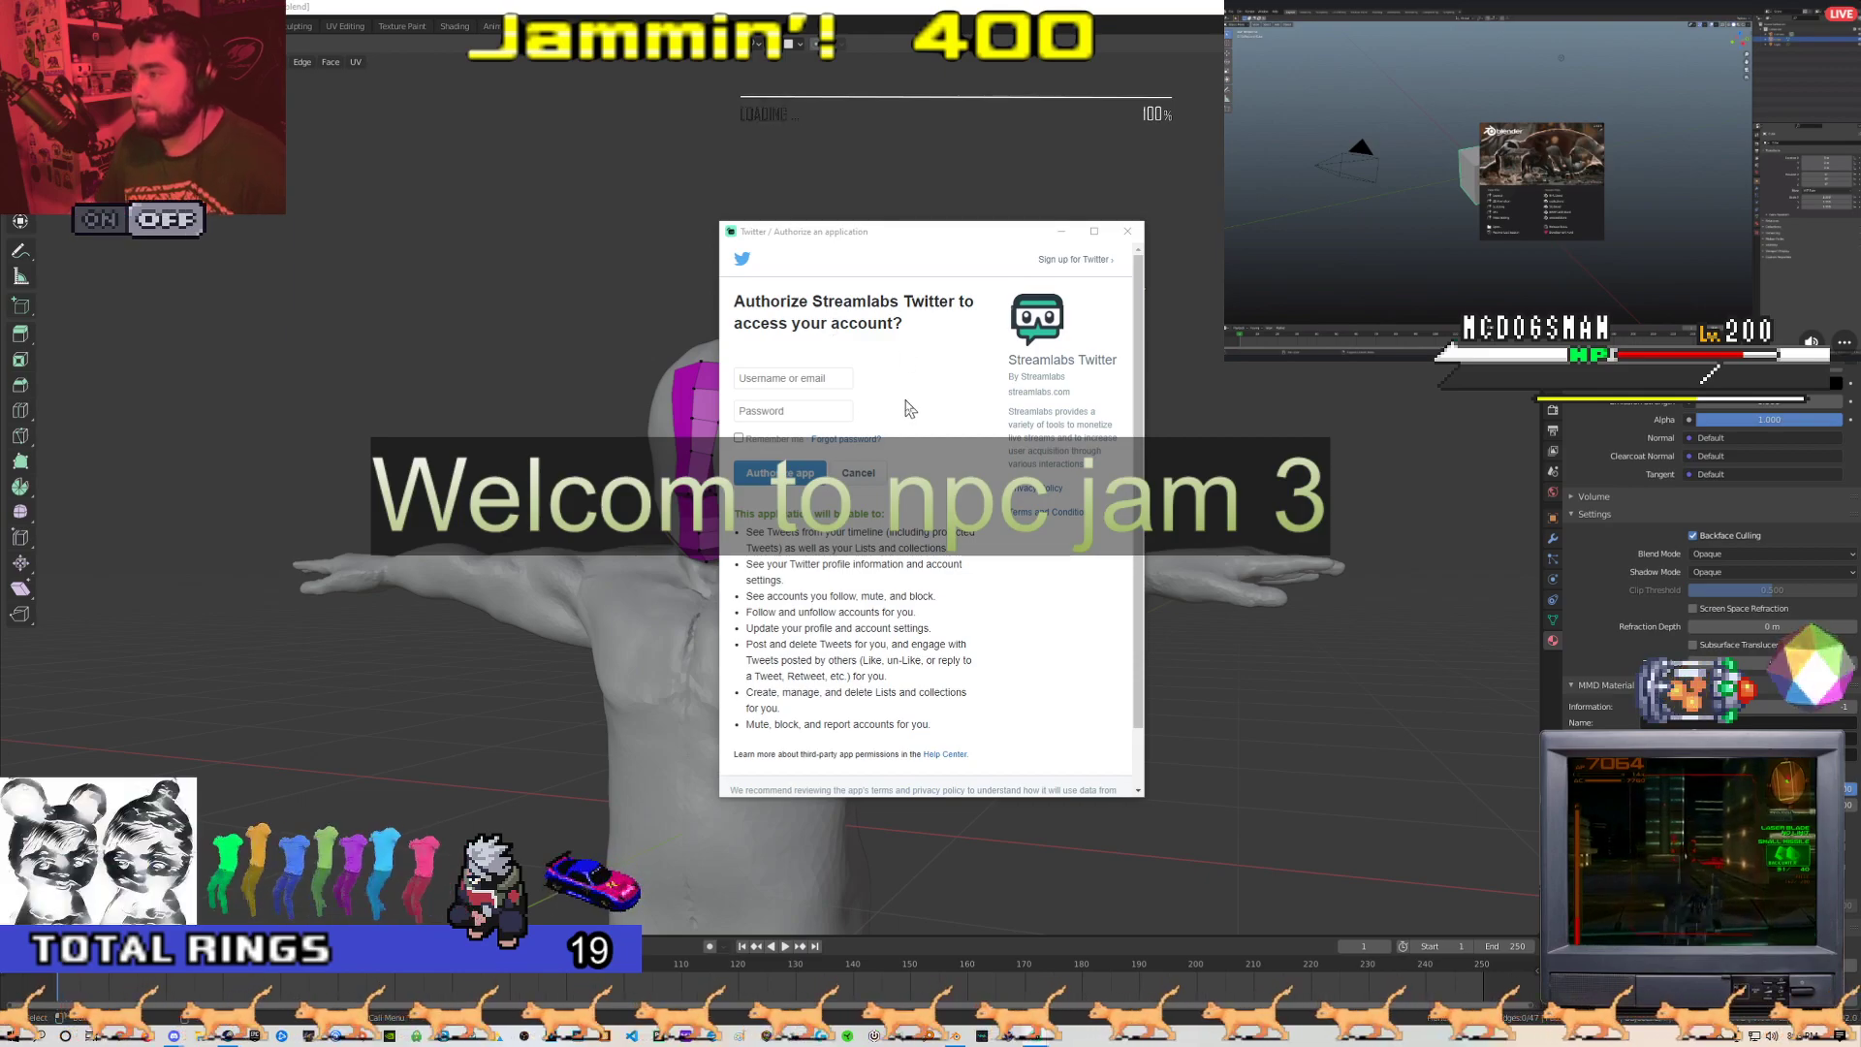
Close the Twitter authorization window and undo the last edit to the purple faces on the figure's head
left_click_drag(879, 240, 647, 231)
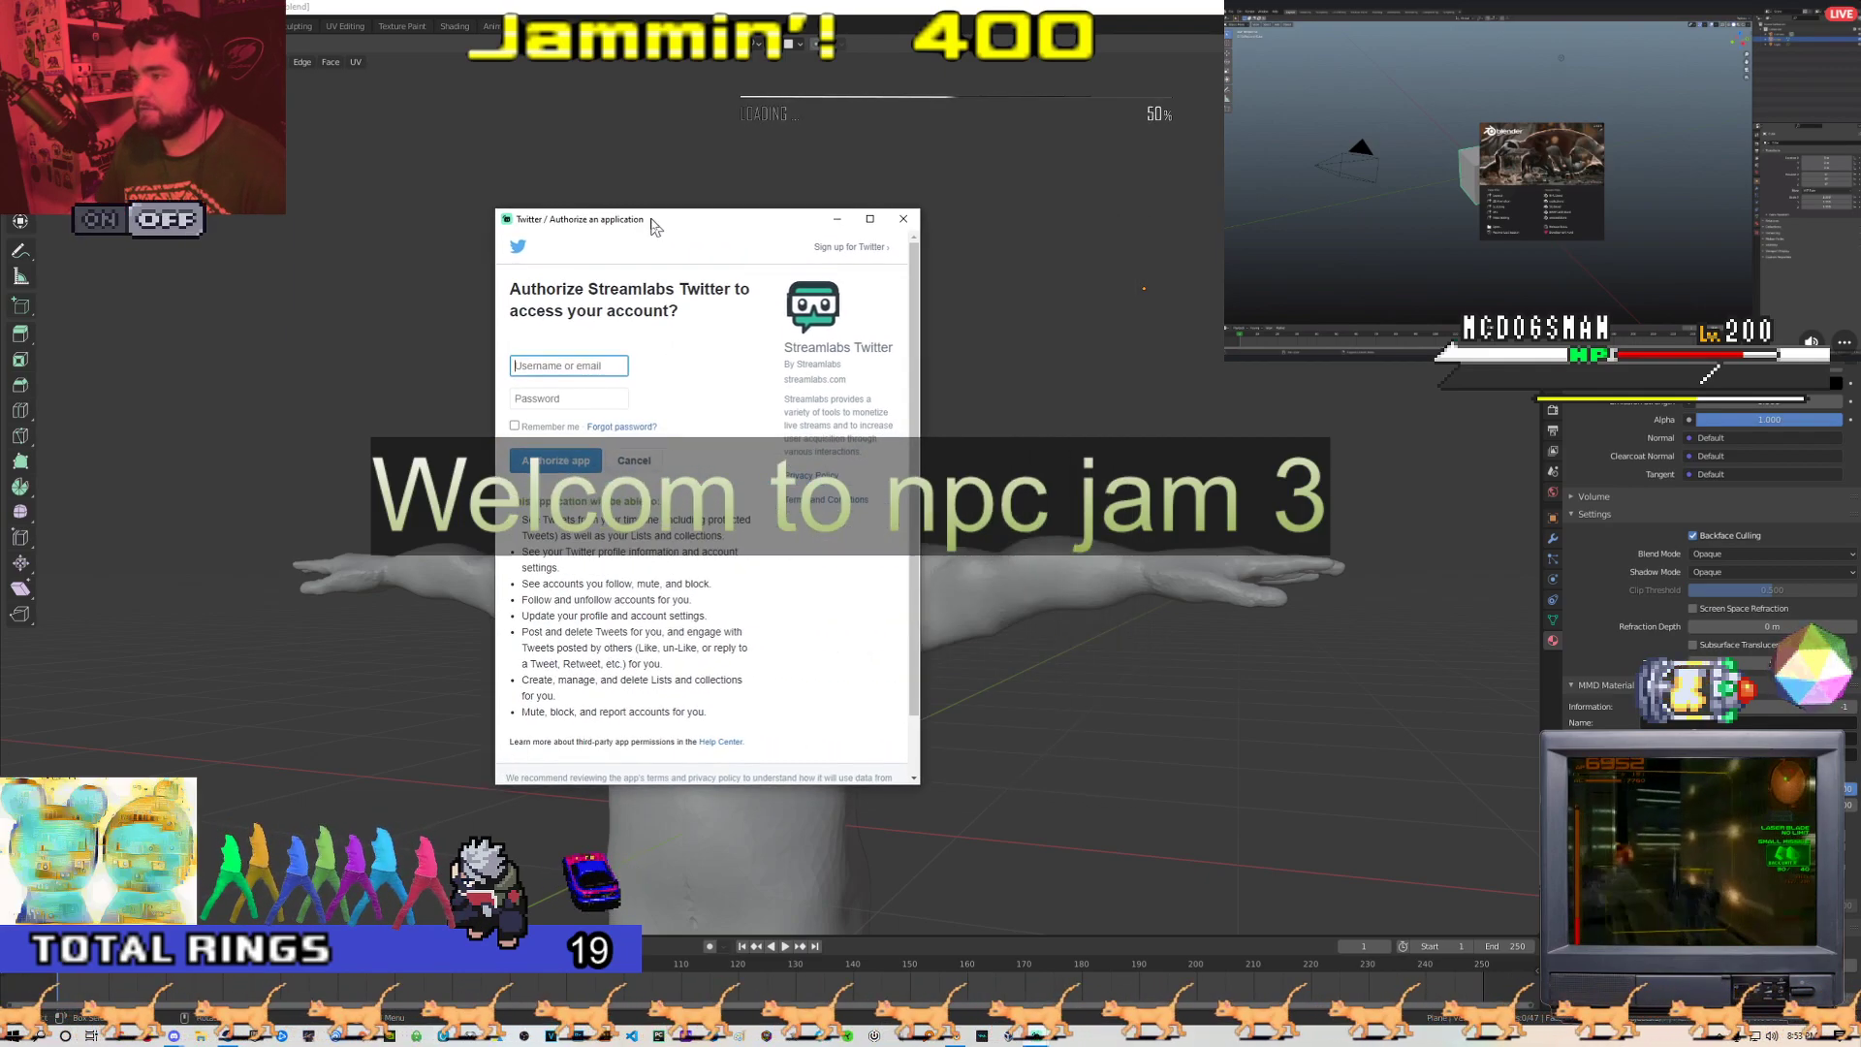
left_click(902, 230)
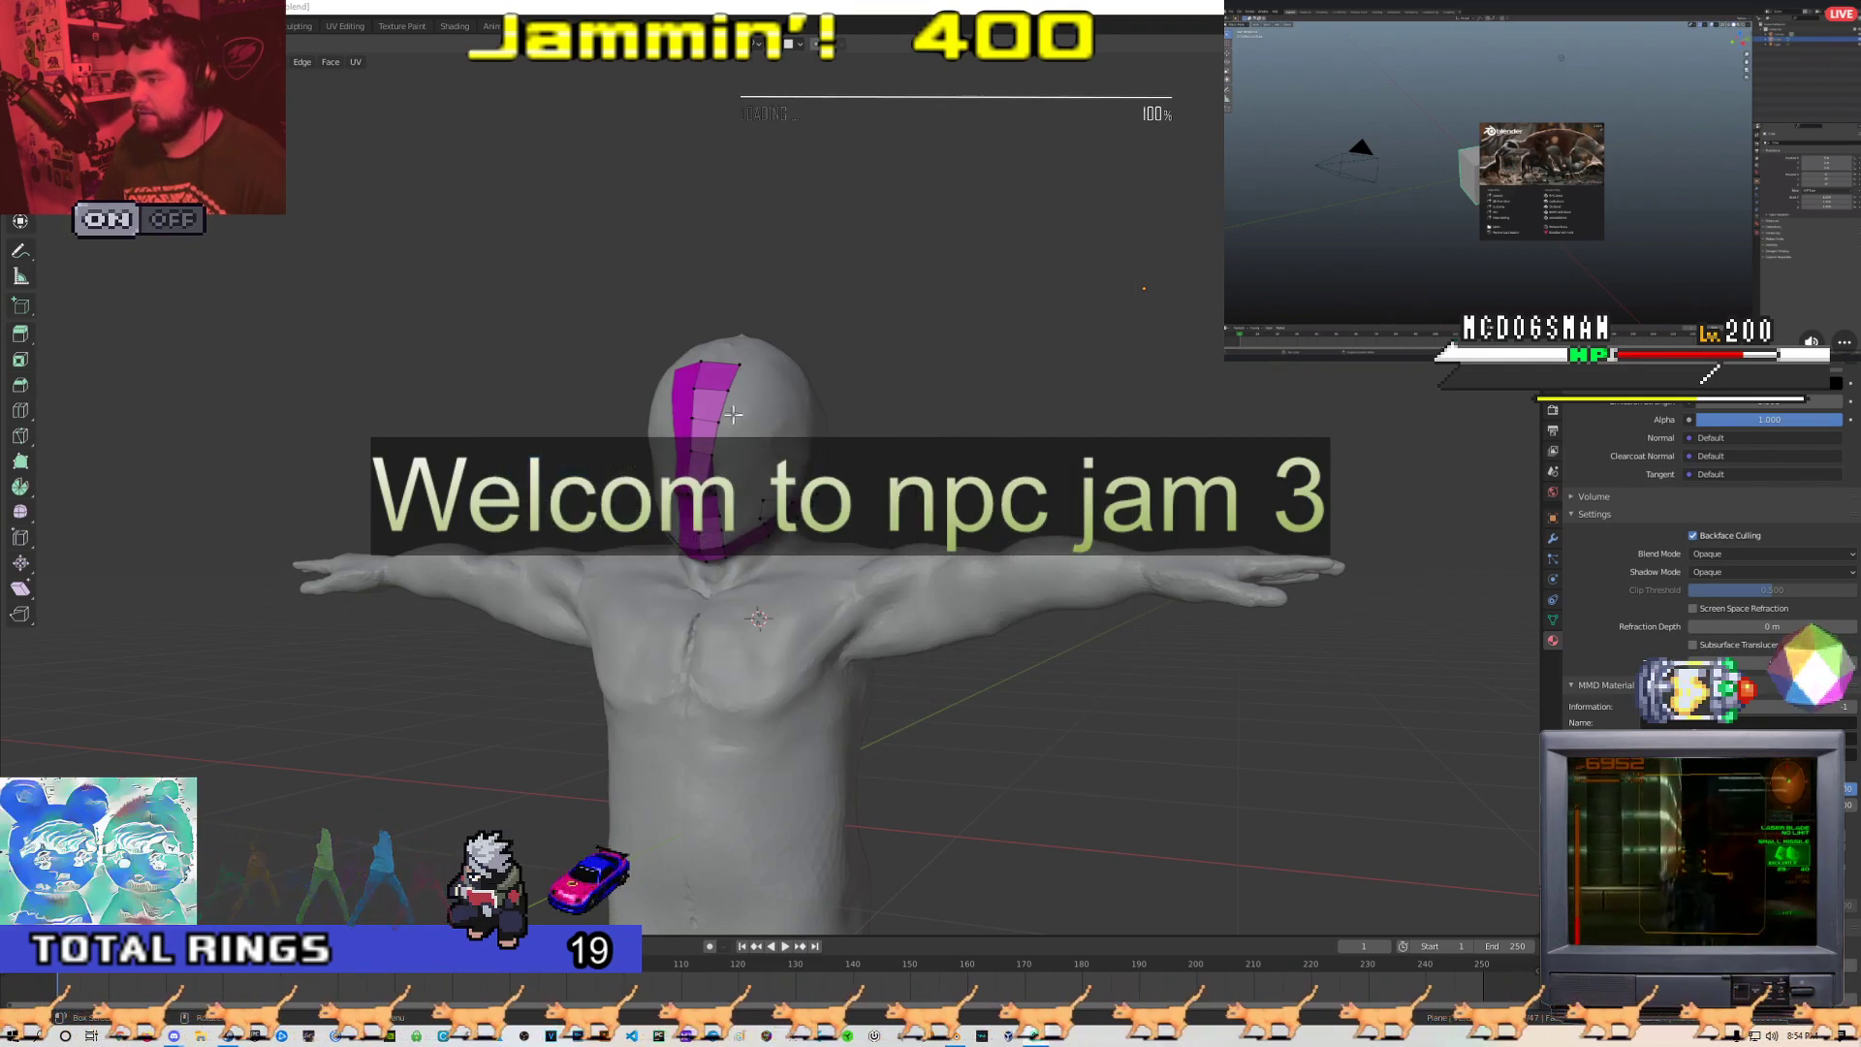
key("ctrl+z")
Examine the whole humanoid figure, including its overall proportions, head and torso
middle_click_drag(795, 528, 867, 527)
scroll(880, 528, "down", 2)
scroll(912, 507, "up", 3)
scroll(909, 531, "down", 4)
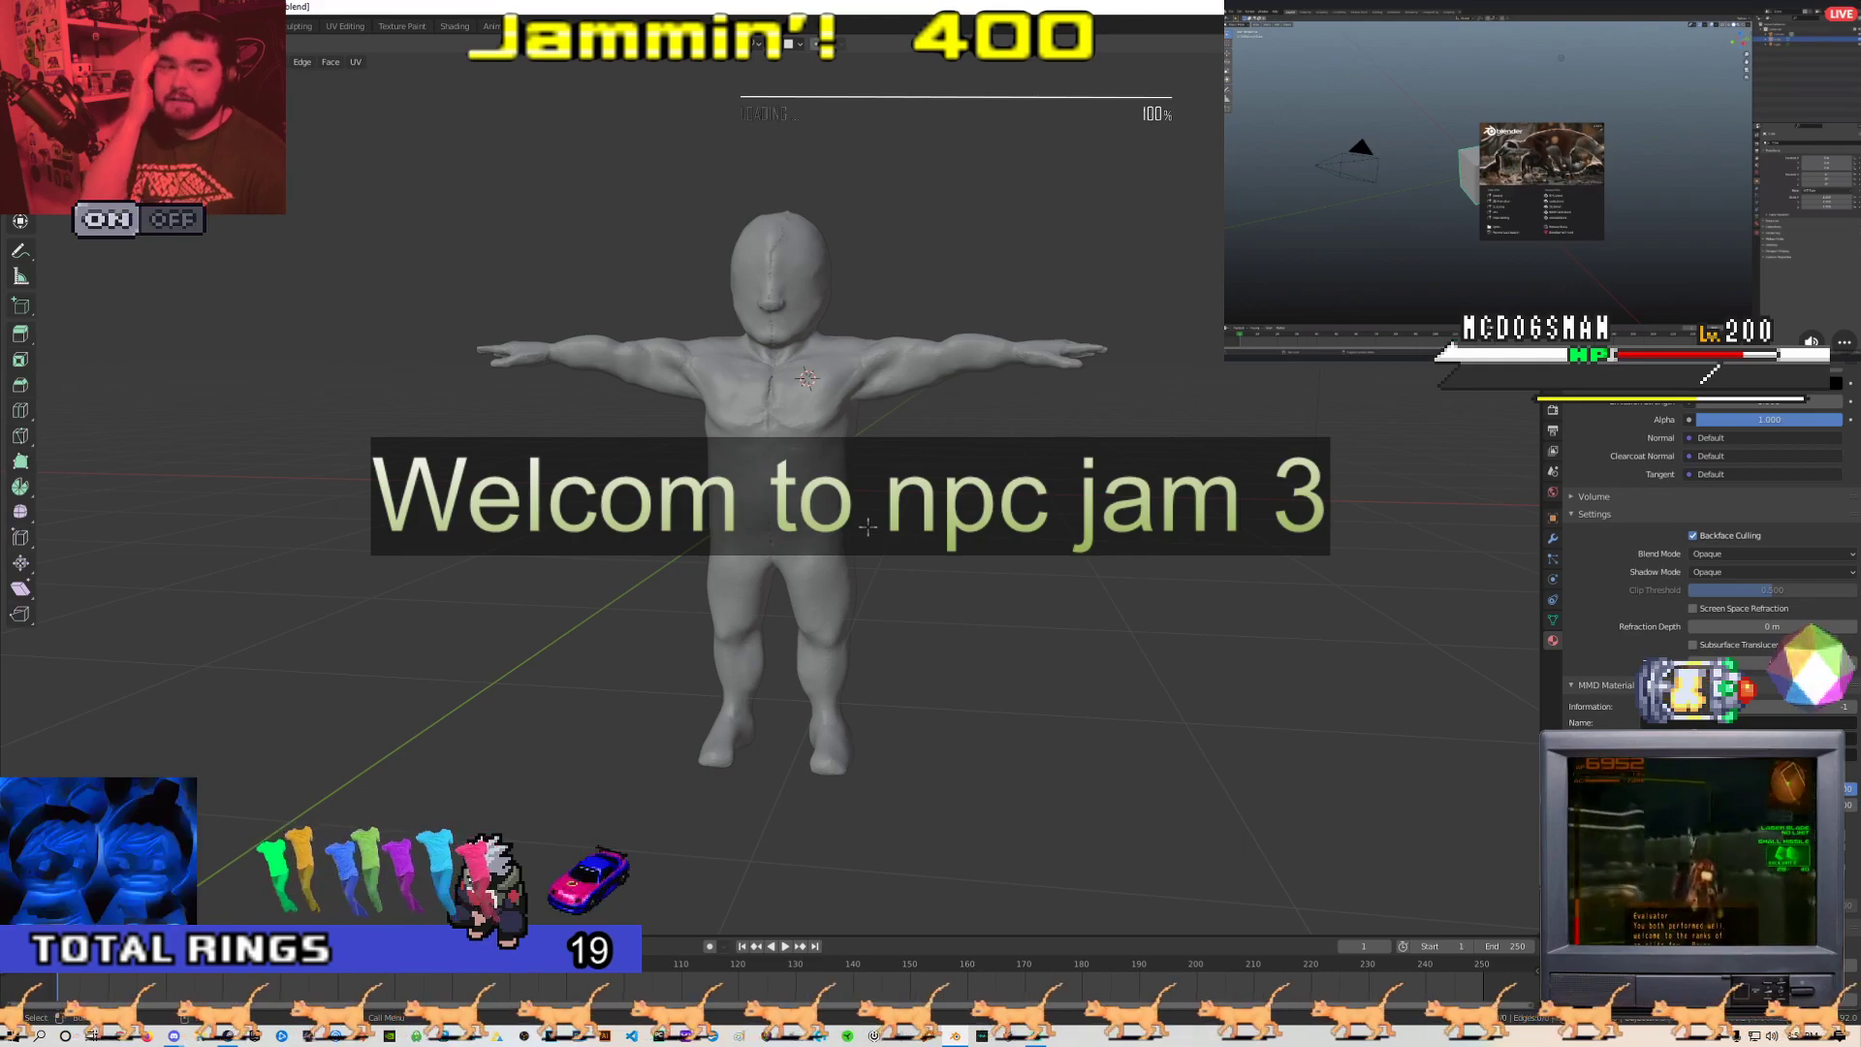
middle_click_drag(867, 518, 969, 592, "shift")
scroll(804, 606, "up", 5)
scroll(969, 591, "down", 3)
middle_click_drag(969, 591, 664, 496, "shift")
scroll(712, 581, "down", 2)
scroll(713, 581, "up", 2)
scroll(664, 497, "up", 1)
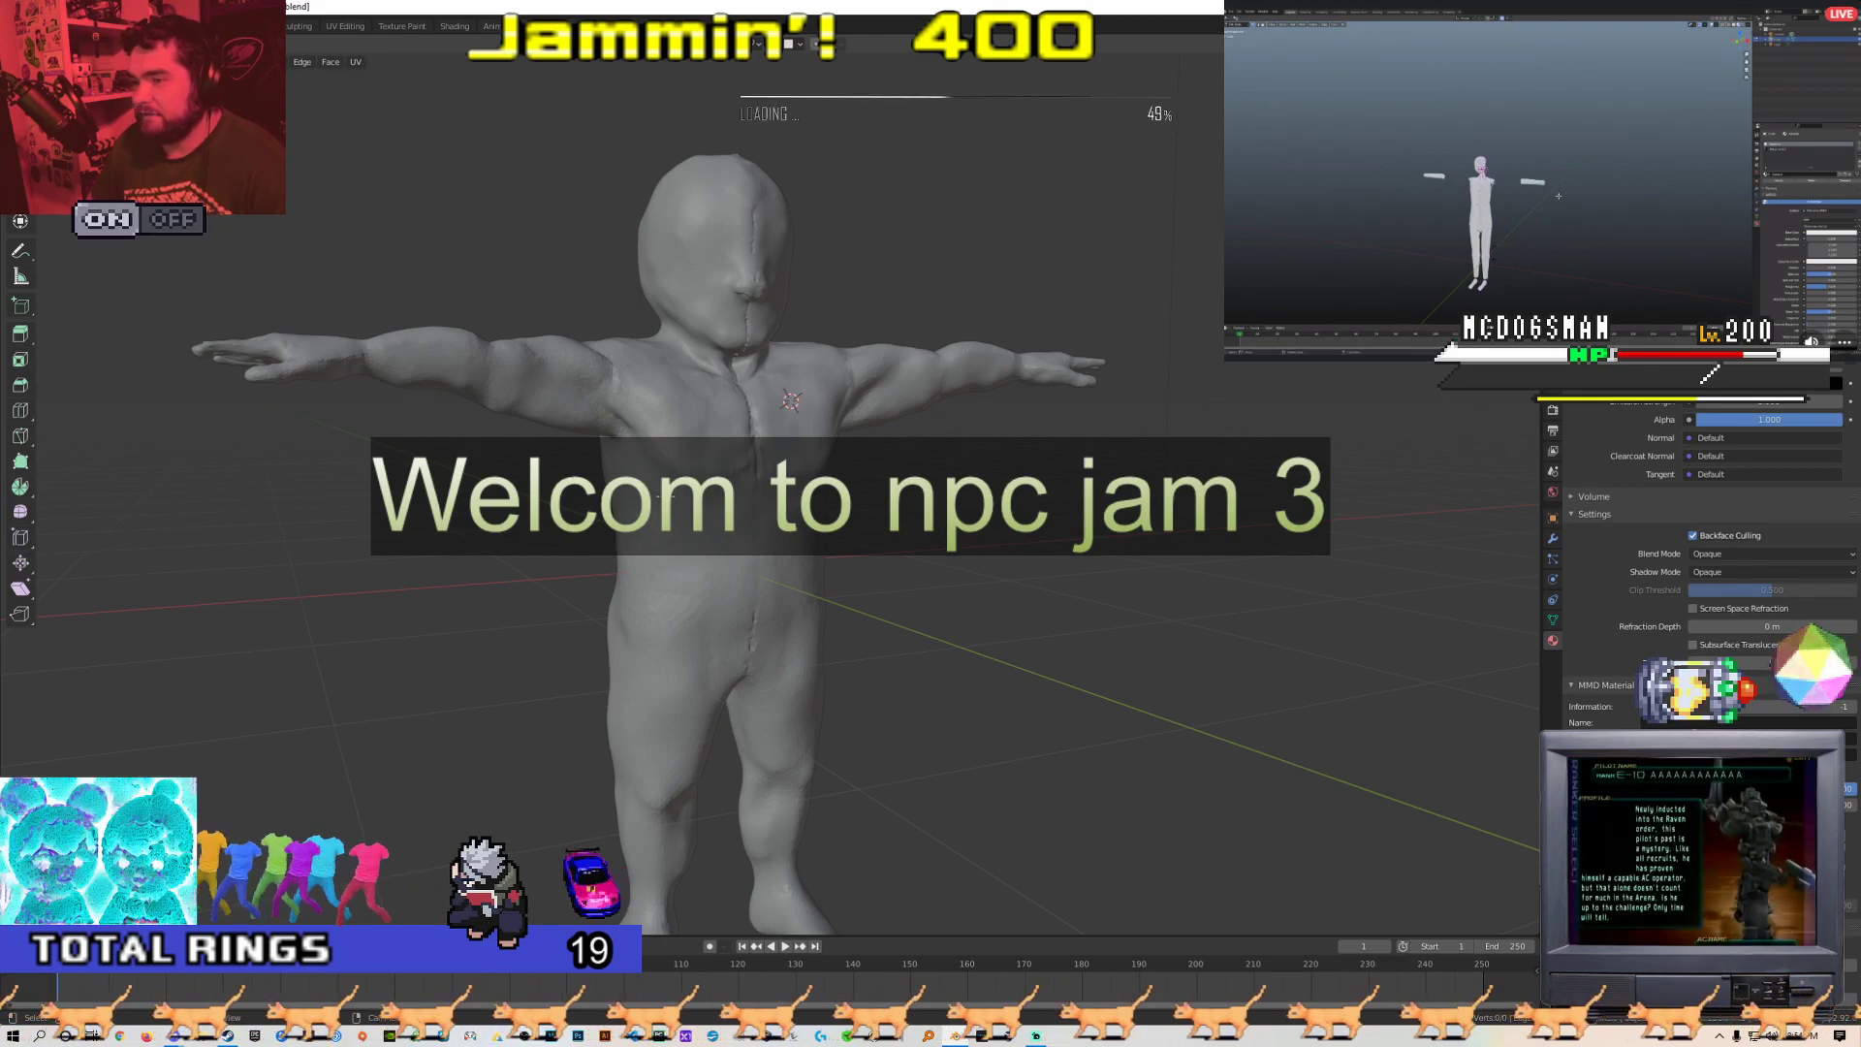
middle_click_drag(659, 497, 543, 291)
middle_click_drag(455, 194, 701, 351, "shift")
scroll(497, 465, "up", 6)
scroll(731, 366, "up", 4)
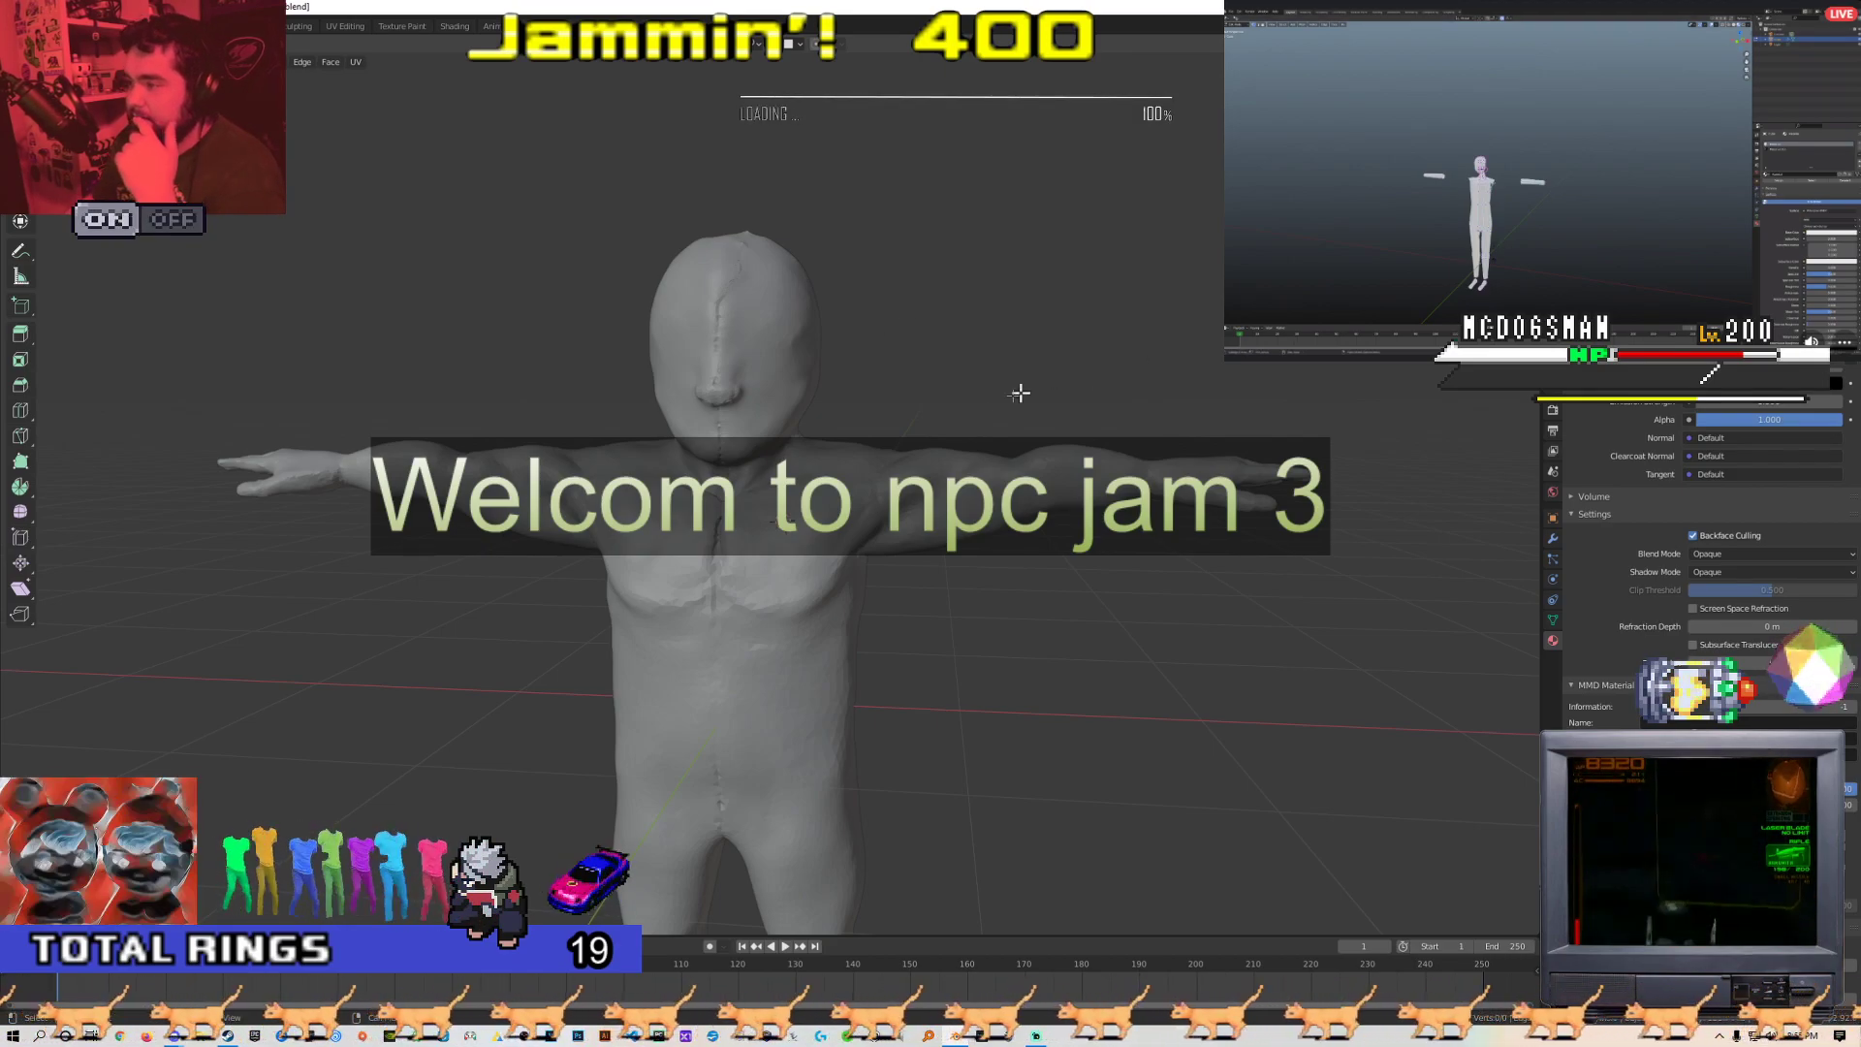
Inspect the figure's back, side profile and head from above
middle_click_drag(906, 411, 672, 382)
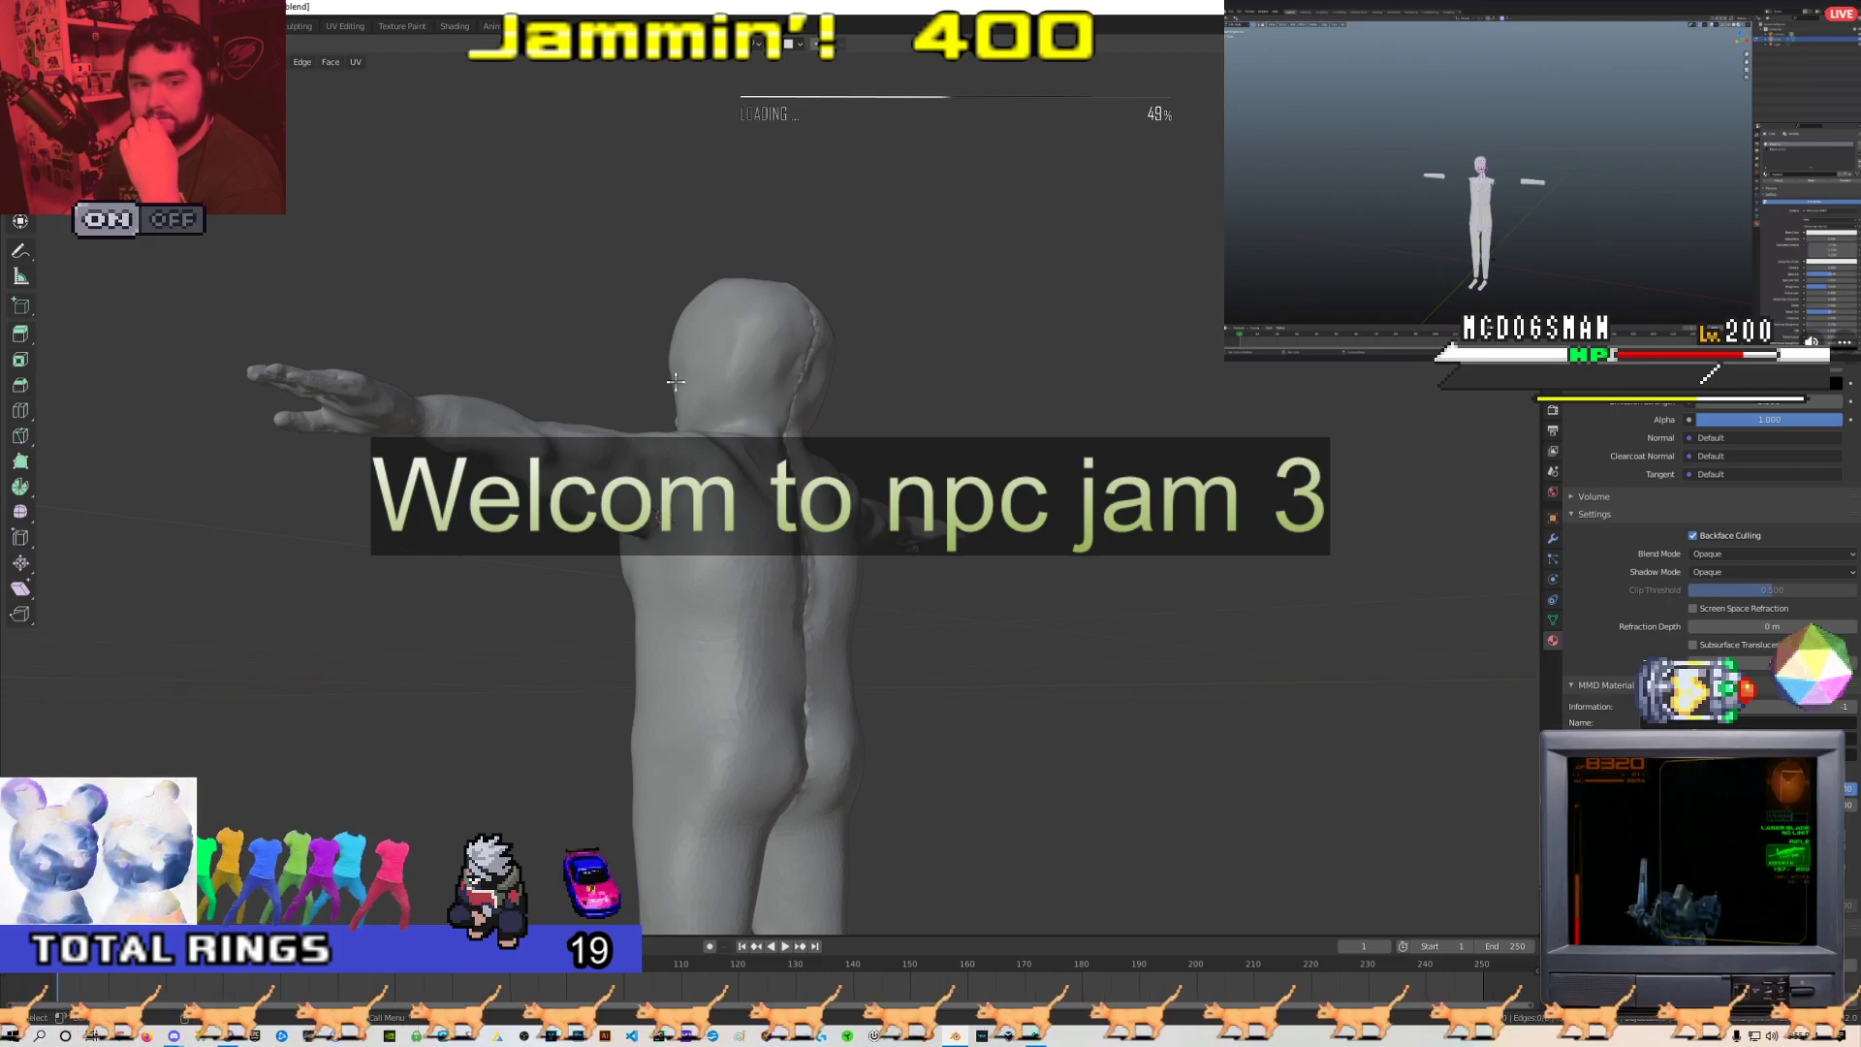
mouse_move(832, 436)
middle_mouse_down()
mouse_move(676, 522)
mouse_move(591, 533)
mouse_move(717, 523)
mouse_move(804, 474)
mouse_move(967, 490)
mouse_move(791, 433)
mouse_move(943, 394)
mouse_move(819, 460)
mouse_move(643, 395)
mouse_move(864, 404)
middle_mouse_up()
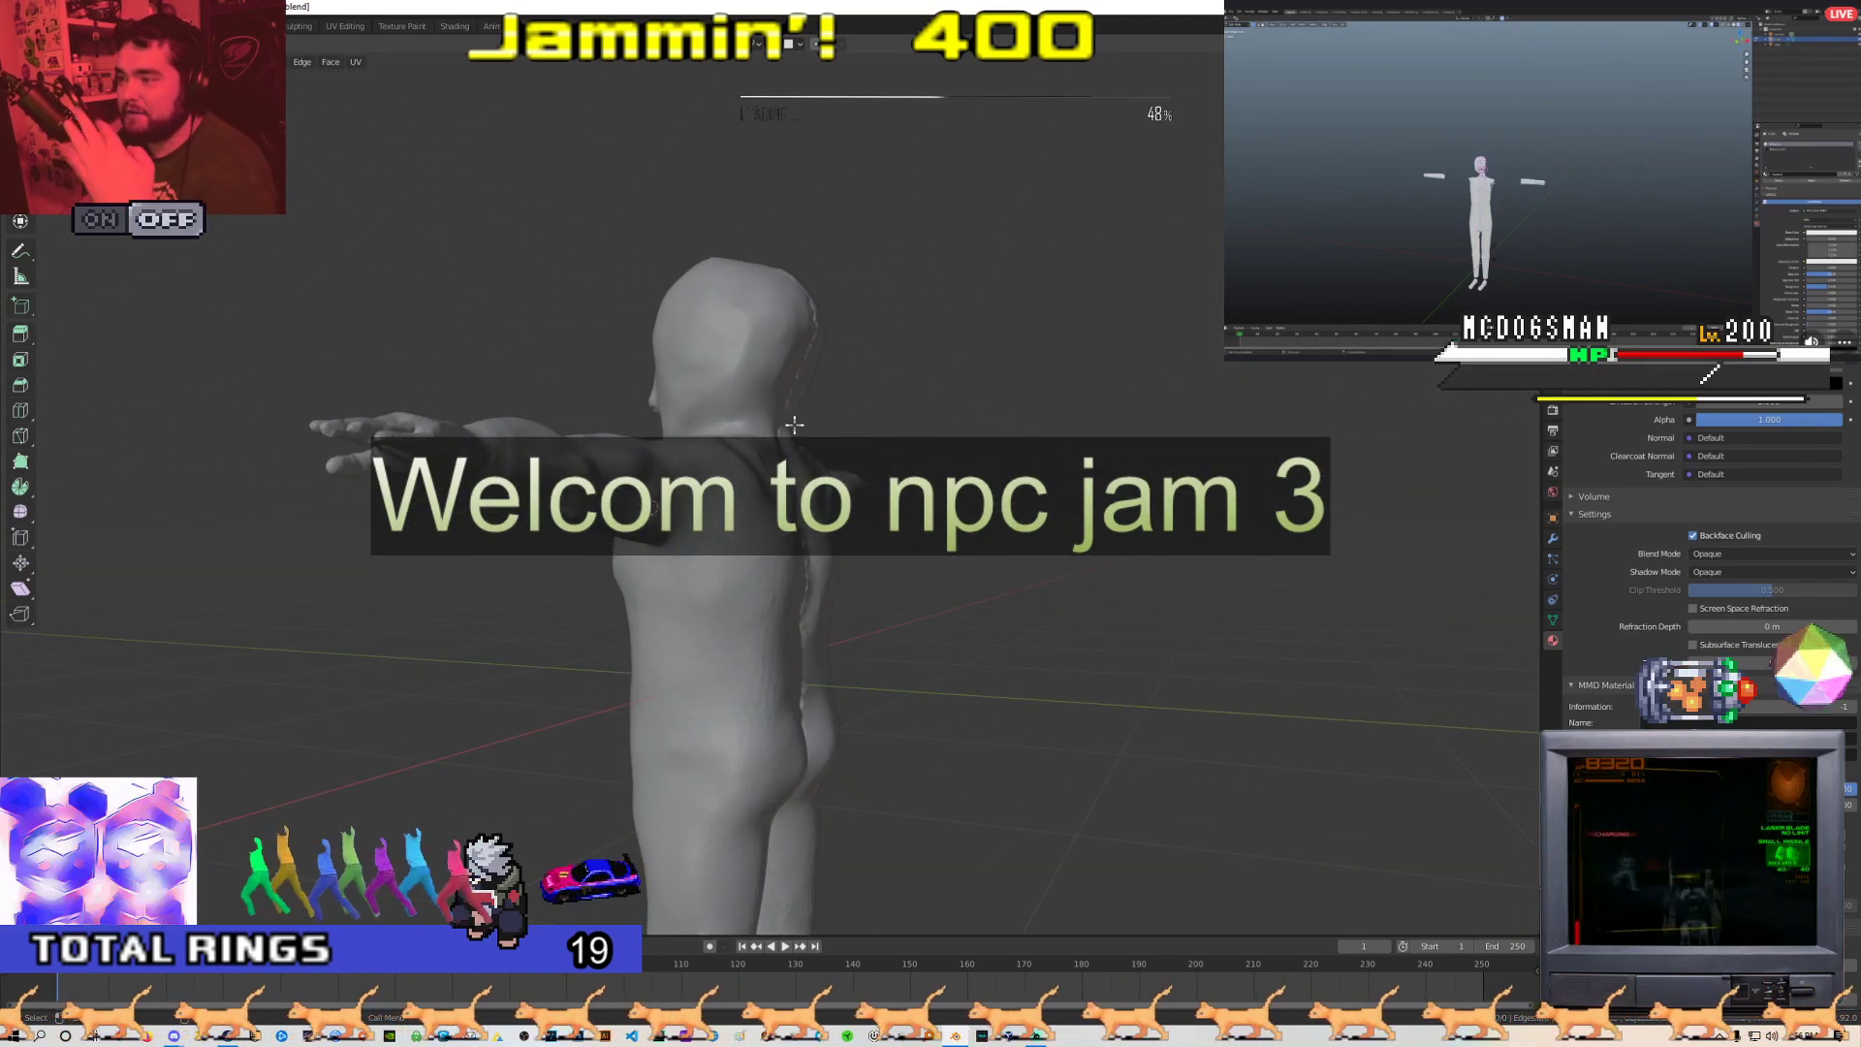
middle_click_drag(806, 442, 1053, 457)
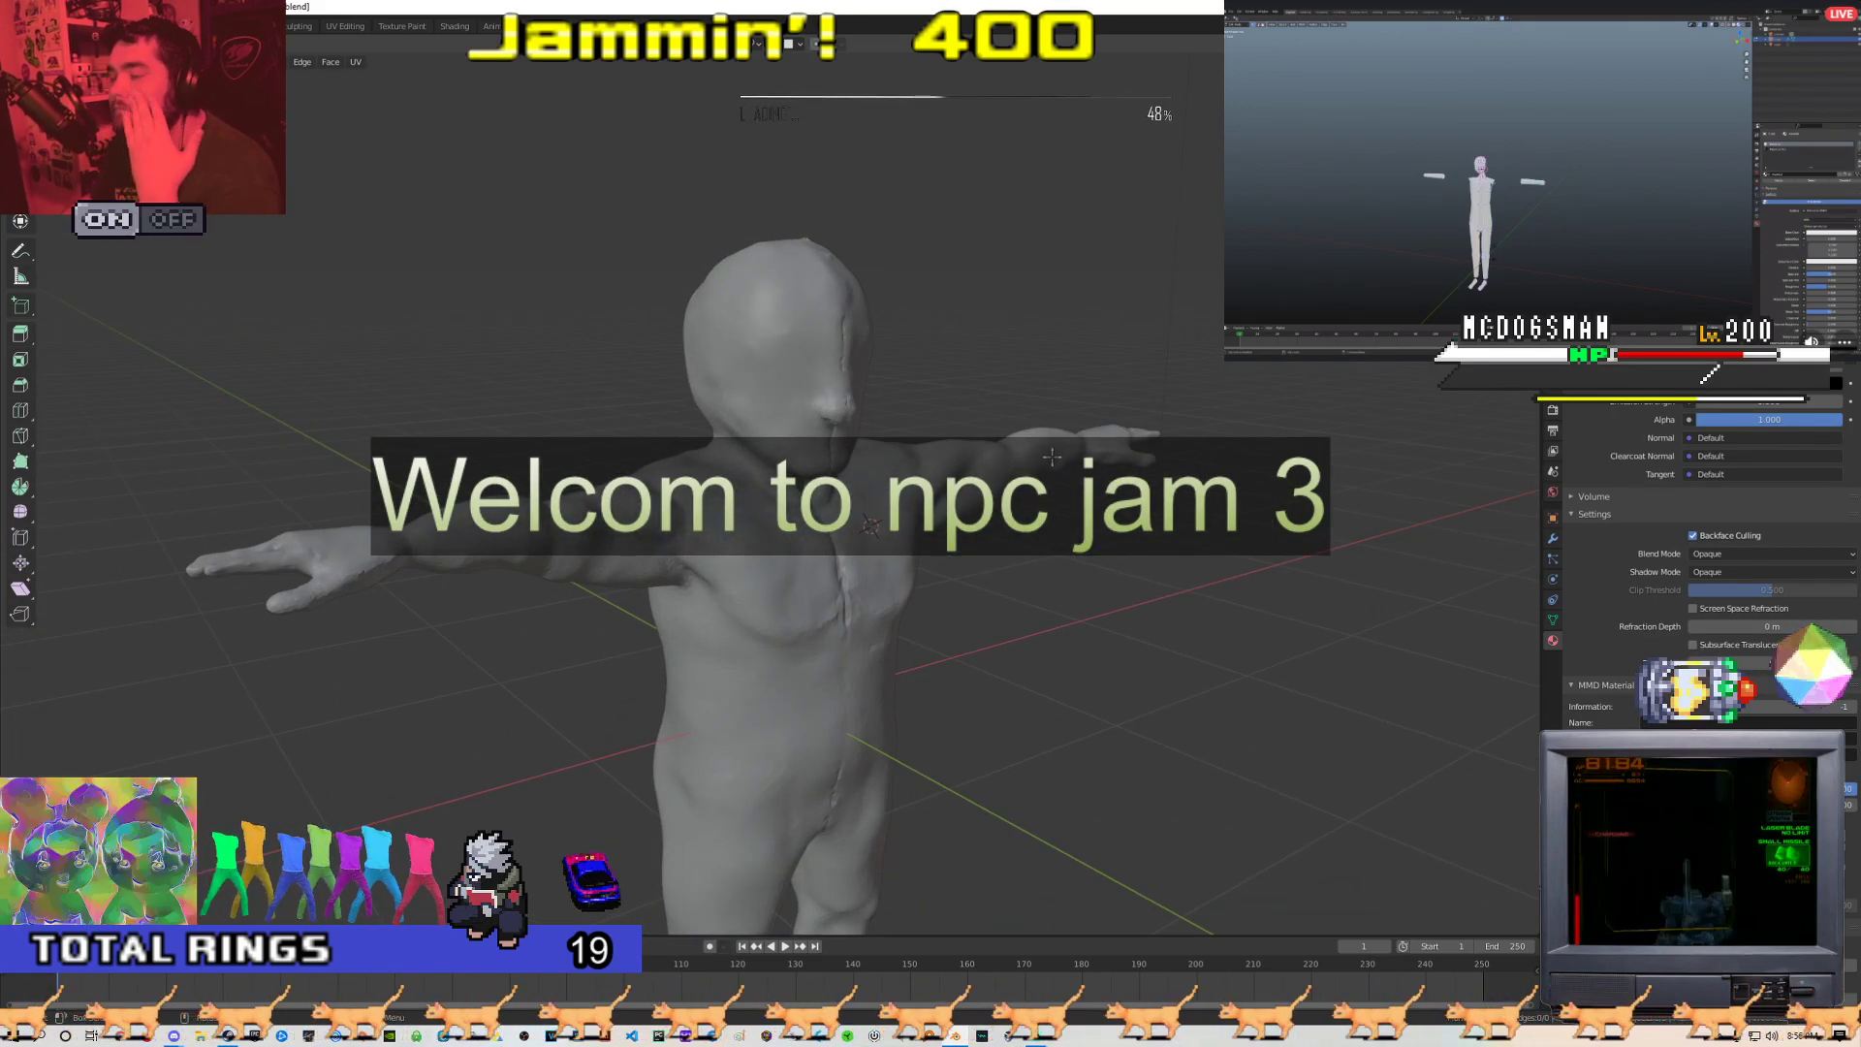
middle_click_drag(1083, 447, 1146, 432)
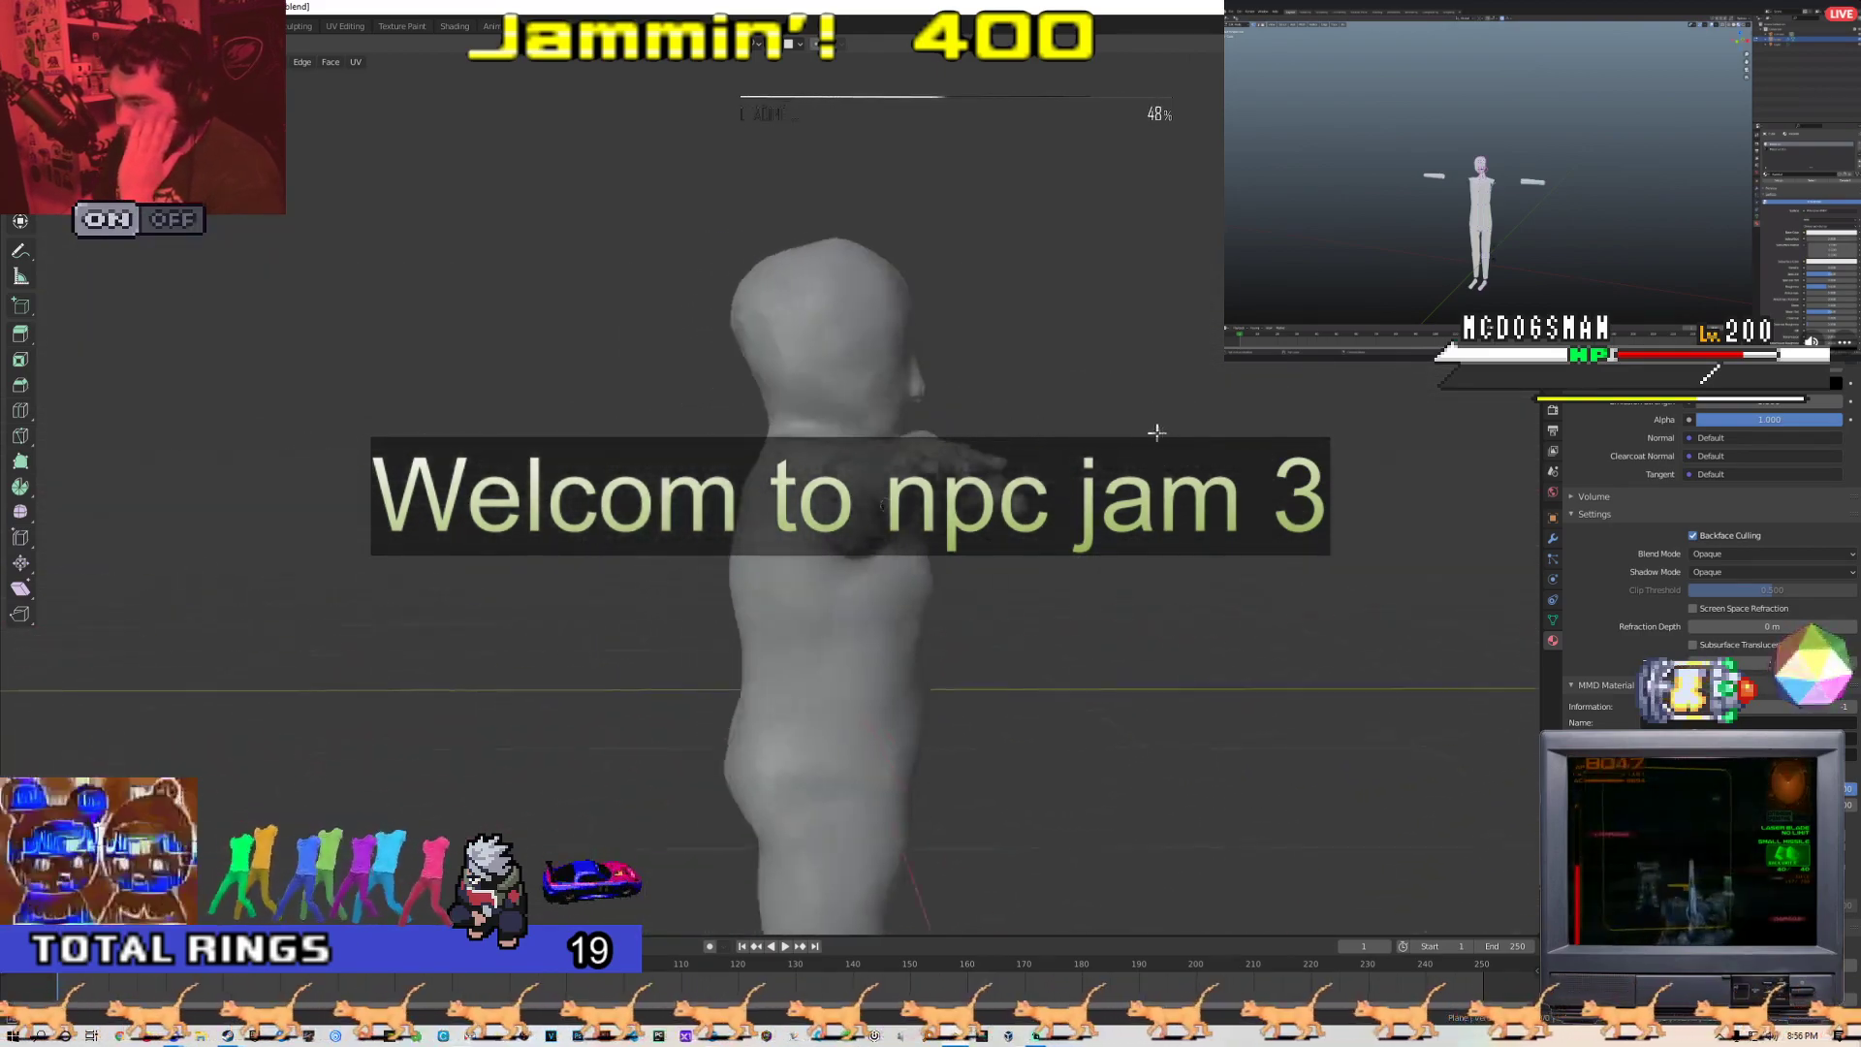
middle_click_drag(870, 521, 793, 452)
scroll(797, 484, "down", 5)
scroll(801, 542, "up", 4)
middle_click_drag(801, 526, 804, 591)
scroll(804, 523, "up", 2)
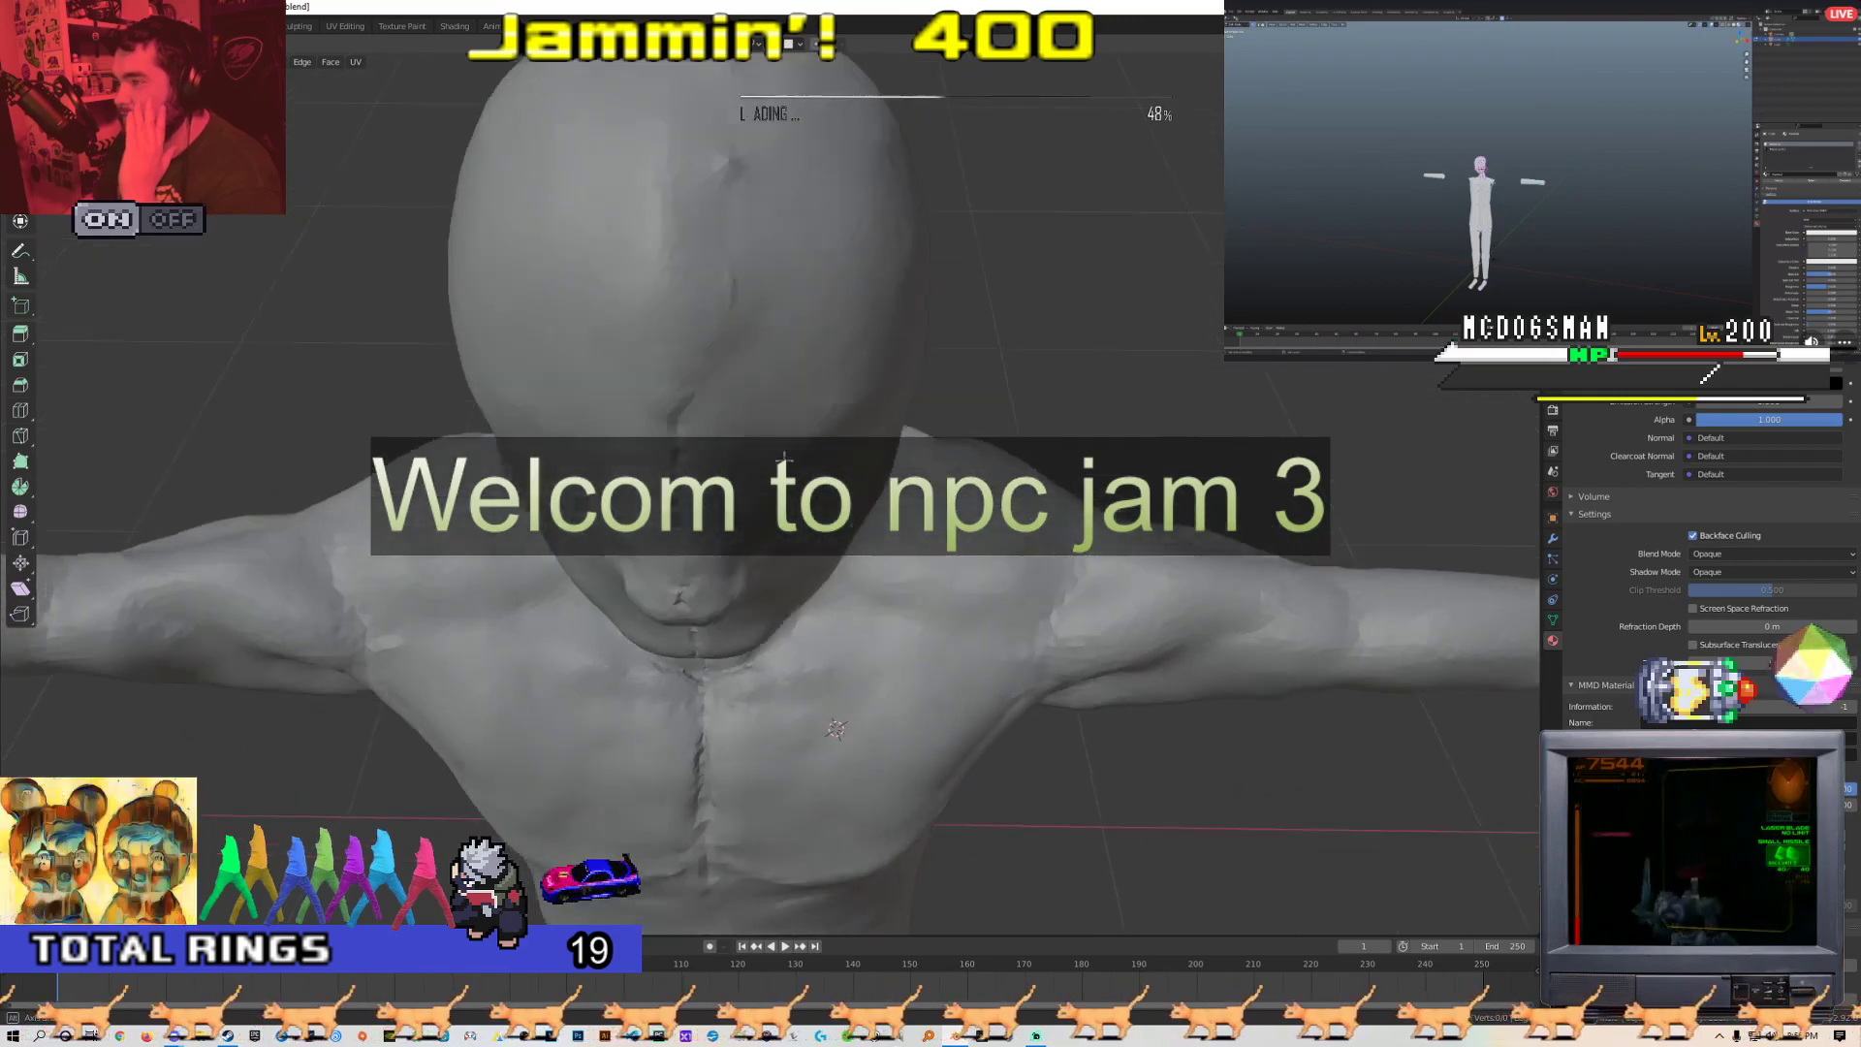
Inspect the neck and the chest's centre seam up close, and compare them with the full body
scroll(805, 500, "down", 6)
scroll(805, 500, "up", 4)
middle_click_drag(806, 500, 756, 354)
scroll(756, 387, "down", 6)
middle_click_drag(678, 426, 802, 476)
scroll(838, 435, "up", 2)
scroll(802, 476, "up", 1)
middle_click_drag(808, 662, 756, 669)
scroll(775, 659, "down", 3)
scroll(814, 659, "up", 6)
middle_click_drag(829, 719, 828, 589, "shift")
scroll(828, 588, "up", 3)
scroll(827, 588, "up", 6)
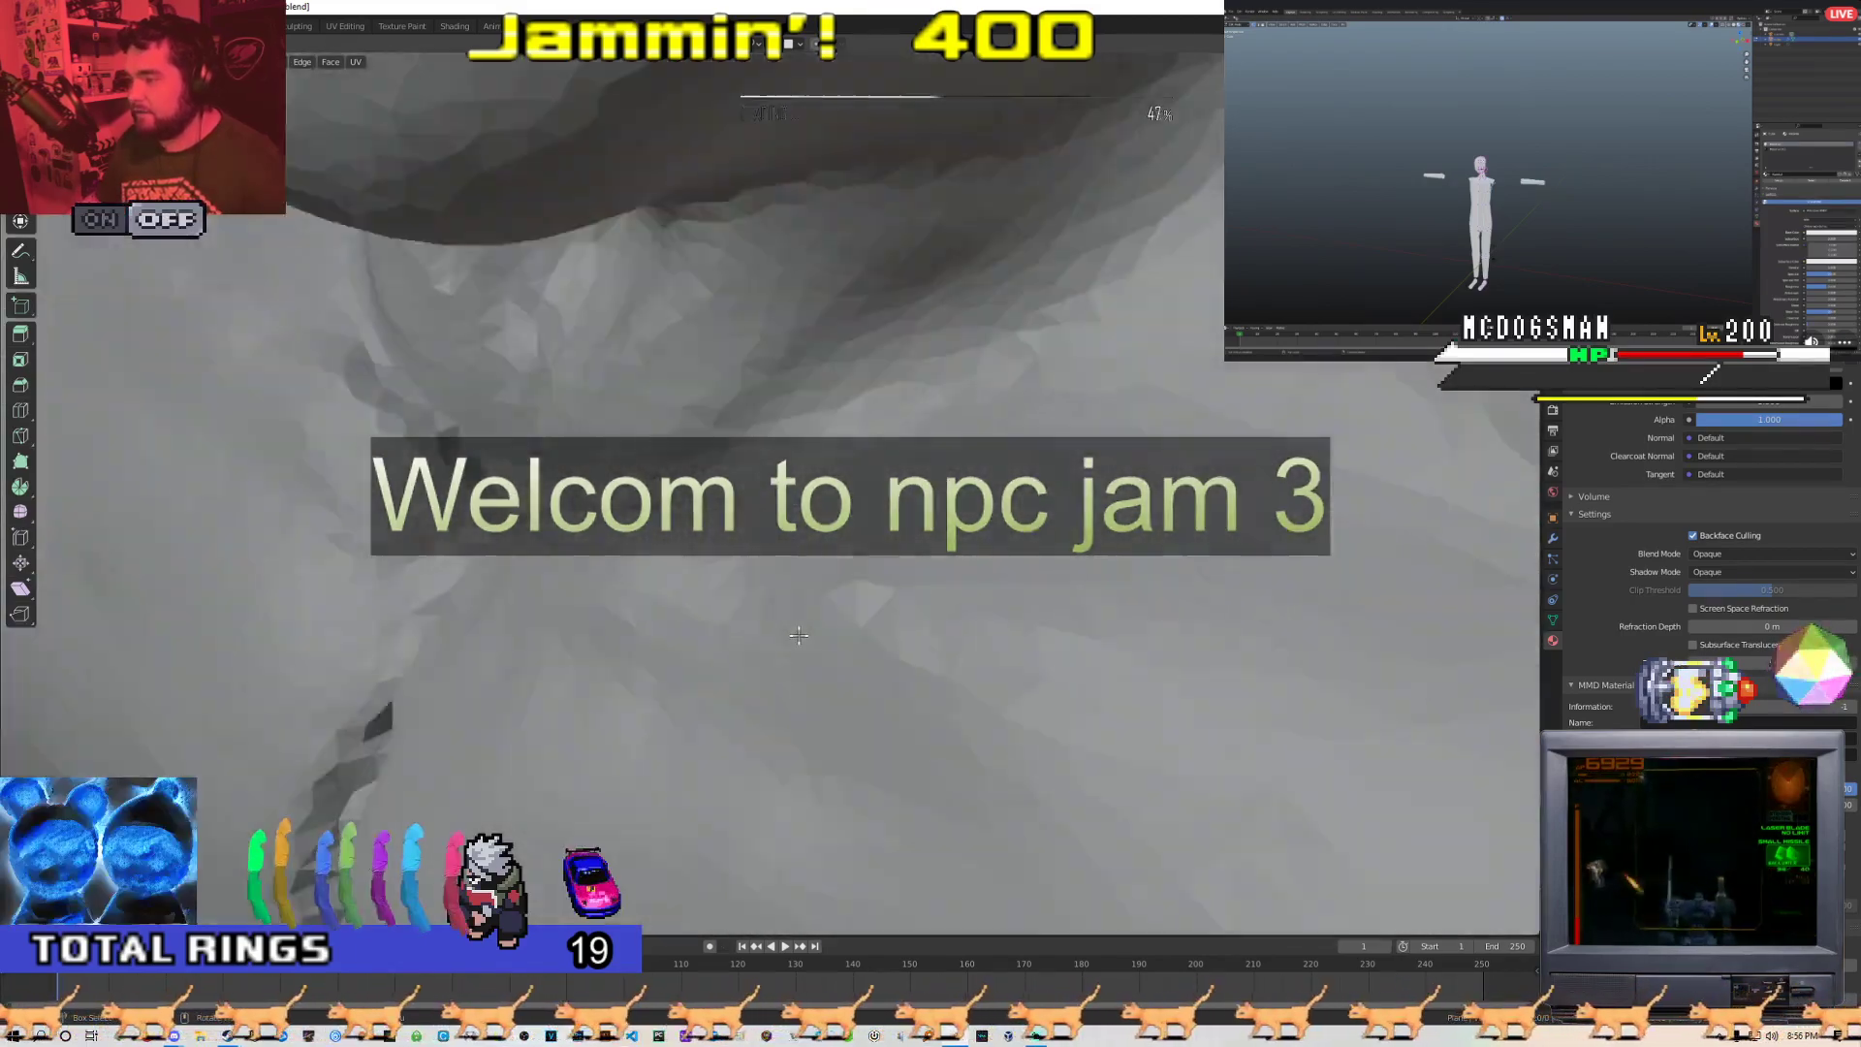
scroll(758, 633, "down", 2)
scroll(780, 656, "up", 1)
middle_click_drag(822, 673, 814, 669)
scroll(814, 669, "down", 8)
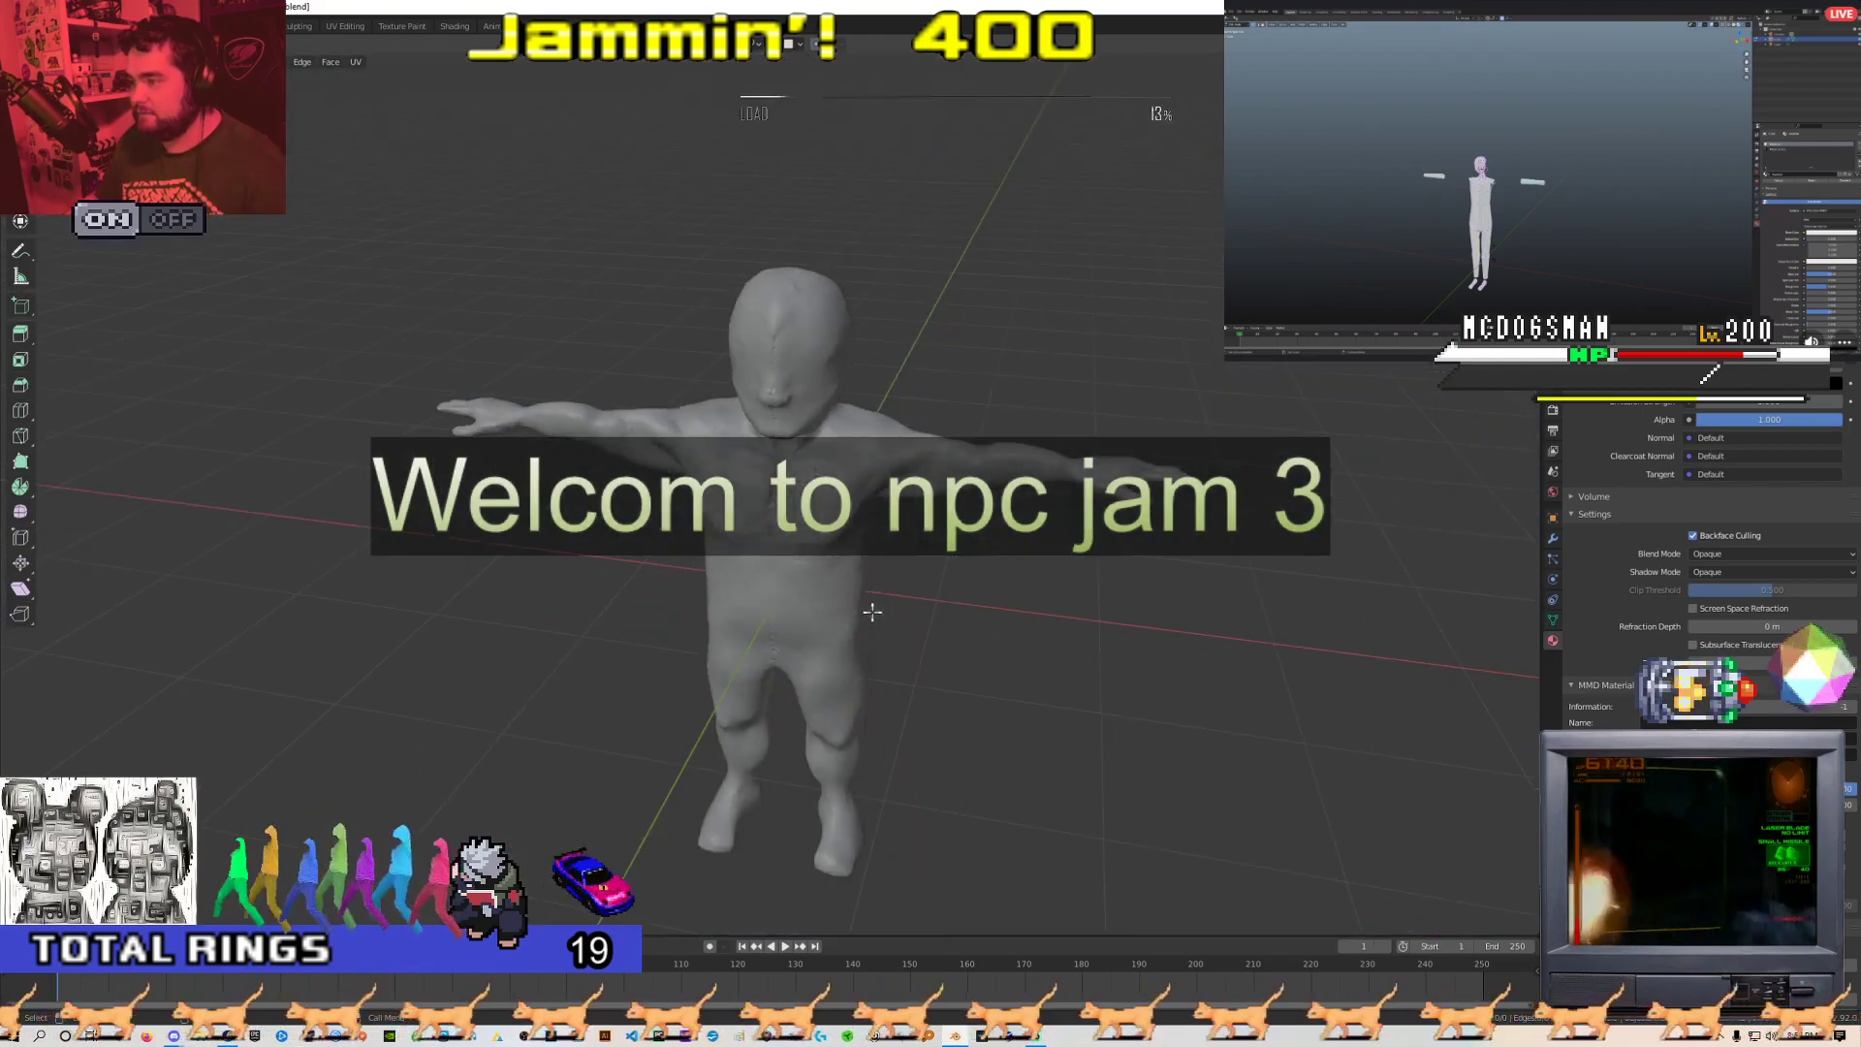
scroll(945, 555, "up", 2)
middle_click_drag(872, 611, 741, 583)
scroll(752, 520, "down", 2)
Try enlarging the torso by scaling a selected patch of belly geometry with proportional editing
key("Tab")
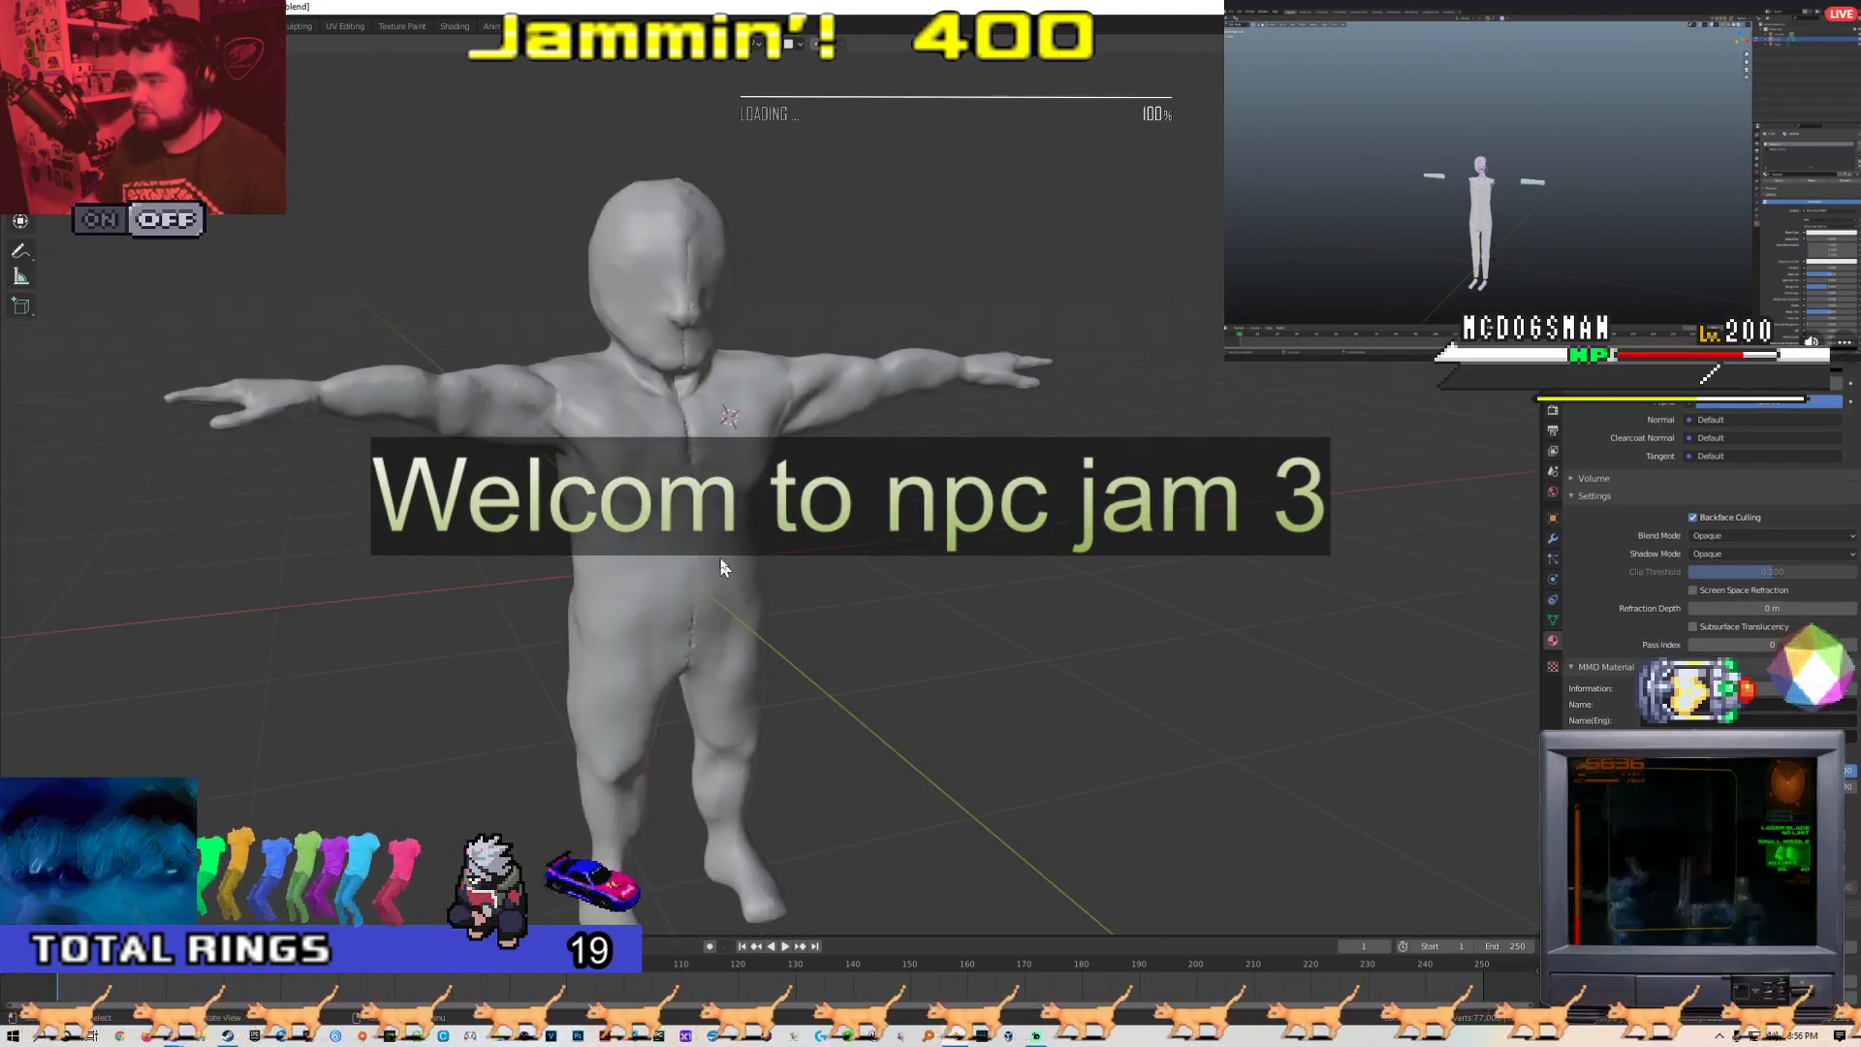
key("Tab")
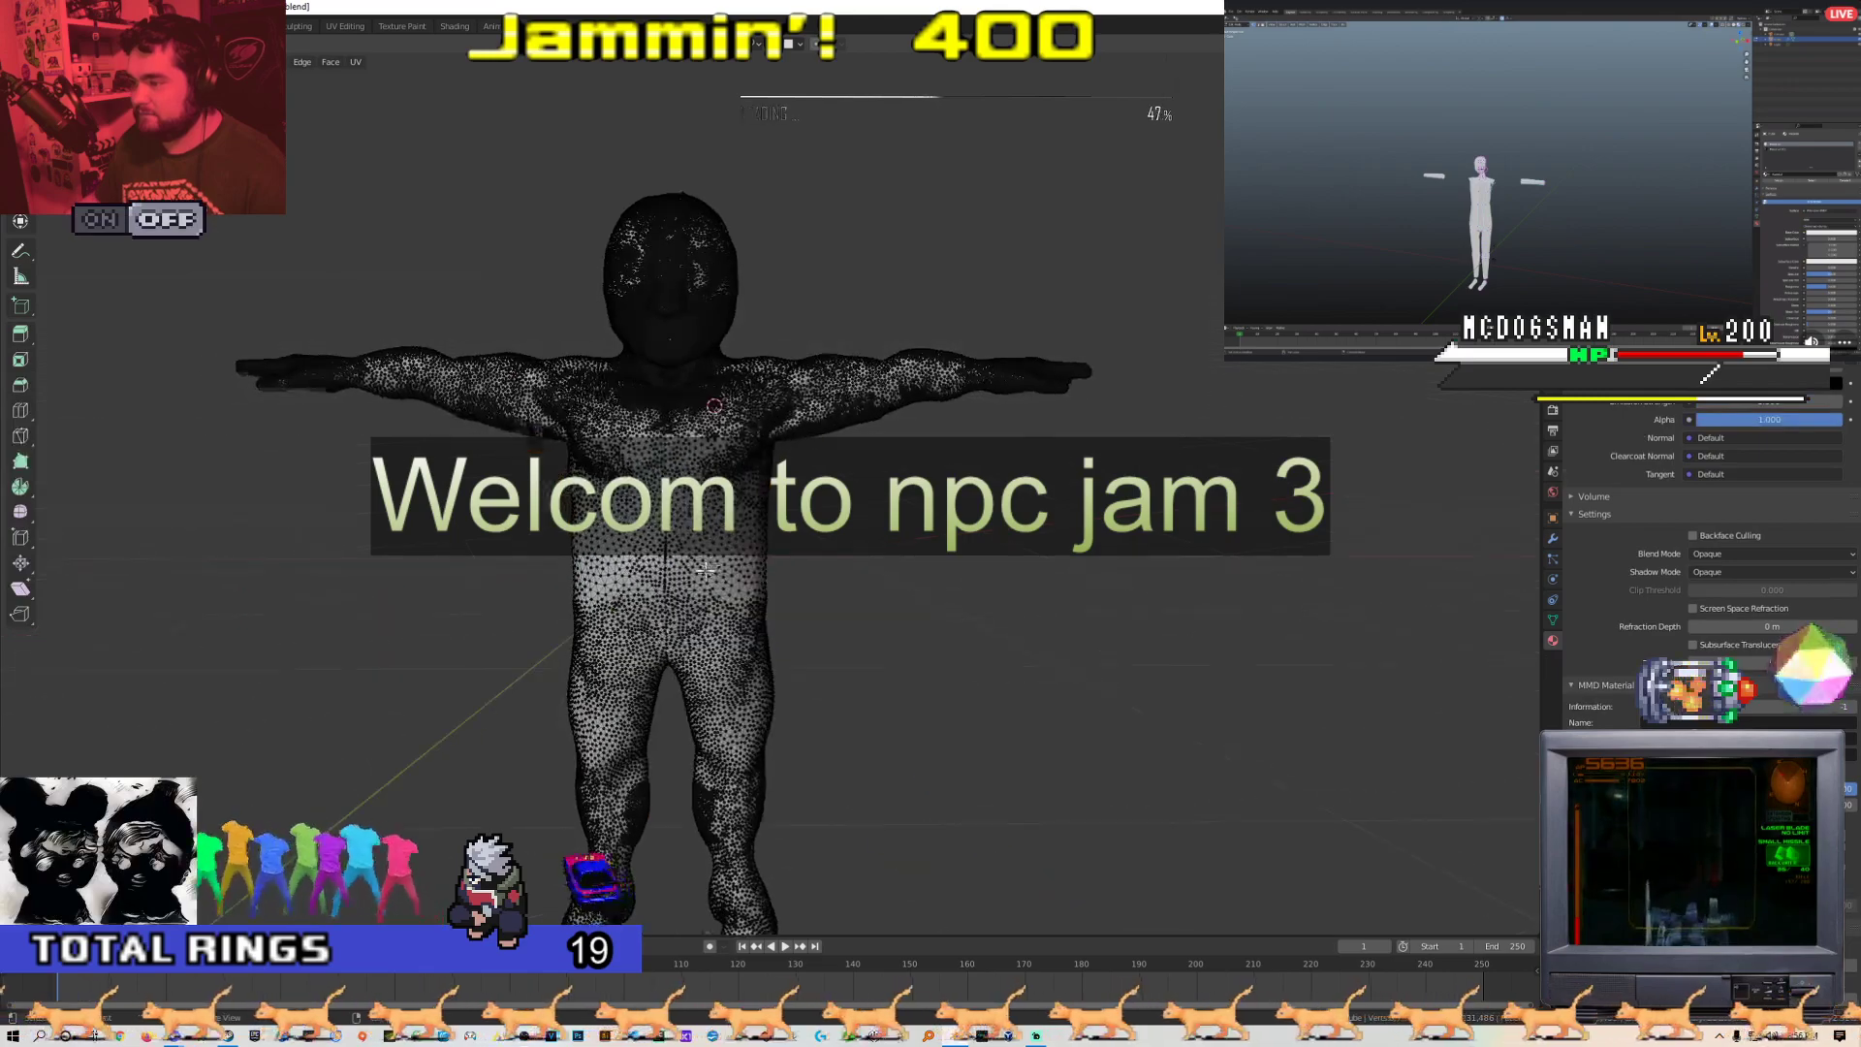
scroll(732, 555, "up", 3)
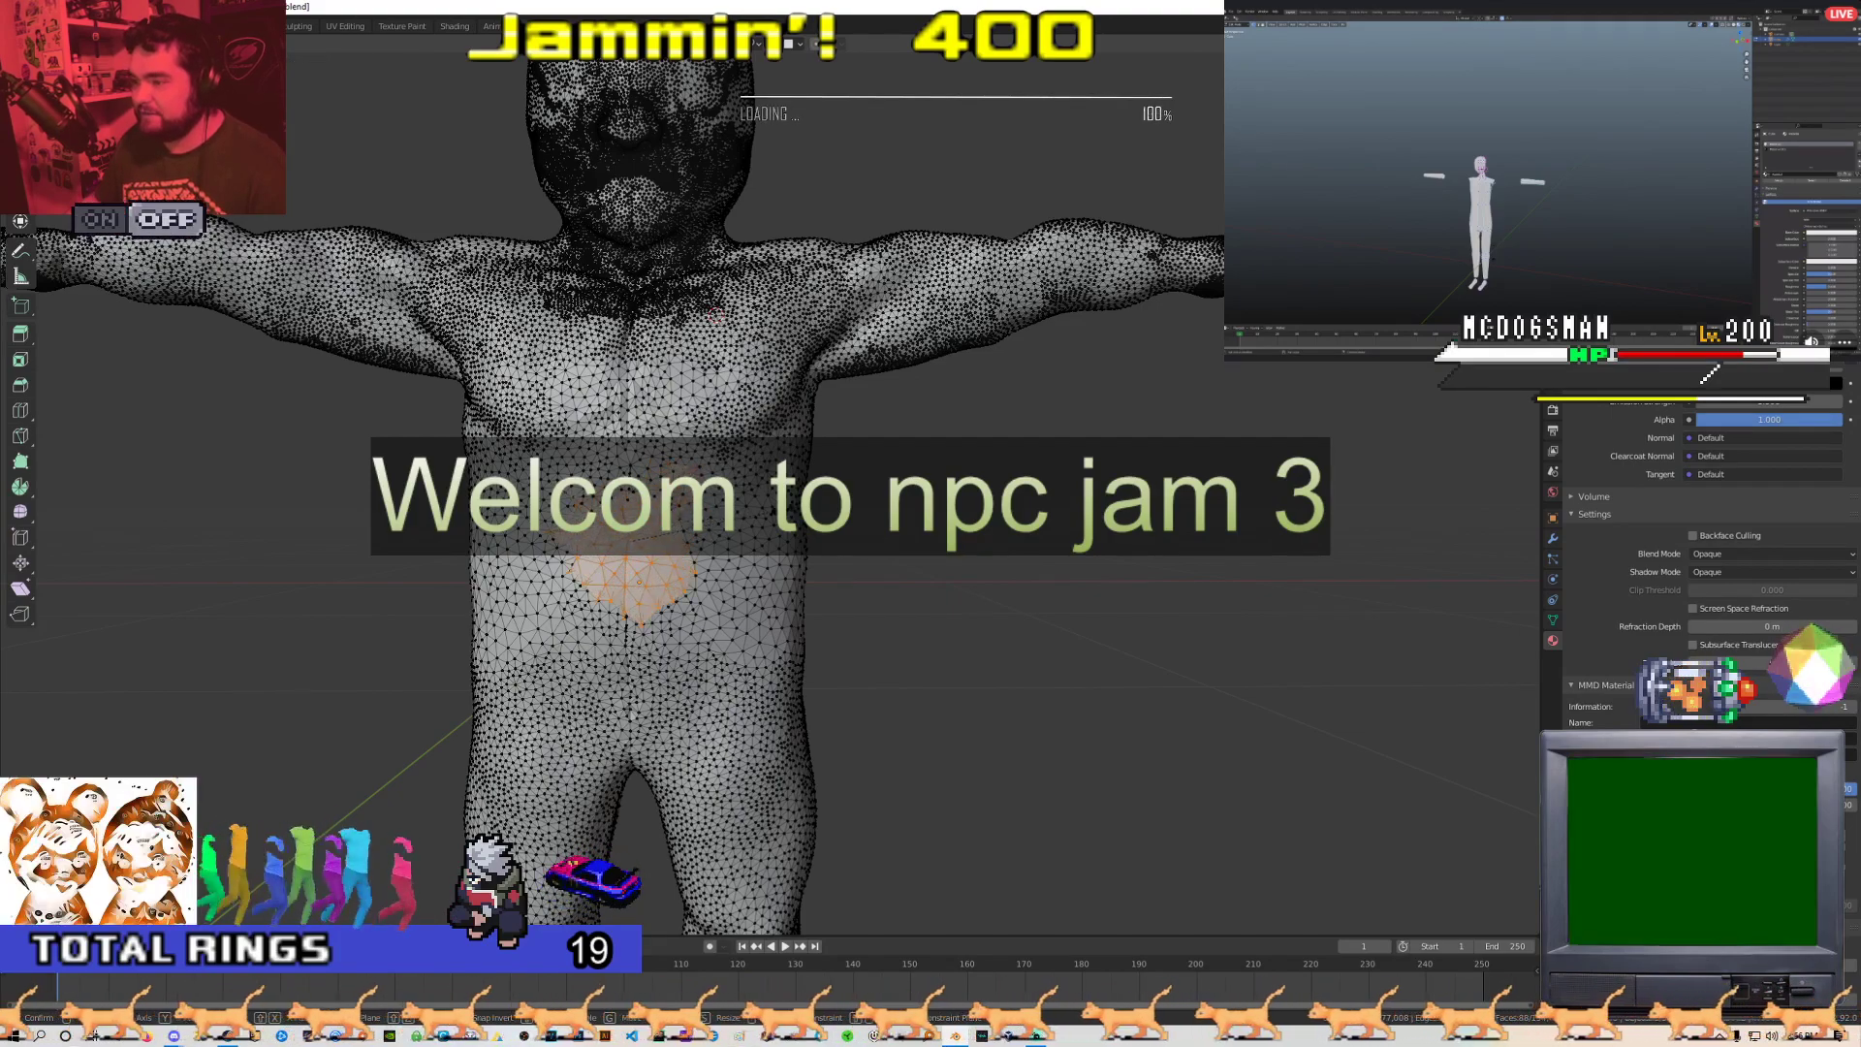
key("s")
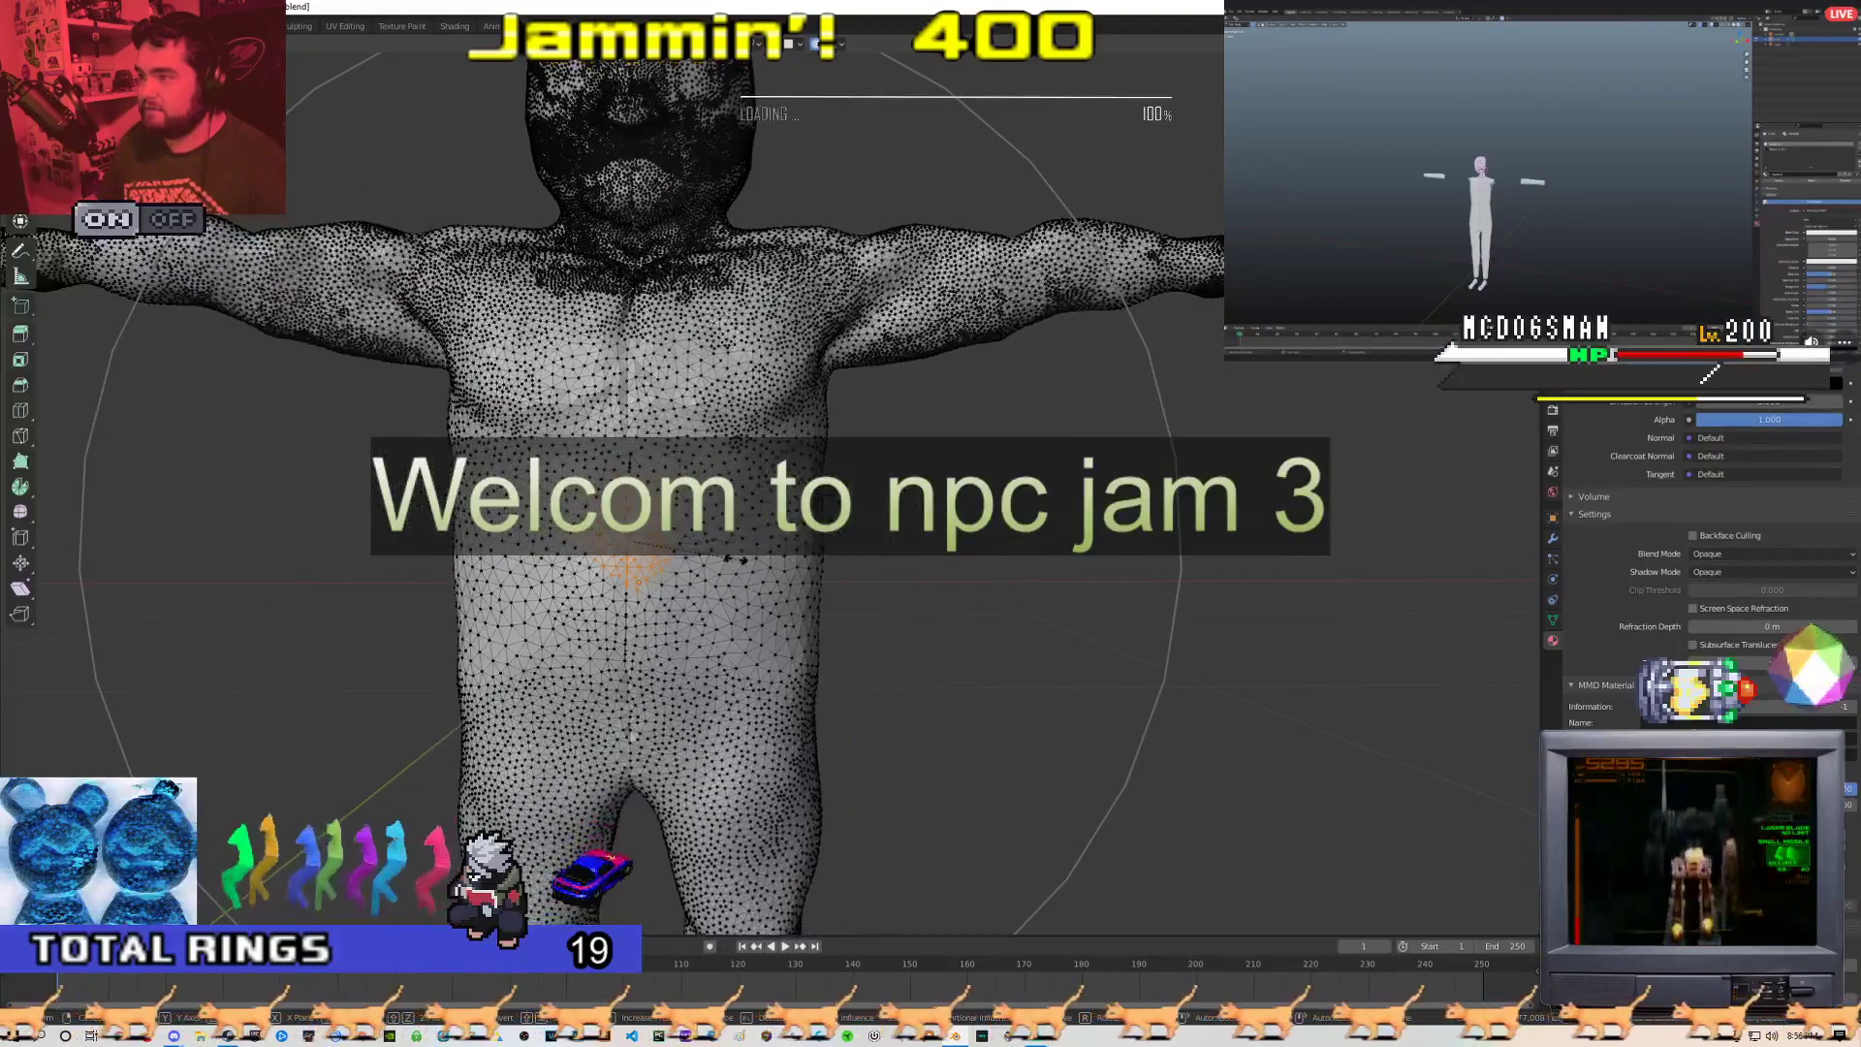
right_click(826, 560)
scroll(826, 563, "down", 5)
key("s")
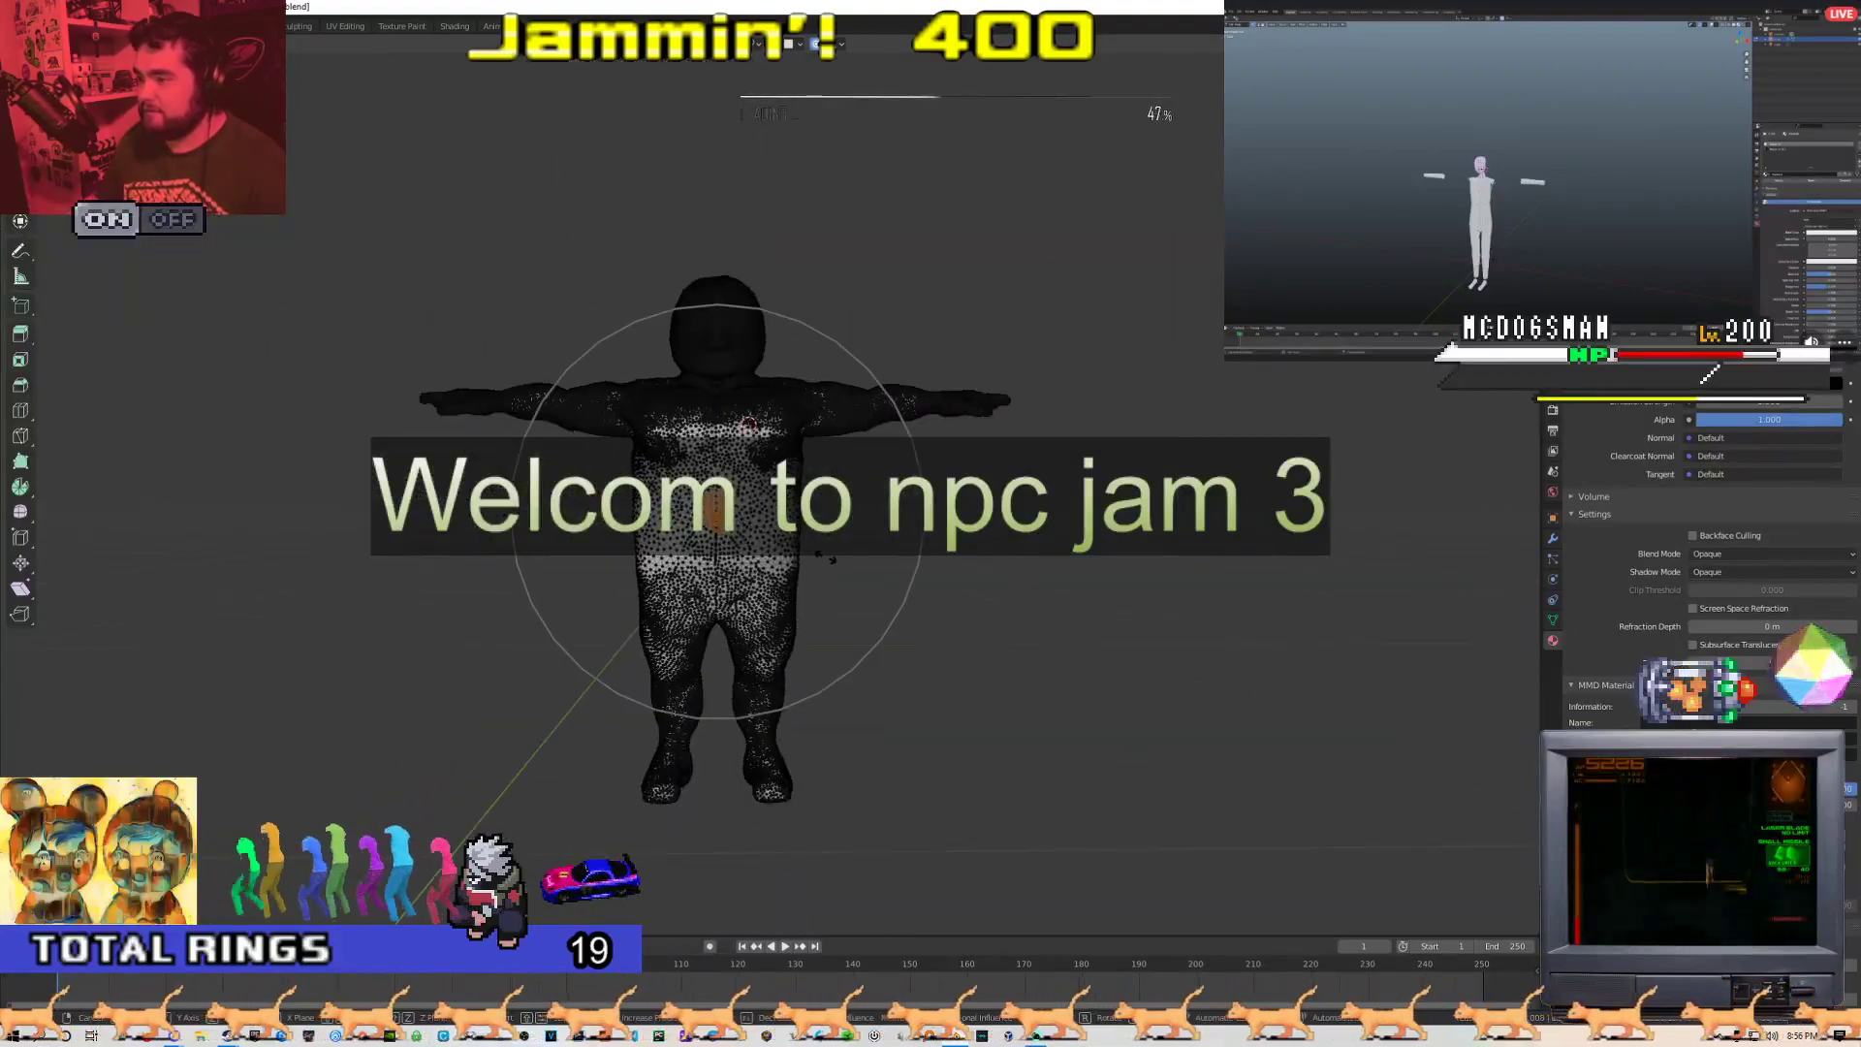
left_click(932, 564)
Examine the enlarged body from several angles in Object Mode and Edit Mode
key("Tab")
middle_click_drag(869, 569, 625, 498)
scroll(1039, 550, "up", 4)
scroll(835, 627, "down", 3)
middle_click_drag(835, 627, 751, 508)
scroll(819, 504, "up", 3)
scroll(818, 499, "down", 2)
mouse_move(820, 430)
middle_mouse_down()
mouse_move(858, 456)
mouse_move(875, 530)
mouse_move(905, 513)
mouse_move(747, 536)
middle_mouse_up()
scroll(875, 530, "up", 1)
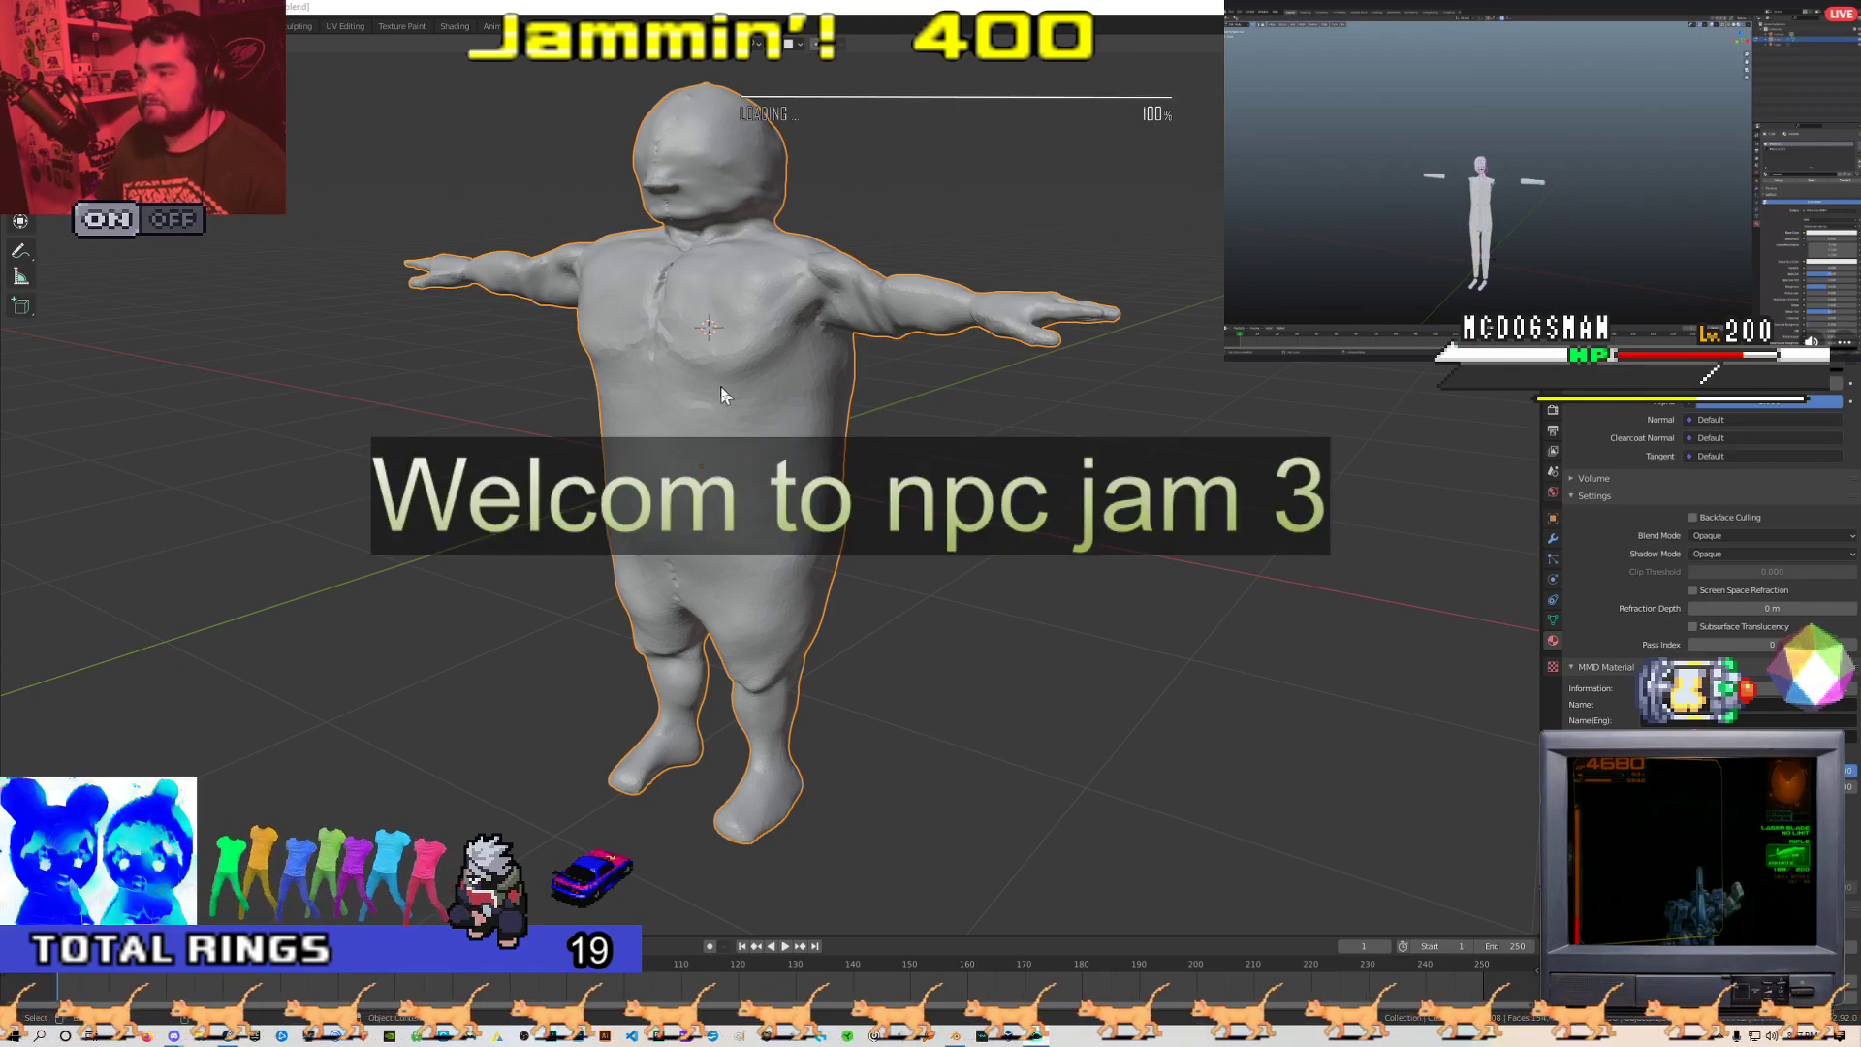
middle_click_drag(723, 386, 845, 393)
key("Tab")
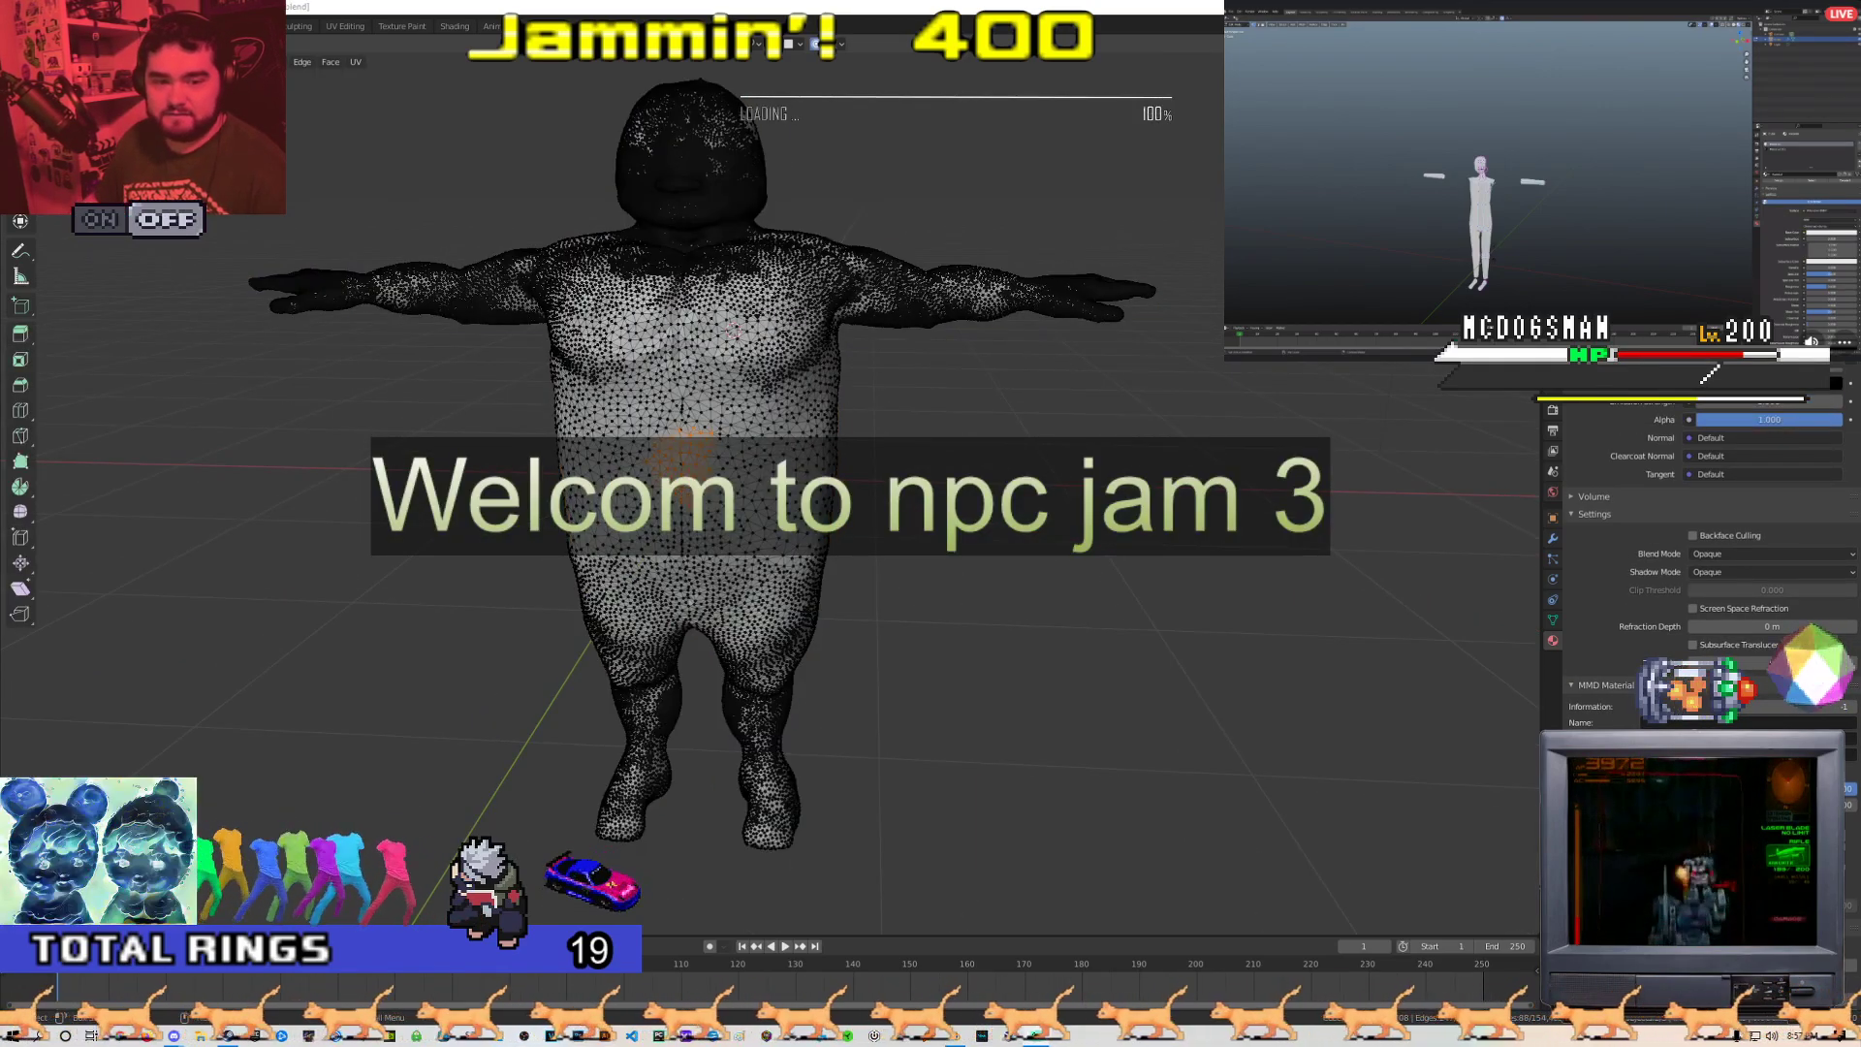
left_click(898, 438)
key("Tab")
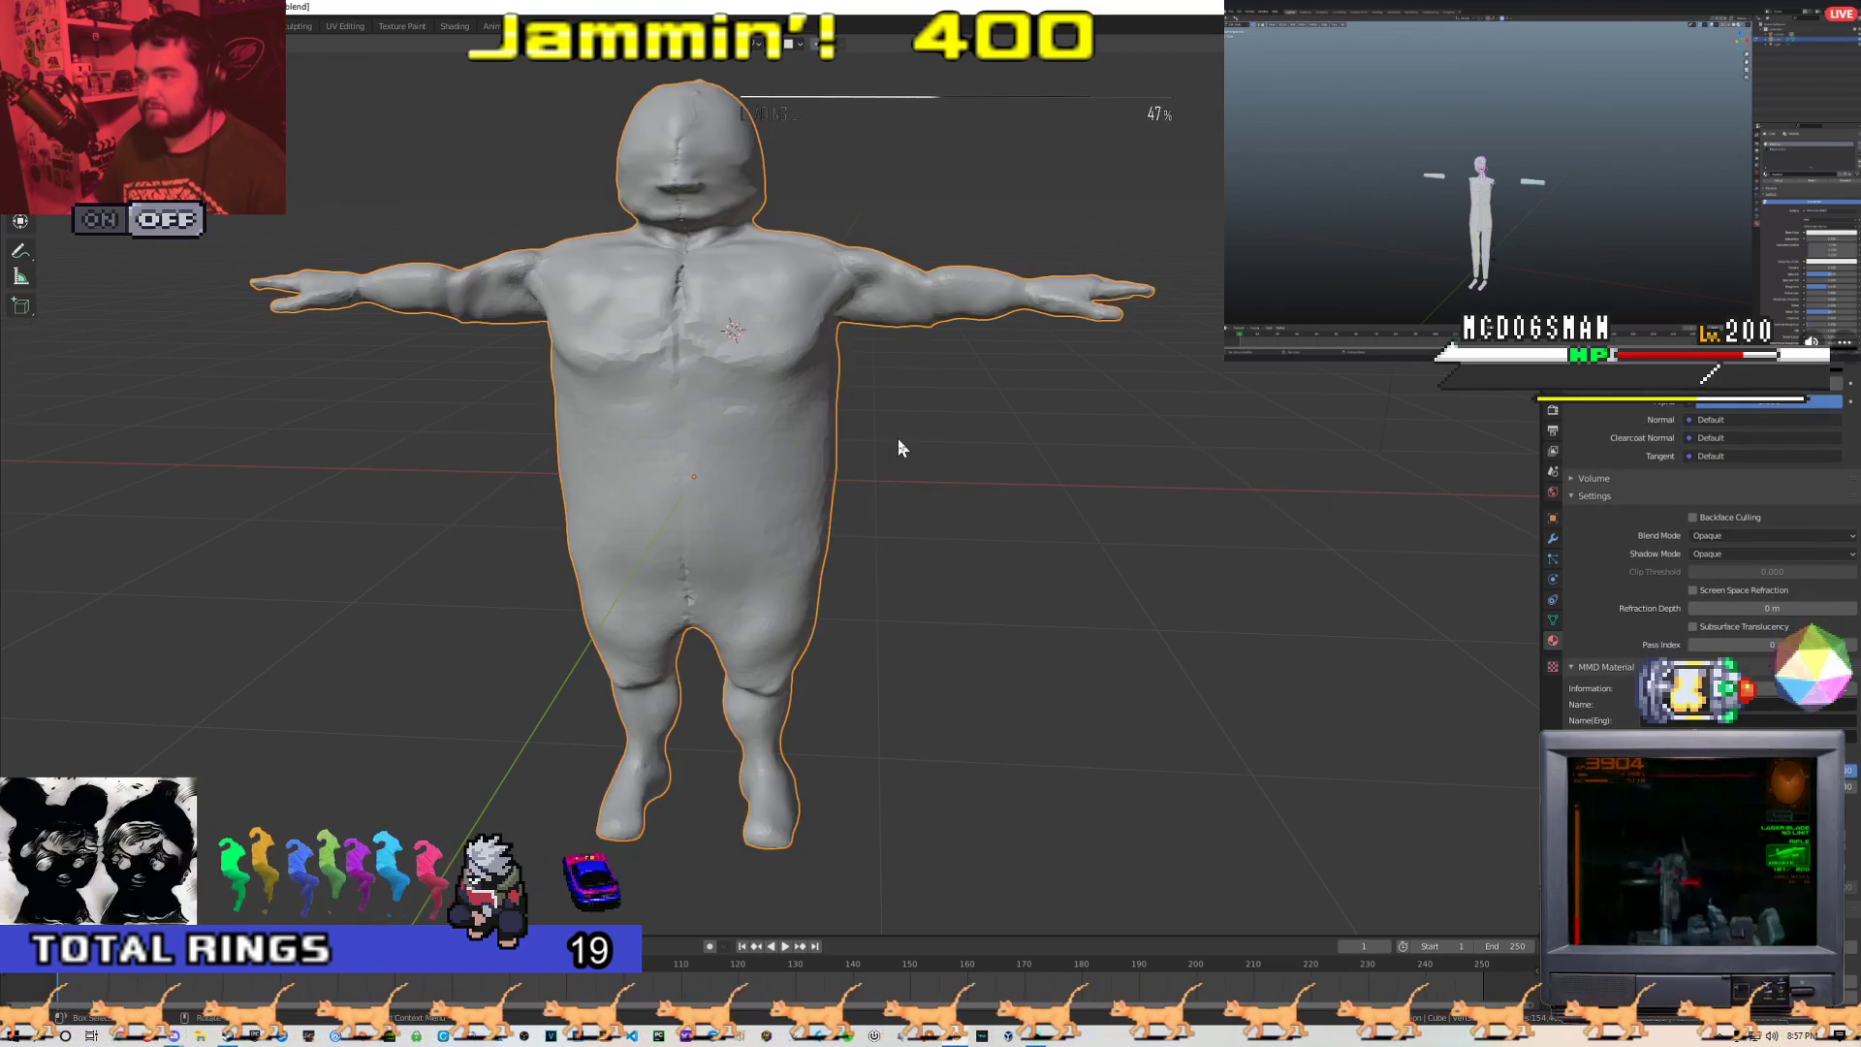
left_click(897, 438)
middle_click_drag(814, 441, 884, 445)
key("Tab")
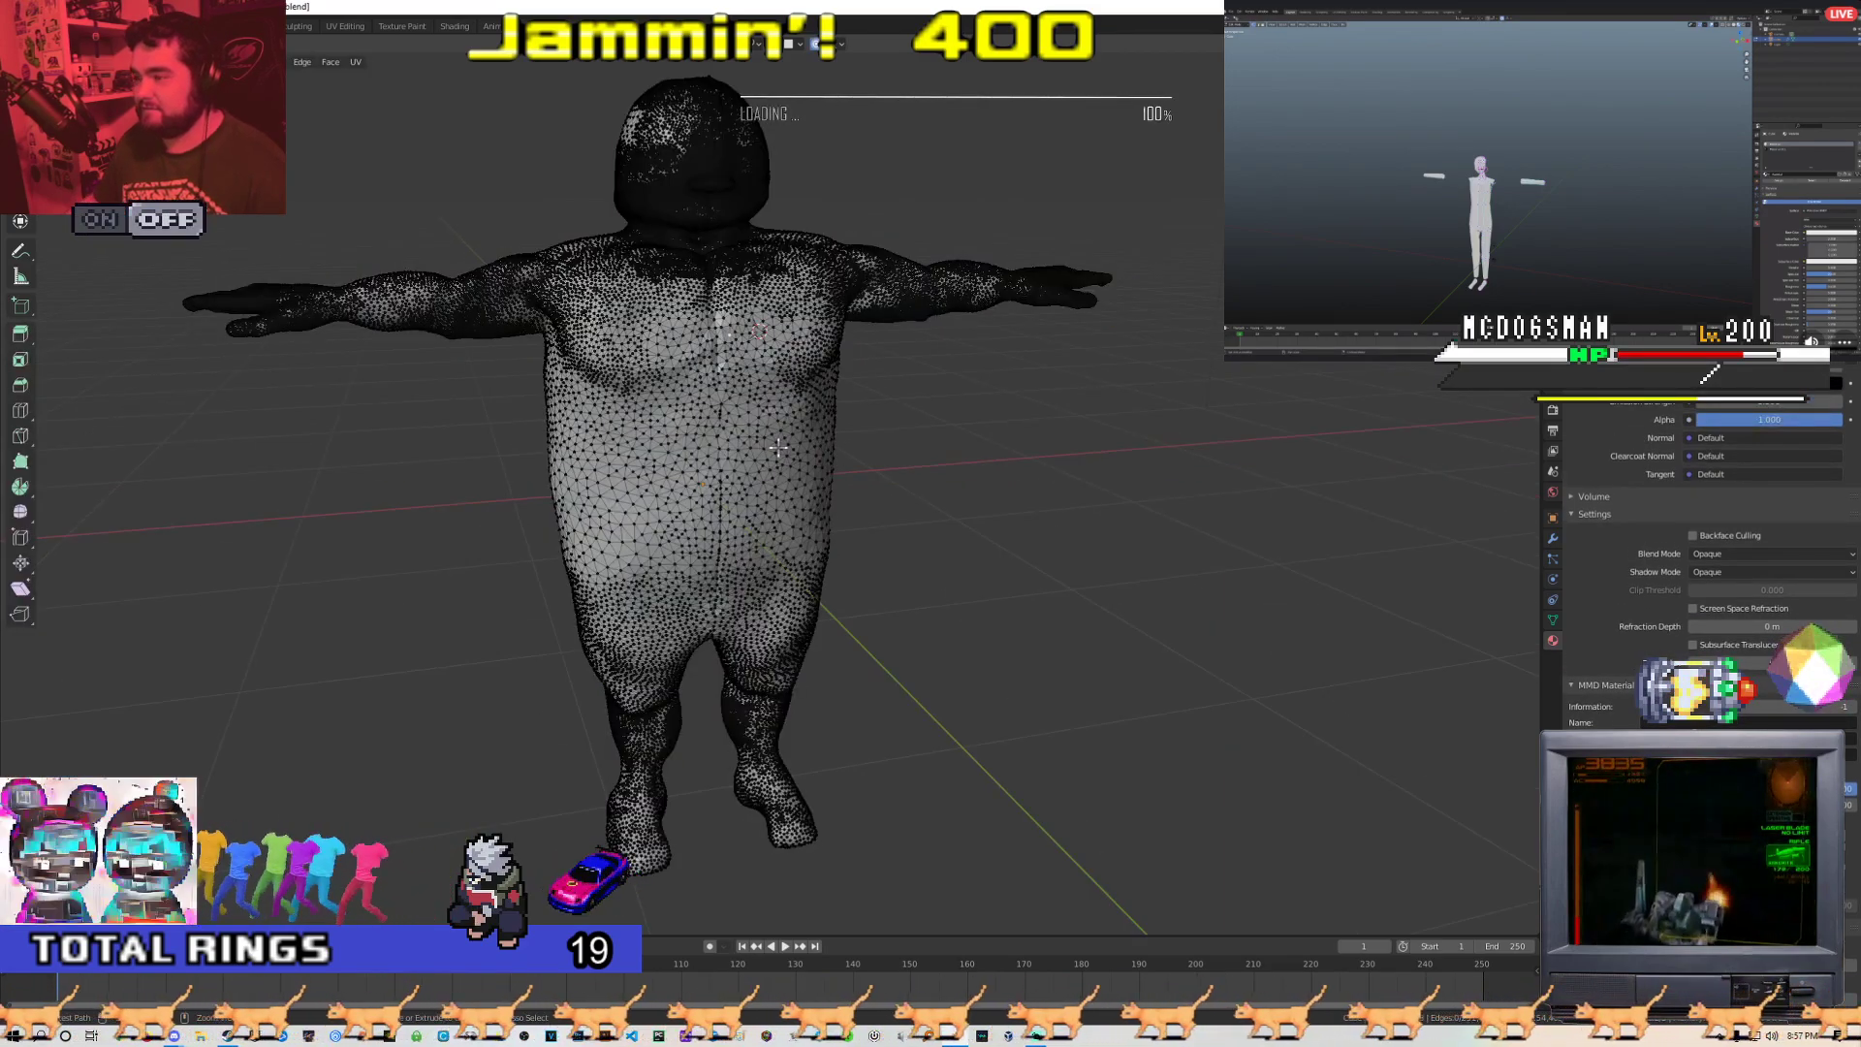
Undo the proportional scaling of the belly
key("Tab")
key("ctrl+z")
key("ctrl+z")
key("ctrl+z")
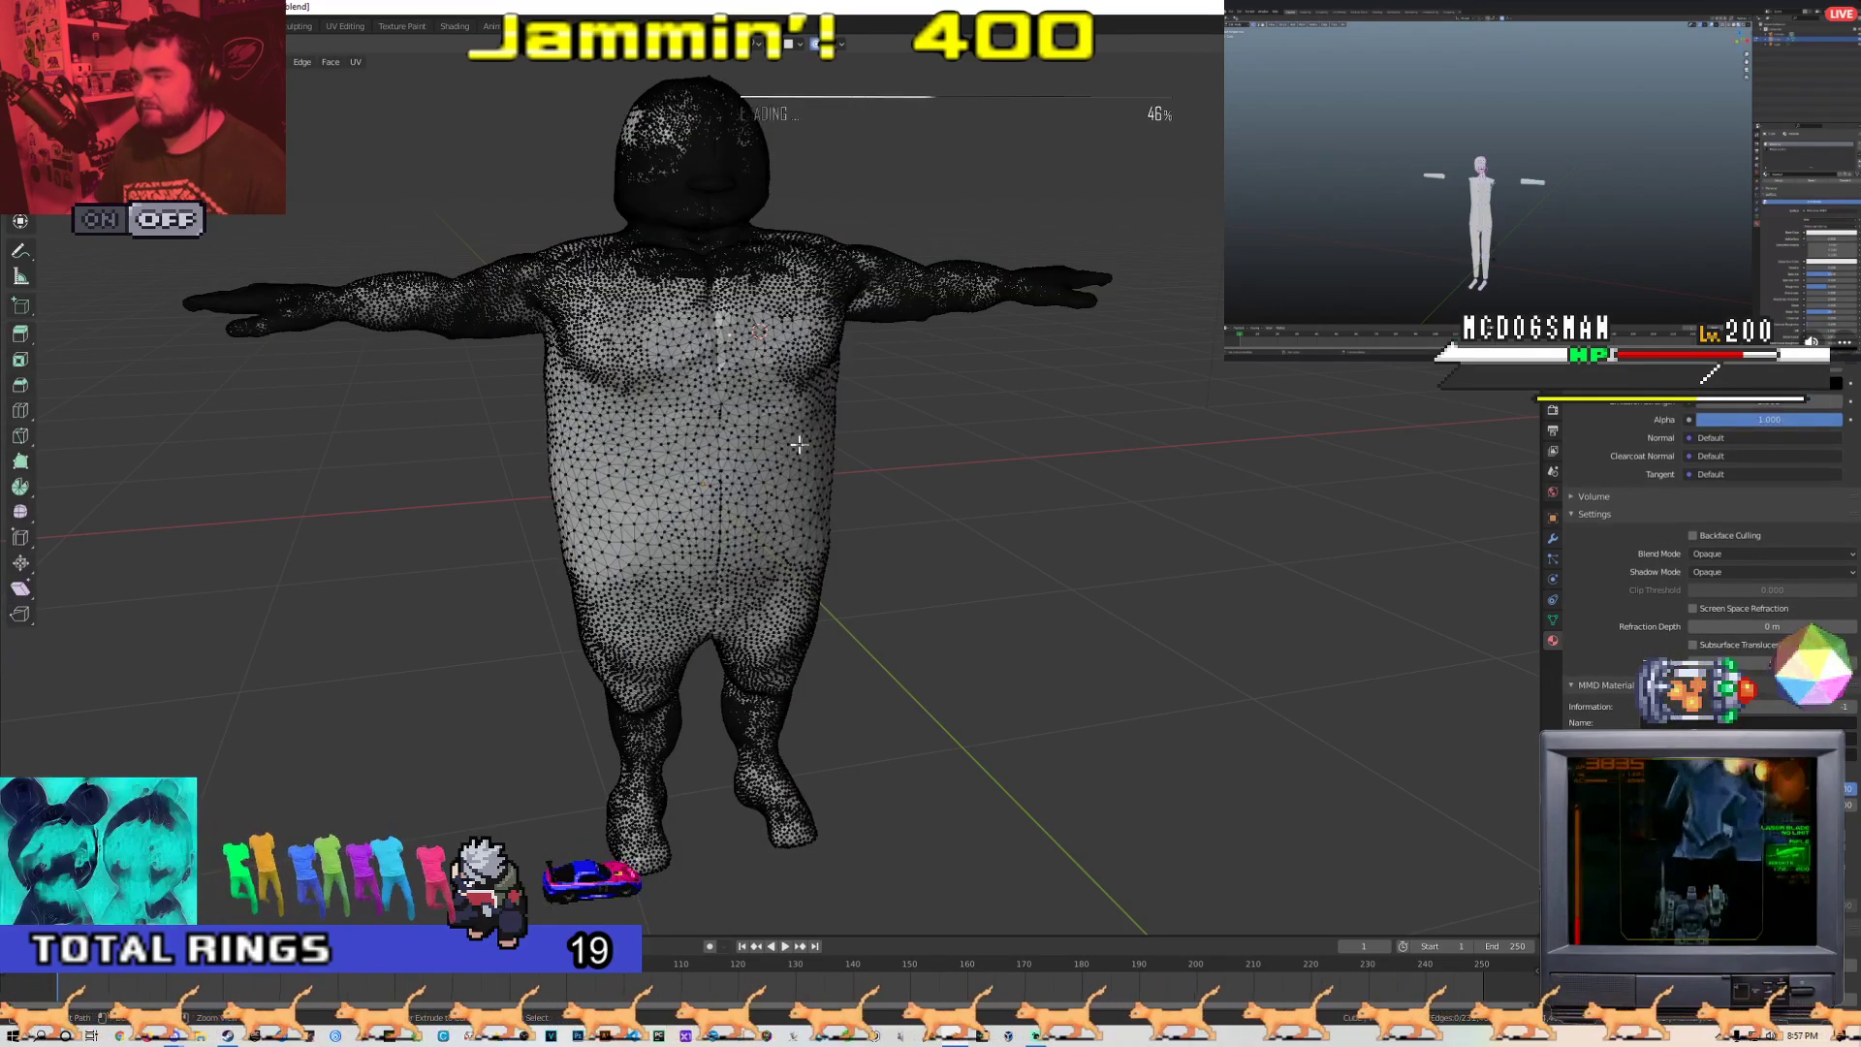
key("s")
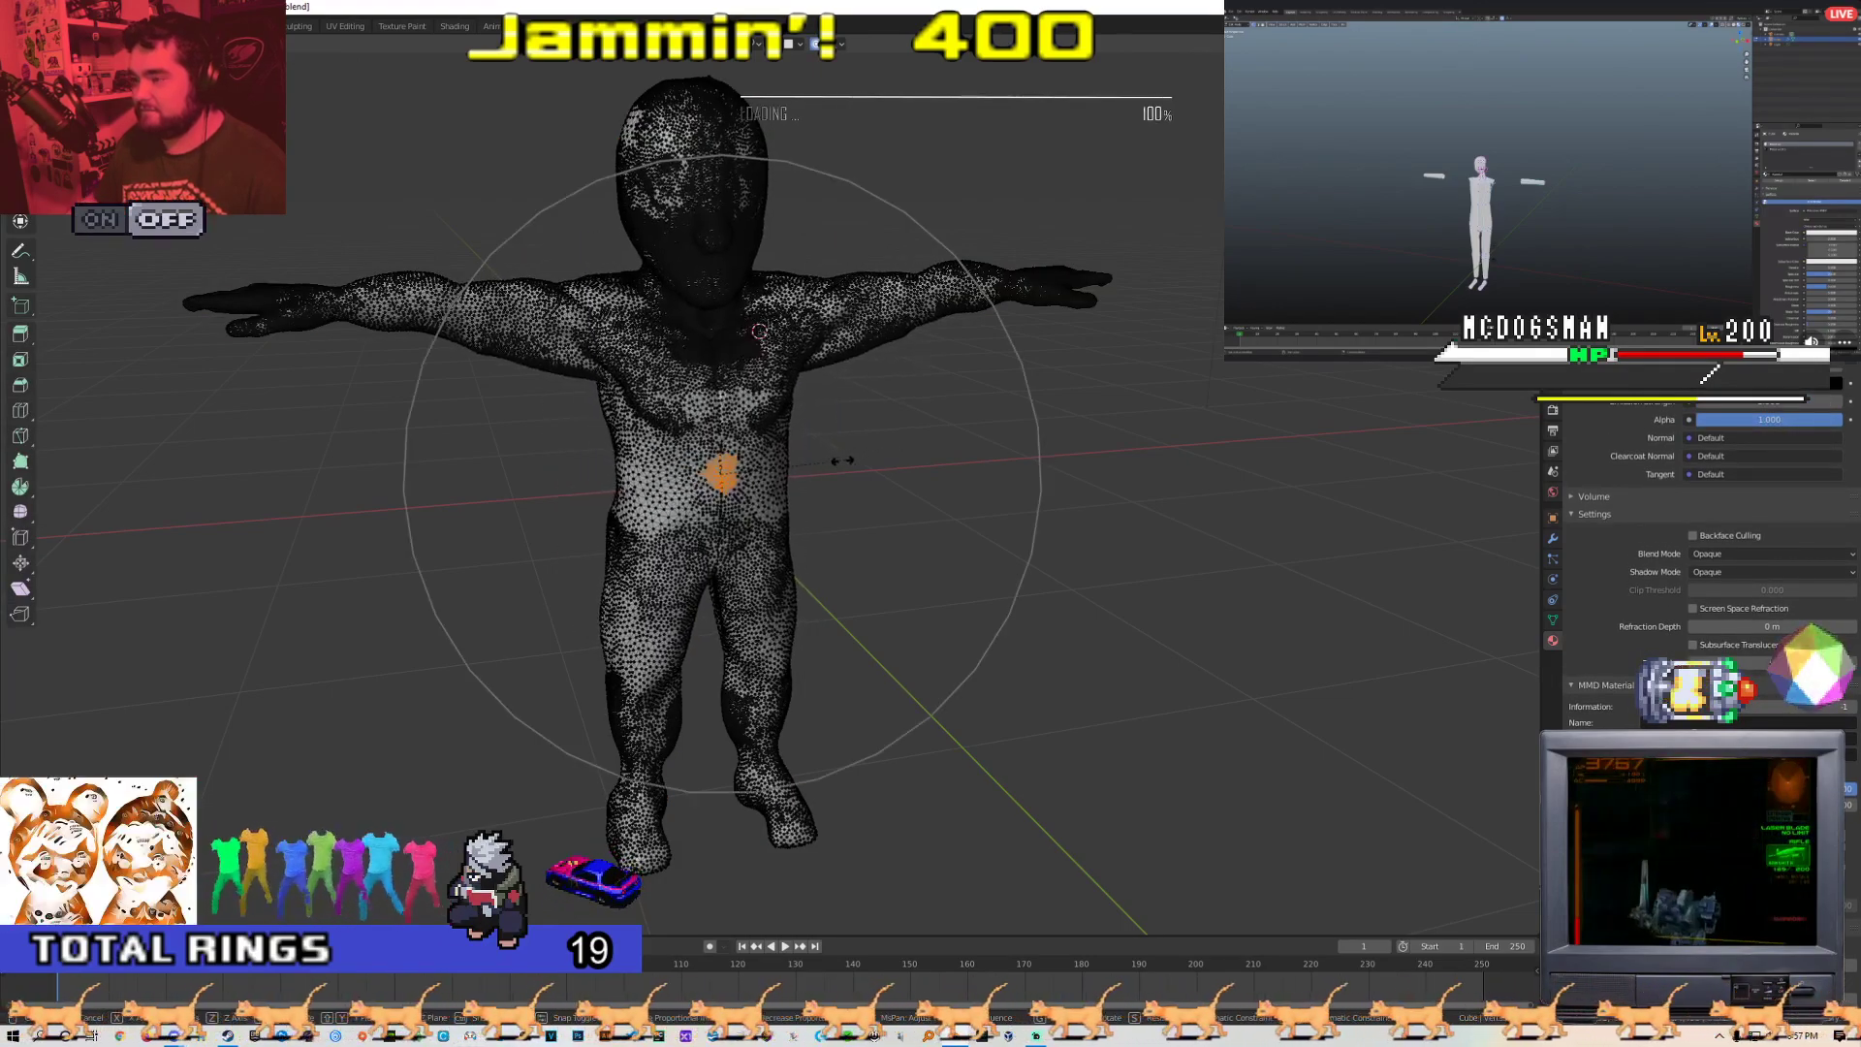
scroll(781, 471, "down", 1)
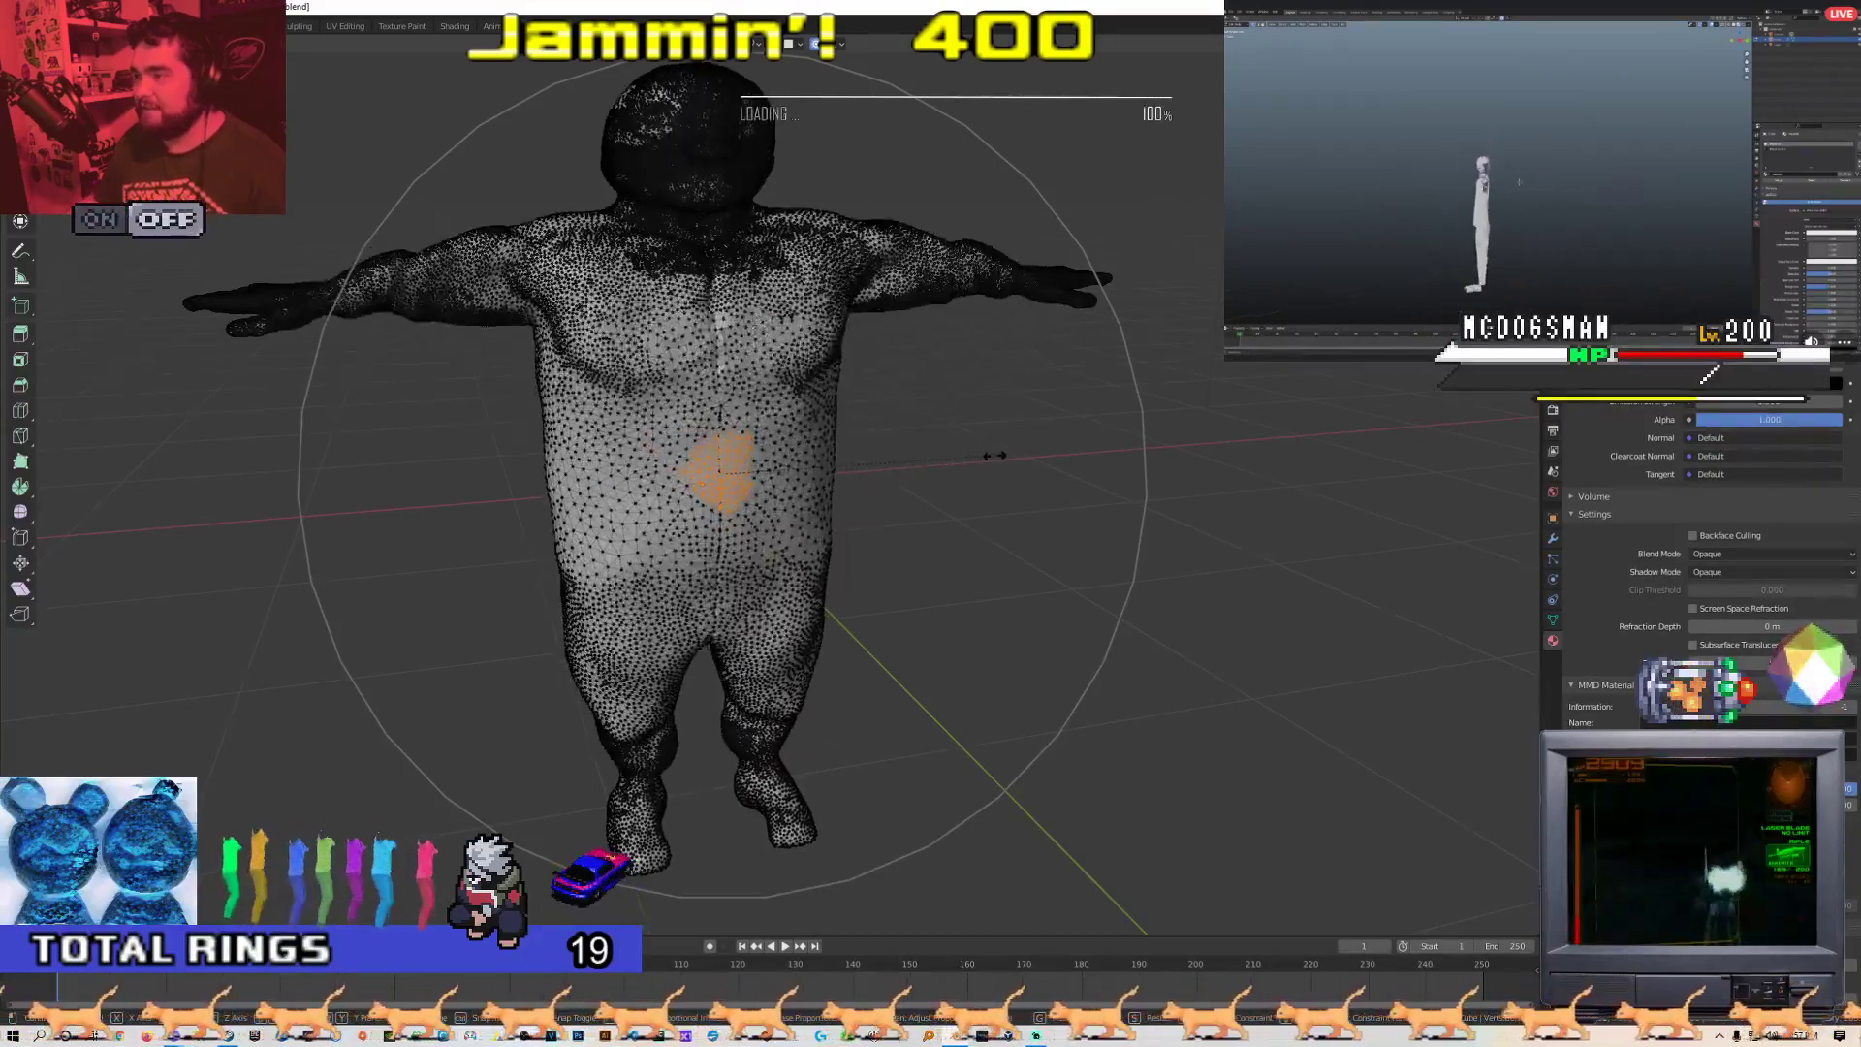
right_click(812, 453)
Clear the selection and circle-select the entire head through the mesh with X-ray shading
middle_click_drag(794, 327, 804, 430, "shift")
mouse_move(706, 234)
left_mouse_down()
mouse_move(729, 236)
mouse_move(700, 233)
left_mouse_up()
right_click(788, 241)
key("alt+z")
right_click(723, 278)
scroll(723, 278, "down", 9)
scroll(723, 291, "up", 9)
middle_click_drag(732, 356, 711, 335)
key("alt+a")
key("c")
scroll(689, 220, "down", 12)
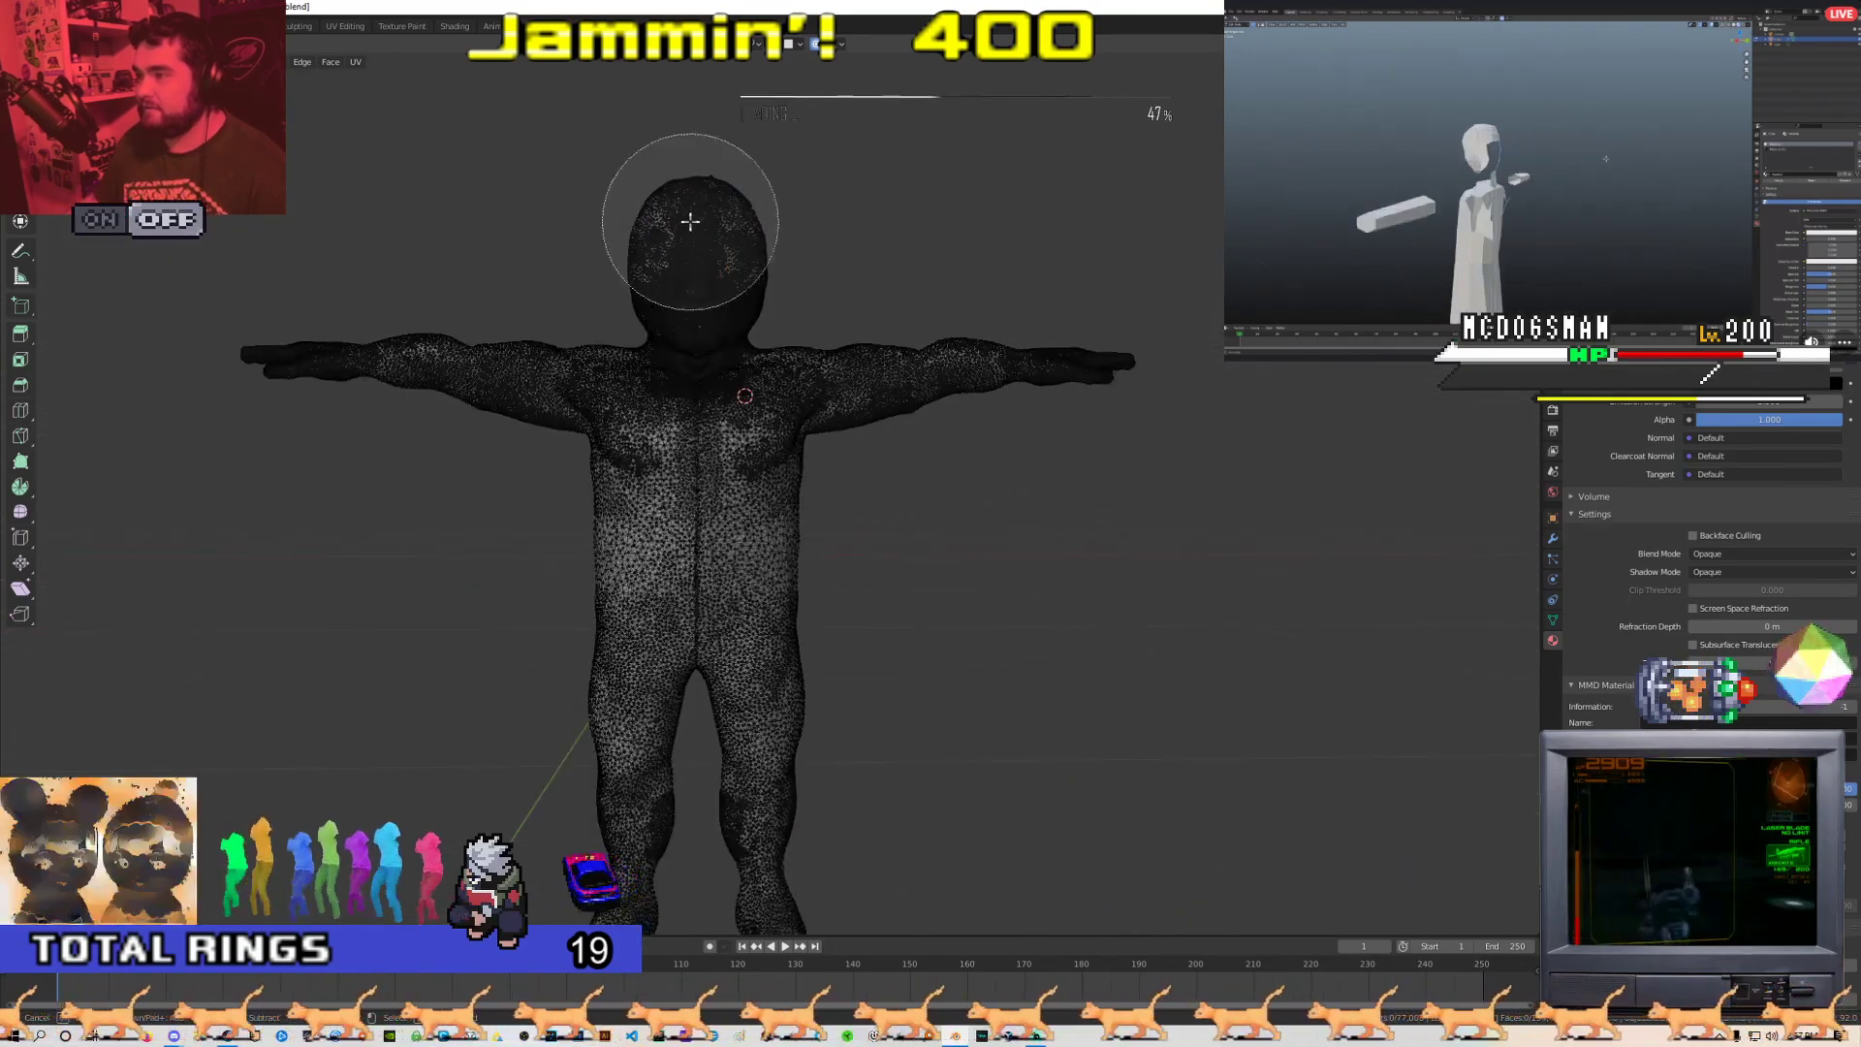
left_click(696, 233)
right_click(799, 252)
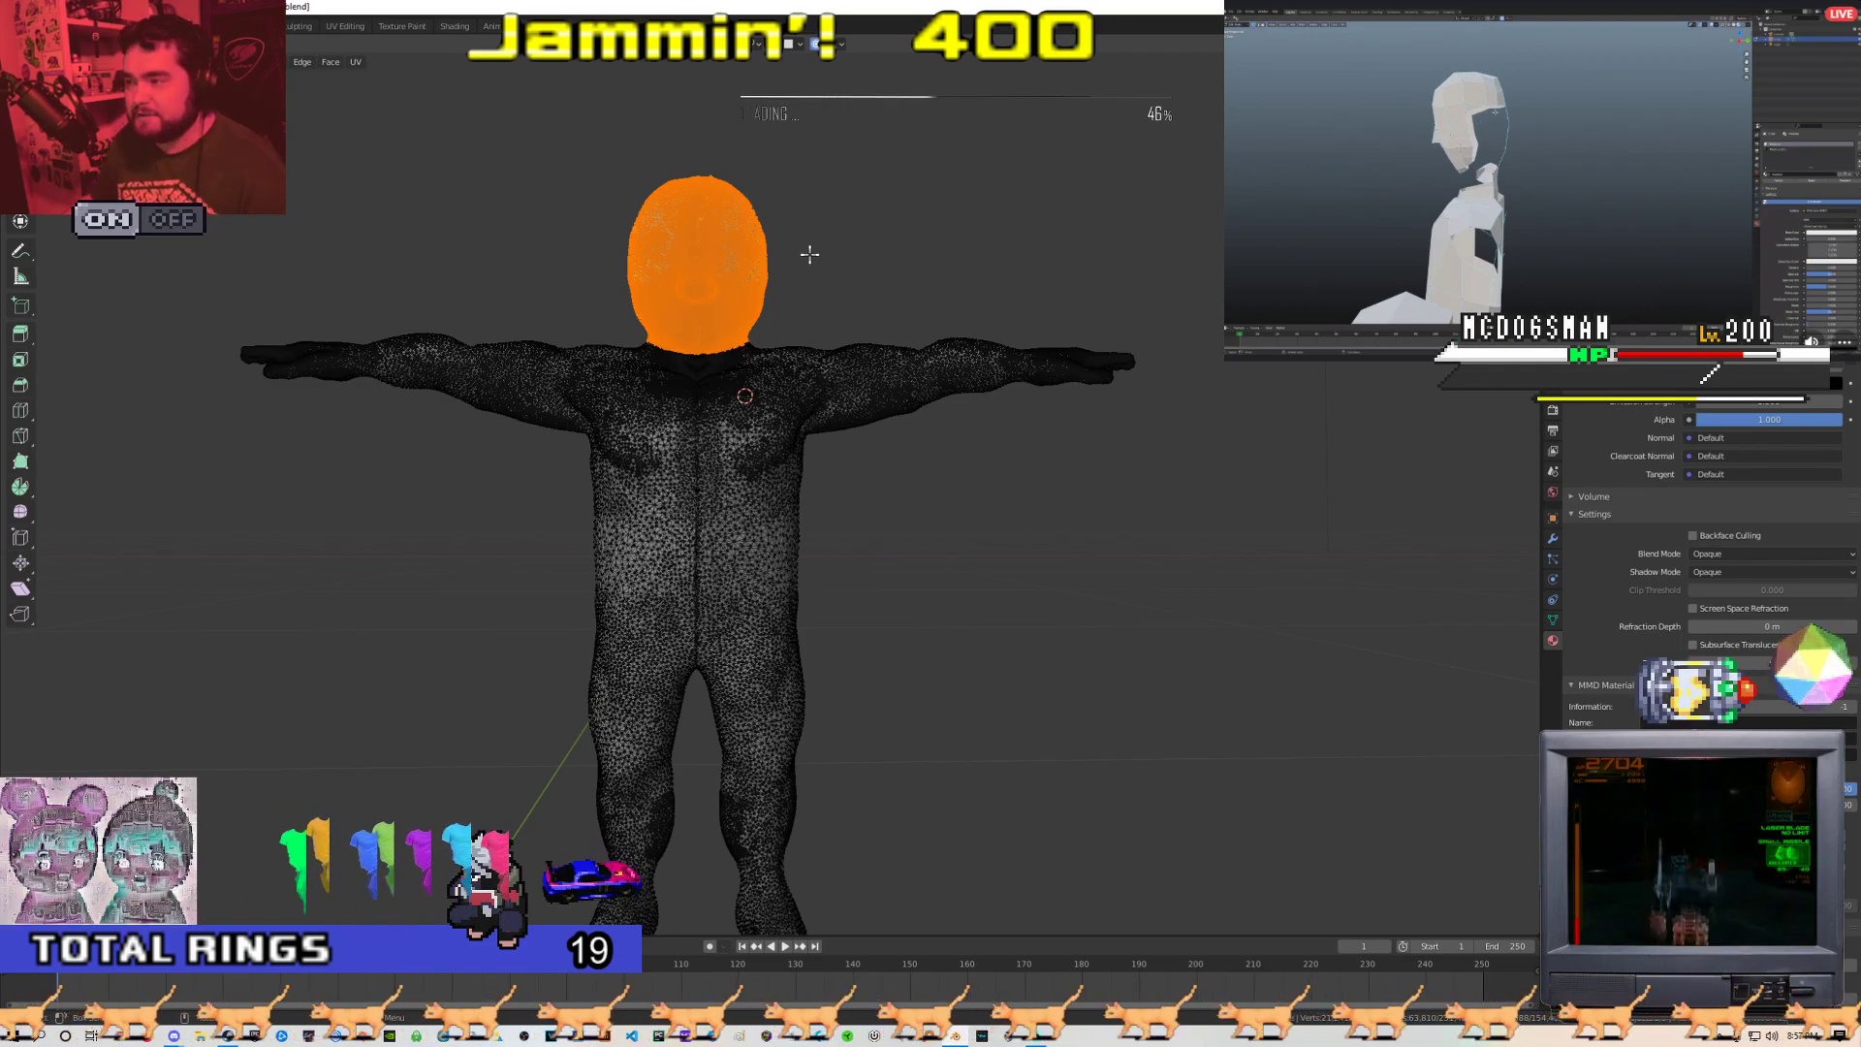
key("alt+z")
middle_click_drag(809, 256, 800, 299)
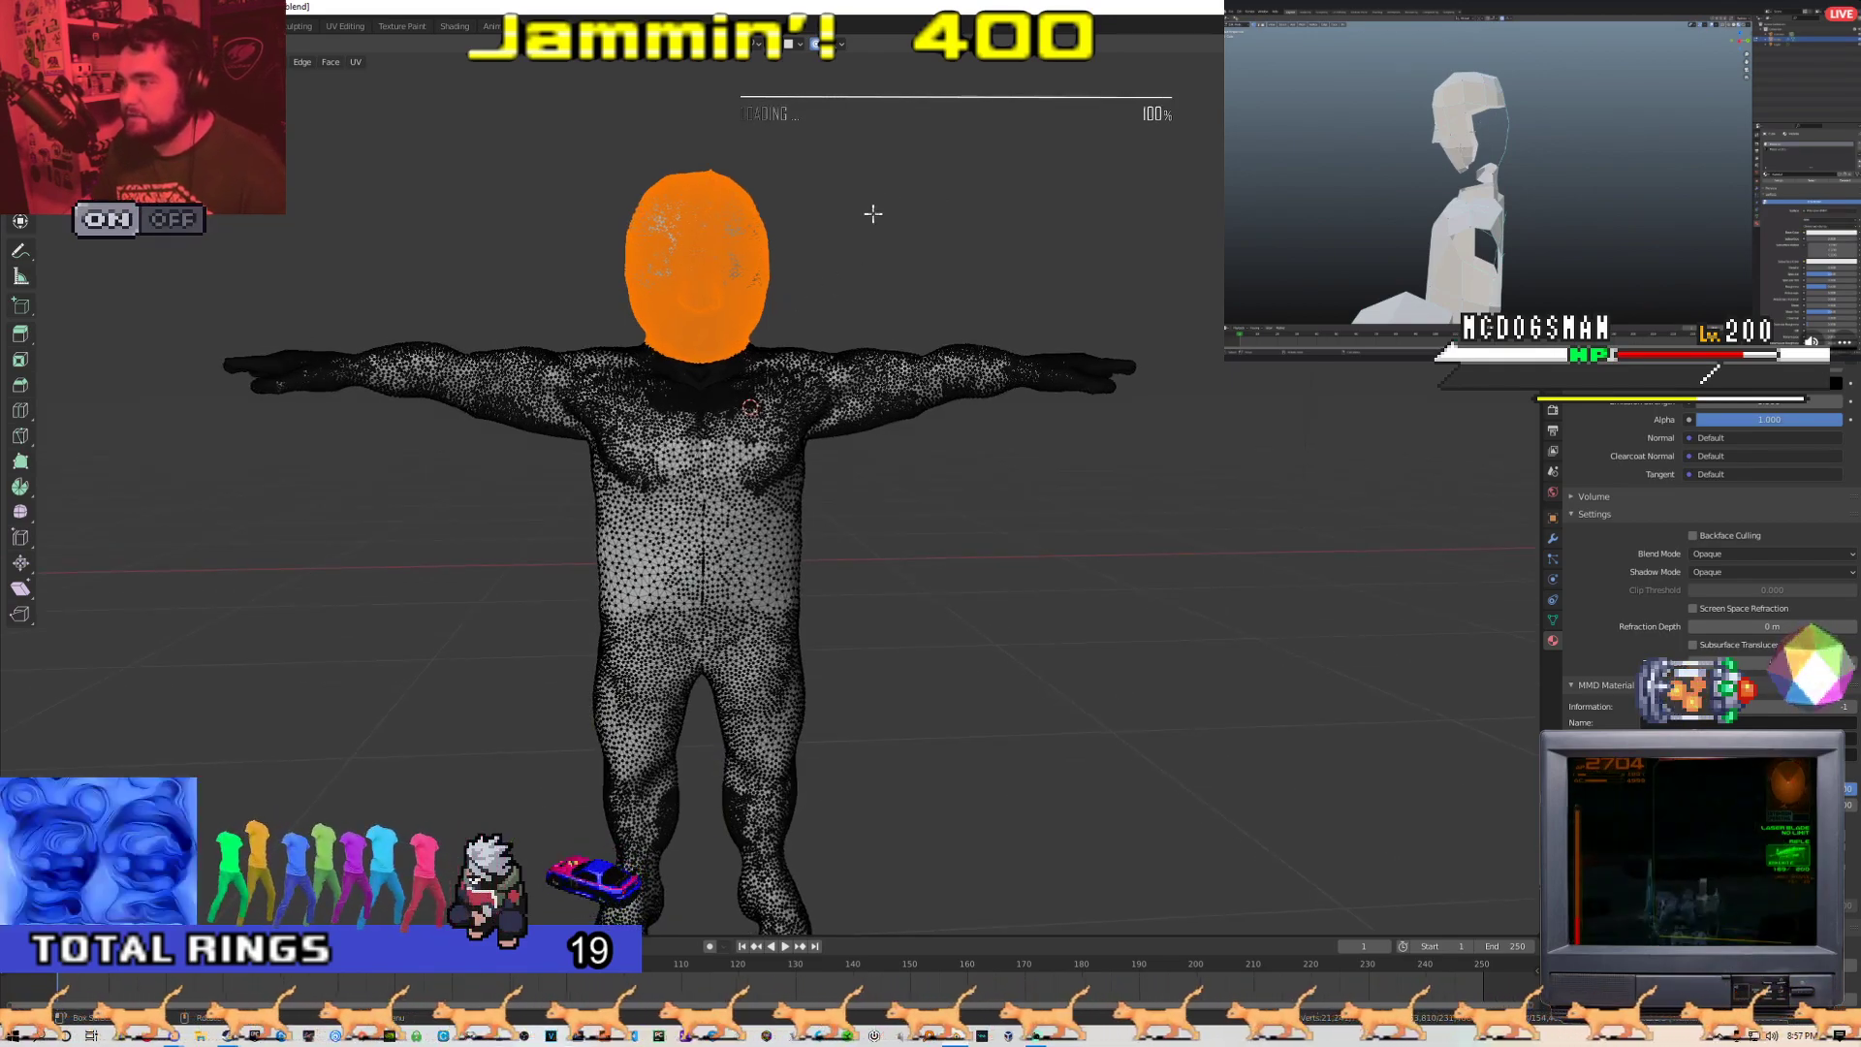
Try shrinking the selected head with proportional editing so the body's proportions change with it
key("s")
left_click(821, 252)
middle_click_drag(821, 252, 845, 348)
key("alt+z")
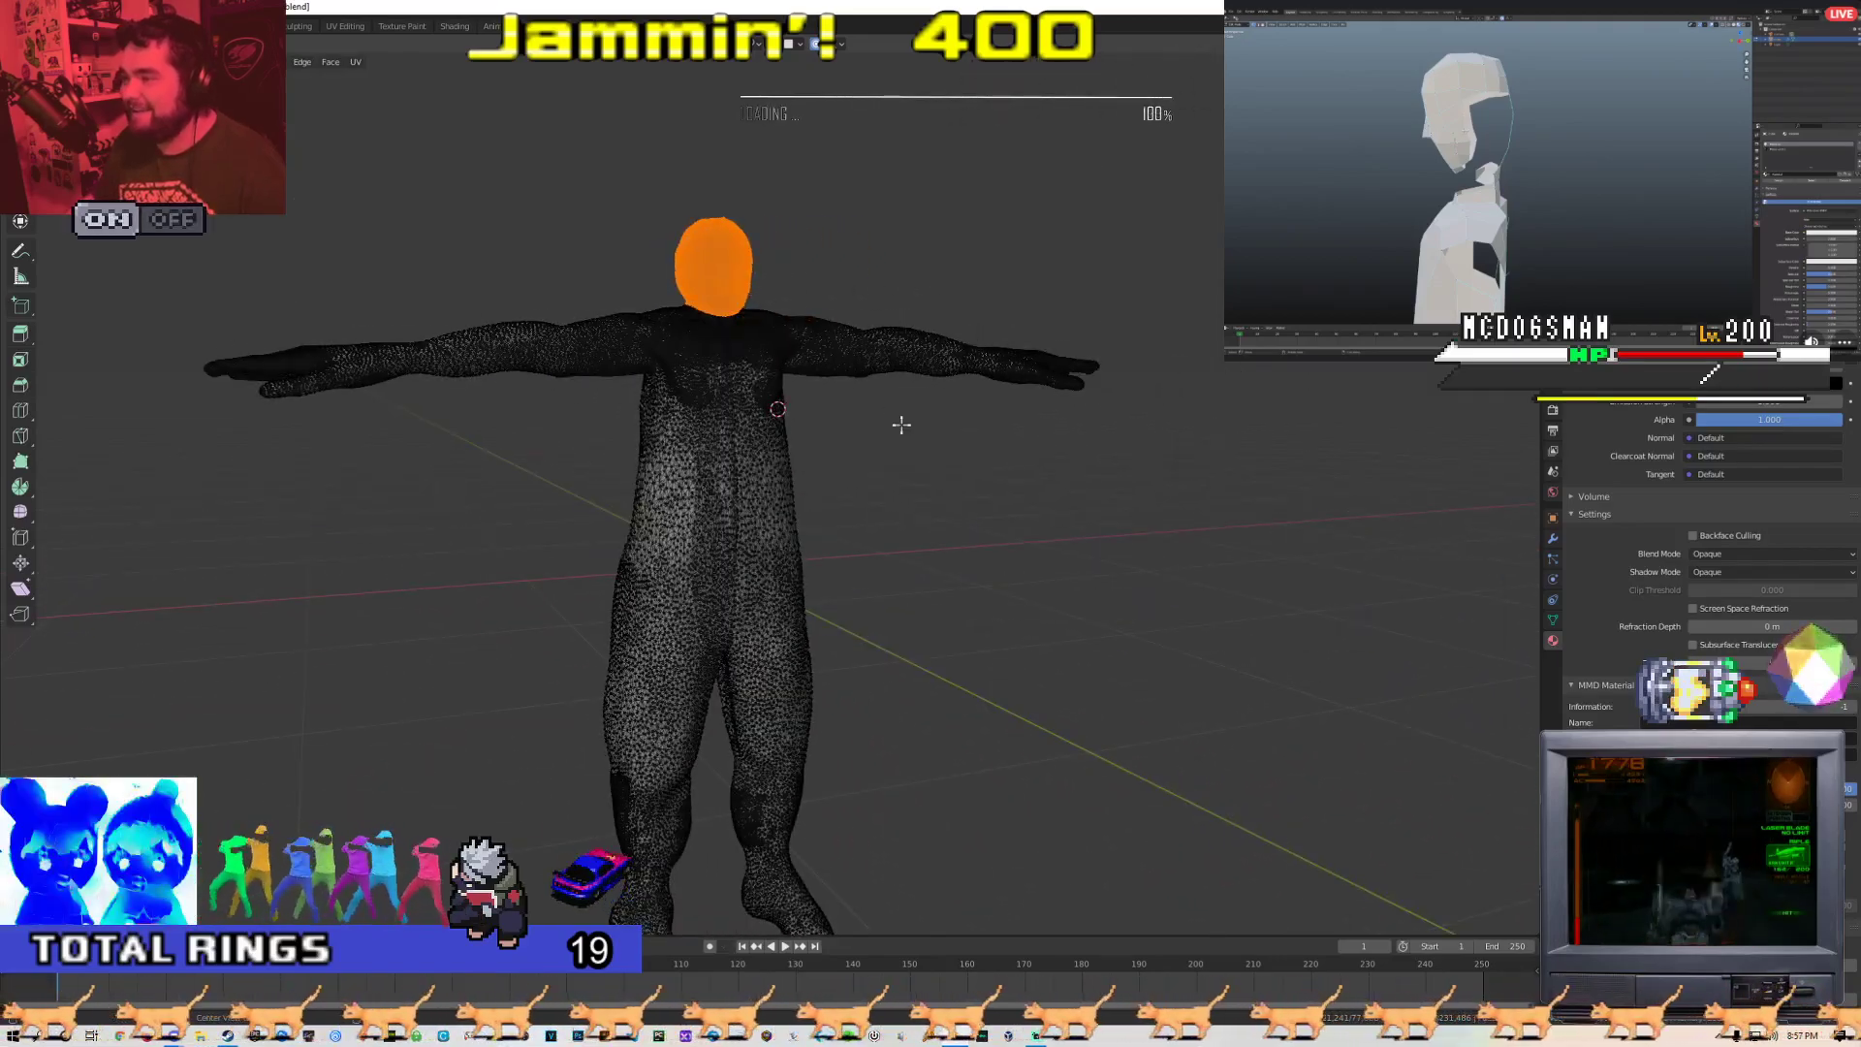
key("alt+z")
Examine the small-headed figure's new proportions in Object Mode
key("Tab")
middle_click_drag(894, 422, 694, 364)
scroll(767, 442, "down", 2)
scroll(889, 470, "up", 2)
scroll(785, 368, "down", 3)
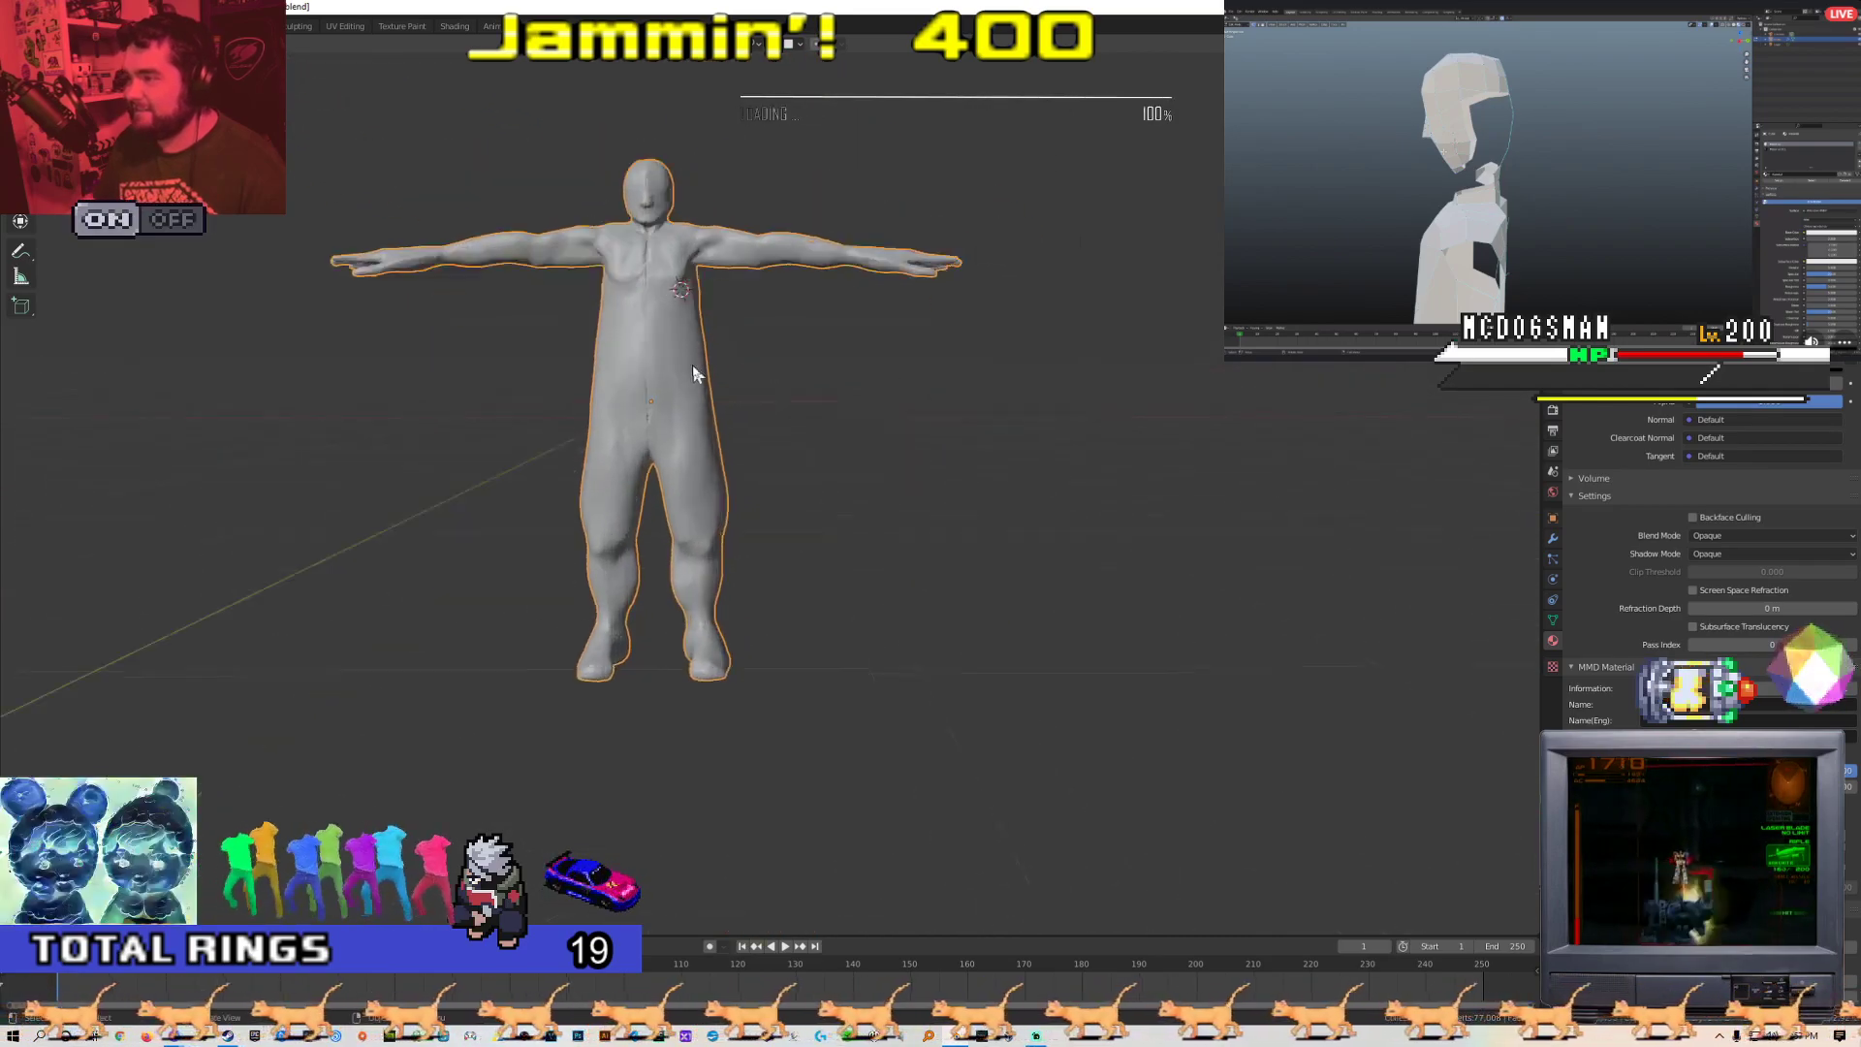
scroll(863, 457, "up", 2)
middle_click_drag(863, 457, 901, 456)
key("Tab")
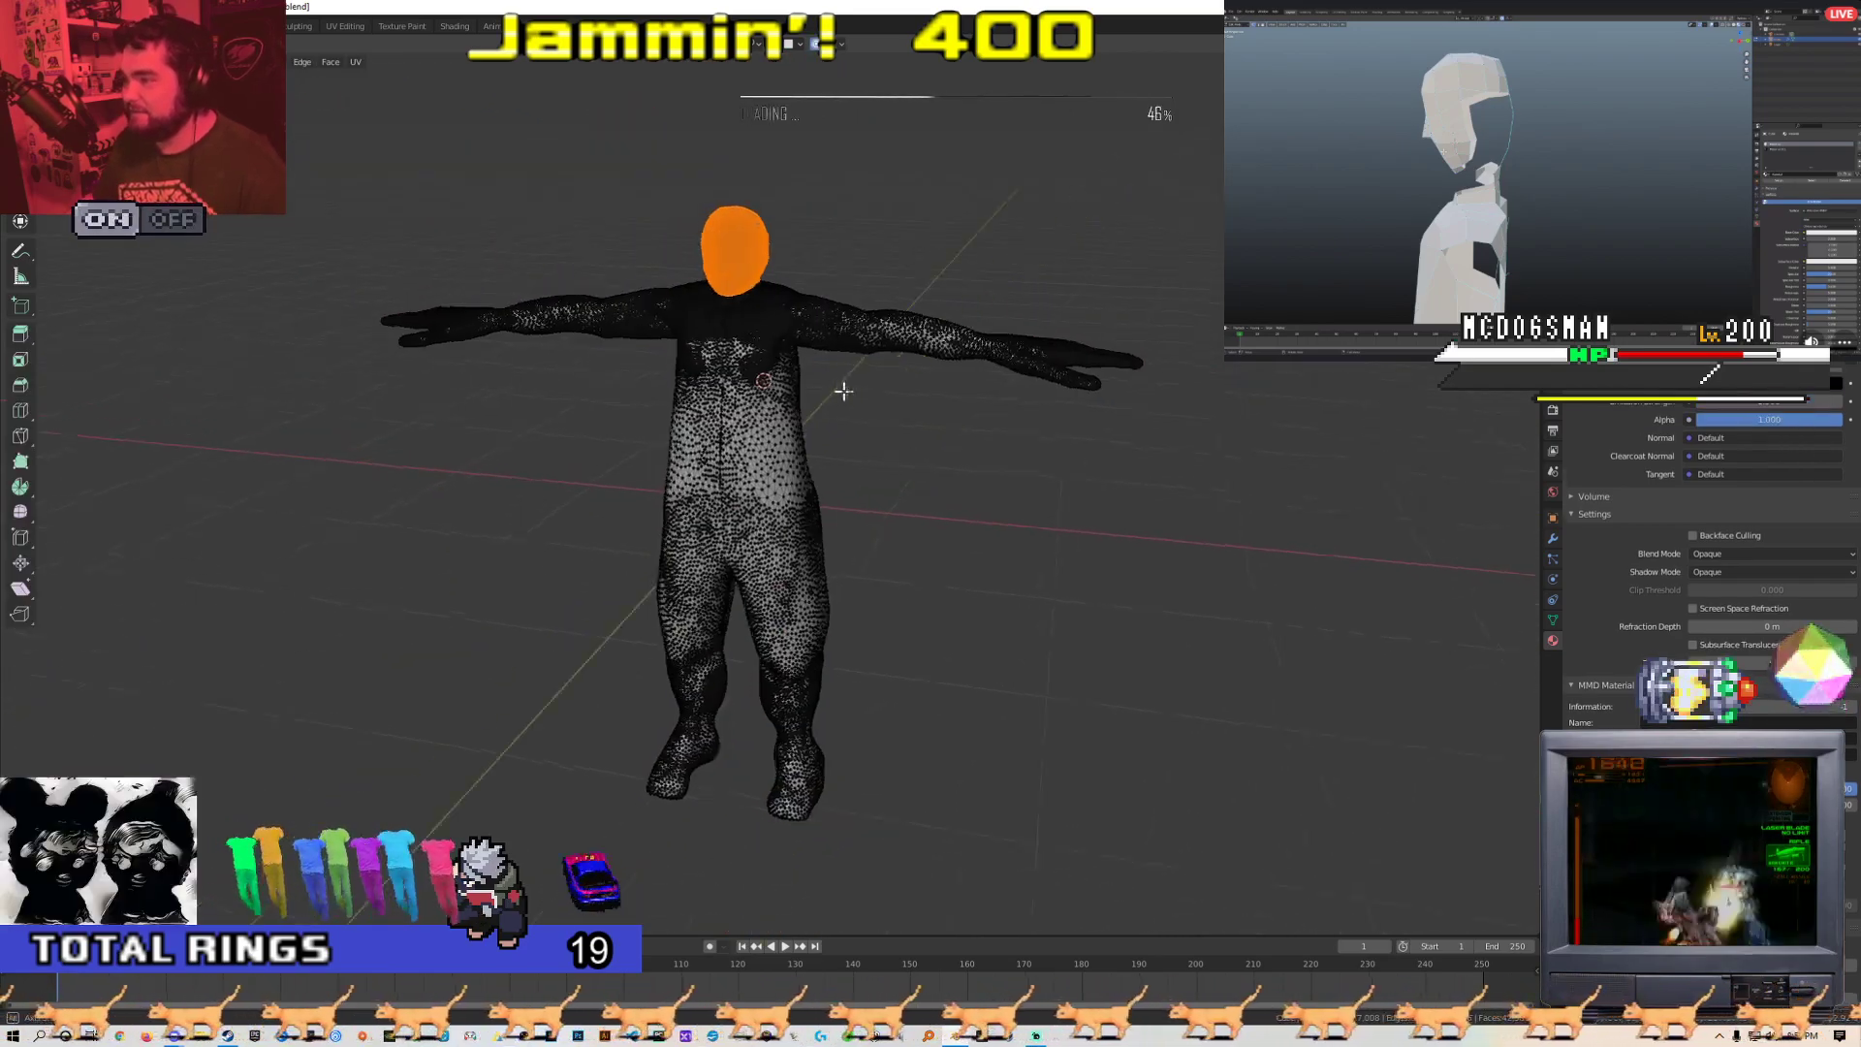
Undo the proportional scaling of the head
middle_click_drag(837, 389, 886, 402)
key("ctrl+z")
middle_click_drag(1010, 423, 966, 417)
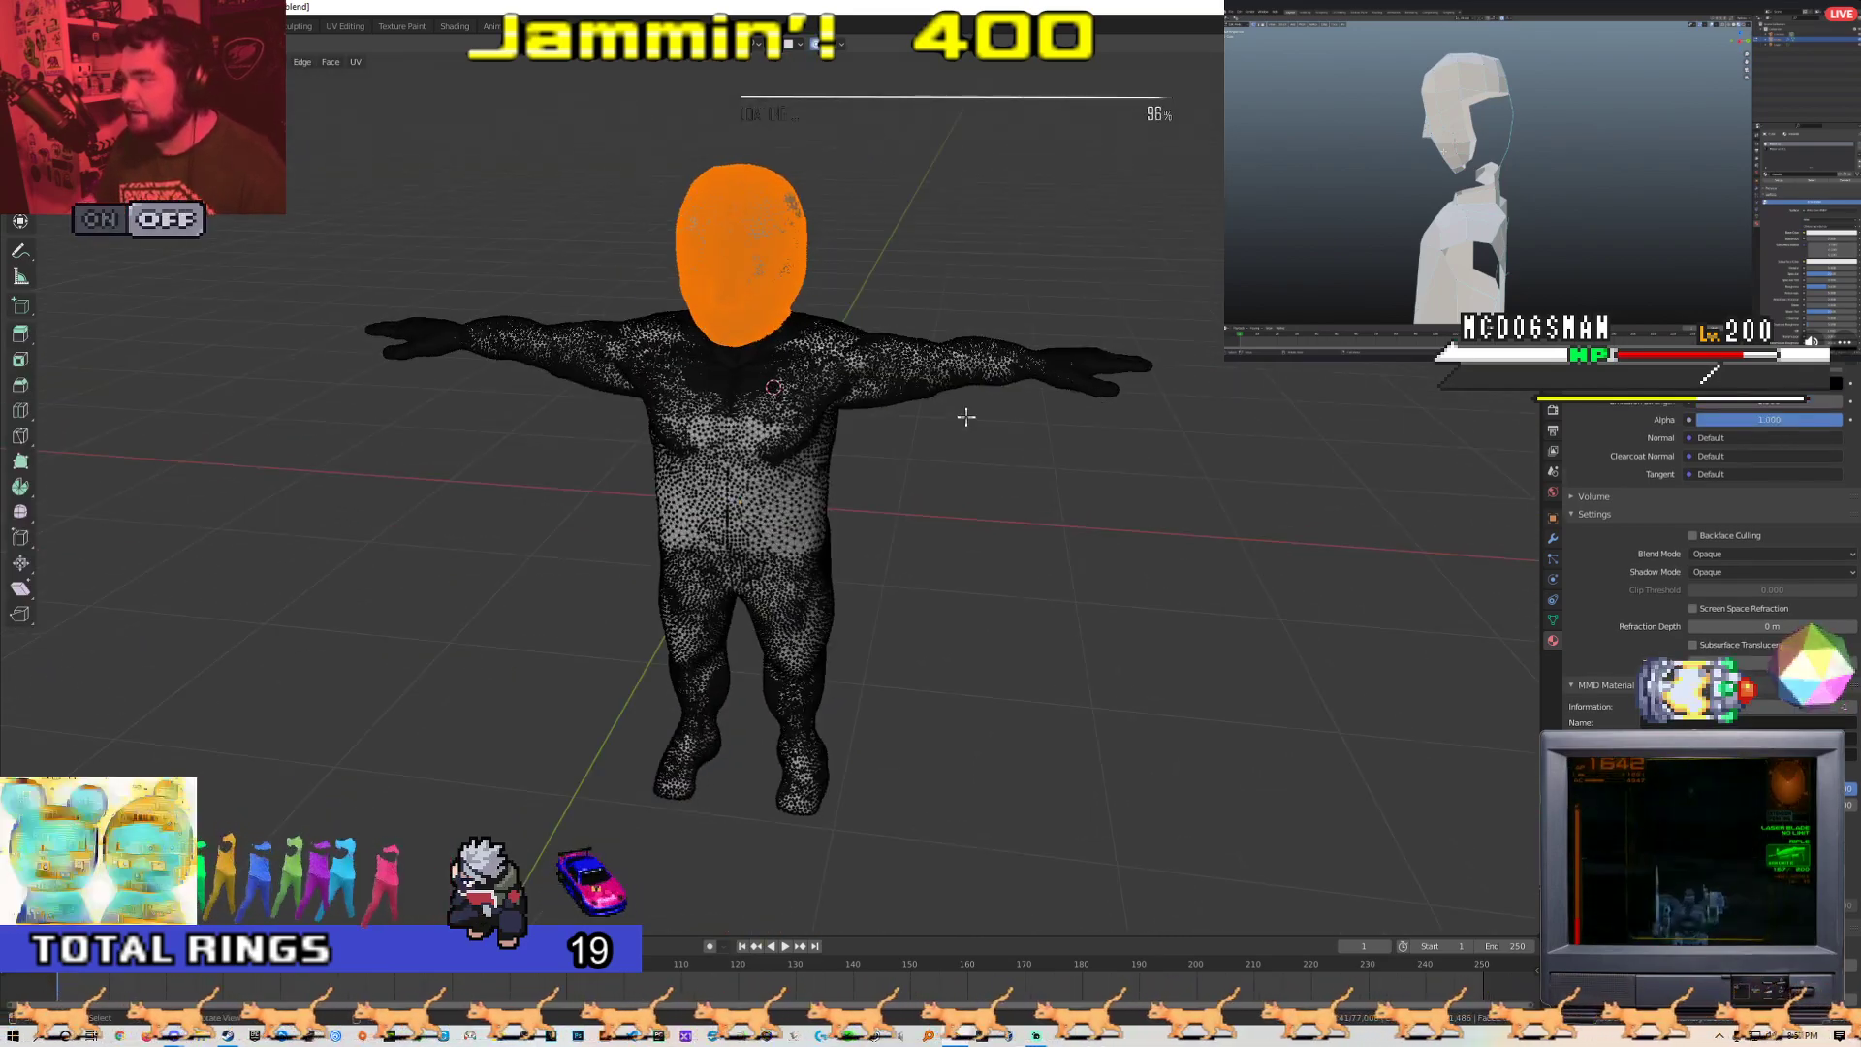
Circle-select both hands of the figure, replacing the head selection
key("c")
left_click(1104, 365)
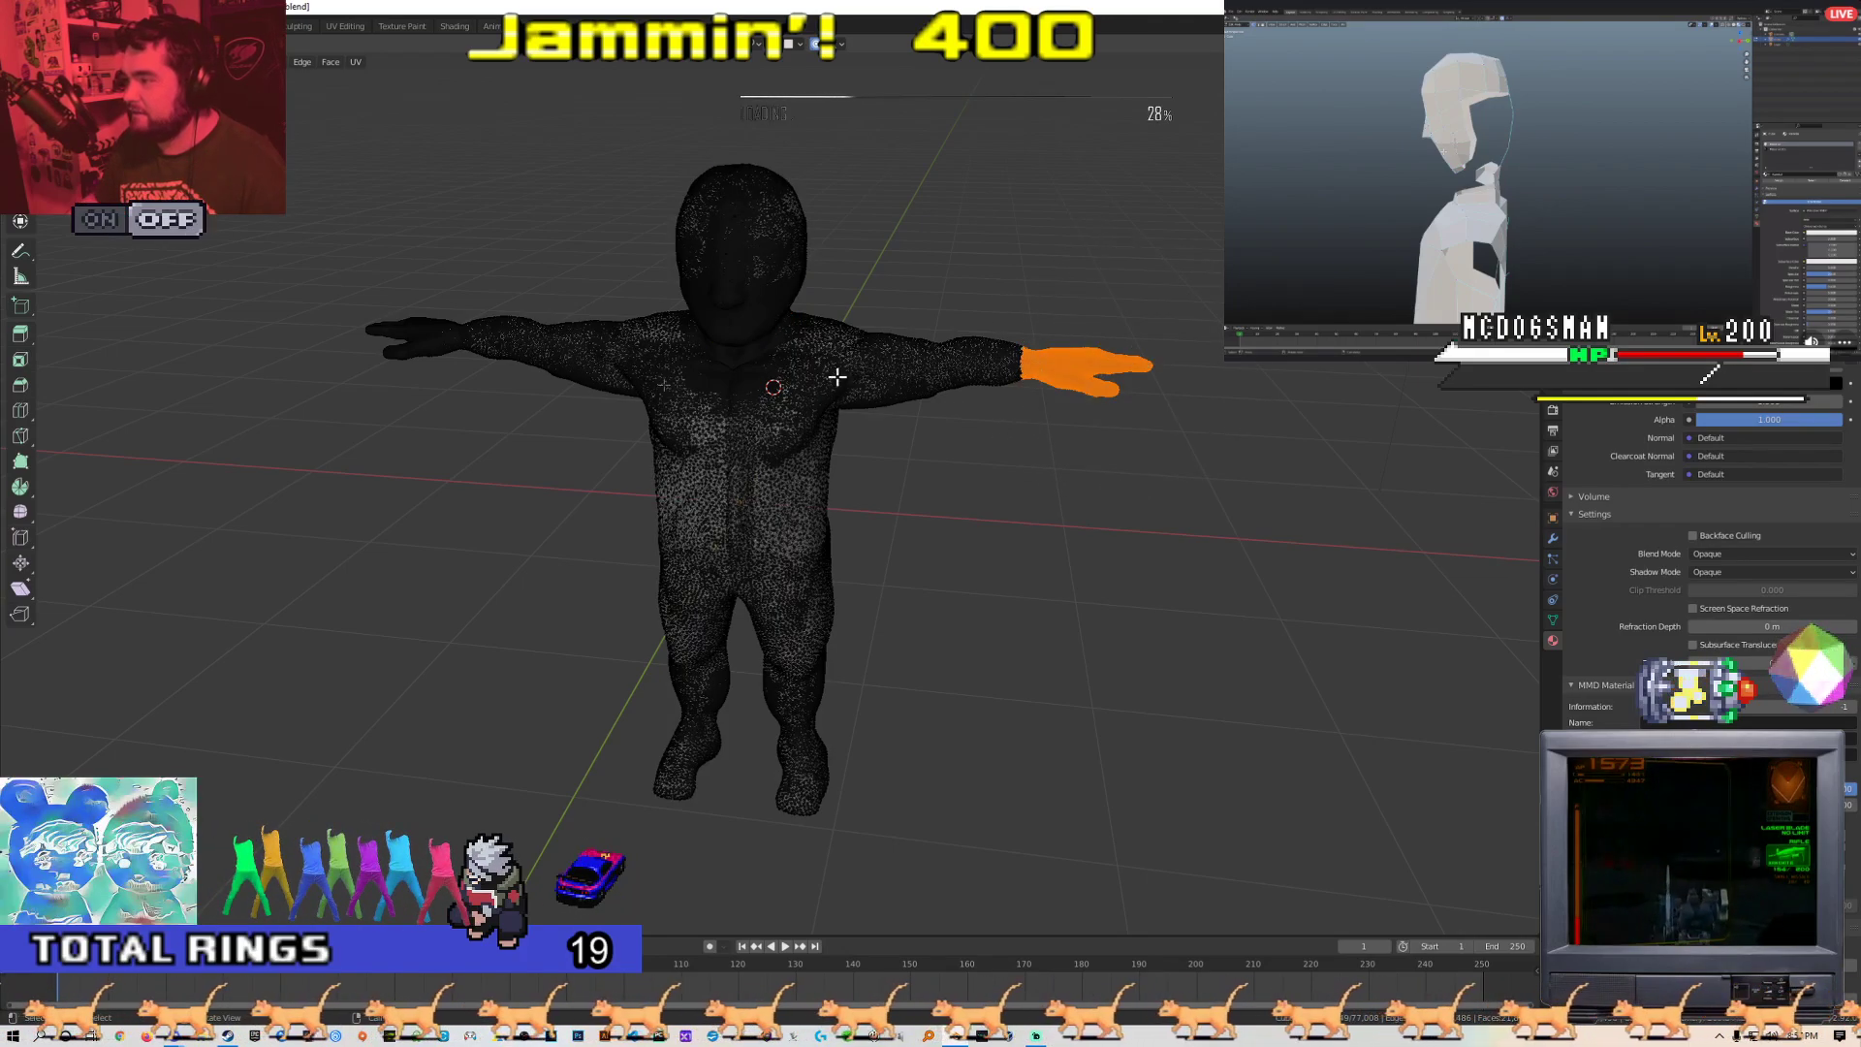
left_click(359, 334)
right_click(359, 334)
middle_click_drag(841, 418, 892, 377)
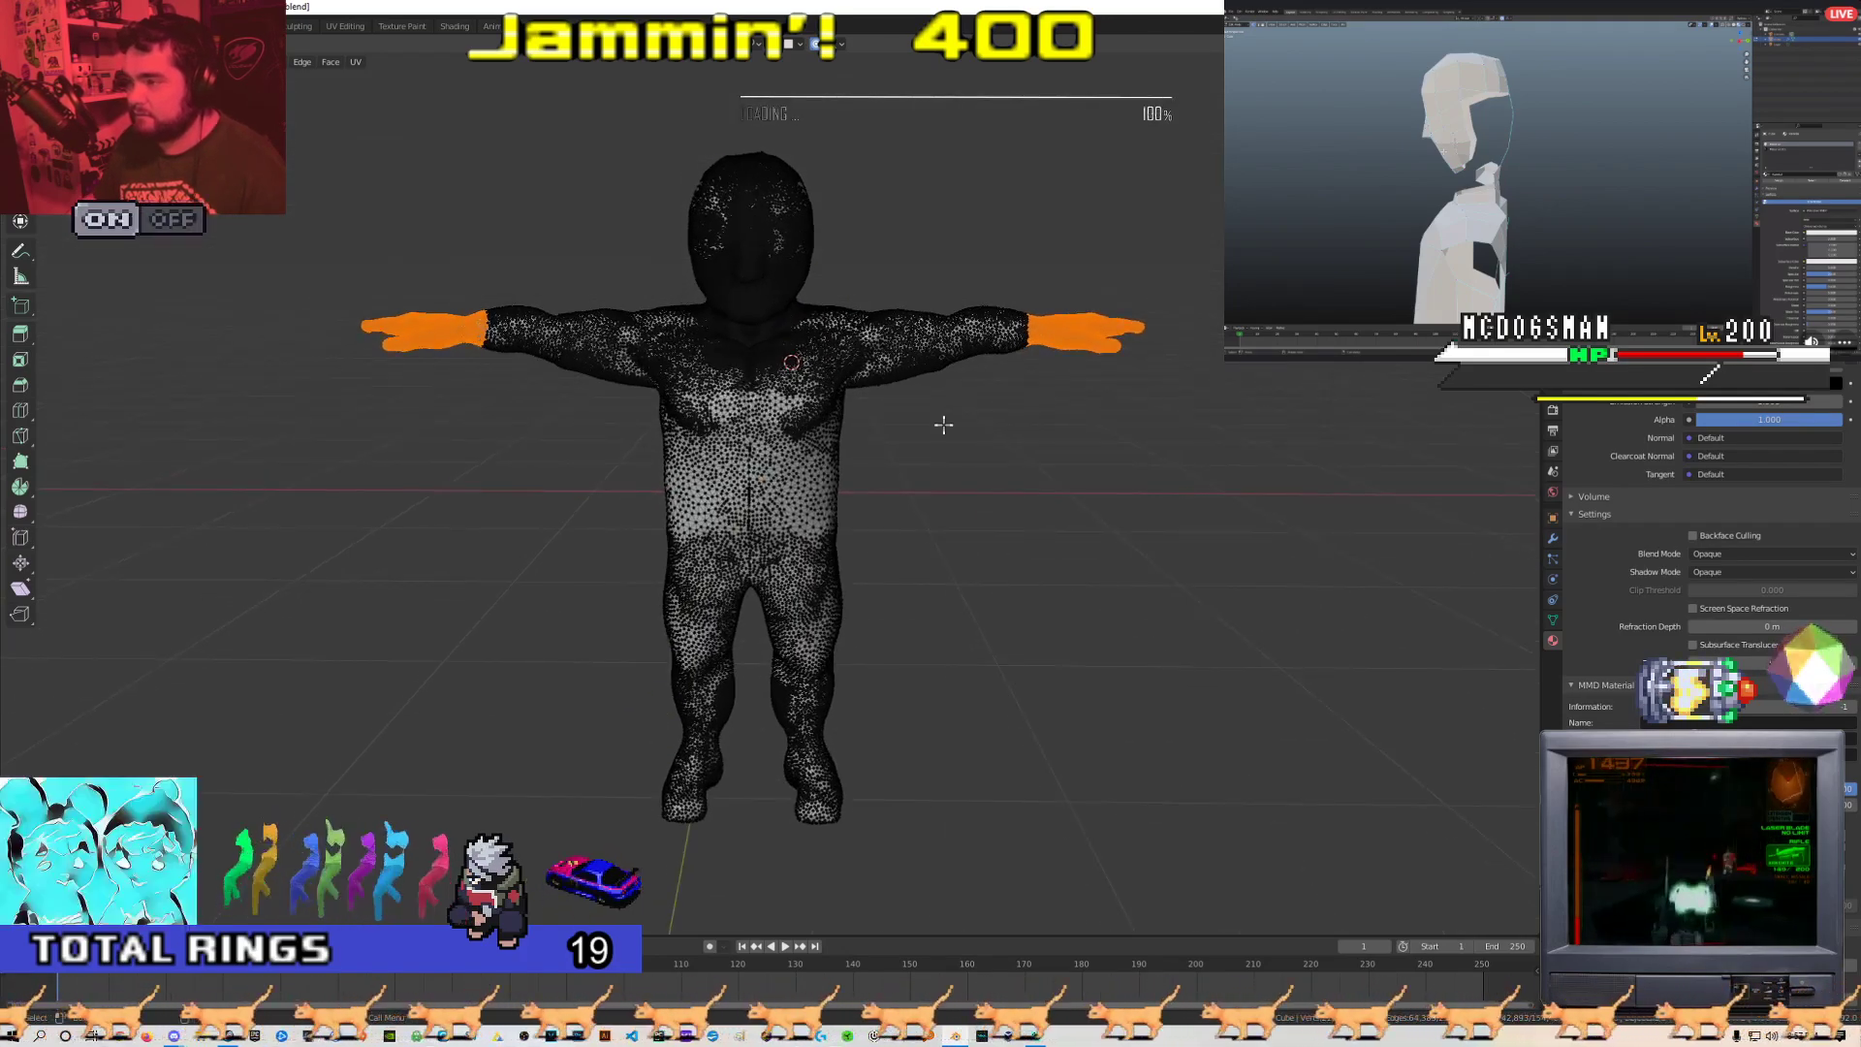
Try lengthening the arms by scaling both selected hands outward along the X axis with proportional editing
key("s")
right_click(1064, 335)
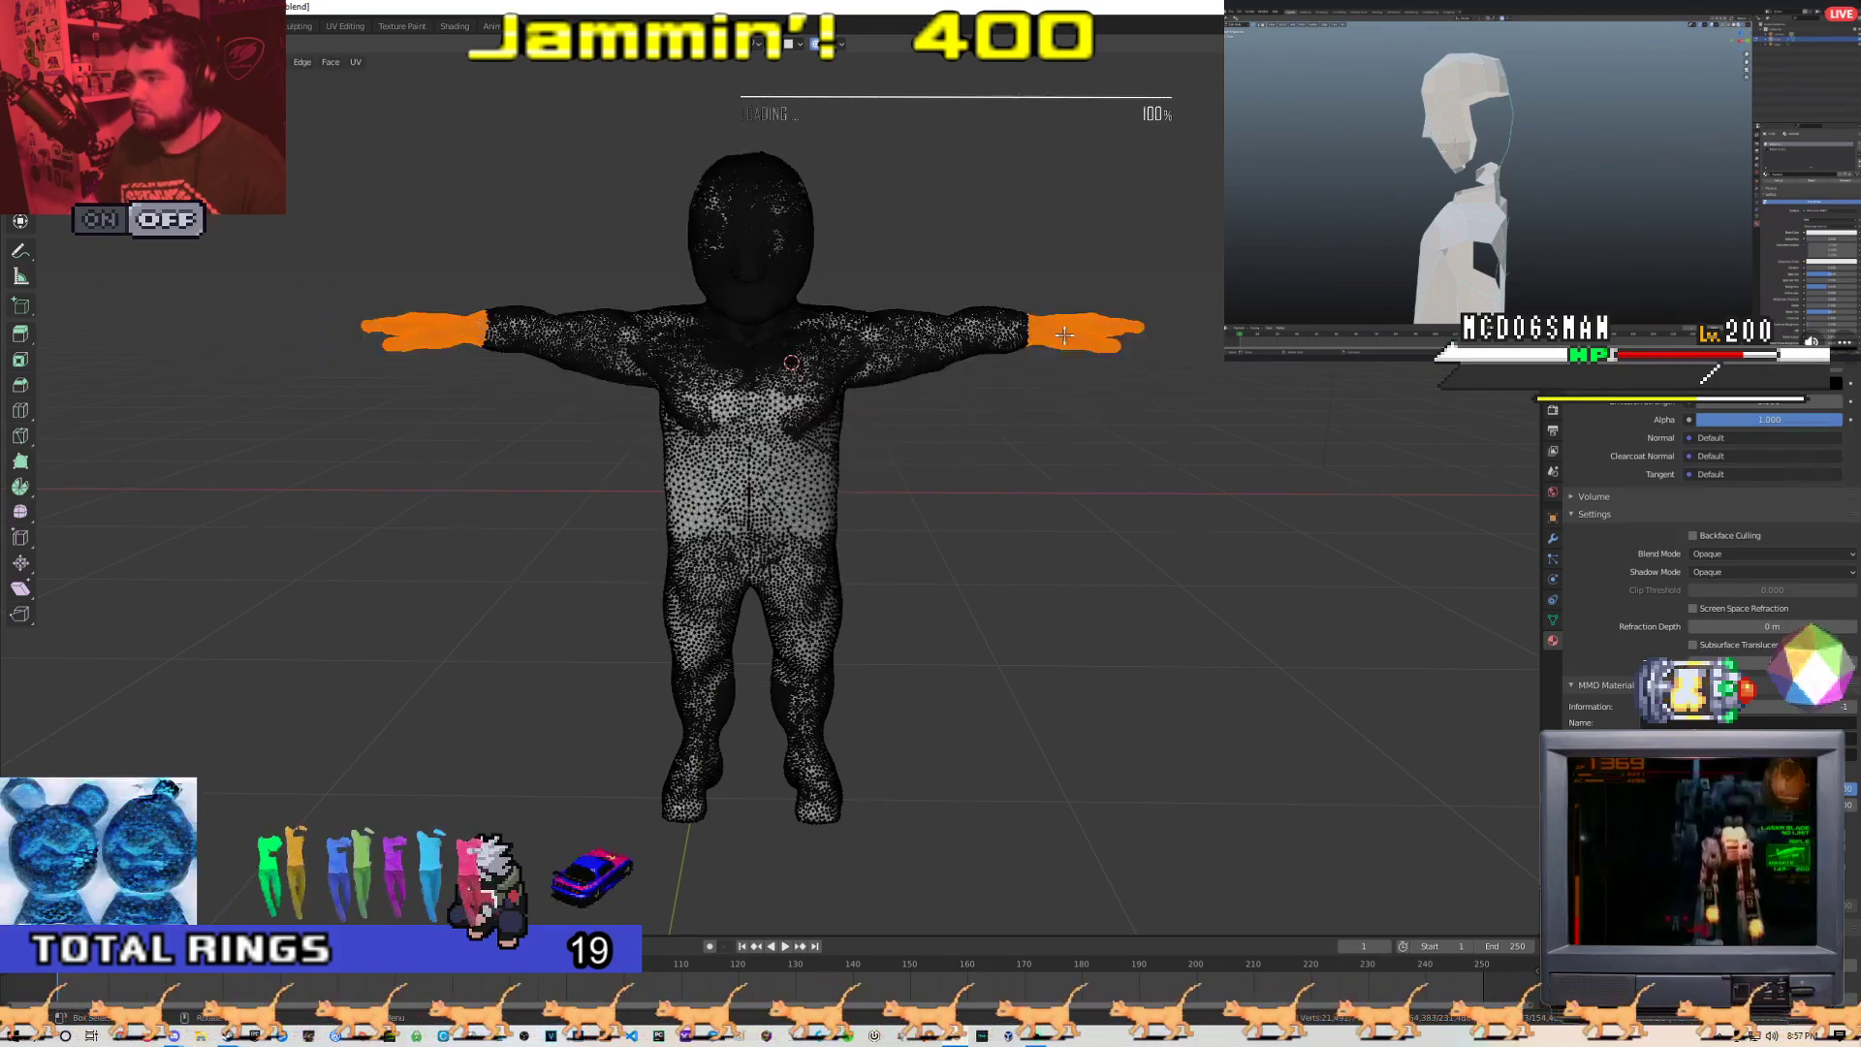
key("s")
key("x")
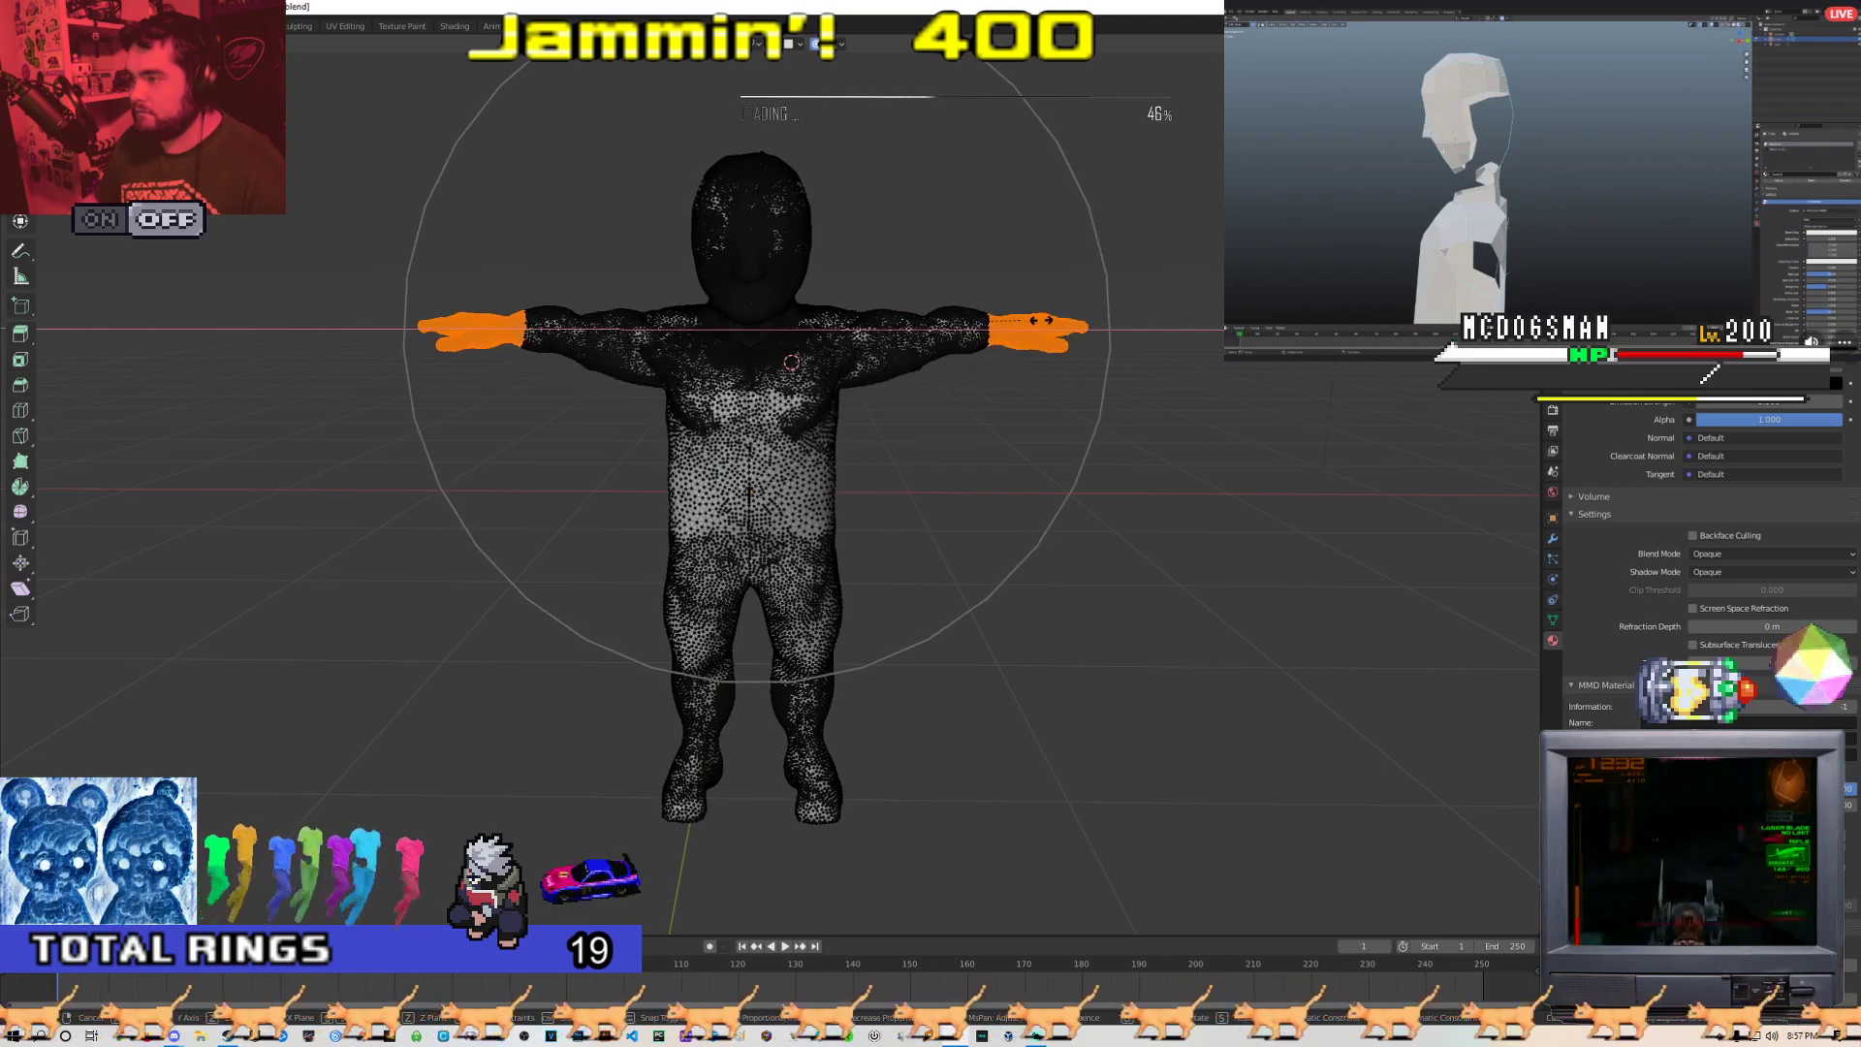
scroll(1022, 362, "down", 9)
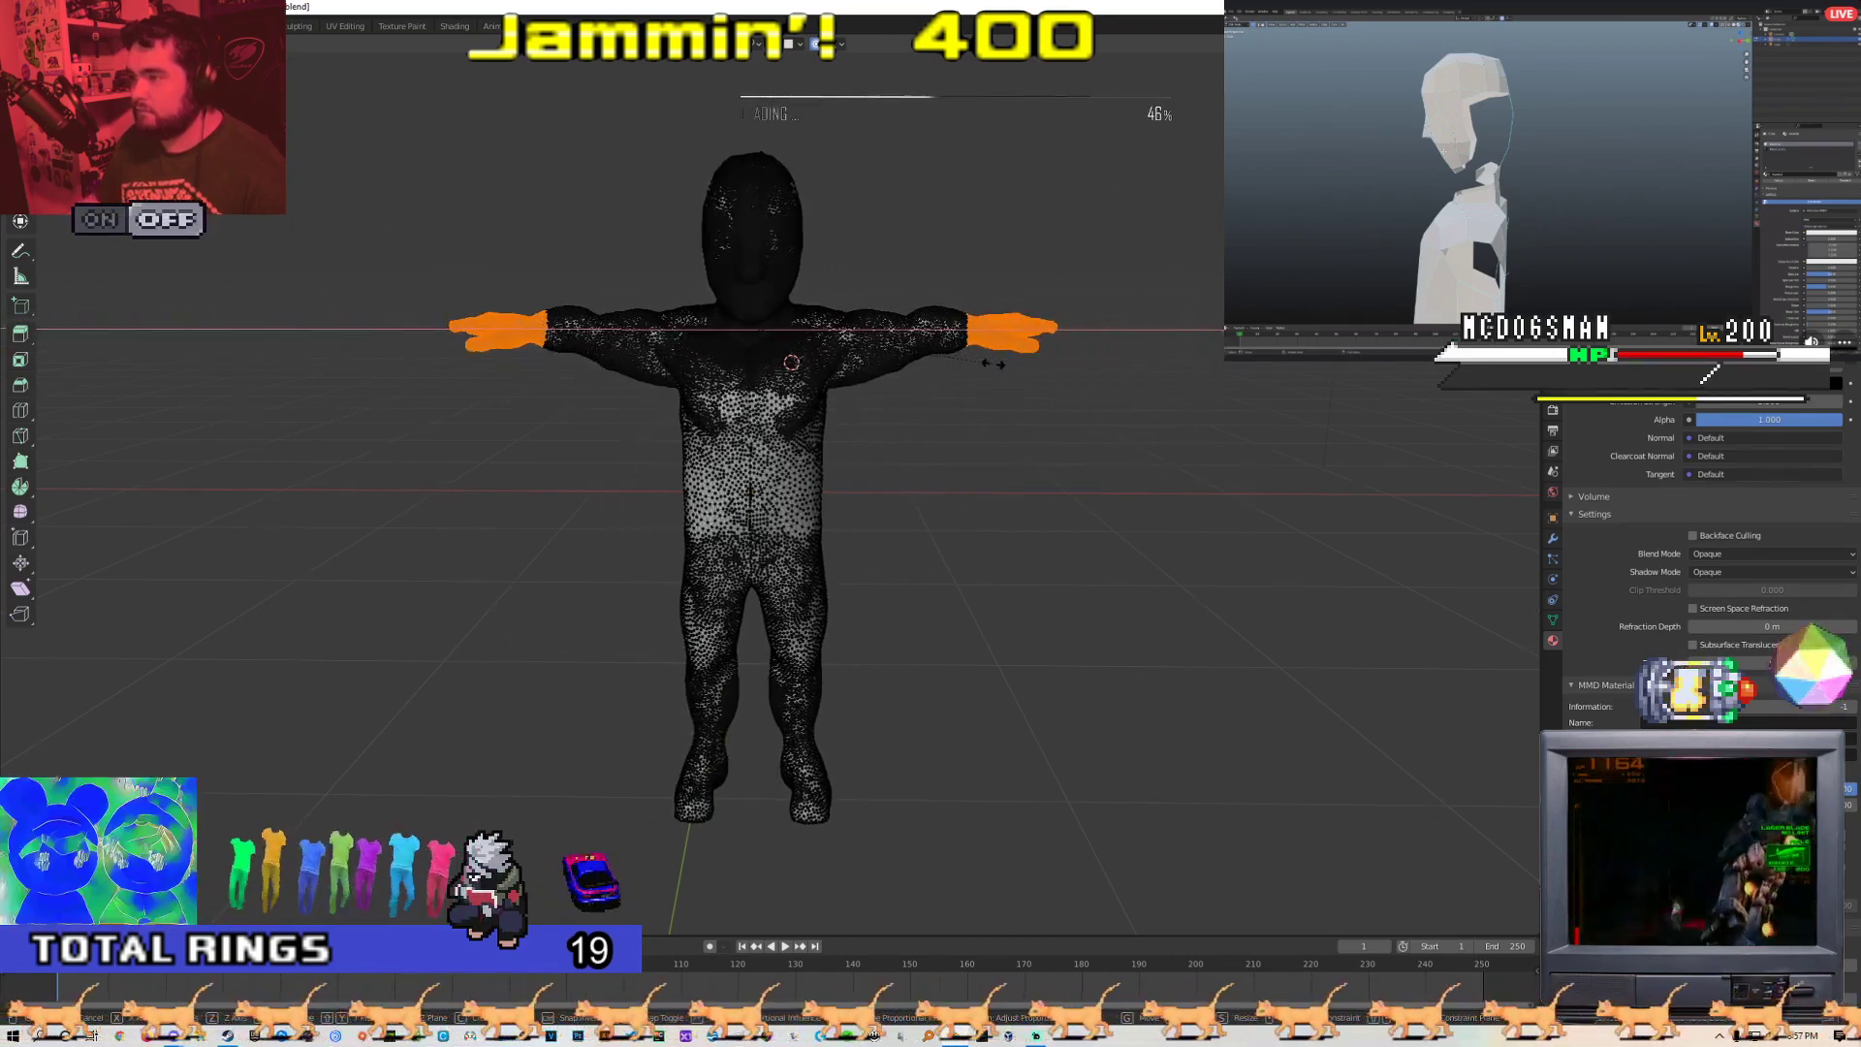
scroll(1037, 365, "up", 8)
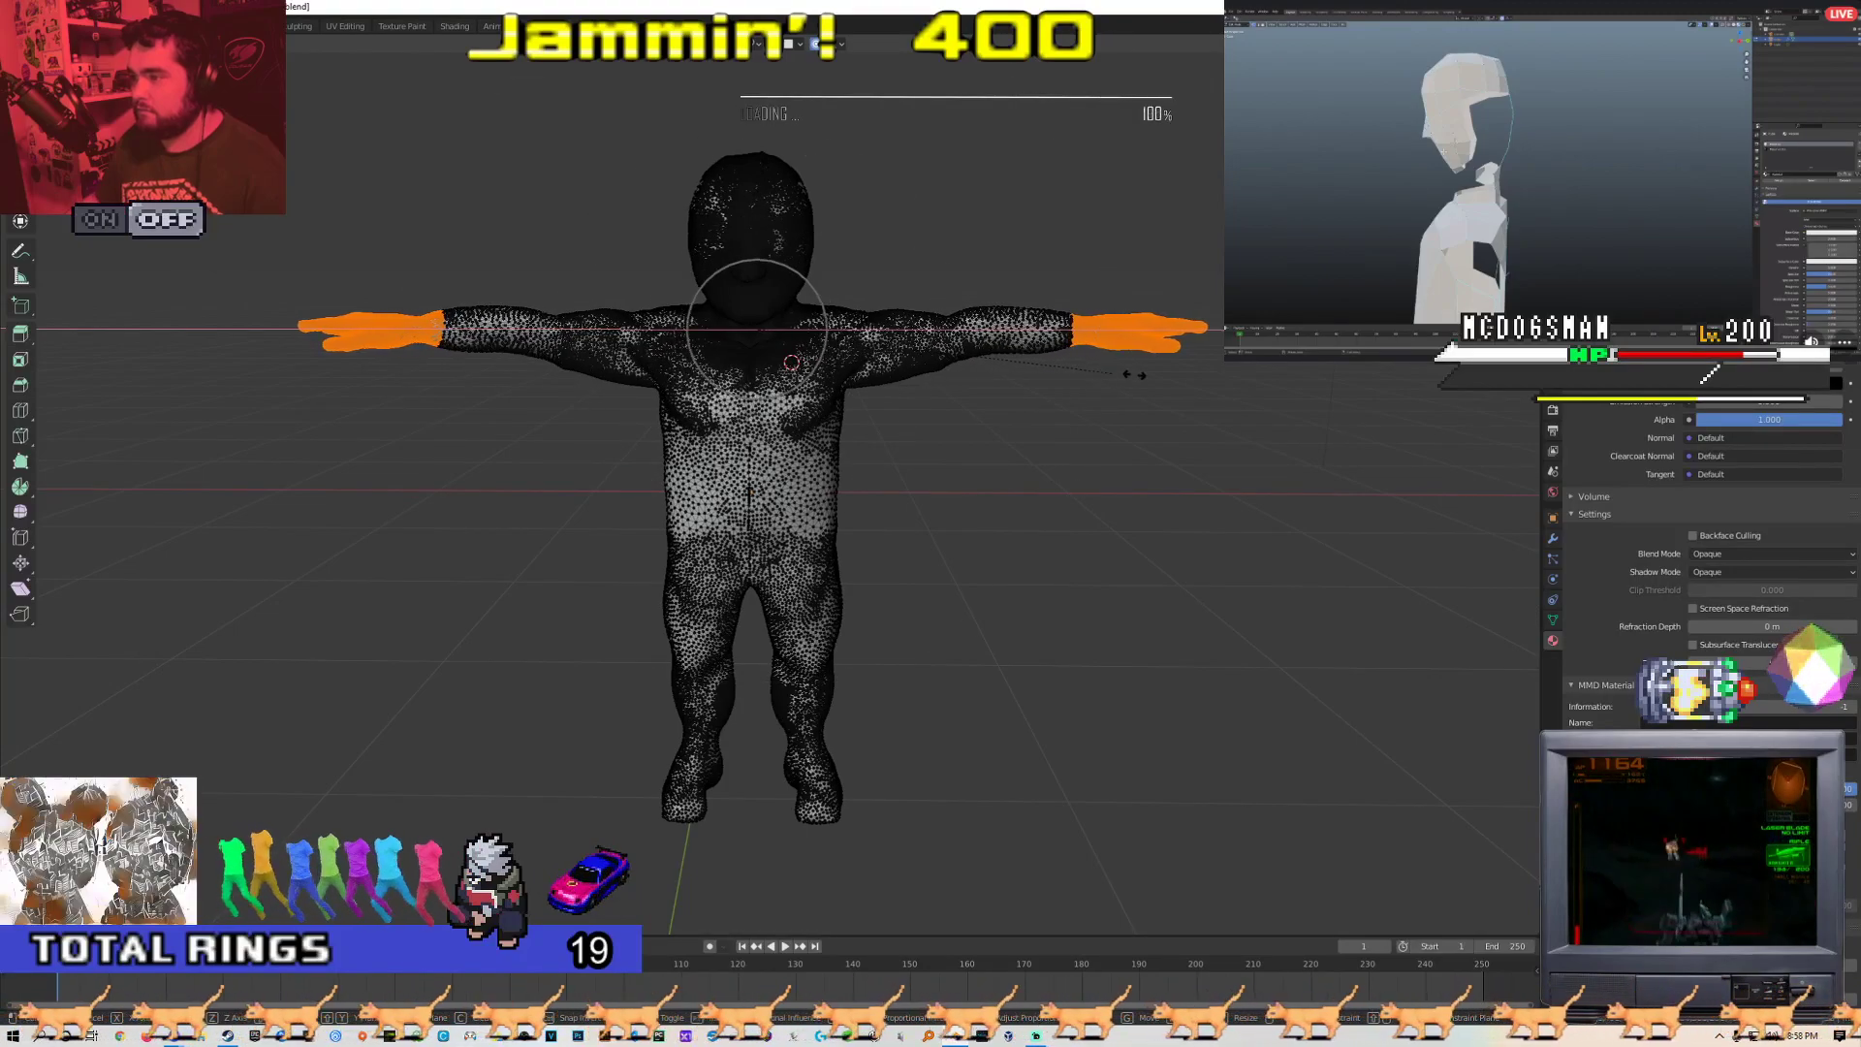
scroll(1272, 378, "down", 3)
scroll(1272, 378, "down", 3)
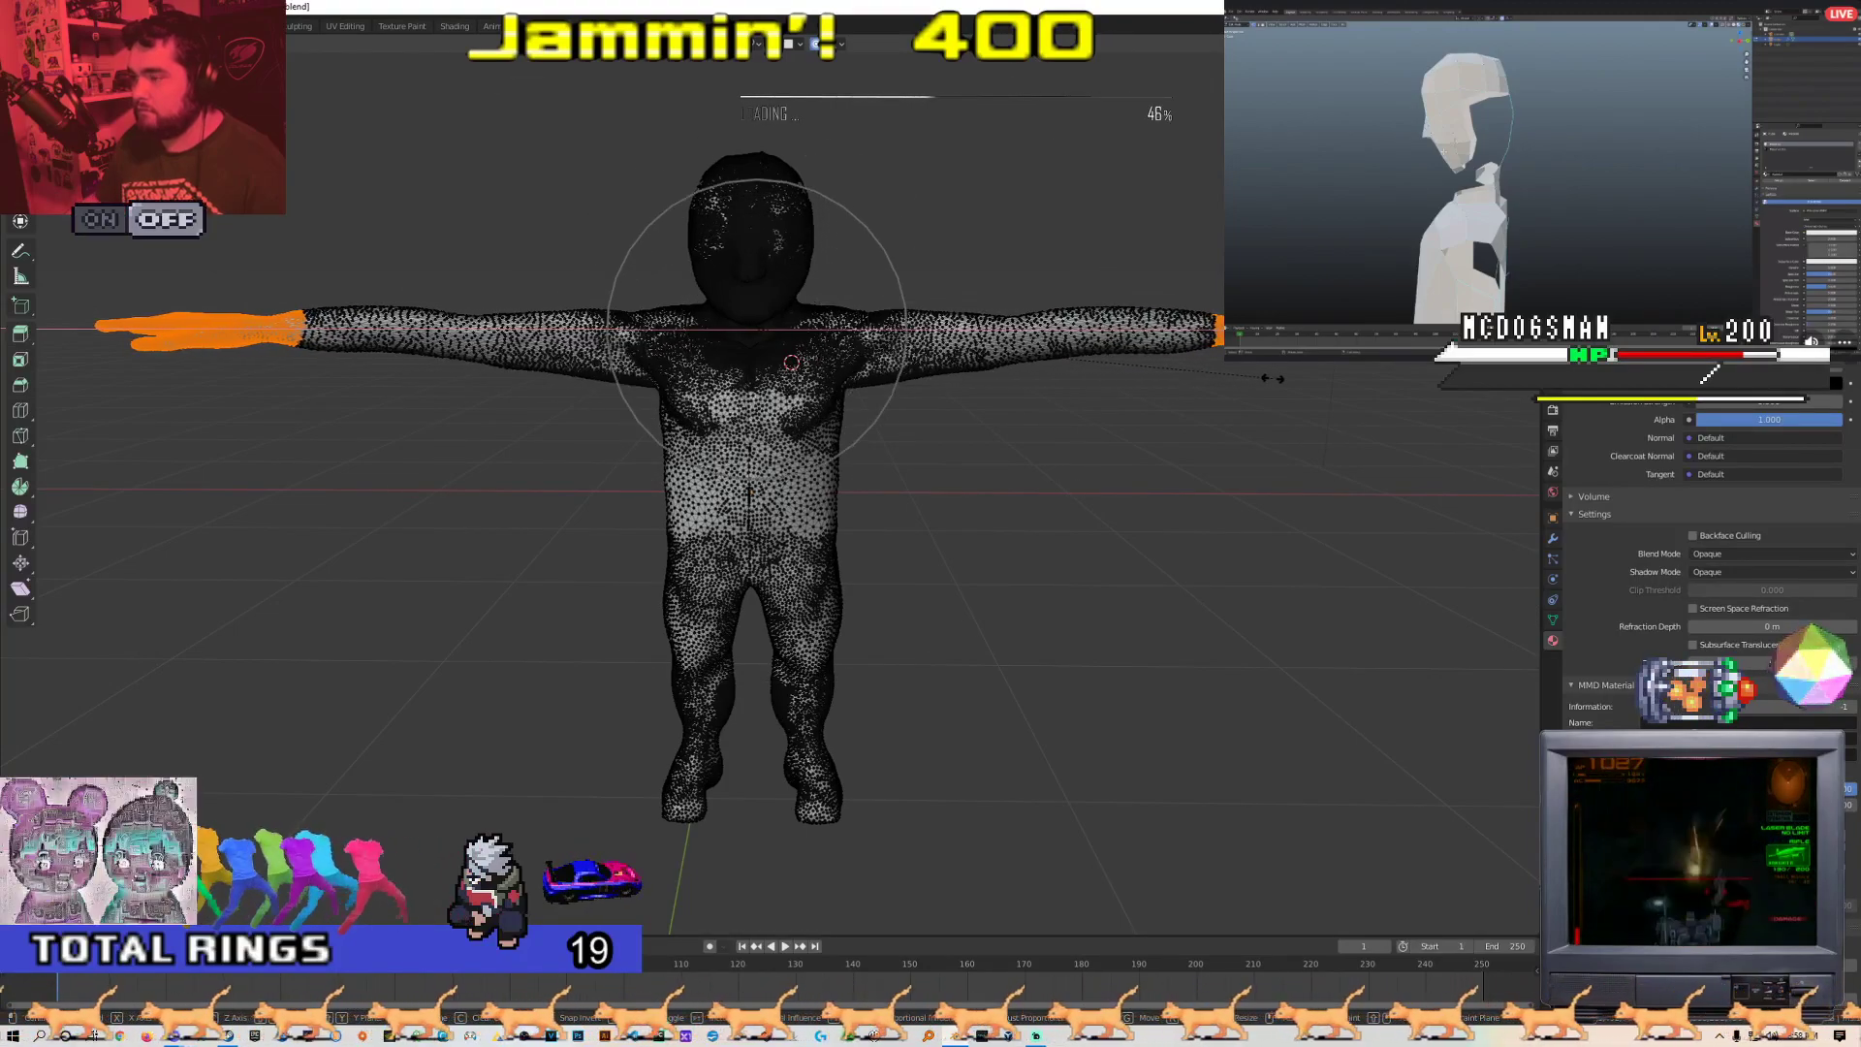
left_click(1272, 378)
Check the long-armed figure in Object Mode and undo the arm stretch
middle_click_drag(997, 494, 891, 488)
scroll(810, 481, "down", 5)
key("Tab")
scroll(969, 480, "up", 3)
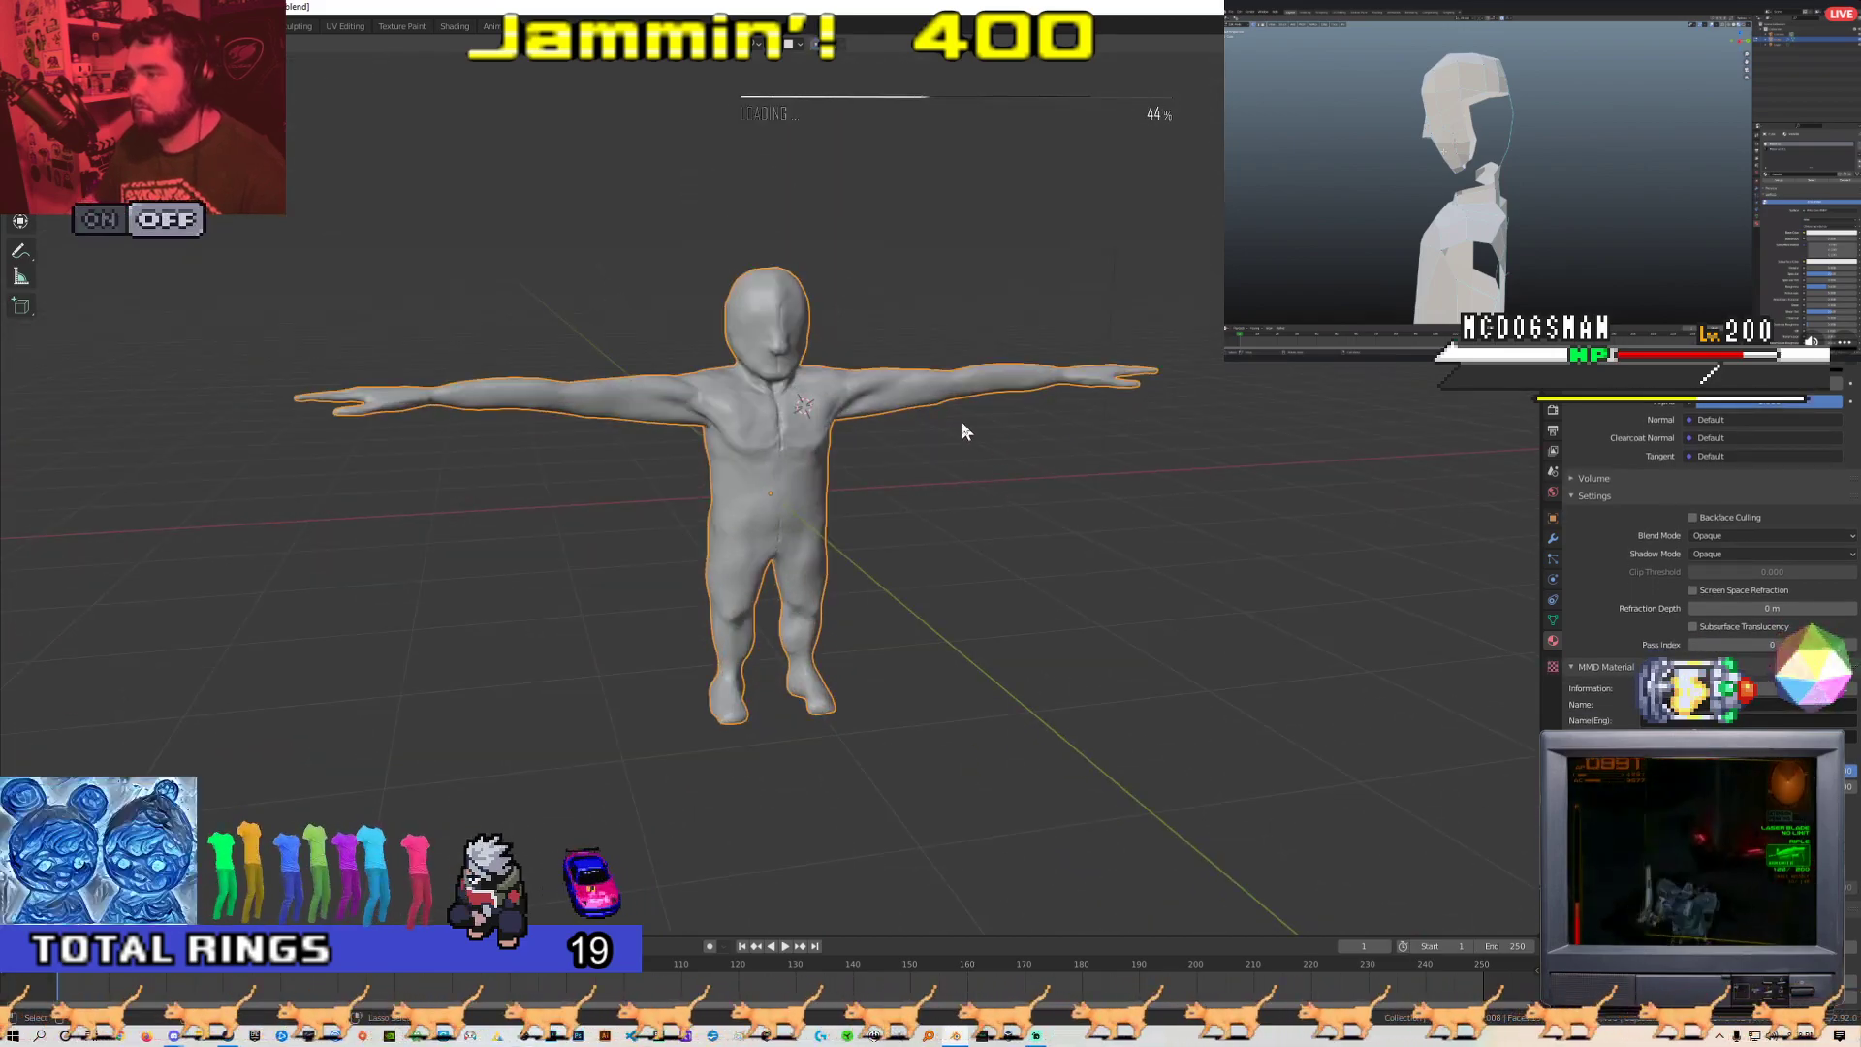
key("Tab")
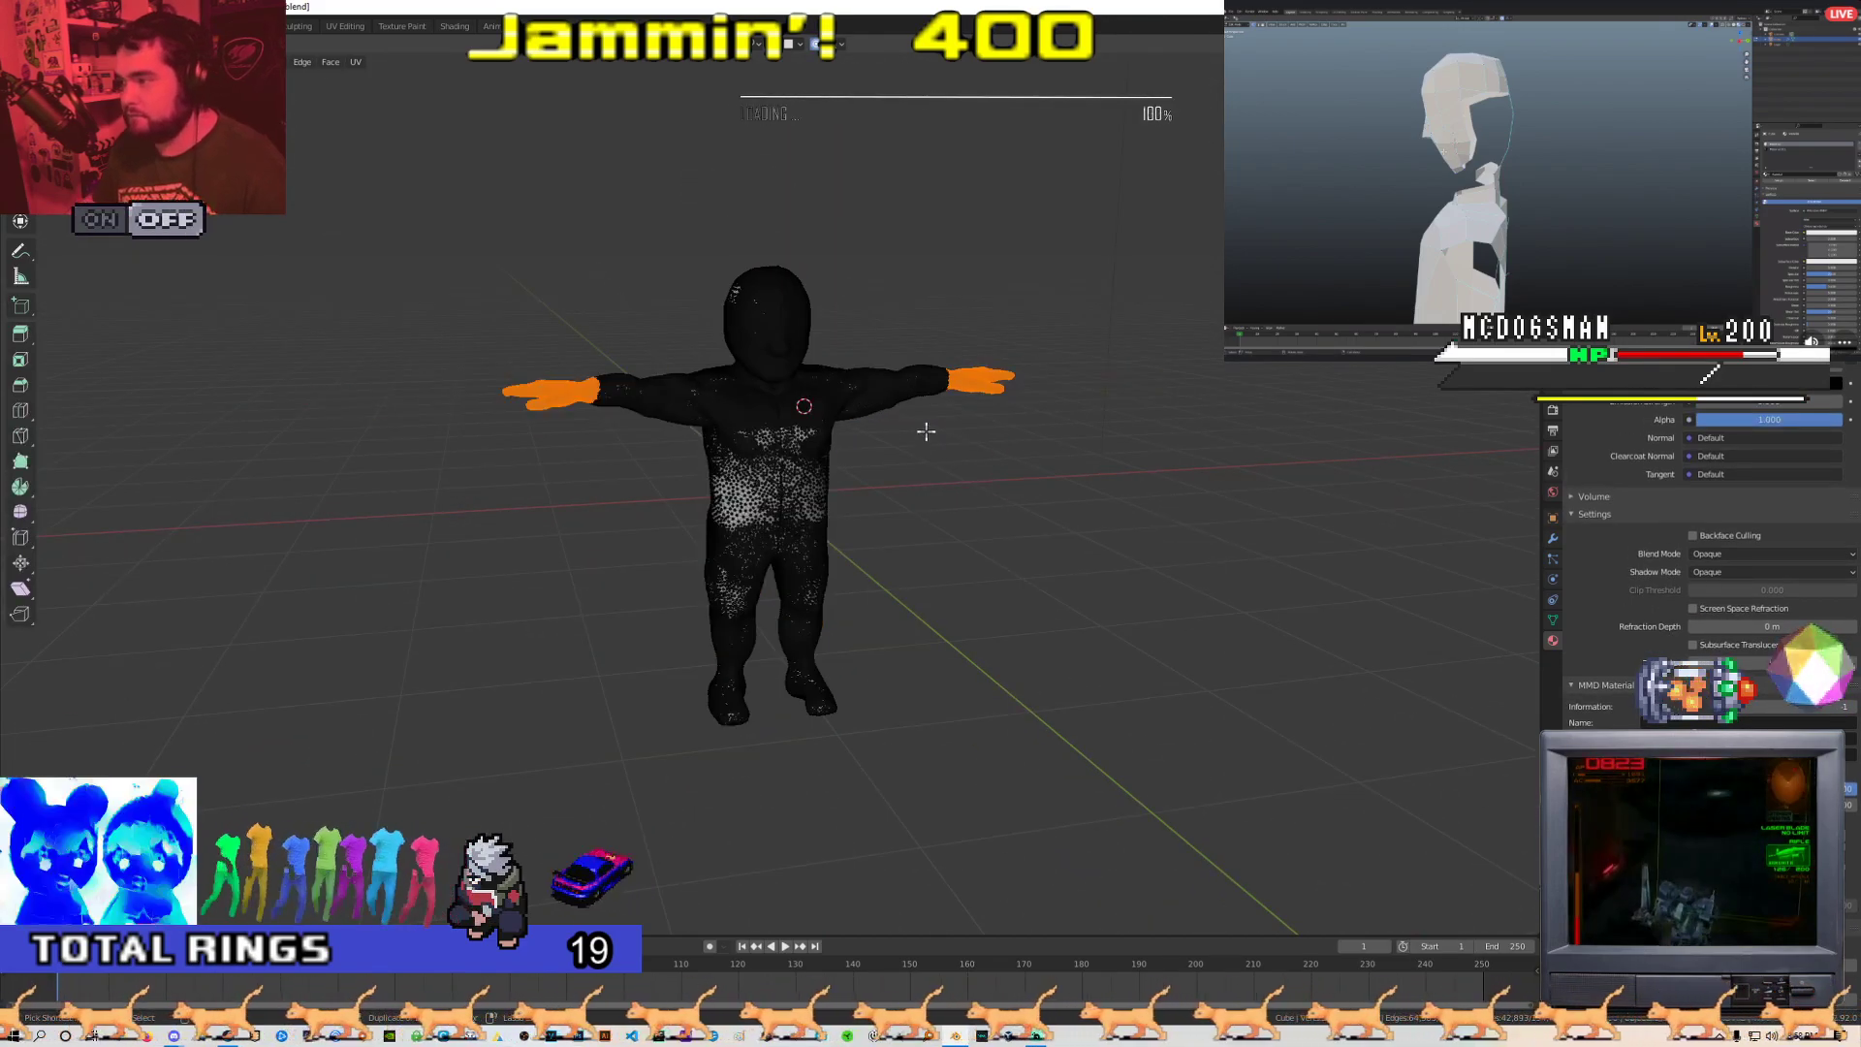
Inspect the humanoid body in Object Mode from the front, the side and above
scroll(928, 427, "up", 4)
middle_click_drag(932, 411, 899, 306)
scroll(900, 306, "down", 1)
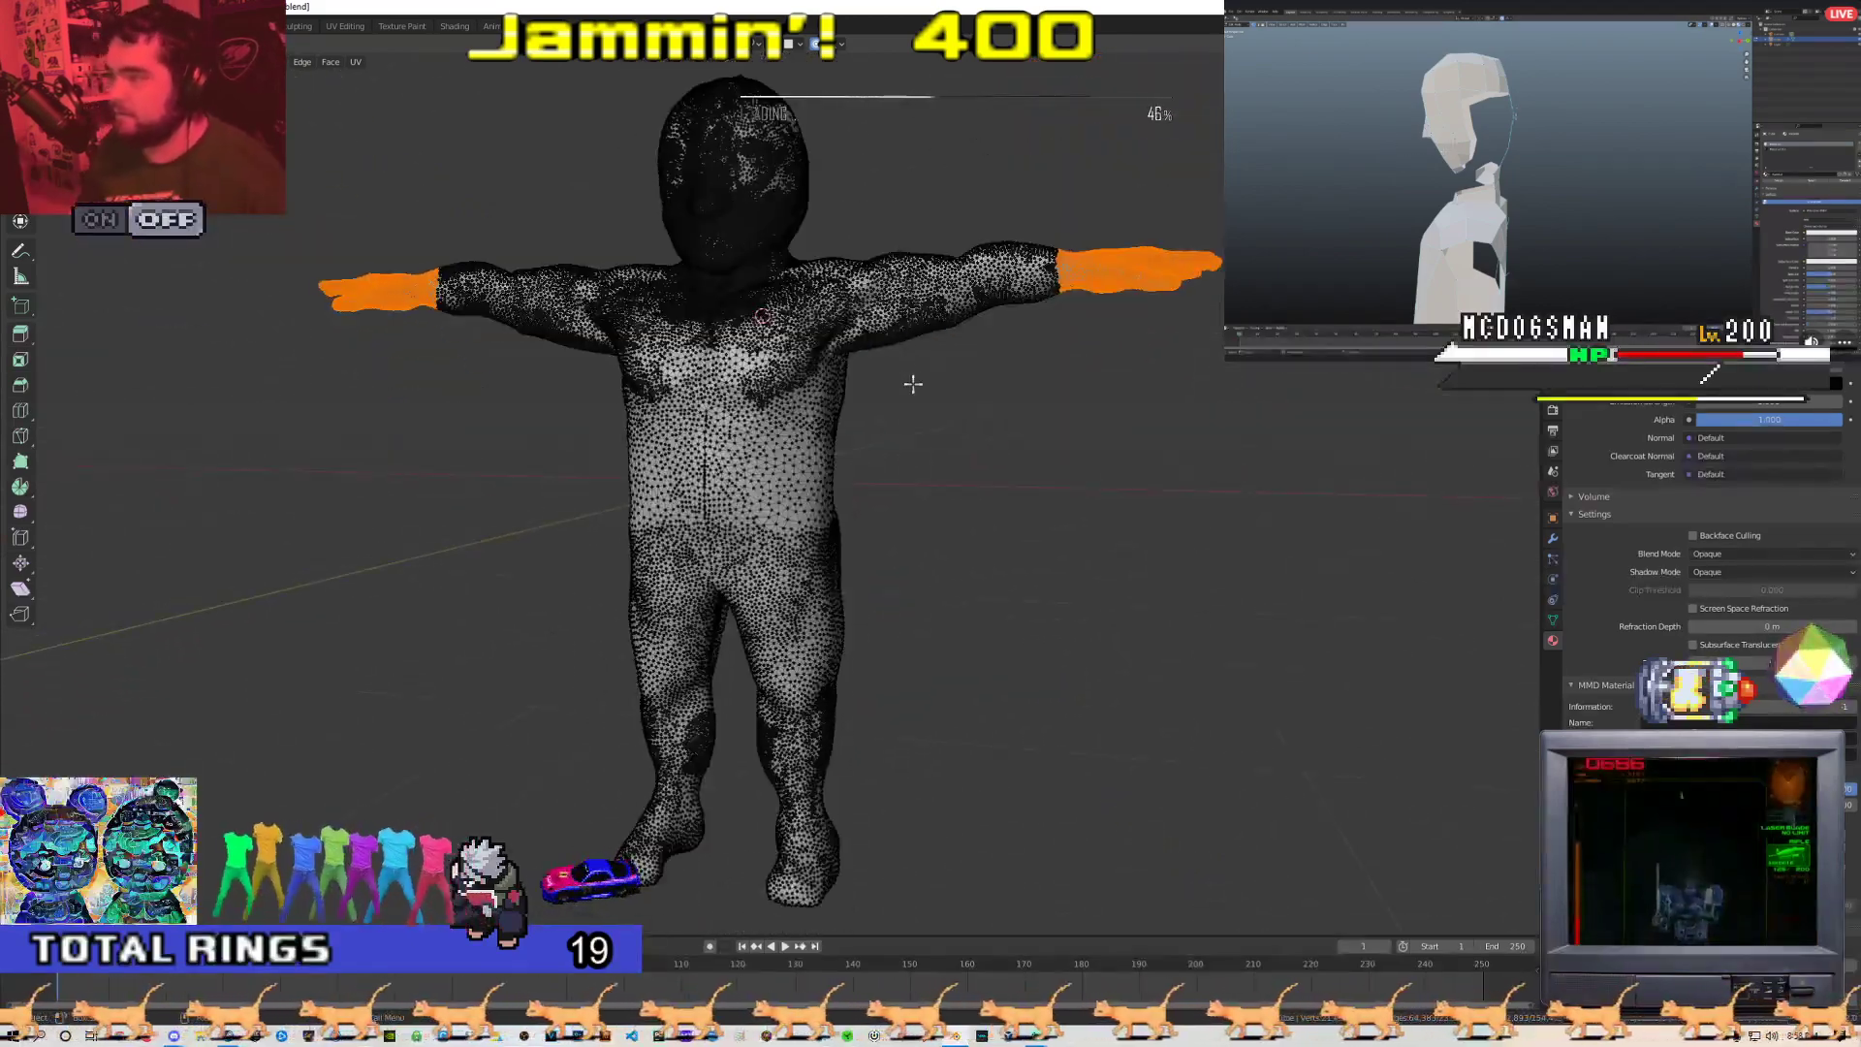
key("Tab")
middle_click_drag(930, 398, 800, 399)
scroll(930, 421, "up", 2)
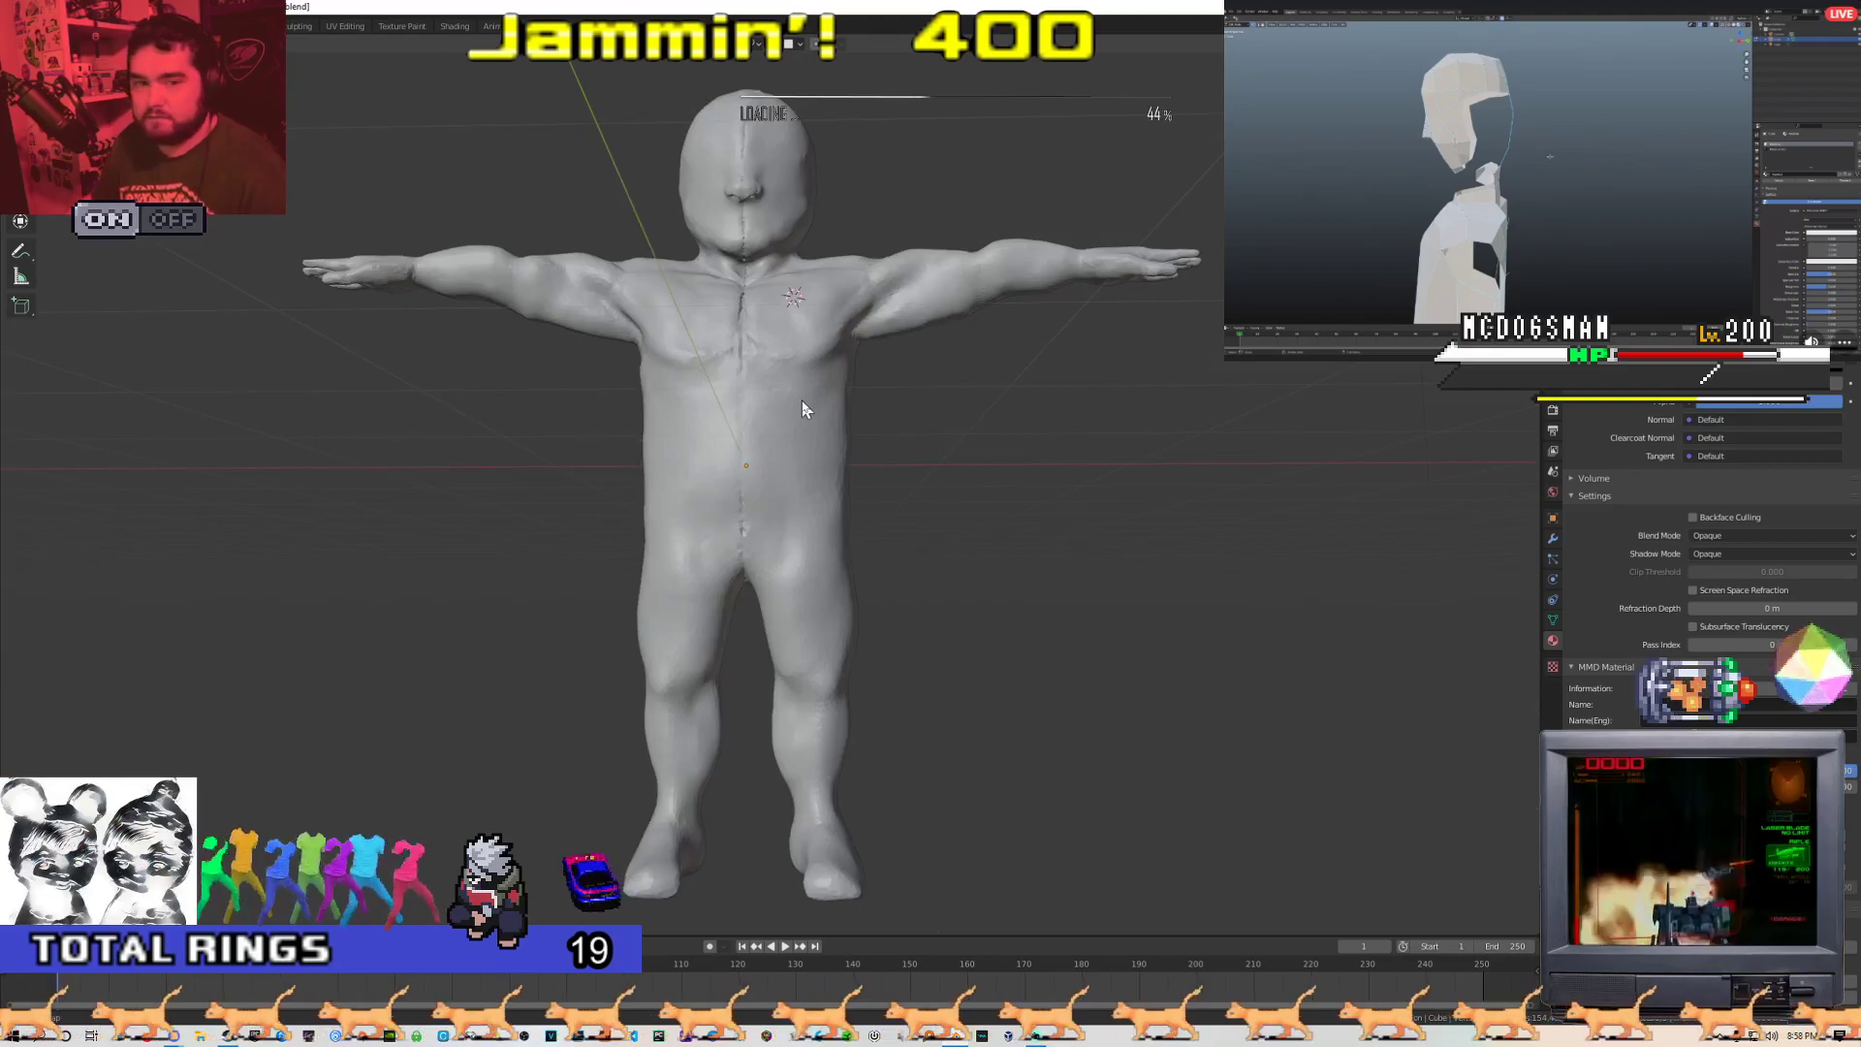
middle_click_drag(690, 326, 931, 348)
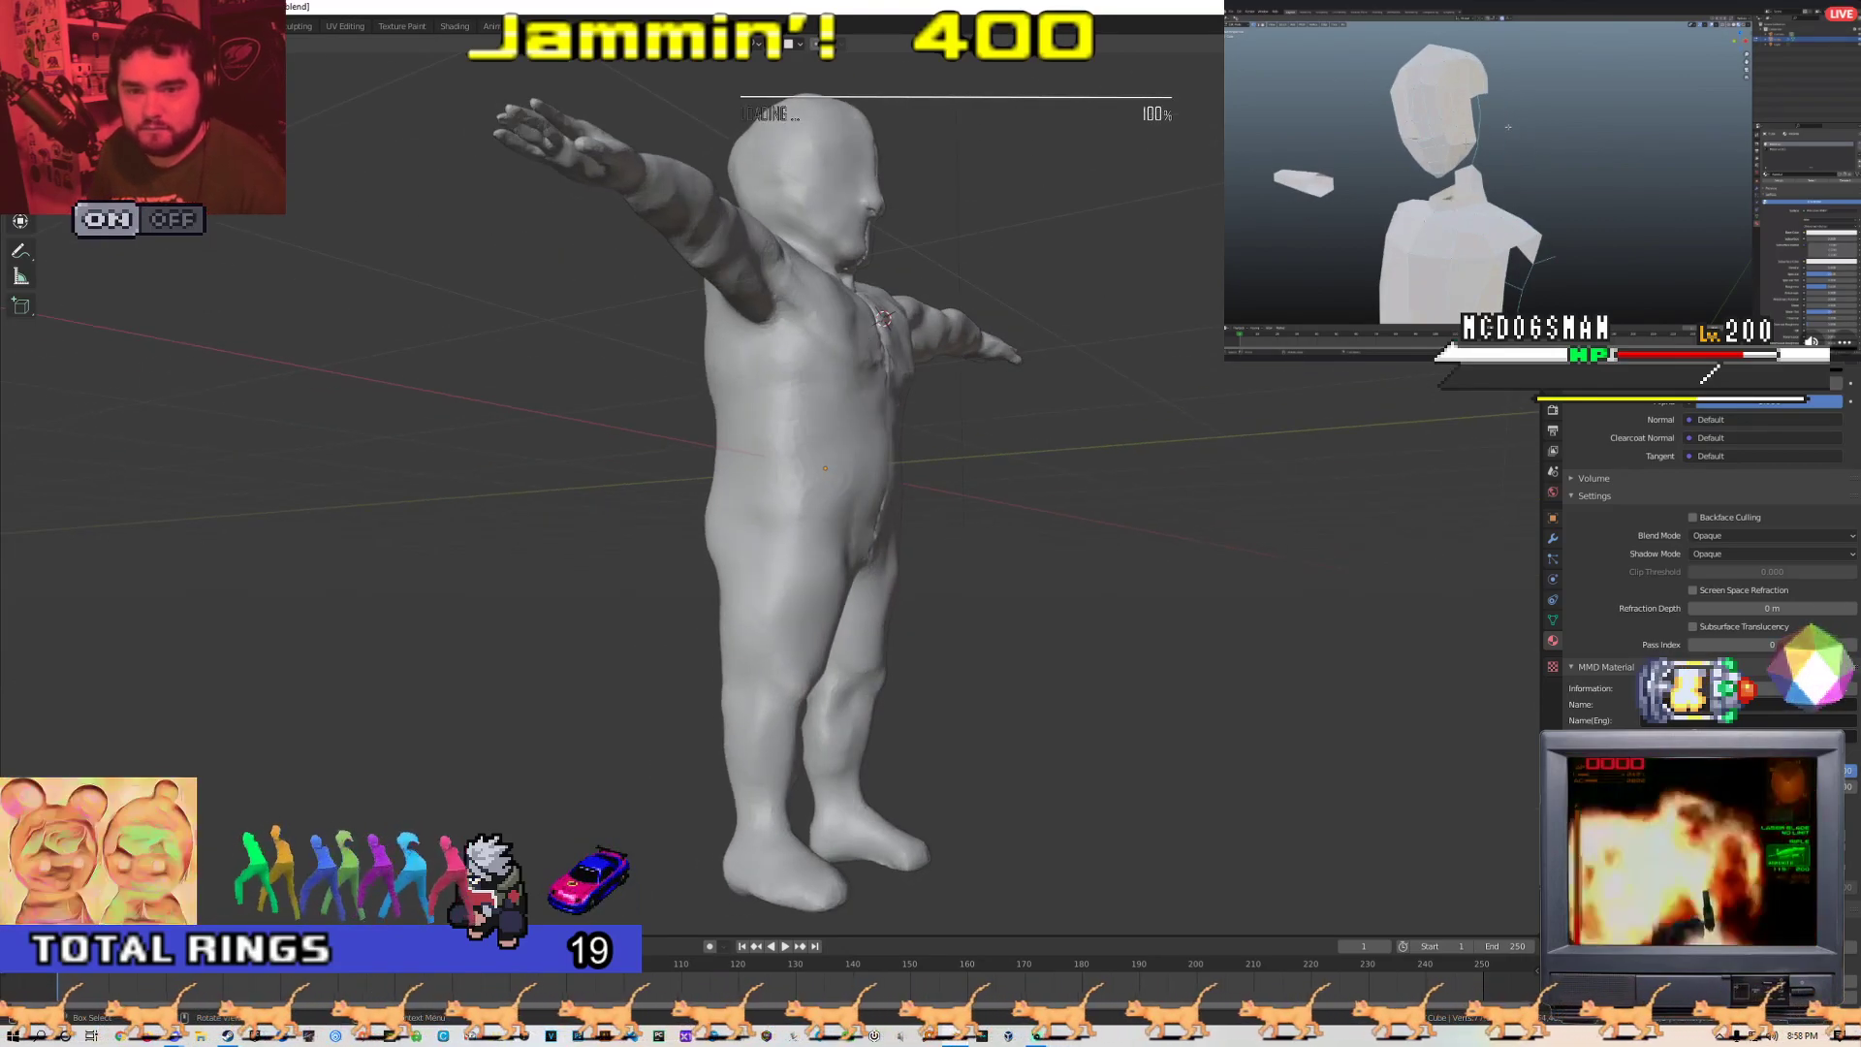
middle_click_drag(729, 540, 688, 544)
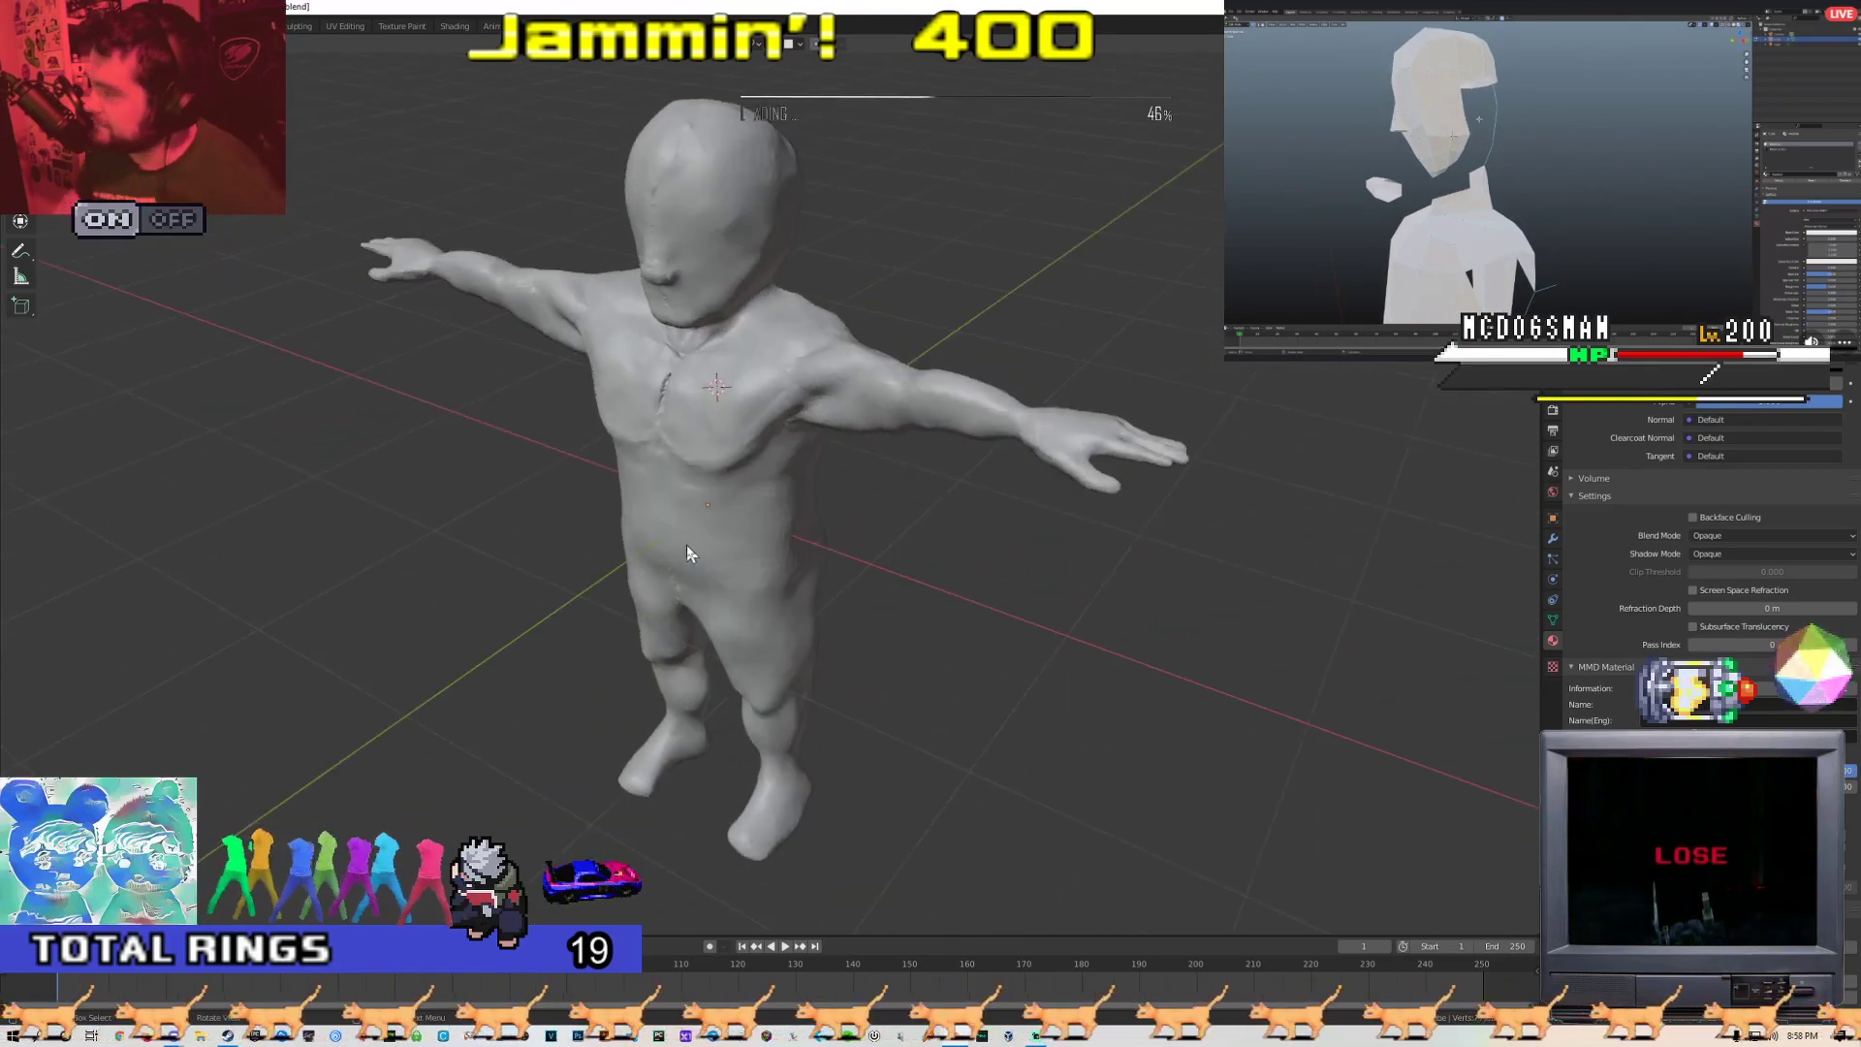
middle_click_drag(397, 209, 620, 317)
scroll(565, 241, "up", 7)
scroll(565, 241, "down", 8)
scroll(582, 315, "up", 4)
middle_click_drag(843, 358, 731, 446)
Unhide the low-poly retopology mesh on the figure's head and select it in Object Mode
key("alt+h")
middle_click_drag(896, 370, 721, 395)
scroll(1009, 386, "down", 4)
scroll(694, 380, "up", 6)
left_click(718, 397)
scroll(706, 403, "down", 4)
scroll(706, 403, "down", 2)
key("Tab")
key("Tab")
middle_click_drag(881, 368, 682, 366)
scroll(894, 345, "up", 2)
left_click(896, 310)
scroll(806, 362, "up", 3)
scroll(602, 421, "down", 5)
scroll(785, 353, "up", 2)
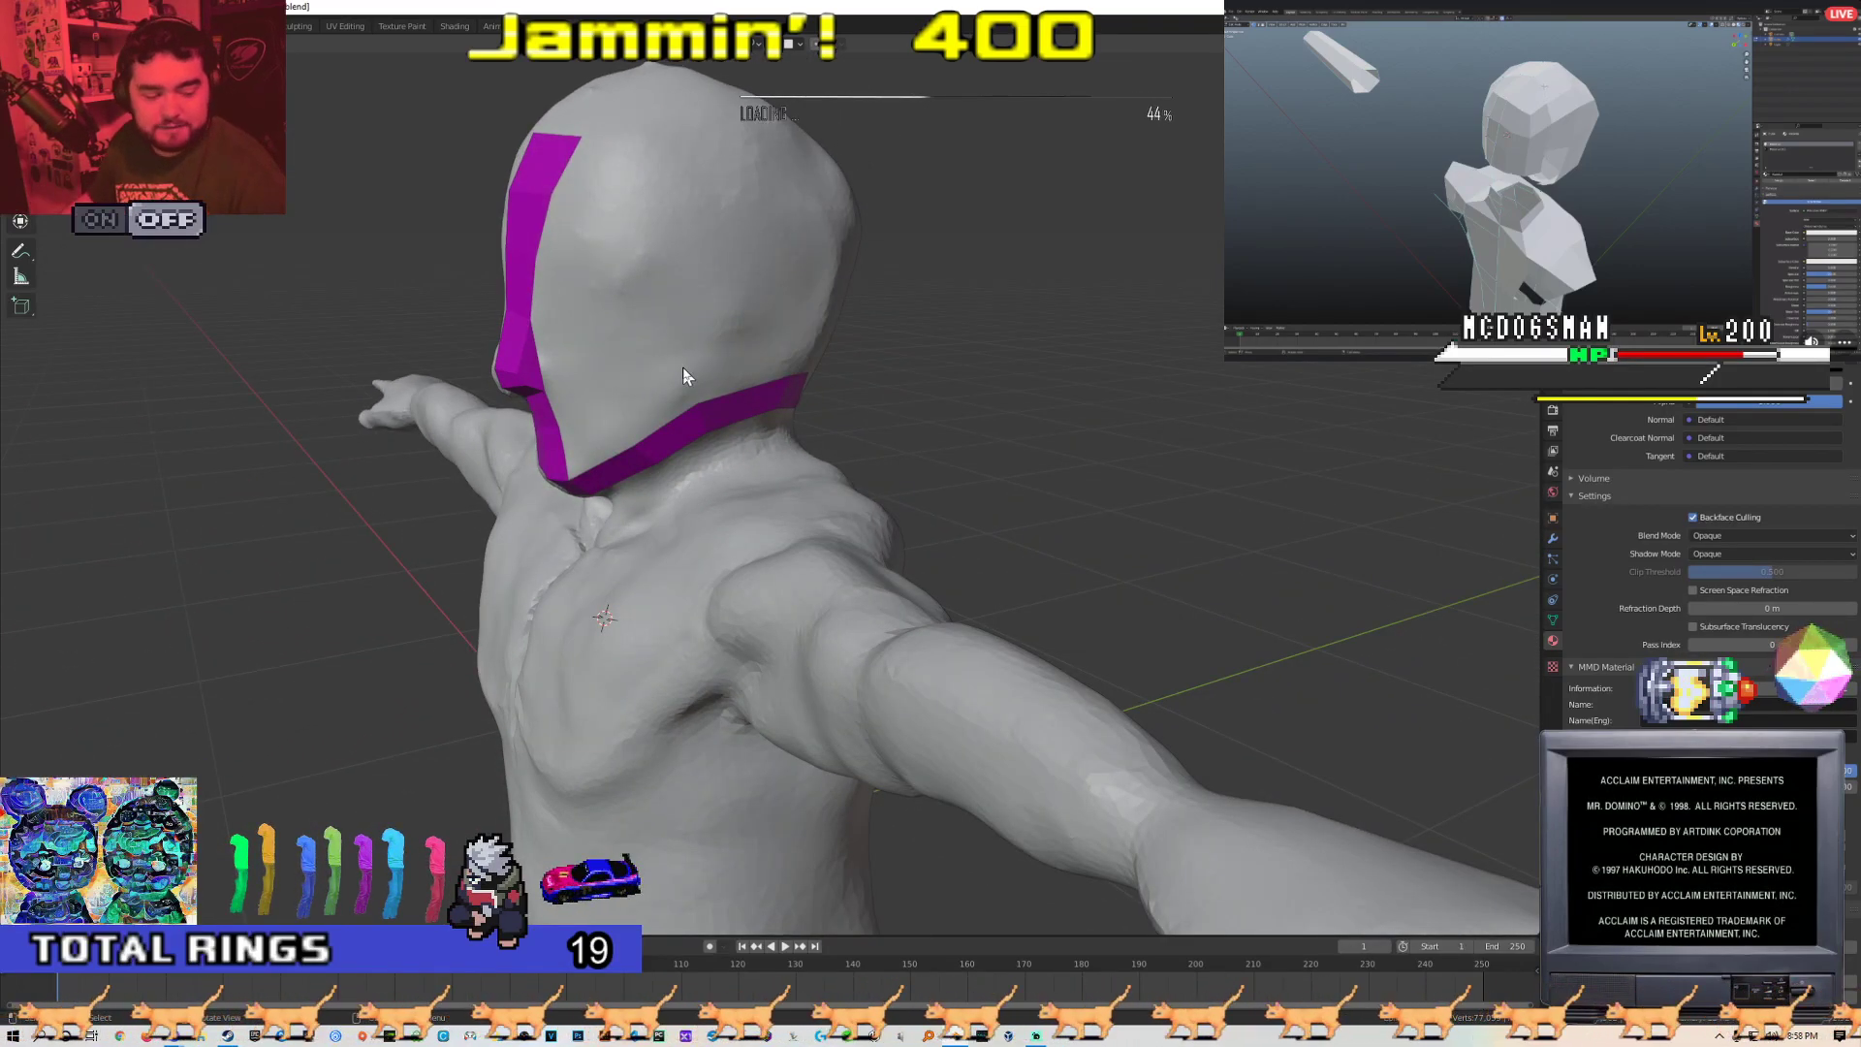
In Edit Mode, select the edge between the mouth and chin of the face mesh and lower it slightly
middle_click_drag(719, 367, 672, 341)
key("Tab")
right_click(649, 319)
left_click(614, 454)
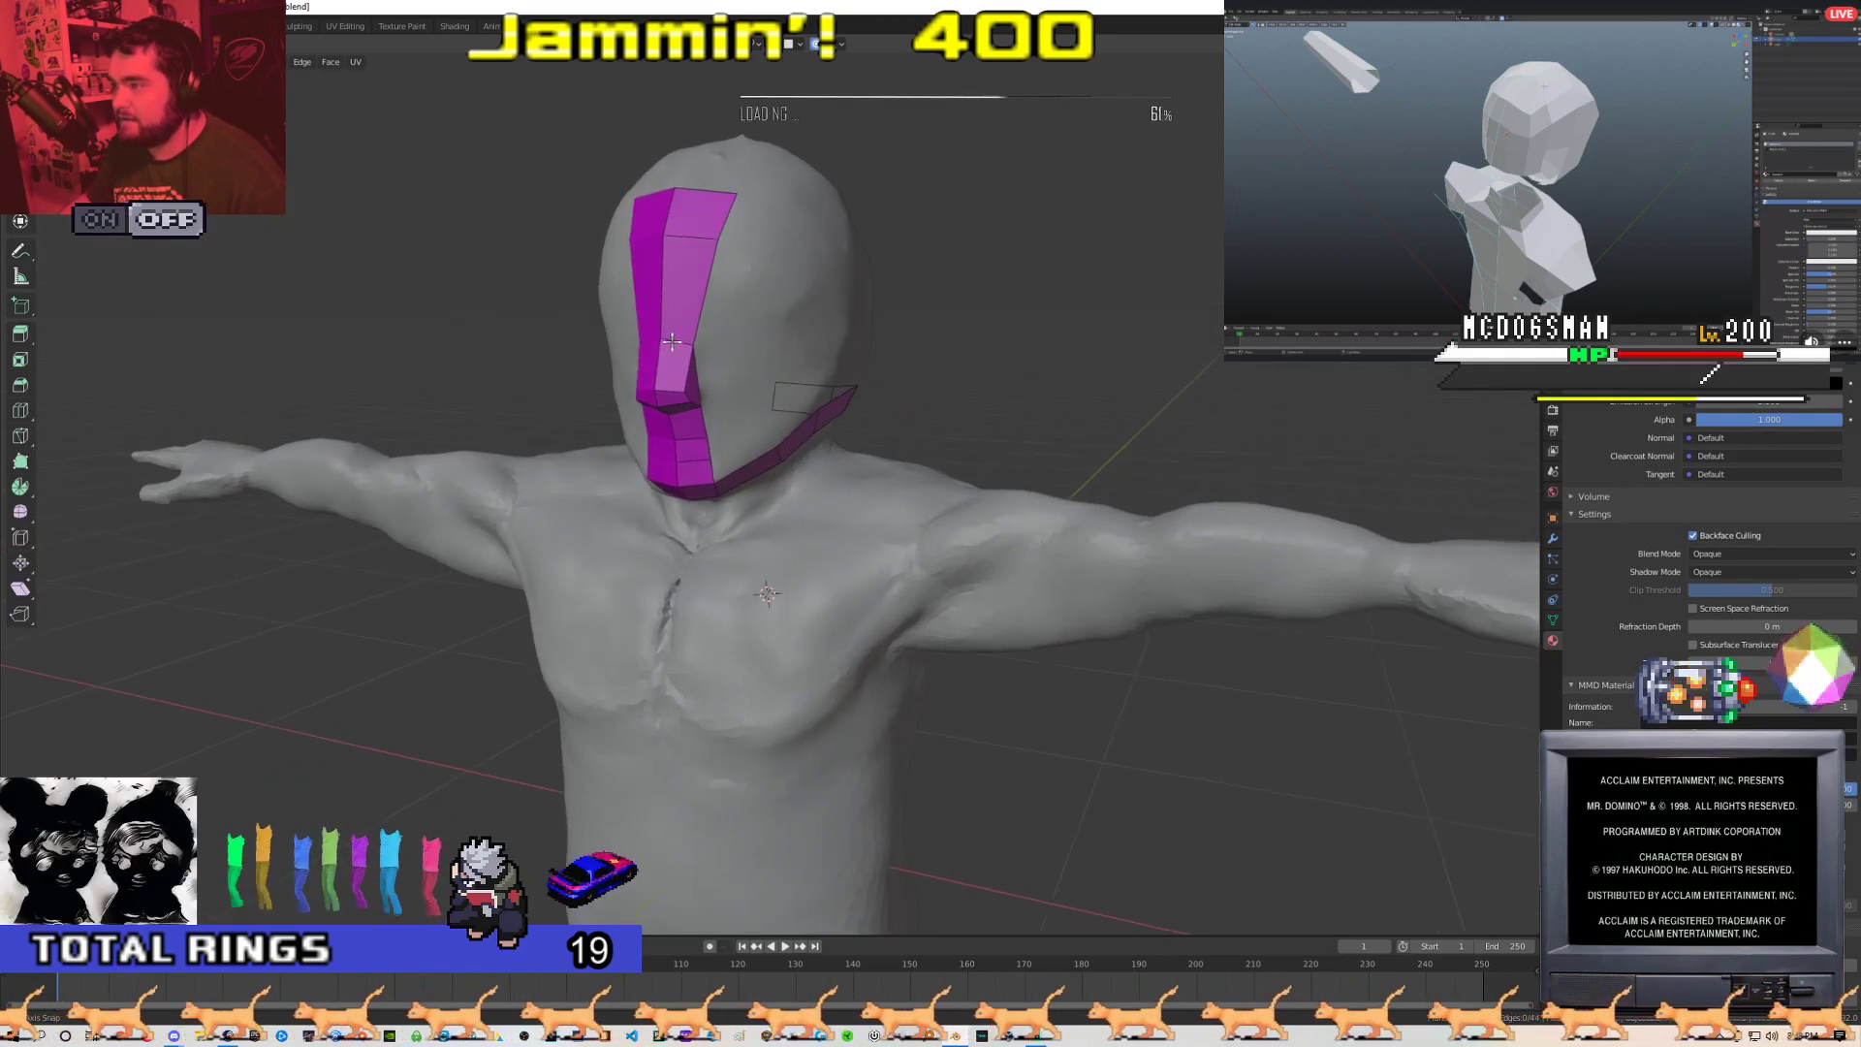
scroll(653, 260, "up", 3)
right_click(639, 429)
left_click(624, 446)
middle_click_drag(623, 446, 734, 420)
key("g")
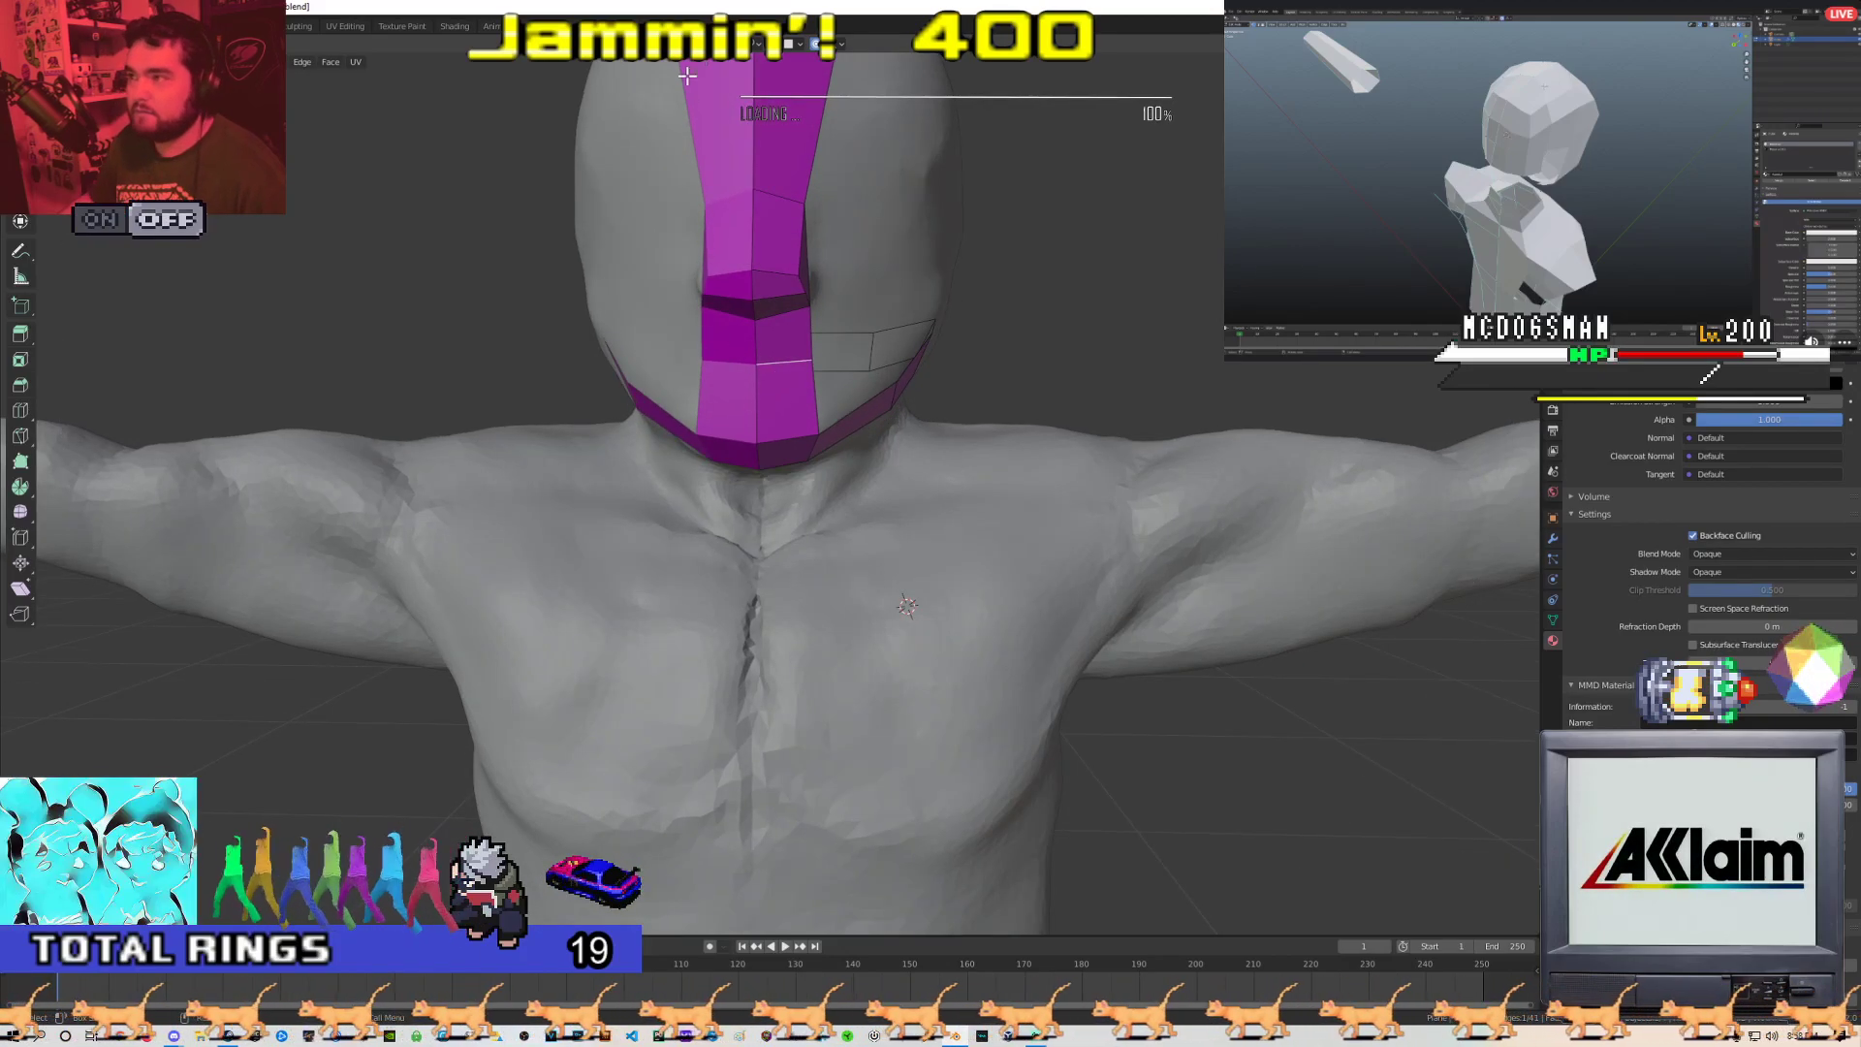
left_click(758, 380)
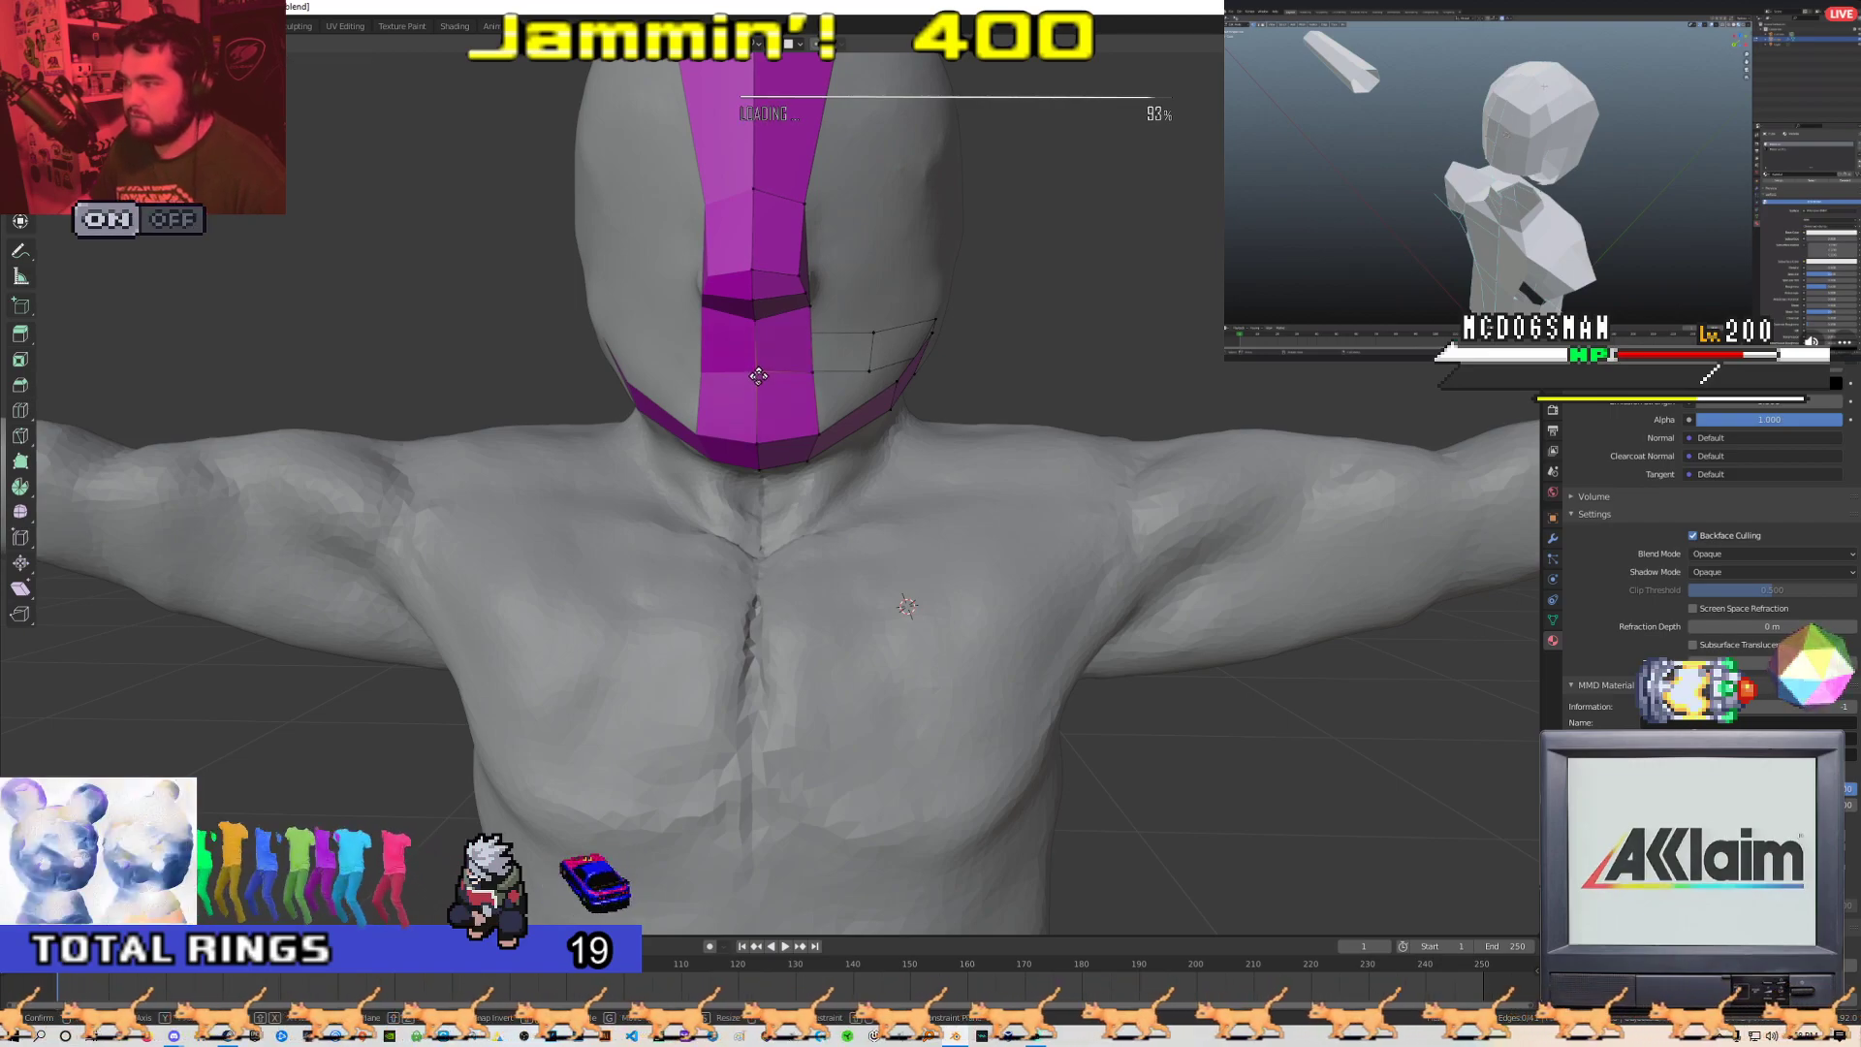
left_click(814, 373)
Extrude a second row of faces from beside the chin along the jaw and around the back of the head
middle_click_drag(833, 384, 781, 394)
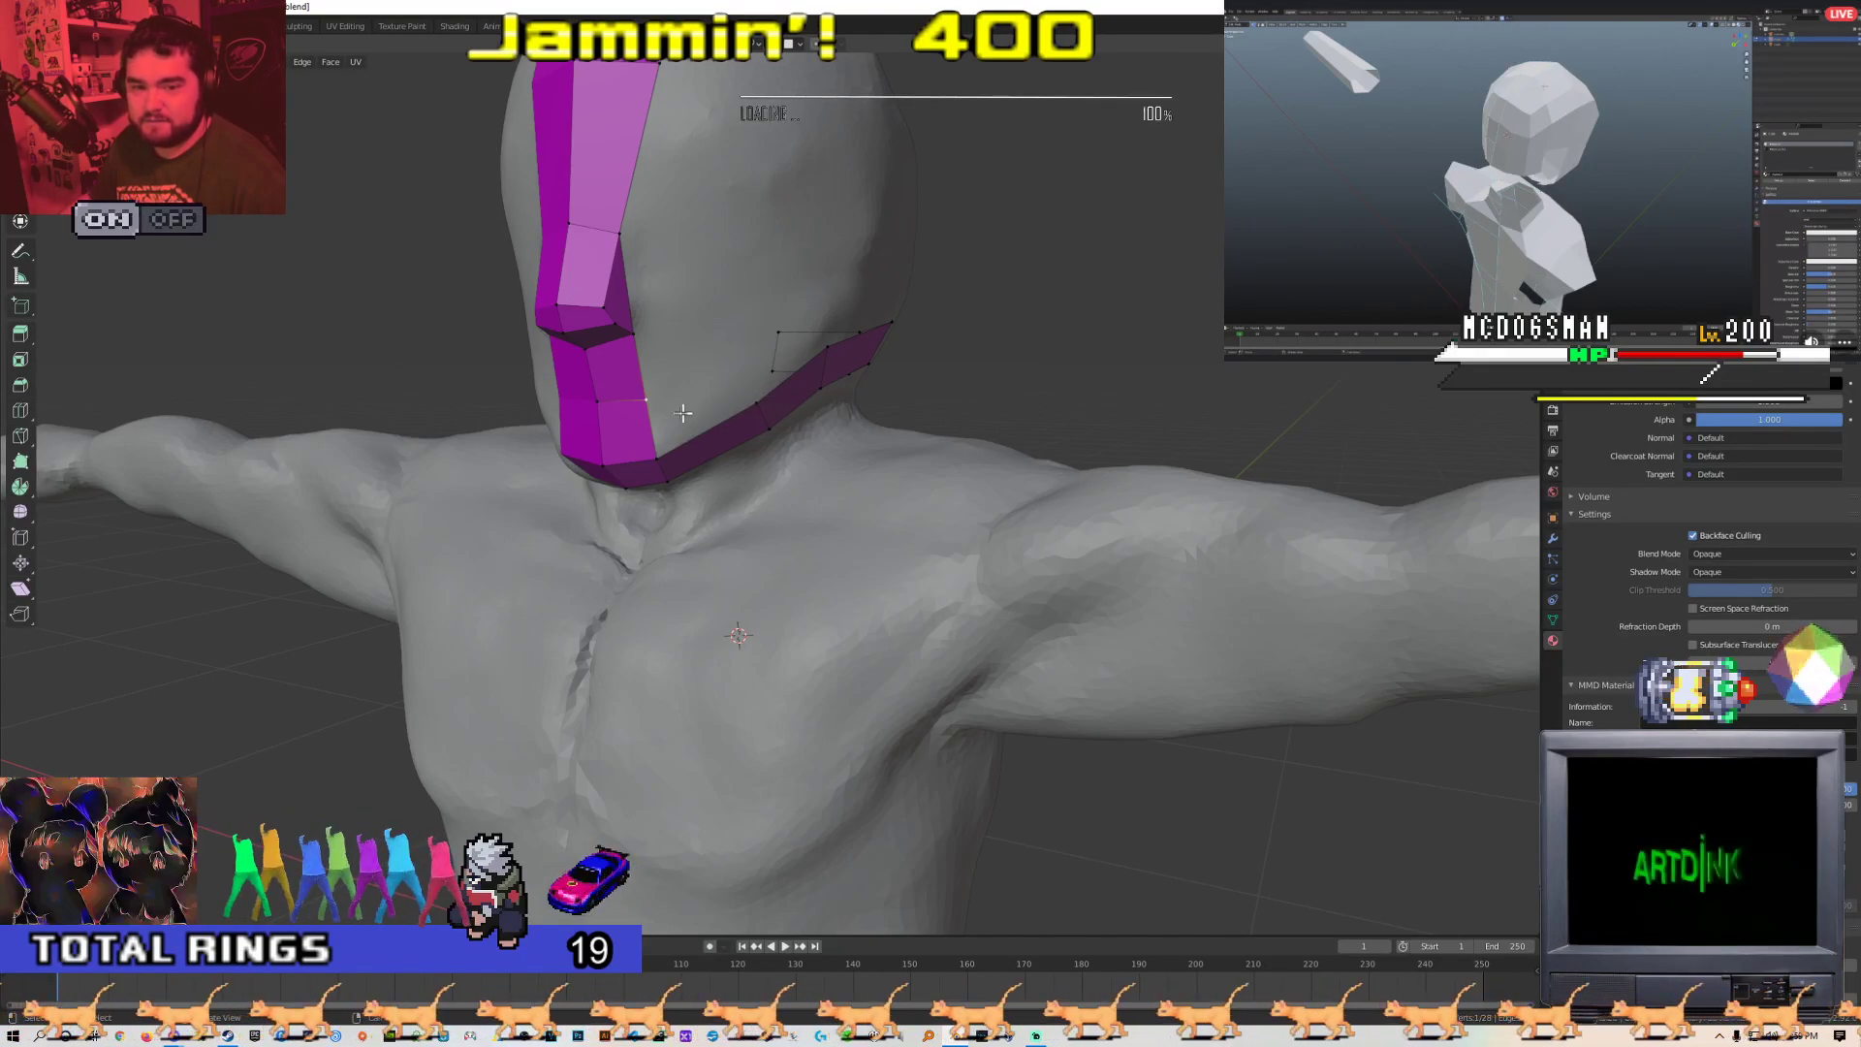
middle_click_drag(622, 423, 696, 448)
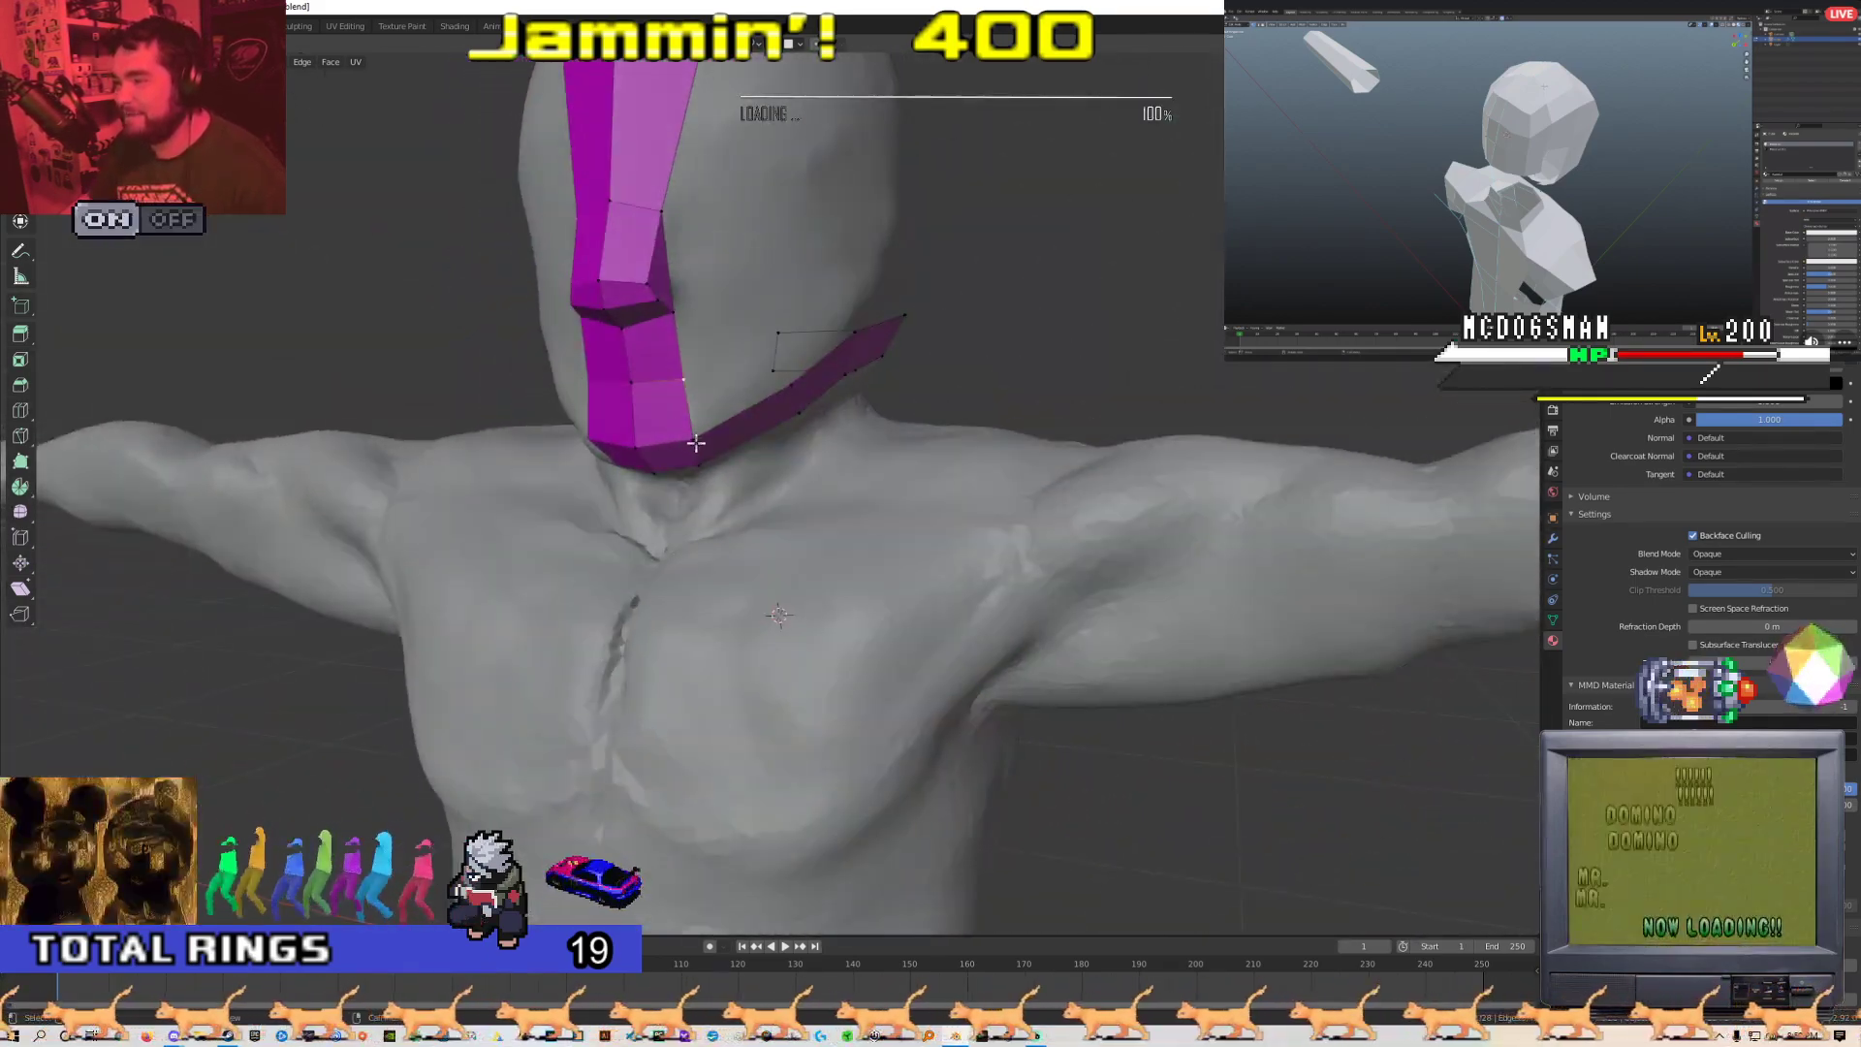
key("e")
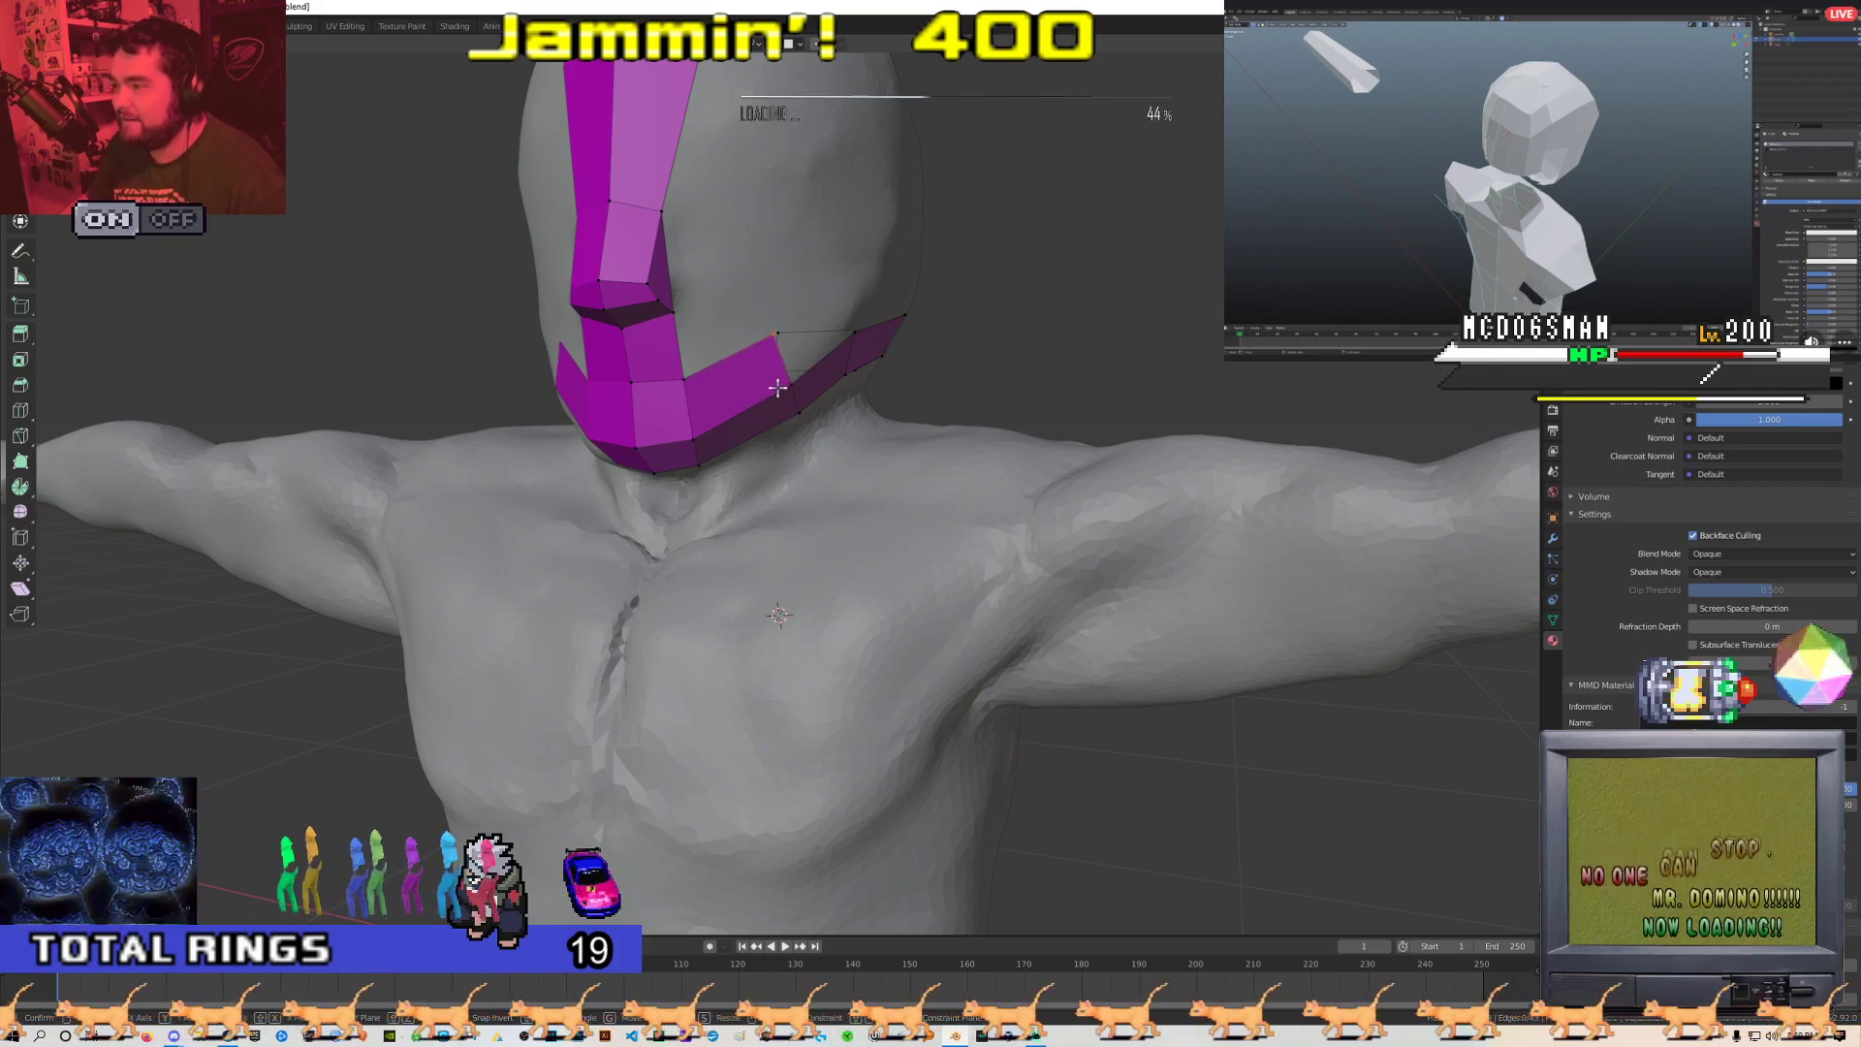
middle_click_drag(803, 378, 658, 334)
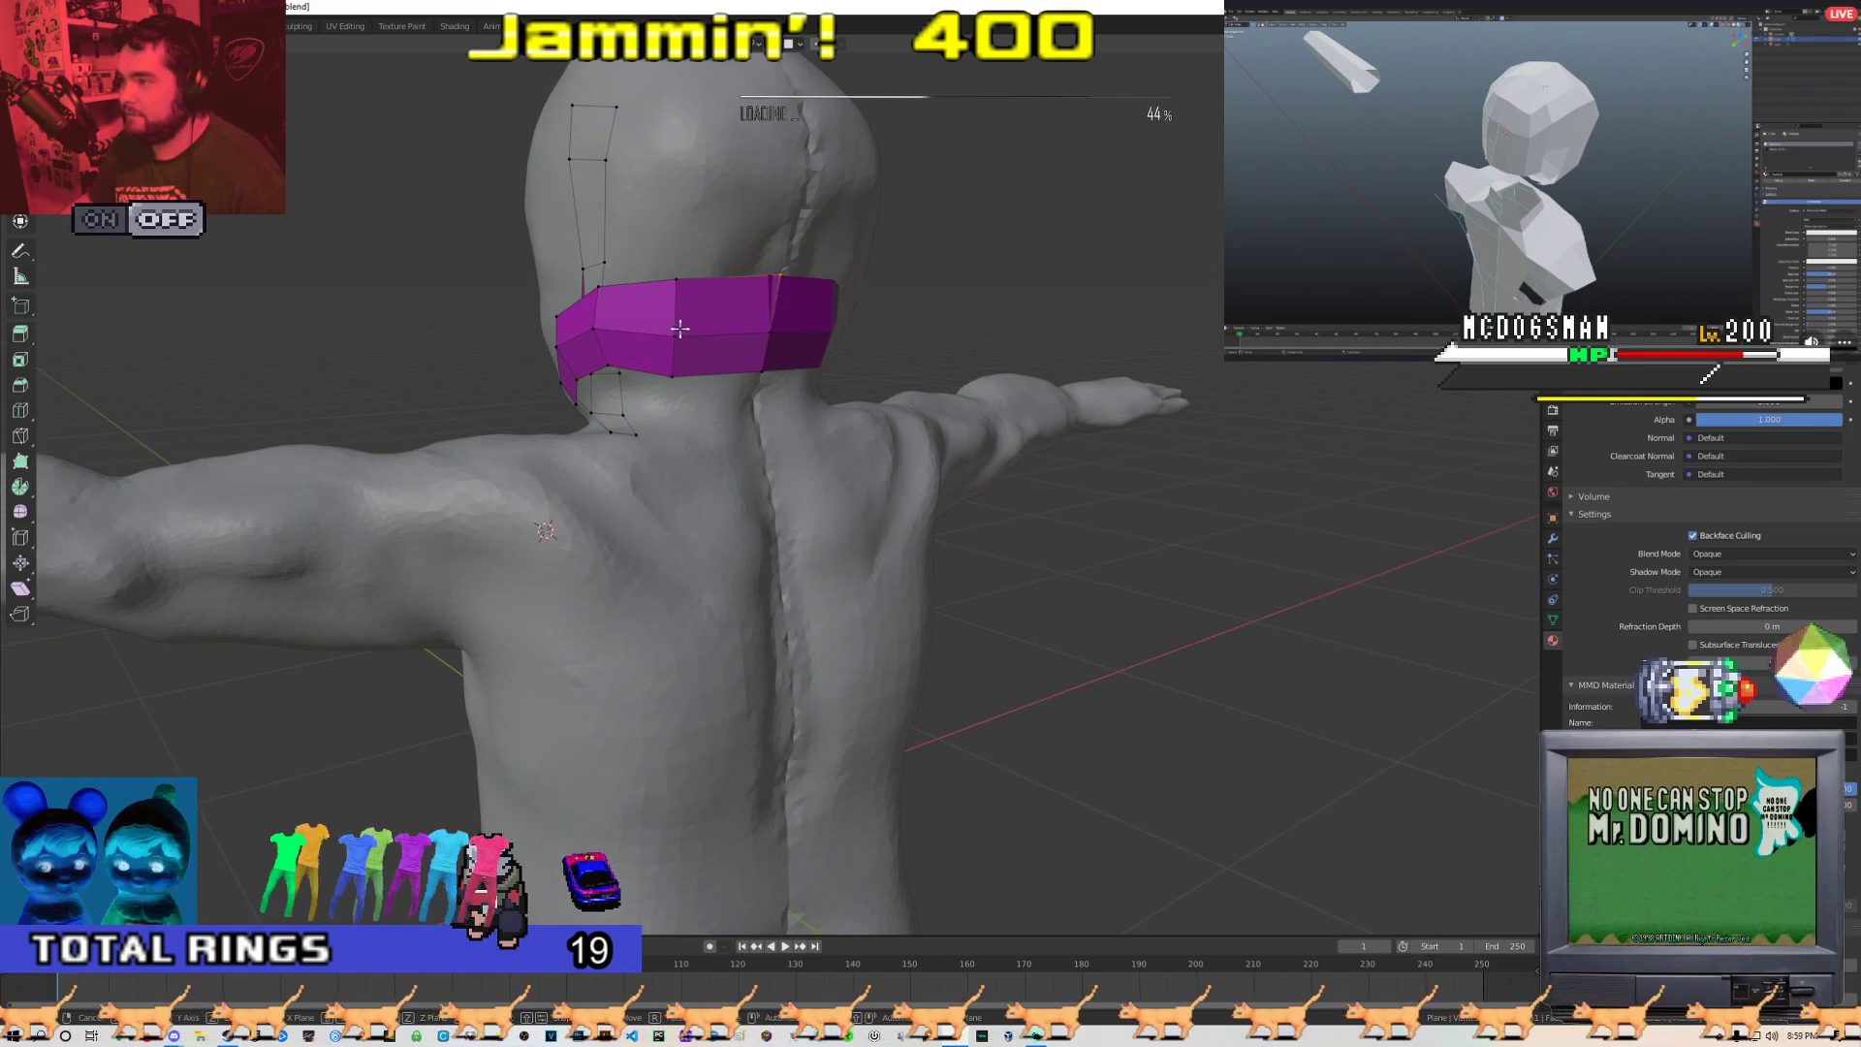
mouse_move(649, 332)
middle_mouse_down()
mouse_move(776, 352)
mouse_move(727, 347)
mouse_move(973, 296)
mouse_move(675, 332)
middle_mouse_up()
left_click(676, 331)
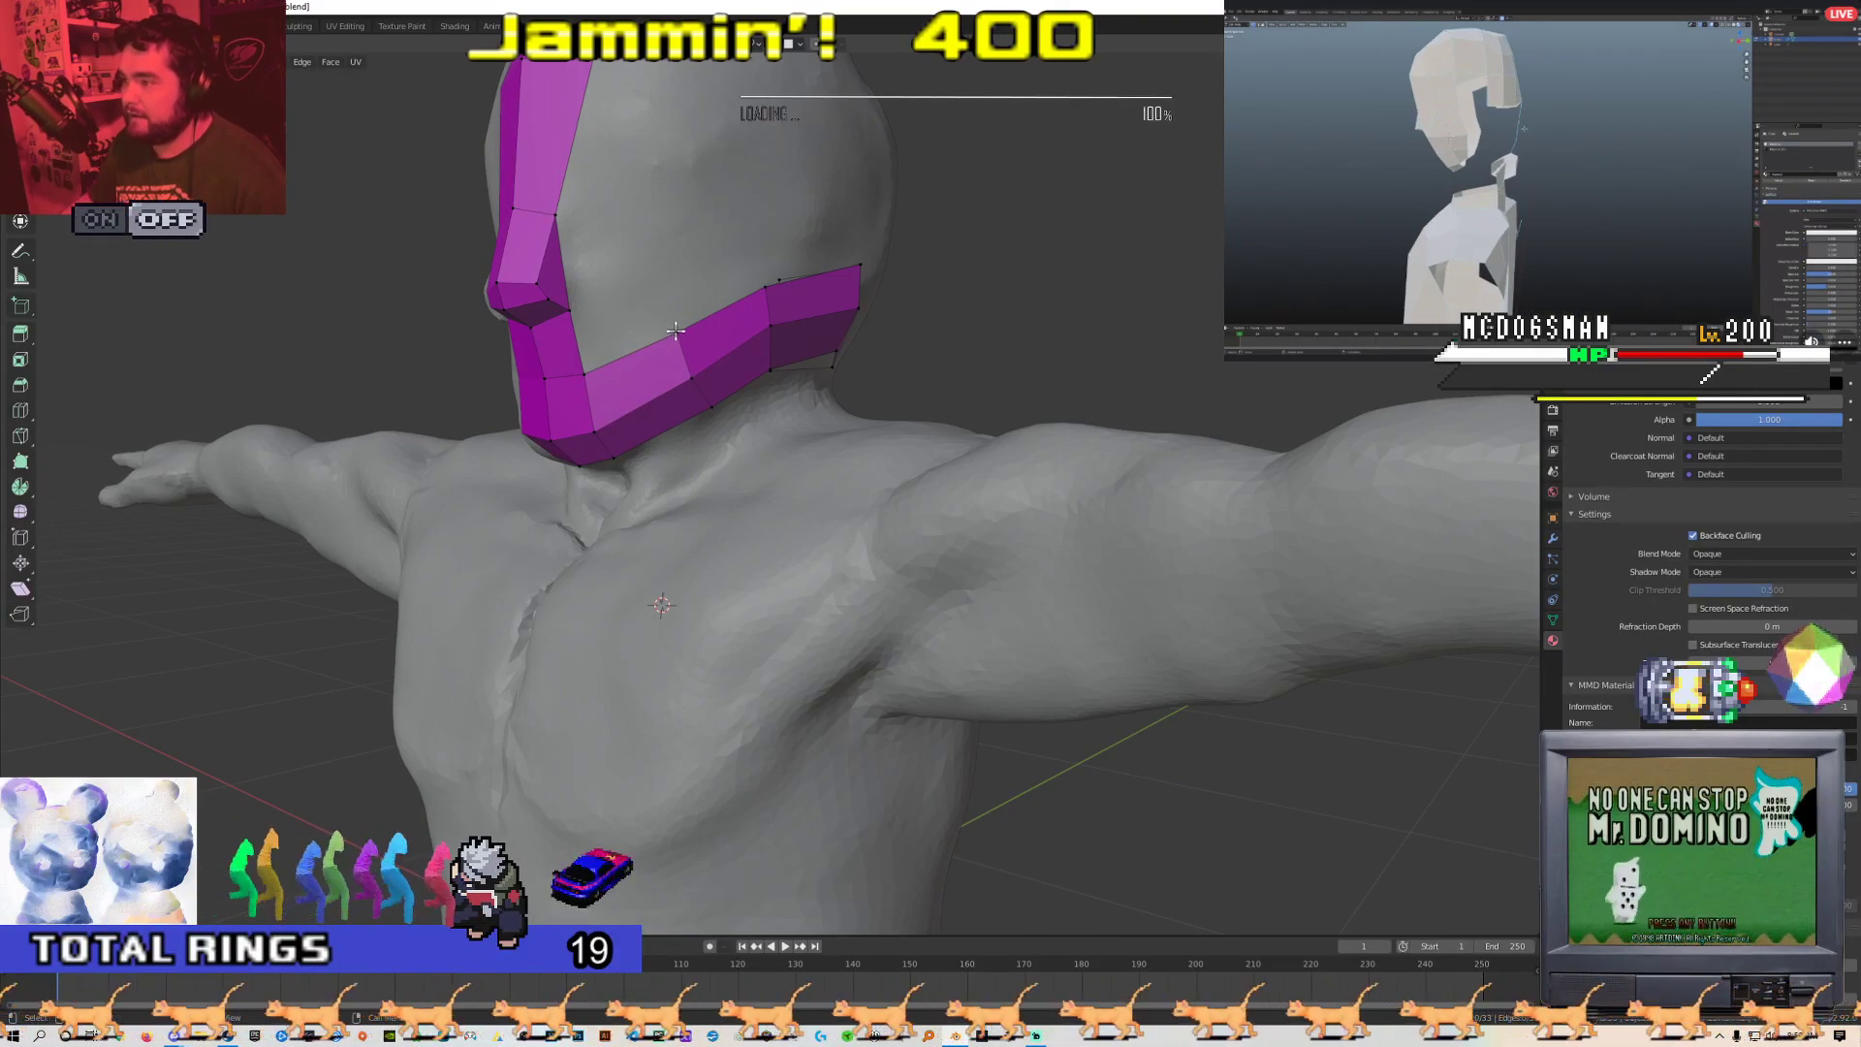
Build a third row of faces above the jaw band from the mouth corner to the back of the head, adjusting its vertices
middle_click_drag(710, 319, 806, 324)
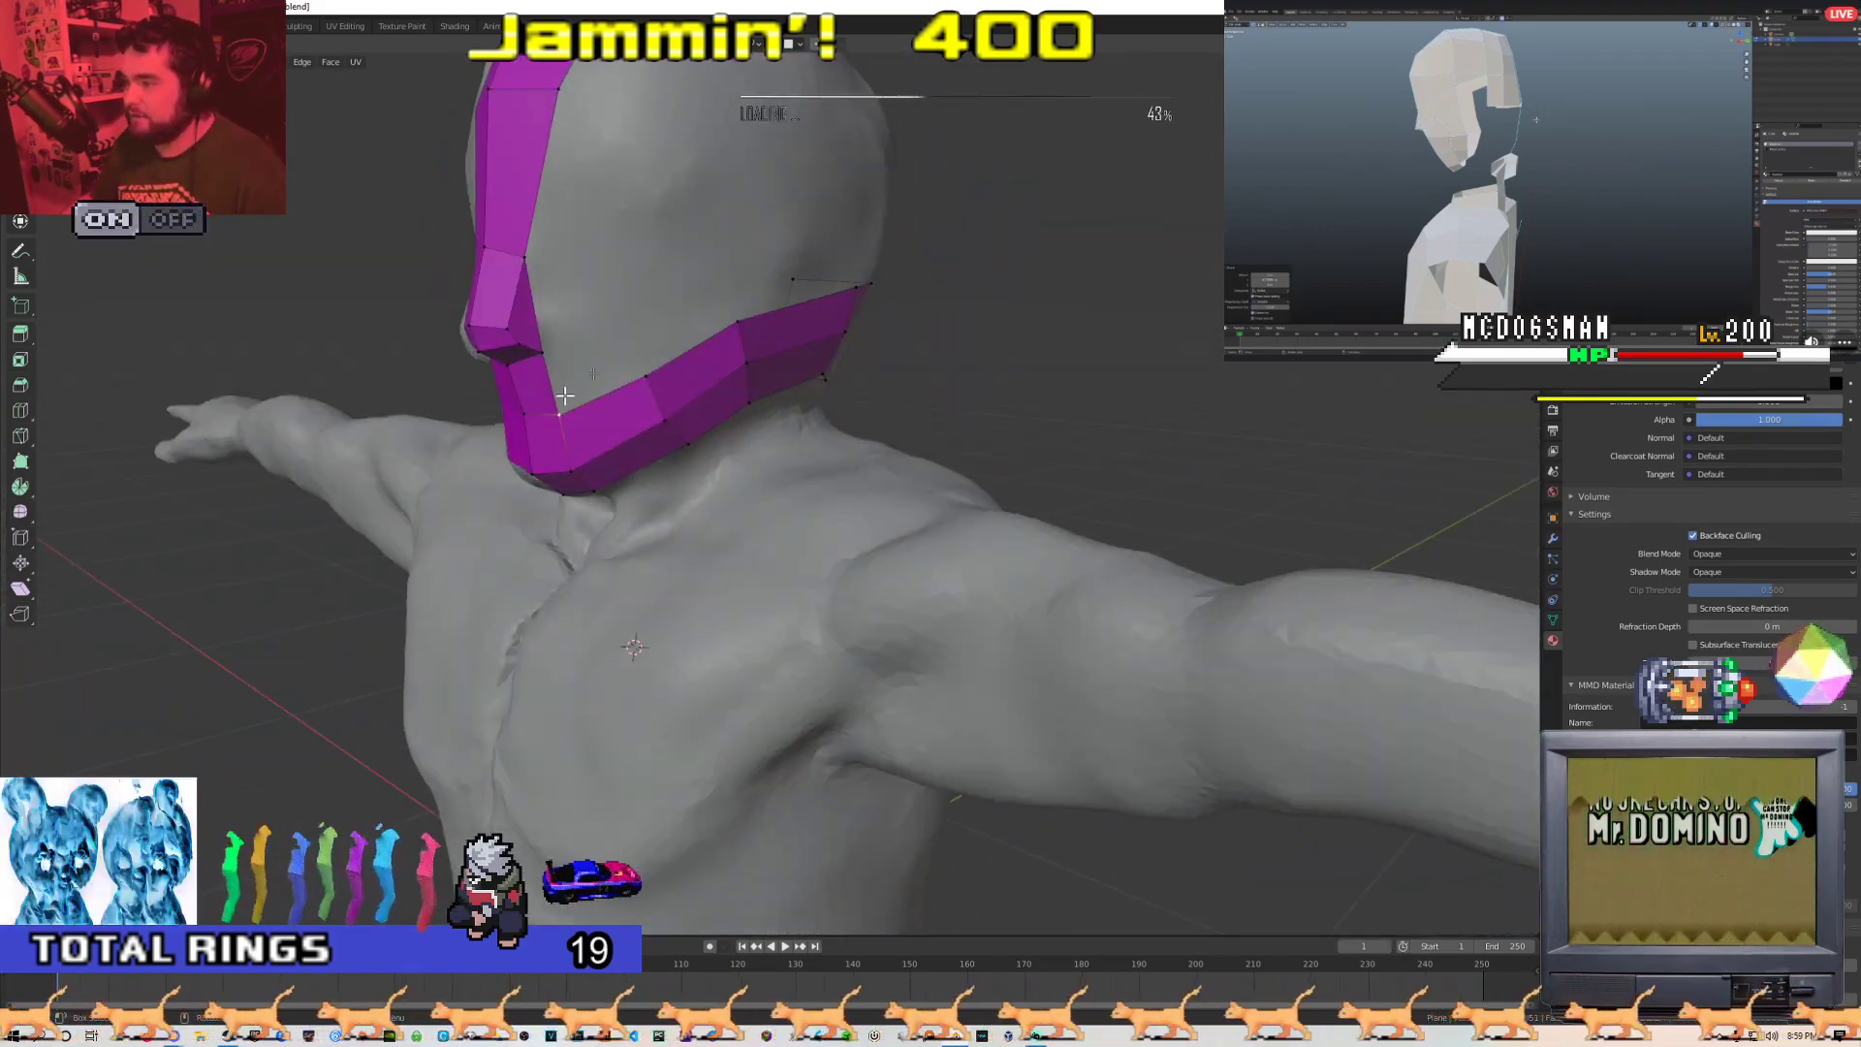
key("g")
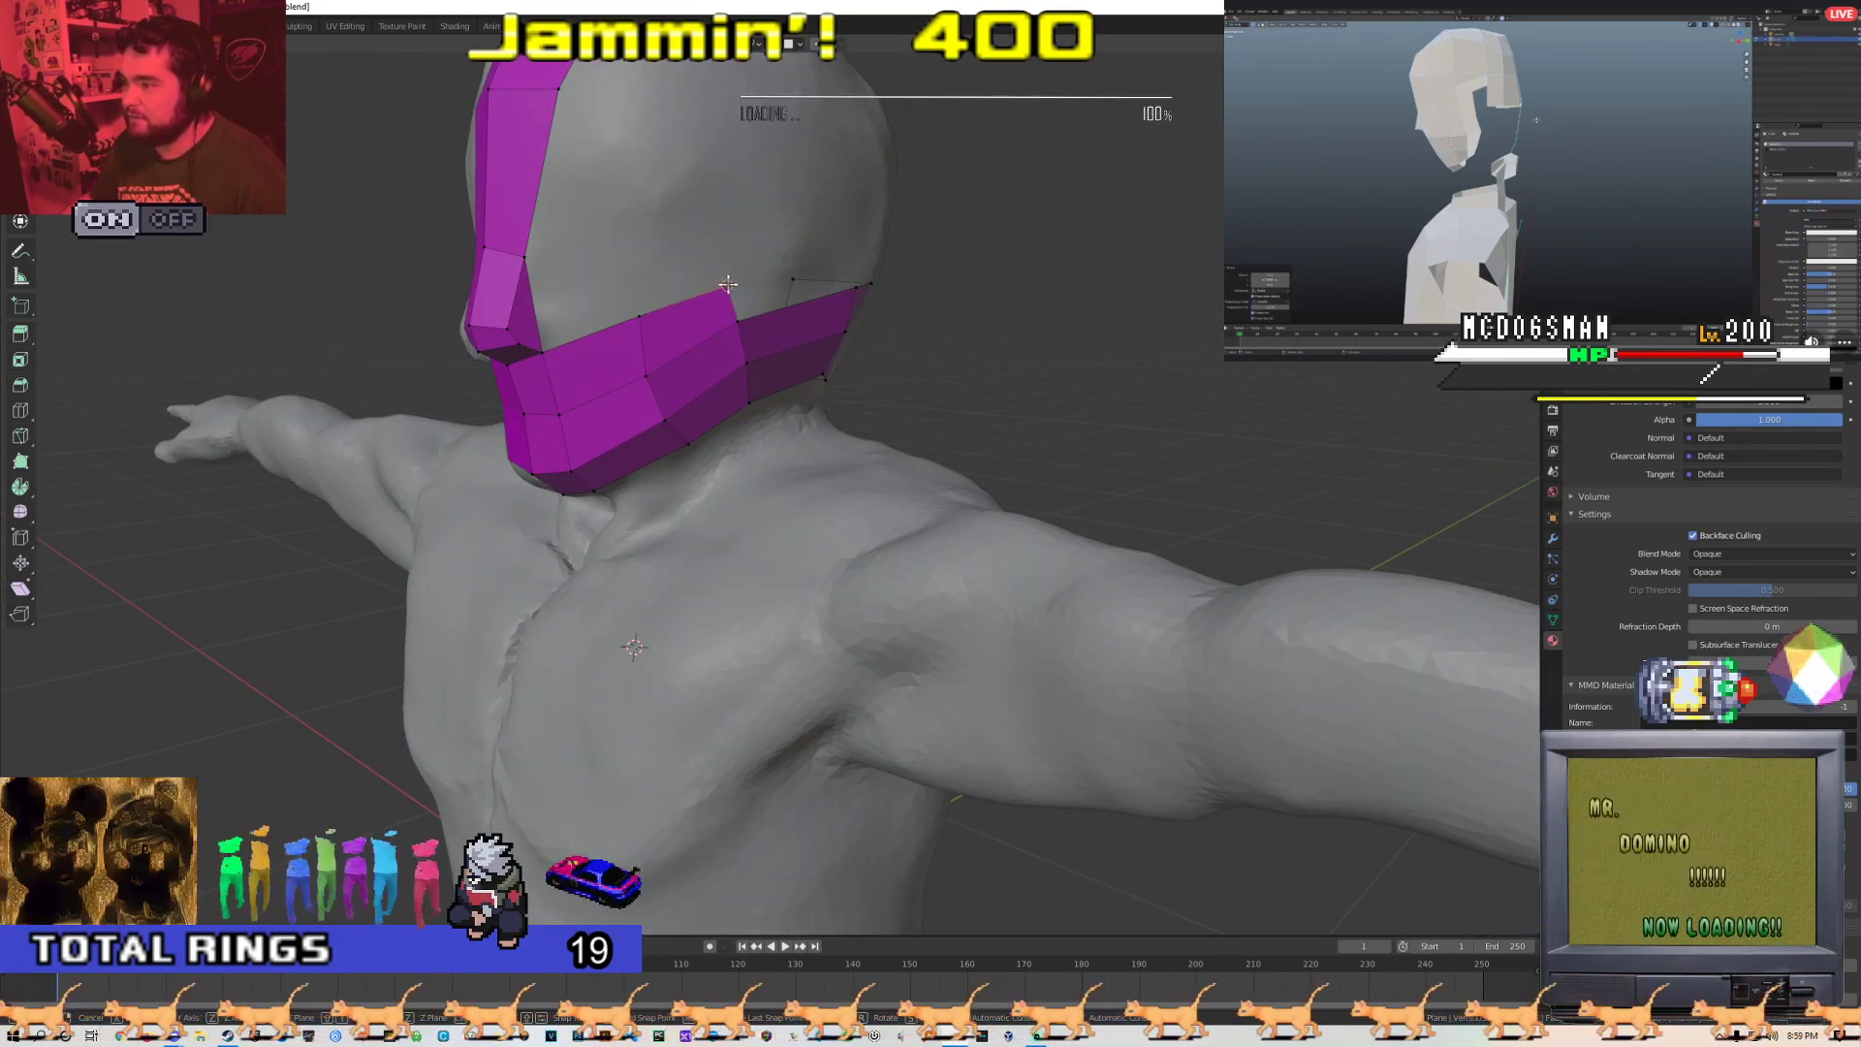
middle_click_drag(853, 261, 644, 288)
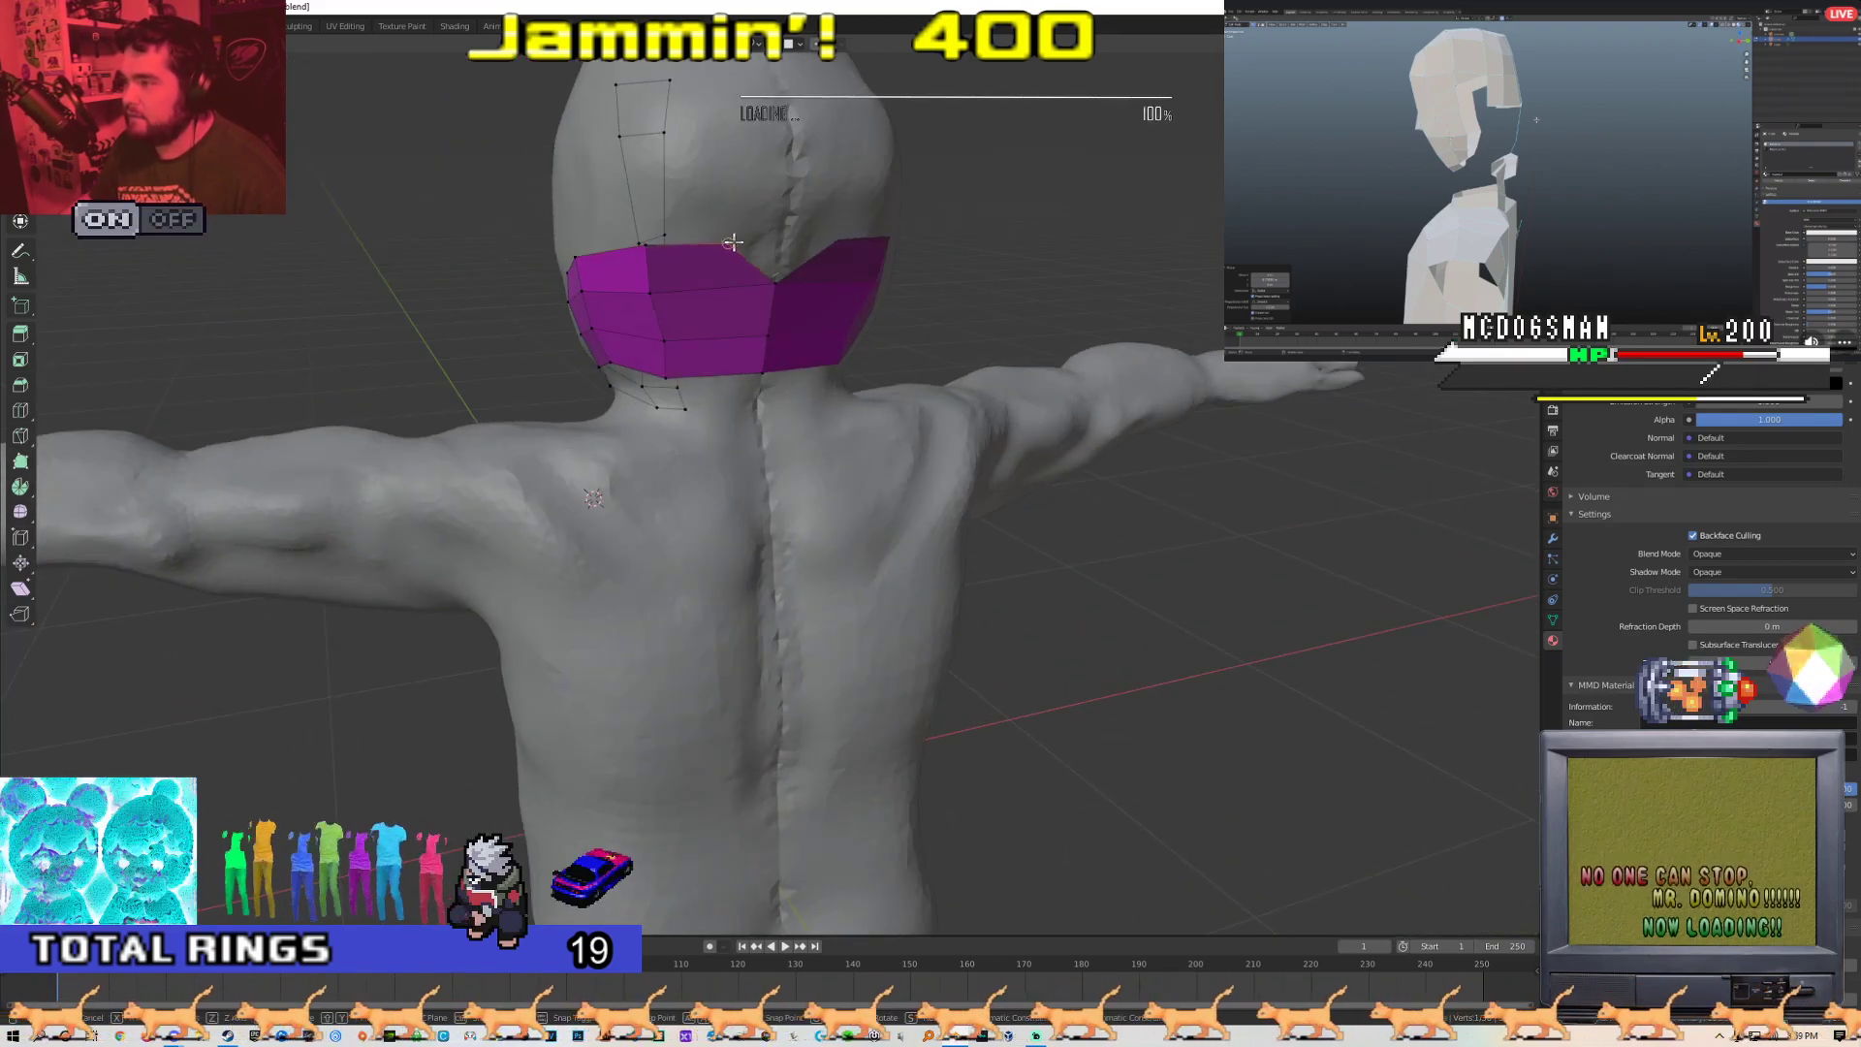
middle_click_drag(753, 265, 703, 288)
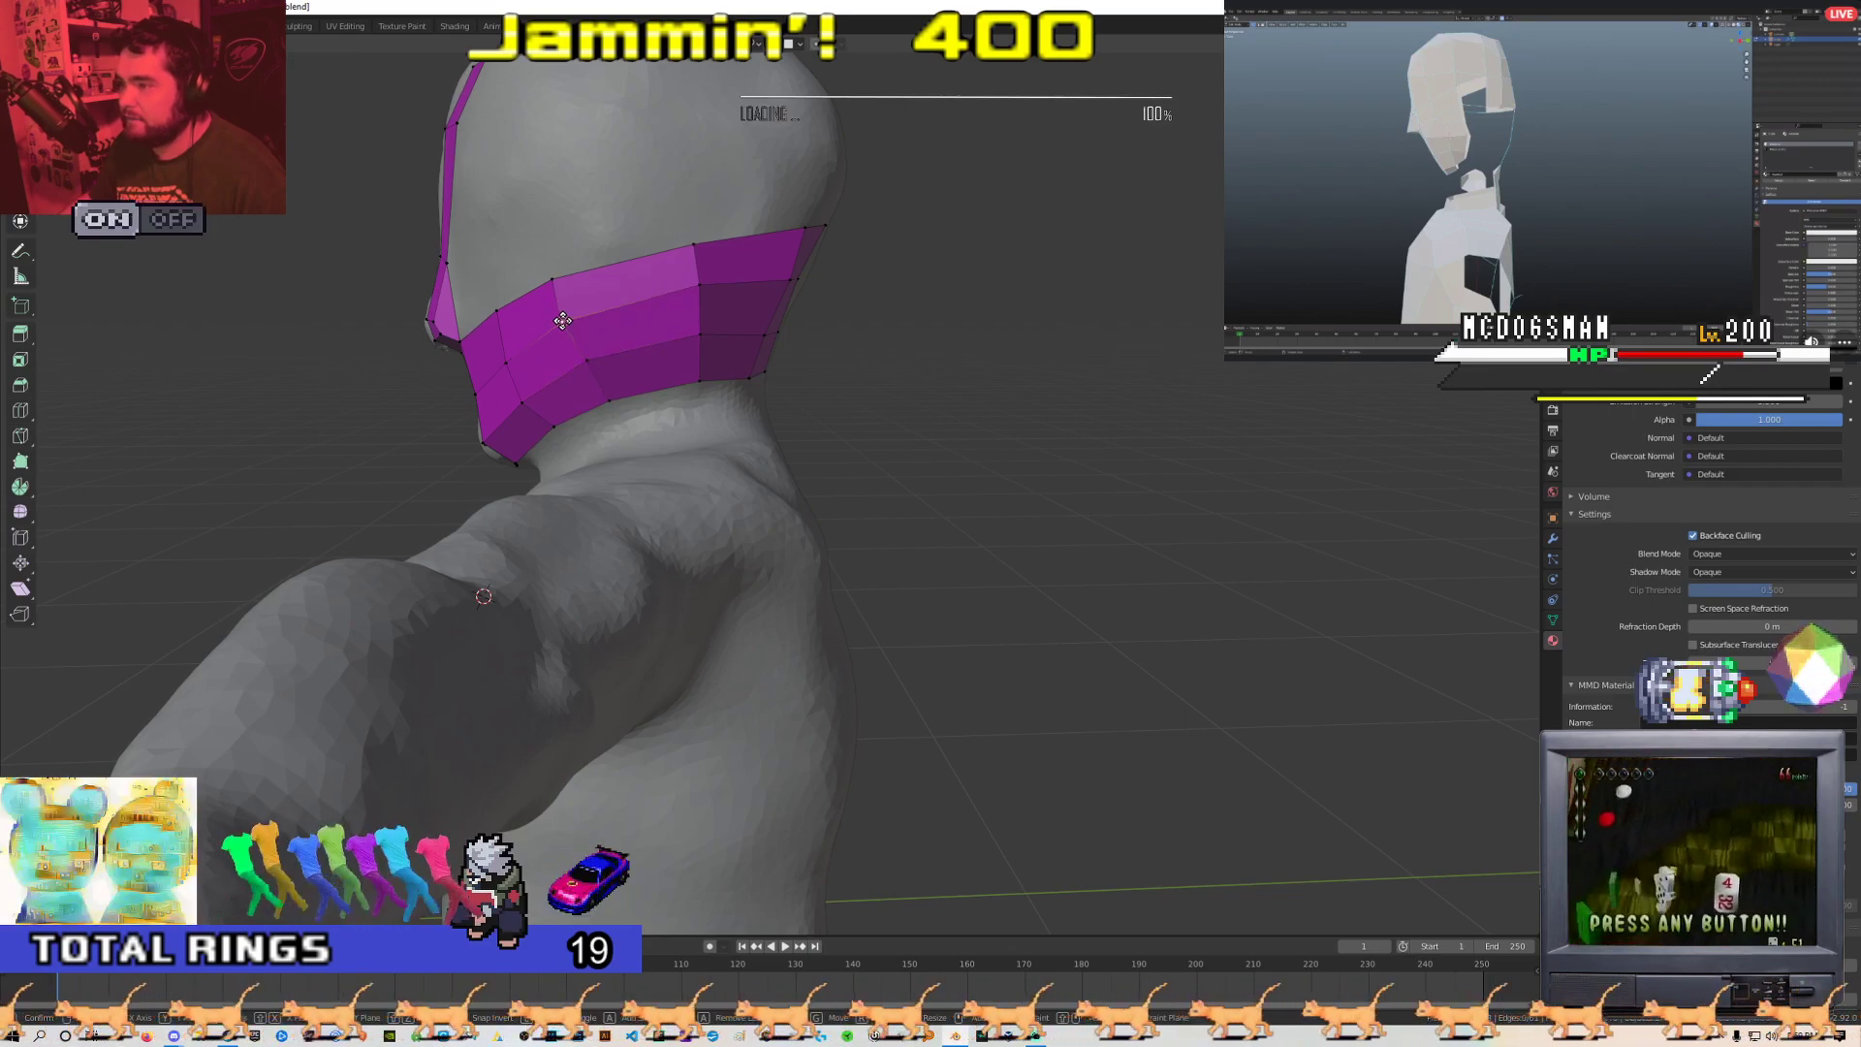
left_click(550, 284)
middle_click_drag(551, 284, 579, 425)
scroll(761, 390, "down", 4)
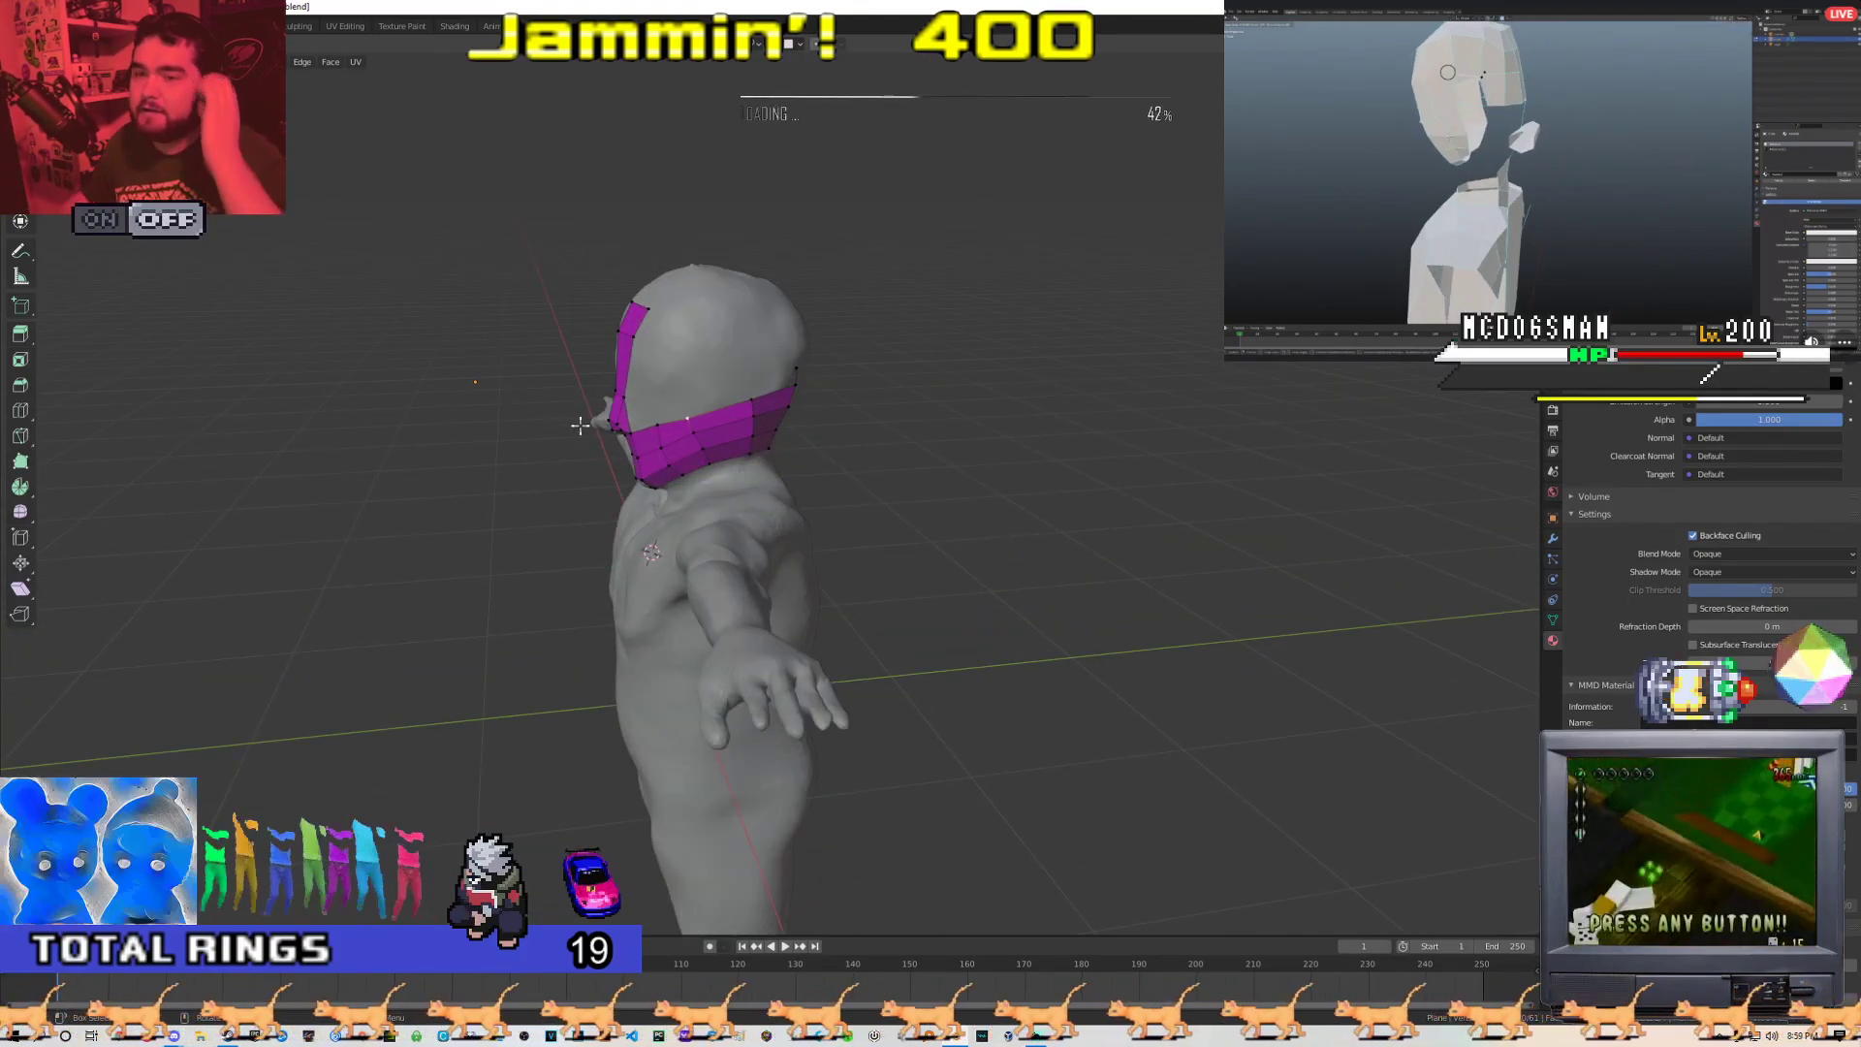
Build another row of faces from the side of the nose across the cheek toward the back of the head
middle_click_drag(686, 395, 620, 373)
scroll(581, 357, "up", 3)
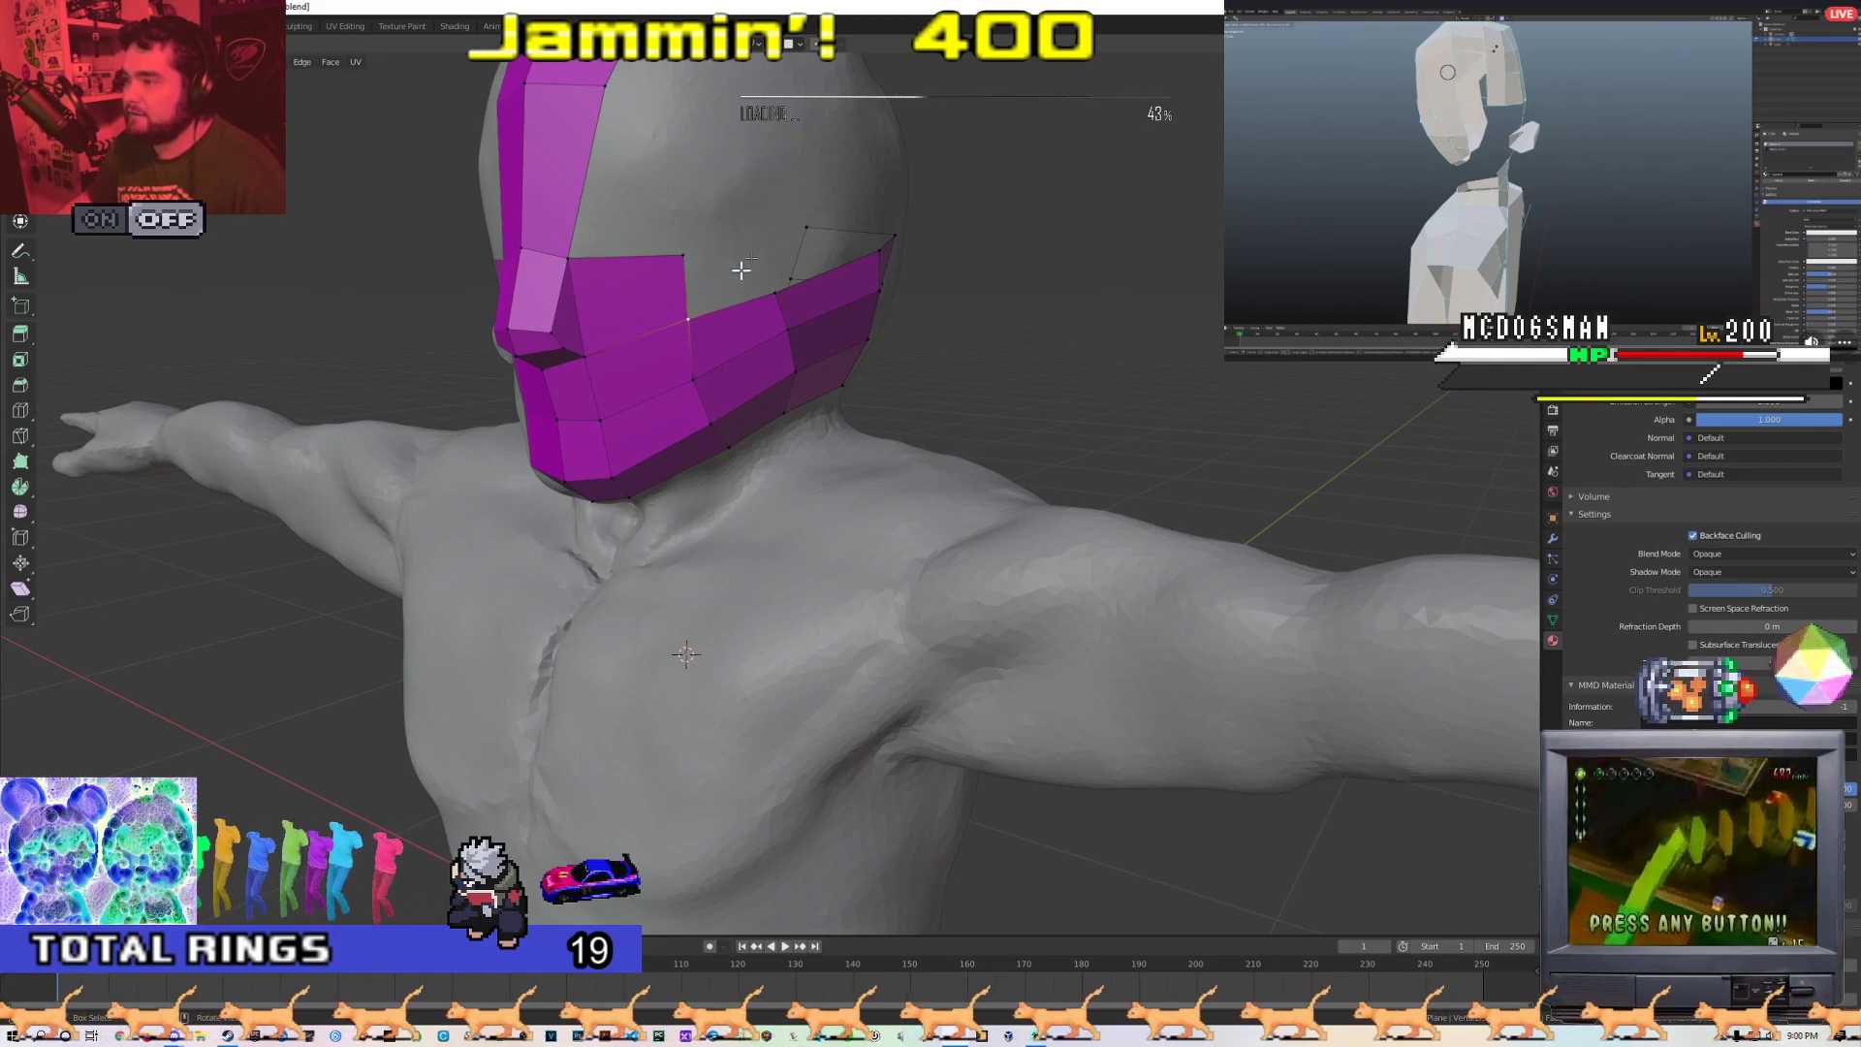
middle_click_drag(779, 284, 742, 162)
middle_click_drag(709, 522, 678, 291)
key("g")
middle_click_drag(761, 354, 665, 344)
middle_click_drag(614, 193, 588, 191)
Extrude the forehead strip up over the crown of the head, fitting it to the sculpted surface
key("e")
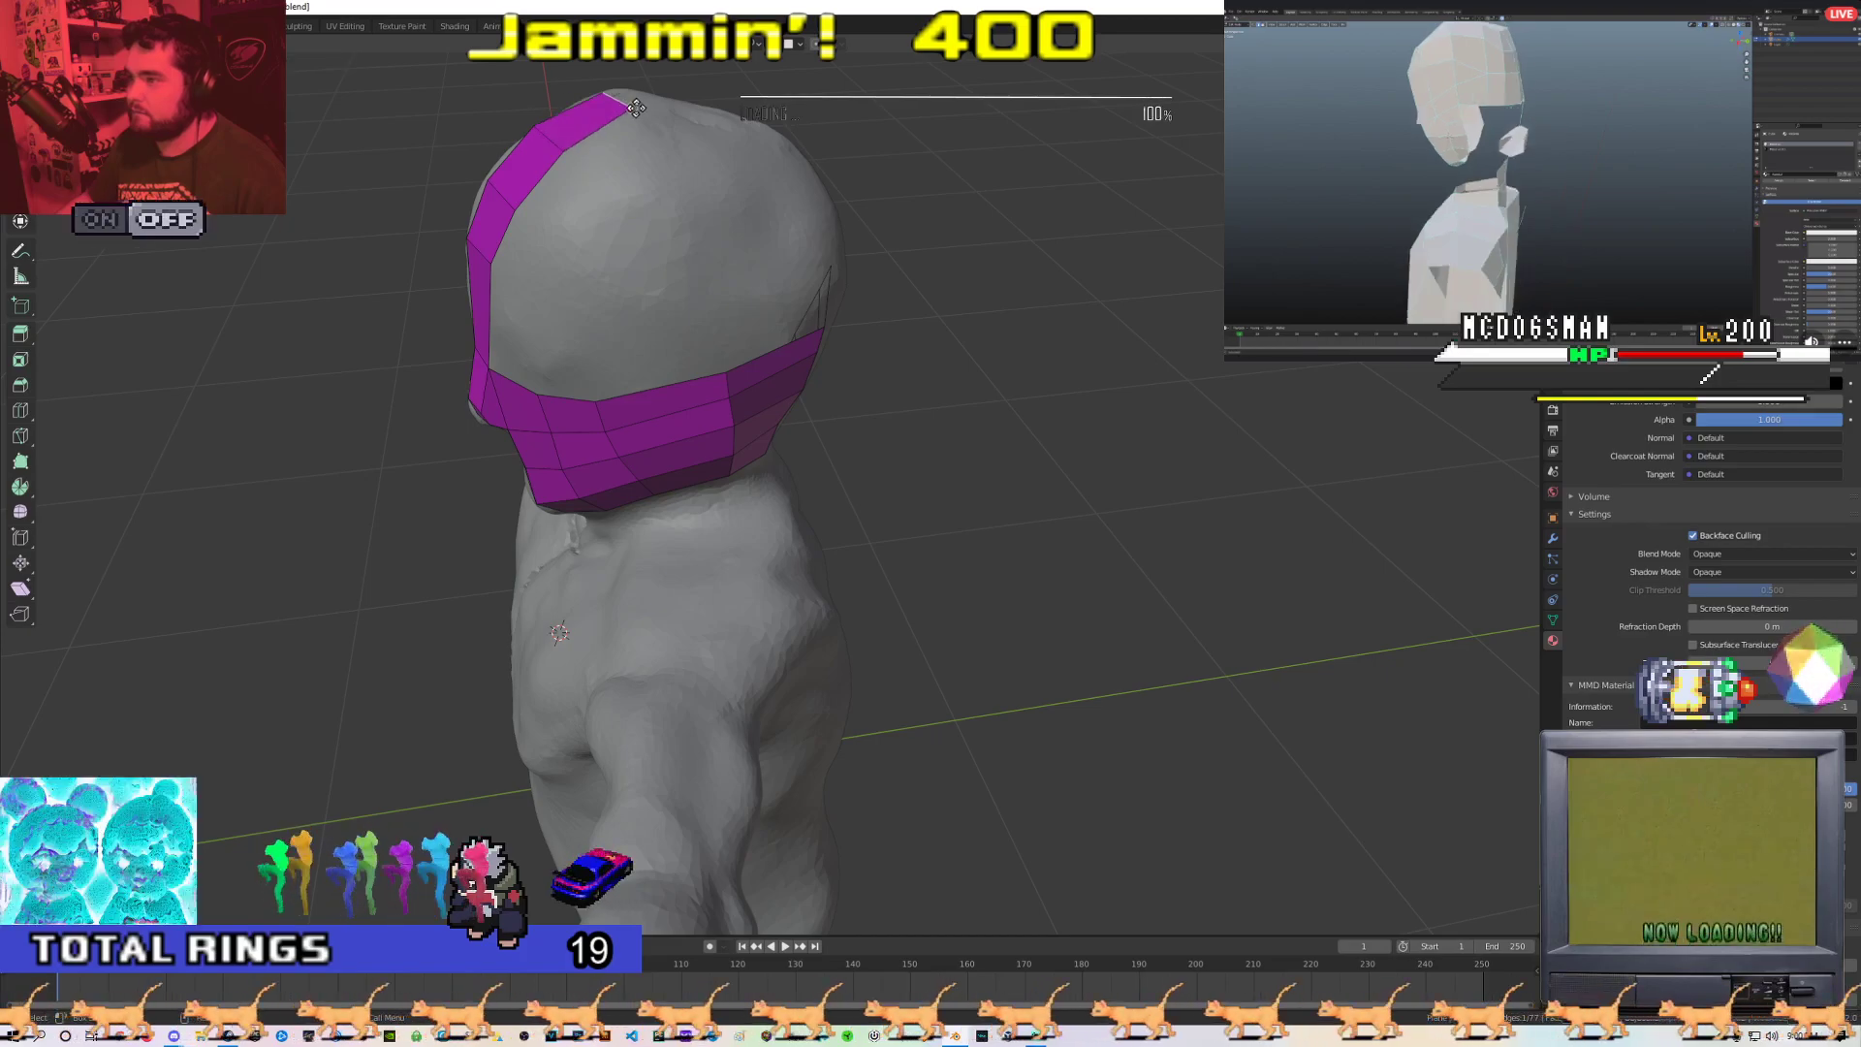
middle_click_drag(775, 117, 610, 165)
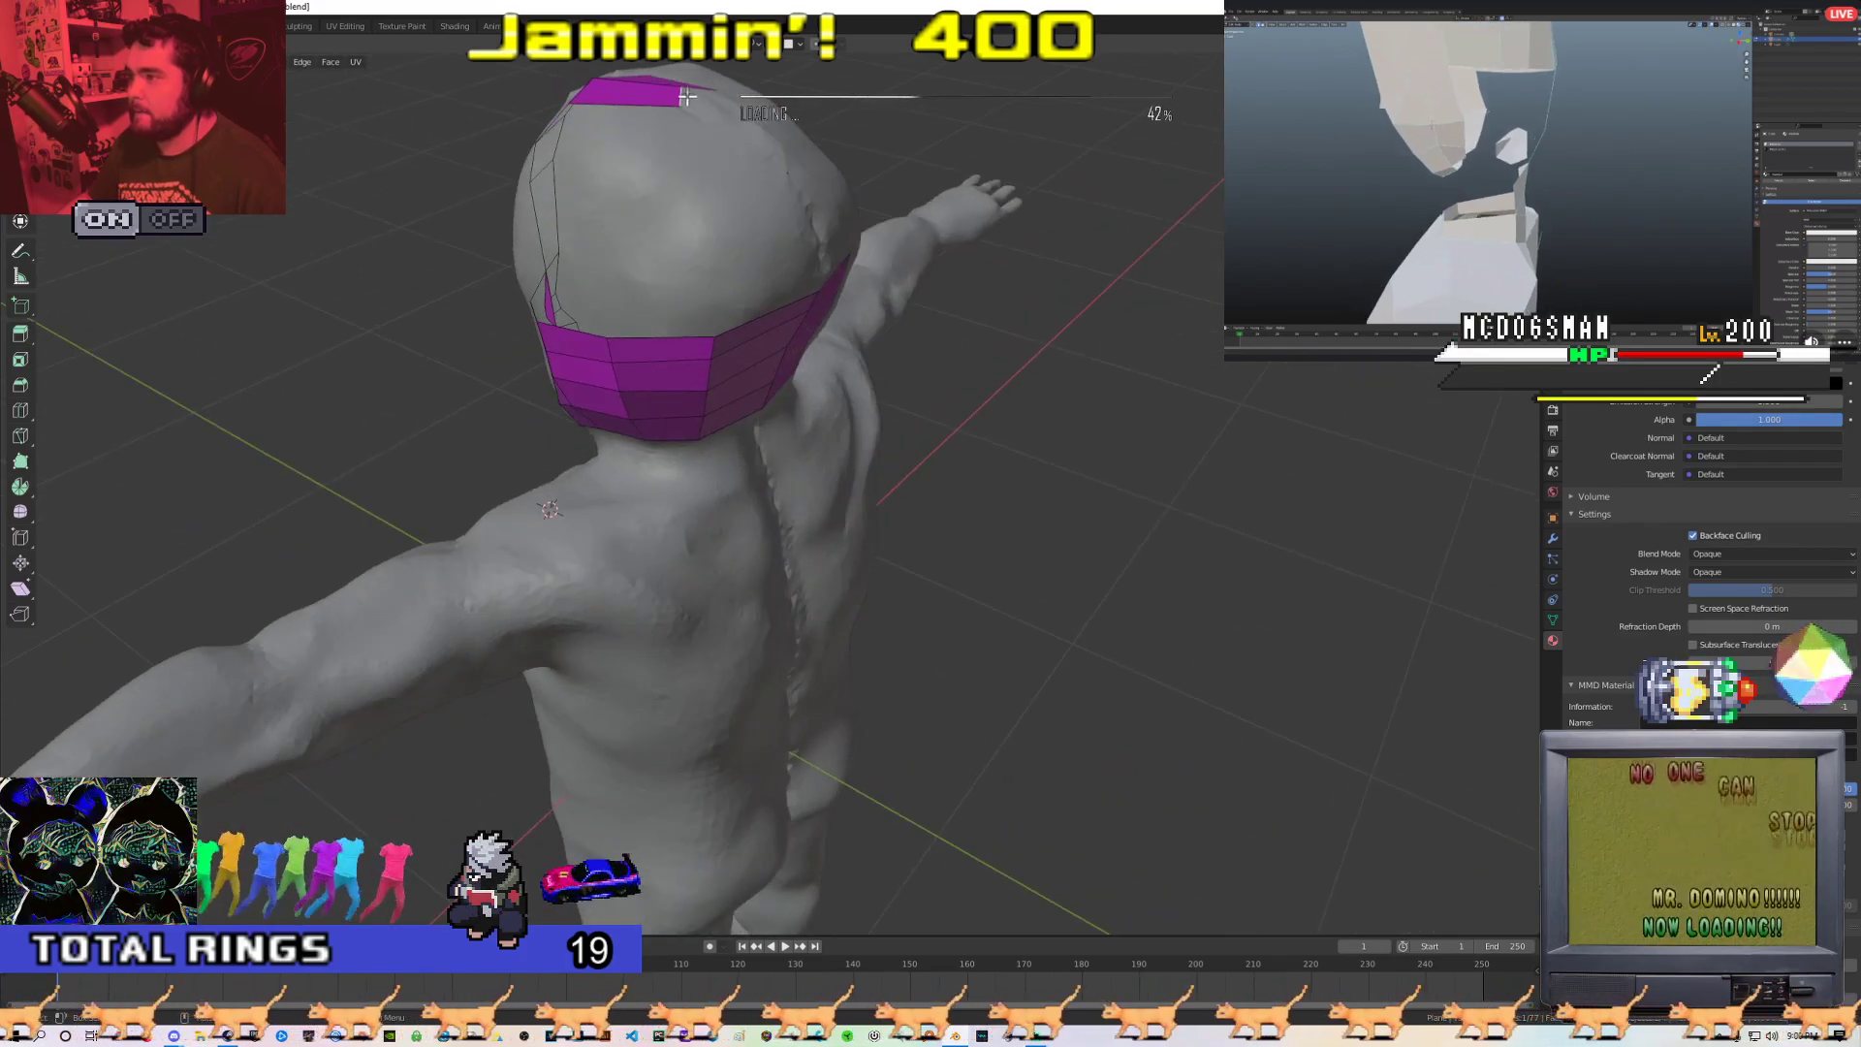
key("e")
middle_click_drag(765, 194, 887, 175)
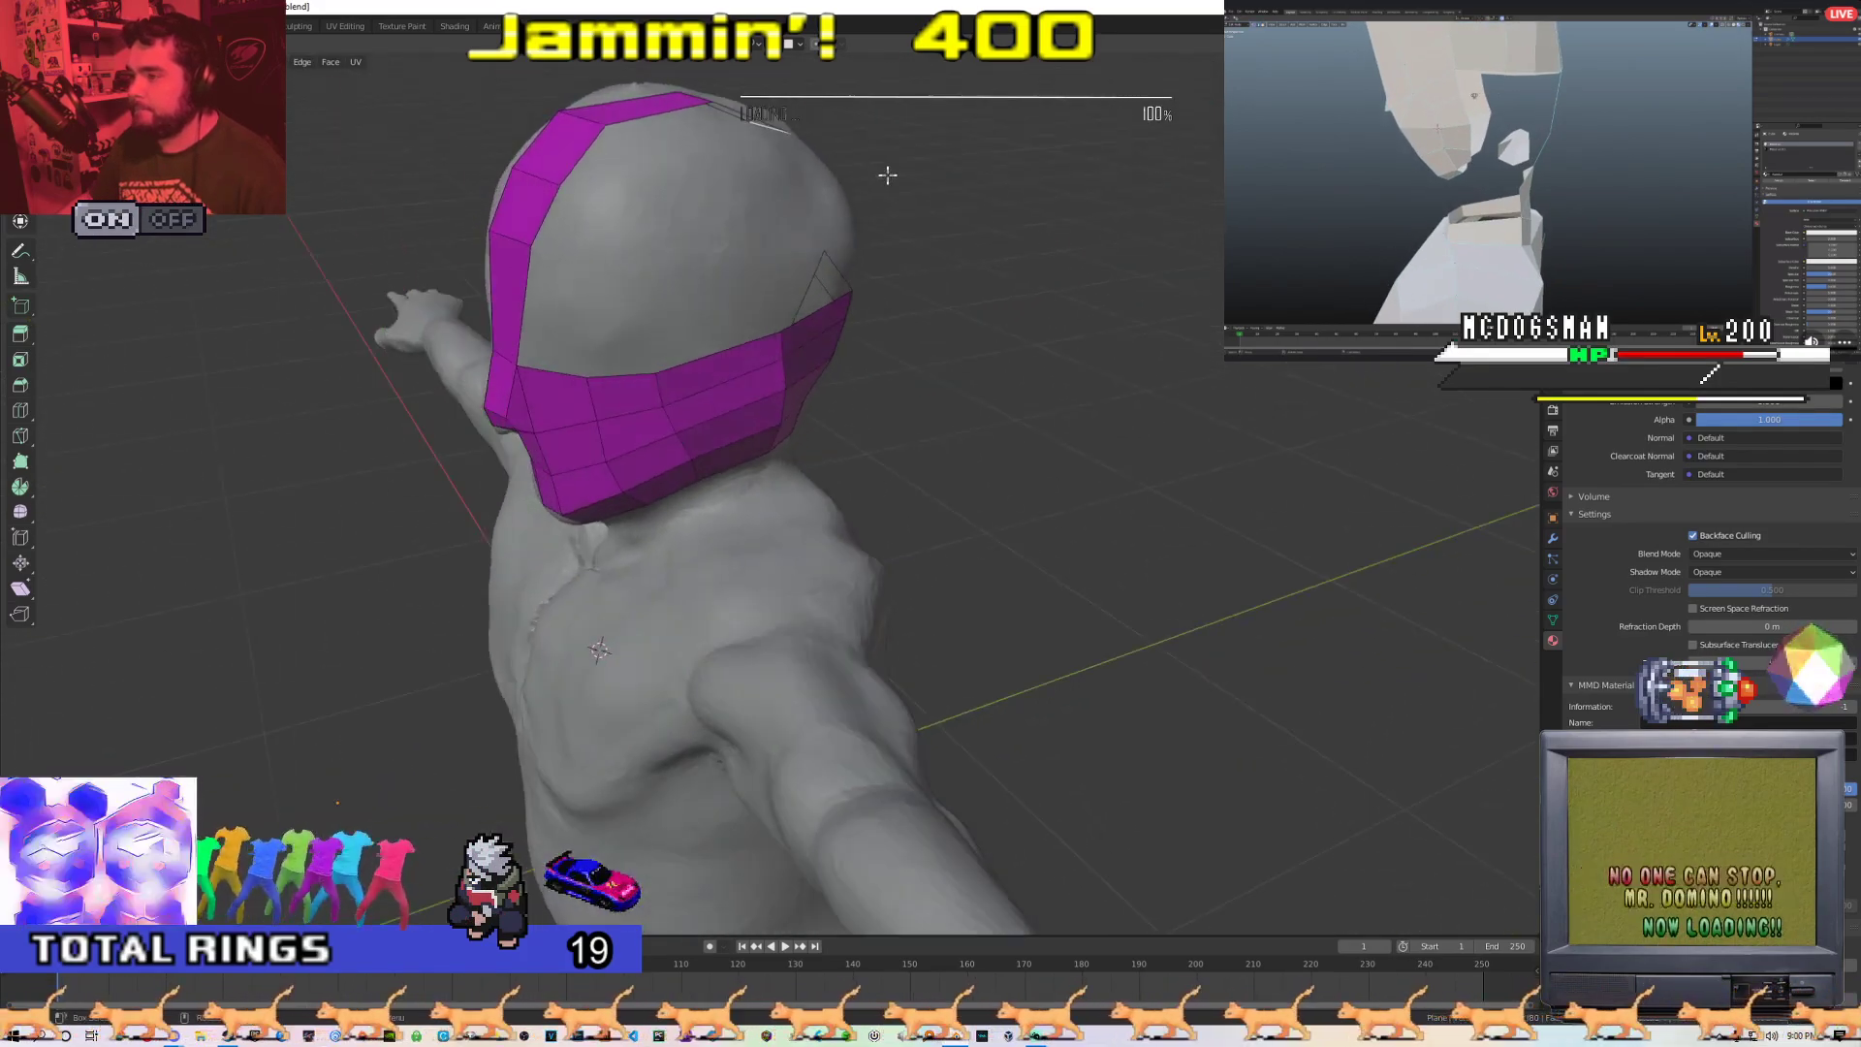
middle_click_drag(558, 232, 641, 273)
middle_click_drag(745, 334, 736, 137)
middle_click_drag(757, 297, 593, 240)
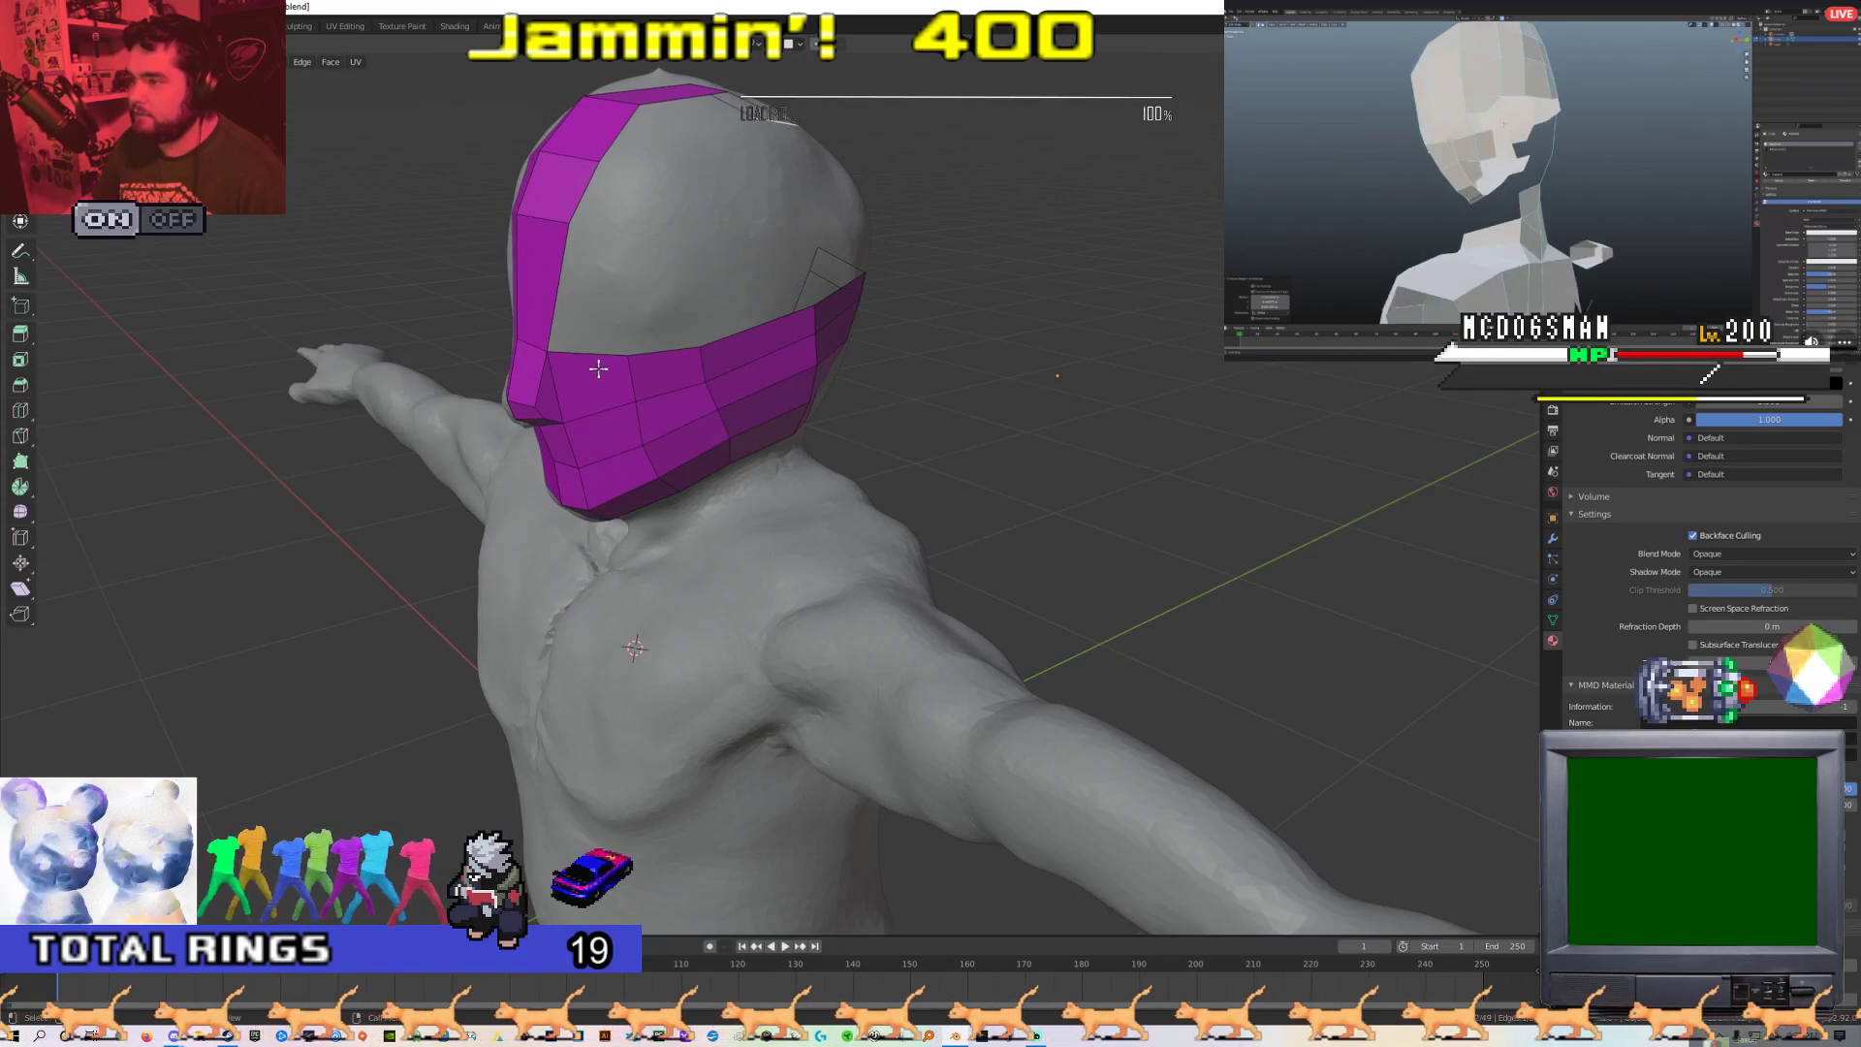
Try adding a face between the forehead strip and the cheek row beside the nose, and undo it
key("Tab")
key("Tab")
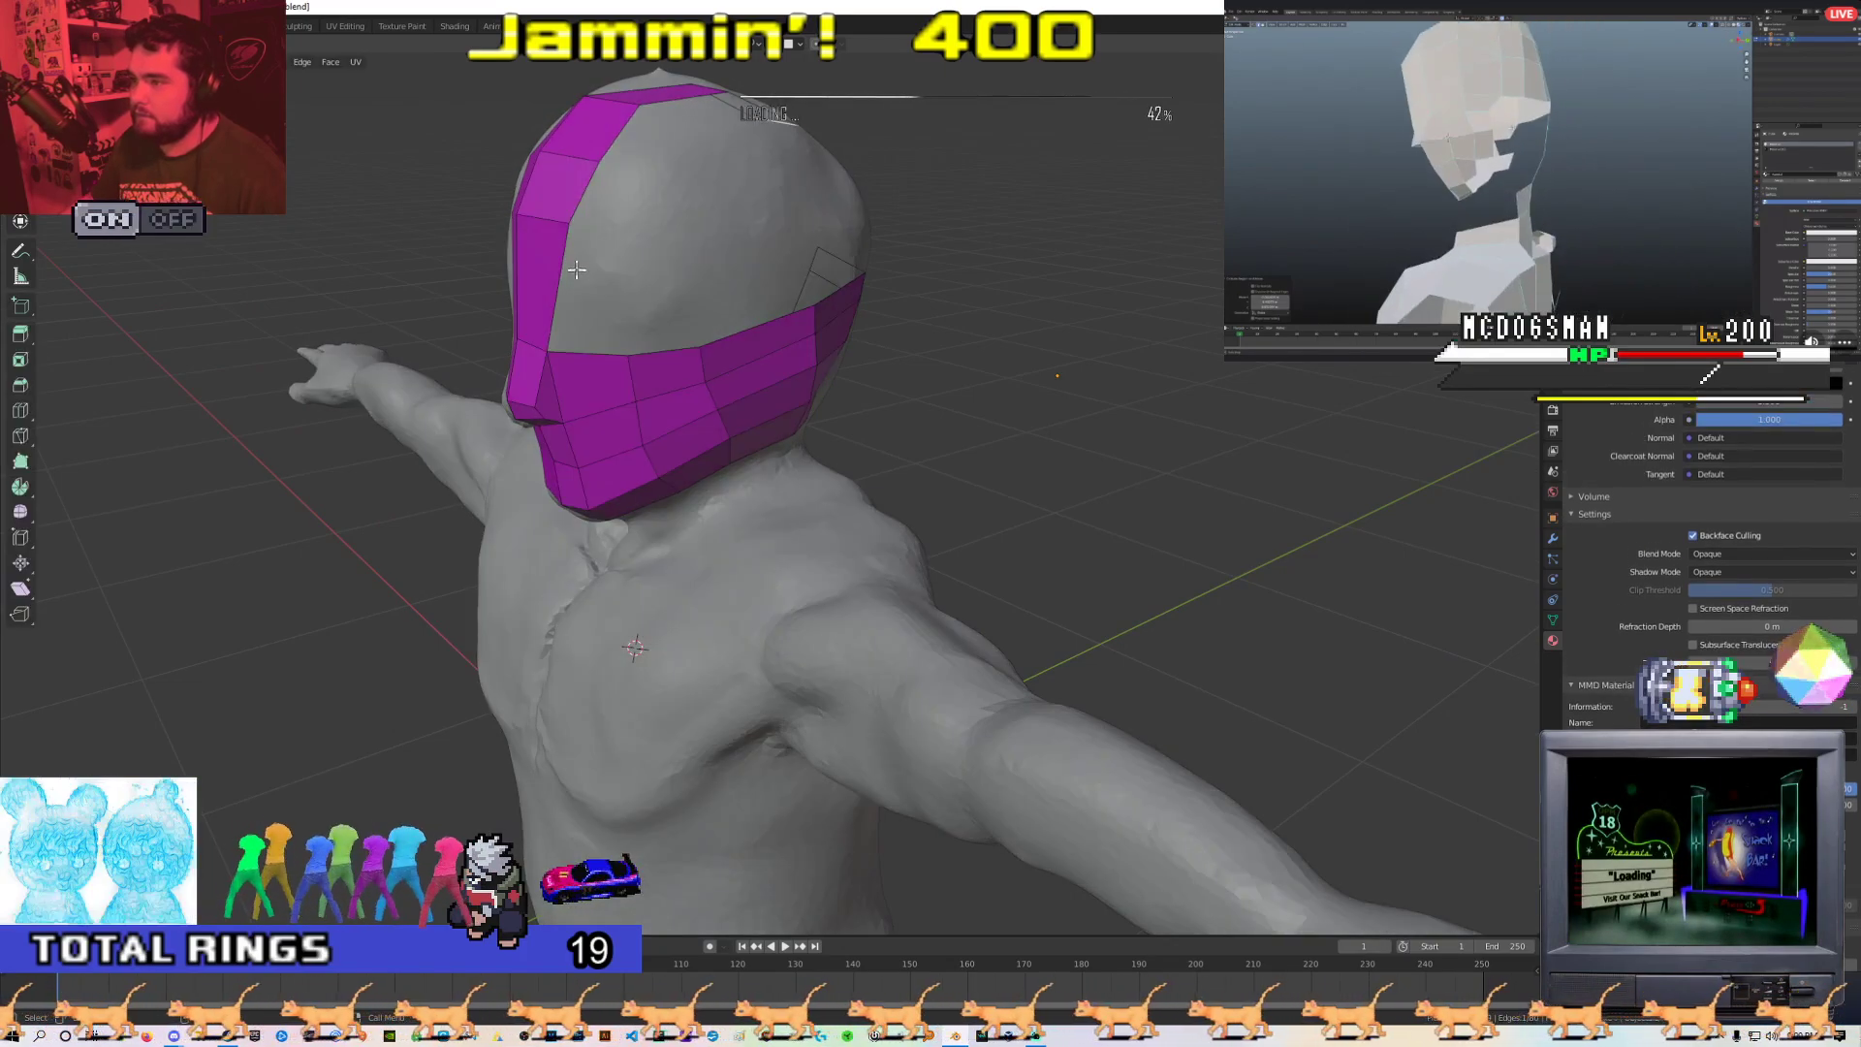
key("alt+a")
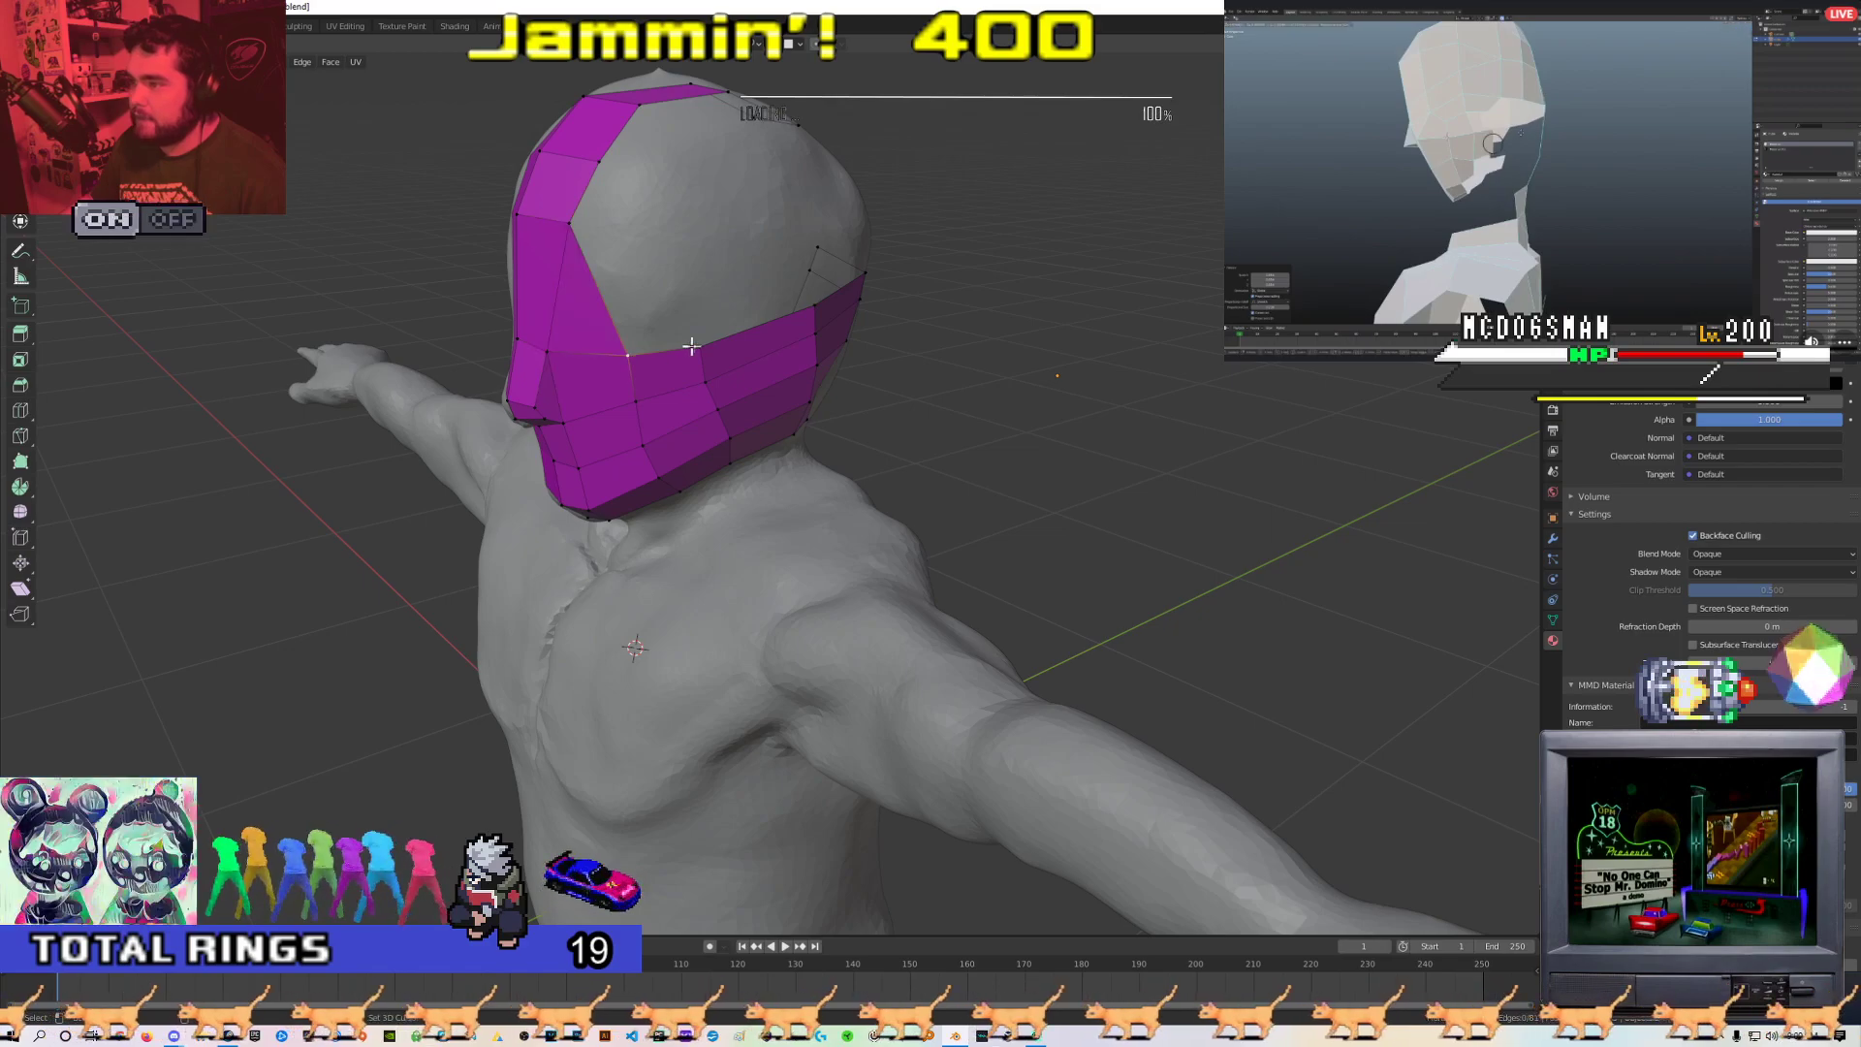
mouse_move(602, 168)
middle_mouse_down()
mouse_move(731, 257)
mouse_move(669, 266)
middle_mouse_up()
key("ctrl+z")
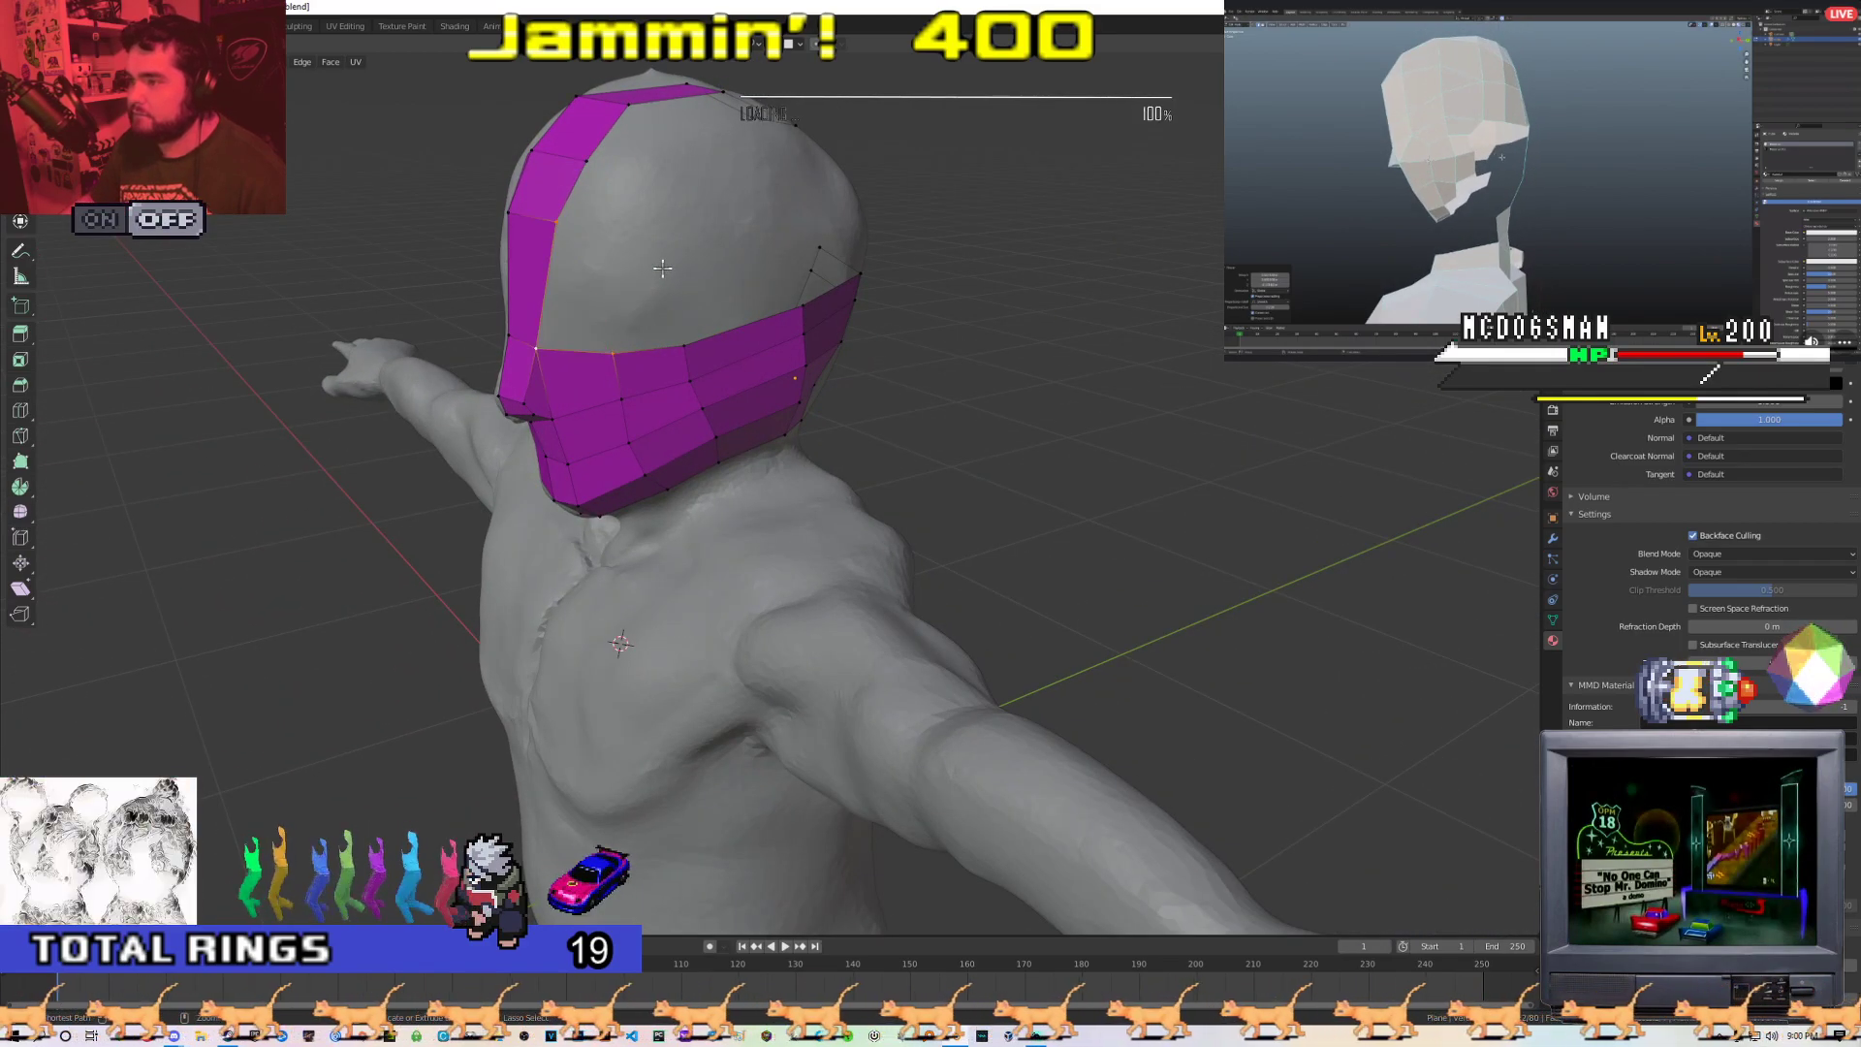
Move the rear-end vertices of the crown strip farther down the back of the head
middle_click_drag(598, 328, 892, 248)
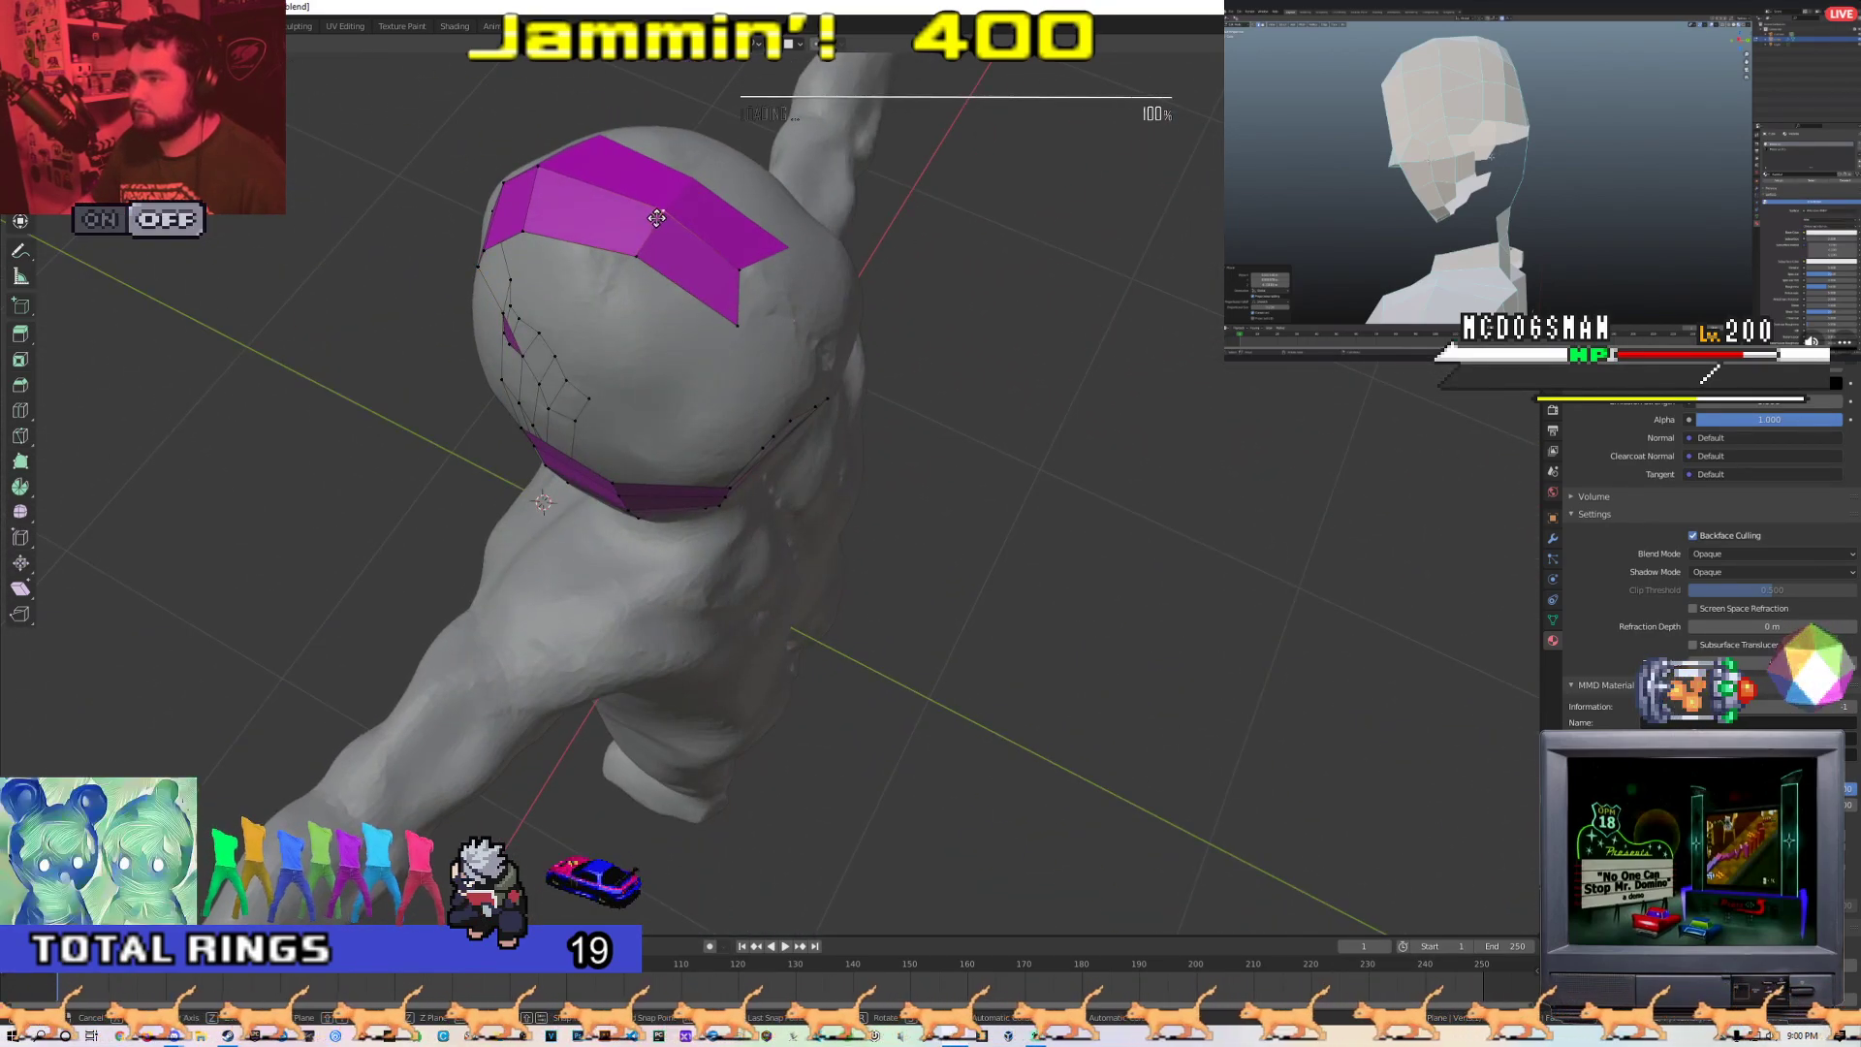
middle_click_drag(800, 326, 722, 289)
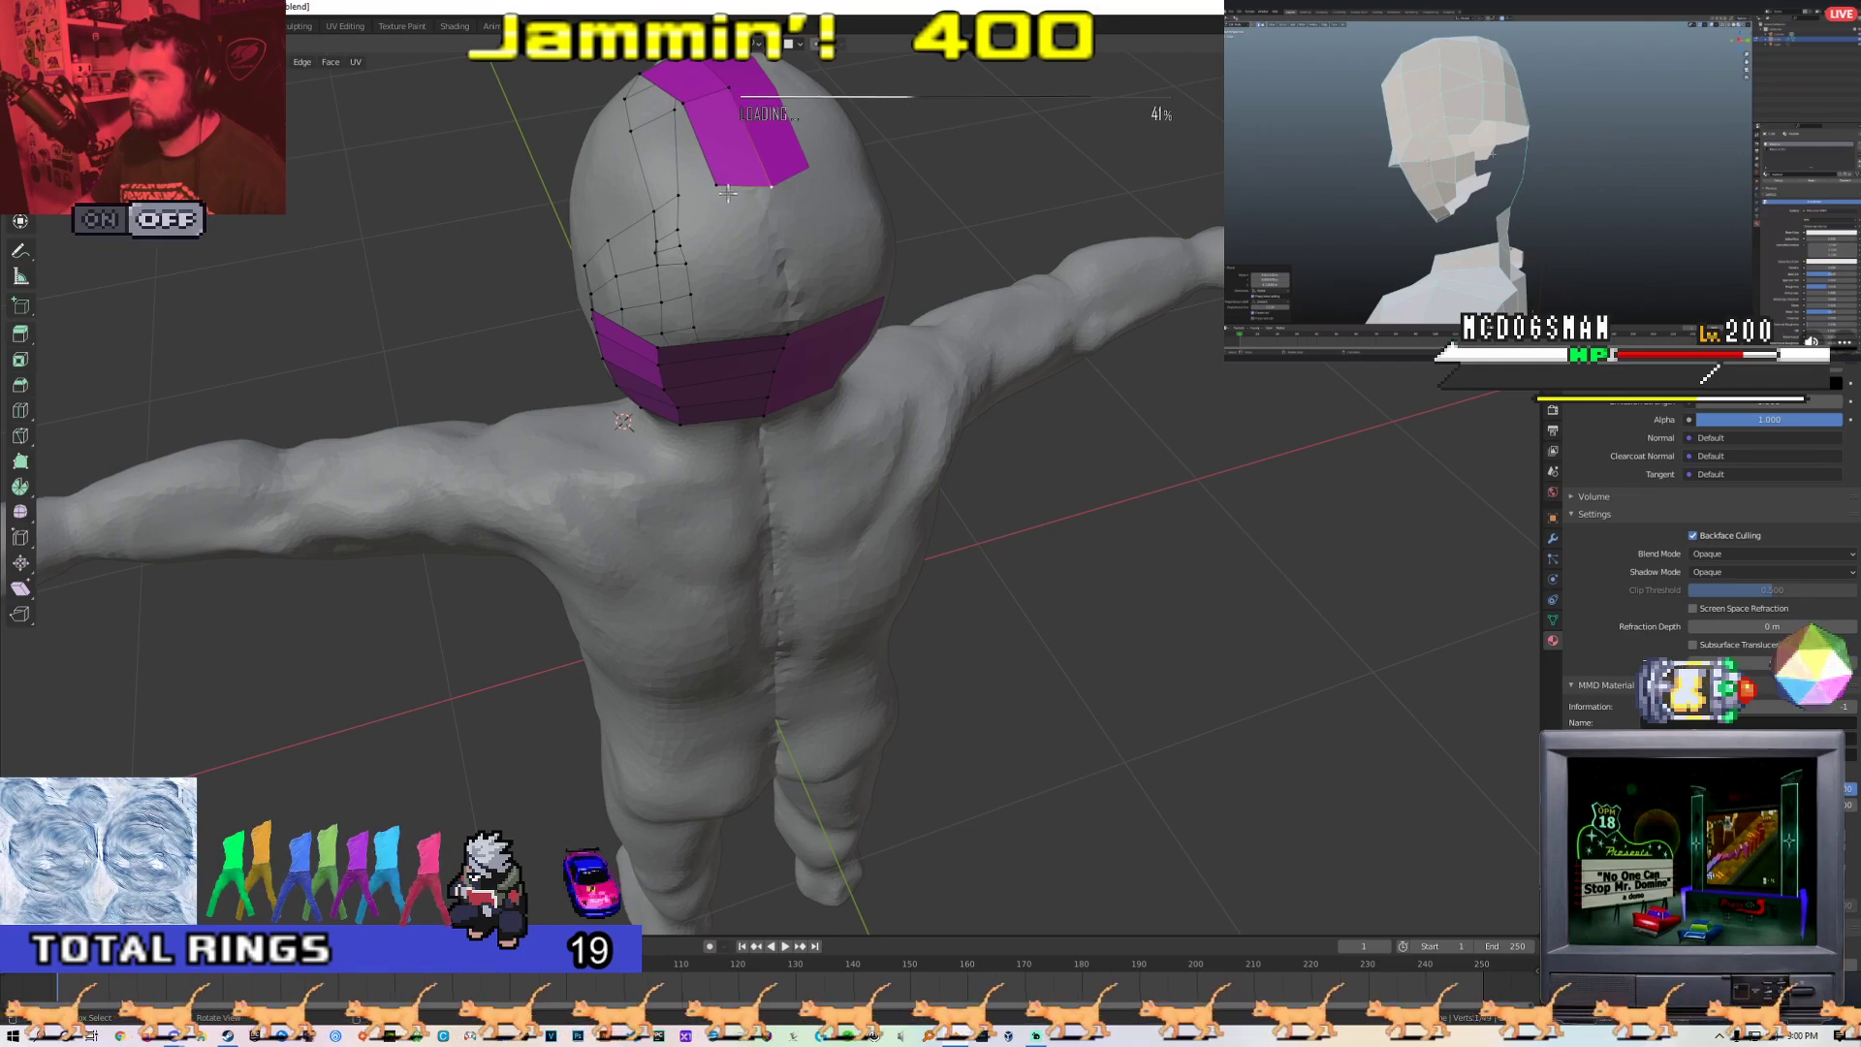
key("g")
key("g")
left_click(775, 205)
left_click(713, 210)
Adjust an outer vertex of the forehead strip to fit the sculpted surface
middle_click_drag(712, 210, 899, 238)
middle_click_drag(552, 203, 666, 450)
key("g")
left_click(711, 527)
middle_click_drag(711, 527, 715, 432)
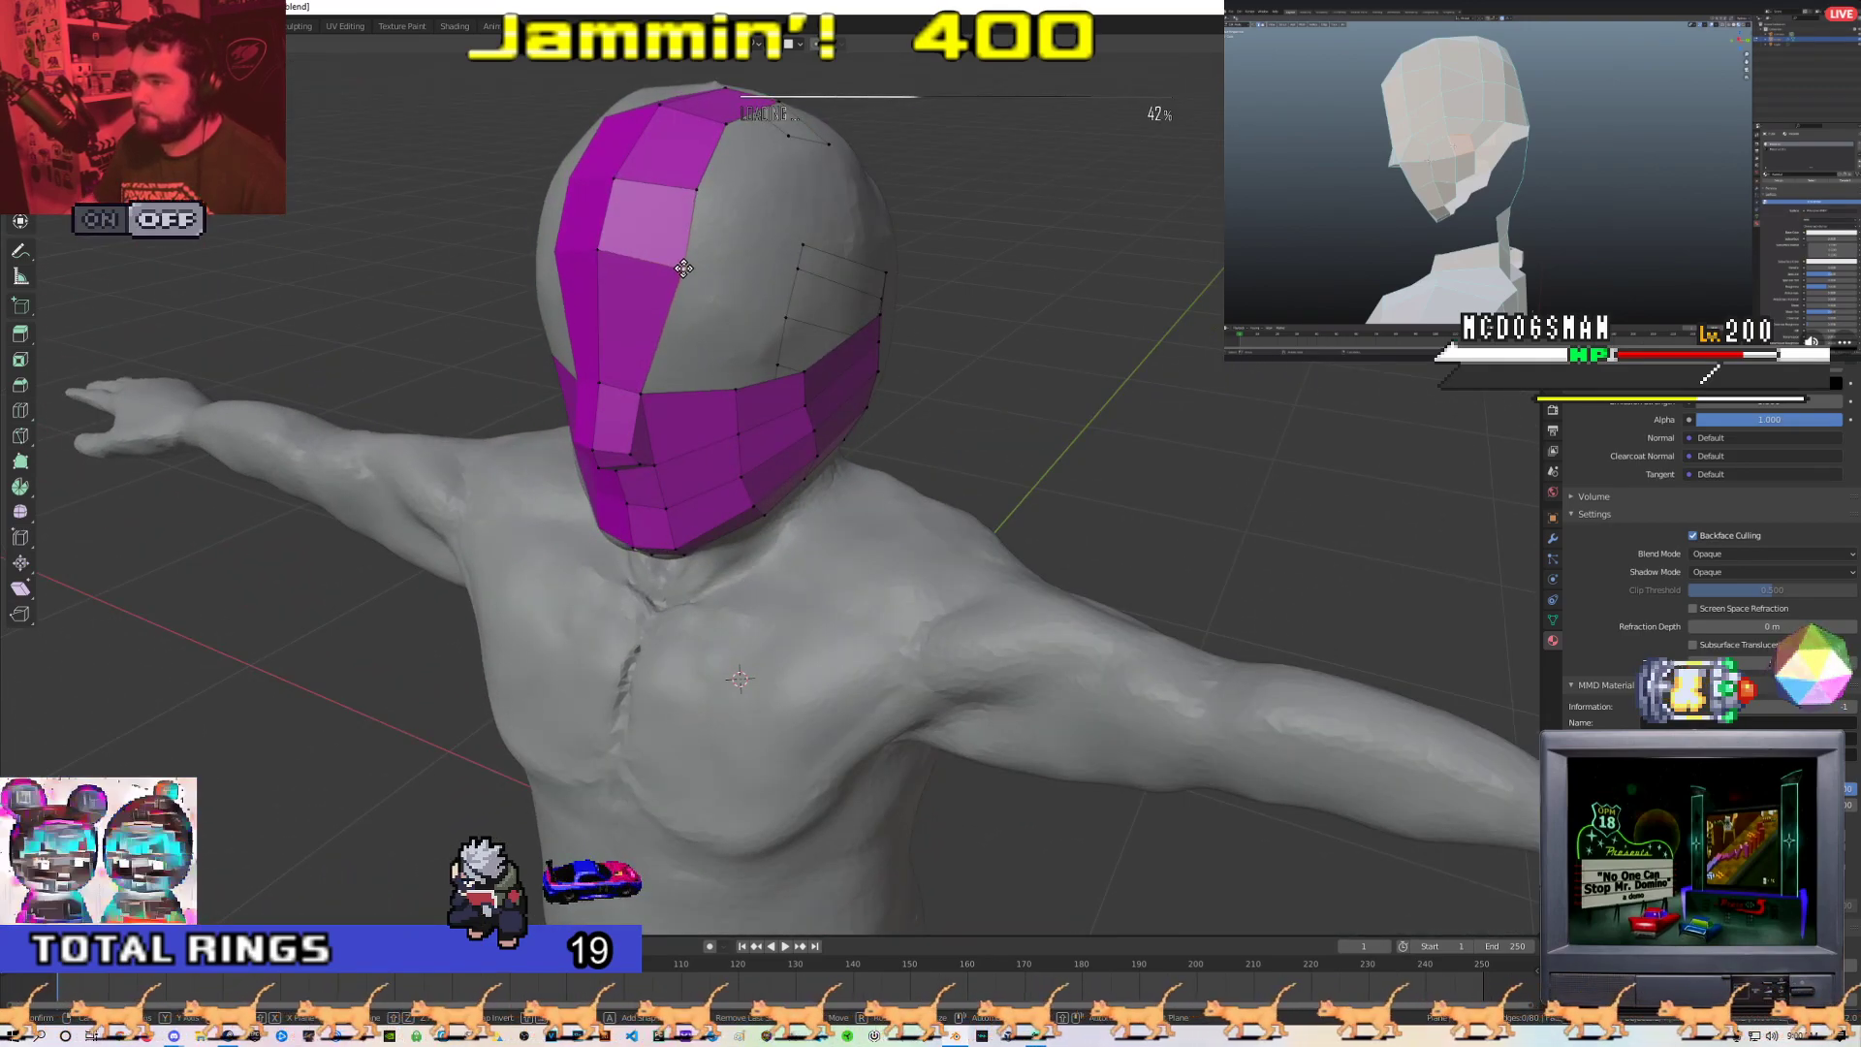
Add a vertical edge loop through the rear faces of the jaw and cheek rows, keeping it centred
middle_click_drag(701, 225, 519, 260)
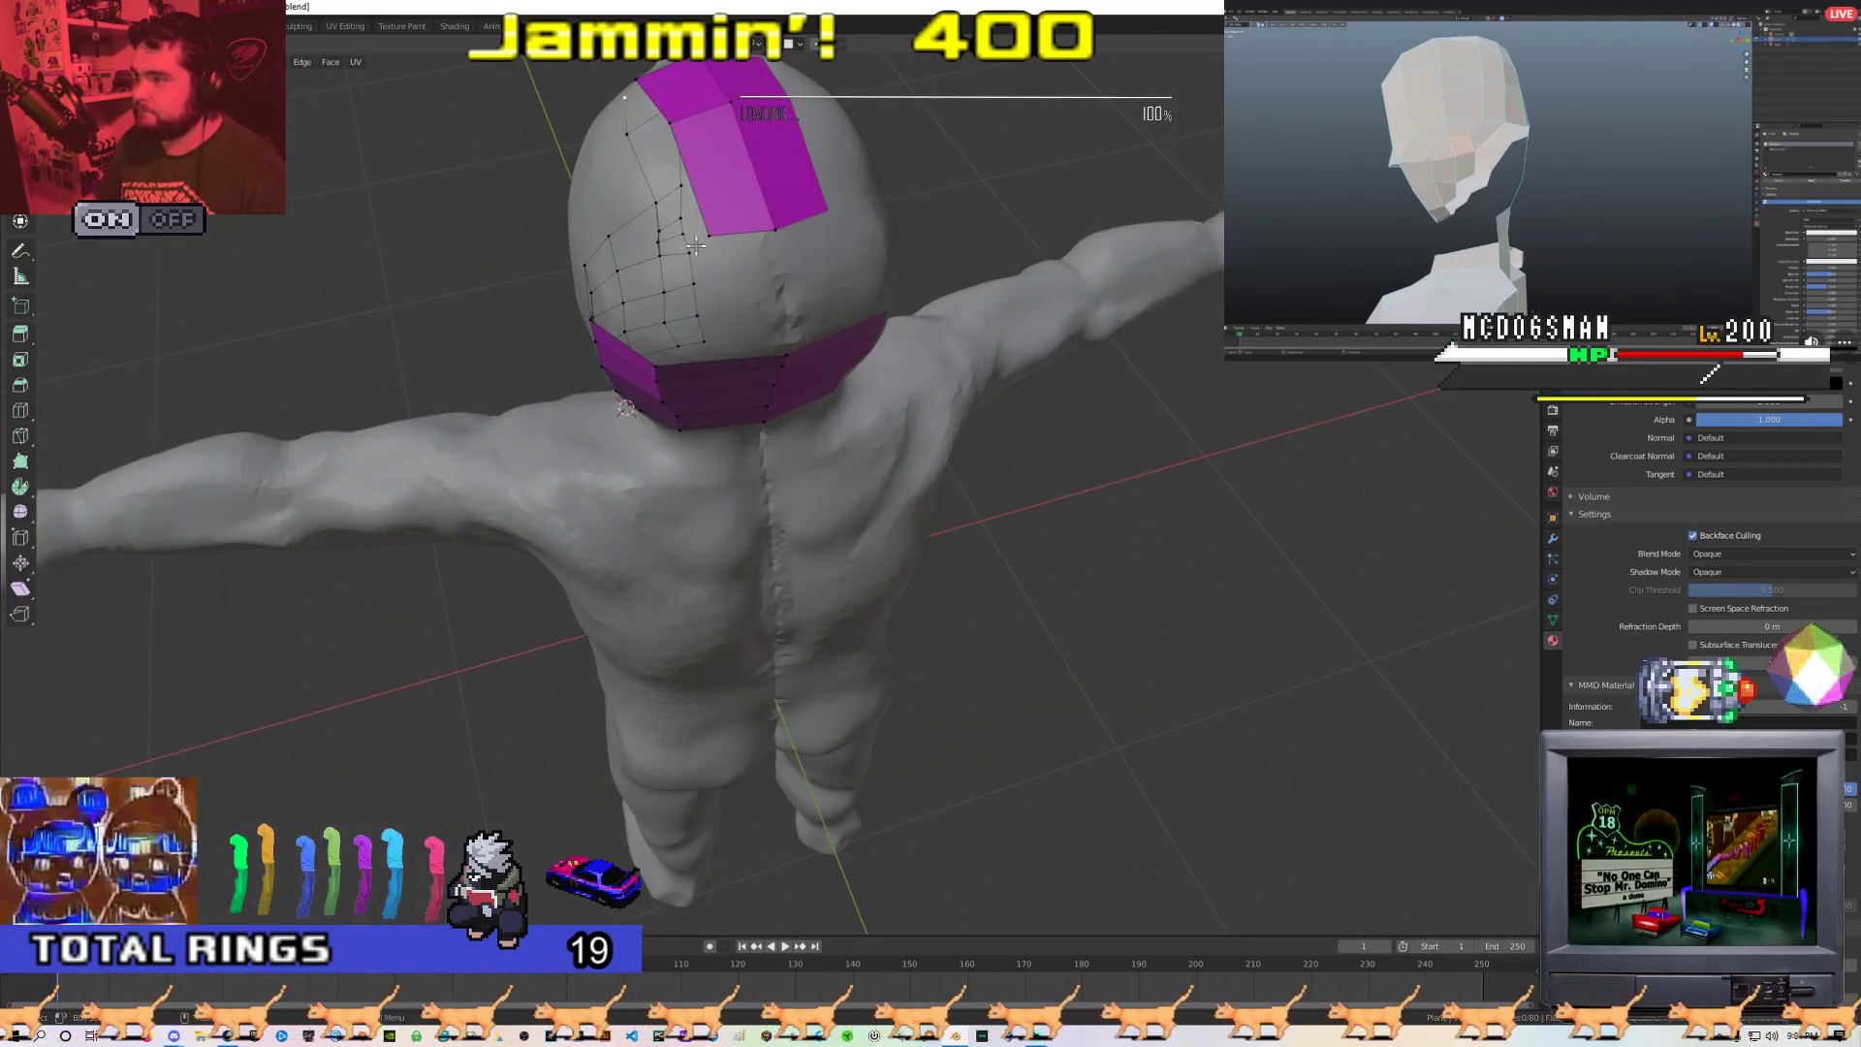
middle_click_drag(769, 238, 890, 250)
mouse_move(767, 296)
middle_mouse_down()
mouse_move(579, 326)
mouse_move(931, 282)
mouse_move(611, 294)
mouse_move(760, 311)
mouse_move(741, 347)
mouse_move(794, 254)
mouse_move(783, 298)
middle_mouse_up()
right_click(736, 288)
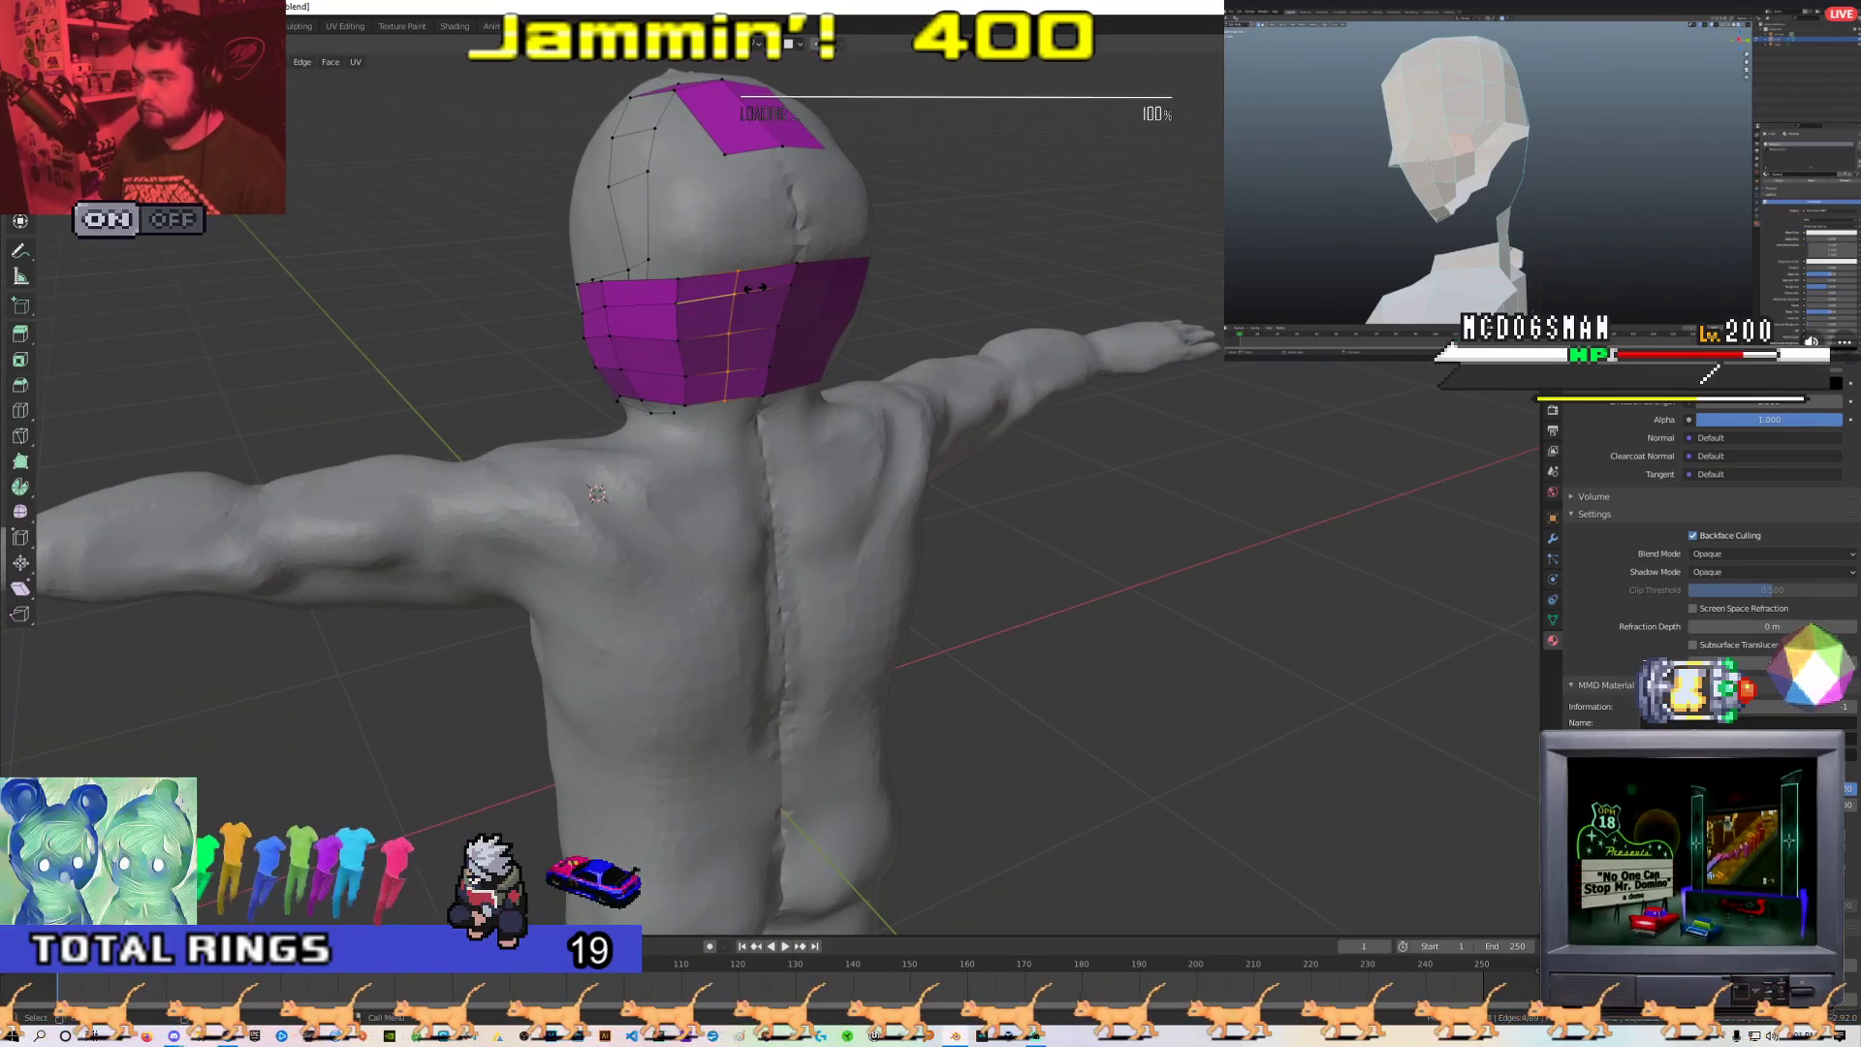
right_click(741, 271)
middle_click_drag(741, 270, 718, 258)
scroll(718, 258, "up", 2)
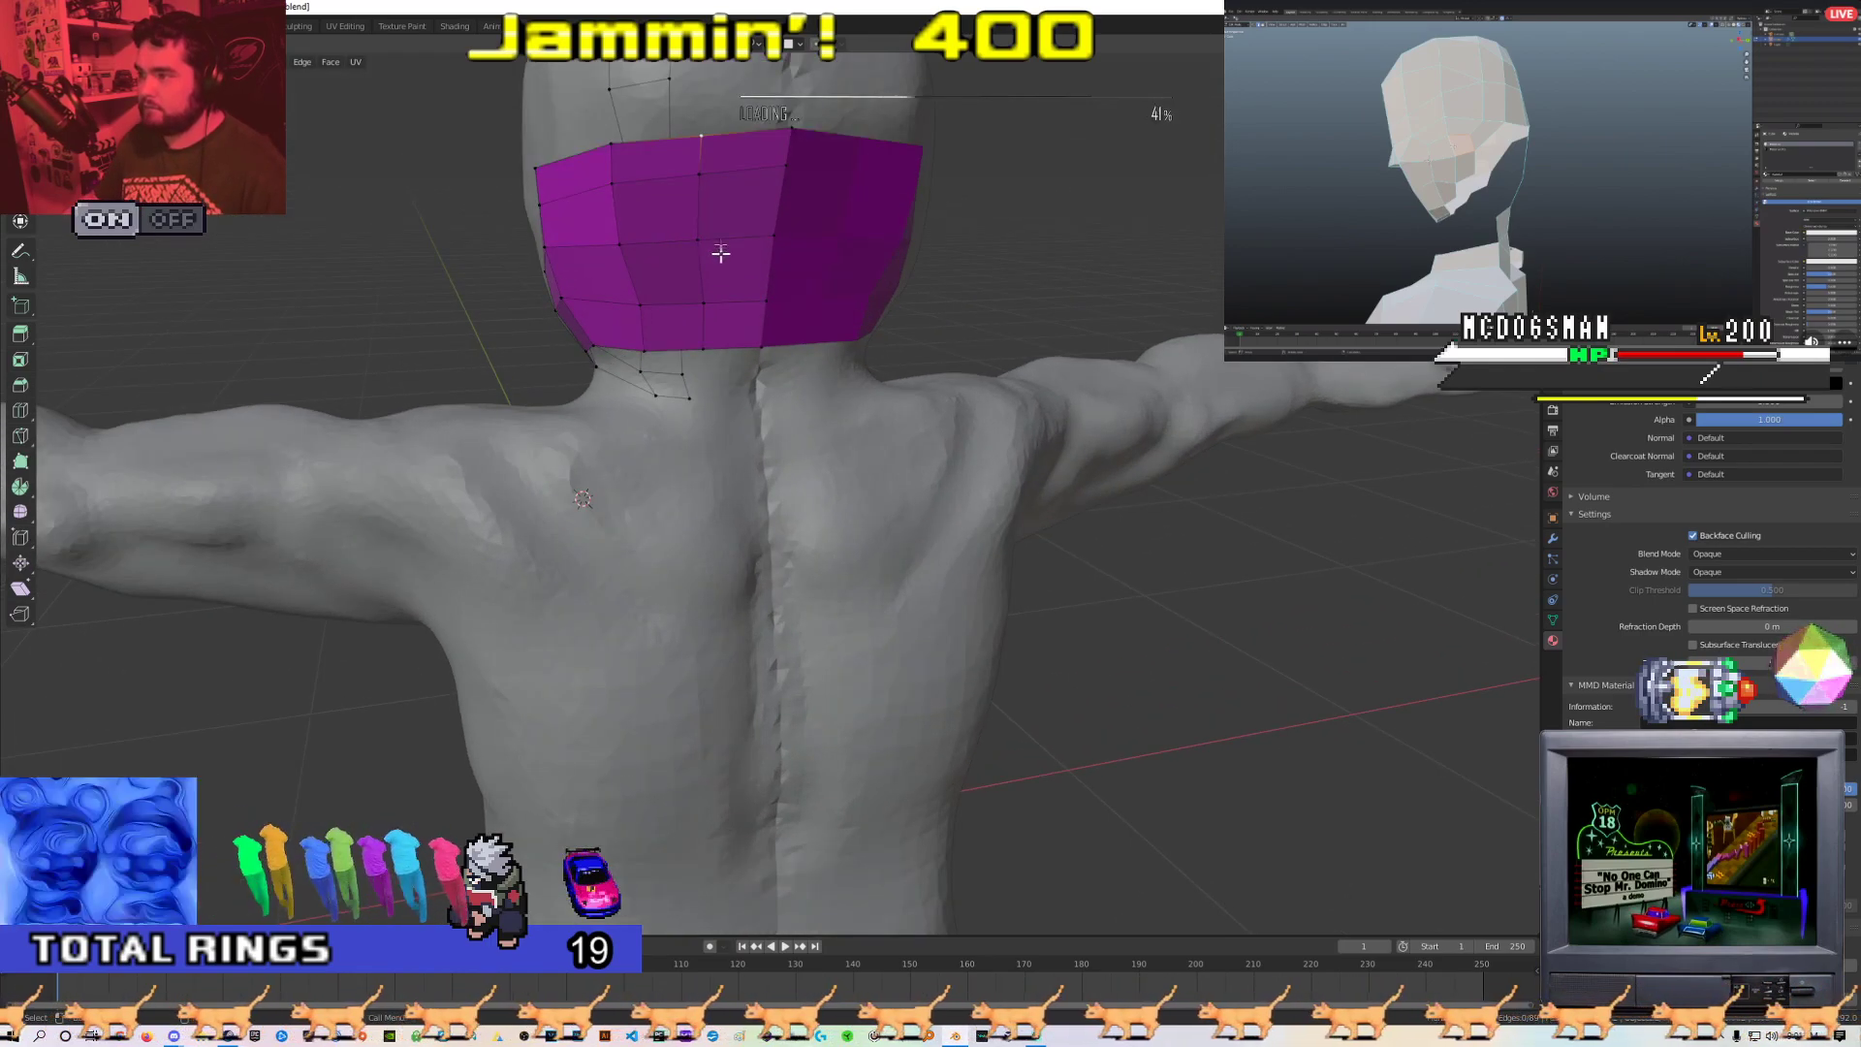
Reposition the vertices of the new vertical loop to even out the row spacing at the back of the head
key("g")
right_click(702, 141)
left_click(701, 175)
key("g")
left_click(699, 184)
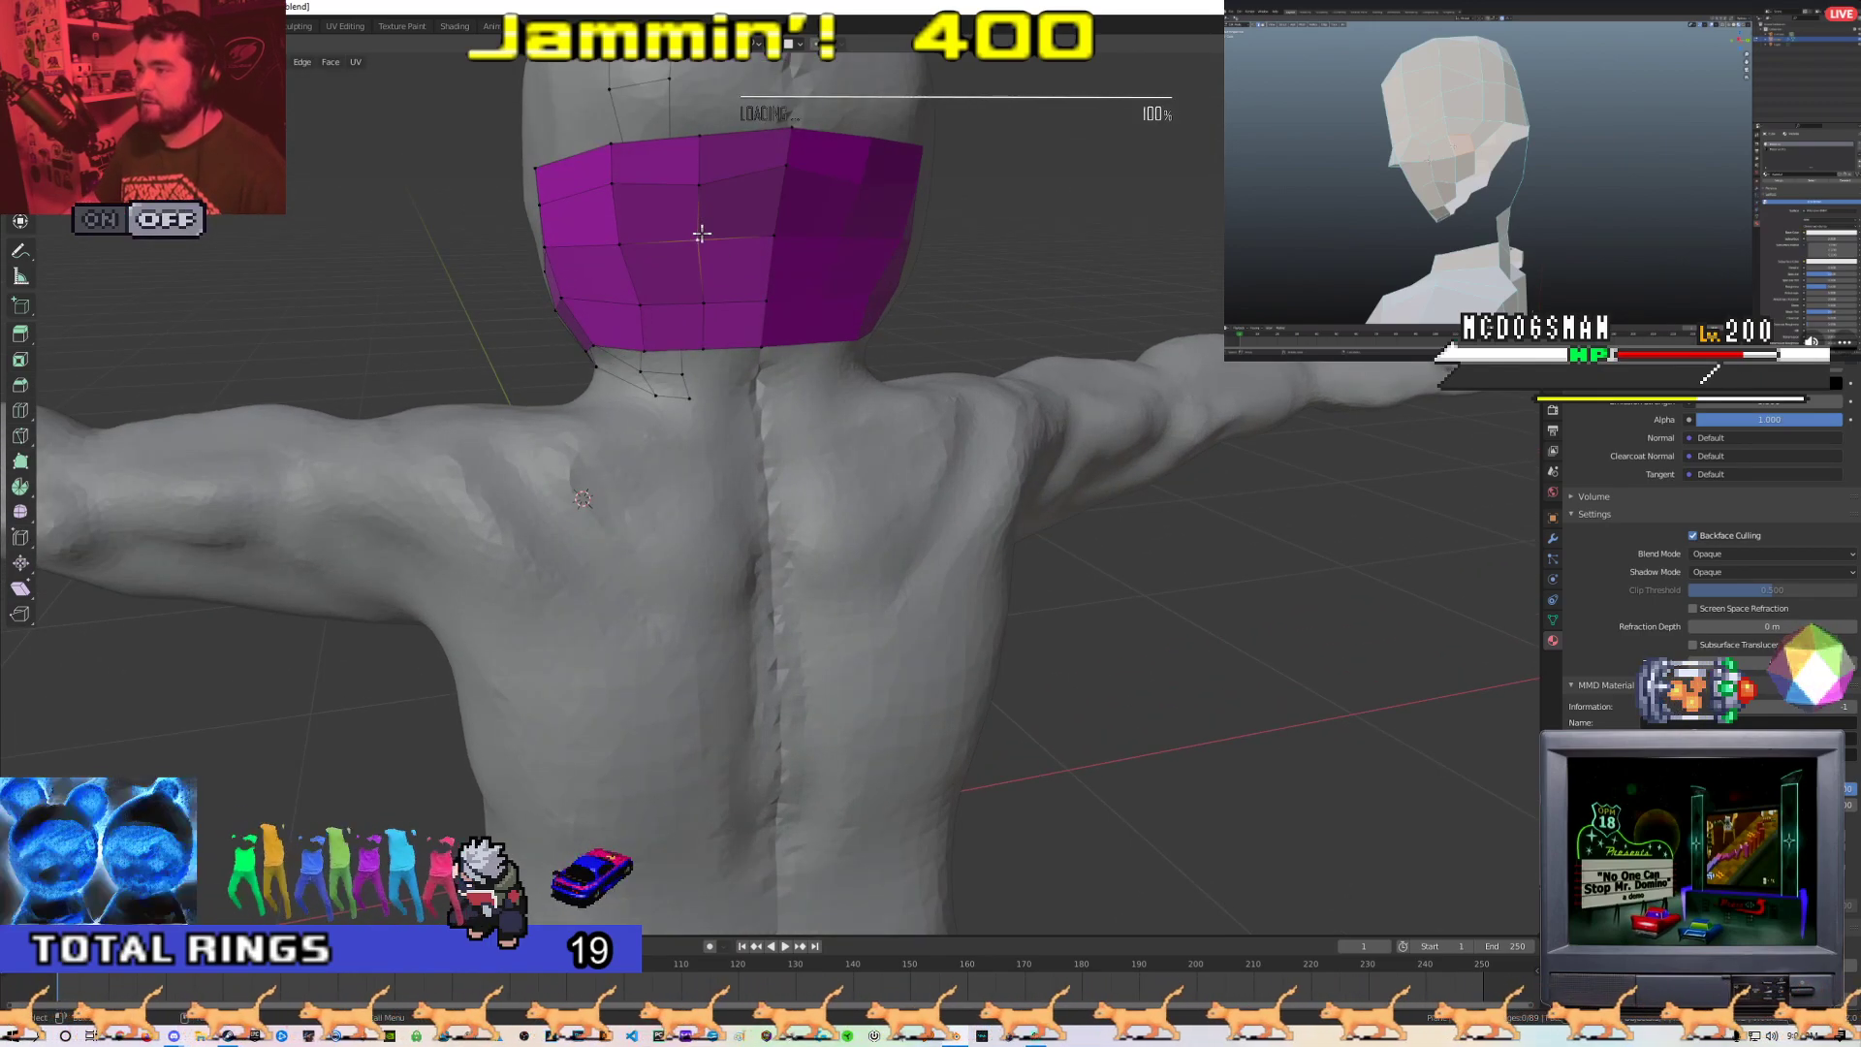
left_click(702, 237)
key("g")
left_click(702, 233)
left_click(705, 314)
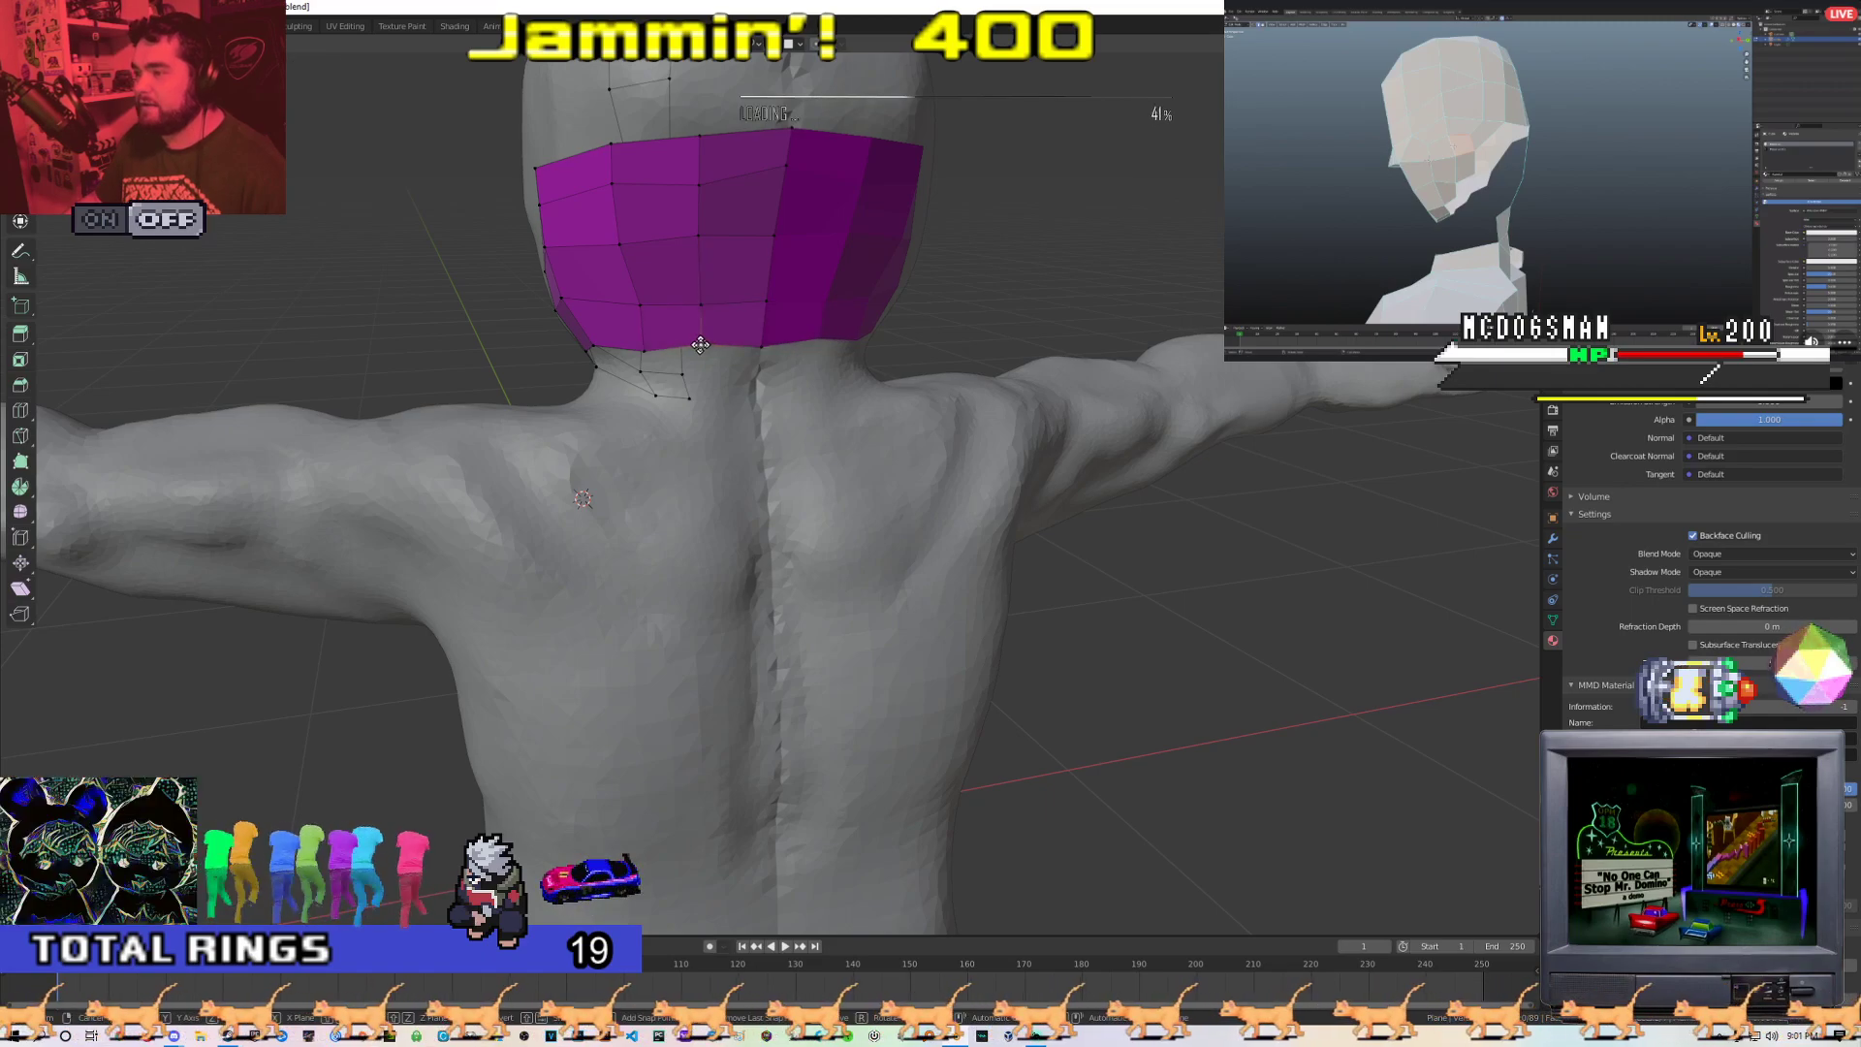
Line up the centreline vertices at the back of the head with the neighbouring rows and refine the adjacent loop
left_click(763, 345)
left_click(766, 299)
key("g")
left_click(765, 297)
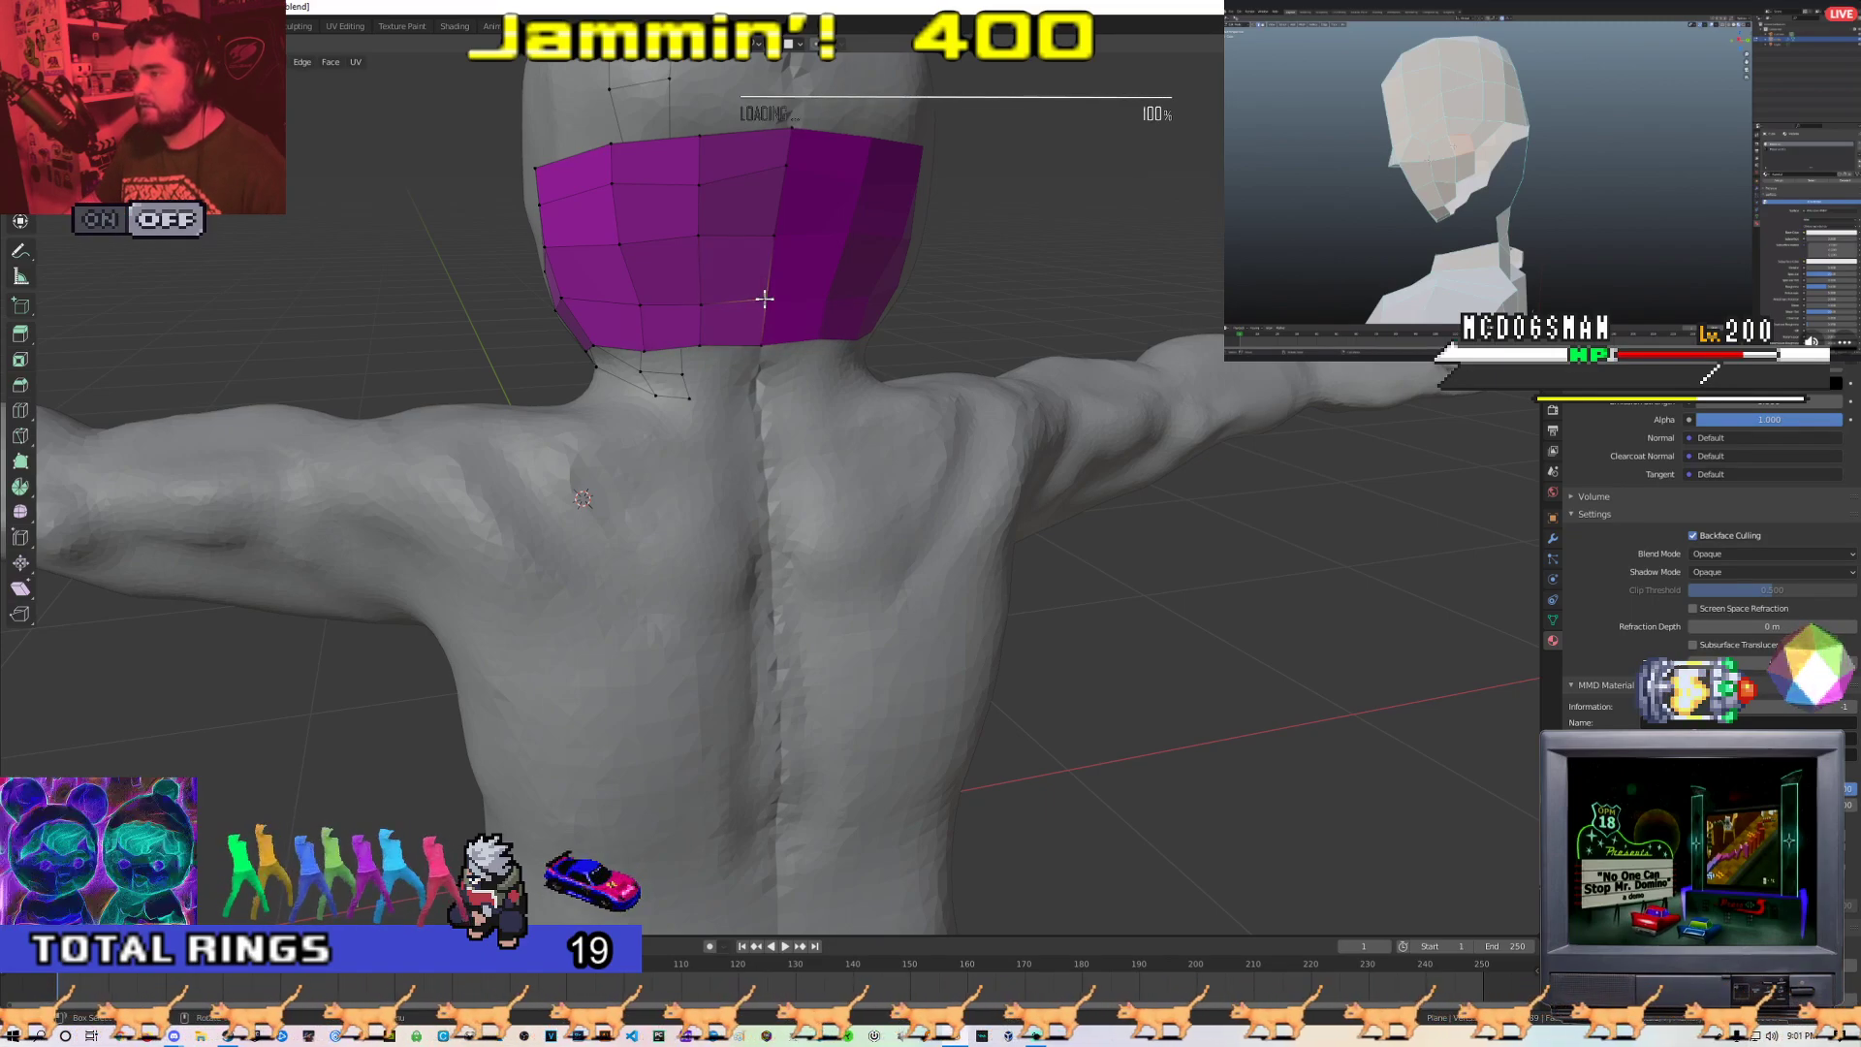
left_click(773, 243)
left_click_drag(773, 249, 777, 230)
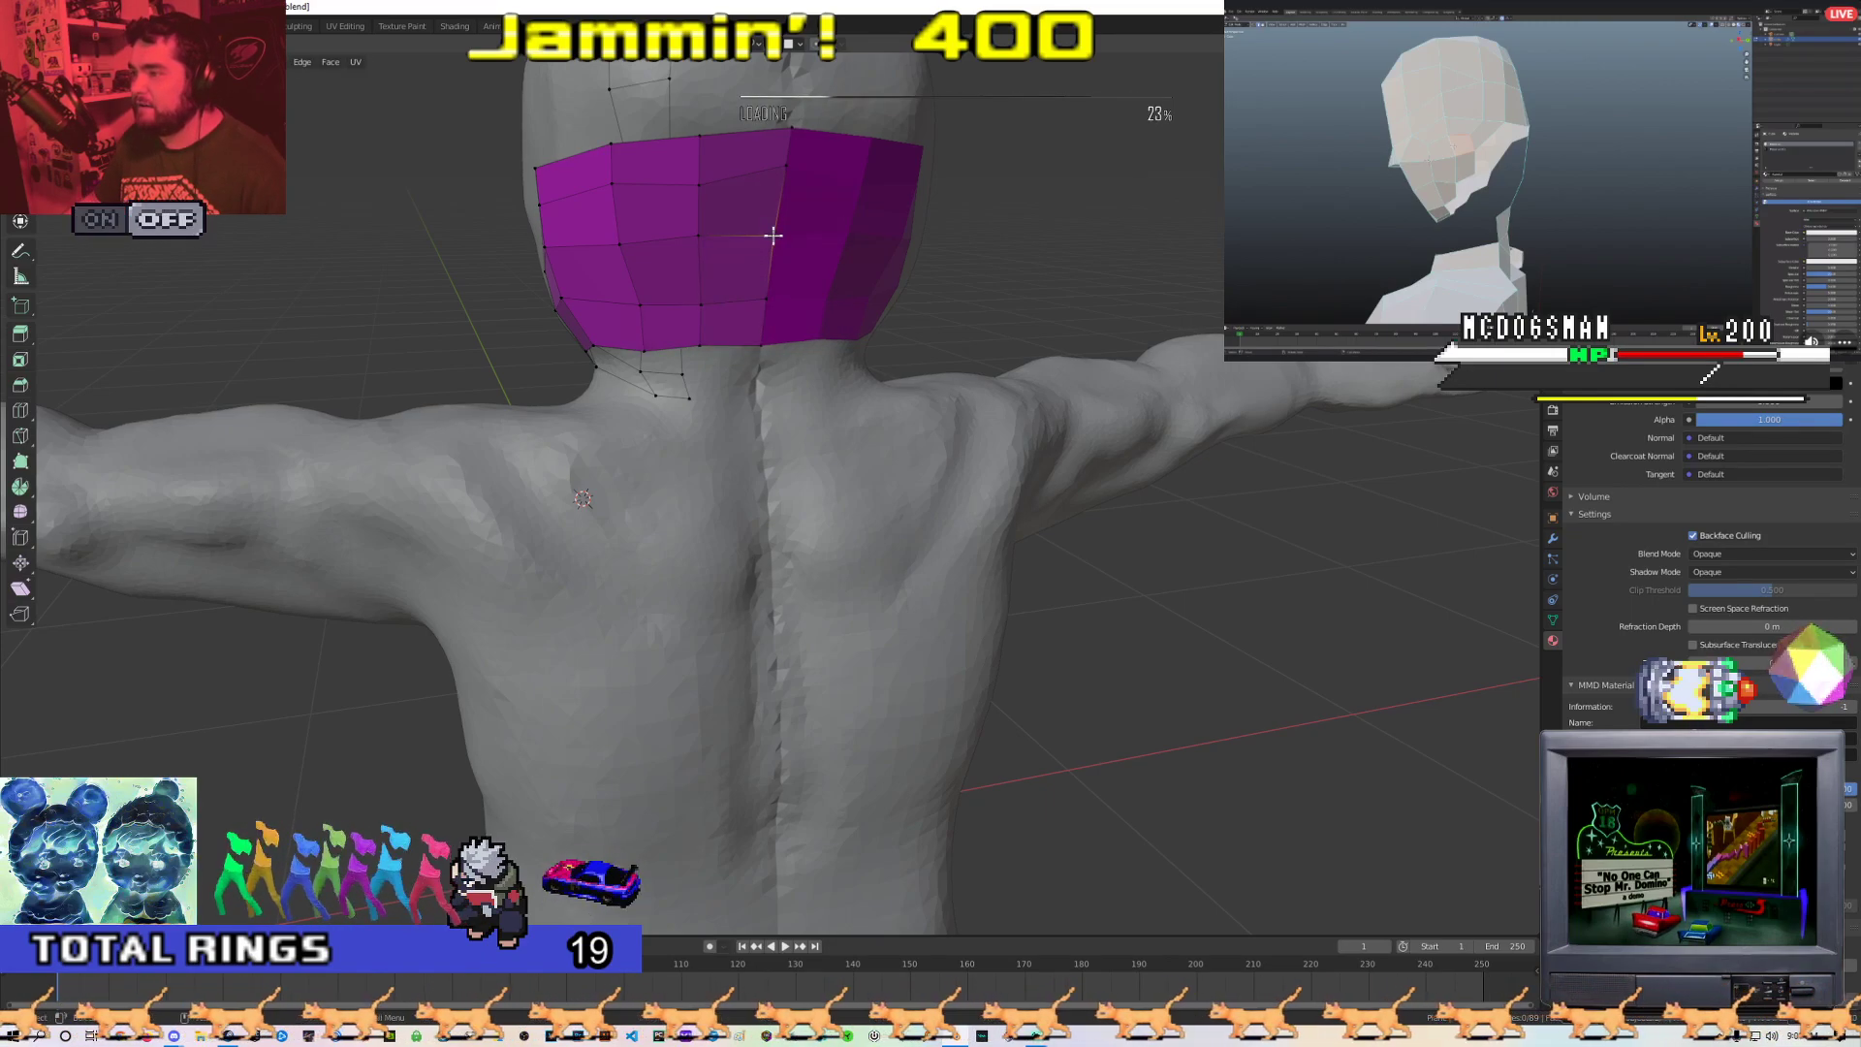
left_click(785, 186)
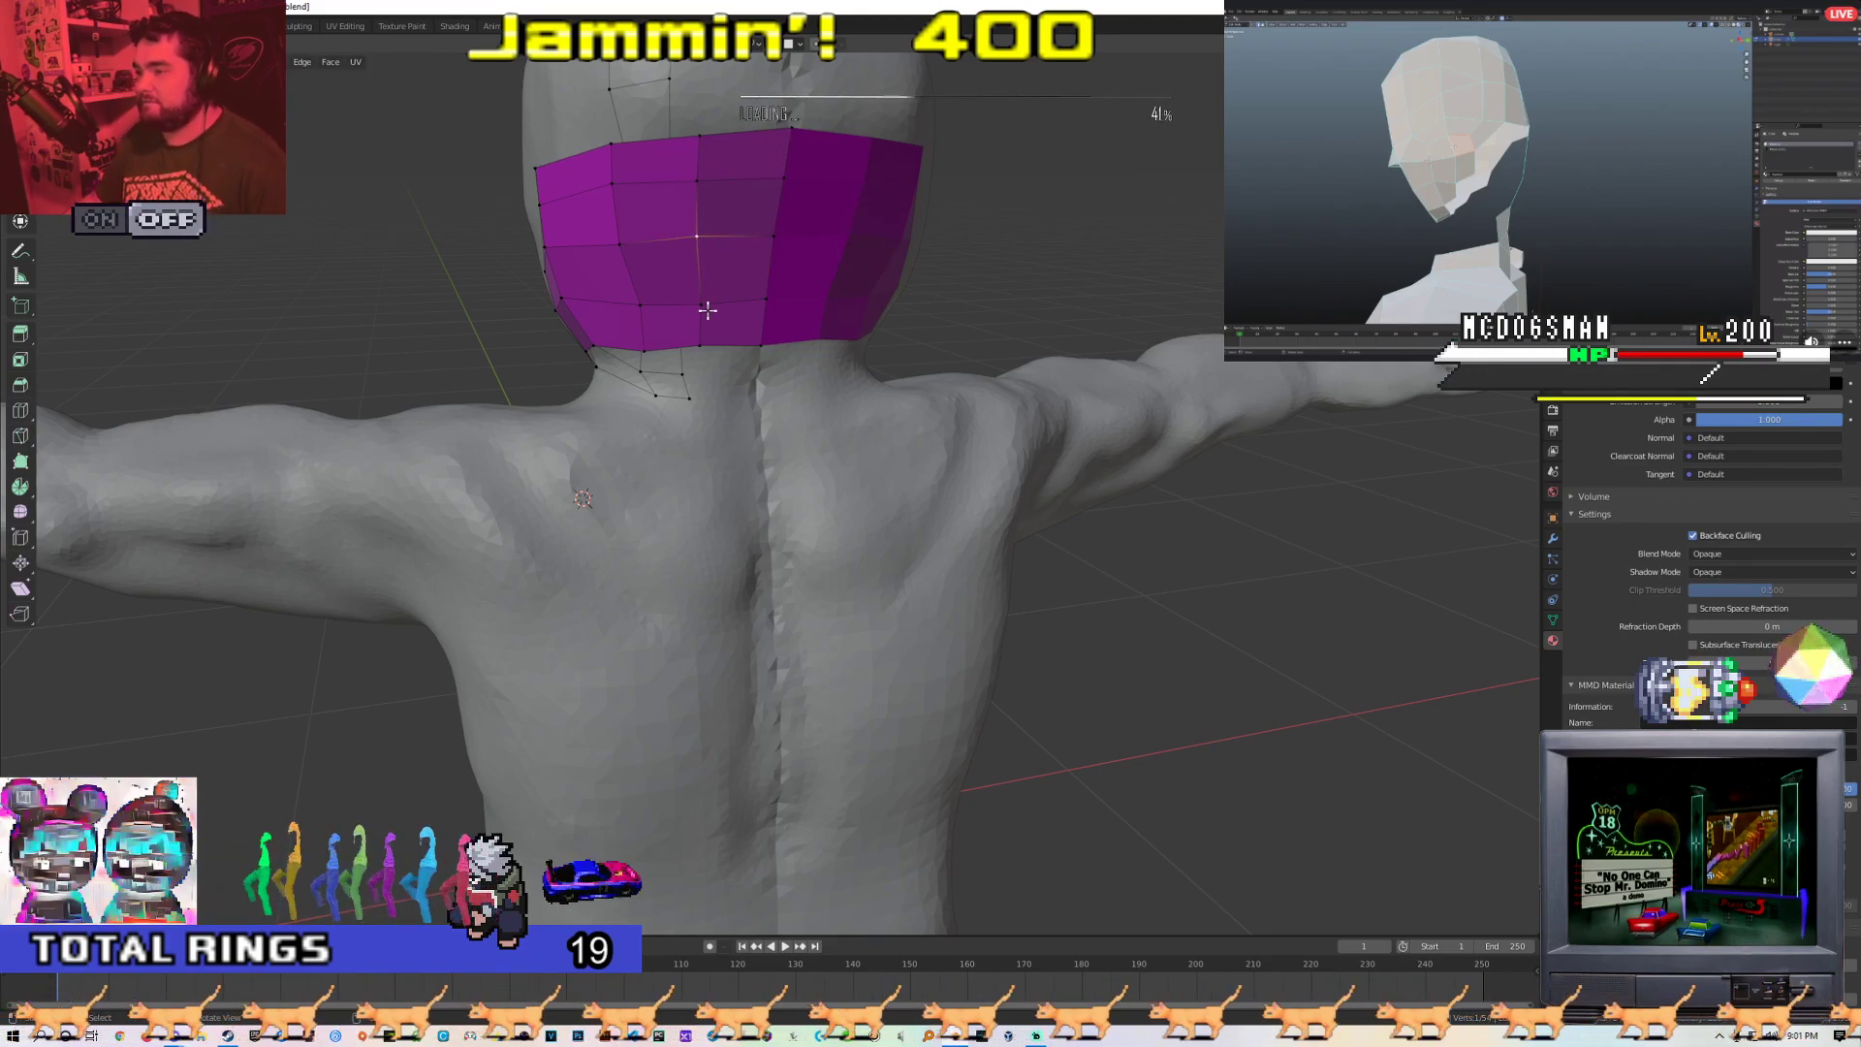
left_click(699, 351)
Shift the vertex column at the rear side of the head slightly forward, away from the new loop
middle_click_drag(700, 351, 656, 307)
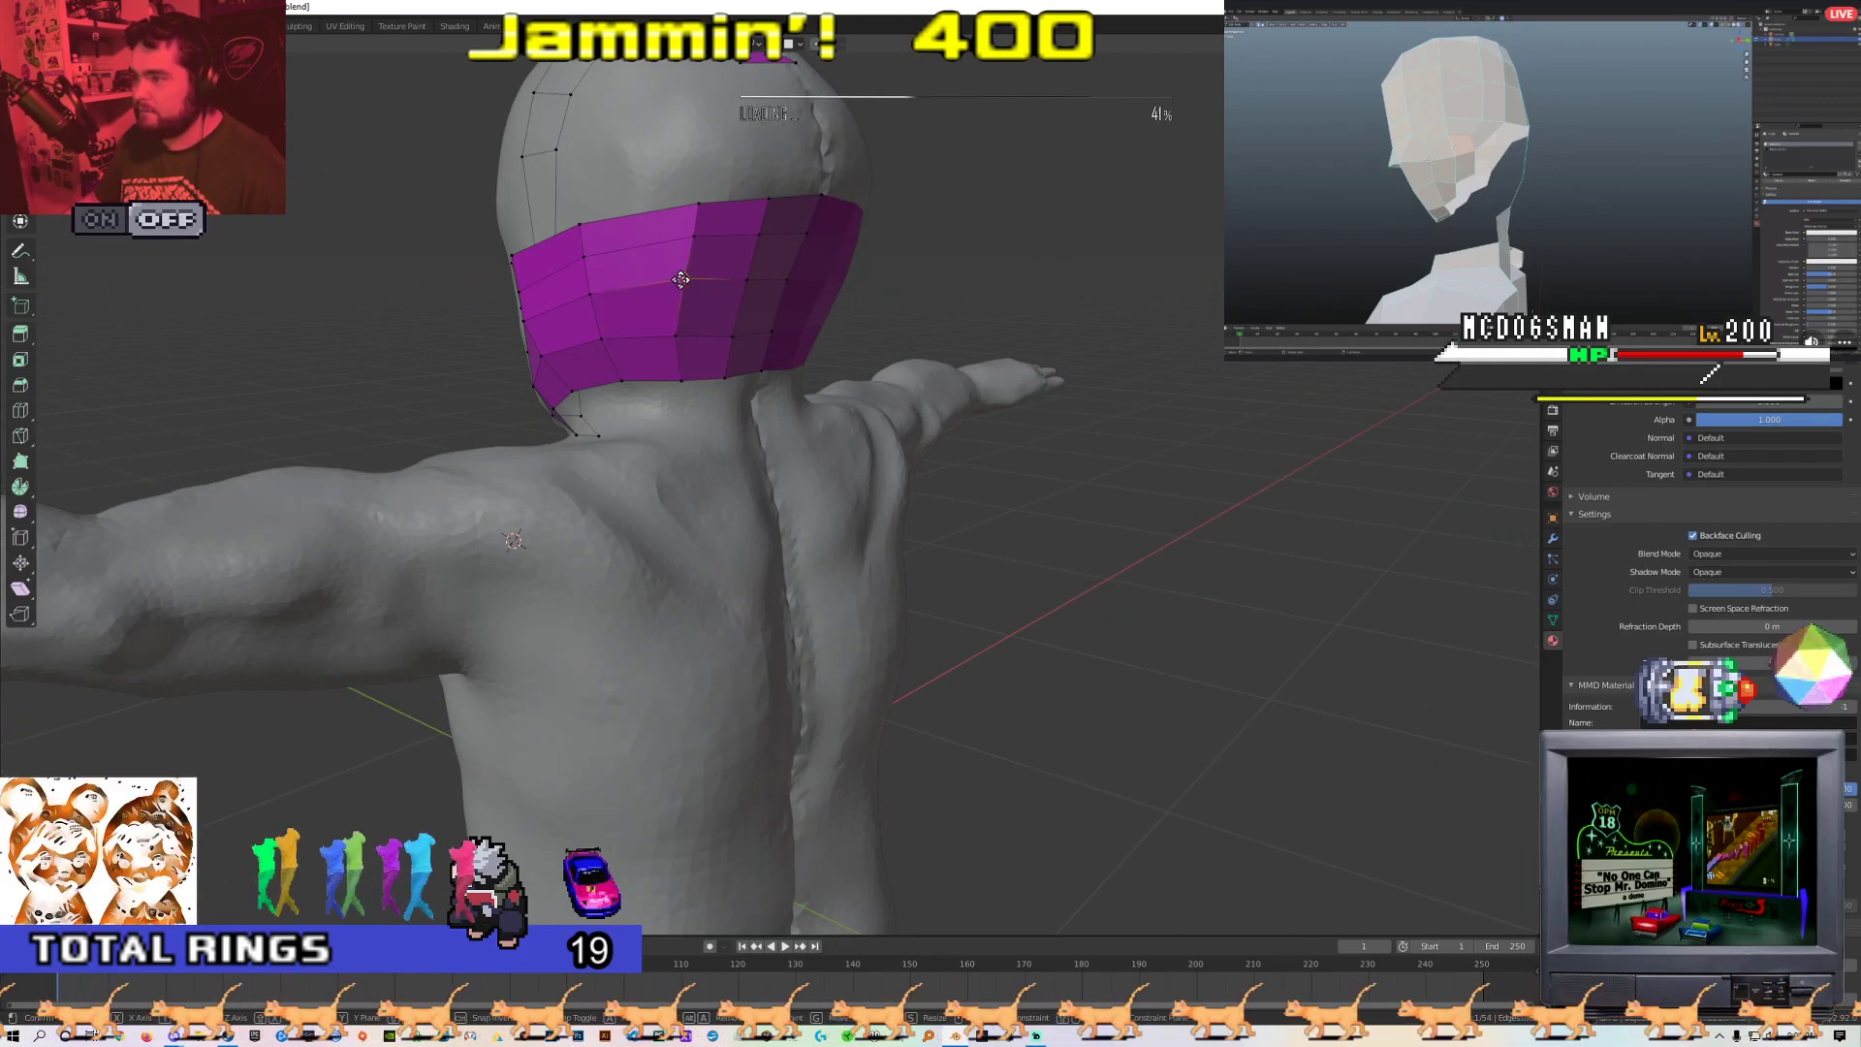
key("g")
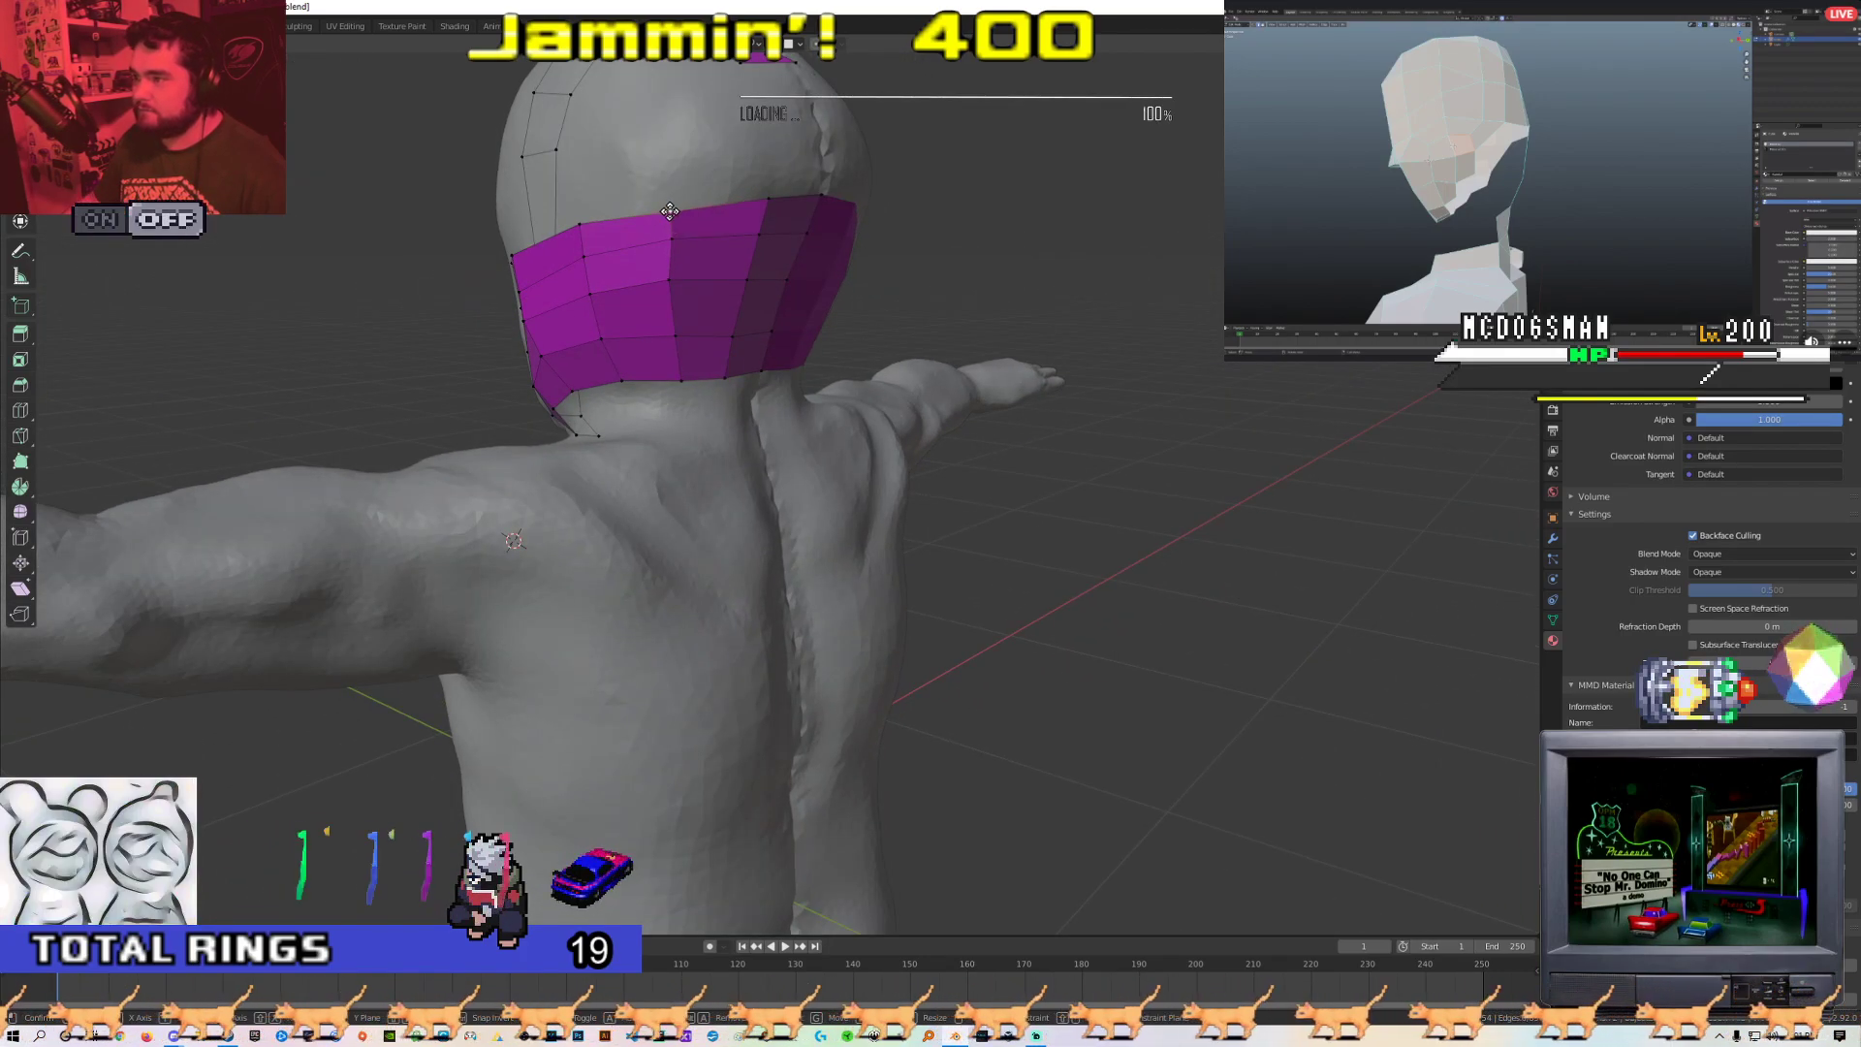
left_click(675, 380)
Fill the gap between the top edge of the rear band and the back end of the crown strip with faces
middle_click_drag(676, 380, 753, 335)
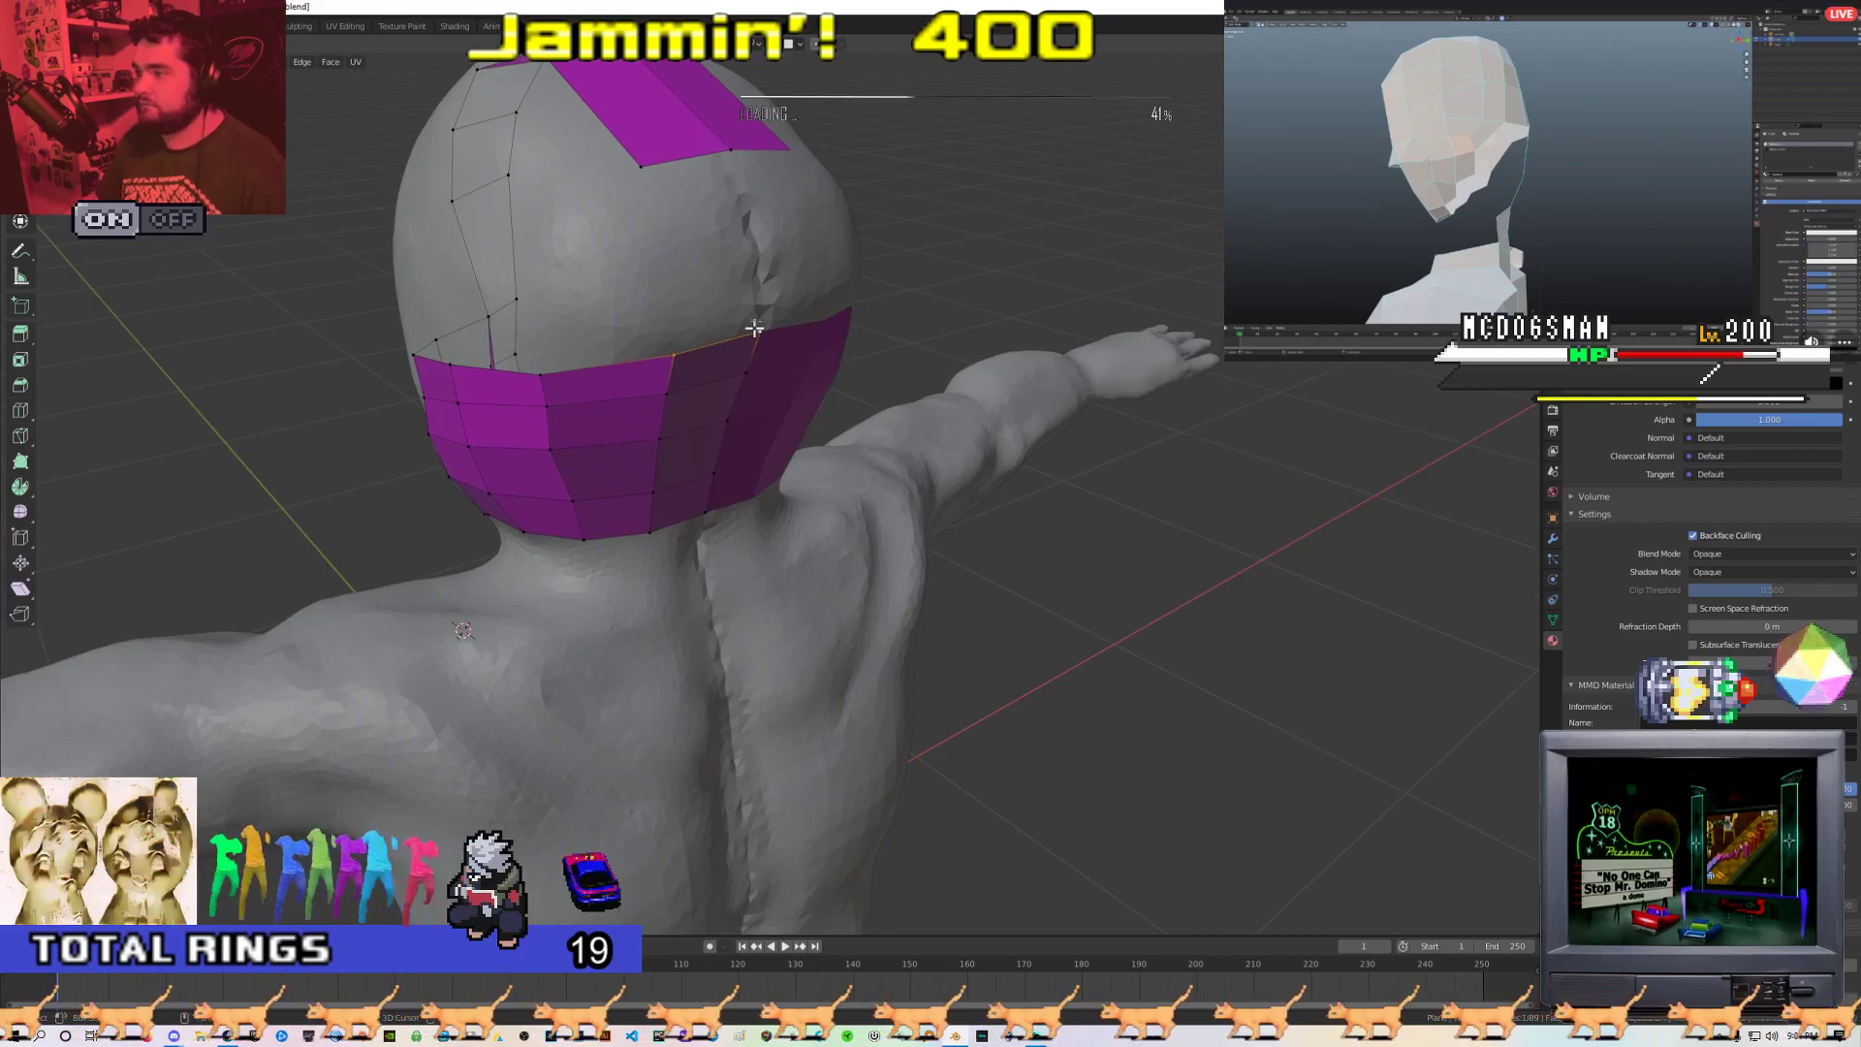
left_click(645, 167, "shift")
left_click(731, 149, "shift")
key("f")
scroll(727, 221, "down", 3)
middle_click_drag(727, 221, 740, 408)
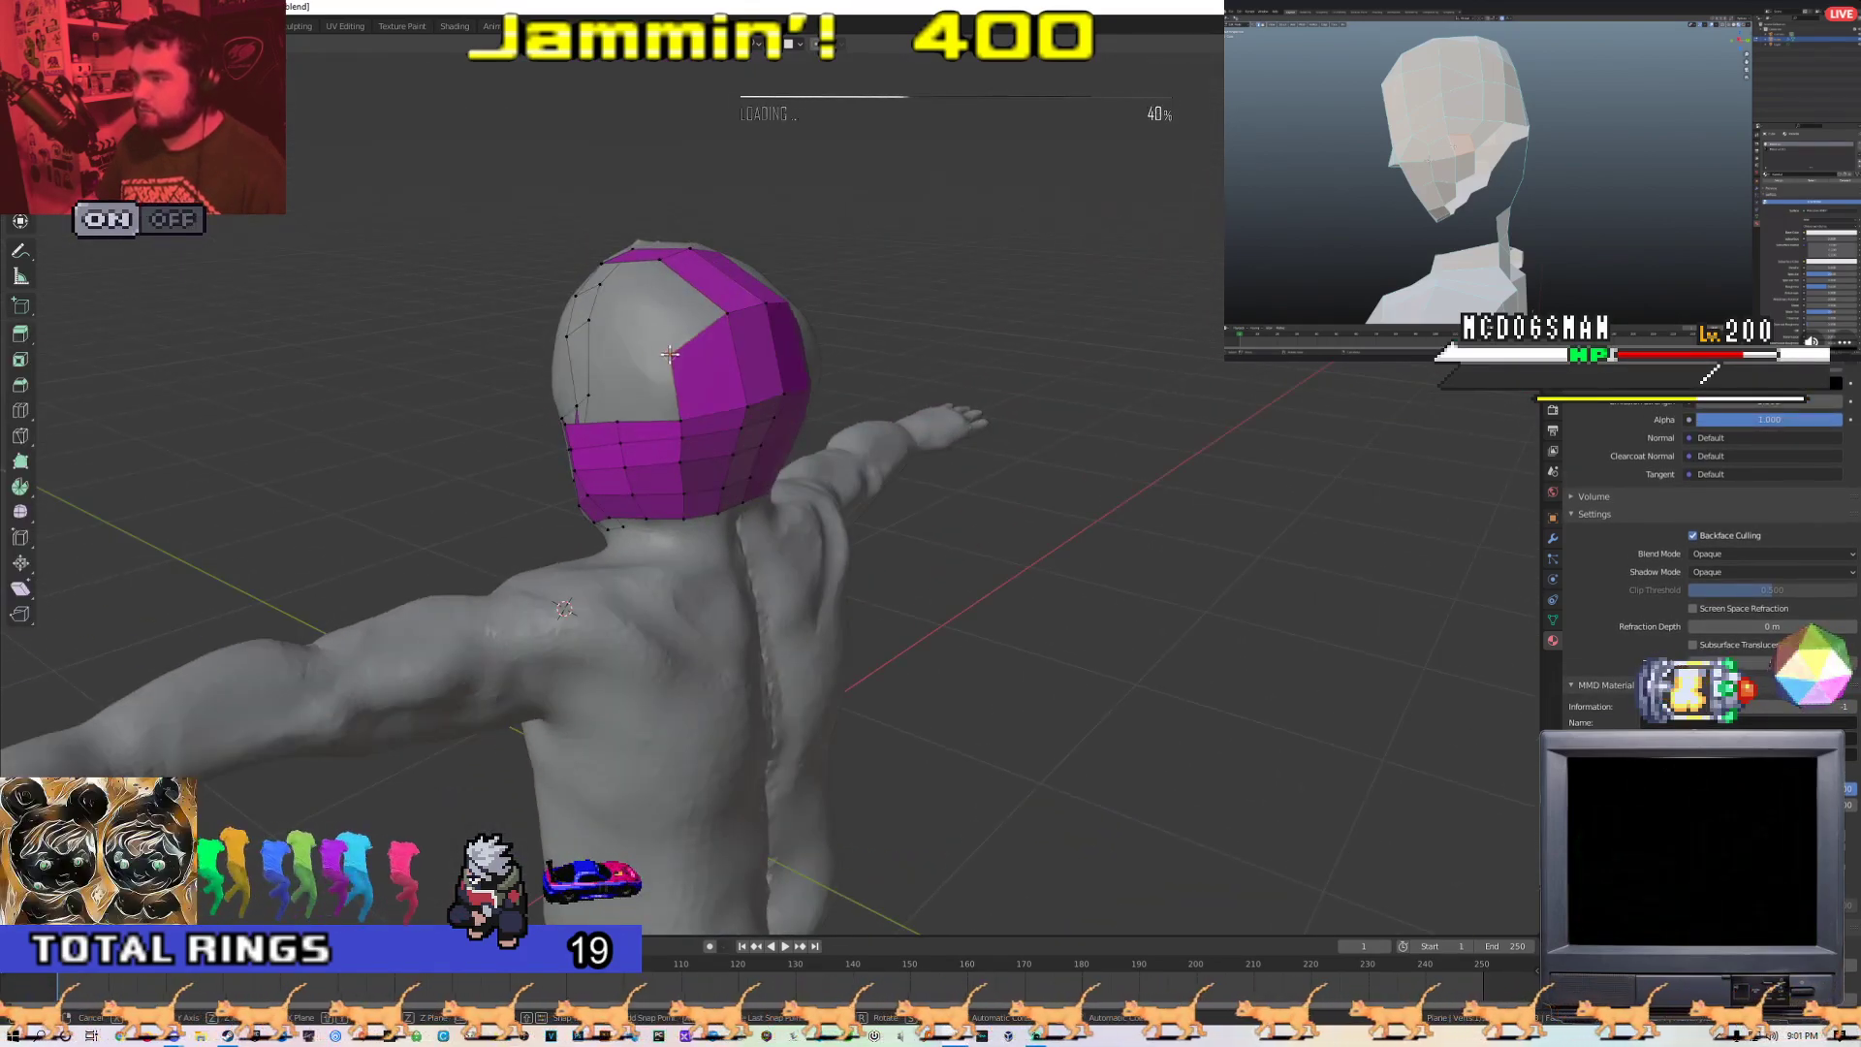
Fill the side of the head above the cheek row with faces, joining the forehead strip to the back faces
middle_click_drag(672, 337, 706, 410)
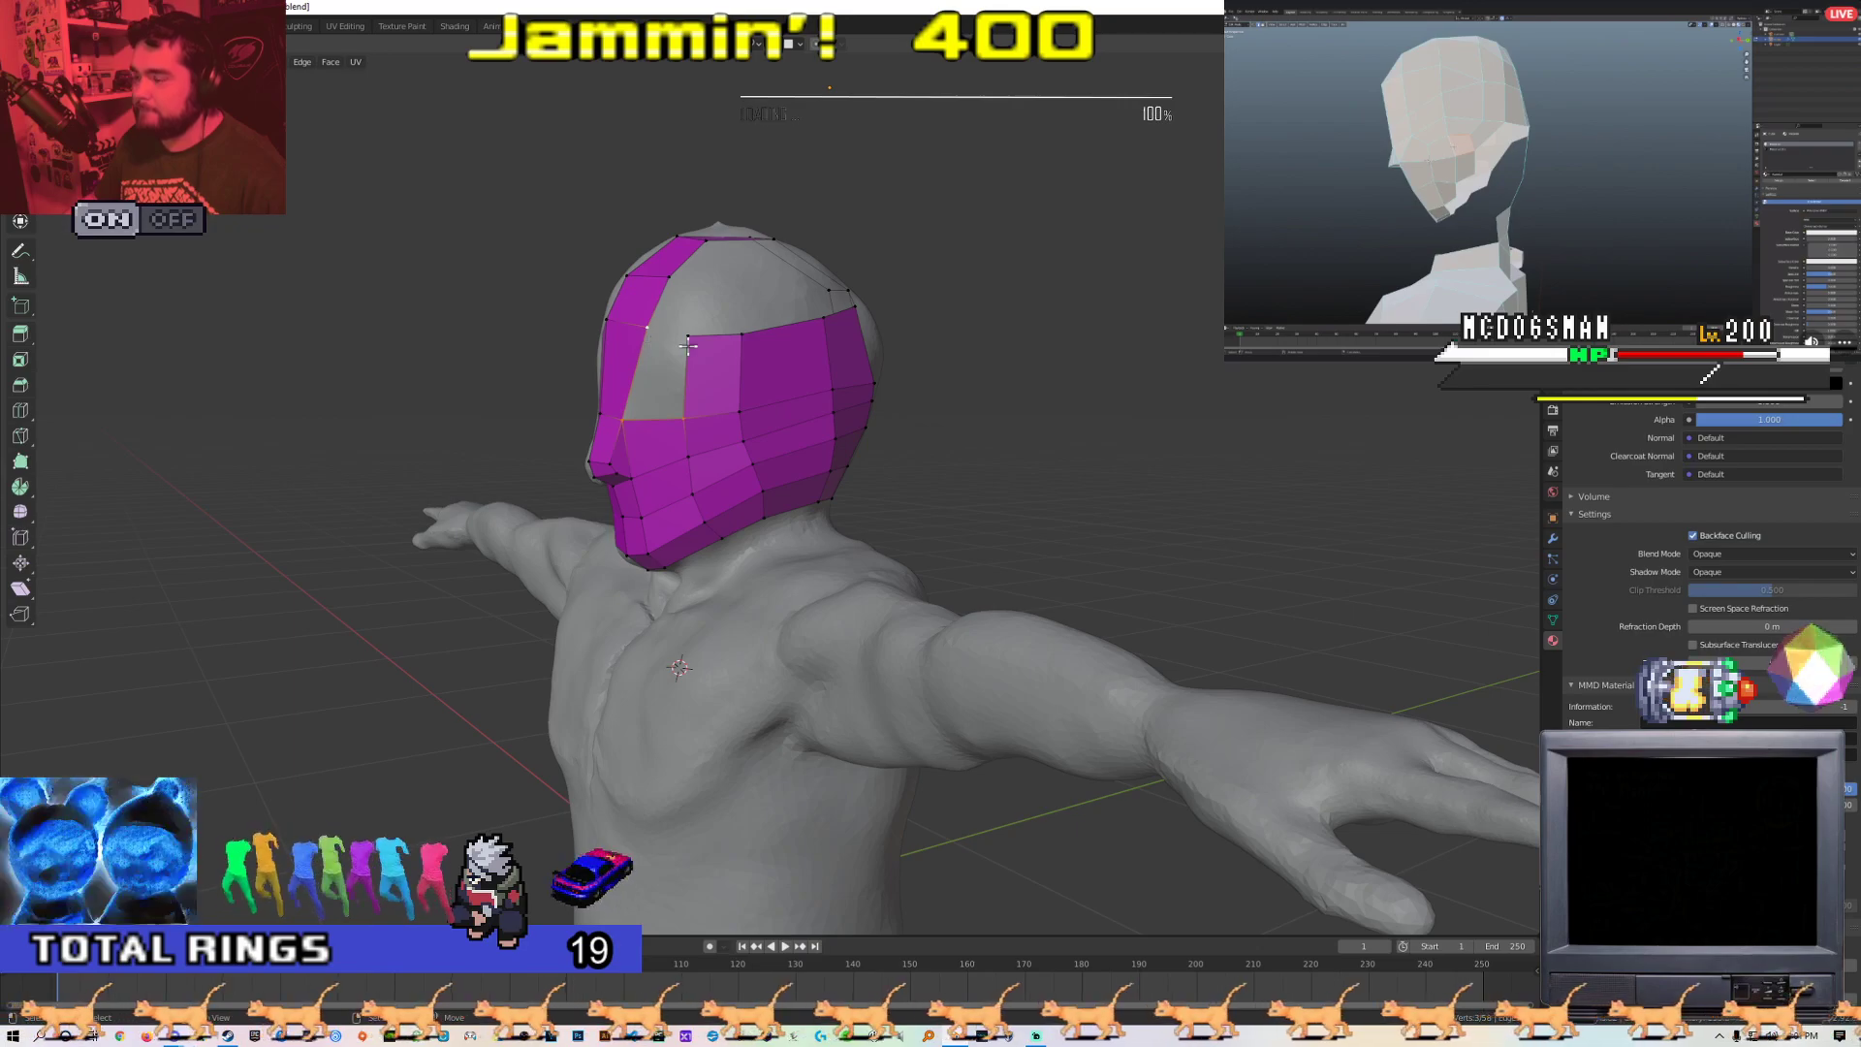
middle_click_drag(687, 347, 730, 362)
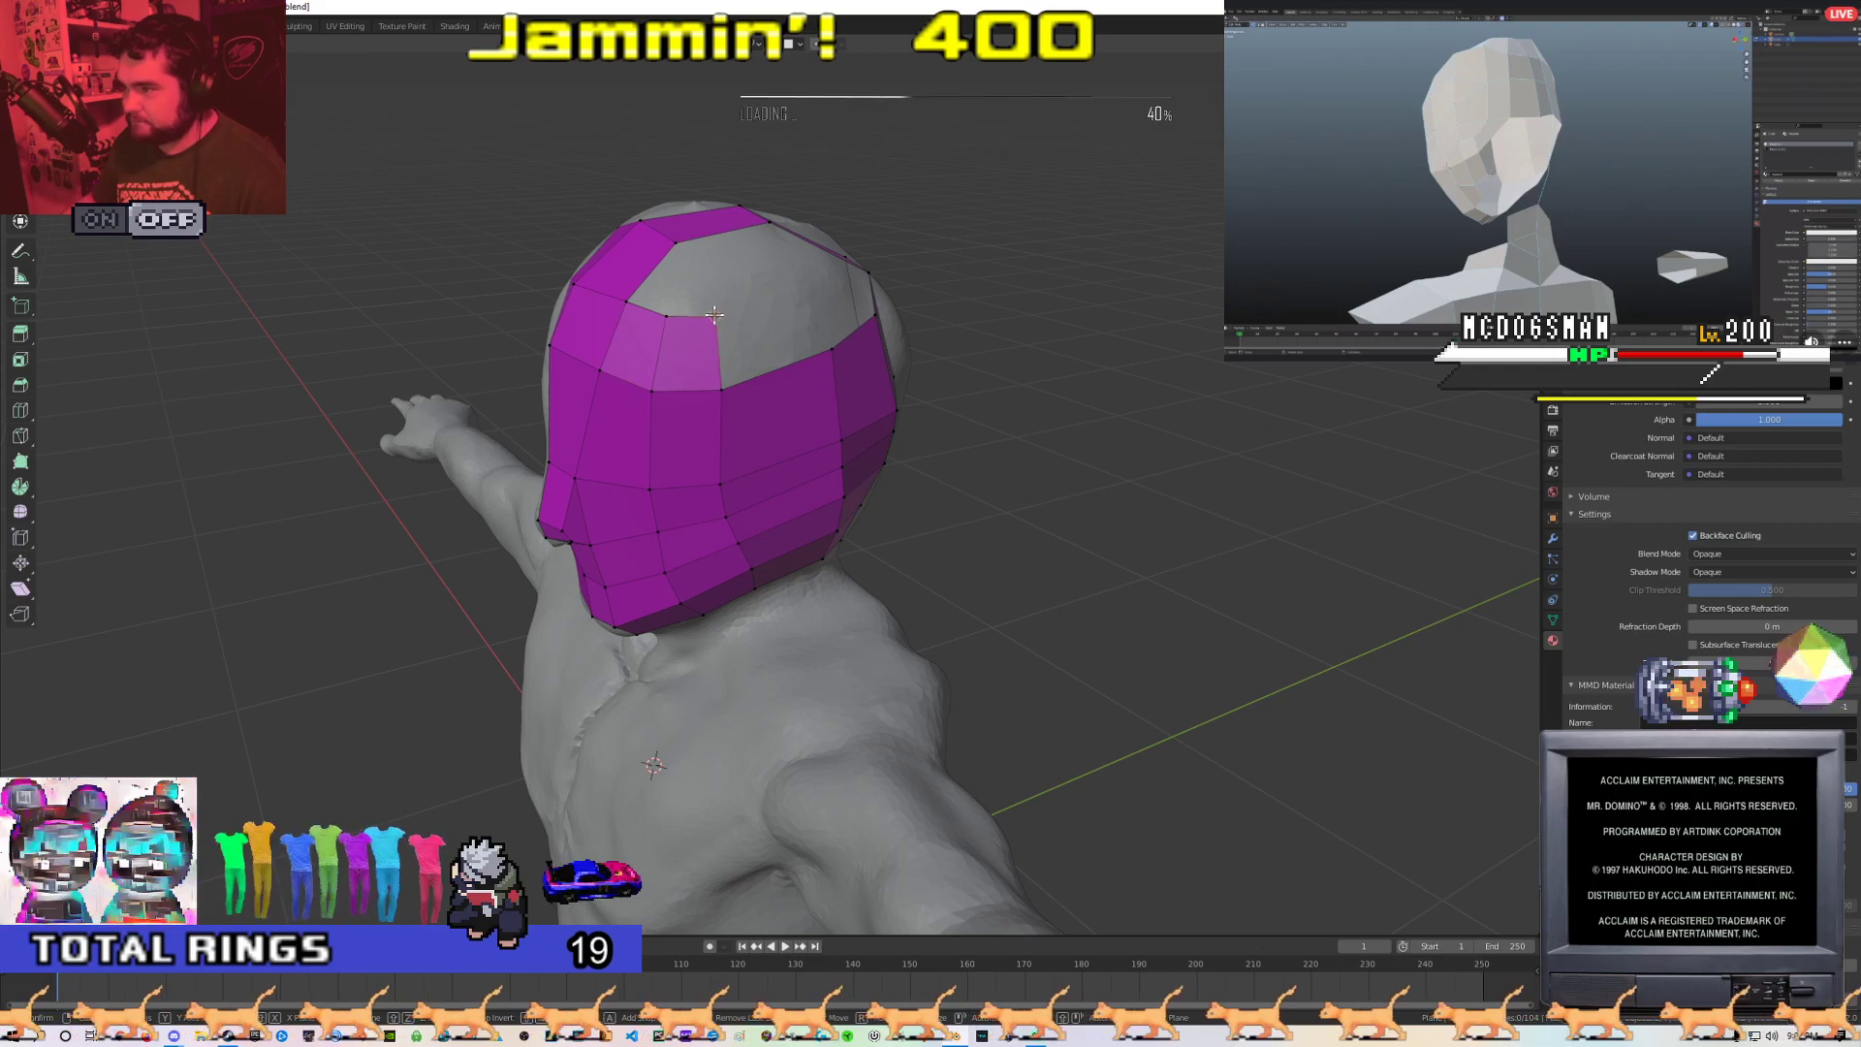
middle_click_drag(722, 388, 655, 357)
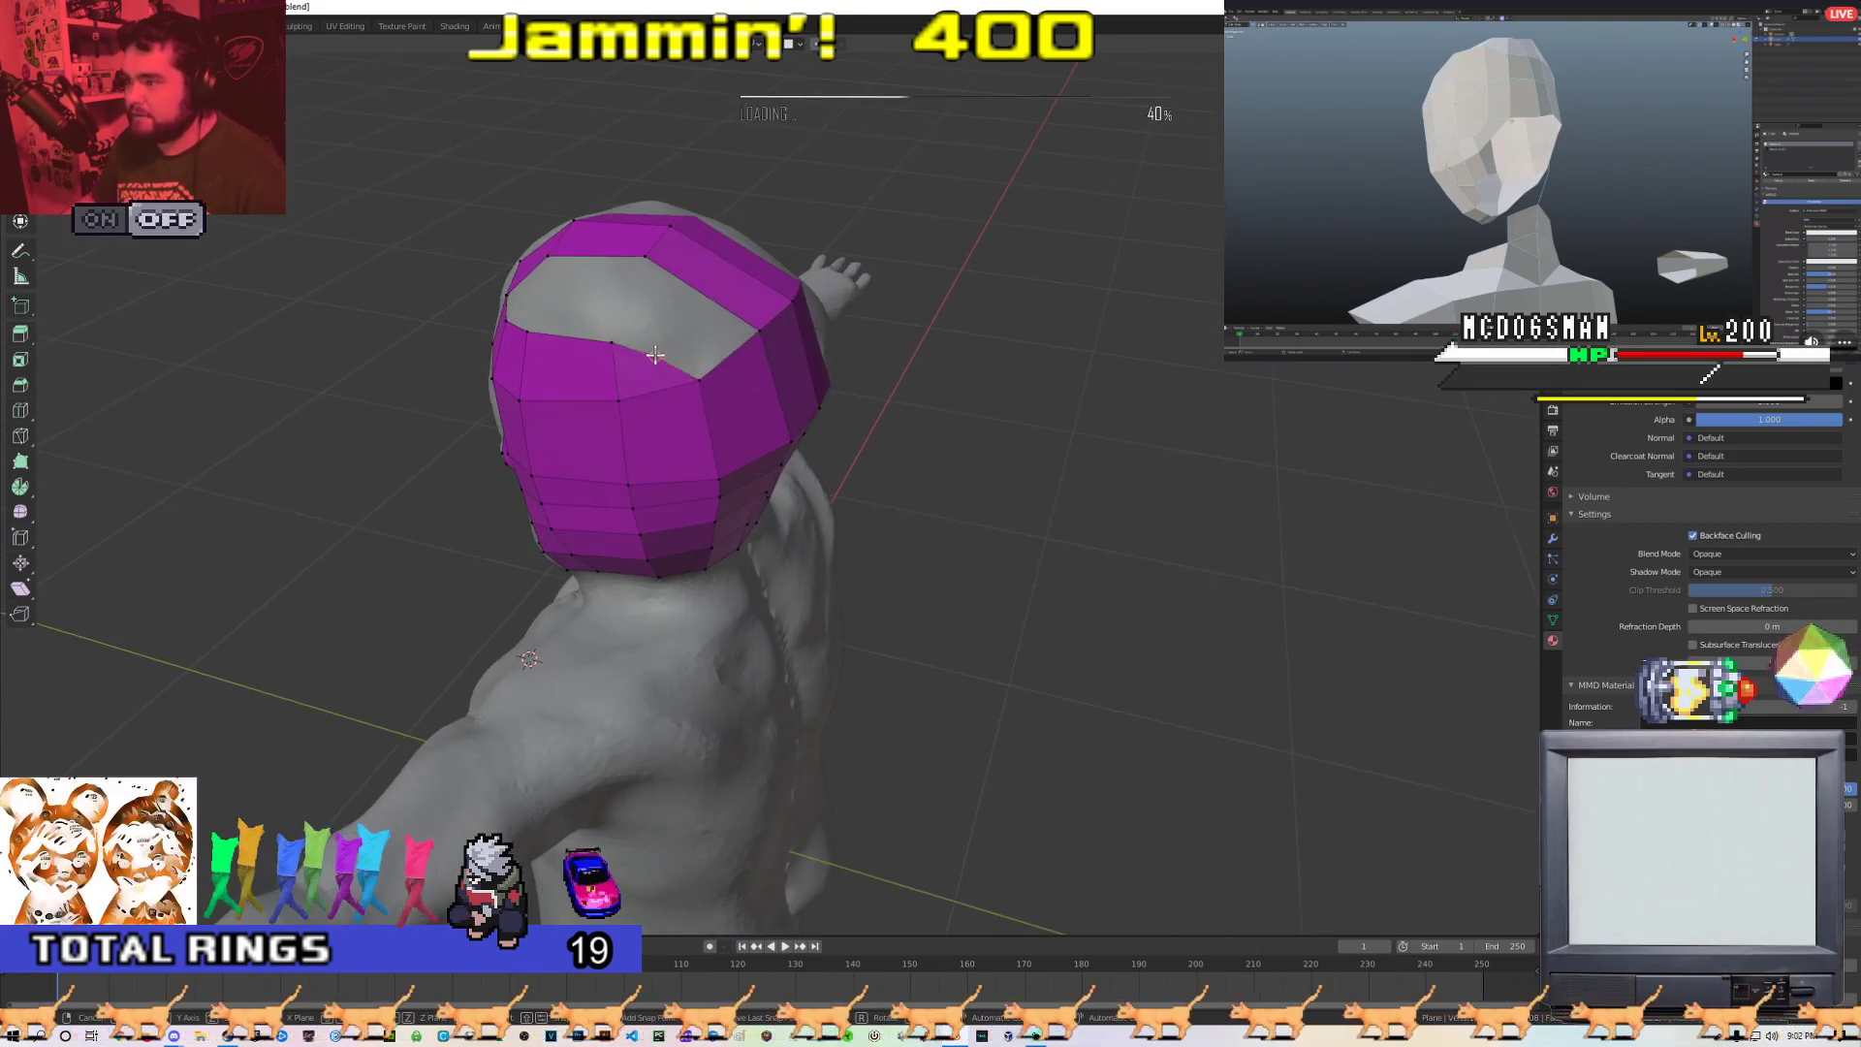
left_click(653, 305, "ctrl")
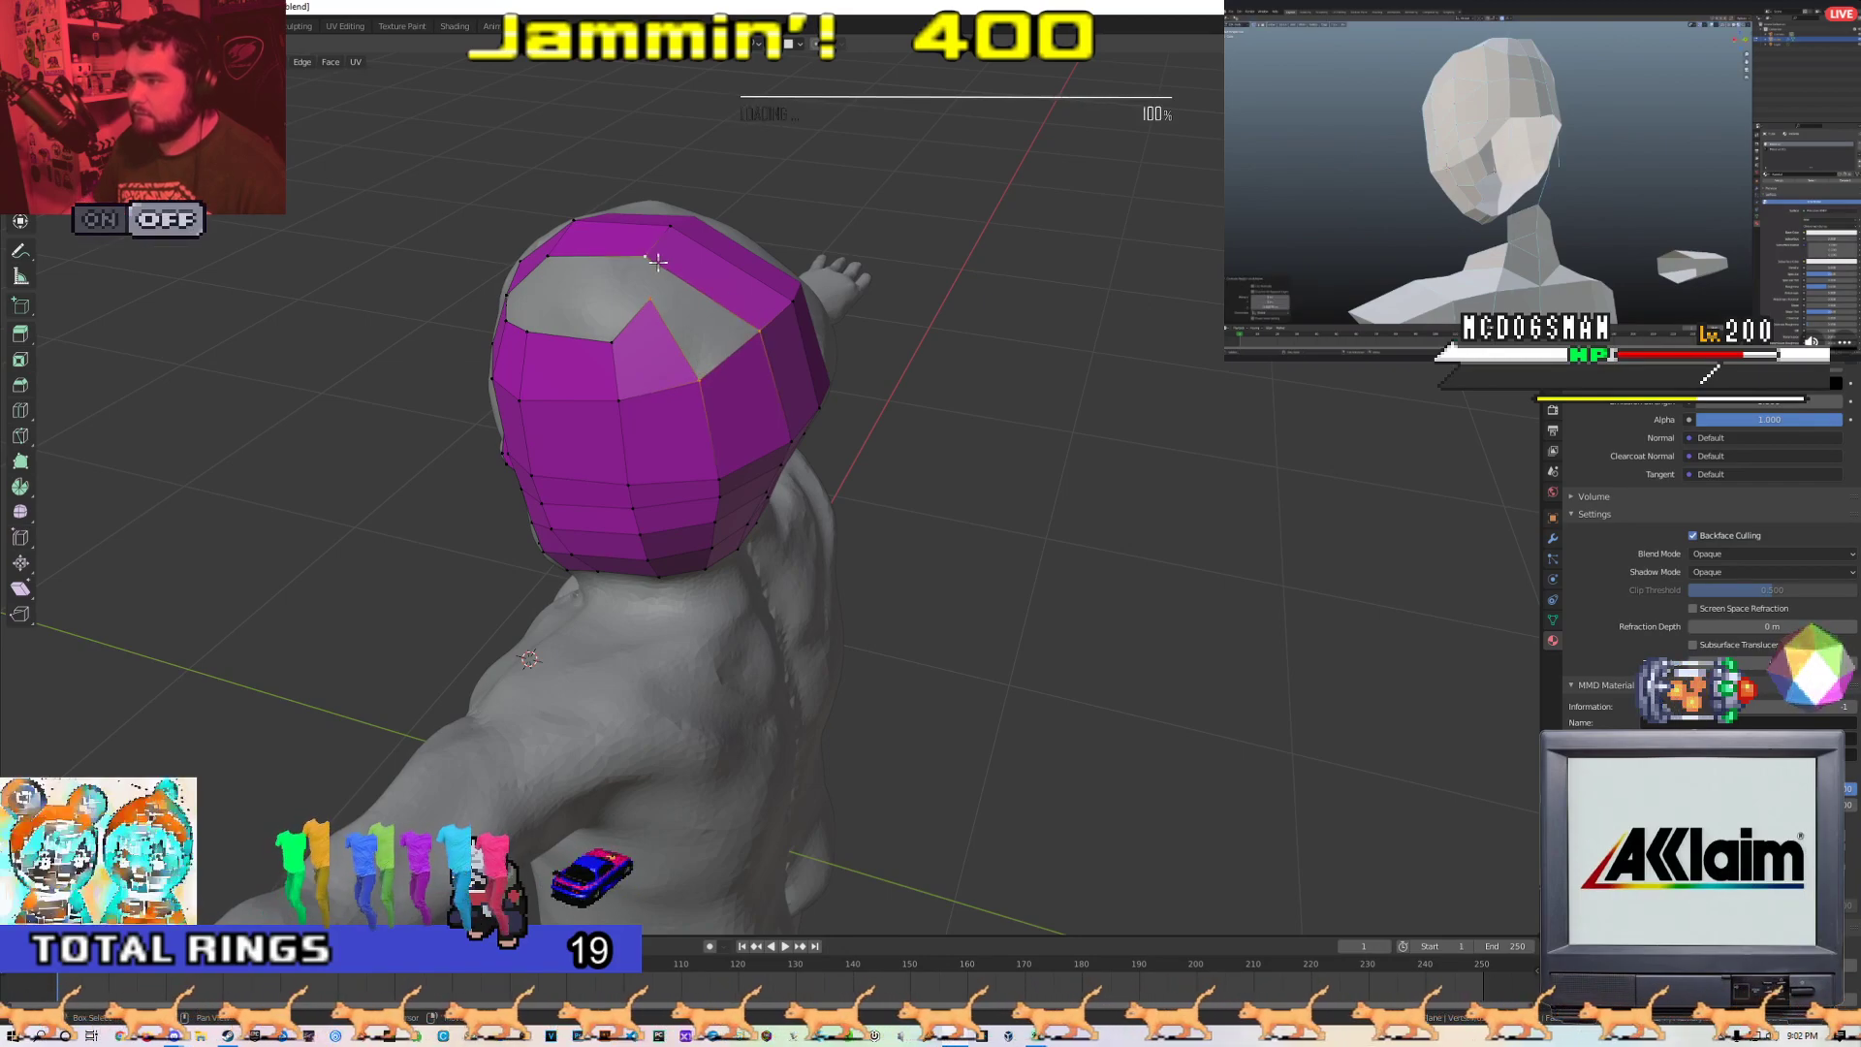
middle_click_drag(647, 305, 609, 313)
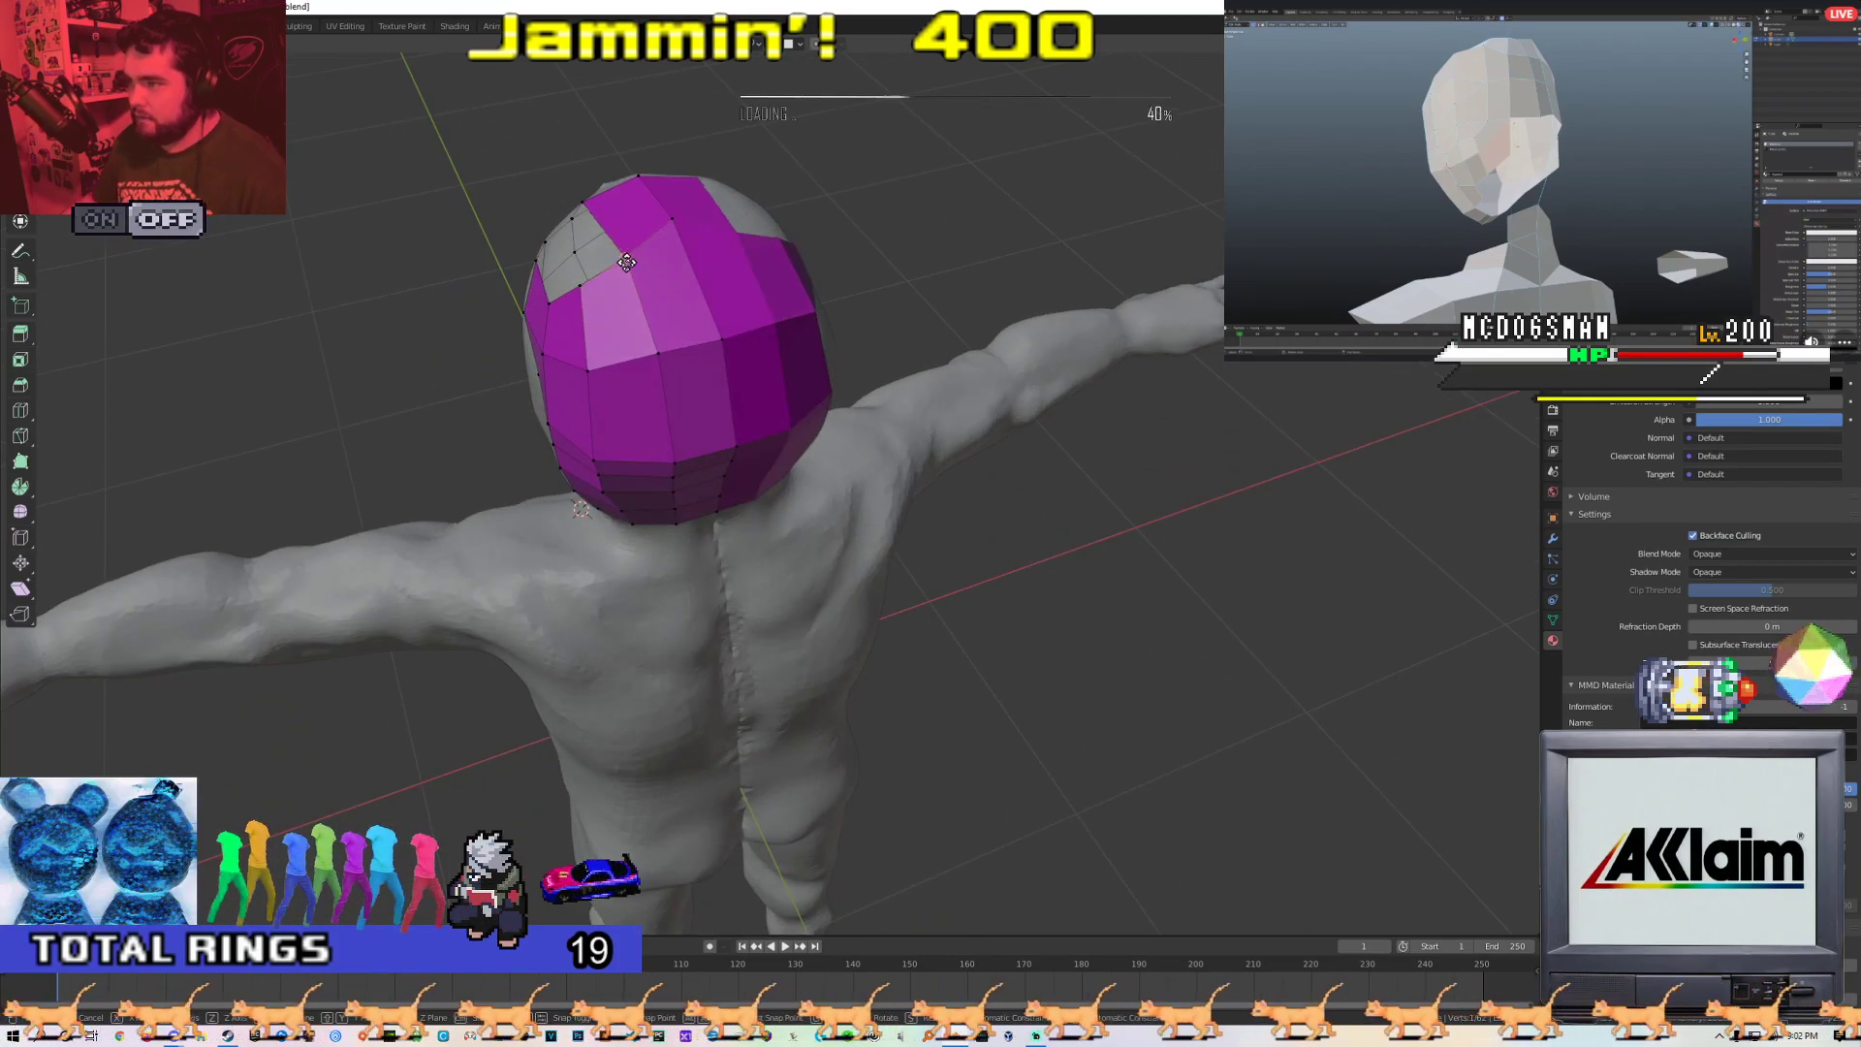
Adjust the vertices of the upper row across the back and rear side of the head to follow the skull
middle_click_drag(706, 355, 707, 295)
left_click_drag(708, 287, 635, 303)
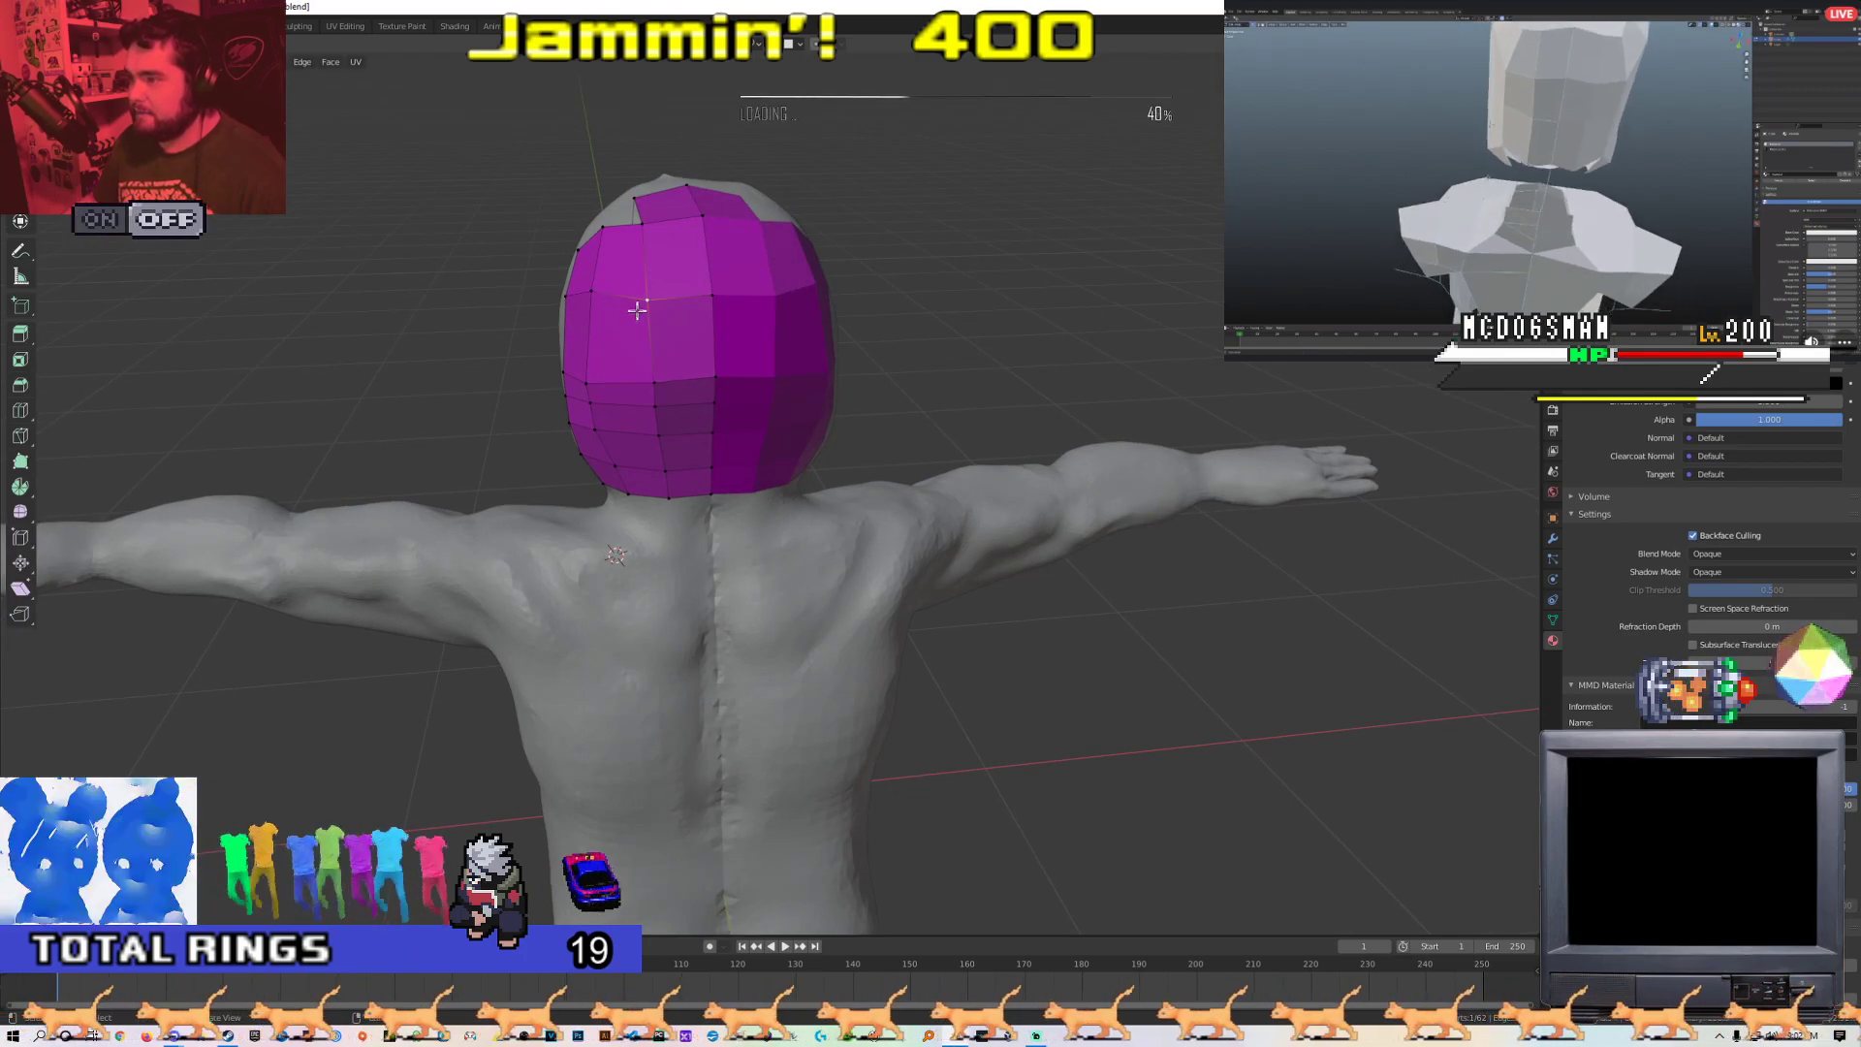
middle_click_drag(641, 302, 743, 298)
left_click(658, 314)
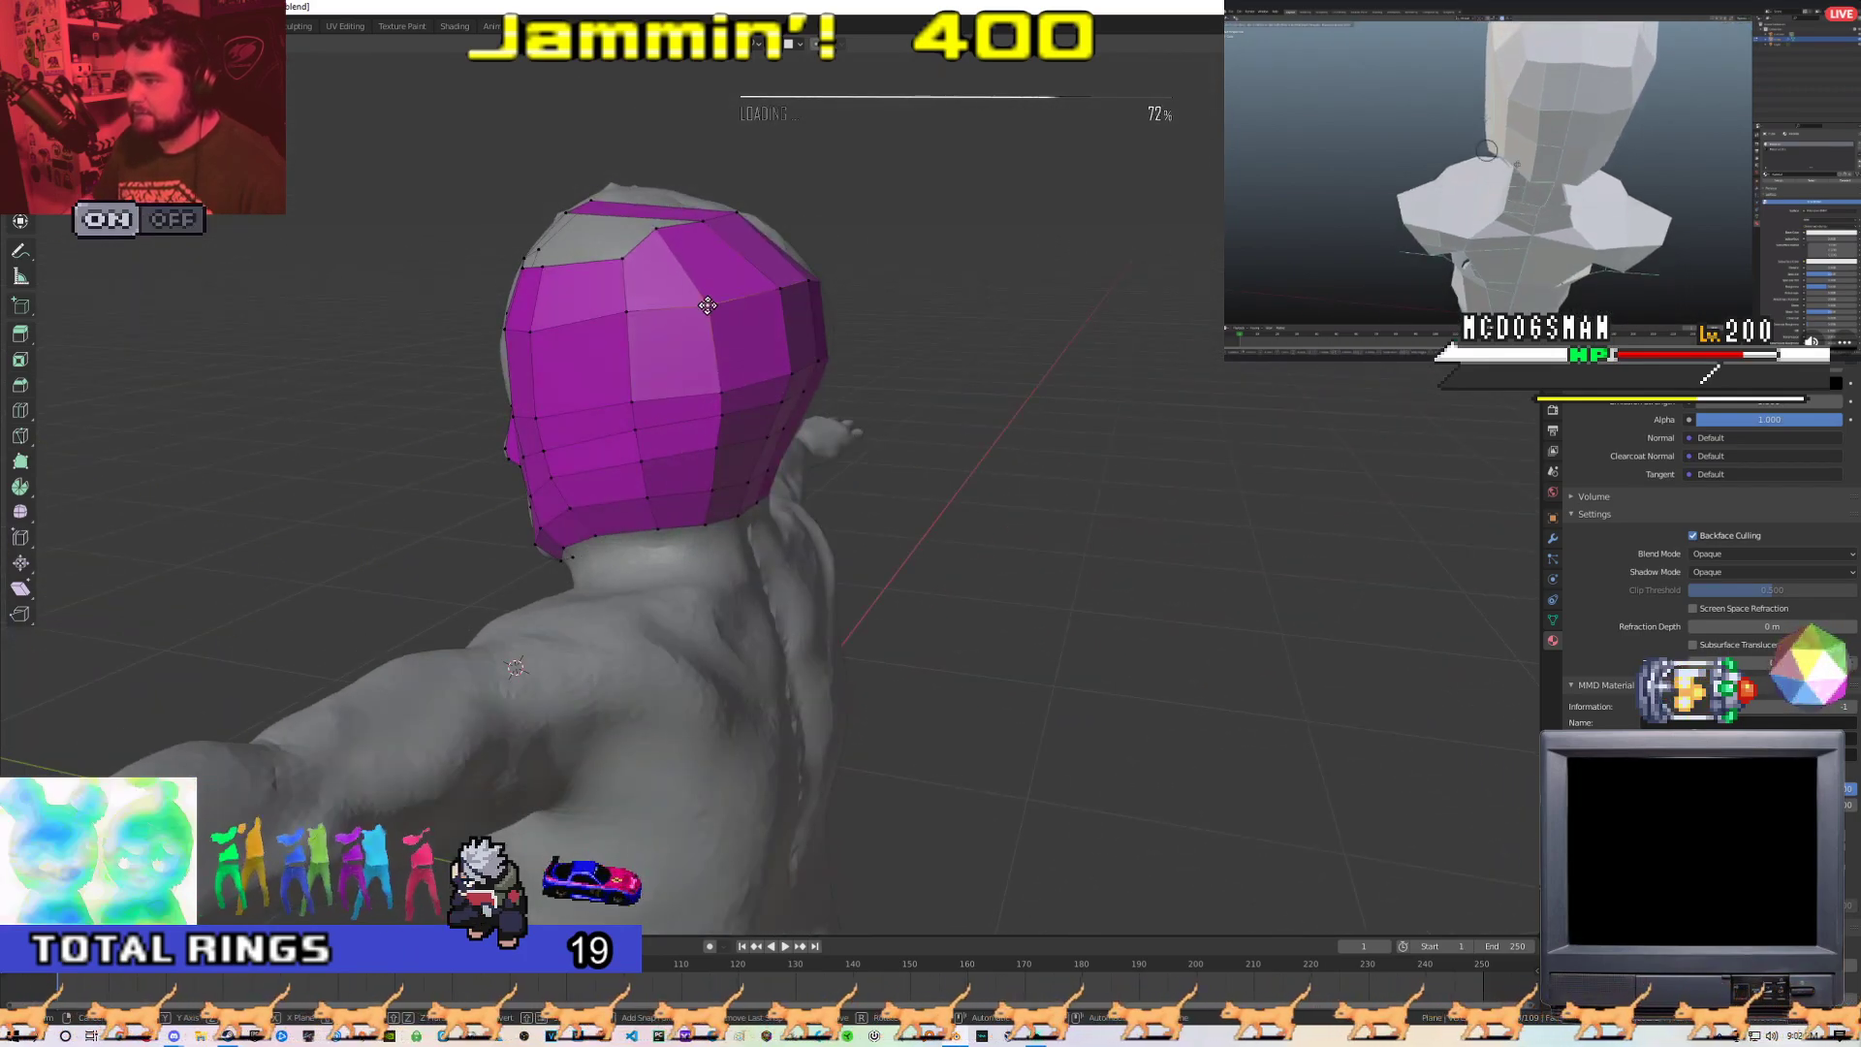
left_click(632, 323)
mouse_move(632, 323)
middle_mouse_down()
mouse_move(779, 325)
mouse_move(640, 317)
middle_mouse_up()
left_click(779, 325)
Reposition the brow-level vertices along the side of the head, moving the temple vertex toward the rear
key("g")
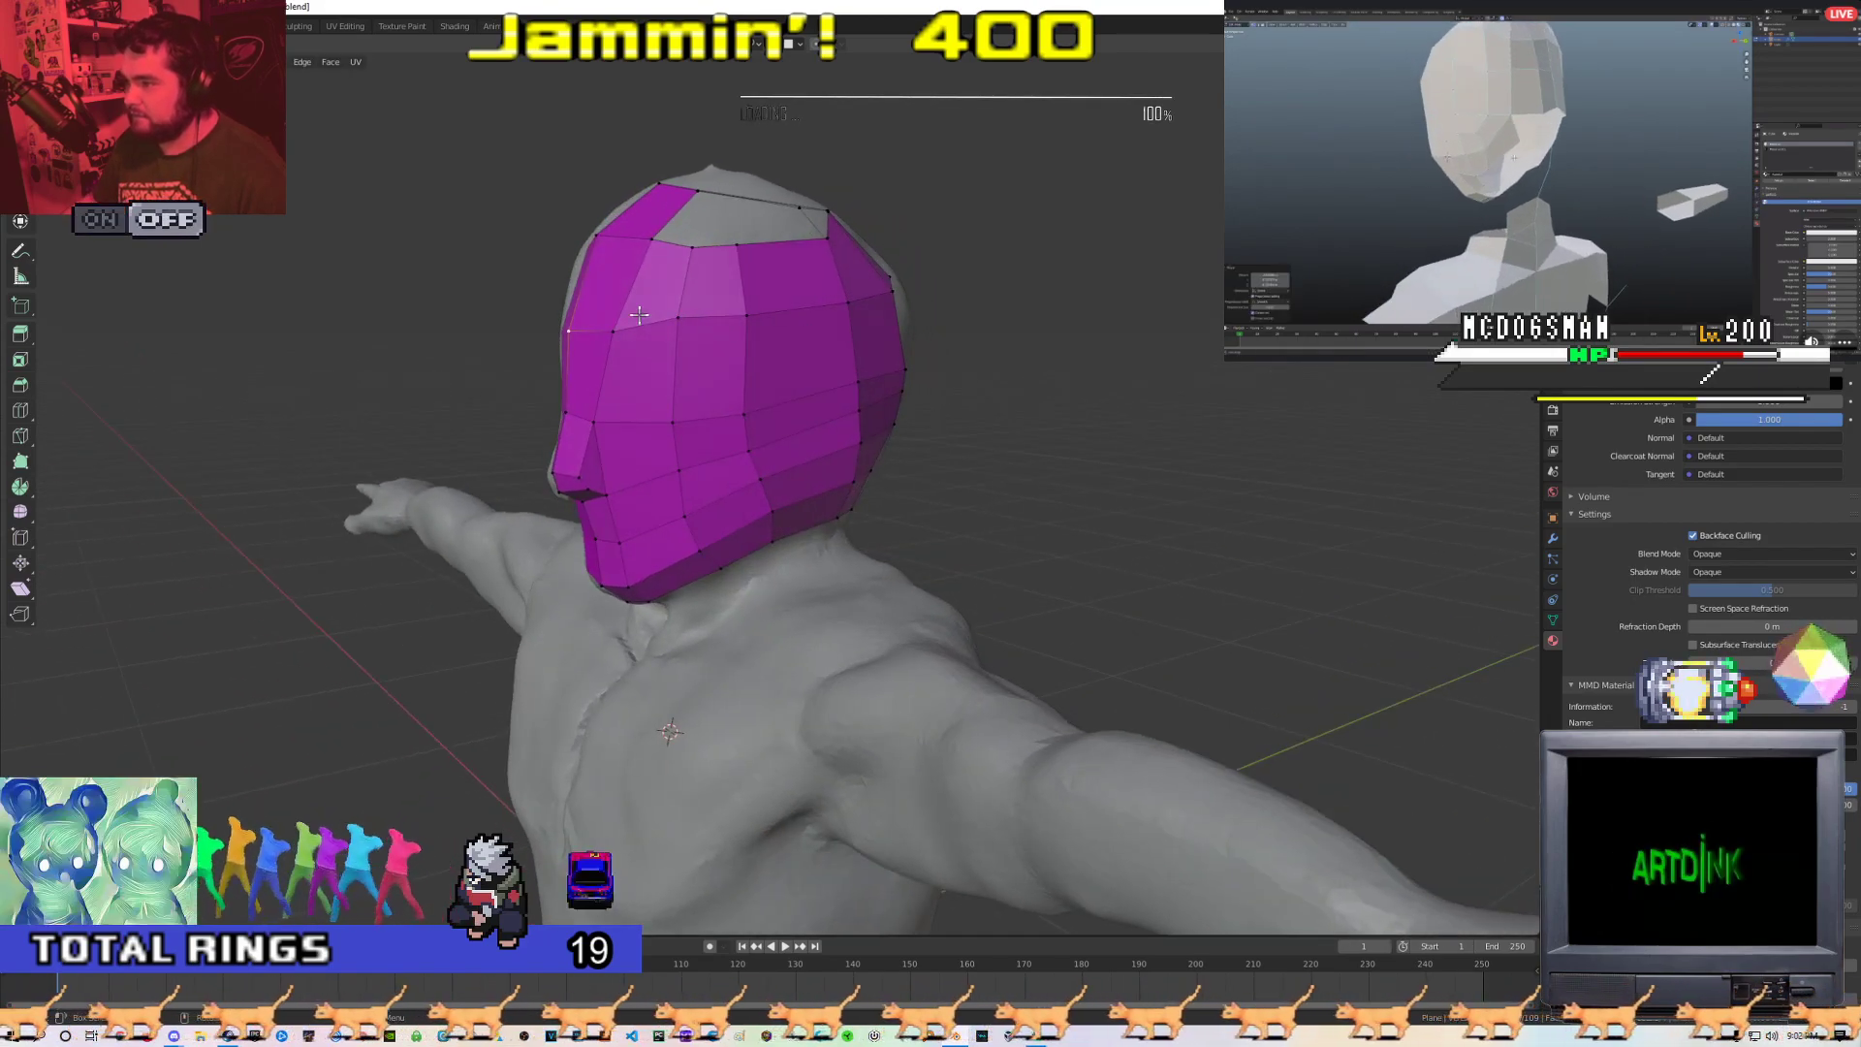
key("g")
left_click(746, 331)
middle_click_drag(825, 328, 735, 316)
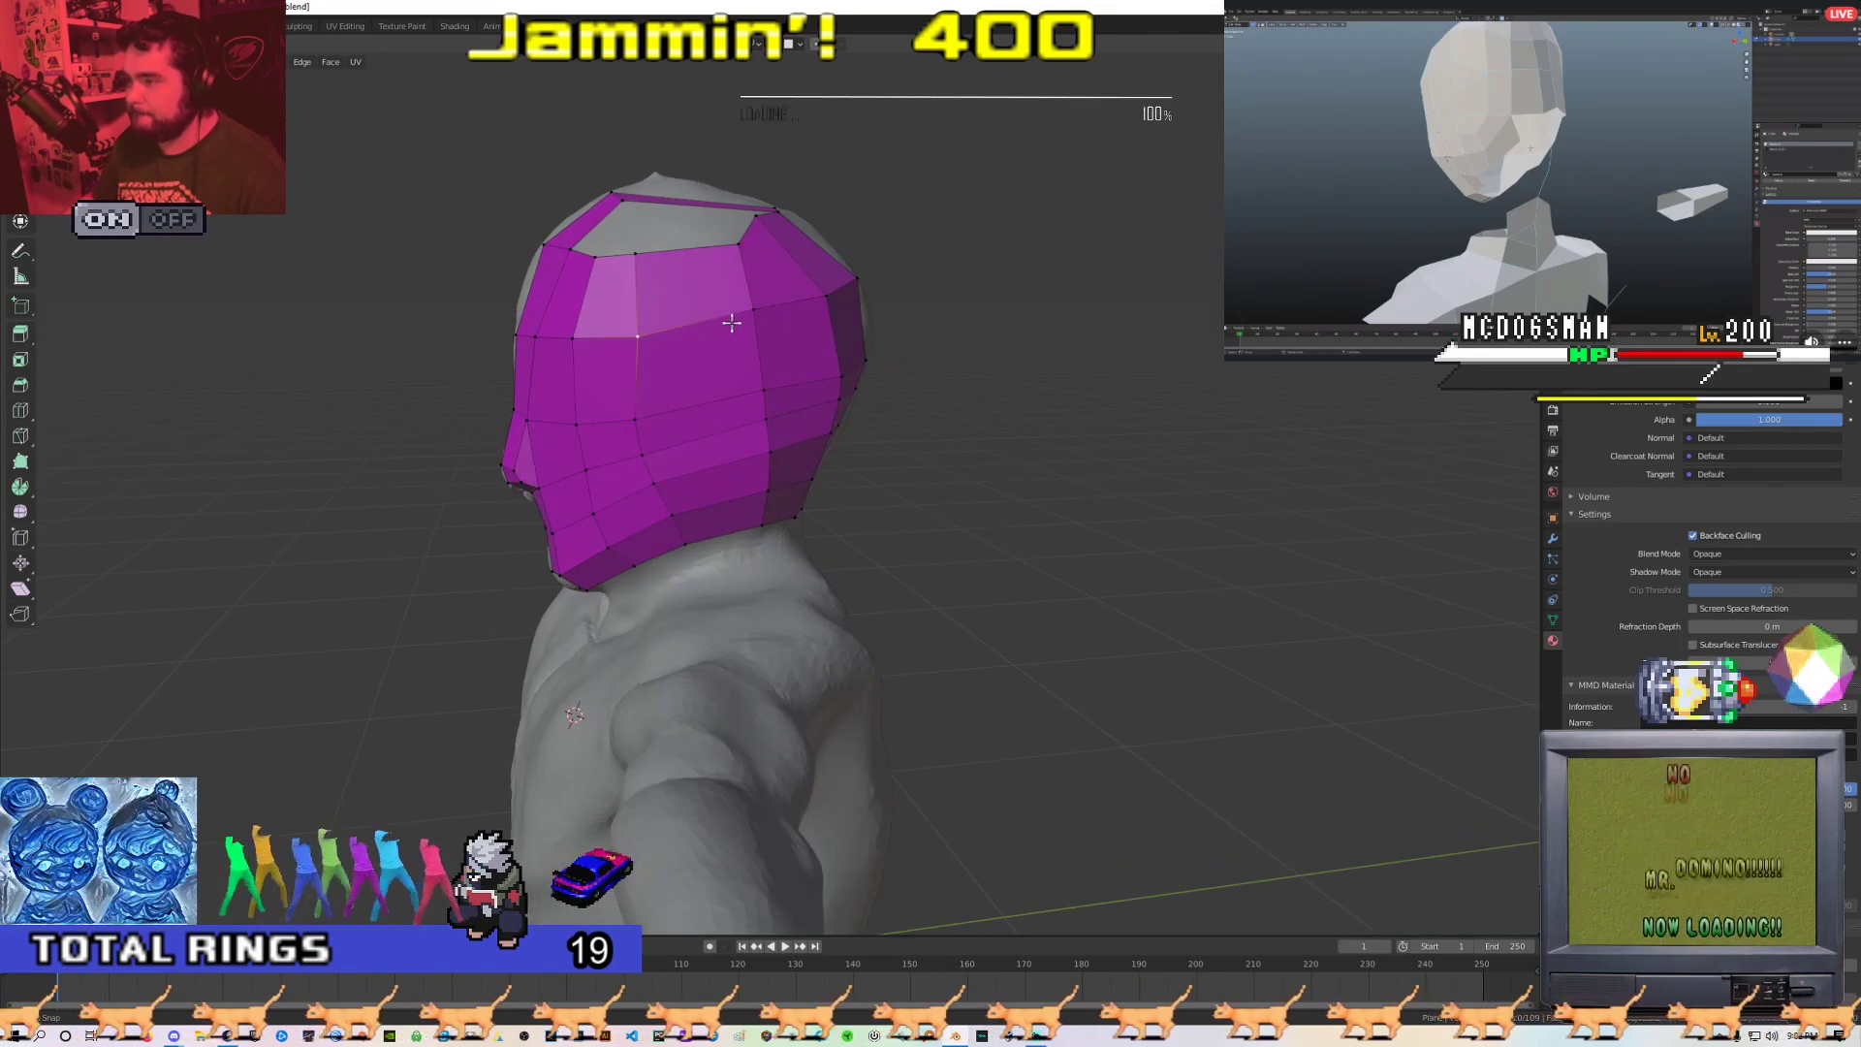
key("g")
left_click(661, 327)
Shift the cheek and jaw vertices below the temple toward the rear to straighten their column
middle_click_drag(678, 415, 663, 405)
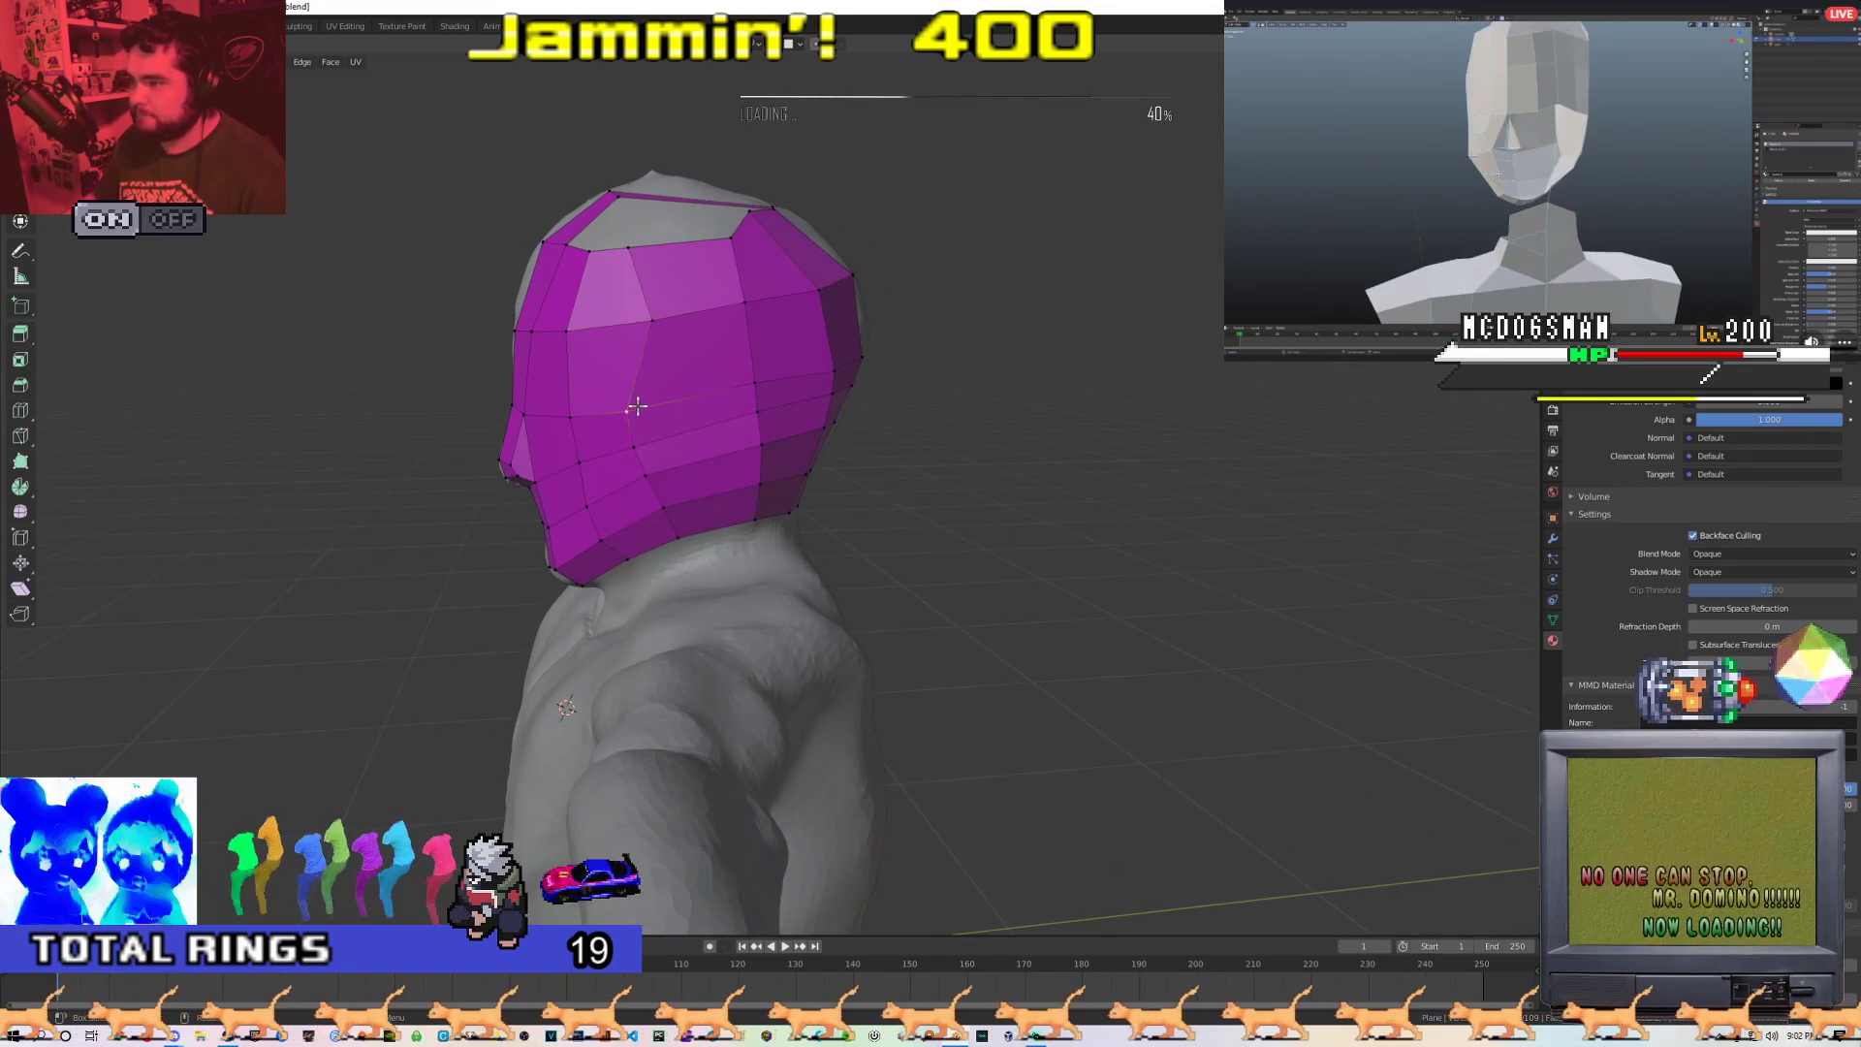
key("g")
left_click(658, 393)
left_click(639, 442)
key("g")
left_click(660, 428)
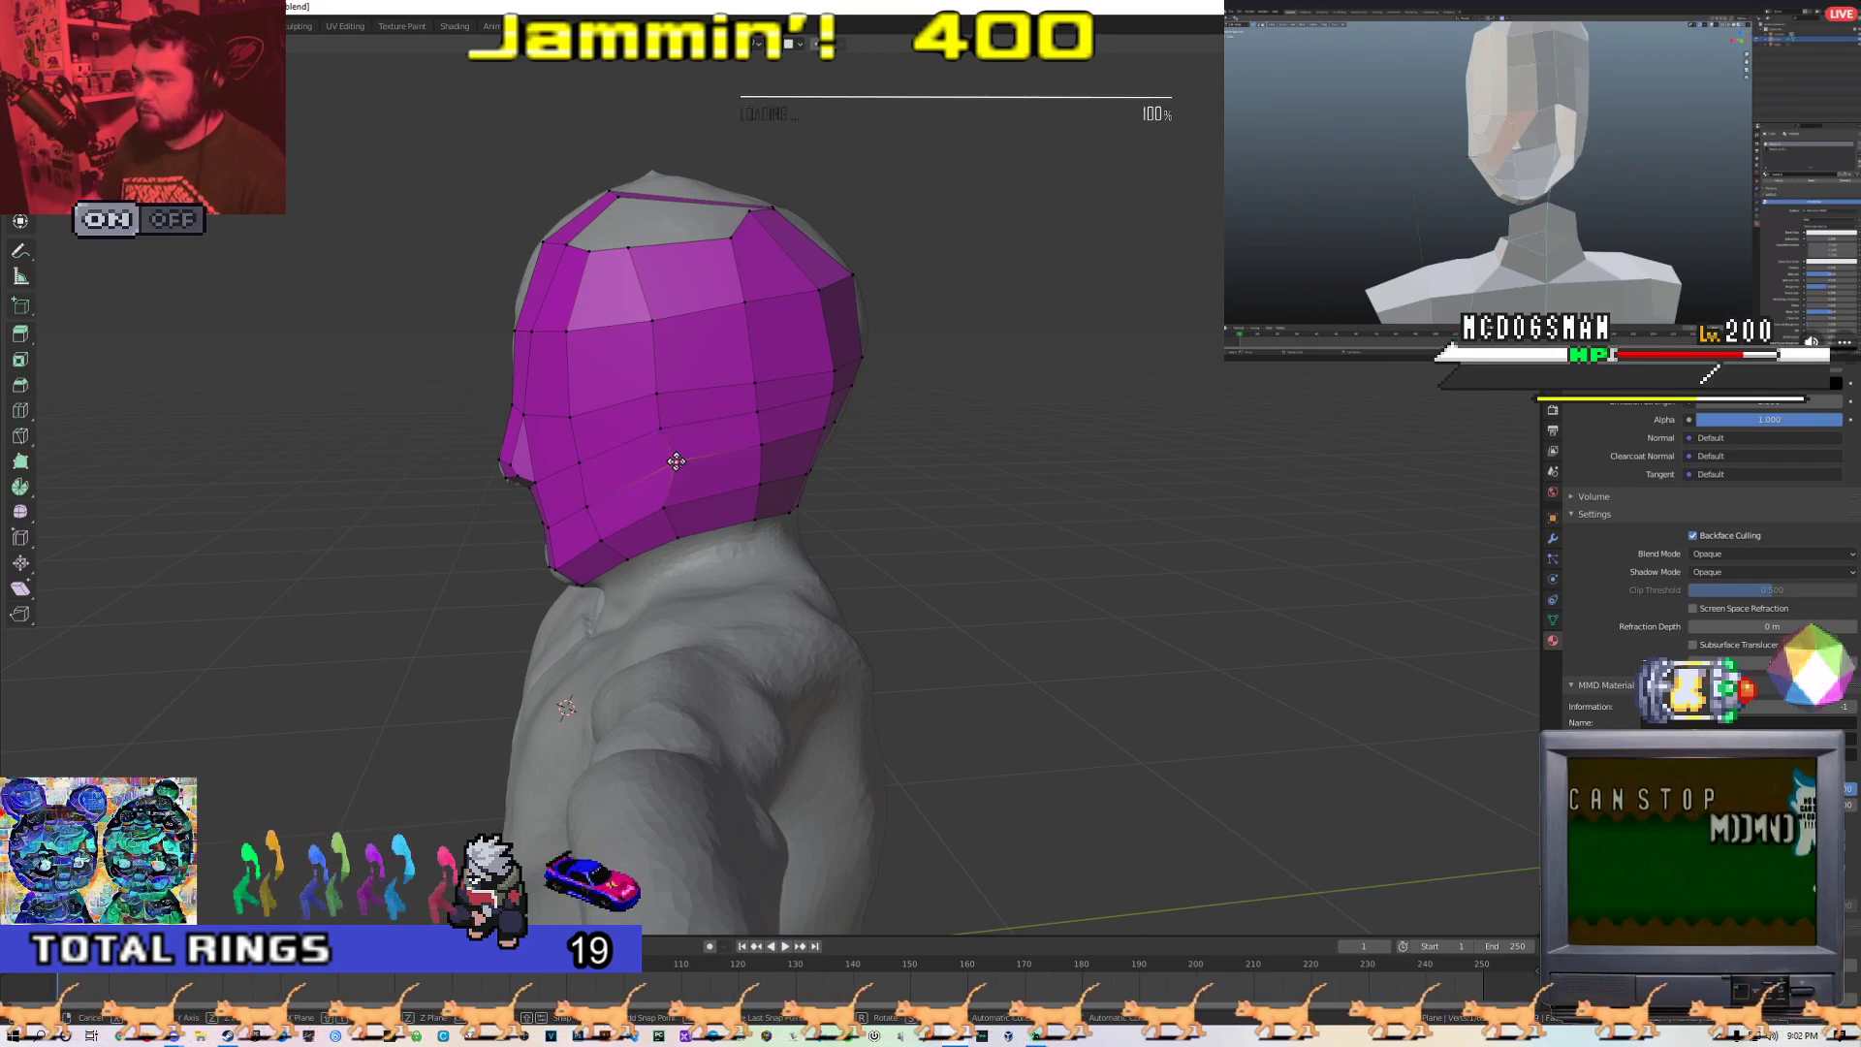
left_click(683, 535)
middle_click_drag(683, 535, 647, 480)
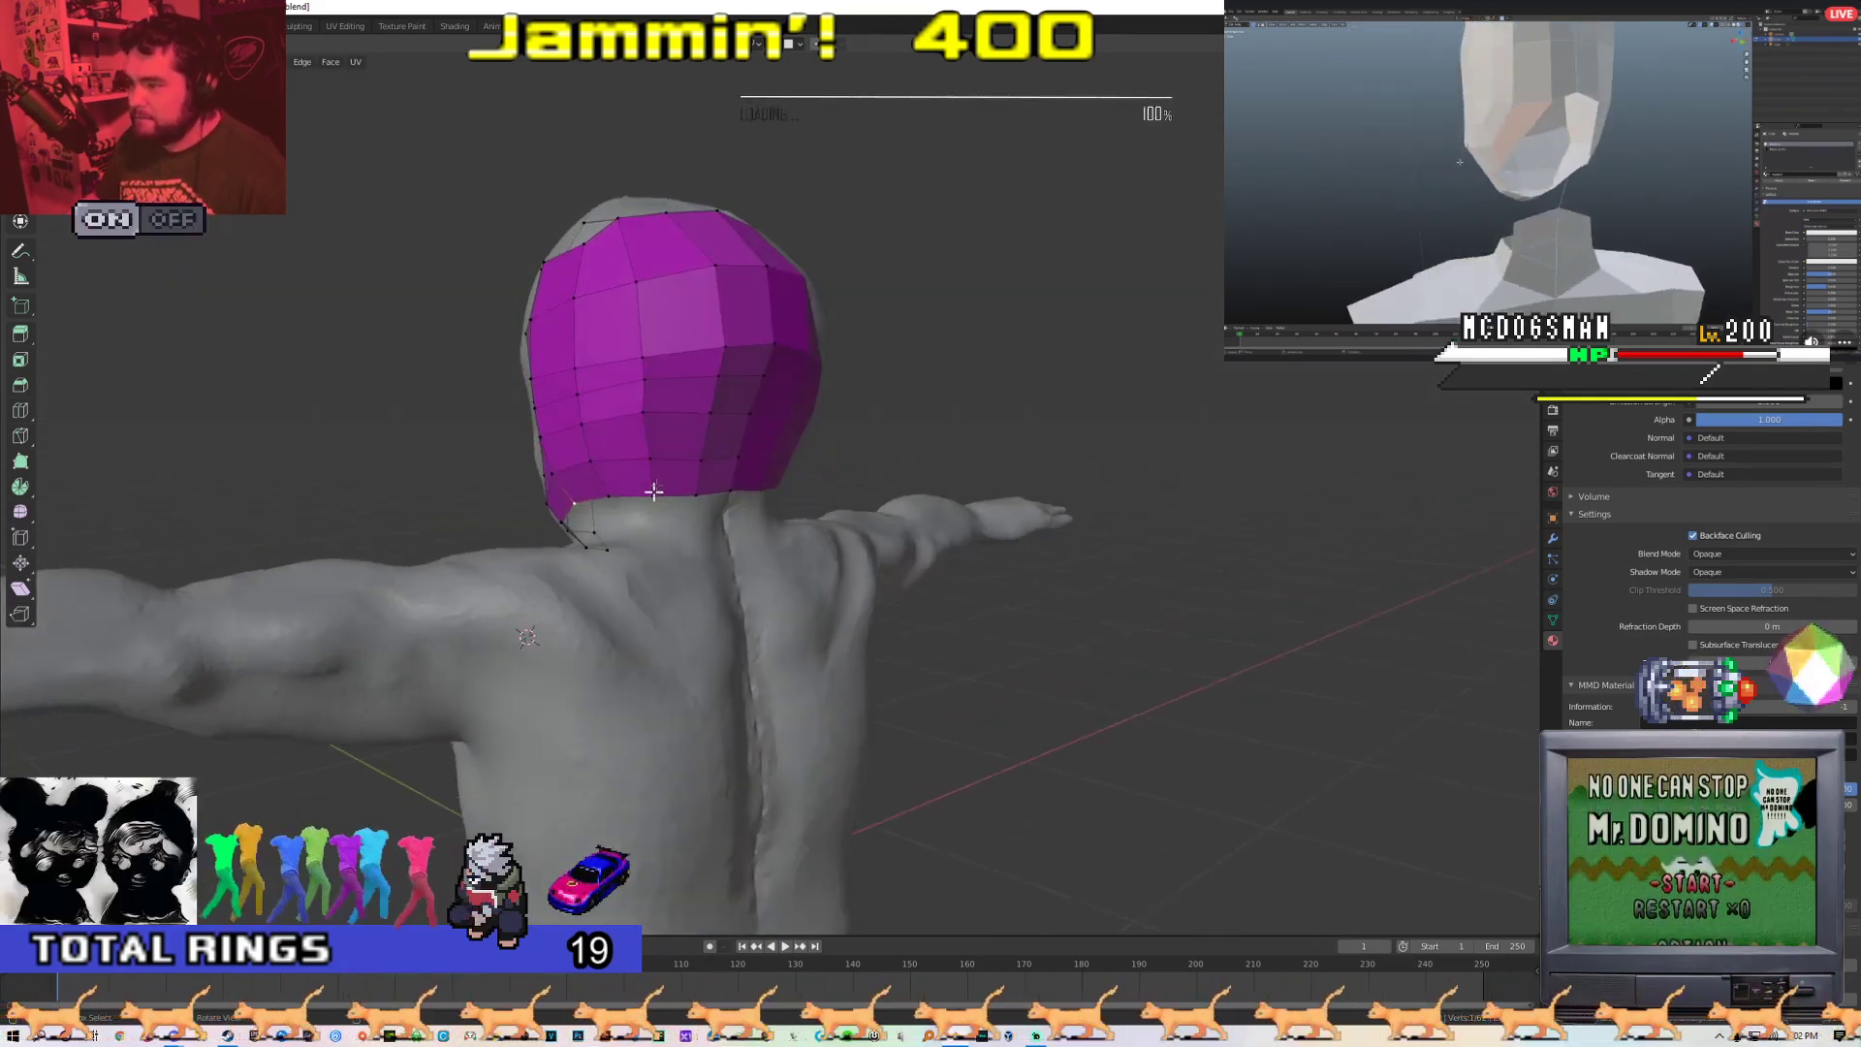
Refine the side column and level the centre vertex at the back of the head with its row
middle_click_drag(636, 404, 804, 378)
middle_click_drag(606, 387, 643, 382)
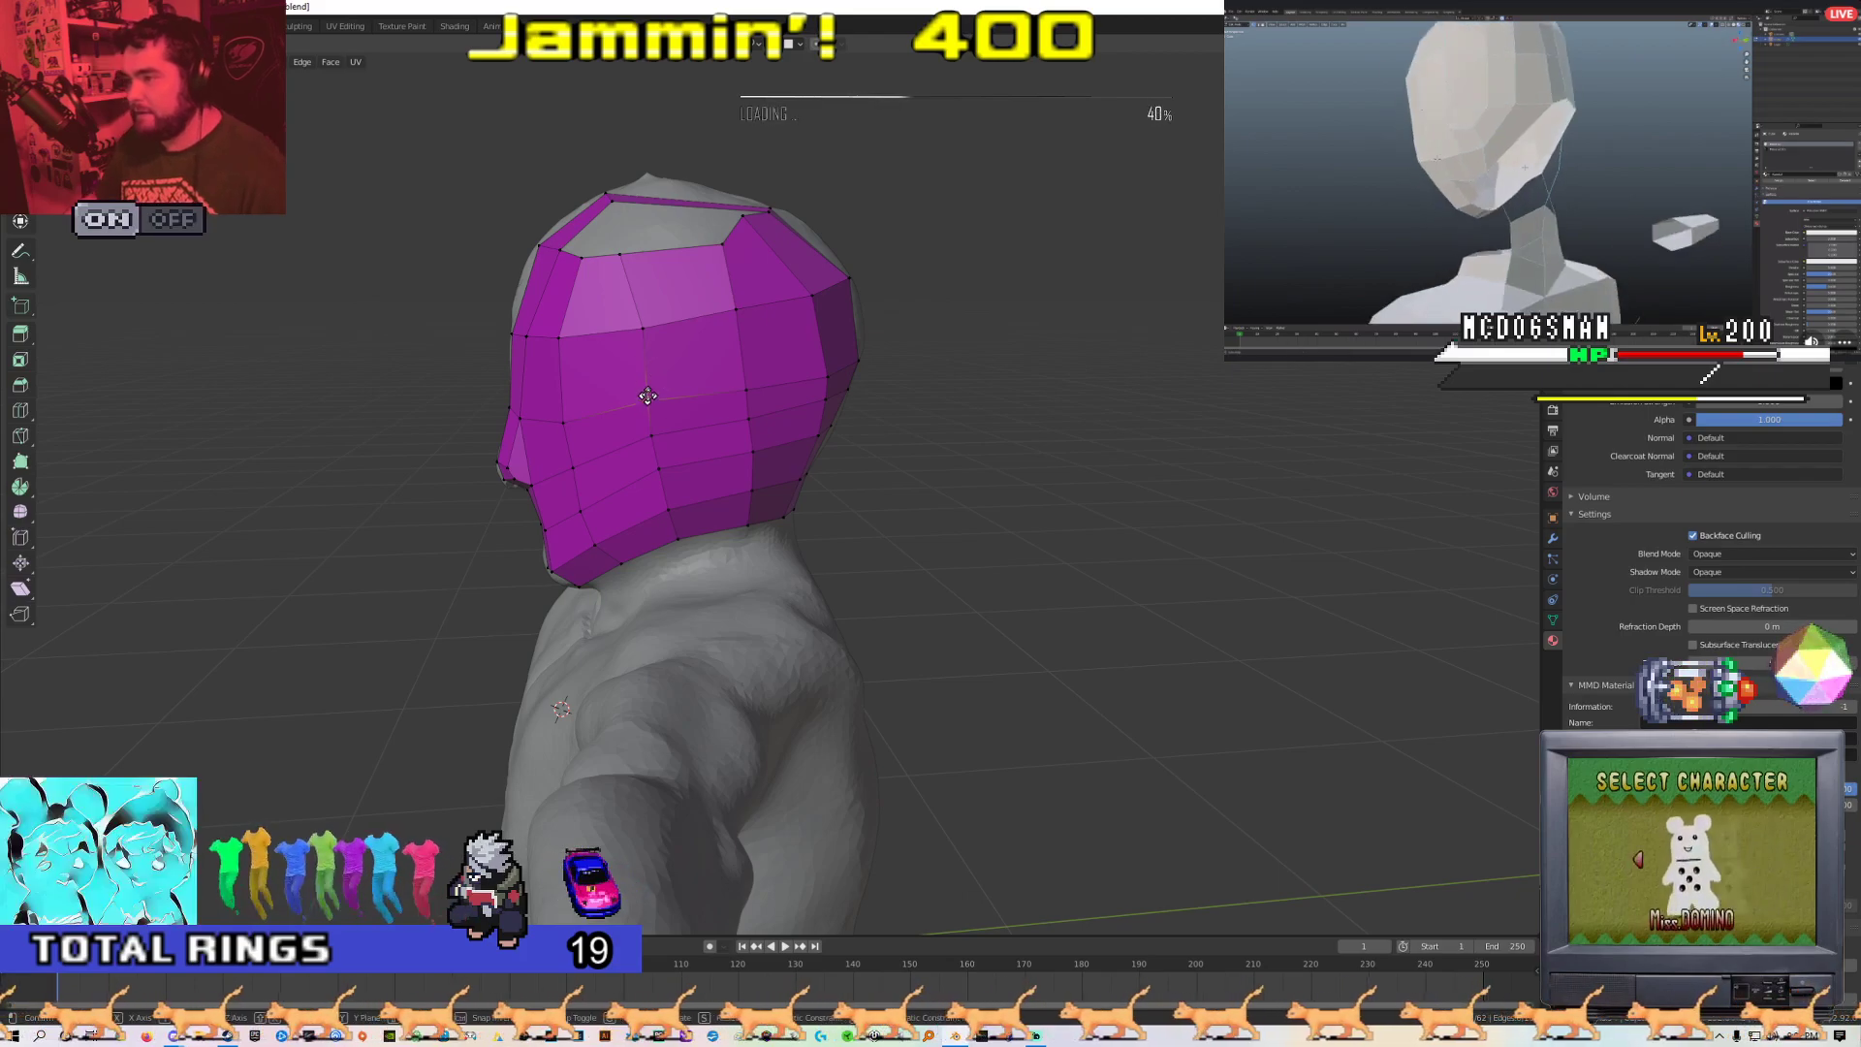
middle_click_drag(759, 386, 706, 332)
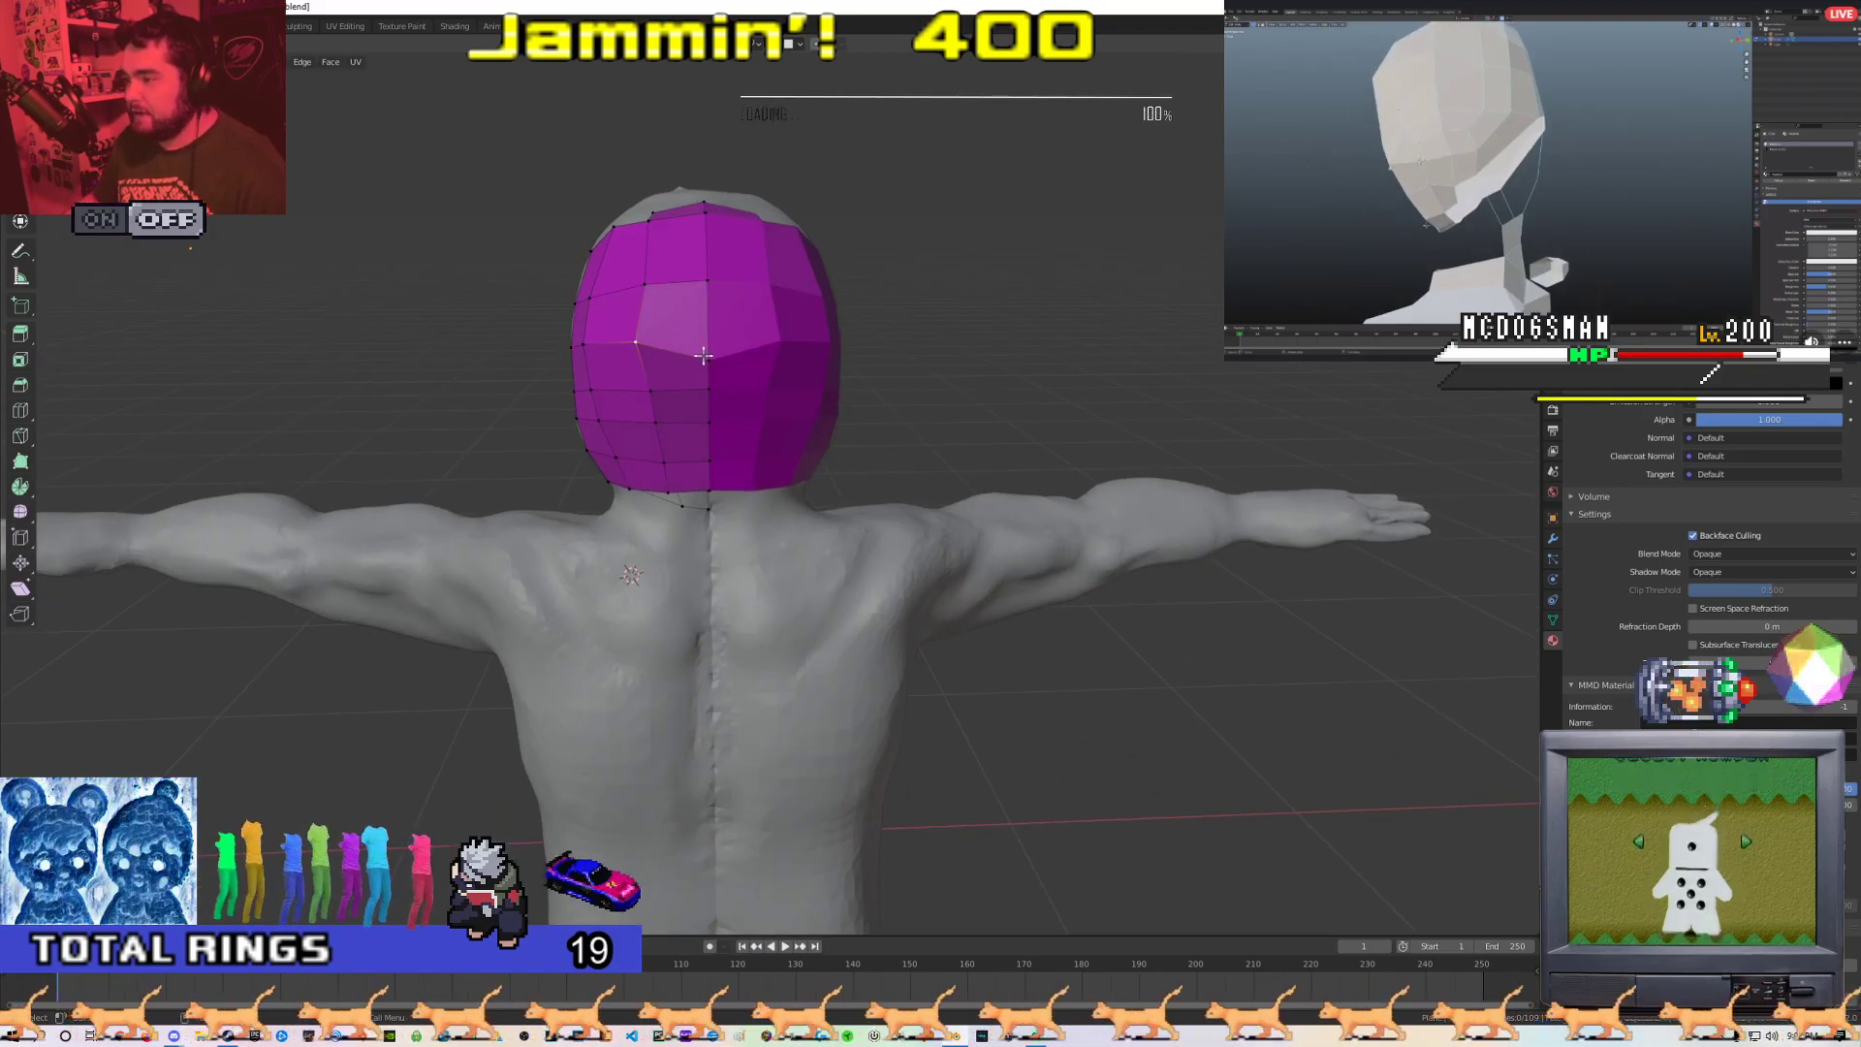
key("g")
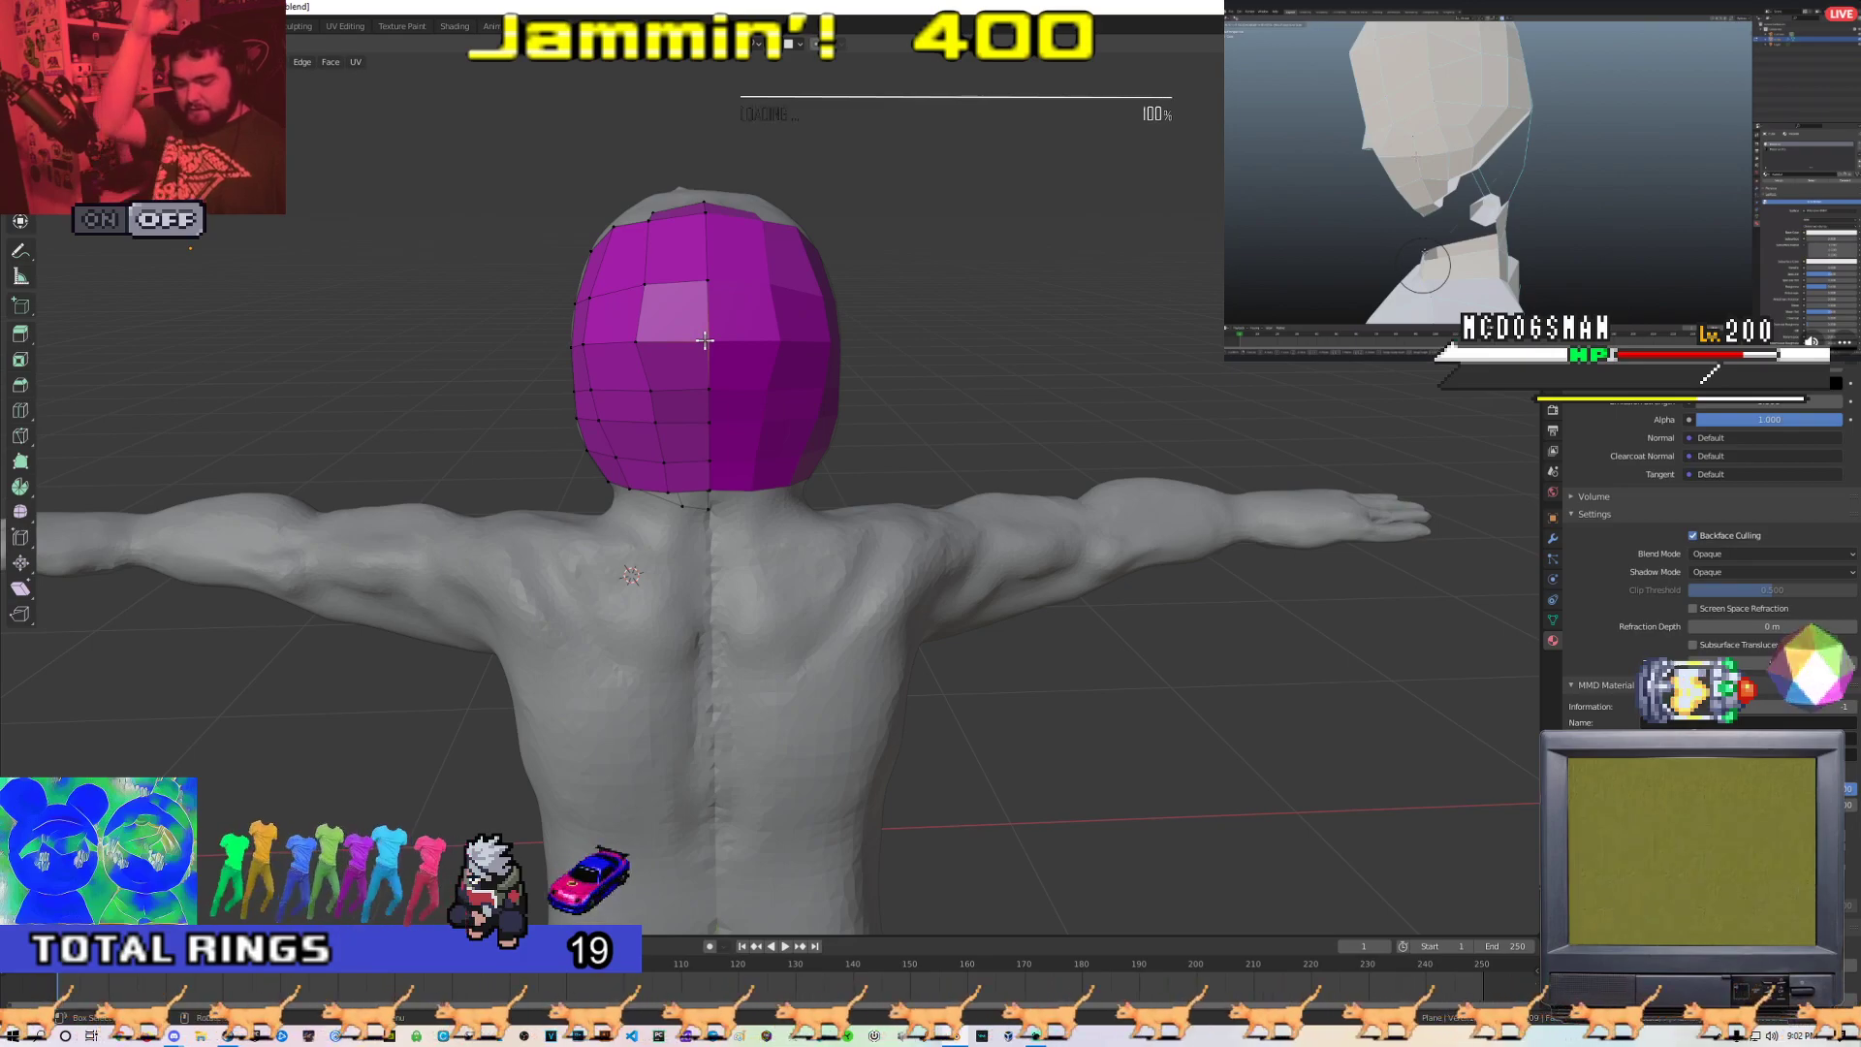
middle_click_drag(704, 340, 739, 315)
left_click_drag(693, 338, 702, 333)
middle_click_drag(701, 333, 669, 295)
scroll(679, 296, "up", 1)
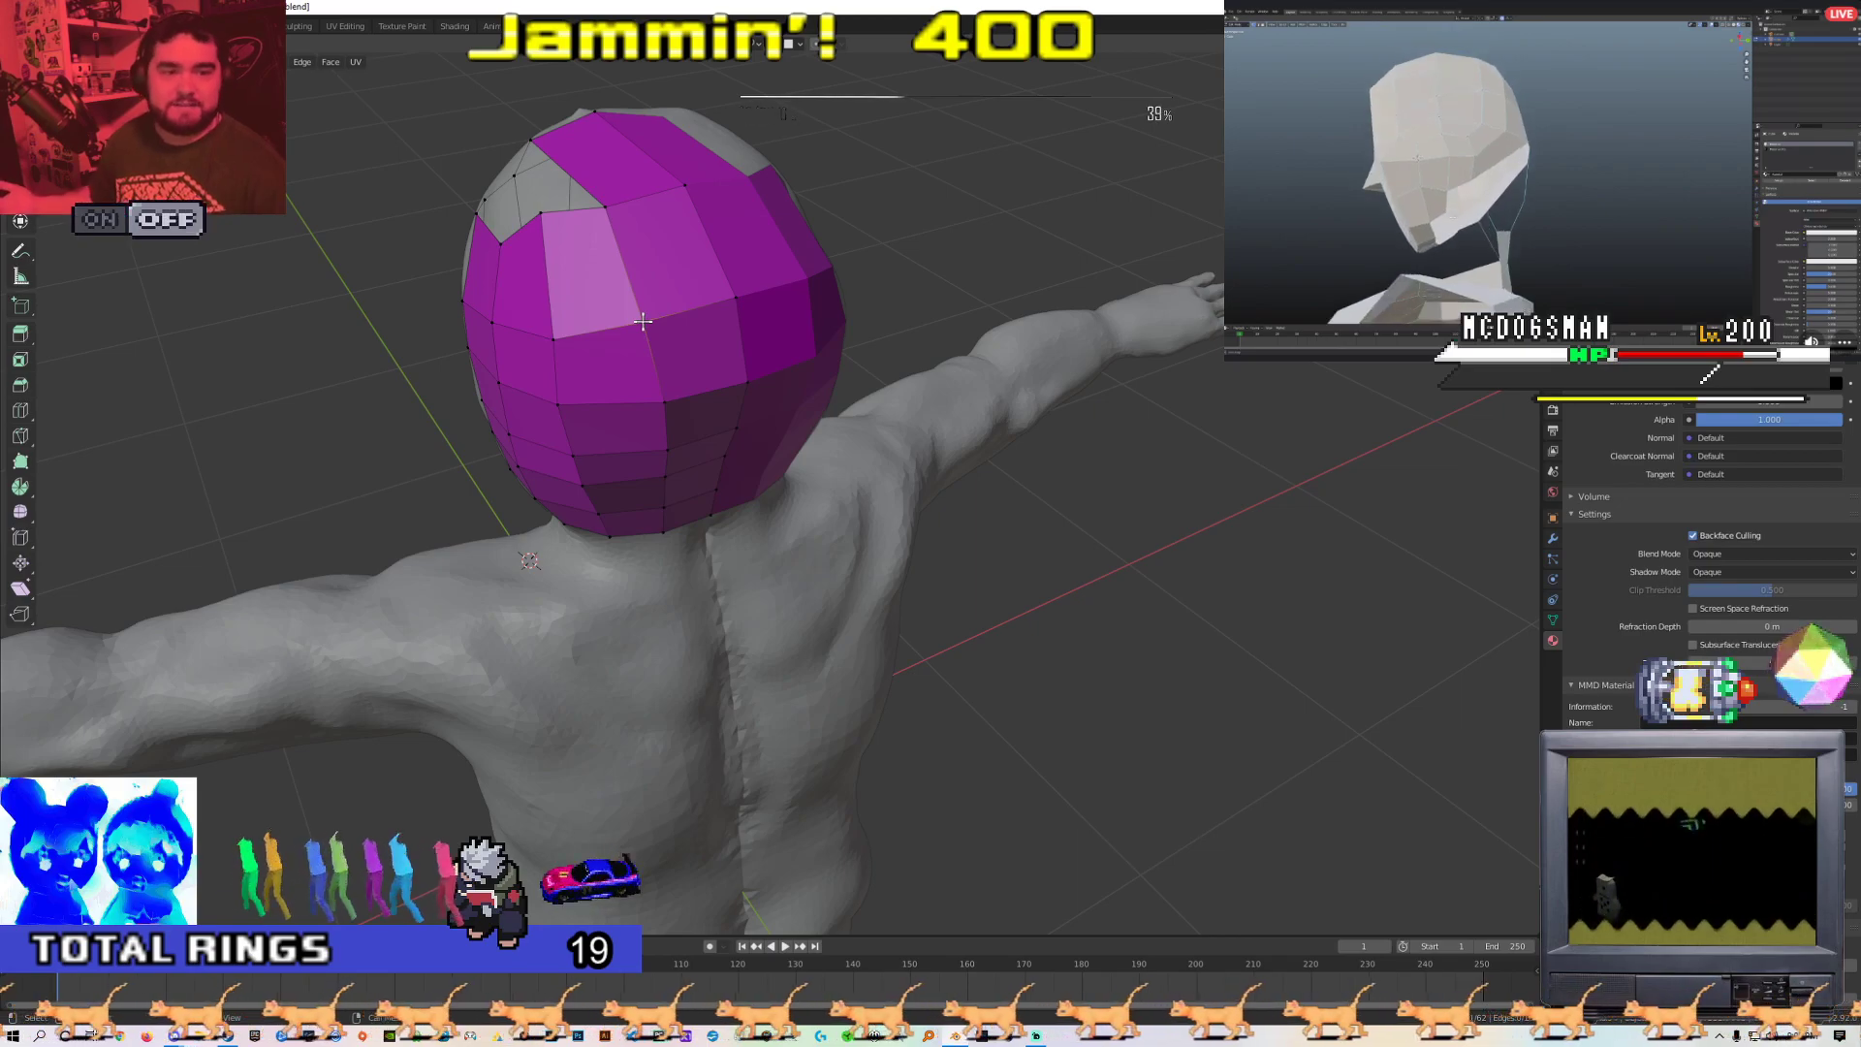
Move the vertices beside the centreline on the back of the head to smooth the curvature
middle_click_drag(642, 321, 672, 303)
left_click(660, 325)
key("g")
left_click(655, 337)
middle_click_drag(581, 361, 647, 337)
left_click(663, 329)
Adjust the side and cheek vertices level with the nose bridge to fit the sculpted face
left_click(540, 354)
middle_click_drag(532, 358, 649, 386)
left_click(572, 420)
key("g")
left_click(655, 369)
key("KP_4")
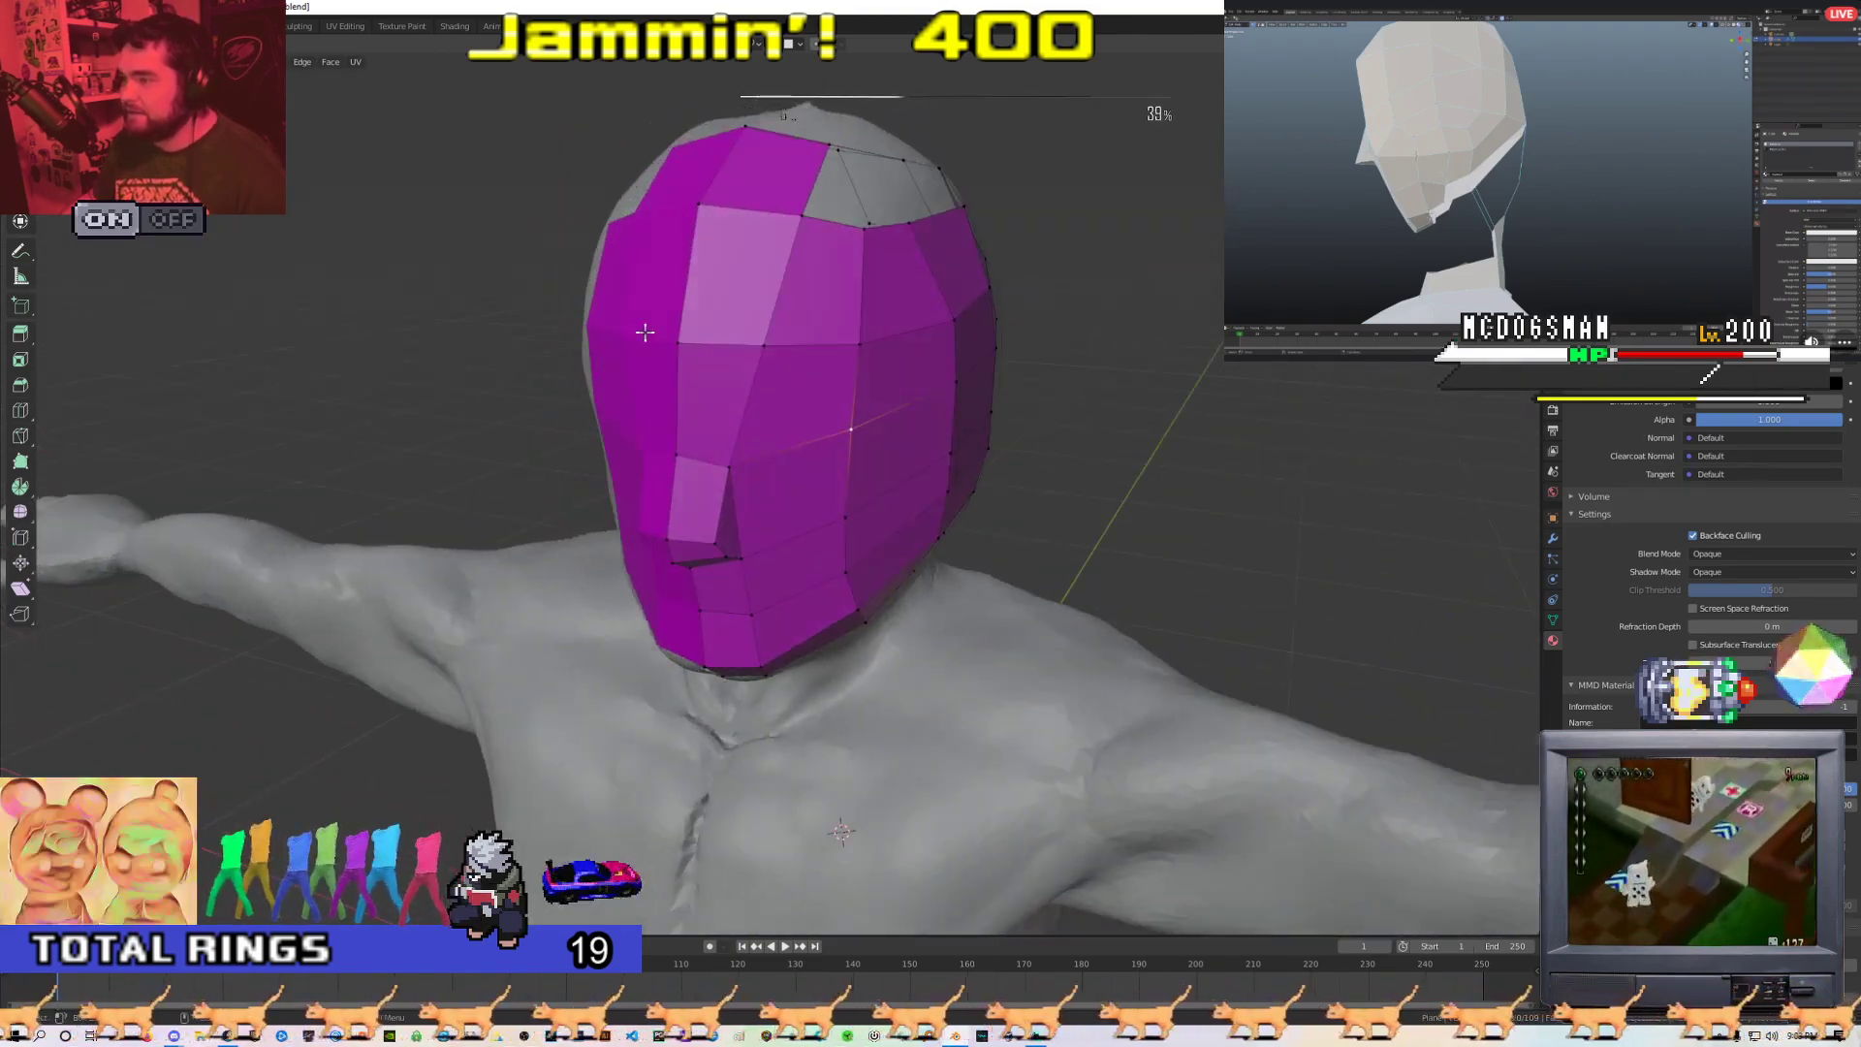
key("KP_4")
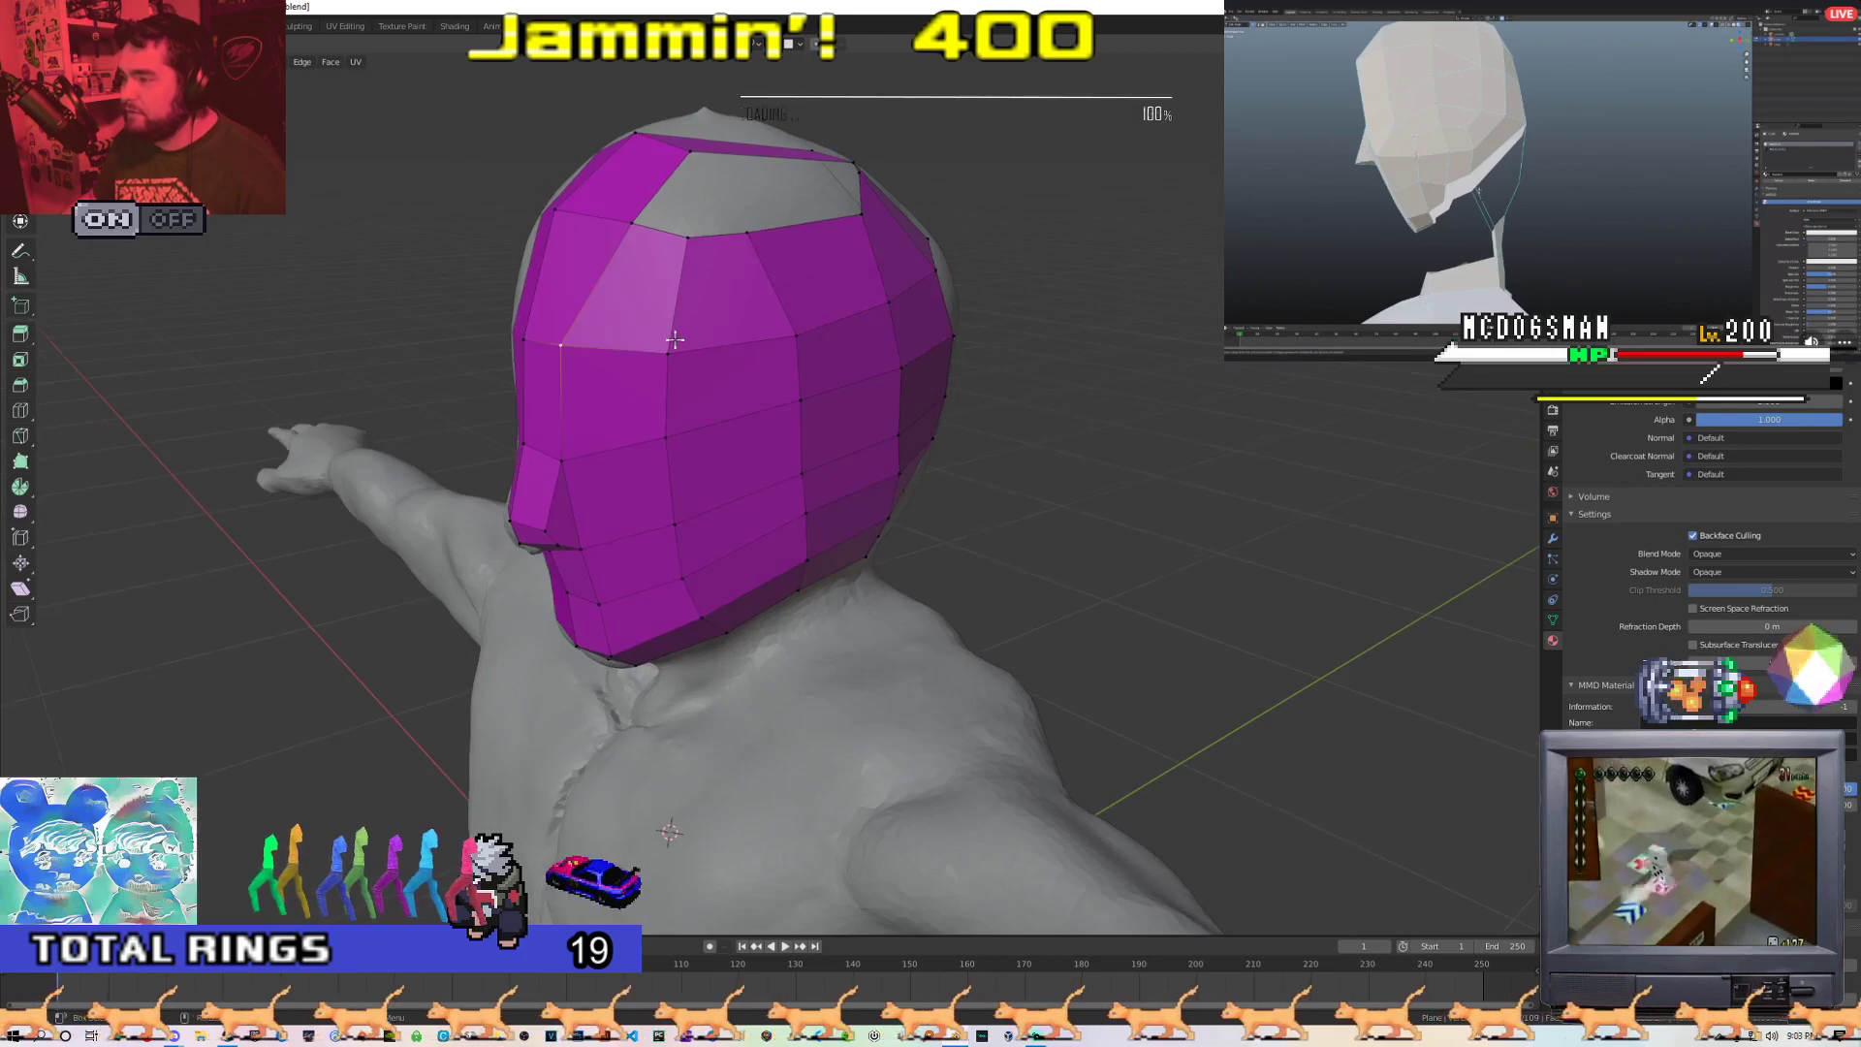
Adjust the brow vertex above the nose and check the fit around the side and back of the head
key("g")
key("KP_4")
key("KP_4")
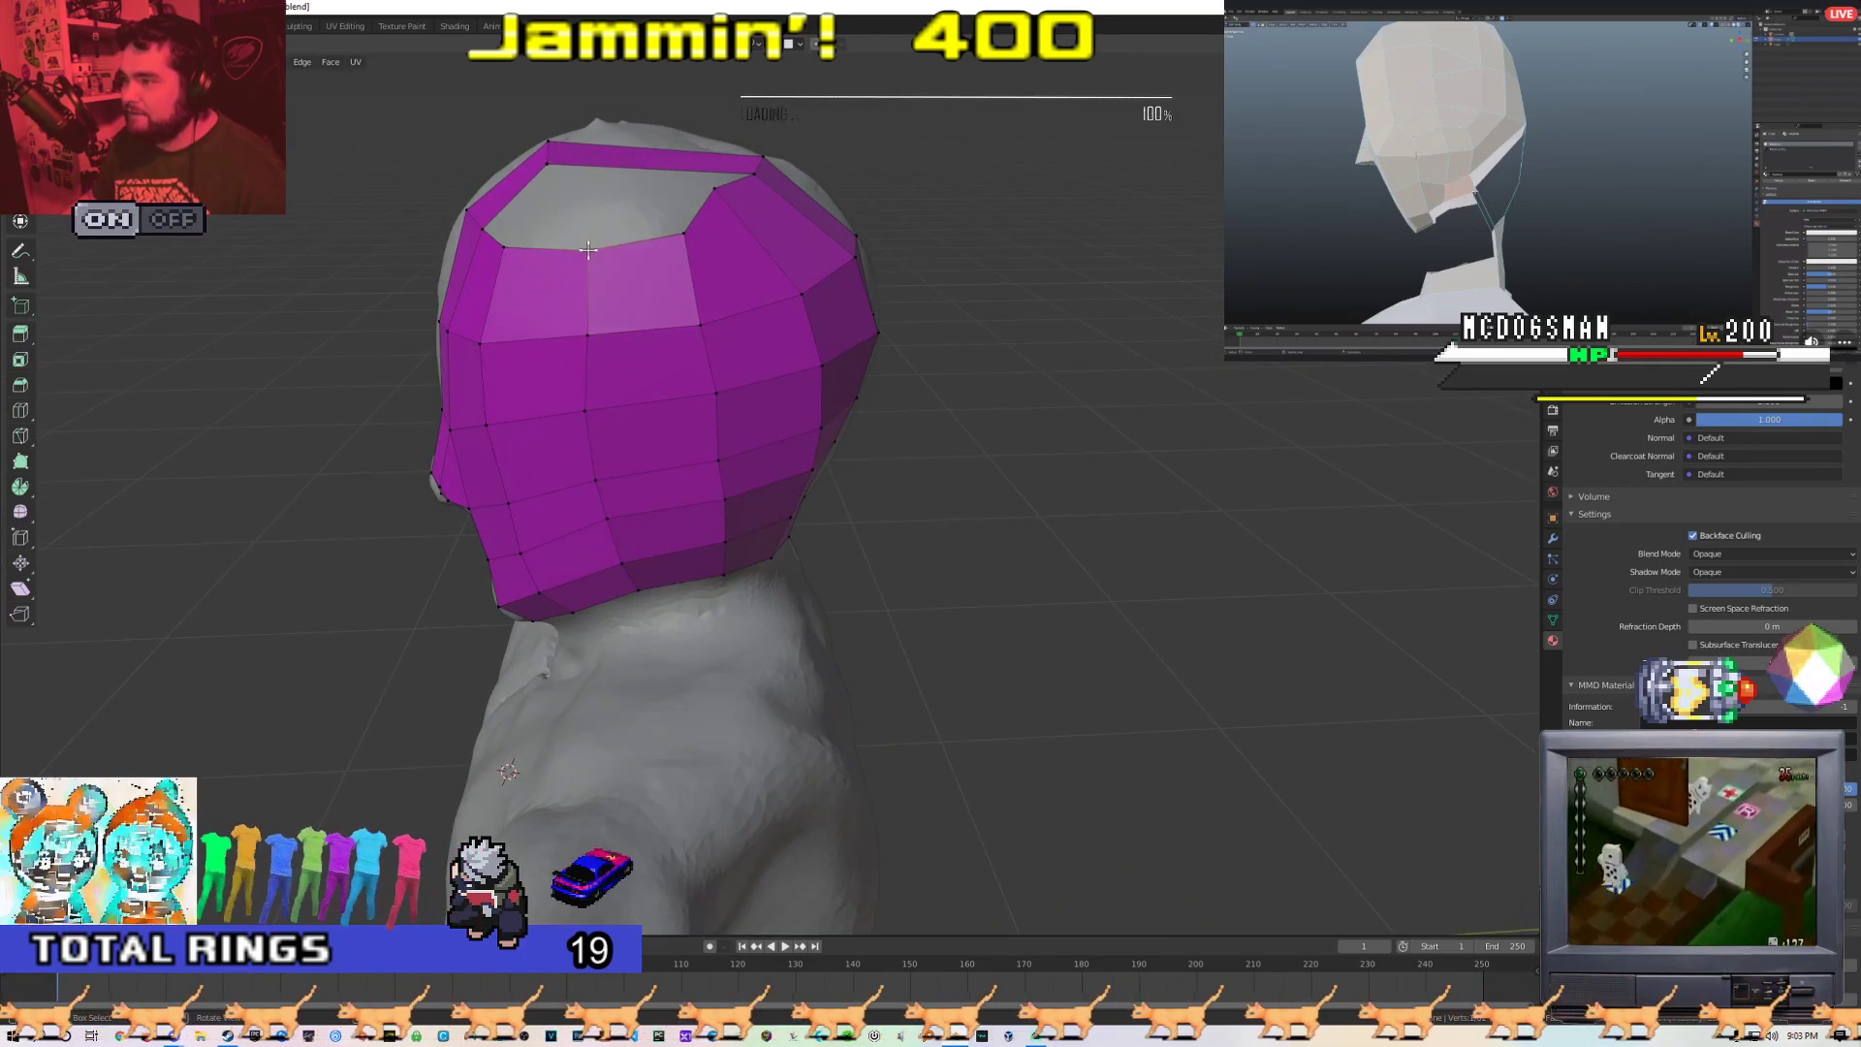
key("KP_6")
key("KP_6")
middle_click_drag(651, 322, 652, 388)
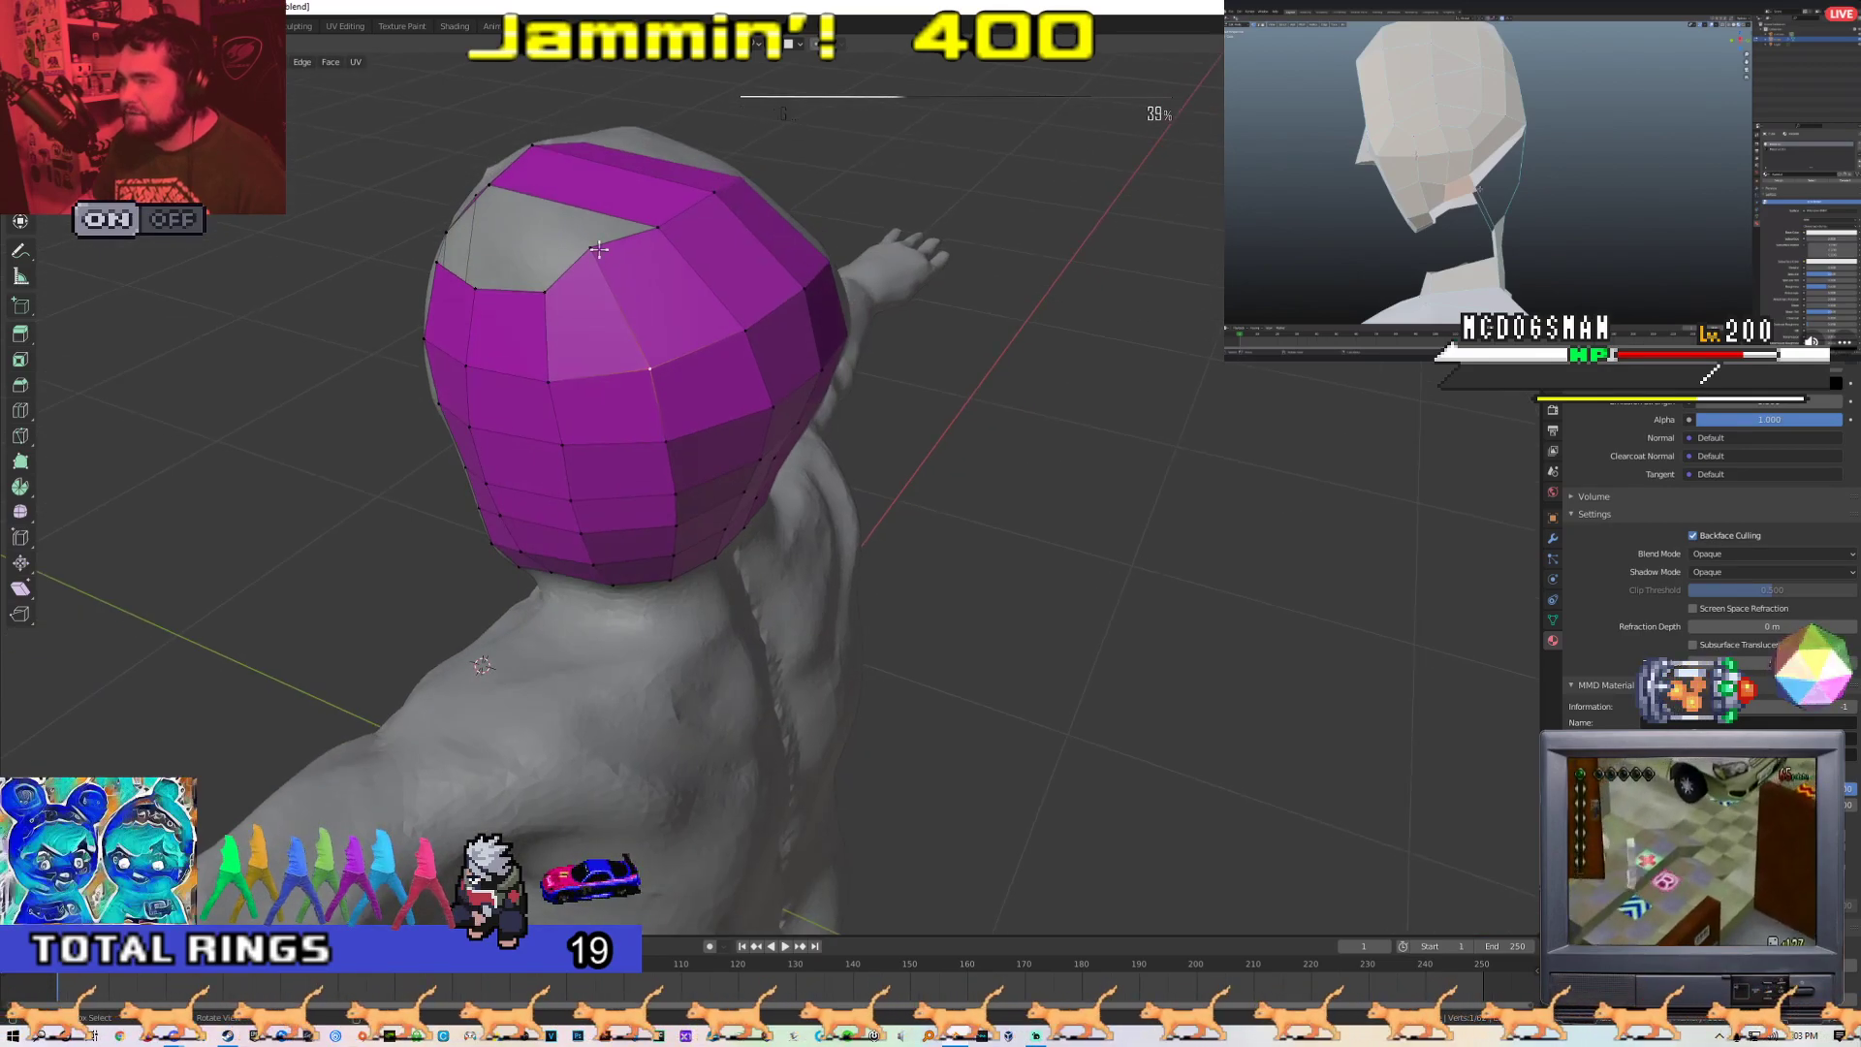
Move the corner vertex on the rear edge of the crown opening to fit the sculpted skull
left_click(602, 249)
key("g")
left_click(611, 273)
middle_click_drag(613, 276, 727, 306)
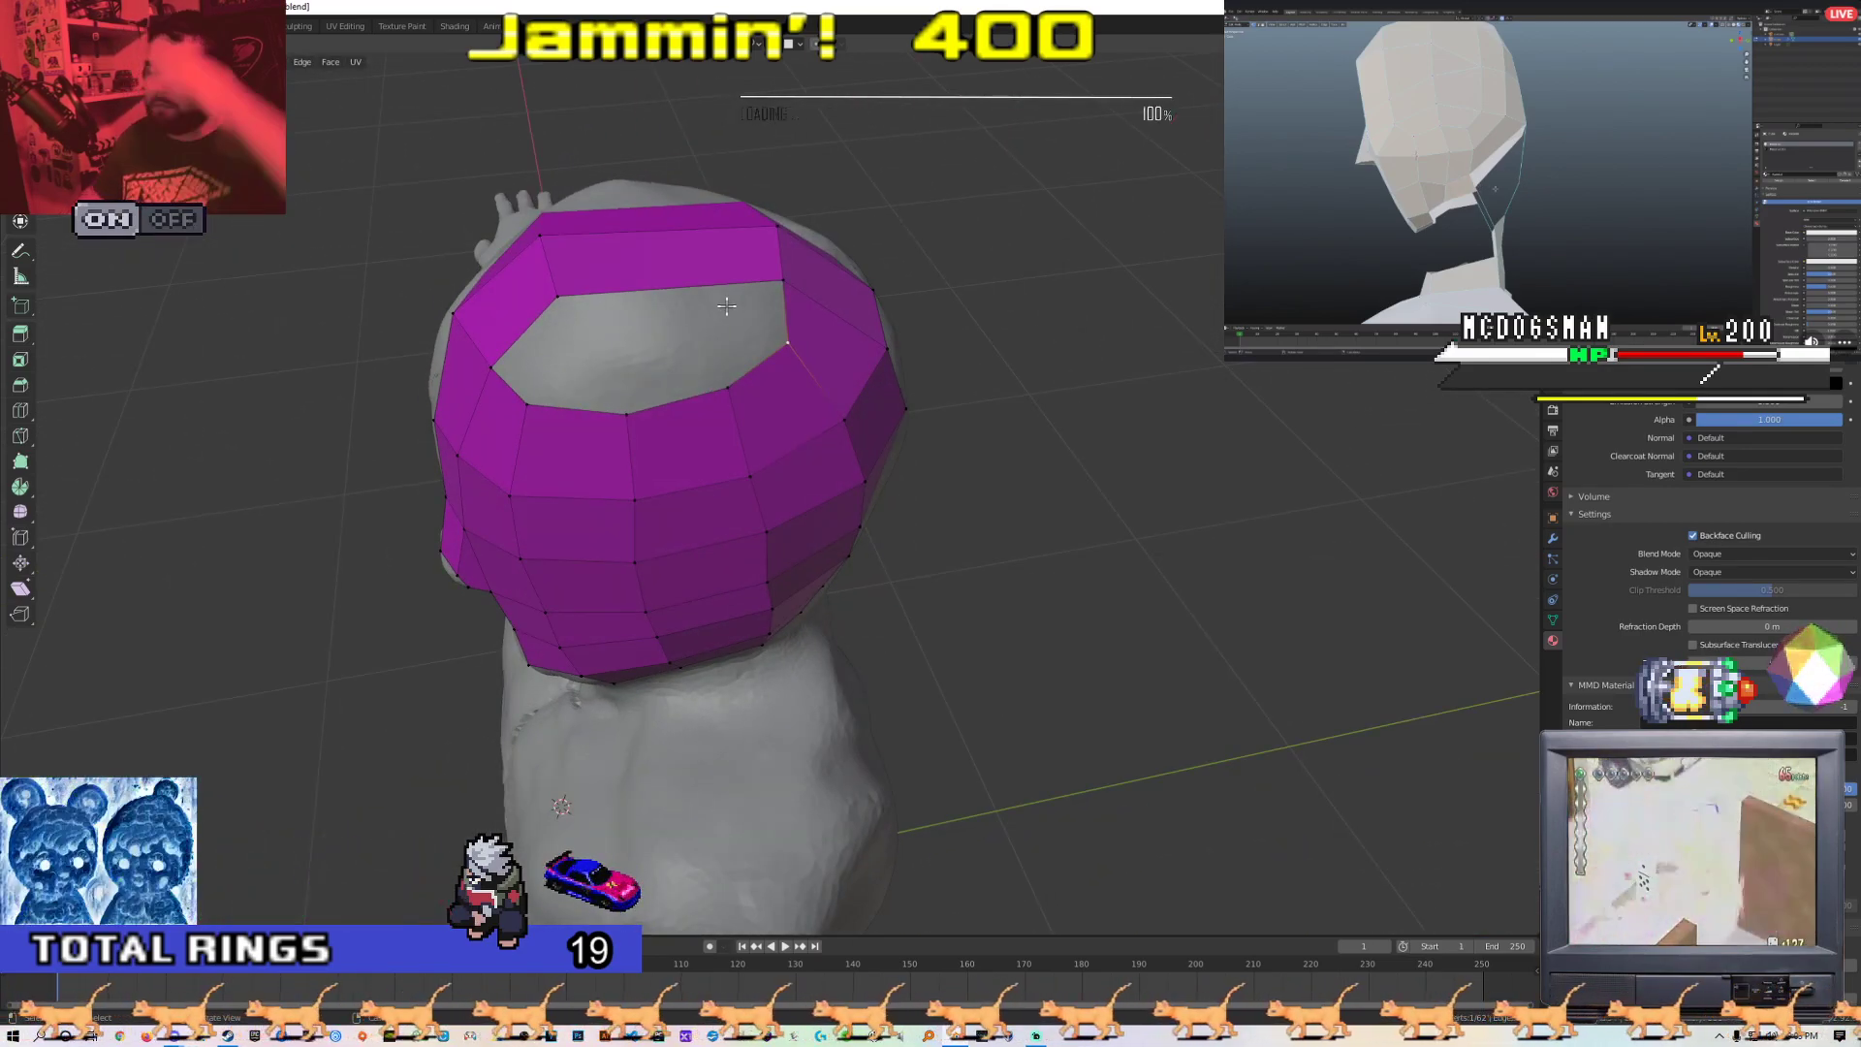
middle_click_drag(727, 306, 677, 417)
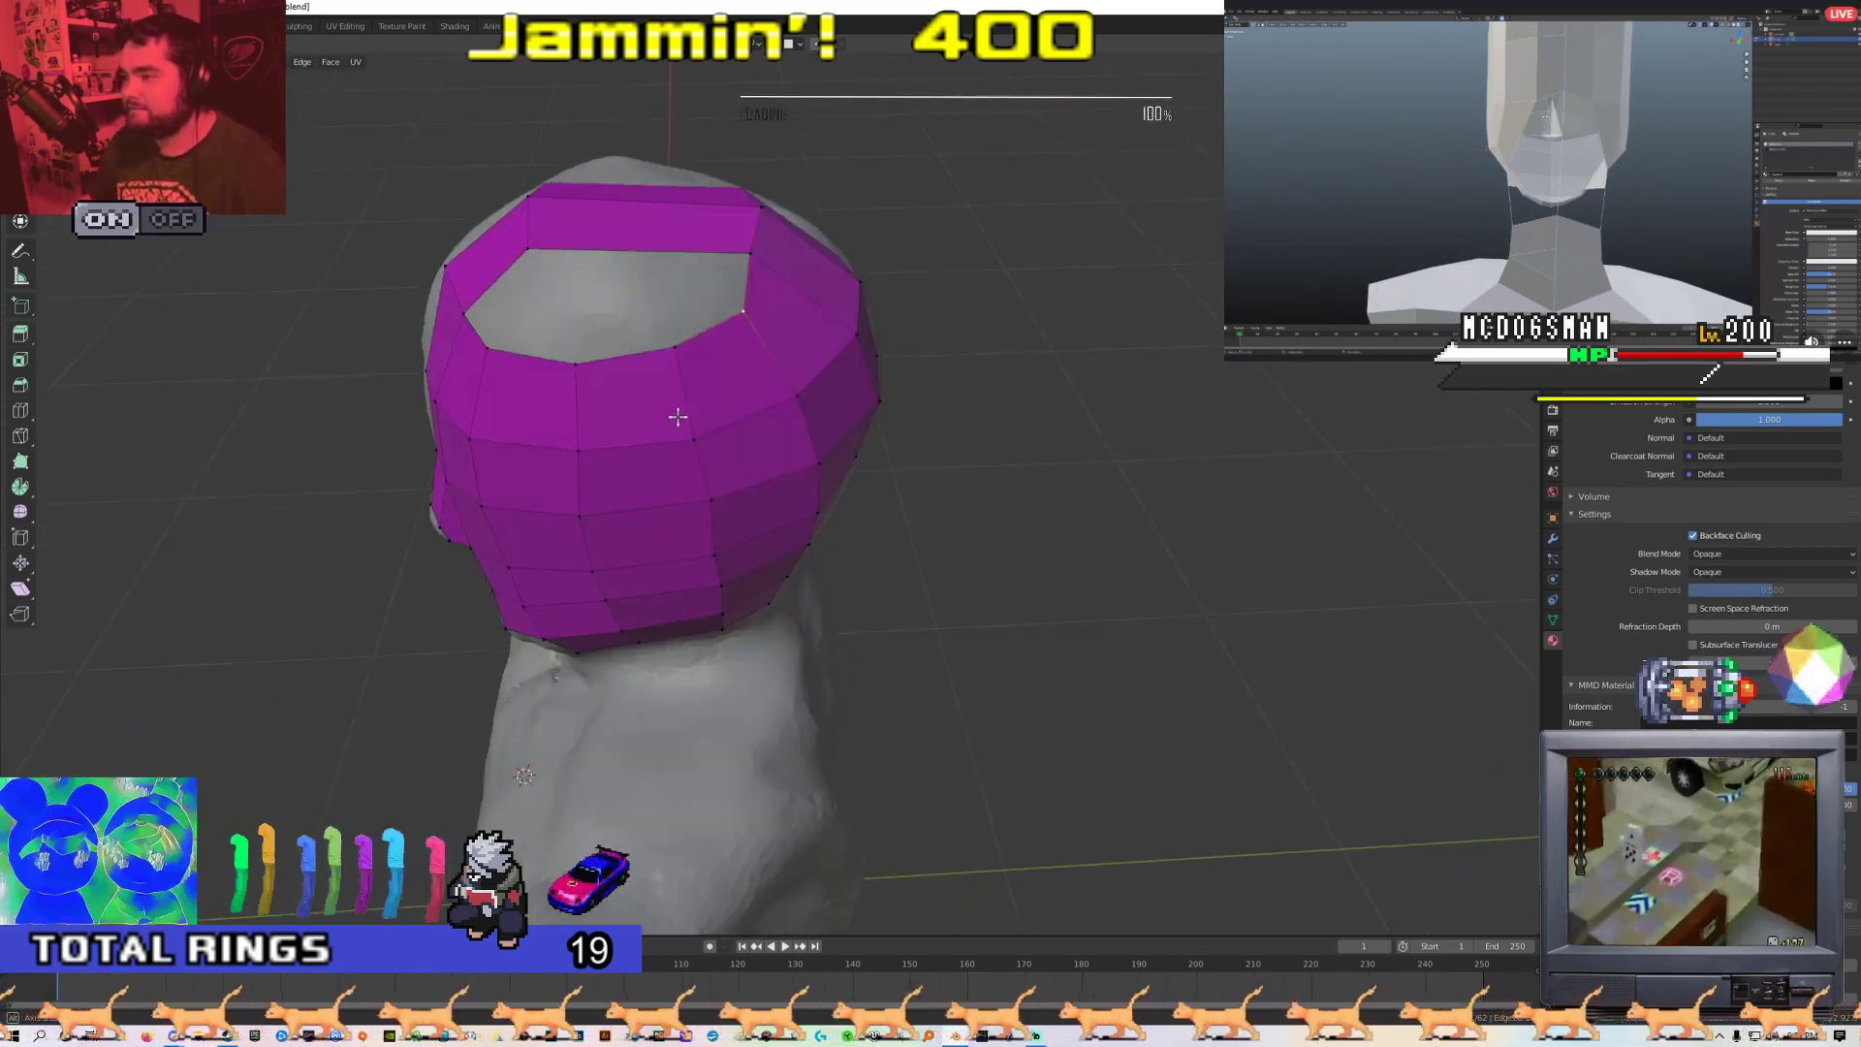
left_click(577, 364, "shift")
left_click(676, 345, "shift")
left_click(484, 343, "shift")
key("f")
key("ctrl+z")
Split the face strip across the top of the head down its middle and move the new vertices to round the scalp
middle_click_drag(528, 259, 623, 249)
left_click(622, 244)
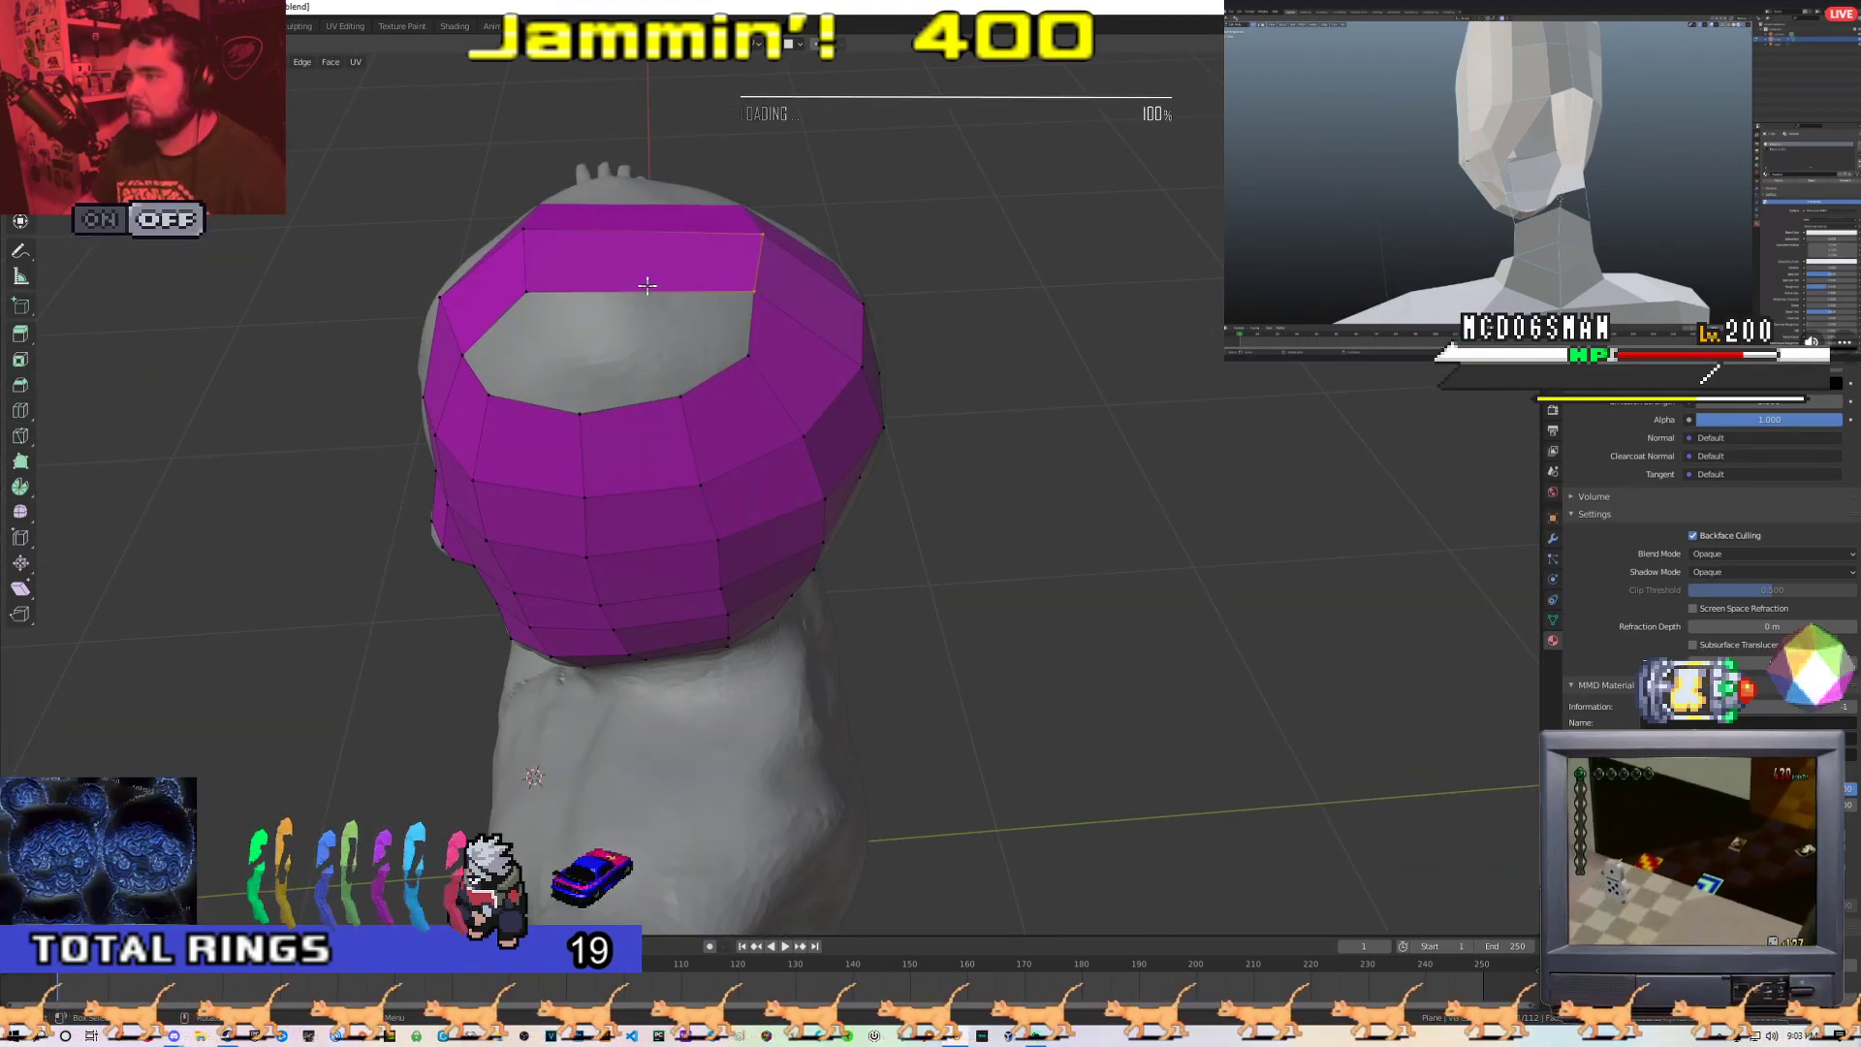
key("ctrl+z")
key("g")
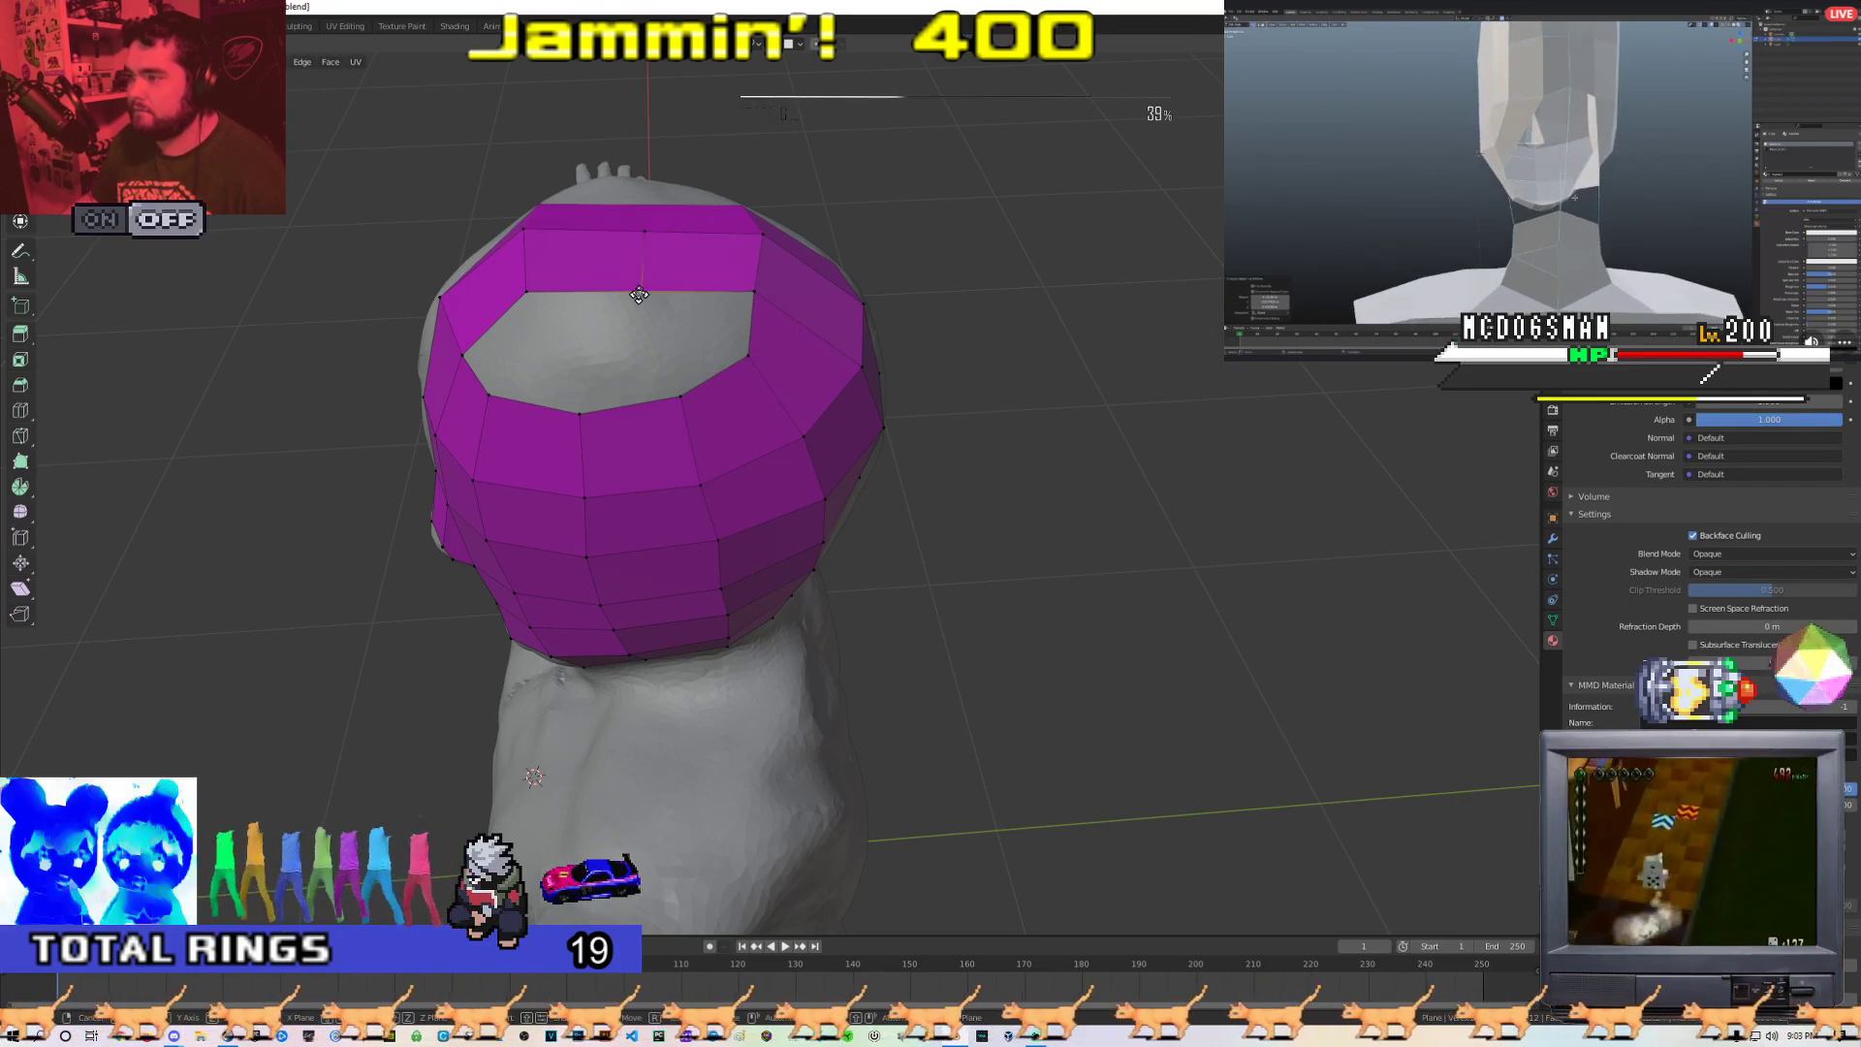
middle_click_drag(639, 292, 632, 355)
left_click(632, 463)
key("g")
left_click(628, 467)
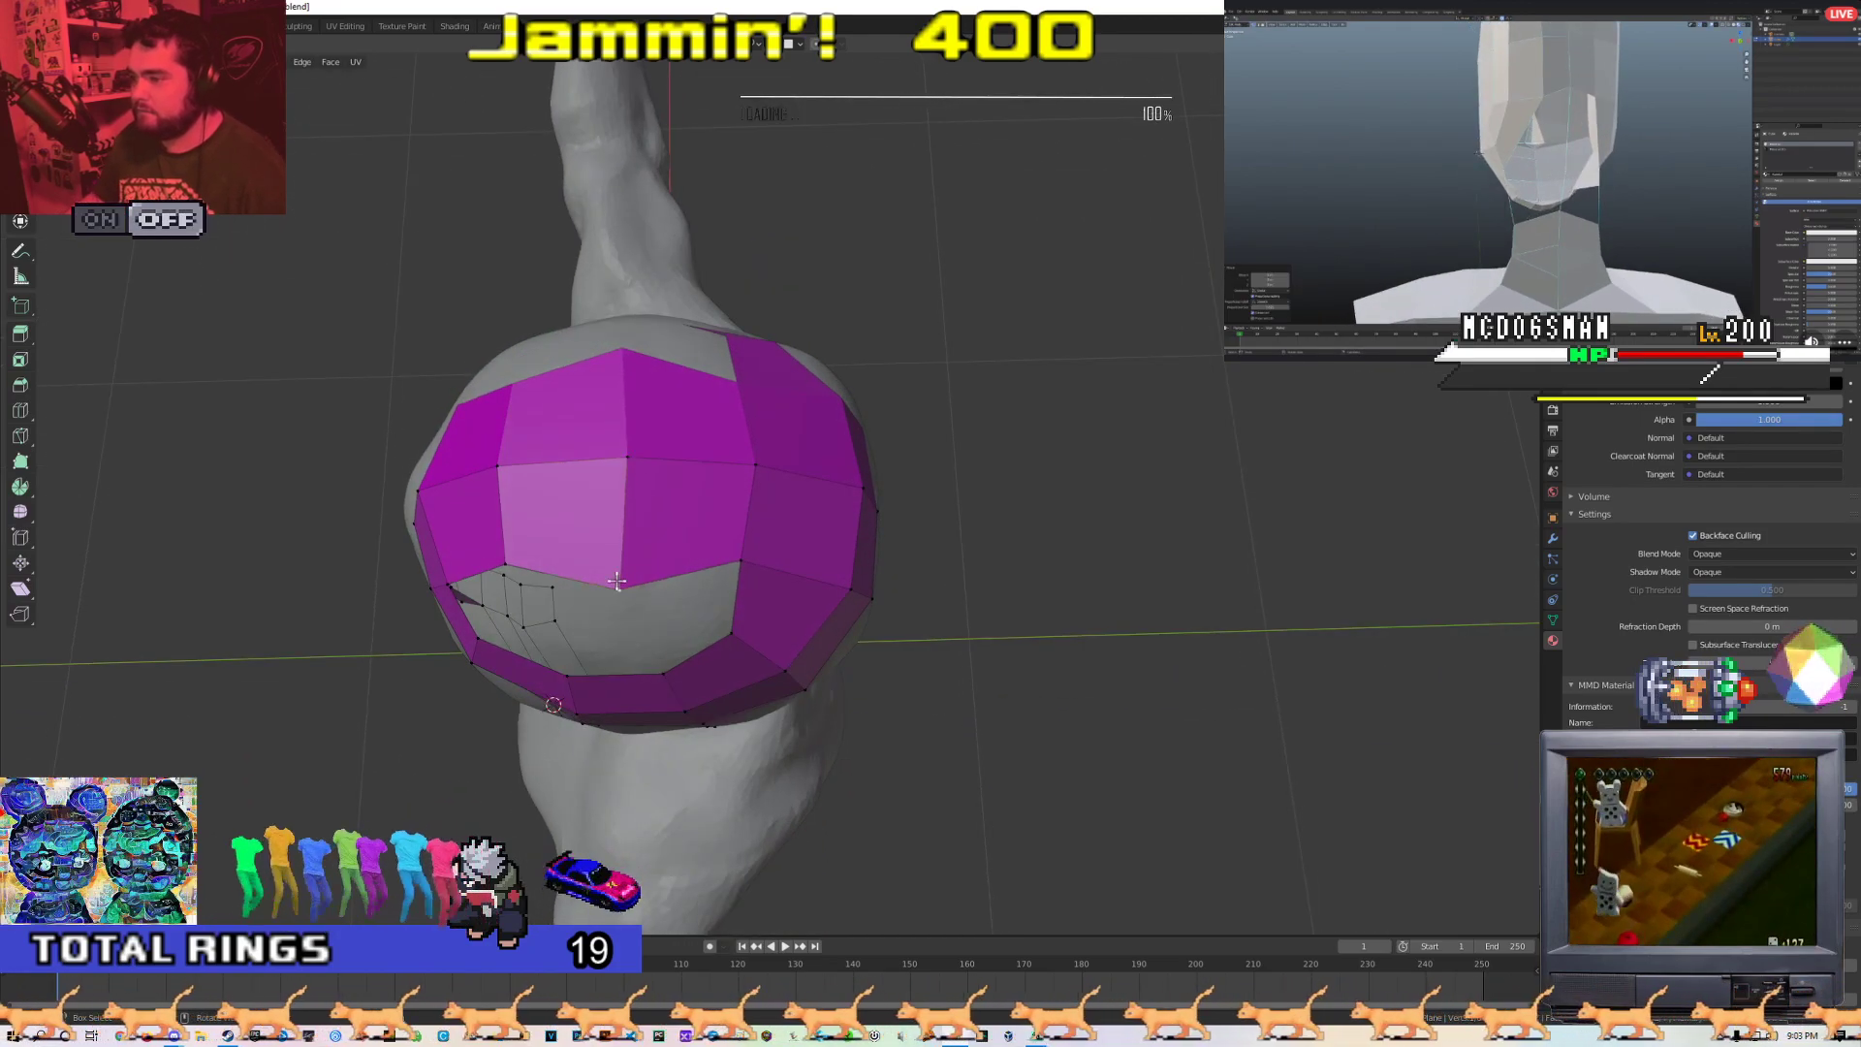
left_click(627, 554)
key("g")
left_click(627, 553)
middle_click_drag(628, 553, 660, 343)
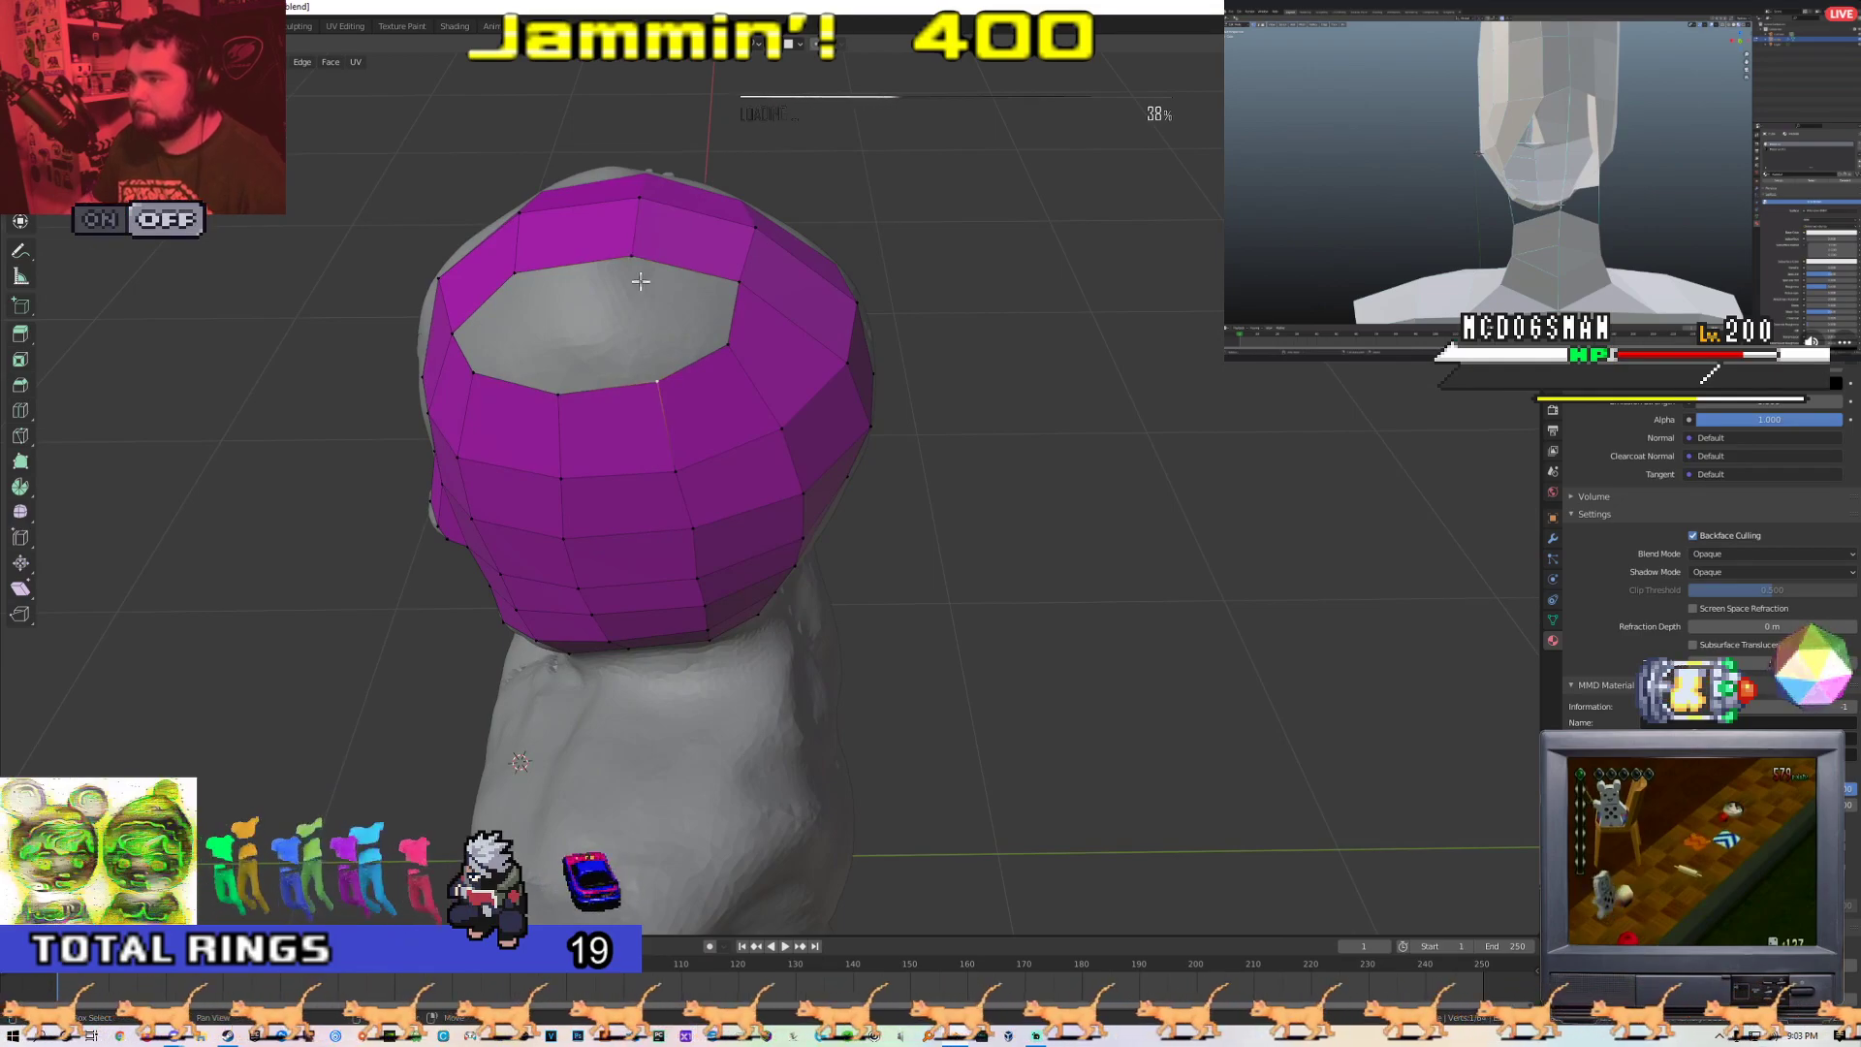
Fill the opening at the crown with faces joining the top strip to the back of the head
left_click(725, 340, "shift")
key("f")
left_click(652, 382)
left_click(568, 393, "shift")
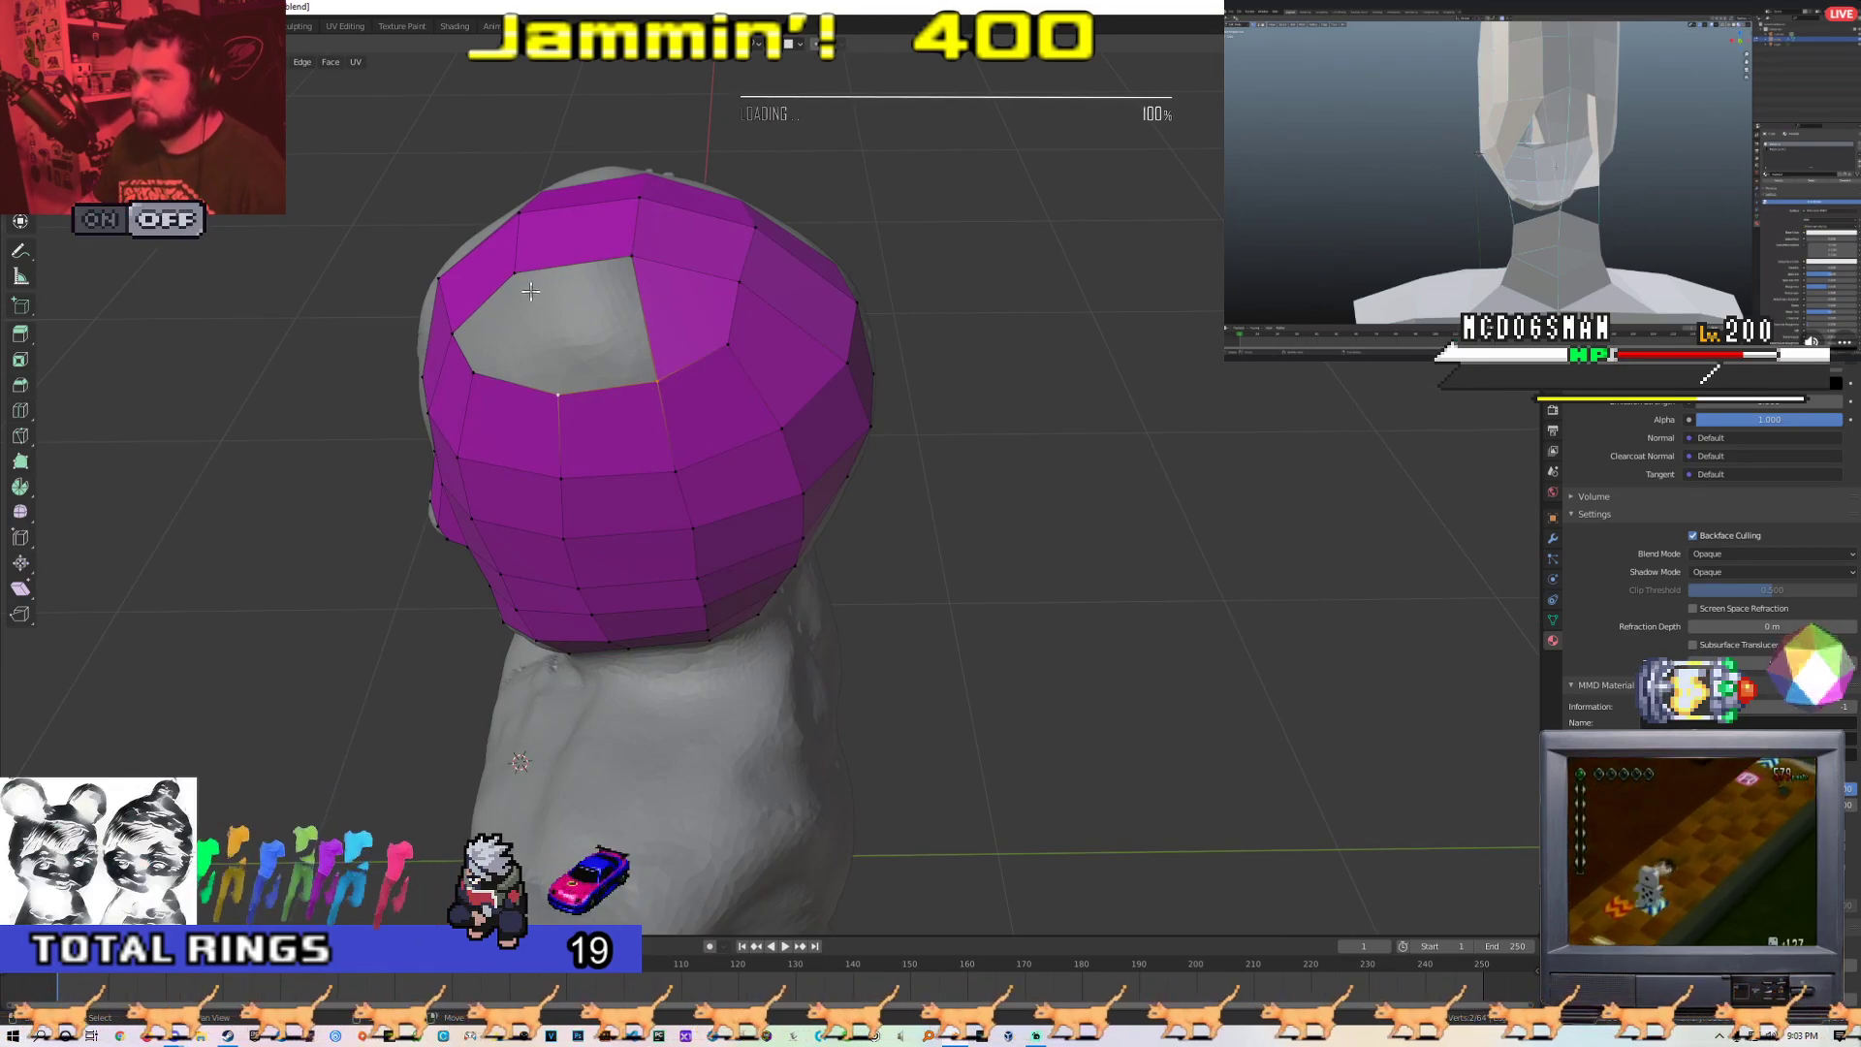
left_click(532, 286, "shift")
left_click(625, 272, "shift")
key("f")
middle_click_drag(508, 427, 569, 416)
left_click(629, 359)
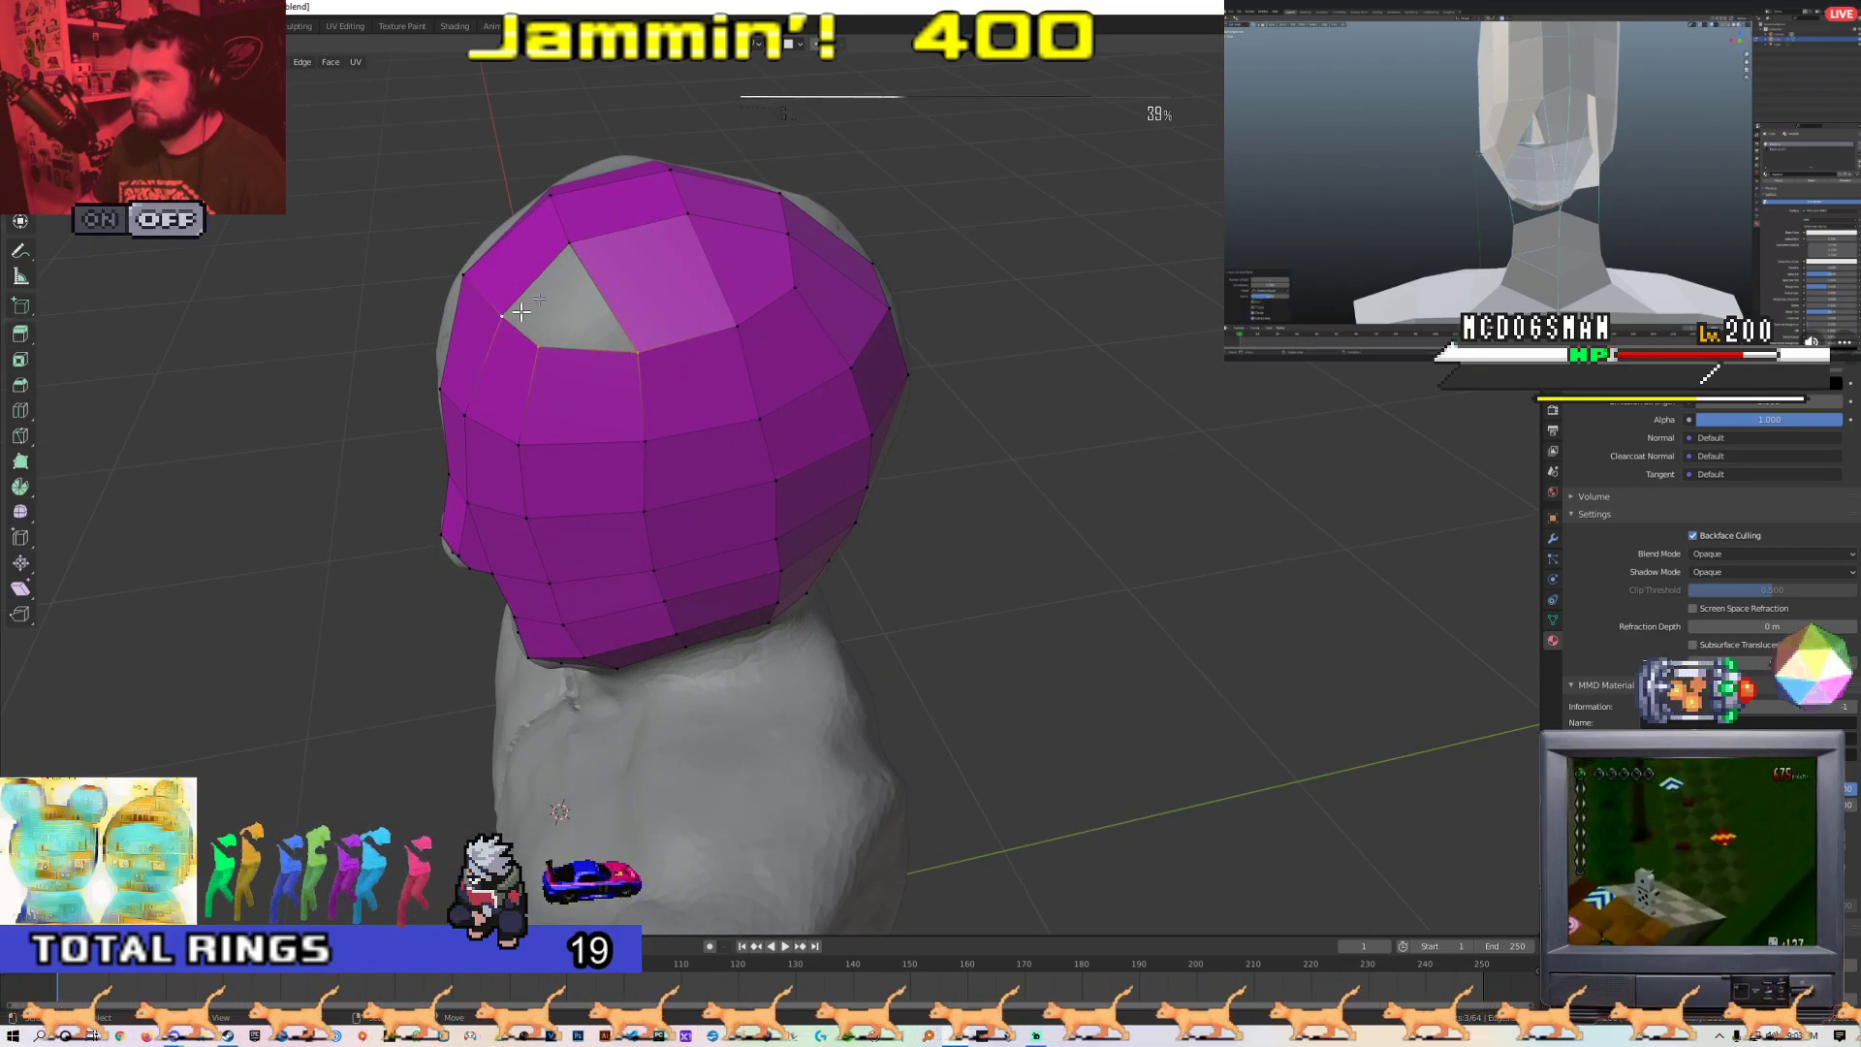
middle_click_drag(554, 331, 727, 290)
left_click(601, 257)
Dissolve the horizontal edge loop running around the lower head and across the mouth area
scroll(603, 258, "down", 3)
scroll(605, 276, "up", 3)
key("2")
left_click(666, 393, "alt")
mouse_move(651, 395)
middle_mouse_down()
mouse_move(743, 386)
mouse_move(511, 387)
mouse_move(698, 387)
mouse_move(715, 404)
mouse_move(532, 449)
mouse_move(607, 386)
mouse_move(573, 352)
mouse_move(411, 353)
mouse_move(585, 345)
mouse_move(661, 397)
middle_mouse_up()
right_click(698, 388)
left_click(653, 482)
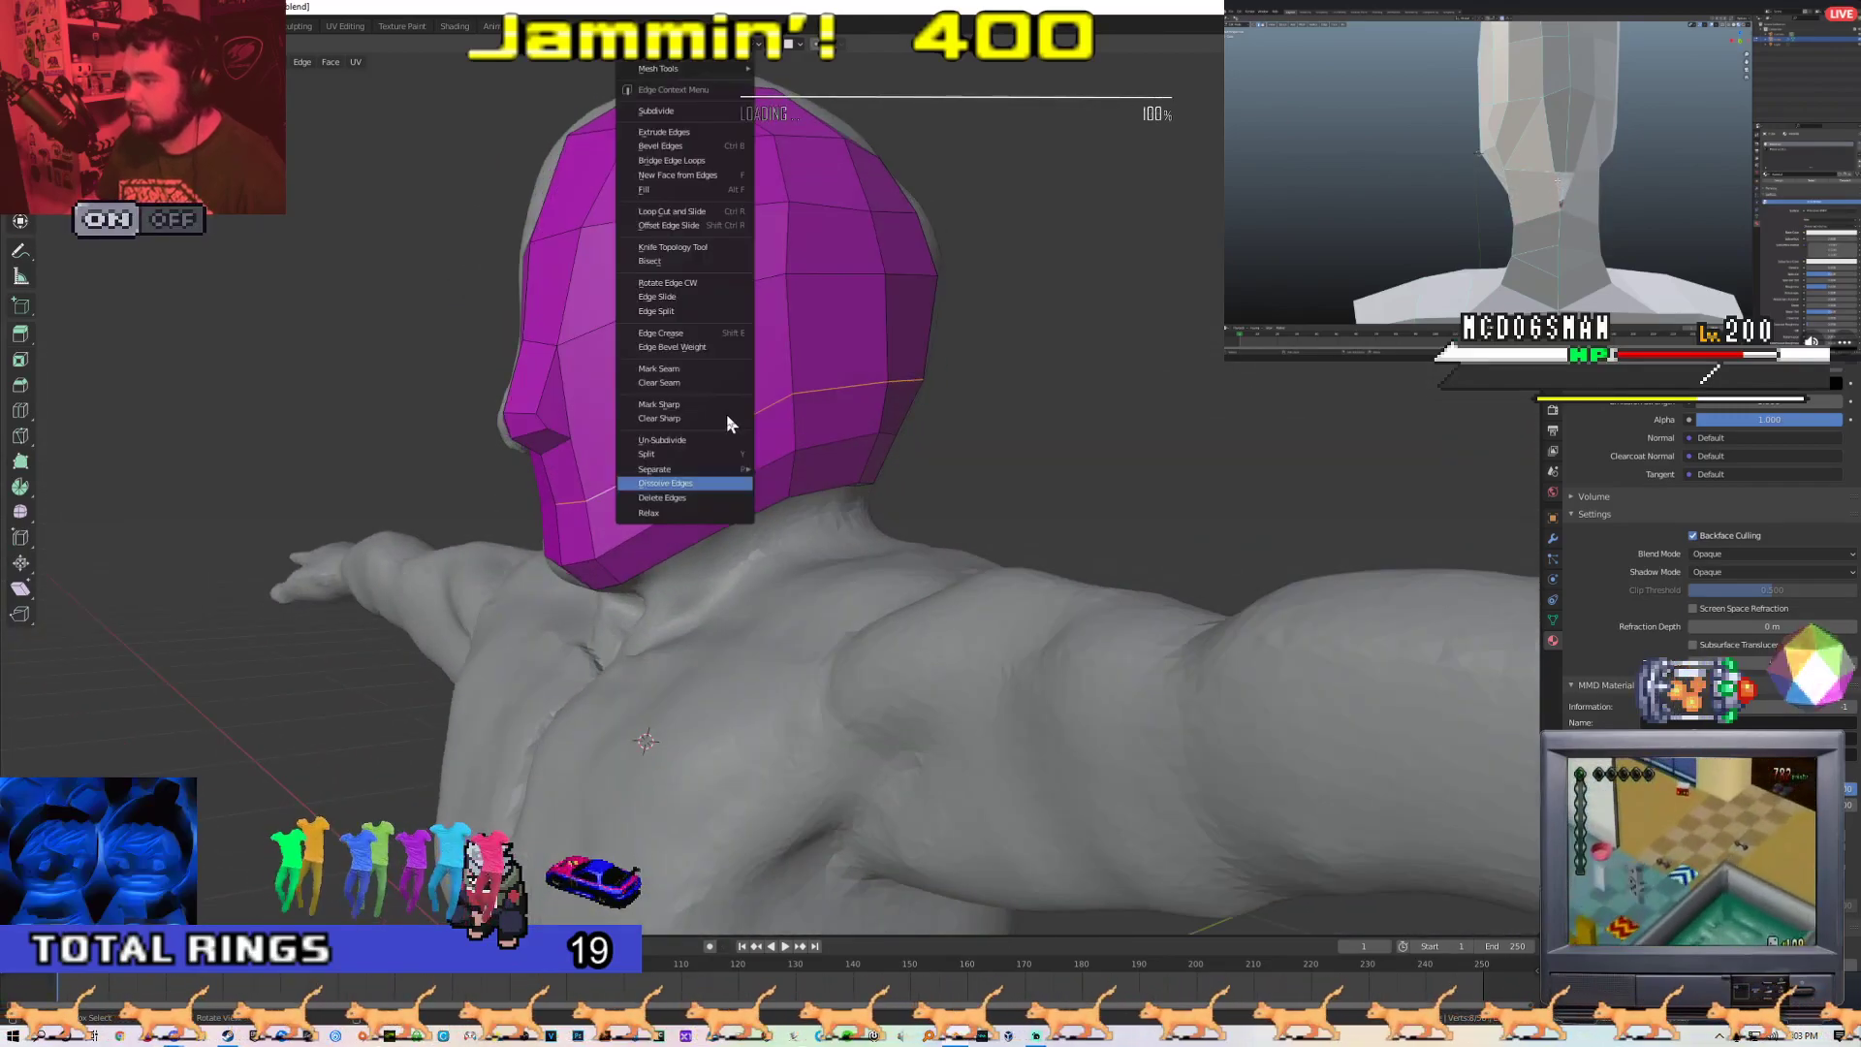
right_click(727, 417)
left_click(678, 485)
Inspect the simplified head in Object Mode and undo the last two operations
middle_click_drag(777, 427, 756, 514)
scroll(776, 437, "down", 7)
scroll(843, 475, "up", 3)
key("Tab")
key("ctrl+z")
key("ctrl+z")
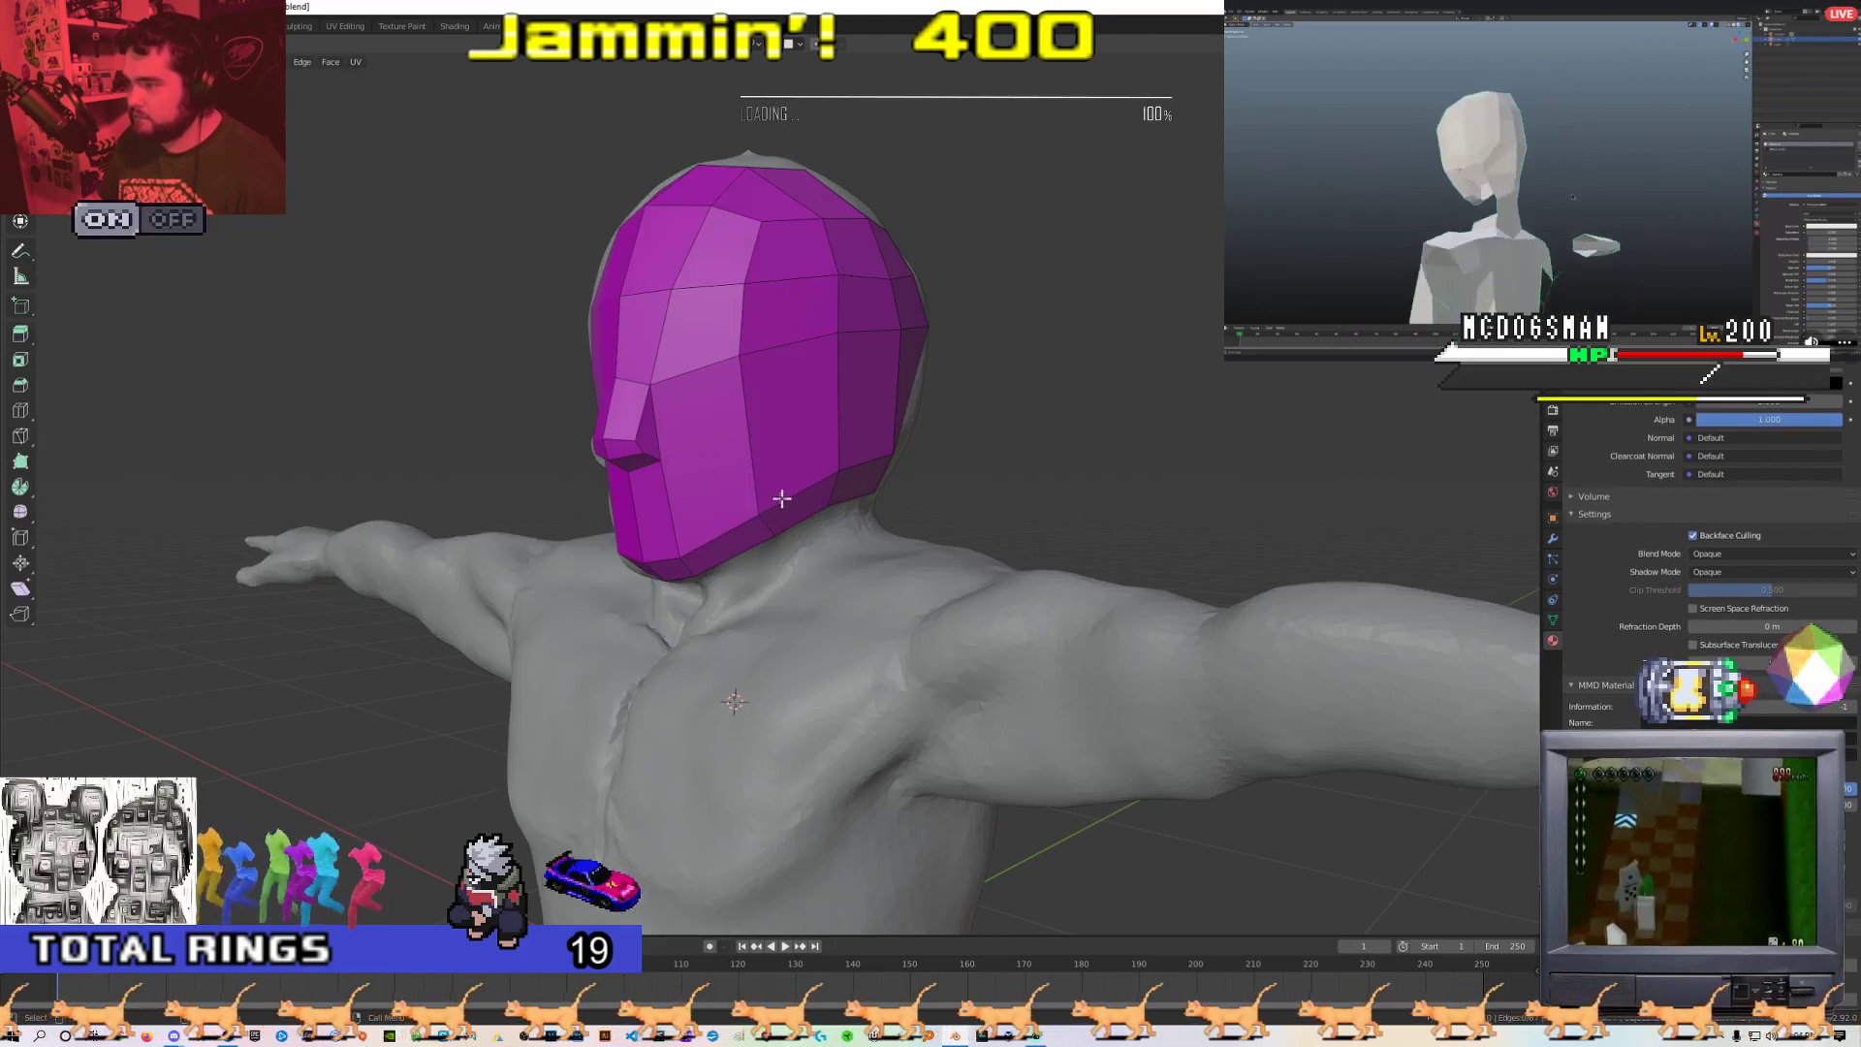
key("Tab")
scroll(727, 492, "up", 3)
key("Tab")
Dissolve the vertical edge loop running down the rear side of the head from crown to neck
middle_click_drag(632, 528, 722, 412)
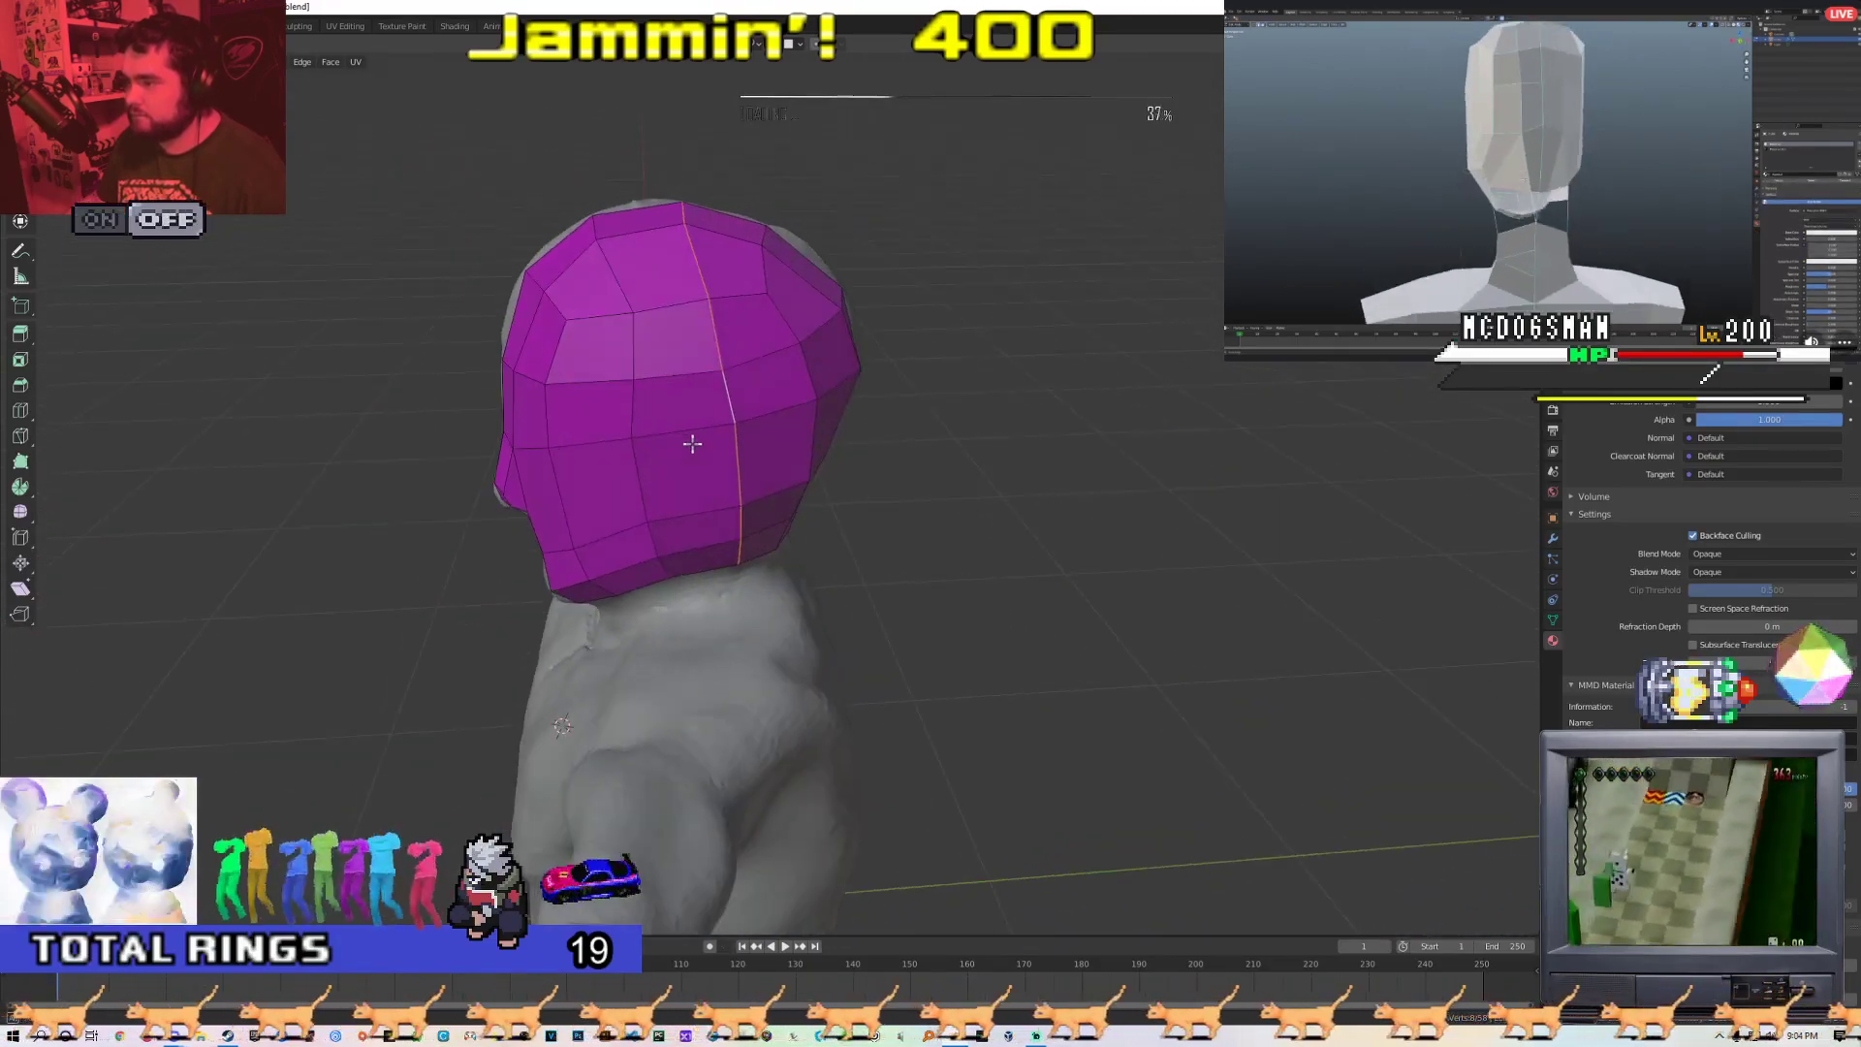
right_click(719, 409)
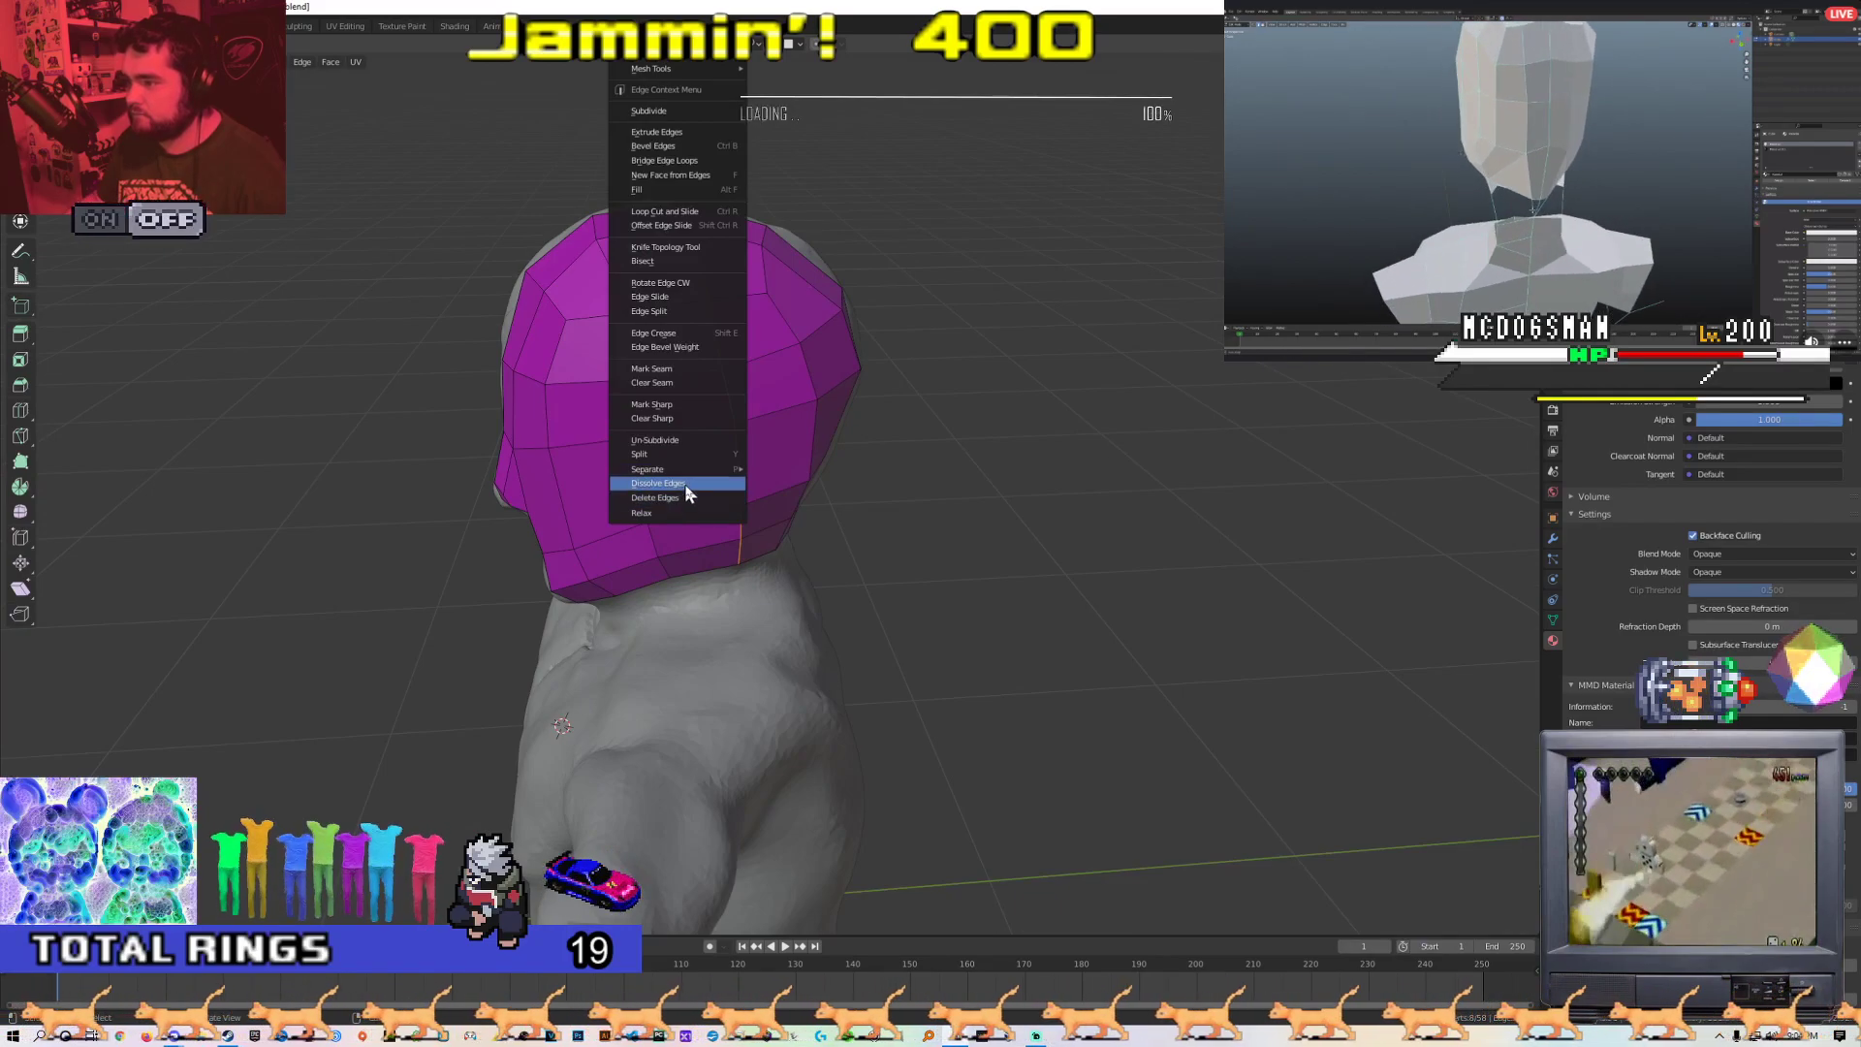
left_click(685, 485)
key("1")
Slide the vertices of the remaining side column backward to even out the face spacing down to the jaw edge
middle_click_drag(693, 345, 596, 391)
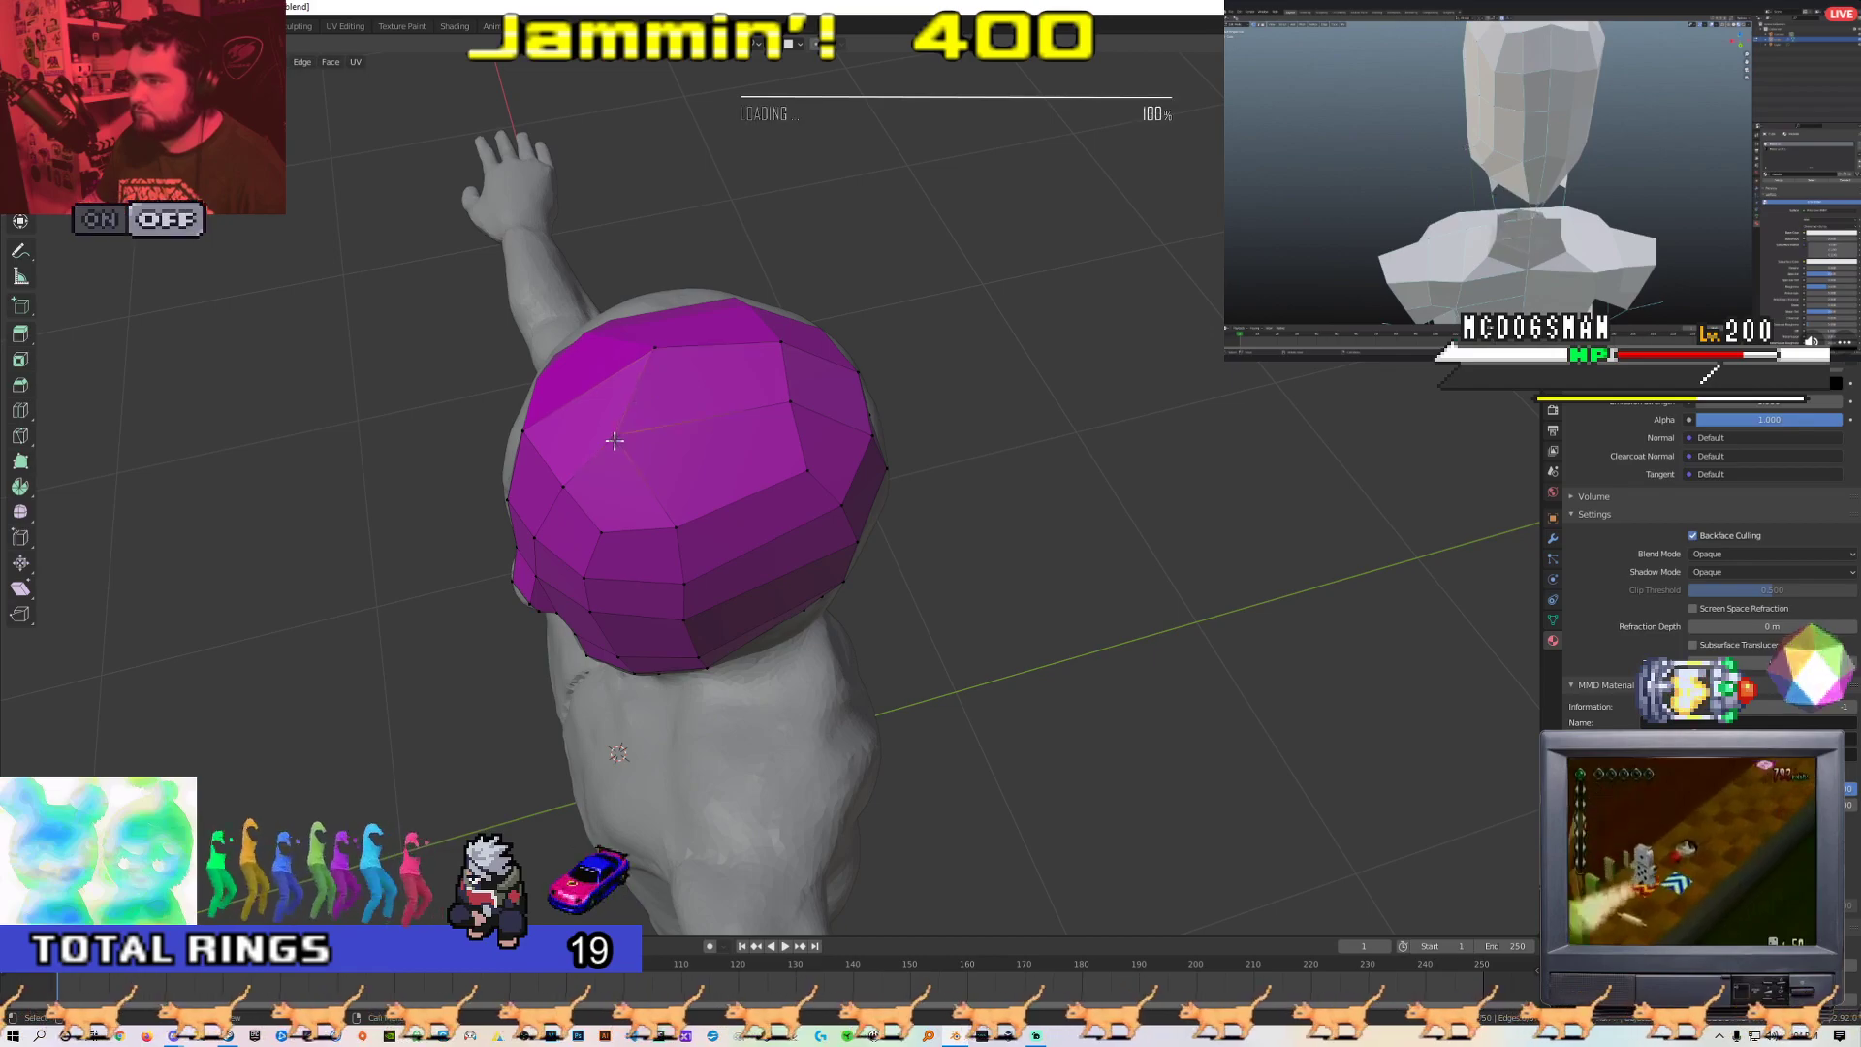
key("g")
key("g")
middle_click_drag(689, 504, 607, 318)
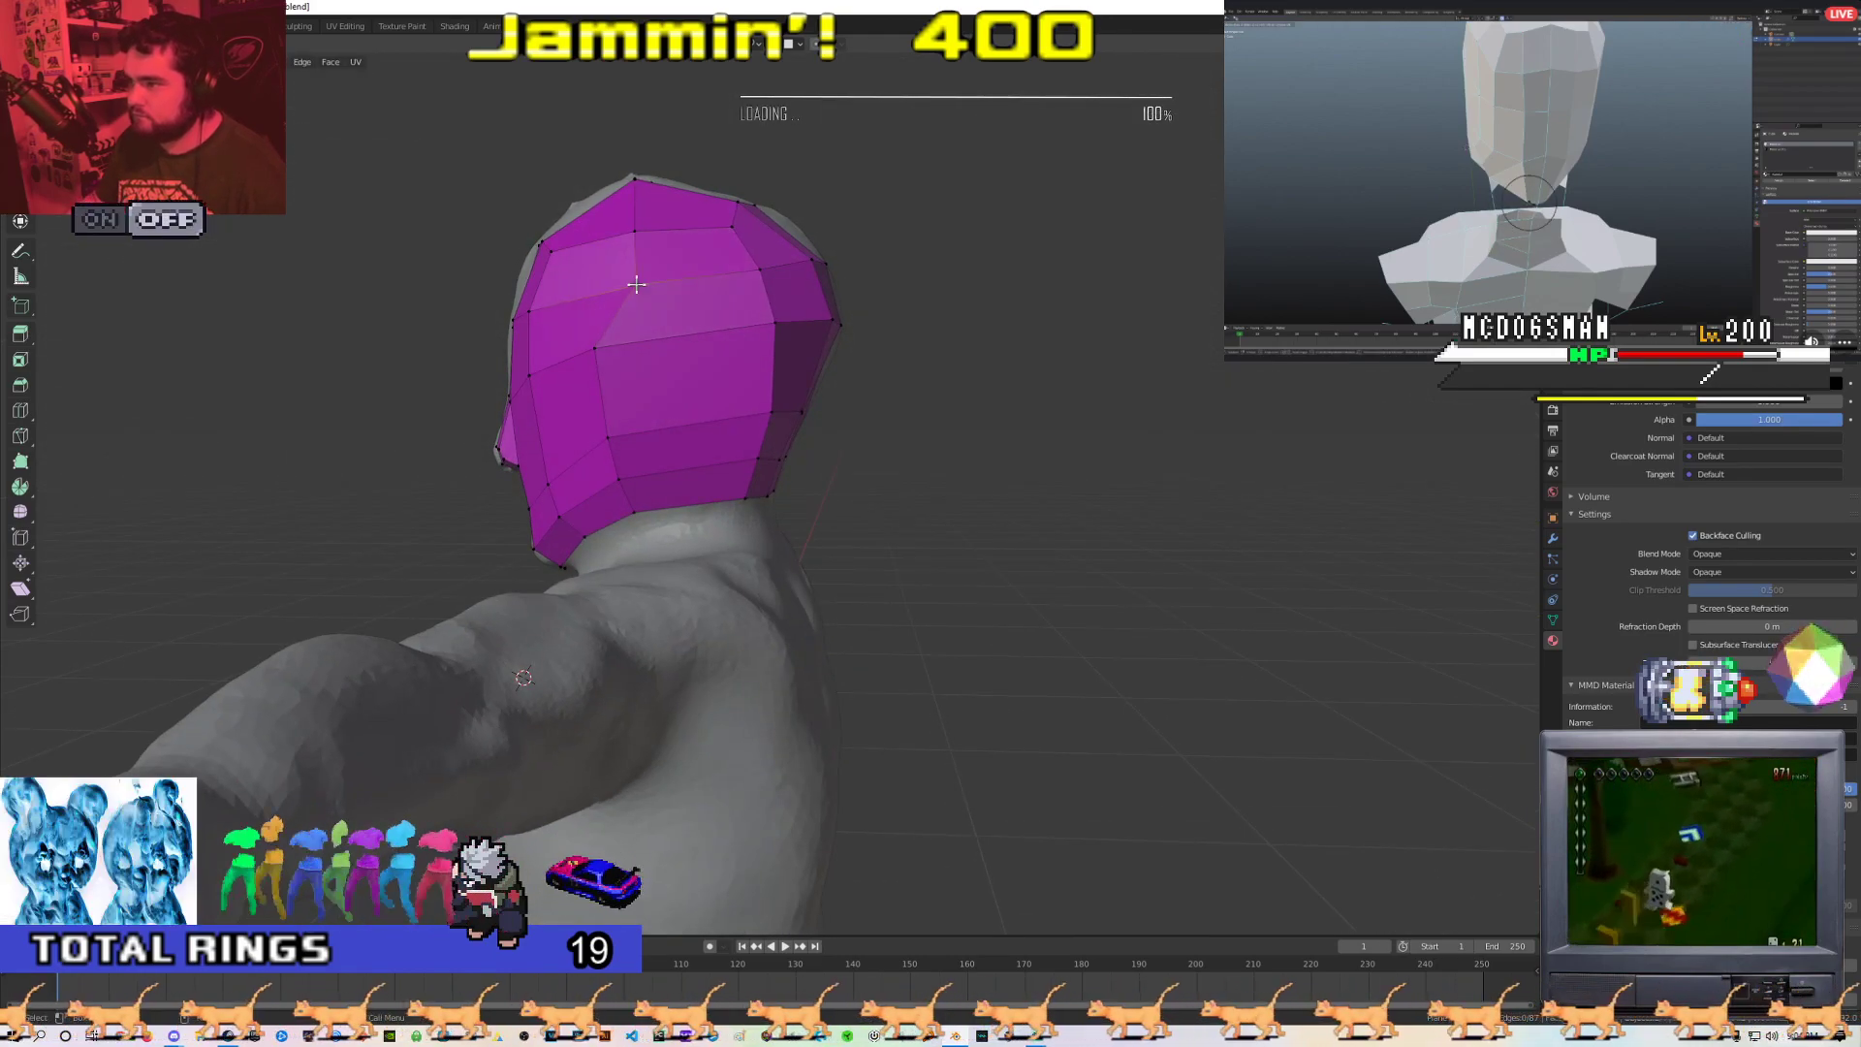
left_click_drag(596, 353, 636, 358)
left_click_drag(609, 437, 657, 504)
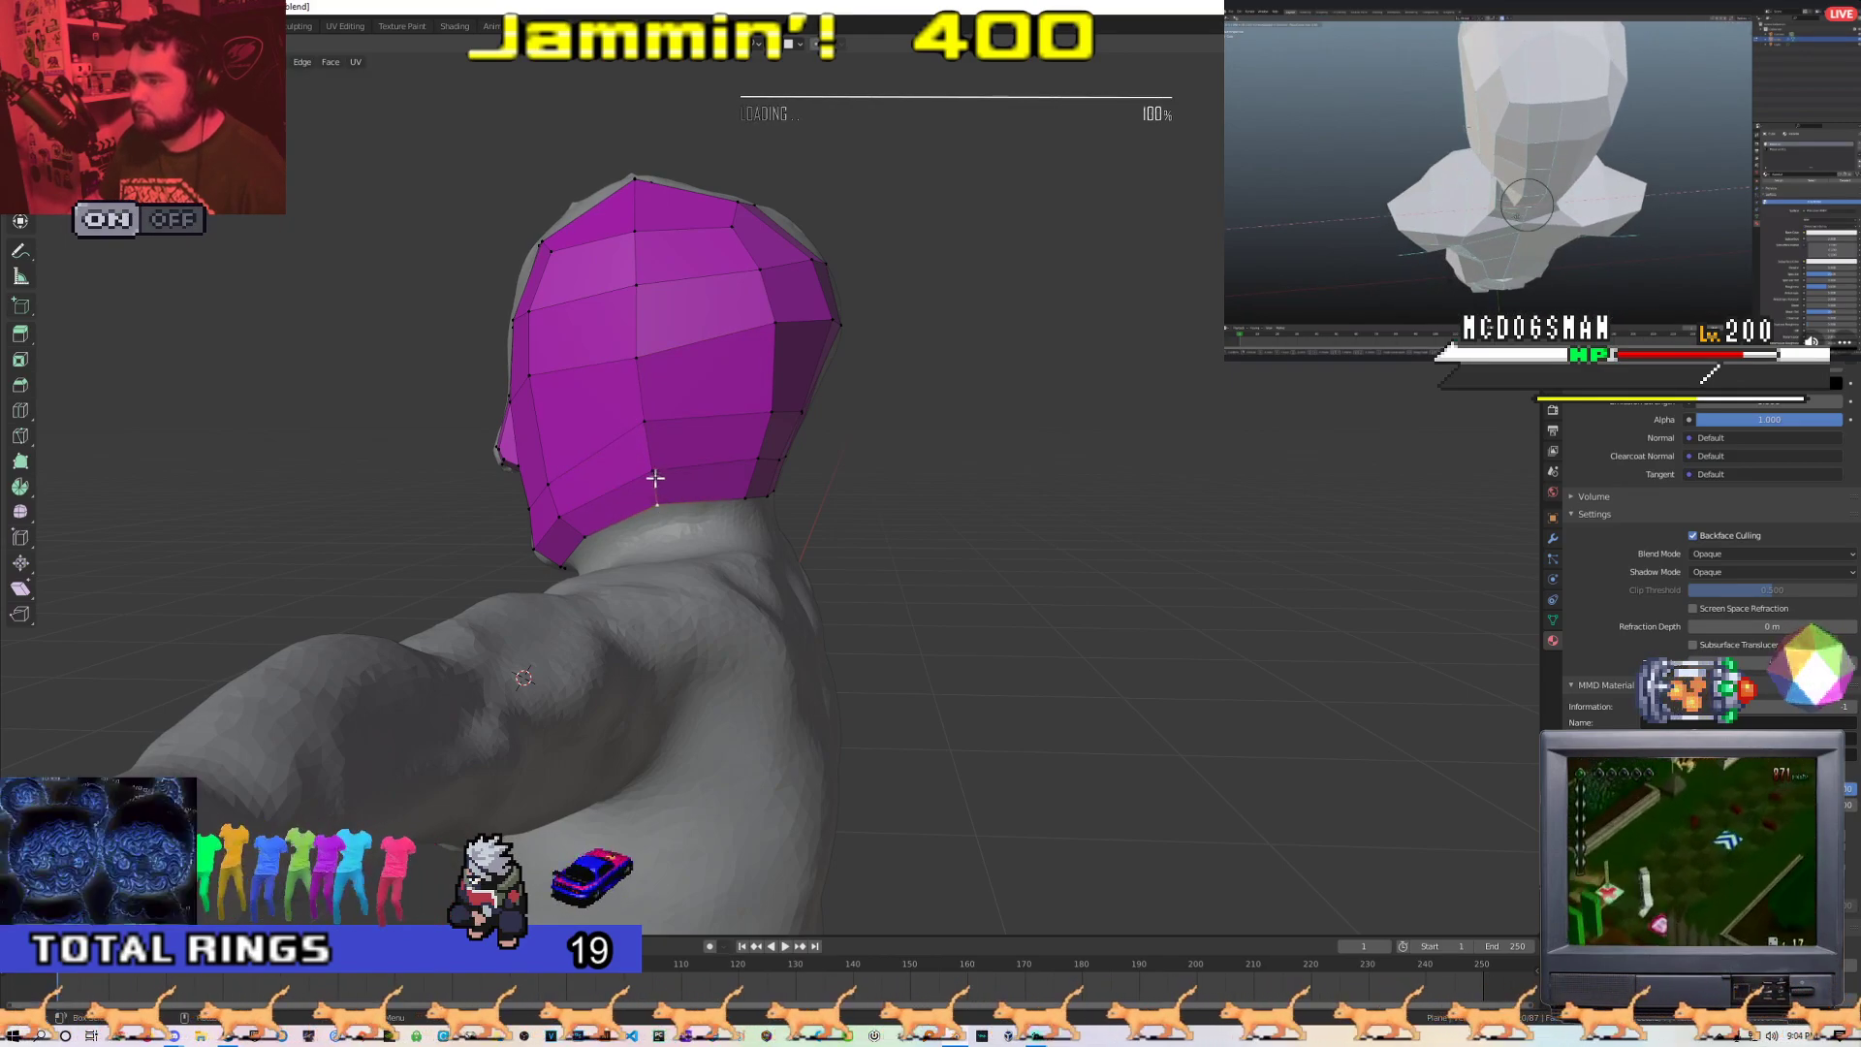
Inspect the head's overall shape and edge flow in Object and Edit Mode from several angles and distances
middle_click_drag(655, 484, 769, 439)
scroll(511, 453, "down", 4)
key("Tab")
scroll(791, 398, "up", 3)
key("Tab")
scroll(769, 439, "up", 3)
key("Tab")
scroll(824, 433, "down", 5)
middle_click_drag(885, 427, 770, 502)
scroll(636, 387, "up", 4)
scroll(872, 410, "down", 4)
scroll(828, 492, "up", 3)
scroll(770, 502, "up", 2)
key("a")
left_click(775, 428)
key("Tab")
middle_click_drag(783, 415, 722, 388)
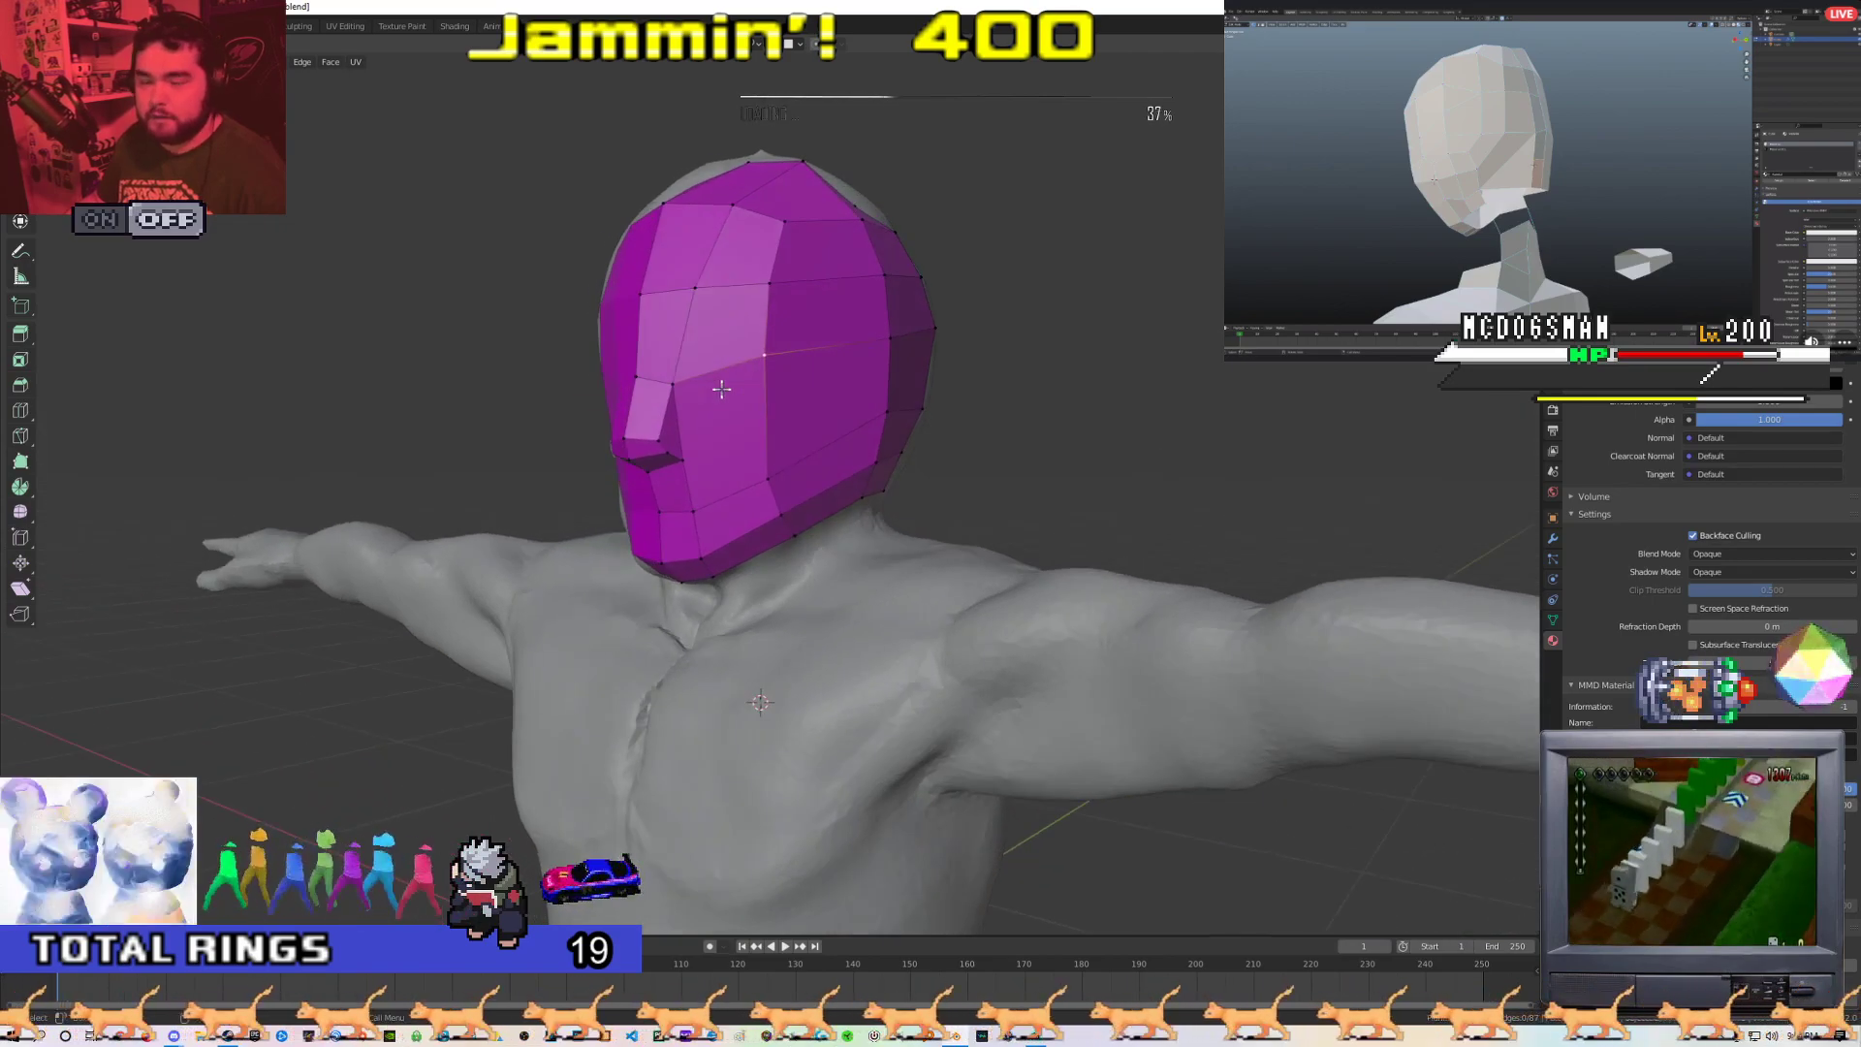
Extrude the chin's lower edge under the jaw and onto the front of the throat
scroll(763, 369, "down", 6)
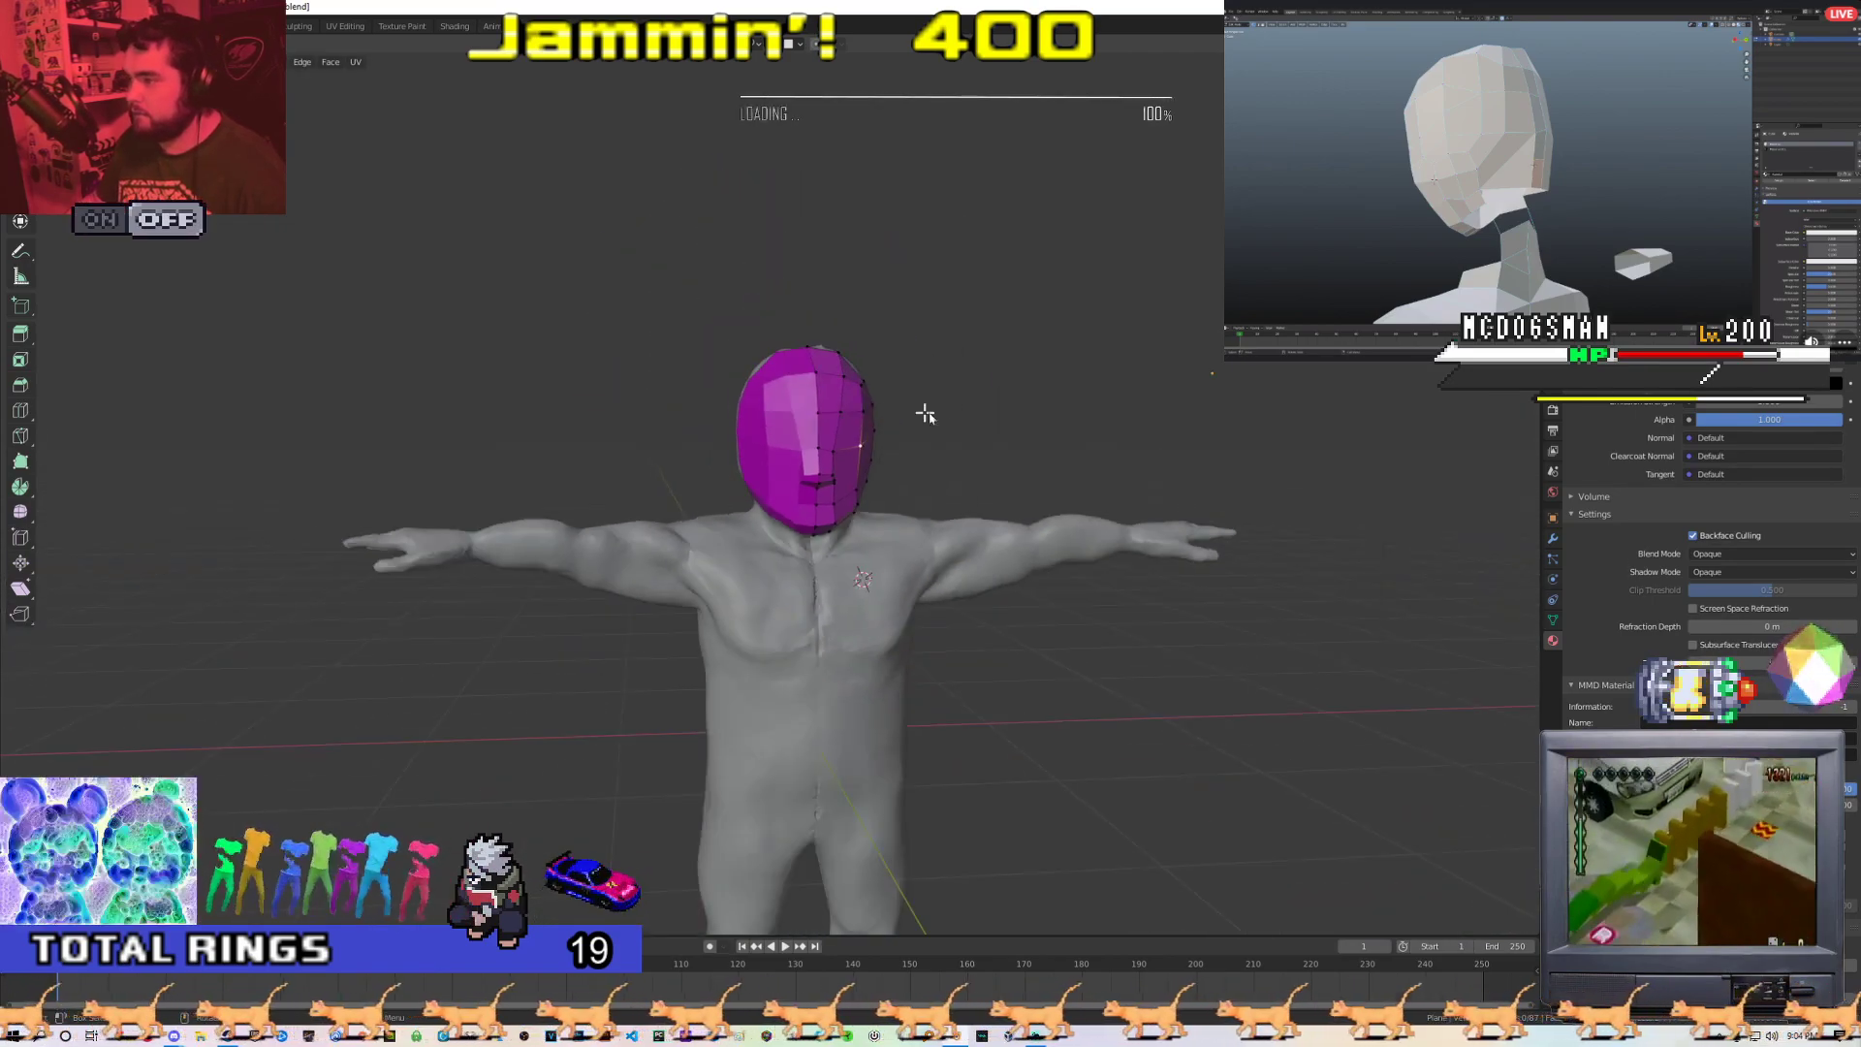
middle_click_drag(906, 445, 736, 475)
scroll(688, 451, "up", 6)
key("Tab")
scroll(815, 455, "up", 3)
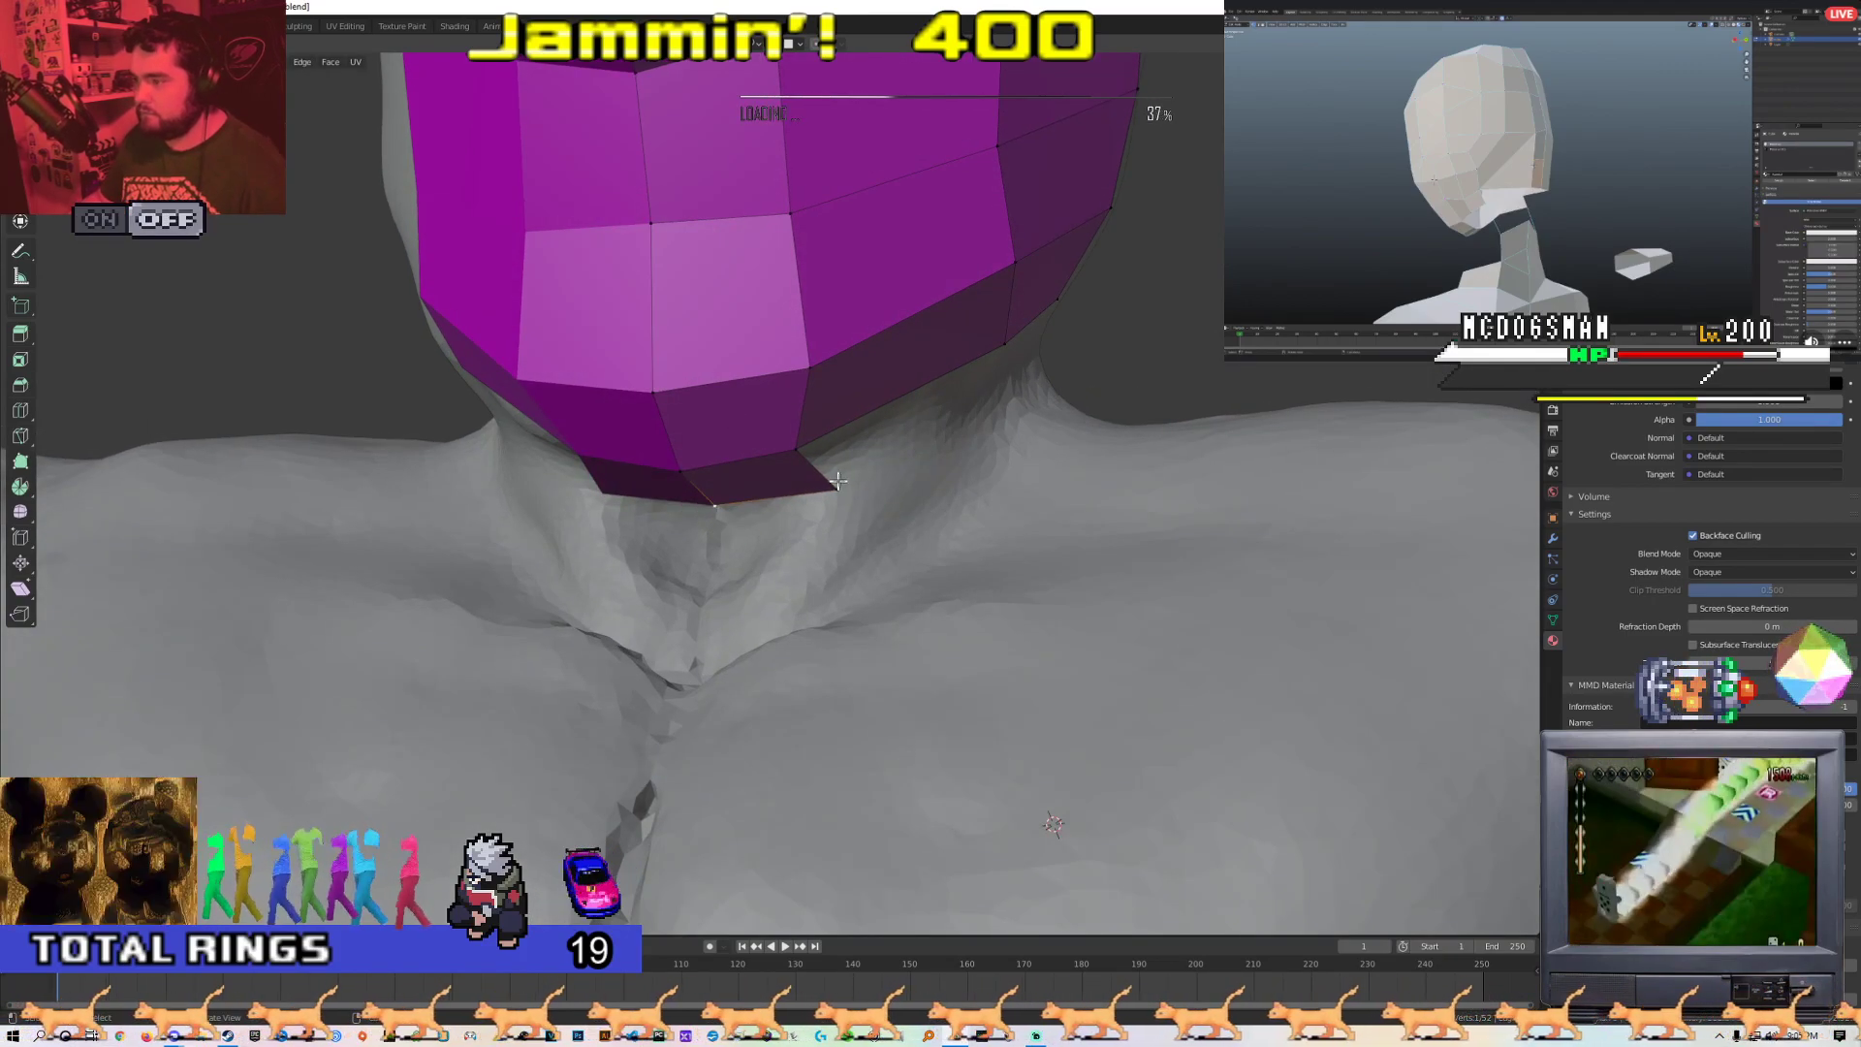
middle_click_drag(793, 505, 773, 414)
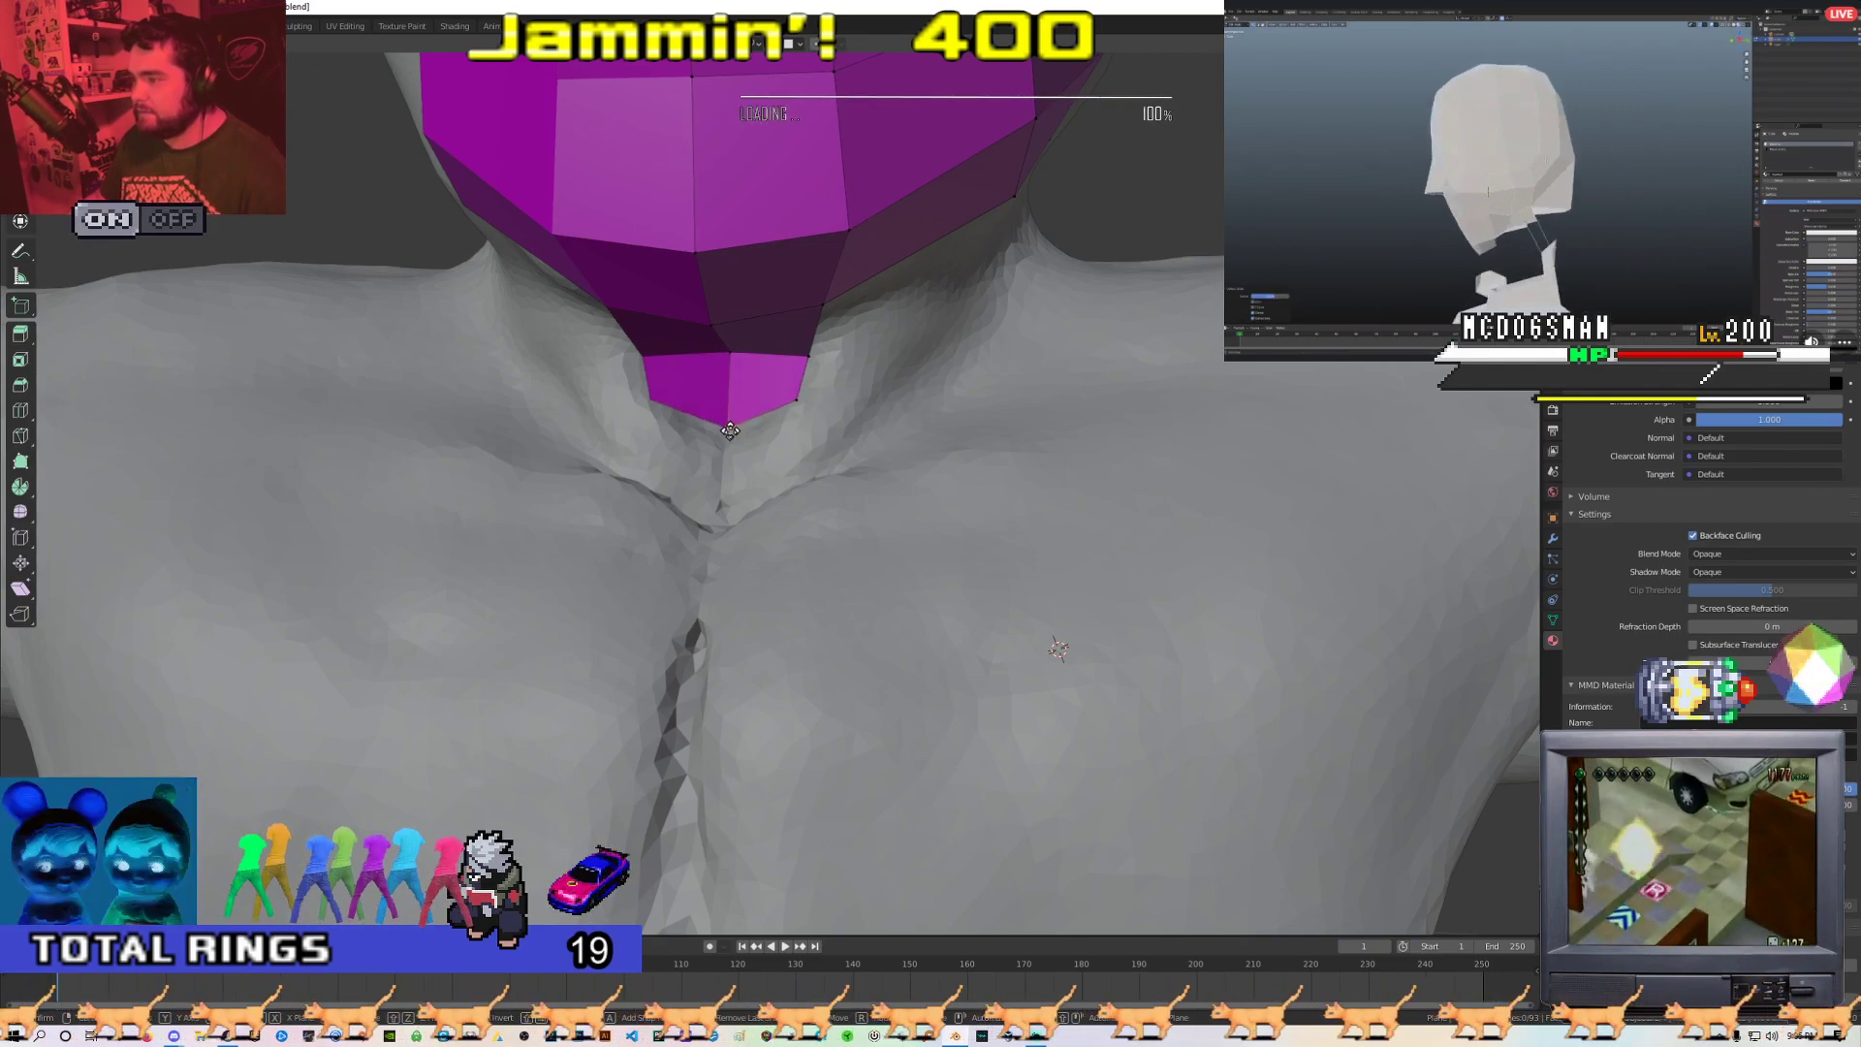
Extend the throat strip by another row downward and fit its end vertices to the neck
right_click(729, 440)
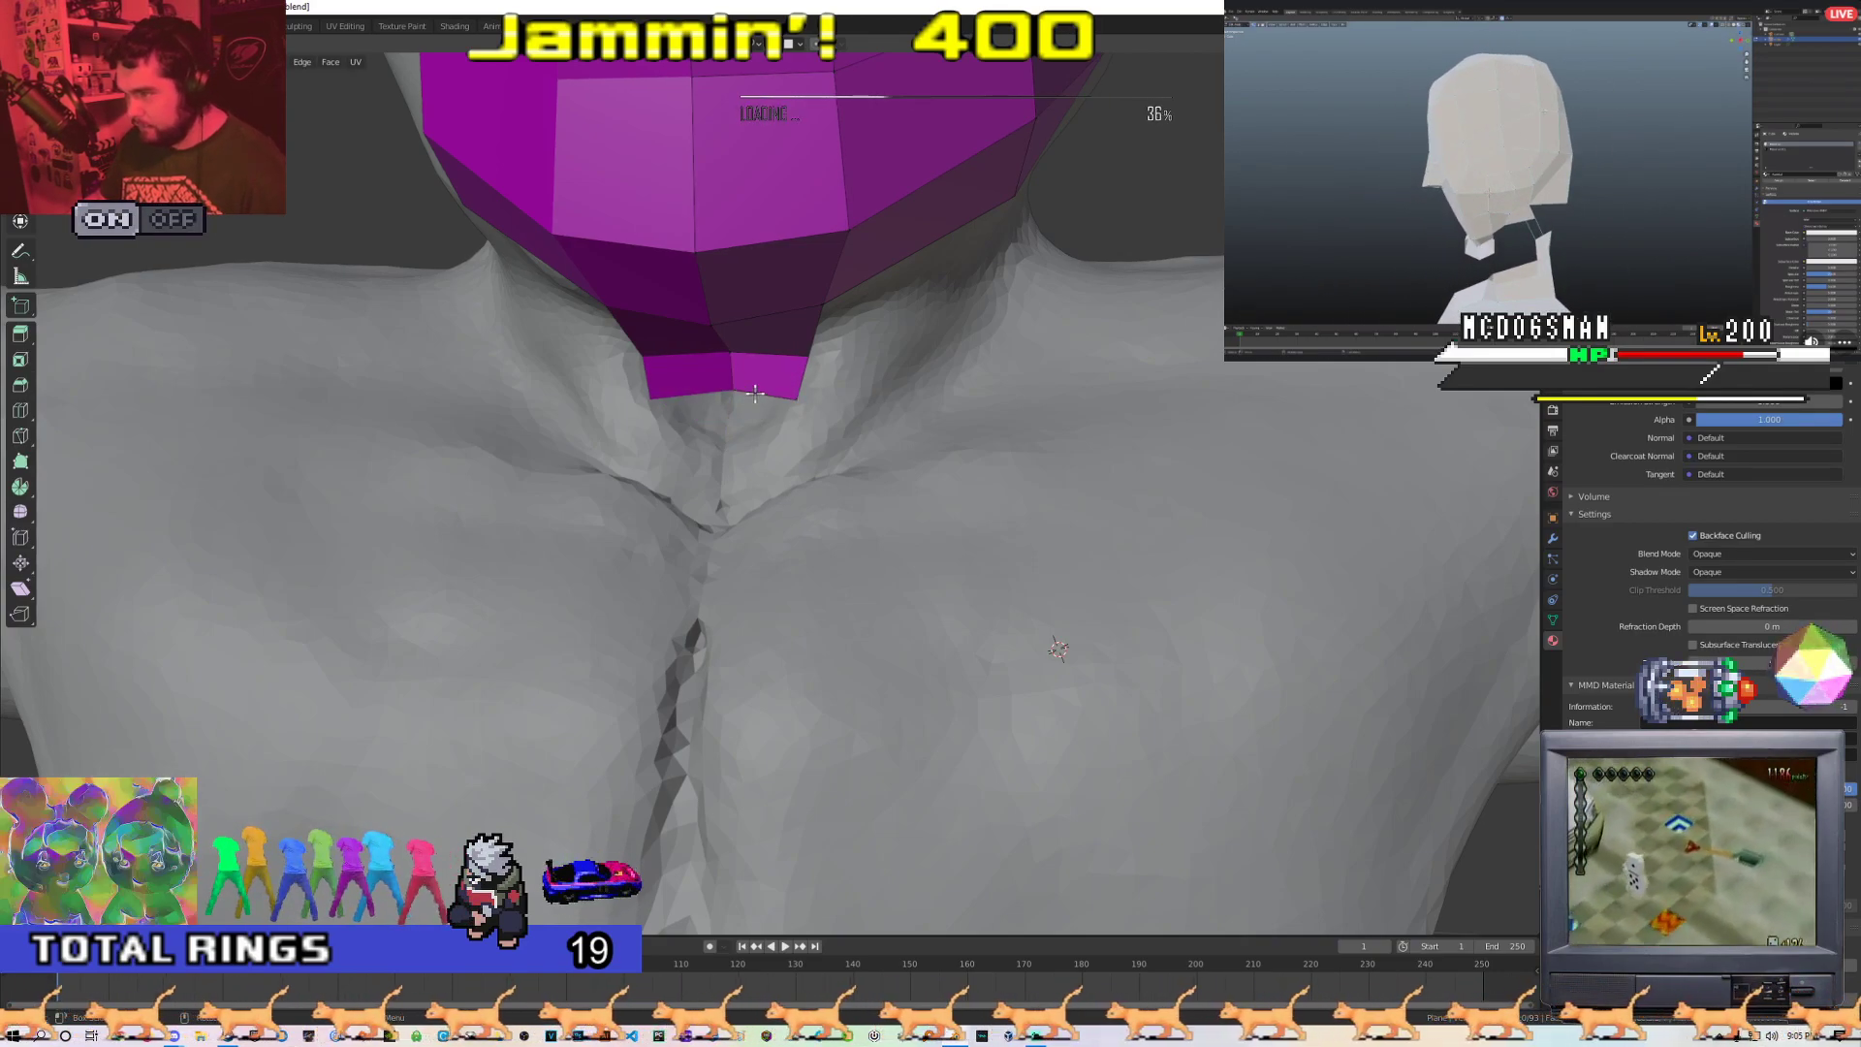
key("g")
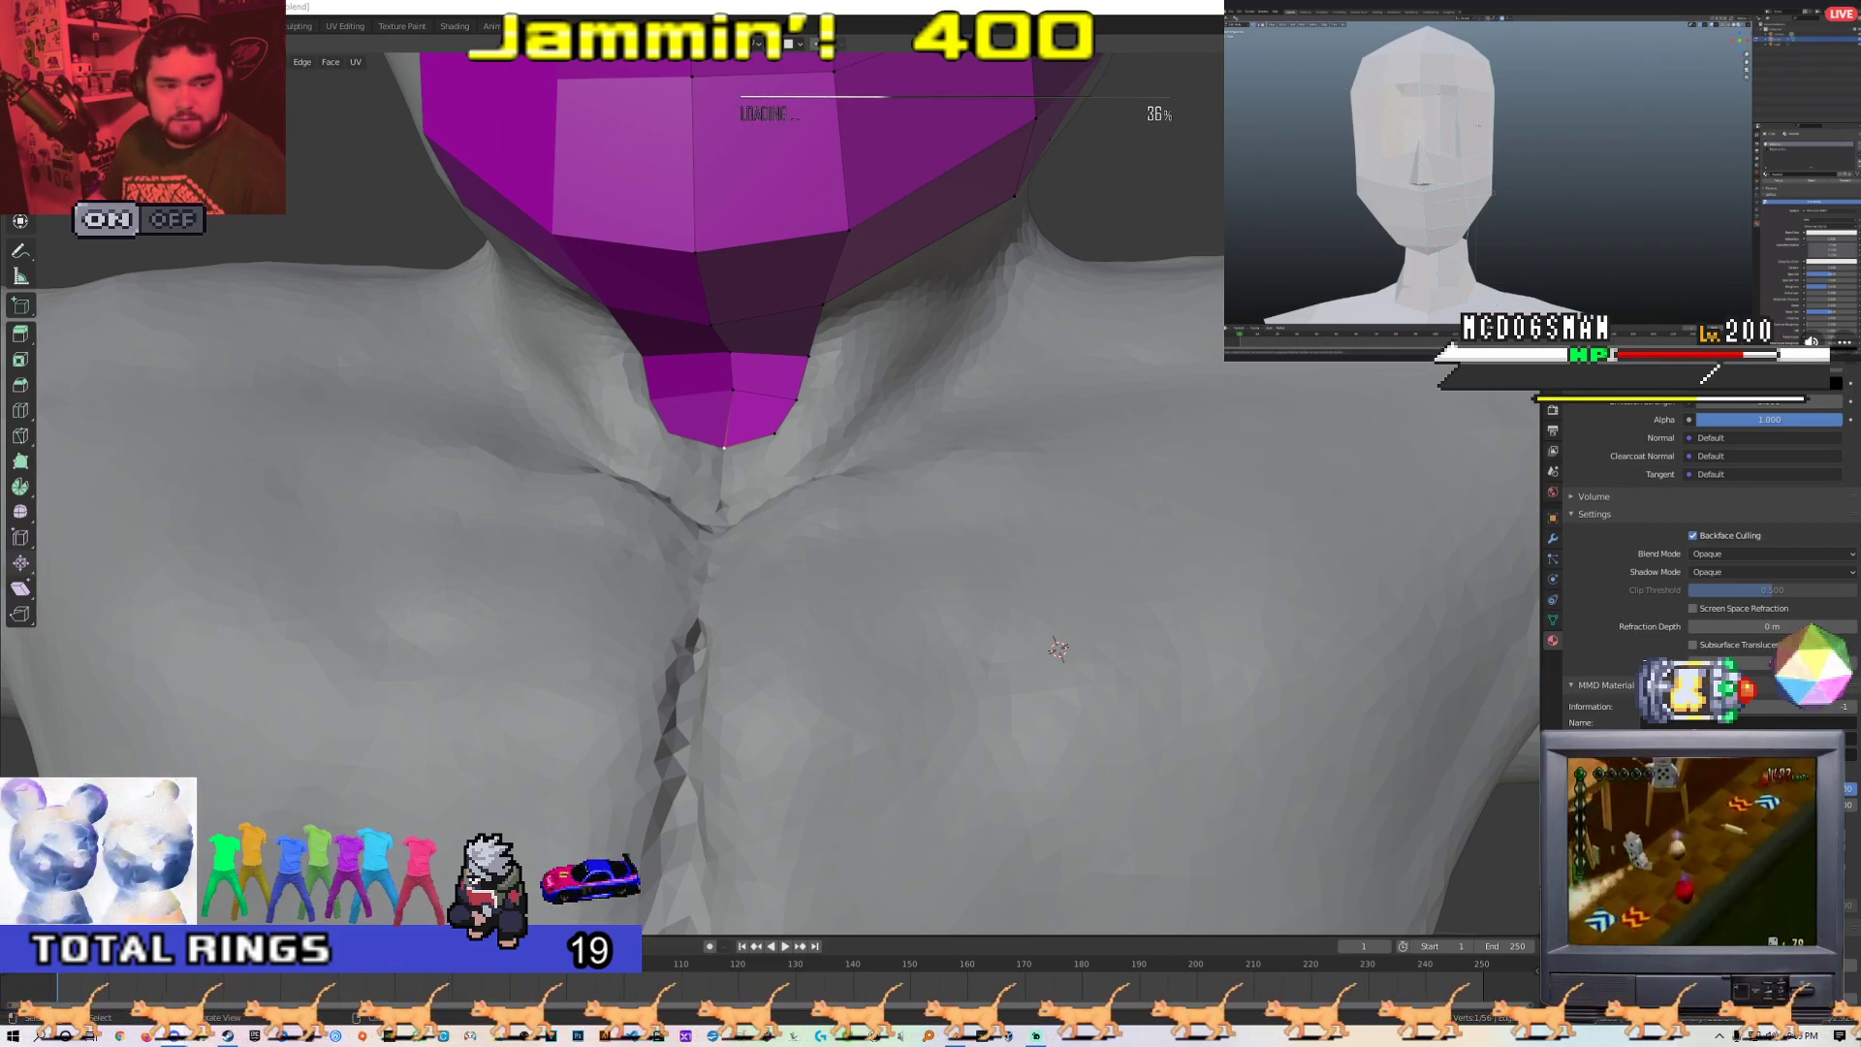
key("alt+Tab")
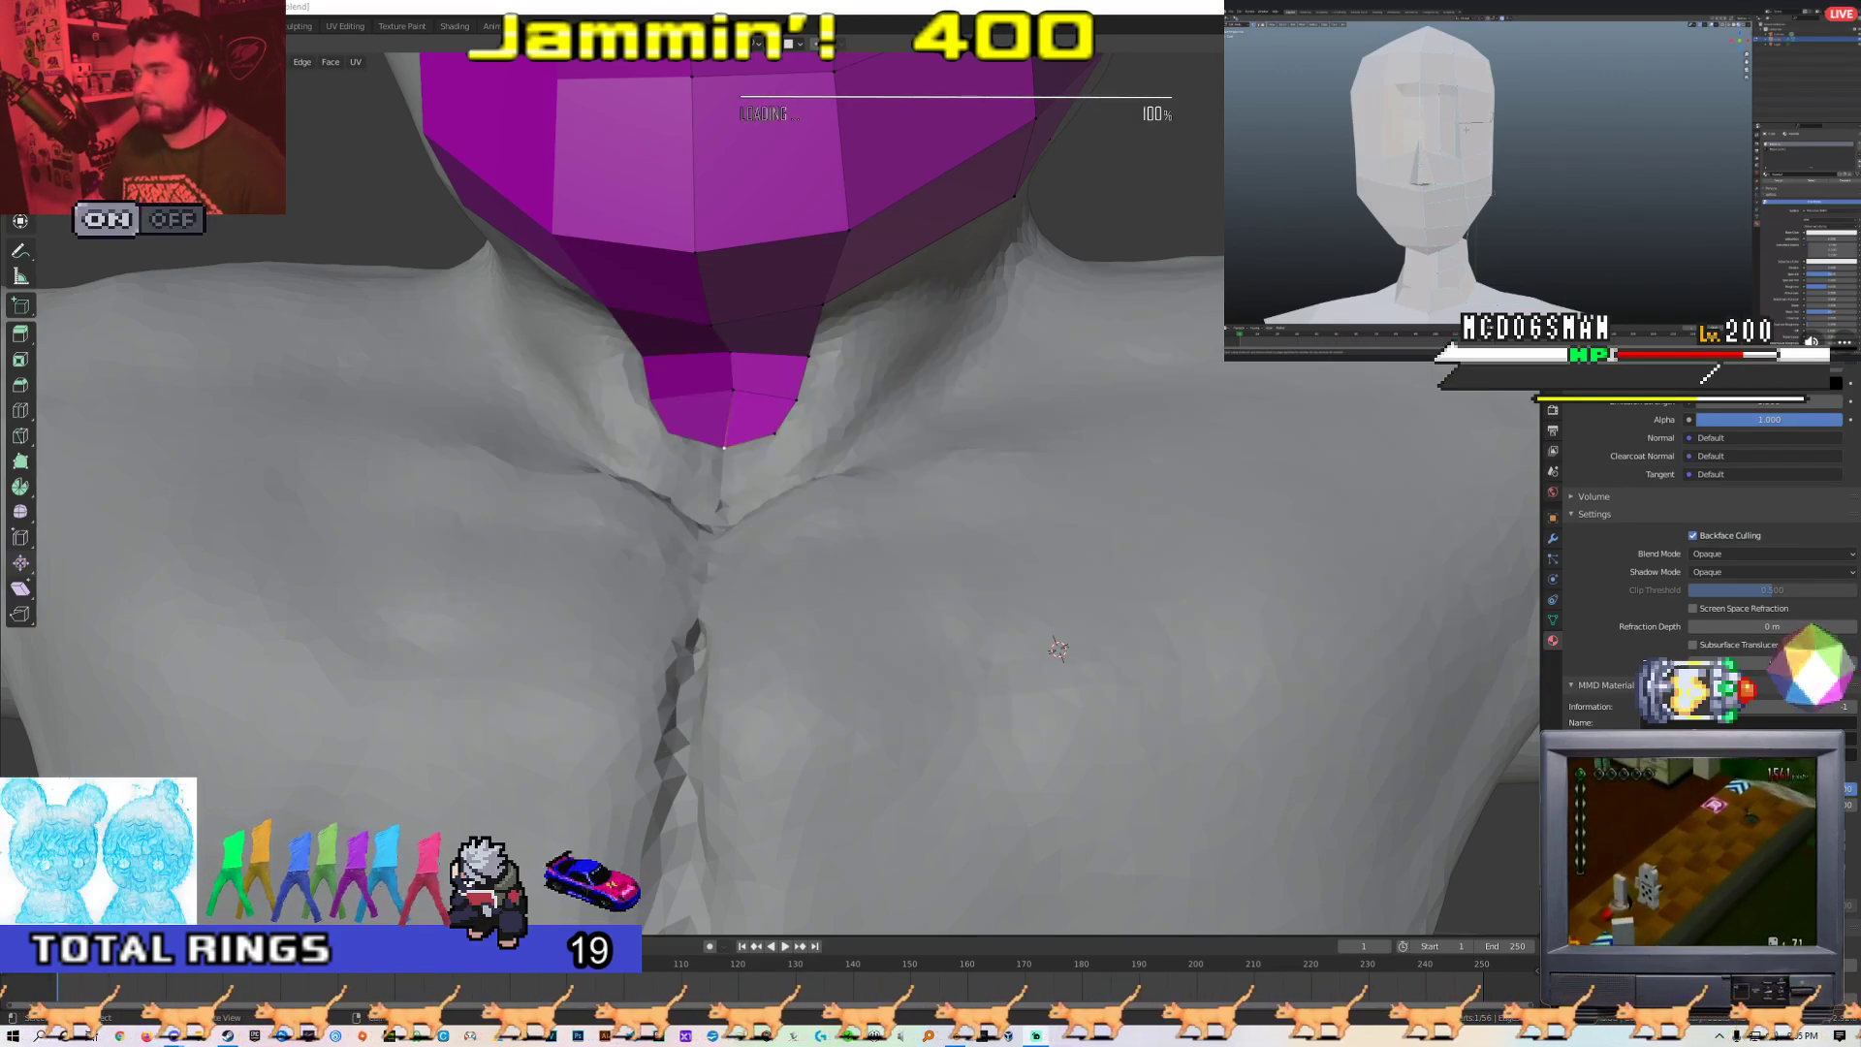
middle_click_drag(816, 364, 790, 434)
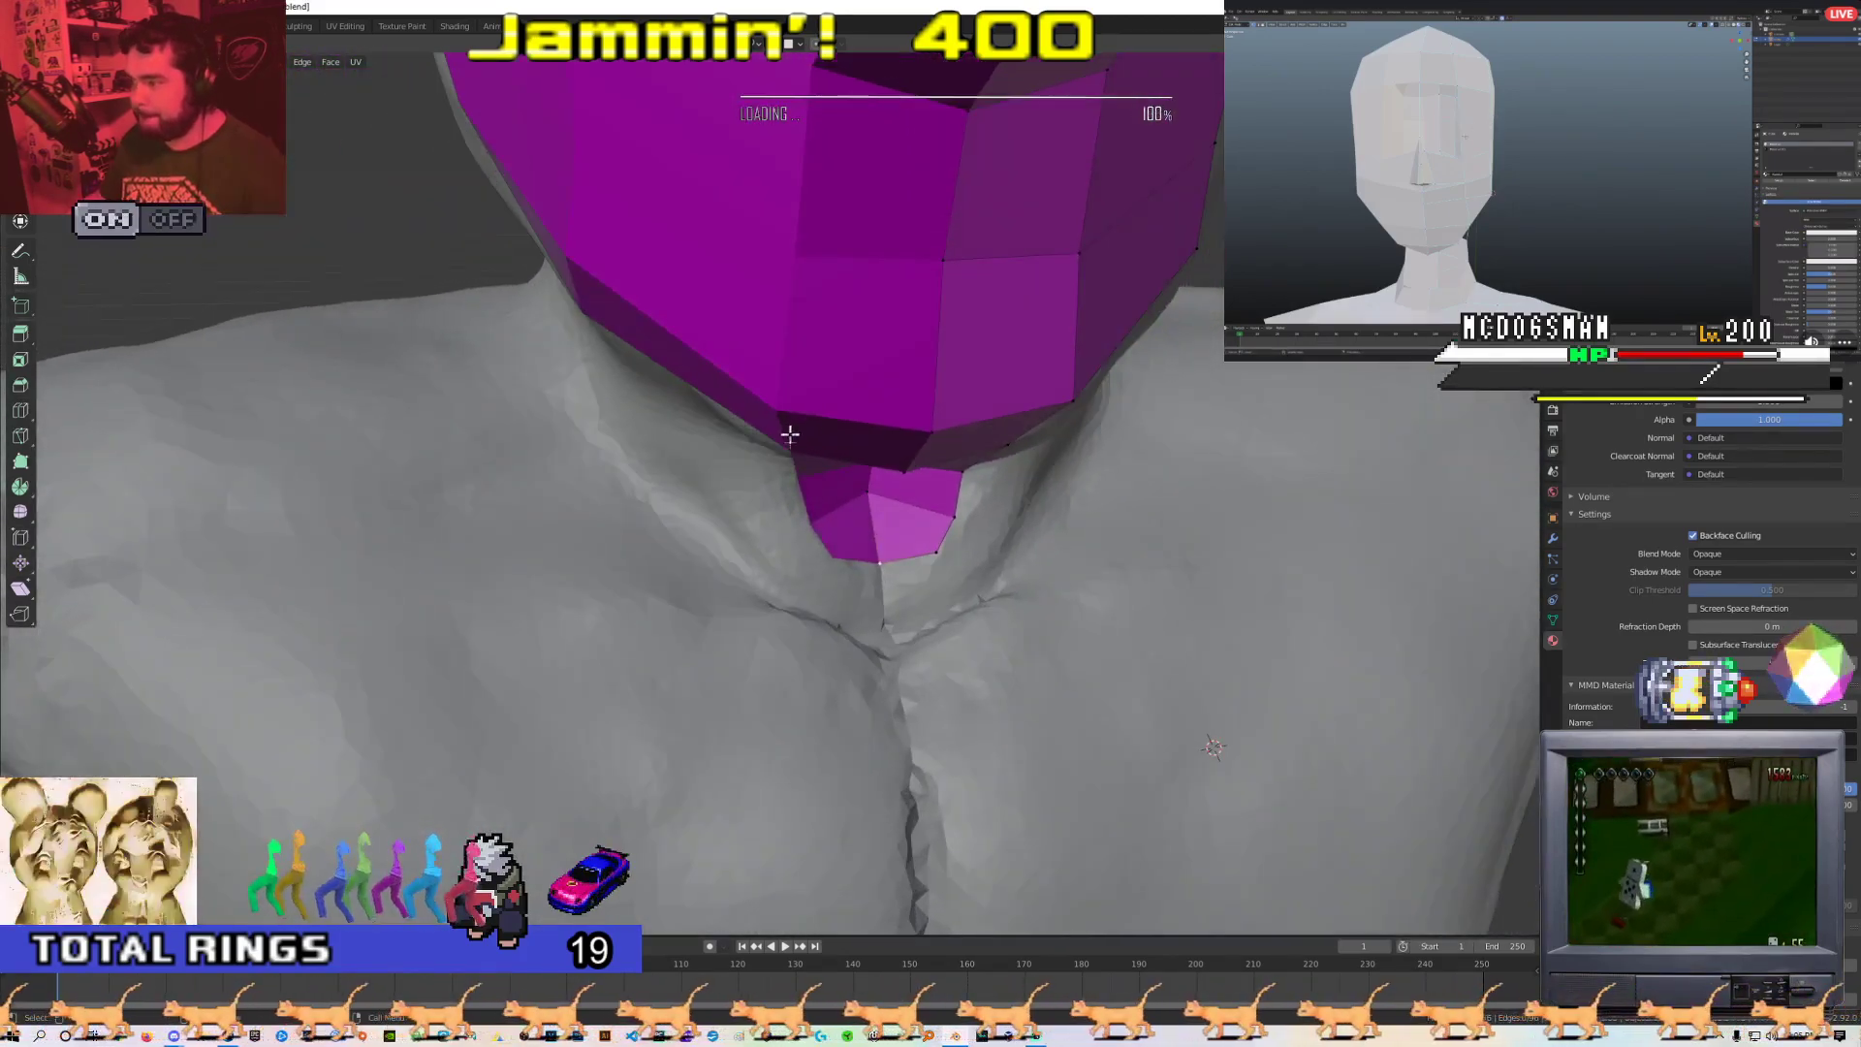
Extend the throat strip down to the notch between the collarbones
middle_click_drag(921, 587, 820, 542)
scroll(820, 543, "down", 3)
scroll(820, 543, "up", 3)
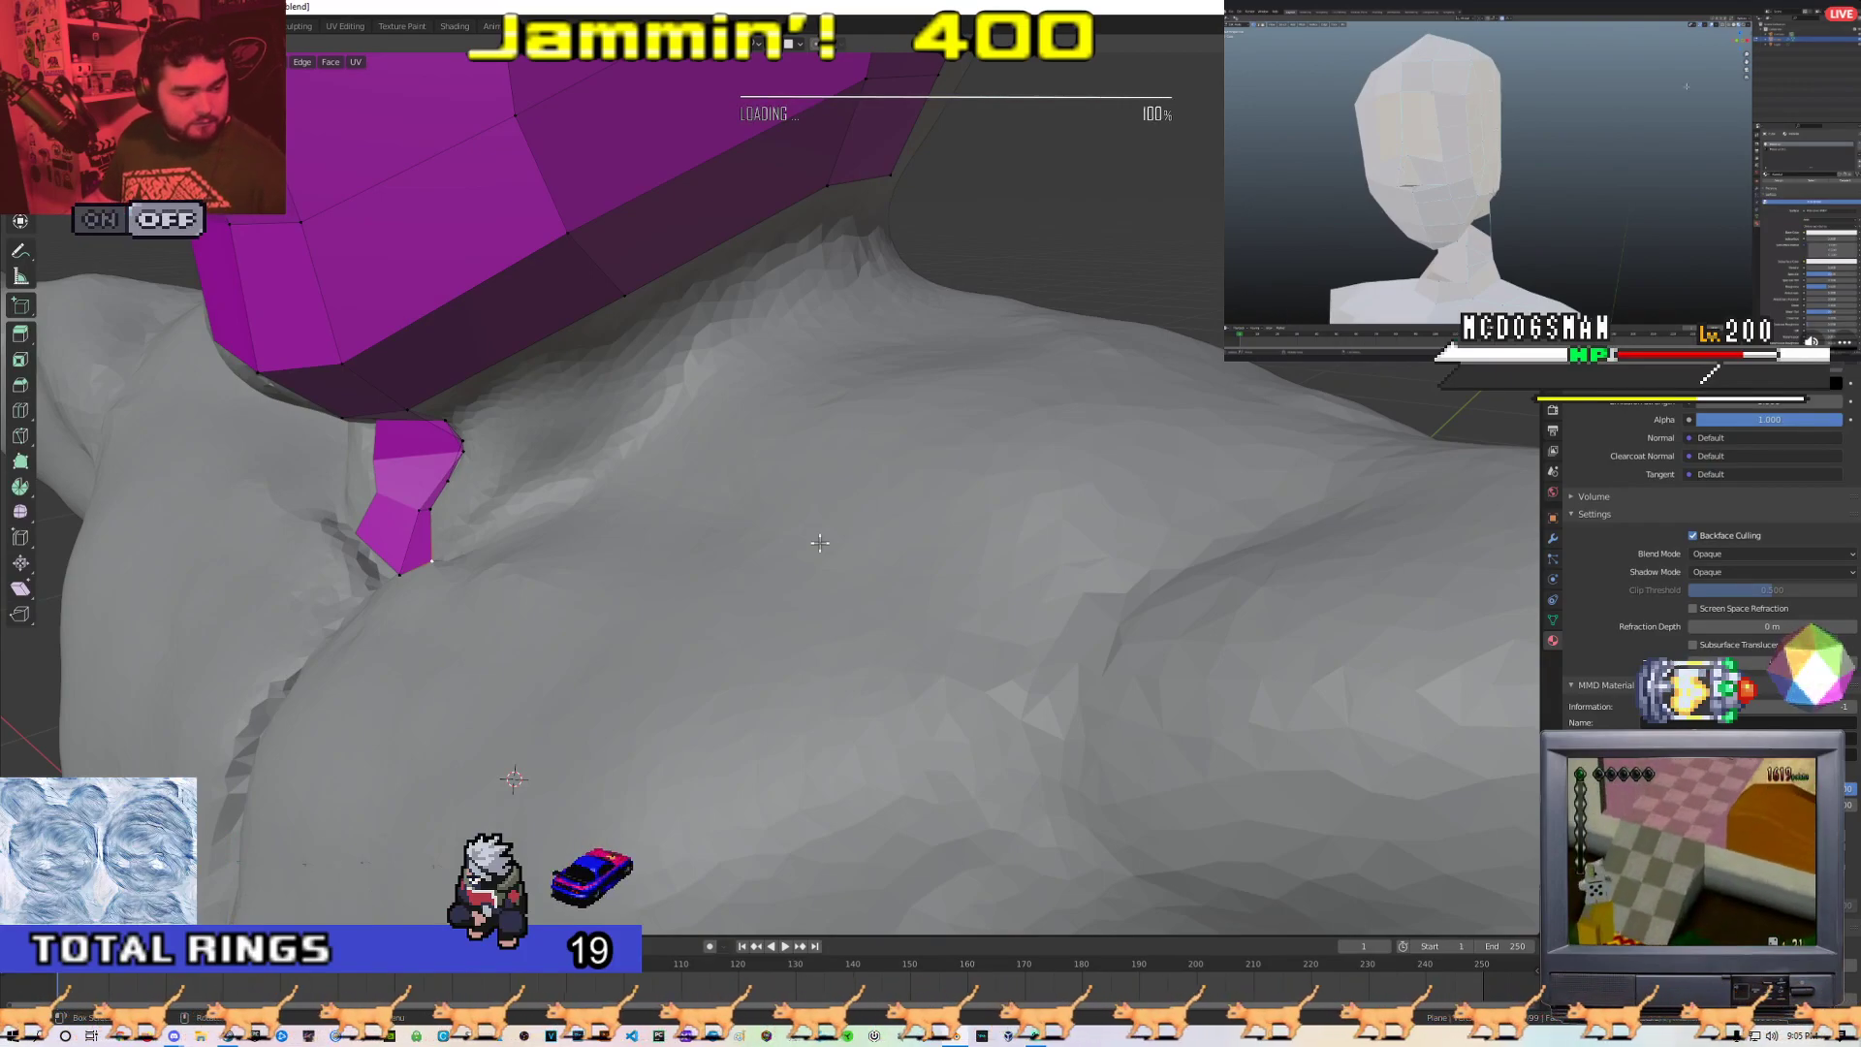
middle_click_drag(820, 543, 727, 540)
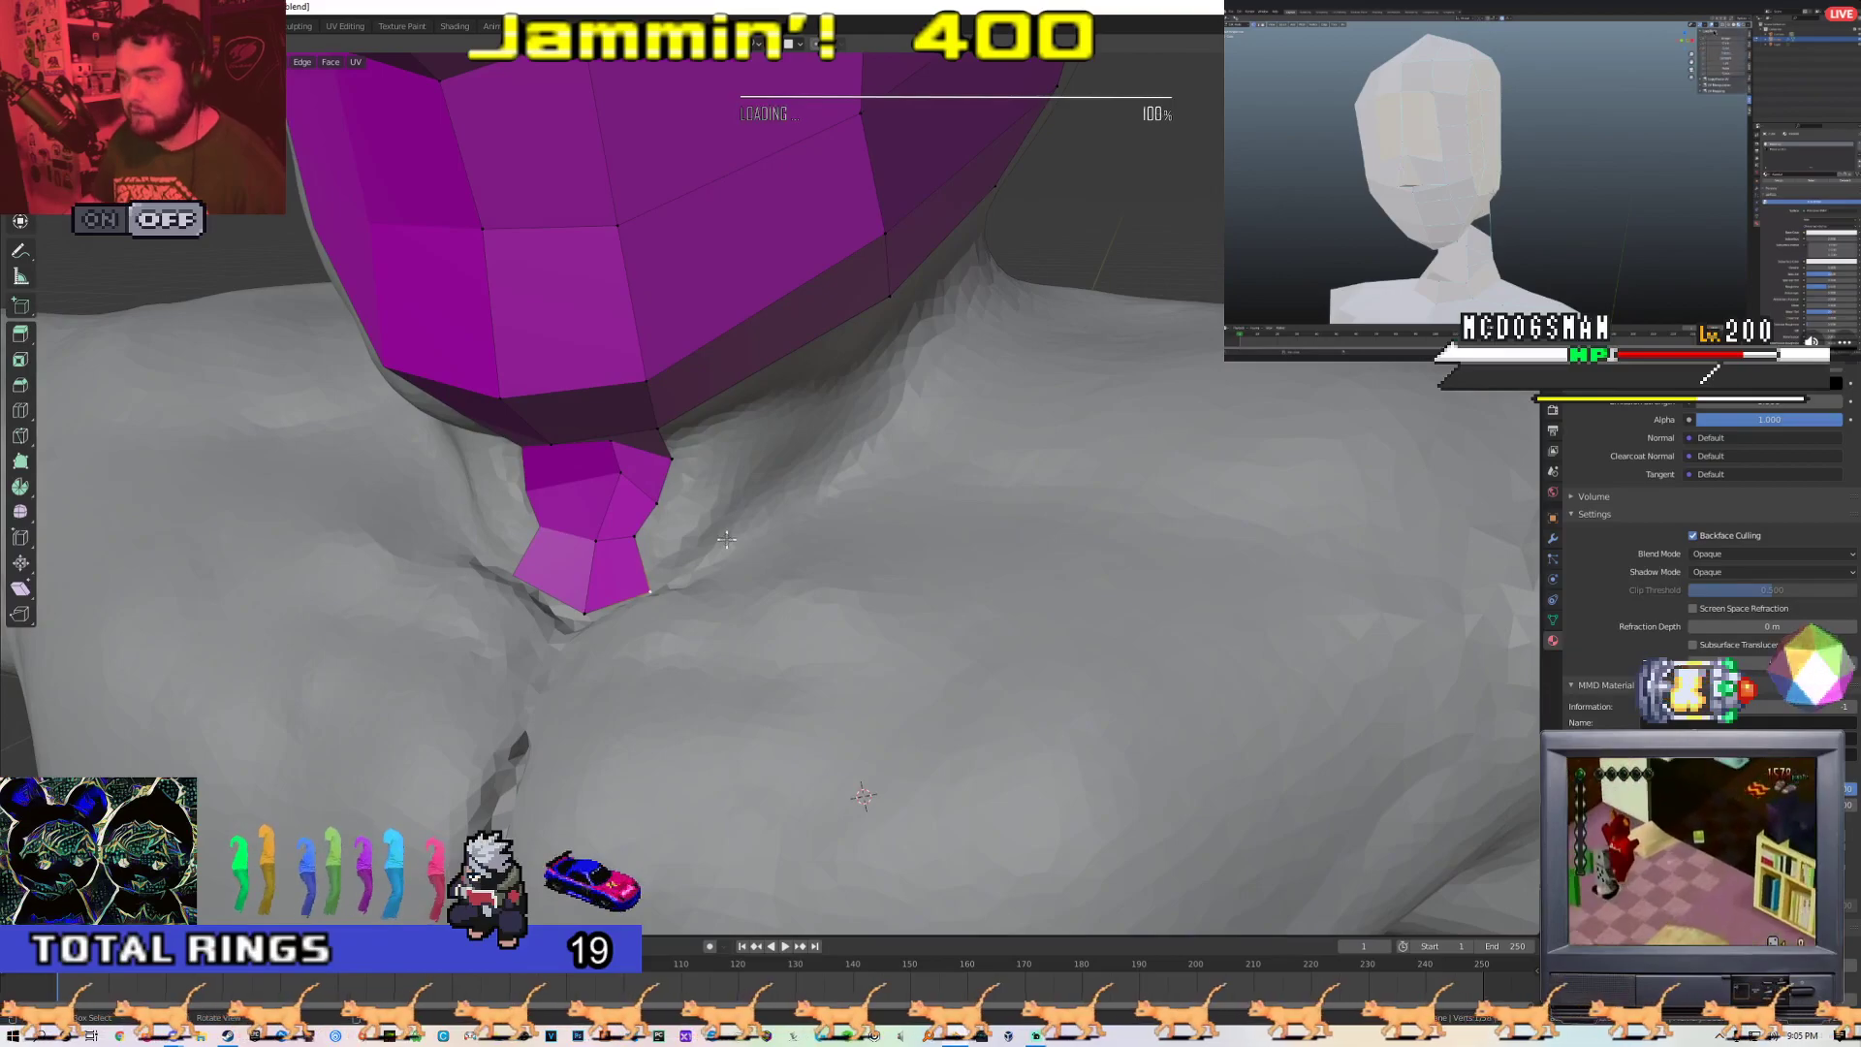
key("2")
left_click(657, 553)
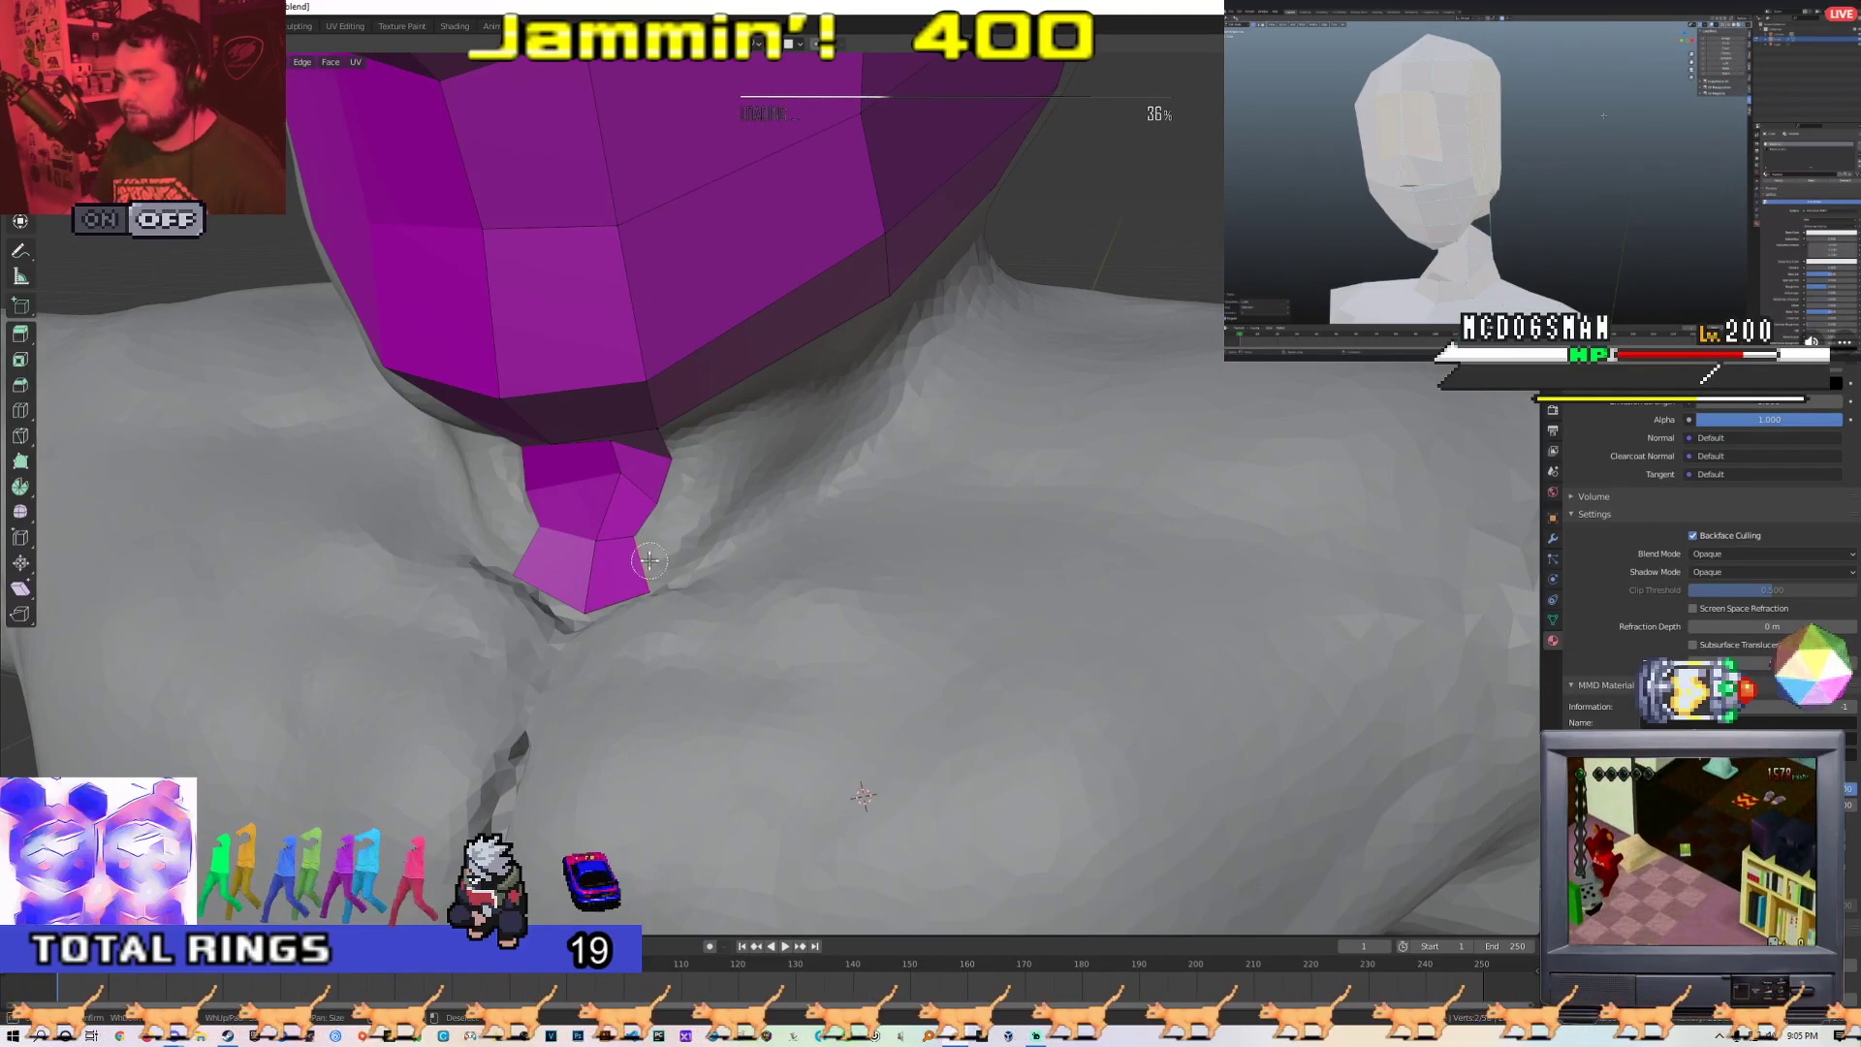
right_click(650, 560)
middle_click_drag(841, 494, 761, 531)
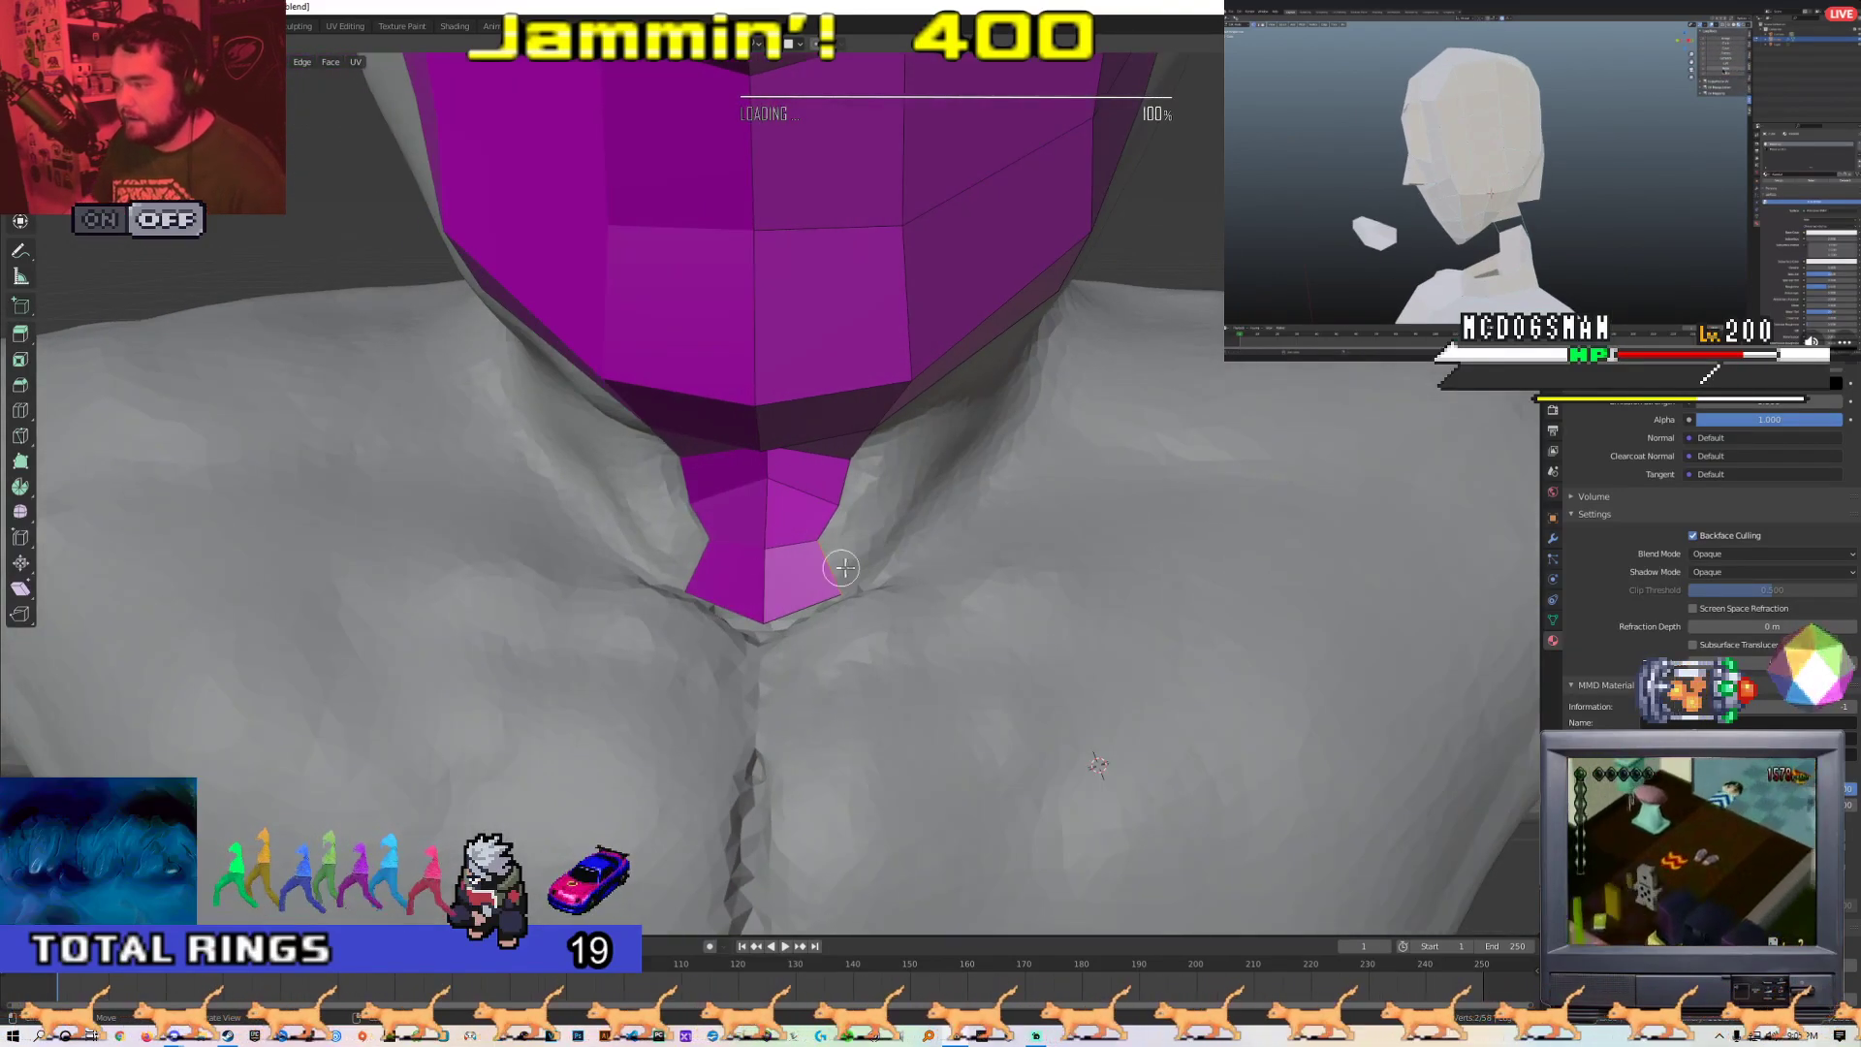
middle_click_drag(960, 507, 872, 539)
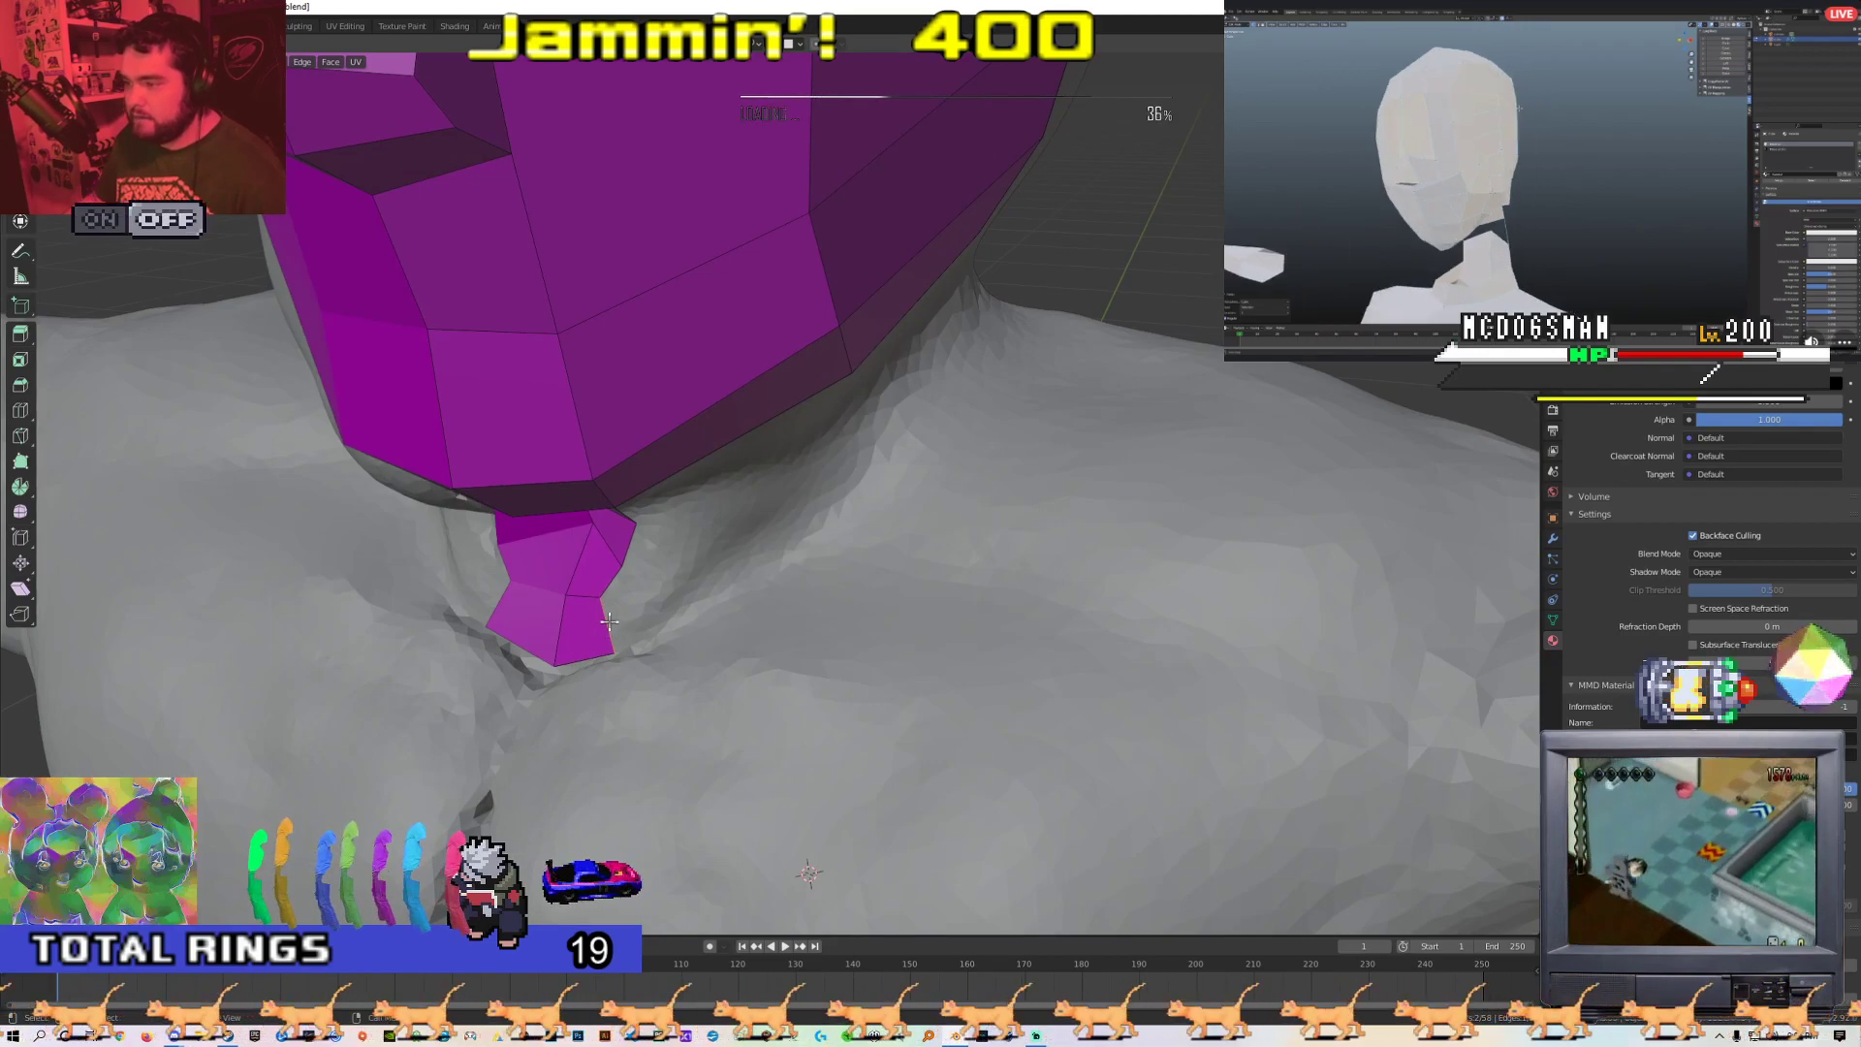
key("e")
middle_click_drag(719, 610, 819, 444)
key("ctrl+z")
Widen the throat strip at its side vertices and extend its base edge along the neck toward the shoulder
key("g")
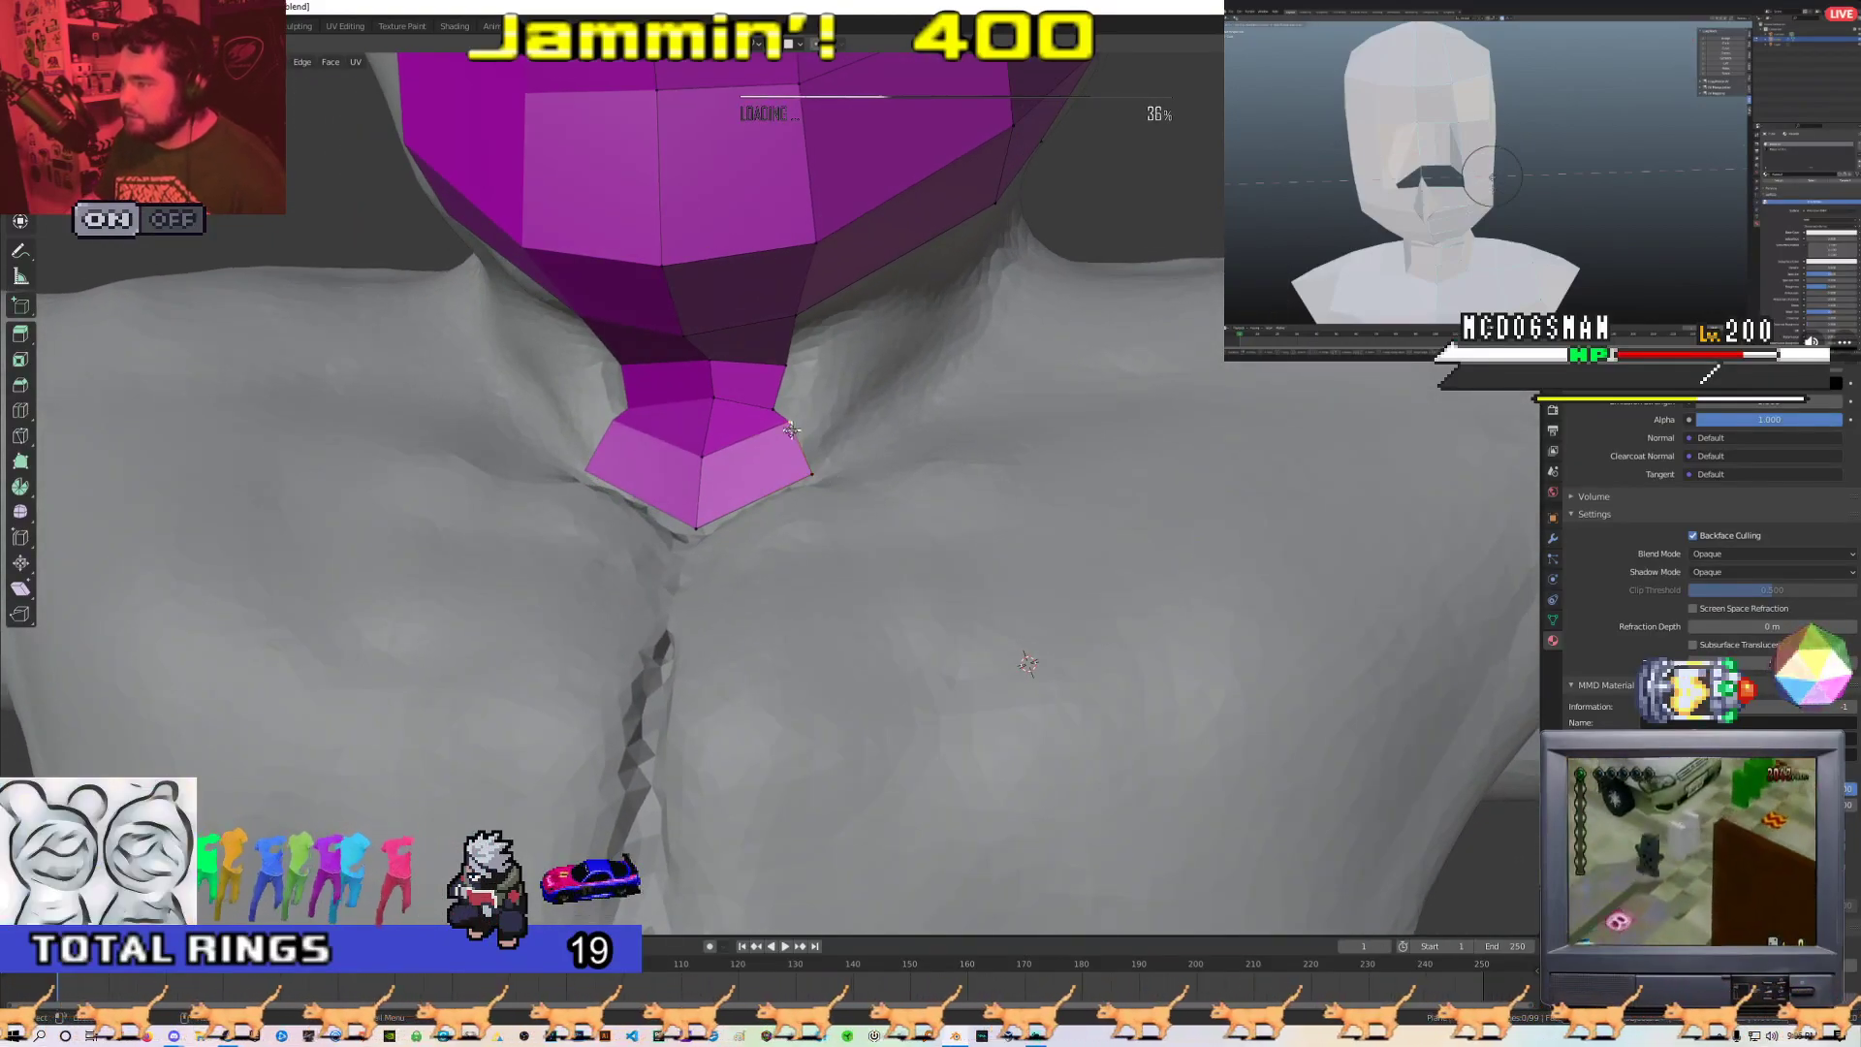
key("g")
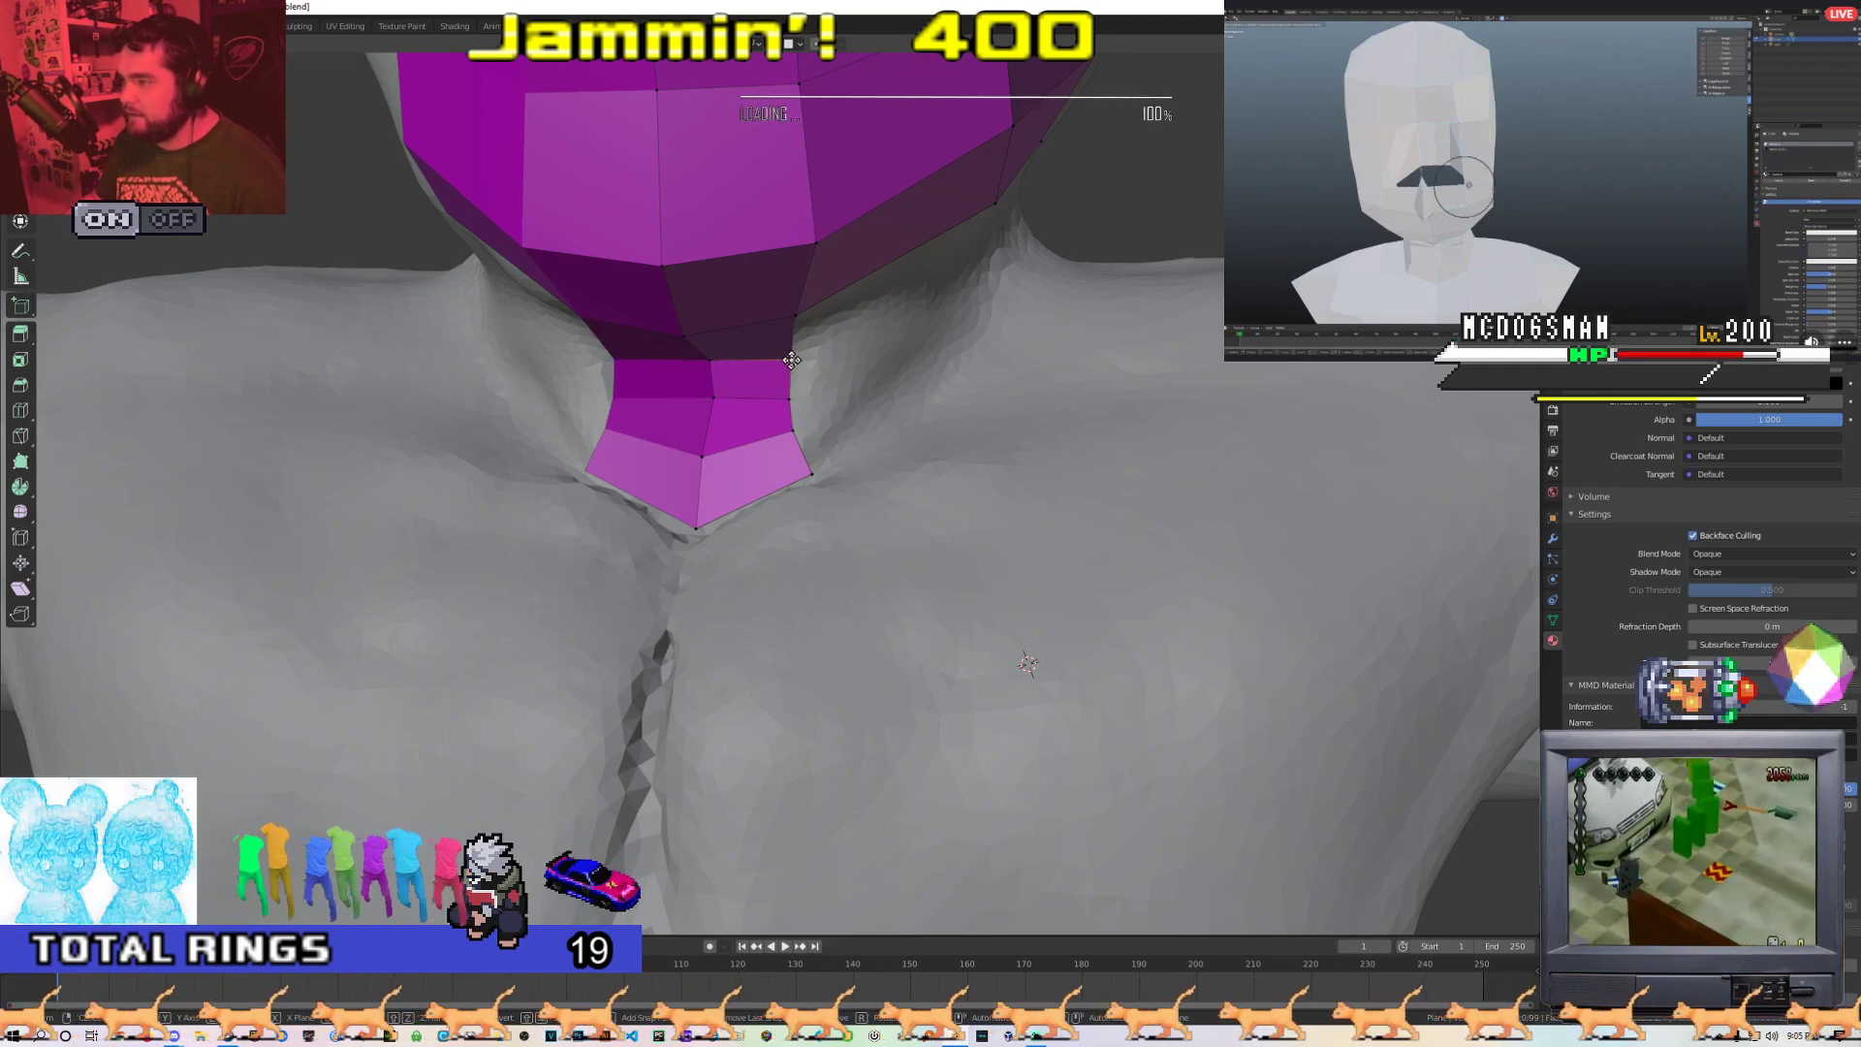
middle_click_drag(813, 451, 643, 552)
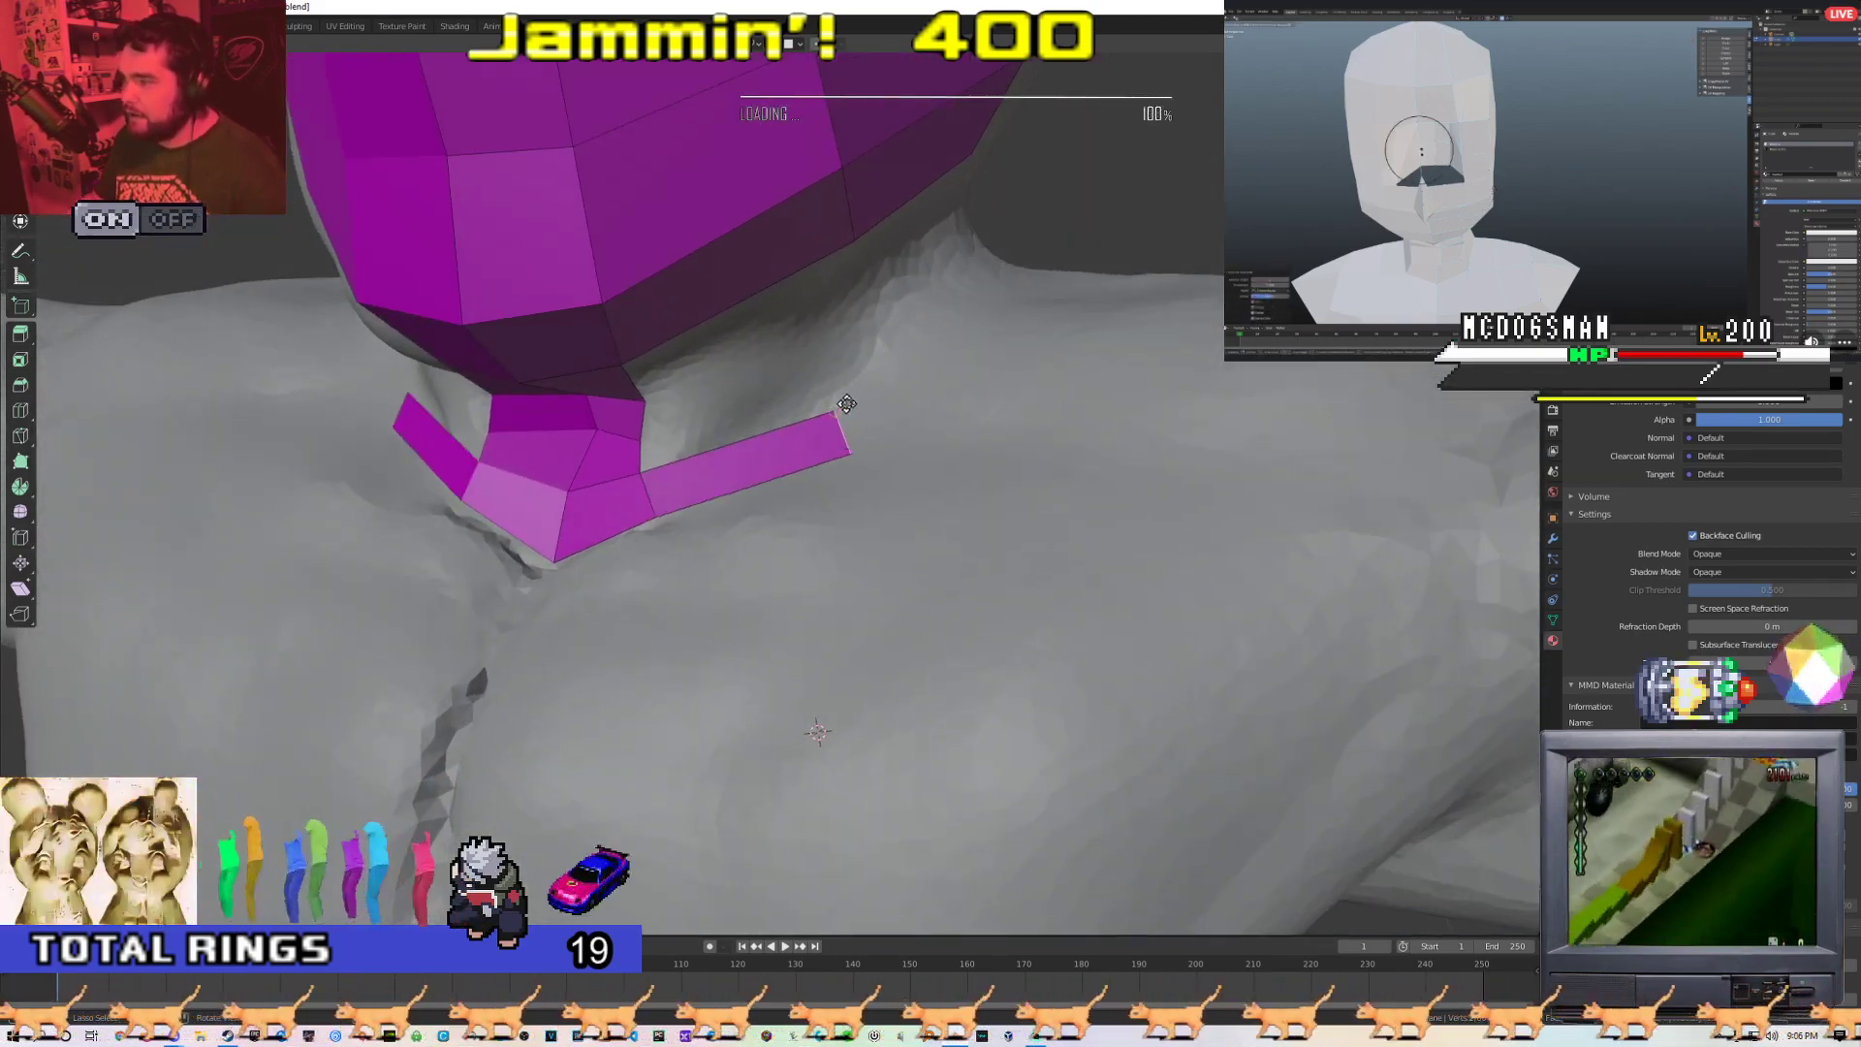
middle_click_drag(837, 409, 832, 363)
key("g")
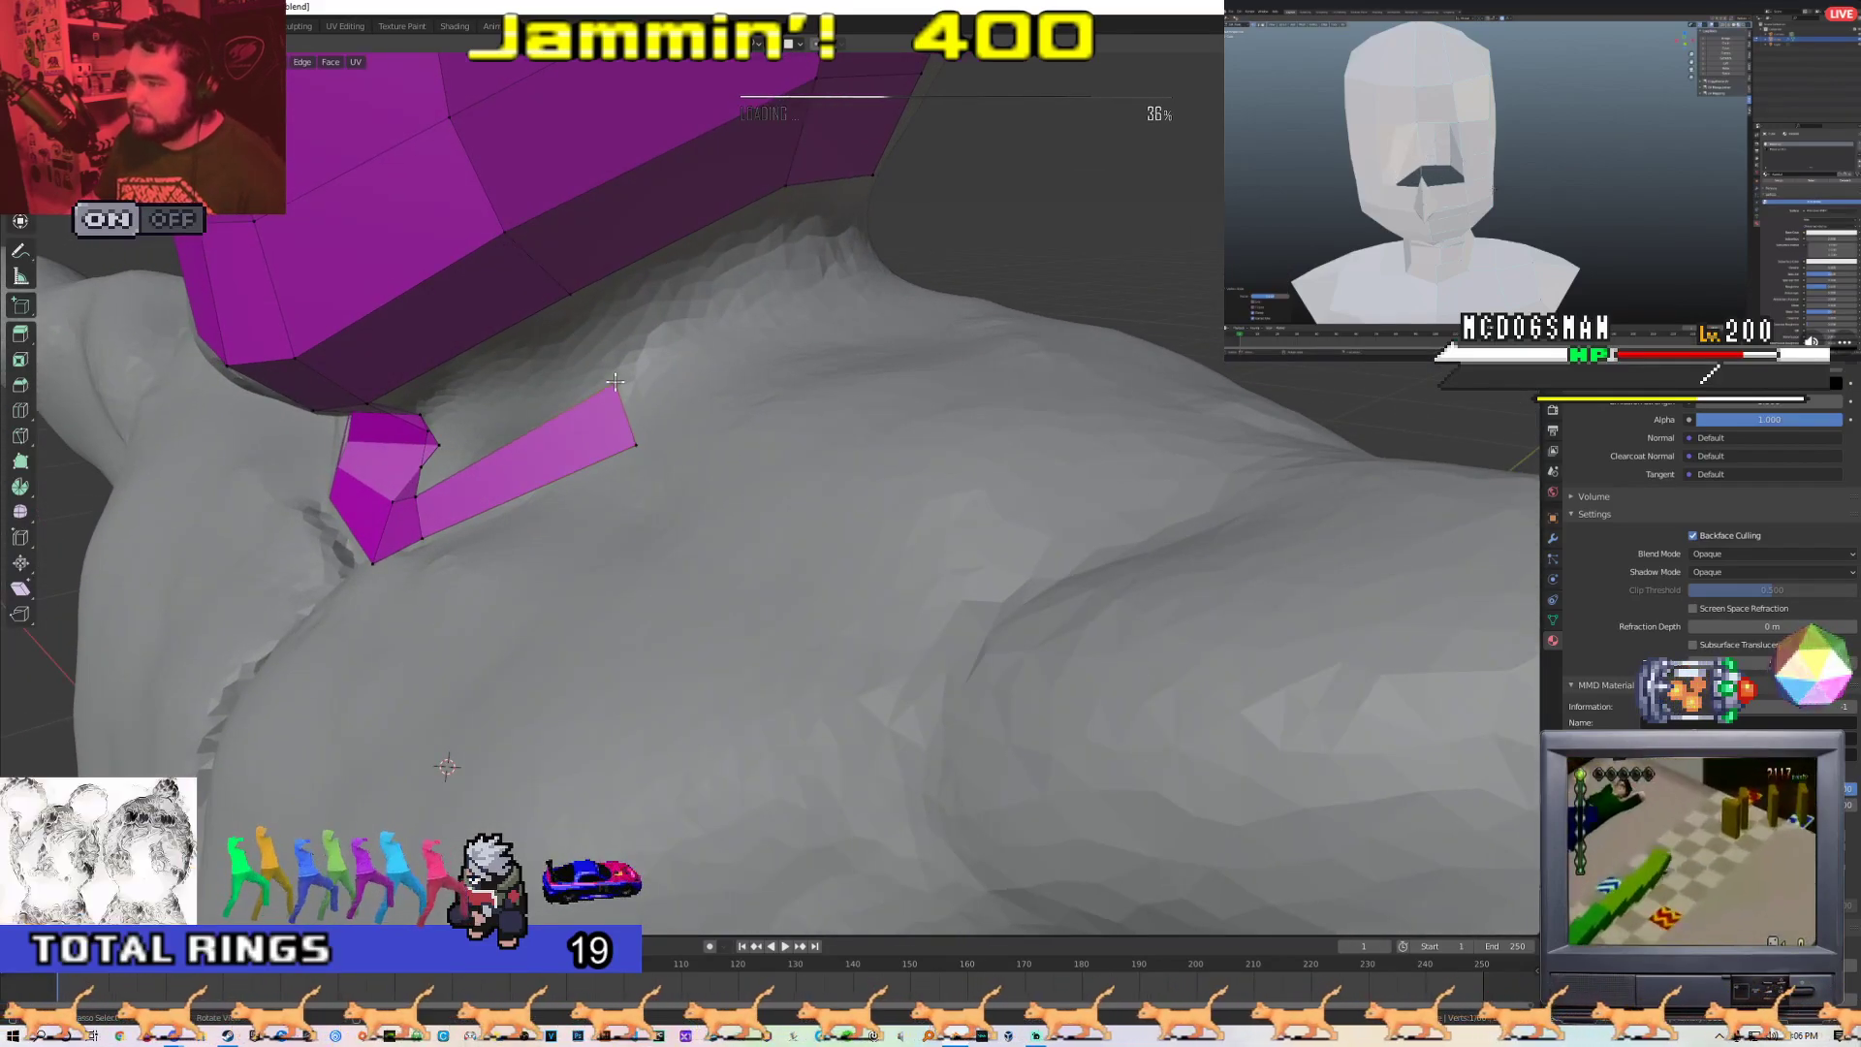
middle_click_drag(636, 425, 640, 507)
Dissolve the extra horizontal edge row across the throat strip below the jaw
scroll(624, 504, "down", 6)
scroll(661, 515, "up", 6)
key("2")
left_click(587, 489)
right_click(587, 492)
left_click(588, 493)
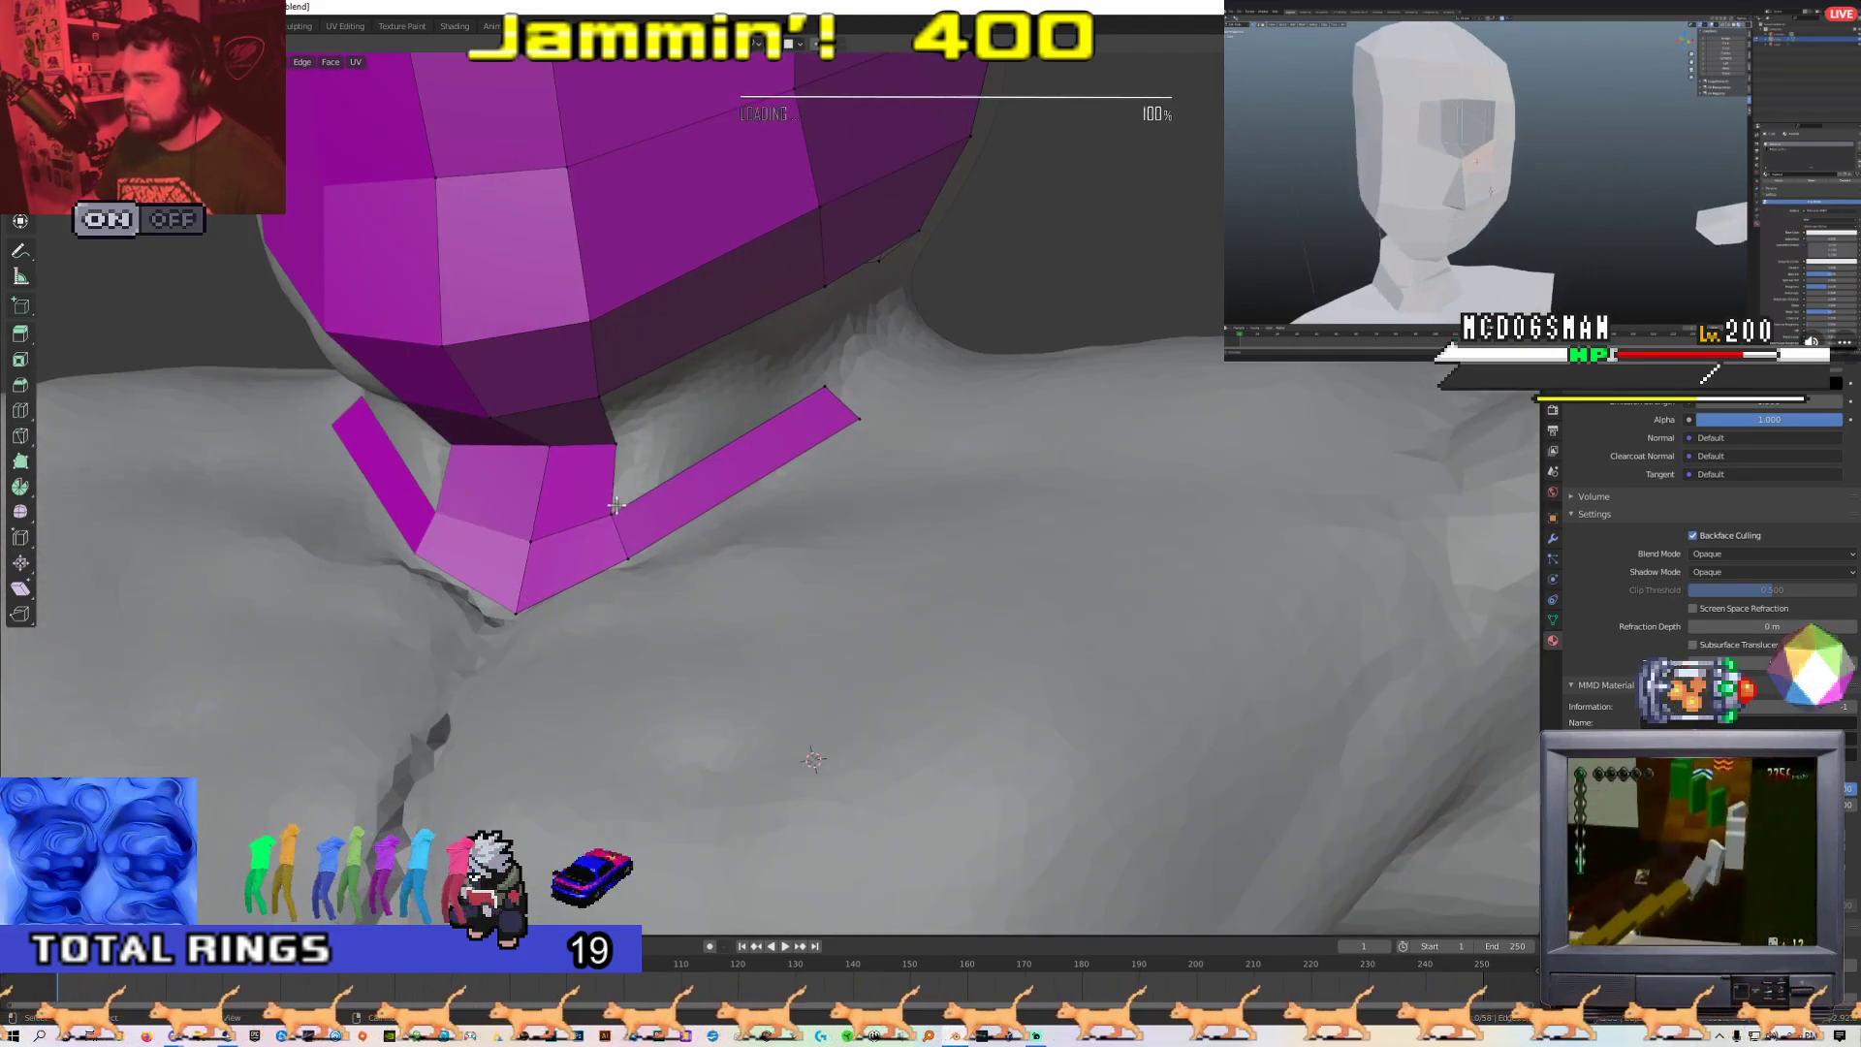
key("g")
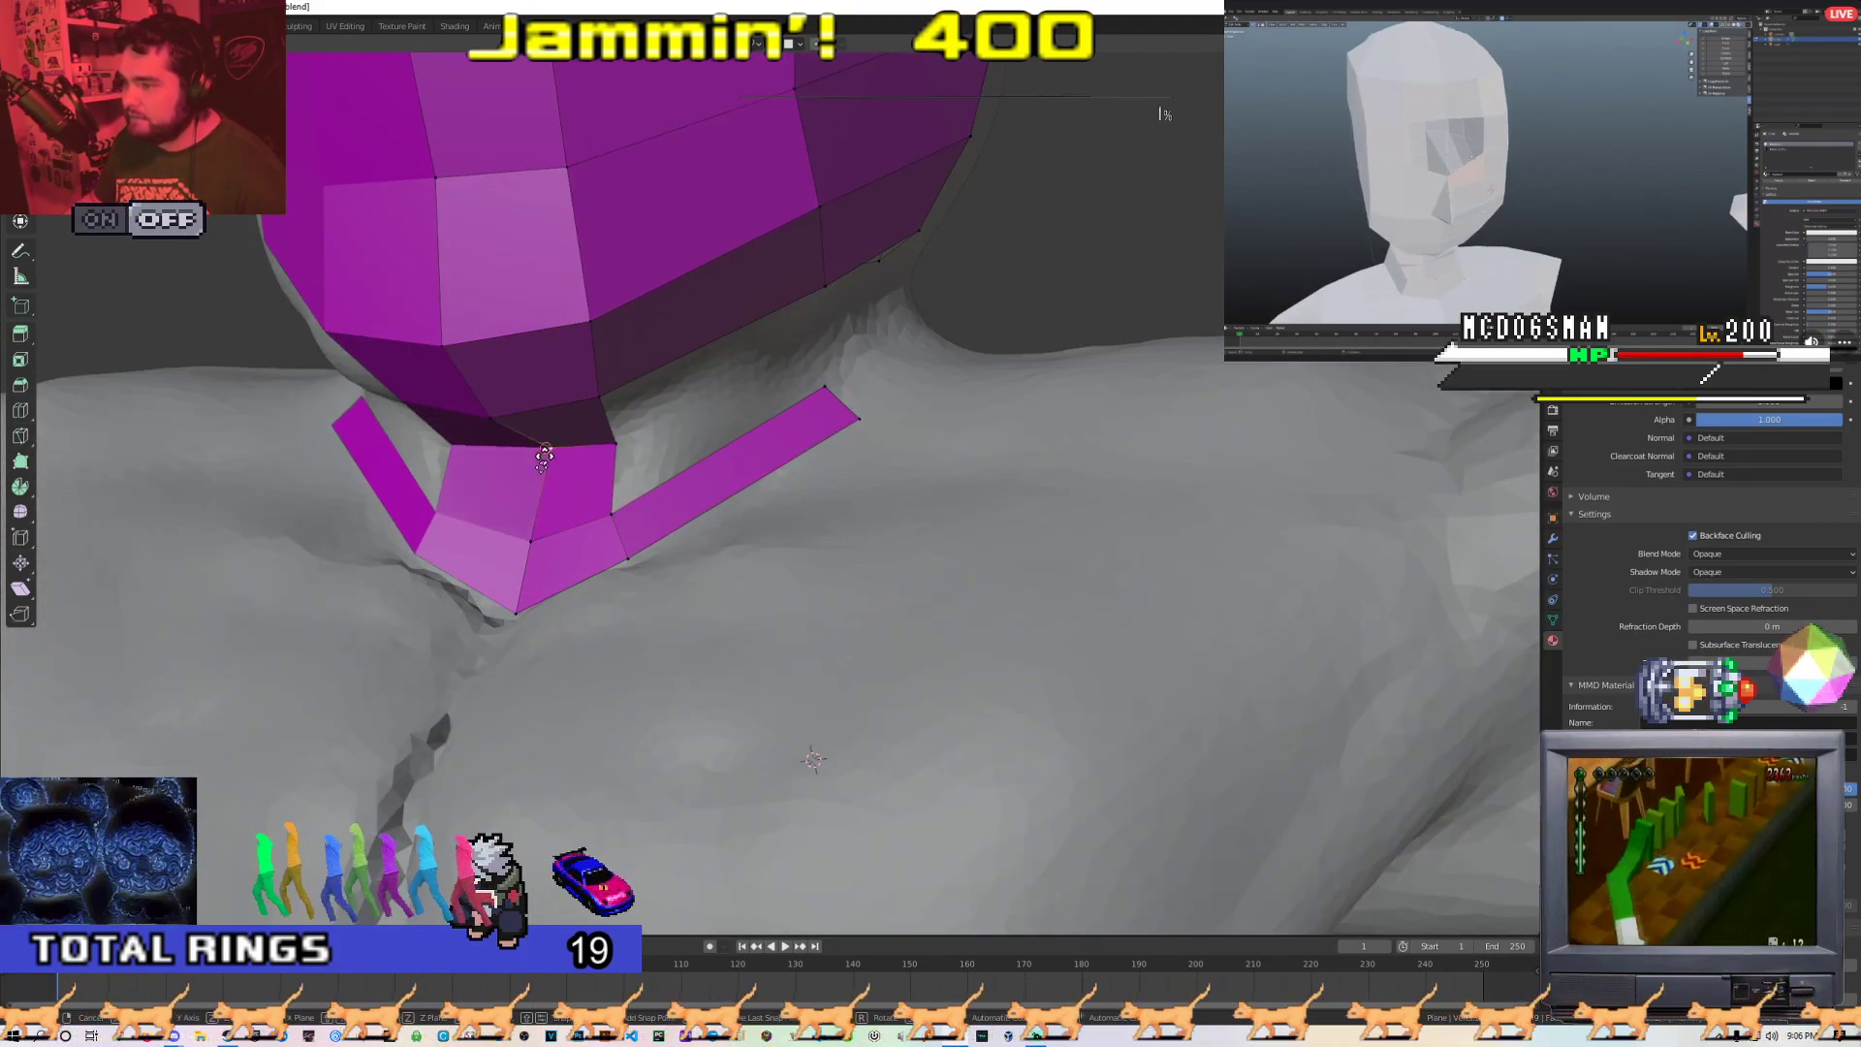
right_click(538, 466)
middle_click_drag(536, 465, 593, 466)
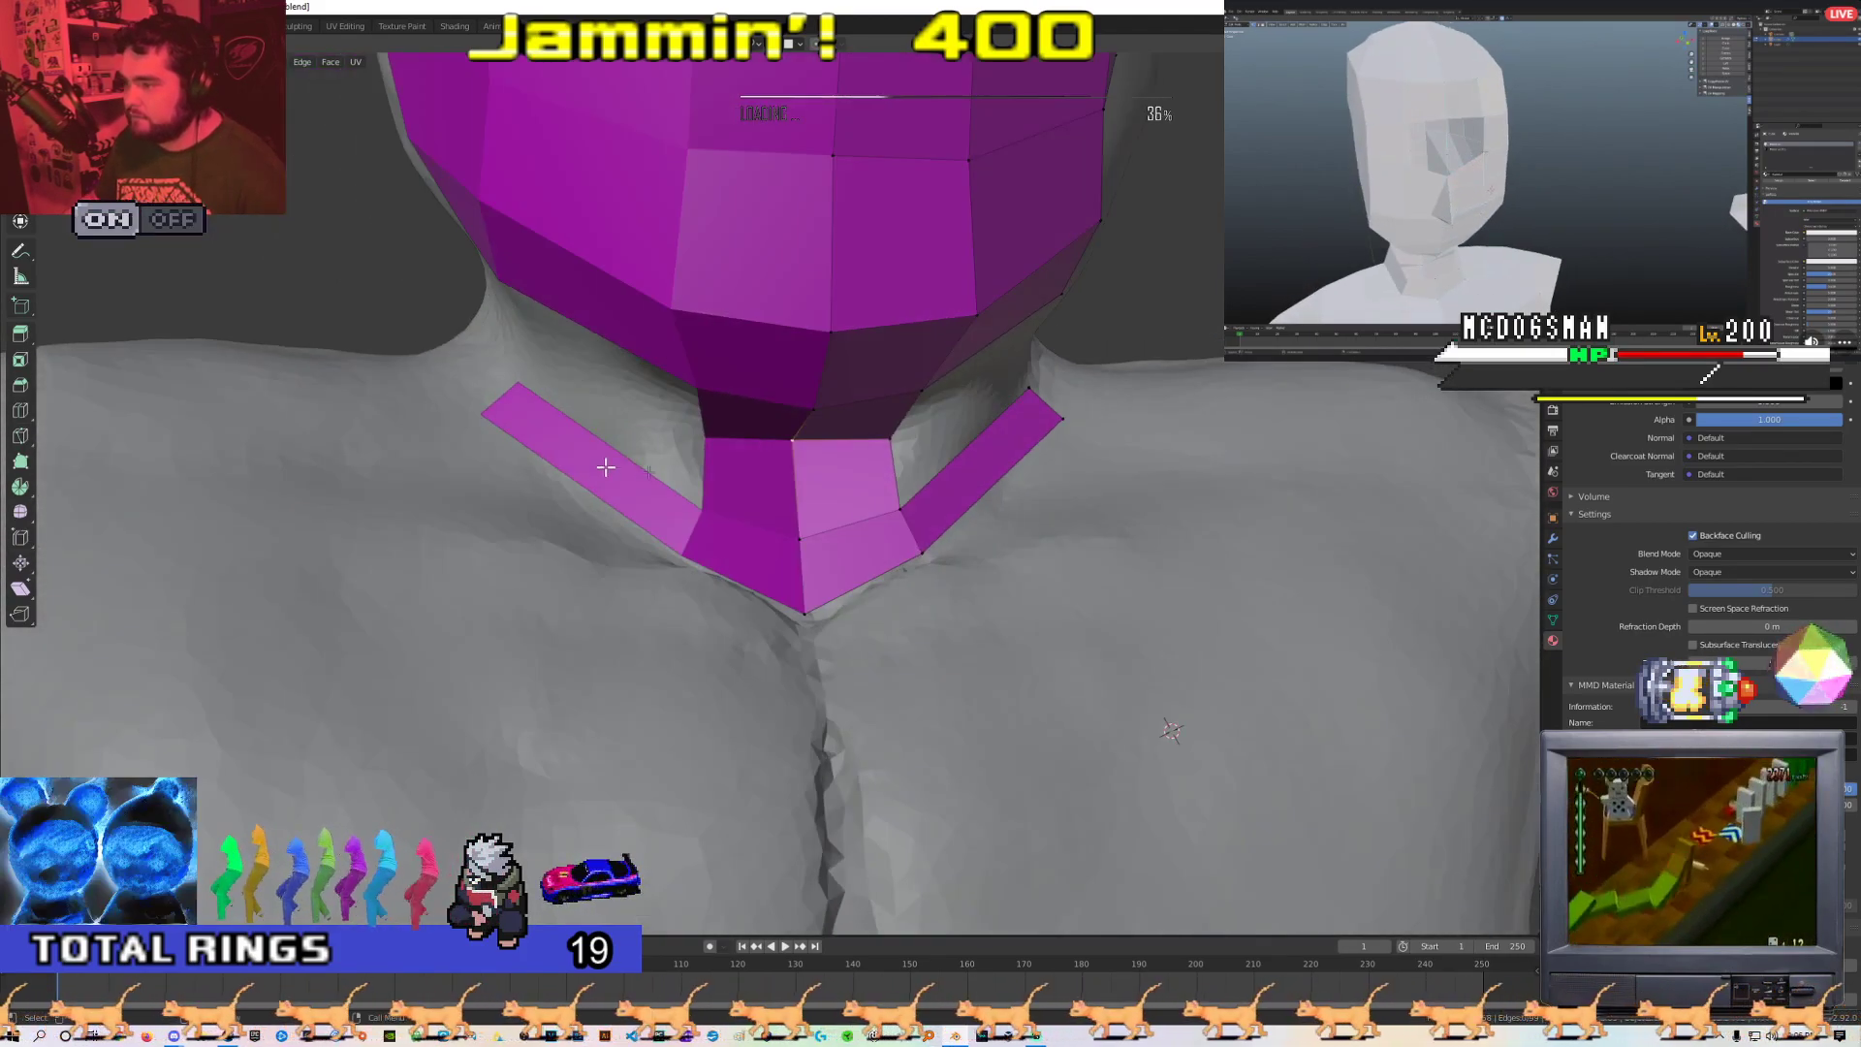
Reposition the side vertices of the throat strip to follow the front contour of the neck
middle_click_drag(801, 458, 768, 466)
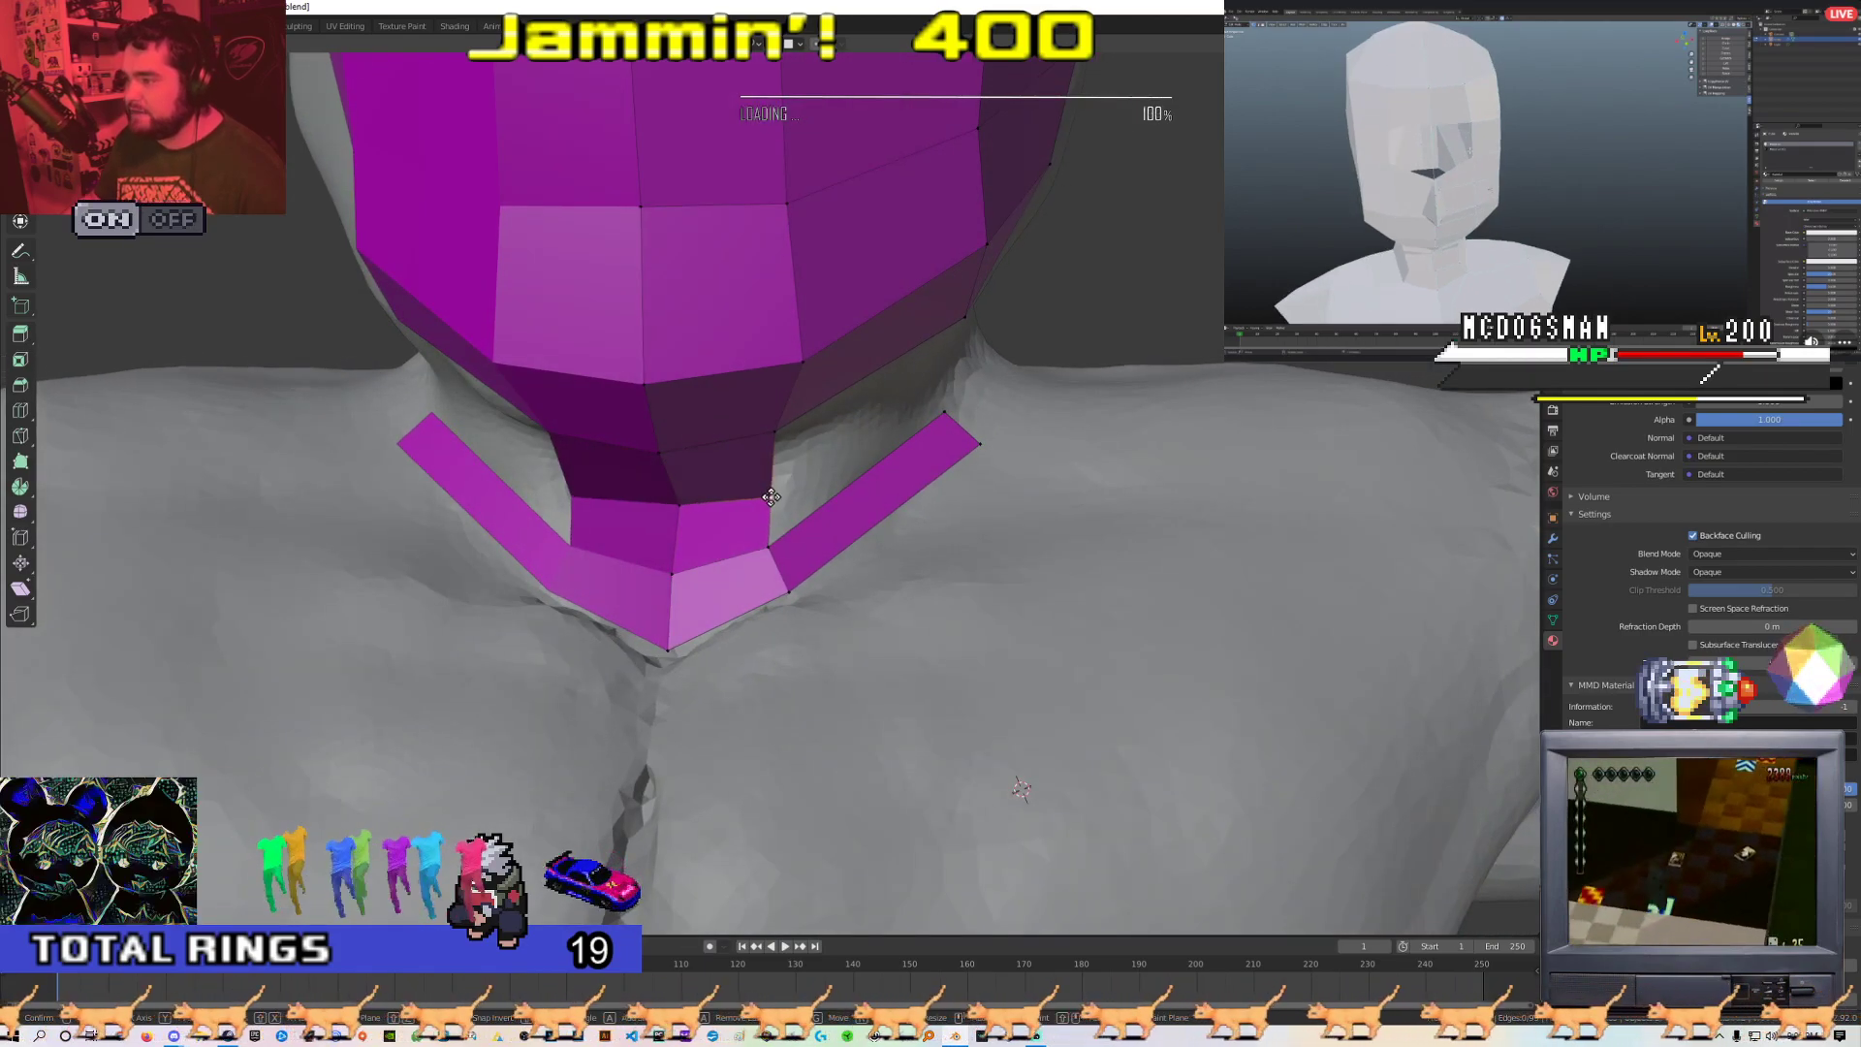
key("g")
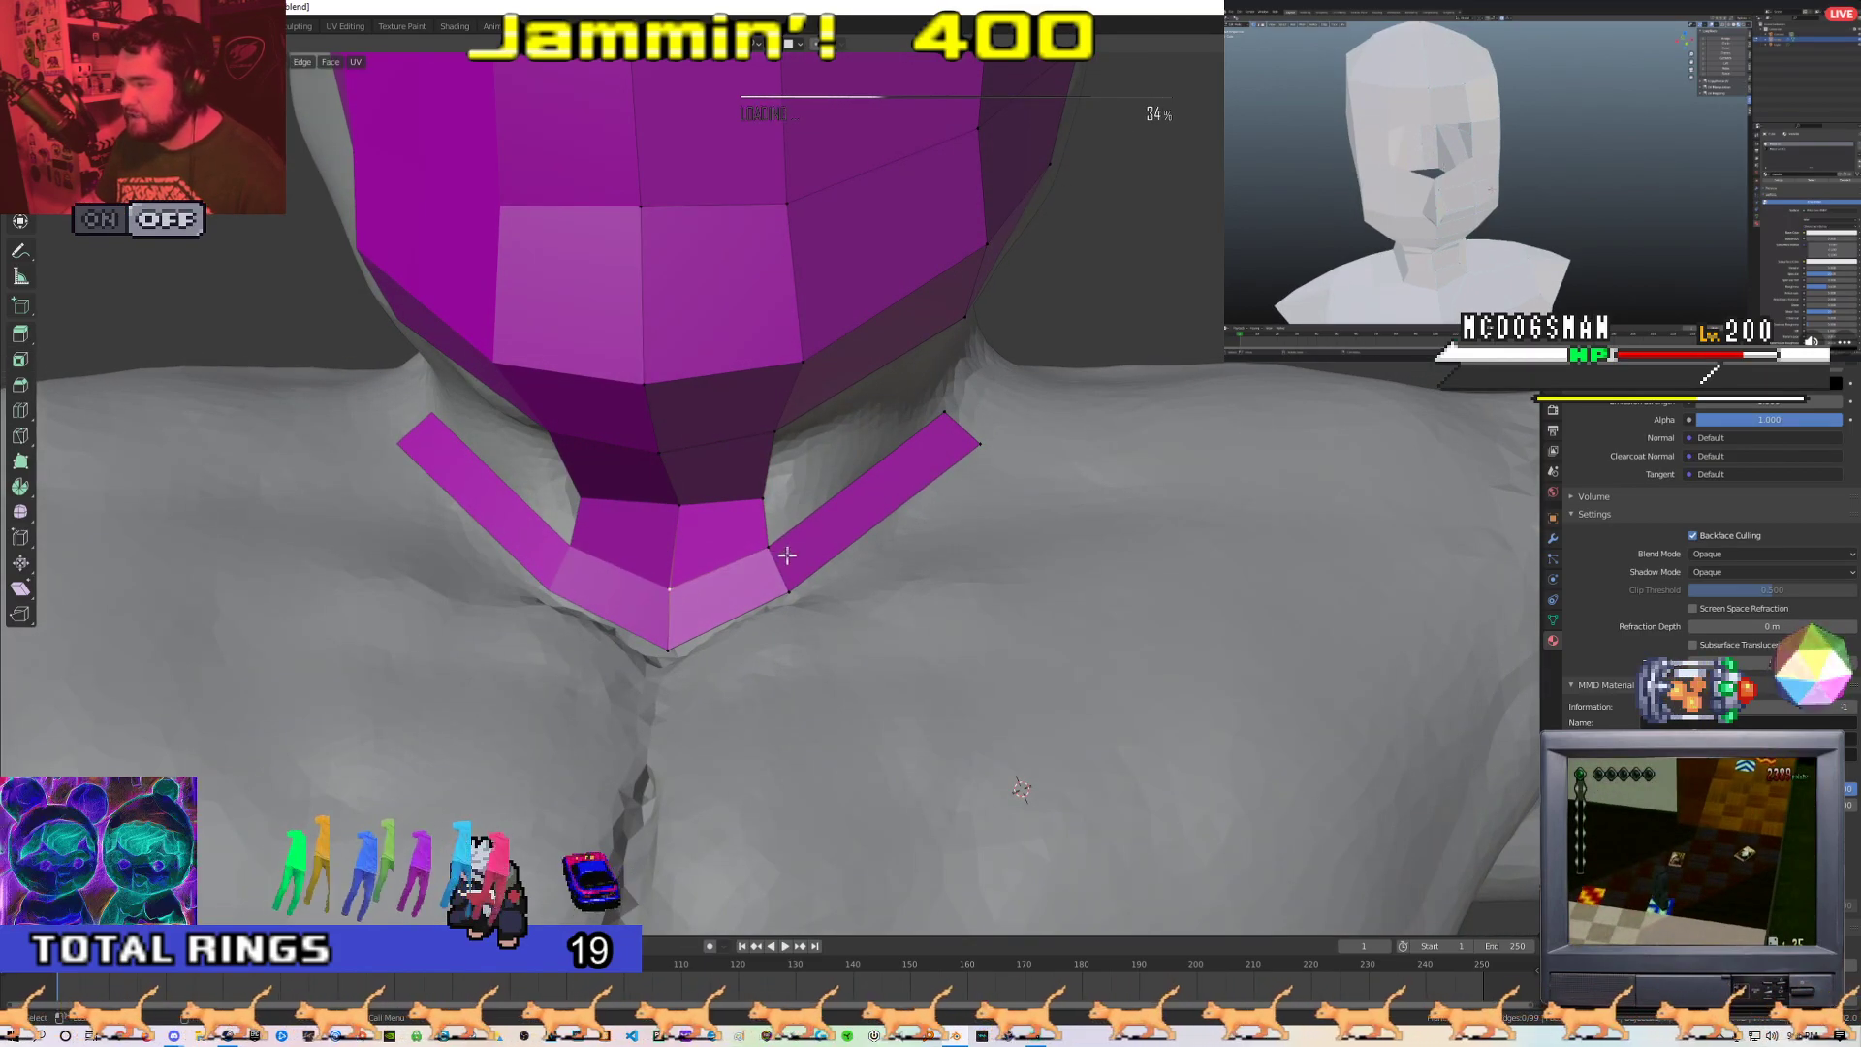
left_click_drag(773, 549, 792, 533)
middle_click_drag(793, 533, 745, 485)
key("g")
left_click(891, 438)
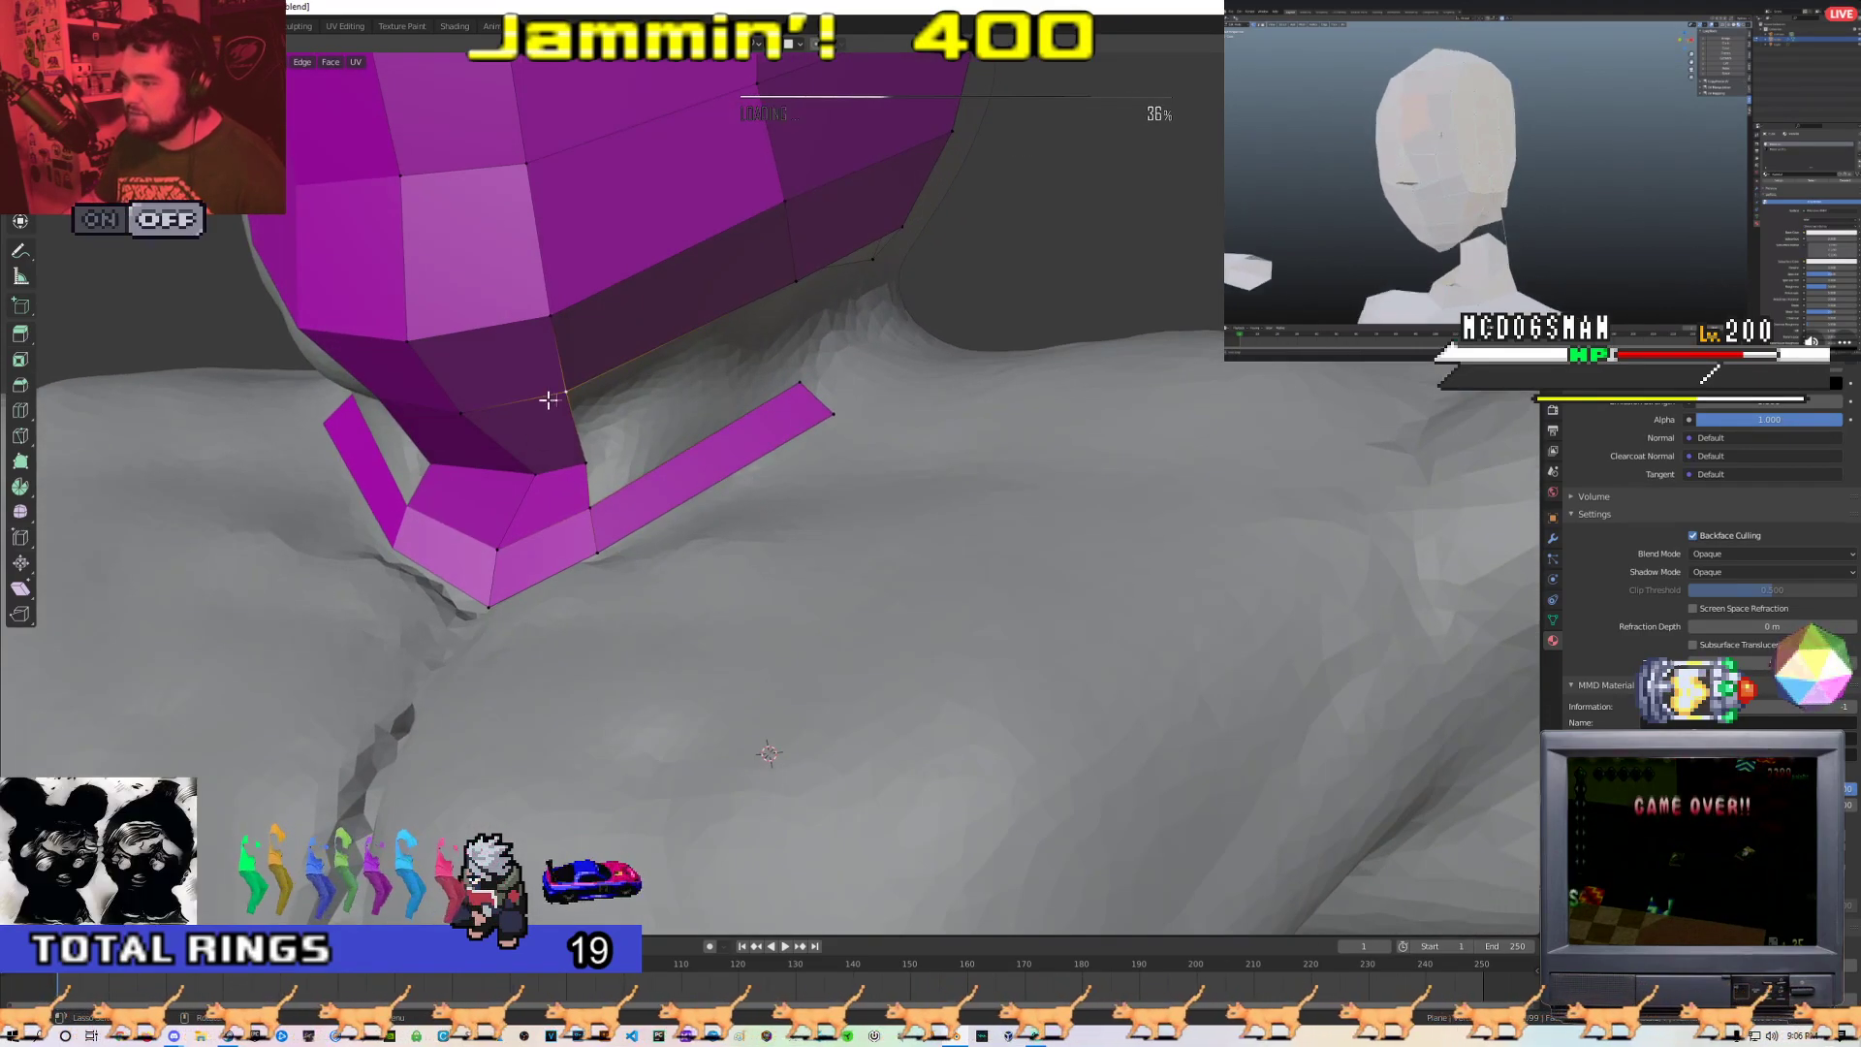
Close the side gap between the jaw and the collar strip, fitting its end vertices to the neck
middle_click_drag(548, 399, 665, 423)
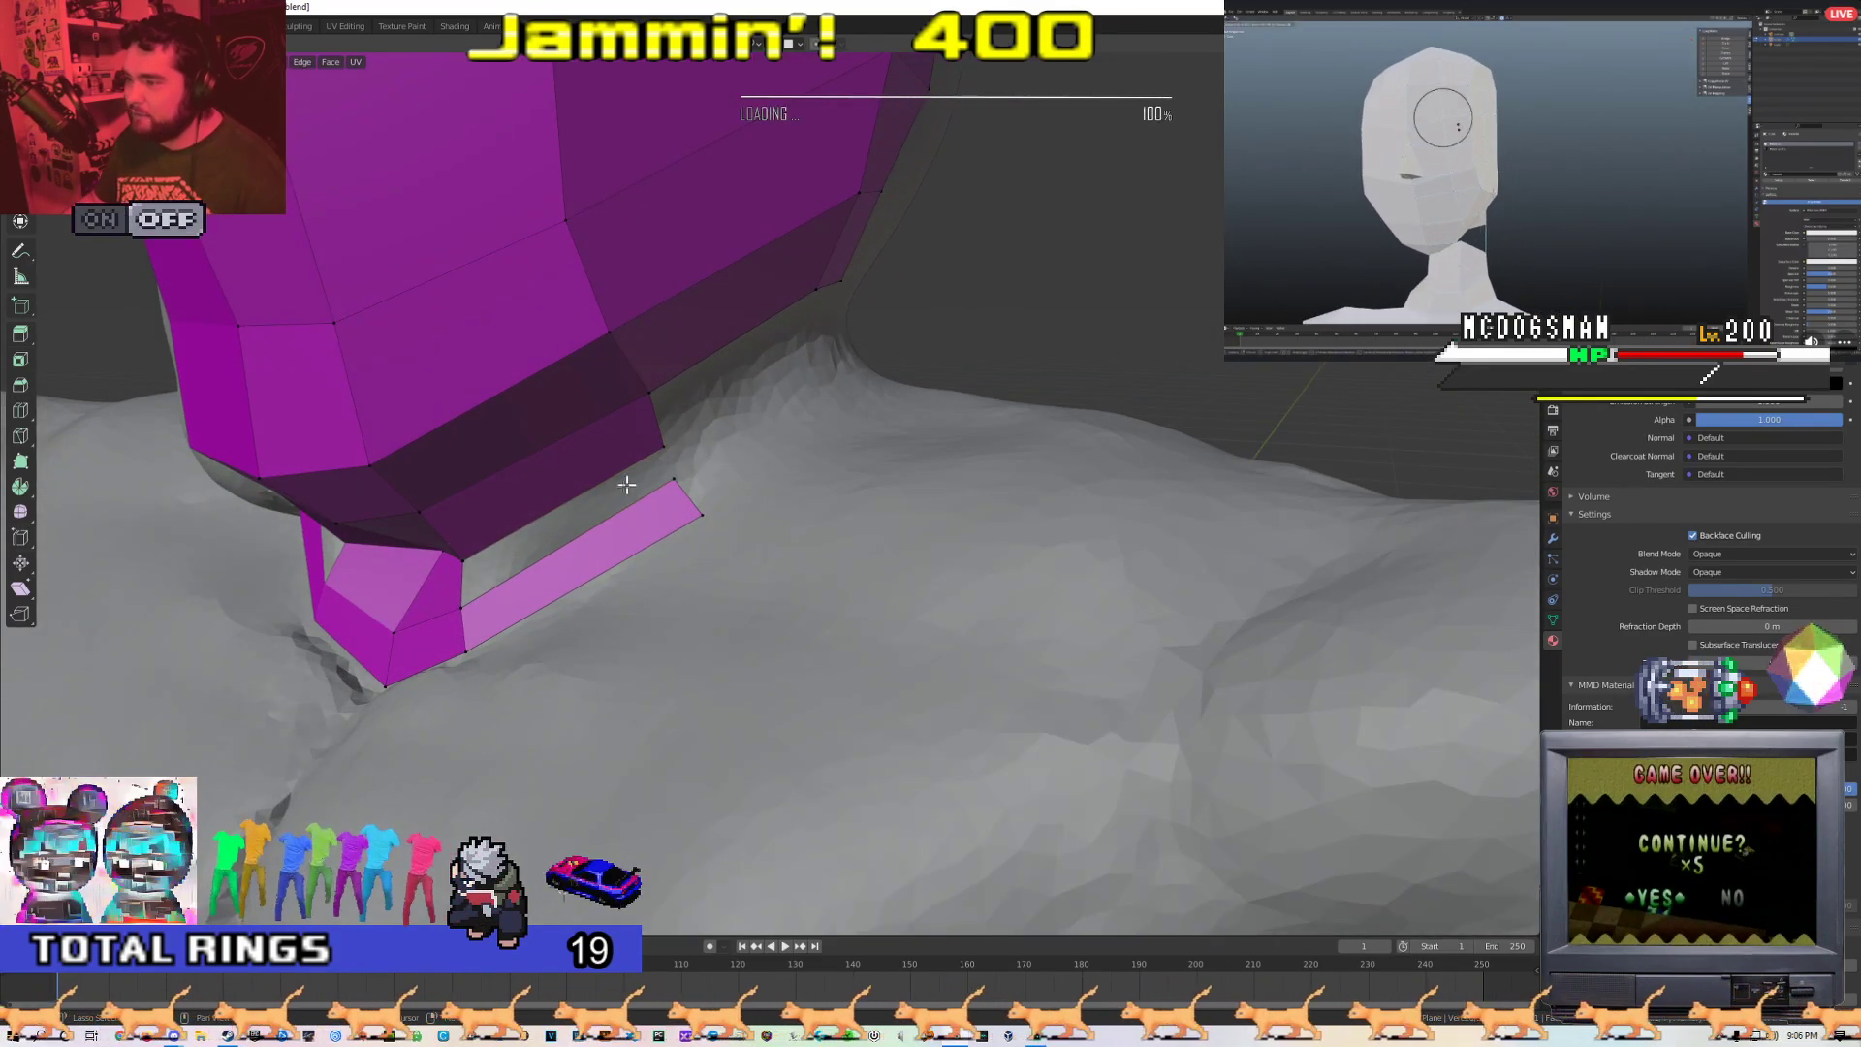
middle_click_drag(656, 467, 622, 500)
key("g")
left_click(692, 482)
left_click(694, 530)
key("g")
left_click(691, 534)
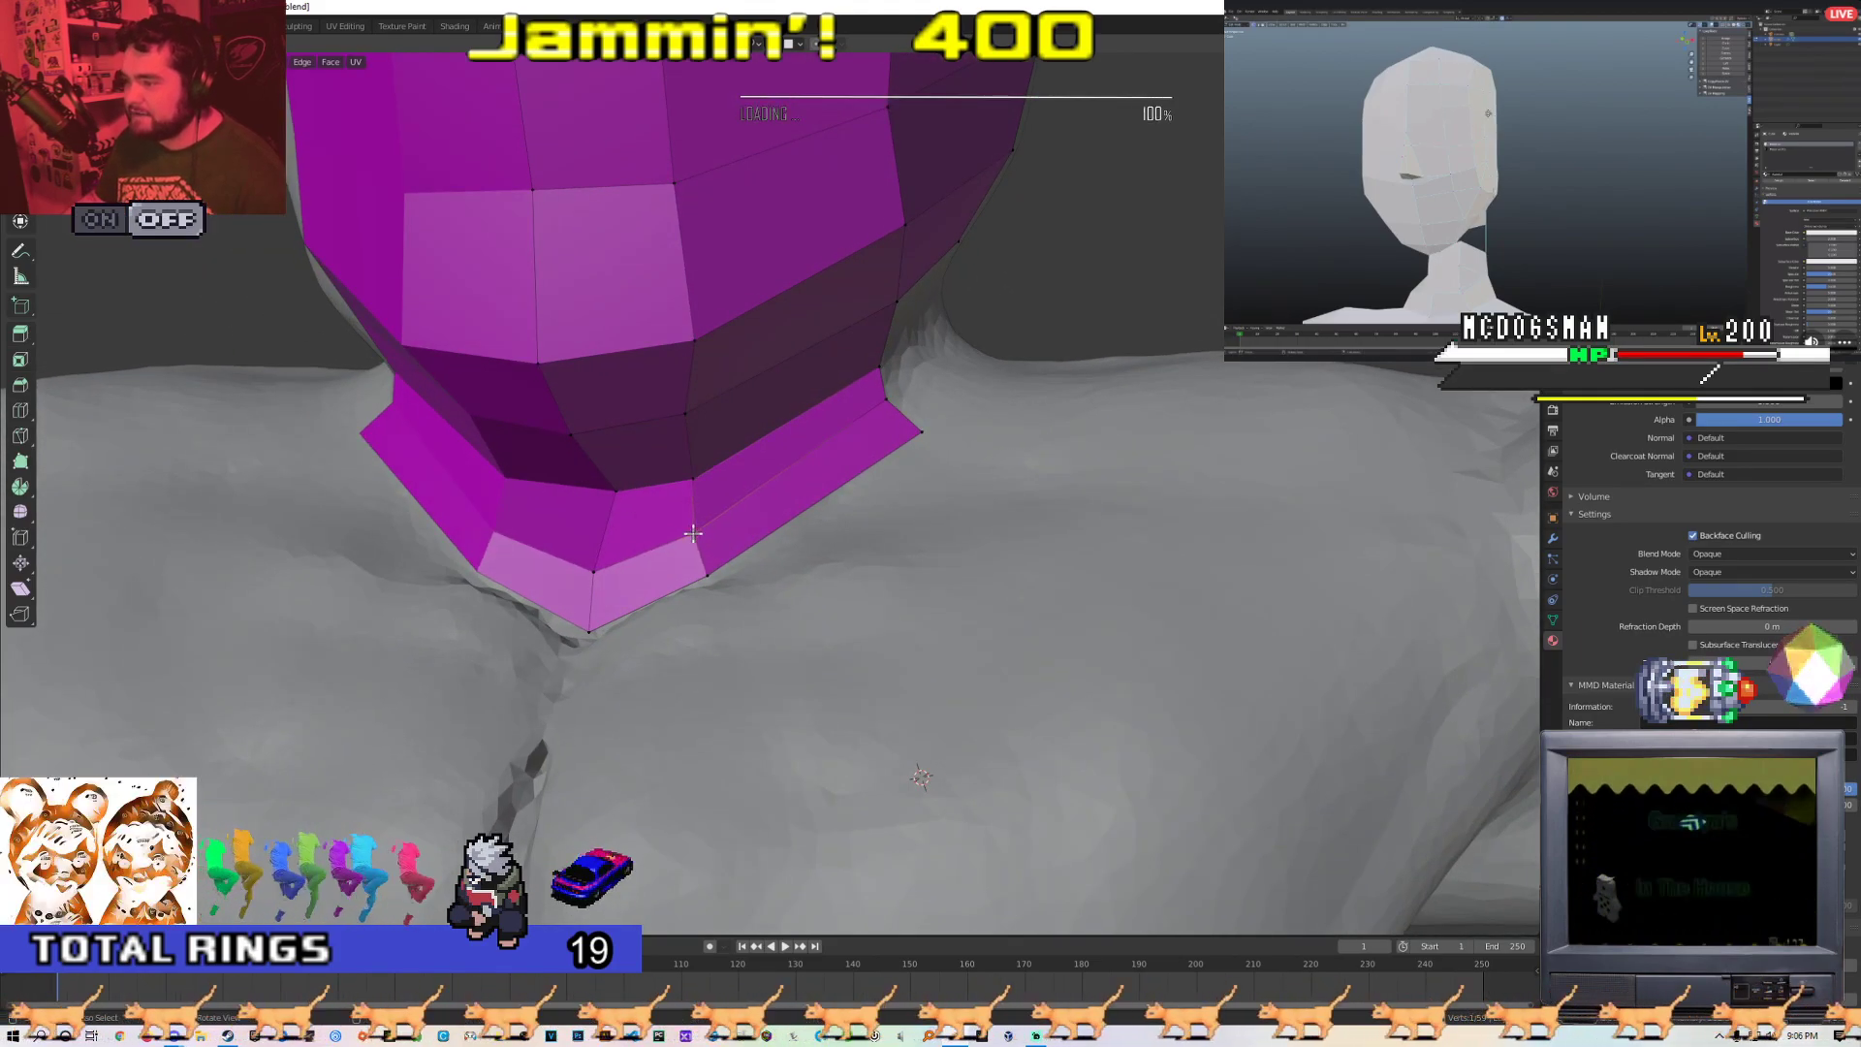
Adjust the throat's upper corner vertex and the side vertex of the neck row against the sculpt
left_click(620, 495)
key("g")
left_click(622, 503)
middle_click_drag(622, 501, 594, 464)
left_click(608, 406)
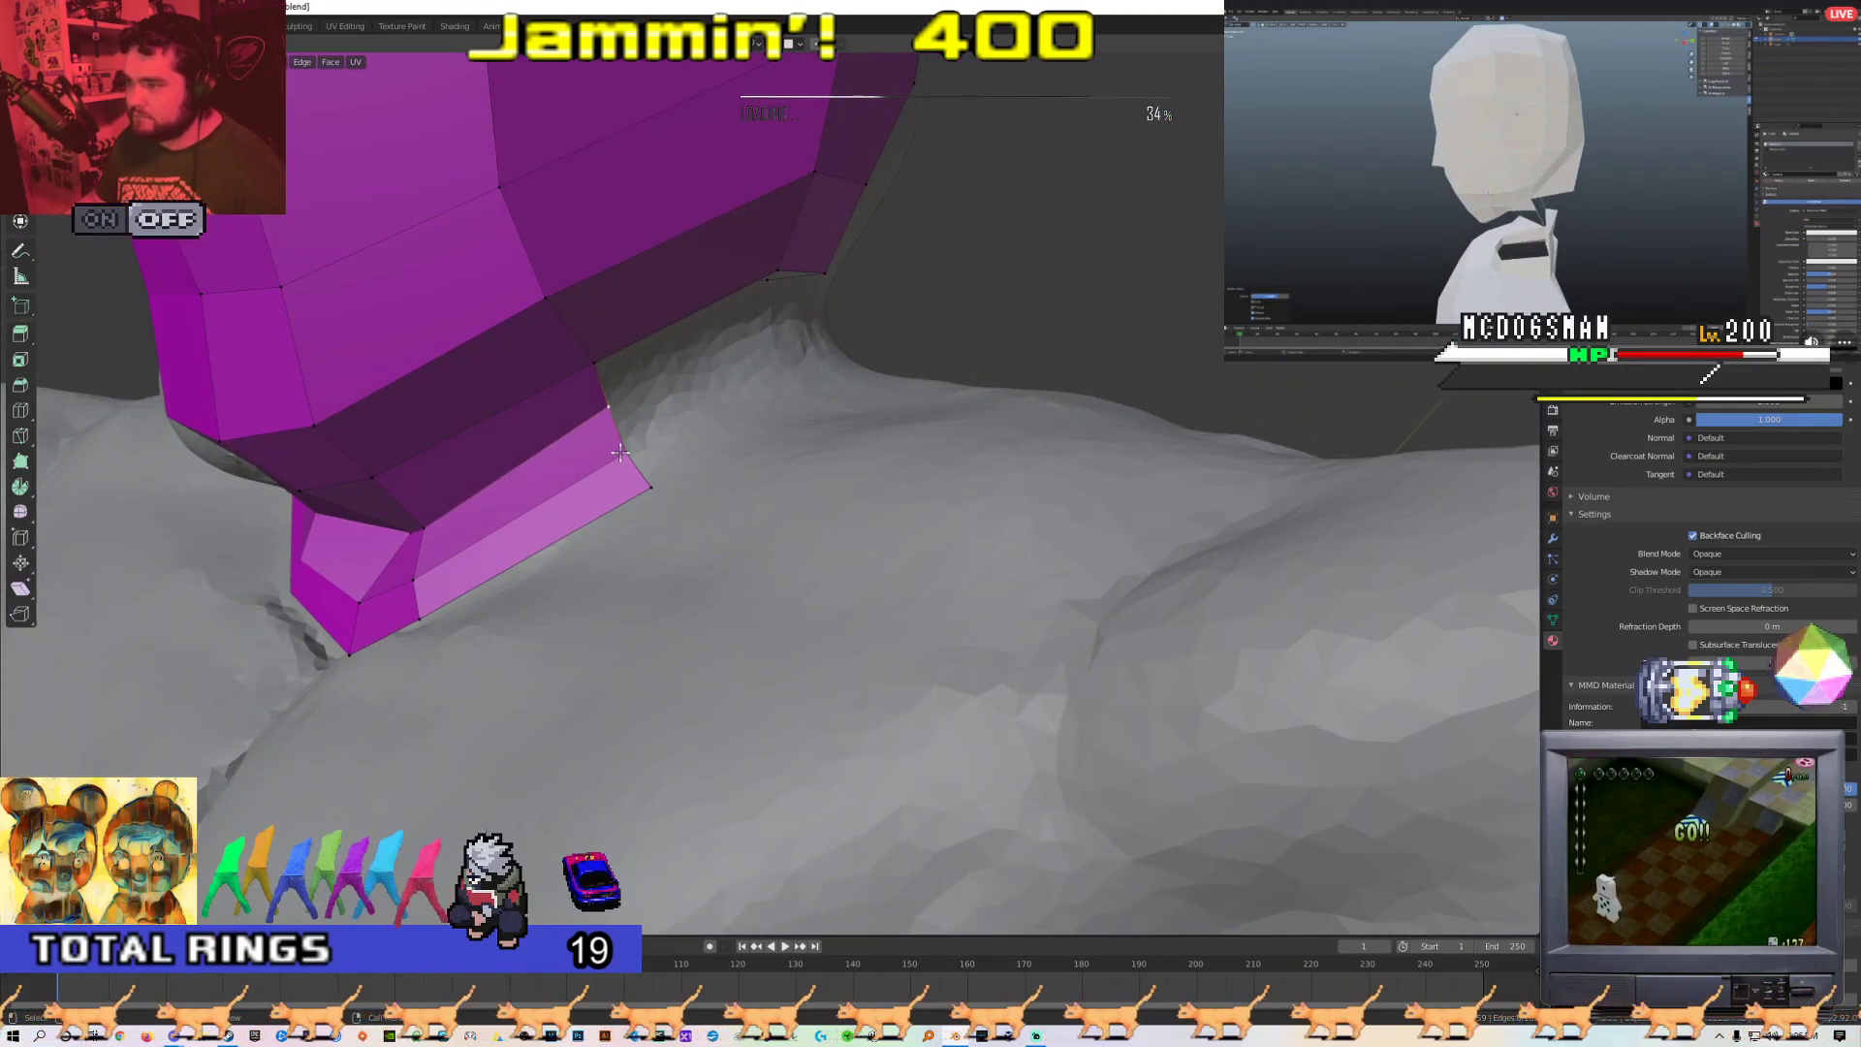
Extend the neck row under the jaw around to the centre line at the back of the head
middle_click_drag(657, 524, 442, 478)
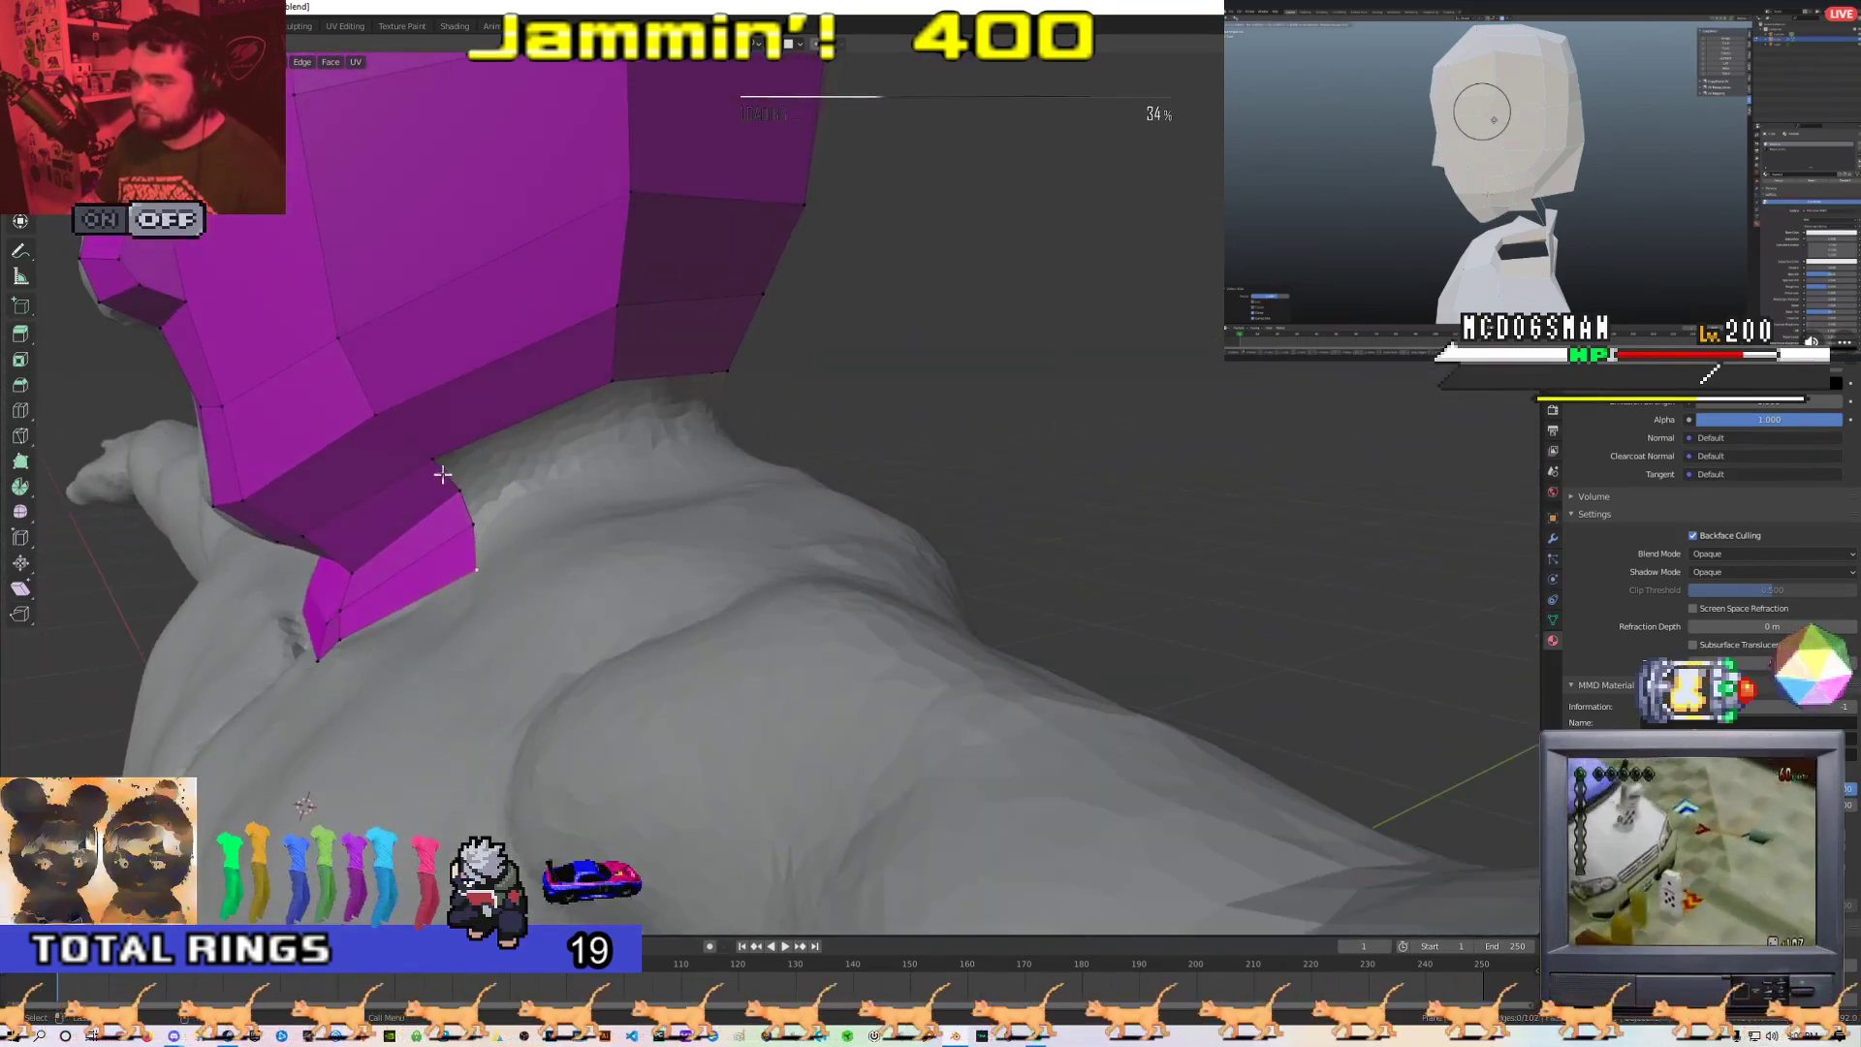
right_click(528, 457)
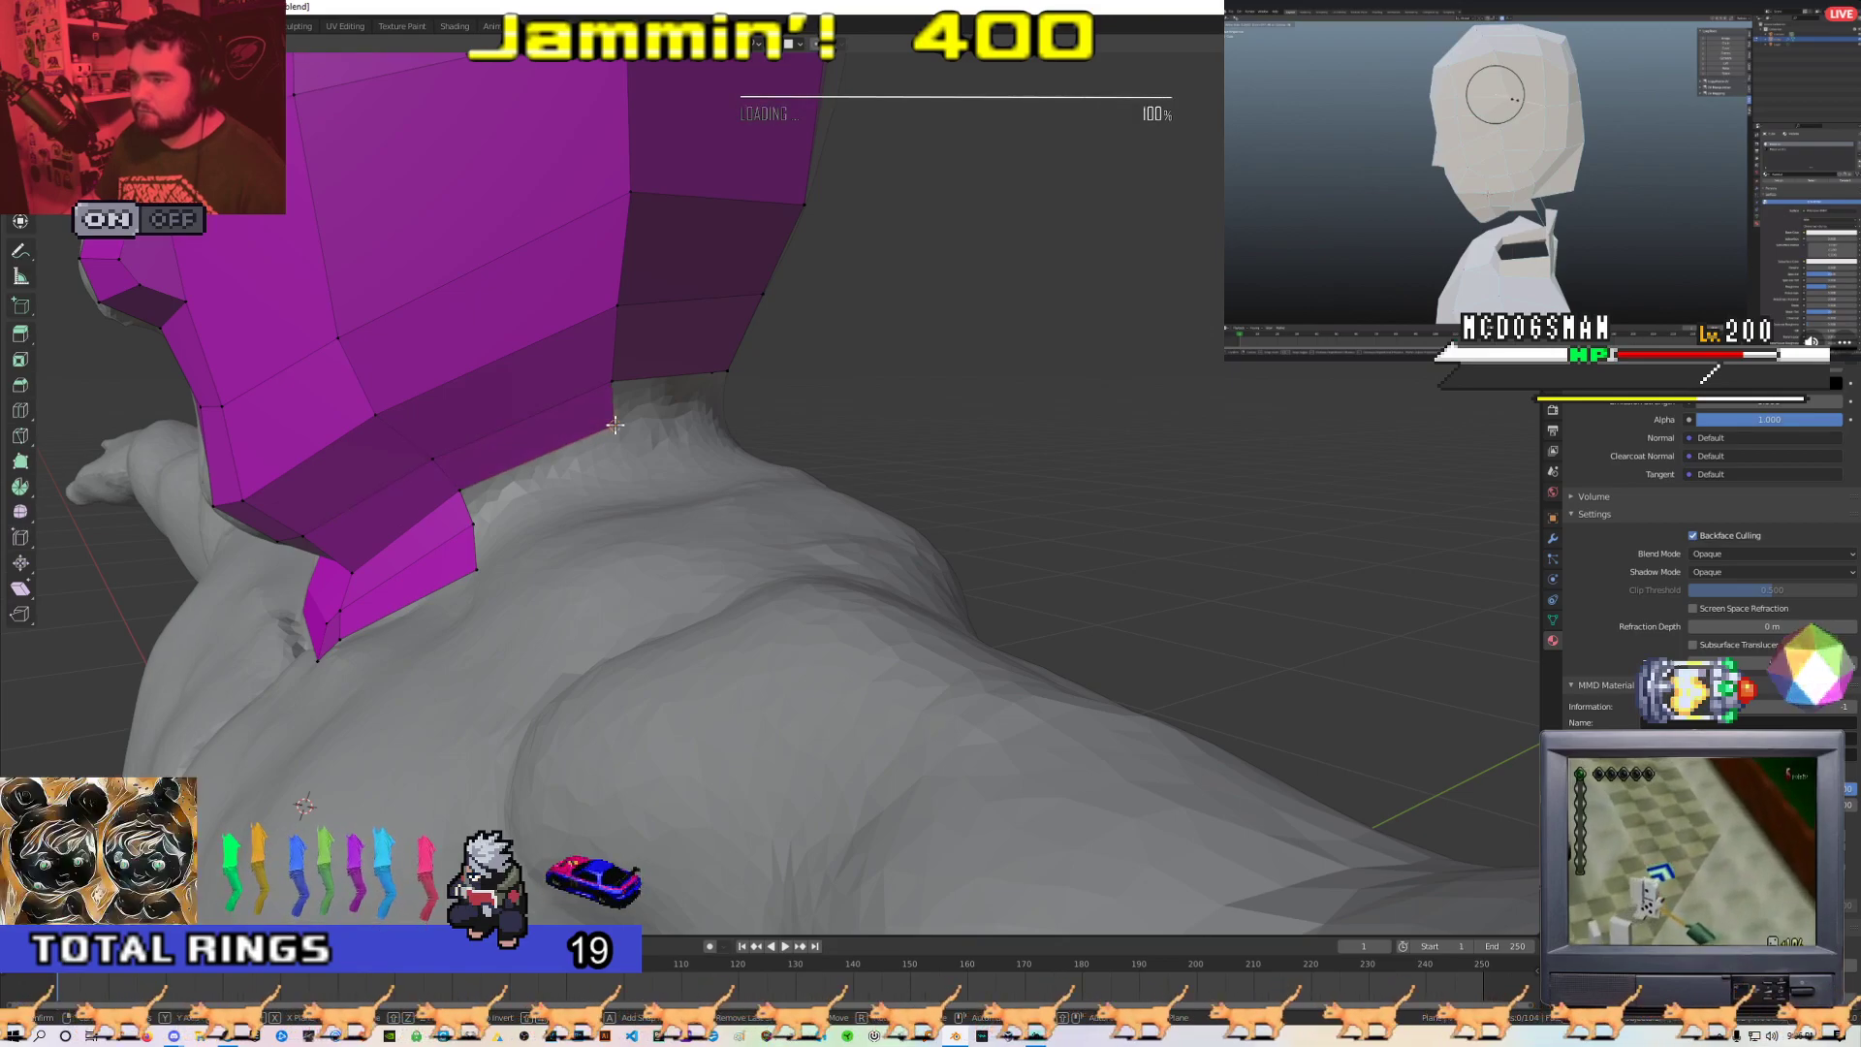
left_click(620, 425)
middle_click_drag(620, 425, 618, 467)
left_click(771, 500)
middle_click_drag(772, 500, 718, 492)
left_click(775, 463)
left_click(699, 502)
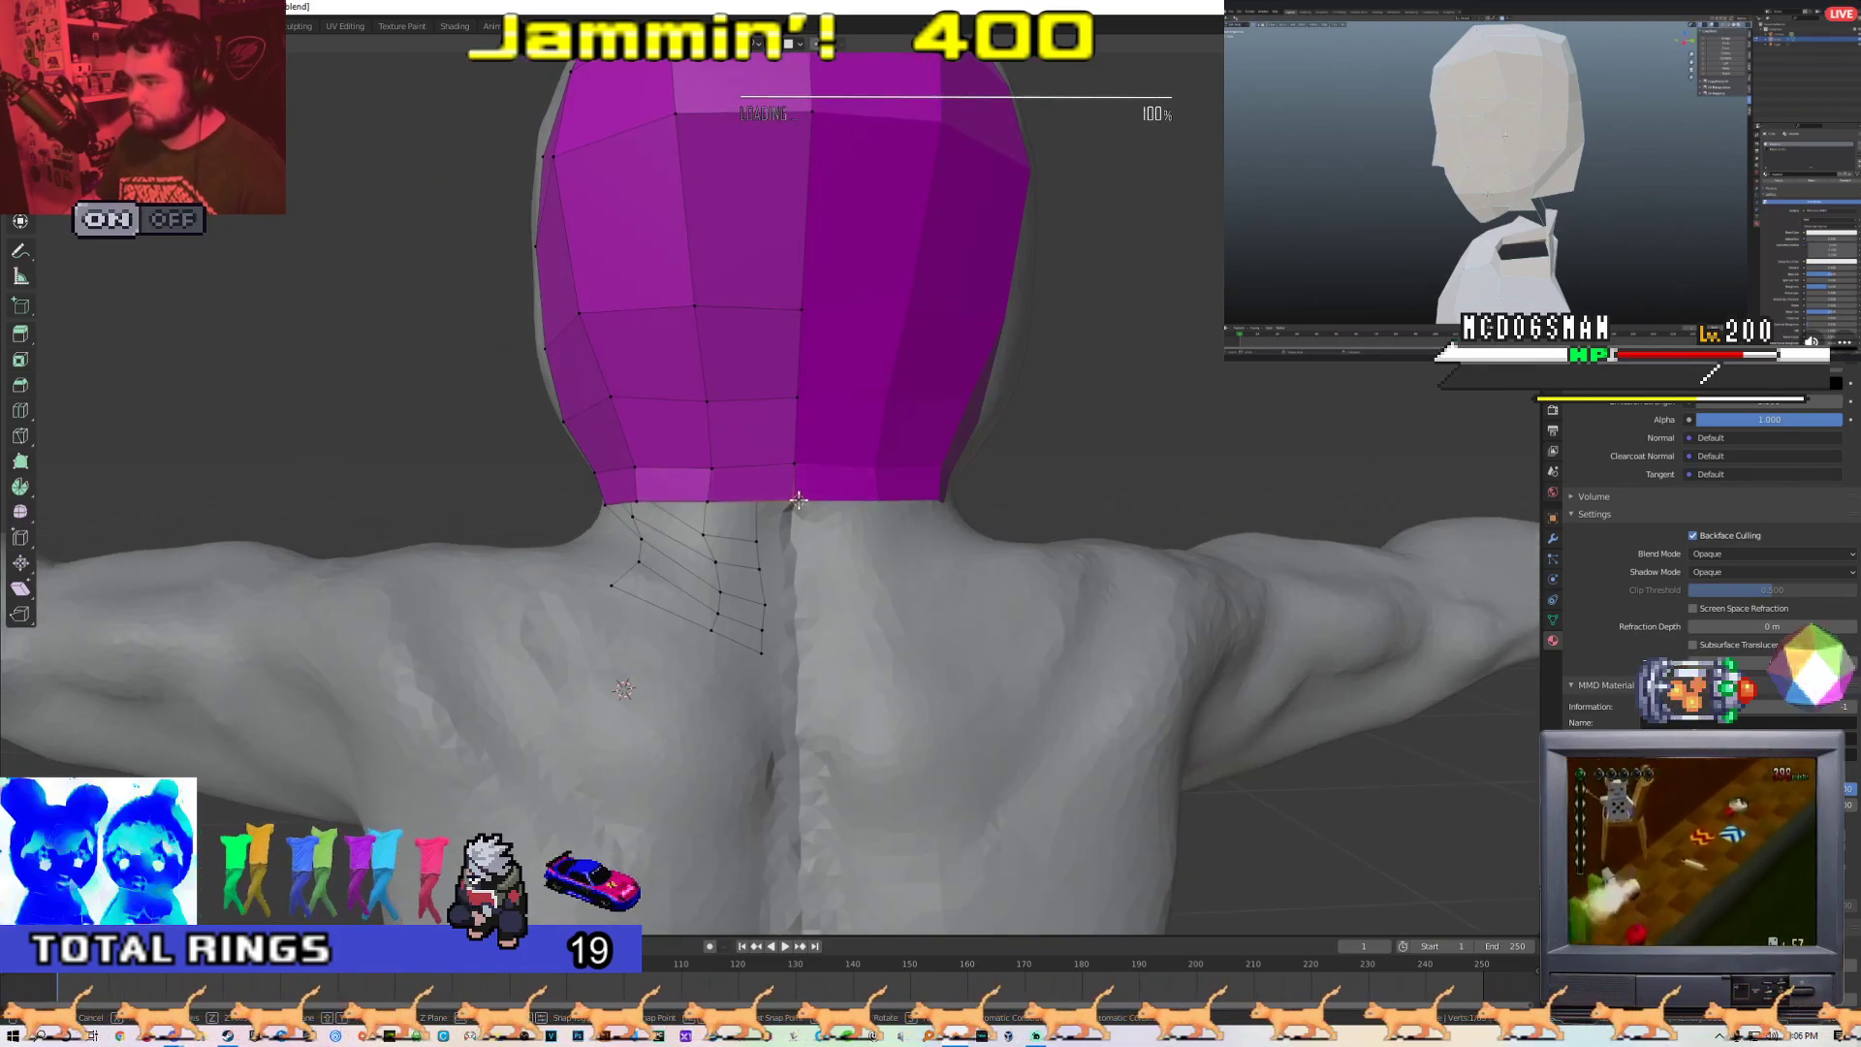
Fit the back neck row to the nape, lowering its centre vertex toward the base of the neck
middle_click_drag(800, 504, 623, 588)
middle_click_drag(558, 536, 548, 547)
key("f")
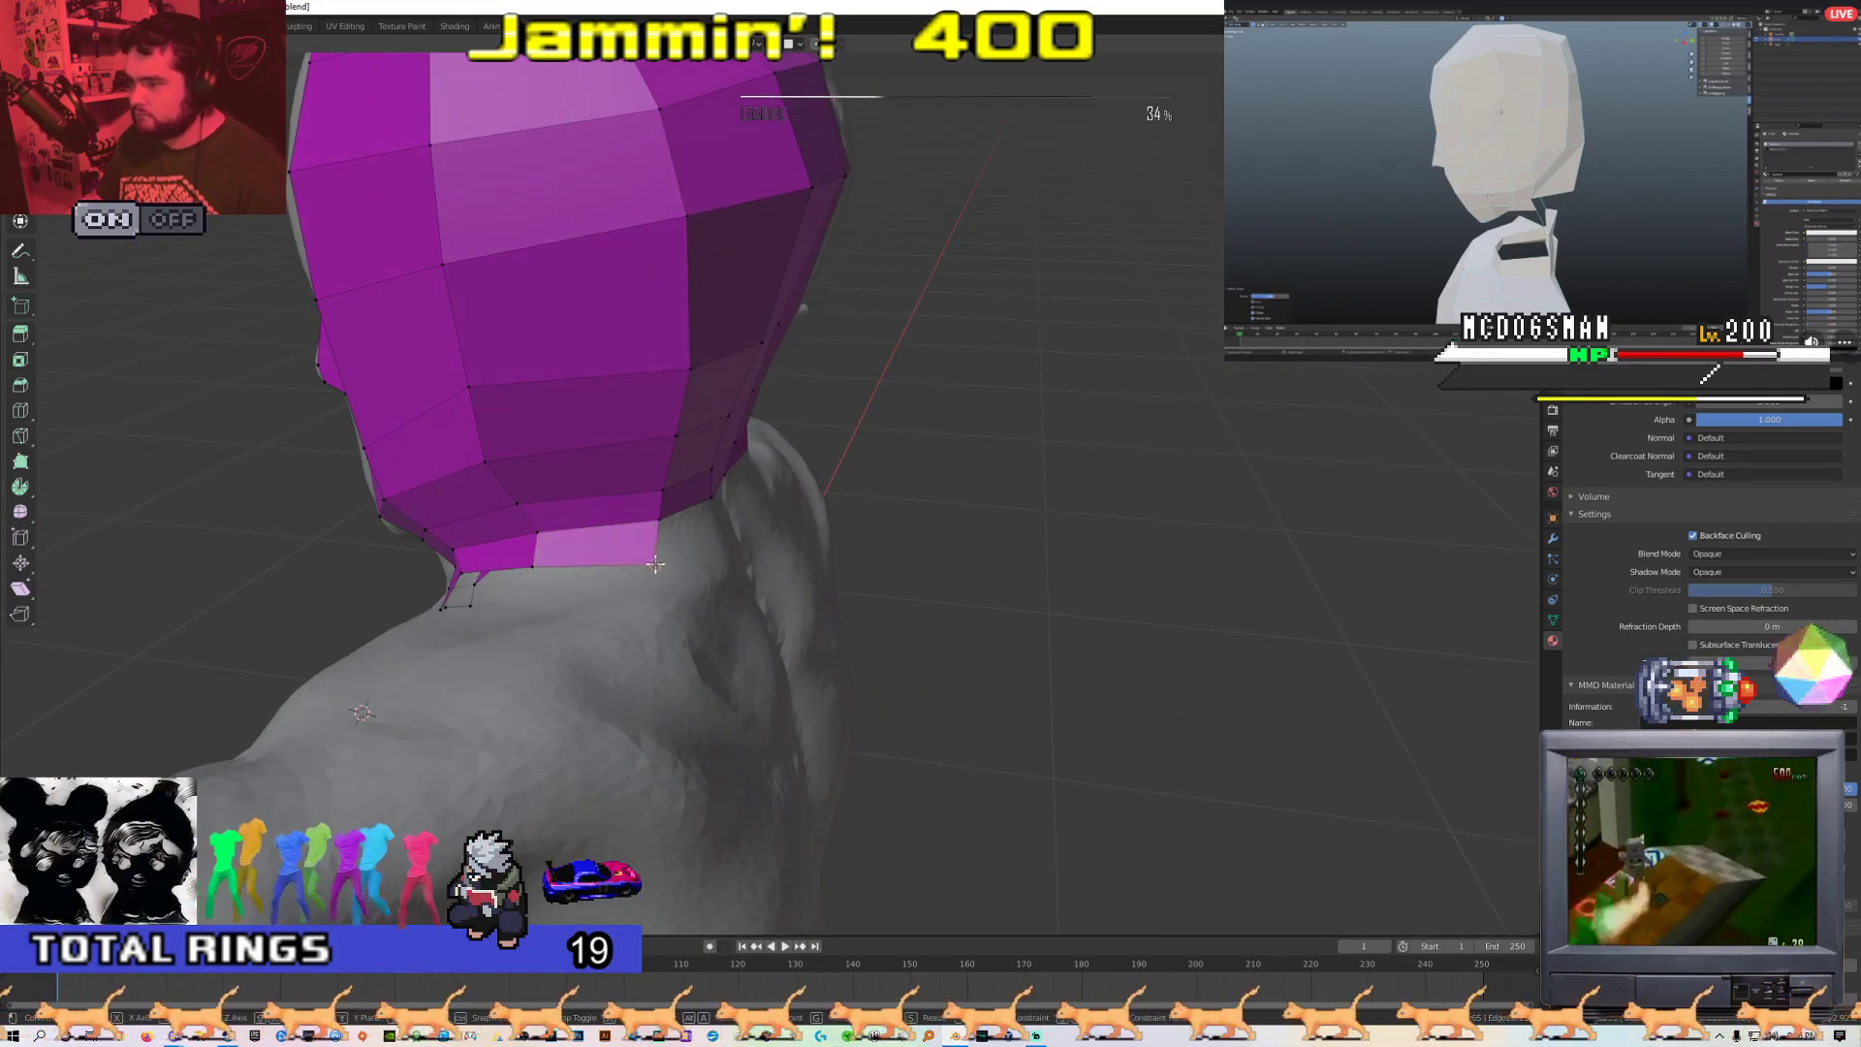
middle_click_drag(661, 553, 687, 491)
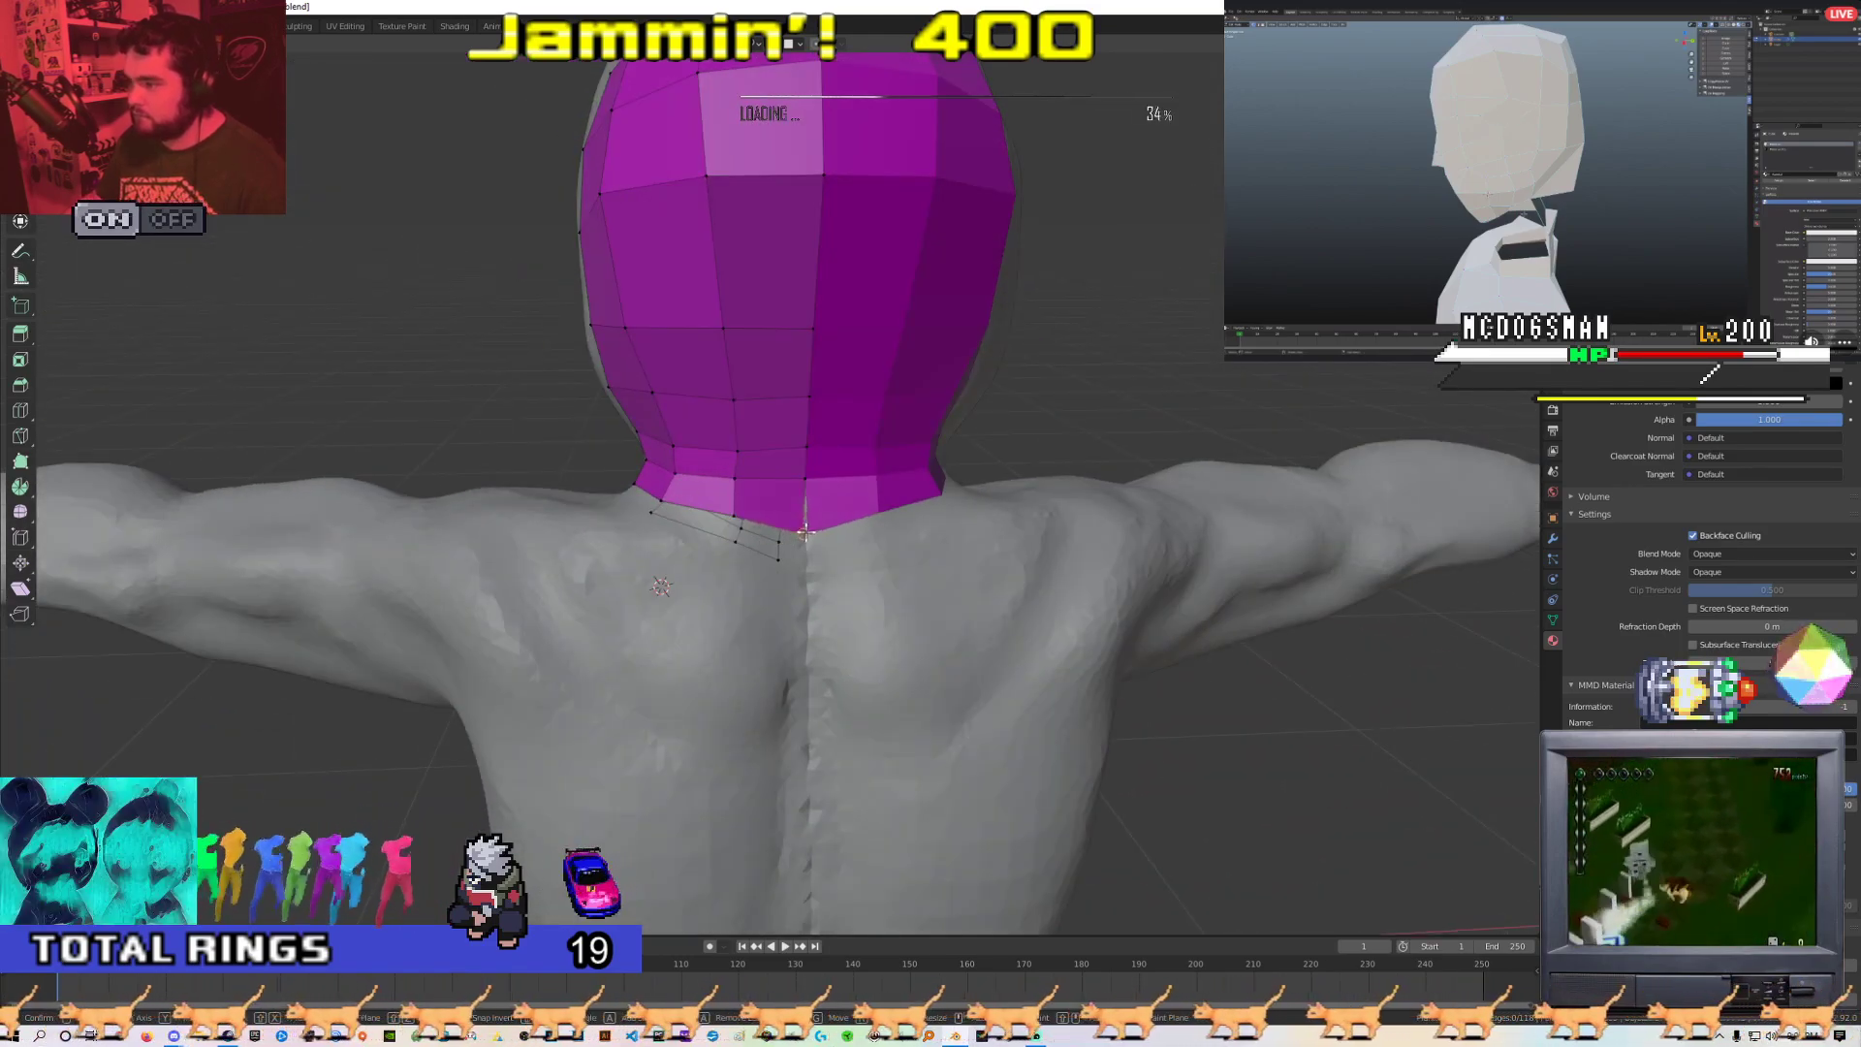
left_click(813, 521)
Fill the remaining gap at the side of the neck with faces joining the collar strip to the nape row
middle_click_drag(680, 555, 959, 561)
scroll(964, 560, "down", 5)
middle_click_drag(650, 569, 748, 589)
scroll(547, 564, "down", 6)
scroll(547, 564, "up", 5)
scroll(749, 589, "up", 3)
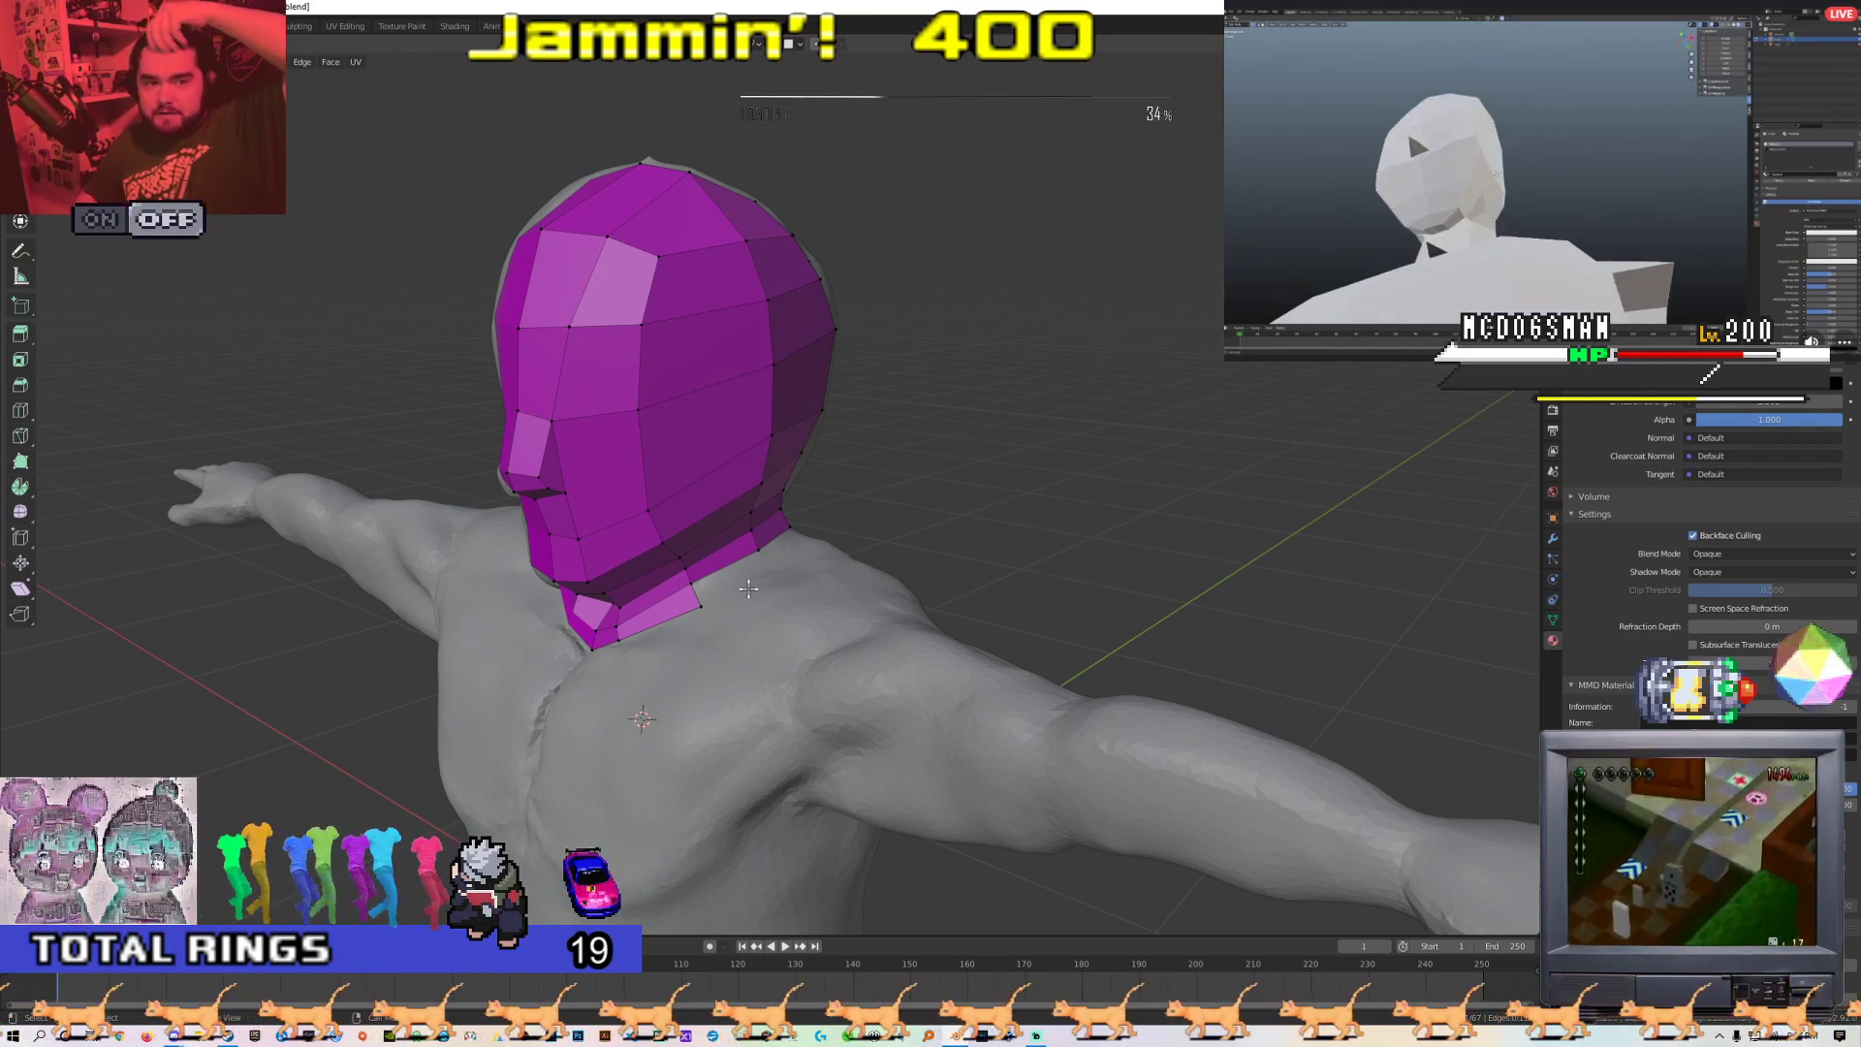
middle_click_drag(752, 531, 679, 543)
scroll(727, 523, "up", 3)
left_click(636, 557)
key("f")
middle_click_drag(753, 536, 737, 456)
left_click(649, 453)
key("f")
left_click(705, 484)
left_click(713, 444)
key("f")
left_click(773, 486)
Examine the head and neck mesh against the body from several angles in Object Mode
middle_click_drag(550, 504, 851, 568)
scroll(909, 505, "down", 6)
scroll(843, 524, "up", 4)
scroll(493, 579, "down", 3)
scroll(955, 581, "up", 5)
scroll(851, 568, "down", 5)
scroll(739, 614, "up", 1)
middle_click_drag(780, 514, 711, 586, "shift")
scroll(710, 585, "up", 4)
scroll(742, 543, "down", 3)
key("Tab")
middle_click_drag(856, 556, 968, 562)
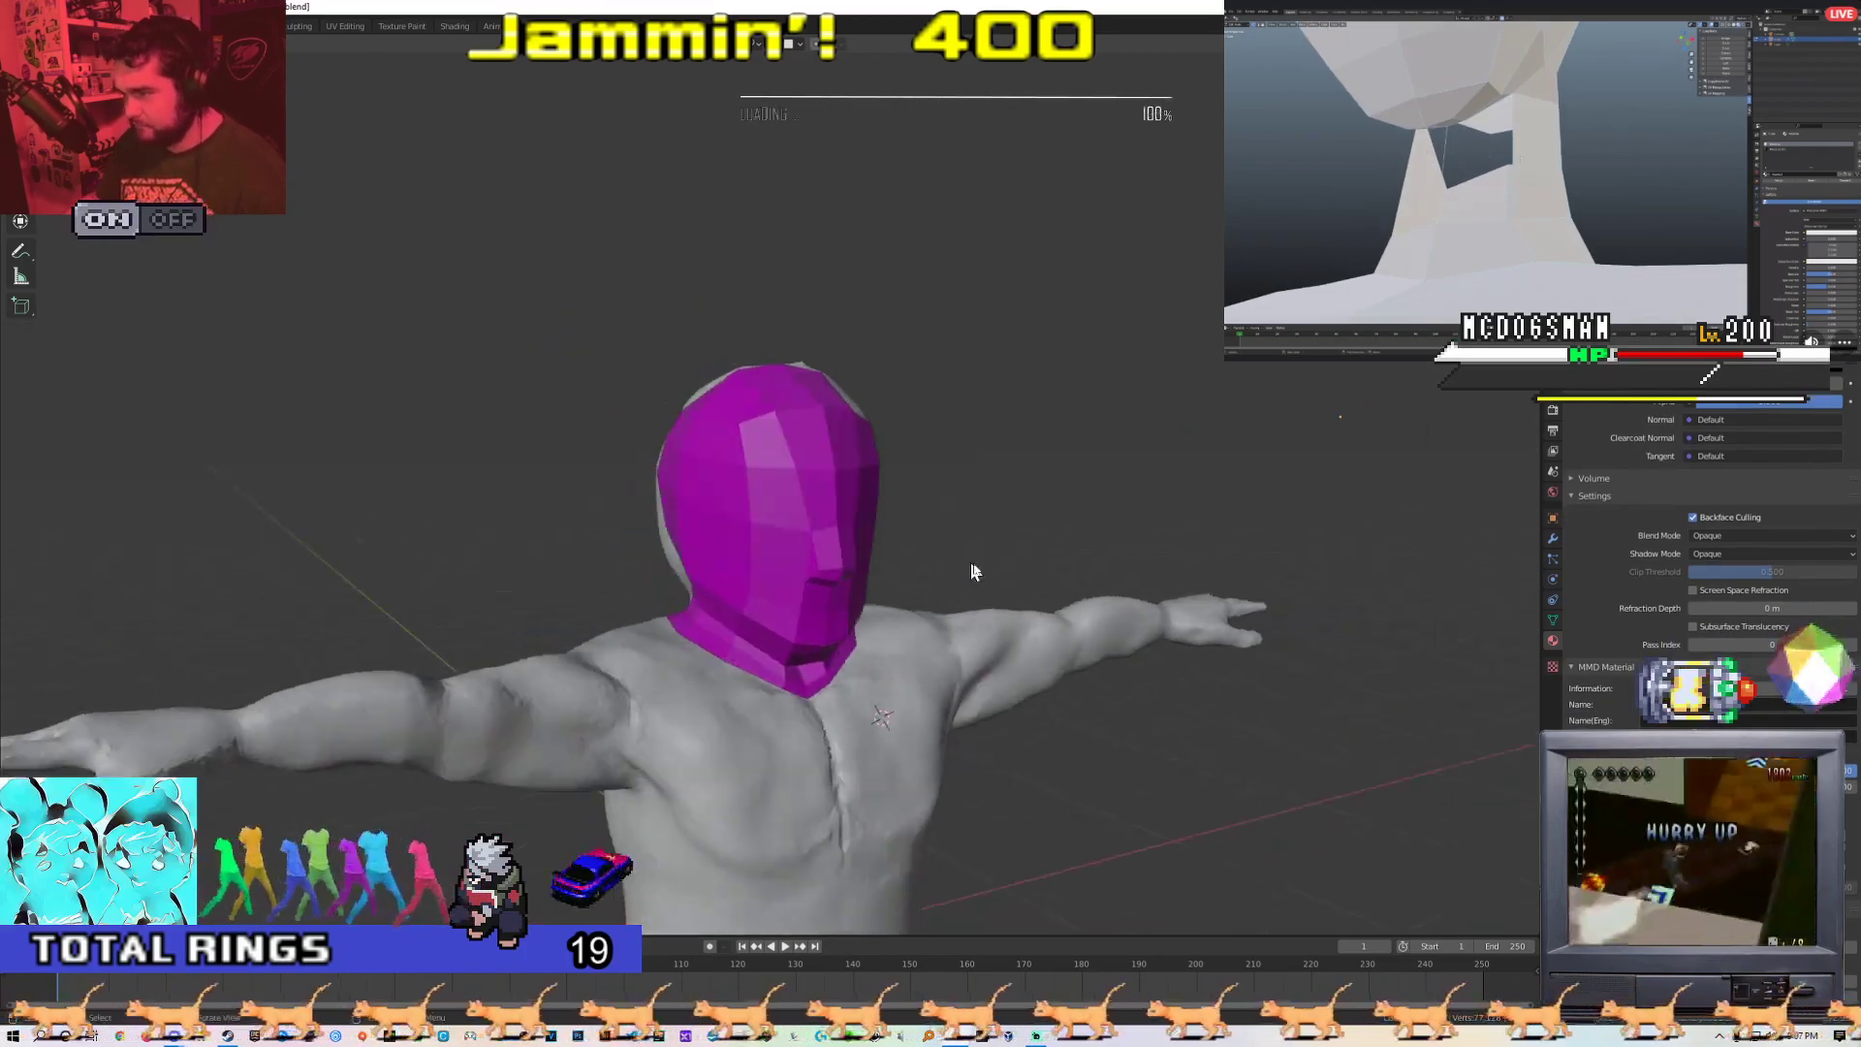
scroll(940, 636, "down", 6)
scroll(939, 636, "up", 4)
middle_click_drag(939, 637, 795, 582)
scroll(795, 582, "up", 5)
scroll(622, 550, "down", 2)
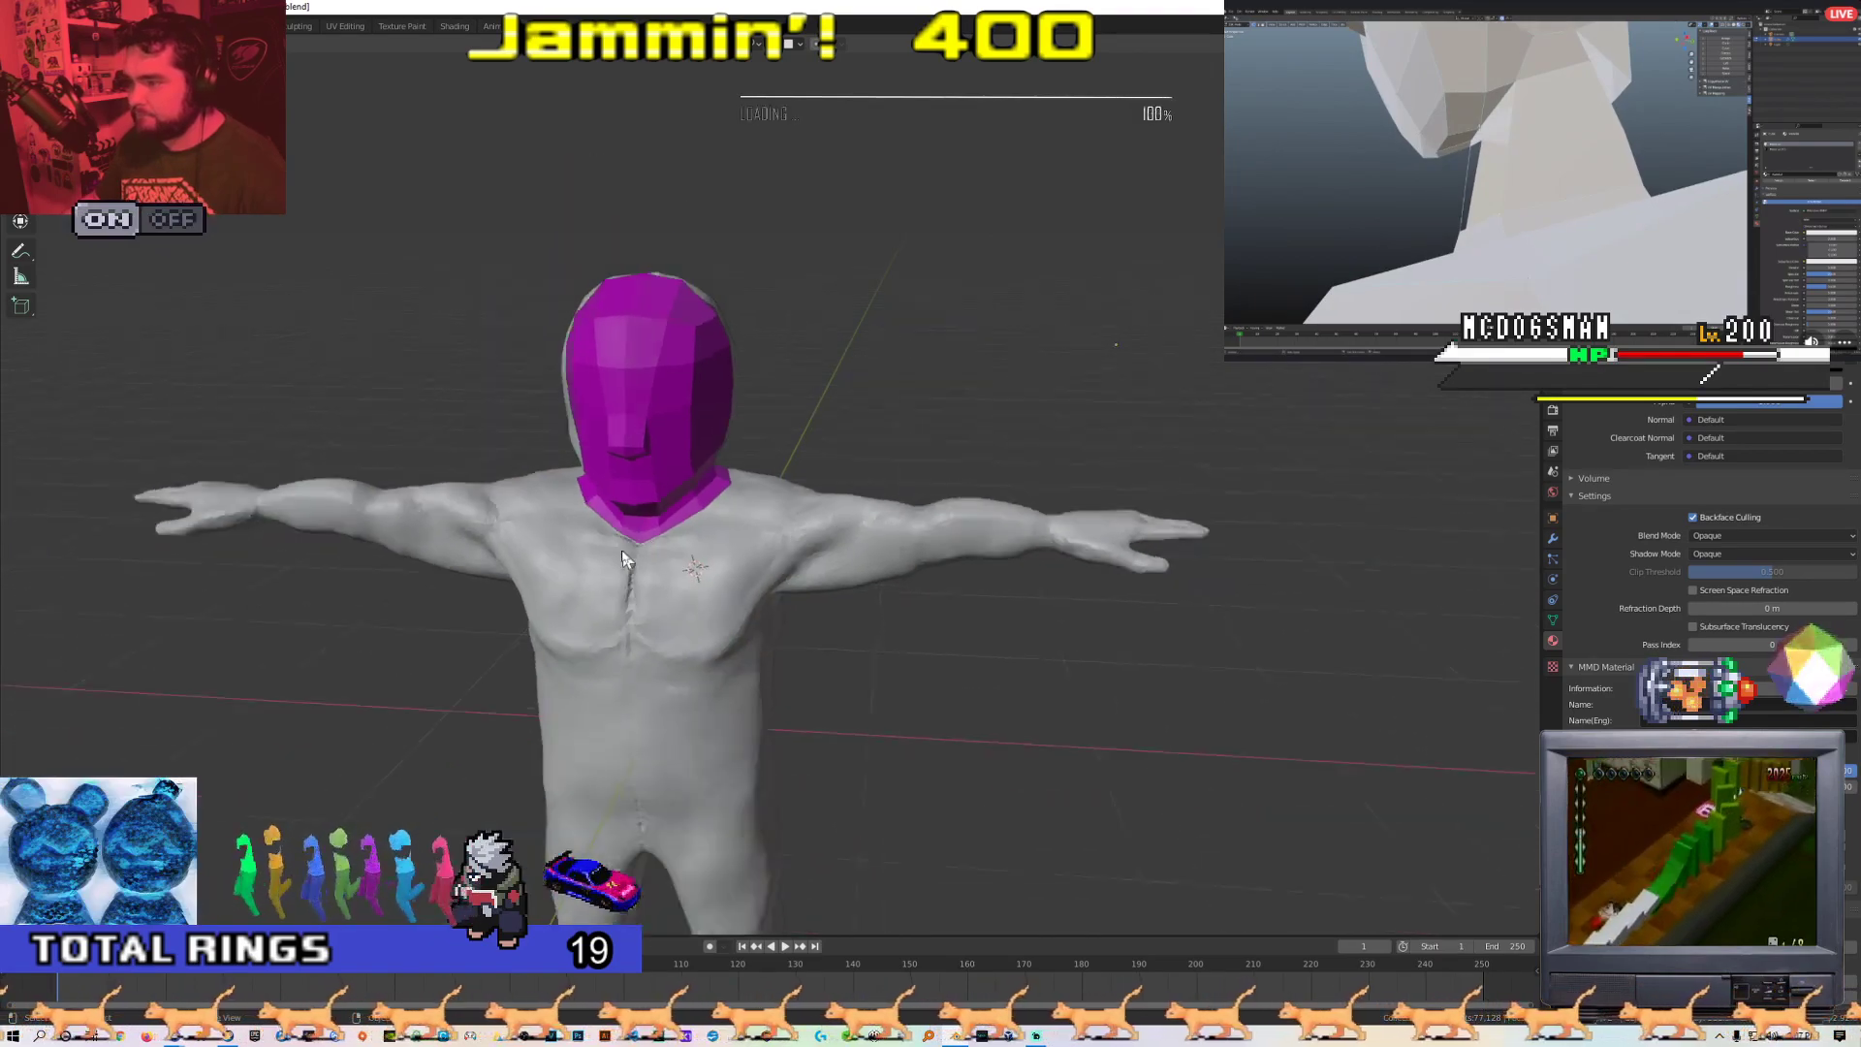
scroll(622, 550, "up", 2)
middle_click_drag(627, 570, 672, 555)
scroll(679, 572, "down", 4)
scroll(705, 647, "up", 5)
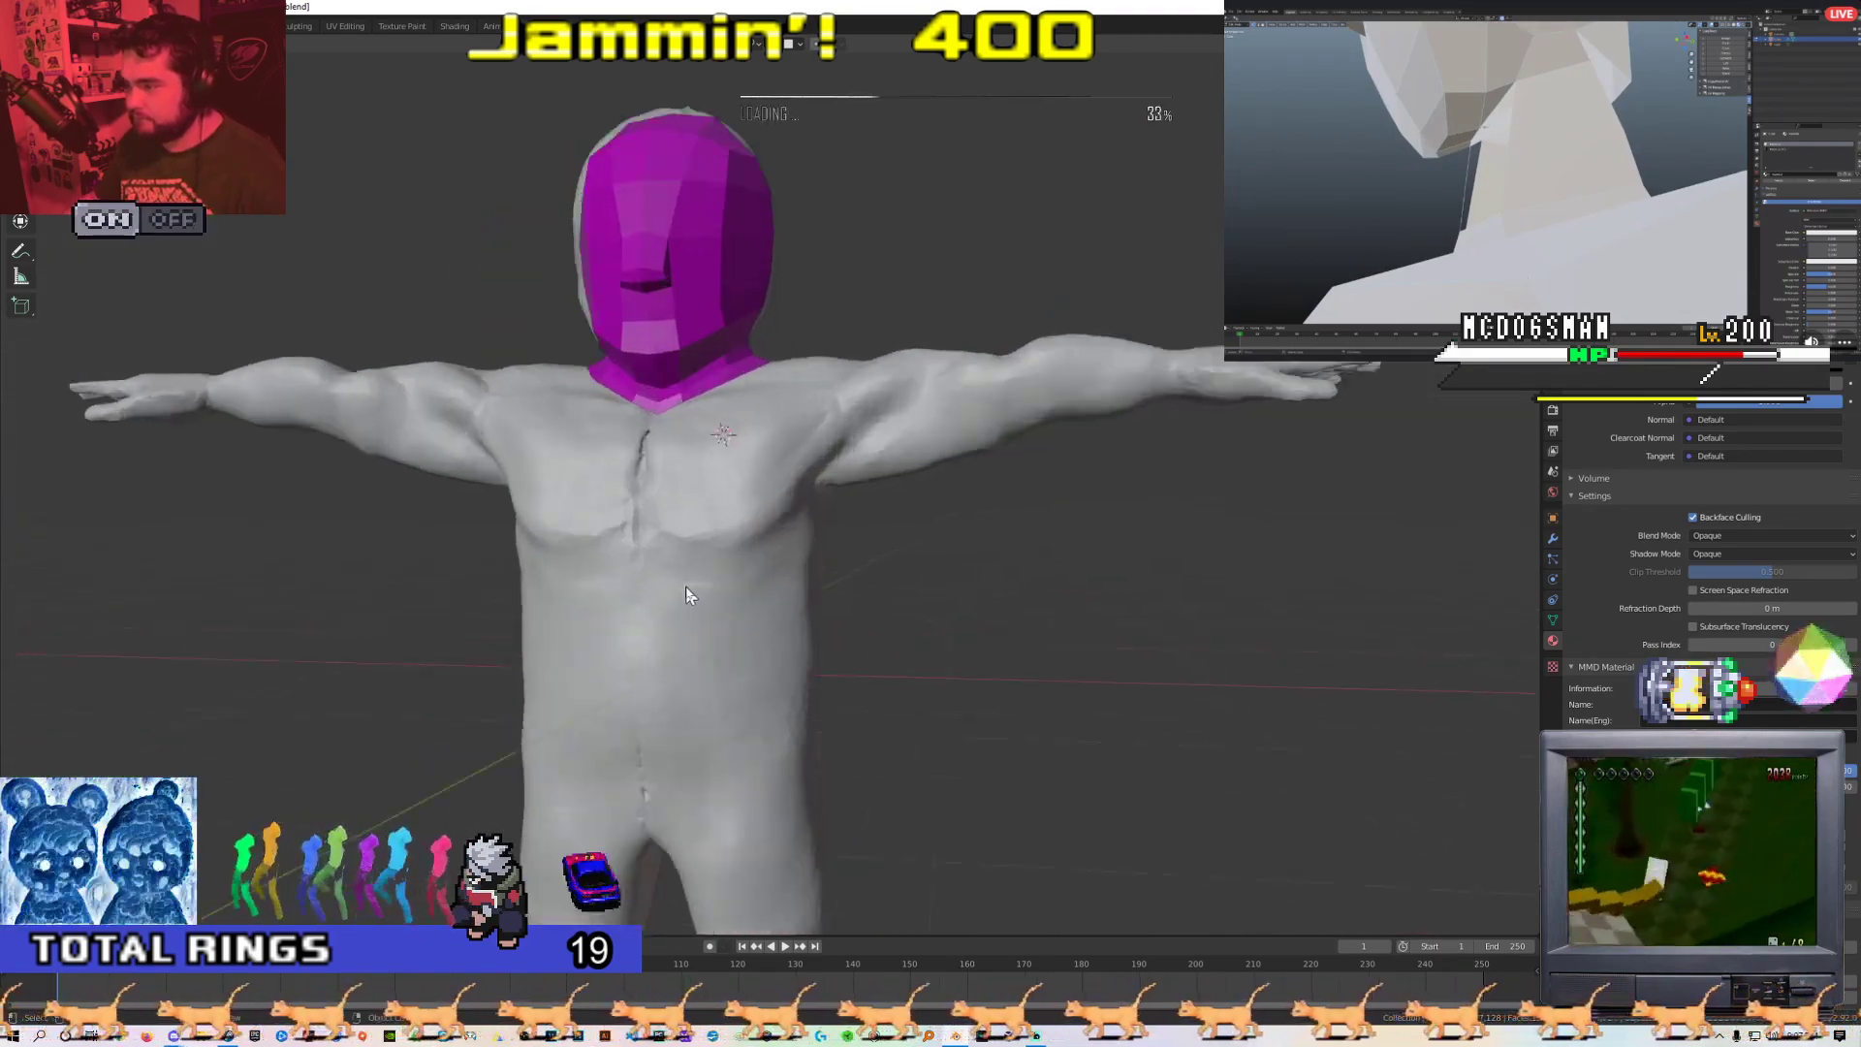
Extrude the collar's front edge down the chest in two rows and shape the lower edge to a centre point
key("Tab")
middle_click_drag(705, 514, 702, 488)
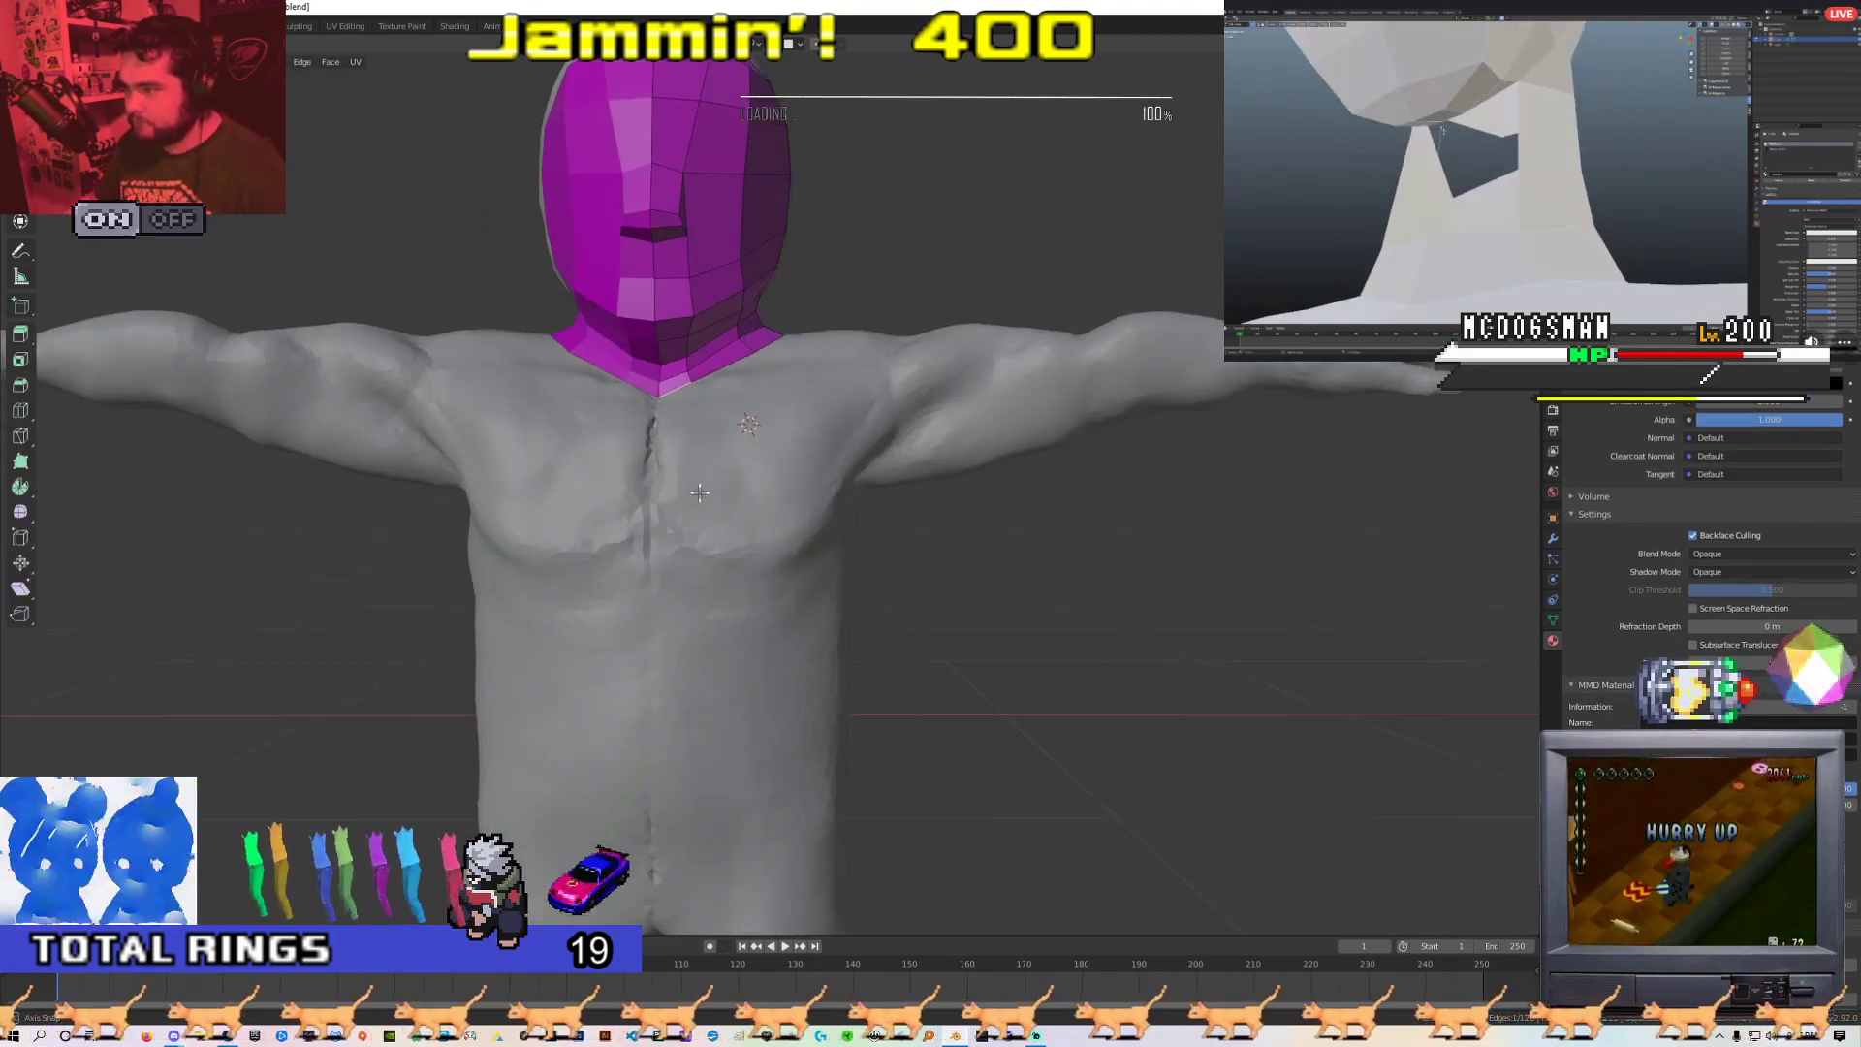
left_click(678, 393)
key("e")
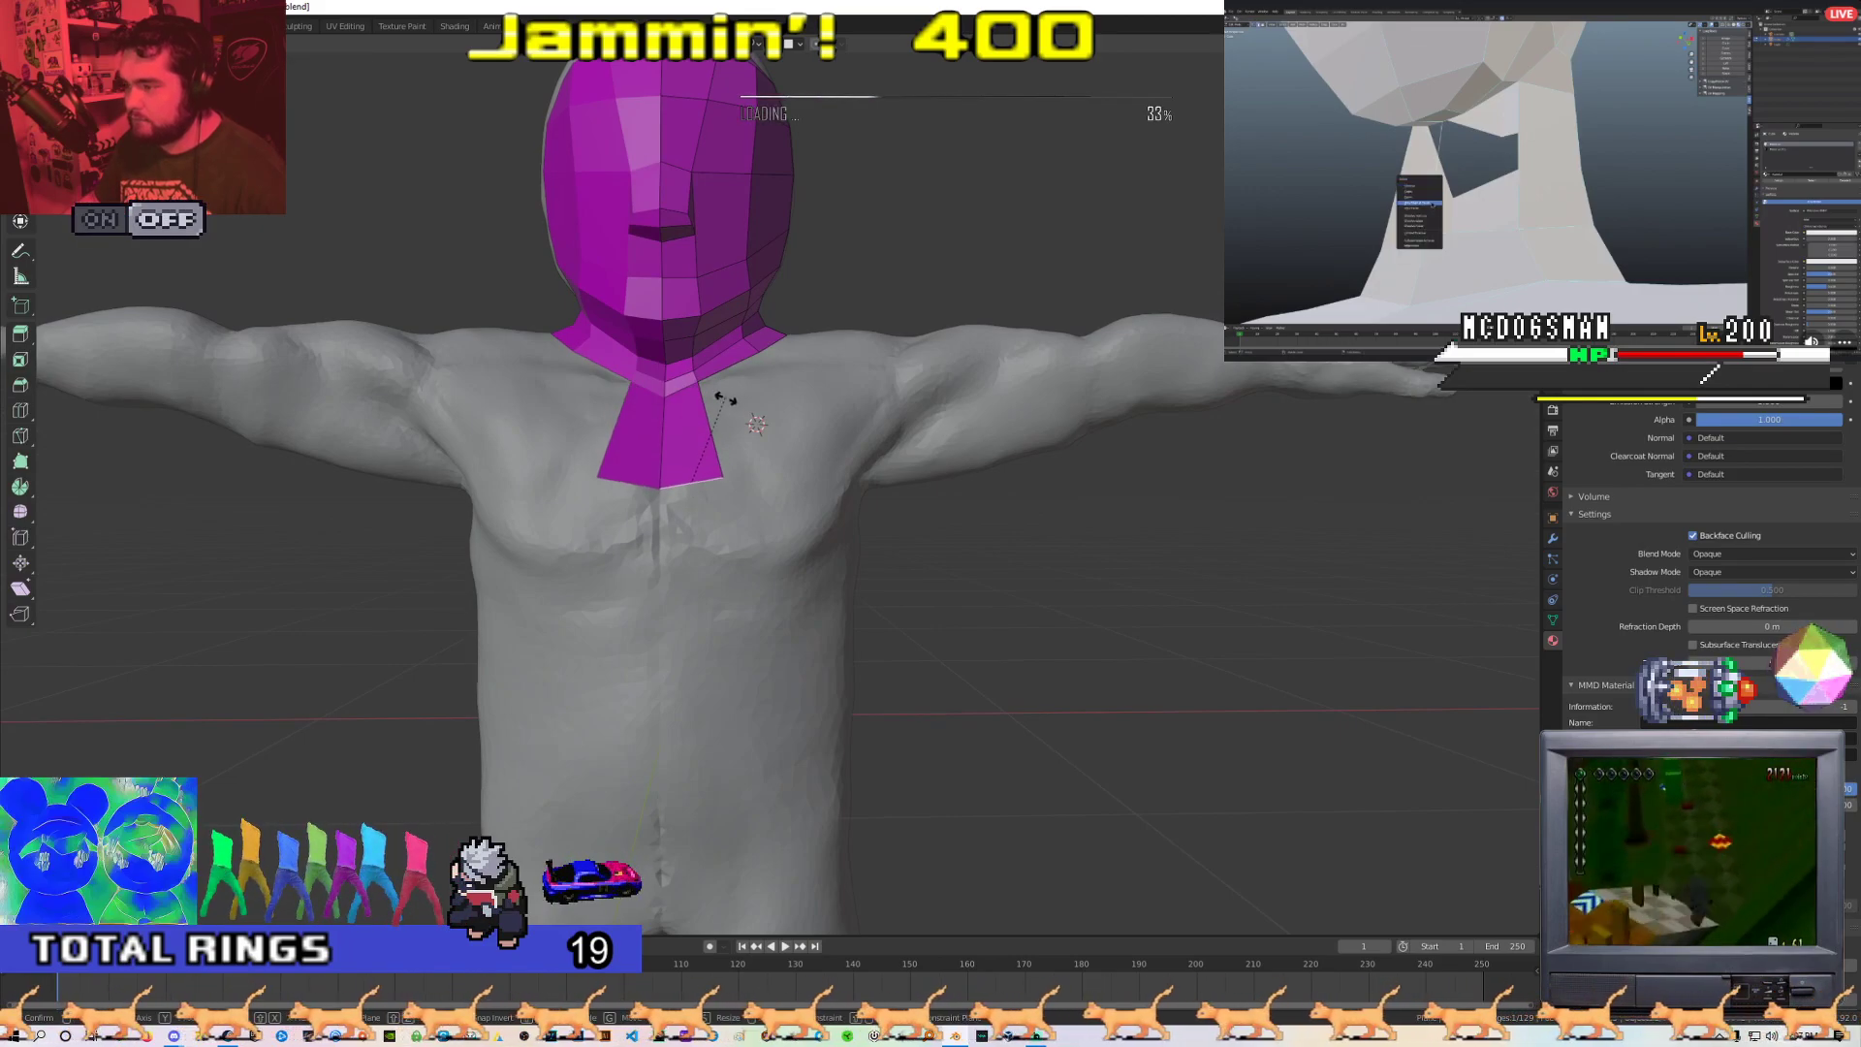
left_click(755, 523)
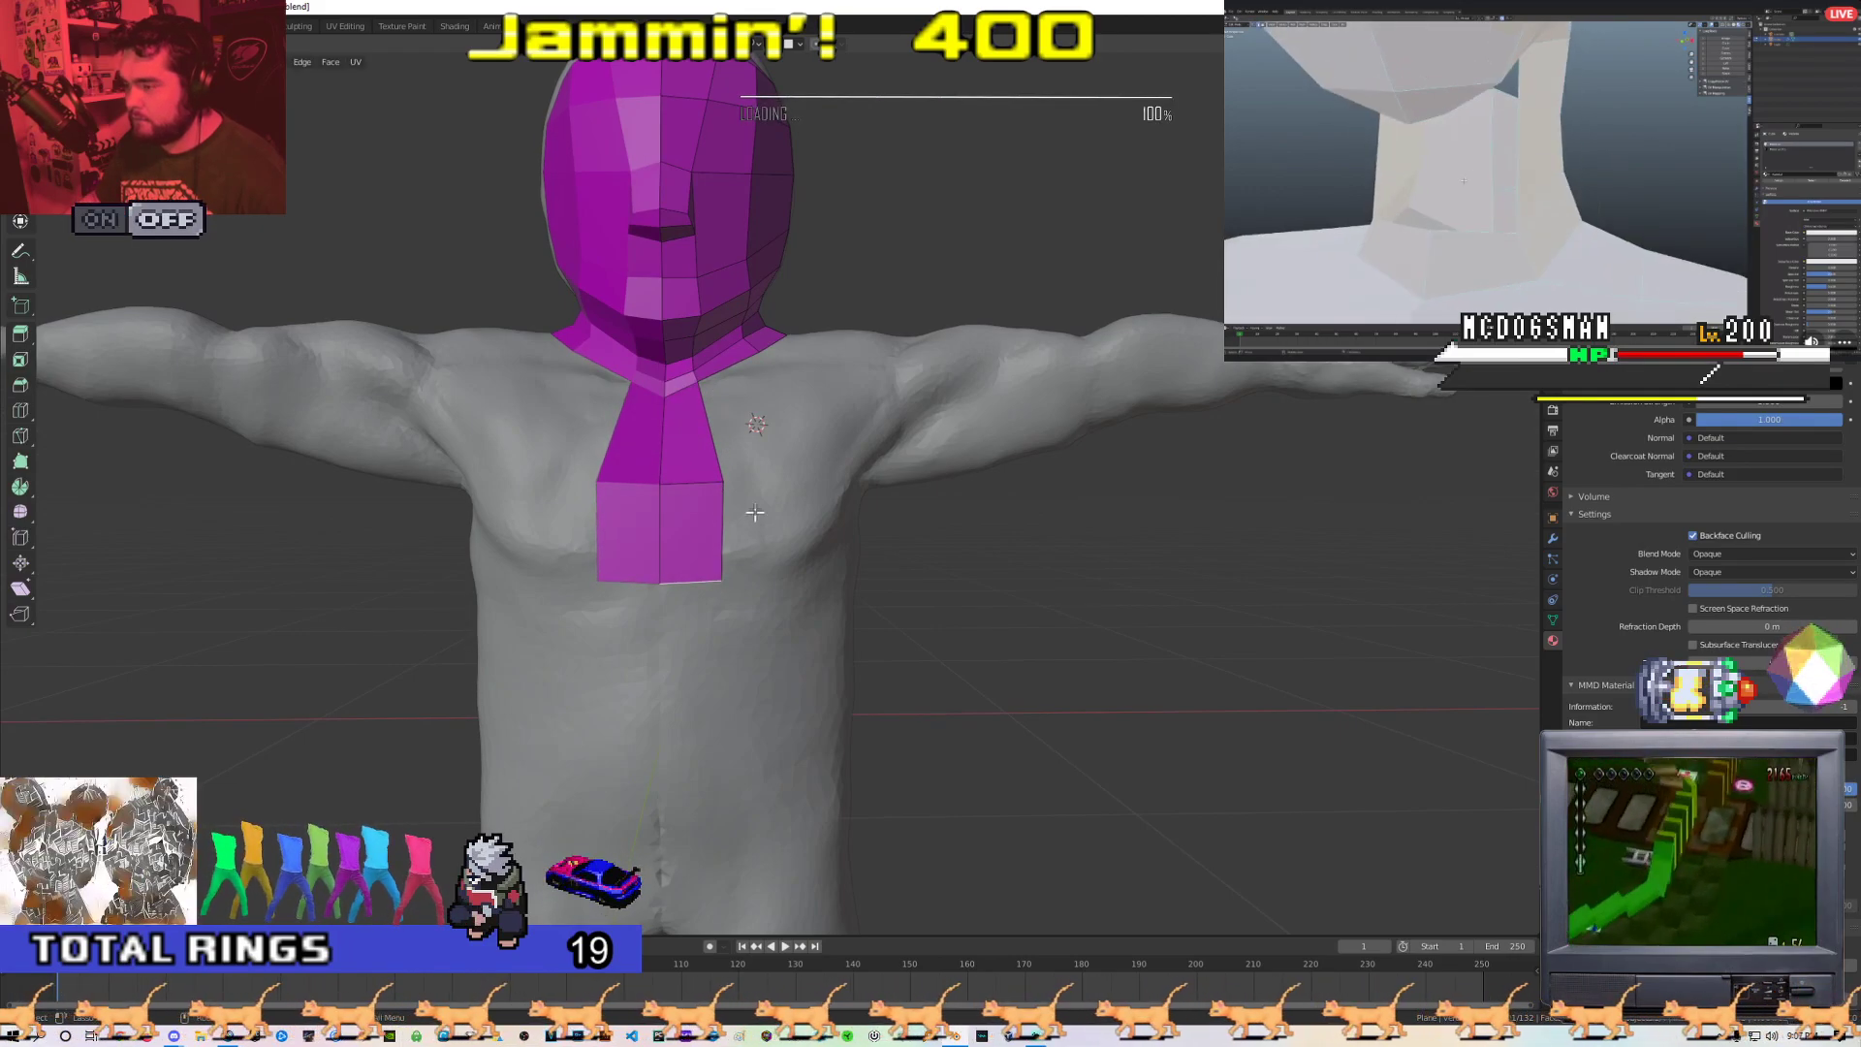
key("s")
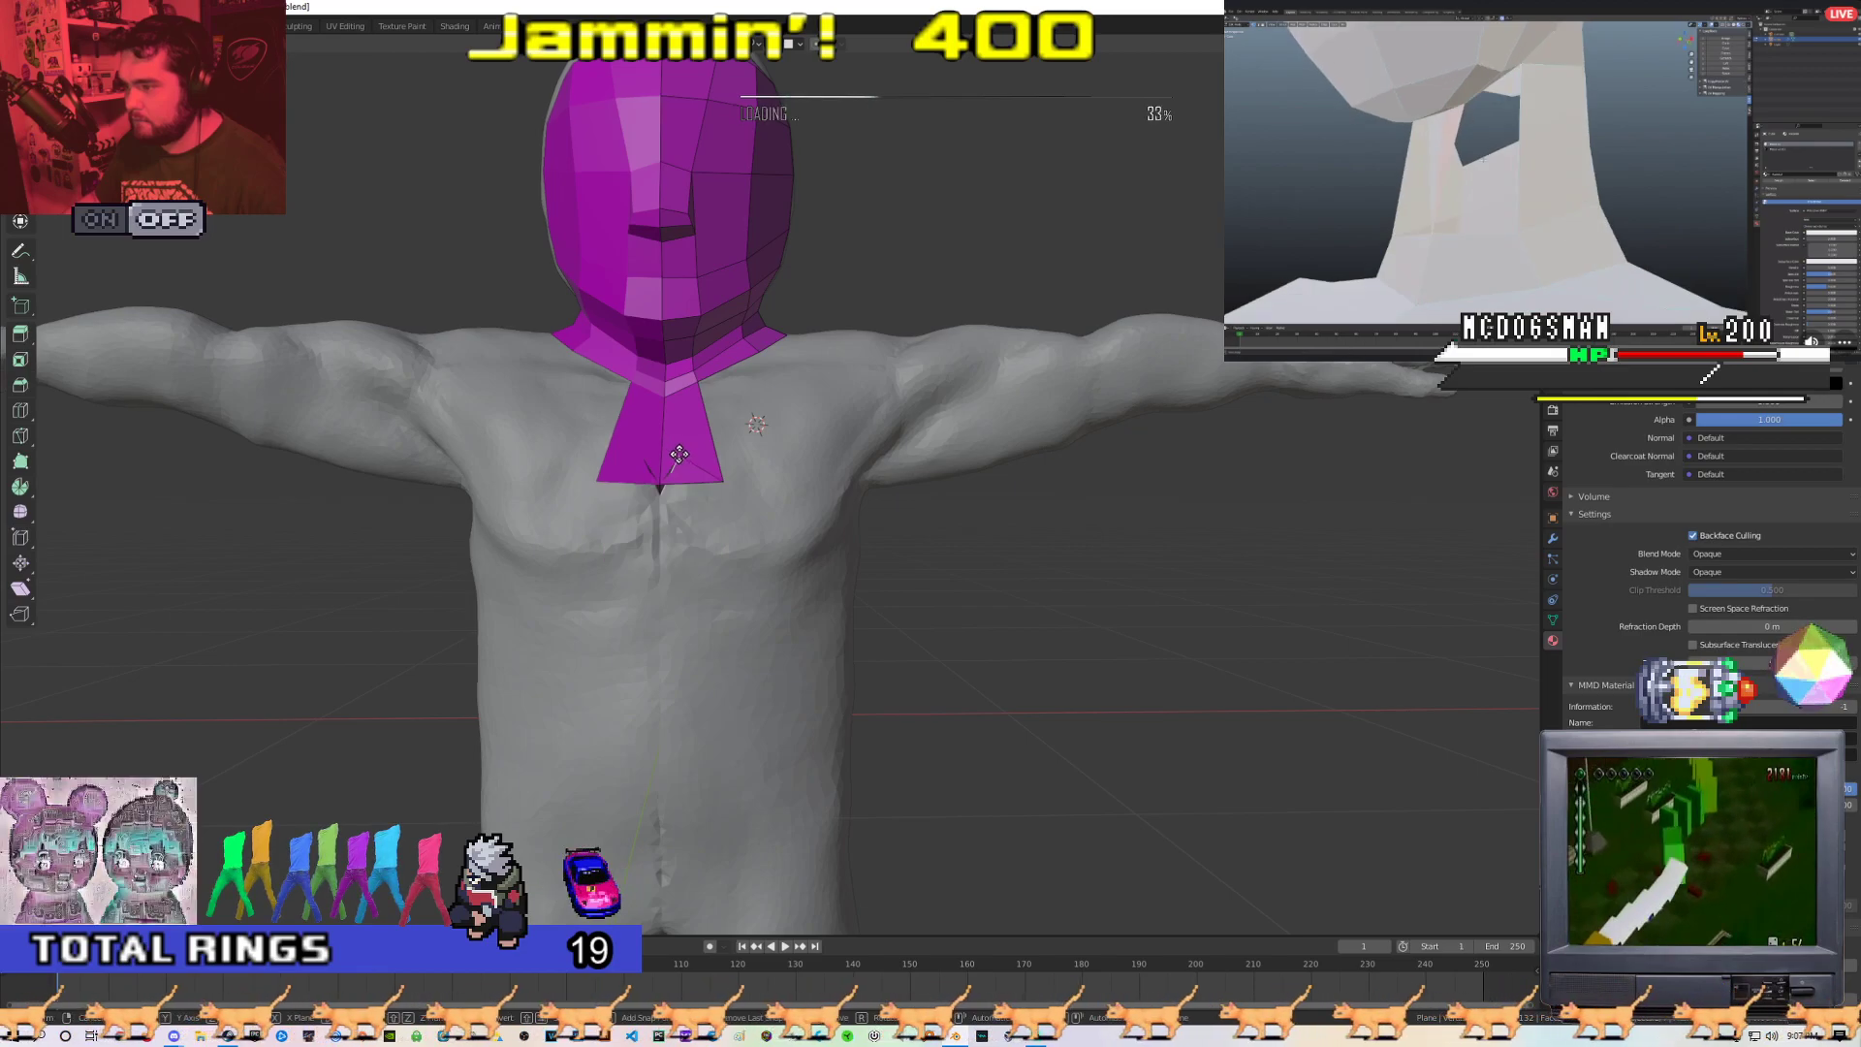
left_click(718, 559)
middle_click_drag(744, 588, 606, 489, "shift")
key("e")
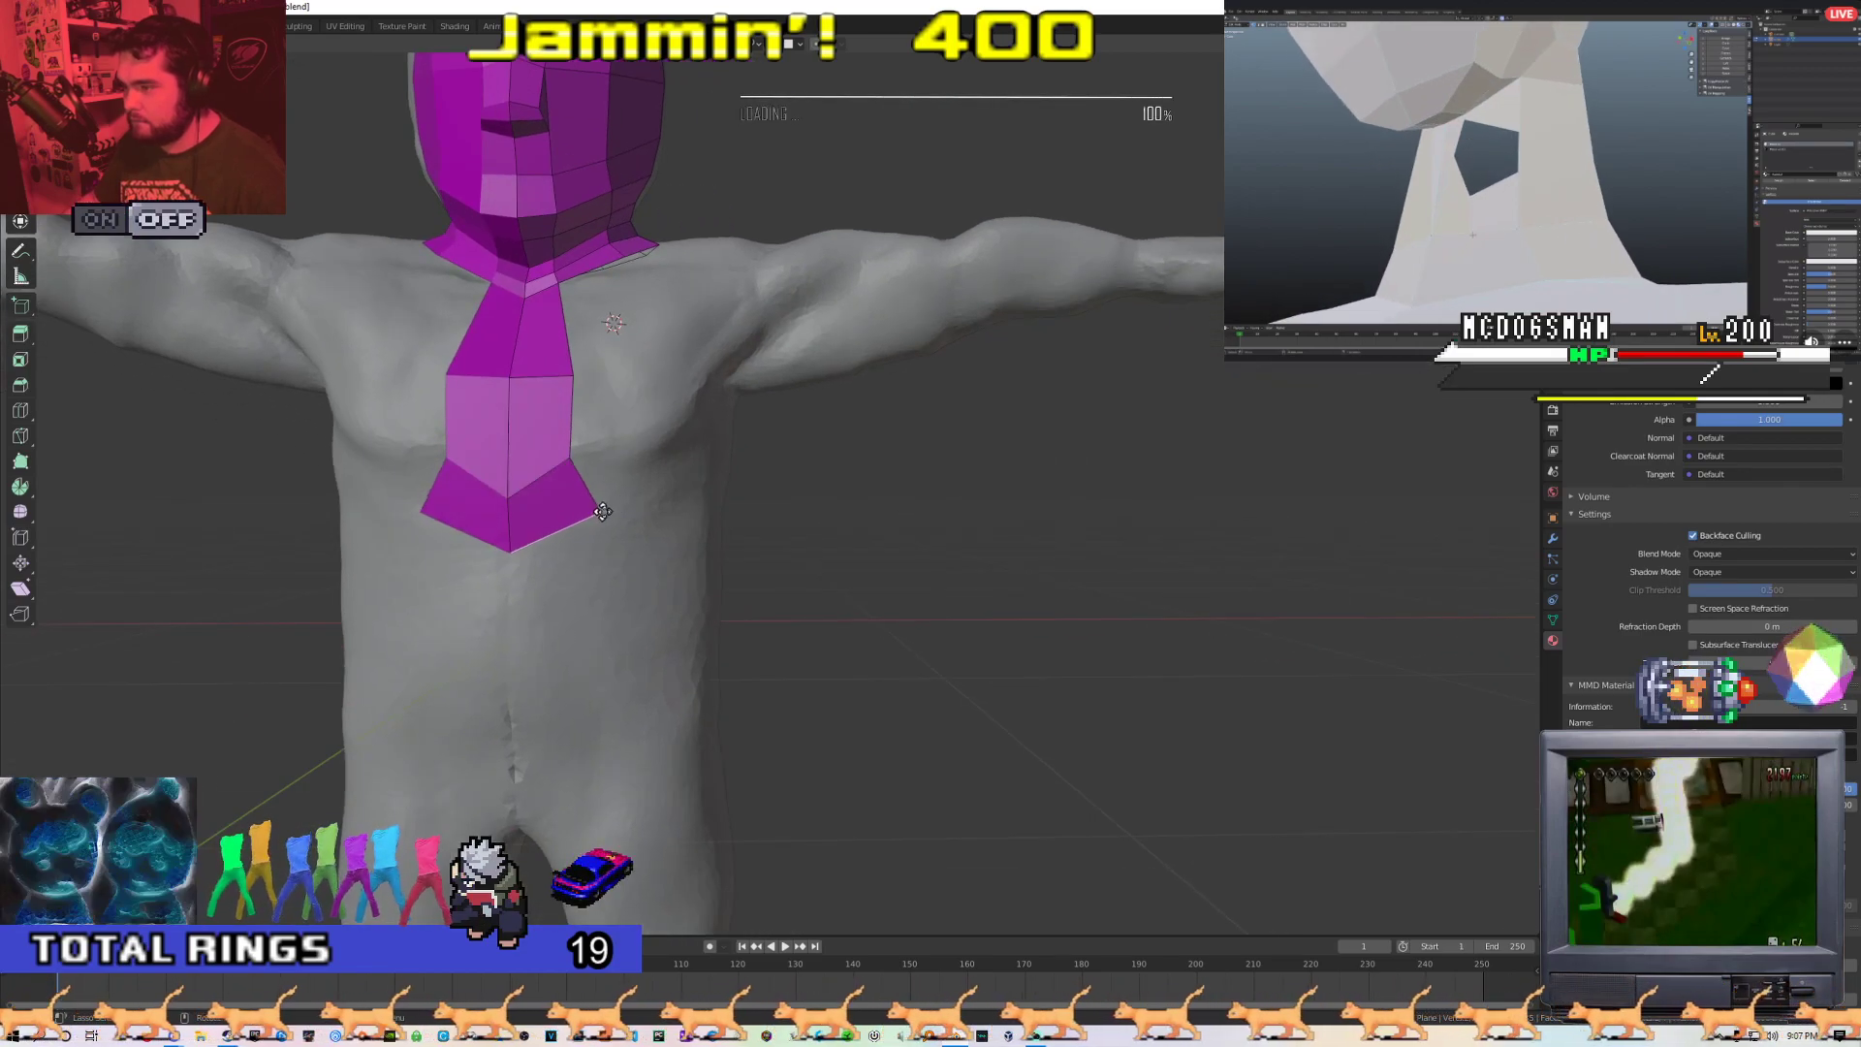
right_click(631, 492)
key("e")
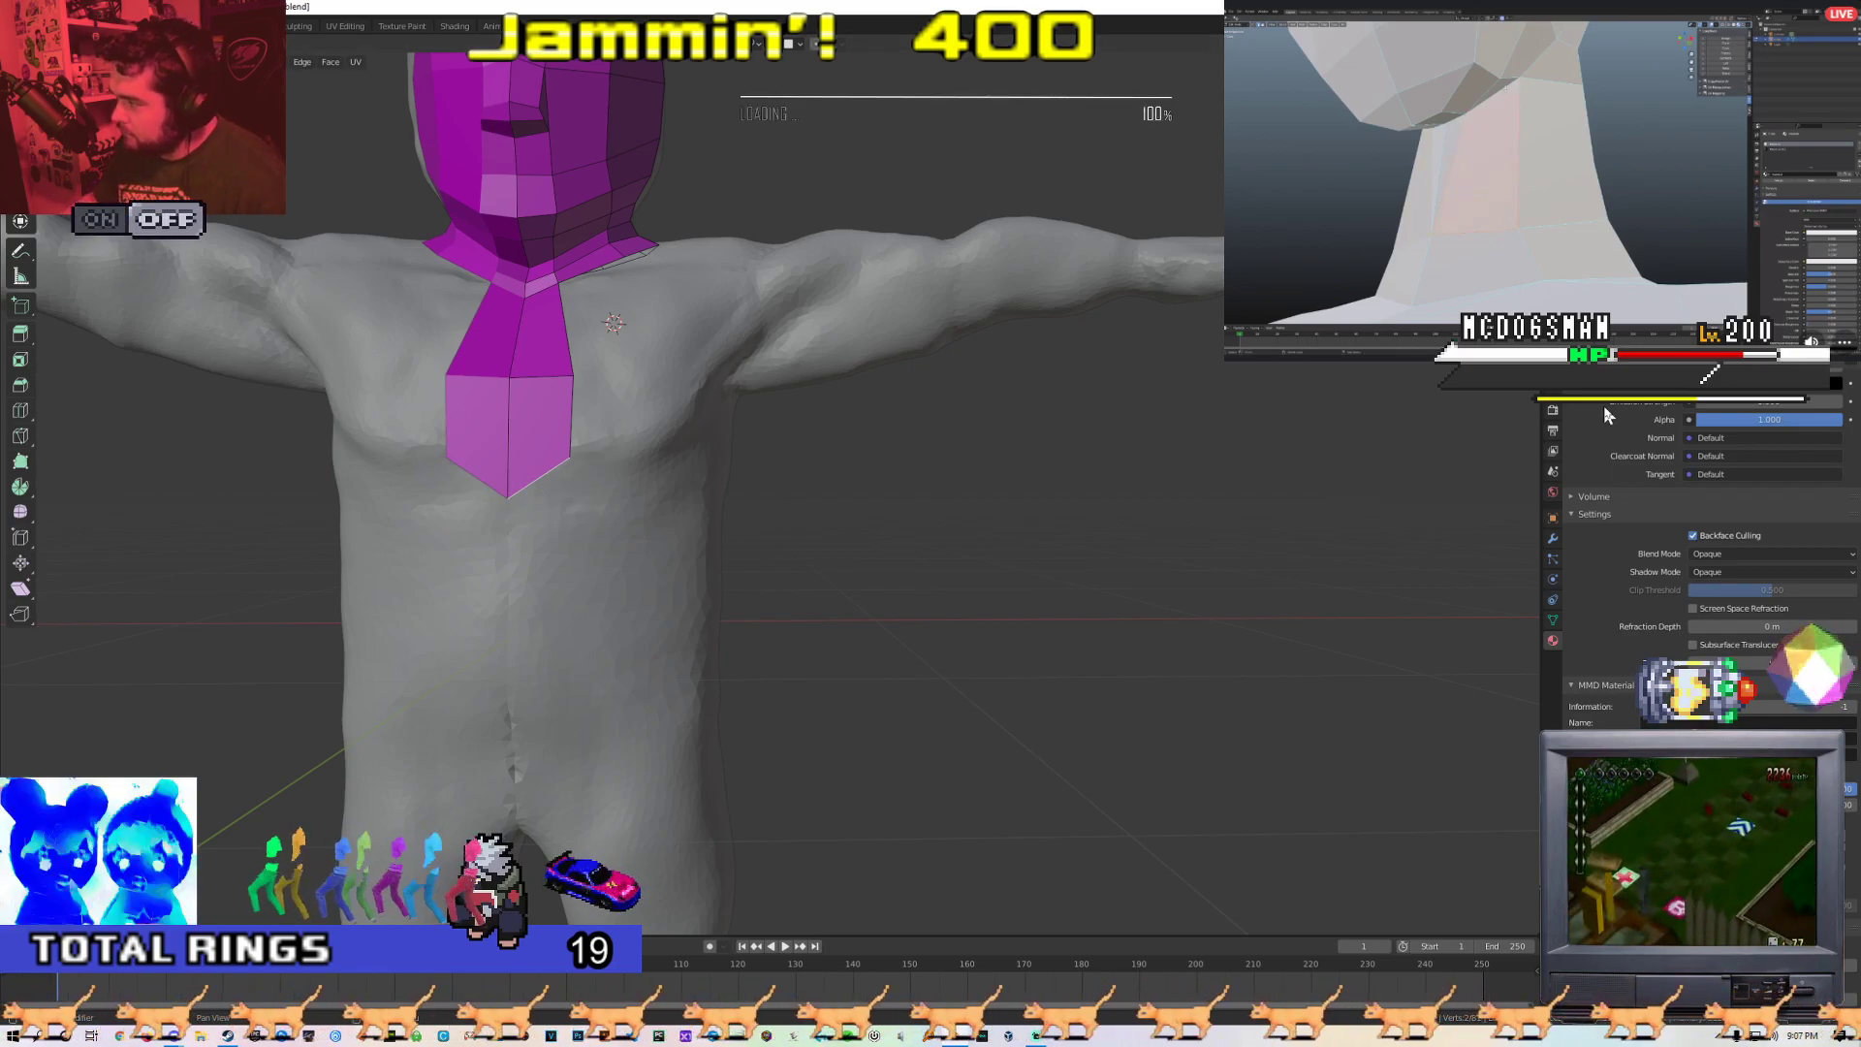
Enable Clipping on the Mirror modifier and extrude the chest strip's bottom edge downward
left_click(1553, 538)
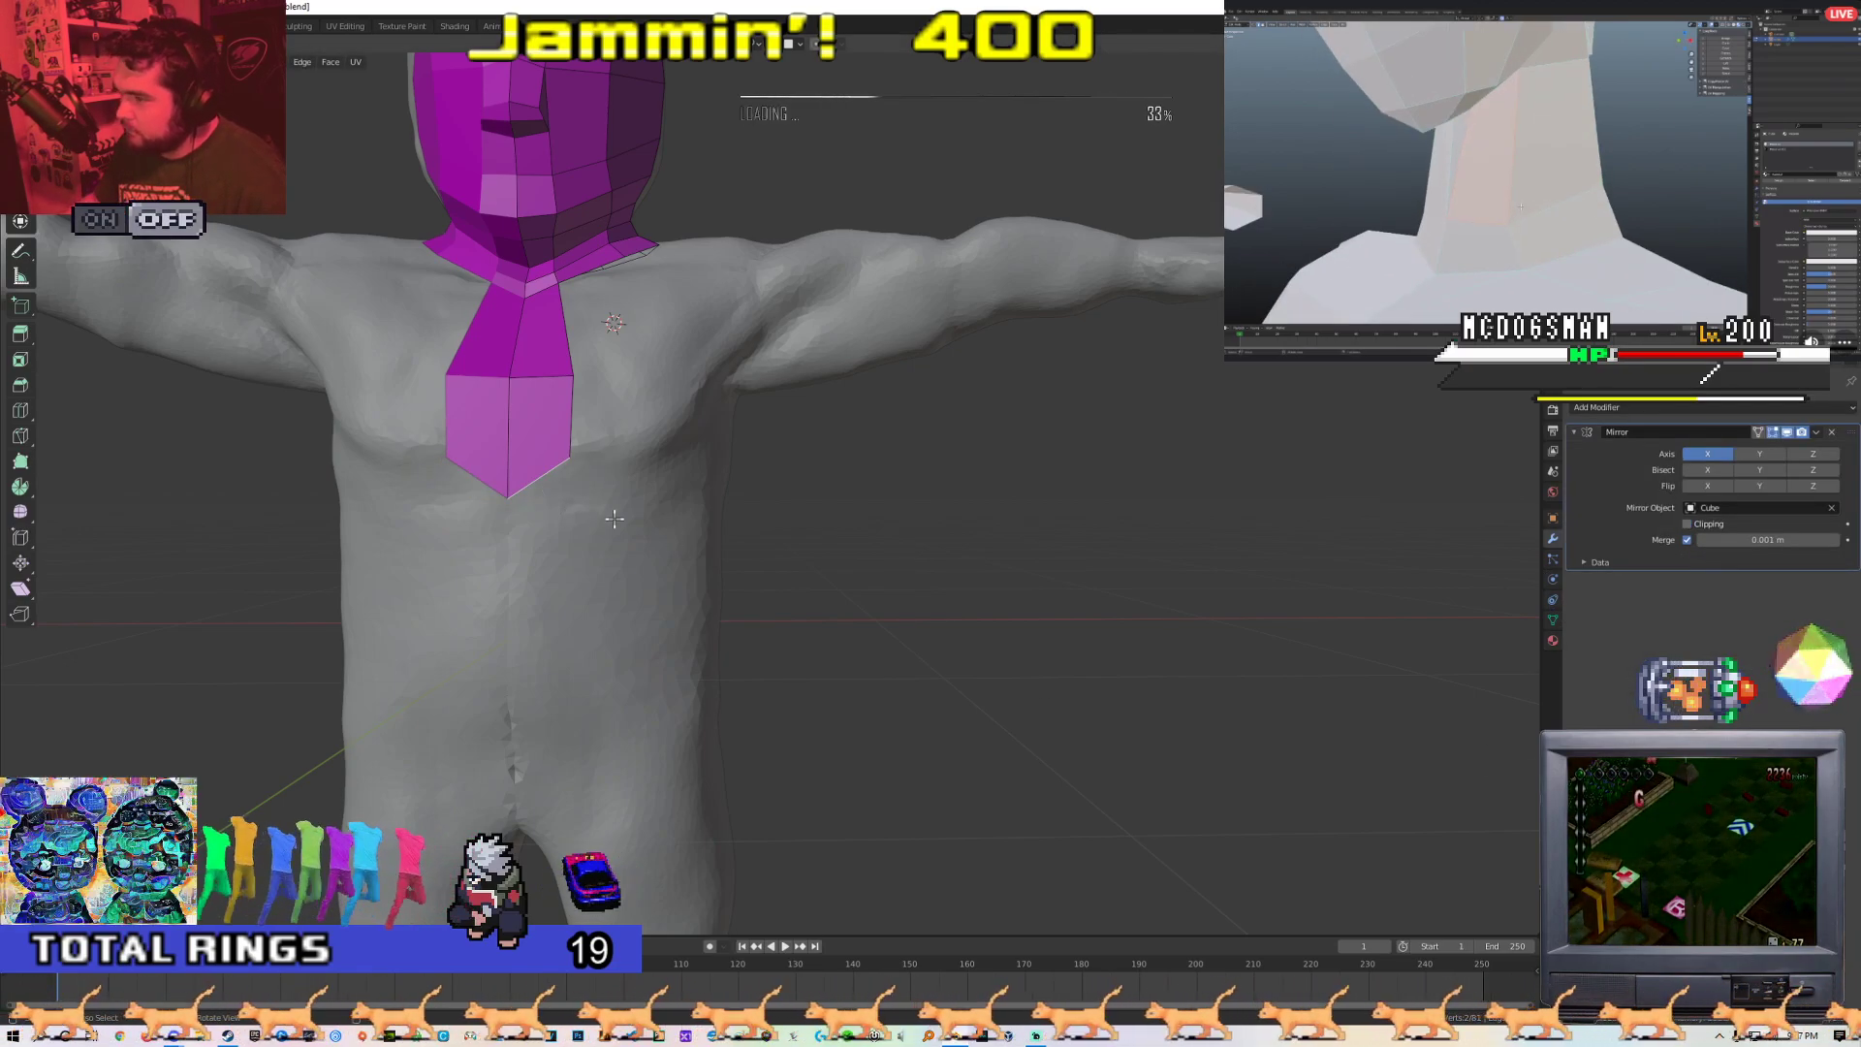
key("e")
left_click(641, 591)
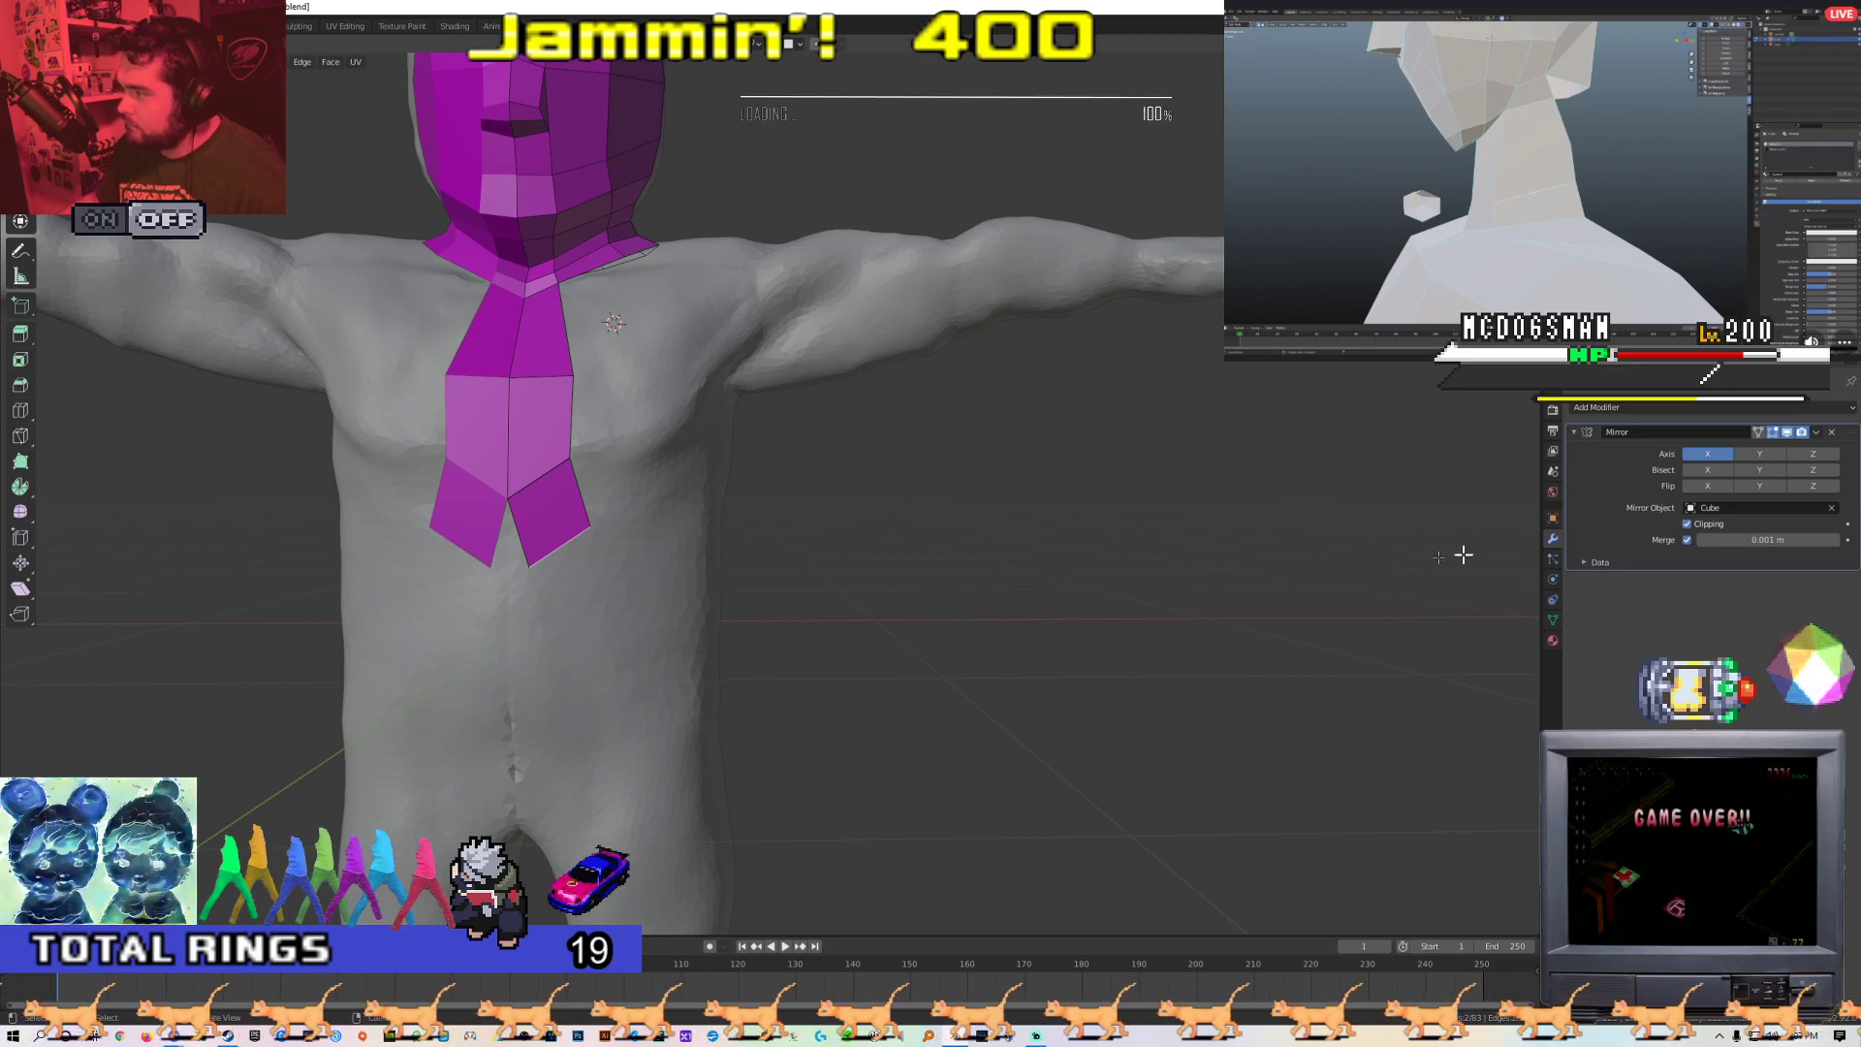
Try to swing the new bottom face outward beneath the chest and extrude its side edge upward
key("g")
left_click(614, 495)
key("e")
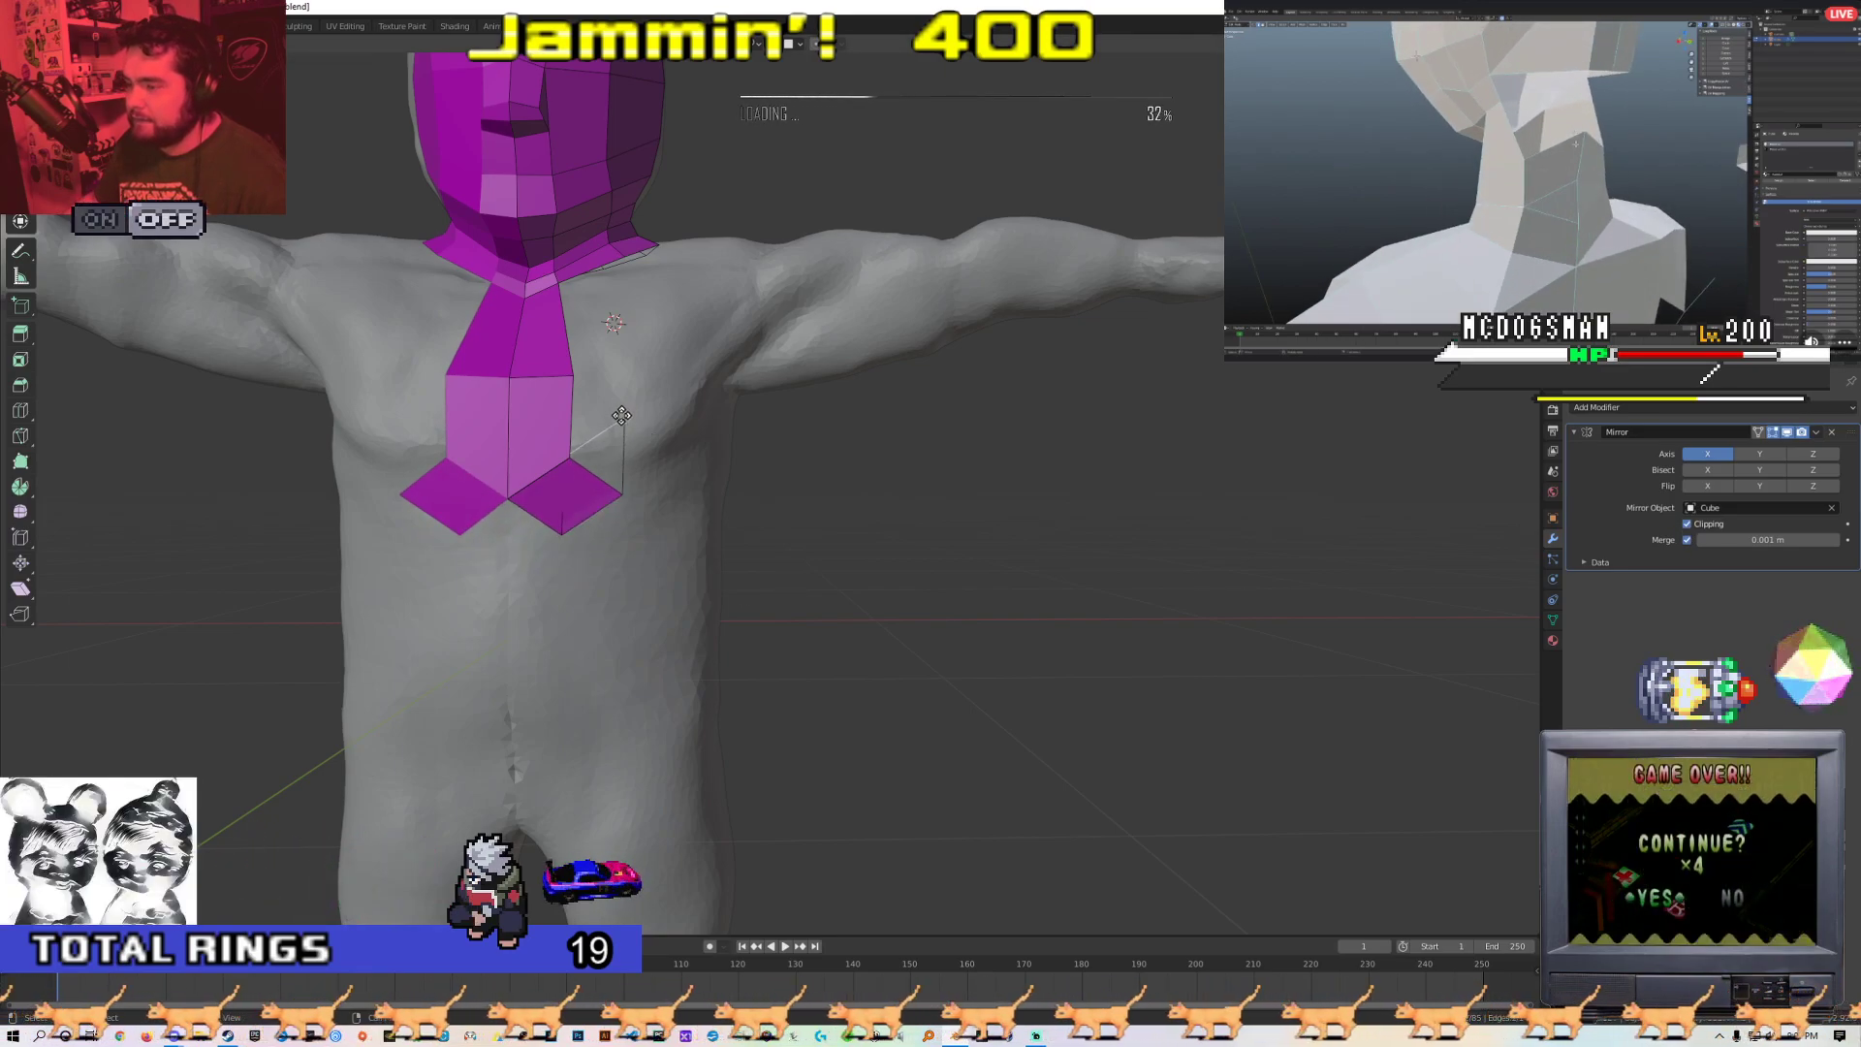
right_click(616, 382)
key("ctrl+z")
key("ctrl+z")
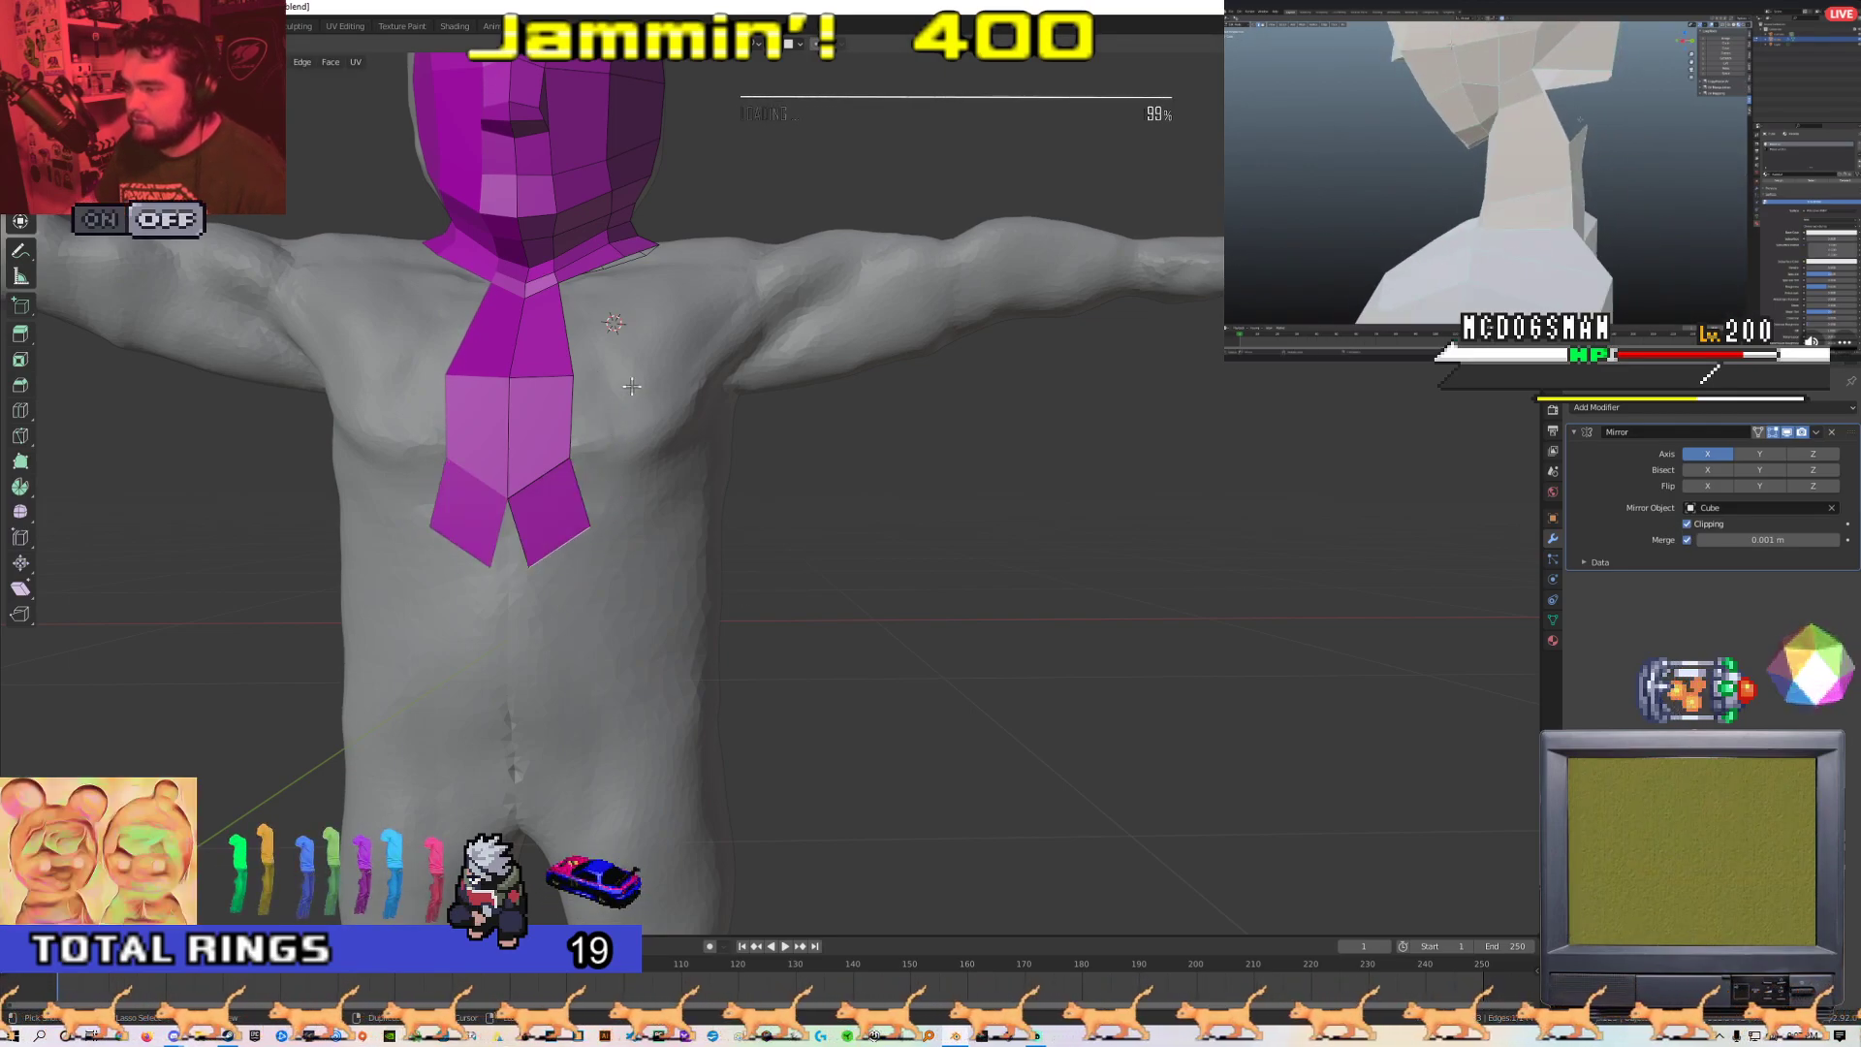
Spread the bottom face outward from the sternum strip and merge all mesh vertices by distance
left_click(524, 399)
key("g")
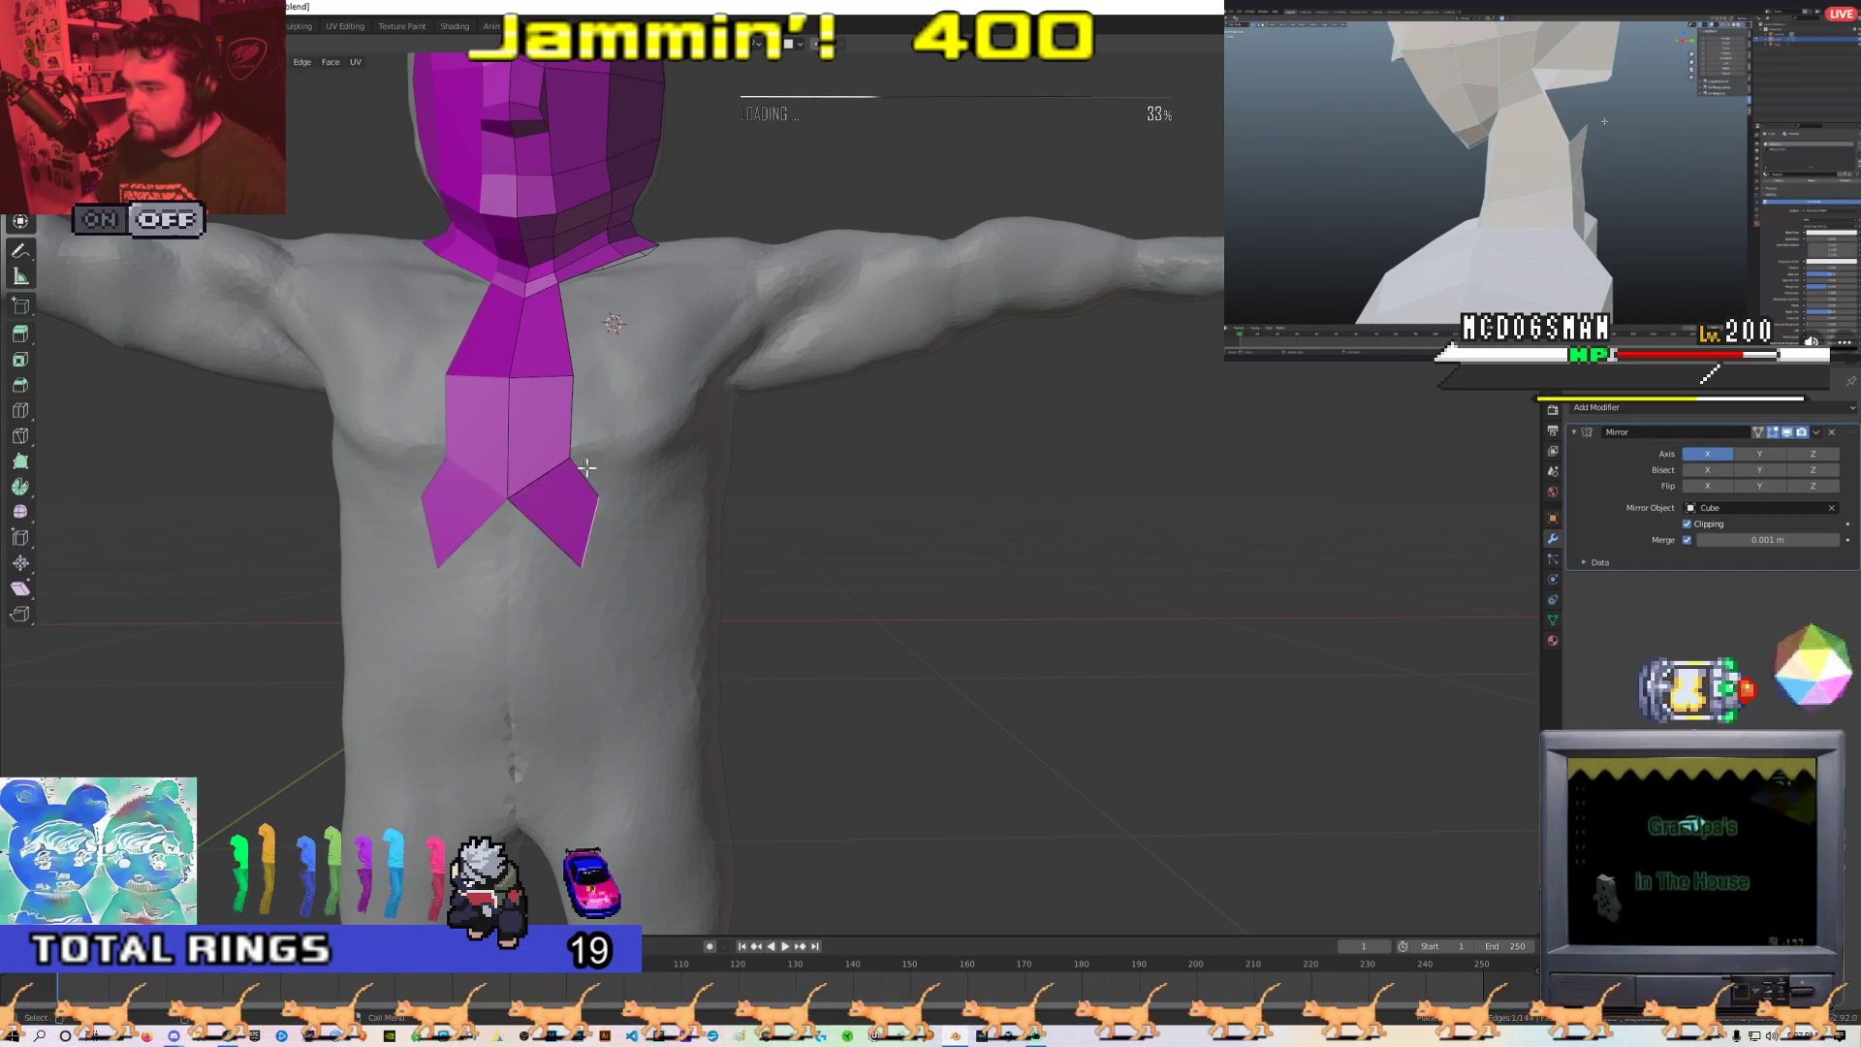
key("g")
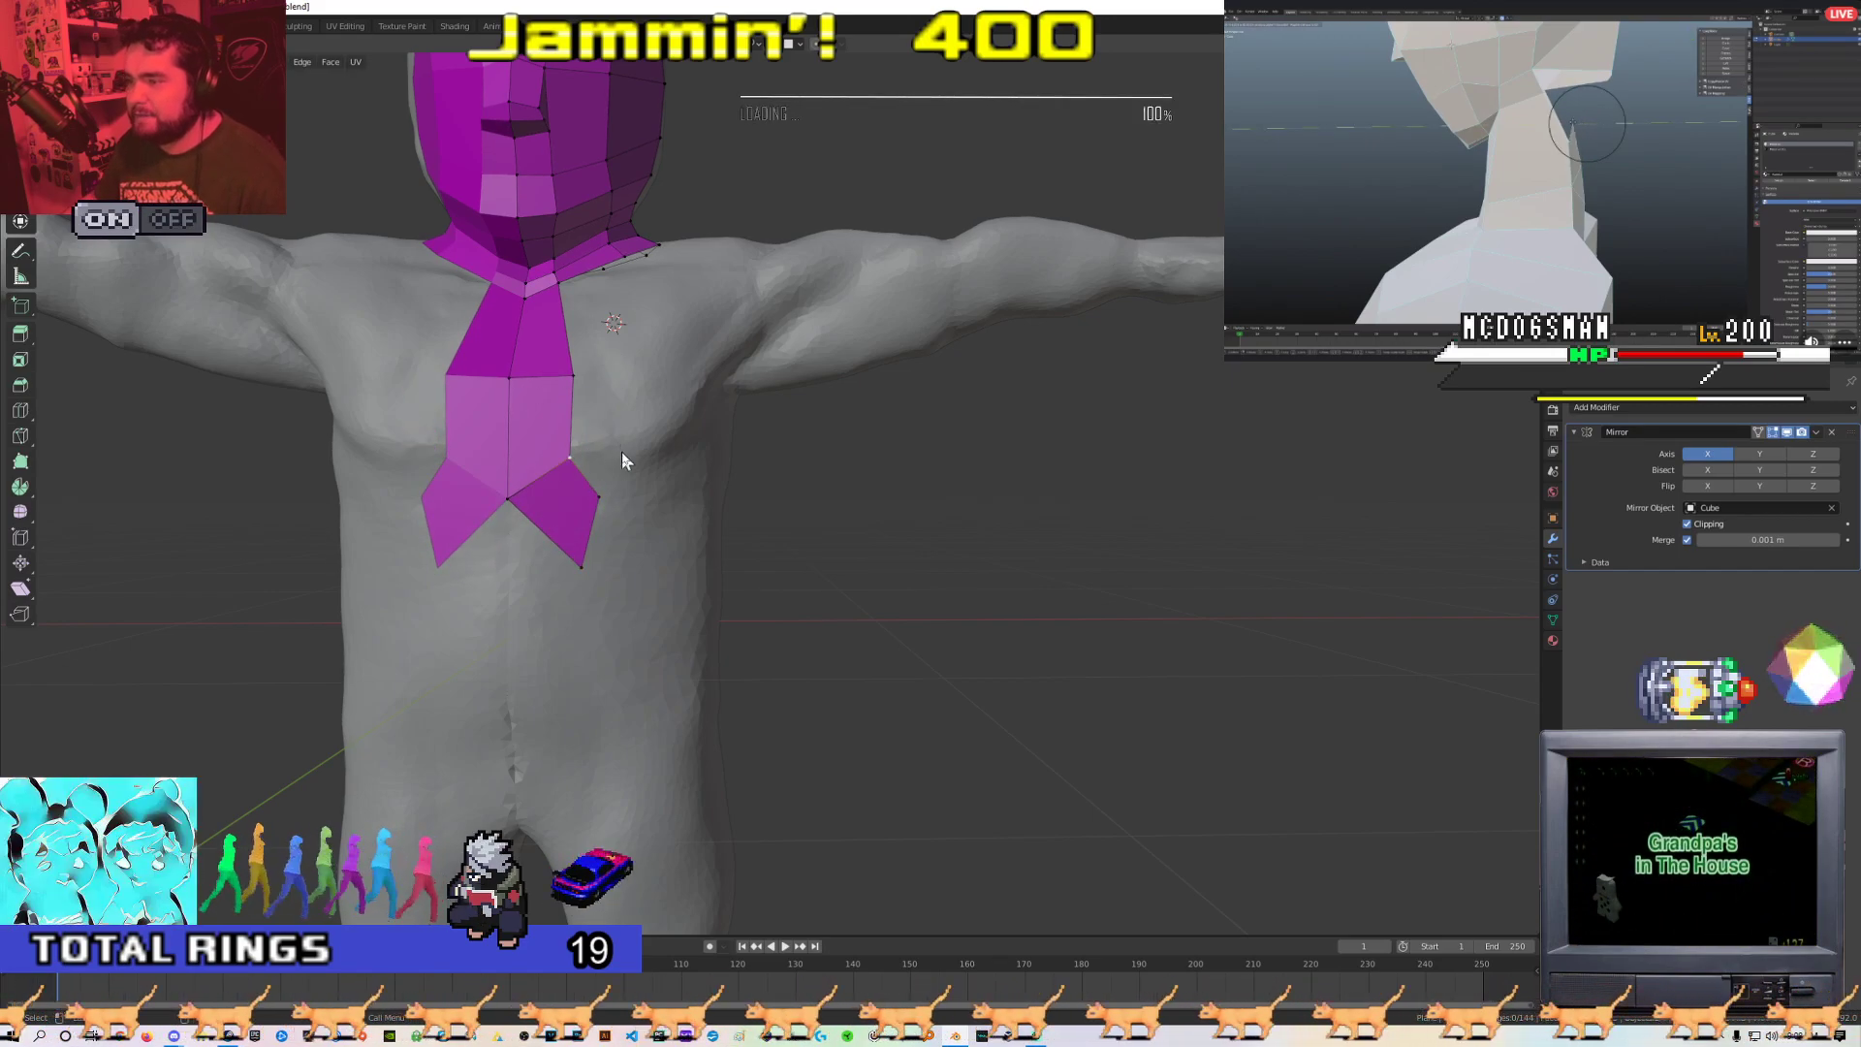
key("a")
key("m")
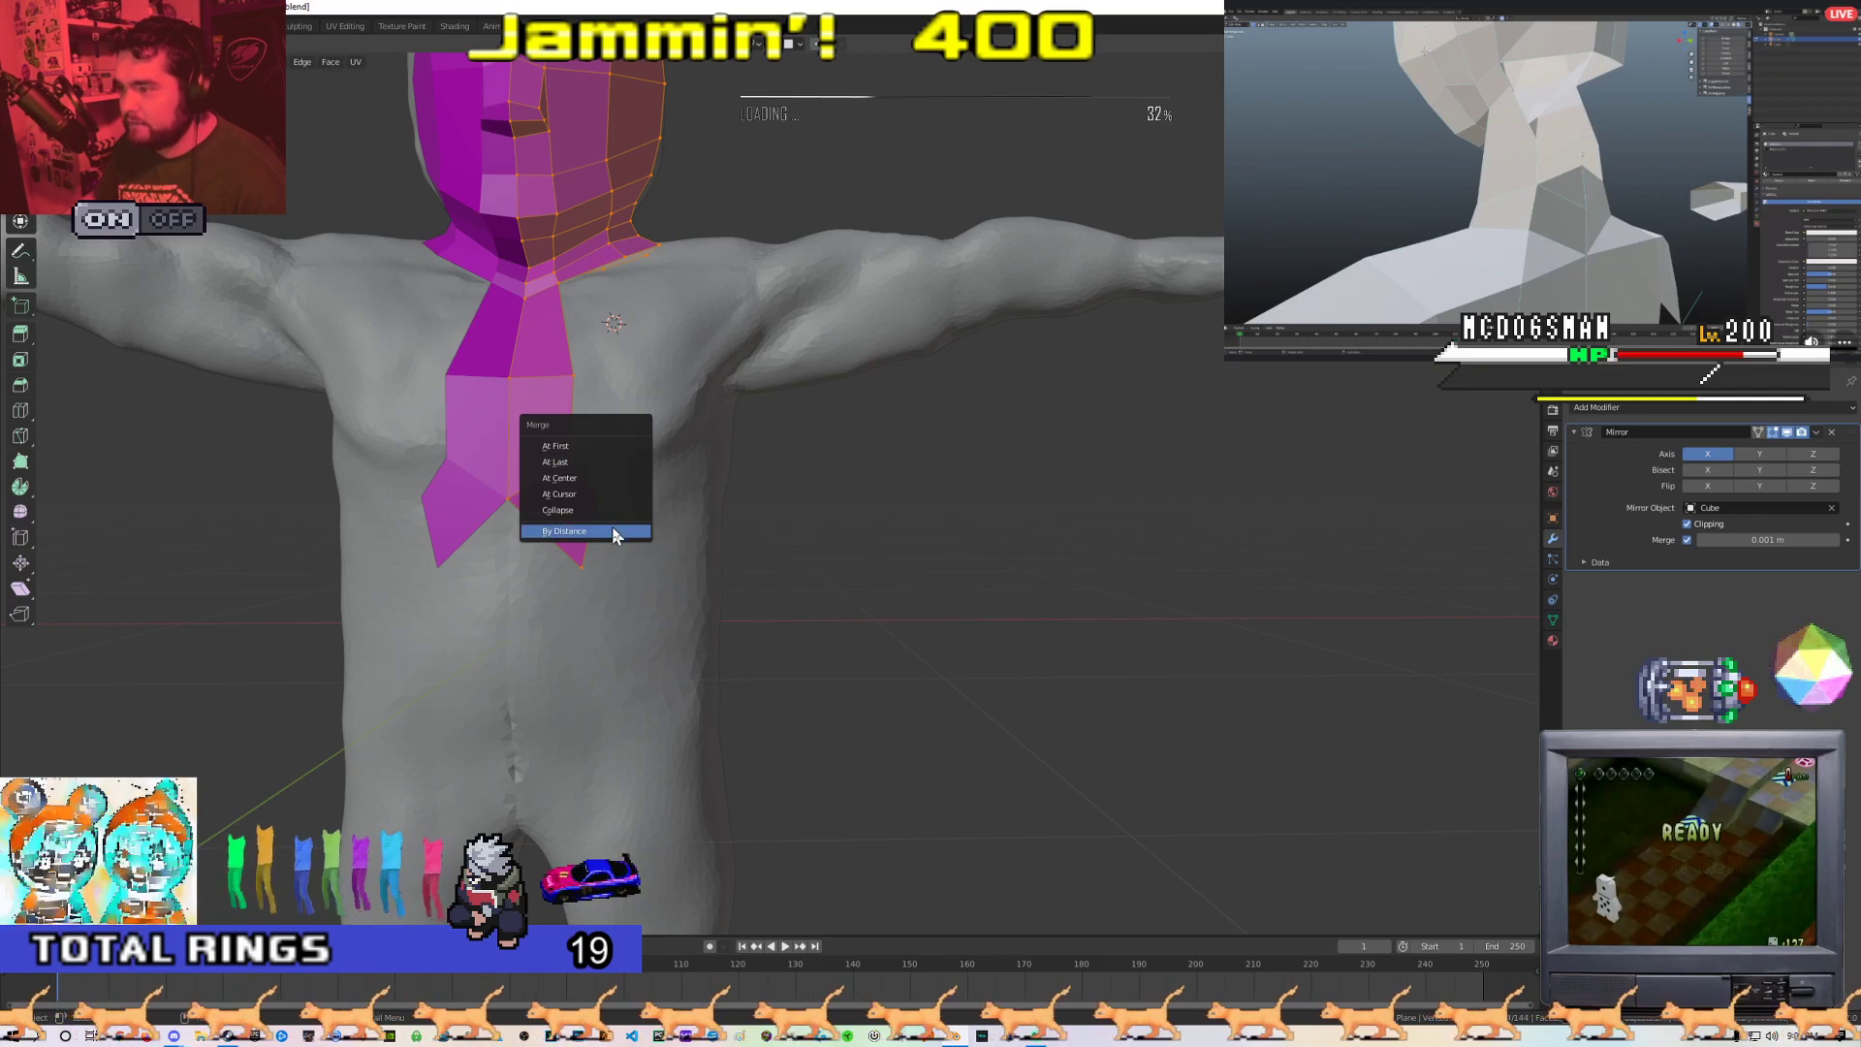
left_click(581, 456)
Narrow the sternum strip at its side vertices and move the bottom face's outer vertices up and outward
left_click(555, 474)
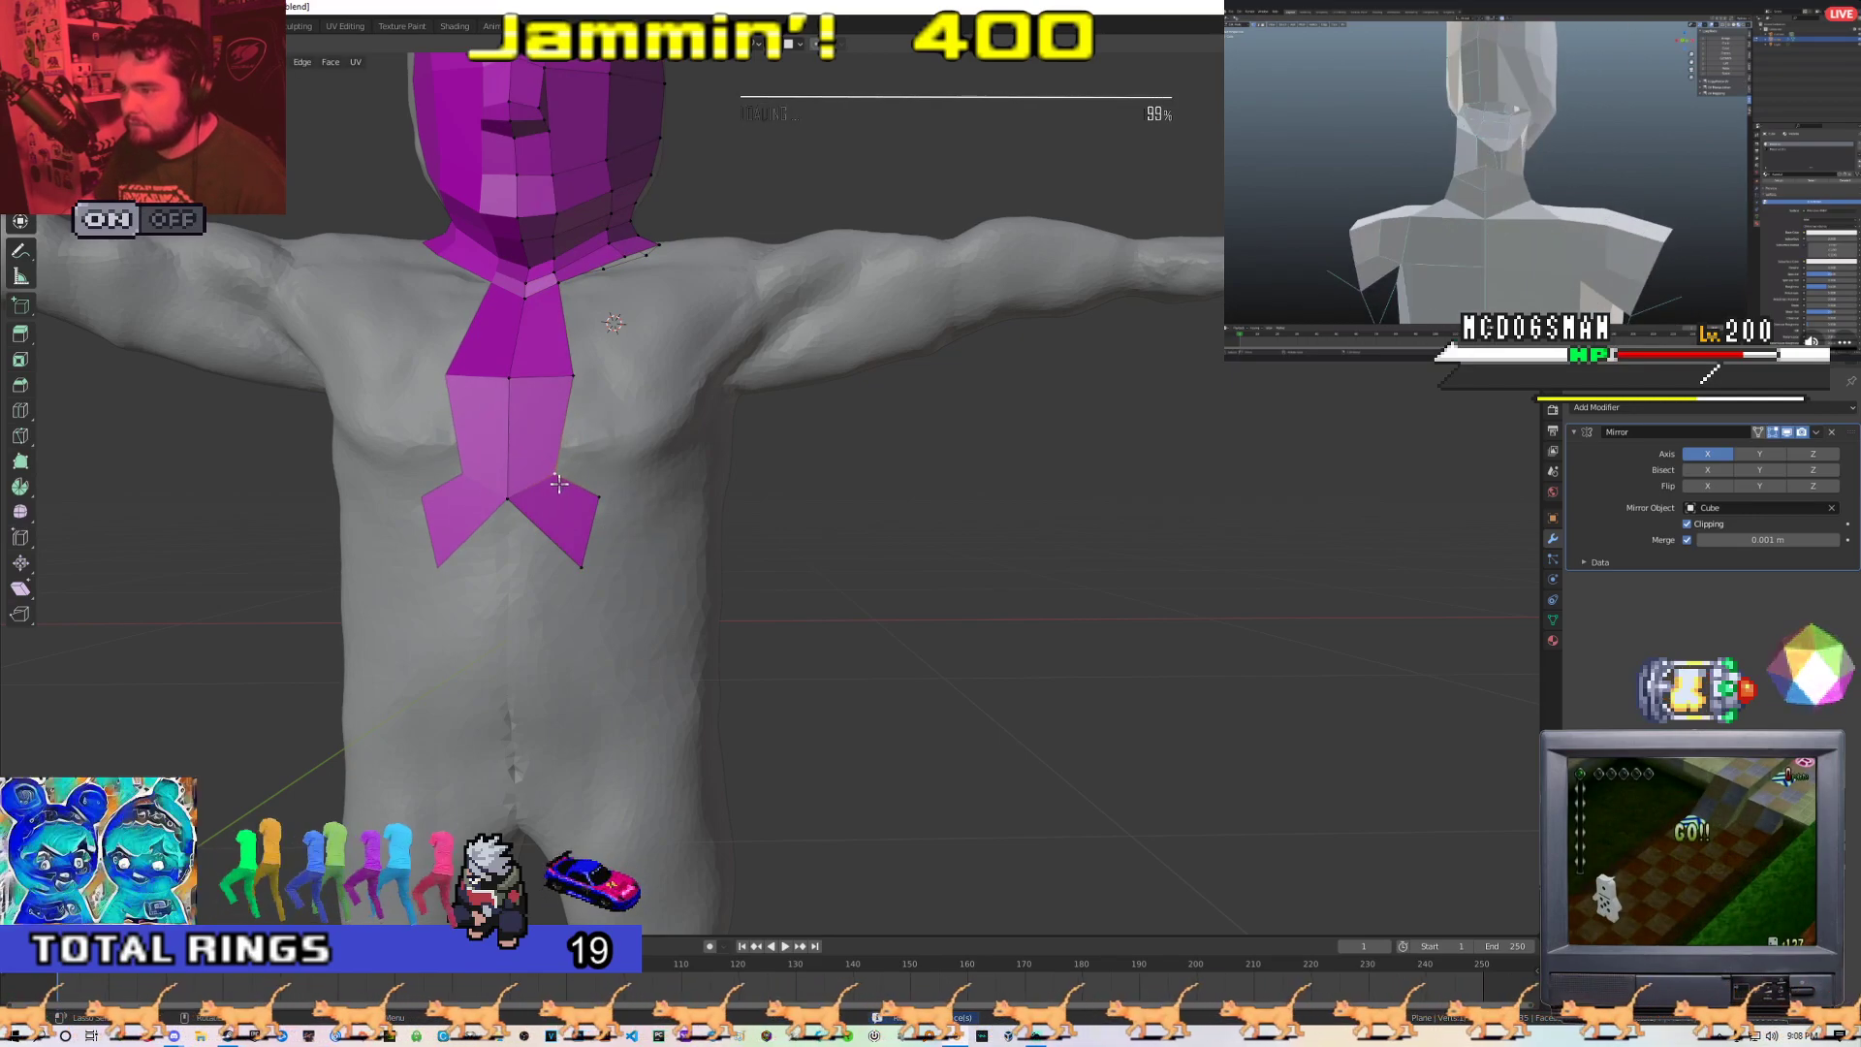
left_click(567, 479)
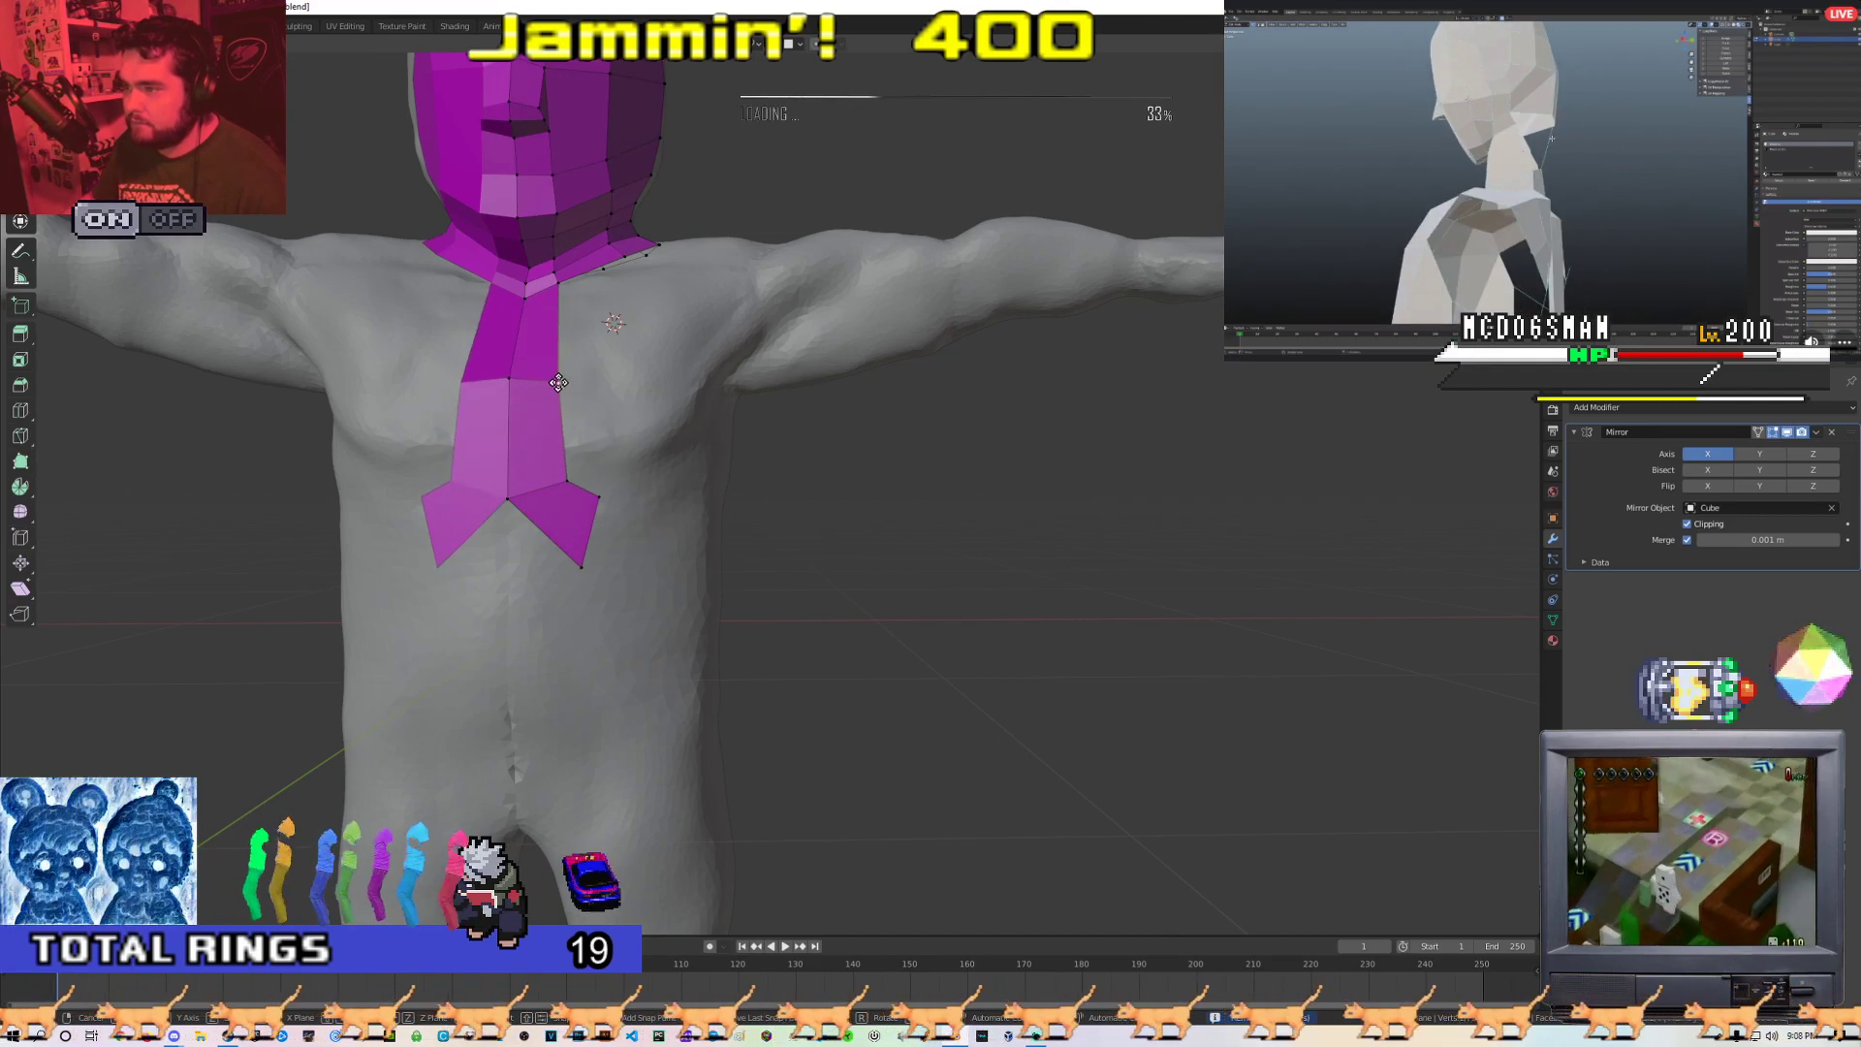
key("g")
left_click(620, 492)
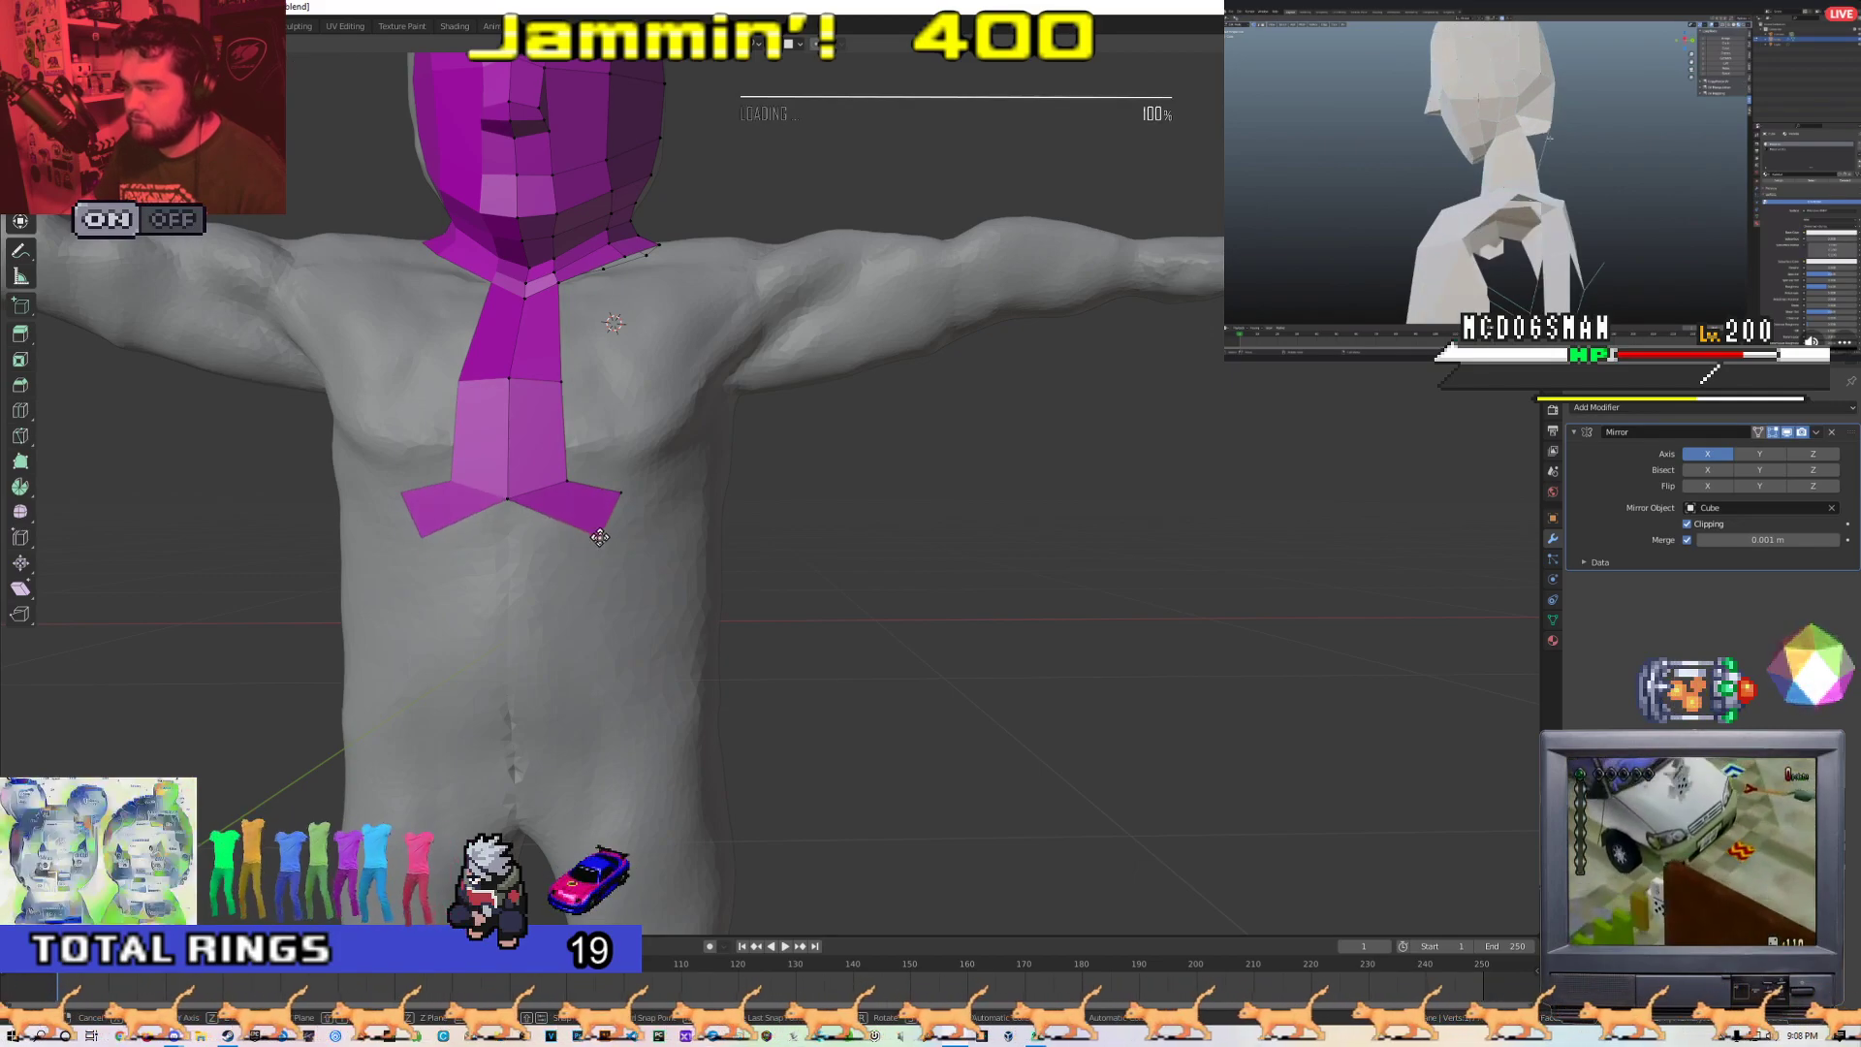
left_click(608, 534)
Fit the vertices of the branch below the chest to the torso from an angled view
left_click(567, 480)
key("g")
middle_click_drag(549, 421, 533, 489)
key("g")
left_click(532, 492)
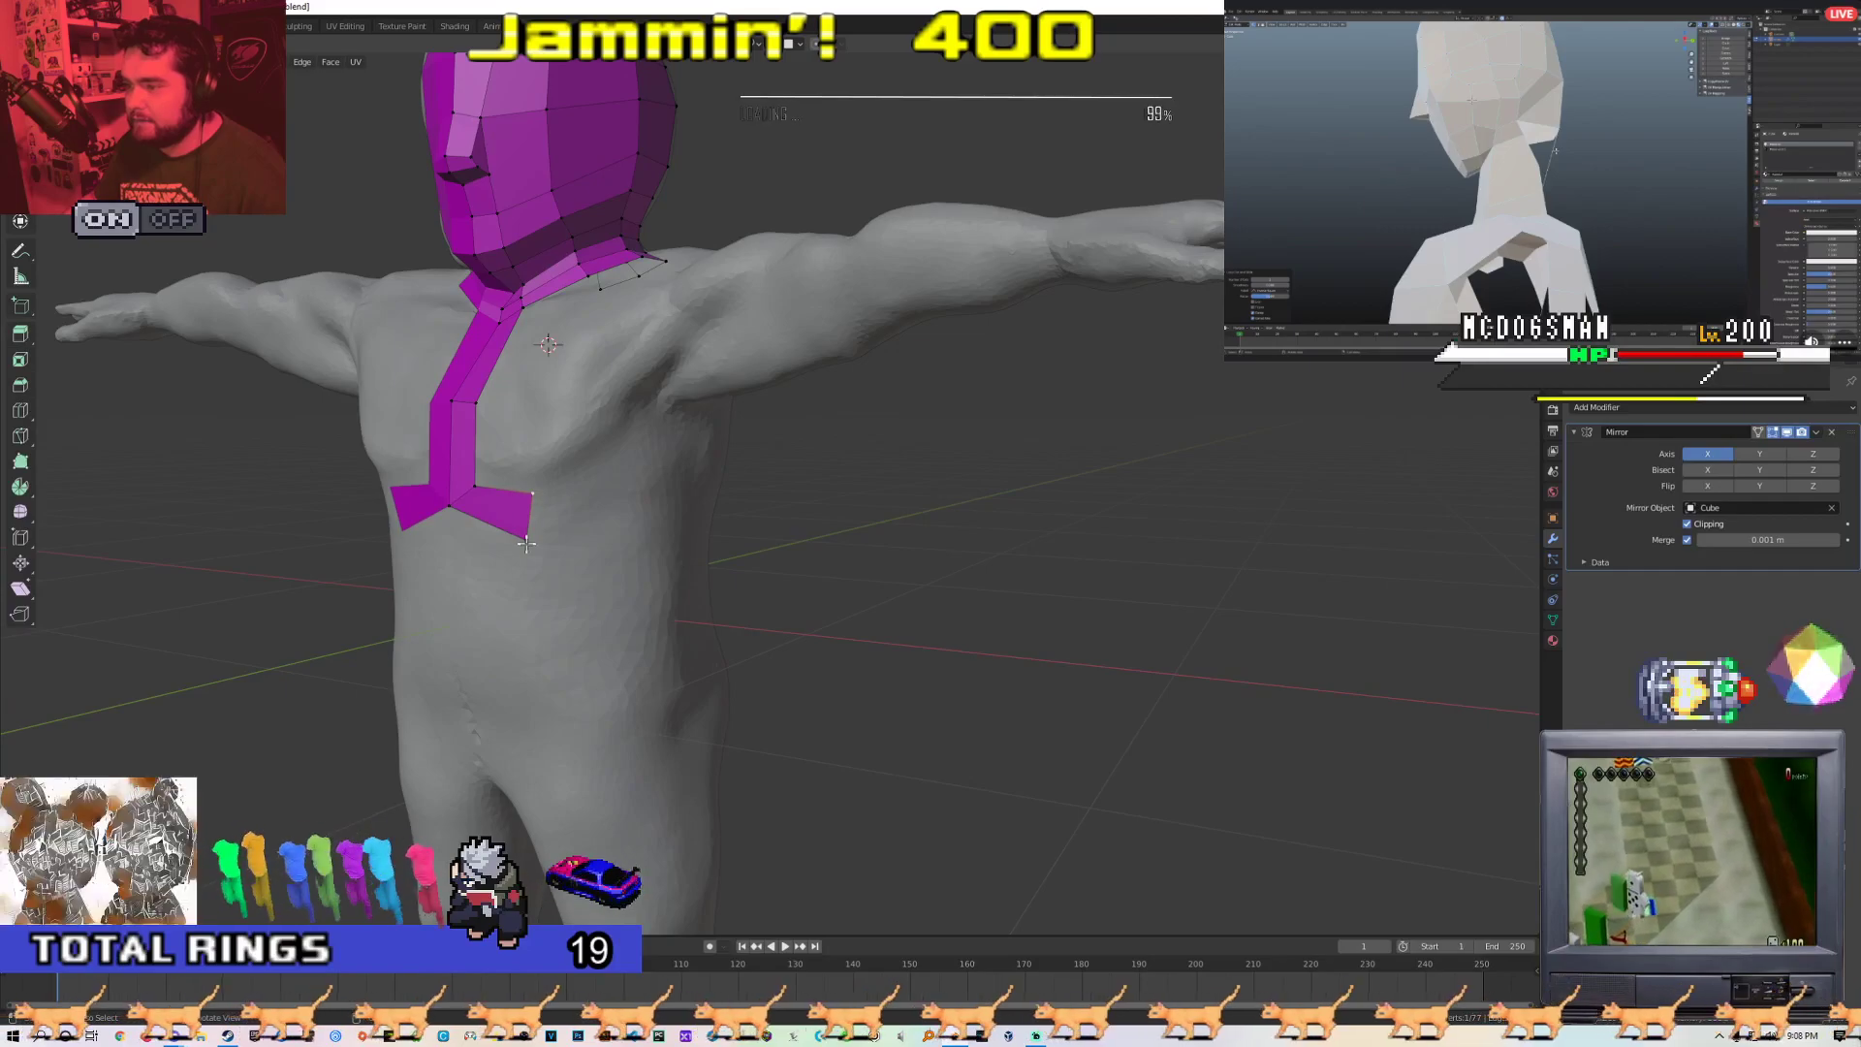
left_click(474, 481)
mouse_move(475, 480)
middle_mouse_down()
mouse_move(577, 474)
mouse_move(506, 480)
middle_mouse_up()
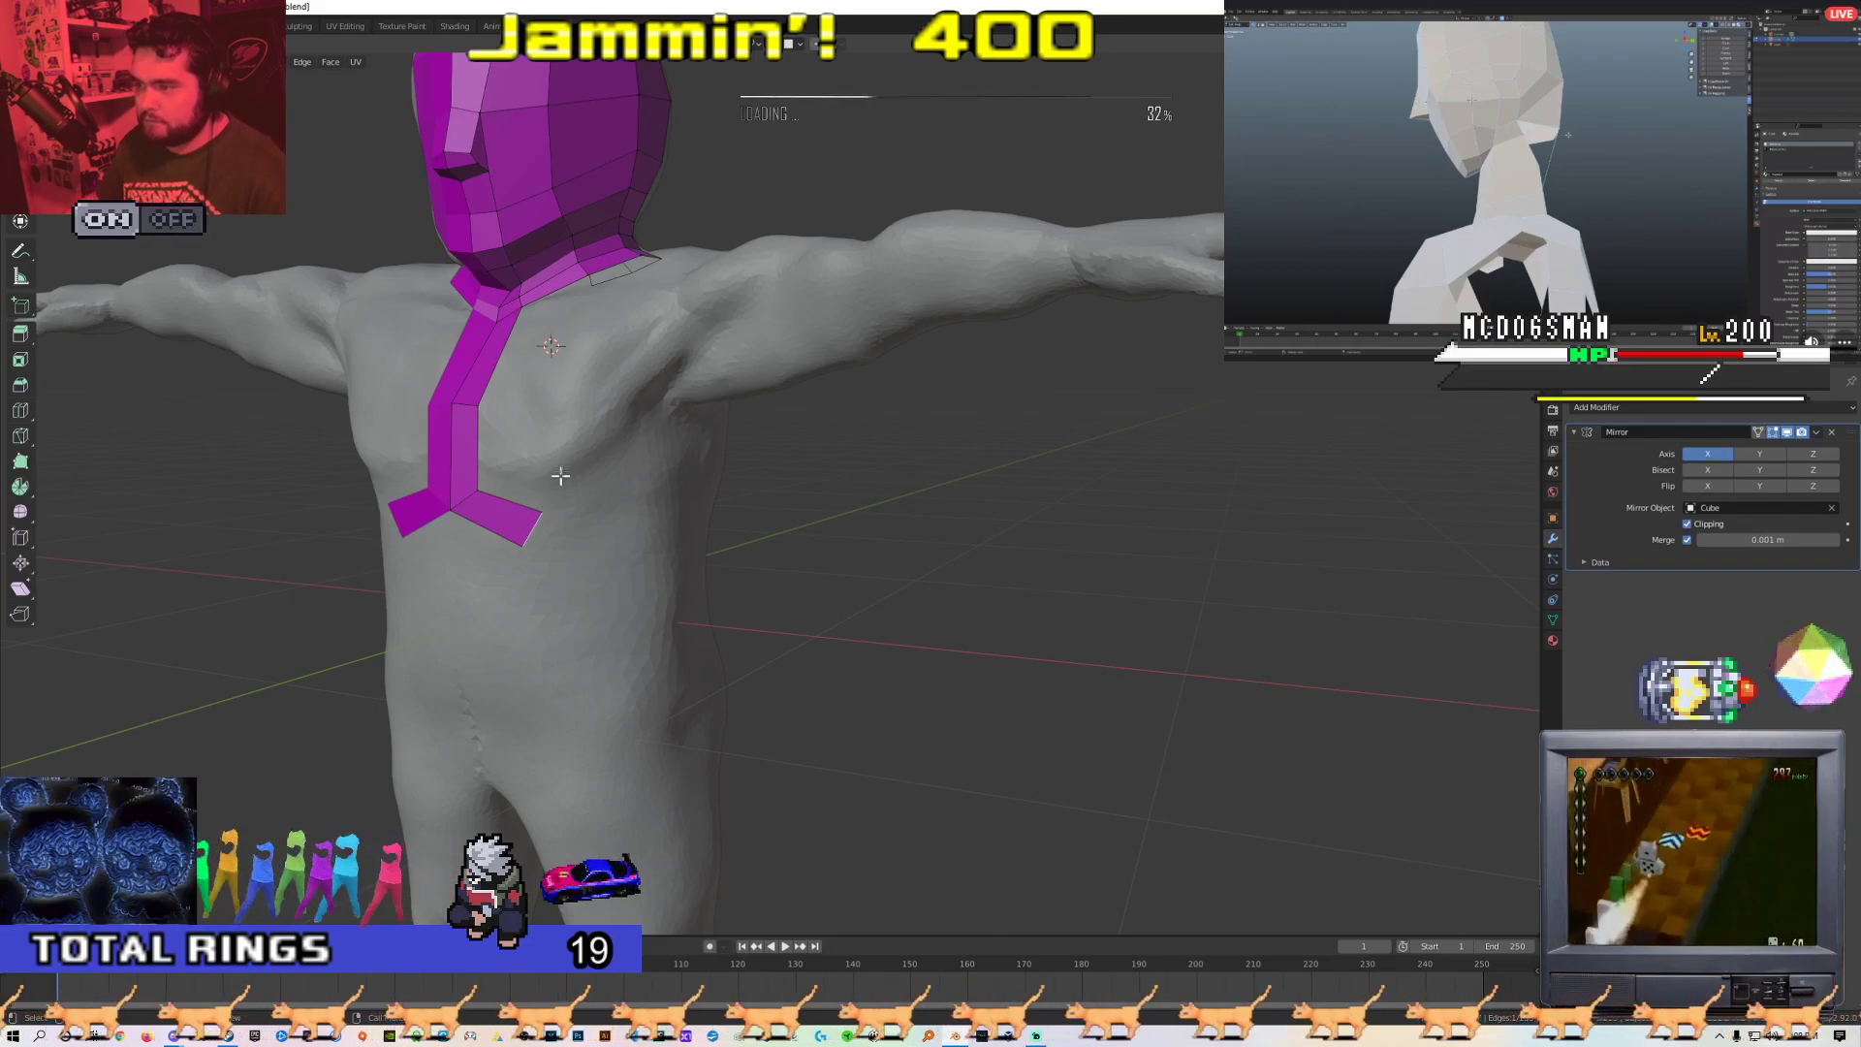
Reposition the outer edge of the branch below the chest and extrude it outward along the torso toward the side
left_click(513, 438)
middle_click_drag(514, 441, 581, 455)
key("g")
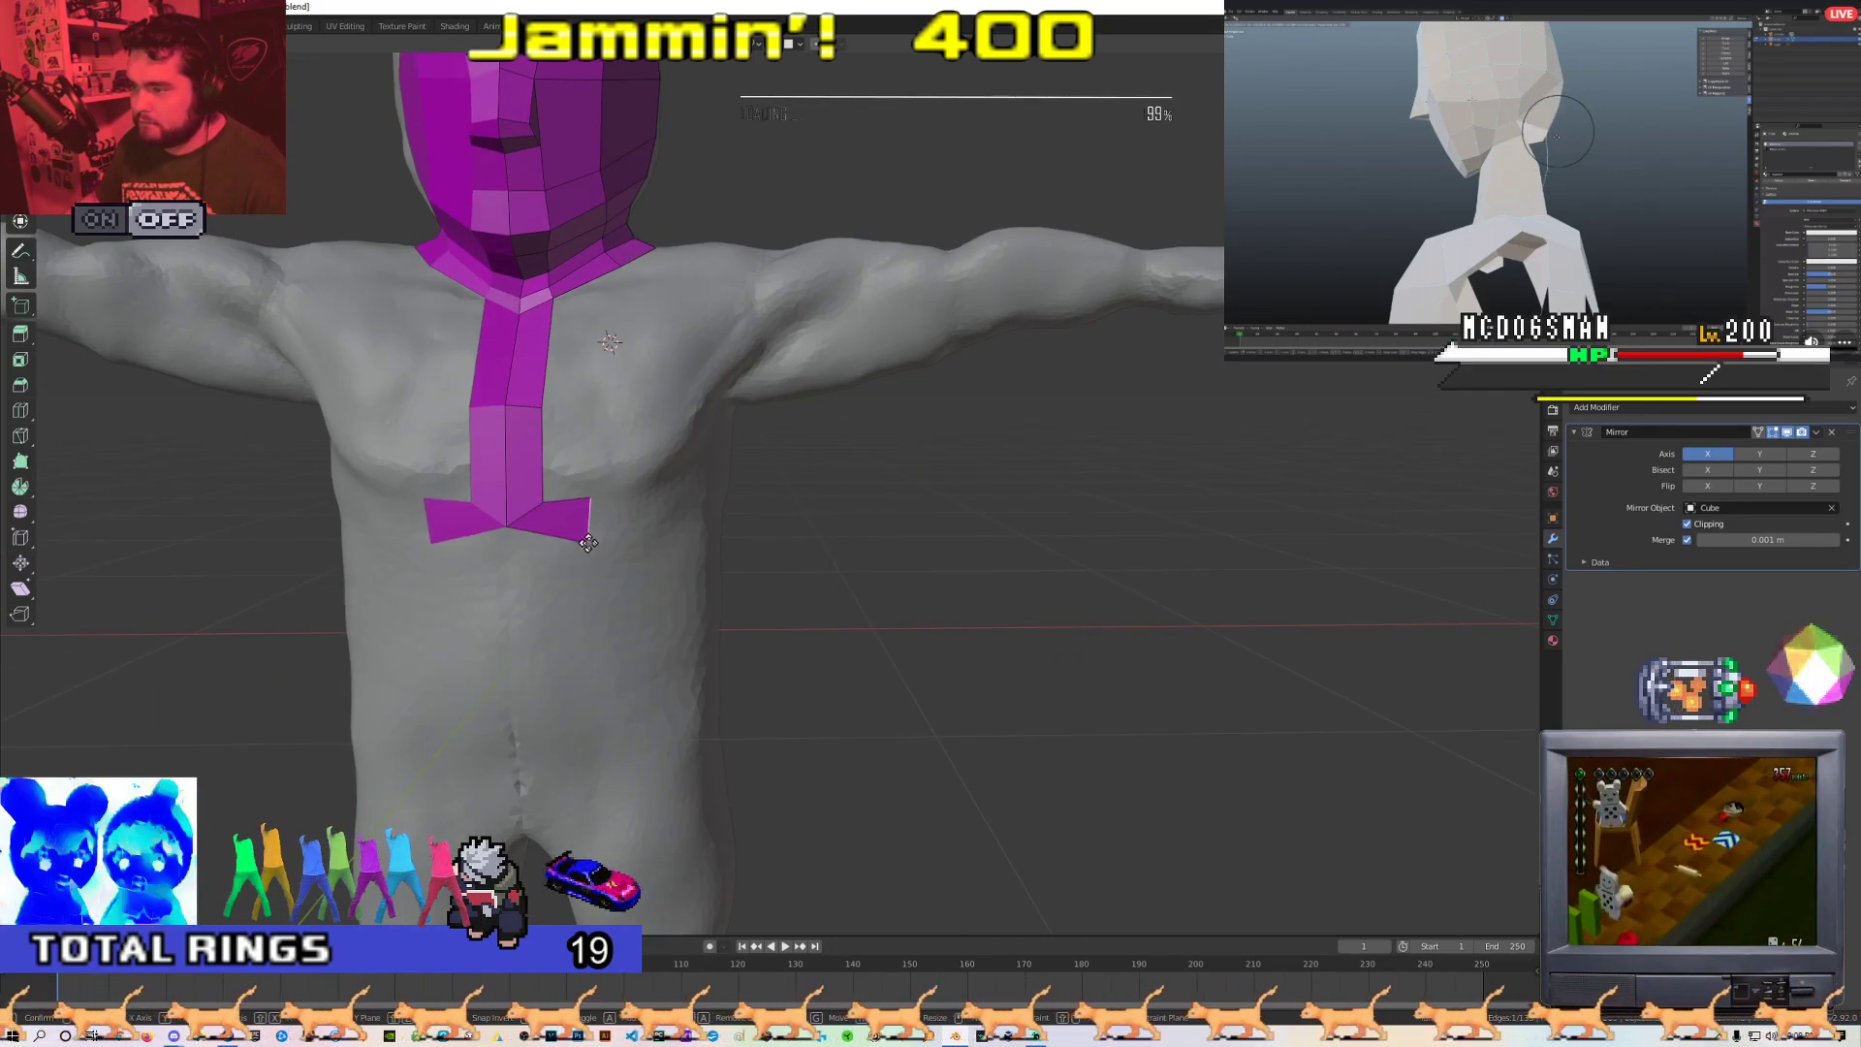
key("e")
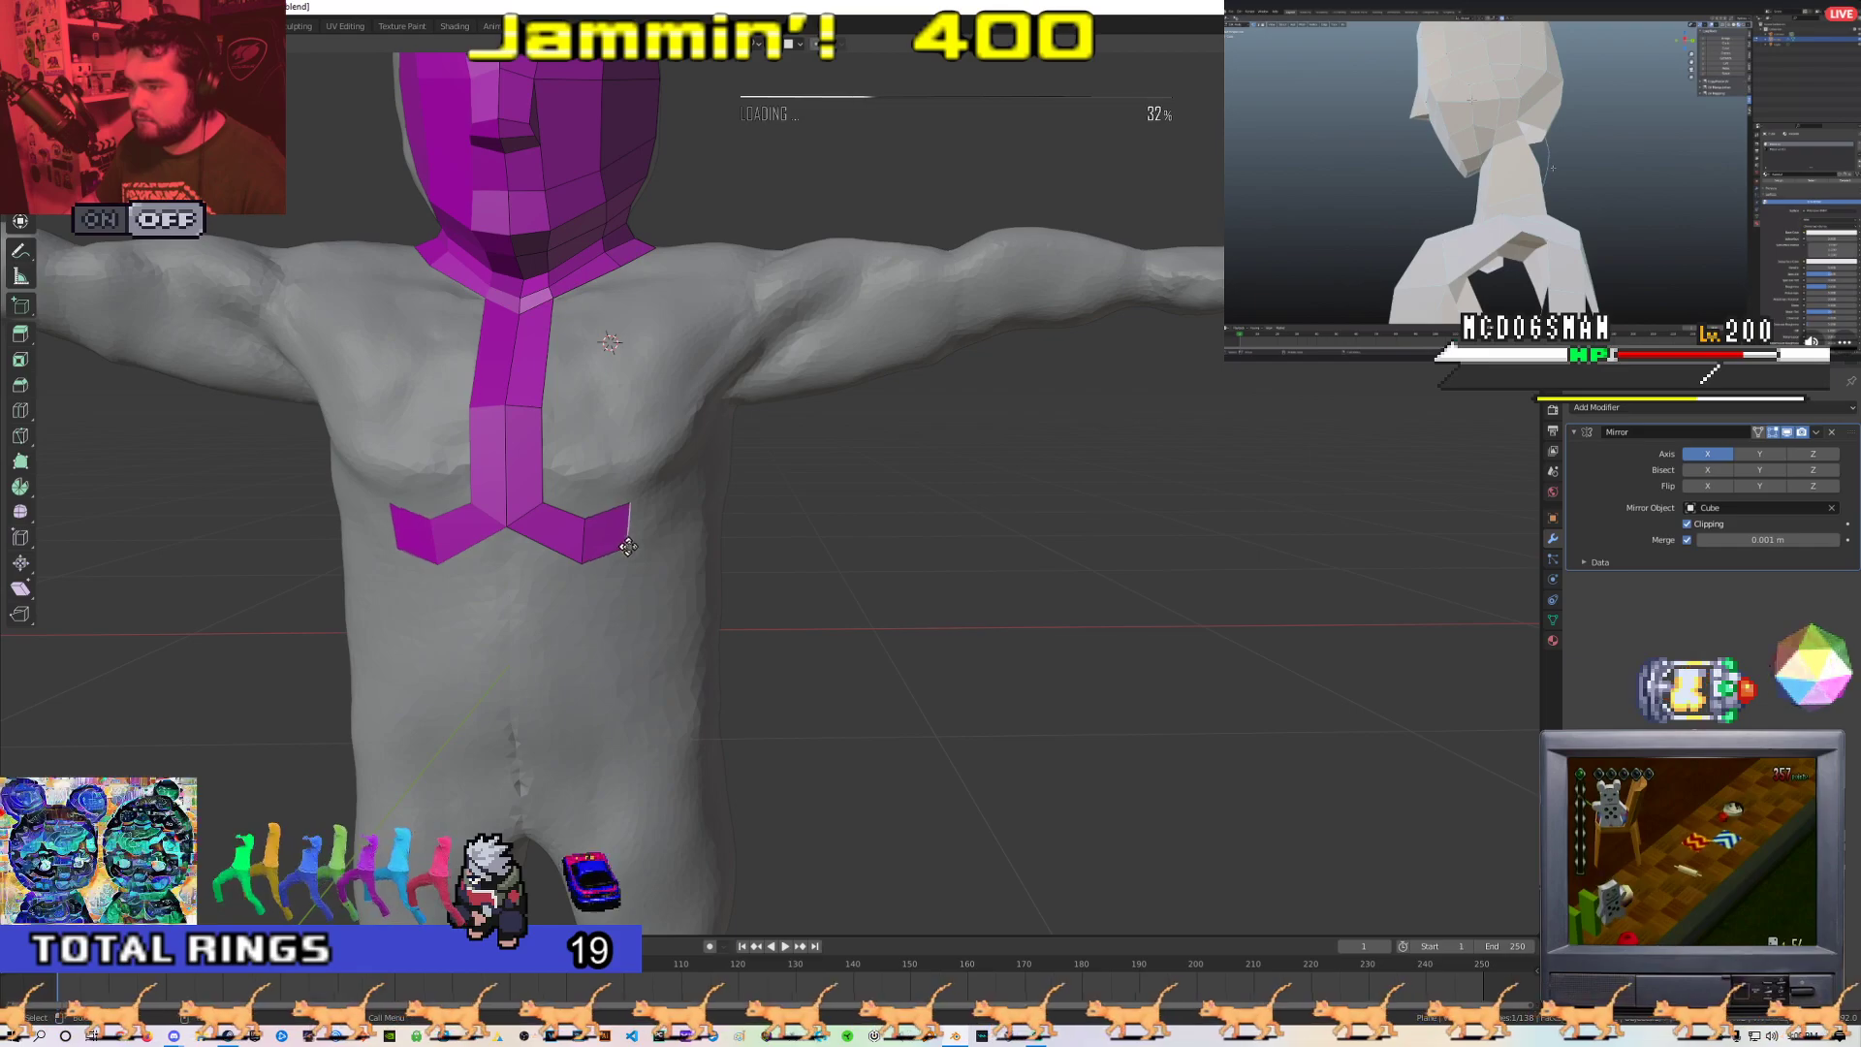
middle_click_drag(641, 560, 611, 553)
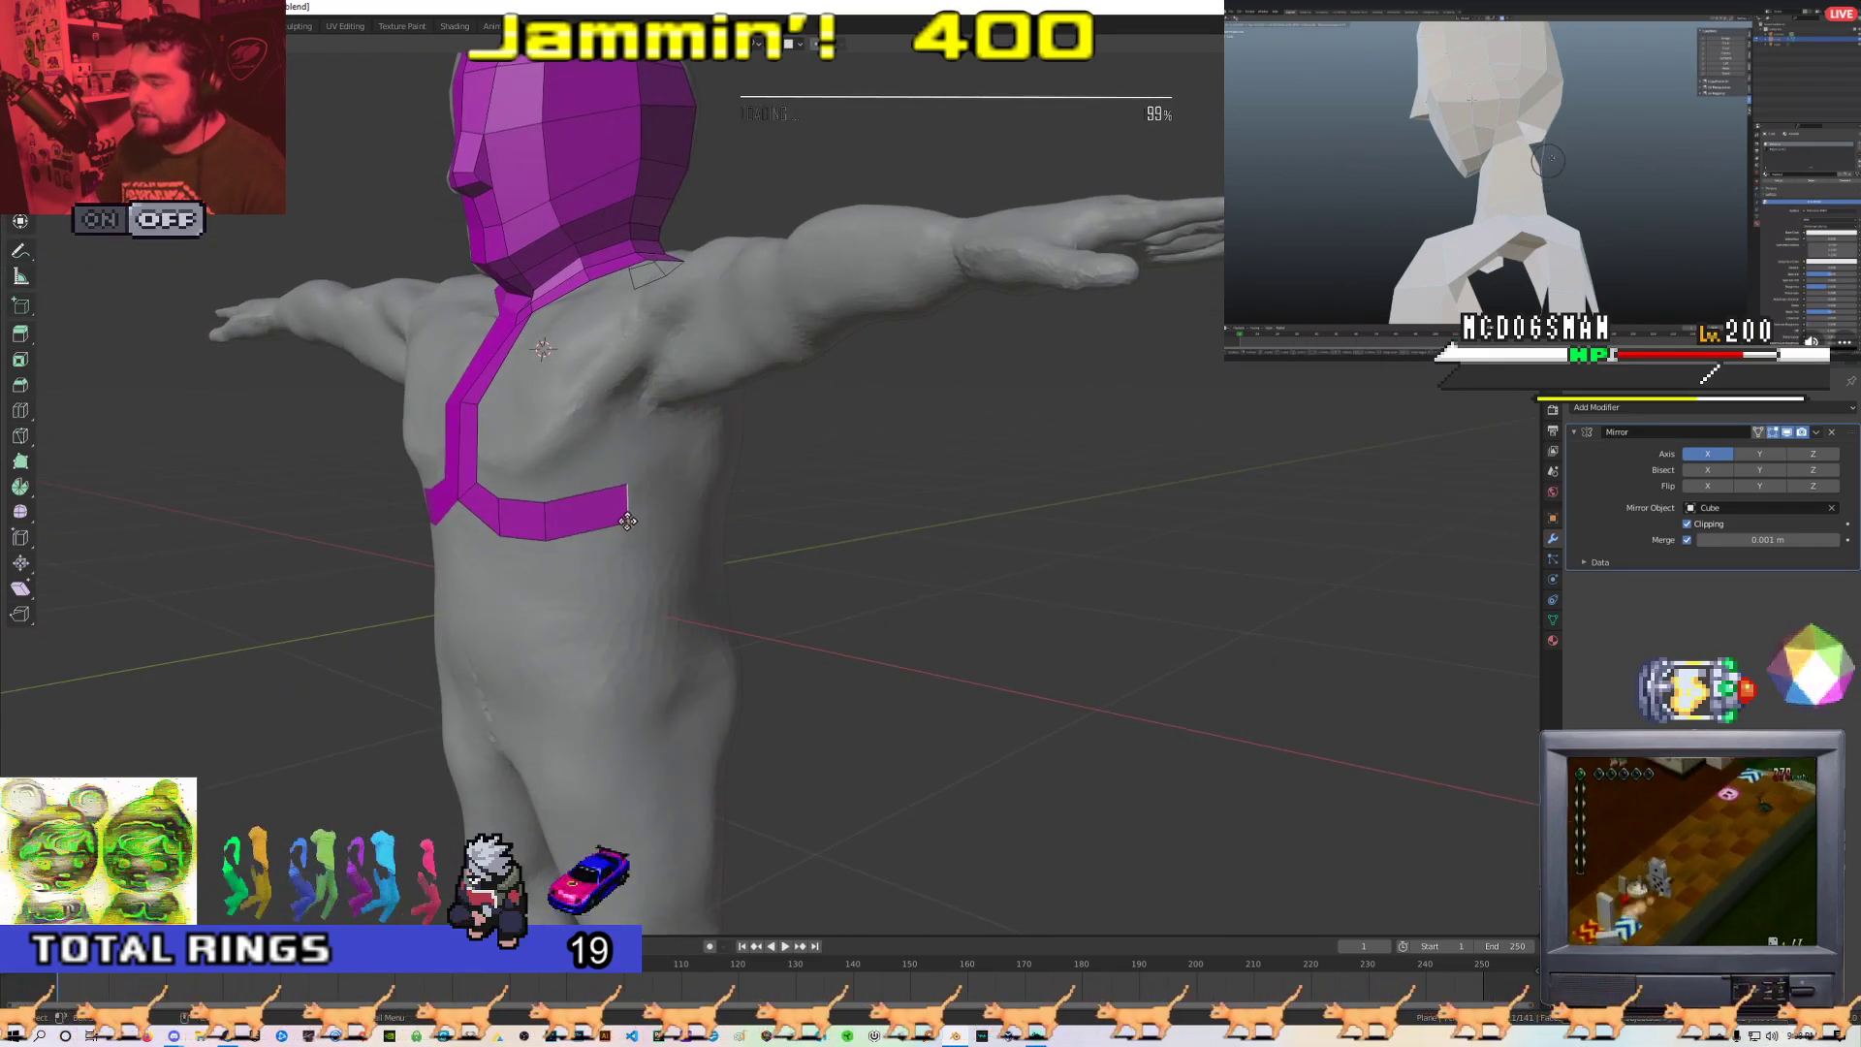
key("g")
left_click(615, 491)
Raise the end edge of the underchest band and fit its last vertices to the curve beneath the chest
middle_click_drag(574, 486, 831, 641)
scroll(803, 512, "down", 7)
scroll(710, 586, "up", 4)
scroll(630, 524, "up", 3)
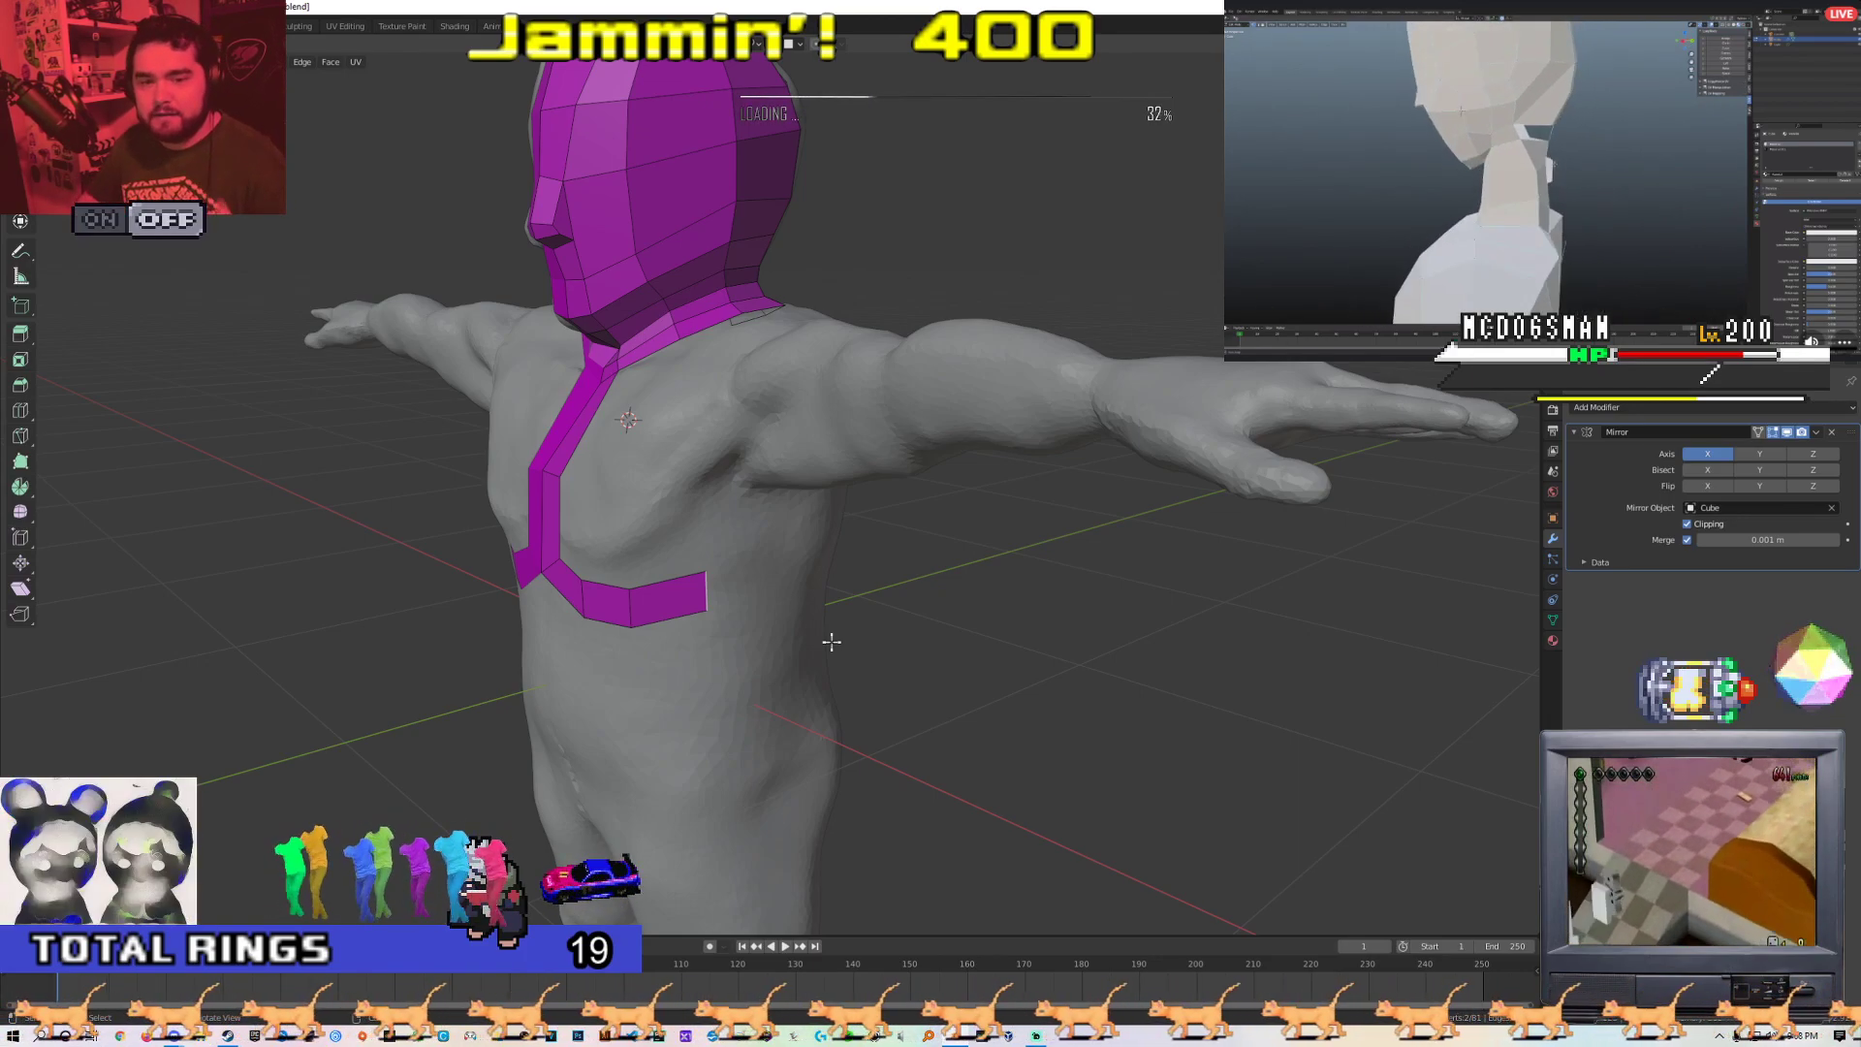
middle_click_drag(534, 428, 618, 474)
scroll(702, 442, "down", 5)
scroll(631, 493, "up", 4)
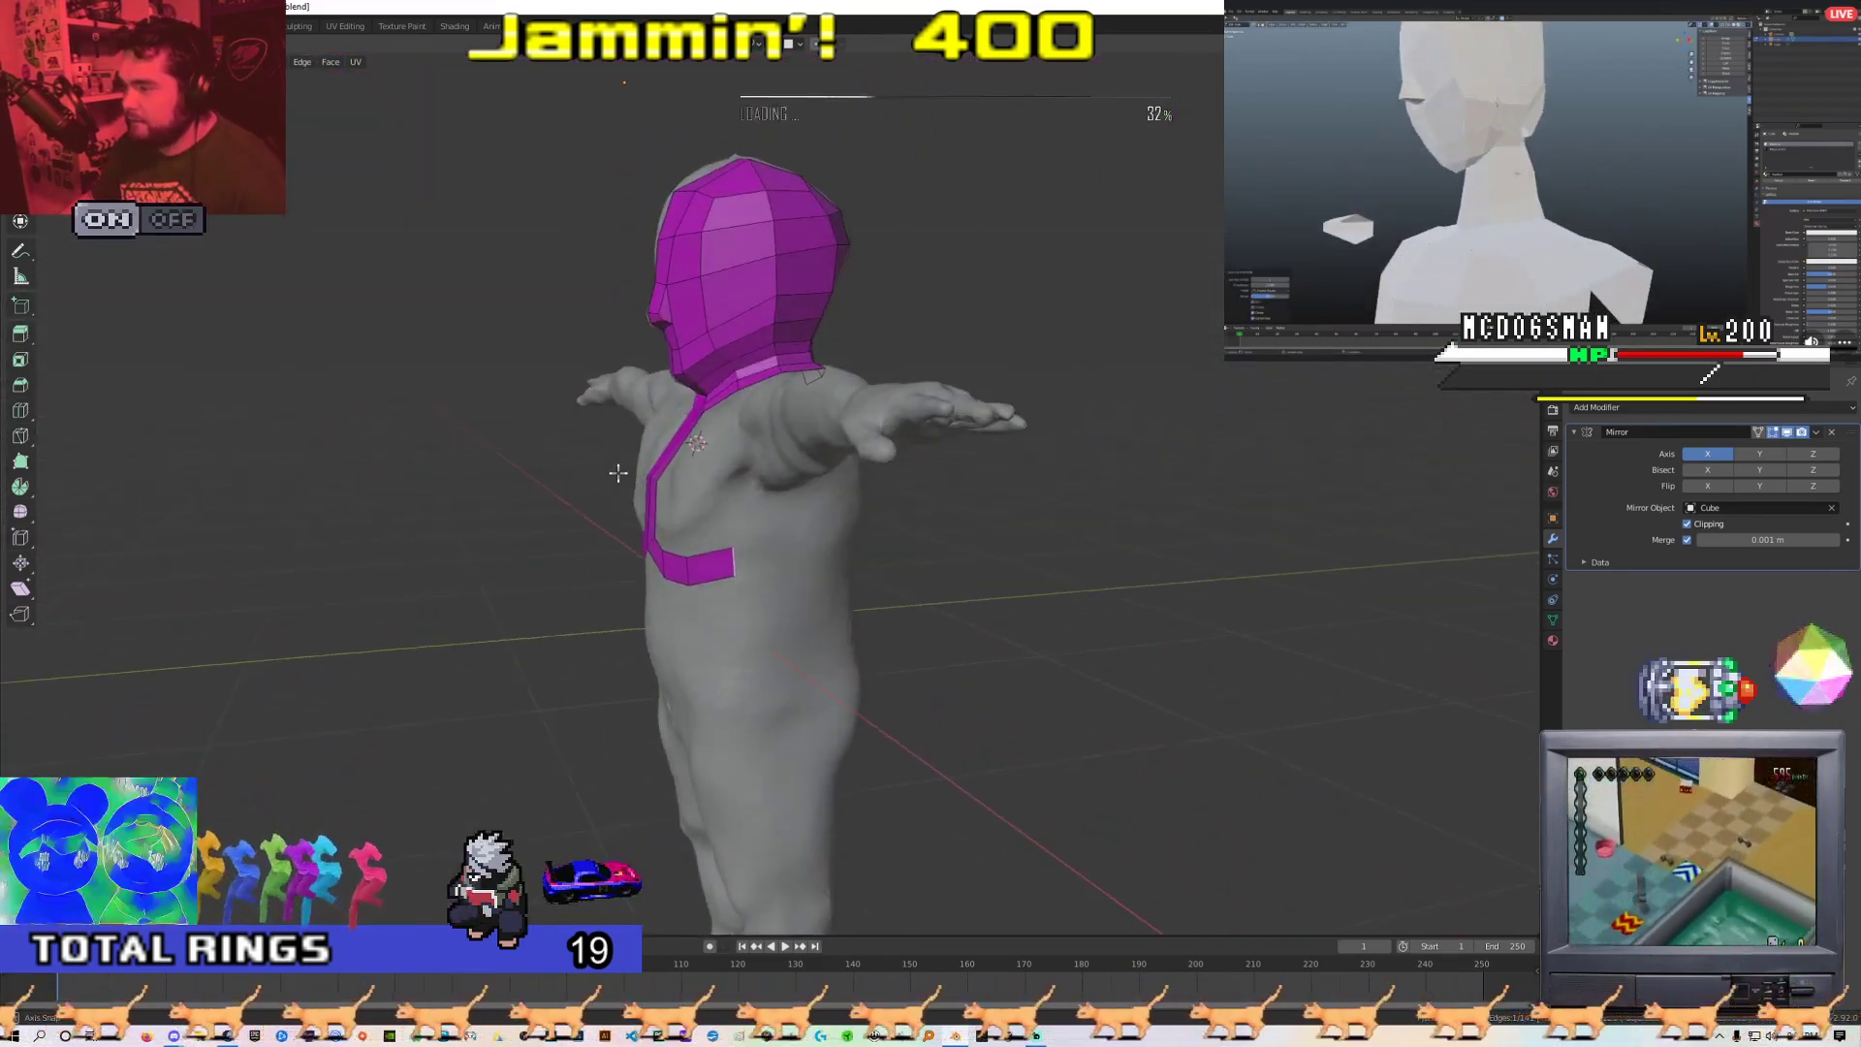
scroll(618, 473, "up", 3)
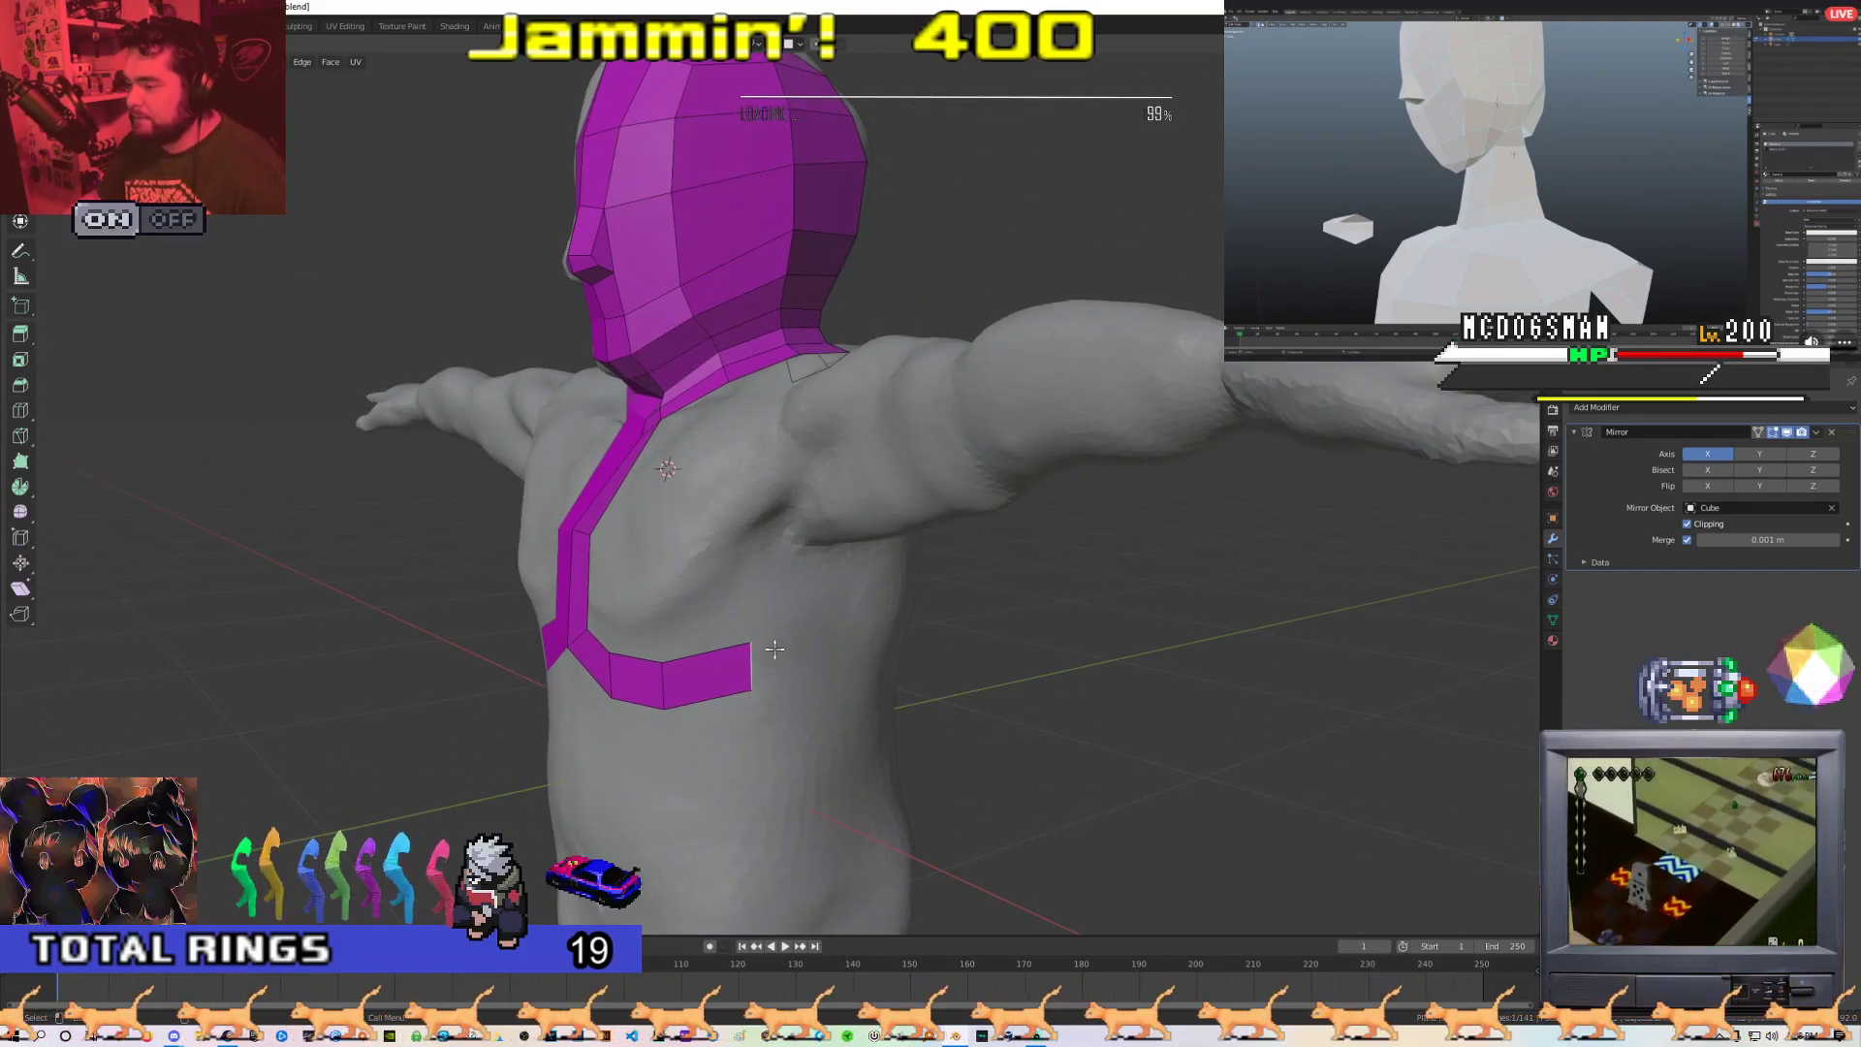
left_click(741, 621)
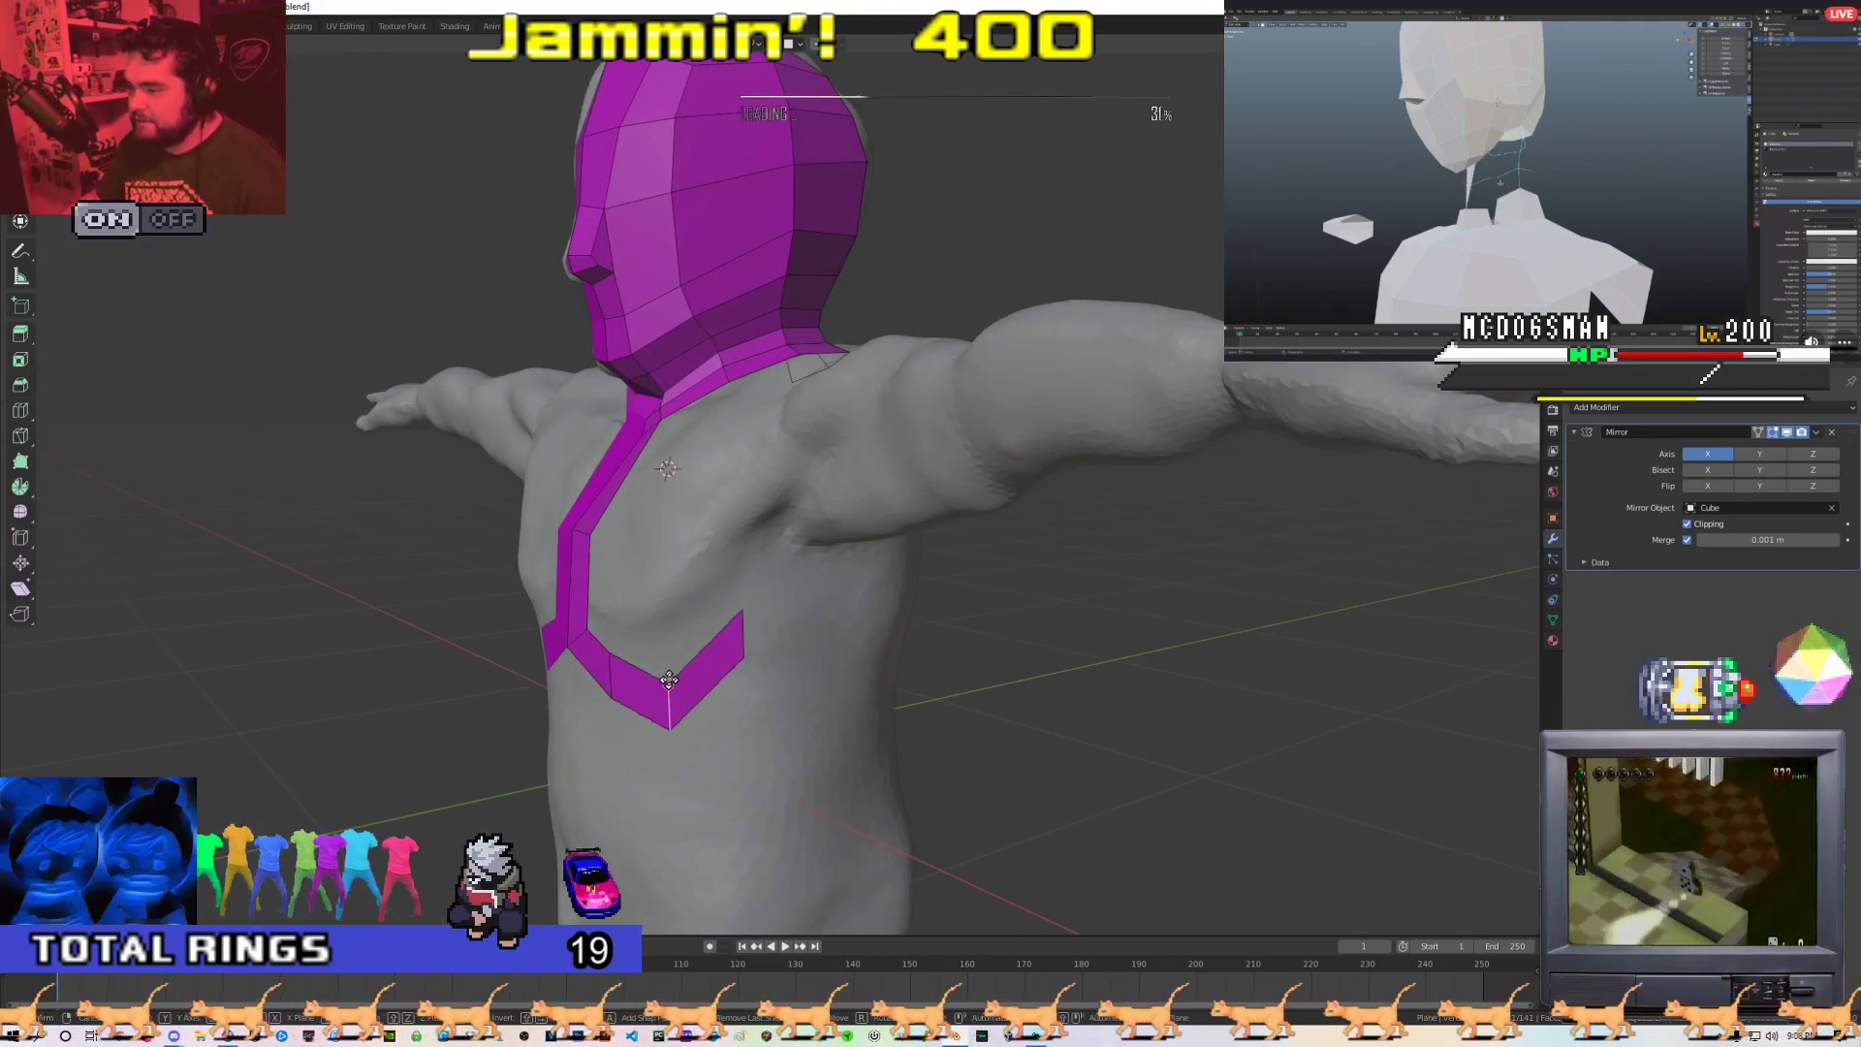
scroll(663, 694, "up", 4)
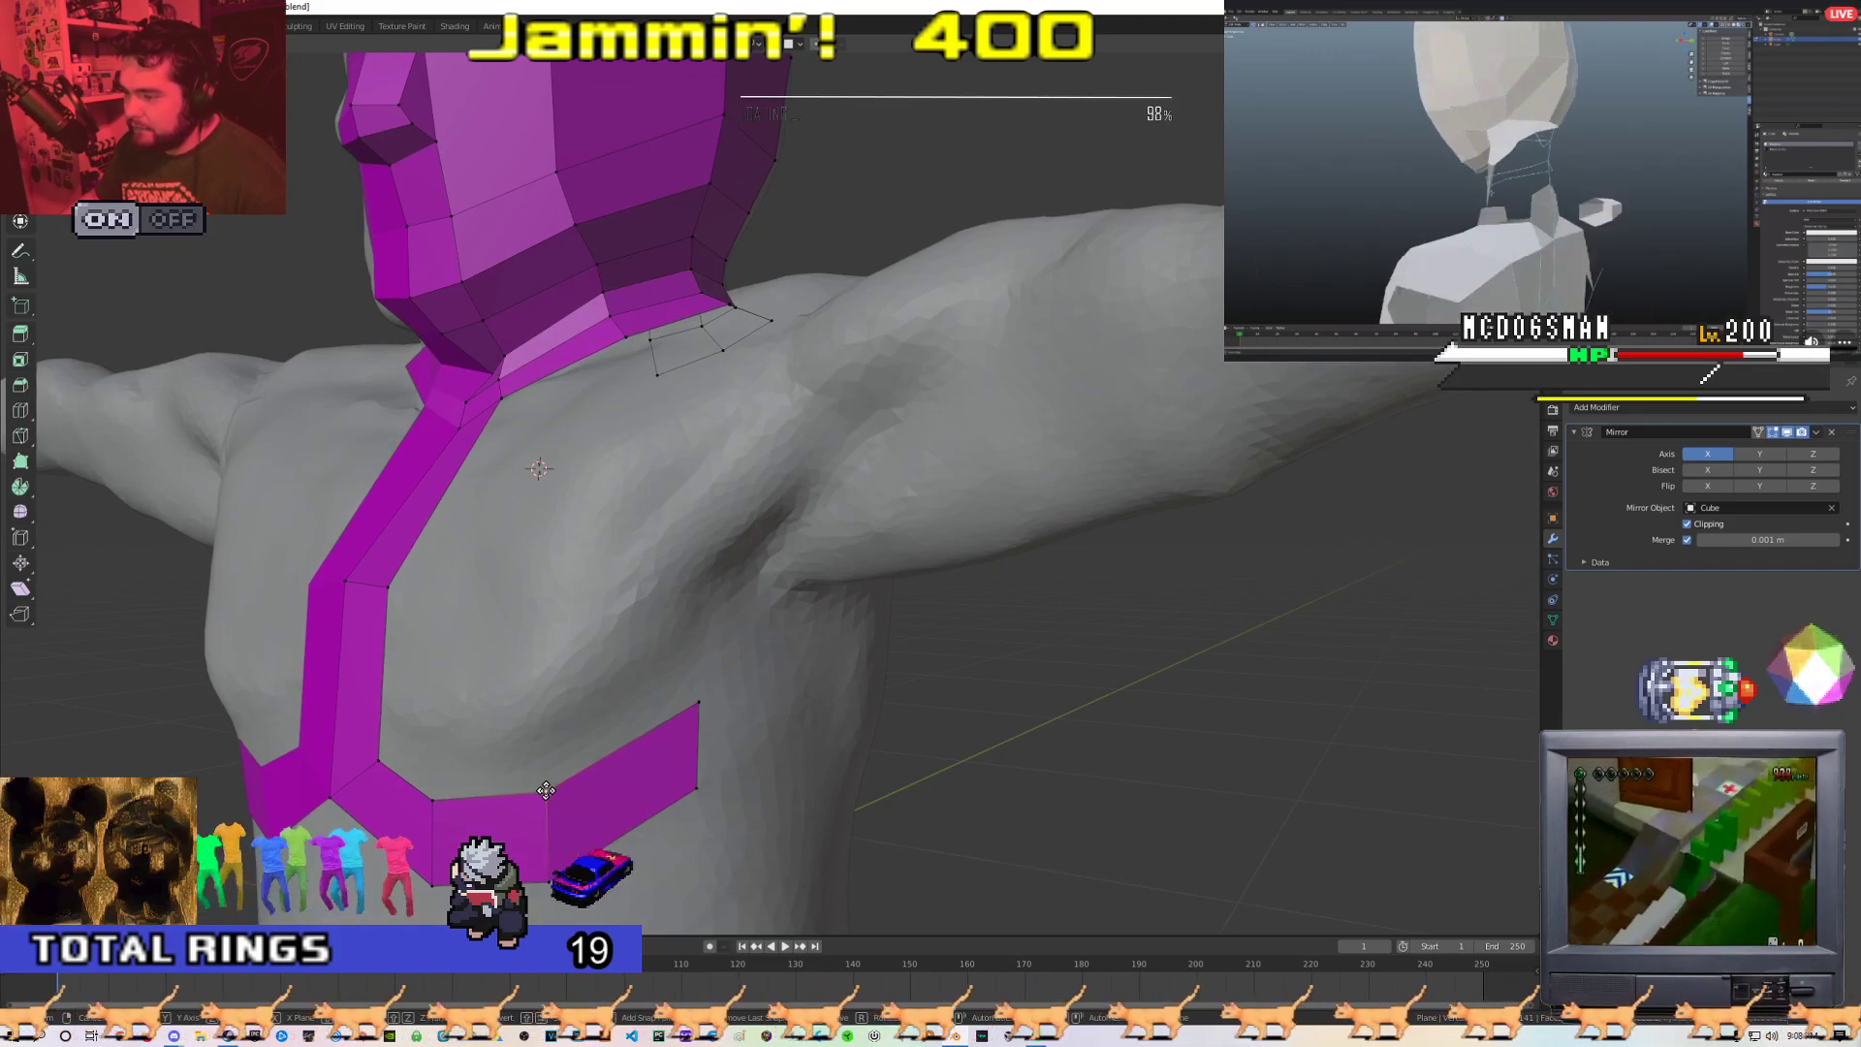
middle_click_drag(546, 807, 552, 701, "shift")
key("g")
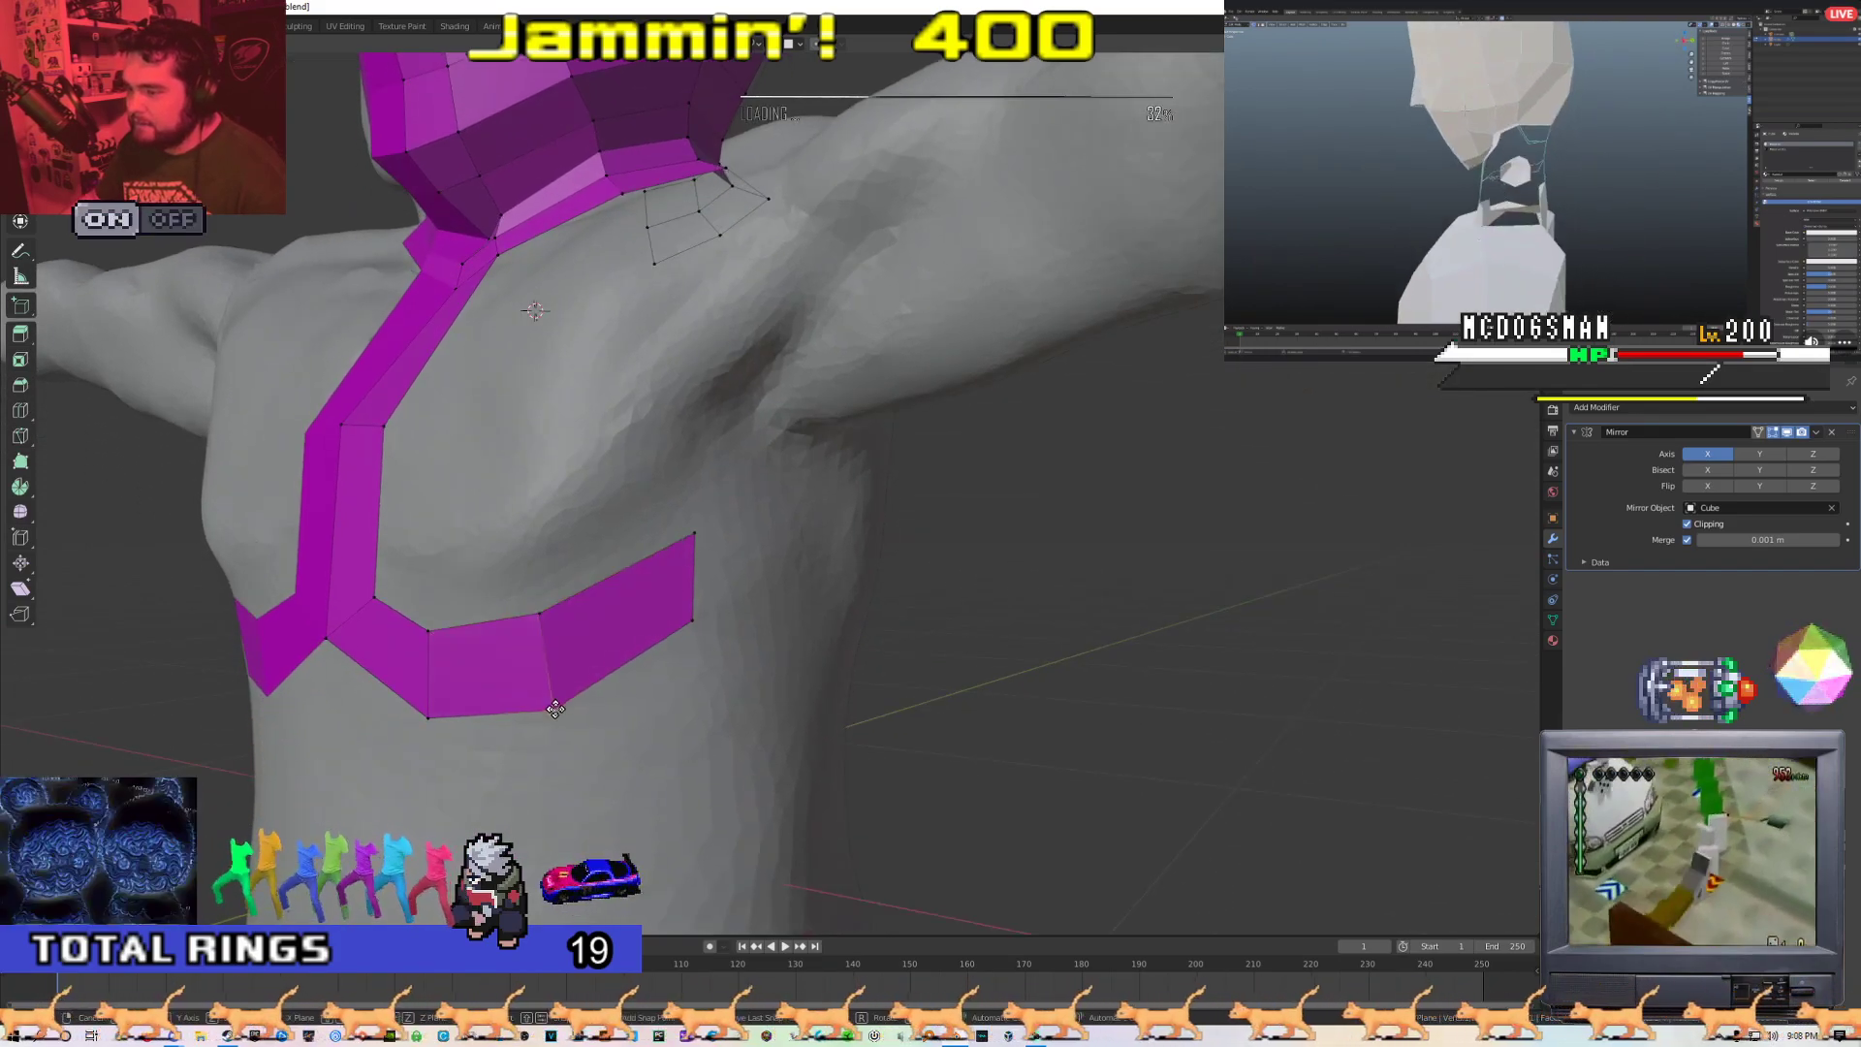
left_click(675, 529)
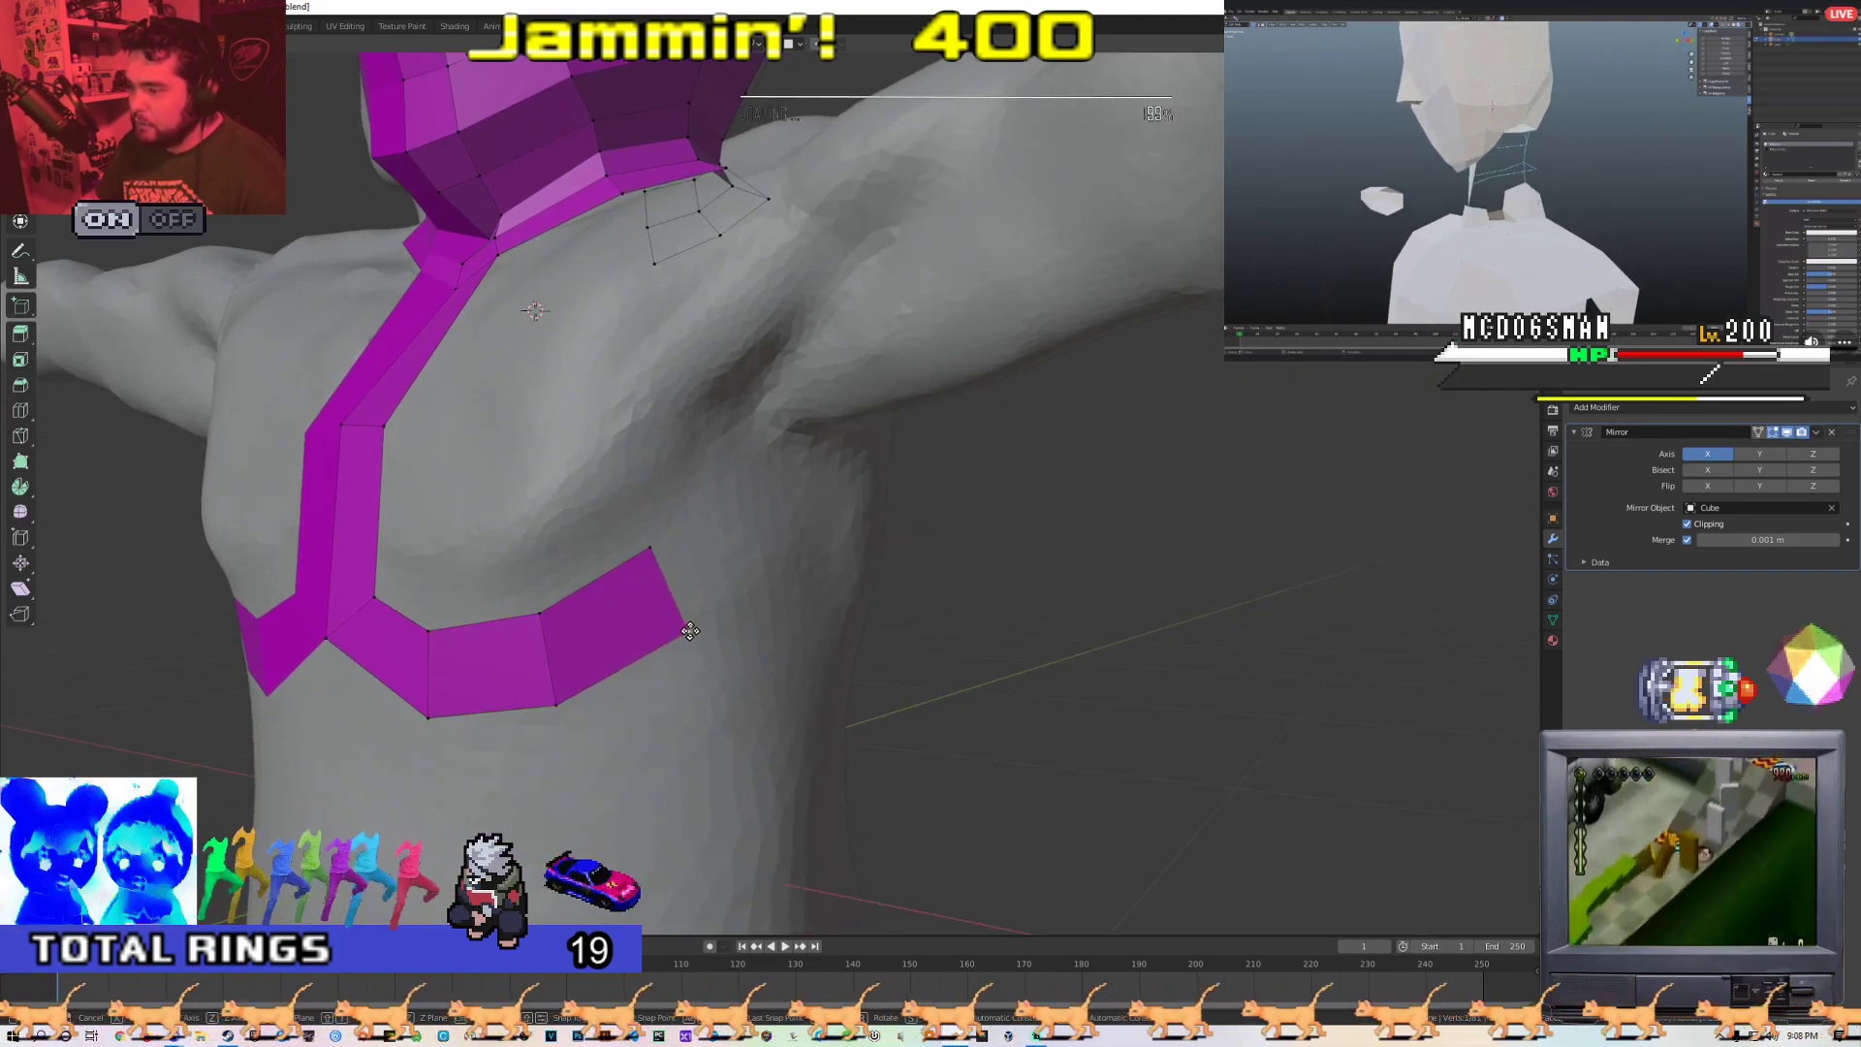
Extrude the underchest band by another face along the ribs and angle its end up toward the armpit
middle_click_drag(685, 591, 673, 624)
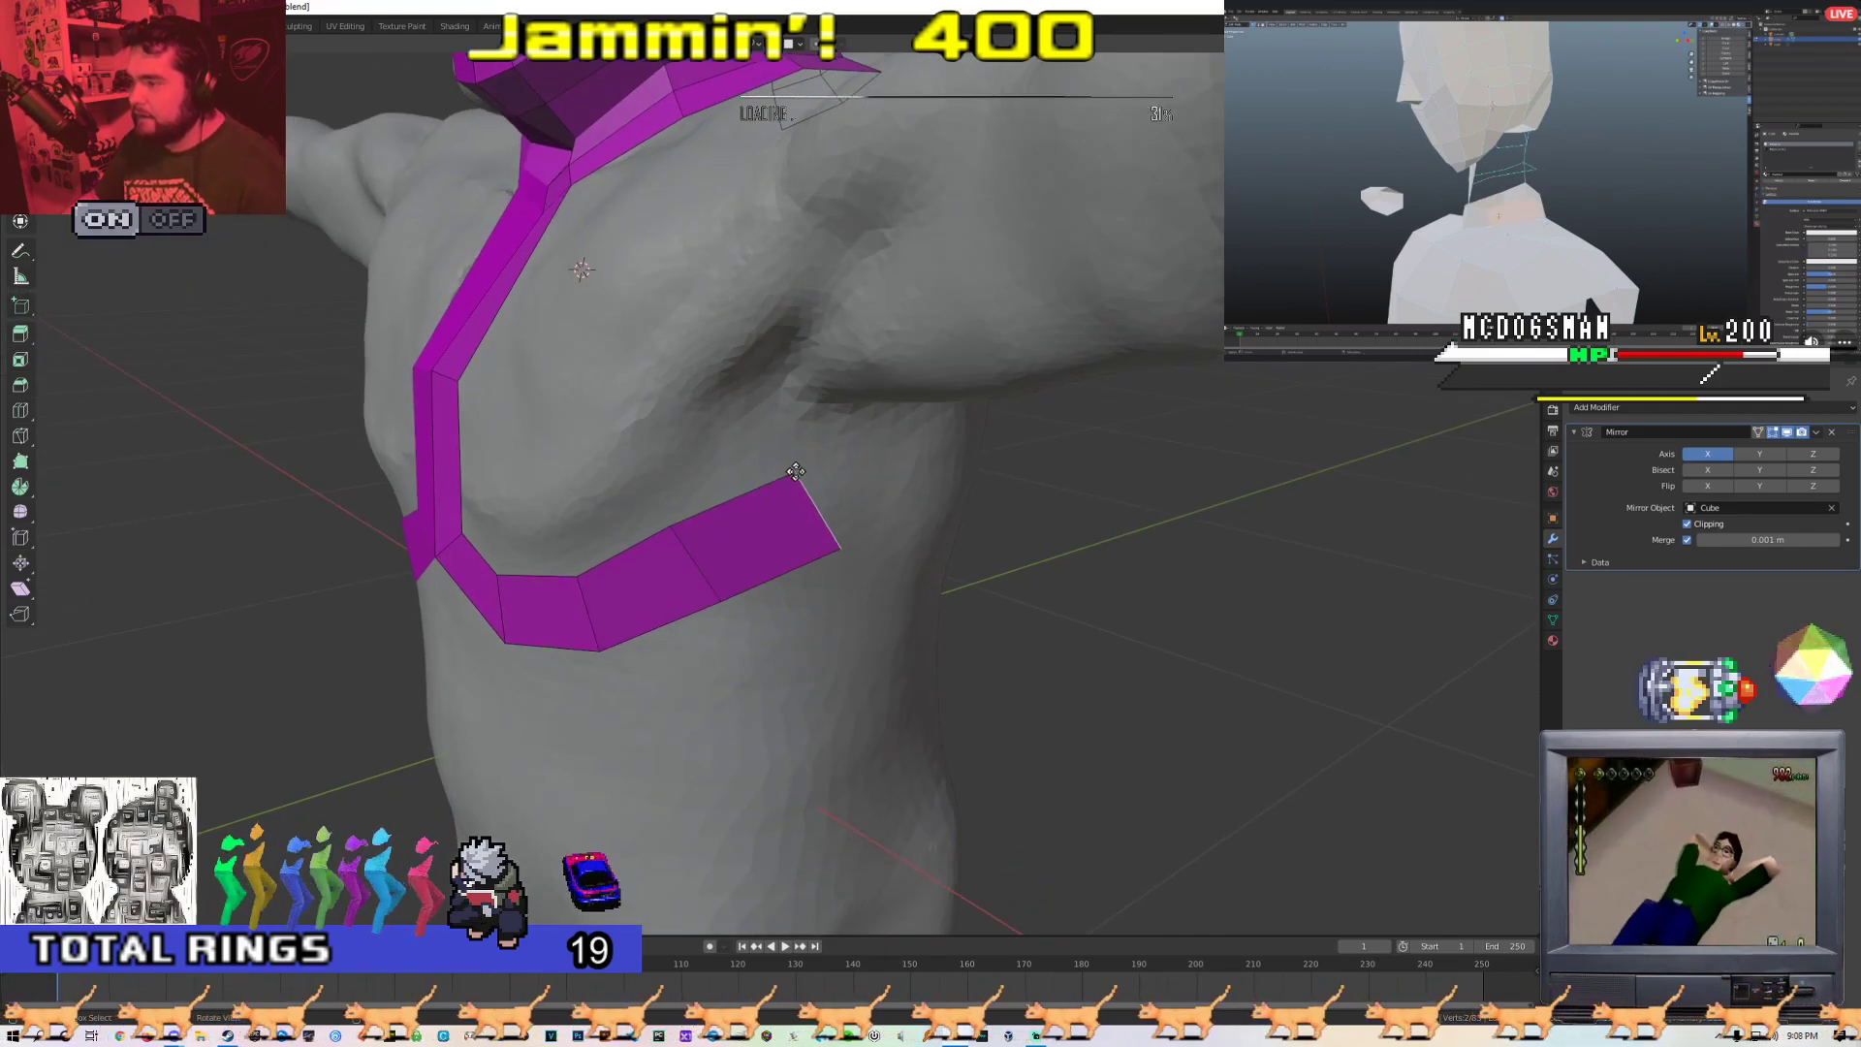
left_click(757, 436)
middle_click_drag(779, 559, 682, 604)
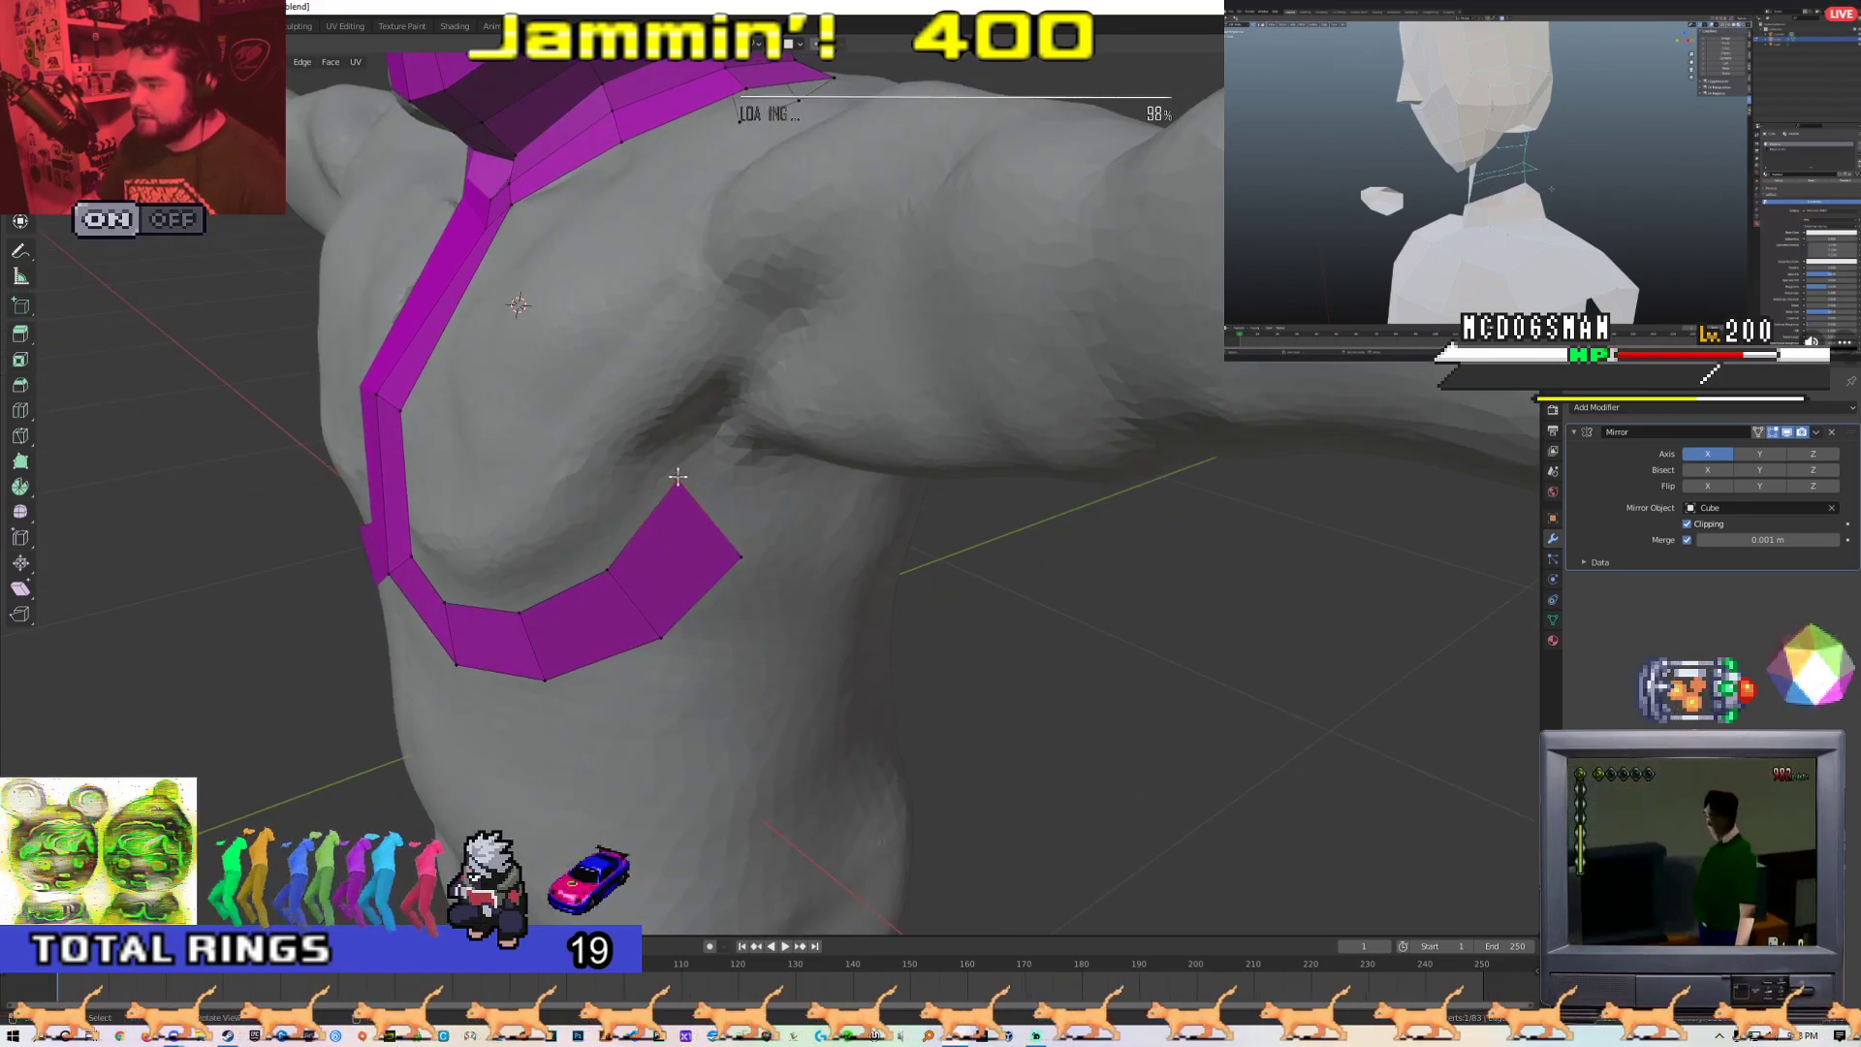
middle_click_drag(736, 533, 836, 532)
scroll(836, 532, "down", 9)
middle_click_drag(689, 614, 598, 568)
scroll(598, 567, "up", 5)
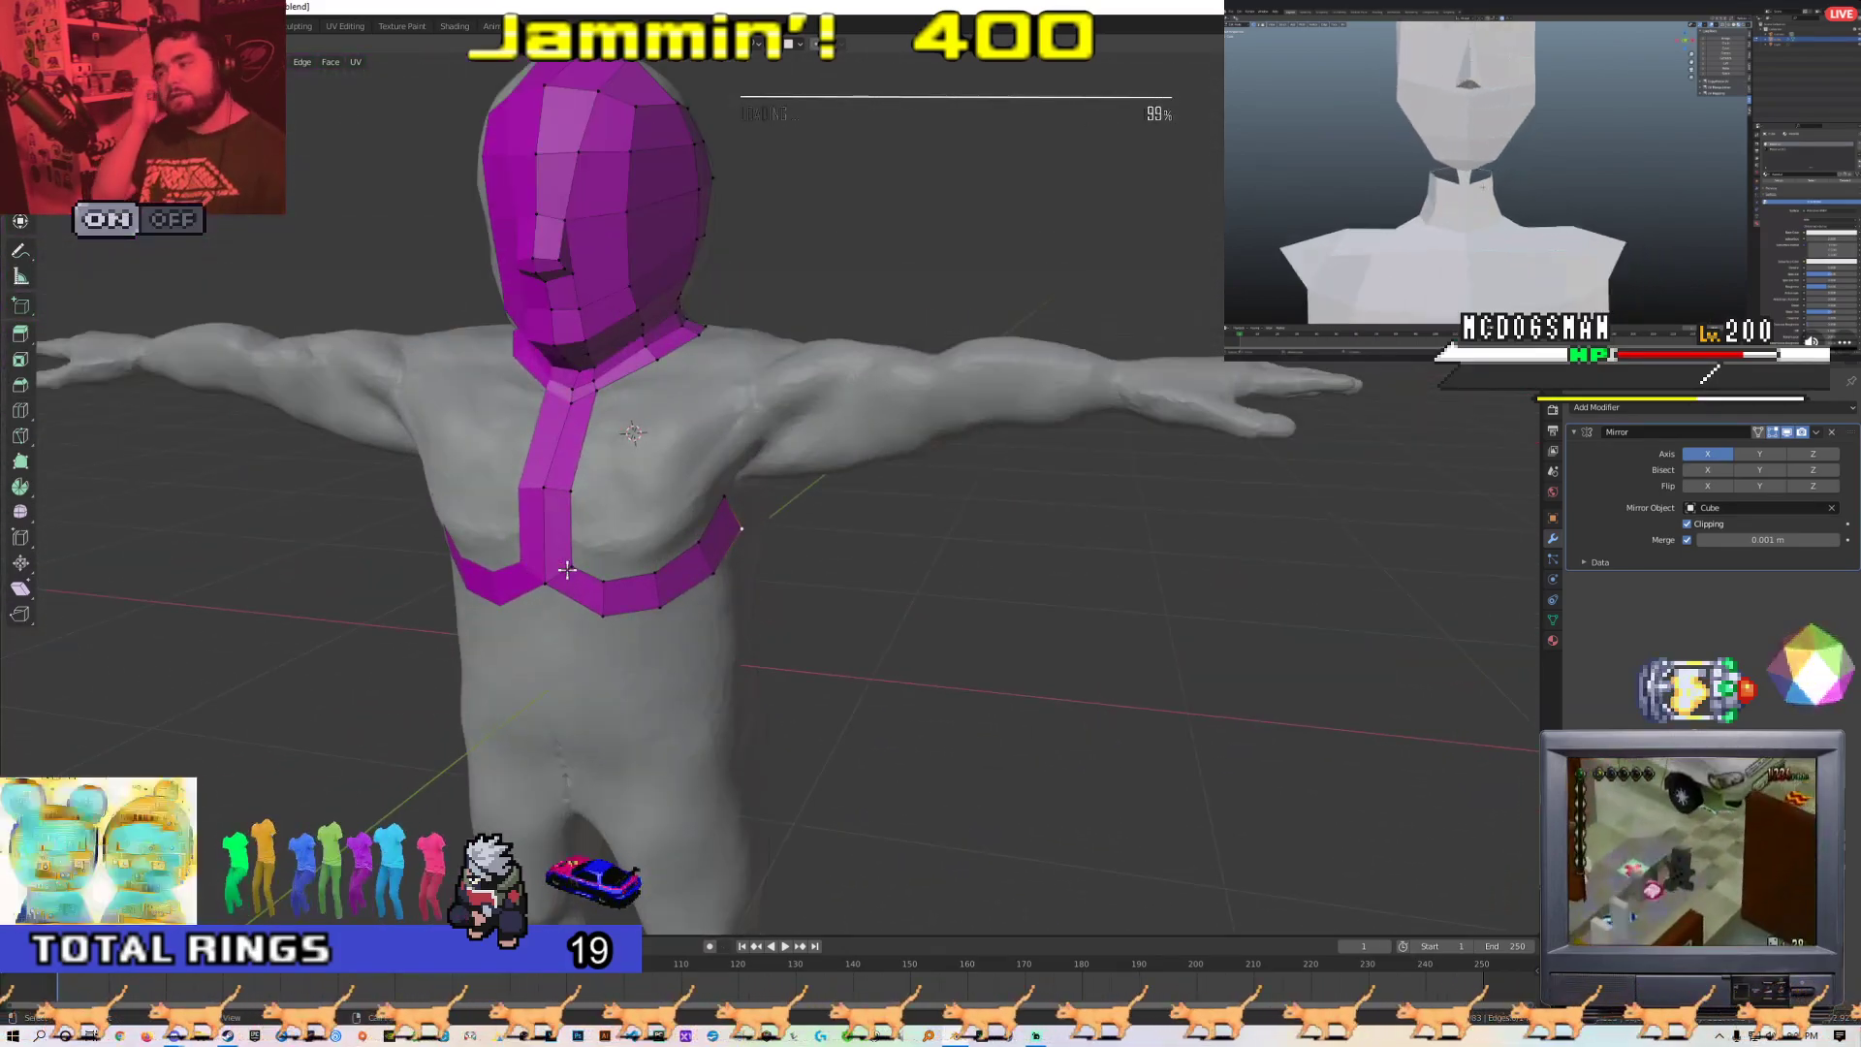
Scale the band's end edge below the armpit and move its vertices to fit the side of the torso
middle_click_drag(644, 510, 509, 512)
scroll(509, 512, "up", 2)
key("2")
key("s")
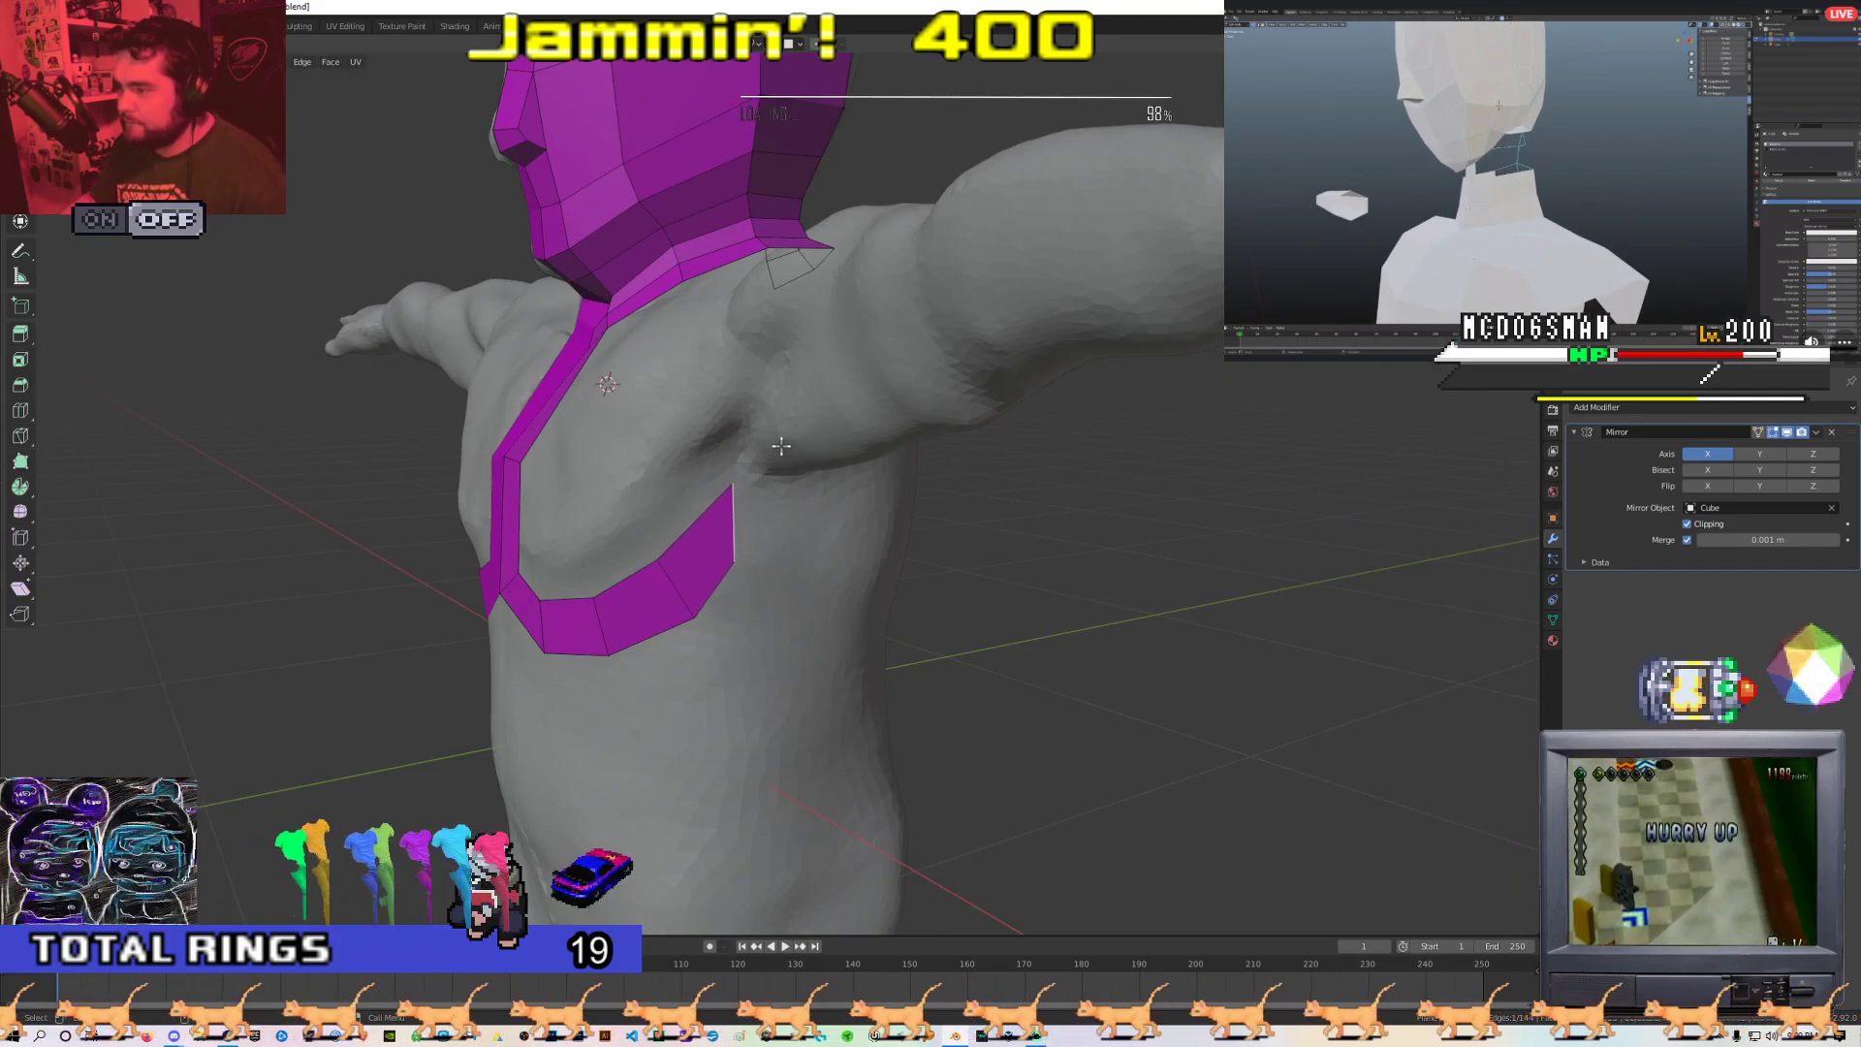
key("1")
left_click(730, 487)
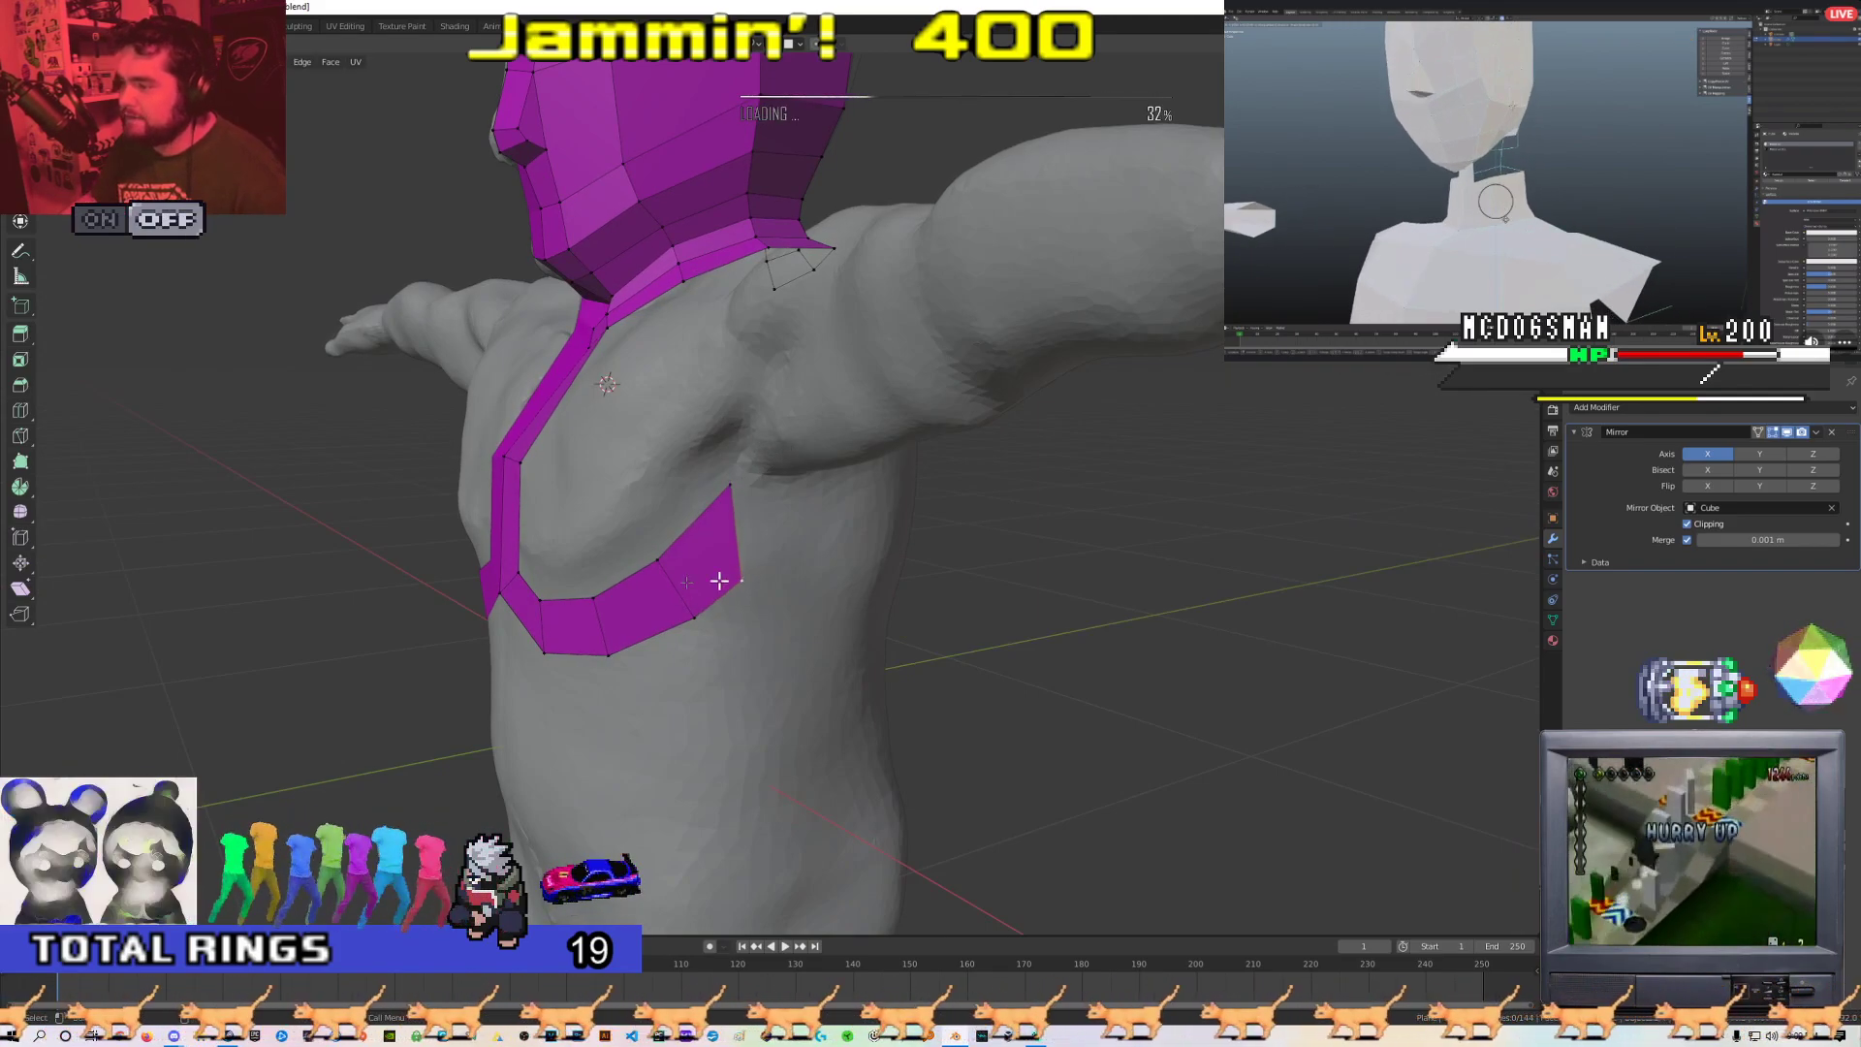
key("g")
middle_click_drag(704, 511, 710, 524)
Extrude the upper edge of the band's last face upward toward the armpit and fit its new vertices
key("2")
left_click(709, 492)
key("e")
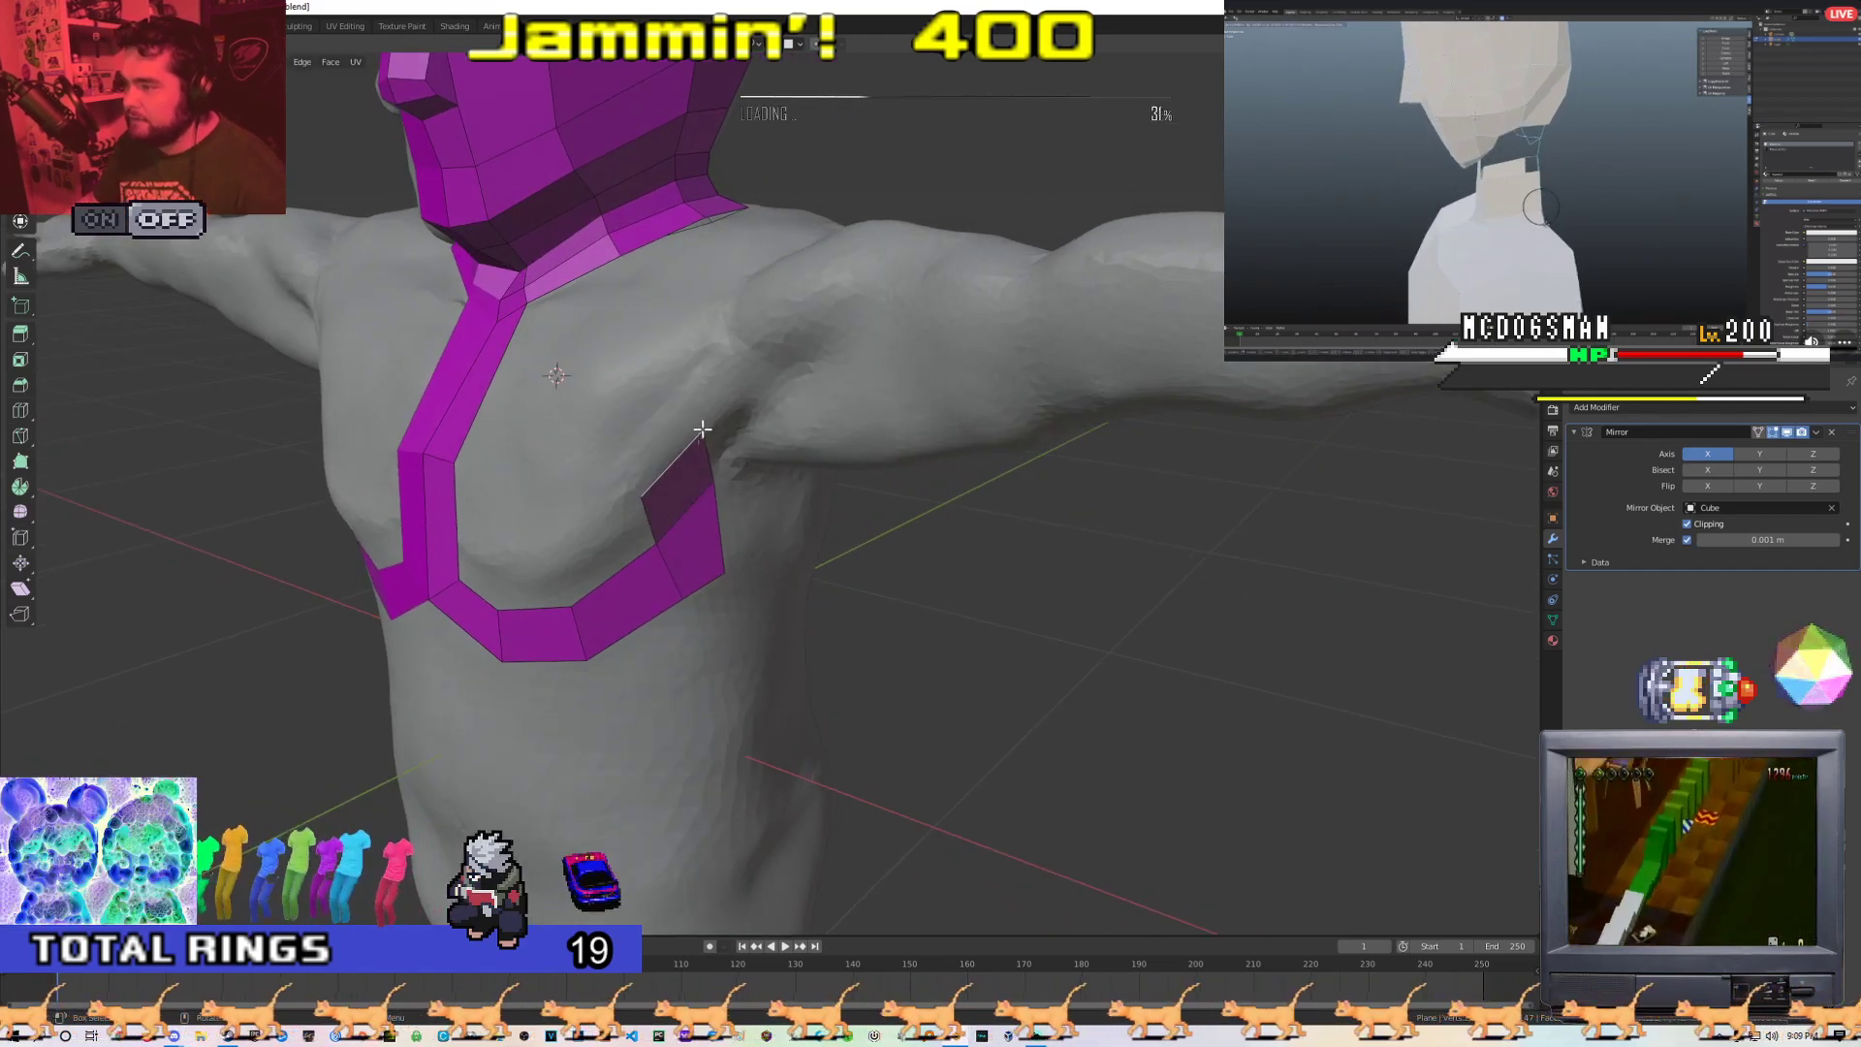
left_click(703, 430)
middle_click_drag(702, 429, 642, 481)
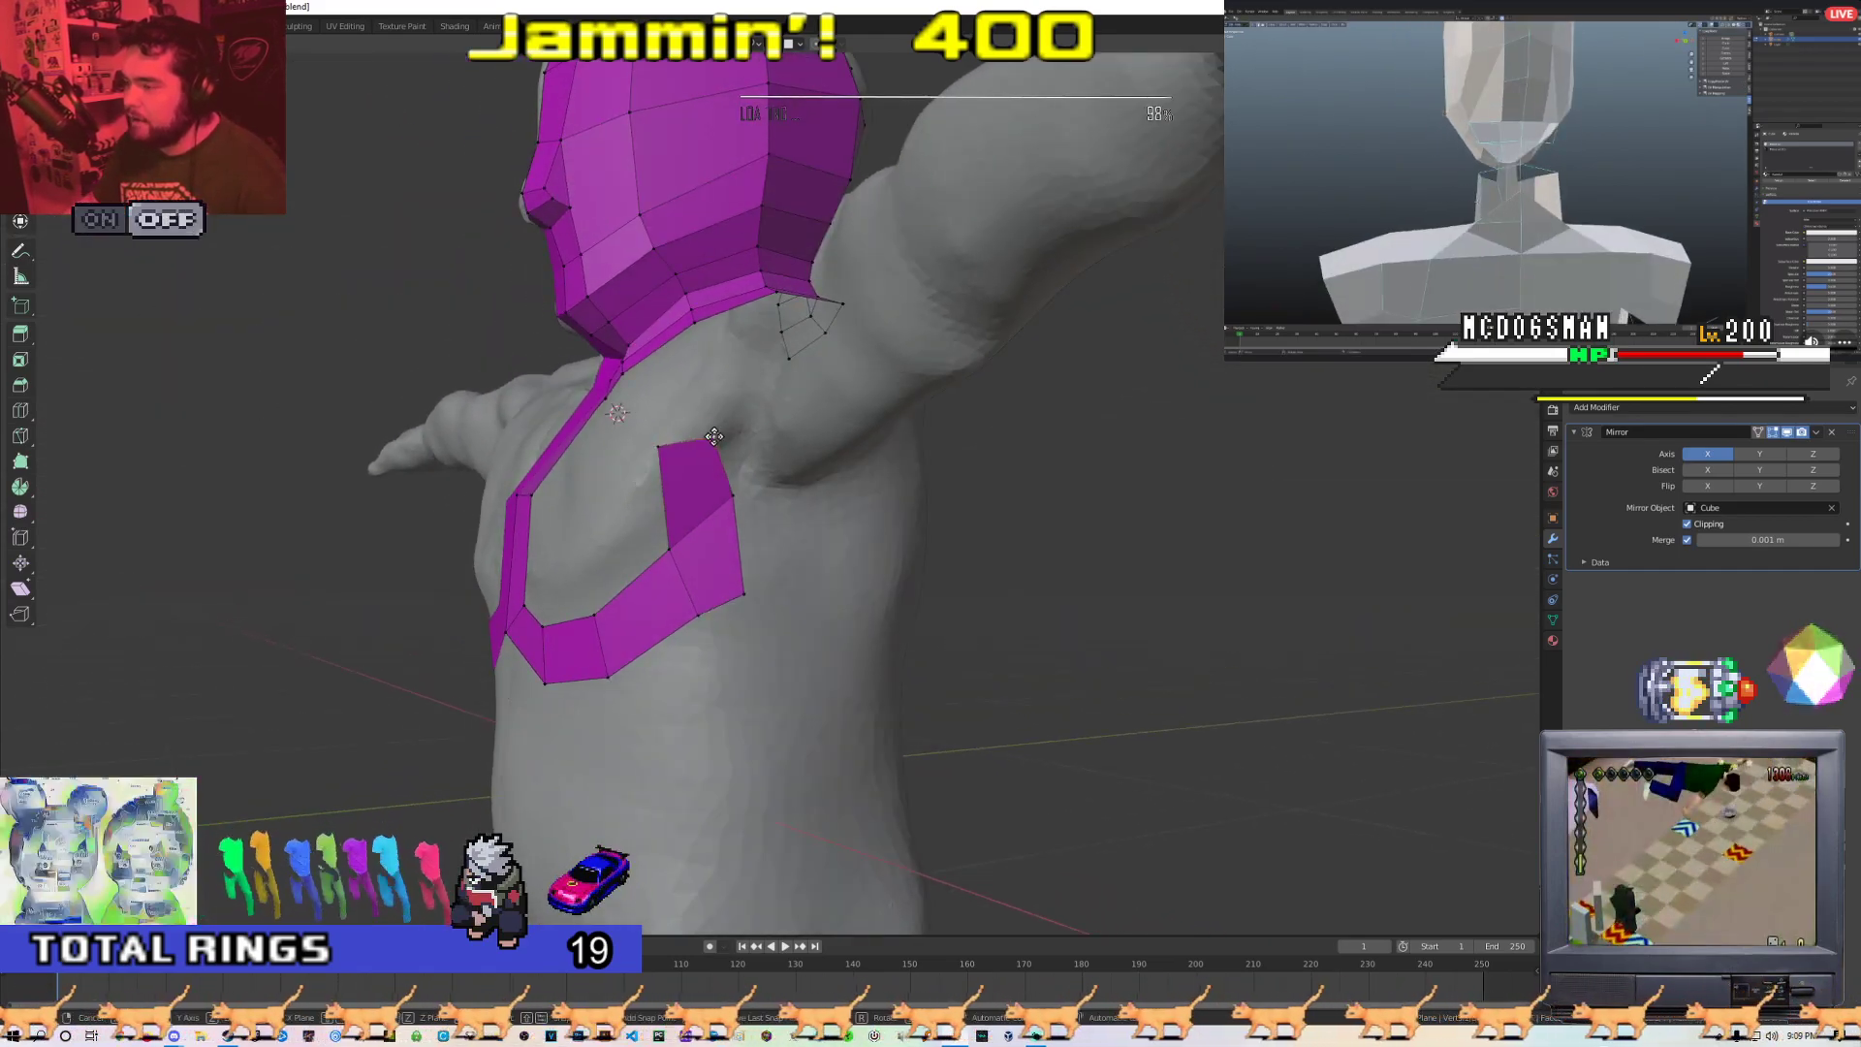
middle_click_drag(711, 421, 778, 500)
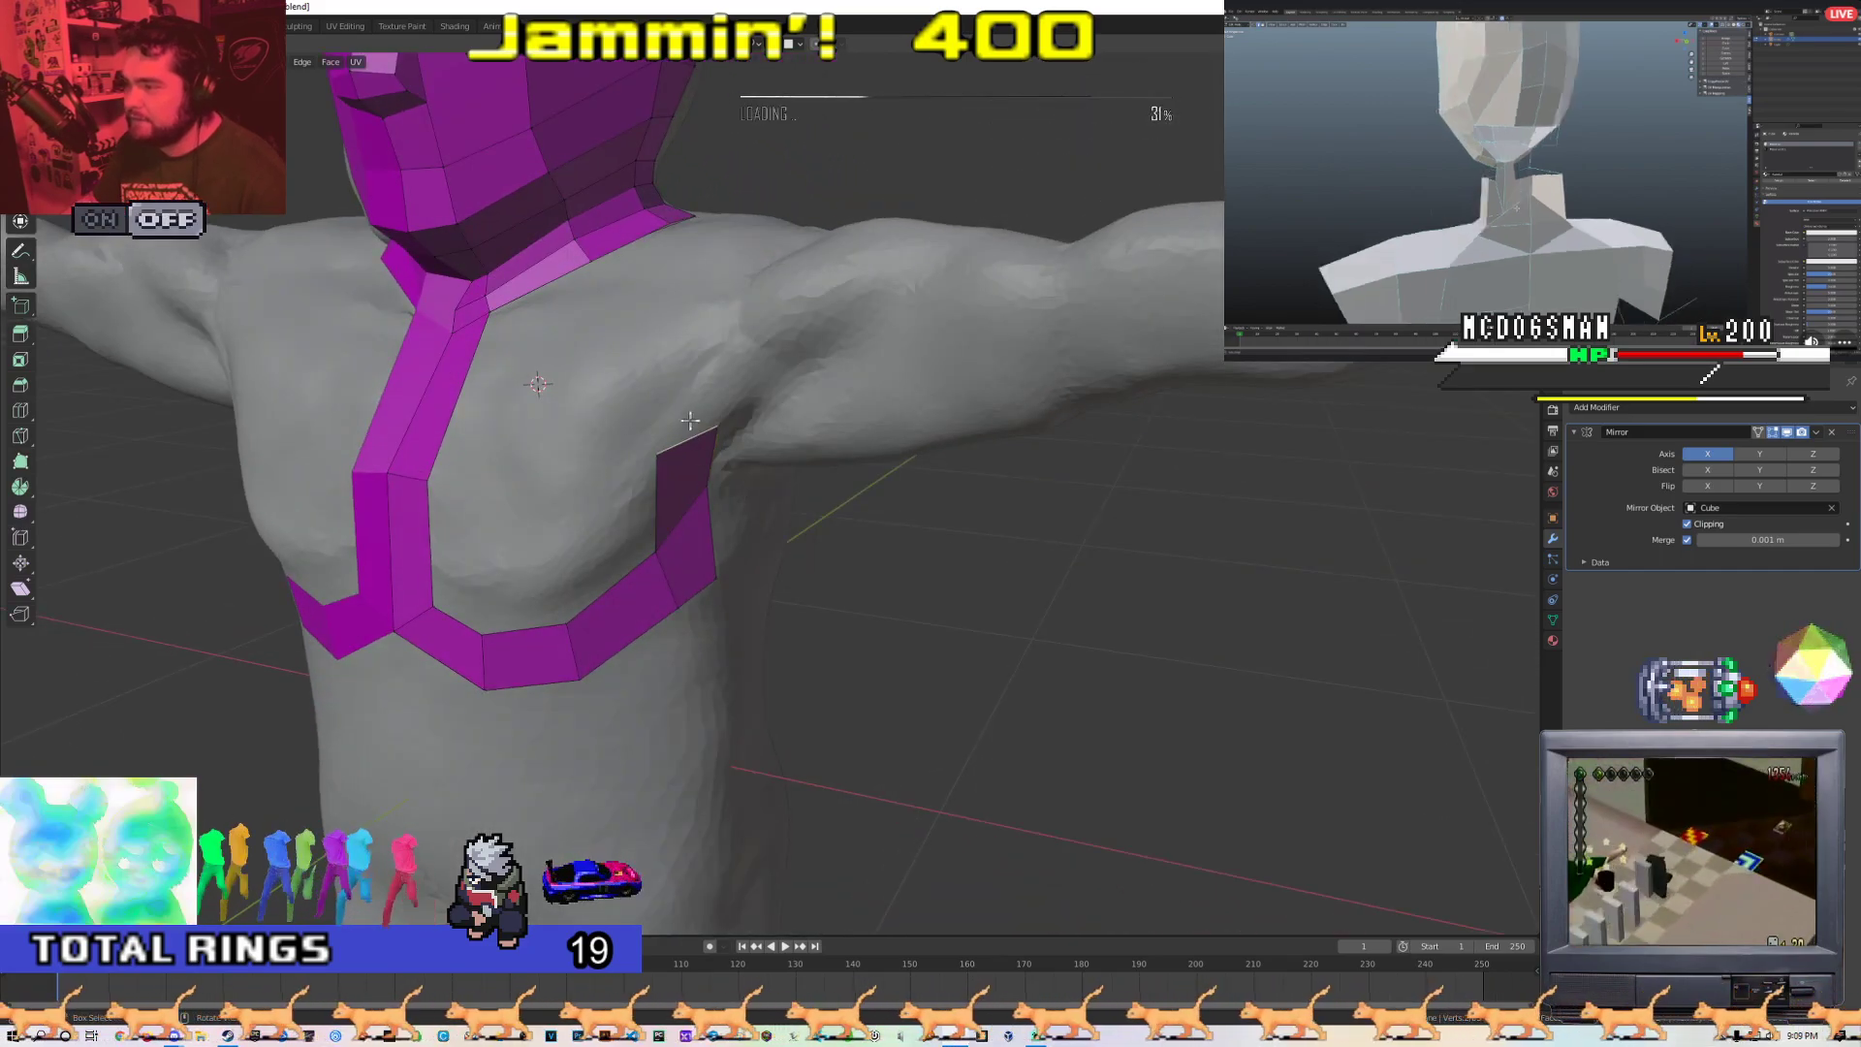
Extrude the band from the armpit up to the front of the shoulder and adjust both end vertices
middle_click_drag(692, 421, 698, 449)
key("e")
left_click(679, 274)
middle_click_drag(679, 275, 671, 332)
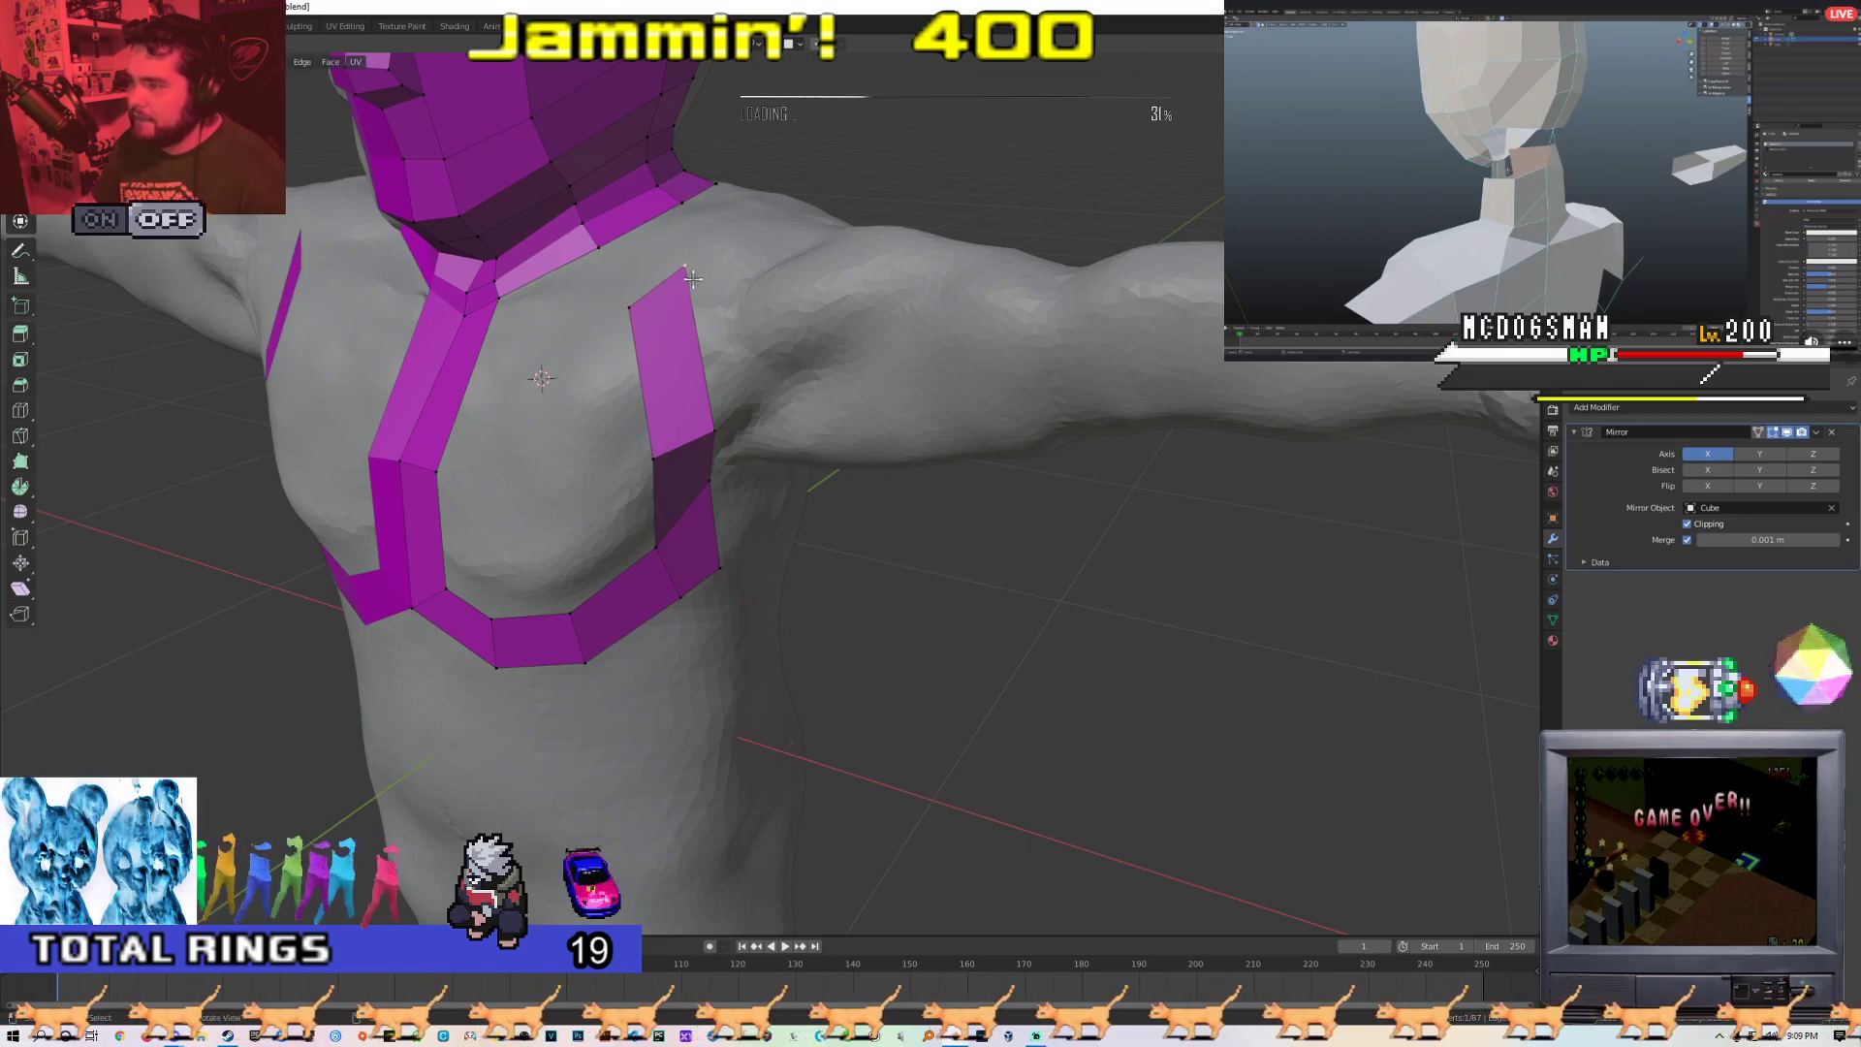
key("g")
left_click(703, 316)
left_click(638, 318)
key("g")
left_click(647, 335)
Fill a face joining the shoulder end of the band to the neck base and refit the vertices around it
middle_click_drag(652, 349, 621, 381)
key("f")
left_click(687, 315)
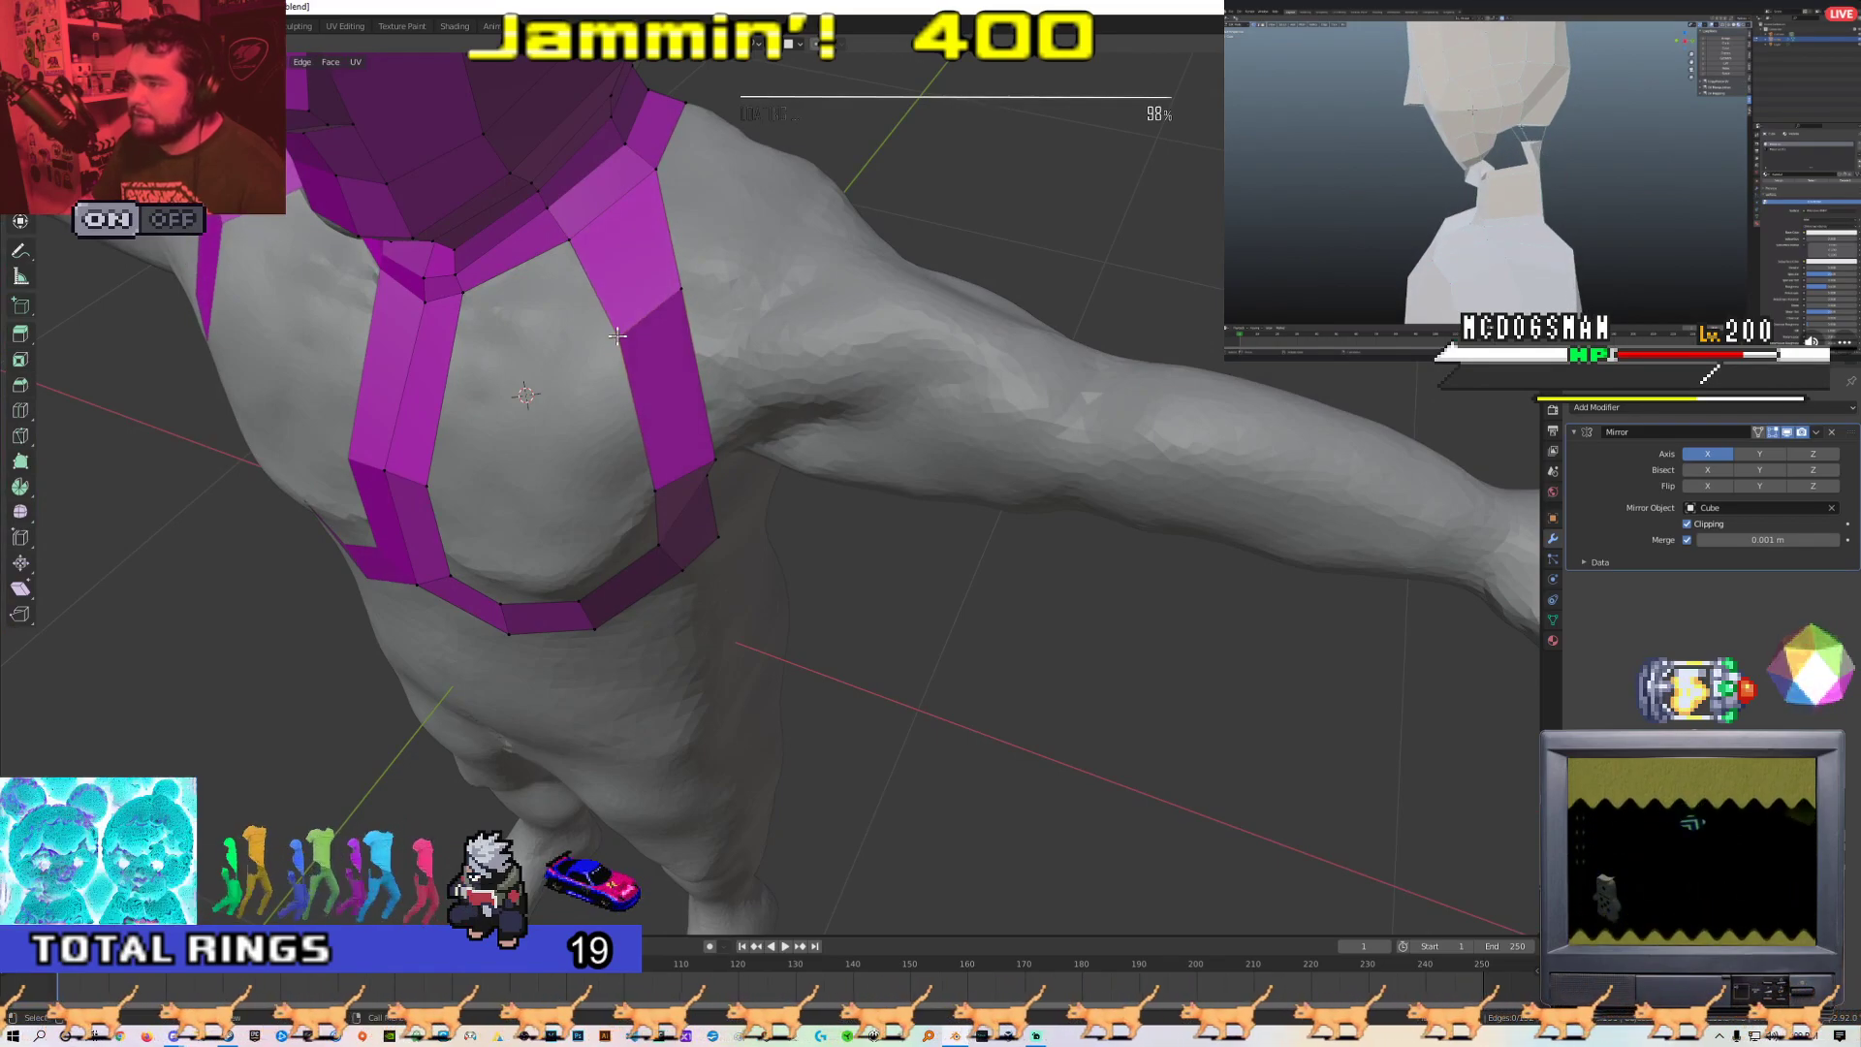
middle_click_drag(715, 301, 659, 238)
key("g")
left_click(690, 320)
middle_click_drag(690, 319, 721, 644)
key("g")
key("g")
Add a loop cut across the upper part of the sternum strip
scroll(659, 433, "down", 6)
scroll(721, 645, "up", 5)
middle_click_drag(586, 487, 725, 542, "shift")
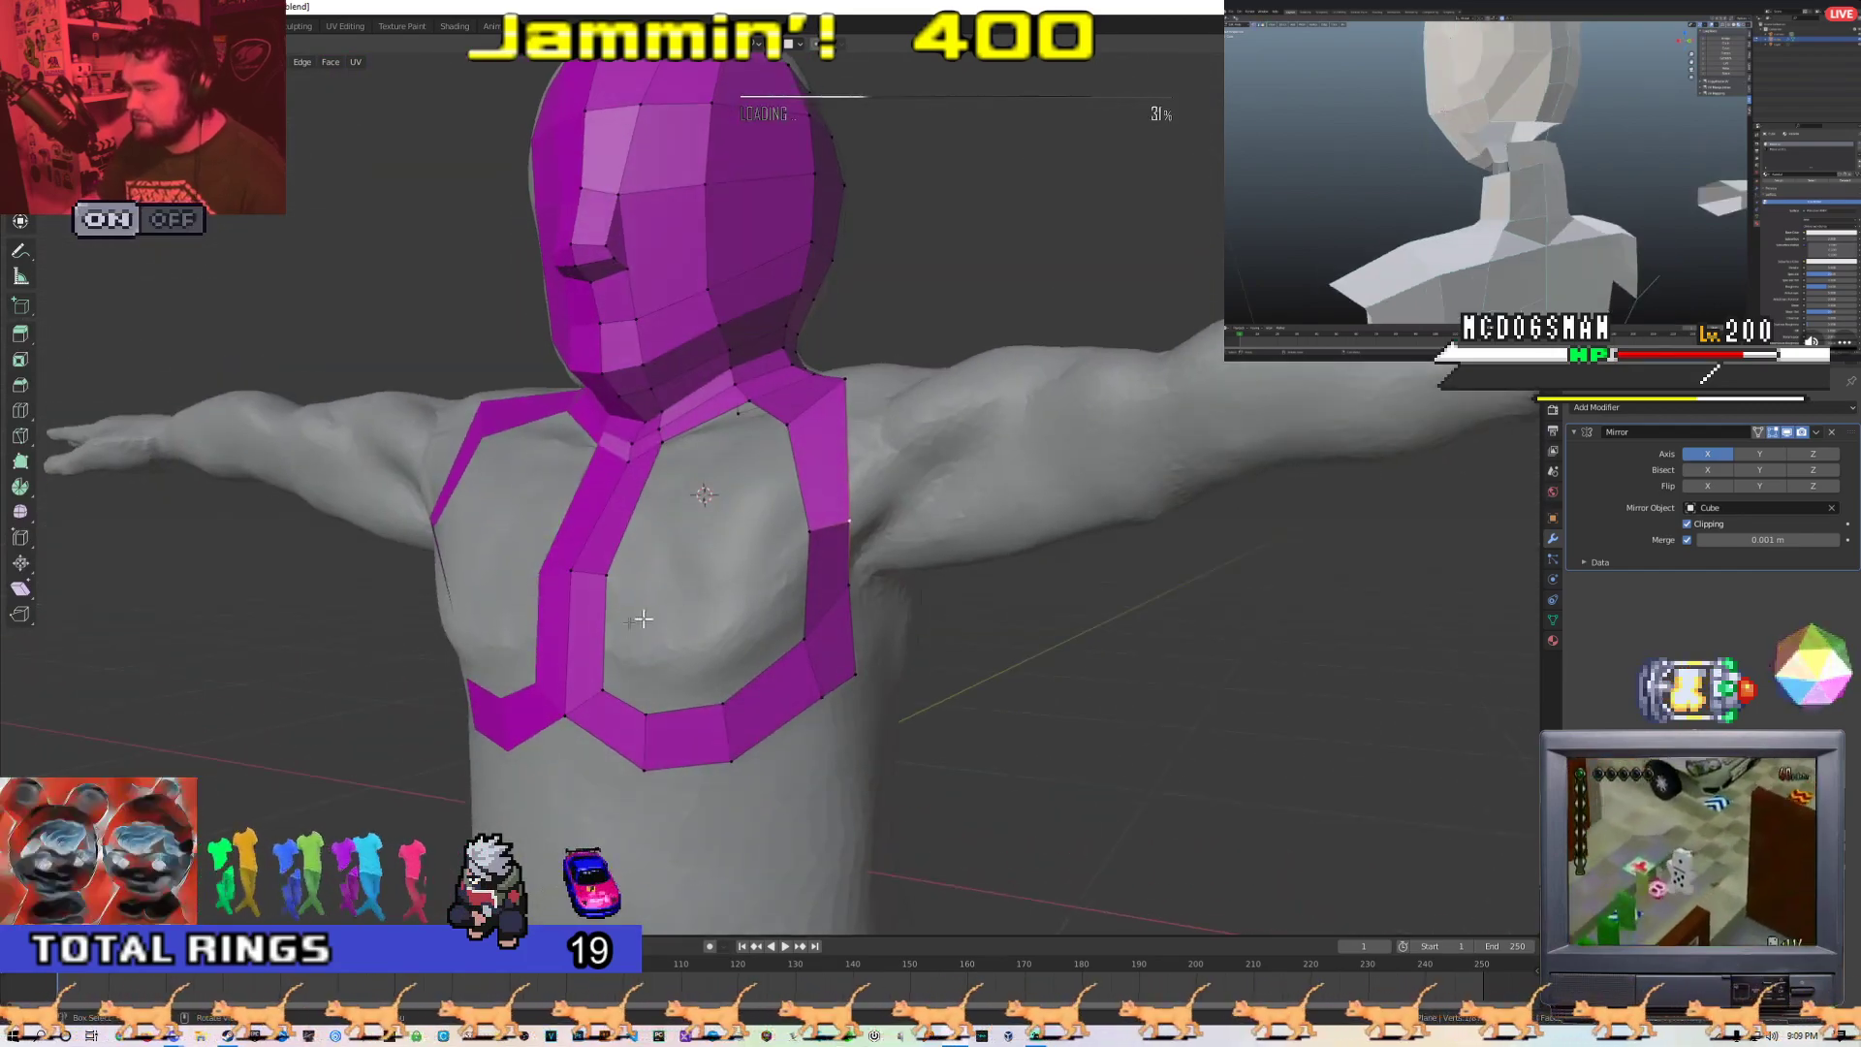
middle_click_drag(643, 618, 596, 512)
key("ctrl+r")
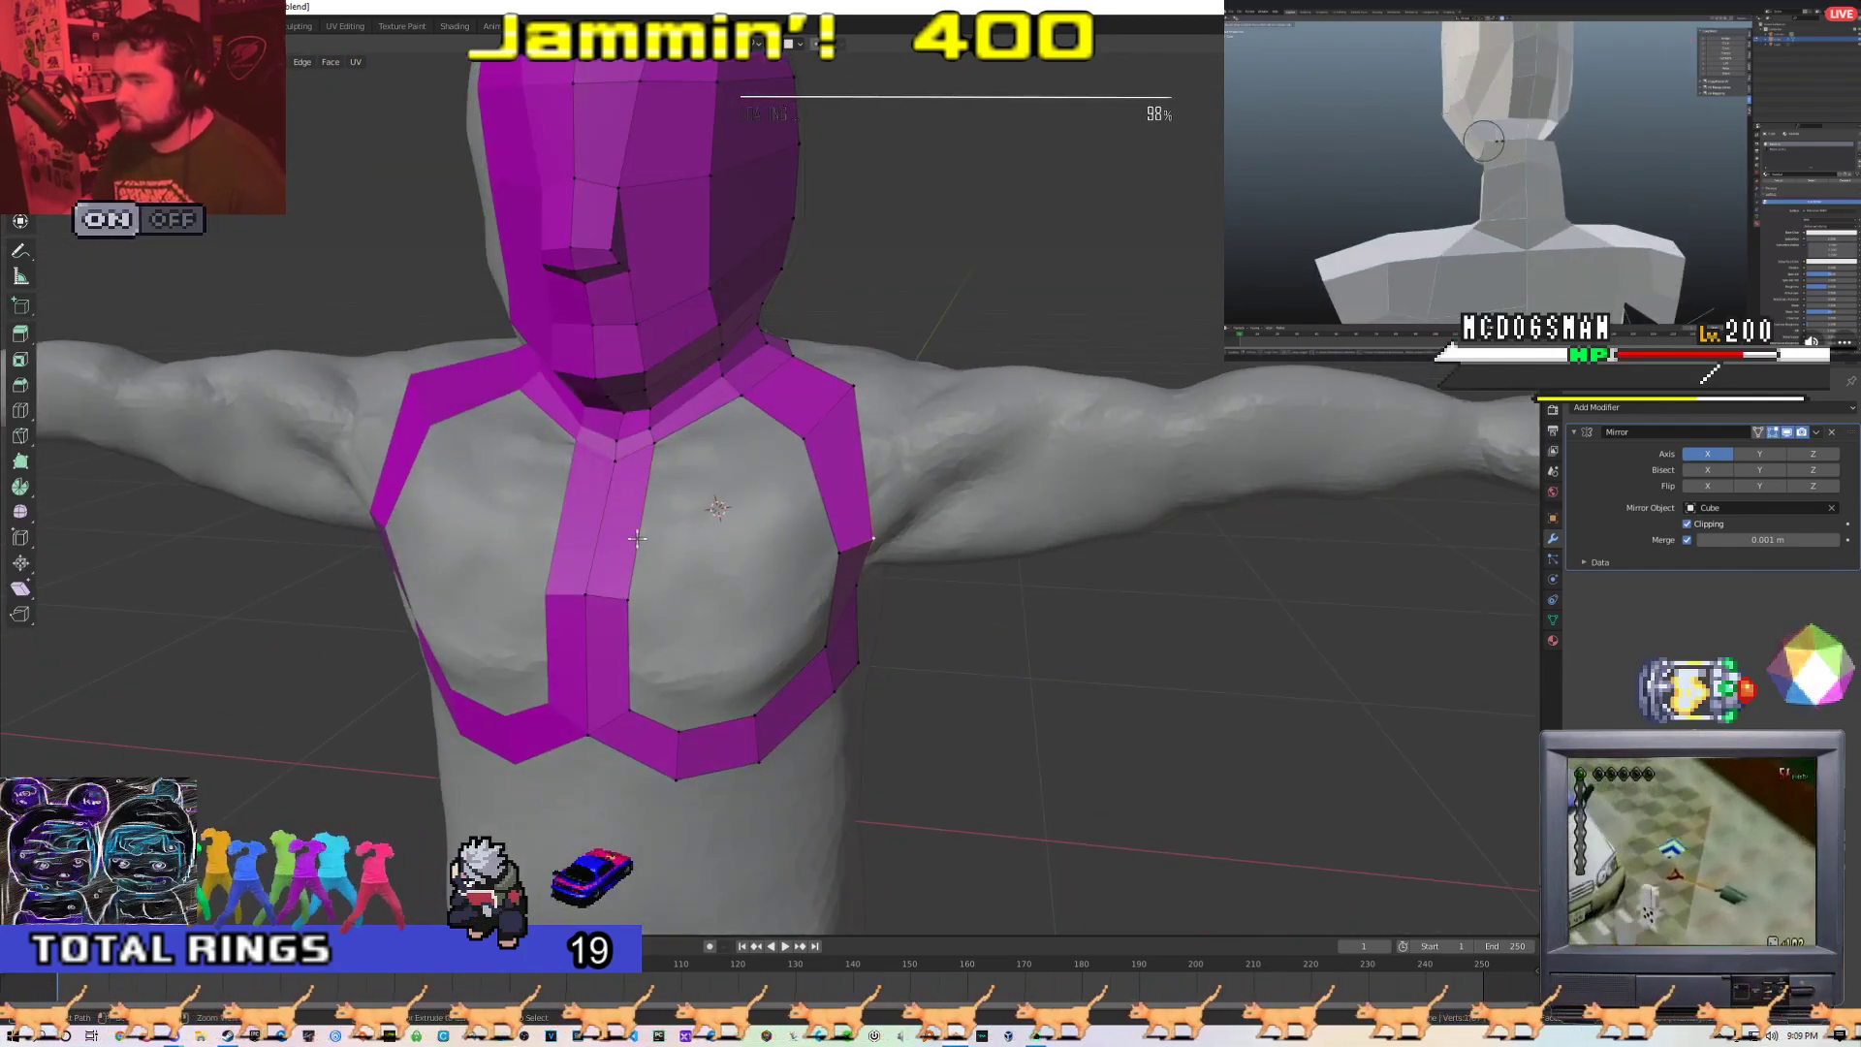
left_click(632, 519)
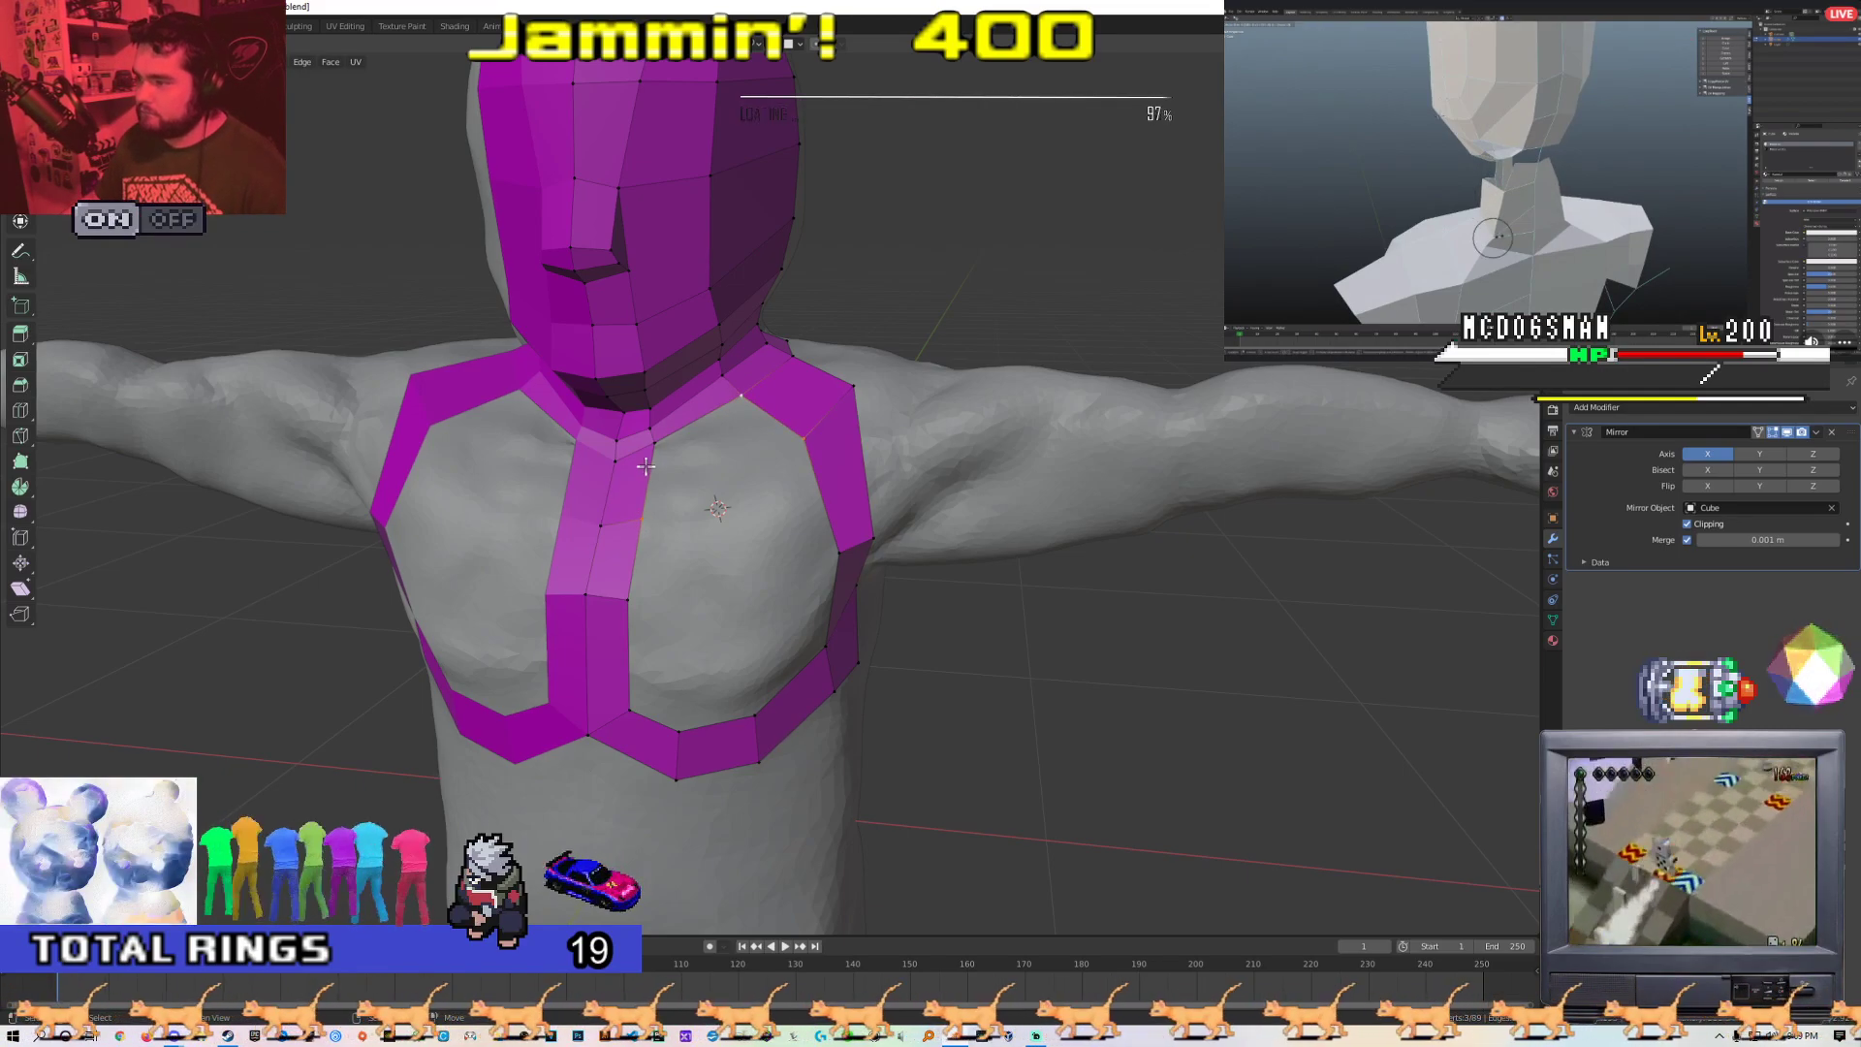
Try to fill the open chest area with wide faces spanning from the sternum strip to the outer band
middle_click_drag(646, 469, 693, 599)
left_click(626, 587)
left_click(626, 690, "shift")
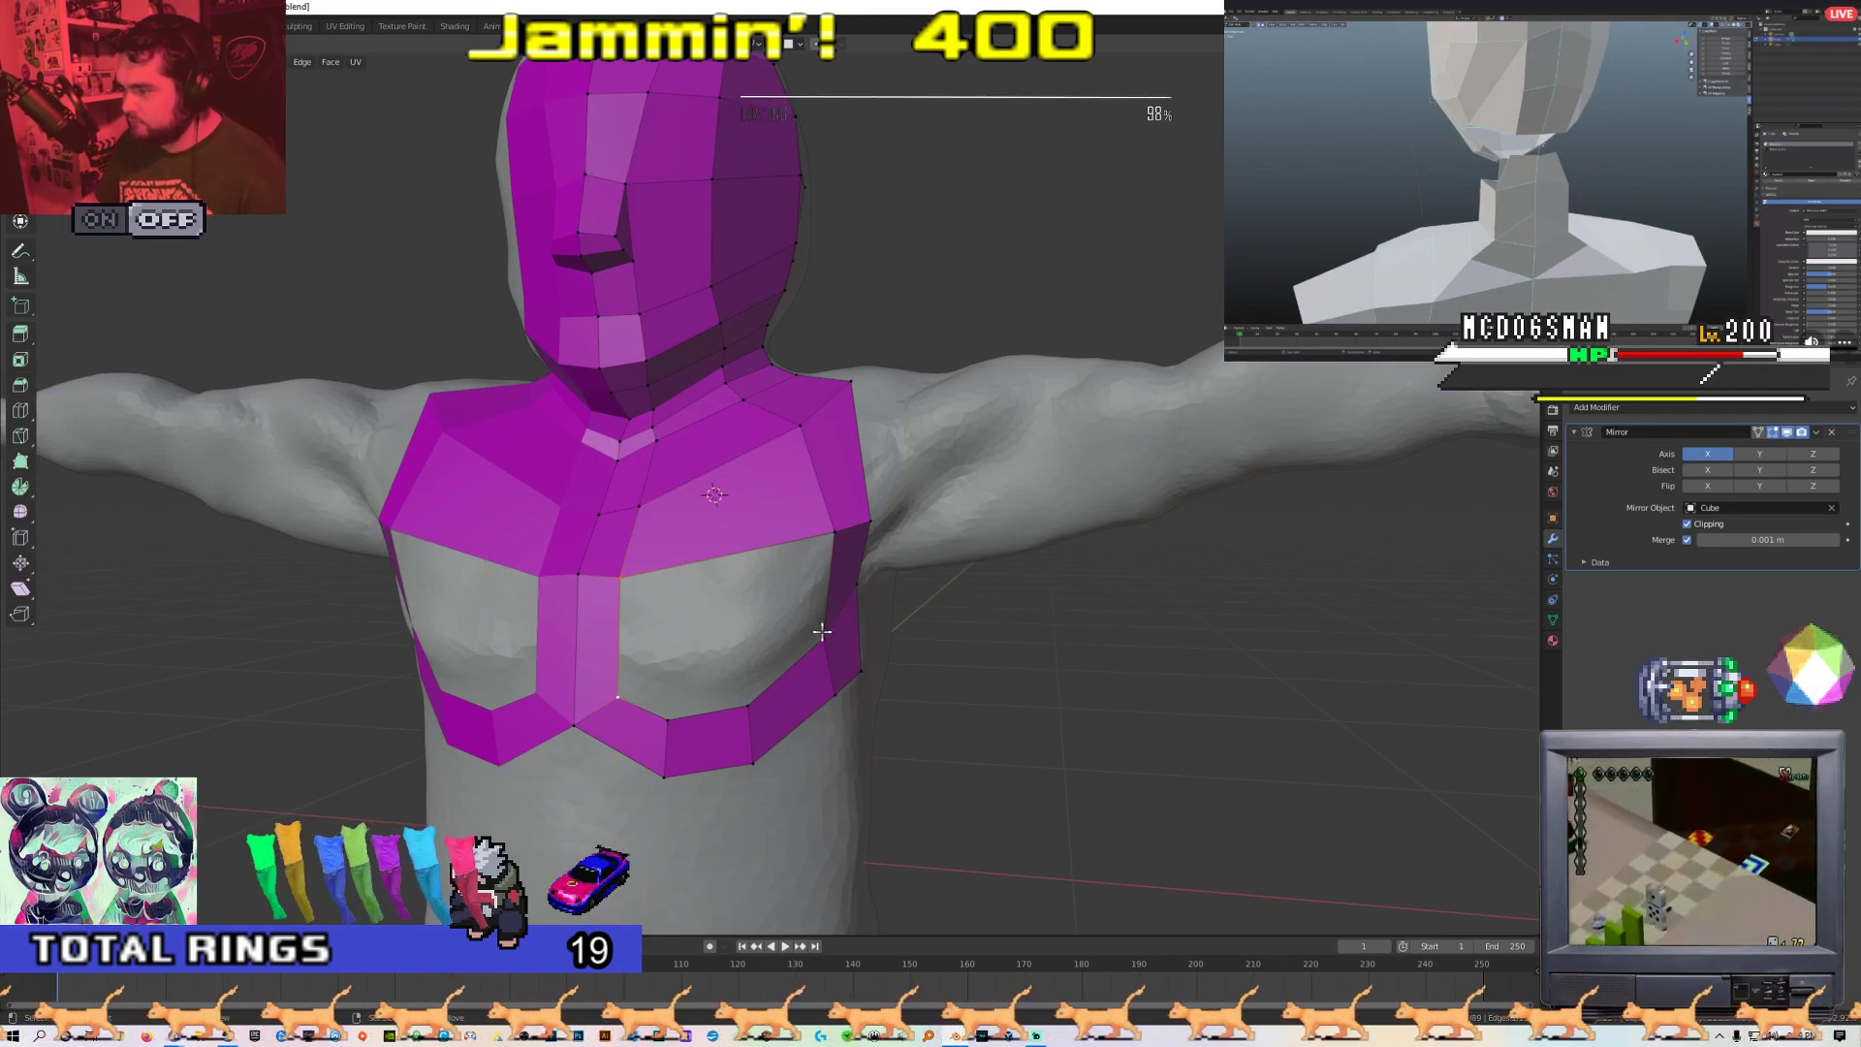
key("f")
left_click(663, 718)
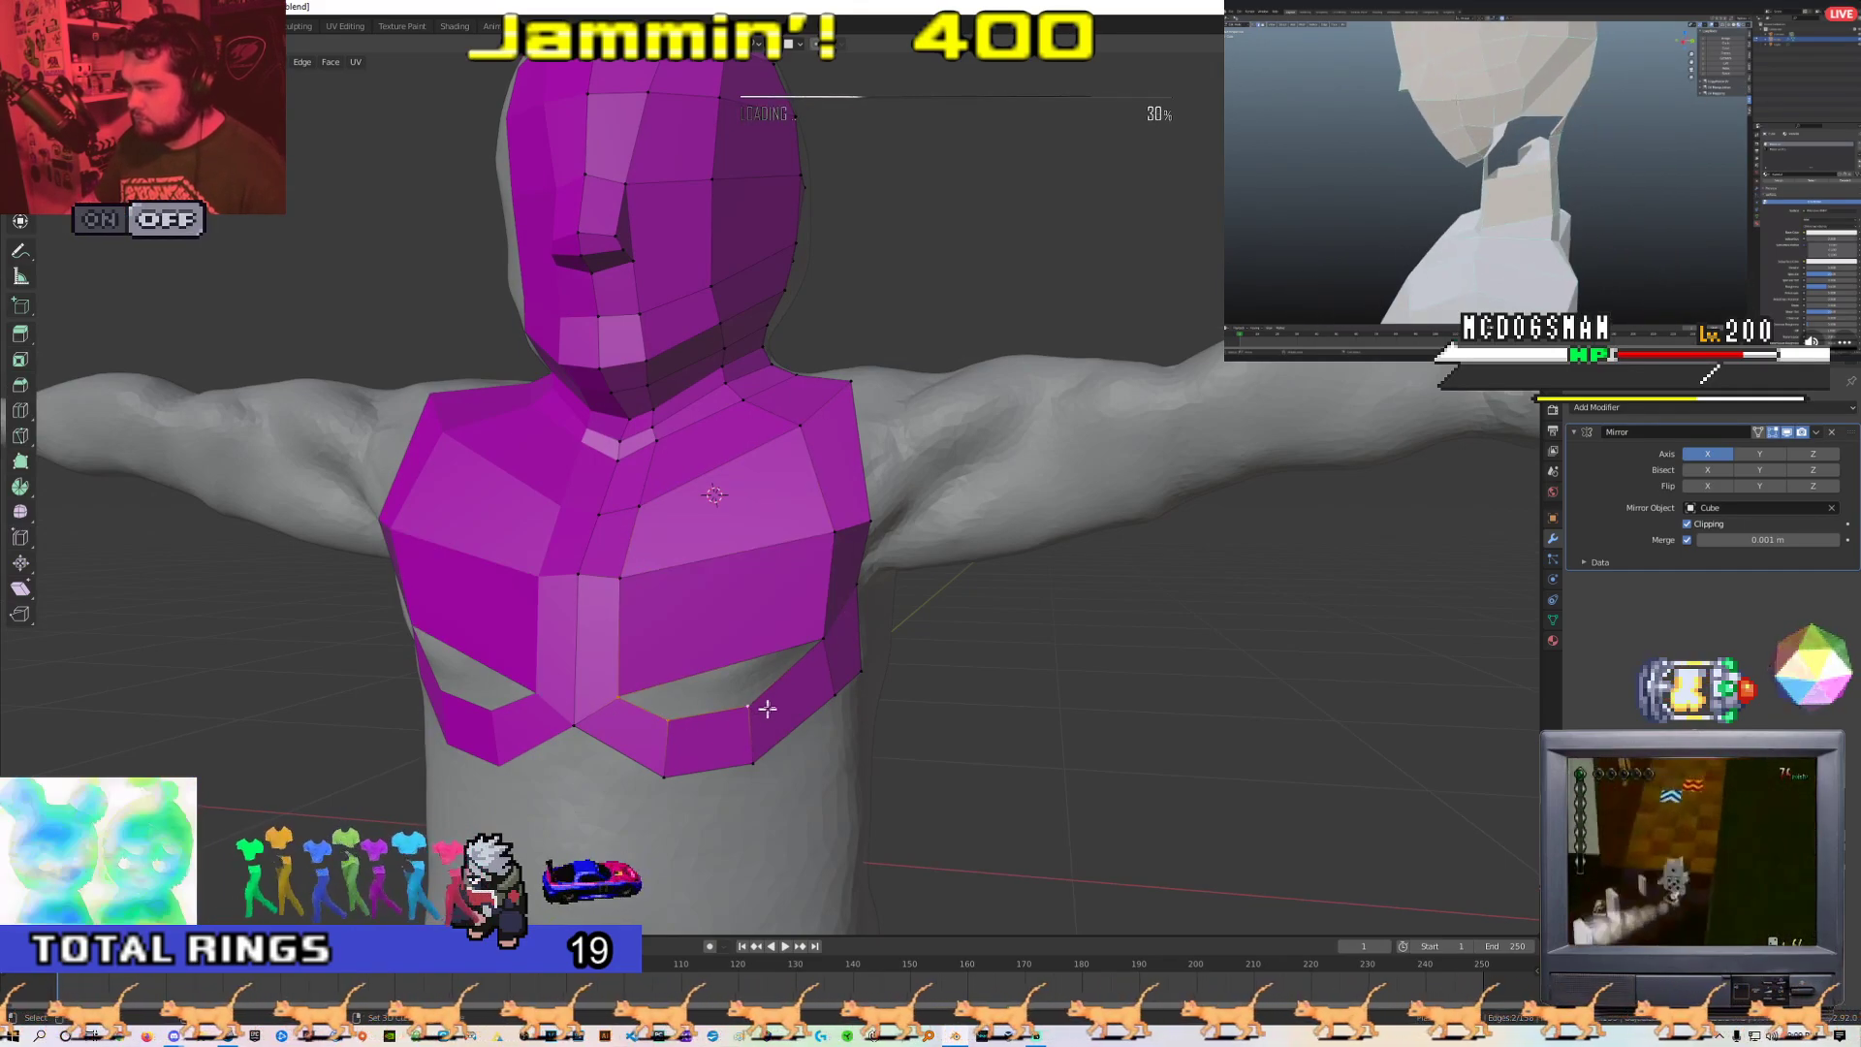
left_click(818, 640, "shift")
key("f")
Inspect the filled chest outside edit mode and undo the newly added chest faces
scroll(756, 665, "down", 4)
key("Tab")
middle_click_drag(739, 659, 778, 605)
scroll(679, 670, "up", 2)
key("Tab")
key("ctrl+z")
key("ctrl+z")
key("ctrl+z")
key("ctrl+z")
key("ctrl+z")
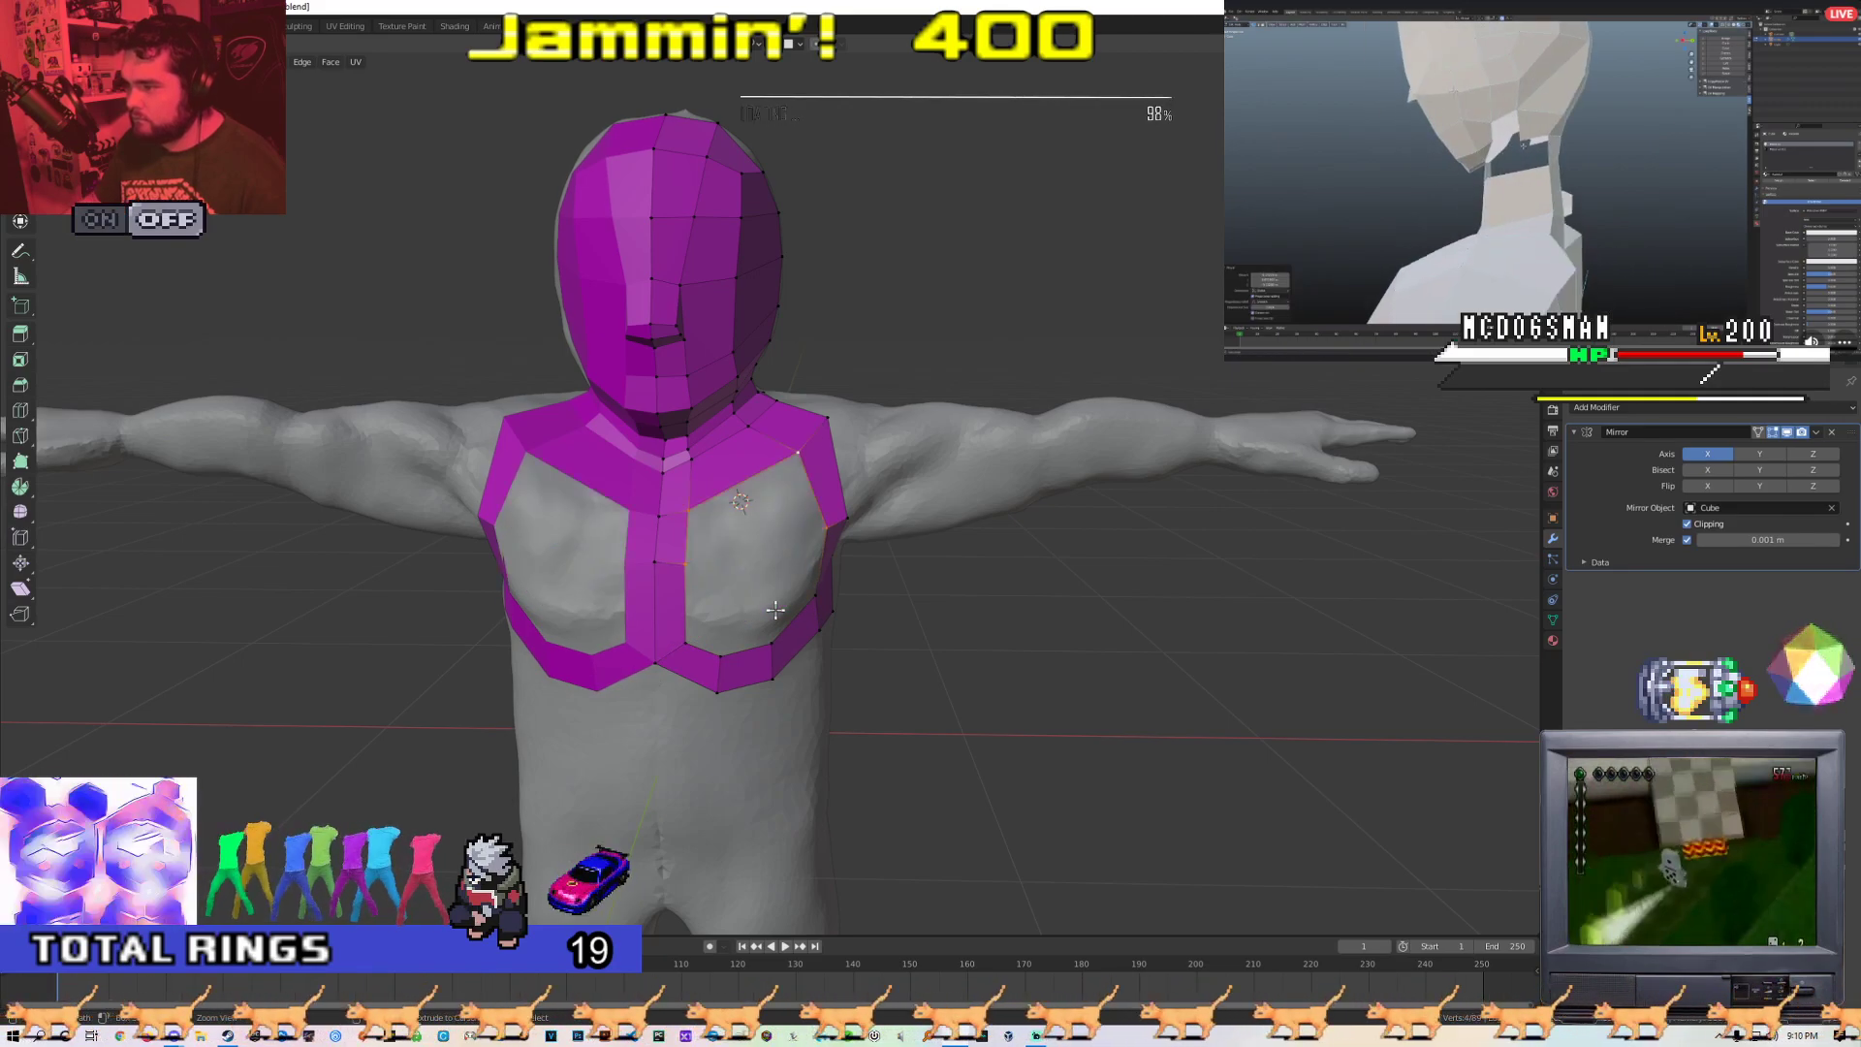
Extrude a face upward onto the chest from the inner edge of the underchest band and adjust its upper vertices
middle_click_drag(775, 608, 766, 584)
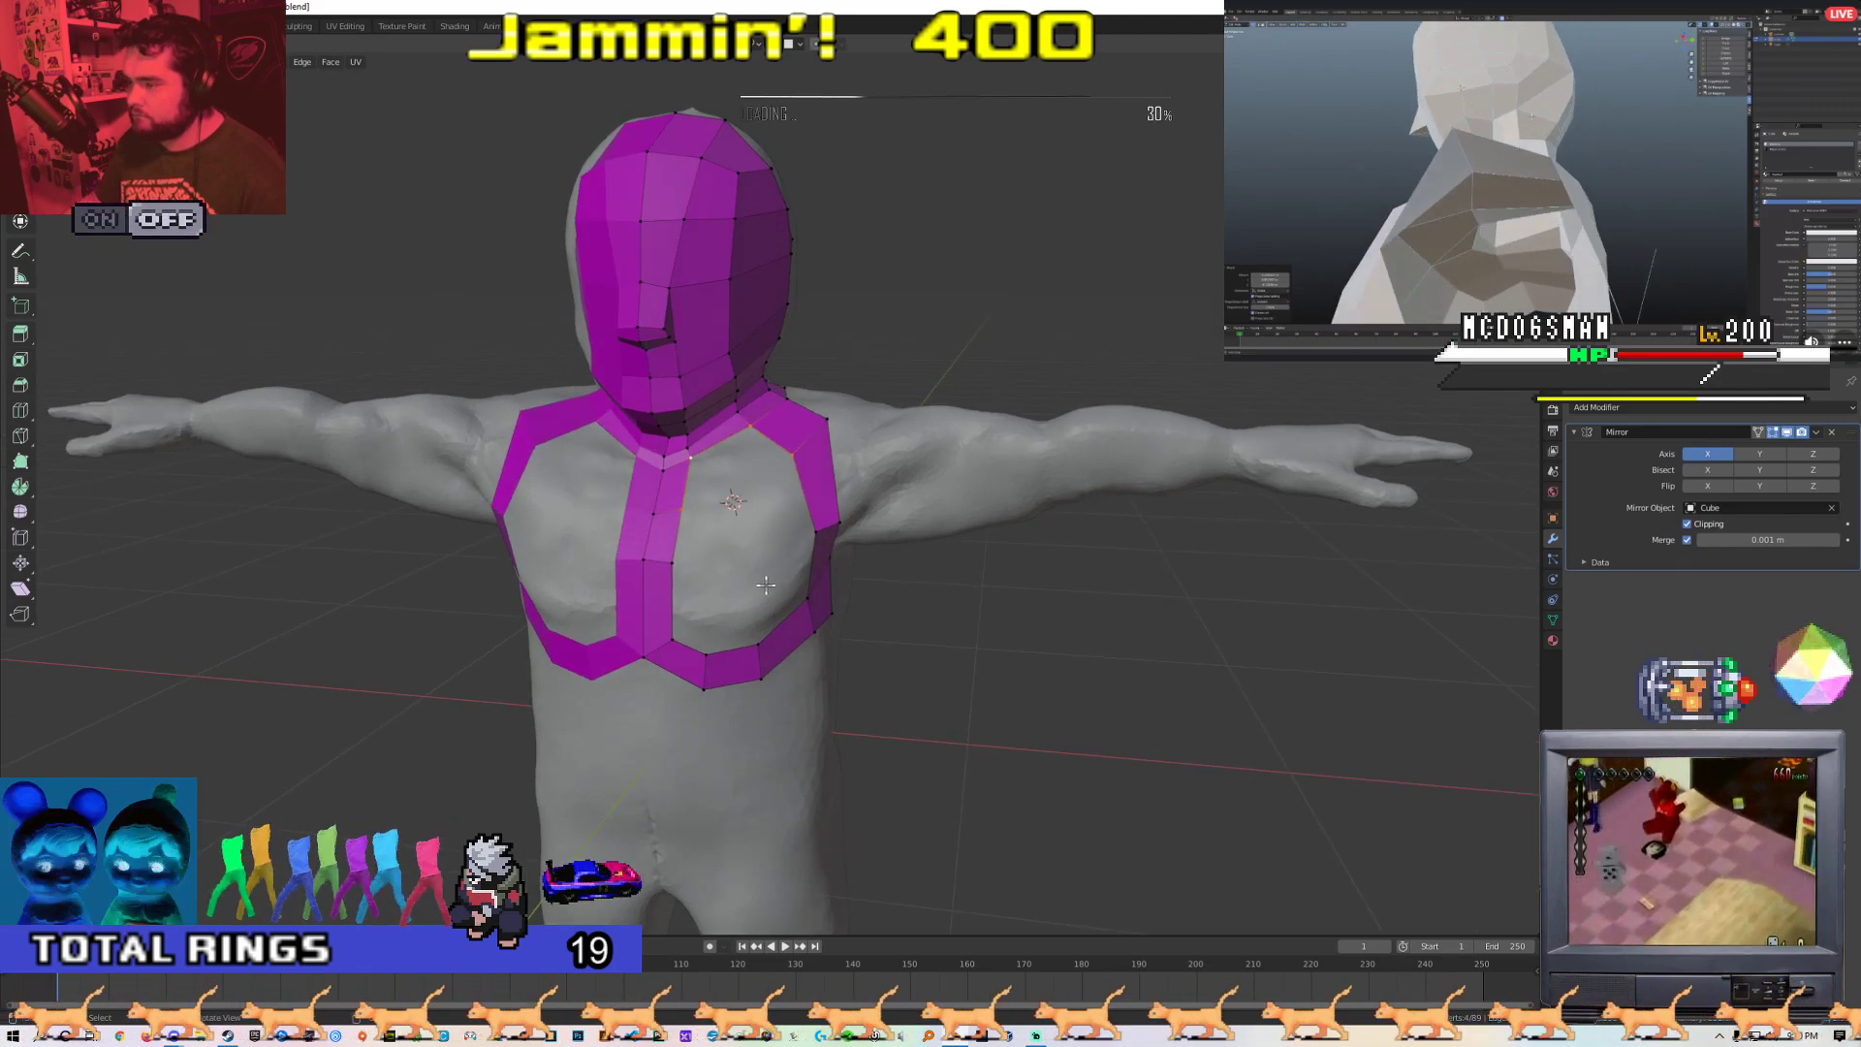
scroll(766, 584, "up", 2)
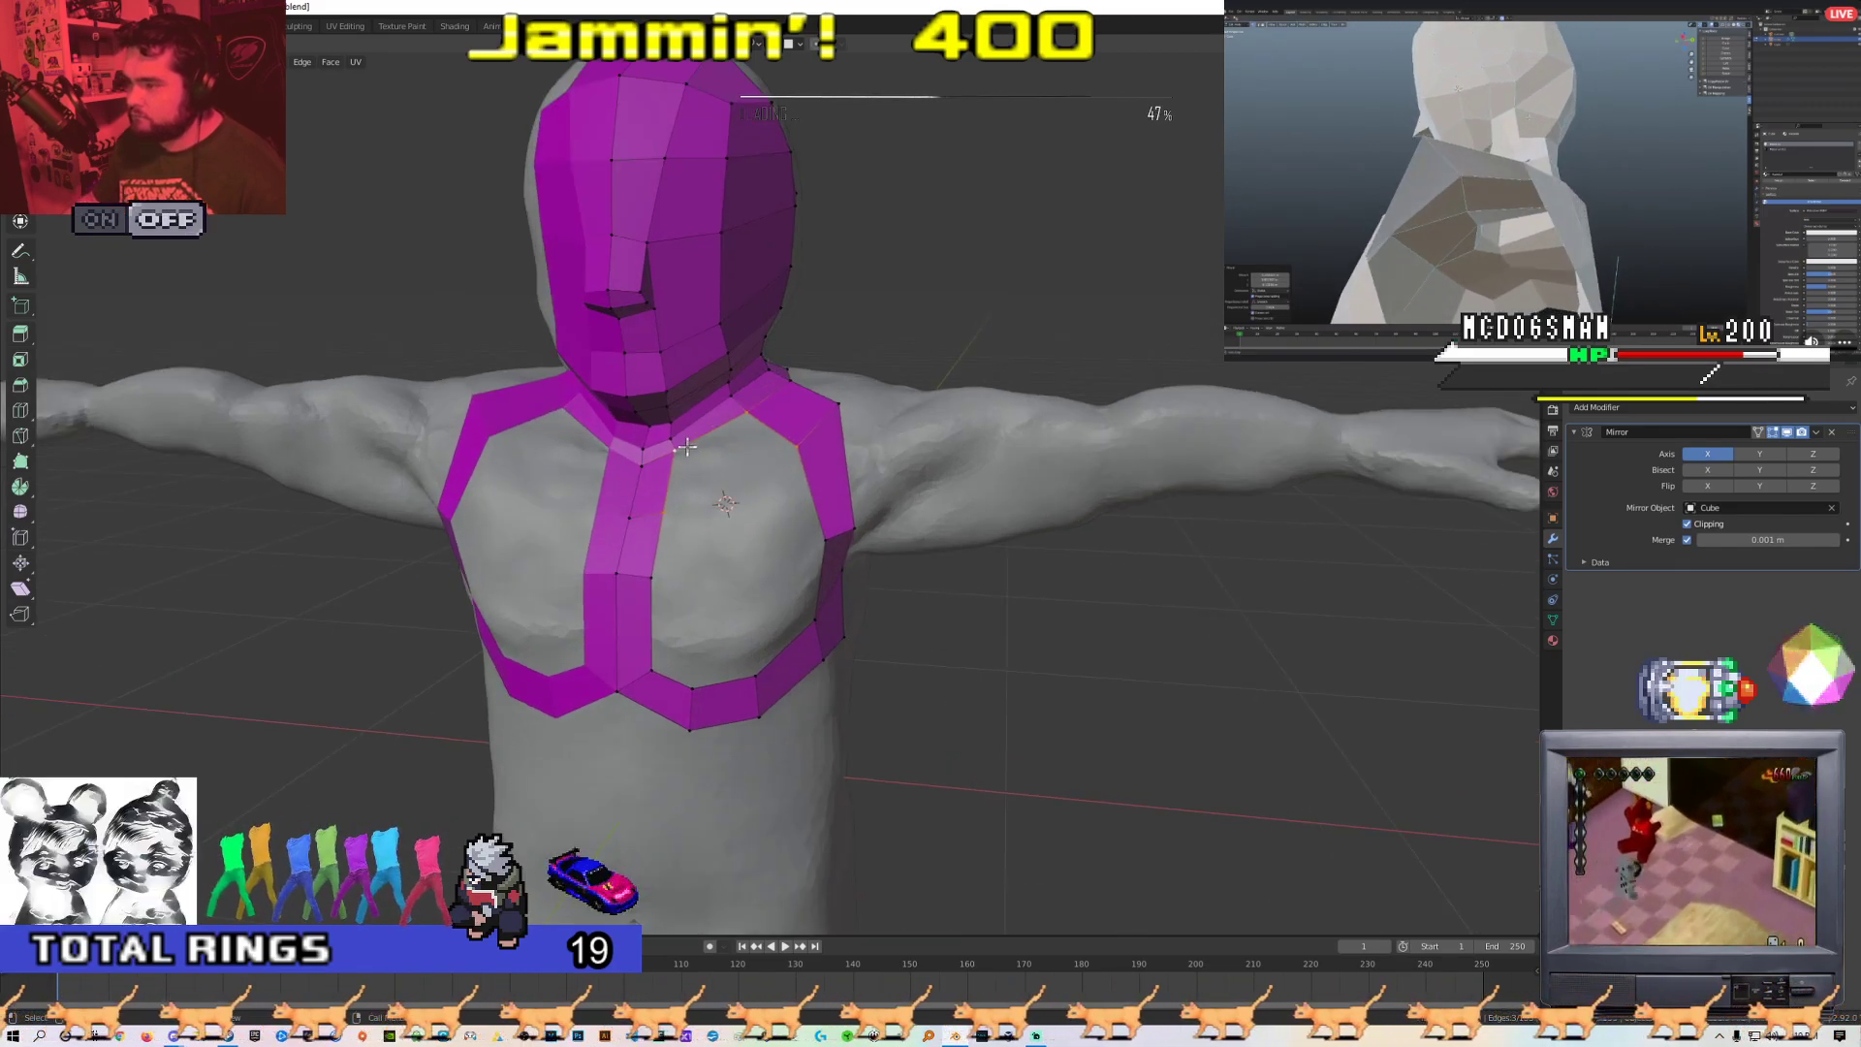
left_click(717, 686)
key("e")
left_click(727, 623)
key("Tab")
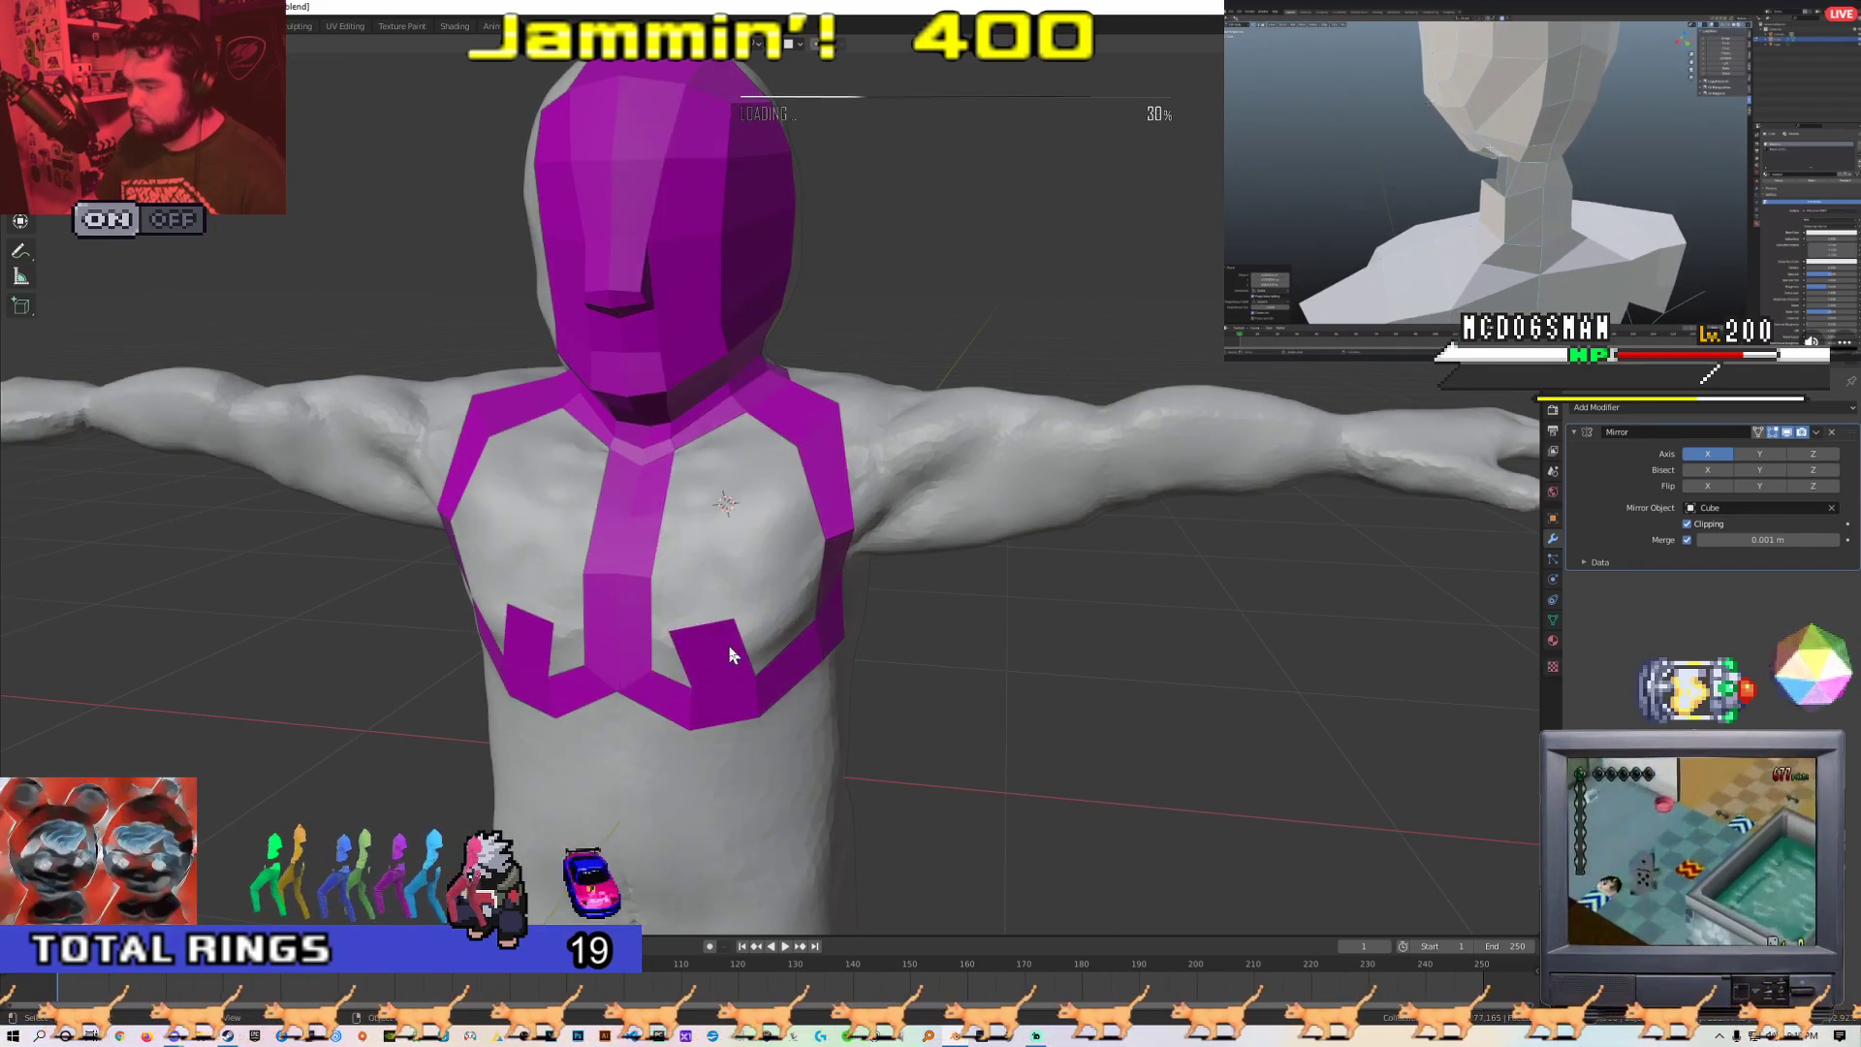
key("Tab")
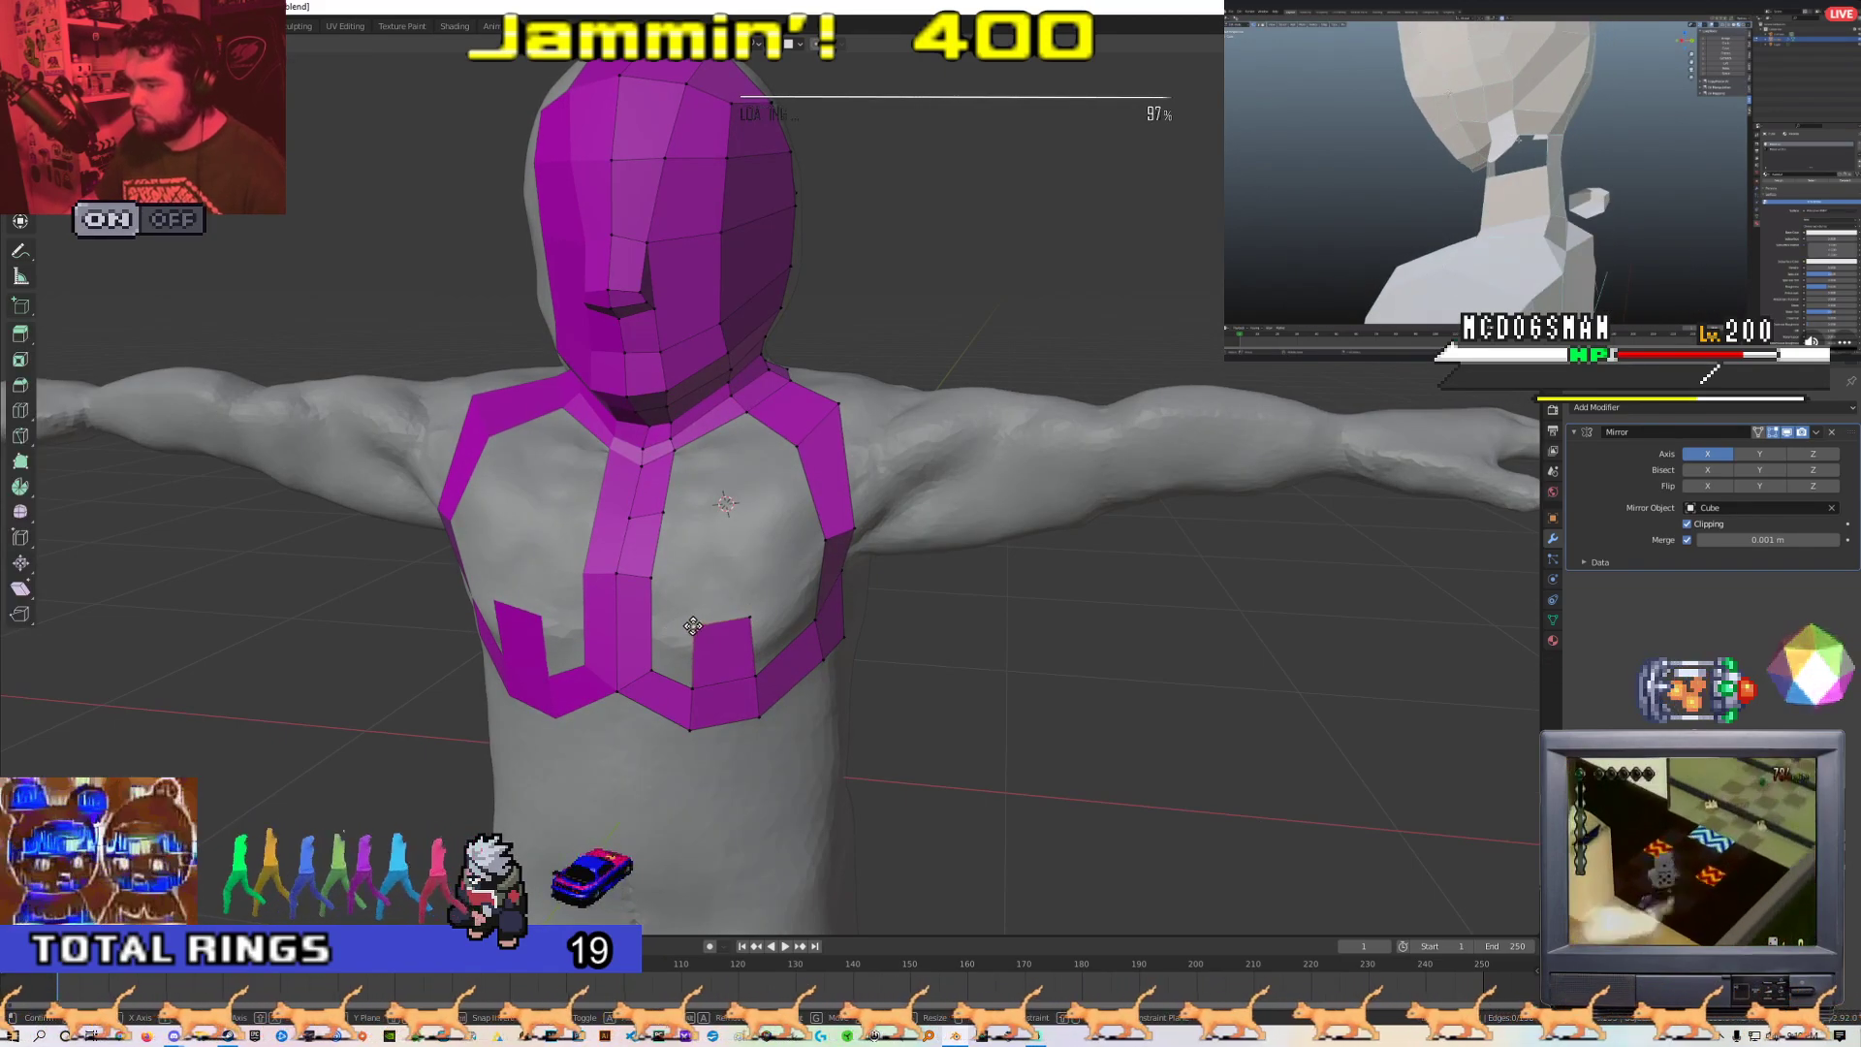
left_click(695, 620)
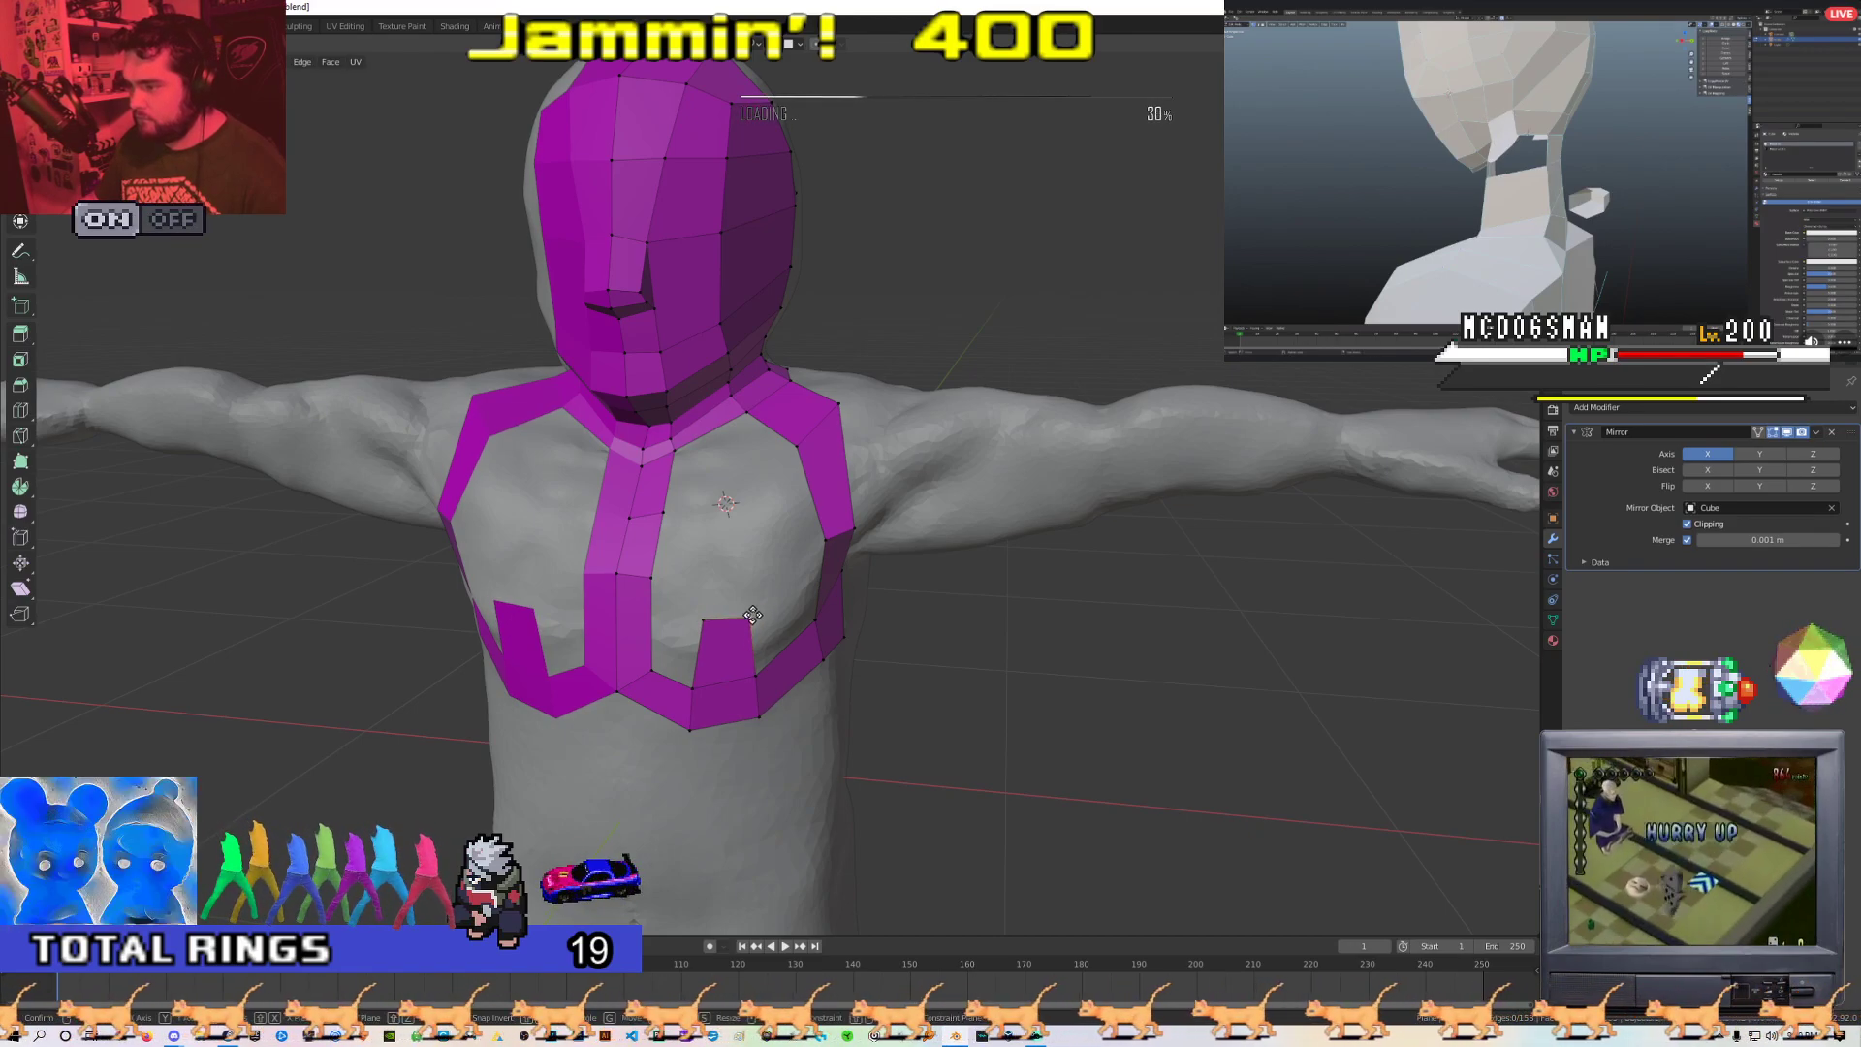
left_click(754, 611)
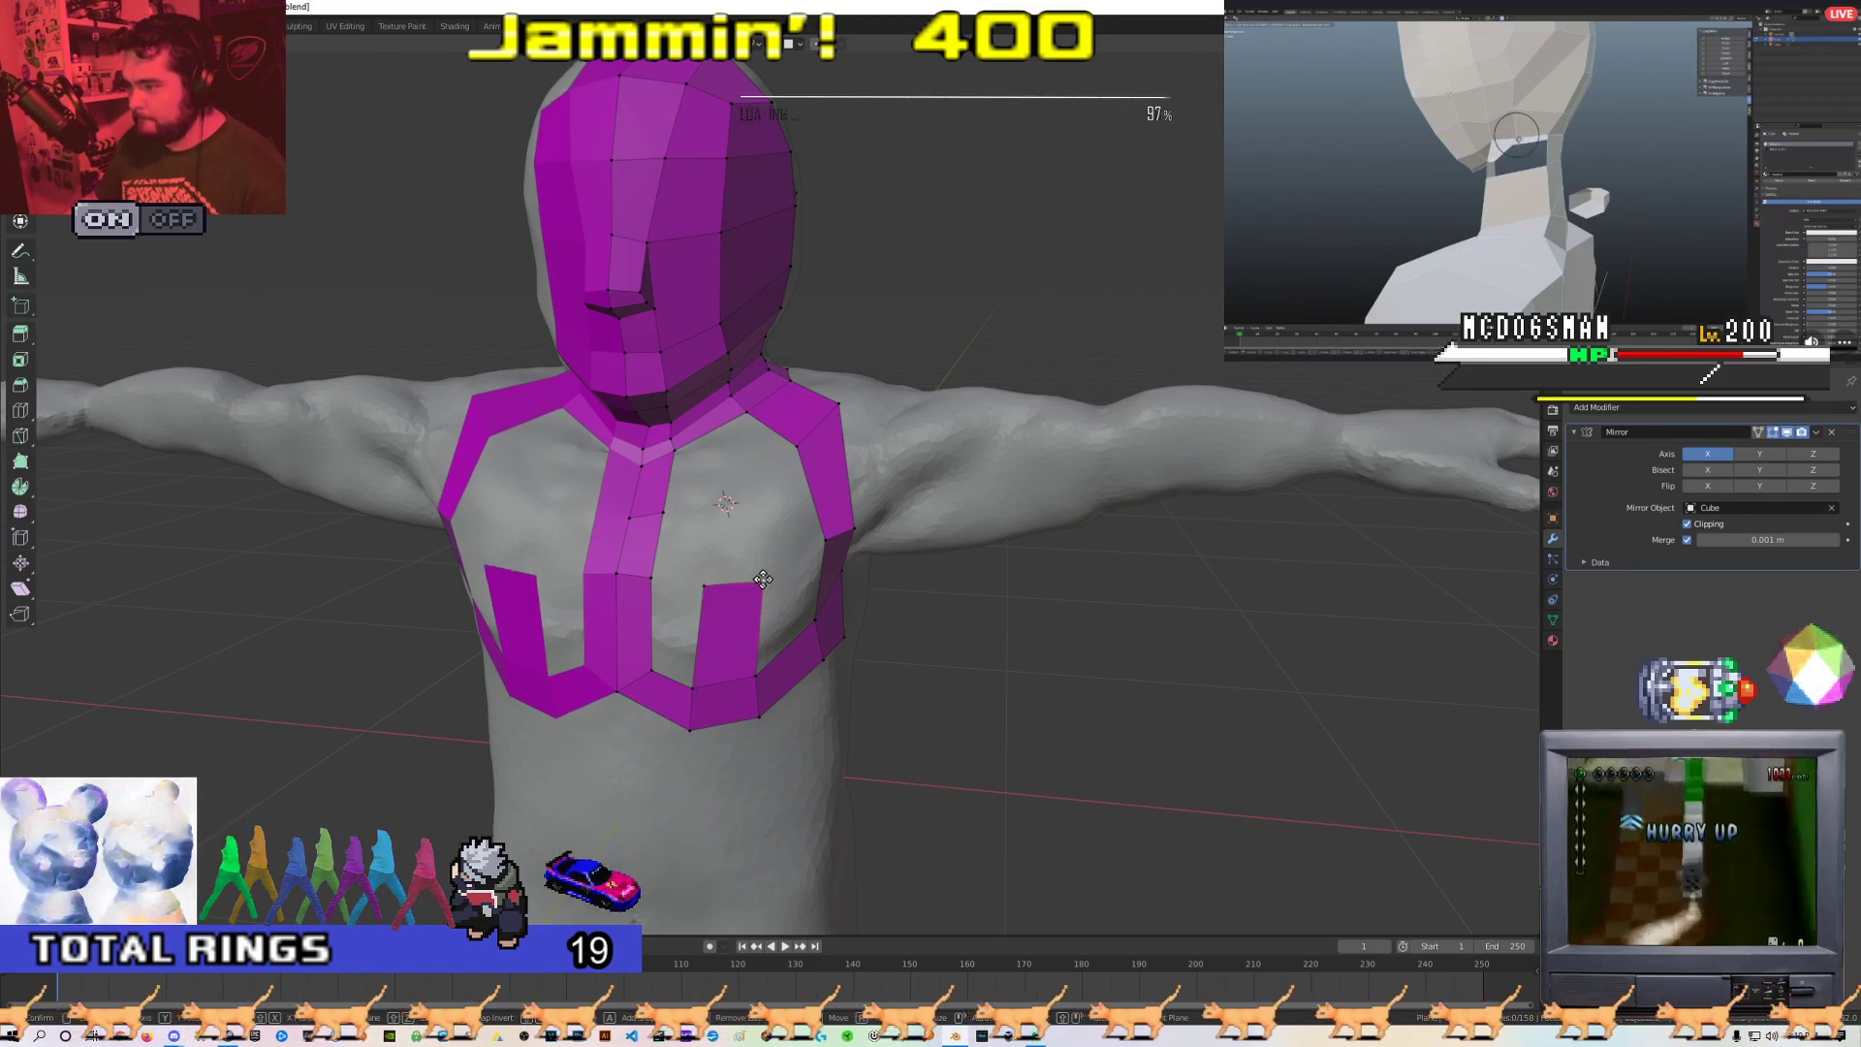
left_click(763, 579)
Extrude the chest strip one more face upward, adjust its end vertices, and fill the gap to the collar band
middle_click_drag(763, 579, 758, 634, "shift")
key("2")
left_click(739, 640)
key("e")
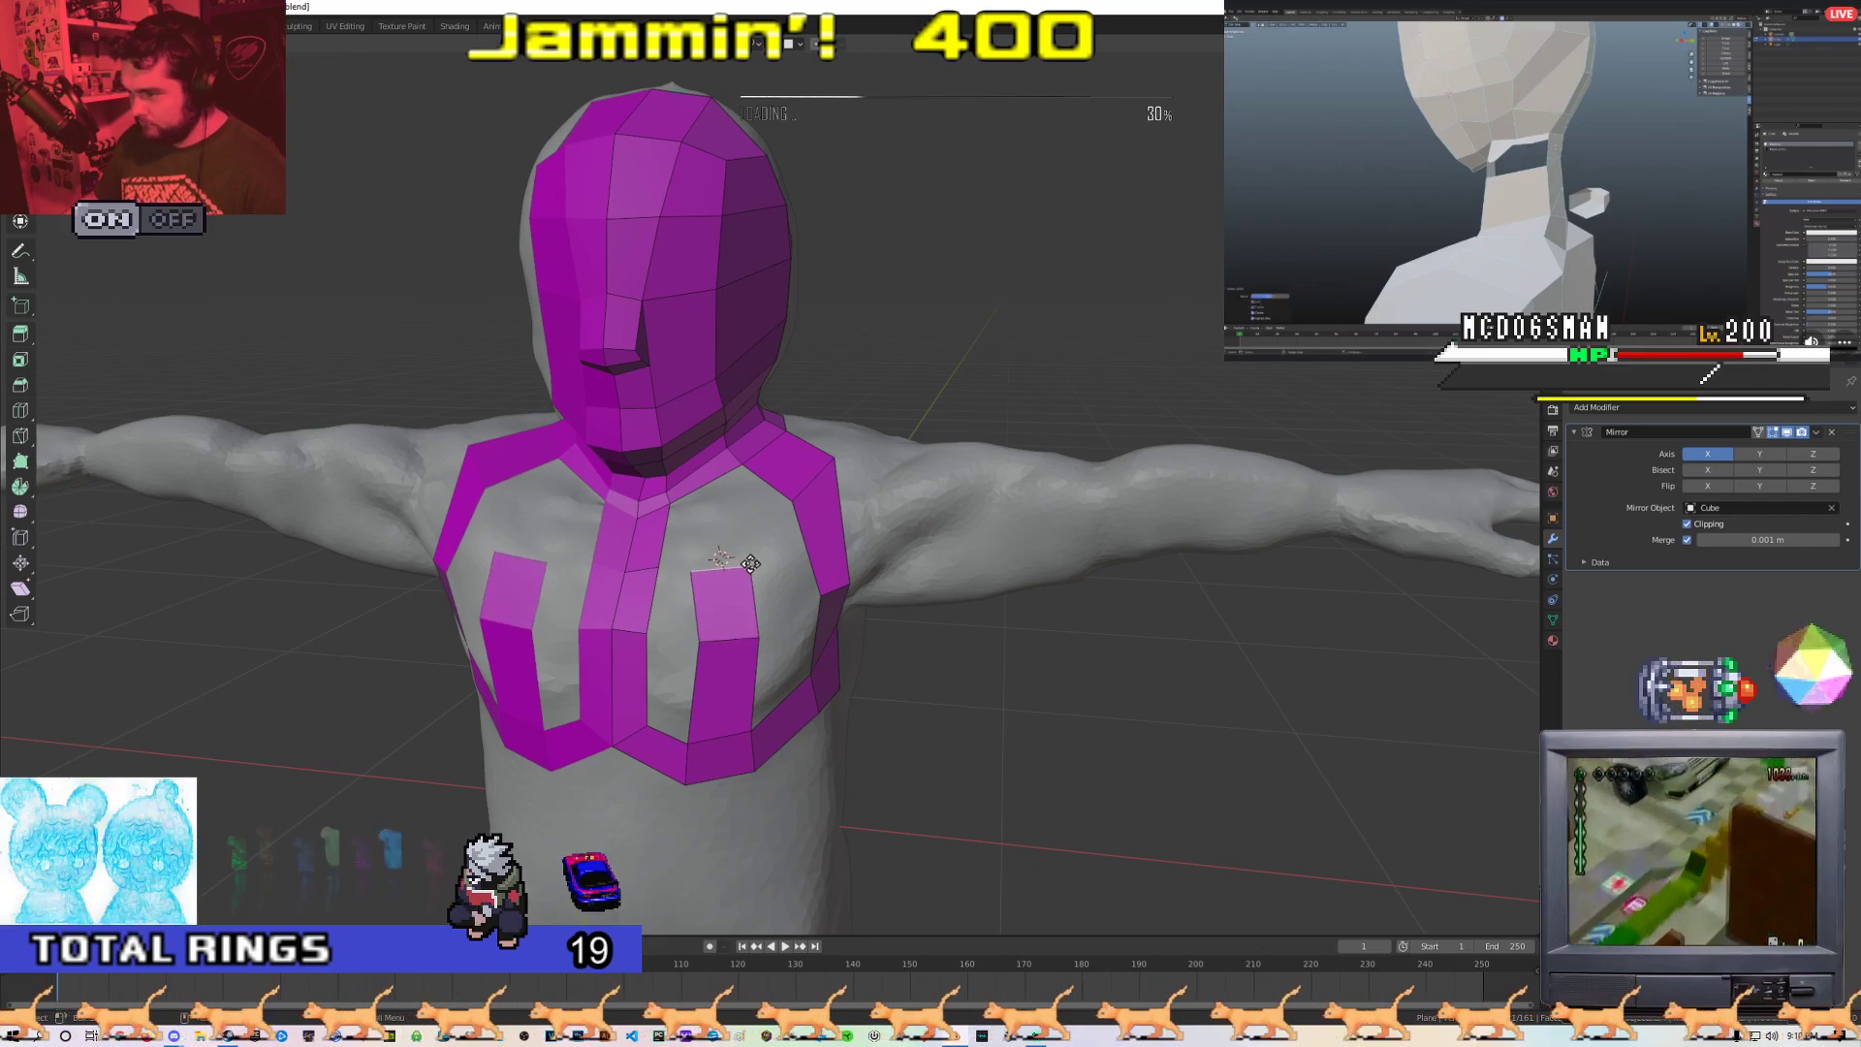
left_click(722, 557)
left_click(702, 559)
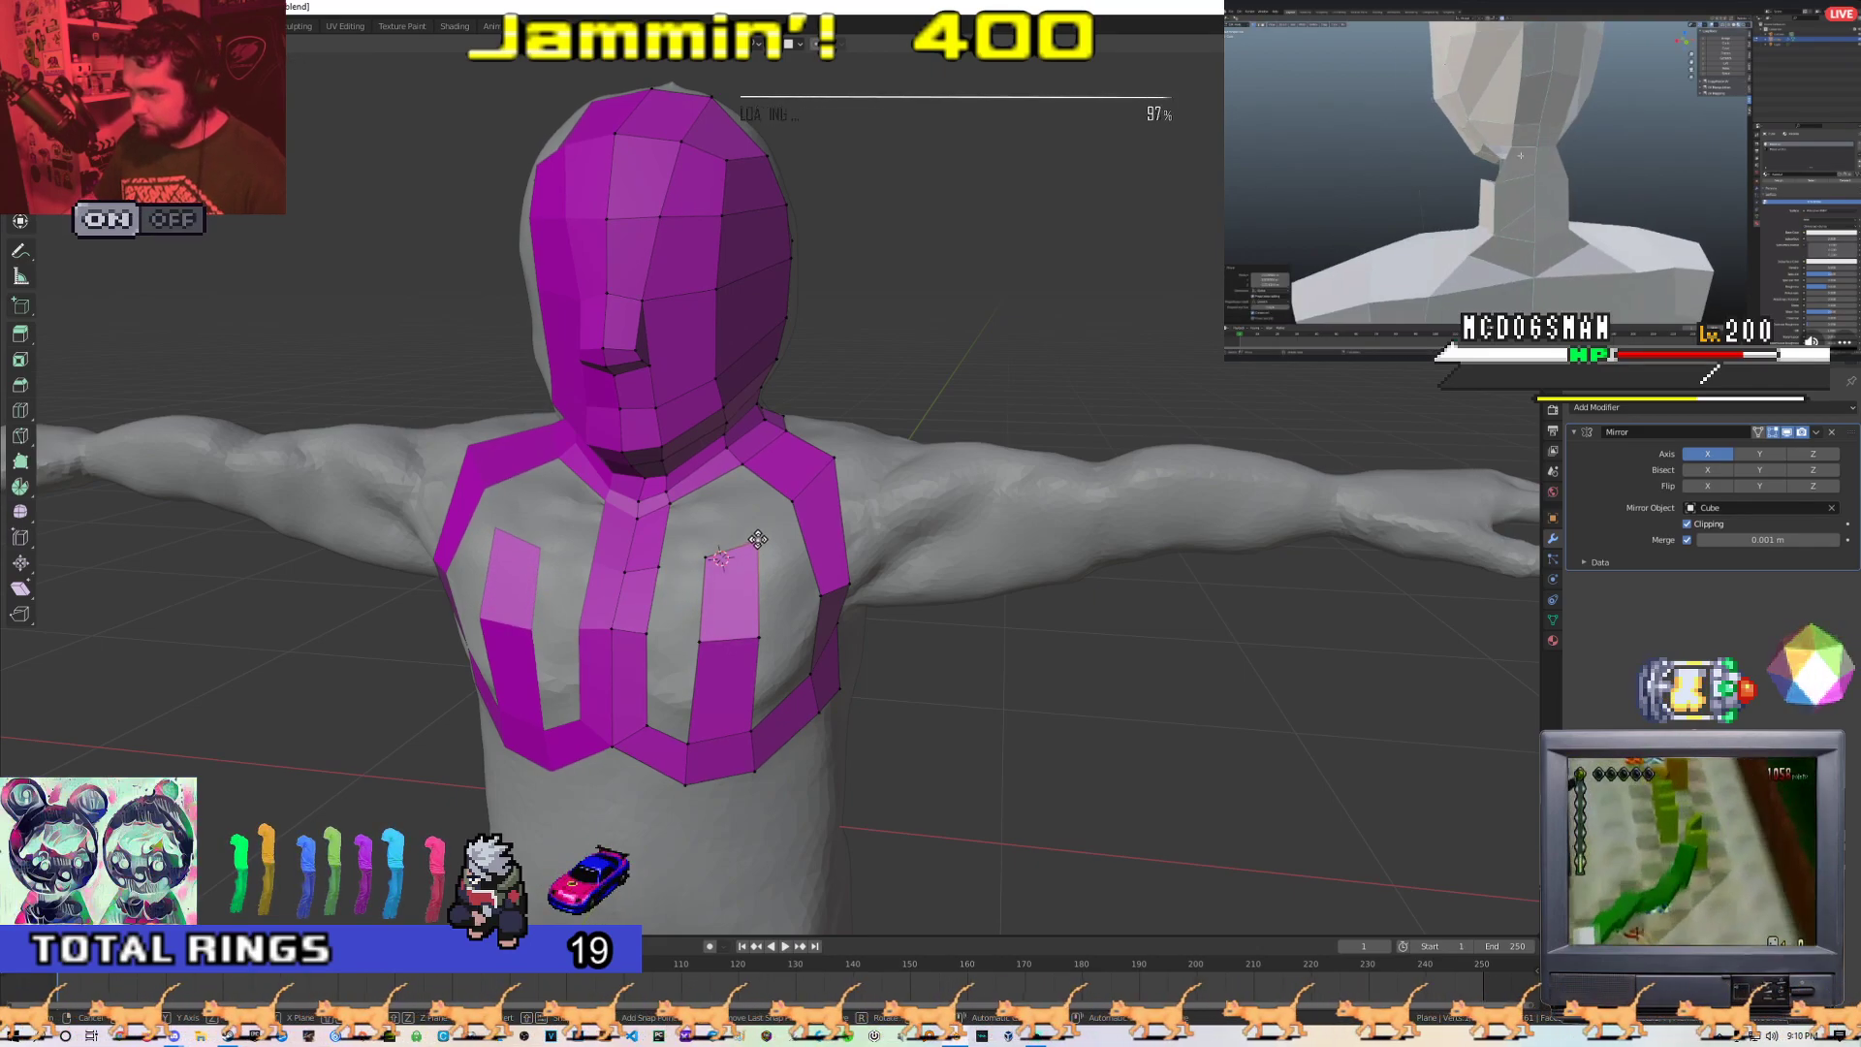
left_click(674, 509, "shift")
left_click(743, 466, "shift")
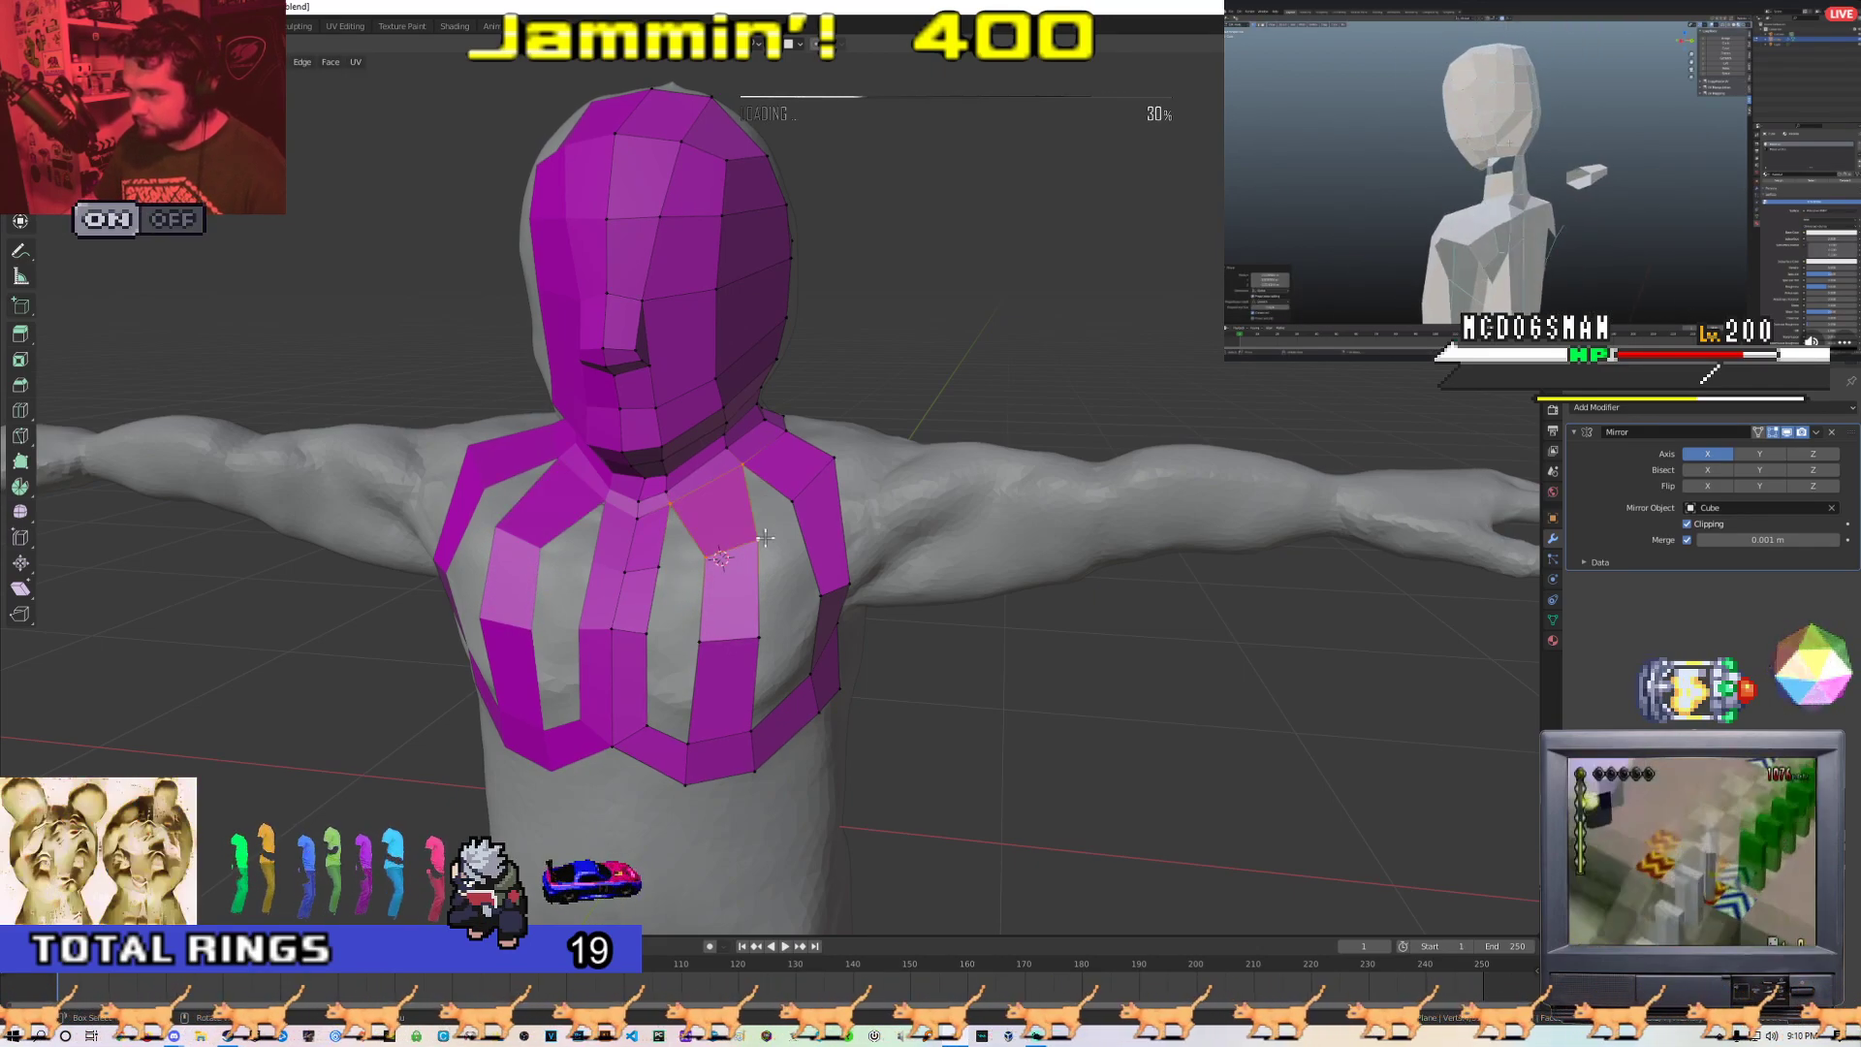
Fill the open chest gaps on either side of the vertical strip with faces reaching the sternum and outer band
middle_click_drag(762, 610, 756, 523)
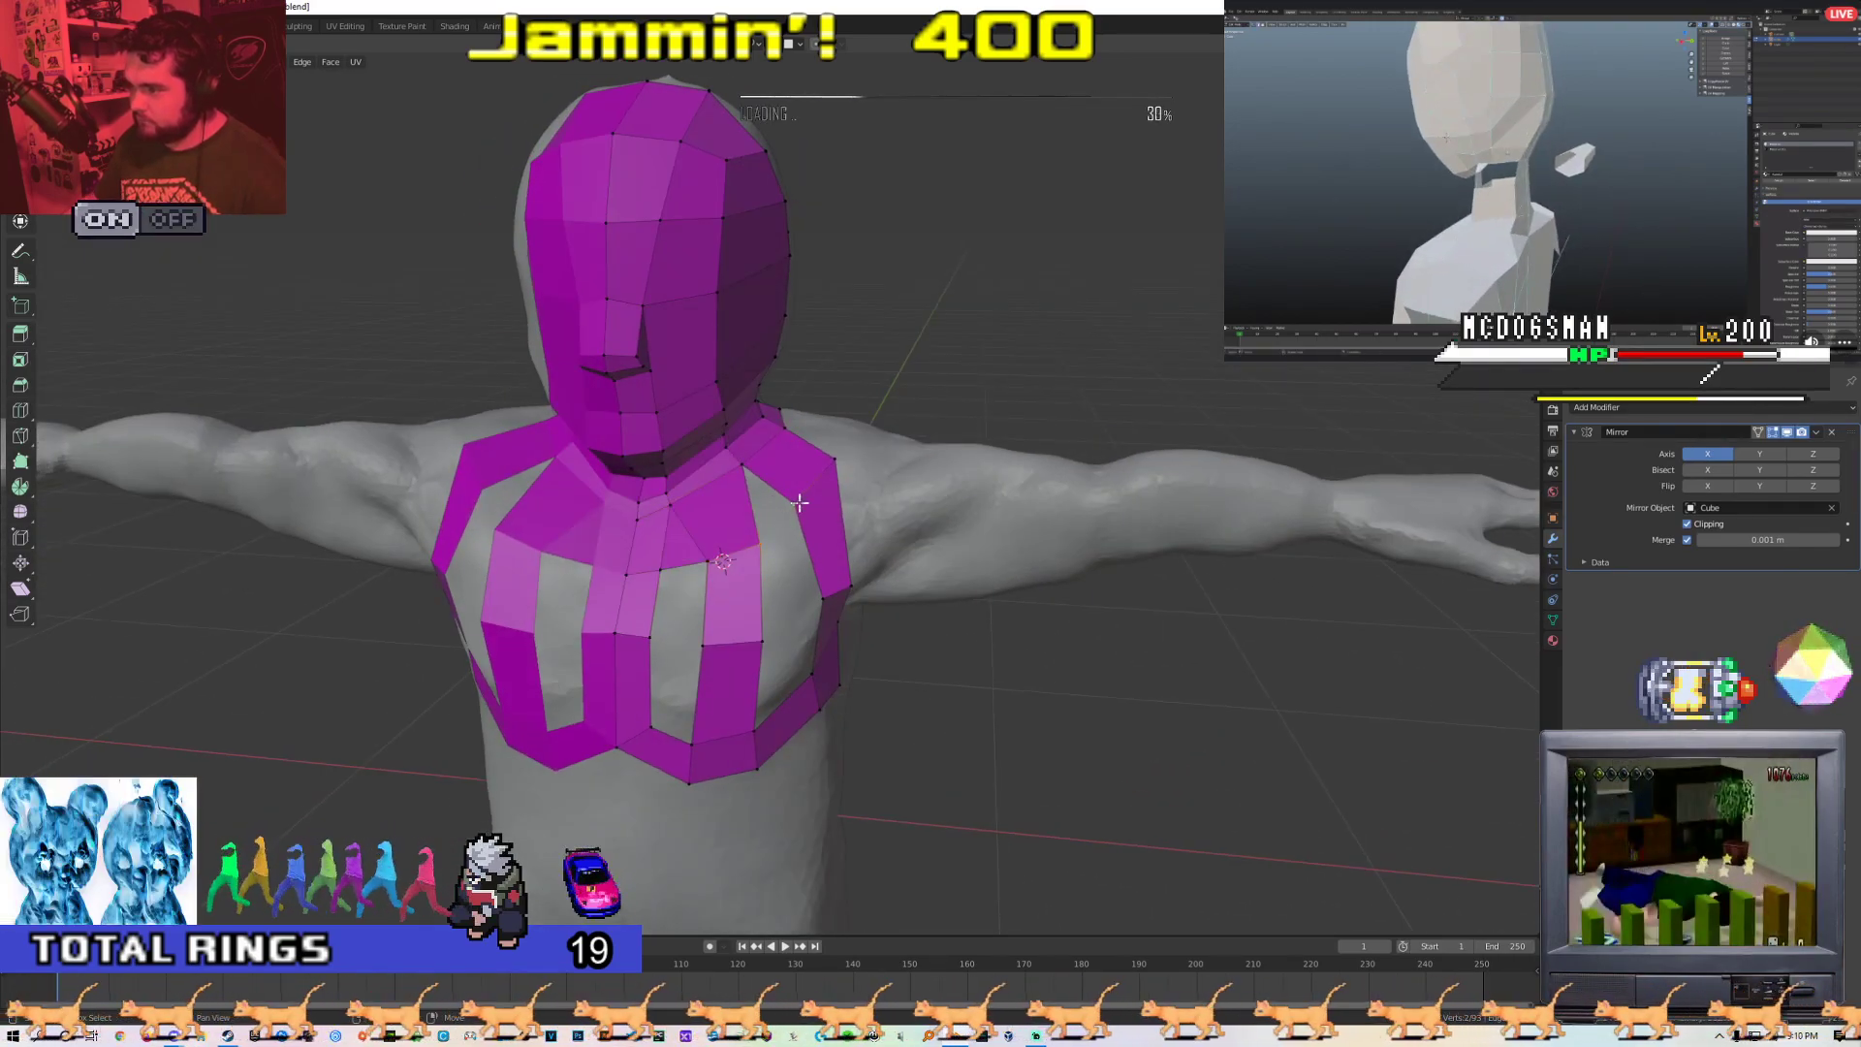
middle_click_drag(727, 641, 696, 648)
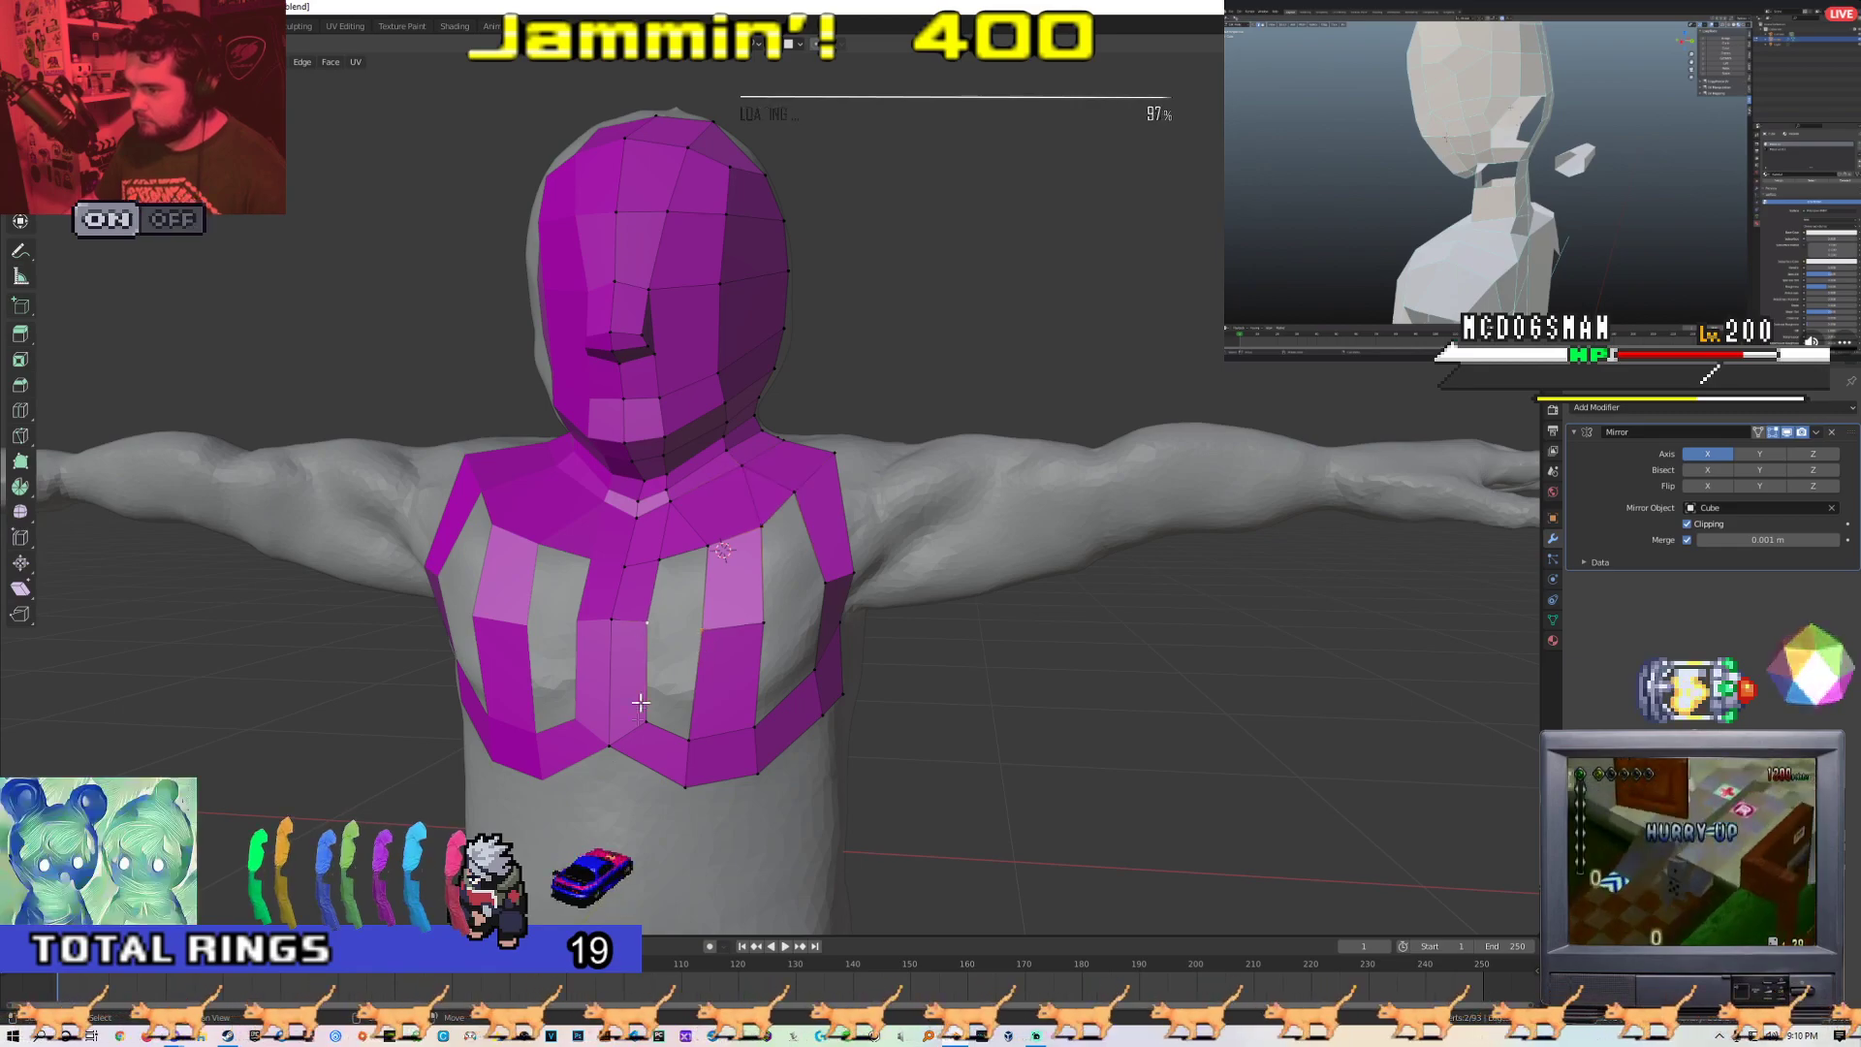
left_click(751, 725)
middle_click_drag(808, 719, 761, 716)
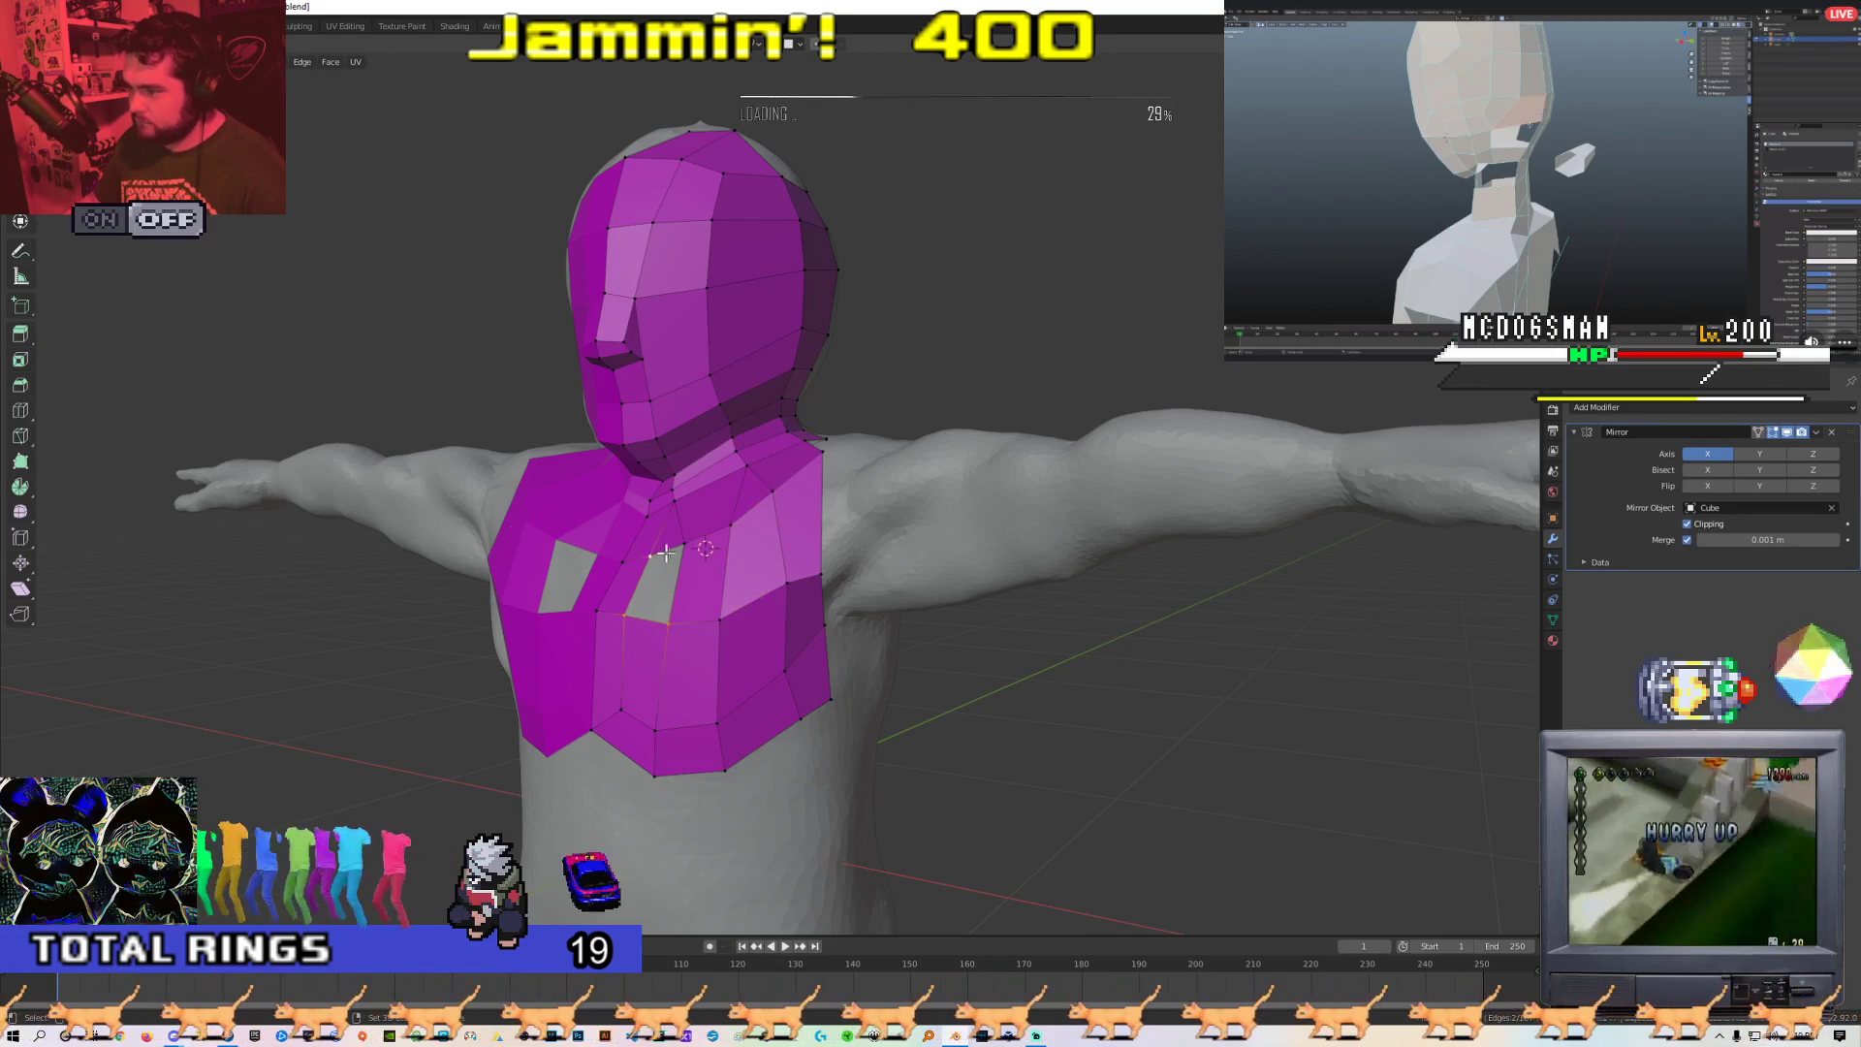
scroll(677, 612, "down", 4)
key("Tab")
middle_click_drag(718, 686, 679, 707)
scroll(731, 706, "up", 4)
key("Tab")
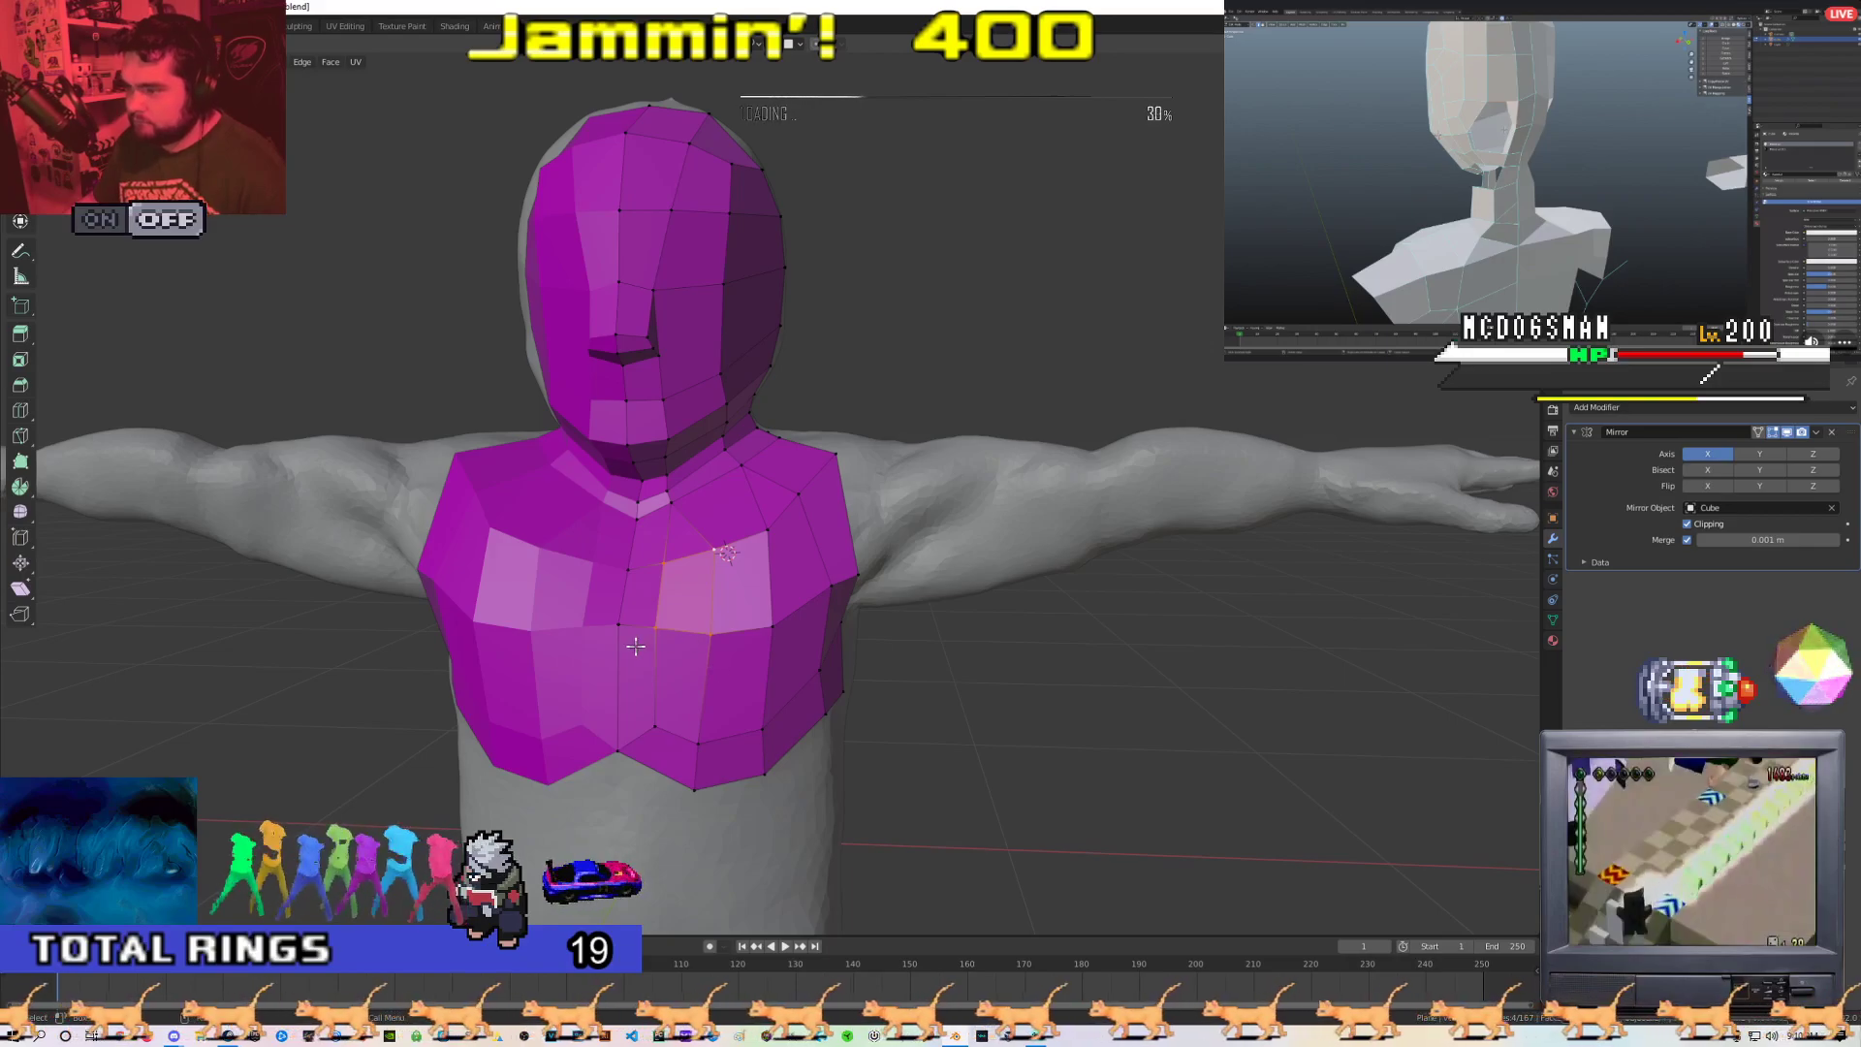
Dissolve the extra vertical edge loop running down the chest beside the sternum
middle_click_drag(667, 684, 681, 673)
right_click(665, 665)
left_click(665, 665)
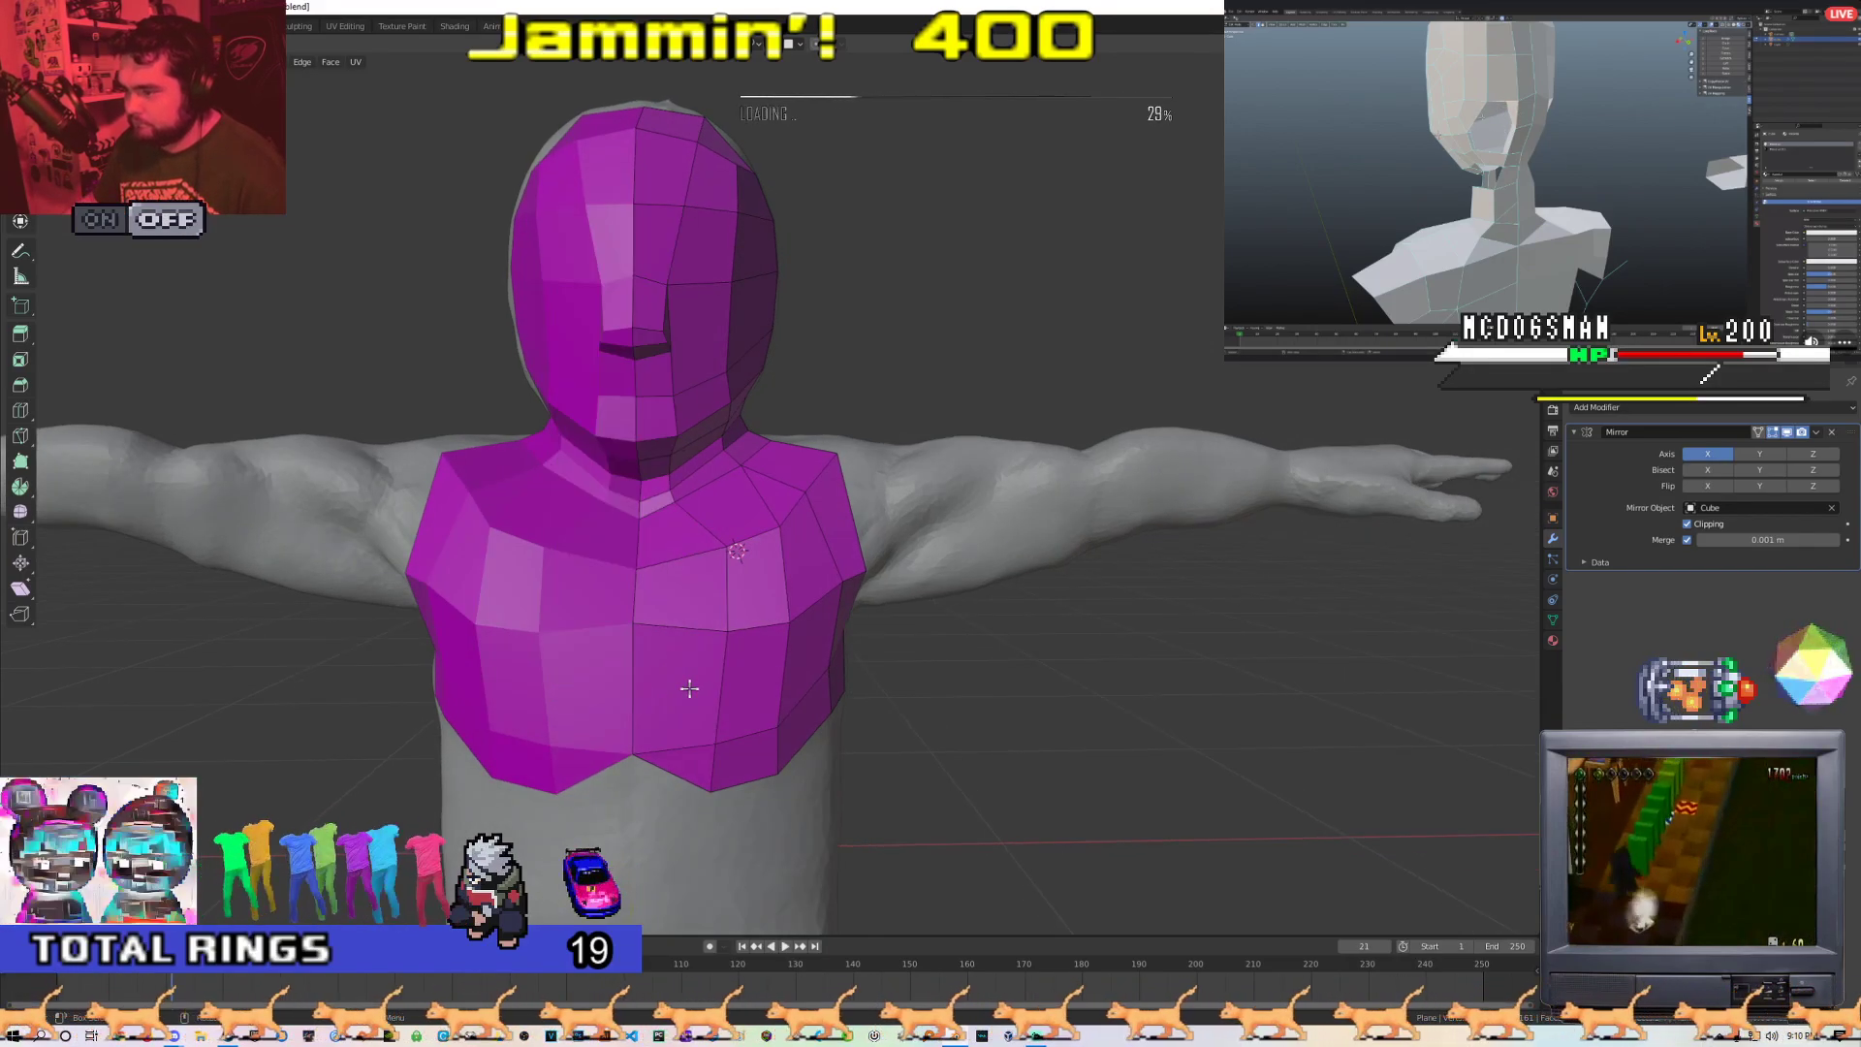
Reposition the upper chest vertices below the collar to follow the sculpted pectoral and collarbone
scroll(687, 674, "down", 1)
scroll(684, 669, "up", 2)
key("1")
middle_click_drag(686, 569, 716, 574)
left_click(716, 574)
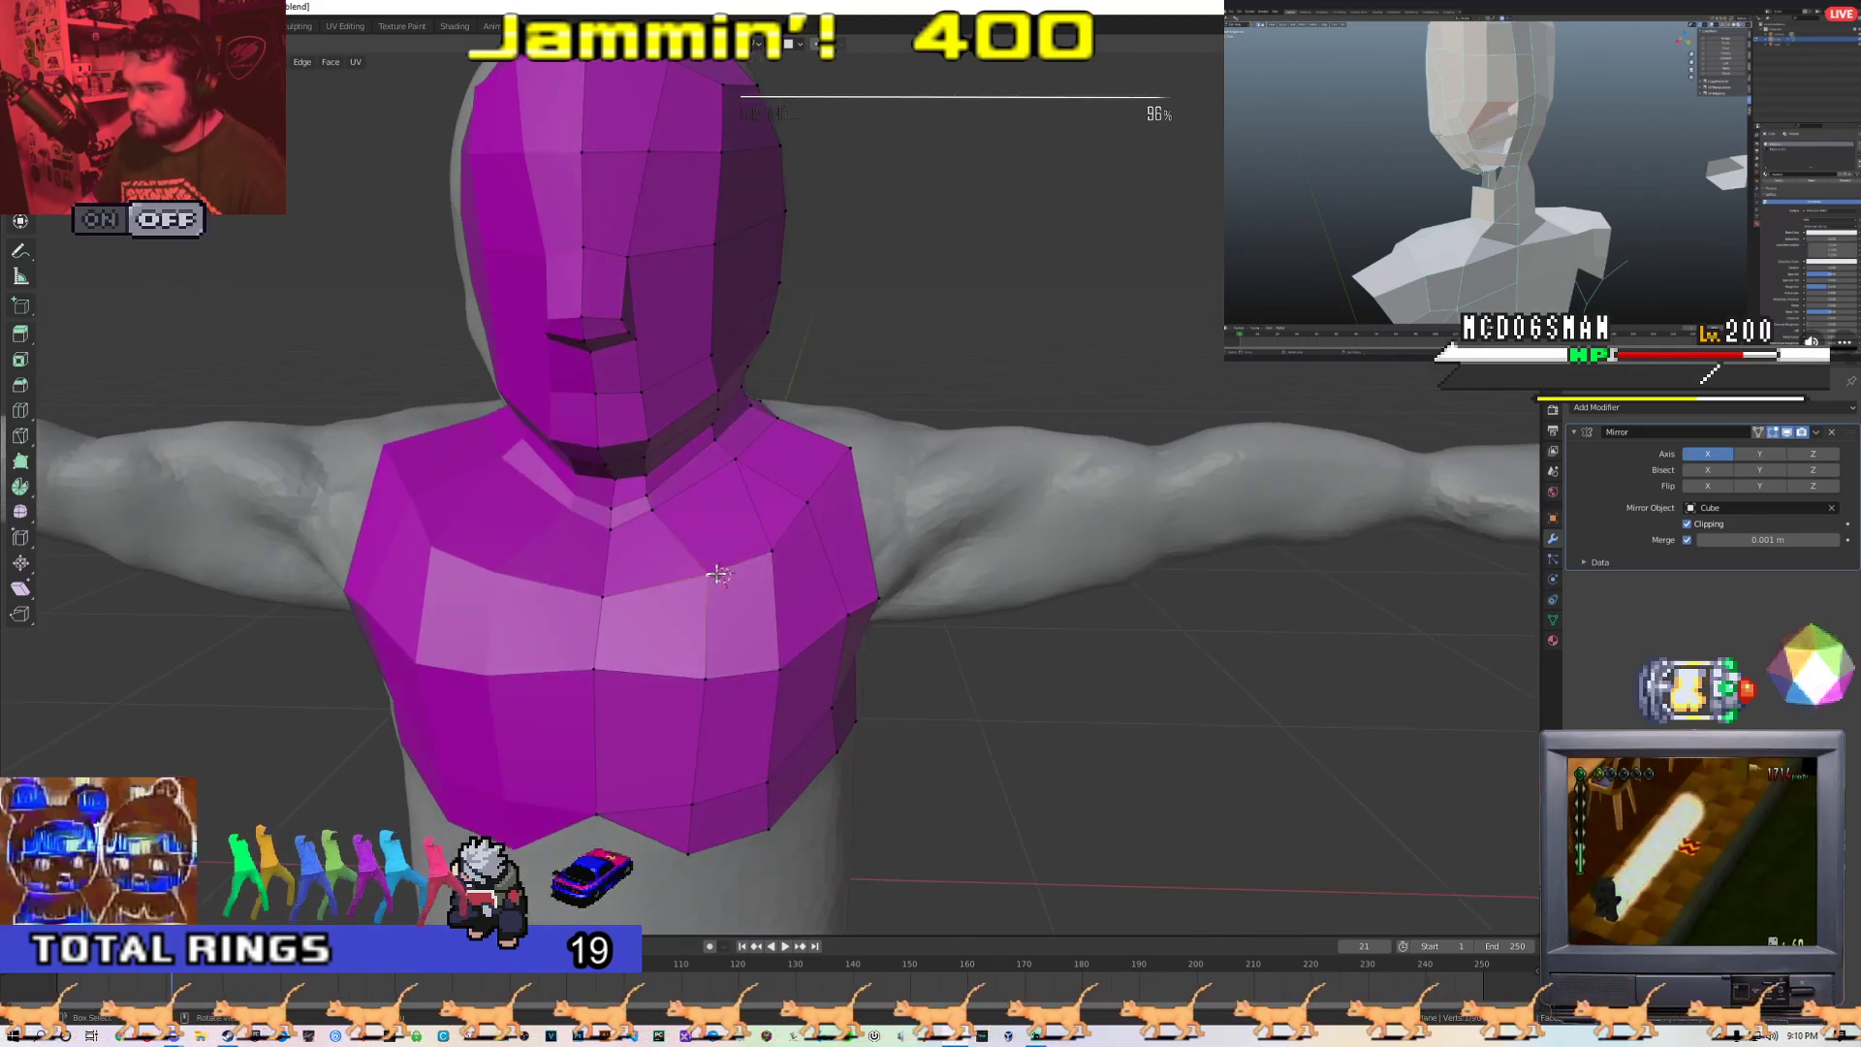
key("g")
middle_click_drag(668, 516, 631, 581)
scroll(630, 436, "up", 3)
middle_click_drag(601, 437, 676, 529)
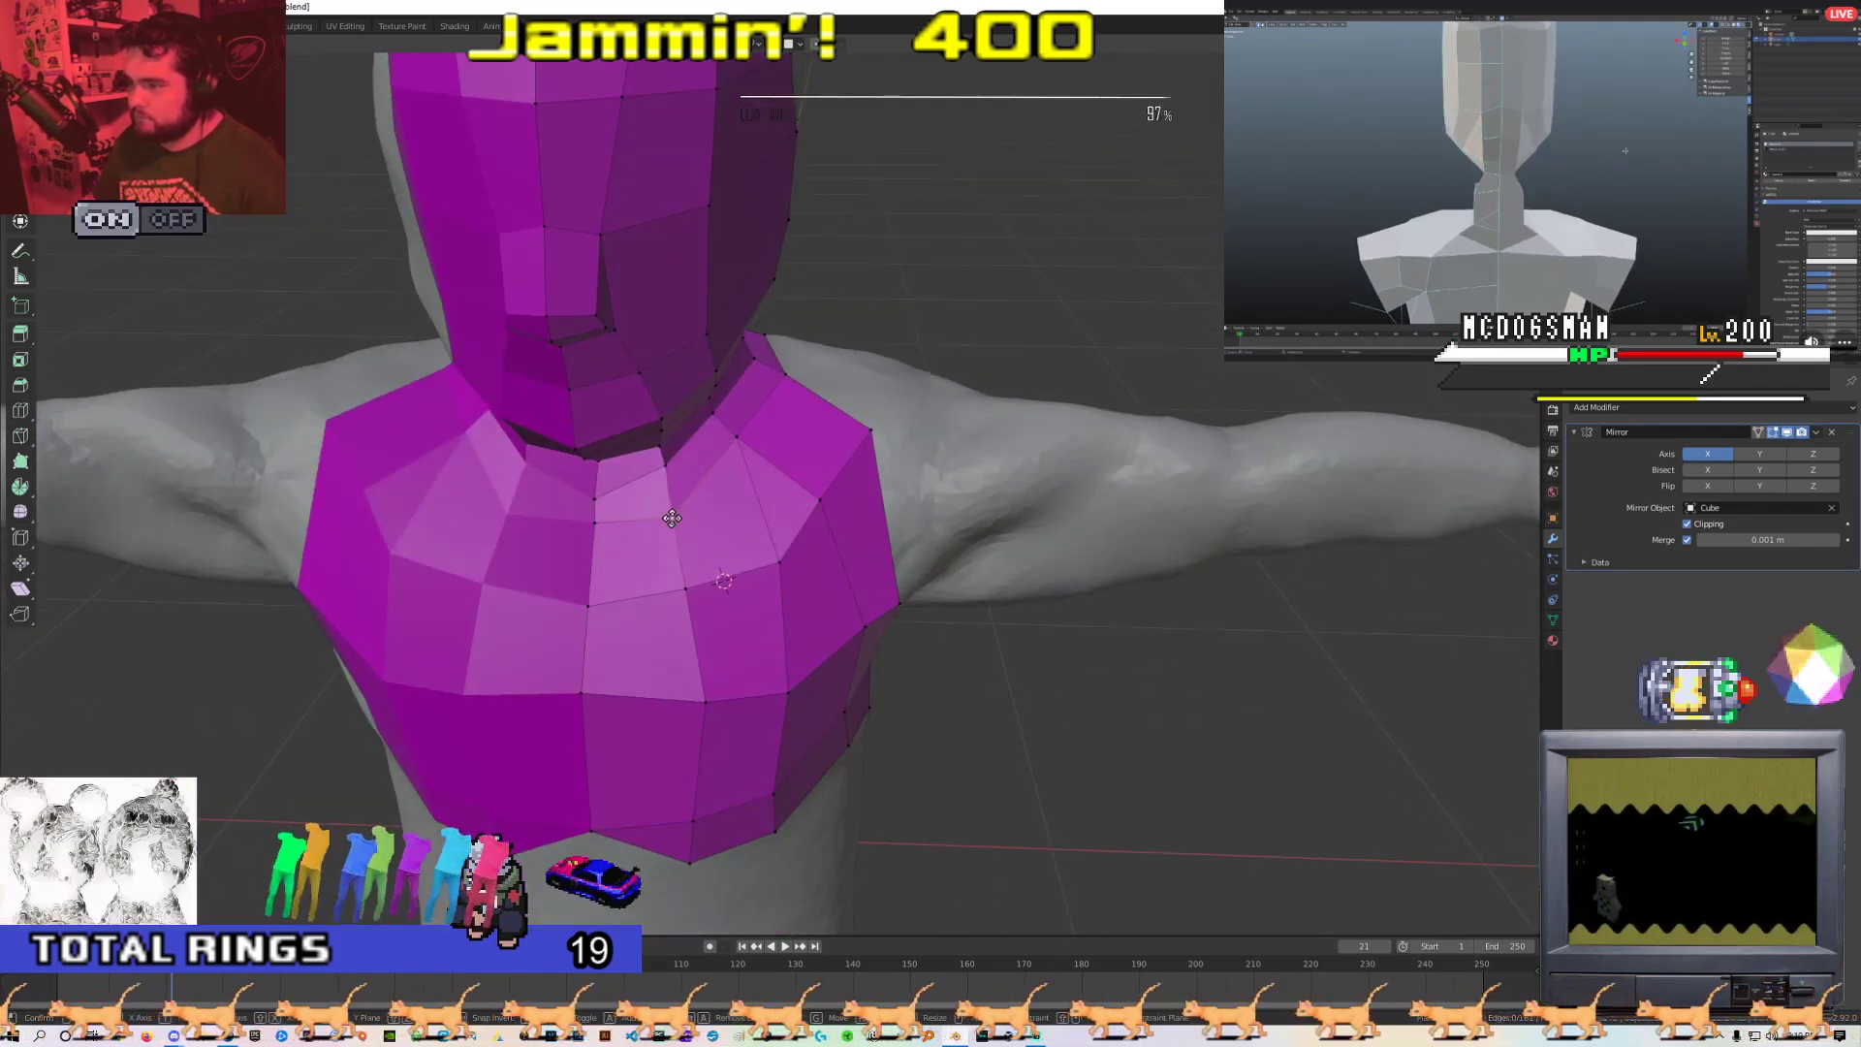
Adjust the mid-chest and centre-line vertices to the sculpt and check the chest shape outside edit mode
middle_click_drag(690, 711, 708, 646)
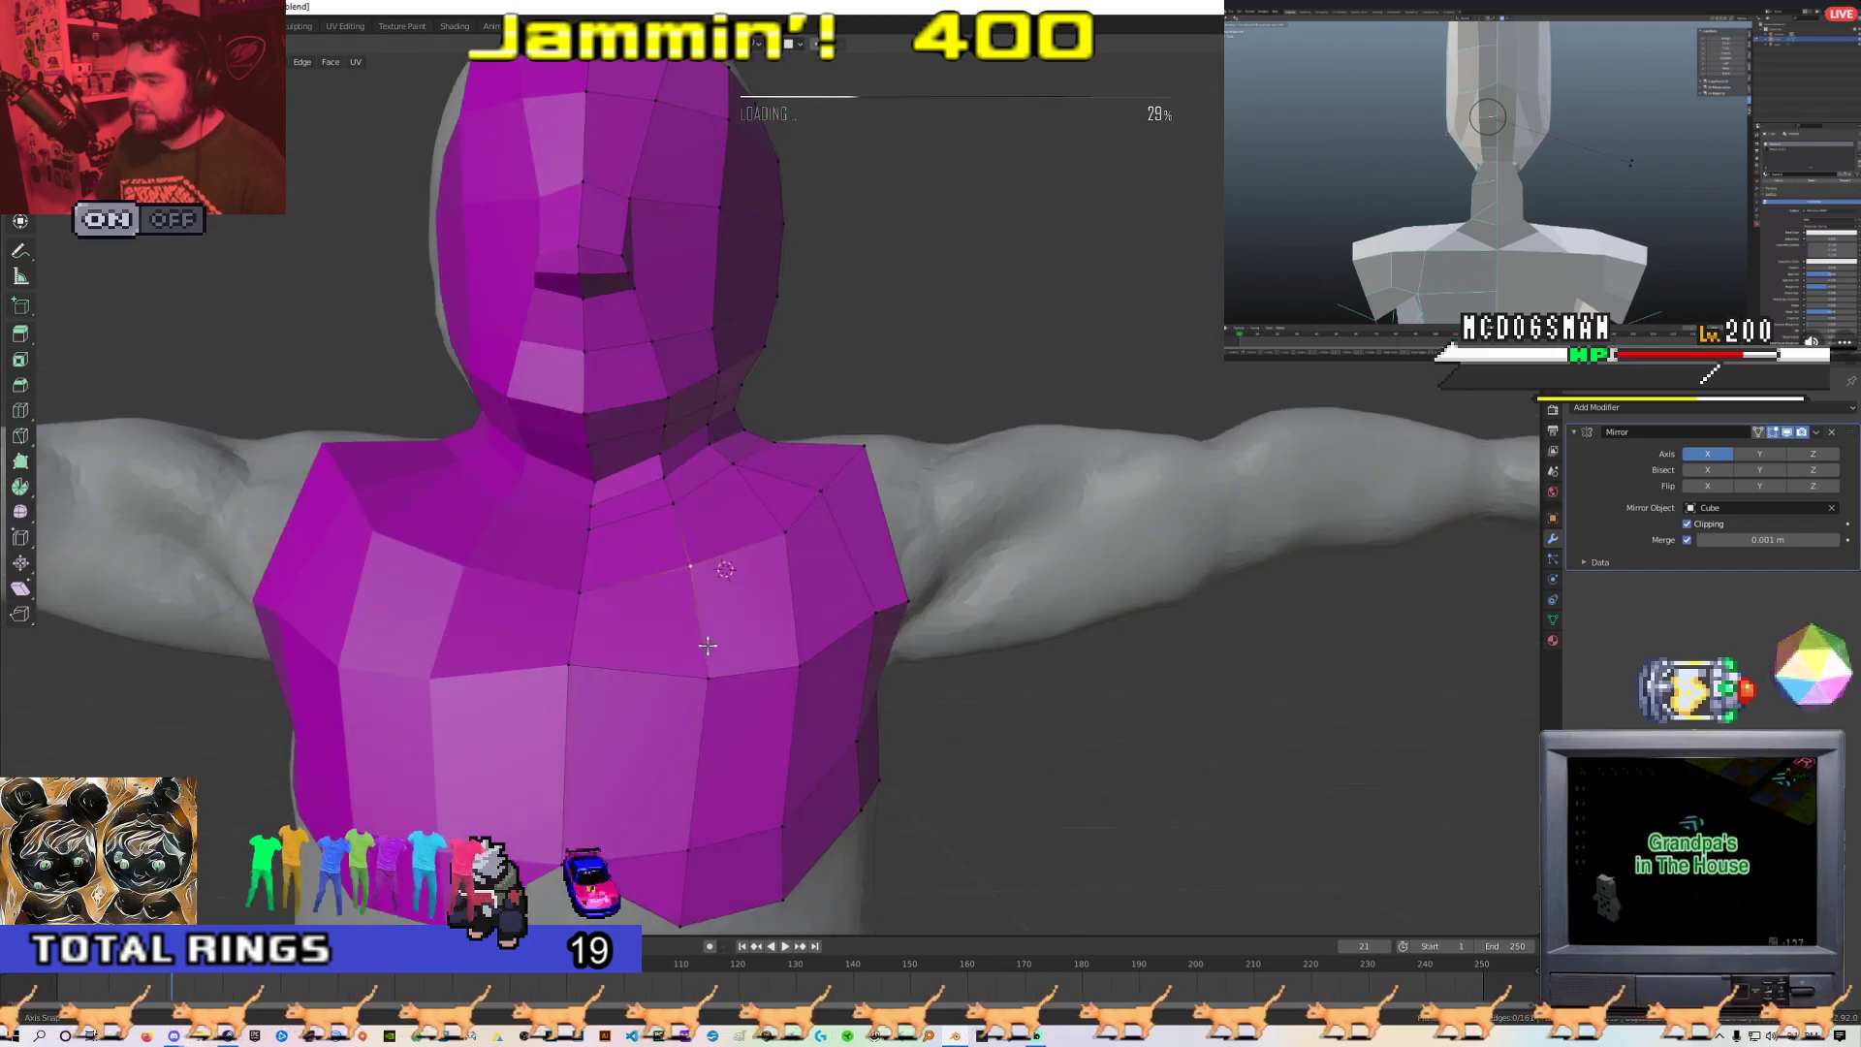
middle_click_drag(611, 717, 699, 613)
key("Tab")
scroll(773, 664, "up", 2)
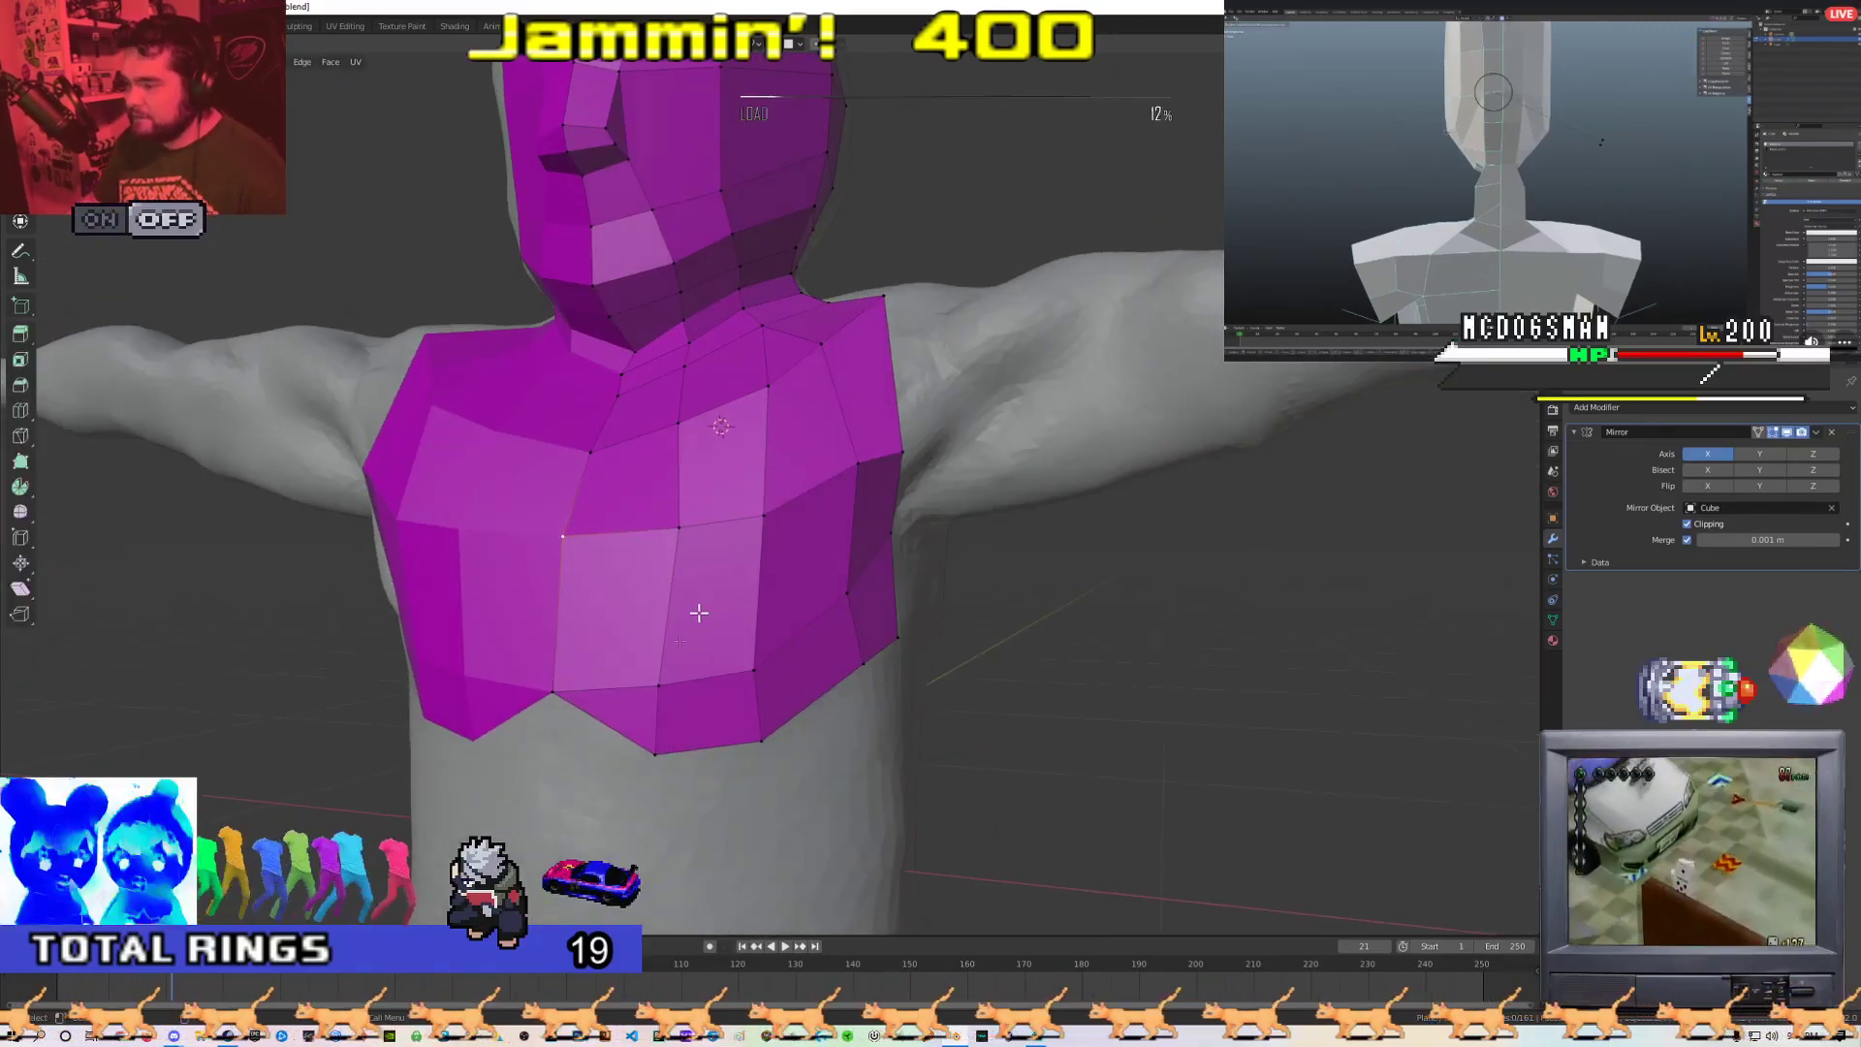
left_click(665, 686)
middle_click_drag(665, 686, 779, 441)
middle_click_drag(775, 582, 736, 582)
key("Tab")
scroll(801, 575, "down", 4)
key("Tab")
scroll(708, 579, "up", 4)
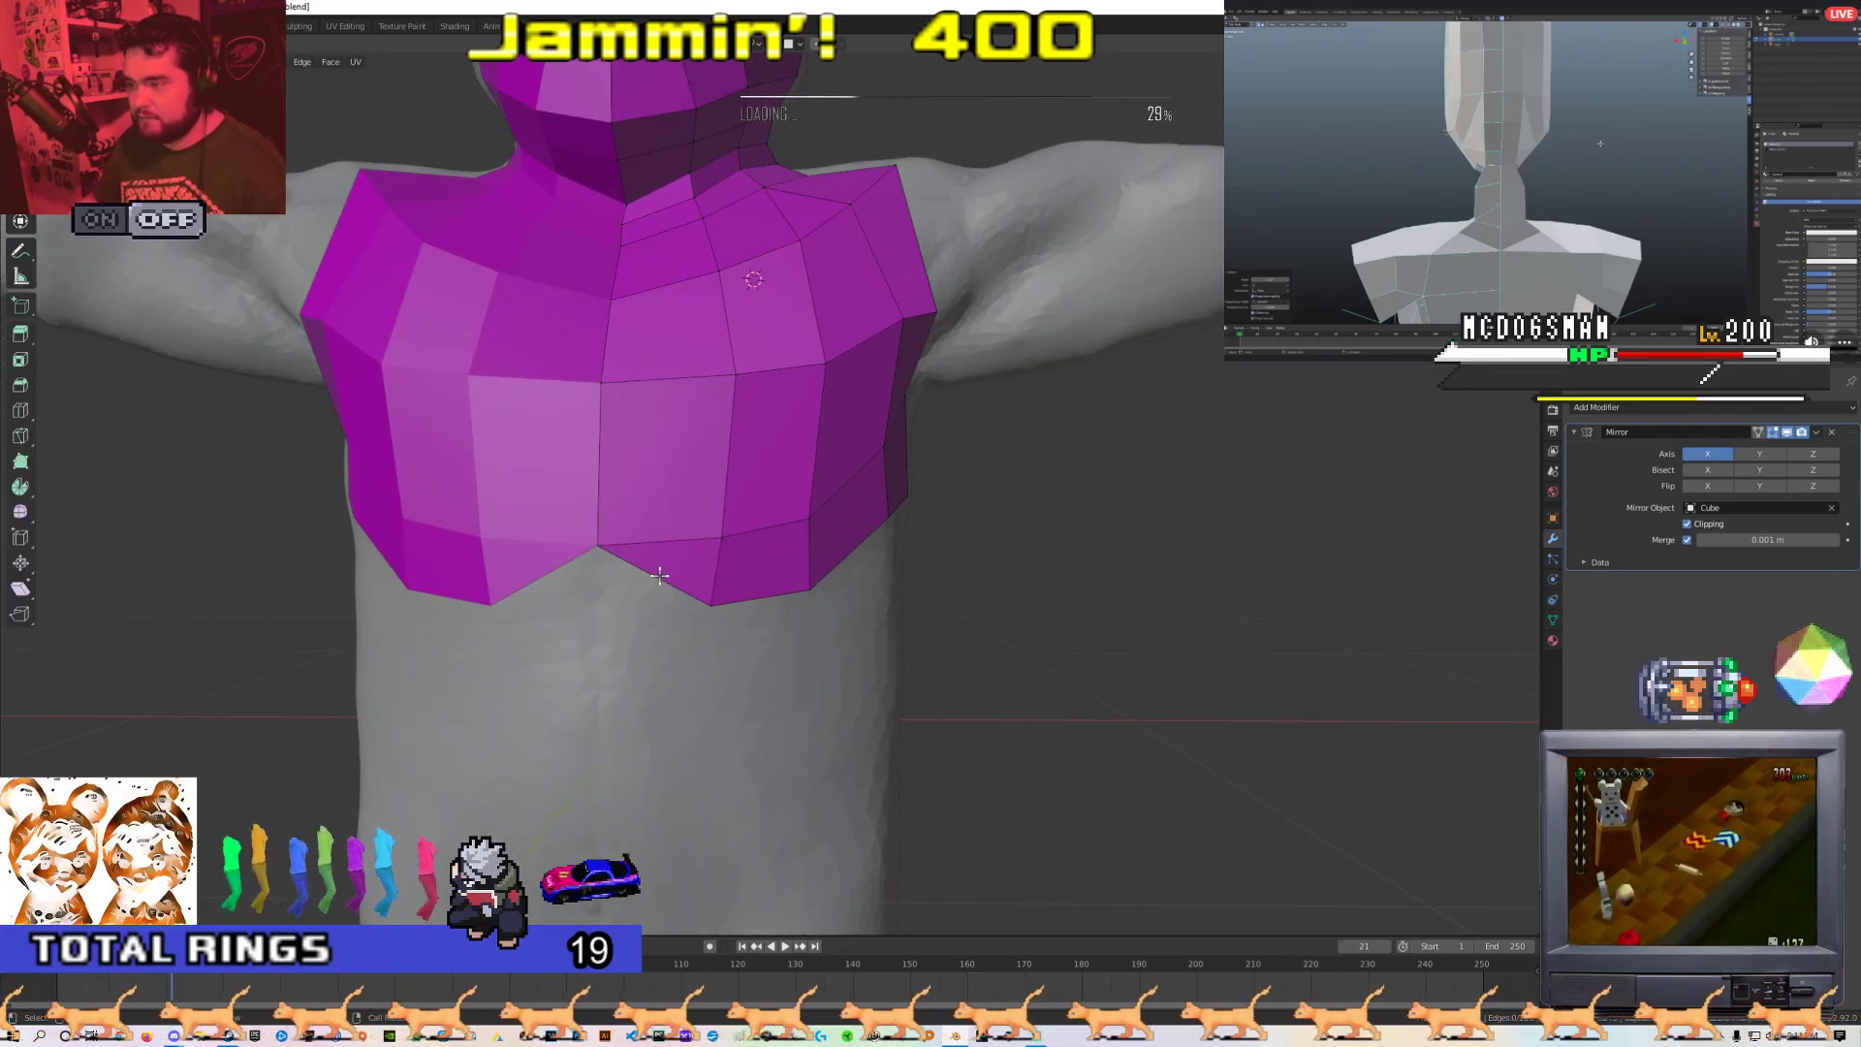
Delete the slanted bottom edge of the underchest band beside the sternum along with its face
left_click(659, 576)
right_click(659, 575)
left_click(646, 574)
right_click(637, 572)
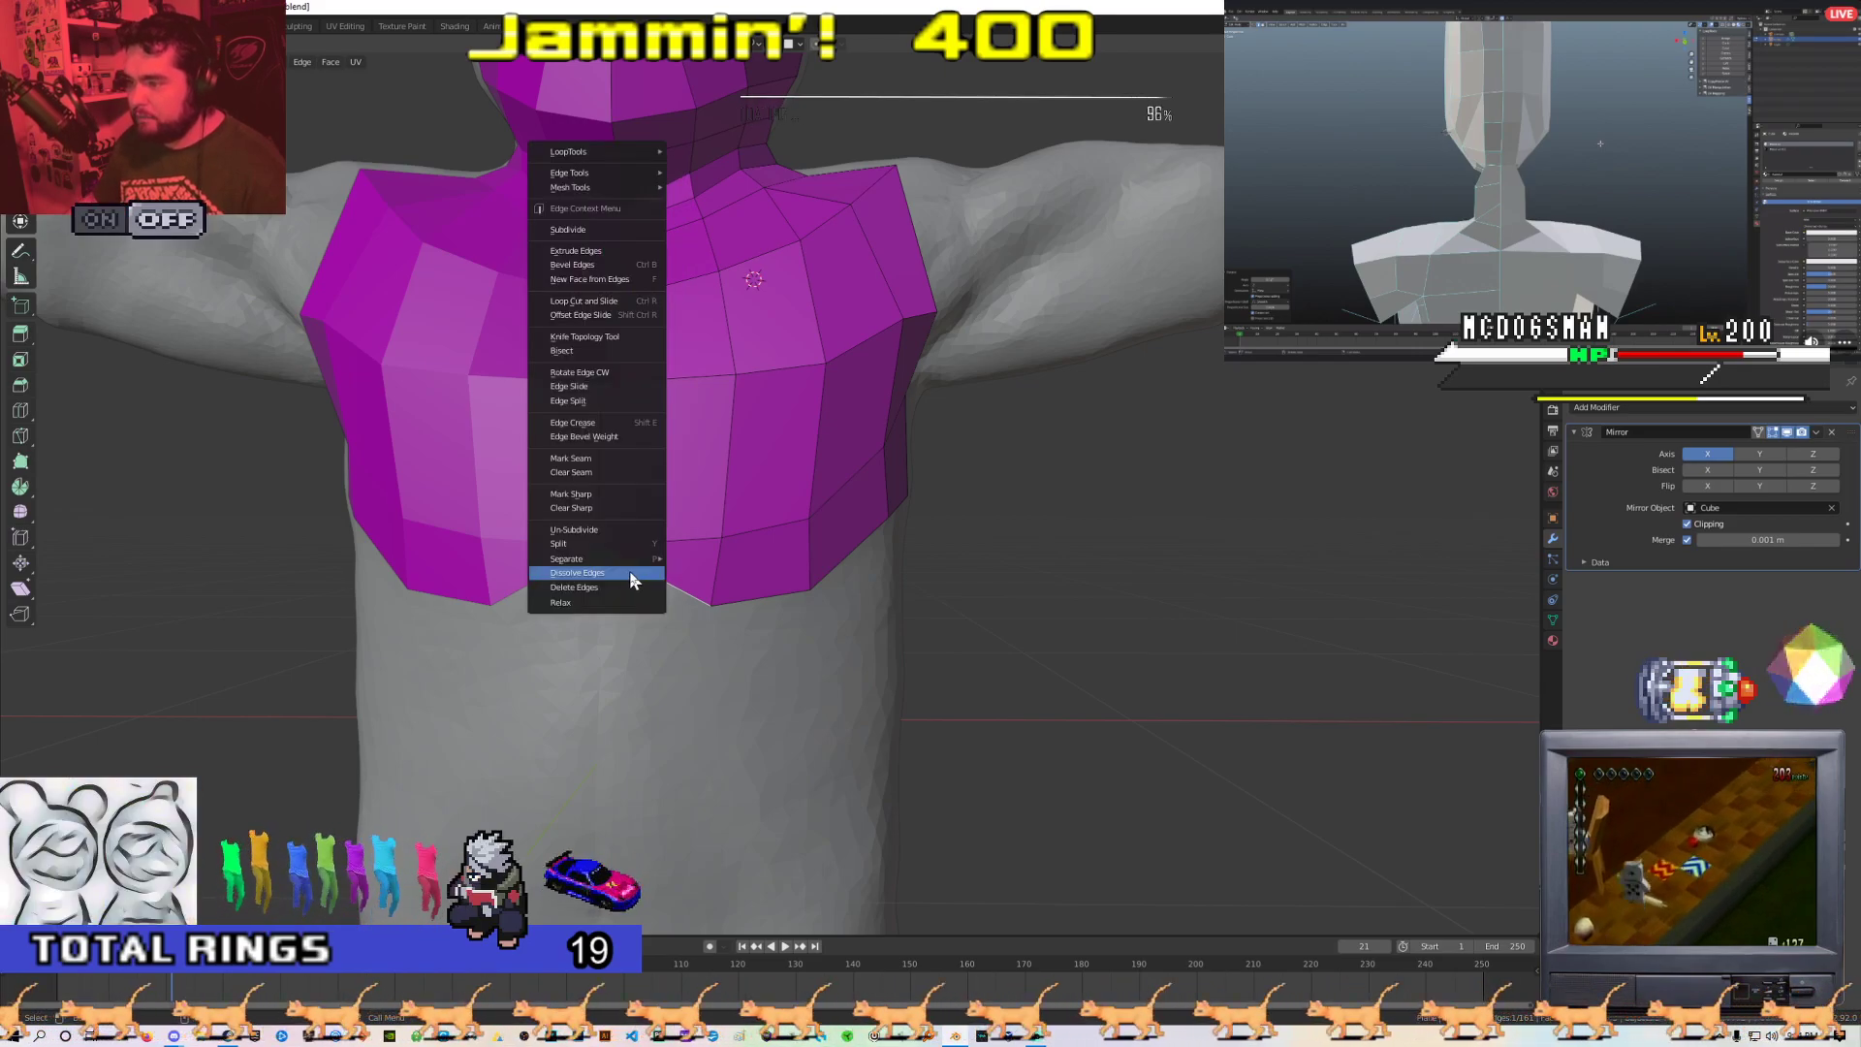
right_click(659, 582)
middle_click_drag(776, 607, 760, 614)
key("x")
left_click(719, 627)
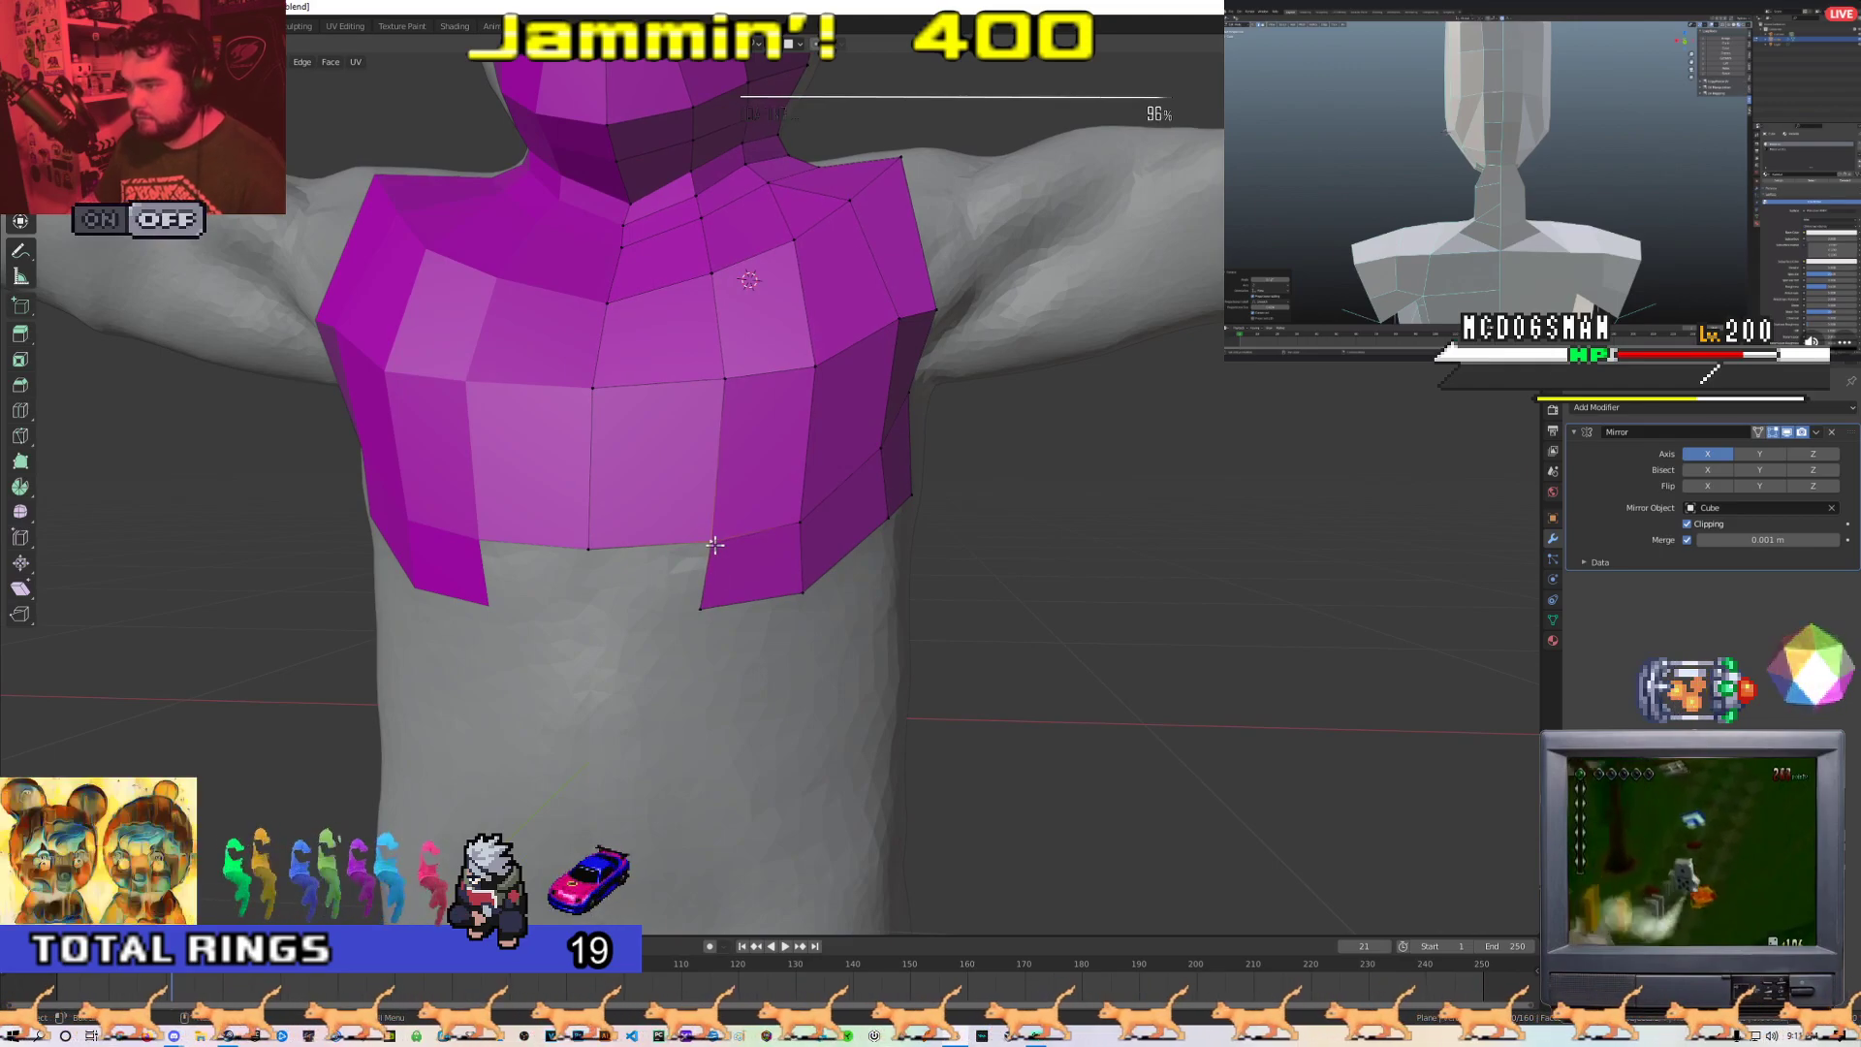
Fill the gap under the sternum with a new face and move its lower edge level with the band
key("f")
key("g")
middle_click_drag(623, 610, 731, 631)
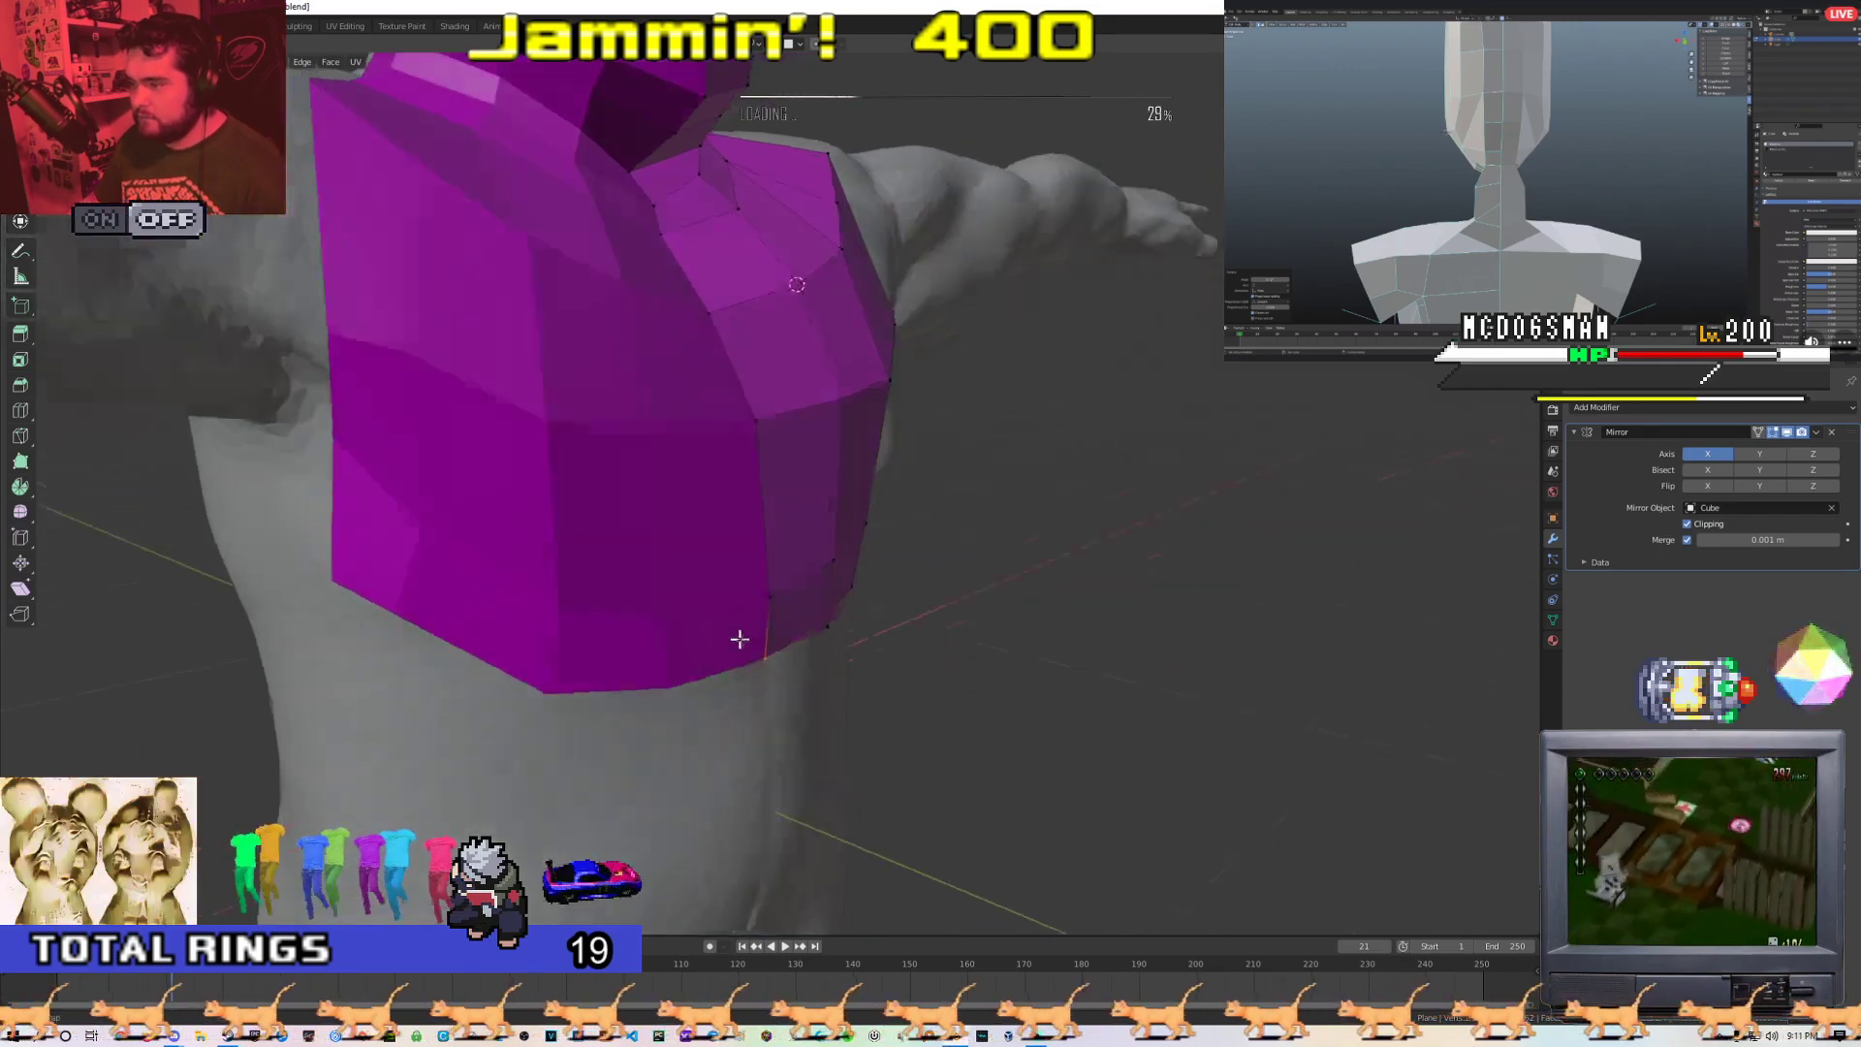
Inspect the chest mesh outside edit mode, and examine the sculpt's uncovered back and lower body
scroll(824, 647, "down", 4)
key("Tab")
middle_click_drag(910, 660, 823, 539)
key("Tab")
scroll(805, 523, "up", 2)
scroll(784, 469, "down", 3)
middle_click_drag(784, 469, 774, 592)
middle_click_drag(882, 381, 840, 533)
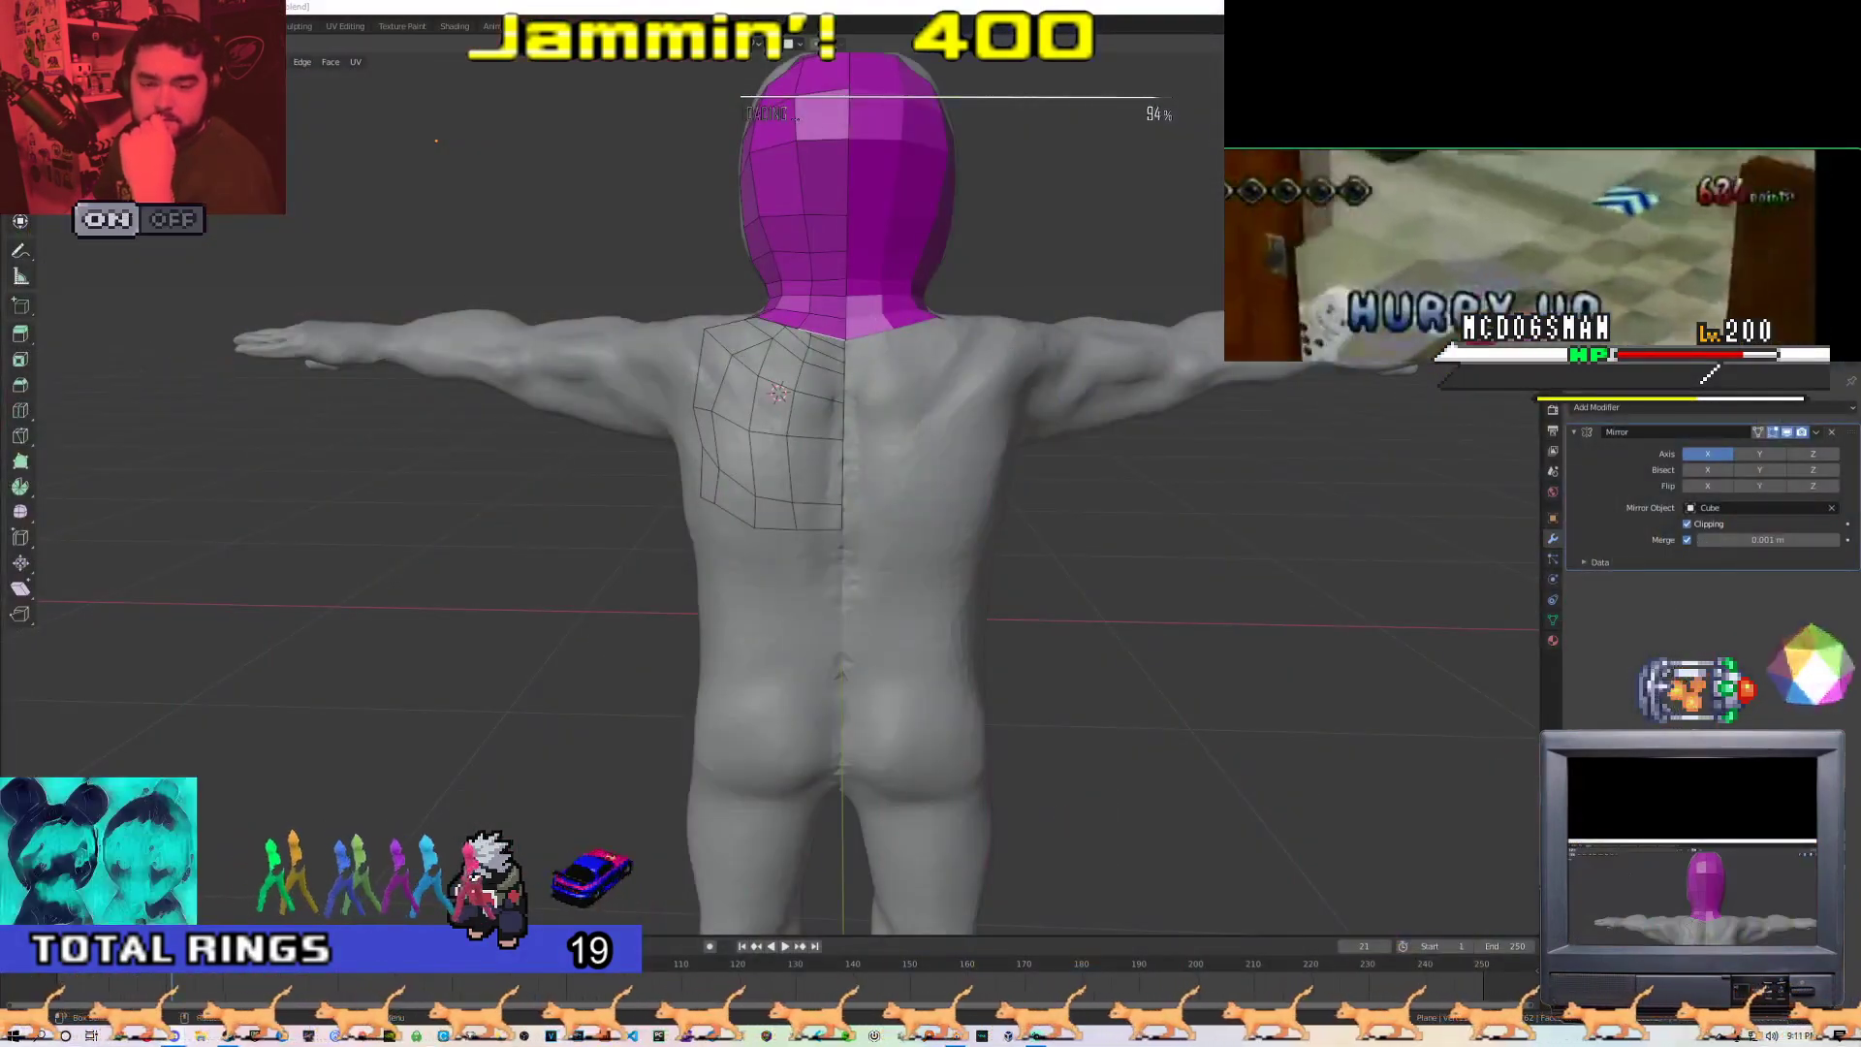
middle_click_drag(853, 843, 848, 655)
scroll(902, 581, "up", 6)
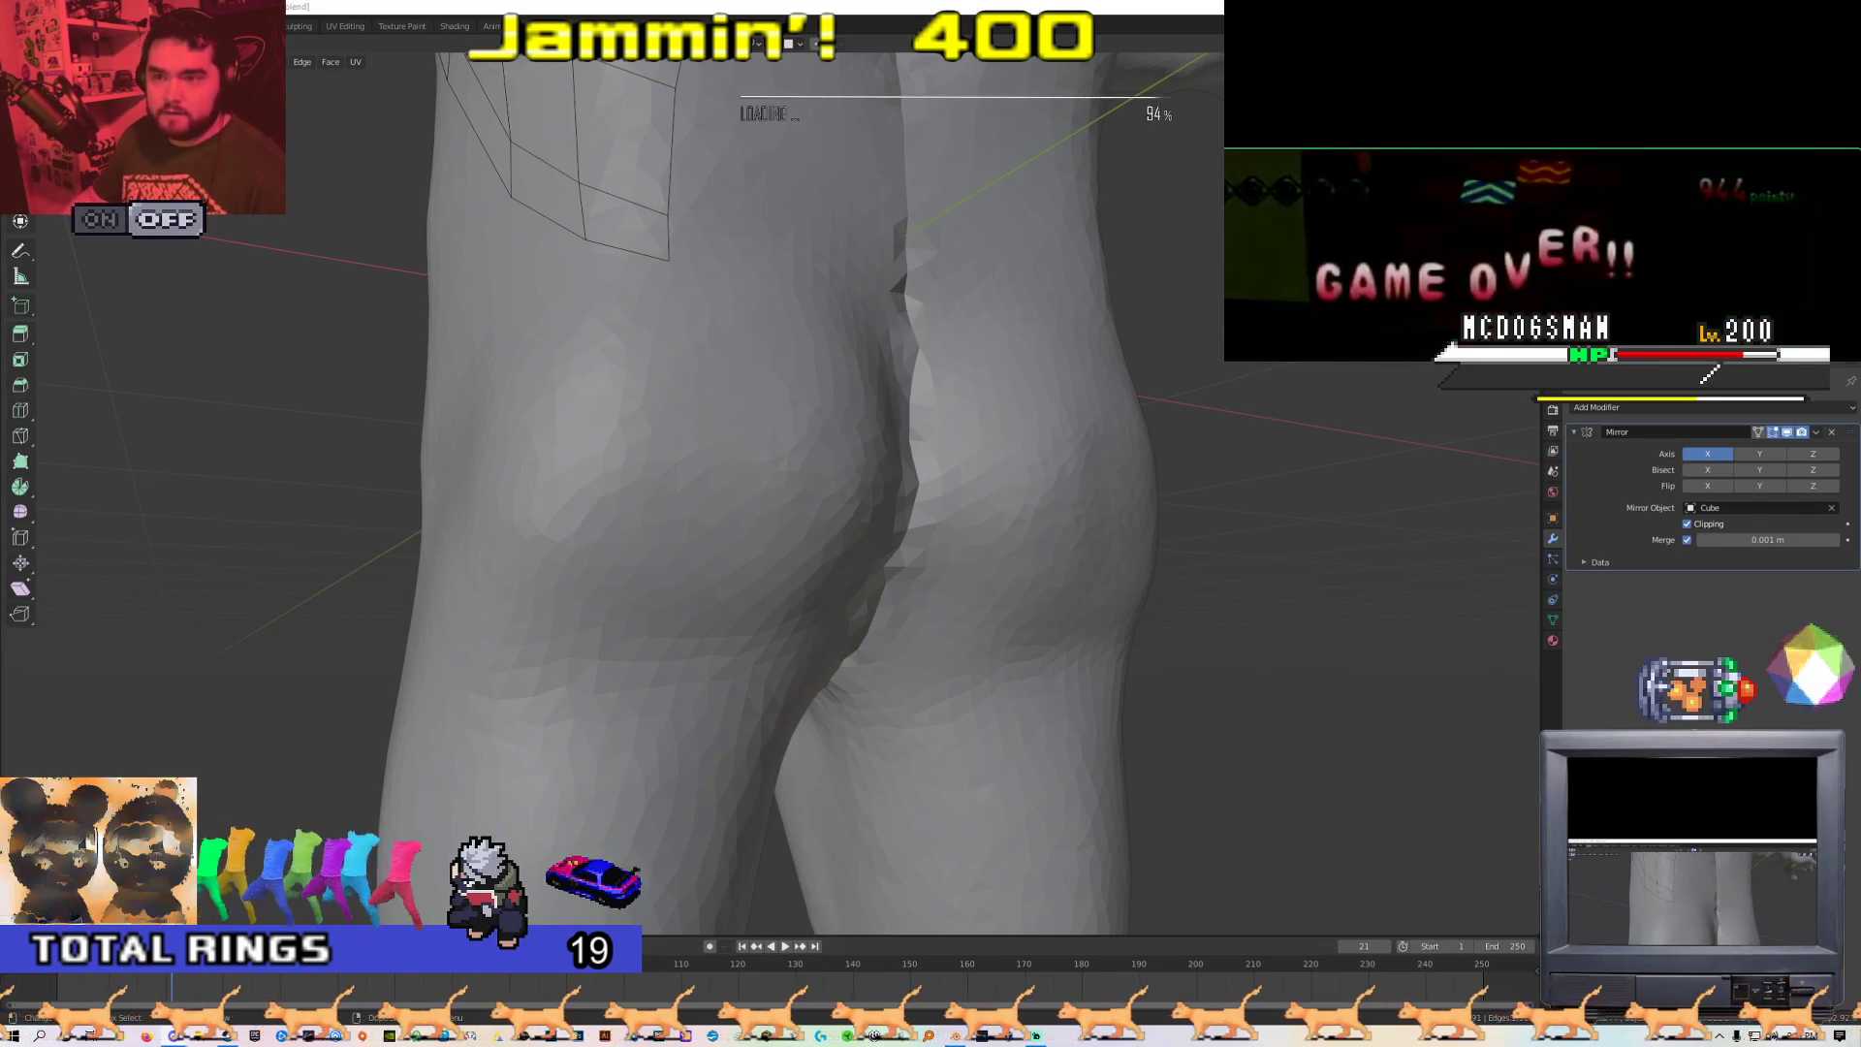
right_click(1761, 870)
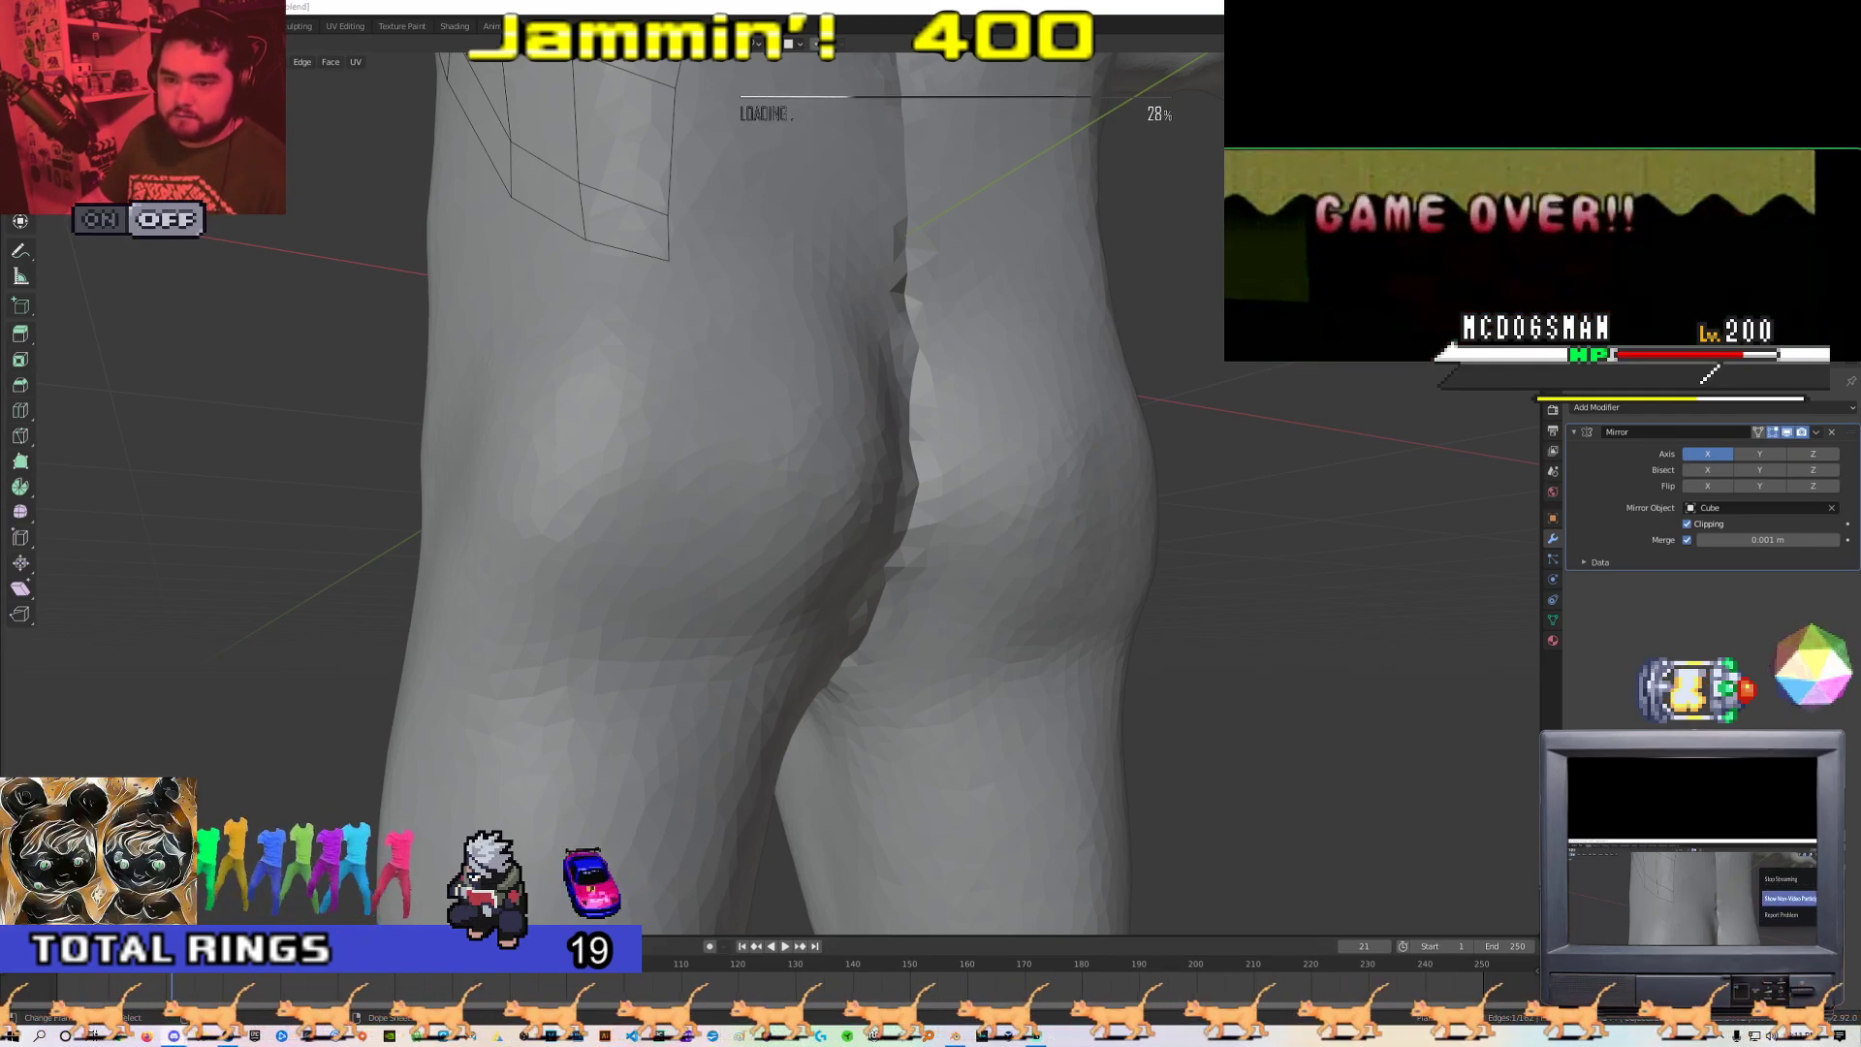
left_click(1782, 897)
left_click(1405, 225)
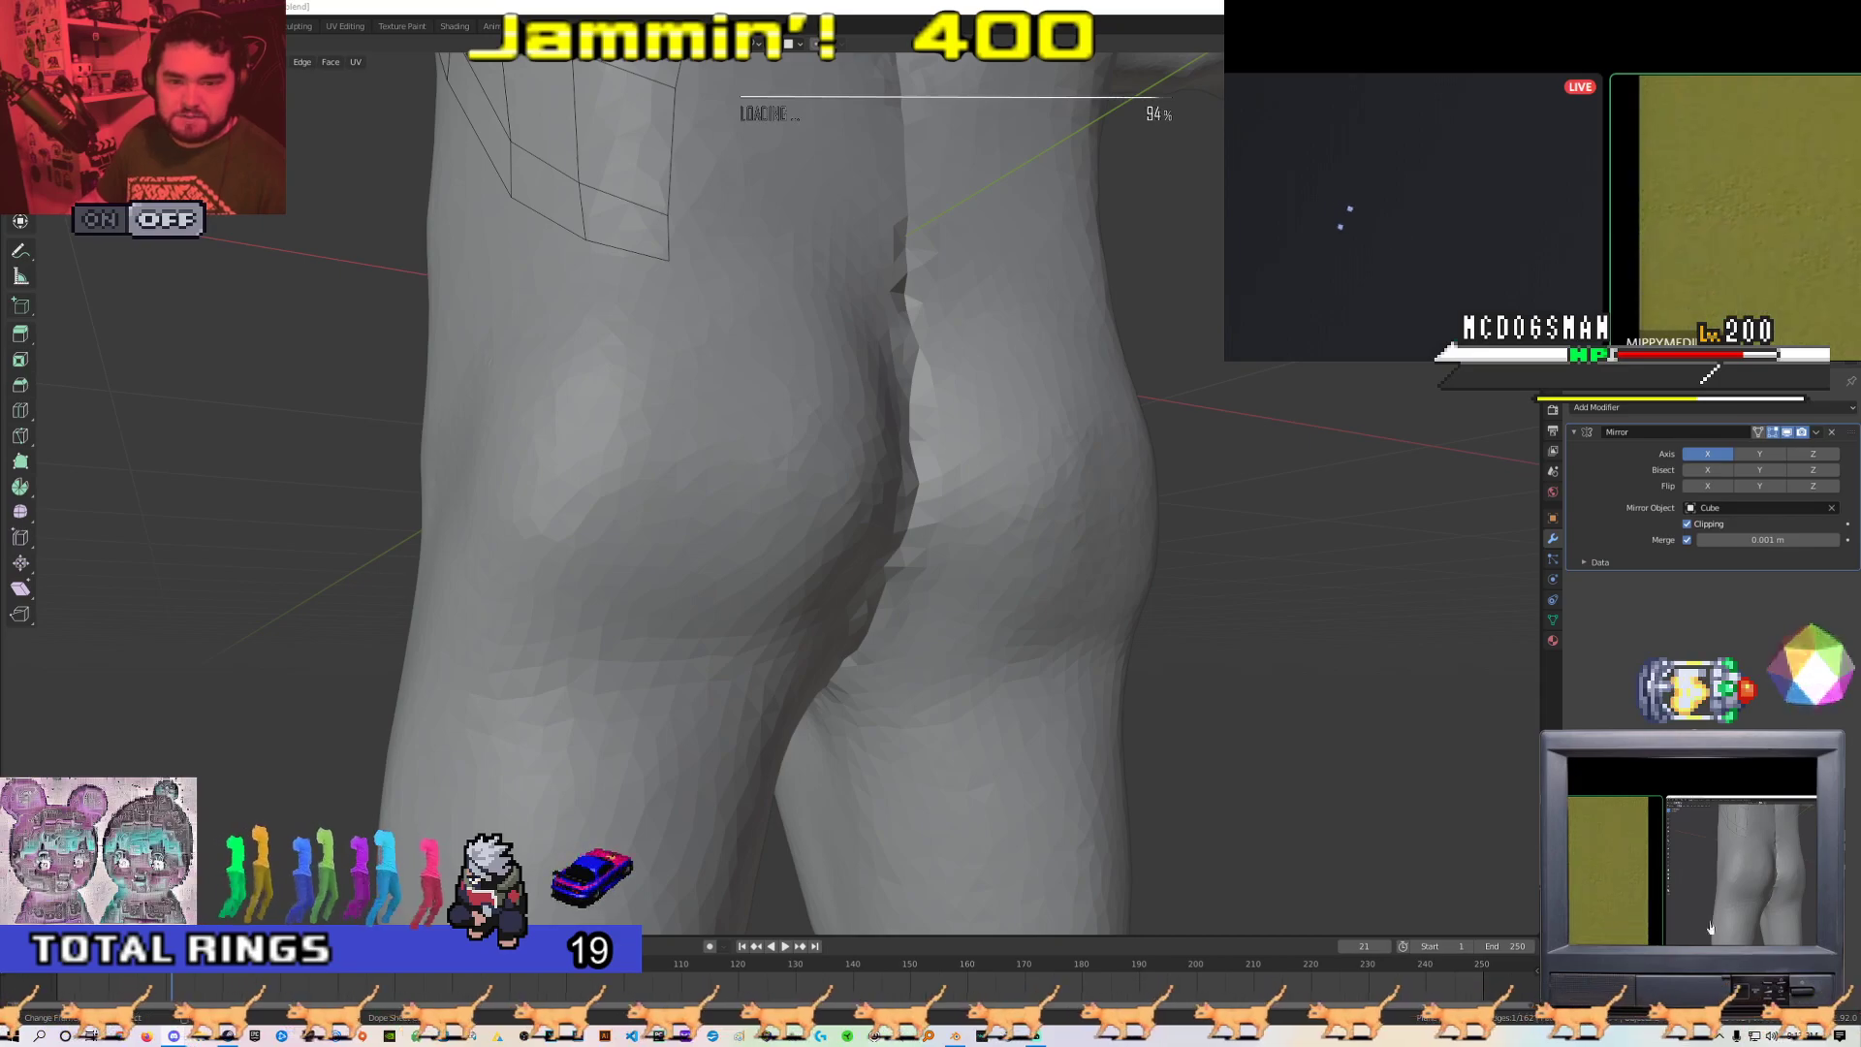
right_click(1761, 902)
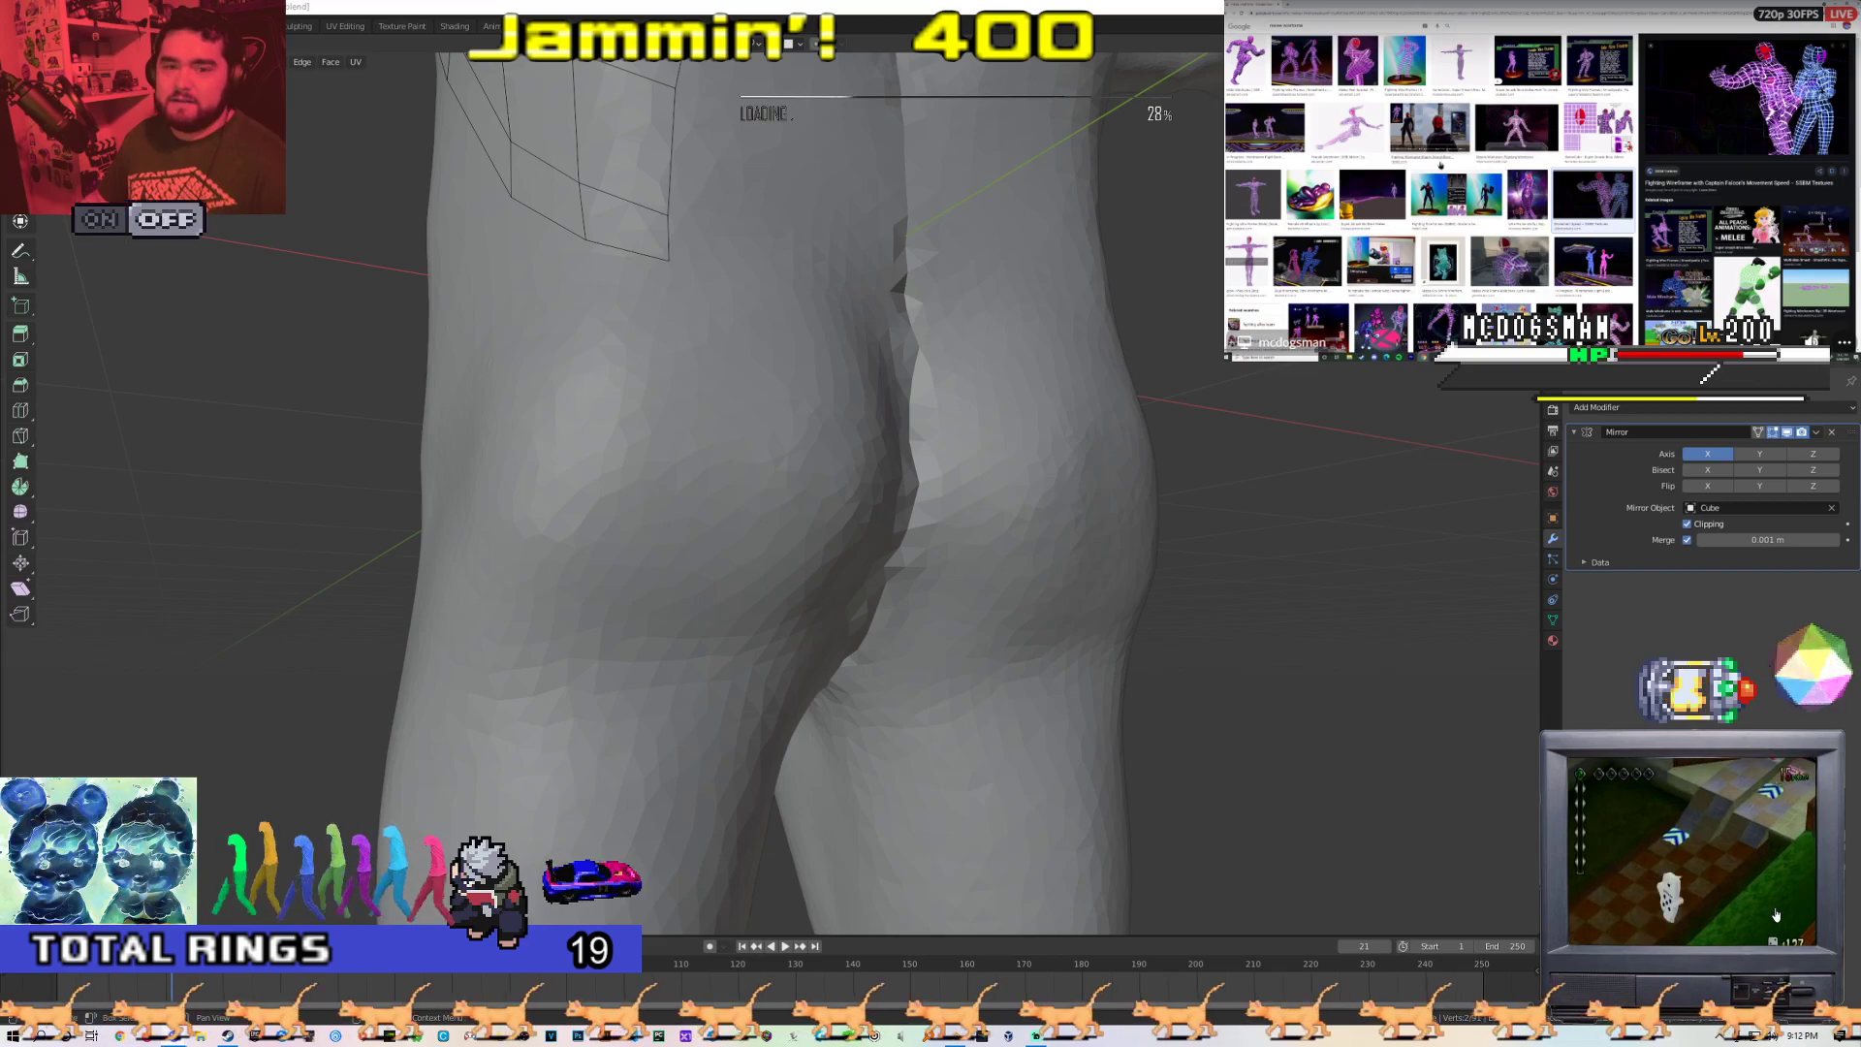
key("alt+Tab")
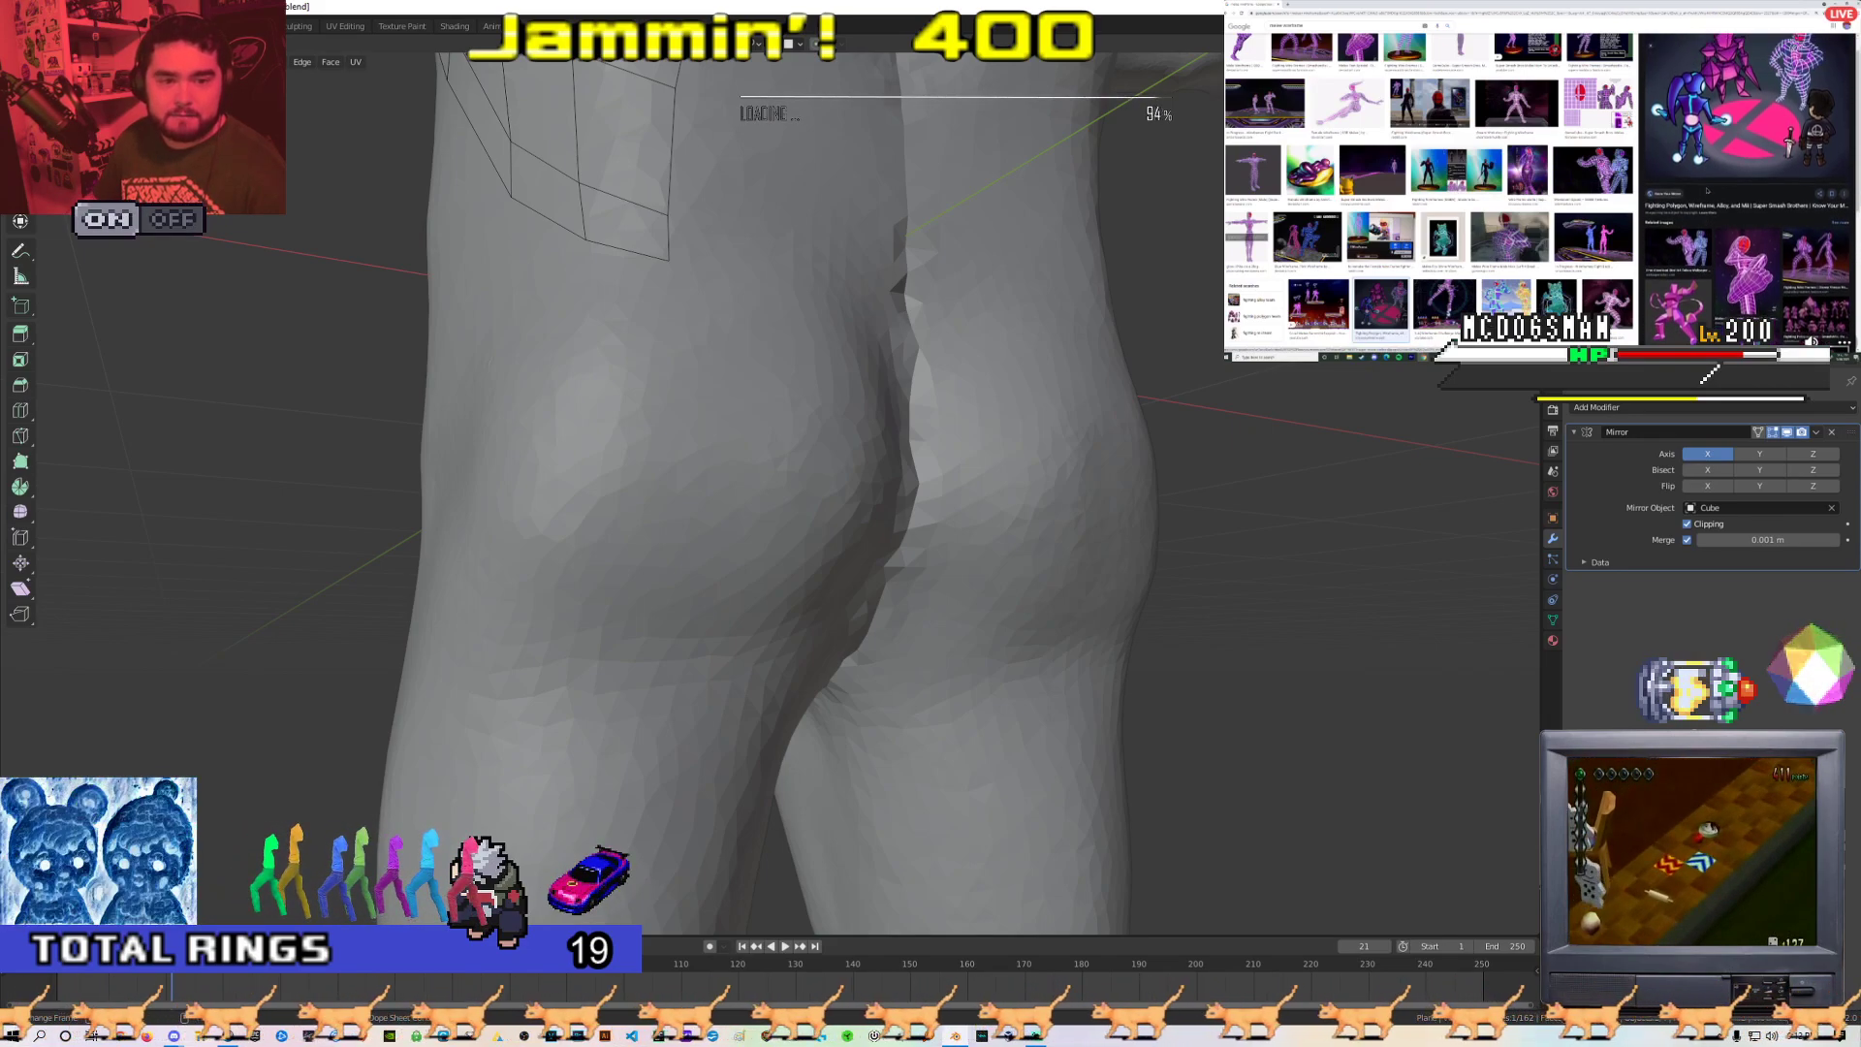
key("alt+Tab")
Extrude the side end of the underchest band beneath the armpit and around the ribs toward the back
middle_click_drag(888, 506, 552, 573)
scroll(552, 573, "down", 3)
middle_click_drag(678, 437, 785, 591, "shift")
middle_click_drag(905, 540, 649, 466)
scroll(679, 455, "up", 4)
middle_click_drag(754, 394, 974, 443)
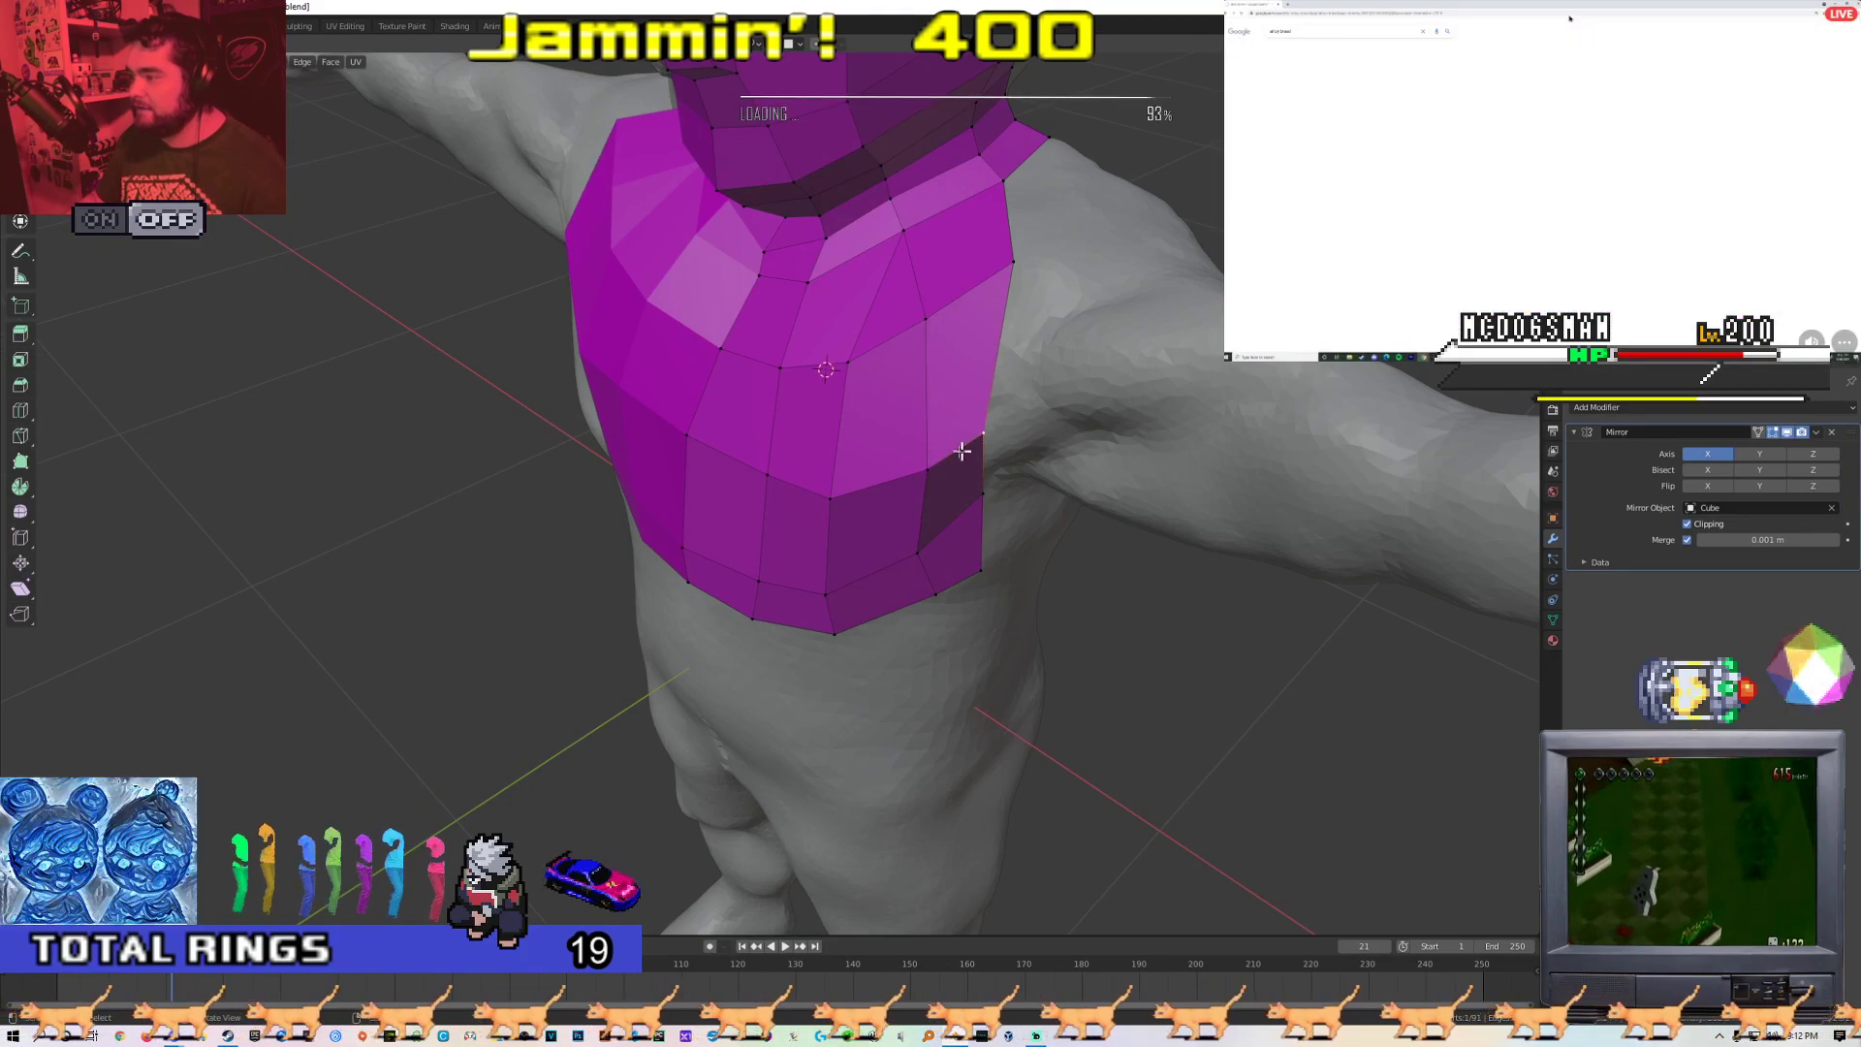
left_click_drag(928, 469, 928, 457)
middle_click_drag(1002, 495, 891, 394)
scroll(905, 357, "up", 3)
key("2")
left_click(906, 357)
scroll(932, 408, "down", 3)
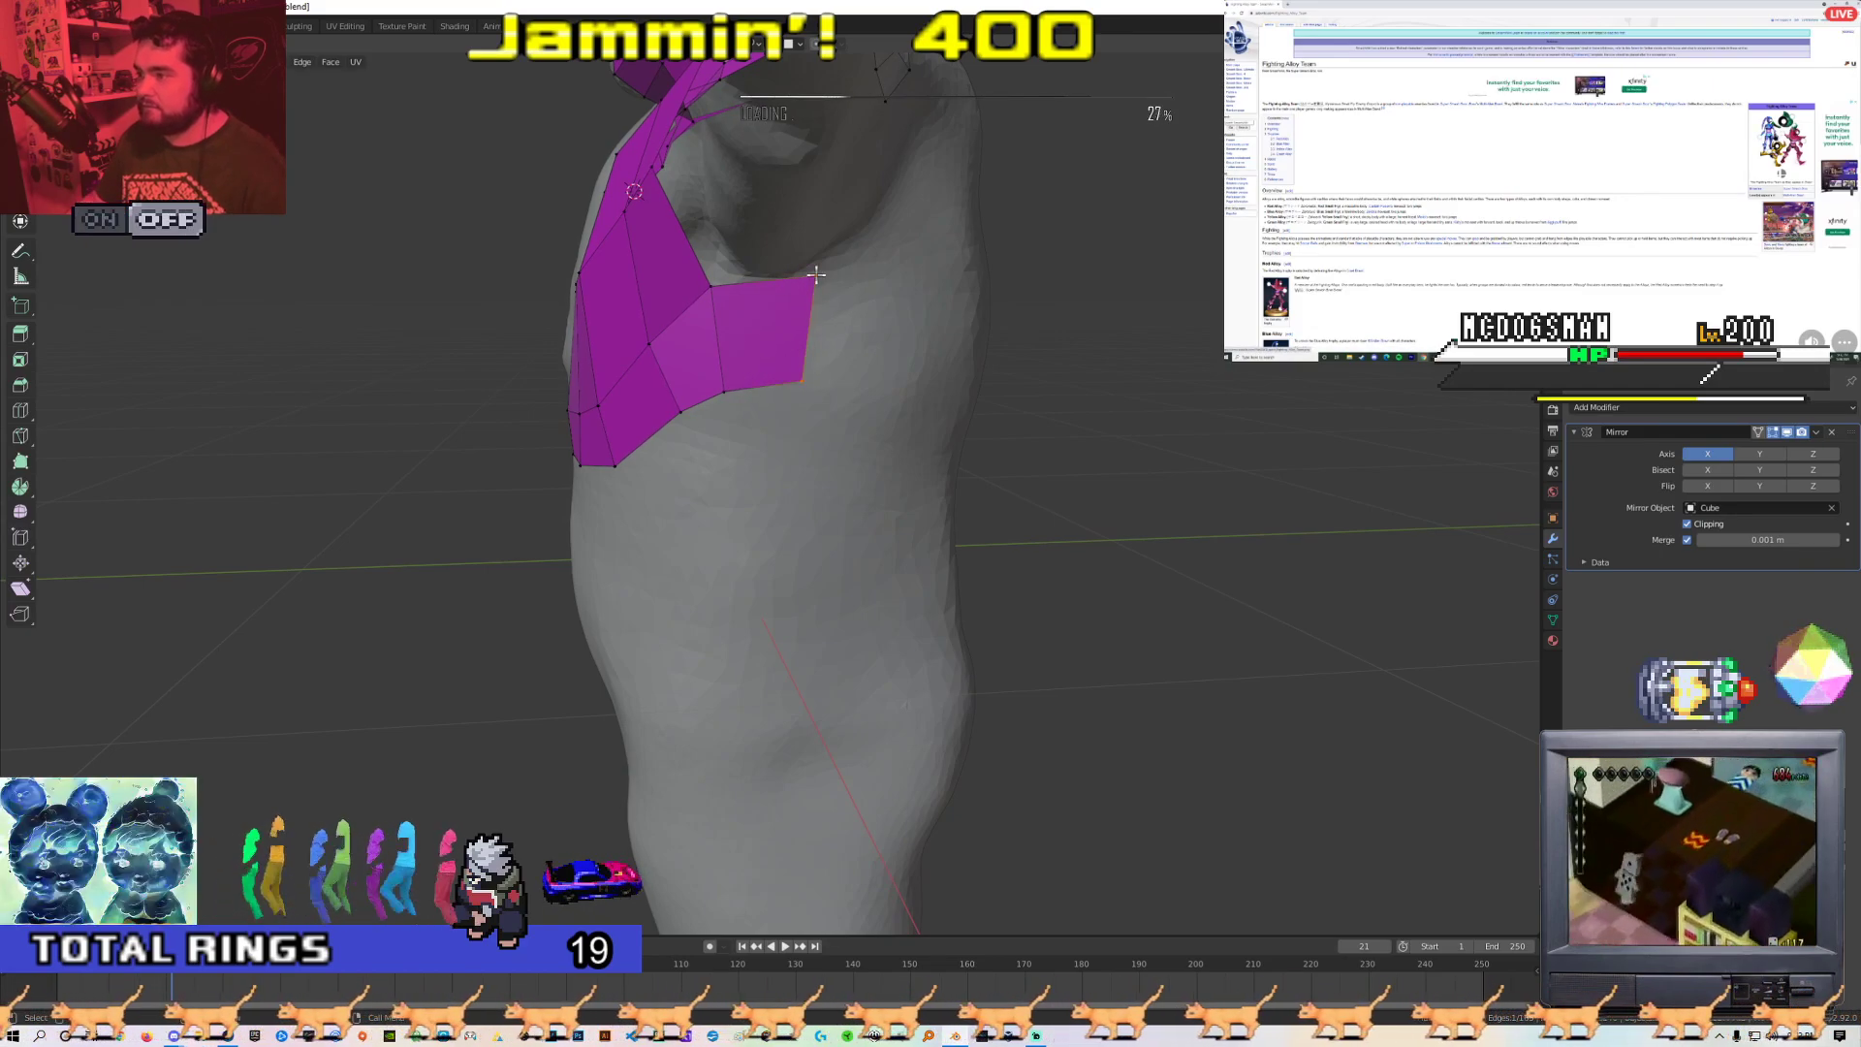
left_click(808, 383)
middle_click_drag(831, 387, 796, 437)
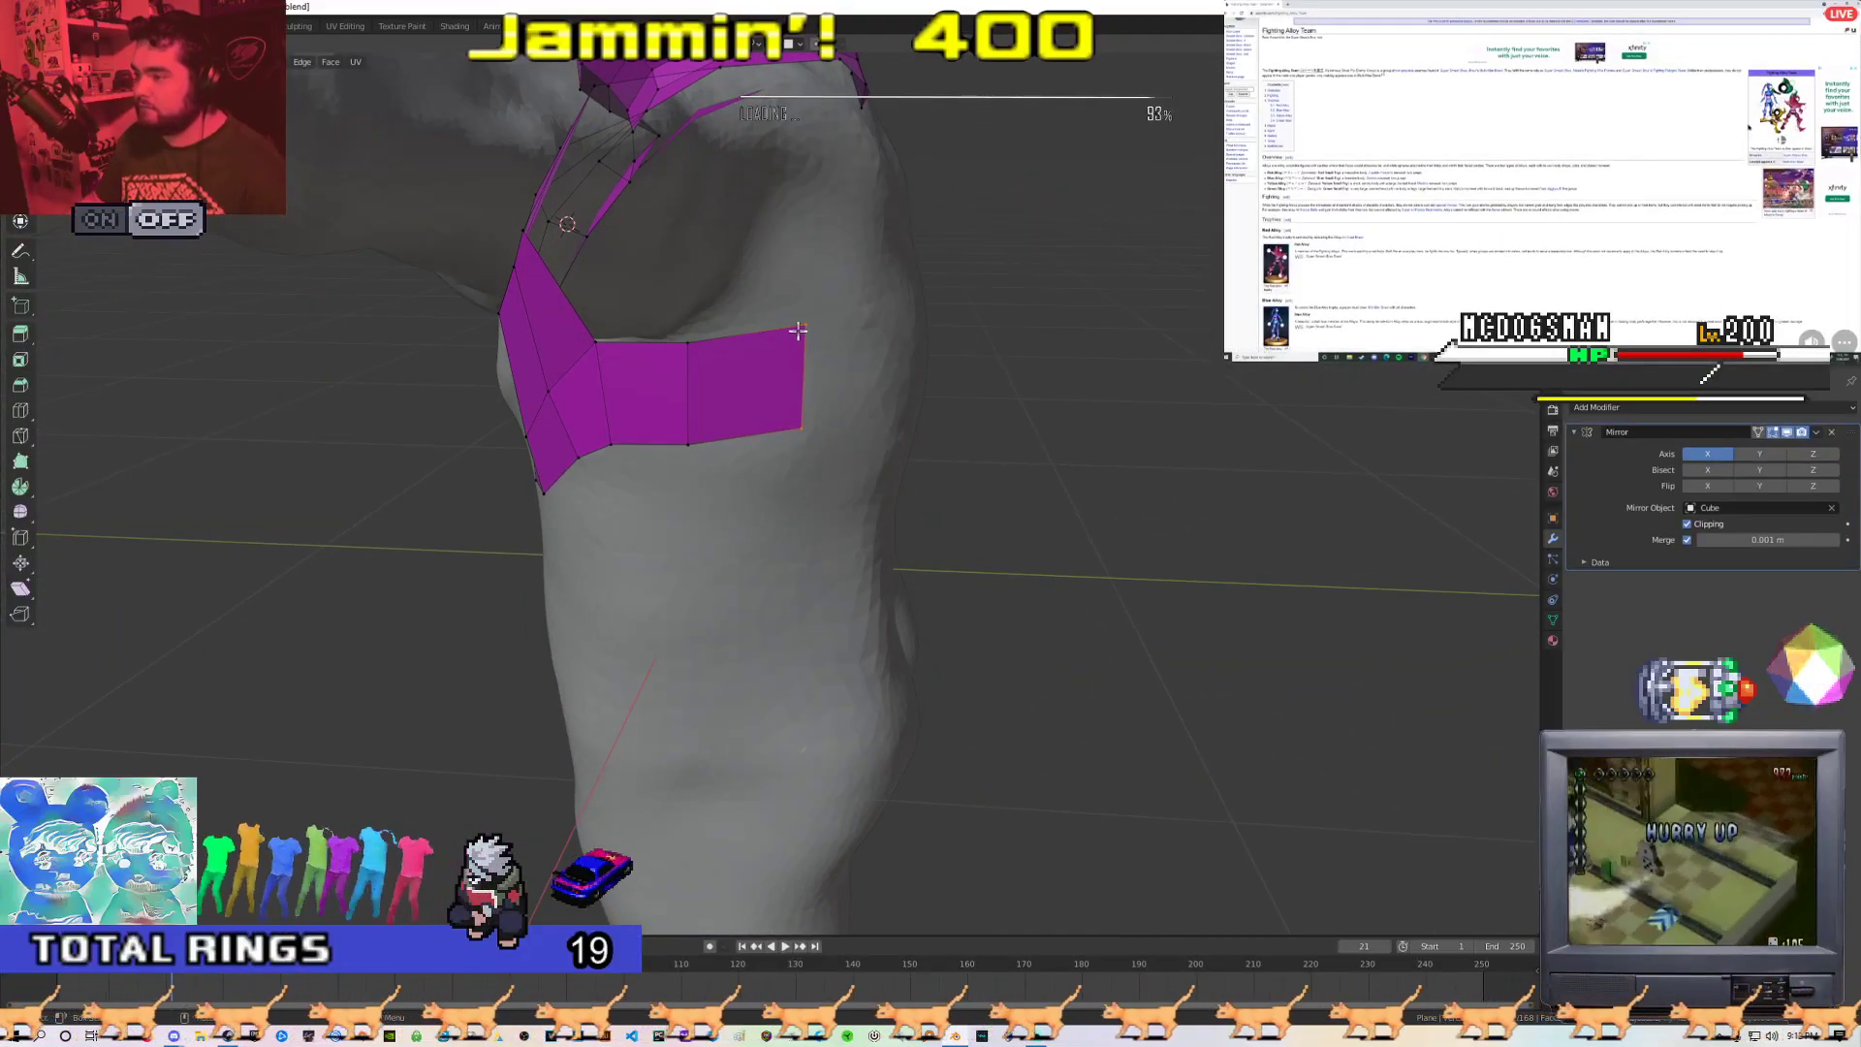
Extrude the underarm band onto the back and angle its end vertices up toward the shoulder blade
middle_click_drag(796, 433, 746, 463)
scroll(905, 445, "down", 4)
scroll(765, 469, "up", 3)
key("2")
left_click(690, 523)
left_click(684, 401)
middle_click_drag(684, 402, 612, 357)
key("1")
left_click(630, 320)
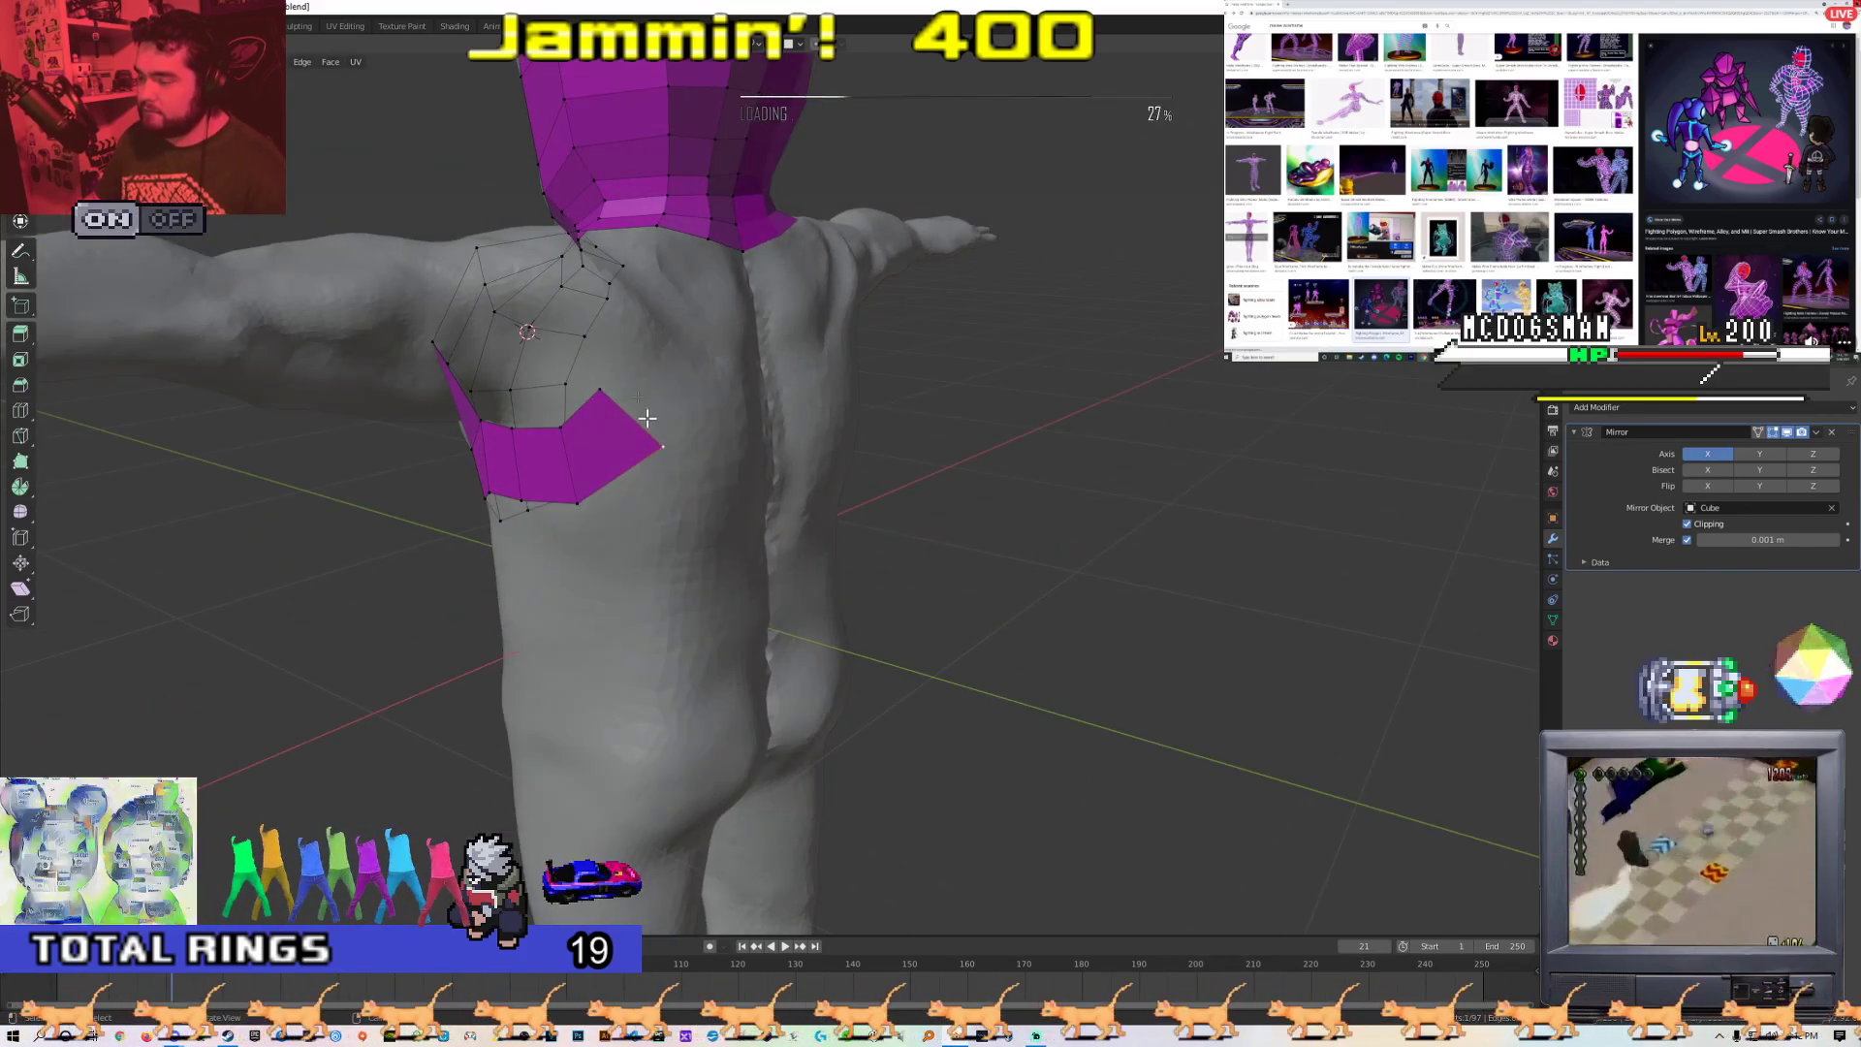
Extrude the back band upward along the inner side of the shoulder blade toward the neck
middle_click_drag(647, 418, 630, 478)
middle_click_drag(650, 401, 540, 469)
left_click(710, 534)
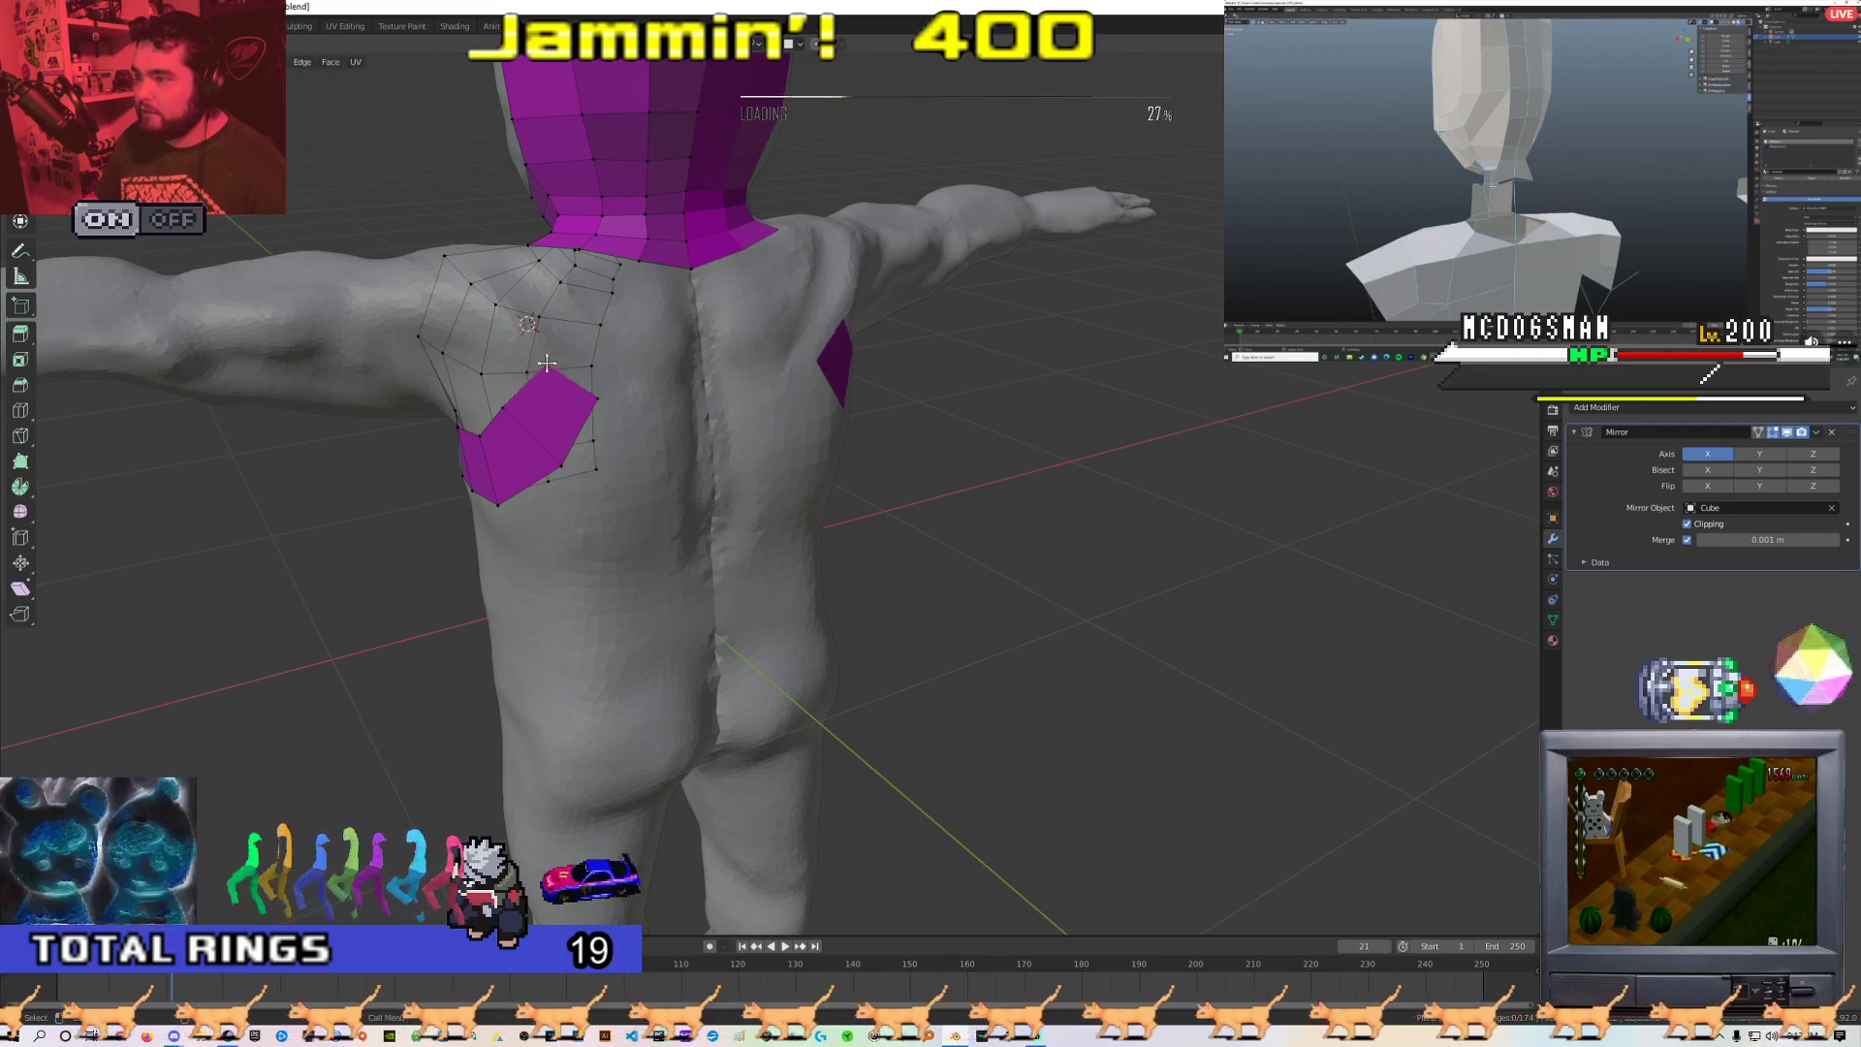
middle_click_drag(547, 362, 636, 497)
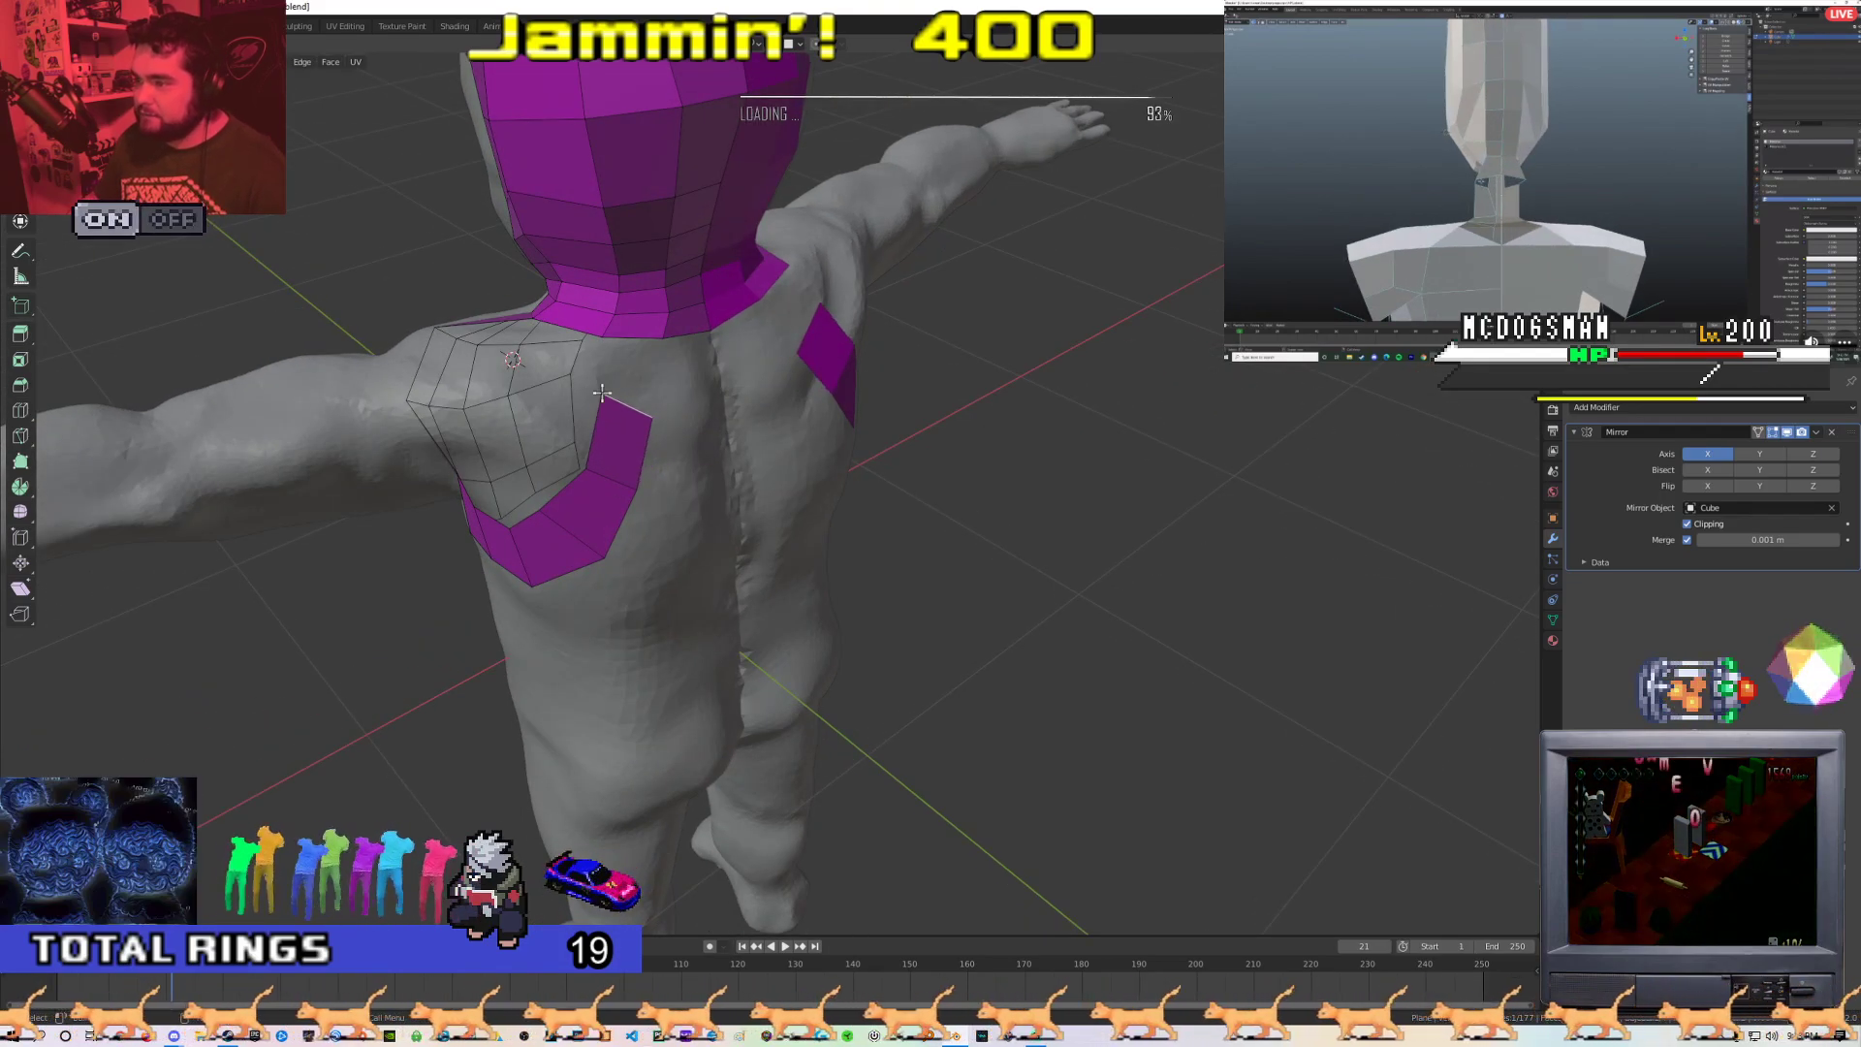
scroll(603, 397, "up", 1)
middle_click_drag(598, 398, 839, 422, "shift")
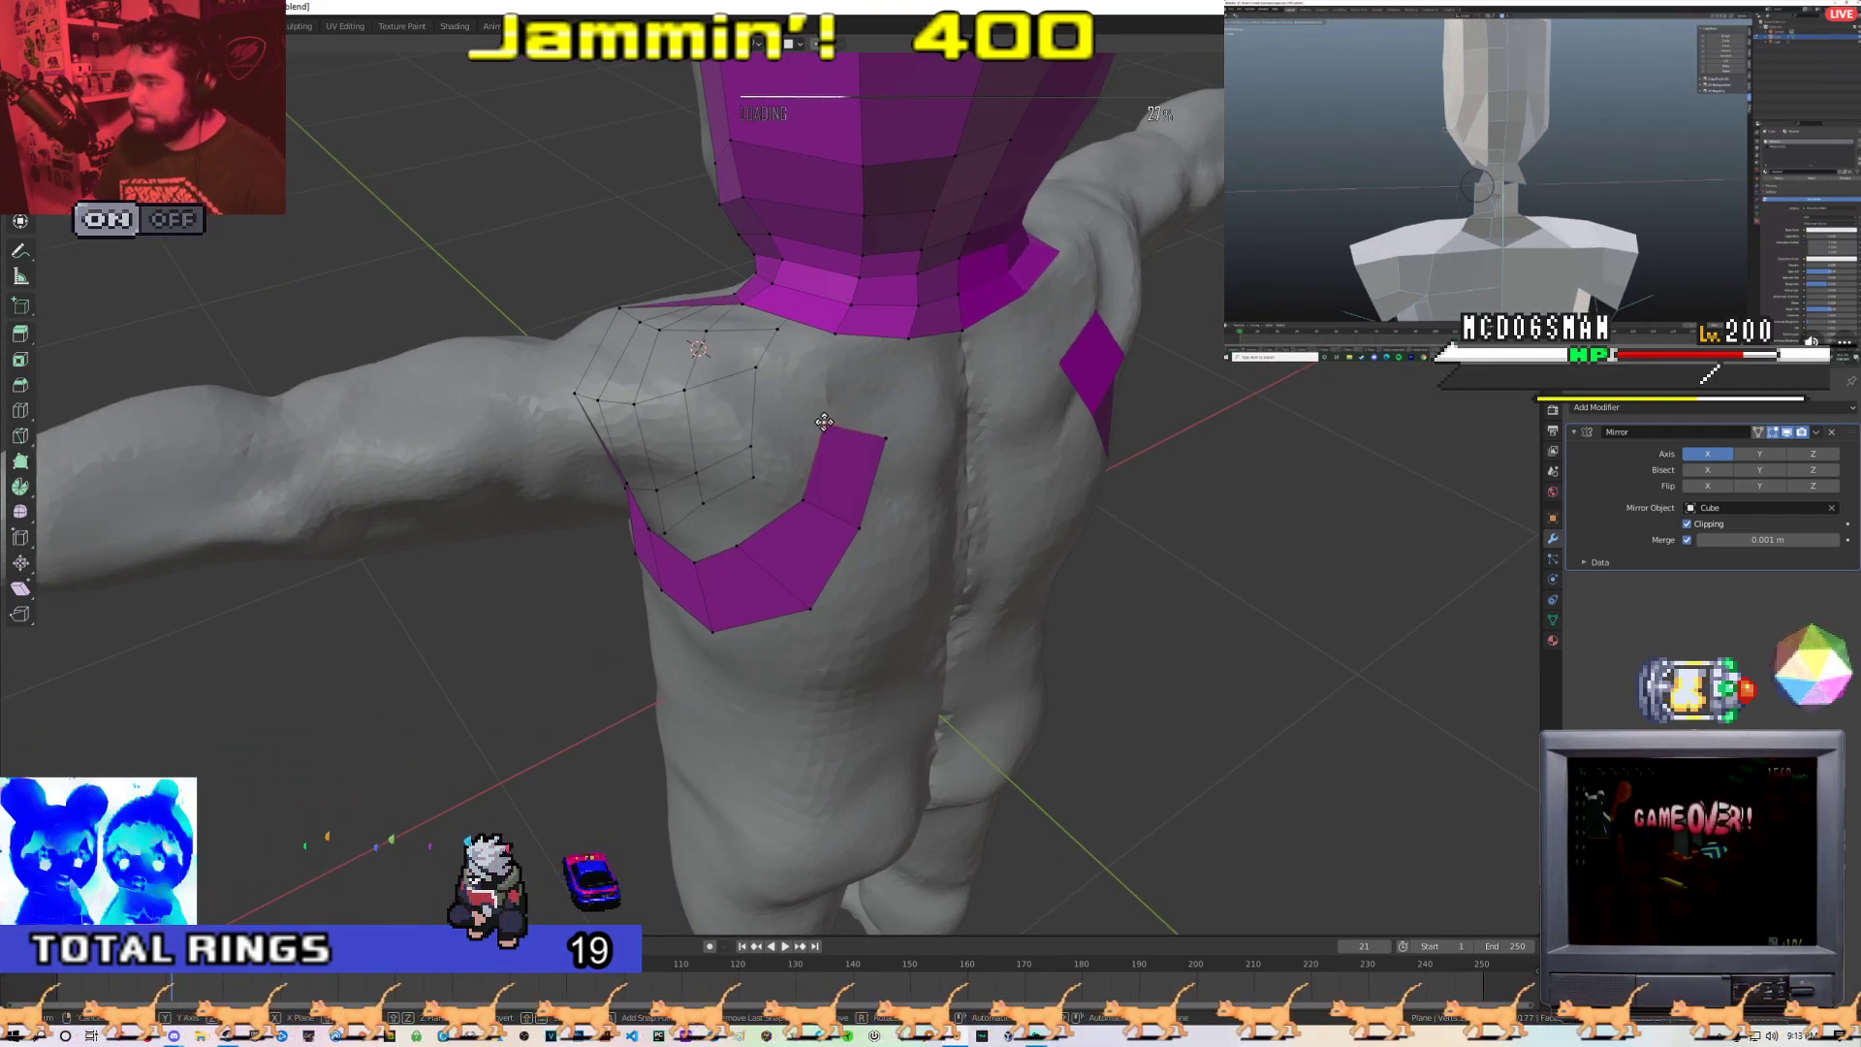
Bridge the gap between the top of the back band and the collar with a face from four vertices
left_click(835, 333, "shift")
left_click(908, 339, "shift")
left_click(884, 445, "shift")
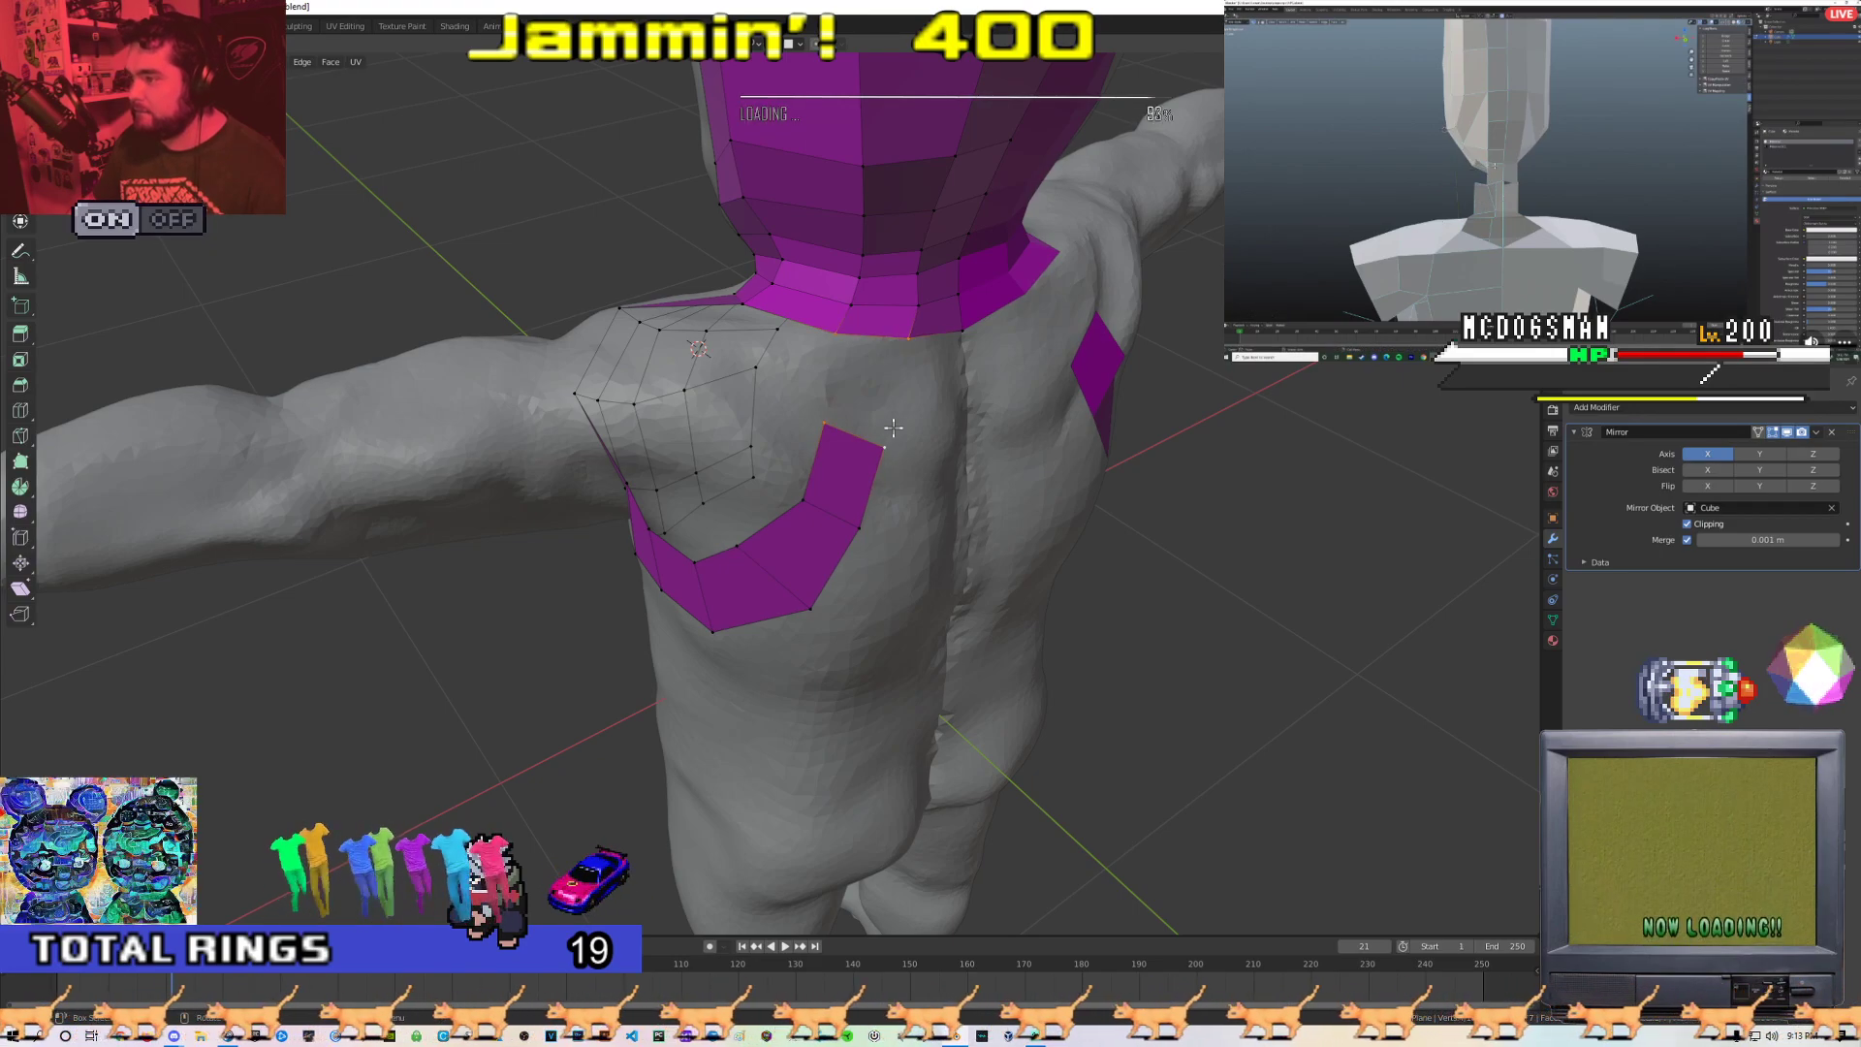
middle_click_drag(865, 437, 829, 462)
Extend the collar's corner vertex over the top of the shoulder, fill faces from it, and adjust their vertices
left_click(728, 483)
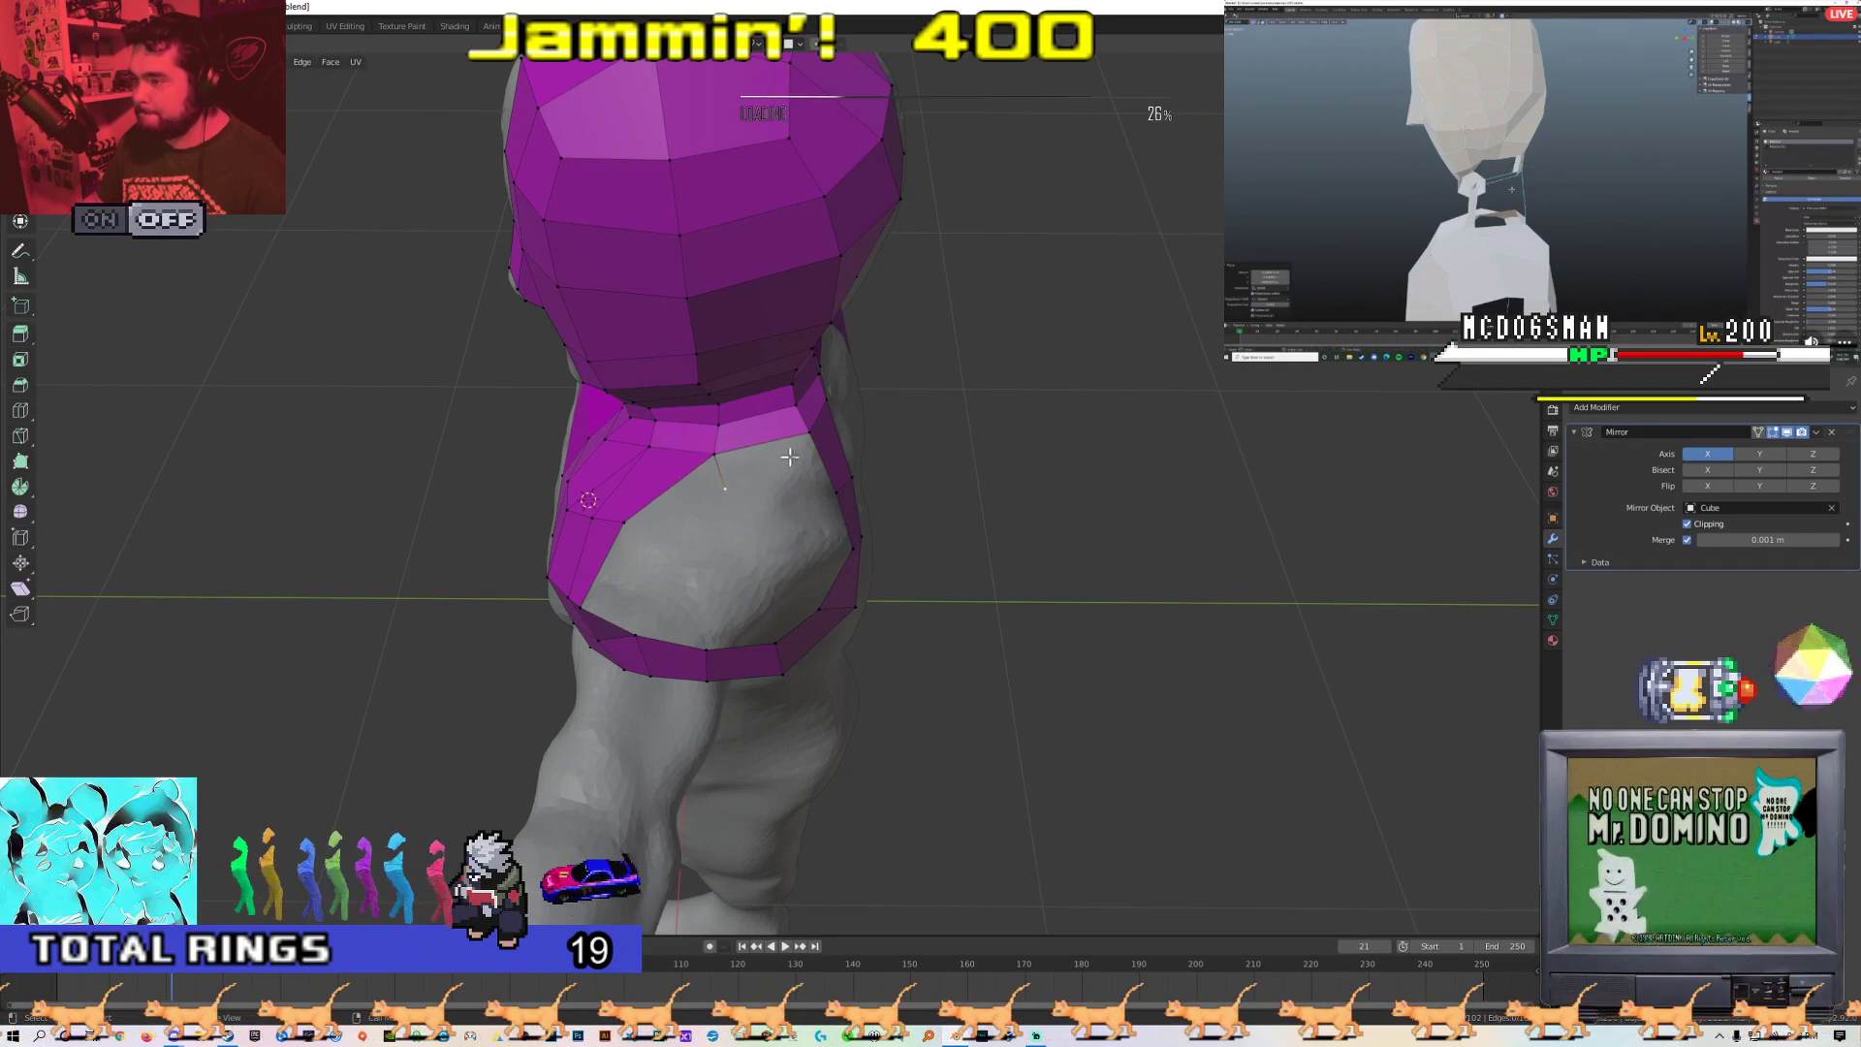
middle_click_drag(723, 496, 687, 545)
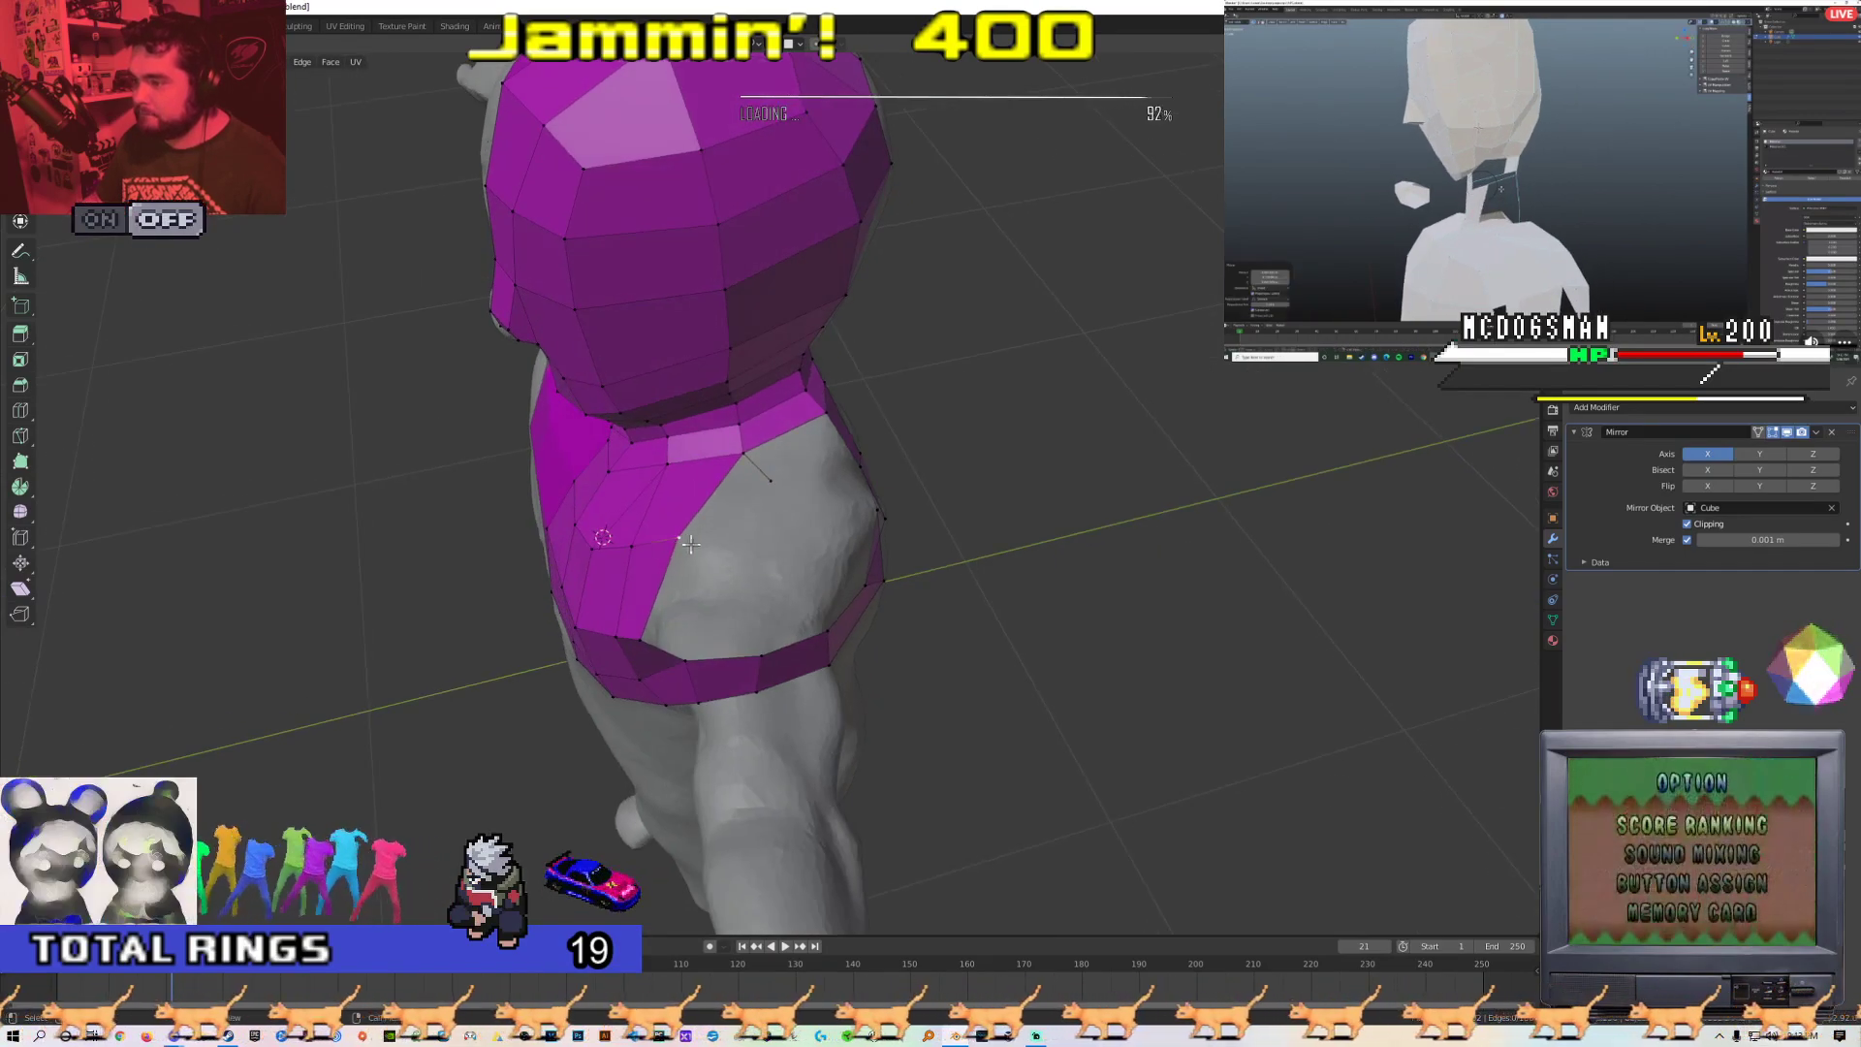
left_click(770, 482)
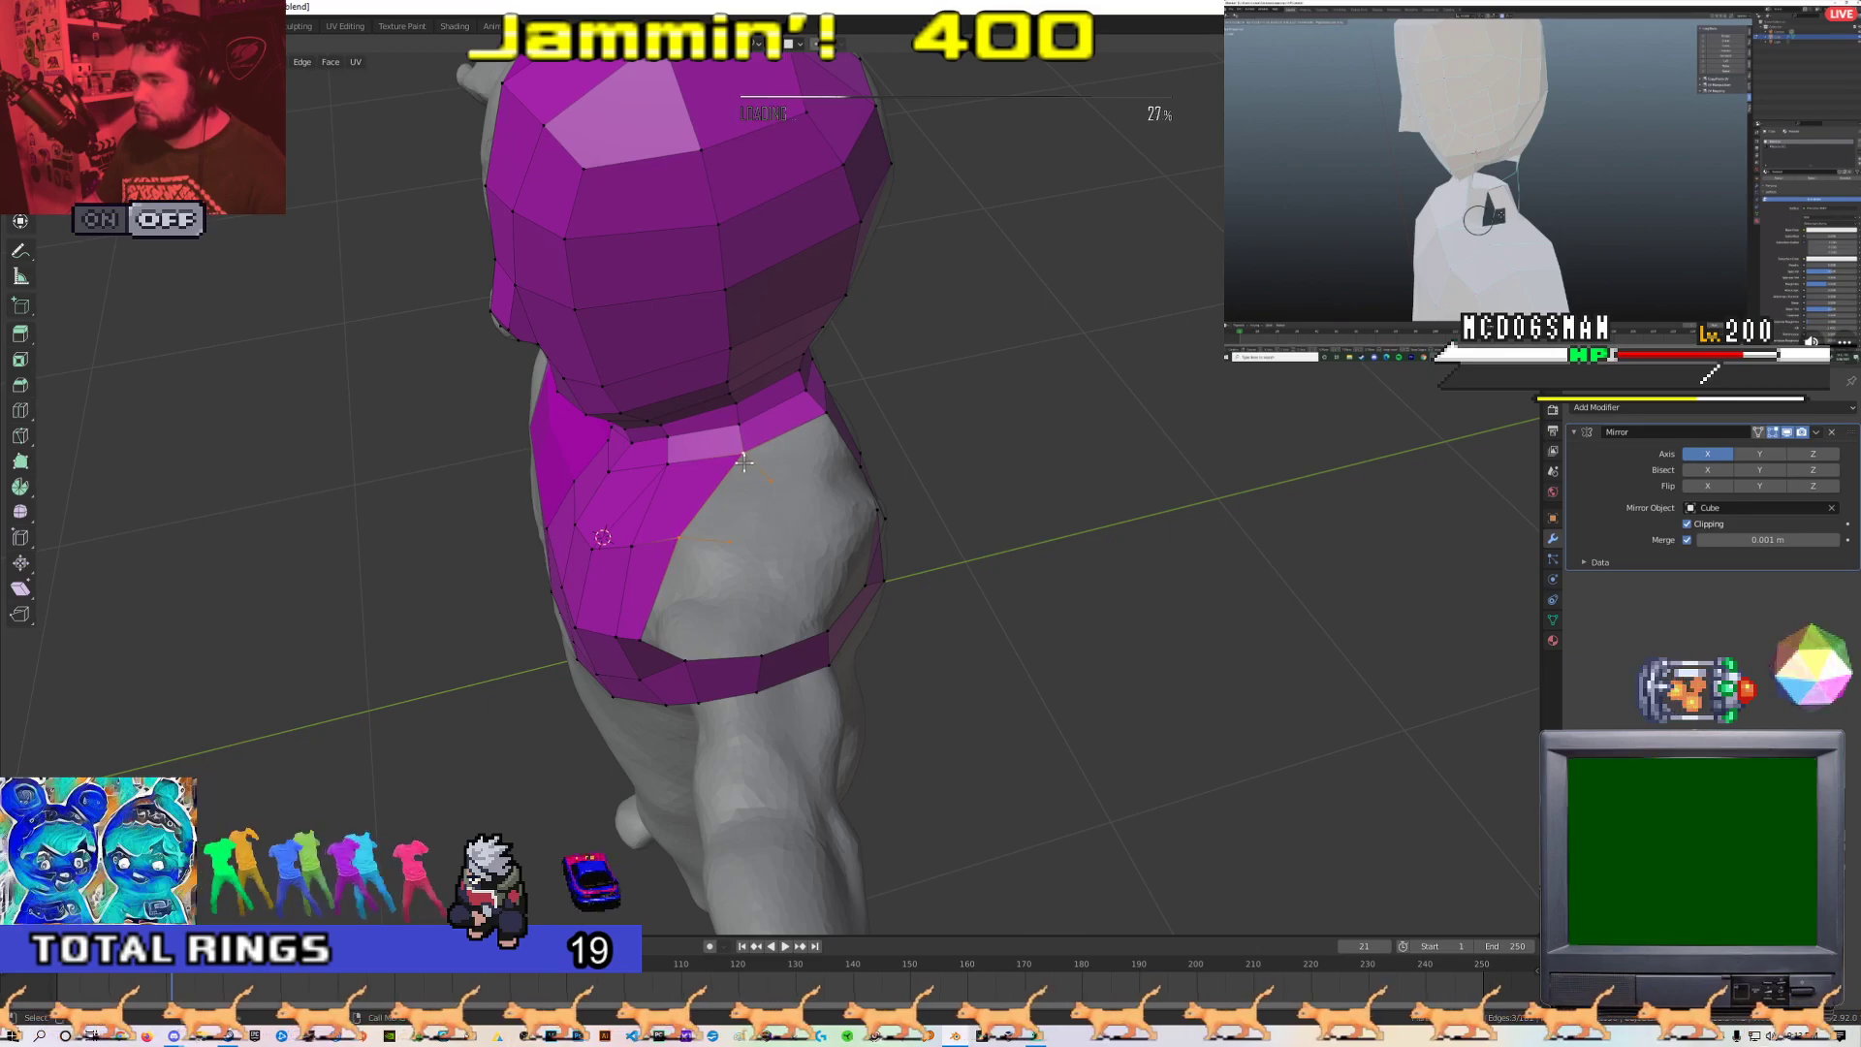
key("f")
left_click(768, 485)
middle_click_drag(764, 490, 911, 504)
key("g")
left_click(716, 572)
key("g")
key("g")
Fill the remaining shoulder blade opening up to the shoulder top and position the new outer vertices
left_click(683, 532)
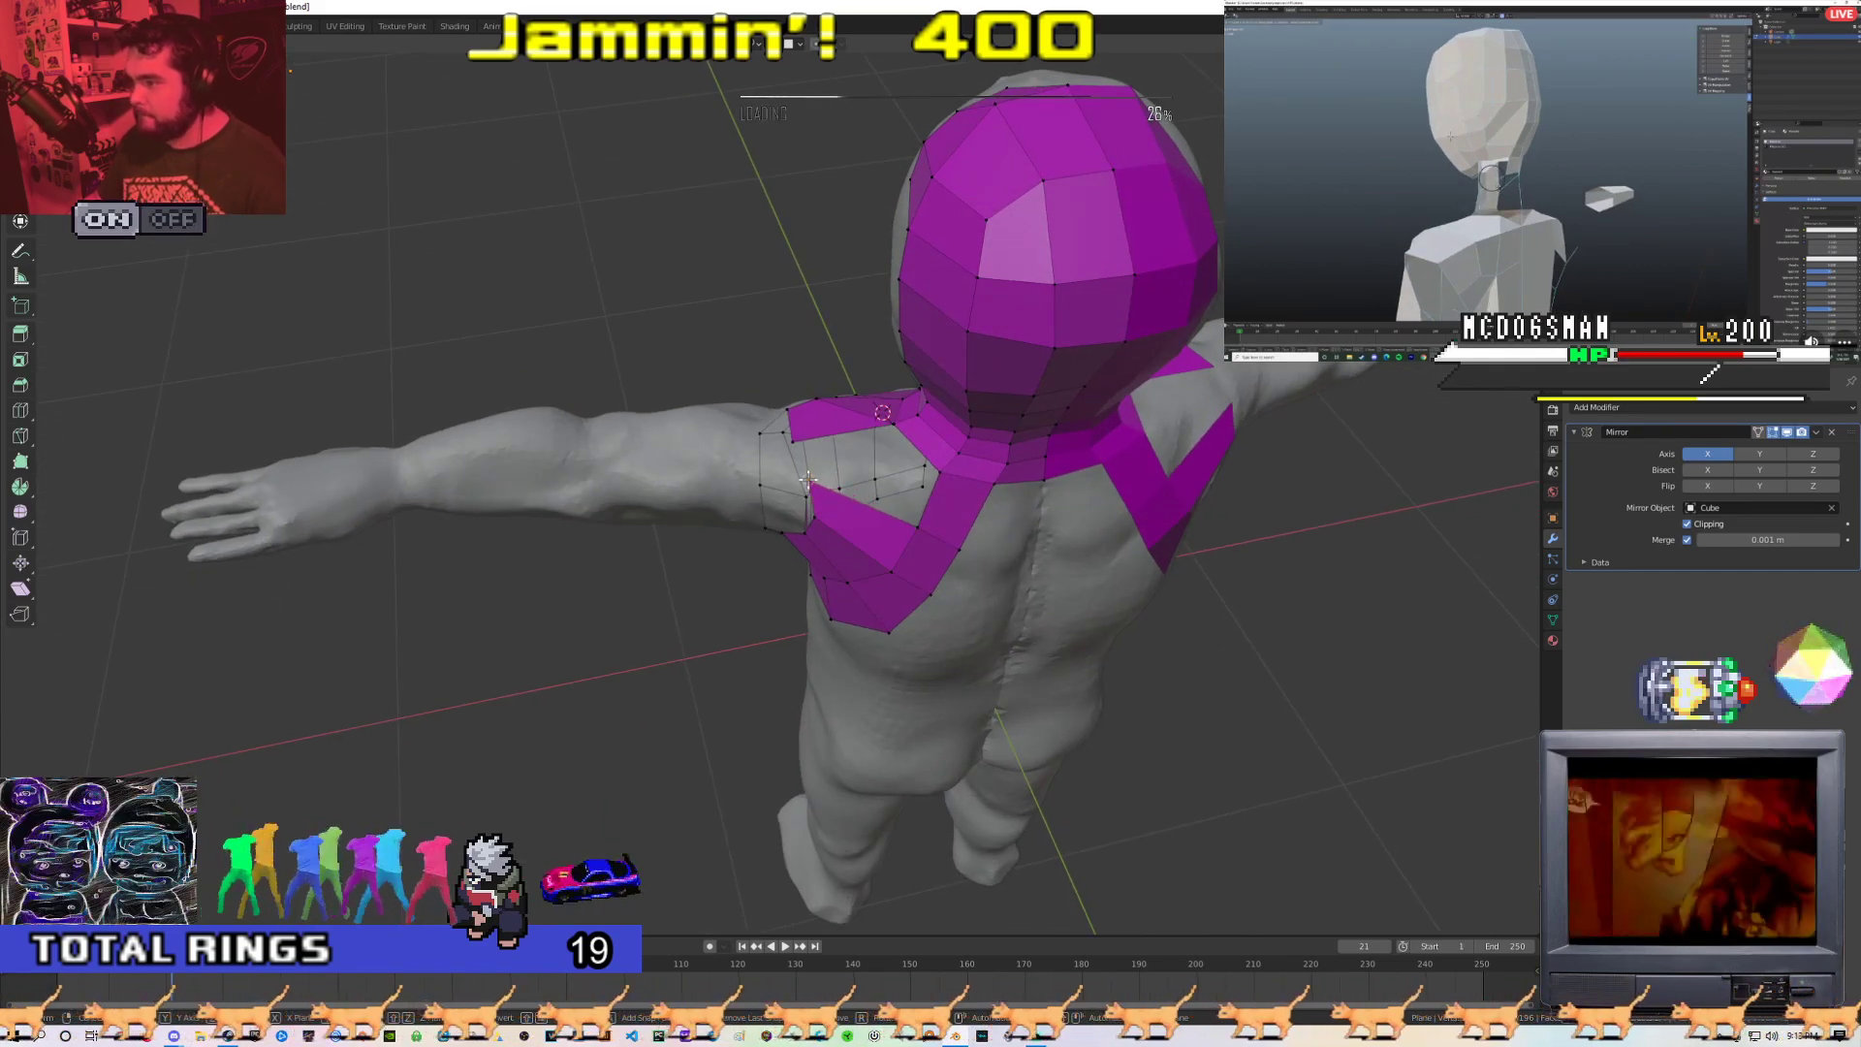
left_click(806, 458)
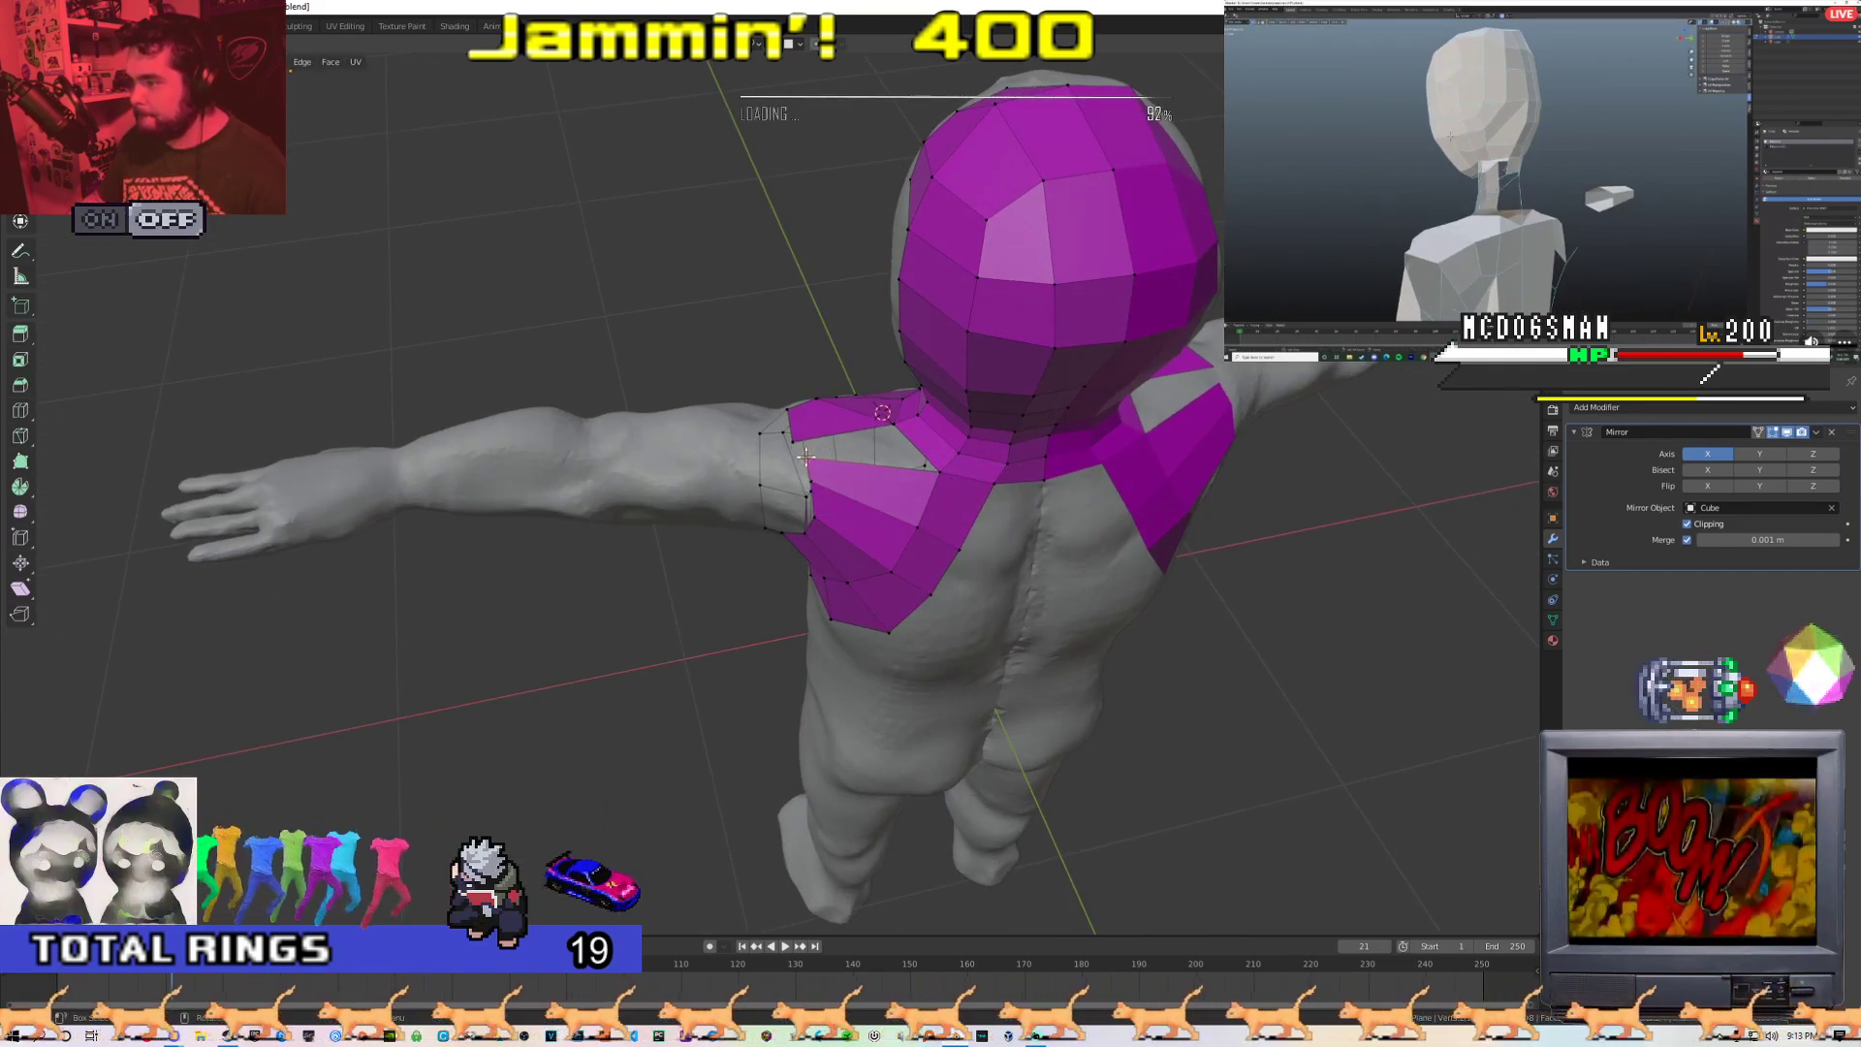
left_click(894, 424)
left_click(940, 472, "shift")
middle_click_drag(809, 462, 799, 556)
key("g")
middle_click_drag(839, 426, 780, 602)
key("Tab")
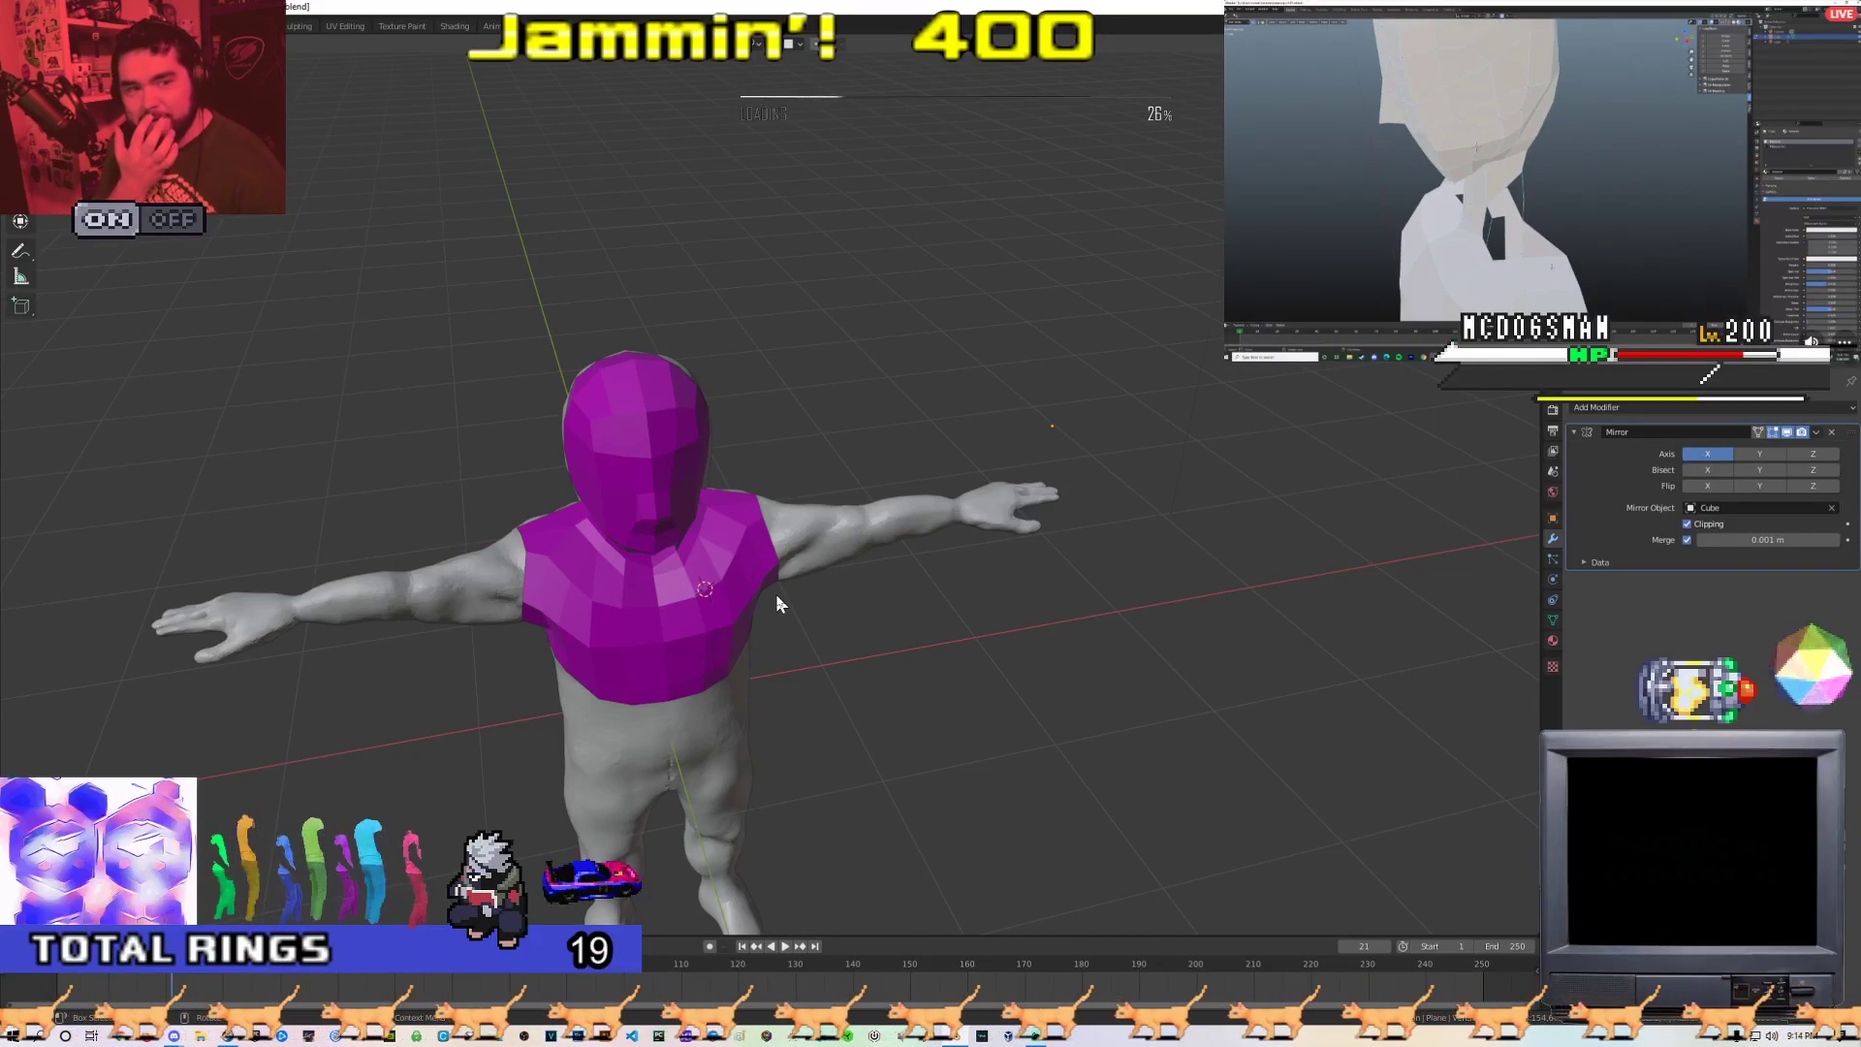
Extend faces from the shoulder top and the armpit outward along the upper arm
middle_click_drag(783, 589, 615, 627)
scroll(723, 572, "up", 4)
key("Tab")
scroll(562, 559, "up", 2)
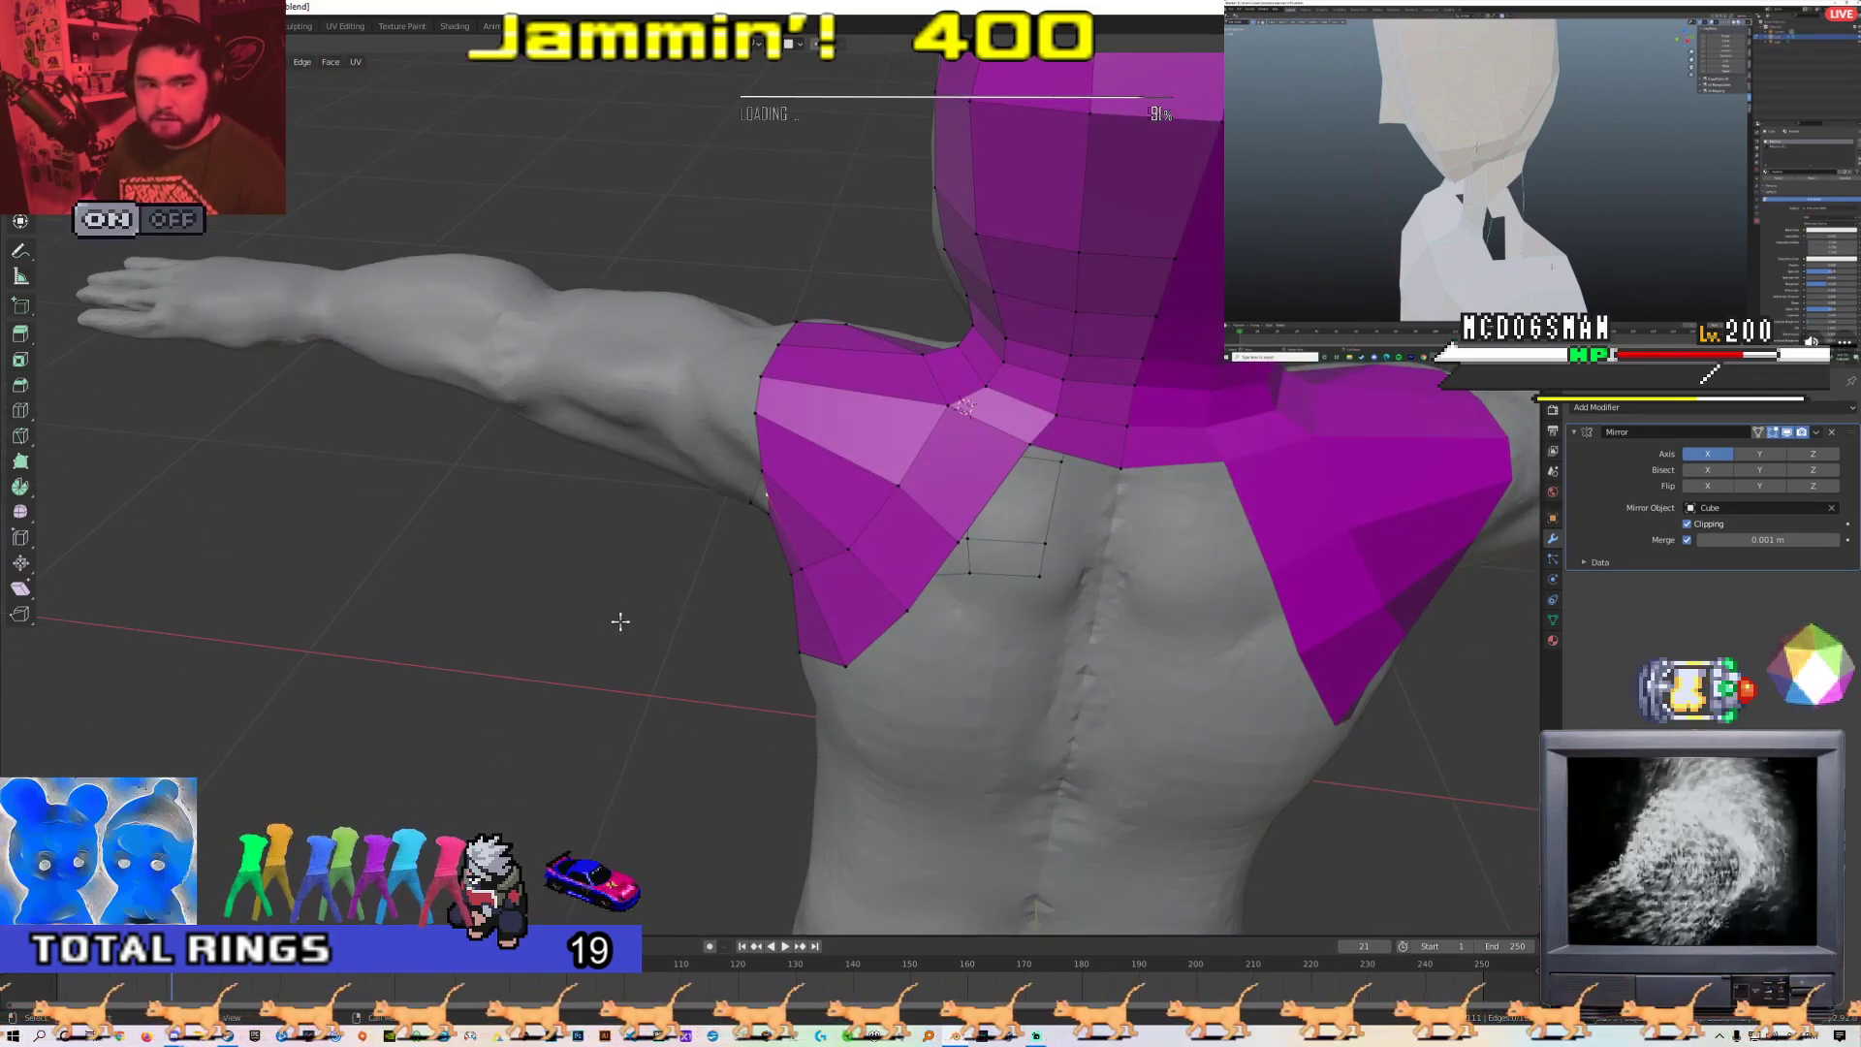
middle_click_drag(621, 621, 699, 547)
key("g")
middle_click_drag(673, 414, 643, 457)
middle_click_drag(730, 413, 766, 615)
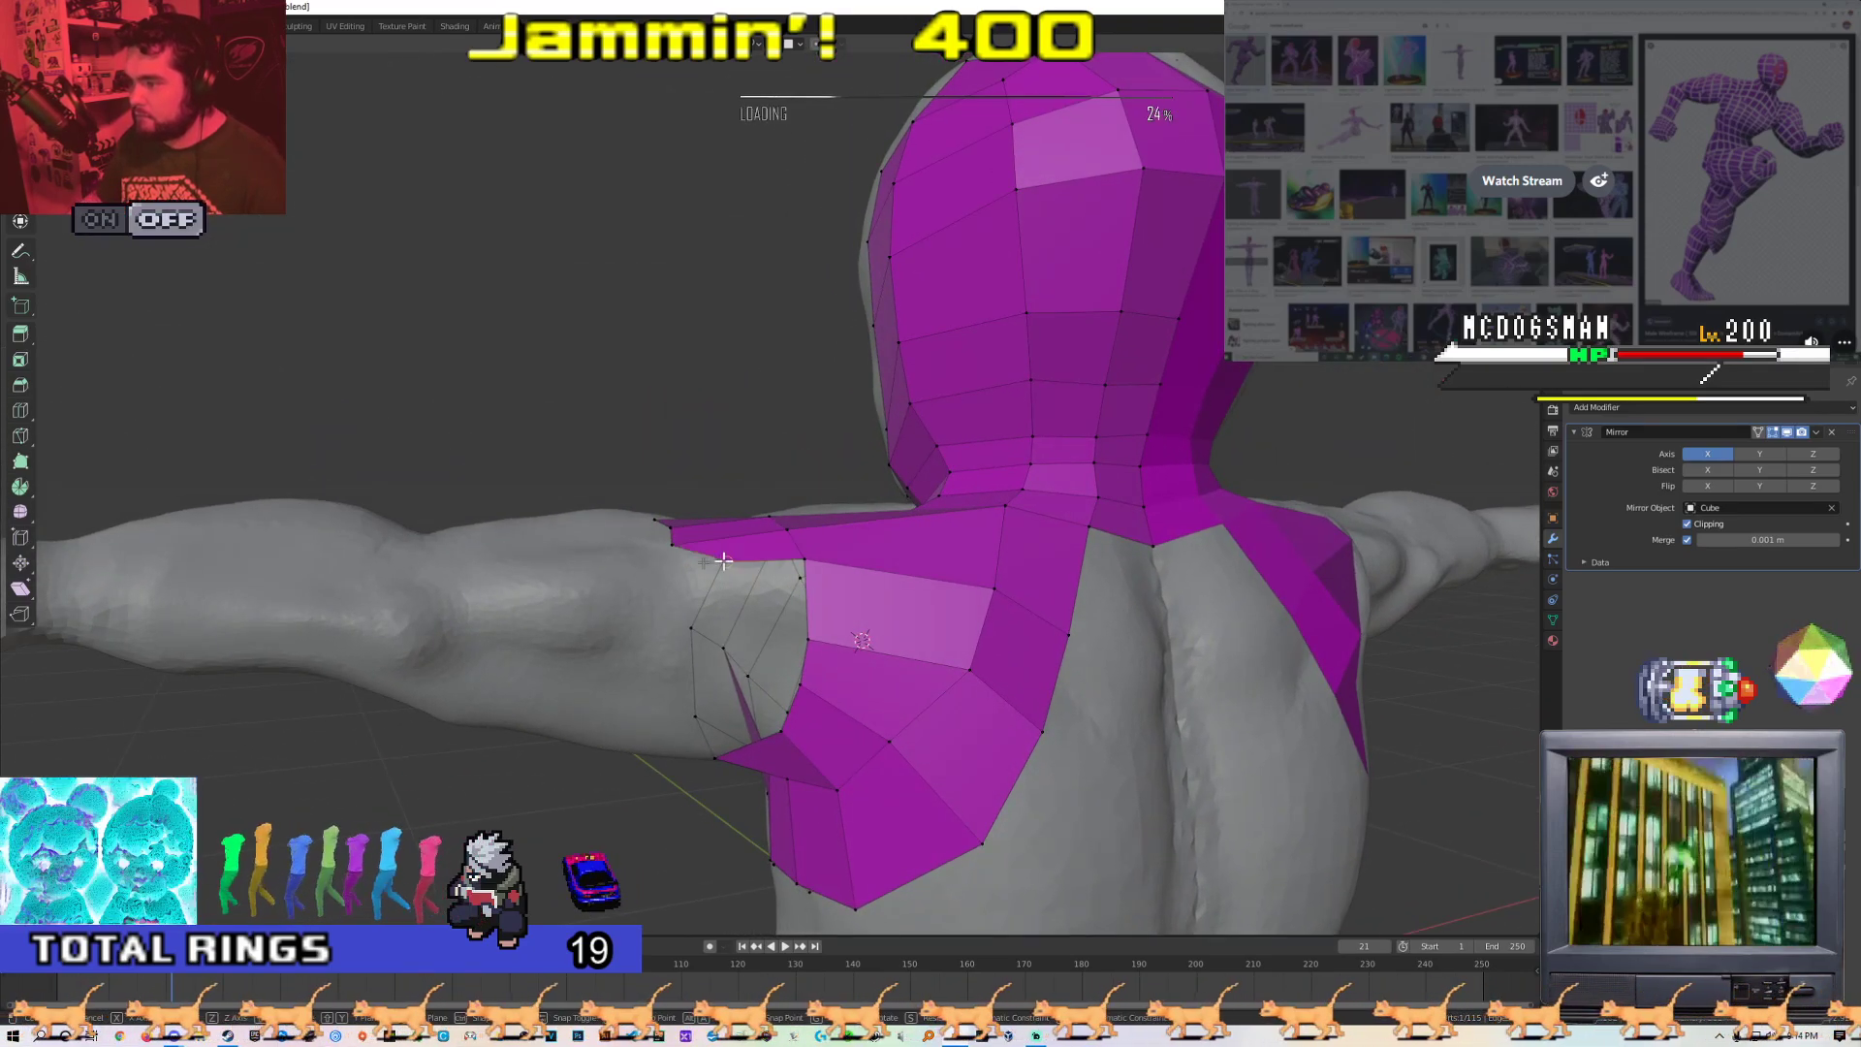
middle_click_drag(675, 566, 727, 557)
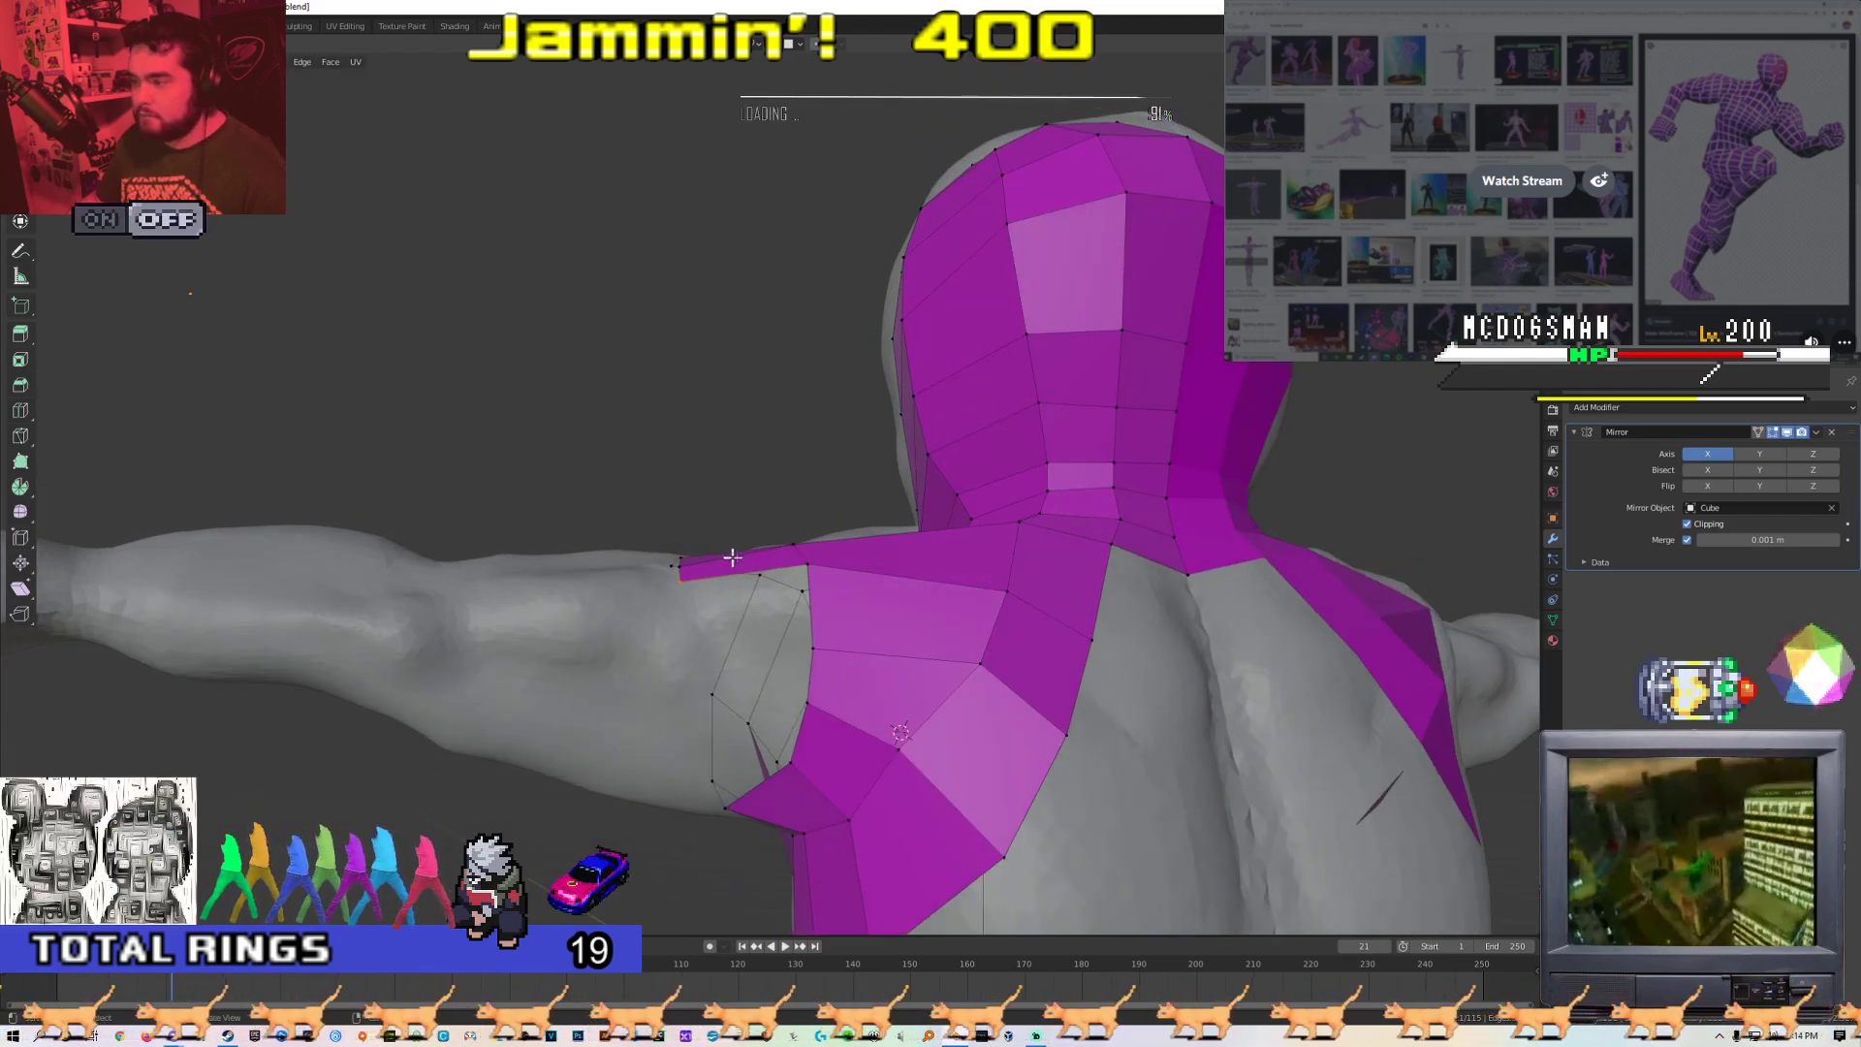
middle_click_drag(679, 616, 669, 658)
Fill the front gap of the upper arm between the shoulder-top face and the underarm face
middle_click_drag(775, 699, 631, 457)
middle_click_drag(586, 591, 766, 678)
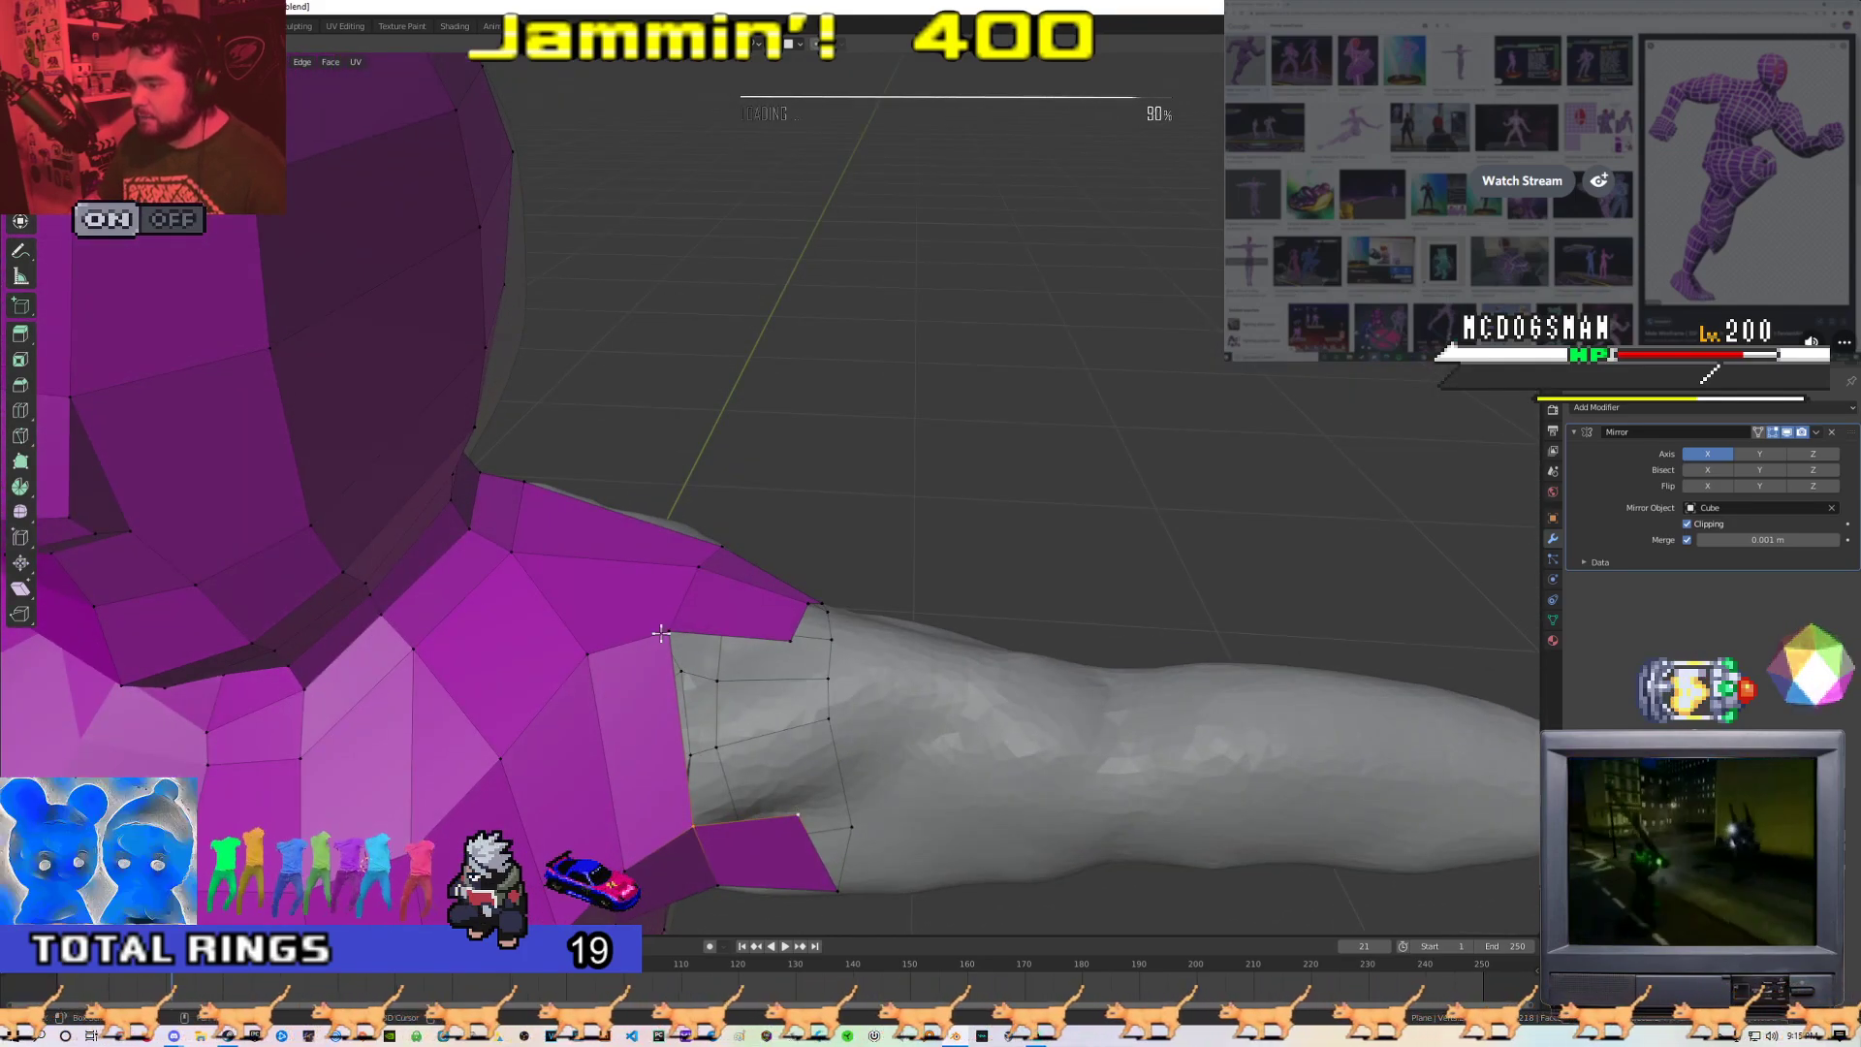
key("Tab")
key("Tab")
key("f")
scroll(777, 669, "down", 3)
key("Tab")
middle_click_drag(776, 669, 692, 687)
scroll(771, 685, "up", 3)
key("Tab")
Reposition the vertices where the front of the shoulder meets the new sleeve faces
left_click(692, 688)
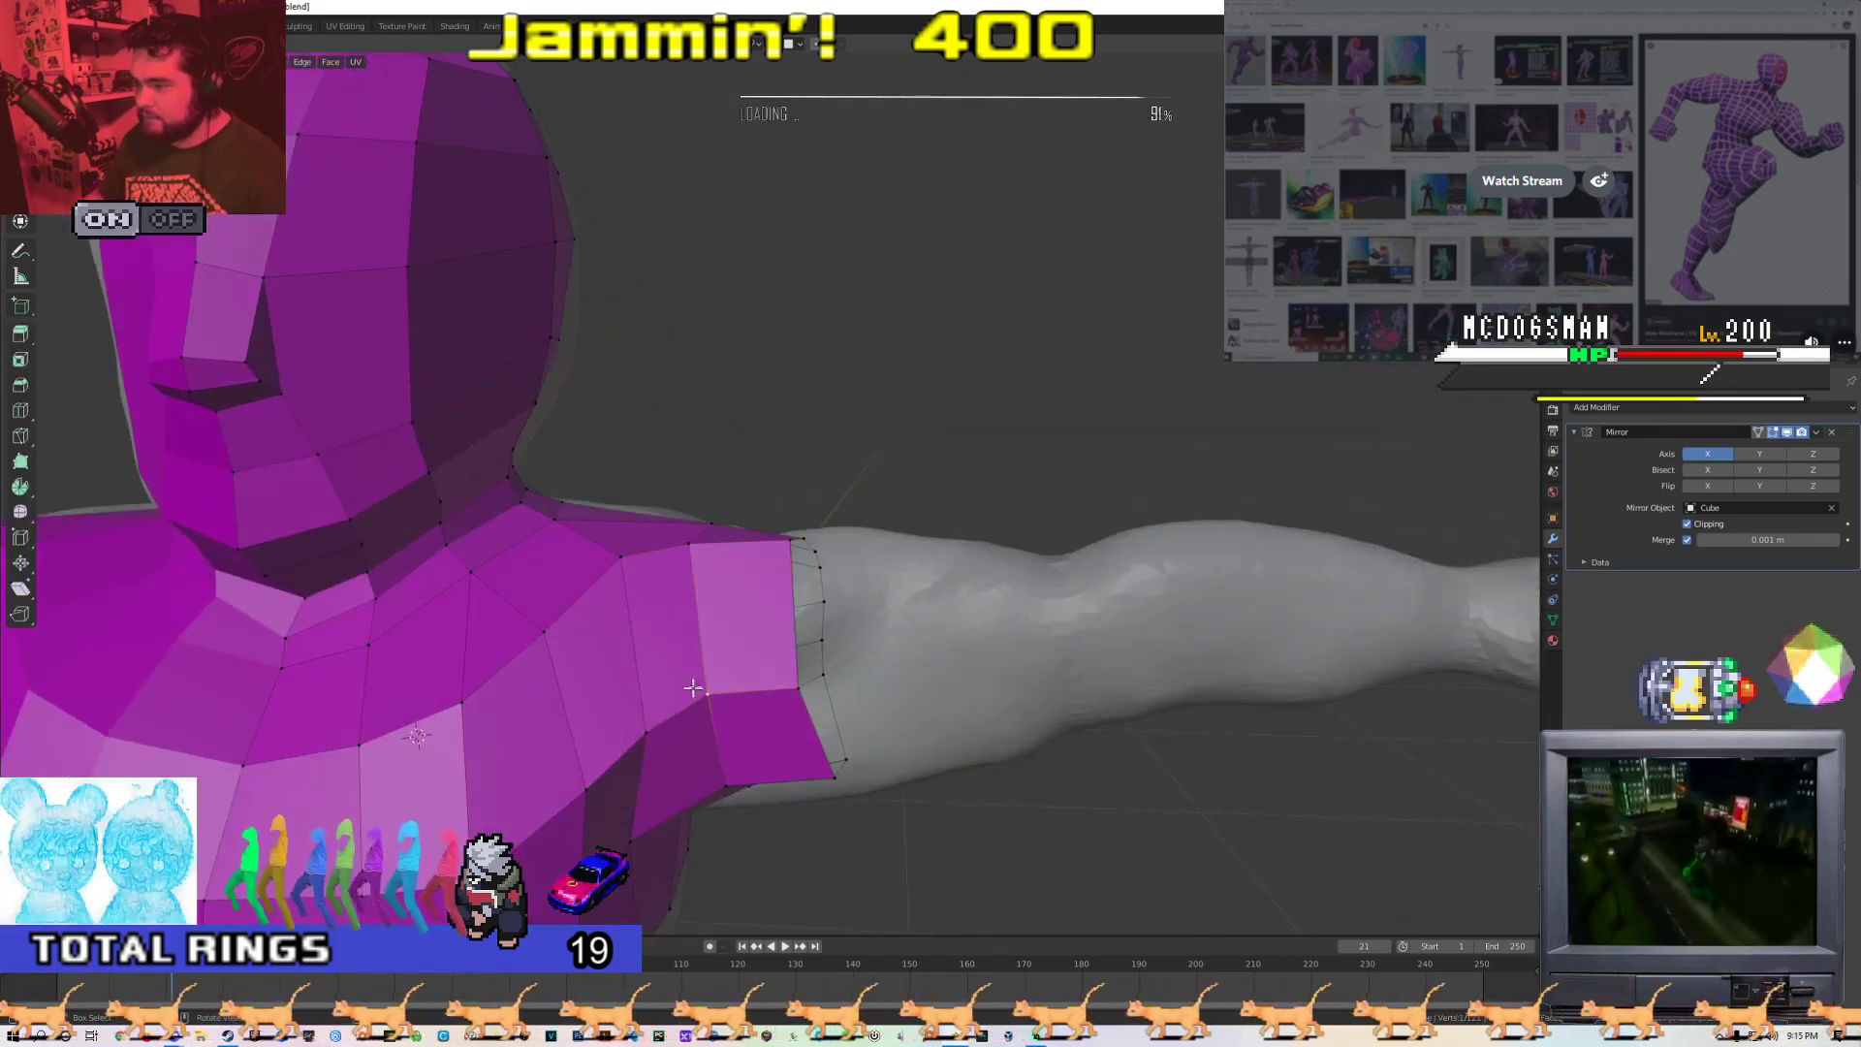
left_click(705, 659)
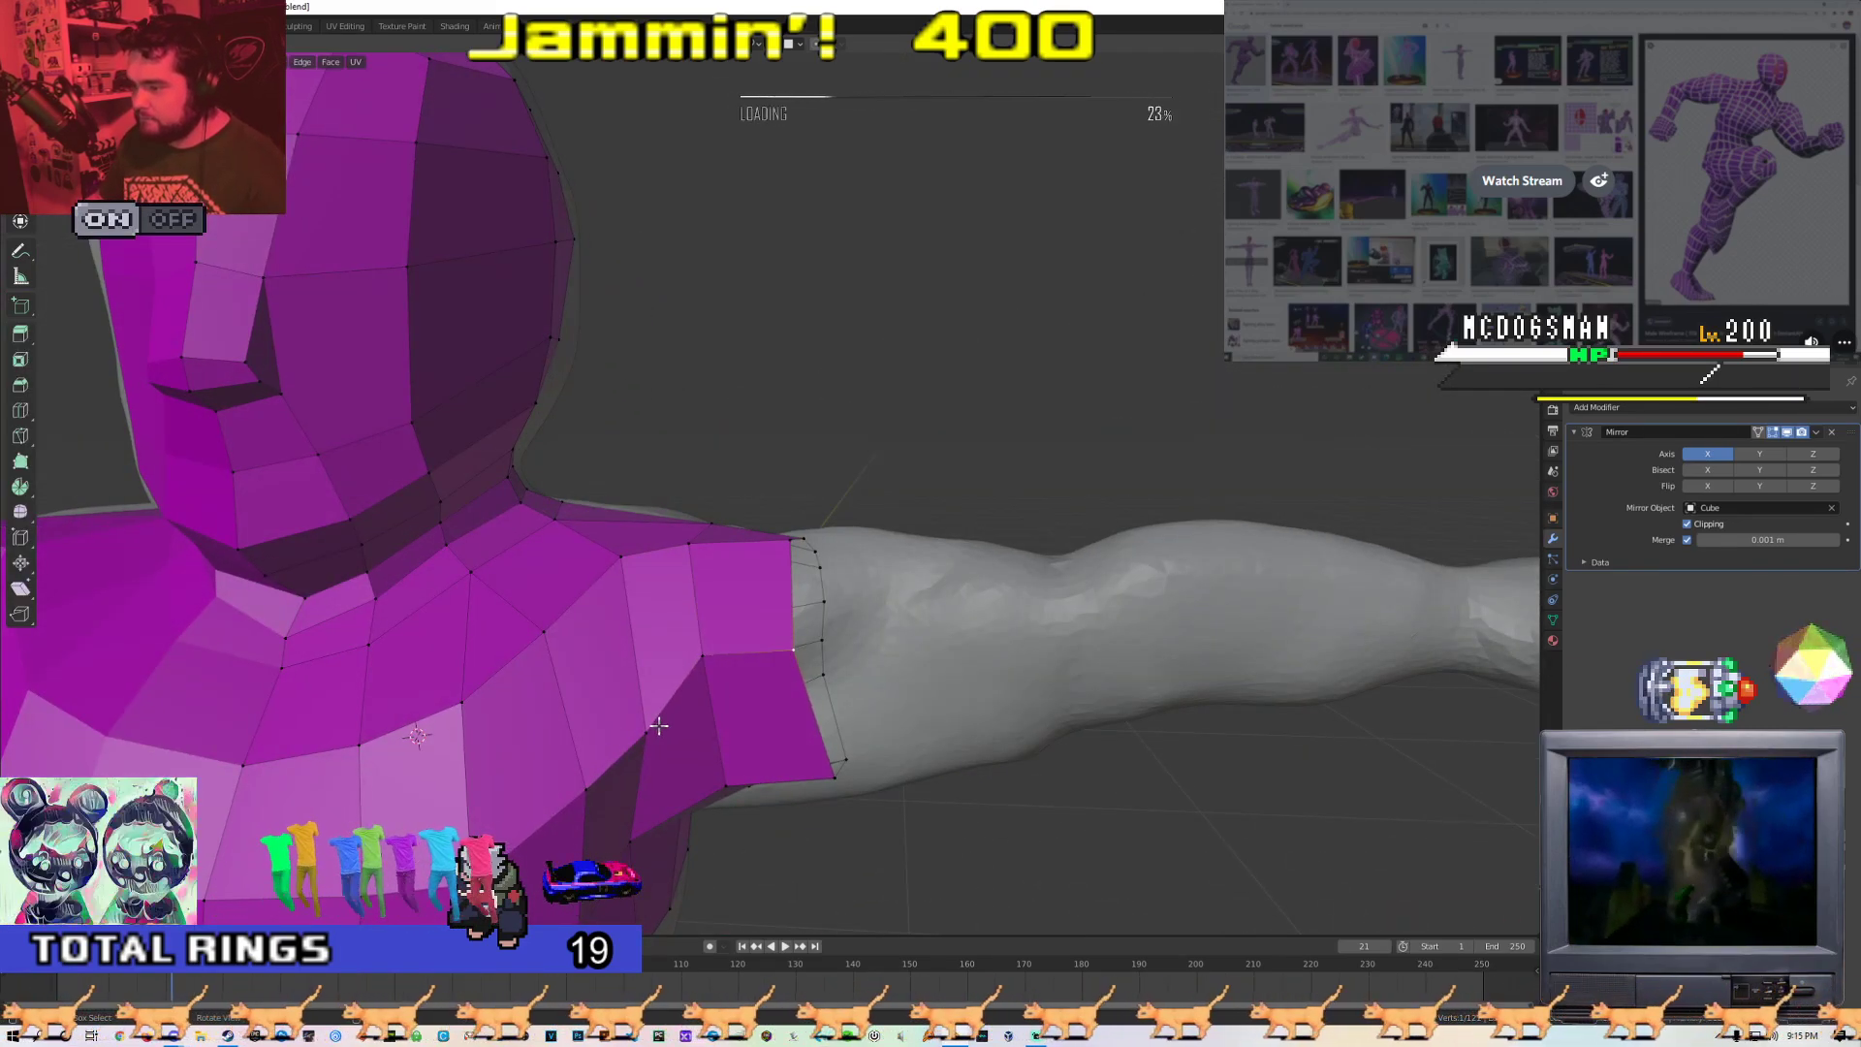
key("g")
left_click(700, 656)
key("g")
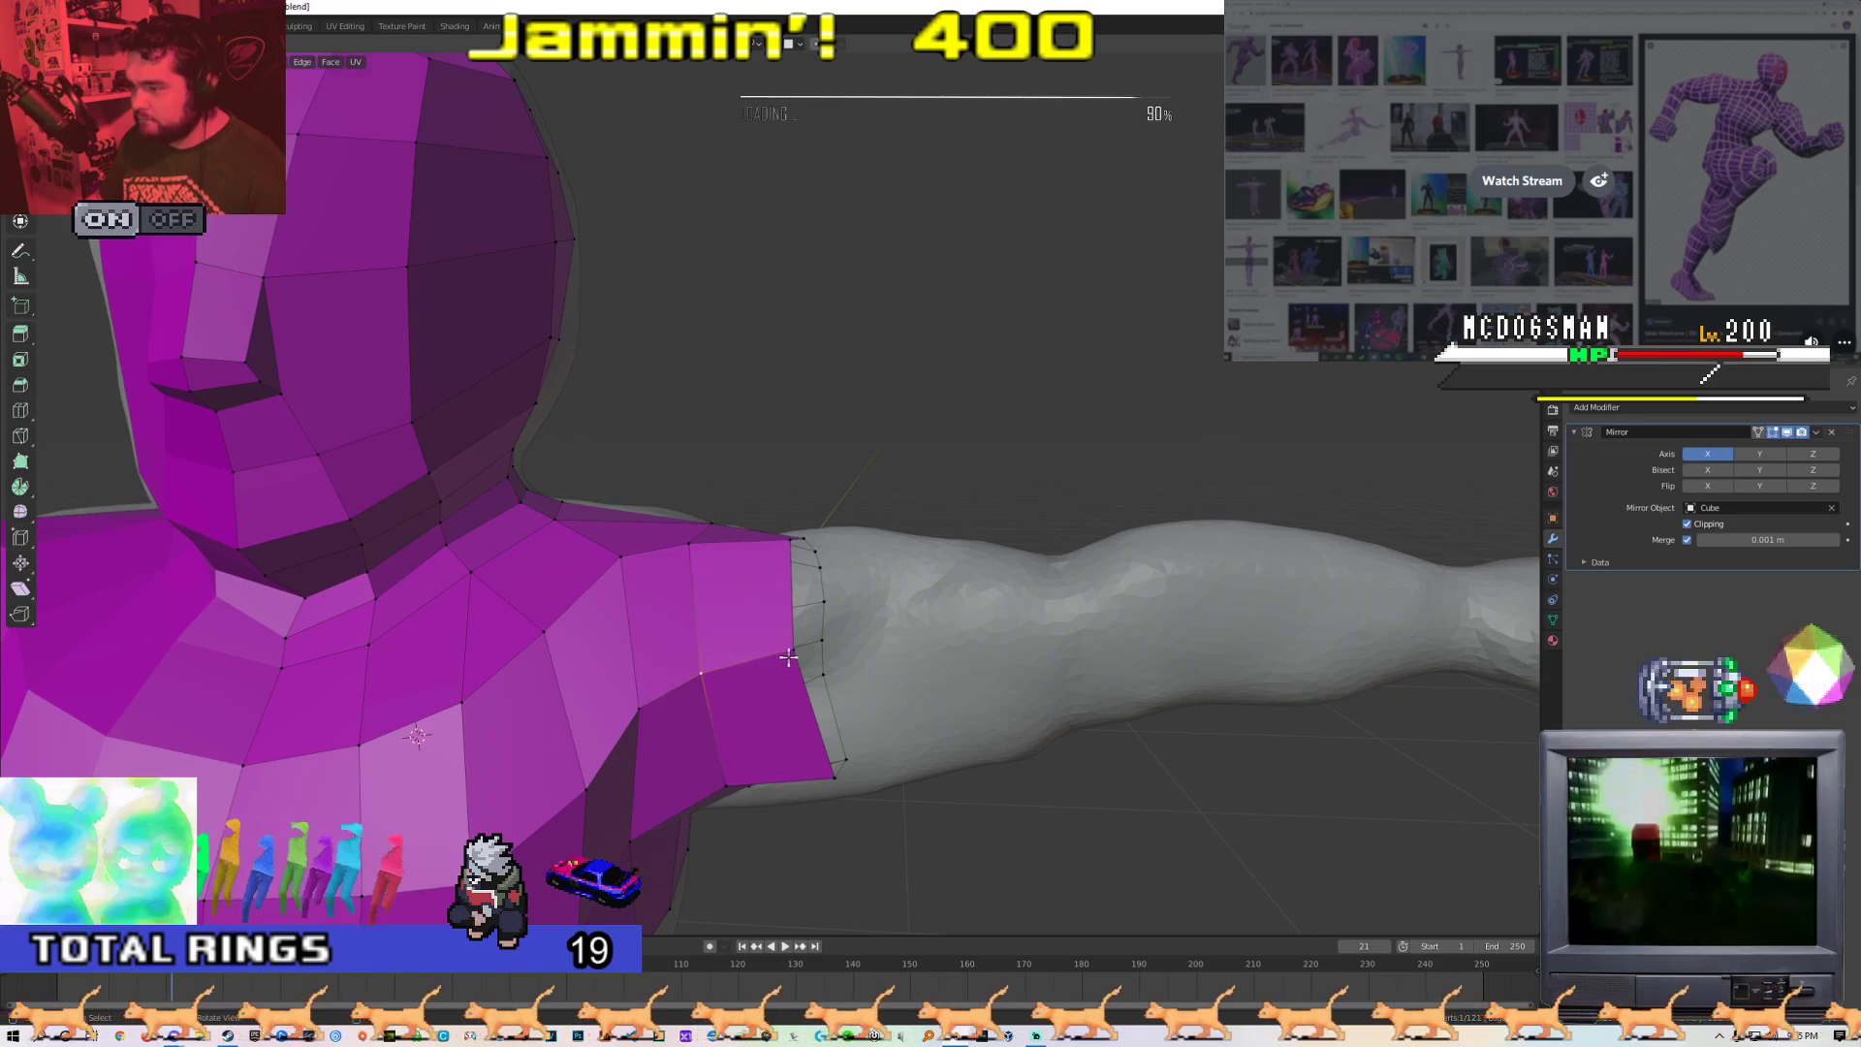
middle_click_drag(792, 660, 676, 642)
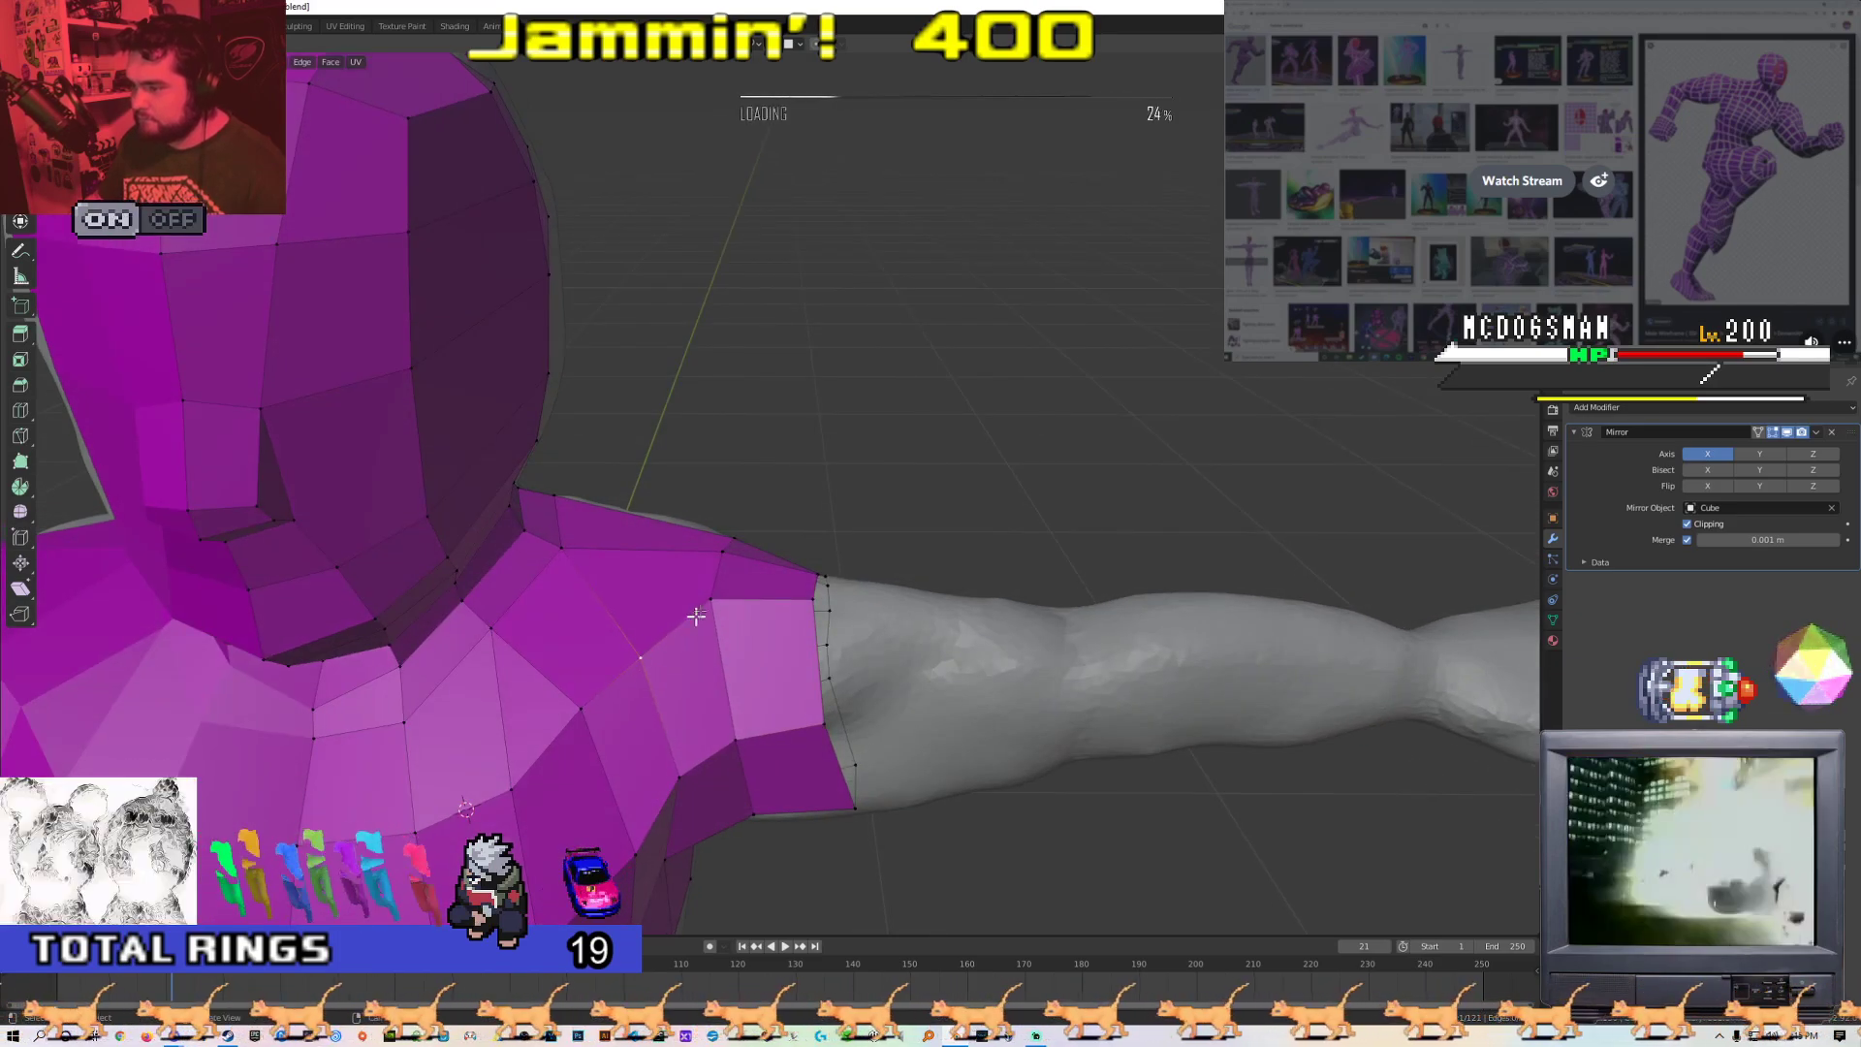
middle_click_drag(805, 623, 770, 662)
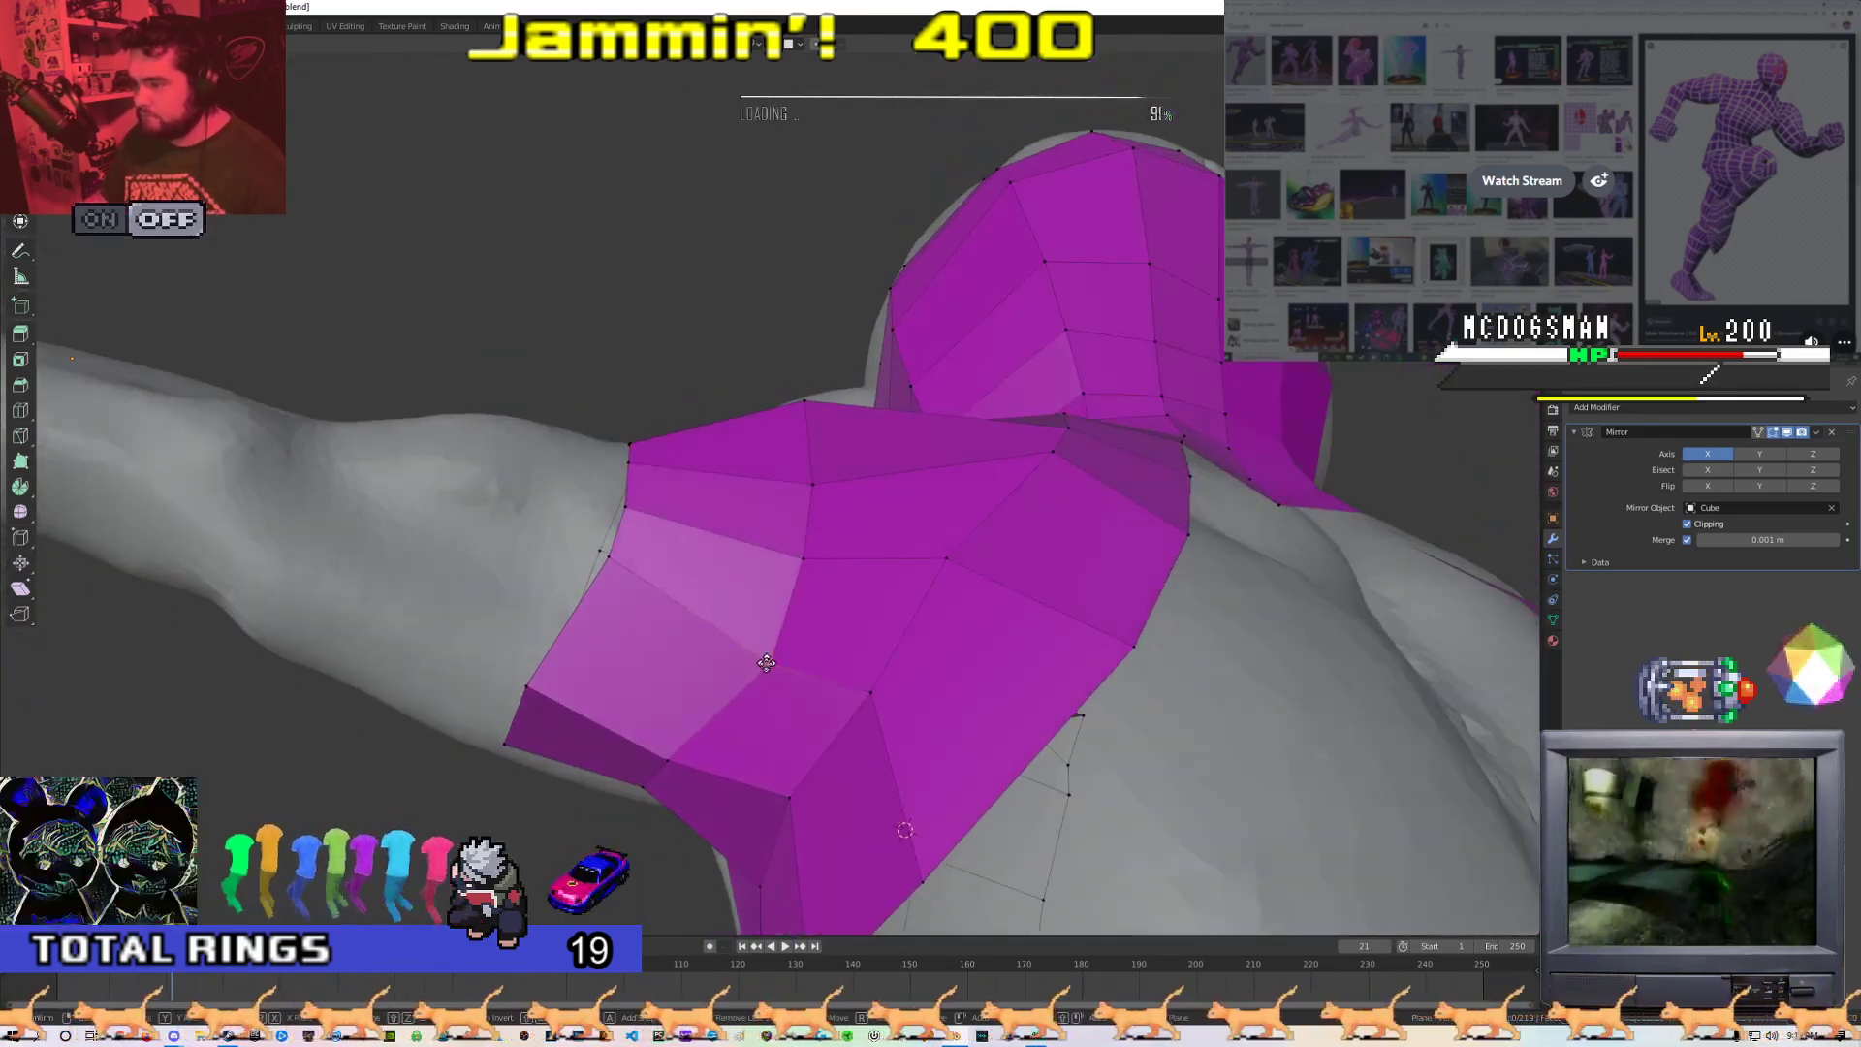
Adjust the vertices on the back of the sleeve and shoulder so the faces follow the arm sculpt
left_click_drag(770, 663, 742, 676)
left_click_drag(566, 642, 587, 611)
middle_click_drag(713, 601, 760, 676)
right_click(811, 613)
middle_click_drag(932, 630, 781, 644)
key("2")
right_click(873, 622)
left_click(865, 625)
scroll(781, 644, "up", 2)
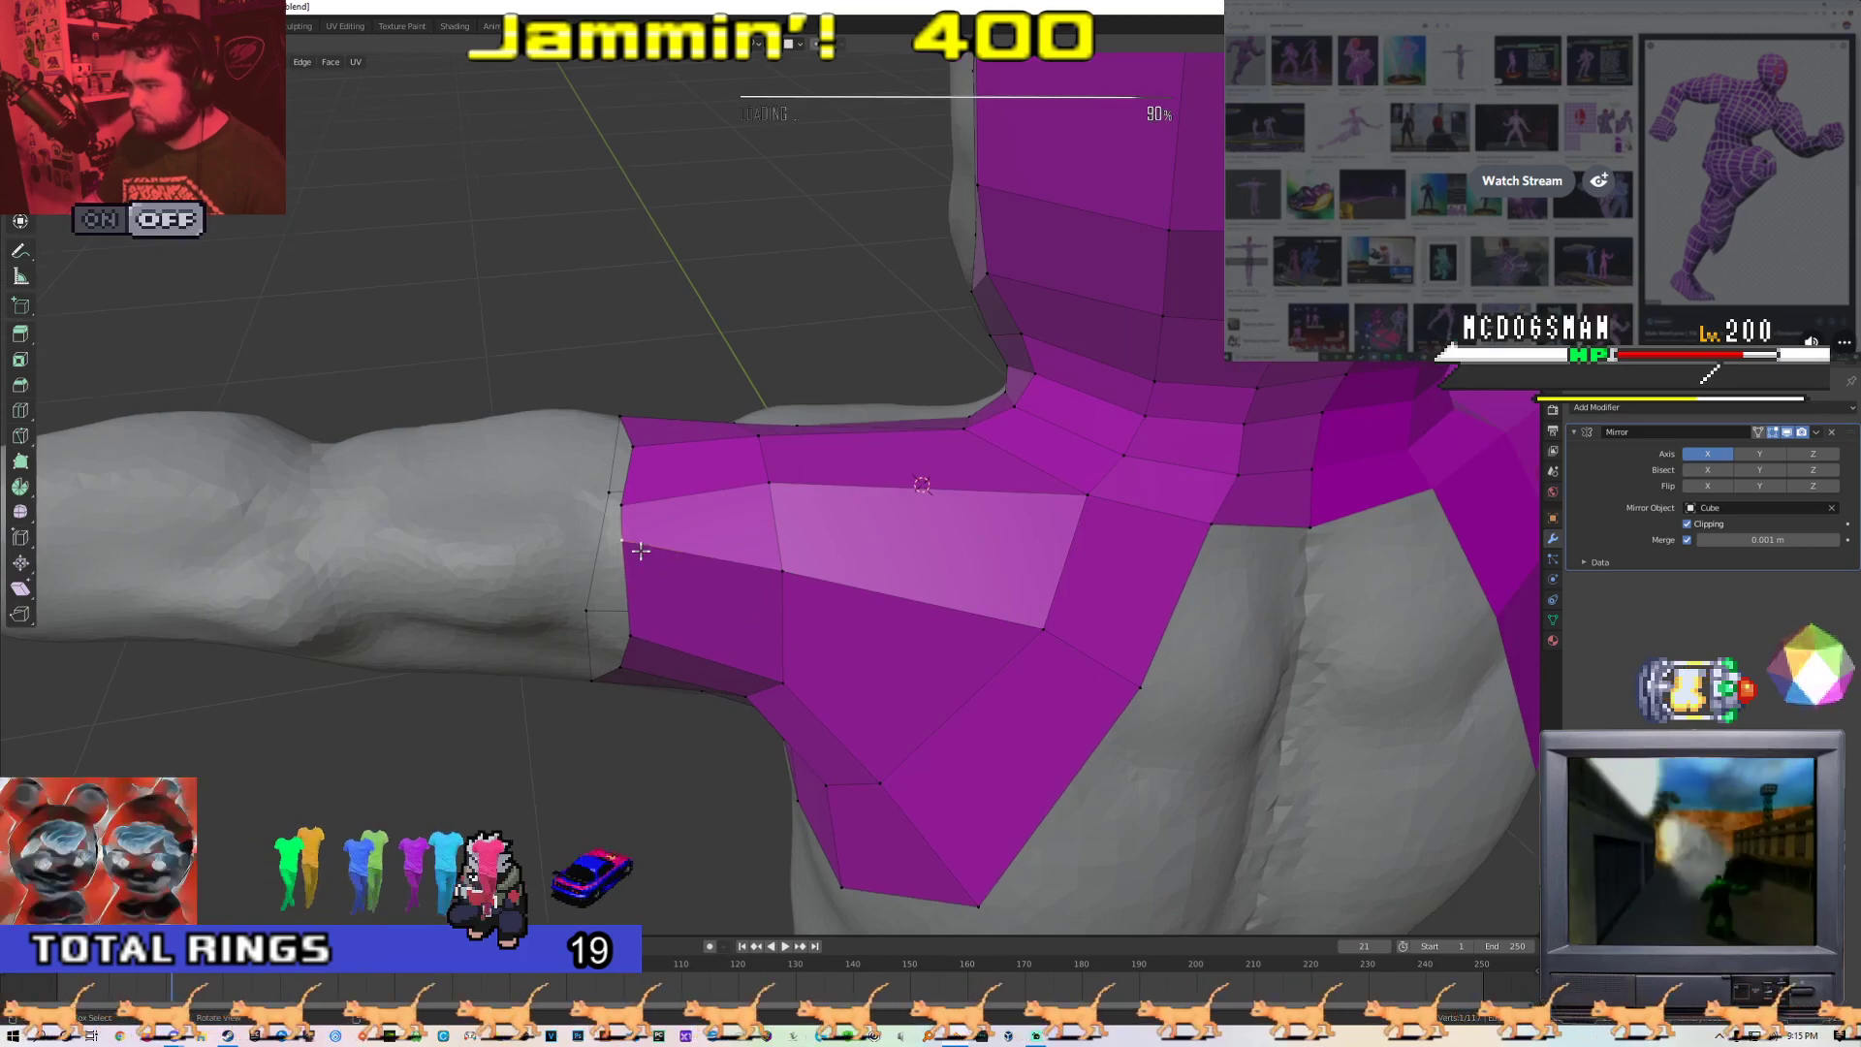
middle_click_drag(640, 544, 644, 519)
left_click(625, 528)
key("g")
left_click(632, 537)
left_click_drag(793, 535, 785, 548)
middle_click_drag(826, 583, 823, 641)
Dissolve the extra edge line running from the back of the sleeve across the shoulder to the shoulder blade
key("g")
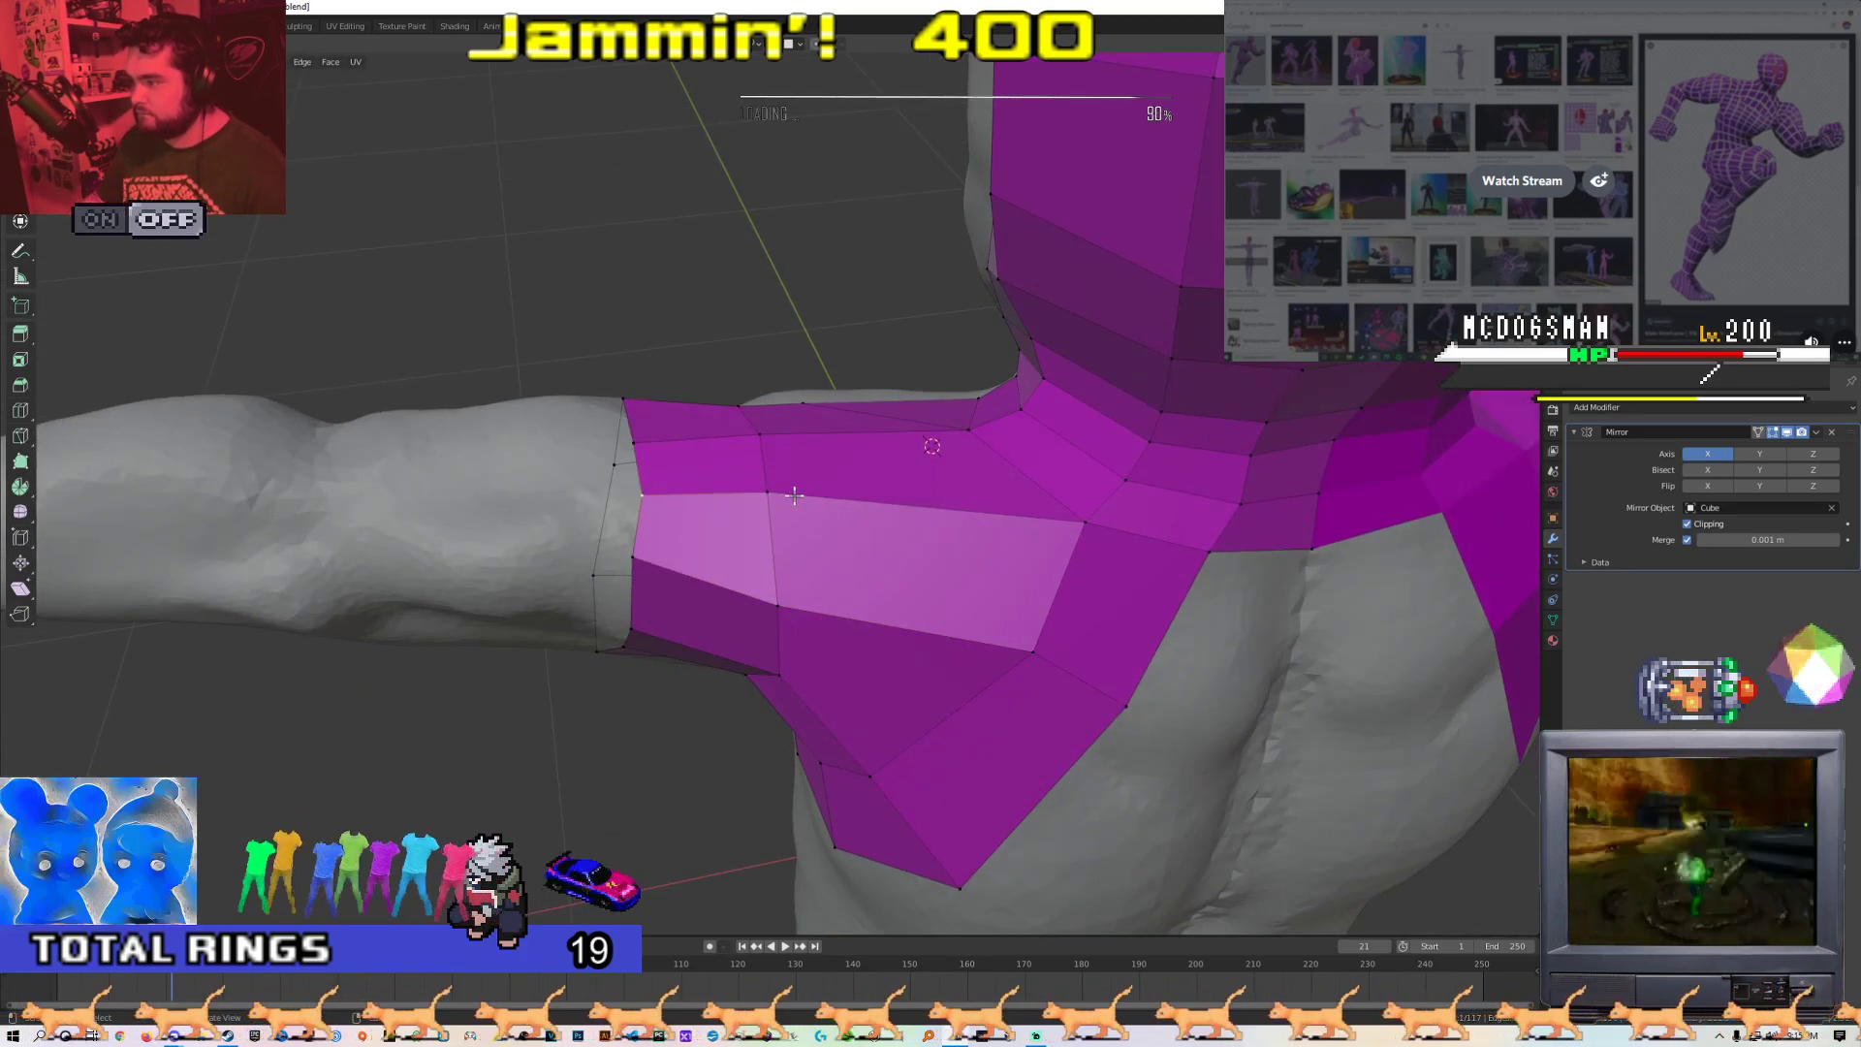
right_click(728, 496)
left_click(727, 502)
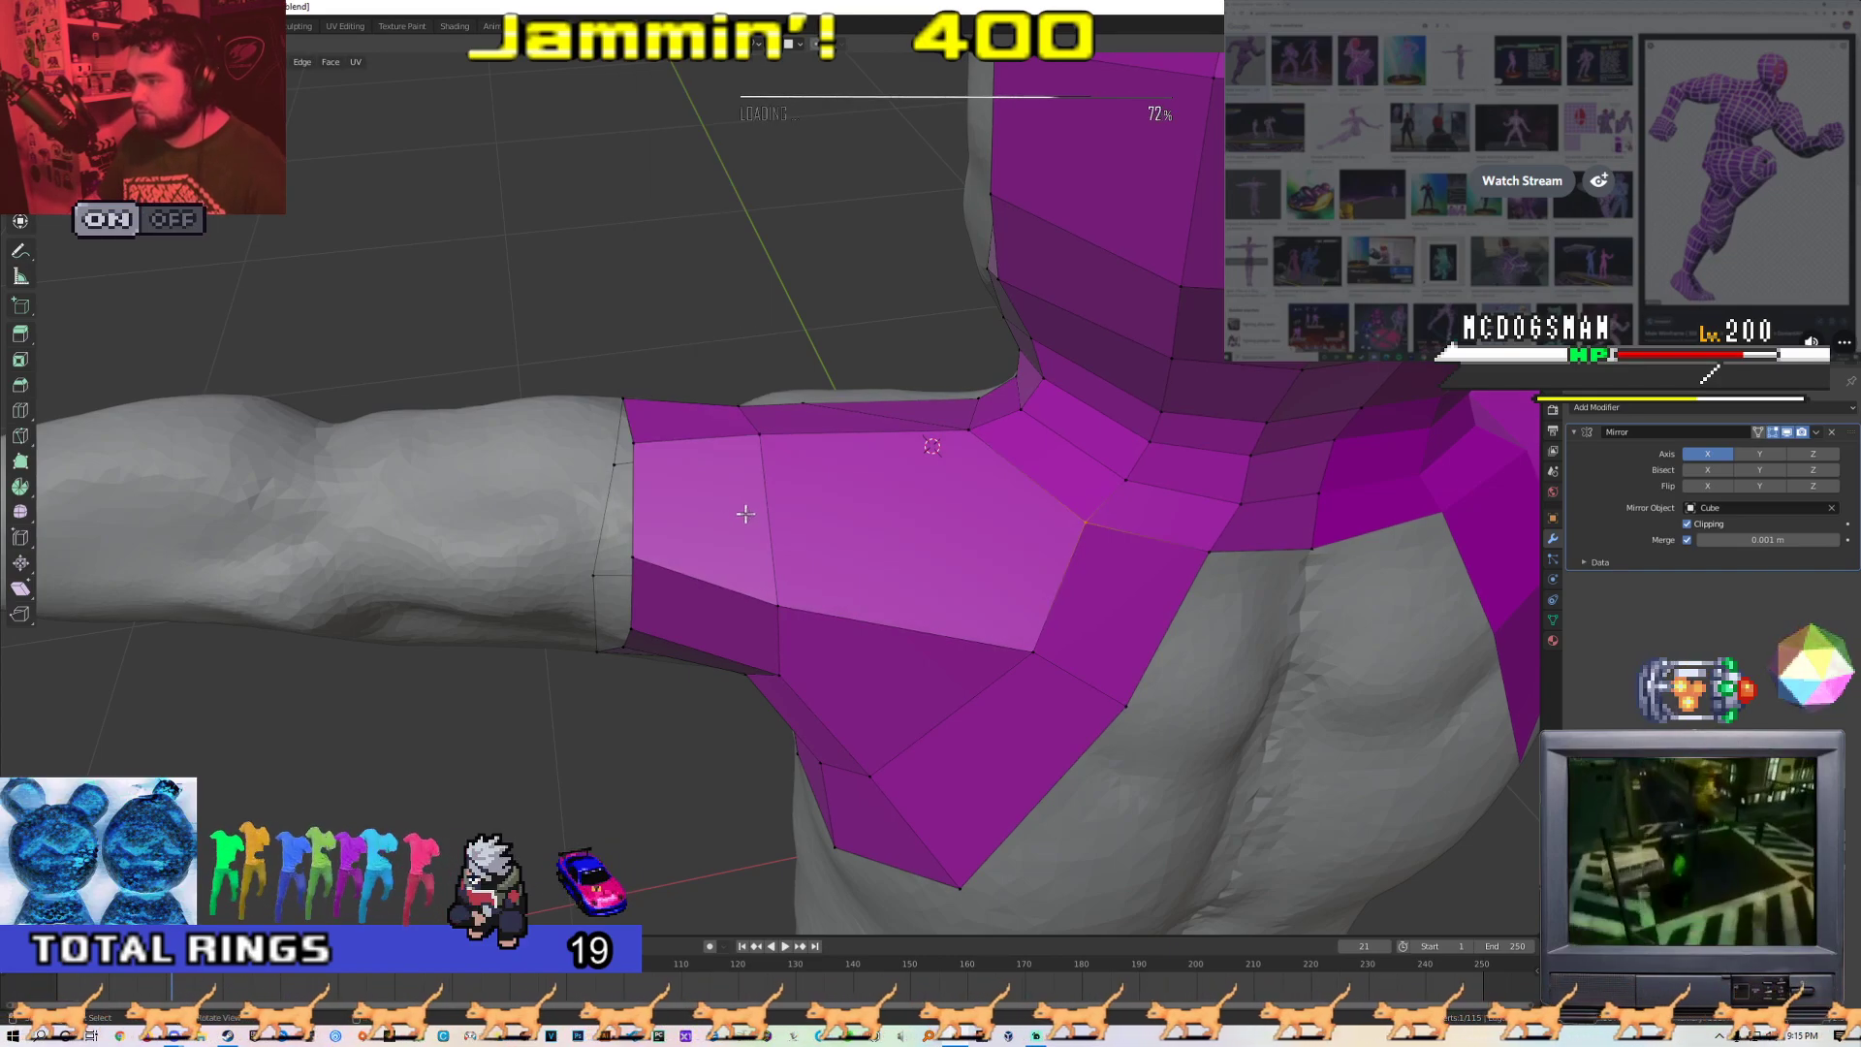
Reposition the back shoulder vertices and the sleeve's rear rim vertices against the arm sculpt
middle_click_drag(745, 514, 745, 530)
left_click(772, 610)
middle_click_drag(772, 611, 760, 552)
left_click_drag(760, 552, 752, 535)
middle_click_drag(752, 534, 578, 395)
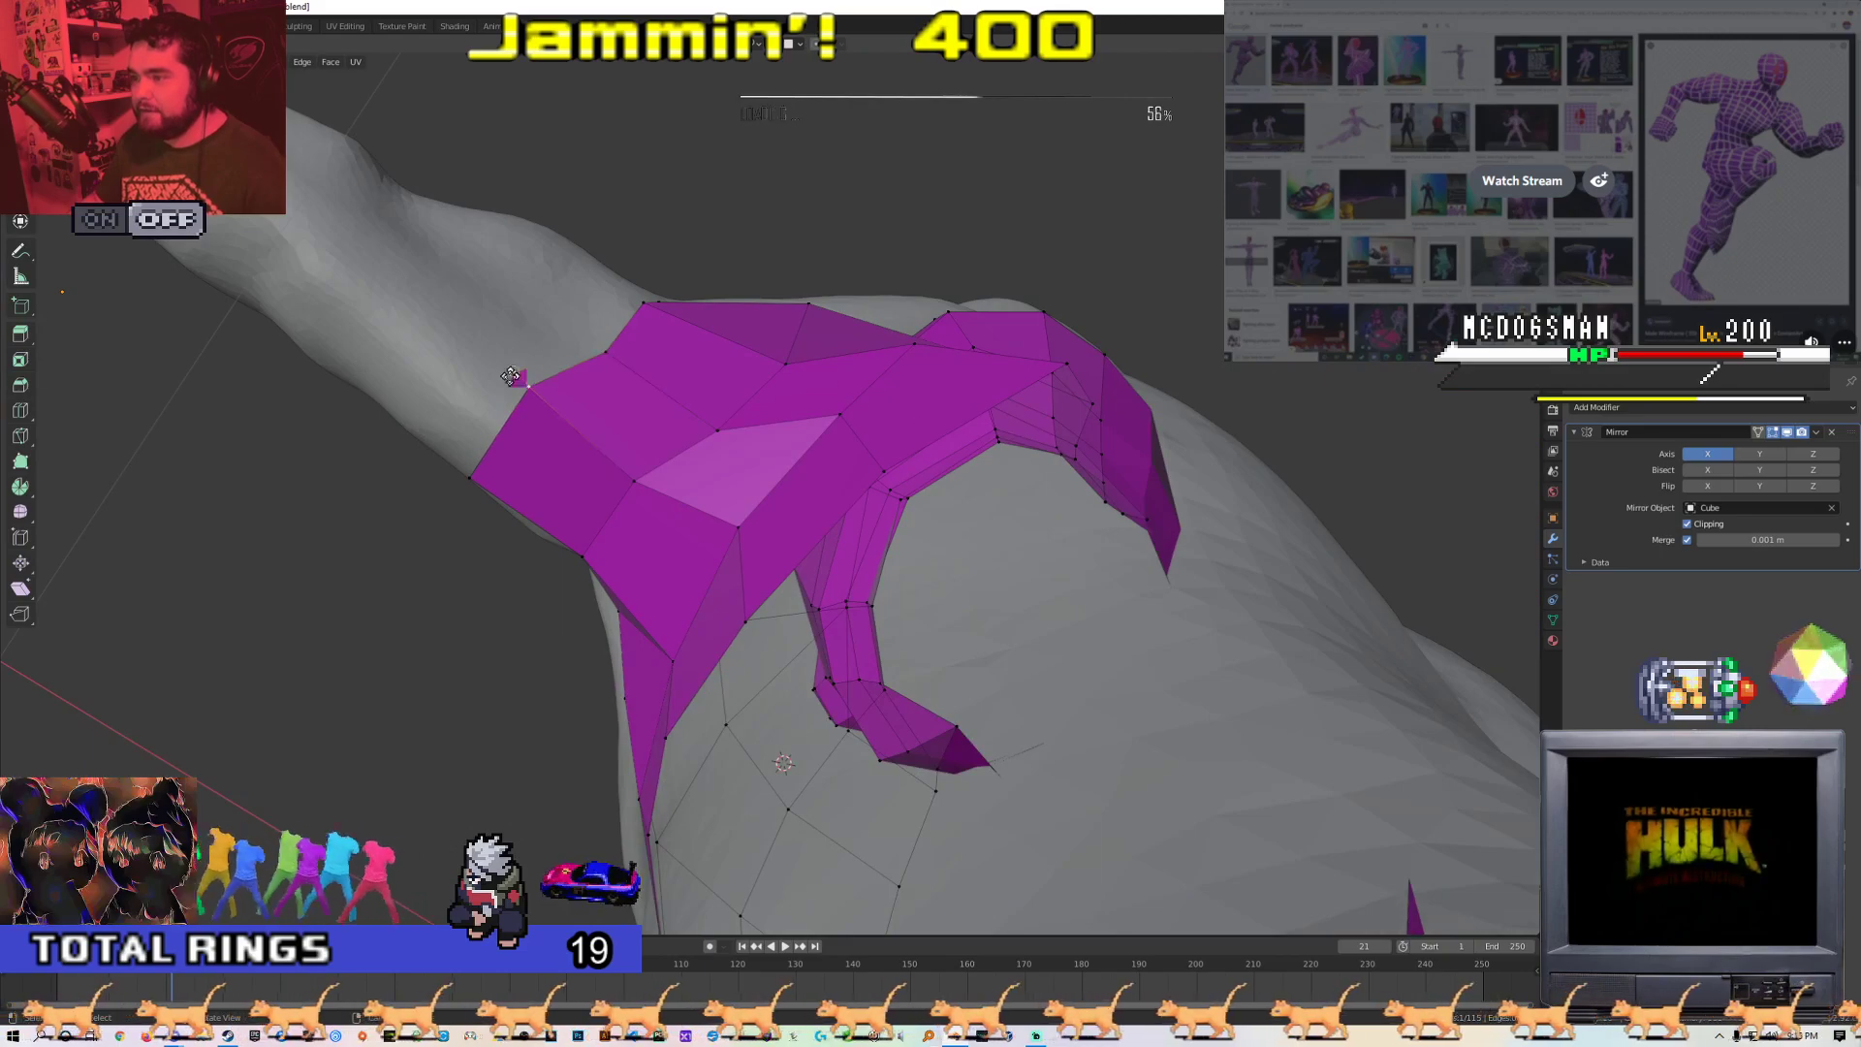
left_click_drag(510, 376, 506, 382)
middle_click_drag(506, 383, 516, 555)
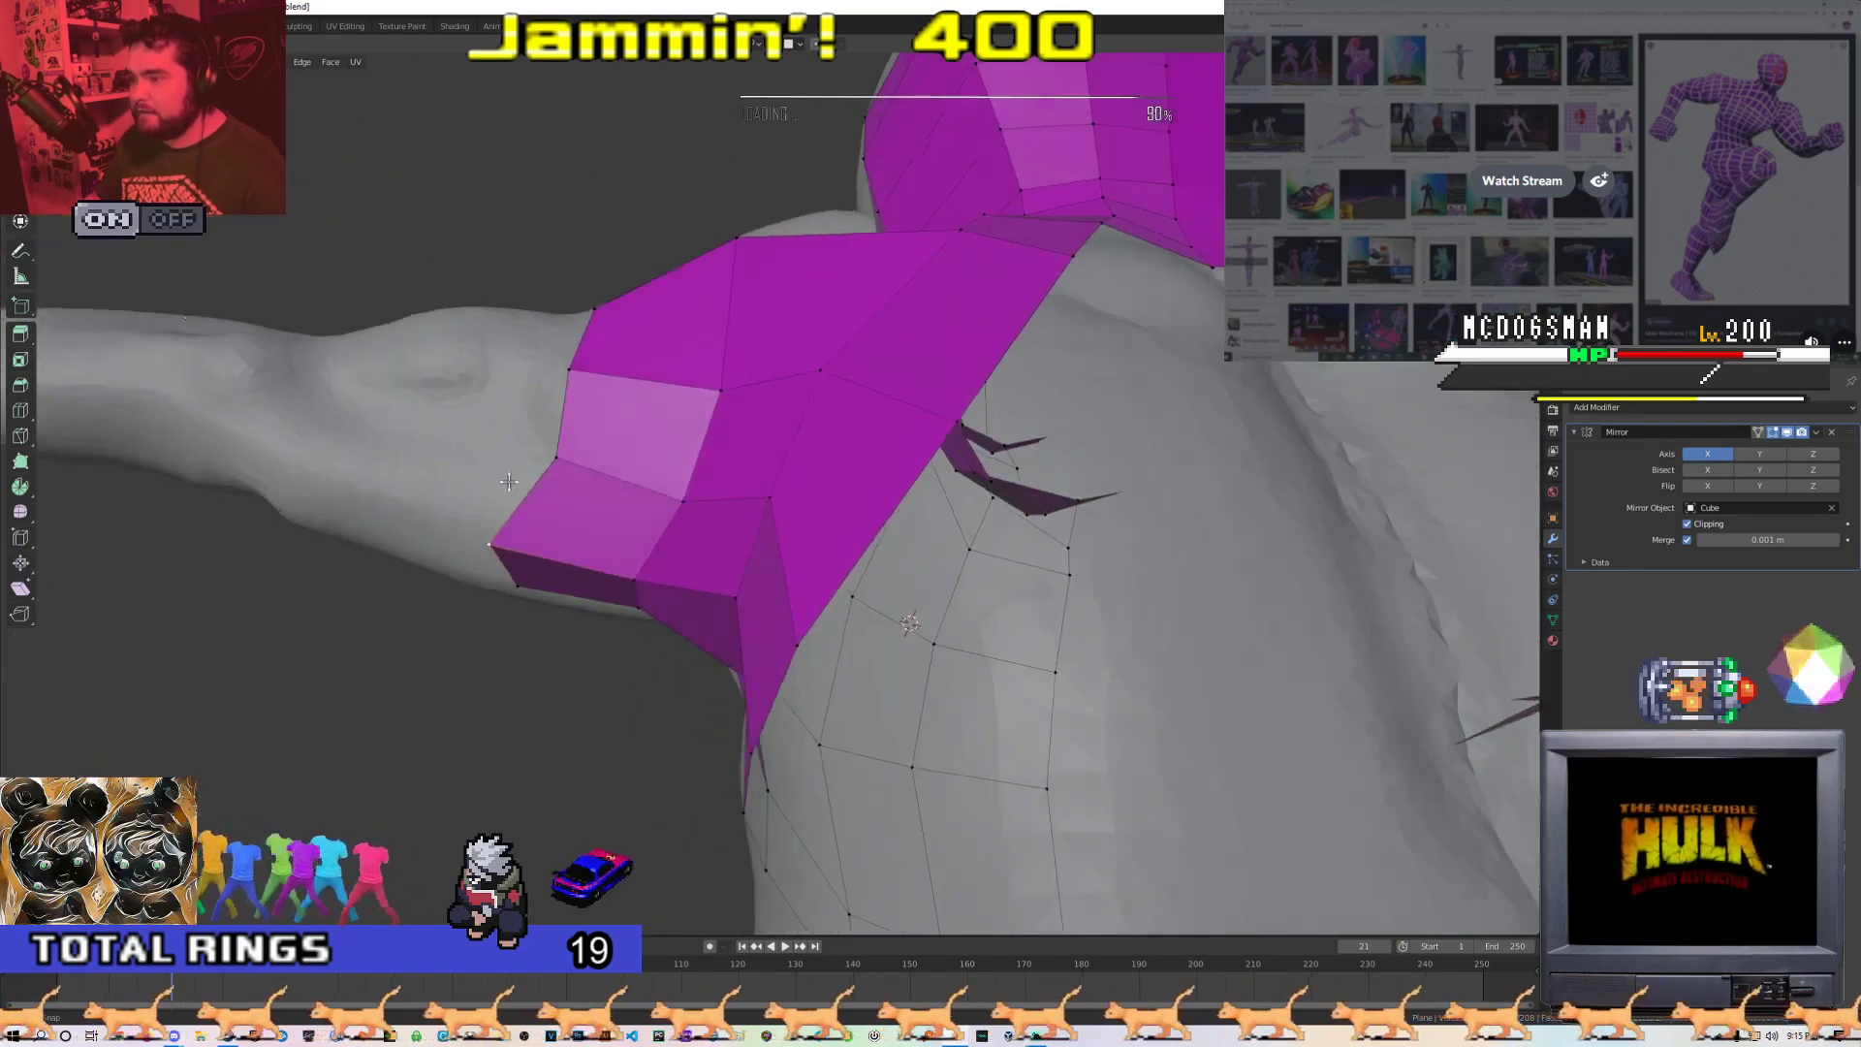
left_click_drag(554, 448, 527, 452)
middle_click_drag(526, 452, 833, 436)
Move individual vertices around the shoulder and upper-arm ring to even out the sleeve faces
key("g")
scroll(897, 532, "down", 6)
key("Tab")
scroll(825, 573, "up", 4)
key("Tab")
left_click(519, 446)
left_click(939, 374)
middle_click_drag(940, 374, 843, 486)
key("g")
left_click(988, 427)
key("g")
left_click(1004, 475)
key("g")
Adjust the vertices at the back of the sleeve near the armpit
middle_click_drag(772, 595, 701, 542)
key("g")
left_click(665, 419)
middle_click_drag(665, 420, 571, 454)
left_click(644, 443)
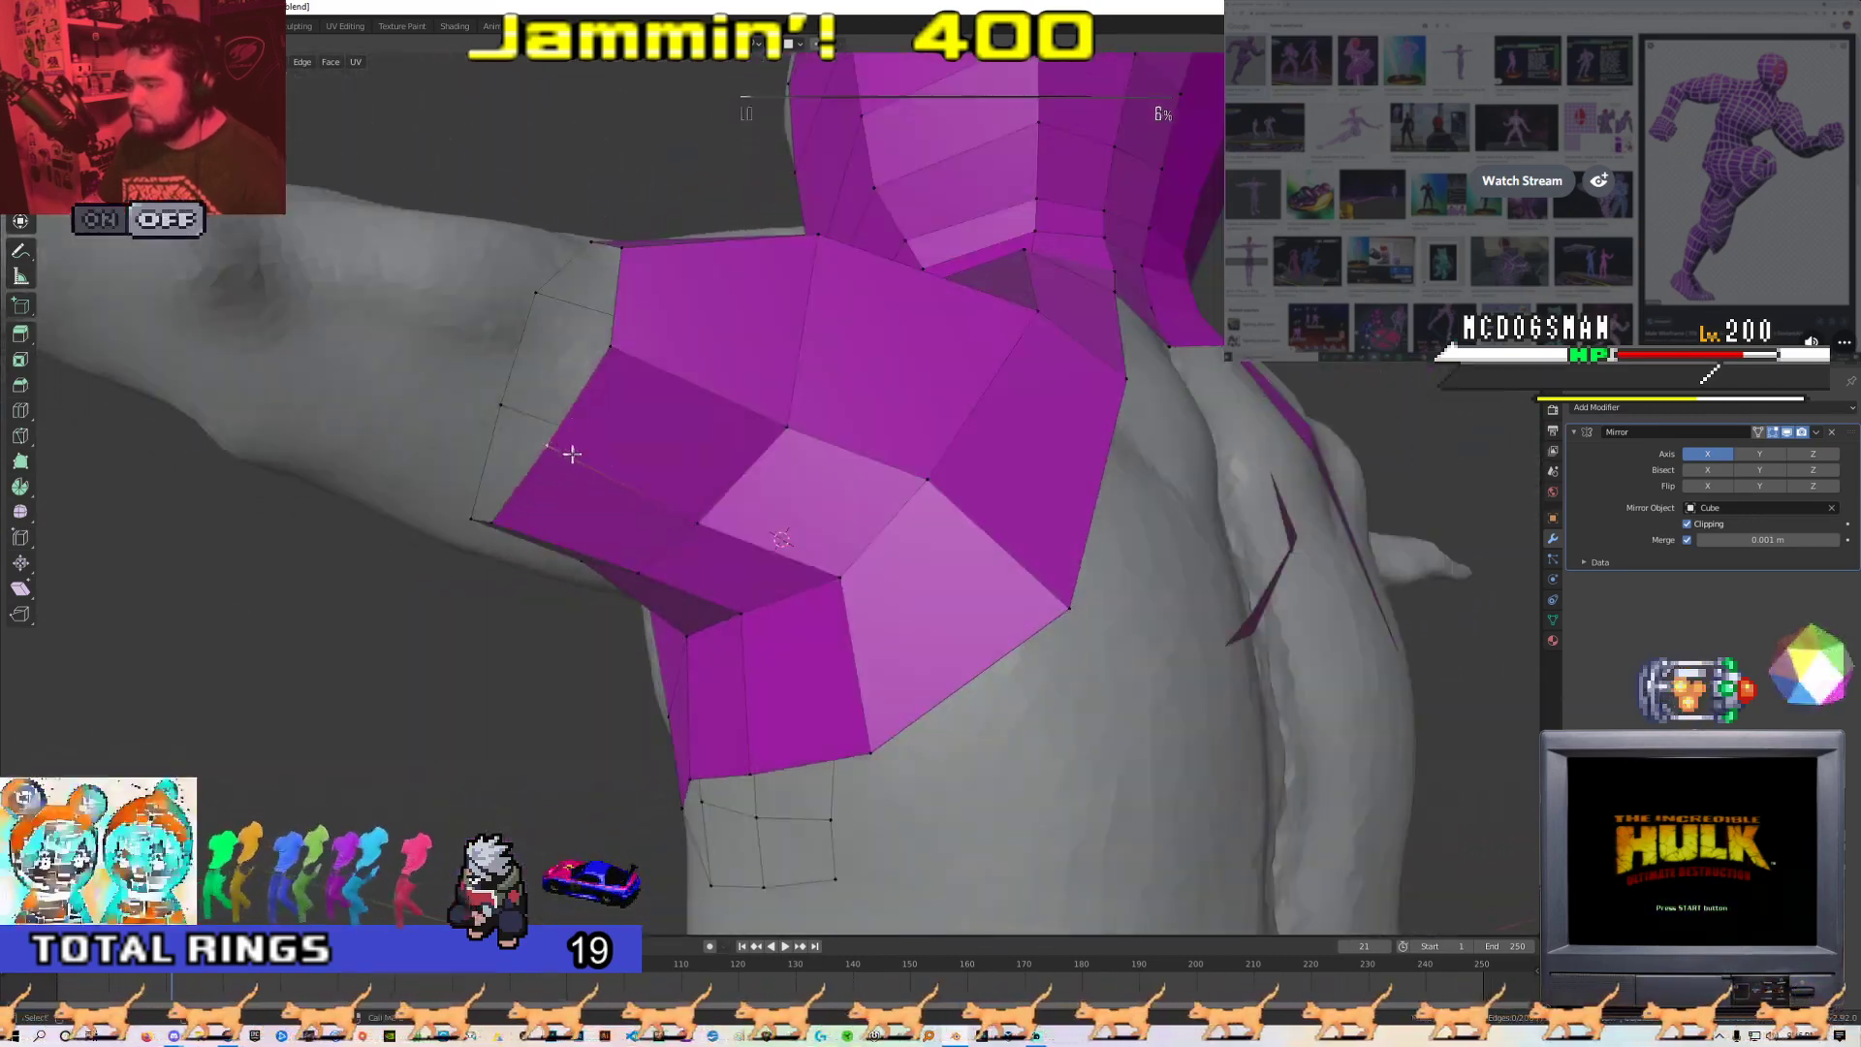
right_click(646, 496)
left_click(645, 496)
Shift the vertices beside and below the rear armpit toward the spine to widen the side faces
middle_click_drag(652, 498, 590, 434)
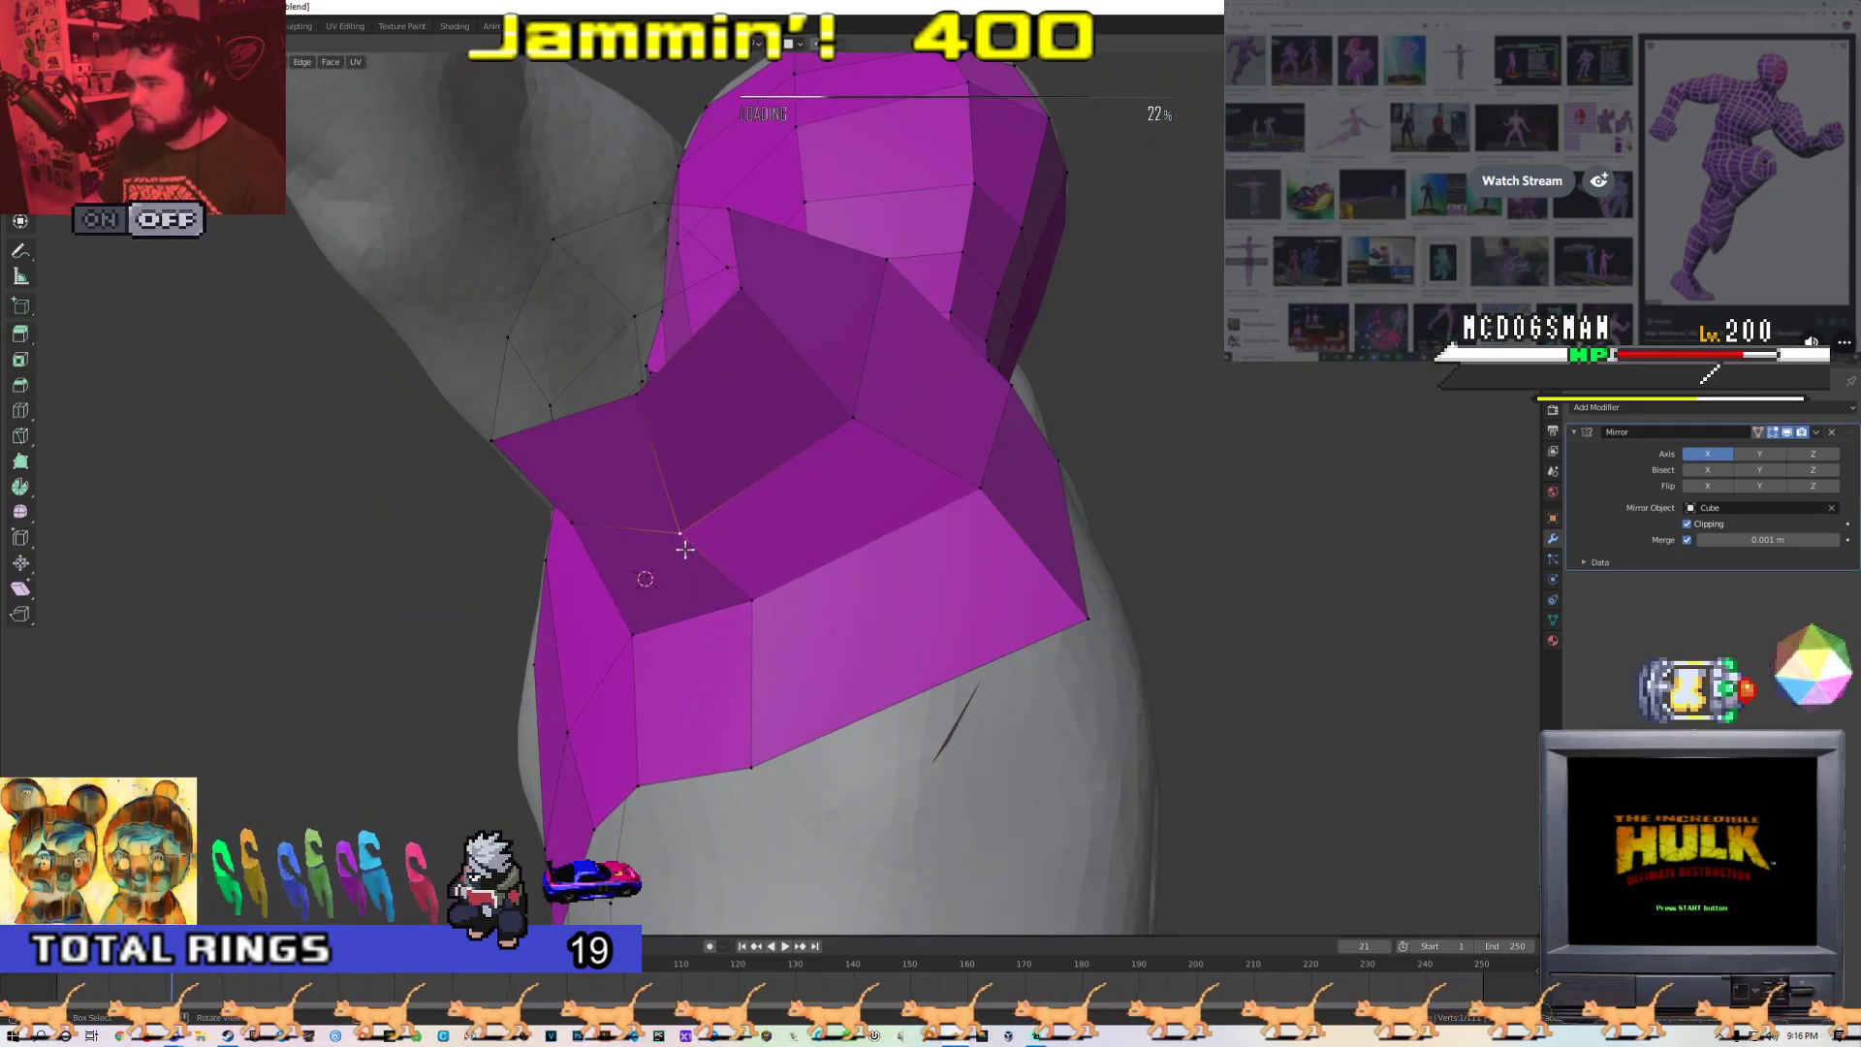
left_click_drag(755, 612, 793, 601)
left_click_drag(751, 767, 867, 752)
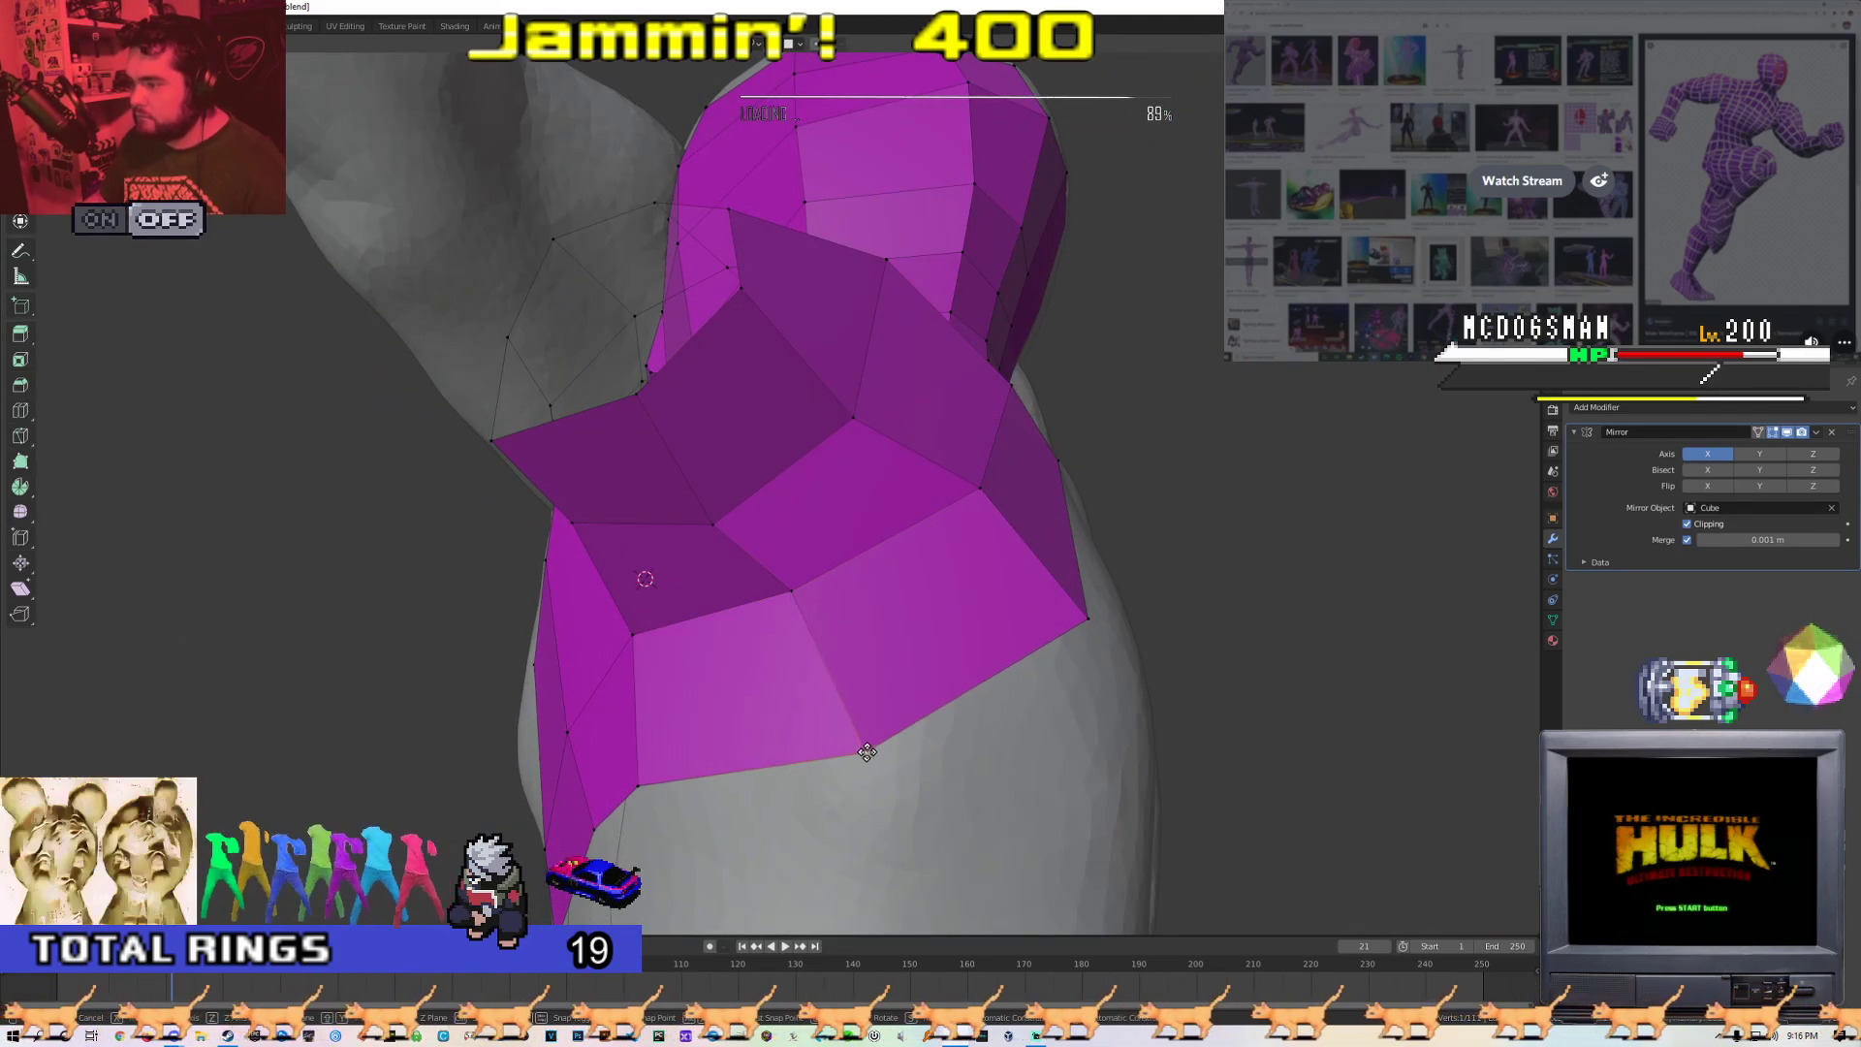
middle_click_drag(869, 728, 855, 797)
scroll(856, 798, "down", 5)
middle_click_drag(621, 605, 859, 652)
scroll(910, 609, "down", 3)
scroll(847, 607, "up", 8)
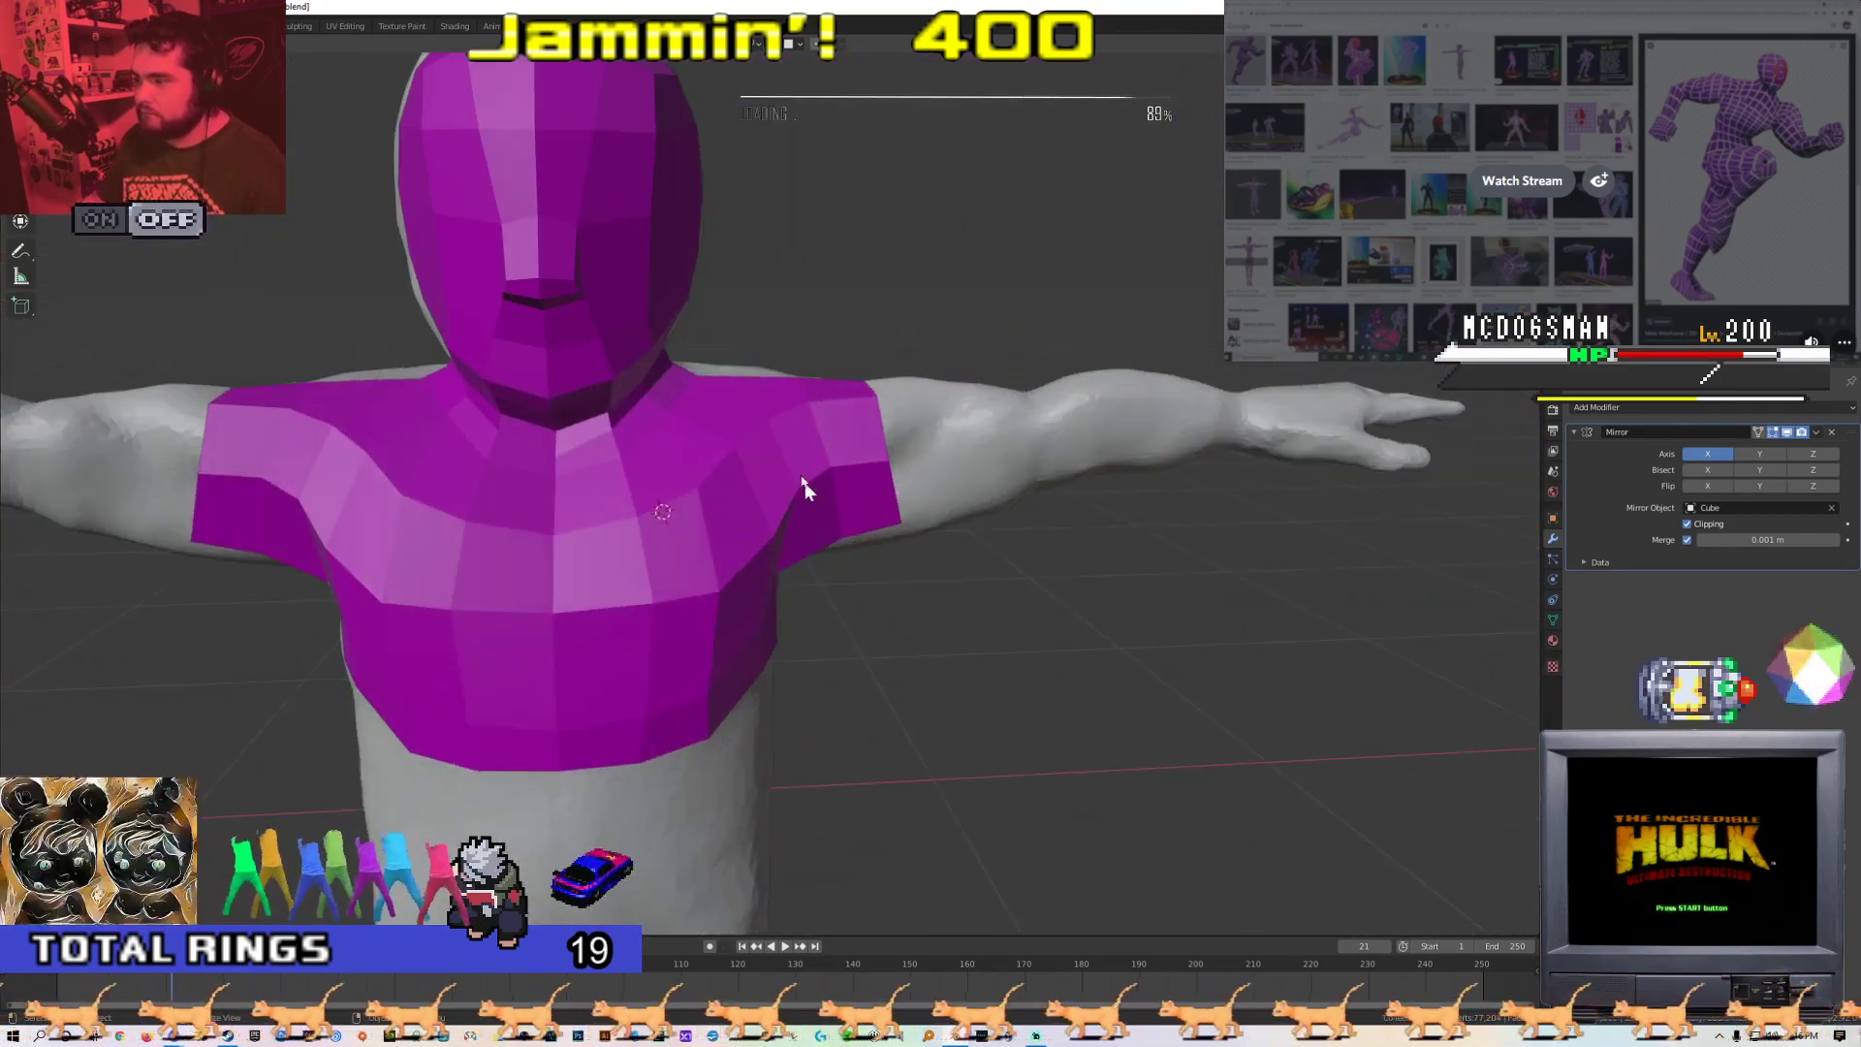
Delete the five-sided face on the back of the shoulder next to the collar
key("Tab")
middle_click_drag(776, 493, 741, 463)
key("ctrl+r")
middle_click_drag(741, 309, 860, 489)
left_click(861, 489)
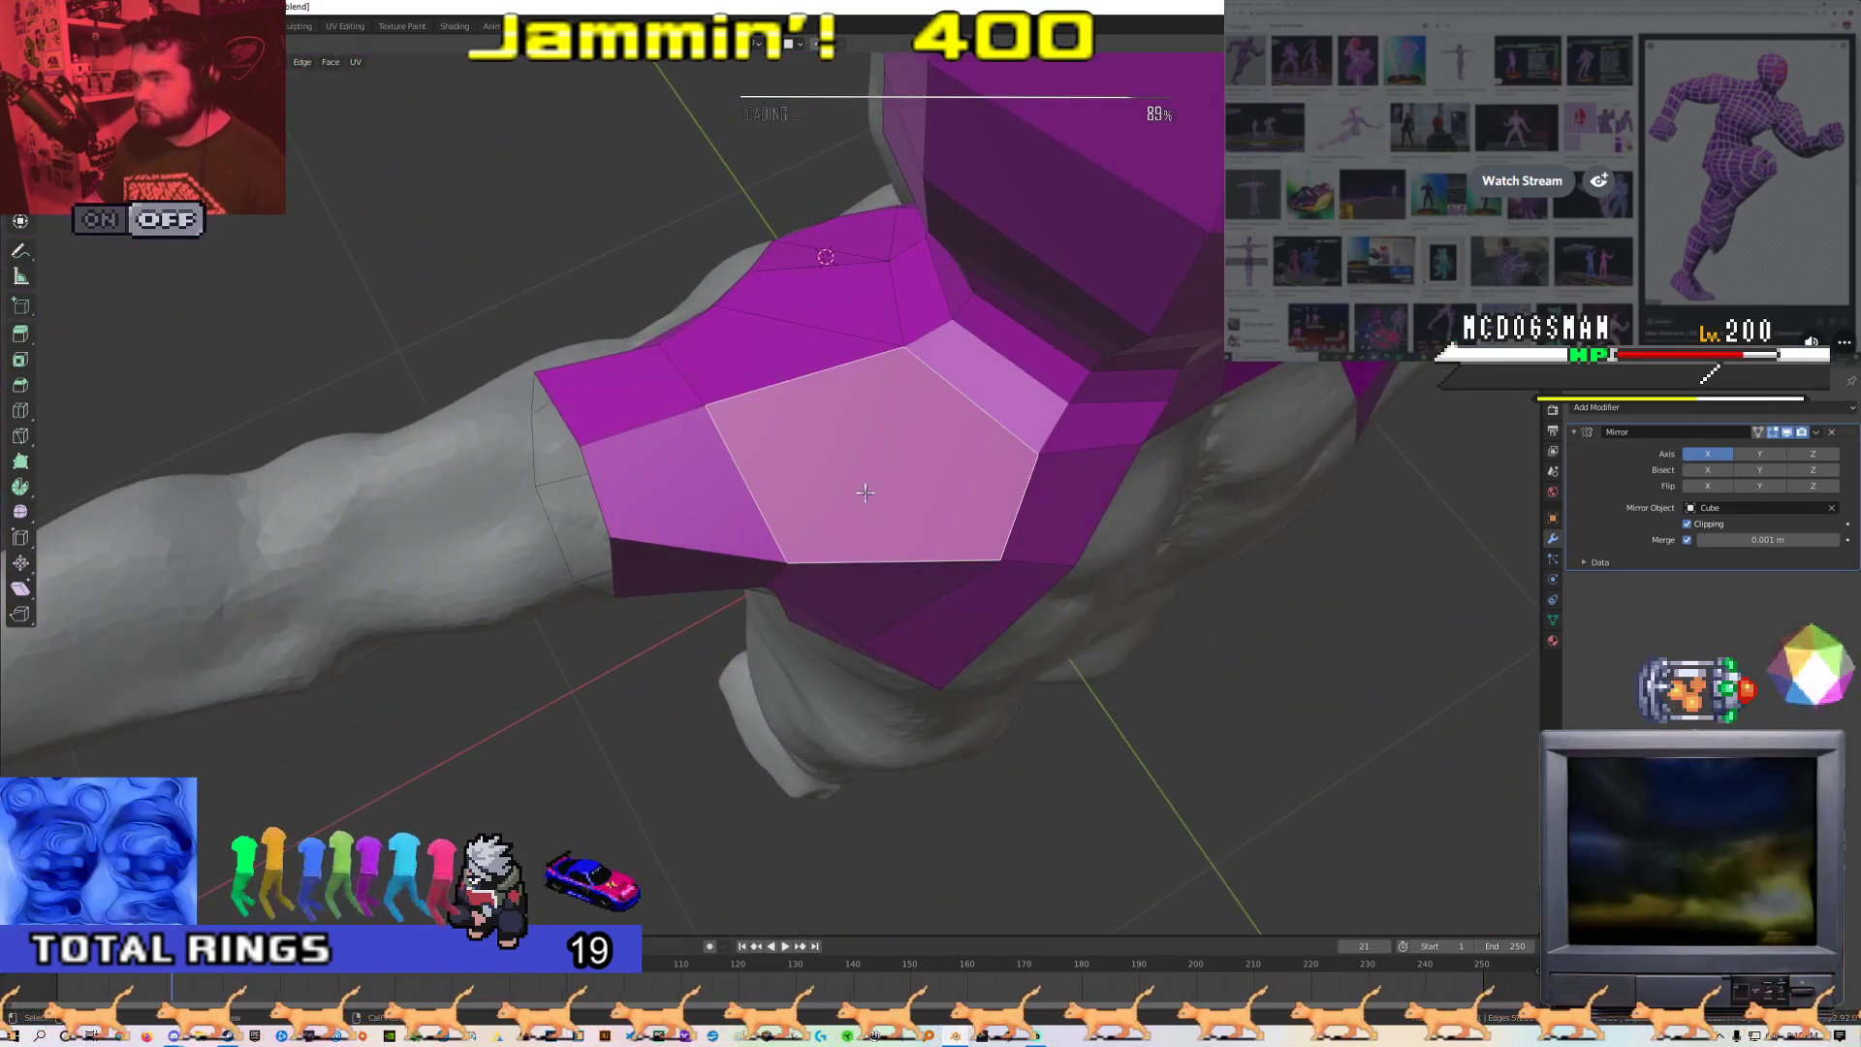
right_click(861, 489)
left_click(835, 794)
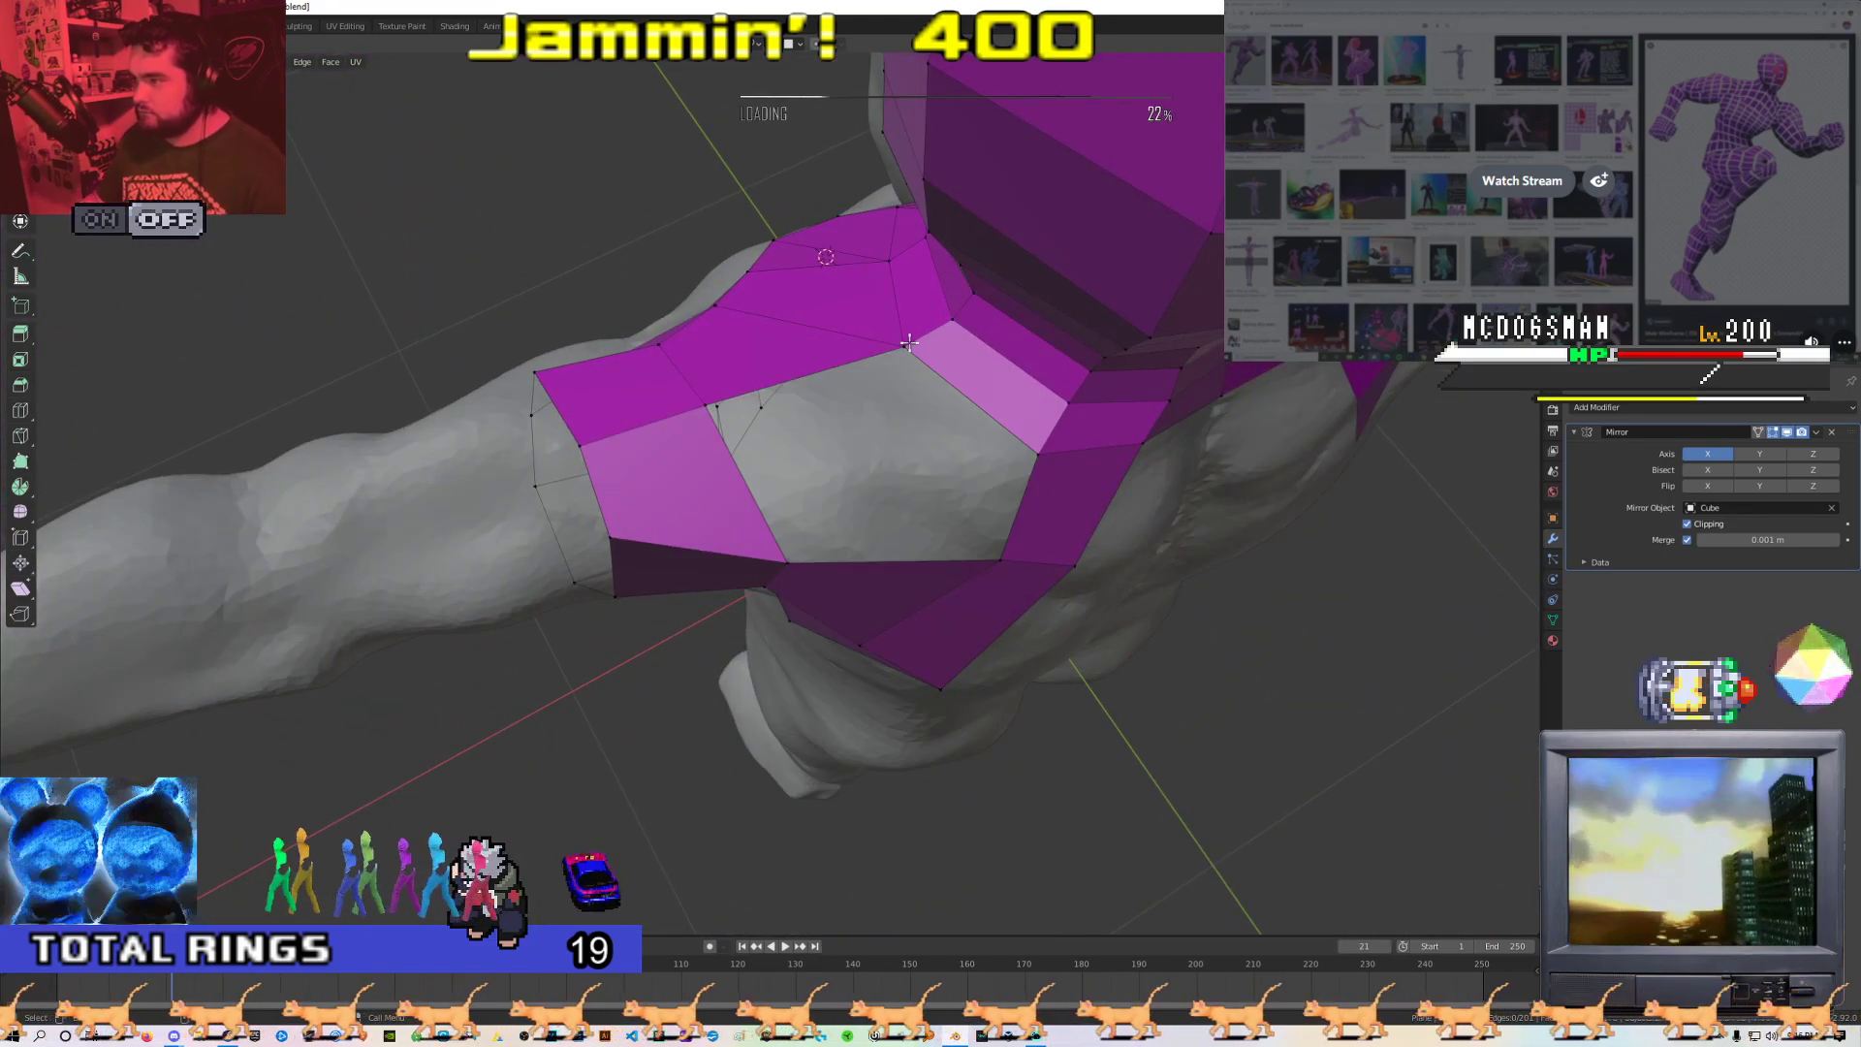
Fill the shoulder opening with a triangle and a quad, and add an edge loop around the shoulder
left_click(909, 342)
left_click(1008, 548)
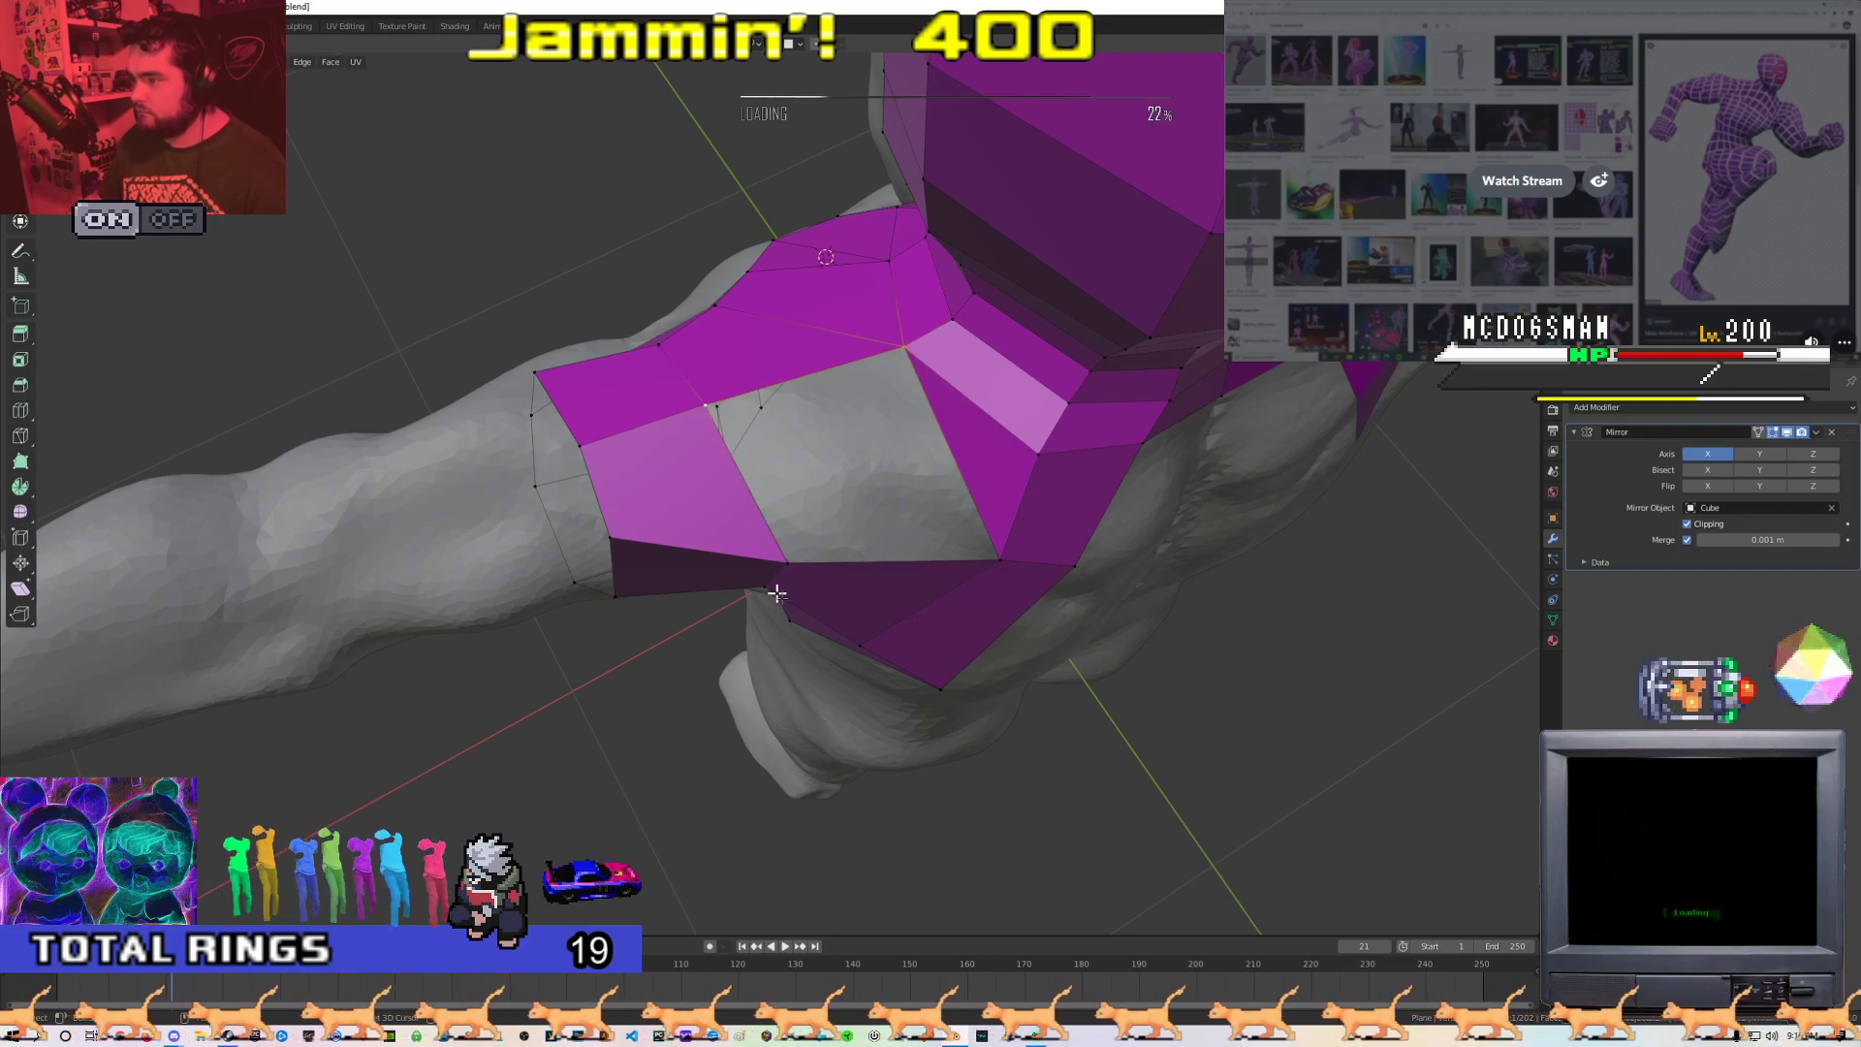
middle_click_drag(969, 564, 879, 397)
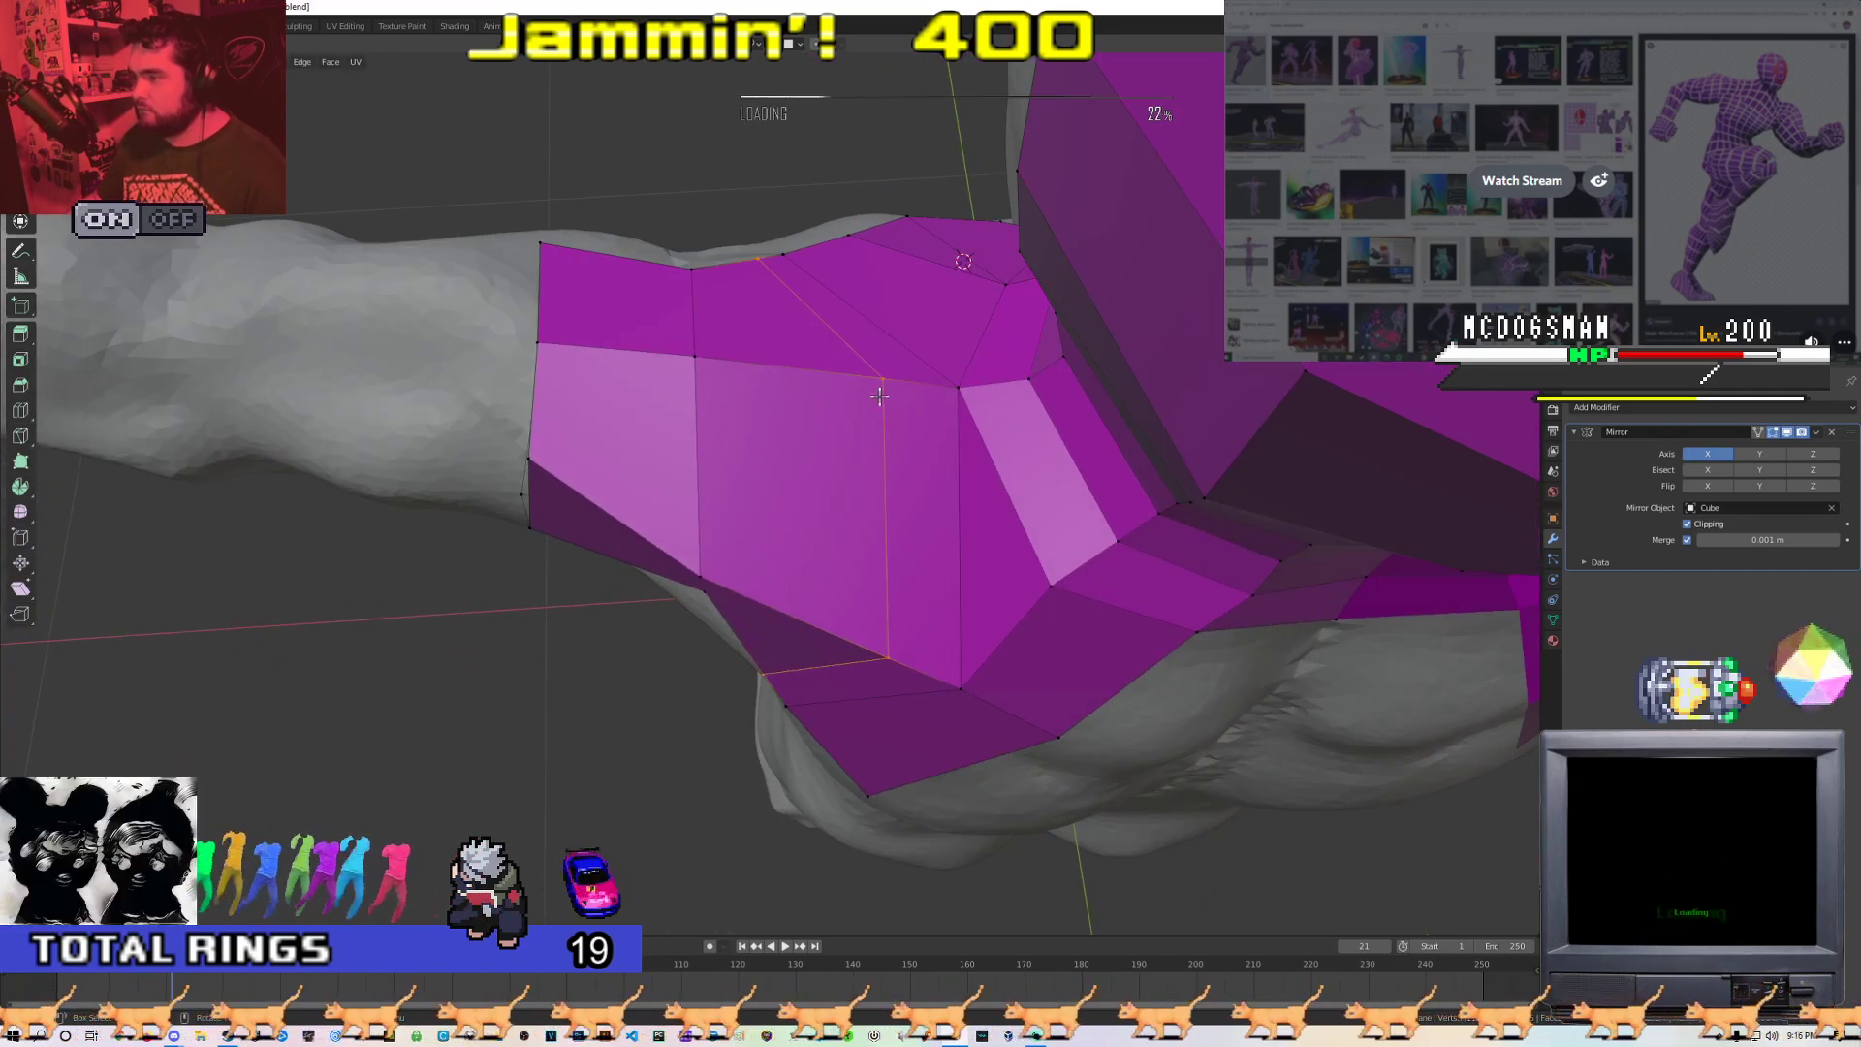
Reposition the new edge loop's vertices around the shoulder to follow the sculpt
middle_click_drag(857, 554, 765, 556)
left_click(795, 456)
key("g")
left_click(814, 478)
left_click(738, 573)
key("g")
left_click(714, 569)
key("g")
left_click(738, 487)
Adjust the edge loop's vertex at the front of the shoulder above the armpit
middle_click_drag(739, 487, 797, 611)
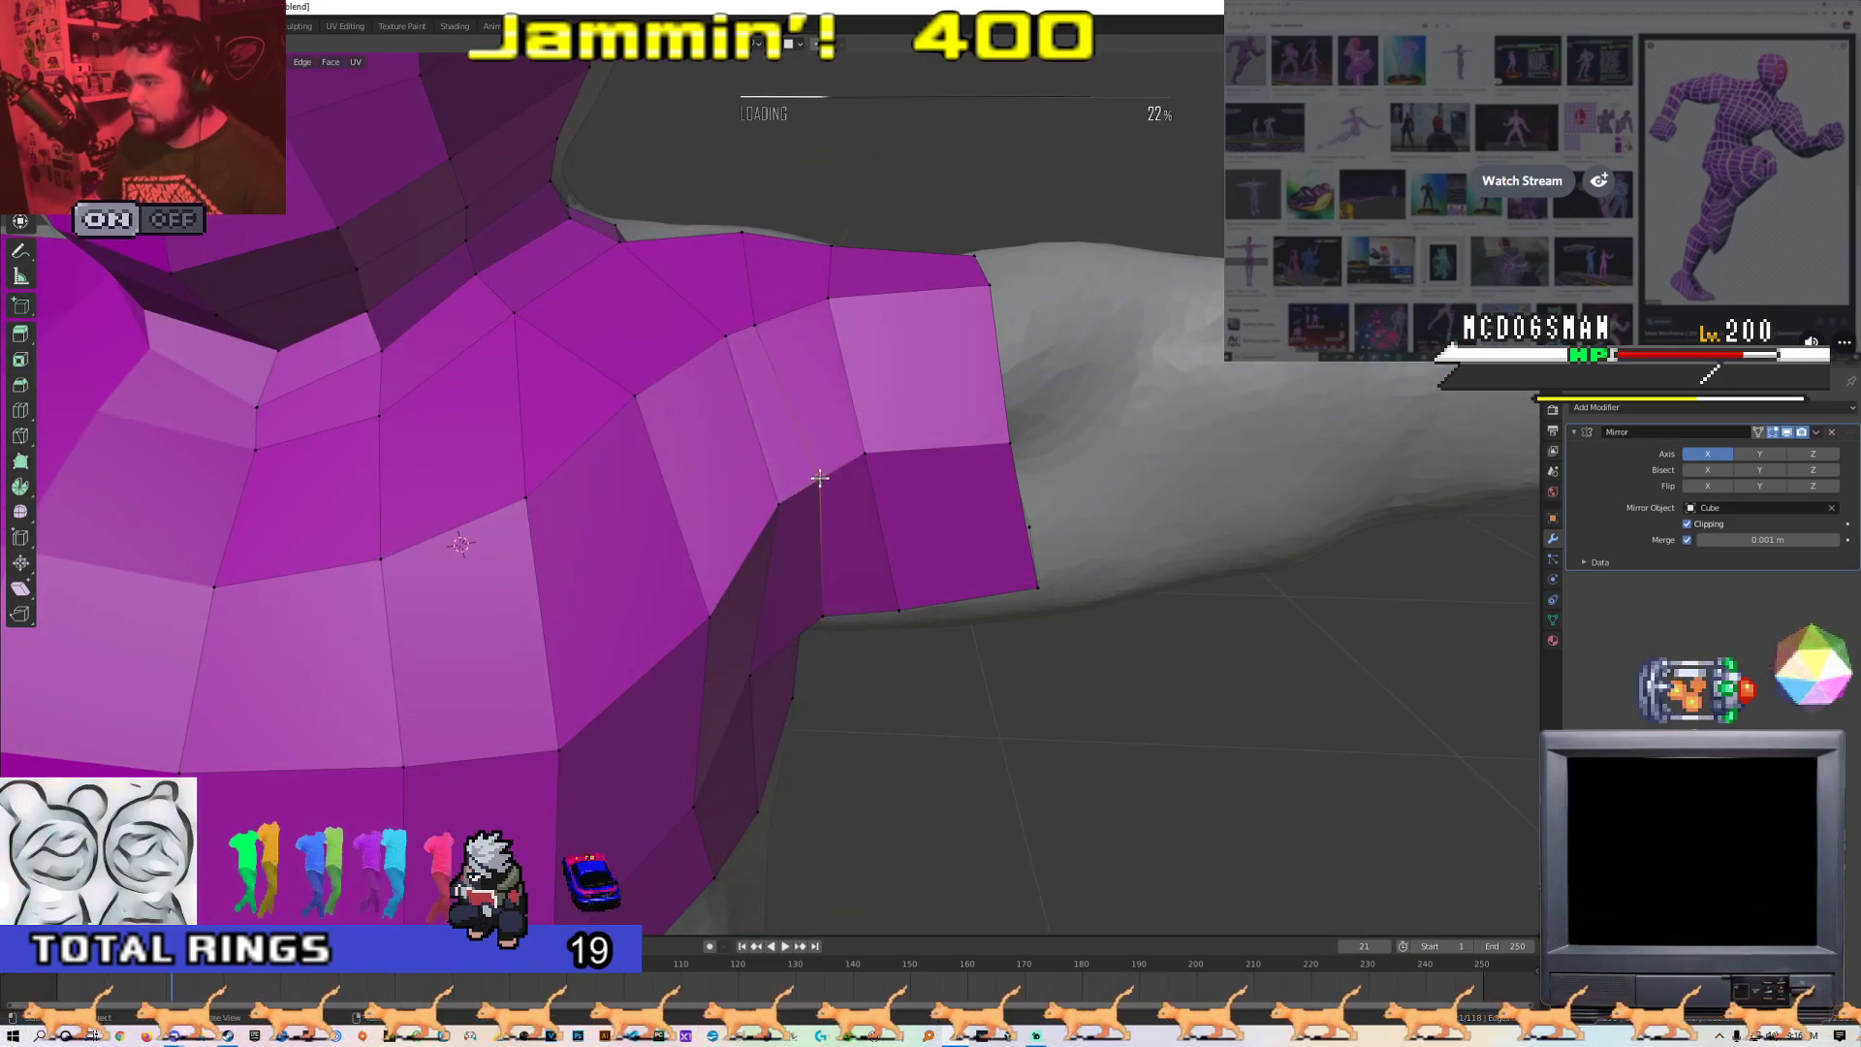
middle_click_drag(819, 478, 840, 637)
left_click(797, 540)
middle_click_drag(797, 540, 794, 622)
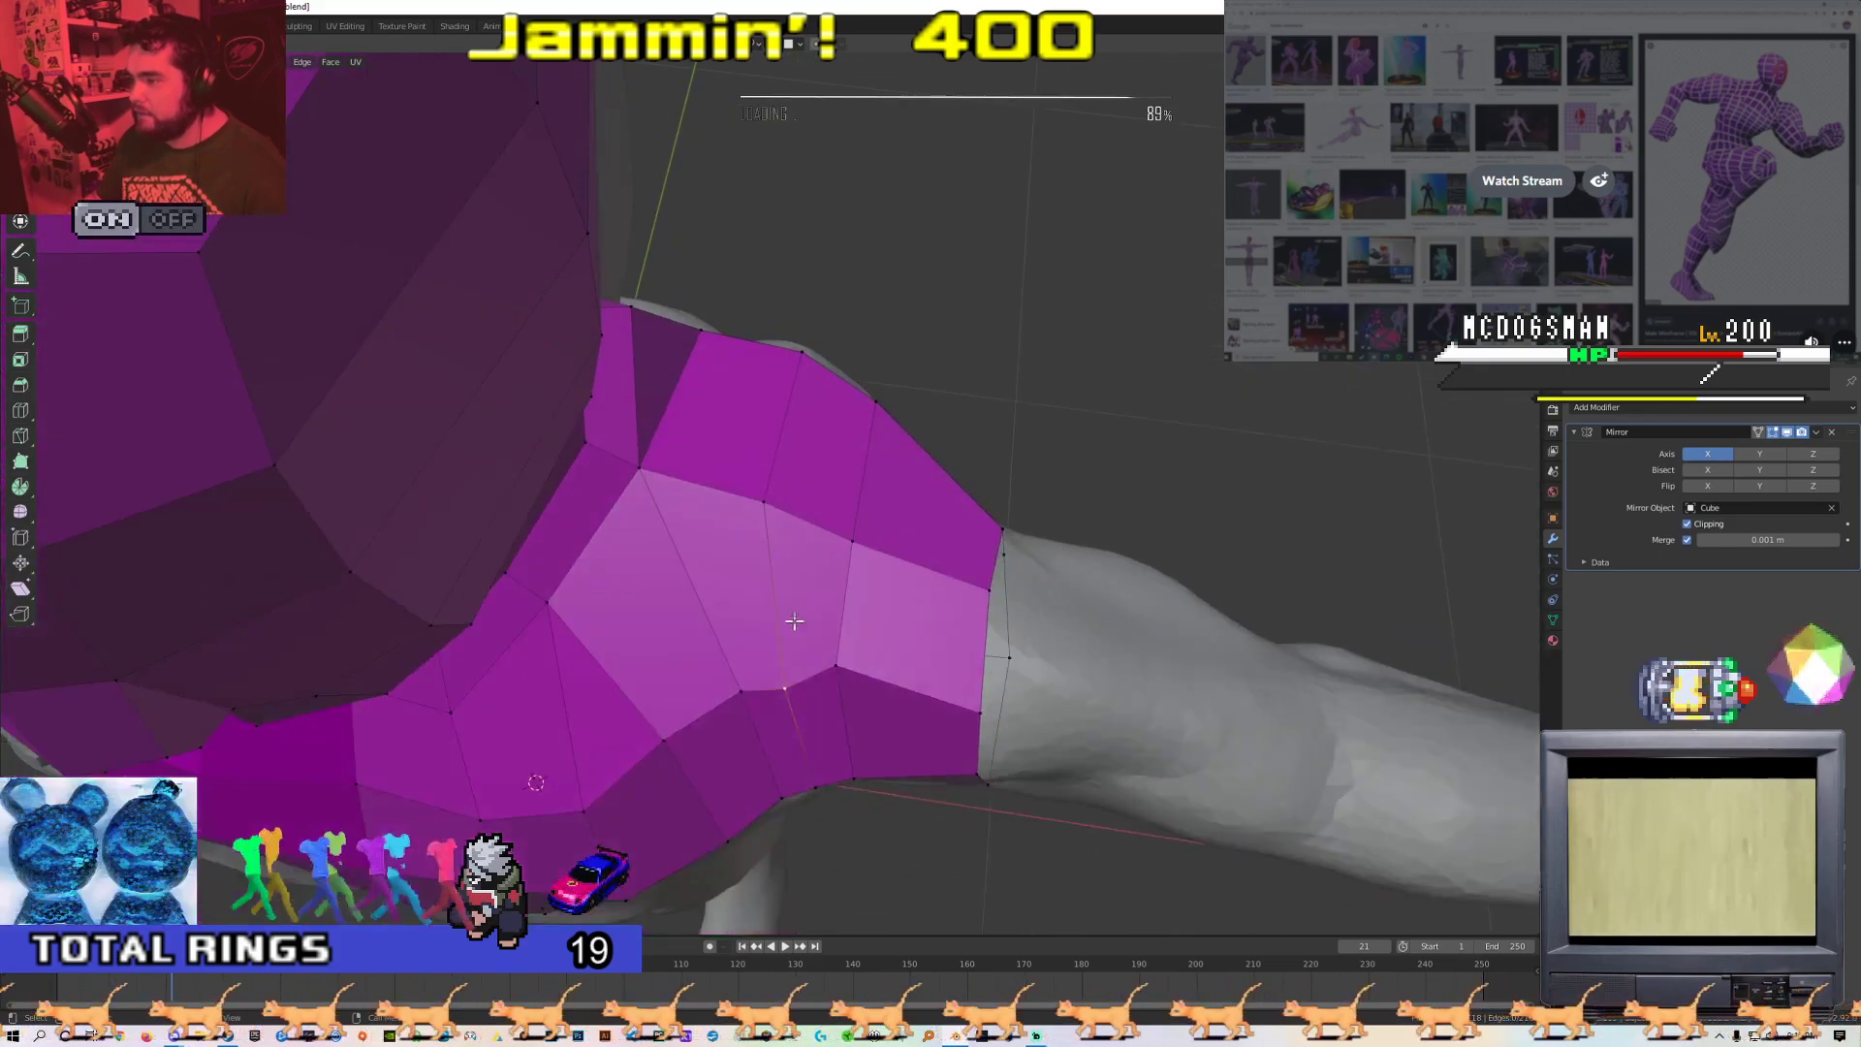
middle_click_drag(795, 546, 892, 531)
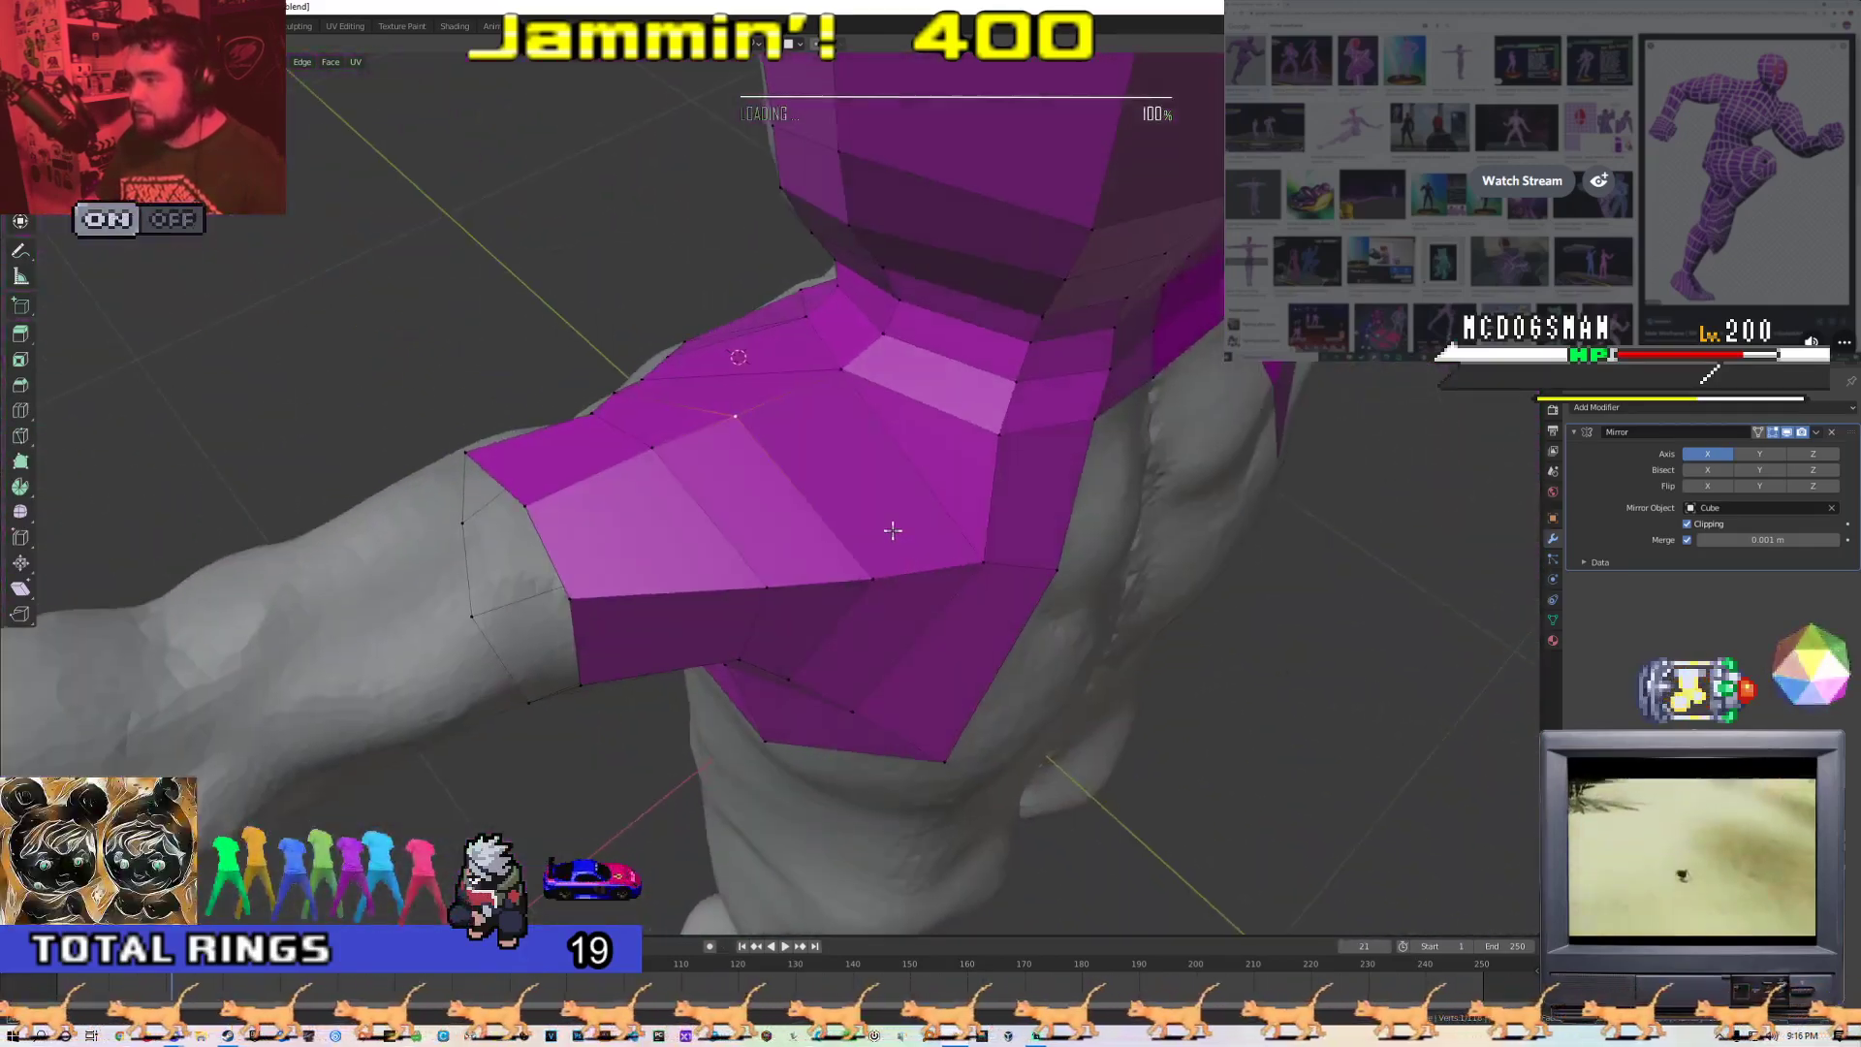
Examine the shoulder topology from above and behind, with and without the wireframe
right_click(942, 485)
middle_click_drag(1008, 499, 1192, 511)
key("Tab")
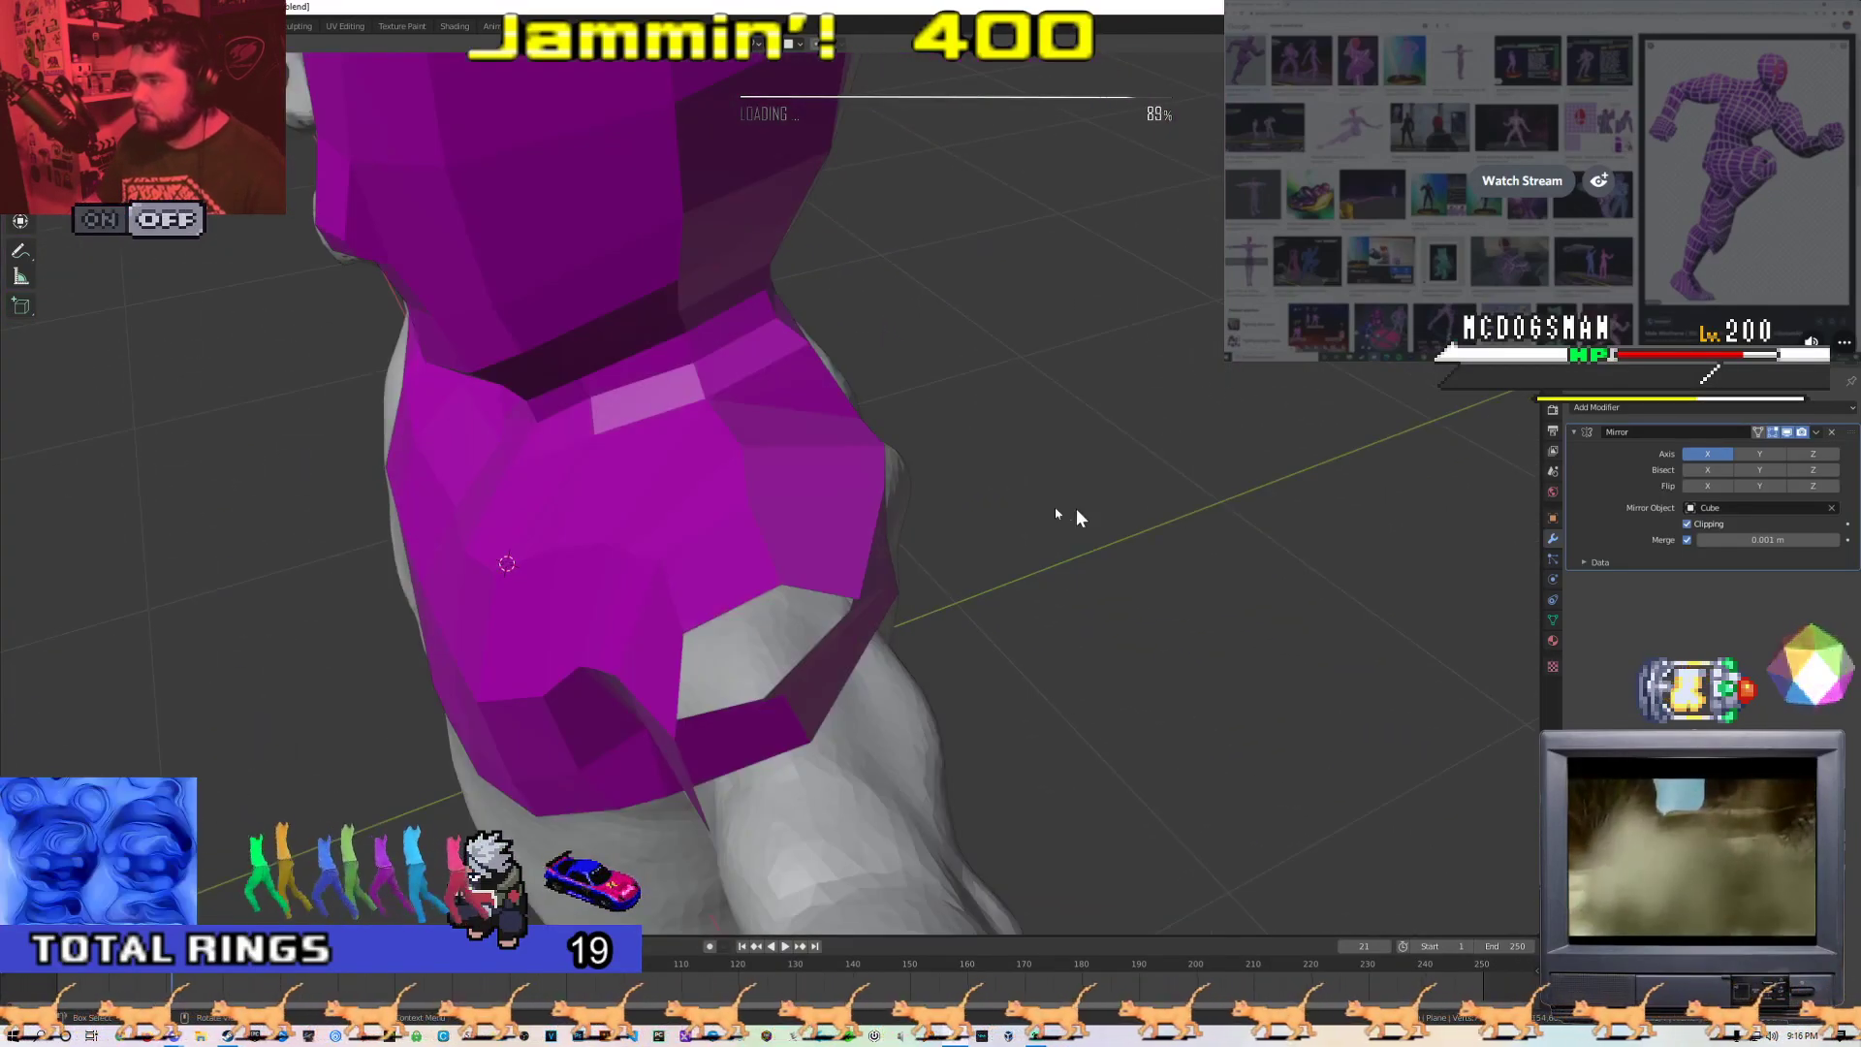
key("Tab")
middle_click_drag(951, 461, 821, 490)
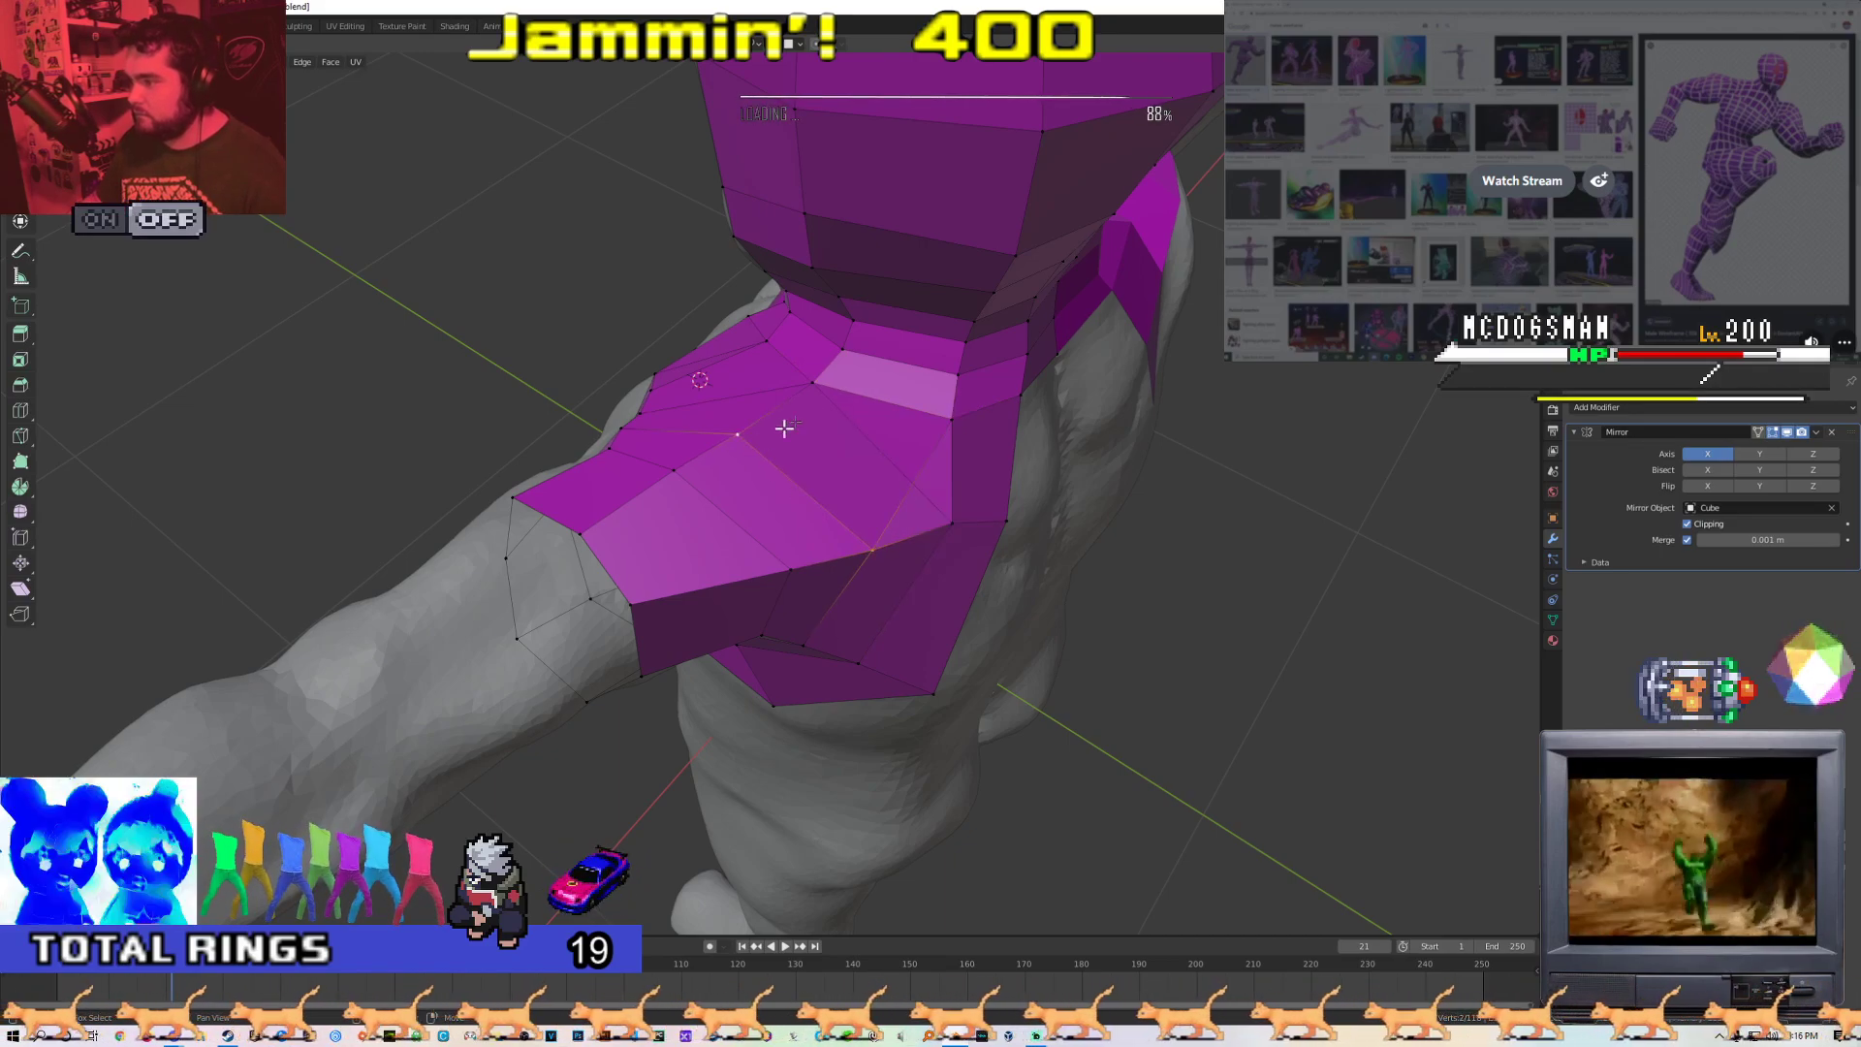
key("Tab")
middle_click_drag(958, 412, 790, 537)
key("Tab")
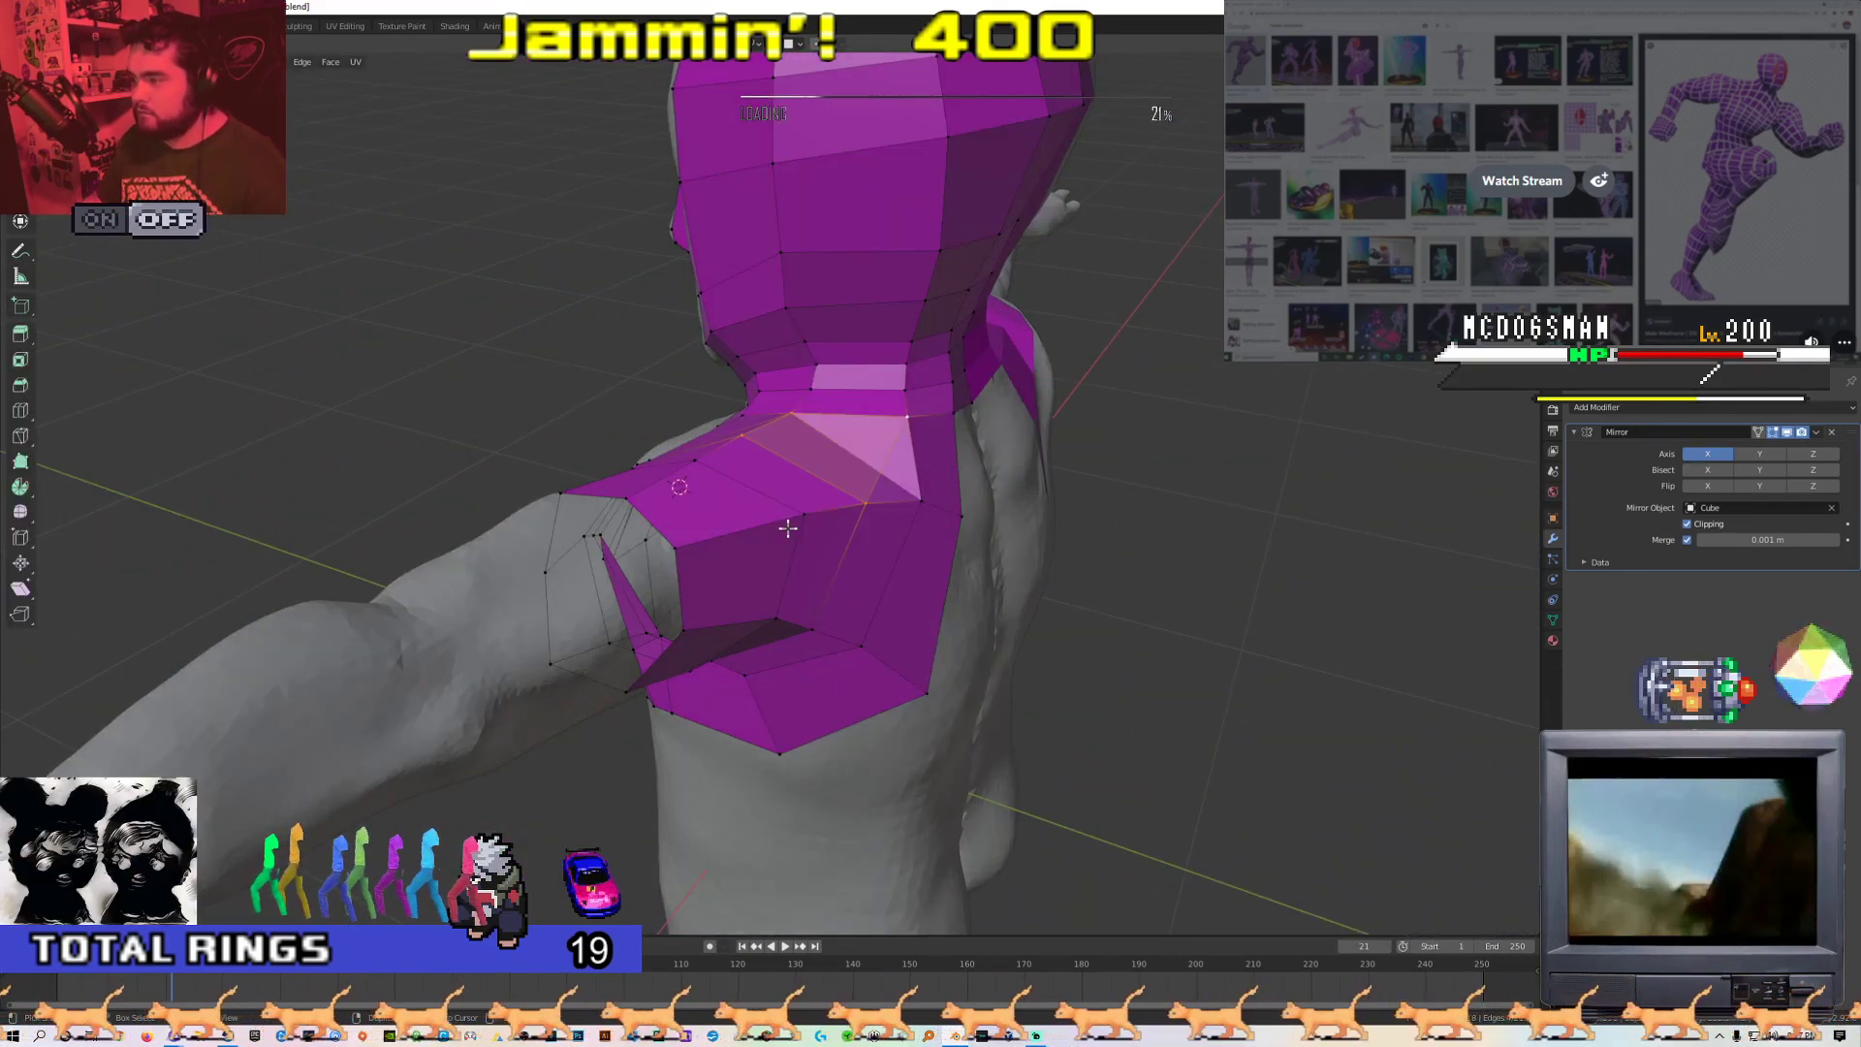
Delete the narrow quad and the adjoining triangle below the collar at the back of the shoulder
middle_click_drag(881, 495, 864, 503)
left_click(865, 480)
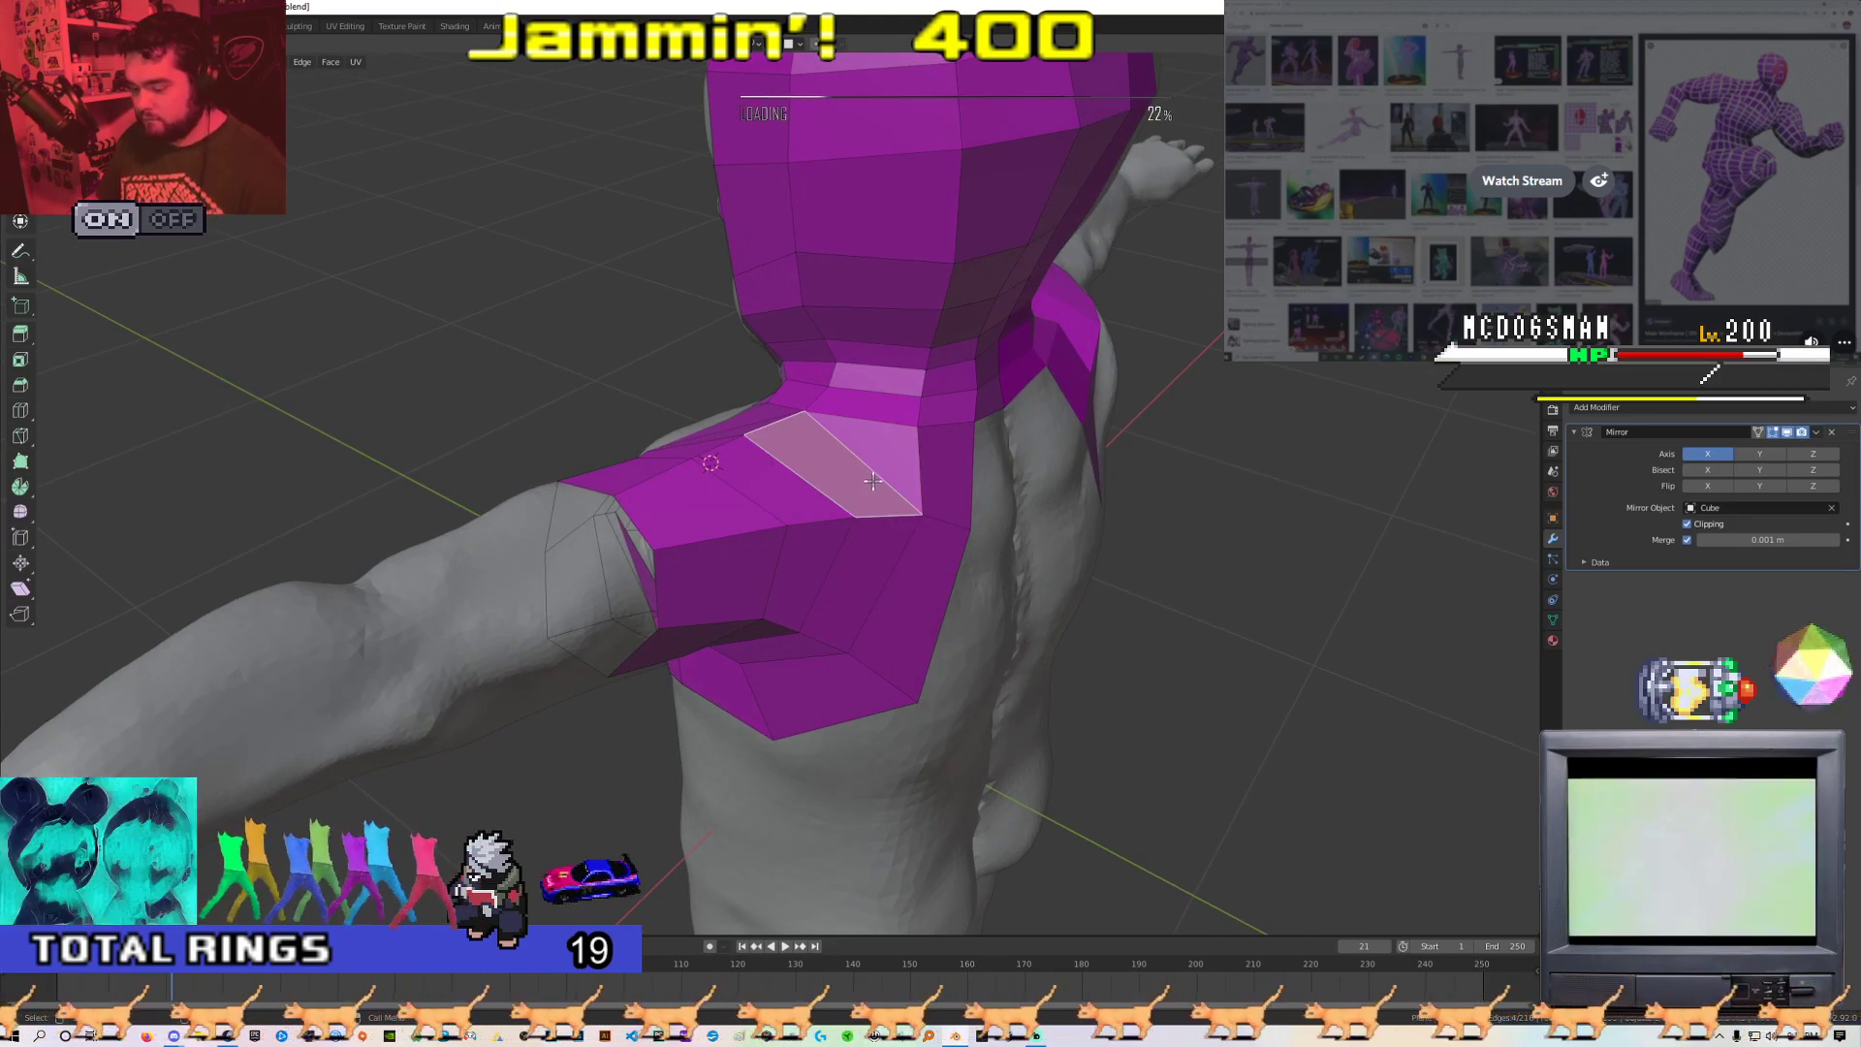
key("x")
left_click(861, 498)
left_click(896, 459)
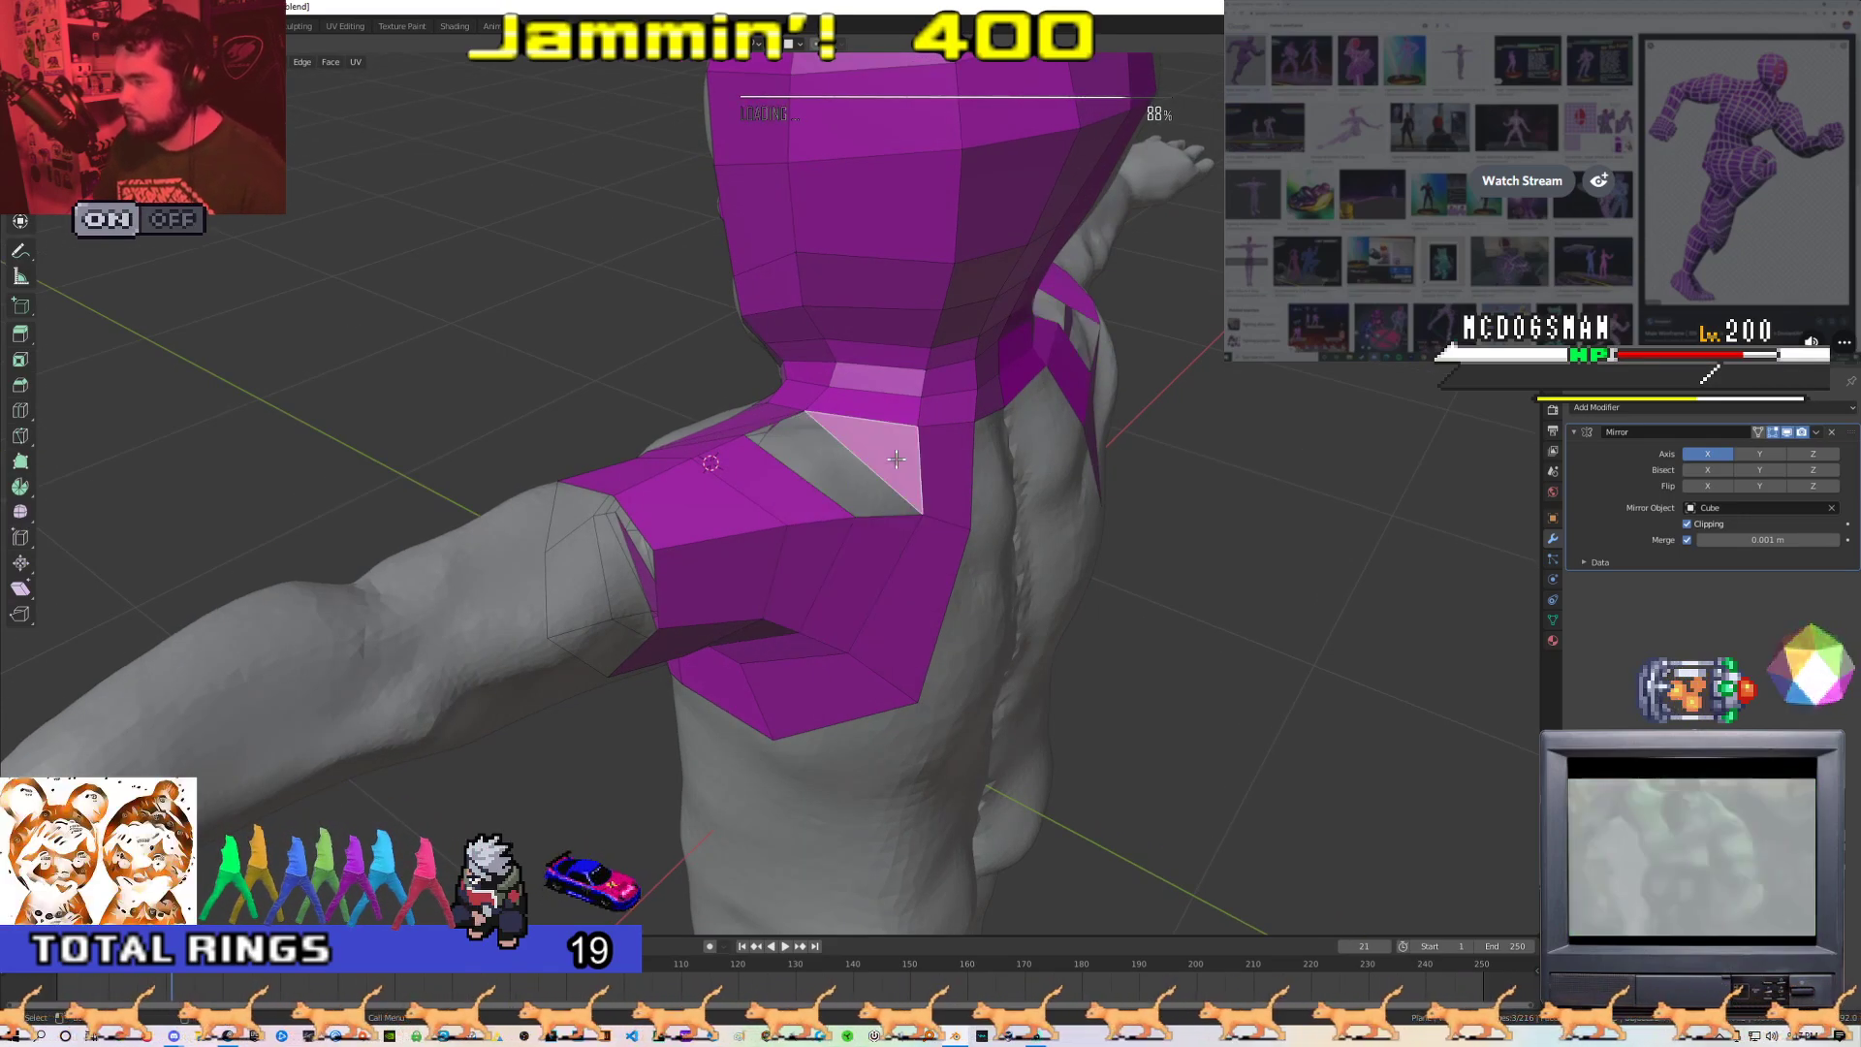
key("x")
left_click(892, 457)
Refill the opening below the collar with a triangle beside the back band and a quad over the shoulder
mouse_move(892, 459)
middle_mouse_down()
mouse_move(886, 484)
mouse_move(826, 457)
mouse_move(877, 475)
middle_mouse_up()
left_click(867, 510)
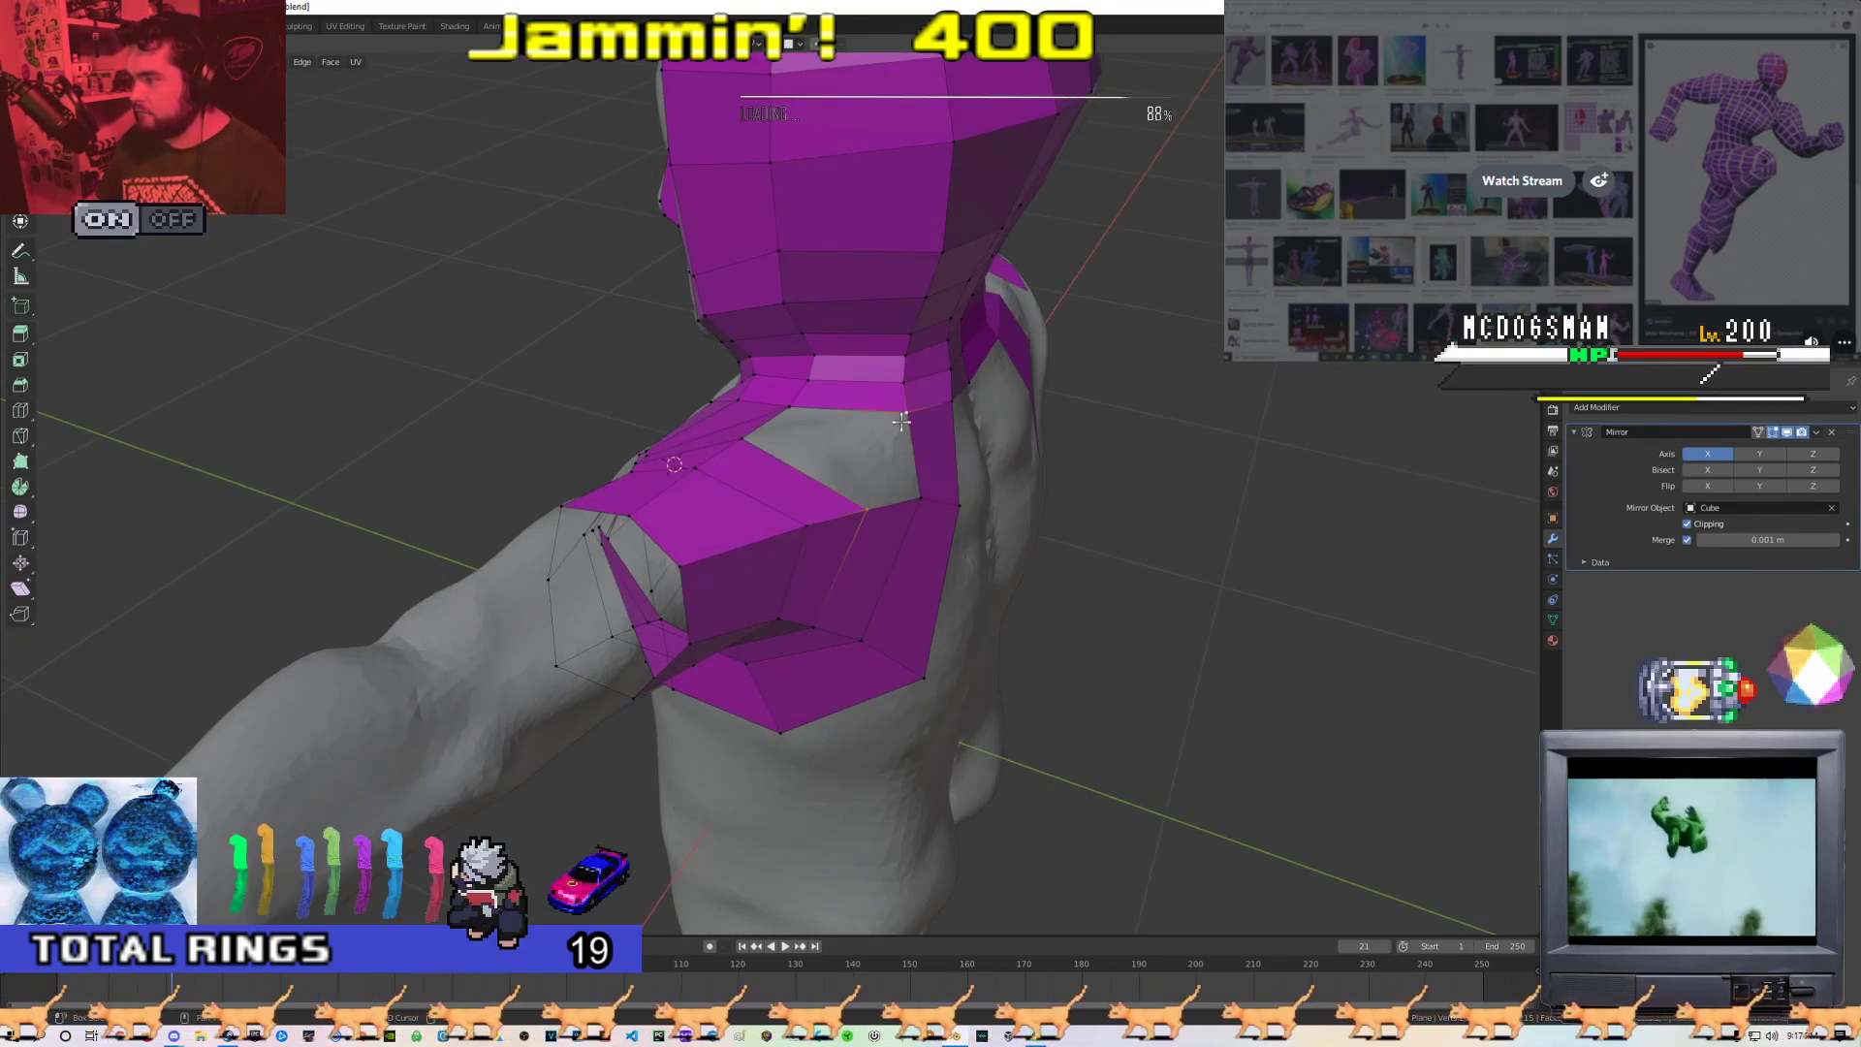
left_click(907, 415, "shift")
left_click(921, 496, "shift")
left_click(742, 441, "shift")
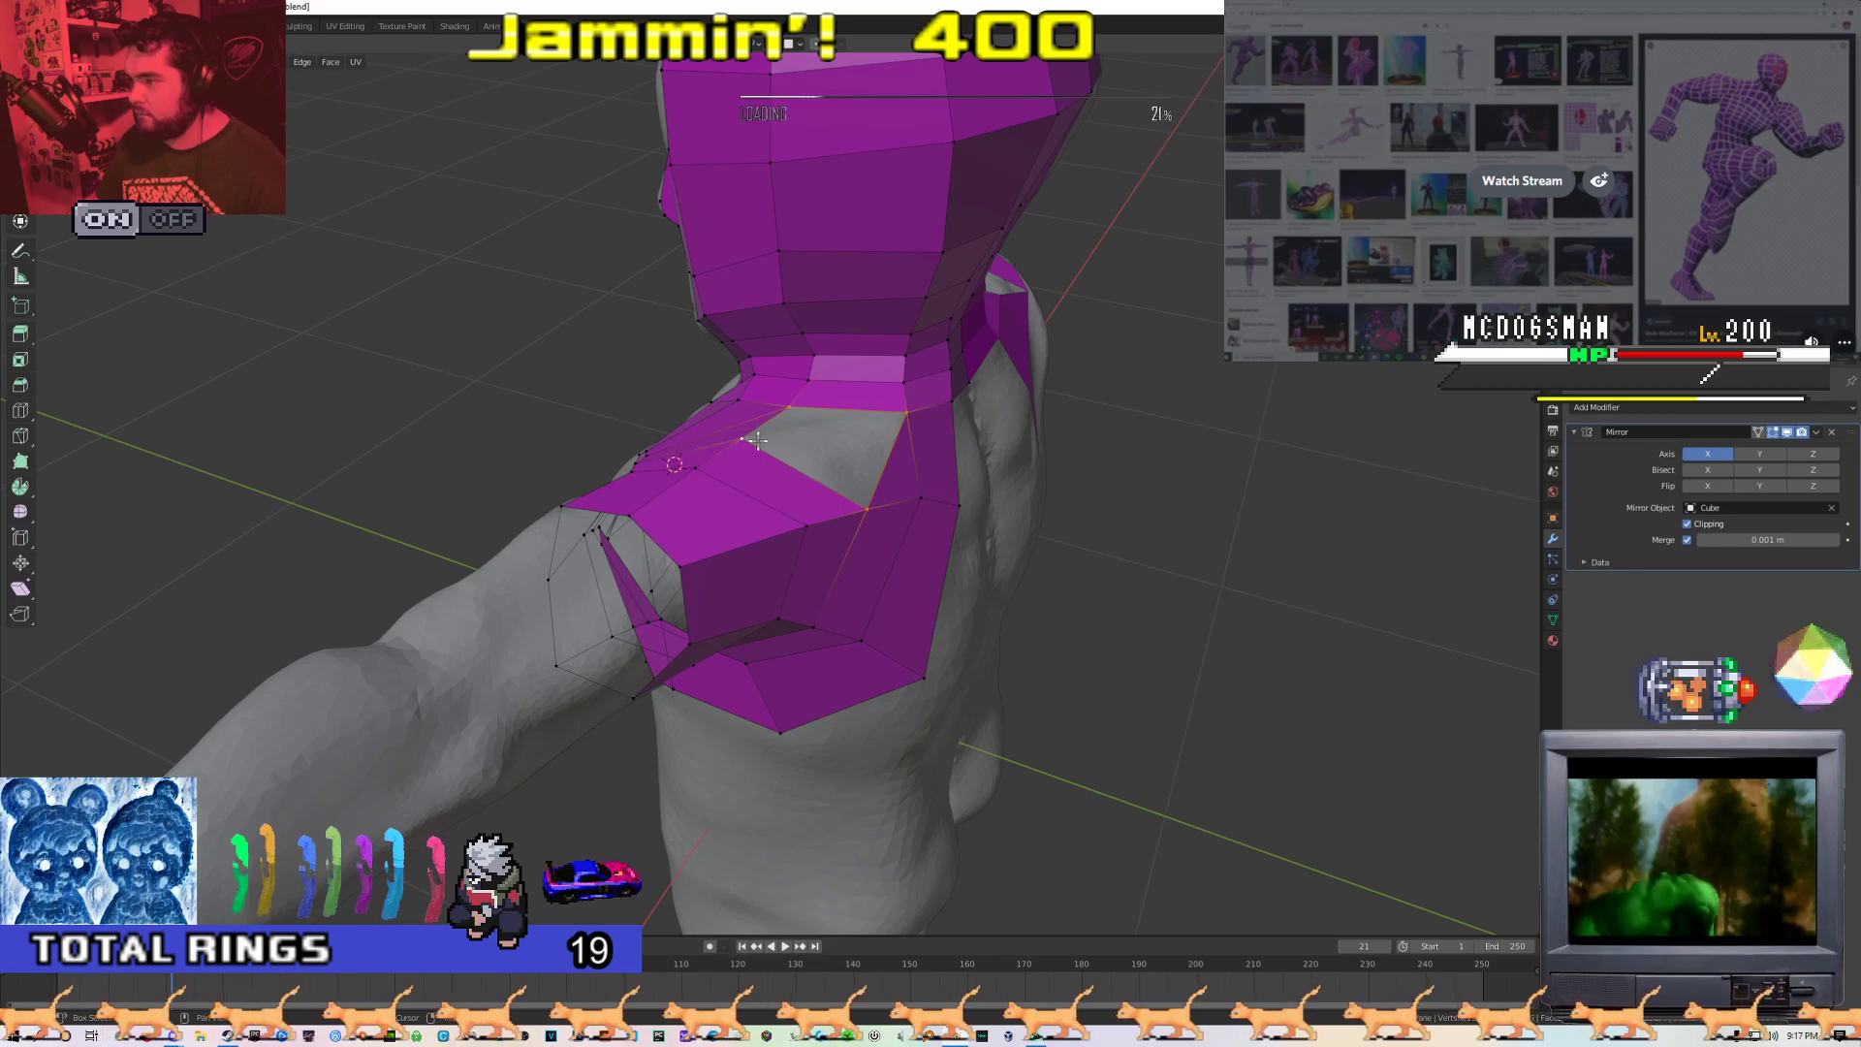
key("f")
middle_click_drag(741, 502, 901, 488)
scroll(901, 487, "down", 3)
middle_click_drag(861, 595, 665, 587)
scroll(756, 533, "up", 2)
Delete the quad over the shoulder and fill a triangle in its opening on the collar side
key("Tab")
middle_click_drag(834, 498, 737, 527)
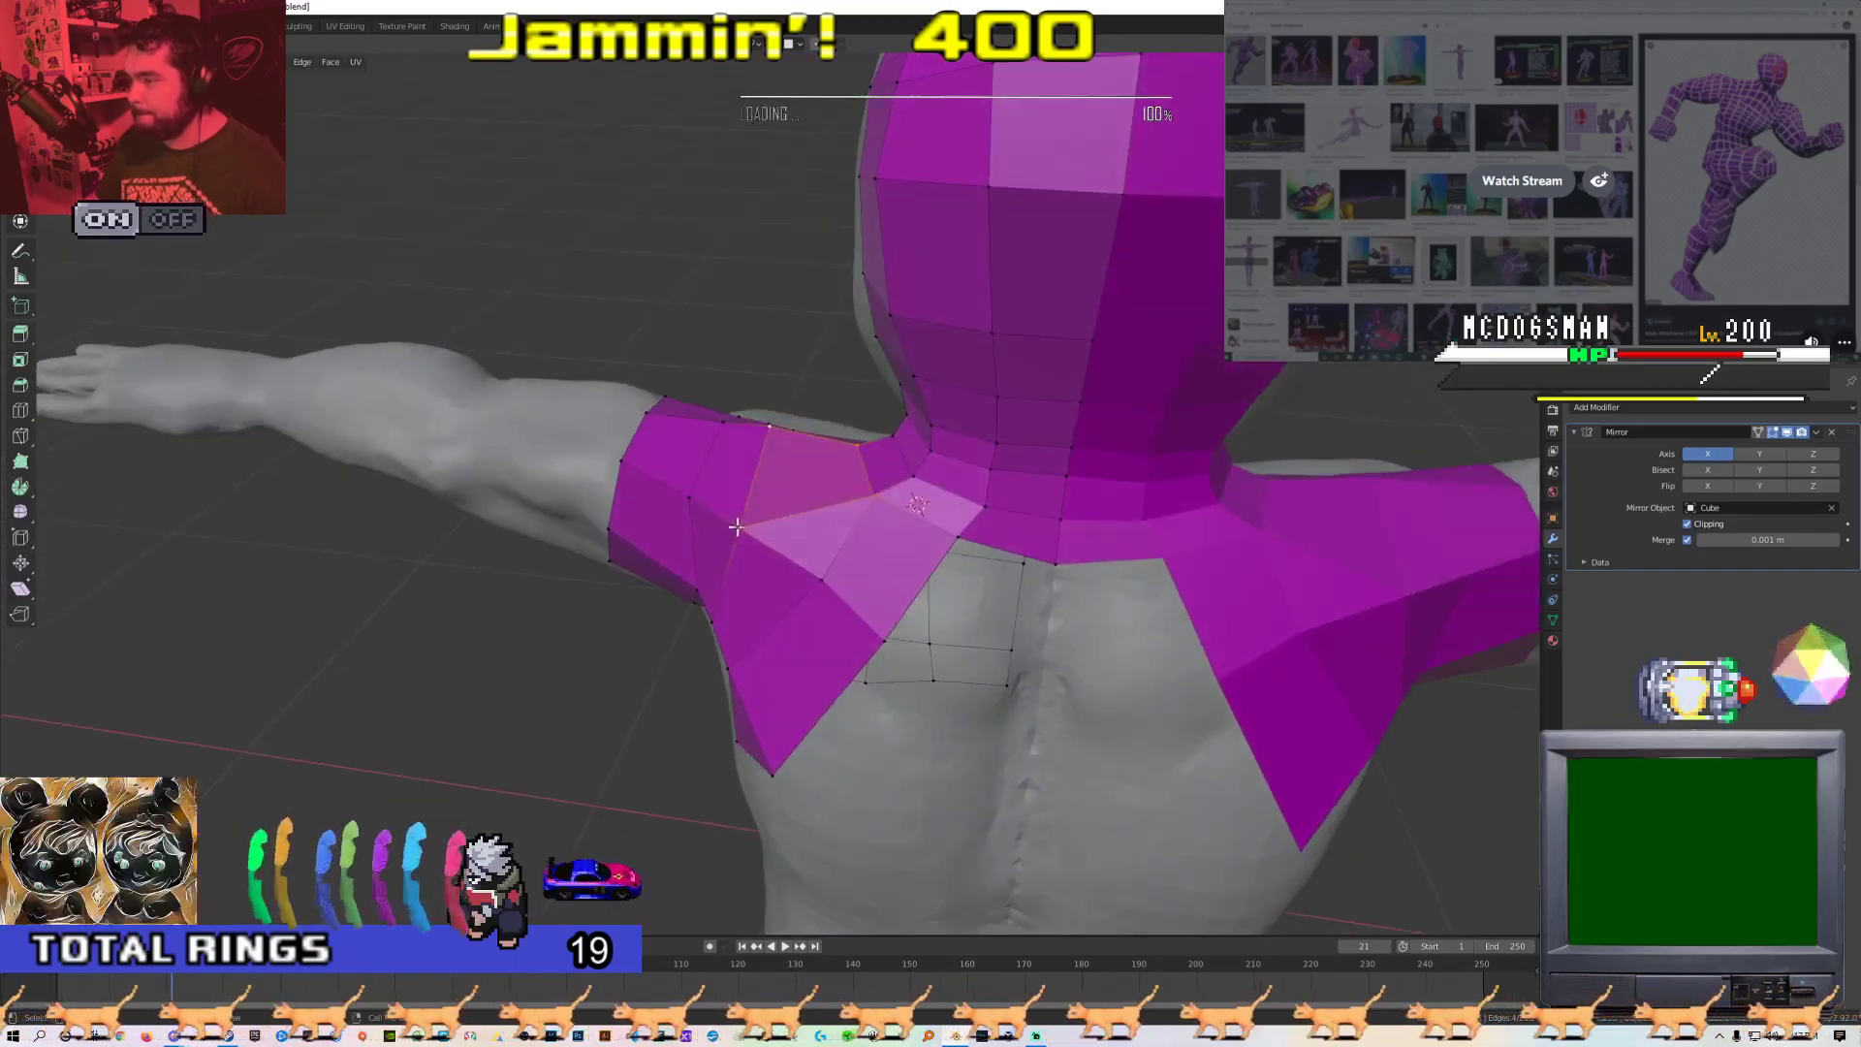
key("x")
left_click(789, 491)
middle_click_drag(789, 490, 834, 494)
left_click(857, 457, "shift")
key("f")
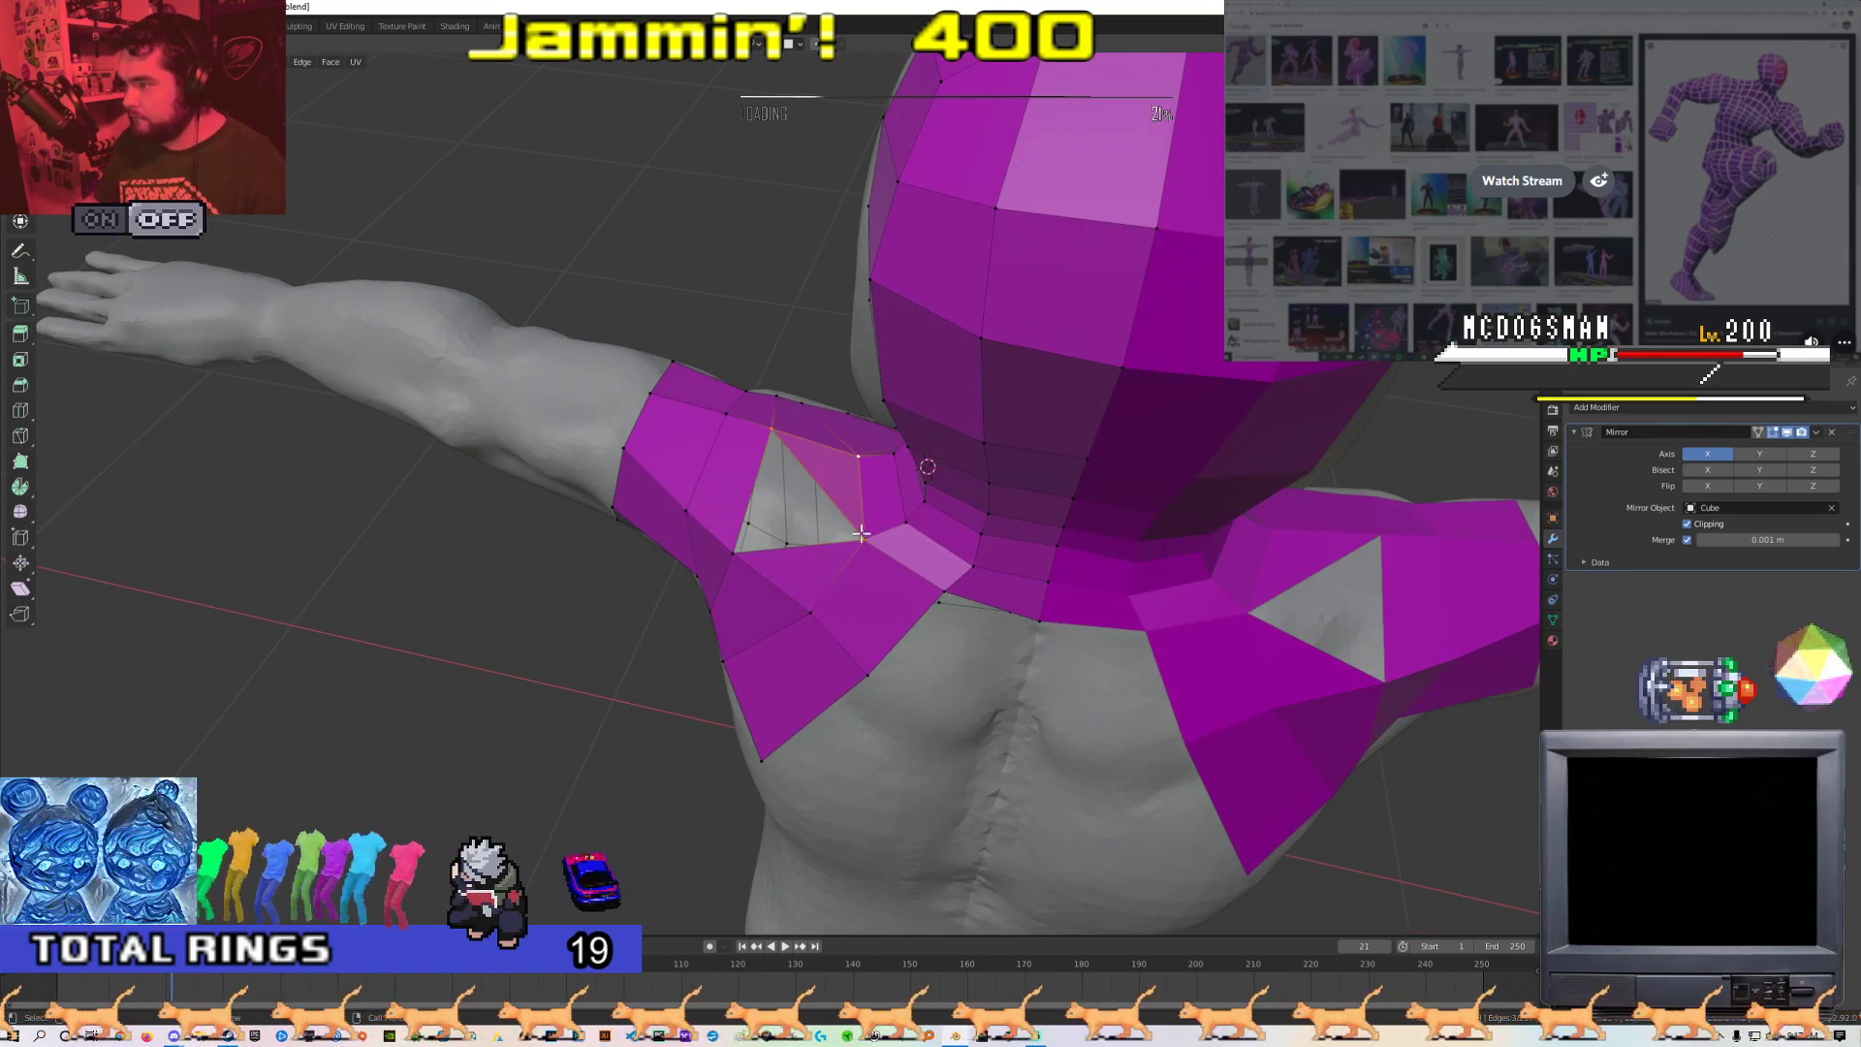
key("Tab")
middle_click_drag(739, 562, 1057, 488)
scroll(1041, 513, "down", 5)
key("Tab")
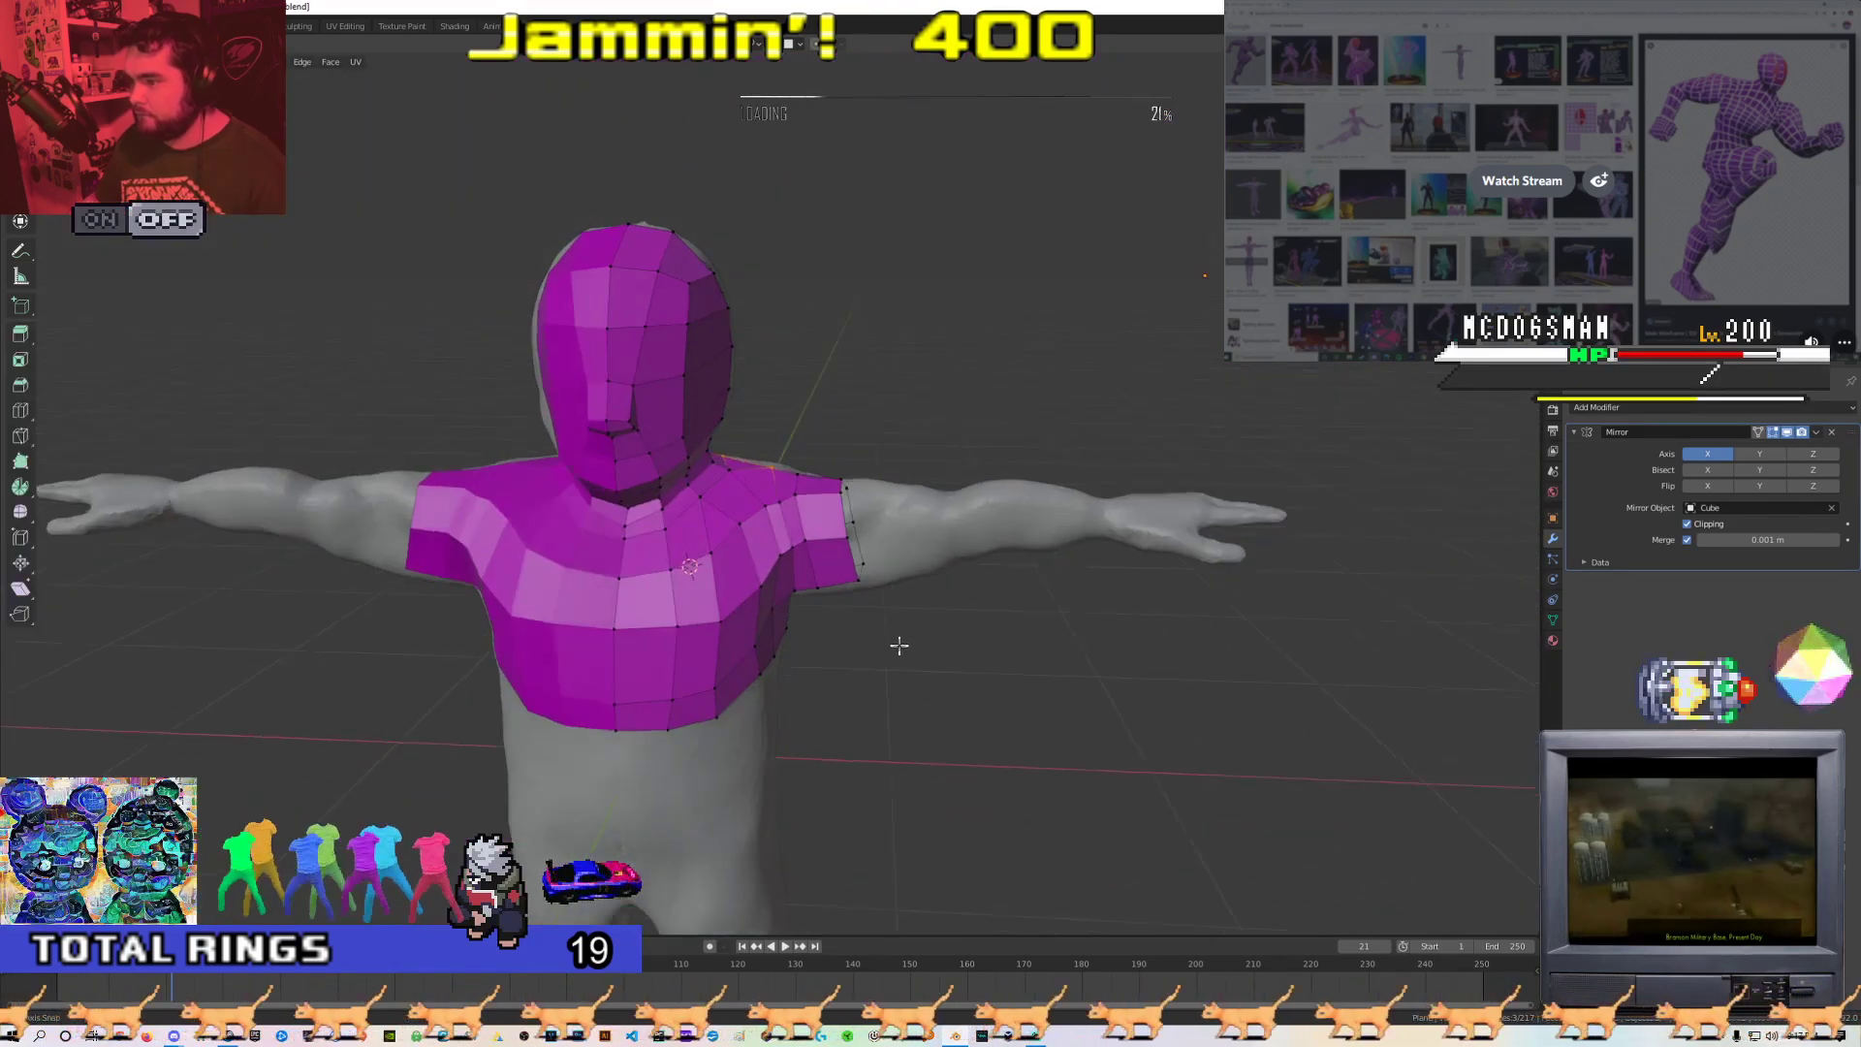
Move a vertex at the shoulder where it meets the sleeve to fit the mesh to the sculpt
scroll(898, 644, "up", 5)
middle_click_drag(873, 653, 773, 463)
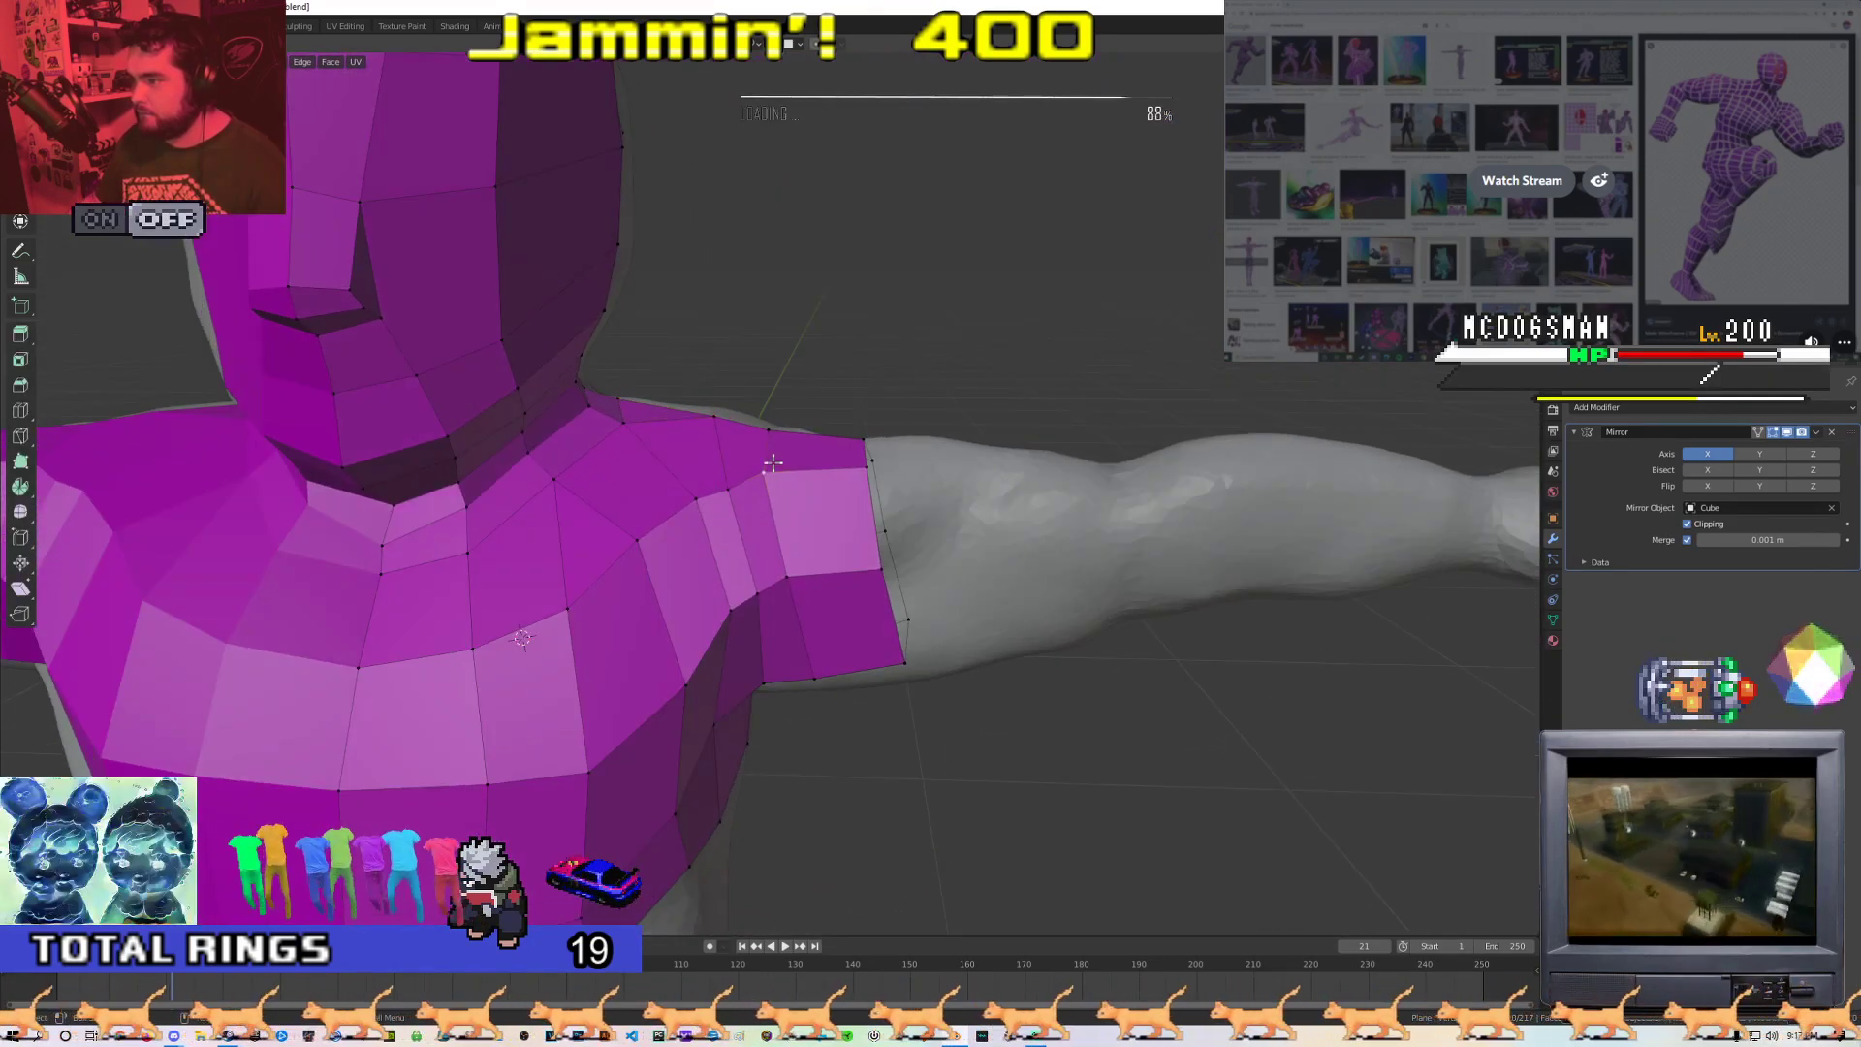
middle_click_drag(795, 585, 774, 432)
key("g")
middle_click_drag(768, 360, 1038, 411)
left_click(789, 415)
Examine the head, chest and sleeves of the whole figure from several sides, with and without the wireframe
scroll(1038, 411, "down", 3)
middle_click_drag(630, 431, 746, 576)
scroll(792, 570, "down", 5)
key("Tab")
scroll(801, 527, "up", 2)
key("Tab")
mouse_move(727, 492)
middle_mouse_down()
mouse_move(975, 492)
mouse_move(727, 501)
middle_mouse_up()
scroll(756, 496, "up", 4)
scroll(776, 523, "down", 8)
key("Tab")
scroll(727, 501, "down", 5)
scroll(729, 508, "up", 3)
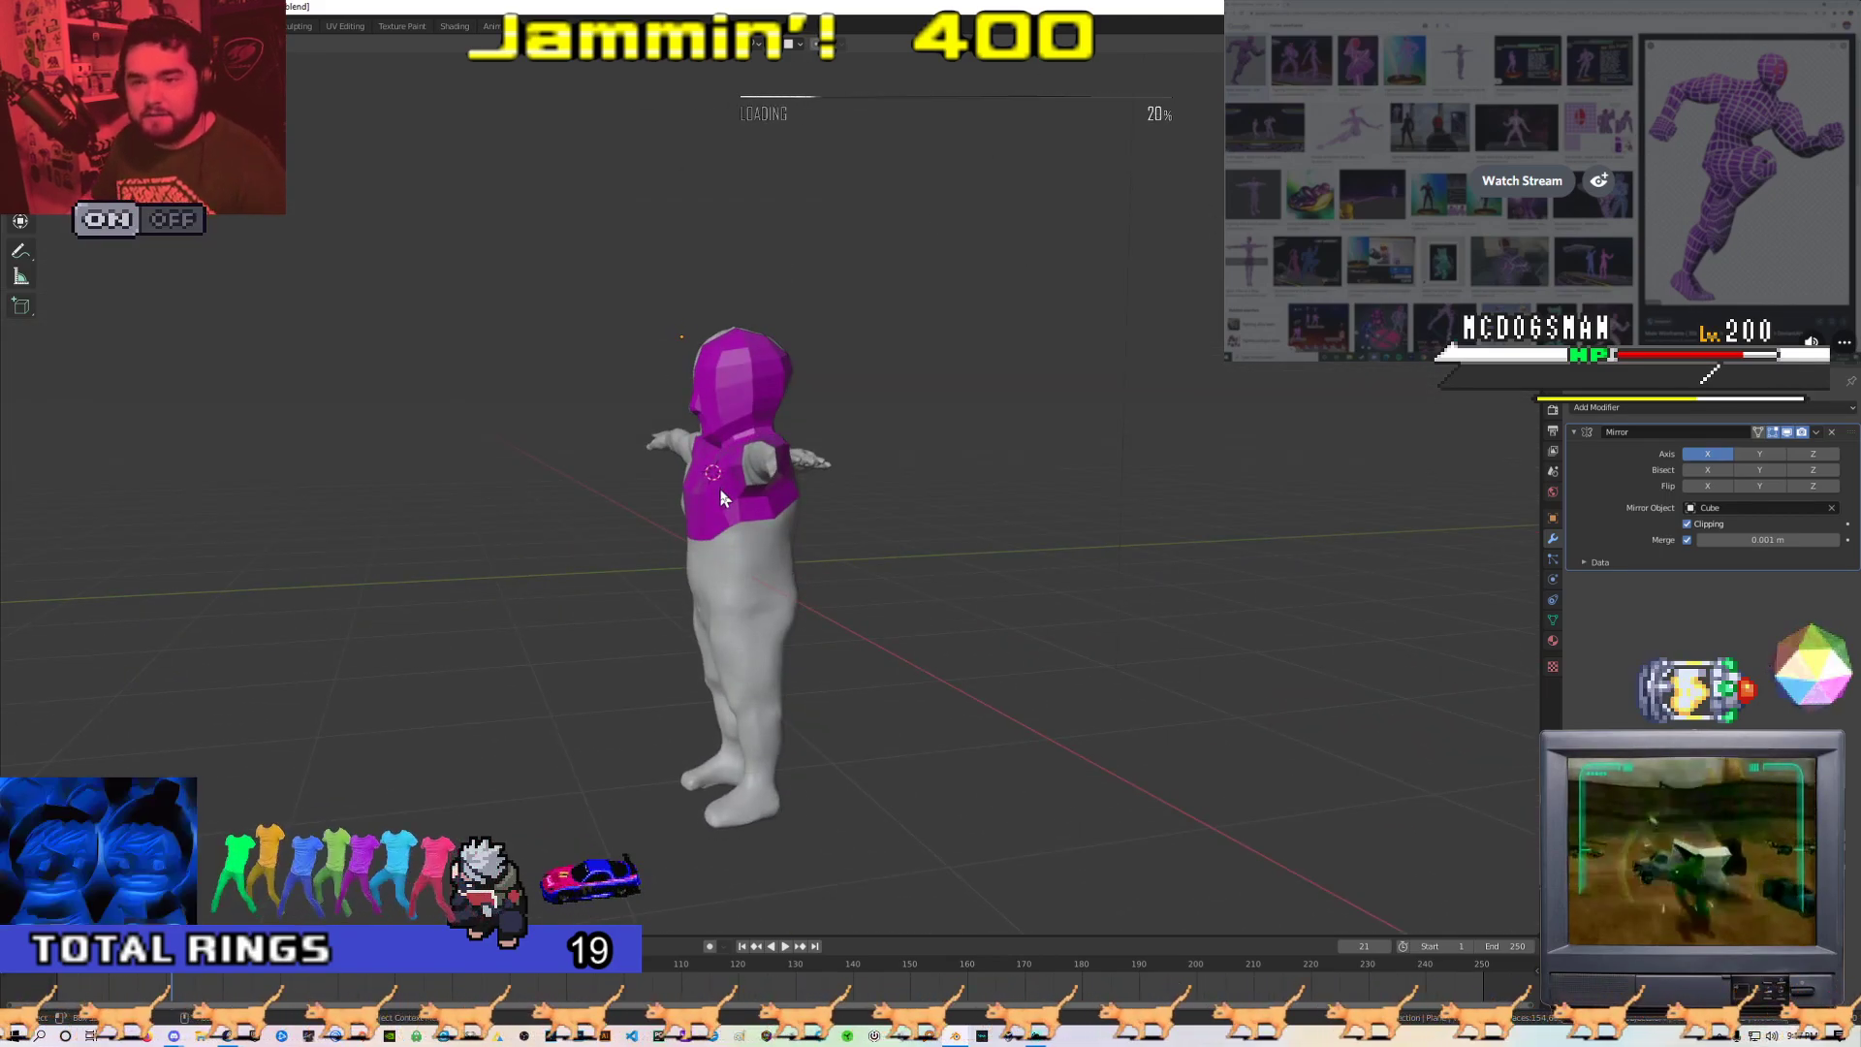
middle_click_drag(723, 491, 818, 533)
scroll(922, 528, "up", 3)
scroll(924, 527, "down", 2)
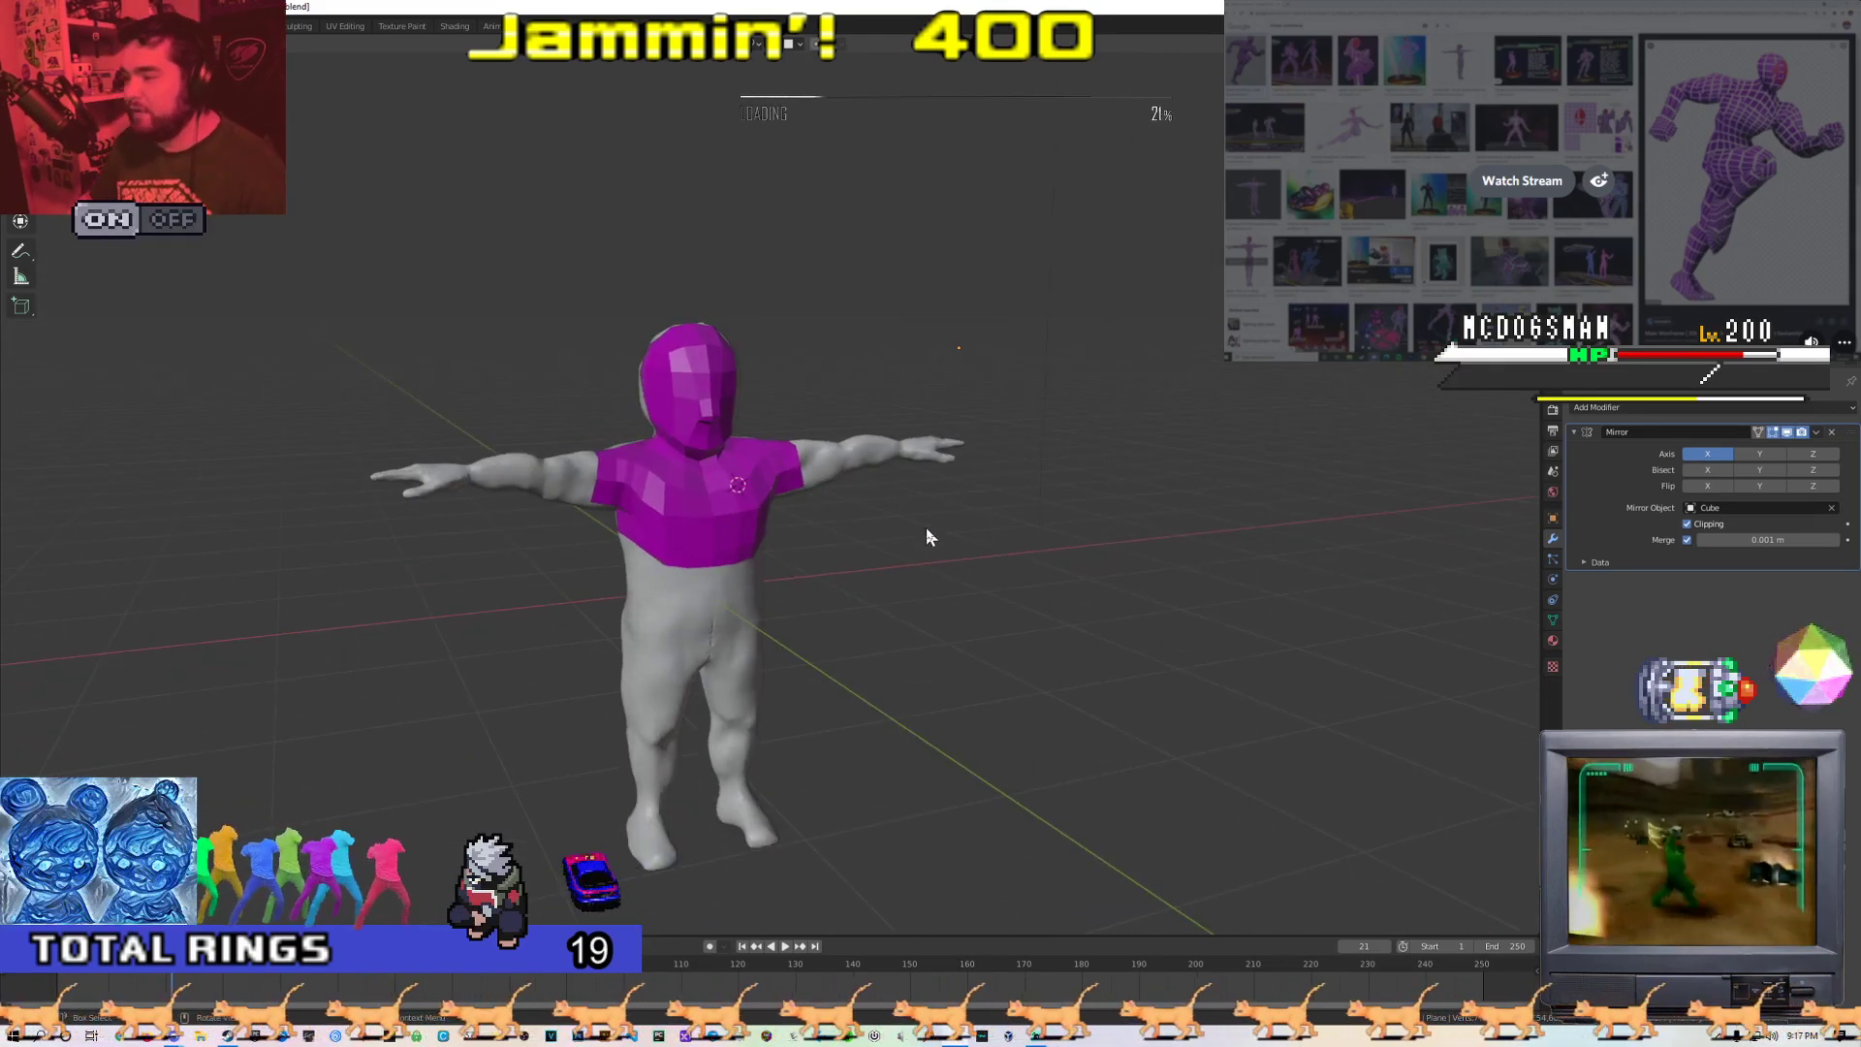
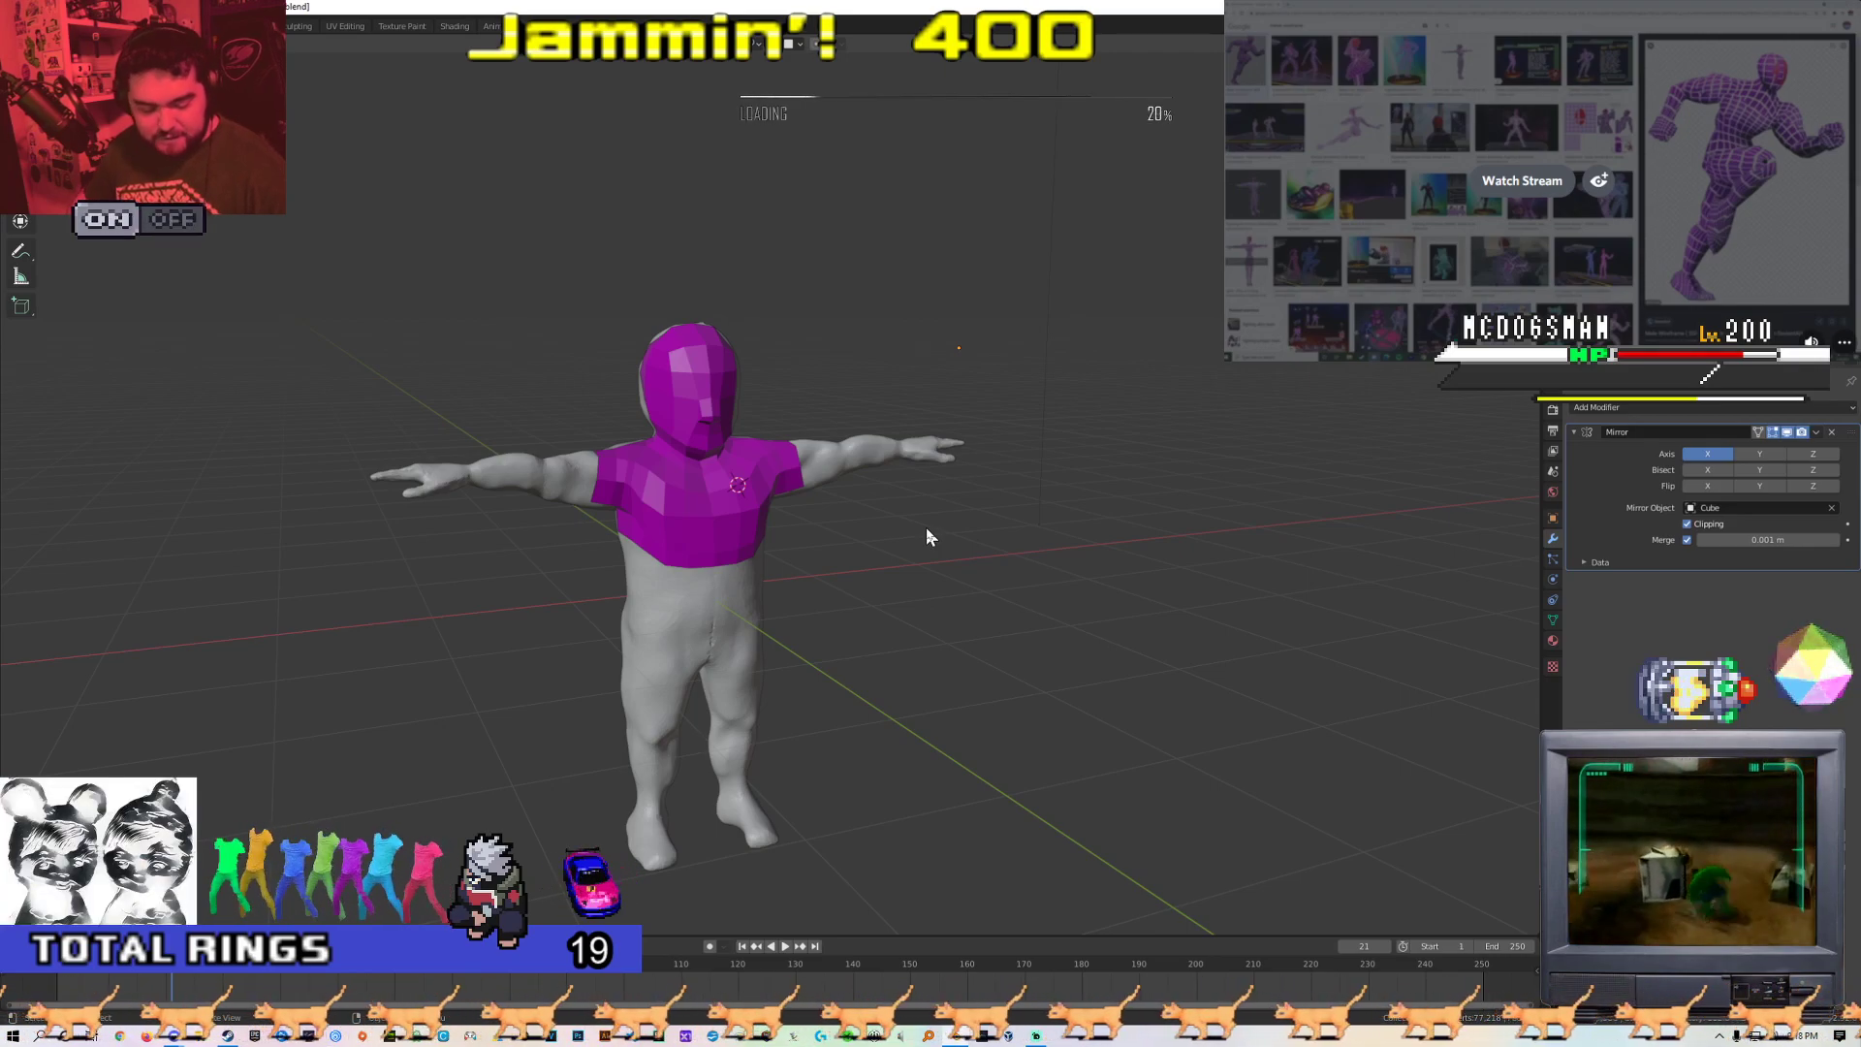
Fill a face on the upper back between the shoulder and the centre line
middle_click_drag(927, 532, 769, 558)
scroll(812, 463, "up", 4)
key("Tab")
scroll(769, 558, "up", 1)
left_click(717, 414)
middle_click_drag(752, 465, 772, 474)
key("f")
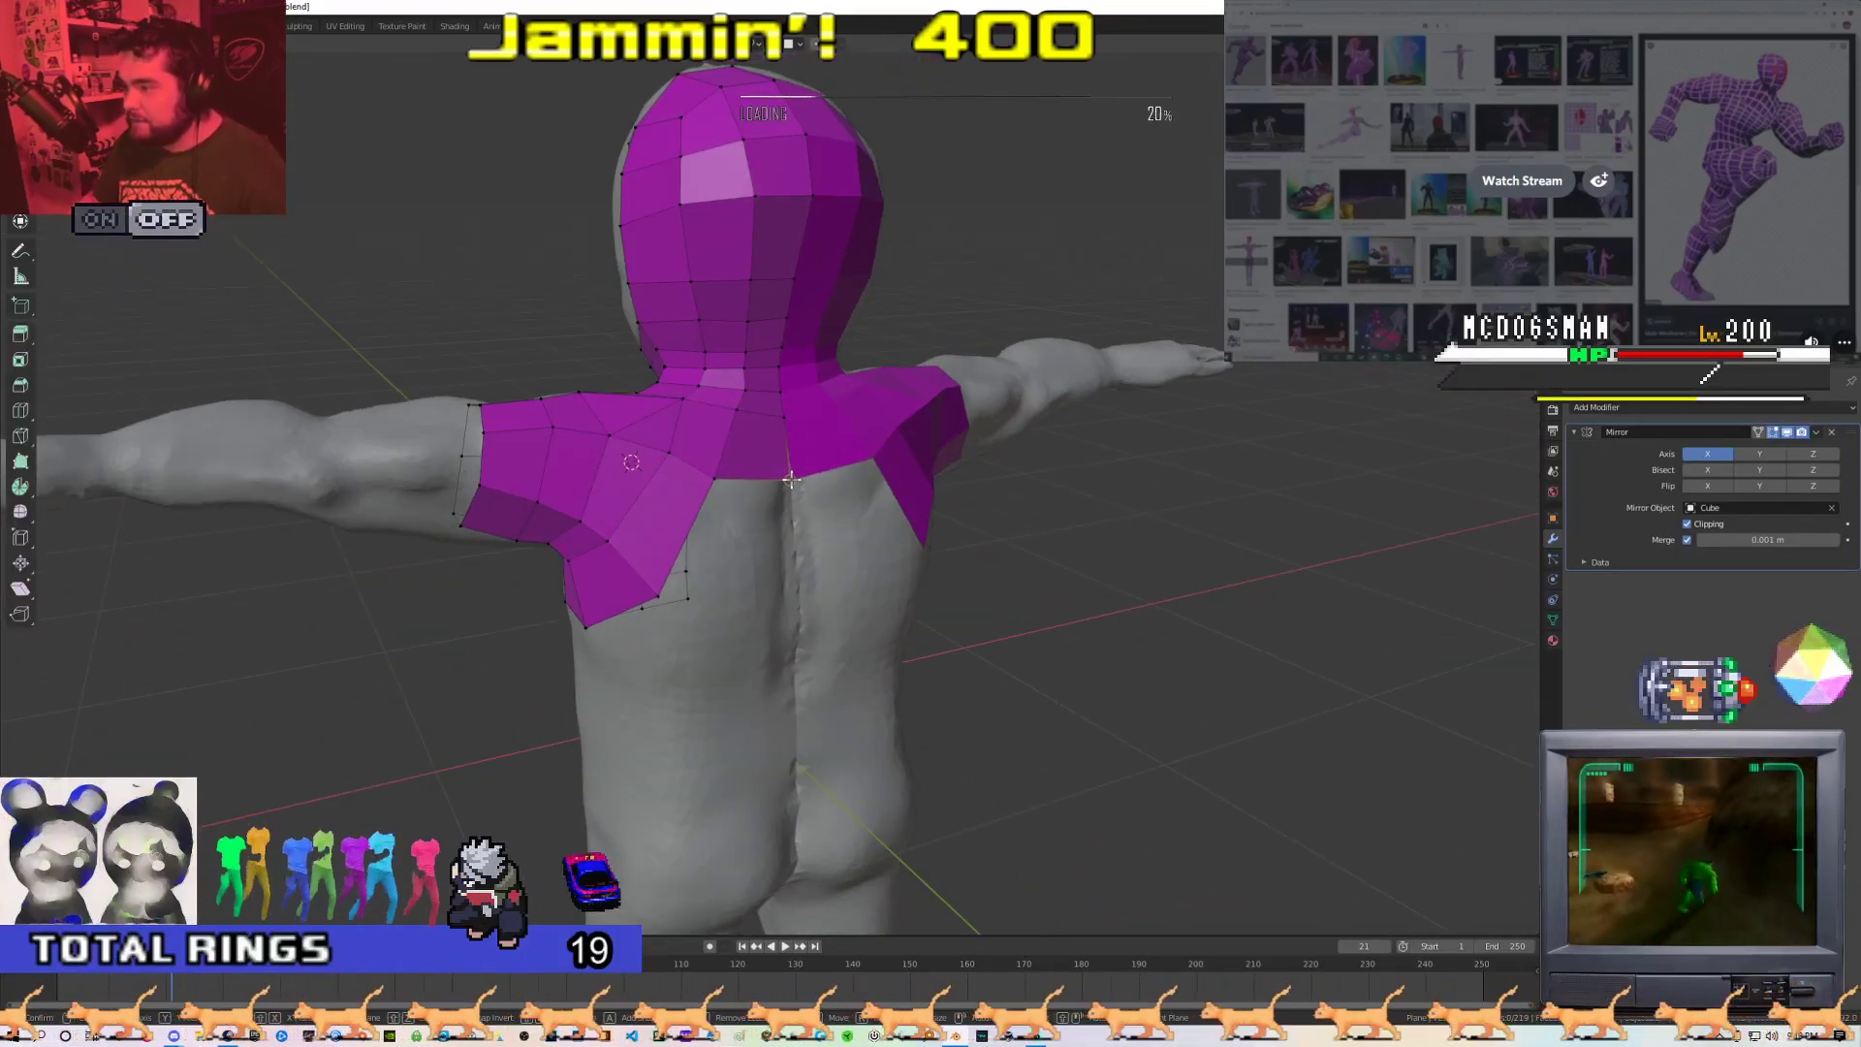
mouse_move(753, 580)
middle_mouse_down()
mouse_move(616, 546)
mouse_move(717, 558)
mouse_move(824, 606)
mouse_move(955, 577)
mouse_move(736, 606)
mouse_move(715, 573)
mouse_move(561, 561)
mouse_move(755, 582)
mouse_move(831, 548)
mouse_move(770, 550)
middle_mouse_up()
left_click(827, 606)
key("Tab")
key("Tab")
key("g")
left_click(792, 545)
scroll(771, 550, "up", 3)
key("ctrl+z")
key("ctrl+z")
Extrude the upper back's lower edge beside the centre line downward over the spine and adjust the new corner vertices
middle_click_drag(699, 480, 723, 490)
key("2")
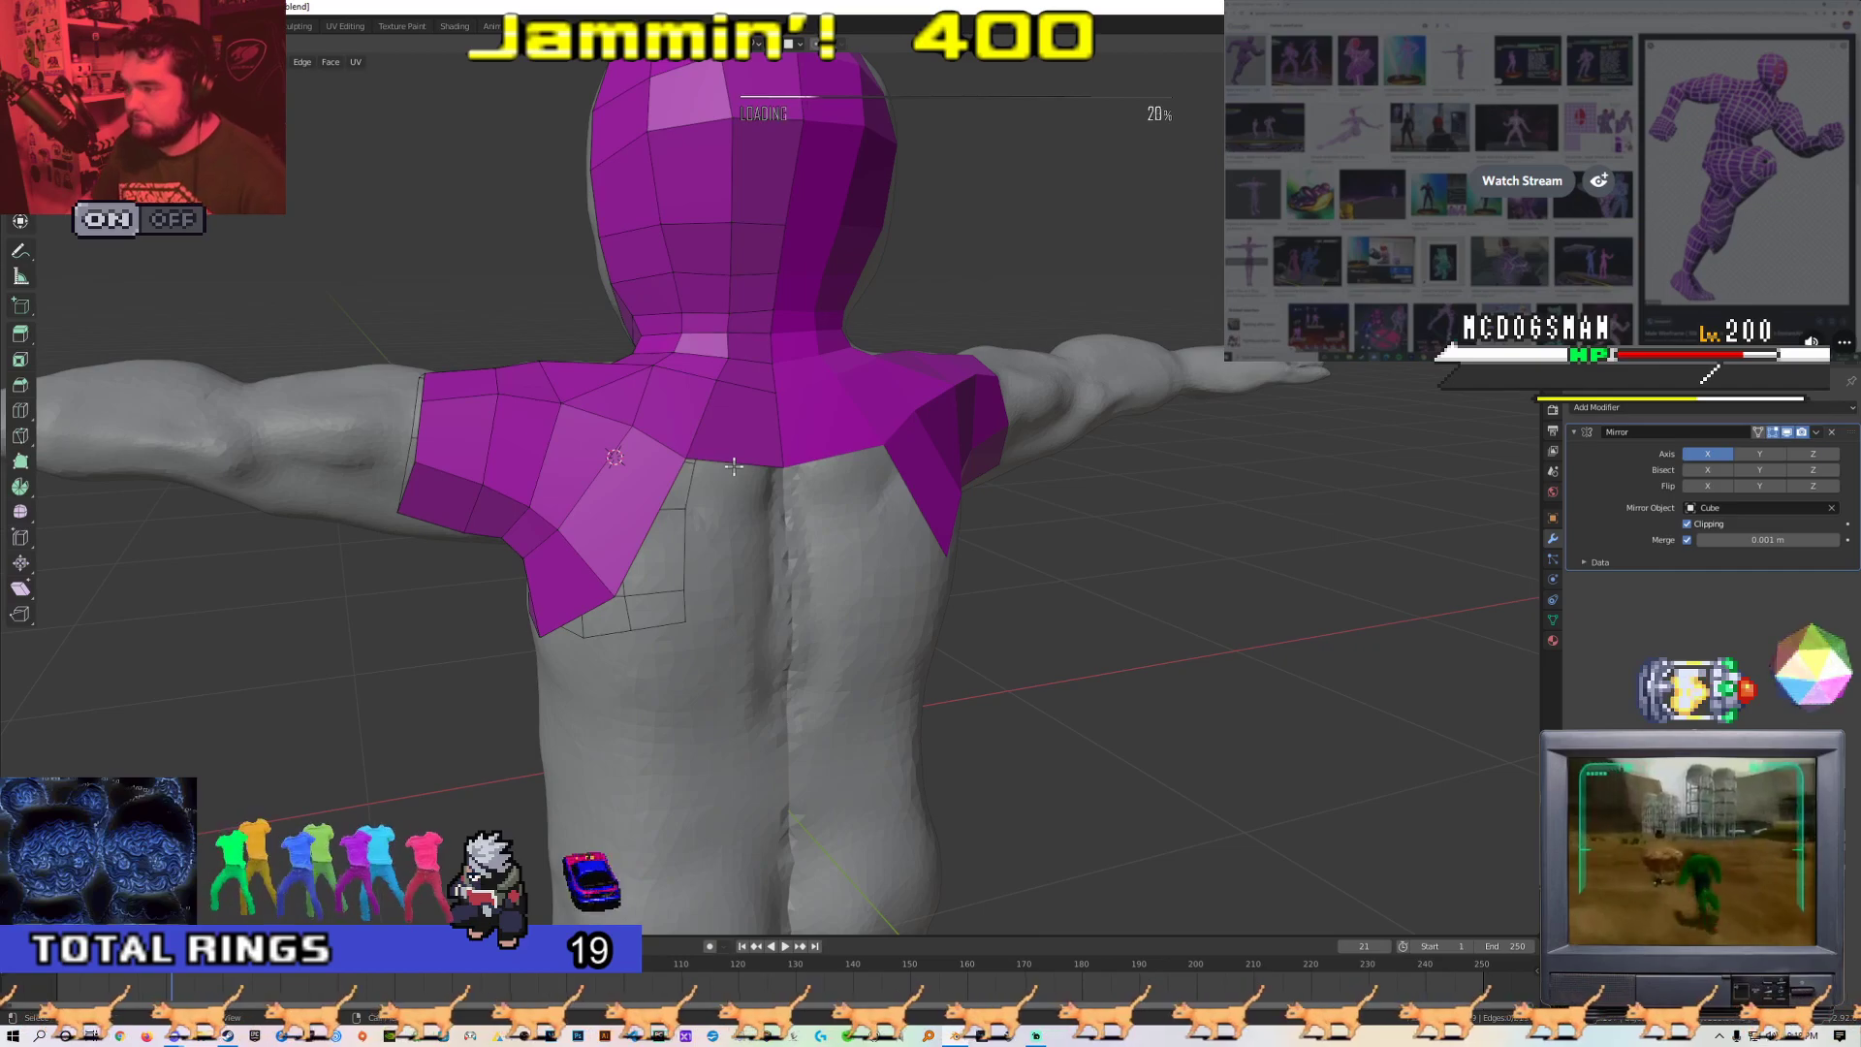
left_click(761, 468)
key("e")
middle_click_drag(688, 602, 587, 463)
left_click(587, 463)
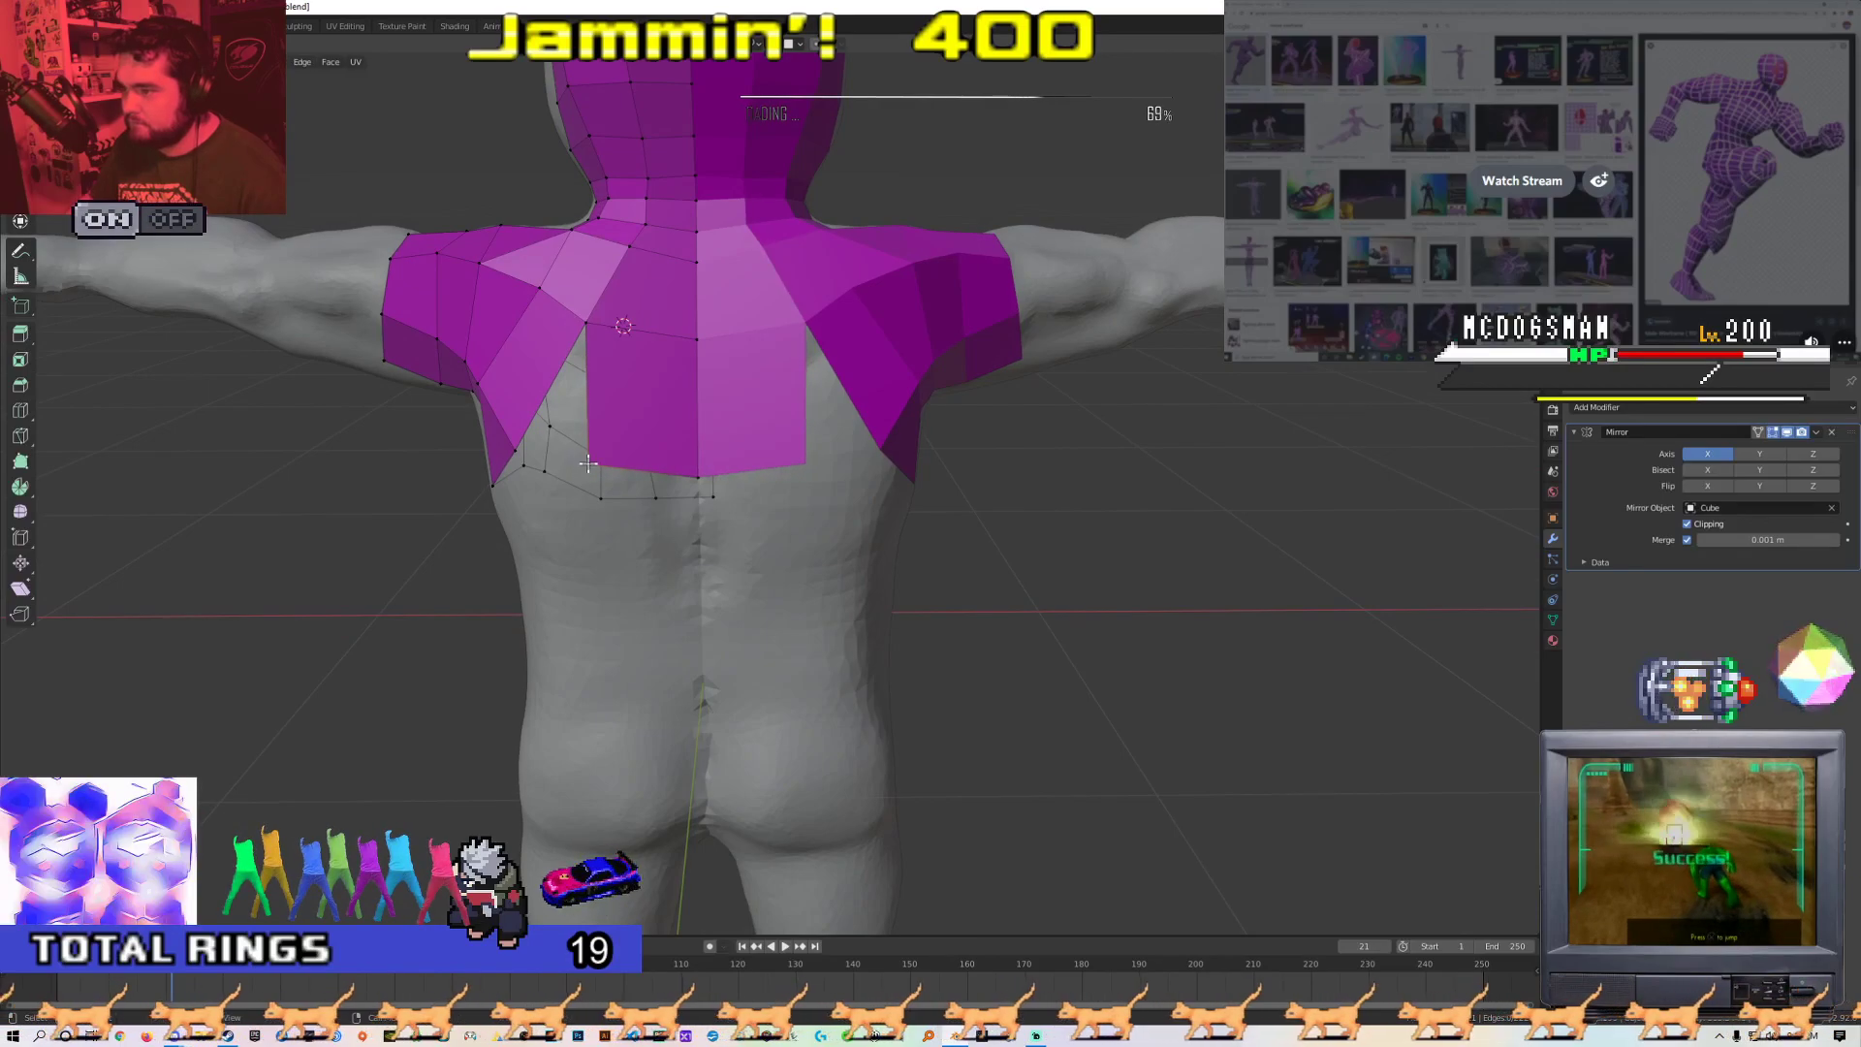
left_click(710, 481)
key("g")
middle_click_drag(600, 466, 700, 439)
Extrude a second quad down the spine and fill the gap between the centre strip and the shoulder blade
key("e")
left_click(727, 547)
left_click_drag(661, 546, 670, 546)
middle_click_drag(750, 546, 703, 506)
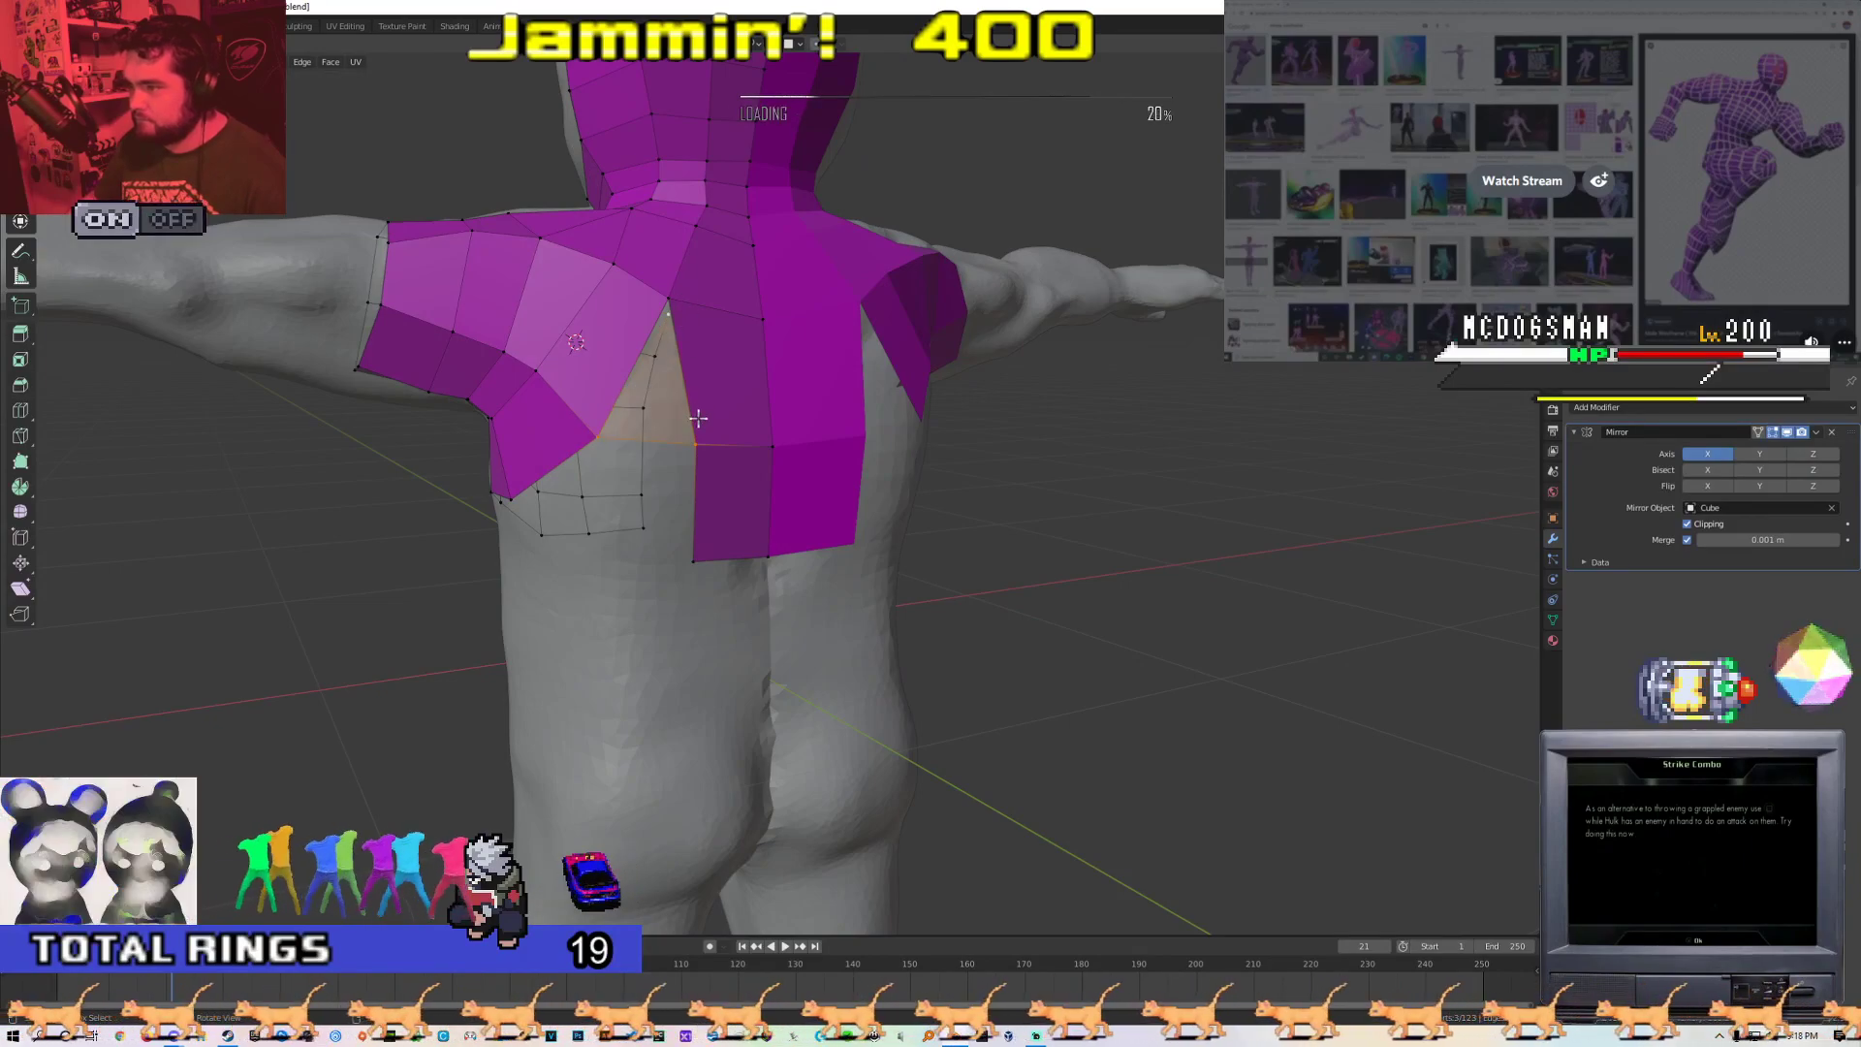
Close the remaining opening beside the centre strip on the mid back and adjust its lower vertices
key("Tab")
scroll(682, 483, "down", 2)
middle_click_drag(664, 514, 407, 506)
scroll(611, 524, "down", 5)
scroll(746, 497, "up", 4)
key("Tab")
key("g")
Examine the filled back from behind and from the side, with and without the wireframe
scroll(809, 492, "down", 4)
scroll(814, 492, "up", 5)
scroll(678, 498, "down", 2)
middle_click_drag(797, 511, 708, 512)
scroll(796, 510, "down", 2)
middle_click_drag(858, 514, 776, 523)
key("Tab")
scroll(991, 531, "up", 3)
key("Tab")
middle_click_drag(615, 365, 694, 478)
scroll(689, 432, "down", 5)
key("Tab")
scroll(636, 536, "up", 5)
middle_click_drag(636, 536, 757, 452)
Extrude the centre strip down the lower back to the top of the buttocks and reposition its end vertices
key("Tab")
mouse_move(738, 370)
middle_mouse_down()
mouse_move(647, 442)
mouse_move(760, 469)
middle_mouse_up()
key("e")
mouse_move(739, 552)
middle_mouse_down("shift")
mouse_move(718, 464)
mouse_move(714, 498)
mouse_move(733, 409)
middle_mouse_up("shift")
scroll(714, 499, "up", 2)
key("e")
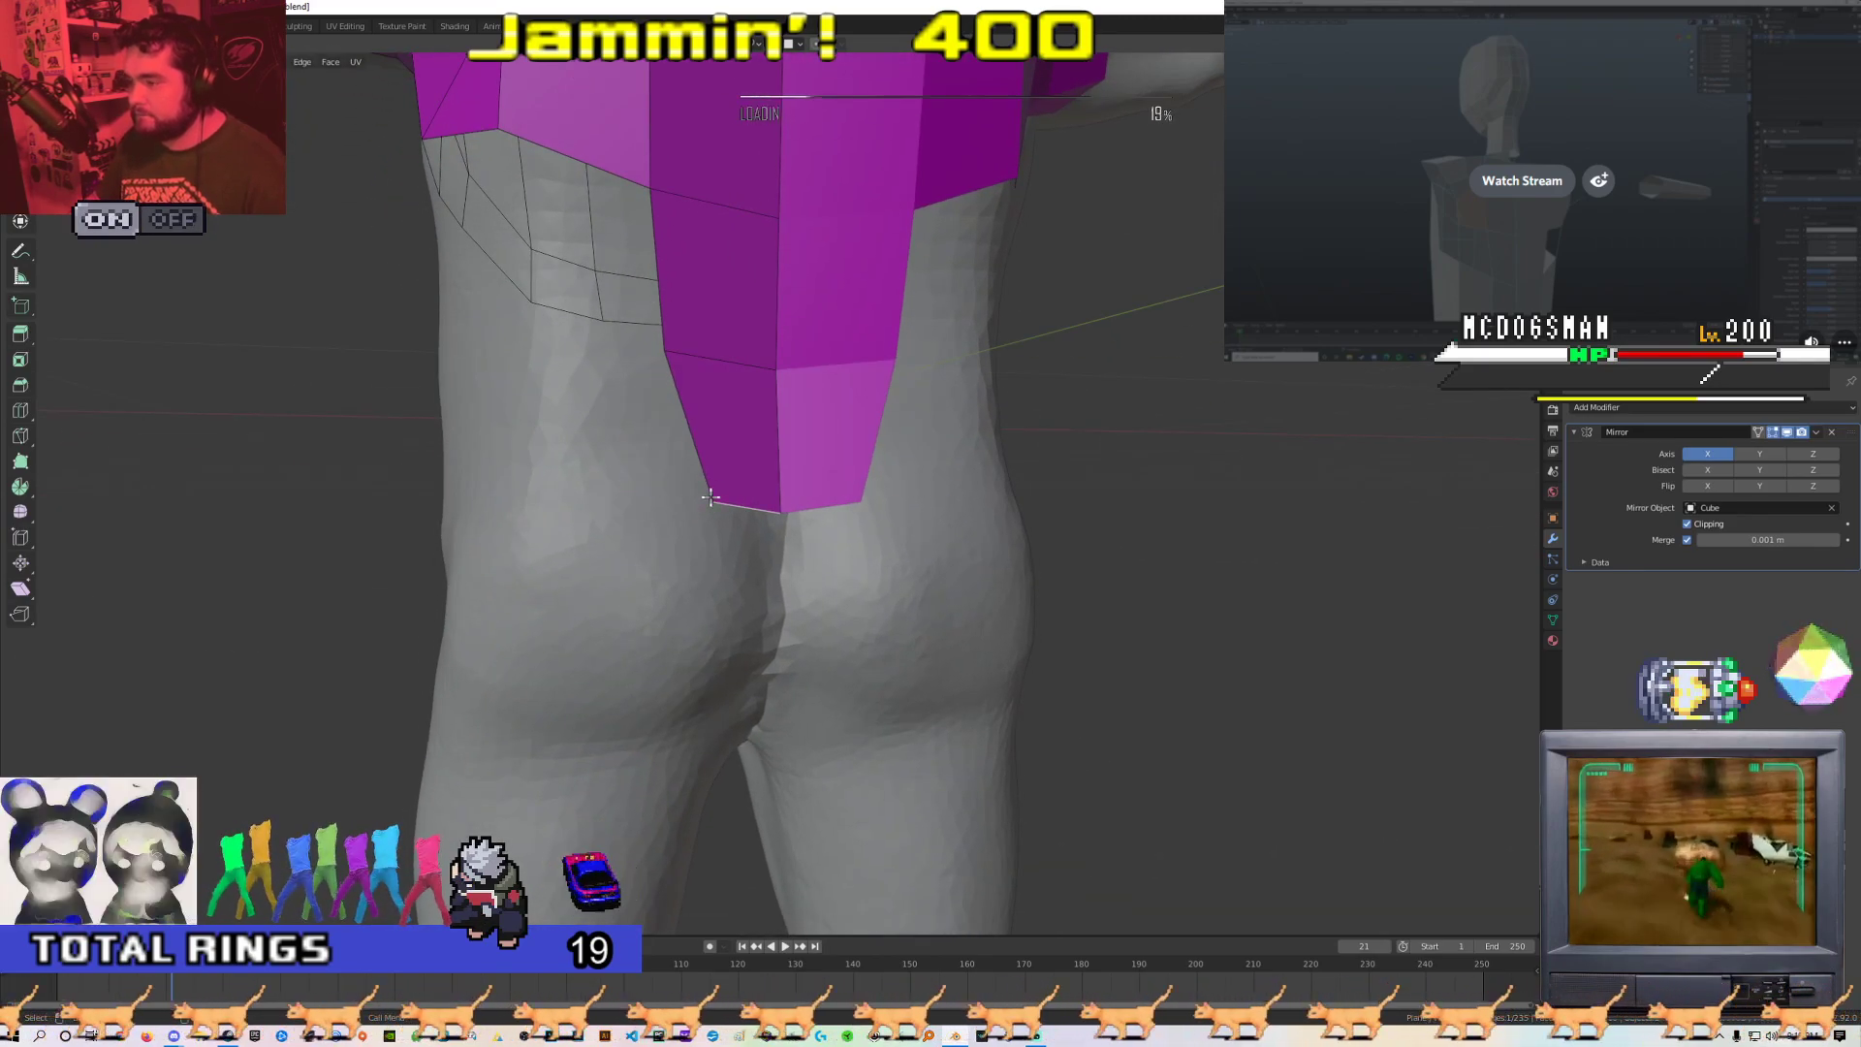
left_click(765, 507)
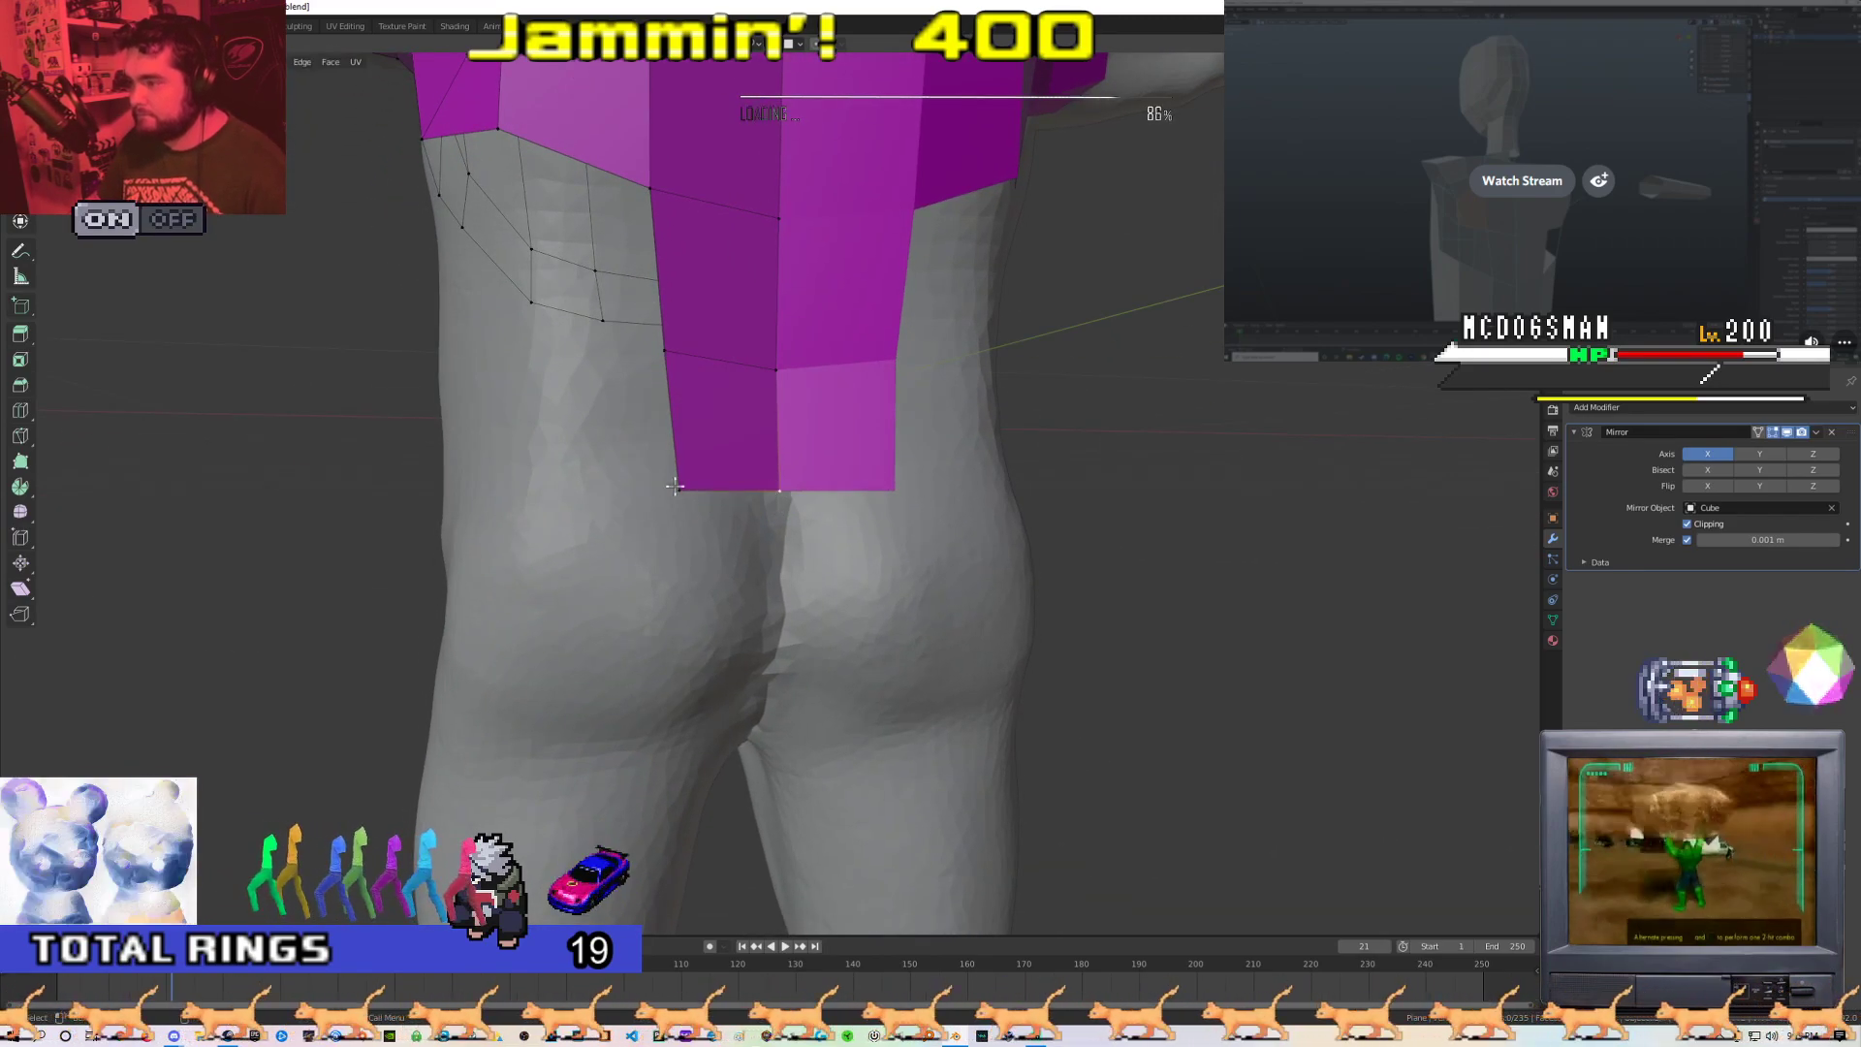
key("g")
middle_click_drag(675, 476, 728, 509)
scroll(718, 511, "down", 2)
scroll(694, 582, "down", 4)
scroll(729, 509, "up", 4)
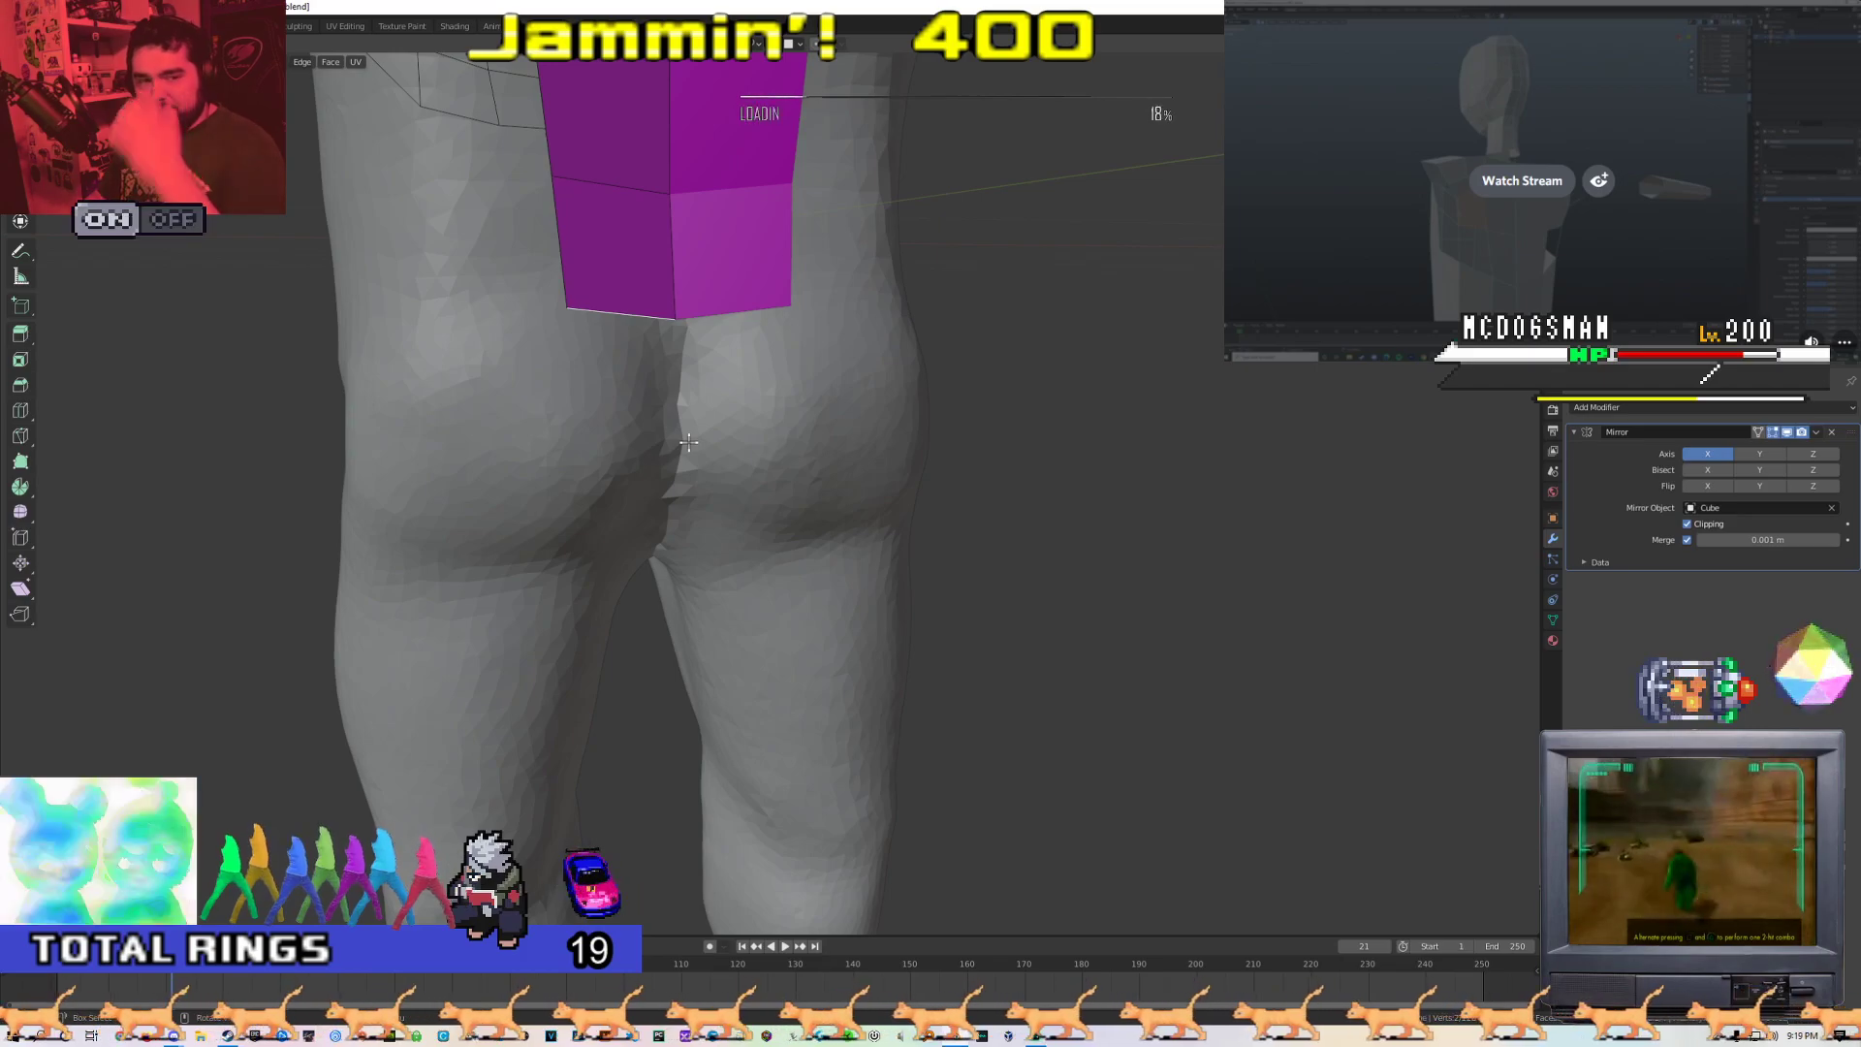
Extend the centre strip with two more quads over the buttock cleft and even out its edge vertices
middle_click_drag(701, 408, 598, 465)
key("g")
left_click(543, 419)
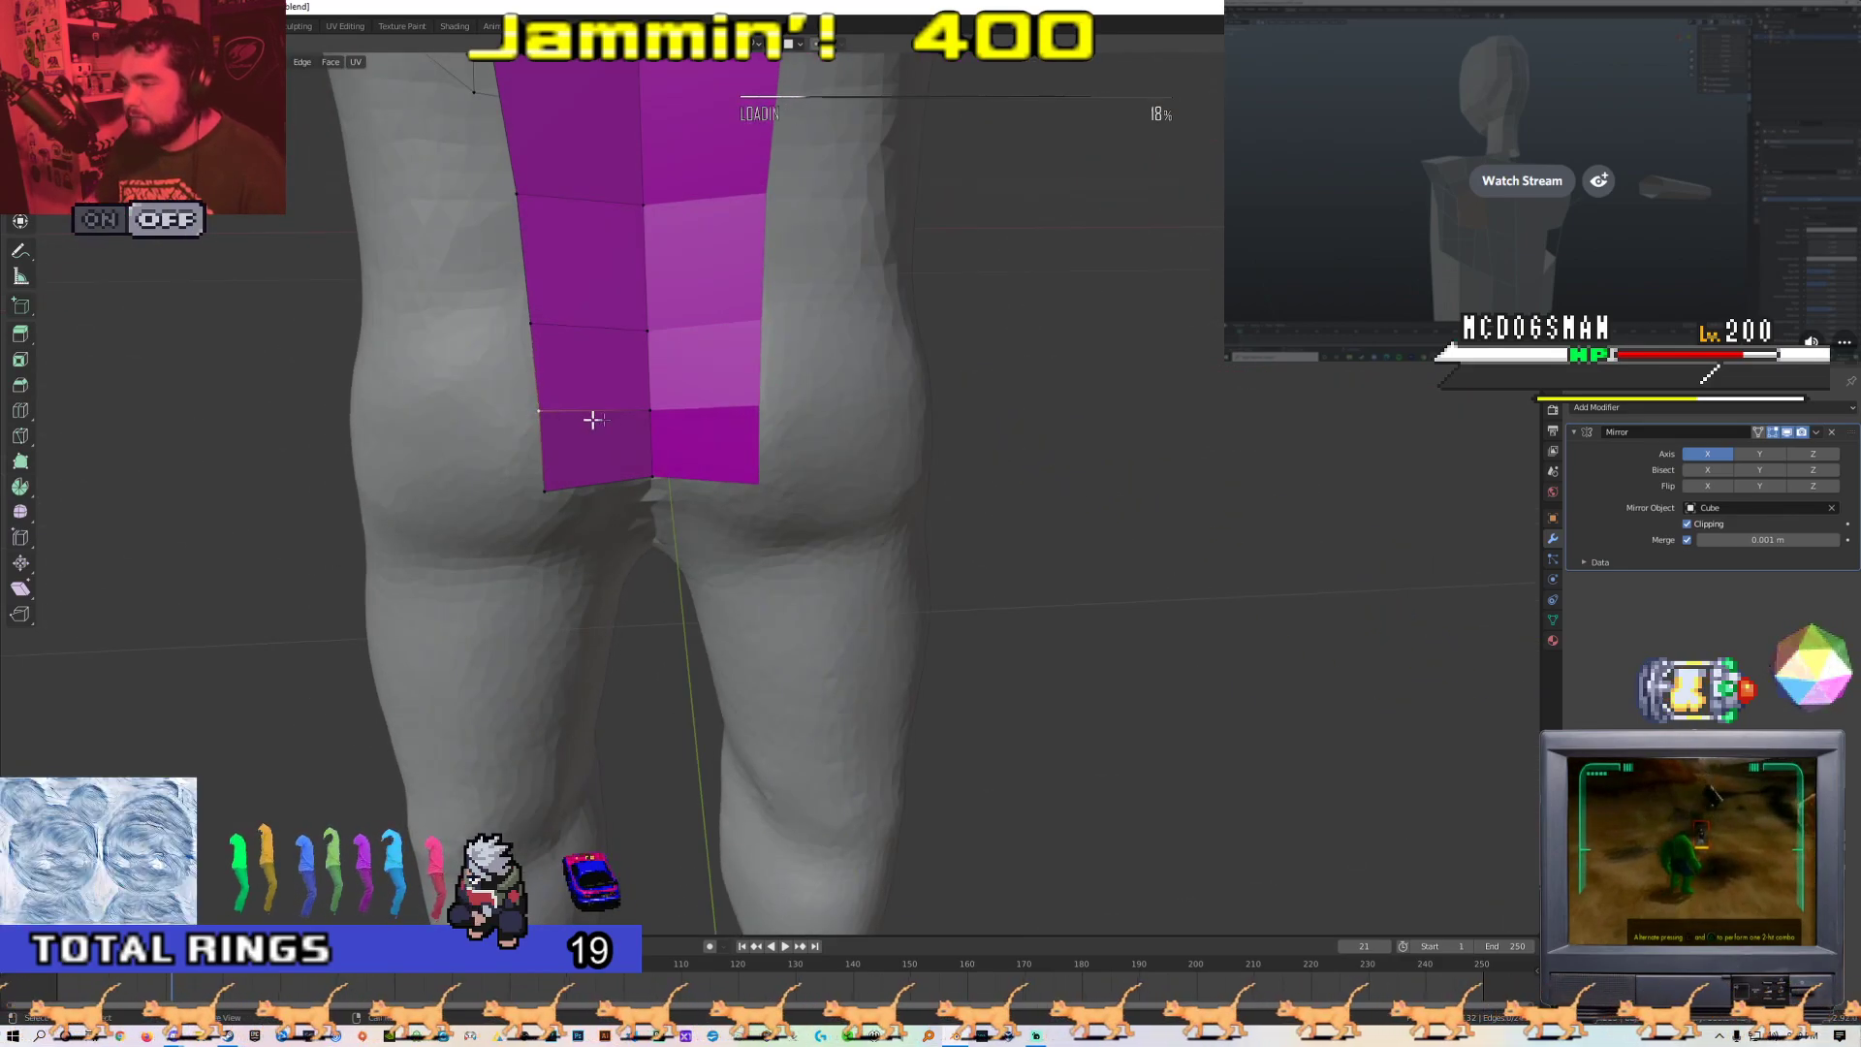
key("g")
left_click(637, 397)
left_click(539, 335)
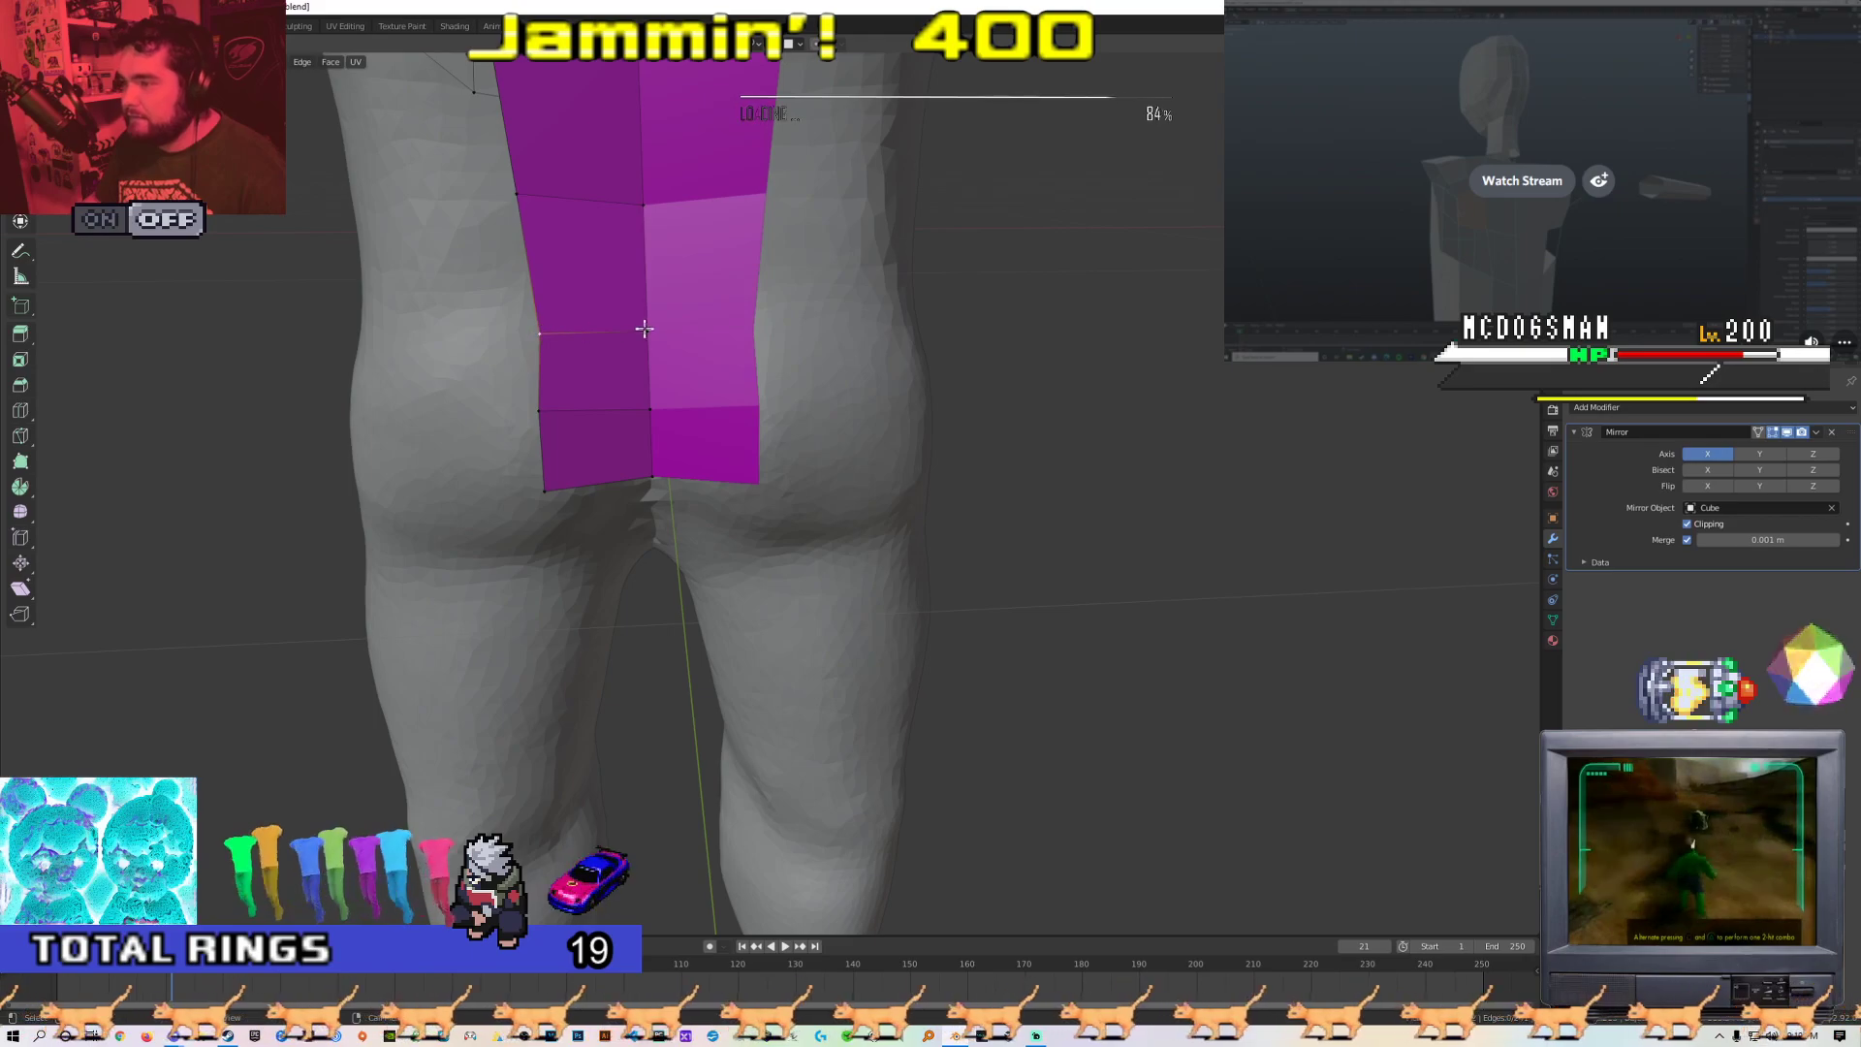
Extrude another quad from the strip's end down the buttock cleft and place its outer vertex
middle_click_drag(579, 378, 539, 356)
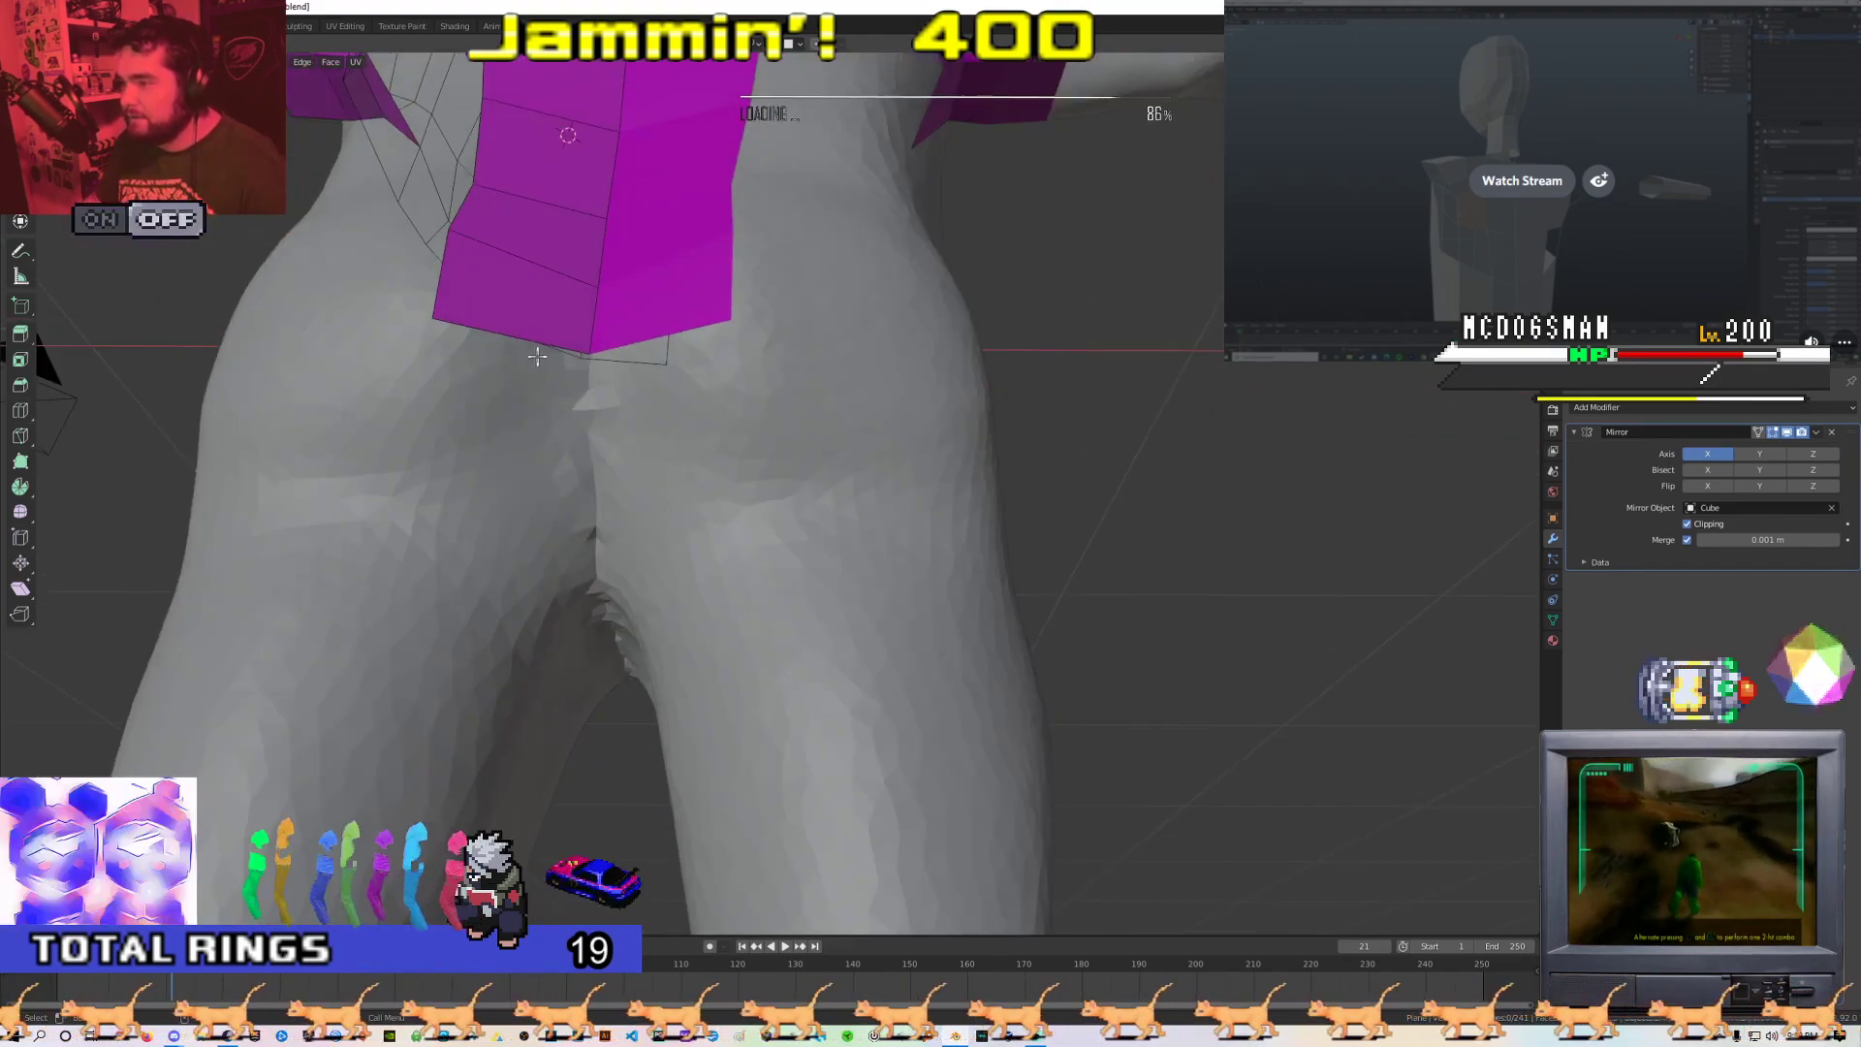
left_click(536, 443)
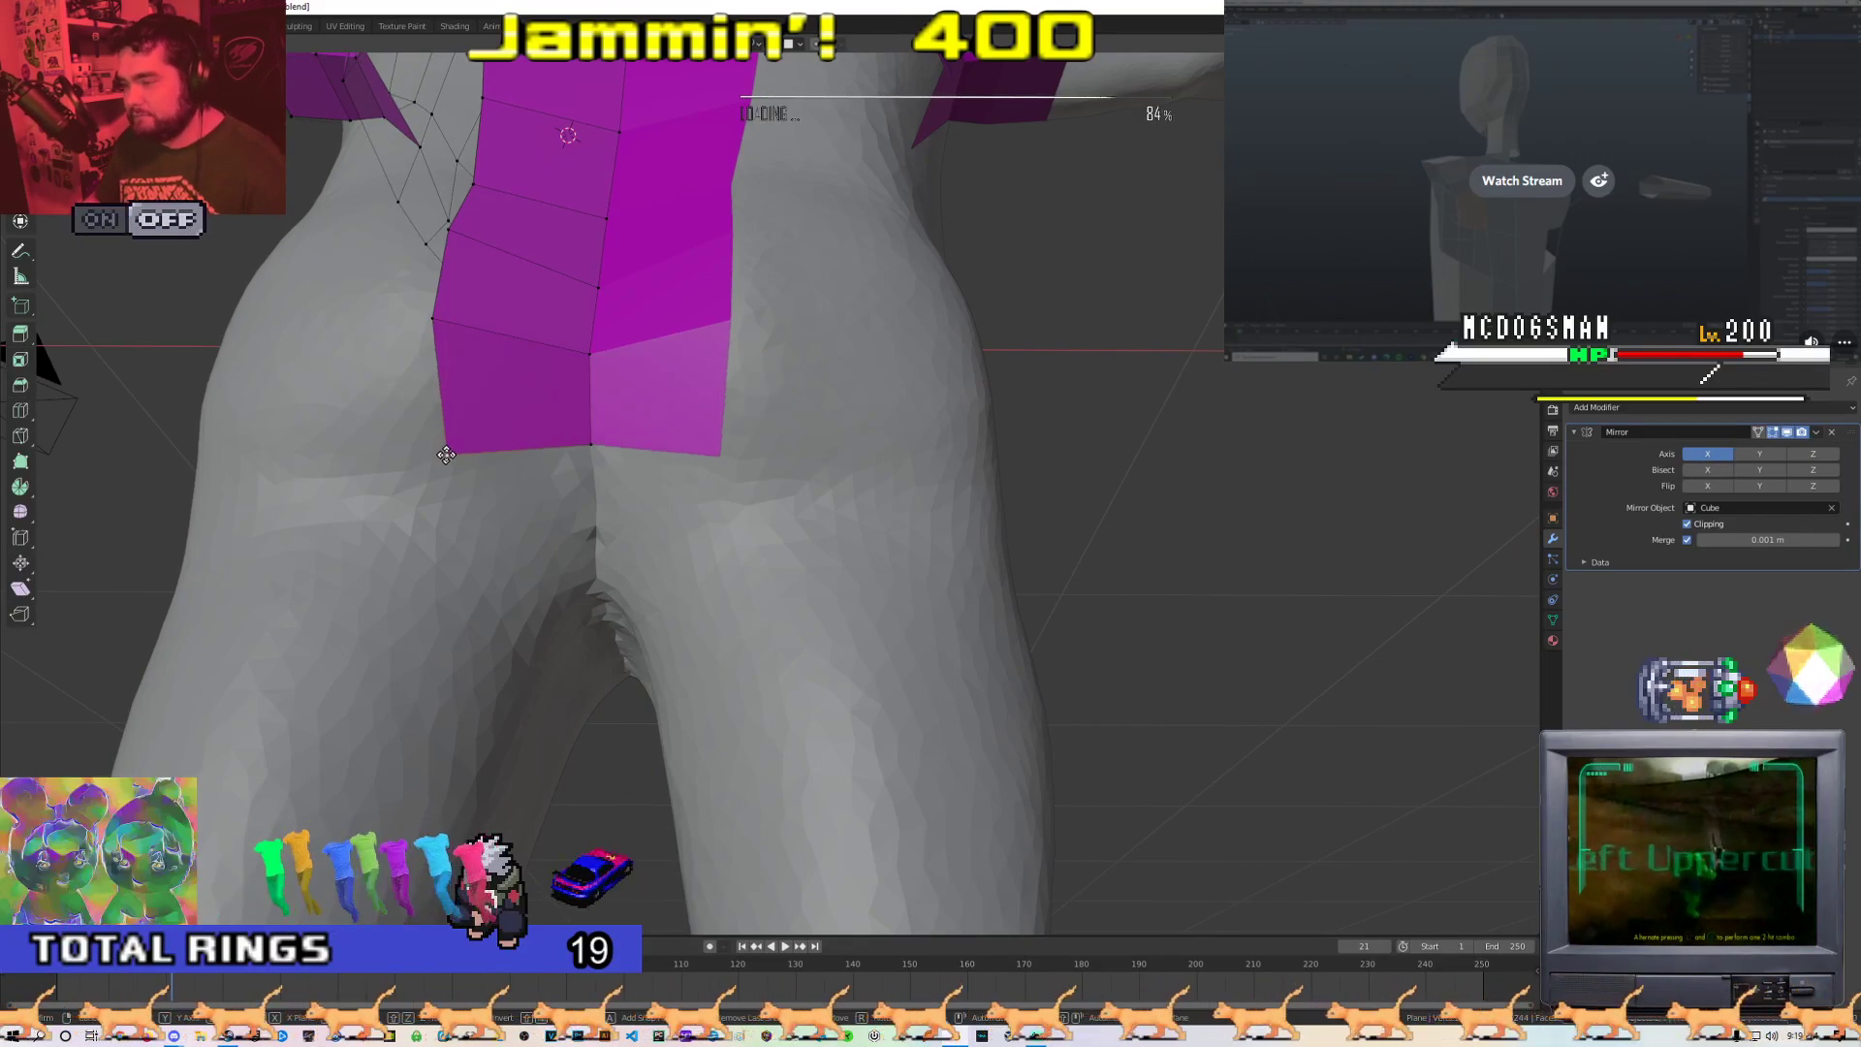
left_click(446, 335)
middle_click_drag(446, 335, 641, 377)
Extrude the strip's end underneath to the crotch and pull its outer corner in between the legs
key("Tab")
scroll(712, 565, "down", 3)
scroll(641, 378, "up", 3)
key("Tab")
middle_click_drag(509, 498, 552, 435)
left_click(547, 493)
key("e")
left_click(579, 564)
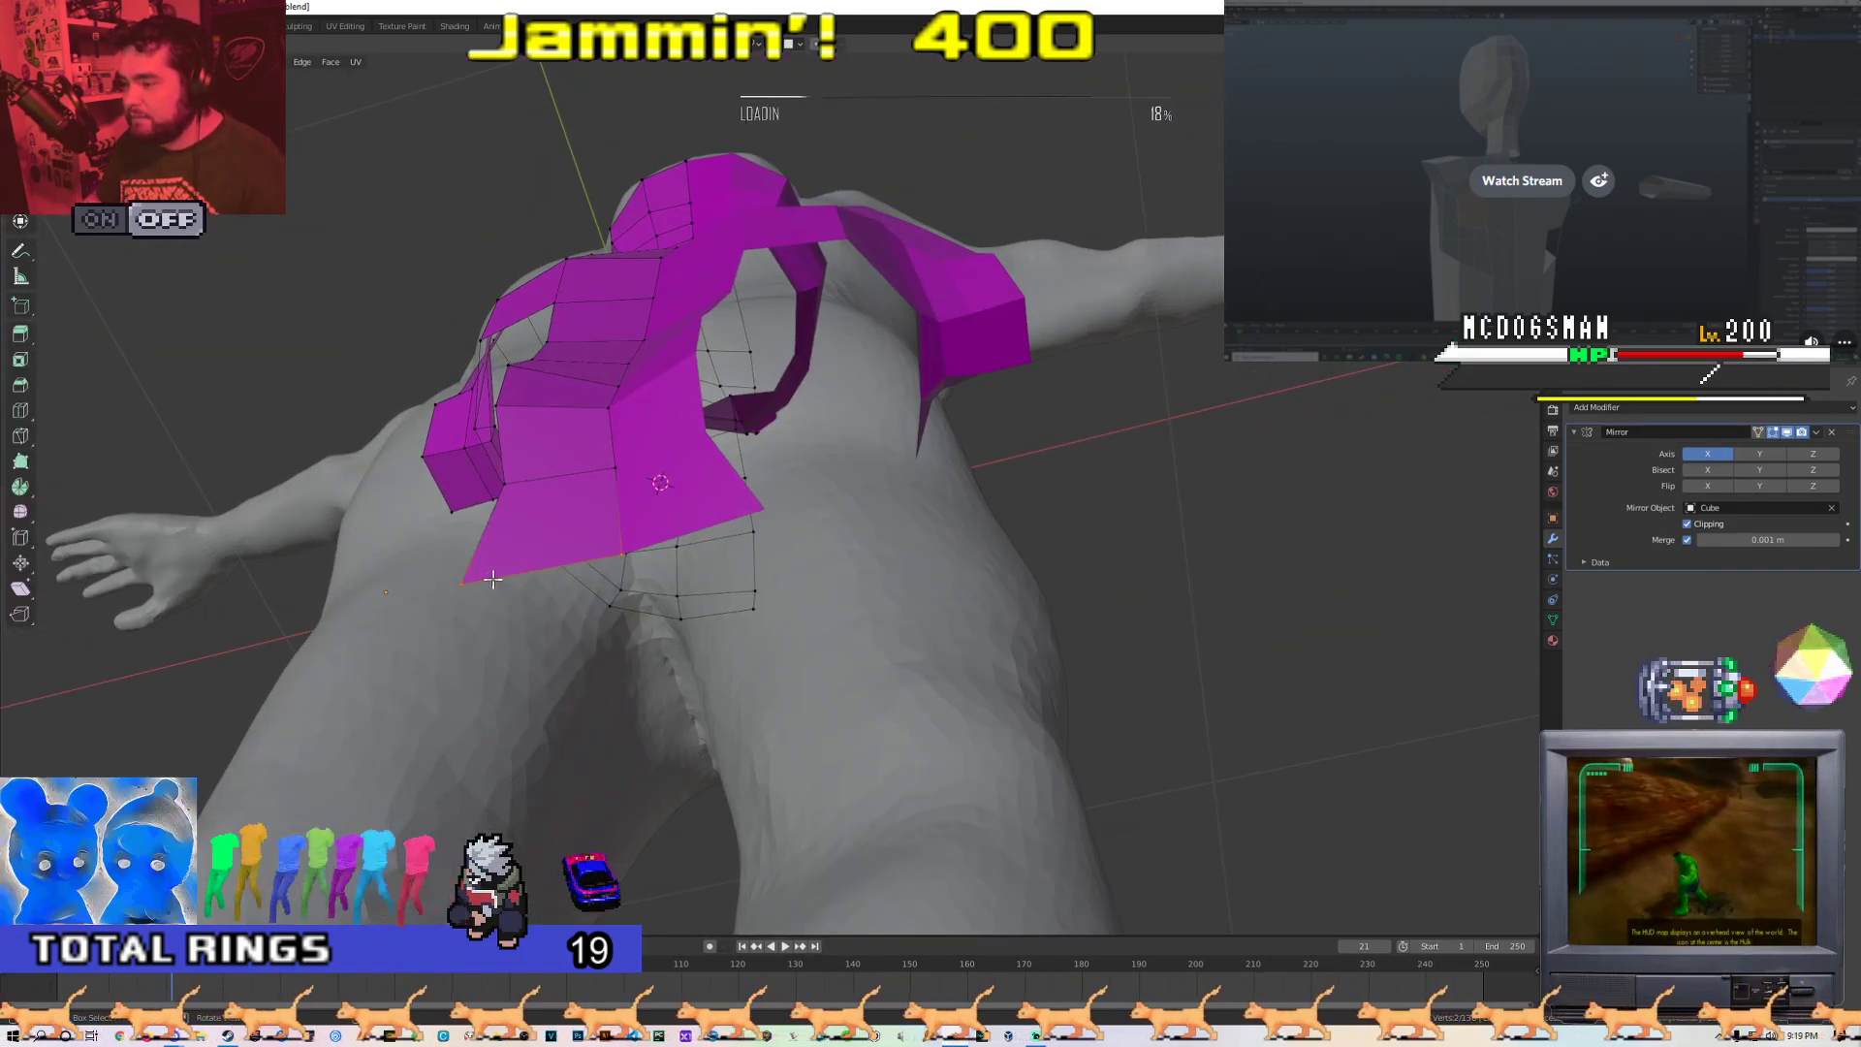
middle_click_drag(575, 565, 627, 589)
left_click(558, 524)
scroll(640, 606, "down", 3)
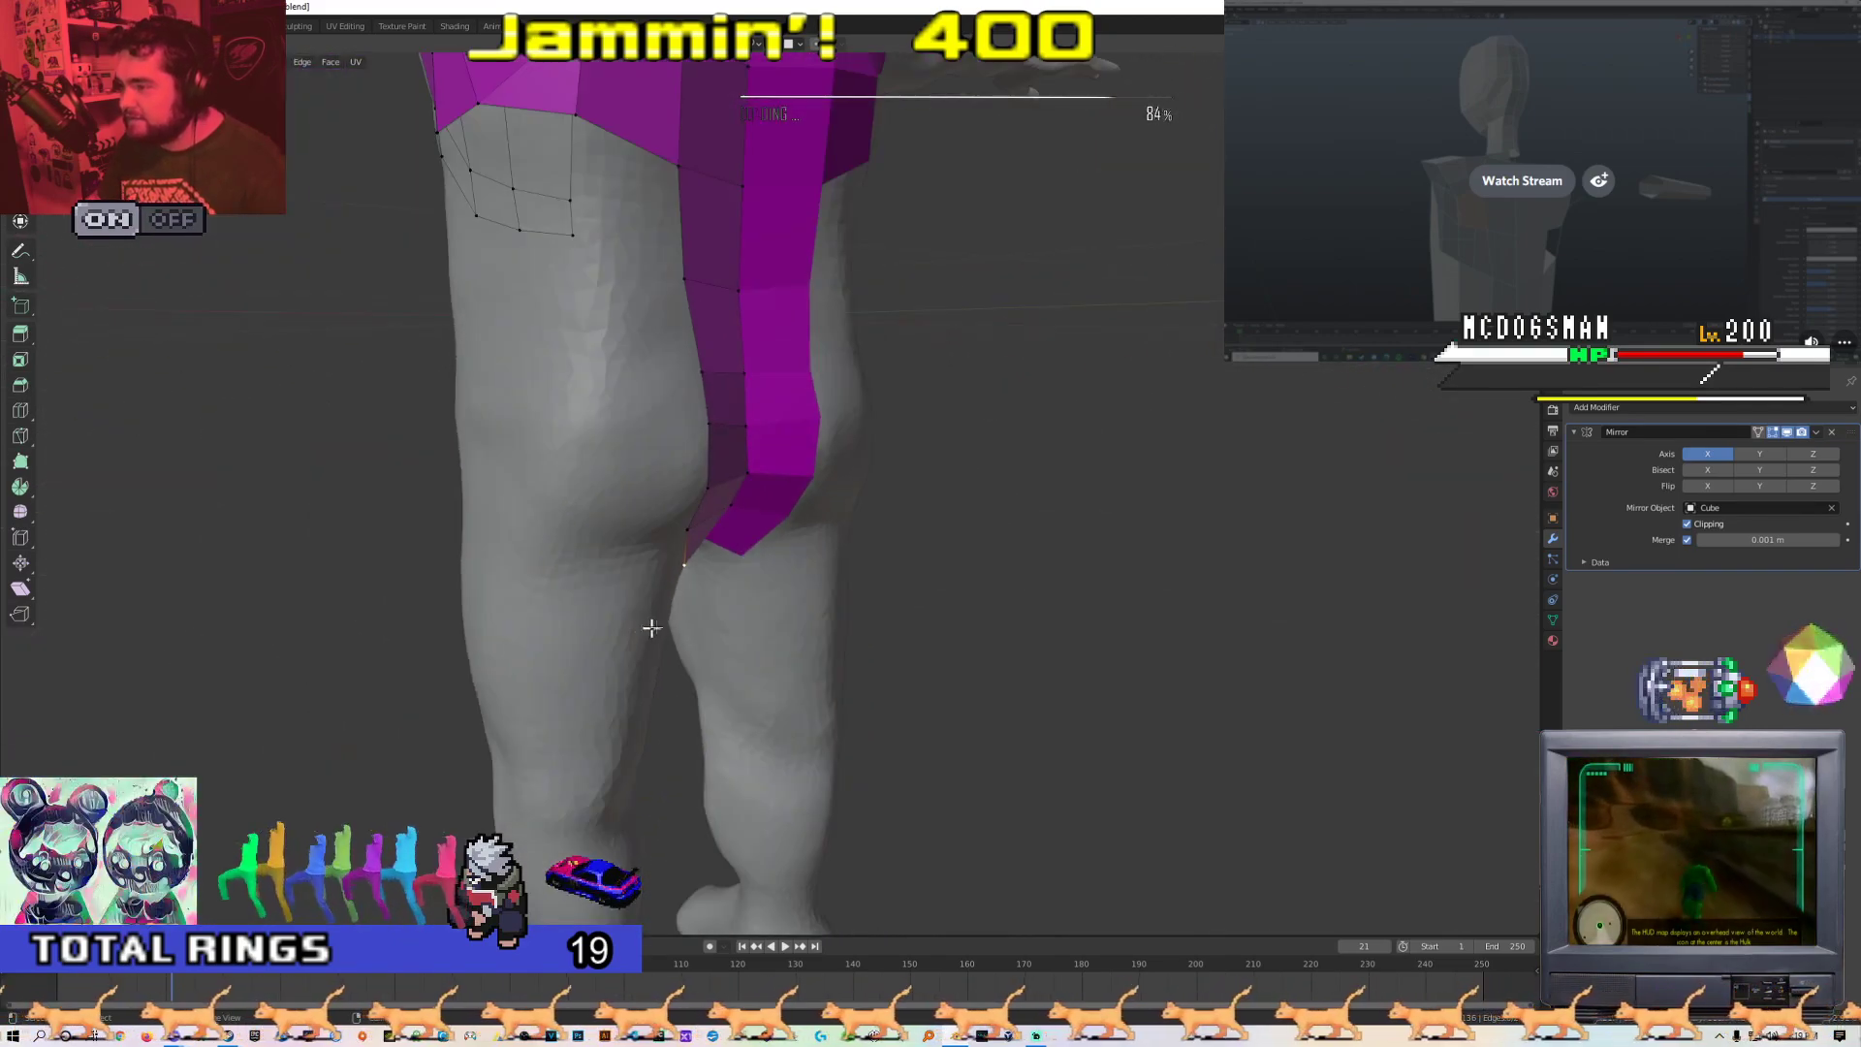
Extrude the strip's lowest outer edge sideways beneath the buttock and scale the new edge
middle_click_drag(746, 601, 647, 607)
scroll(785, 669, "down", 4)
key("Tab")
middle_click_drag(814, 555, 768, 532)
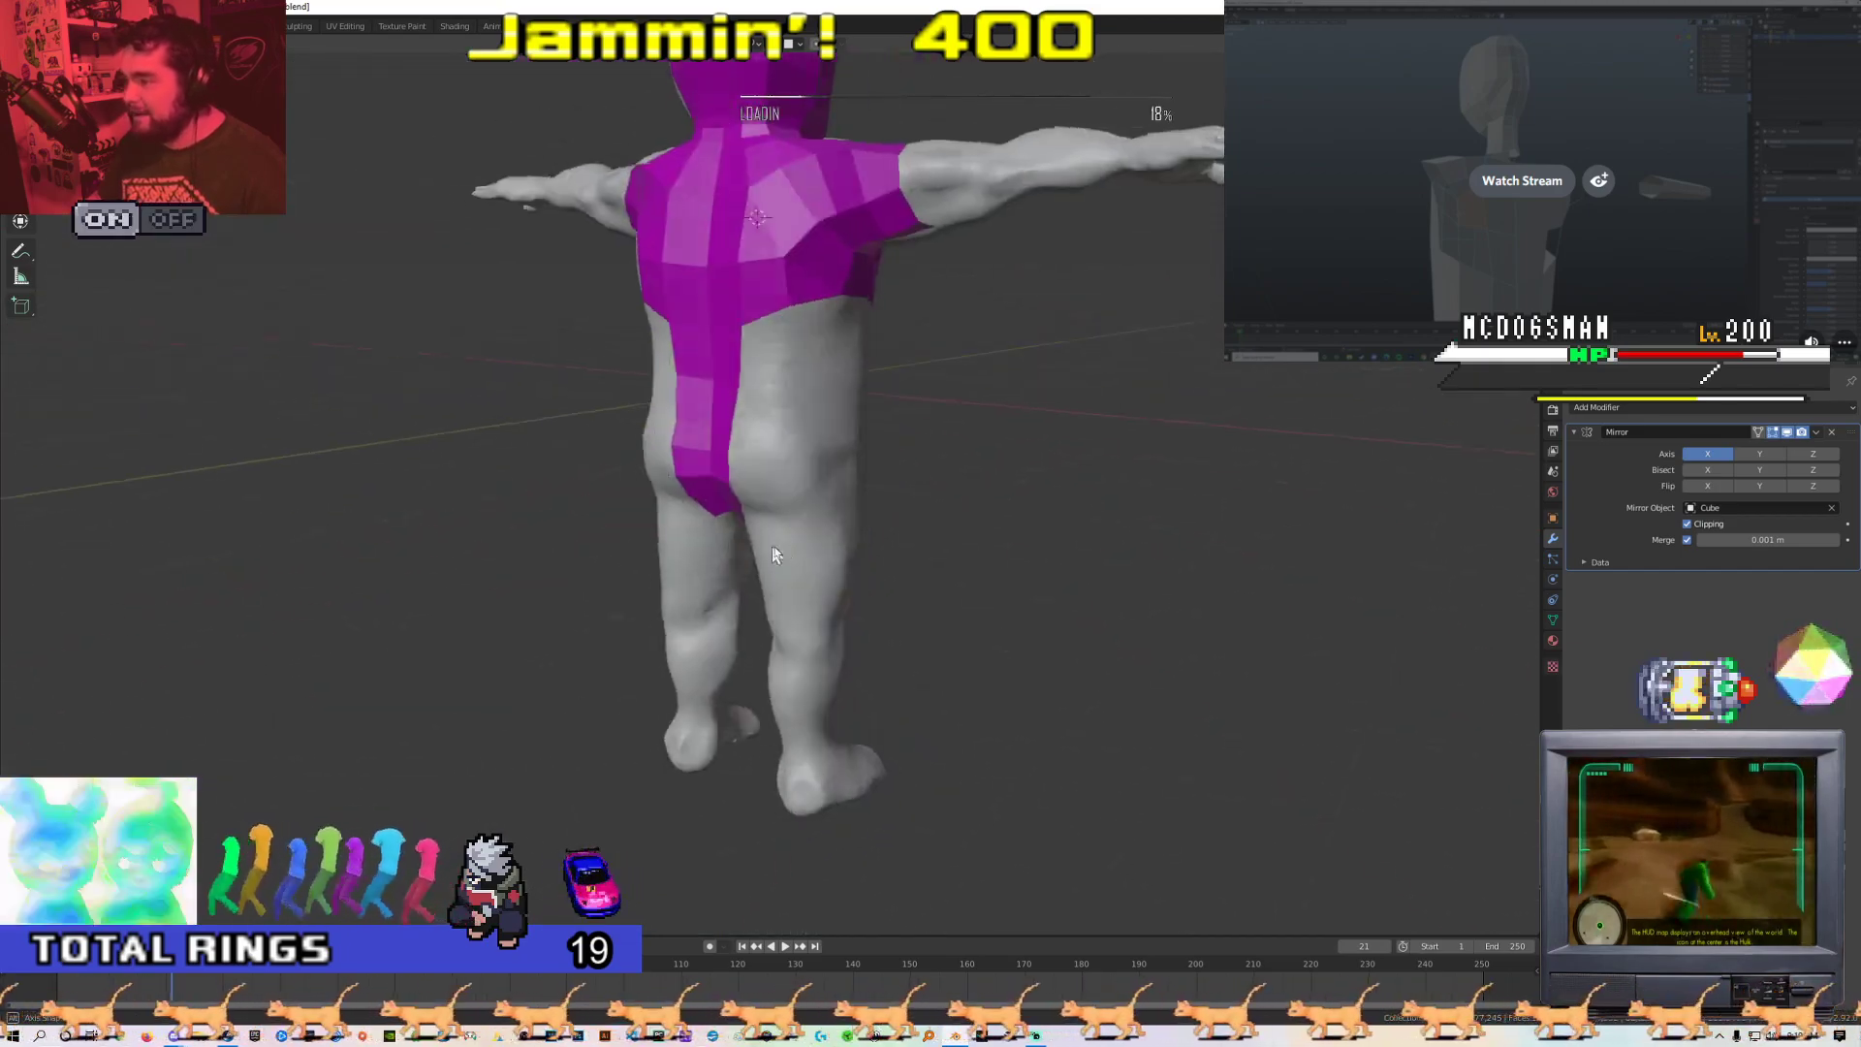
scroll(789, 615, "up", 5)
key("Tab")
scroll(708, 591, "up", 1)
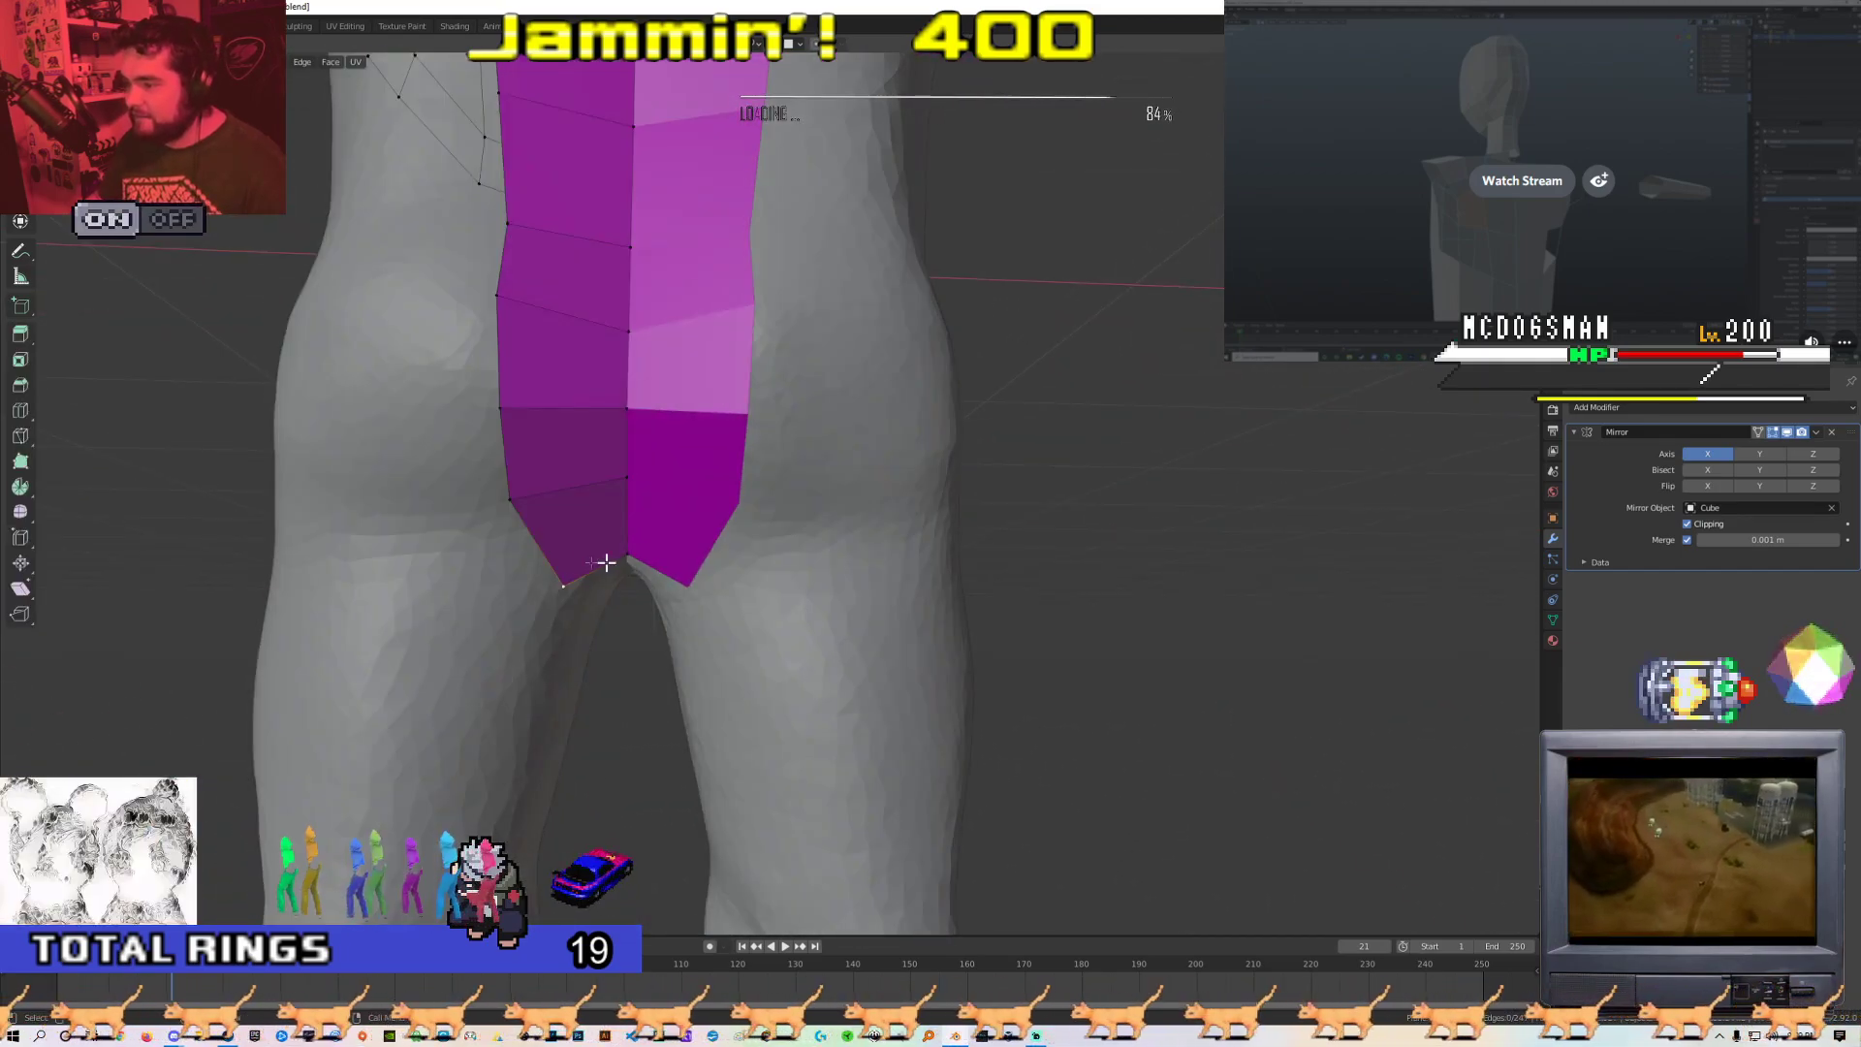
middle_click_drag(528, 547, 723, 552, "shift")
key("e")
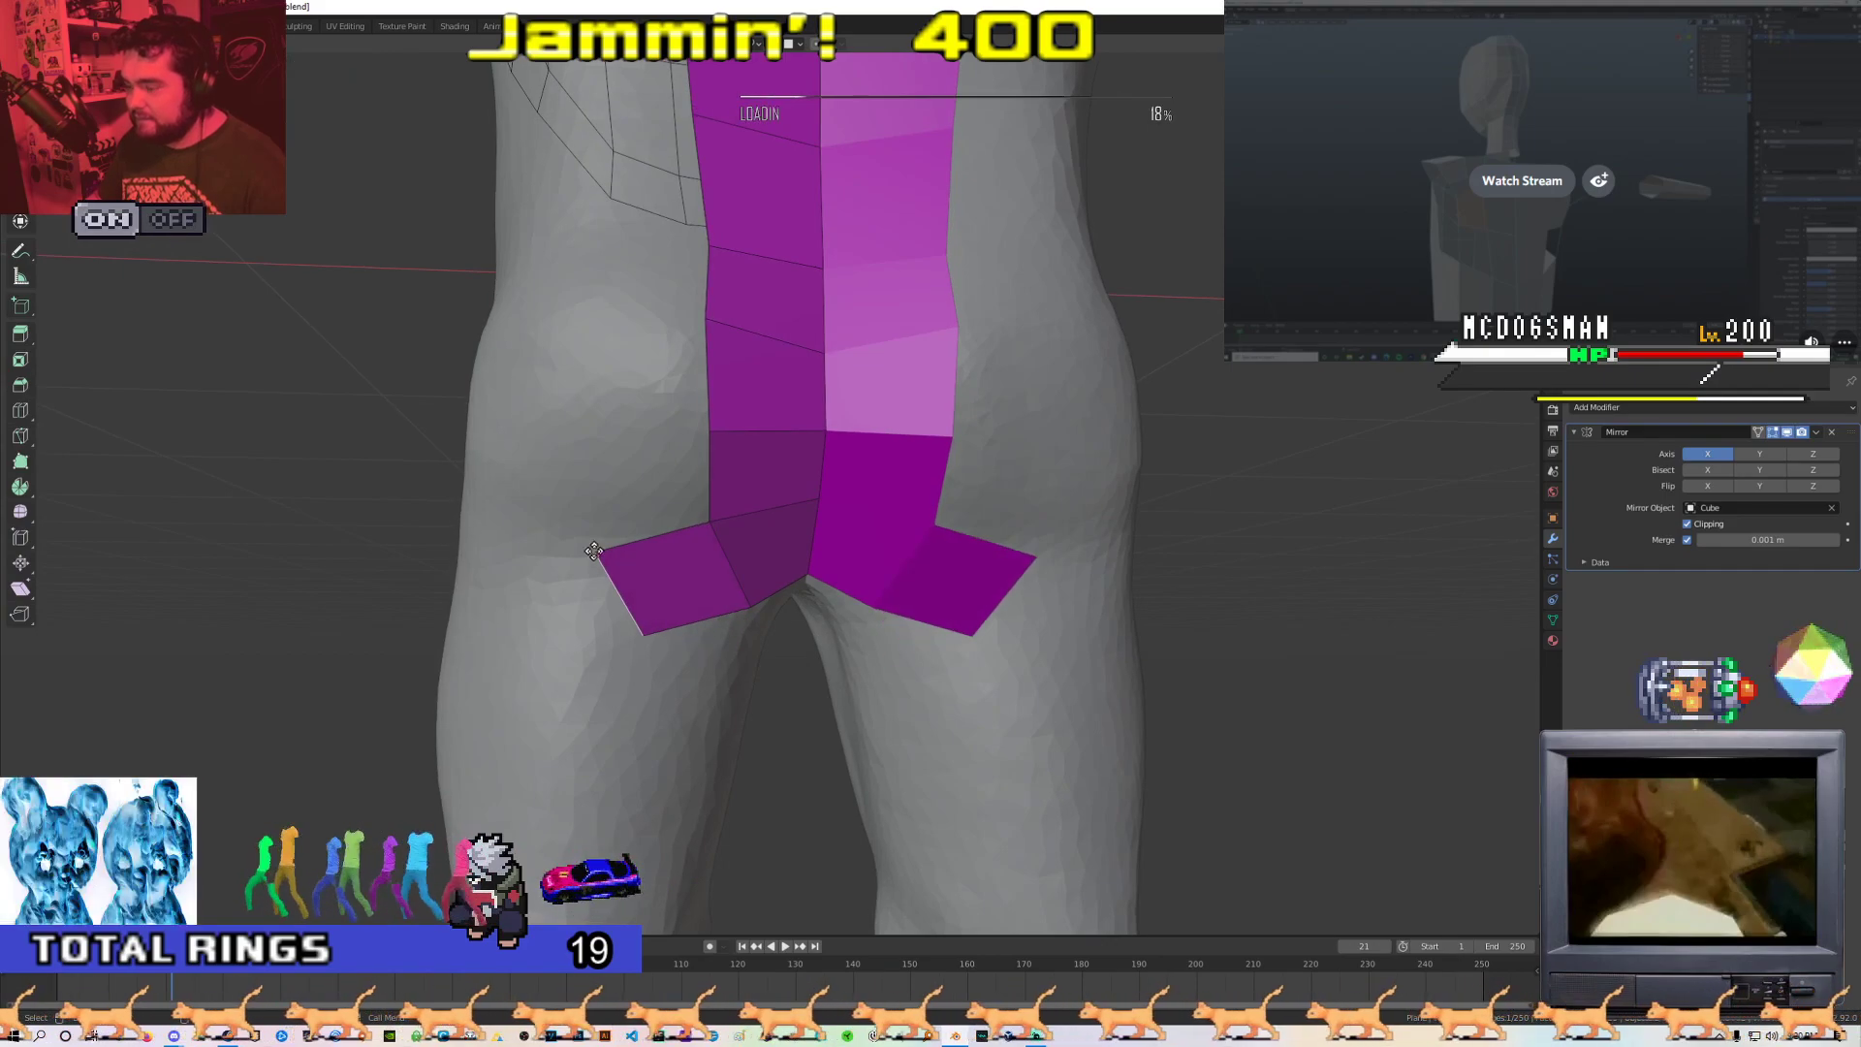
key("s")
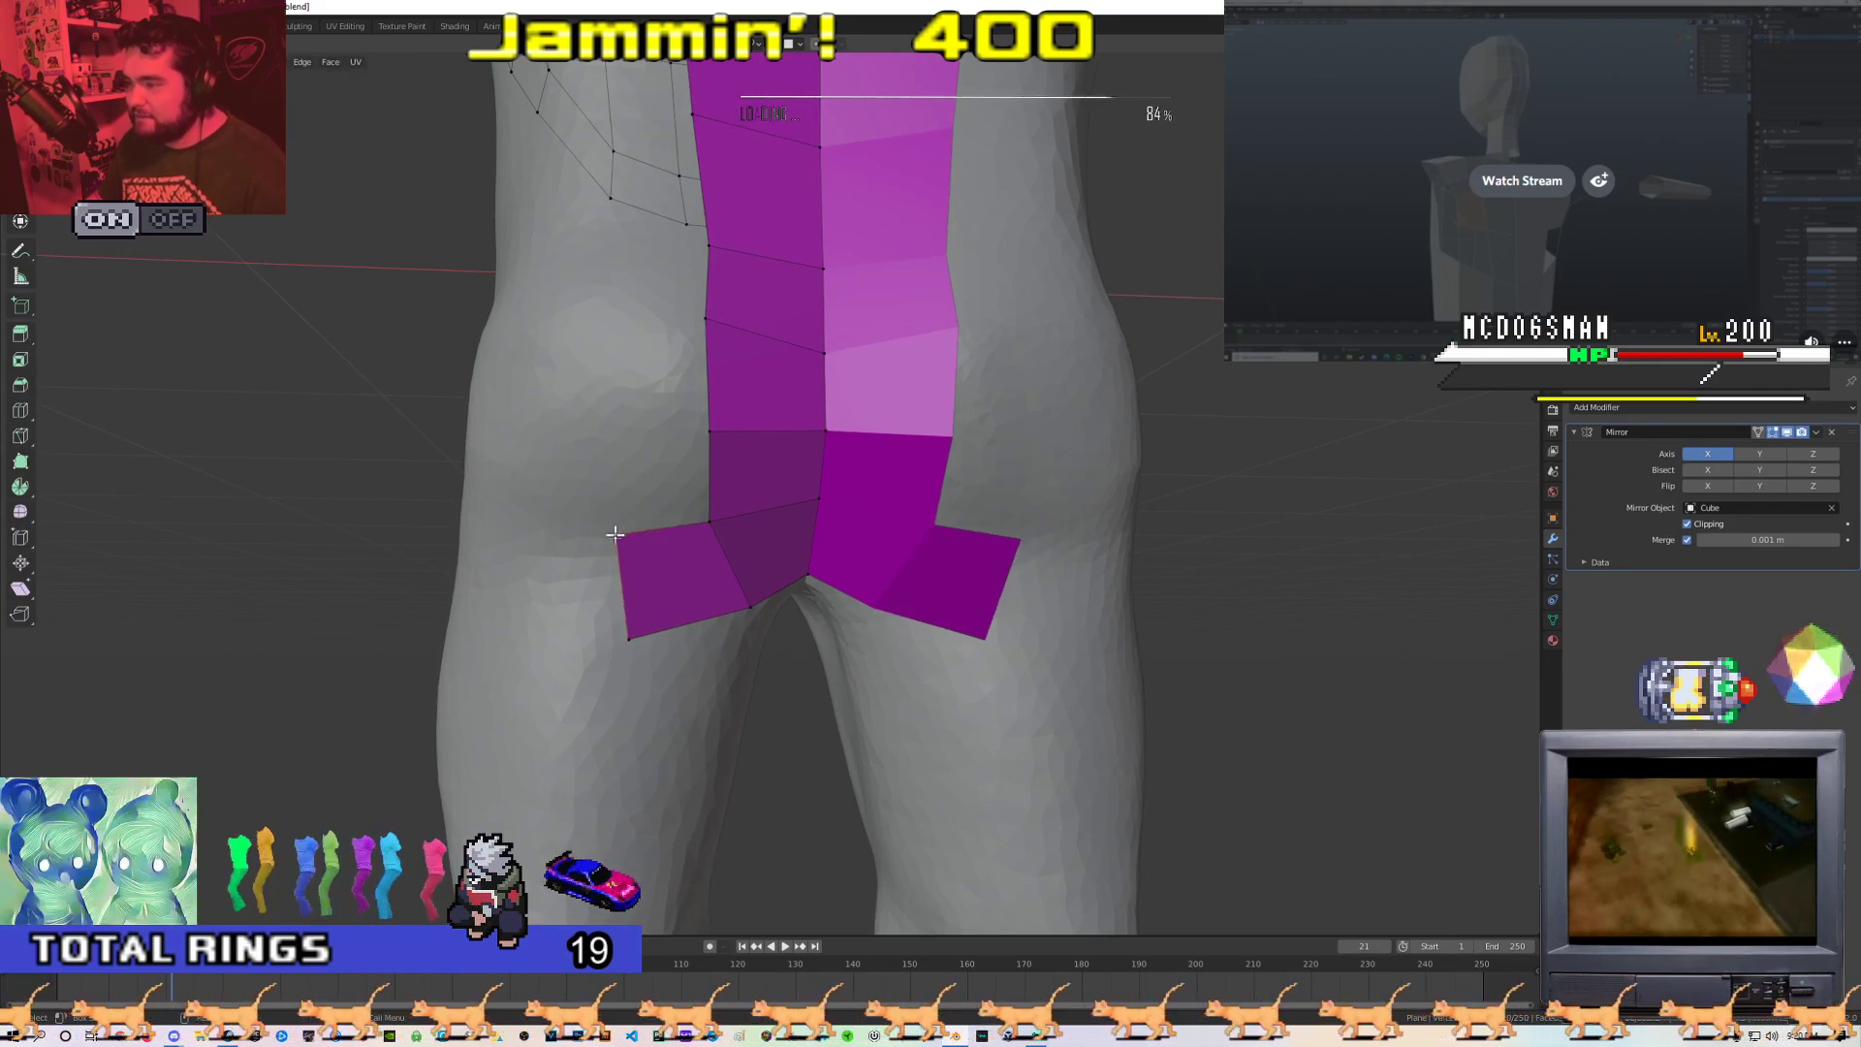
middle_click_drag(601, 554, 718, 548)
key("s")
scroll(612, 554, "down", 3)
scroll(613, 554, "up", 2)
Continue the quad band under the buttock around toward the outer hip and fit its vertices to the sculpt
key("2")
left_click(698, 539)
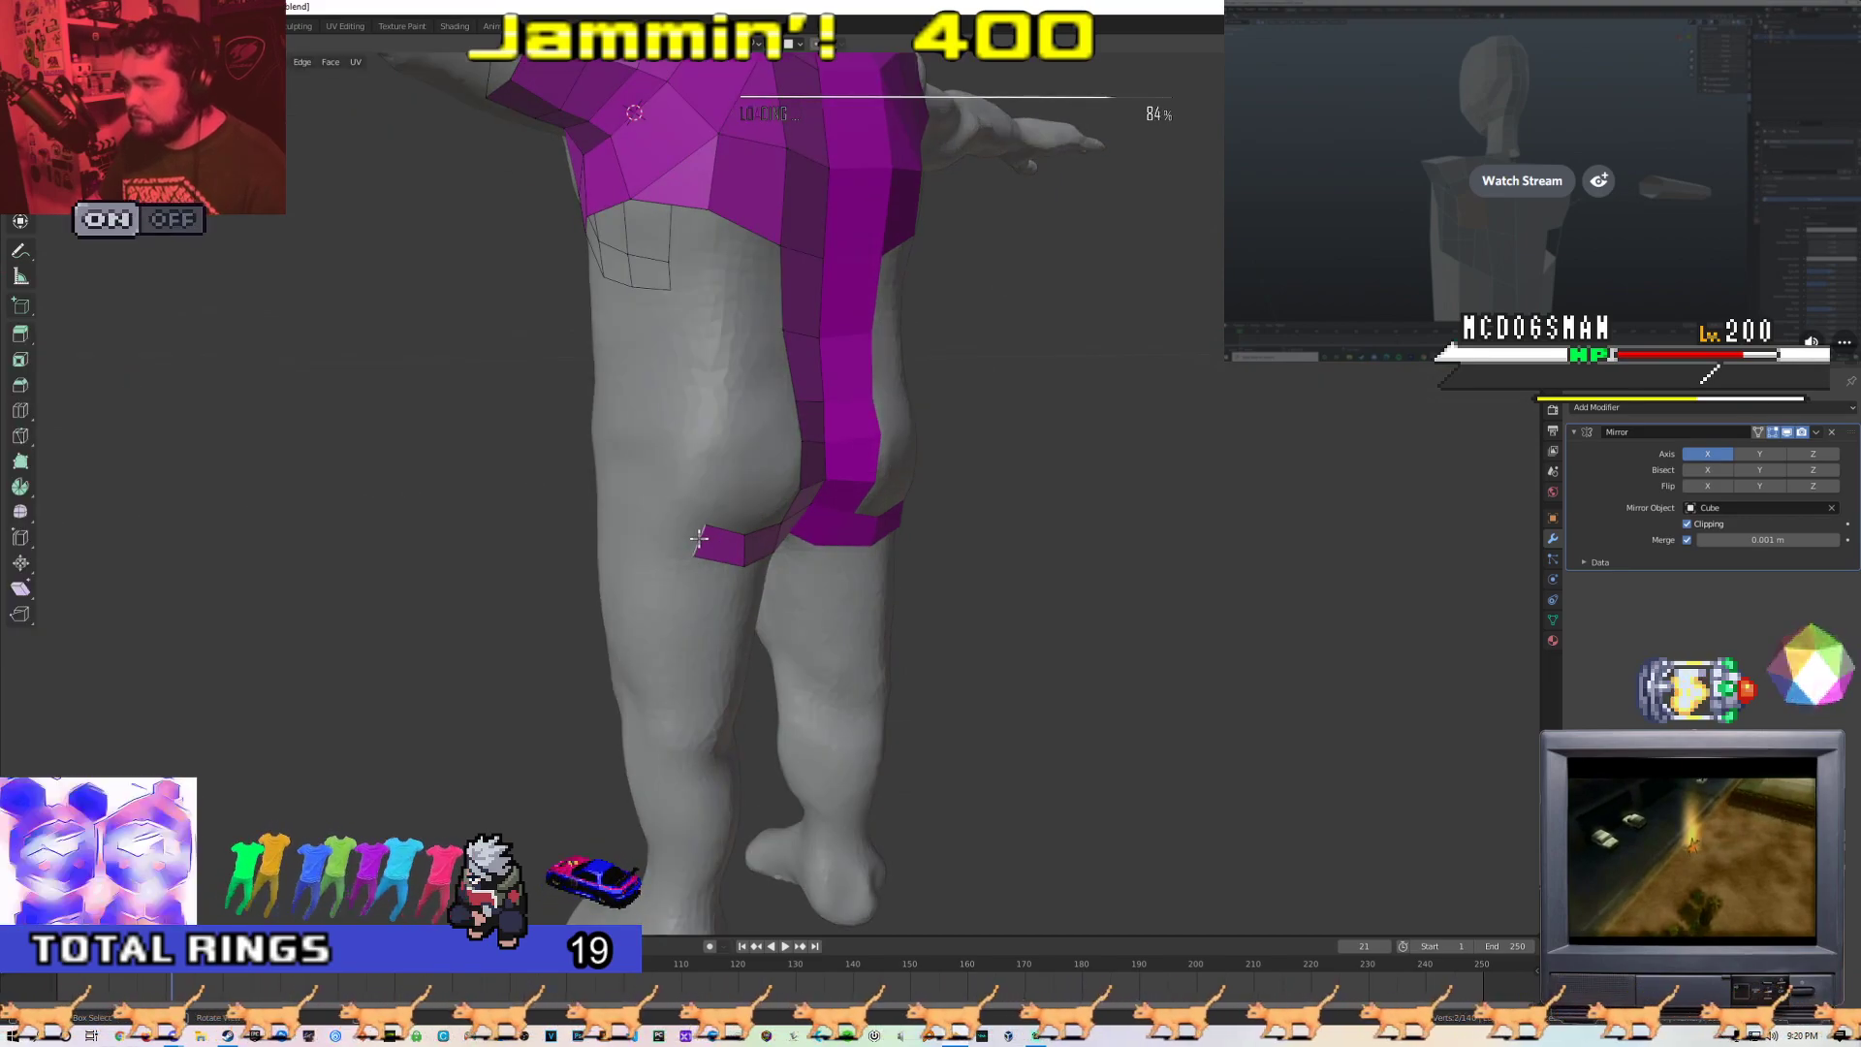
scroll(668, 518, "up", 2)
middle_click_drag(637, 509, 711, 526)
key("g")
left_click(634, 531)
key("g")
left_click(679, 464)
Fill rows of quads over the buttock between the lower band and the centre strip
scroll(712, 484, "down", 4)
scroll(707, 536, "up", 4)
middle_click_drag(648, 471, 566, 475)
middle_click_drag(703, 493, 664, 456)
scroll(760, 495, "down", 6)
scroll(760, 495, "up", 6)
left_click(659, 499)
key("f")
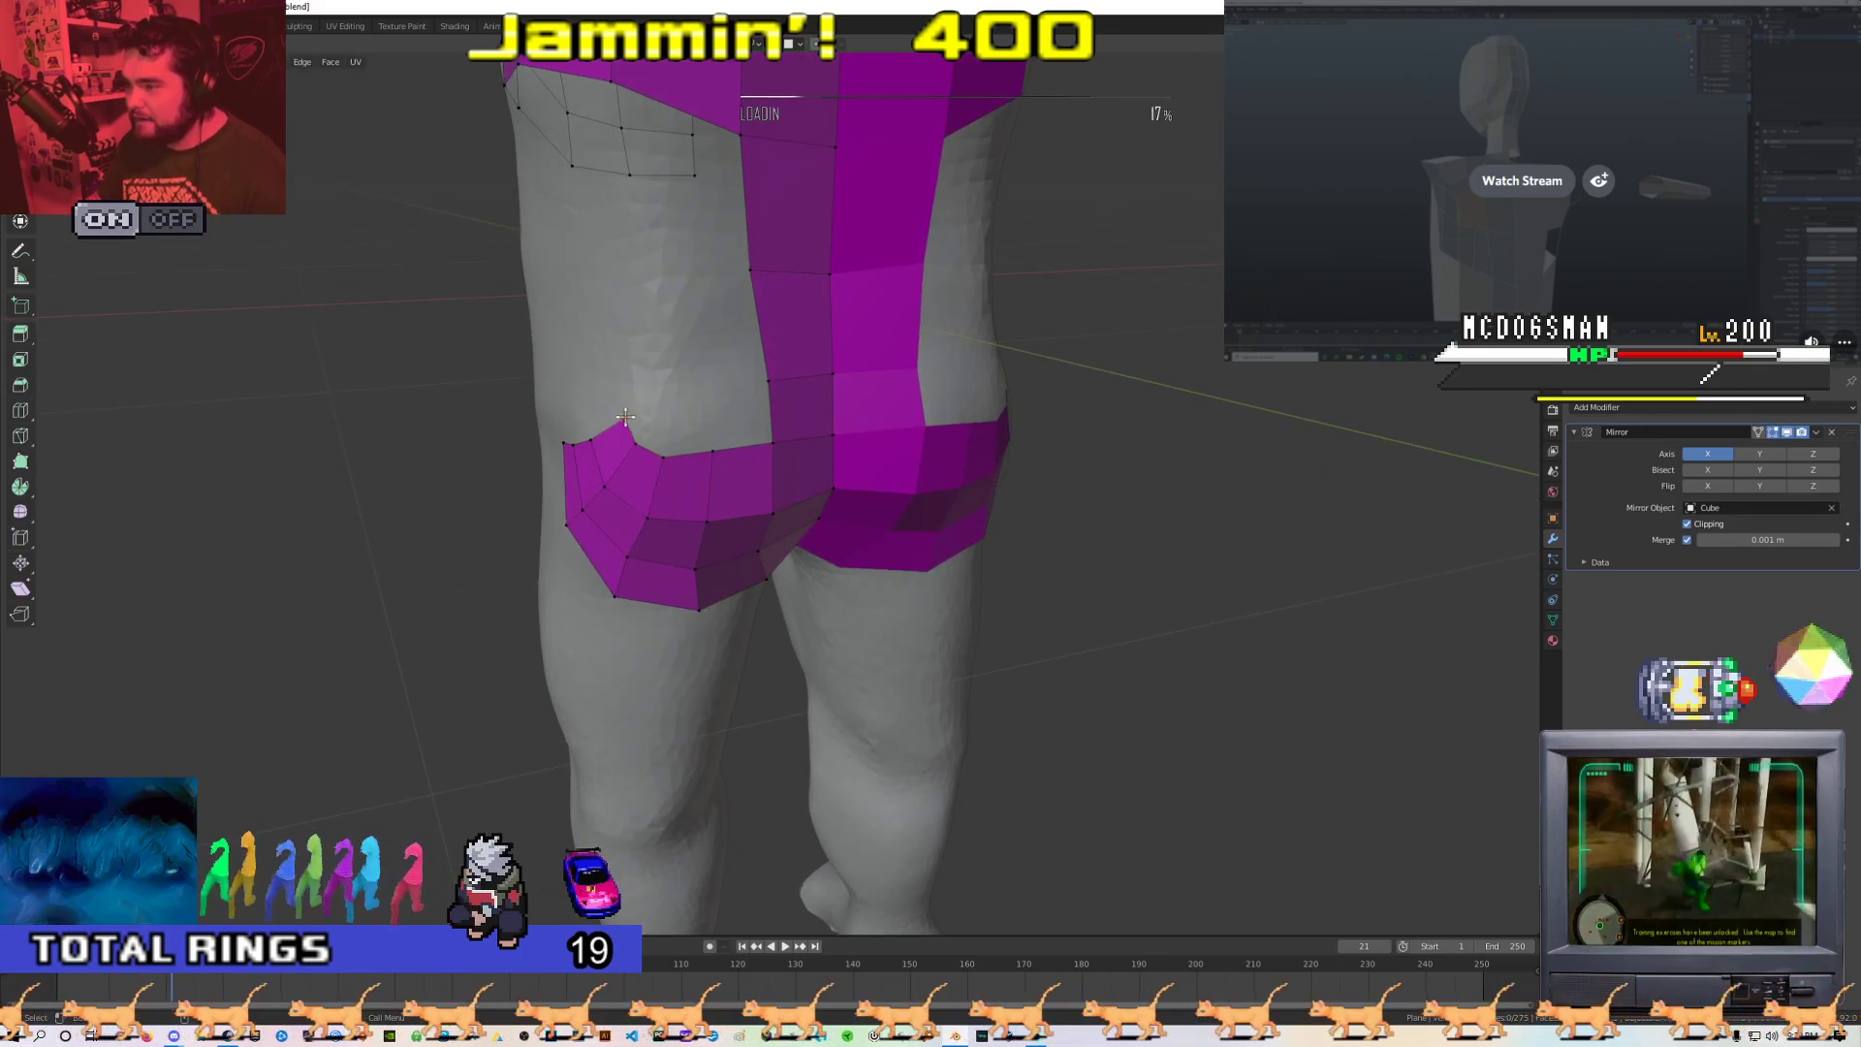
Reposition the vertices along the upper edge of the buttock patch
mouse_move(660, 453)
middle_mouse_down()
mouse_move(769, 432)
mouse_move(636, 427)
middle_mouse_up()
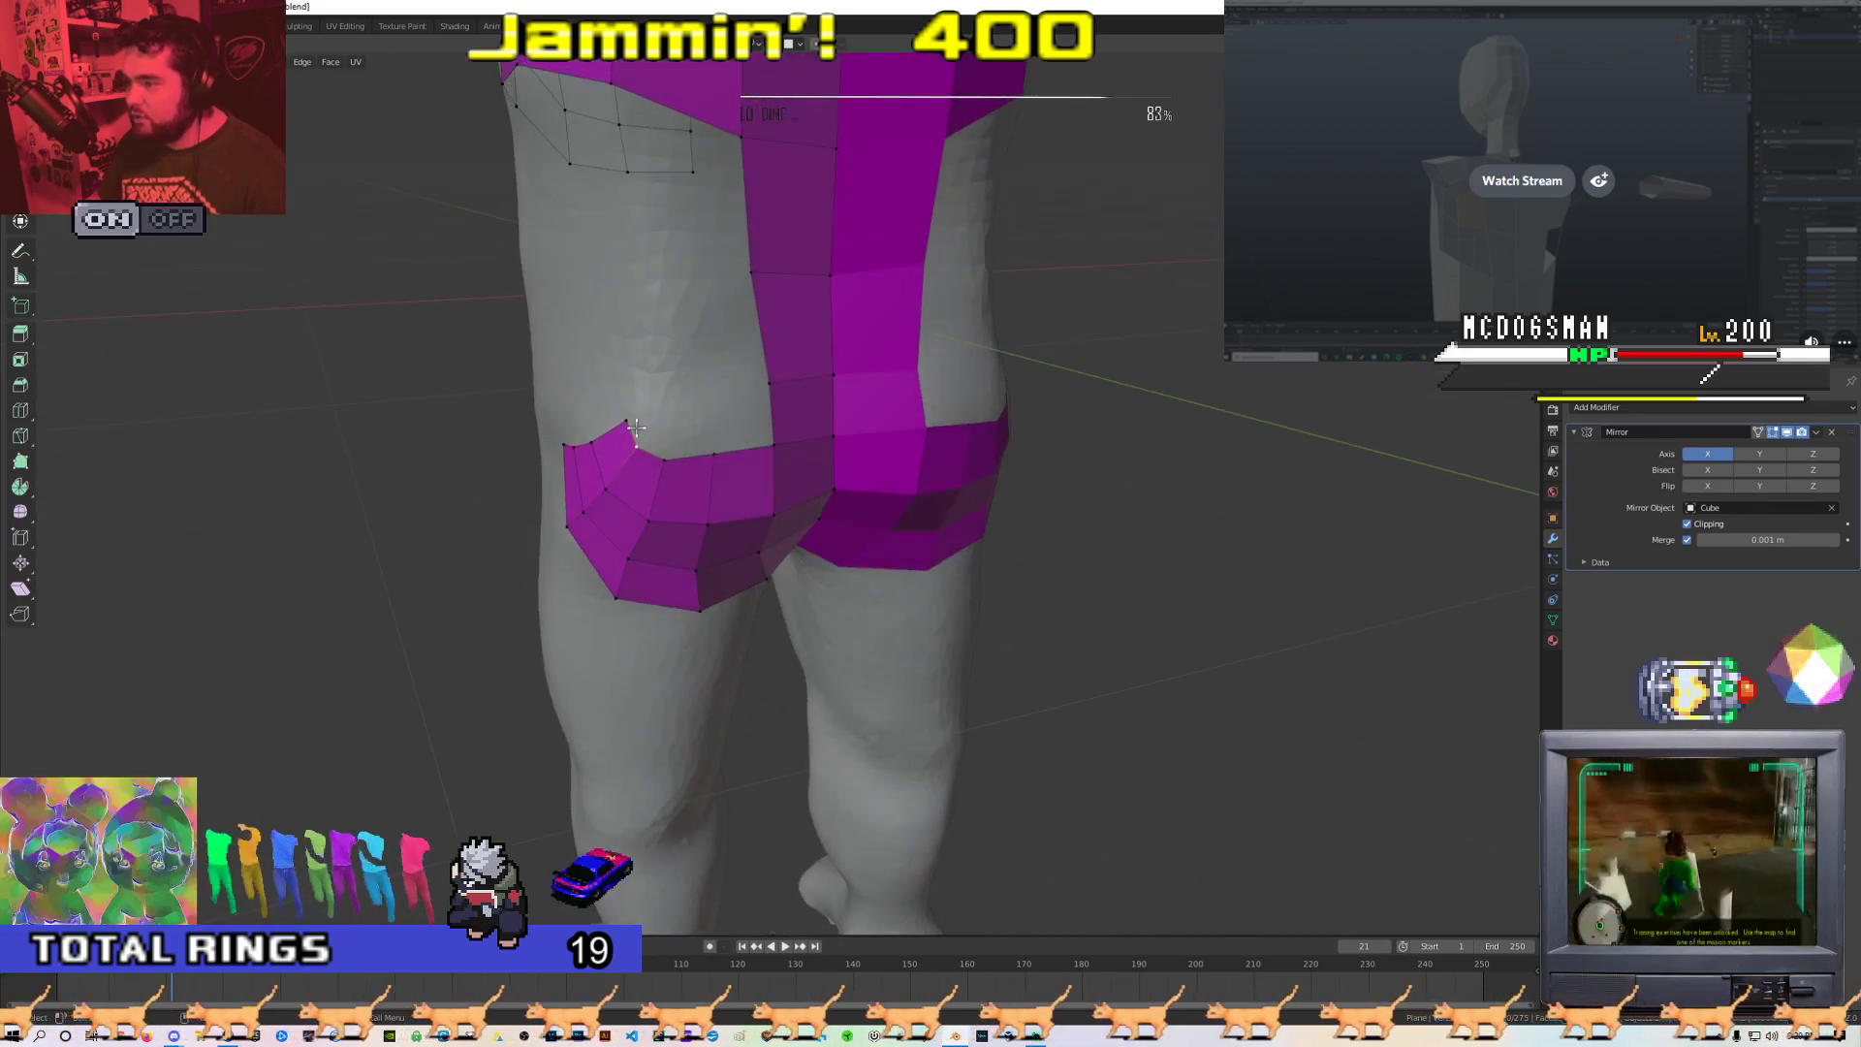
key("Tab")
scroll(640, 441, "down", 8)
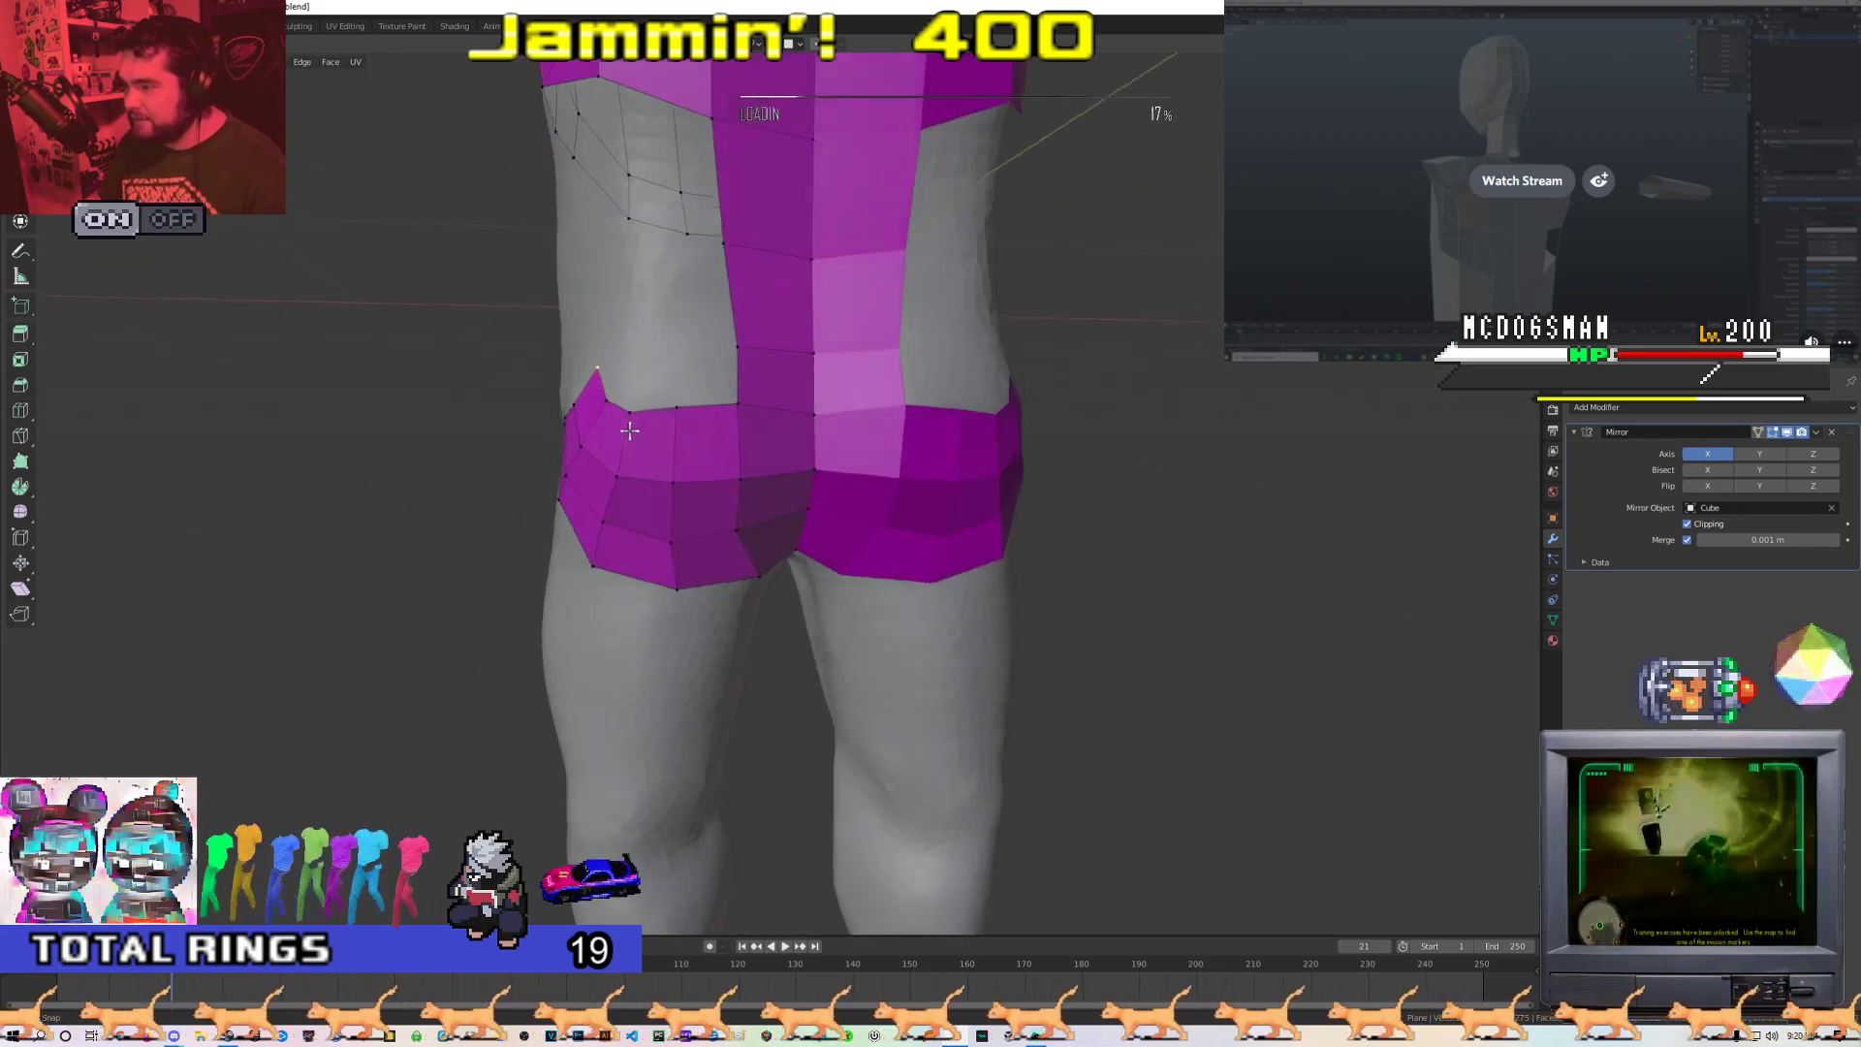
scroll(701, 508, "up", 6)
key("Tab")
left_click(747, 432)
key("g")
right_click(657, 366)
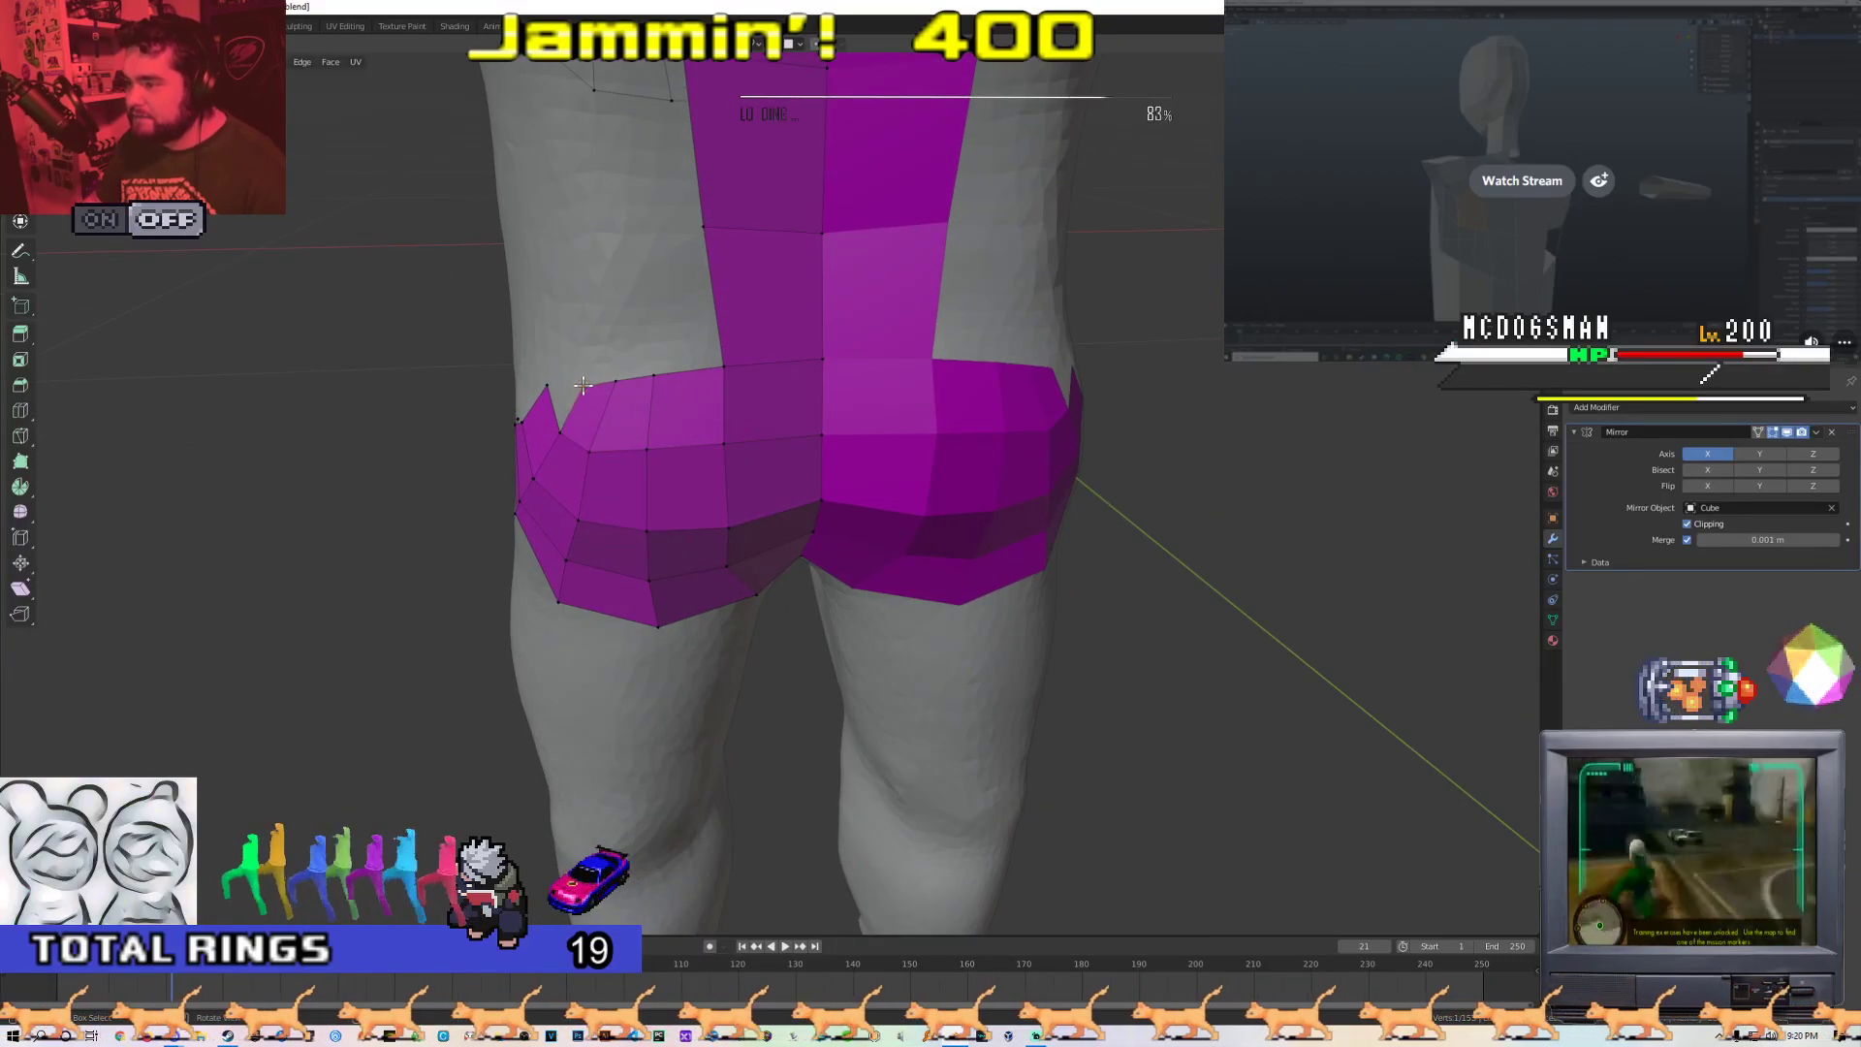
Fill the notch at the upper outer corner of the buttock patch and smooth its edge vertices along the hip
middle_click_drag(564, 358, 713, 452)
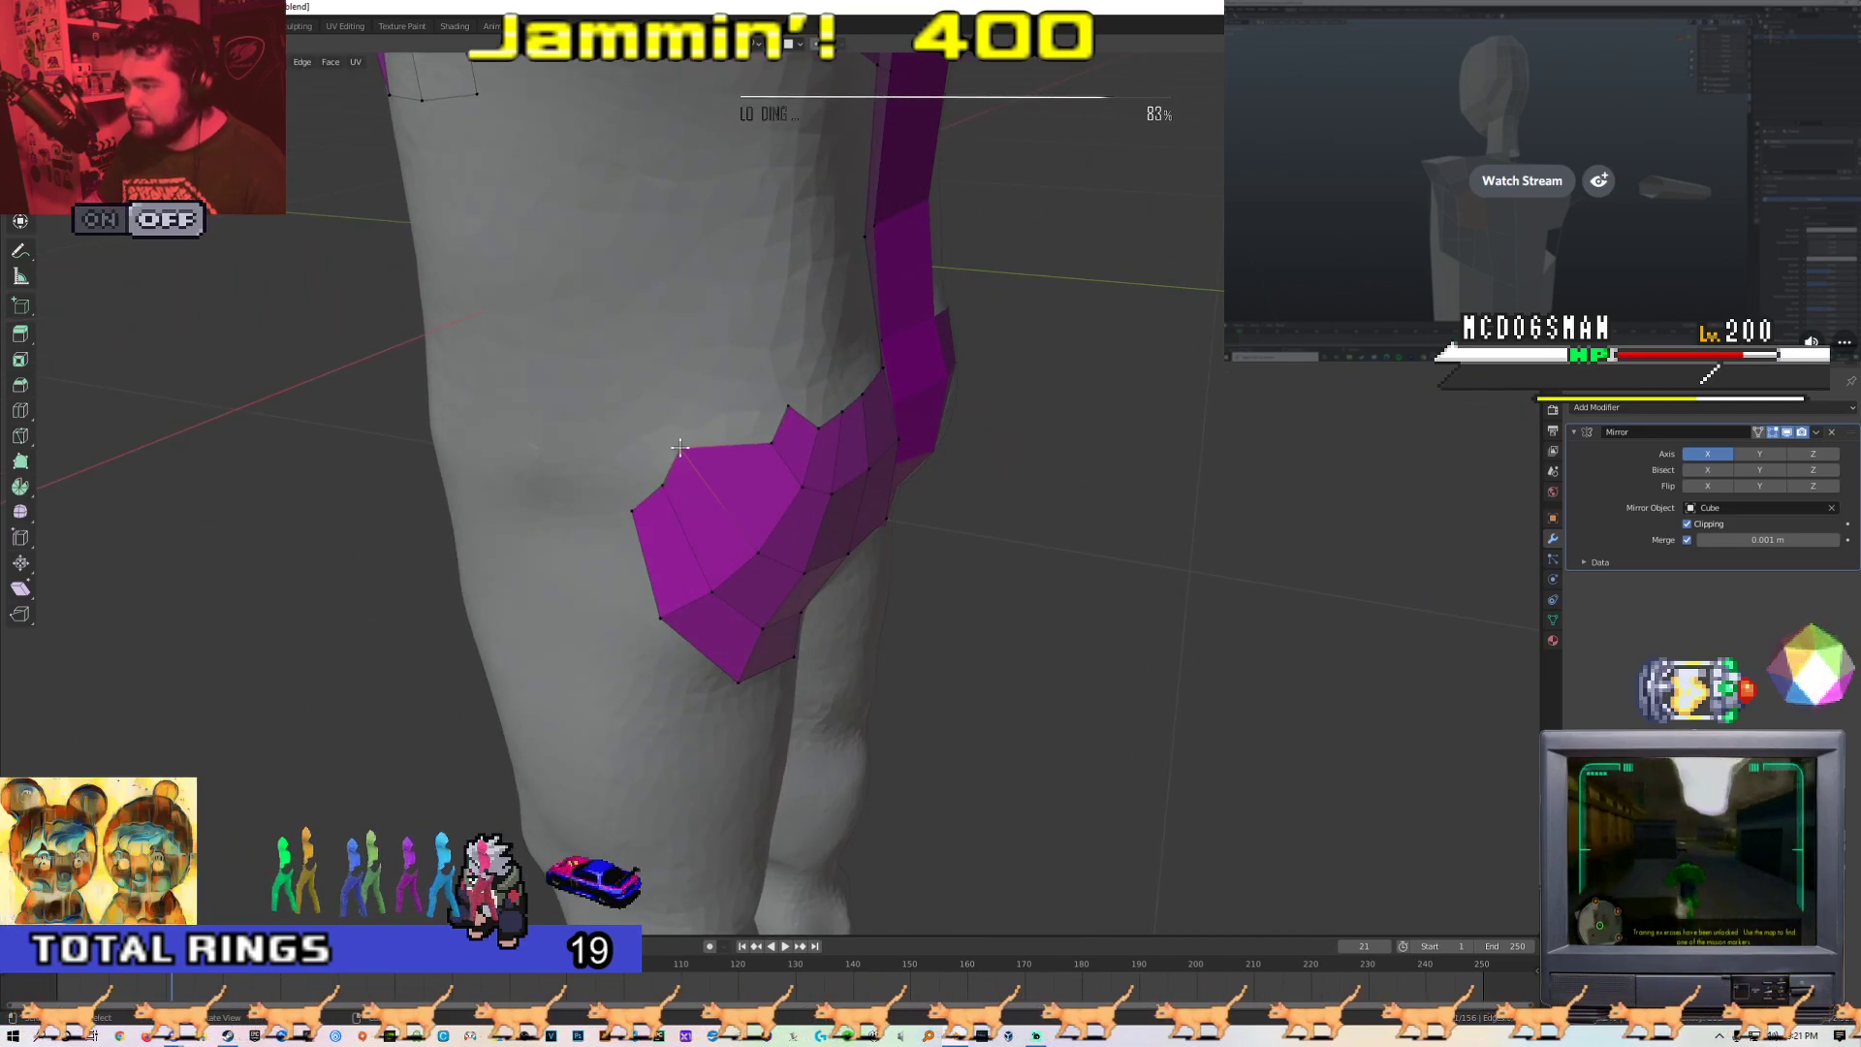
middle_click_drag(758, 433, 722, 397)
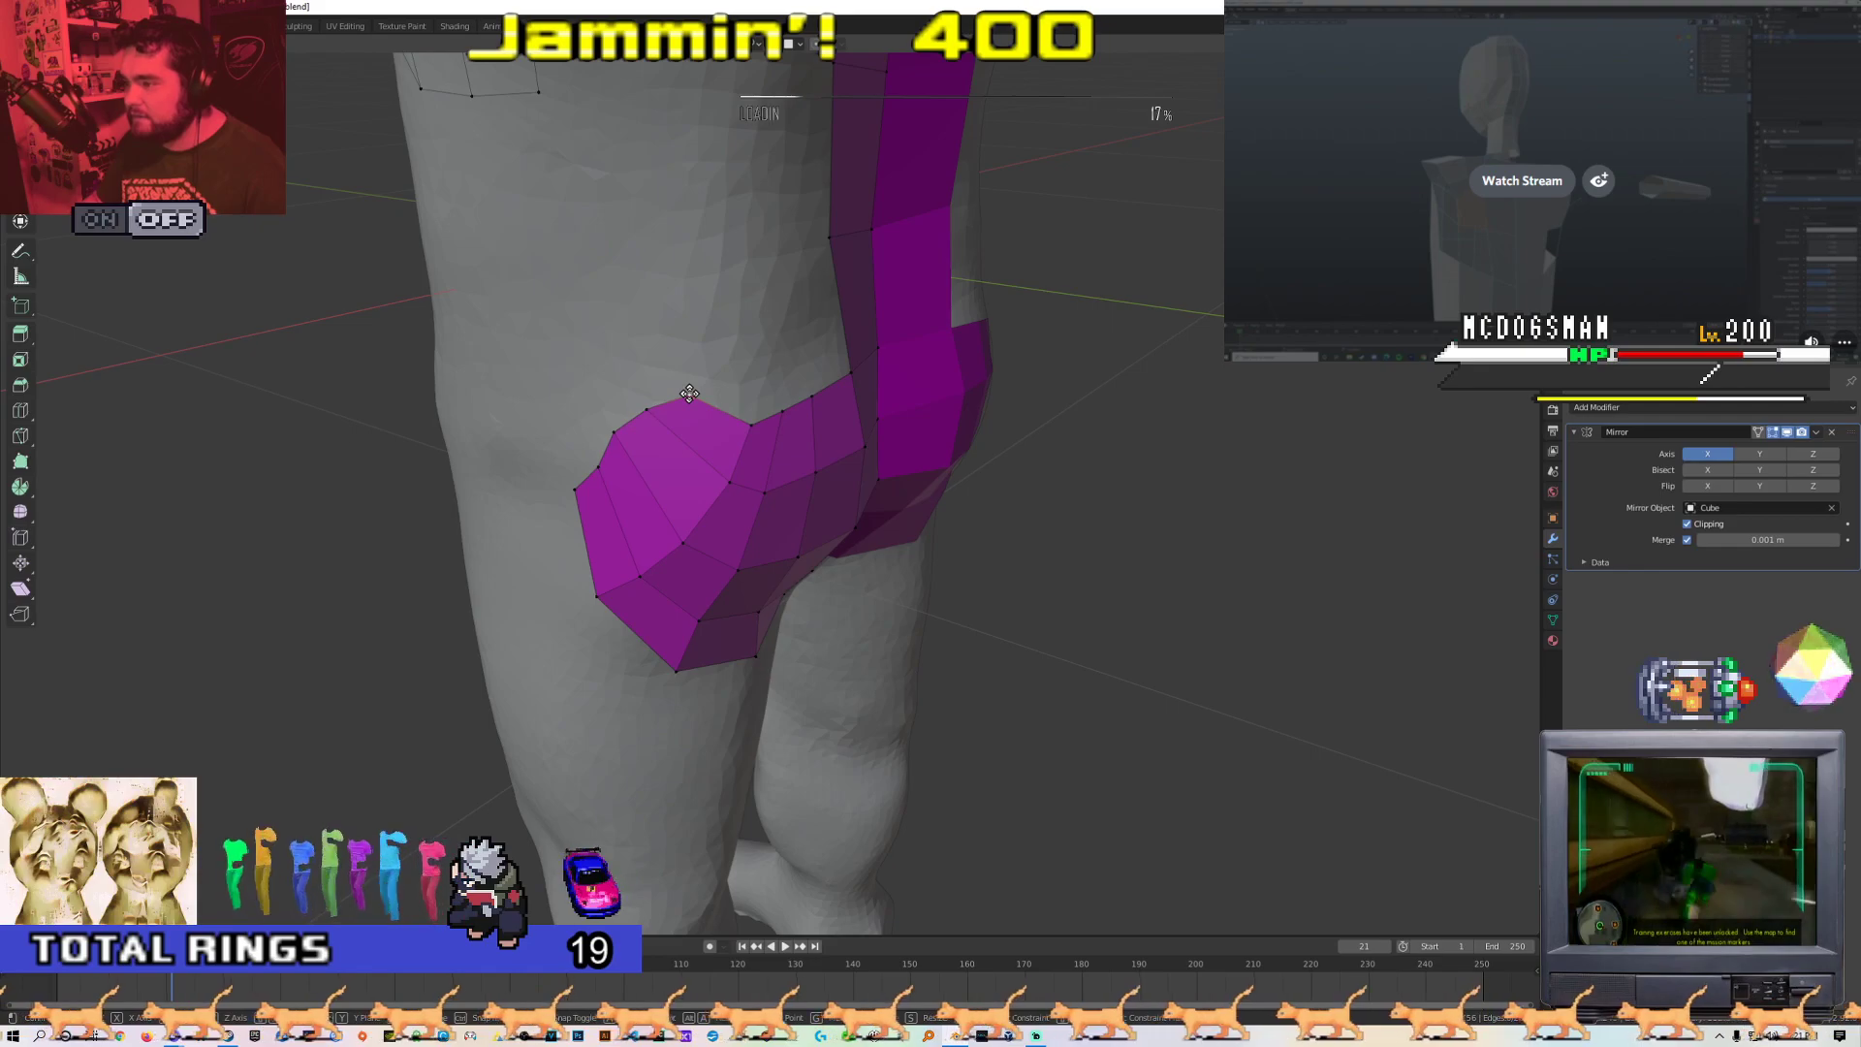
left_click(572, 514)
Reposition vertices within the buttock patch to even out its quads and round it over the sculpt
middle_click_drag(702, 494, 619, 416)
scroll(744, 477, "down", 4)
middle_click_drag(853, 490, 679, 485)
scroll(698, 496, "up", 5)
scroll(739, 514, "up", 1)
left_click_drag(634, 546, 640, 523)
middle_click_drag(641, 528, 699, 495)
left_click(732, 570)
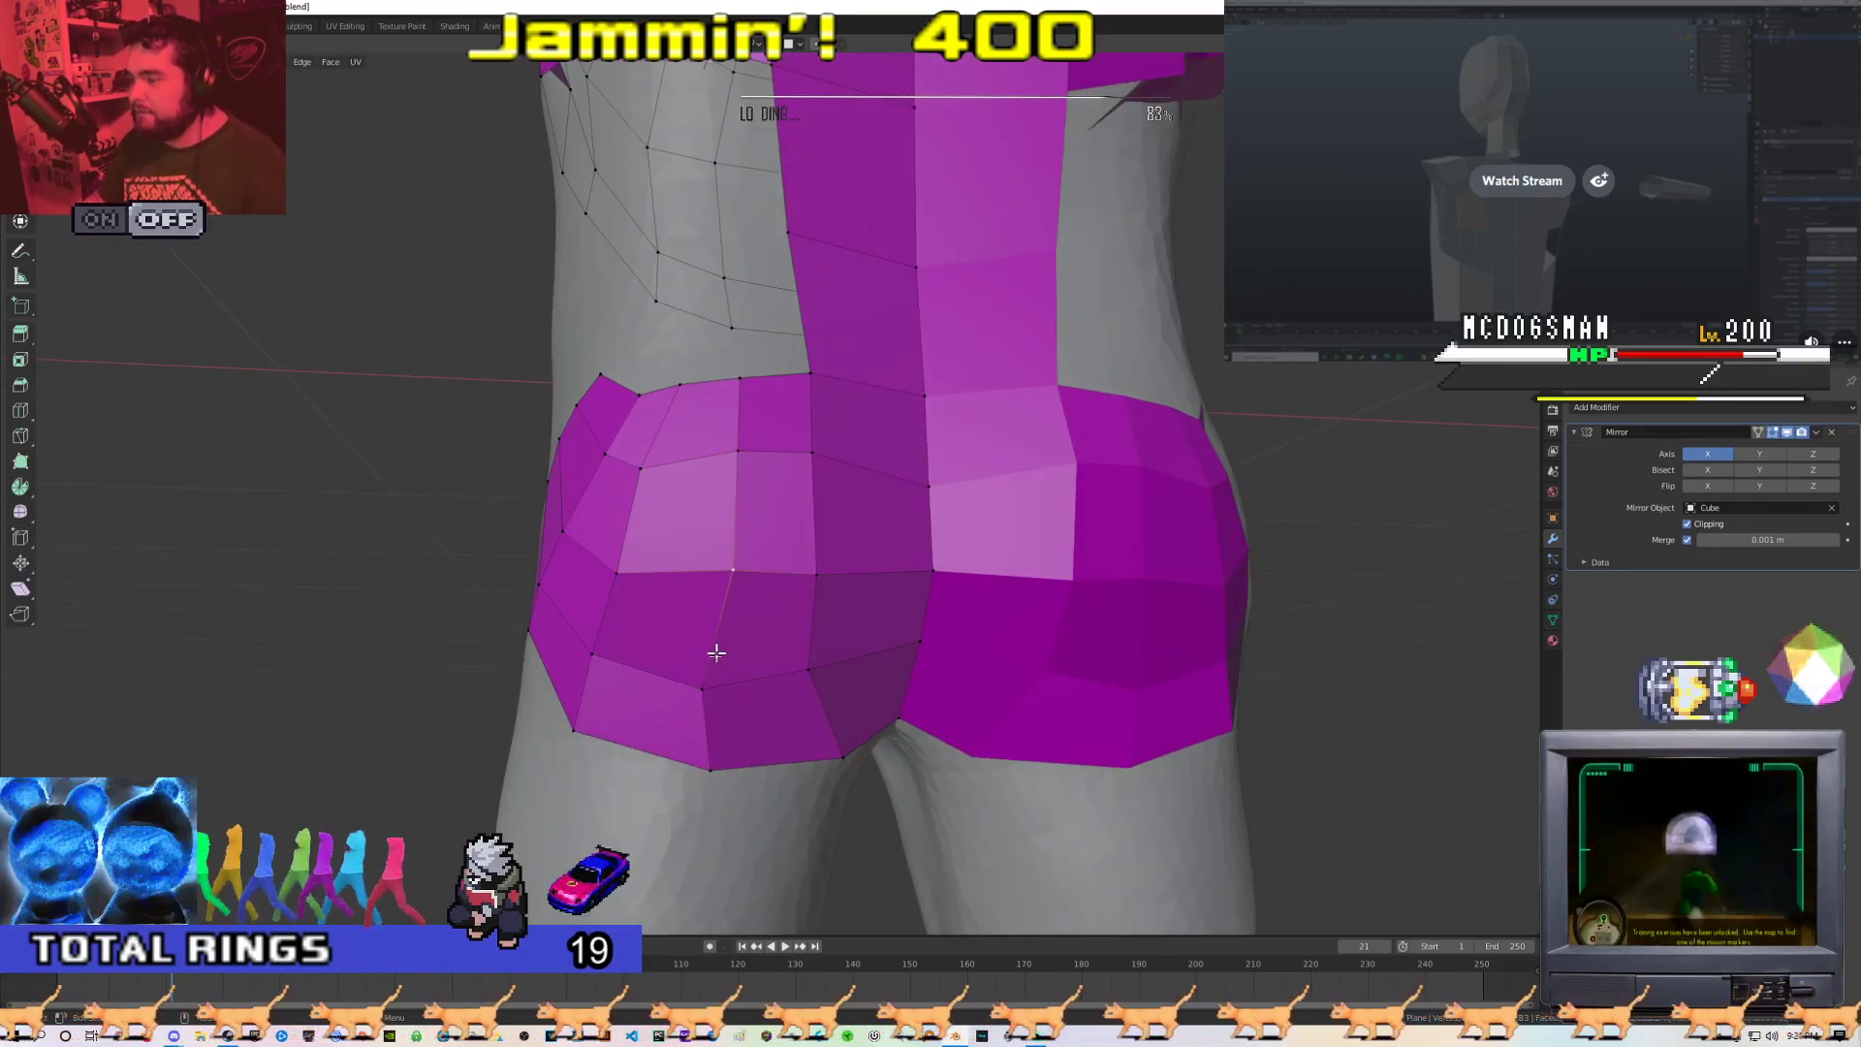
key("g")
middle_click_drag(719, 673, 815, 692)
scroll(814, 692, "down", 6)
key("Tab")
middle_click_drag(911, 649, 801, 631)
key("Tab")
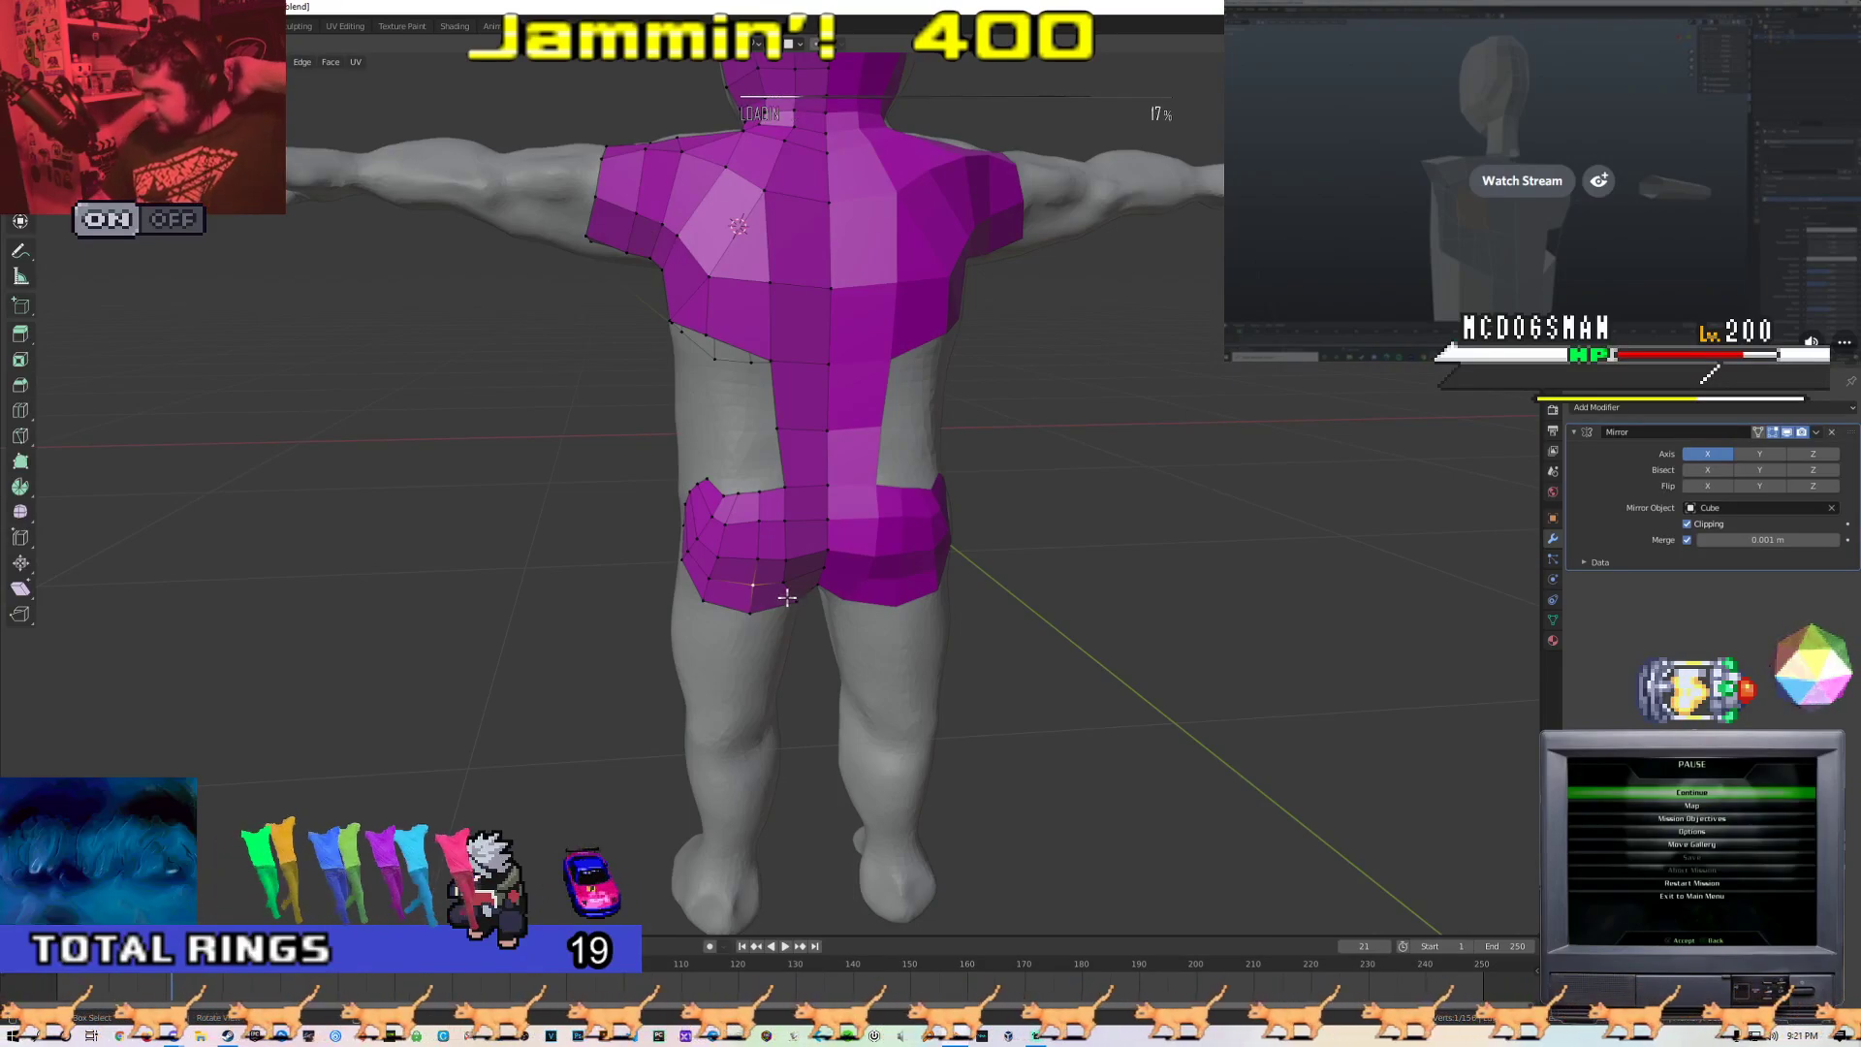
Dissolve the selected edges in the lower buttock patch and return to vertex editing
scroll(769, 601, "up", 3)
right_click(676, 572)
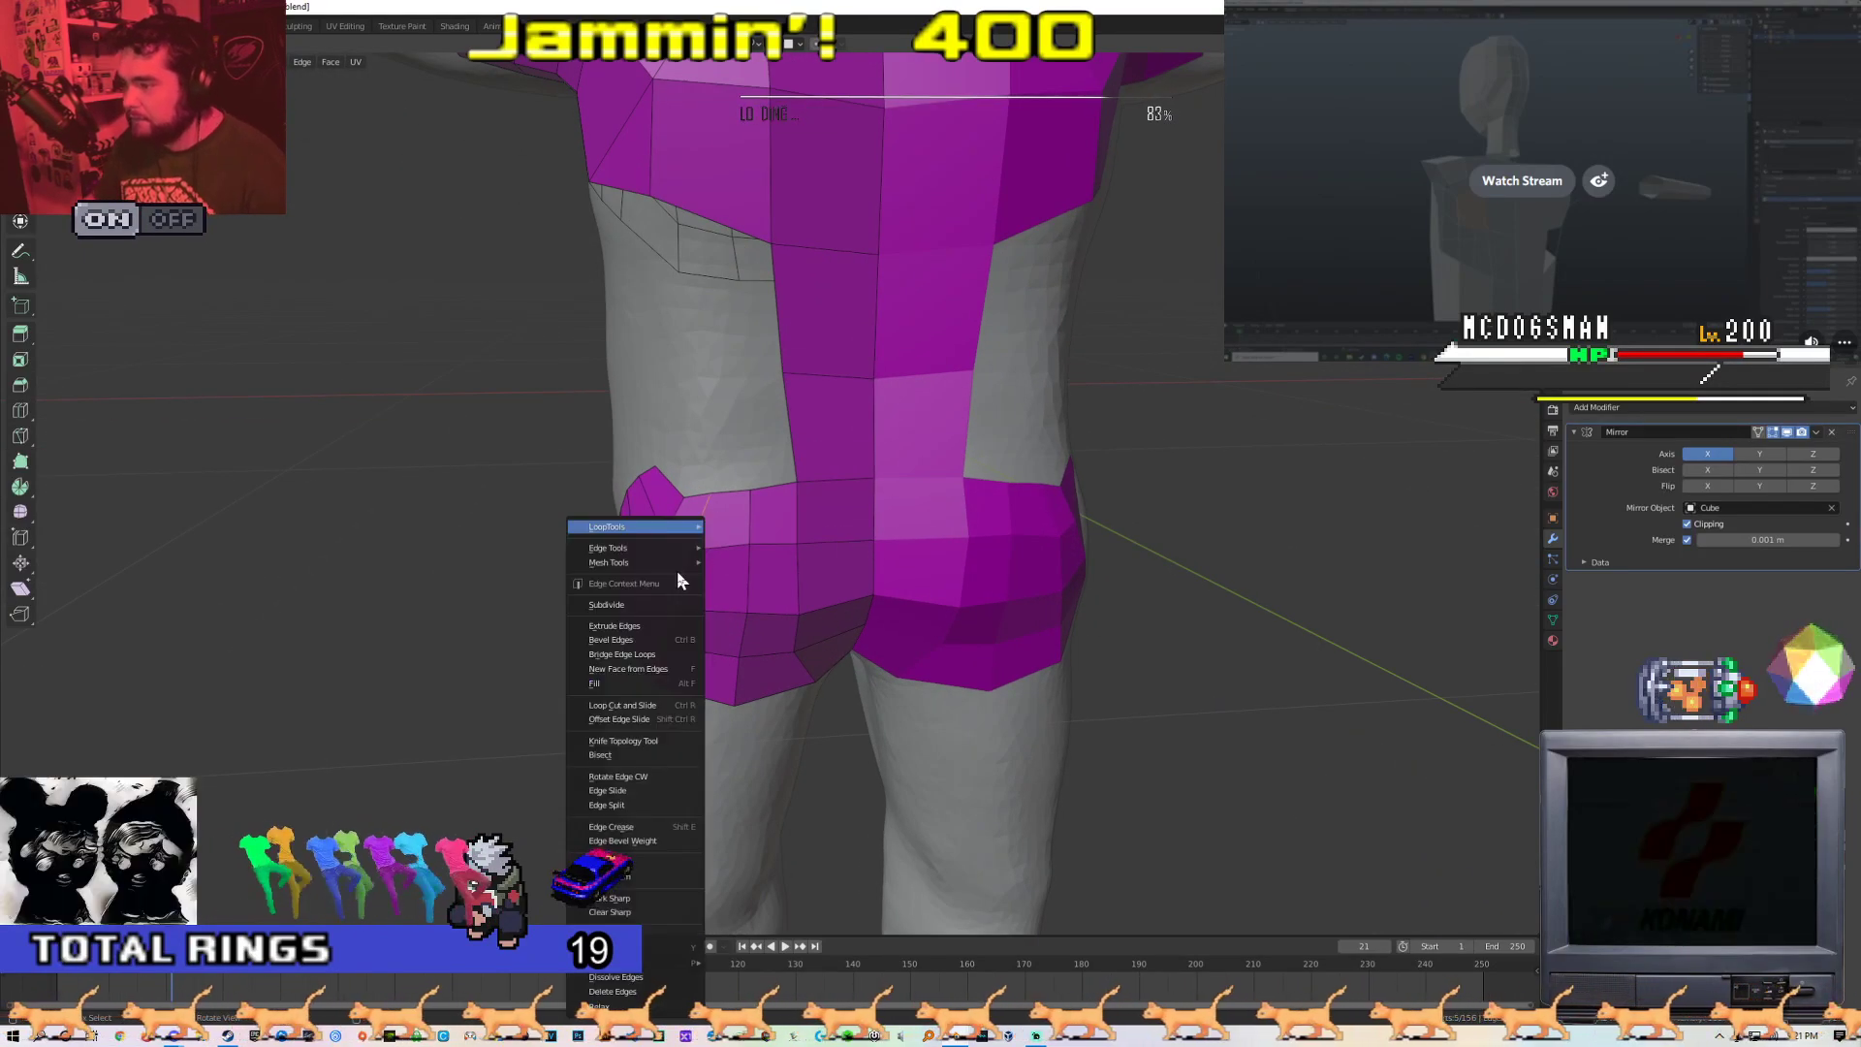
left_click(646, 977)
middle_click_drag(678, 634, 736, 631)
key("Tab")
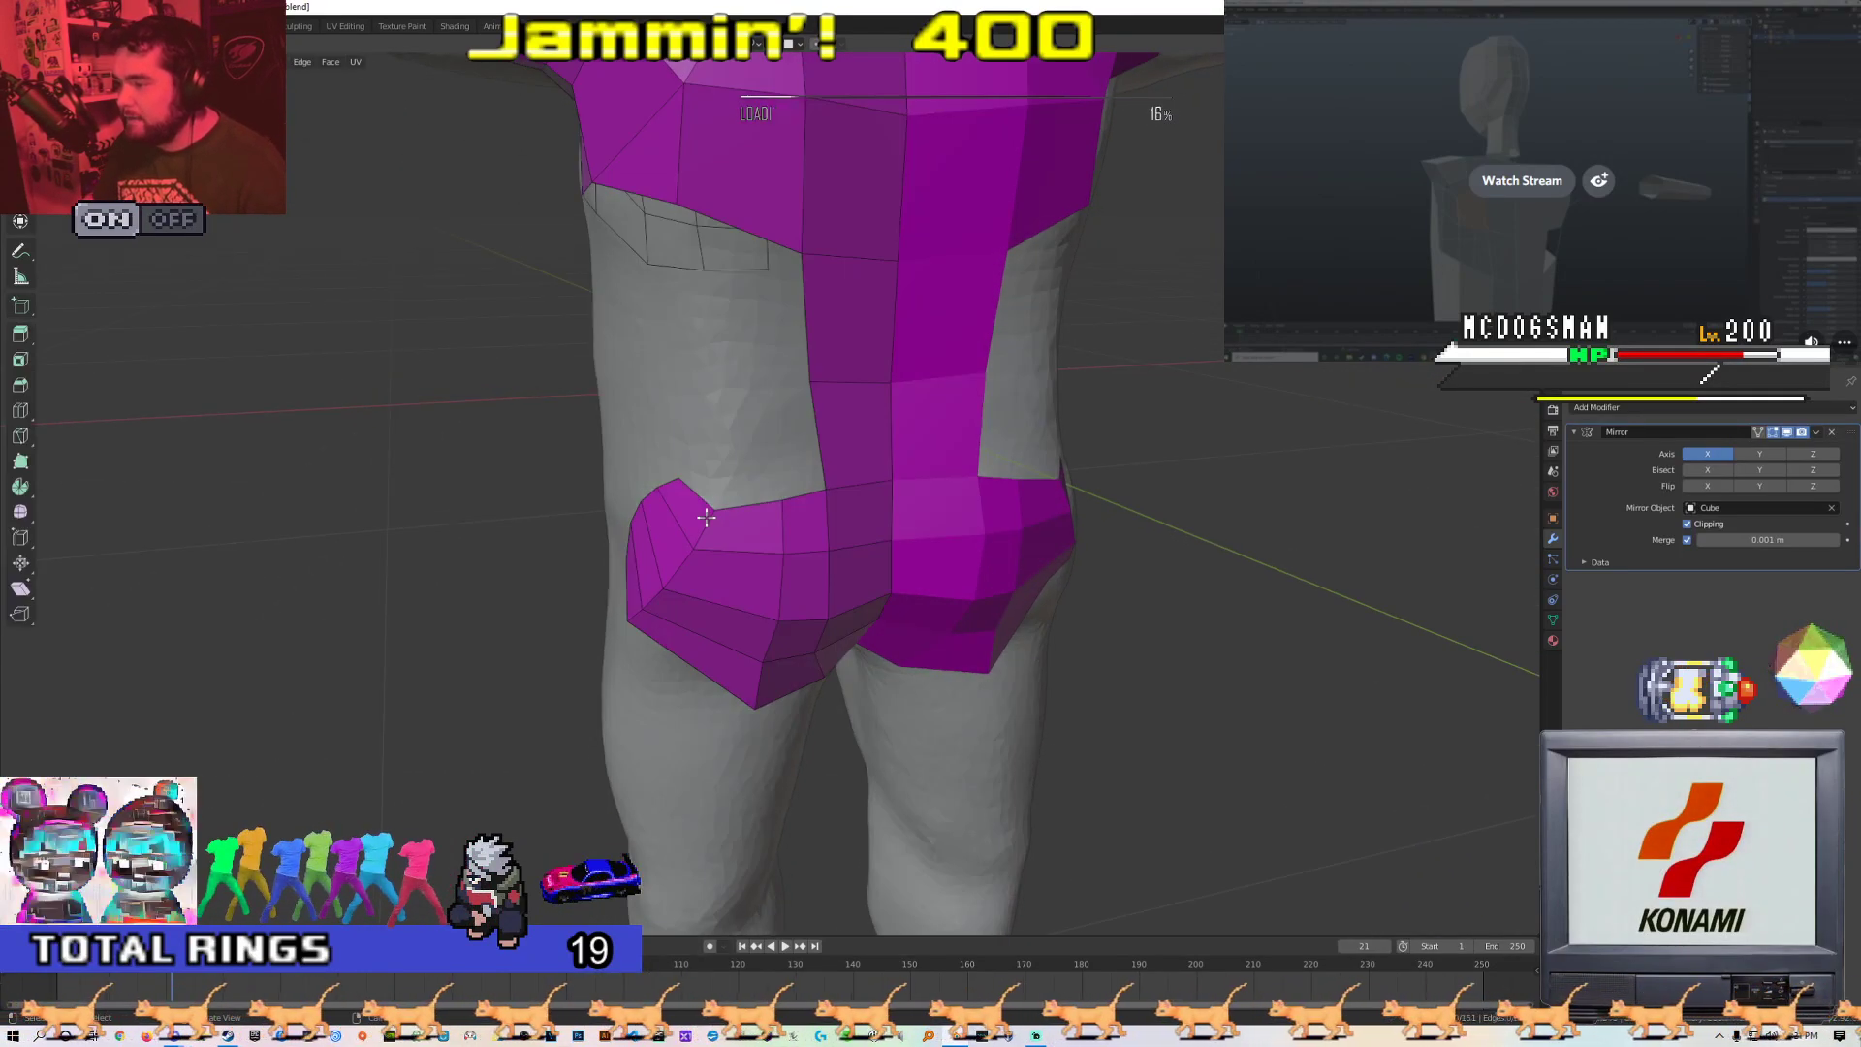
key("Tab")
key("1")
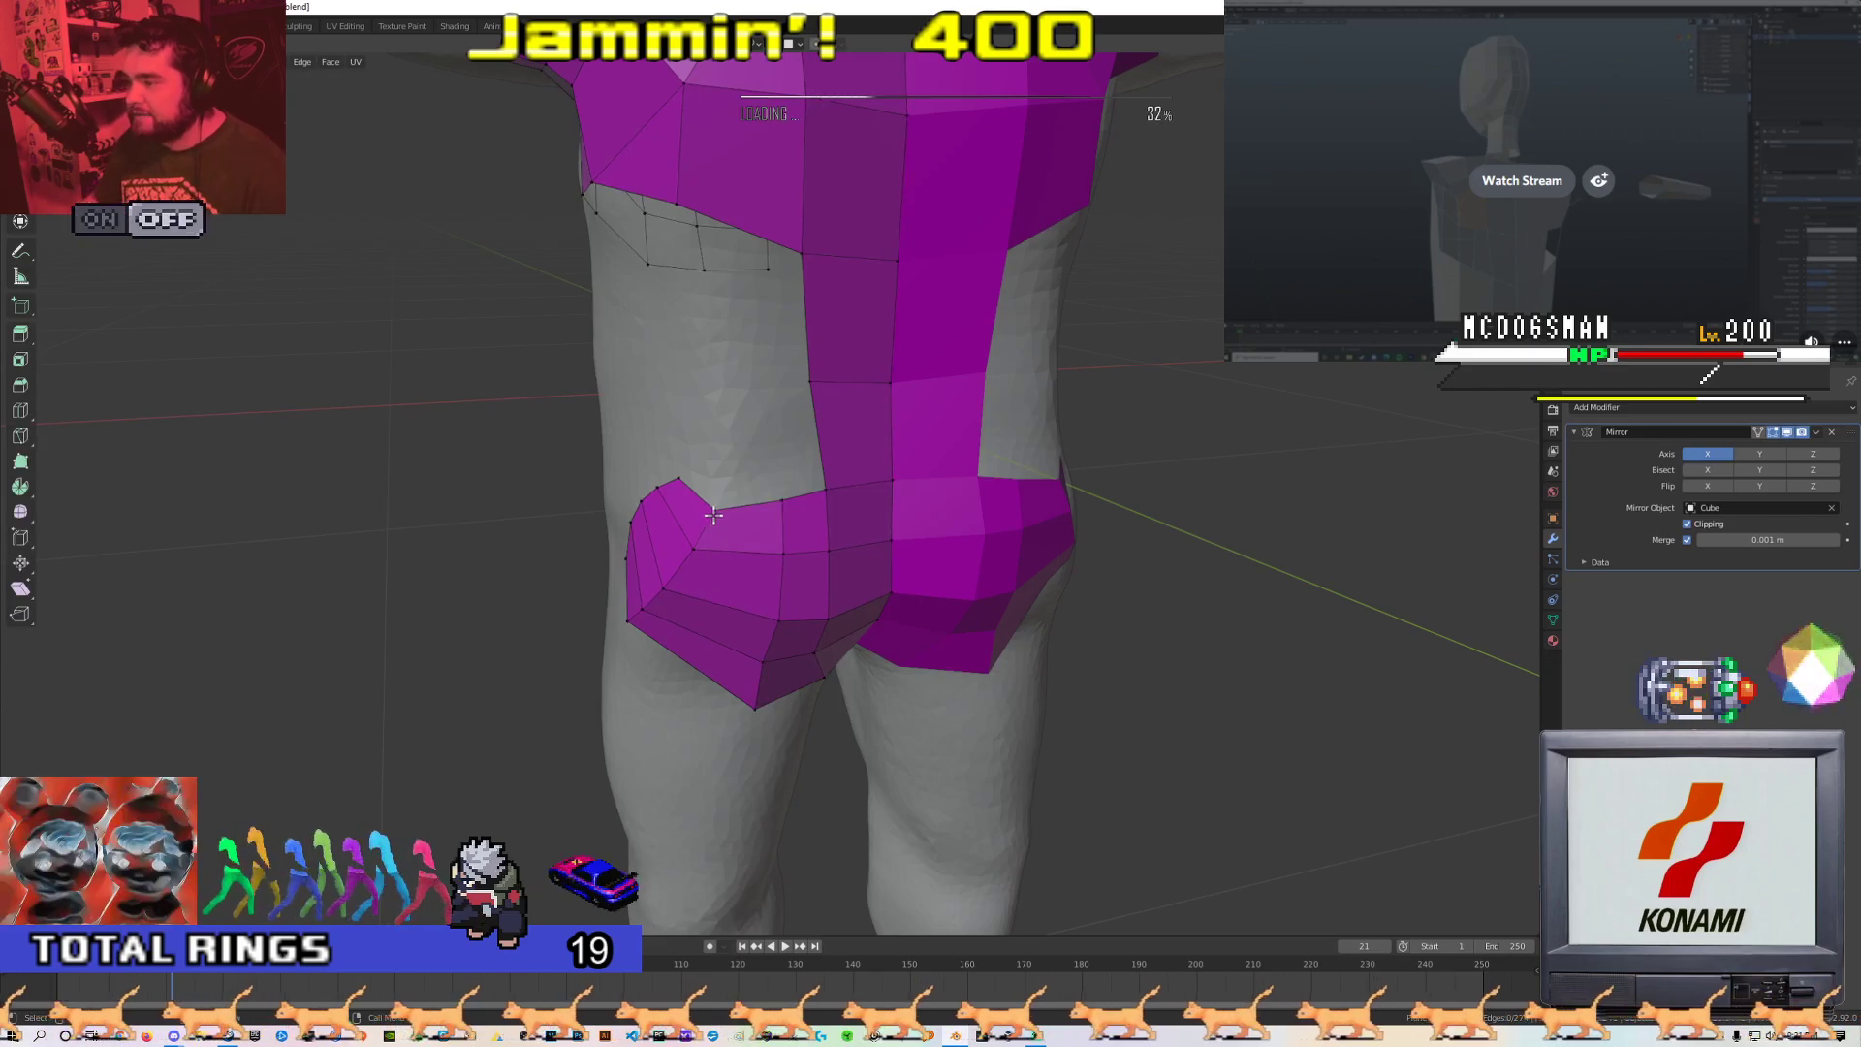
Slide the notch vertex on the buttock patch's upper edge inward and move the vertices in its outer part toward the centre
key("g")
key("g")
left_click(712, 552)
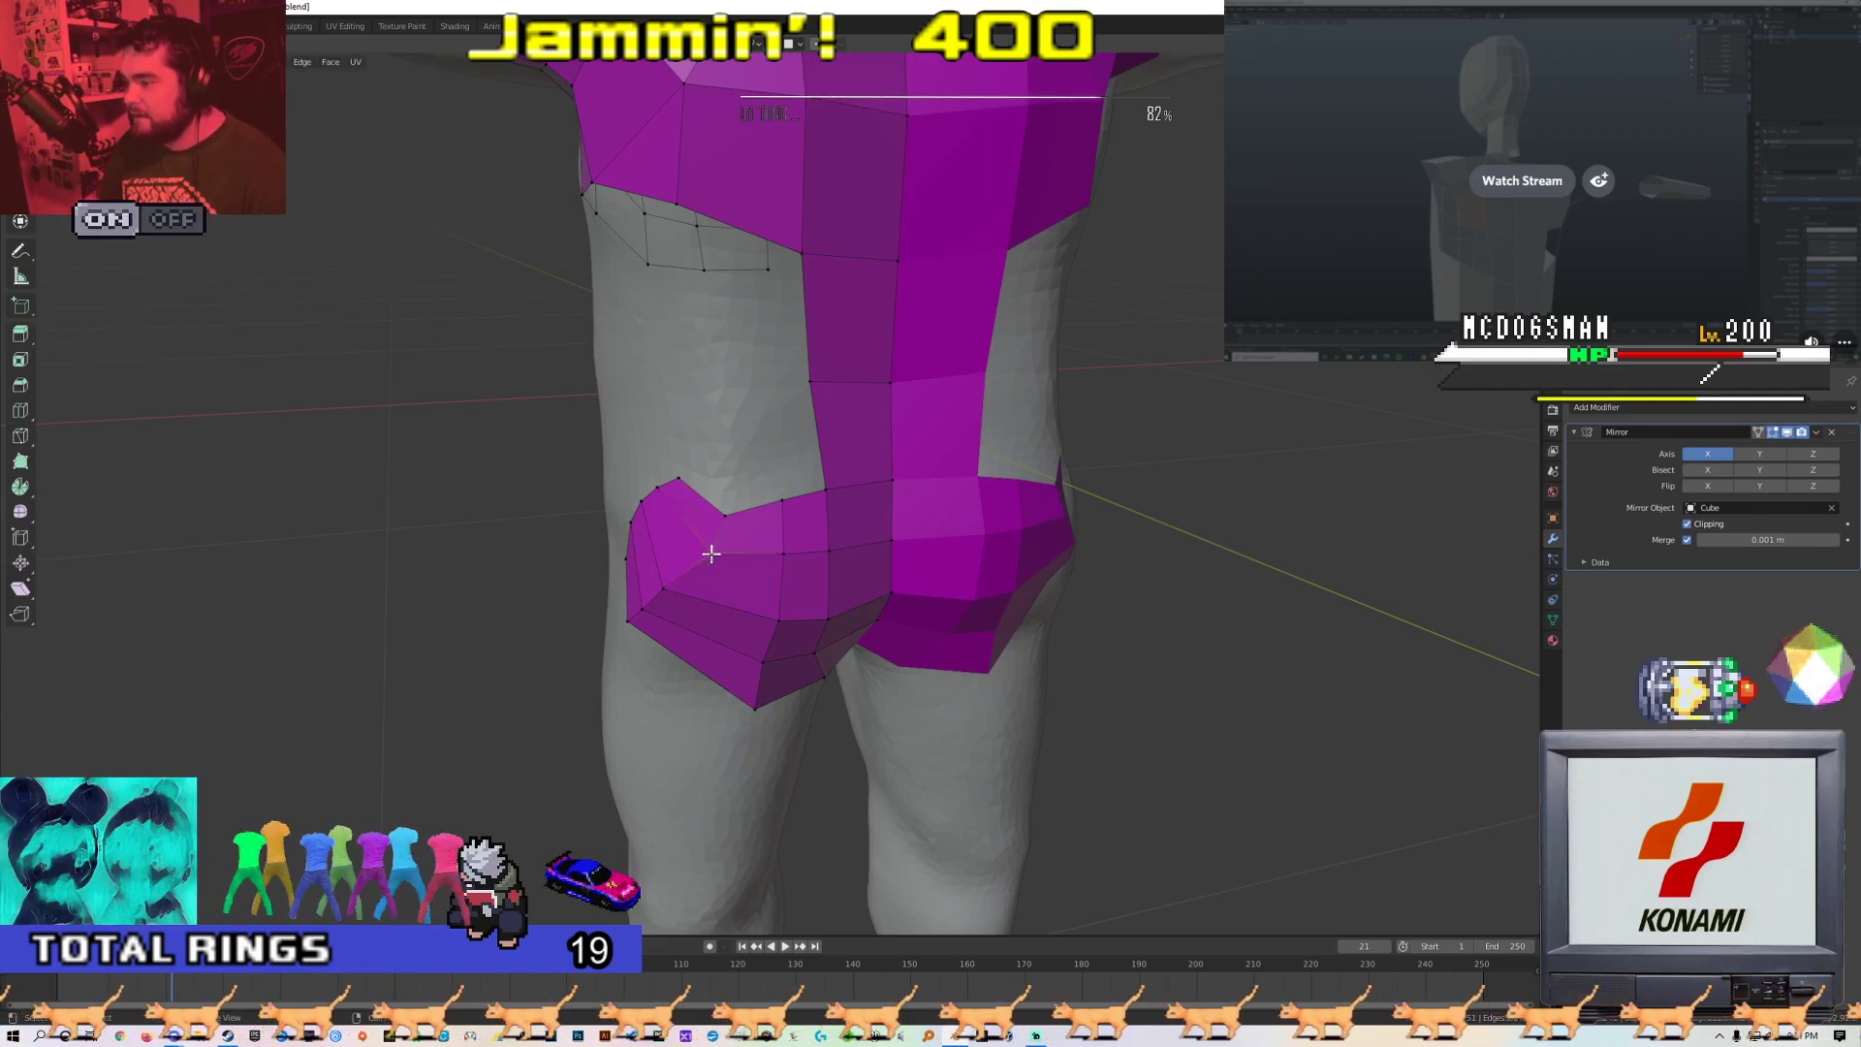
left_click(664, 587)
key("g")
left_click(692, 591)
left_click(642, 609)
key("g")
left_click(689, 625)
Move the lower outer corner of the buttock patch inward and even out the vertex beside it
left_click(629, 621)
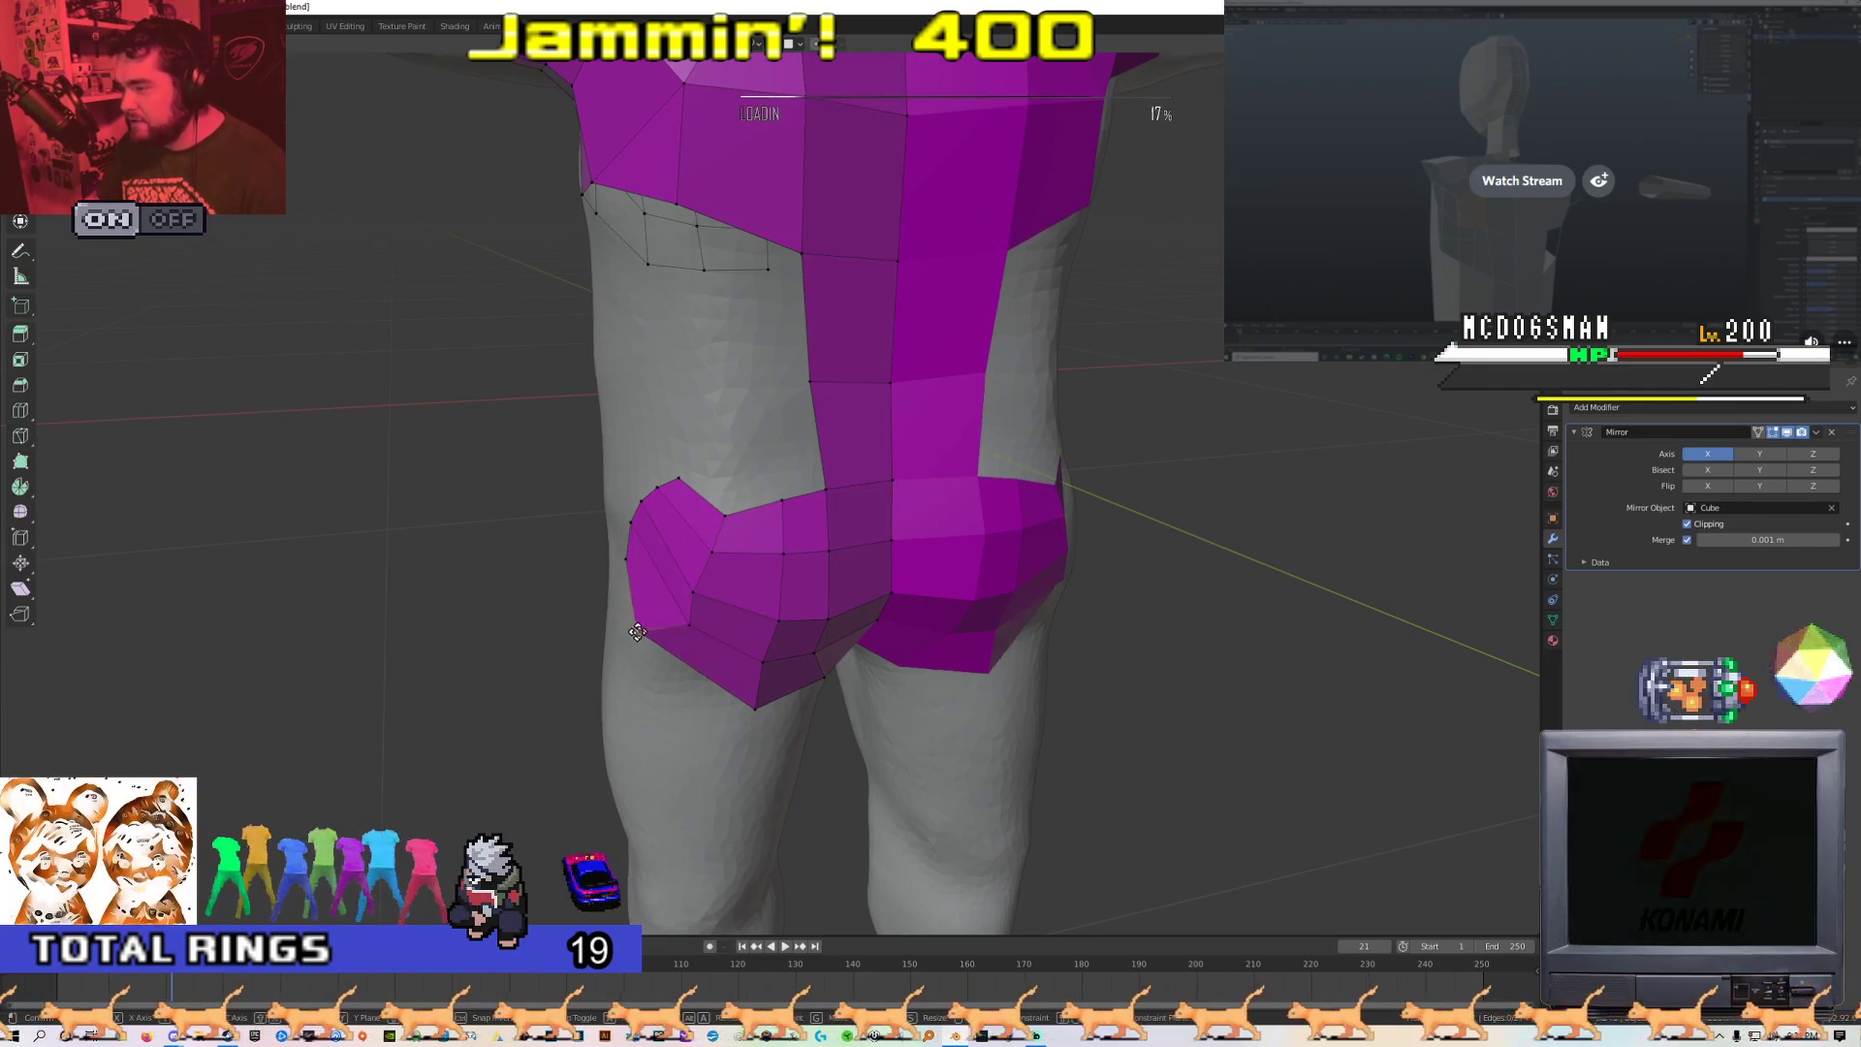
key("g")
left_click(671, 655)
left_click(684, 625)
key("g")
left_click(677, 631)
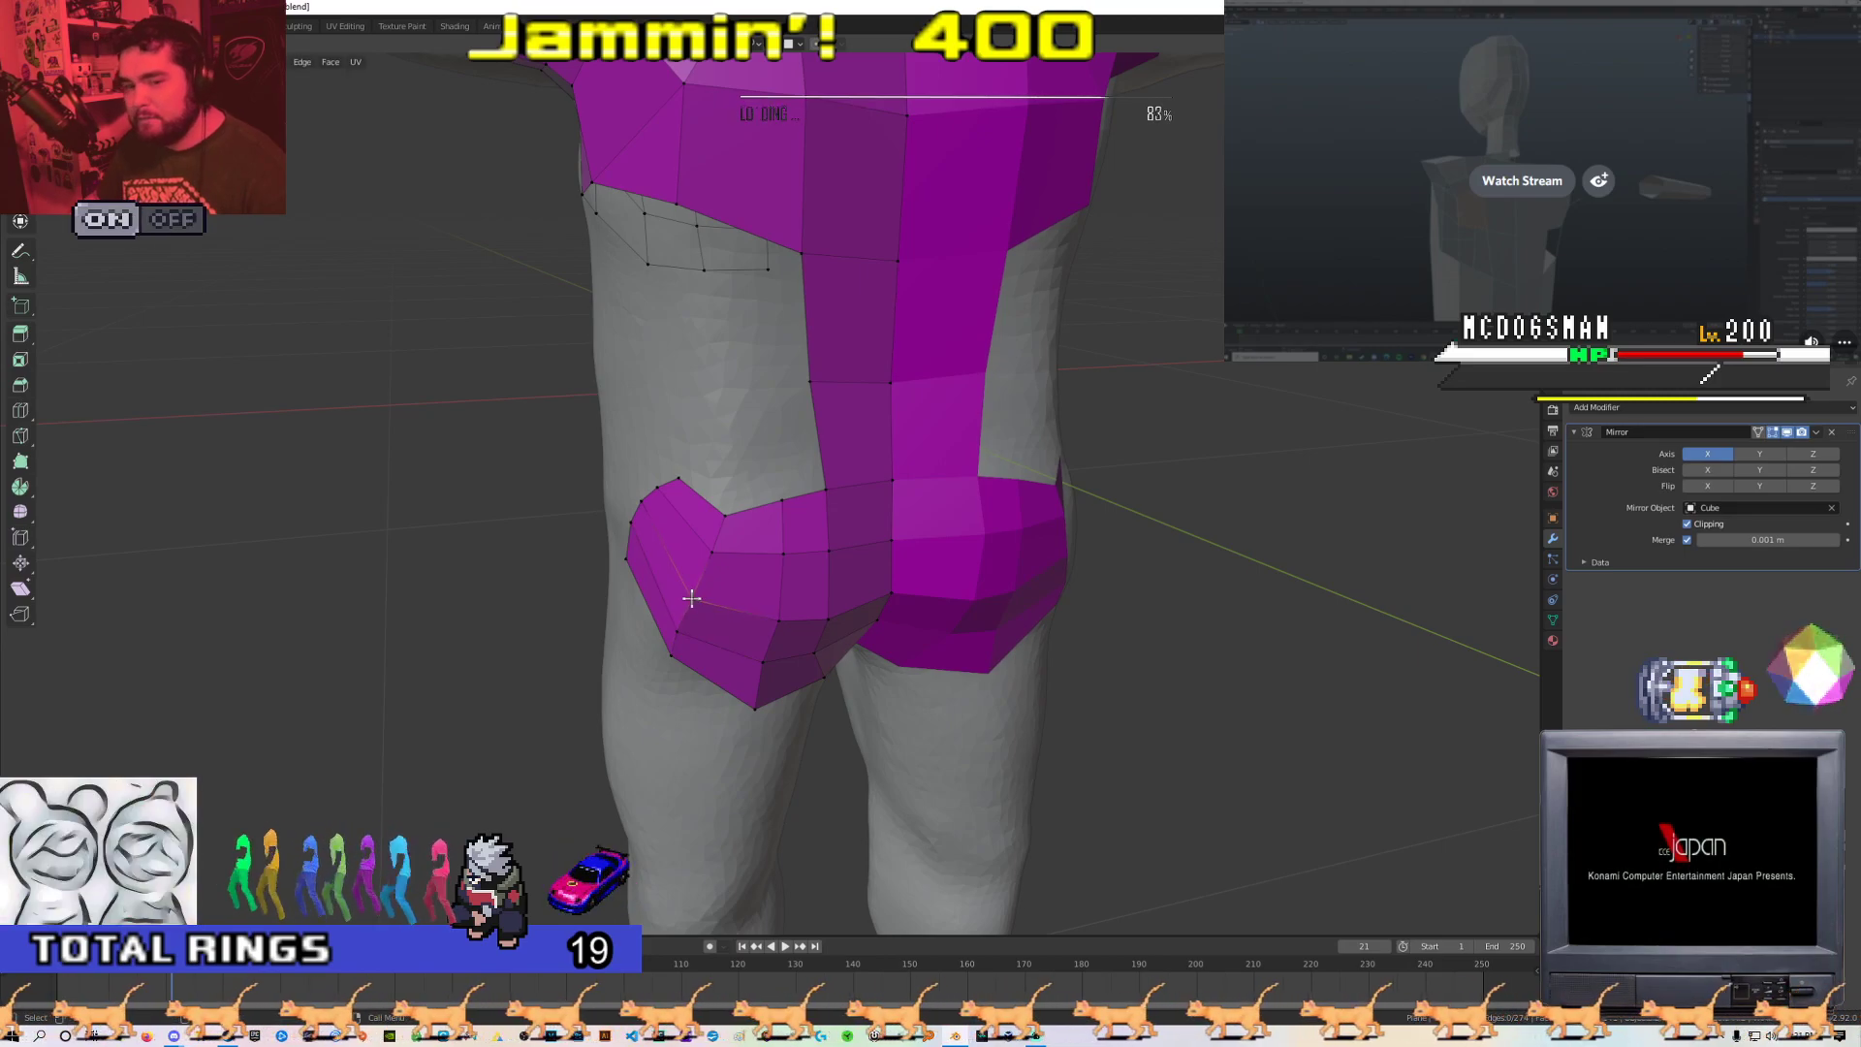
Raise the notch vertex on the buttock's upper edge and adjust the vertices in the middle of the patch
left_click(725, 515)
key("g")
left_click(732, 499)
middle_click_drag(797, 549, 747, 536)
left_click(718, 578)
key("g")
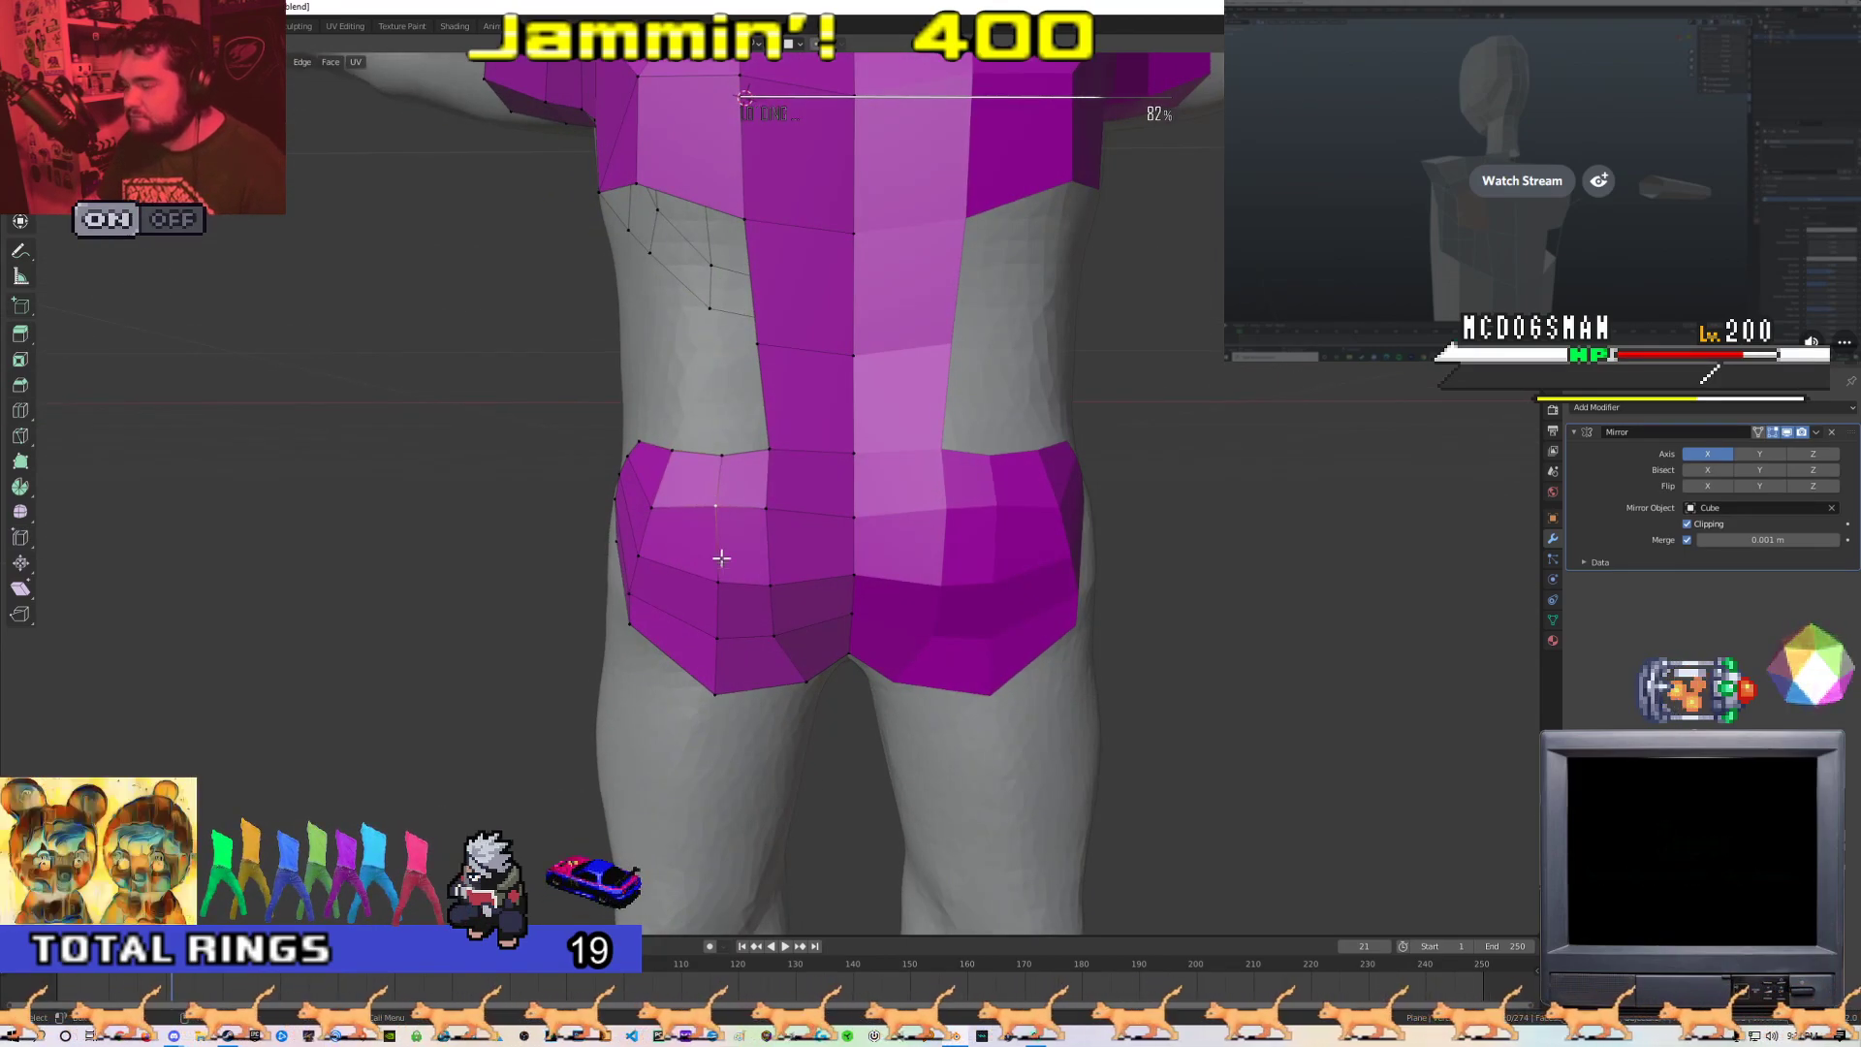
left_click(714, 572)
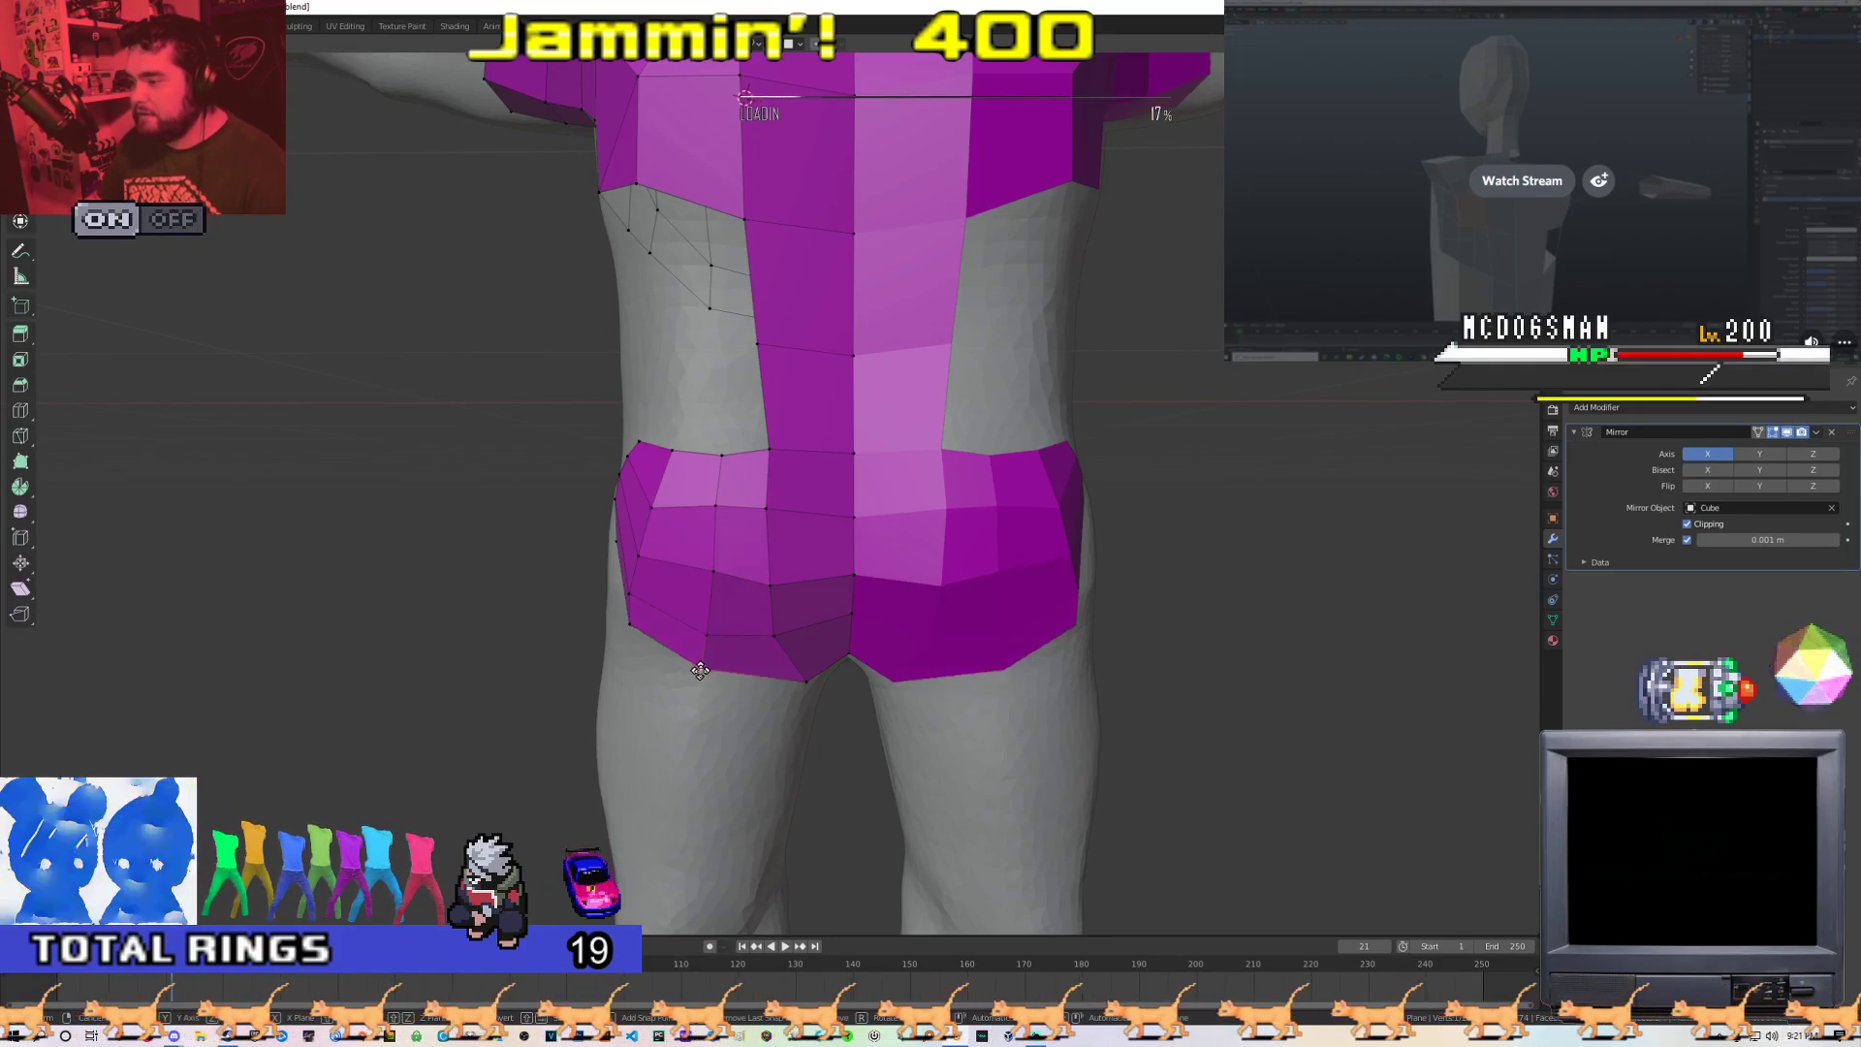
Adjust the vertices near the buttock's lower edge and check the rounded shape outside mesh editing
middle_click_drag(707, 635, 787, 669)
key("g")
left_click(750, 626)
scroll(747, 707, "down", 4)
key("Tab")
scroll(785, 669, "up", 10)
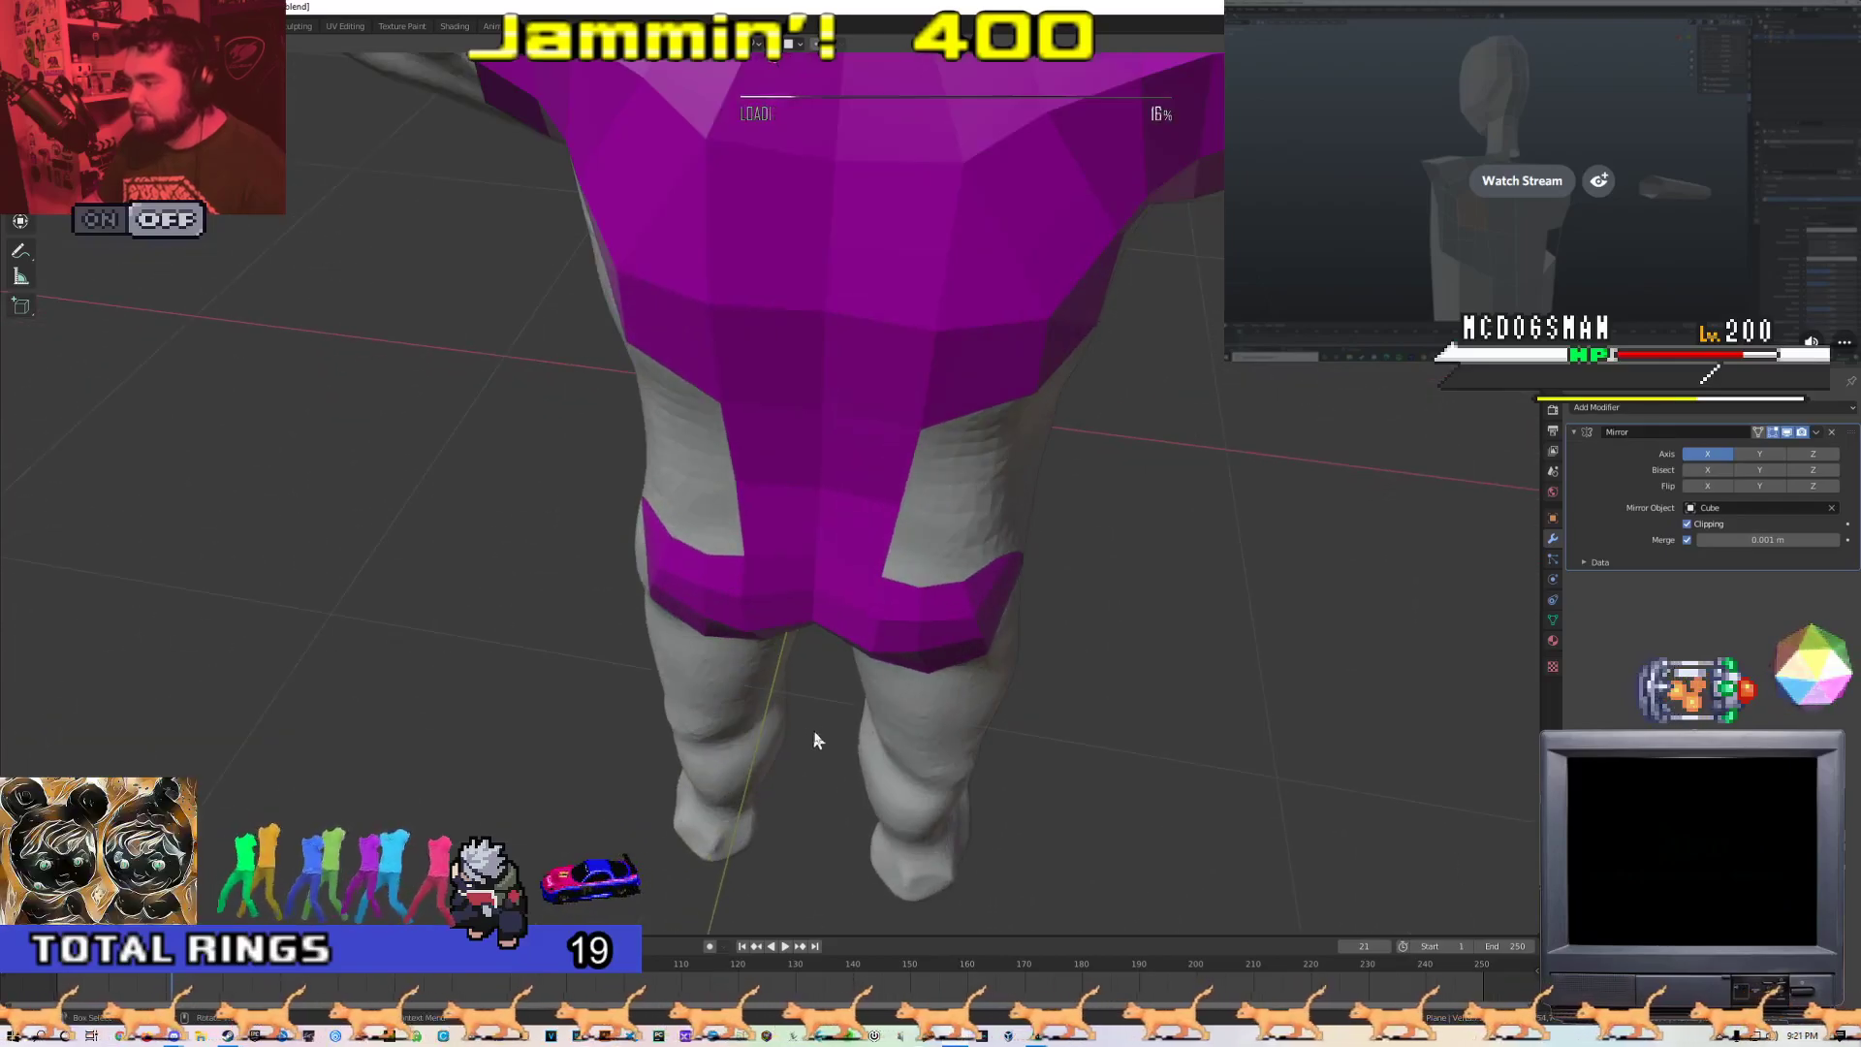
key("Tab")
scroll(741, 611, "down", 6)
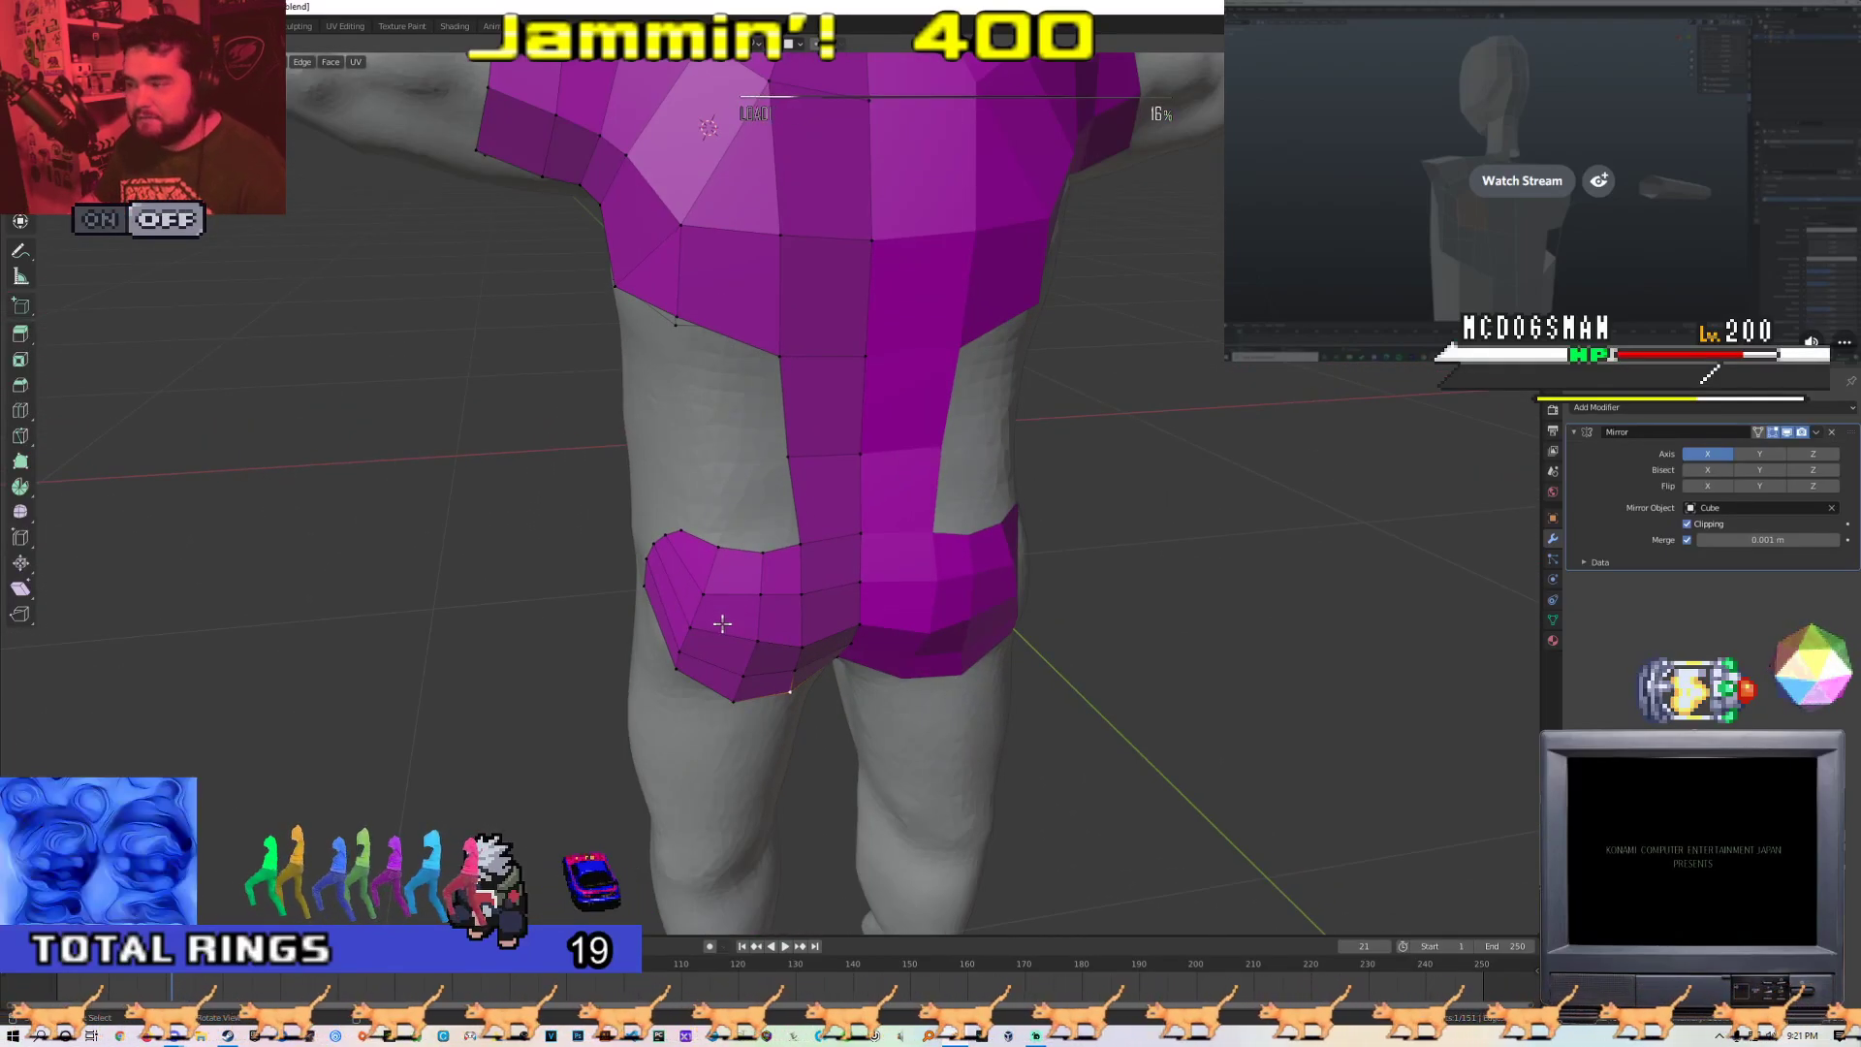
Extend a row of quads from the centre strip outward above the buttock patch
left_click(806, 532)
mouse_move(761, 458)
middle_mouse_down()
mouse_move(763, 540)
mouse_move(752, 484)
mouse_move(730, 552)
mouse_move(747, 569)
mouse_move(771, 474)
mouse_move(747, 446)
mouse_move(757, 466)
mouse_move(737, 480)
middle_mouse_up()
key("g")
key("g")
left_click(754, 466)
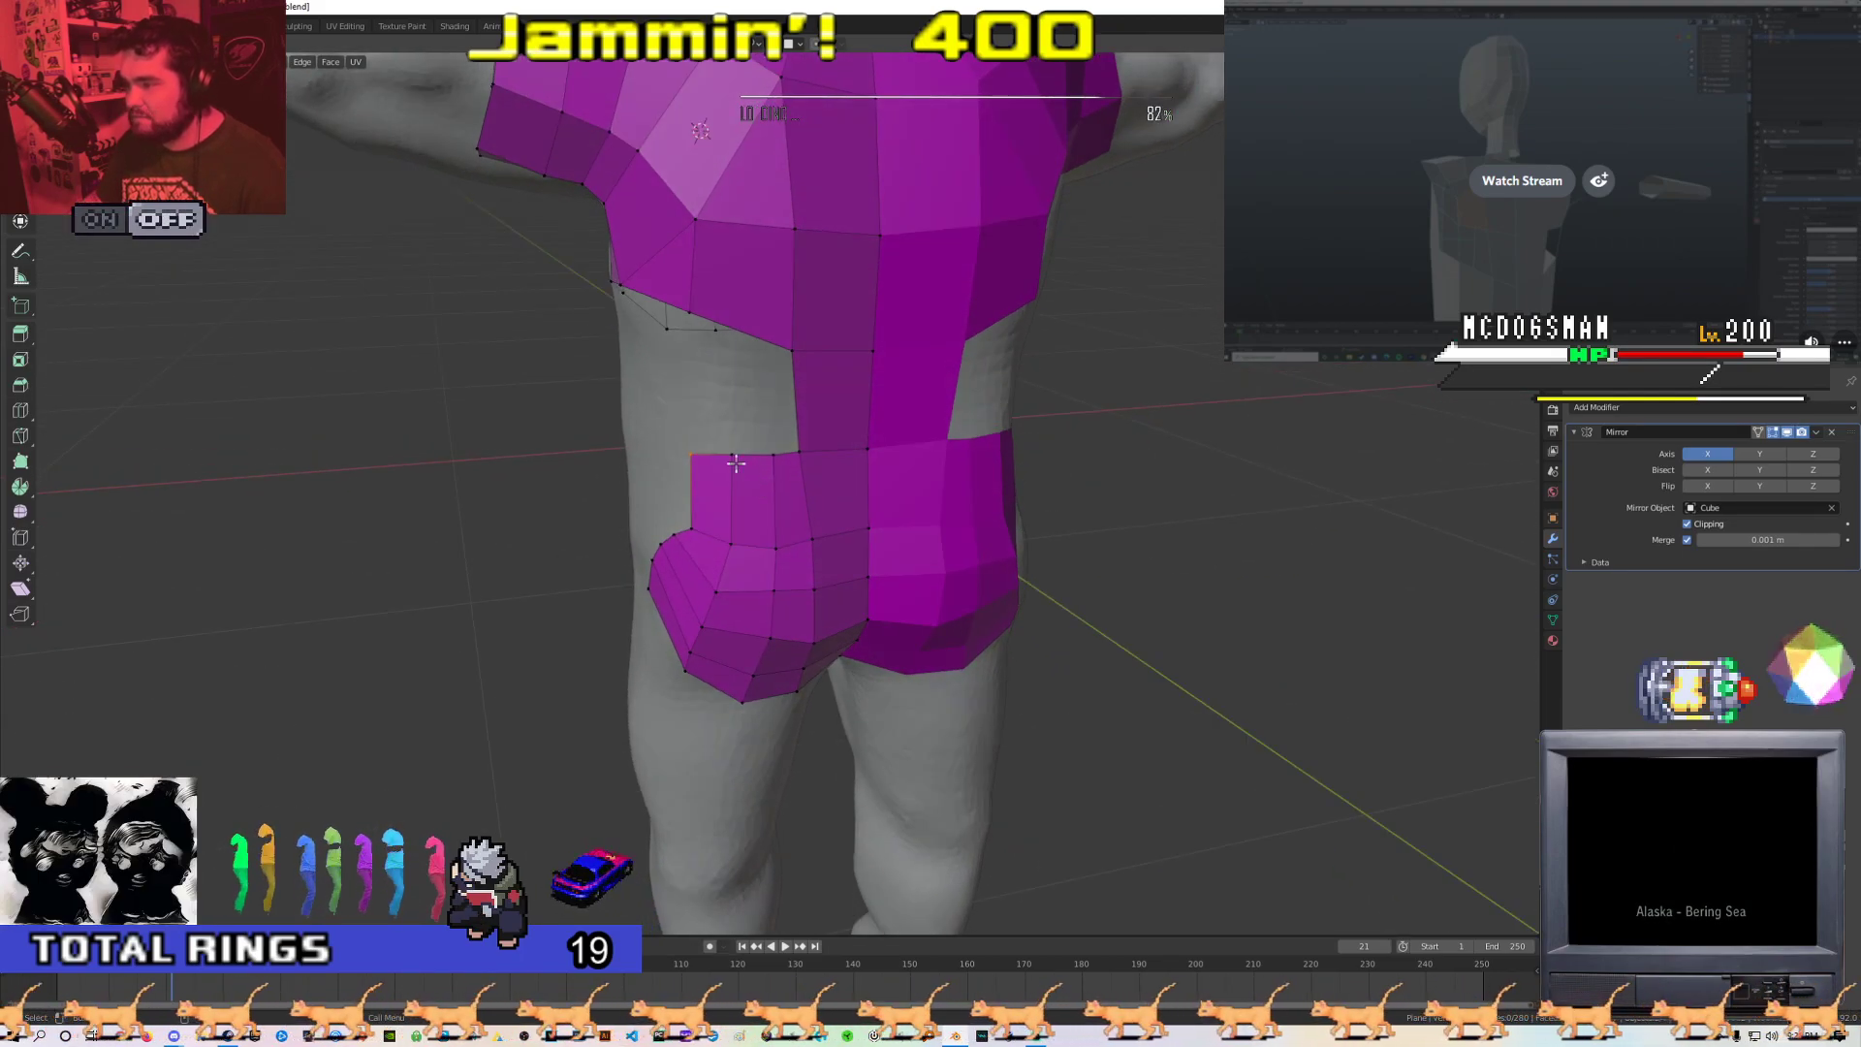
Lower the new row's middle top vertices and fill the lower-back gap up to the upper back's edge
key("g")
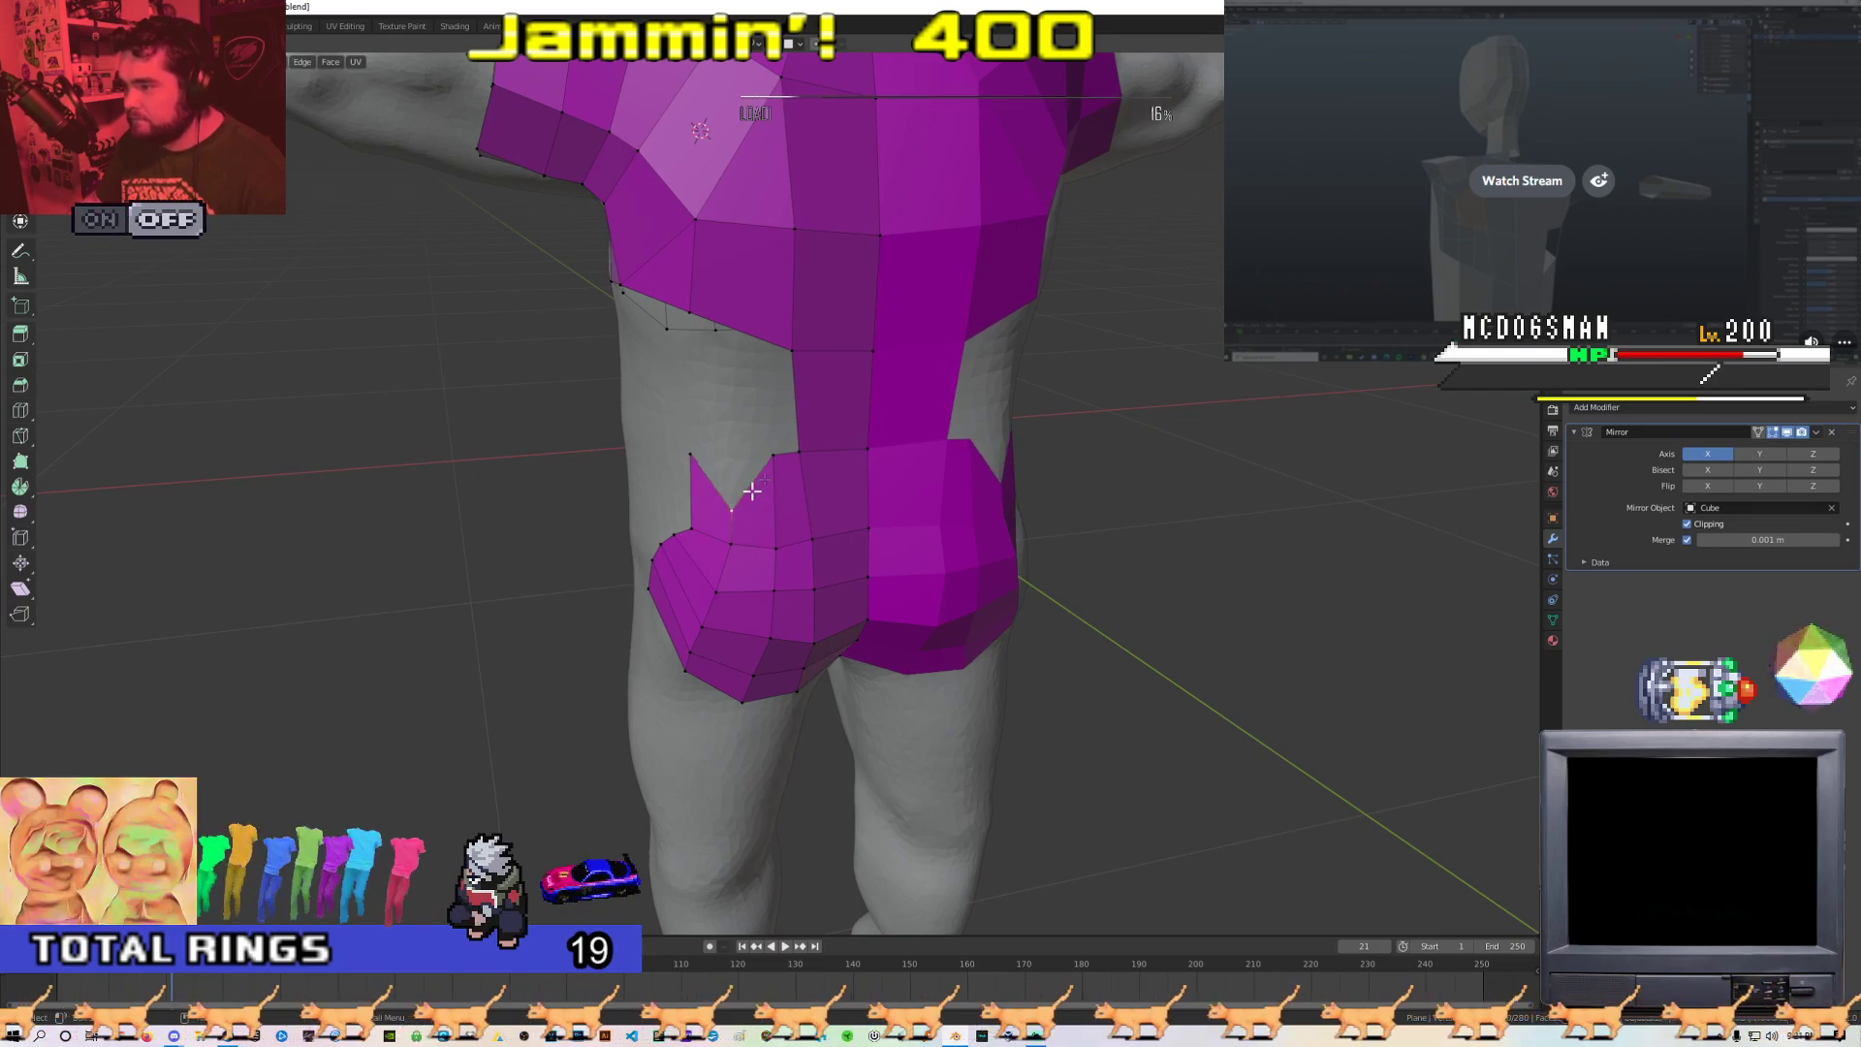
left_click(702, 461, "shift")
key("f")
left_click(790, 368)
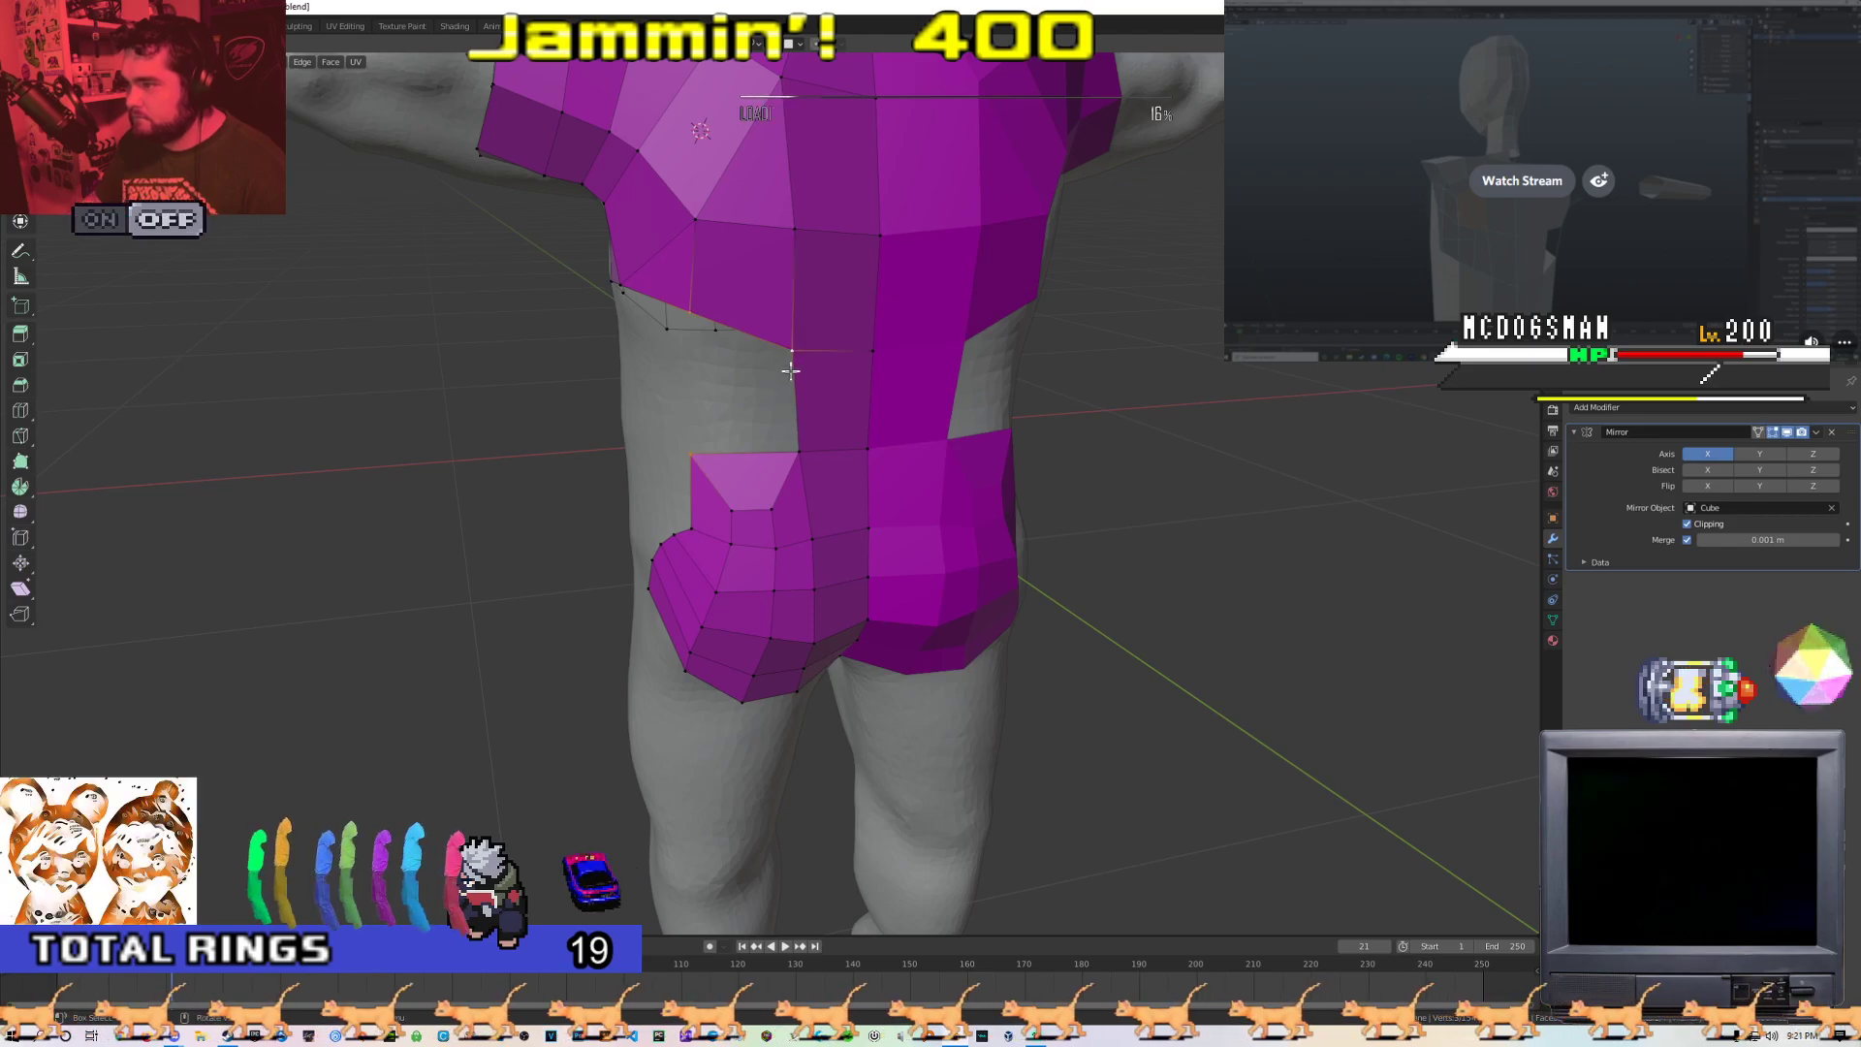
left_click(802, 461, "shift")
key("f")
Examine the filled lower back and buttocks from behind and from both sides
middle_click_drag(639, 451, 858, 489)
key("Tab")
middle_click_drag(913, 560, 789, 552)
key("Tab")
scroll(714, 553, "up", 5)
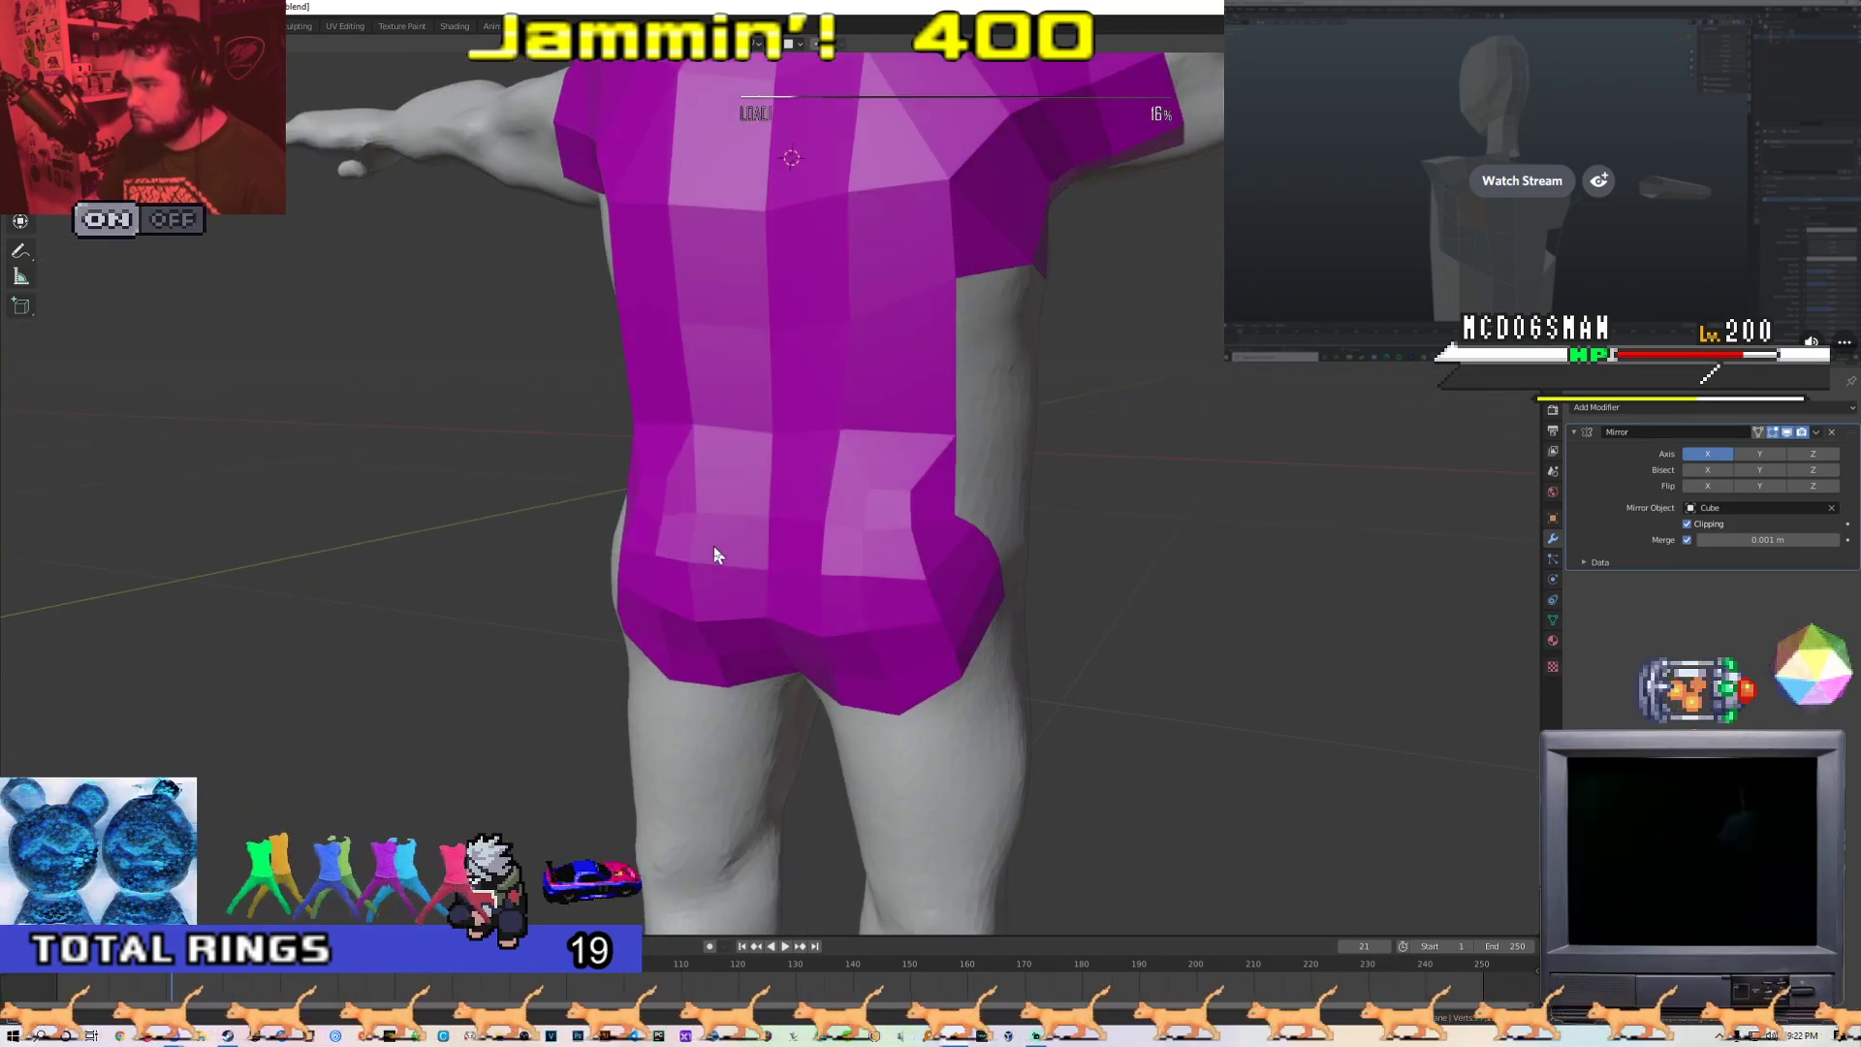
left_click(717, 498)
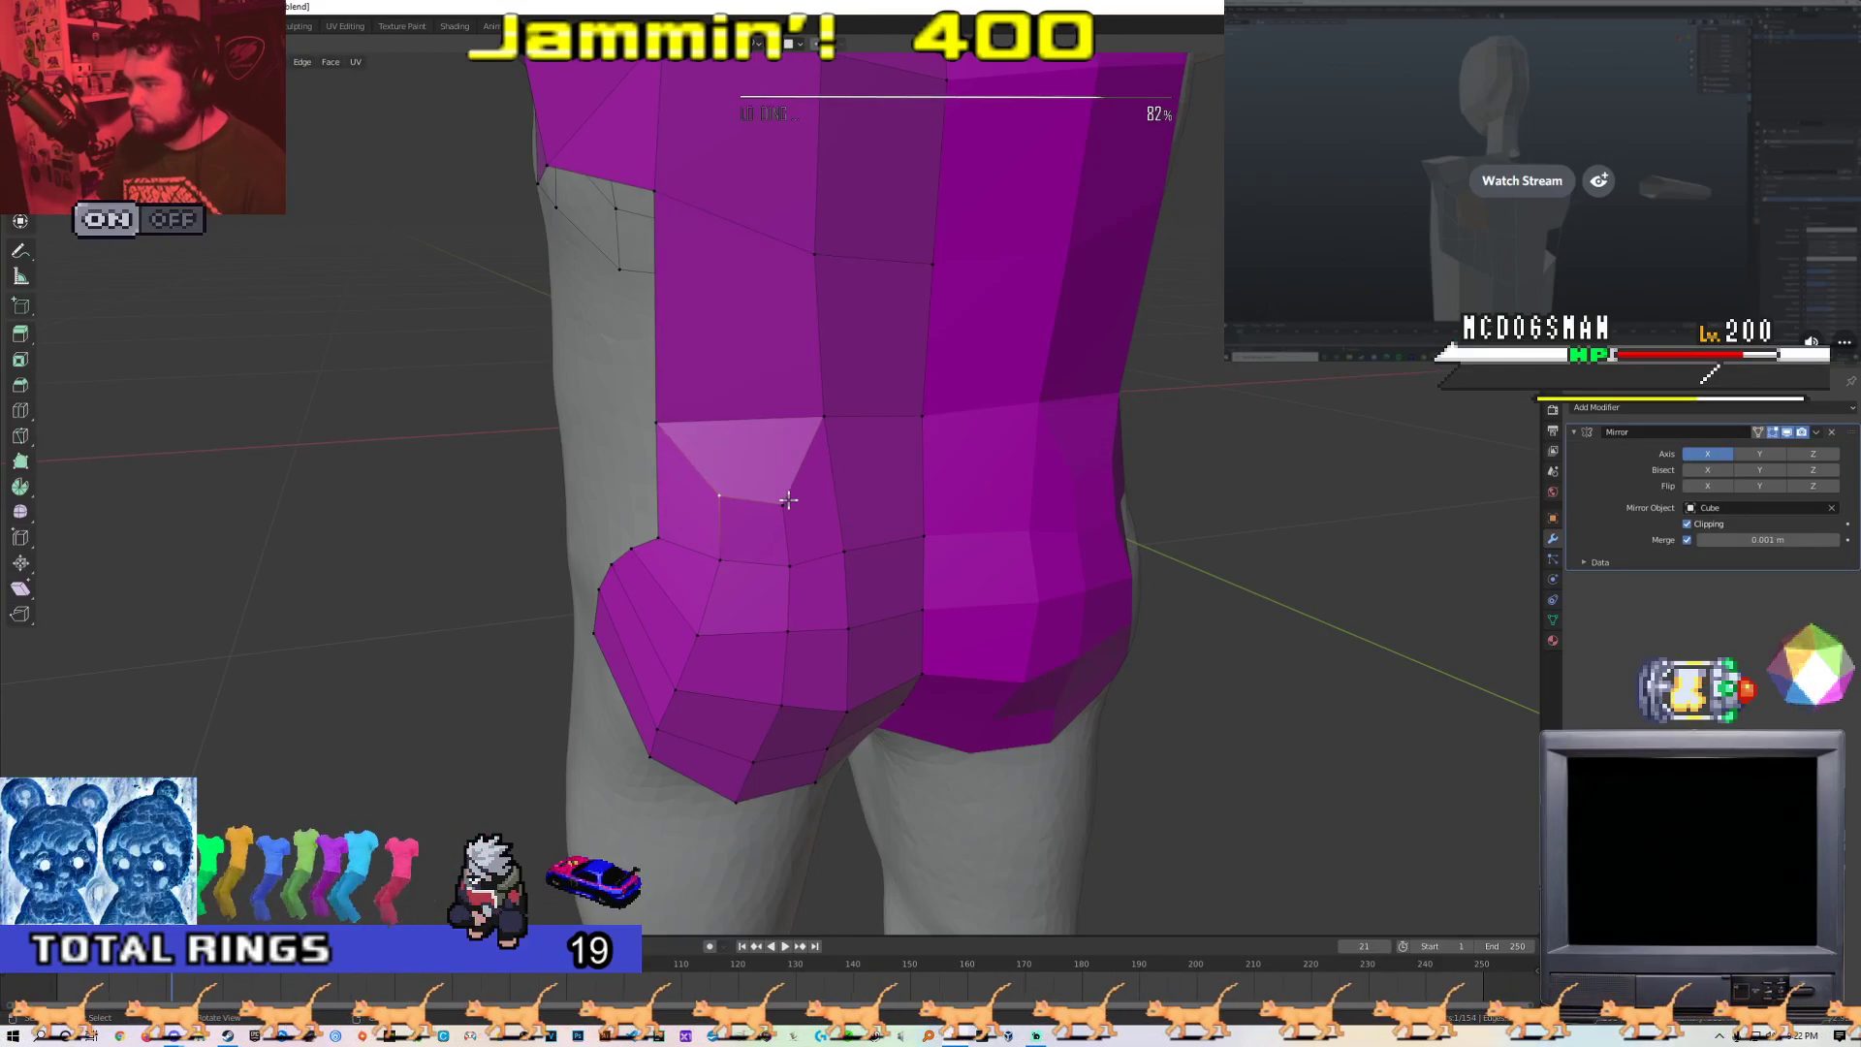
key("Tab")
scroll(797, 508, "down", 2)
middle_click_drag(920, 567, 802, 487)
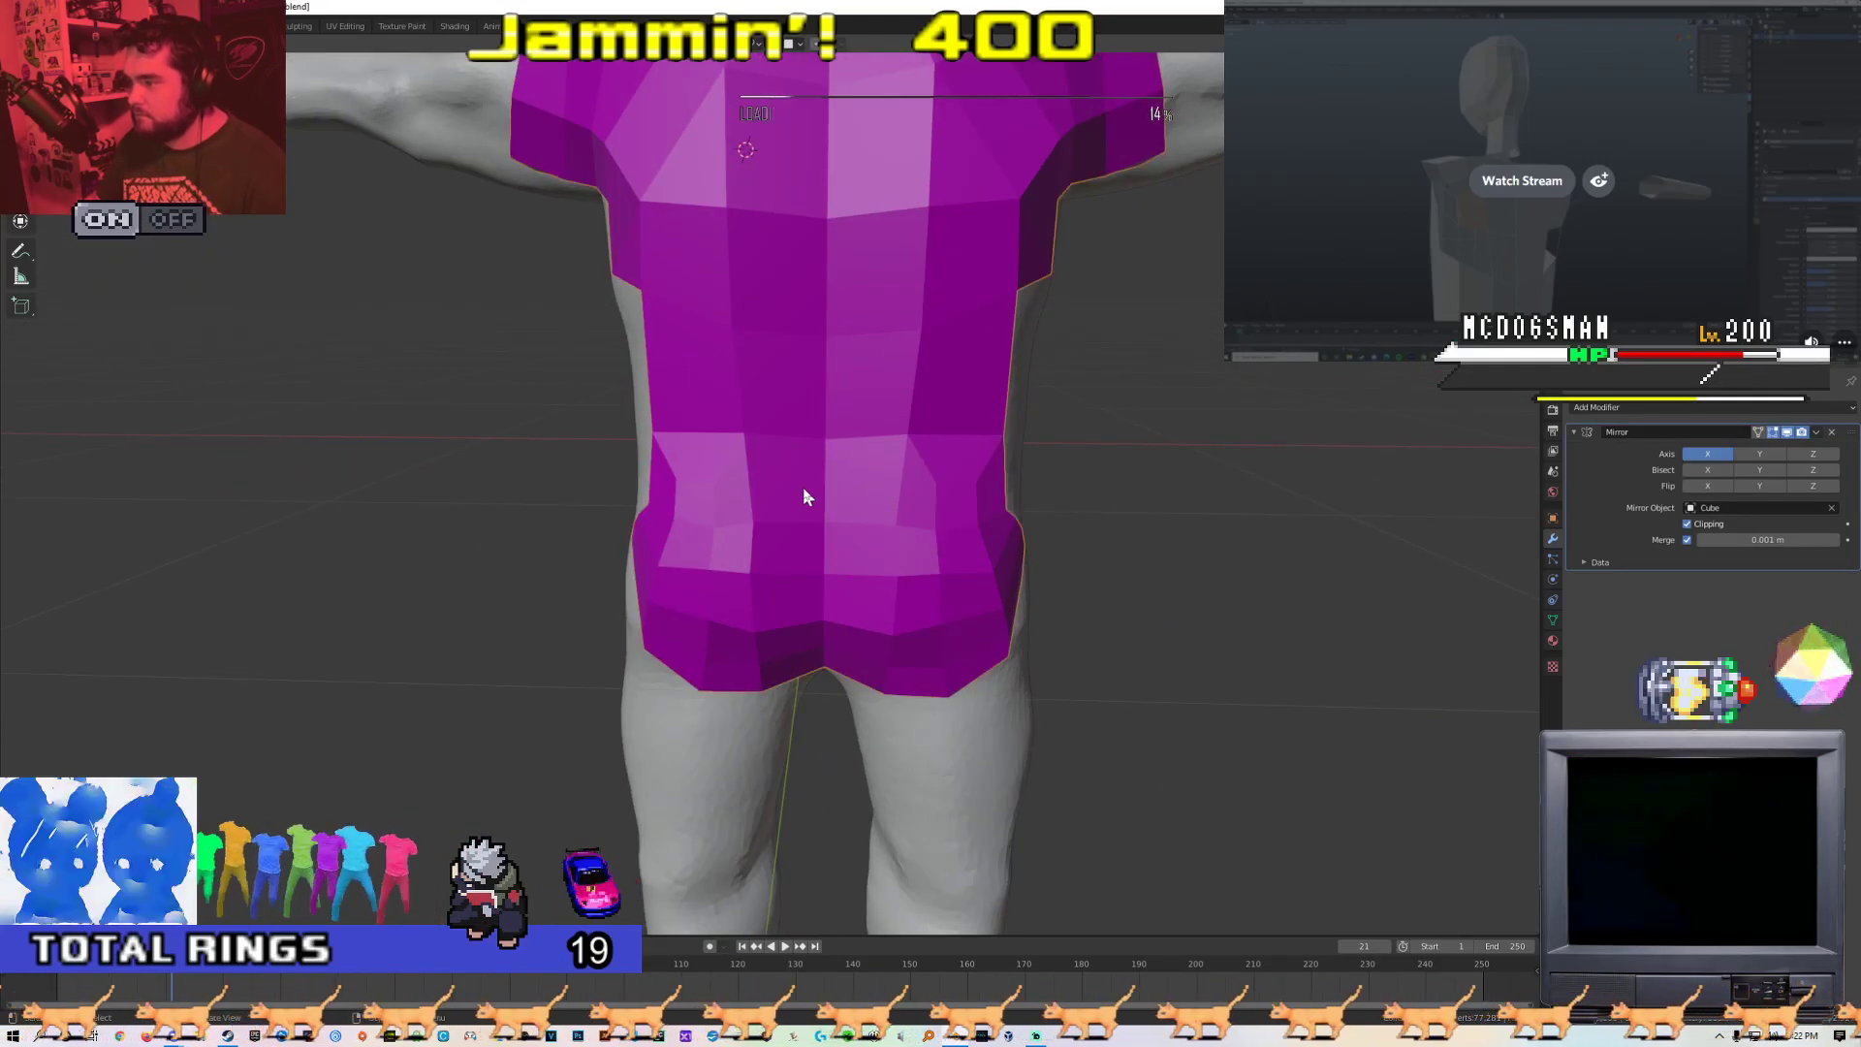
Try smooth shading on the retopology mesh, view it from front and back, and restore flat shading
right_click(803, 486)
left_click(789, 500)
right_click(788, 502)
left_click(783, 488)
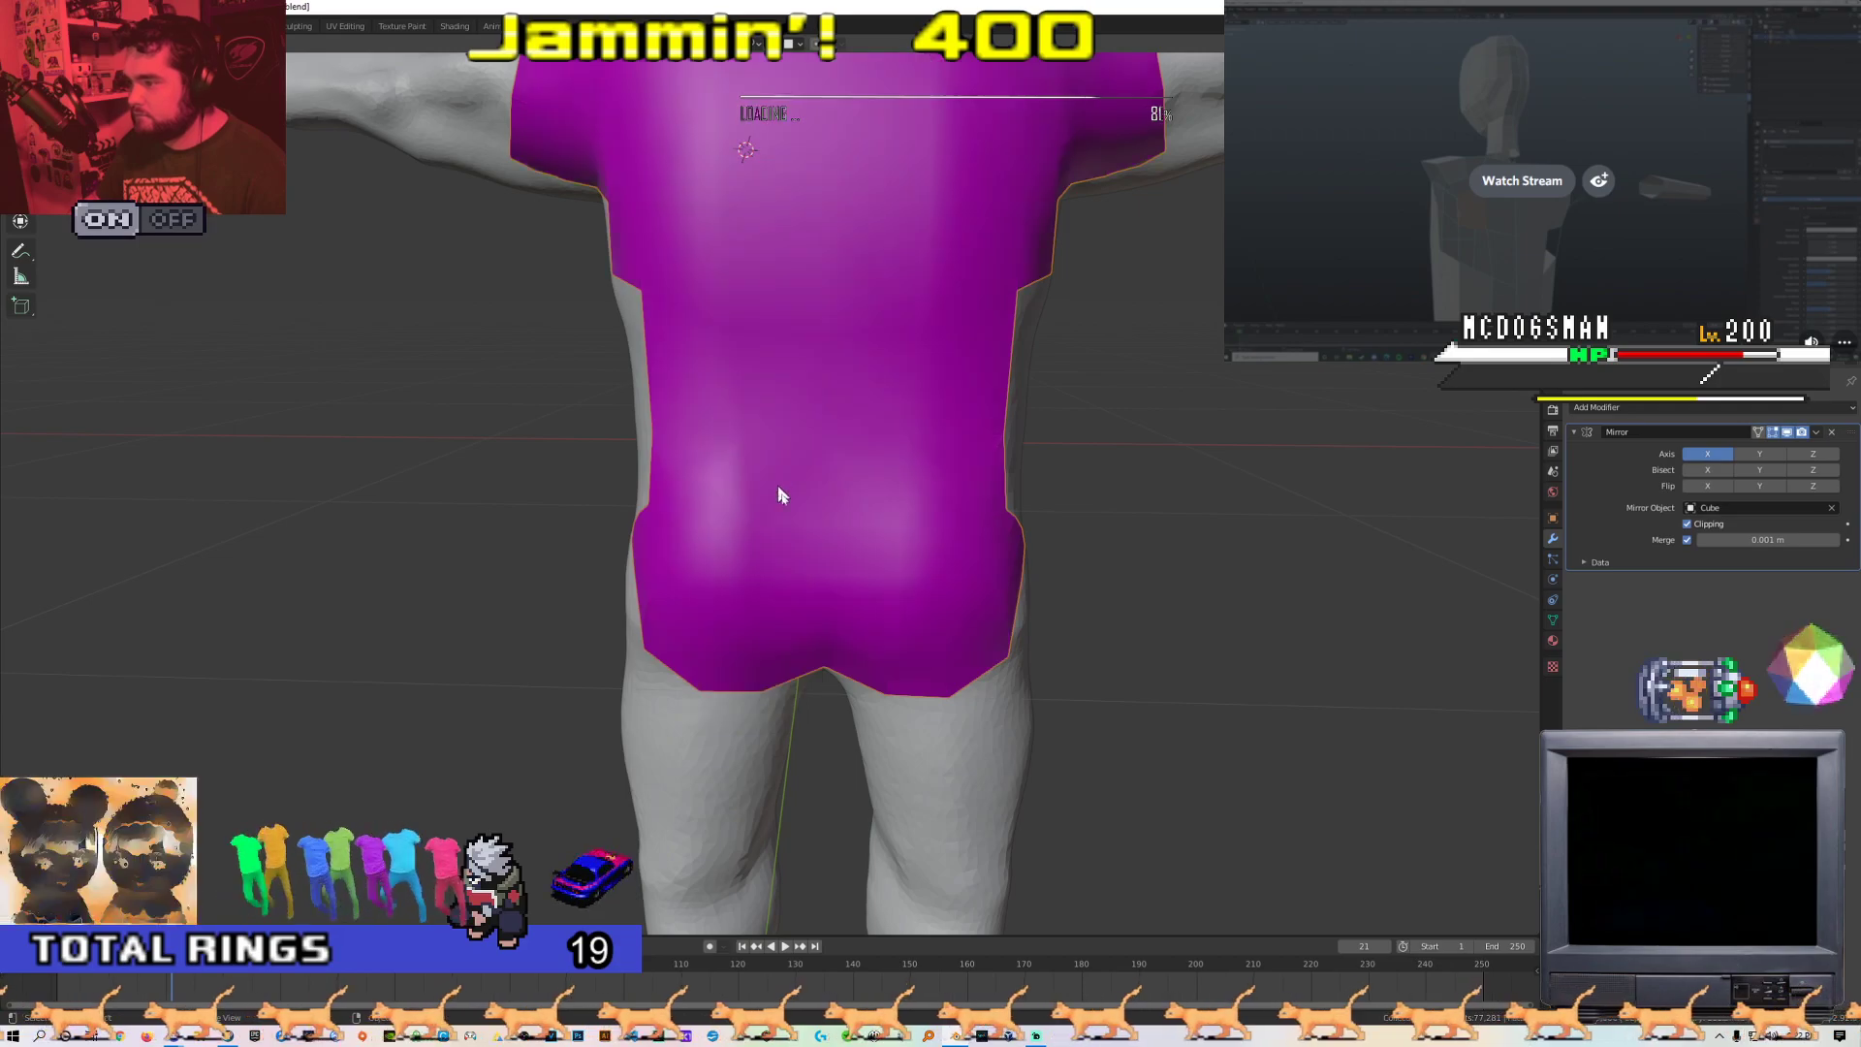
scroll(789, 504, "down", 5)
middle_click_drag(817, 532, 1138, 540)
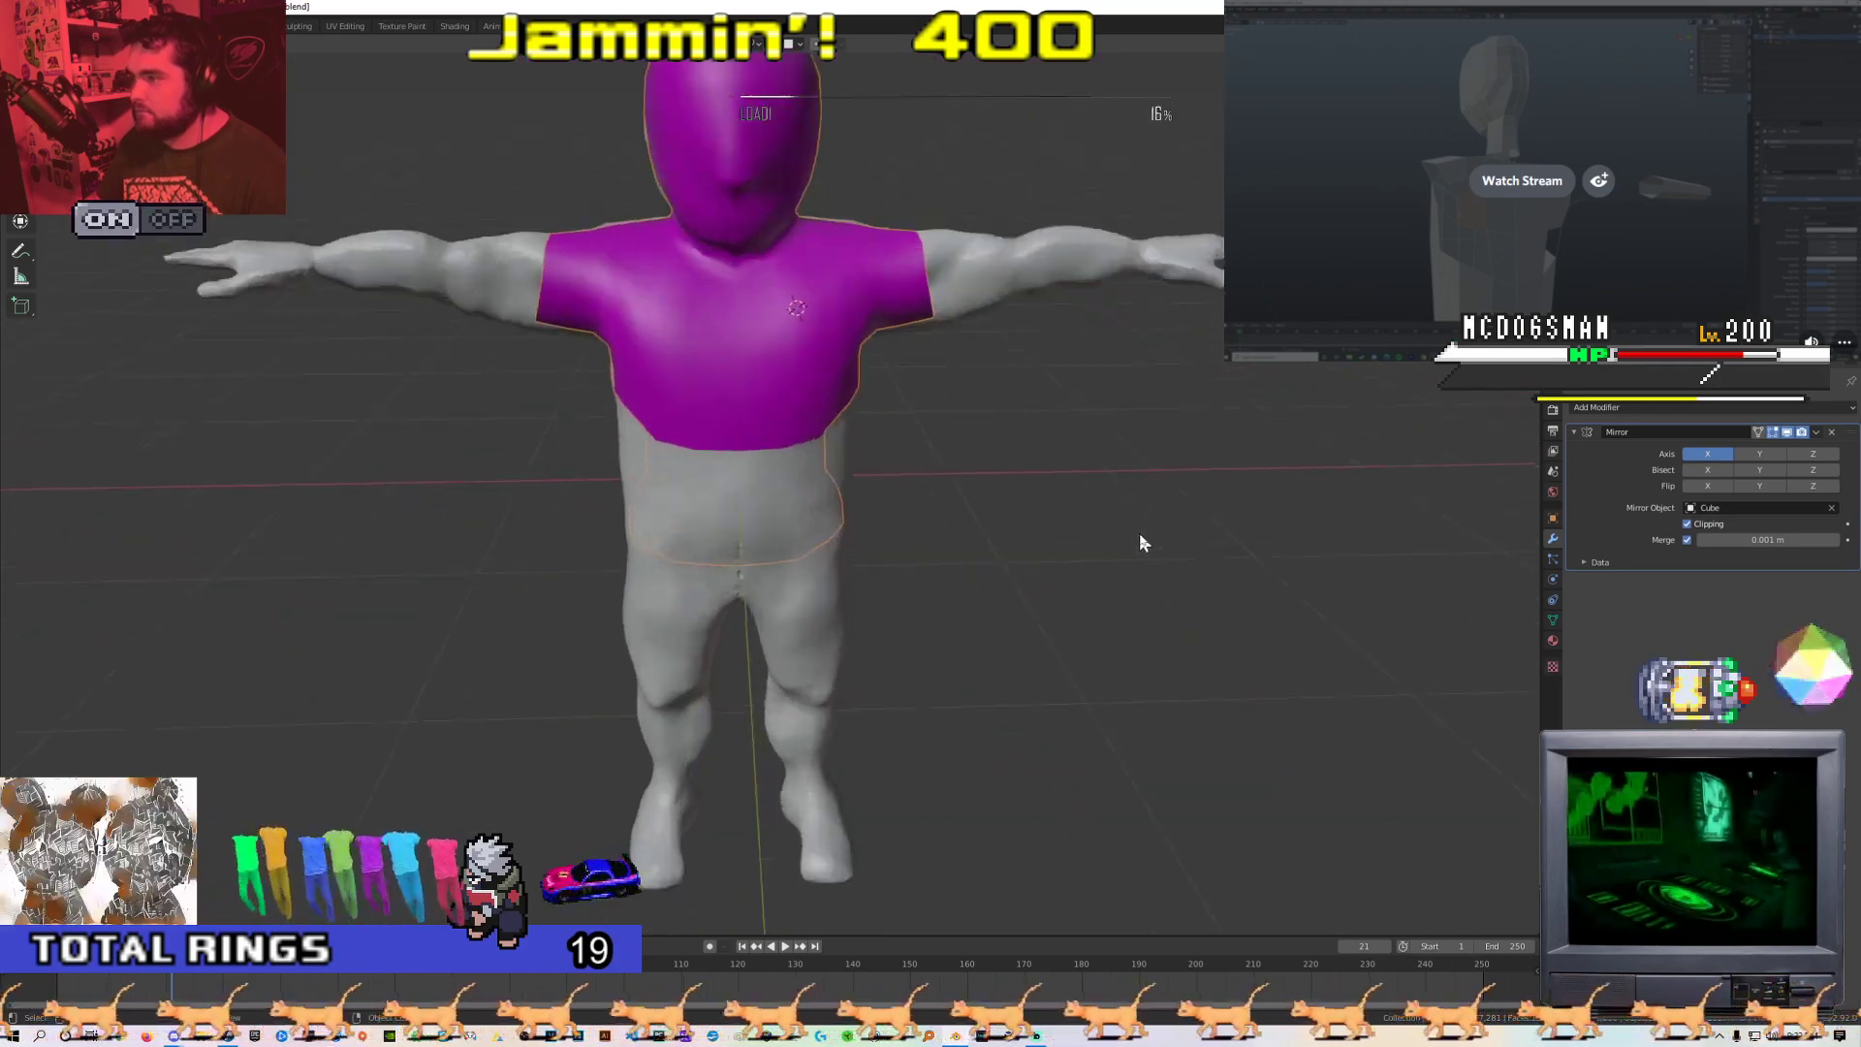
scroll(864, 528, "up", 4)
middle_click_drag(875, 607, 632, 597)
left_click(694, 575)
middle_click_drag(801, 631, 714, 685)
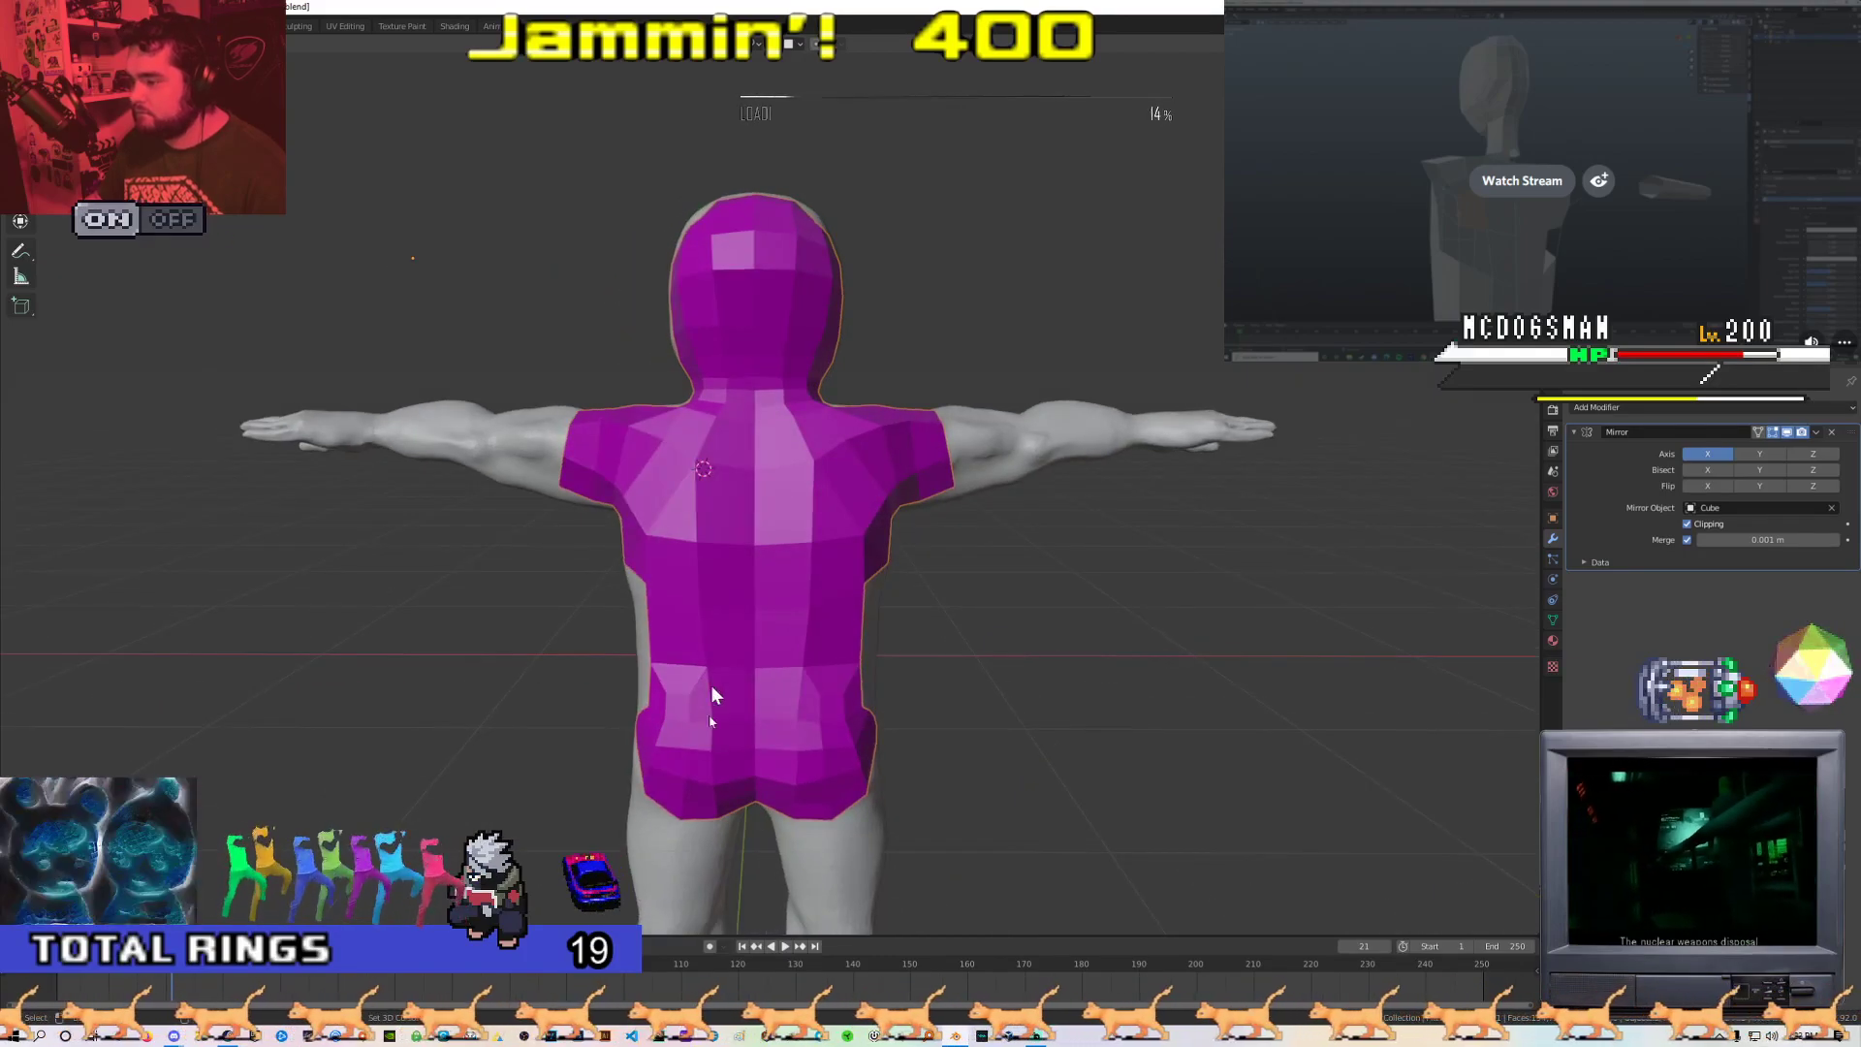
Reshape the buttock patch's upper outer edge by moving its rim vertices and the adjoining inner vertex around the hip
scroll(756, 553, "up", 4)
mouse_move(756, 552)
middle_mouse_down()
mouse_move(816, 567)
mouse_move(432, 482)
mouse_move(610, 518)
mouse_move(678, 582)
mouse_move(760, 595)
mouse_move(695, 610)
mouse_move(775, 577)
mouse_move(741, 543)
mouse_move(758, 563)
middle_mouse_up()
key("Tab")
scroll(692, 533, "down", 3)
scroll(692, 532, "up", 3)
scroll(695, 610, "down", 2)
scroll(741, 543, "down", 1)
scroll(741, 541, "up", 3)
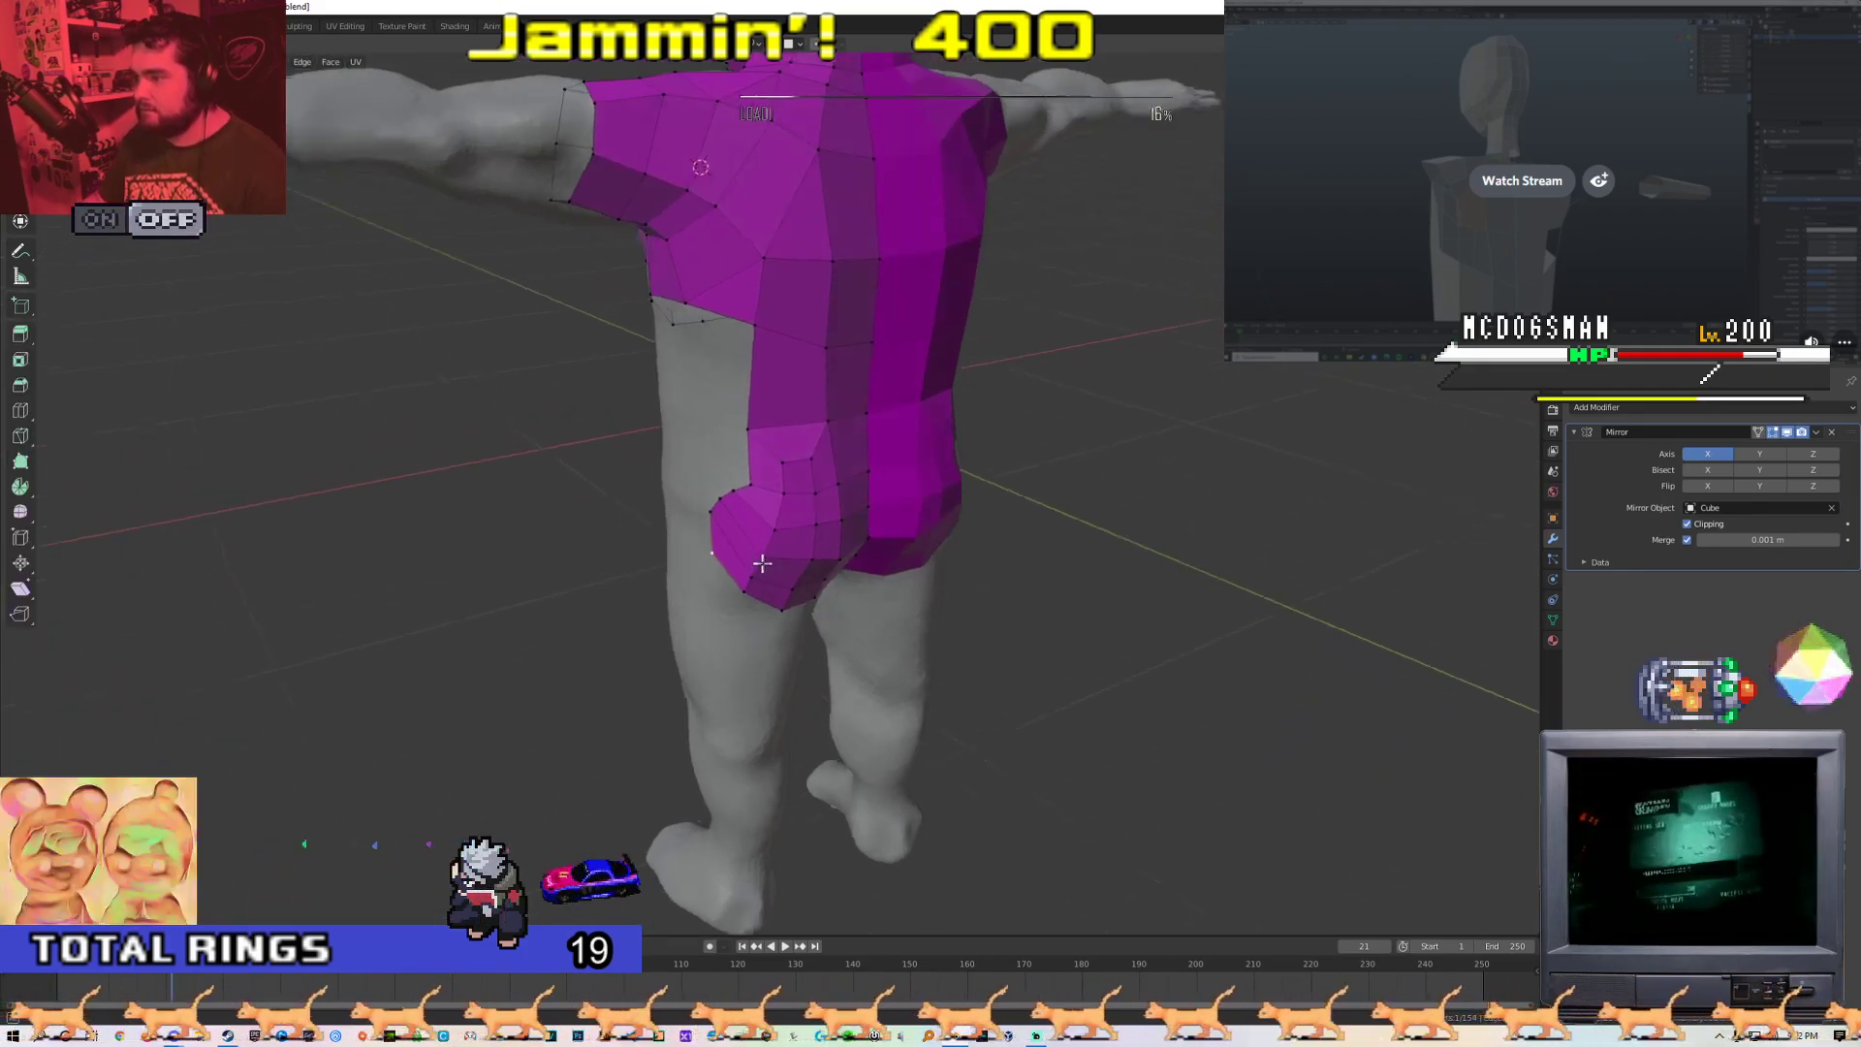
scroll(758, 562, "up", 5)
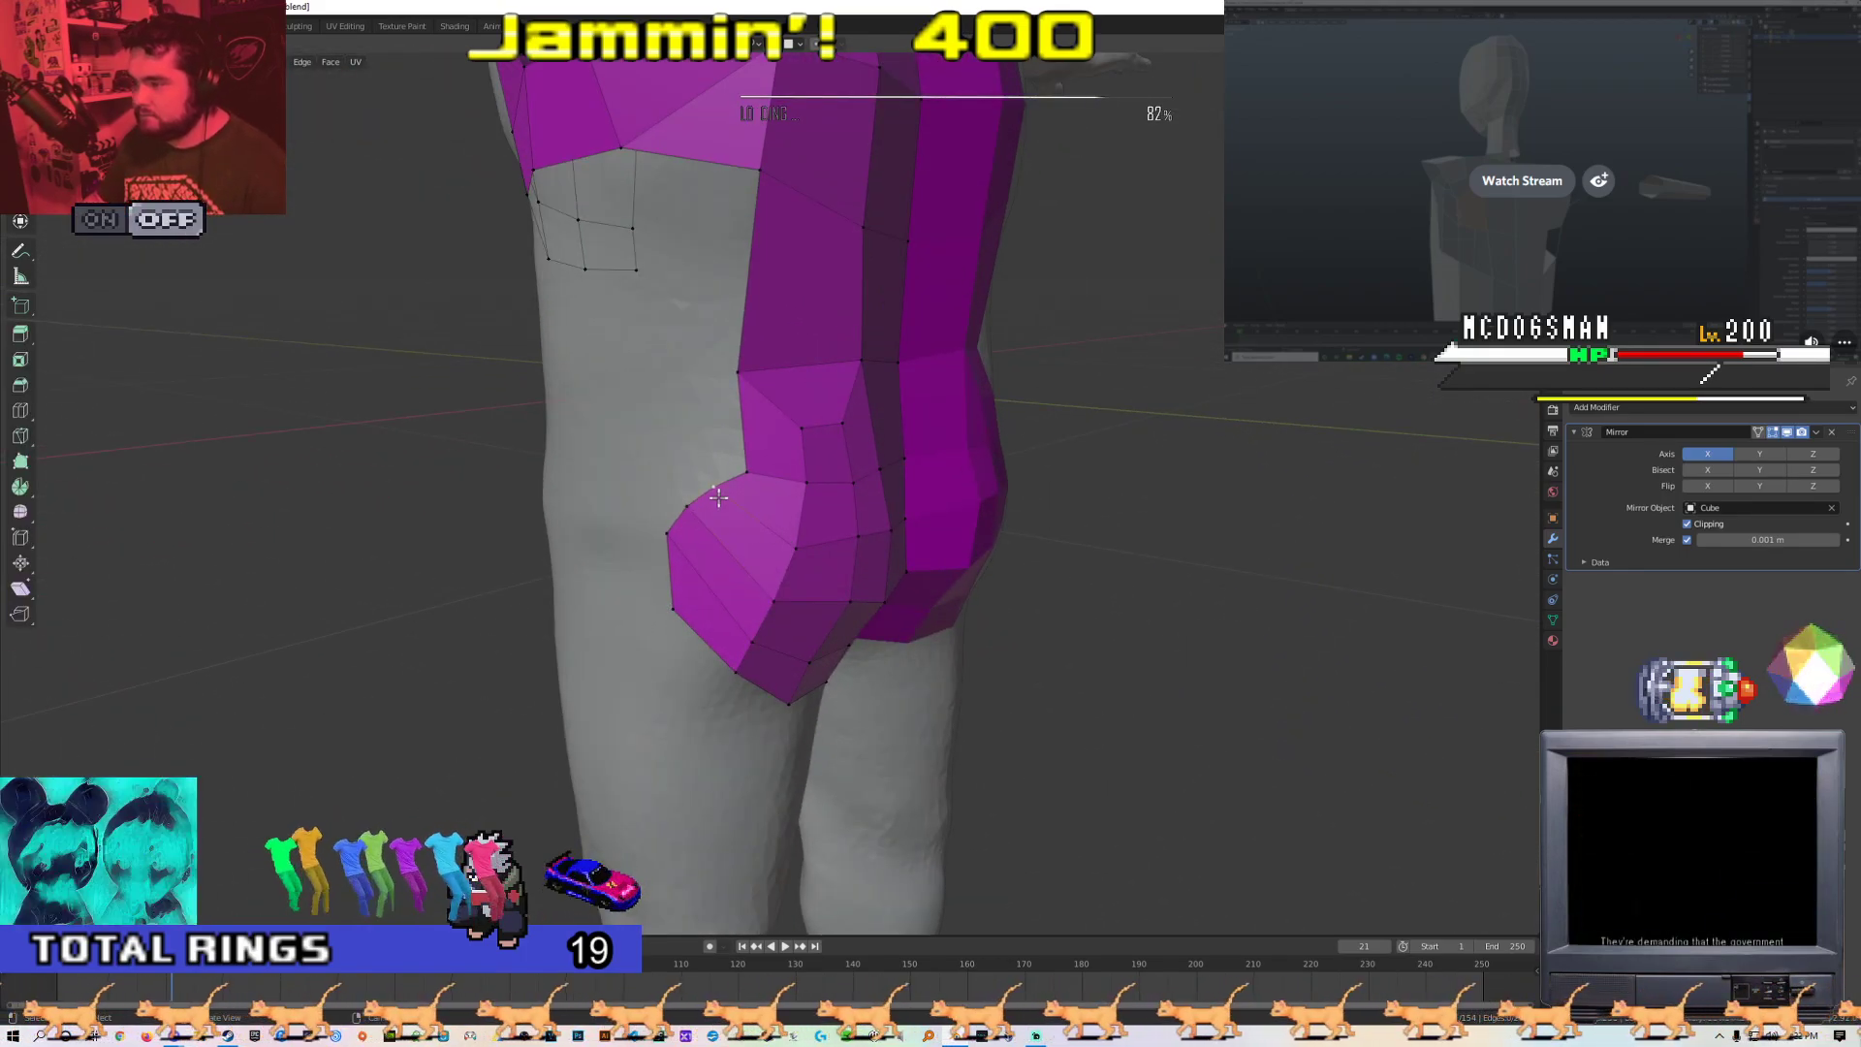
key("g")
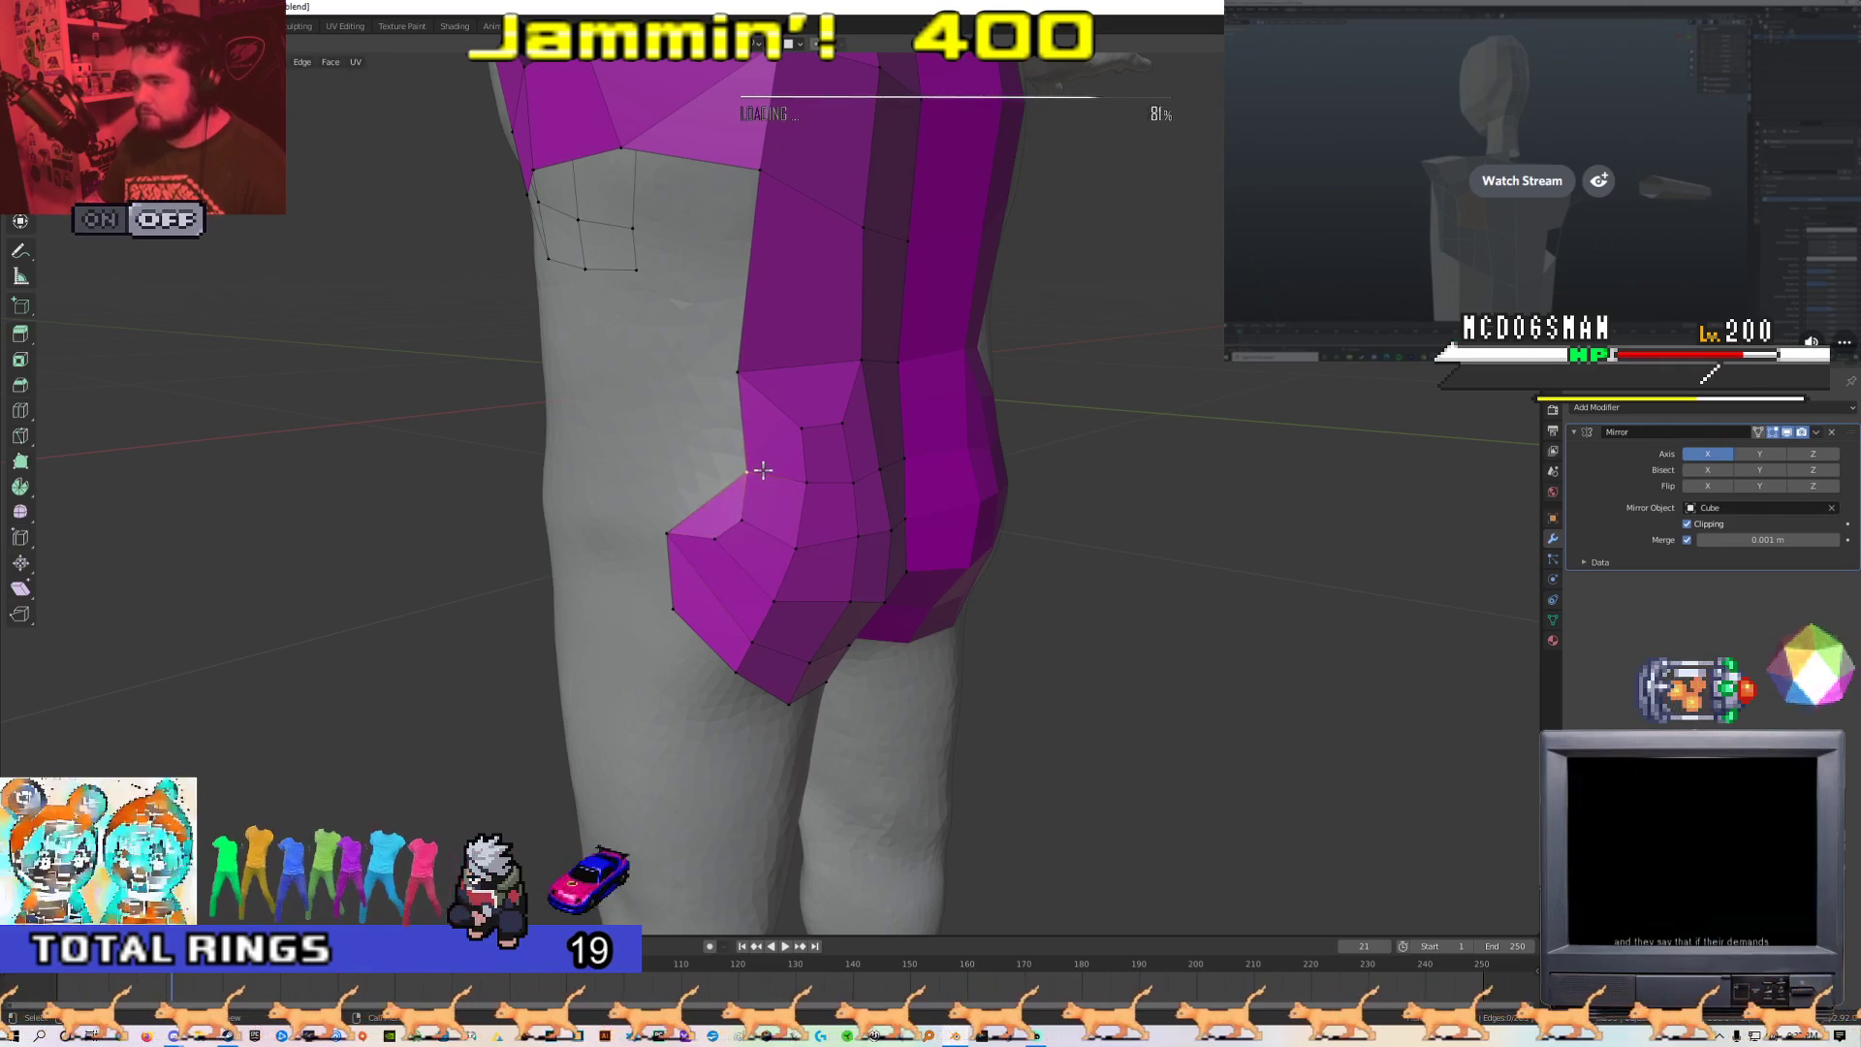
key("g")
middle_click_drag(728, 508, 678, 533)
key("g")
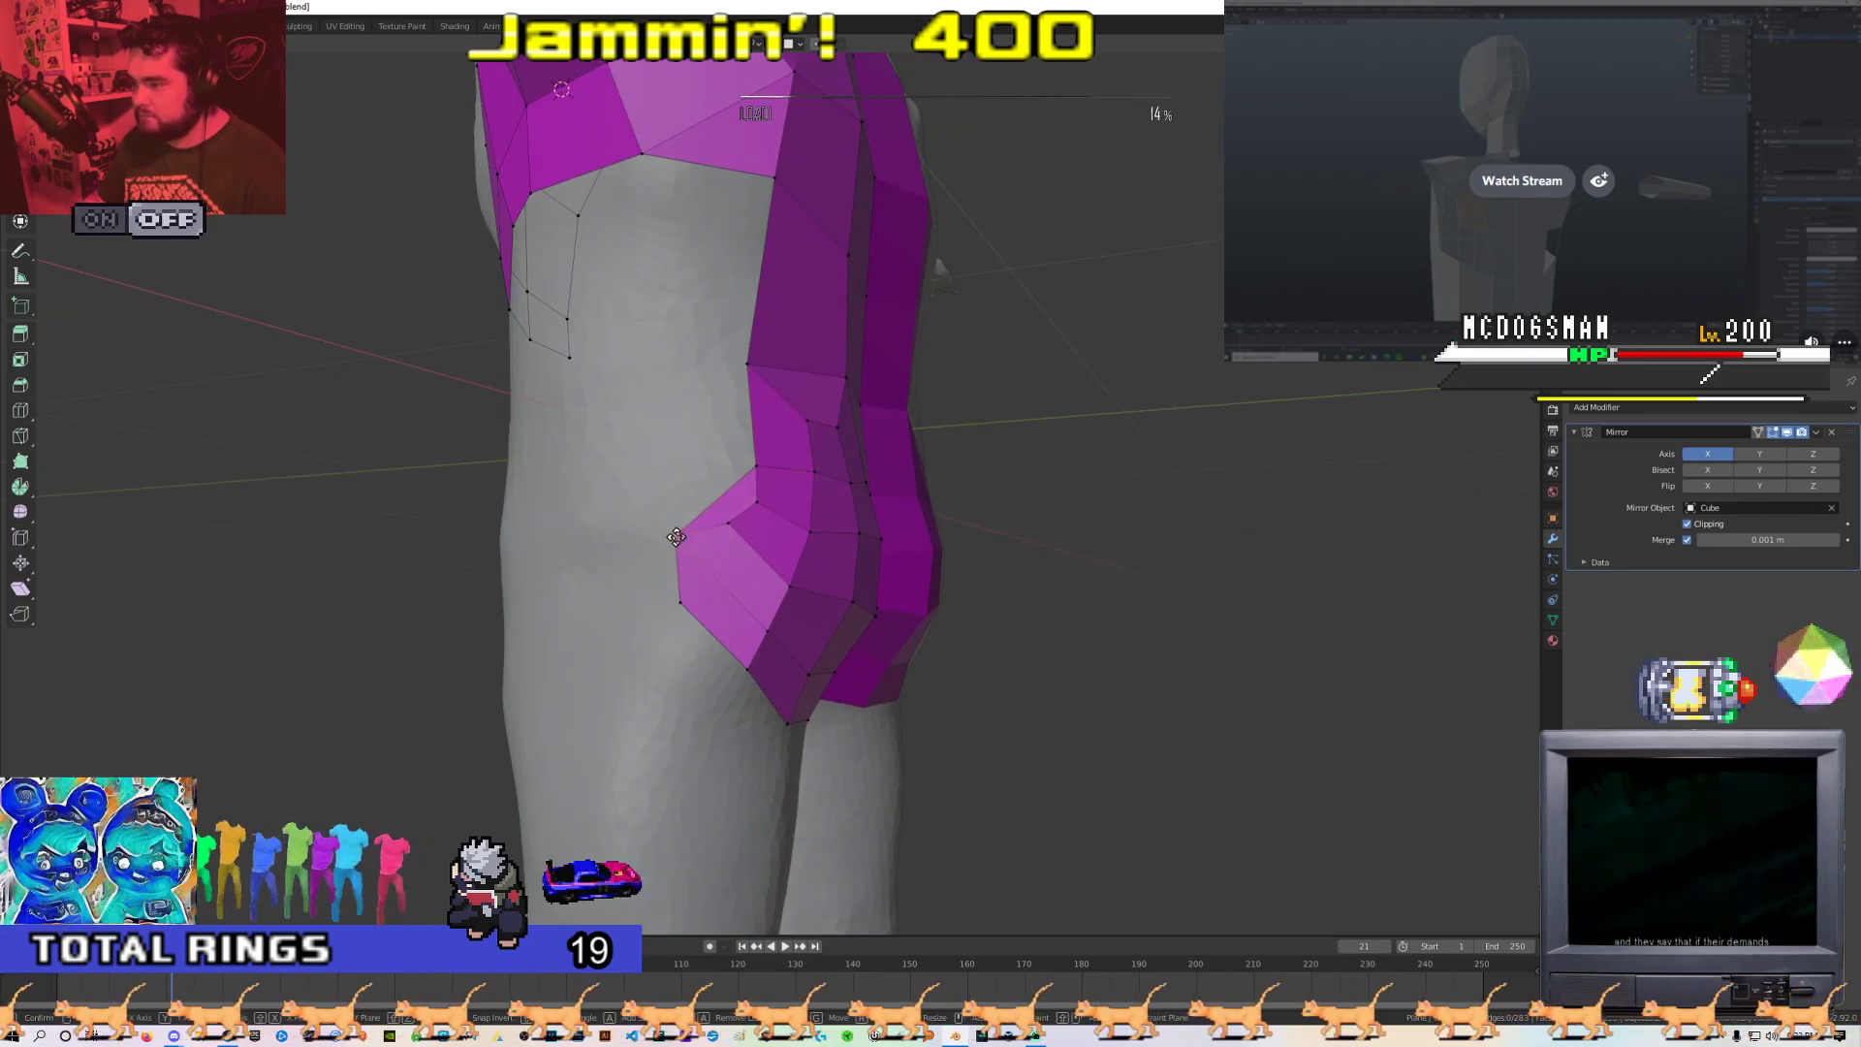
left_click(683, 535)
left_click(741, 547)
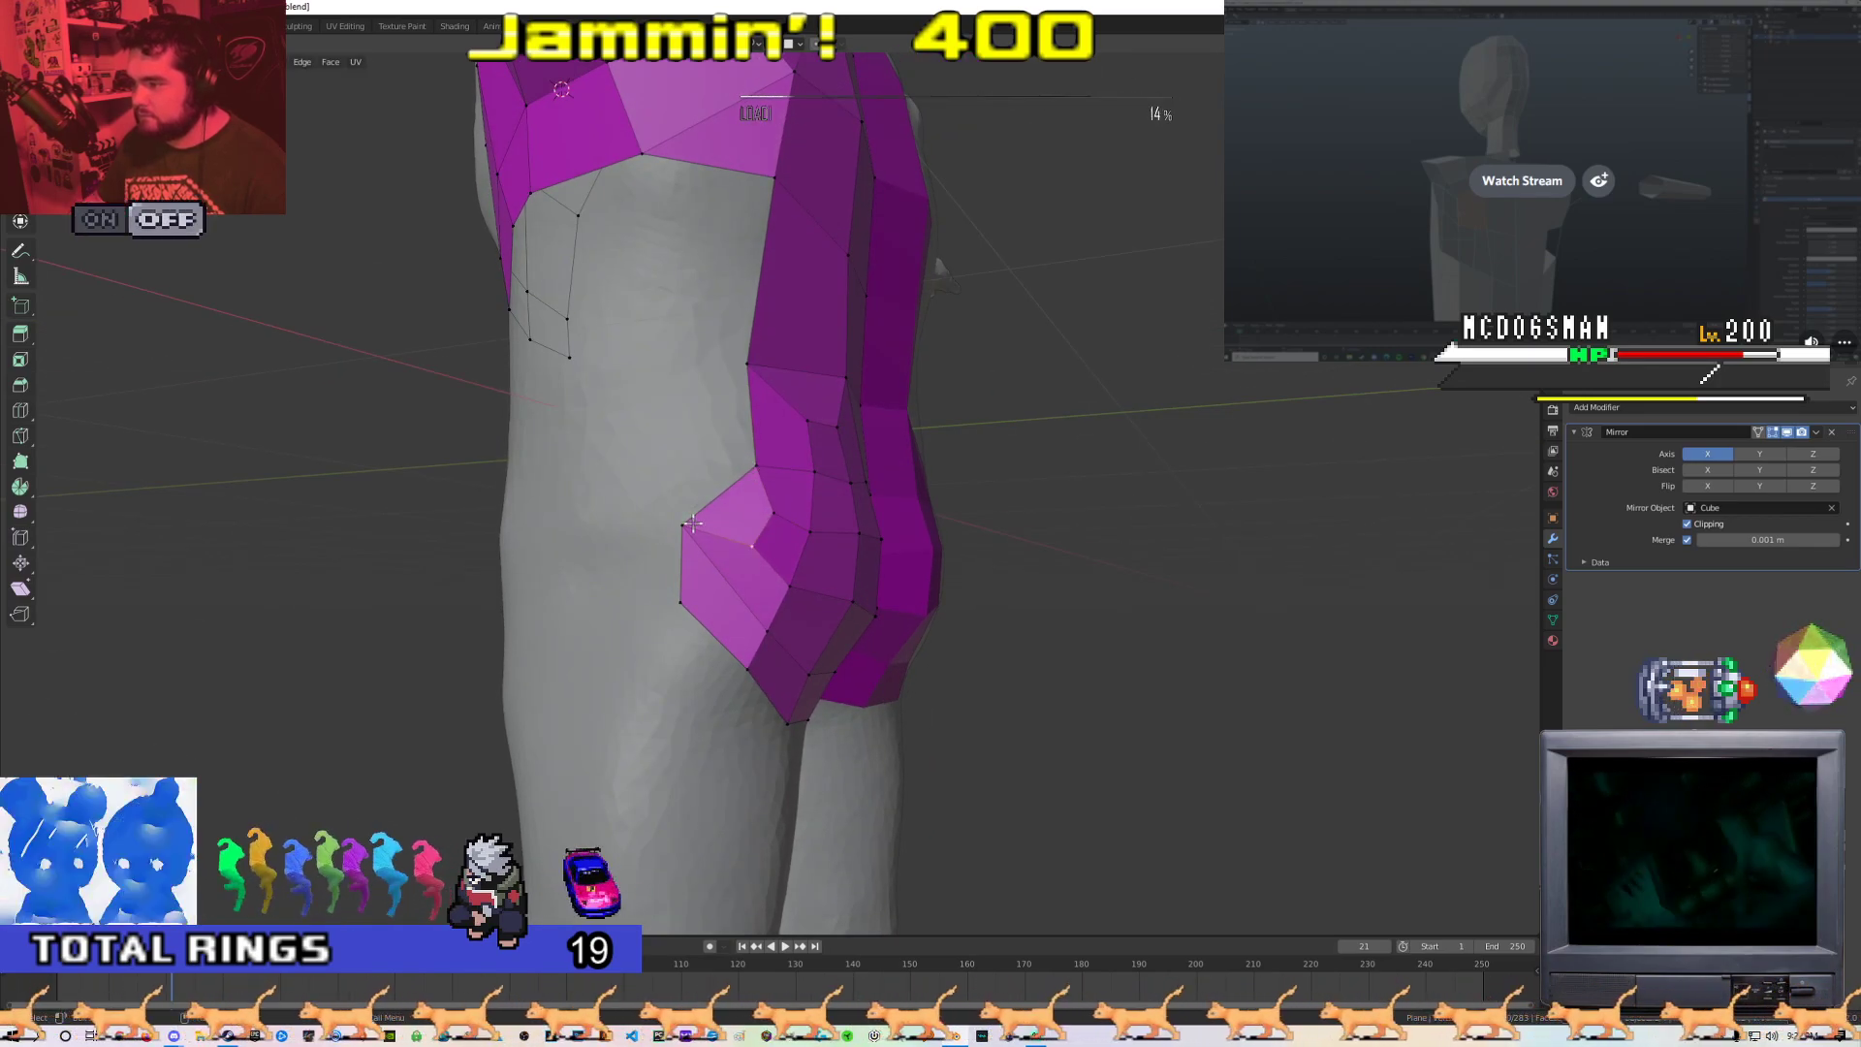
left_click(737, 517)
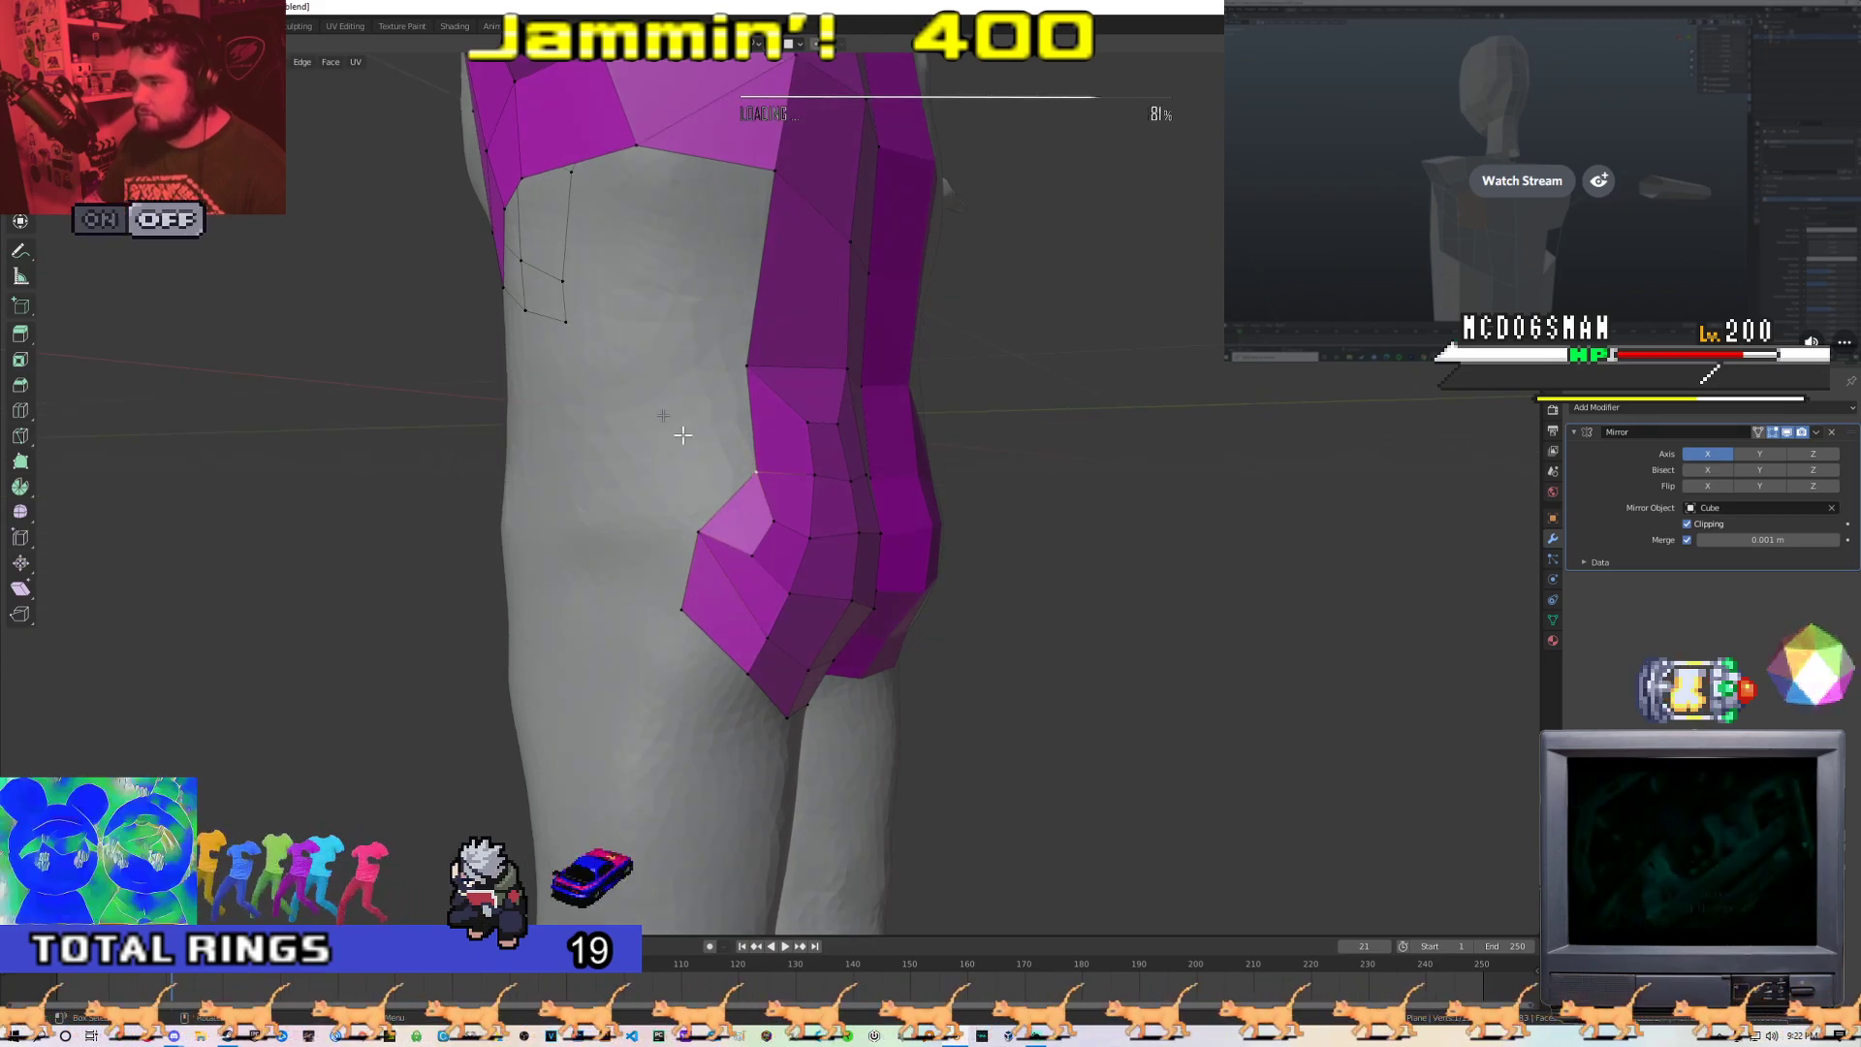
Try to add a quad on the hip between the lower back's outer corner and the buttock patch
key("g")
left_click(663, 402)
middle_click_drag(664, 401, 761, 376)
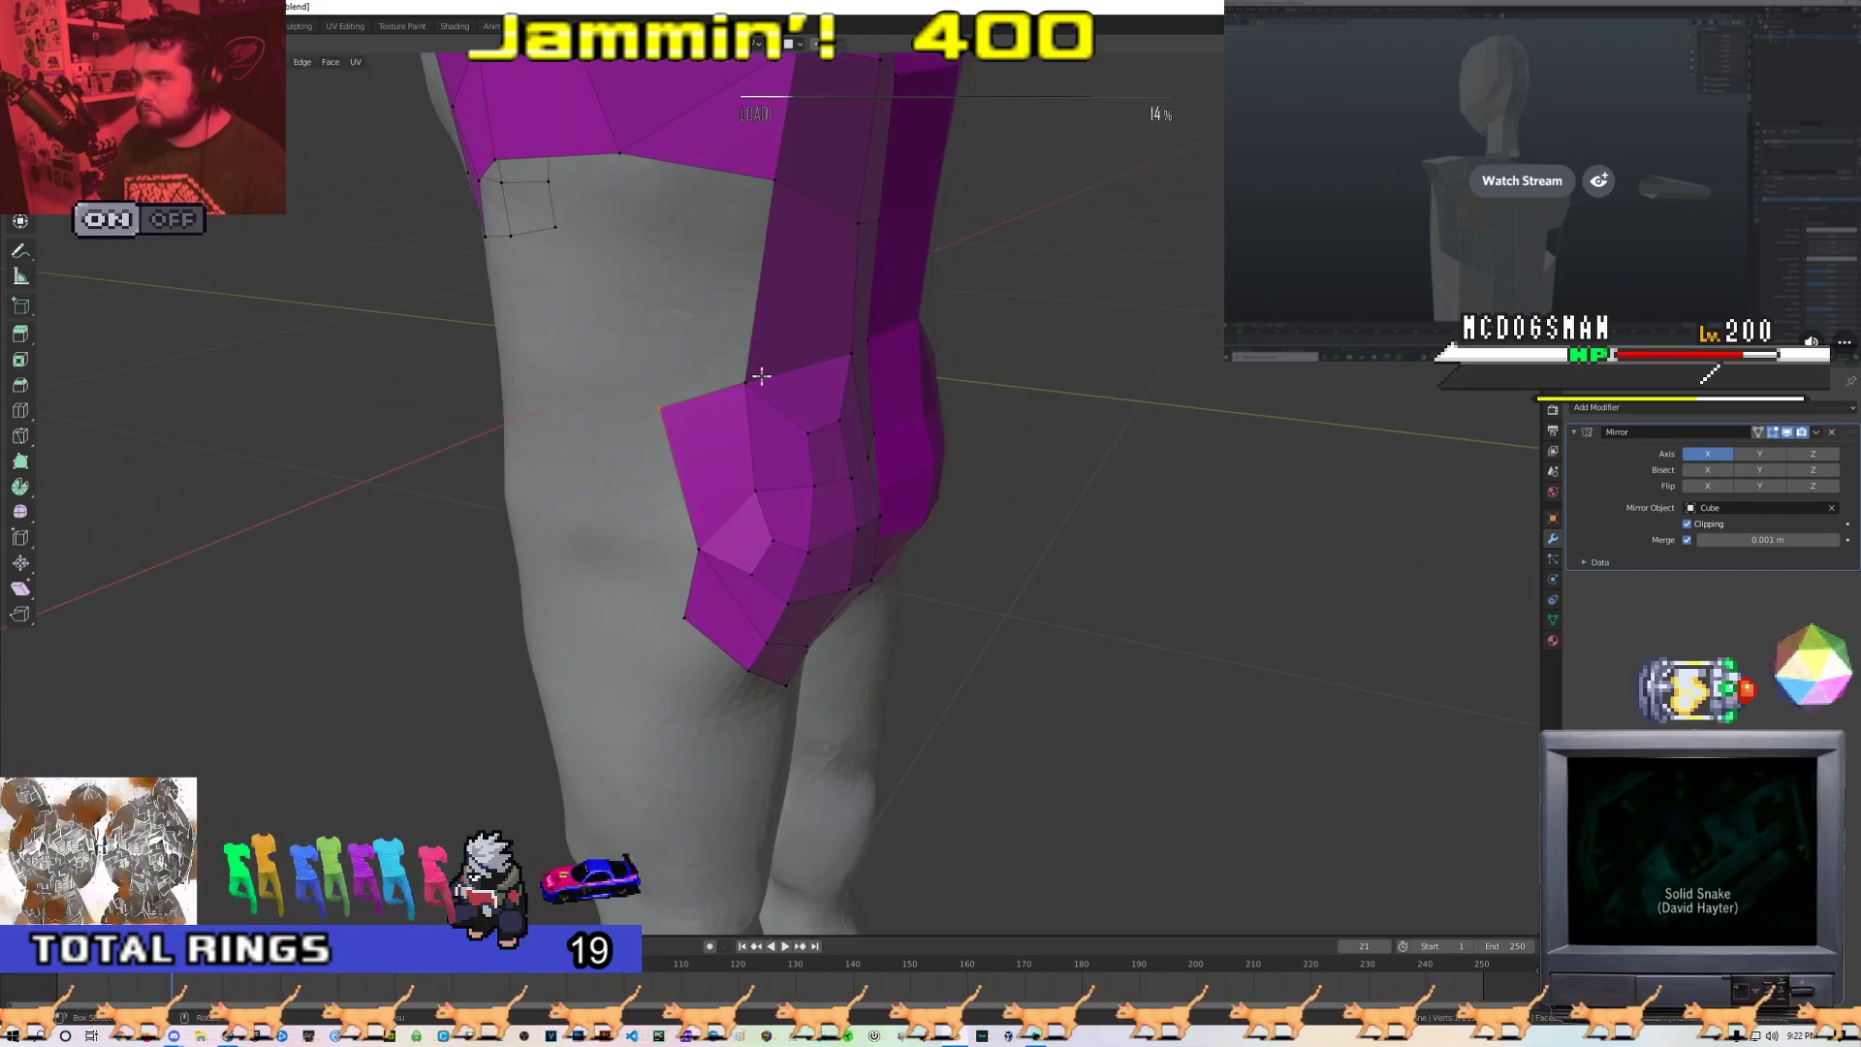
Examine the torso and hip topology from several angles, both in and out of mesh editing
middle_click_drag(645, 180, 844, 260)
middle_click_drag(707, 372, 818, 586)
key("Tab")
scroll(789, 500, "down", 2)
scroll(789, 500, "up", 2)
left_click(802, 511)
key("Tab")
scroll(781, 525, "down", 1)
key("Tab")
scroll(789, 529, "up", 2)
left_click(789, 529)
key("Tab")
scroll(790, 538, "up", 1)
scroll(768, 529, "down", 4)
scroll(714, 548, "up", 4)
scroll(701, 553, "down", 4)
scroll(818, 586, "up", 2)
Add a quad down the side of the waist below the armpit, joined to the back panel's outer edge
middle_click_drag(653, 516, 796, 310)
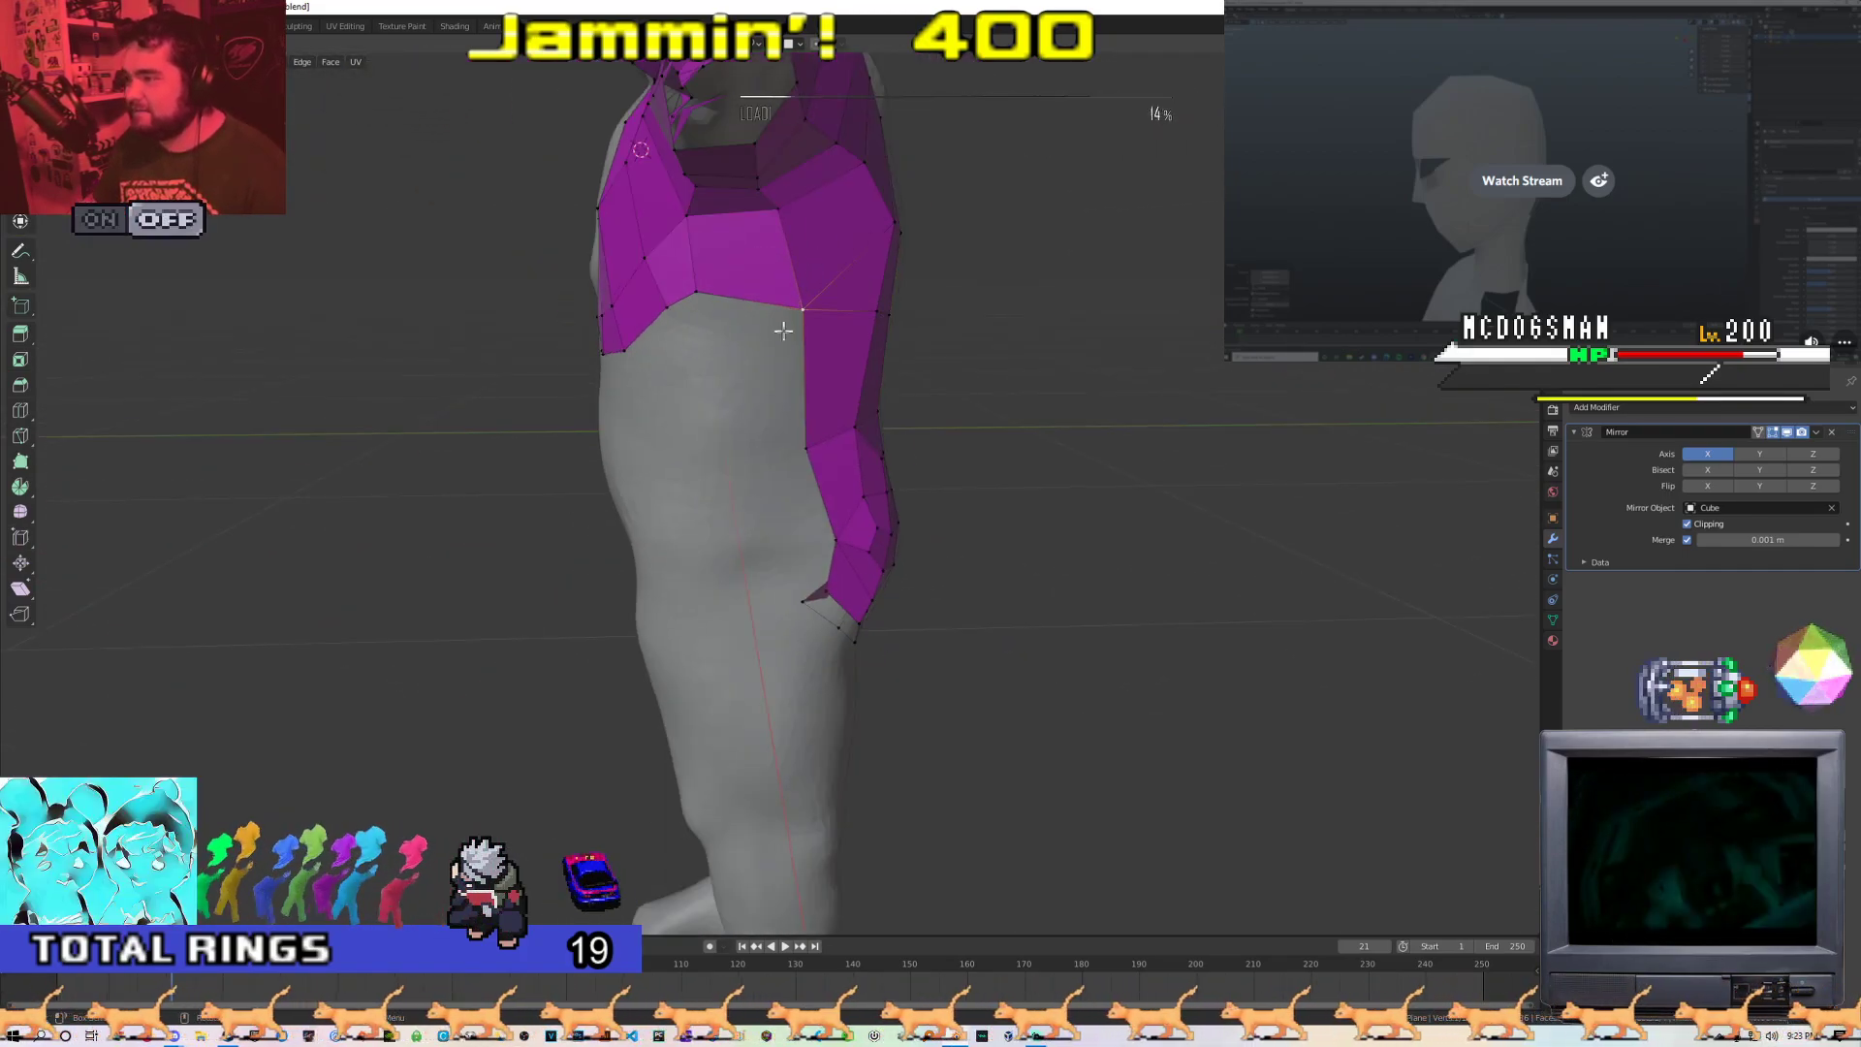
key("g")
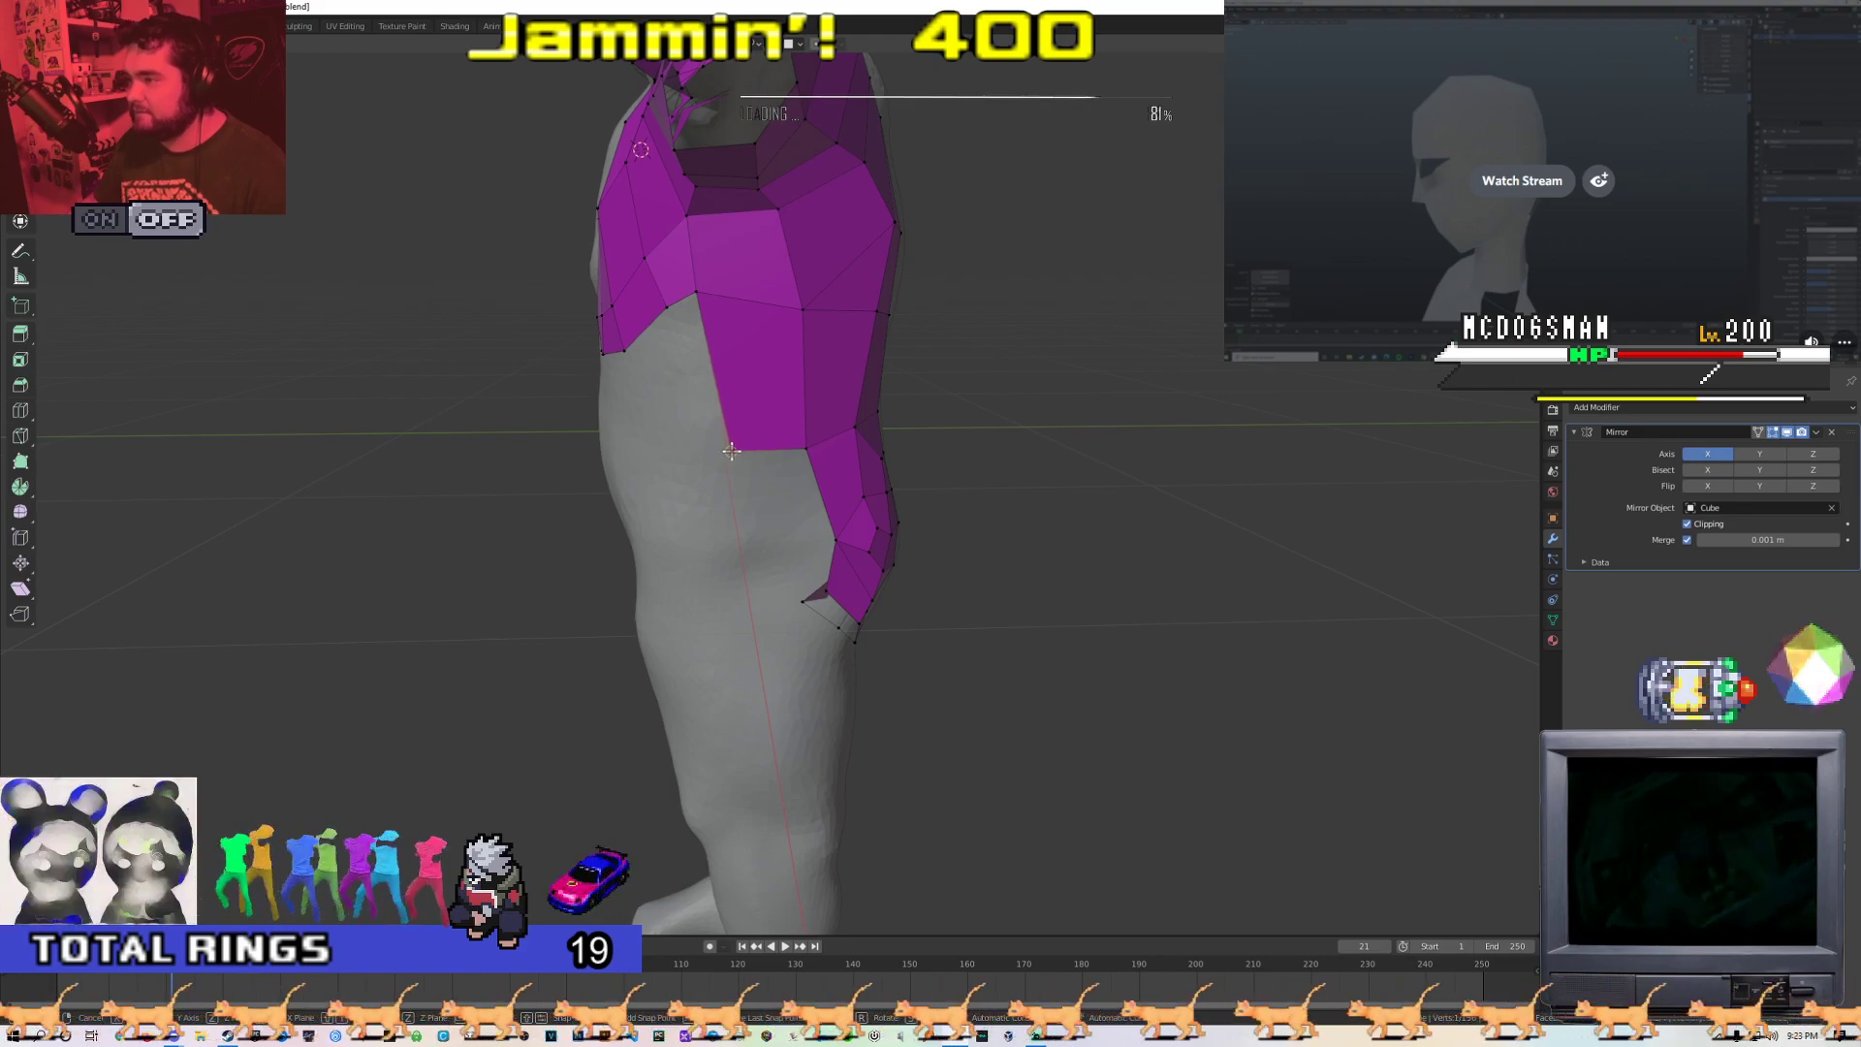
middle_click_drag(744, 444, 756, 369)
Extrude the buttock's bottom edge down onto the back of the thigh and add a second quad toward the inner thigh
middle_click_drag(769, 464, 640, 583)
key("2")
left_click(677, 534)
key("e")
left_click(685, 573)
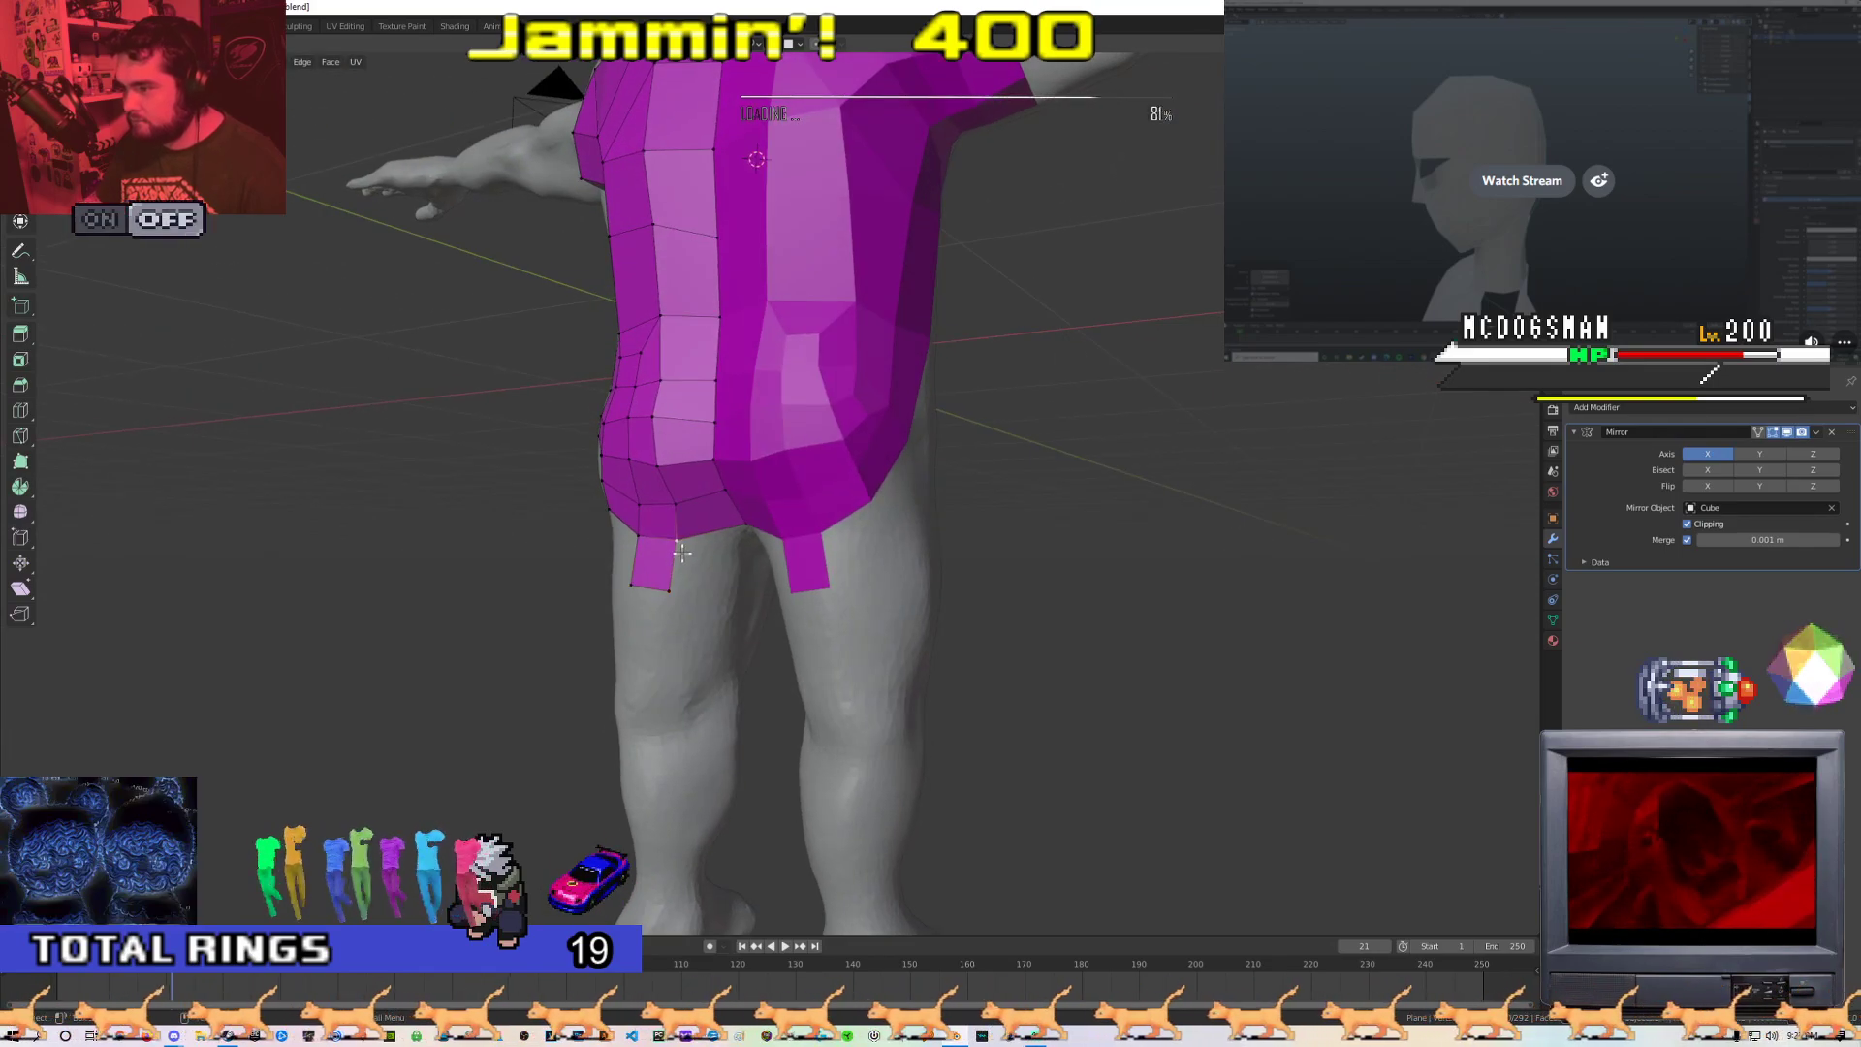
key("f")
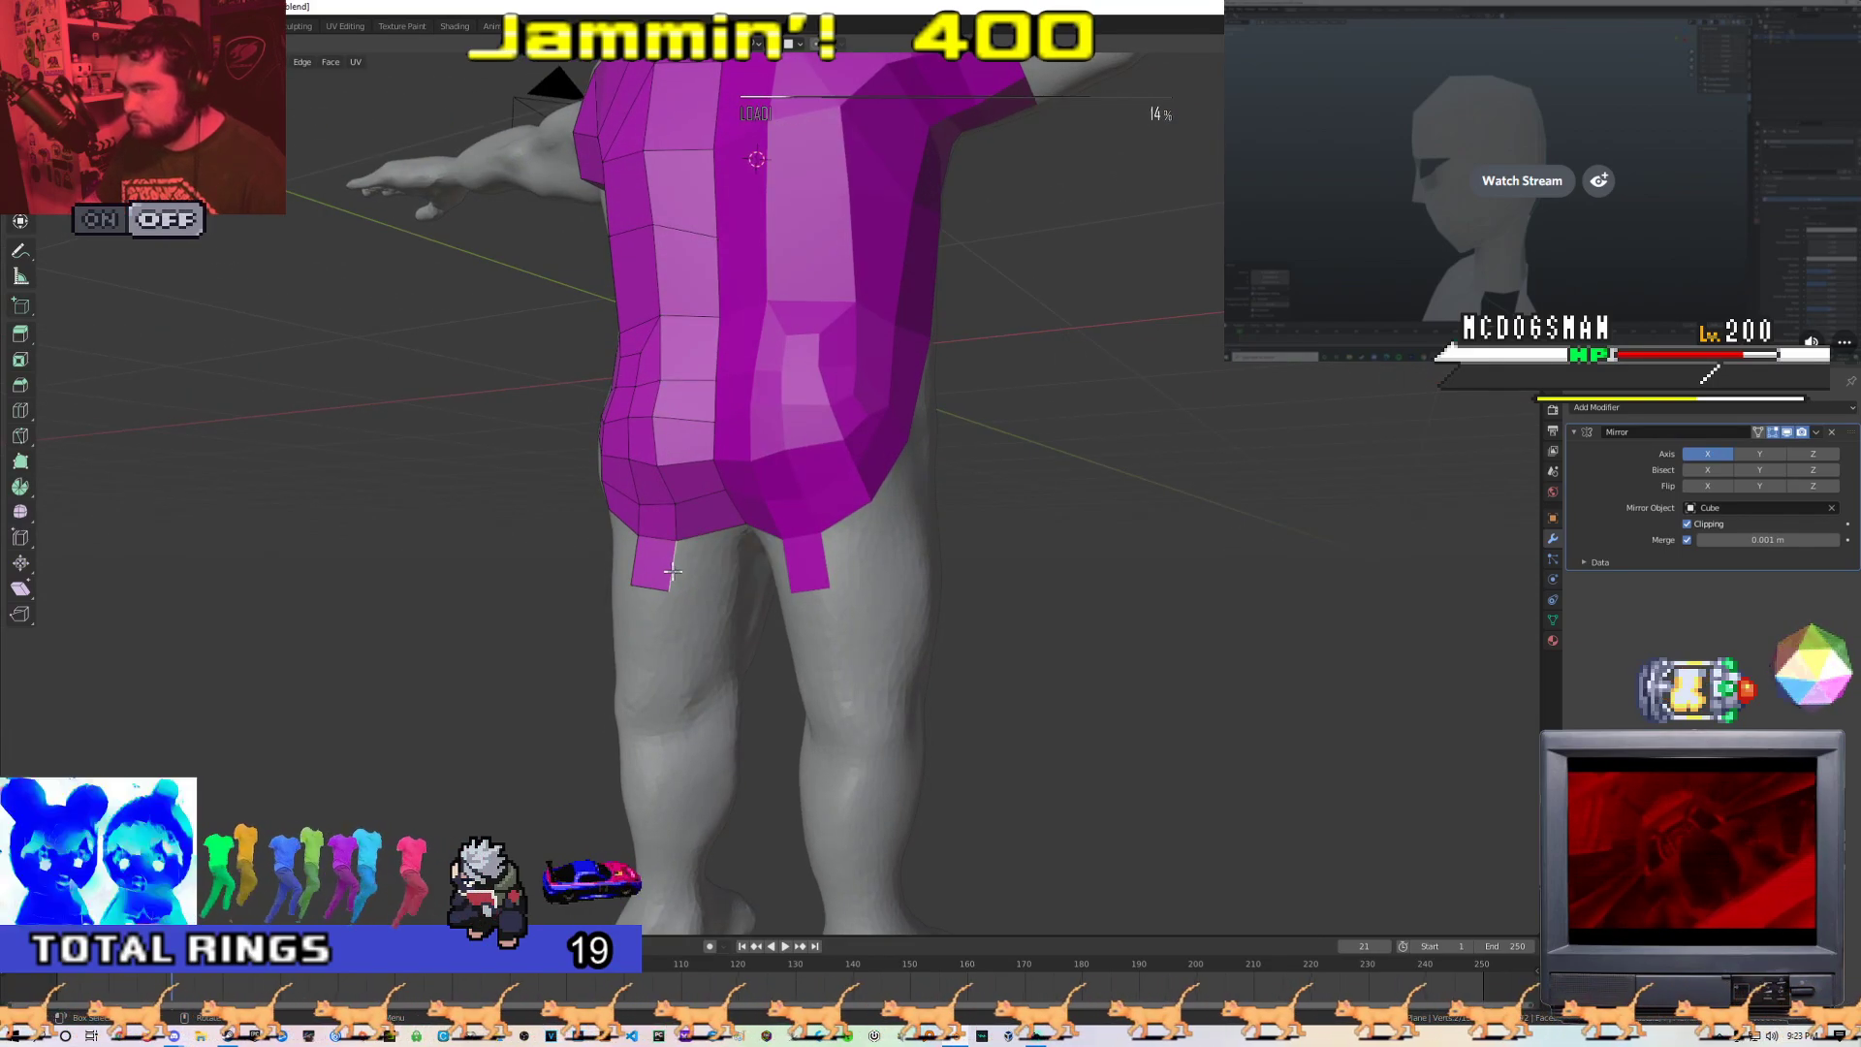
key("g")
scroll(725, 584, "up", 5)
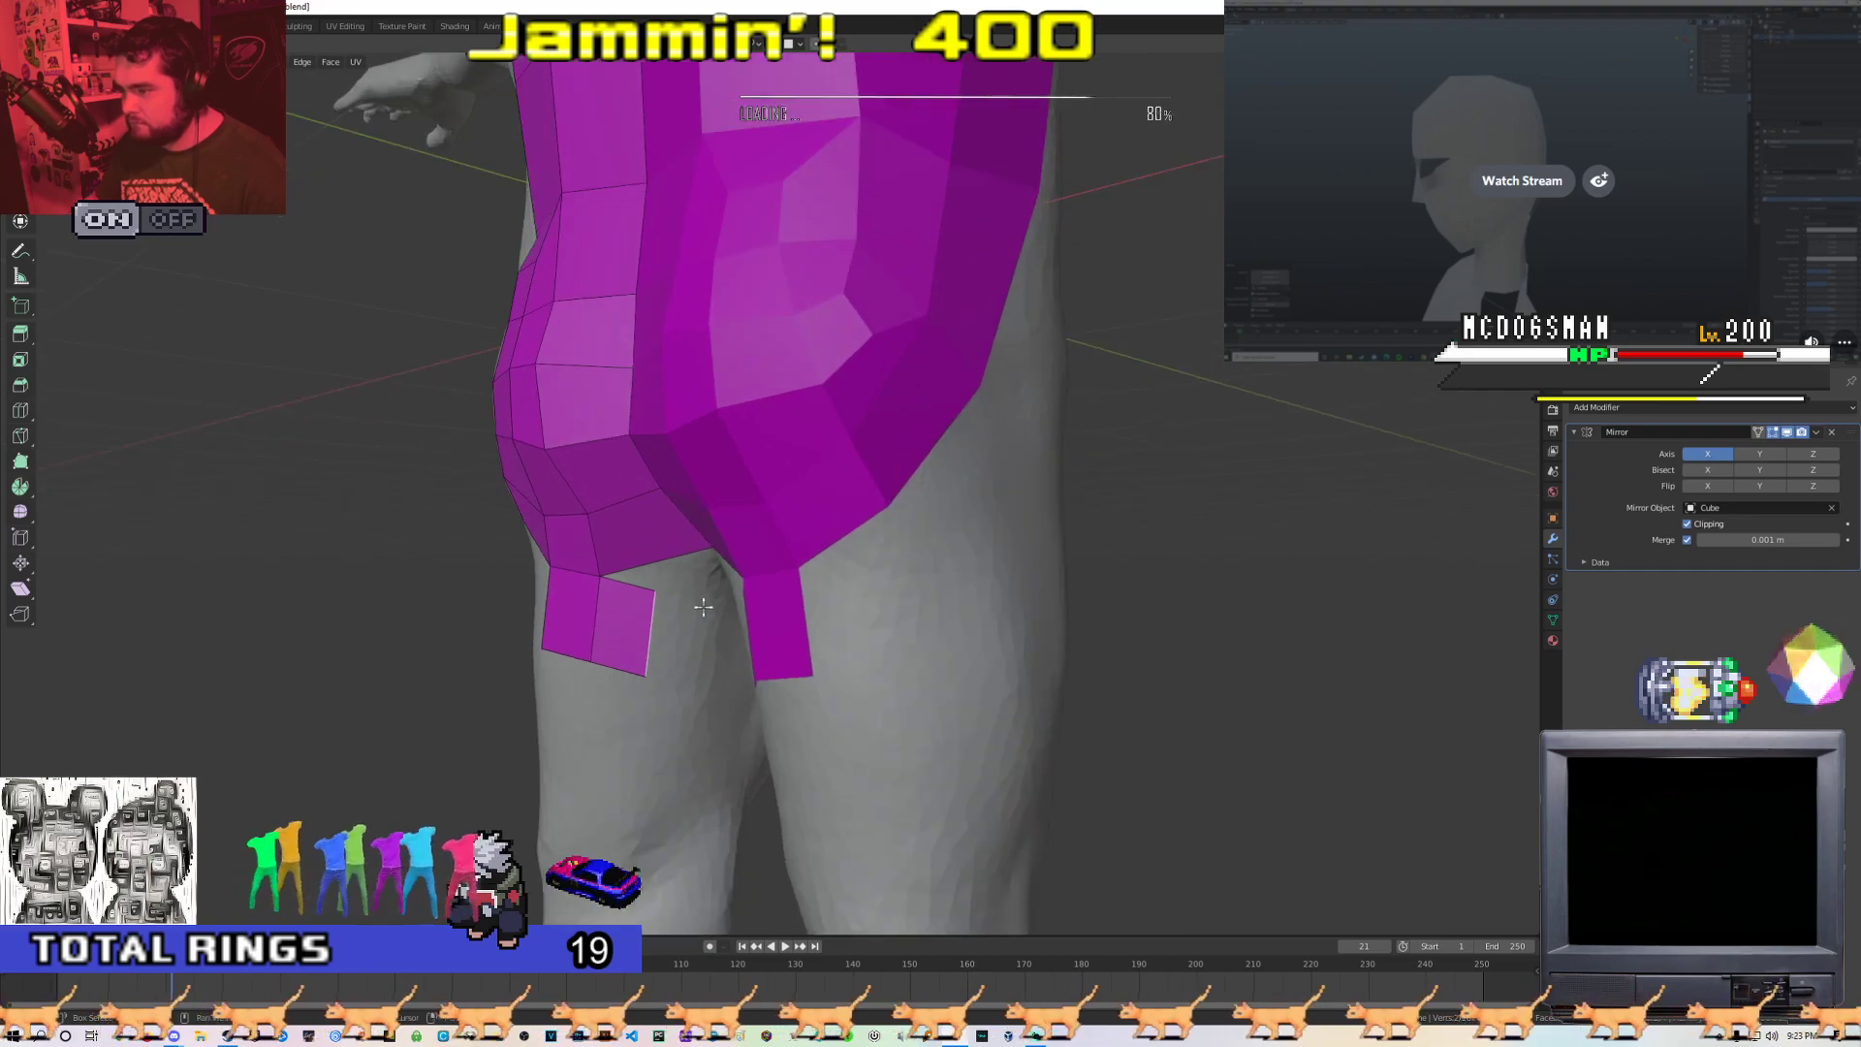
Continue the thigh band with quads wrapping around the inner thigh and fit their vertices to the sculpt
middle_click_drag(643, 577, 776, 640)
left_click(696, 634)
scroll(776, 640, "down", 2)
scroll(776, 640, "up", 1)
left_click(740, 519)
key("g")
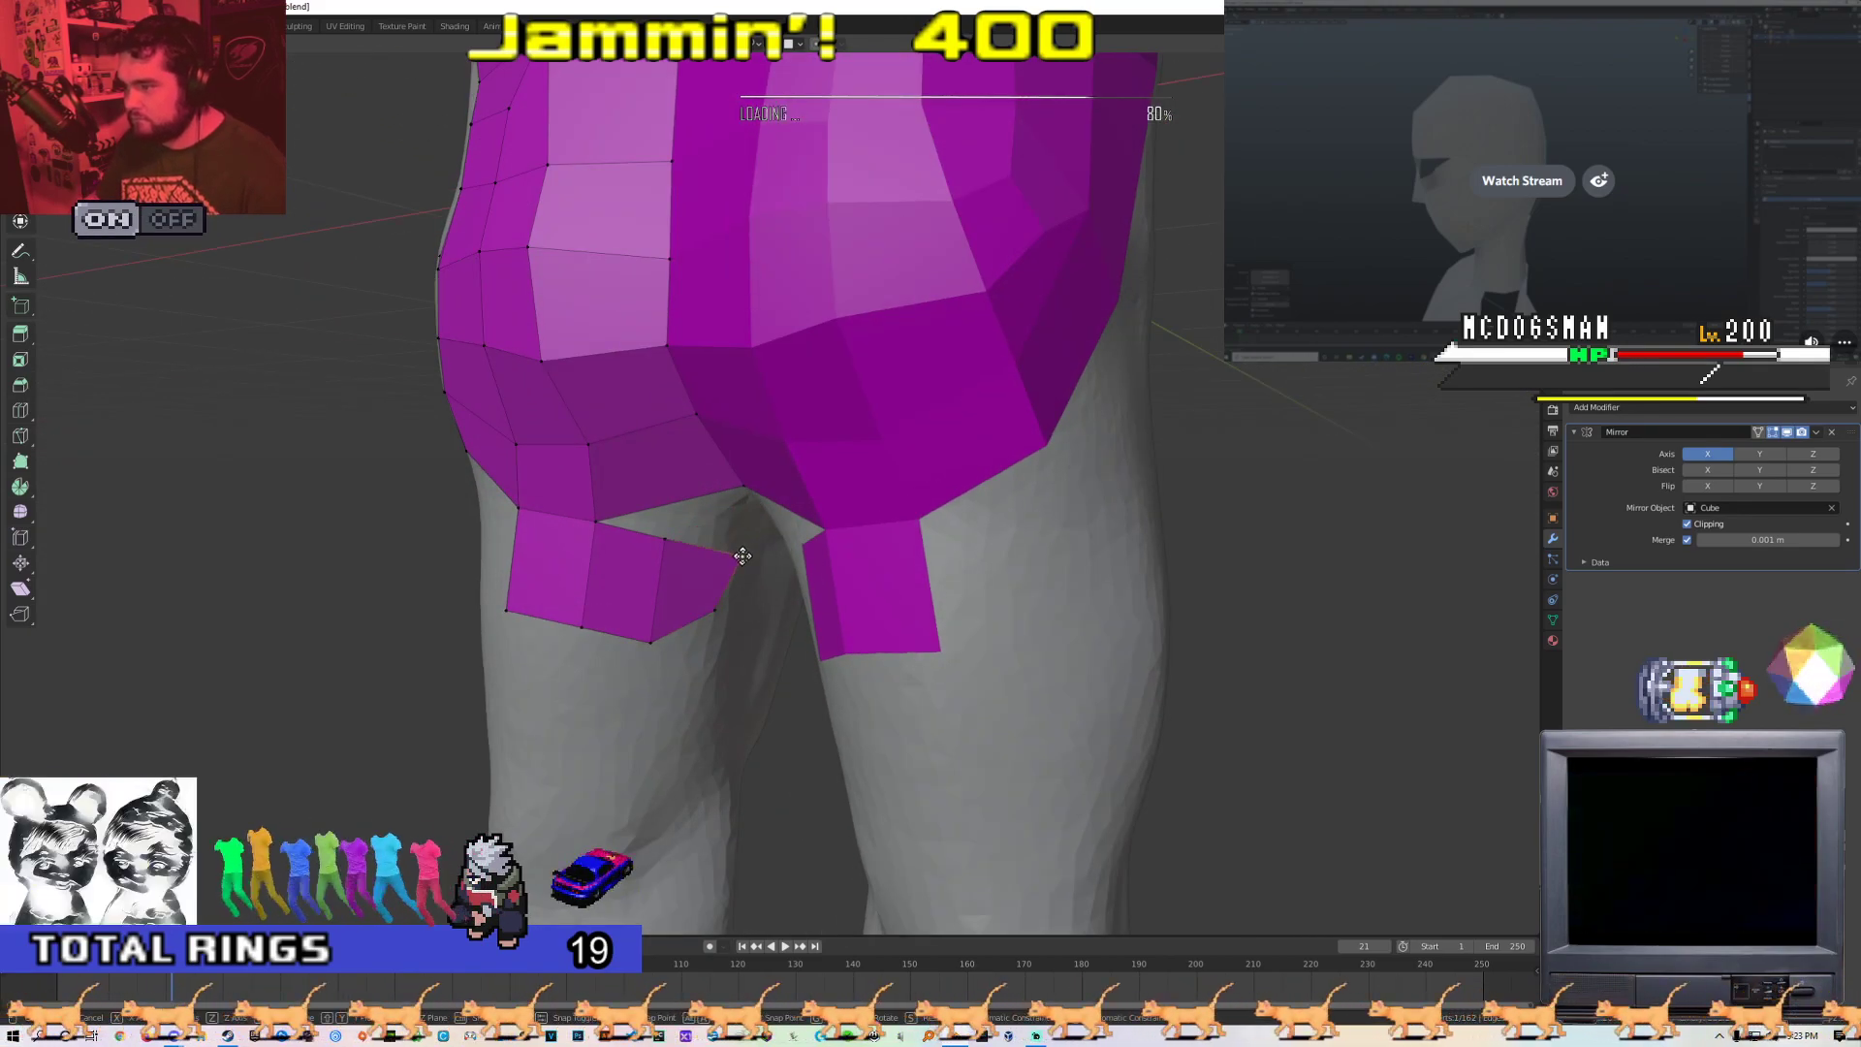
middle_click_drag(747, 602, 699, 480)
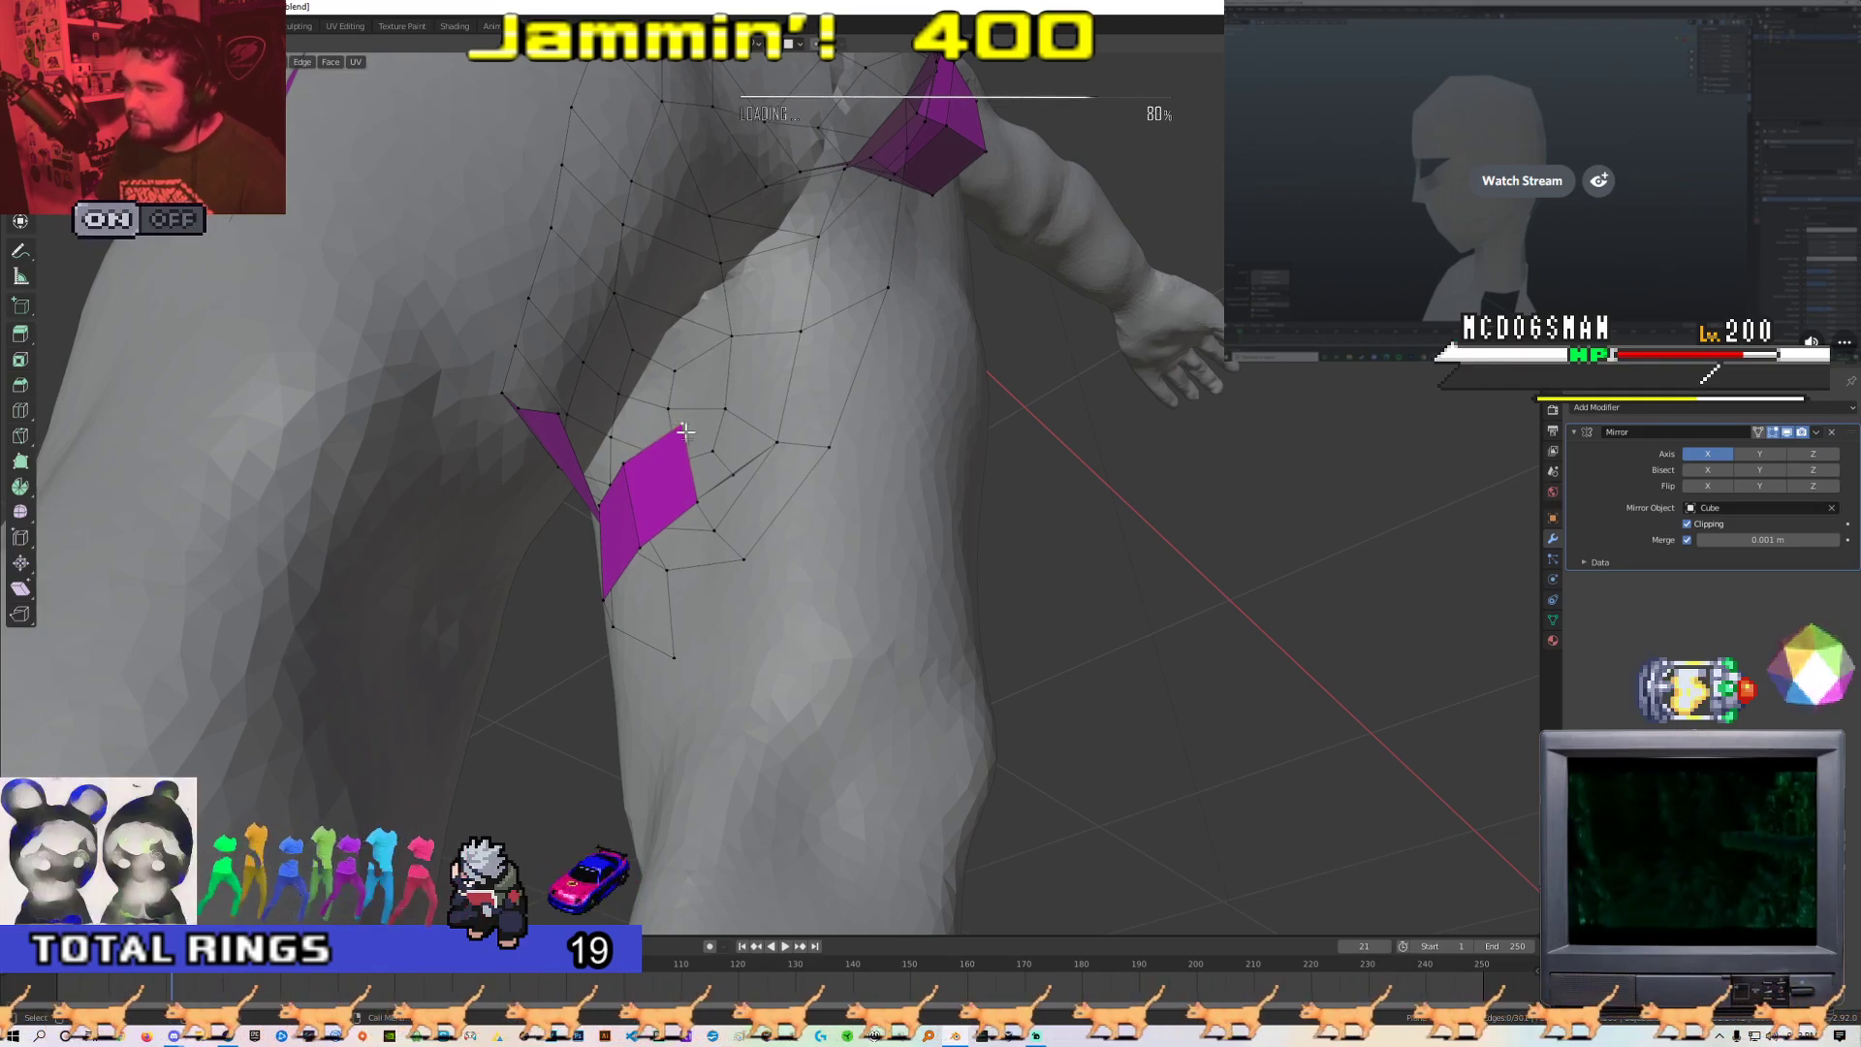
Extend the thigh band across the front of the leg, rotate its end edge, and adjust its vertices
middle_click_drag(709, 508, 712, 581)
middle_click_drag(723, 511, 756, 545)
key("r")
left_click(766, 493)
key("1")
left_click(667, 492)
middle_click_drag(667, 493, 730, 482)
key("g")
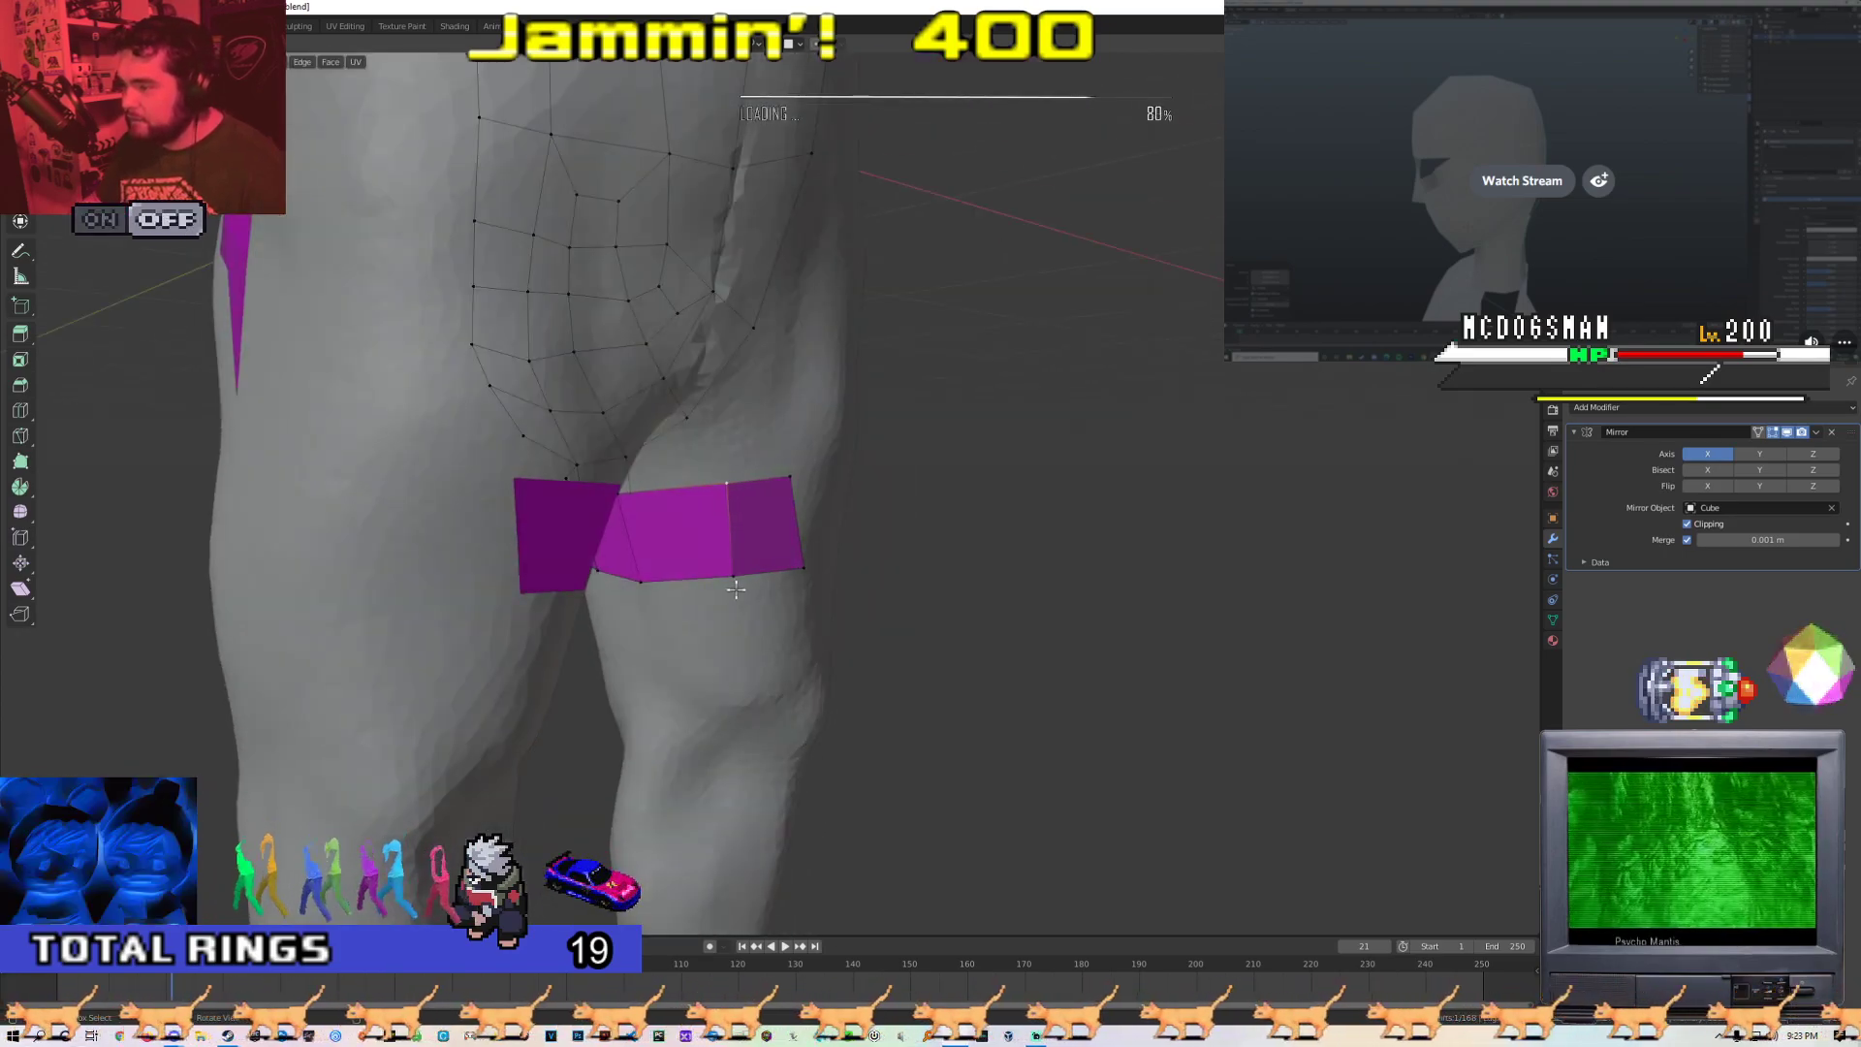
Reposition the vertices of the upper-thigh band so the strip wraps around the inner thigh
middle_click_drag(734, 585, 652, 491)
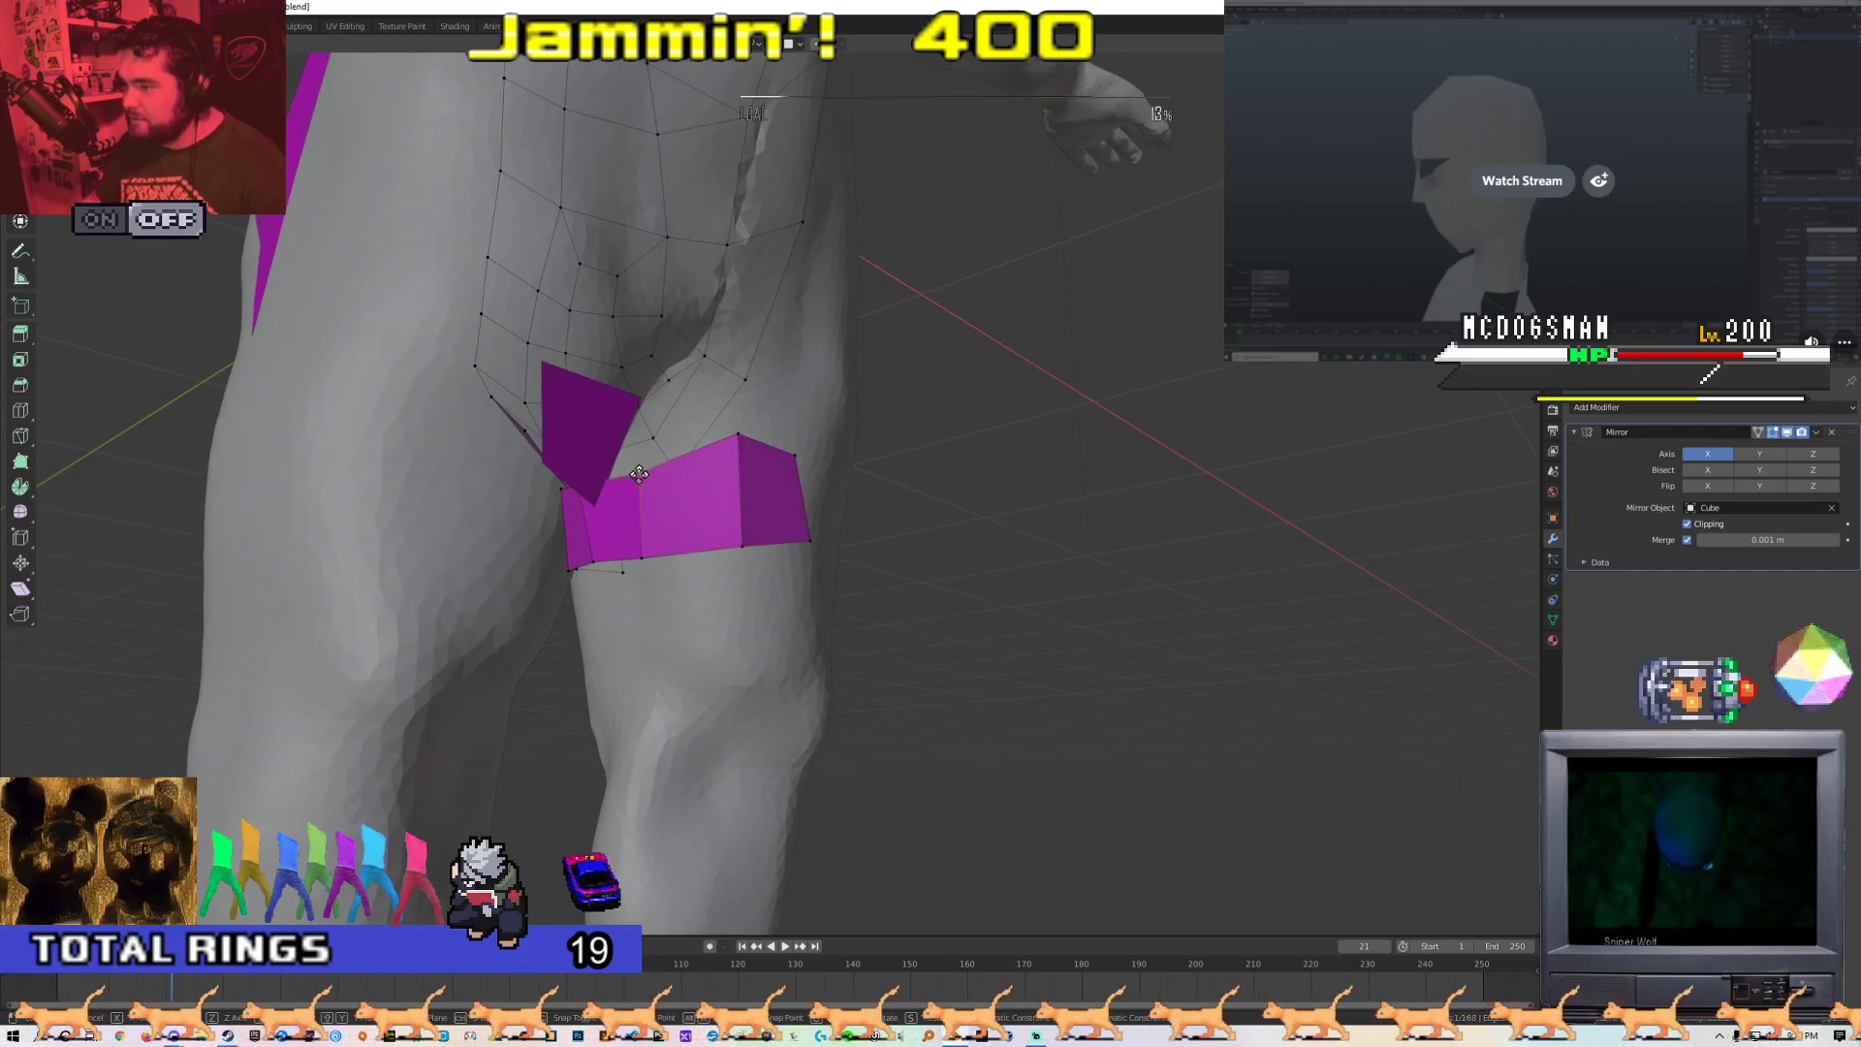
left_click(645, 561)
middle_click_drag(853, 552, 731, 477)
left_click(744, 570)
middle_click_drag(743, 570, 573, 620)
middle_click_drag(693, 569, 857, 538)
left_click(789, 451)
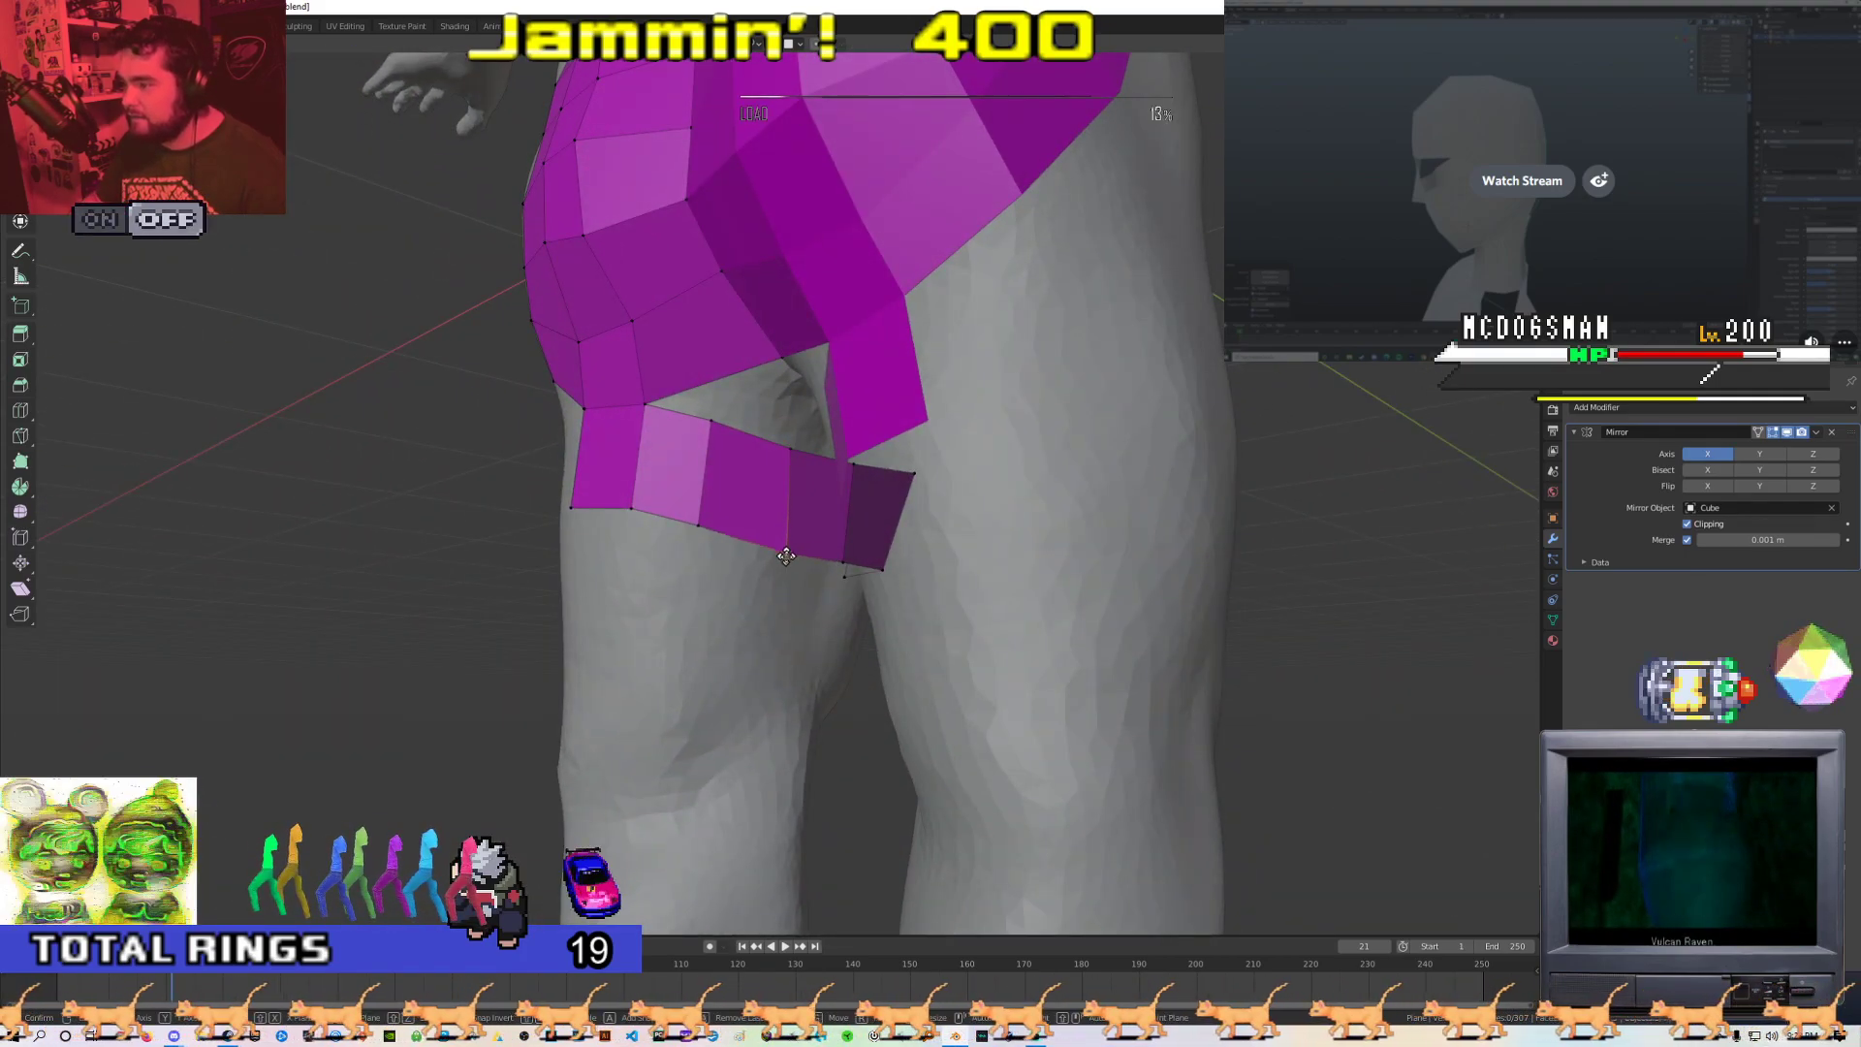
Fill the crotch gap between the buttock mesh and the thigh band, and reposition the adjoining vertex
middle_click_drag(695, 524, 794, 368)
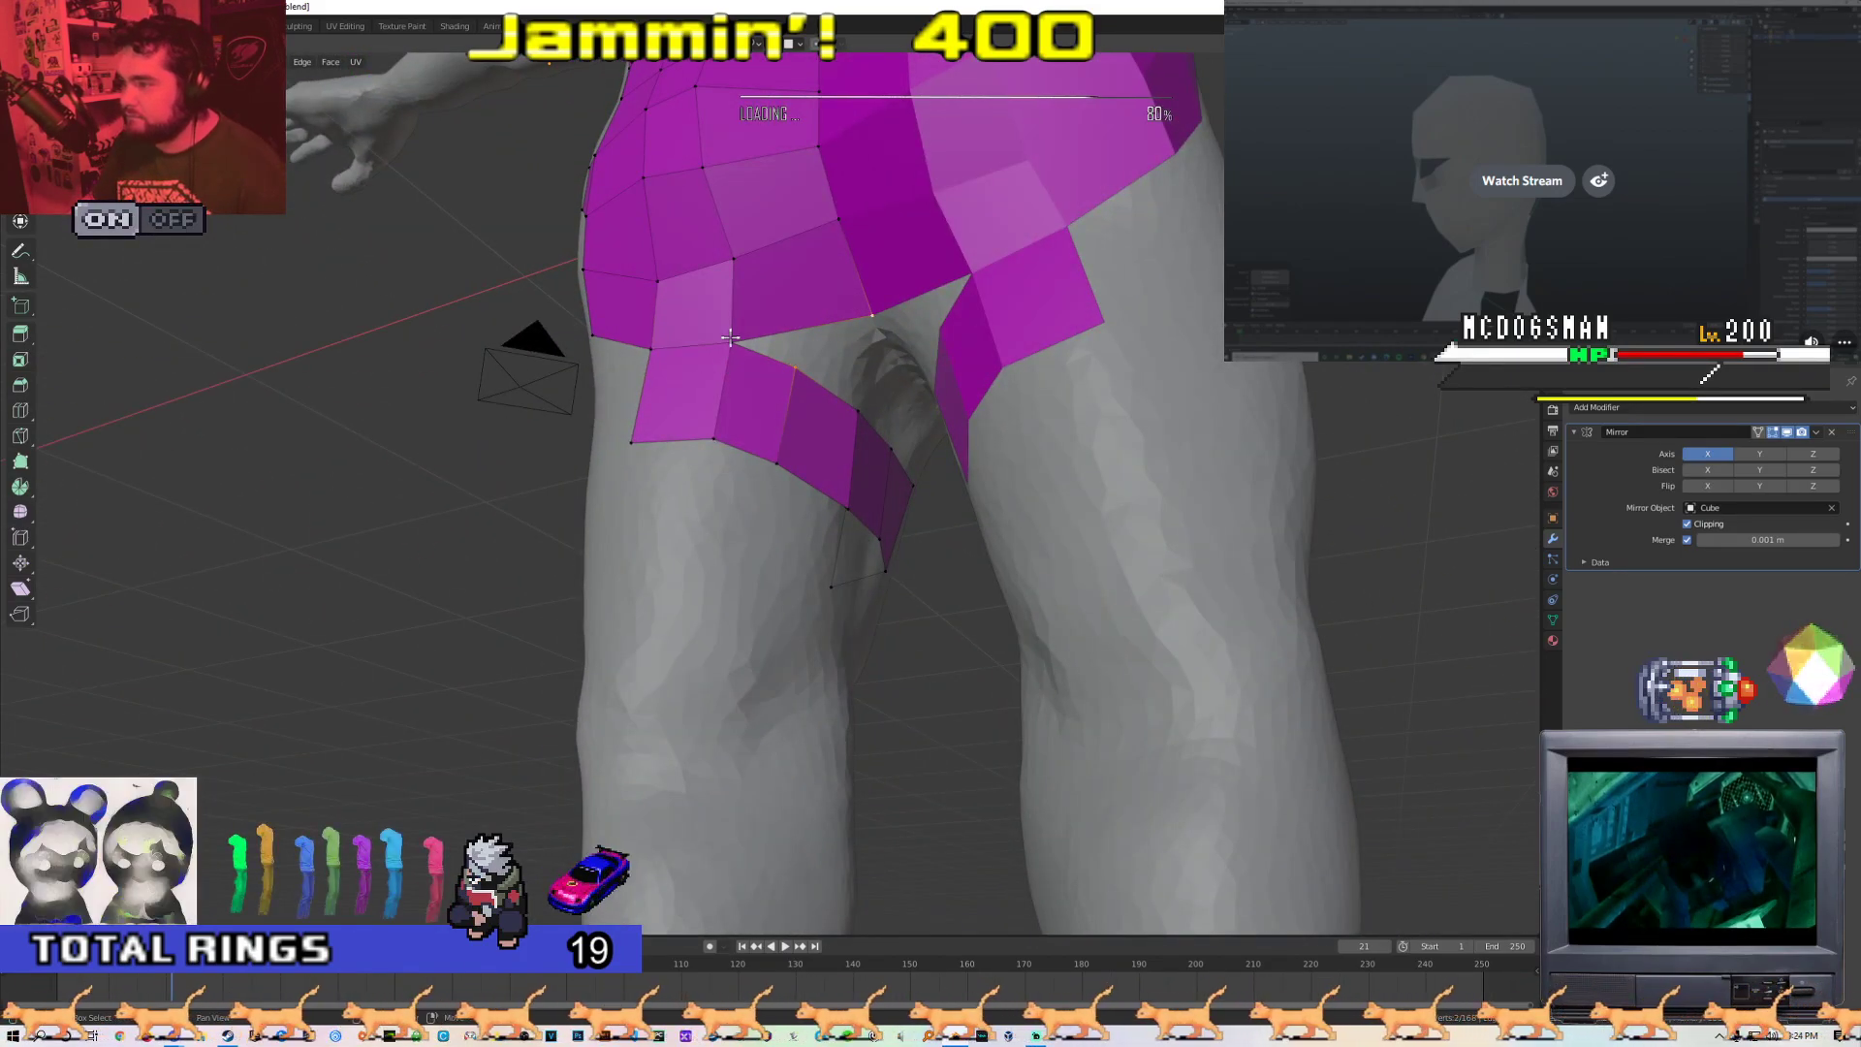
middle_click_drag(843, 419, 675, 545)
middle_click_drag(650, 459, 689, 562)
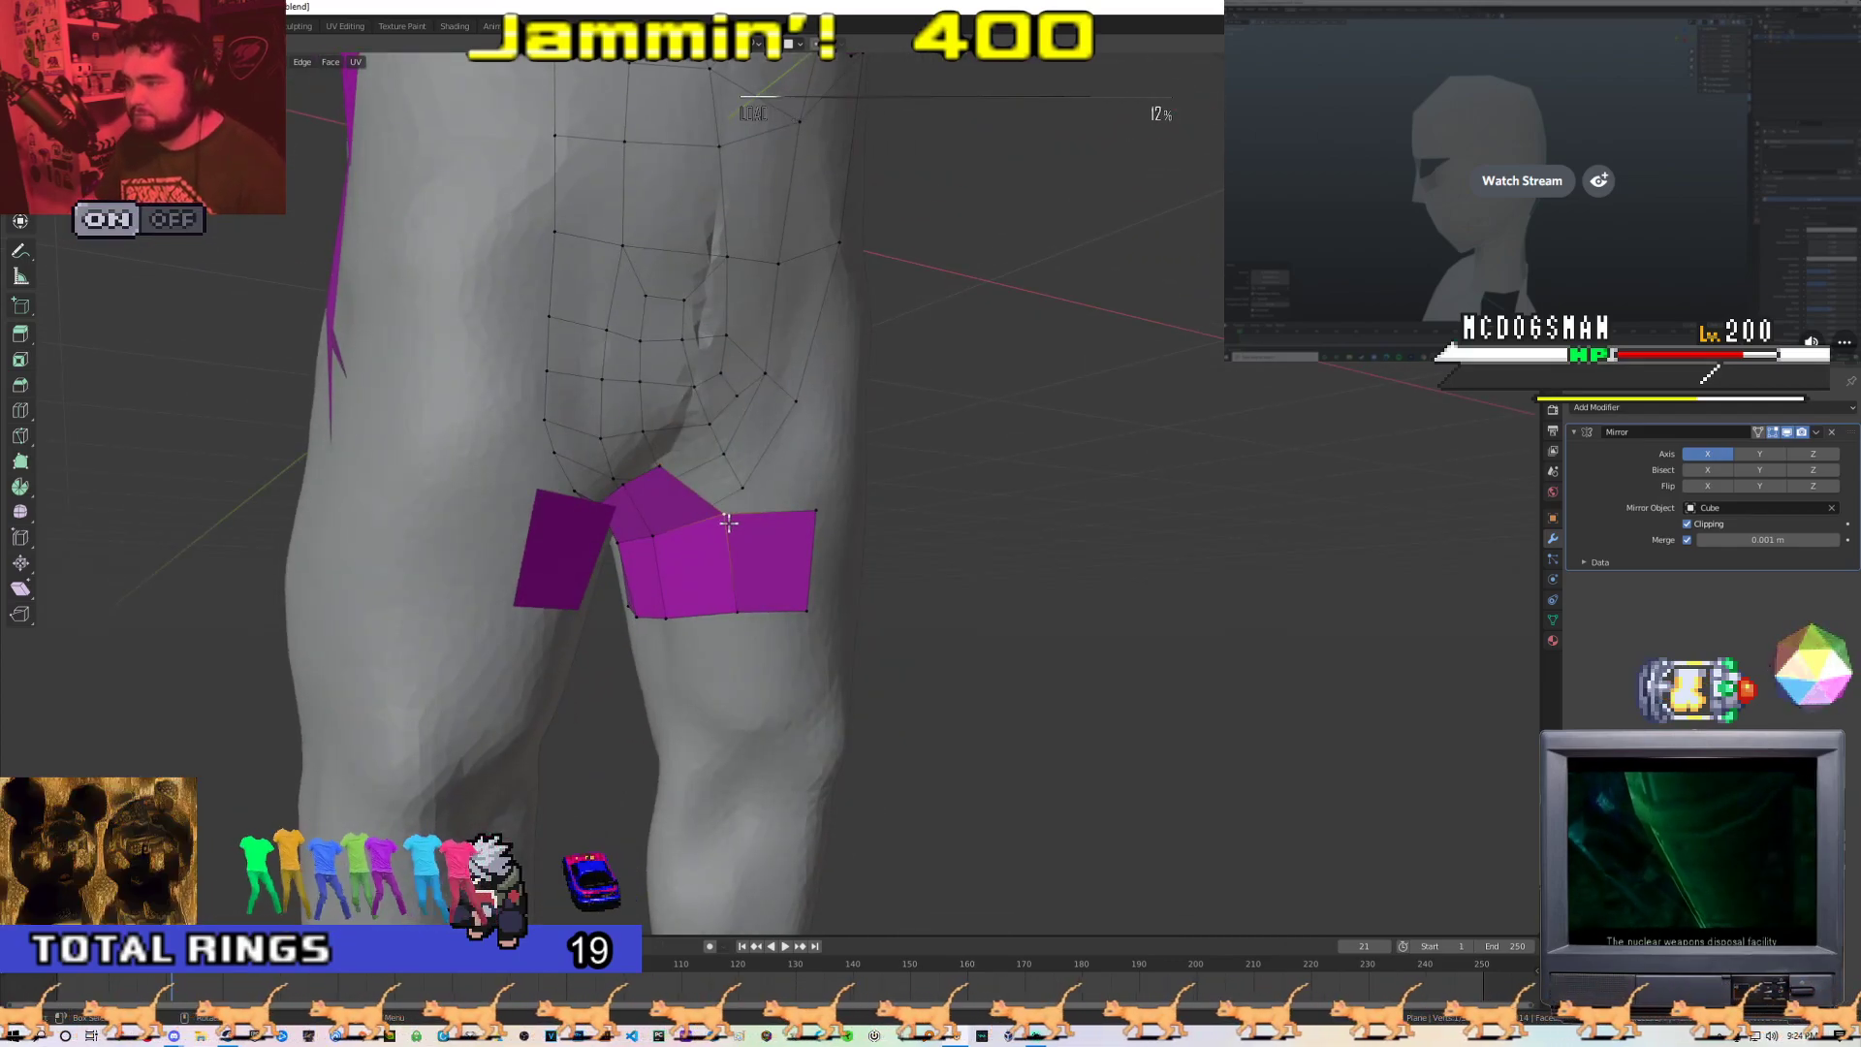
key("g")
left_click(685, 422)
Extrude the crotch's front edge up the pelvis and place its new vertices on the body surface
middle_click_drag(685, 436, 688, 606)
scroll(727, 457, "down", 3)
scroll(688, 606, "up", 2)
key("e")
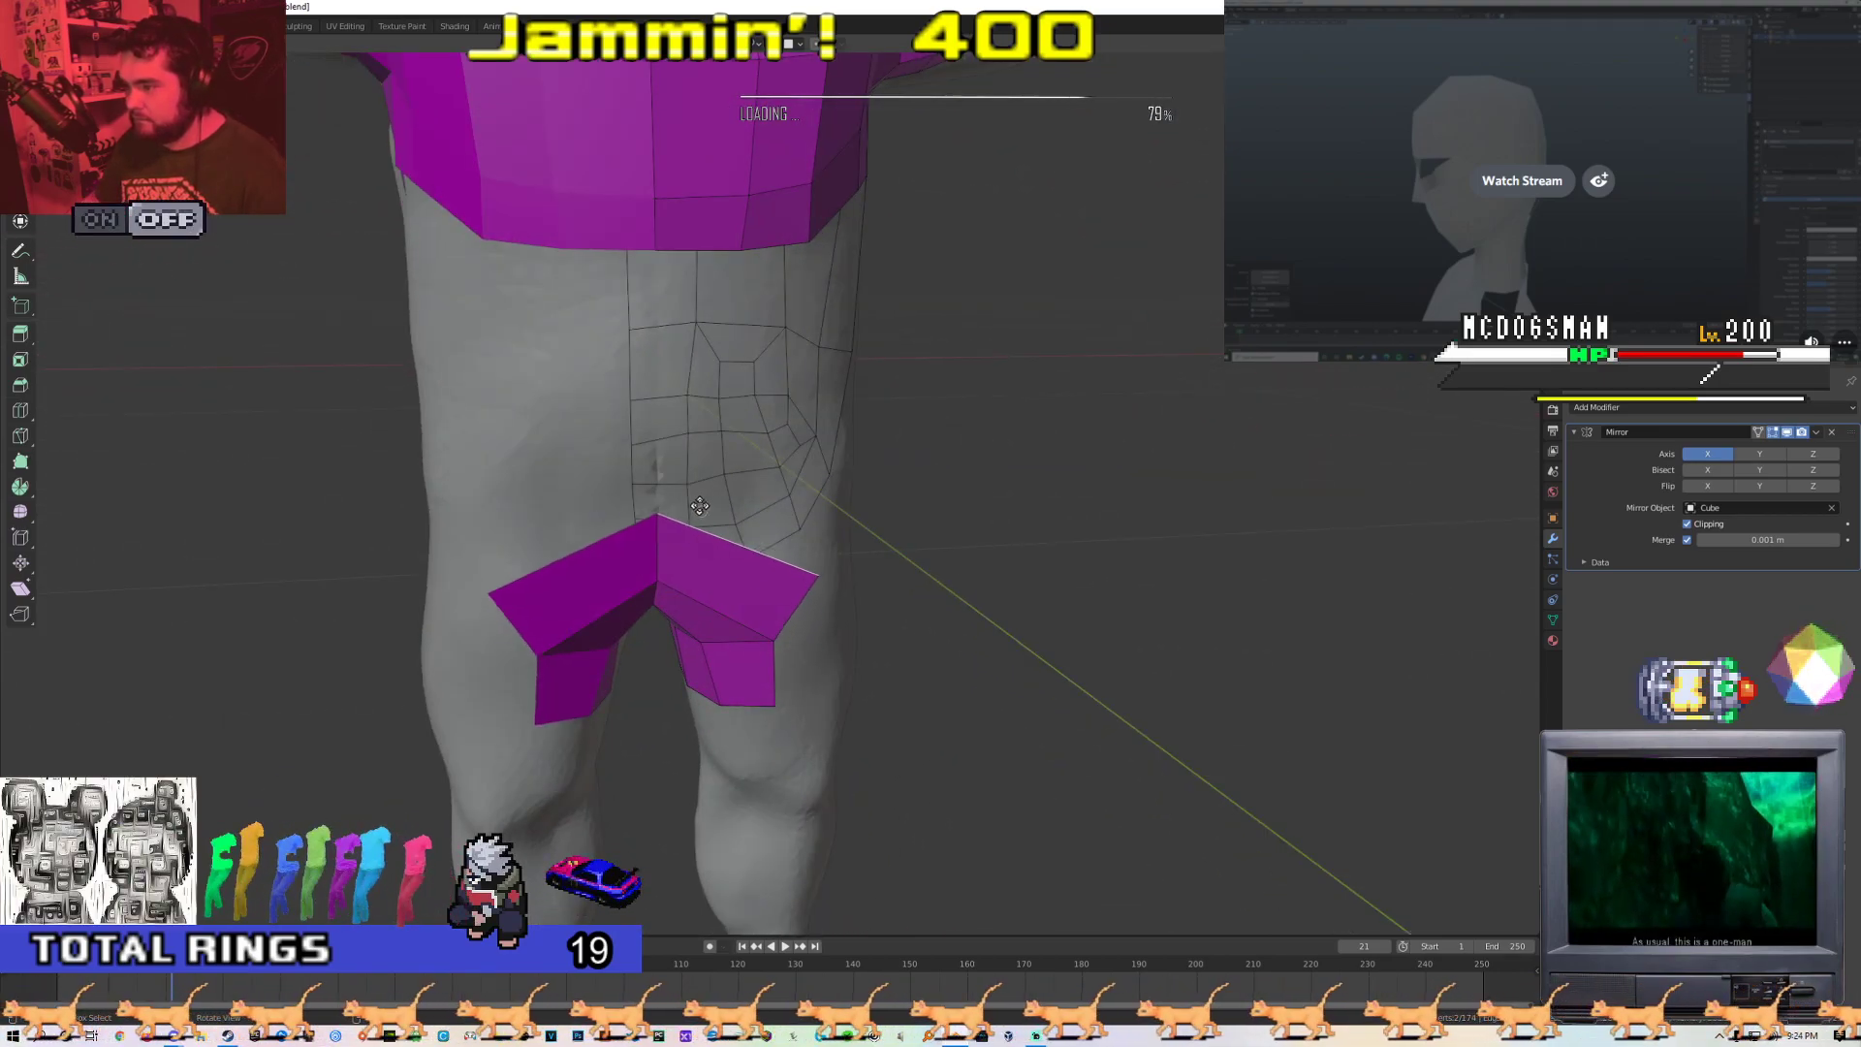
left_click(661, 520)
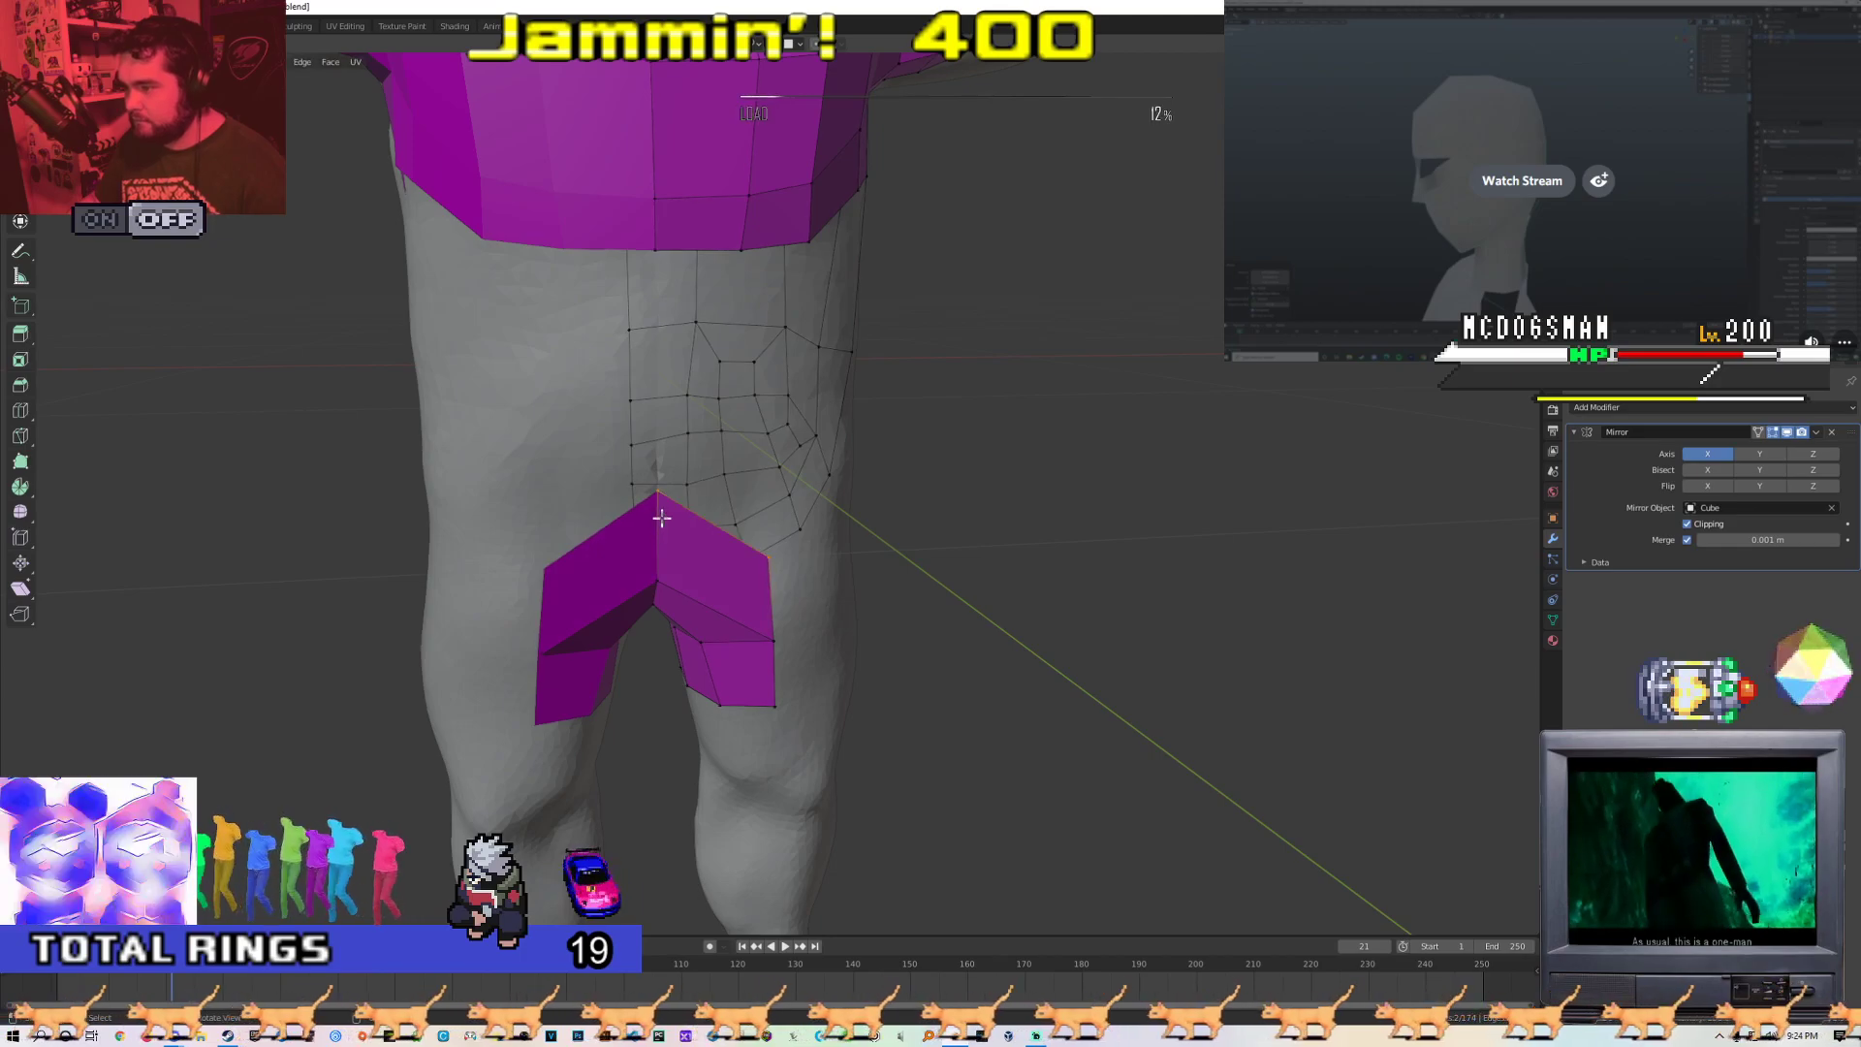
key("g")
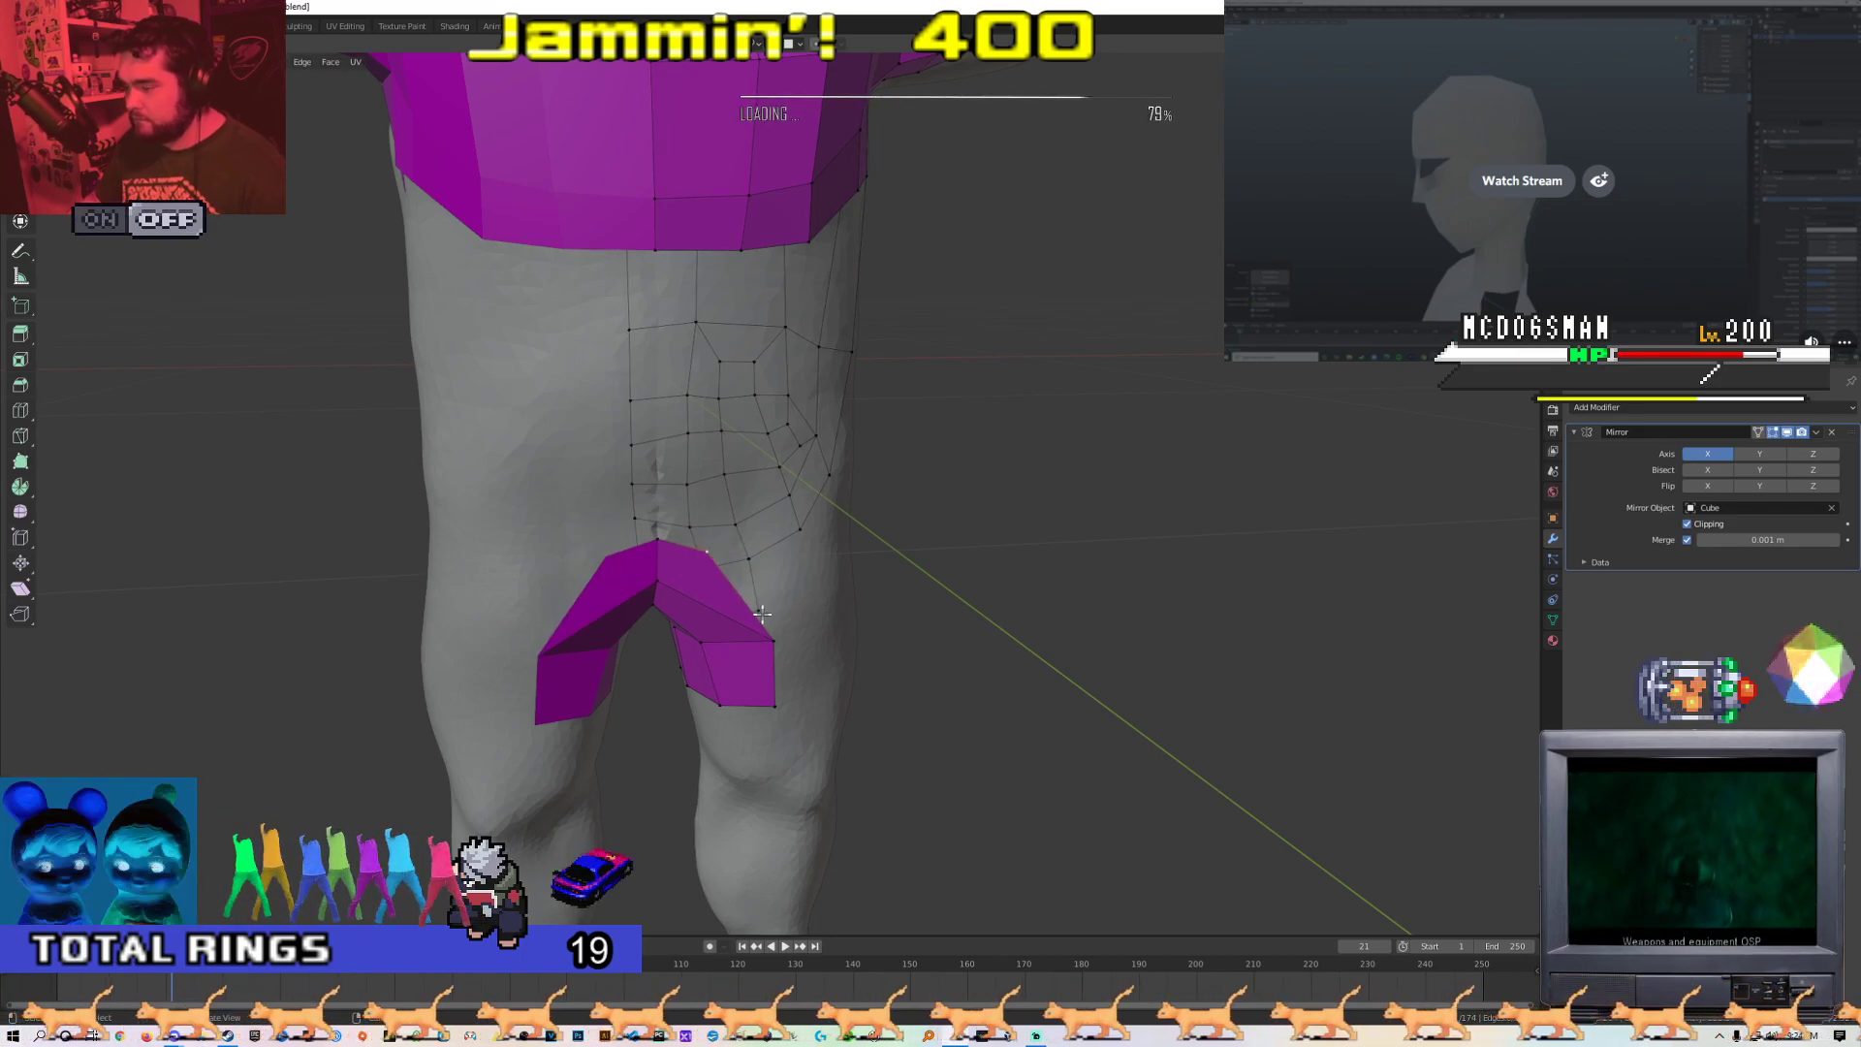
Reposition the front crotch and inner-thigh vertices to follow the sculpt beneath
middle_click_drag(754, 610, 807, 608)
scroll(807, 608, "up", 1)
left_click(769, 675)
left_click(723, 657)
middle_click_drag(723, 657, 677, 676)
middle_click_drag(719, 745, 640, 533, "shift")
left_click(702, 570)
key("g")
left_click(685, 573)
Extend the front crotch strip up the lower belly and fill the gap to the torso's bottom edge
scroll(648, 491, "down", 2)
key("2")
left_click(662, 481)
middle_click_drag(665, 469, 638, 399)
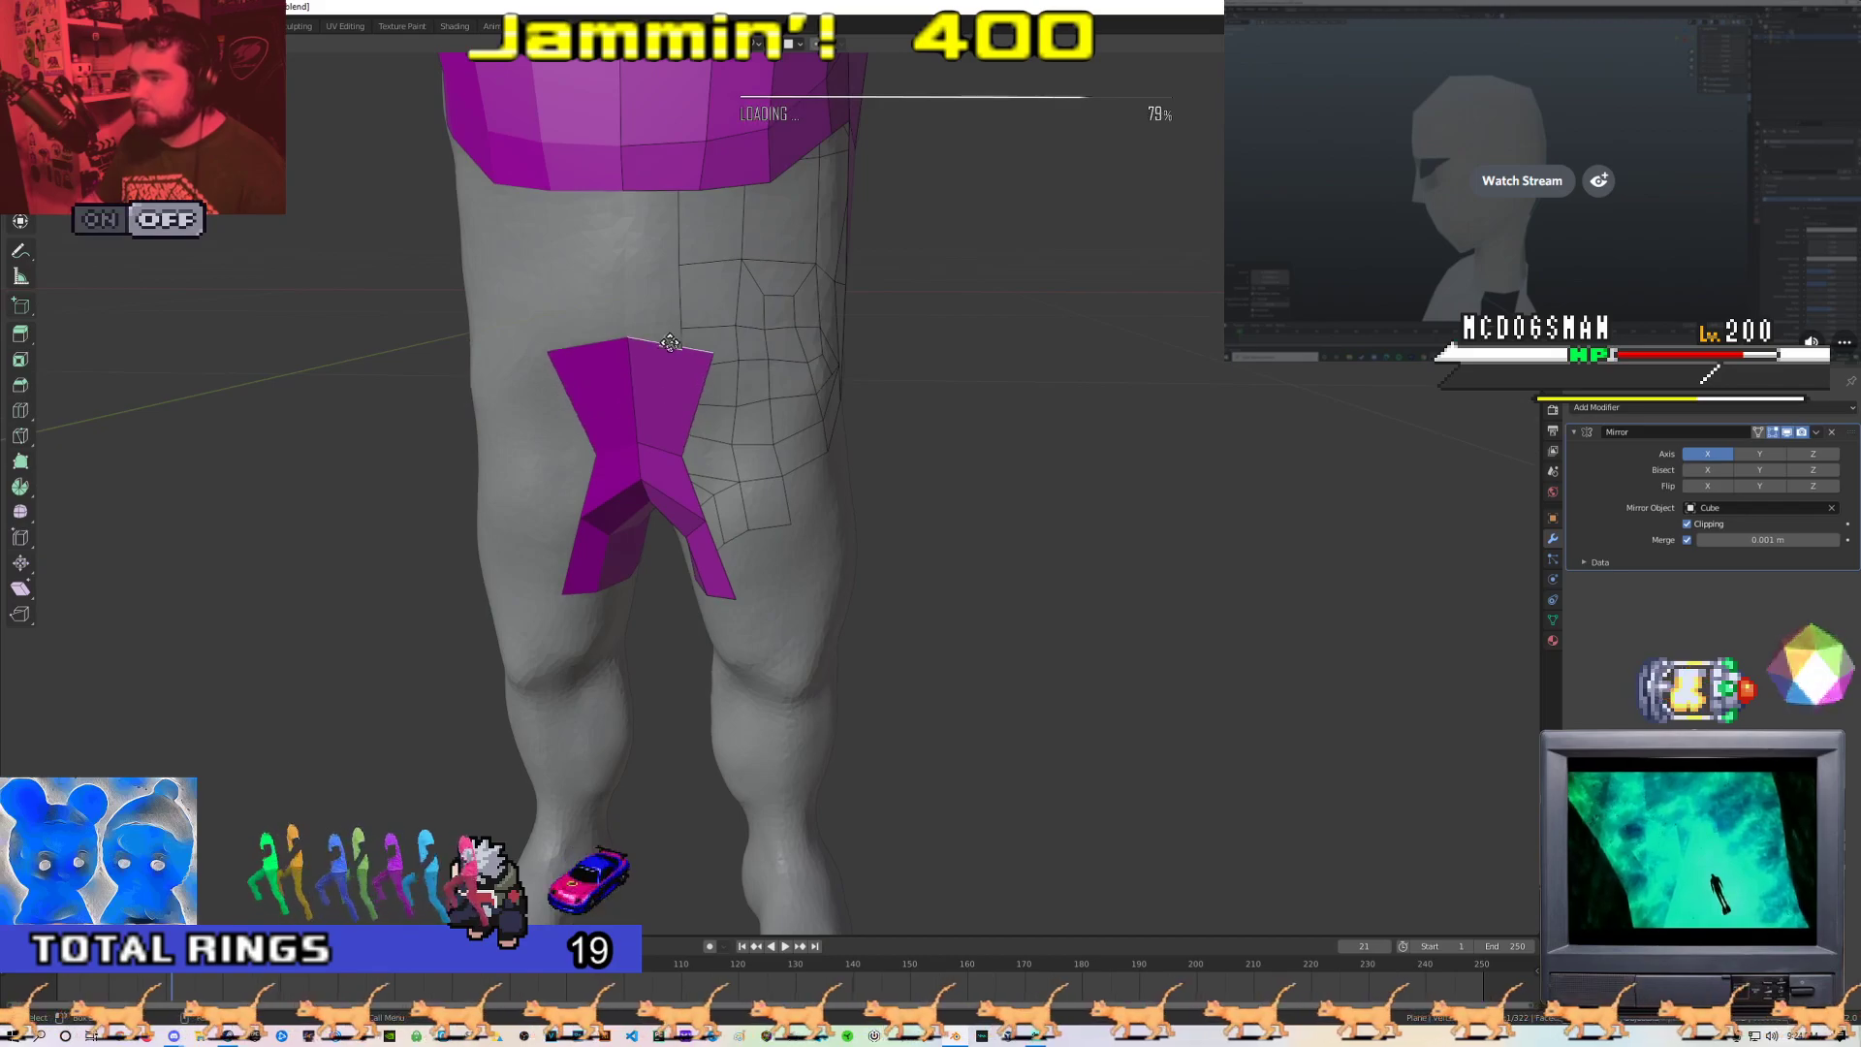
left_click(649, 191, "shift")
key("f")
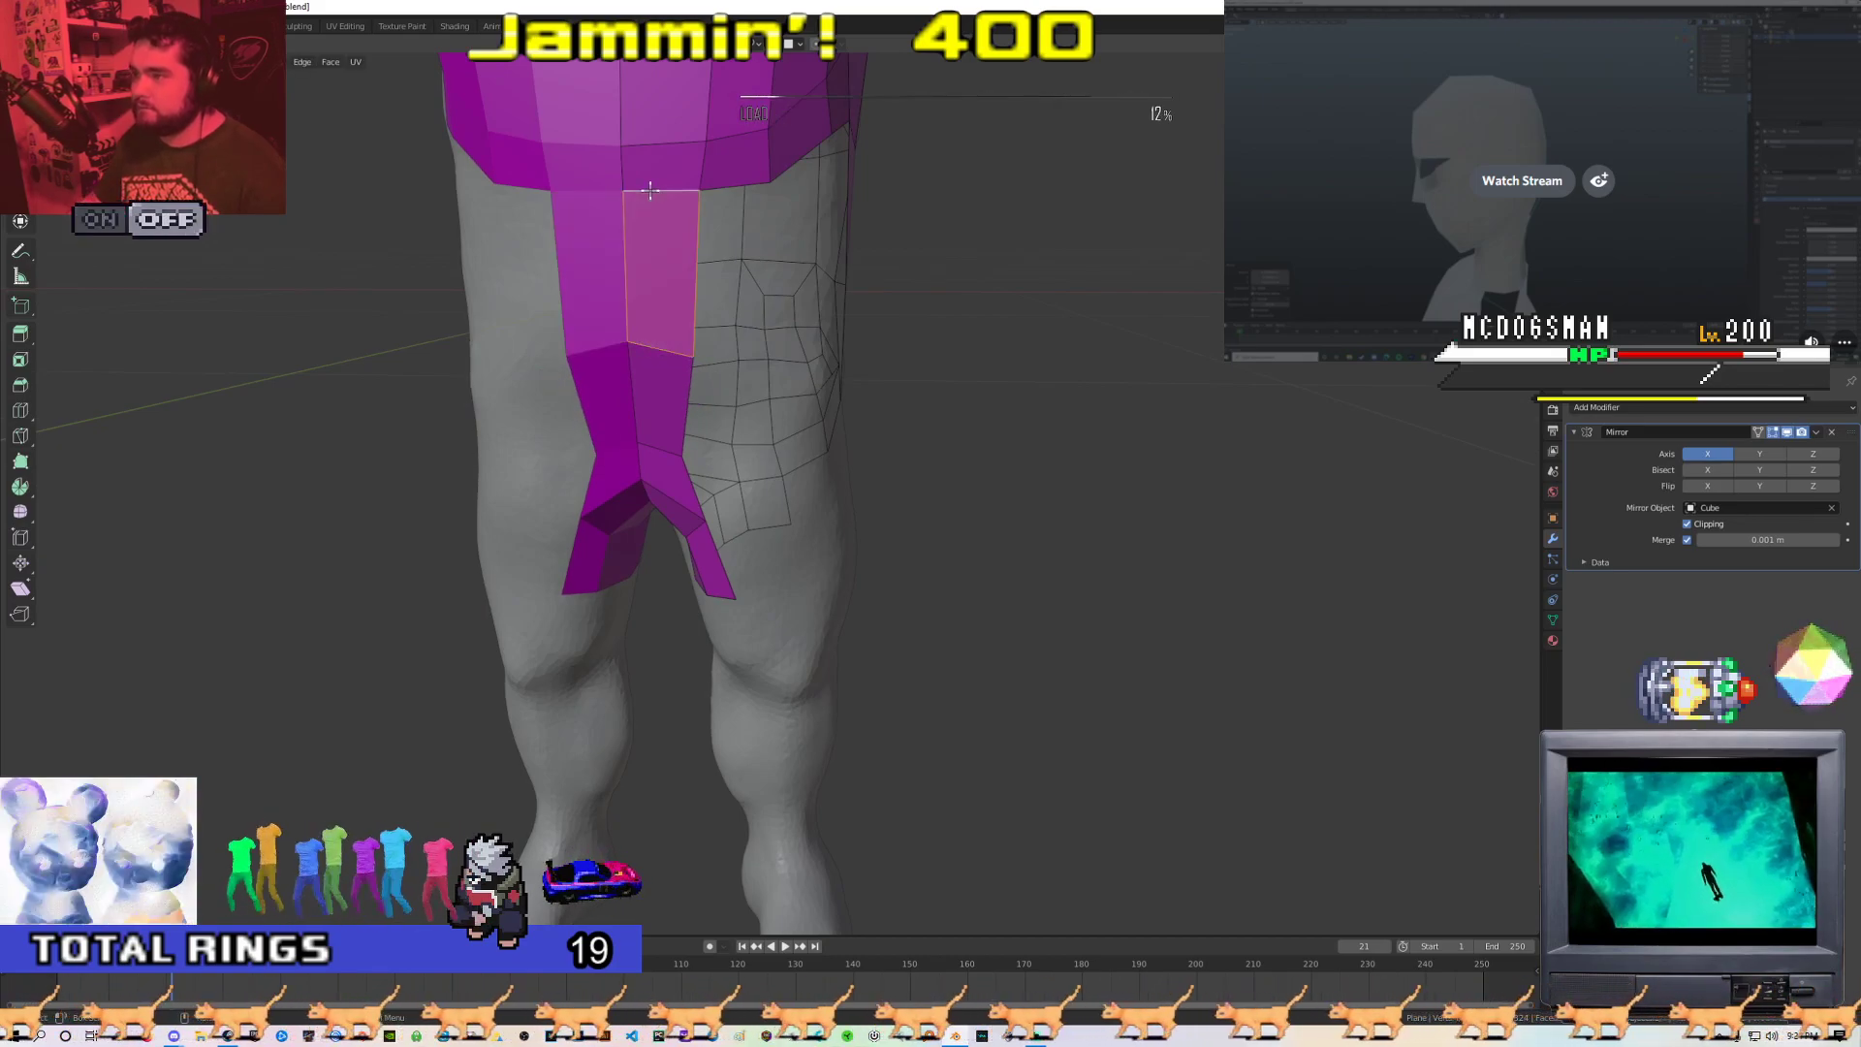
Reposition the vertices halfway up the belly strip so that its cross edge runs level
scroll(655, 275, "down", 1)
key("Tab")
key("Tab")
key("1")
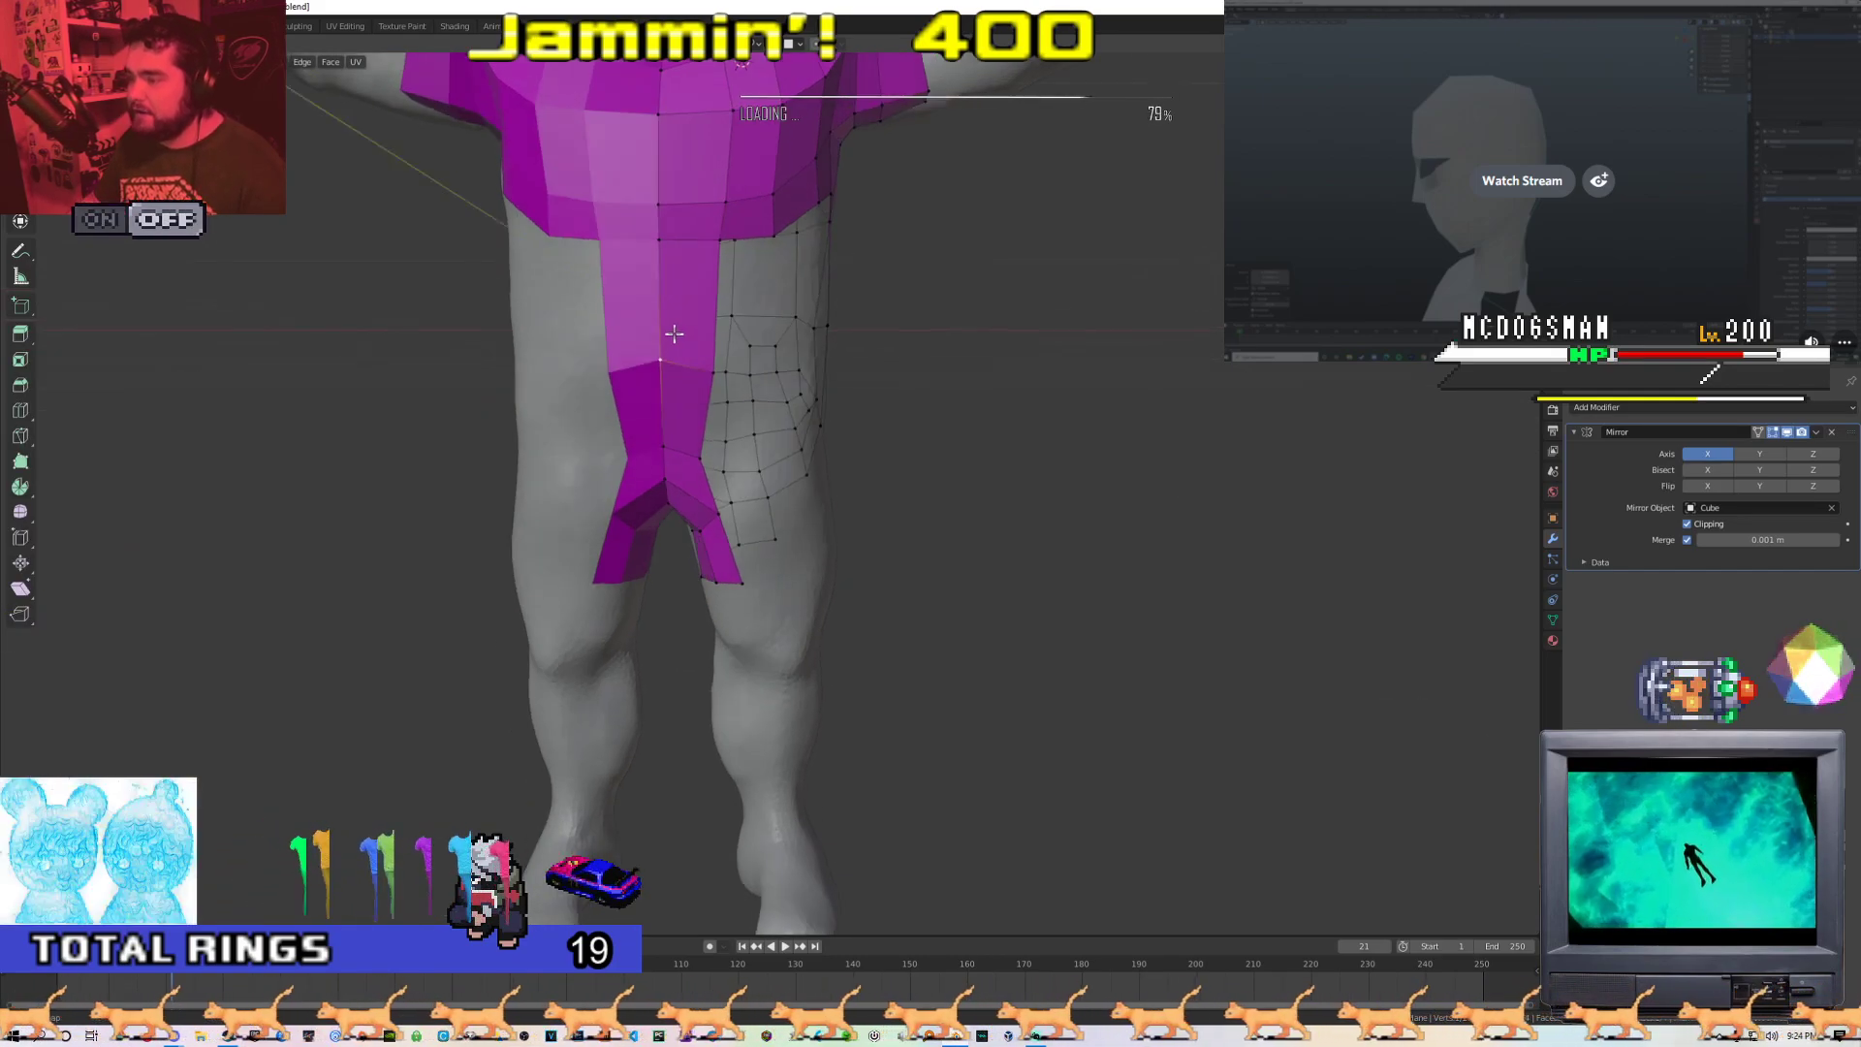
scroll(651, 383, "up", 3)
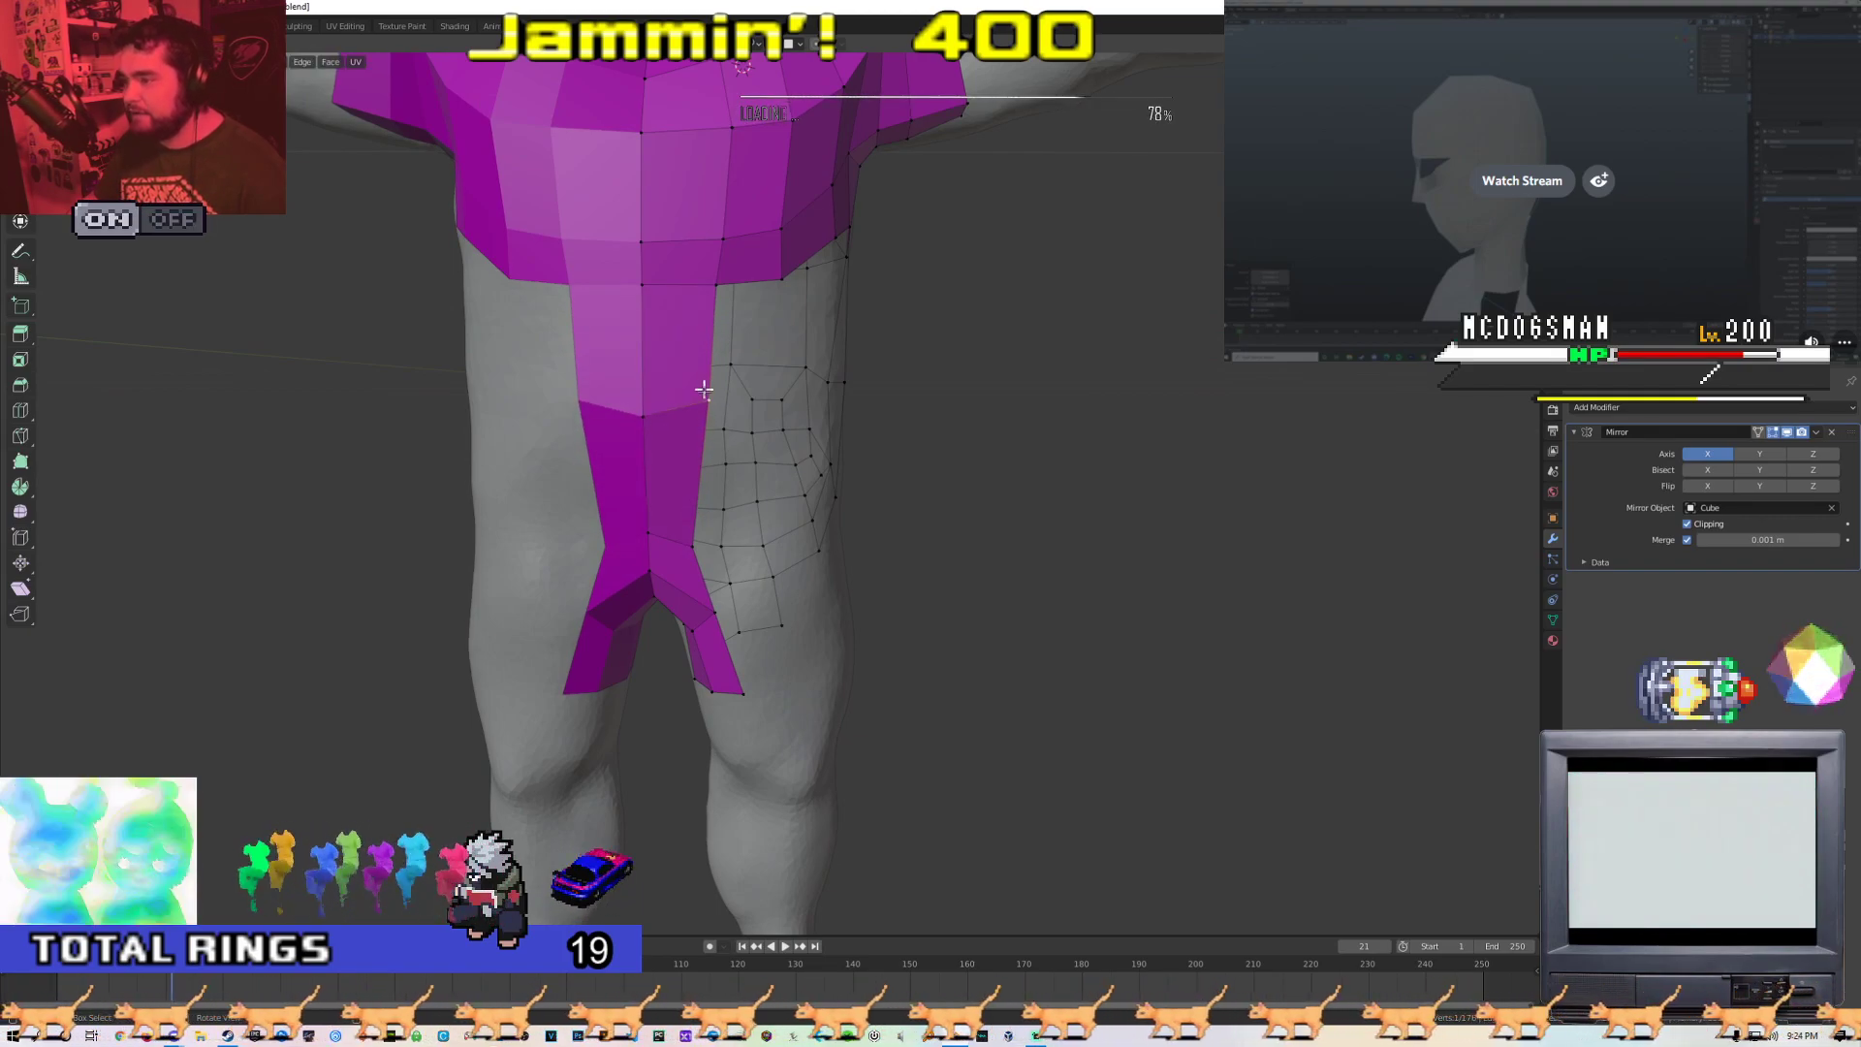
left_click(707, 416)
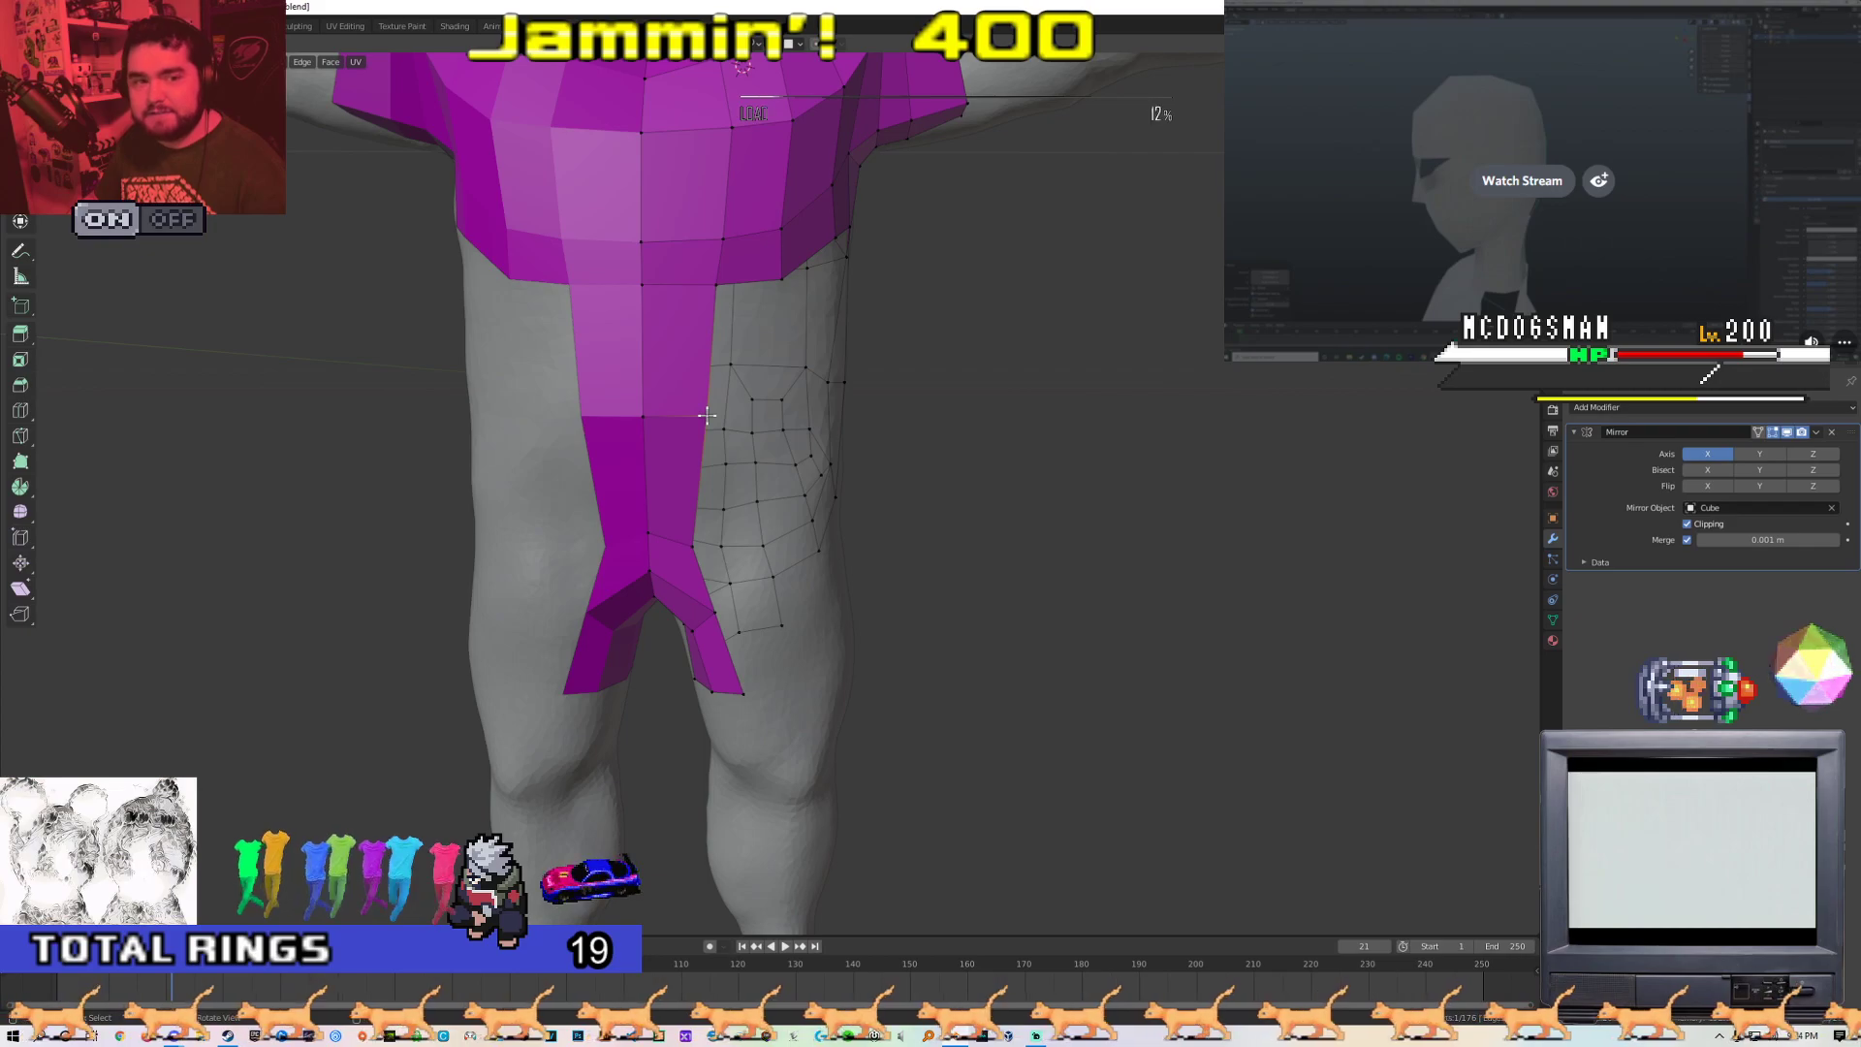
Extrude the thigh band's open front edge outward and rotate it to match the thigh
scroll(706, 417, "down", 1)
middle_click_drag(706, 417, 727, 527)
scroll(846, 591, "up", 3)
scroll(727, 528, "up", 2)
key("2")
left_click(640, 601)
middle_click_drag(635, 581, 727, 564)
scroll(756, 498, "down", 3)
key("Tab")
scroll(549, 523, "up", 3)
key("Tab")
scroll(706, 531, "up", 3)
key("e")
key("r")
left_click(748, 489)
Extrude the thigh band two more segments around the outer thigh and scale the end edge
middle_click_drag(749, 490, 643, 504)
key("e")
left_click(851, 513)
middle_click_drag(851, 514, 590, 365)
middle_click_drag(630, 504, 694, 524)
key("e")
left_click(816, 503)
middle_click_drag(816, 503, 827, 540)
key("s")
left_click(770, 521)
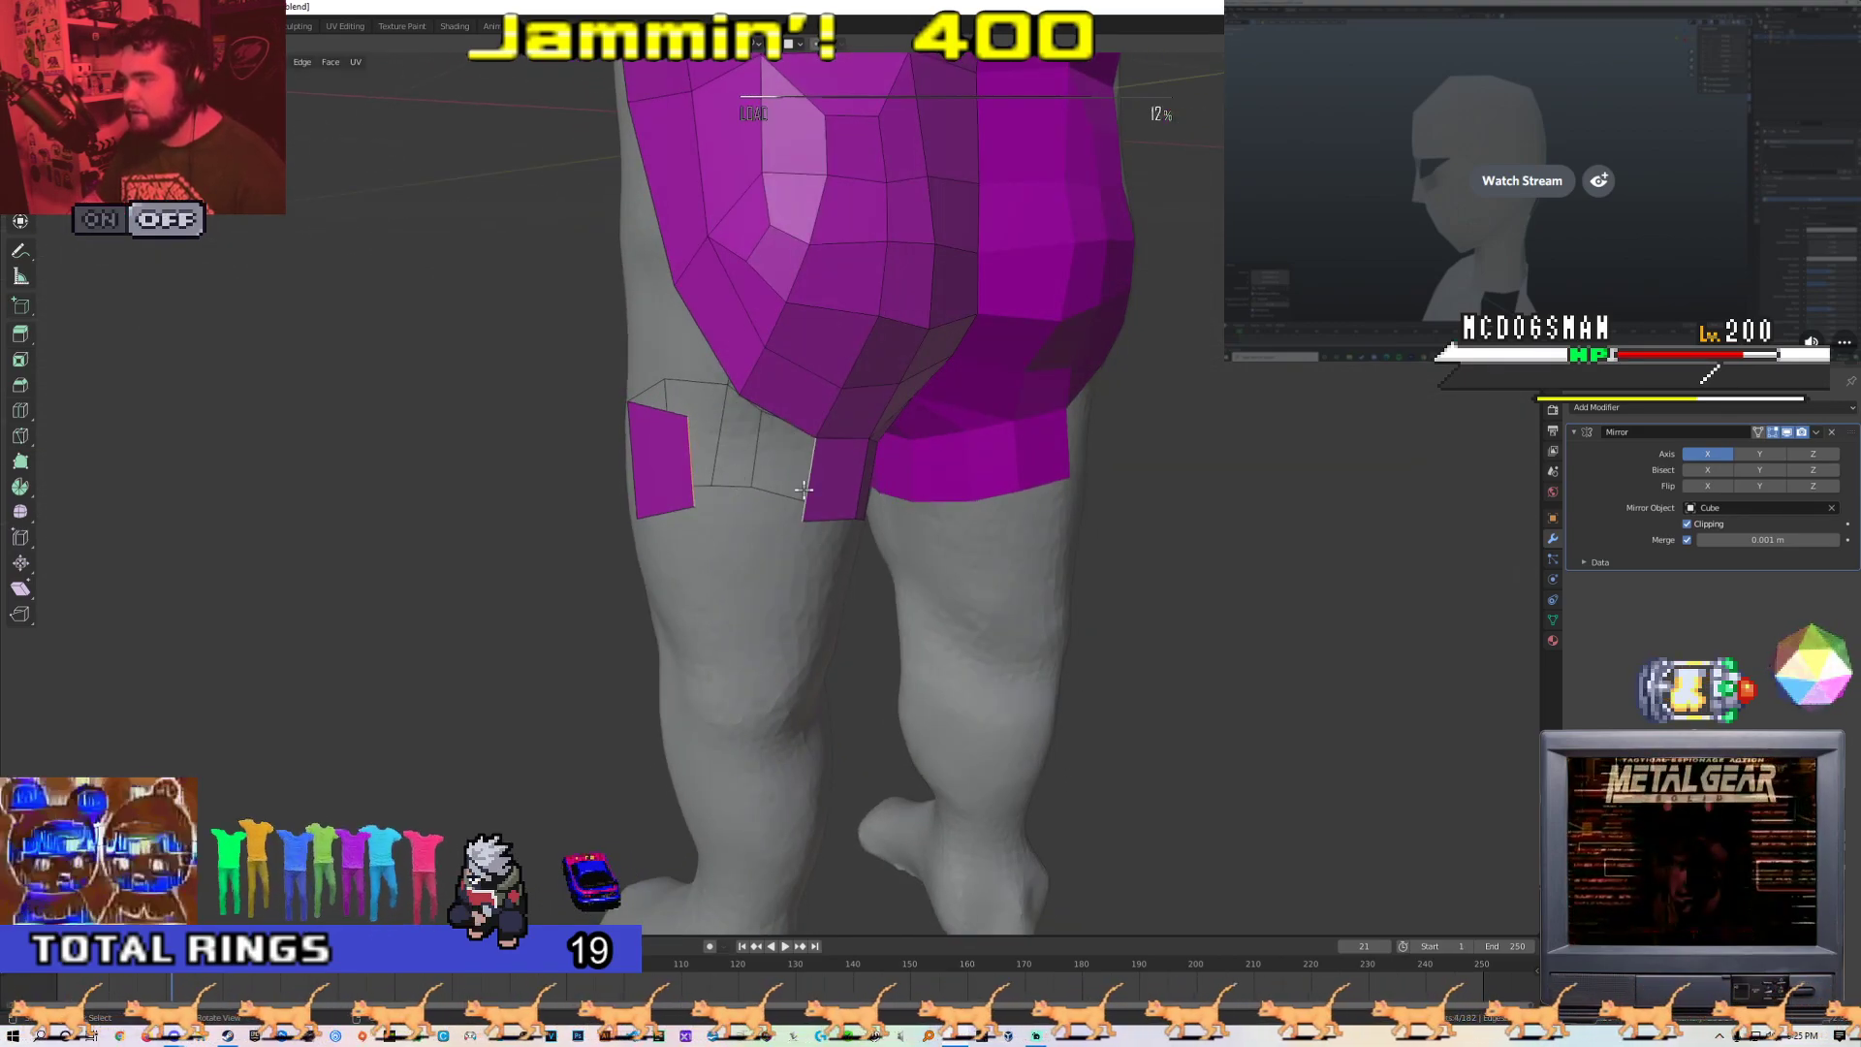
Close the thigh band with a face across the rear outer thigh and reposition its upper vertex
key("f")
key("1")
left_click(690, 423)
key("g")
left_click(704, 428)
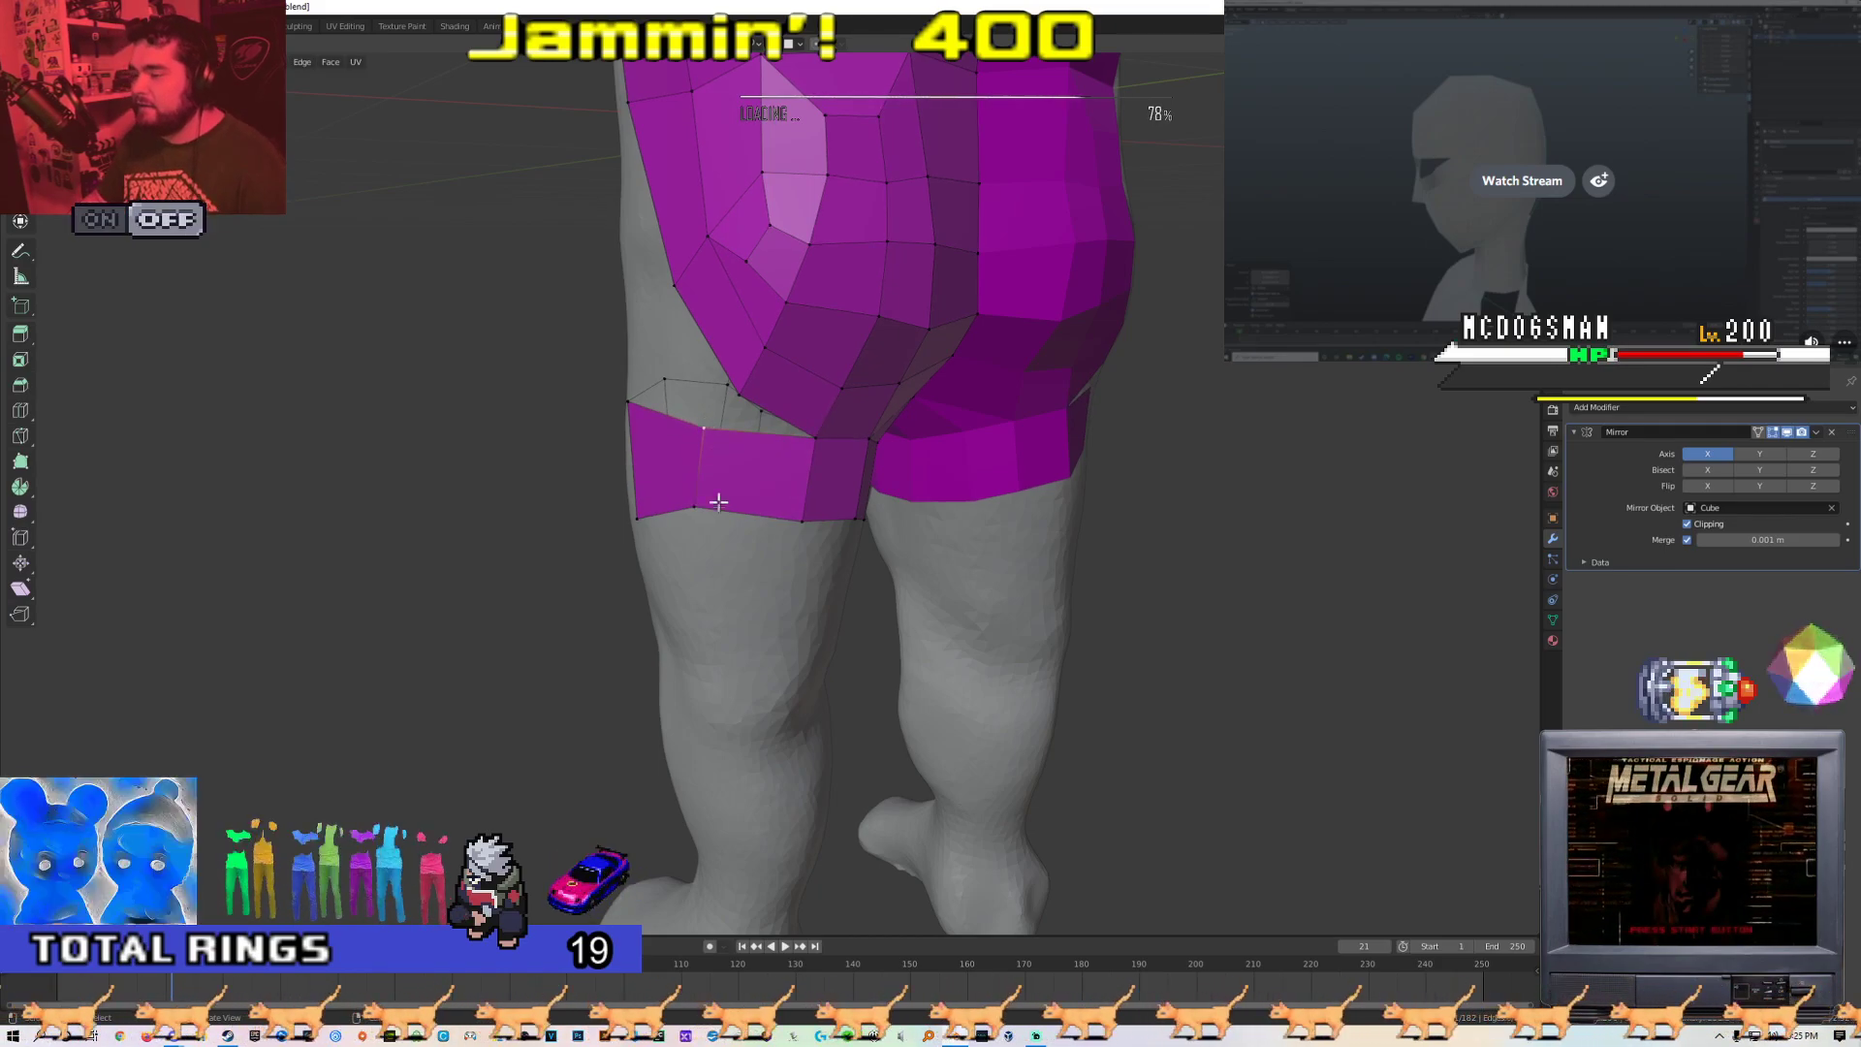
key("g")
middle_click_drag(712, 427, 719, 454)
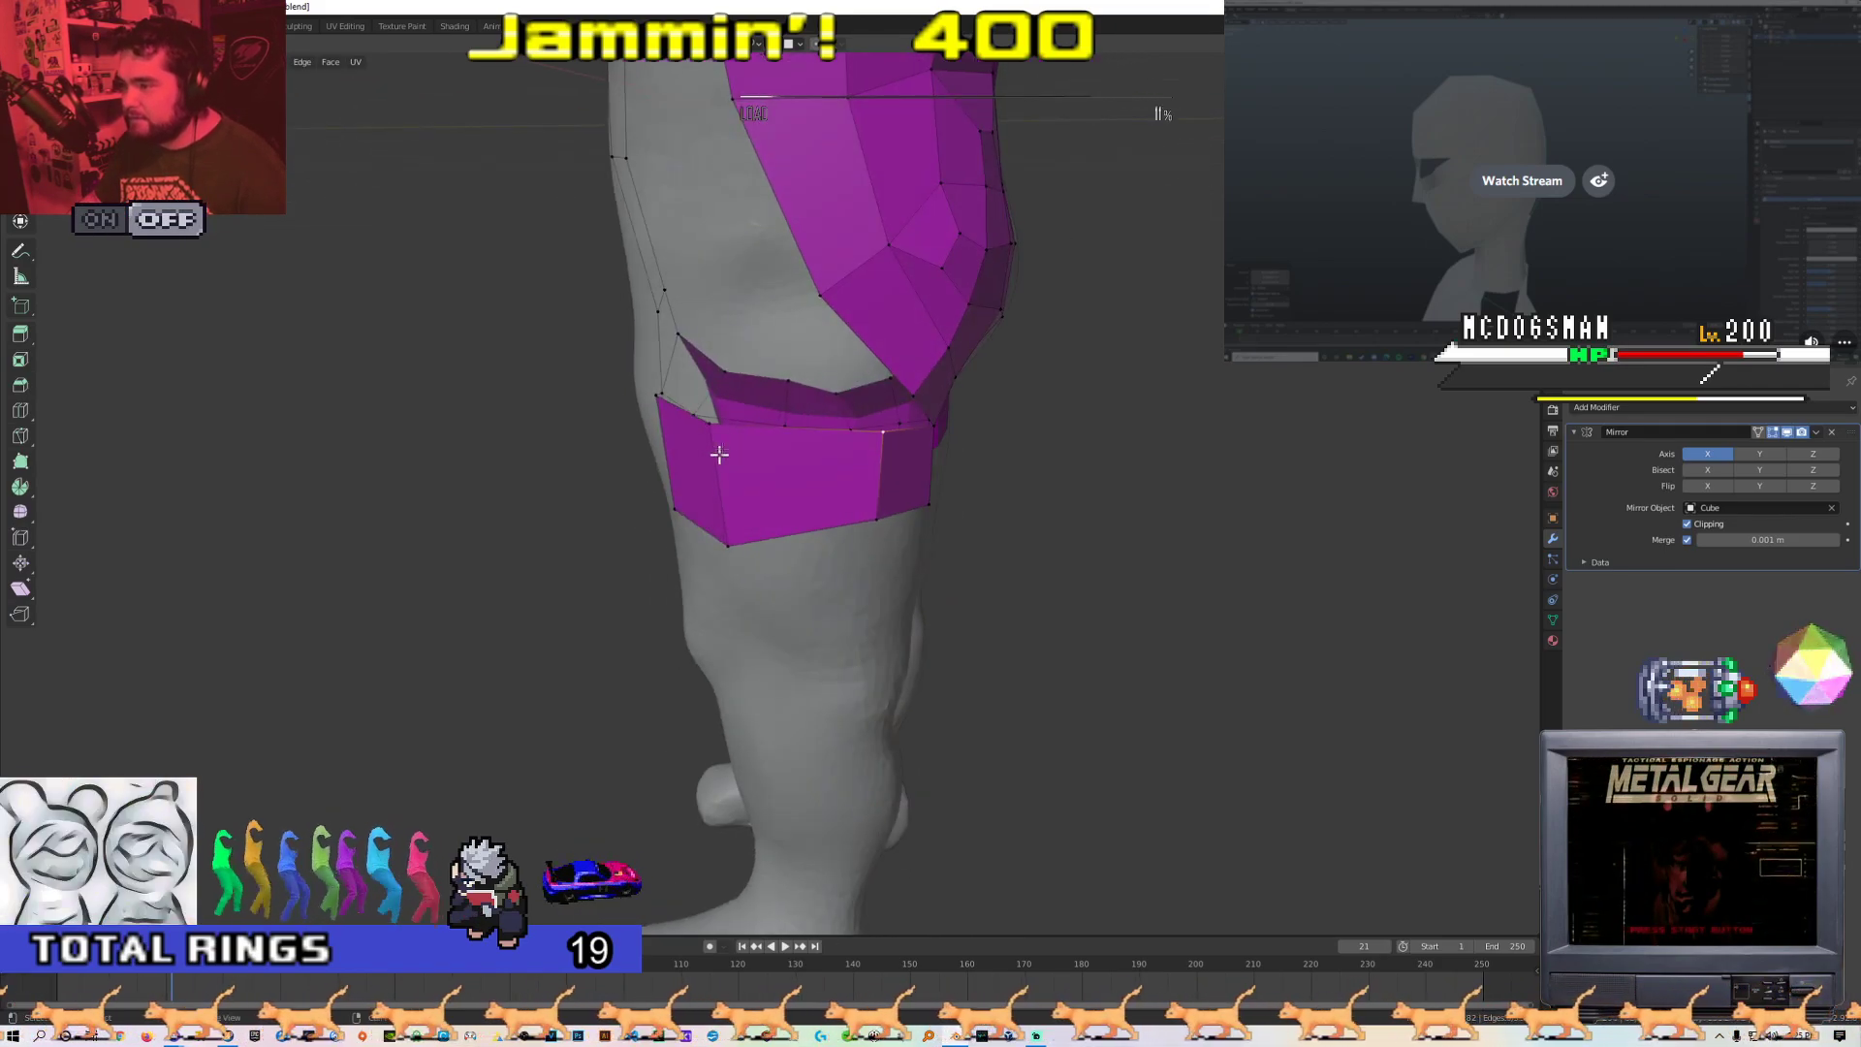
Reposition the upper and lower outer-thigh vertices of the closed band
left_click(726, 423)
left_click(730, 543)
key("g")
left_click(724, 553)
mouse_move(724, 553)
middle_mouse_down()
mouse_move(739, 513)
mouse_move(775, 494)
mouse_move(910, 565)
mouse_move(706, 552)
middle_mouse_up()
Select the open vertices above the outer-thigh band and fill them with a new face
left_click(762, 410)
scroll(778, 532, "down", 5)
scroll(706, 554, "up", 3)
middle_click_drag(834, 551, 841, 400)
scroll(607, 548, "up", 2)
scroll(674, 392, "up", 1)
left_click(674, 391)
left_click(697, 356, "shift")
left_click(773, 398, "shift")
key("f")
middle_click_drag(694, 412, 849, 405)
scroll(892, 445, "down", 3)
scroll(910, 440, "up", 2)
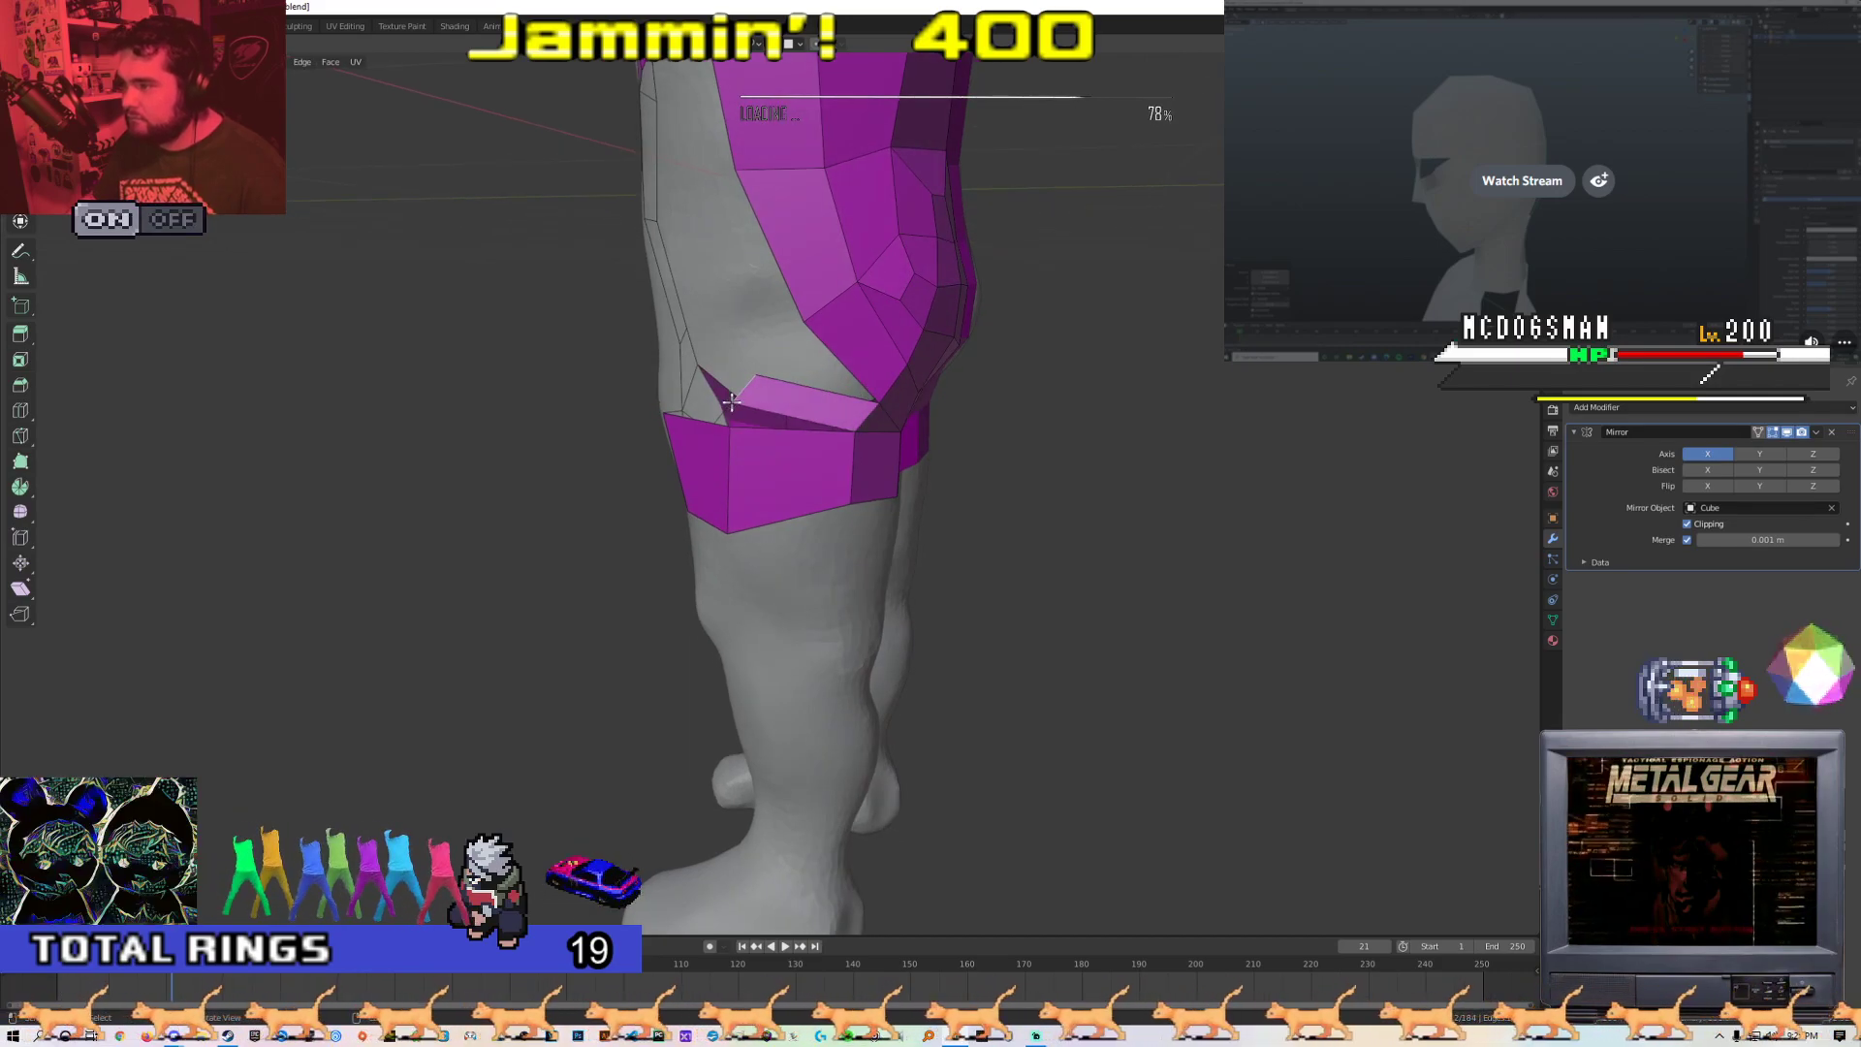
Reshape the row of faces above the outer-thigh band, moving its vertices onto the body surface
left_click(870, 420)
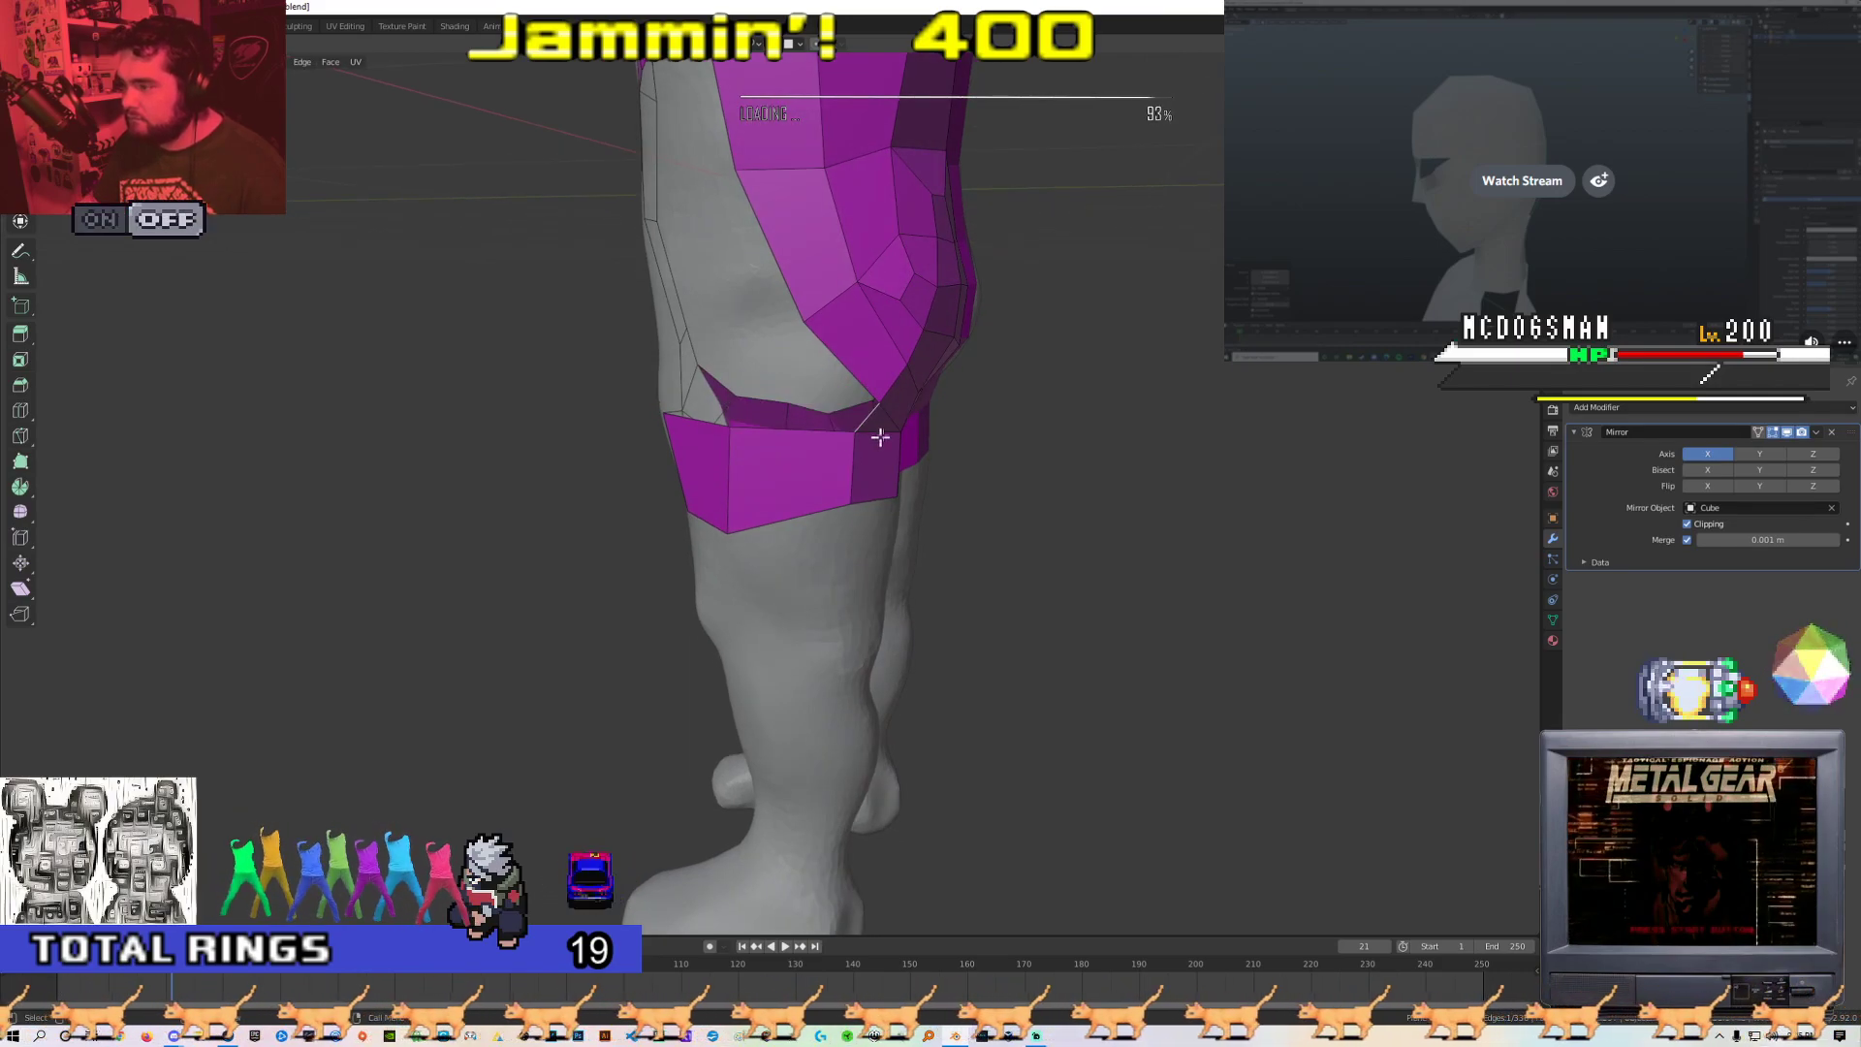
left_click(735, 399)
middle_click_drag(853, 402, 428, 536)
key("g")
key("g")
middle_click_drag(635, 519, 714, 485)
middle_click_drag(826, 423, 703, 531, "shift")
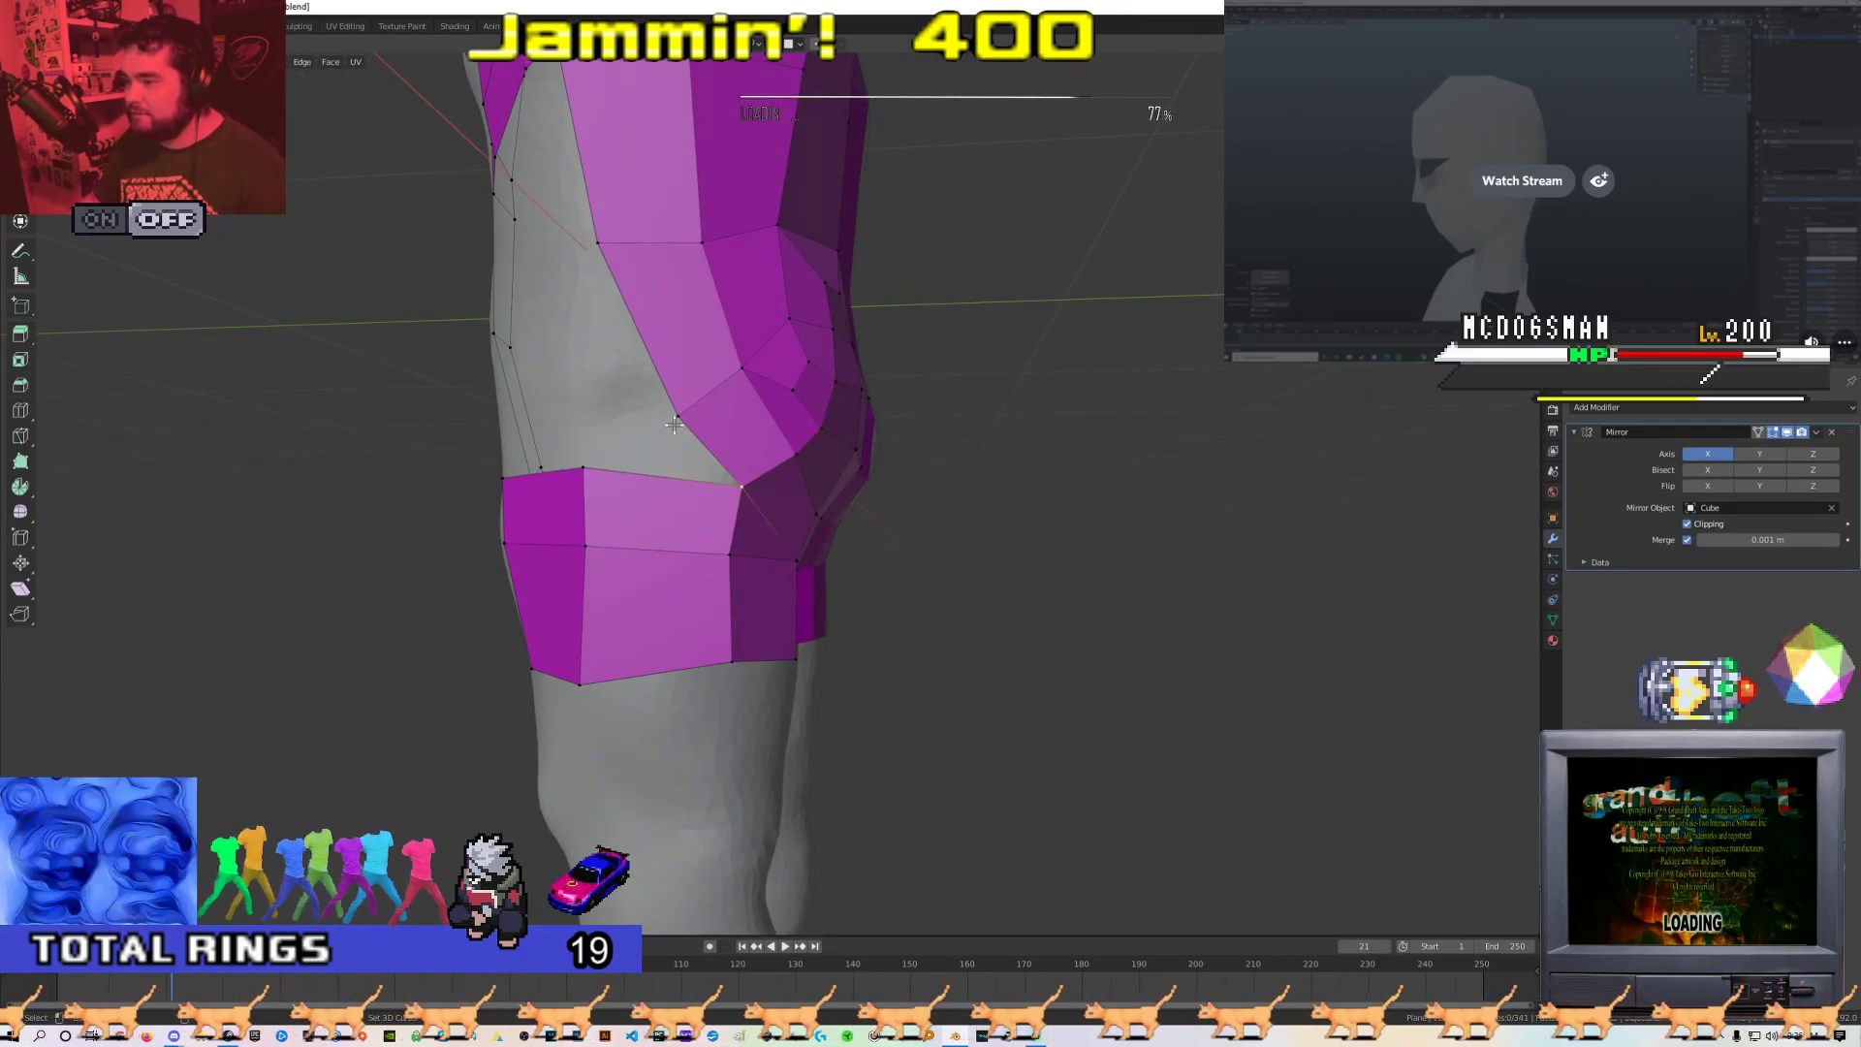
Build faces up the front hip above the thigh rows and position the new corner vertices
middle_click_drag(588, 485, 663, 498)
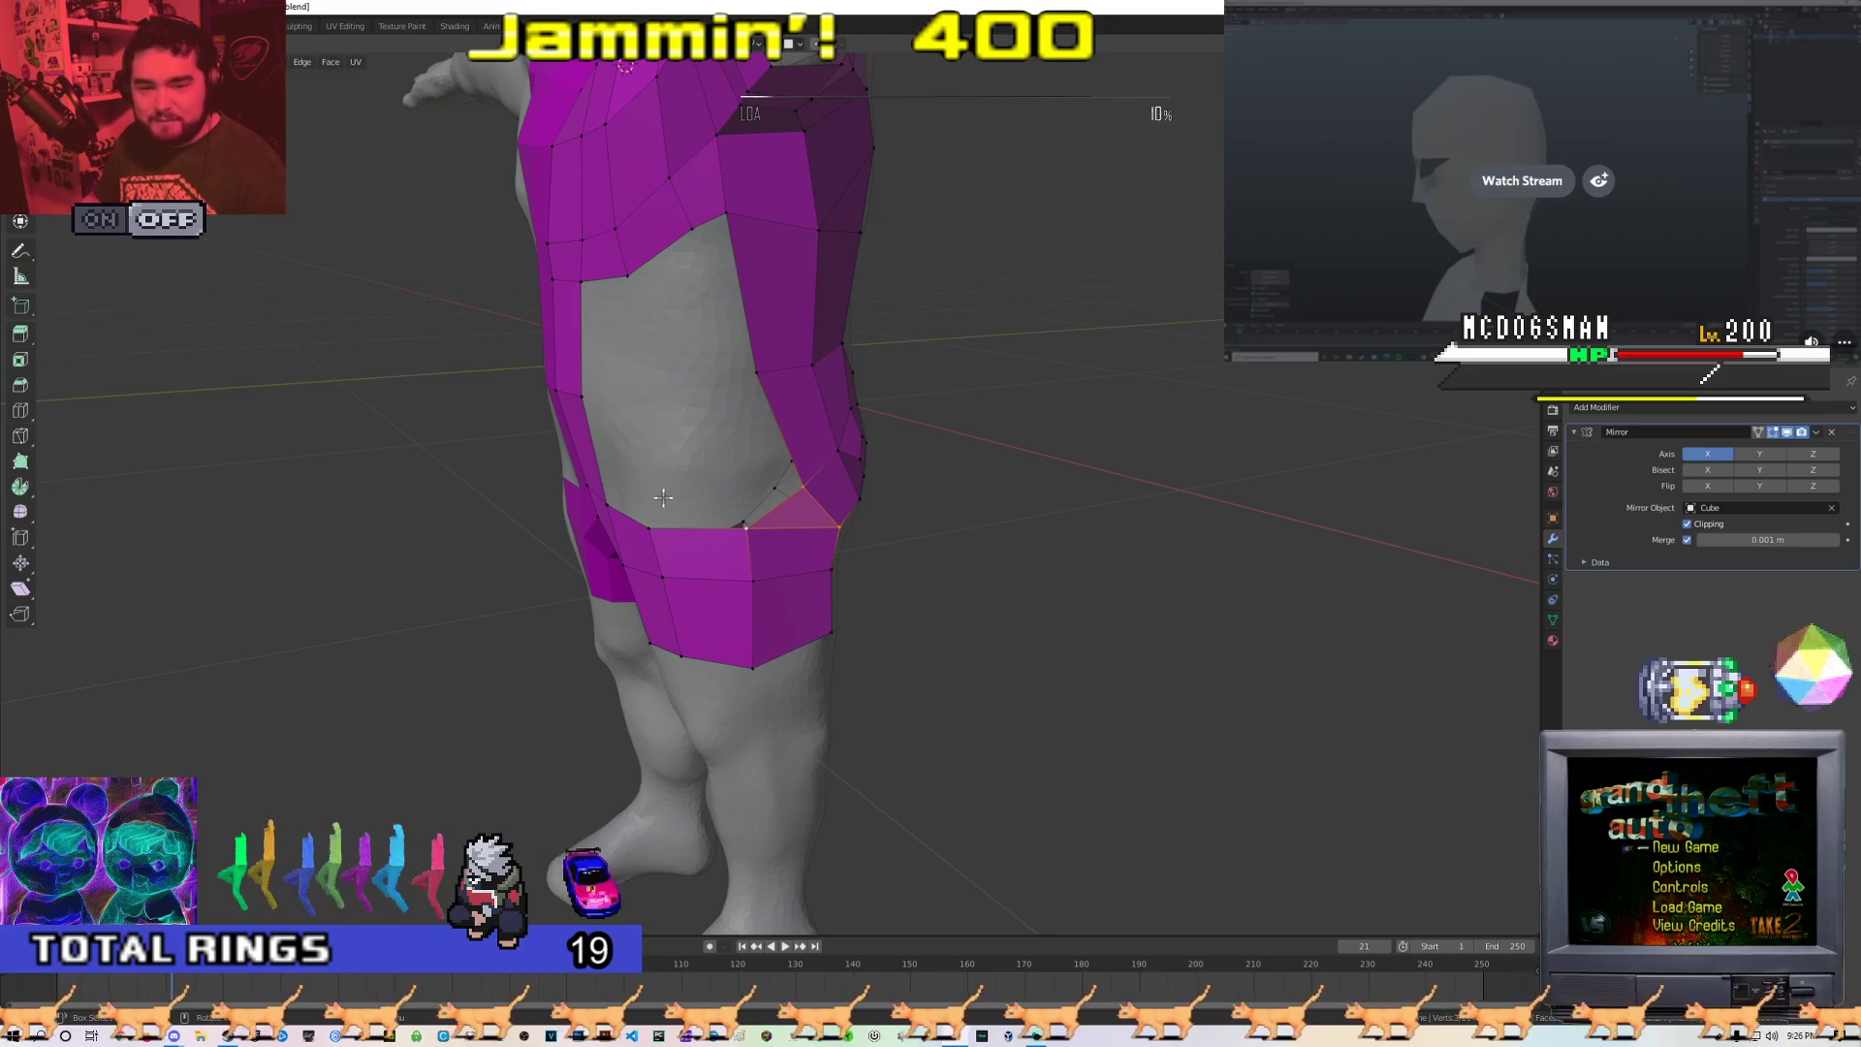
scroll(663, 499, "down", 2)
scroll(699, 502, "up", 3)
middle_click_drag(700, 503, 730, 453)
left_click_drag(727, 364, 726, 362)
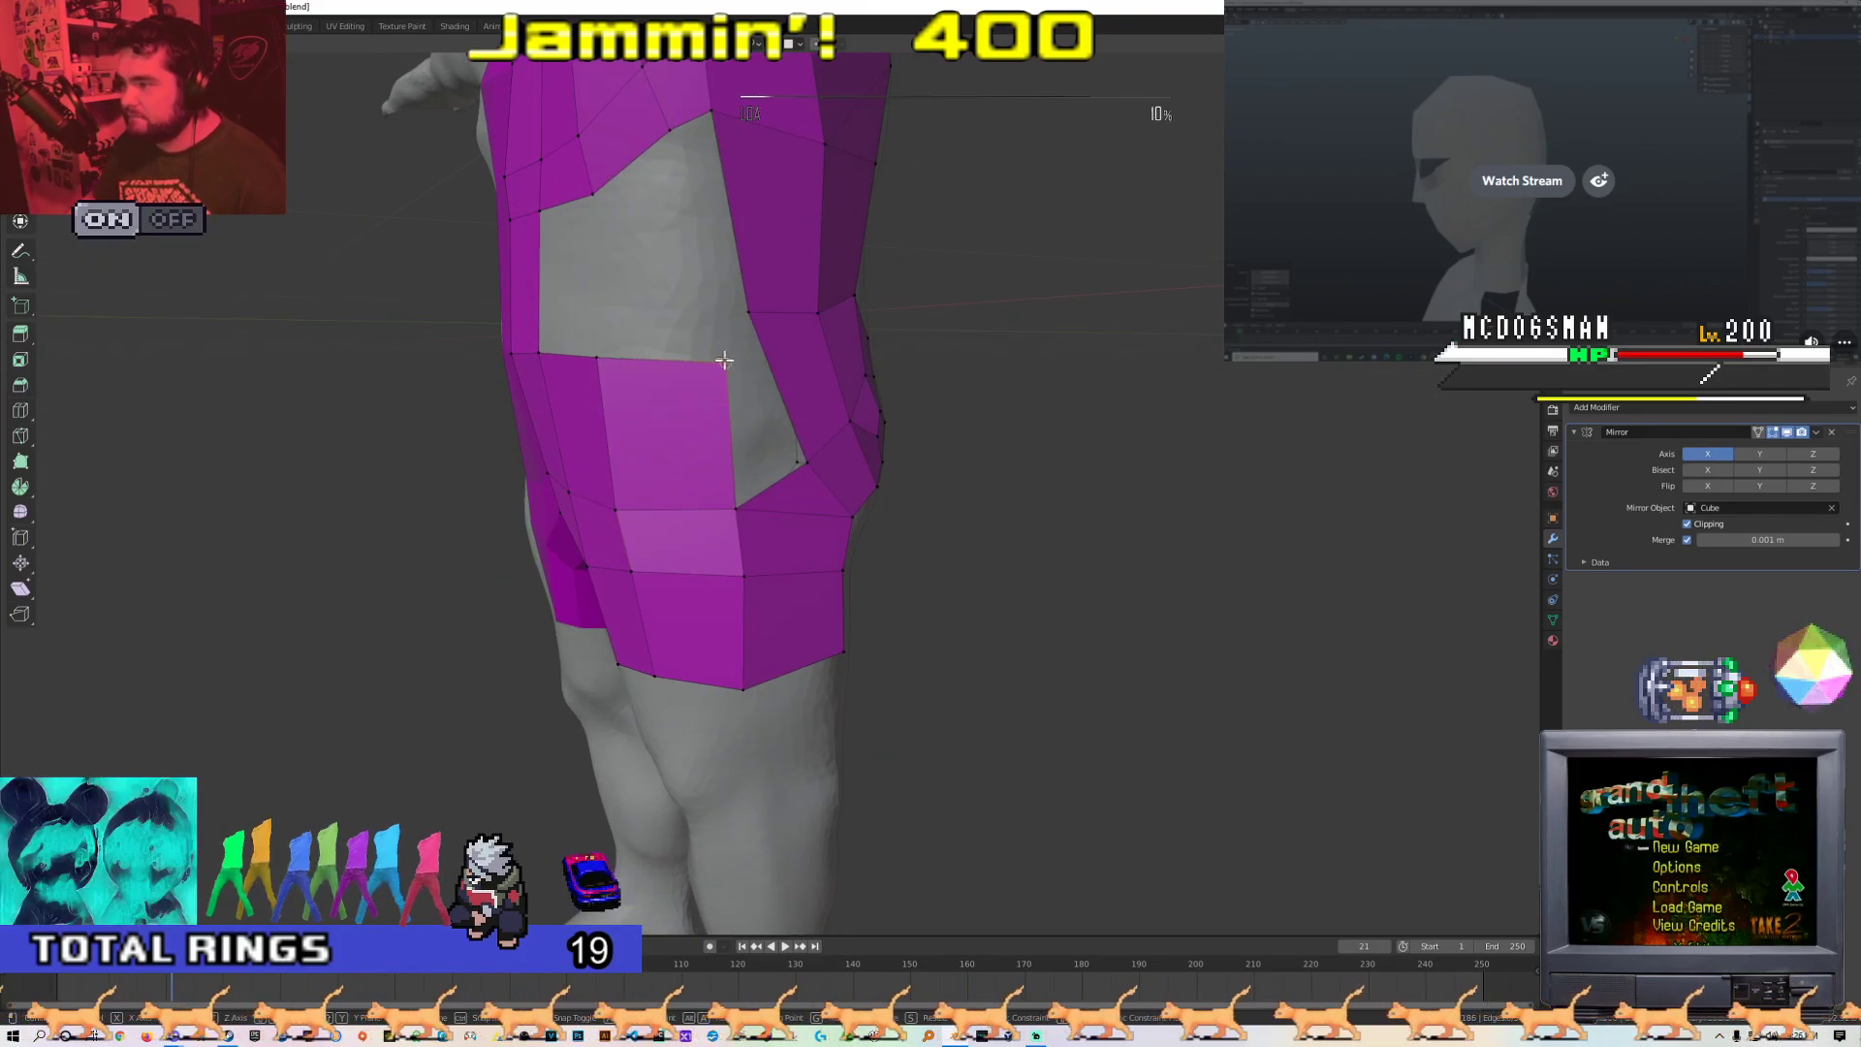
left_click(753, 501)
Fill the remaining openings at the front and side of the waist between torso and hip
middle_click_drag(802, 489, 661, 451)
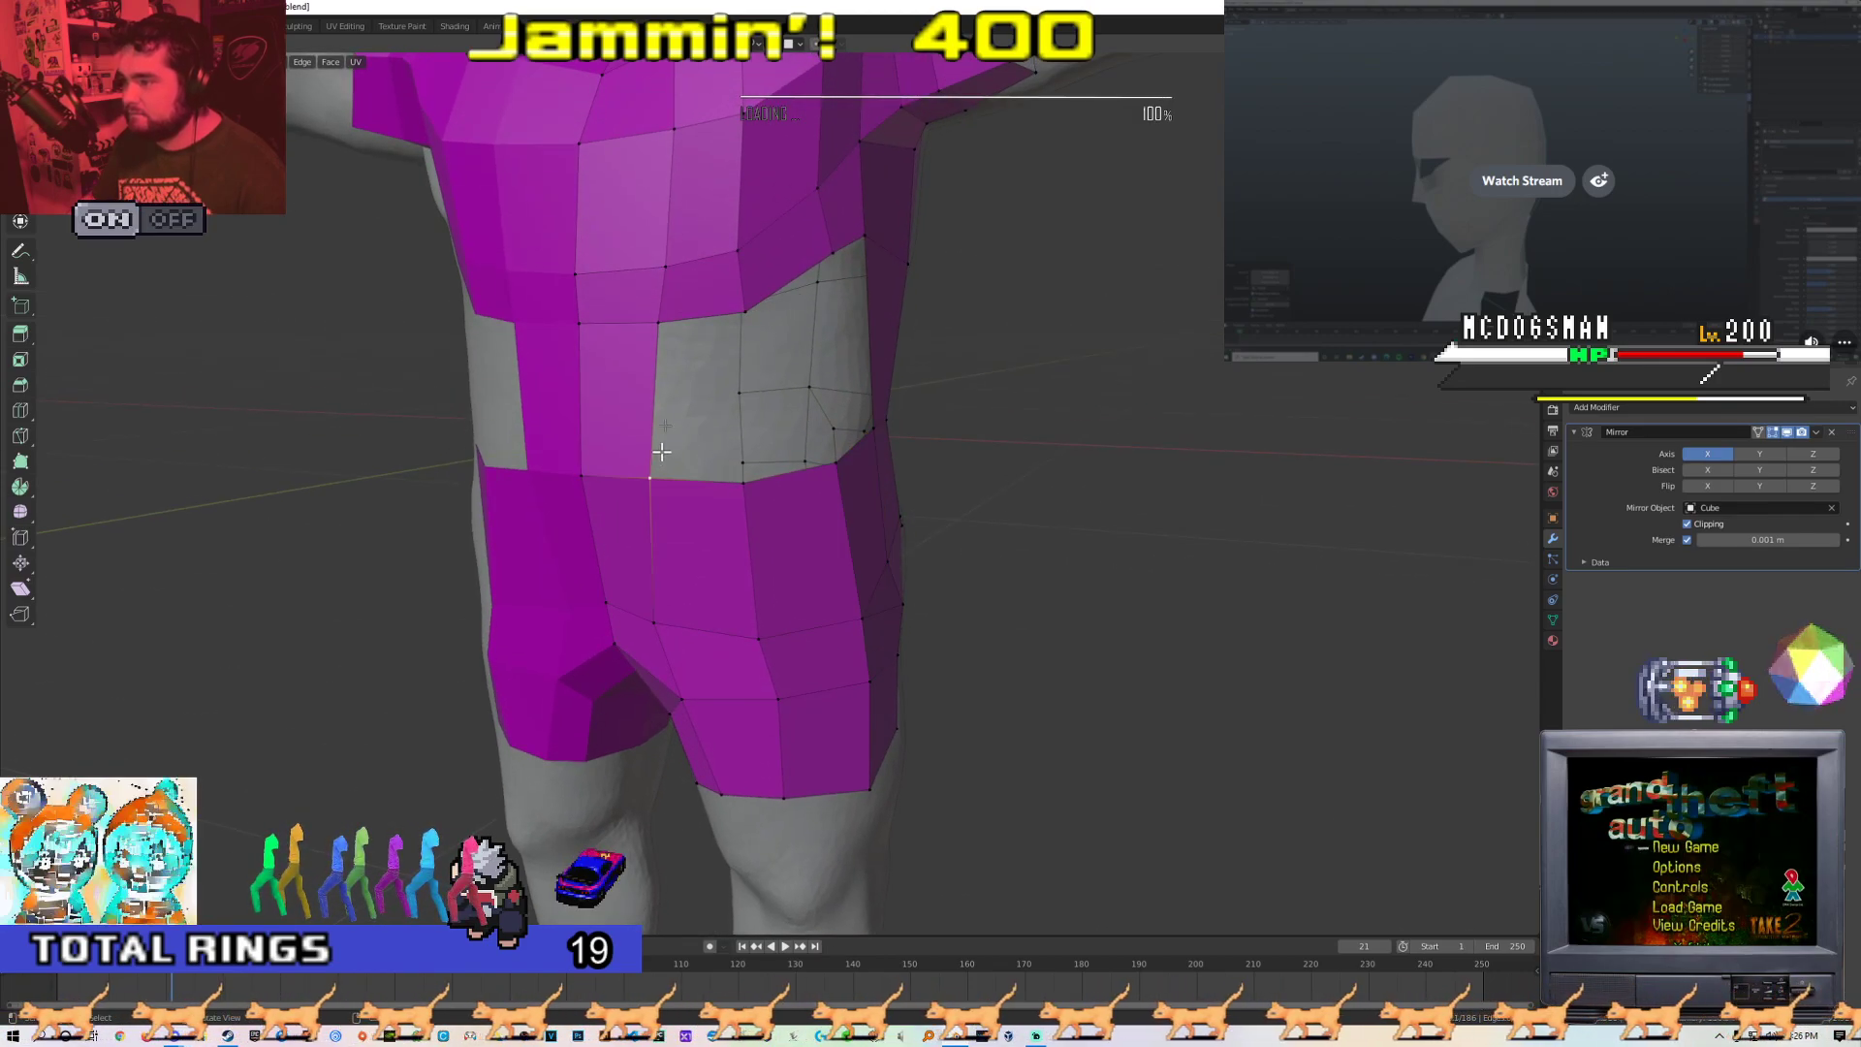
left_click(737, 315, "shift")
left_click(763, 484, "shift")
left_click(825, 261, "shift")
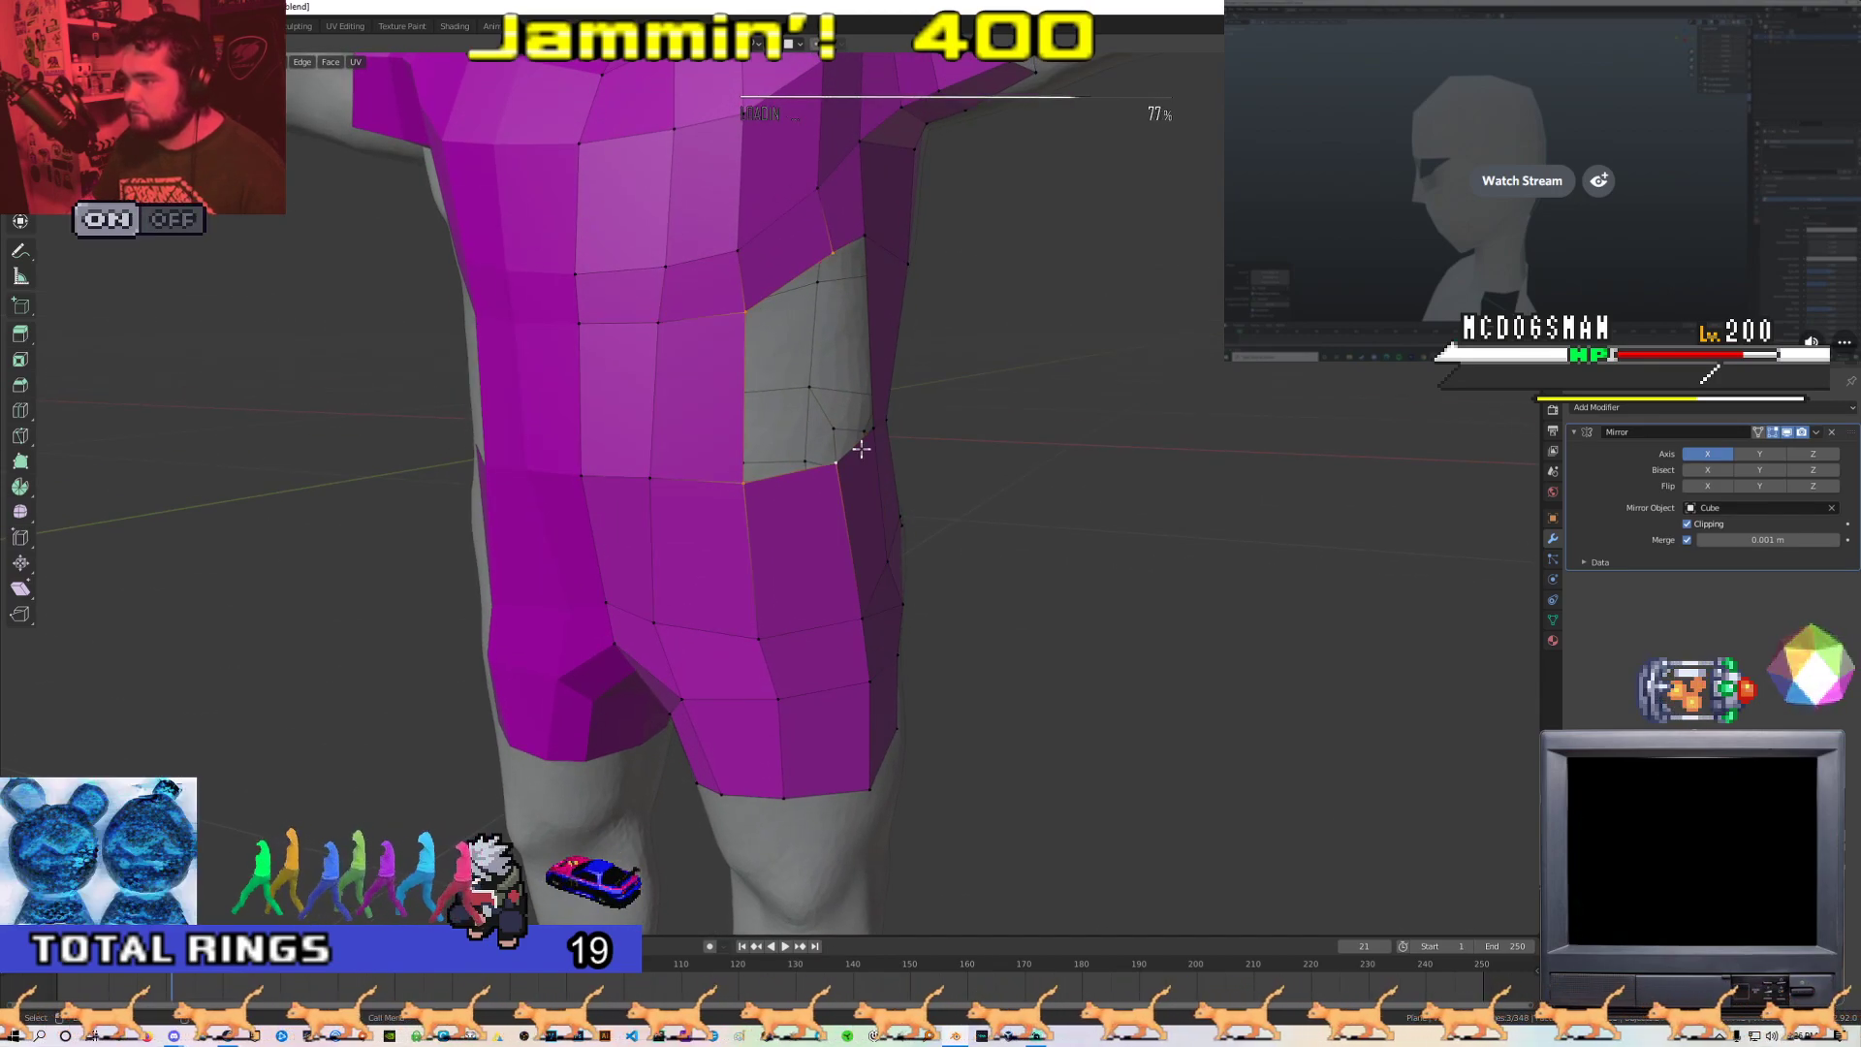
key("f")
middle_click_drag(856, 449, 788, 474)
left_click(670, 524)
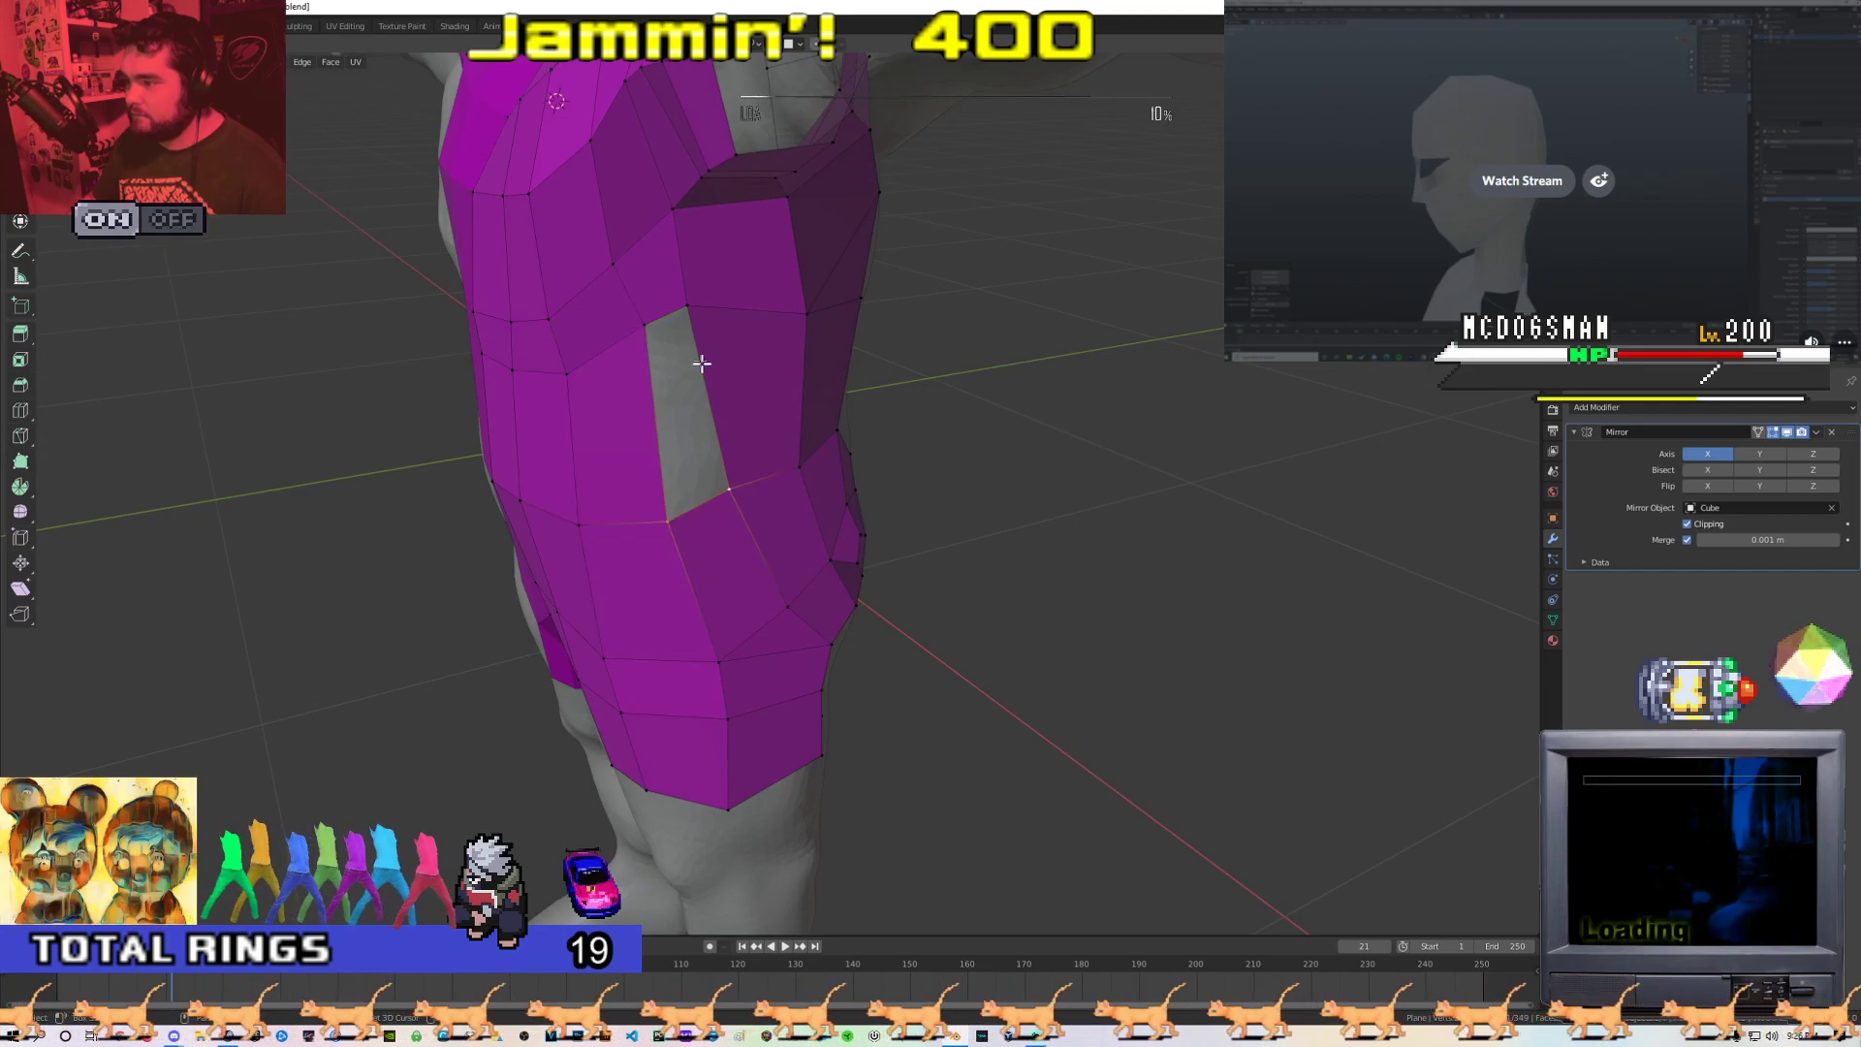
key("f")
Reposition the vertices along the front side of the waist to even out the edge flow
middle_click_drag(647, 339, 708, 401)
left_click(668, 345)
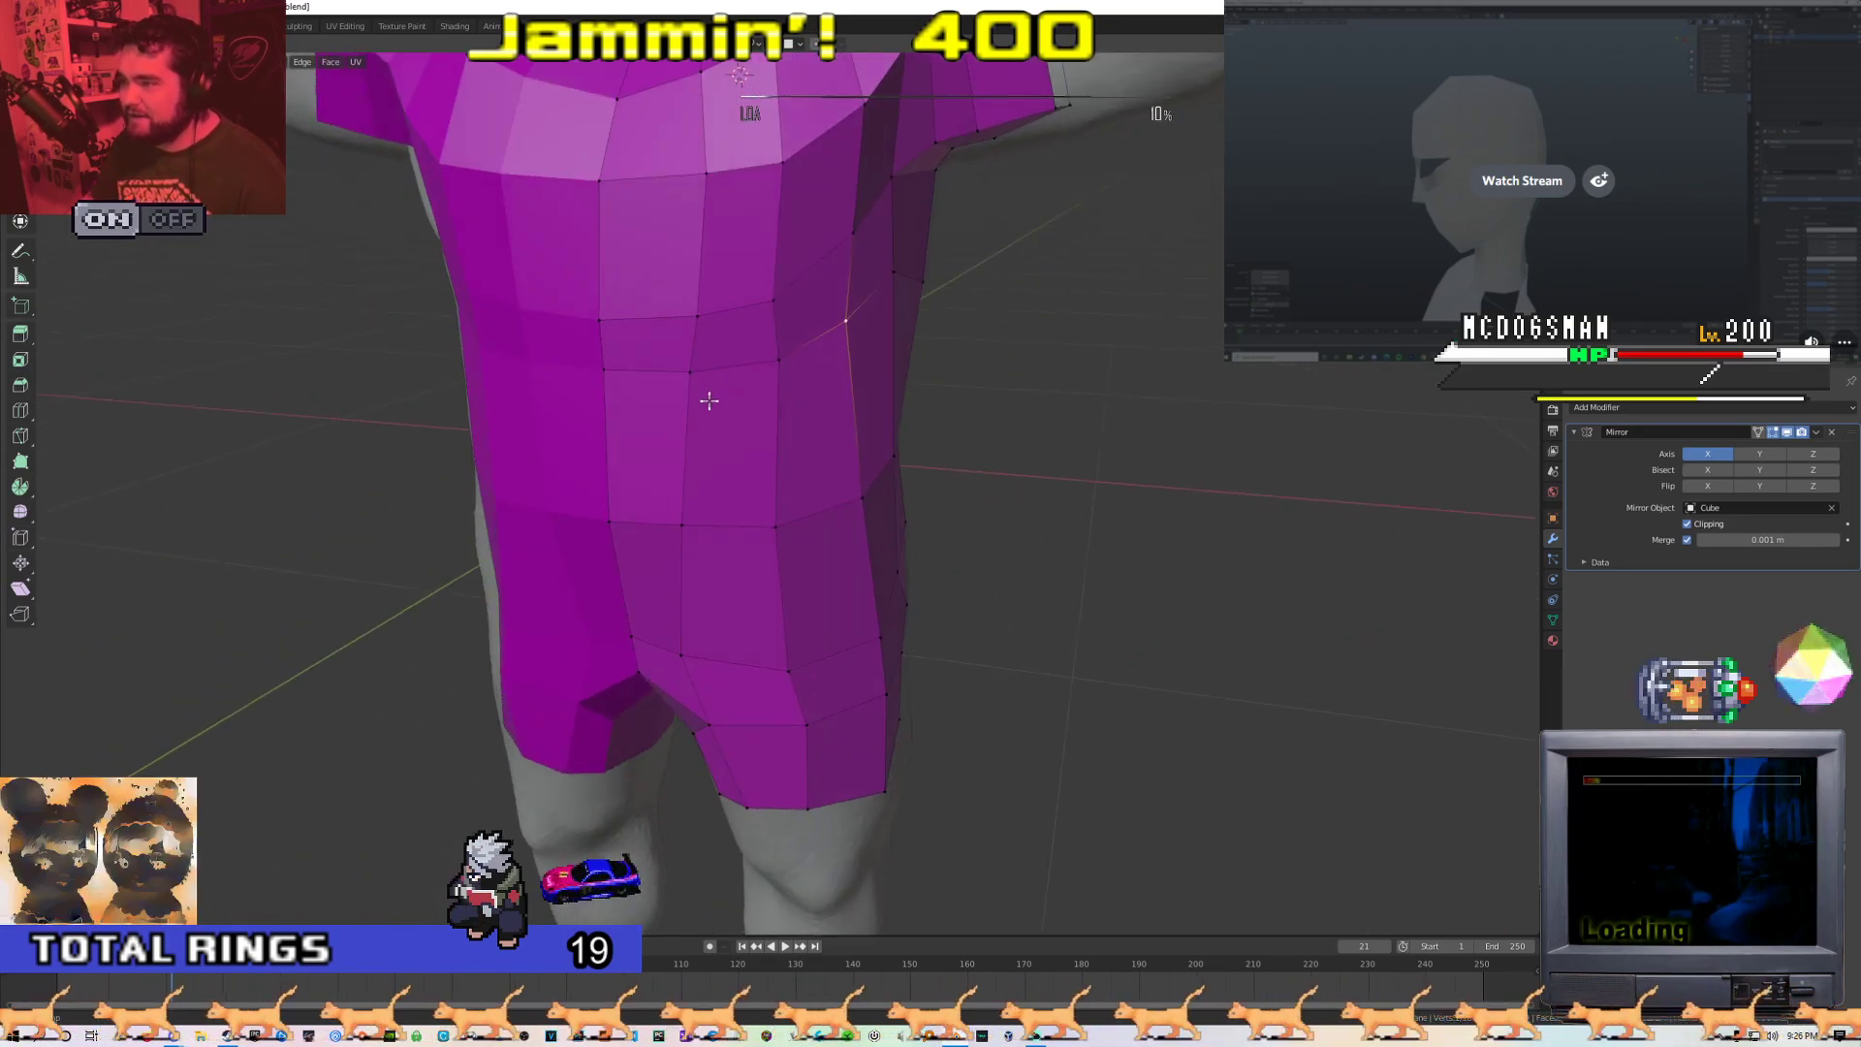
middle_click_drag(776, 311, 685, 395)
key("g")
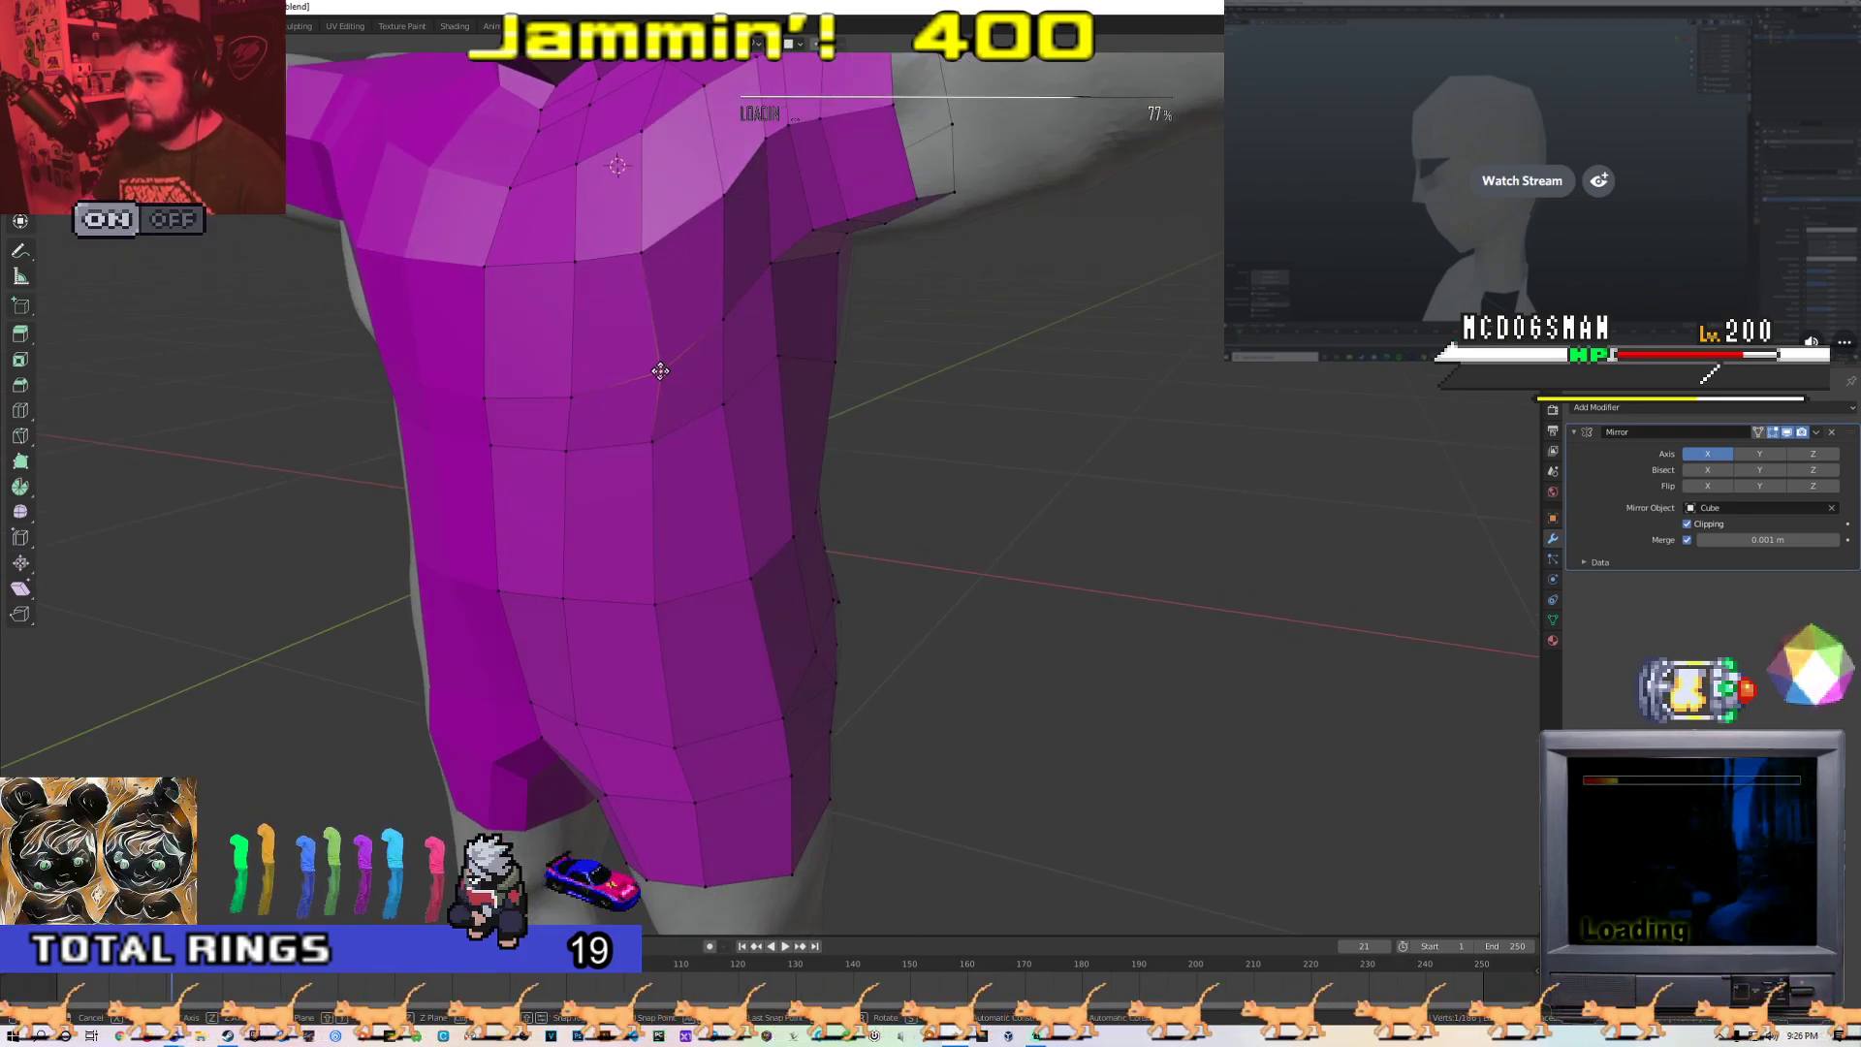
left_click_drag(655, 447, 670, 441)
left_click_drag(657, 602, 678, 581)
Adjust the vertices along the outer hip and side of the torso for smoother edge spacing
middle_click_drag(700, 657, 634, 608)
left_click(701, 646)
left_click(680, 647)
left_click(614, 577)
key("g")
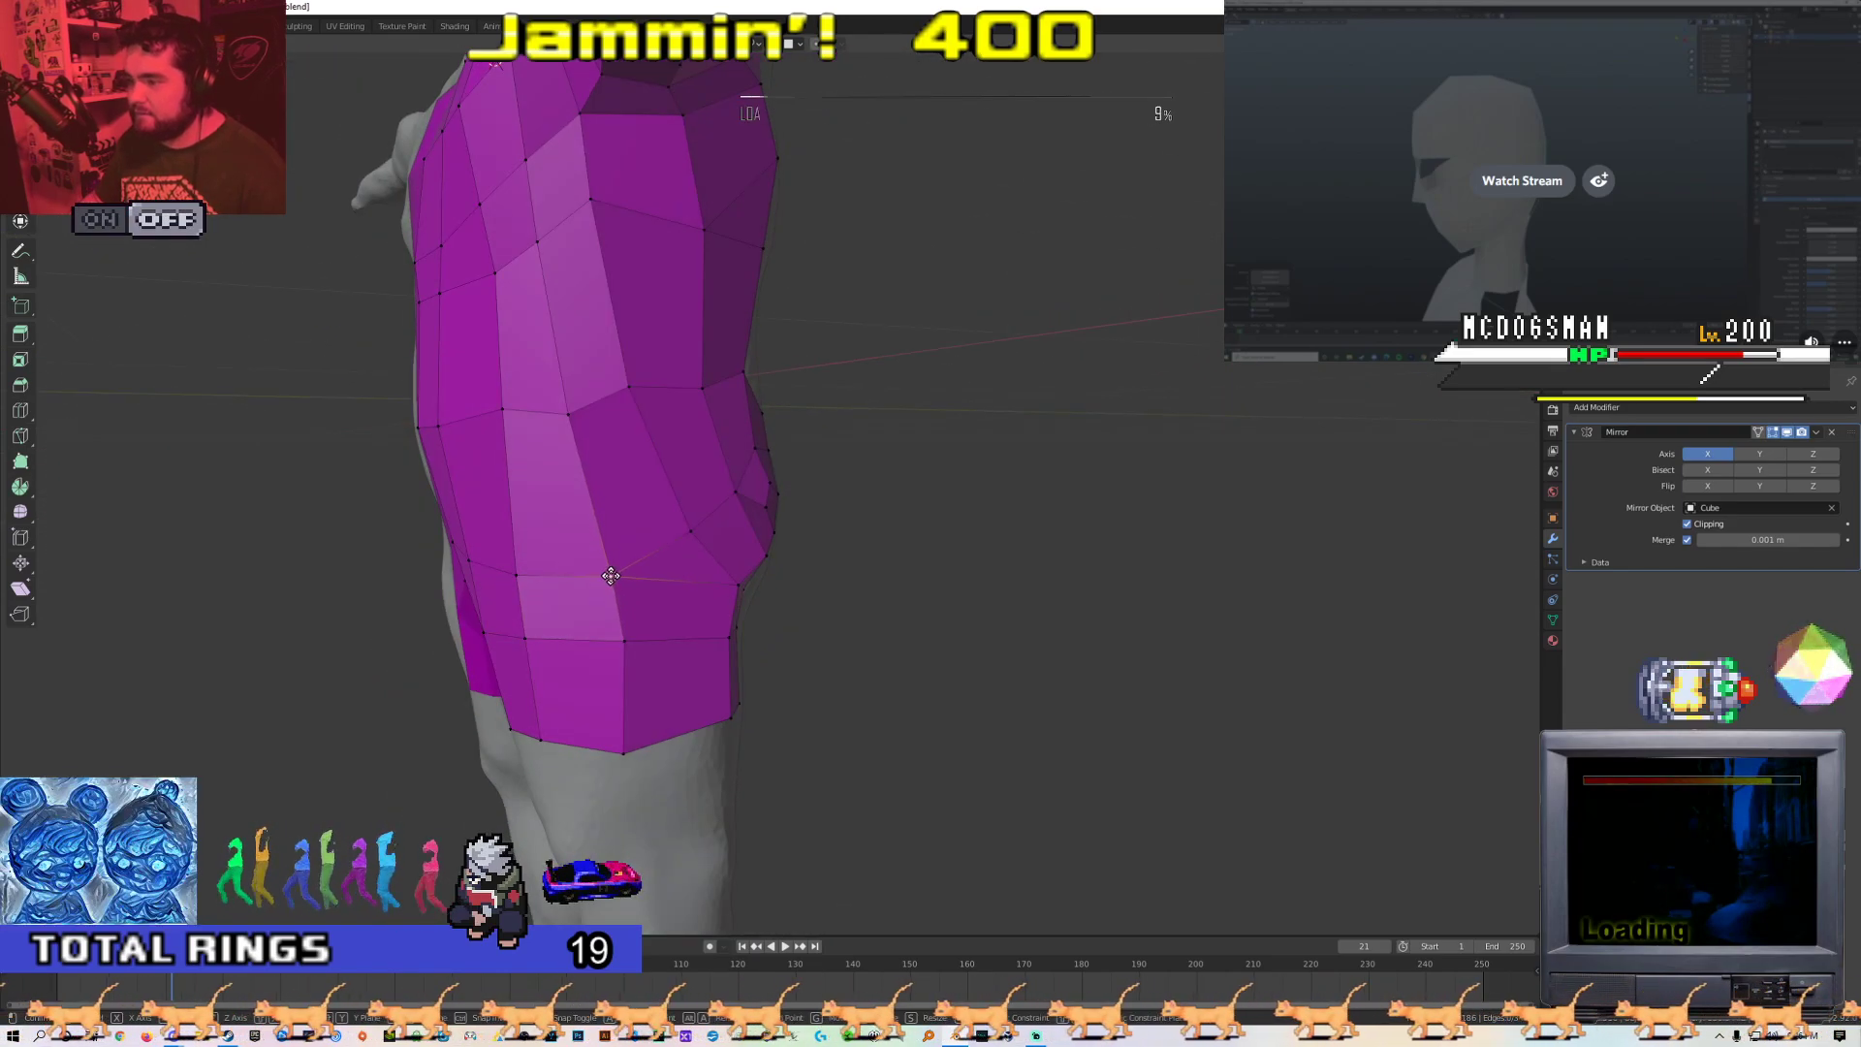
middle_click_drag(594, 479, 612, 448)
key("g")
key("g")
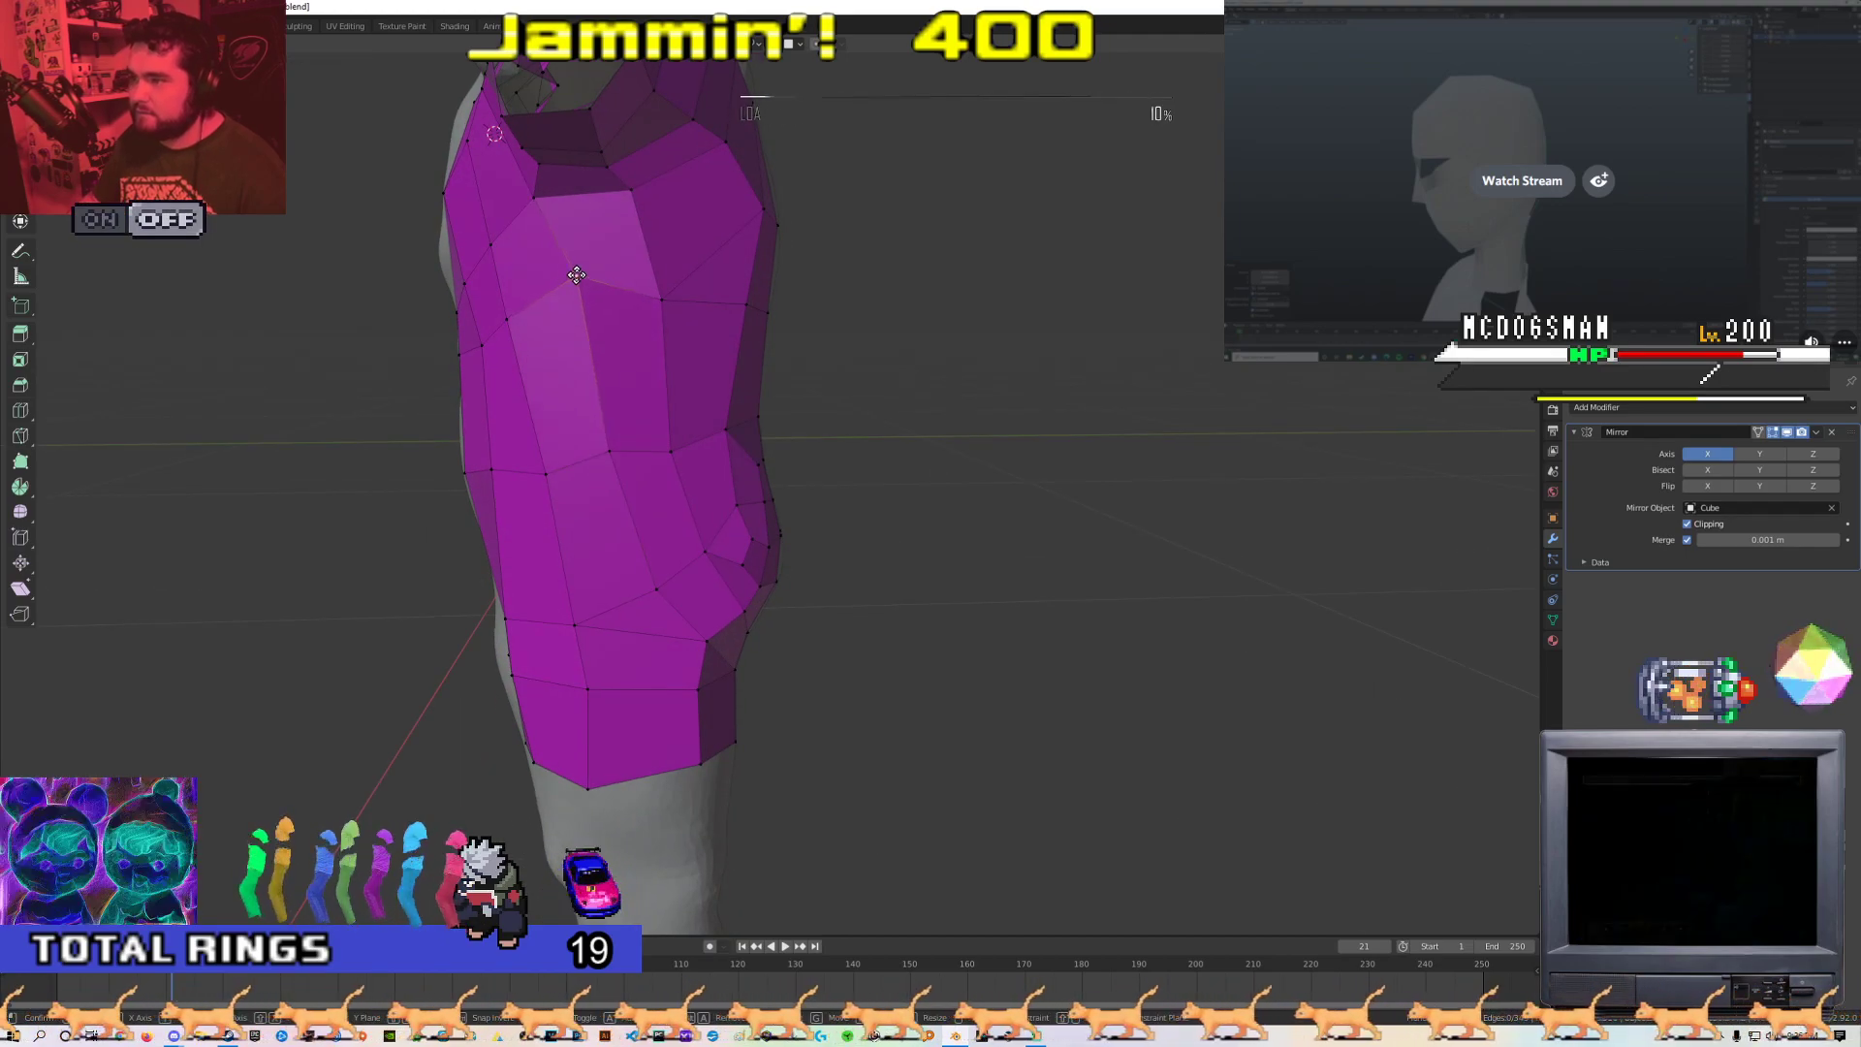
Reposition the outer and front thigh vertices along the lowest rows of the leg mesh
middle_click_drag(623, 515, 752, 455)
key("g")
left_click(659, 502)
left_click(668, 433)
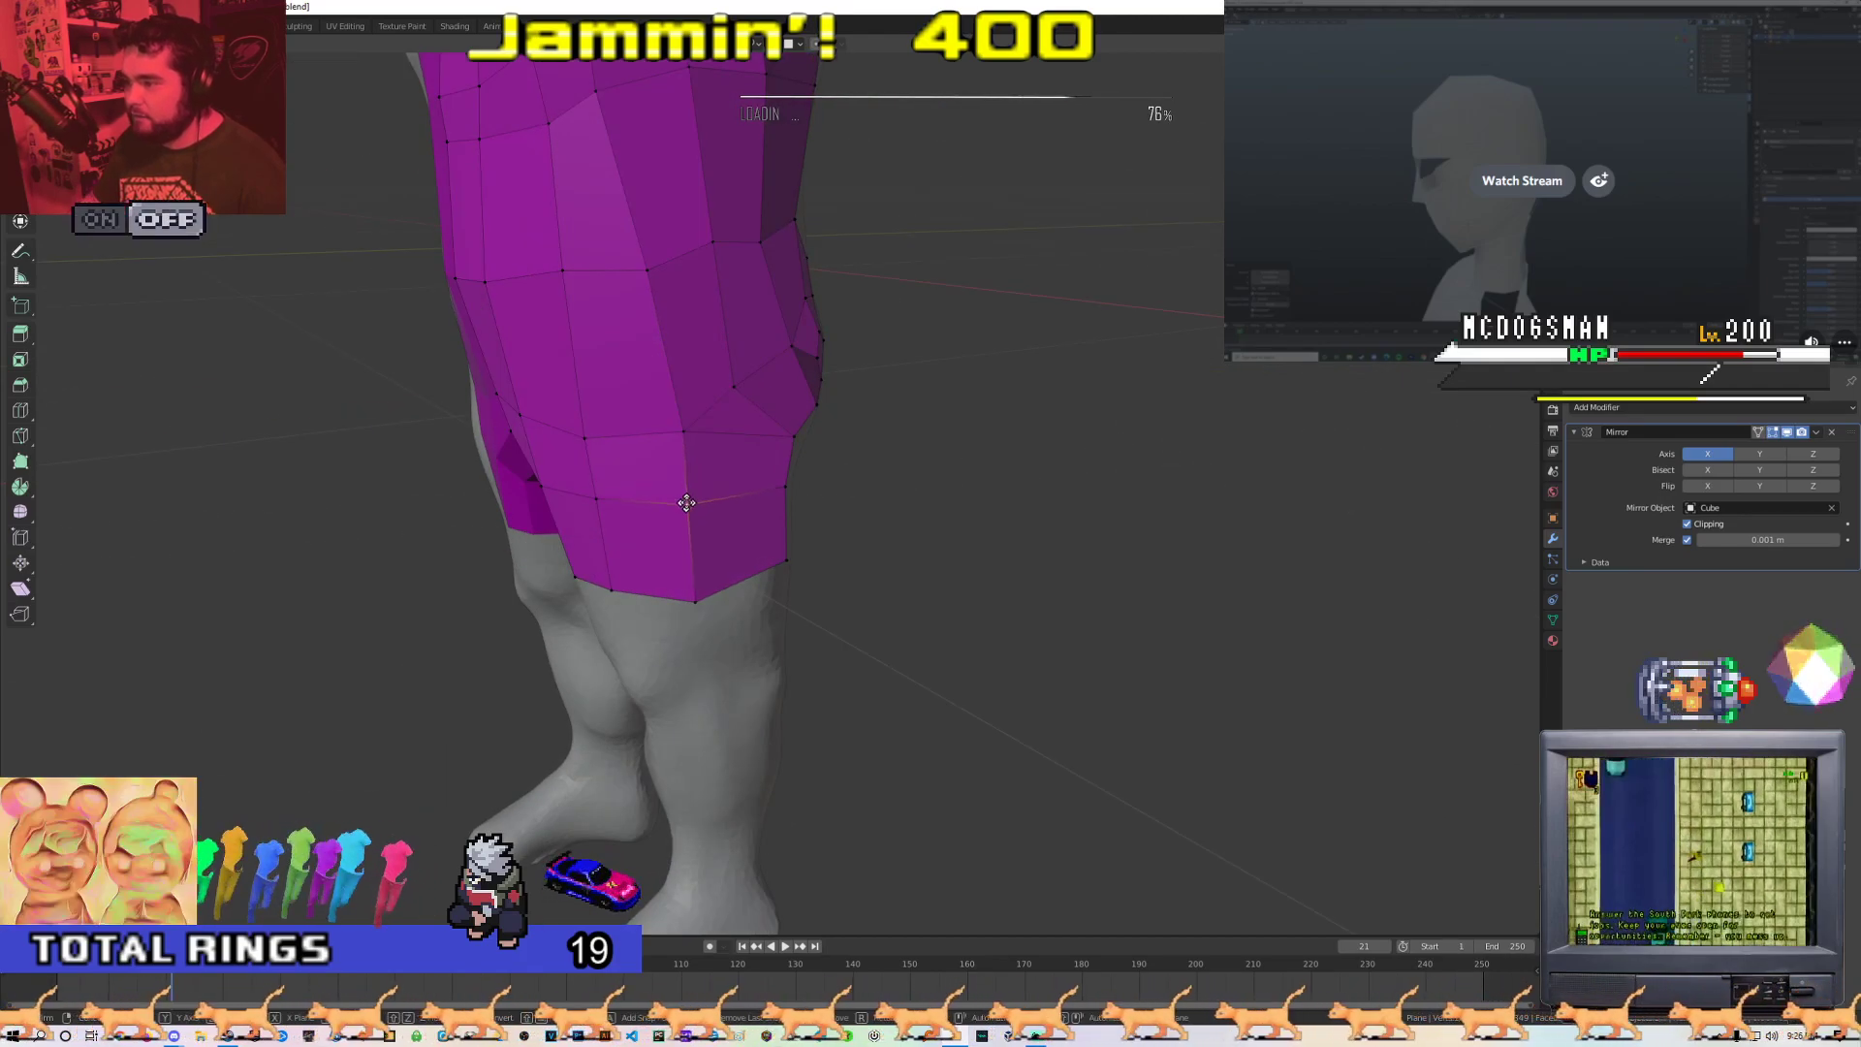
middle_click_drag(694, 596, 706, 506)
key("g")
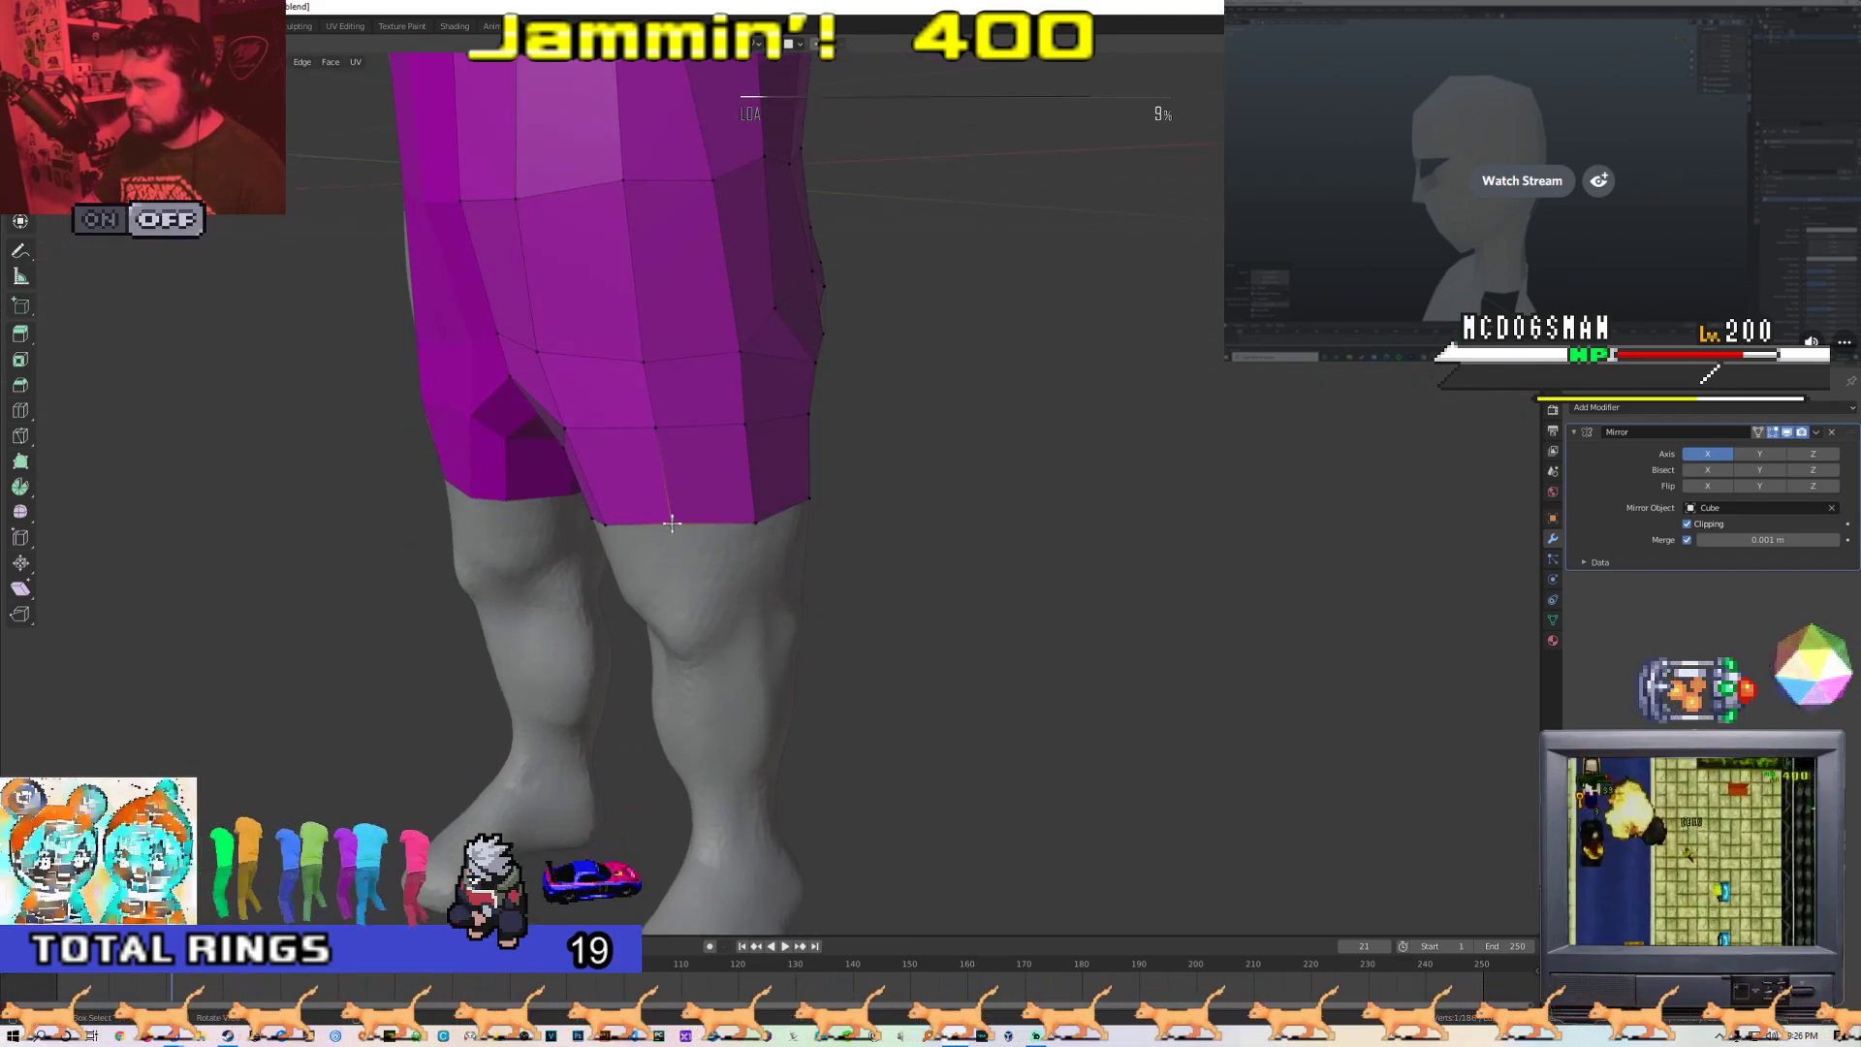
Examine the joined torso and thigh mesh from several sides outside edit mode
middle_click_drag(649, 362, 811, 553)
scroll(685, 391, "up", 2)
scroll(814, 557, "down", 6)
middle_click_drag(852, 665, 387, 603)
key("Tab")
scroll(847, 630, "up", 4)
scroll(847, 656, "down", 5)
scroll(643, 456, "up", 3)
key("Tab")
Reposition the vertices down the back and above the buttock to even out the faces
middle_click_drag(643, 457, 776, 421)
scroll(805, 536, "up", 3)
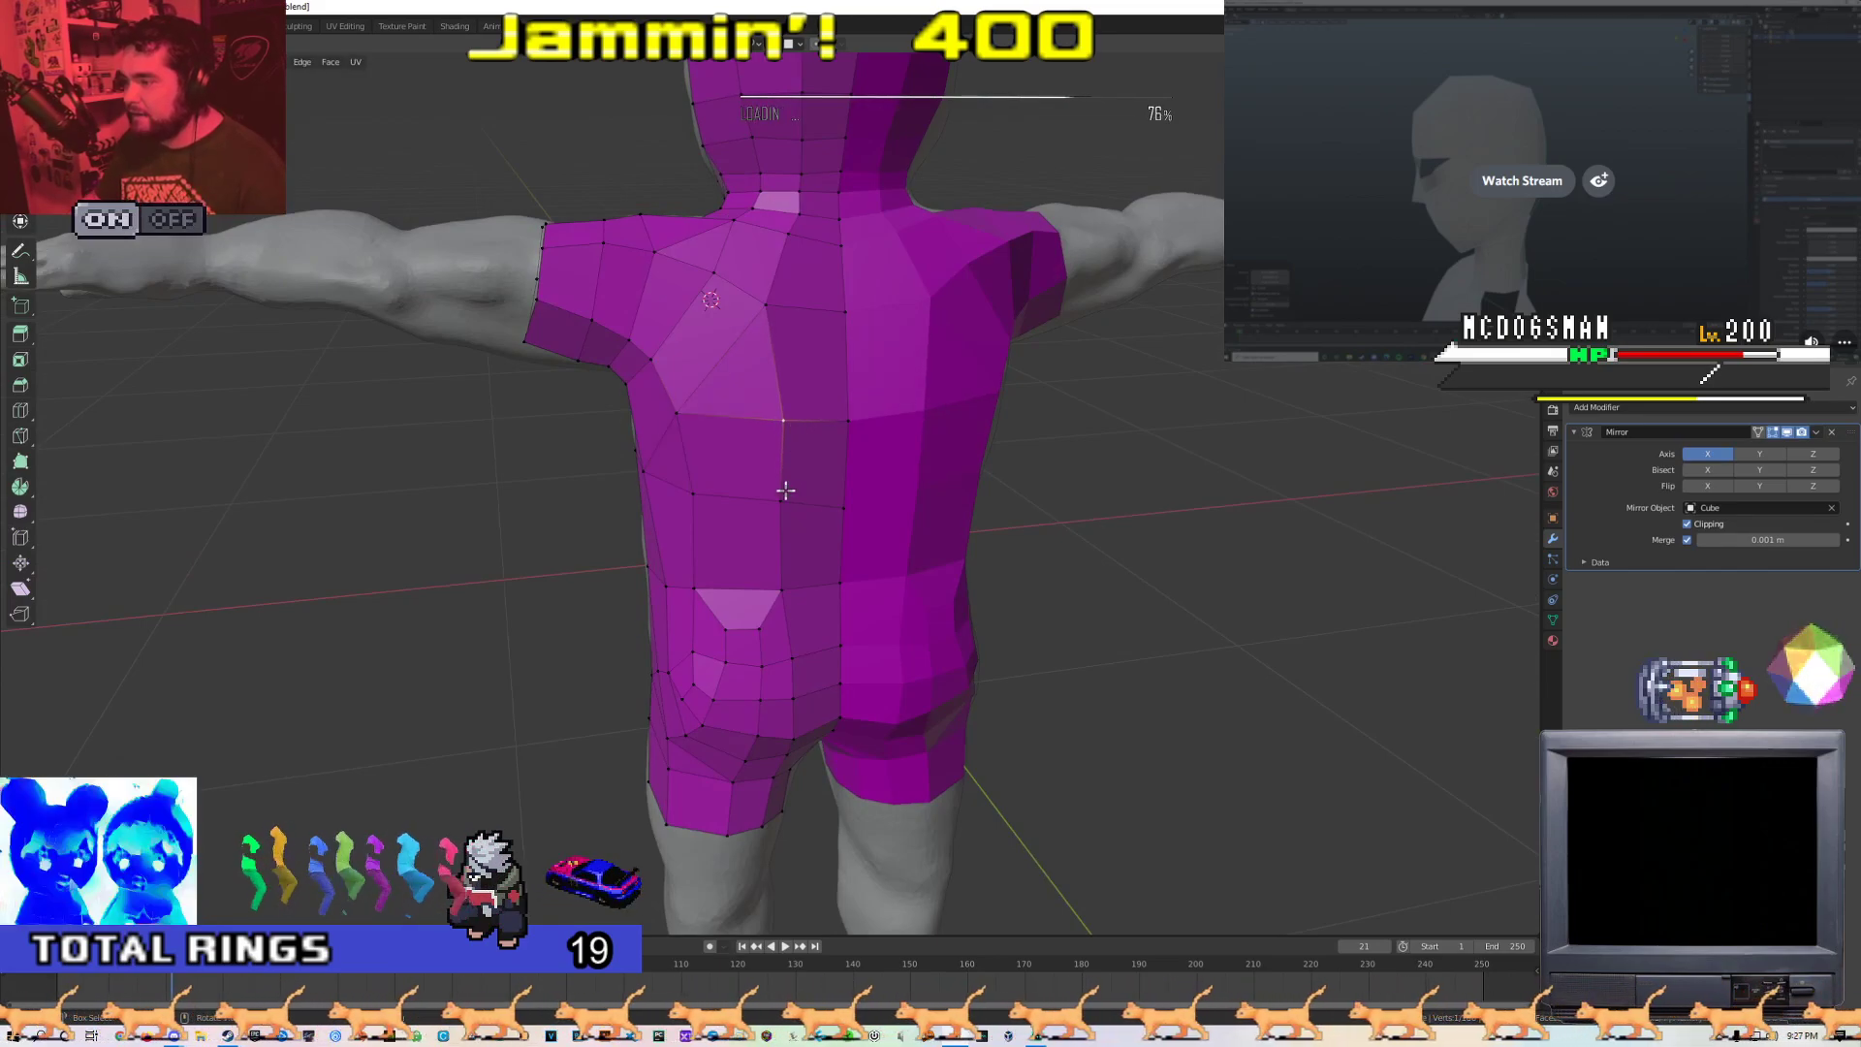
middle_click_drag(781, 494, 768, 426)
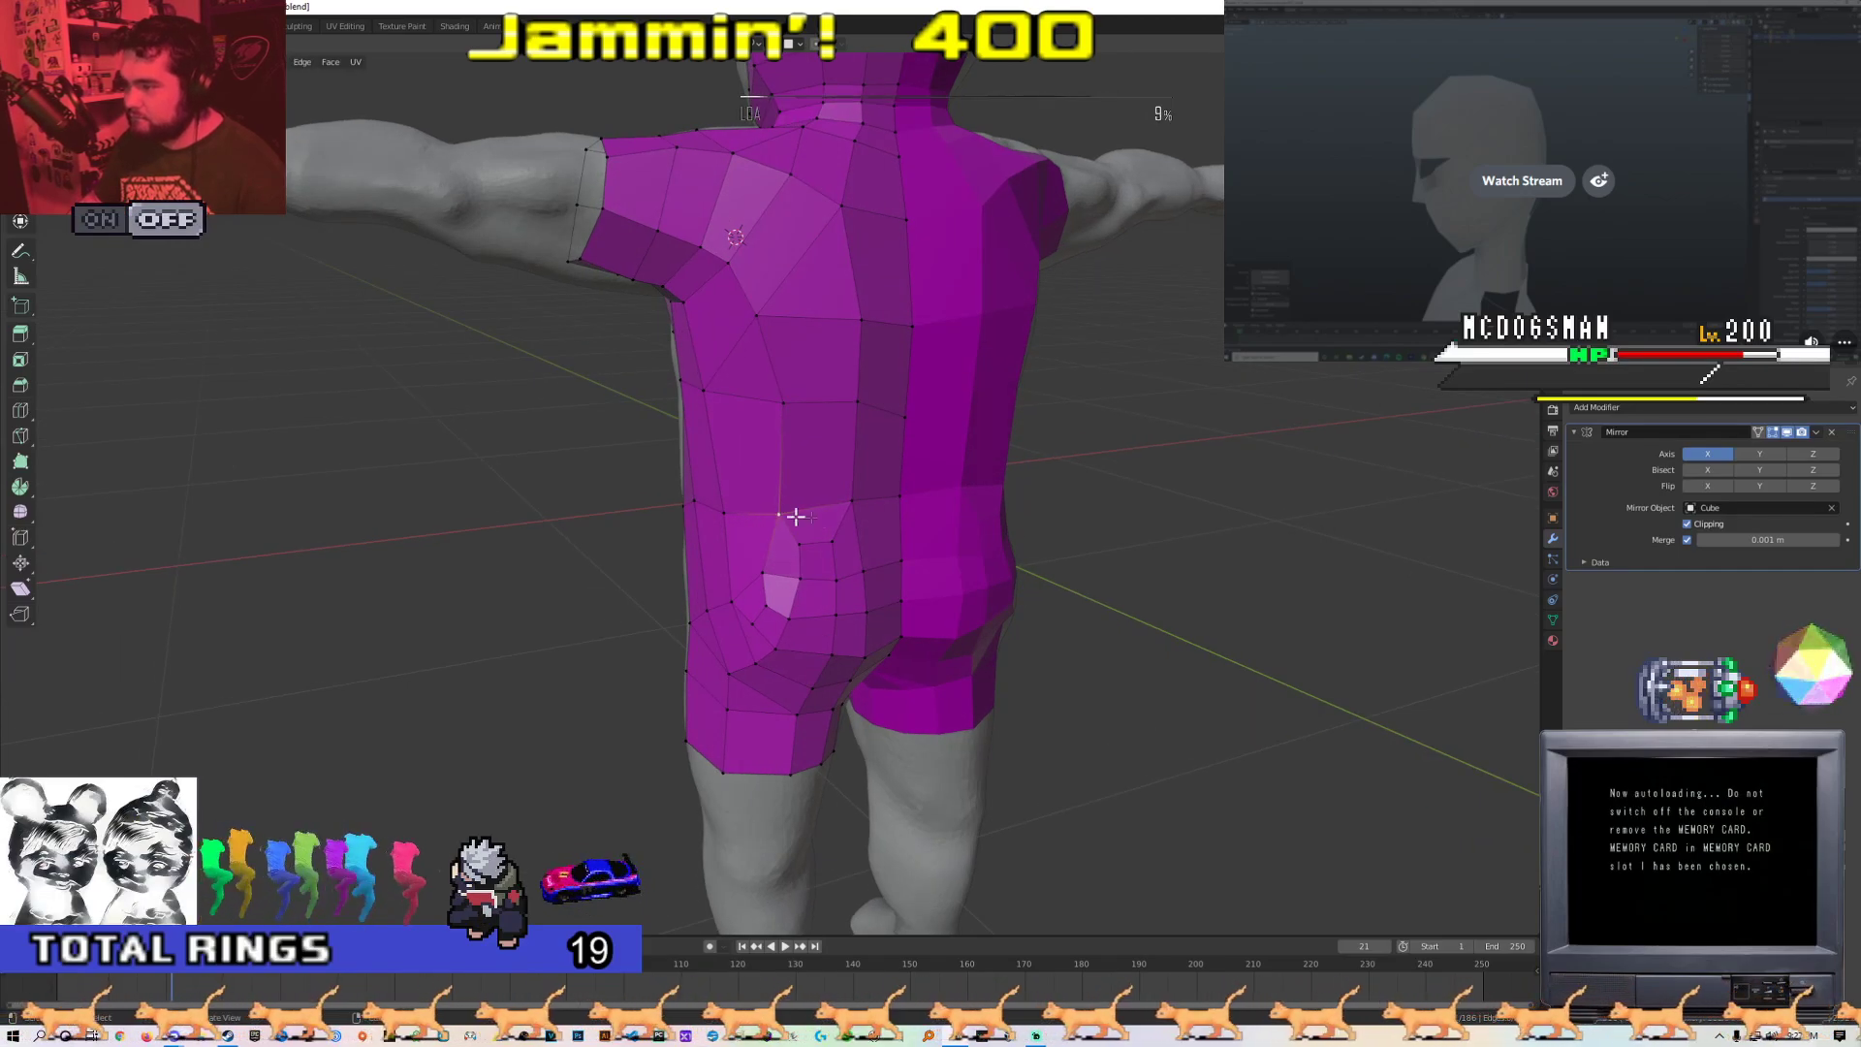
scroll(822, 498, "down", 1)
mouse_move(848, 531)
middle_mouse_down()
mouse_move(823, 498)
mouse_move(747, 481)
mouse_move(851, 474)
mouse_move(770, 471)
mouse_move(731, 498)
mouse_move(828, 491)
mouse_move(778, 570)
mouse_move(749, 523)
middle_mouse_up()
scroll(843, 532, "up", 2)
scroll(780, 494, "down", 1)
Apply Shade Smooth to the retopology mesh and resume editing it
key("Tab")
right_click(770, 471)
left_click(752, 457)
key("Tab")
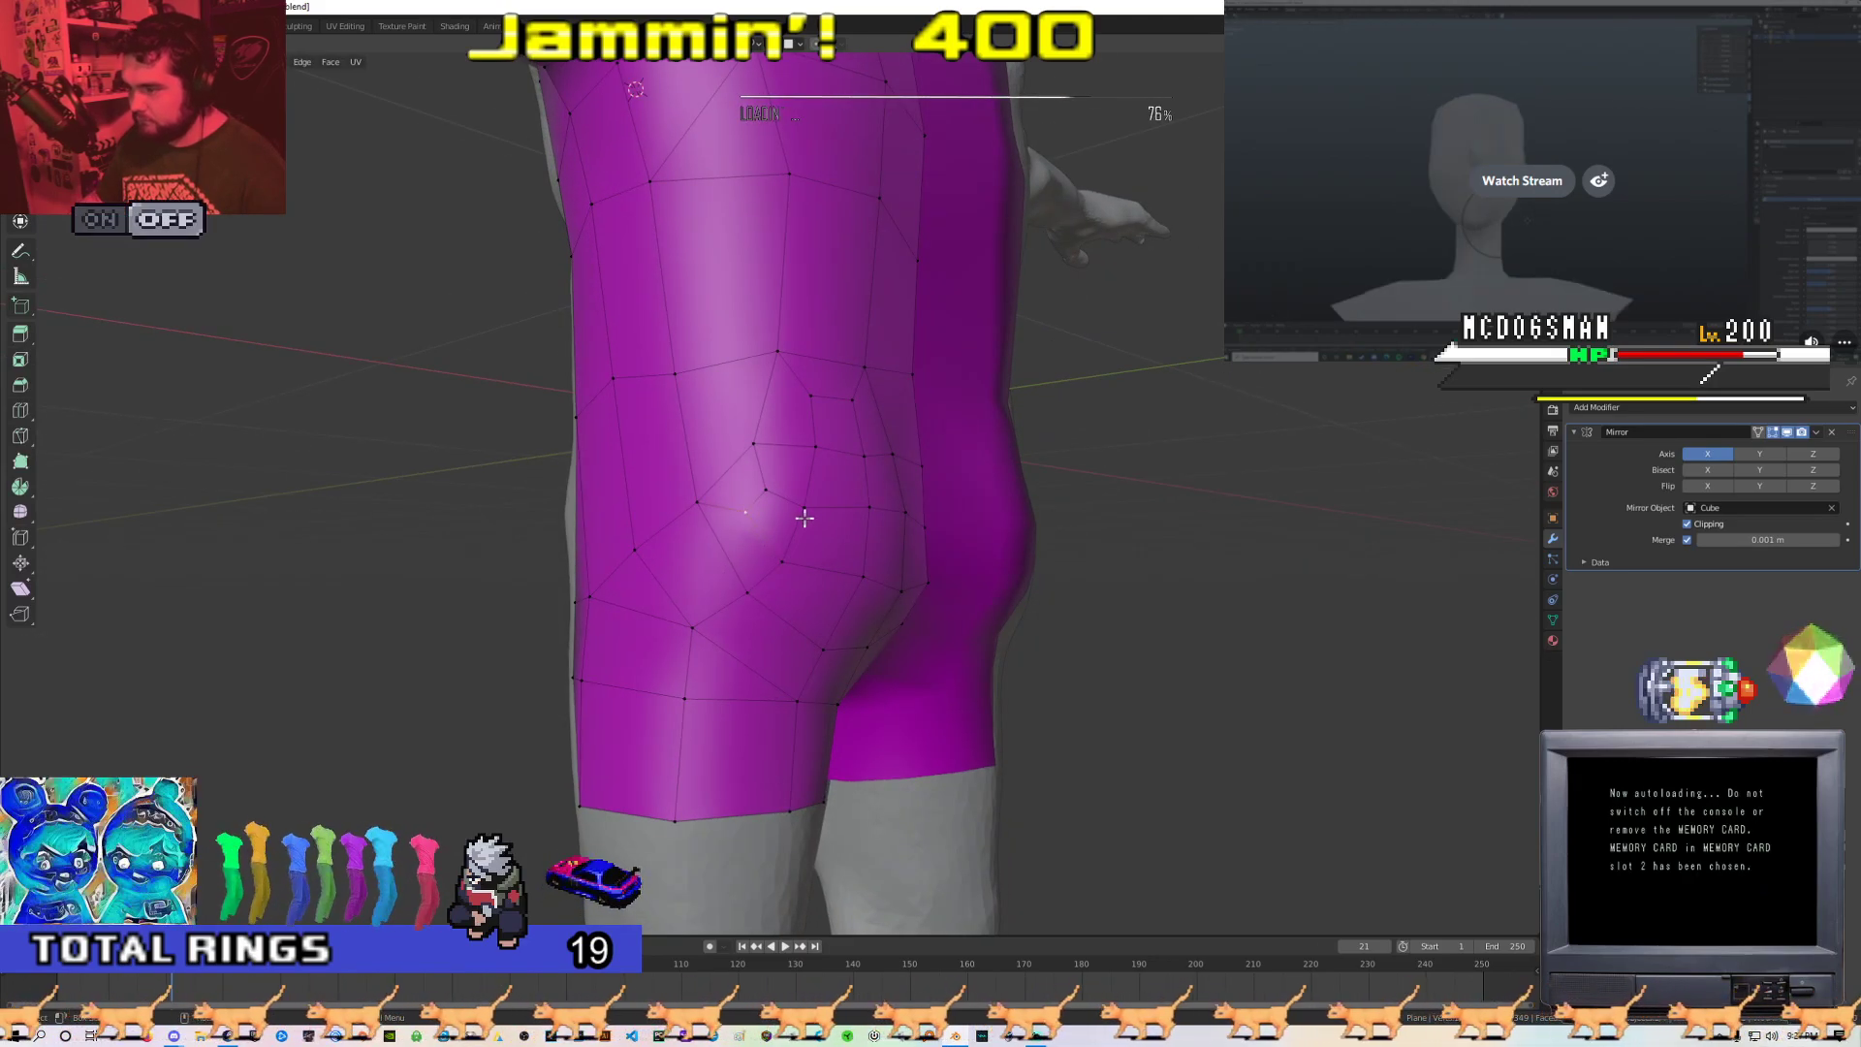
Move the vertex on the buttock's lower outer curve to refine its shape
key("g")
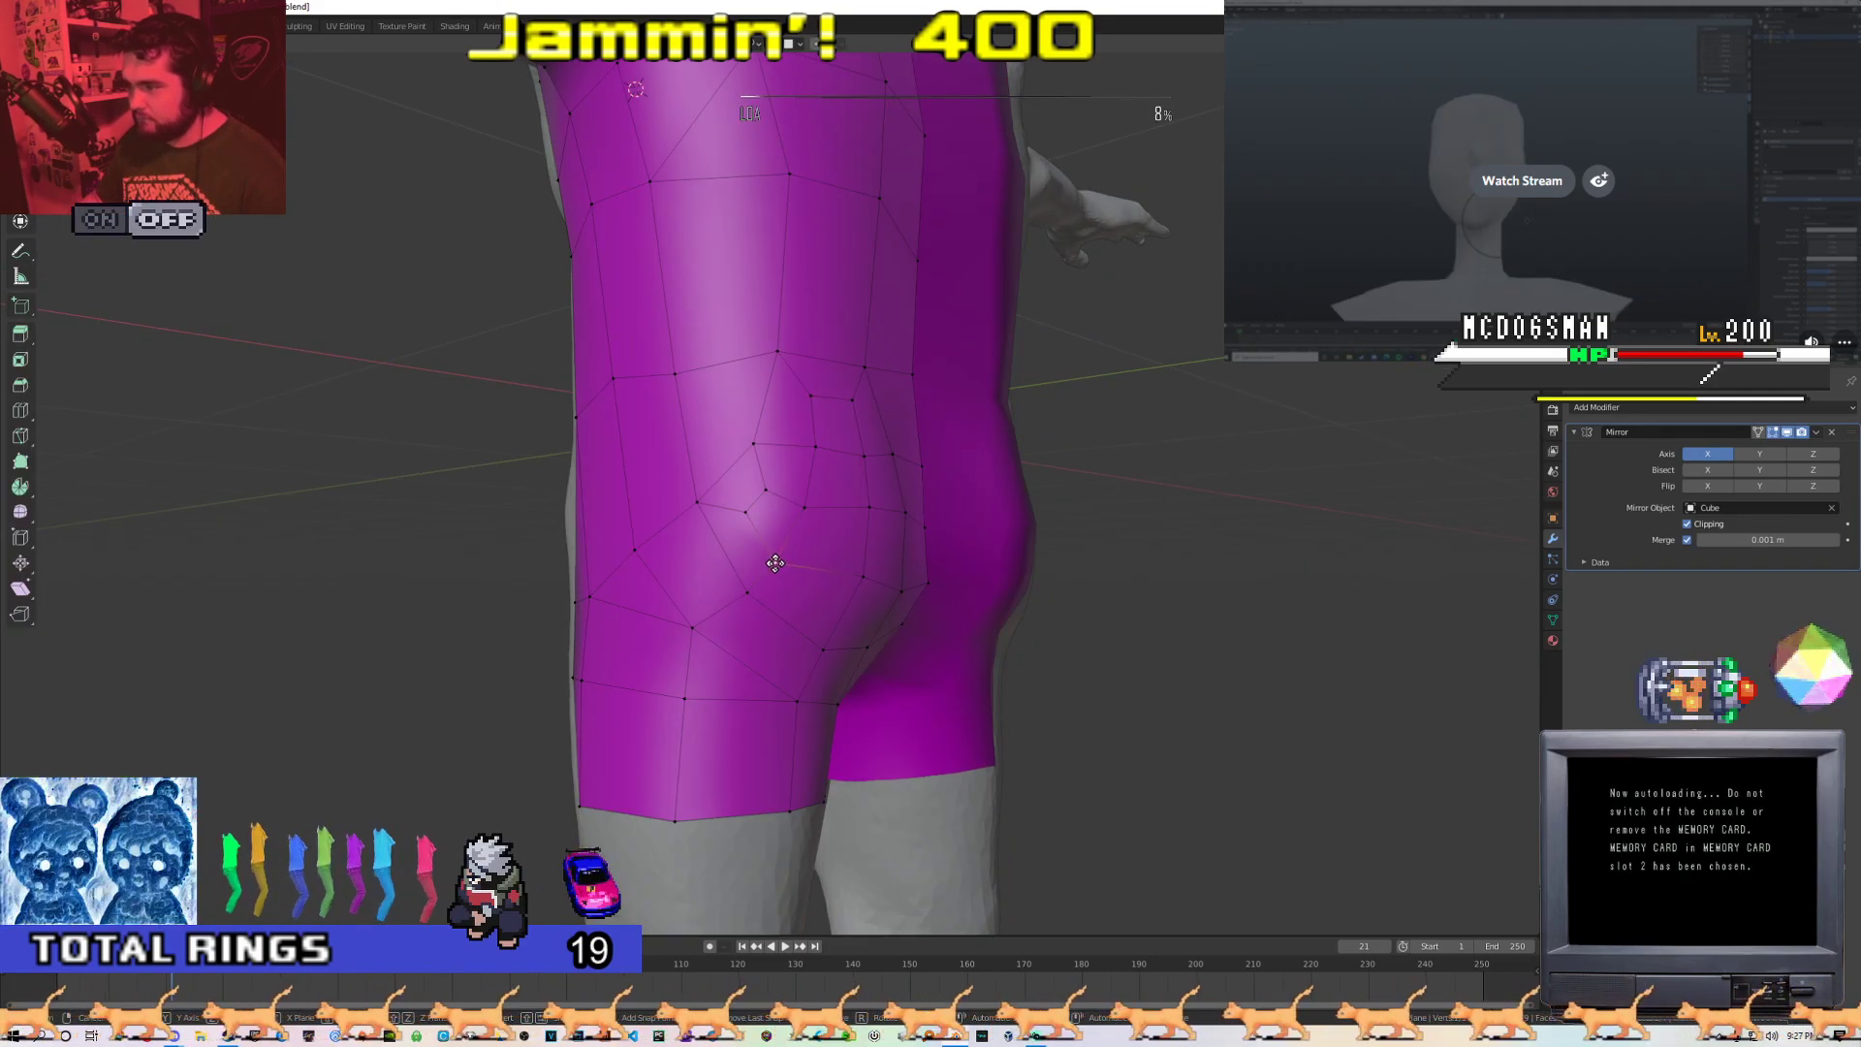
middle_click_drag(808, 552, 777, 567)
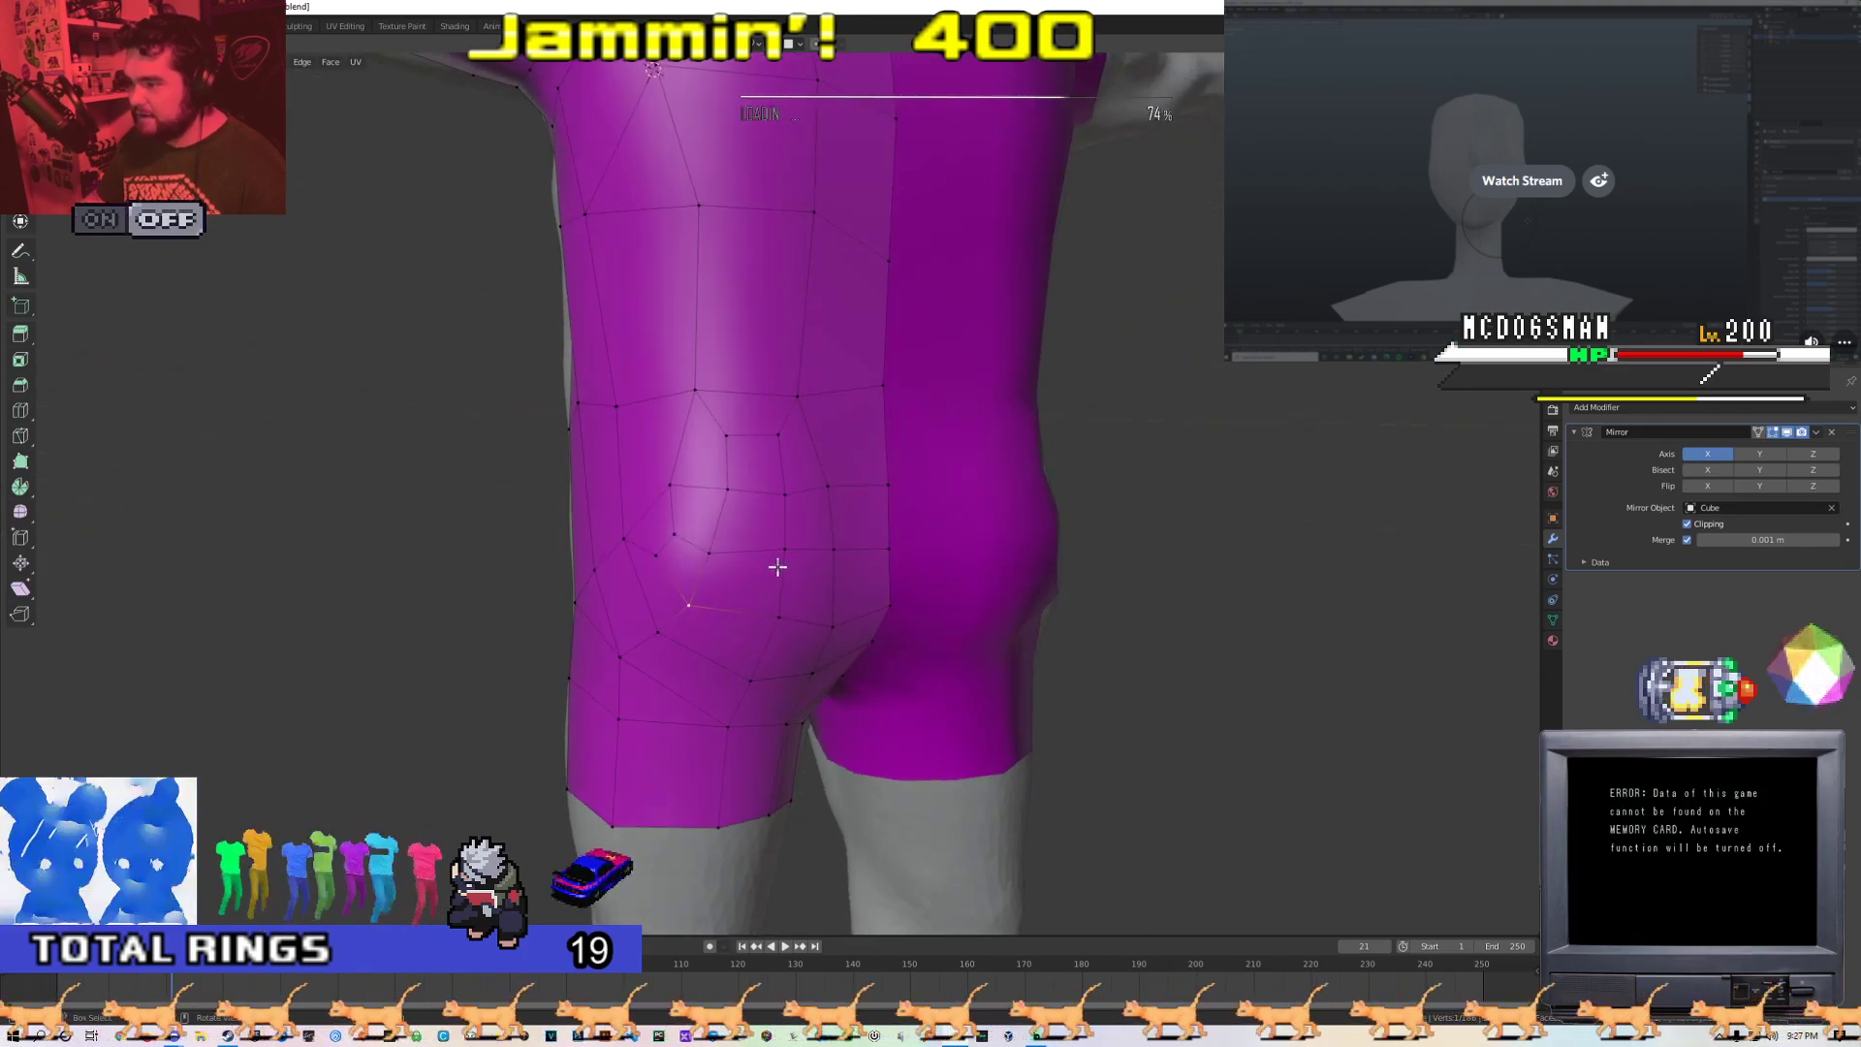
Examine the smooth-shaded torso and head mesh from several distances, both in and outside edit mode
middle_click_drag(660, 549, 752, 515)
key("Tab")
key("Tab")
key("Tab")
scroll(705, 494, "up", 3)
key("Tab")
key("Tab")
scroll(789, 532, "down", 4)
scroll(840, 457, "up", 3)
scroll(886, 521, "up", 3)
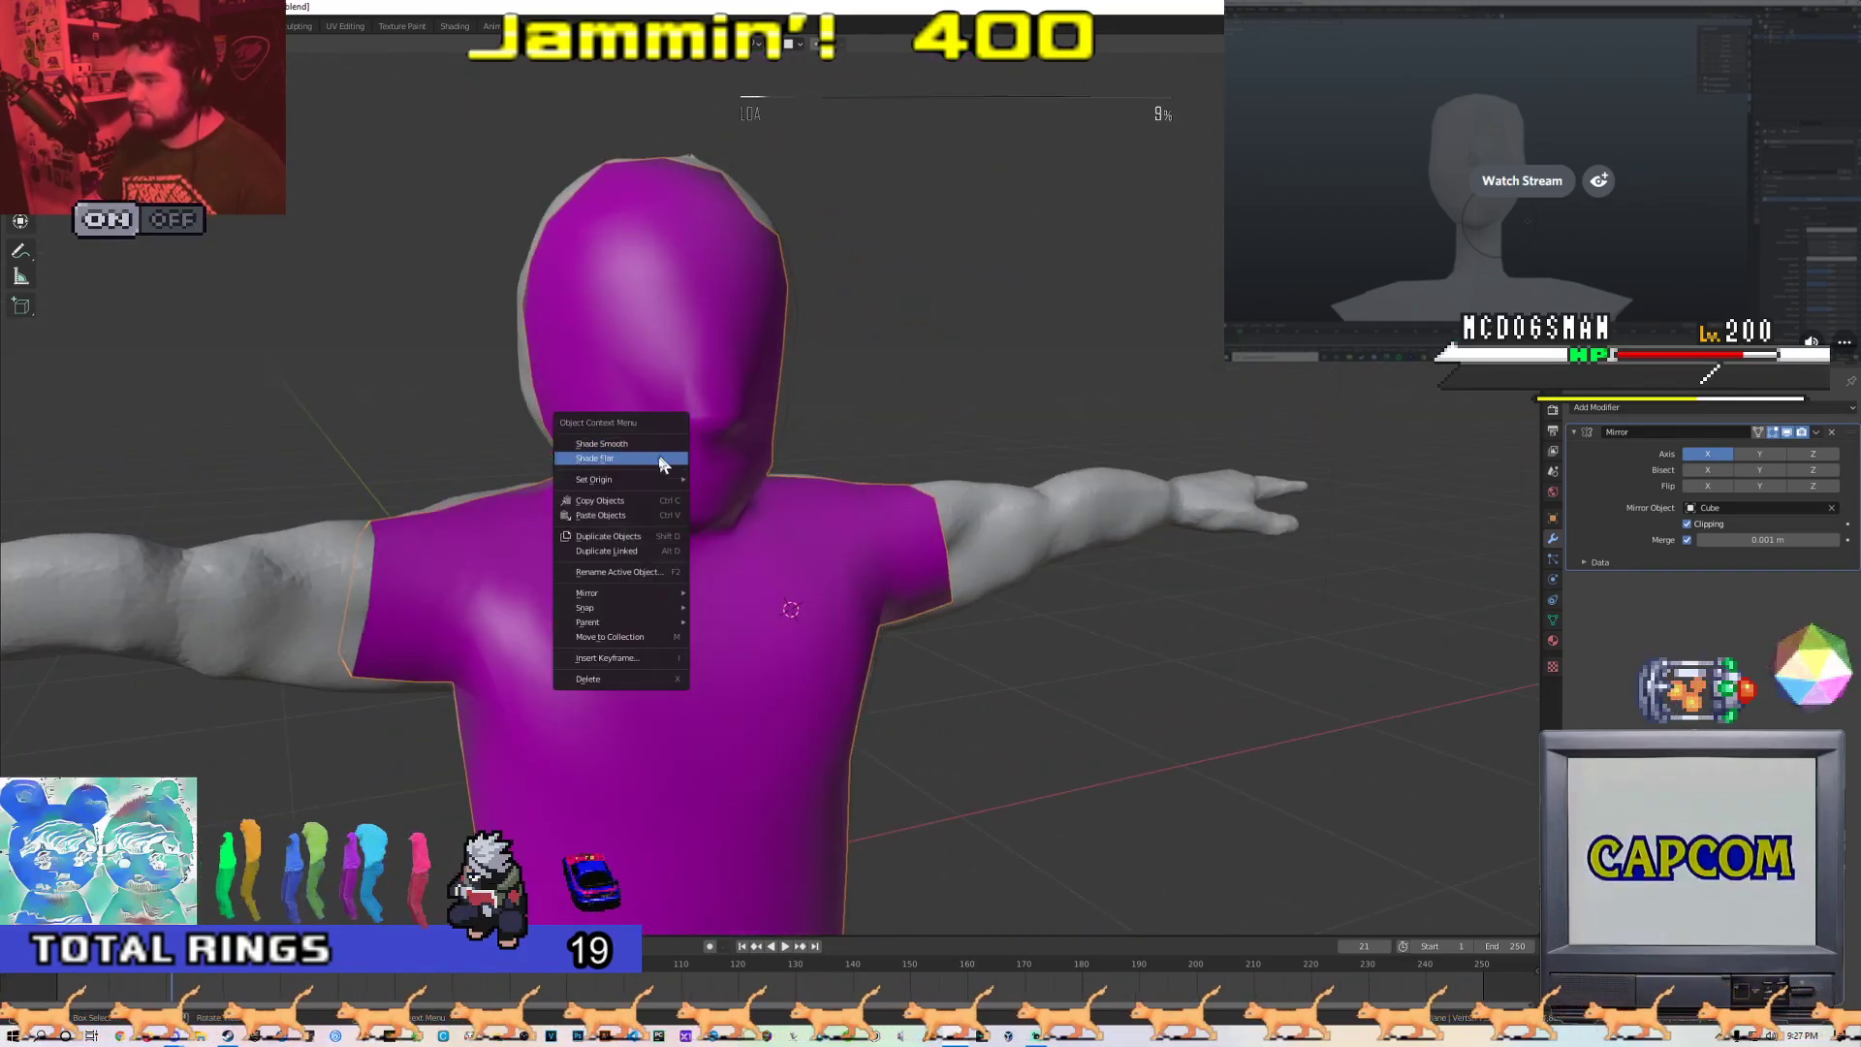
Apply Shade Flat to the retopology mesh and resume editing it
left_click(644, 459)
middle_click_drag(641, 463, 888, 582)
scroll(837, 632, "down", 3)
key("Tab")
Examine the flat-shaded mesh against the whole sculpted body from the front, down to the bare legs
scroll(853, 543, "up", 6)
scroll(841, 522, "down", 1)
middle_click_drag(841, 521, 897, 504)
scroll(742, 604, "down", 2)
scroll(802, 507, "up", 4)
scroll(856, 507, "down", 6)
scroll(856, 507, "up", 4)
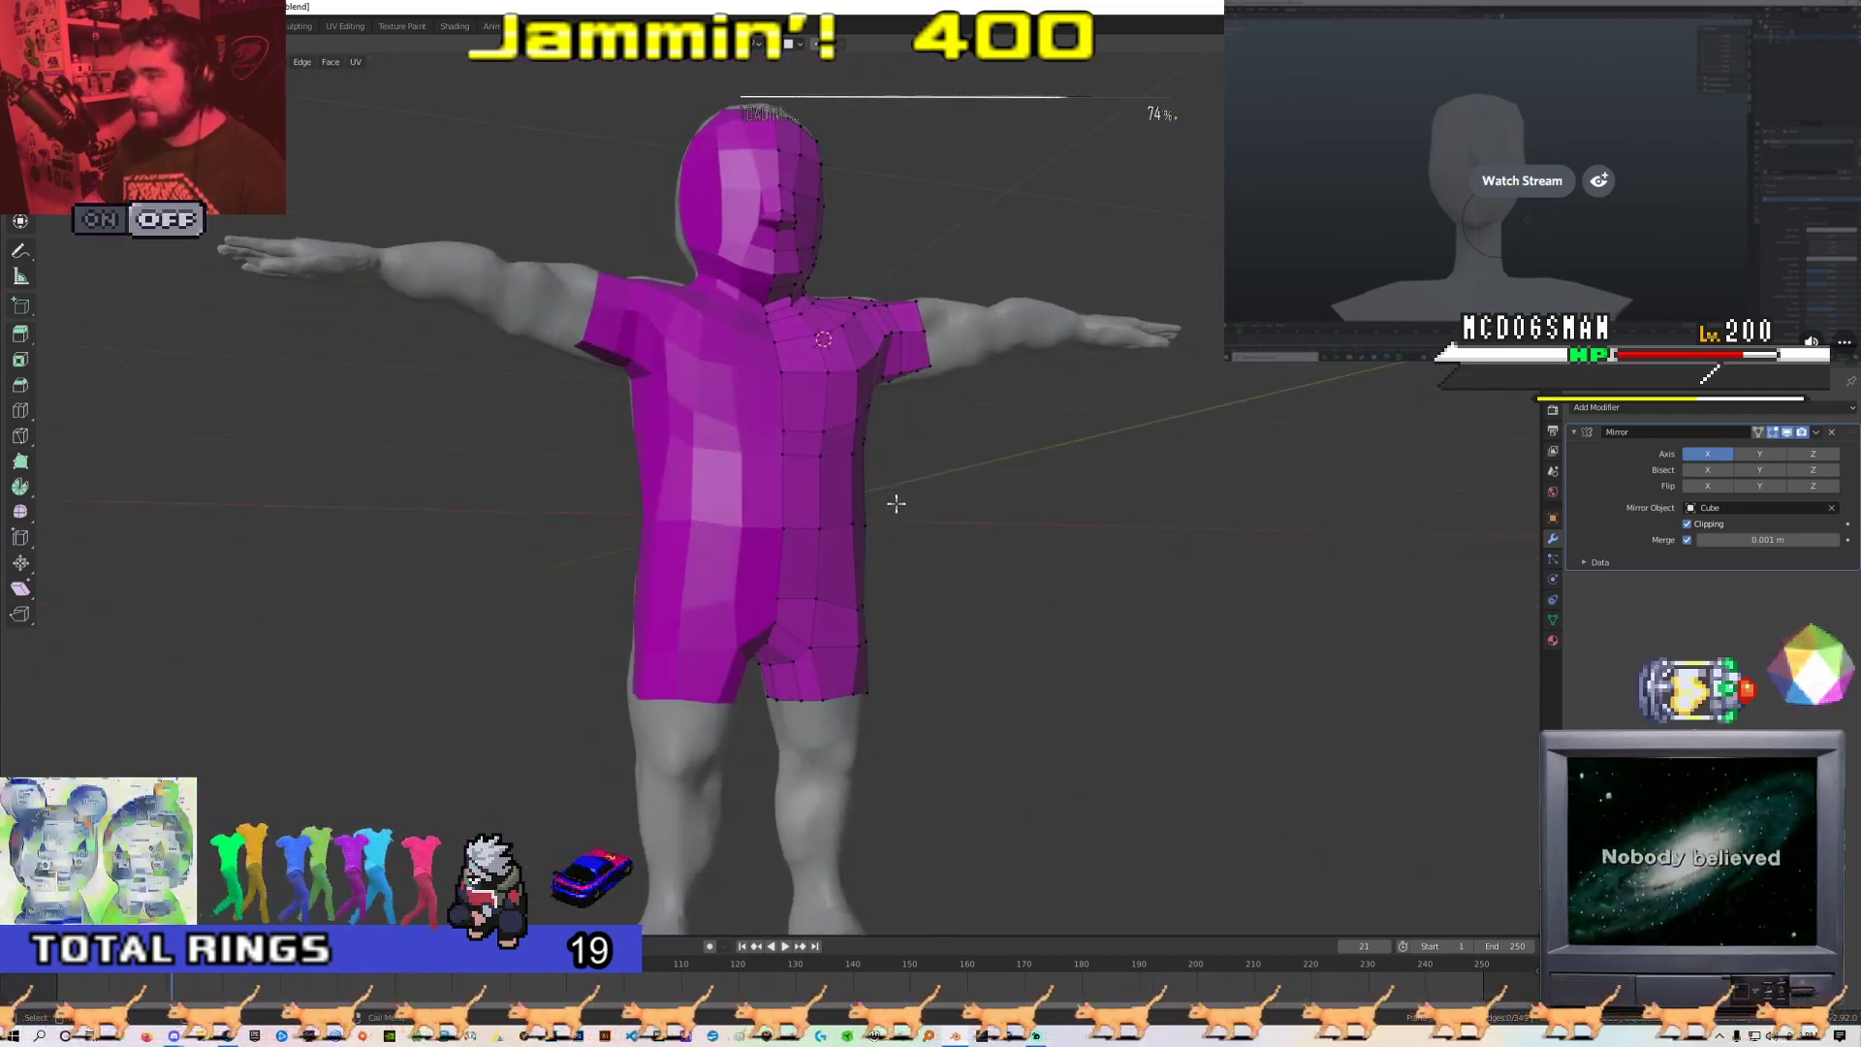
scroll(872, 495, "down", 3)
scroll(843, 523, "up", 2)
scroll(824, 533, "down", 2)
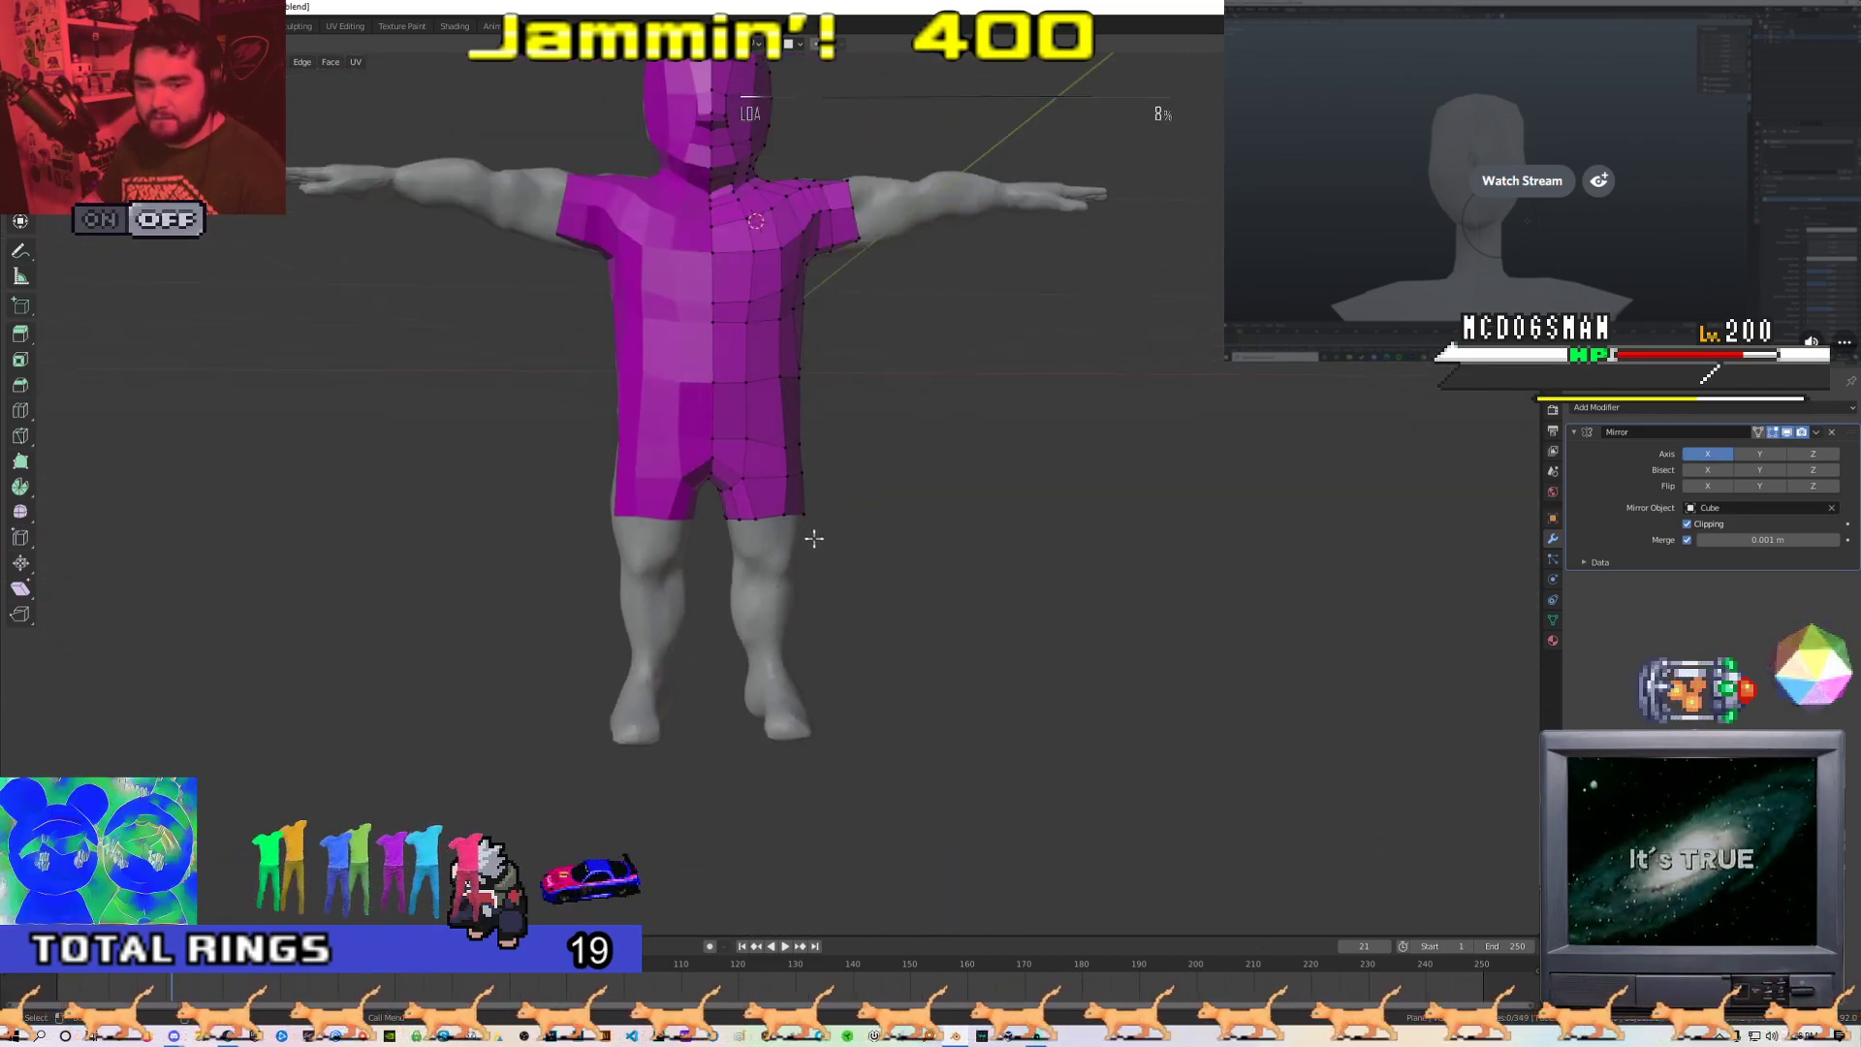
scroll(812, 541, "up", 2)
Switch to the Discord call, start watching the shared stream, and return to Blender
key("alt+Tab")
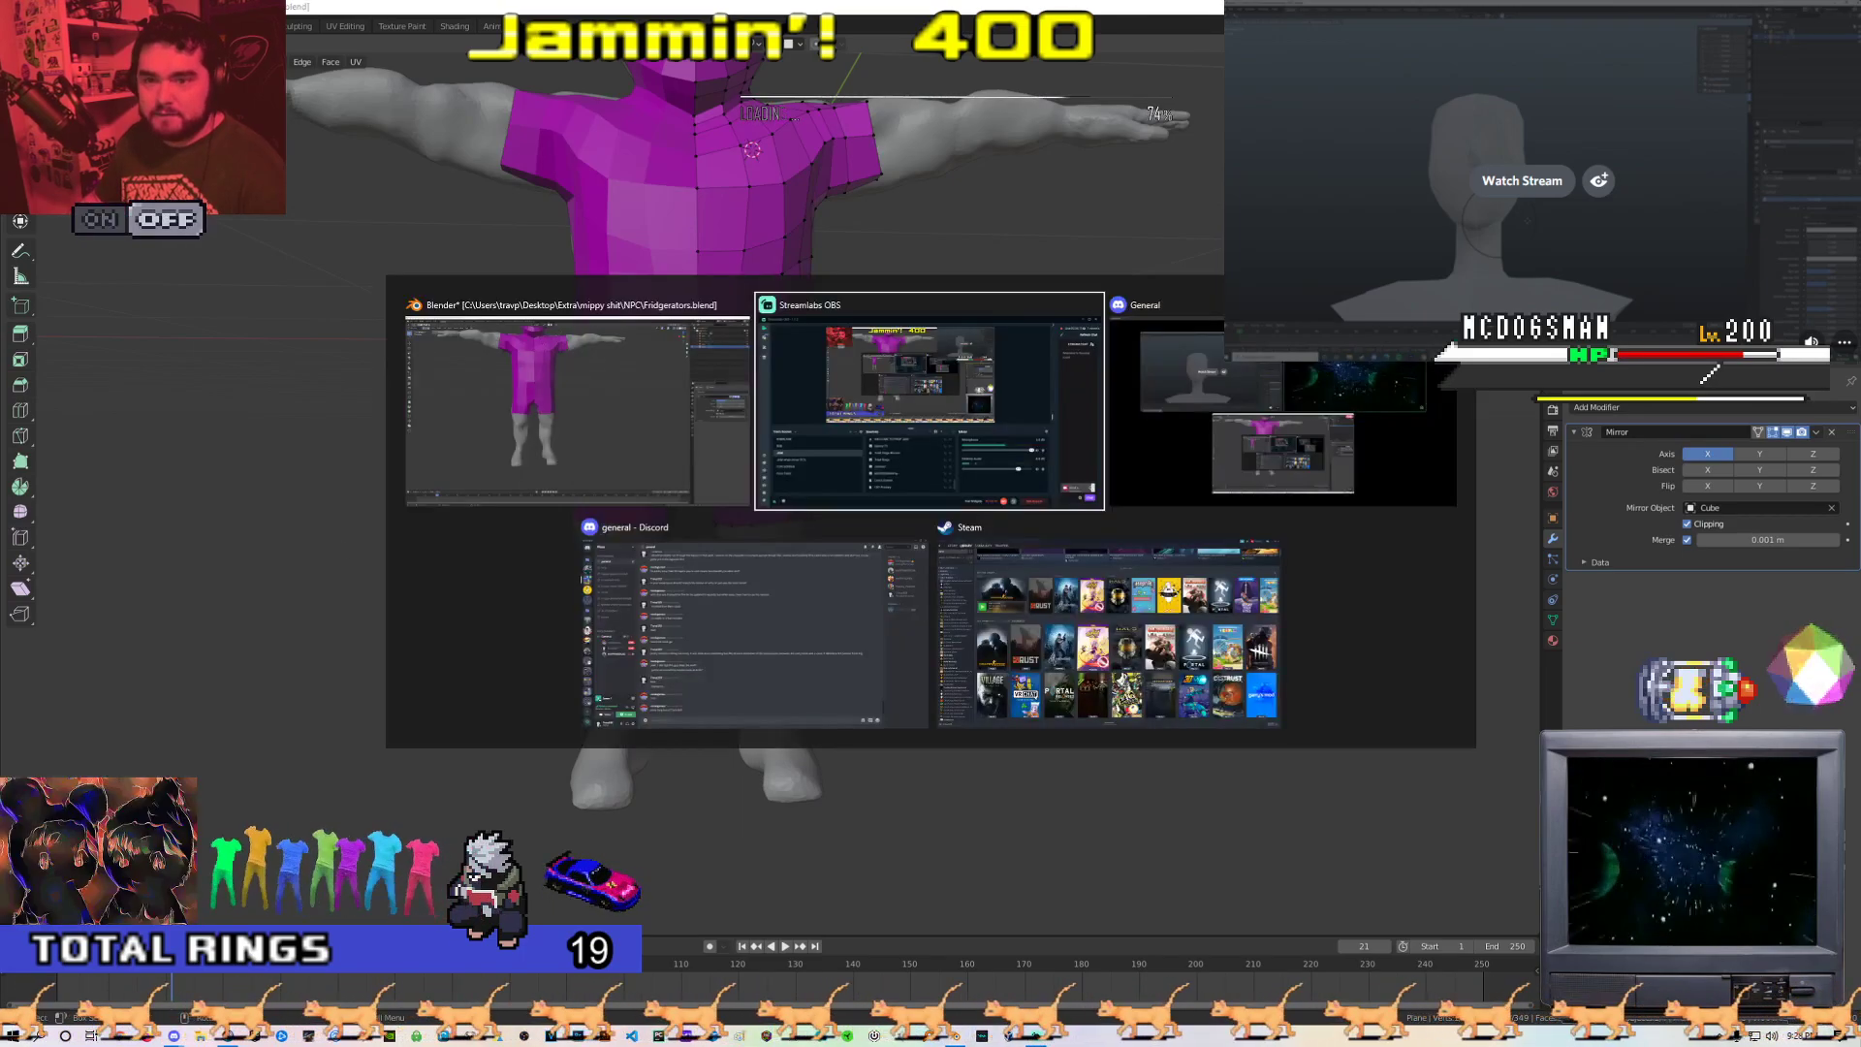
left_click(1601, 182)
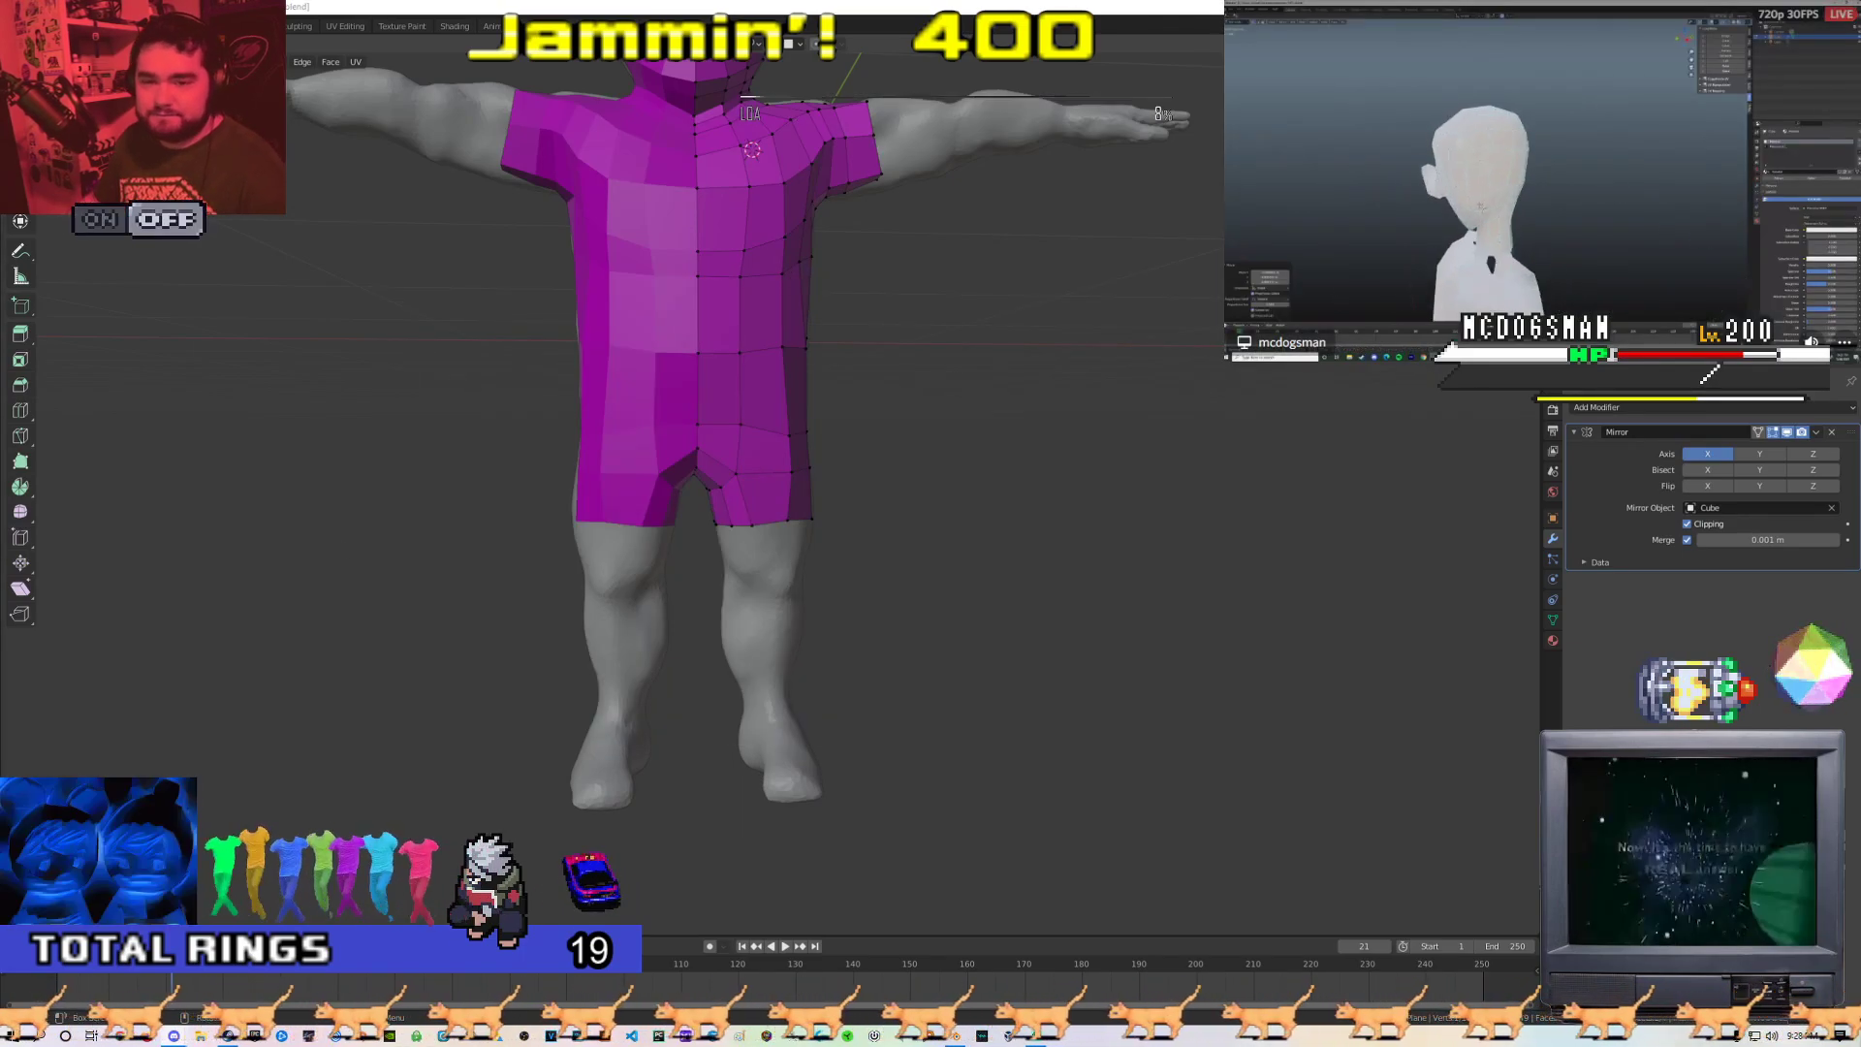
key("alt+Tab")
key("alt+Tab")
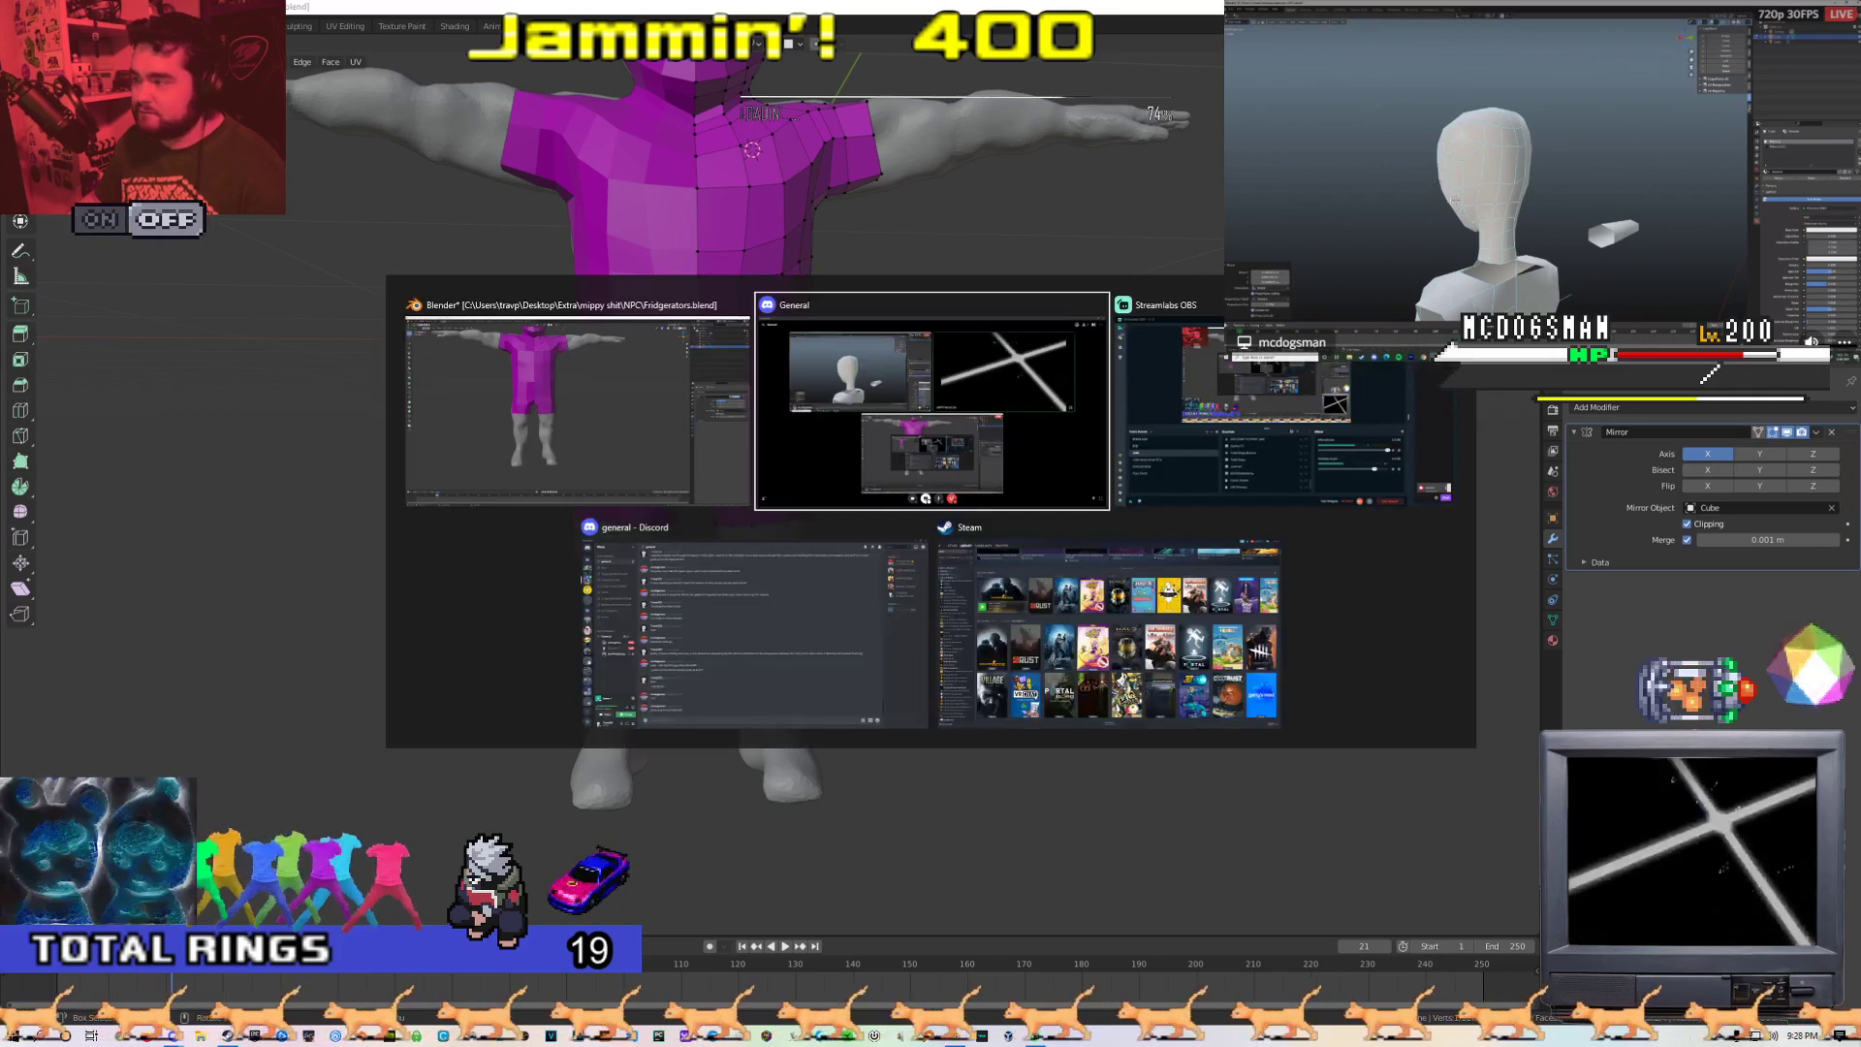
Select the edge loop at the thigh opening and extrude it downward in two segments to the knee
middle_click_drag(889, 510, 859, 514)
scroll(693, 539, "up", 3)
middle_click_drag(693, 540, 759, 532, "shift")
key("2")
left_click(756, 511, "alt")
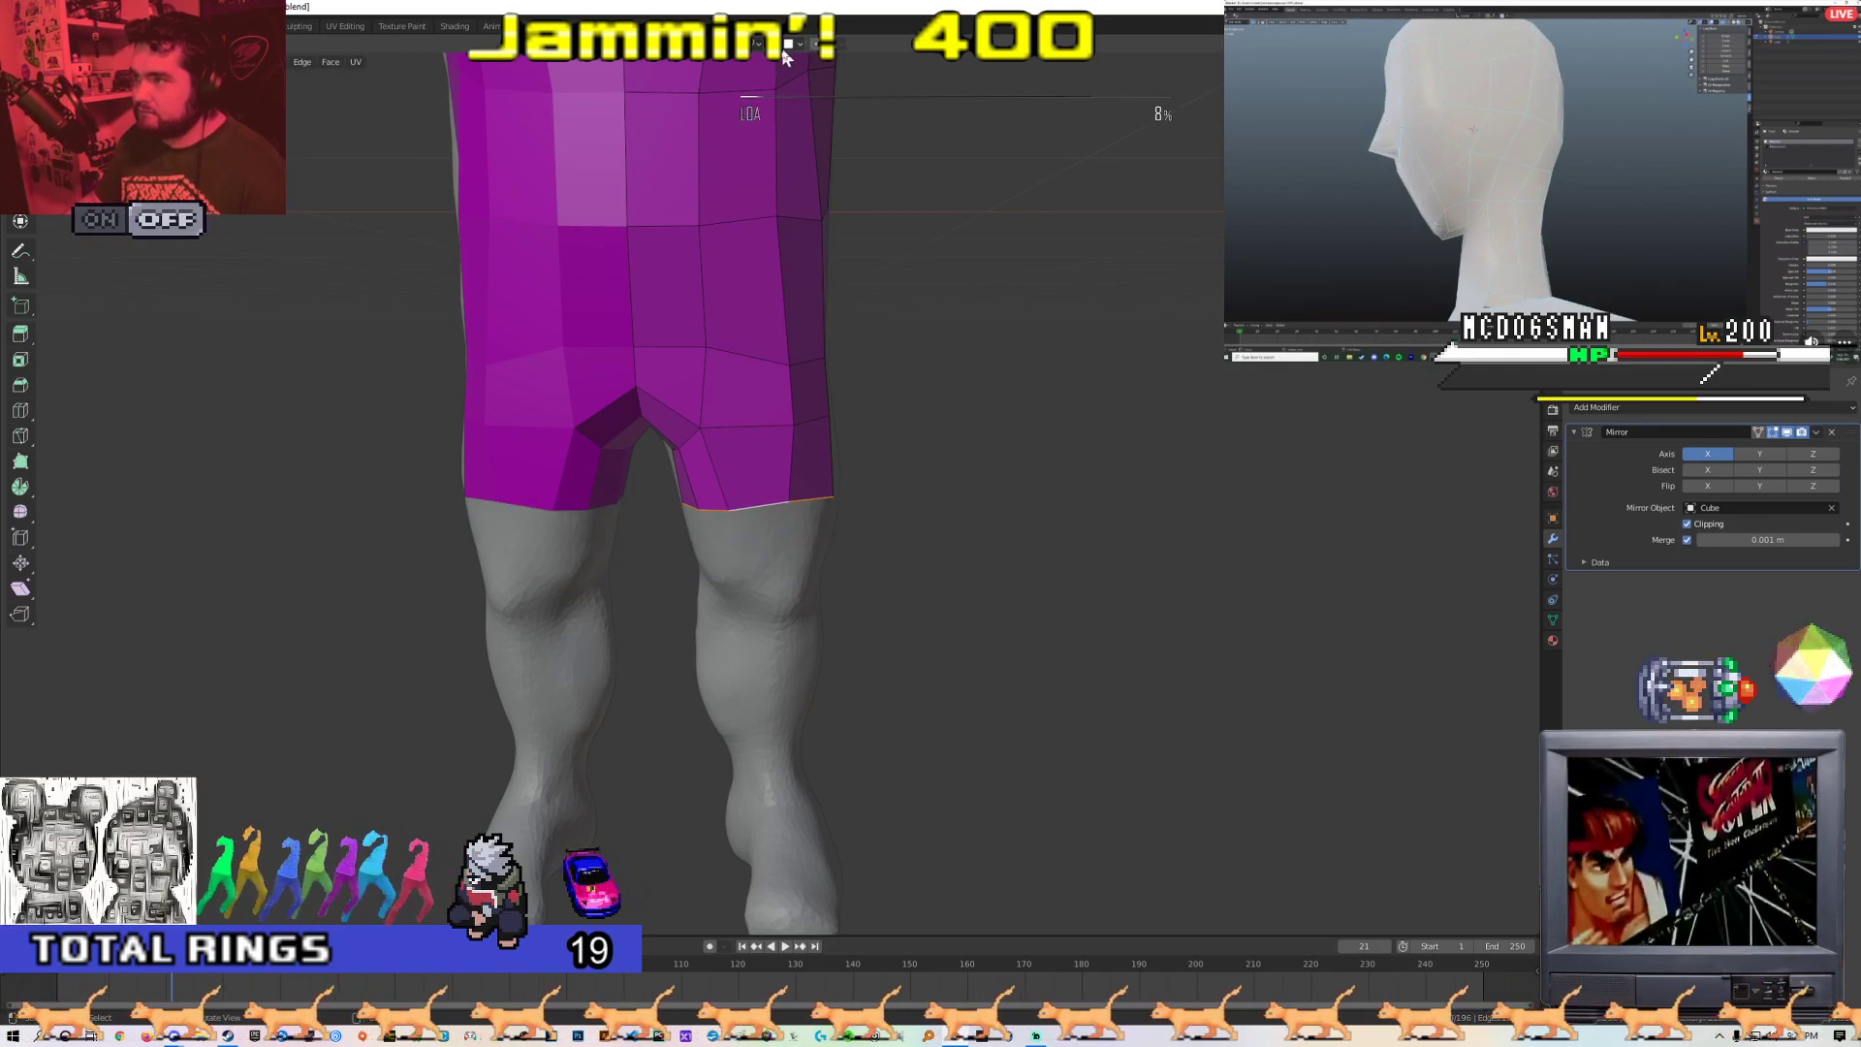
key("e")
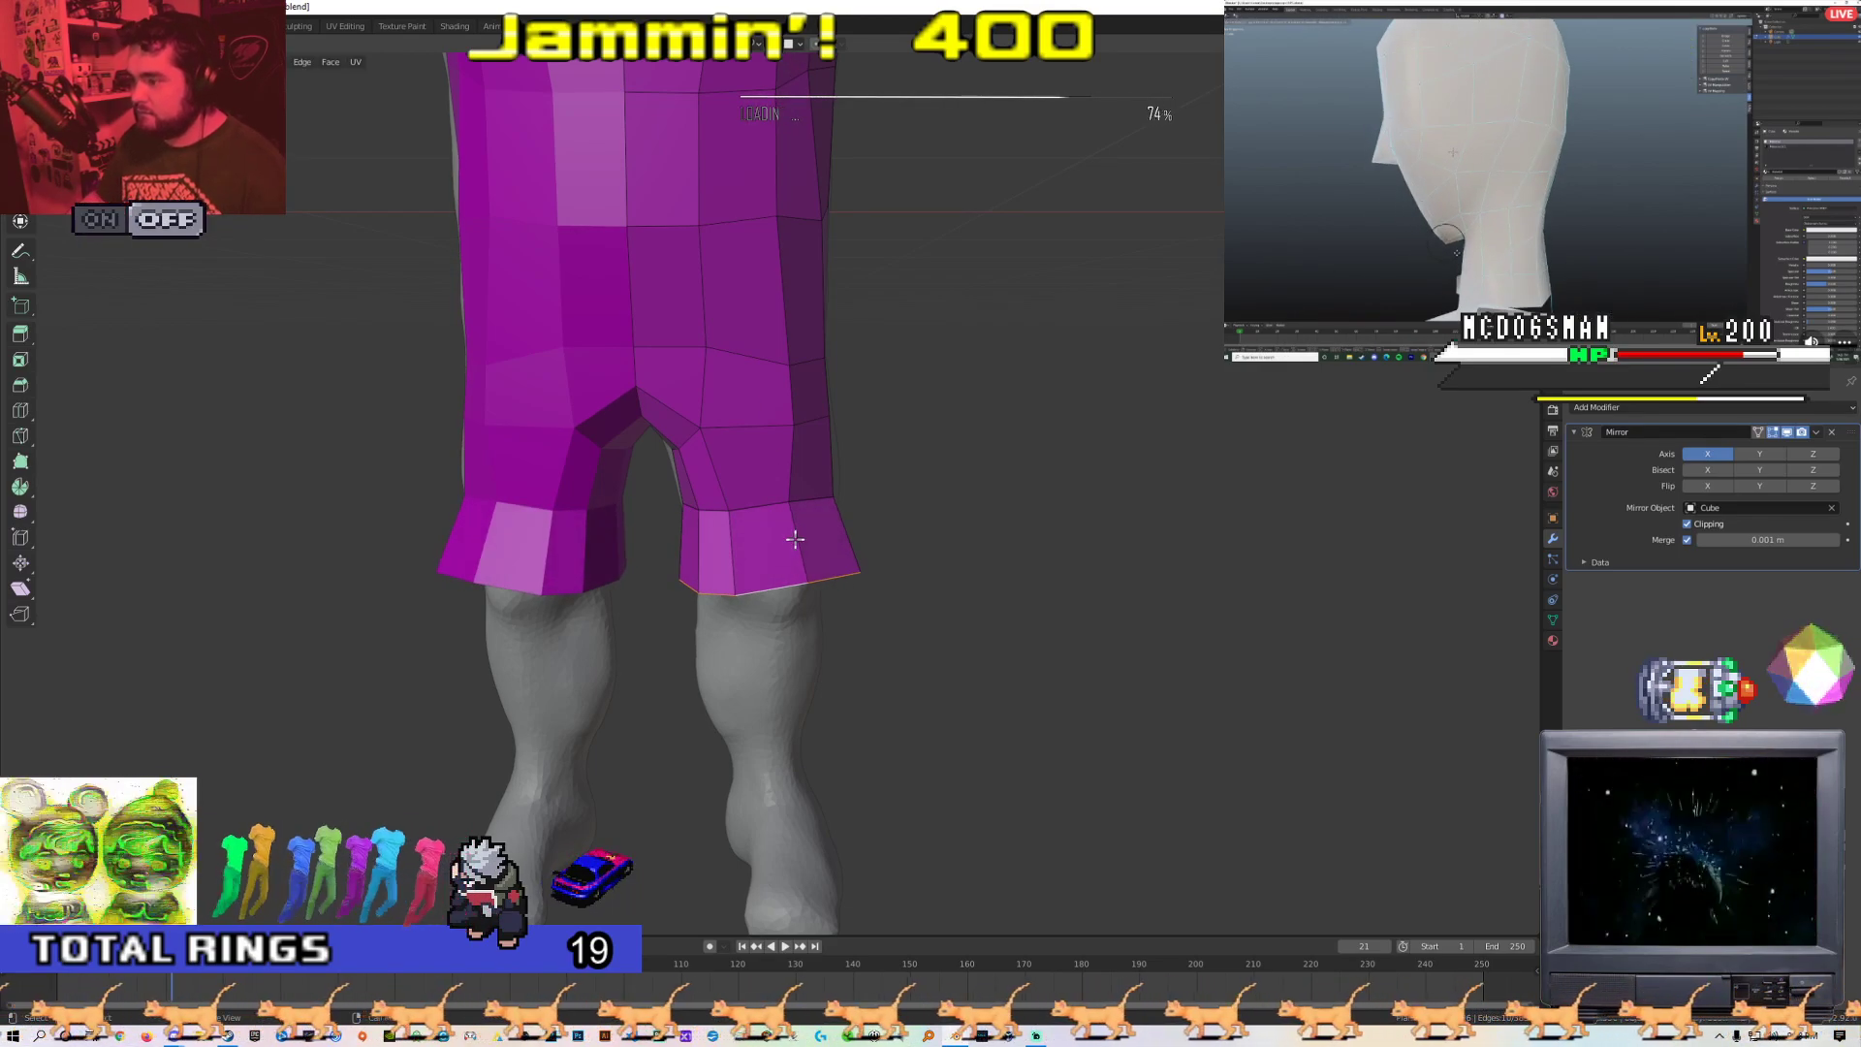
key("g")
left_click(793, 522)
key("e")
left_click(781, 683)
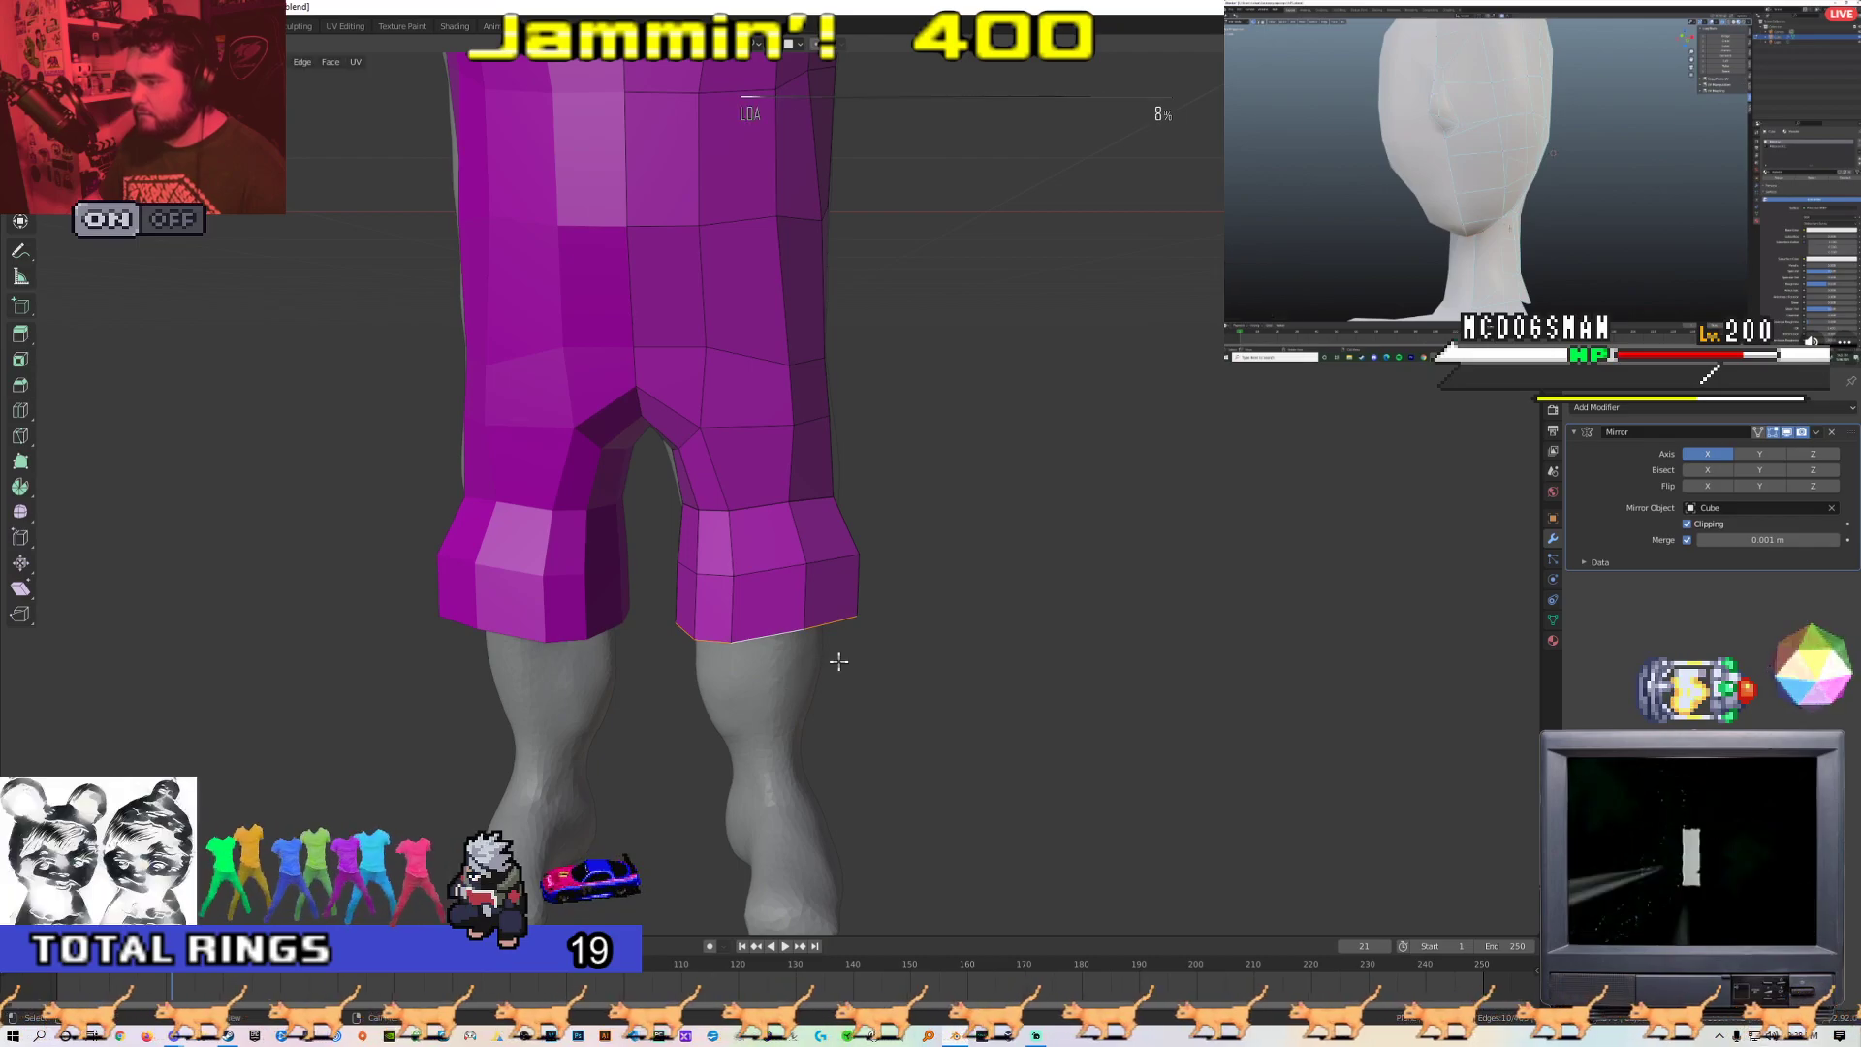
Extend the leg tube over the knee and calf with two more extruded segments, scaling the last loop
middle_click_drag(784, 761, 769, 556, "shift")
key("g")
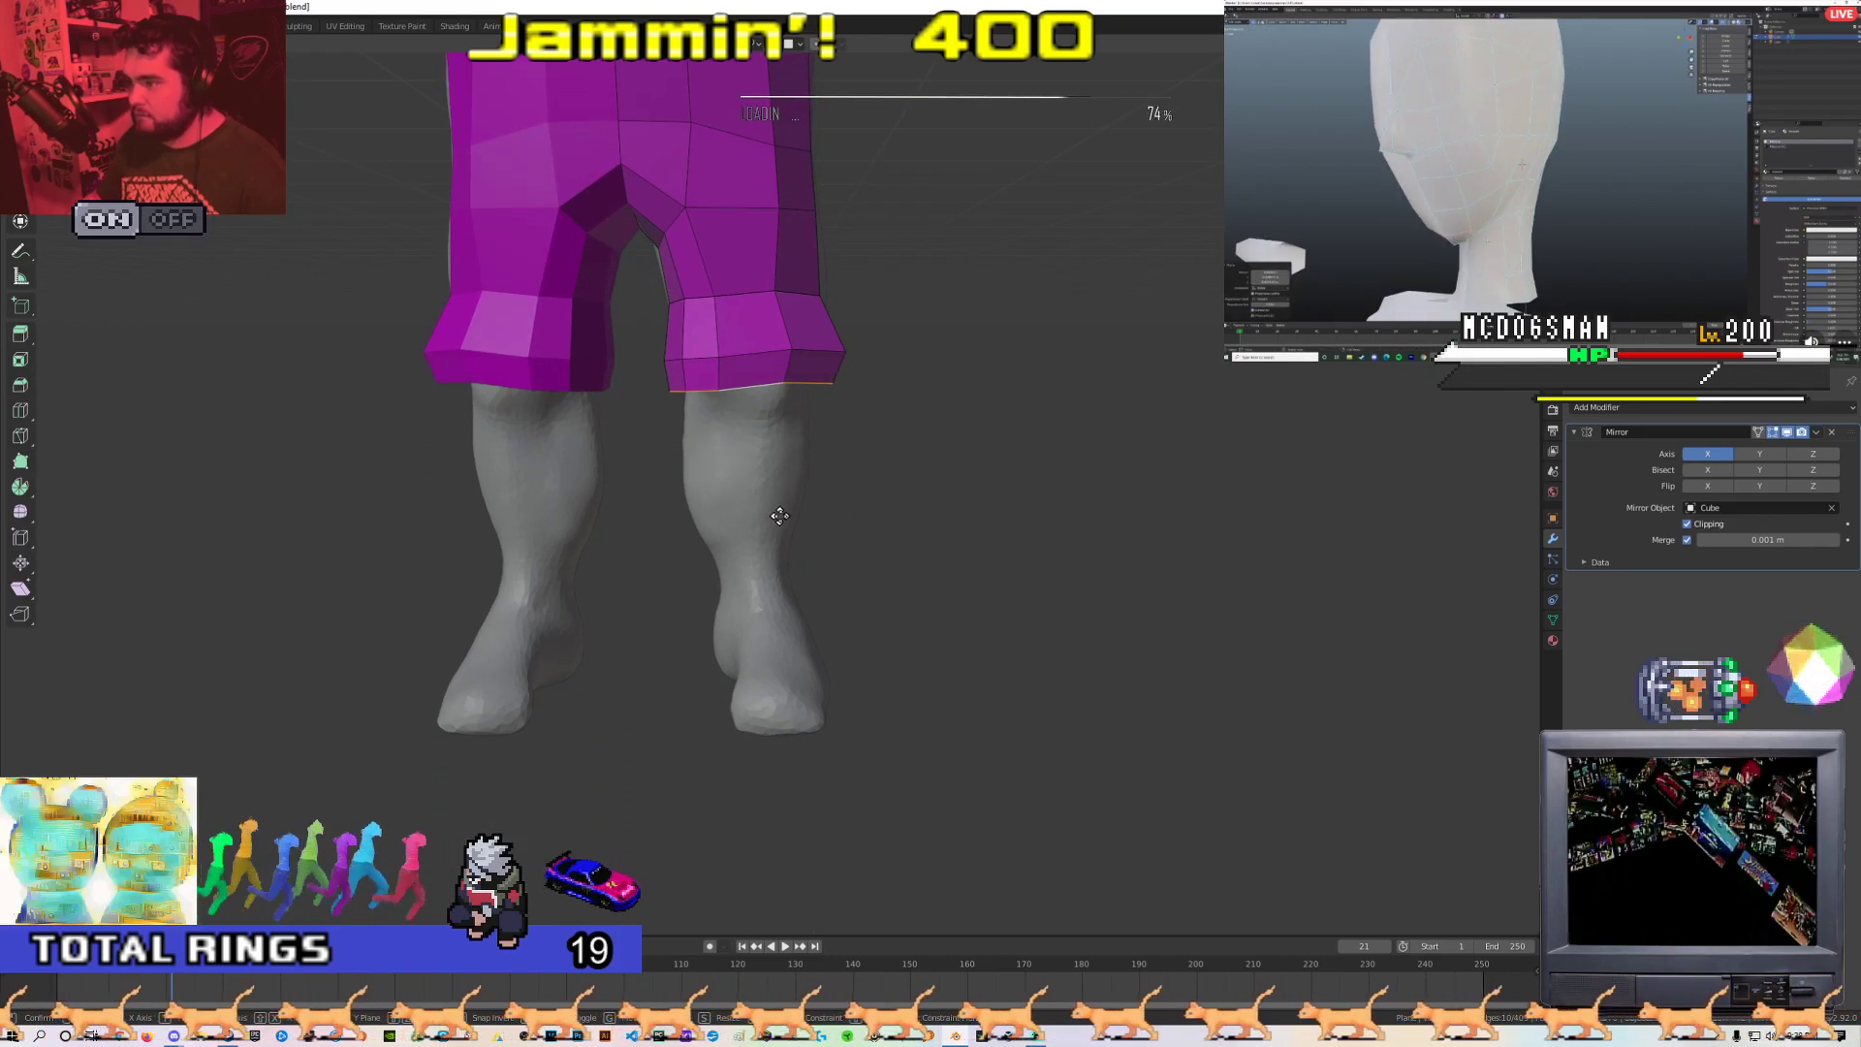
left_click(771, 609)
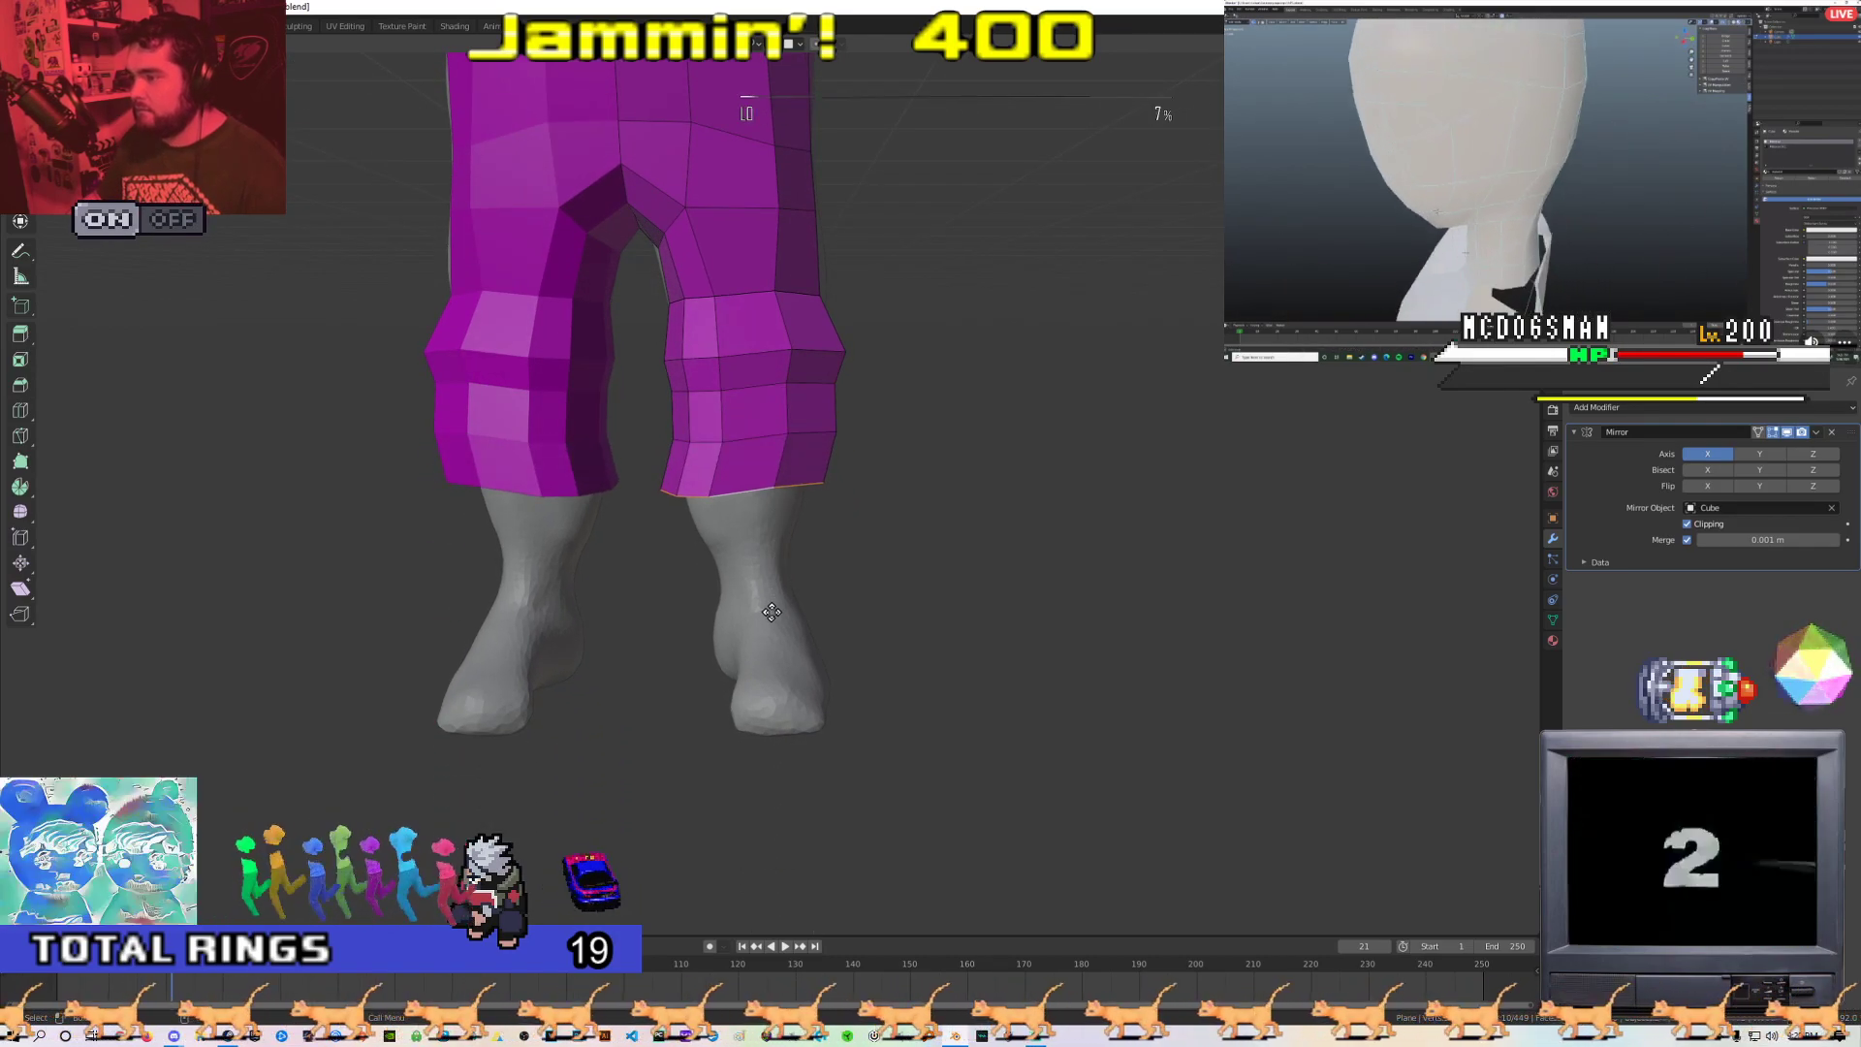
left_click(770, 629)
key("e")
left_click(773, 682)
key("s")
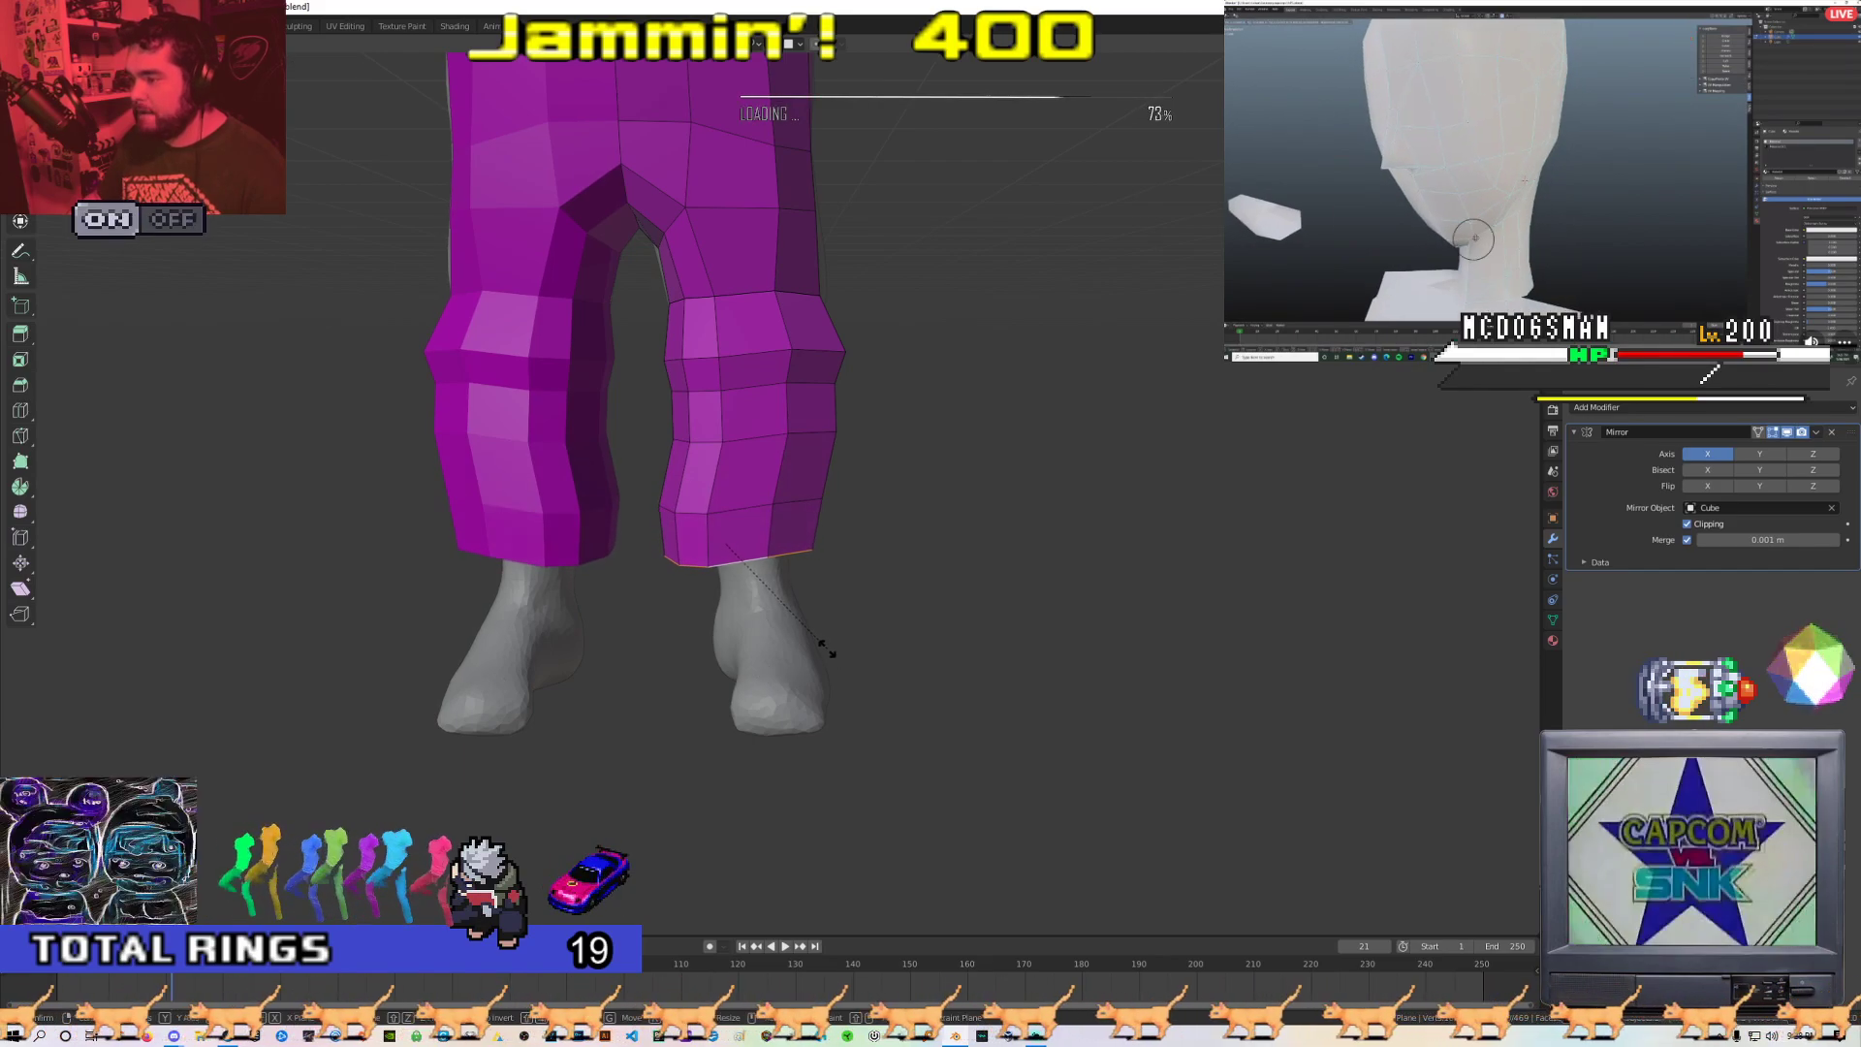
left_click(824, 647)
Reposition the lowest leg loop, extrude it to just above the ankle, and scale the new loop
key("g")
left_click(835, 647)
key("e")
left_click(845, 657)
key("s")
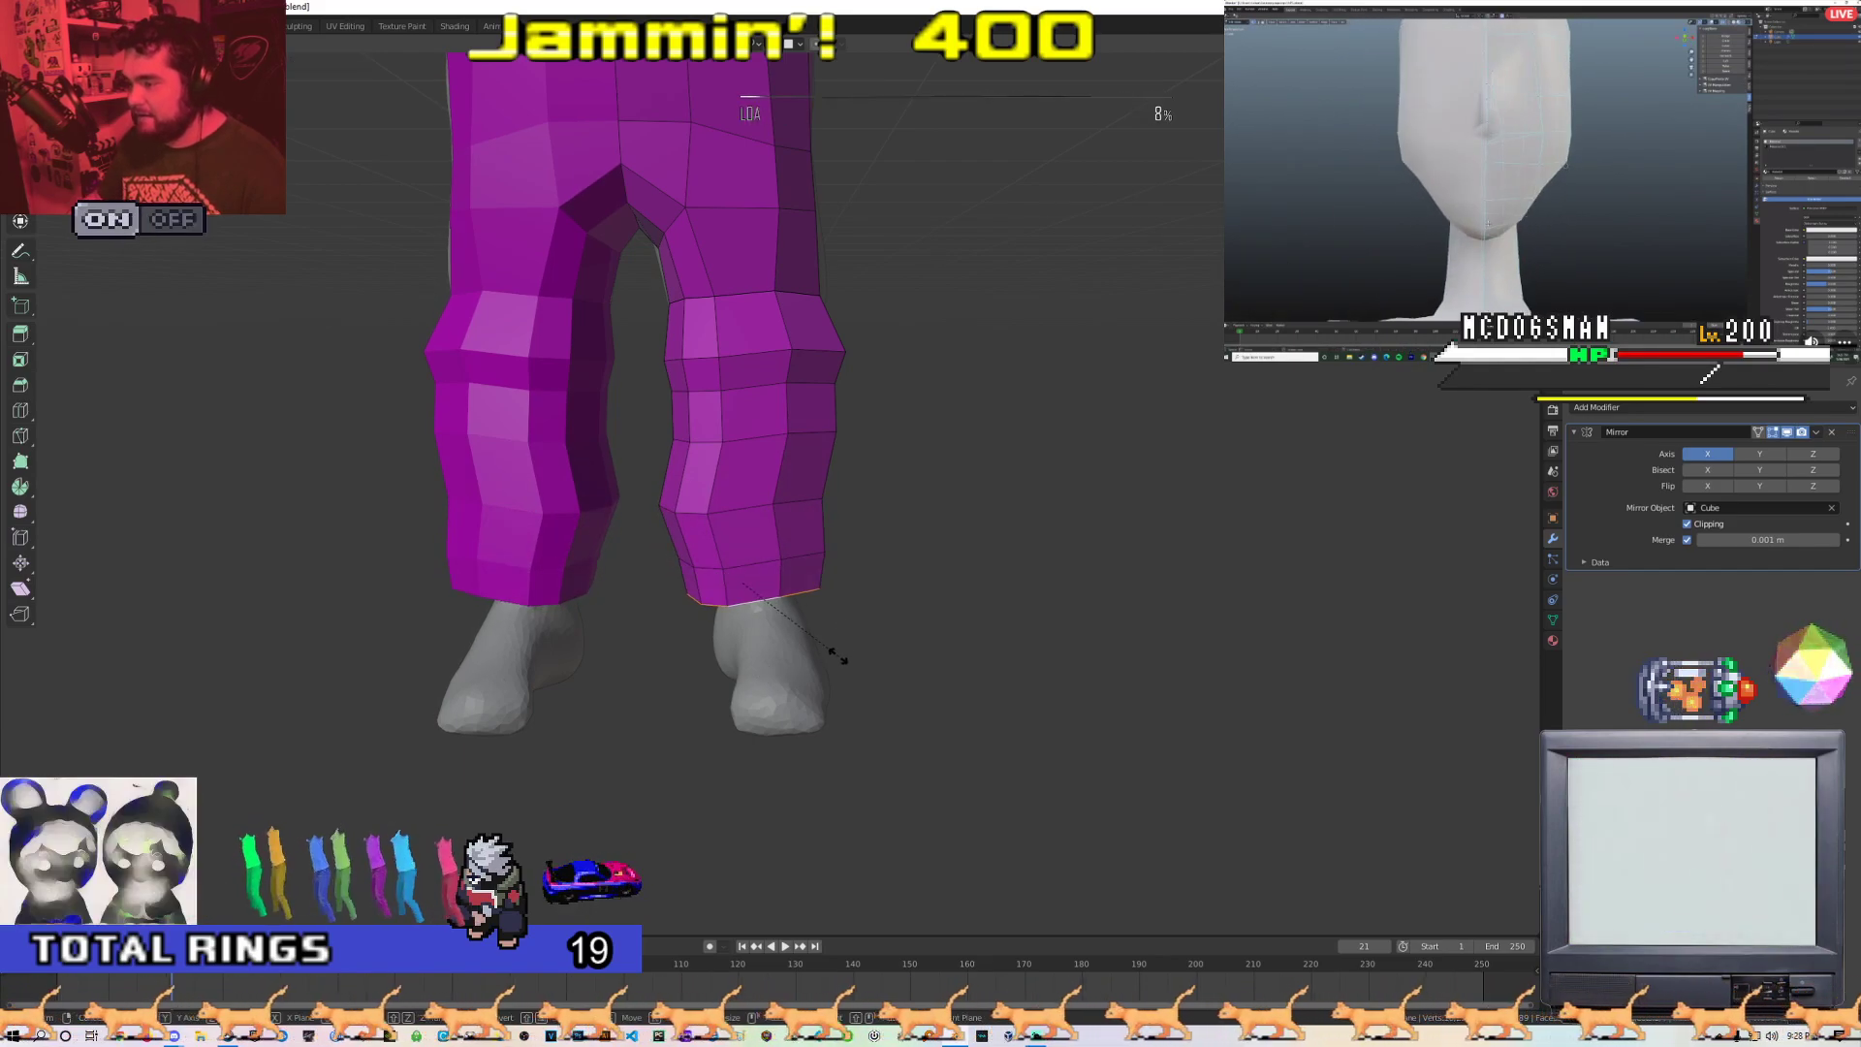
left_click(826, 647)
Add a Shrinkwrap modifier targeting the sculpted body Cube to the mesh and apply it
key("Tab")
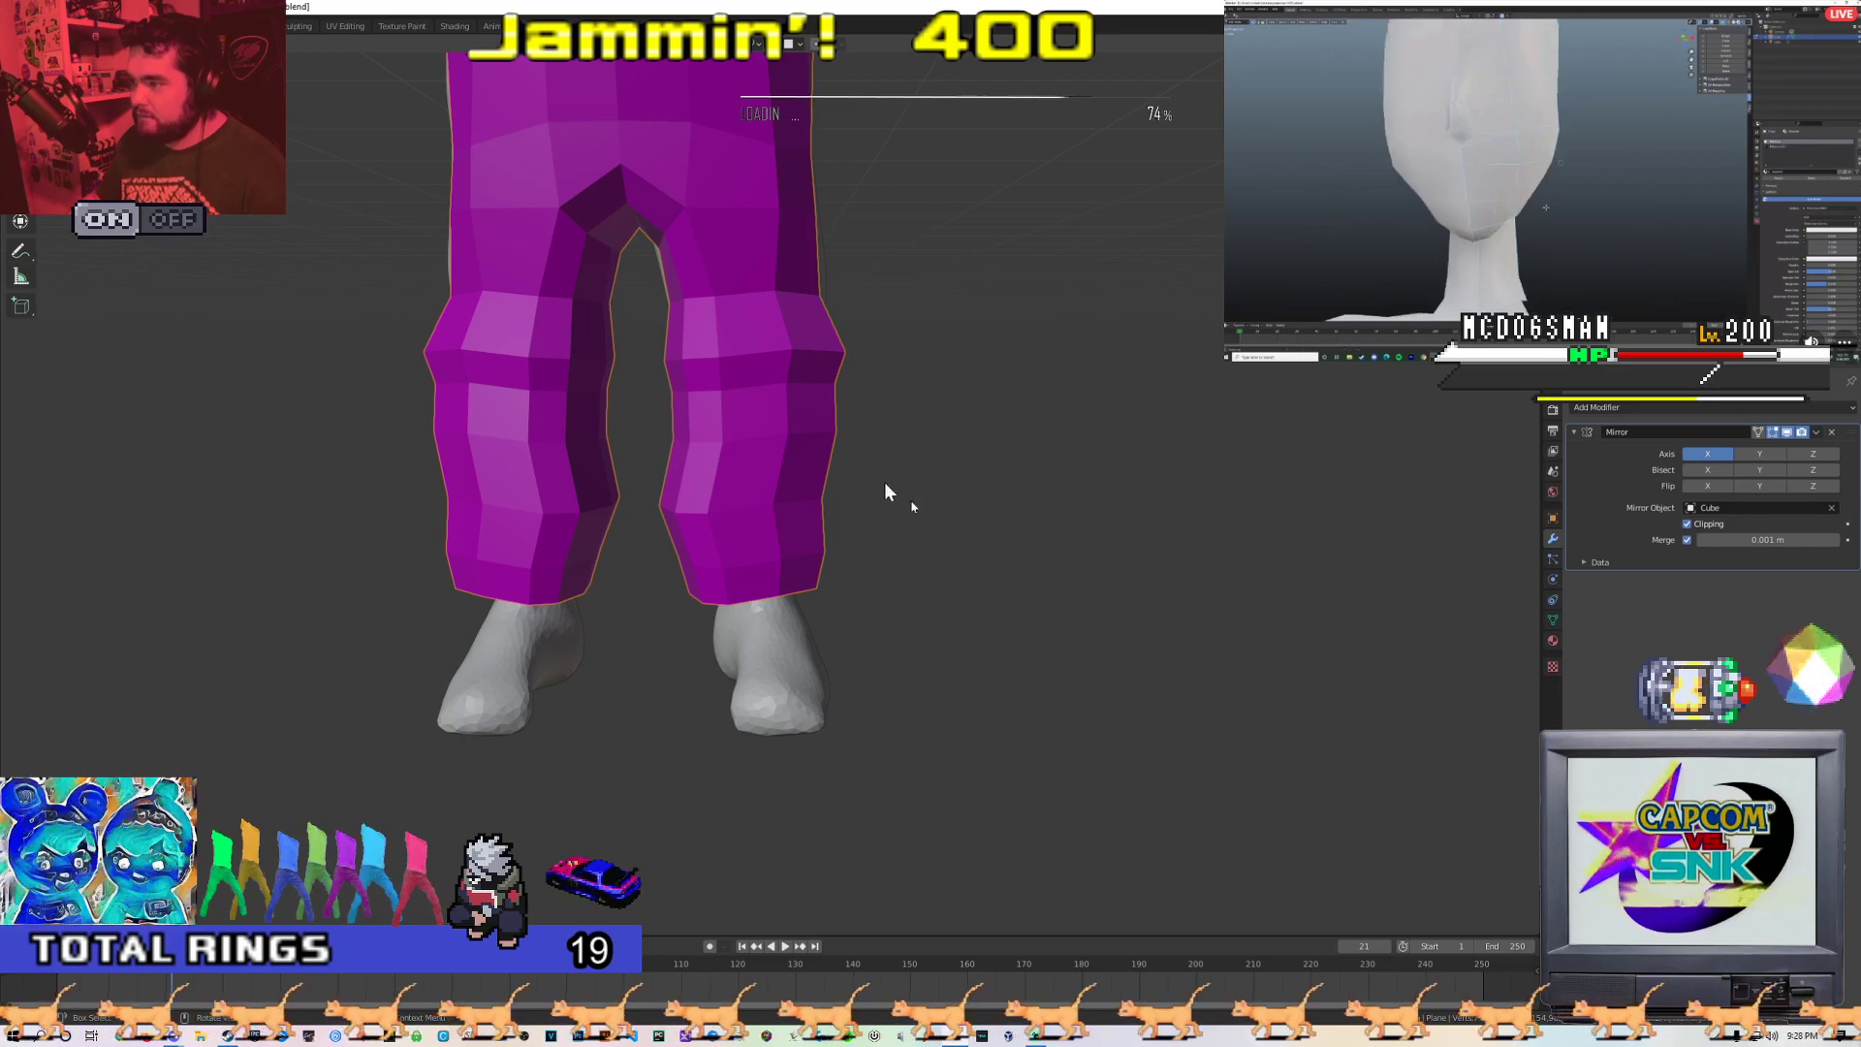
left_click(1637, 409)
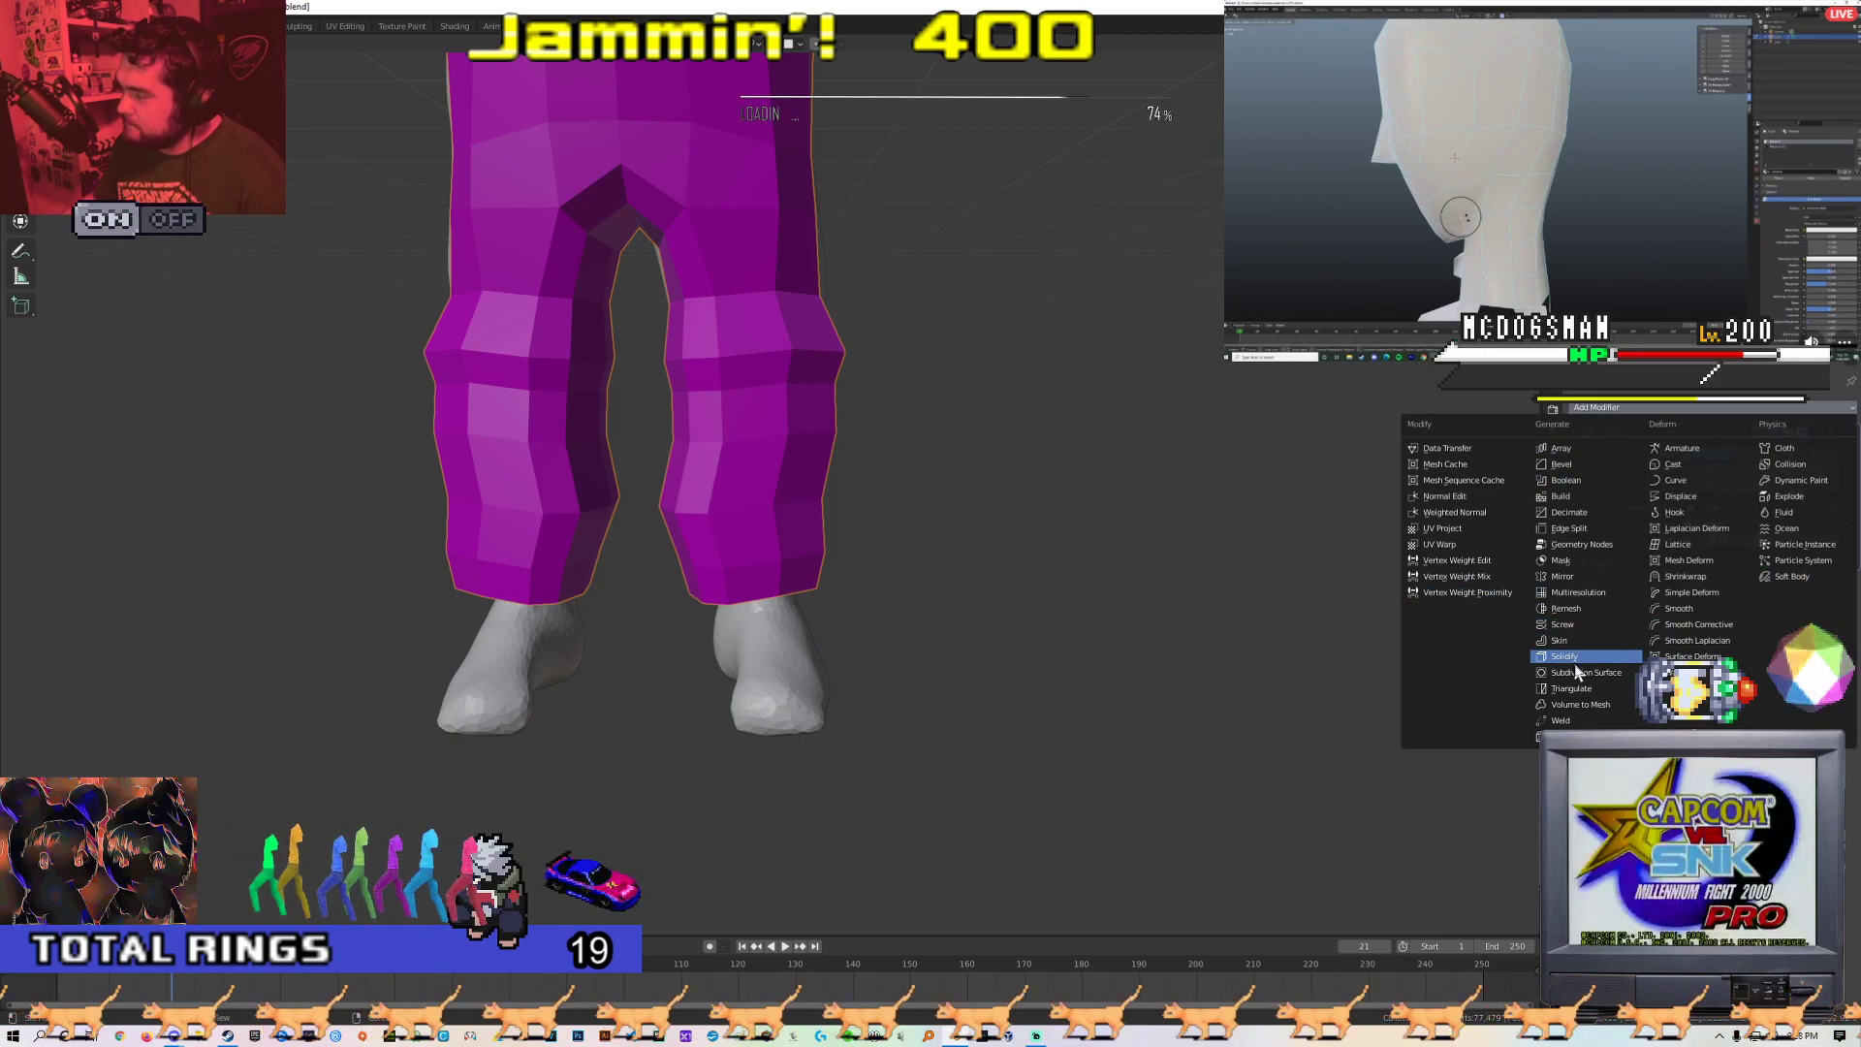
left_click(1682, 575)
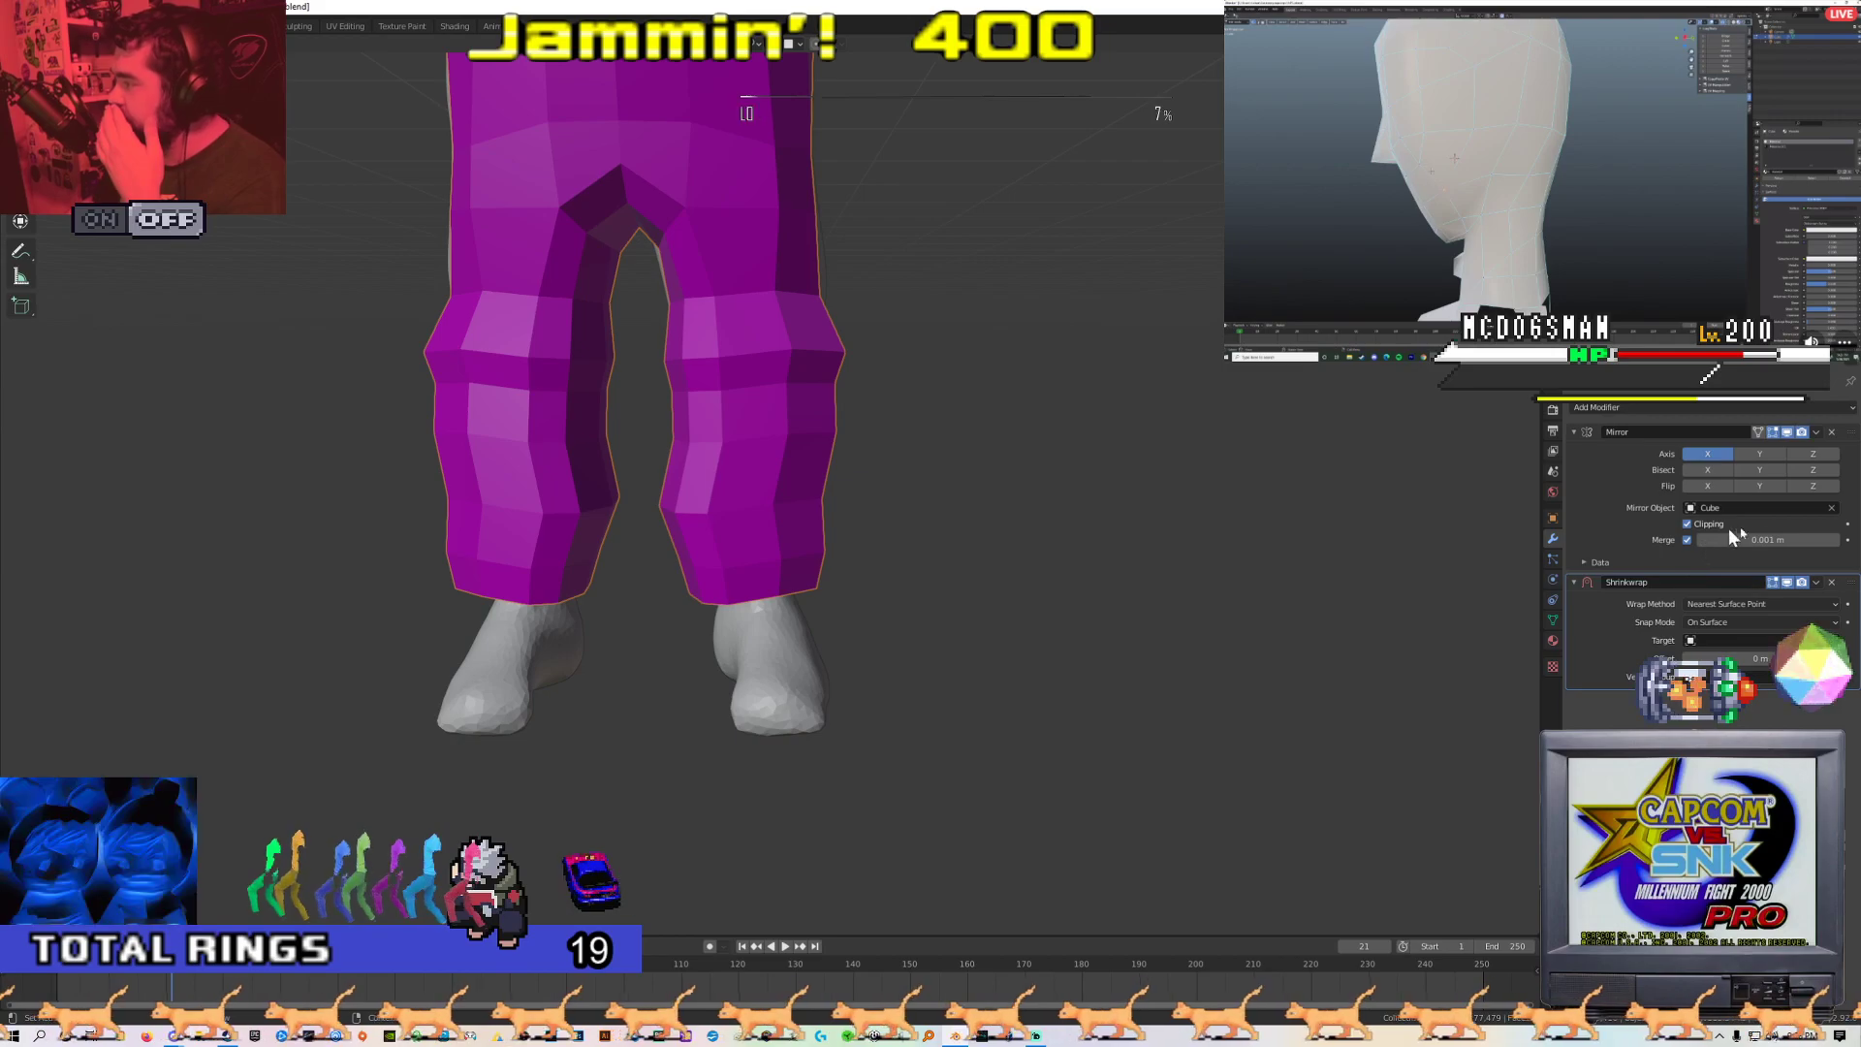
left_click(785, 641)
middle_click_drag(862, 631, 852, 574)
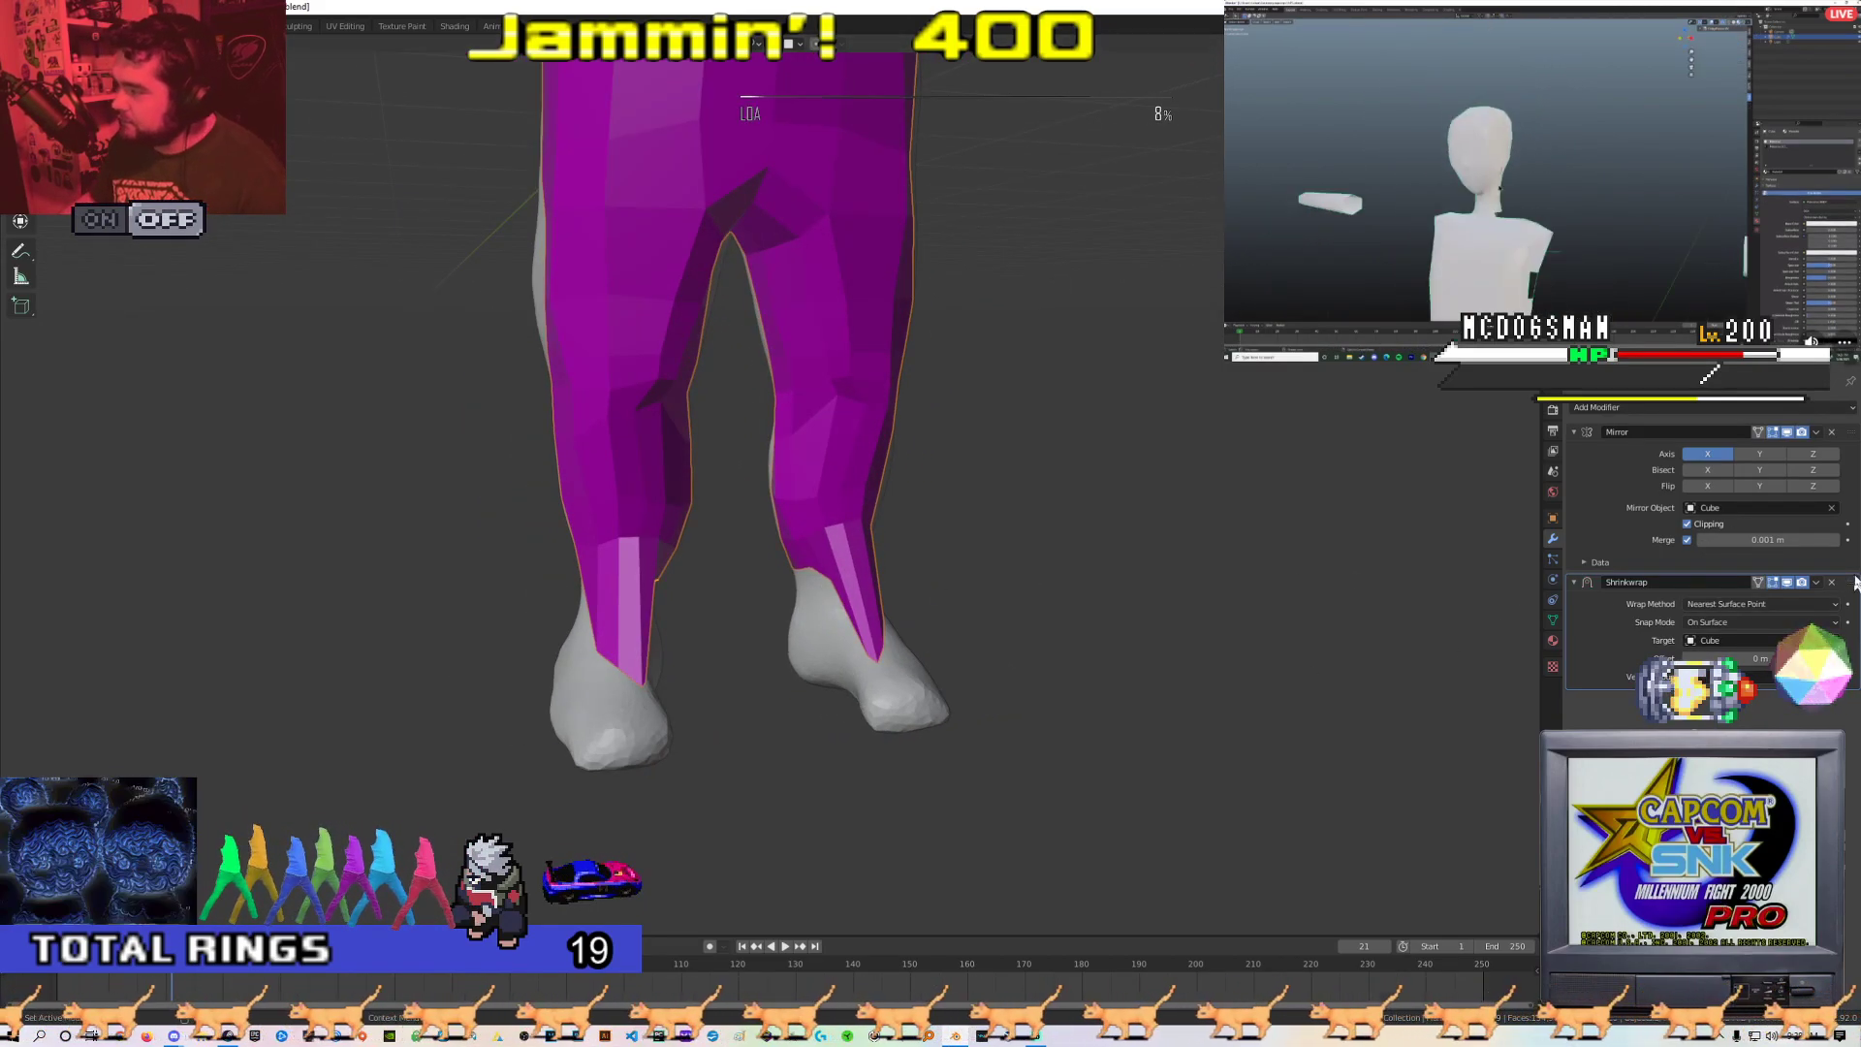
key("ctrl+a")
Slide the stray vertex at the ankle opening along its edge to even out the lower border
key("Tab")
middle_click_drag(974, 610, 760, 662)
middle_click_drag(986, 697, 710, 681)
key("g")
key("g")
left_click(710, 594)
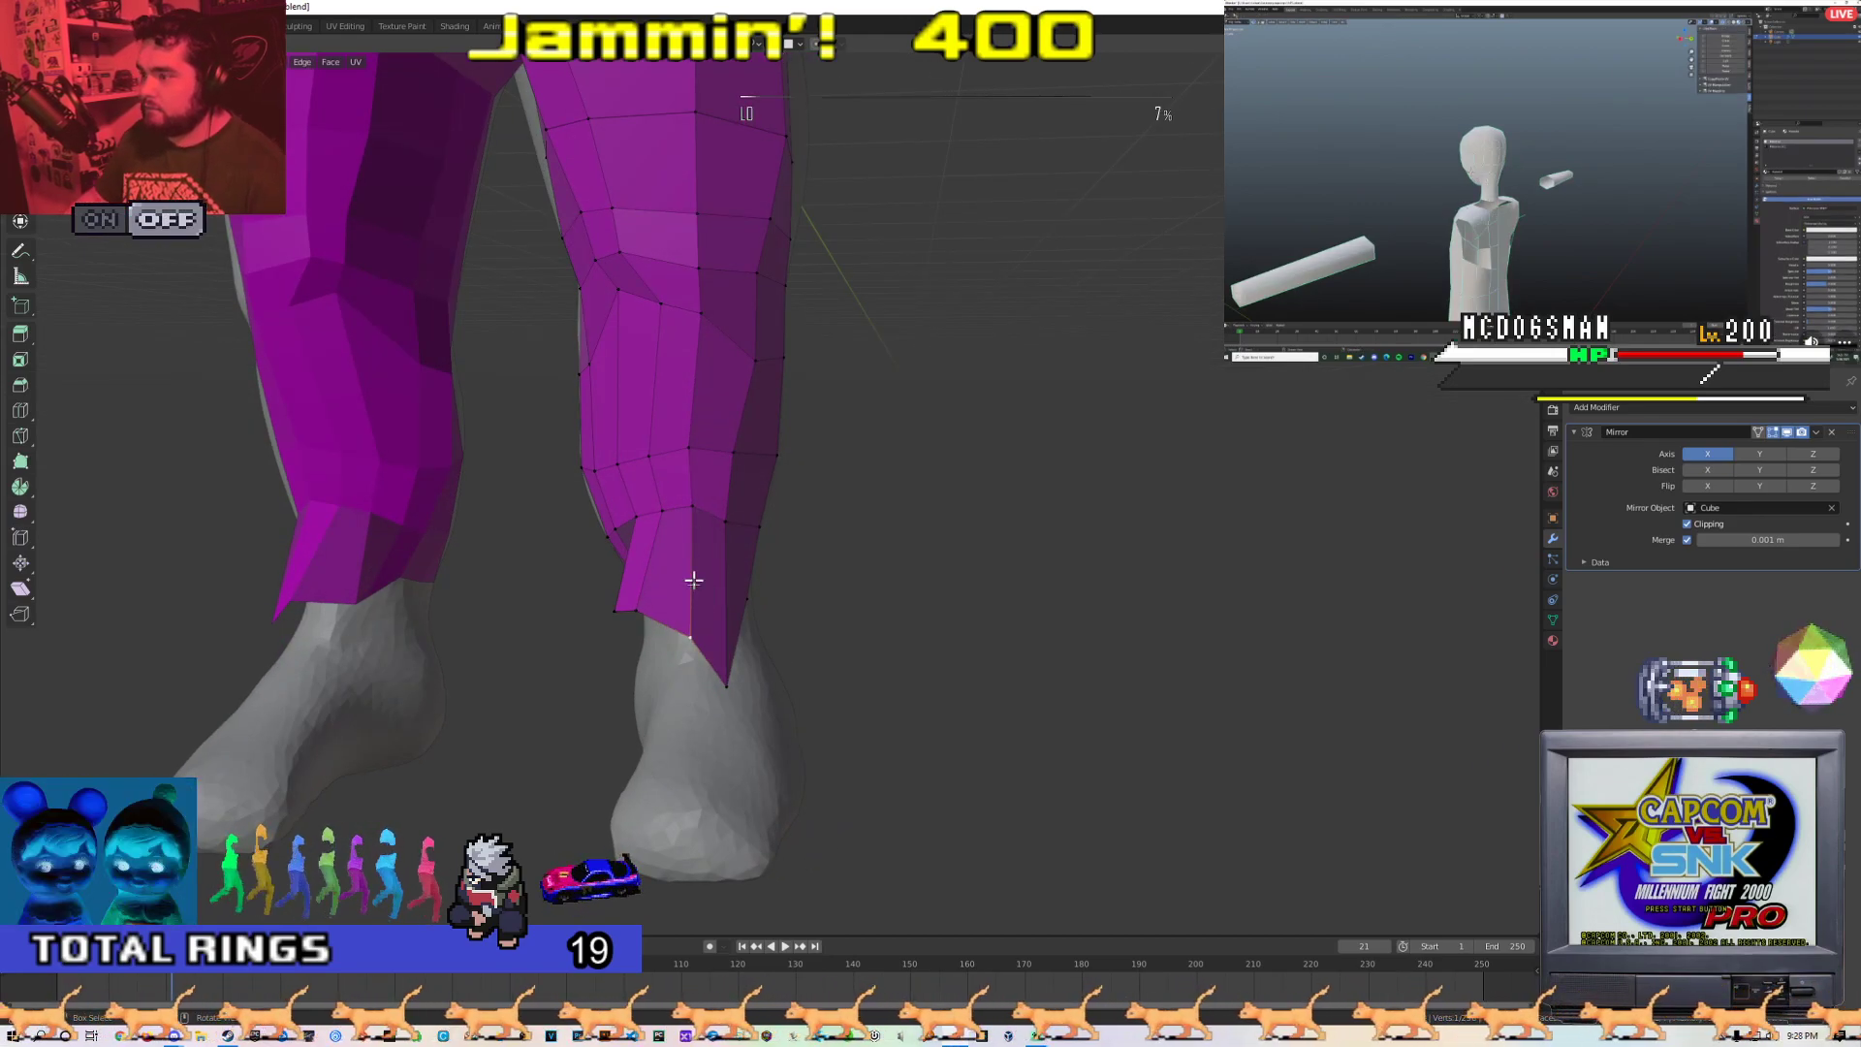
Reposition the uneven vertices around the ankle opening and up the side of the lower leg
middle_click_drag(697, 516, 853, 529)
left_click(773, 627)
key("g")
left_click(764, 616)
left_click(736, 534)
key("g")
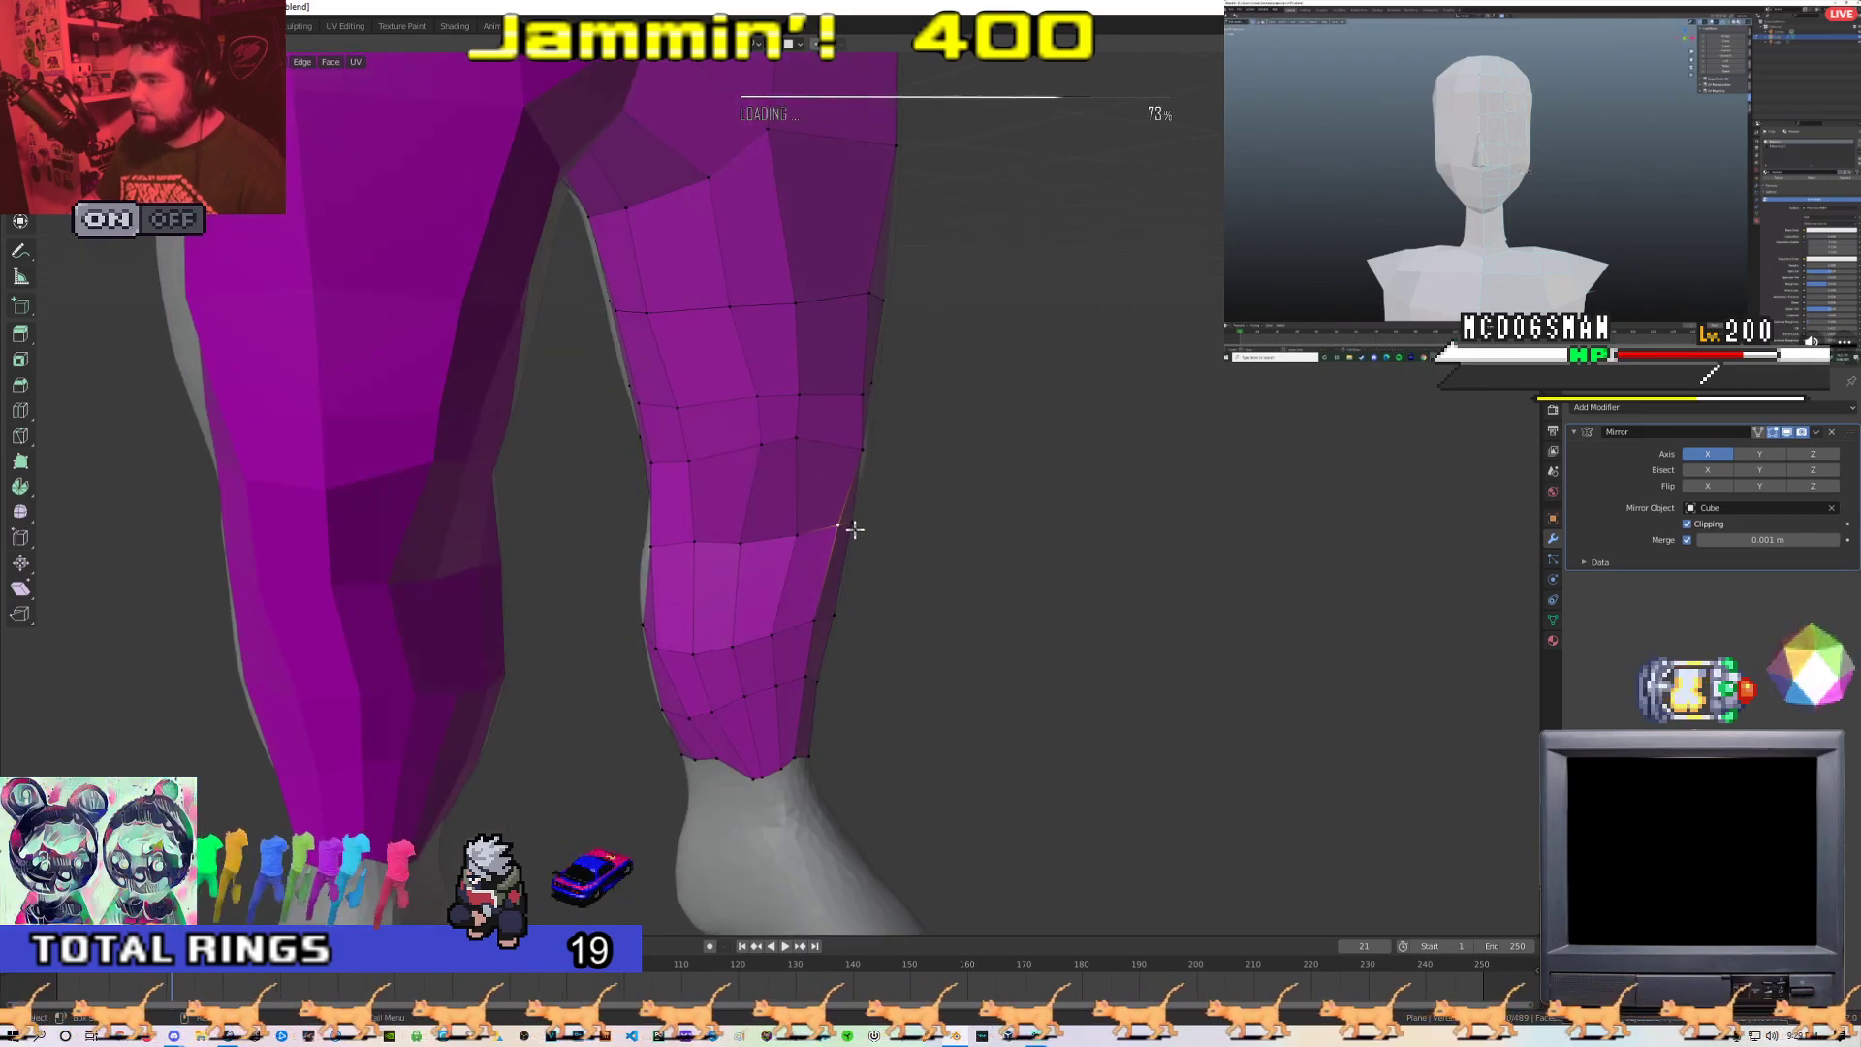
Adjust the vertices behind the knee and on the outer knee to straighten the leg loops
left_click(795, 459)
middle_click_drag(794, 459, 717, 494)
right_click(725, 452)
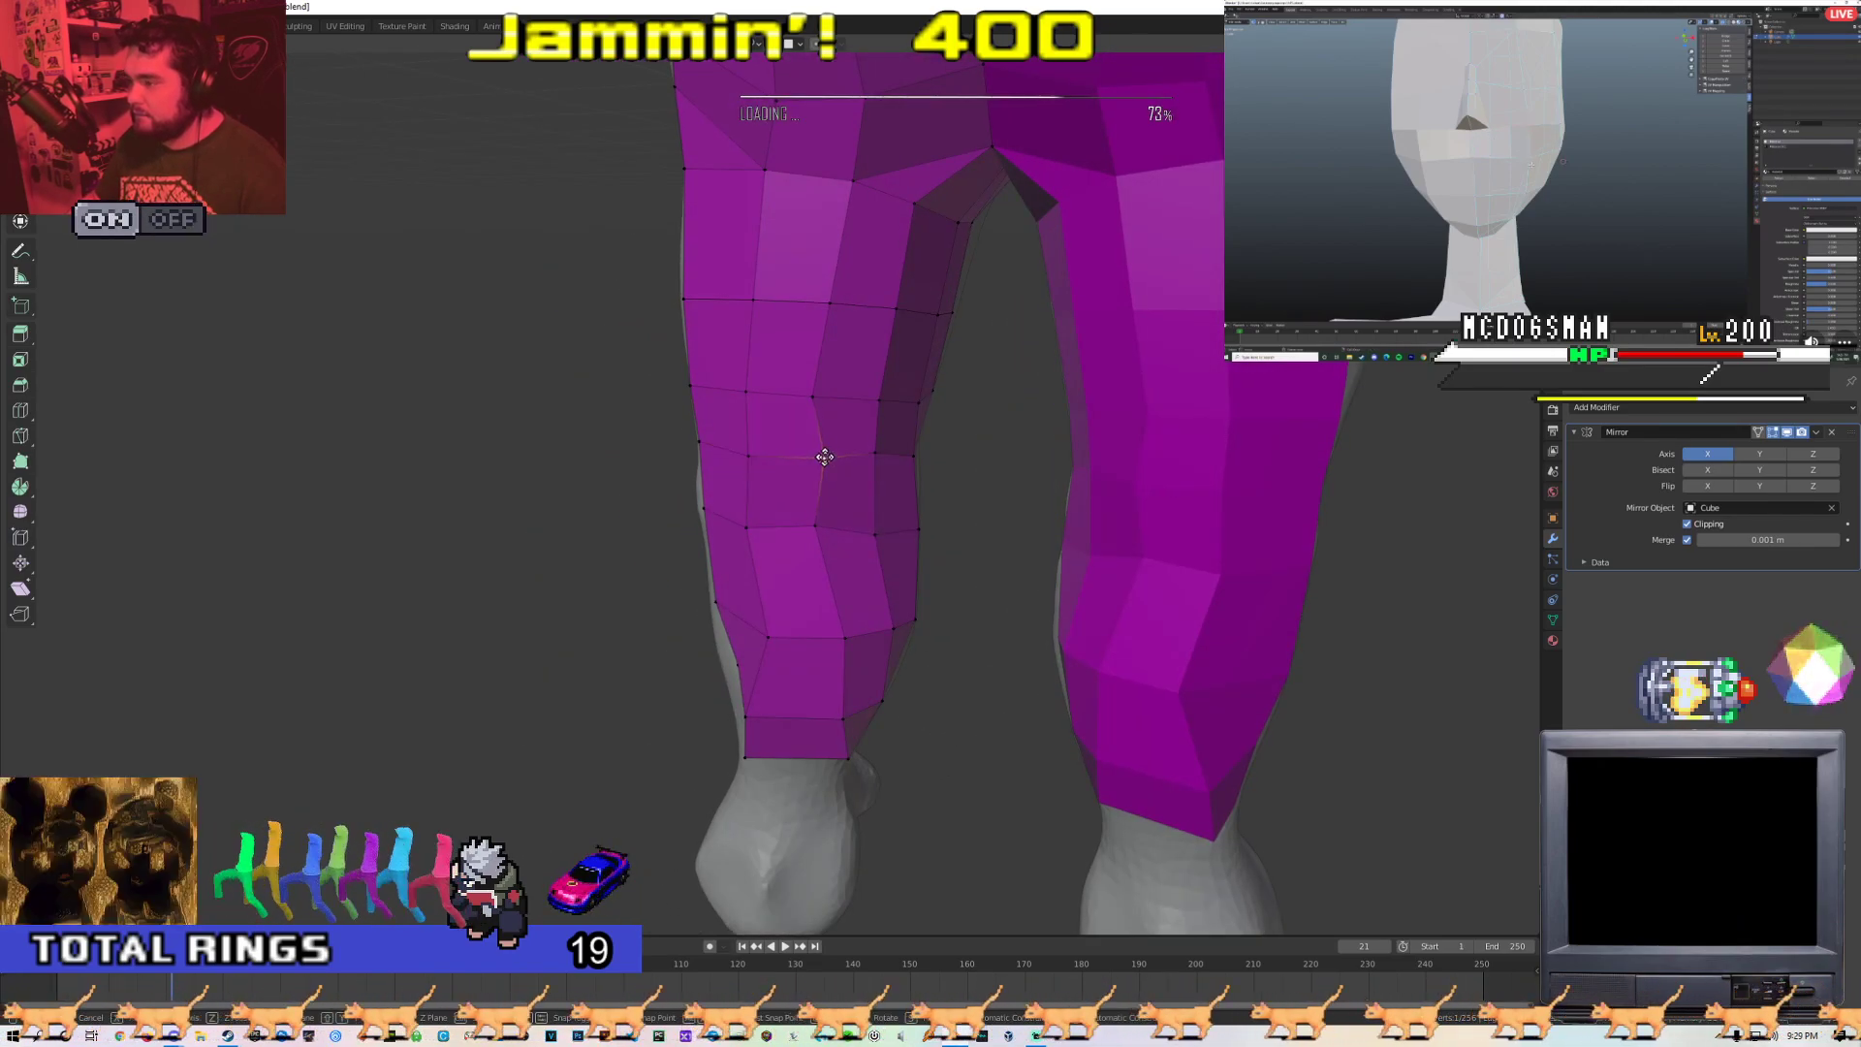
mouse_move(881, 475)
middle_mouse_down()
mouse_move(715, 466)
mouse_move(859, 456)
middle_mouse_up()
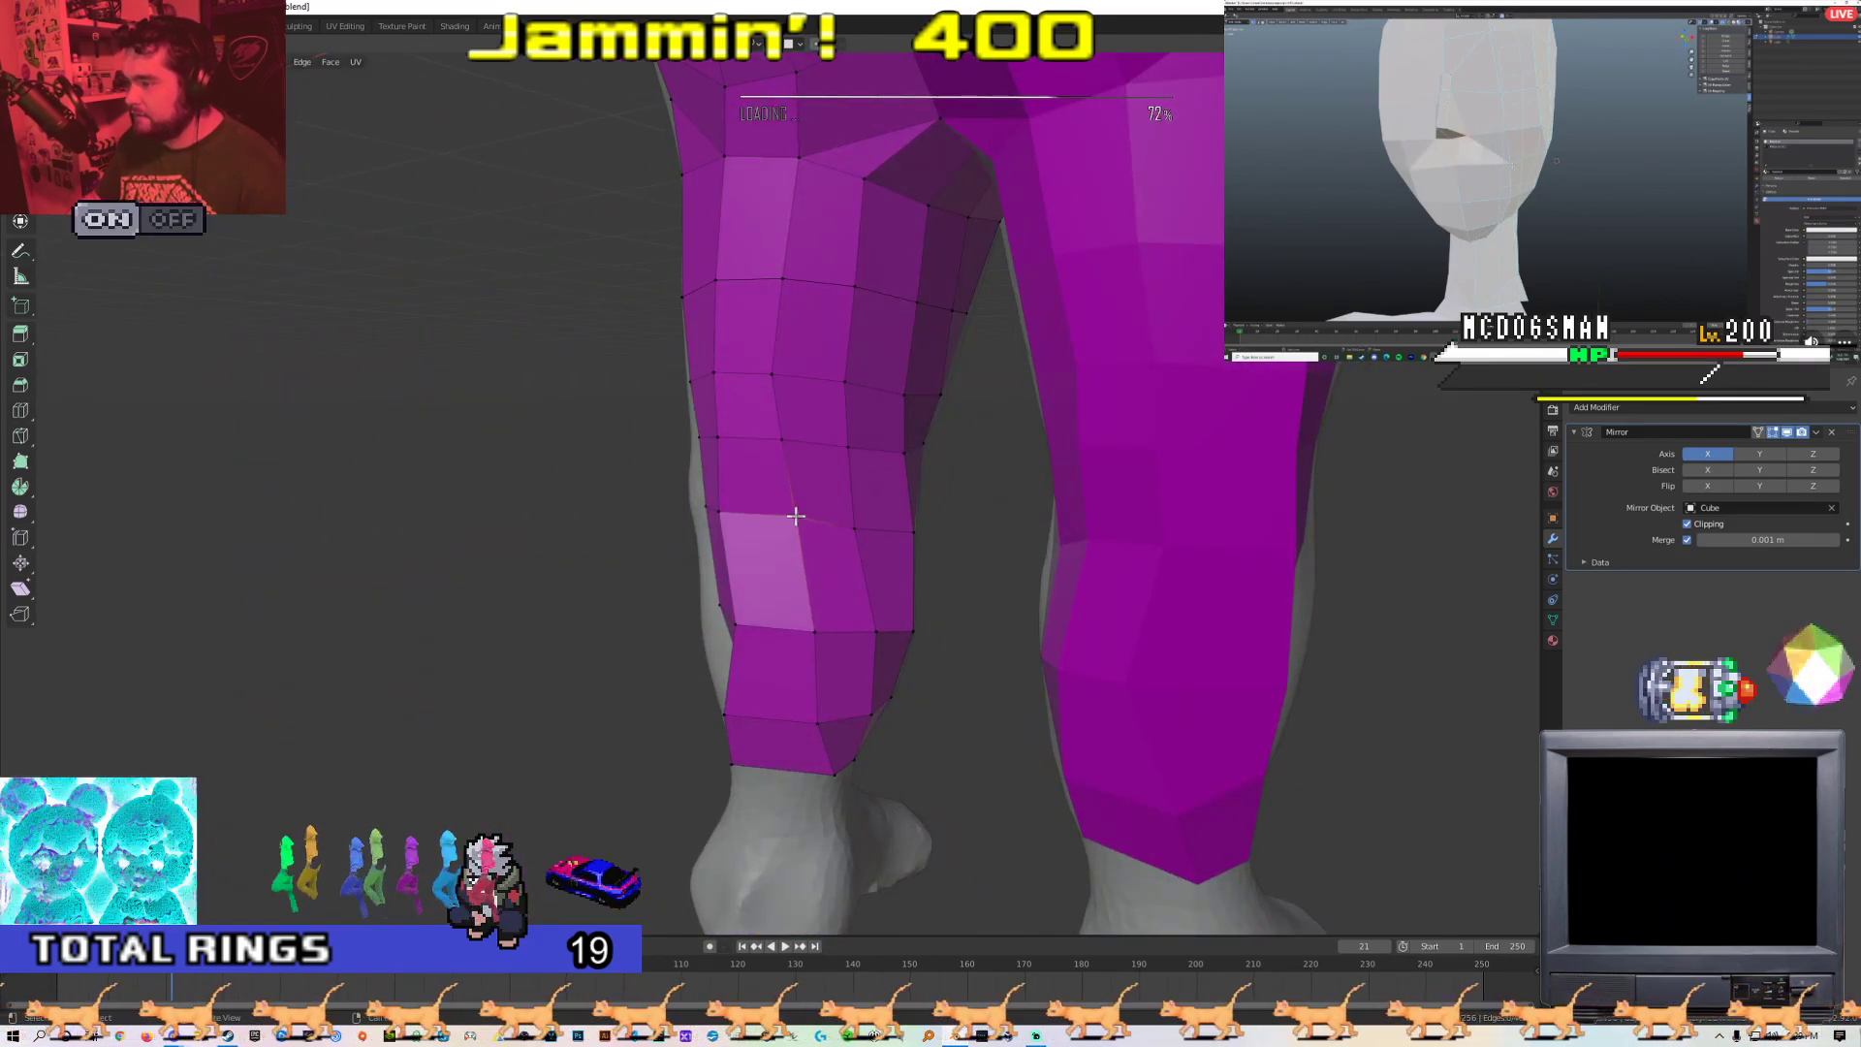
right_click(853, 520)
middle_click_drag(853, 520, 740, 456)
key("g")
key("g")
key("g")
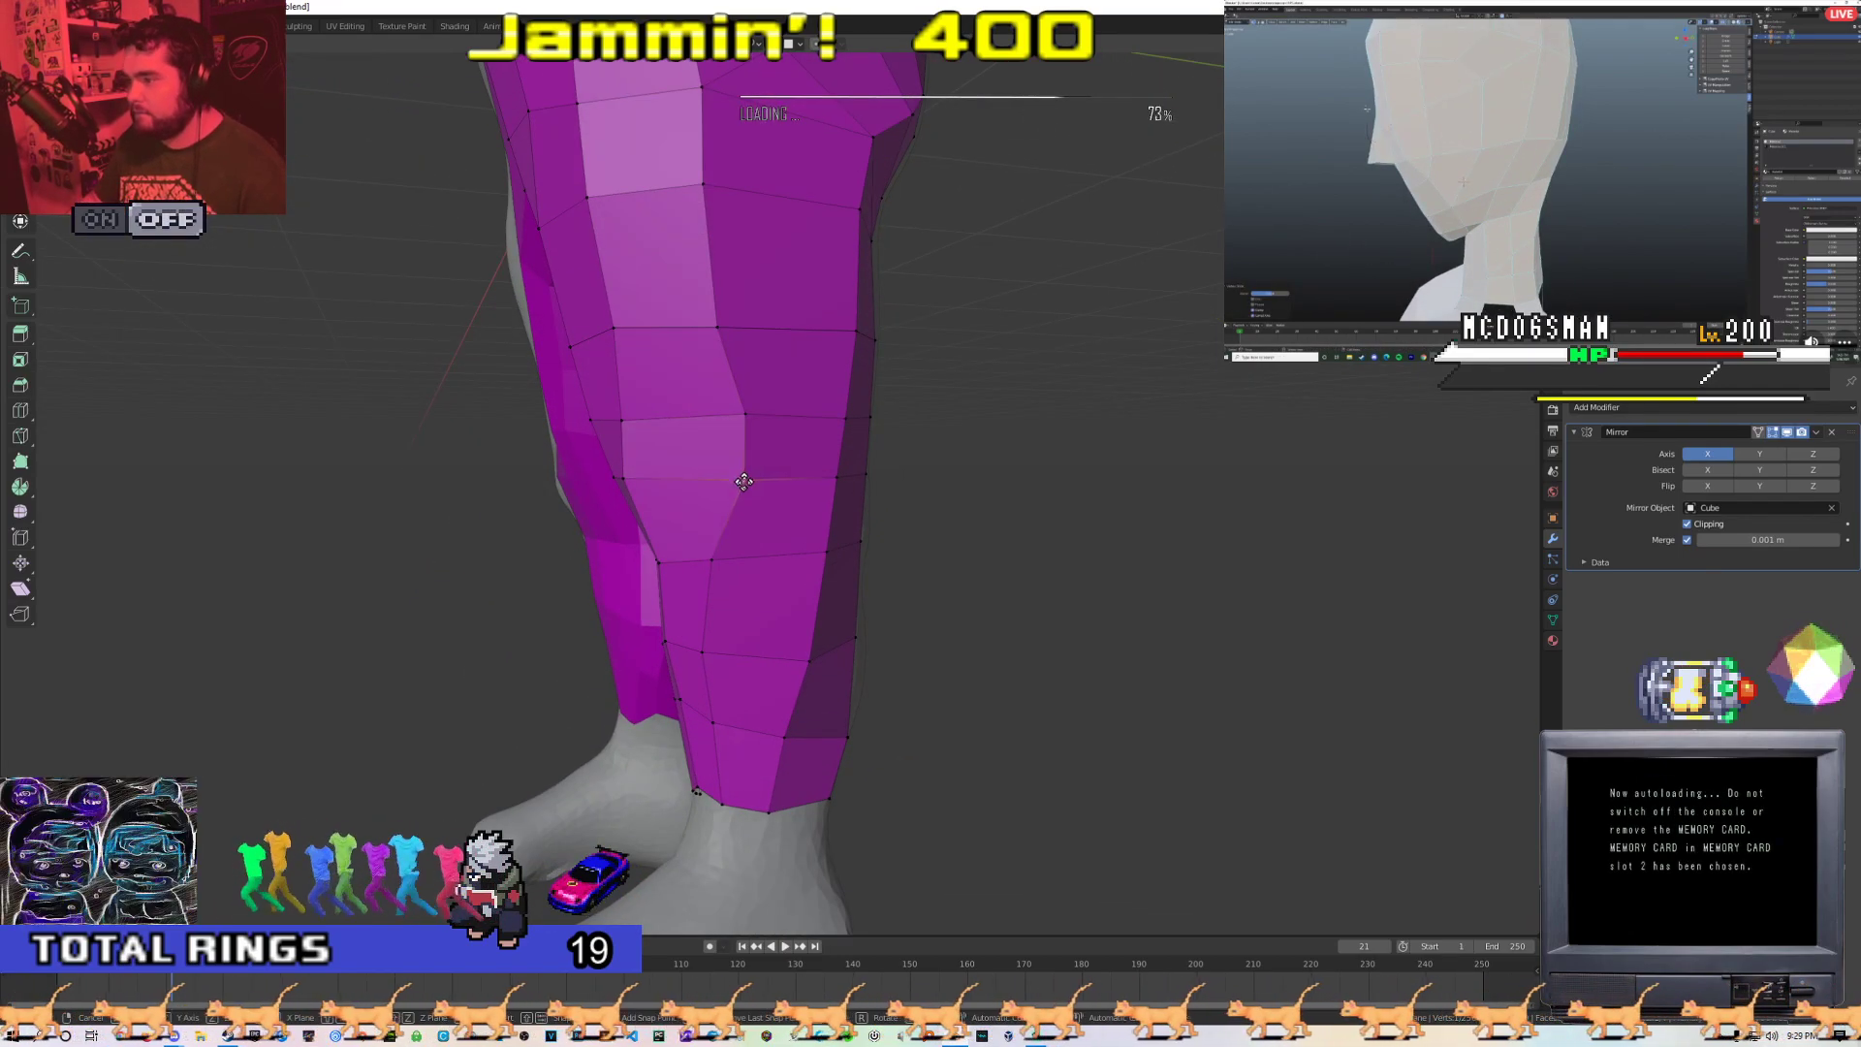
Even out the vertices on the outer calf, front shin and ankle border to follow the sculpted leg
middle_click_drag(749, 521, 689, 469)
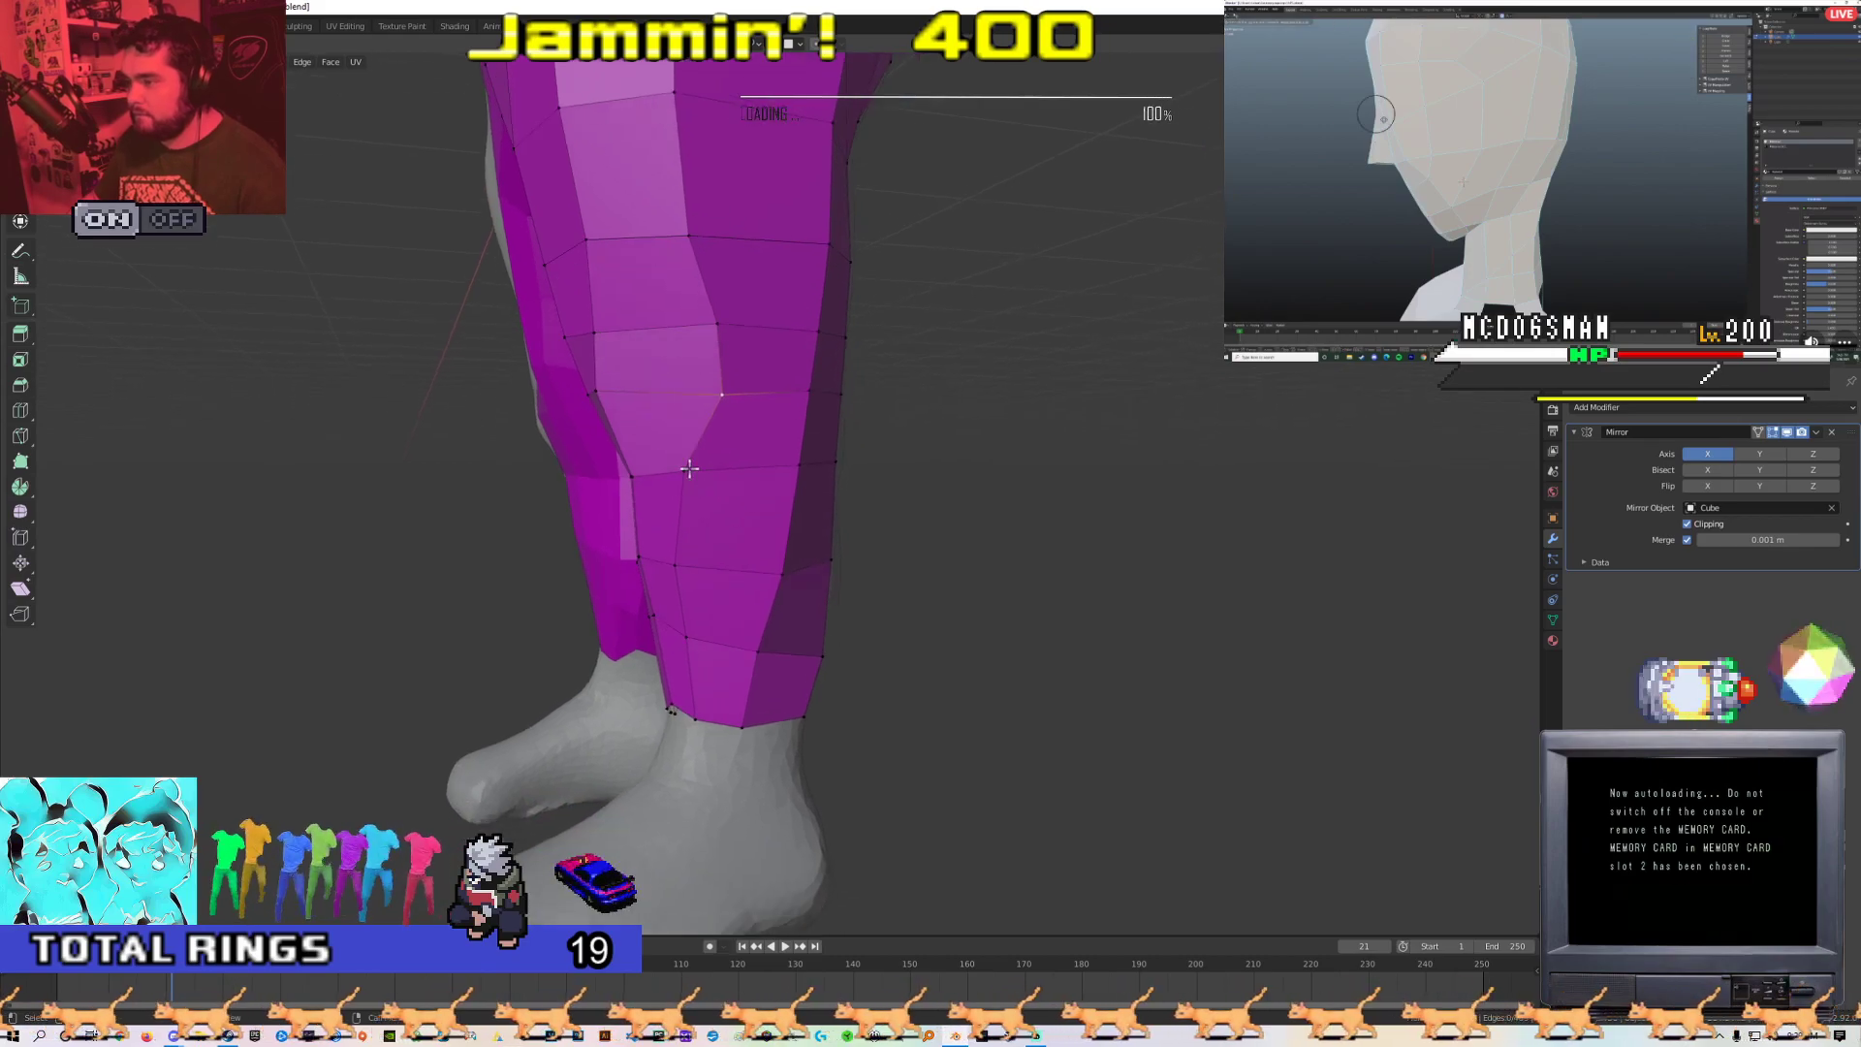
left_click(724, 565)
middle_click_drag(724, 564, 729, 499)
left_click(697, 548)
left_click(742, 563)
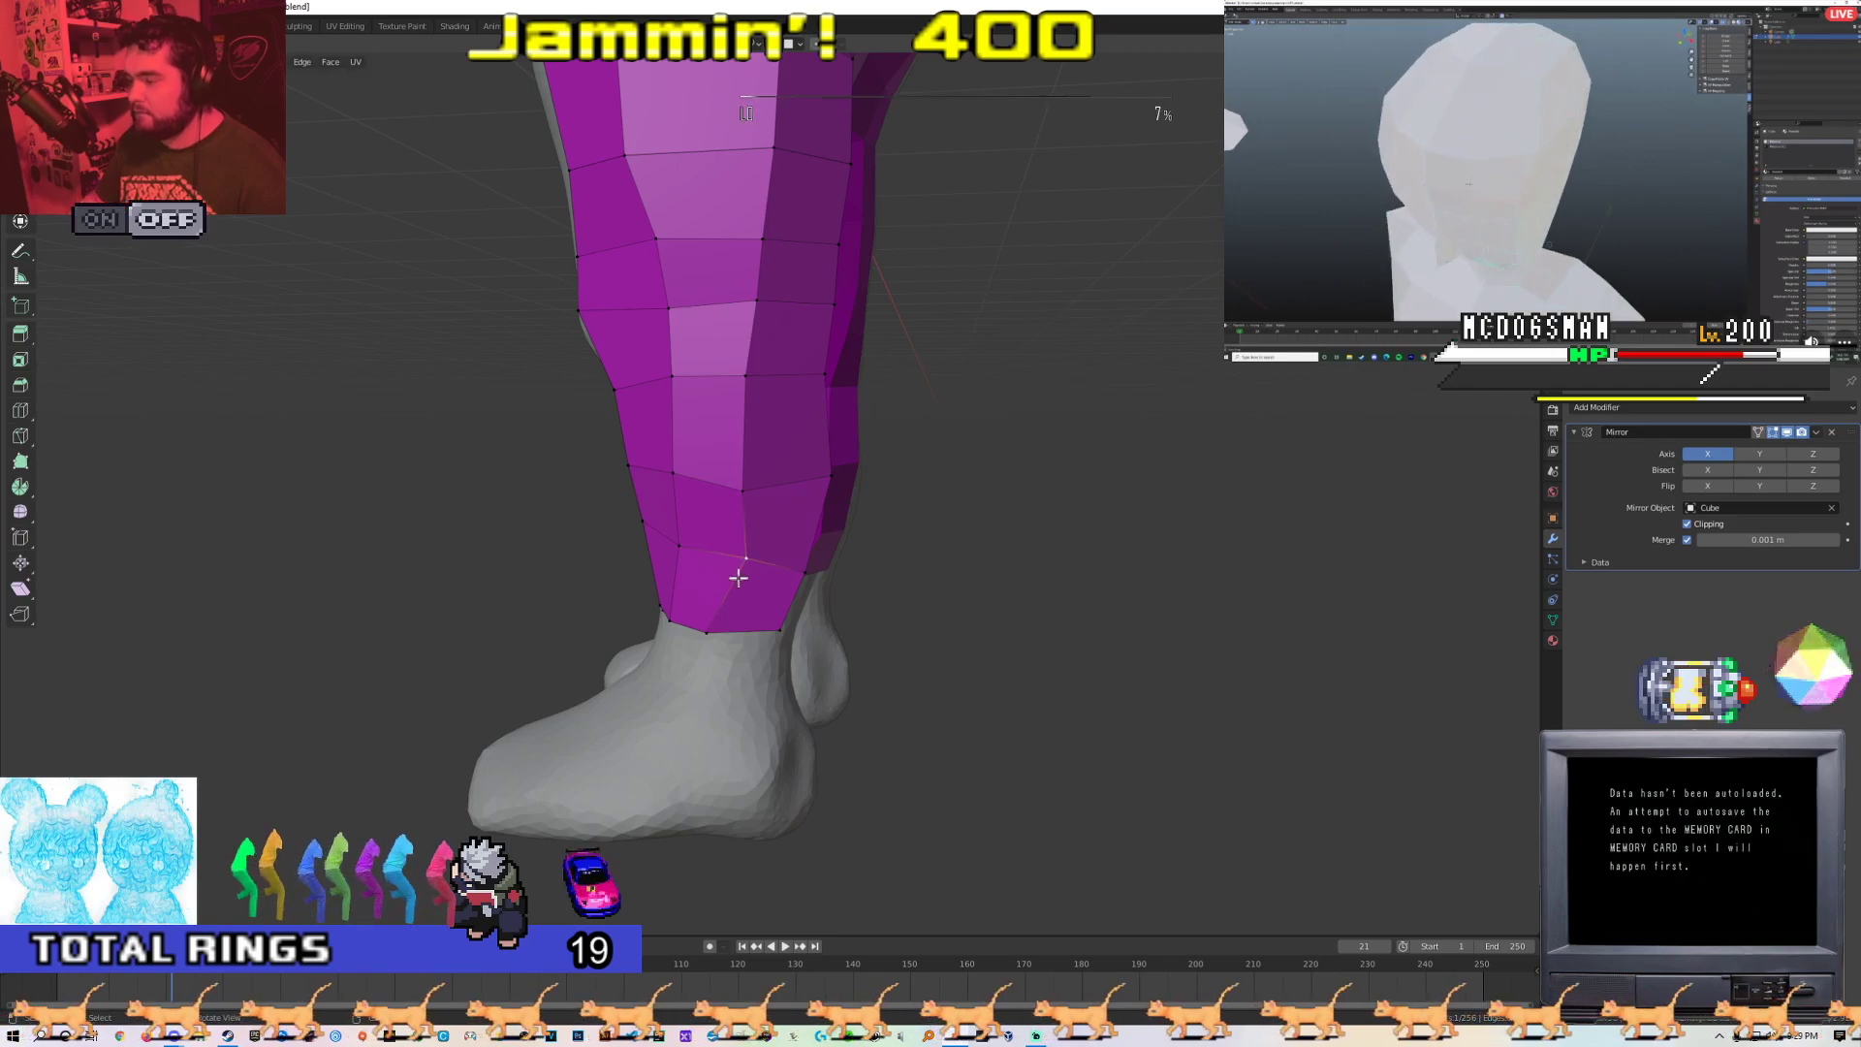
middle_click_drag(742, 627, 712, 631)
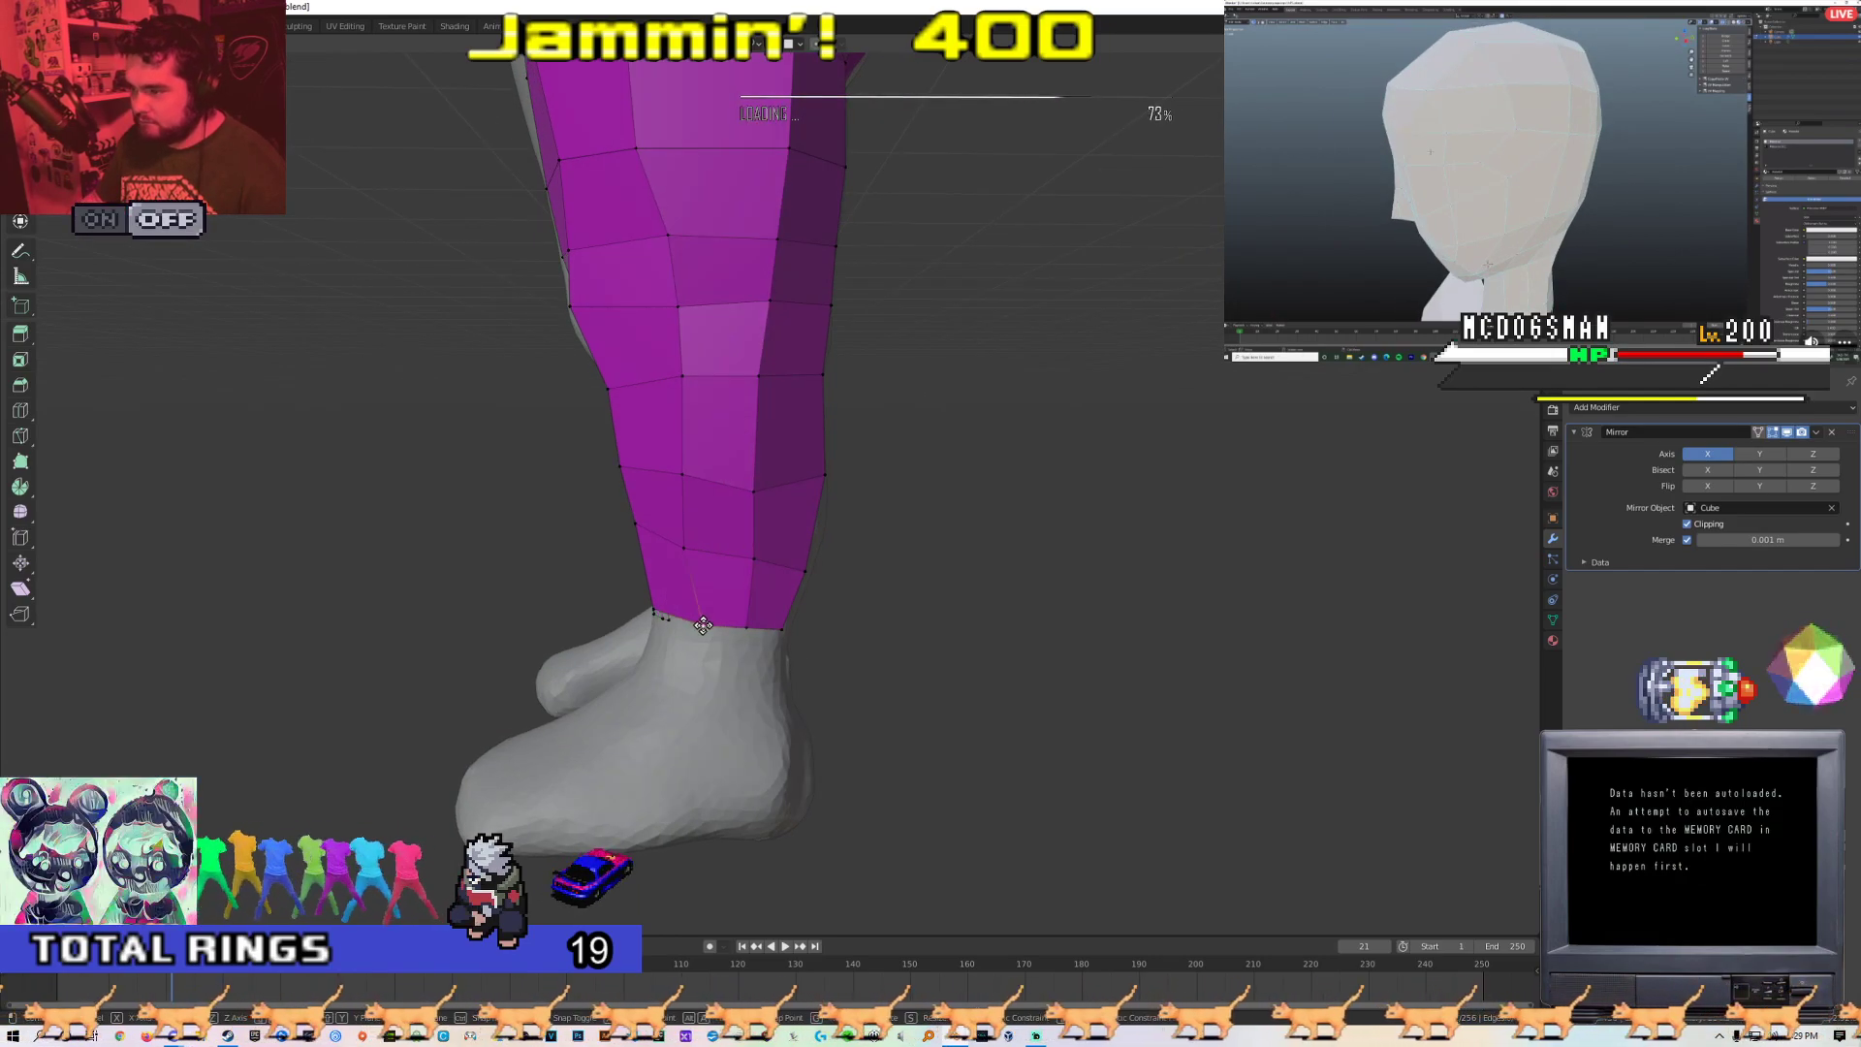
left_click(701, 556)
middle_click_drag(701, 555, 683, 429)
left_click(653, 395)
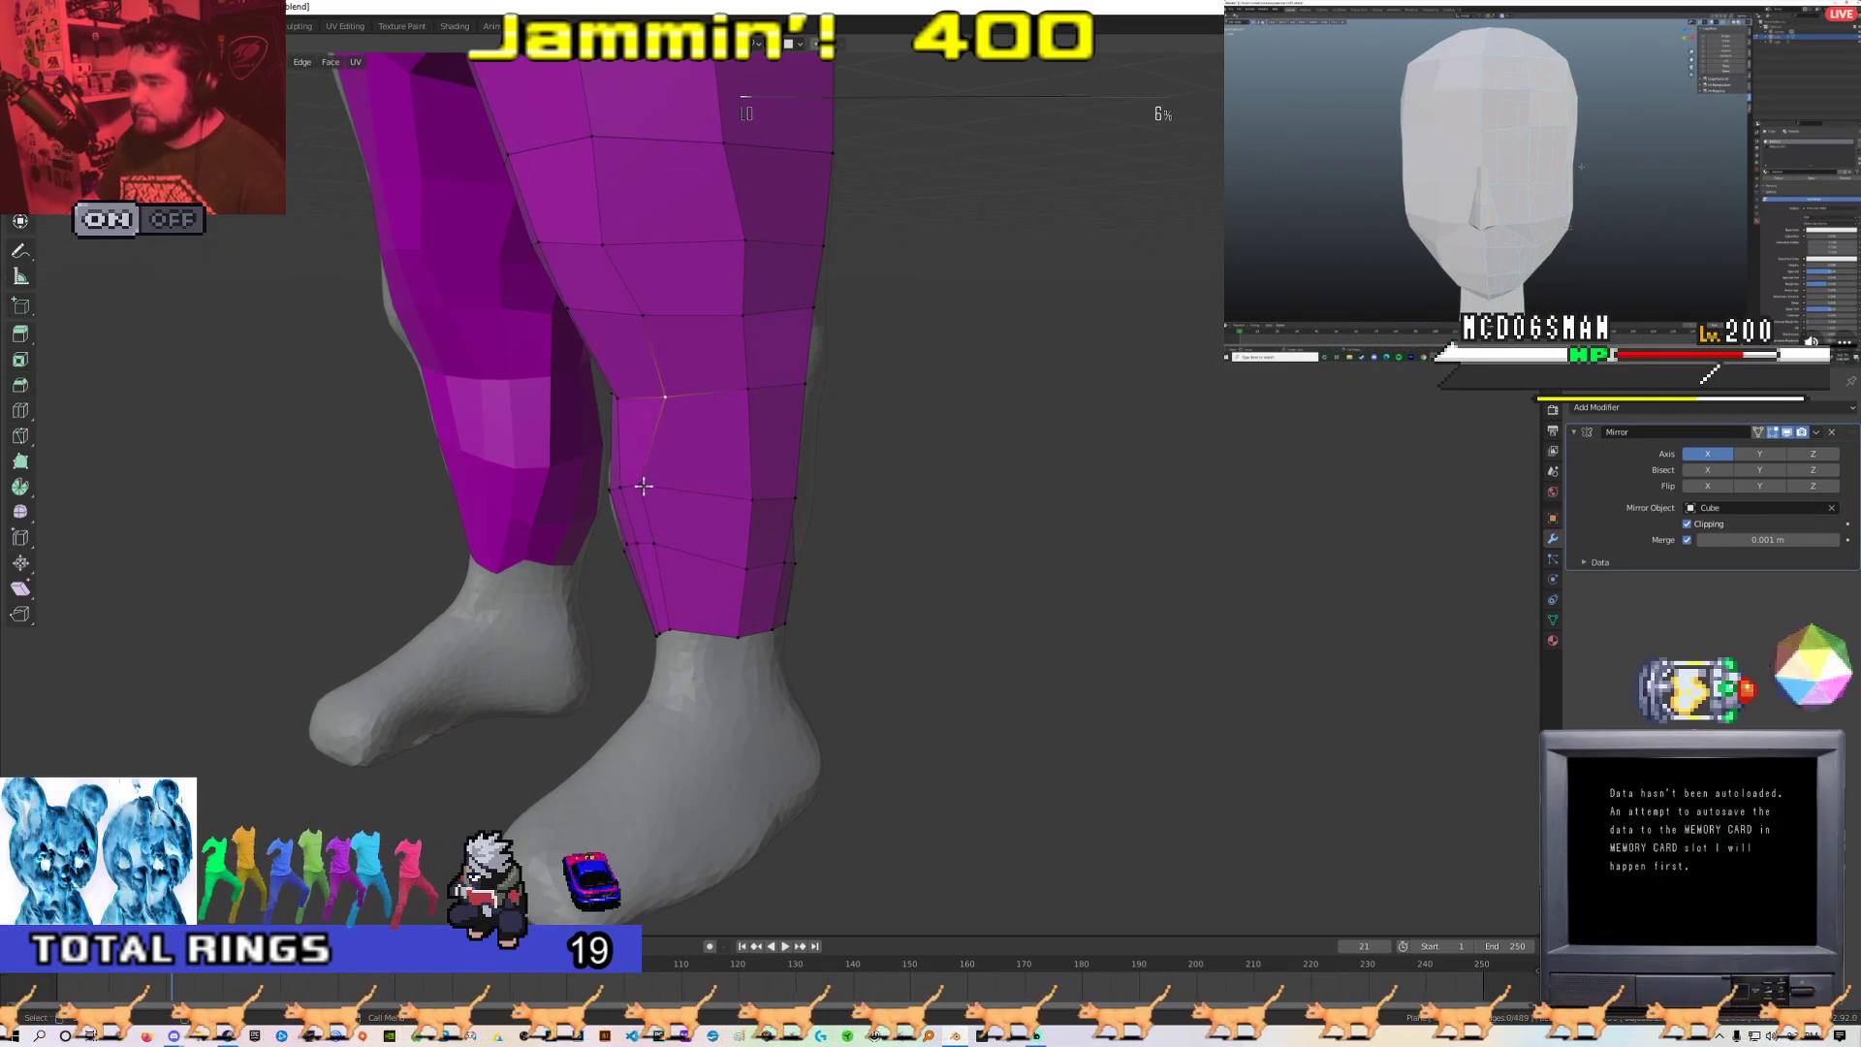
left_click(689, 543)
middle_click_drag(689, 543, 773, 615)
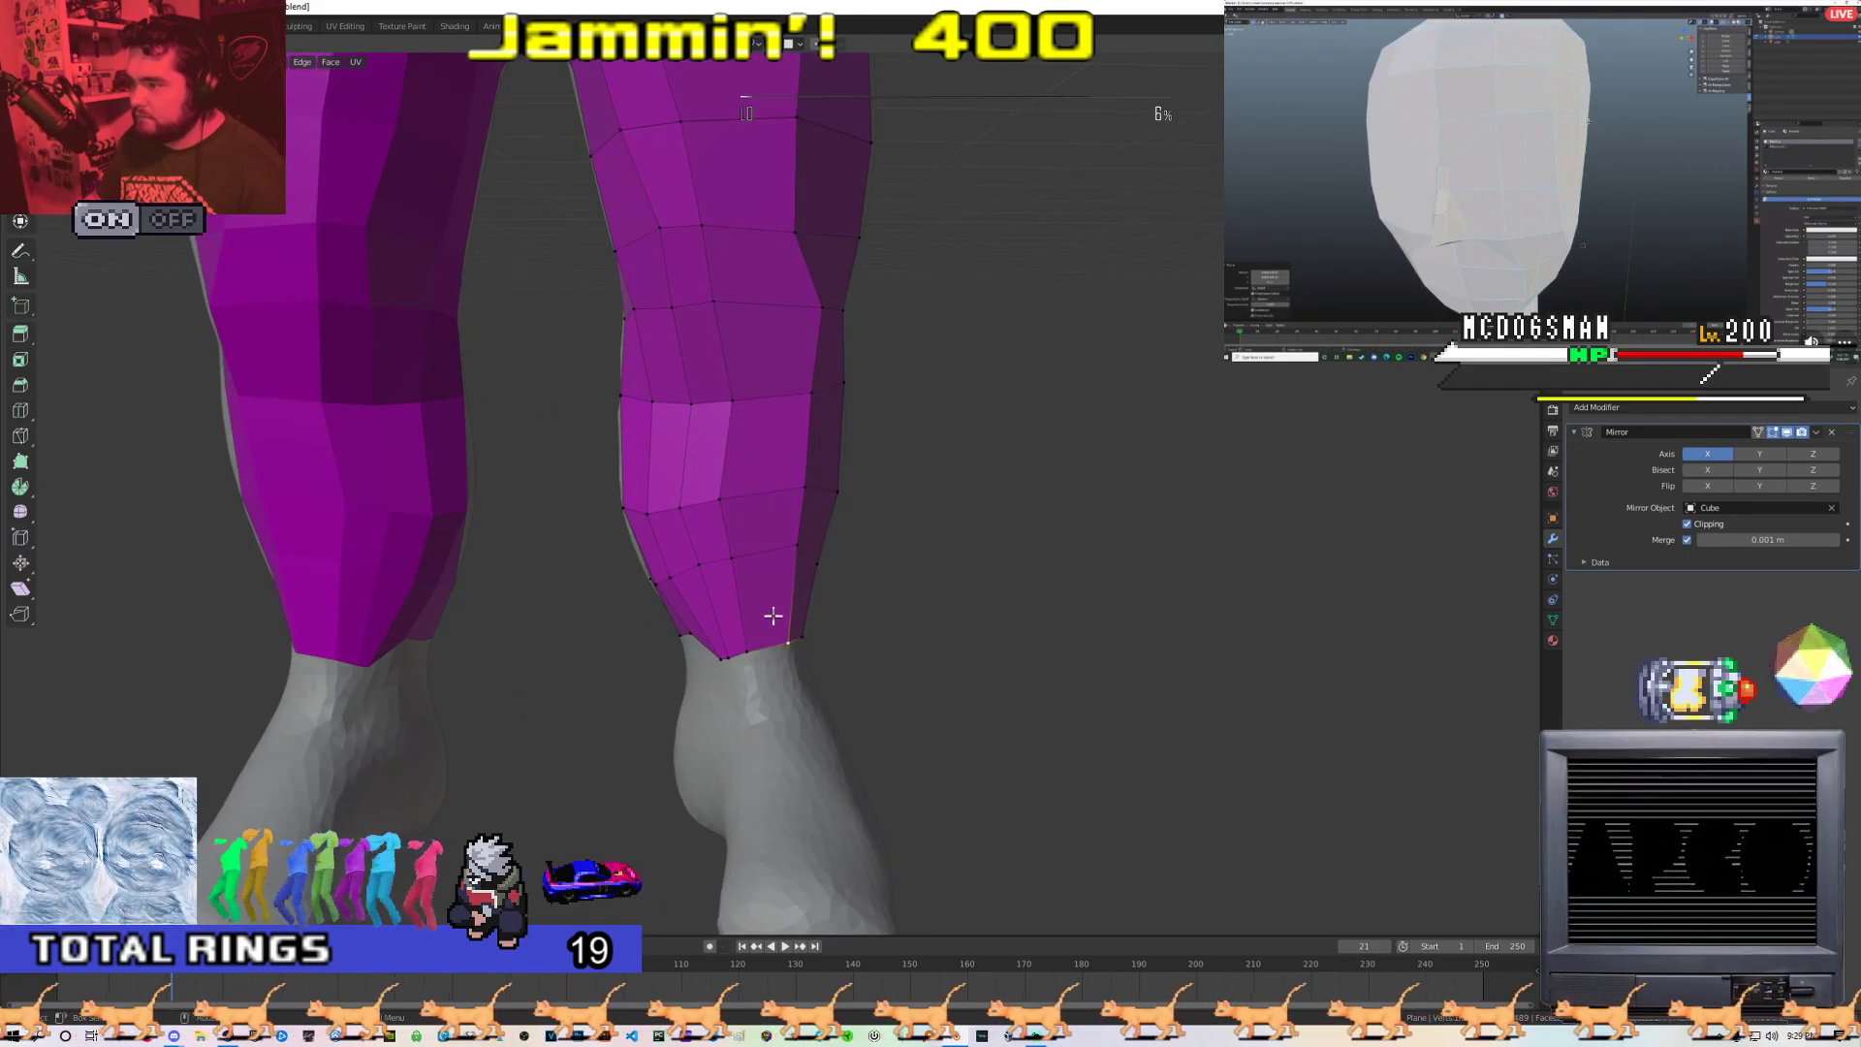
Move the vertices on the inner knee and inner lower calf to space the faces evenly
left_click(729, 303)
key("g")
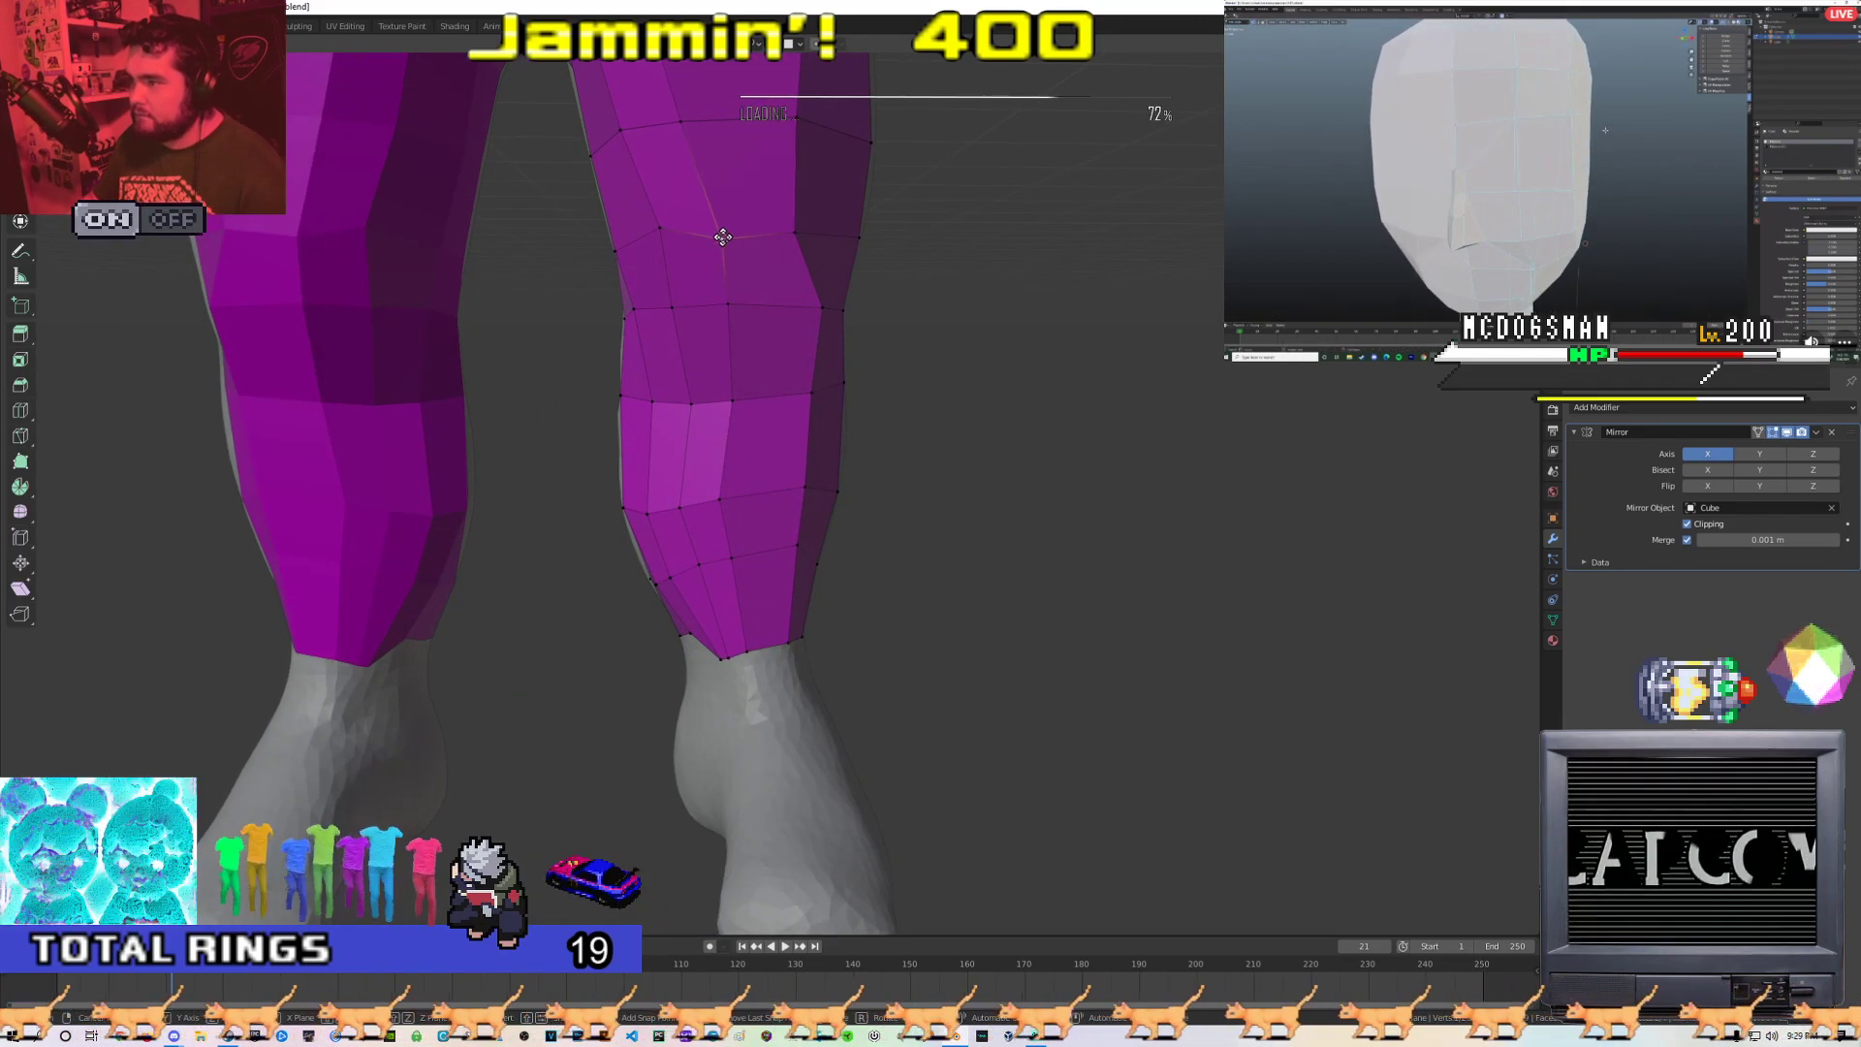
left_click(729, 303)
key("g")
left_click(730, 303)
left_click(740, 481)
left_click(733, 555)
key("g")
left_click(748, 556)
left_click(757, 632)
middle_click_drag(757, 632, 632, 536, "shift")
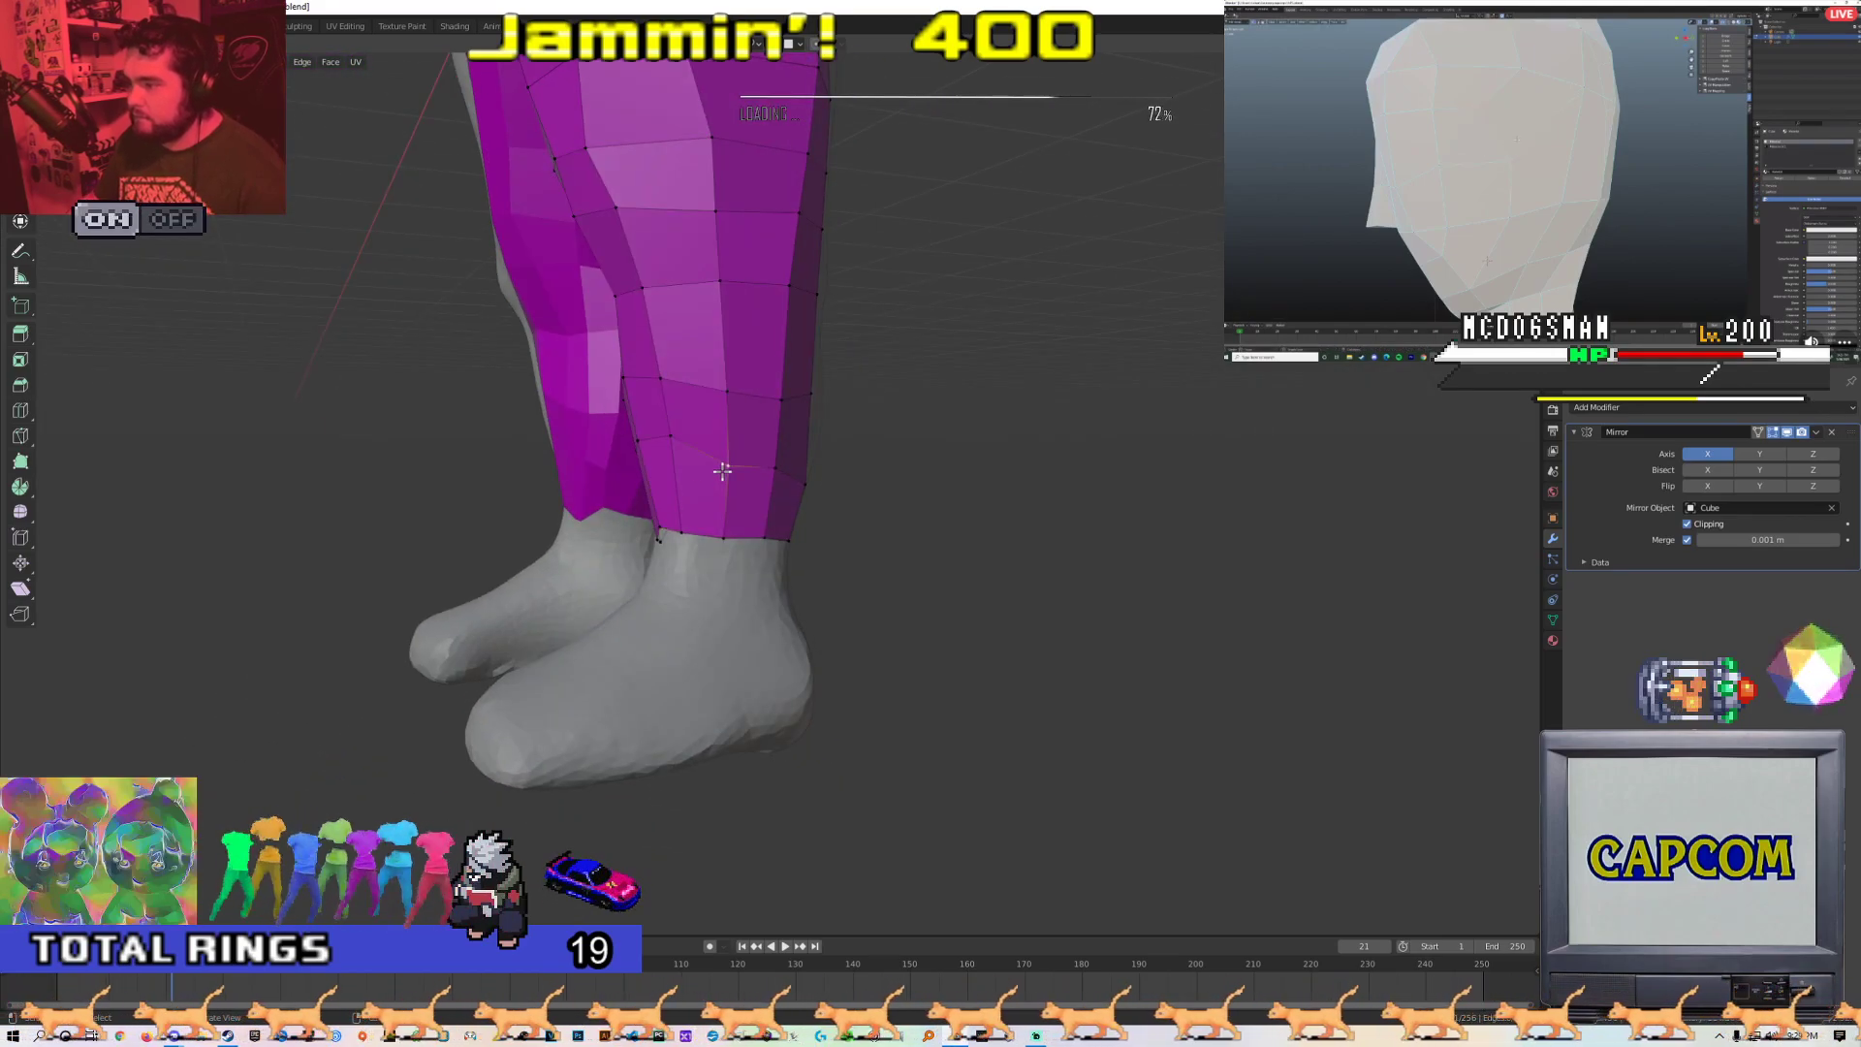
Examine the reshaped leg from several sides and distances, toggling edit mode
middle_click_drag(723, 451, 548, 470)
middle_click_drag(776, 403, 580, 555)
scroll(866, 477, "down", 10)
scroll(781, 620, "up", 6)
key("Tab")
scroll(708, 506, "up", 6)
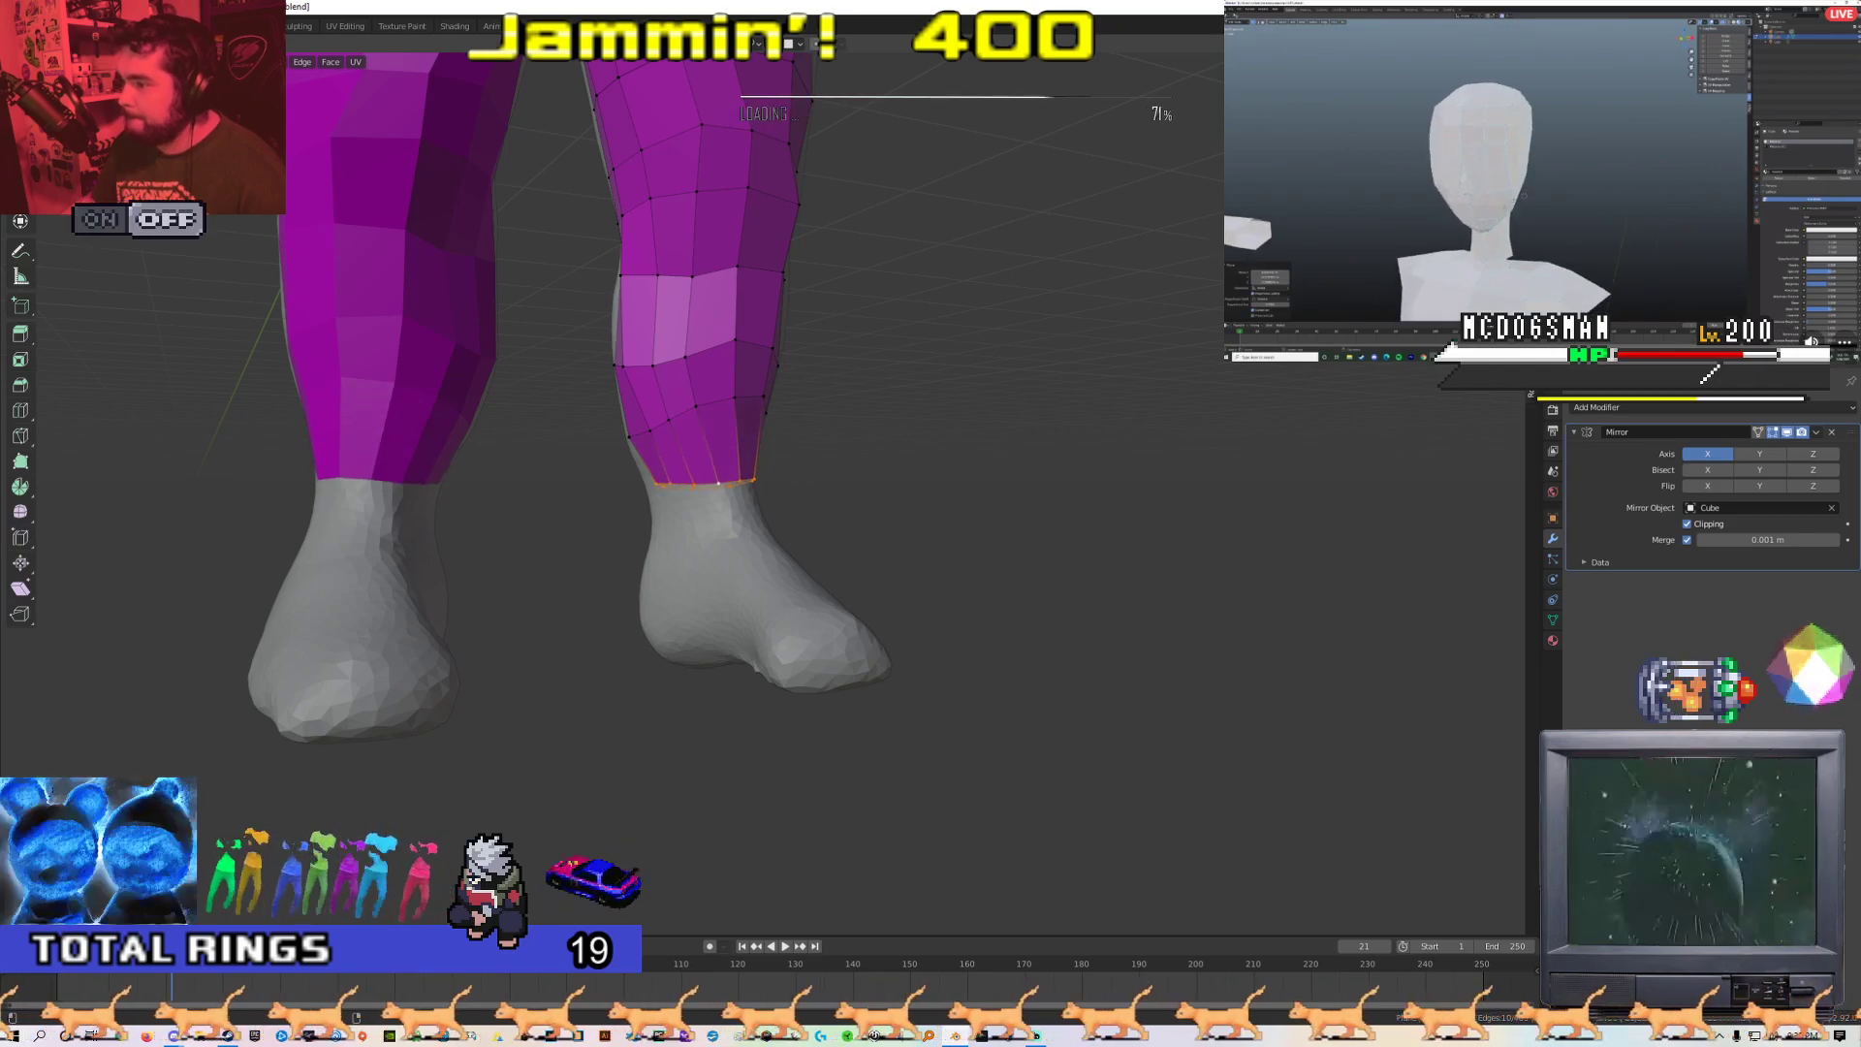
In front view, lower the ankle opening's edge loop slightly and scale it wider than the sculpted ankle
middle_click_drag(1042, 357, 1014, 369)
key("KP_1")
key("KP_3")
key("KP_1")
key("KP_Decimal")
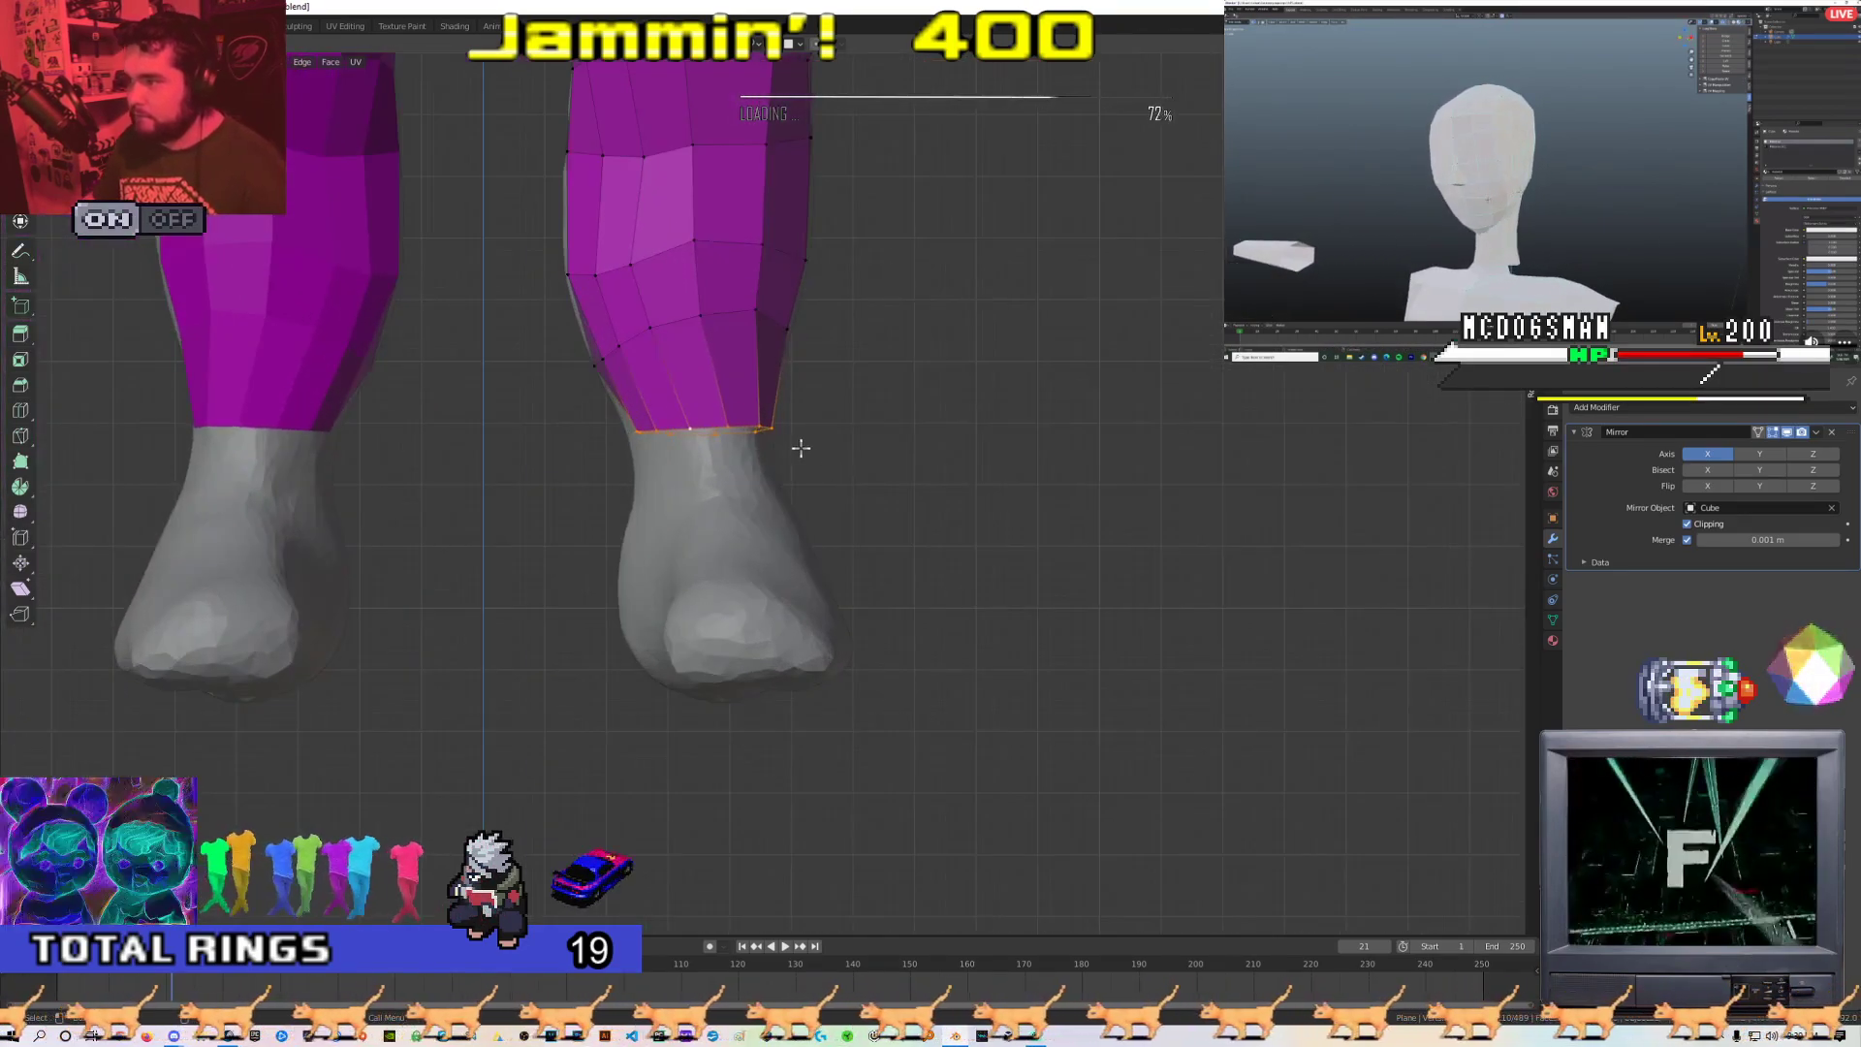
key("g")
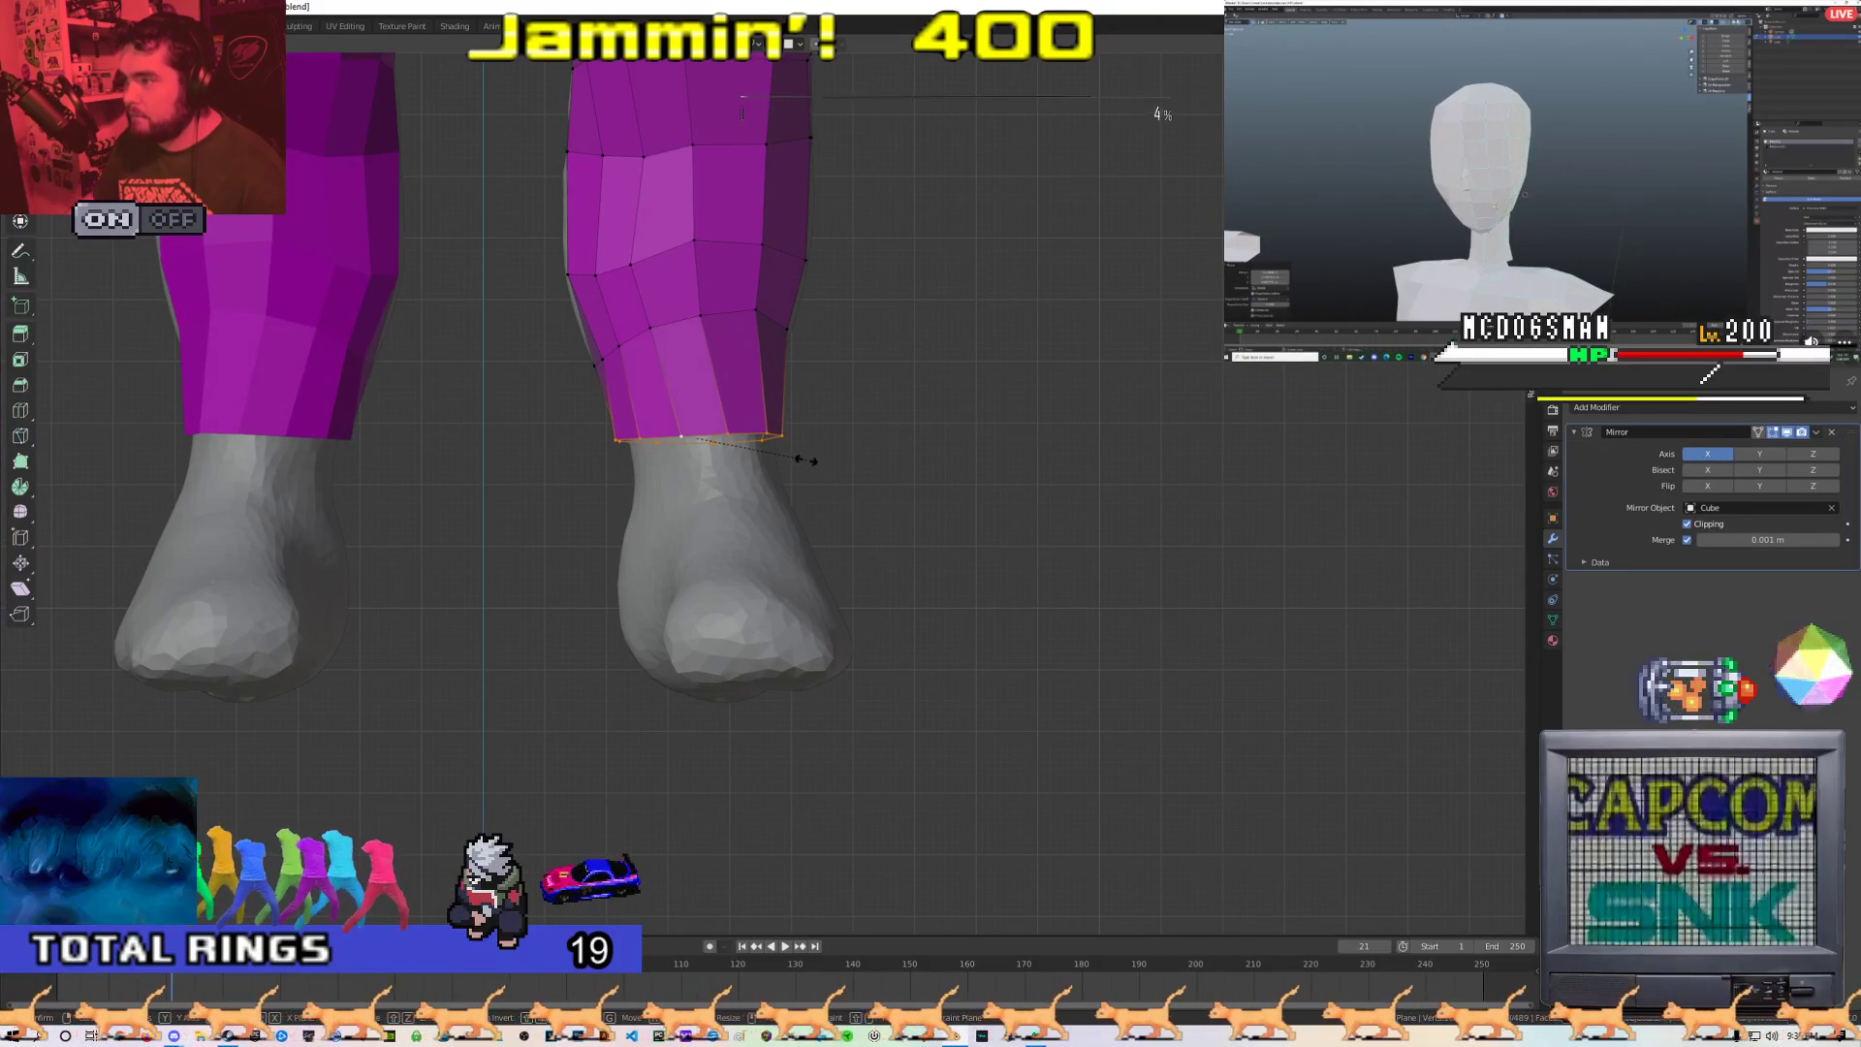
scroll(848, 449, "down", 1)
middle_click_drag(847, 449, 785, 241)
Add a Shrinkwrap modifier to the low-poly mesh with the sculpted body Cube as its target, and apply it
key("Tab")
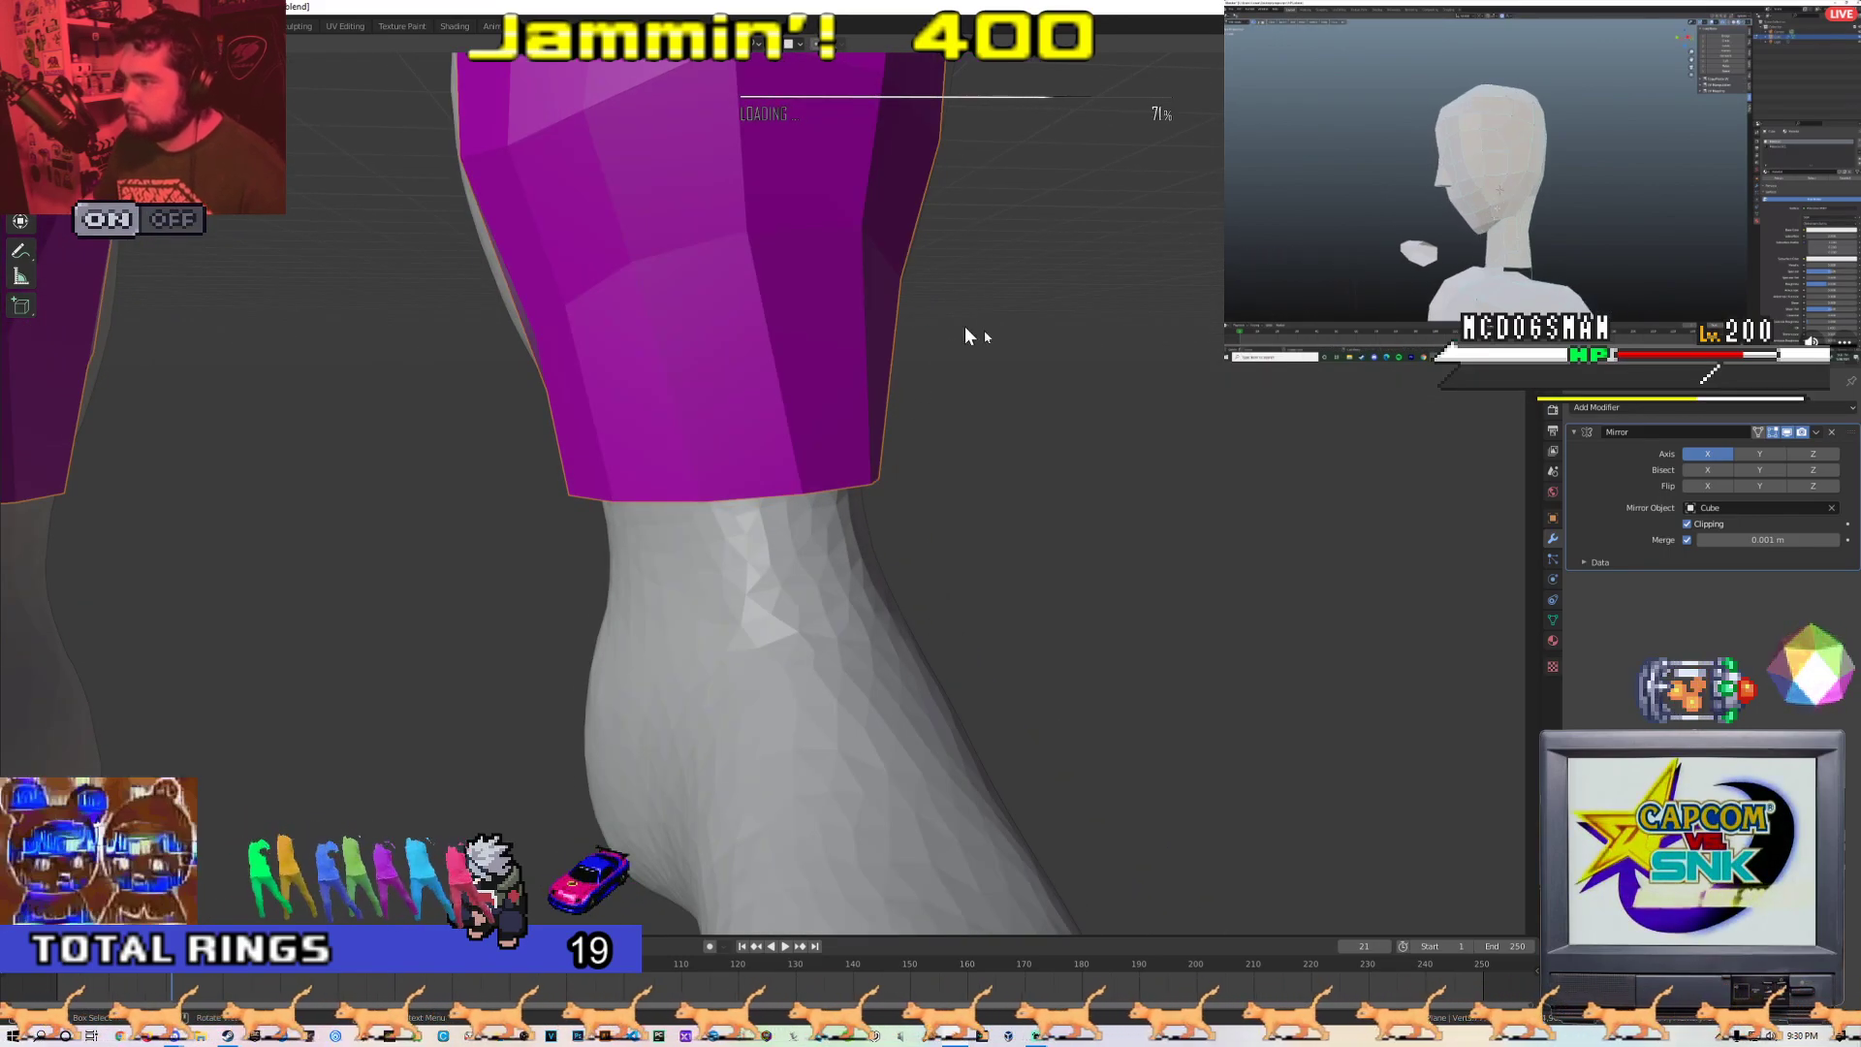
left_click(1707, 418)
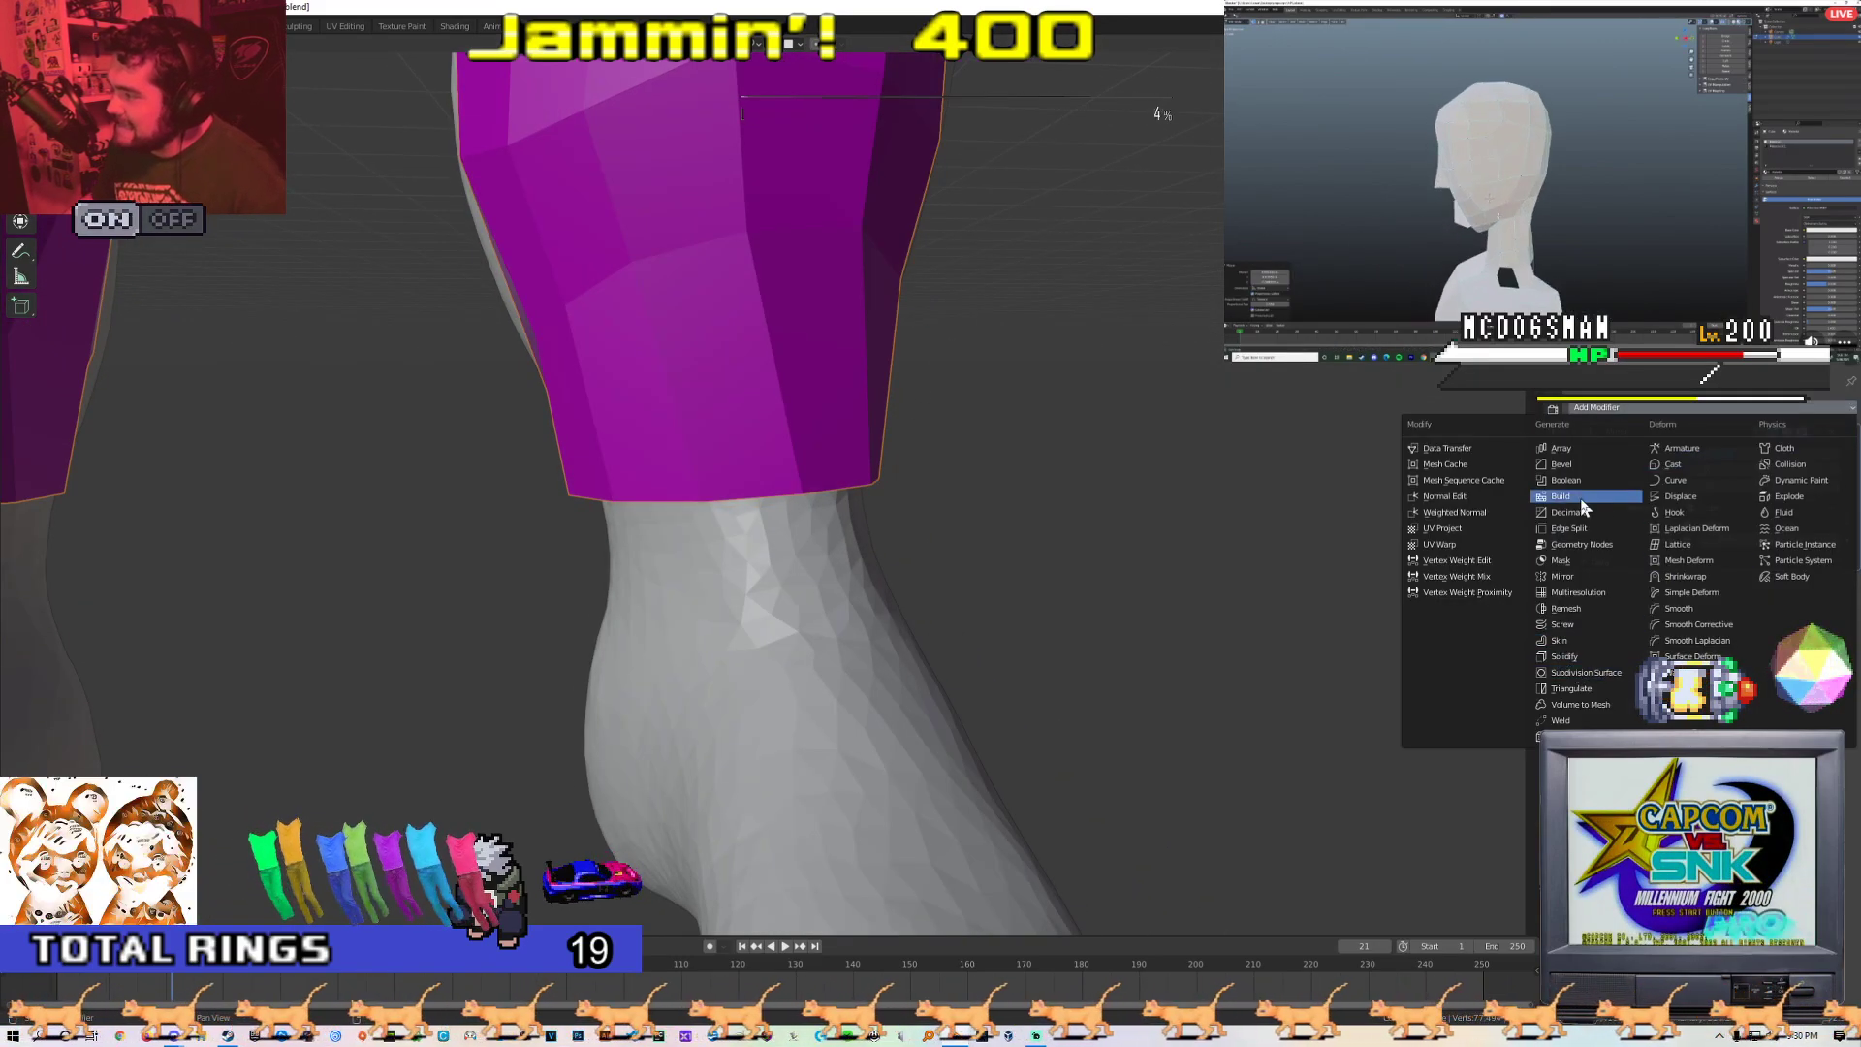
left_click(1687, 576)
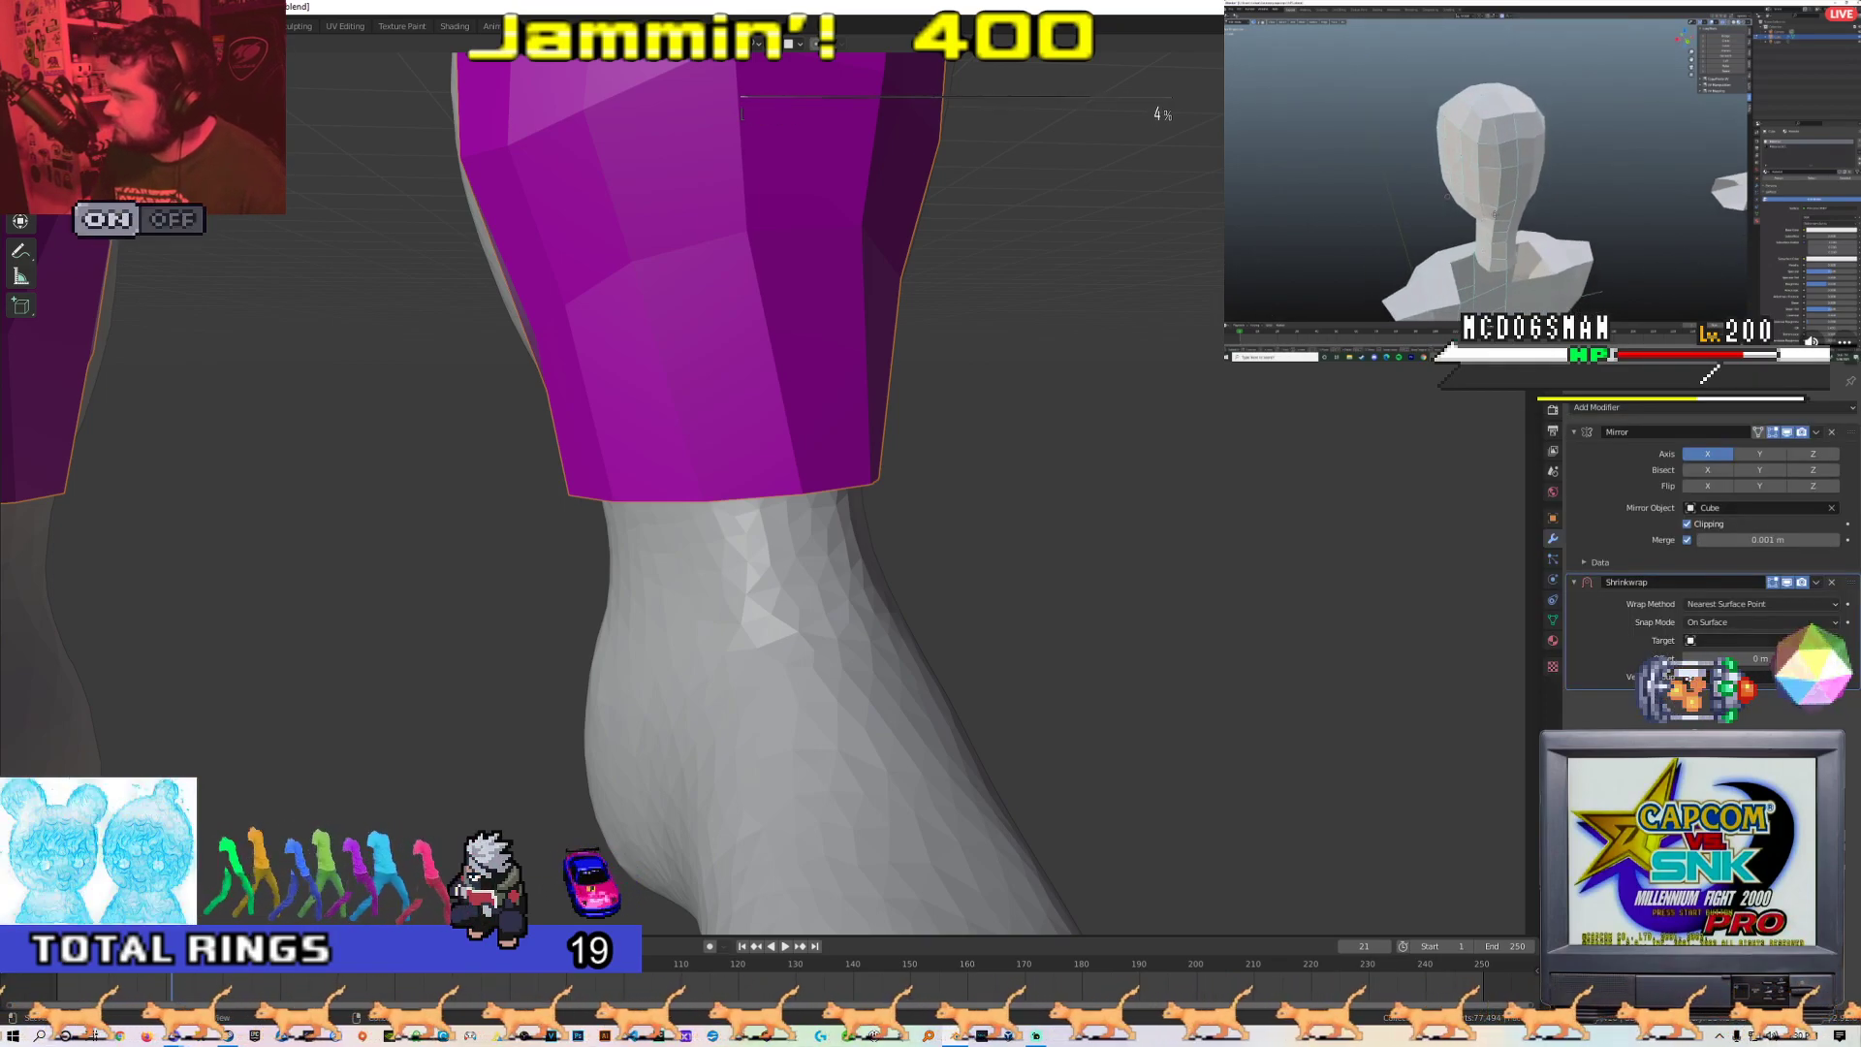
left_click(933, 628)
left_click(1815, 582)
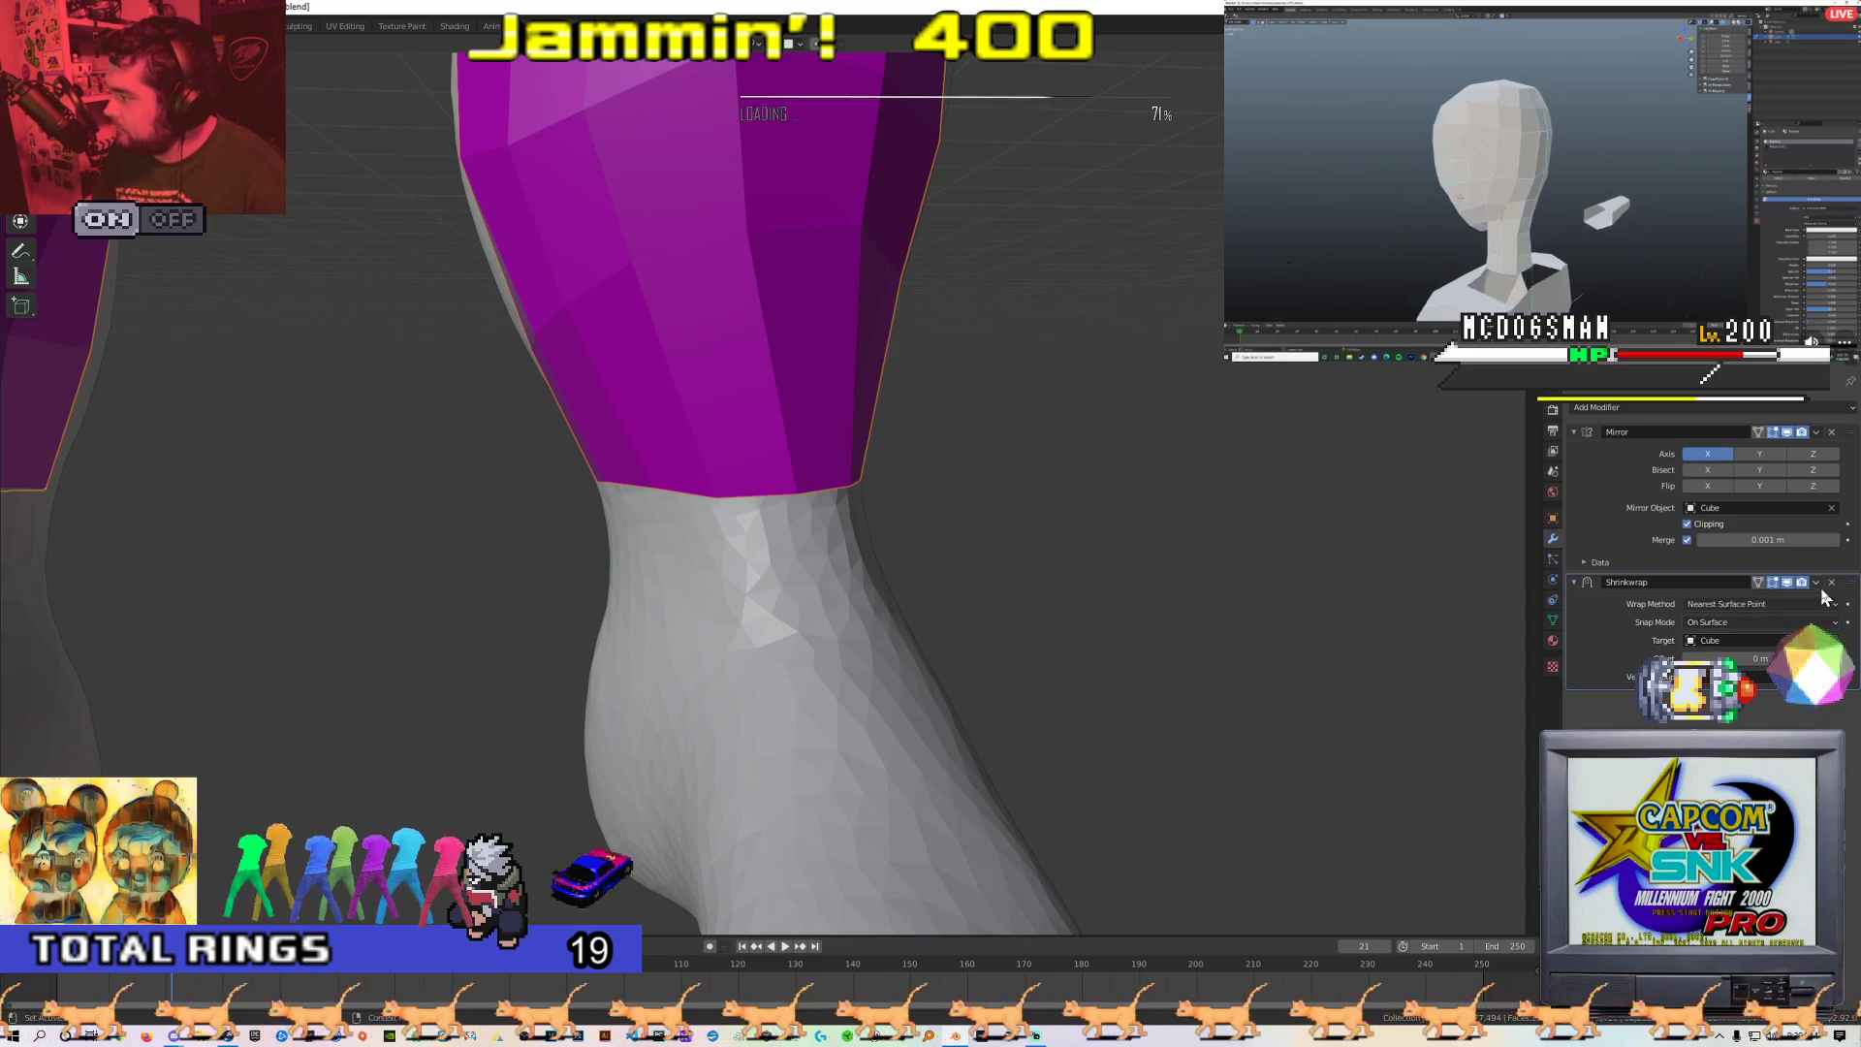
left_click(1787, 603)
Examine the shrinkwrapped legs from a distance and up close, reopening the mesh in edit mode
scroll(889, 553, "down", 4)
middle_click_drag(889, 553, 894, 667)
scroll(872, 543, "up", 3)
scroll(853, 540, "down", 7)
scroll(843, 574, "up", 4)
scroll(852, 578, "down", 3)
key("Tab")
scroll(858, 608, "up", 5)
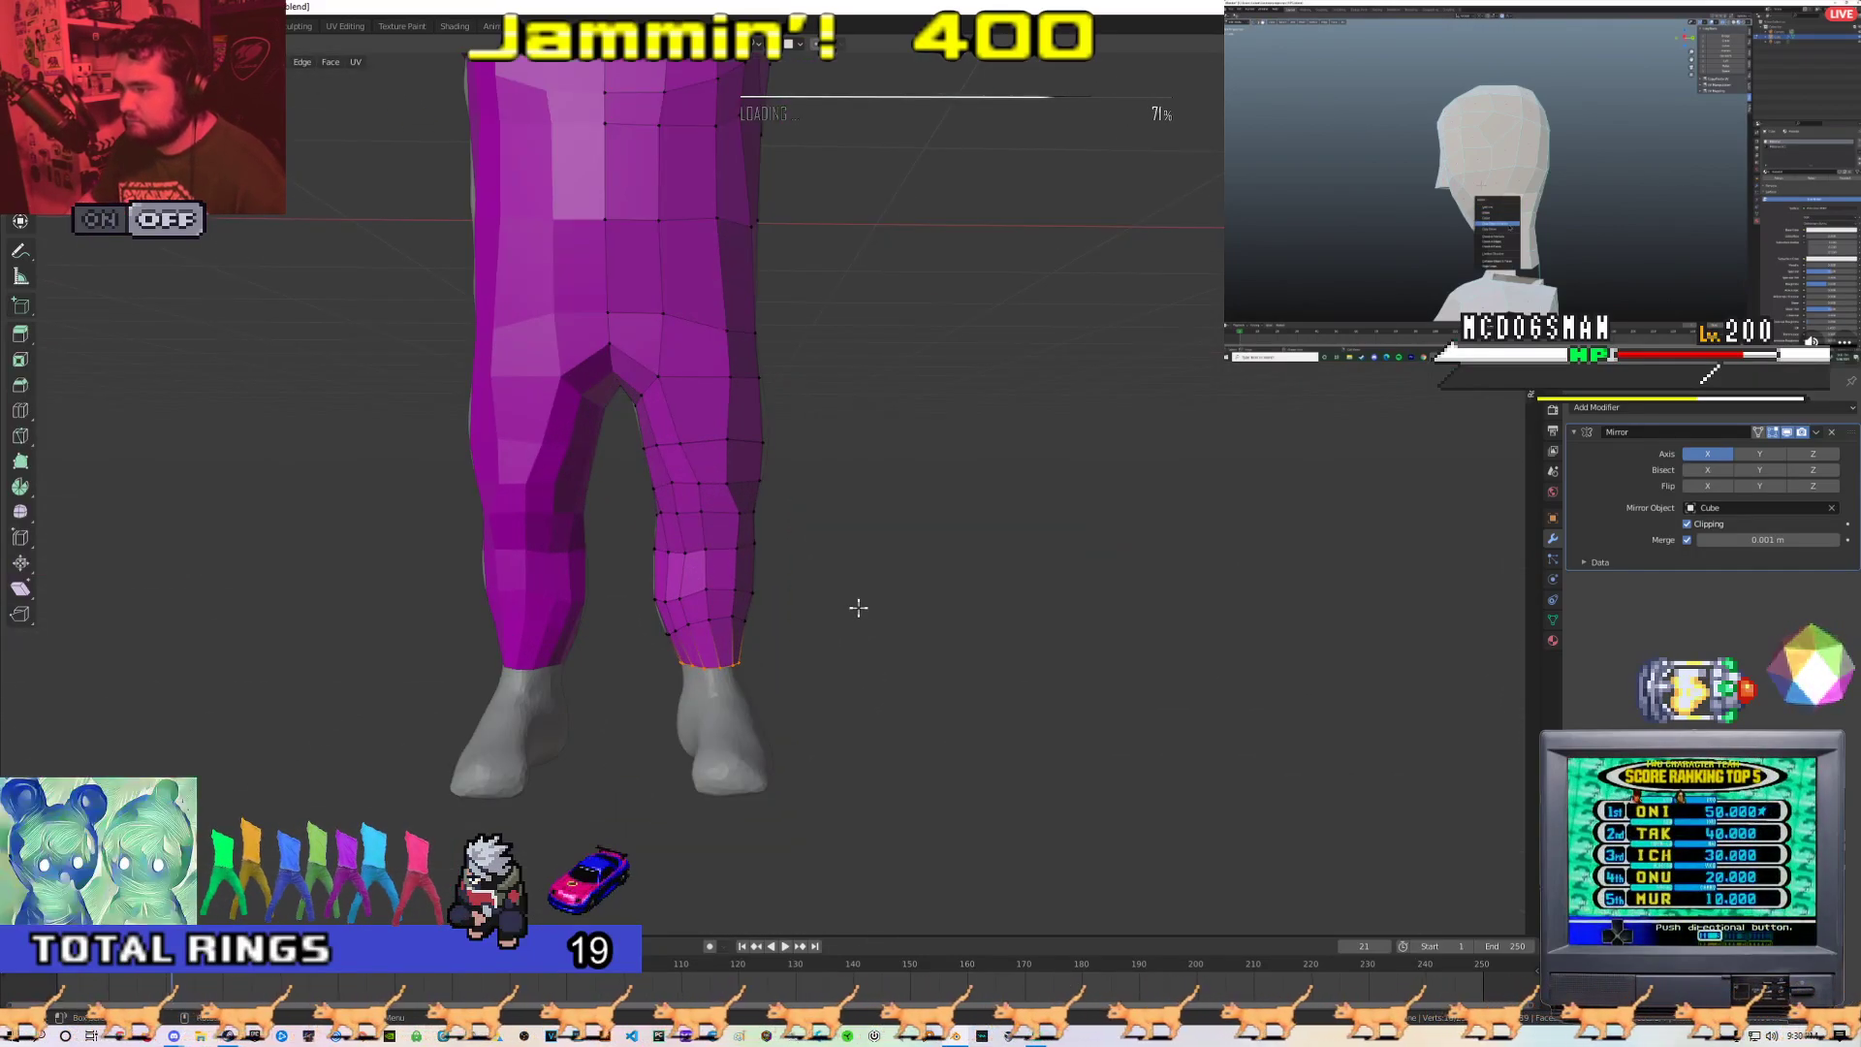
scroll(732, 576, "up", 4)
middle_click_drag(672, 585, 756, 656)
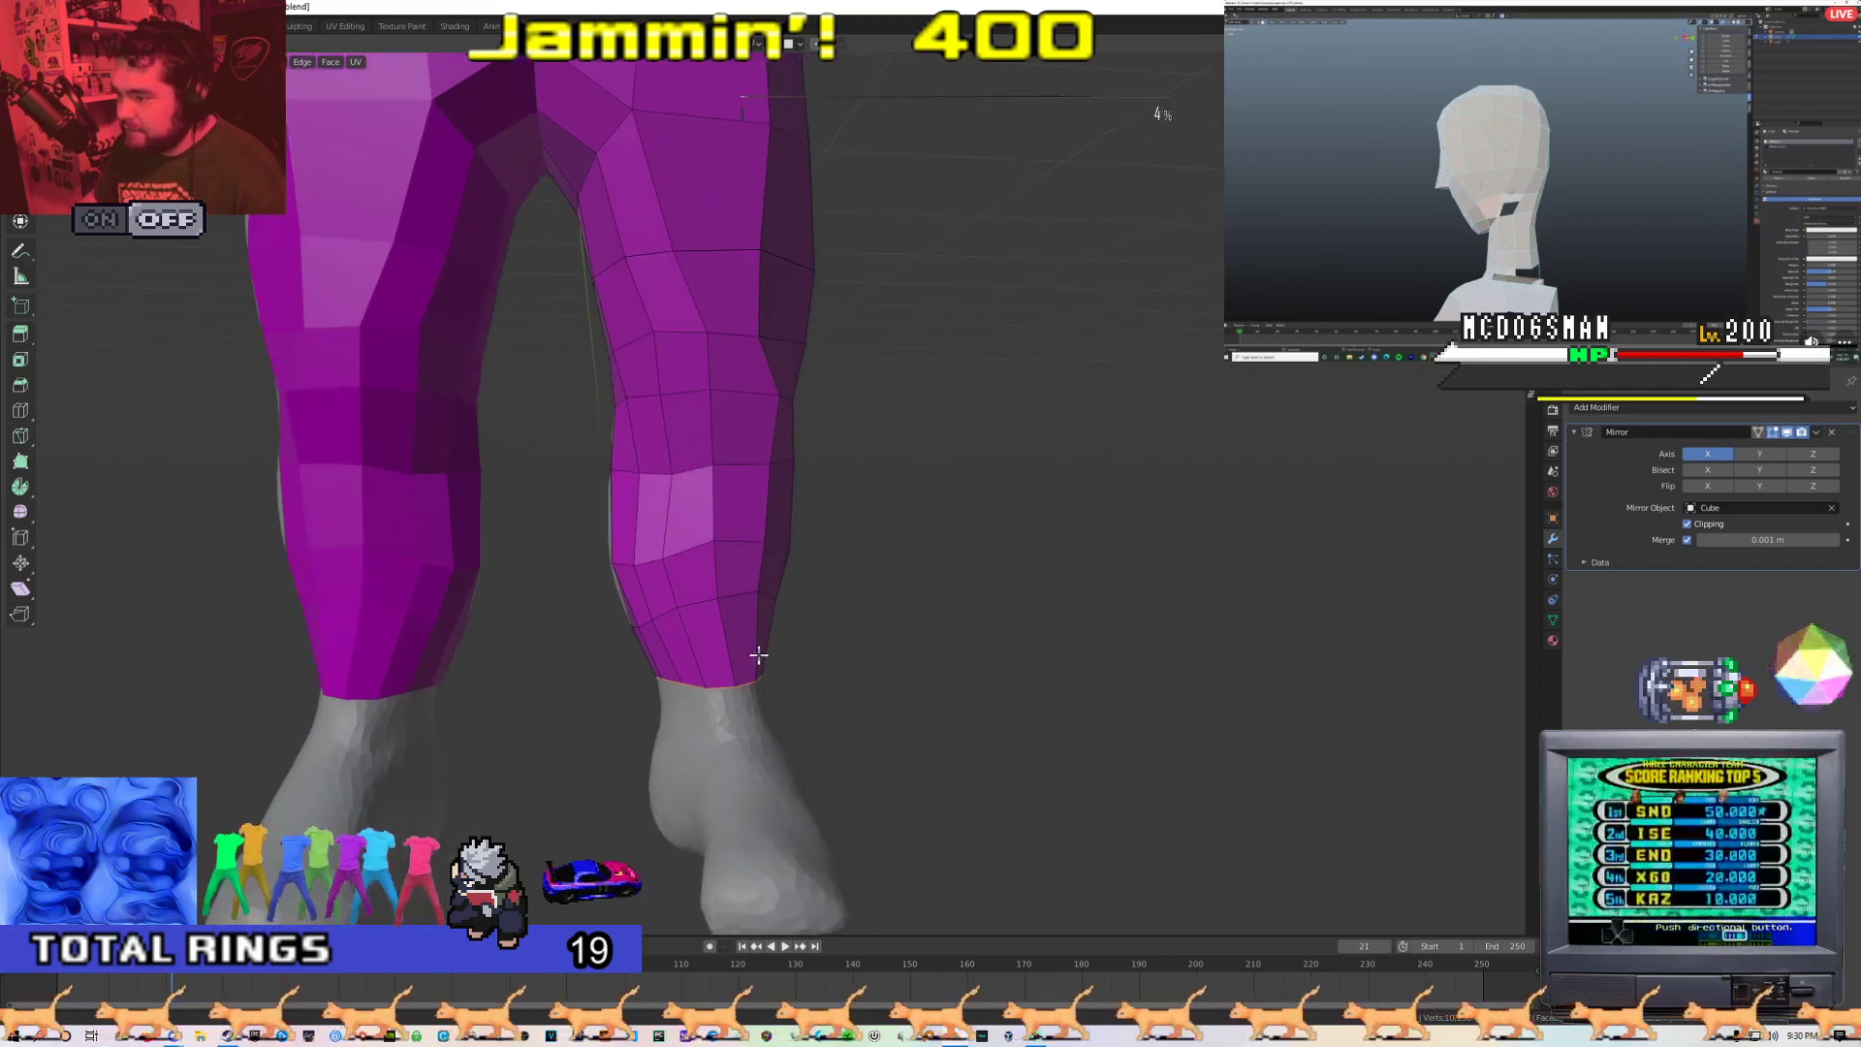
scroll(661, 581, "up", 2)
Try dissolving the edge loop around the middle of the calf, and undo it
left_click(657, 569, "alt")
right_click(649, 566)
left_click(643, 566)
scroll(689, 590, "down", 3)
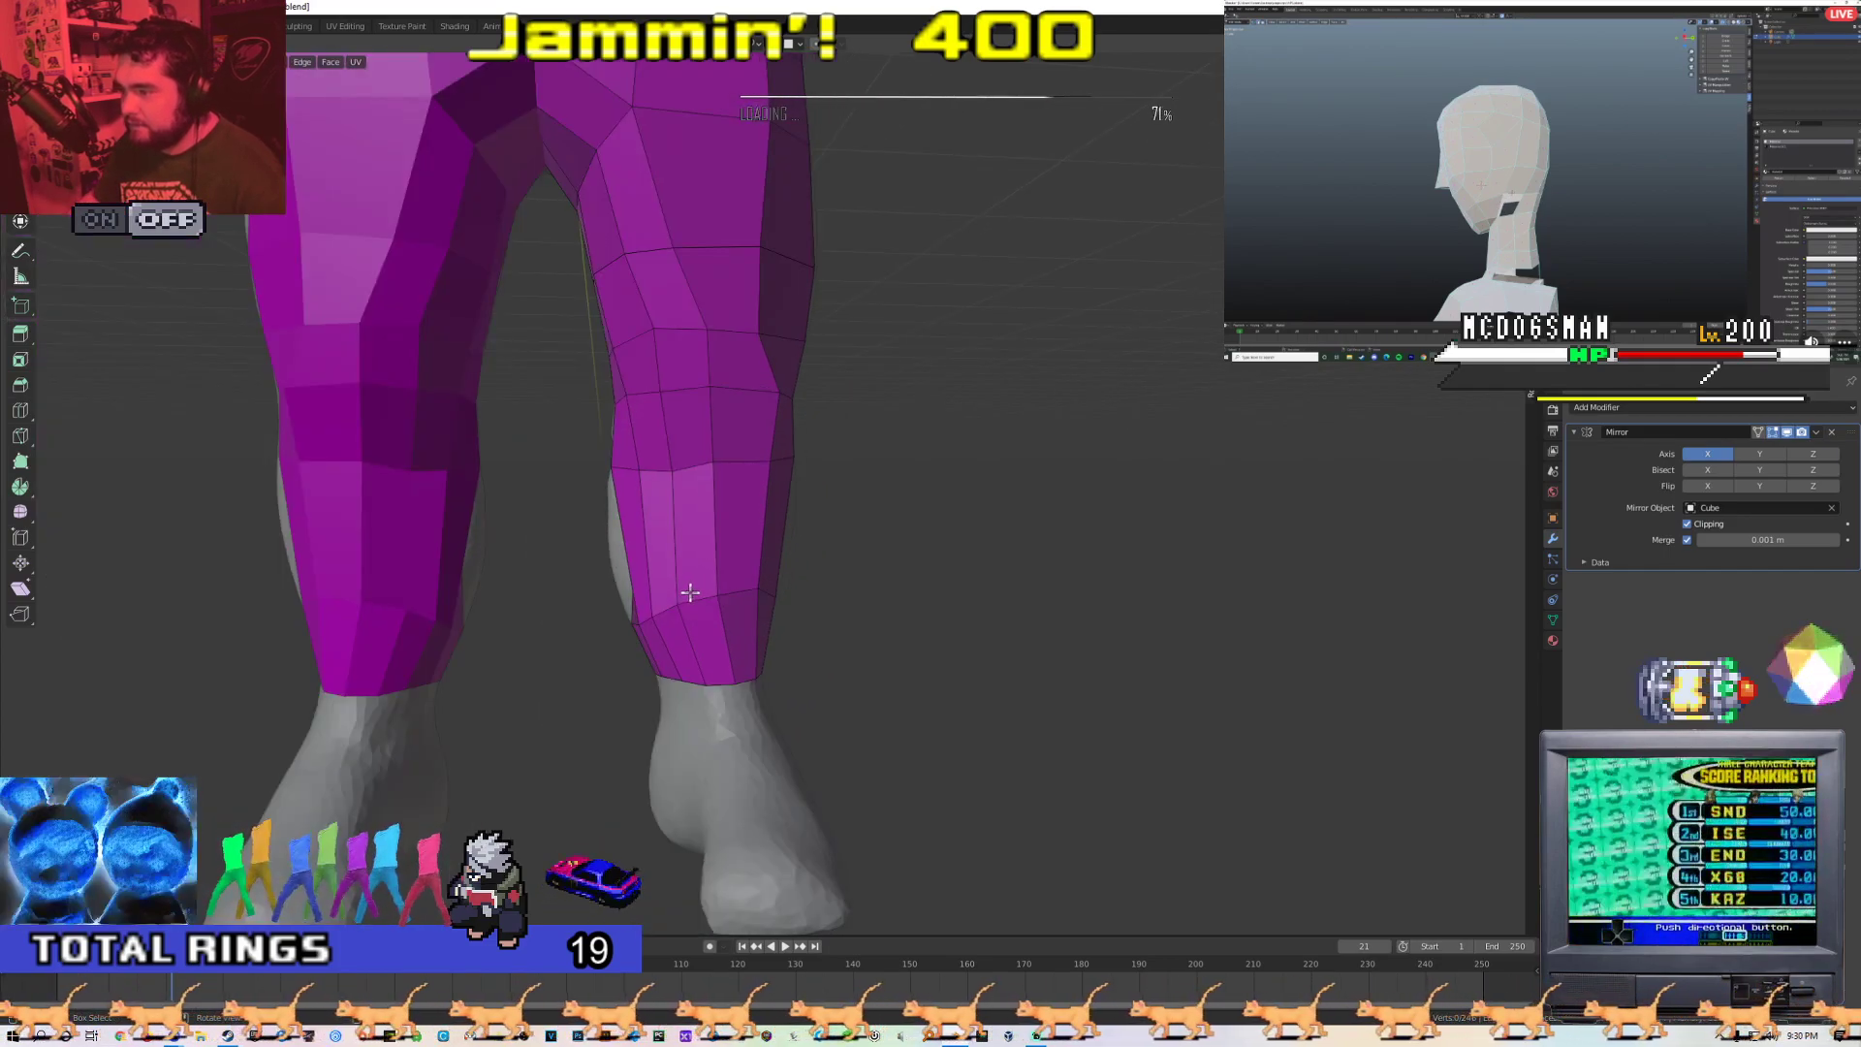
scroll(689, 590, "up", 3)
middle_click_drag(725, 596, 765, 591)
key("ctrl+z")
Dissolve the horizontal edge loop just above the ankle opening and the one around the knee
middle_click_drag(998, 567, 931, 561)
left_click(810, 586, "alt")
right_click(810, 586)
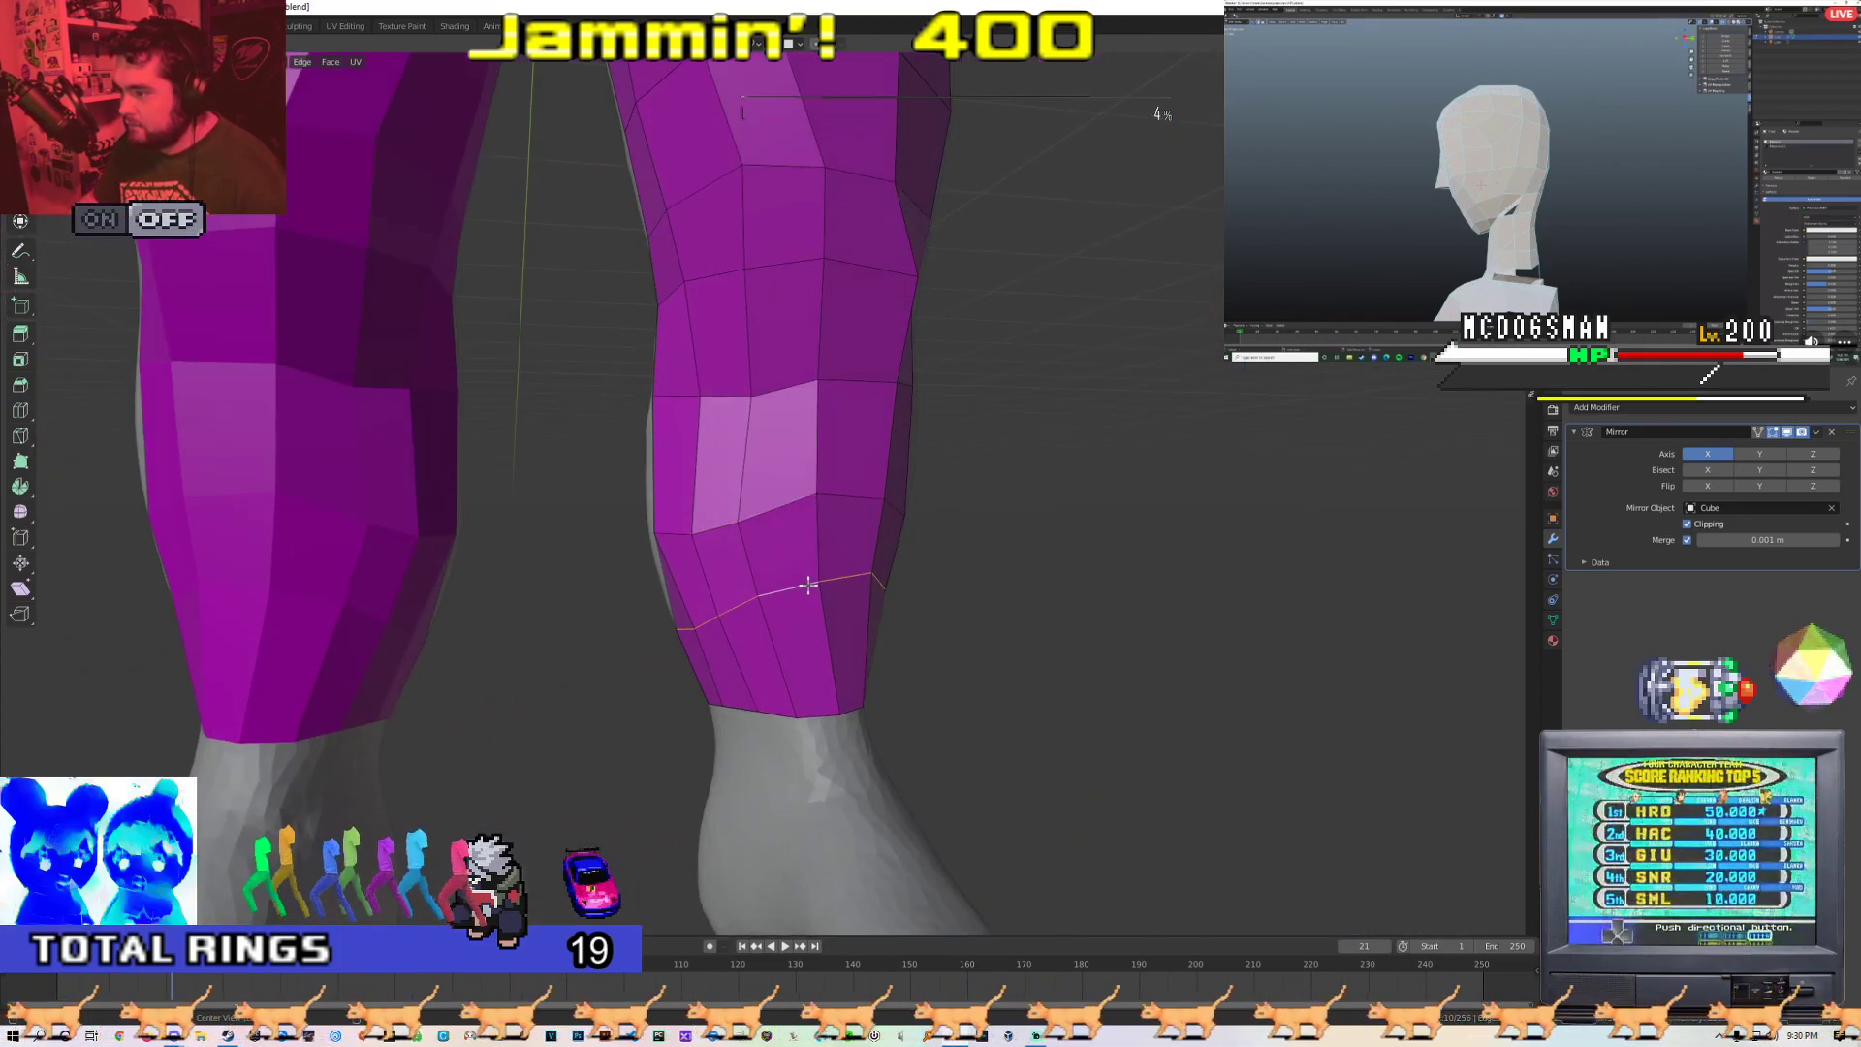
left_click(809, 587)
middle_click_drag(811, 586, 755, 755, "shift")
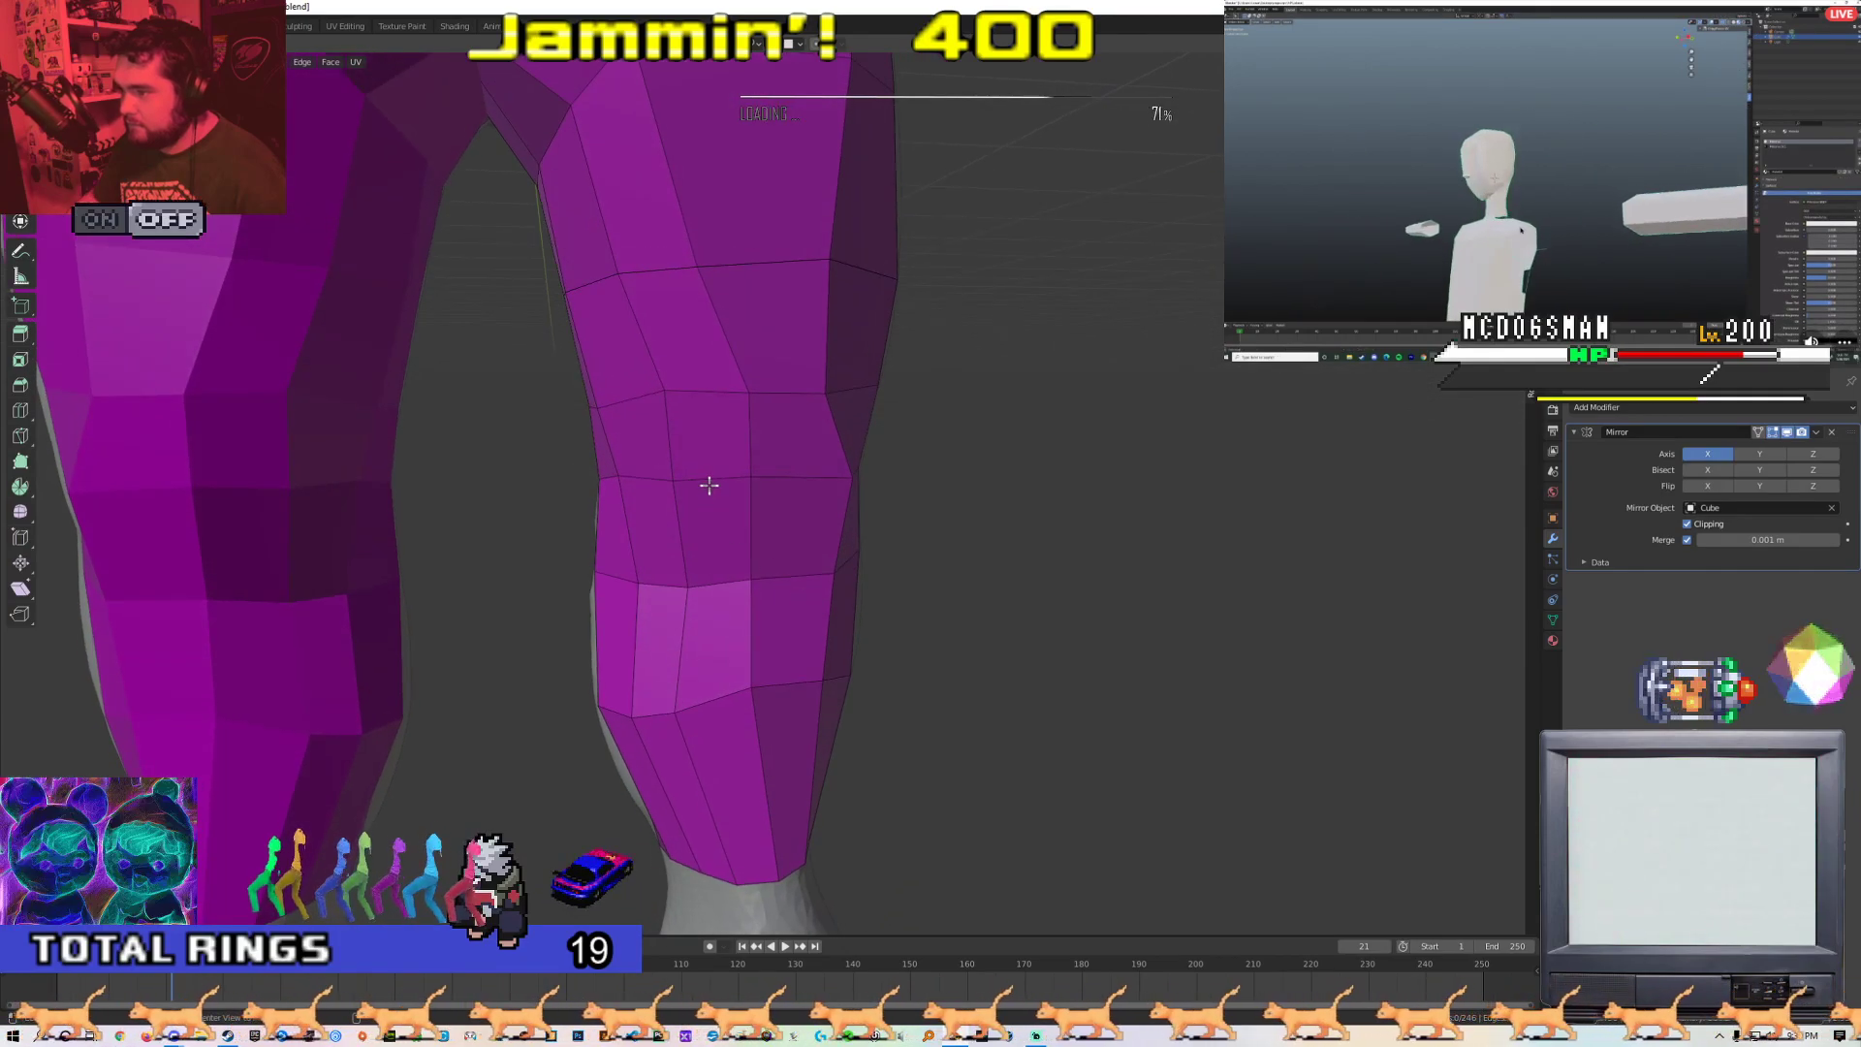
left_click(709, 488, "alt")
right_click(709, 487)
left_click(708, 486)
Dissolve the surplus edges around the thigh to thin out the leg's topology
scroll(717, 531, "down", 5)
key("Tab")
scroll(764, 574, "down", 2)
mouse_move(765, 573)
middle_mouse_down()
mouse_move(841, 567)
mouse_move(762, 581)
middle_mouse_up()
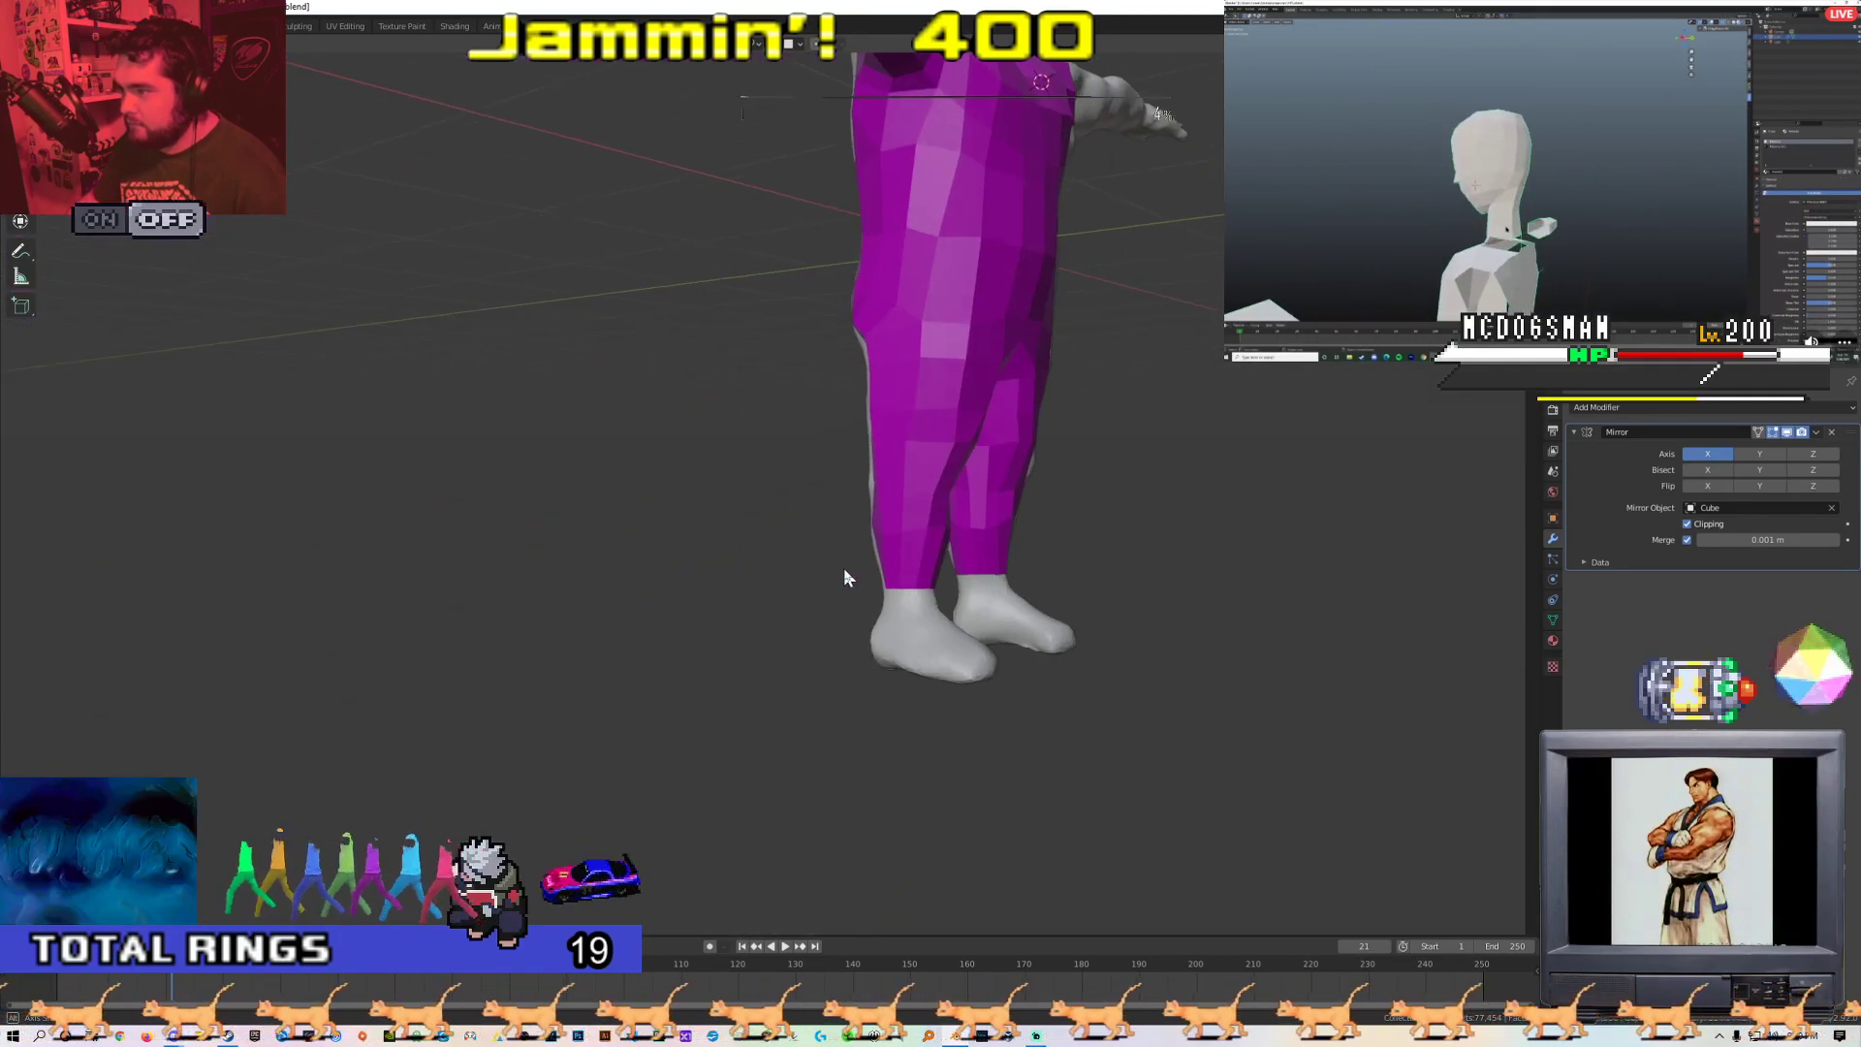
key("Tab")
left_click(770, 459, "alt")
right_click(763, 452)
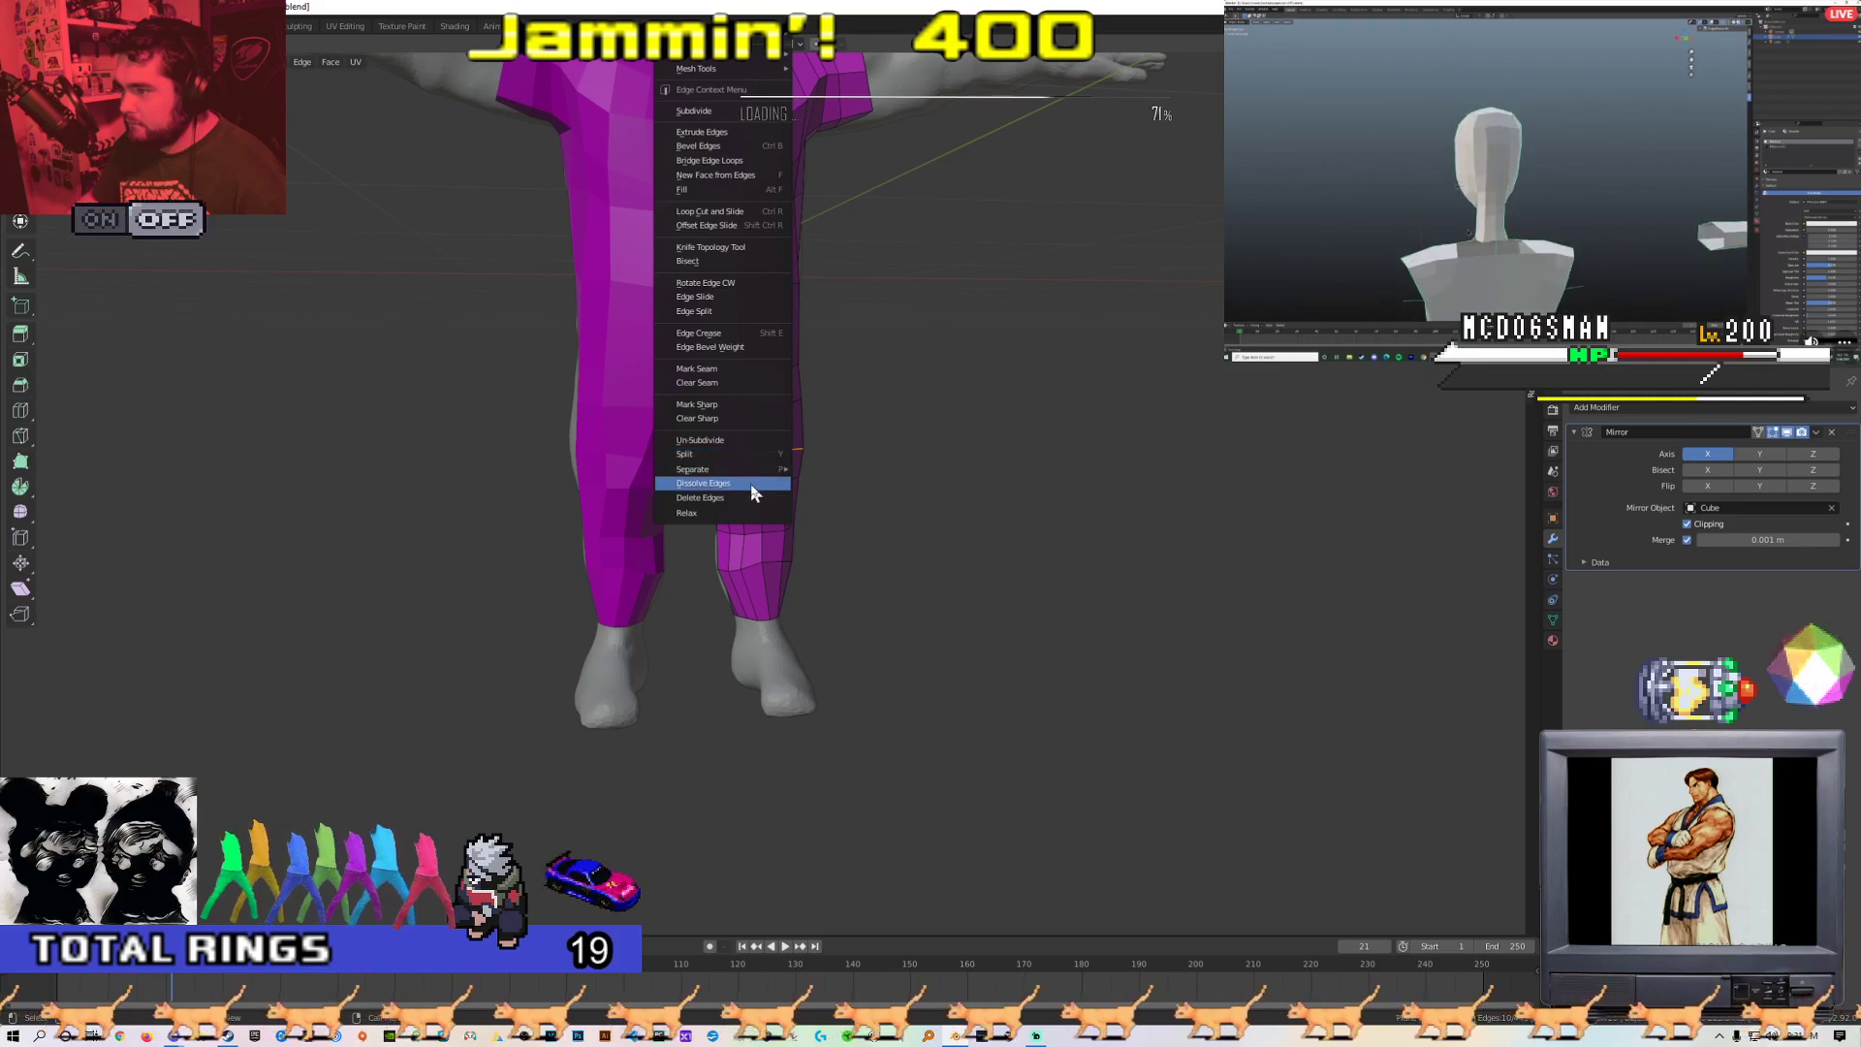
left_click(750, 484)
scroll(776, 482, "down", 2)
scroll(776, 483, "up", 2)
left_click(772, 449, "alt")
right_click(770, 450)
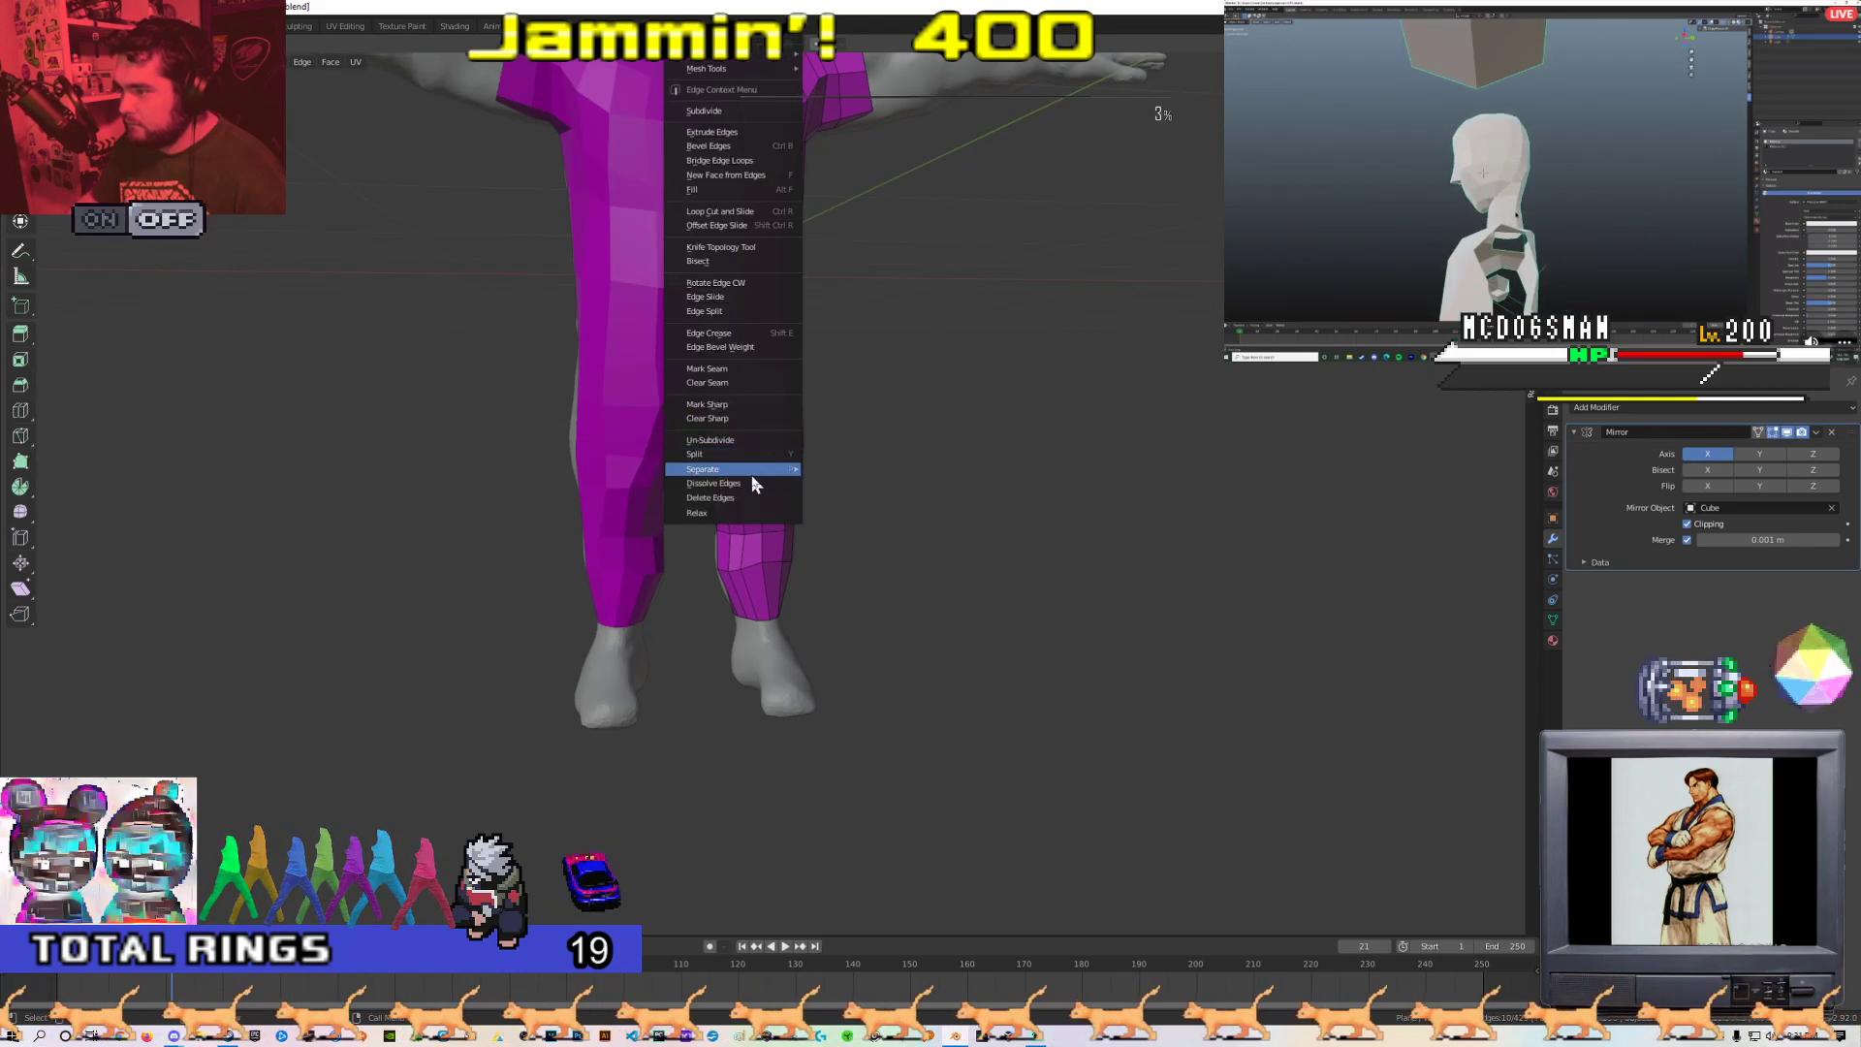
left_click(754, 477)
Dissolve further surplus edge loops on the leg, working around from the front to the back
scroll(771, 473, "up", 3)
middle_click_drag(776, 470, 851, 546)
scroll(777, 475, "up", 2)
scroll(776, 475, "down", 3)
scroll(826, 465, "up", 1)
left_click(860, 445, "alt")
right_click(860, 446)
left_click(832, 484)
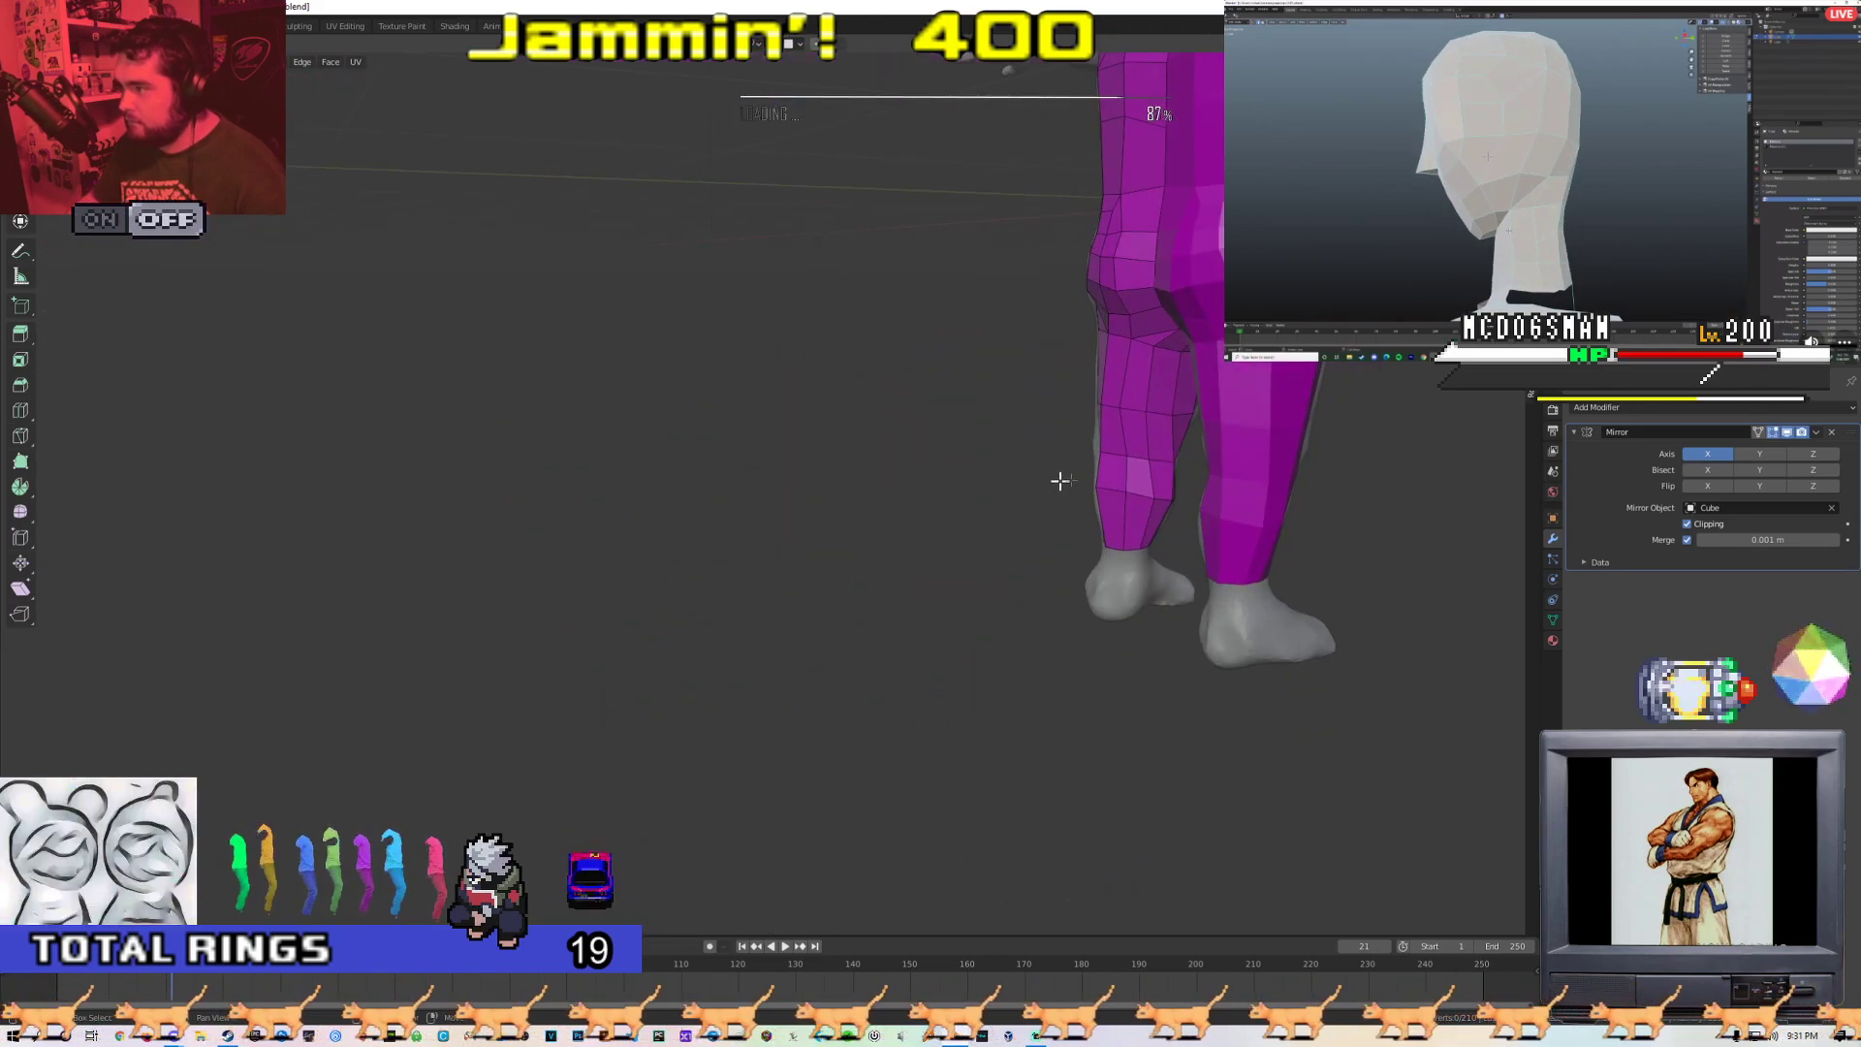
scroll(851, 547, "up", 2)
left_click(1046, 444, "alt")
middle_click_drag(1046, 445, 873, 474)
right_click(1056, 456)
left_click(1027, 479)
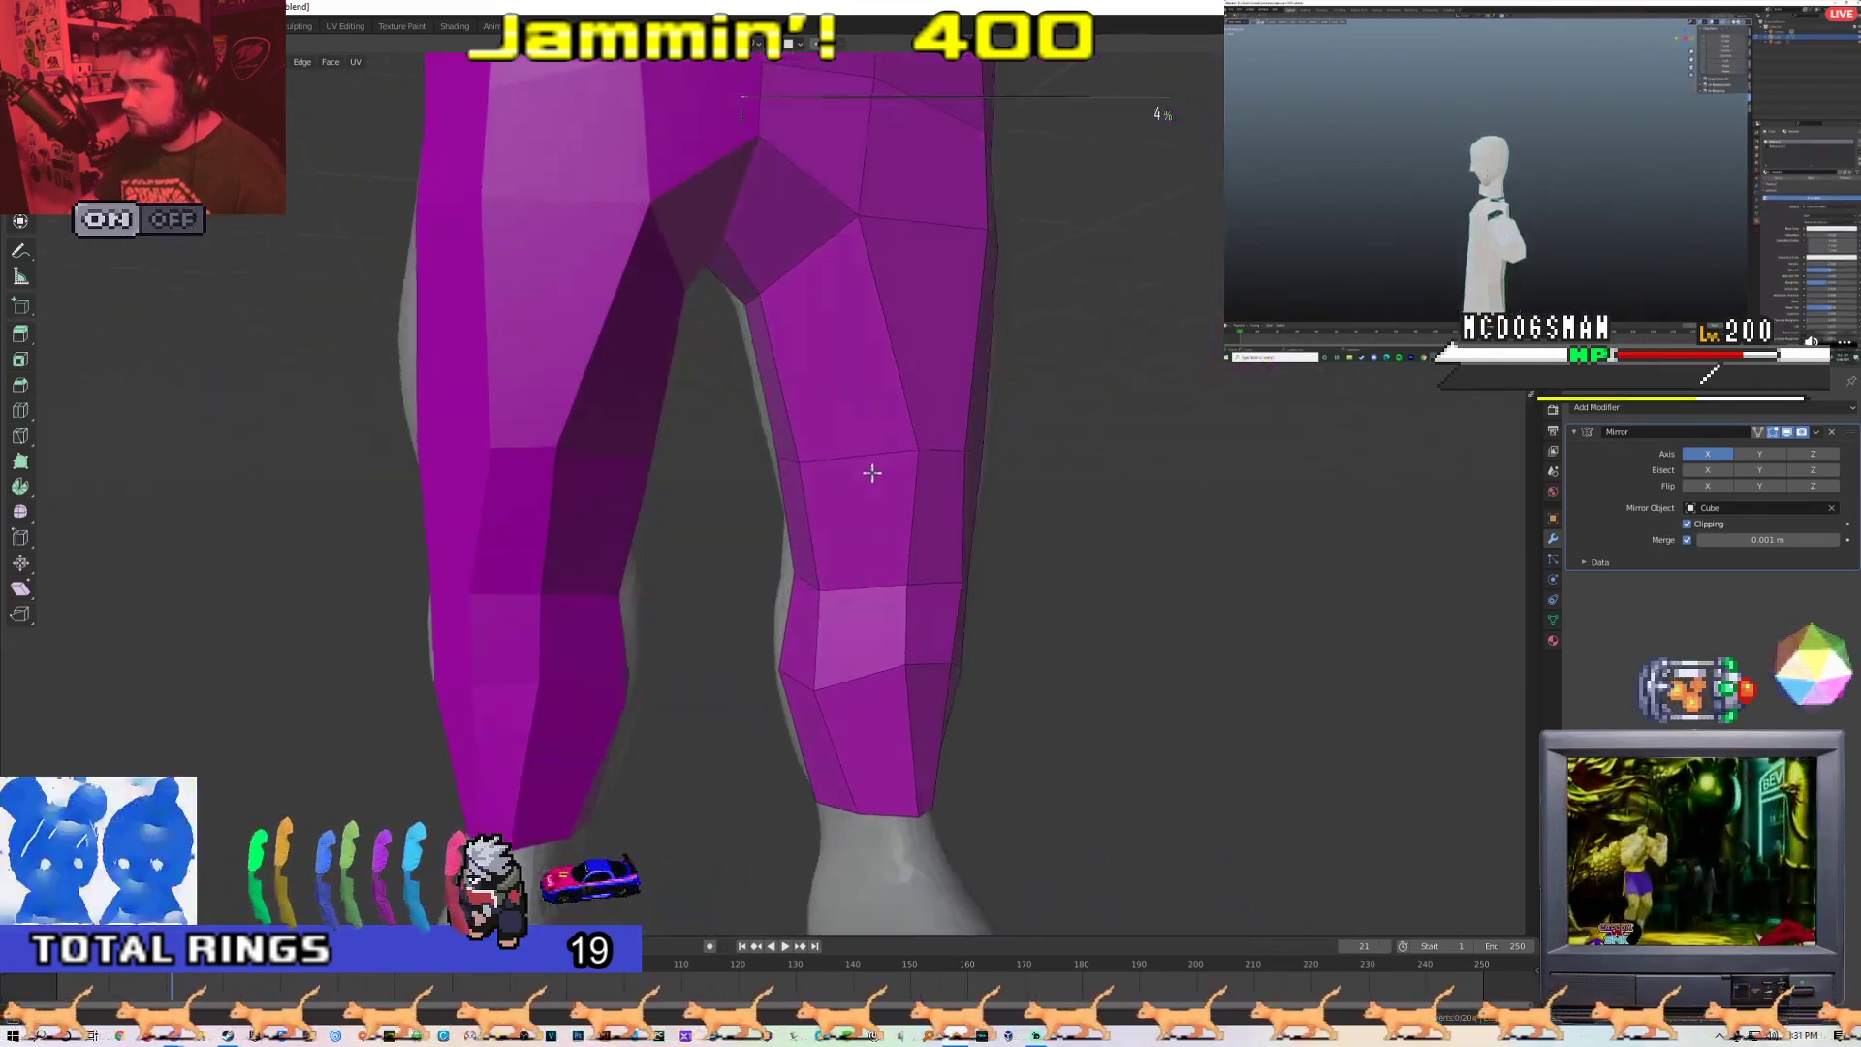
Dissolve the lengthwise edge loop running down the back of the leg from the buttock to the ankle
scroll(873, 474, "down", 3)
key("Tab")
mouse_move(866, 554)
middle_mouse_down()
mouse_move(812, 568)
mouse_move(901, 582)
mouse_move(901, 515)
mouse_move(823, 523)
mouse_move(843, 531)
middle_mouse_up()
key("Tab")
key("1")
mouse_move(611, 531)
middle_mouse_down()
mouse_move(585, 503)
mouse_move(601, 522)
middle_mouse_up()
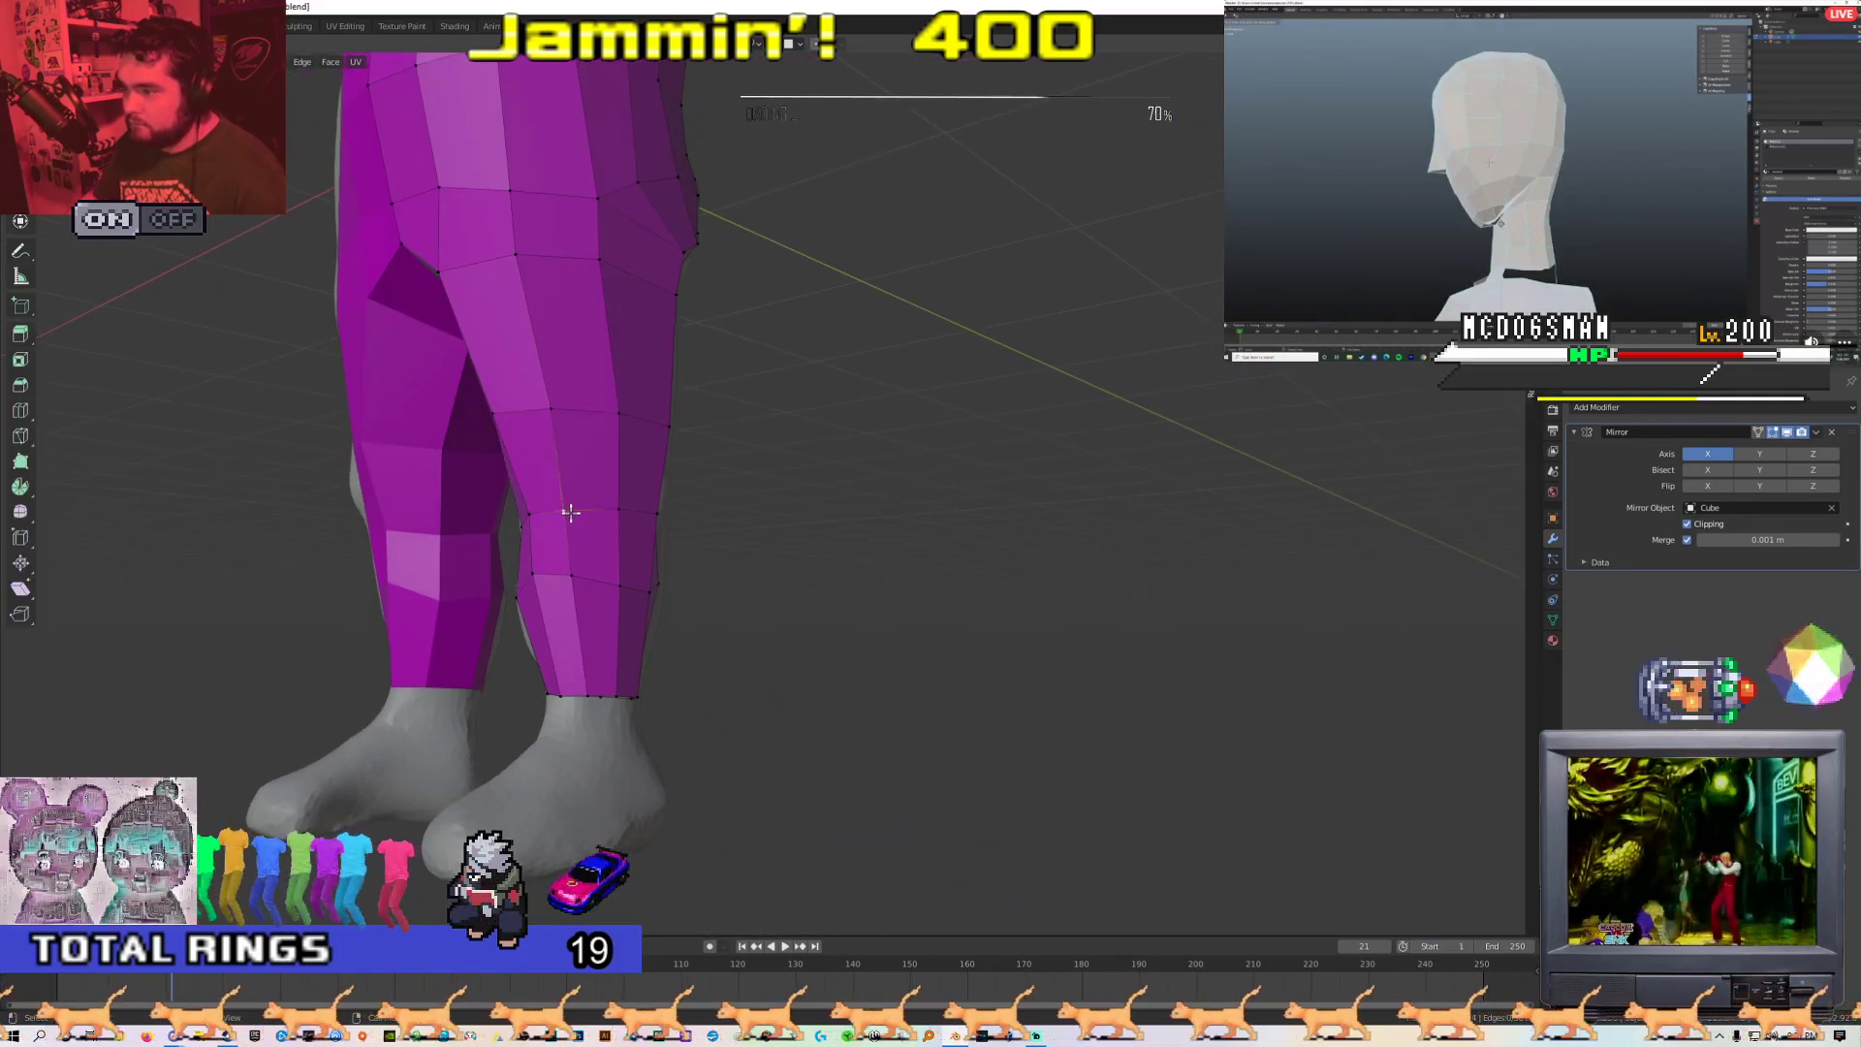
middle_click_drag(580, 584, 927, 526)
middle_click_drag(908, 455, 963, 494)
middle_click_drag(874, 437, 837, 398)
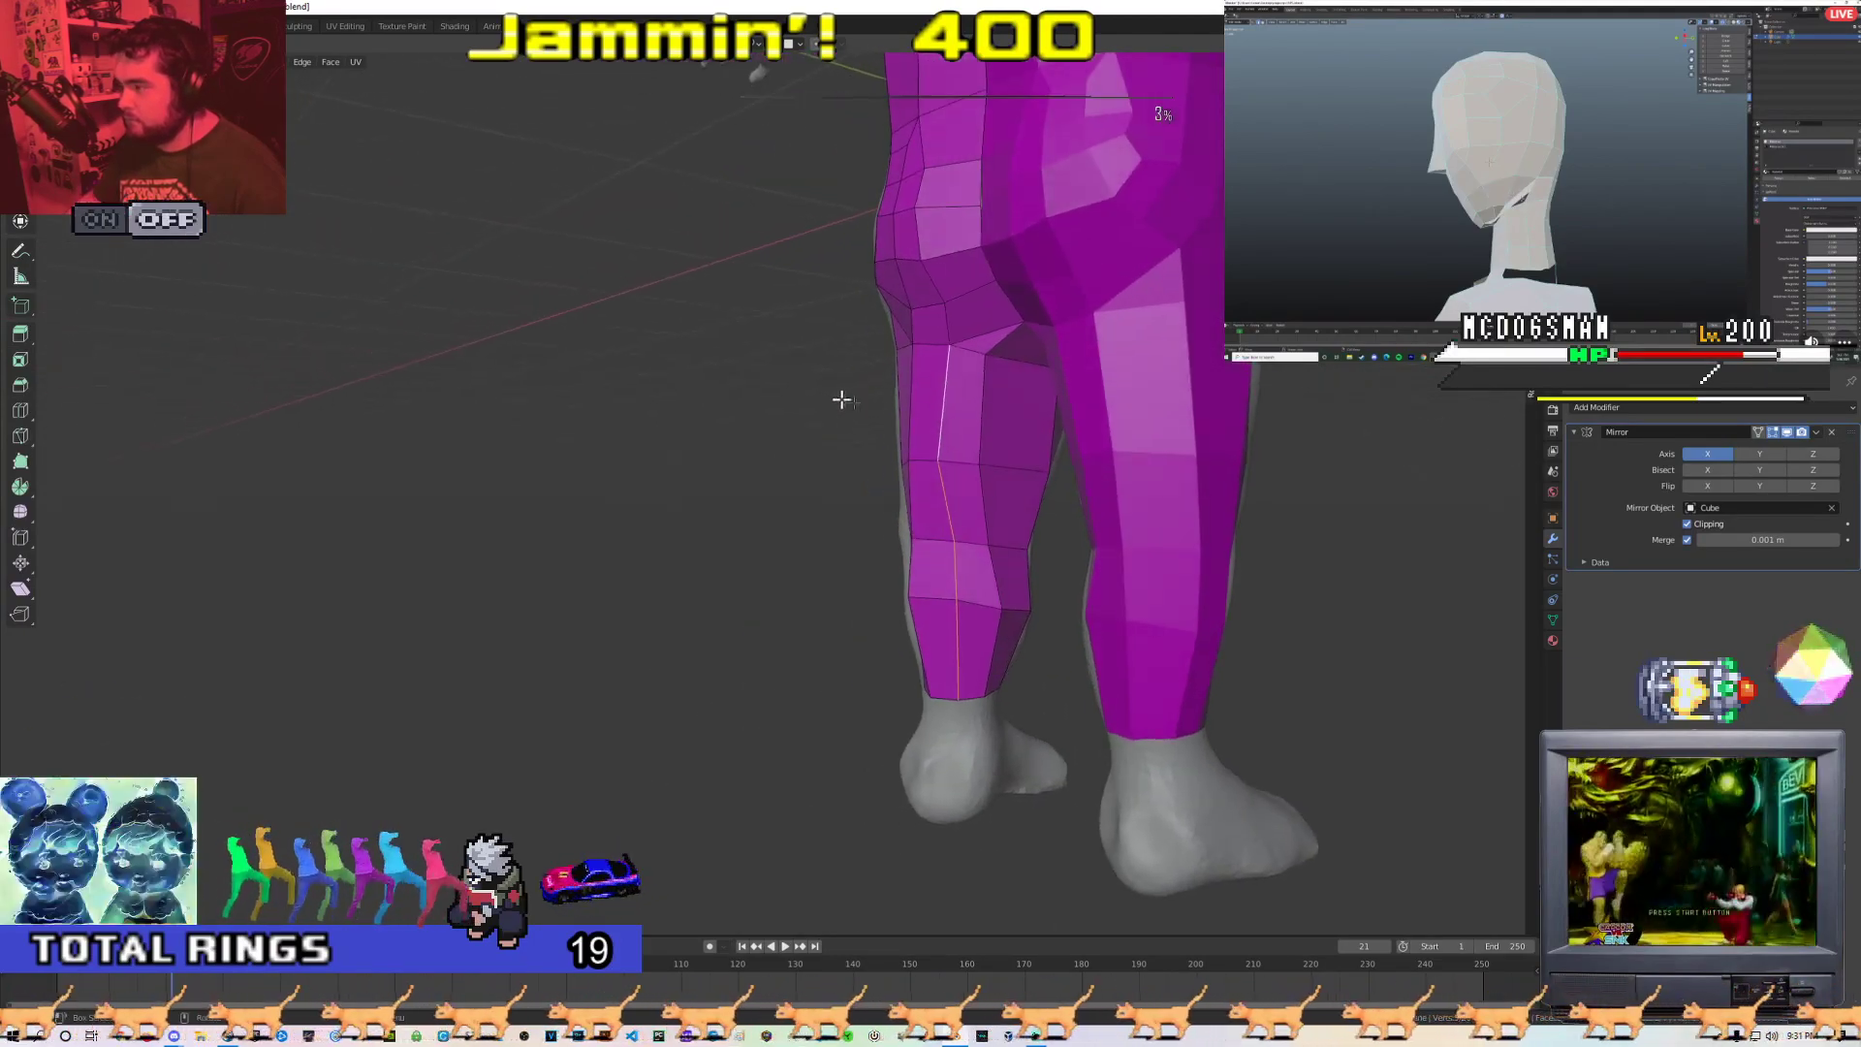
right_click(837, 398)
left_click(922, 498)
Delete the quad and the small face beneath it between the lower buttock and the crotch
middle_click_drag(947, 478, 716, 468)
scroll(877, 626, "up", 5)
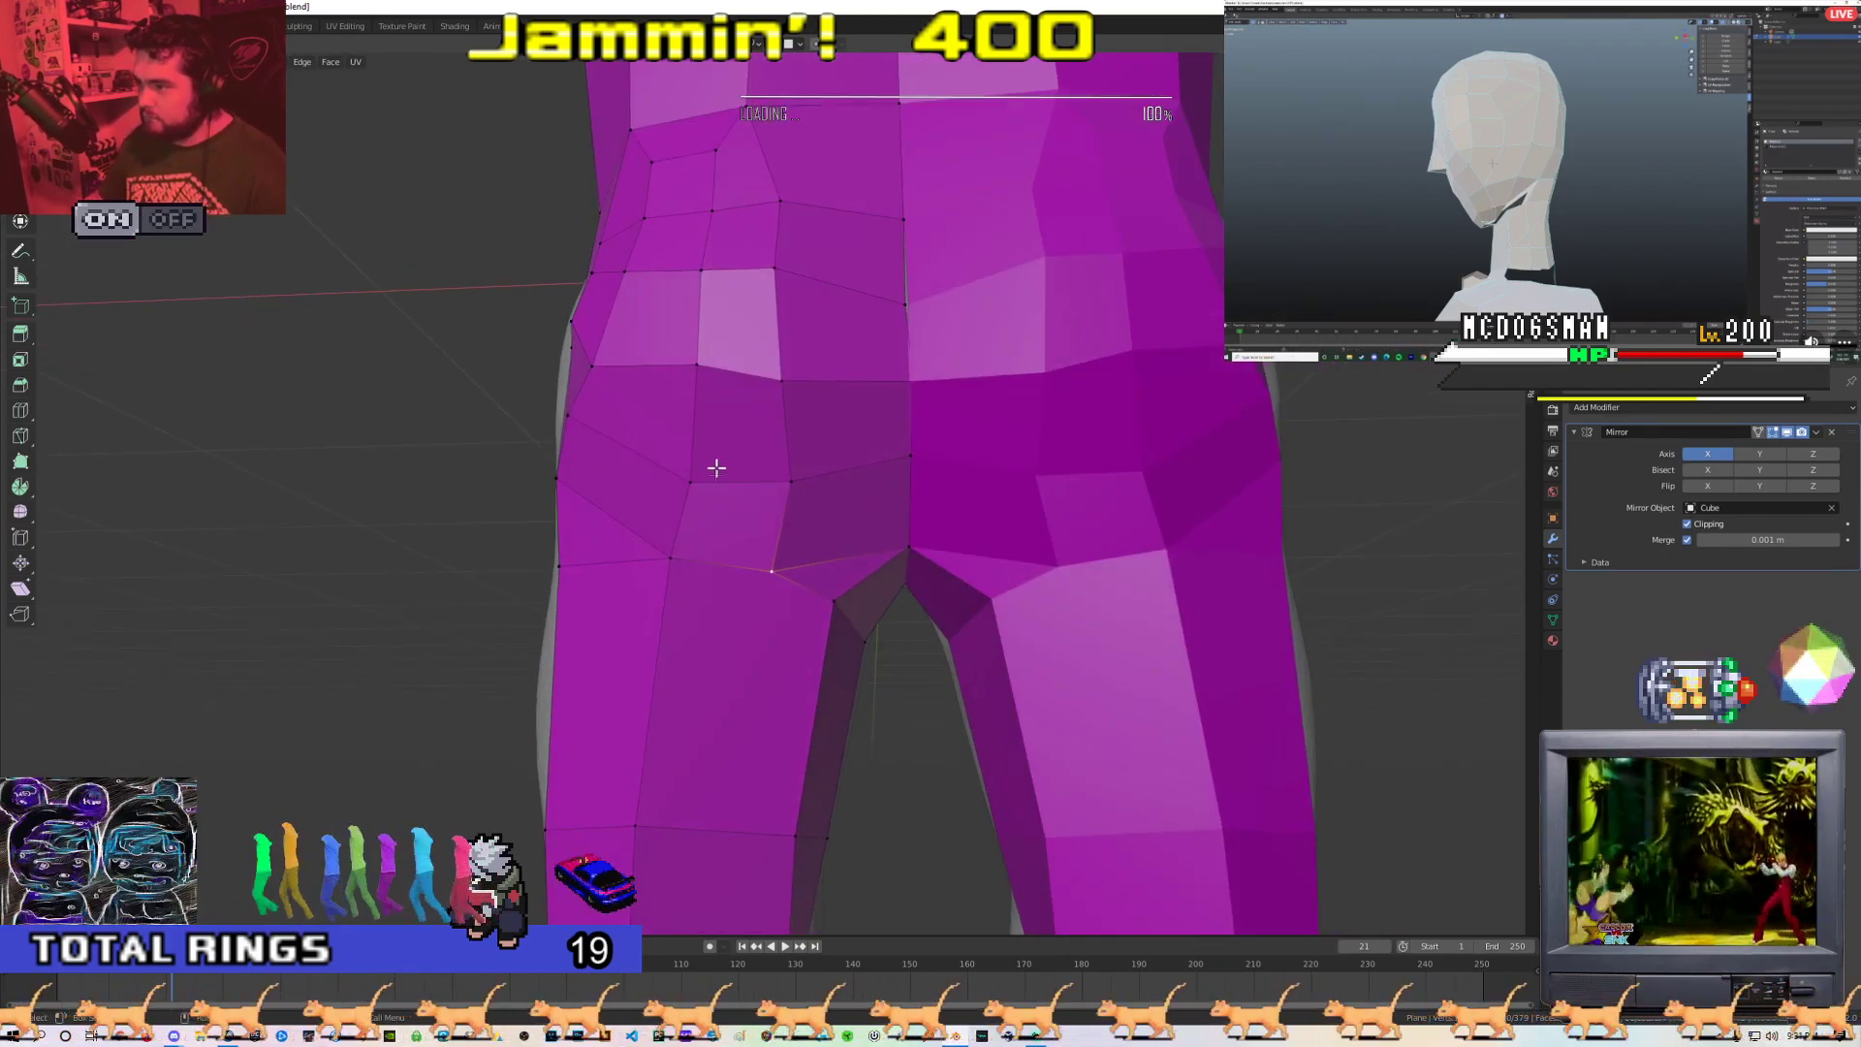
left_click(773, 573)
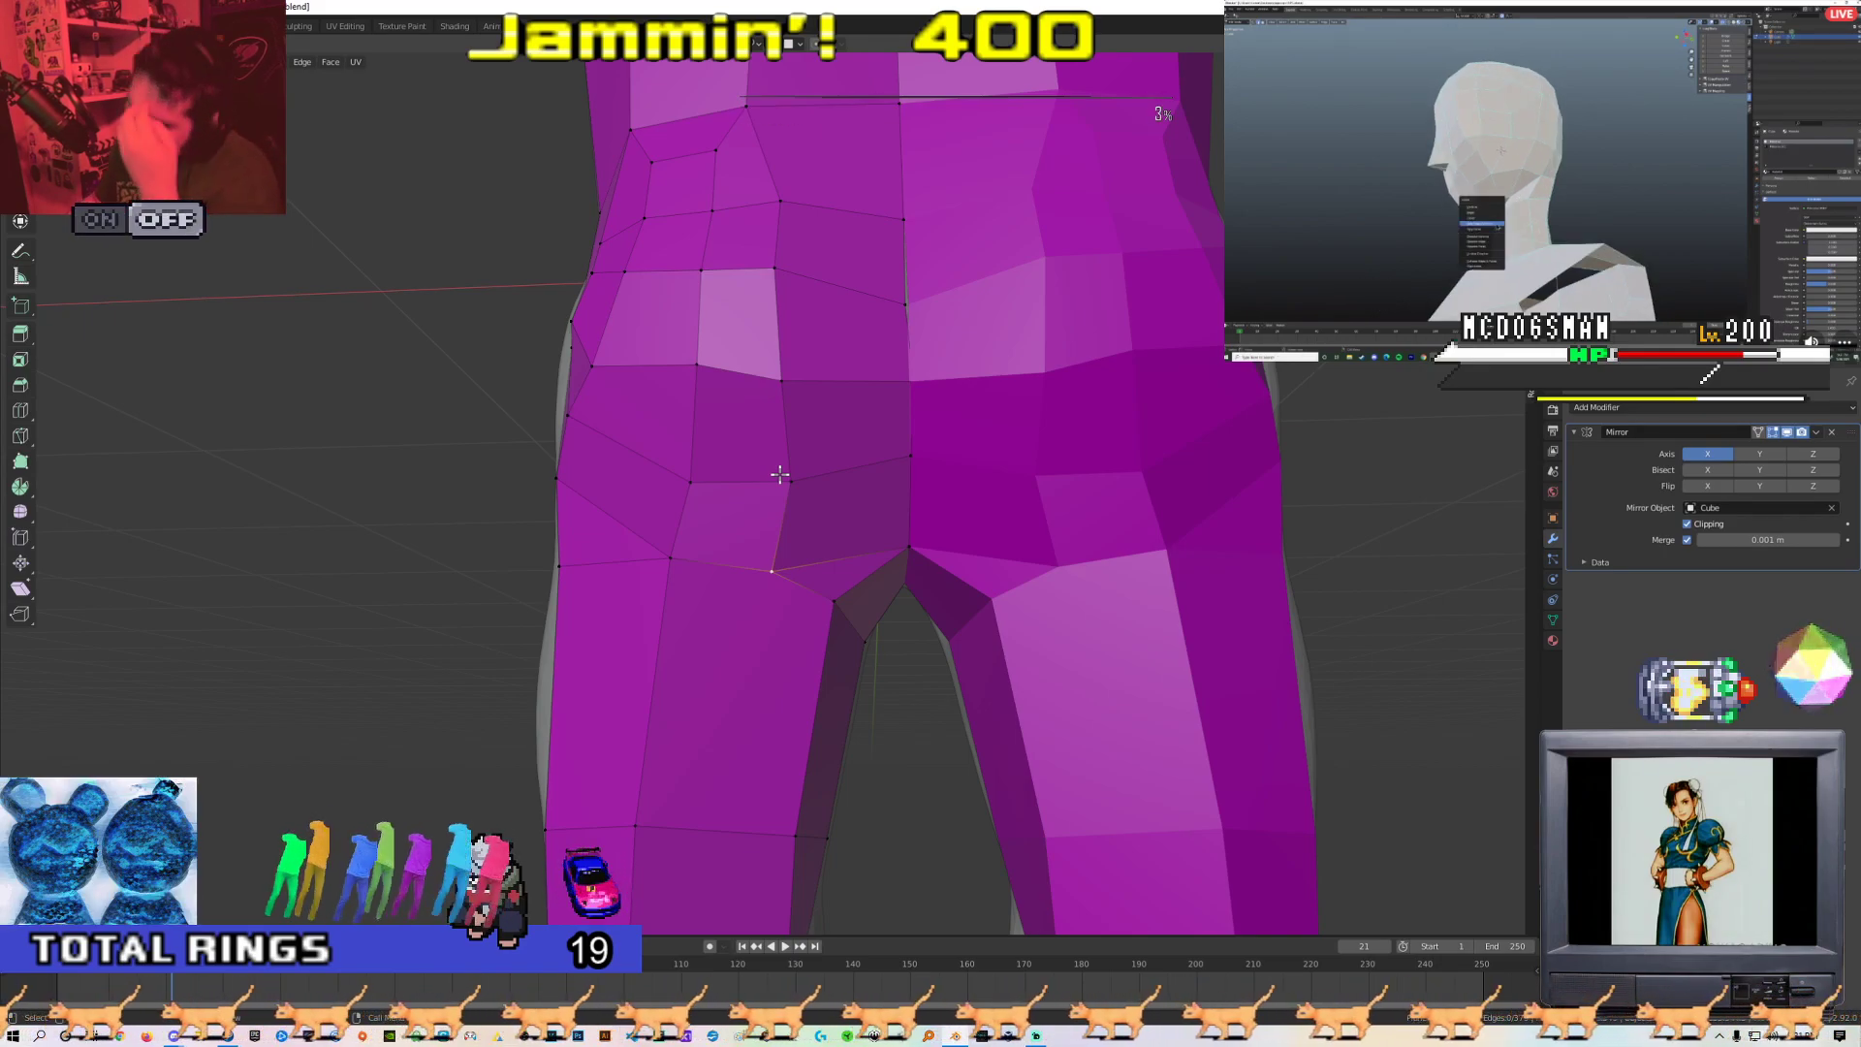
right_click(827, 524)
key("Escape")
key("x")
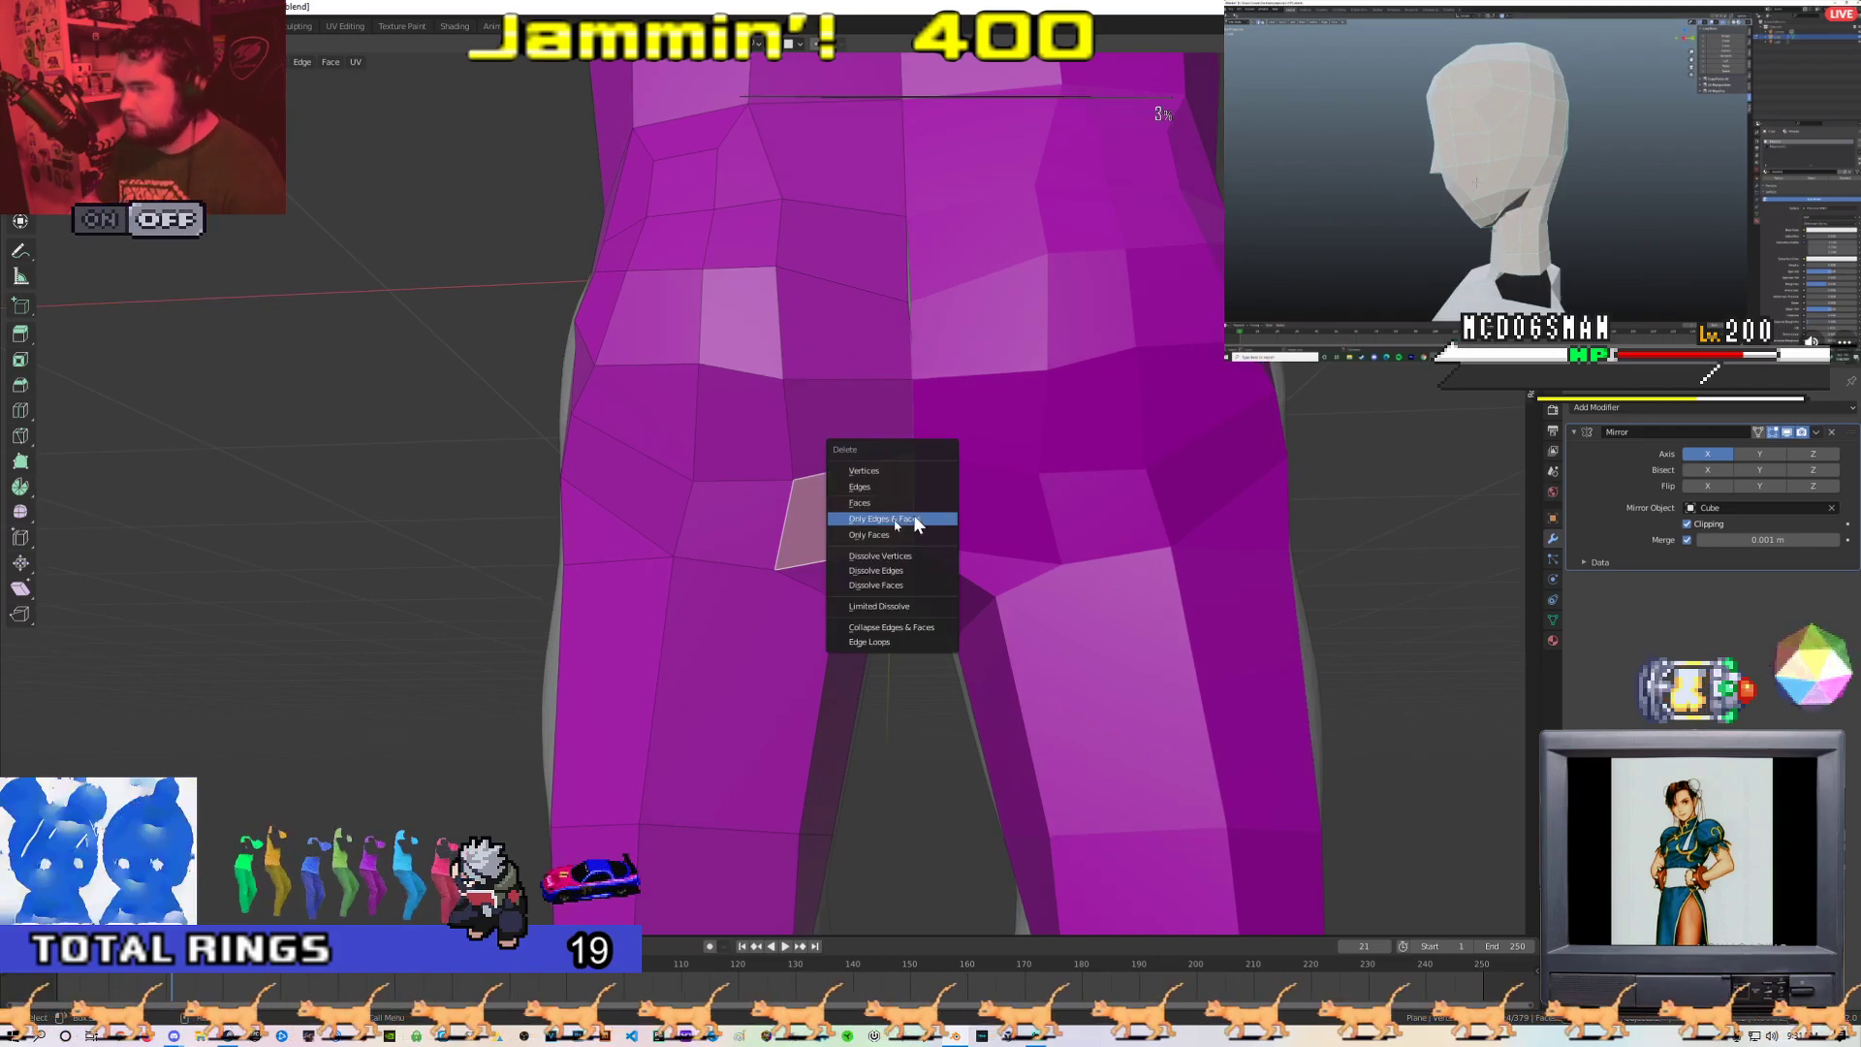
left_click(915, 524)
key("x")
key("Escape")
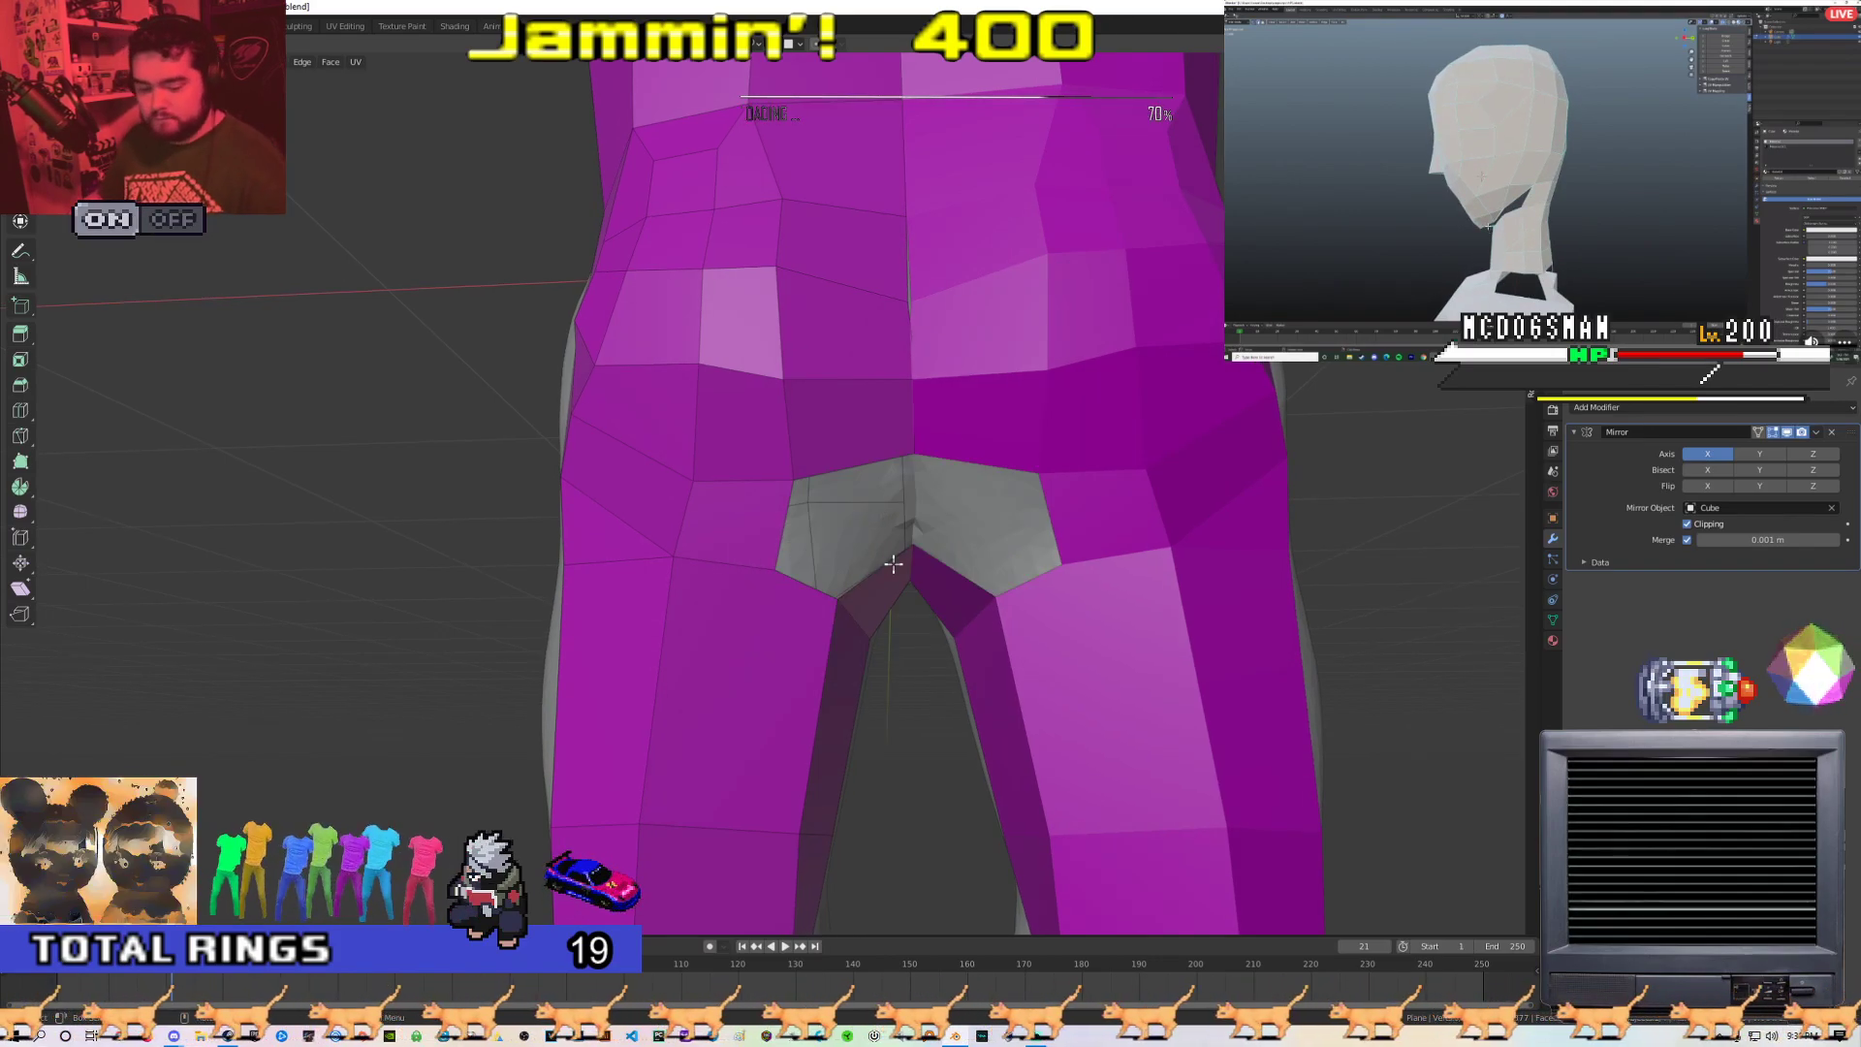
Fill the gap beside the crotch with a triangle at the centre line and a quad toward the buttock
left_click(916, 548)
left_click(913, 458, "shift")
left_click(840, 596, "shift")
key("f")
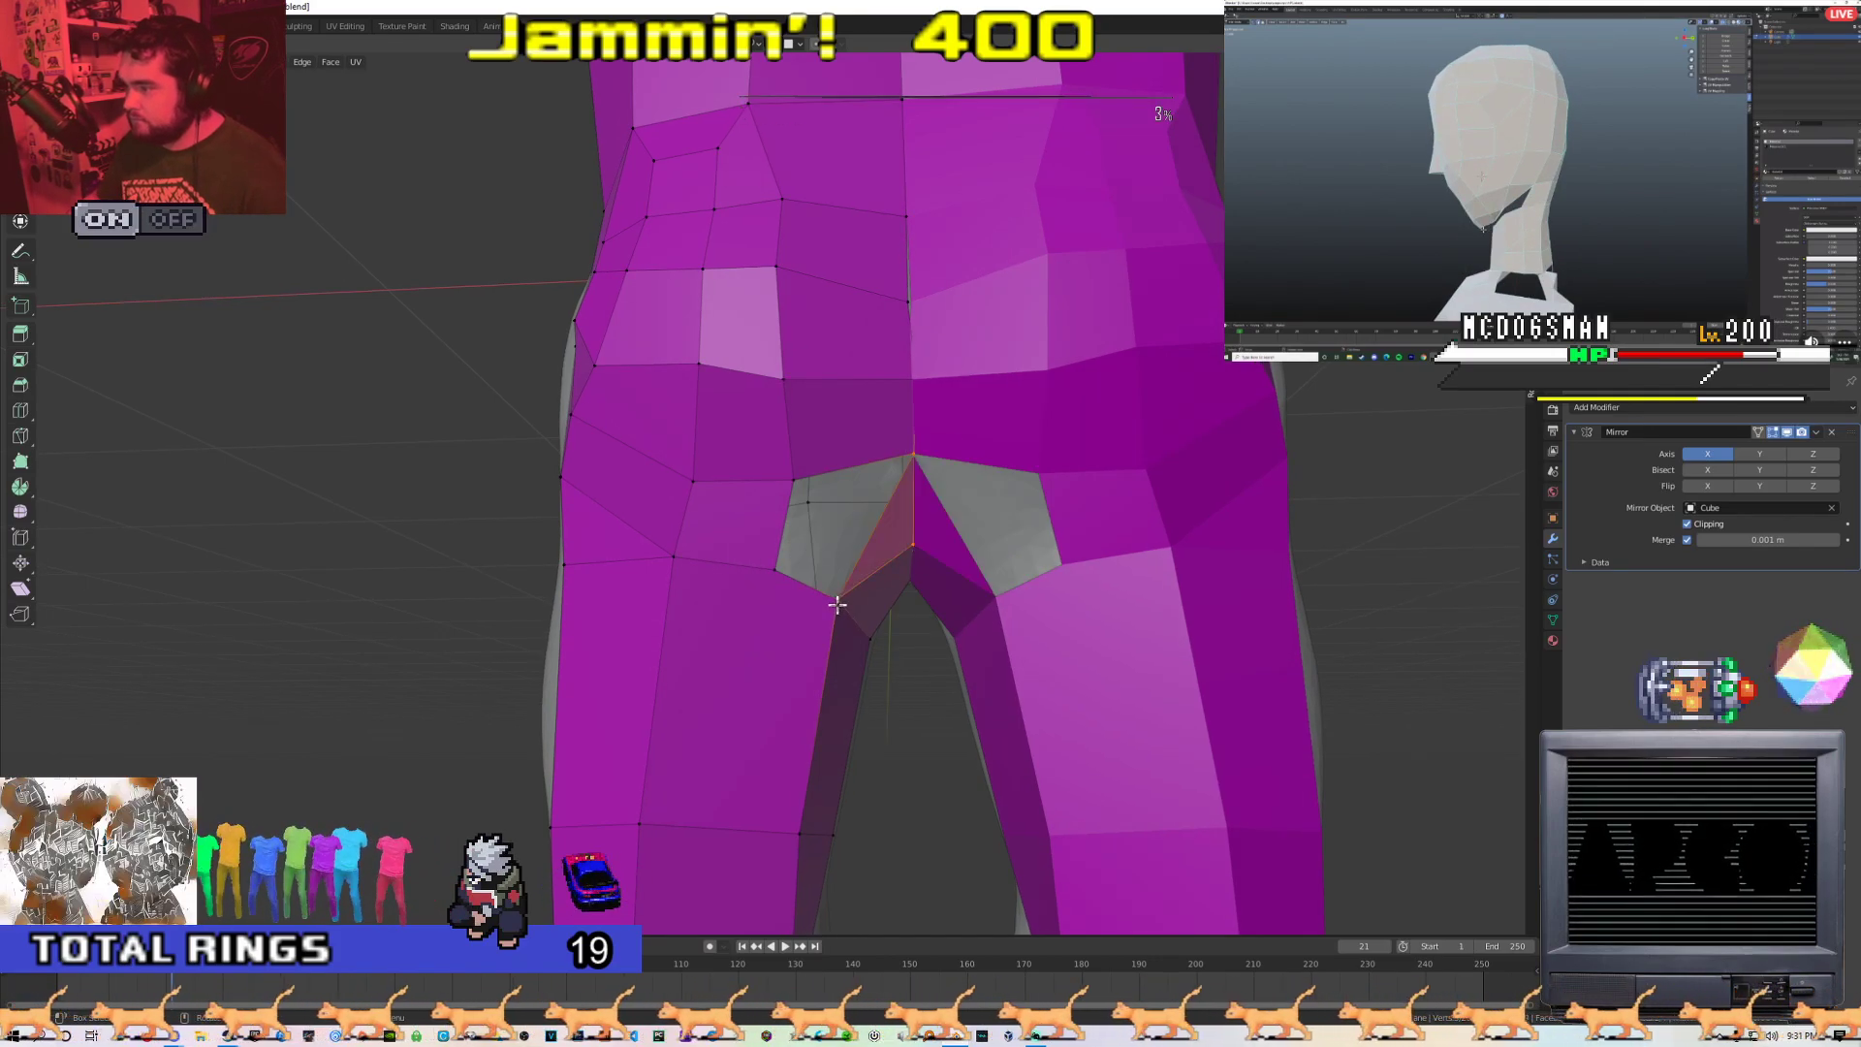
left_click(836, 599)
left_click(775, 569, "shift")
left_click(792, 477, "shift")
left_click(912, 455, "shift")
key("f")
Reposition the centre-line vertex on the upper buttocks, checking it from the side
mouse_move(912, 466)
middle_mouse_down()
mouse_move(911, 532)
mouse_move(853, 546)
mouse_move(789, 520)
mouse_move(915, 486)
mouse_move(841, 693)
middle_mouse_up()
key("Tab")
scroll(916, 486, "up", 2)
key("Tab")
scroll(841, 693, "up", 1)
left_click(752, 561)
key("g")
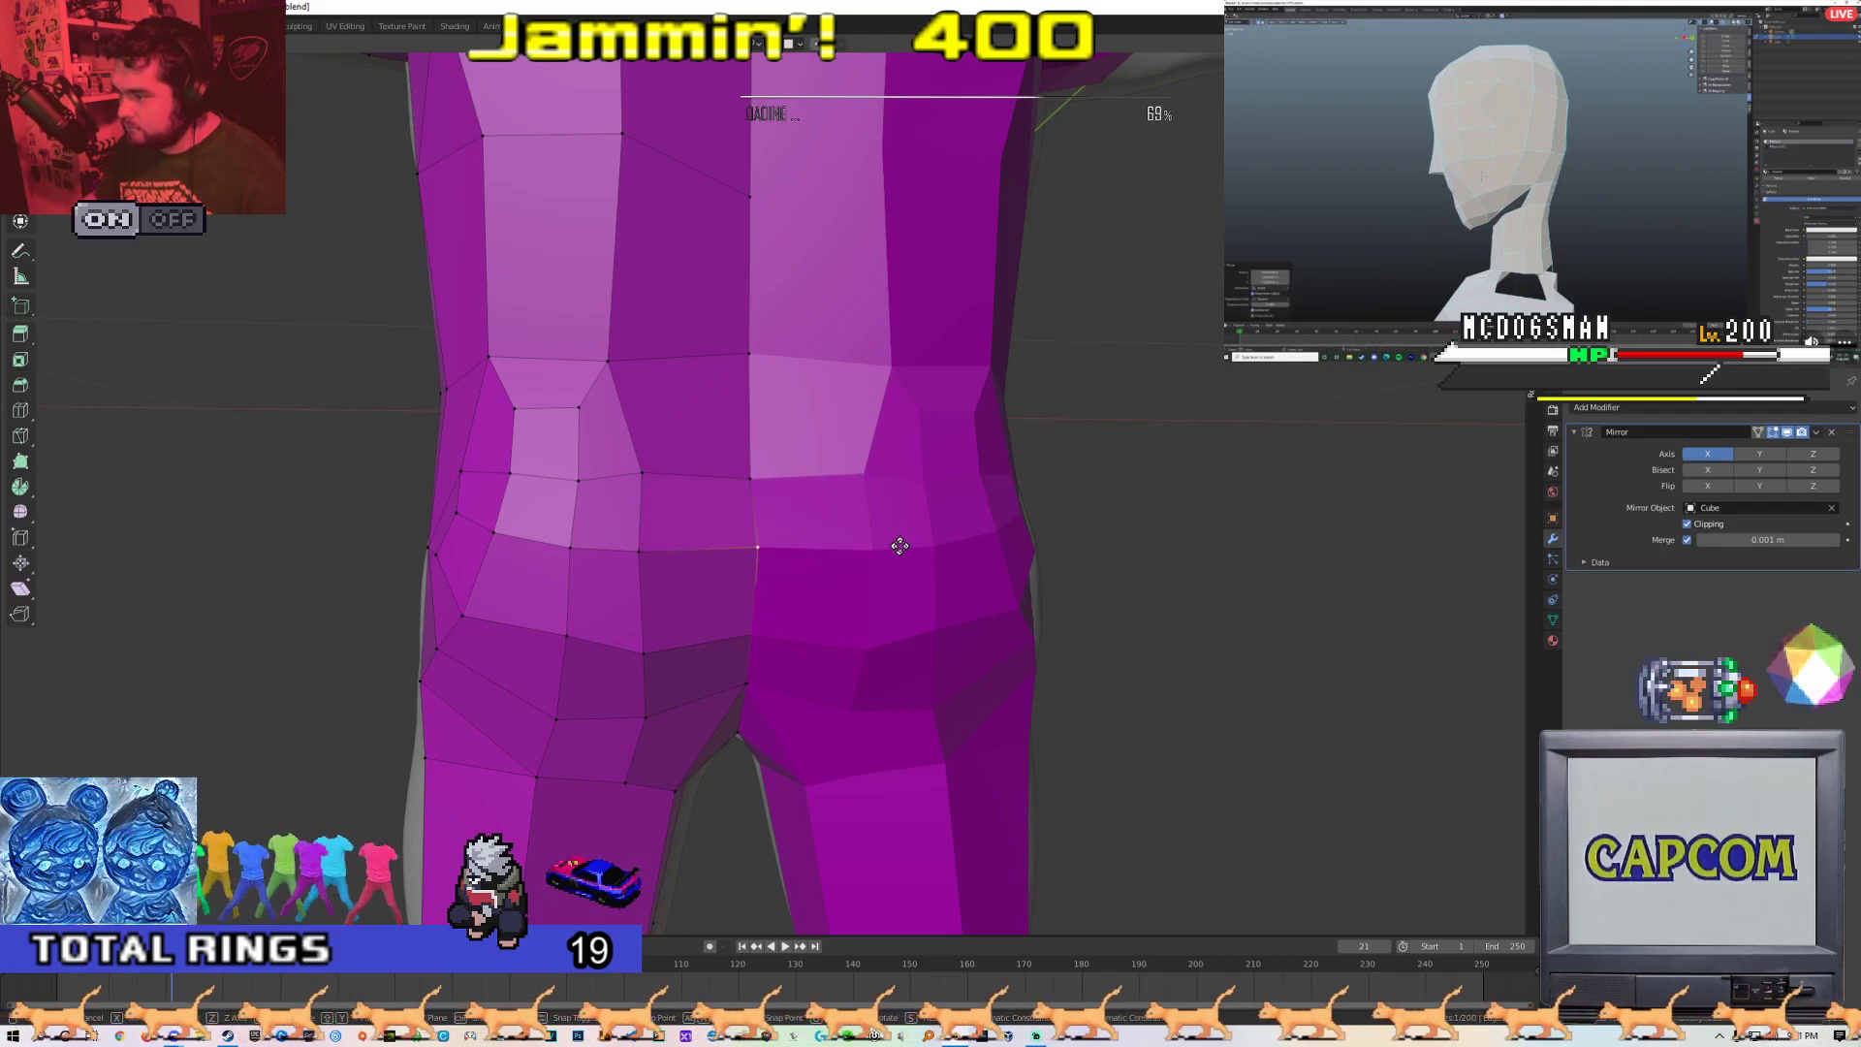
left_click(838, 562)
middle_click_drag(839, 563, 667, 512)
key("g")
scroll(795, 584, "down", 2)
key("Tab")
Delete the faces under the buttock between the back of the thigh and the crotch
middle_click_drag(602, 573, 884, 531)
key("Tab")
left_click(771, 536)
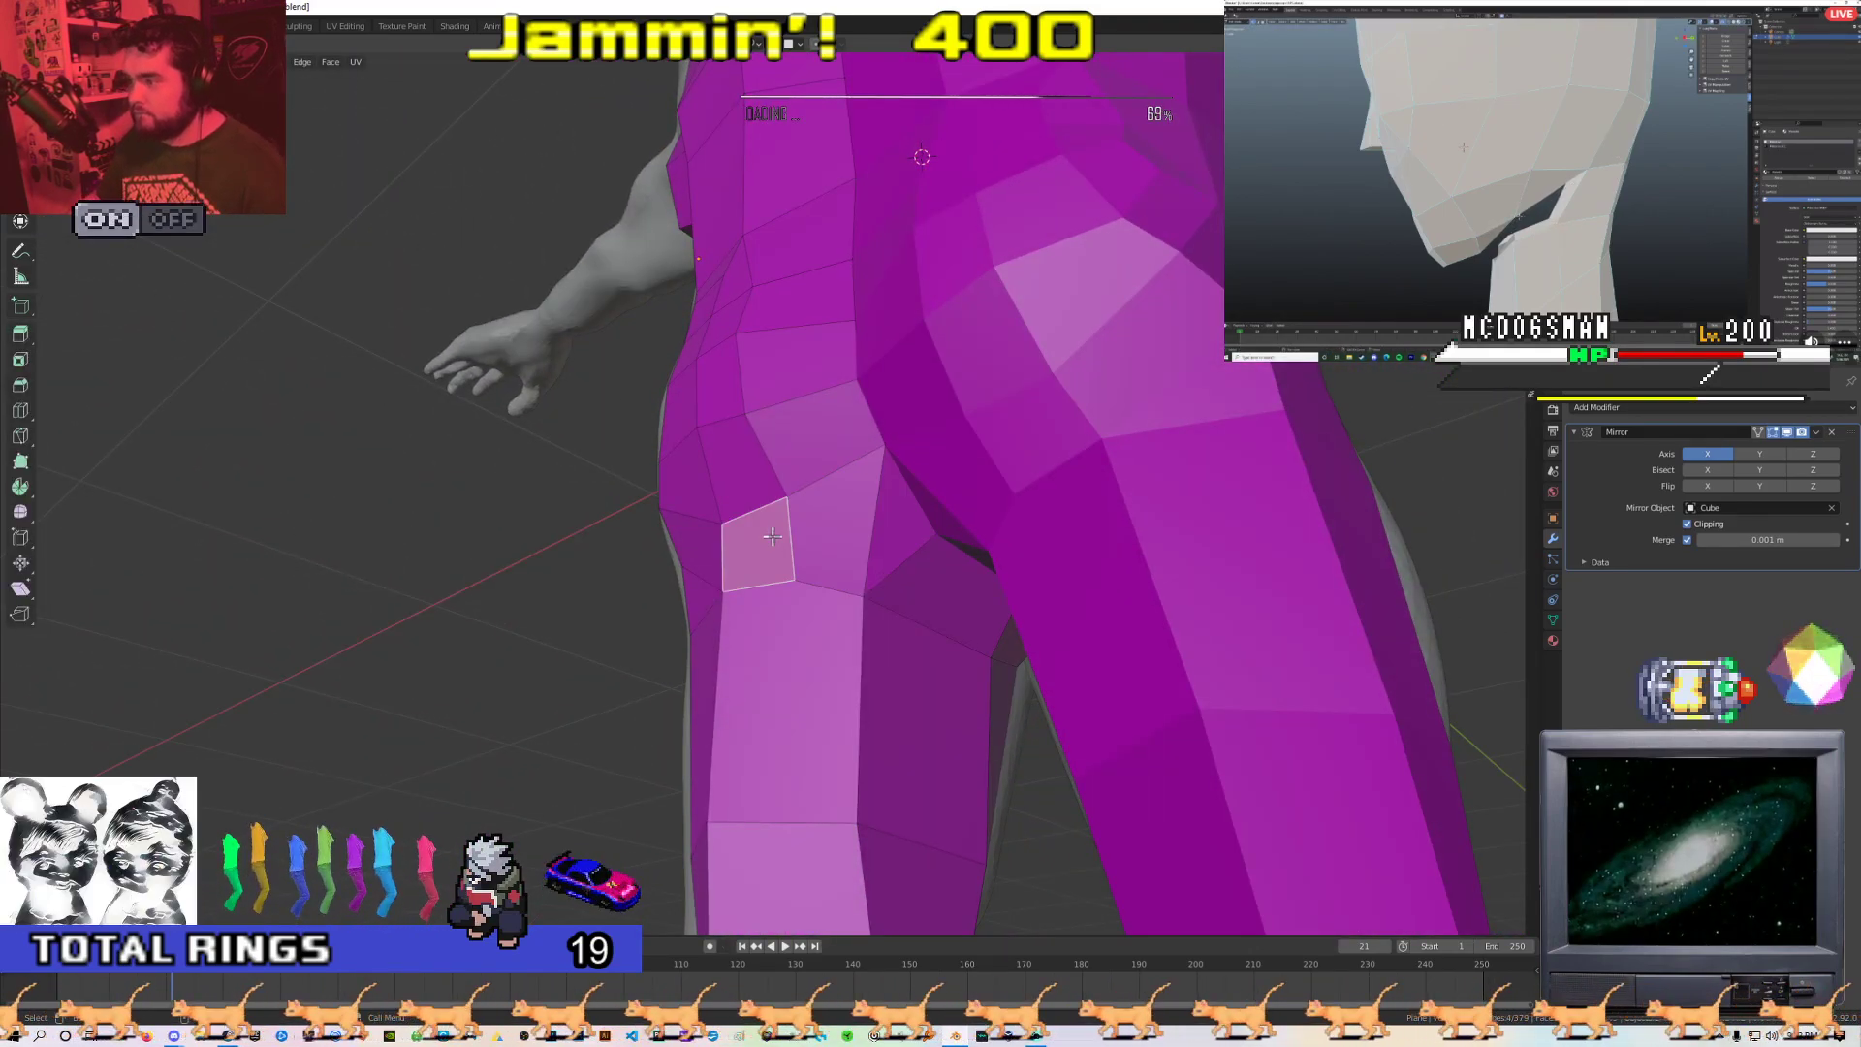
left_click(877, 533)
key("x")
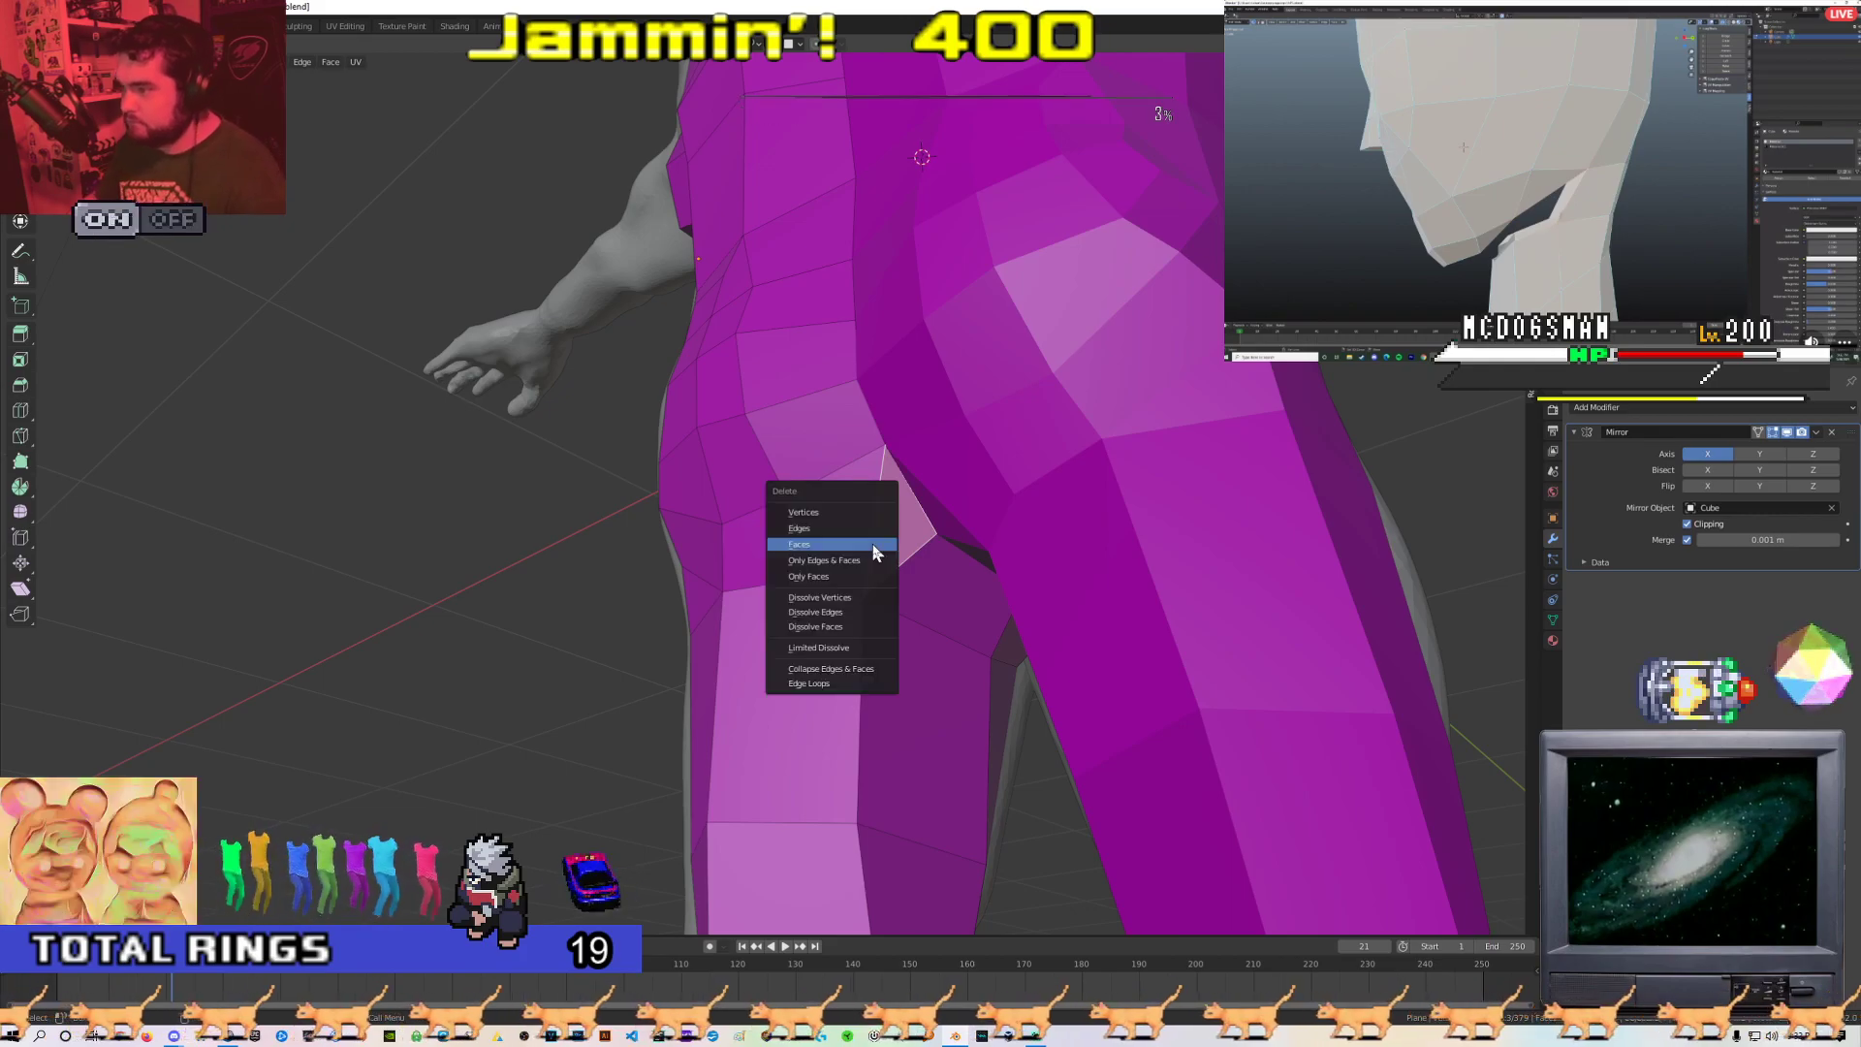
left_click(873, 545)
left_click(852, 544)
key("x")
left_click(851, 545)
left_click(781, 544)
key("x")
left_click(781, 550)
Dissolve the extra vertex on the thigh's upper border and fill the gap under the buttock with quads
middle_click_drag(781, 550, 770, 631)
left_click(757, 552)
right_click(757, 555)
left_click(729, 845)
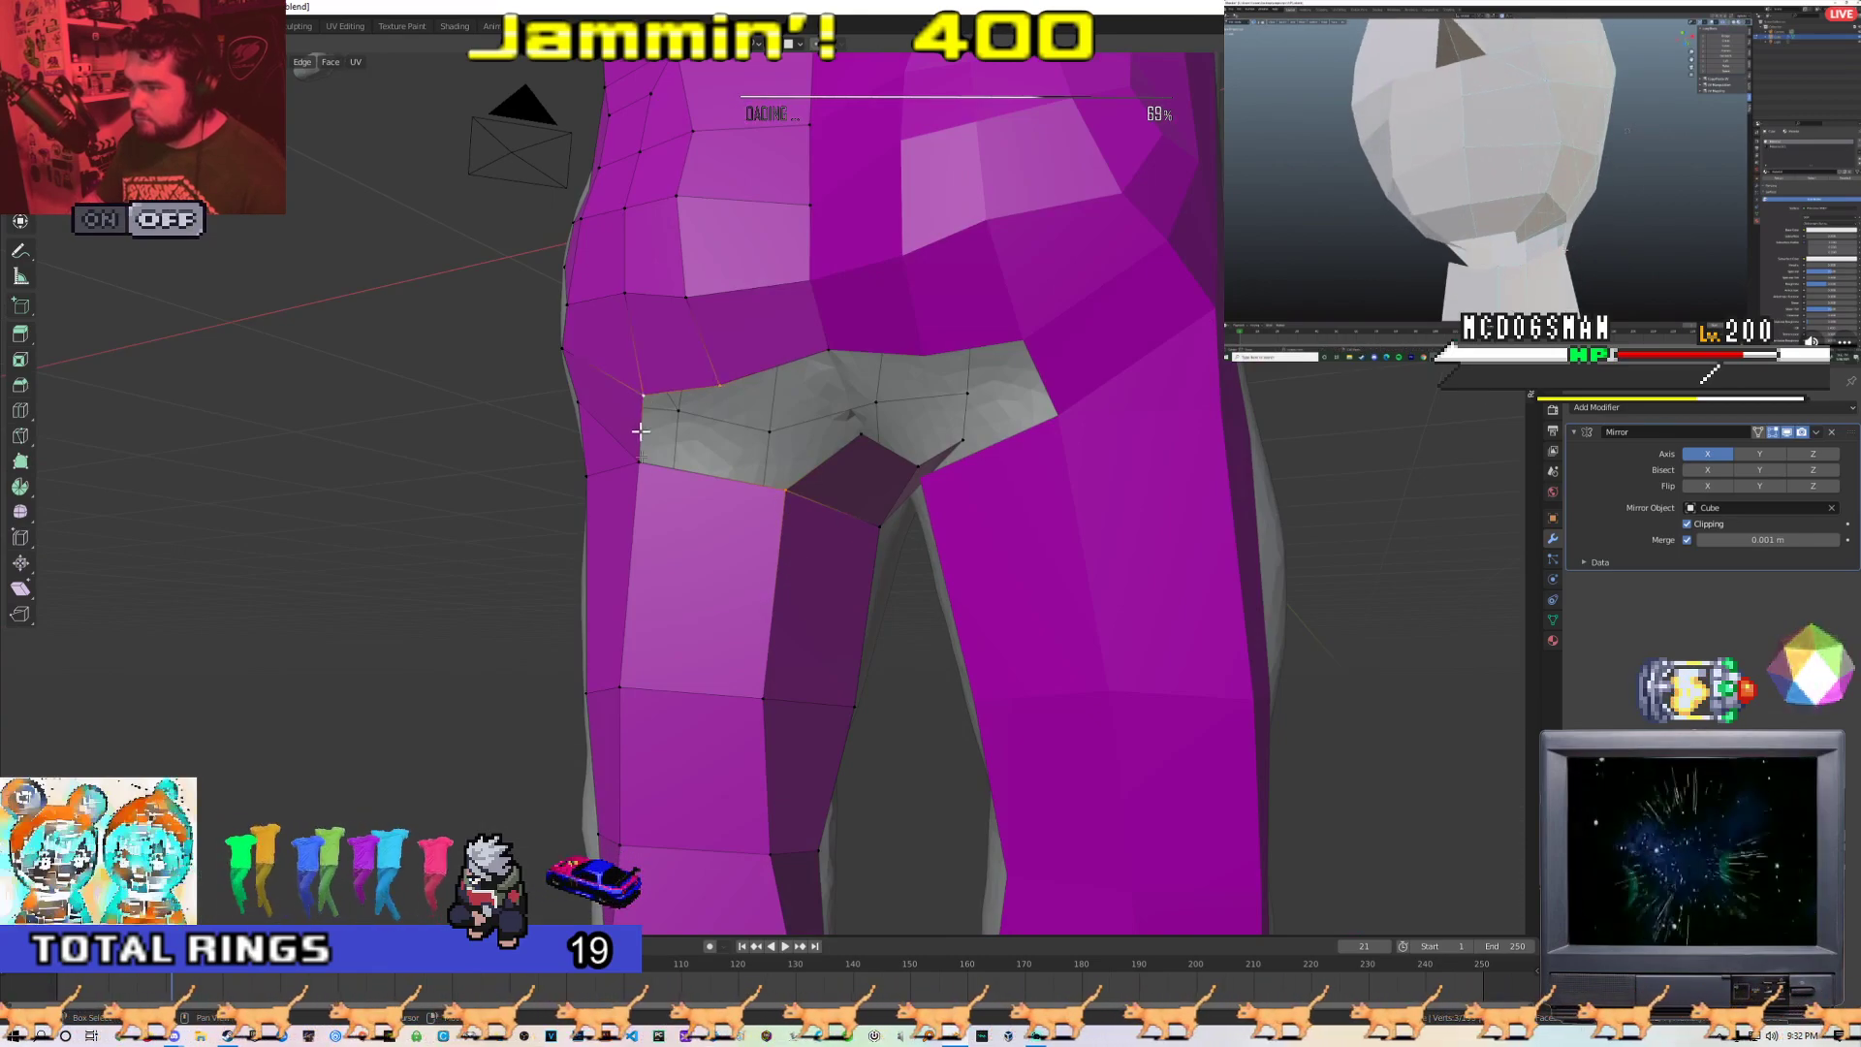
key("ctrl+z")
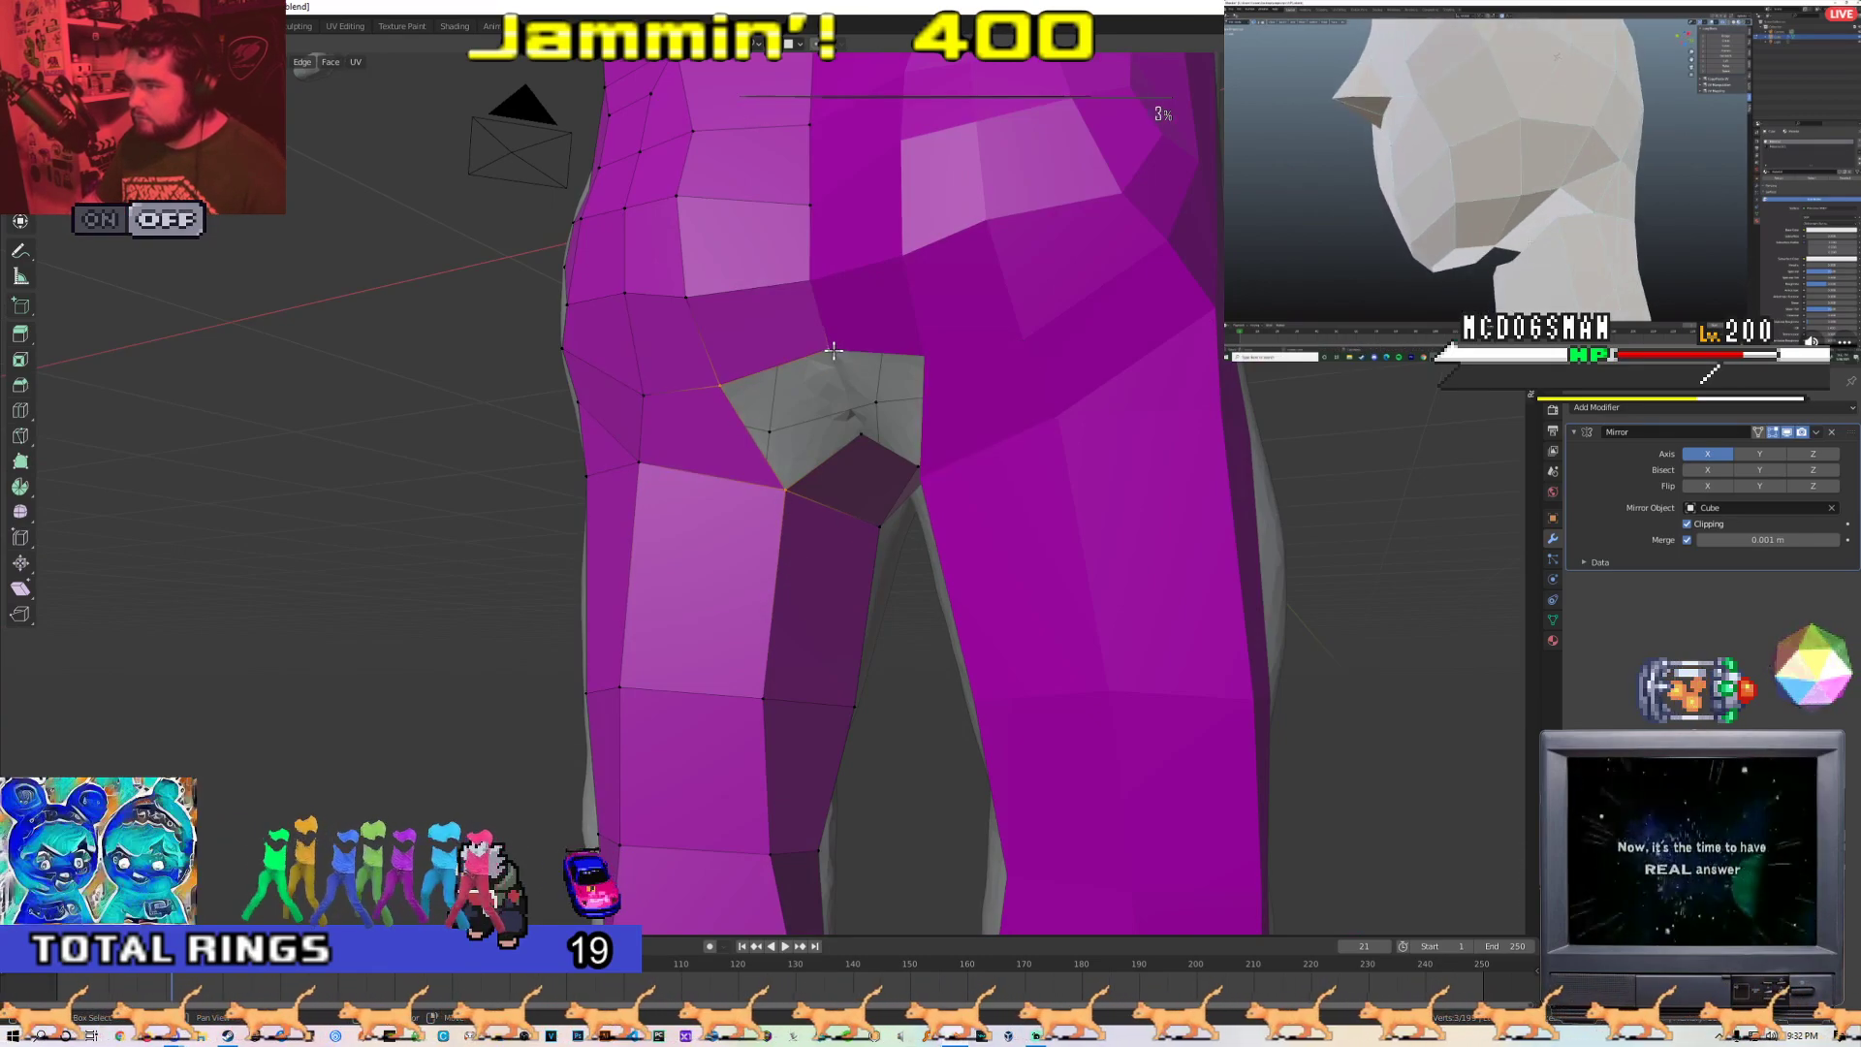
key("f")
Adjust the vertex at the top of the inner thigh, just below the rebuilt buttock faces
scroll(858, 434, "down", 3)
key("Tab")
middle_click_drag(814, 514, 939, 565)
middle_click_drag(698, 578, 766, 559)
key("Tab")
scroll(737, 572, "up", 3)
left_click(788, 542)
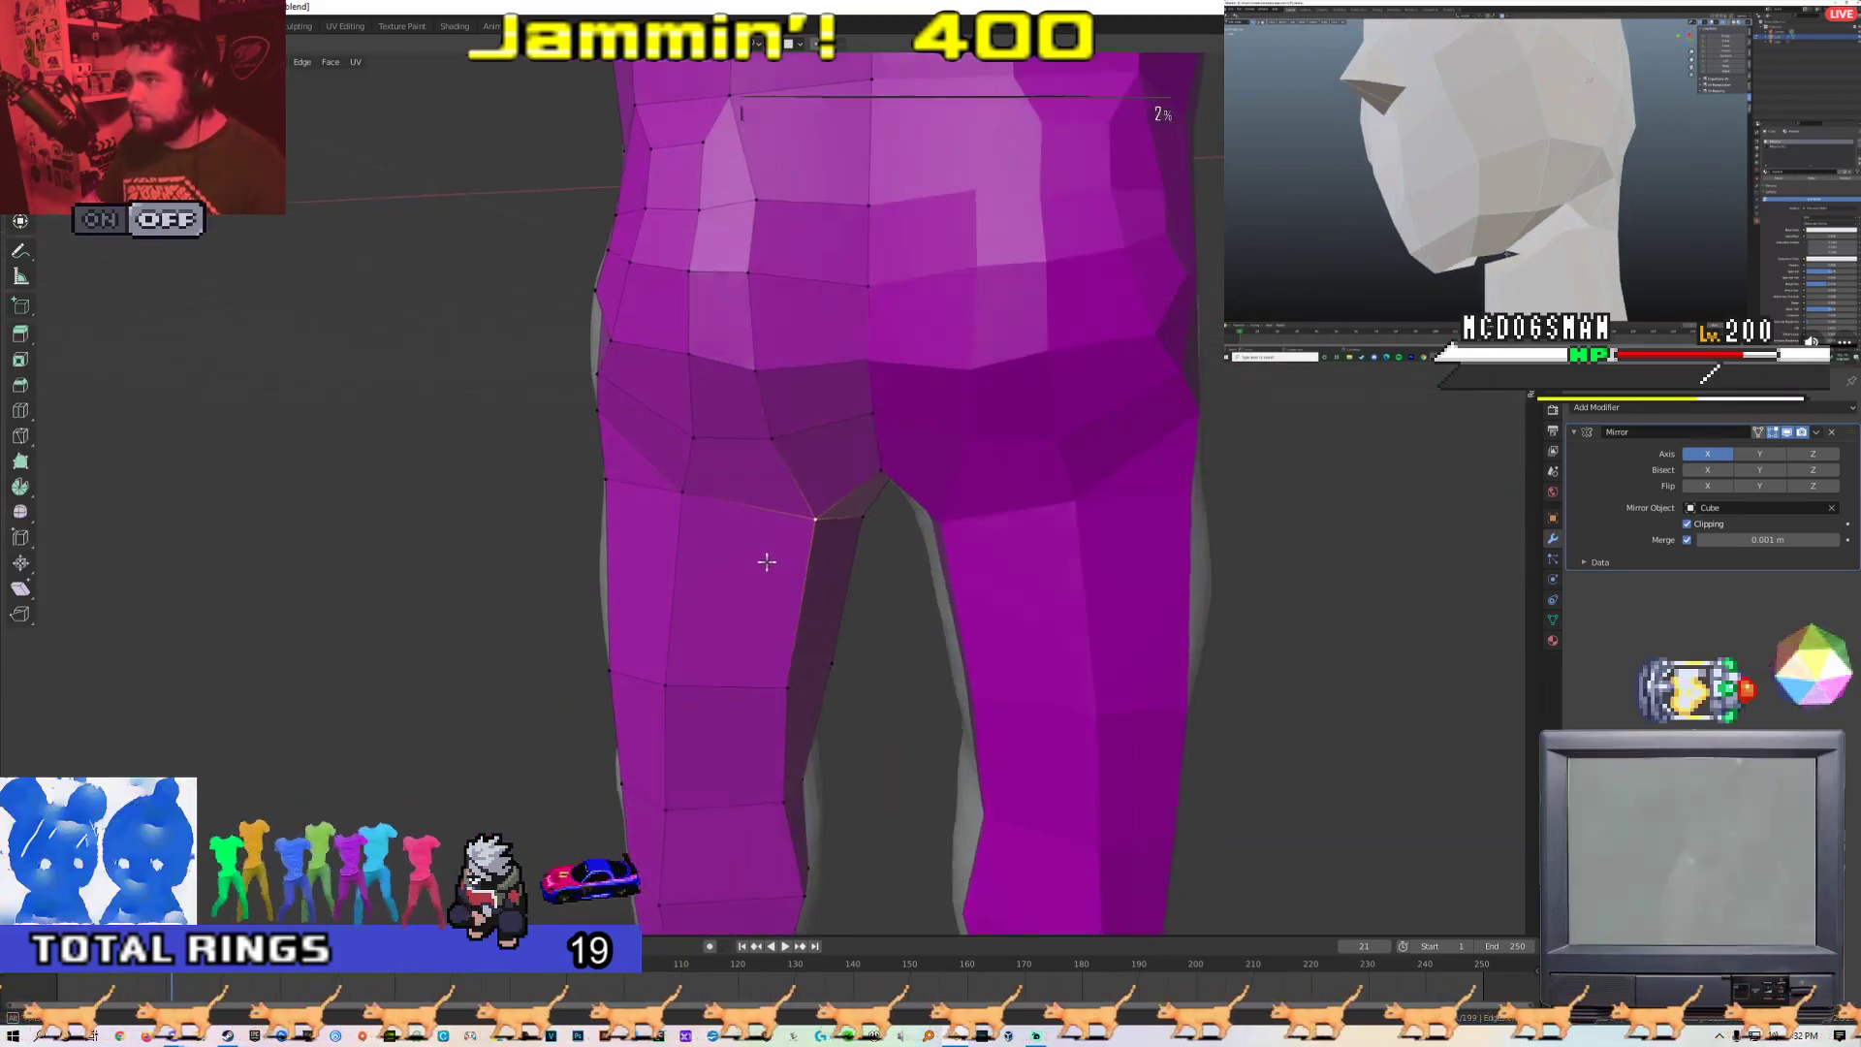
middle_click_drag(706, 497, 888, 578)
Even out the vertices of the mid-thigh edge loop around the back and sides of the leg
key("Tab")
scroll(940, 566, "down", 2)
scroll(782, 551, "down", 4)
scroll(846, 665, "up", 4)
middle_click_drag(846, 665, 926, 665)
key("Tab")
middle_click_drag(926, 665, 628, 525, "shift")
middle_click_drag(812, 518, 913, 470)
left_click(865, 486)
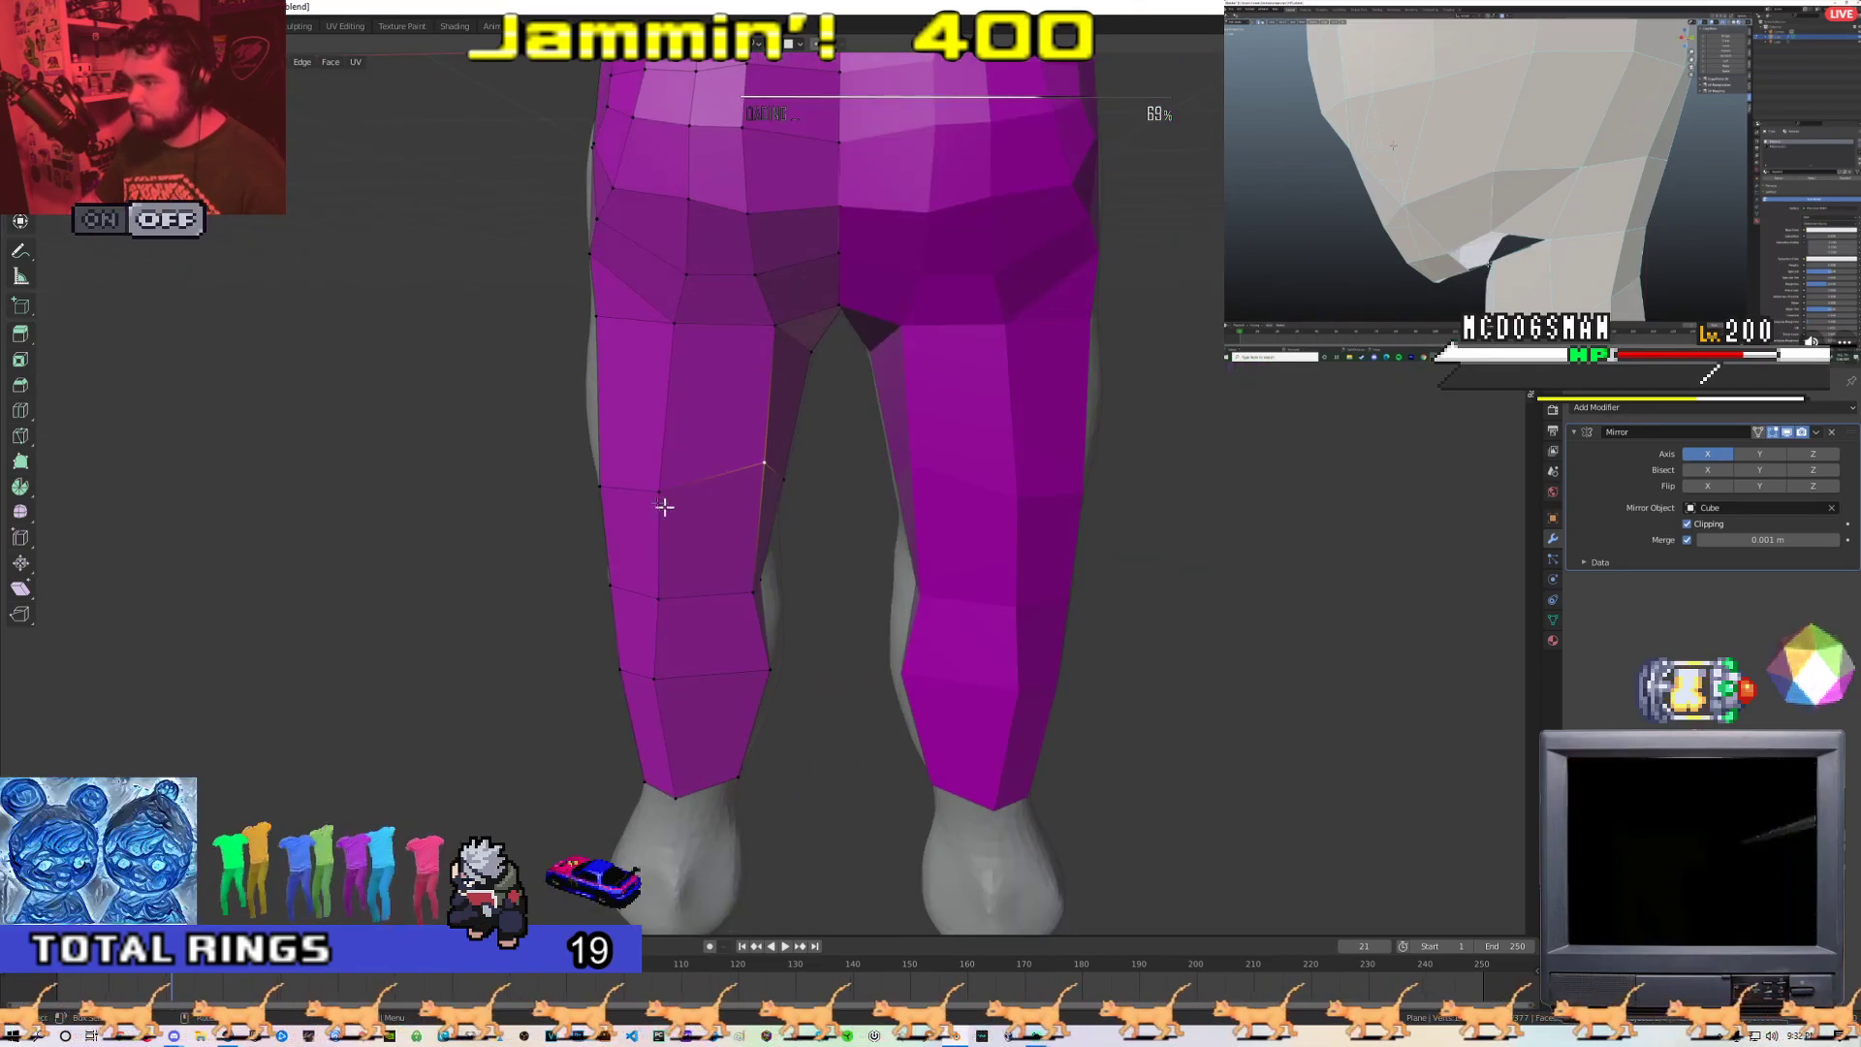
left_click(654, 474)
middle_click_drag(654, 474, 780, 481)
left_click(536, 495)
middle_click_drag(536, 495, 919, 541)
left_click(726, 520)
left_click(815, 499)
Lower the centre-line vertex on the front of the chest to smooth its edge row
key("Tab")
scroll(918, 541, "down", 10)
middle_click_drag(1038, 549, 915, 672)
scroll(915, 671, "up", 3)
scroll(916, 666, "up", 5)
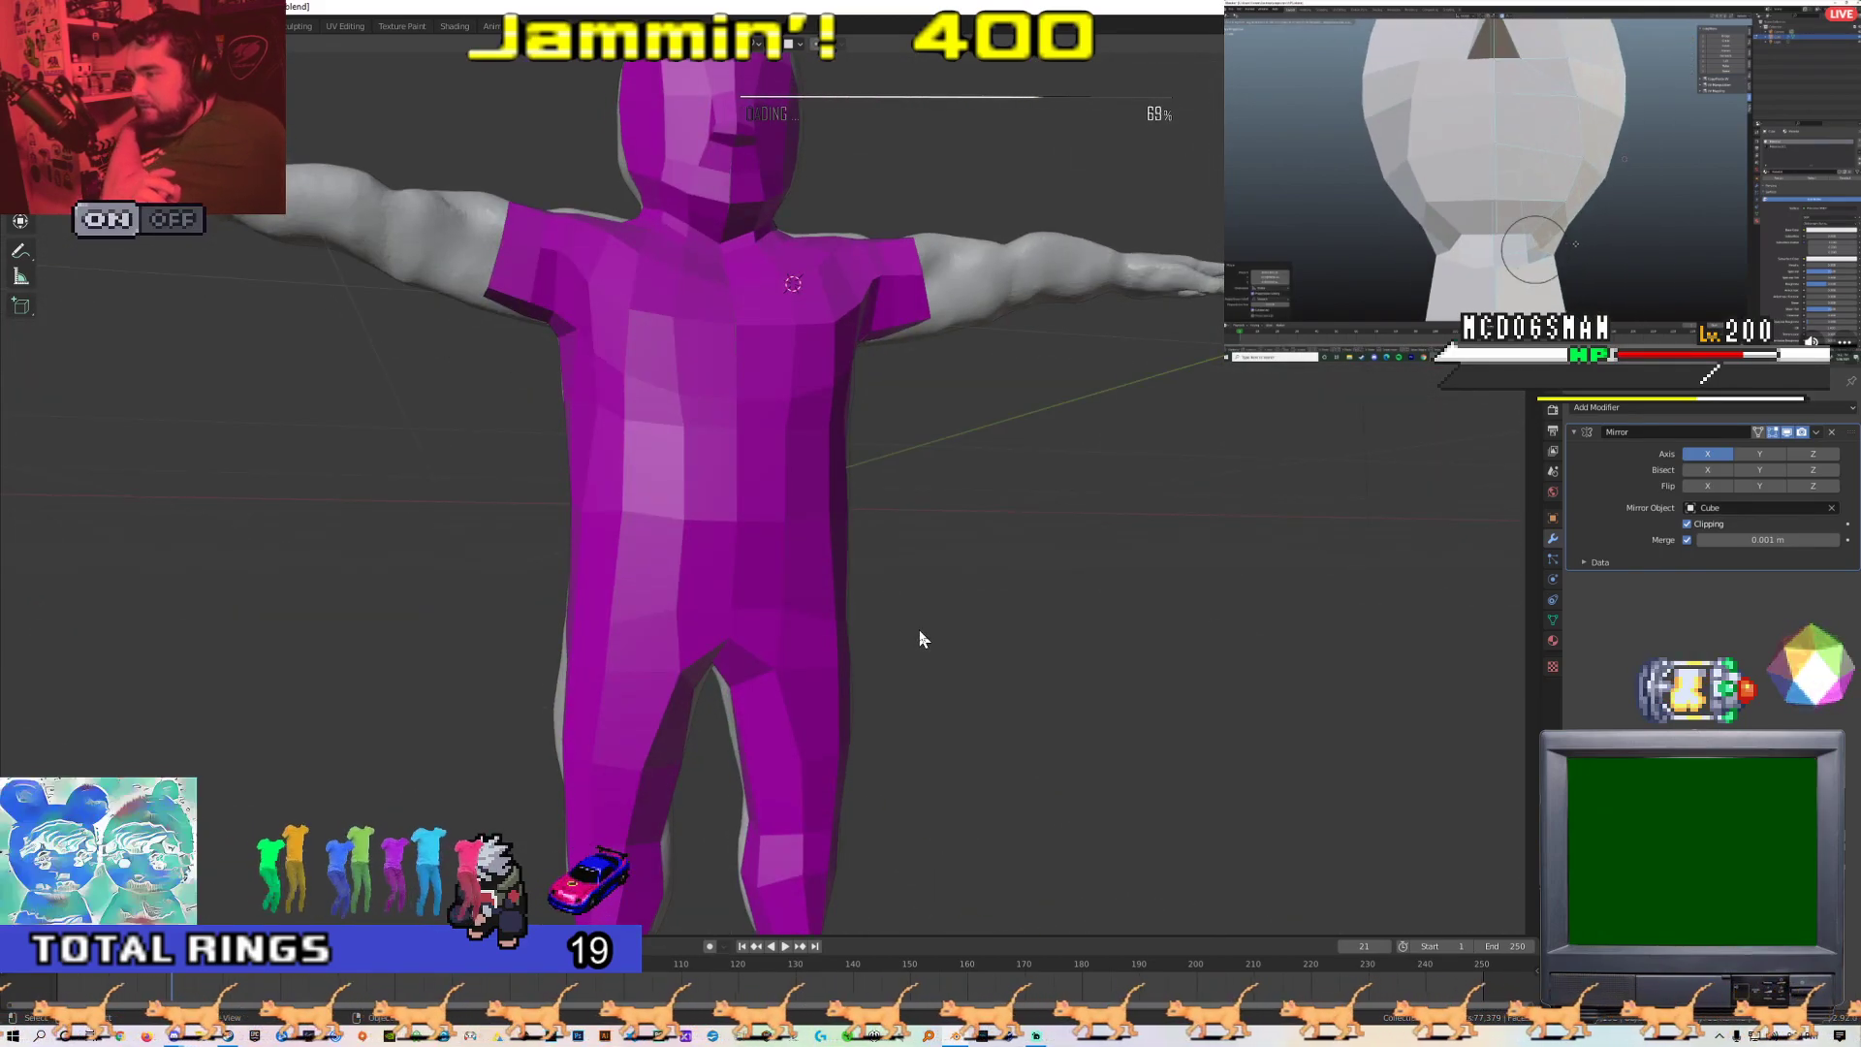
scroll(845, 561, "up", 4)
middle_click_drag(834, 539, 846, 735, "shift")
key("Tab")
middle_click_drag(610, 657, 696, 596, "shift")
left_click(711, 584)
key("g")
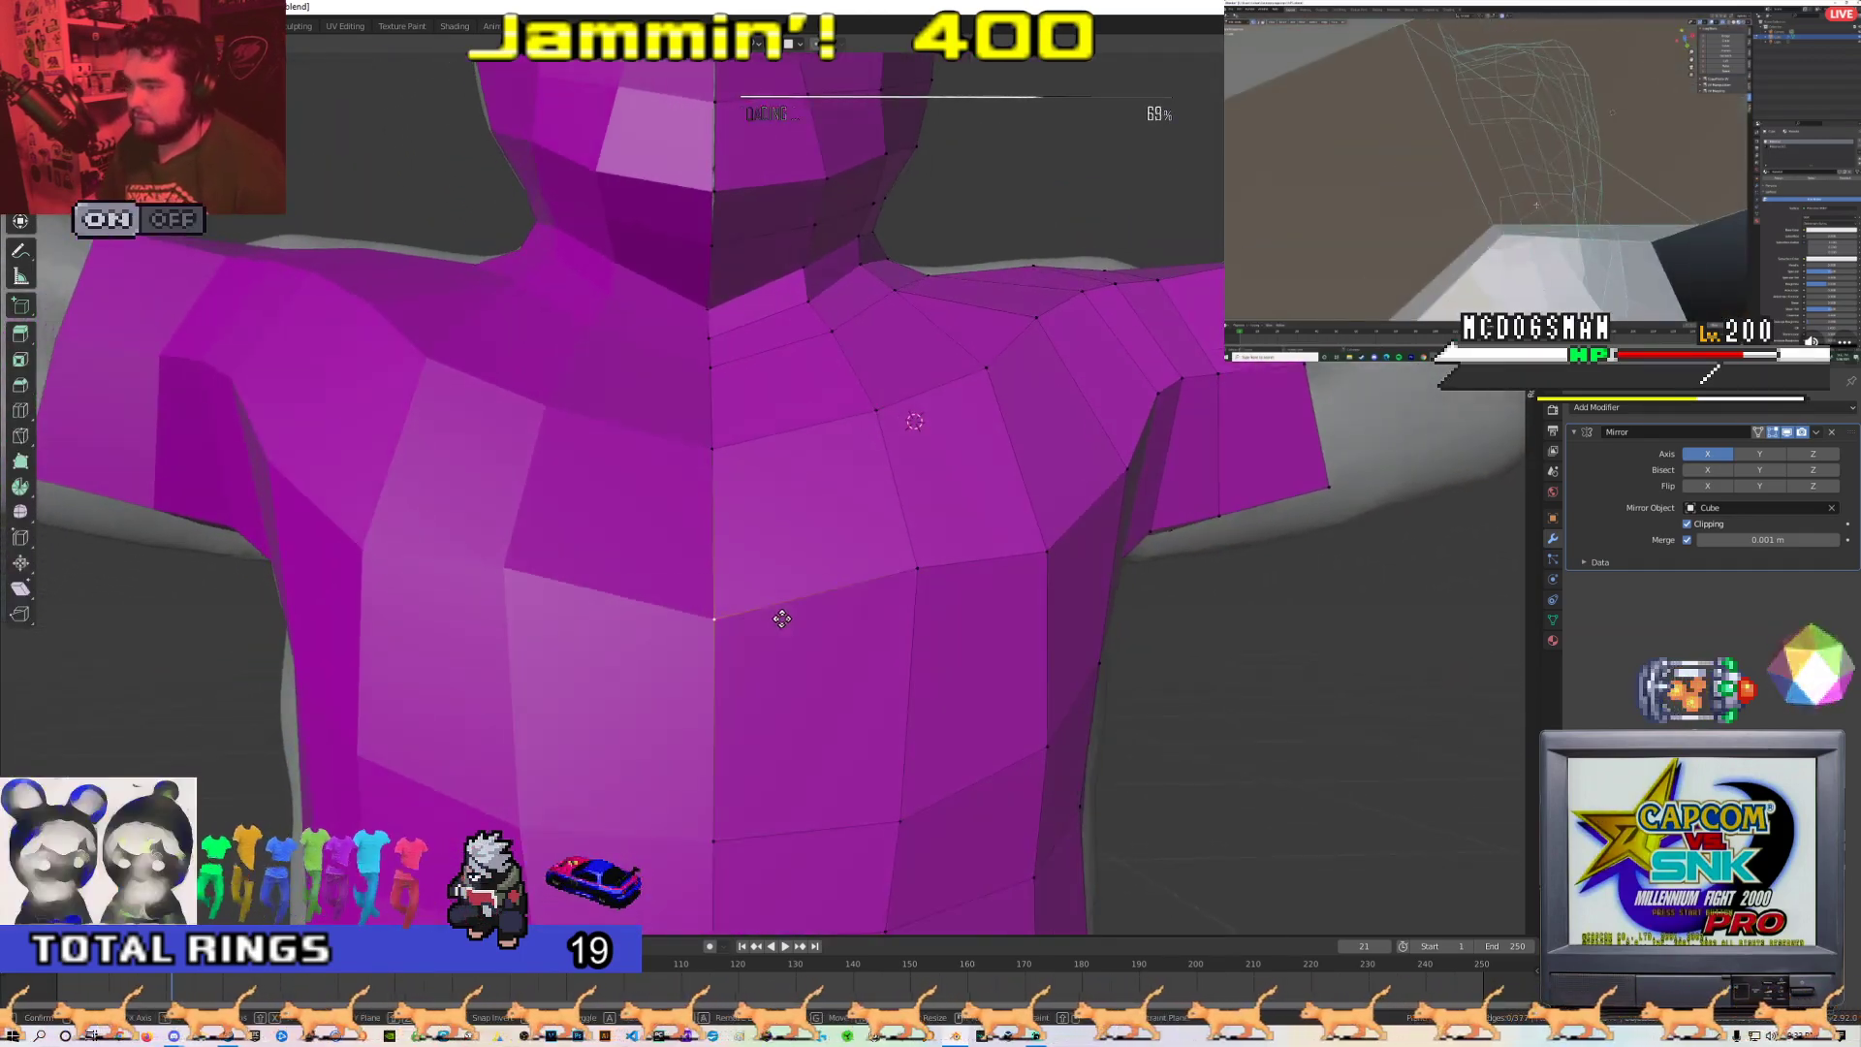
left_click(743, 580)
Move the centre-line vertex on the lower face between the nose and chin, and leave edit mode
left_click(739, 465)
middle_click_drag(711, 516, 737, 620, "shift")
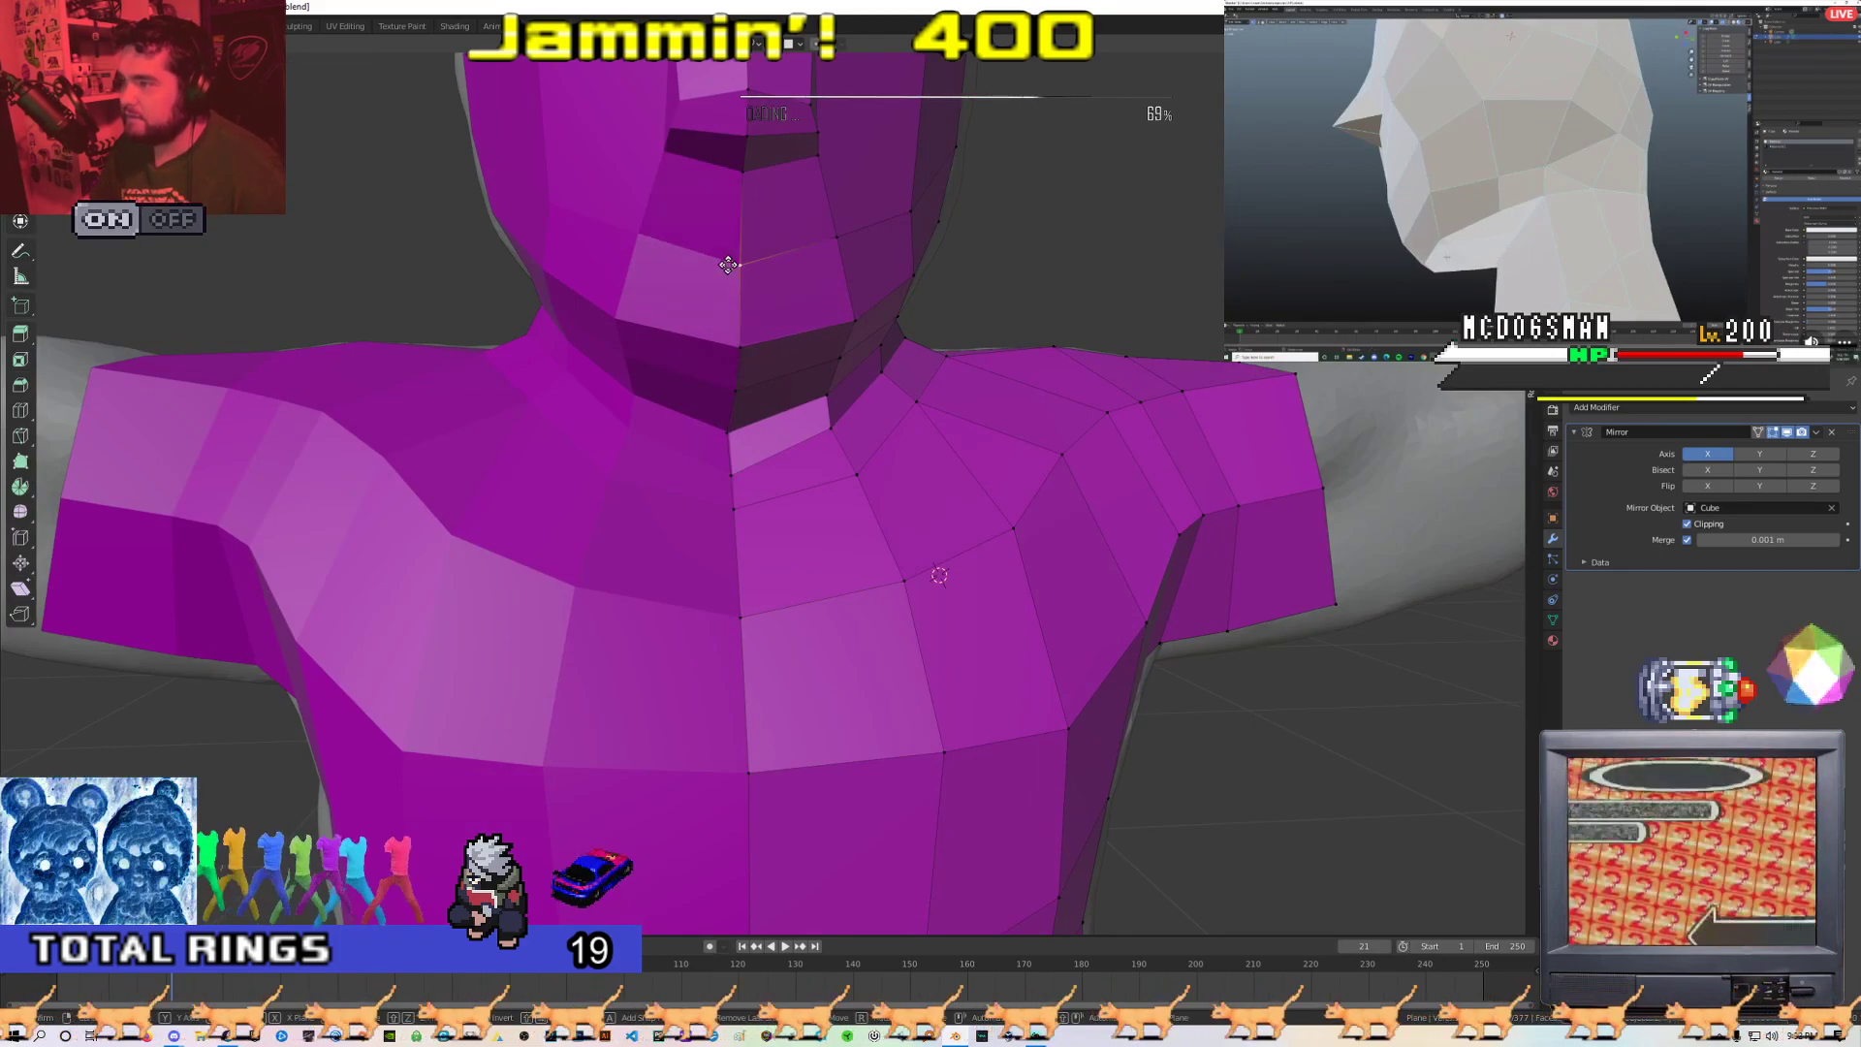
middle_click_drag(728, 294, 731, 588)
key("Tab")
scroll(839, 768, "up", 3)
scroll(840, 762, "up", 3)
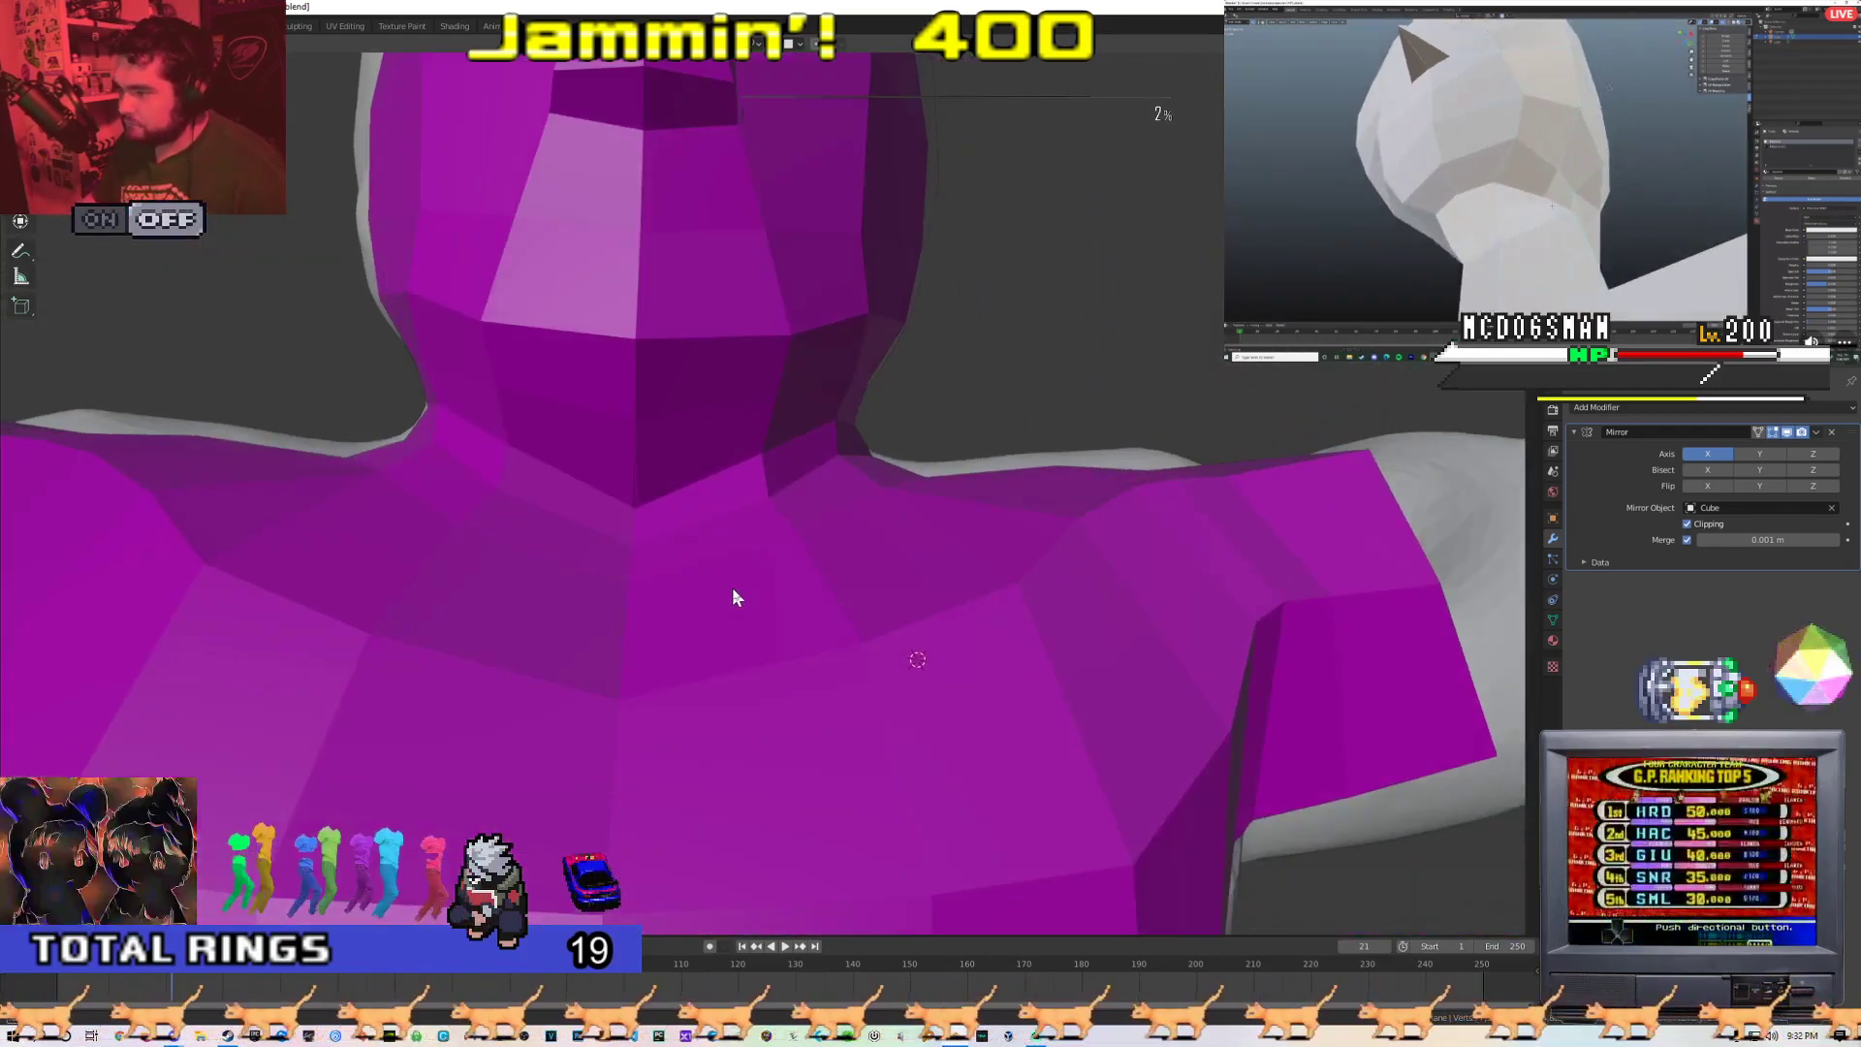
Adjust the centre-line vertex where the front of the neck meets the chest
key("Tab")
middle_click_drag(645, 500, 445, 639)
left_click(661, 522)
left_click(663, 496)
scroll(730, 631, "down", 2)
scroll(747, 623, "up", 1)
scroll(718, 604, "down", 2)
scroll(672, 602, "down", 3)
scroll(445, 640, "up", 3)
Reposition the centre-line vertices from the nape down to the upper back to even out their edge rows
middle_click_drag(794, 513, 655, 570, "shift")
key("Tab")
scroll(686, 555, "up", 2)
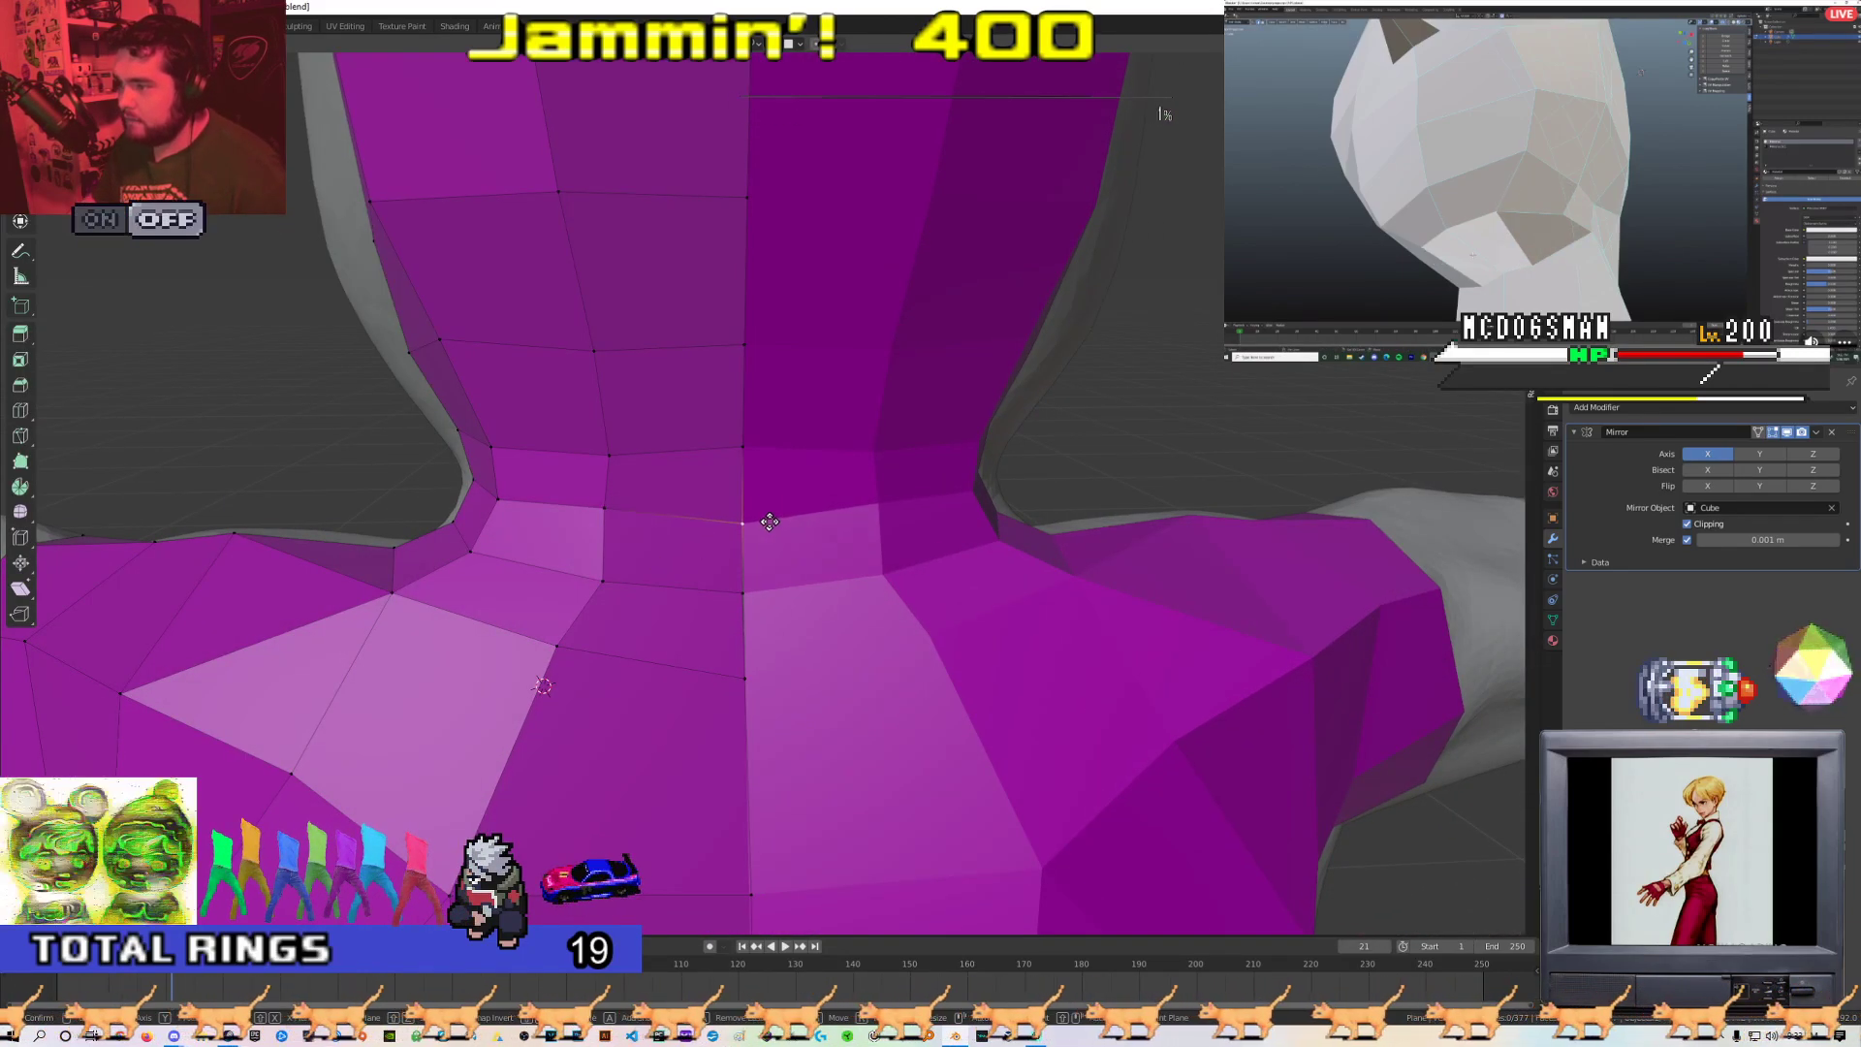
left_click(752, 677)
middle_click_drag(762, 744, 700, 510, "shift")
left_click(681, 664)
key("g")
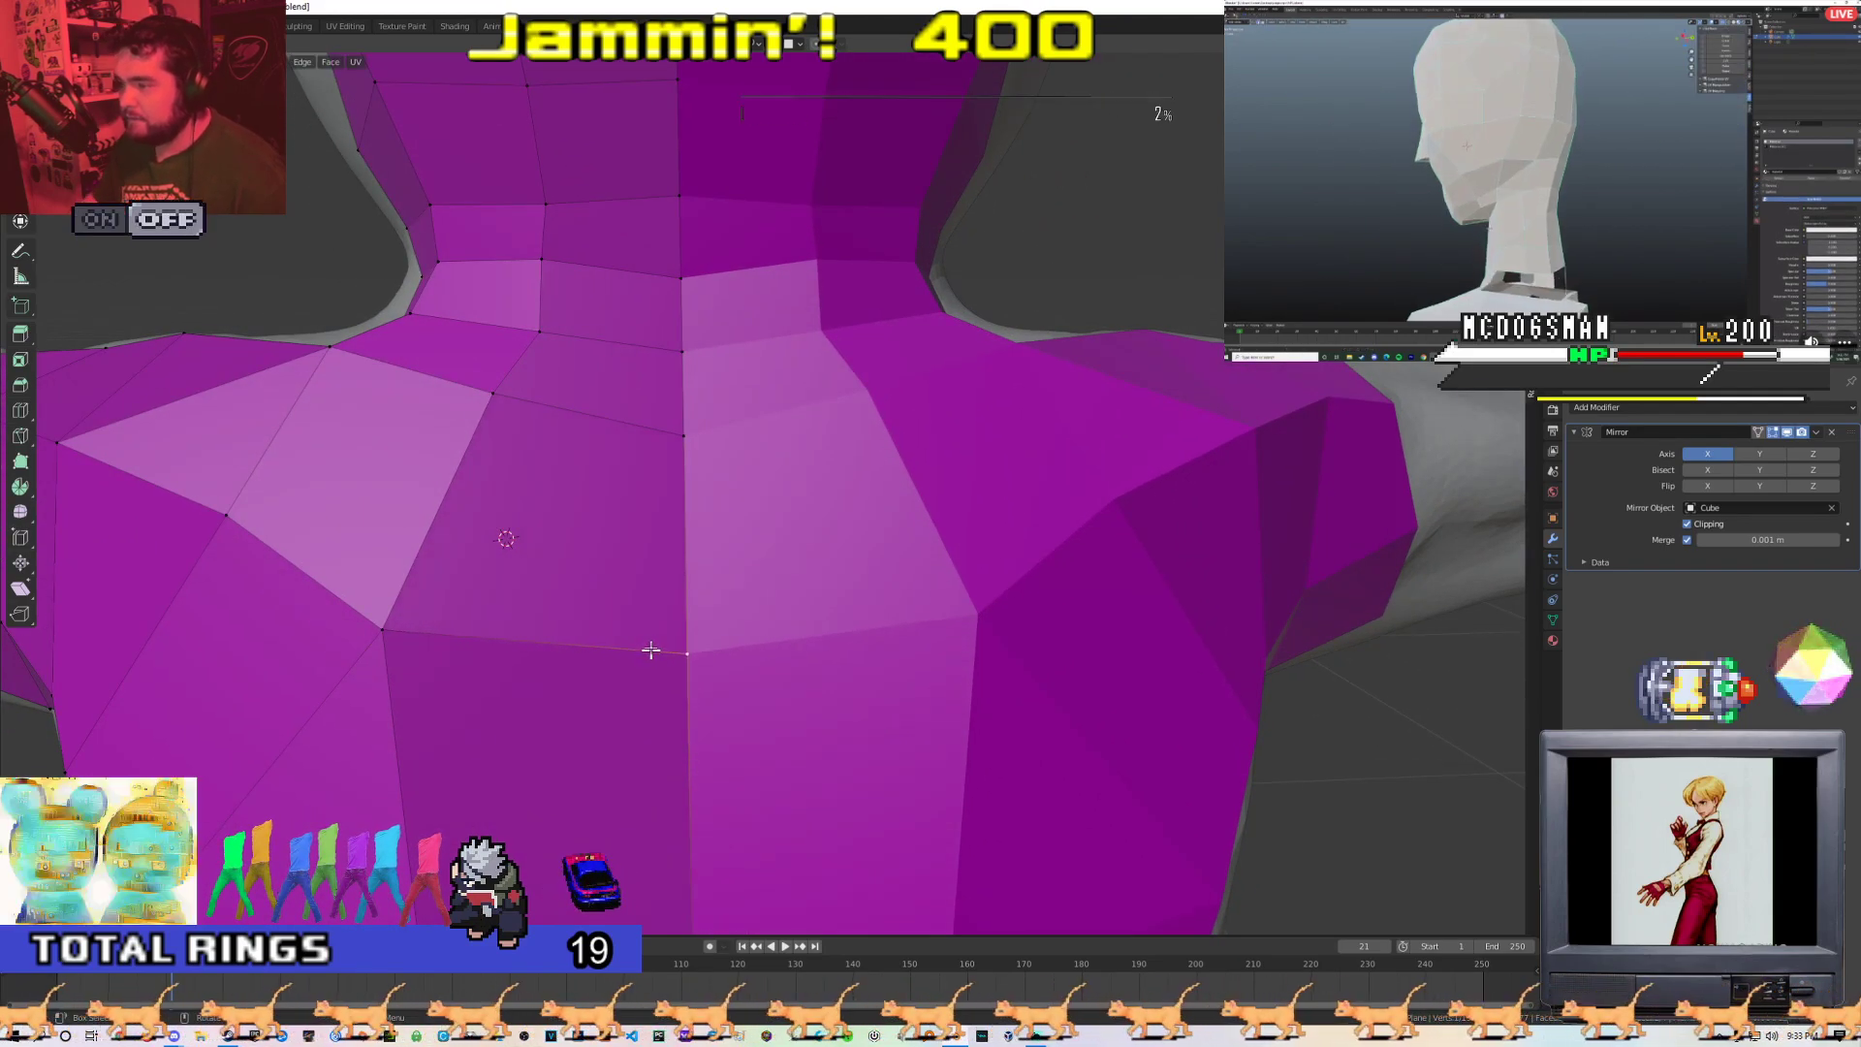
scroll(650, 649, "down", 2)
middle_click_drag(679, 659, 711, 527, "shift")
scroll(710, 528, "up", 2)
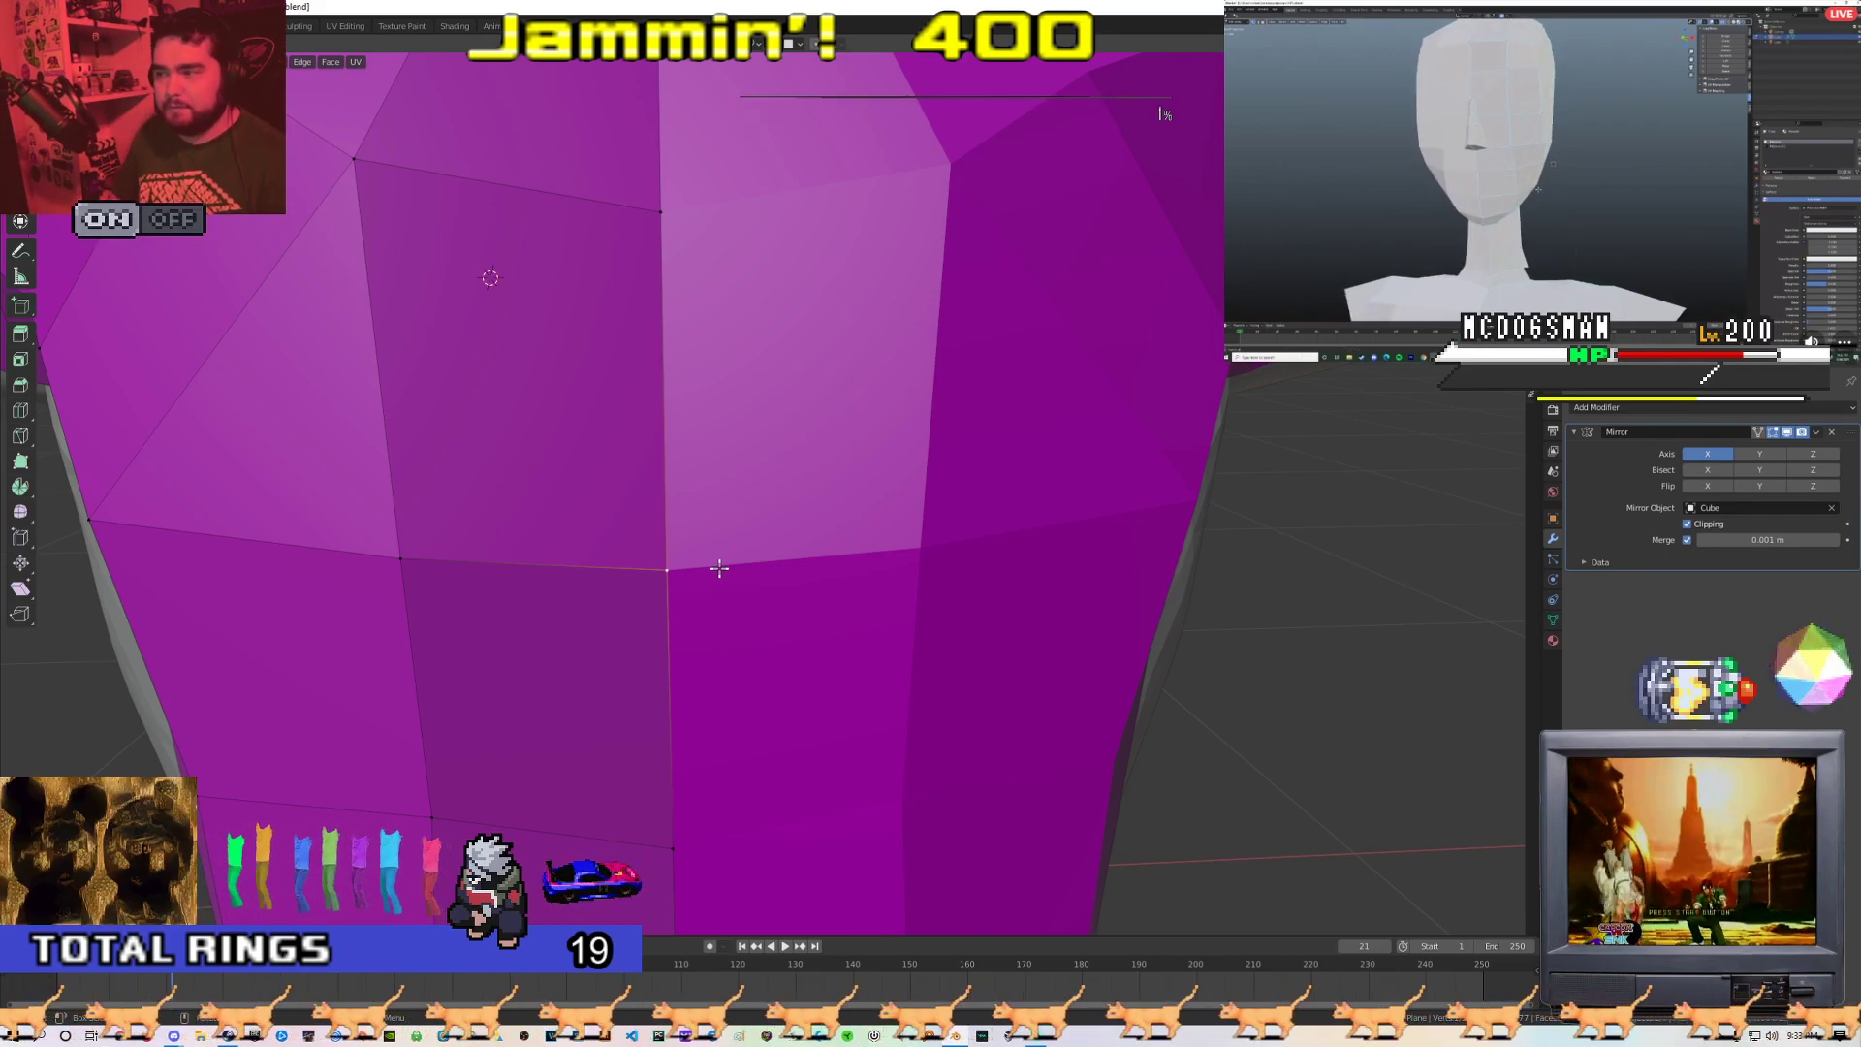
Adjust the mid-back vertex just beside the centre line, and leave edit mode
scroll(714, 560, "down", 4)
middle_click_drag(714, 560, 609, 562)
scroll(664, 640, "up", 1)
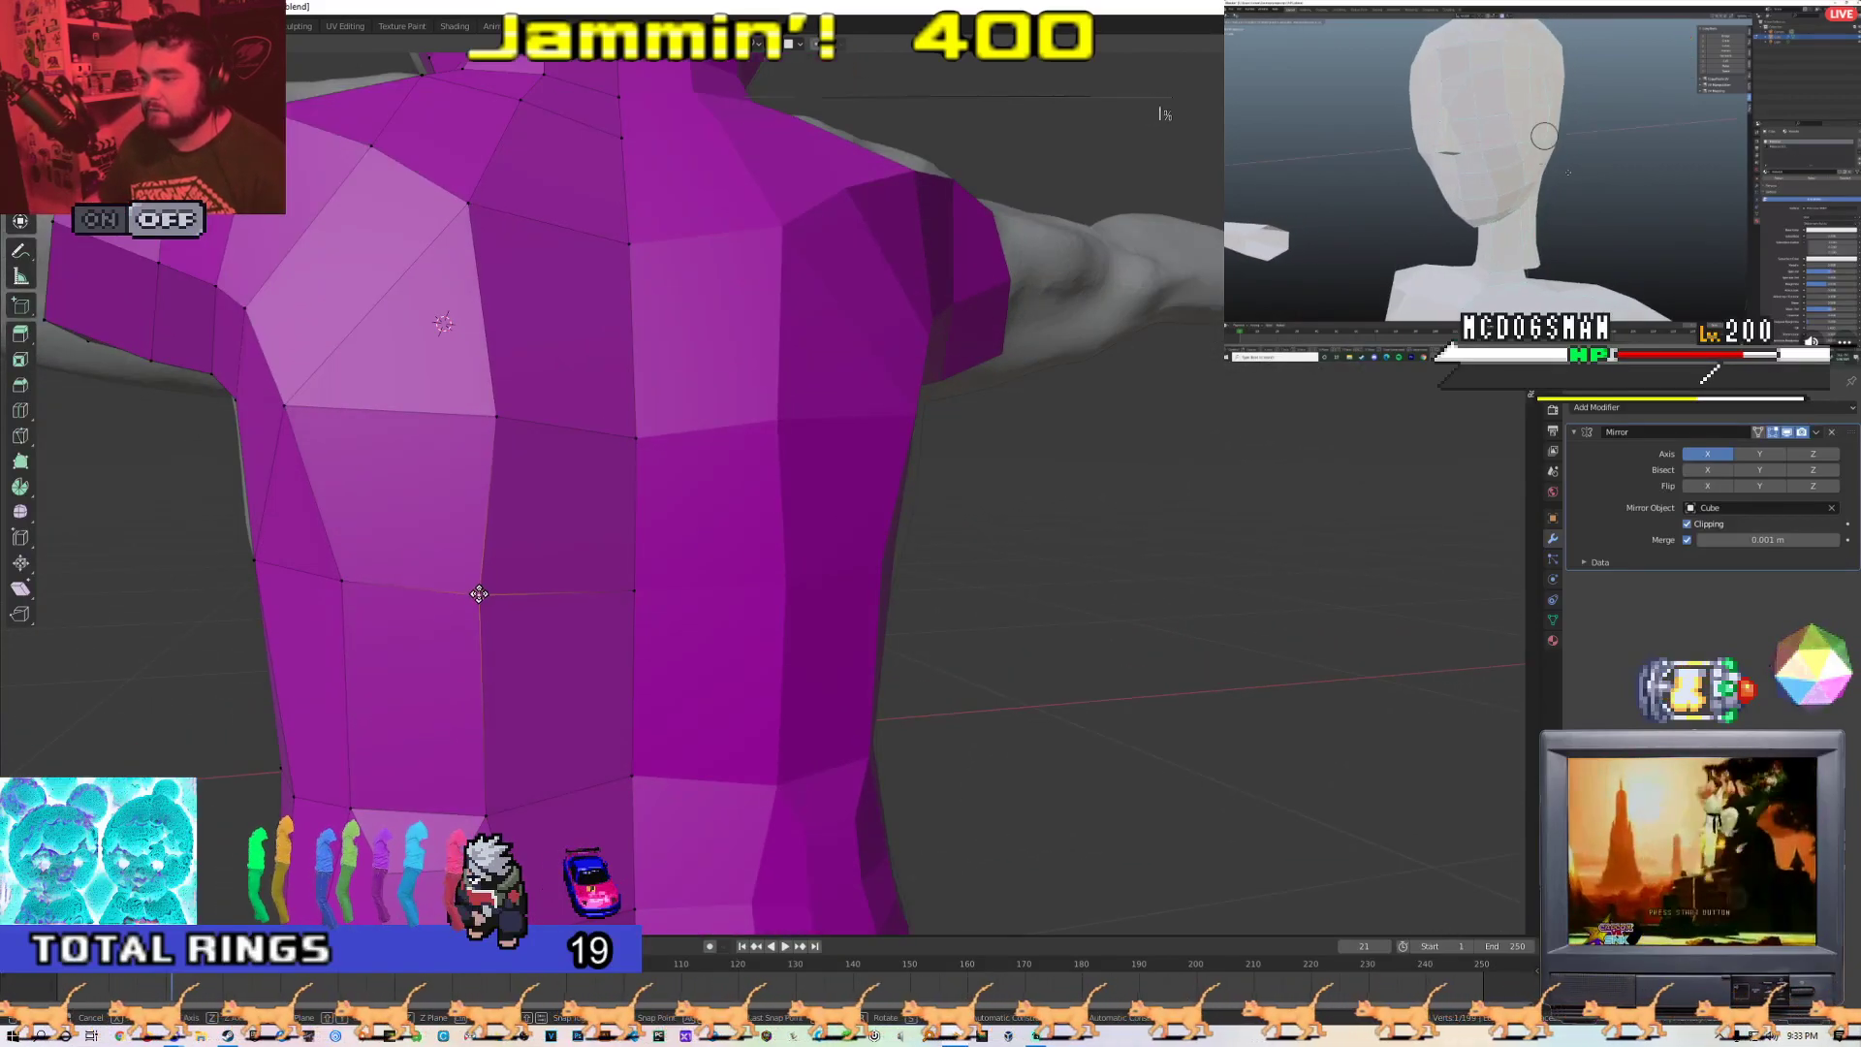
middle_click_drag(490, 594, 678, 631)
key("Tab")
scroll(660, 598, "down", 3)
scroll(614, 652, "up", 3)
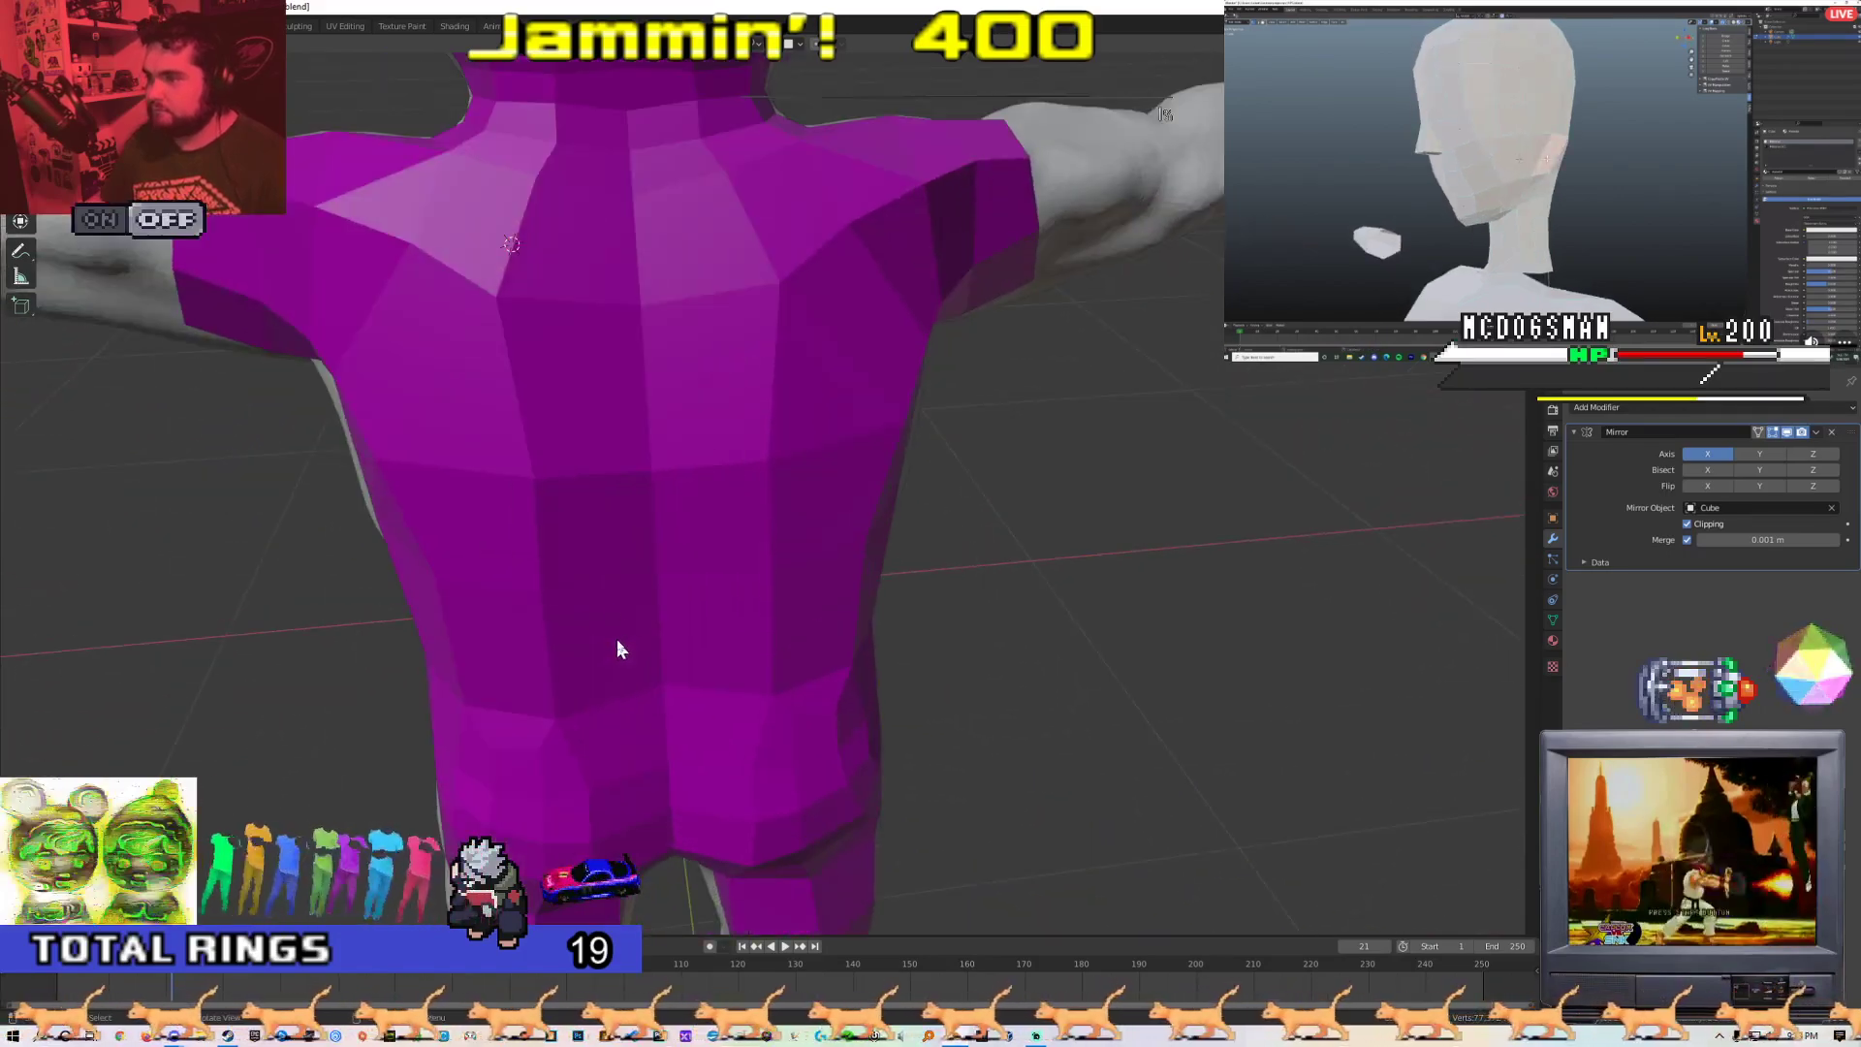
Merge neighbouring vertices in the rebuilt buttock patch
key("Tab")
middle_click_drag(523, 466, 616, 551)
key("Tab")
key("Tab")
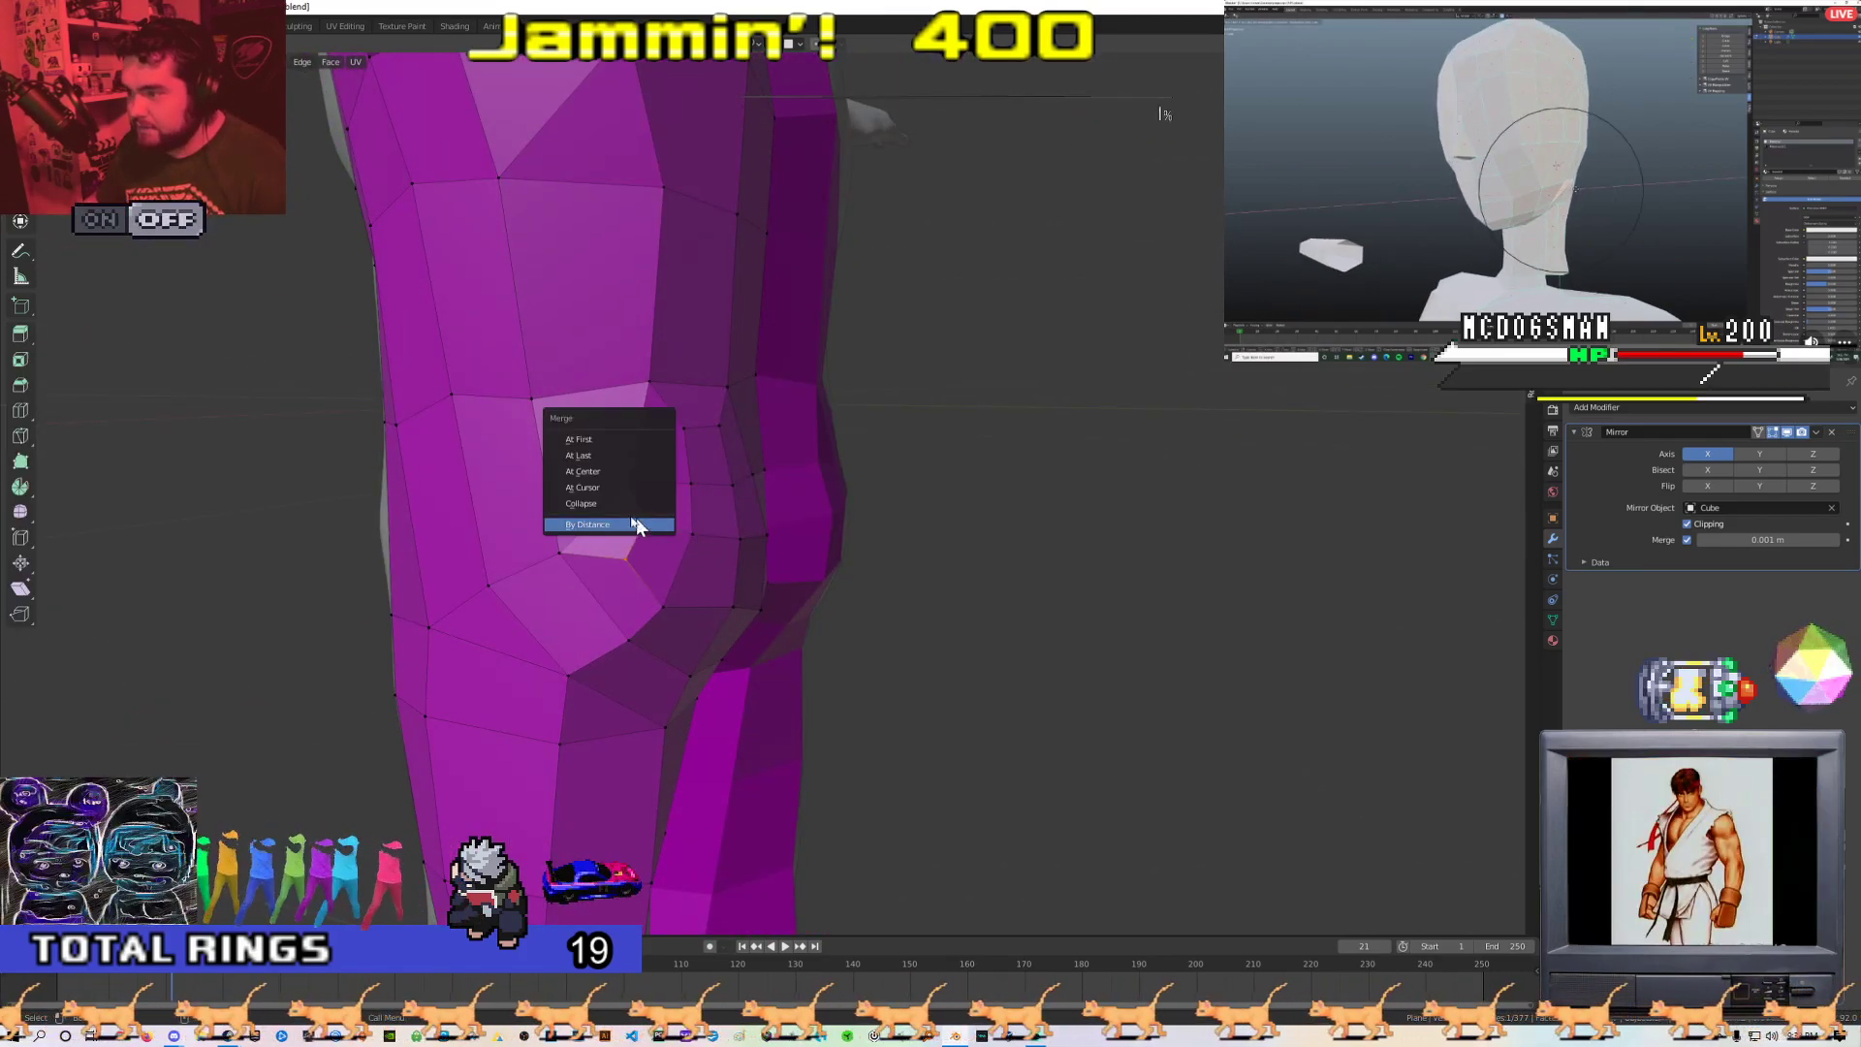
left_click(608, 485)
middle_click_drag(607, 484, 588, 528)
key("m")
left_click(589, 529)
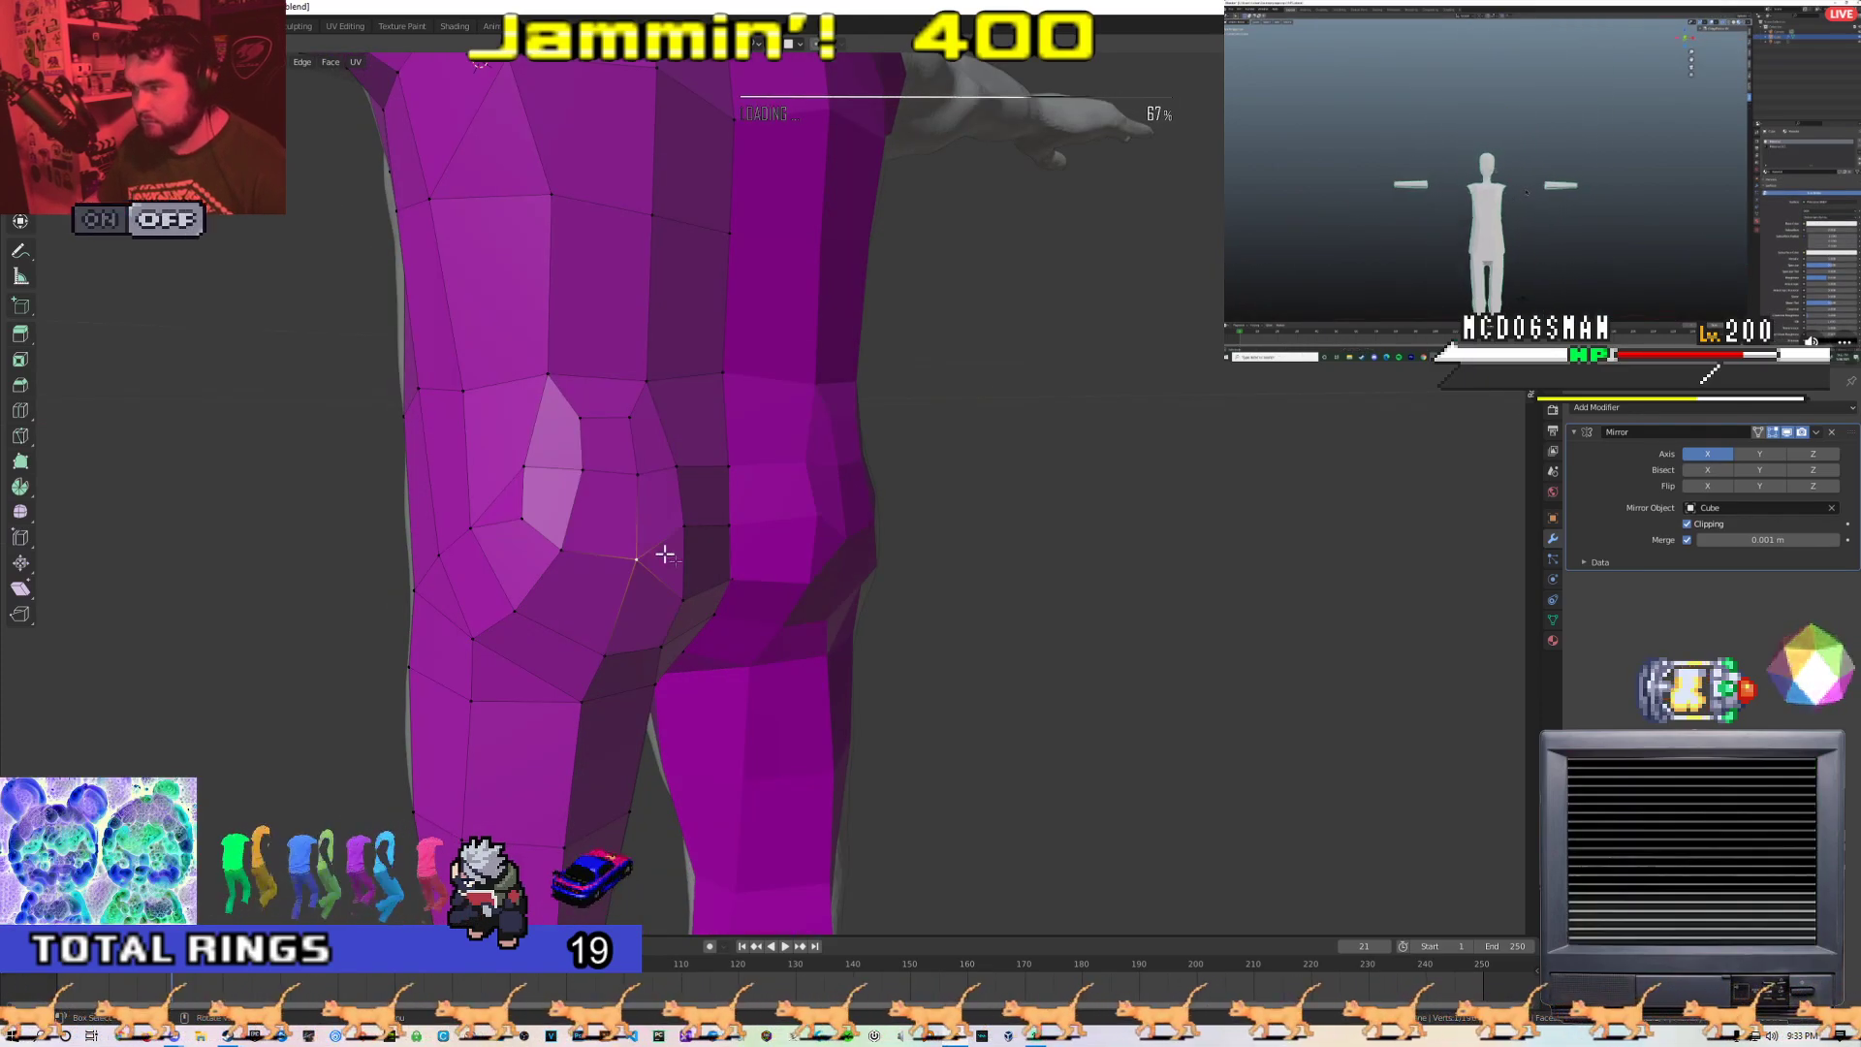
Merge the two close centre-line vertices between the buttocks to remove the small triangle
scroll(636, 530, "down", 2)
left_click(638, 535)
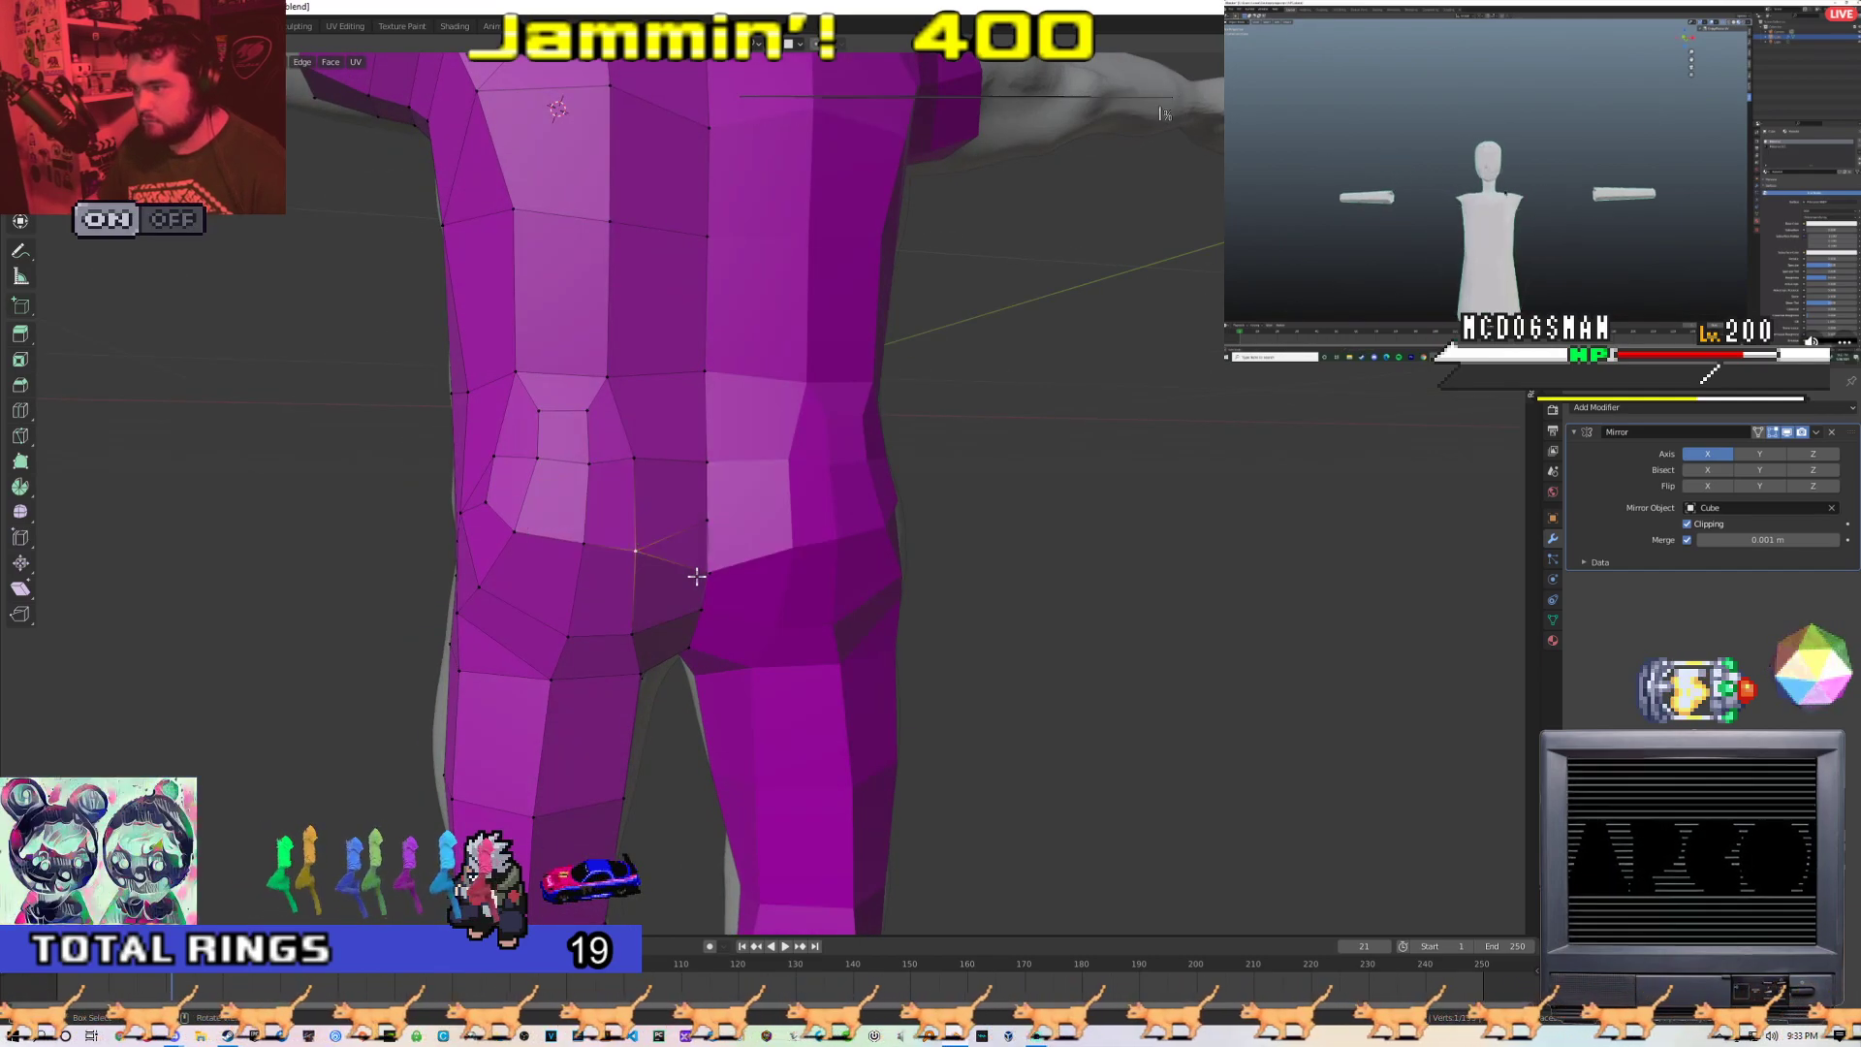
key("m")
mouse_move(589, 516)
middle_mouse_down()
mouse_move(677, 519)
mouse_move(597, 529)
middle_mouse_up()
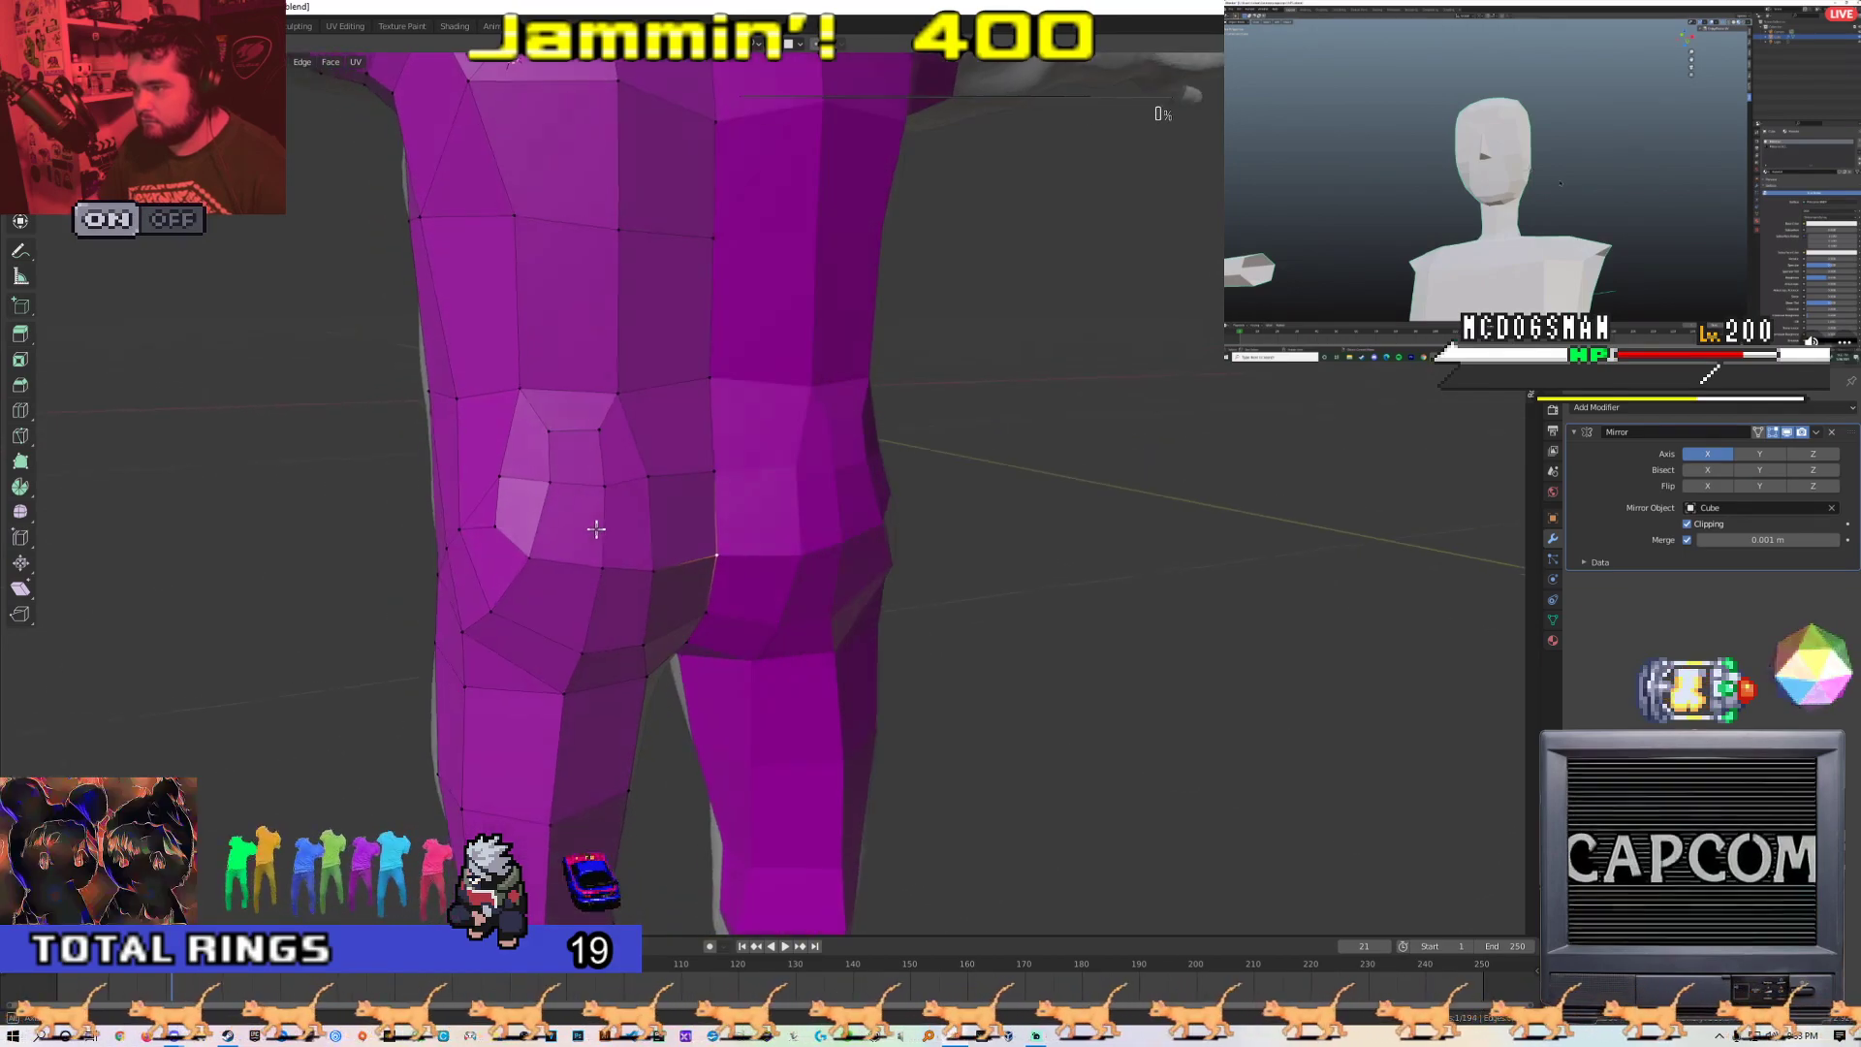
middle_click_drag(548, 438, 584, 525)
scroll(584, 526, "up", 2)
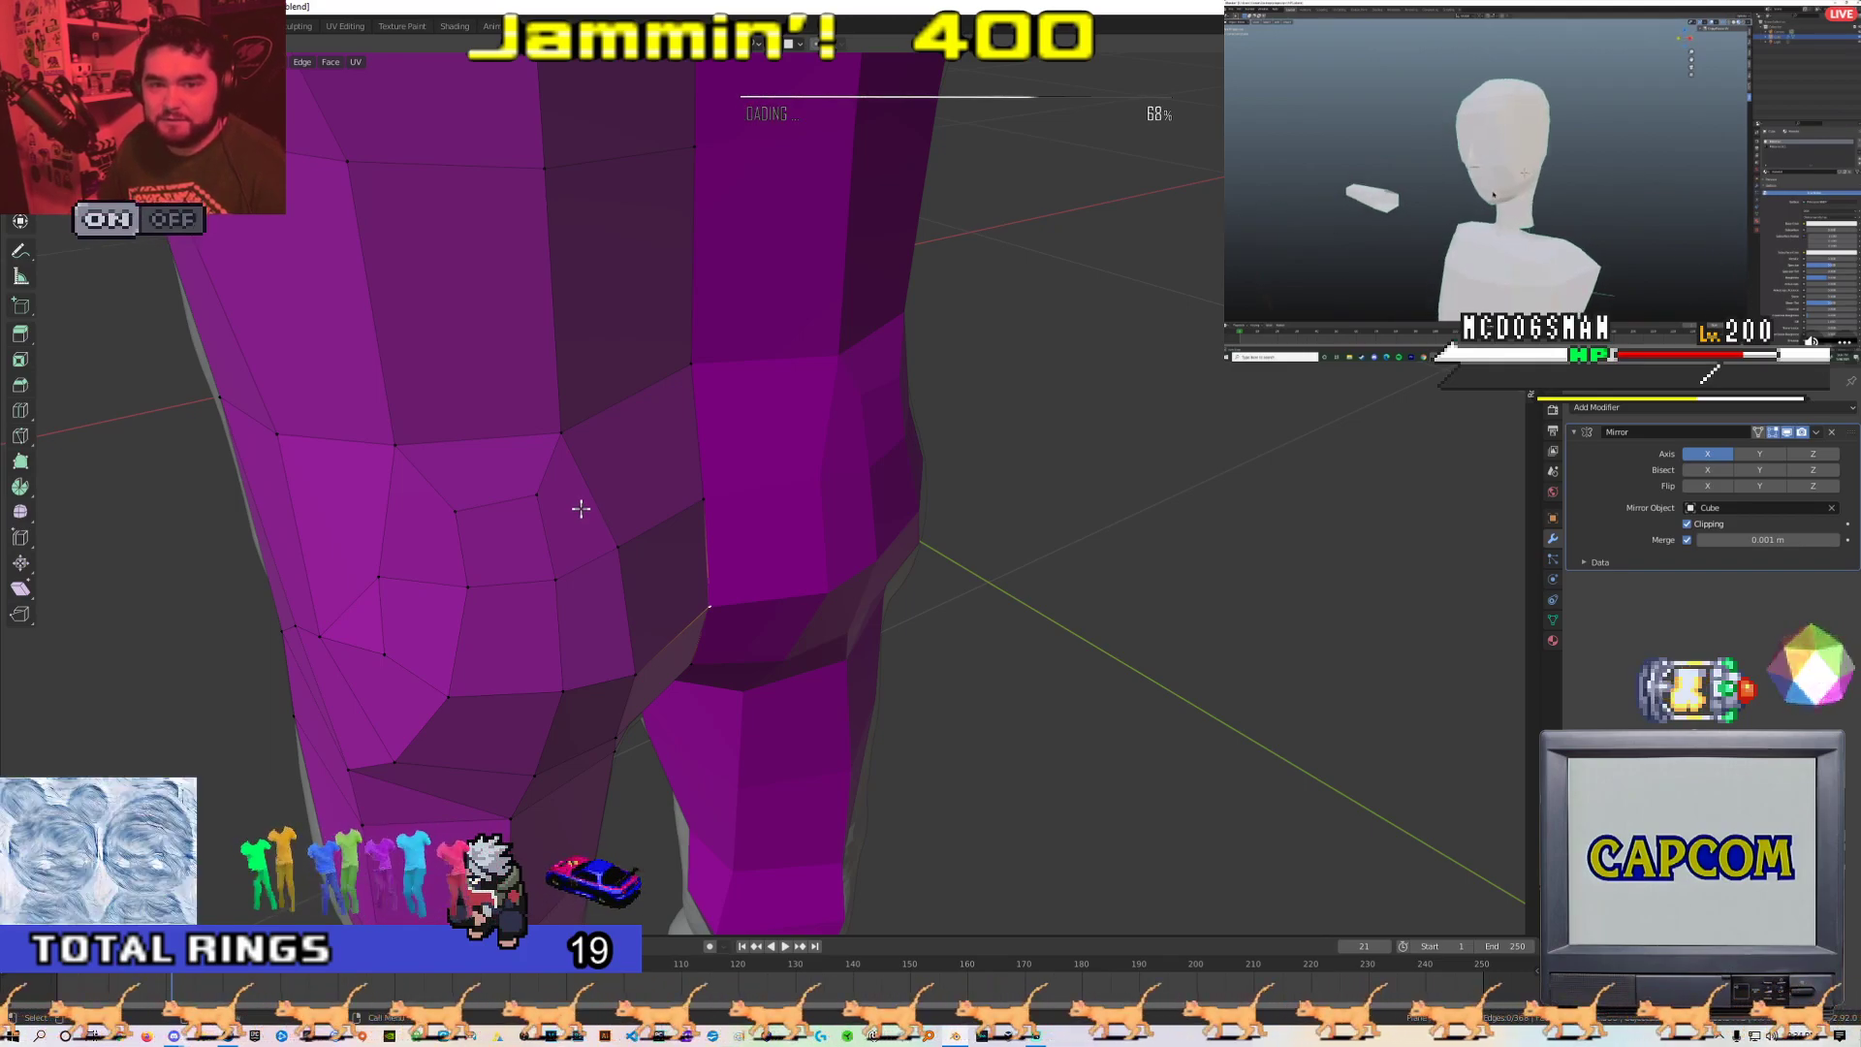
Try merging the vertex pairs across the buttock patch row by row, from its top edge down
middle_click_drag(551, 501, 498, 507)
left_click(495, 505)
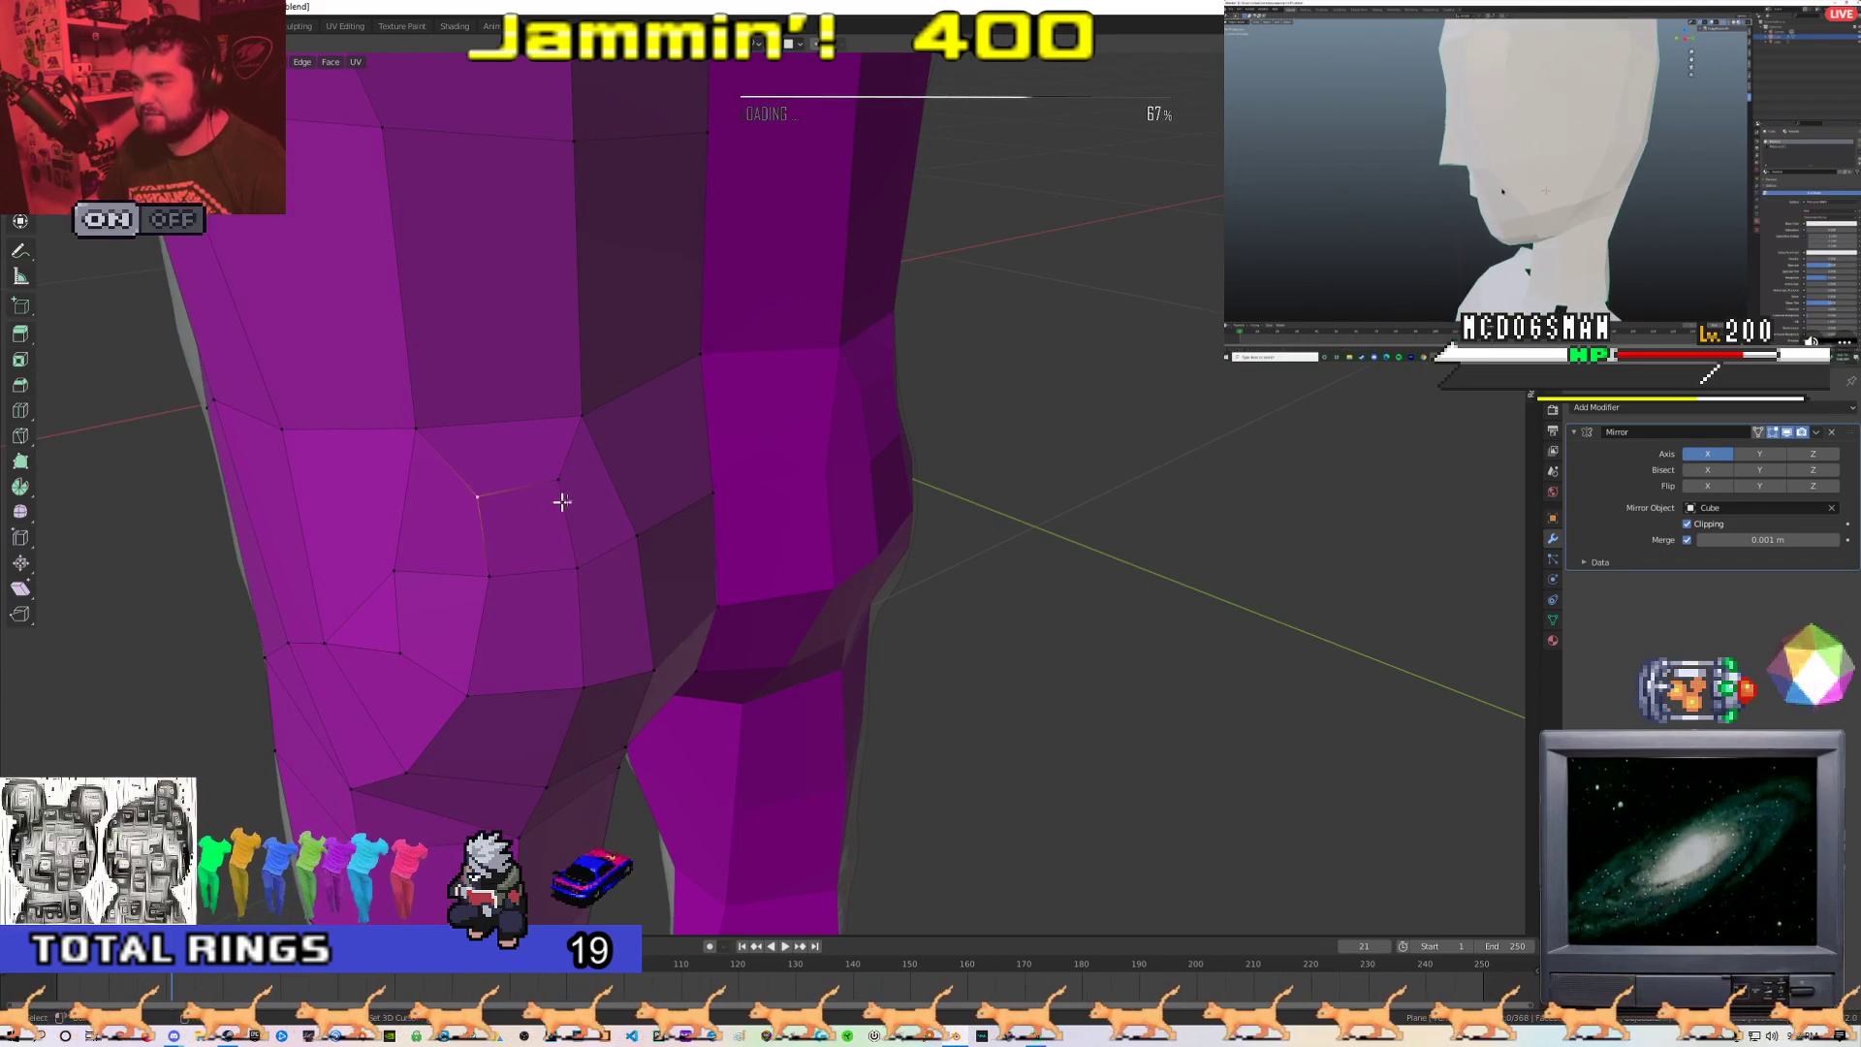
key("m")
left_click(519, 544)
left_click(501, 571)
left_click(585, 570, "shift")
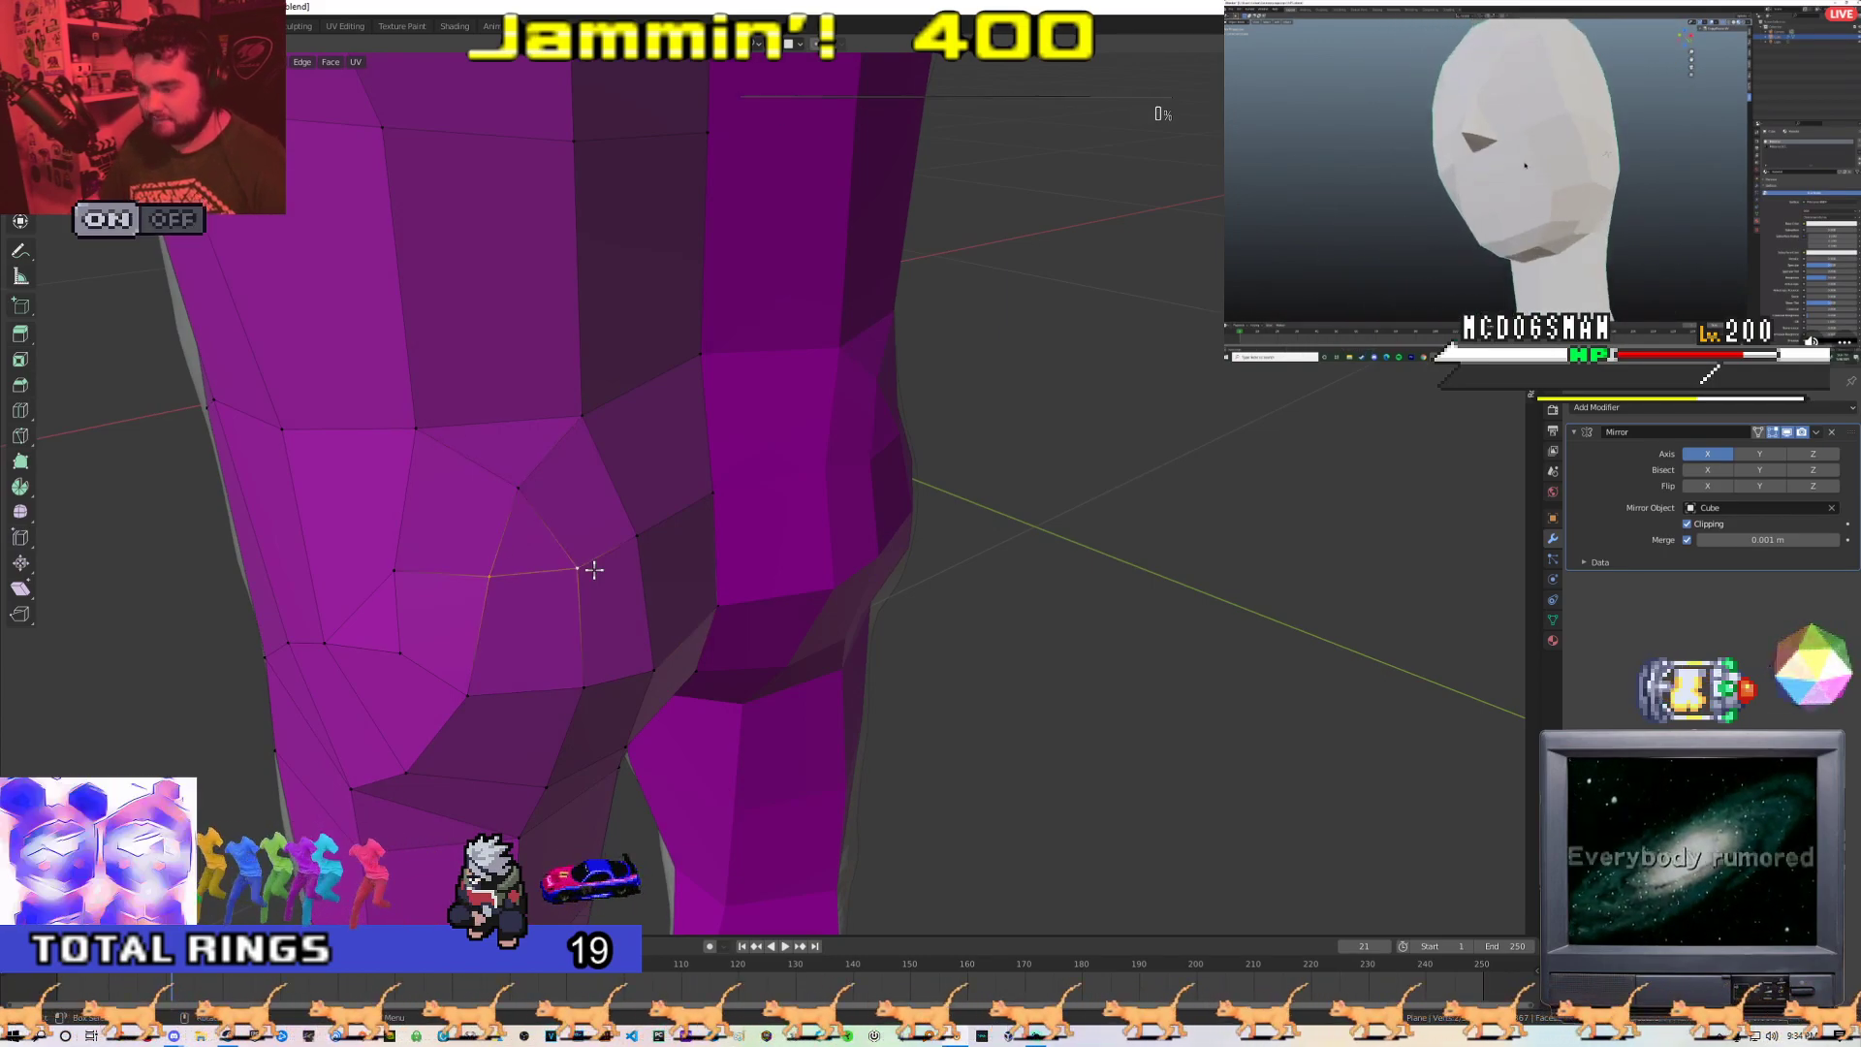
middle_click_drag(556, 644, 536, 497)
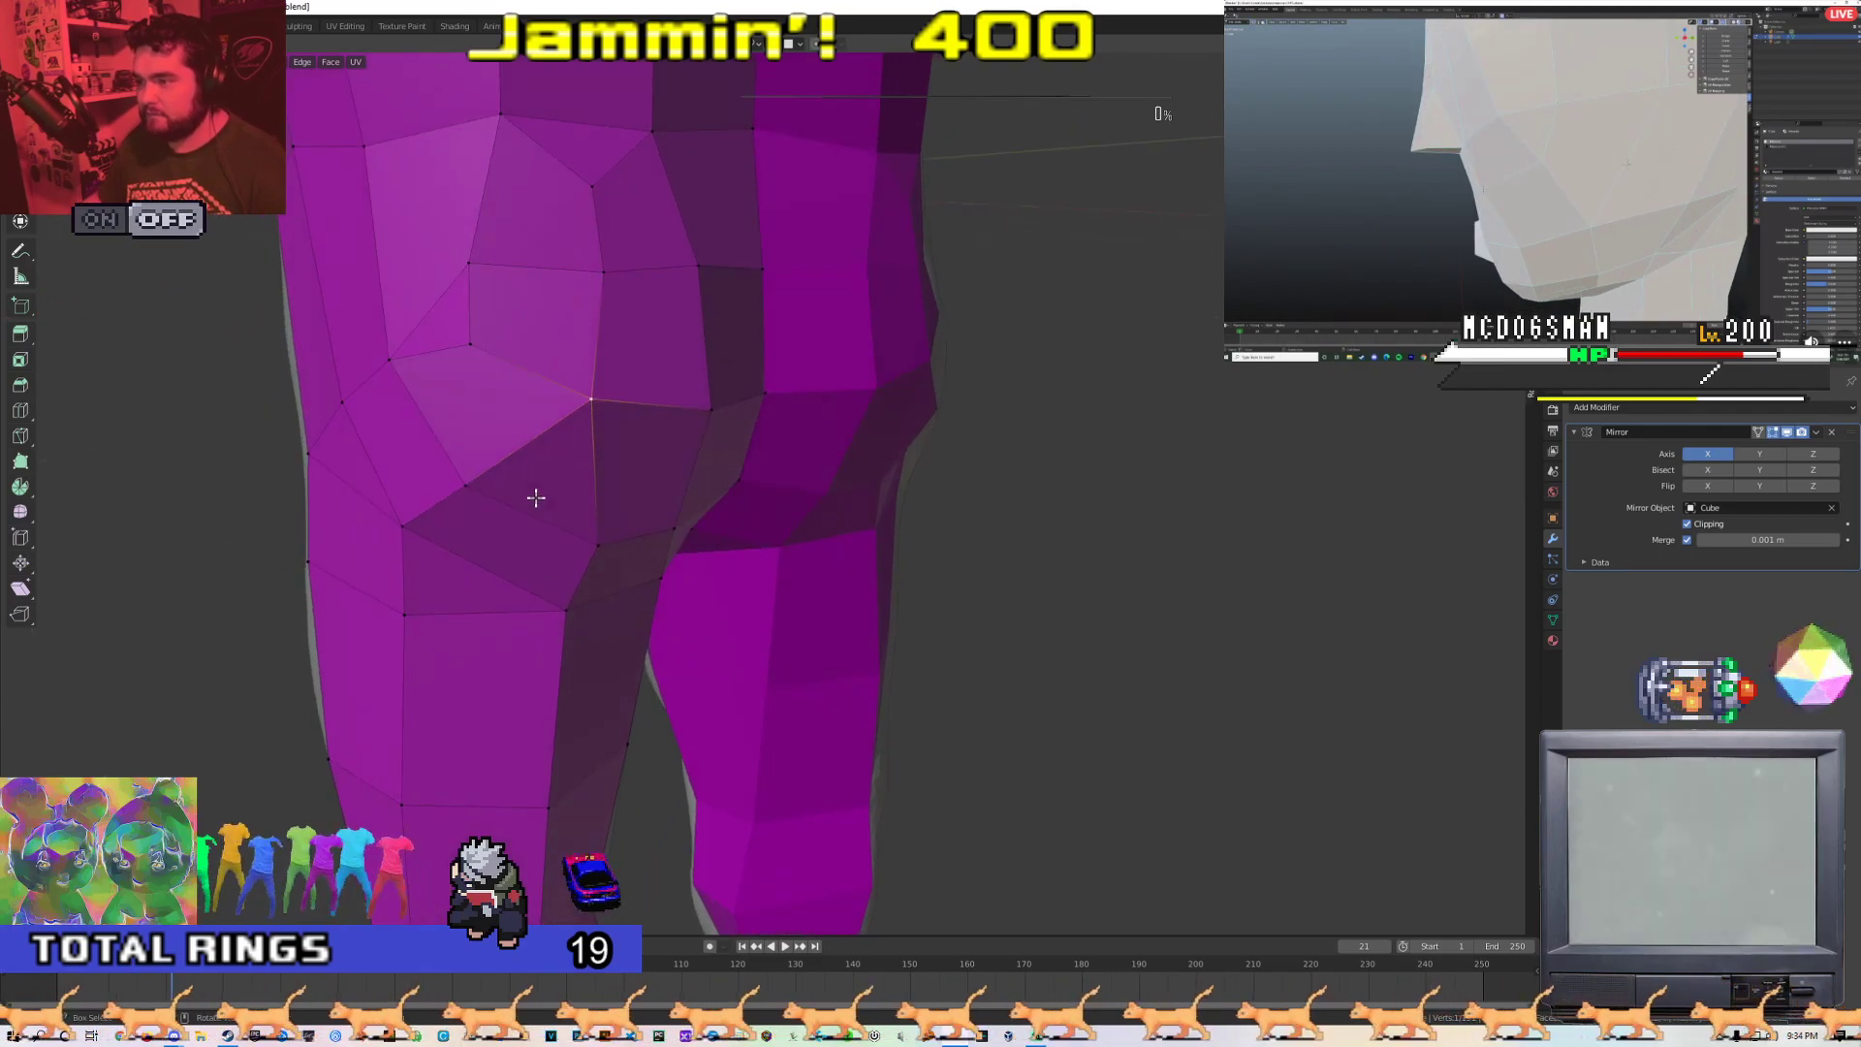
Try merging vertices across the crease below the buttock, and raise the top vertex of the patch
left_click(524, 548)
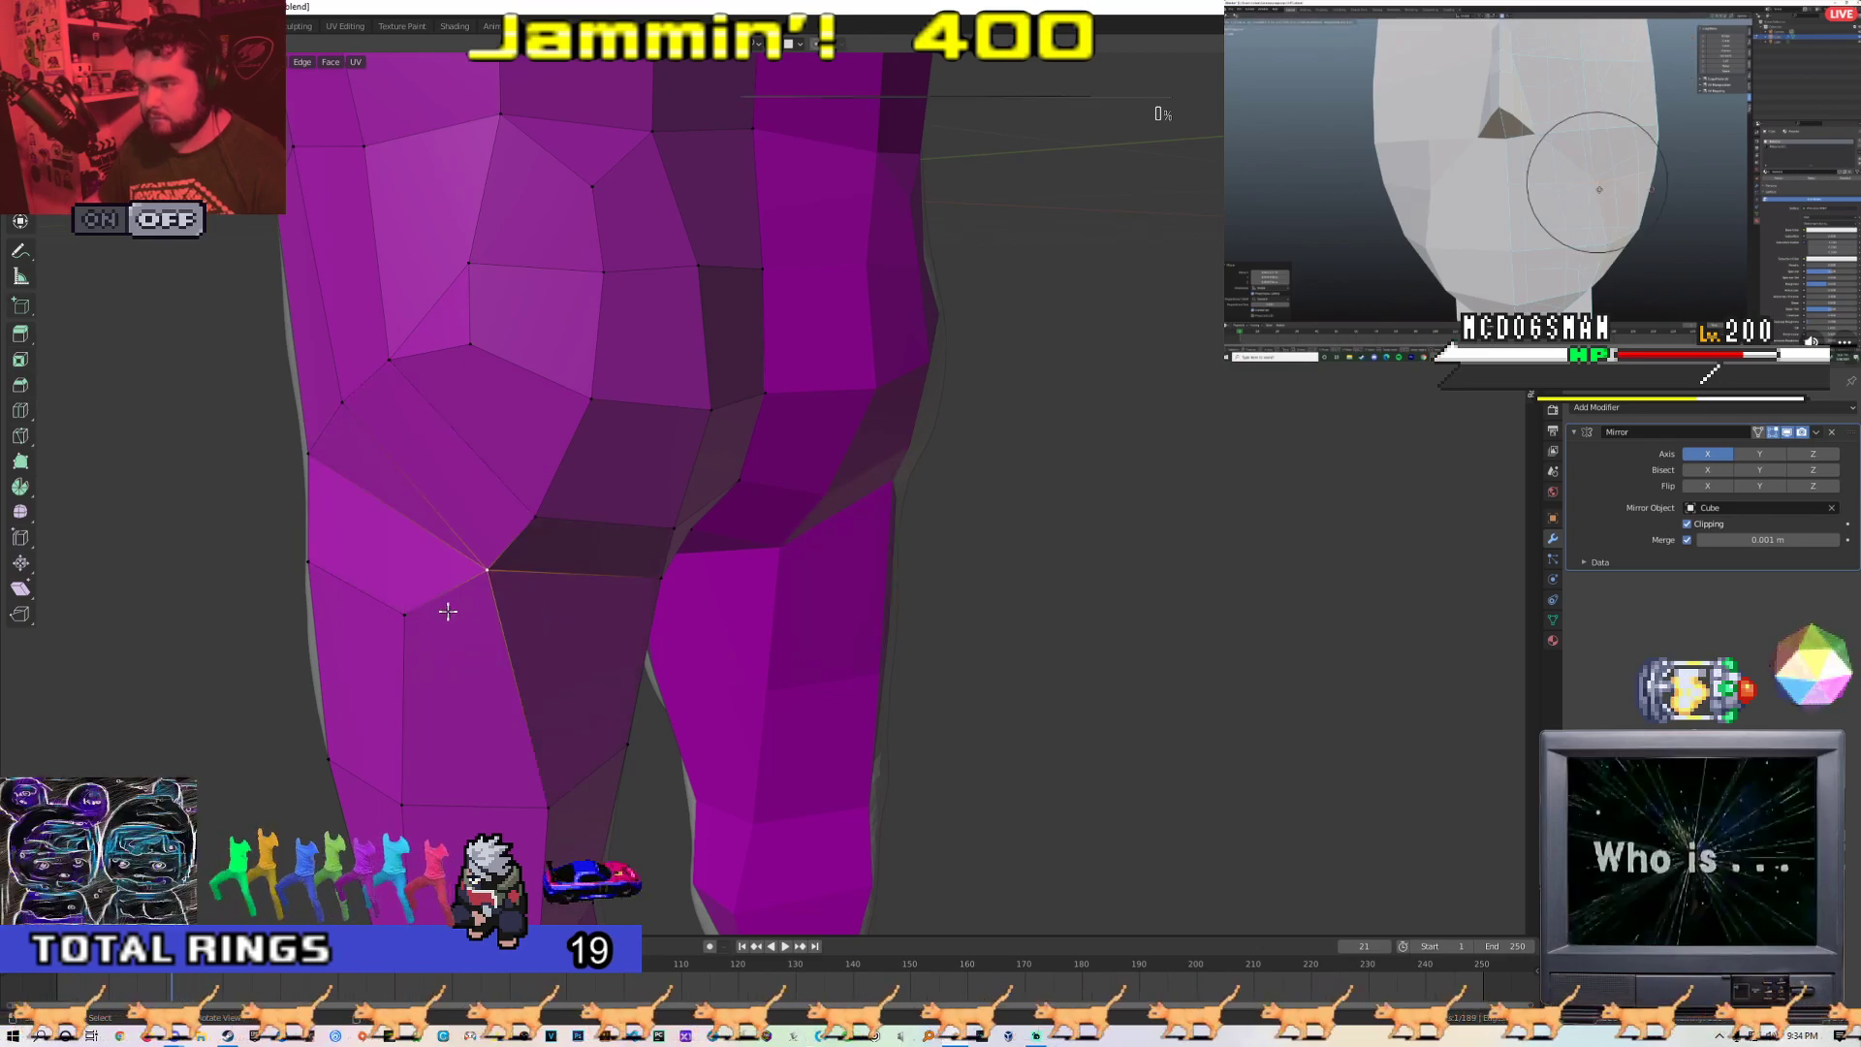
middle_click_drag(498, 581, 584, 317)
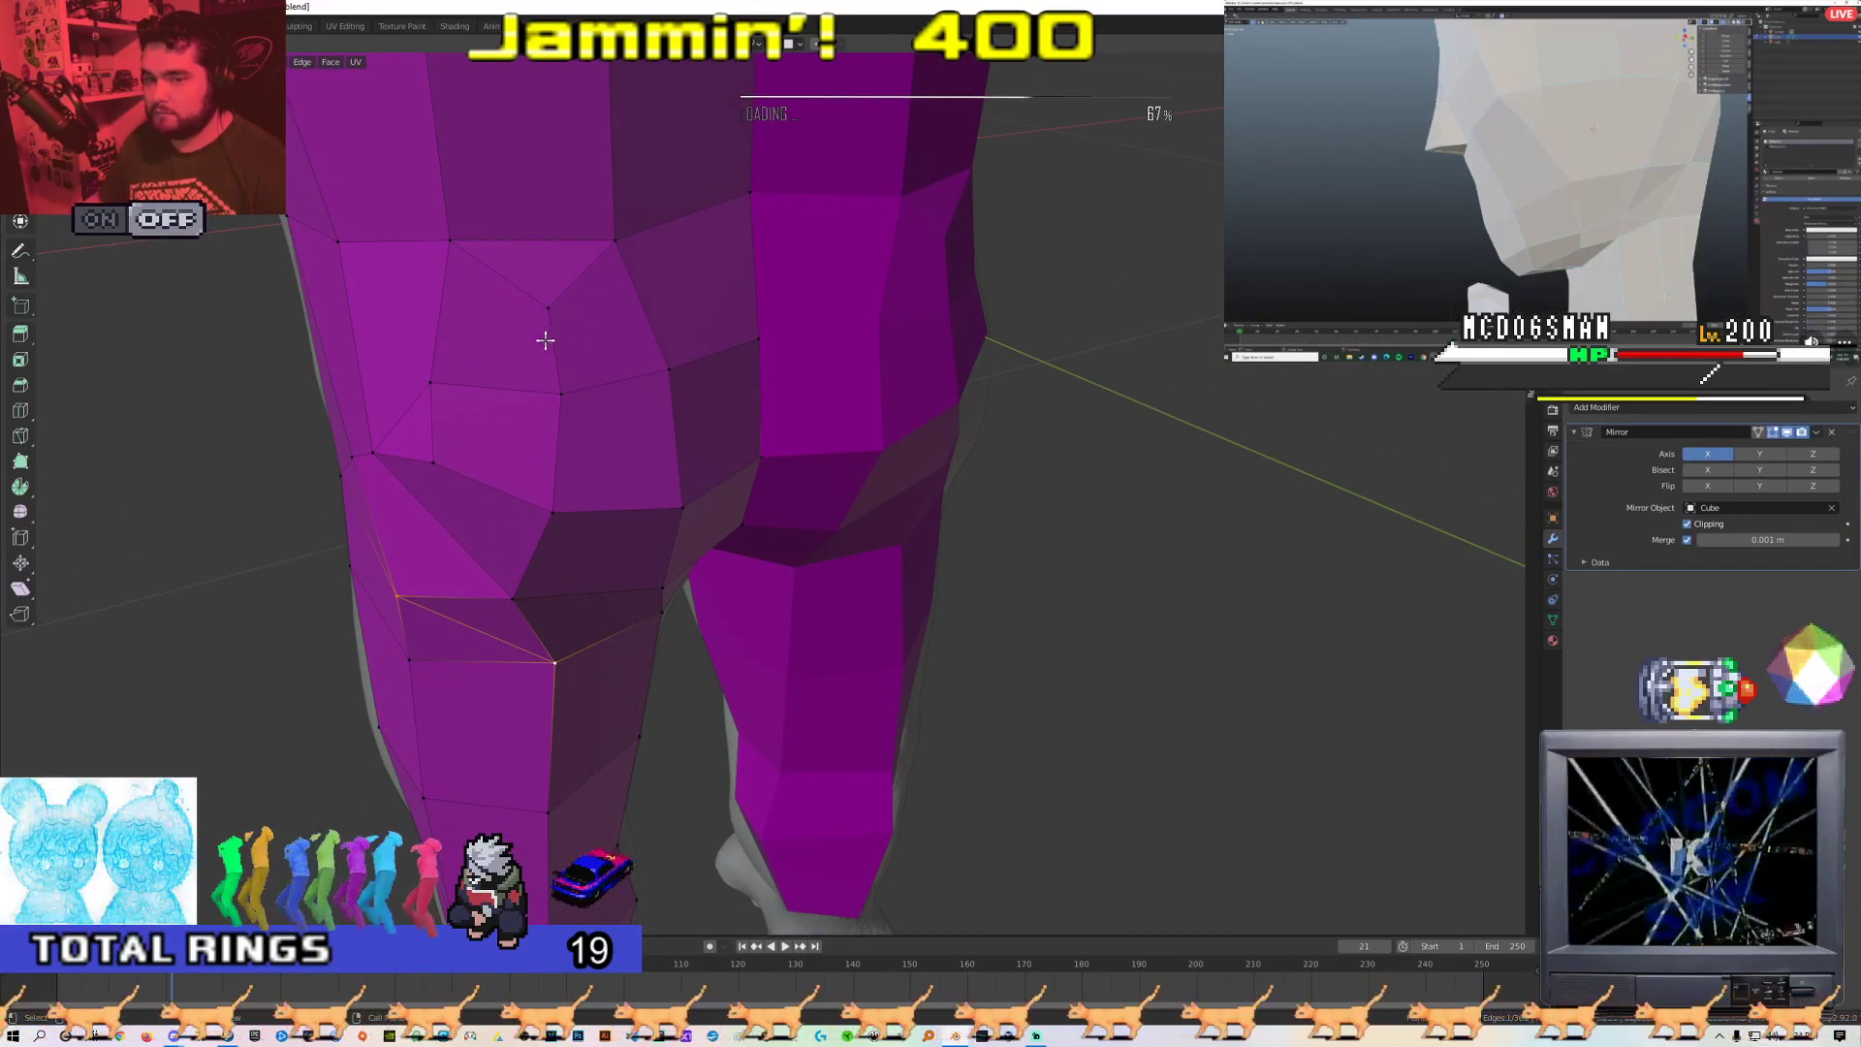
key("g")
middle_click_drag(534, 261, 498, 419)
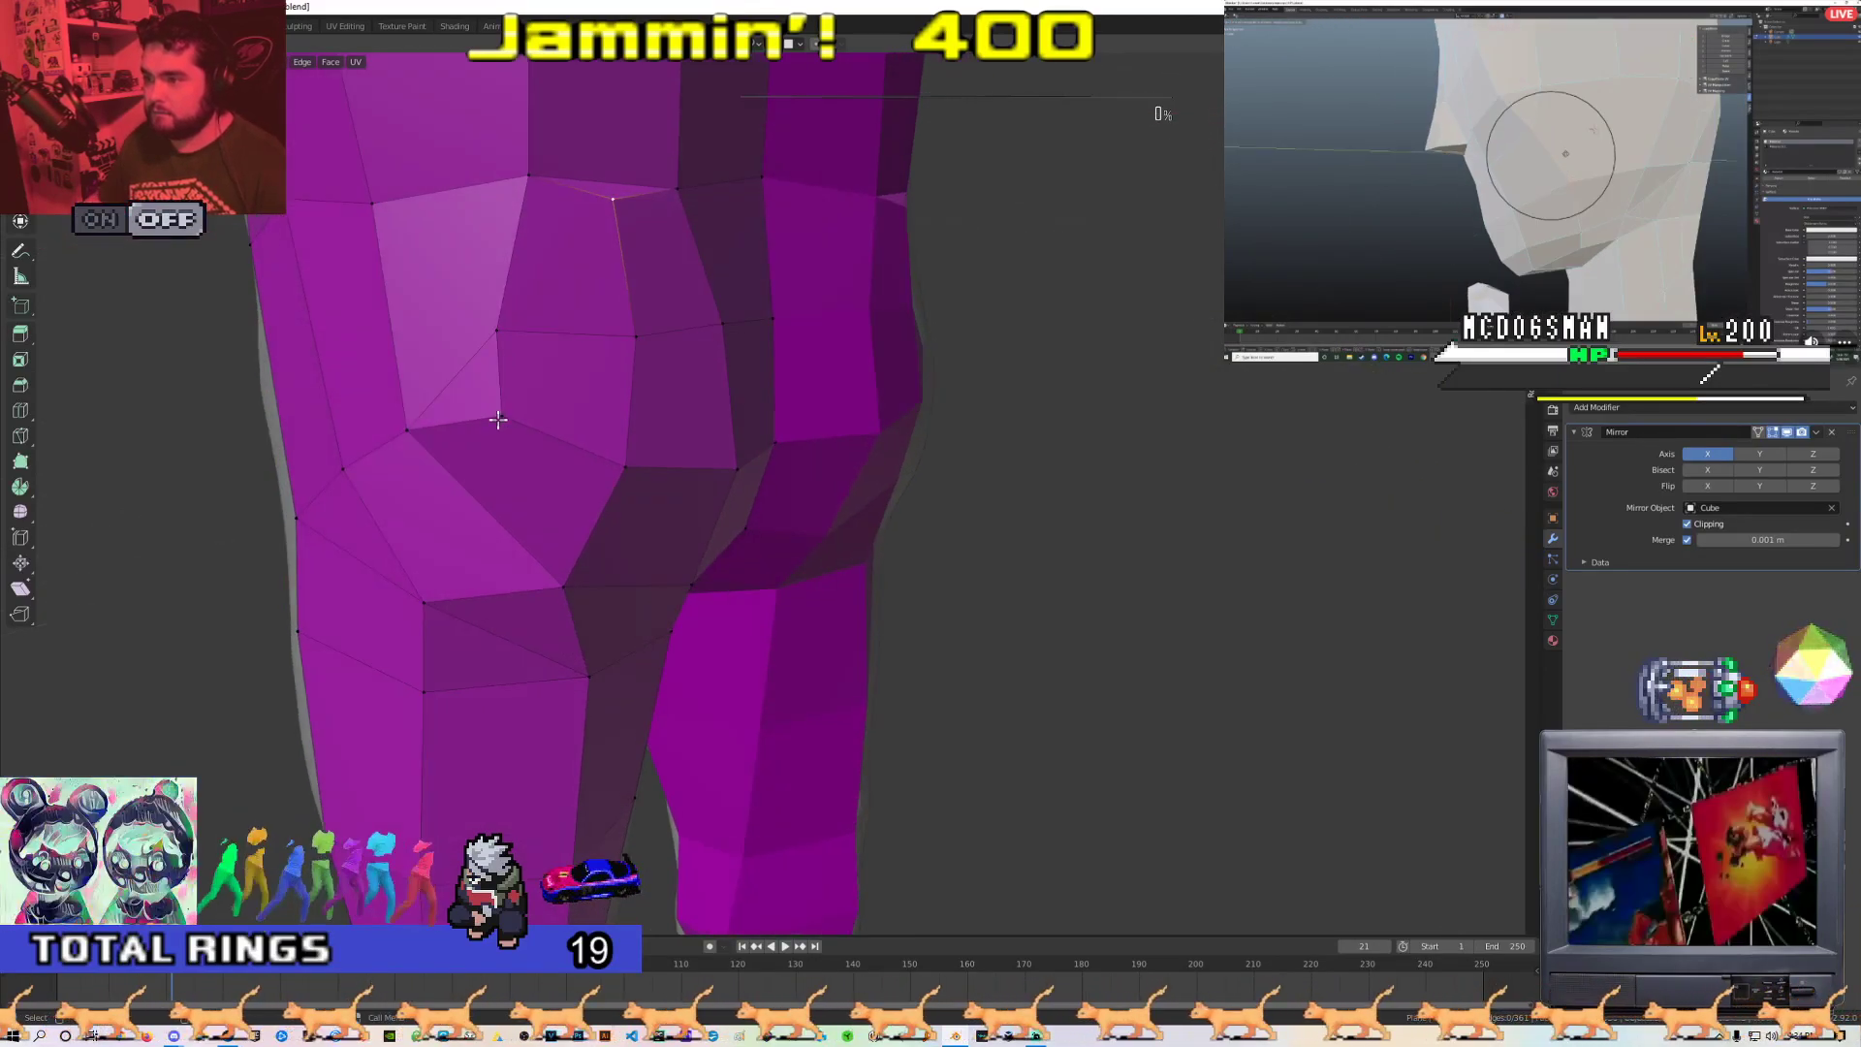
Try dissolving the inner edges of the simplified buttock patch
key("Tab")
scroll(694, 536, "down", 8)
middle_click_drag(795, 543, 673, 536)
scroll(673, 536, "up", 5)
scroll(707, 469, "down", 4)
key("Tab")
scroll(708, 482, "up", 2)
scroll(744, 559, "up", 3)
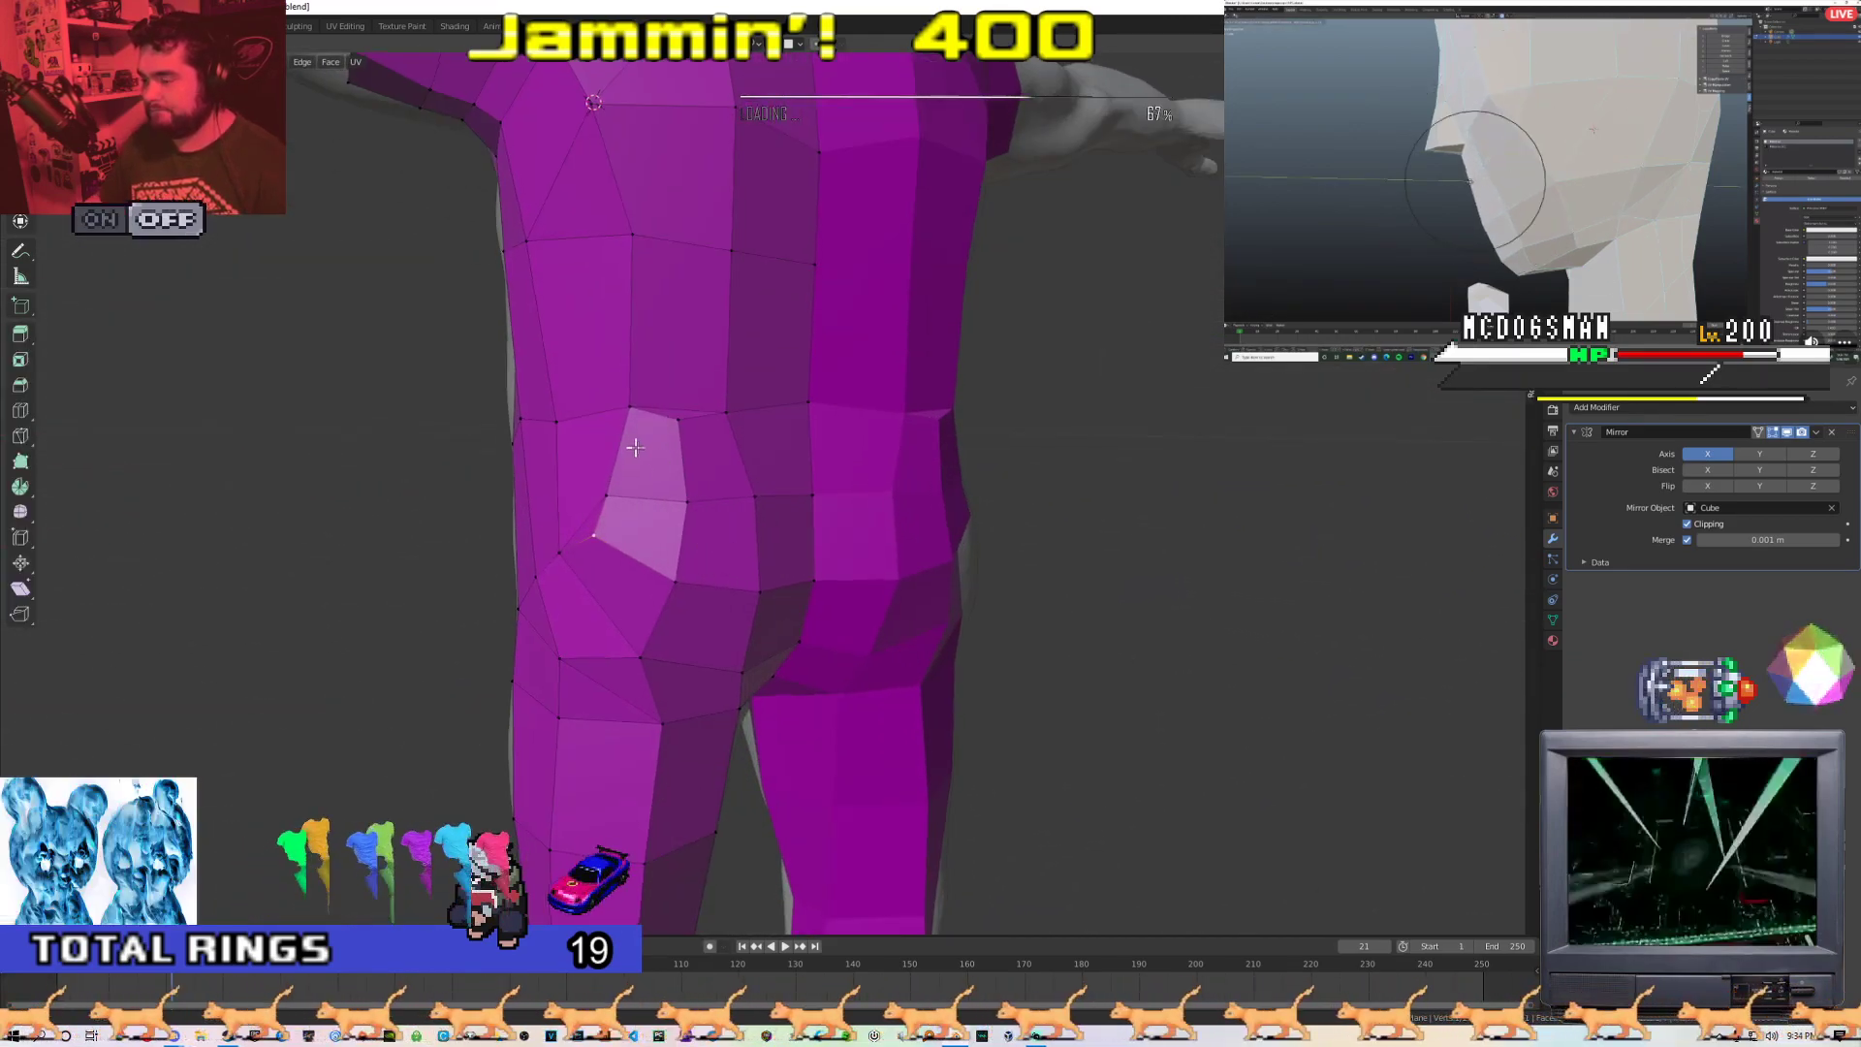
right_click(713, 526)
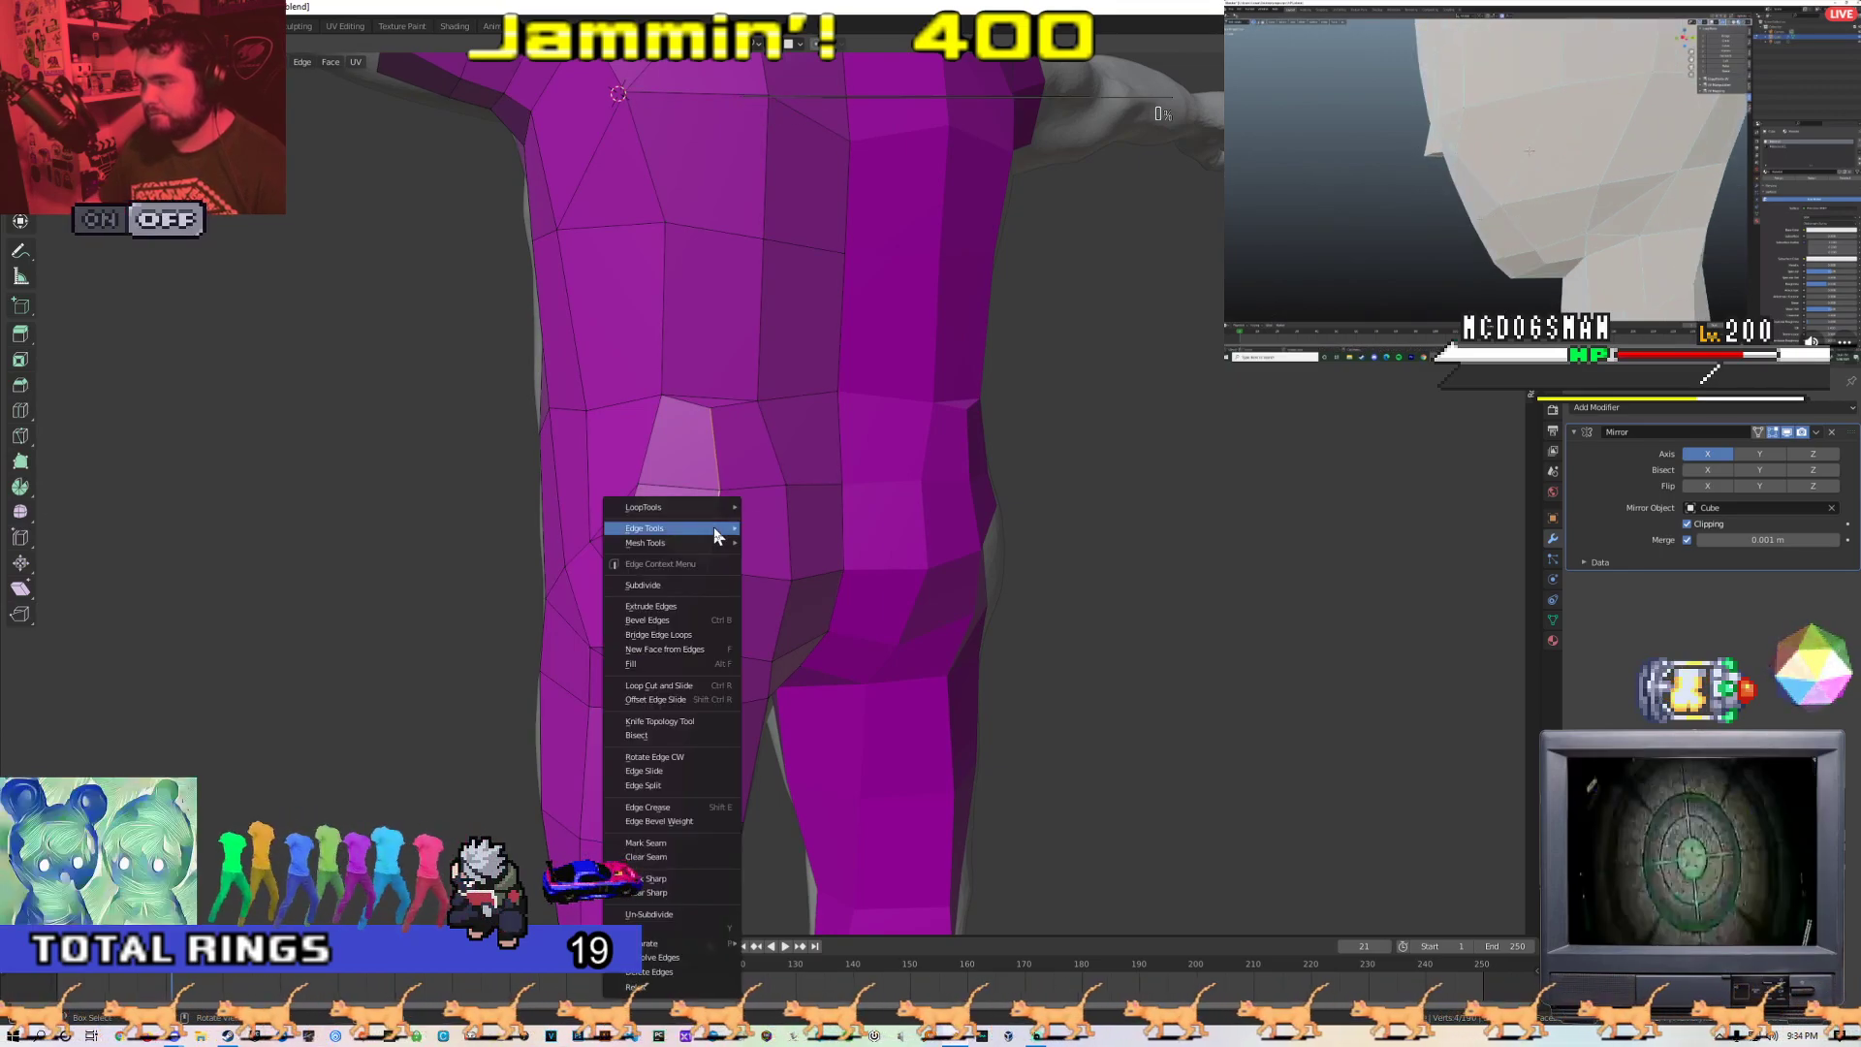
left_click(688, 950)
middle_click_drag(667, 487, 656, 523)
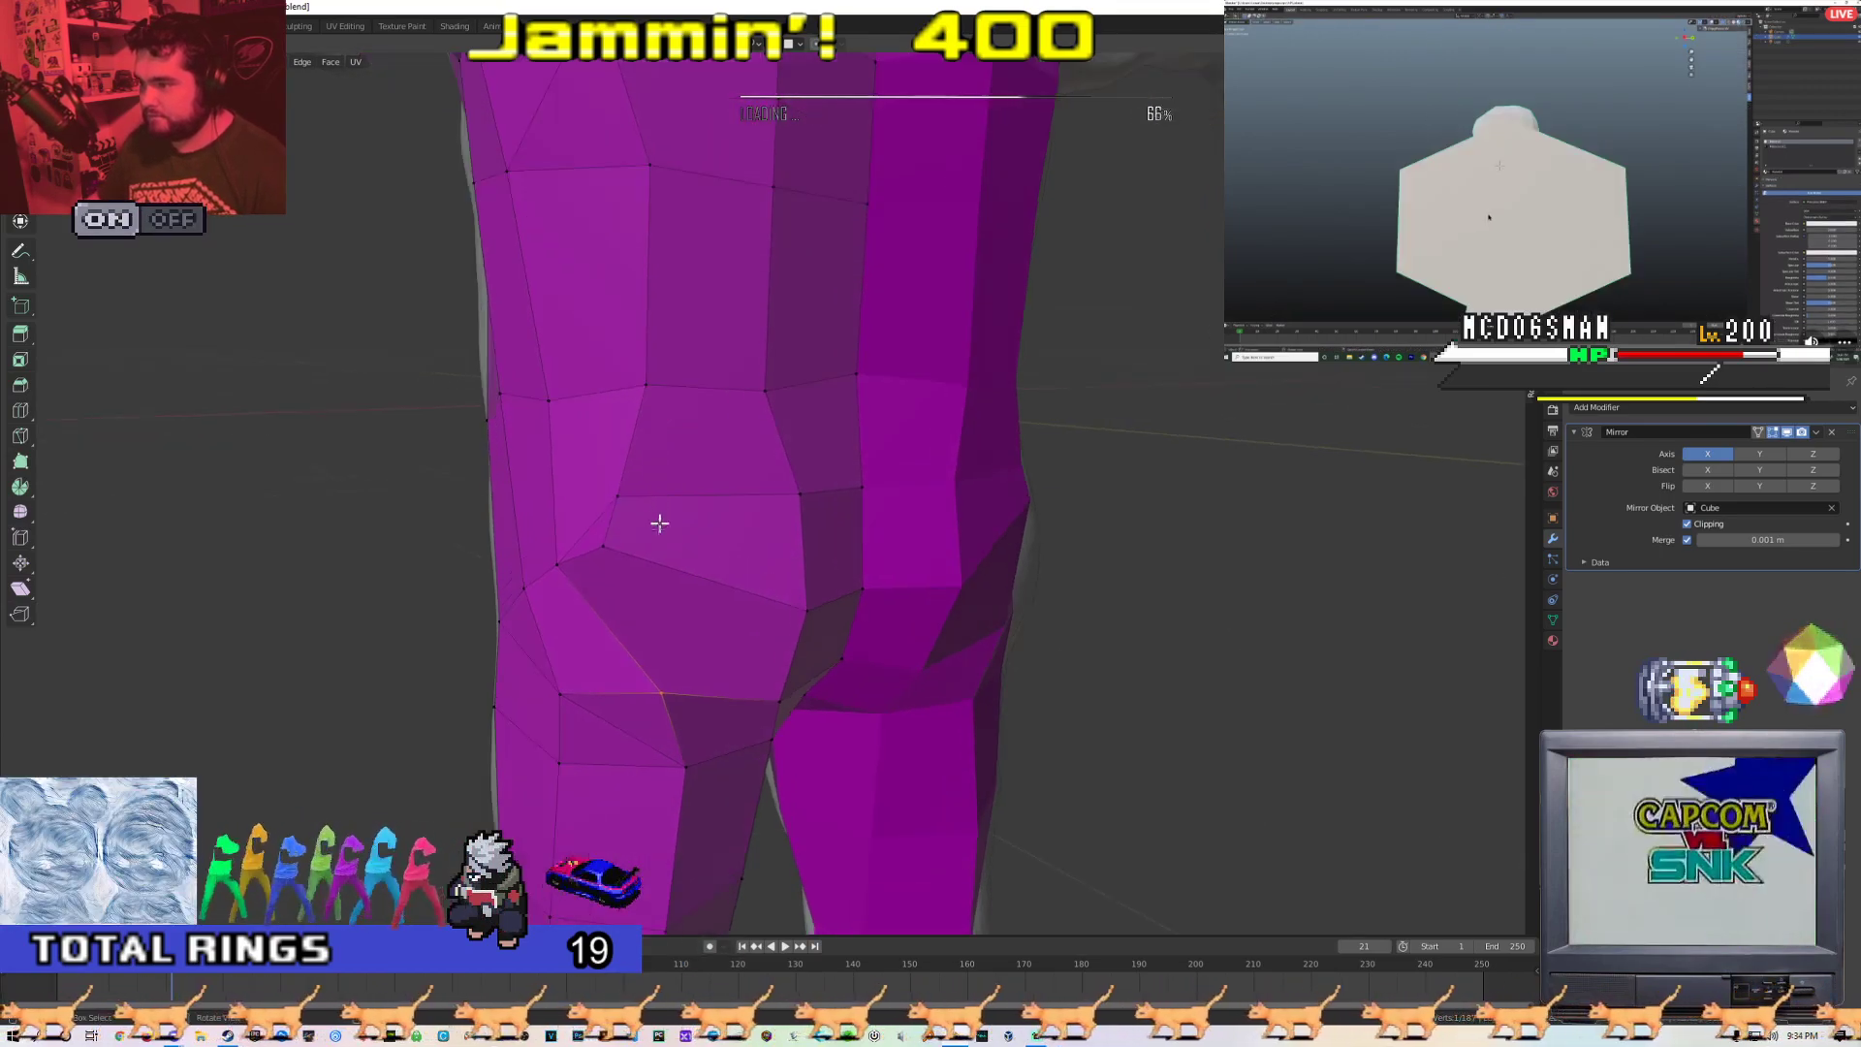
Try deleting the inner vertex of the buttock patch and refilling the hole with faces
key("x")
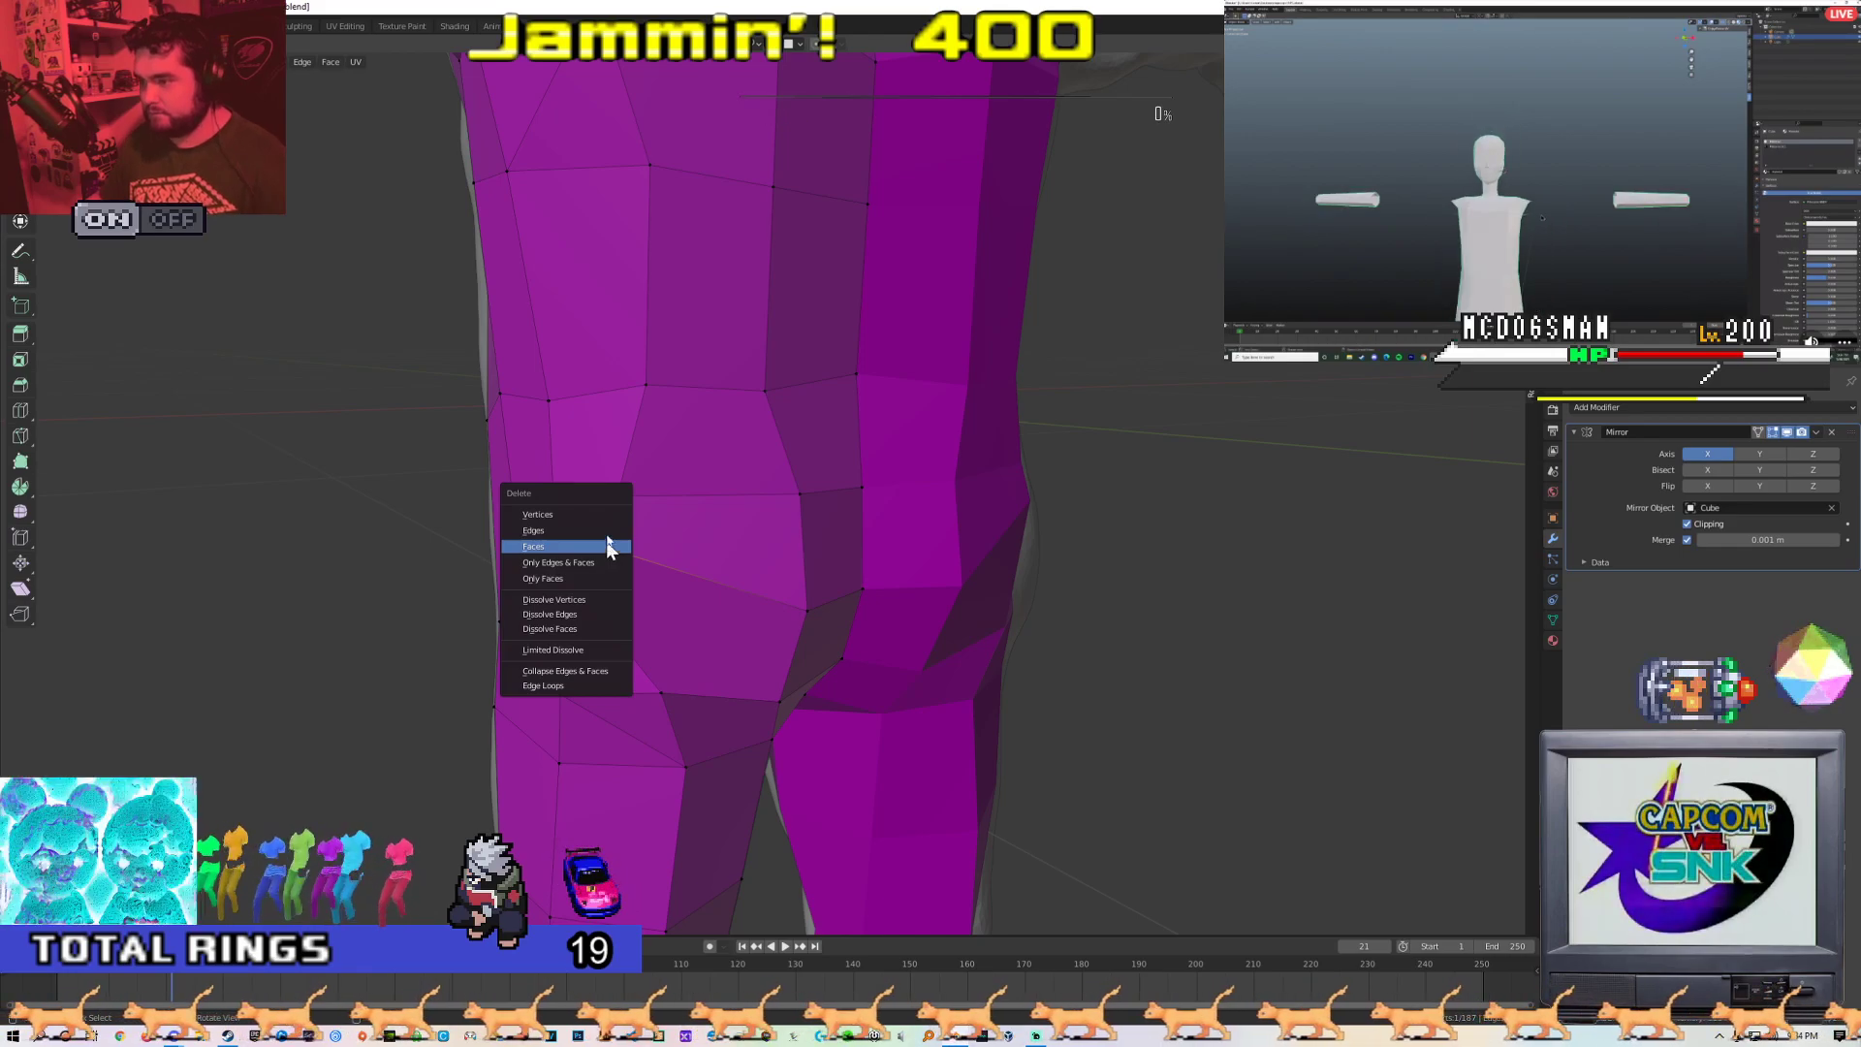
left_click(607, 518)
left_click(617, 496)
middle_click_drag(785, 506, 609, 546)
key("f")
key("ctrl+z")
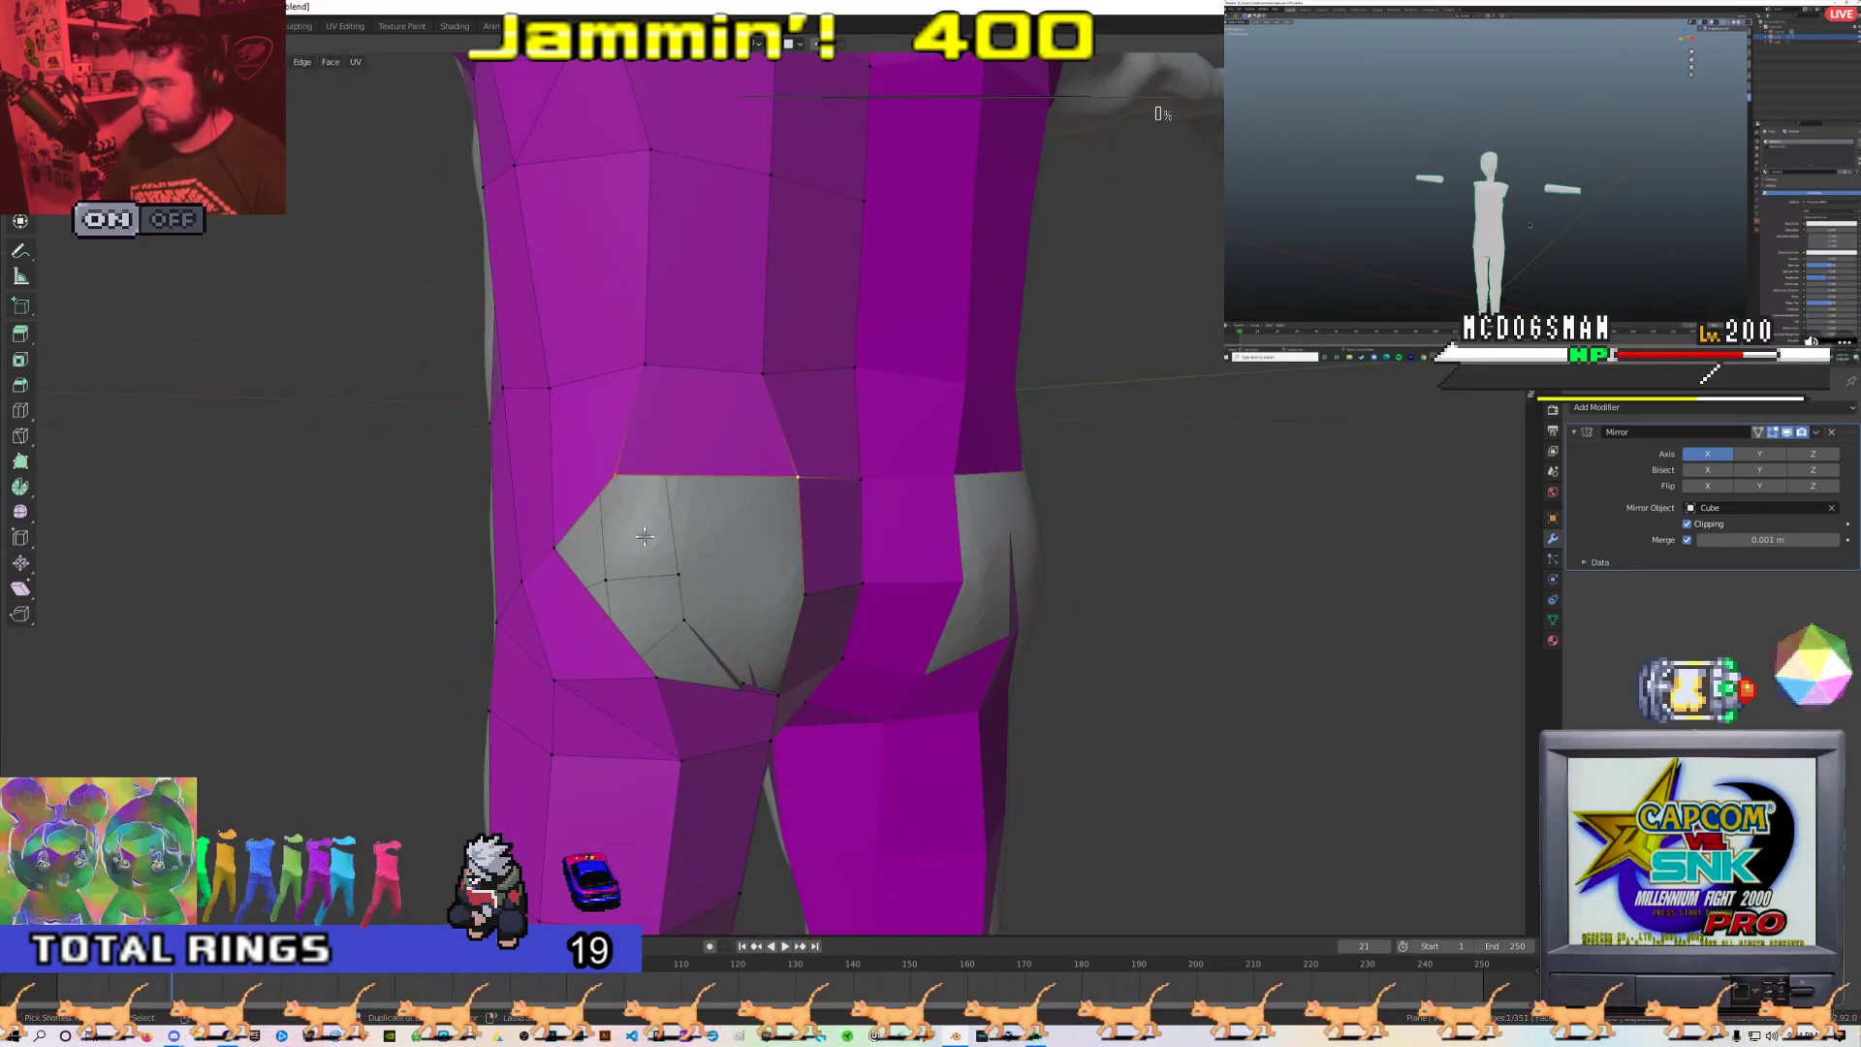
key("f")
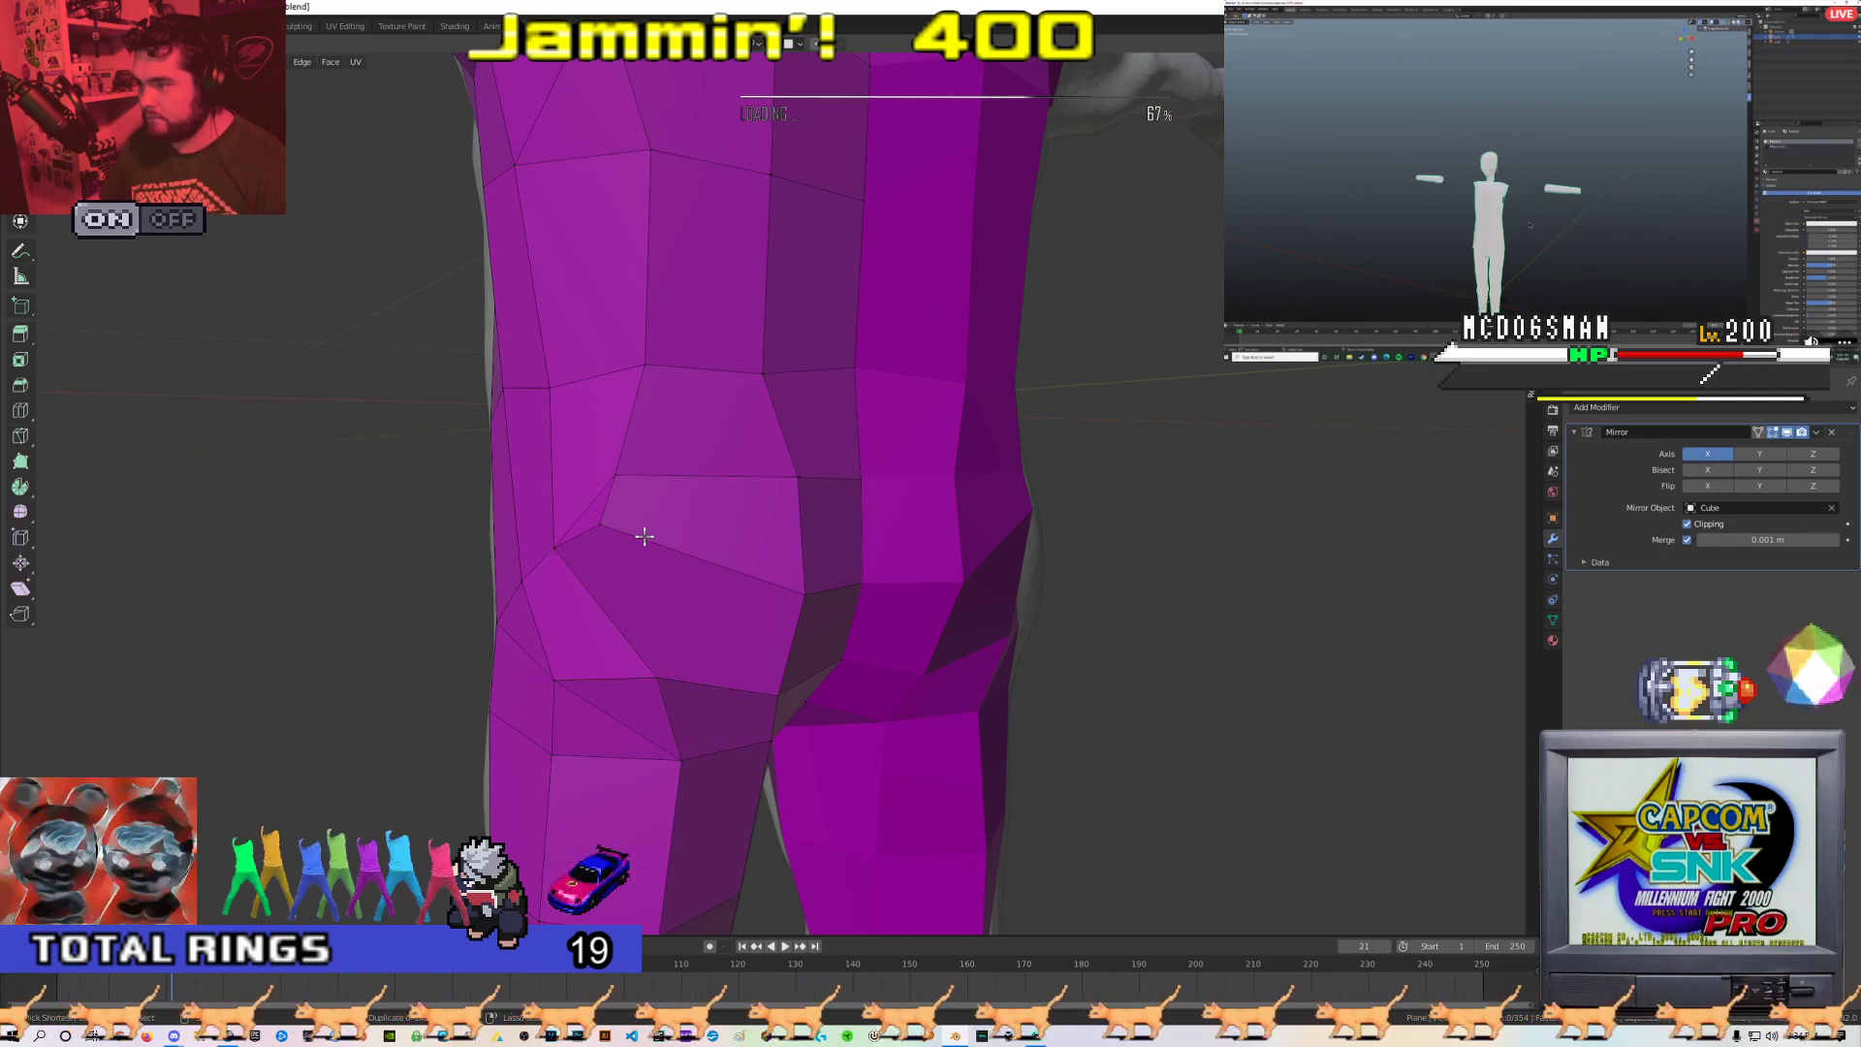
Undo the buttock edits back to the state before the row-by-row vertex merges
key("ctrl+z")
scroll(645, 536, "down", 1)
key("Tab")
middle_click_drag(644, 536, 691, 544)
key("Tab")
key("ctrl+z")
key("ctrl+z")
key("ctrl+z")
key("ctrl+z")
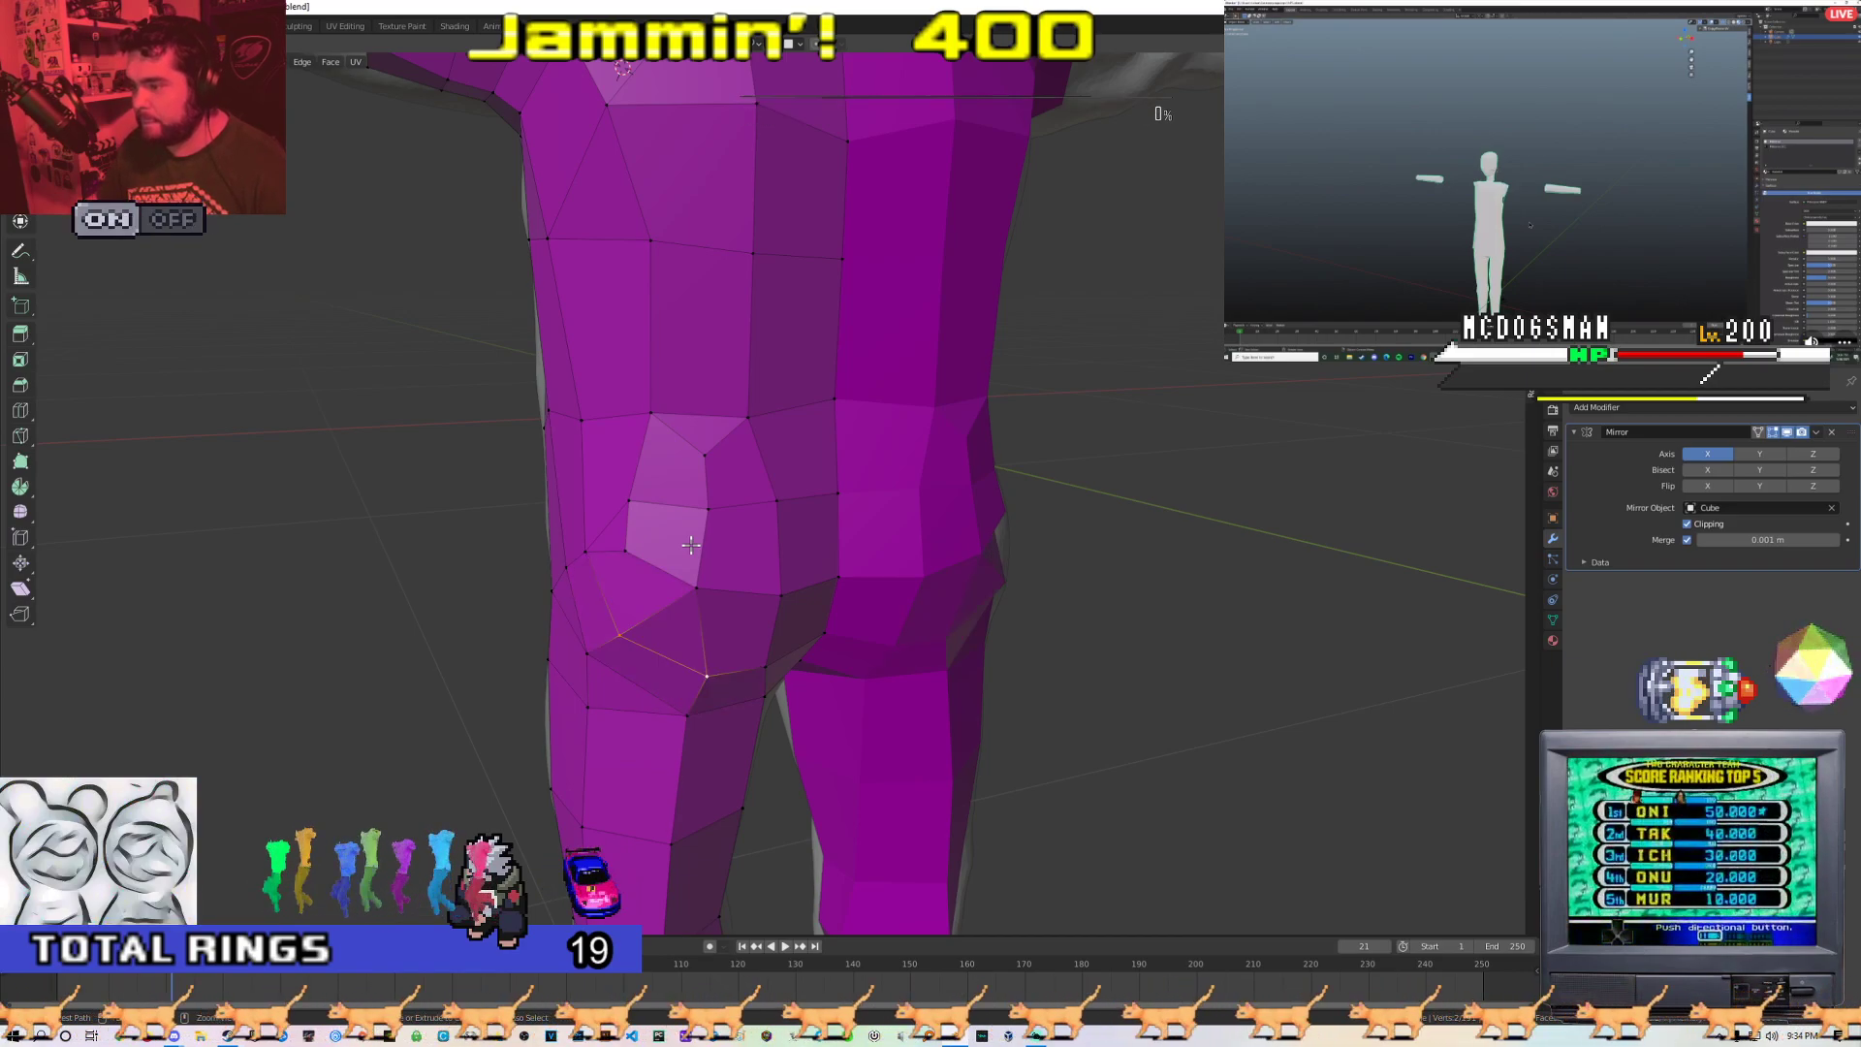
key("ctrl+z")
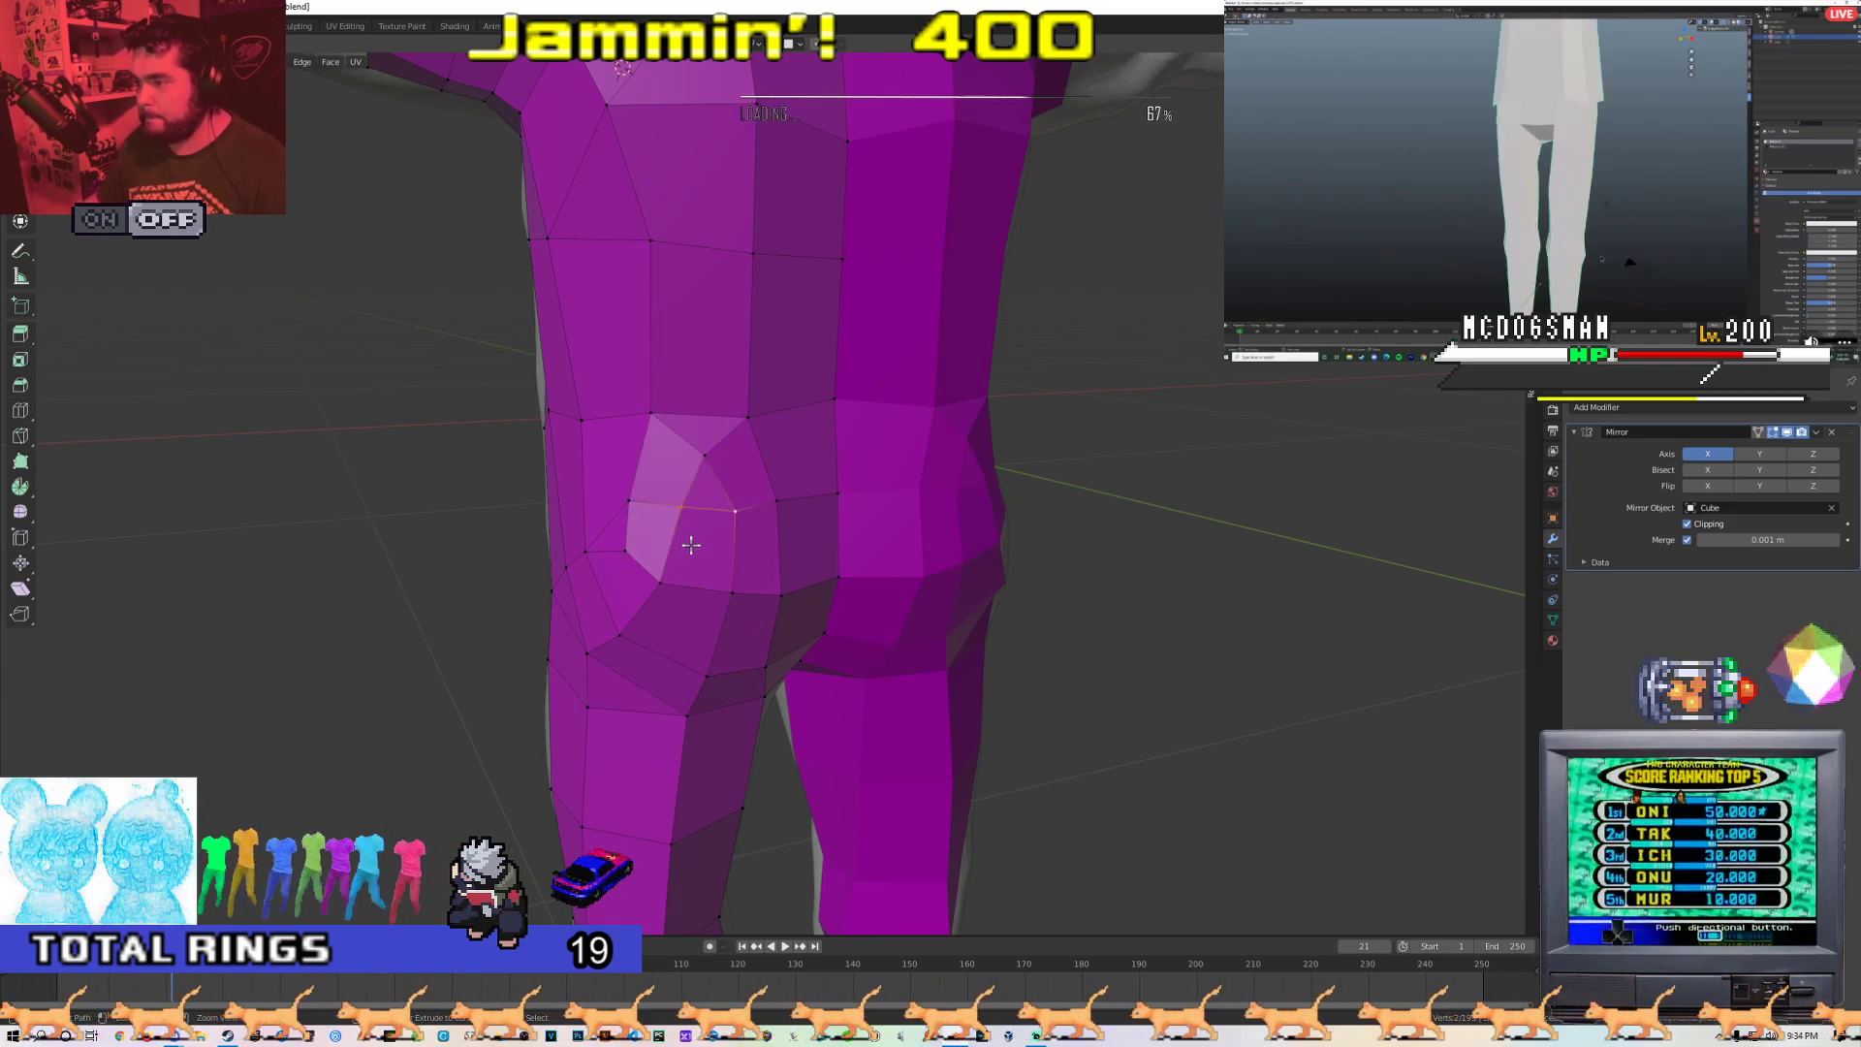
key("ctrl+z")
middle_click_drag(718, 519, 705, 542)
scroll(705, 543, "up", 2)
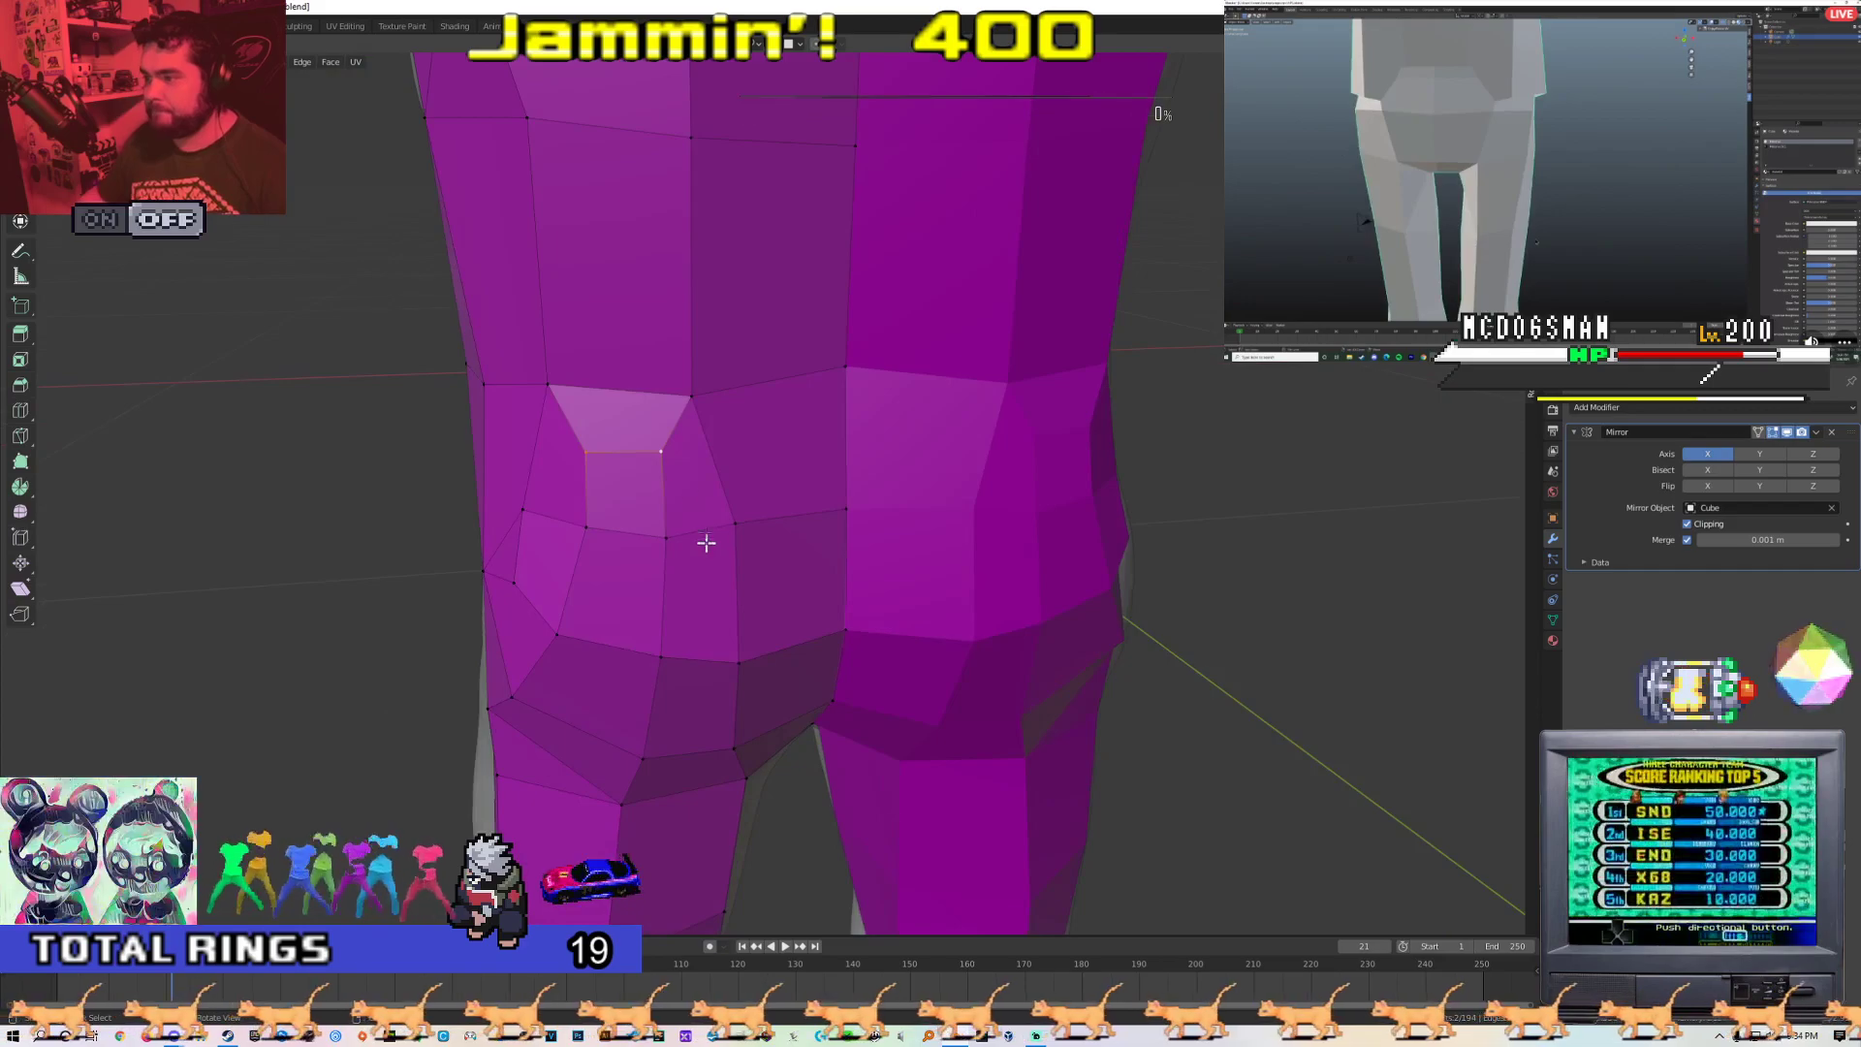
Try merging the two waist-row vertices directly above the buttock patch, and undo the merge
left_click(549, 393)
left_click(692, 393, "shift")
key("m")
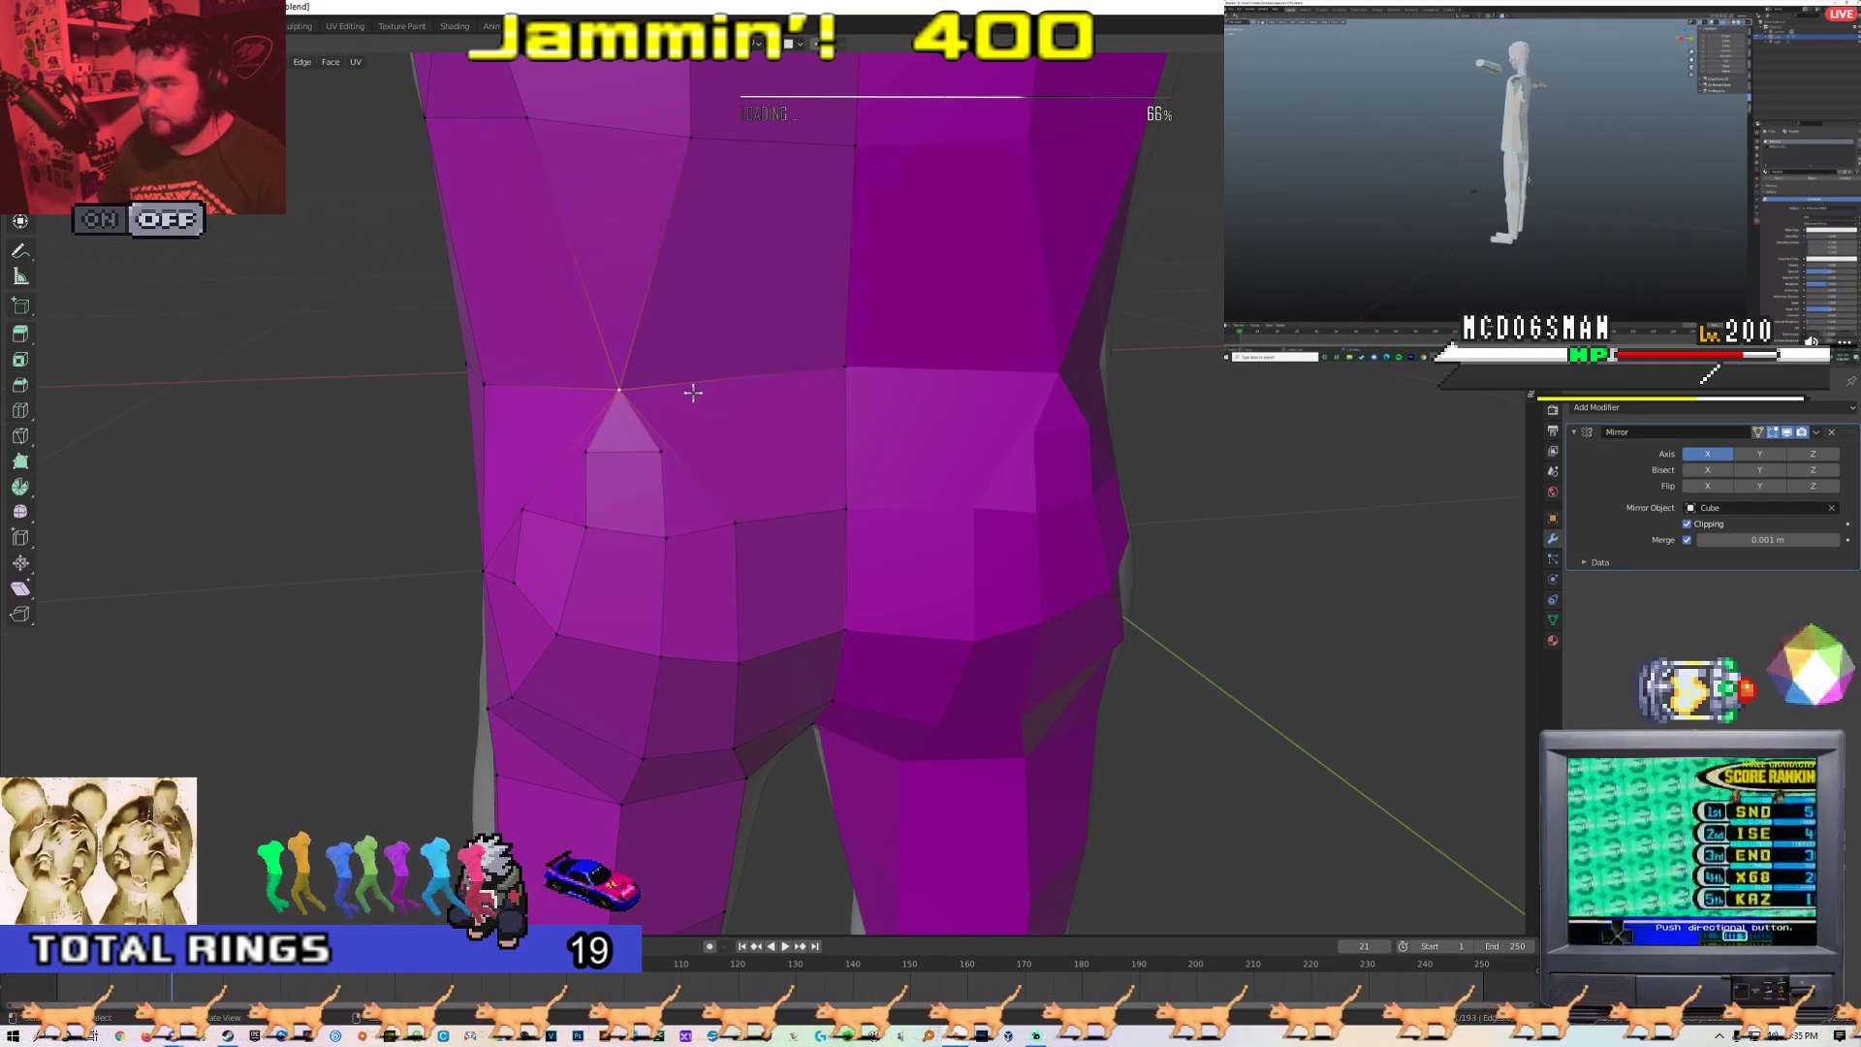
left_click(694, 393)
scroll(668, 409, "down", 1)
key("ctrl+z")
Merge the two vertices on the top edge of the inner buttock patch into one
left_click(625, 461)
left_click(683, 459, "shift")
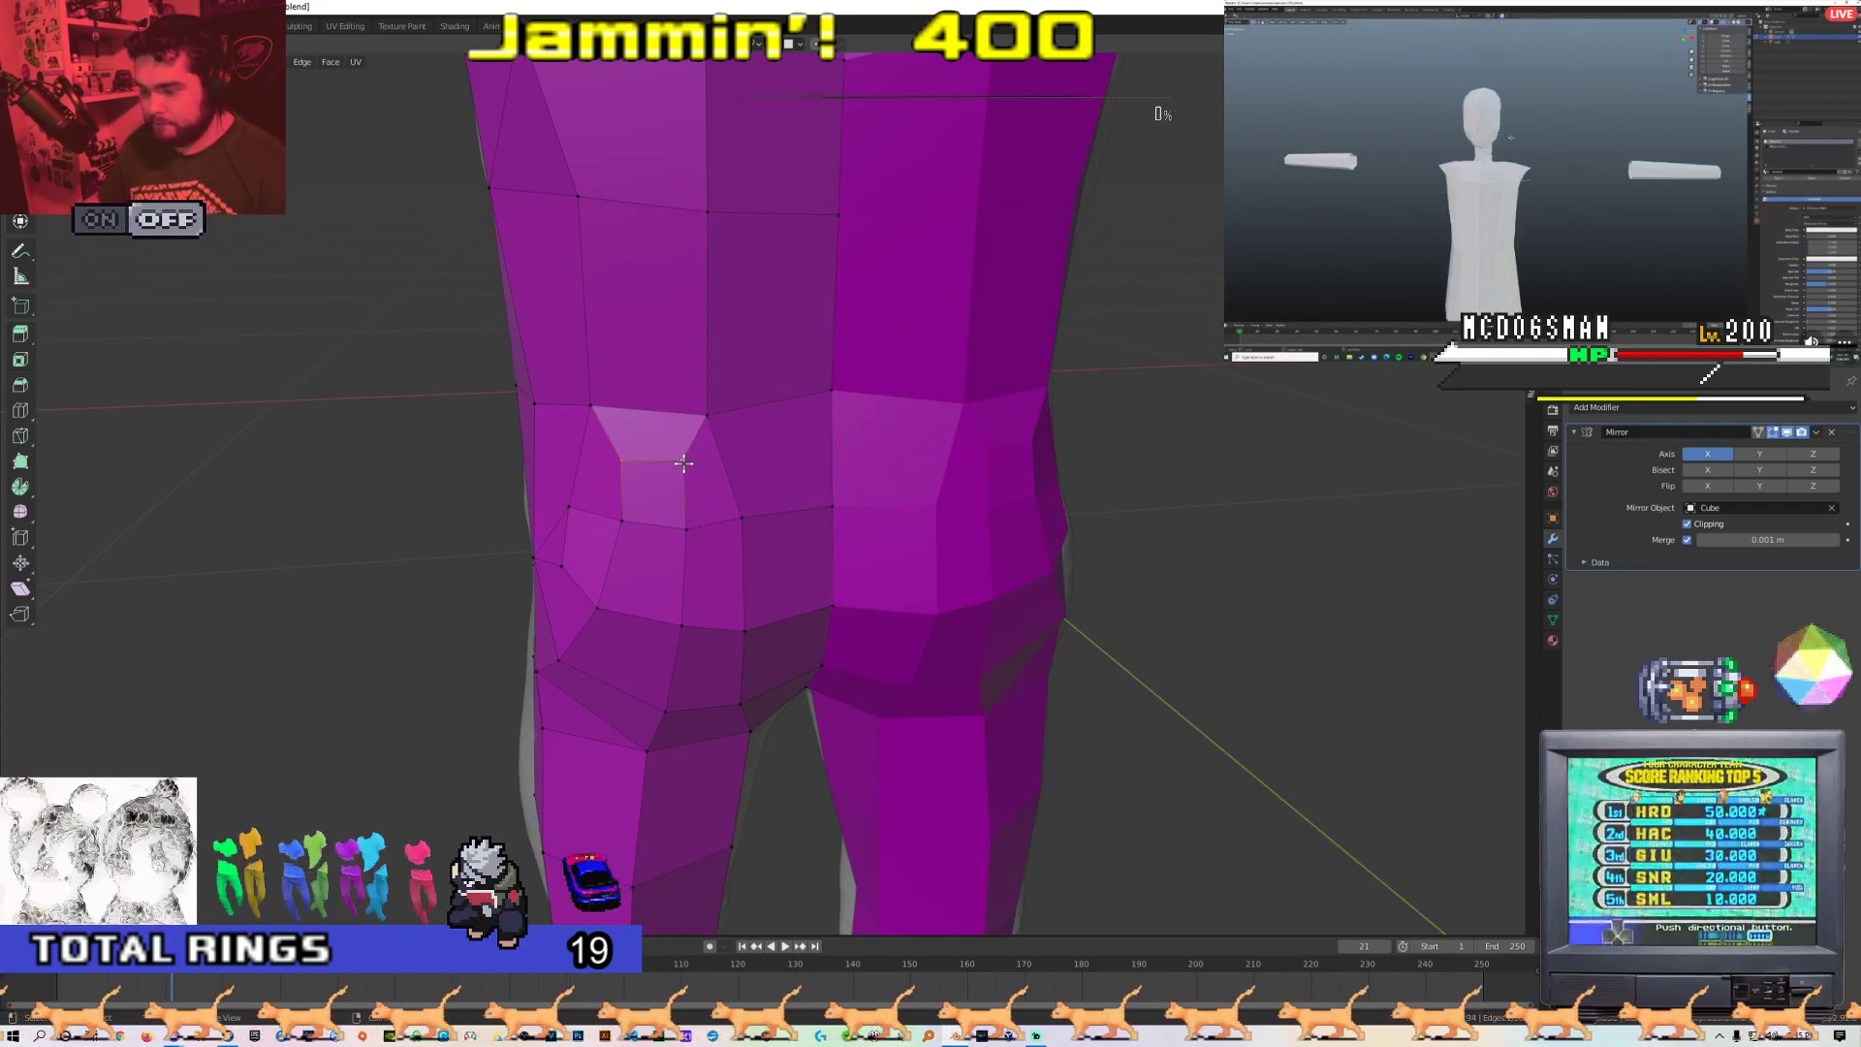
key("m")
left_click(682, 469)
mouse_move(671, 486)
middle_mouse_down()
mouse_move(762, 468)
mouse_move(780, 493)
mouse_move(669, 495)
middle_mouse_up()
Adjust the vertex above the merged point at the upper edge of the buttock
key("Tab")
scroll(814, 481, "down", 1)
scroll(490, 496, "down", 2)
middle_click_drag(490, 501, 705, 524)
scroll(601, 514, "down", 2)
key("Tab")
scroll(527, 503, "up", 4)
scroll(721, 539, "down", 4)
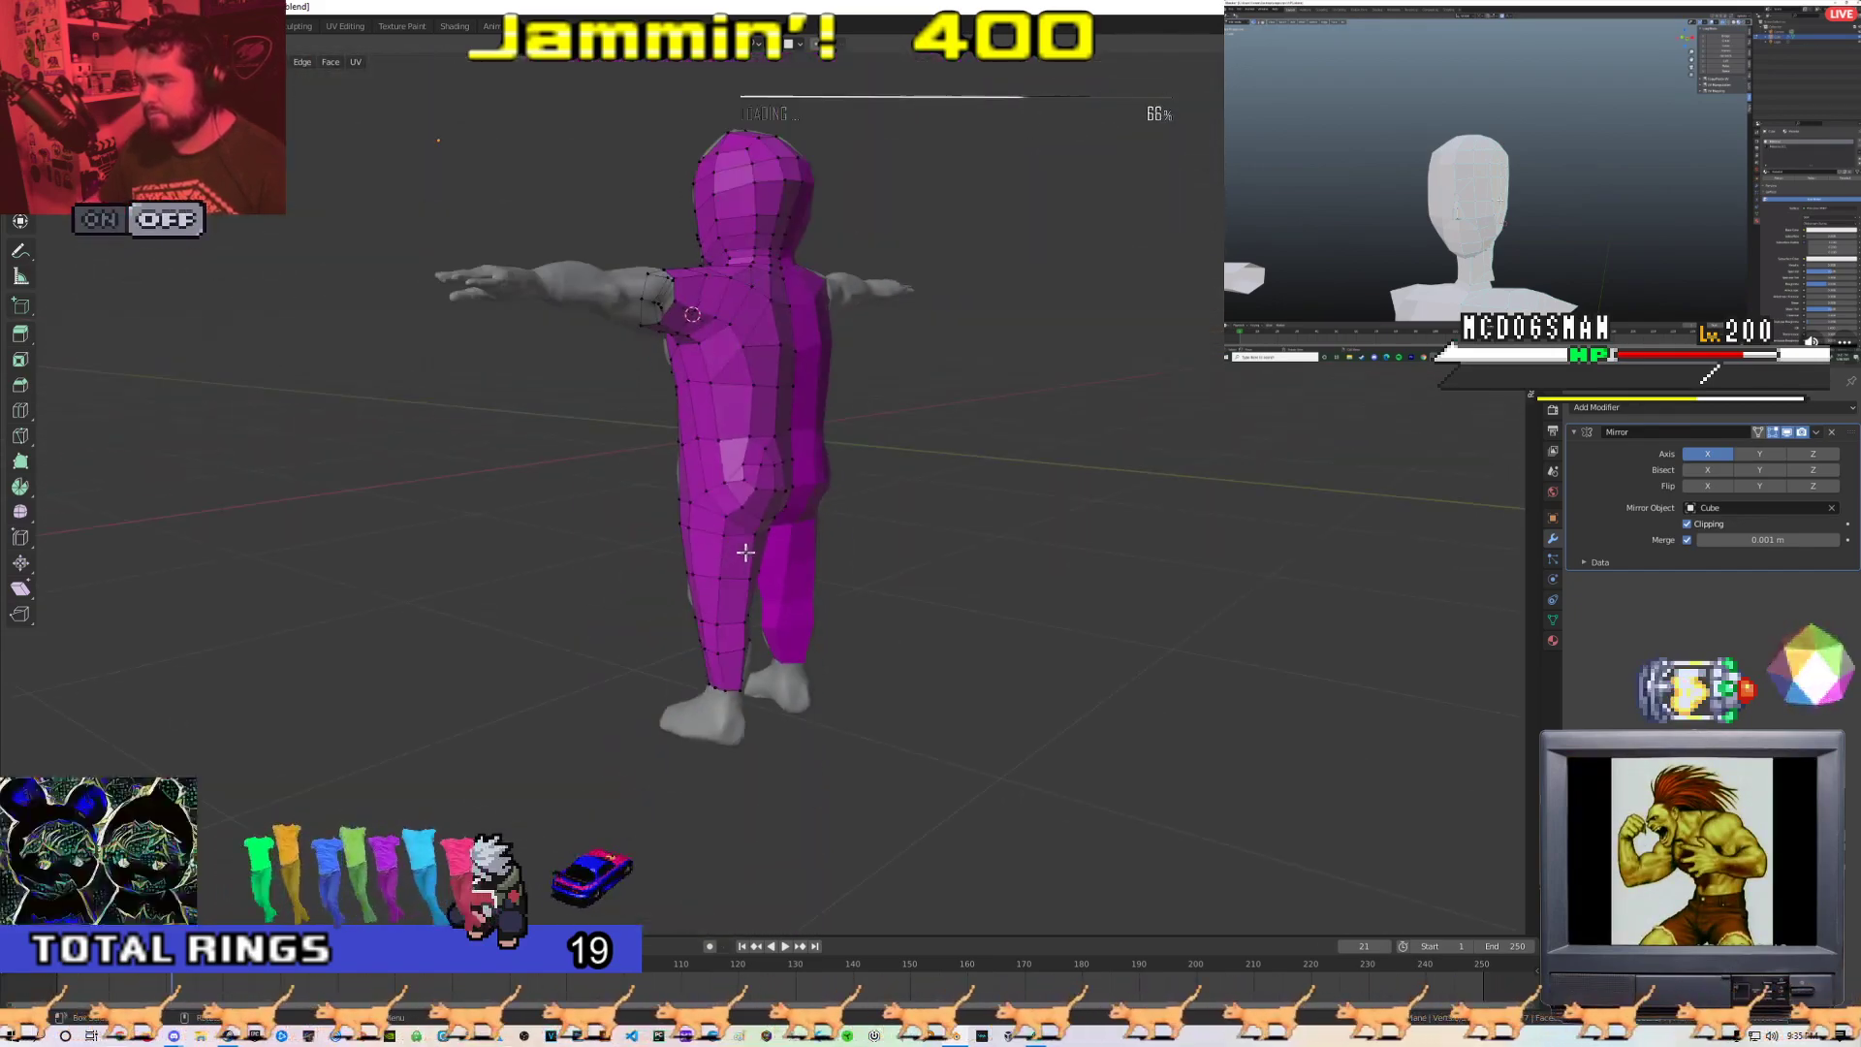
scroll(792, 437, "up", 4)
middle_click_drag(743, 453, 689, 449)
scroll(689, 449, "up", 2)
middle_click_drag(696, 373, 768, 443, "shift")
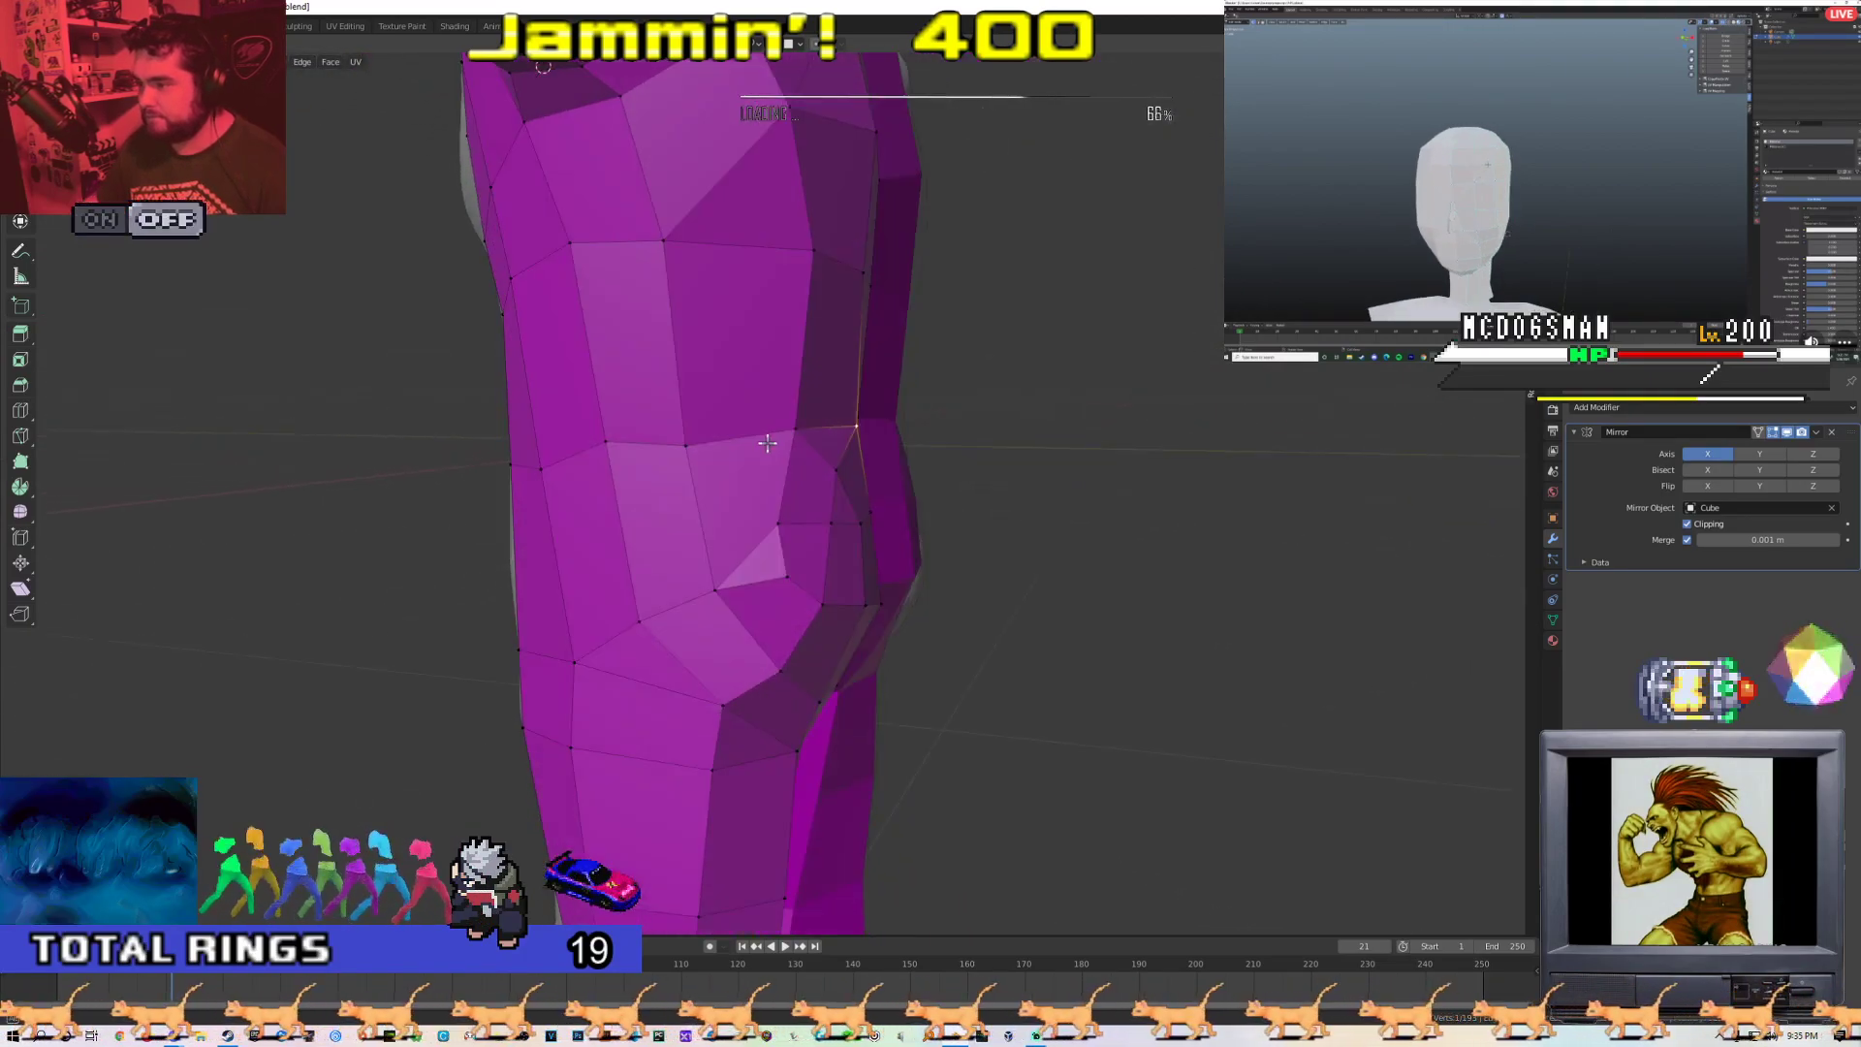
Adjust the vertex on the side of the hip beside the upper buttock, and leave edit mode
middle_click_drag(600, 463, 735, 438)
left_click(706, 472)
middle_click_drag(797, 307, 673, 349)
scroll(673, 349, "down", 3)
key("Tab")
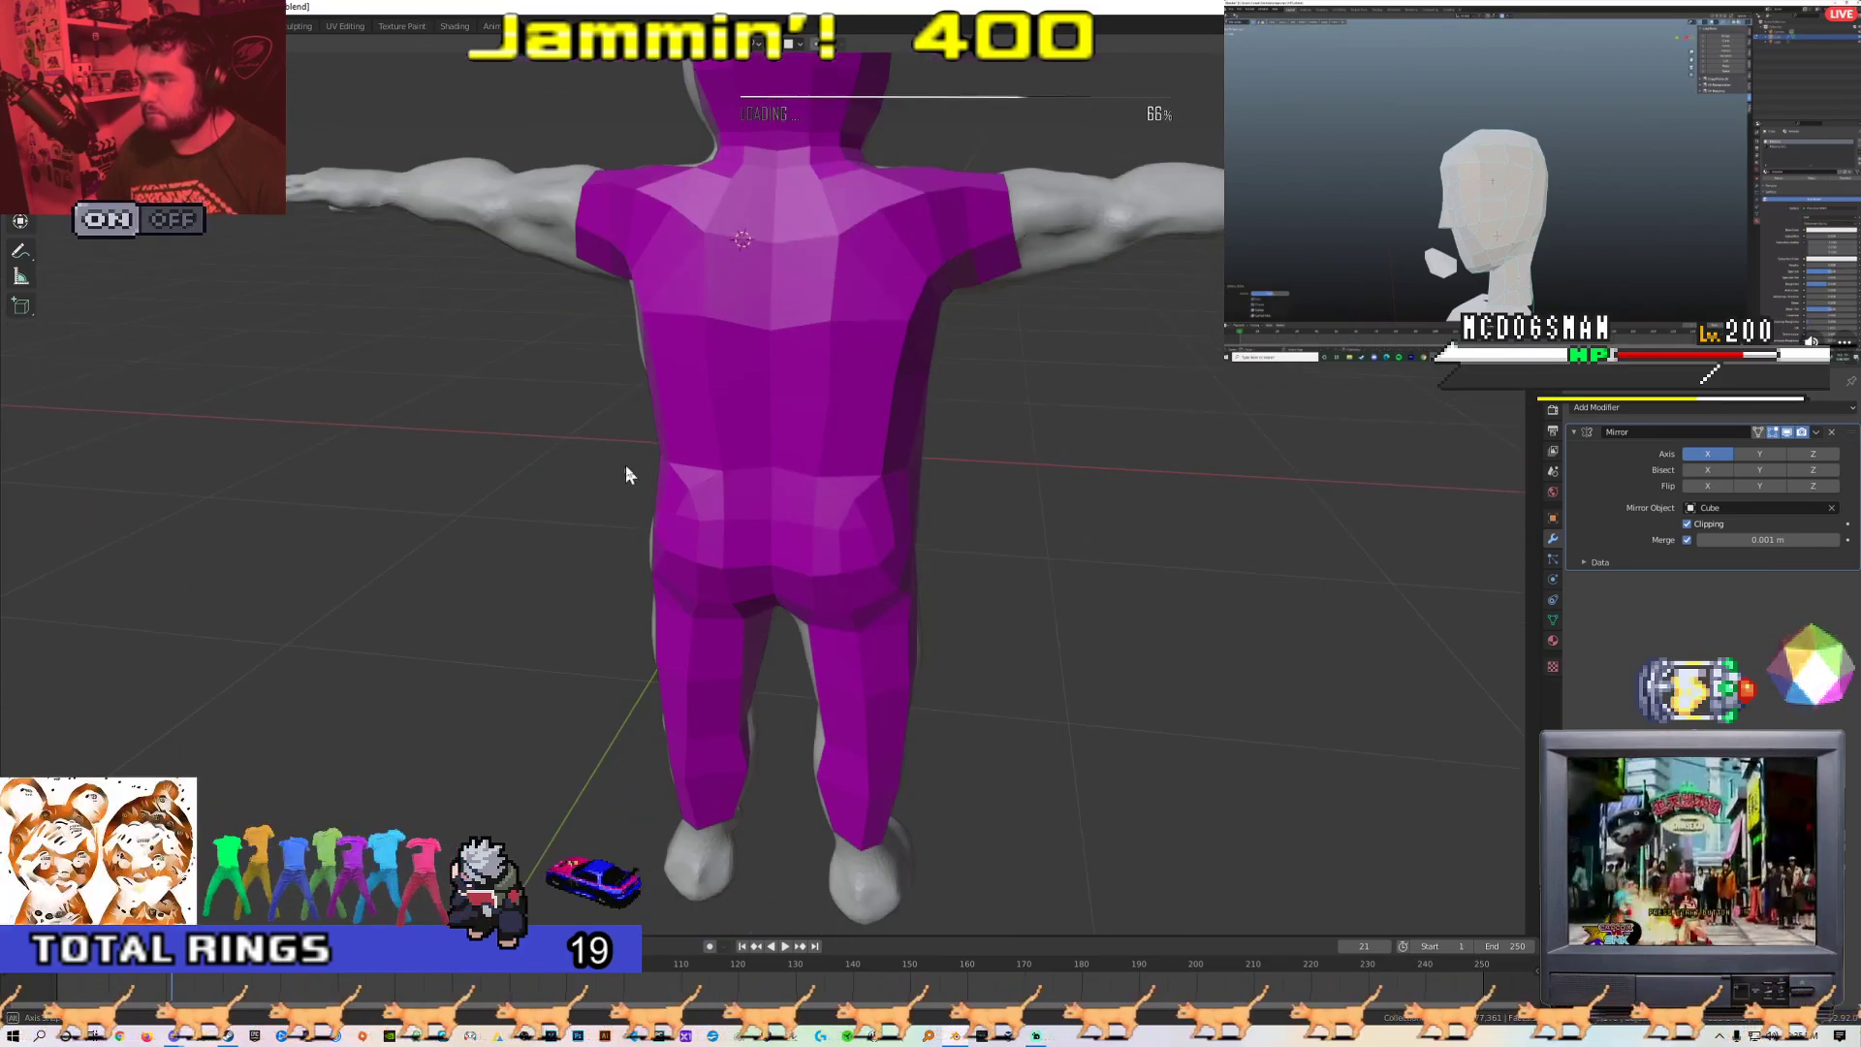
Adjust the vertex on the outer back of the waist, above the buttock
middle_click_drag(625, 465, 730, 509)
scroll(729, 492, "up", 3)
key("Tab")
scroll(689, 482, "up", 1)
middle_click_drag(672, 441, 648, 485)
scroll(649, 494, "down", 4)
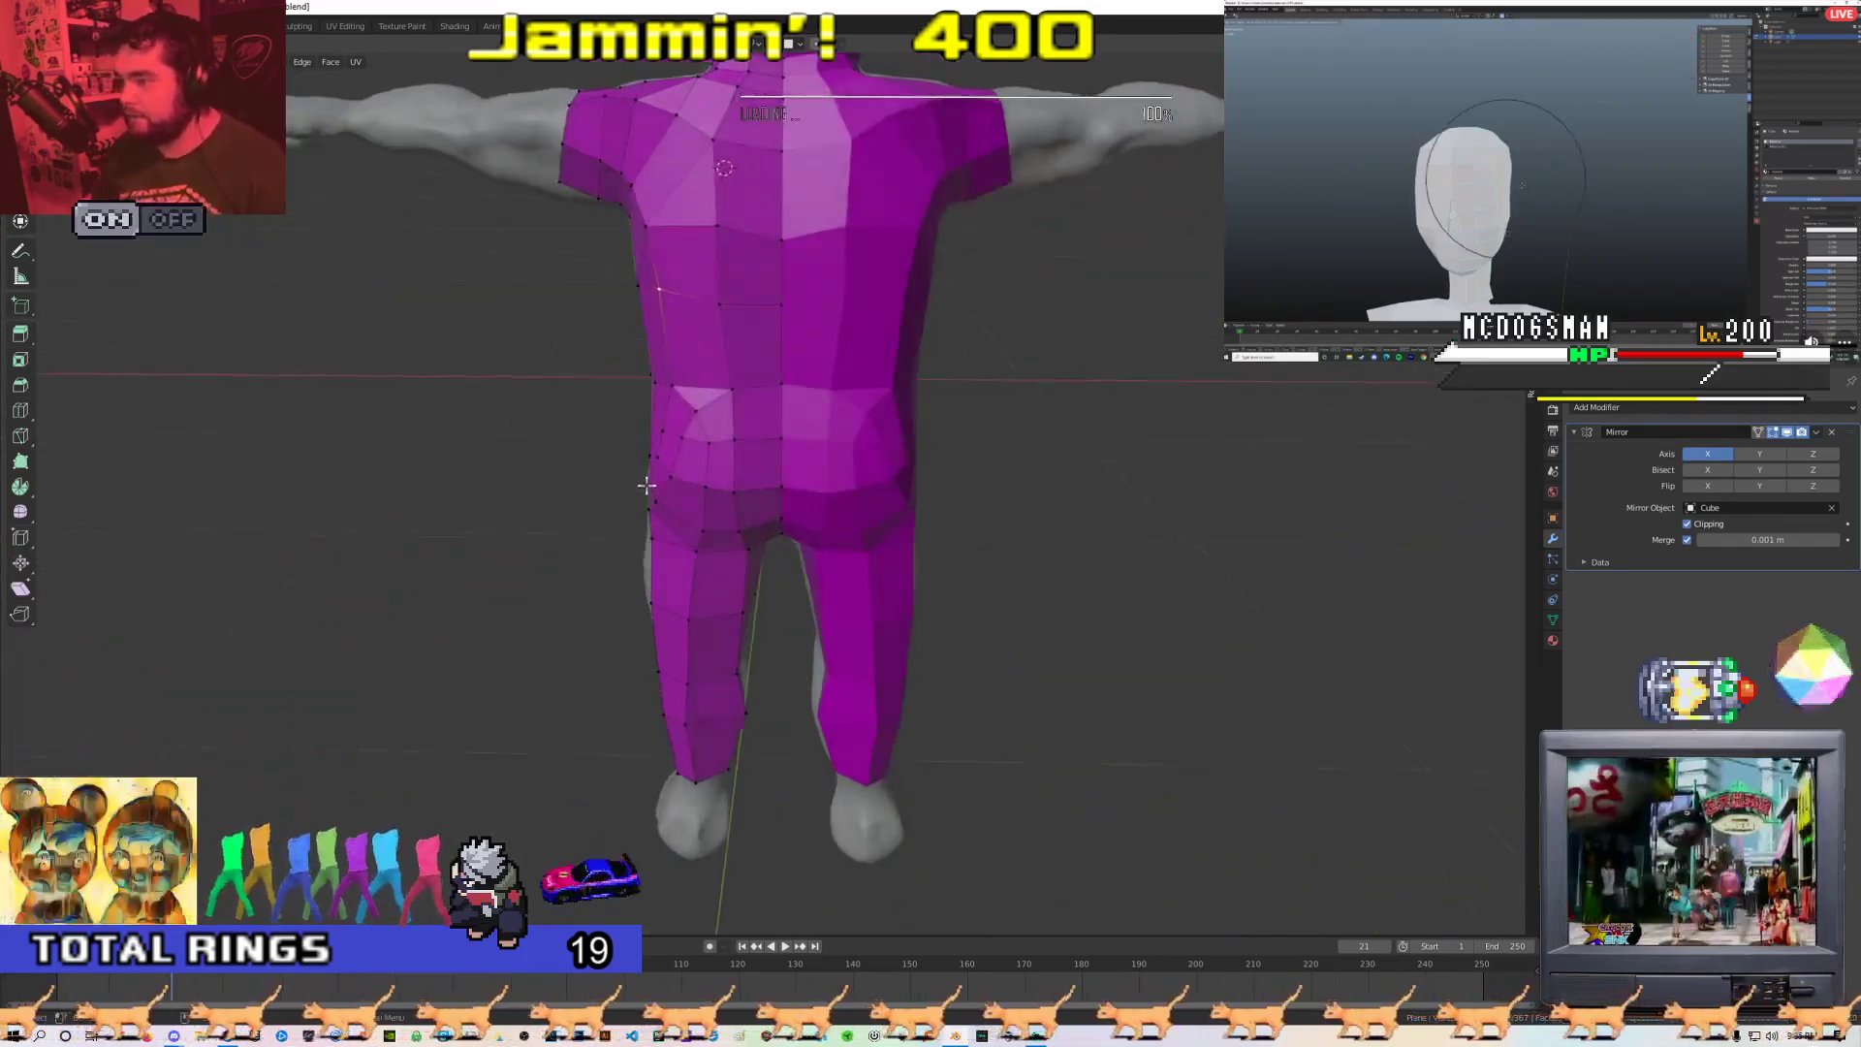
scroll(647, 486, "up", 2)
Preview the low-poly body with smooth shading, and restore flat shading
key("Tab")
middle_click_drag(386, 366, 705, 367)
left_click(705, 367)
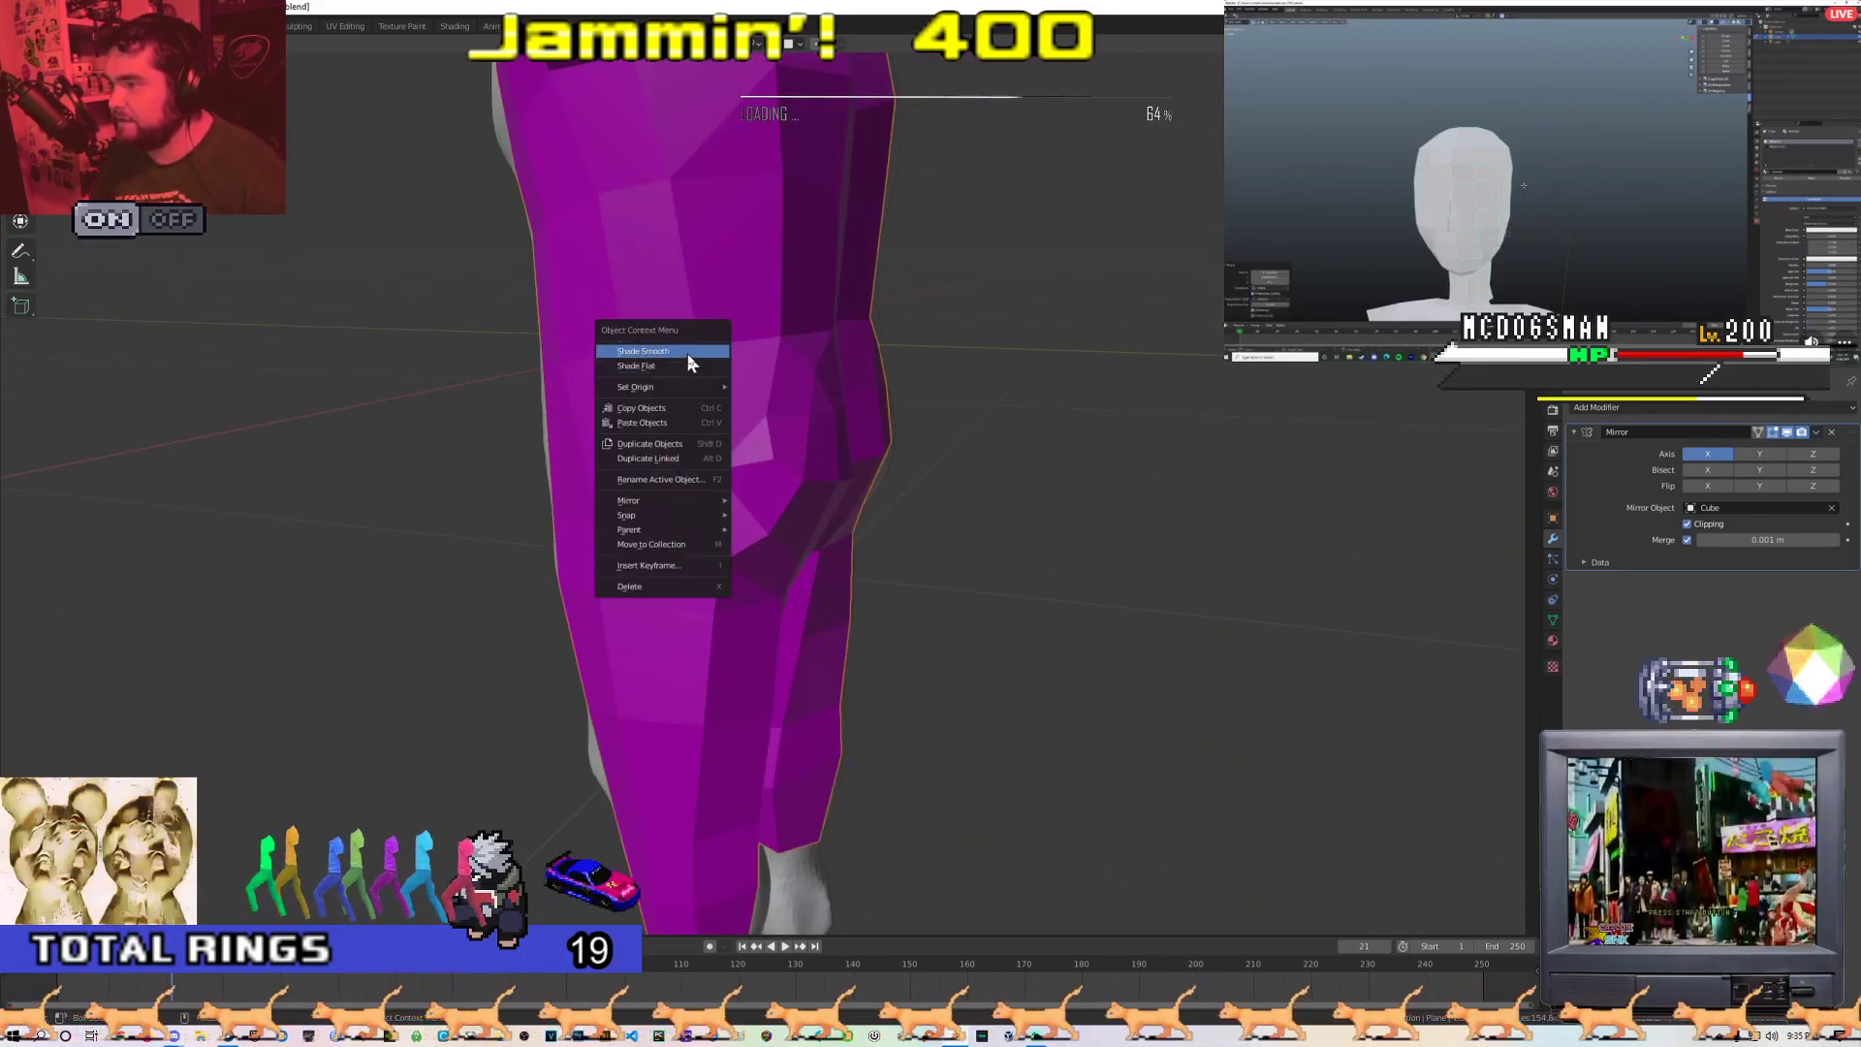
left_click(688, 355)
scroll(653, 420, "down", 3)
right_click(668, 408)
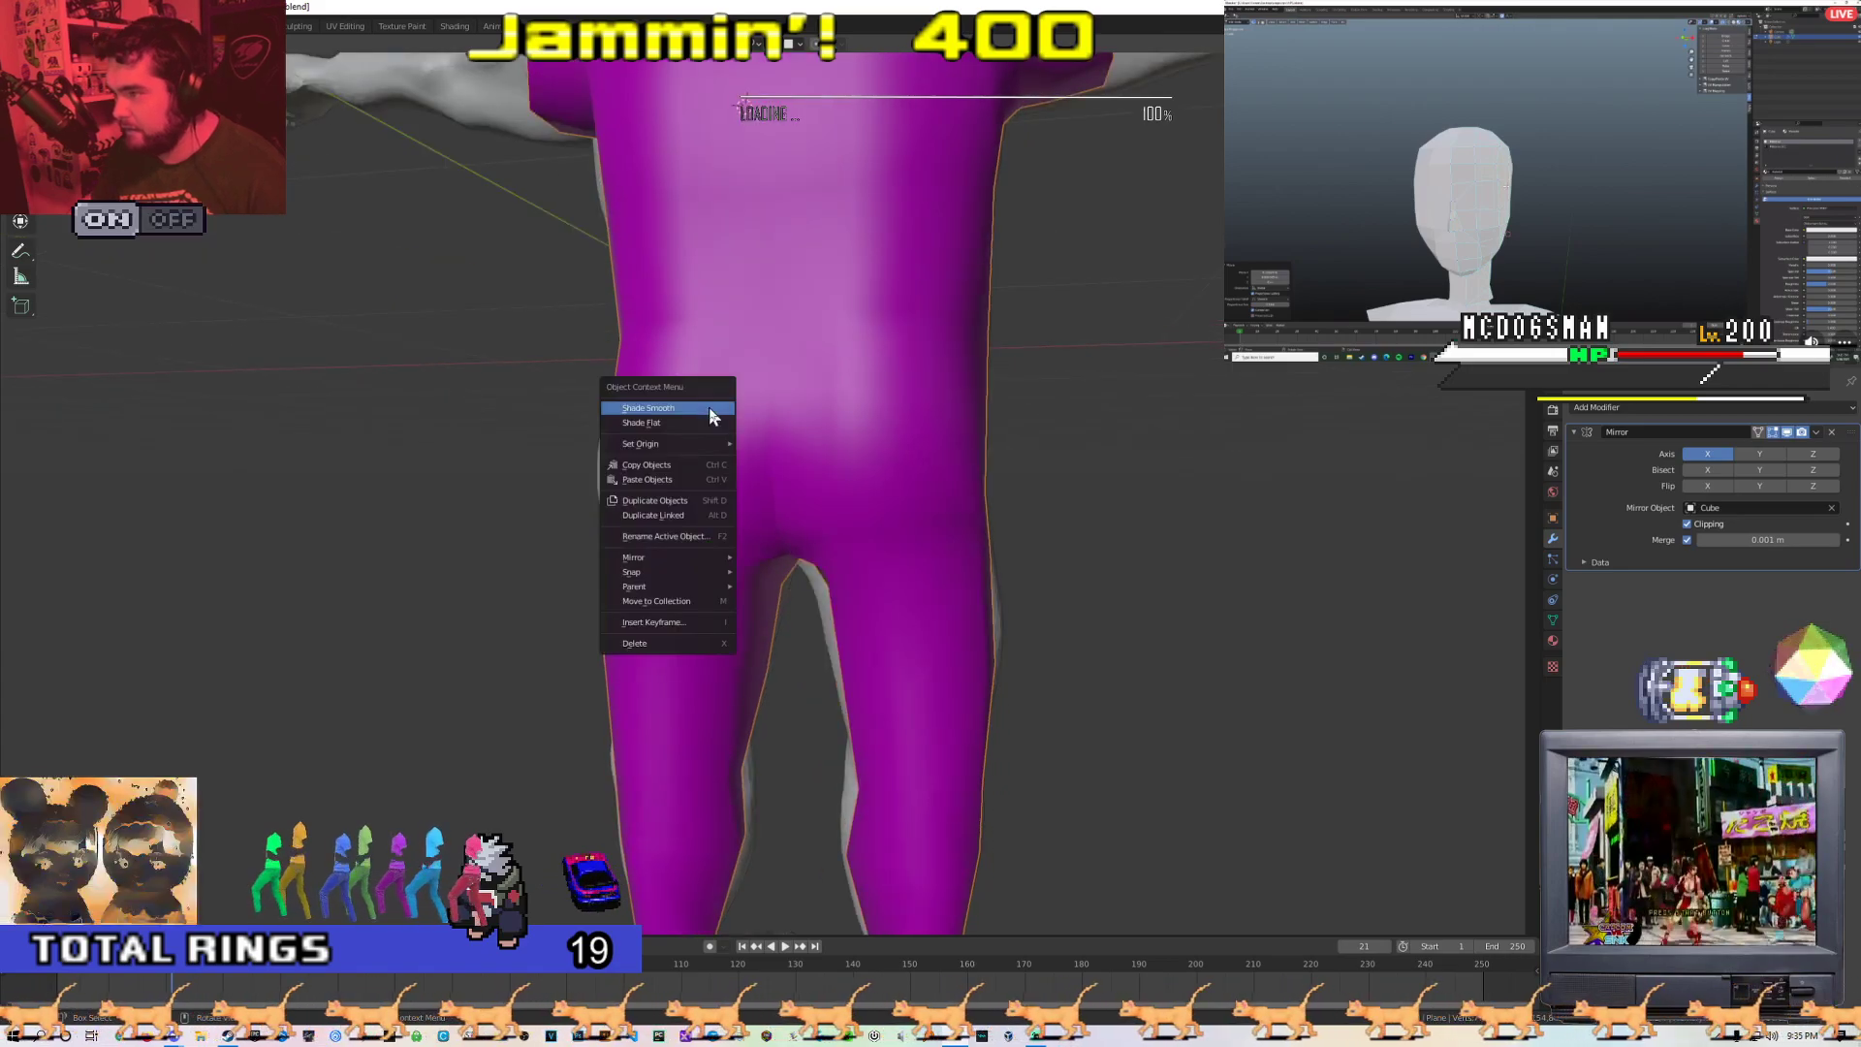
left_click(651, 422)
Adjust the low-poly vertex on the side of the hip beside the buttock, and leave edit mode
scroll(665, 449, "down", 1)
middle_click_drag(665, 452, 701, 449)
scroll(701, 449, "up", 1)
scroll(698, 438, "down", 1)
left_click(696, 432)
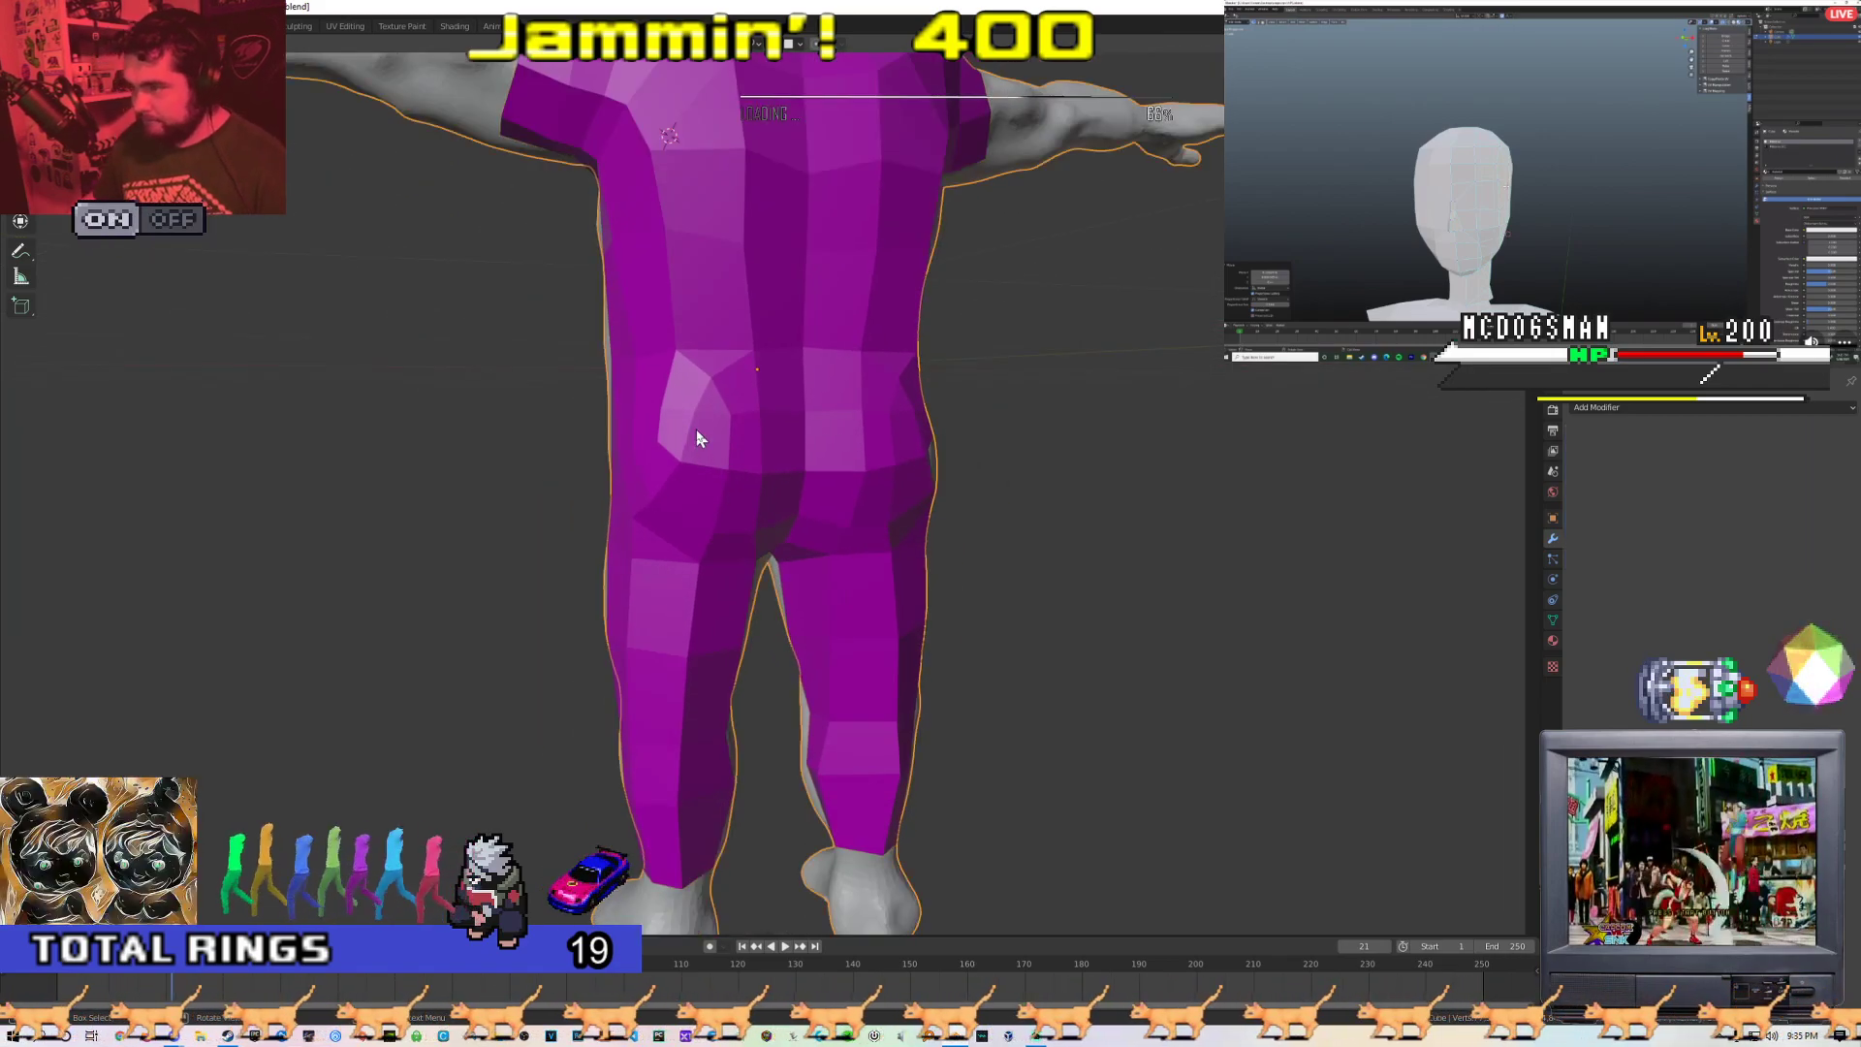
scroll(696, 438, "up", 4)
key("Tab")
mouse_move(695, 438)
middle_mouse_down()
mouse_move(726, 428)
mouse_move(754, 466)
mouse_move(687, 456)
middle_mouse_up()
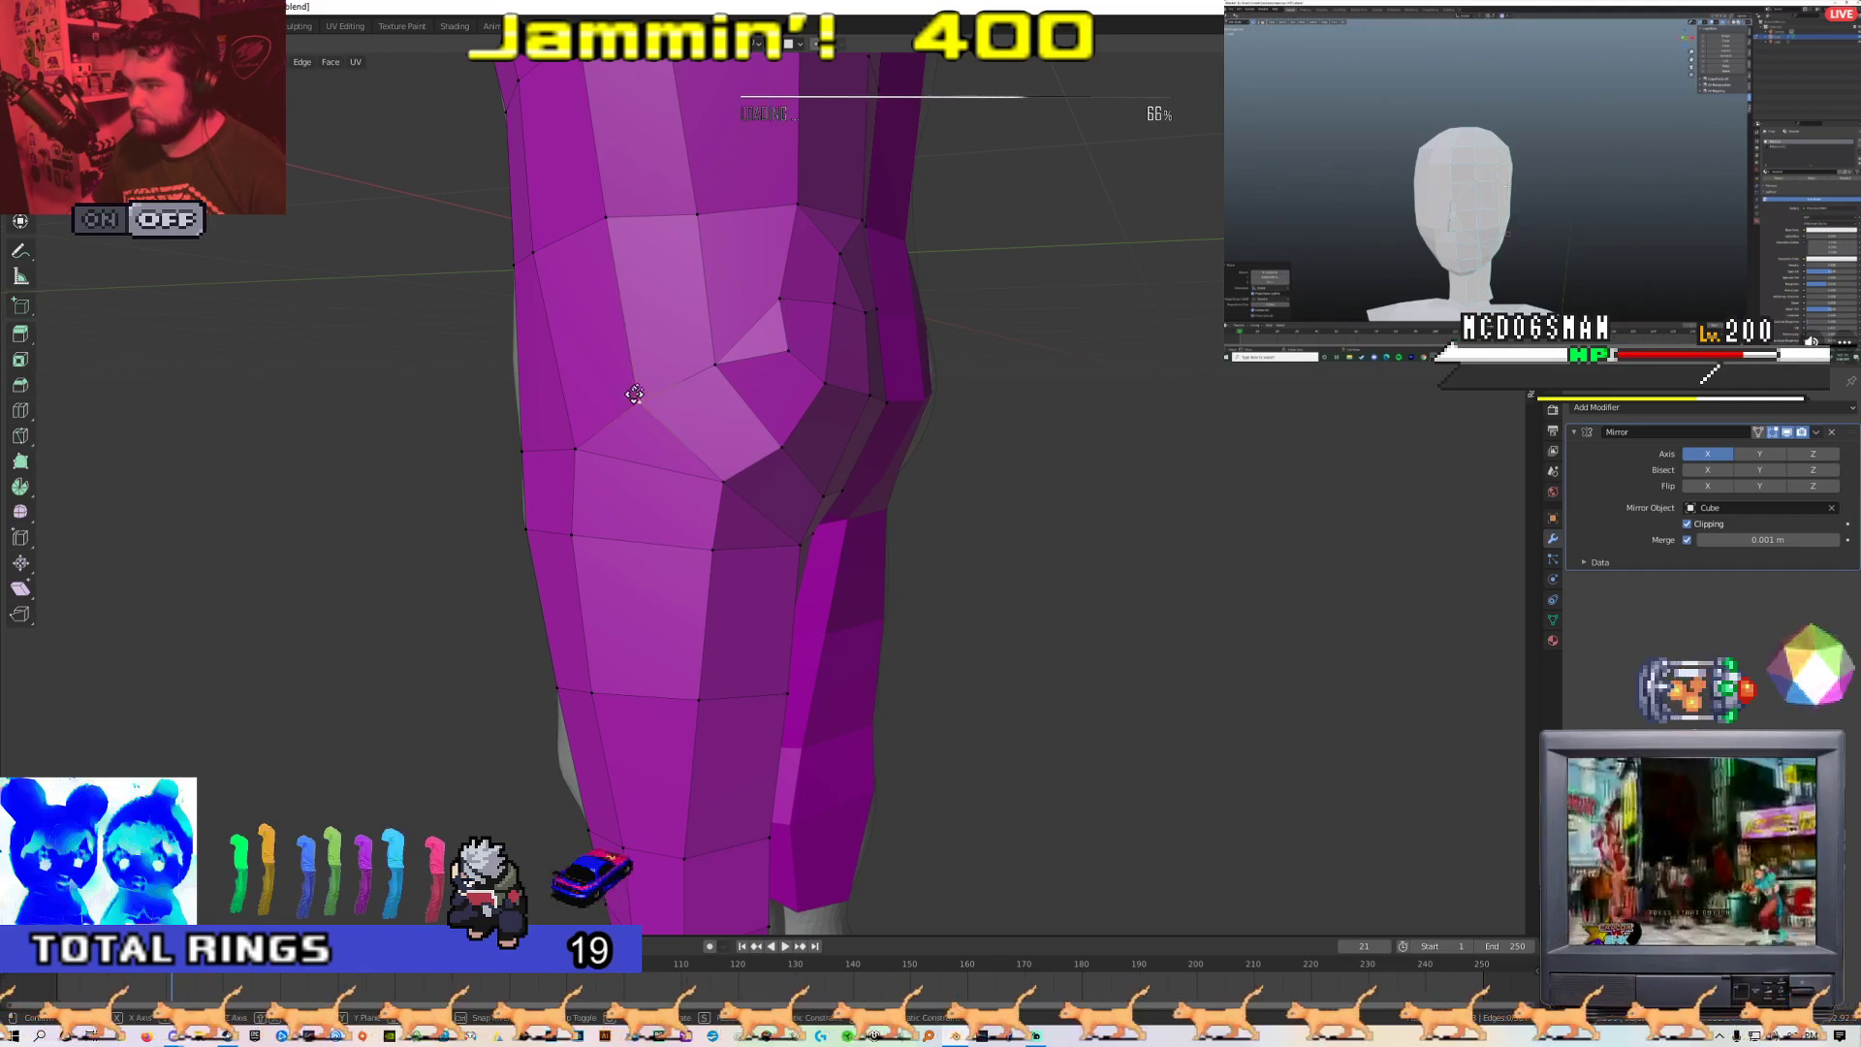
middle_click_drag(646, 383, 659, 453)
middle_click_drag(749, 534, 978, 455)
scroll(752, 416, "down", 6)
scroll(789, 449, "up", 3)
key("Tab")
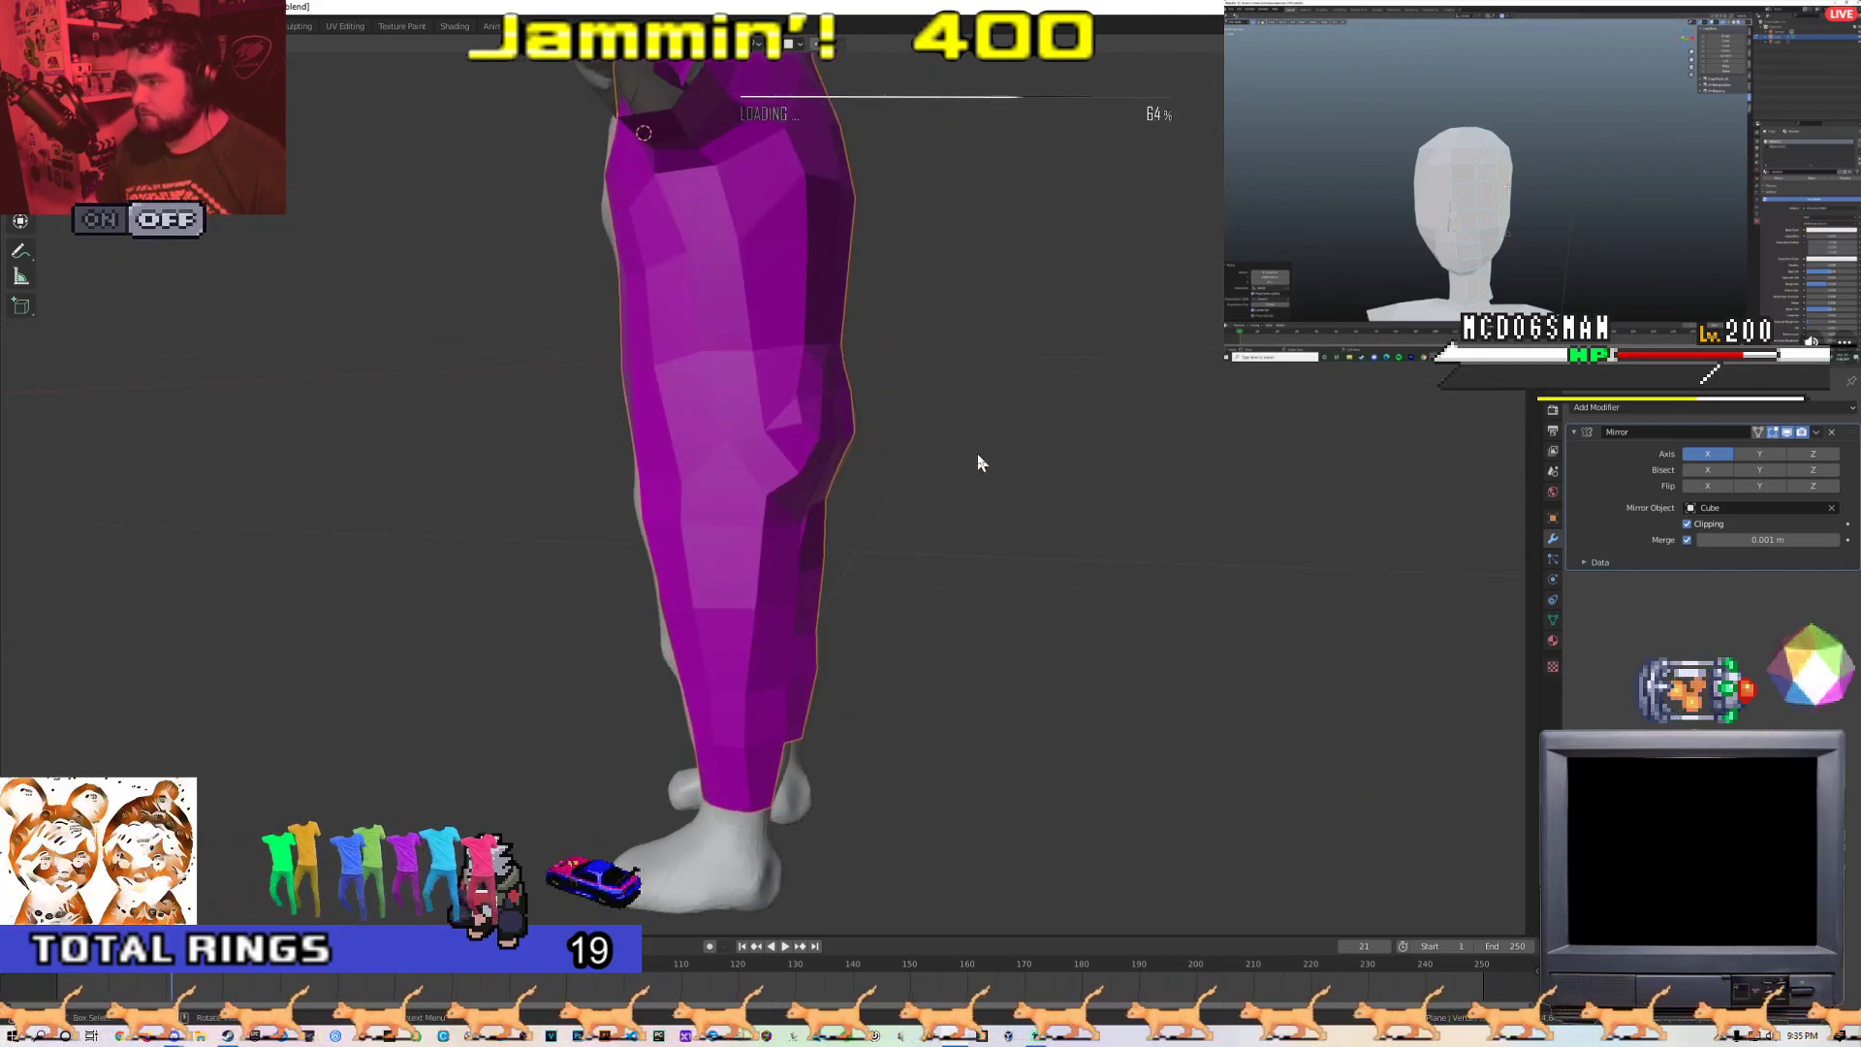
Select the horizontal edge loop around the waist and scale it
scroll(713, 442, "down", 5)
middle_click_drag(713, 442, 822, 416)
scroll(623, 470, "up", 4)
scroll(822, 416, "up", 2)
scroll(820, 395, "down", 4)
middle_click_drag(669, 398, 789, 396)
key("Tab")
scroll(515, 420, "up", 3)
middle_click_drag(620, 380, 907, 398)
left_click(727, 376, "alt")
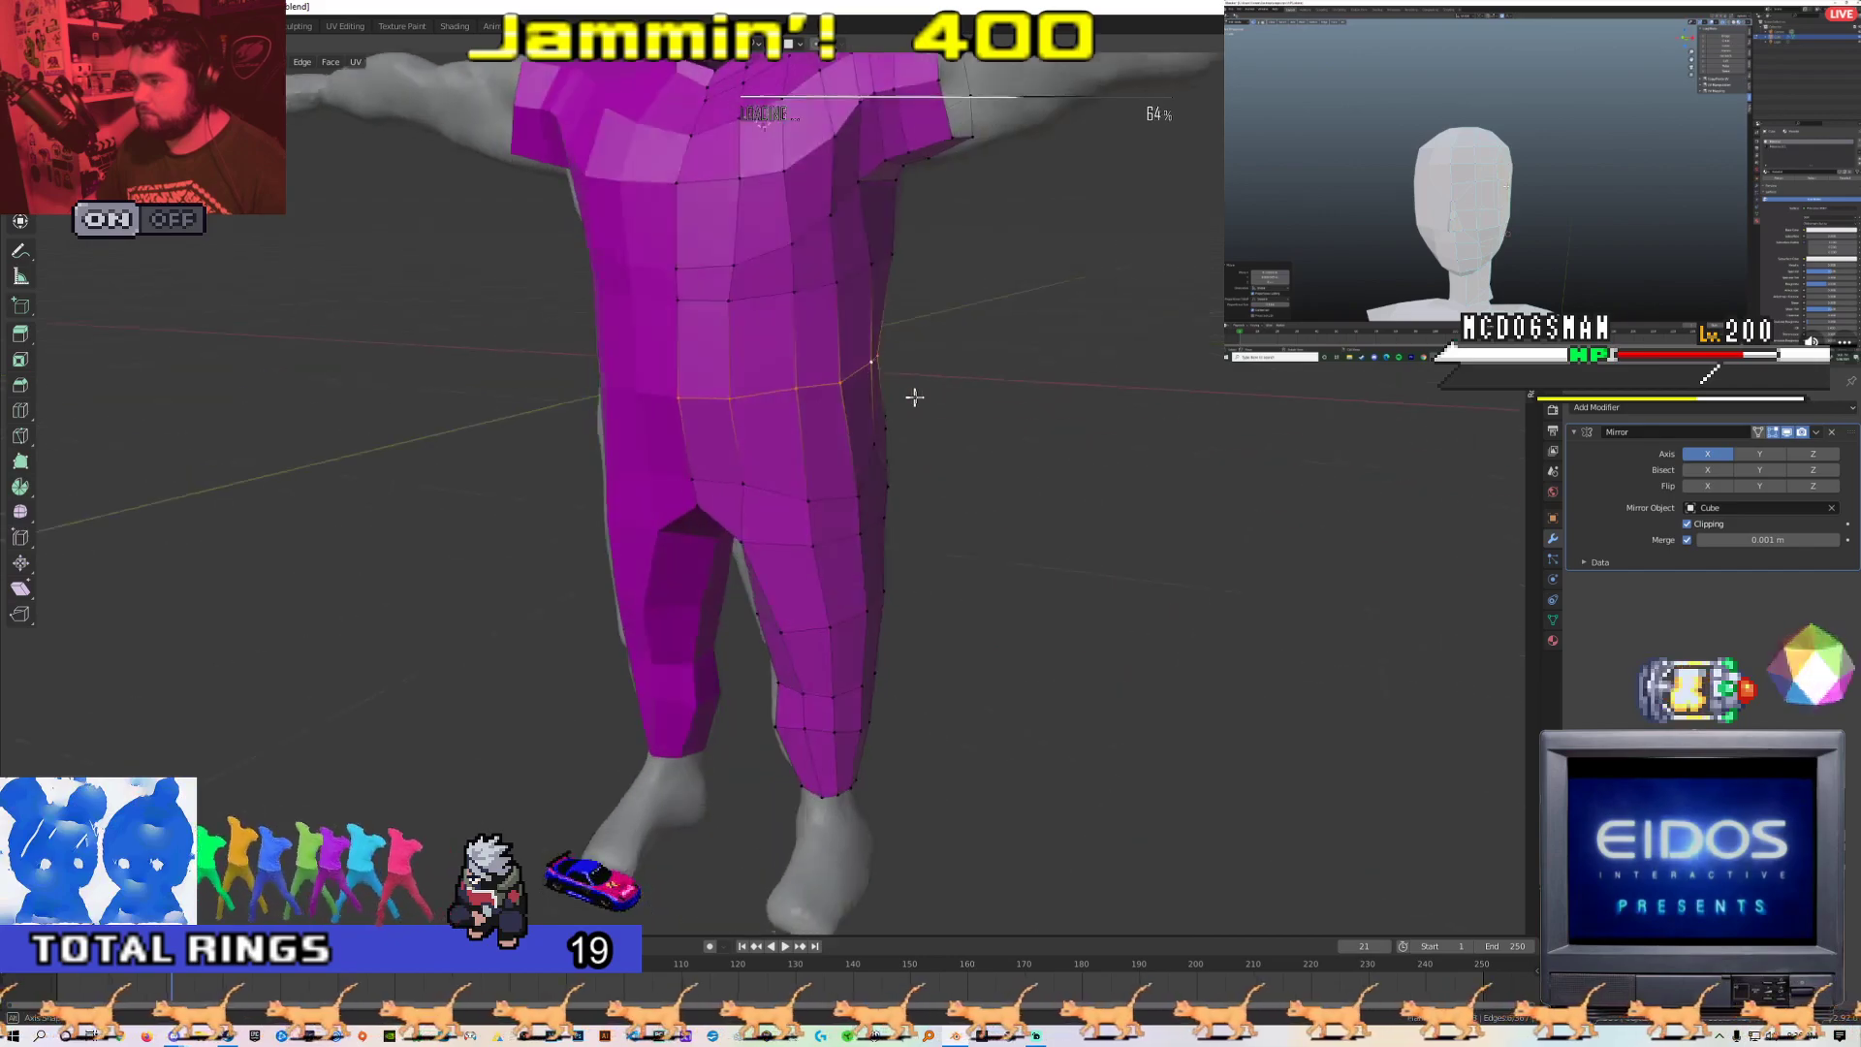
key("g")
right_click(888, 364)
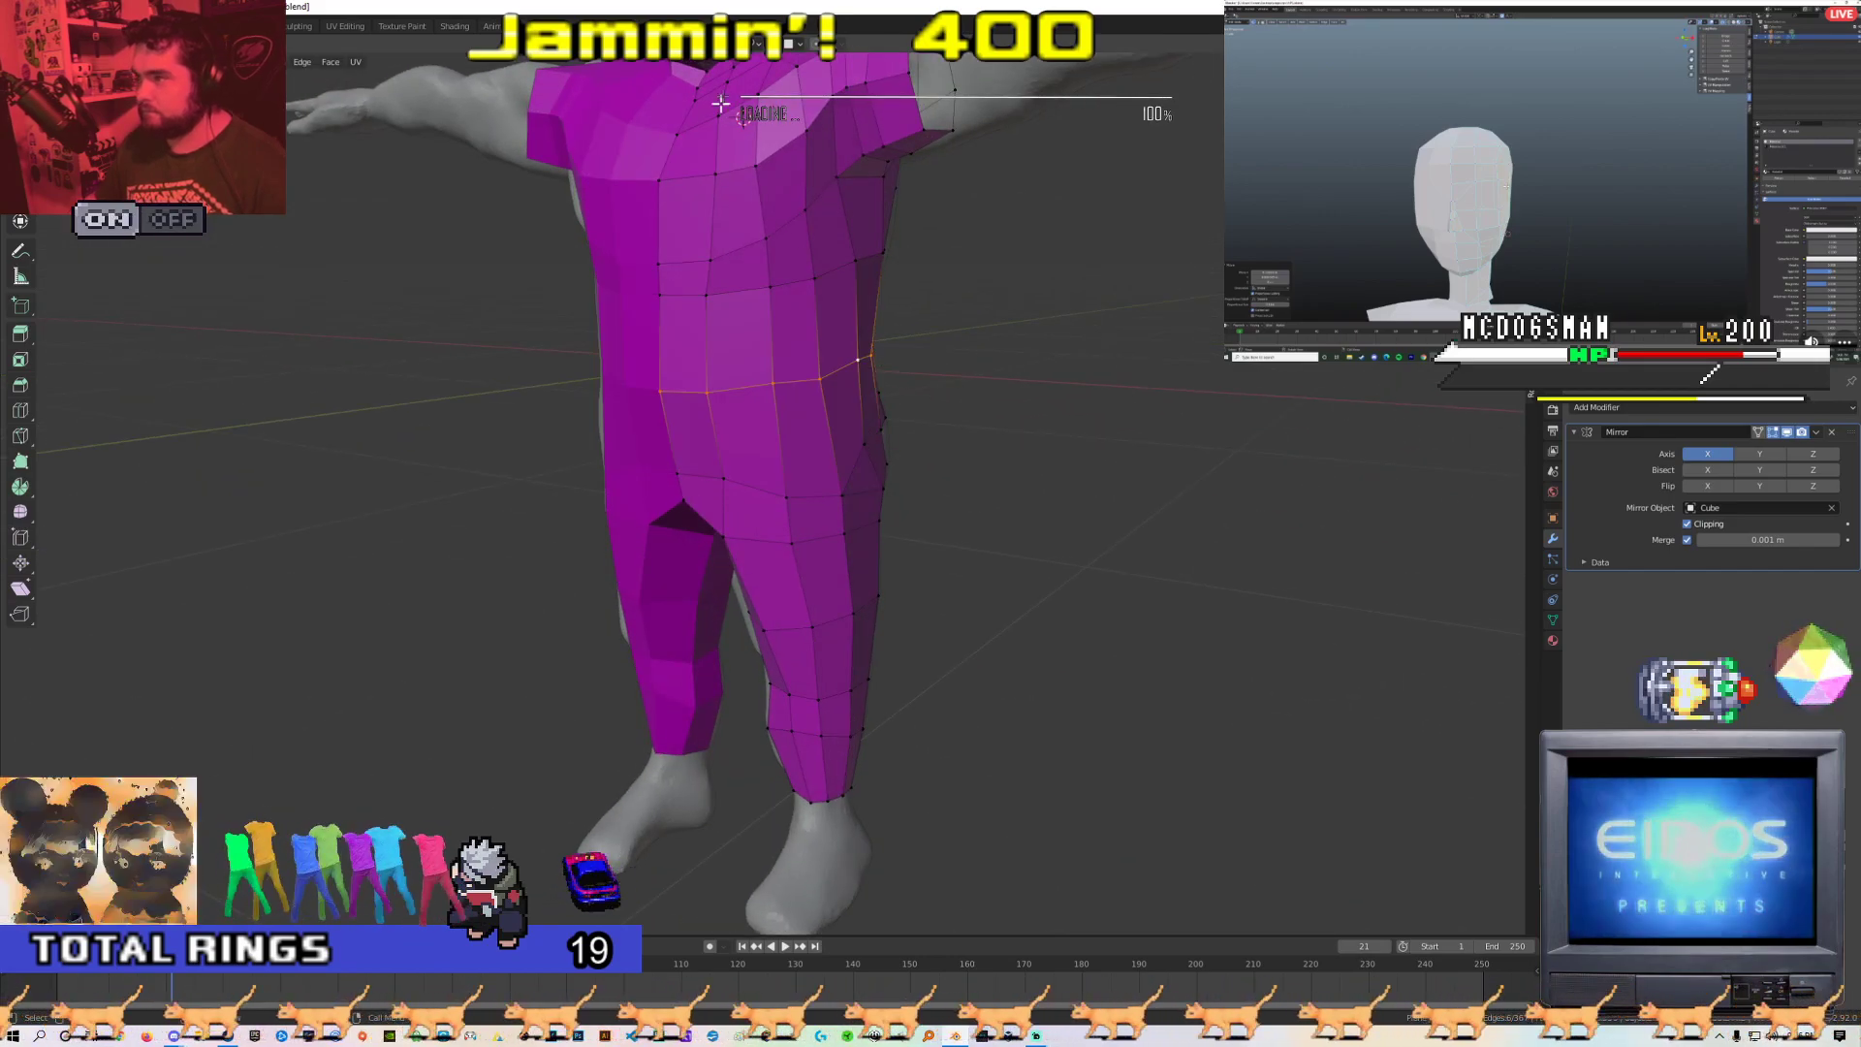
key("s")
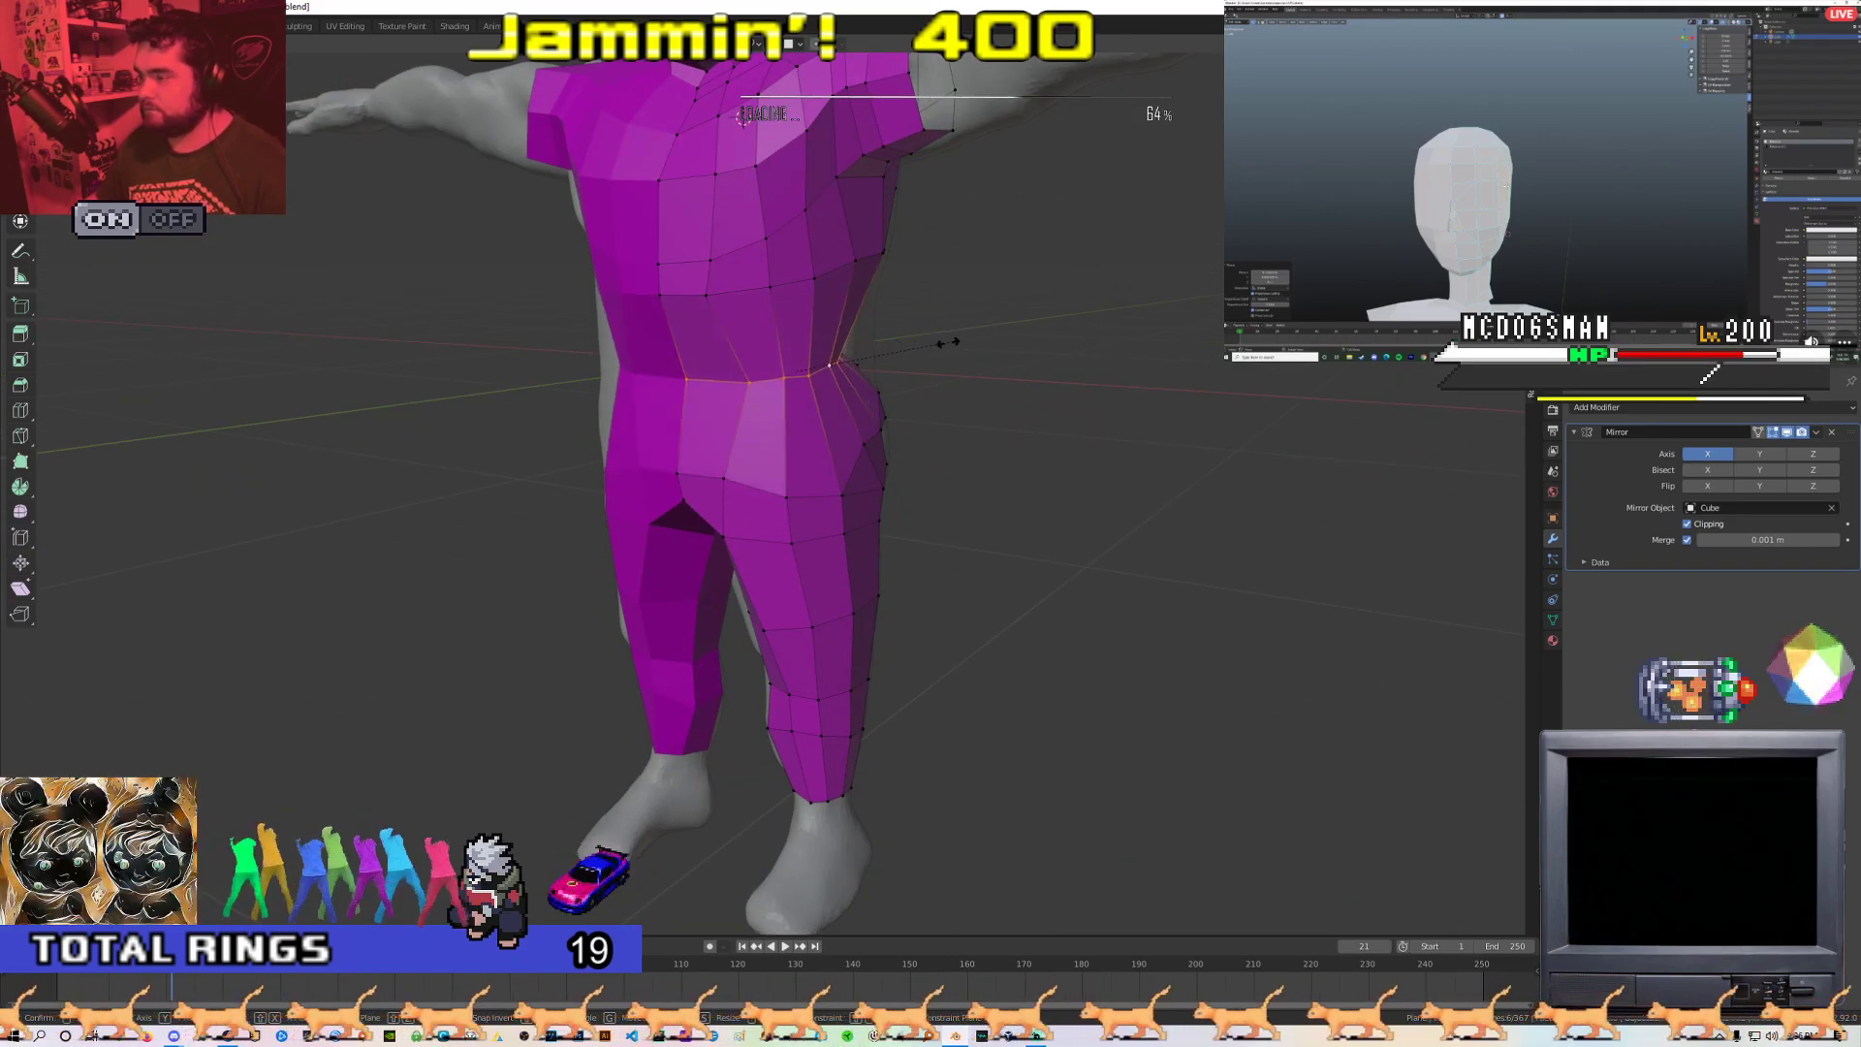
left_click(985, 337)
Reposition the hip vertex between the outer buttock and the side of the thigh, and leave edit mode
middle_click_drag(986, 338, 744, 341)
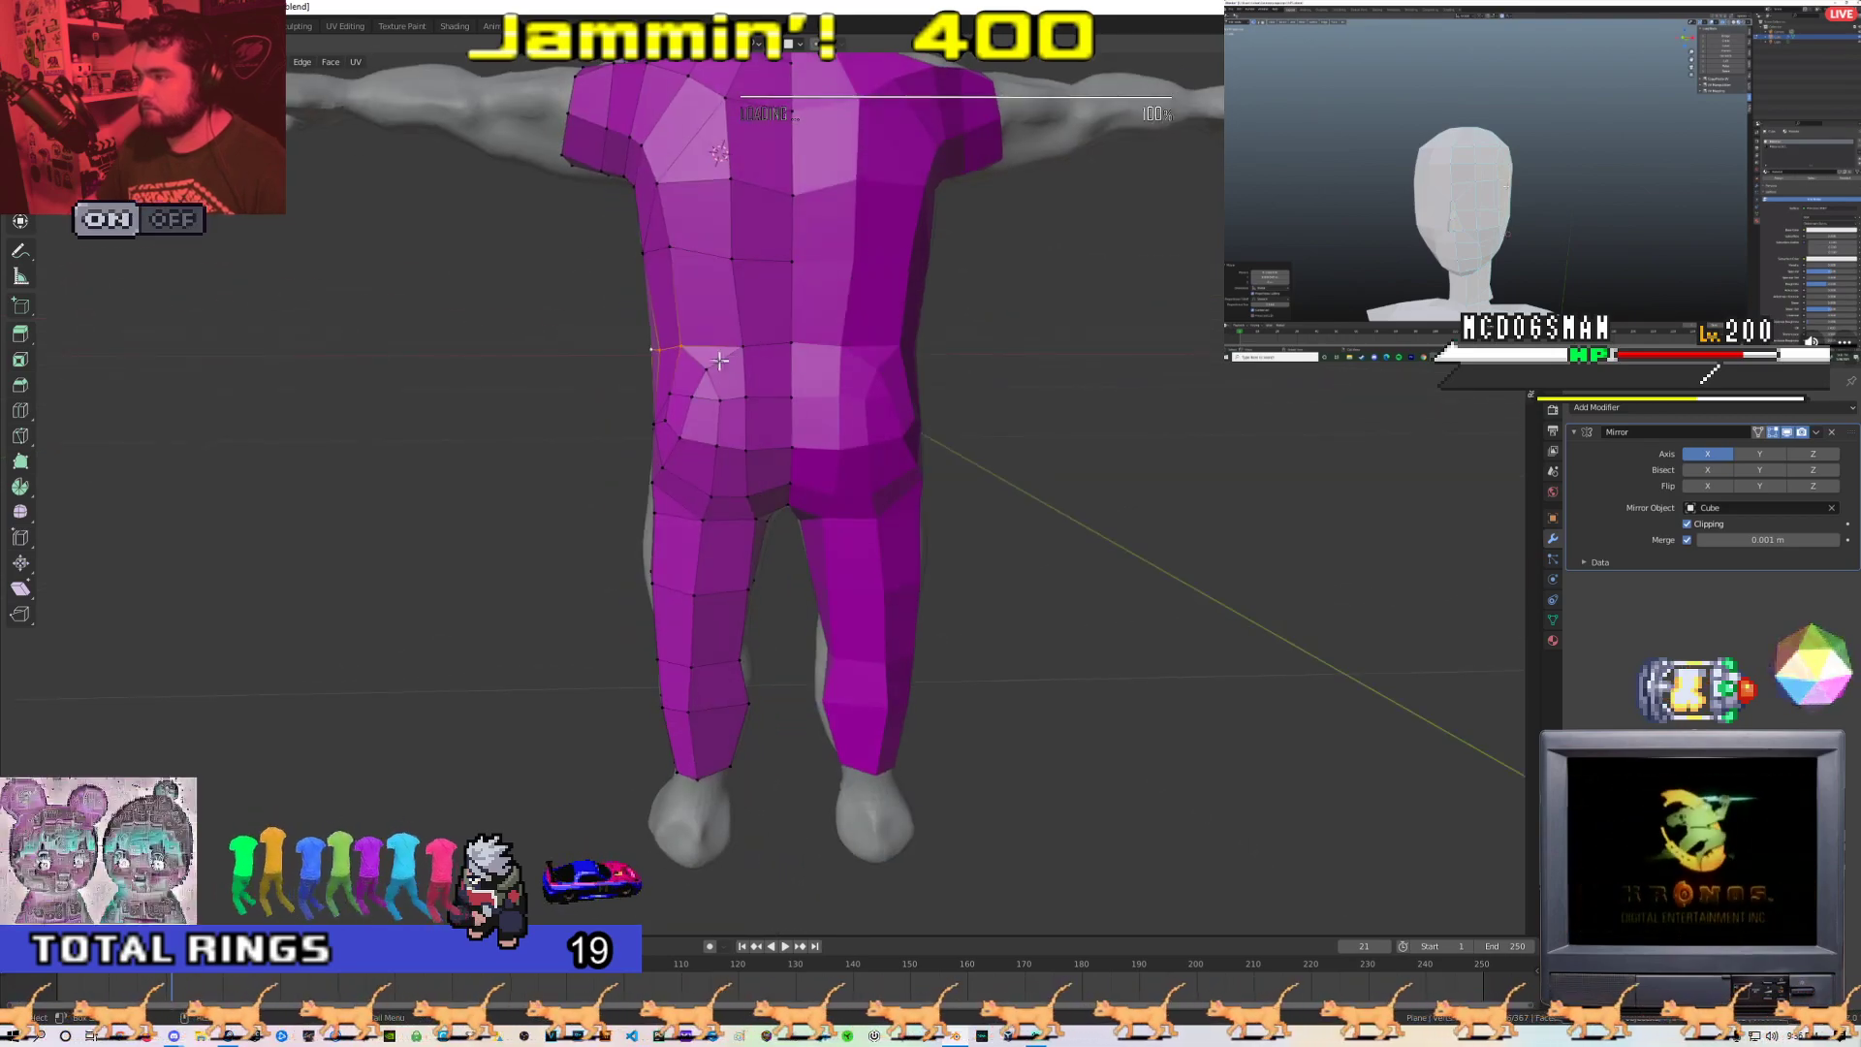
key("Tab")
scroll(538, 368, "up", 5)
key("Tab")
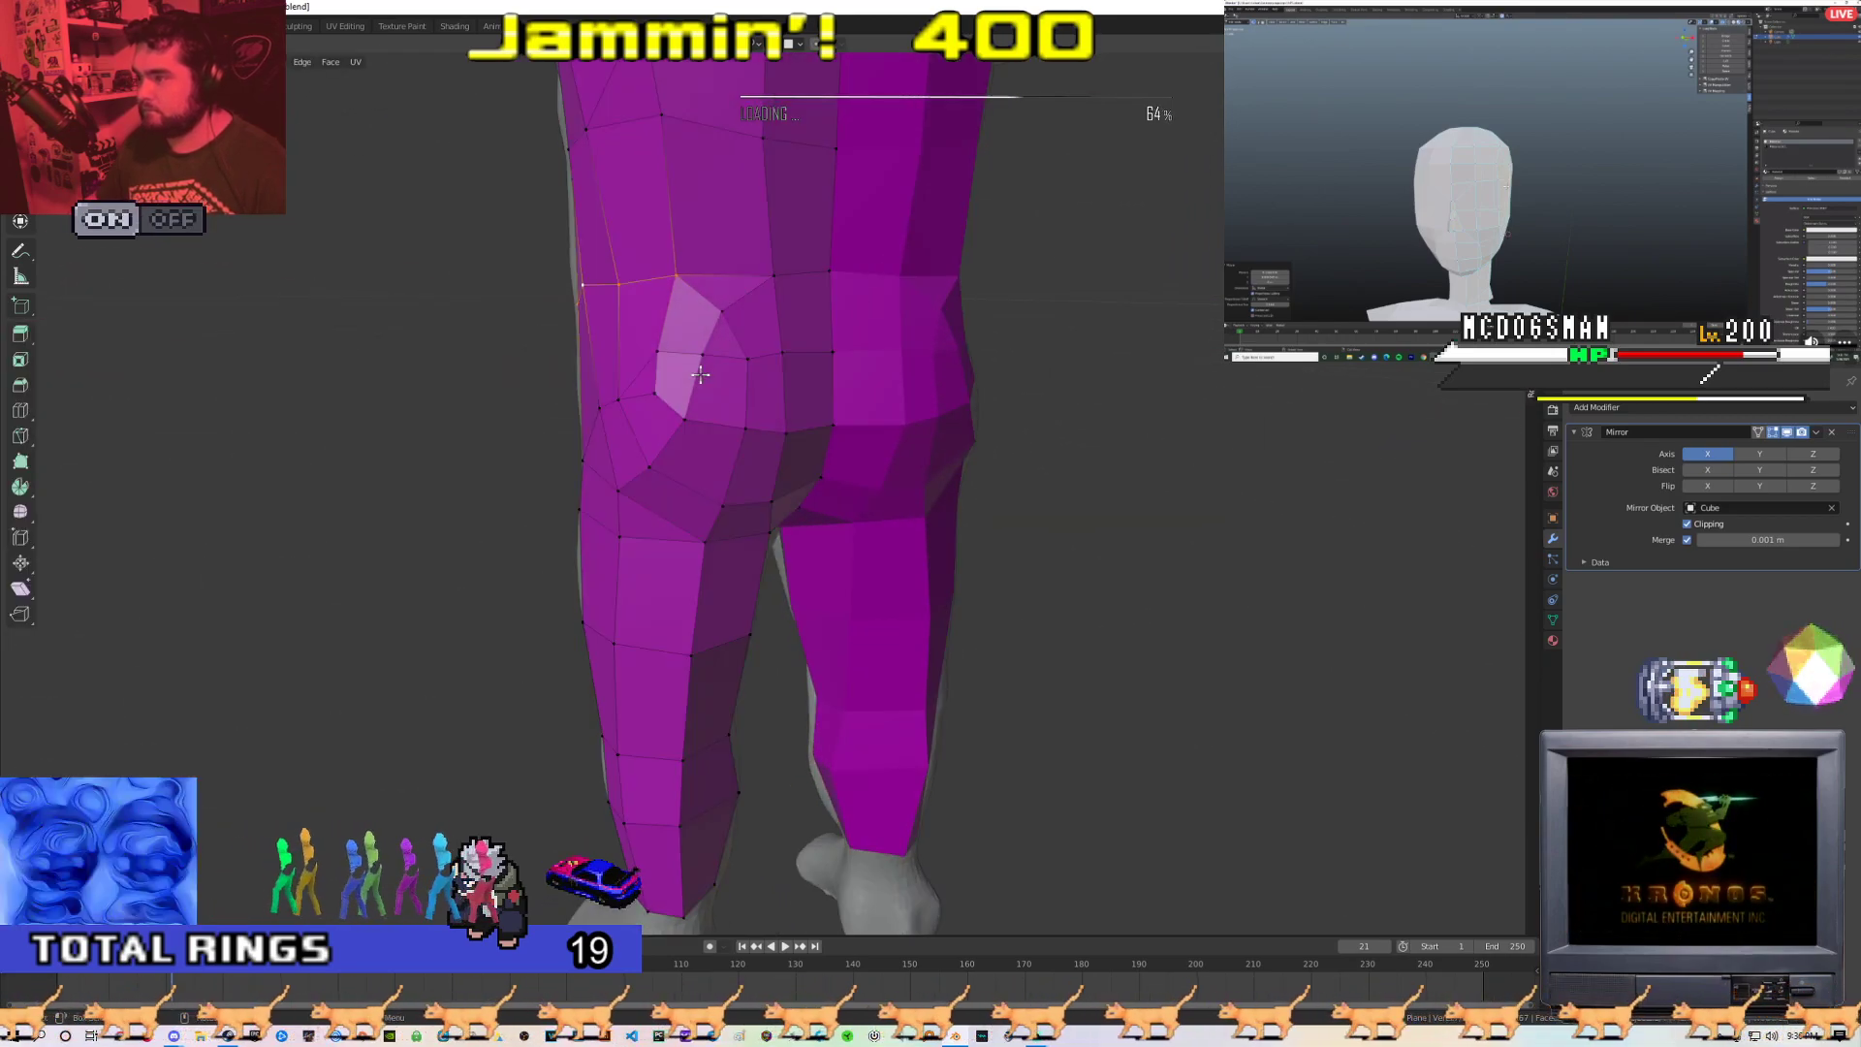
middle_click_drag(675, 384, 679, 433)
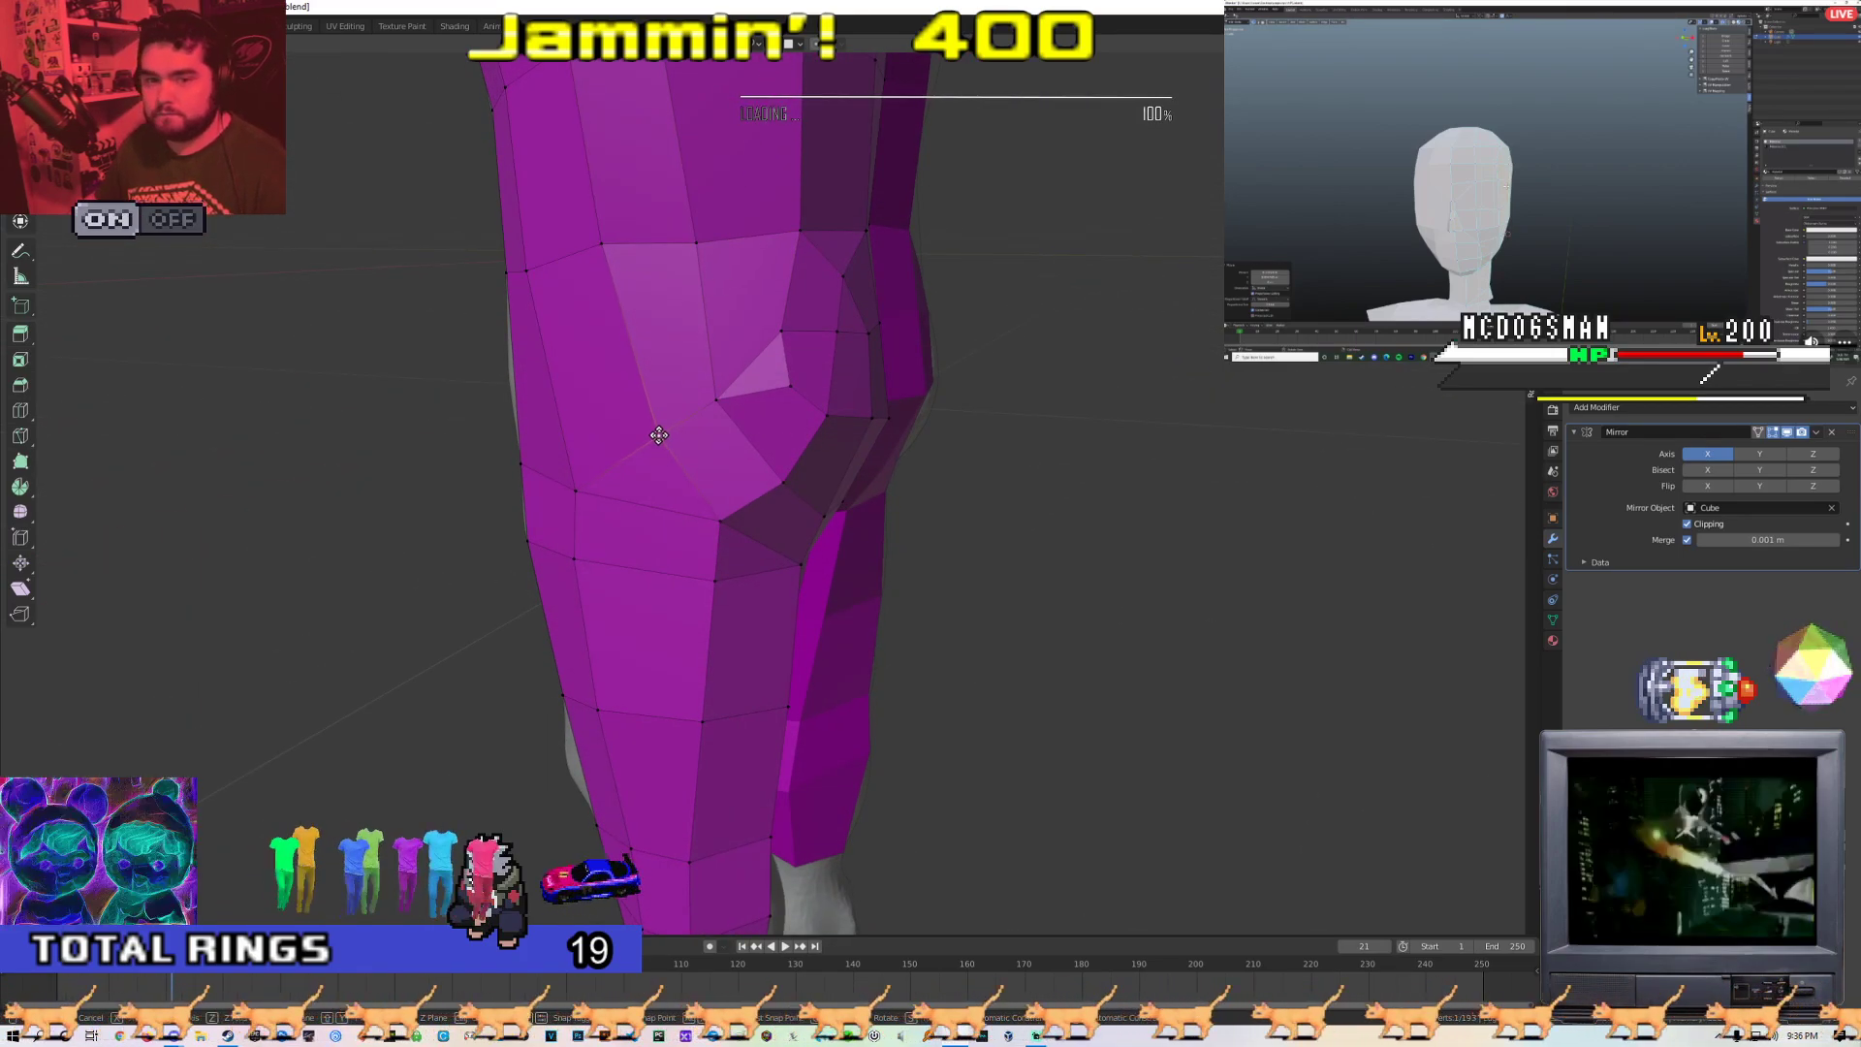
key("Tab")
Delete the faces around the point at the top of the buttock, just below the waist edge loop
scroll(661, 439, "down", 4)
mouse_move(853, 479)
middle_mouse_down()
mouse_move(611, 468)
mouse_move(793, 480)
mouse_move(814, 536)
mouse_move(760, 523)
mouse_move(845, 478)
mouse_move(901, 527)
mouse_move(871, 486)
middle_mouse_up()
scroll(760, 523, "down", 6)
scroll(782, 523, "up", 5)
scroll(845, 478, "down", 4)
scroll(871, 486, "up", 3)
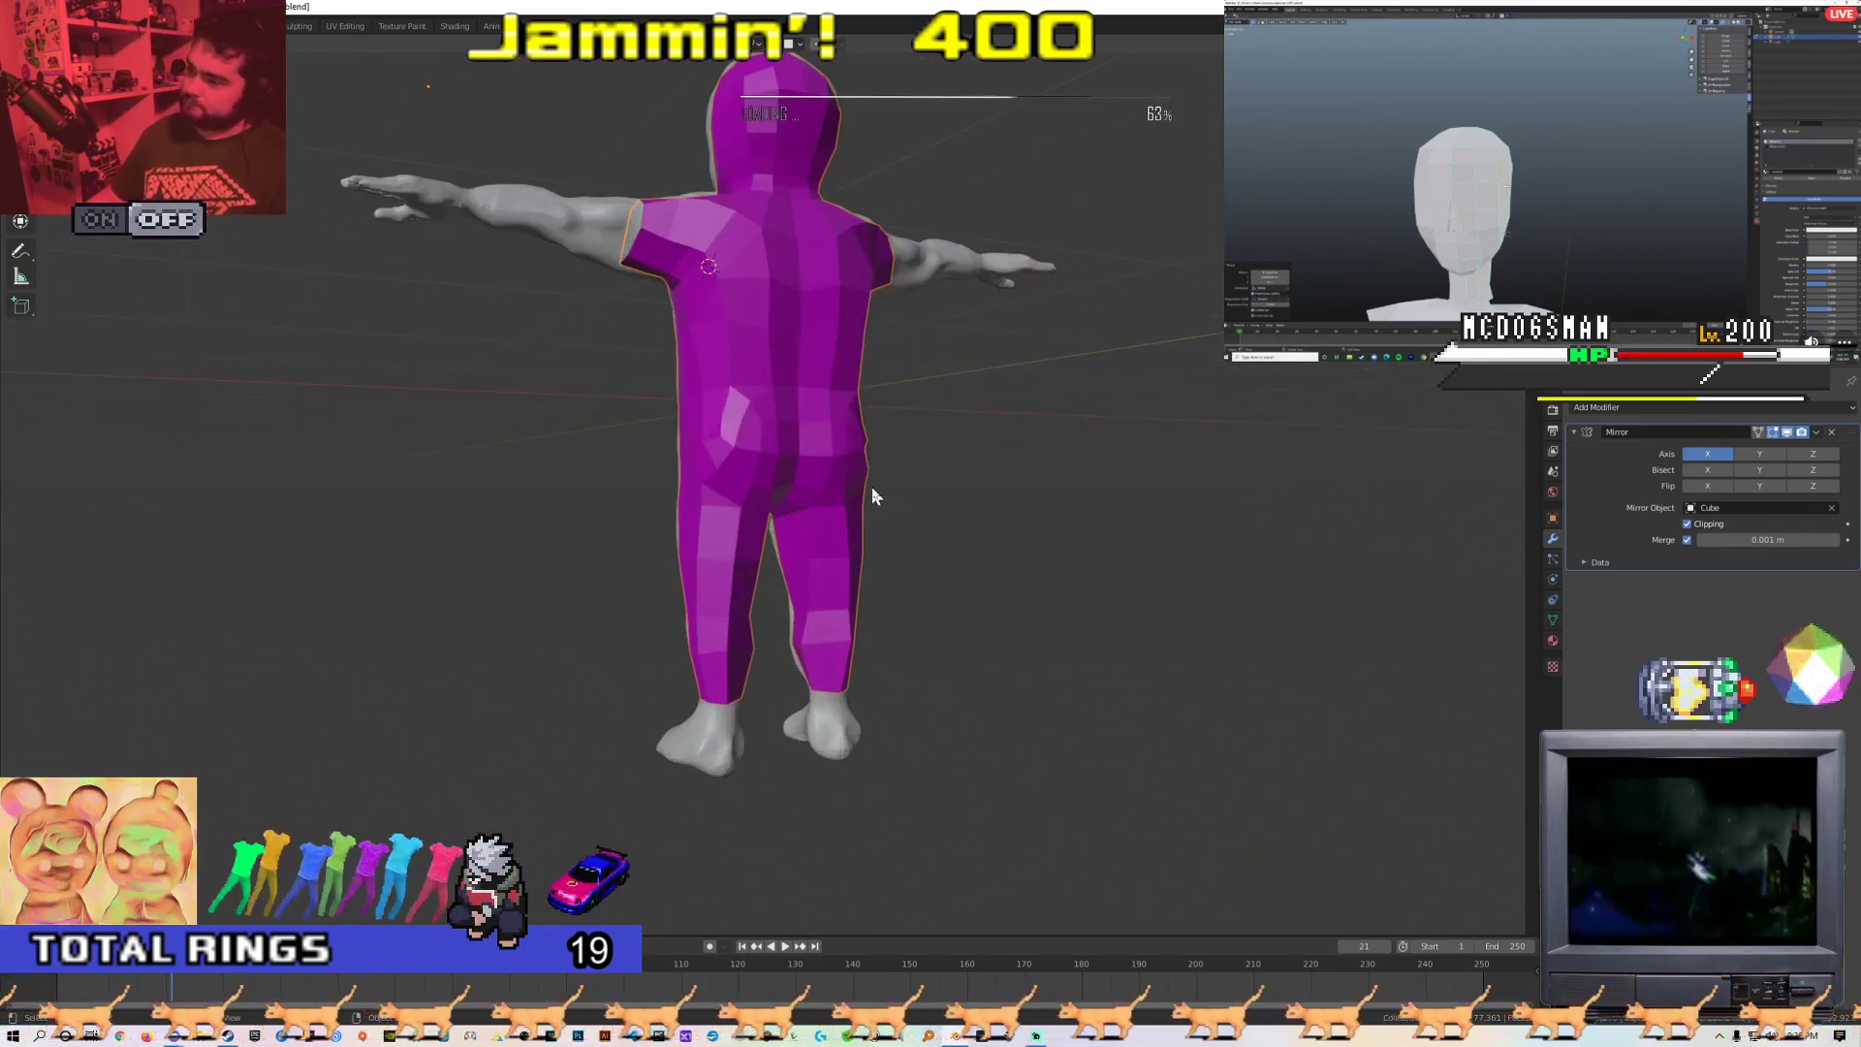
scroll(719, 463, "up", 2)
key("Tab")
middle_click_drag(719, 472, 698, 454)
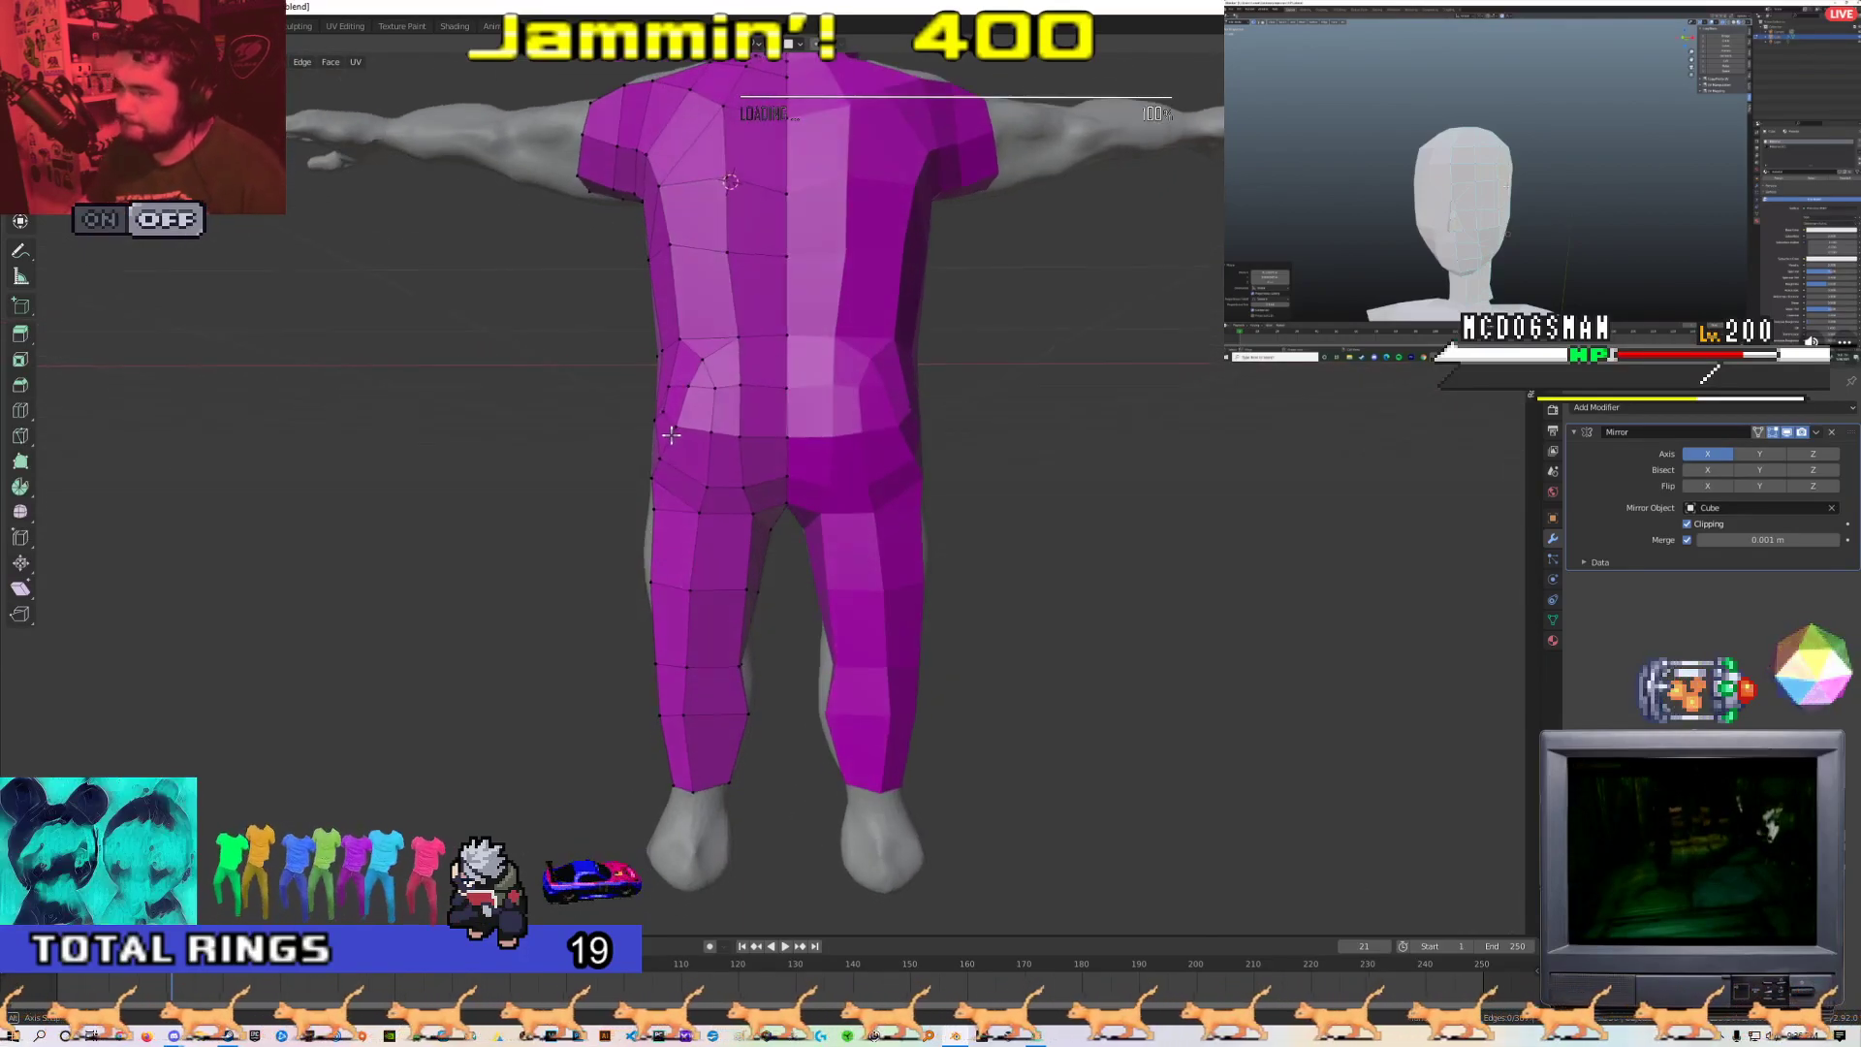
scroll(694, 452, "up", 2)
mouse_move(710, 370)
middle_mouse_down()
mouse_move(727, 361)
mouse_move(652, 353)
mouse_move(711, 361)
mouse_move(717, 397)
middle_mouse_up()
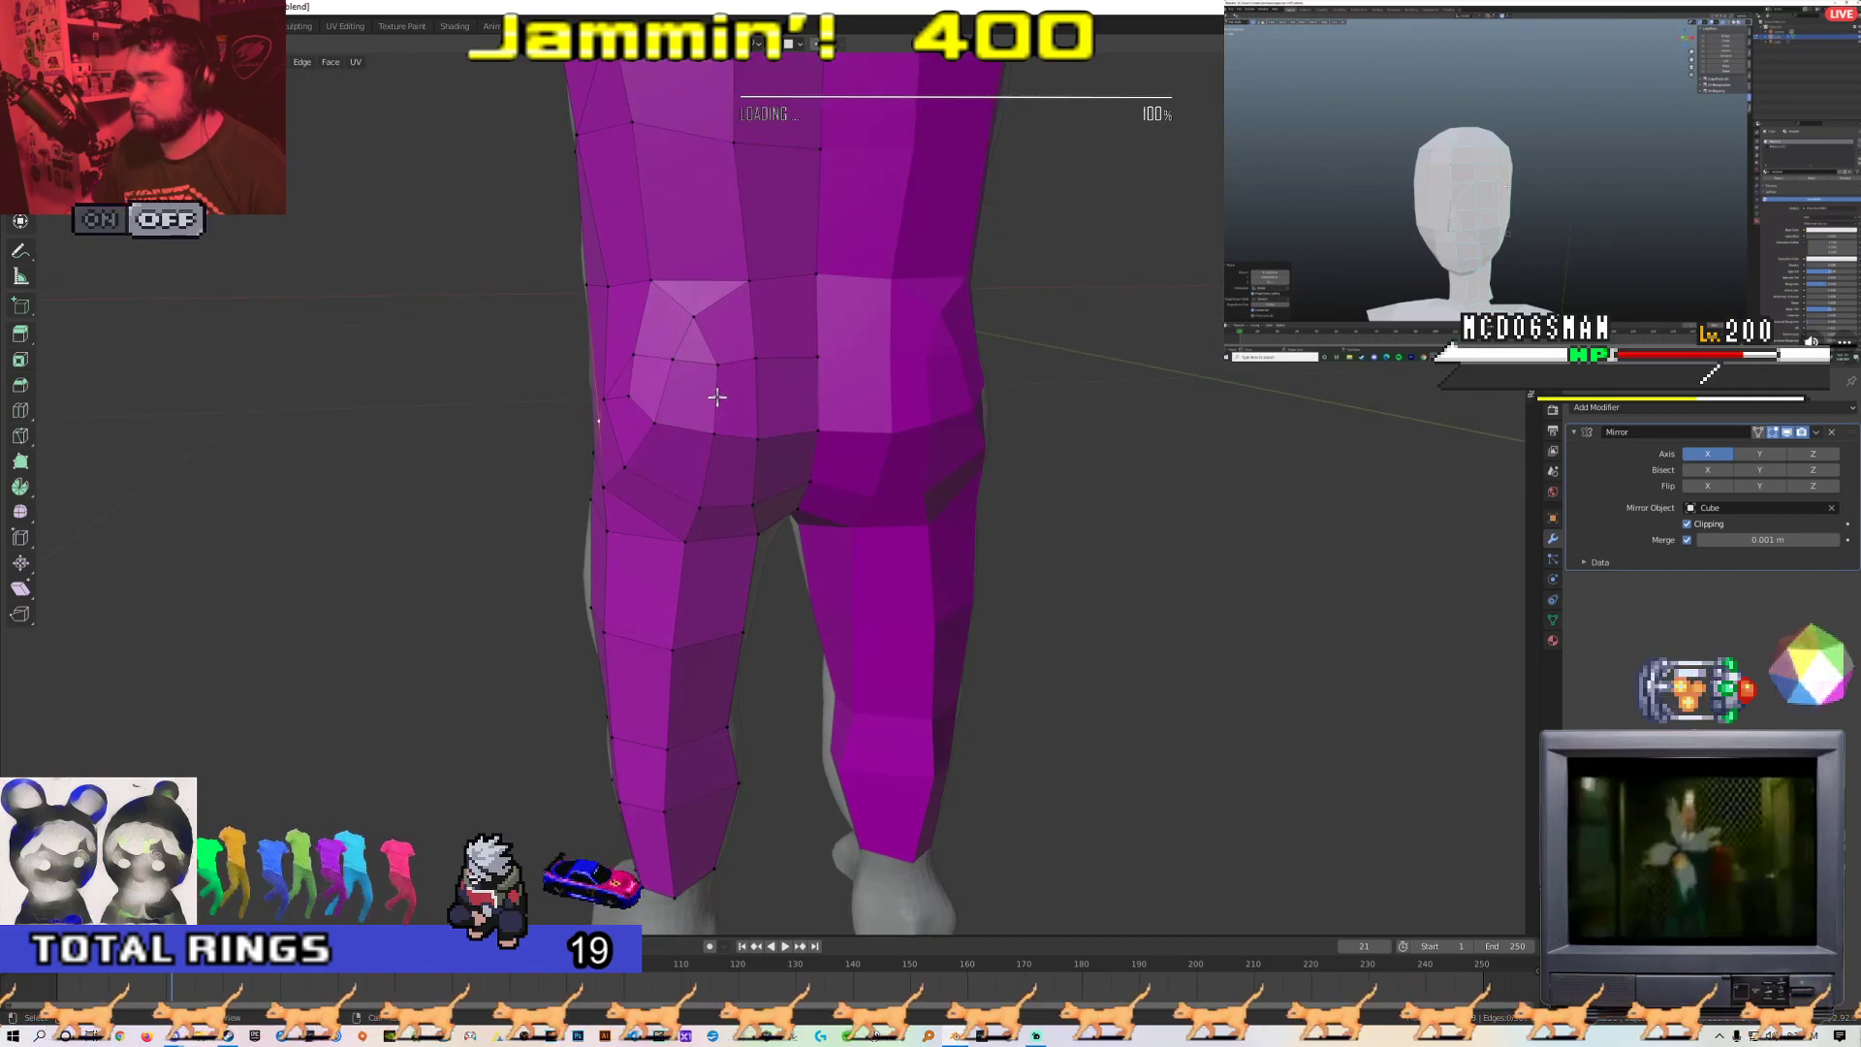
key("x")
left_click(696, 327)
middle_click_drag(696, 329, 676, 380)
scroll(675, 381, "up", 2)
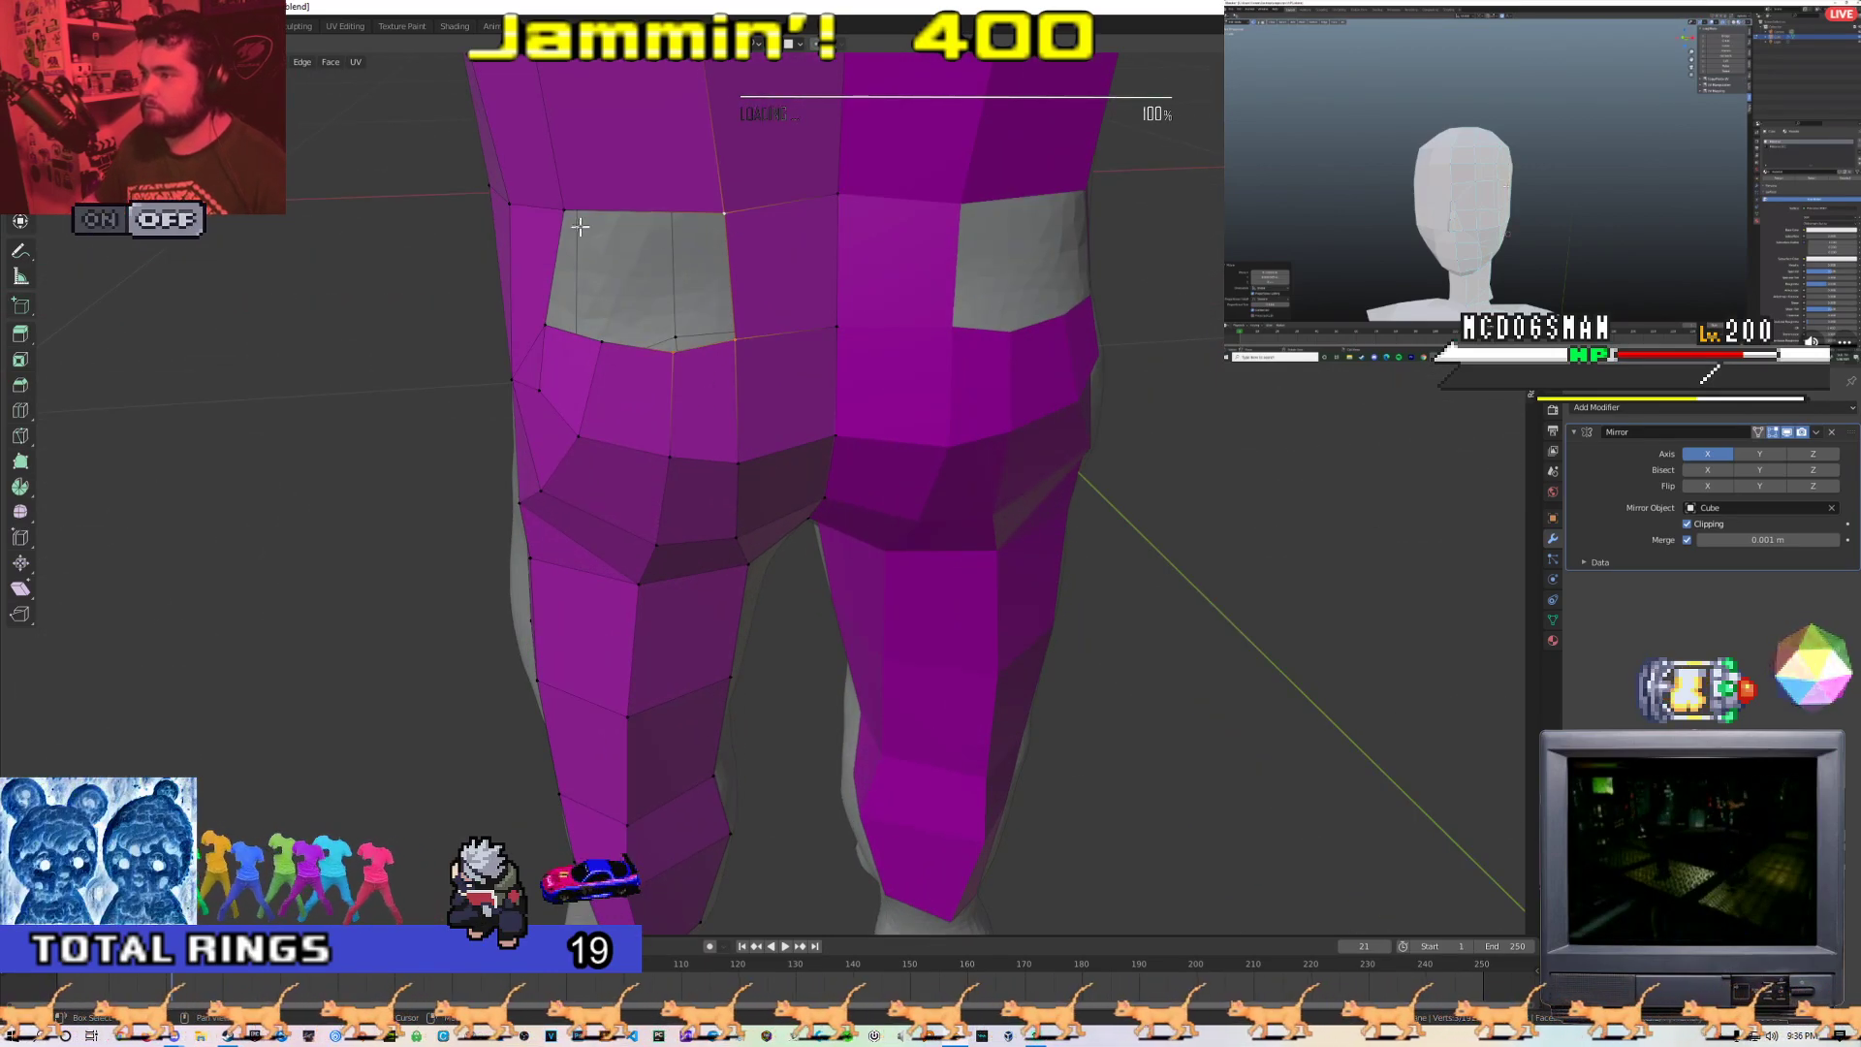
Try filling the upper buttock hole with a single face, and undo the fill
key("f")
scroll(601, 365, "down", 3)
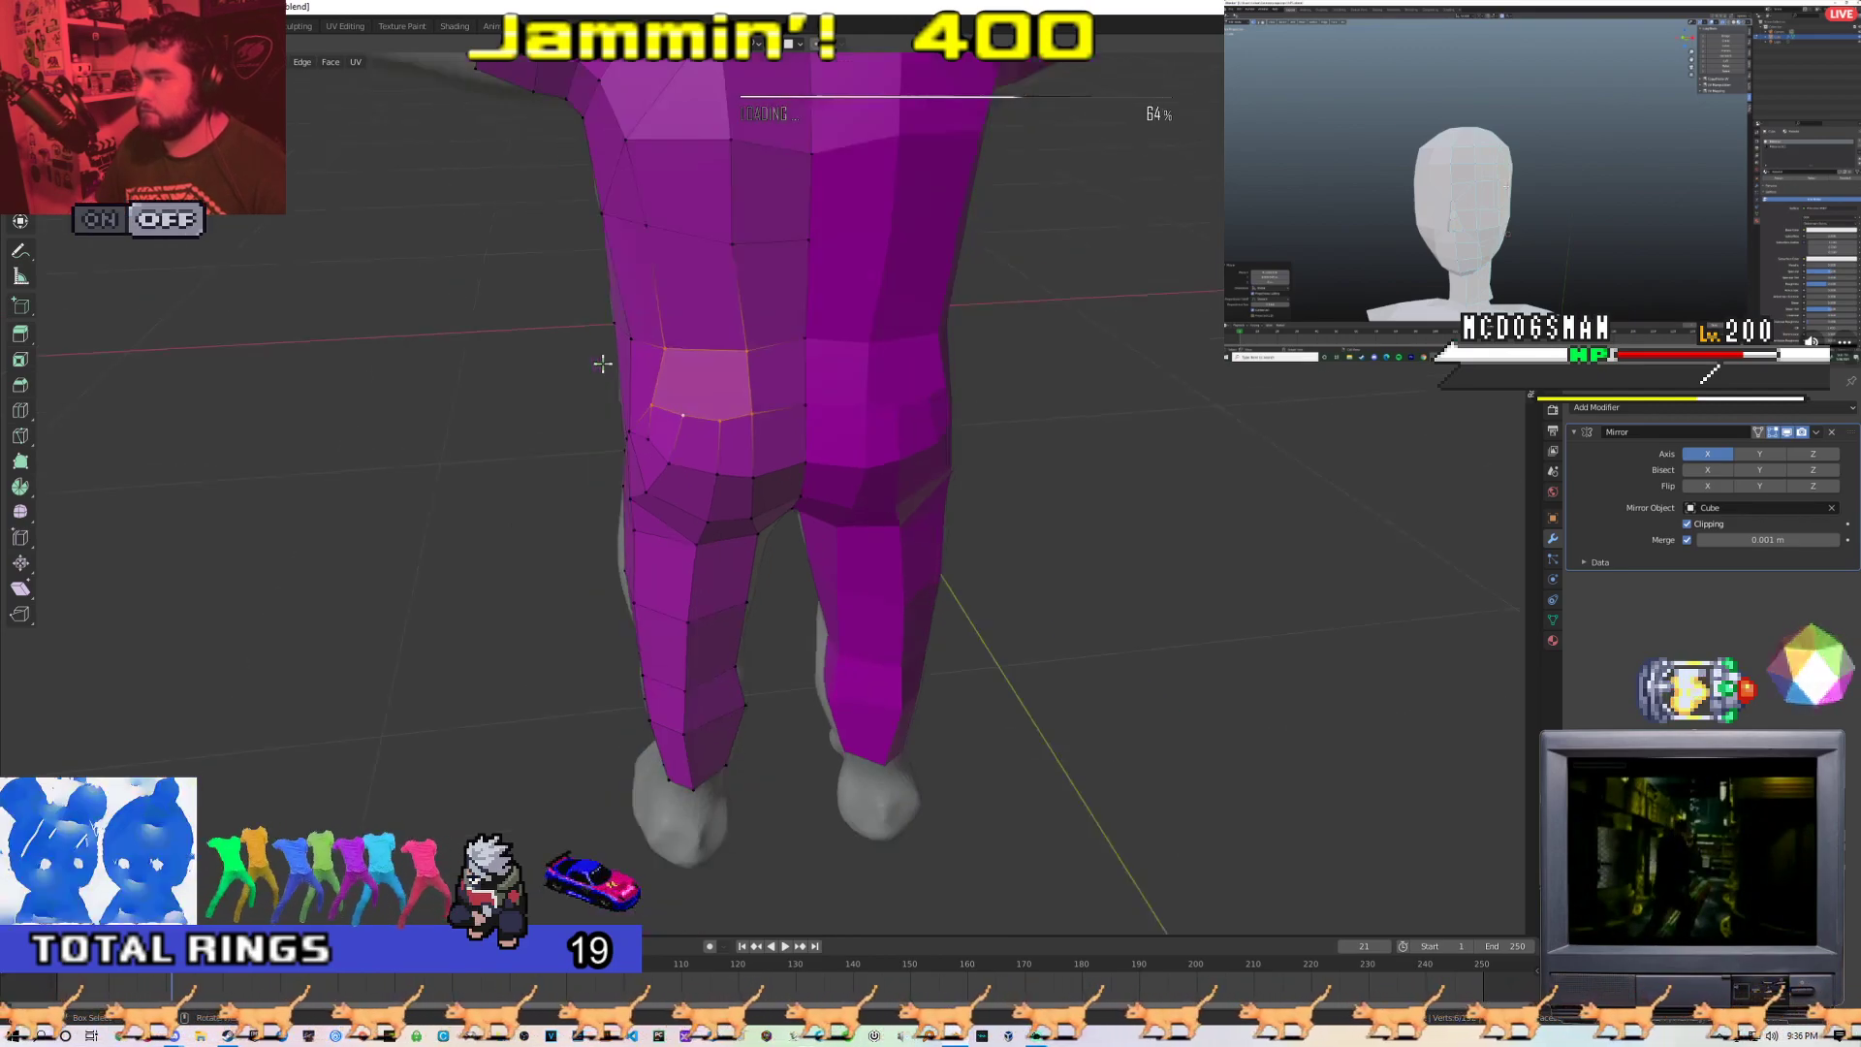
middle_click_drag(602, 365, 718, 387)
key("Tab")
scroll(725, 364, "up", 2)
key("Tab")
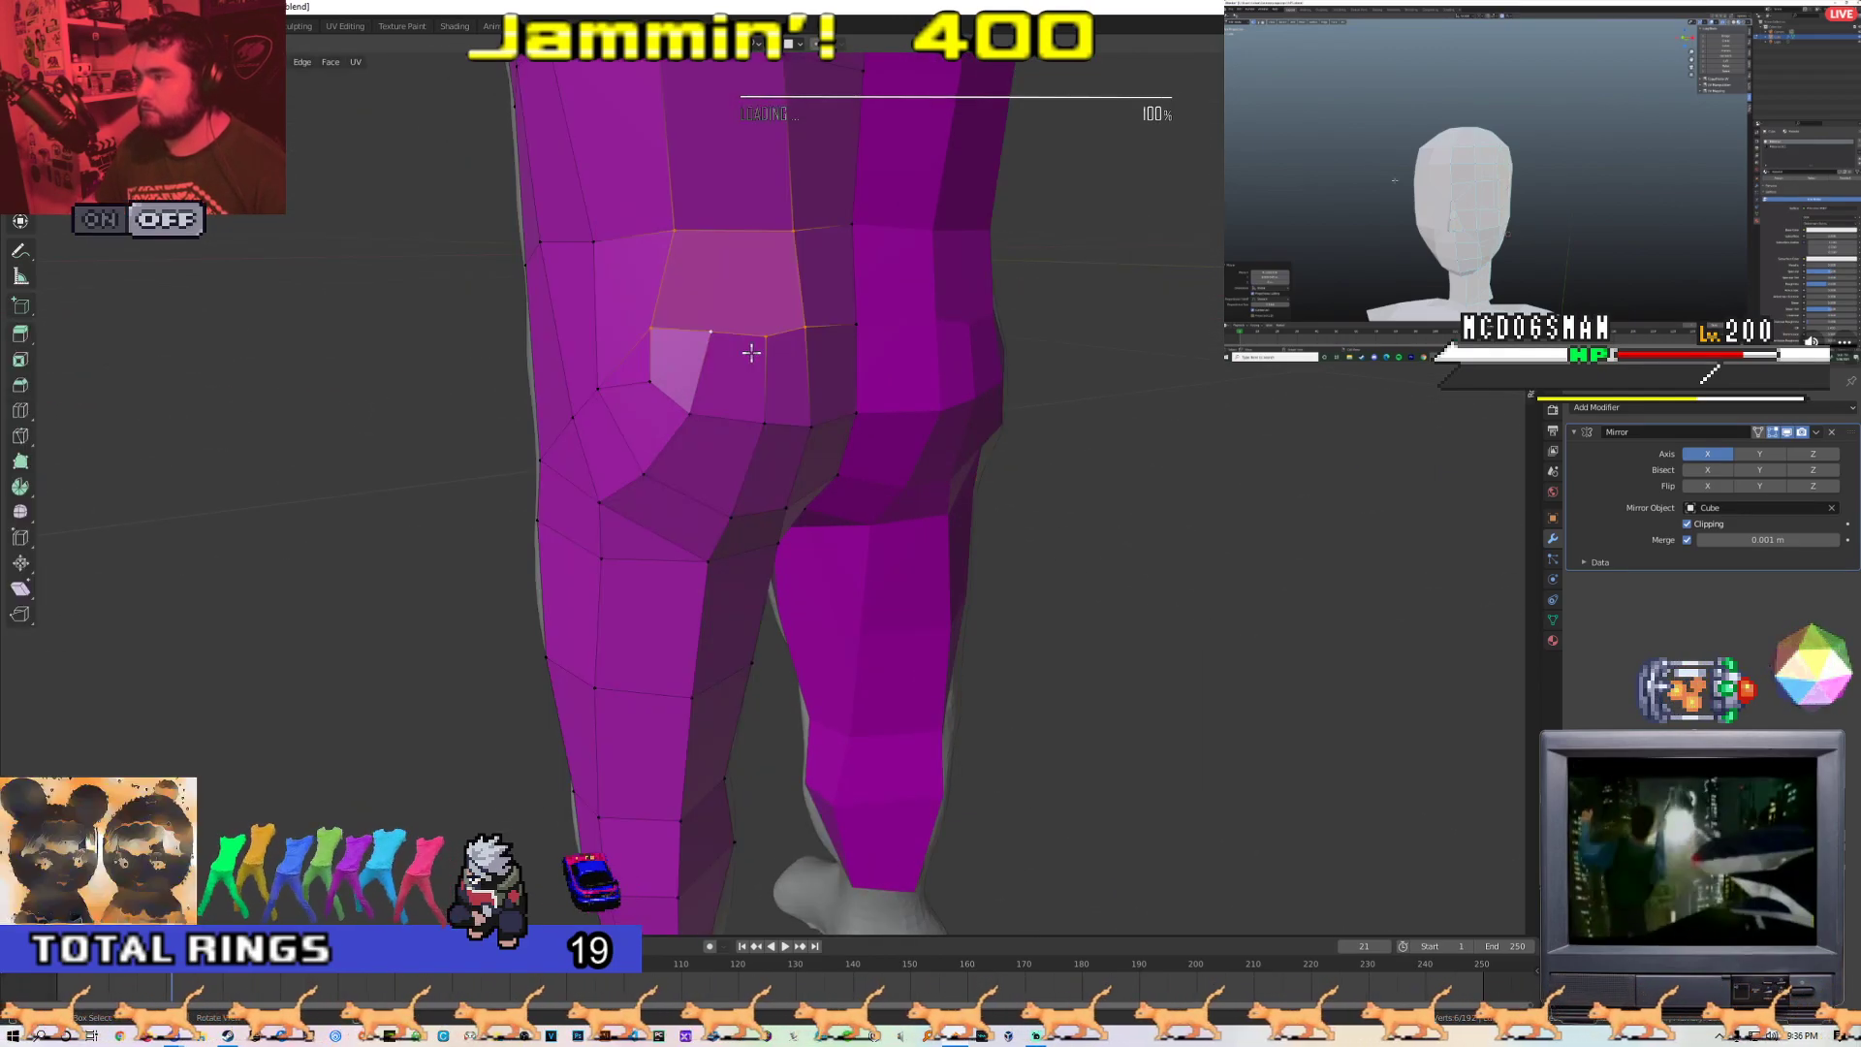
key("ctrl+z")
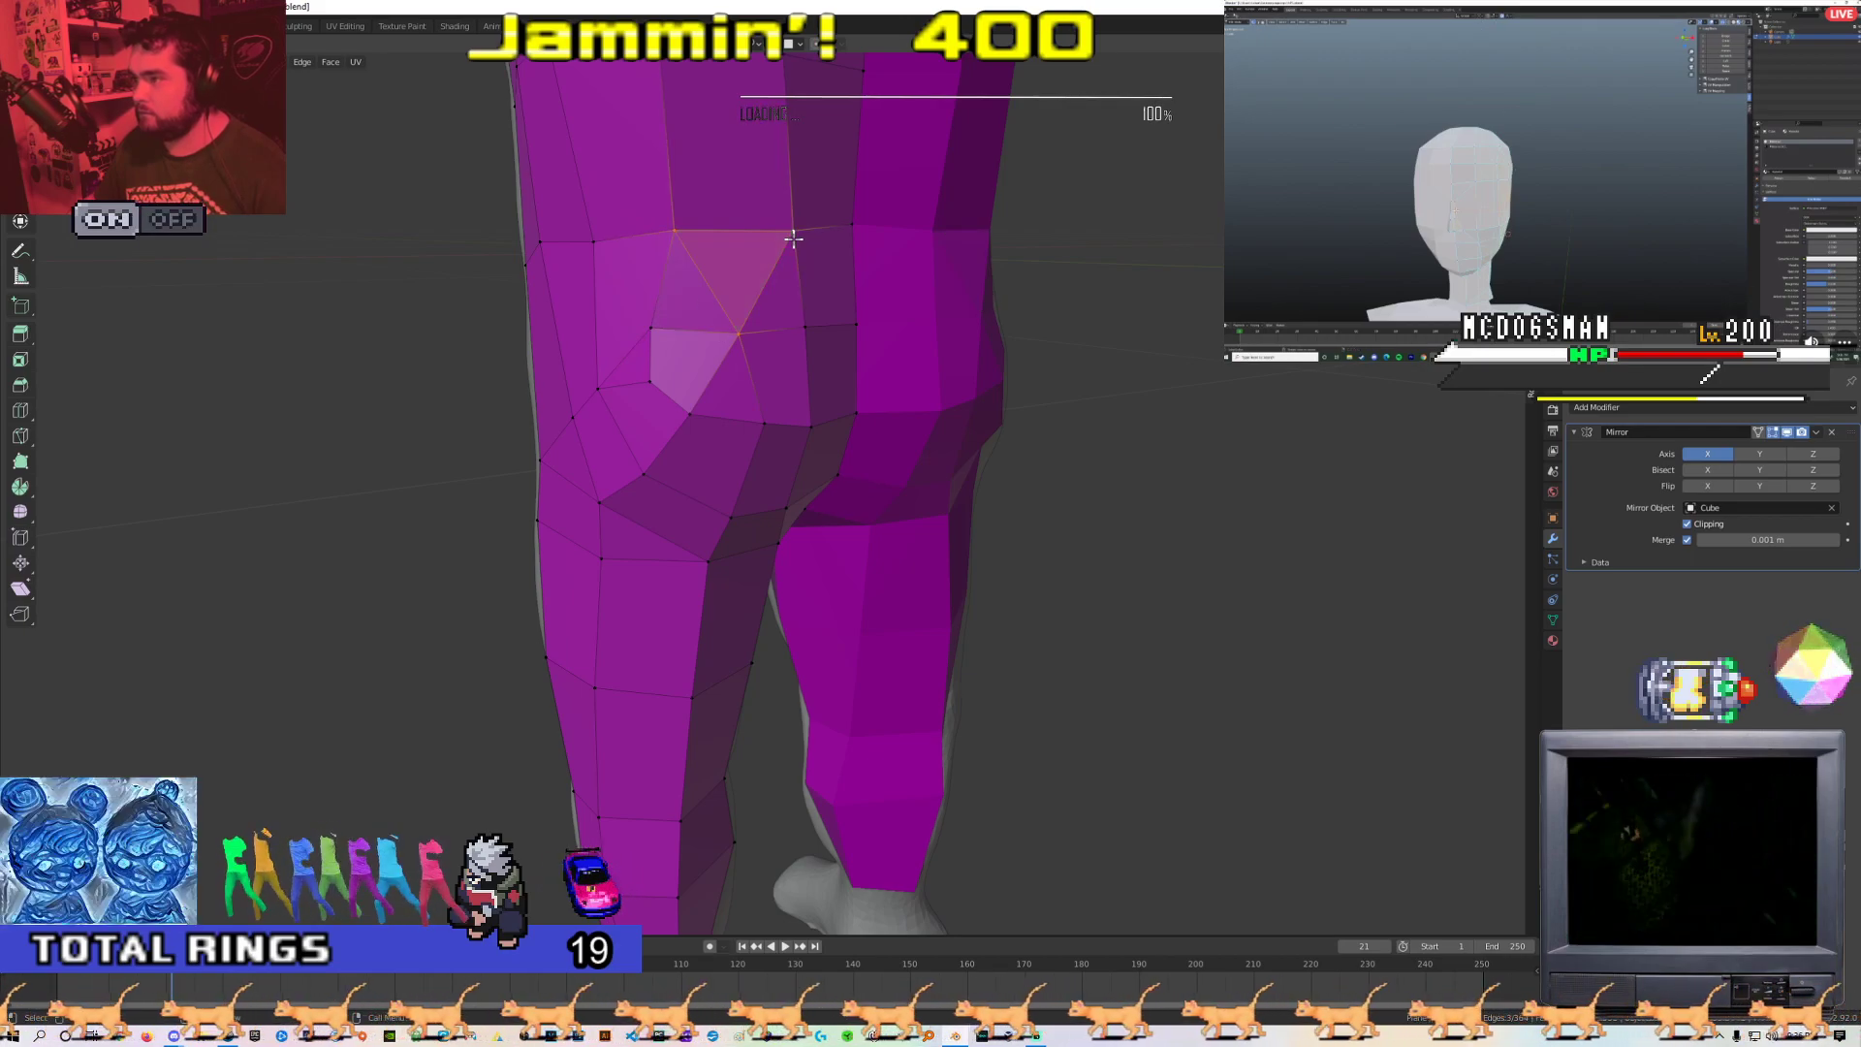
Cut a vertical edge loop down the back into the upper edge of the buttock hole
key("Tab")
scroll(830, 402, "down", 4)
middle_click_drag(829, 402, 742, 373)
scroll(793, 419, "up", 3)
key("Tab")
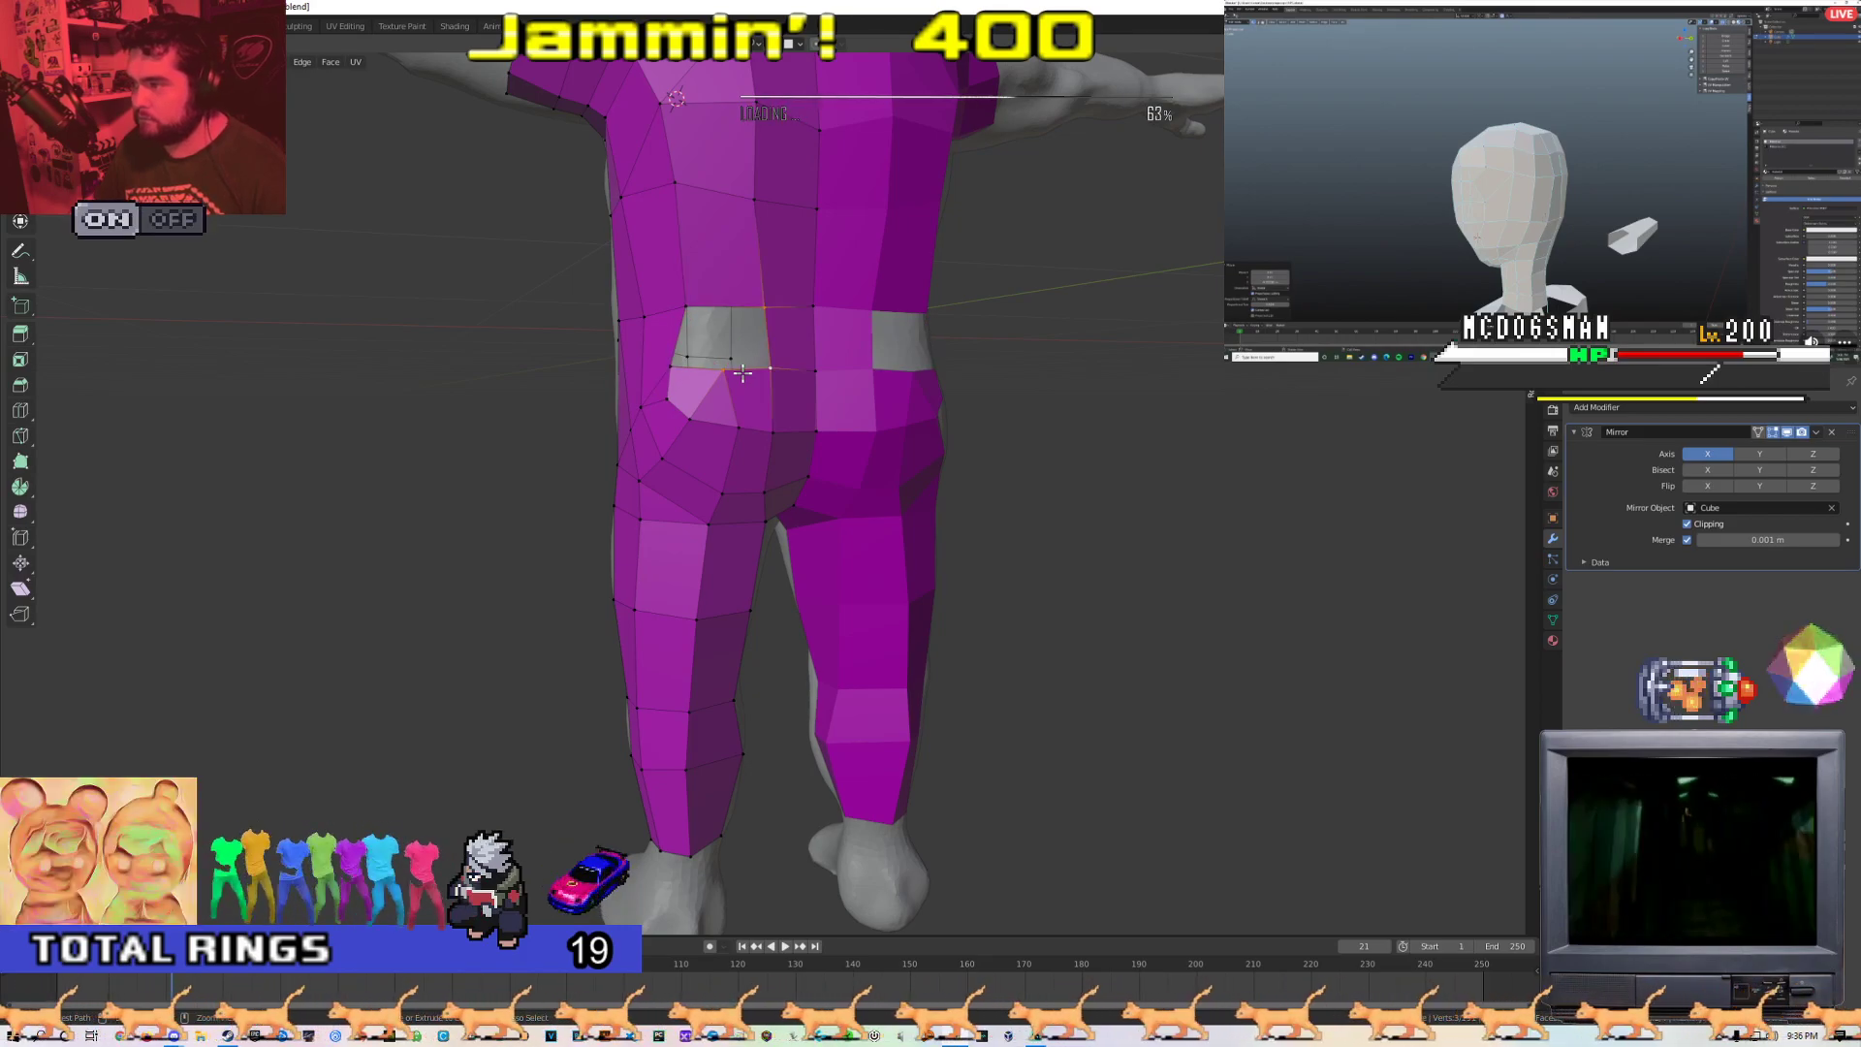
middle_click_drag(743, 386, 718, 446)
scroll(748, 397, "up", 2)
left_click(727, 384)
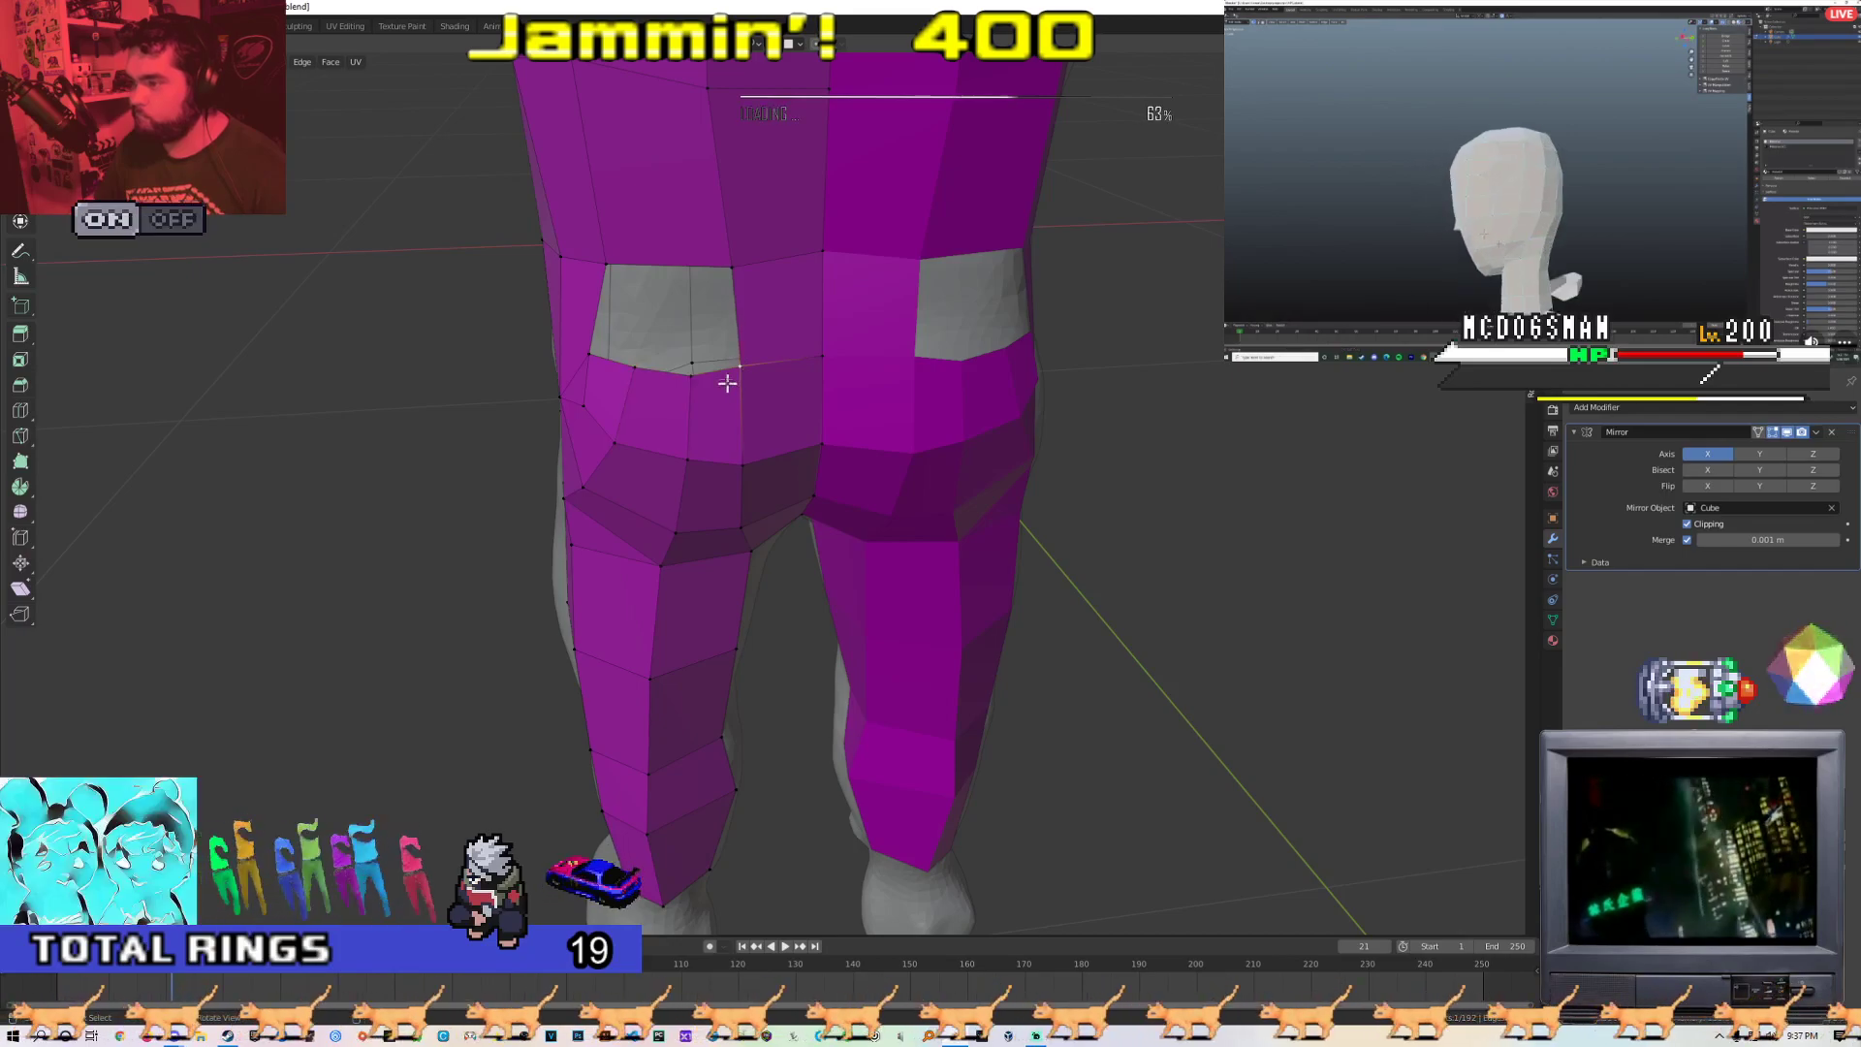
middle_click_drag(685, 377, 720, 355)
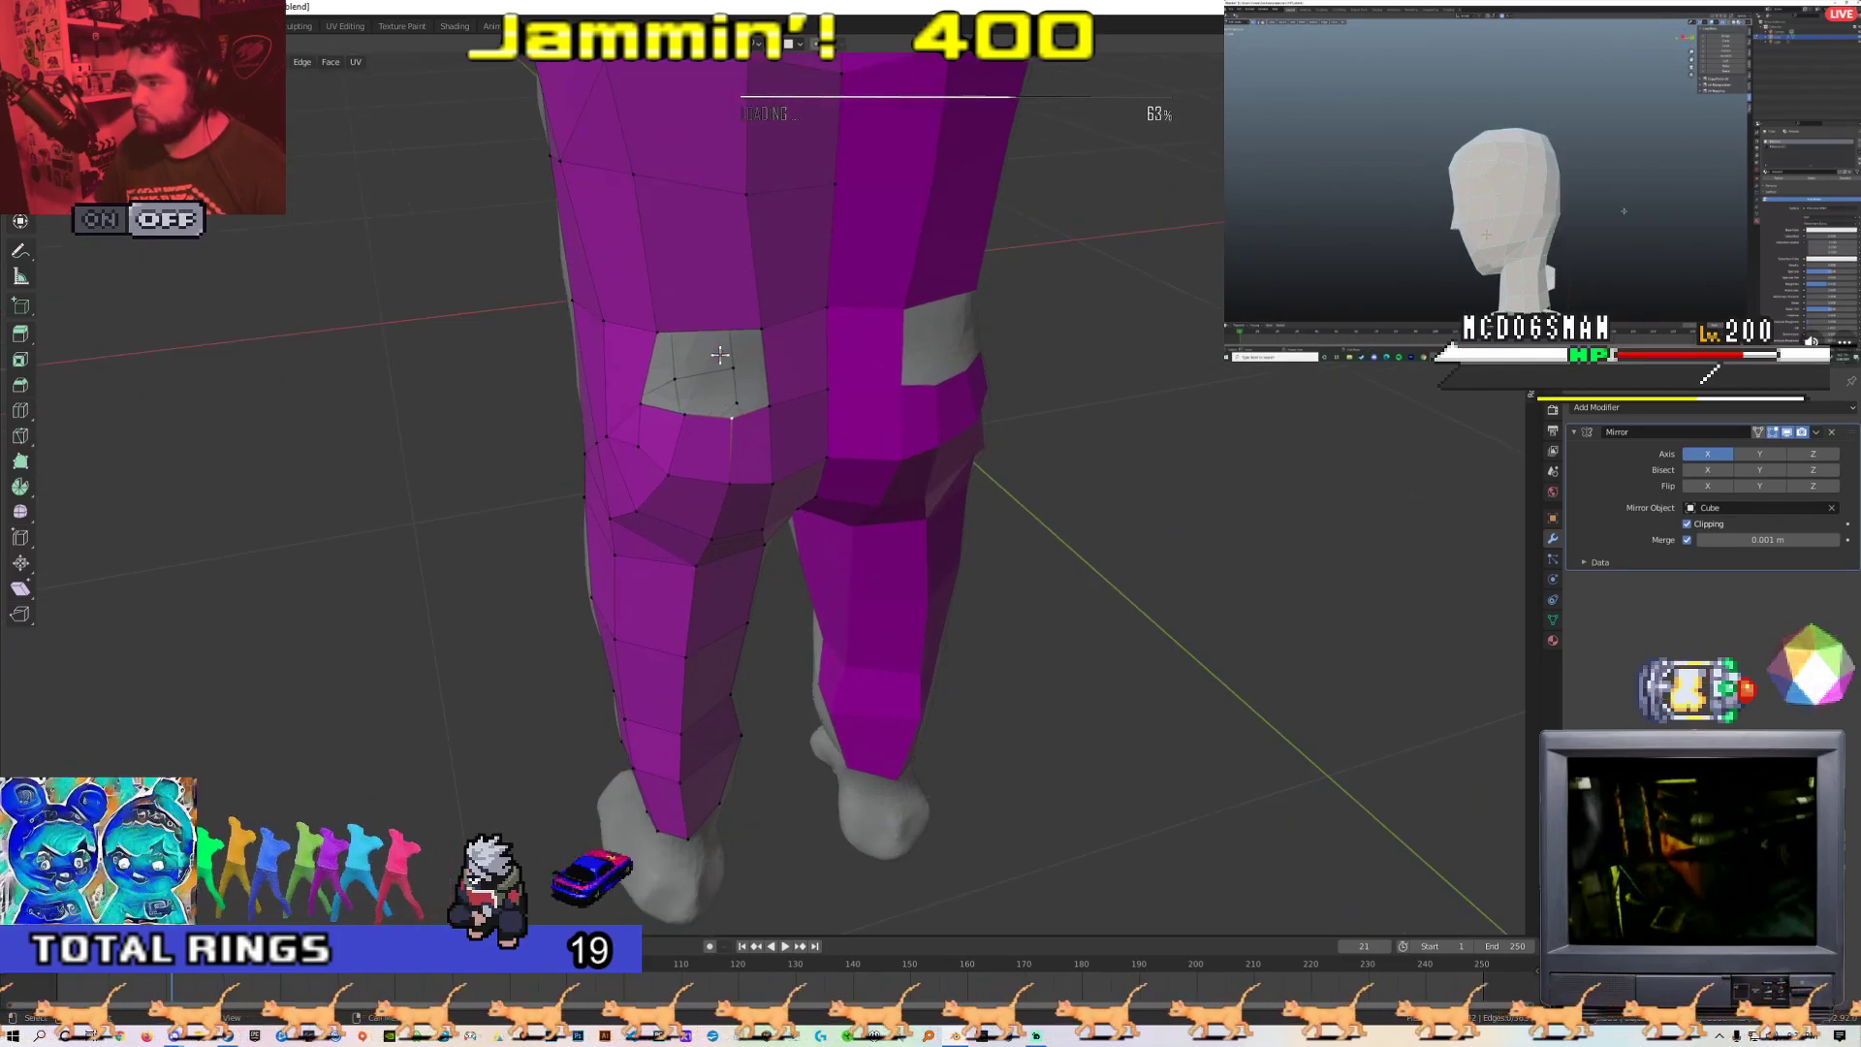
middle_click_drag(699, 222, 703, 290)
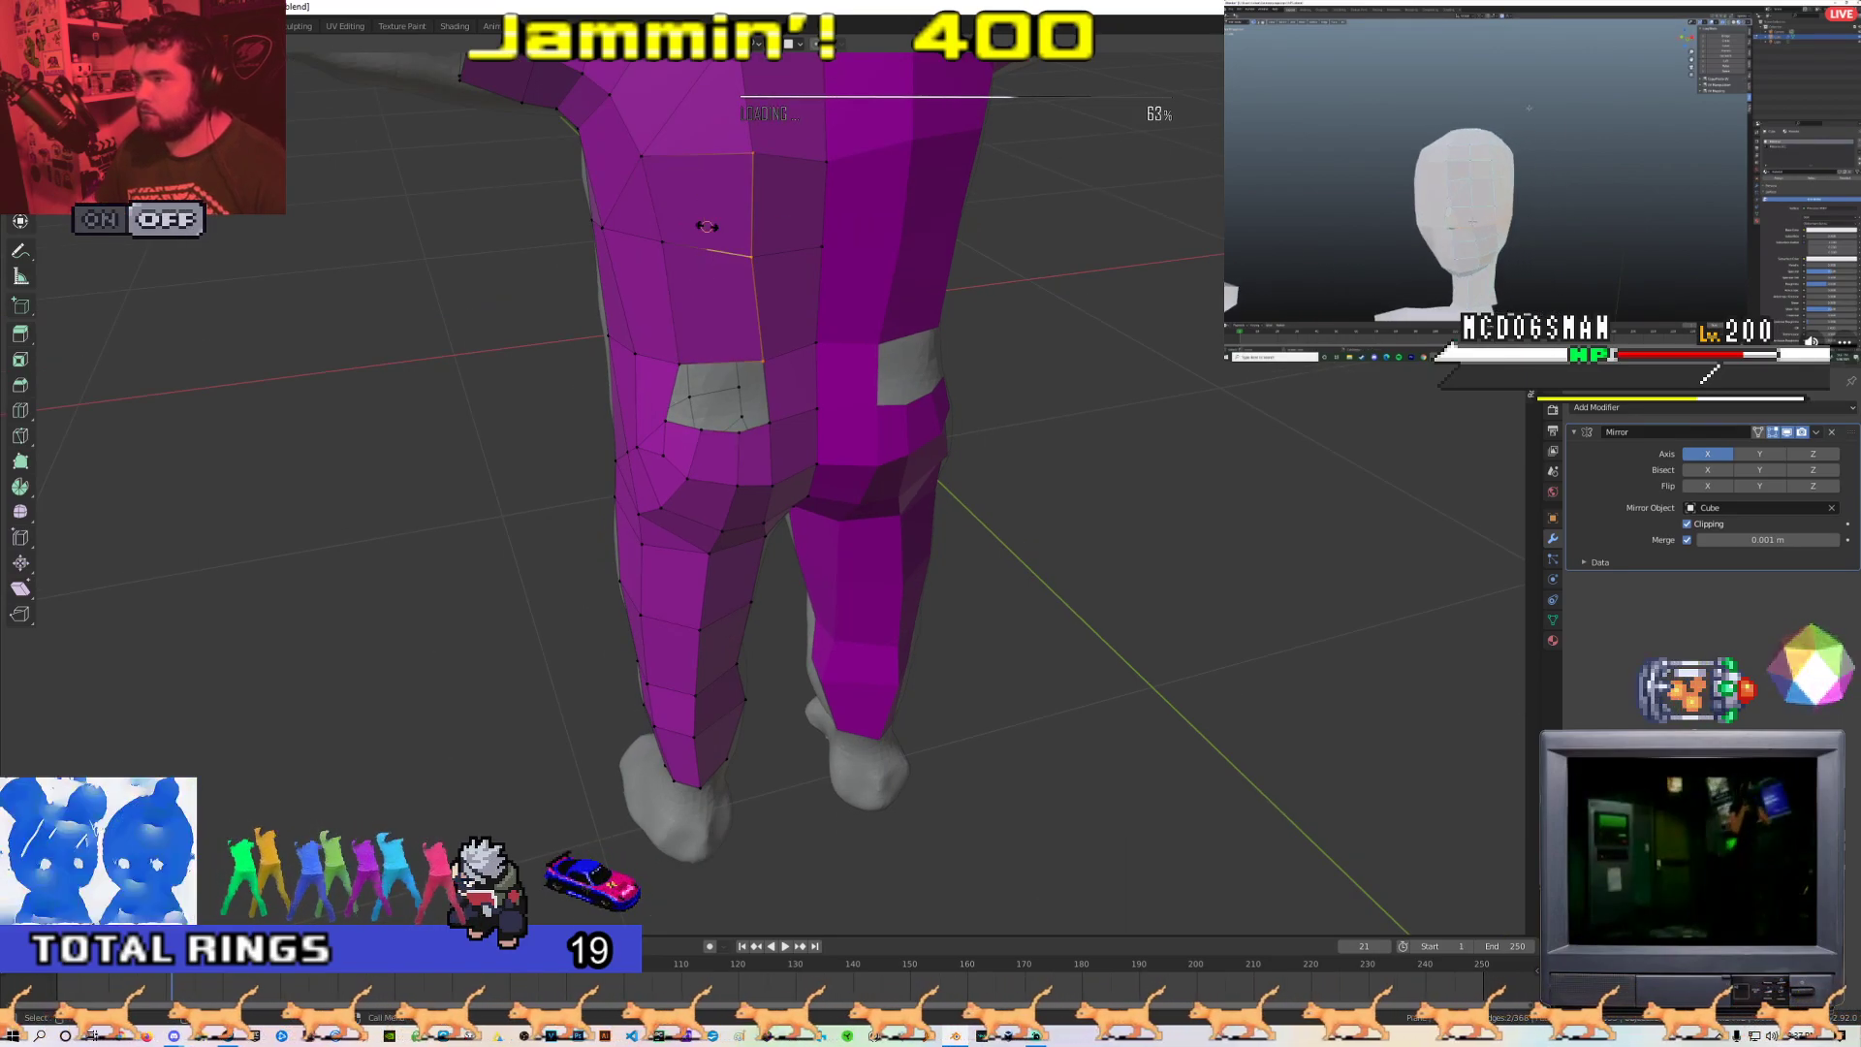
middle_click_drag(715, 285, 731, 341)
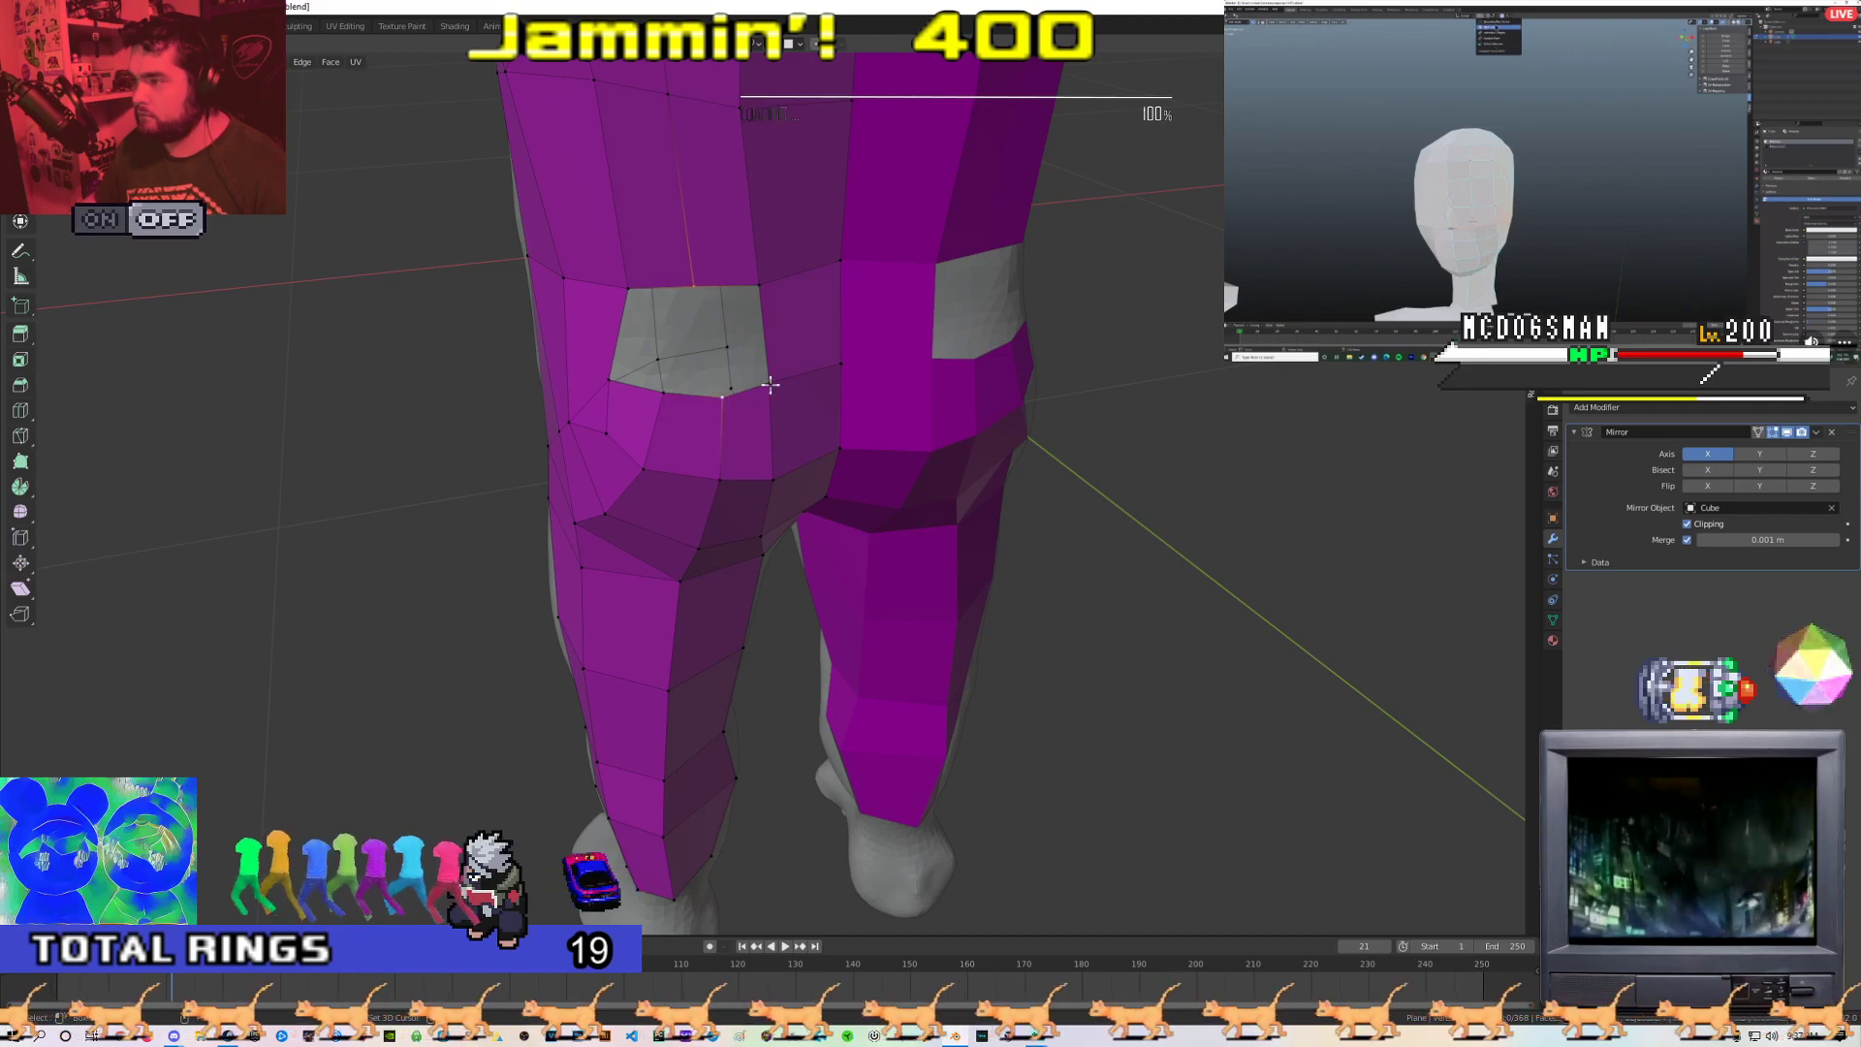
Fill both sides of the upper buttock hole with faces, and merge the vertices at the remaining gap at center
left_click_drag(760, 301, 693, 289)
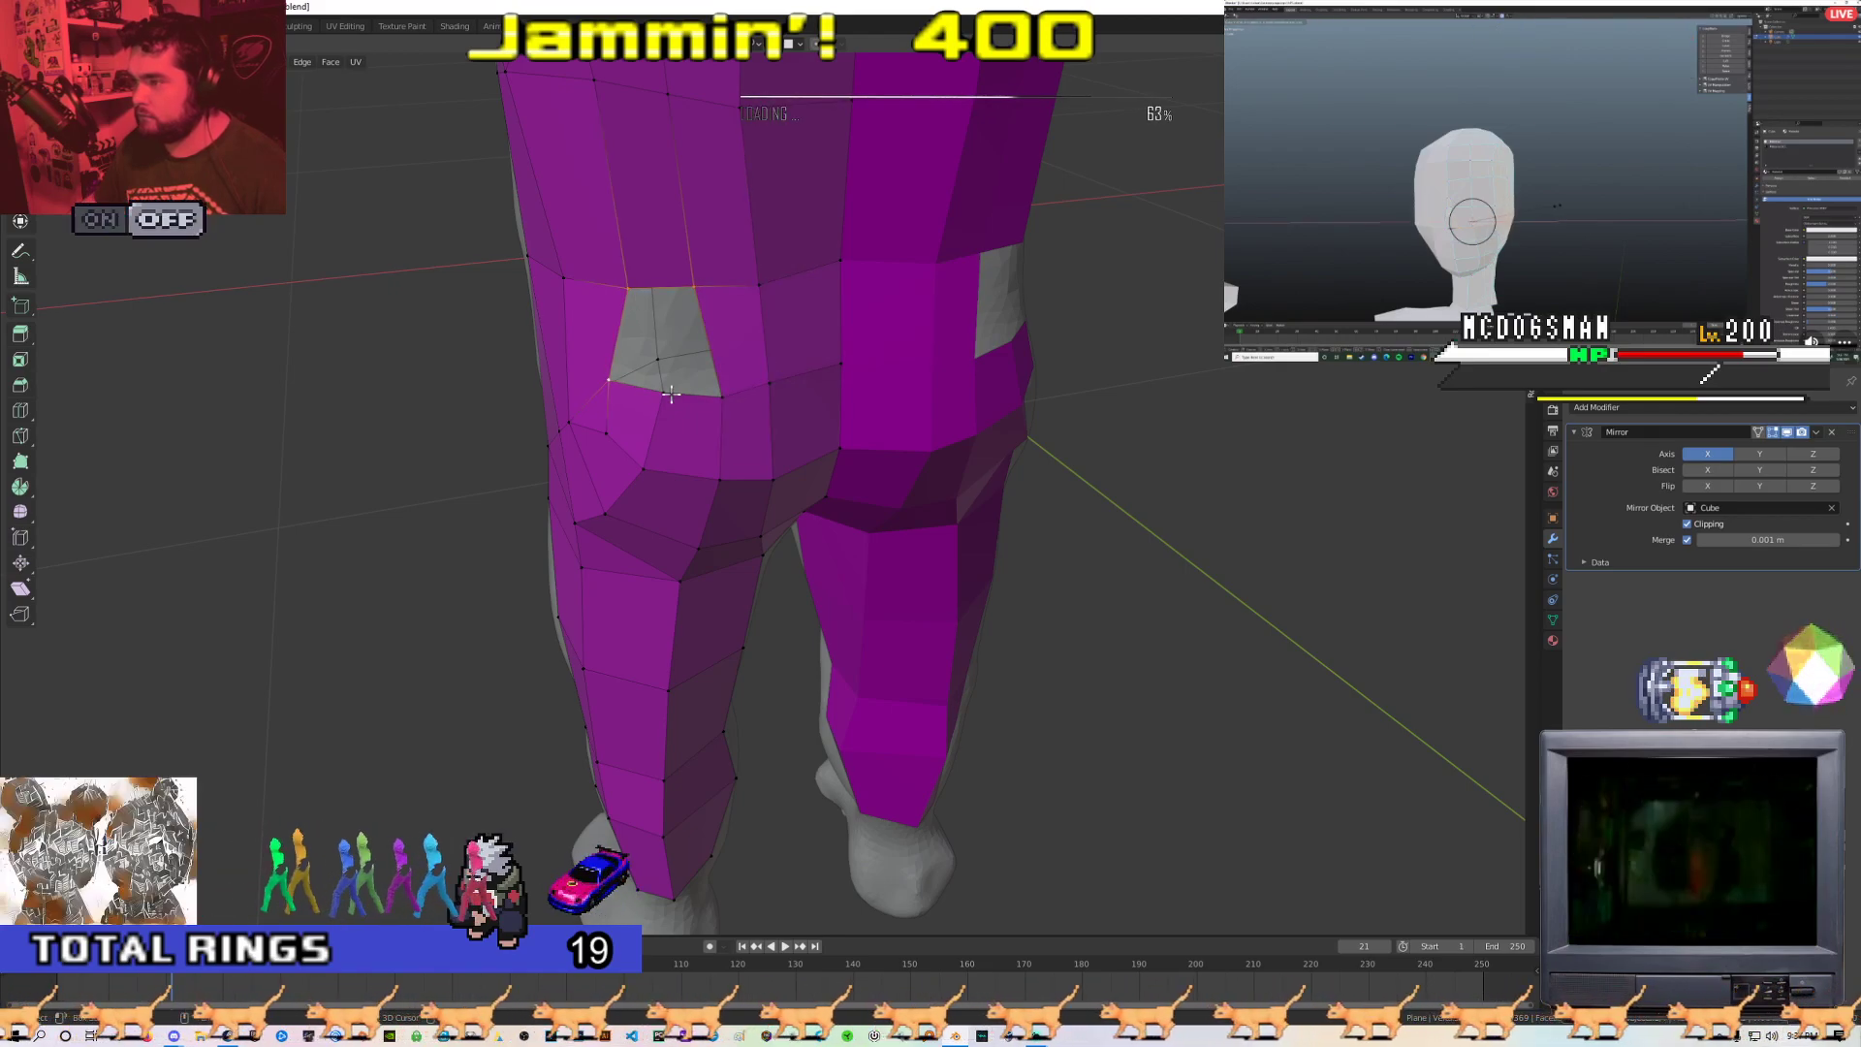
key("f")
right_click(724, 393)
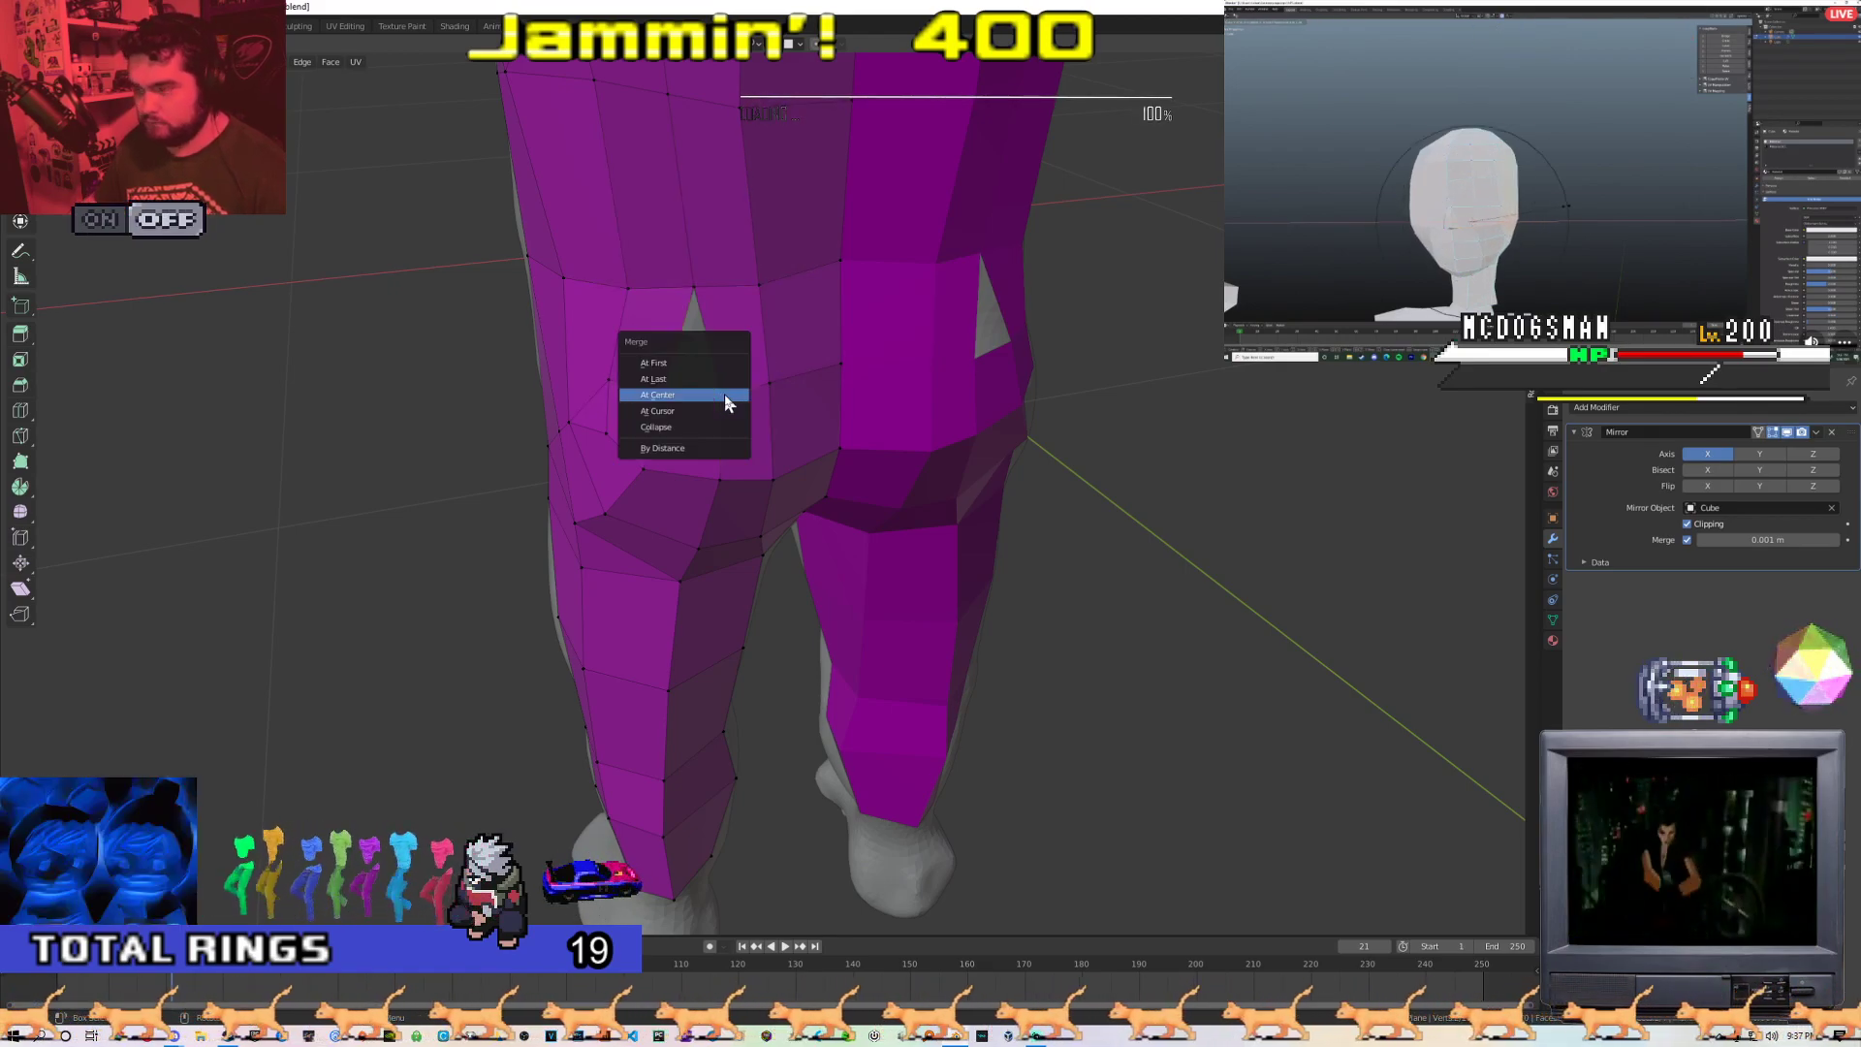
left_click(724, 393)
Delete the four-sided face on the outer buttock, and close the gap between the surrounding faces
middle_click_drag(698, 475, 632, 431)
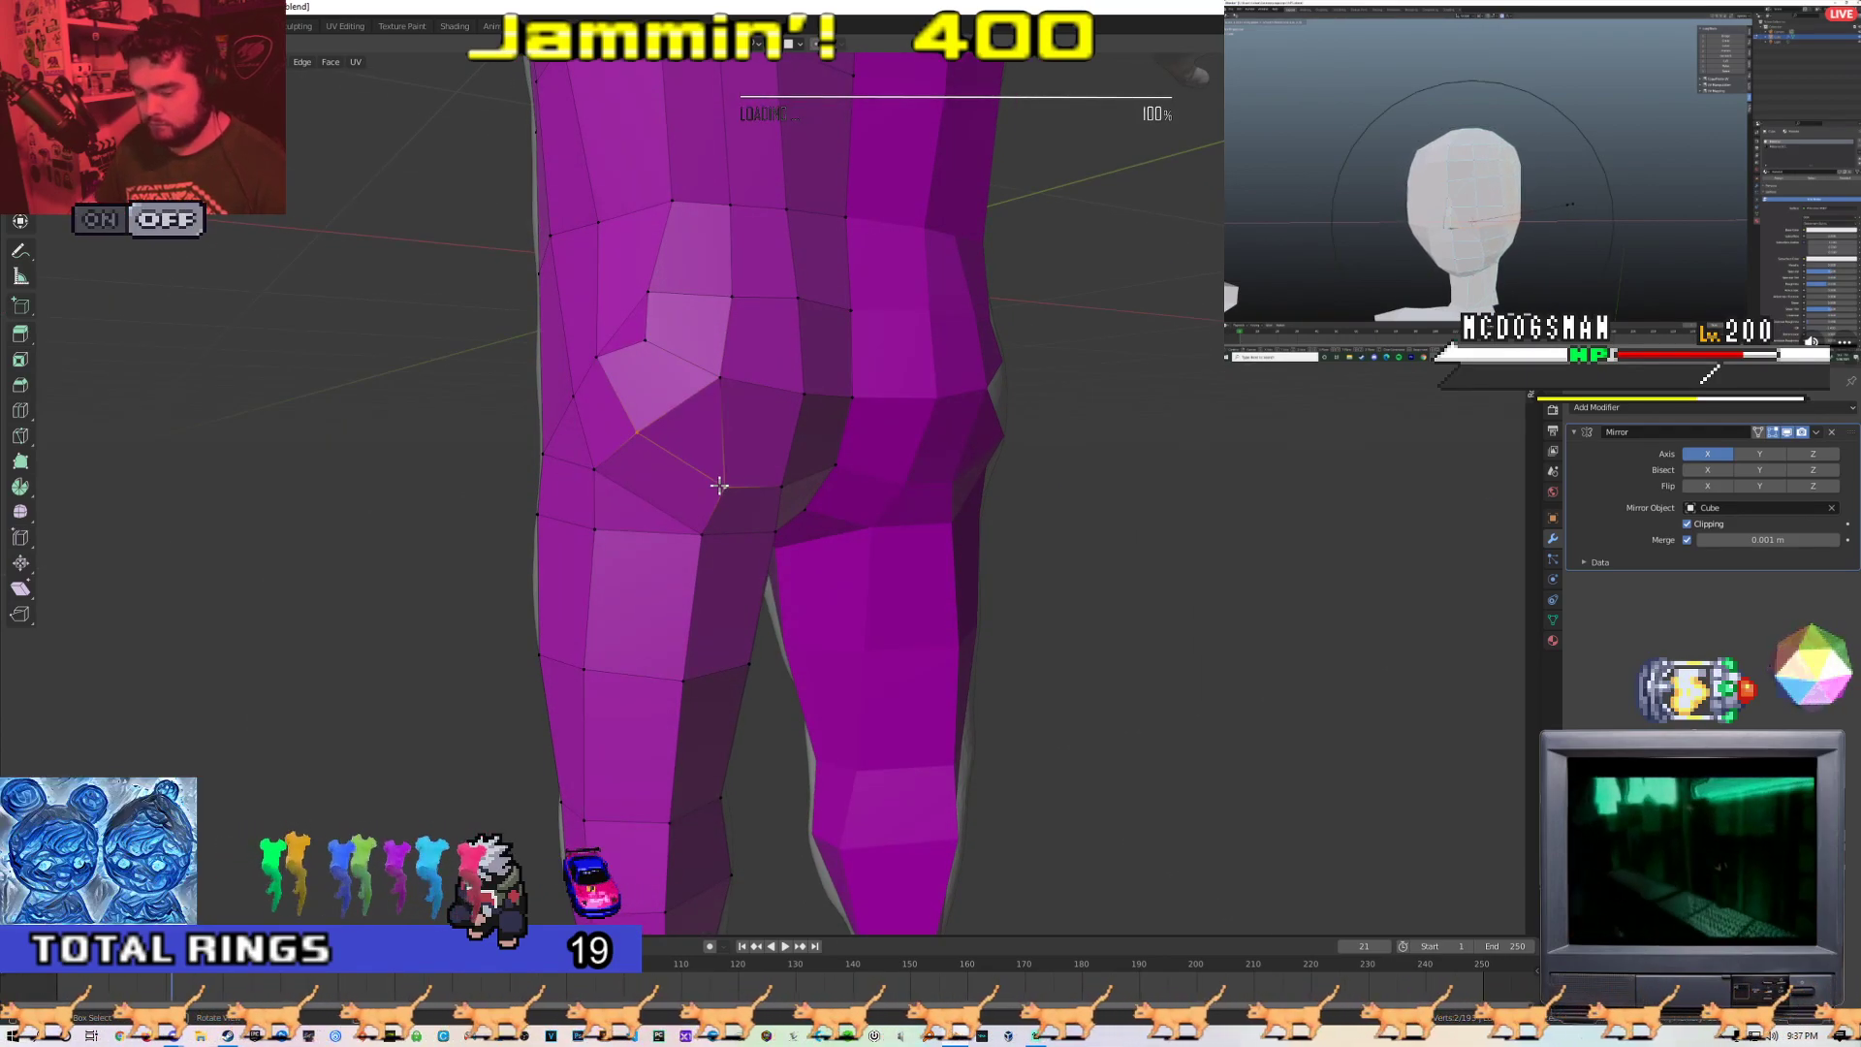
middle_click_drag(712, 492, 727, 441)
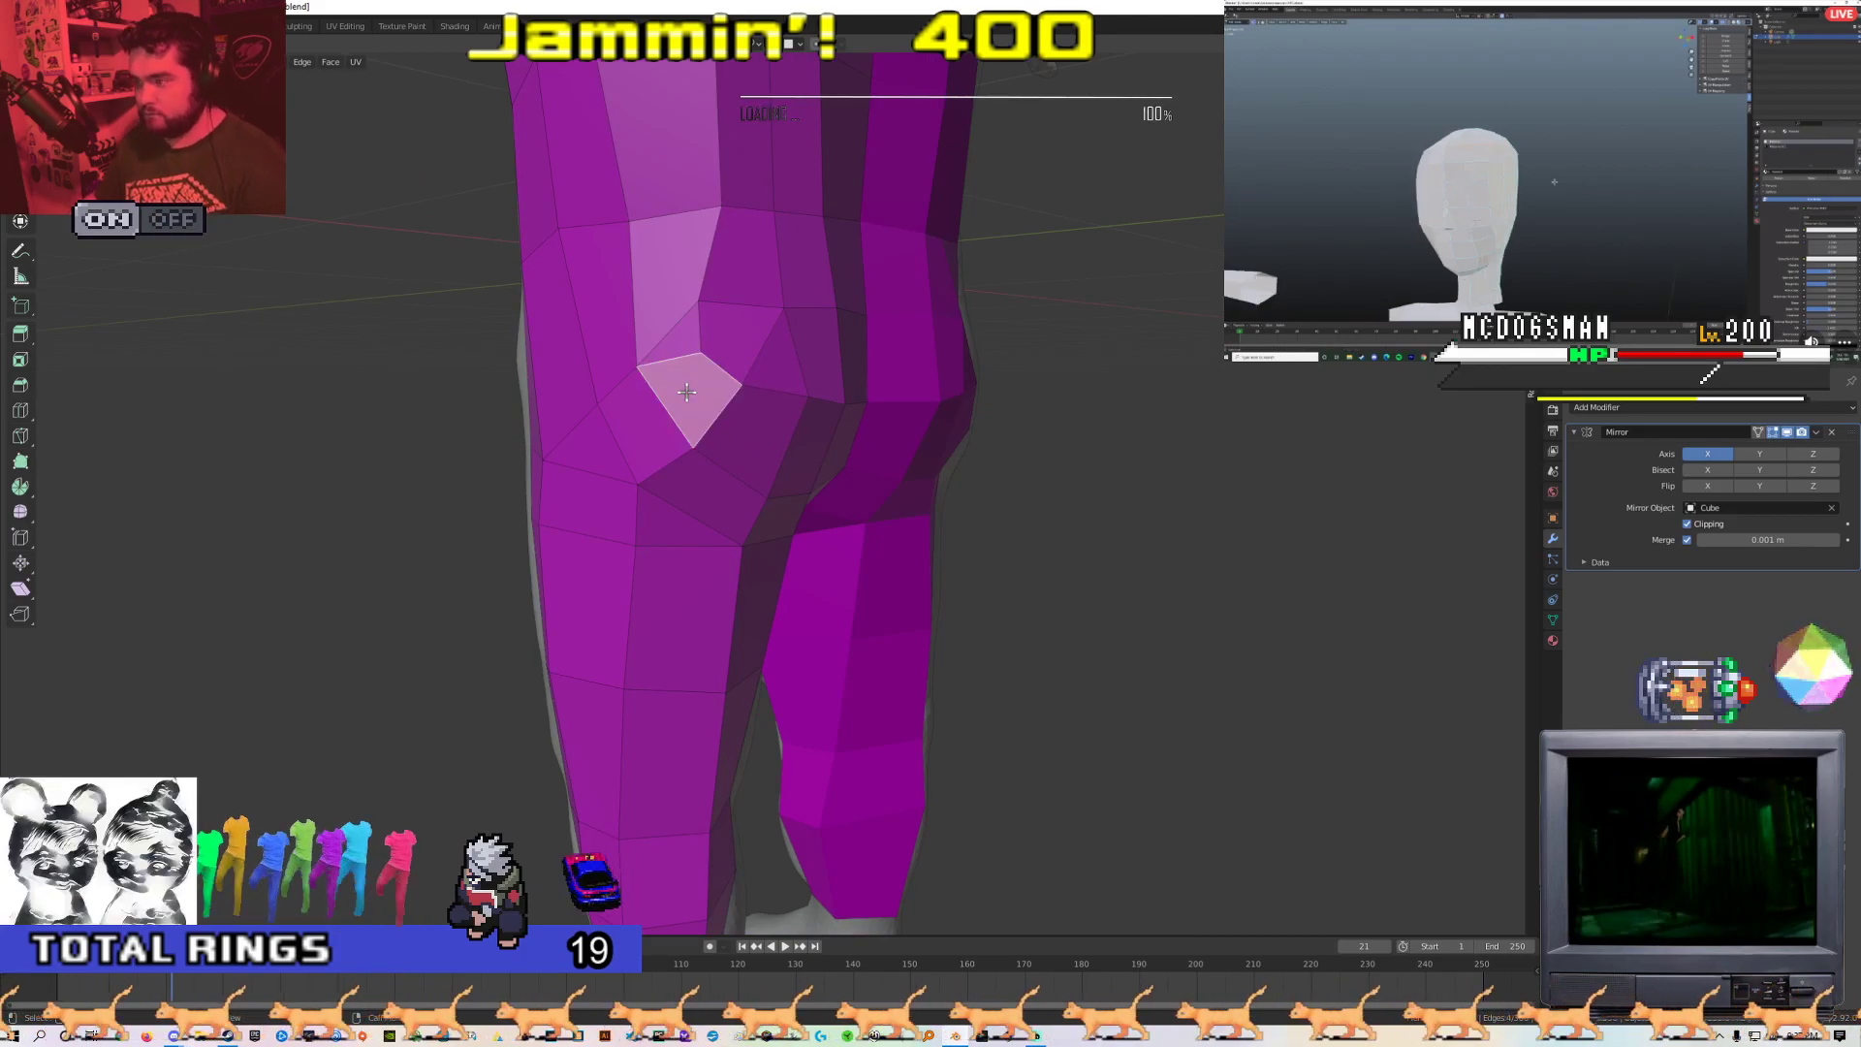
key("x")
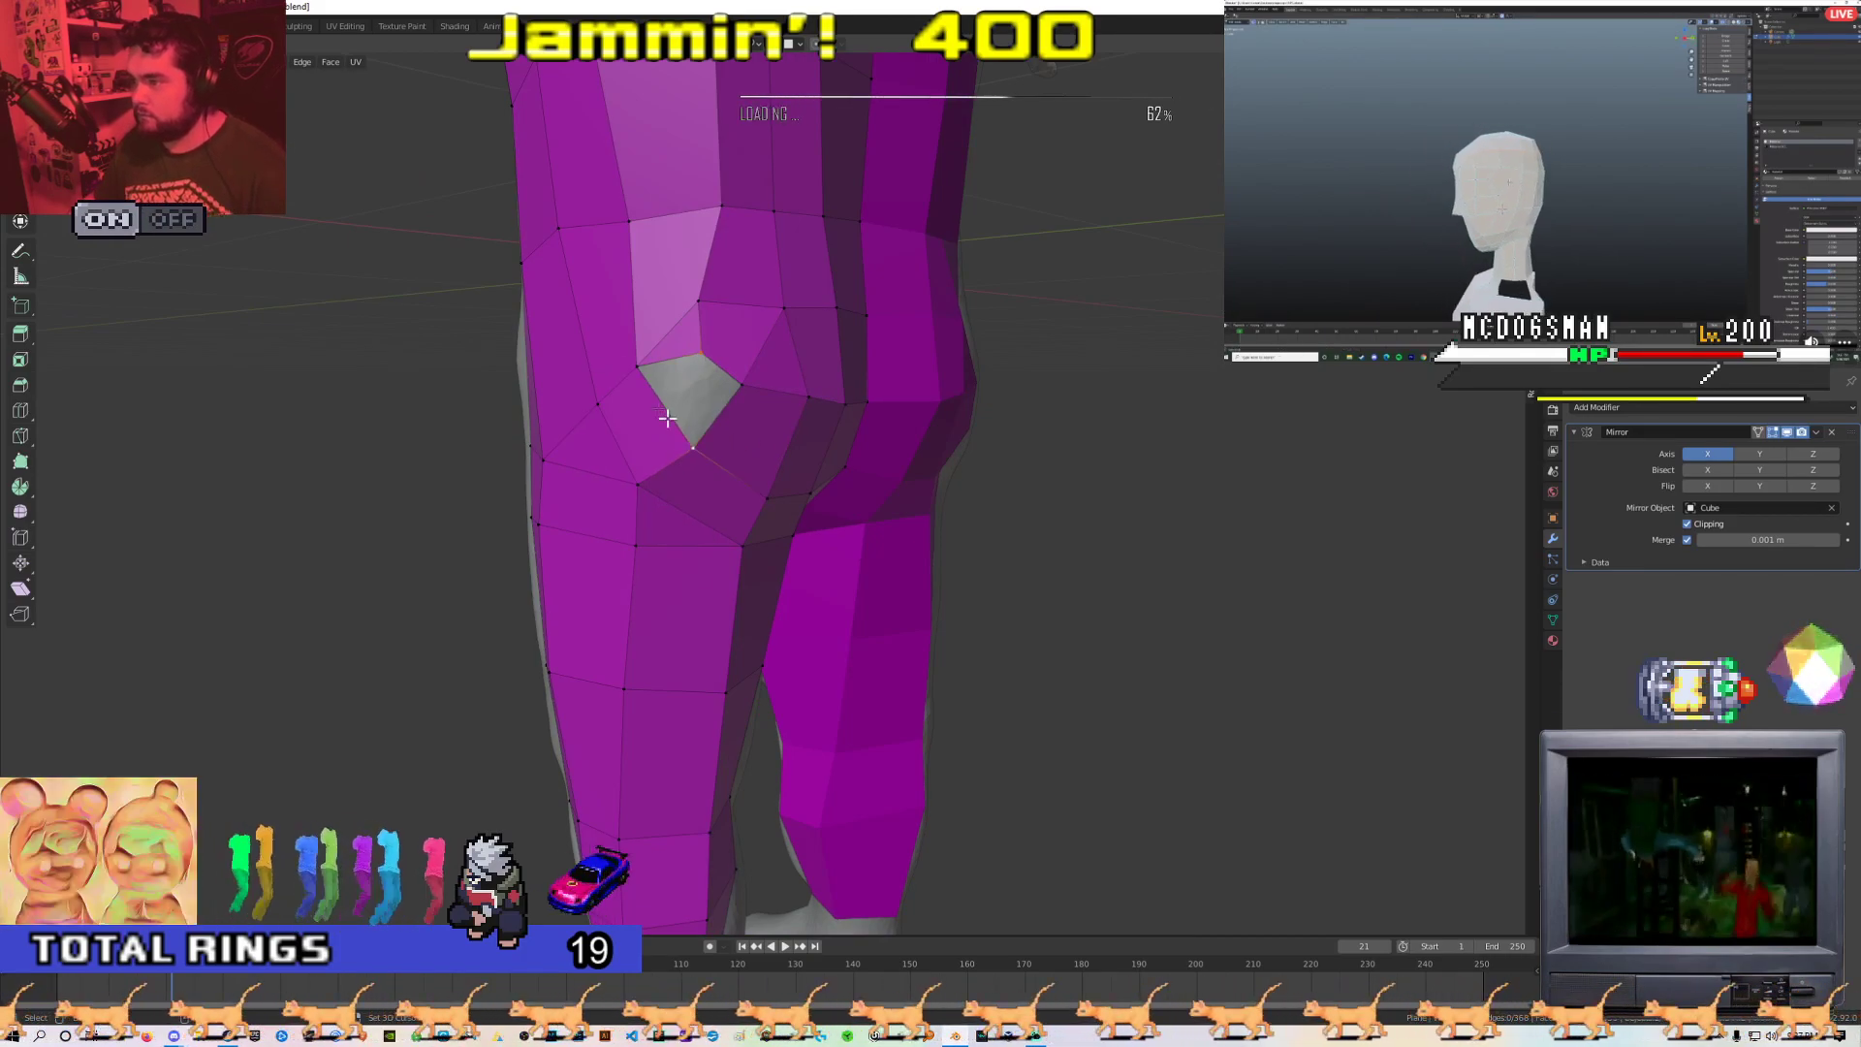
scroll(742, 393, "down", 4)
key("Tab")
scroll(696, 394, "up", 4)
key("Tab")
middle_click_drag(802, 403, 773, 449)
key("Tab")
key("Tab")
middle_click_drag(707, 382, 631, 398)
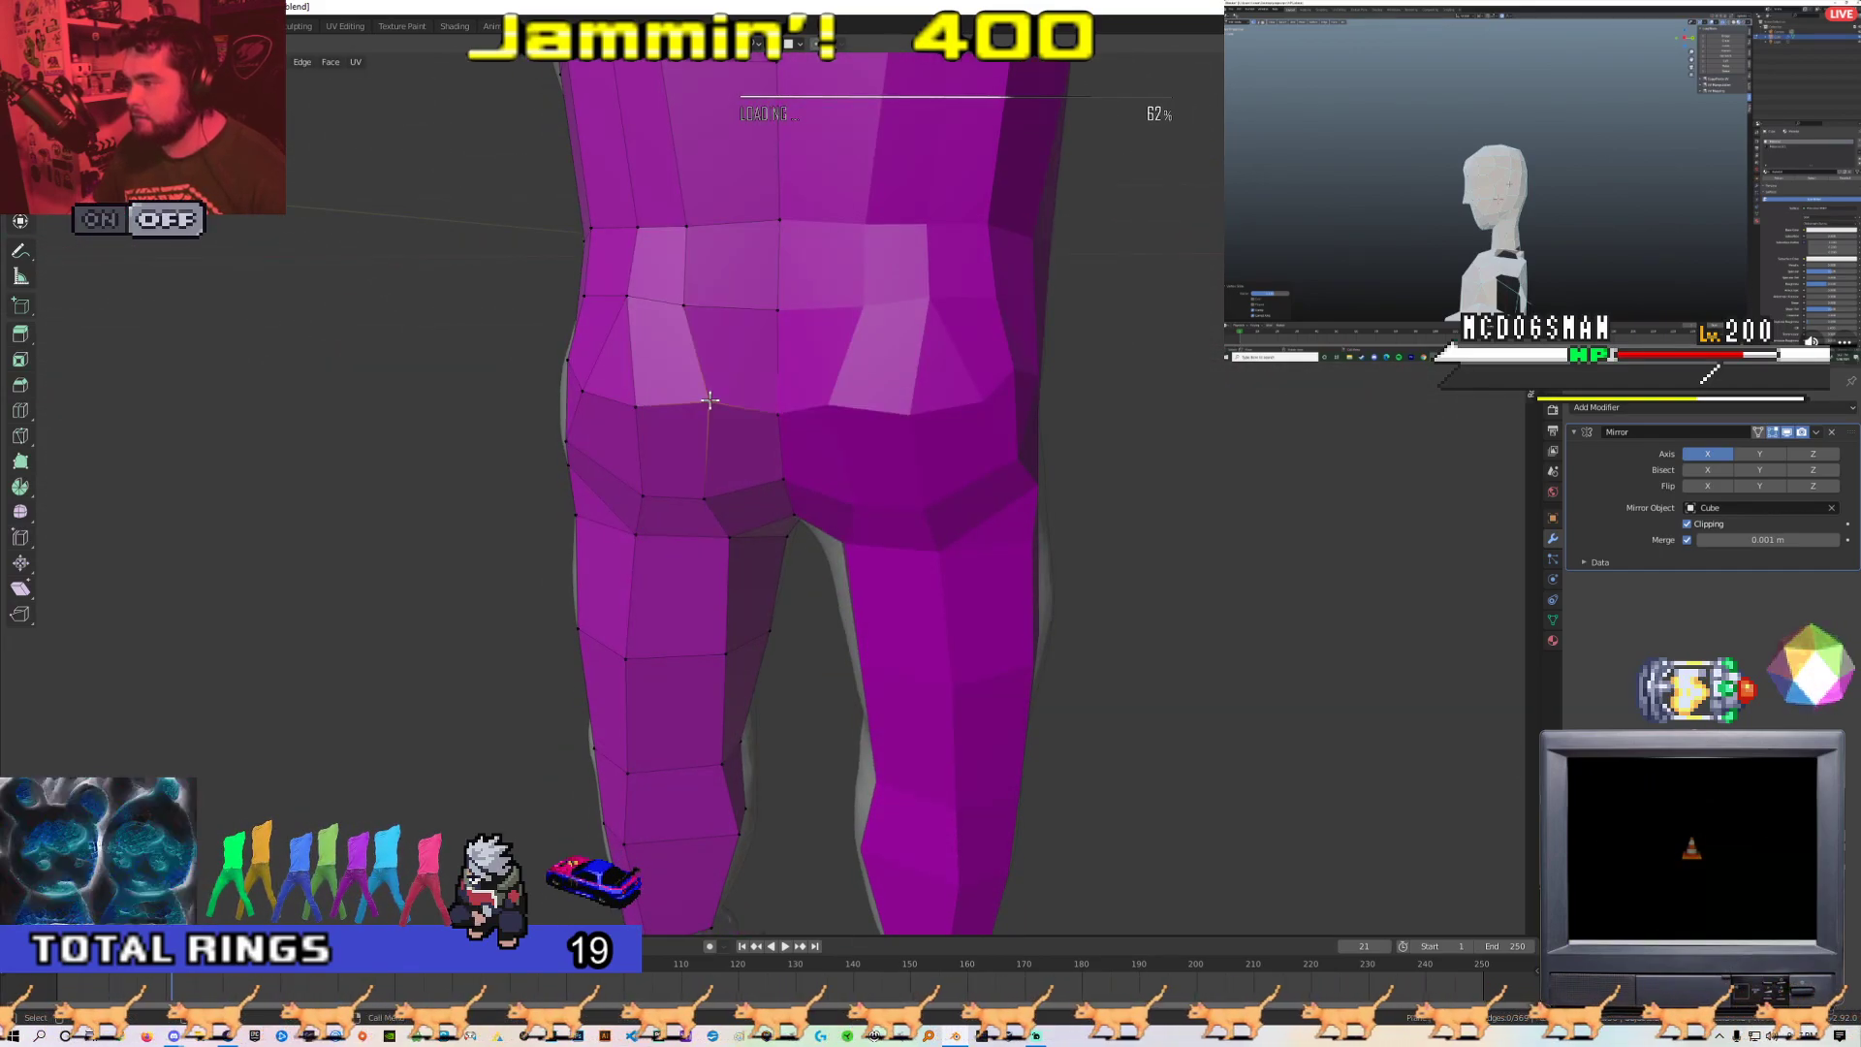
Adjust the vertex in the middle of the buttock to round out its shape
middle_click_drag(692, 306, 720, 433)
scroll(715, 422, "down", 8)
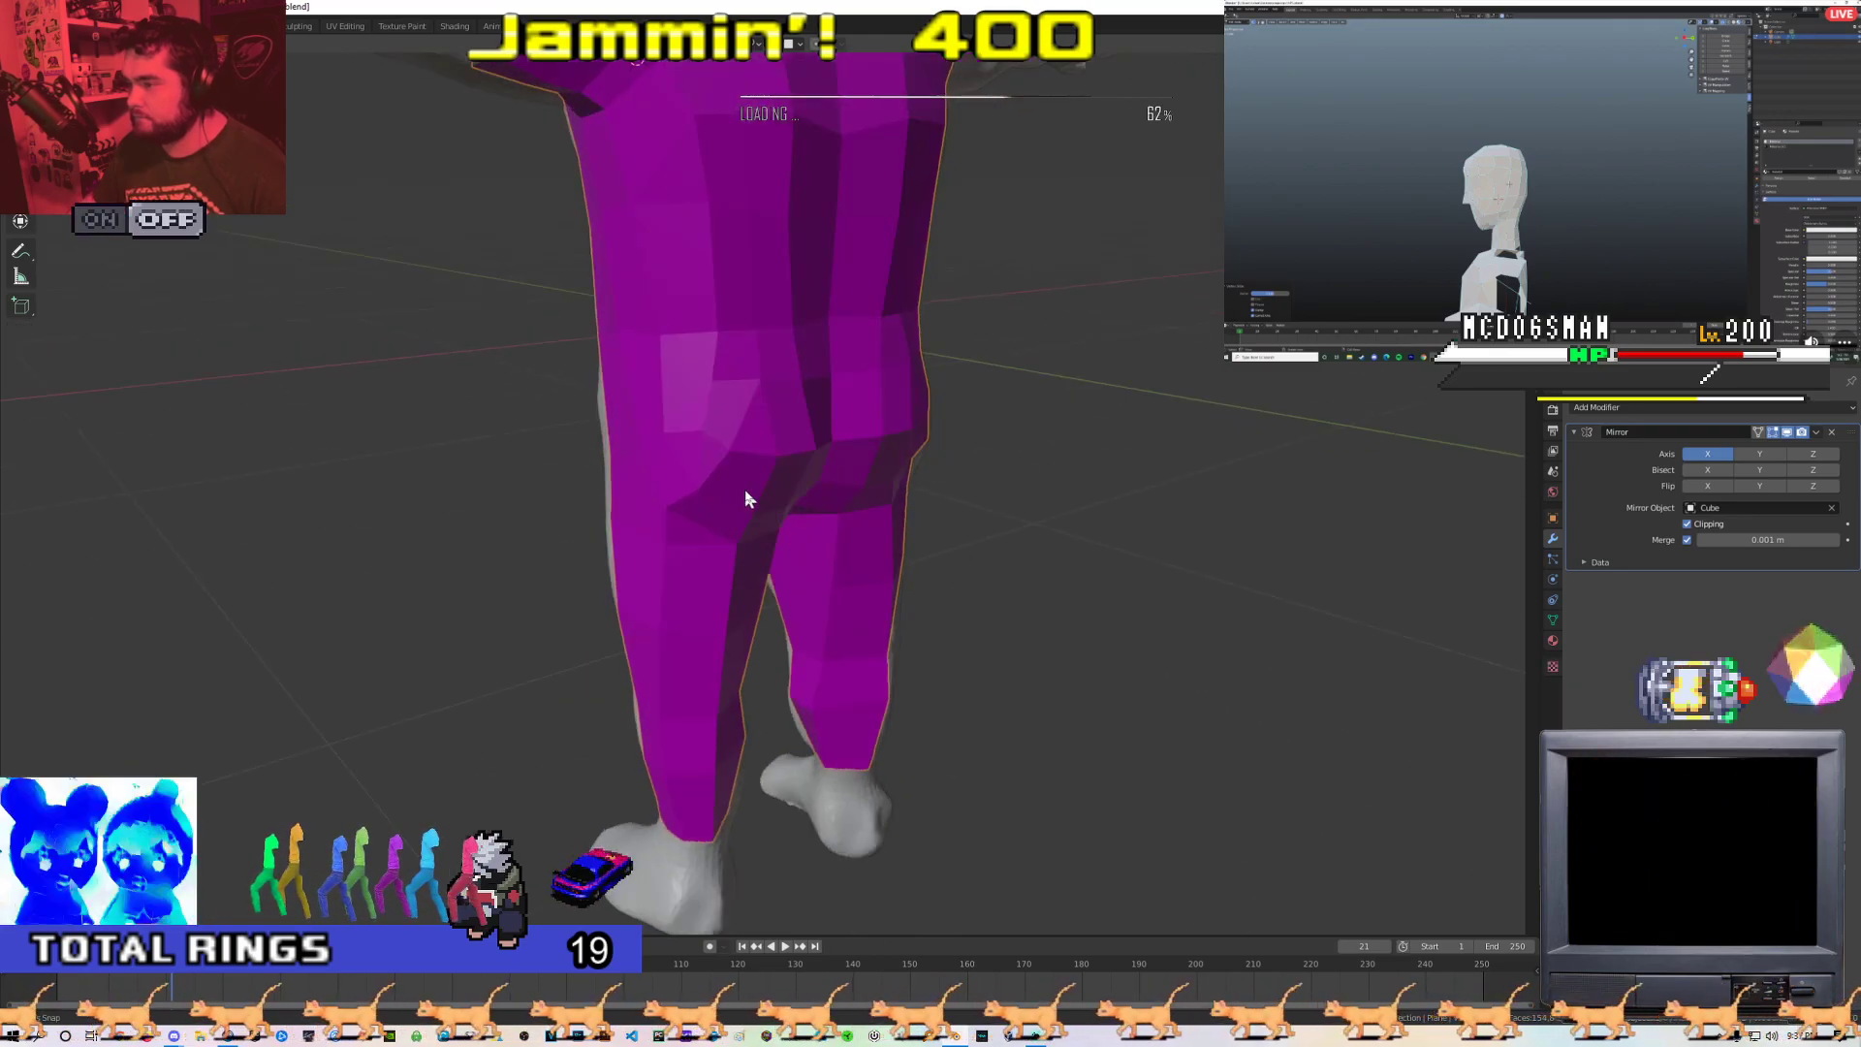
key("Tab")
mouse_move(689, 479)
middle_mouse_down()
mouse_move(795, 423)
mouse_move(849, 444)
mouse_move(811, 480)
mouse_move(667, 508)
mouse_move(802, 529)
mouse_move(839, 459)
mouse_move(812, 389)
mouse_move(762, 393)
mouse_move(707, 439)
mouse_move(663, 428)
mouse_move(713, 399)
mouse_move(772, 449)
mouse_move(694, 488)
middle_mouse_up()
scroll(713, 509, "up", 5)
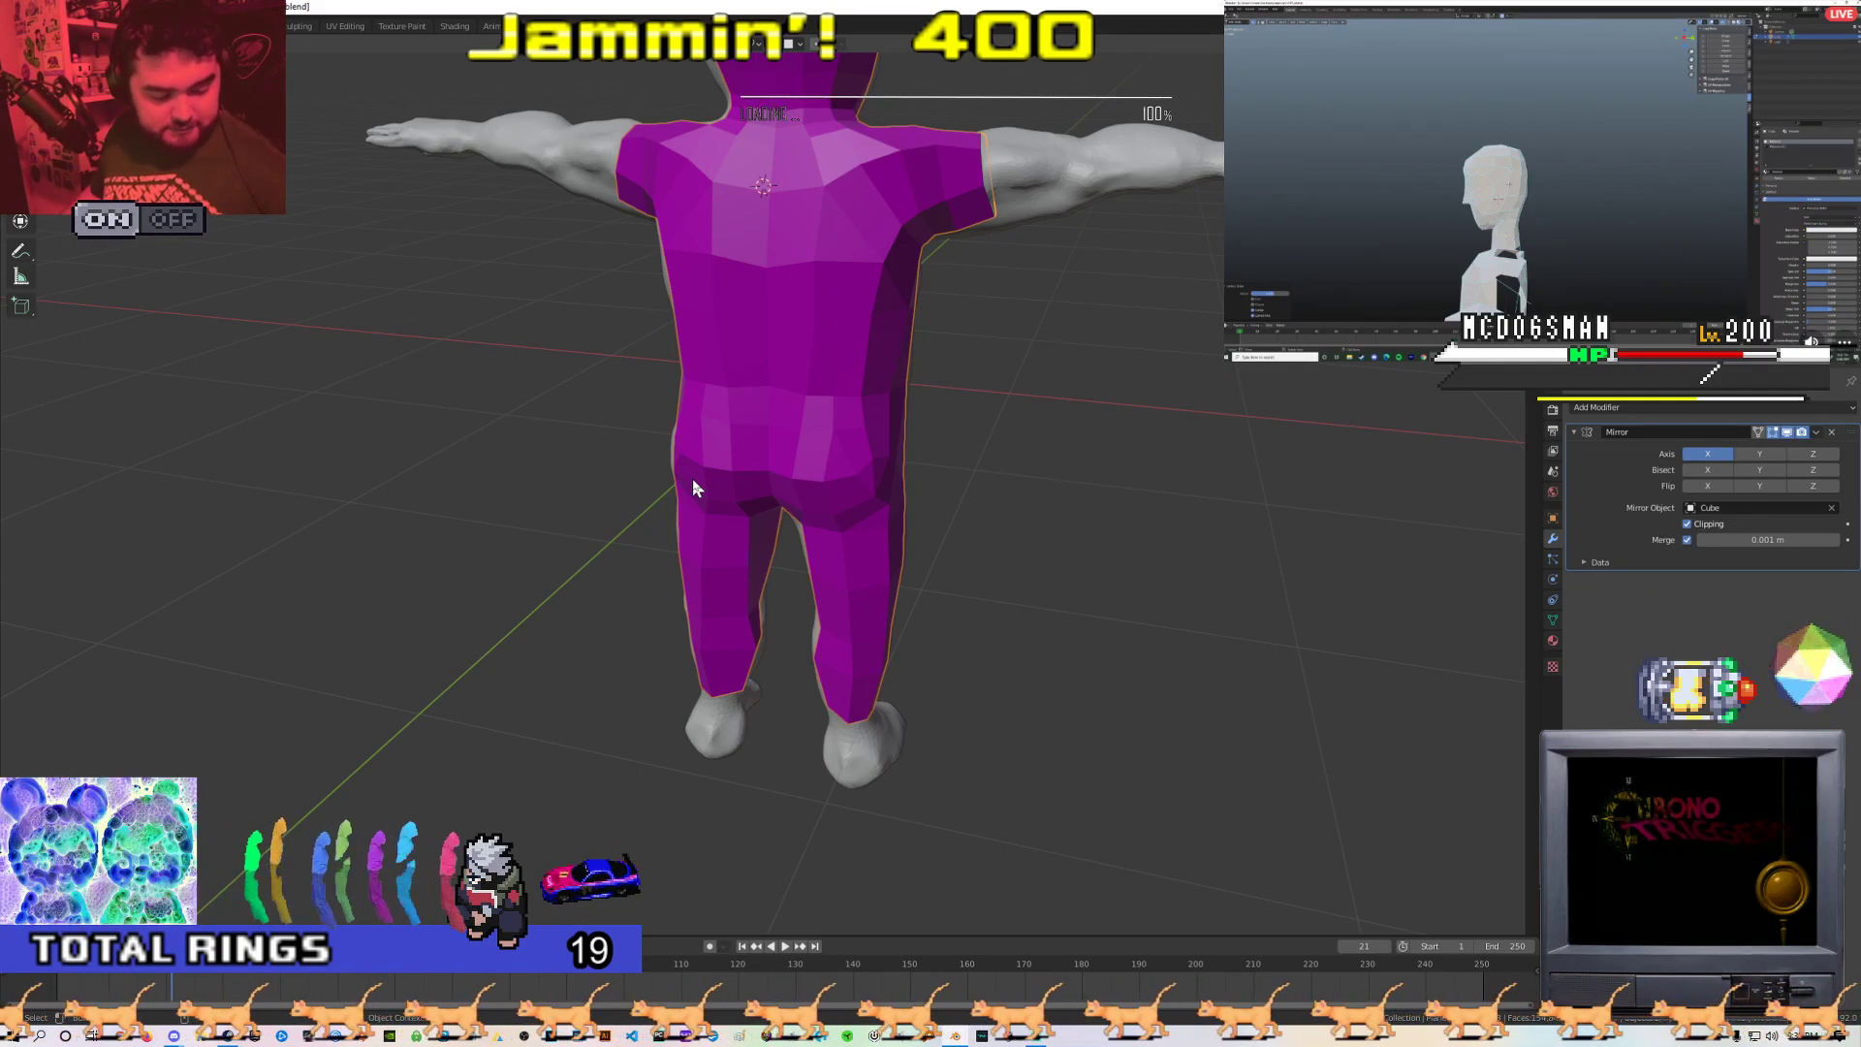
middle_click_drag(694, 426, 876, 520)
scroll(876, 519, "up", 4)
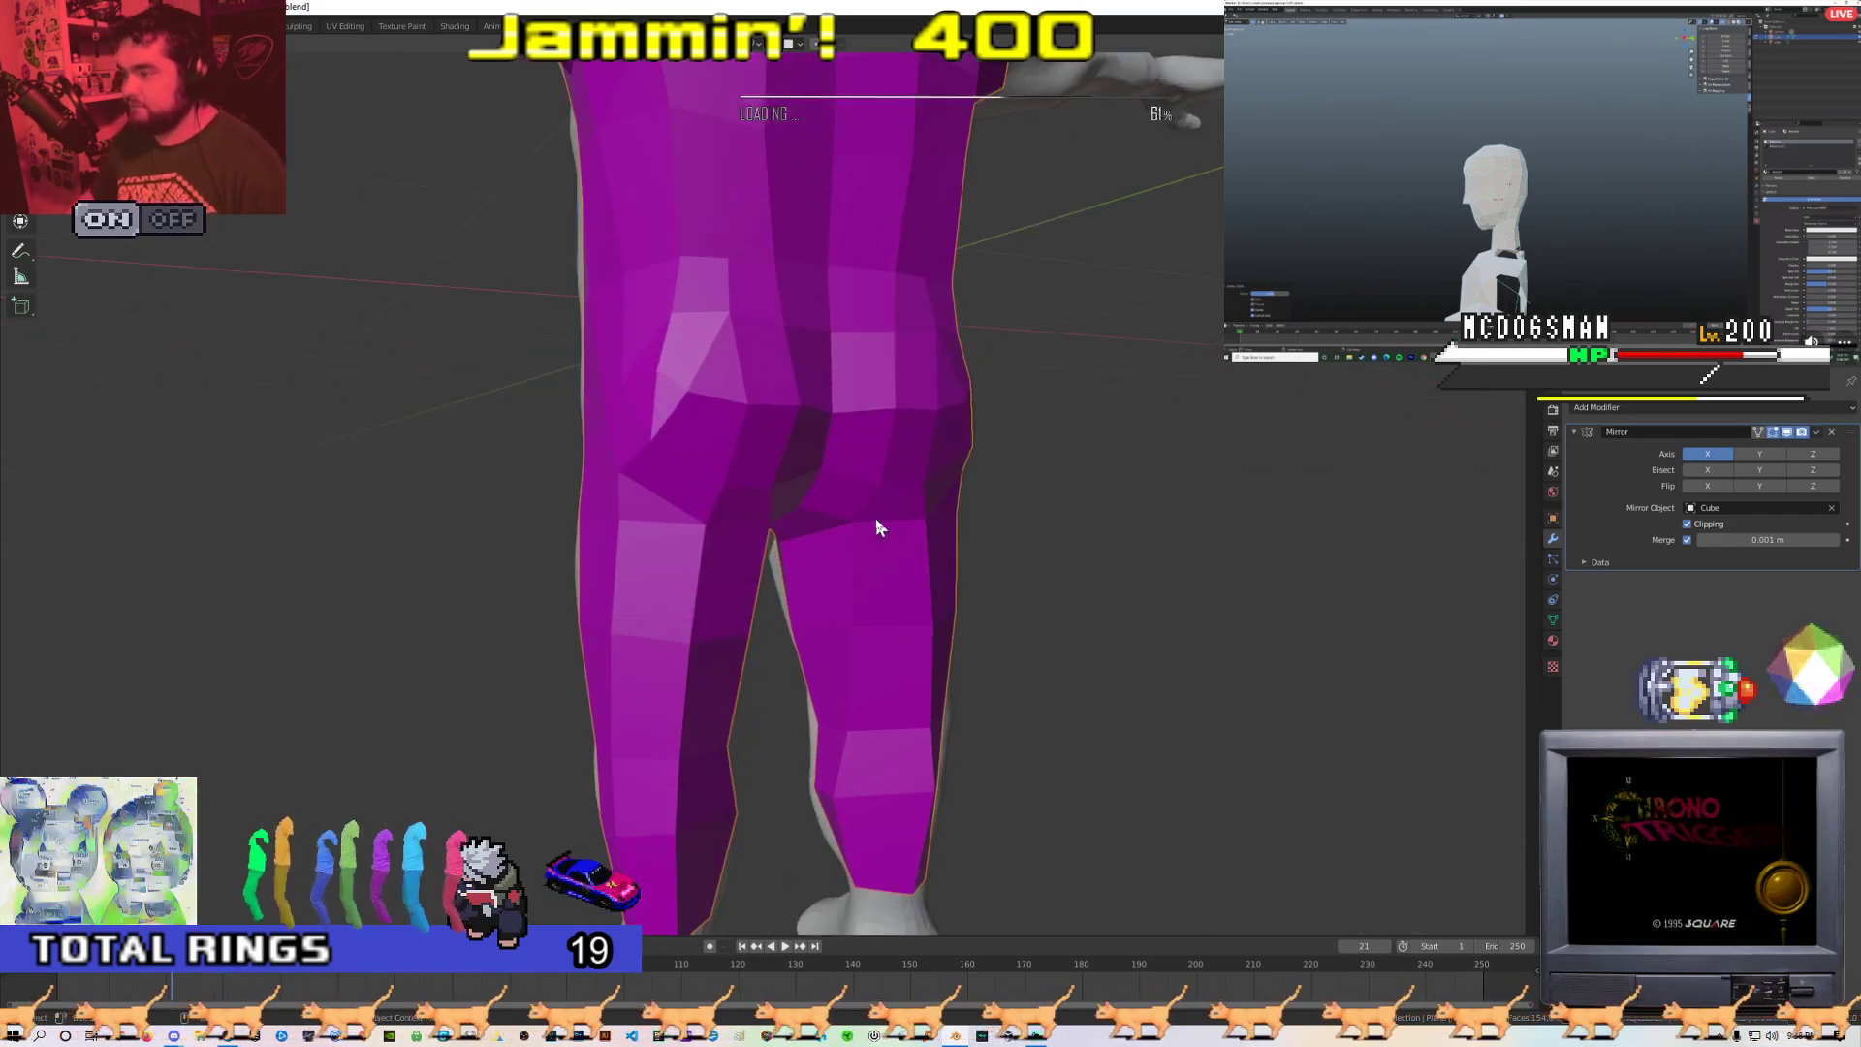
key("Tab")
scroll(712, 423, "up", 2)
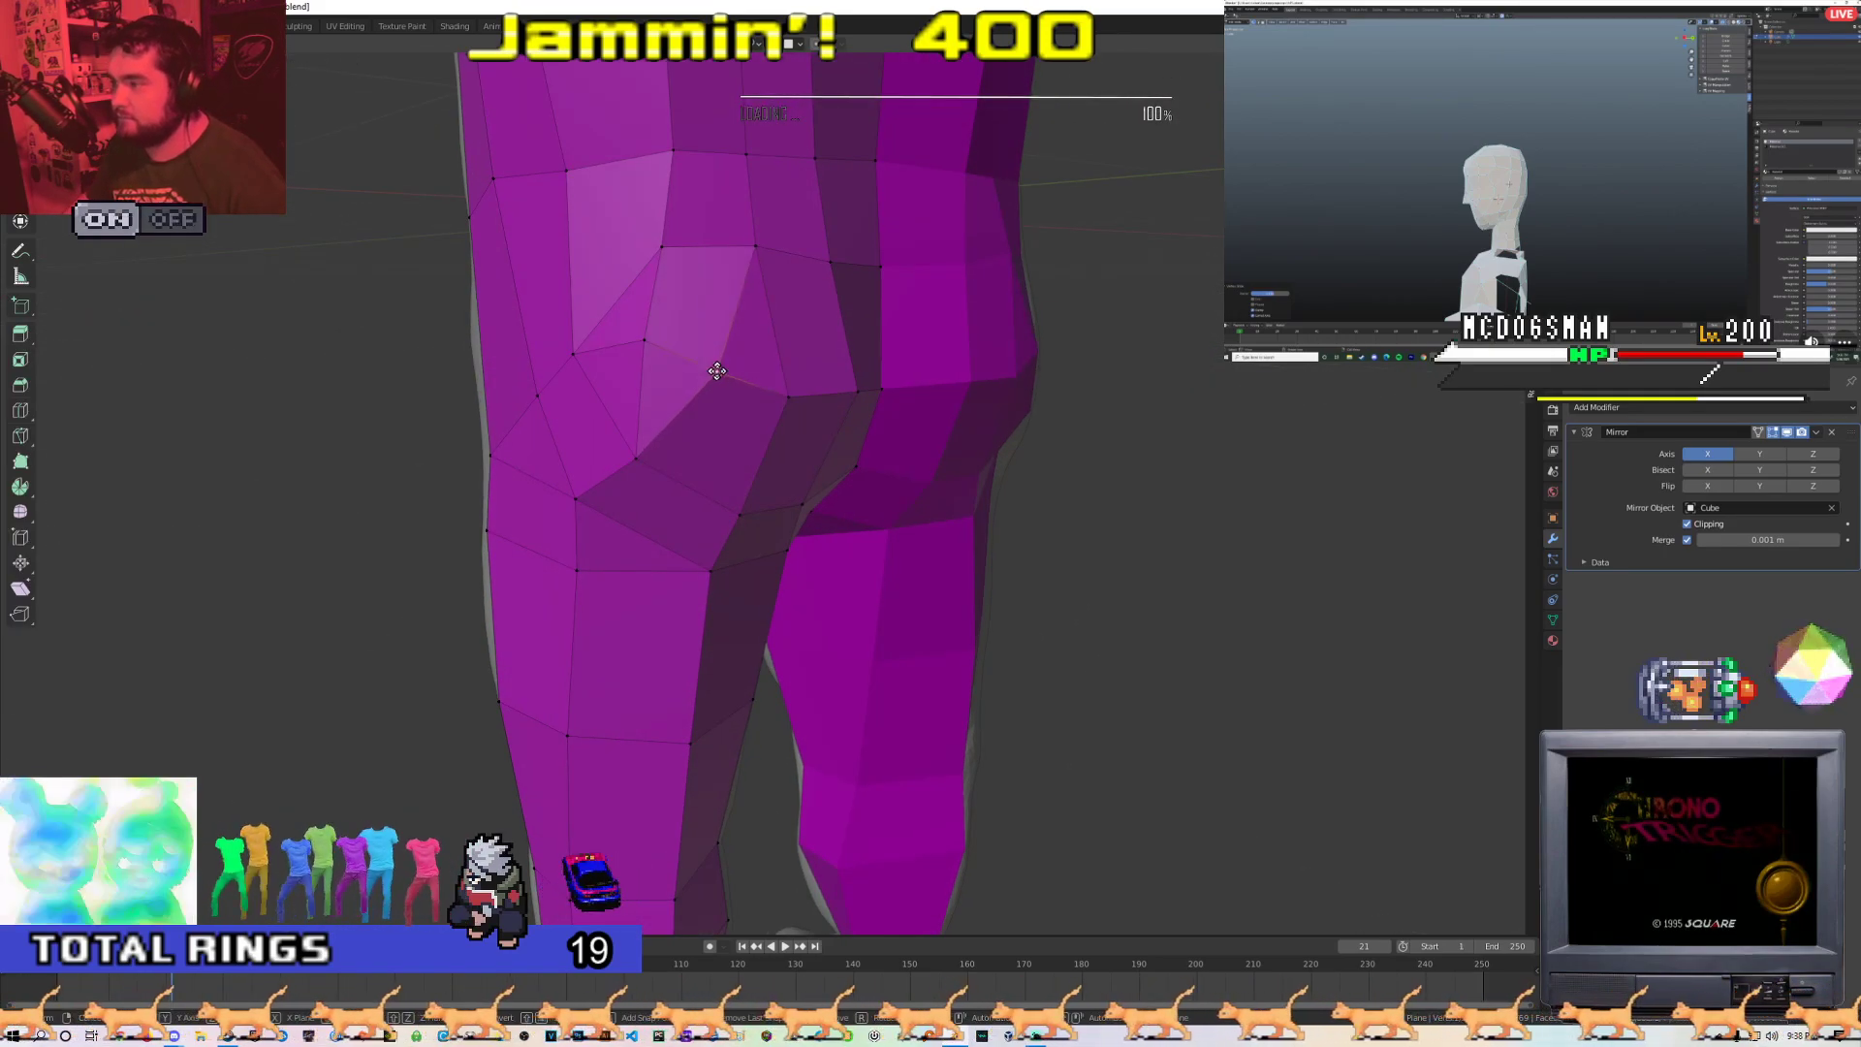
middle_click_drag(704, 408, 995, 509)
Examine the flat-shaded hips, buttocks and legs of the low-poly body from several angles
scroll(673, 432, "down", 1)
key("Tab")
scroll(717, 447, "down", 2)
scroll(680, 480, "up", 1)
key("Tab")
scroll(741, 507, "down", 4)
key("Tab")
scroll(994, 509, "down", 4)
scroll(603, 475, "up", 5)
middle_click_drag(603, 476, 469, 445)
Adjust the vertex on the outer side of the buttock
key("Tab")
scroll(651, 427, "up", 1)
middle_click_drag(652, 426, 627, 420)
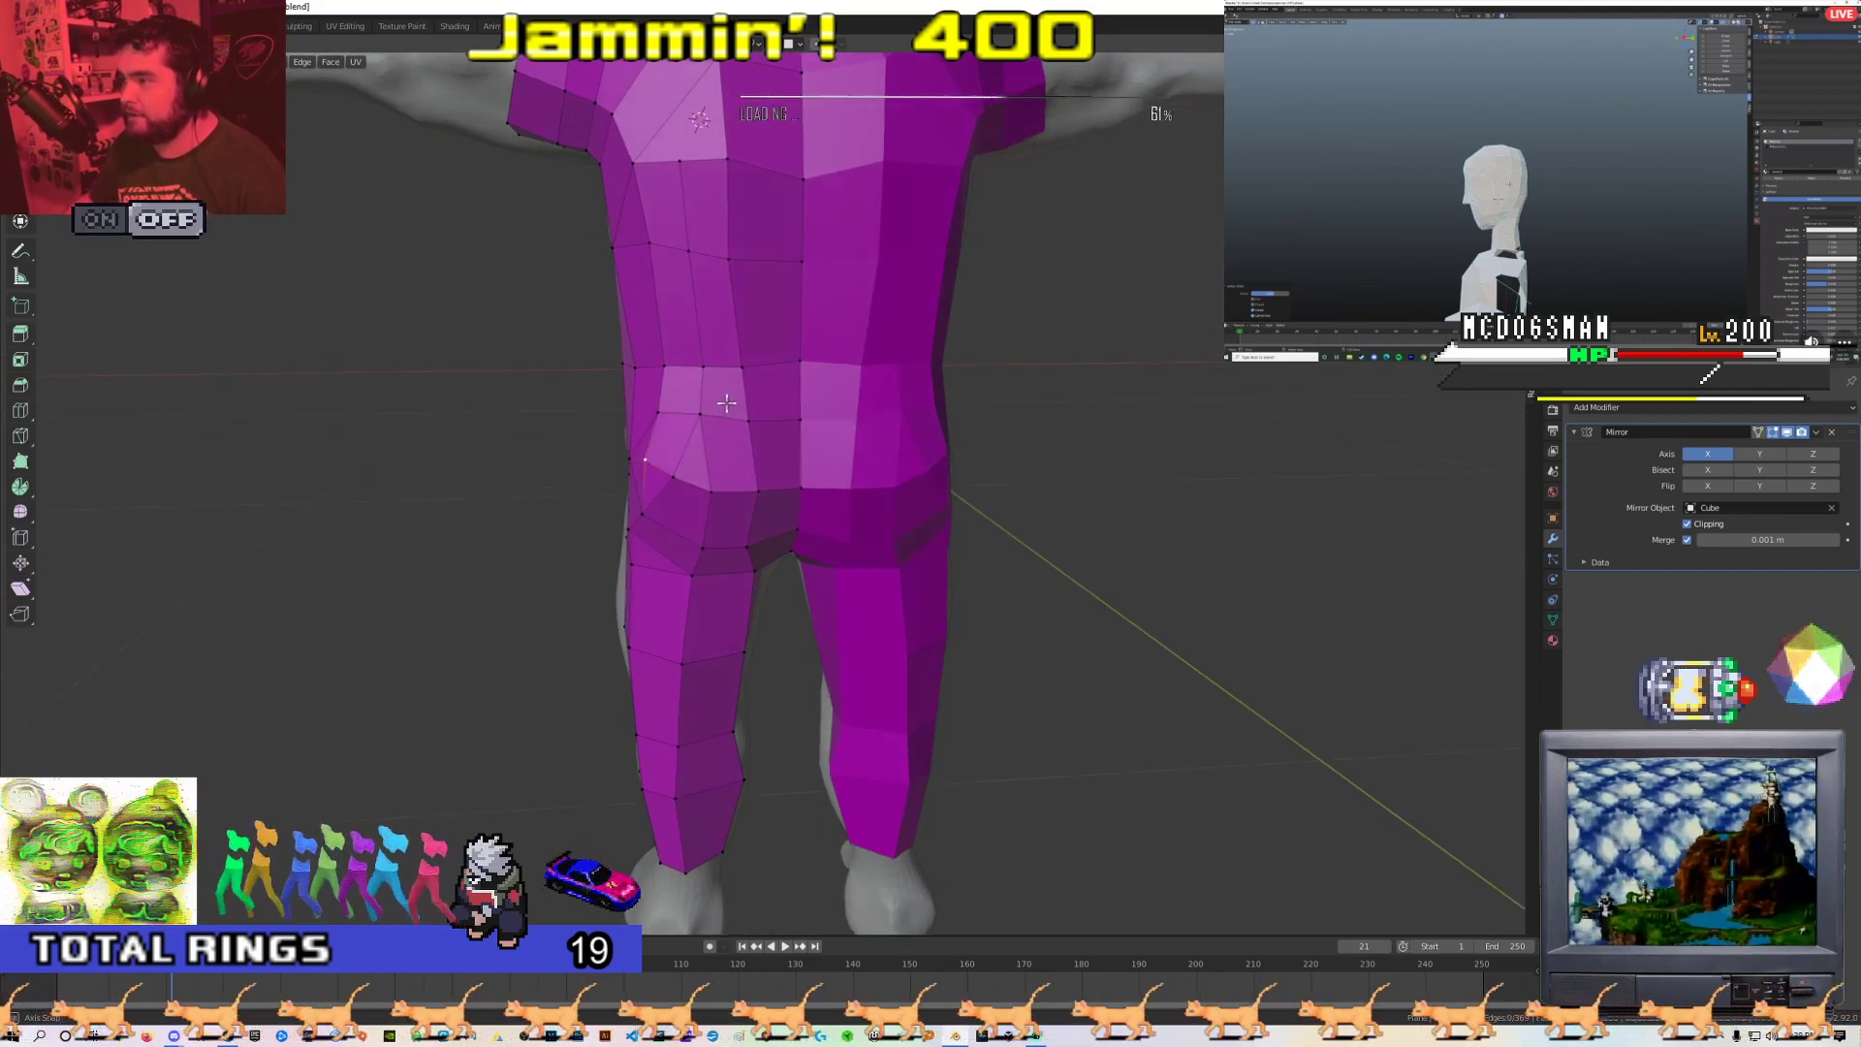
Move the centre-line vertex at the back of the waist
scroll(744, 340, "up", 2)
middle_click_drag(744, 340, 726, 438, "shift")
left_click(812, 426)
key("g")
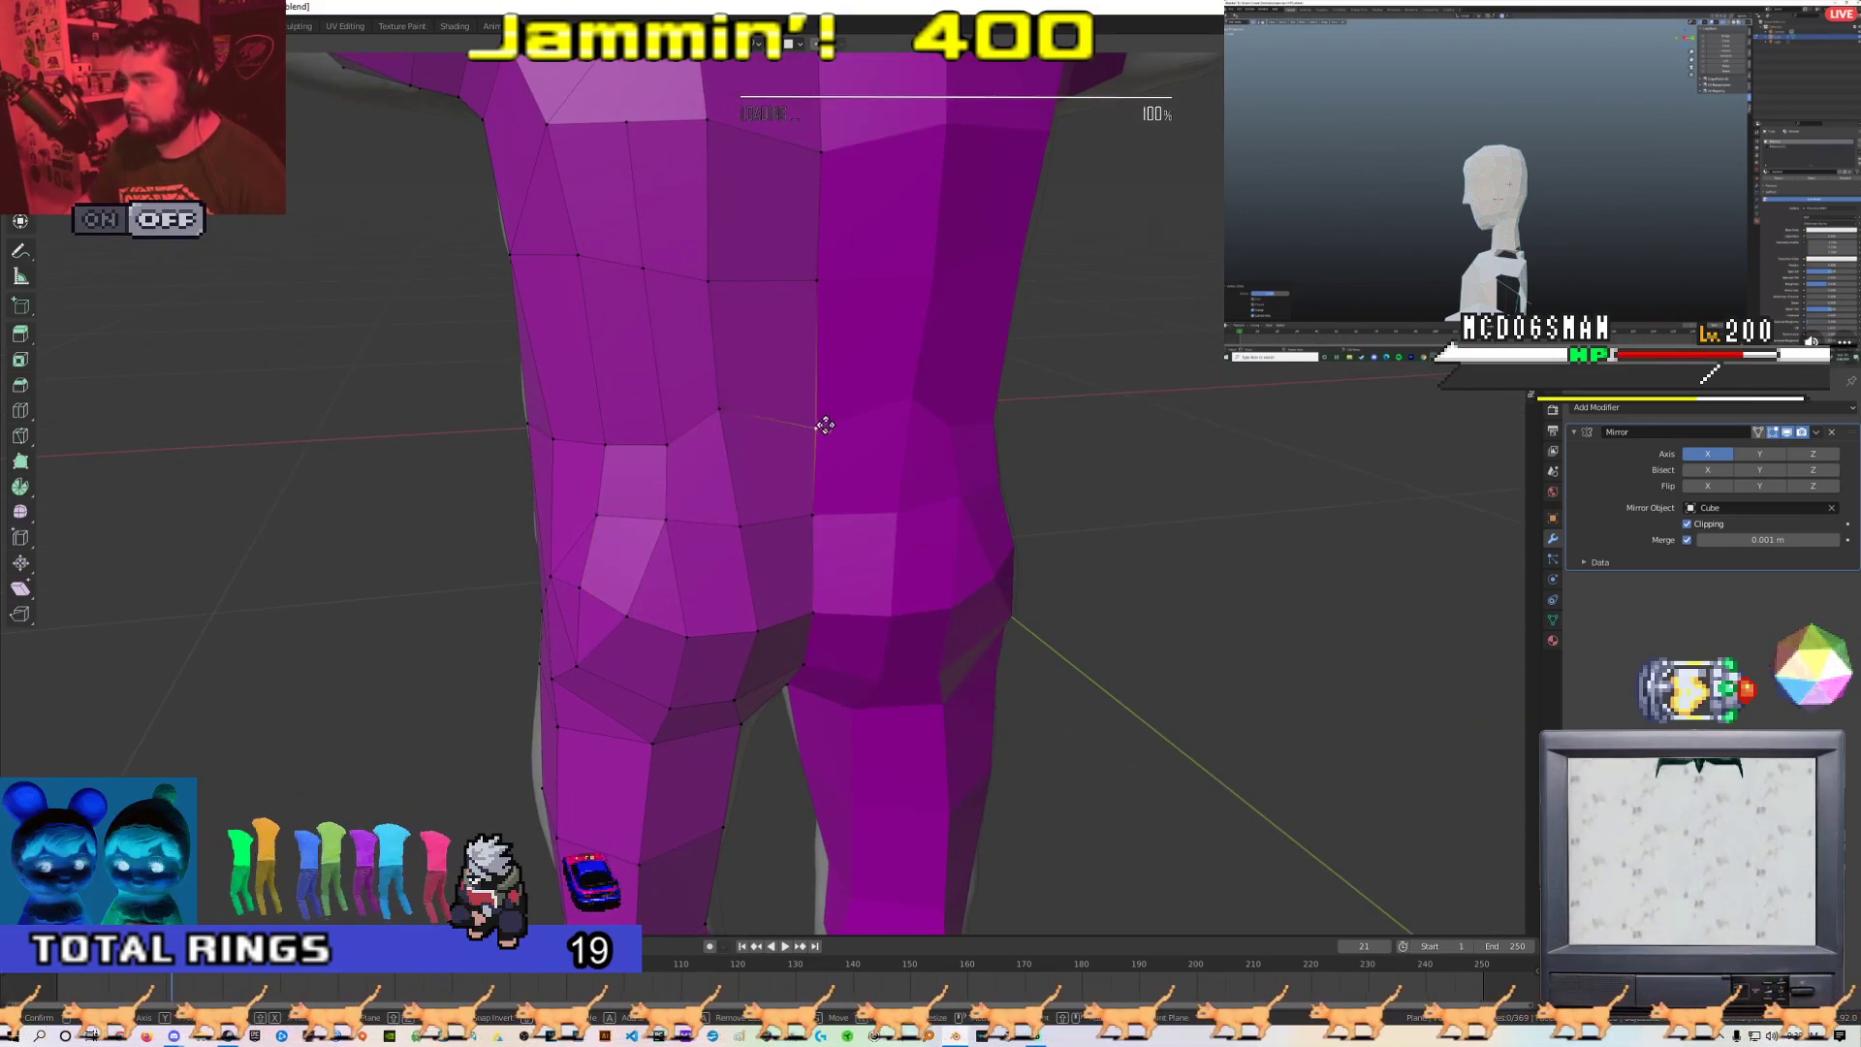
middle_click_drag(817, 397, 791, 436)
Adjust the back waist vertex beside the centre line, and the centre-line vertex at the front of the waist
left_click(716, 405)
left_click(713, 411)
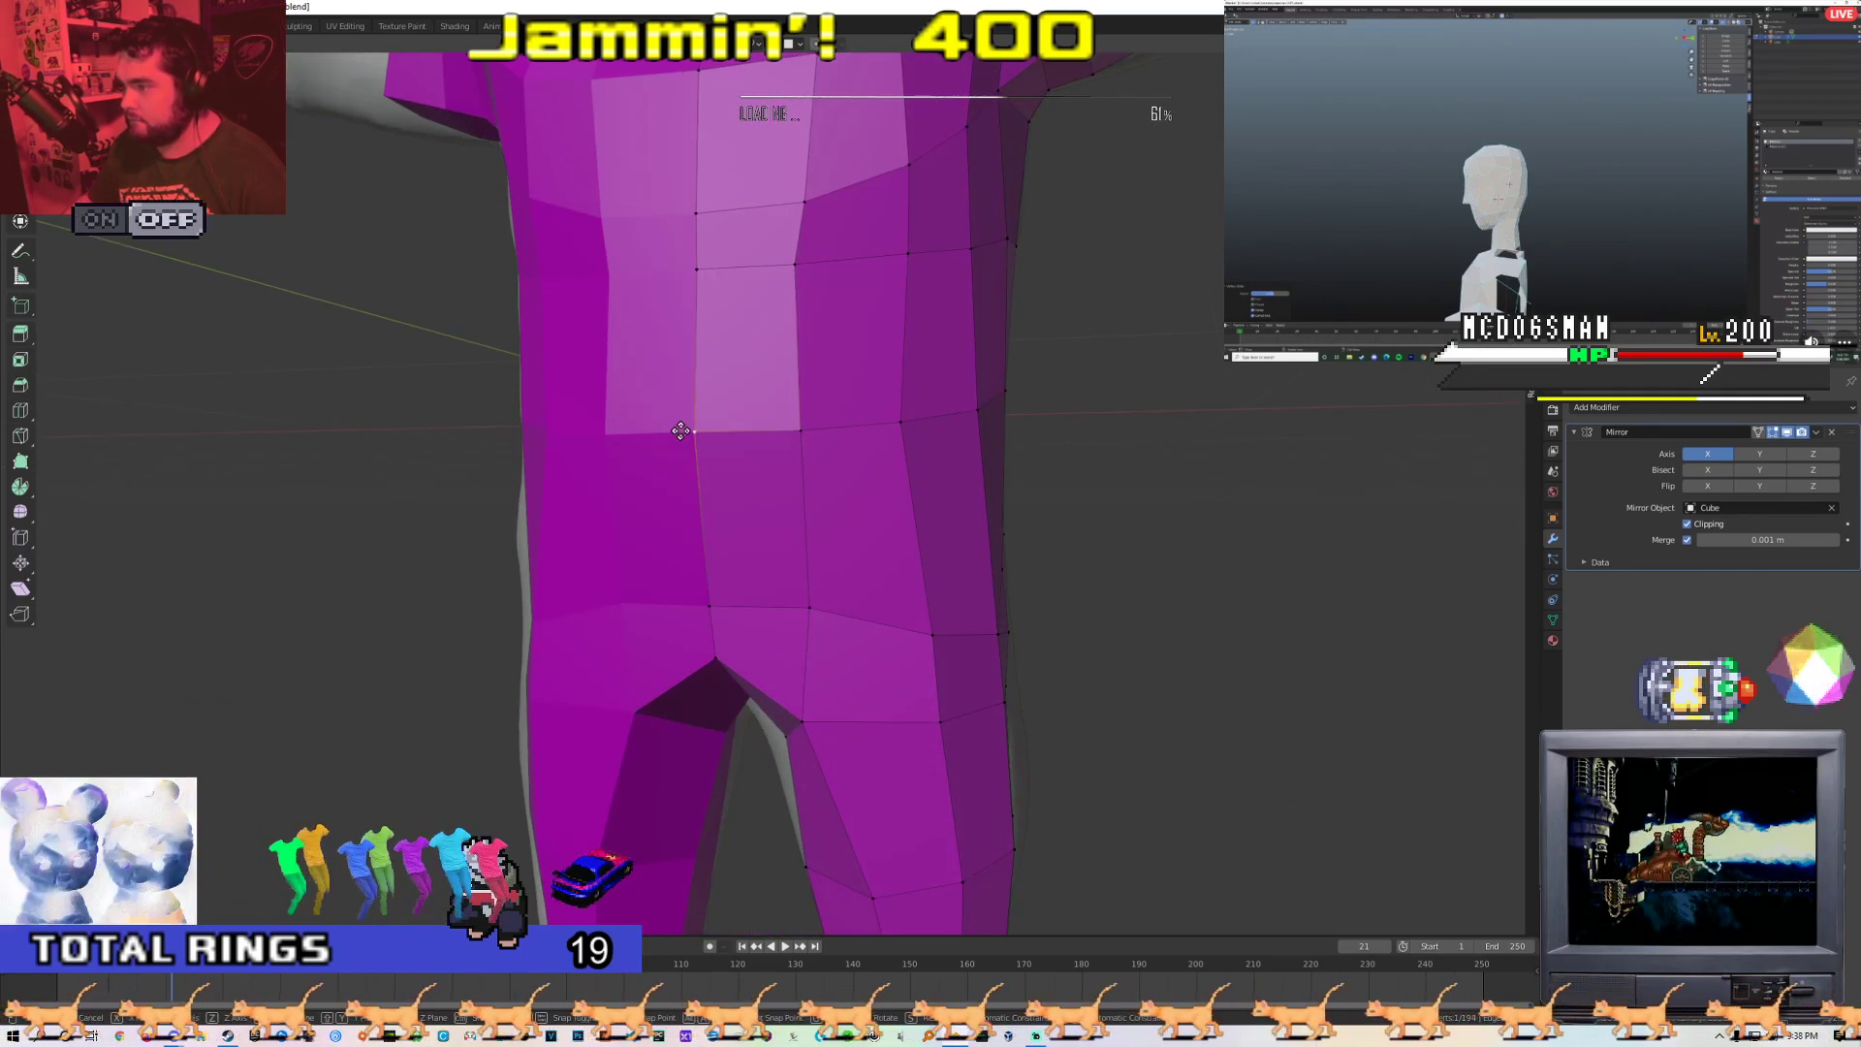
scroll(685, 429, "down", 2)
middle_click_drag(743, 498, 698, 499)
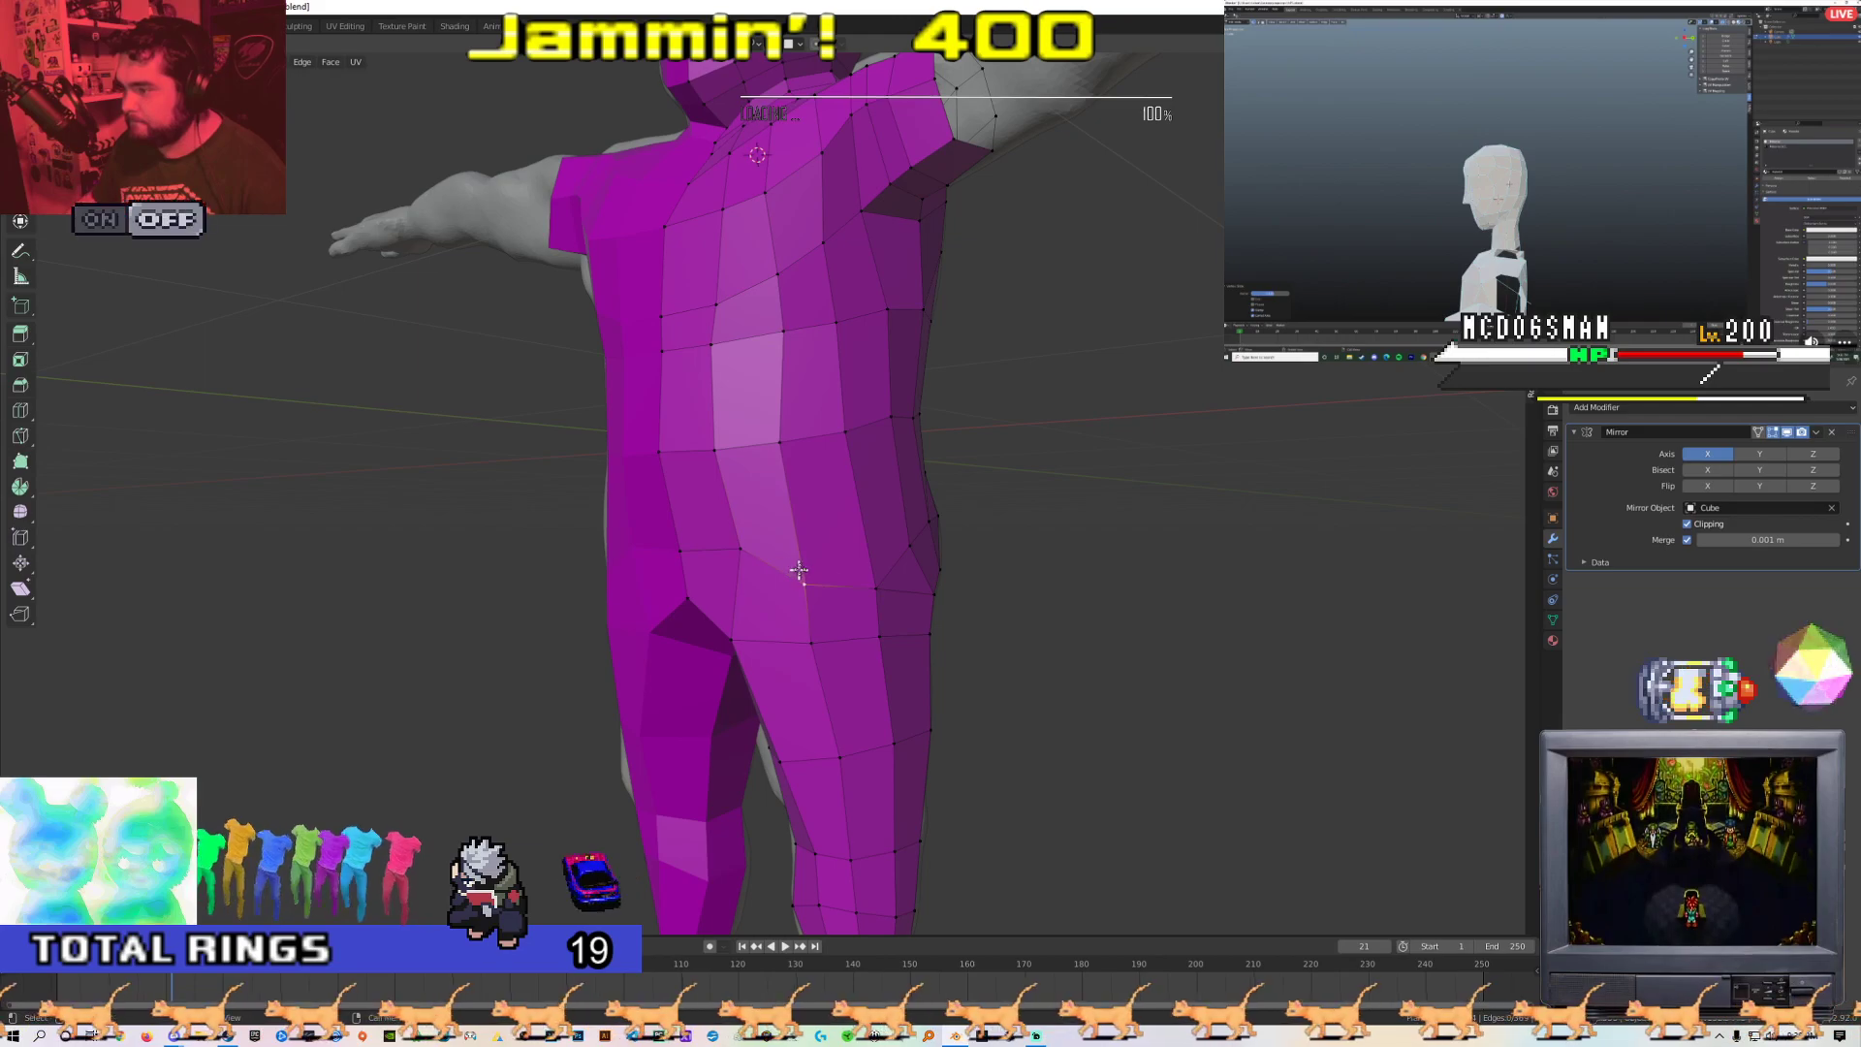
Examine the flat-shaded chest, waist and hip topology of the low-poly body from the front and side
middle_click_drag(799, 545, 838, 590)
left_click(716, 548)
scroll(716, 547, "down", 1)
scroll(897, 591, "down", 2)
key("Tab")
key("Tab")
scroll(838, 590, "up", 4)
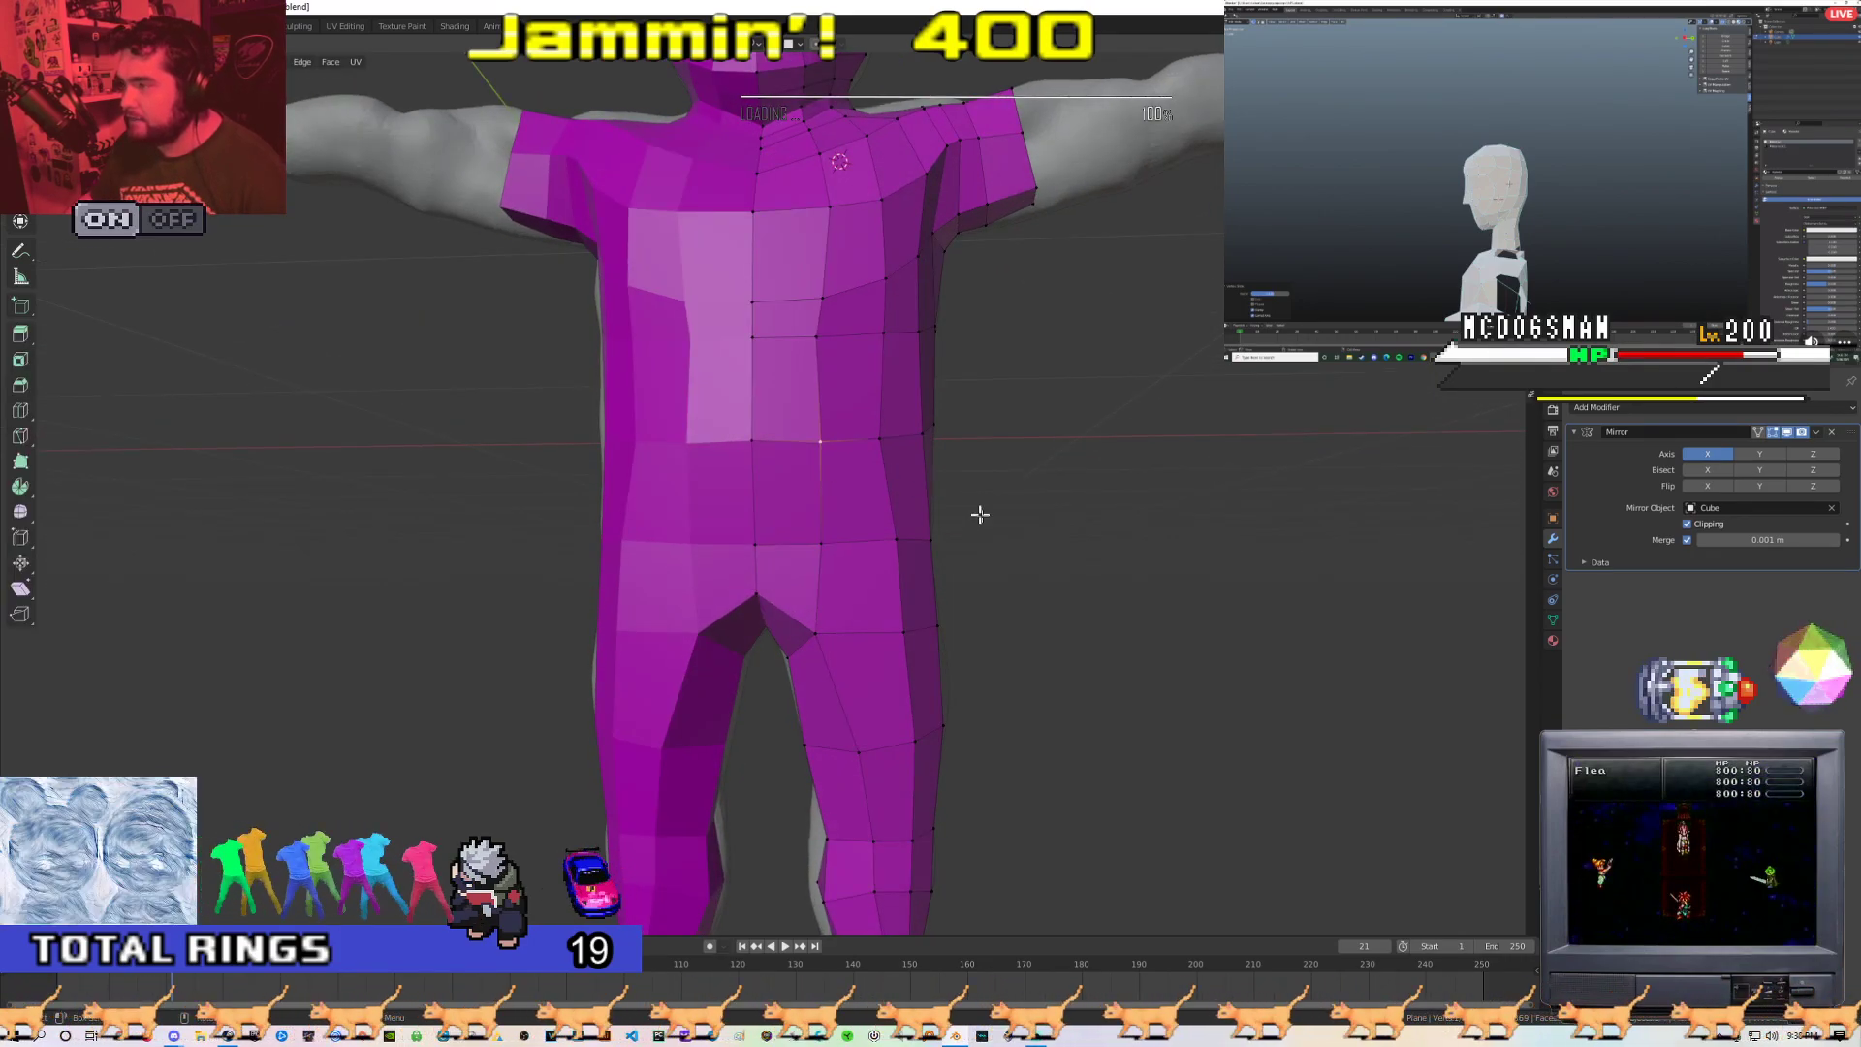
scroll(963, 508, "down", 2)
middle_click_drag(963, 508, 918, 581)
key("Tab")
key("Tab")
scroll(918, 582, "up", 3)
middle_click_drag(677, 457, 682, 568, "shift")
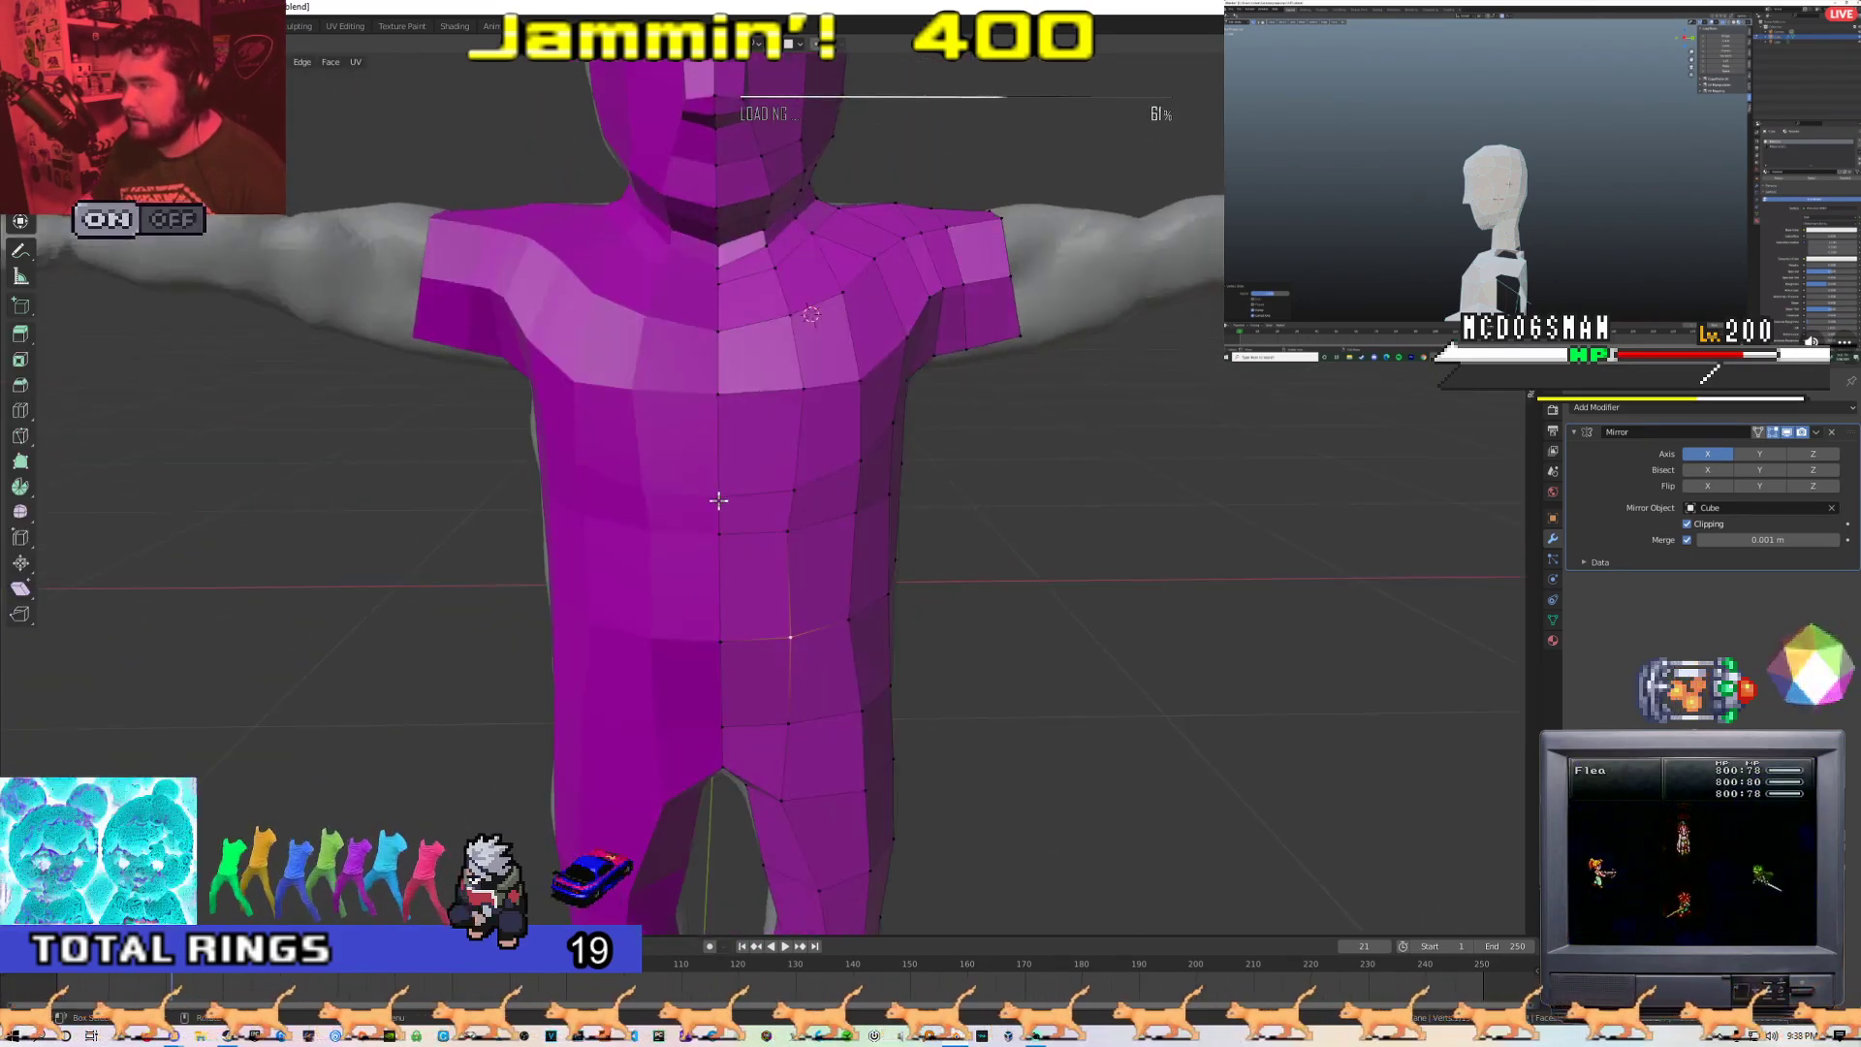
Examine the proportions of the whole flat-shaded body from a distance and at close range
scroll(718, 500, "down", 5)
key("Tab")
middle_click_drag(1013, 531, 950, 583)
scroll(759, 511, "down", 2)
scroll(831, 573, "down", 3)
scroll(990, 583, "up", 3)
scroll(1002, 585, "down", 6)
scroll(1002, 585, "up", 6)
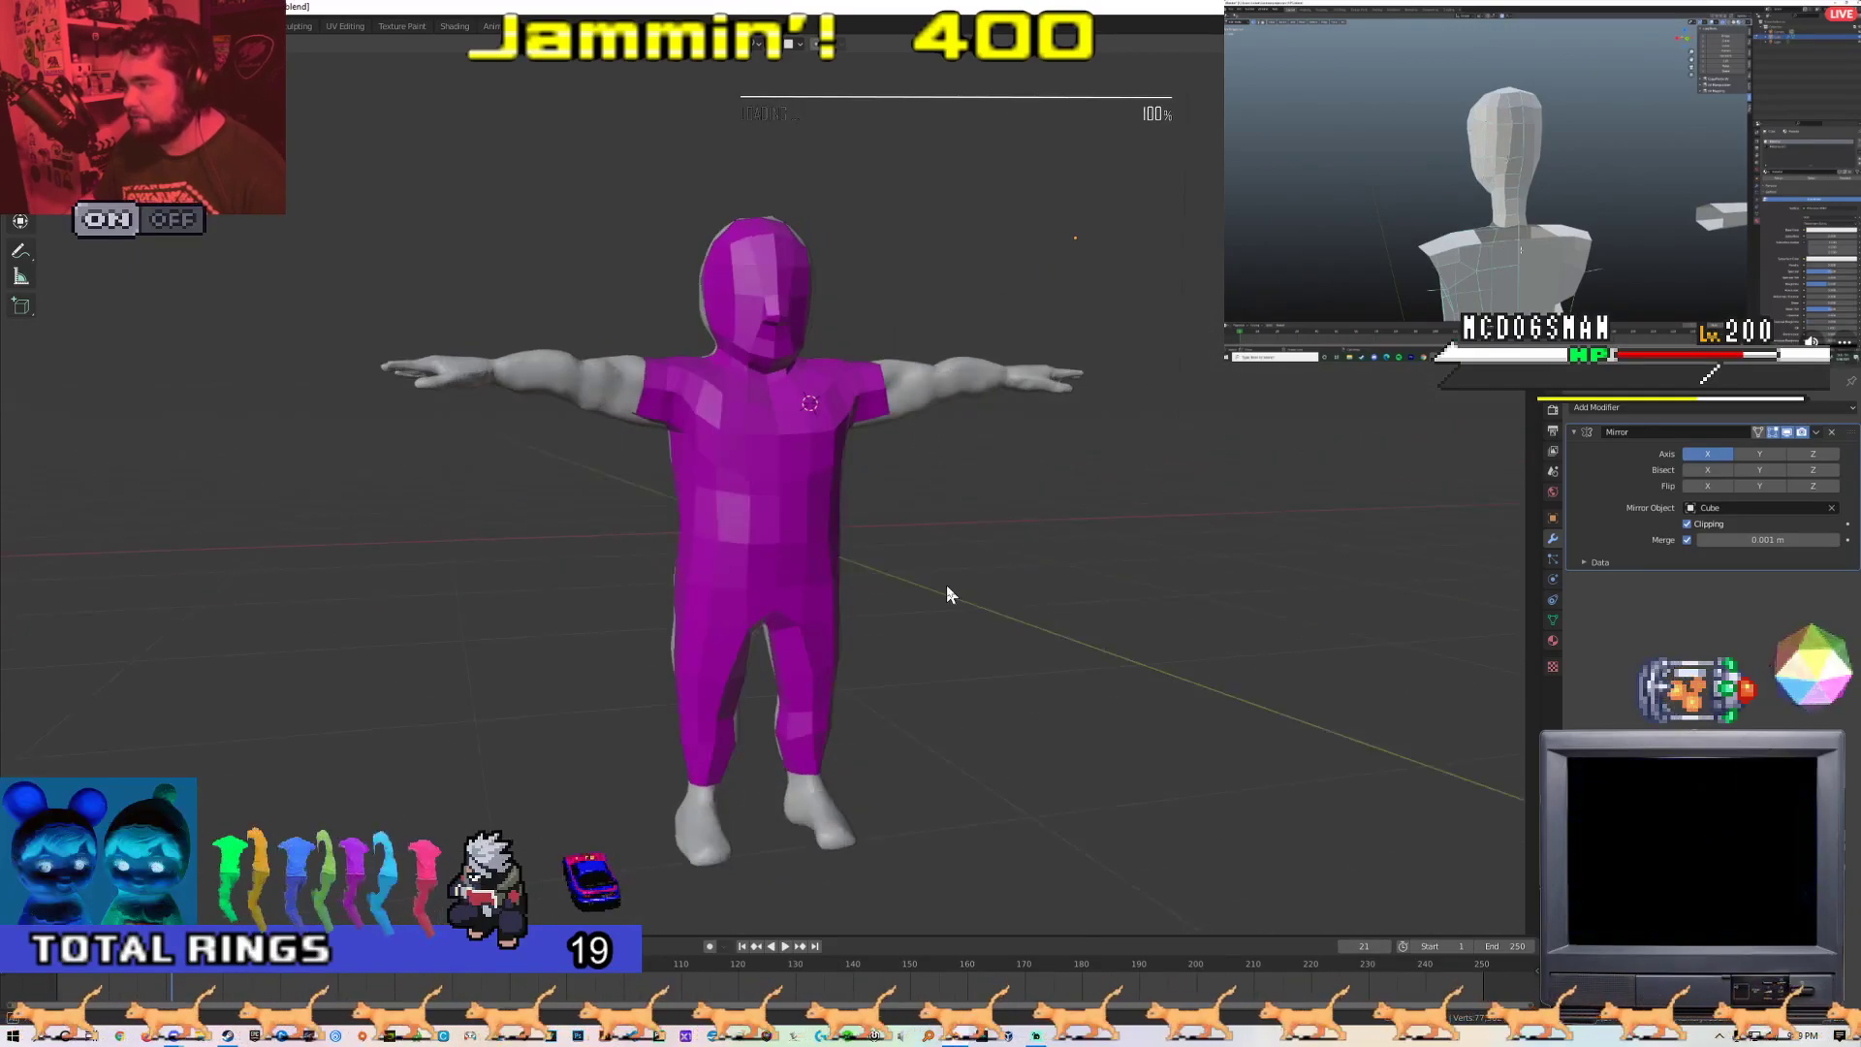
scroll(950, 593, "down", 9)
scroll(893, 598, "up", 11)
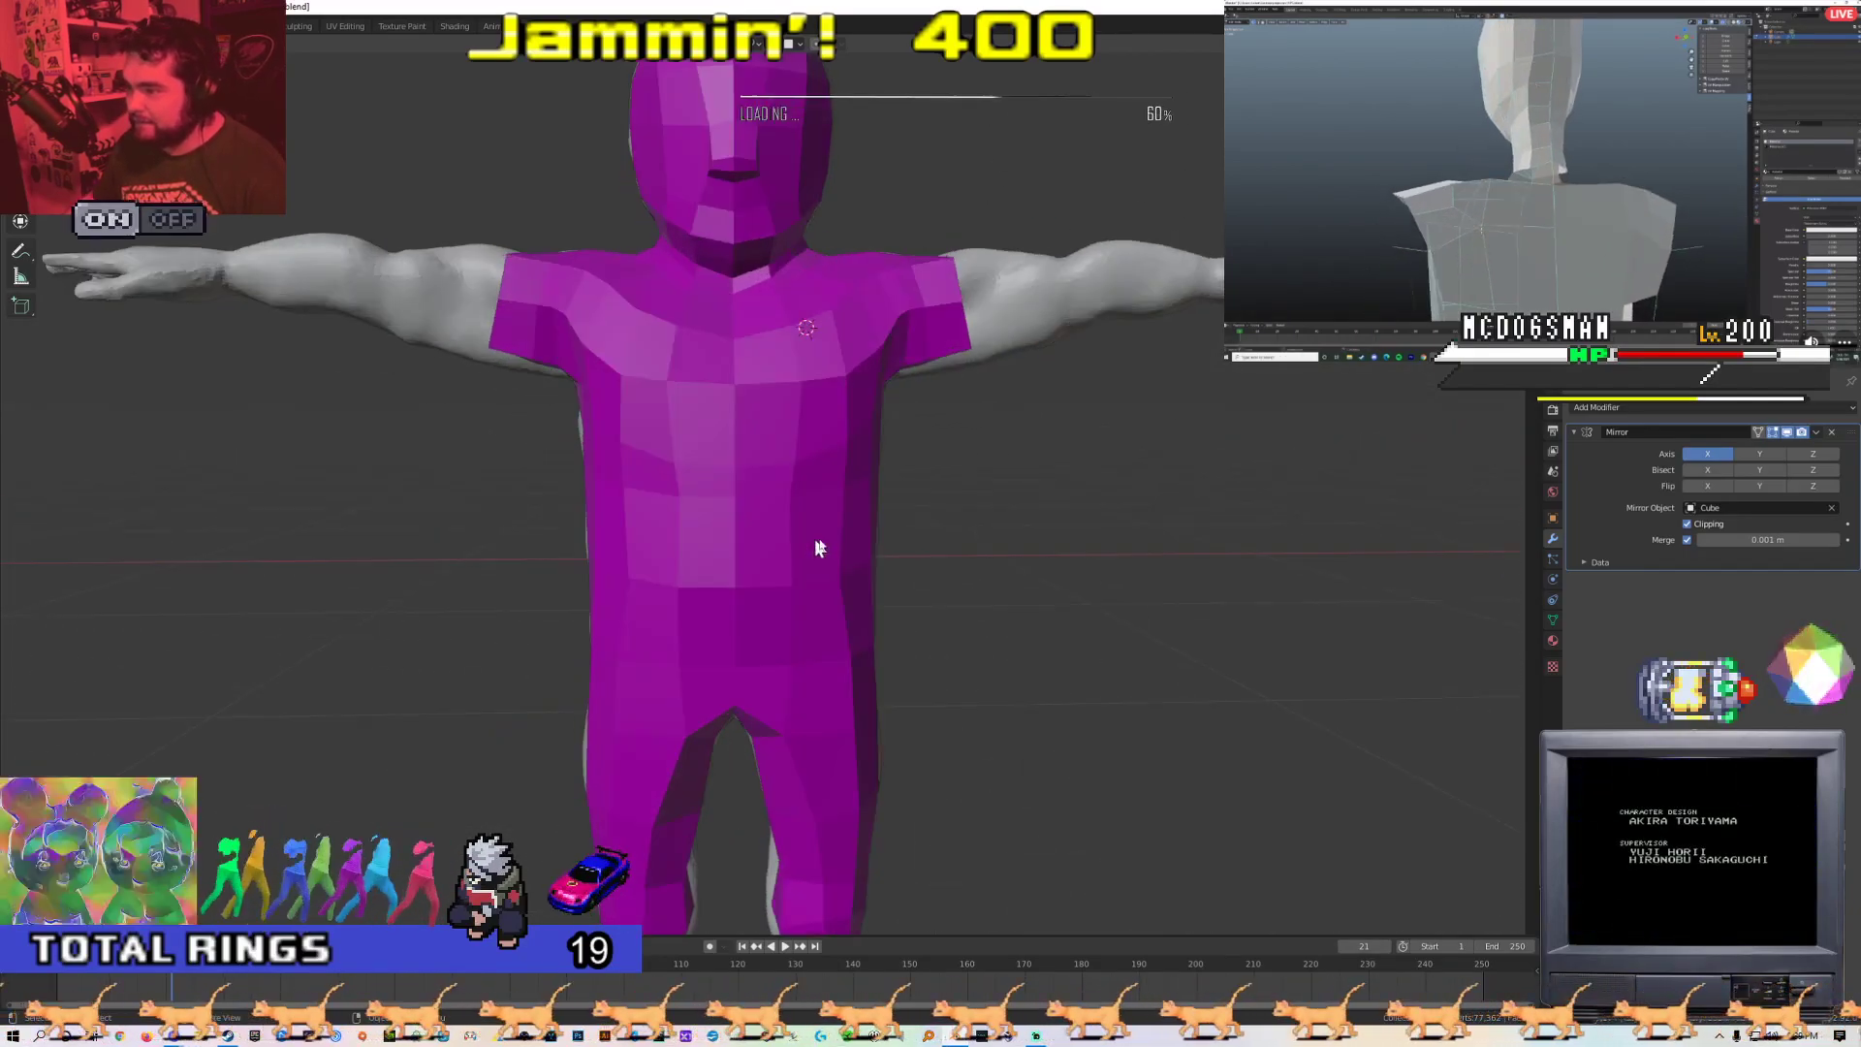
Shade the low-poly body smooth, and reveal any hidden objects
right_click(810, 545)
left_click(806, 519)
scroll(922, 555, "down", 5)
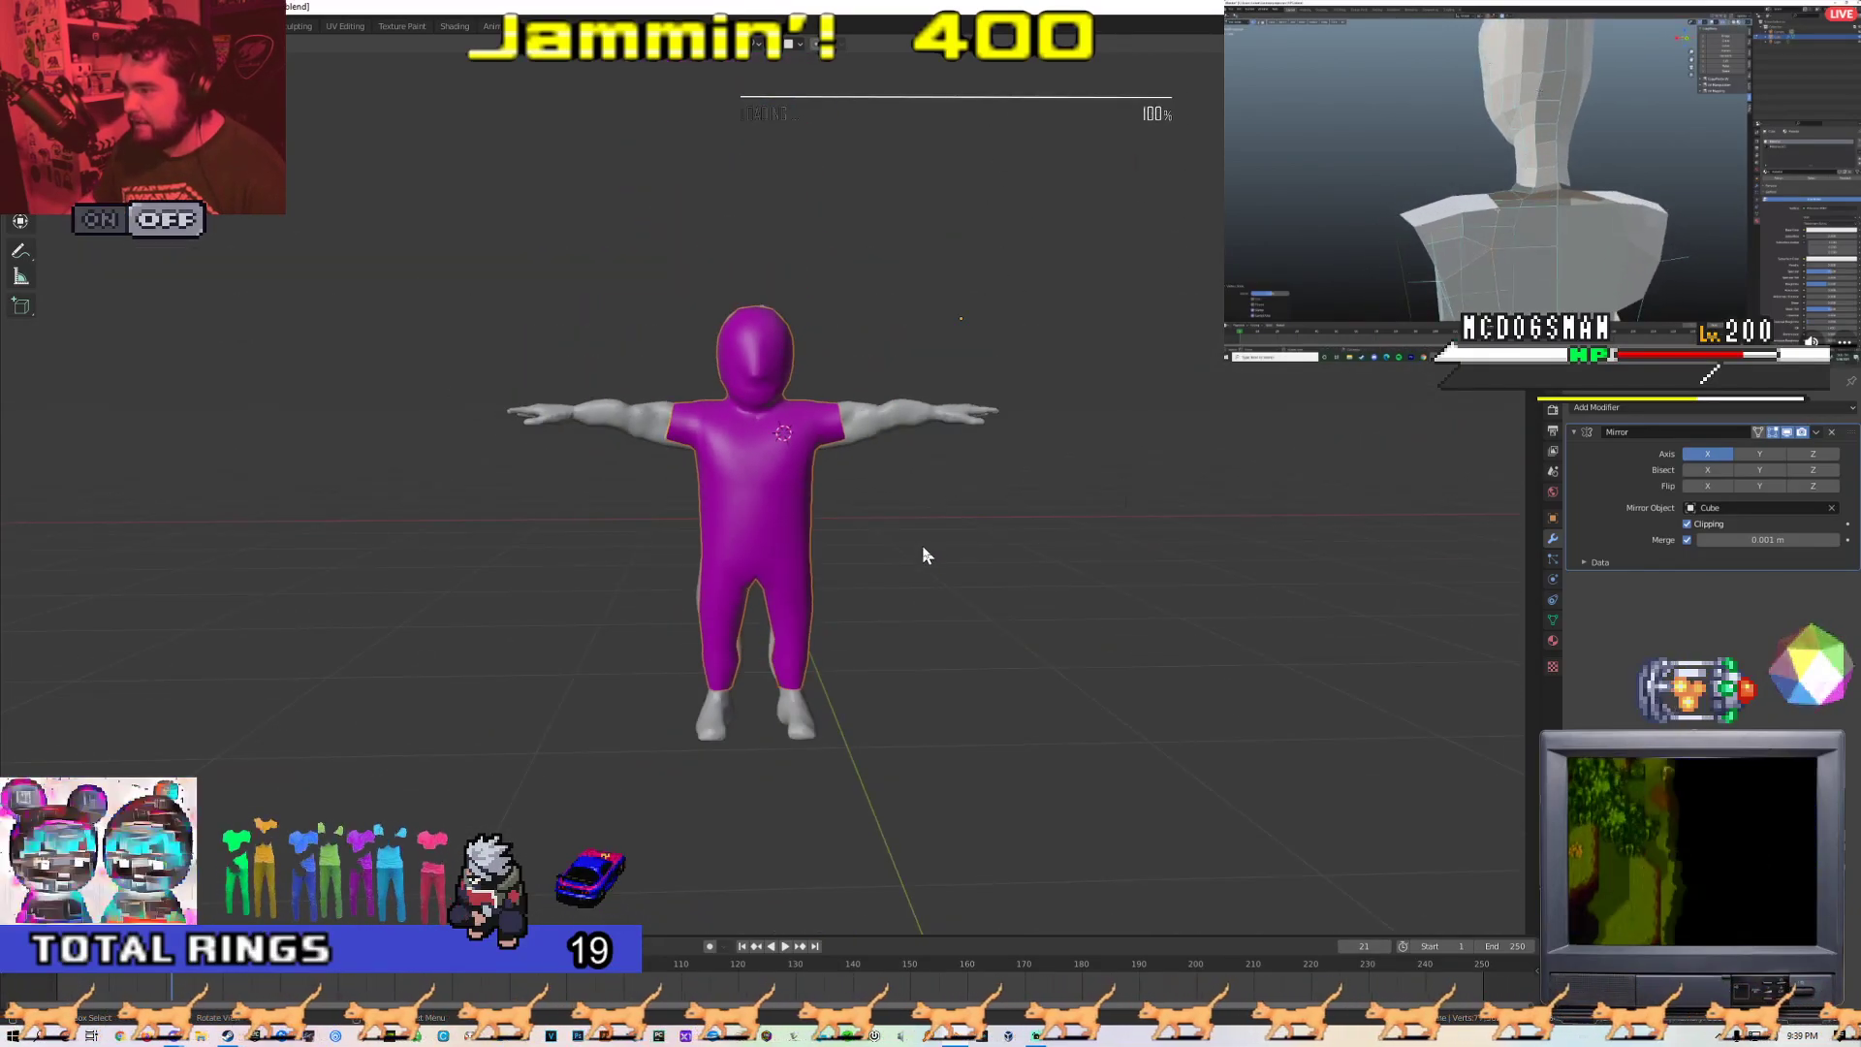
left_click(875, 428)
middle_click_drag(855, 507, 675, 515)
key("alt+h")
middle_click_drag(922, 518, 656, 524)
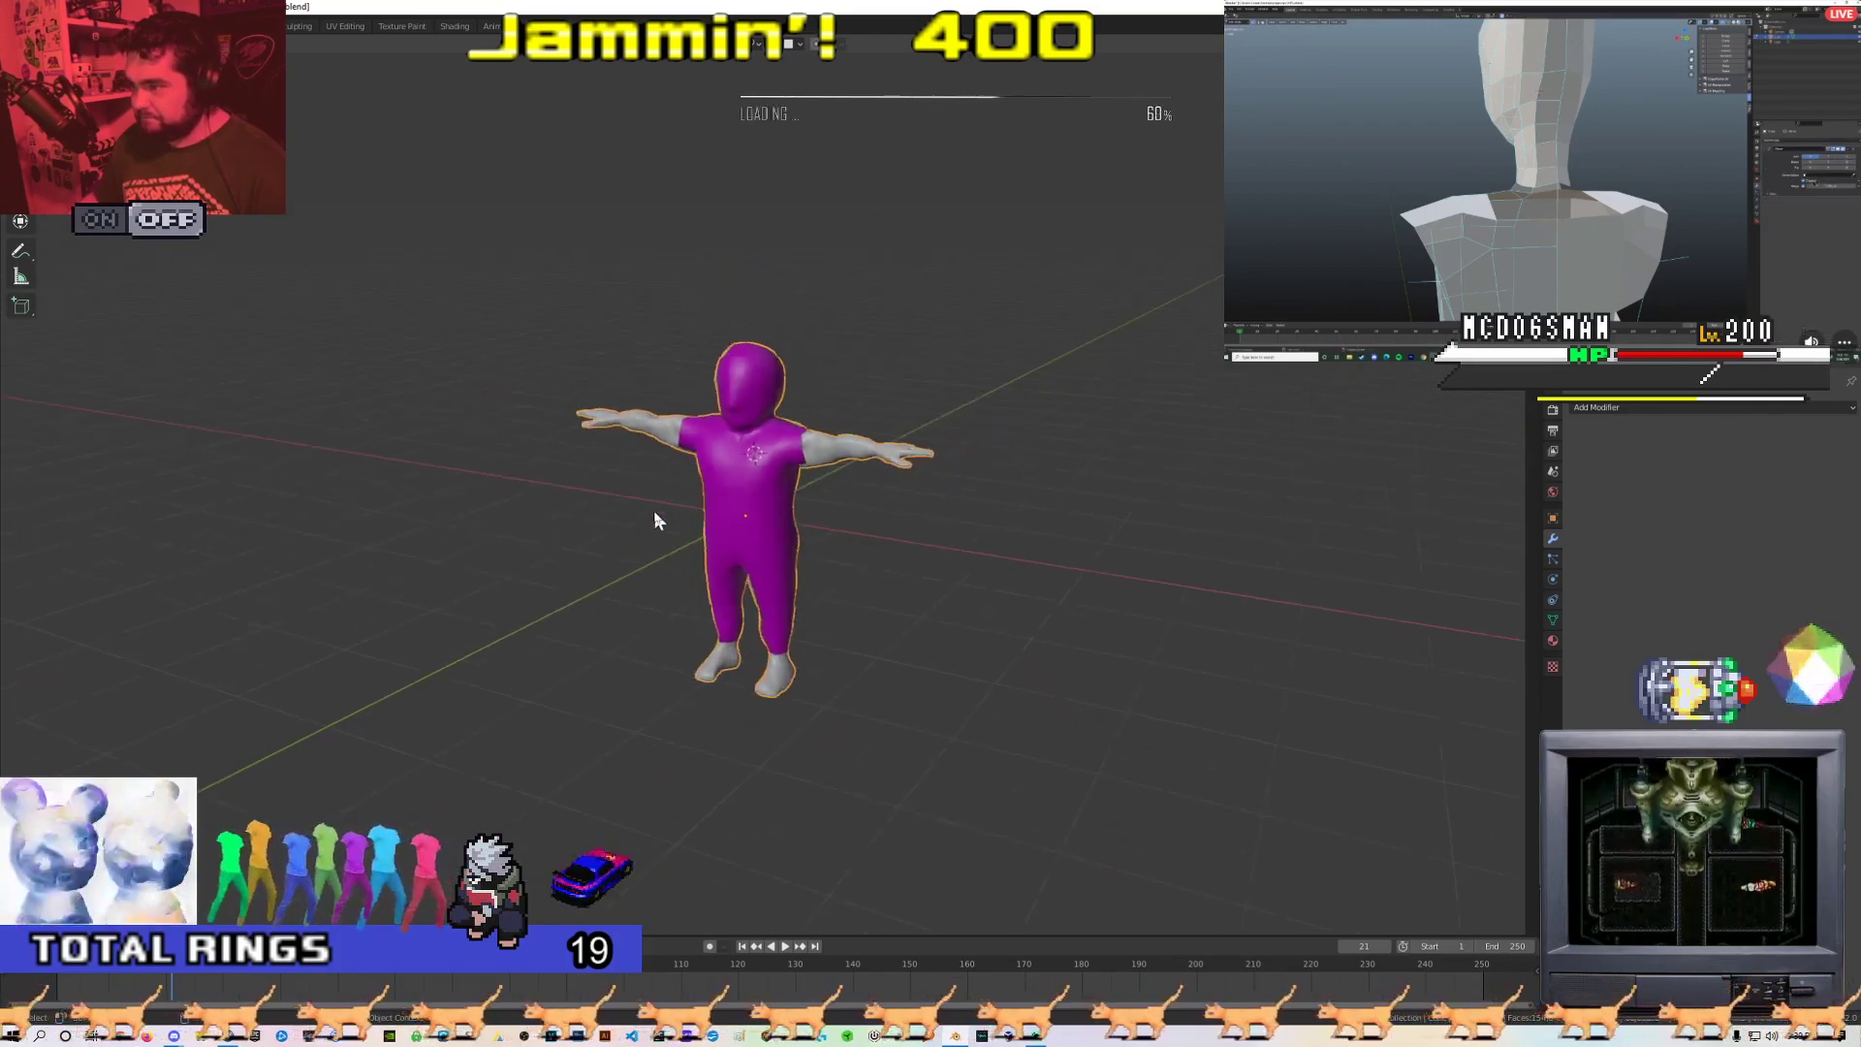
Examine the smooth-shaded neck and collar of the low-poly body, including its centre-line vertices
scroll(603, 504, "up", 2)
scroll(723, 361, "up", 5)
scroll(760, 631, "up", 3)
middle_click_drag(723, 359, 756, 523, "shift")
scroll(756, 514, "down", 1)
key("Tab")
scroll(756, 498, "down", 1)
key("Tab")
left_click(769, 494)
key("Tab")
scroll(768, 494, "up", 5)
left_click(723, 436)
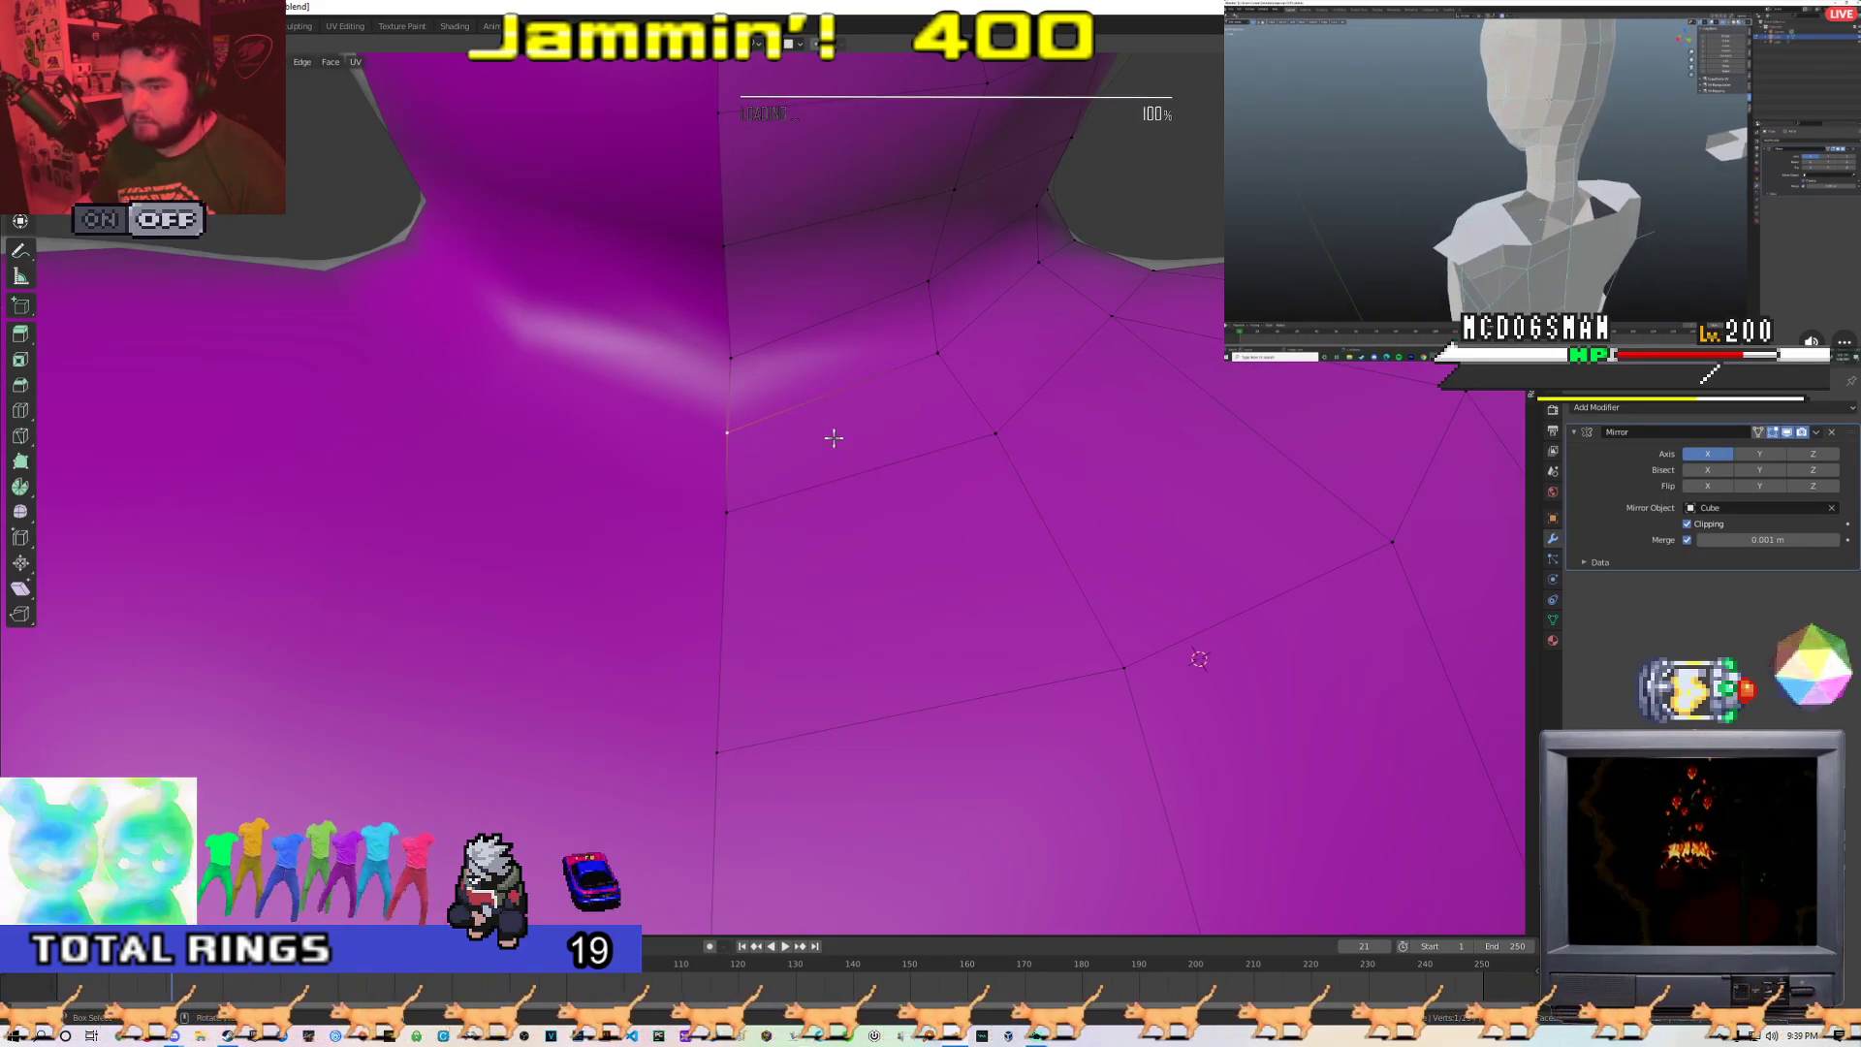
middle_click_drag(833, 437, 769, 450)
middle_click_drag(636, 472, 550, 463)
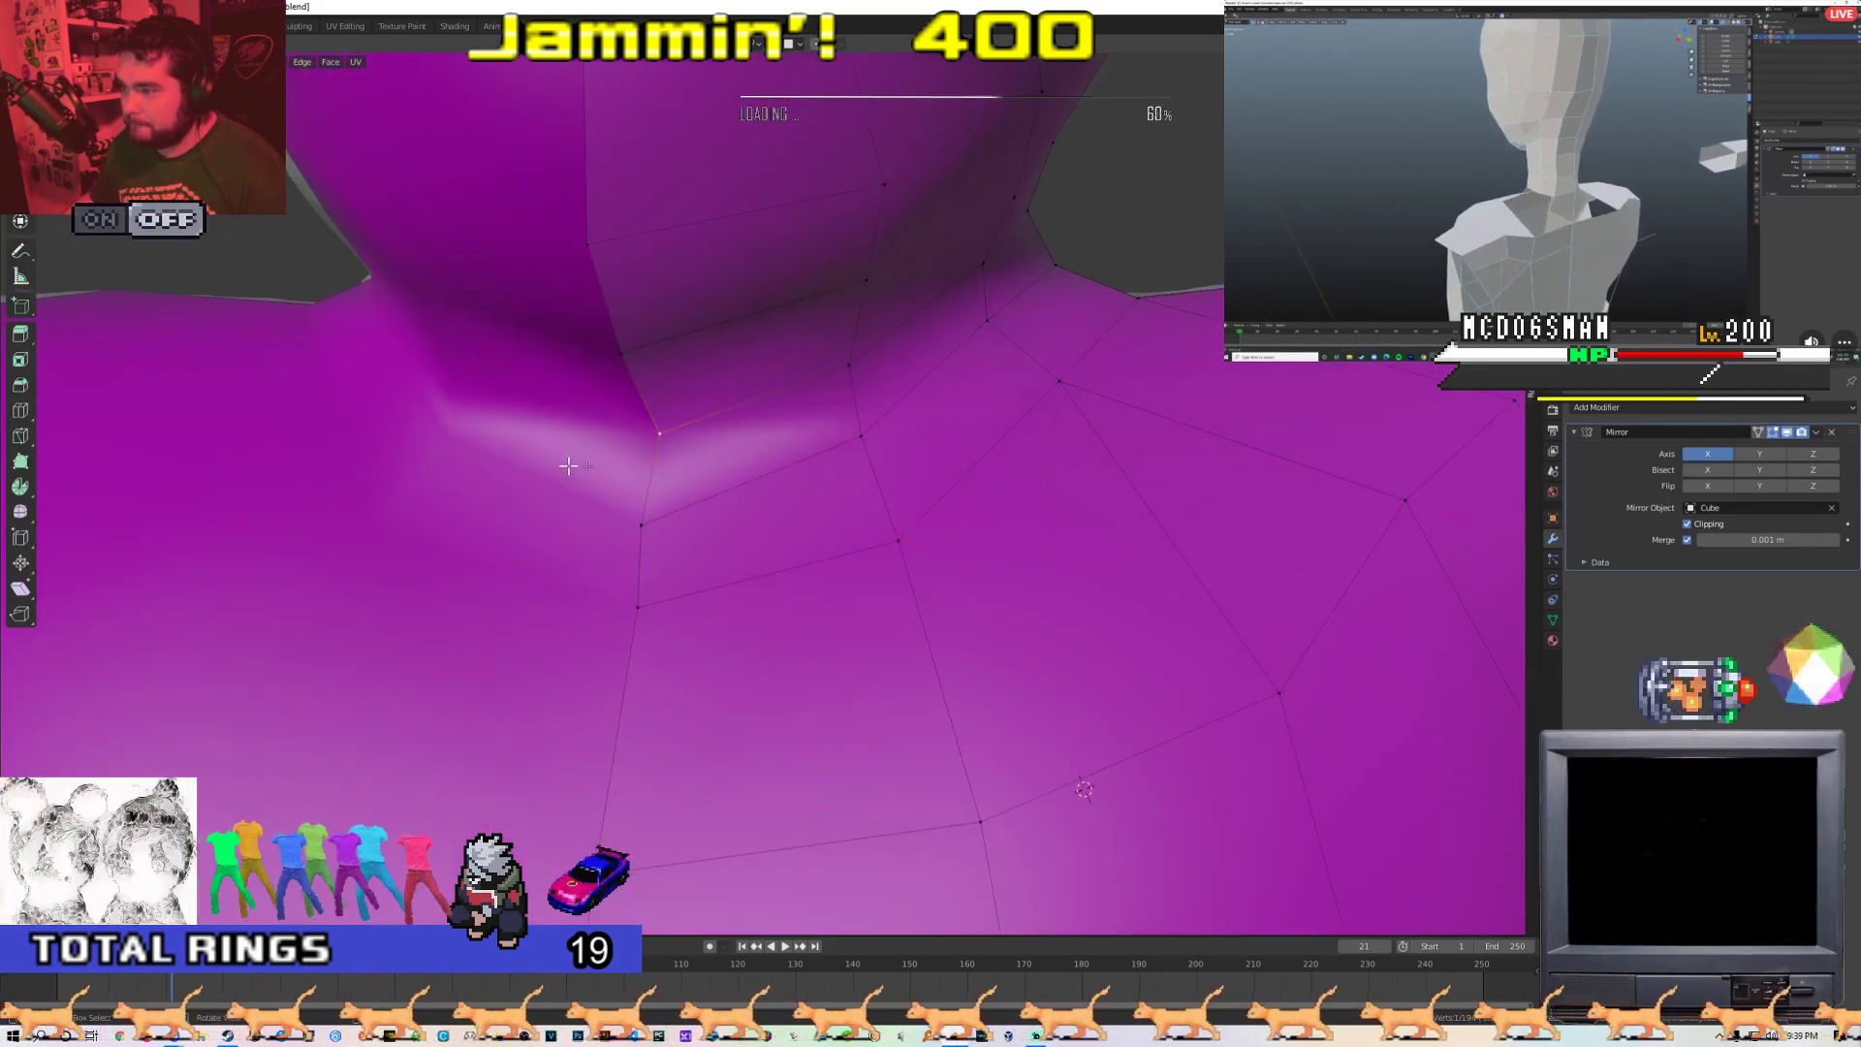
scroll(688, 501, "down", 4)
middle_click_drag(688, 501, 636, 485)
scroll(594, 503, "down", 3)
scroll(635, 485, "down", 4)
middle_click_drag(789, 540, 853, 548)
Examine the whole smooth-shaded body from several angles and distances
key("Tab")
middle_click_drag(954, 627, 862, 593)
scroll(843, 562, "down", 6)
scroll(804, 746, "down", 1)
scroll(761, 550, "up", 2)
scroll(758, 548, "down", 3)
scroll(697, 536, "down", 4)
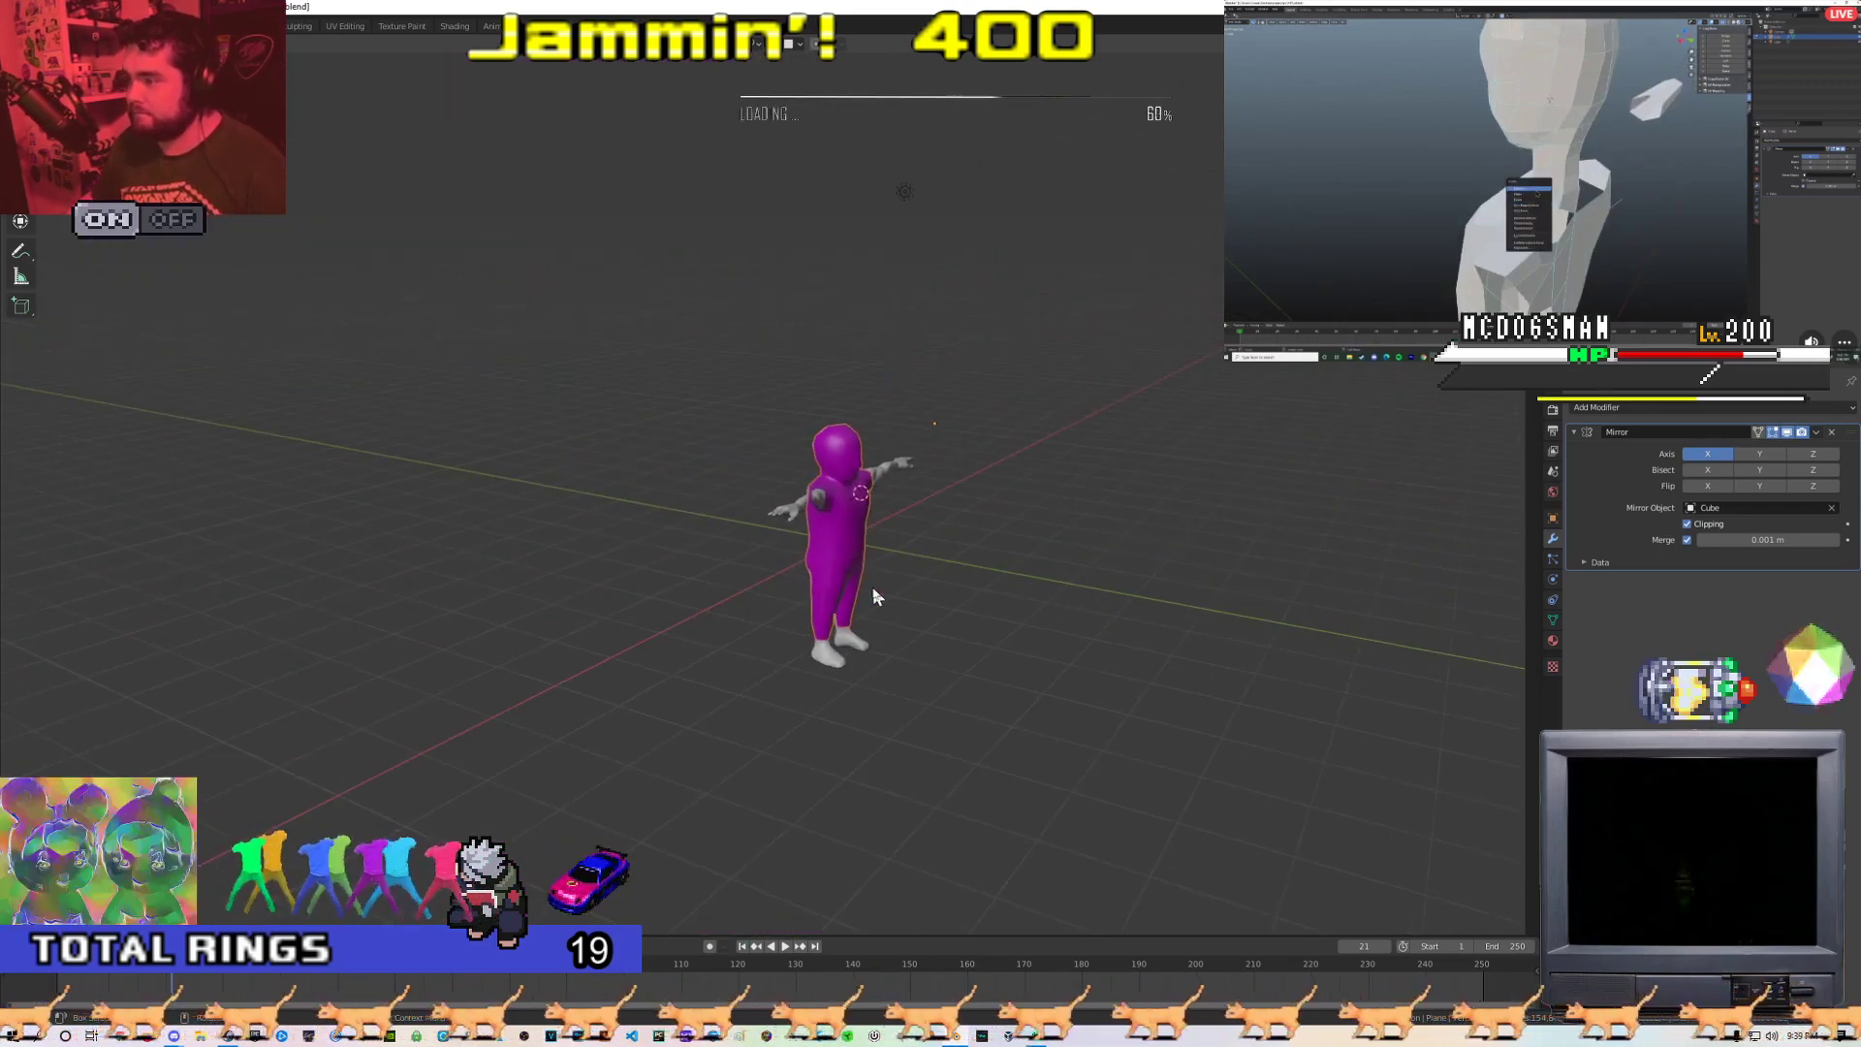
scroll(872, 588, "up", 6)
key("Tab")
middle_click_drag(981, 647, 711, 498)
key("Tab")
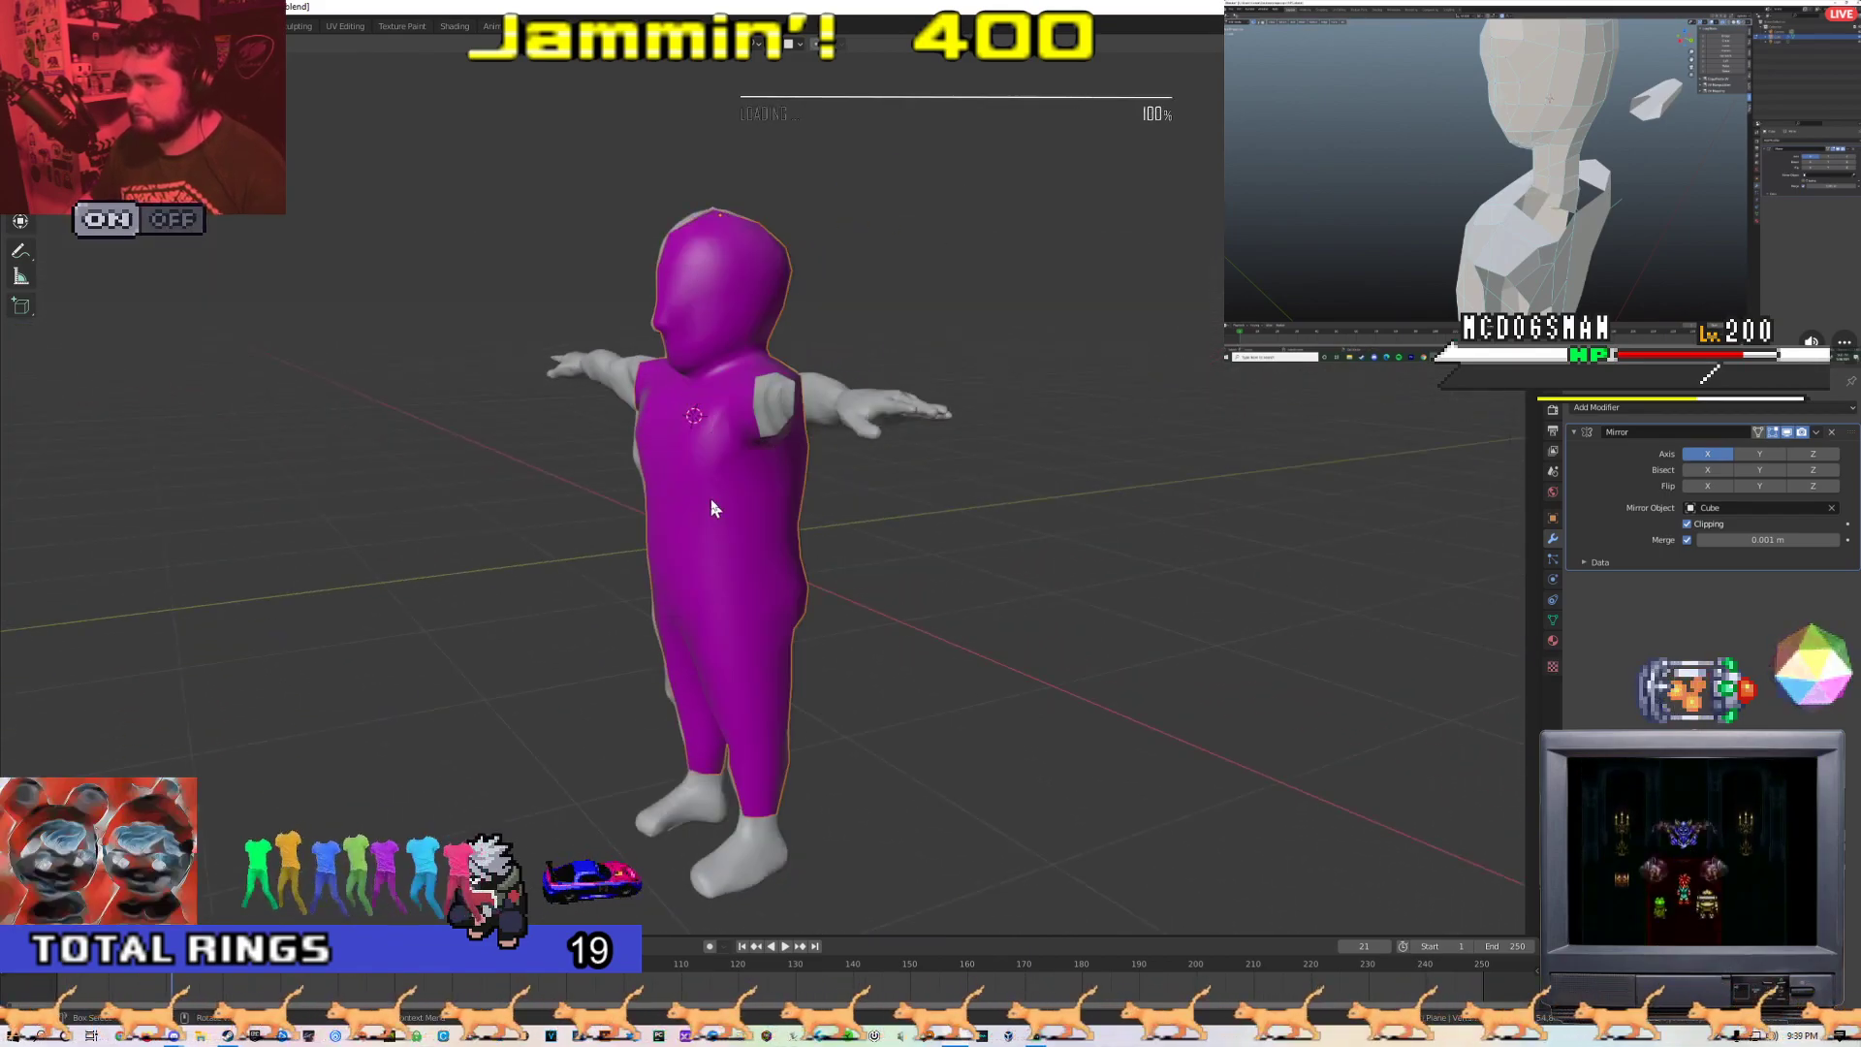
Set the low-poly body to flat shading and keep the sculpted body shaded smooth
right_click(733, 447)
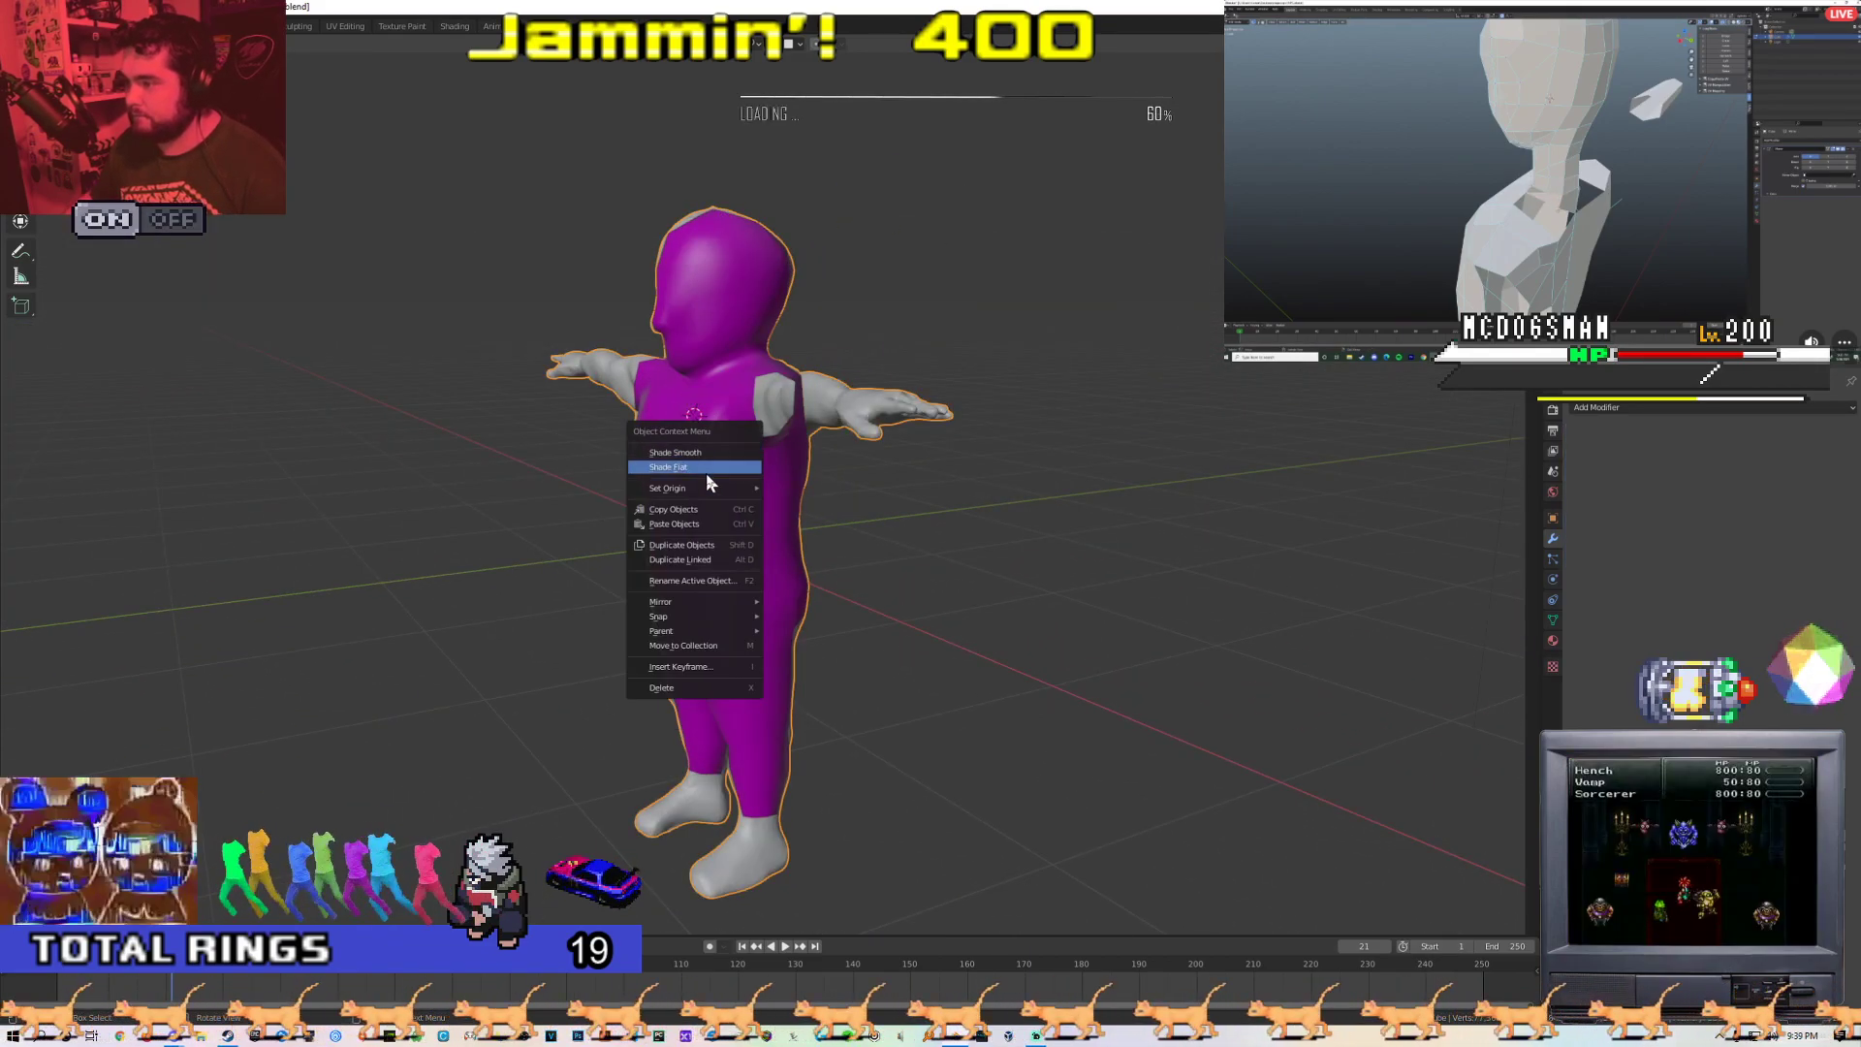
left_click(706, 472)
middle_click_drag(744, 505, 816, 497)
left_click(816, 497)
right_click(816, 496)
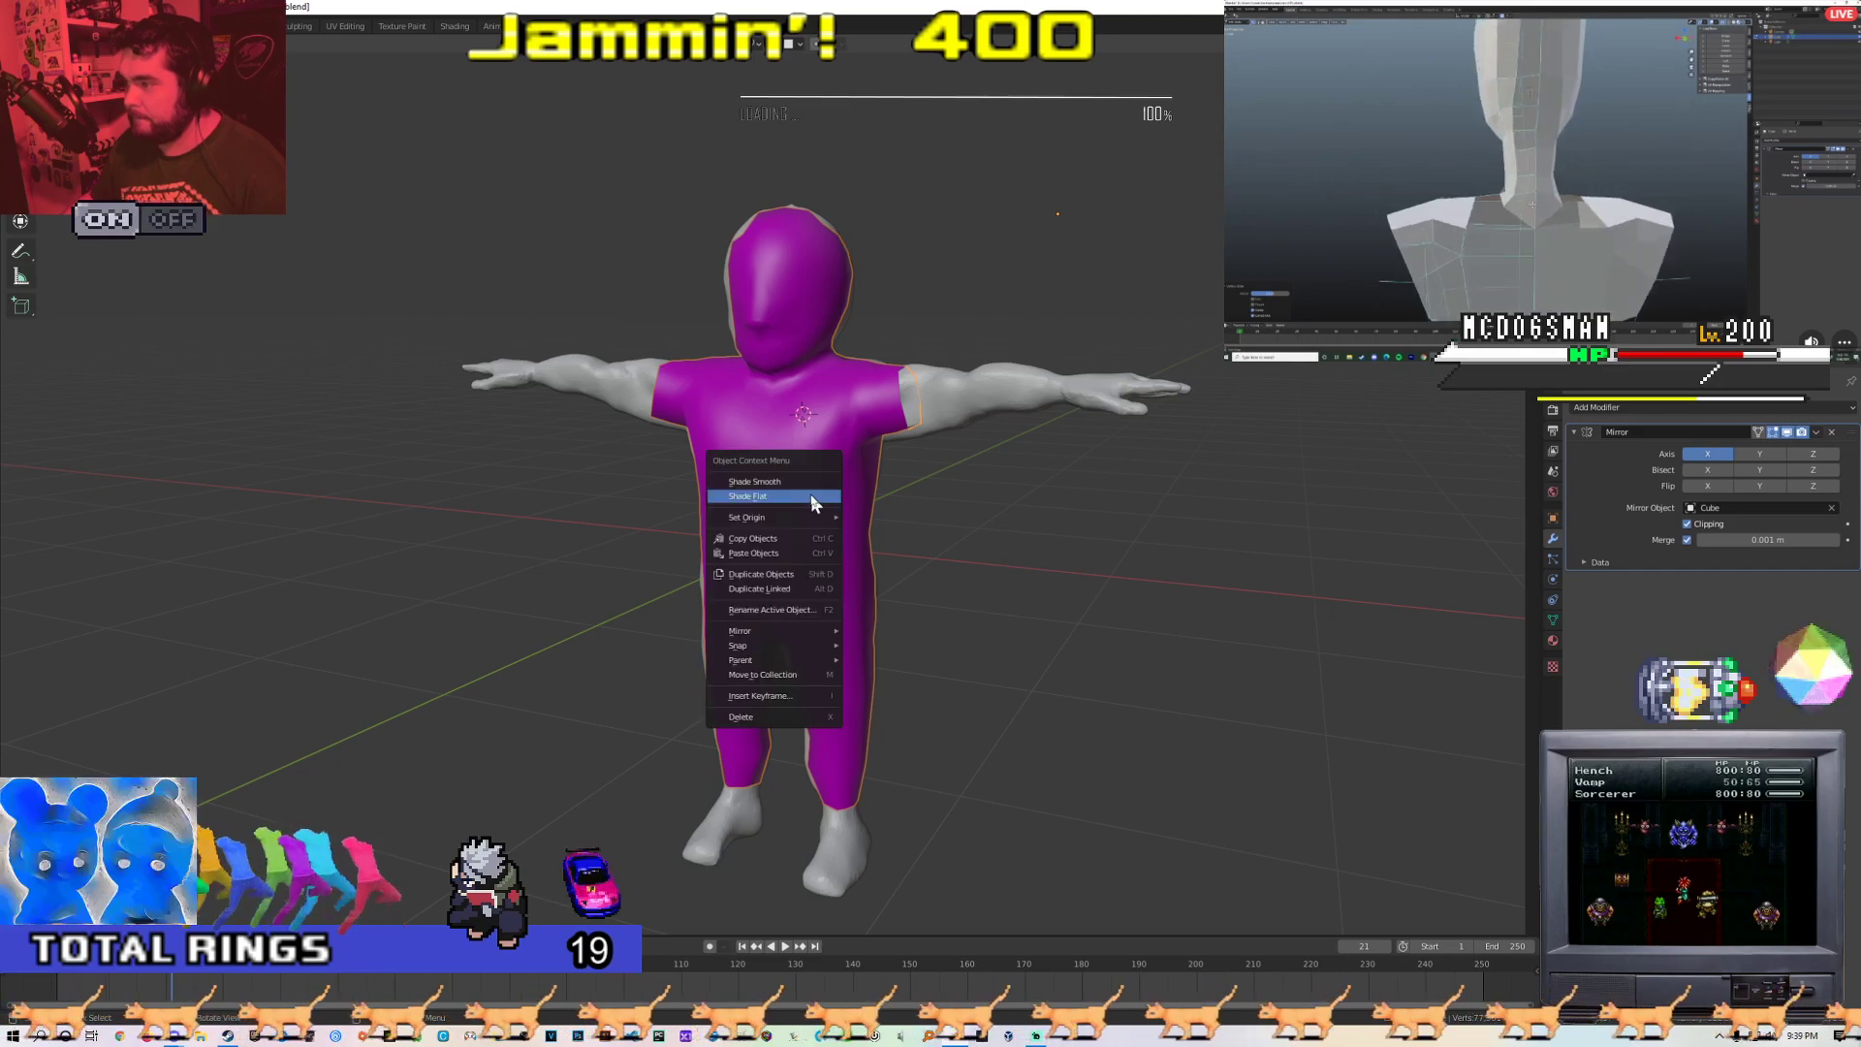
left_click(819, 511)
right_click(940, 412)
left_click(937, 396)
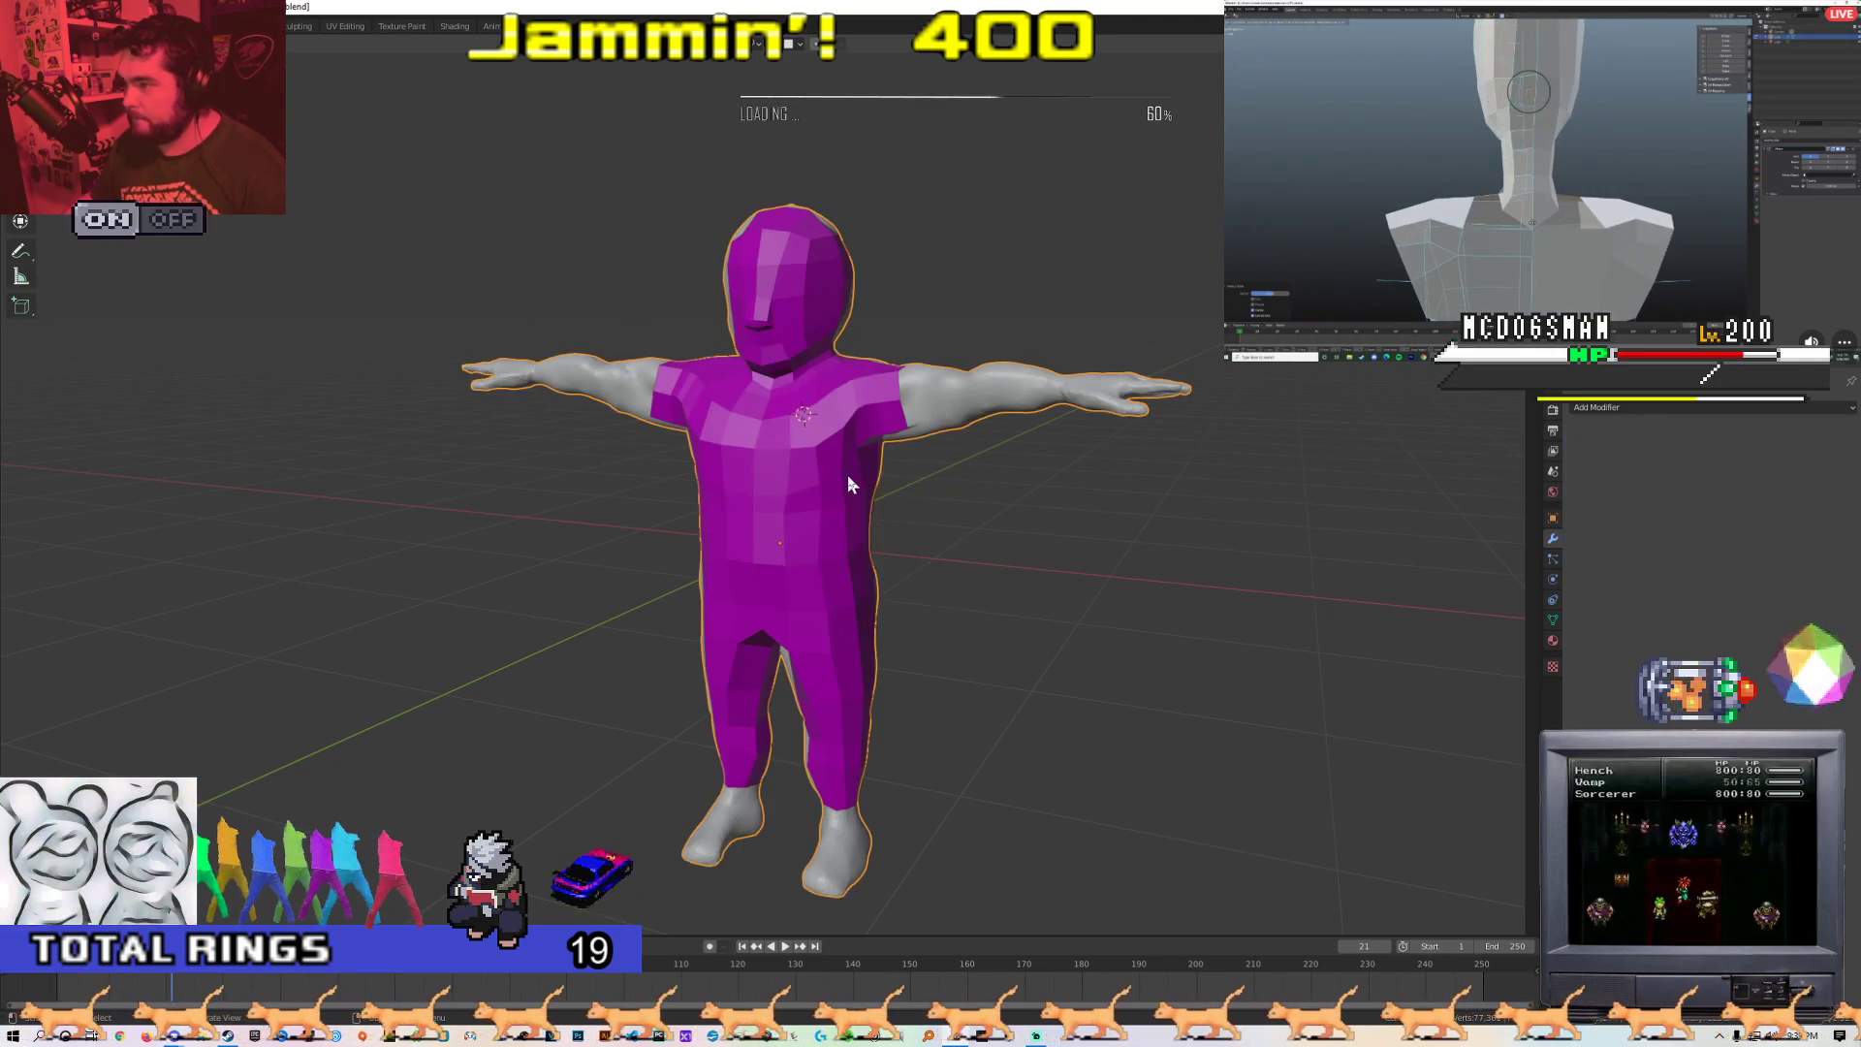
Temporarily hide the low-poly body and examine the back, chest and shoulders of the sculpt
left_click(847, 475)
key("h")
scroll(840, 489, "up", 4)
mouse_move(839, 495)
middle_mouse_down()
mouse_move(835, 527)
mouse_move(718, 553)
mouse_move(814, 581)
mouse_move(721, 567)
mouse_move(723, 467)
middle_mouse_up()
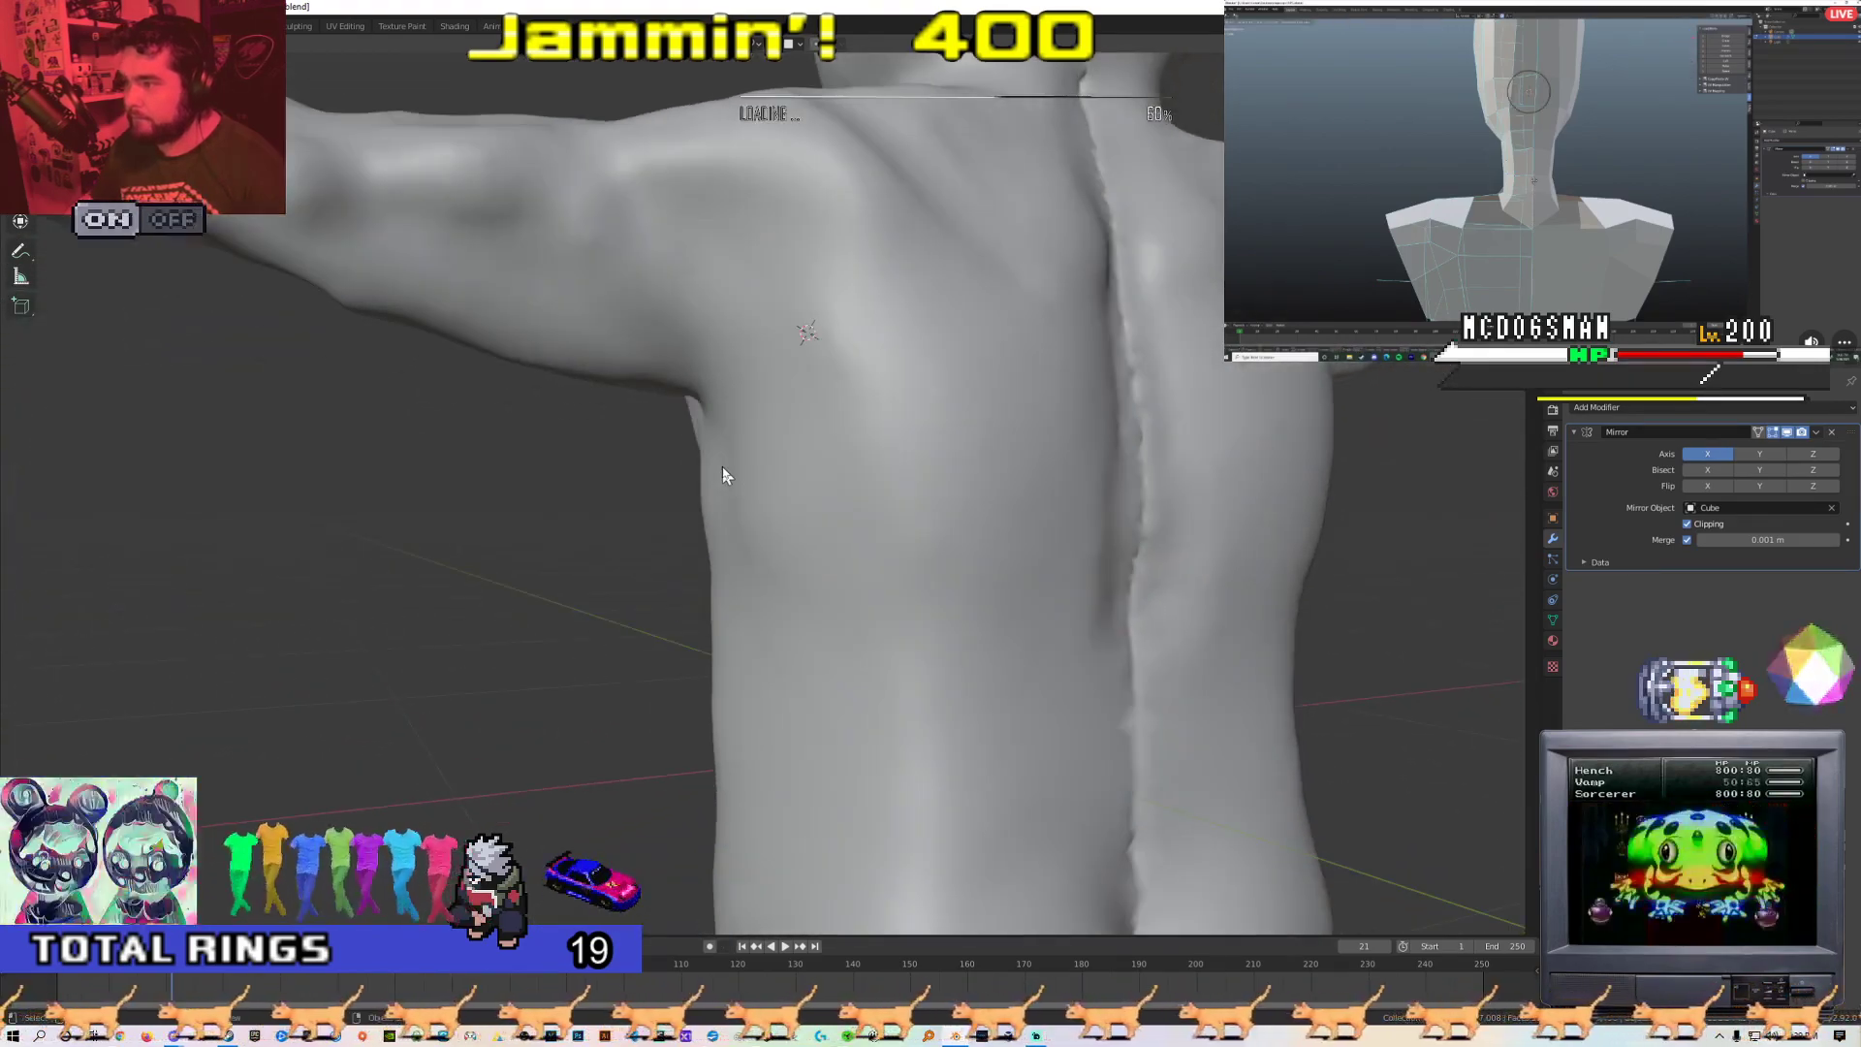
scroll(776, 489, "down", 5)
mouse_move(819, 502)
middle_mouse_down()
mouse_move(764, 509)
mouse_move(748, 539)
mouse_move(998, 544)
mouse_move(852, 548)
mouse_move(762, 635)
mouse_move(607, 623)
mouse_move(649, 578)
mouse_move(994, 581)
mouse_move(847, 608)
mouse_move(760, 586)
mouse_move(732, 628)
mouse_move(601, 621)
mouse_move(772, 641)
mouse_move(914, 623)
mouse_move(852, 552)
mouse_move(737, 620)
mouse_move(583, 609)
mouse_move(934, 577)
mouse_move(667, 574)
mouse_move(835, 585)
mouse_move(770, 582)
mouse_move(805, 641)
mouse_move(721, 428)
mouse_move(775, 392)
mouse_move(803, 430)
mouse_move(743, 362)
middle_mouse_up()
scroll(998, 544, "up", 2)
scroll(848, 609, "up", 2)
scroll(813, 632, "up", 3)
scroll(583, 602, "down", 5)
scroll(613, 579, "up", 5)
scroll(934, 577, "down", 4)
scroll(934, 576, "up", 3)
scroll(834, 586, "down", 3)
scroll(779, 589, "up", 1)
scroll(770, 581, "down", 1)
scroll(756, 621, "down", 4)
scroll(721, 429, "up", 4)
scroll(803, 436, "down", 3)
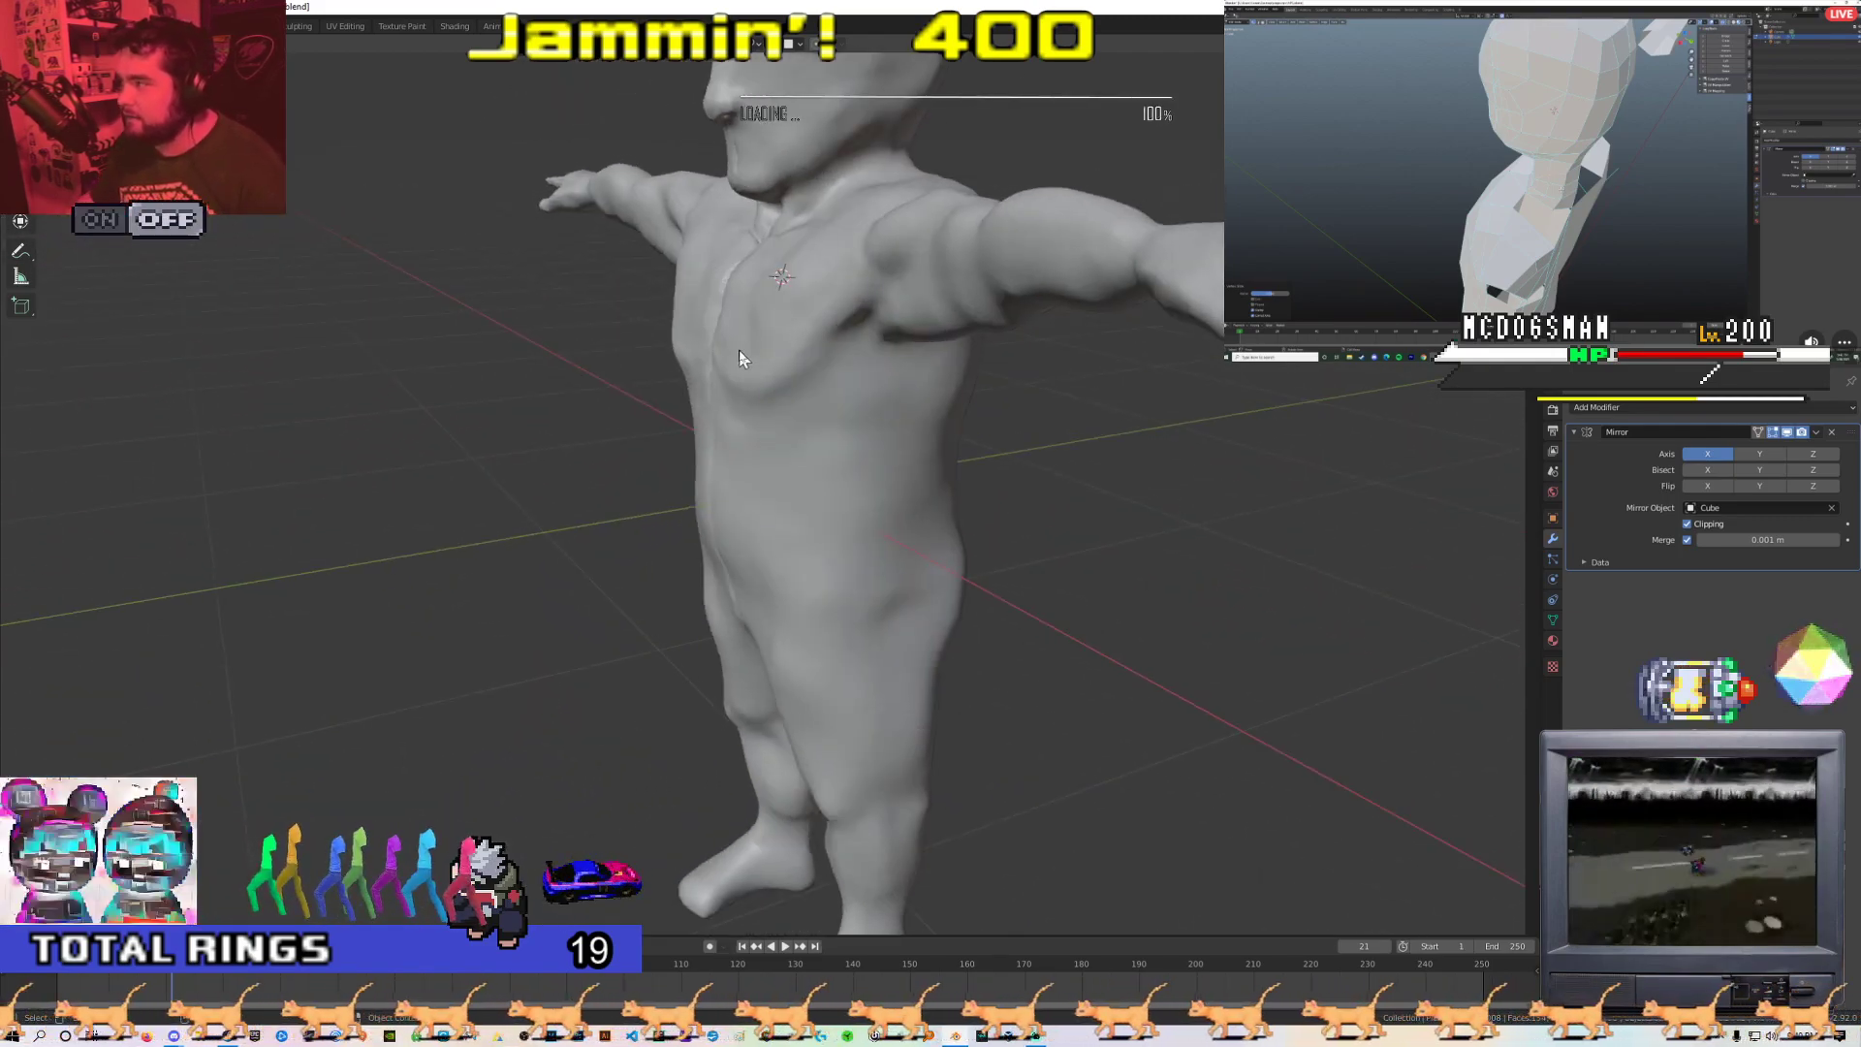
scroll(738, 357, "up", 3)
key("alt+h")
Adjust the vertex on the upper side of the low-poly sleeve, working from the top view
mouse_move(1041, 323)
middle_mouse_down()
mouse_move(741, 372)
mouse_move(739, 545)
mouse_move(740, 421)
mouse_move(713, 473)
middle_mouse_up()
scroll(740, 545, "up", 2)
scroll(713, 473, "up", 1)
key("Tab")
middle_click_drag(697, 356, 702, 403)
middle_click_drag(661, 246, 673, 287)
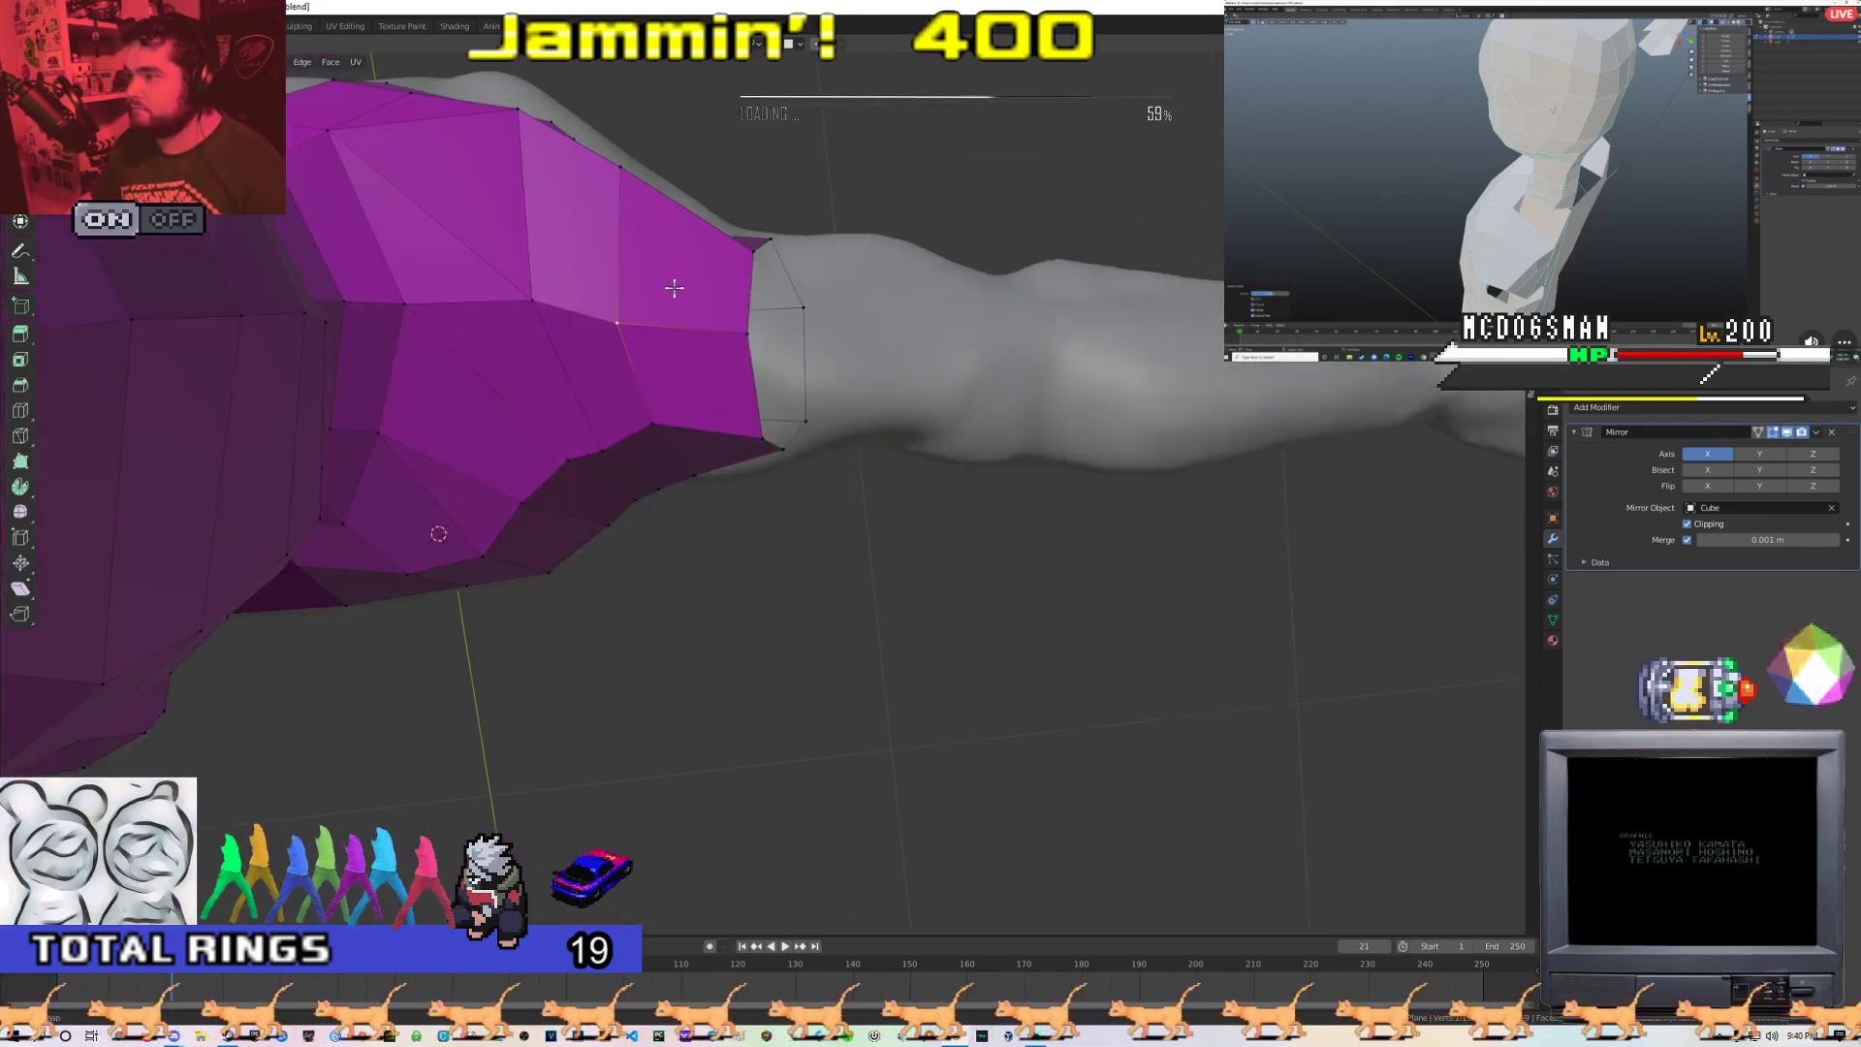
key("KP_7")
left_click(675, 289)
scroll(698, 320, "up", 4)
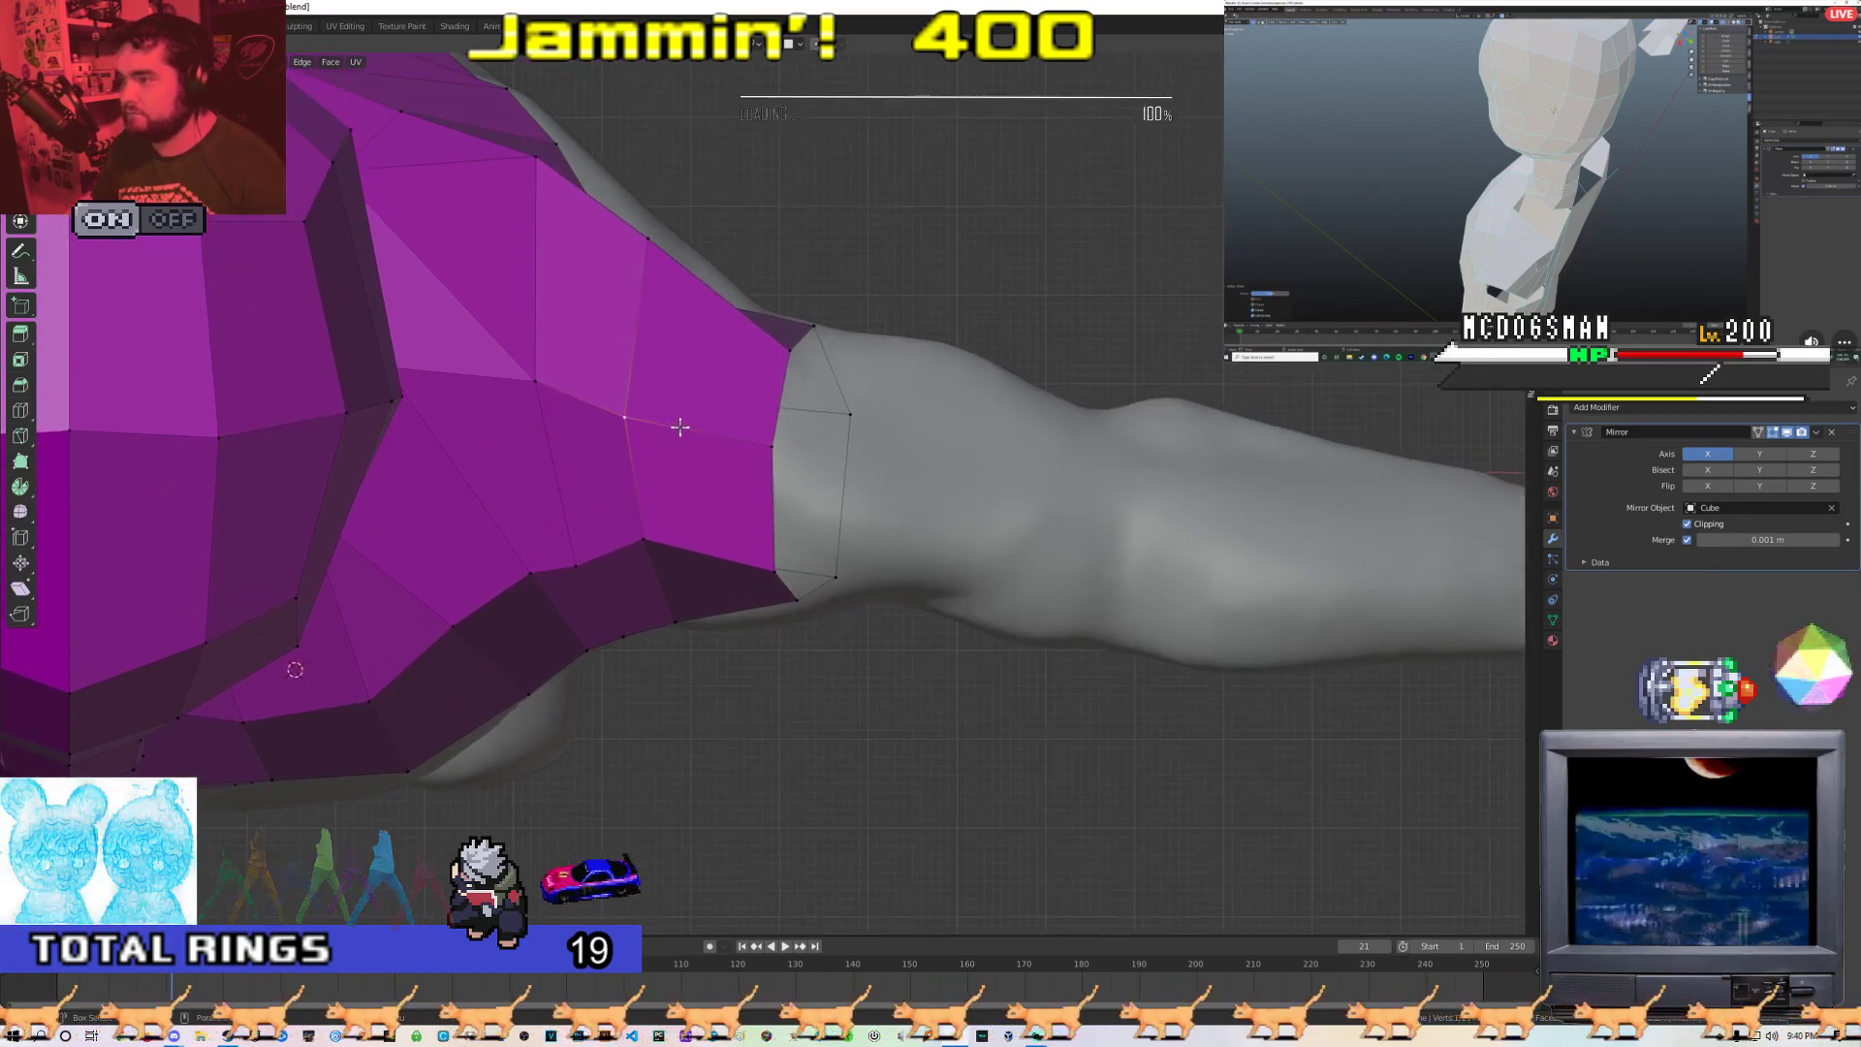
key("g")
left_click(626, 582)
middle_click_drag(631, 291, 481, 358, "shift")
scroll(482, 358, "down", 3)
middle_click_drag(737, 368, 667, 359)
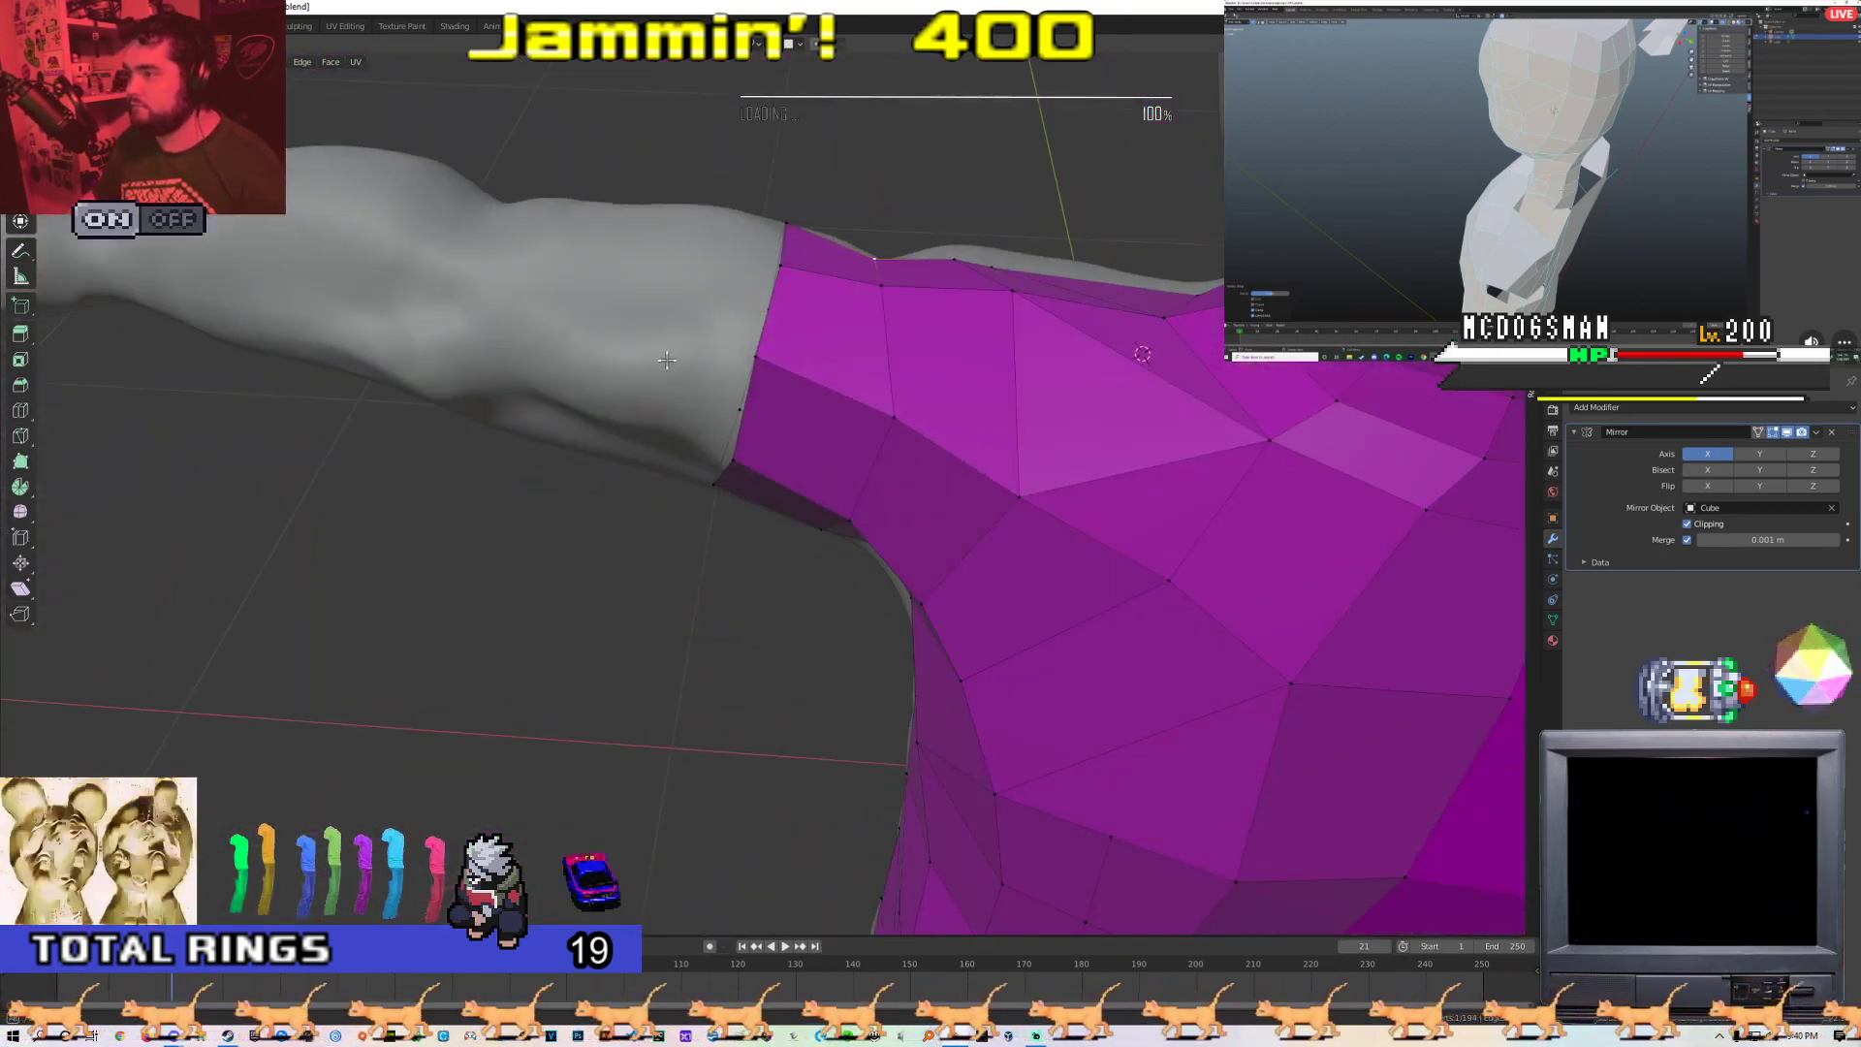
Examine the shoulder, armpit and sleeve opening of the low-poly body from several angles
middle_click_drag(870, 411, 690, 654)
middle_click_drag(723, 556, 948, 495)
middle_click_drag(979, 493, 1038, 507)
scroll(812, 530, "down", 5)
middle_click_drag(812, 530, 531, 578)
scroll(592, 562, "up", 3)
key("Tab")
left_click(732, 515)
middle_click_drag(732, 516, 787, 459)
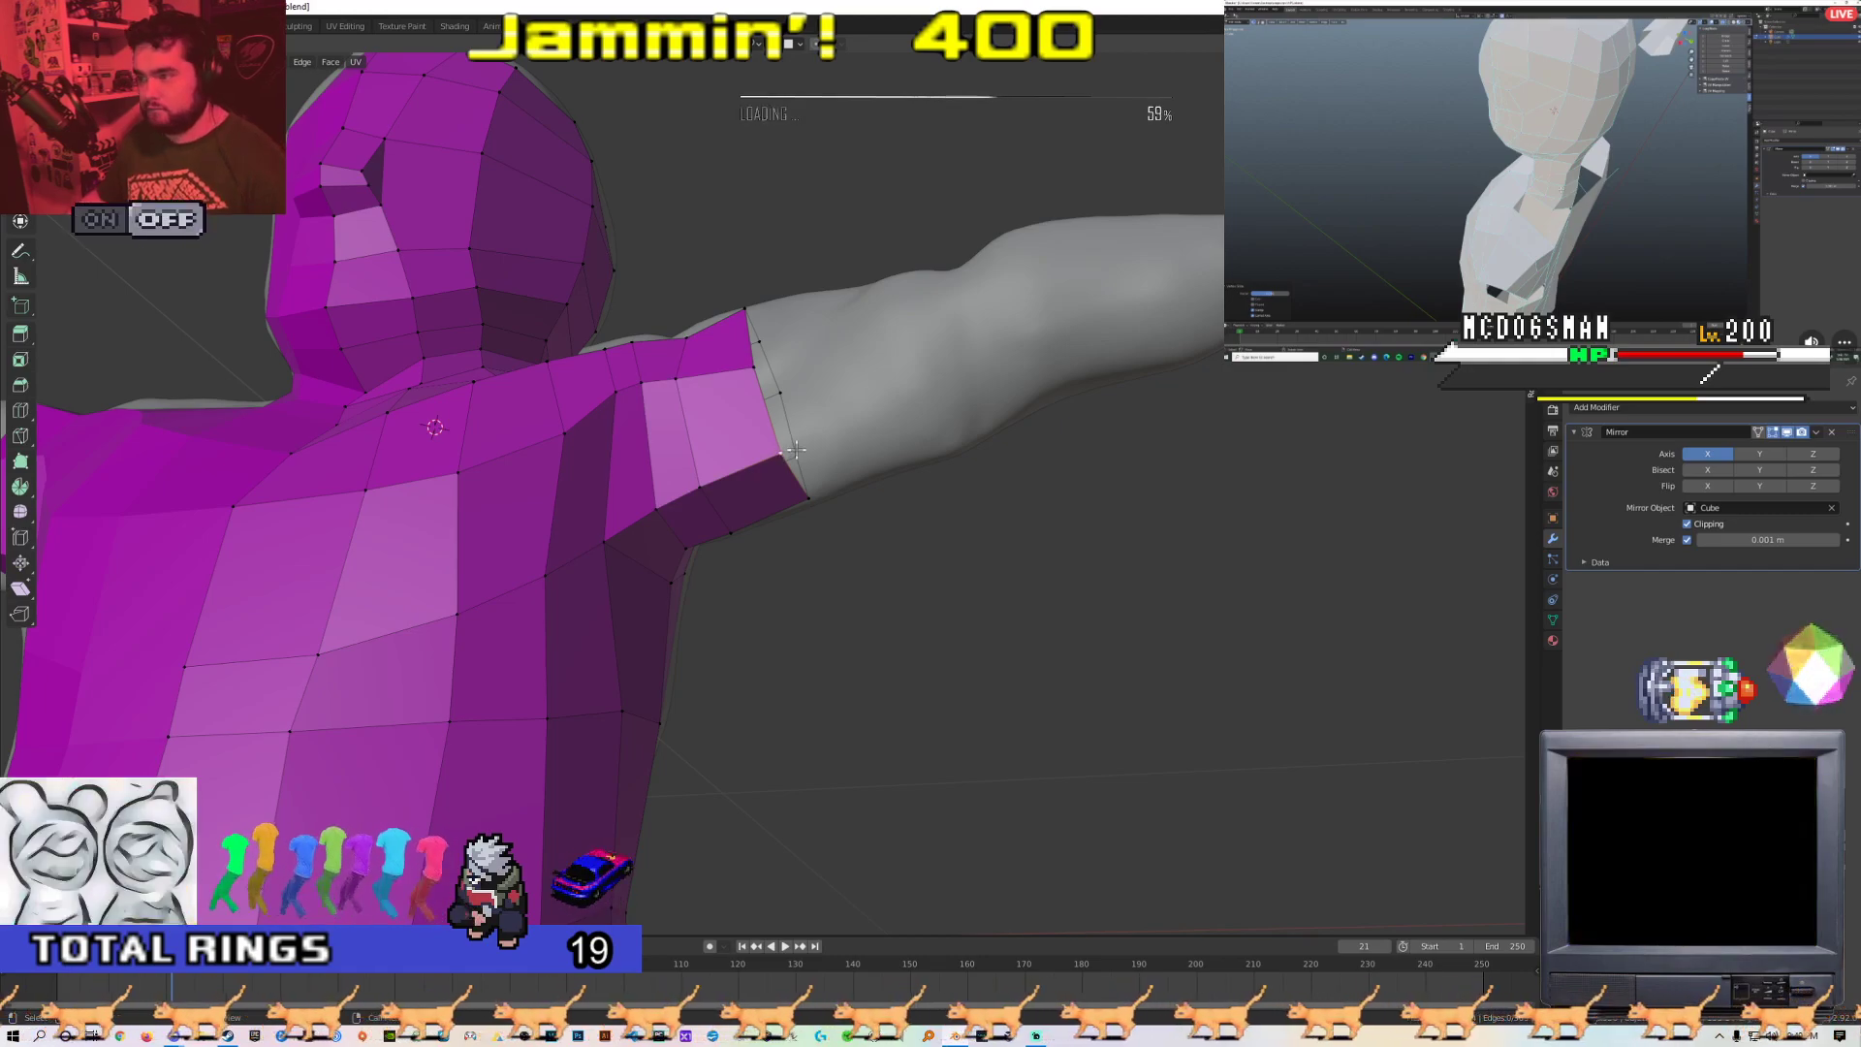
mouse_move(785, 452)
middle_mouse_down()
mouse_move(806, 487)
mouse_move(776, 514)
mouse_move(812, 514)
mouse_move(804, 461)
middle_mouse_up()
scroll(779, 453, "down", 5)
key("Tab")
key("Tab")
scroll(792, 518, "up", 3)
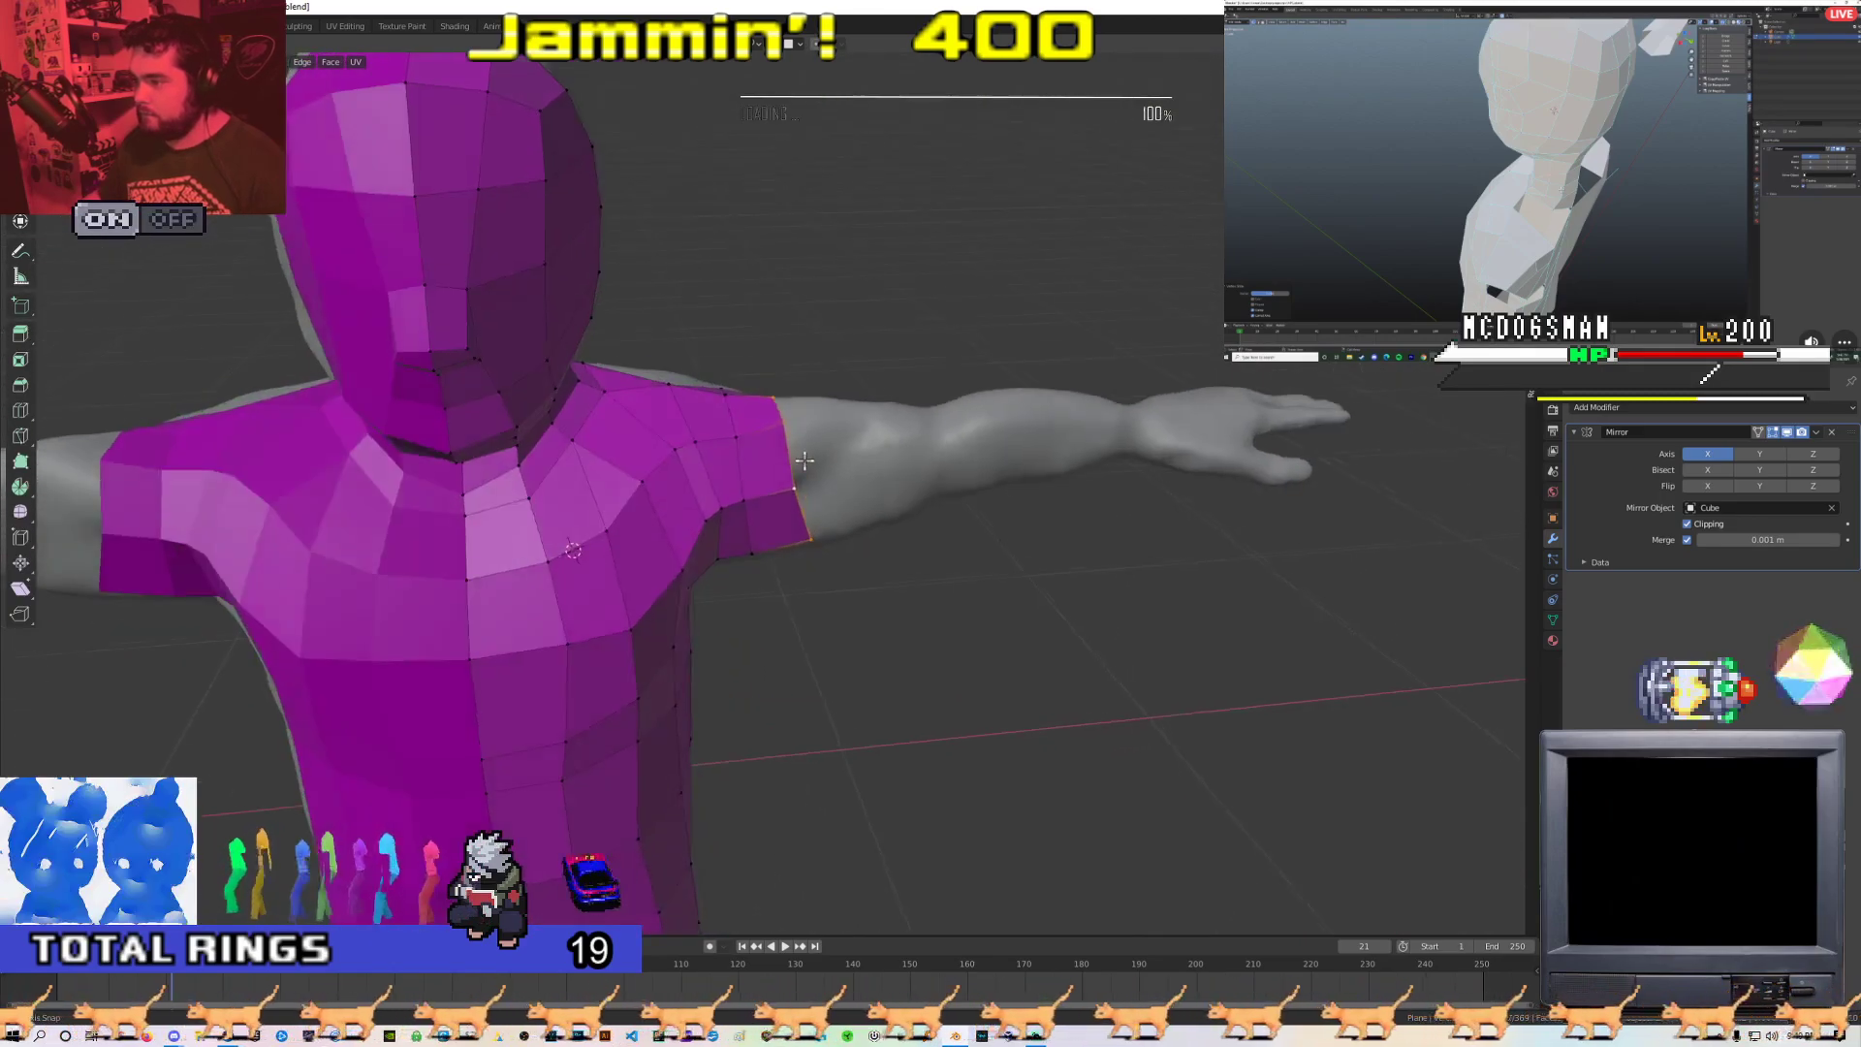
Extrude the sleeve's open edge loop a short way along the upper arm and enlarge it in front view
key("KP_1")
key("e")
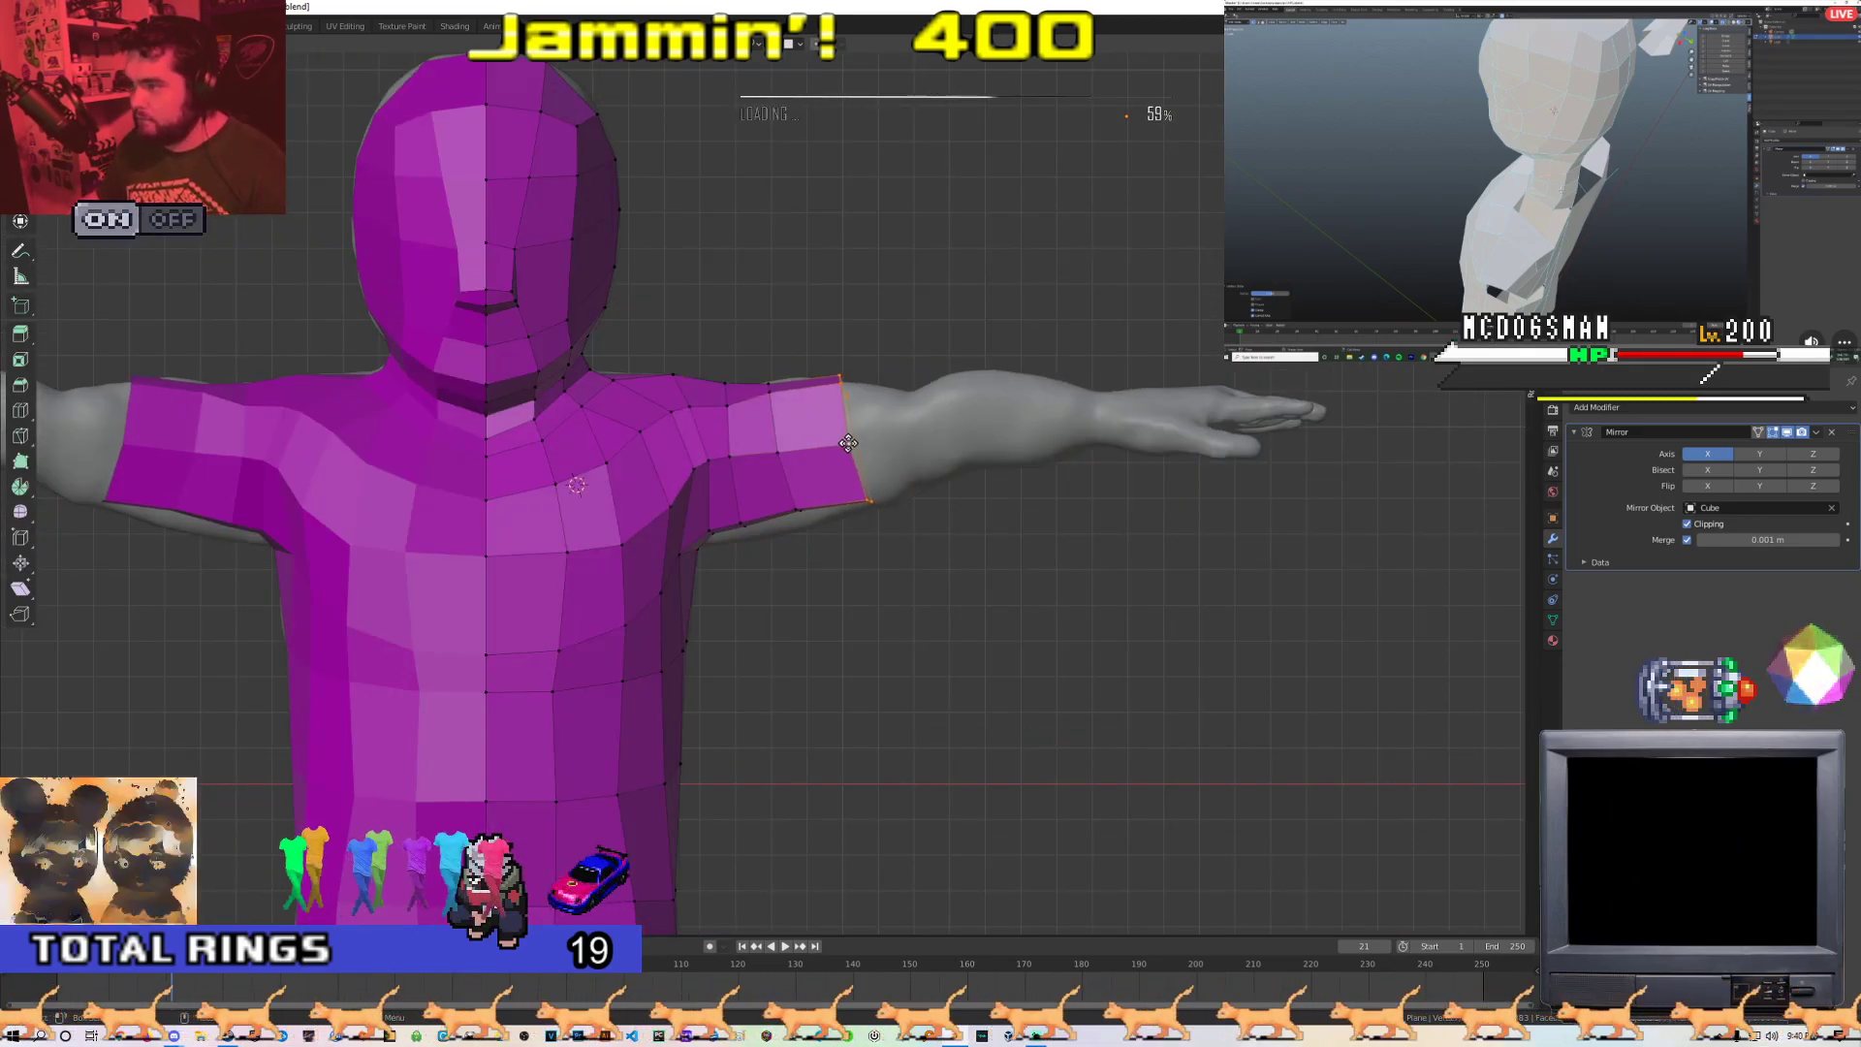
left_click(856, 447)
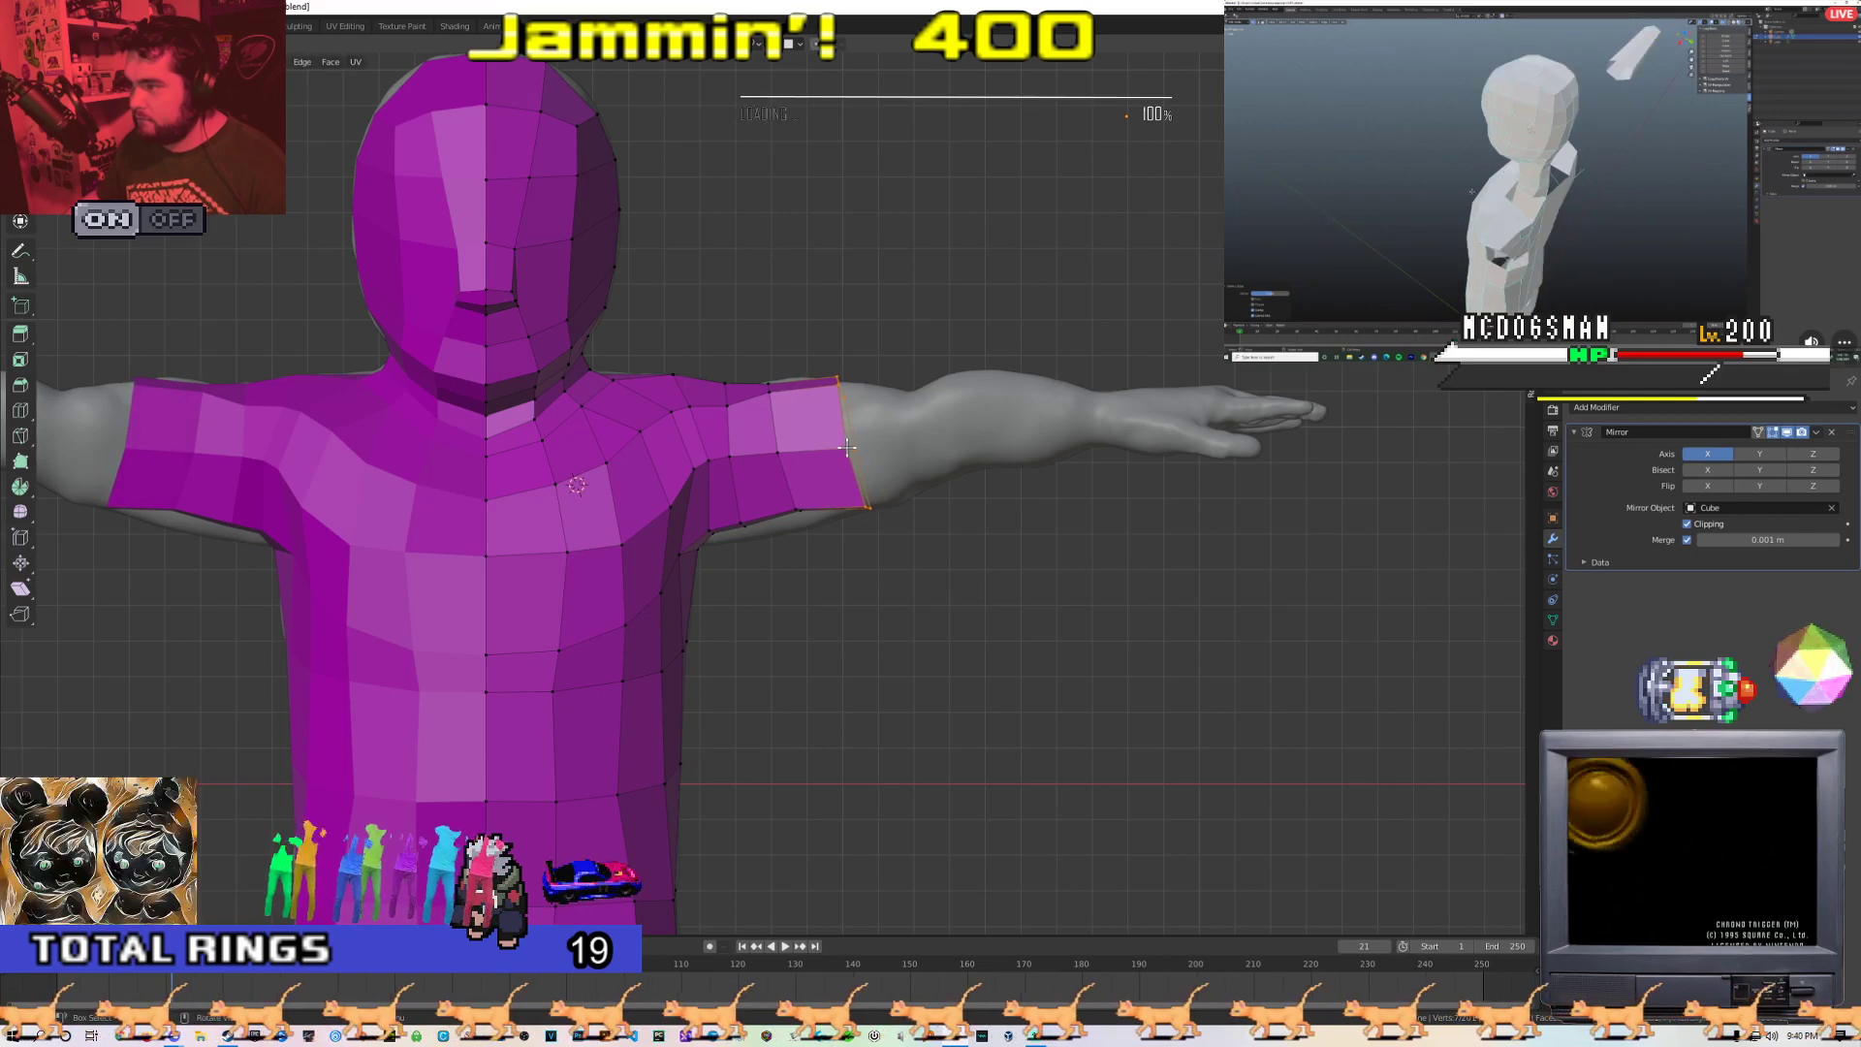
key("s")
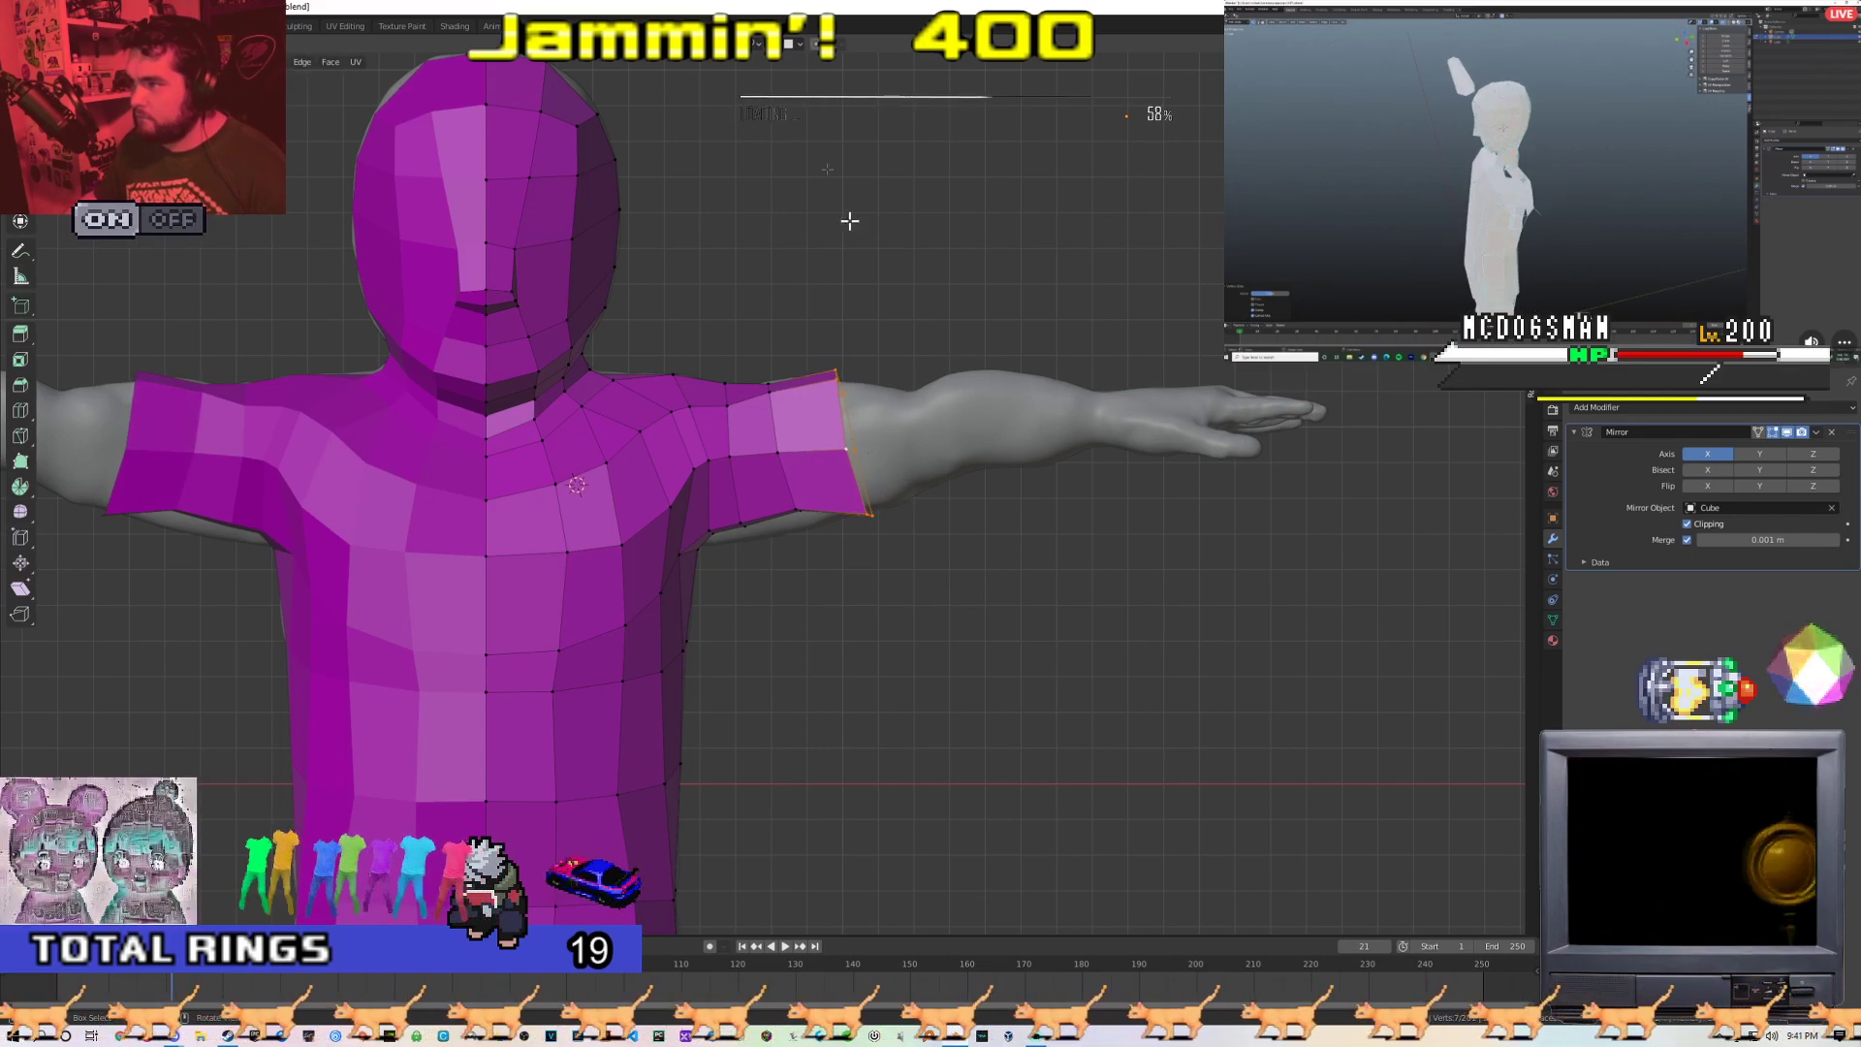
middle_click_drag(849, 221, 741, 413)
key("KP_1")
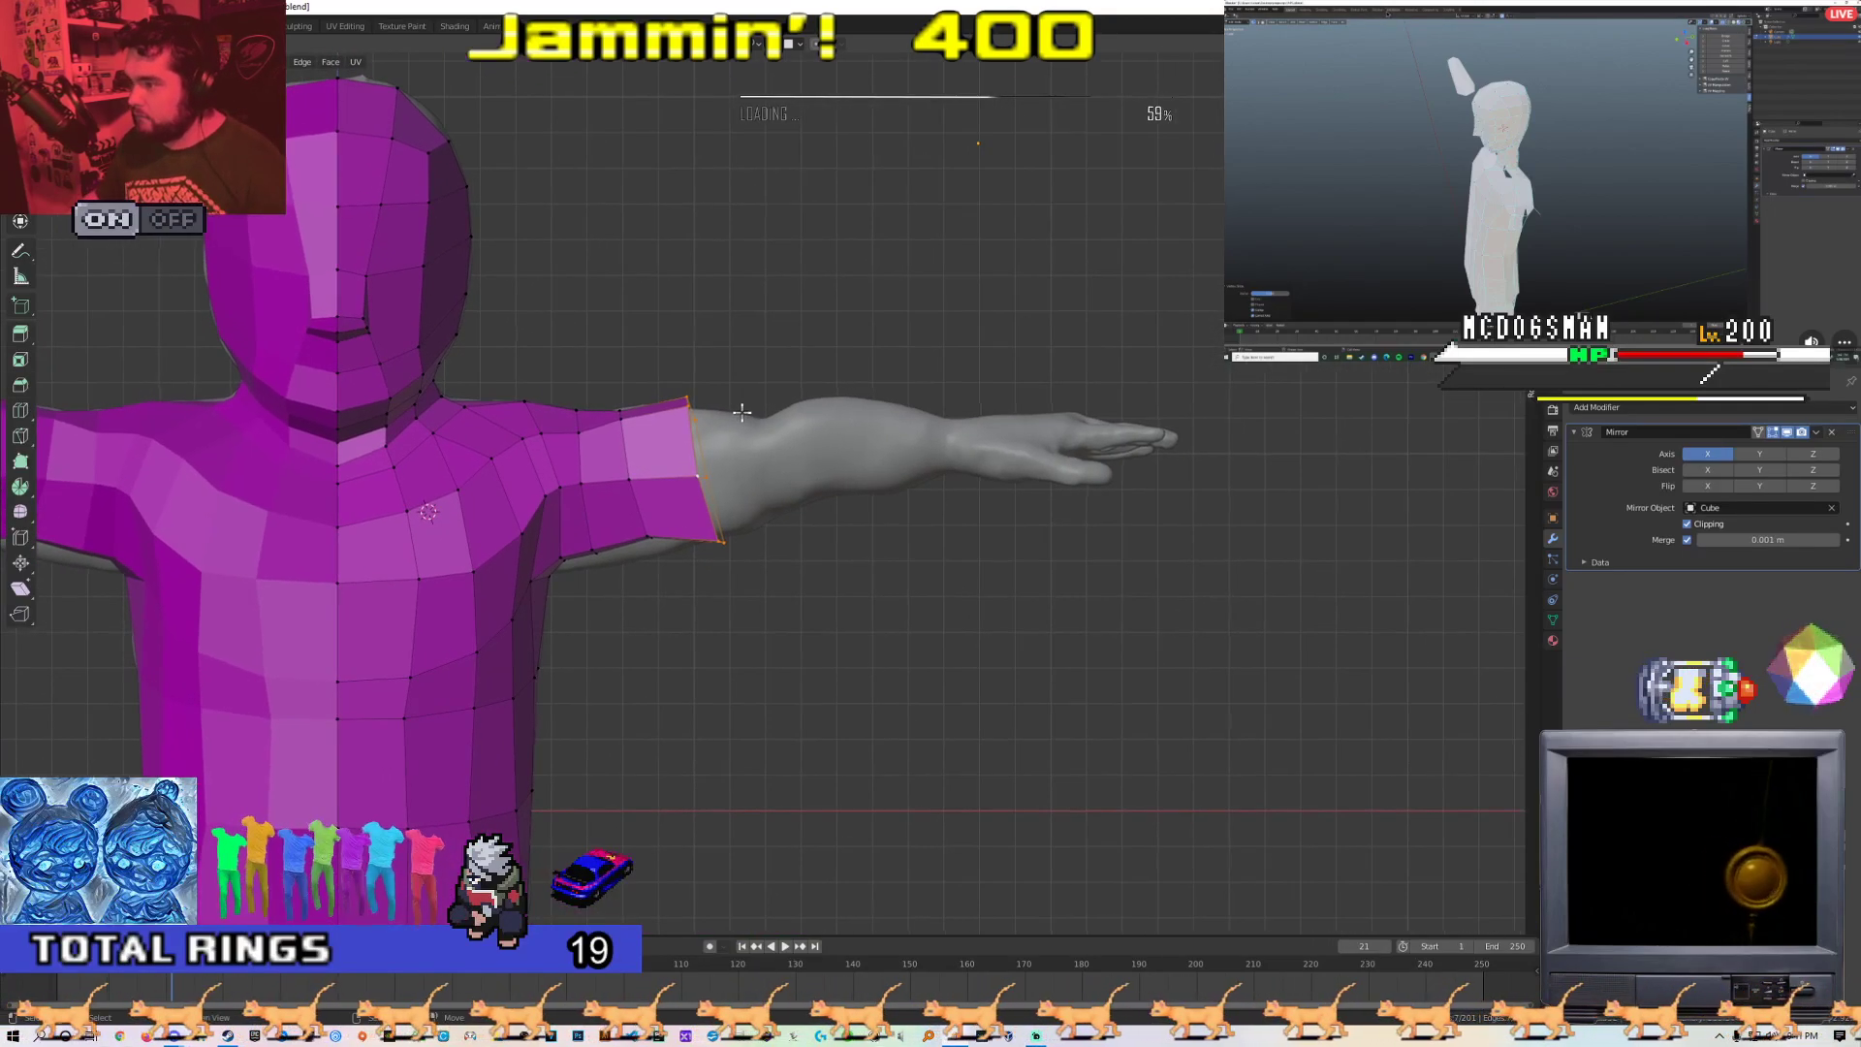
Extrude the arm's open edge loop in successive segments past the elbow and along the forearm to the wrist
key("e")
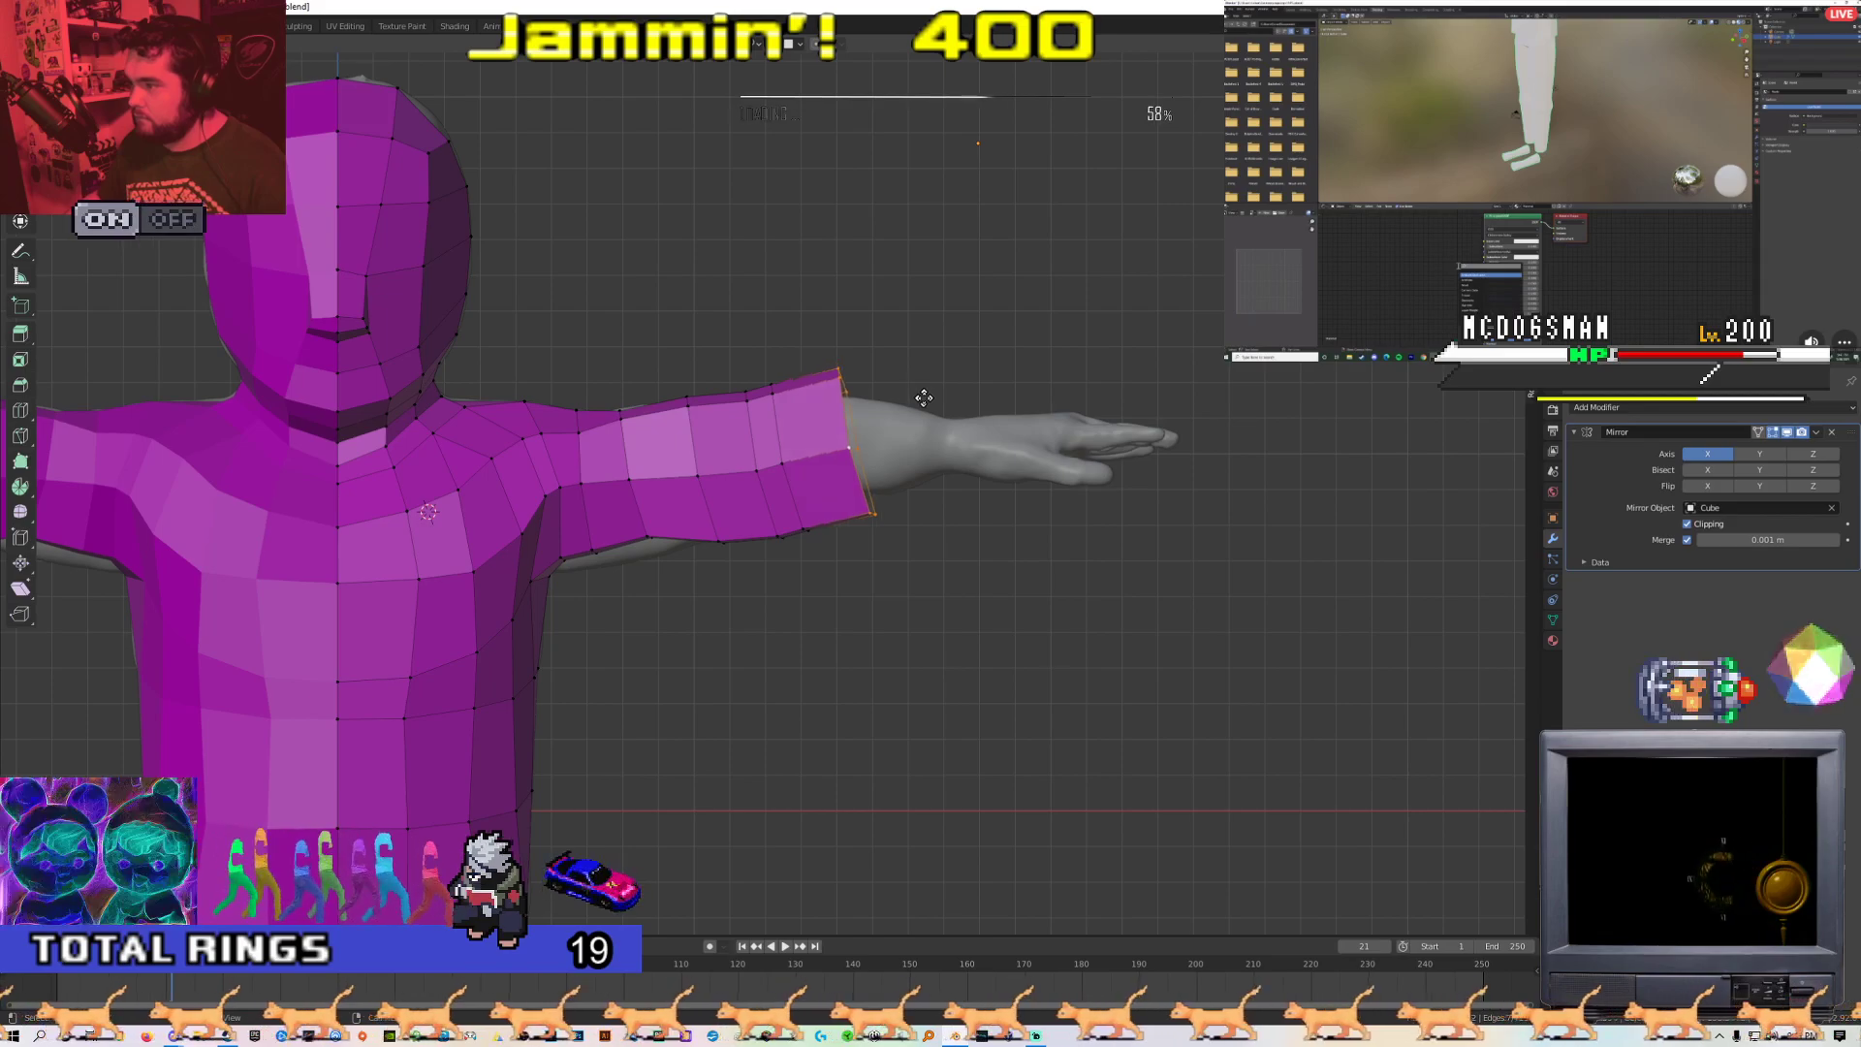
key("s")
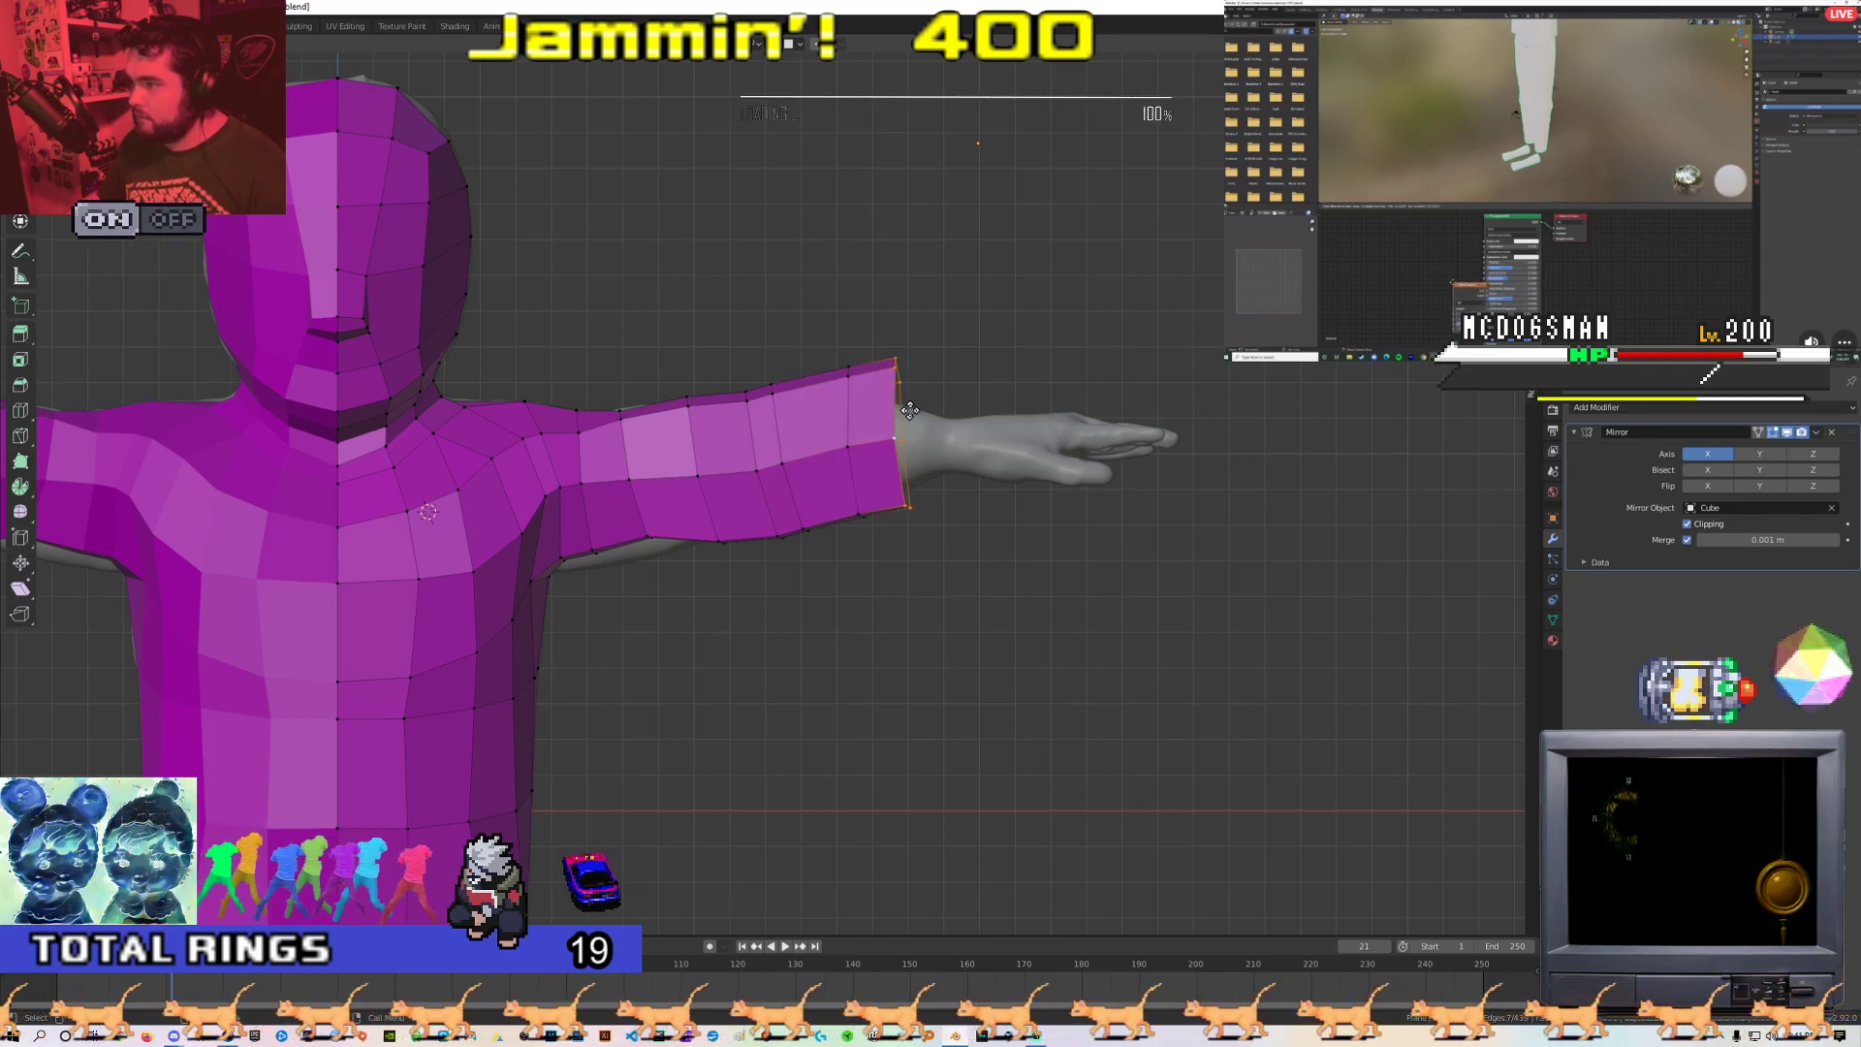
left_click(970, 420)
middle_click_drag(991, 417, 720, 435, "shift")
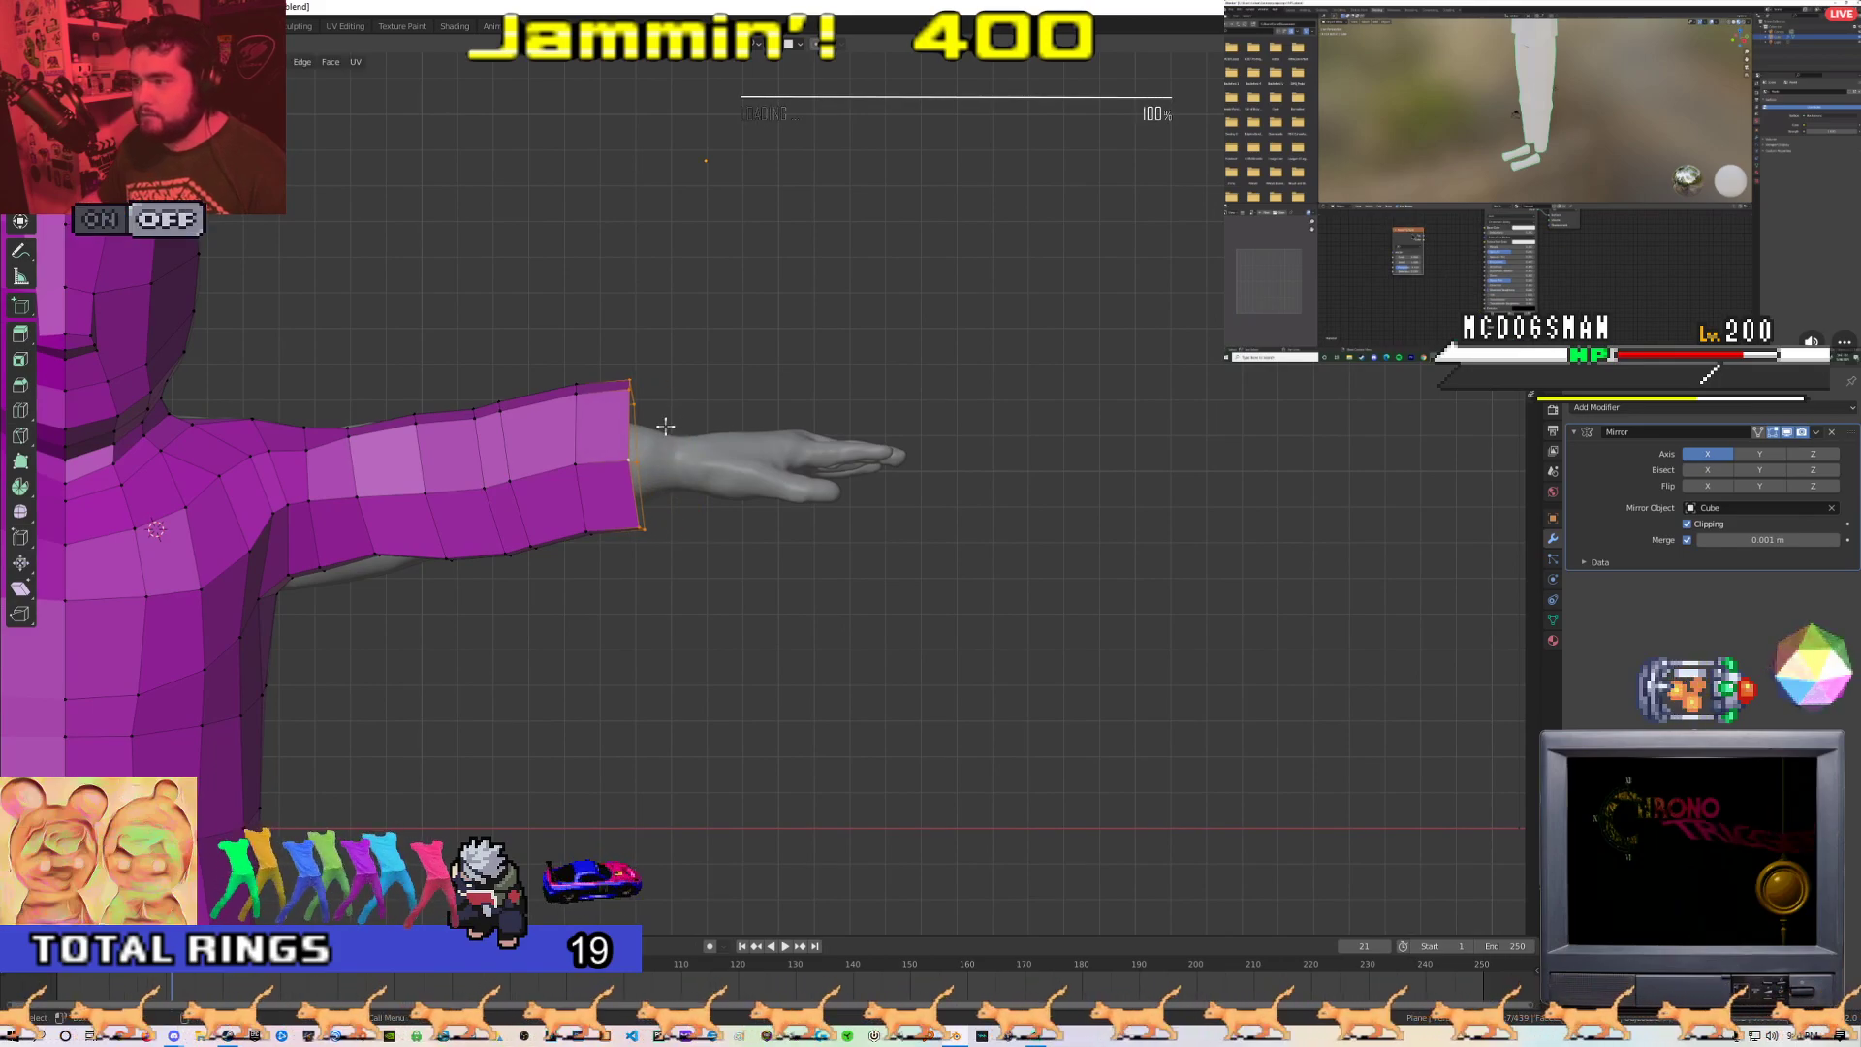
left_click(716, 434)
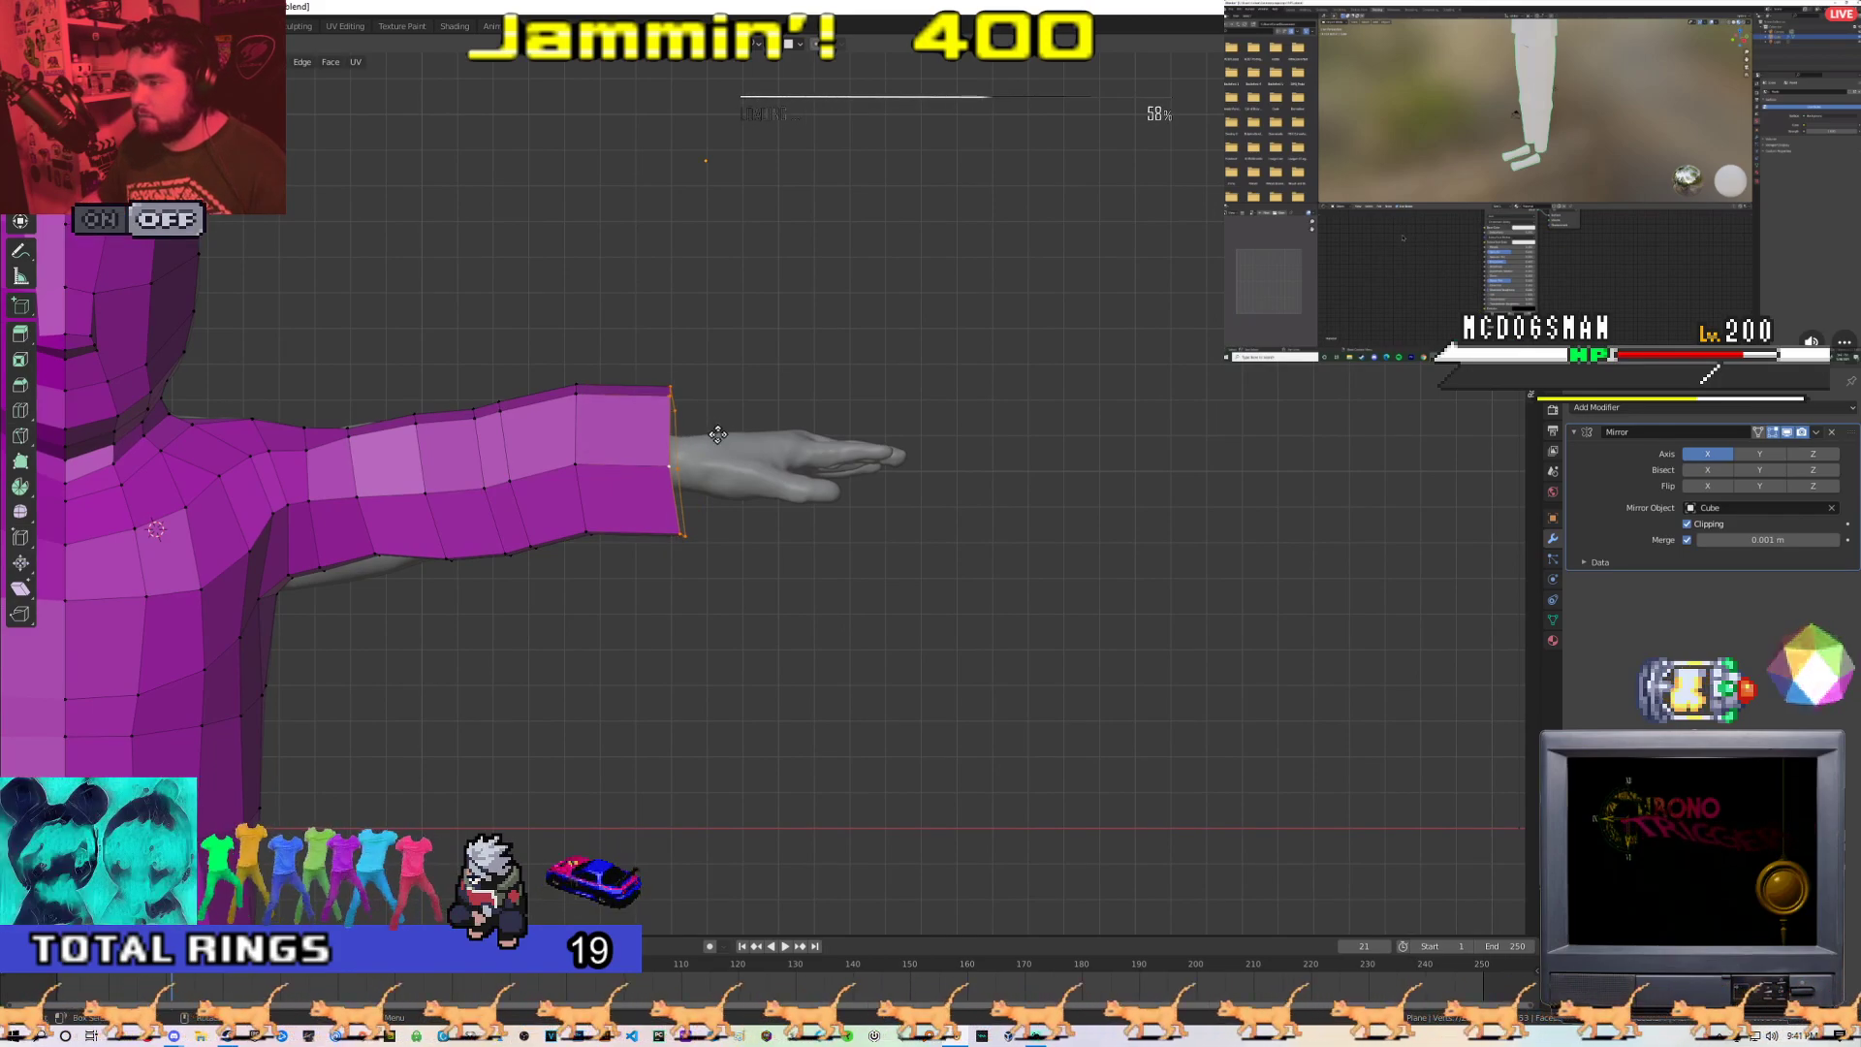
Add a Shrinkwrap modifier with the Cube sculpt as target to the low-poly body and apply it
key("Tab")
scroll(753, 403, "down", 2)
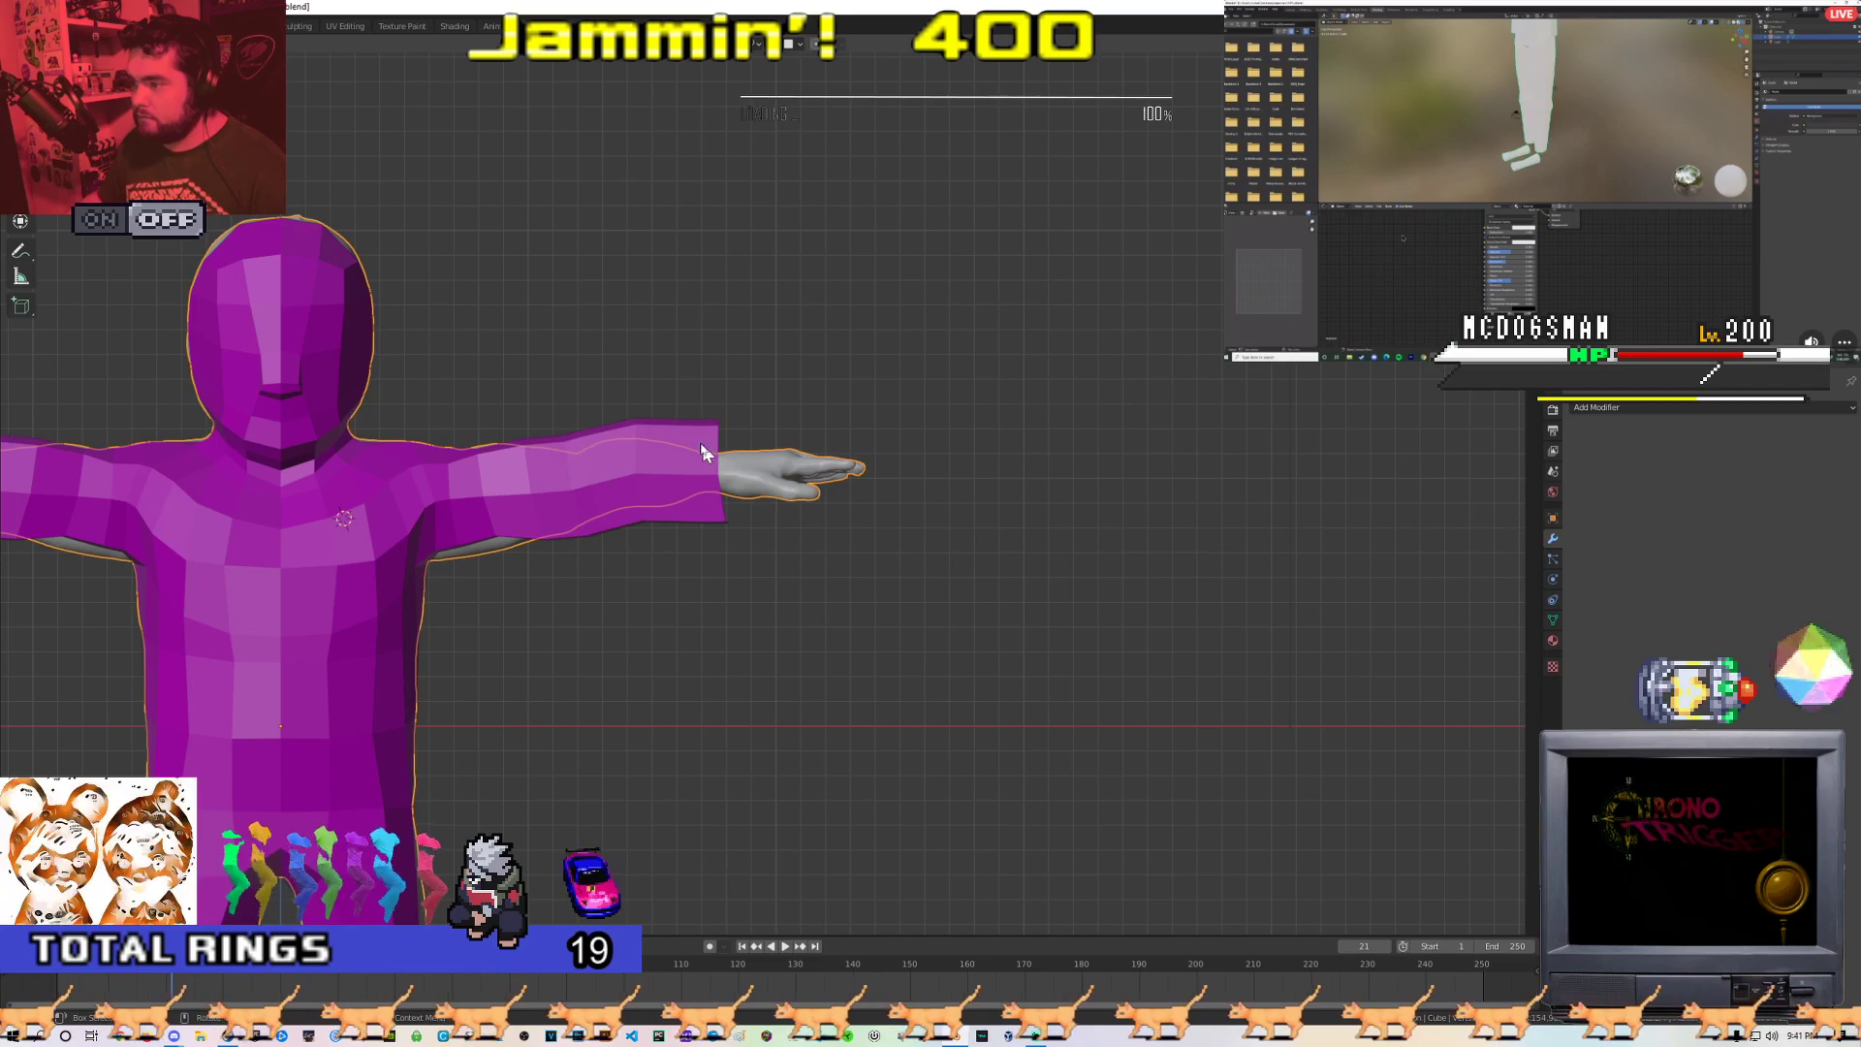
left_click(1654, 409)
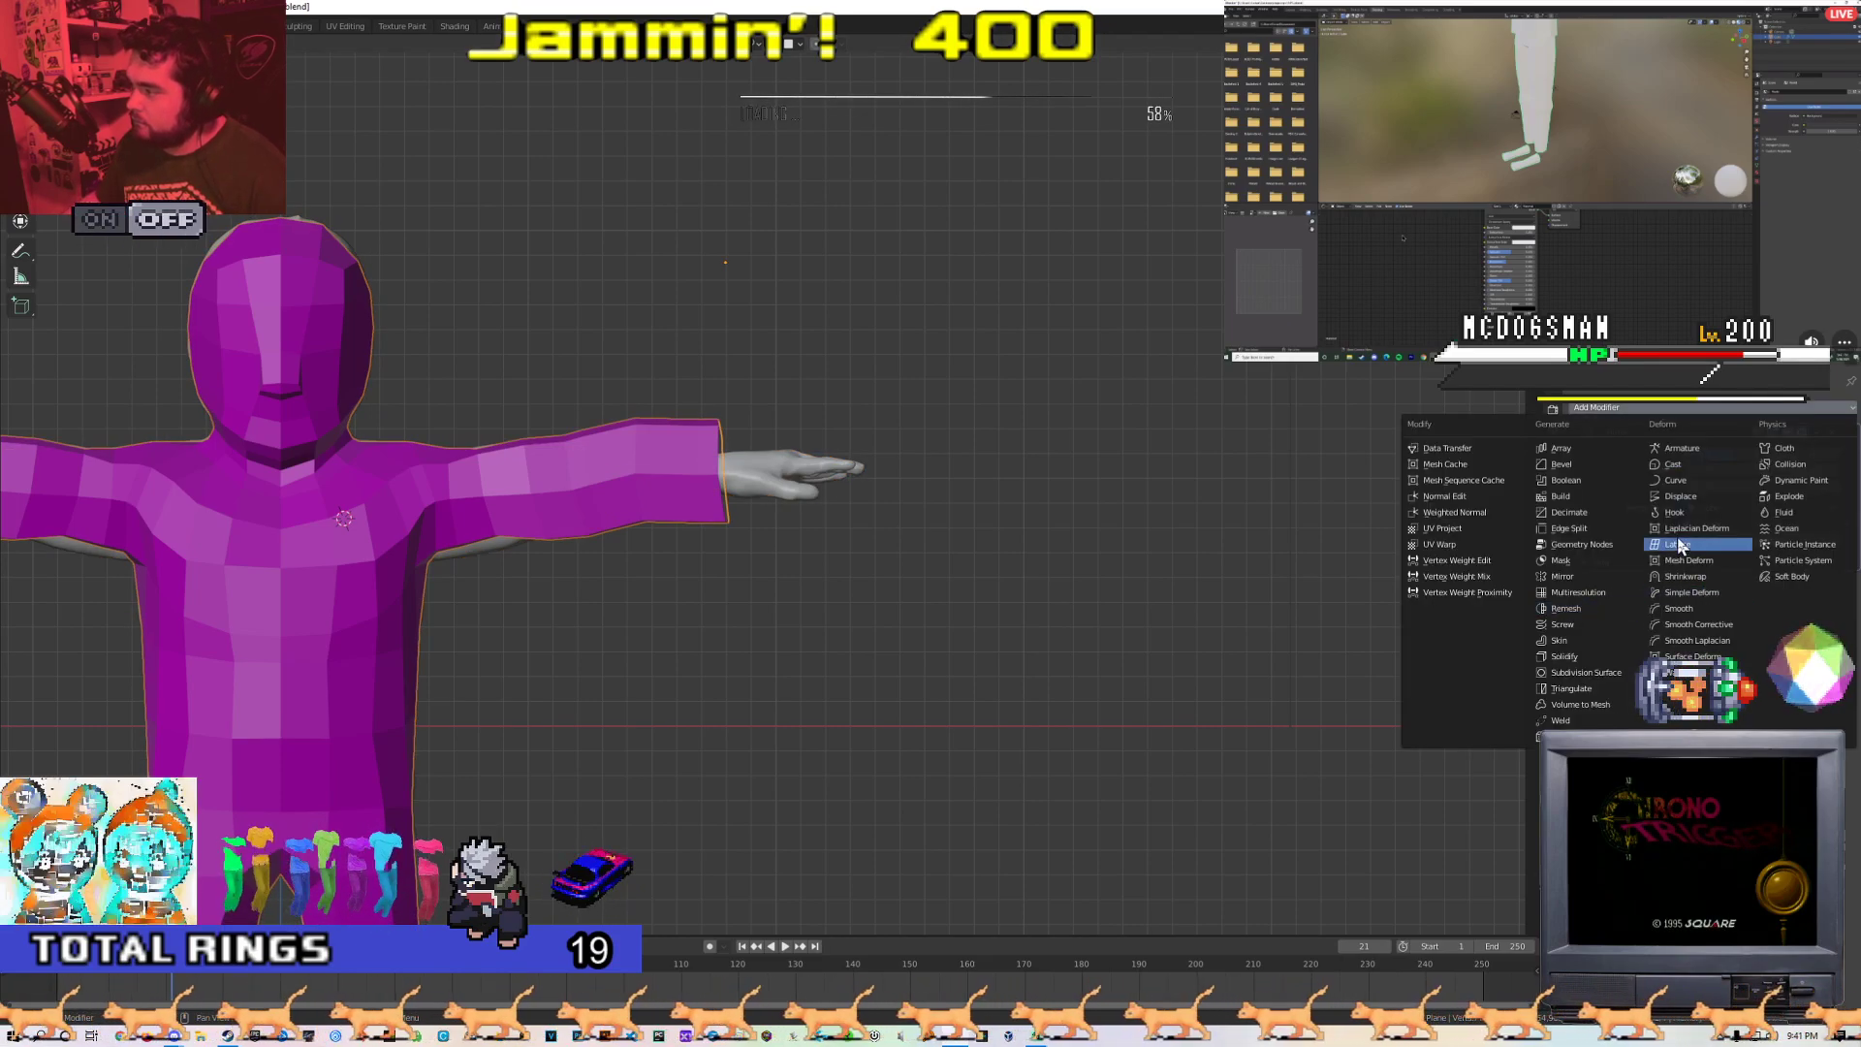
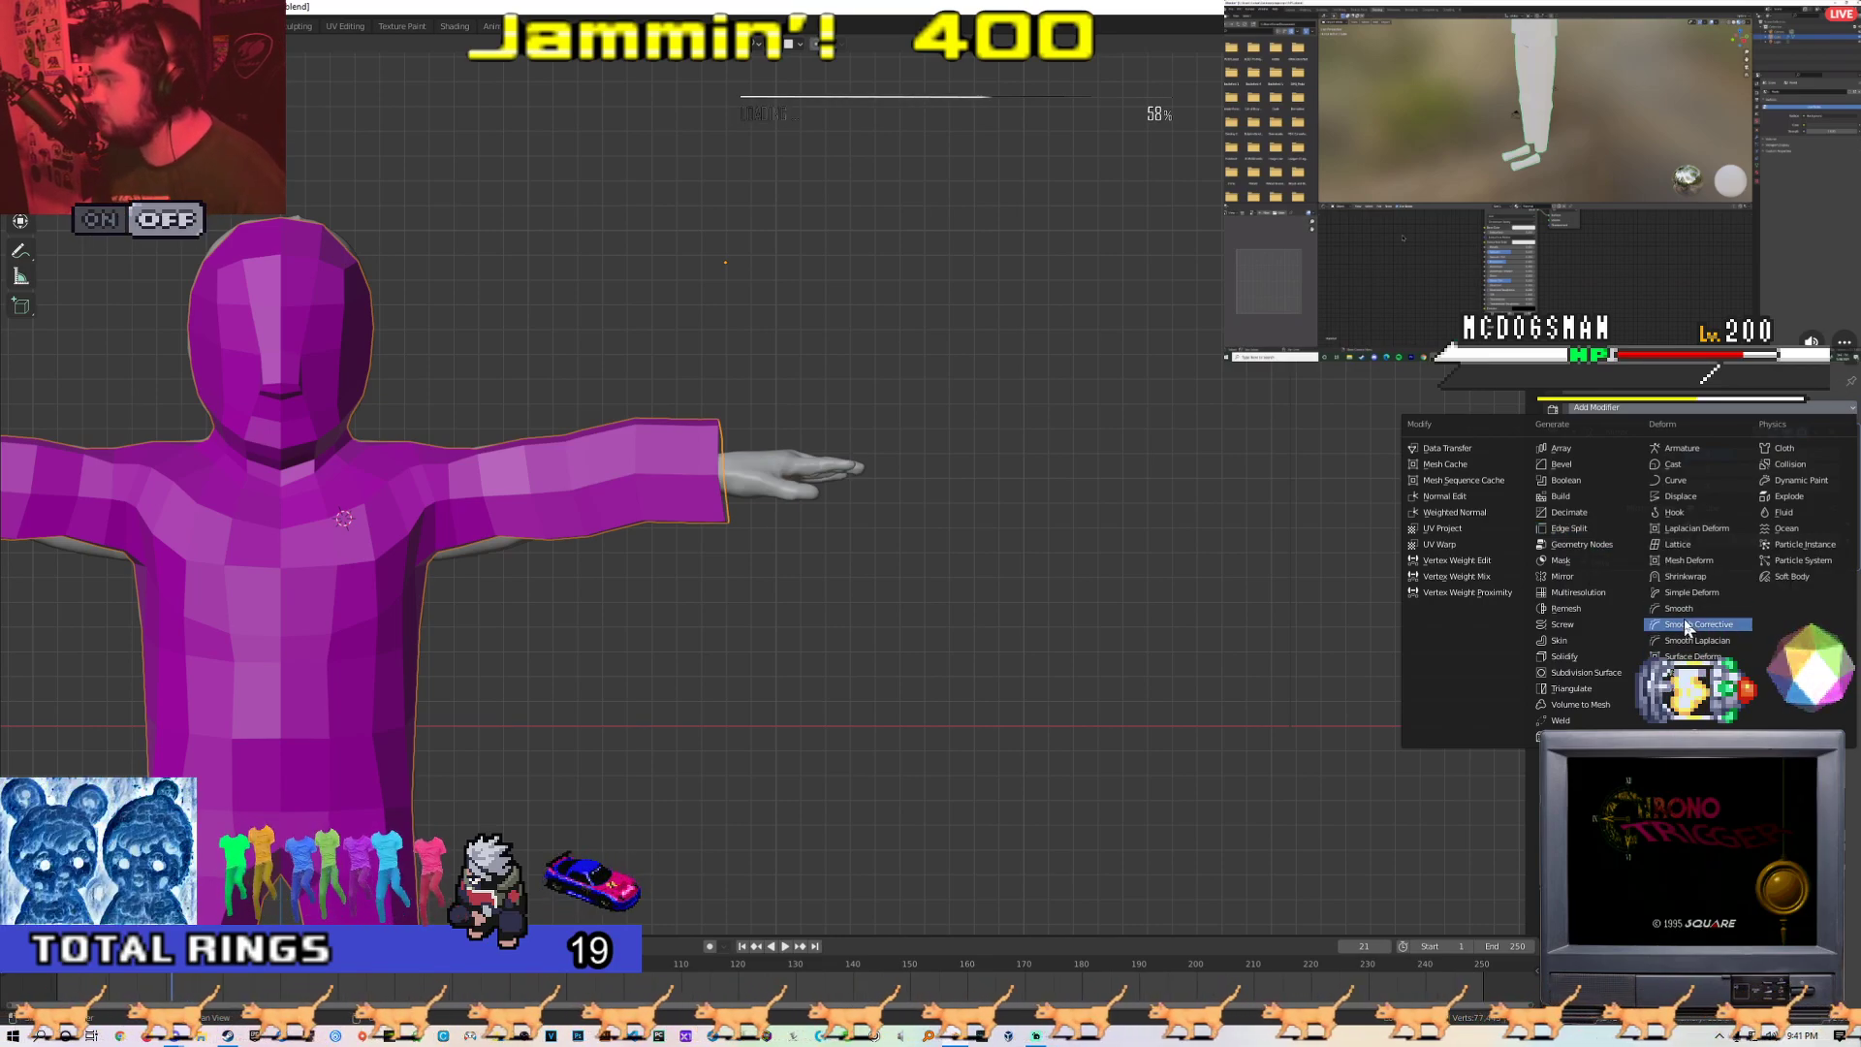
left_click(1712, 578)
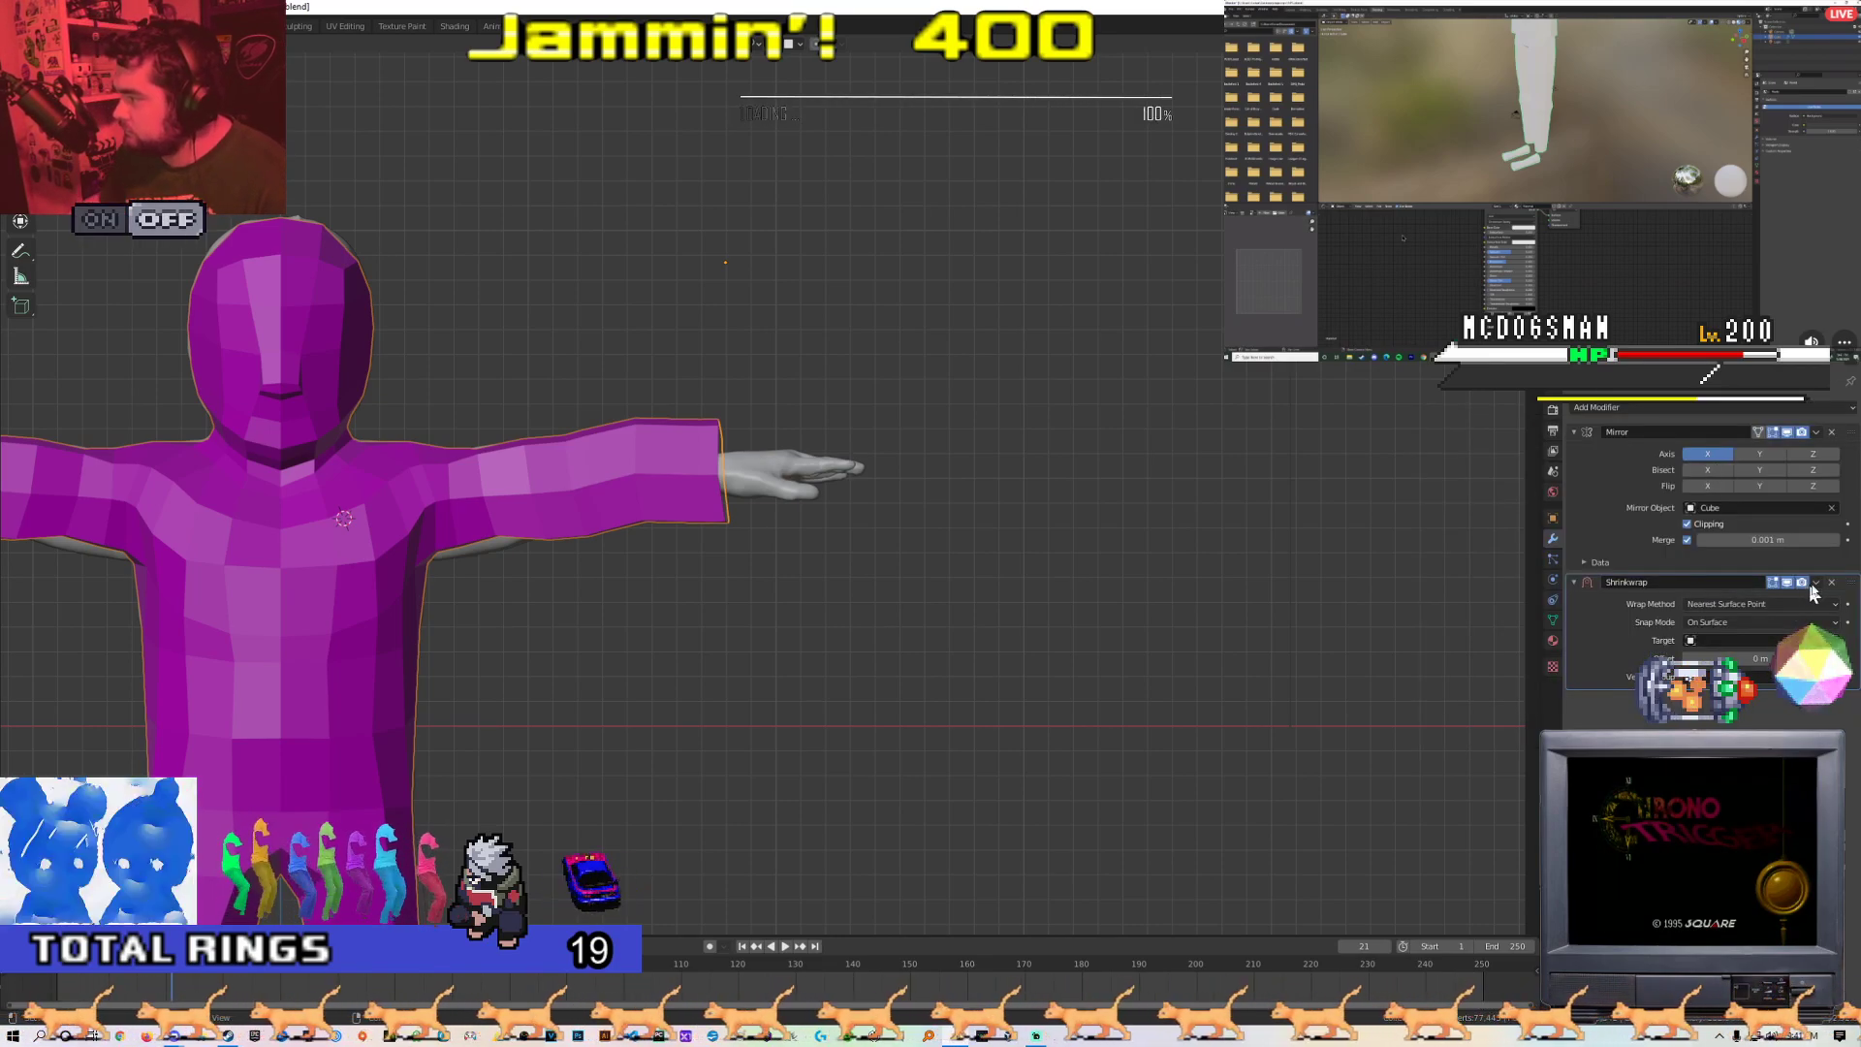
left_click(790, 471)
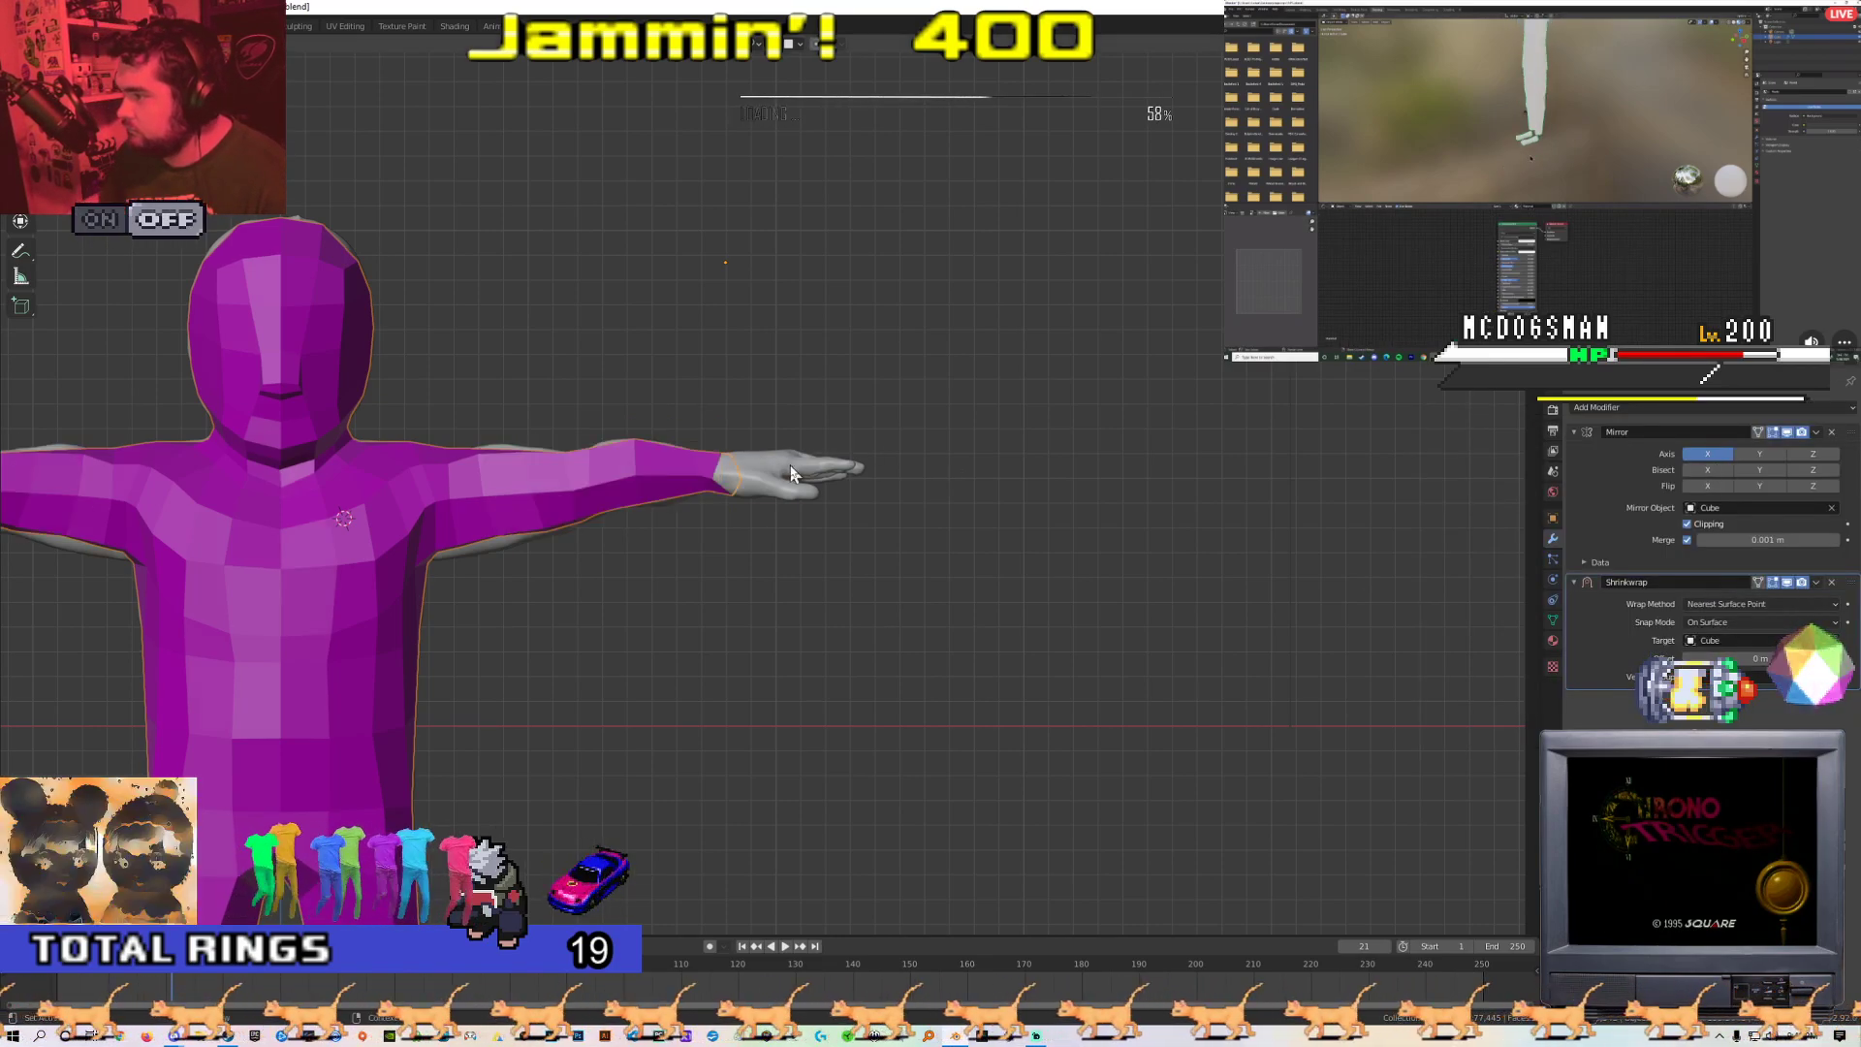
left_click(1763, 599)
Reposition two vertices on the newly shrinkwrapped arm in Edit Mode
middle_click_drag(853, 411, 662, 292)
scroll(673, 503, "up", 1)
key("Tab")
scroll(776, 470, "up", 1)
left_click(792, 430)
key("g")
left_click(746, 418)
key("g")
left_click(754, 585)
Adjust the front vertices of the forearm loops between the elbow and the wrist
scroll(573, 366, "up", 2)
middle_click_drag(629, 463, 916, 378)
key("g")
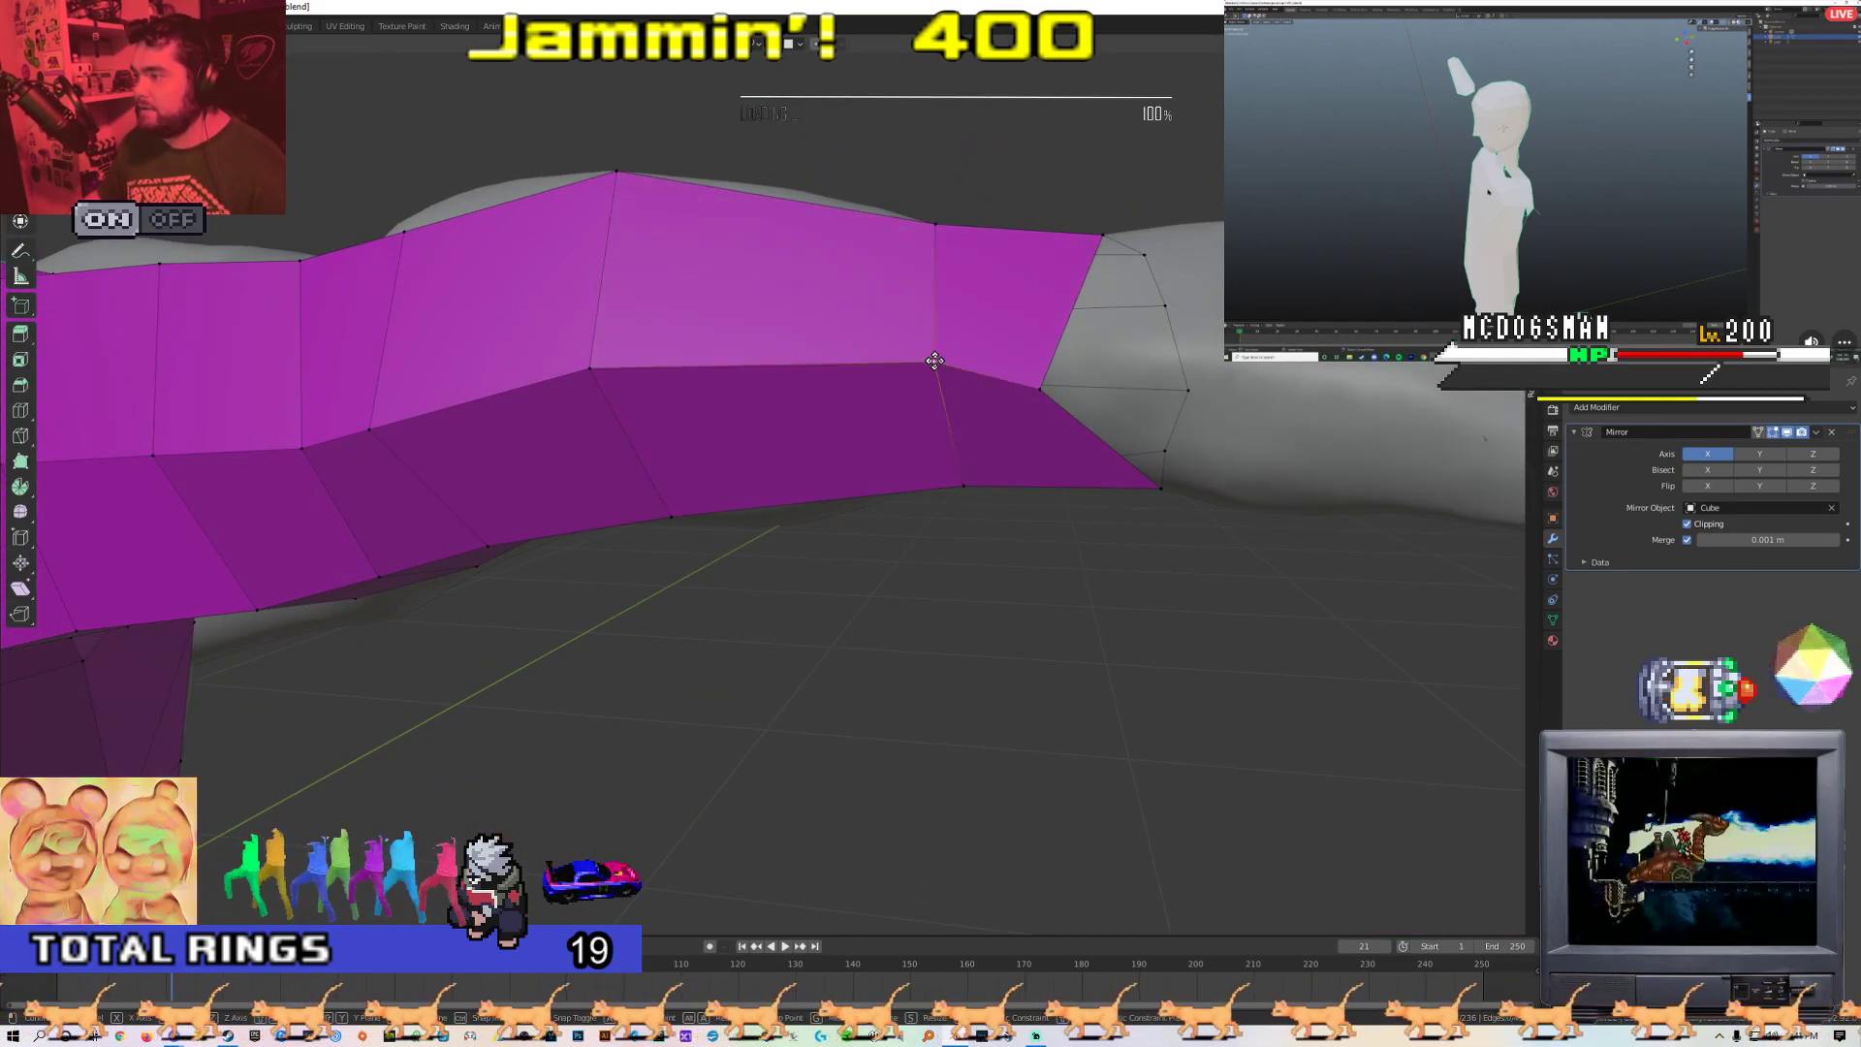
left_click(620, 363)
middle_click_drag(619, 362, 637, 387)
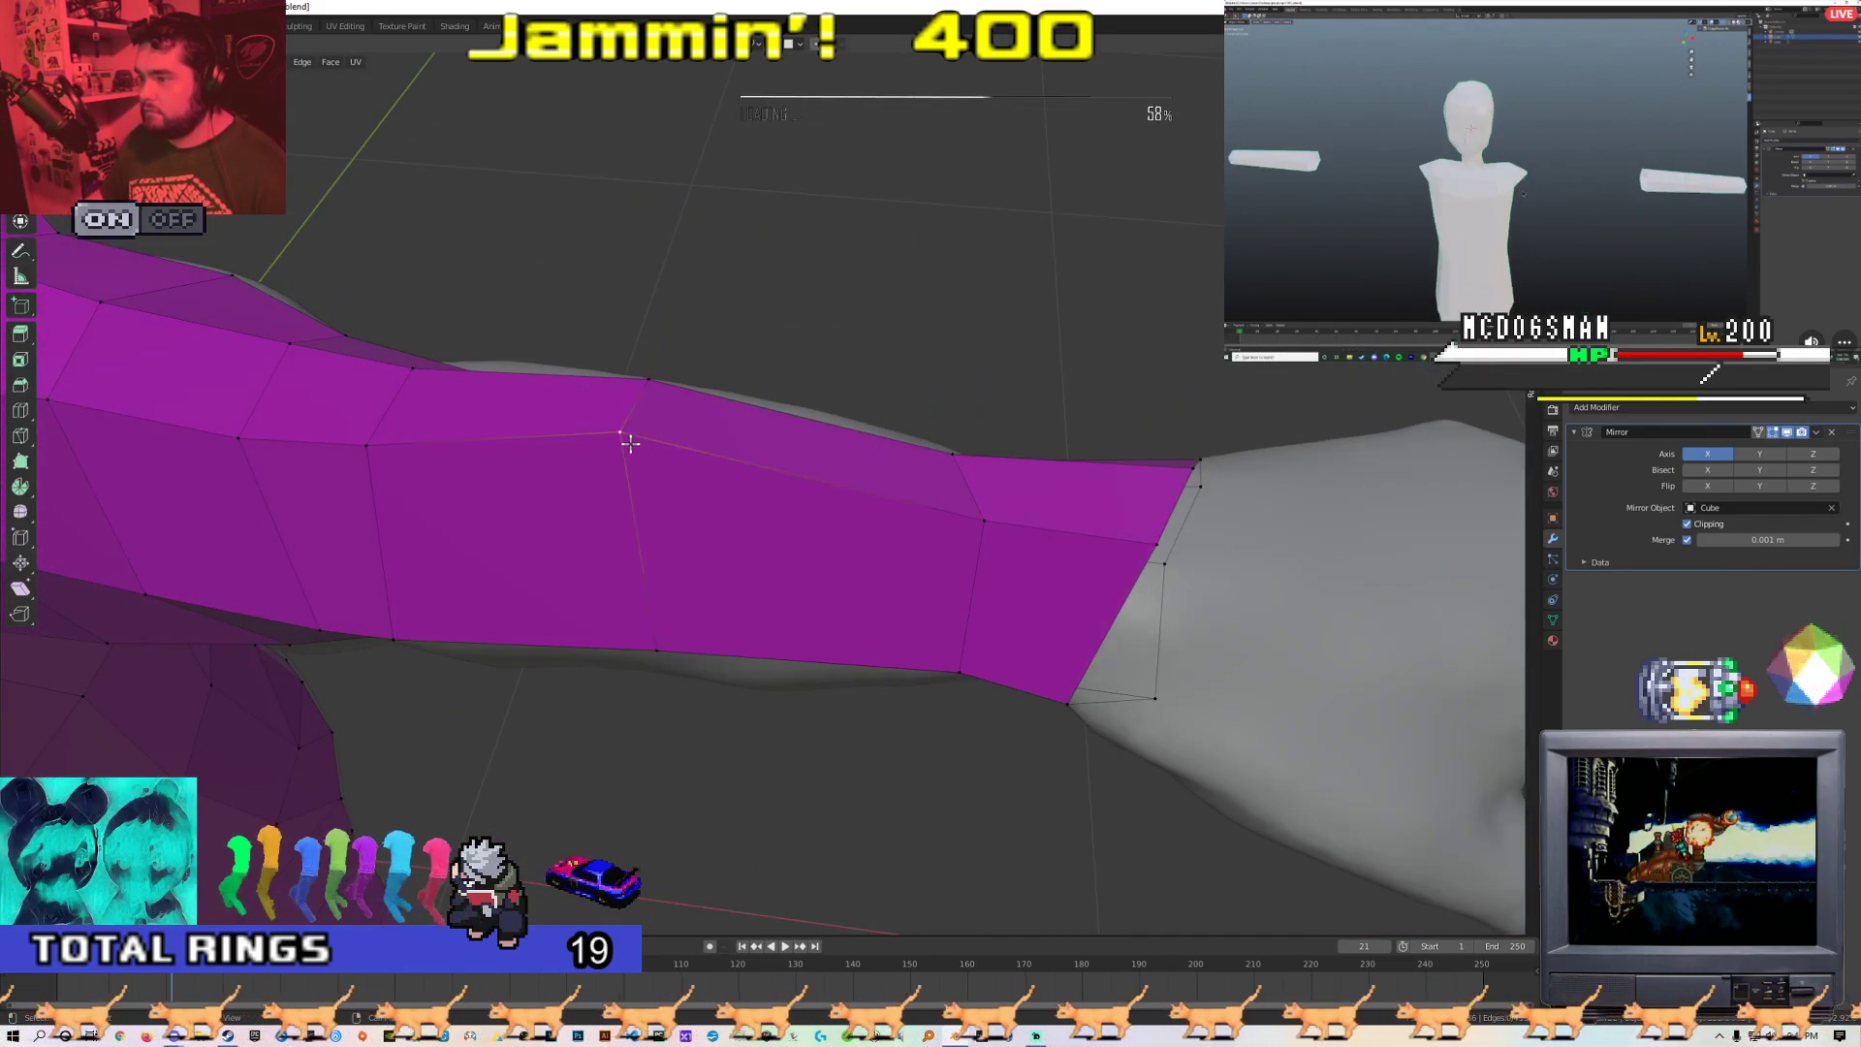
Delete the outermost ring of vertices past the wrist on the low-poly arm
middle_click_drag(964, 519, 681, 545)
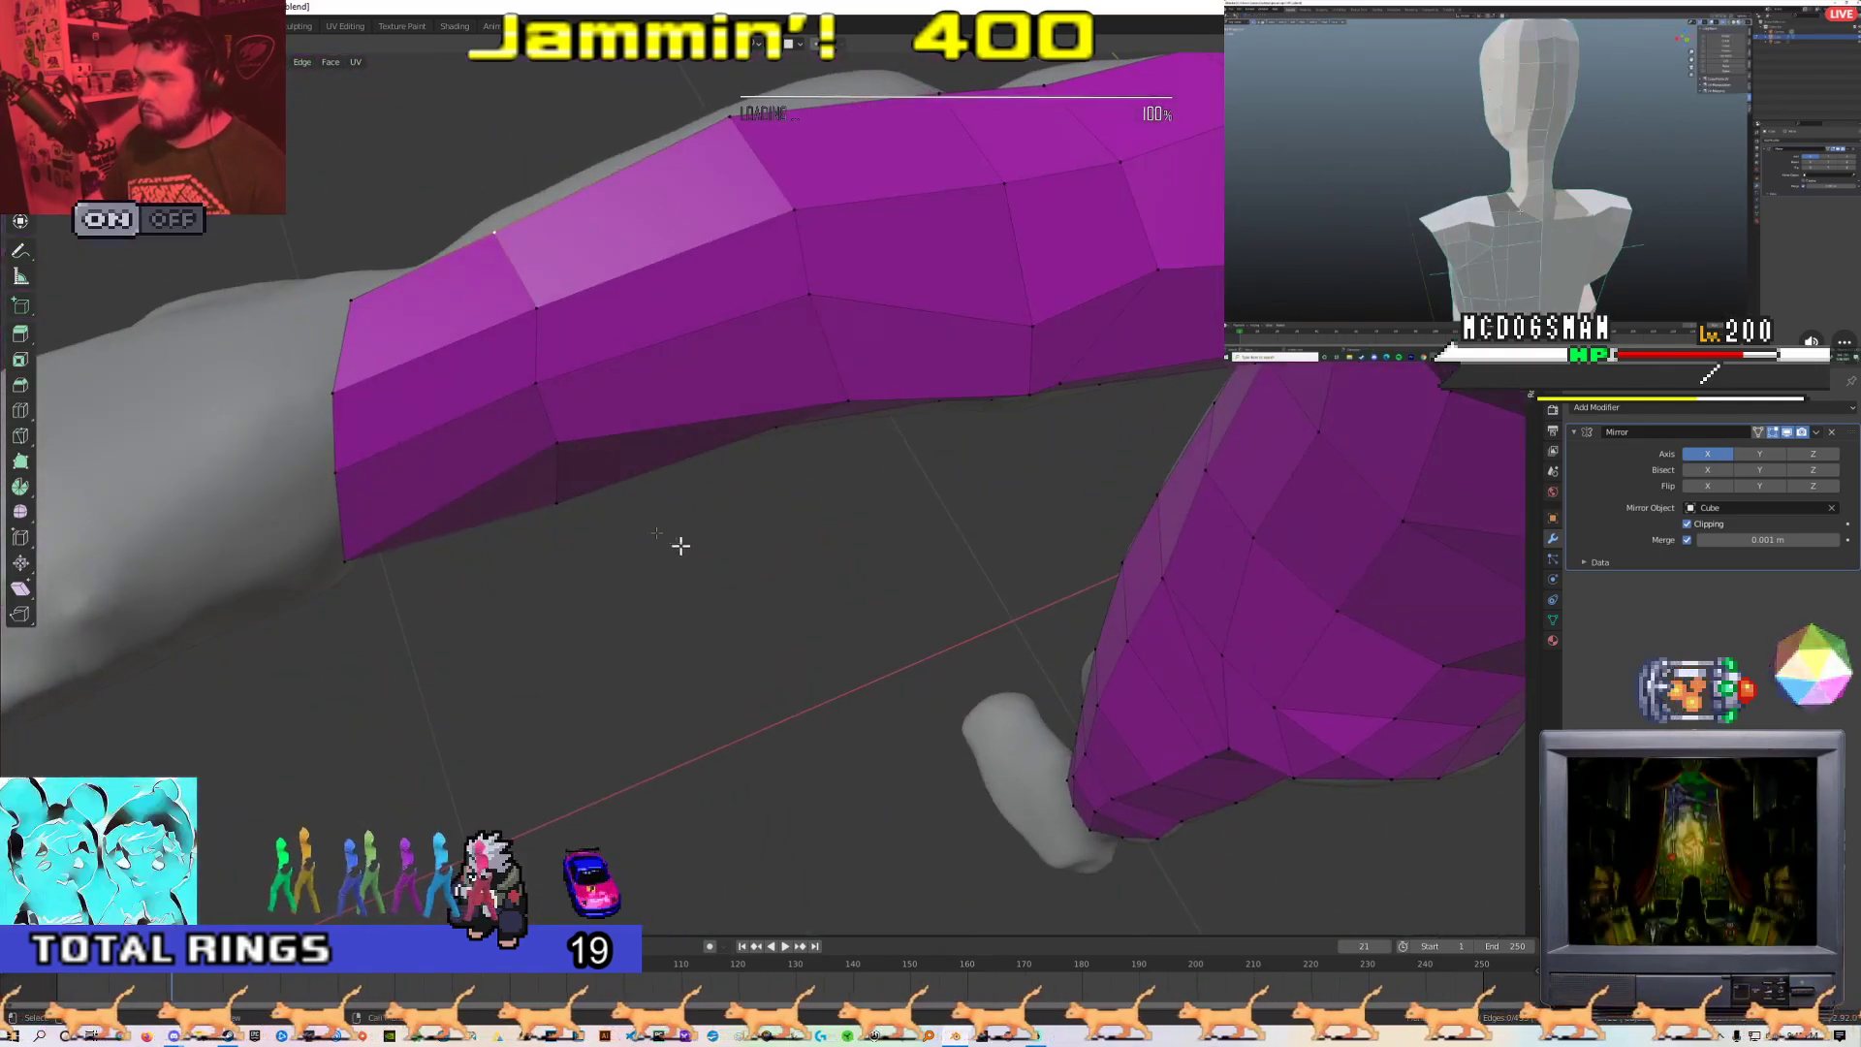
middle_click_drag(529, 358, 455, 379)
key("x")
left_click(429, 366)
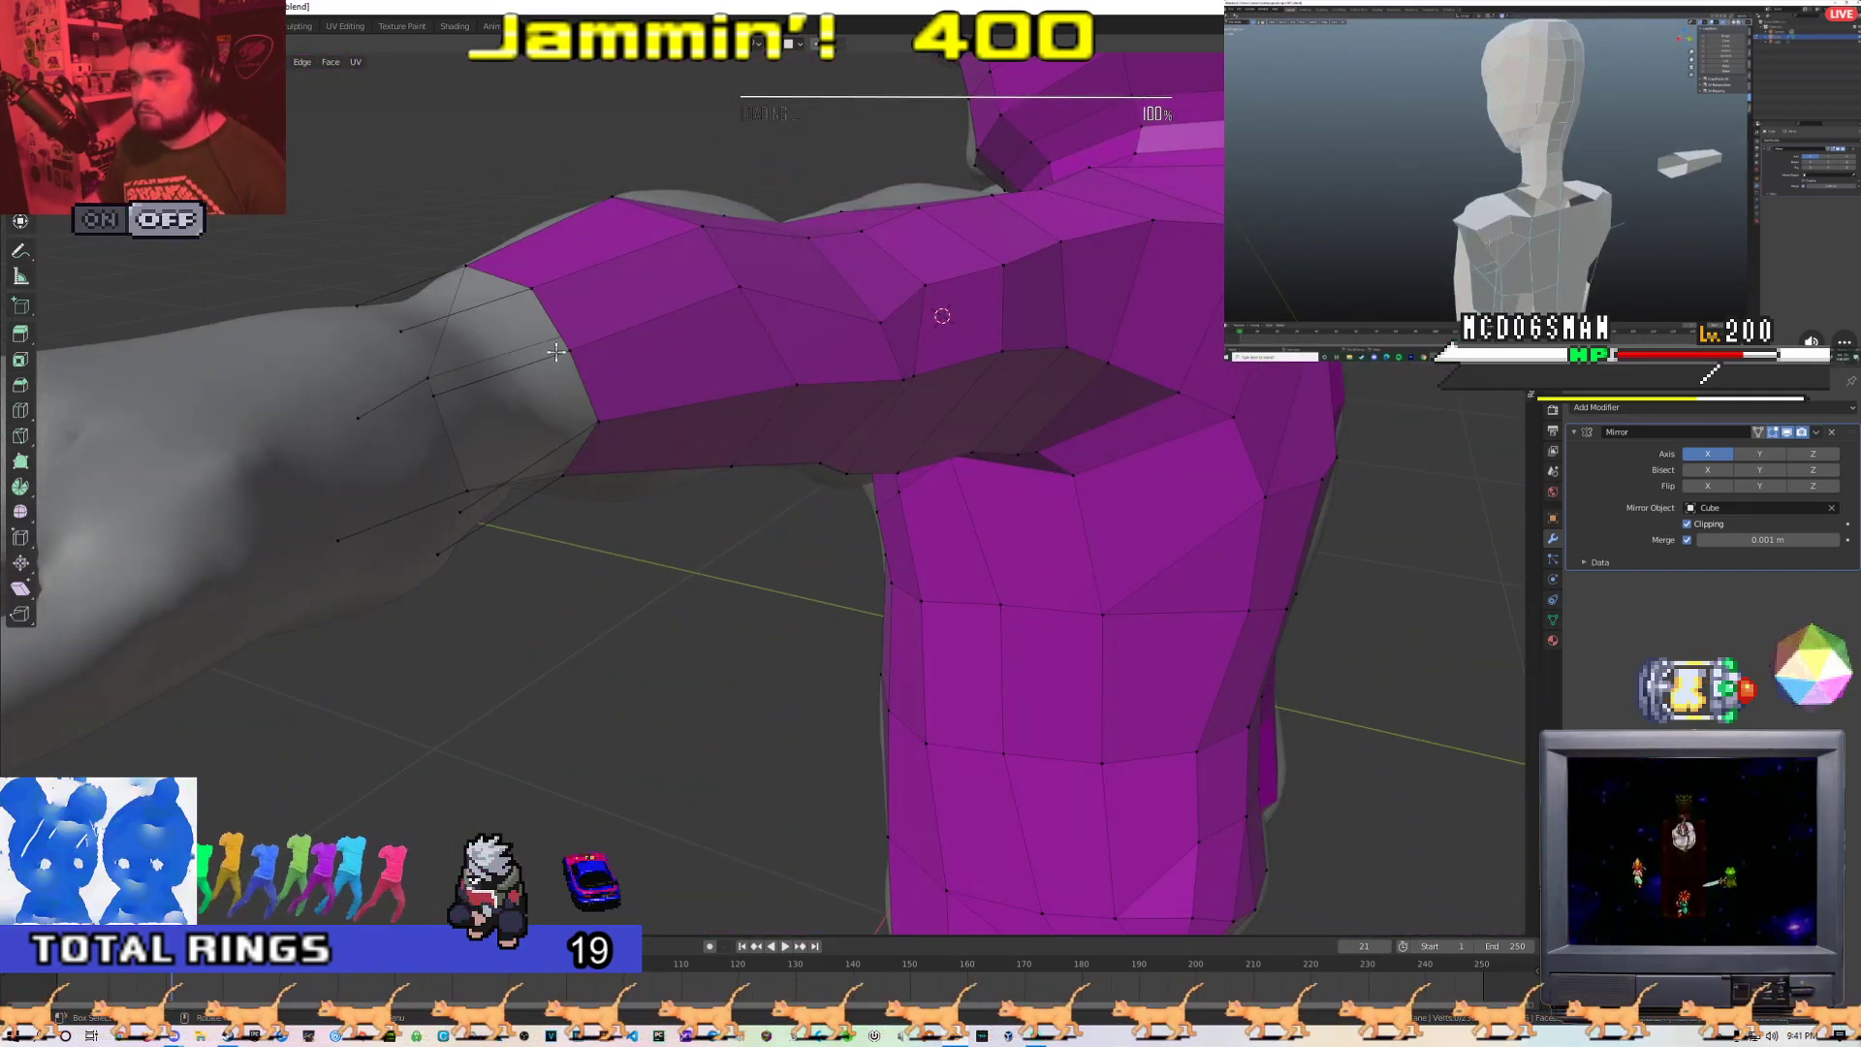
middle_click_drag(354, 418, 299, 420)
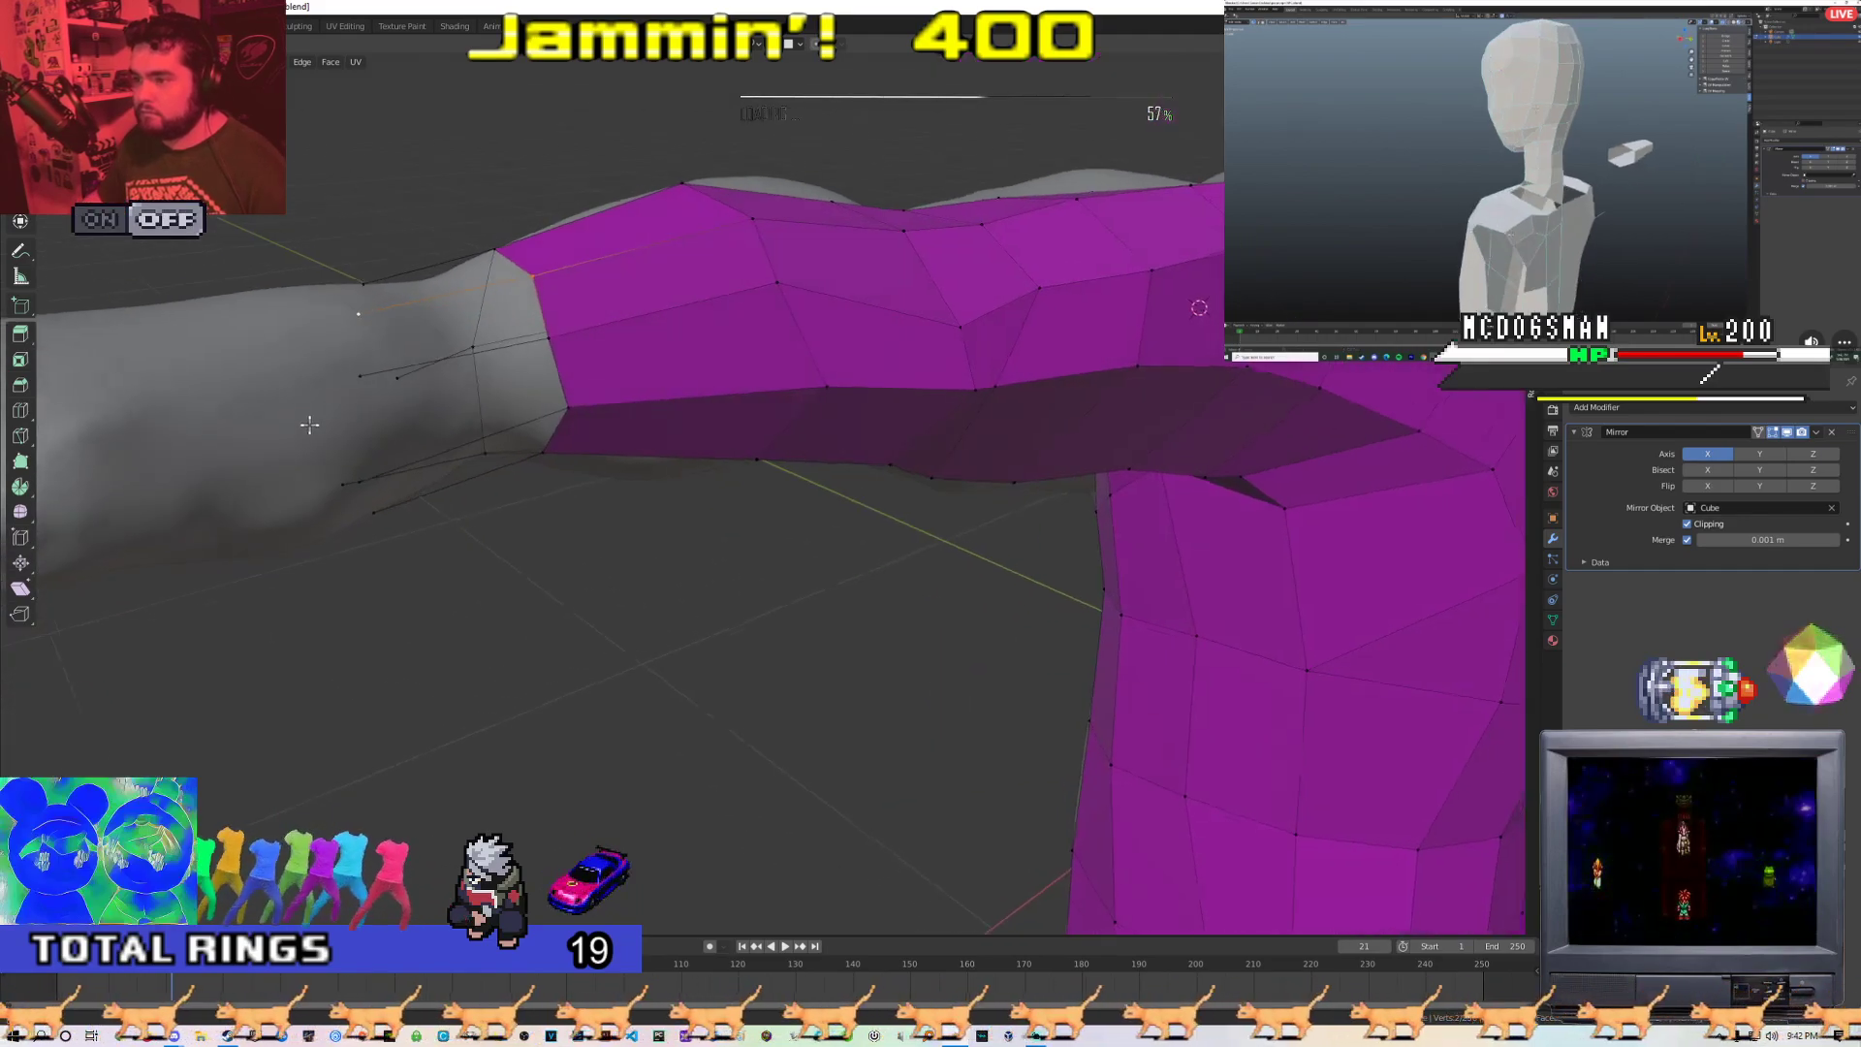
key("c")
right_click(303, 370)
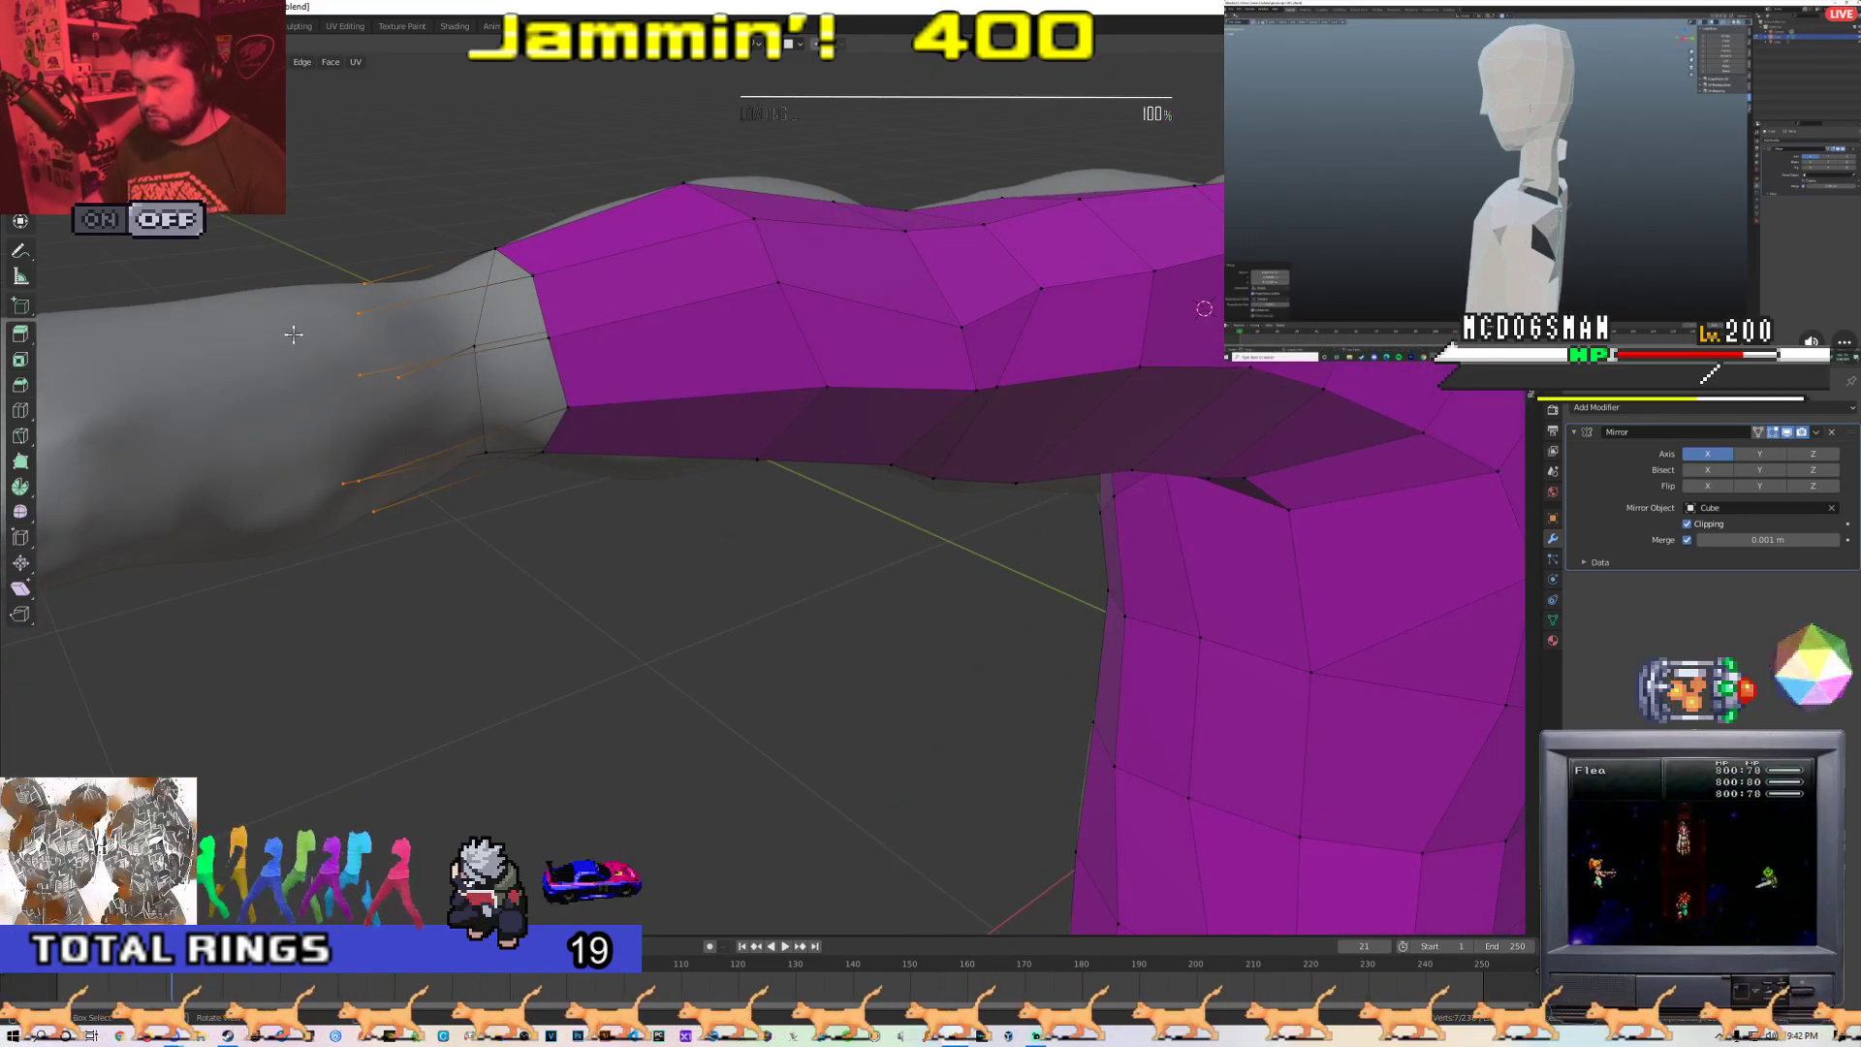
left_click(290, 320)
key("Tab")
key("Tab")
Reposition the front vertices of the forearm loops so the faces follow the sculpt more closely
middle_click_drag(522, 353, 718, 469)
left_click(551, 331)
key("g")
left_click(671, 518)
left_click(550, 315)
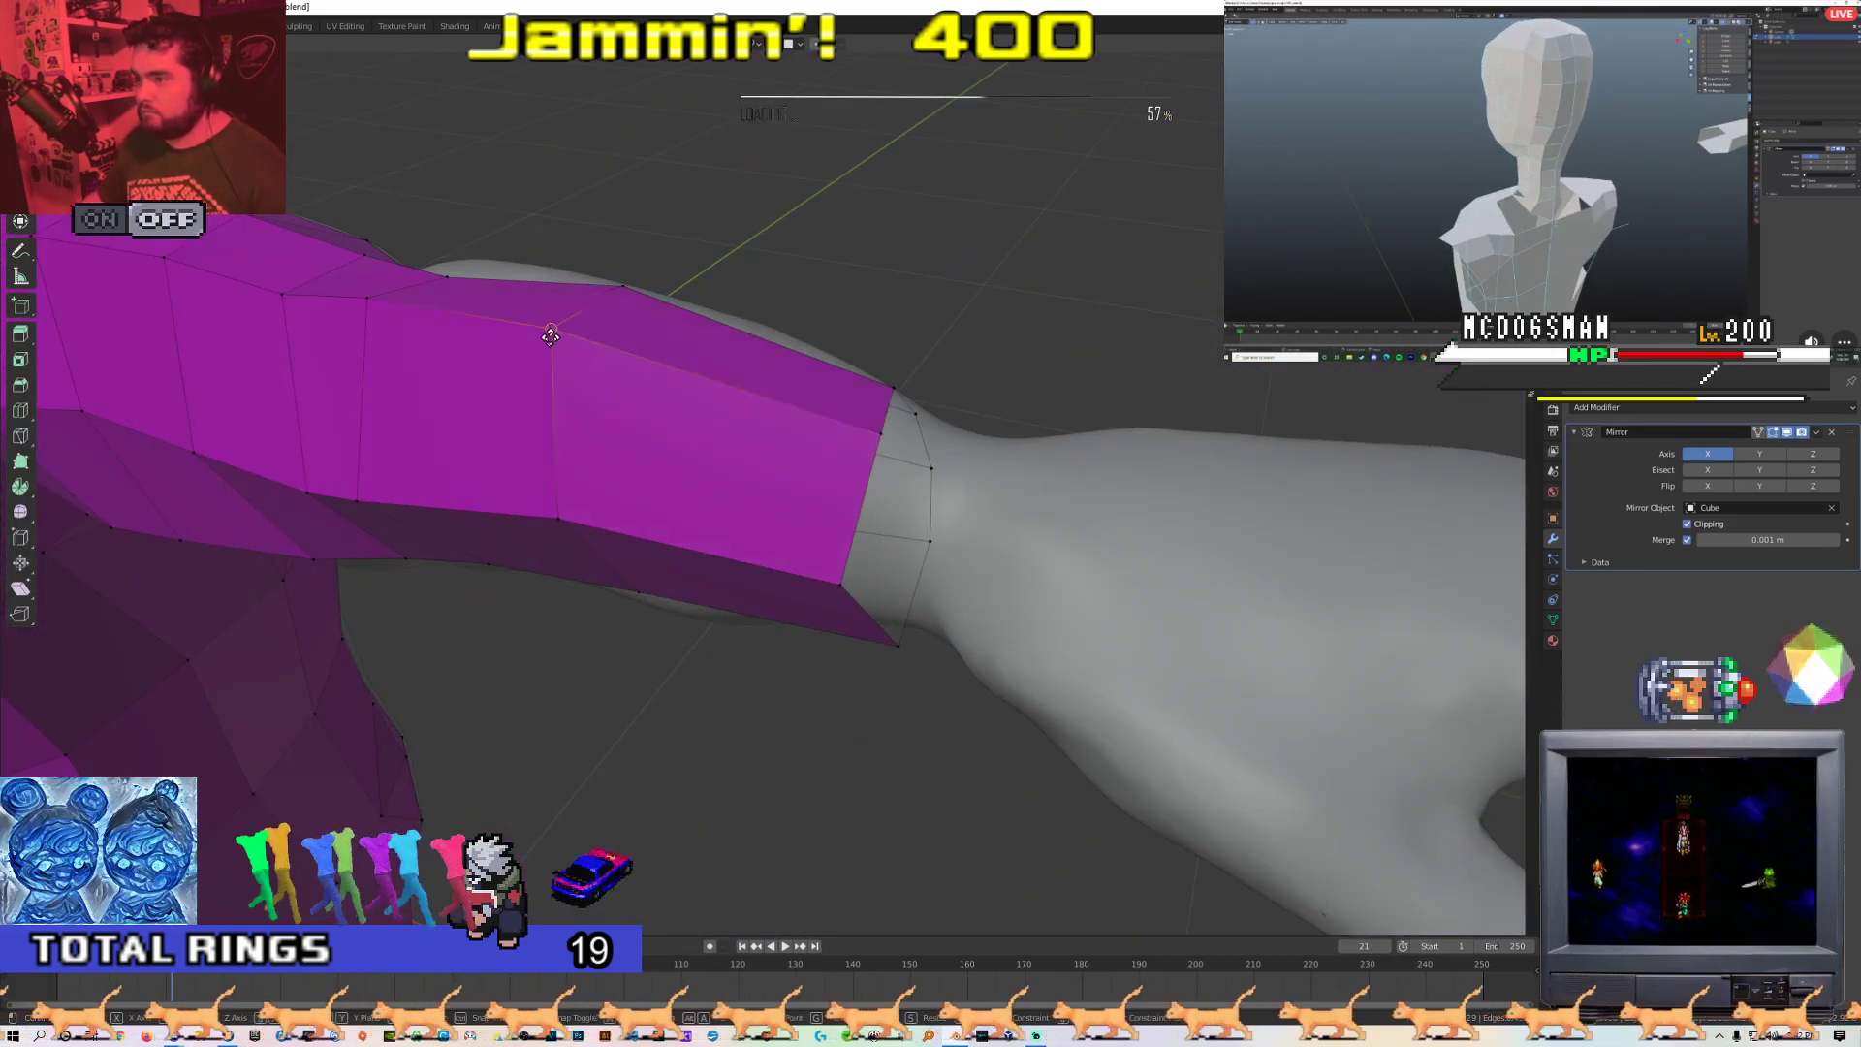
key("g")
left_click(581, 377)
Move the elbow loop's vertices on the front and back of the arm to even out the spacing
middle_click_drag(520, 397, 624, 397)
right_click(493, 432)
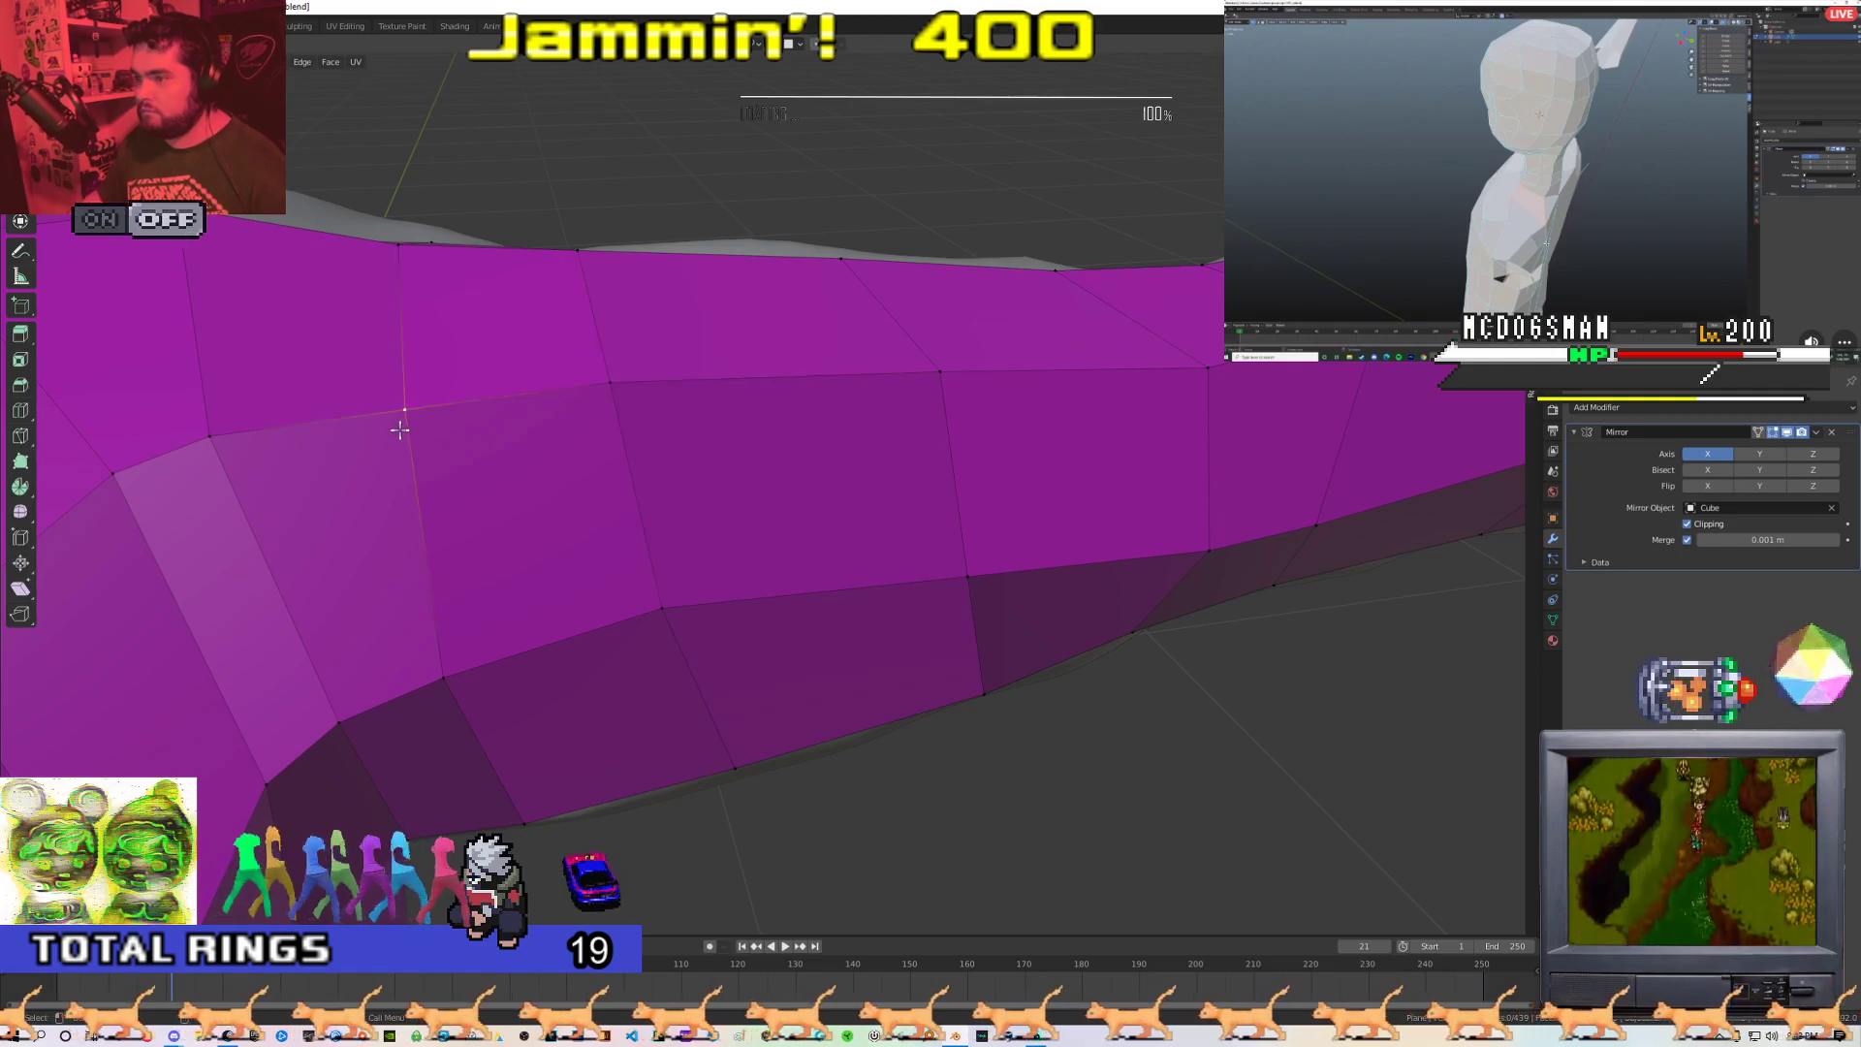
middle_click_drag(436, 420, 412, 490)
key("g")
left_click(539, 496)
left_click(478, 463)
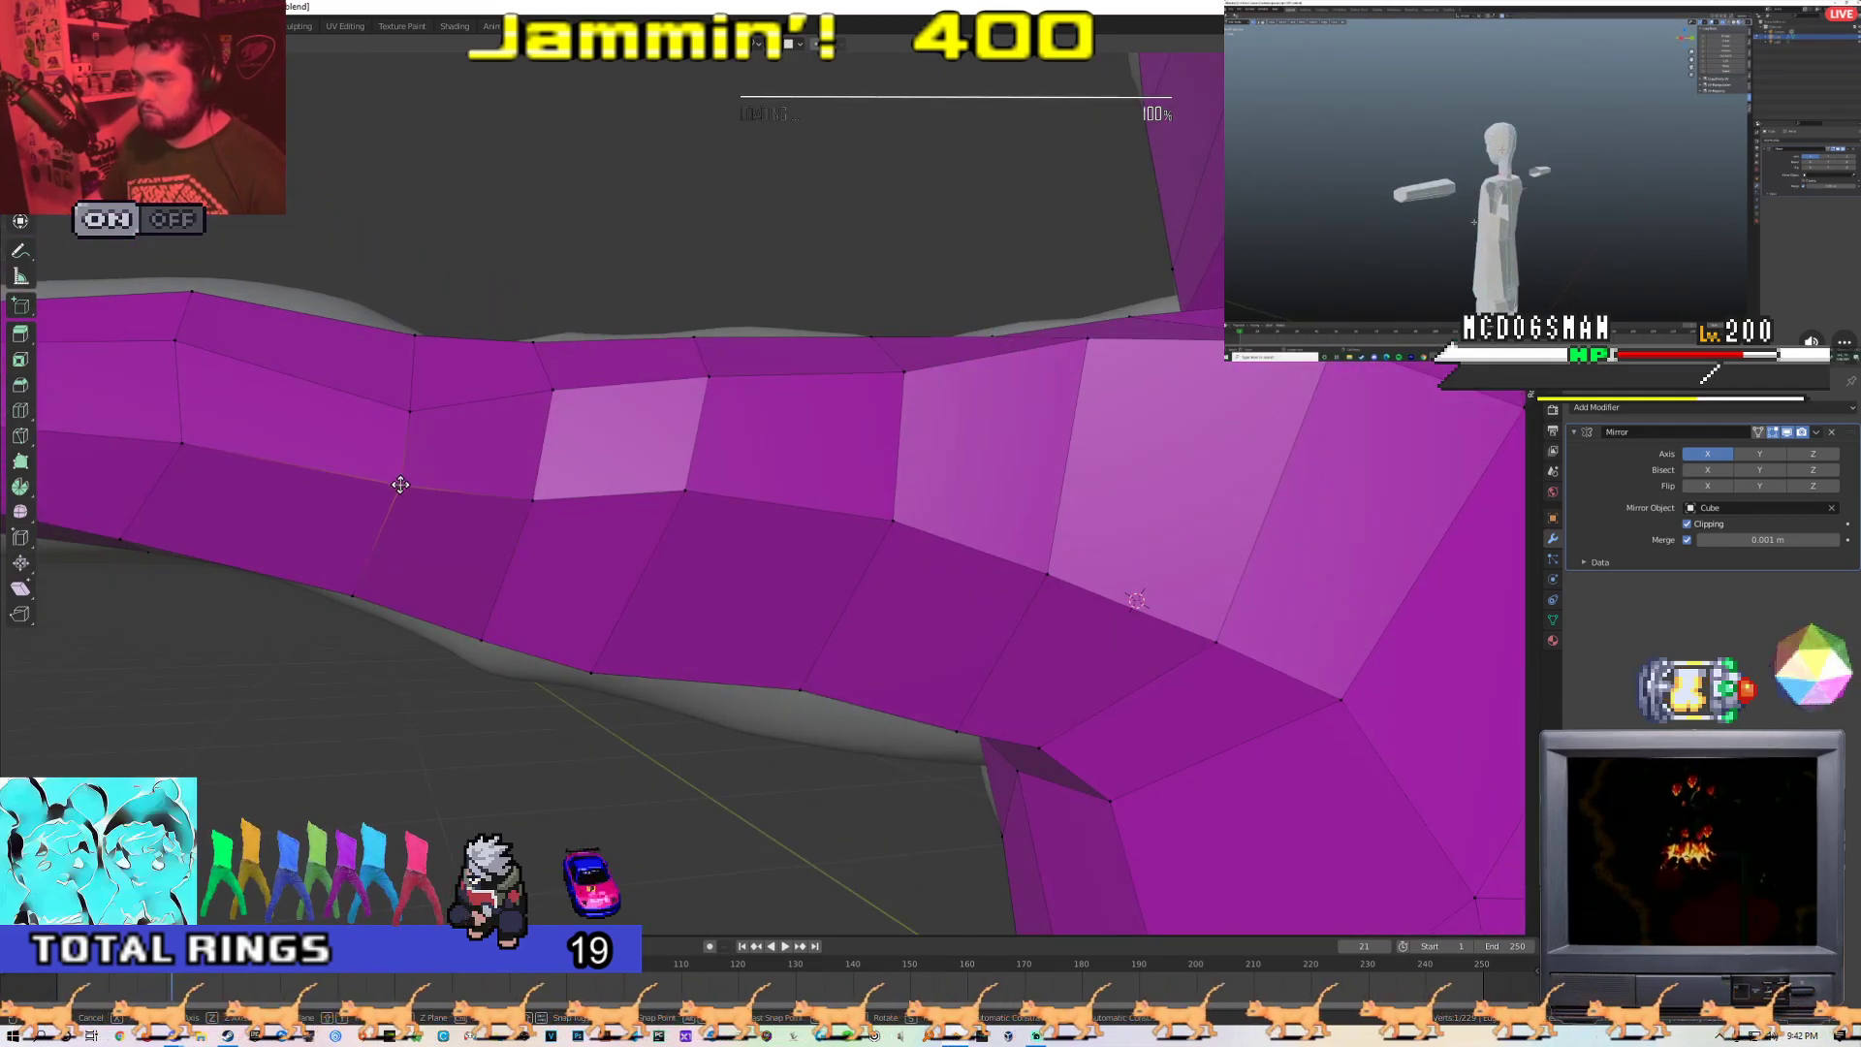
Adjust the remaining elbow vertices along the front of the arm to fit the sculpt's surface
middle_click_drag(422, 419, 789, 495)
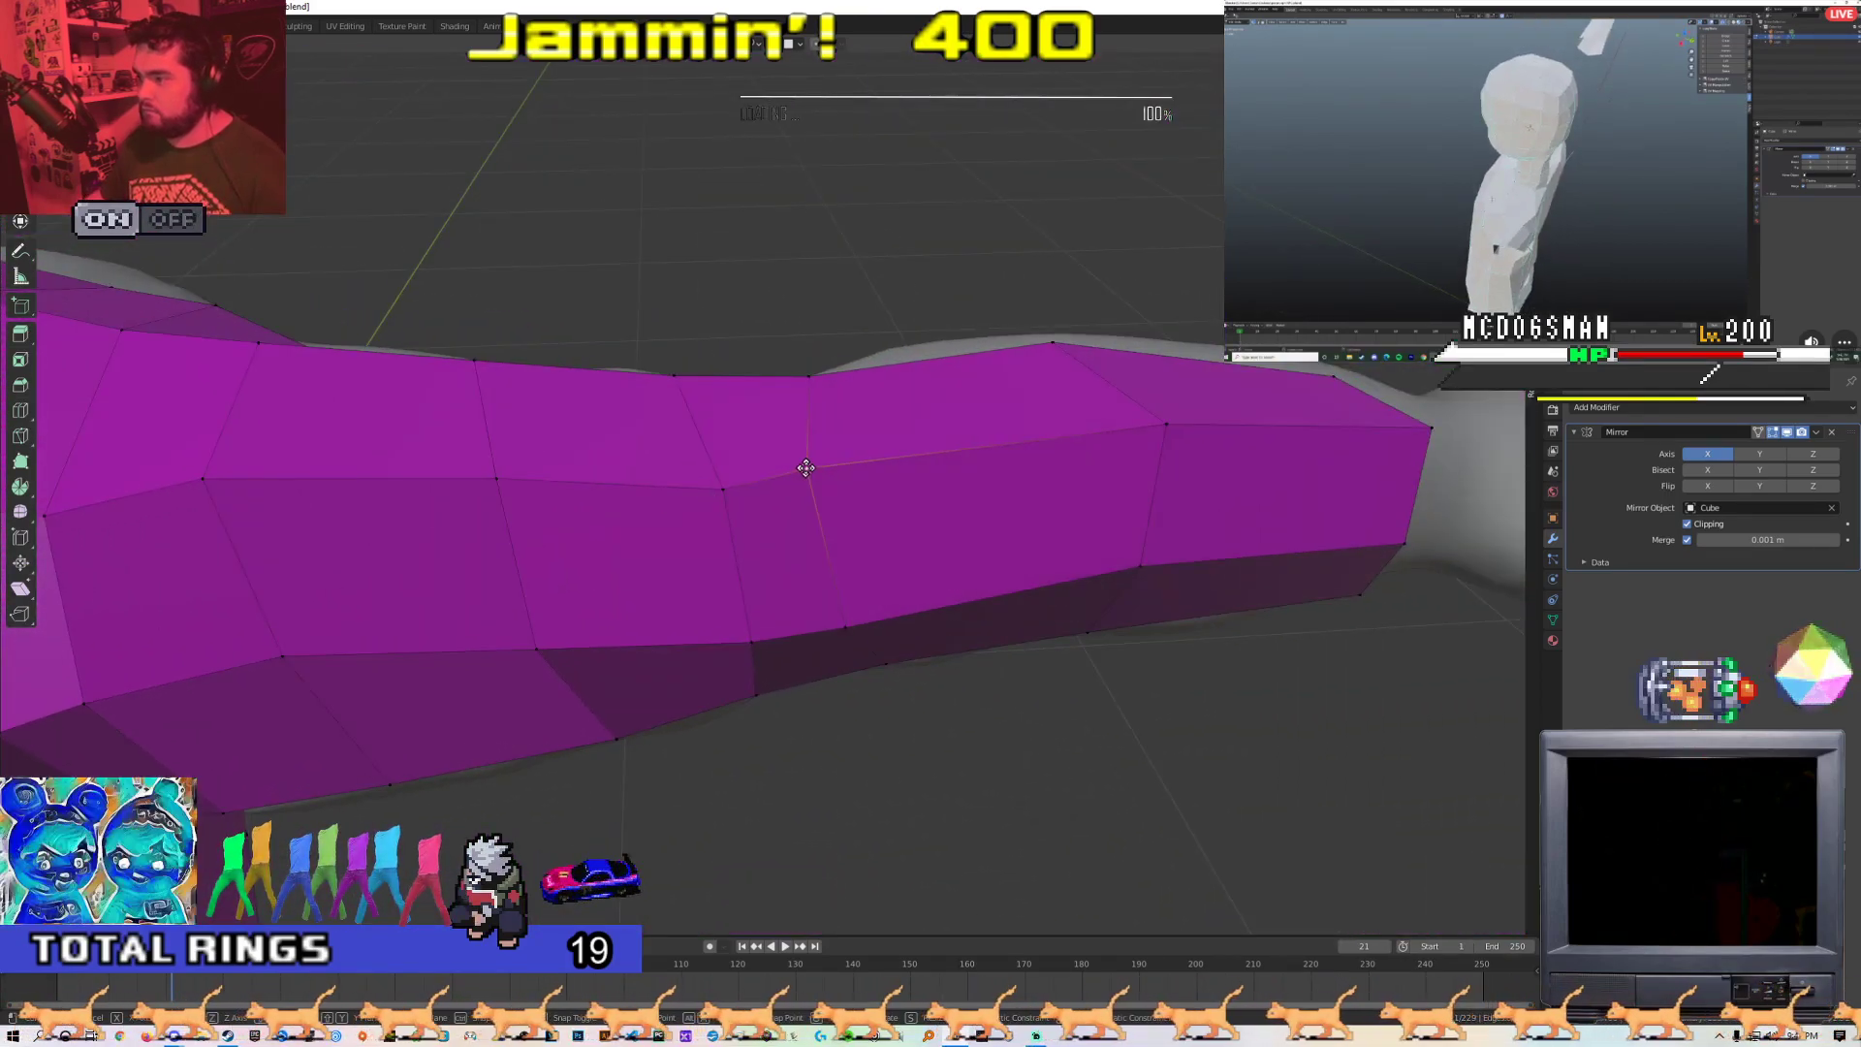
middle_click_drag(884, 548, 753, 403)
scroll(752, 403, "up", 5)
left_click(697, 527)
key("g")
left_click(704, 536)
Inspect the whole low-poly body in Object Mode, checking the arms, chest and centre seam
middle_click_drag(705, 536, 579, 428)
scroll(813, 395, "down", 6)
key("Tab")
scroll(580, 428, "down", 8)
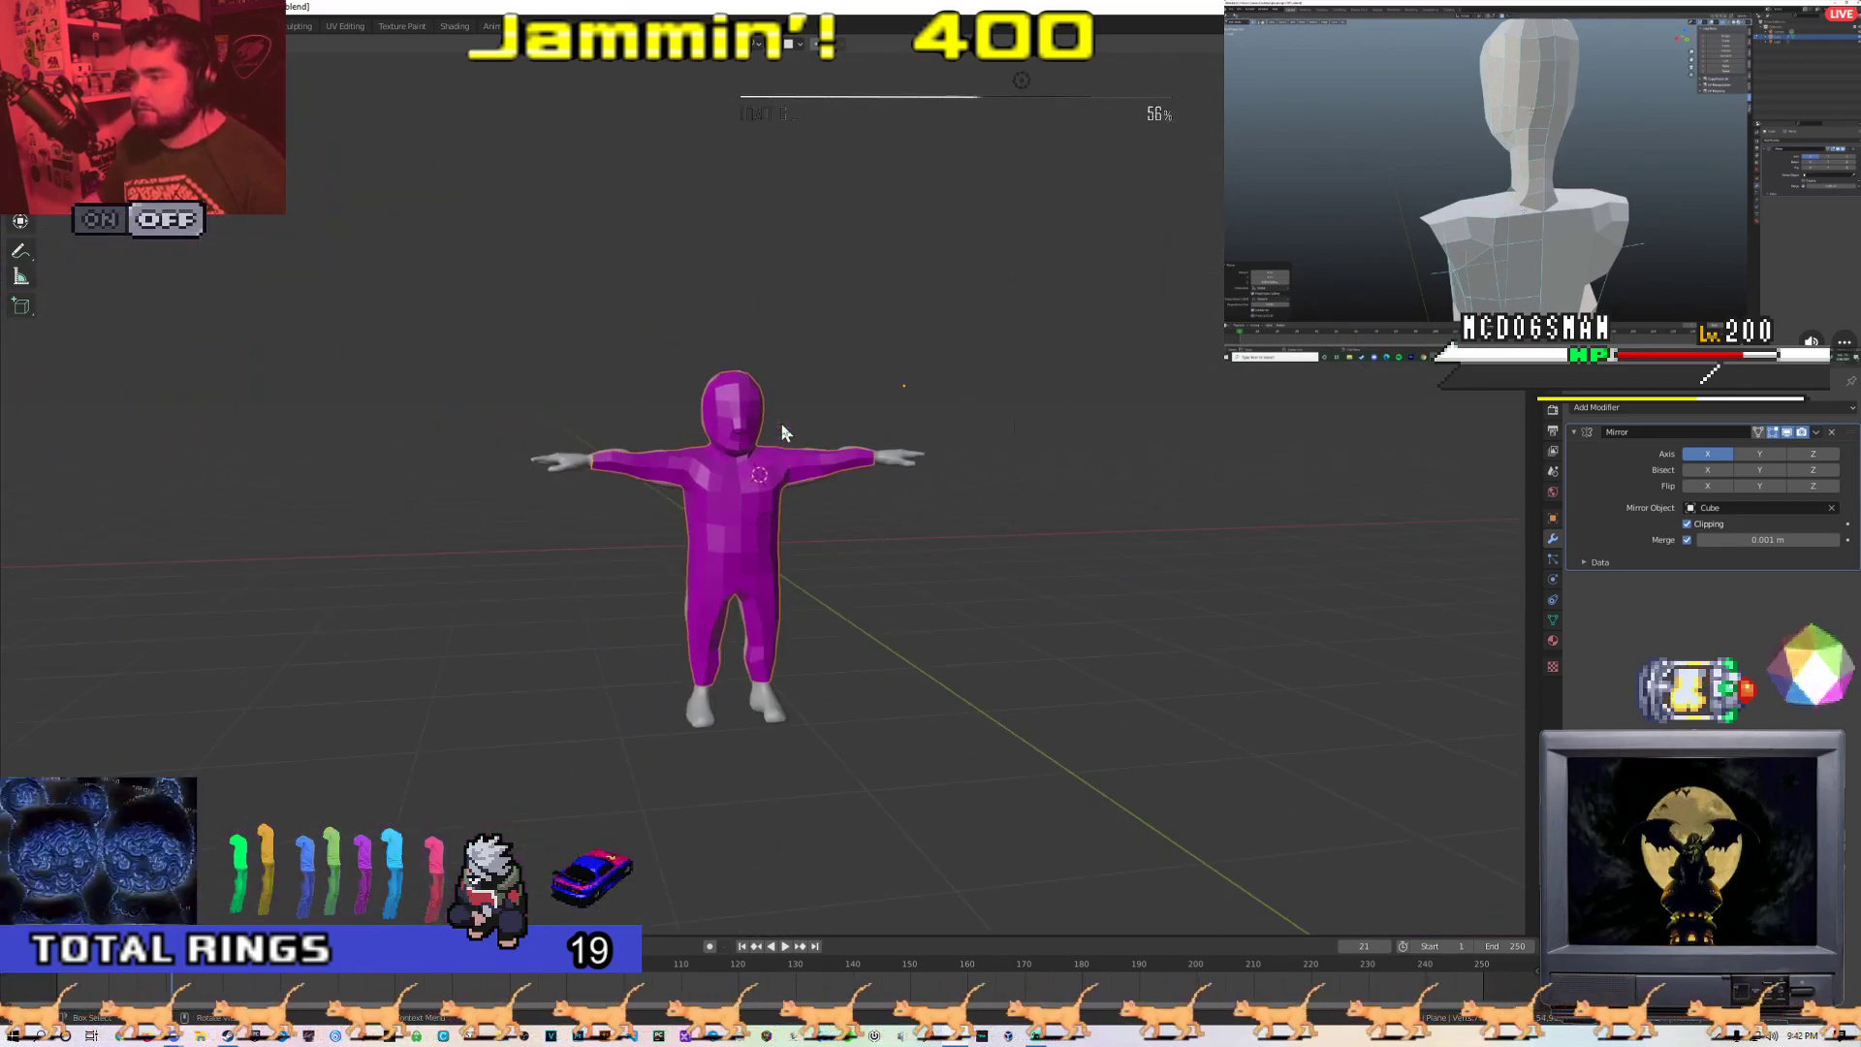
scroll(781, 423, "up", 5)
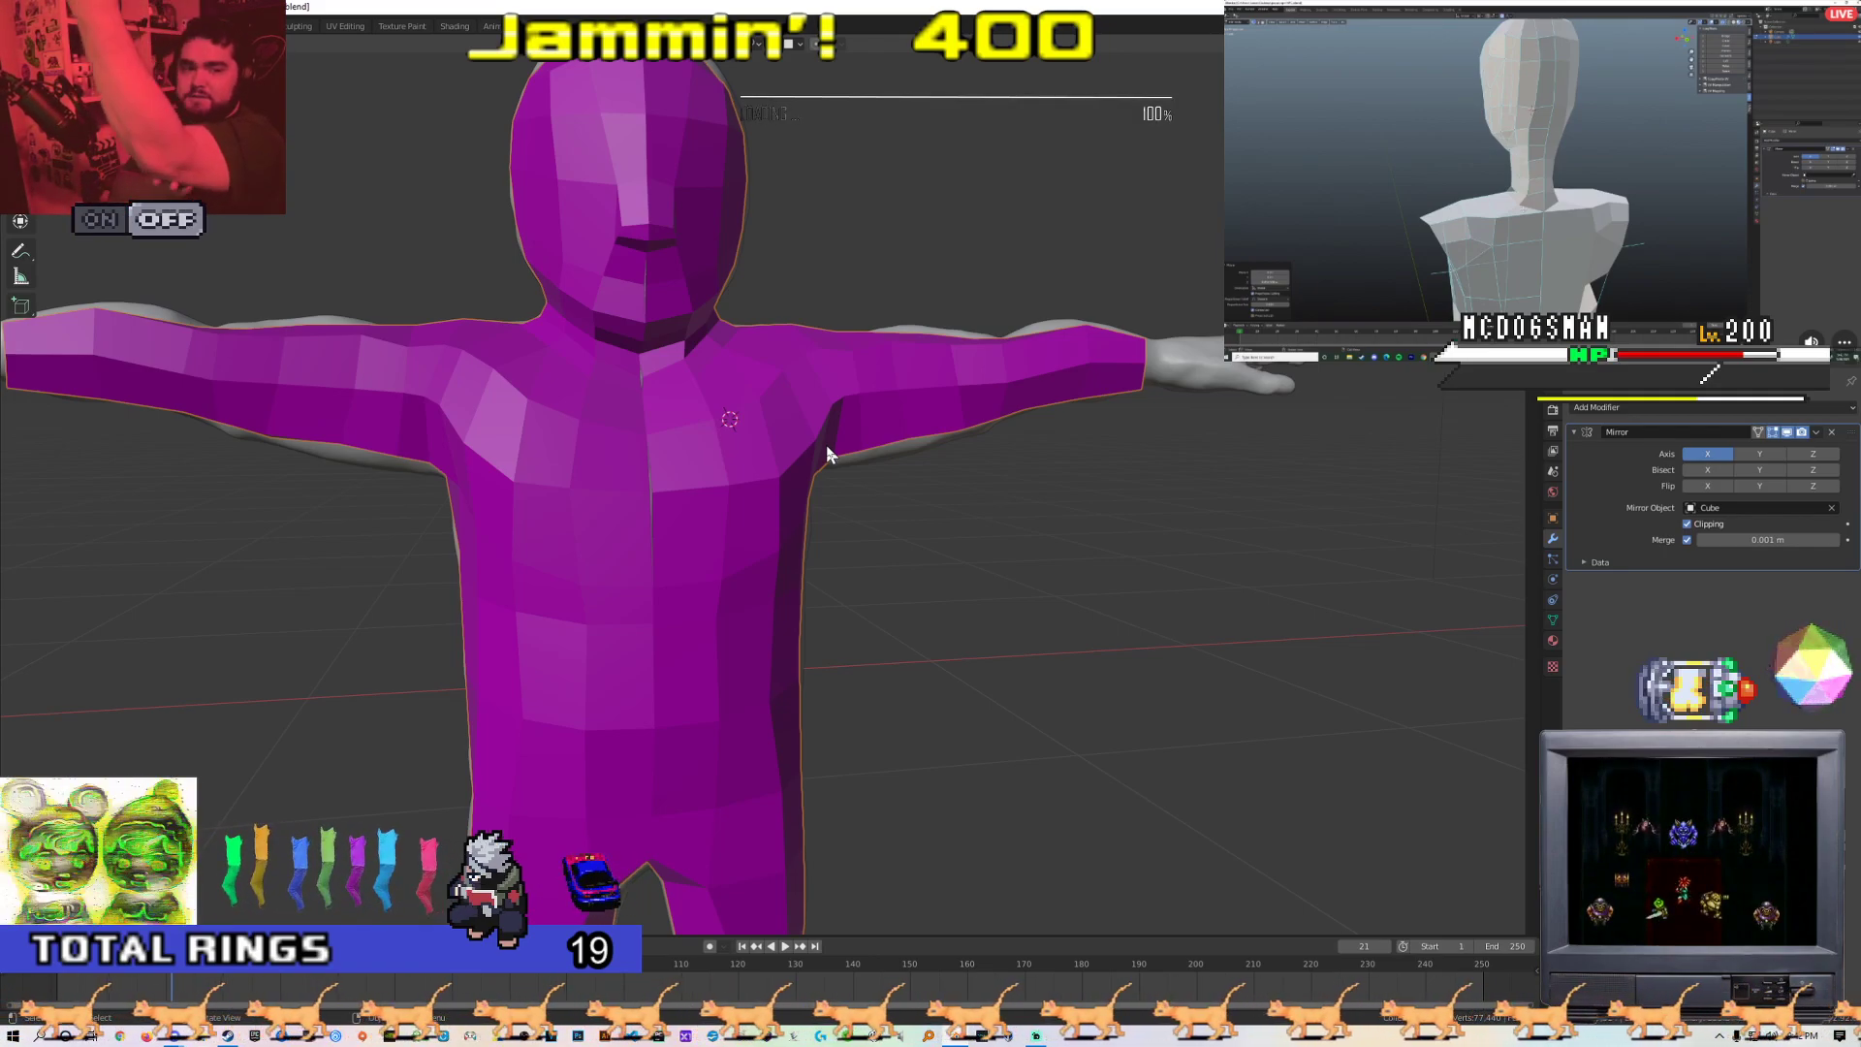
middle_click_drag(826, 445, 729, 446)
scroll(809, 434, "up", 4)
scroll(800, 425, "down", 5)
scroll(799, 425, "up", 4)
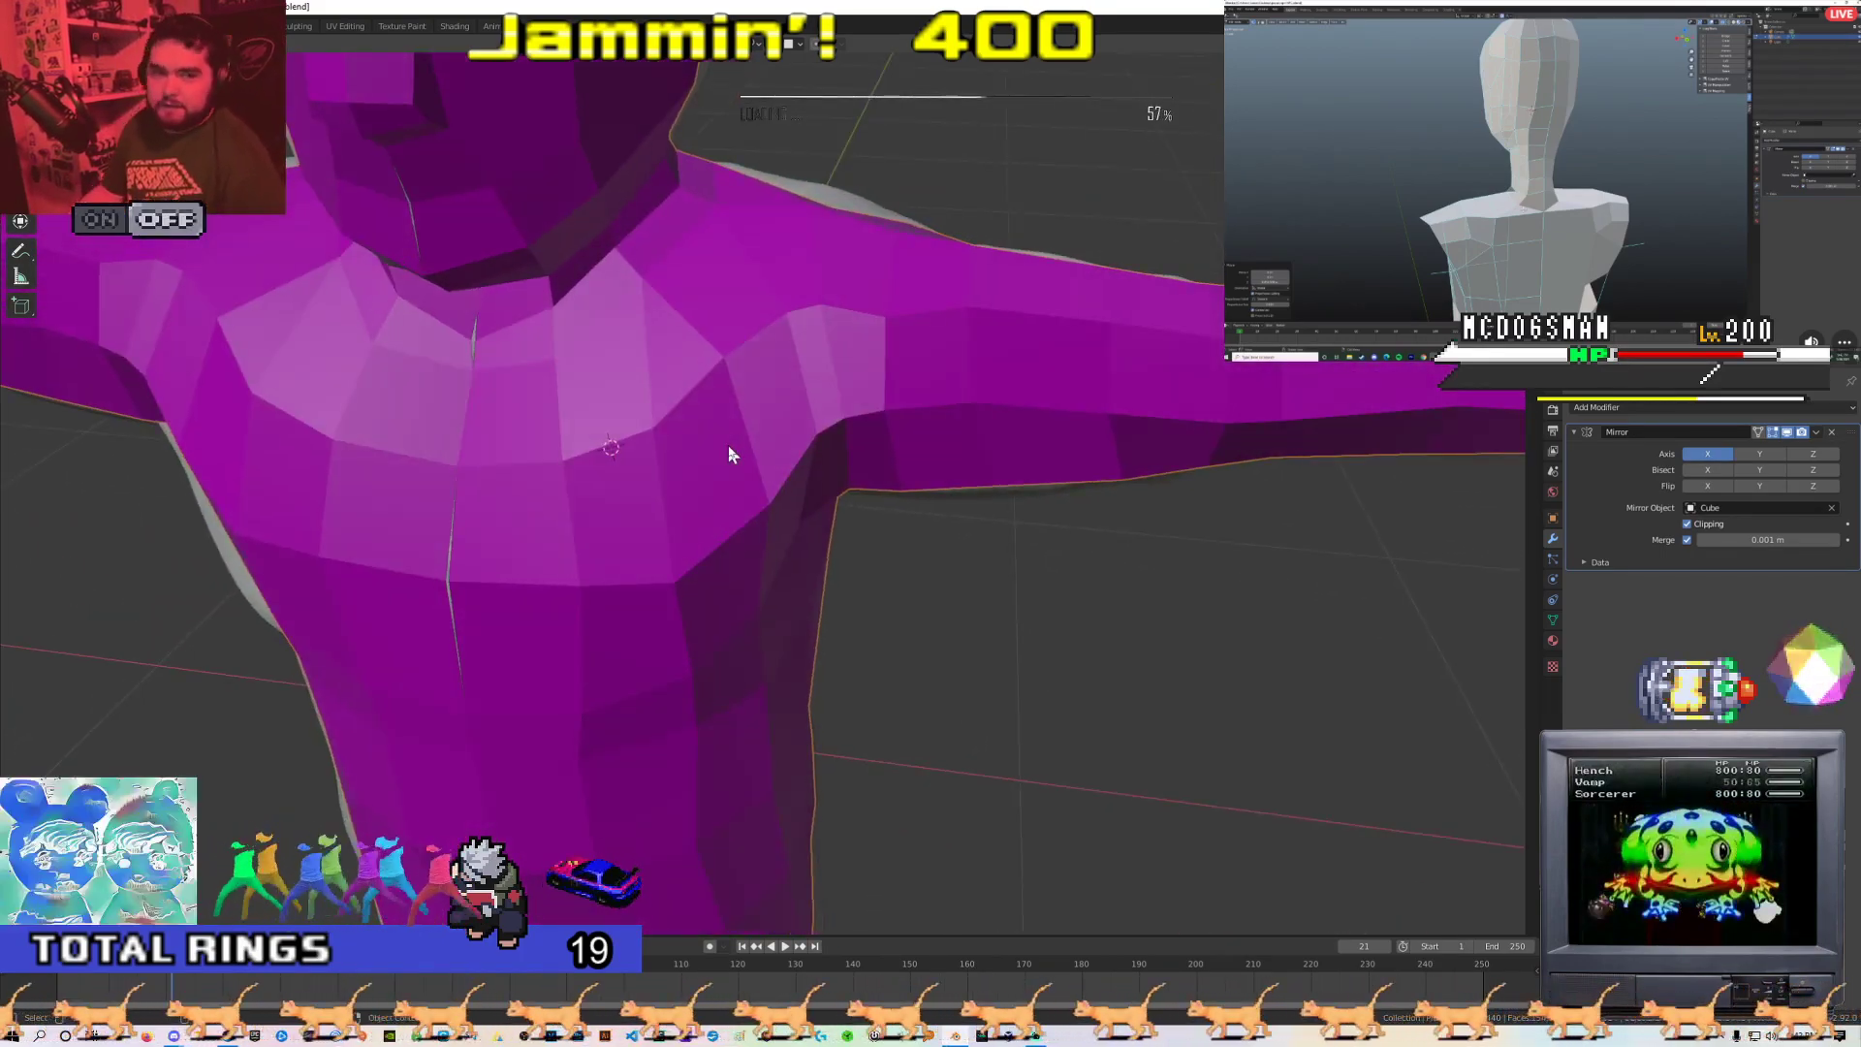
Move the centre-line vertices at the collar and upper chest onto the mirror seam in Edit Mode
key("Tab")
scroll(526, 427, "up", 2)
middle_click_drag(525, 428, 540, 354)
left_click(540, 353)
key("g")
left_click(498, 339)
middle_click_drag(581, 559, 590, 444, "shift")
left_click(558, 556)
key("g")
middle_click_drag(583, 536, 565, 486)
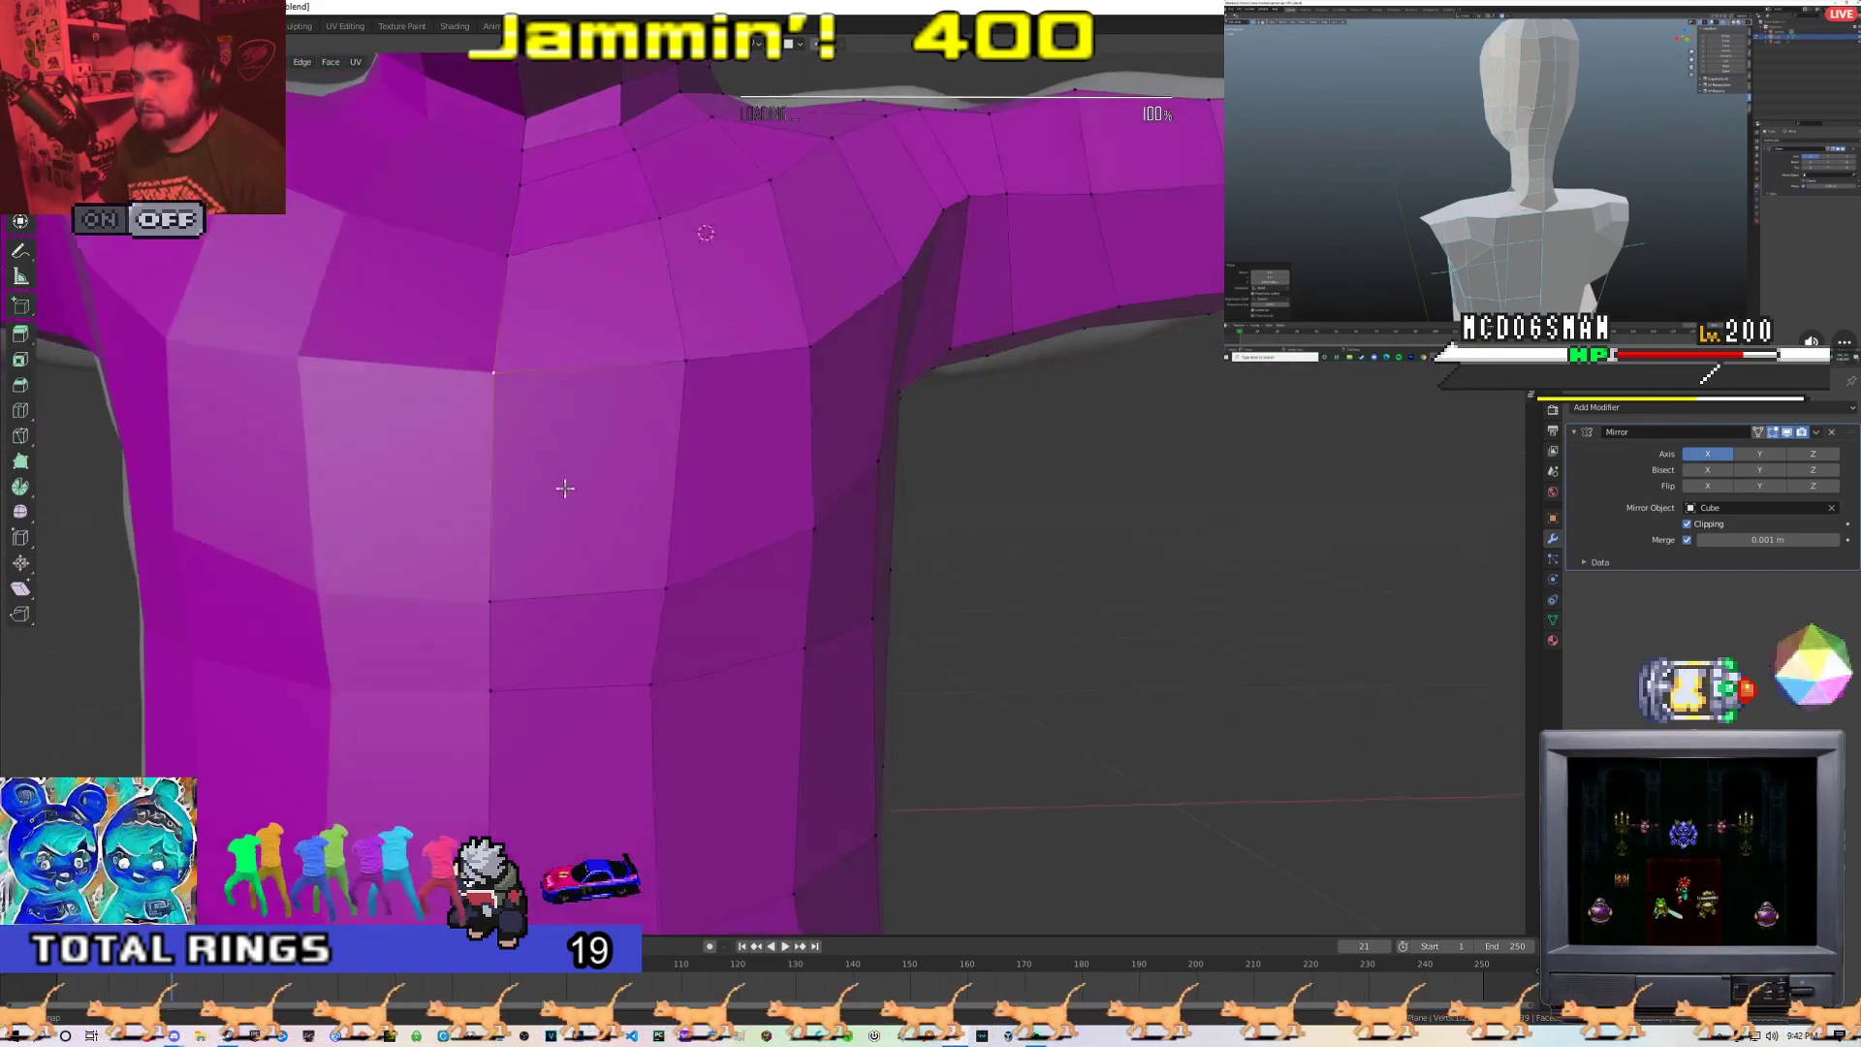
Move the centre-line vertices at the nape and upper back onto the mirror seam
scroll(594, 490, "down", 3)
scroll(661, 520, "up", 3)
middle_click_drag(660, 678, 768, 458, "shift")
scroll(810, 436, "down", 4)
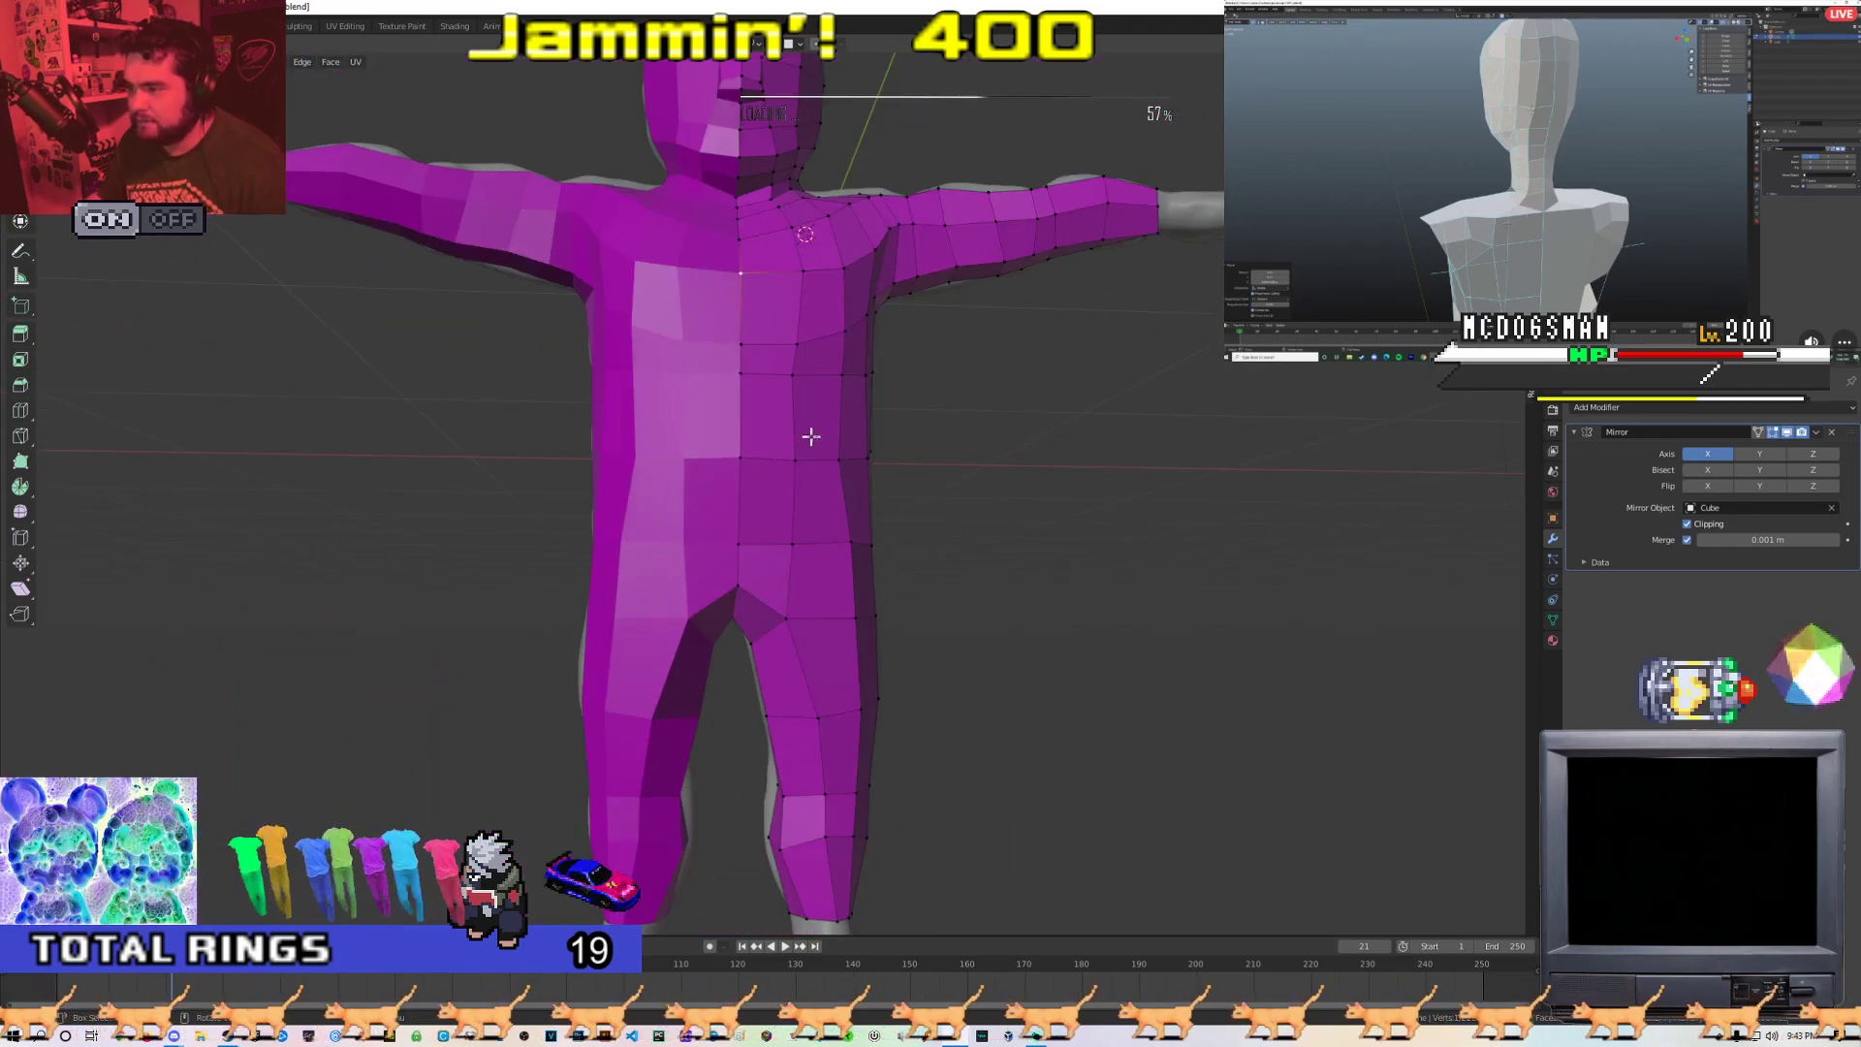
scroll(1105, 465, "up", 6)
middle_click_drag(921, 242, 808, 640)
left_click(701, 446)
key("g")
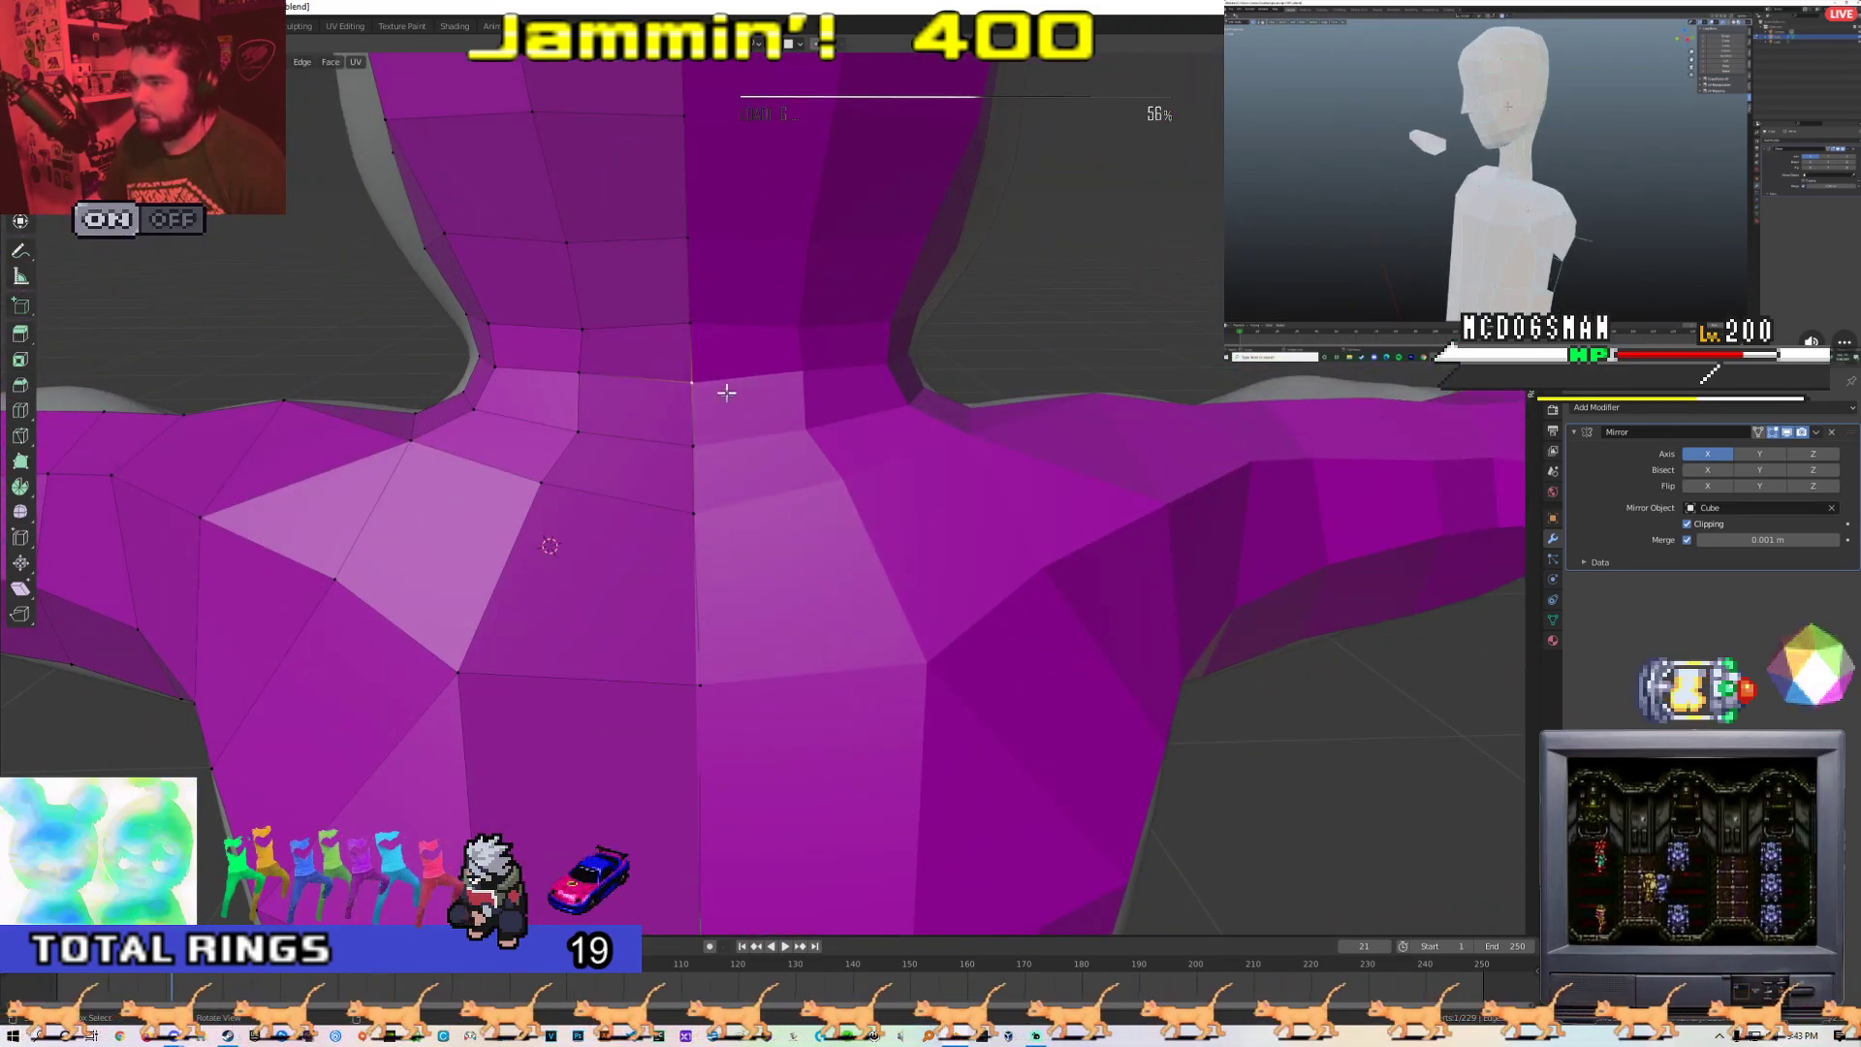
middle_click_drag(725, 381, 767, 461)
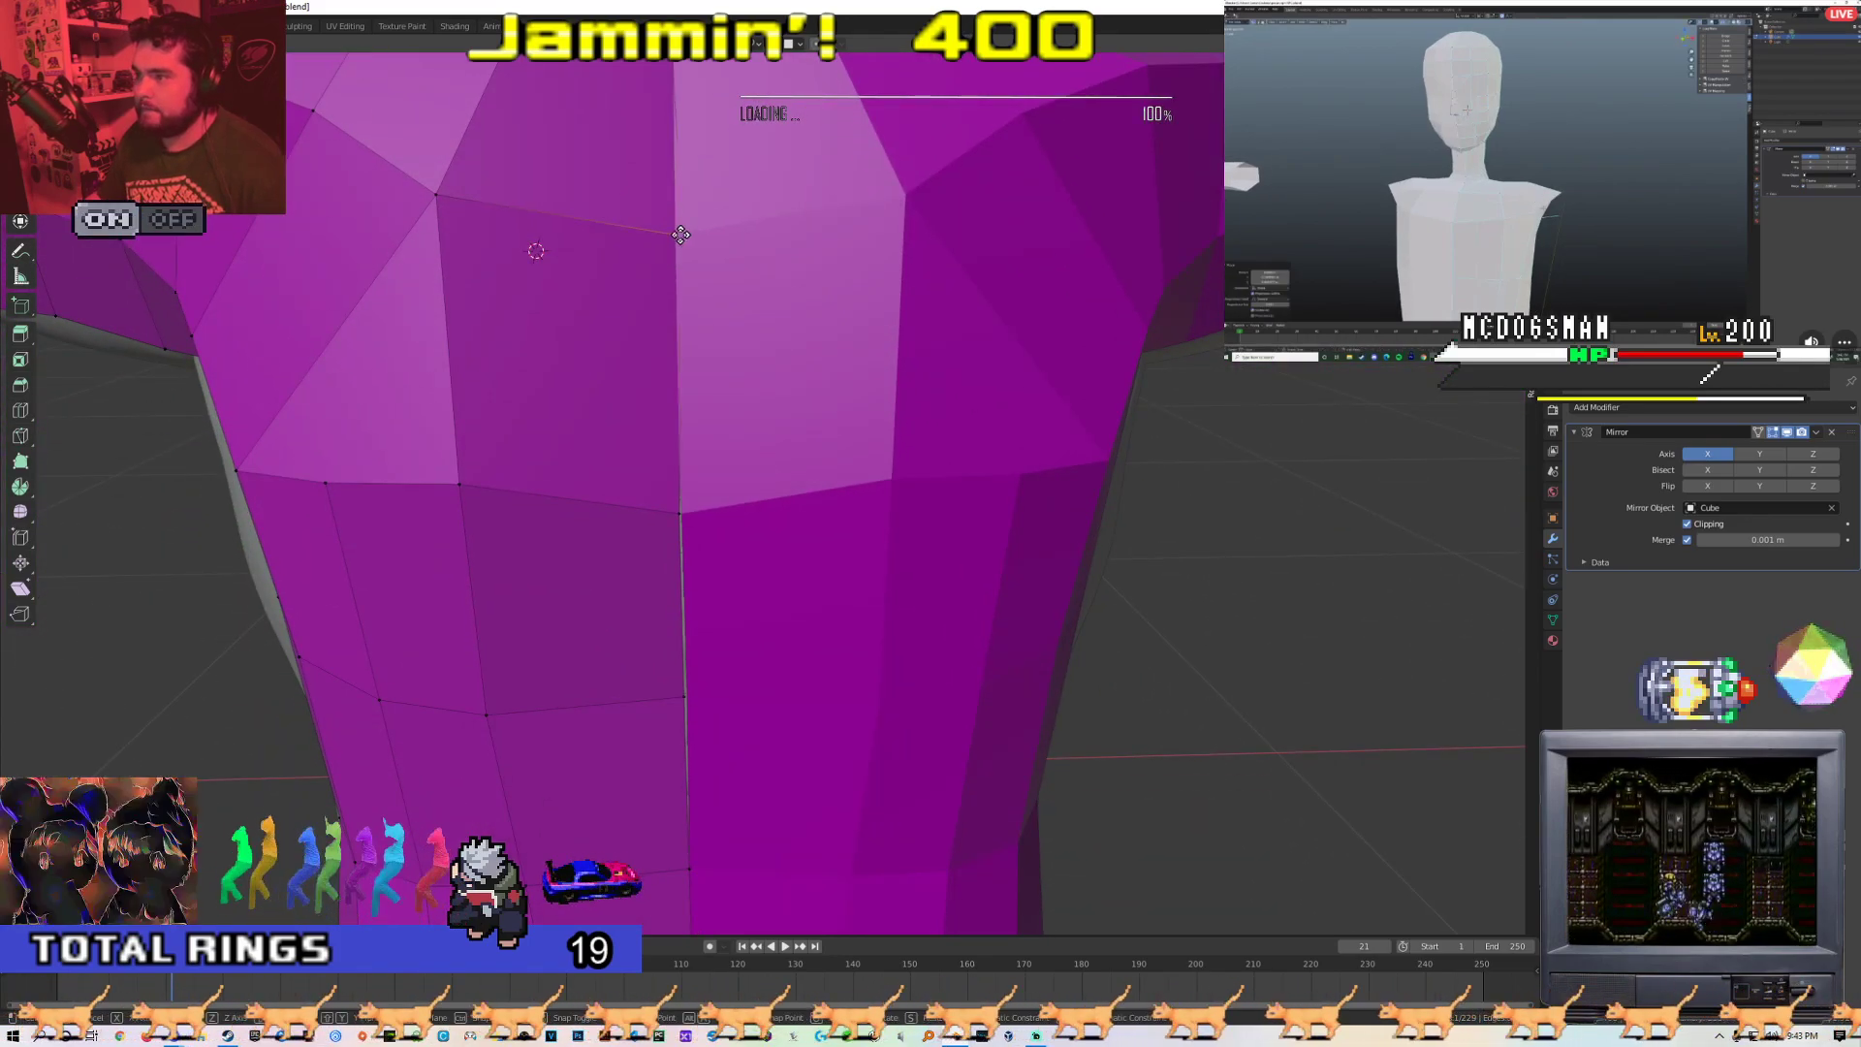
left_click(683, 236)
Bring the centre-line vertices from the middle of the back down to the buttocks onto the mirror seam
middle_click_drag(698, 590, 698, 544, "shift")
left_click(692, 461)
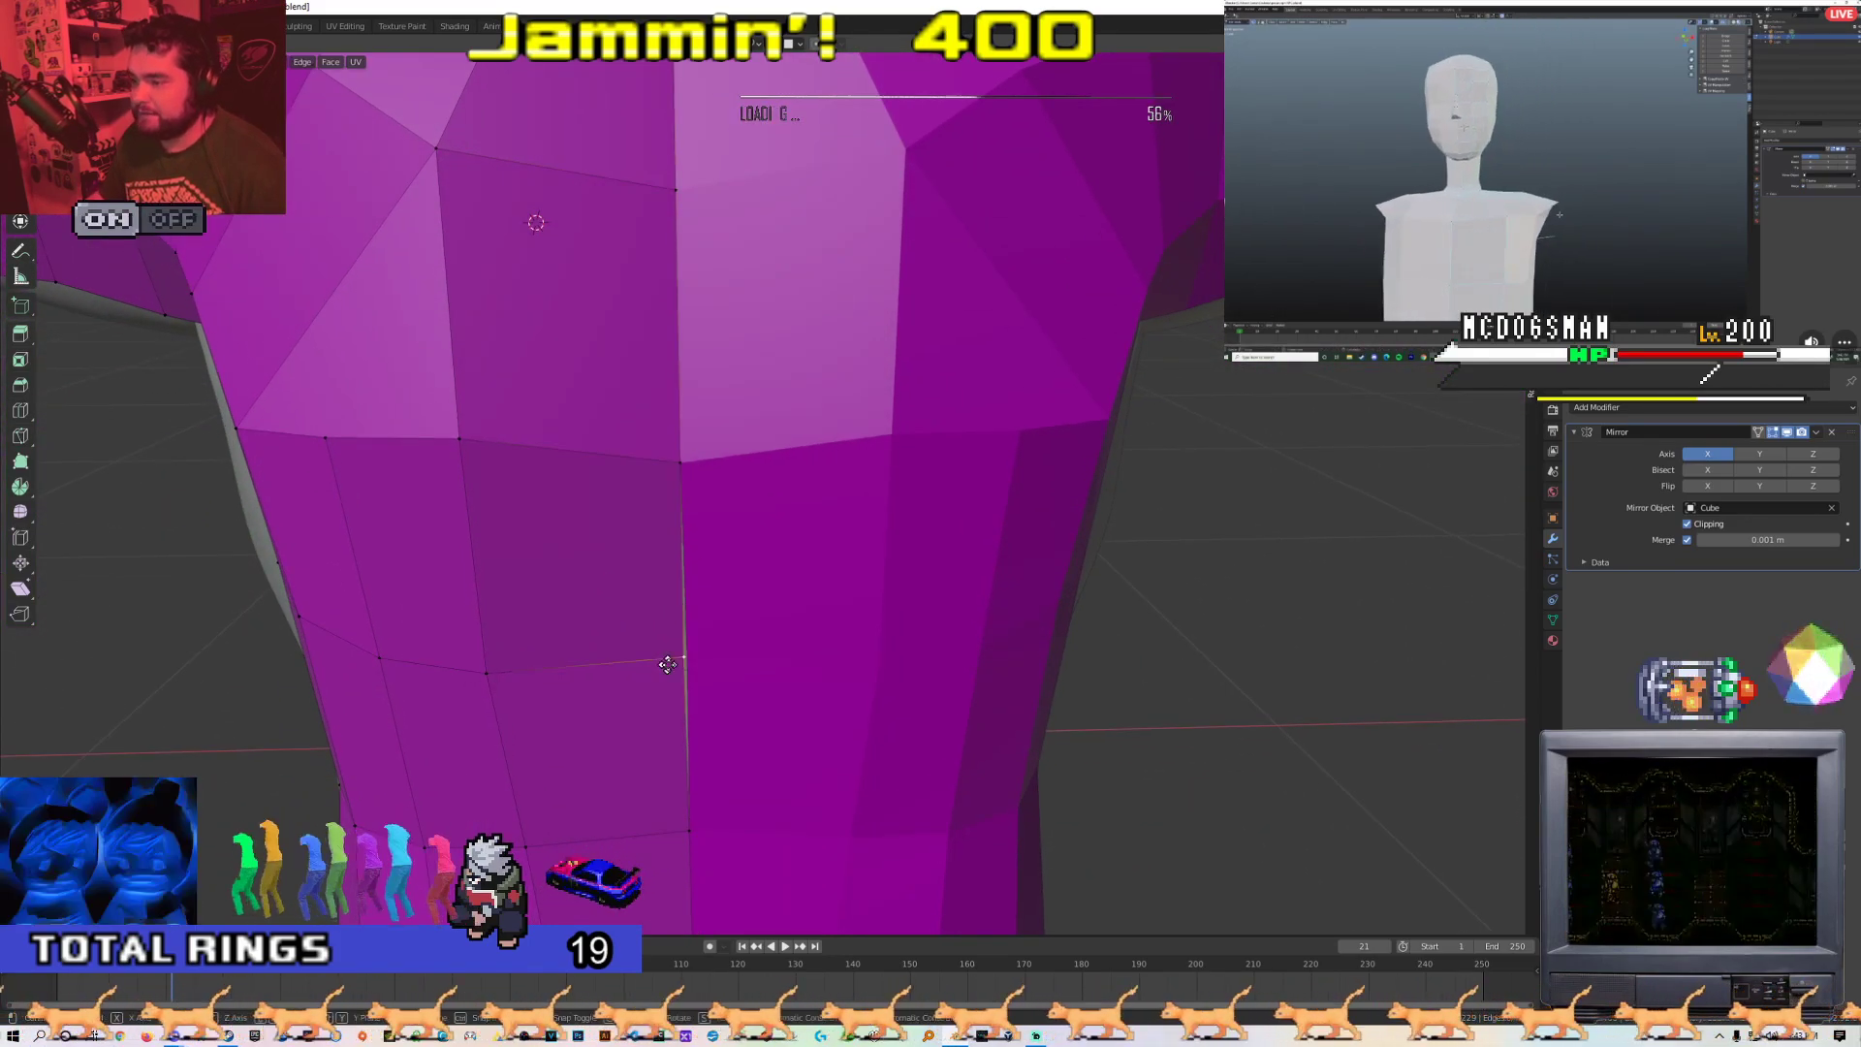
middle_click_drag(715, 680, 703, 609)
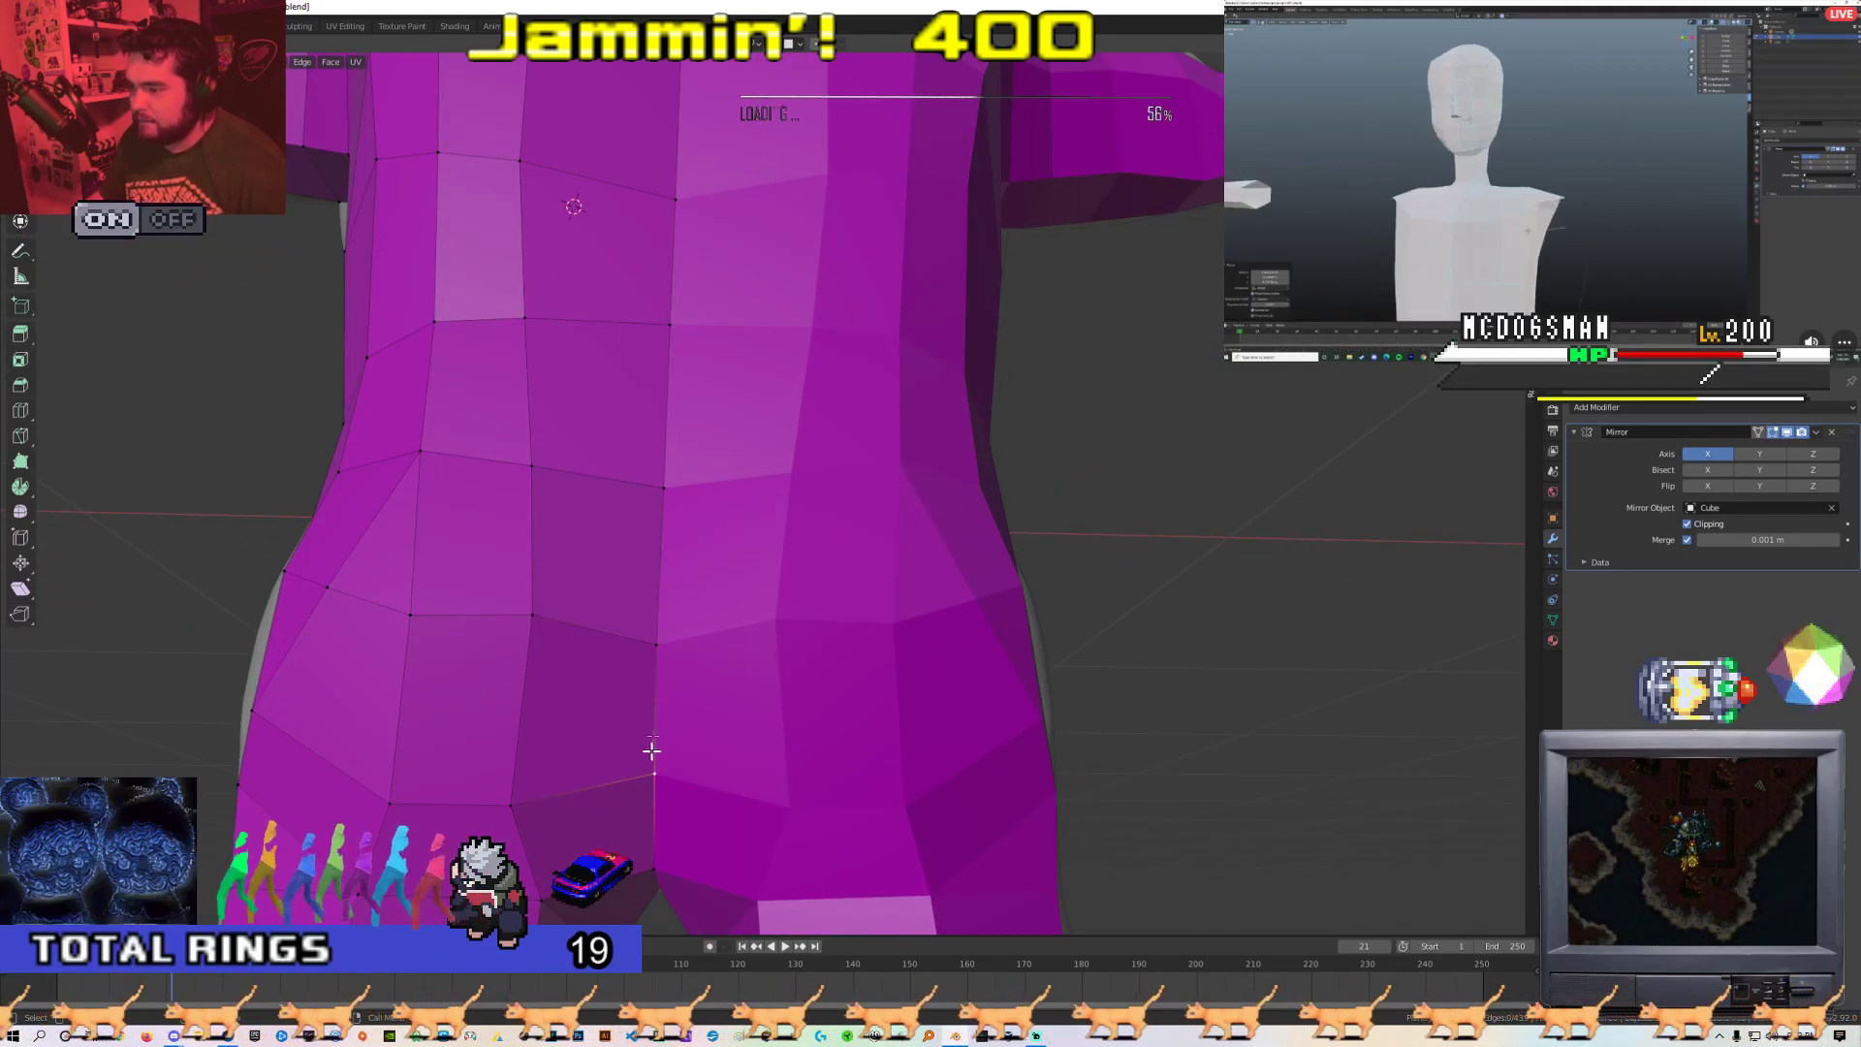
middle_click_drag(651, 751, 655, 673)
middle_click_drag(658, 791, 677, 684)
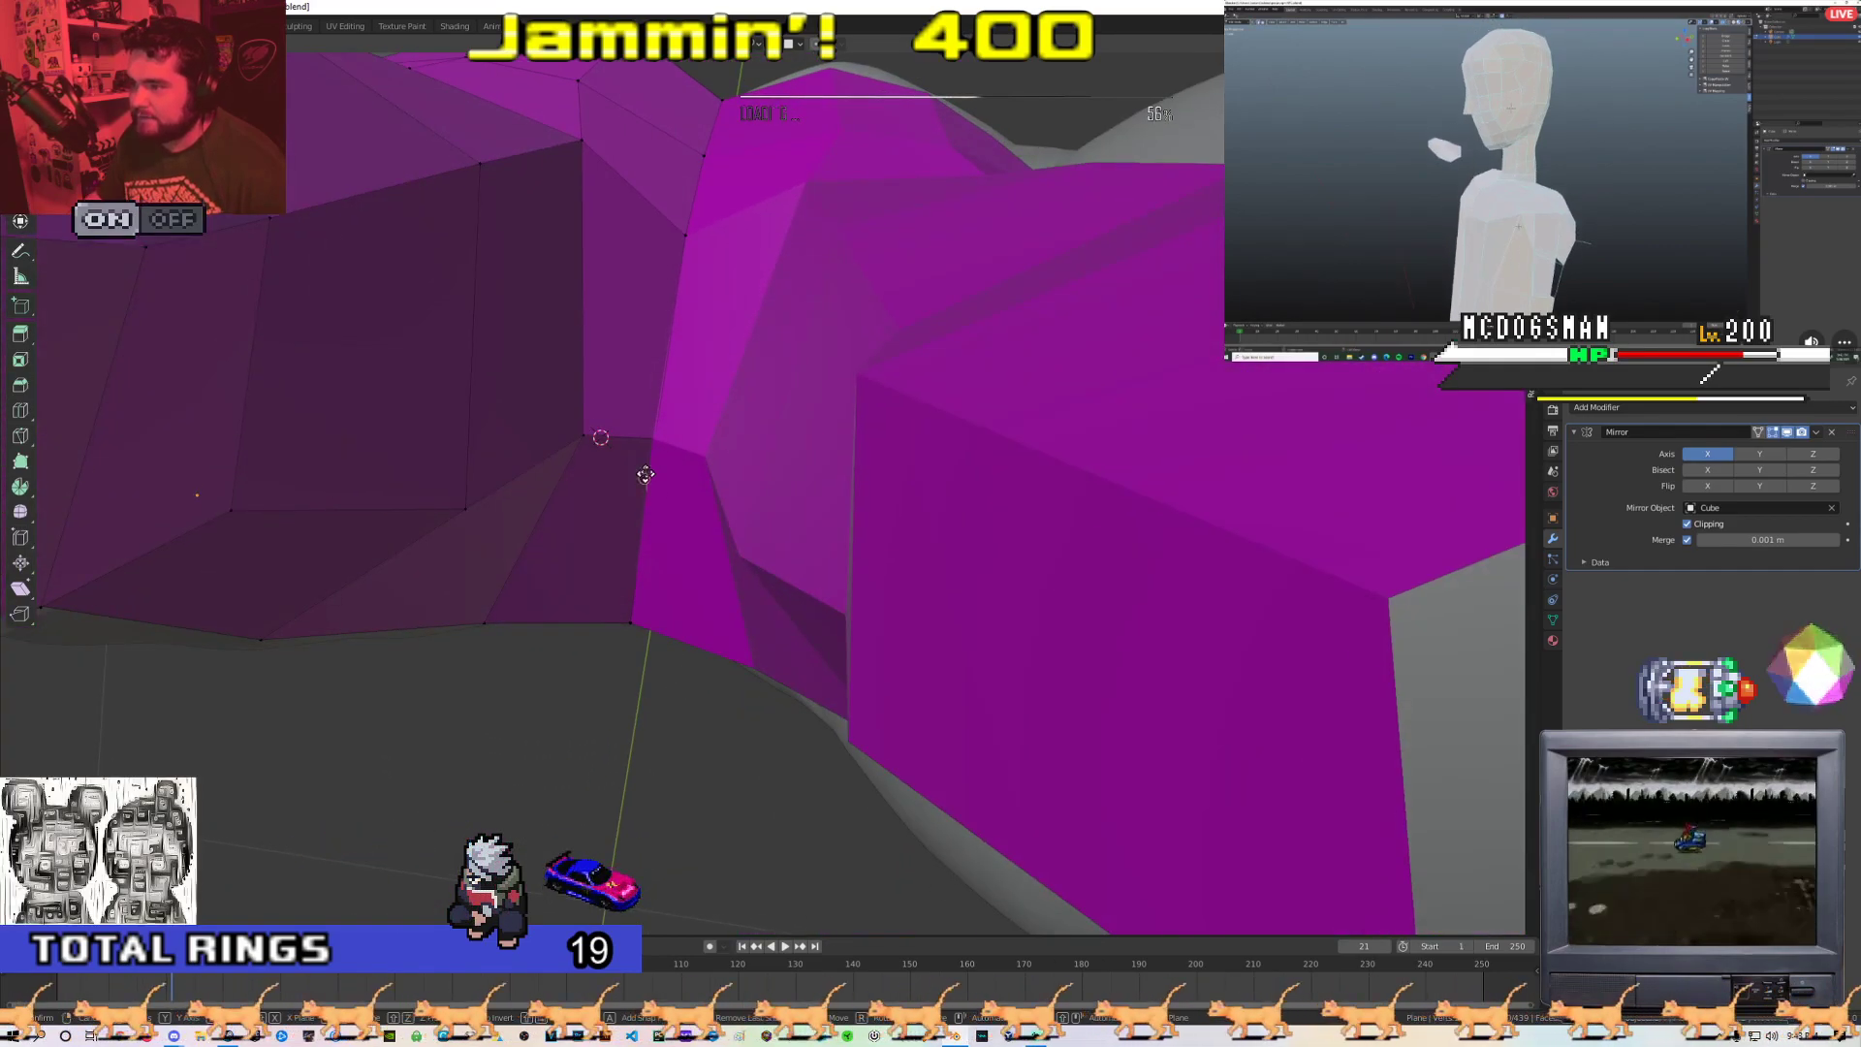
middle_click_drag(655, 447, 680, 534)
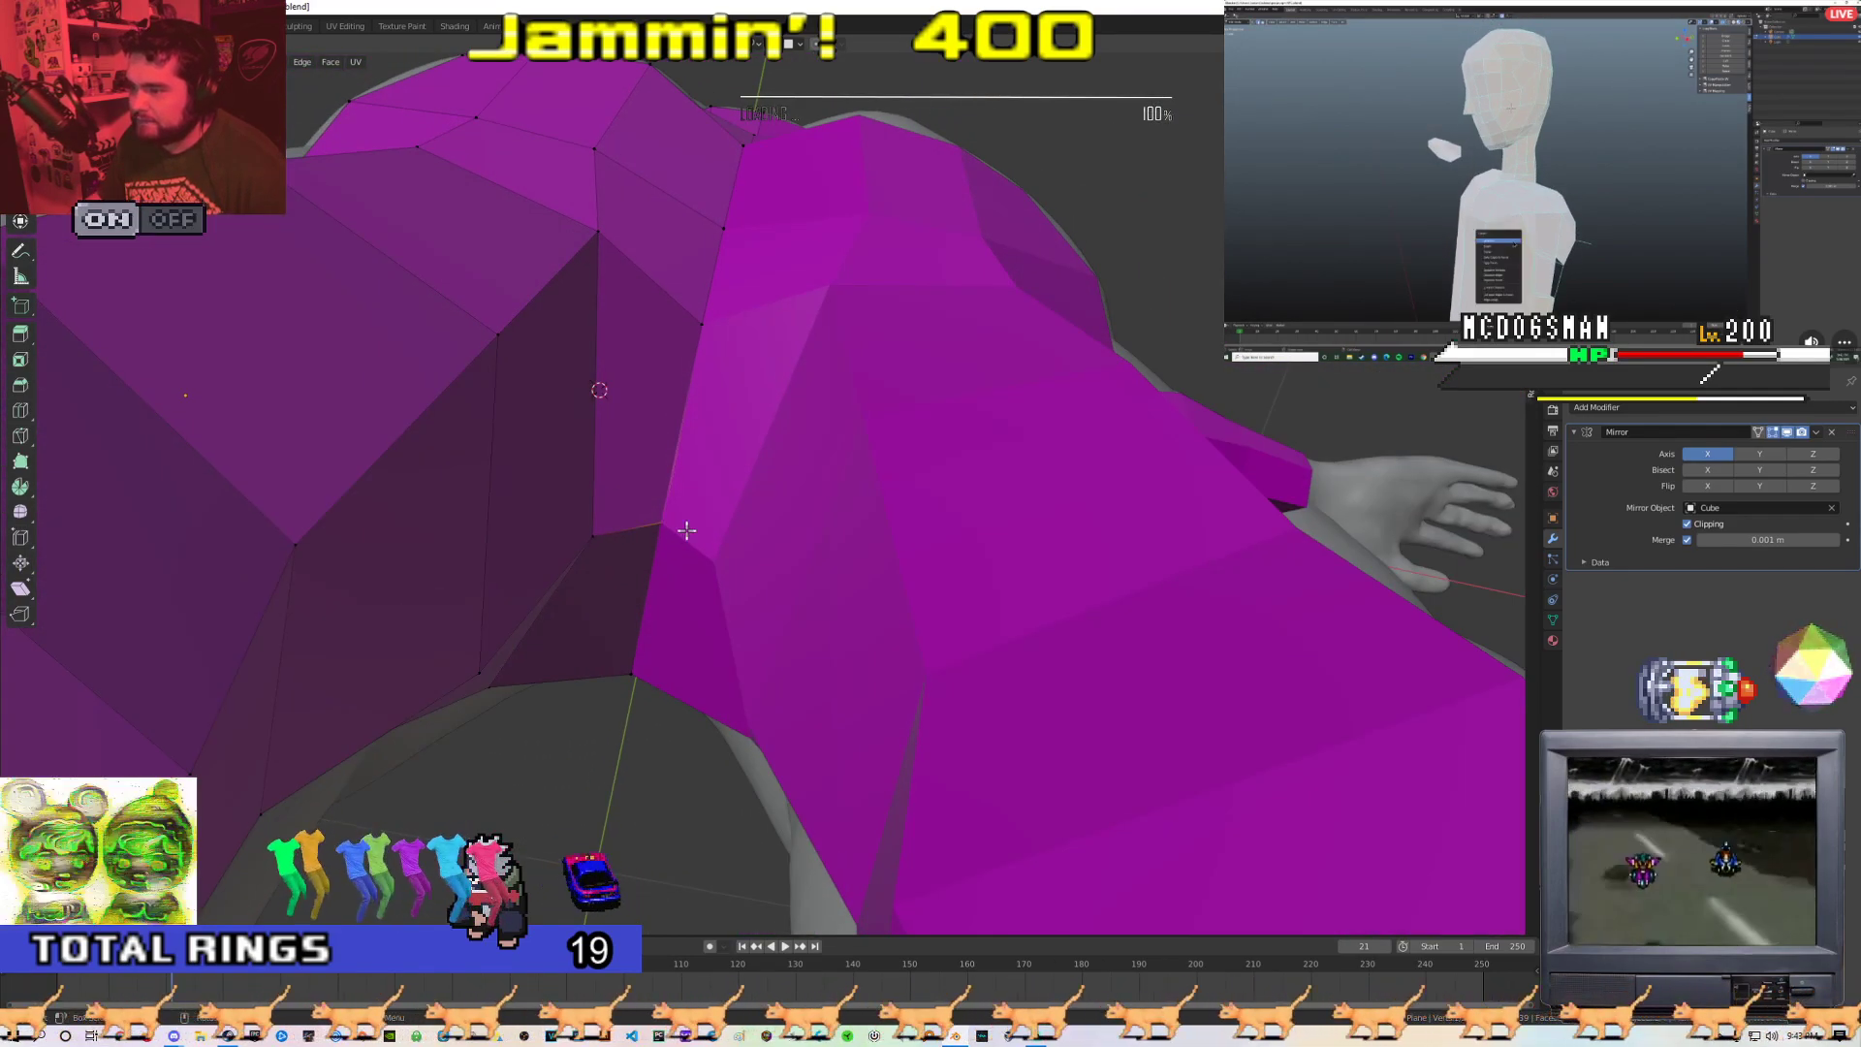
Move the centre-line vertices at the crotch and below the mouth onto the mirror seam
middle_click_drag(650, 584, 922, 714)
left_click(731, 469)
key("g")
left_click(922, 740)
scroll(868, 572, "down", 6)
middle_click_drag(867, 573, 881, 625)
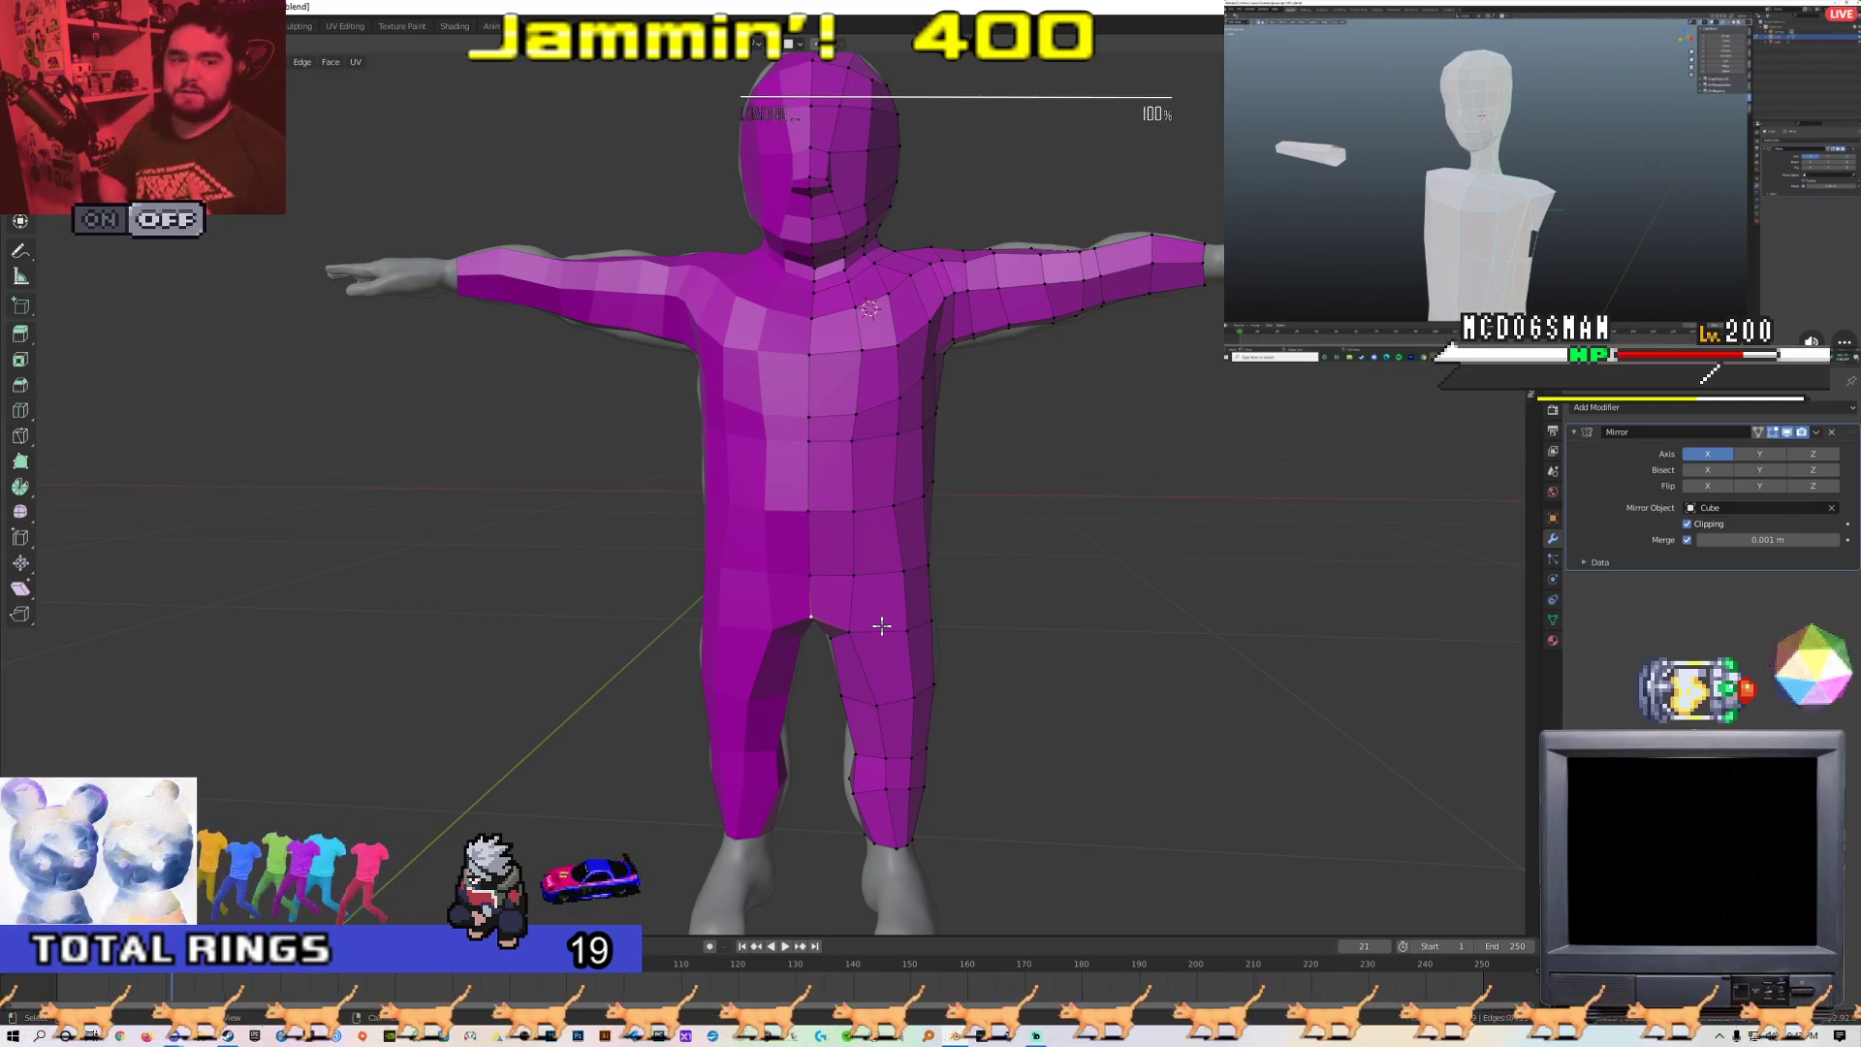
scroll(852, 265, "up", 6)
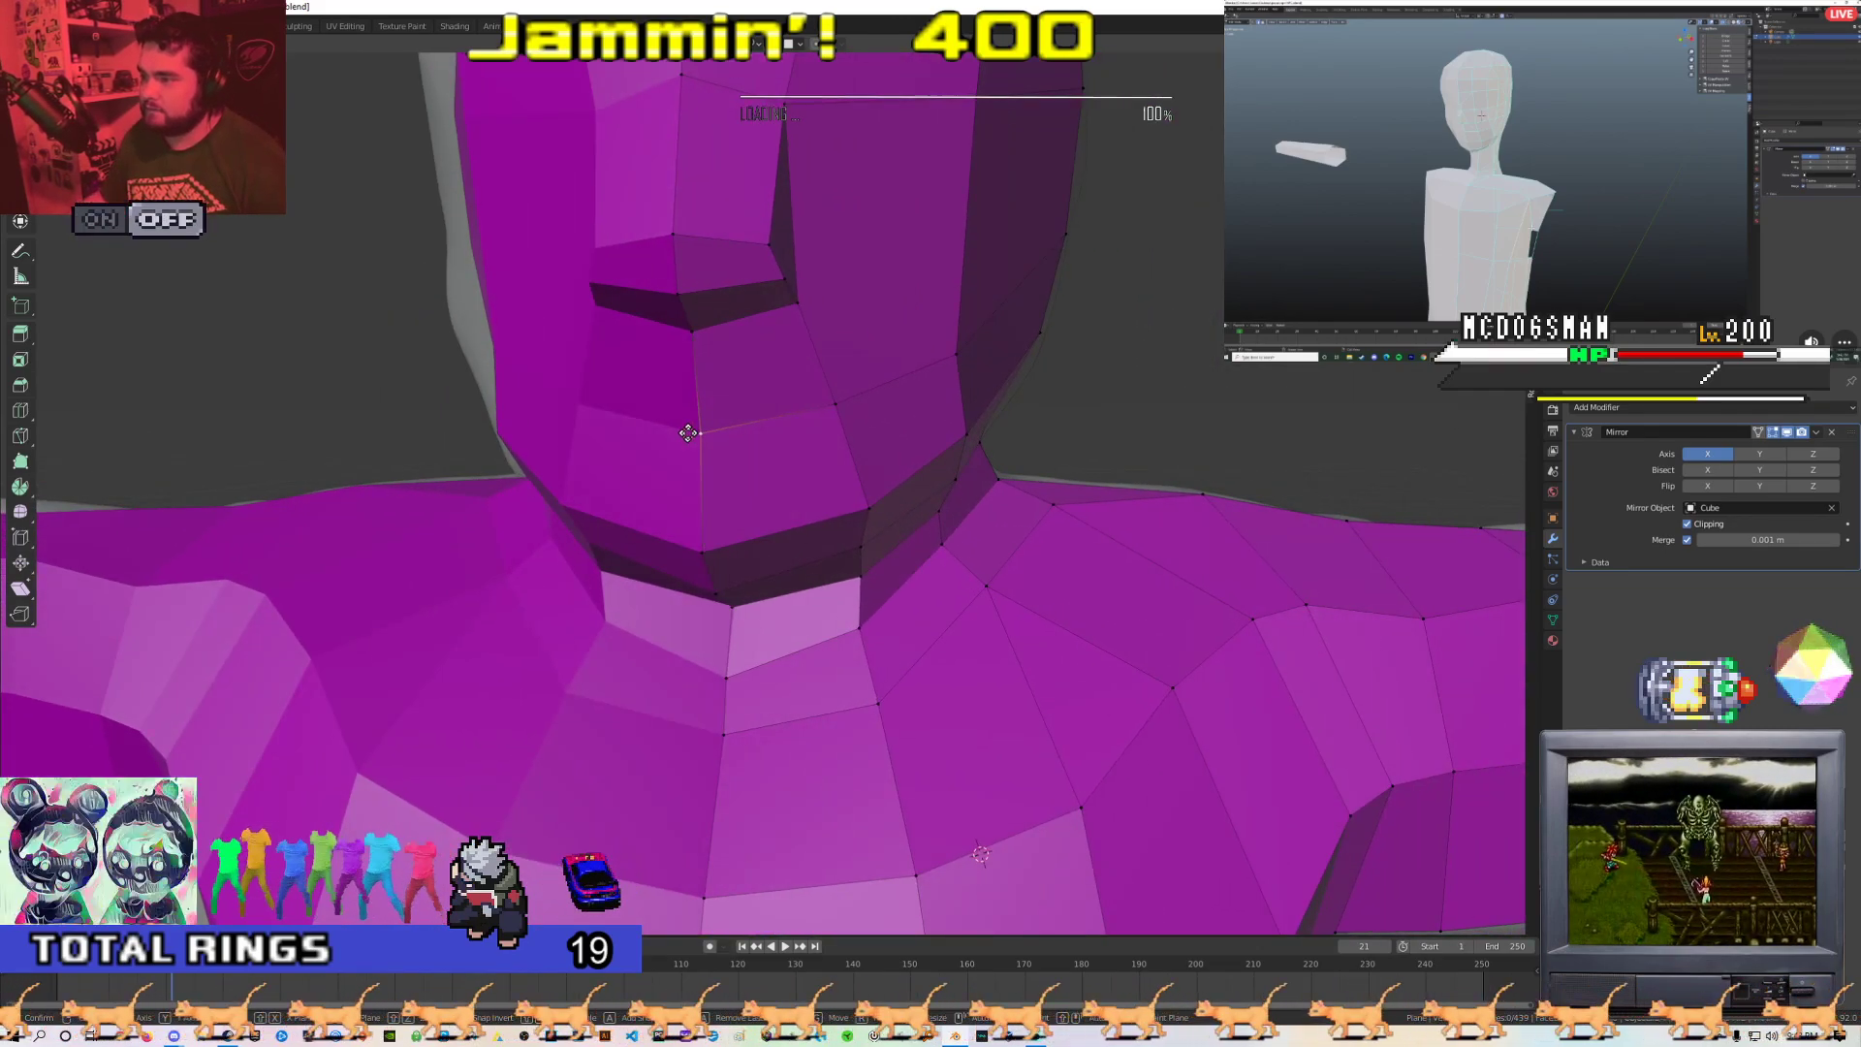
left_click(689, 433)
scroll(740, 440, "down", 2)
Examine the mirrored body in Object Mode and Edit Mode for remaining gaps and uneven shapes
key("Tab")
middle_click_drag(833, 449, 436, 521)
scroll(683, 477, "down", 3)
scroll(683, 477, "down", 4)
scroll(673, 541, "up", 4)
scroll(538, 553, "down", 6)
middle_click_drag(838, 575, 764, 433, "shift")
scroll(789, 593, "up", 4)
scroll(862, 489, "down", 3)
scroll(661, 343, "up", 4)
scroll(765, 438, "up", 3)
key("Tab")
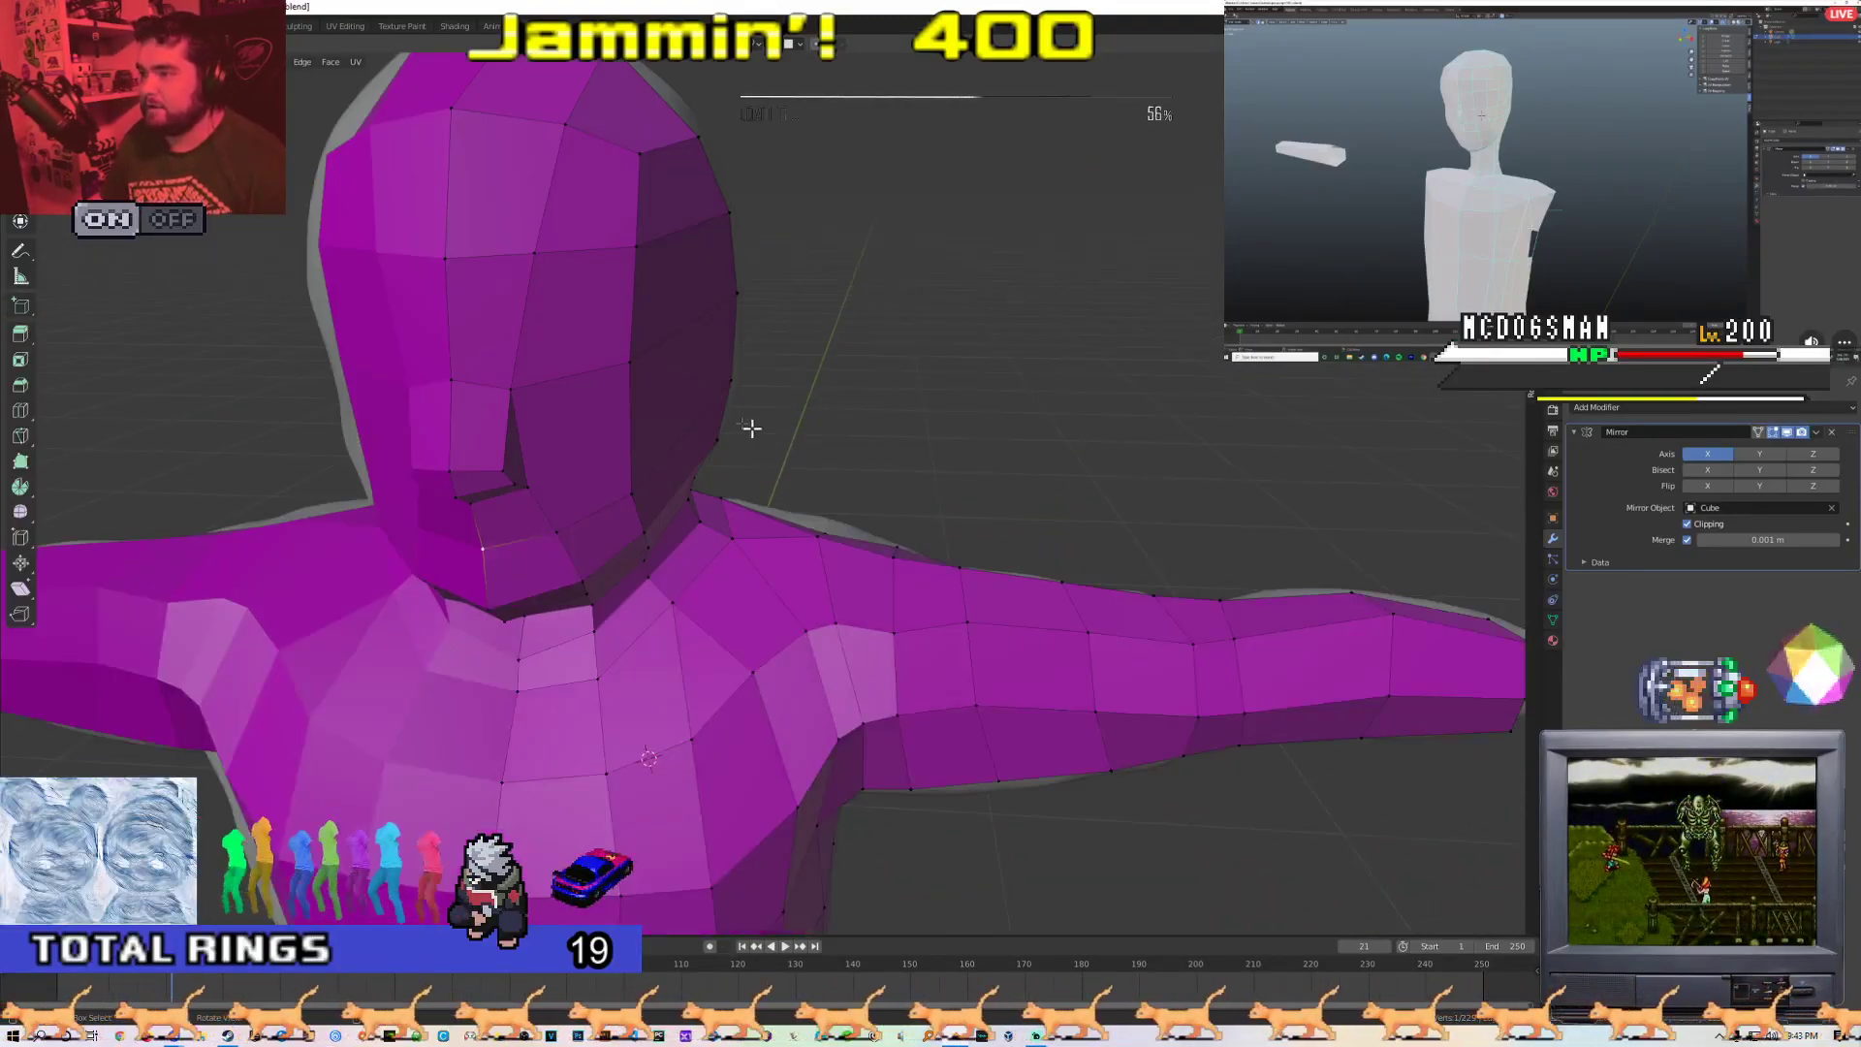
middle_click_drag(632, 392, 685, 404)
scroll(692, 413, "down", 6)
key("Tab")
middle_click_drag(888, 503, 798, 552)
scroll(905, 639, "down", 4)
scroll(798, 553, "down", 2)
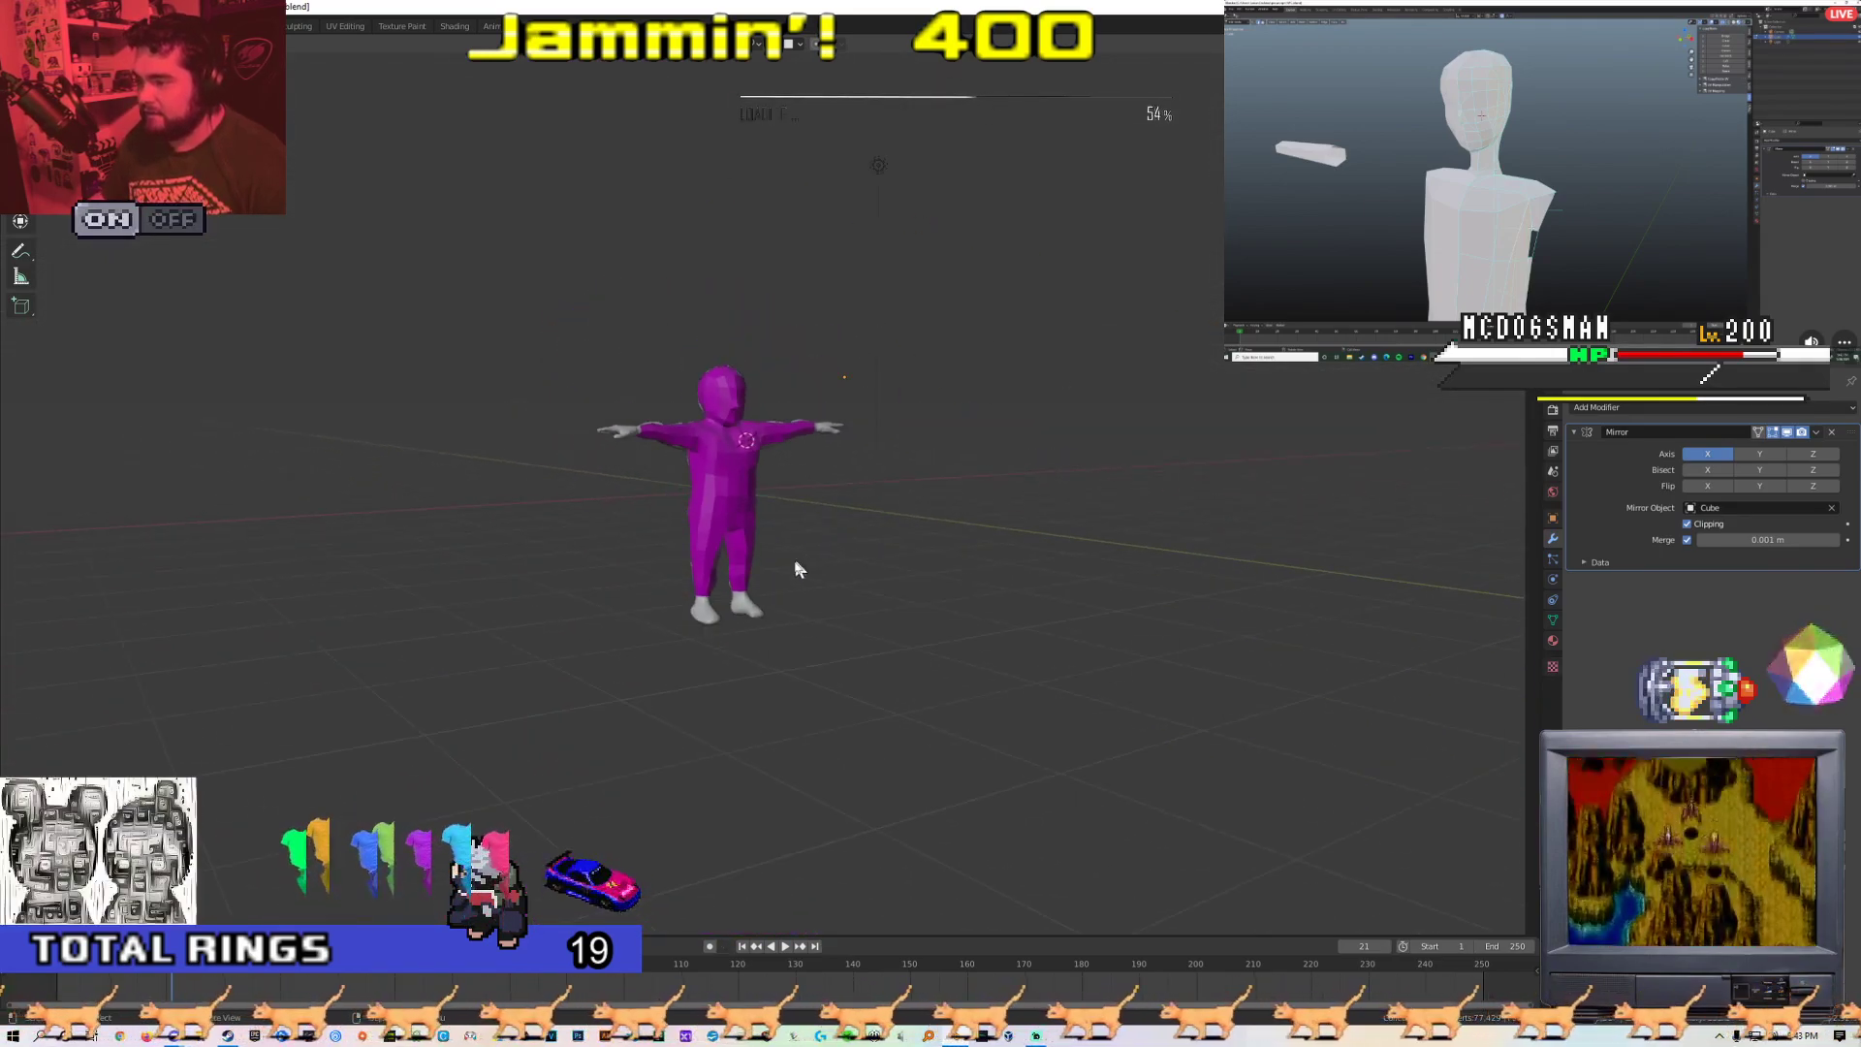
scroll(765, 602, "up", 2)
scroll(740, 490, "up", 6)
Switch to edge selection and select edge loops on the arm, torso and leg to check the topology flow
key("Tab")
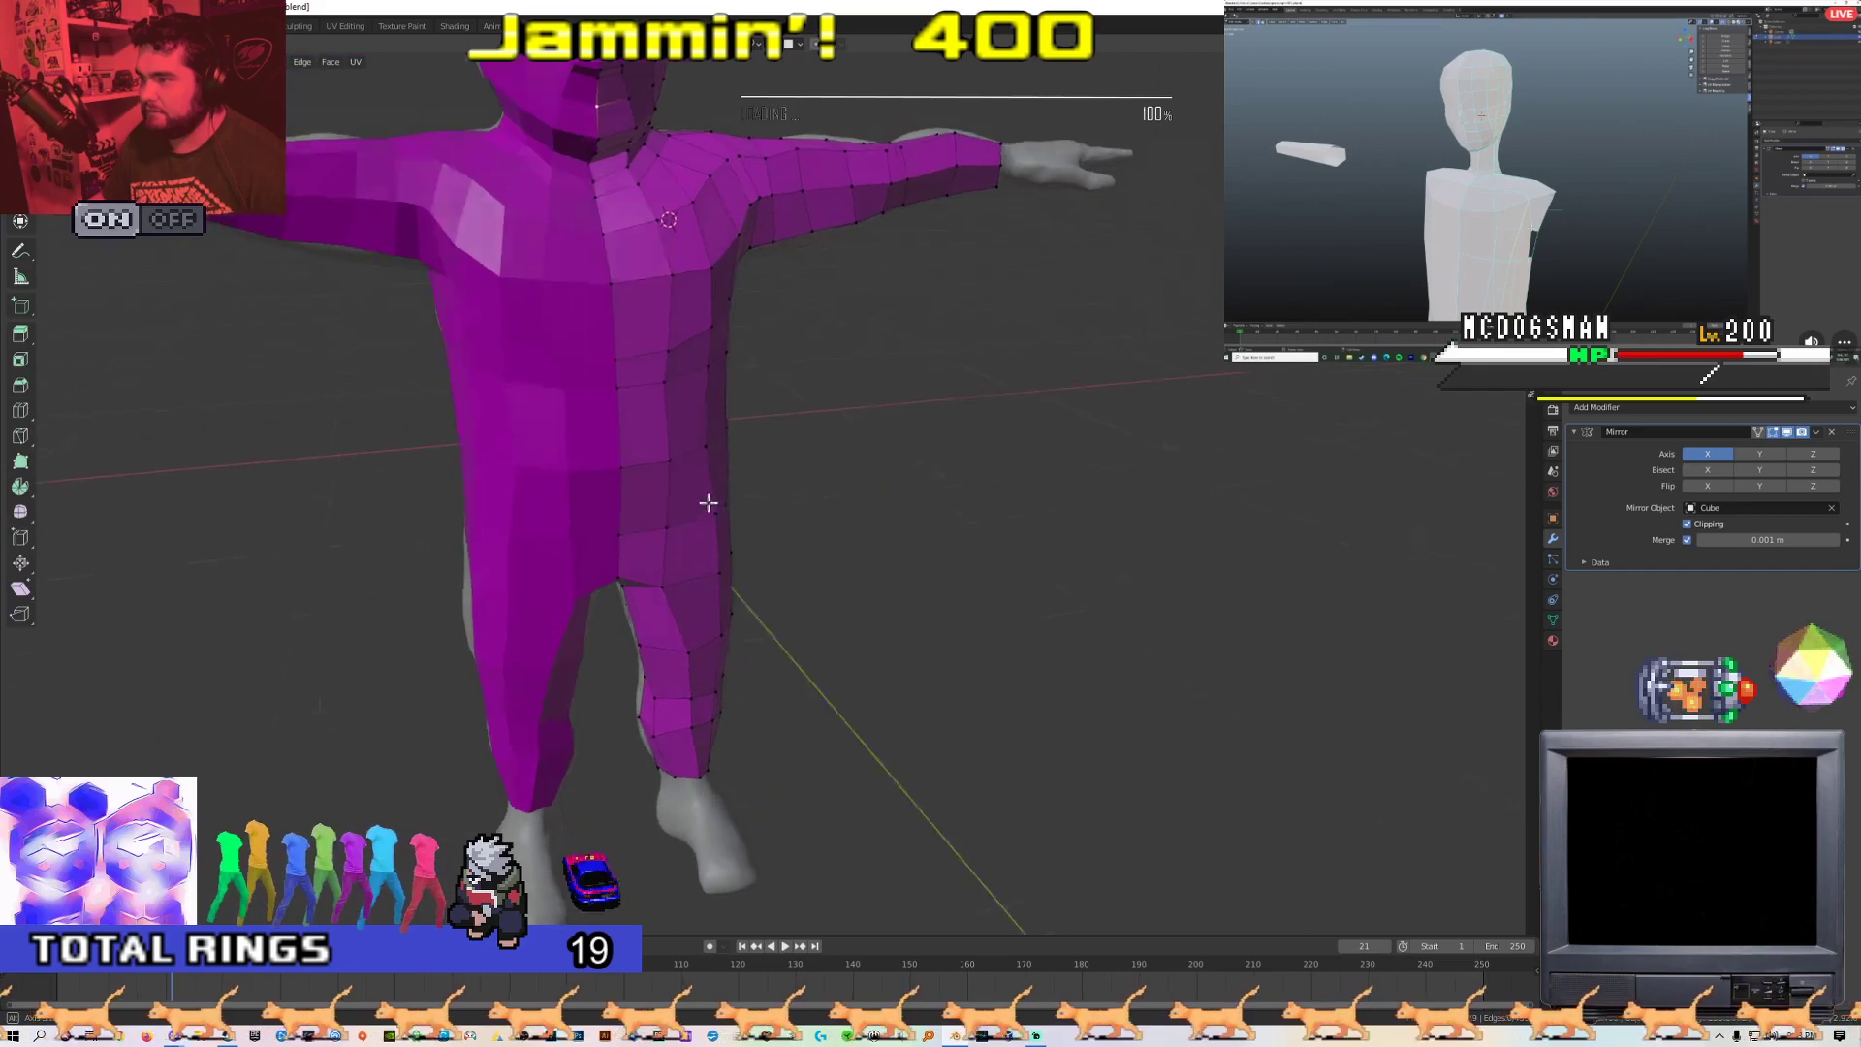
middle_click_drag(710, 501, 644, 482)
scroll(644, 481, "down", 3)
scroll(685, 536, "up", 4)
key("2")
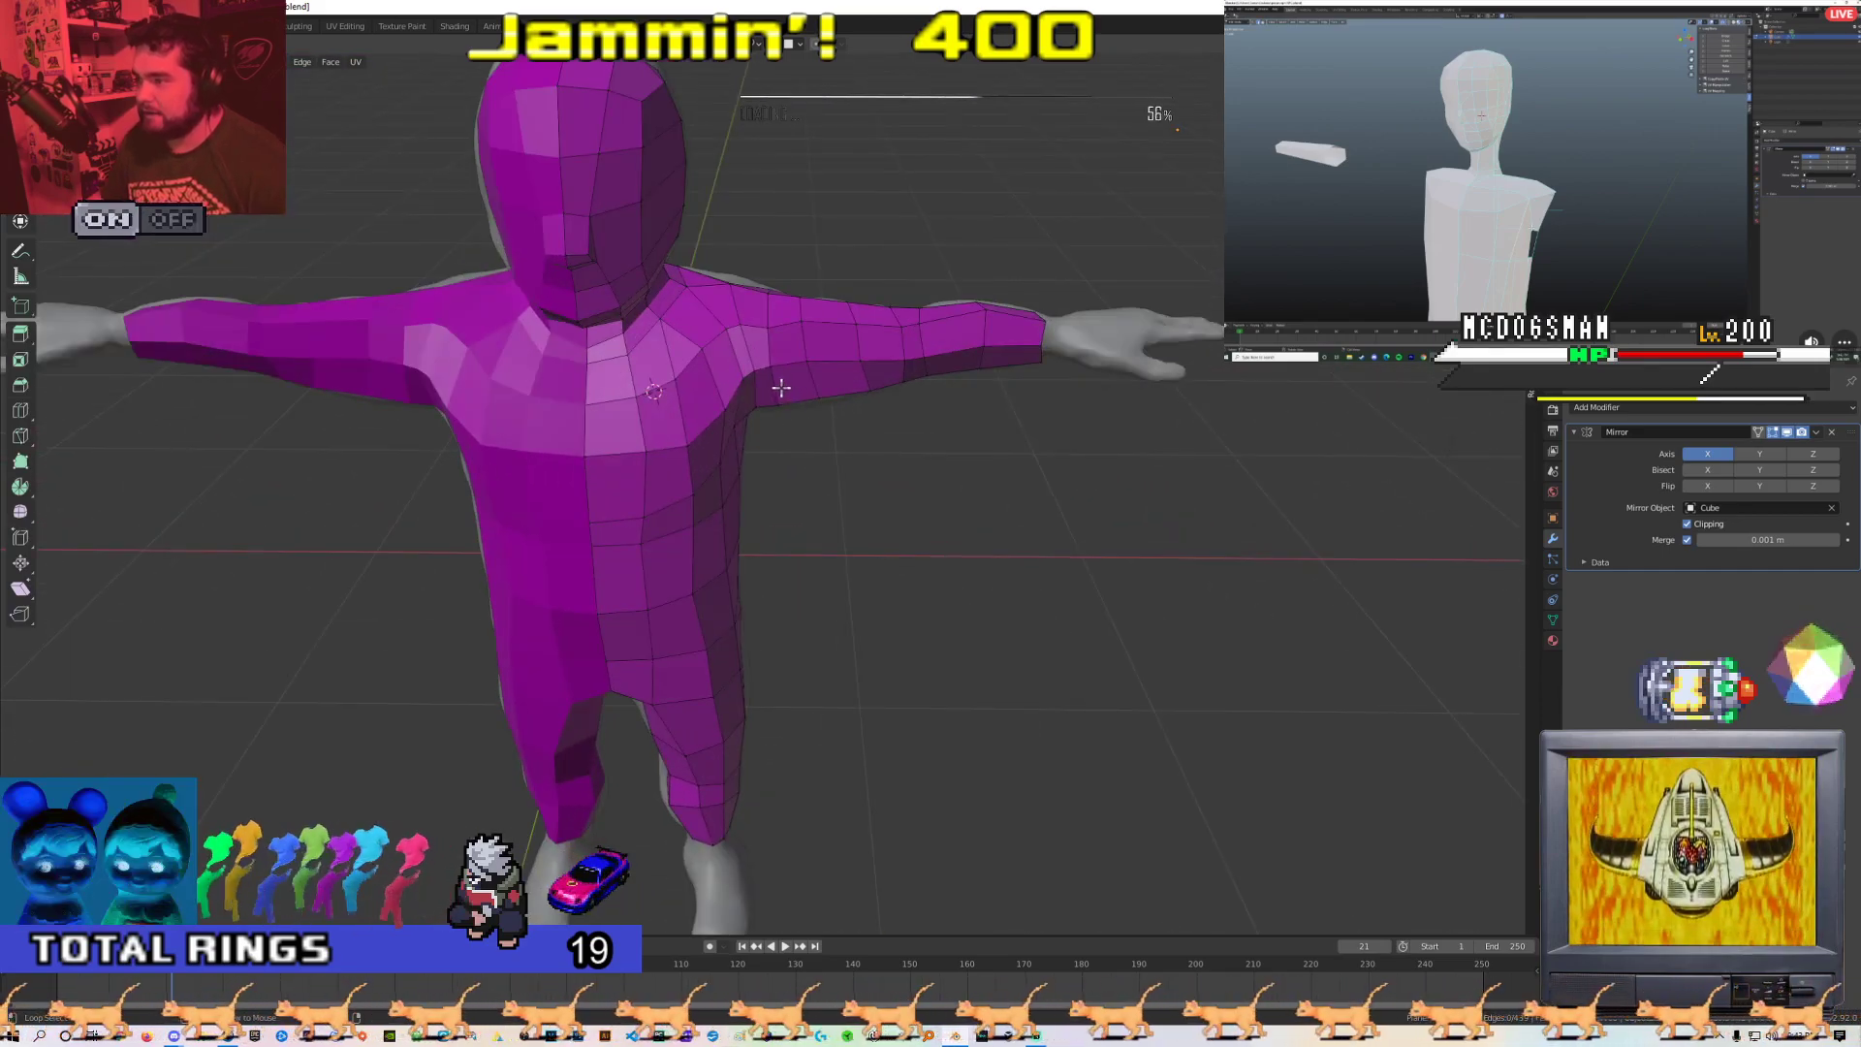
middle_click_drag(858, 393, 813, 449)
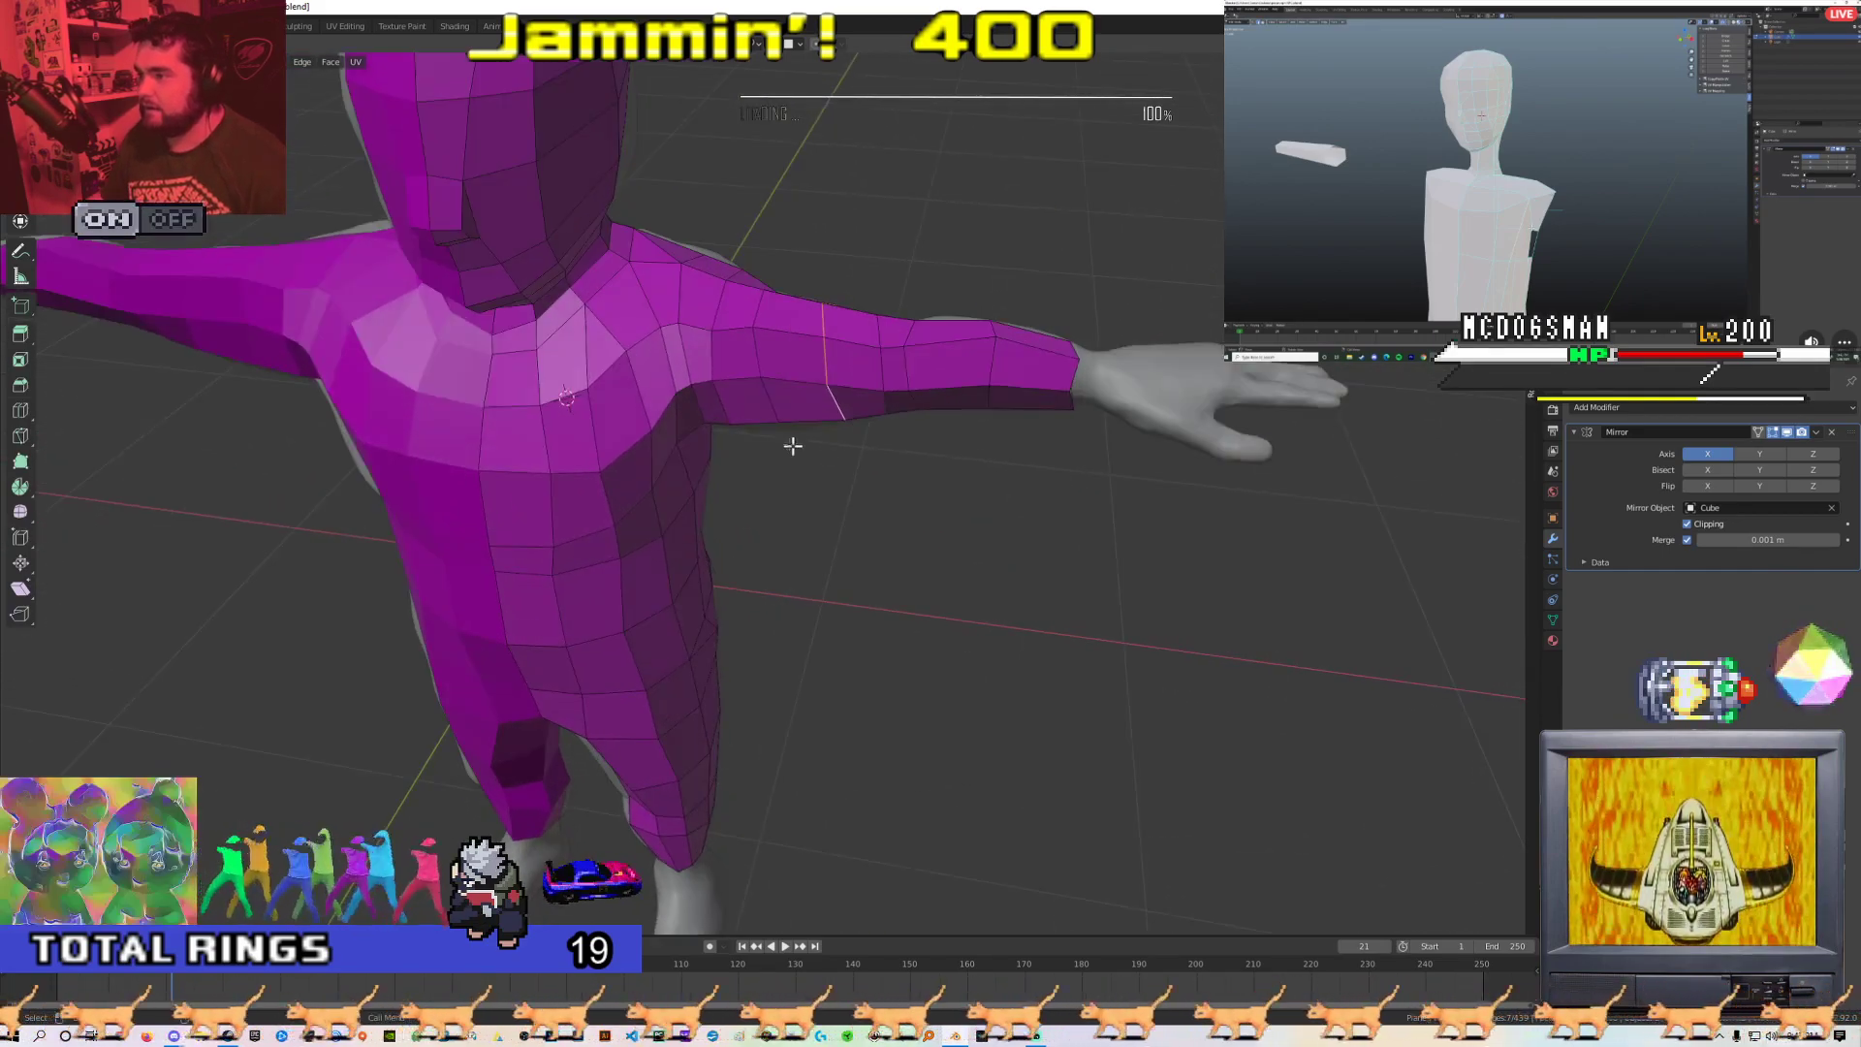
middle_click_drag(636, 503, 636, 481)
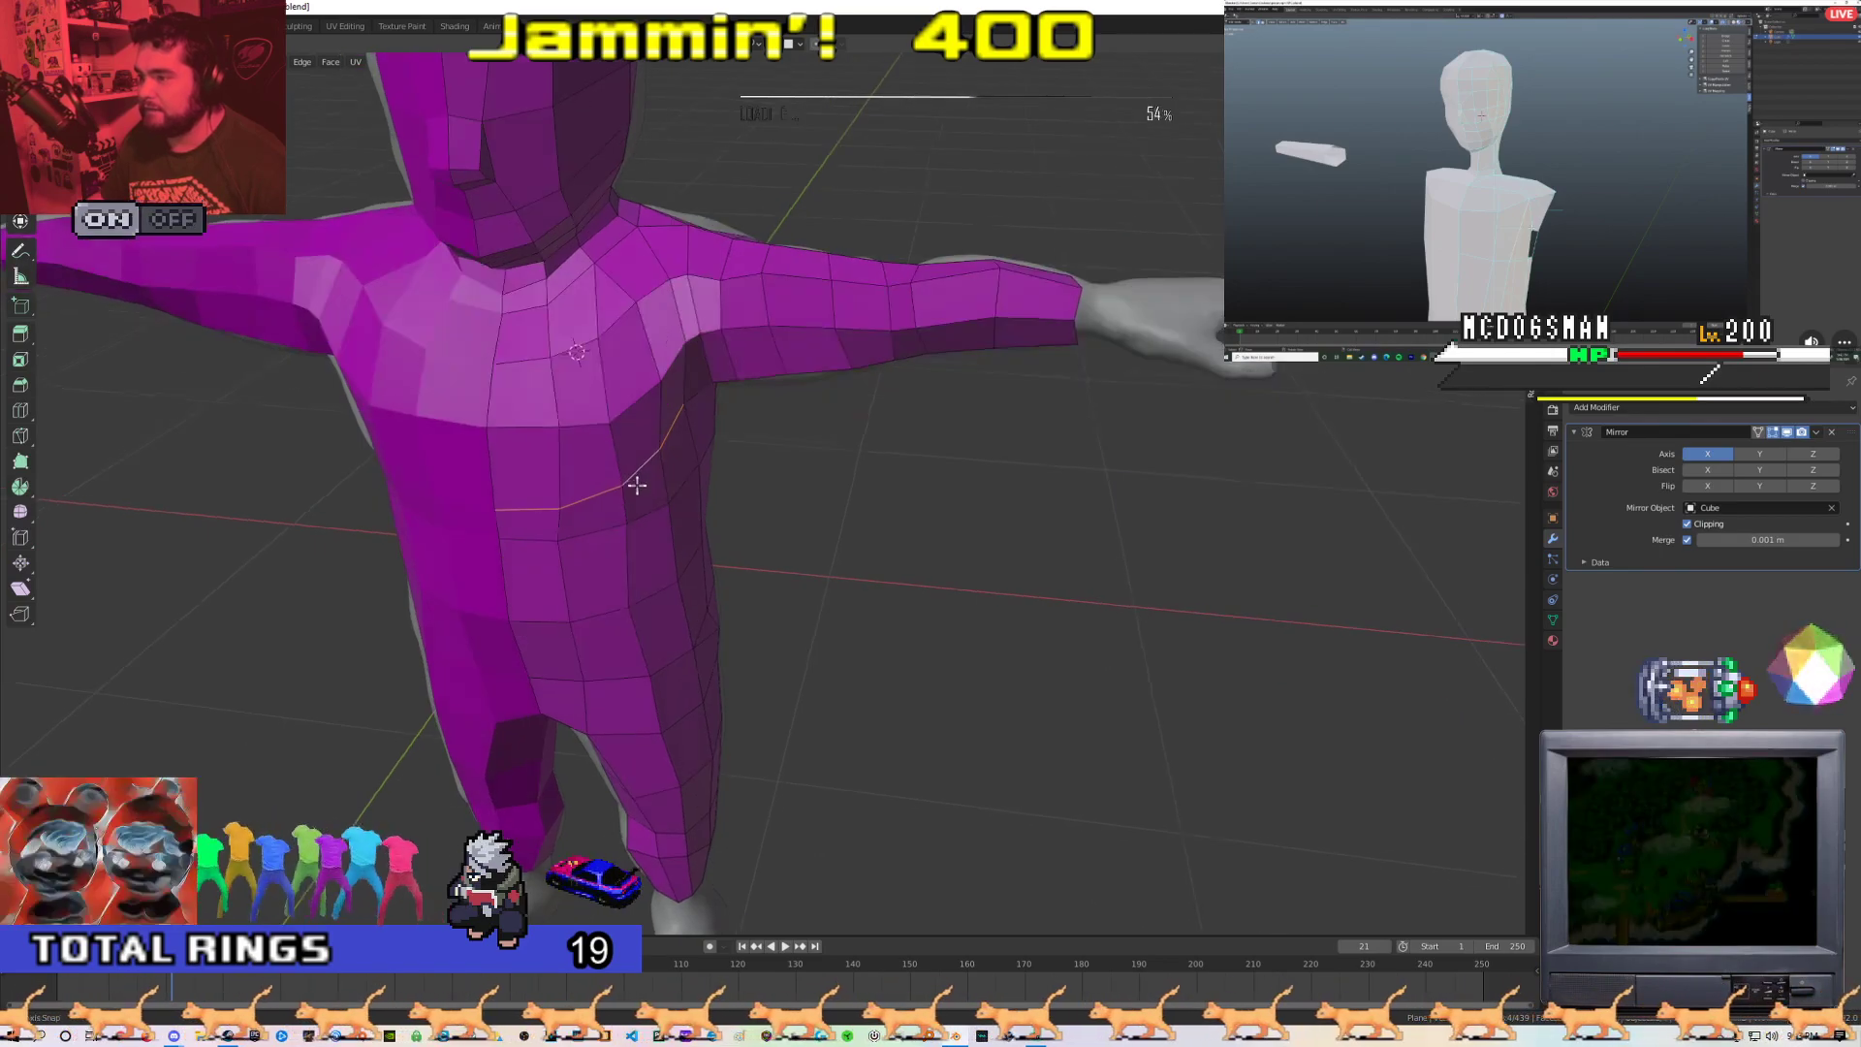
left_click(544, 287, "alt")
middle_click_drag(655, 340, 775, 448)
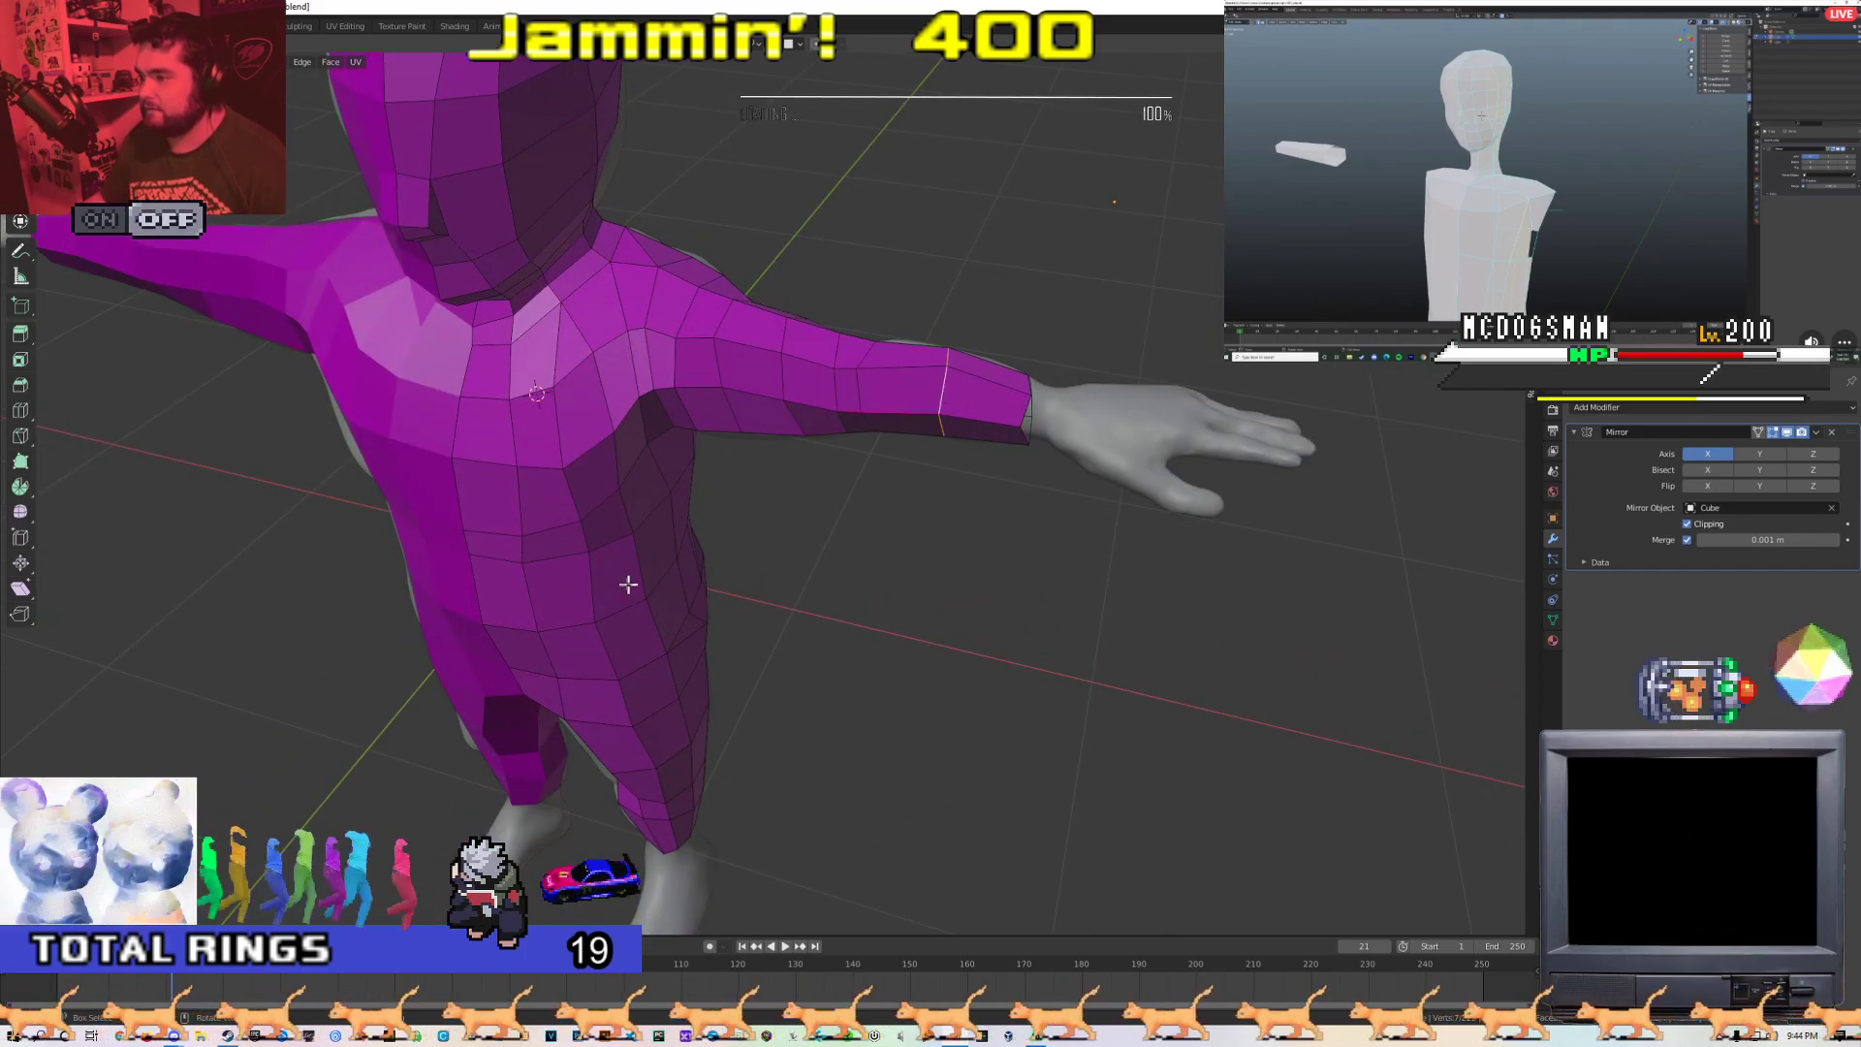
middle_click_drag(628, 584, 649, 606, "alt")
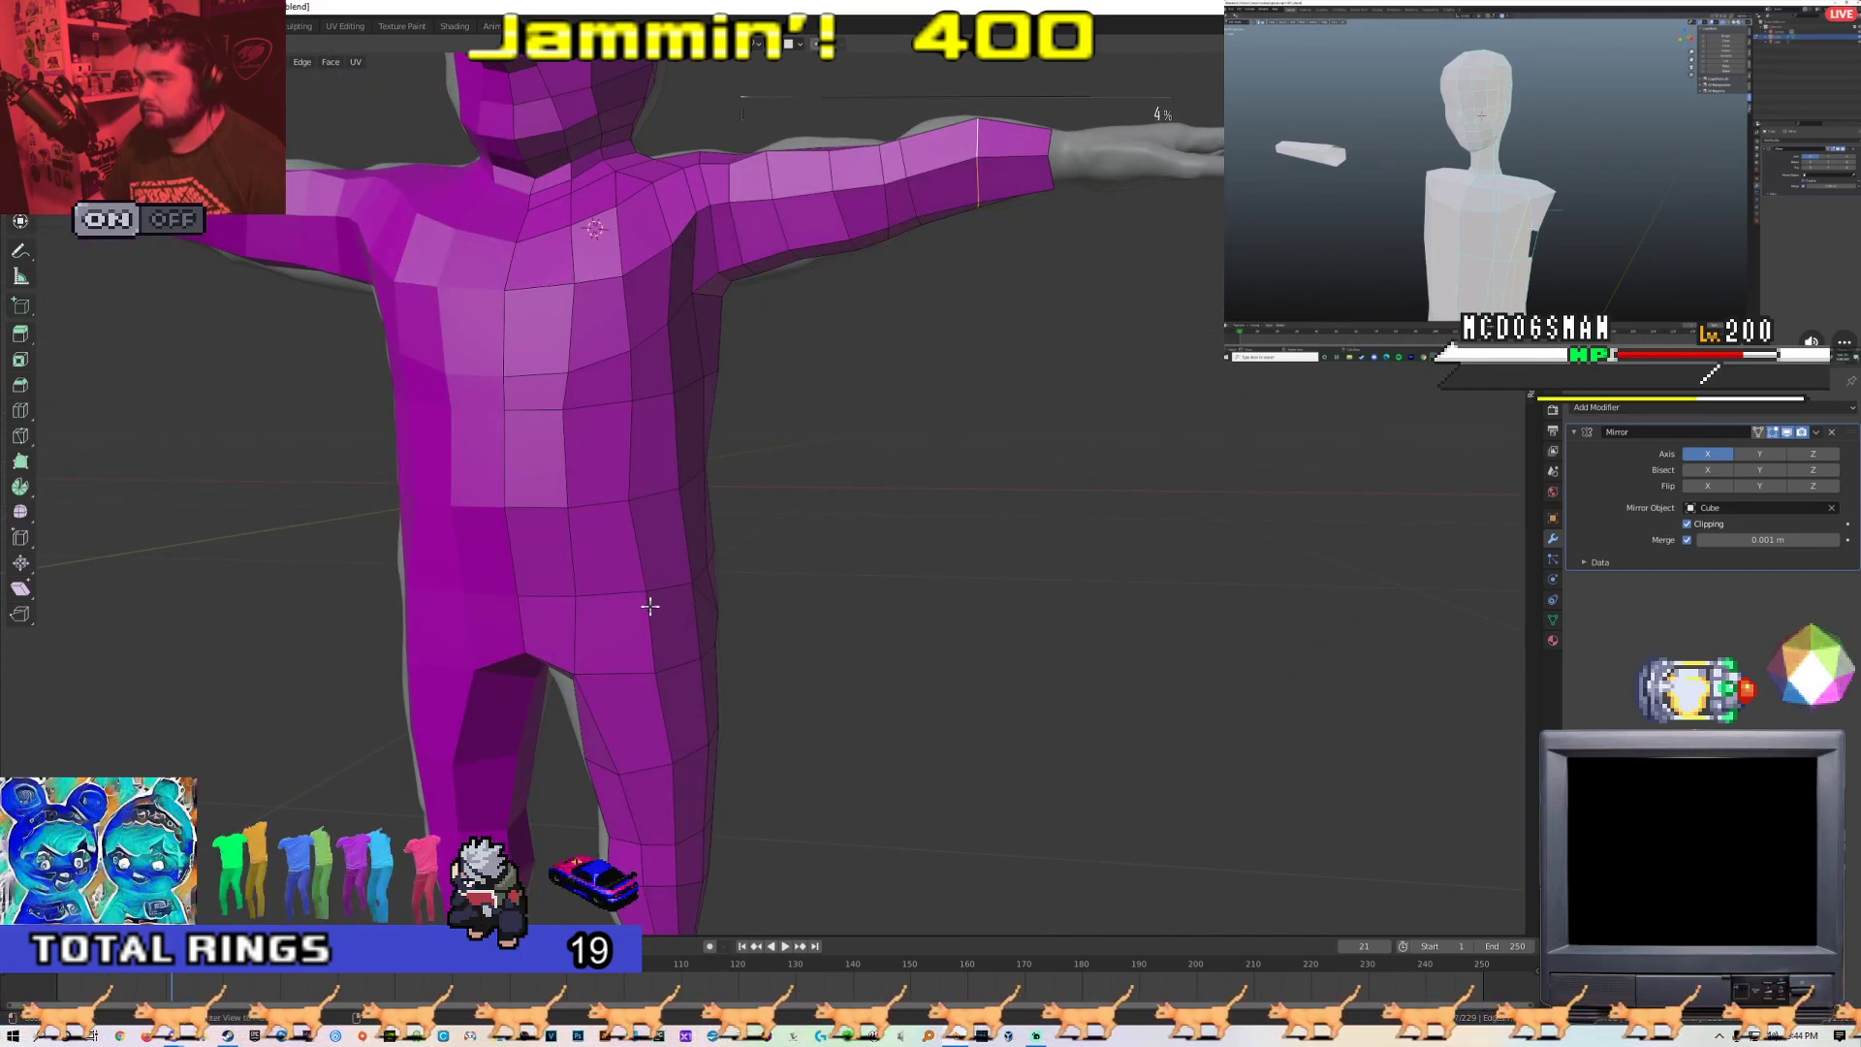
left_click(658, 833, "alt")
middle_click_drag(543, 215, 603, 616, "shift")
scroll(603, 616, "up", 1)
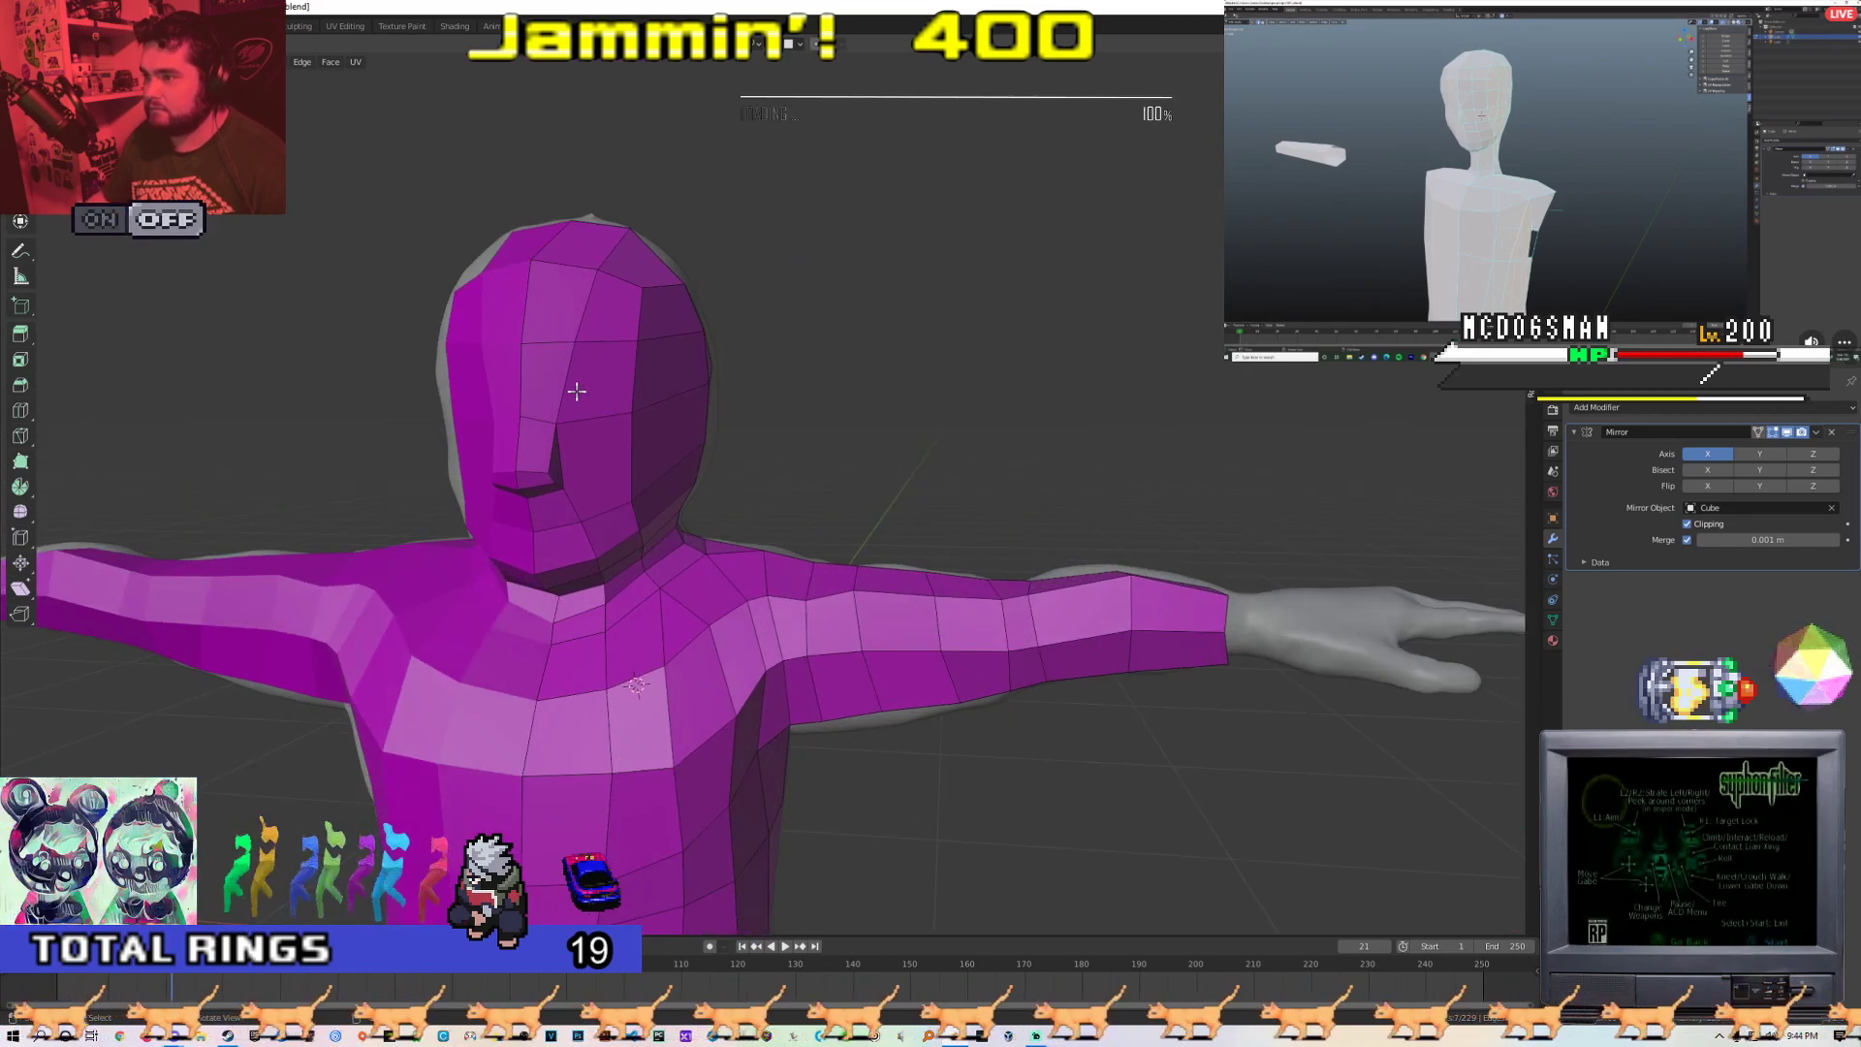
Dissolve the short vertical run of edges on the editable half of the back, from below the shoulder blade to the hips
middle_click_drag(574, 387, 669, 419)
scroll(678, 419, "down", 3)
key("Tab")
middle_click_drag(925, 703, 656, 536, "shift")
scroll(659, 530, "up", 2)
key("Tab")
middle_click_drag(677, 469, 716, 531, "shift")
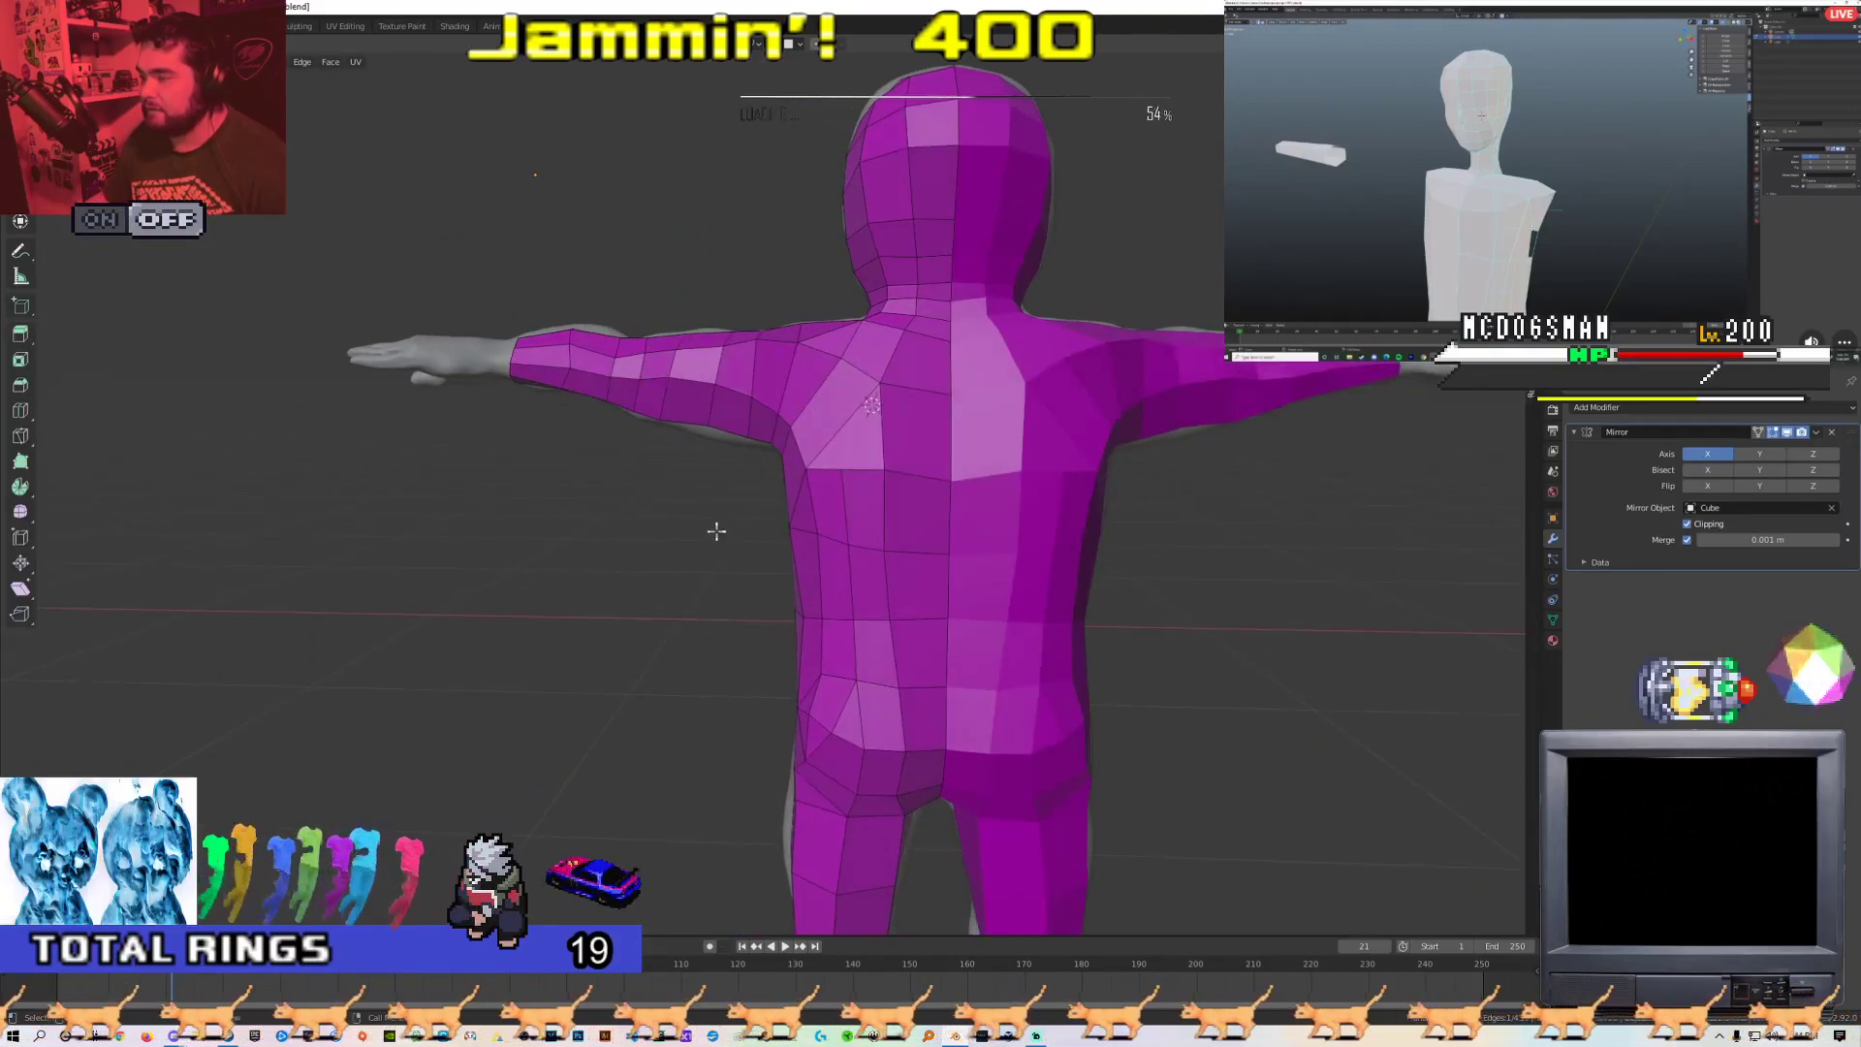
scroll(840, 513, "up", 5)
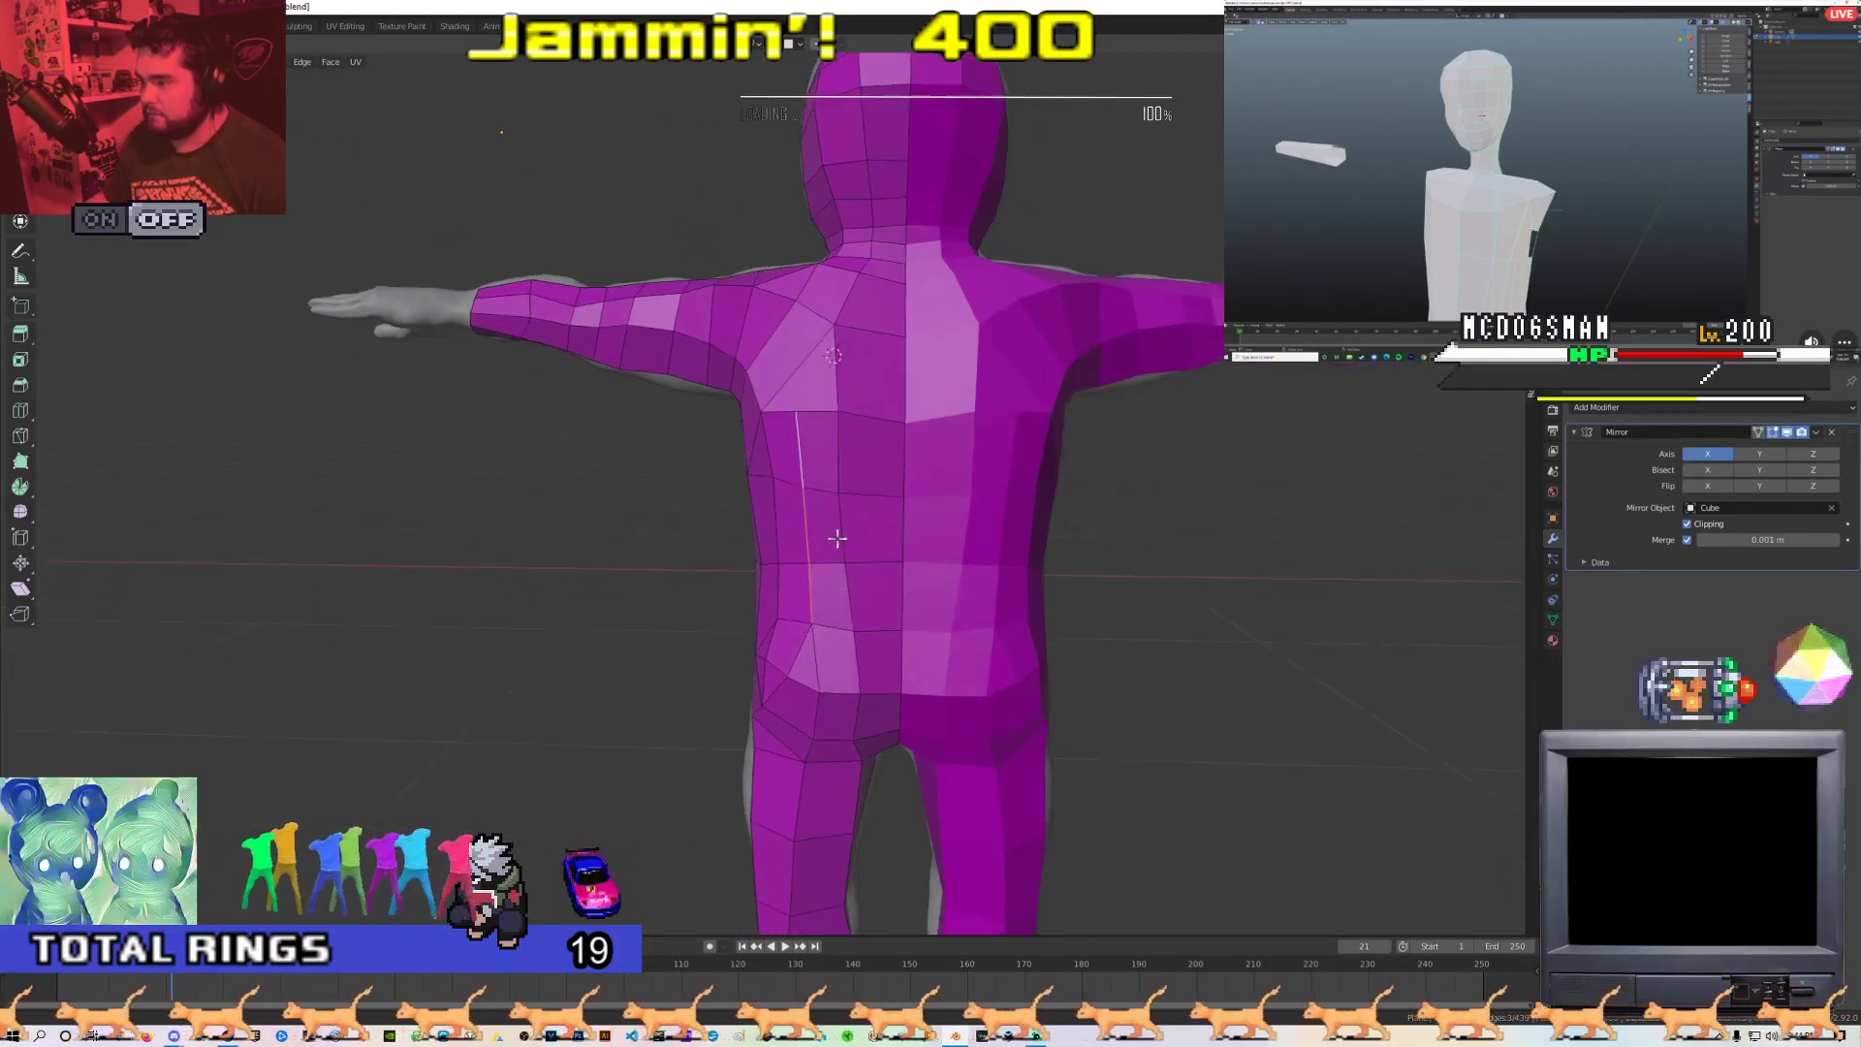
right_click(787, 484)
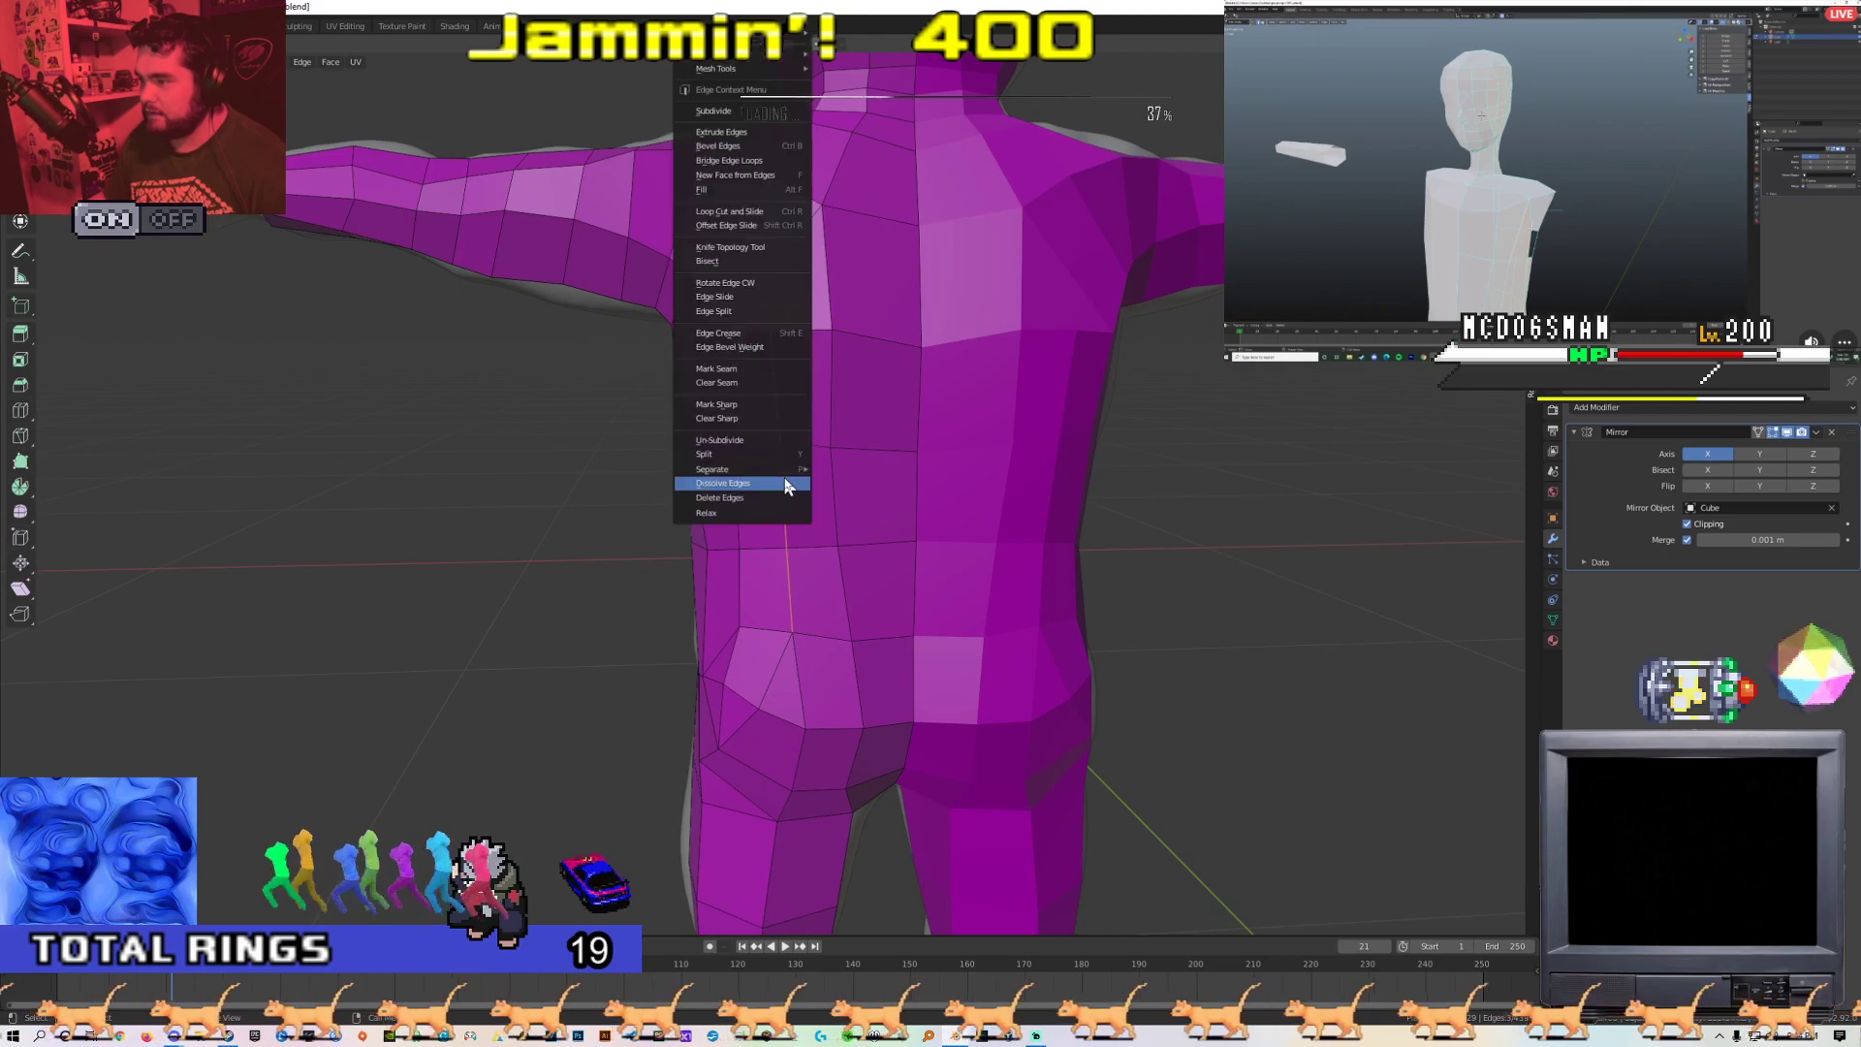
left_click(785, 483)
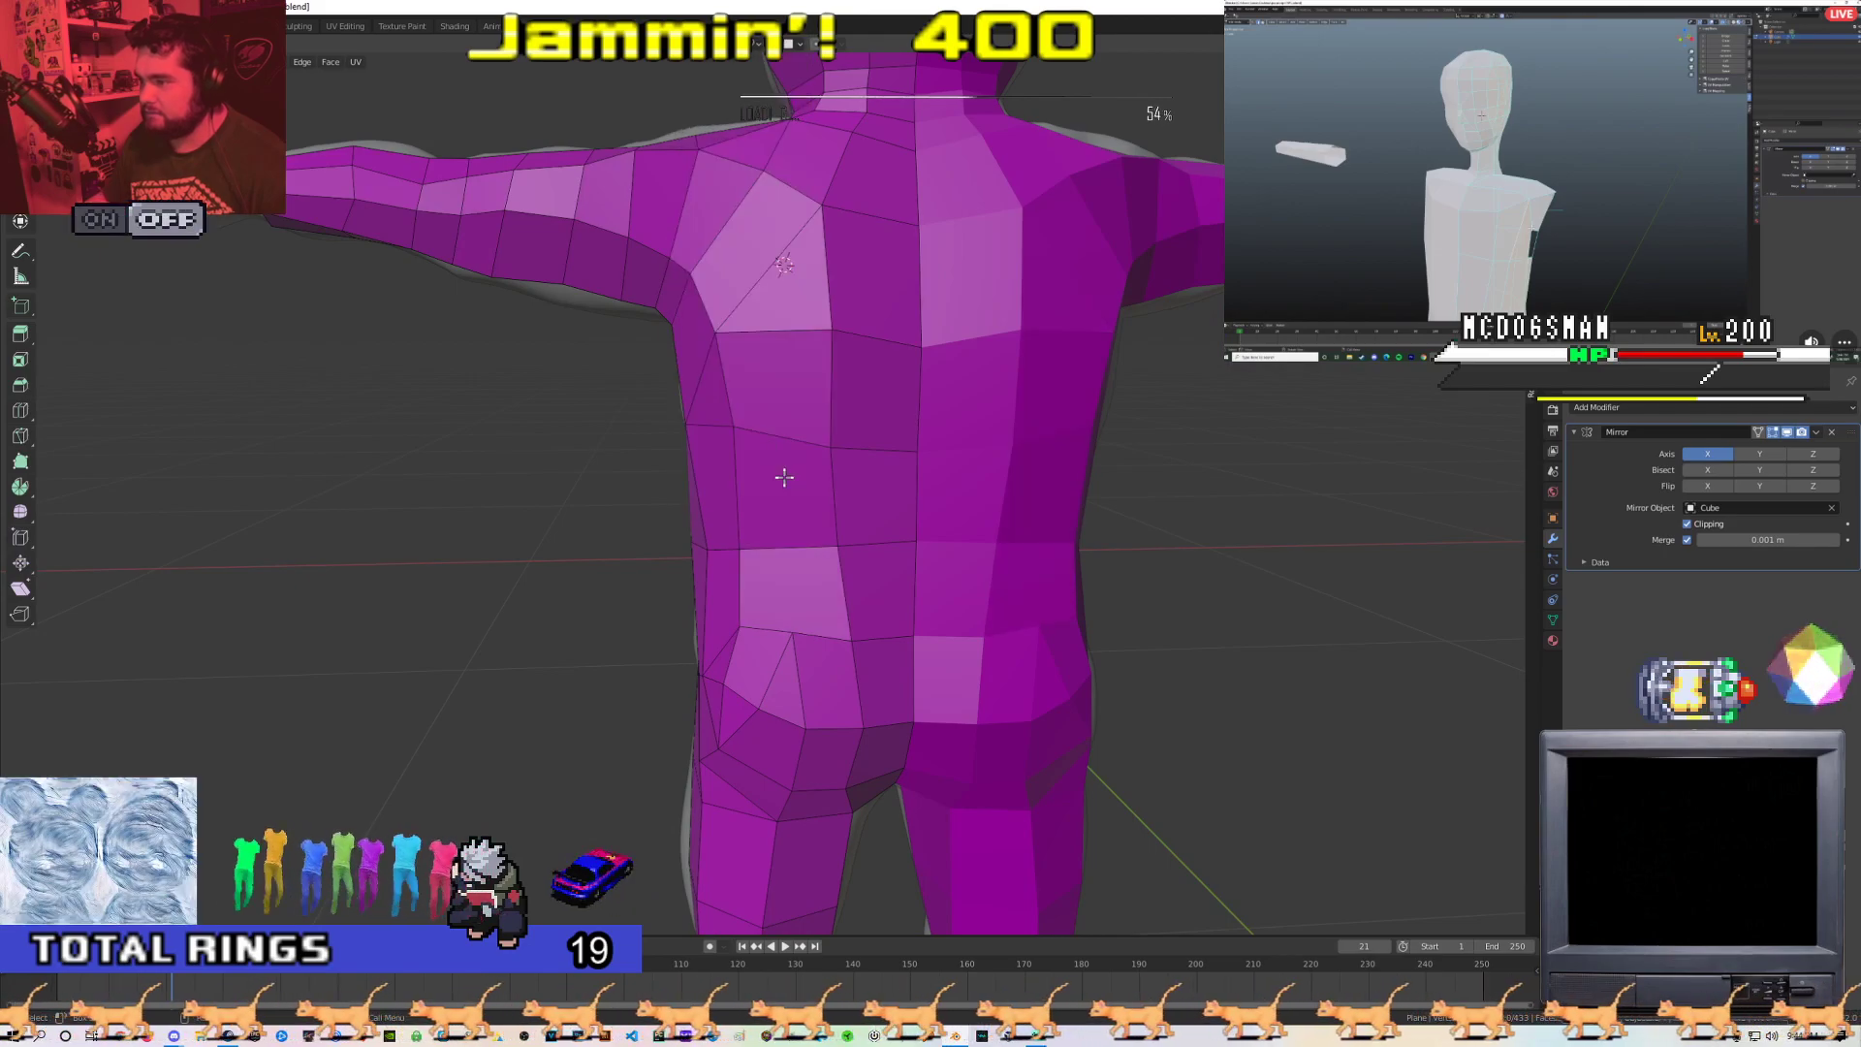
key("Tab")
key("Tab")
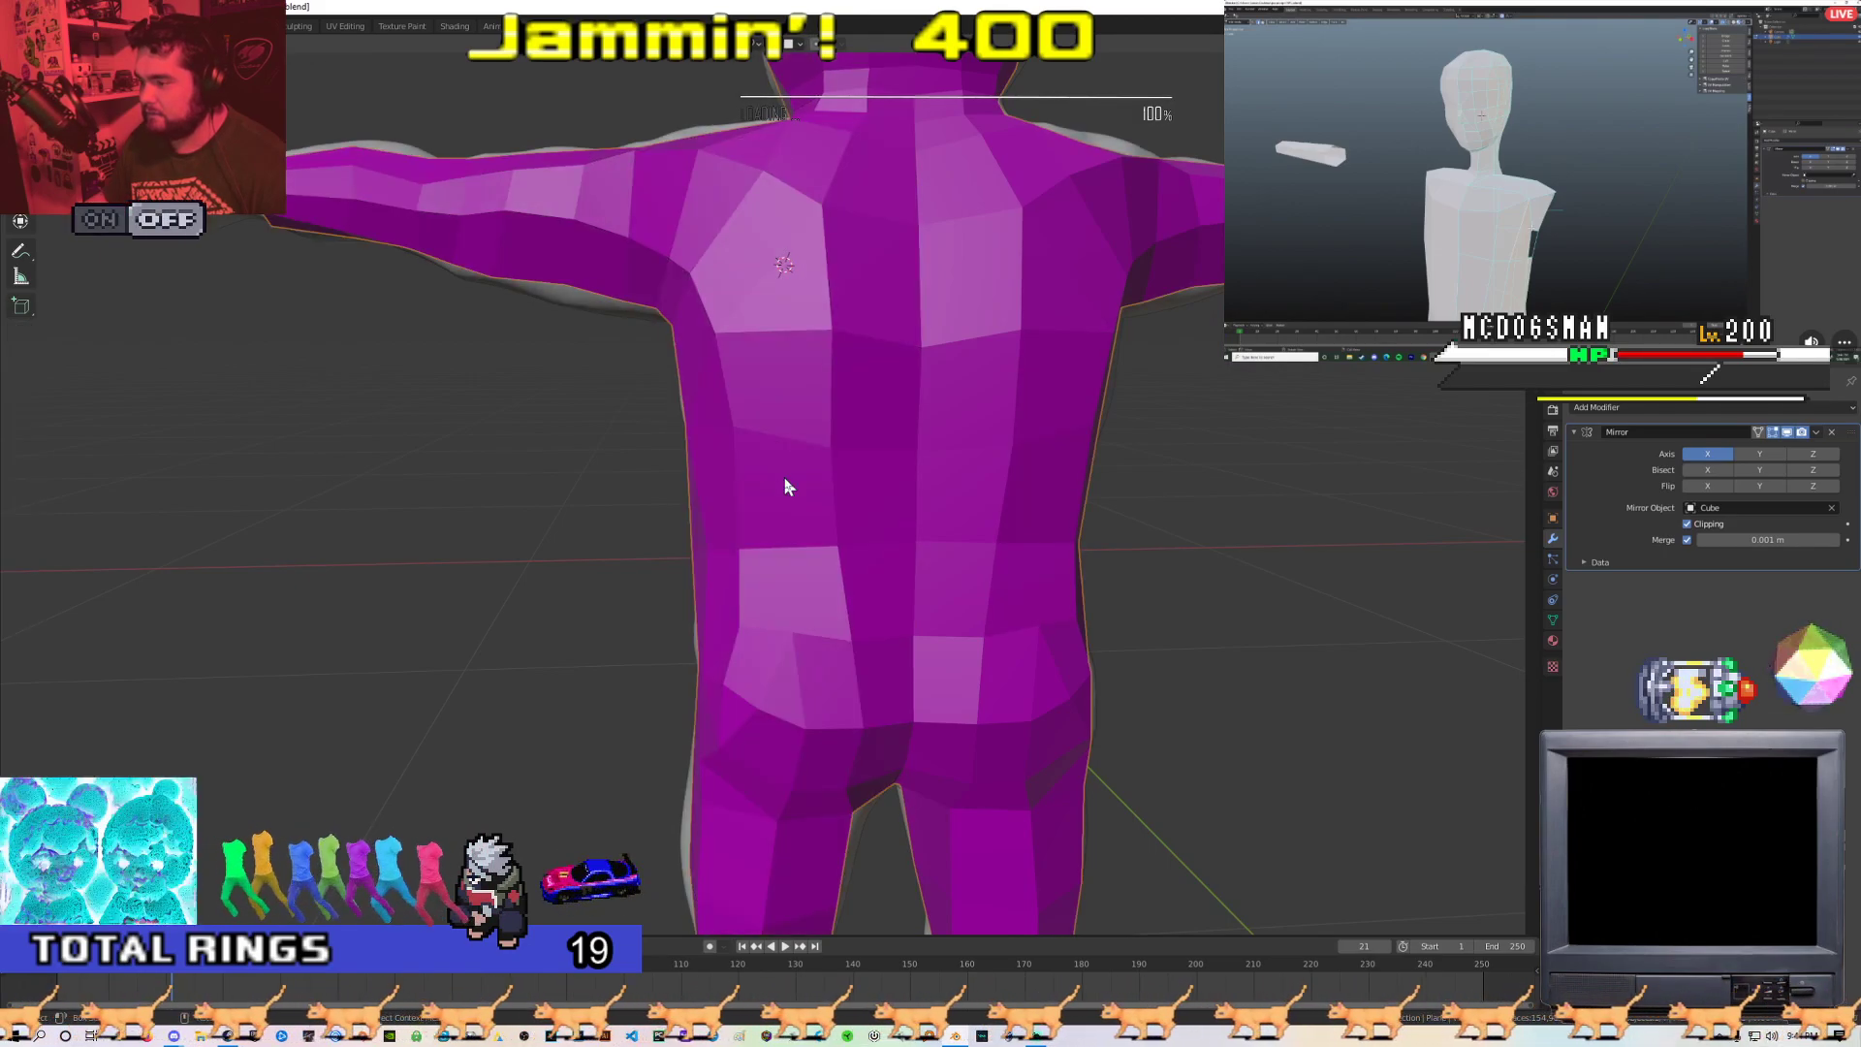
Undo the edge dissolve on the back to restore the vertical run of edges
key("ctrl+z")
key("ctrl+z")
key("ctrl+z")
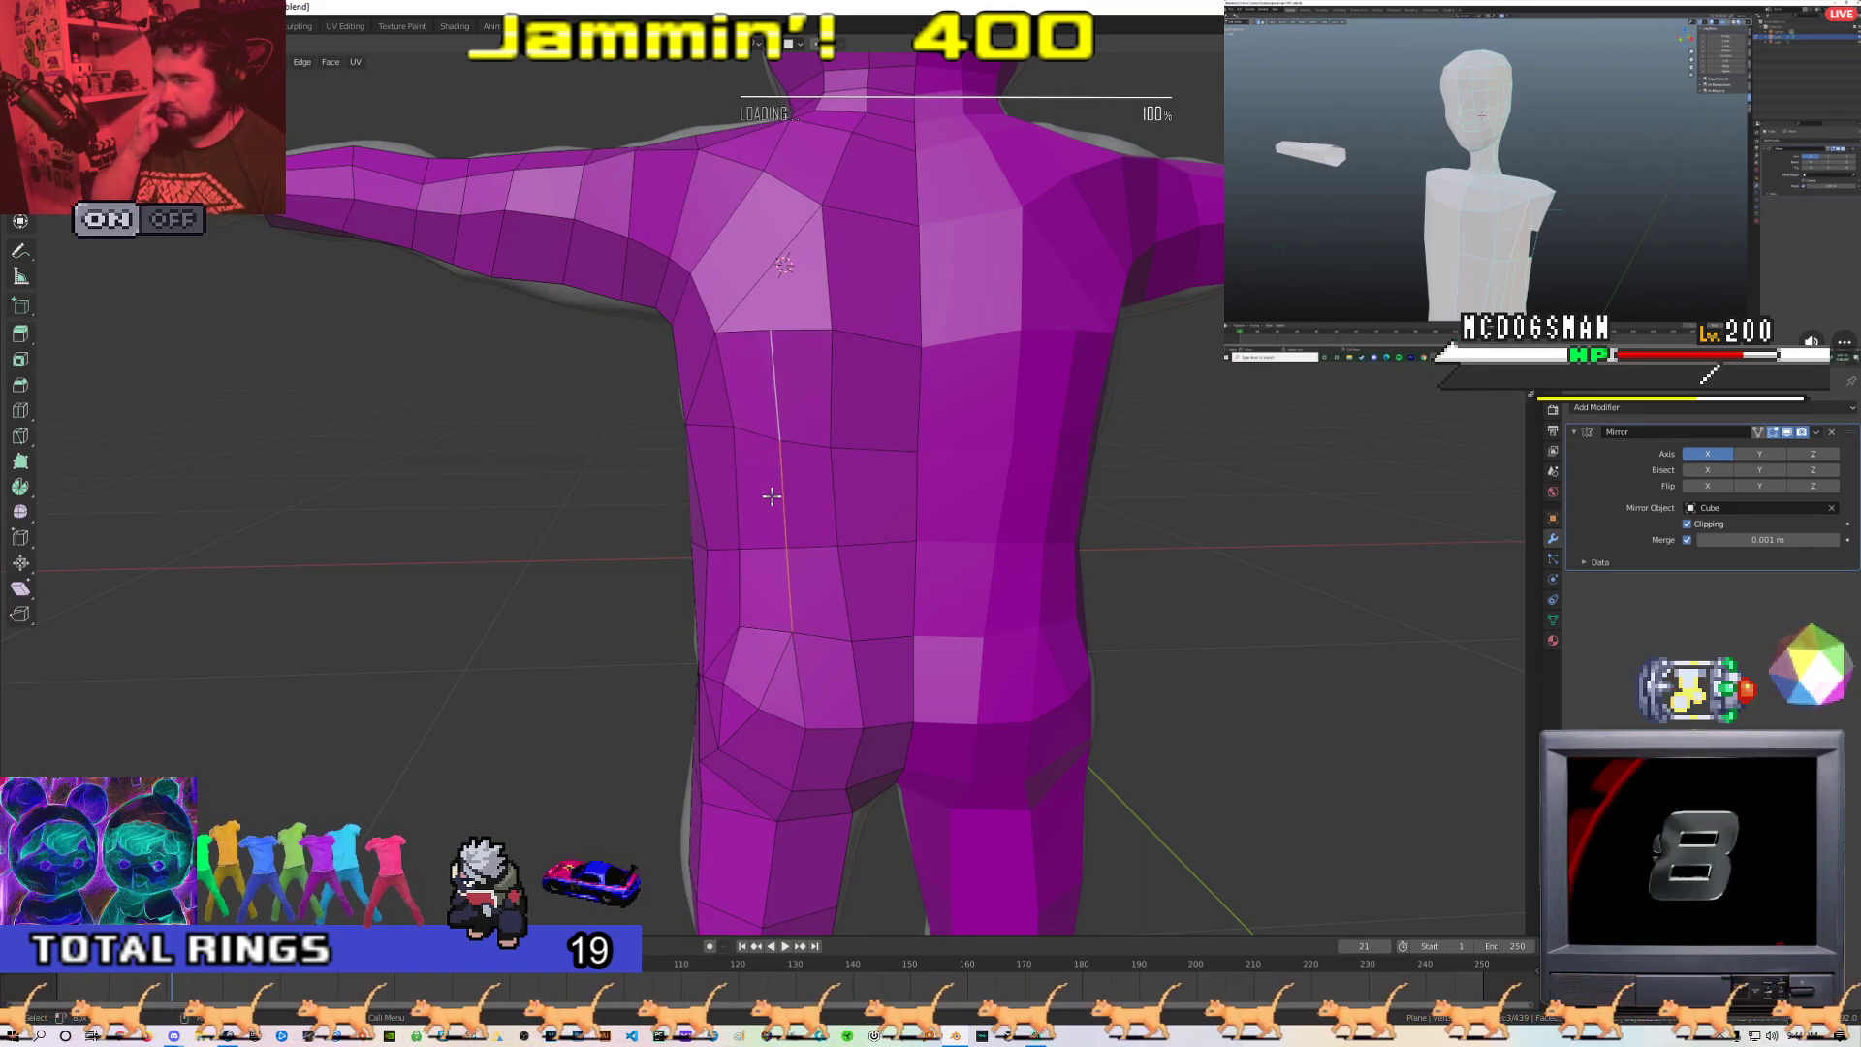
right_click(773, 496)
left_click(775, 497)
middle_click_drag(775, 497, 814, 432)
scroll(815, 432, "down", 1)
key("Tab")
Delete the single large face on the side of the head where the ear belongs
middle_click_drag(731, 378, 432, 368)
scroll(731, 566, "up", 4)
key("Tab")
key("ctrl+r")
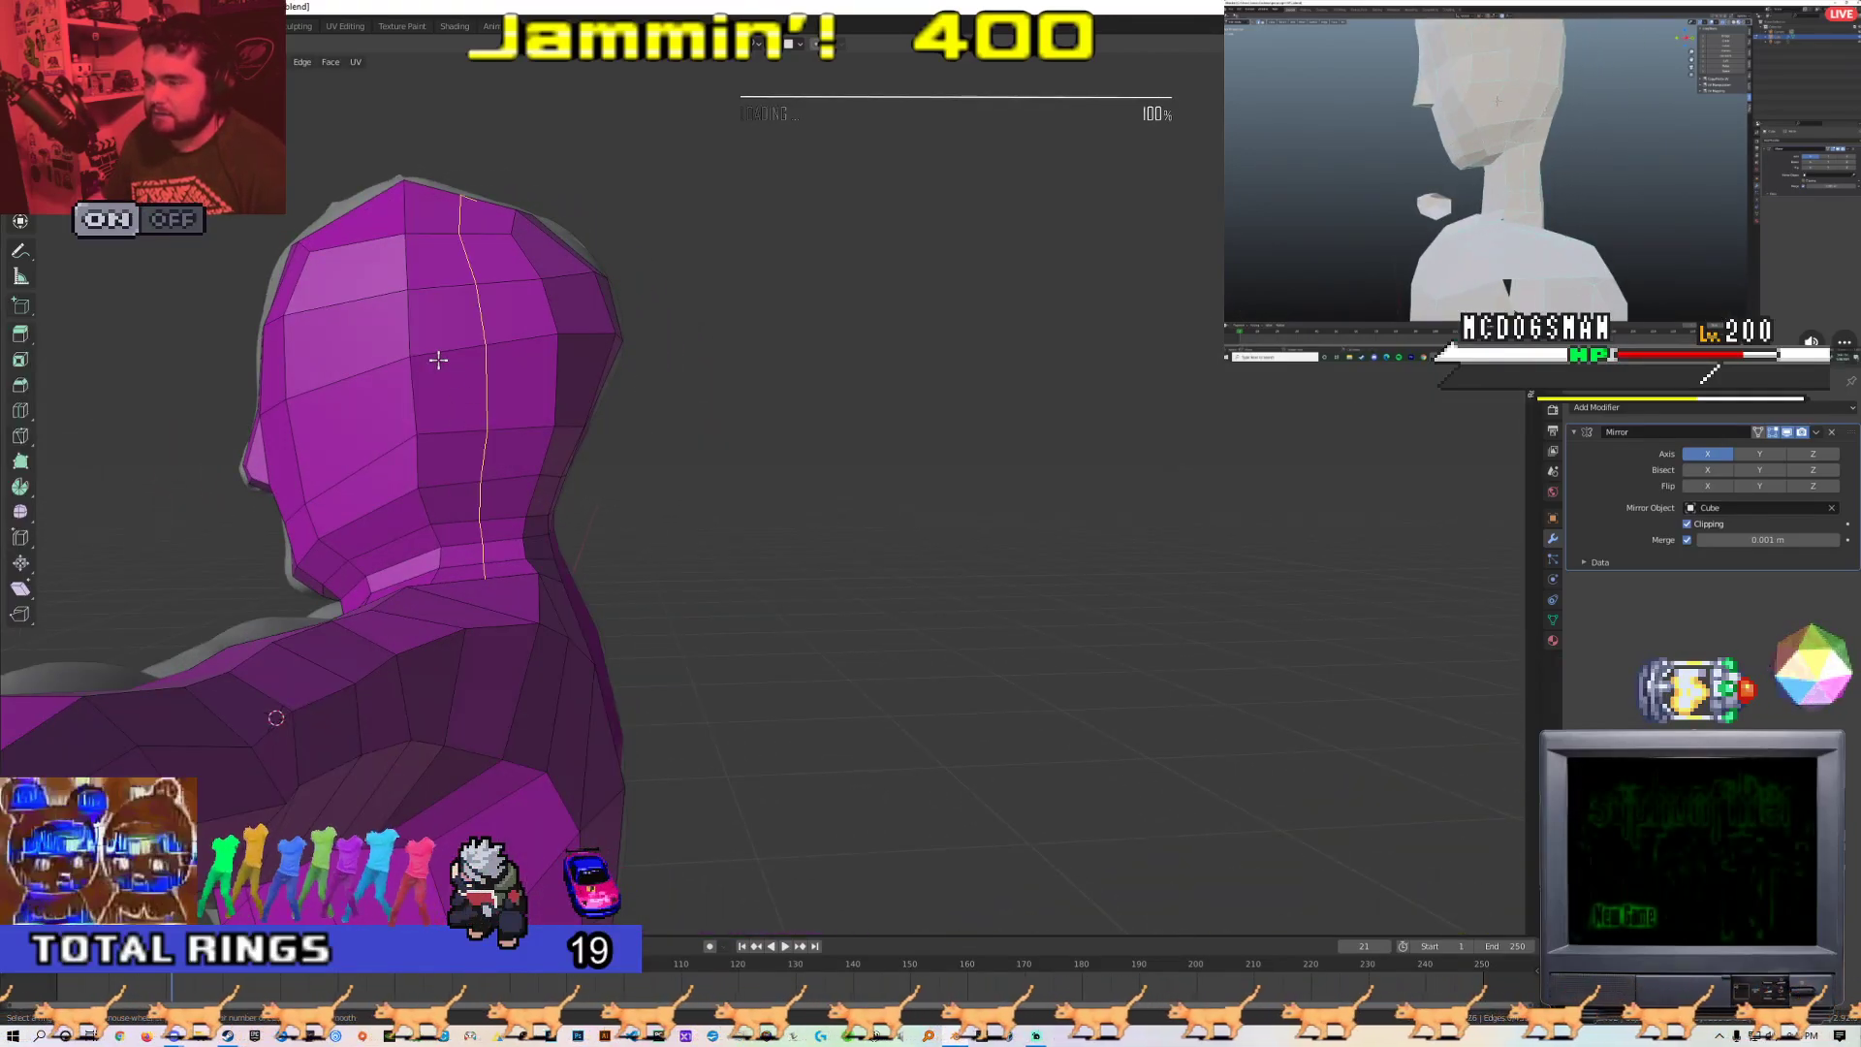
middle_click_drag(432, 394, 595, 469)
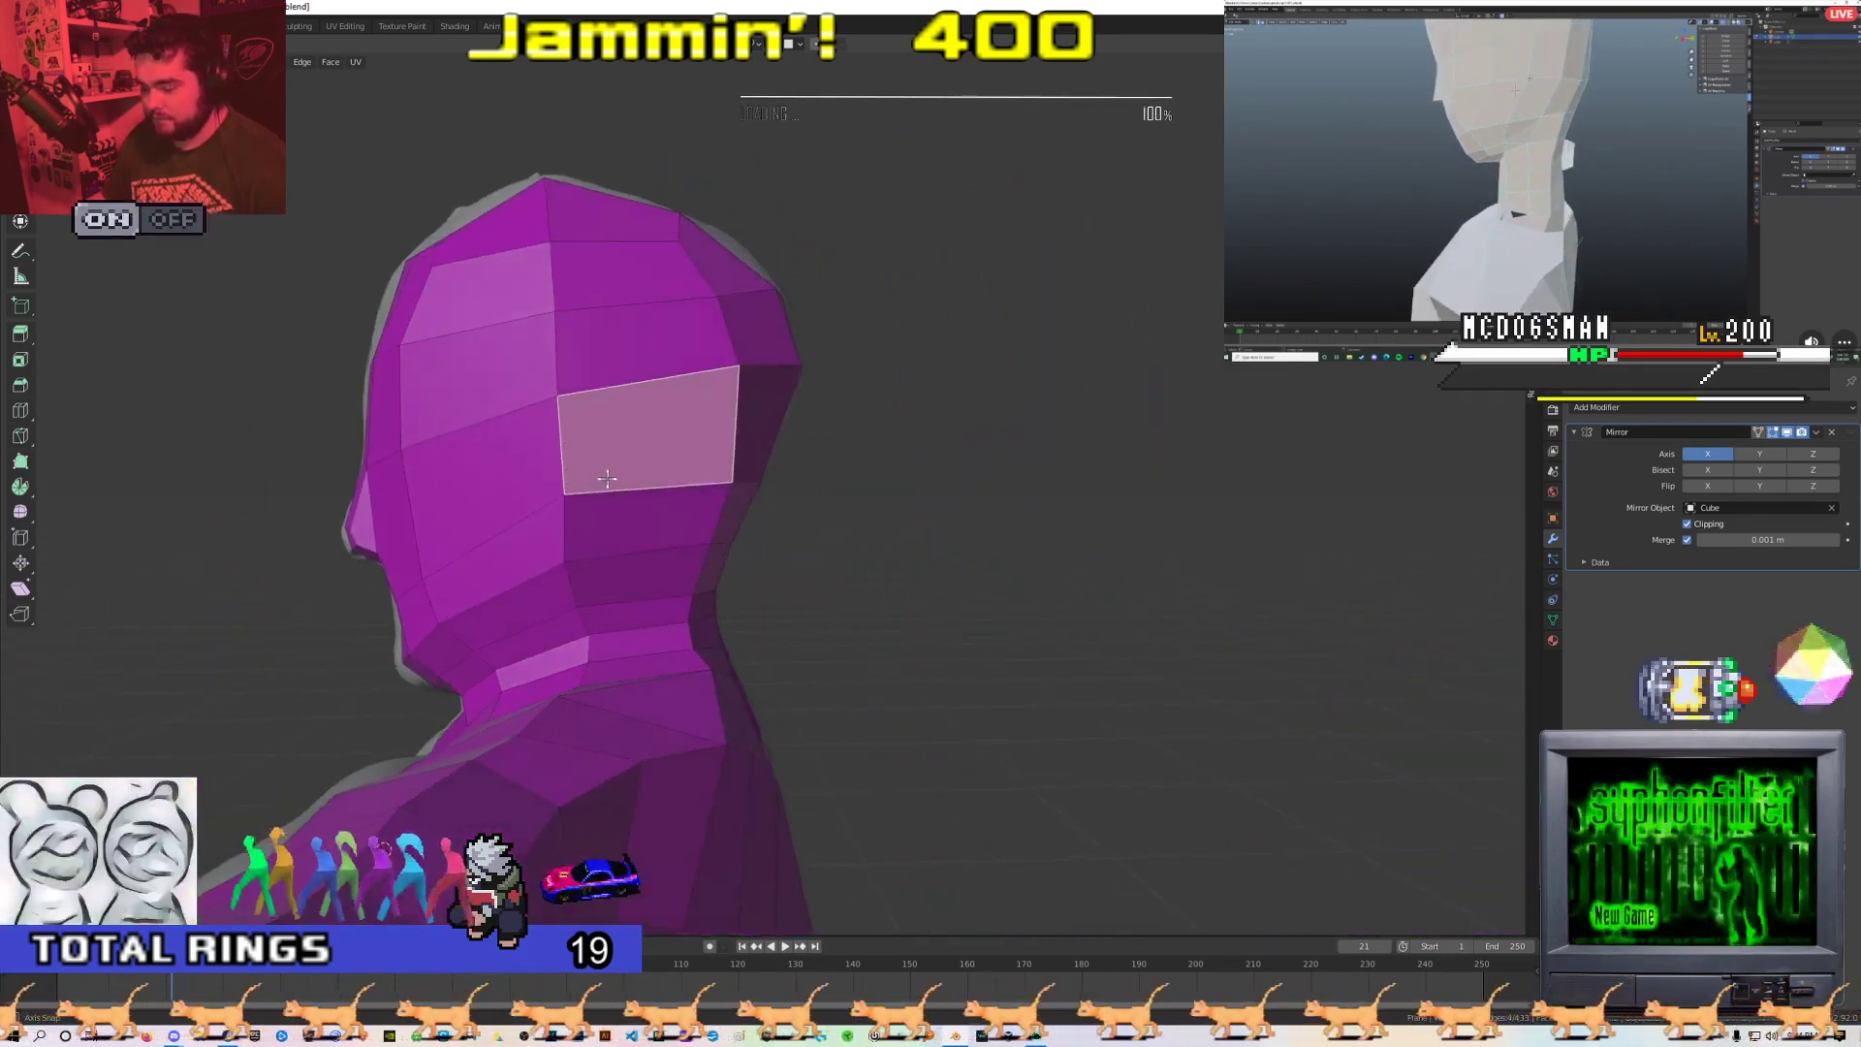
key("x")
left_click(551, 510)
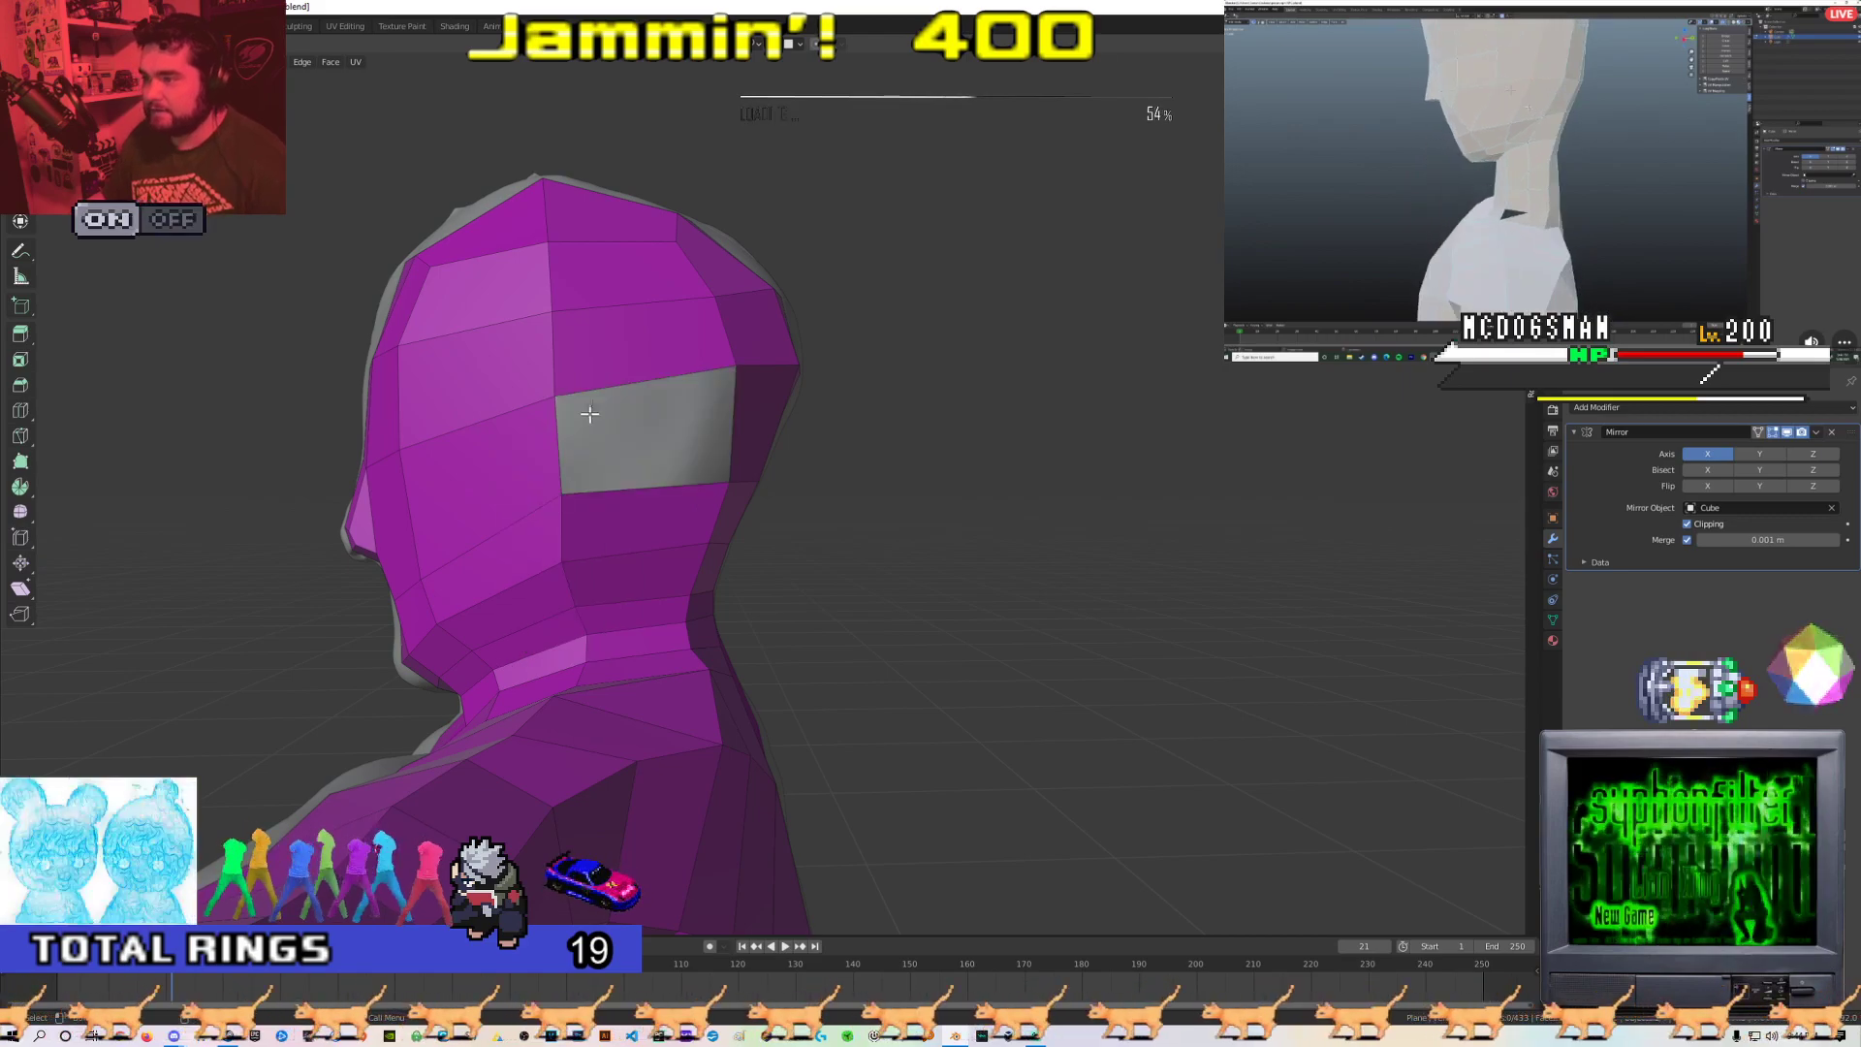
Extrude the hole's two front corner vertices inward and fill a narrow strip along the hole's front edge
scroll(609, 415, "up", 2)
middle_click_drag(608, 415, 585, 419)
key("1")
left_click(475, 411)
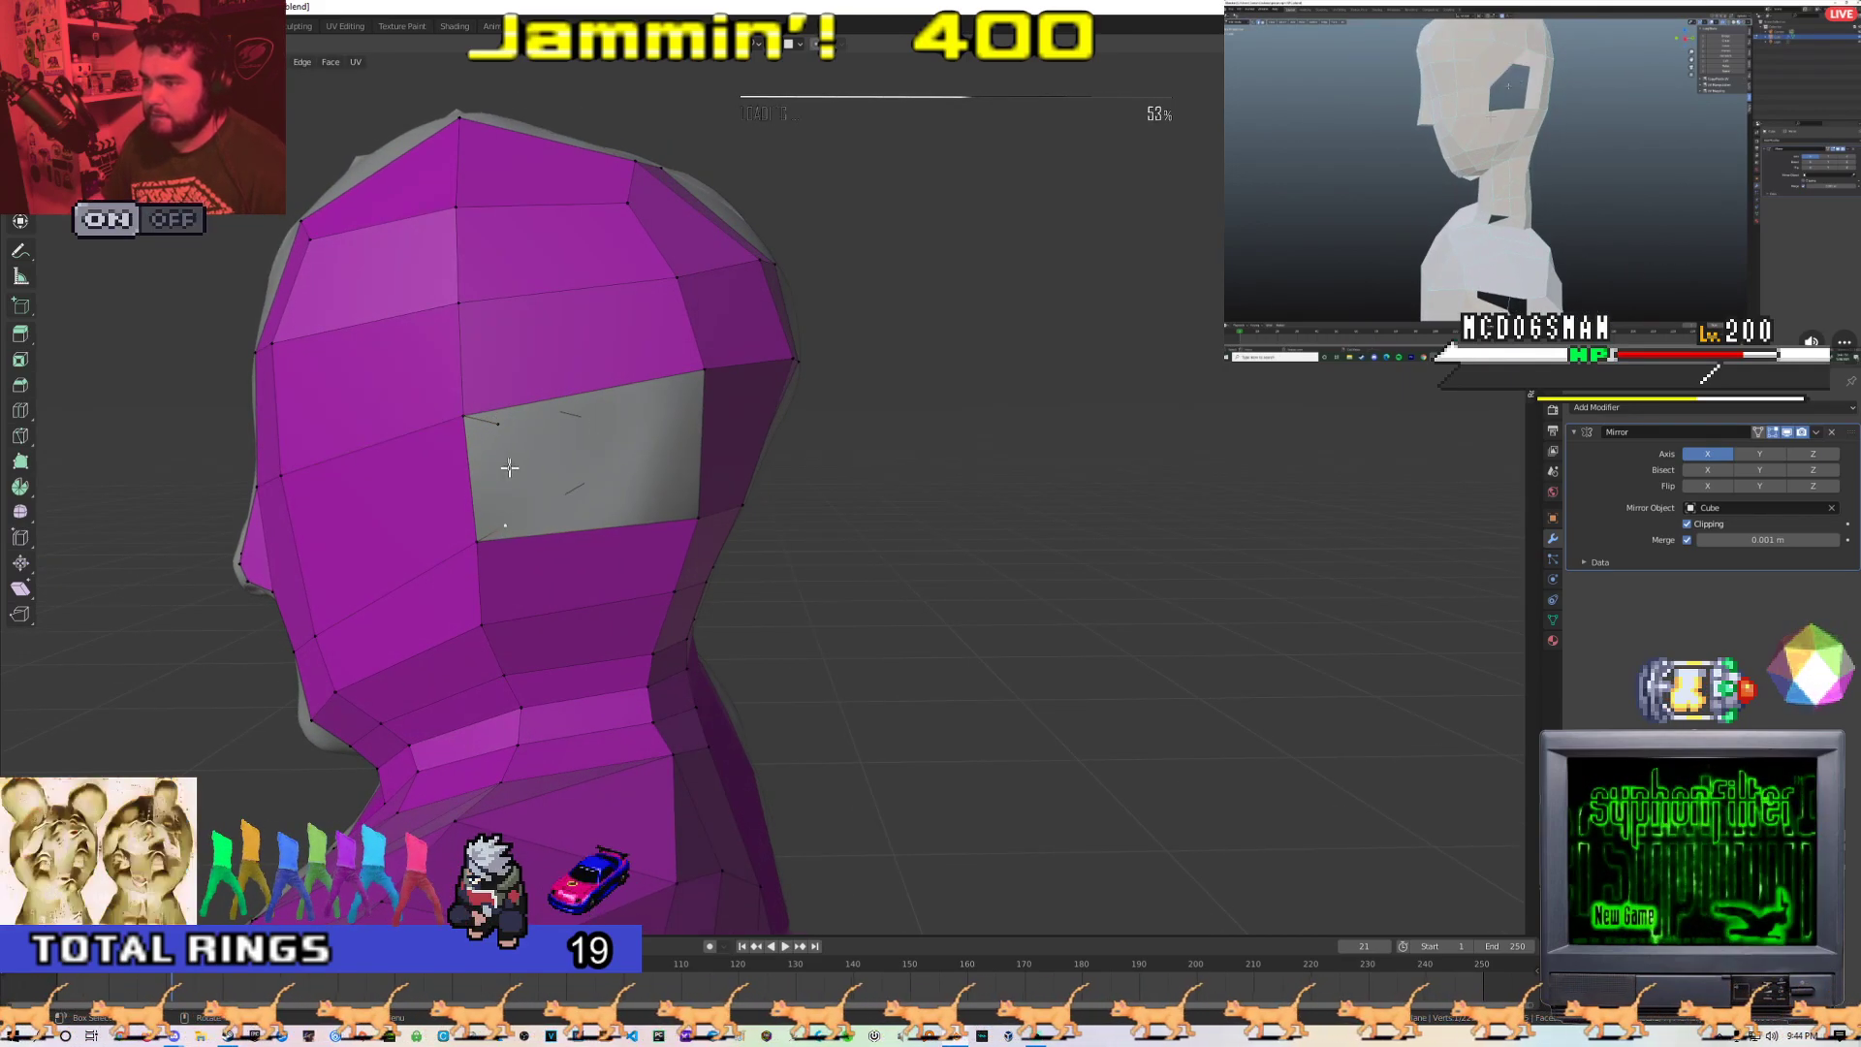
left_click(496, 422)
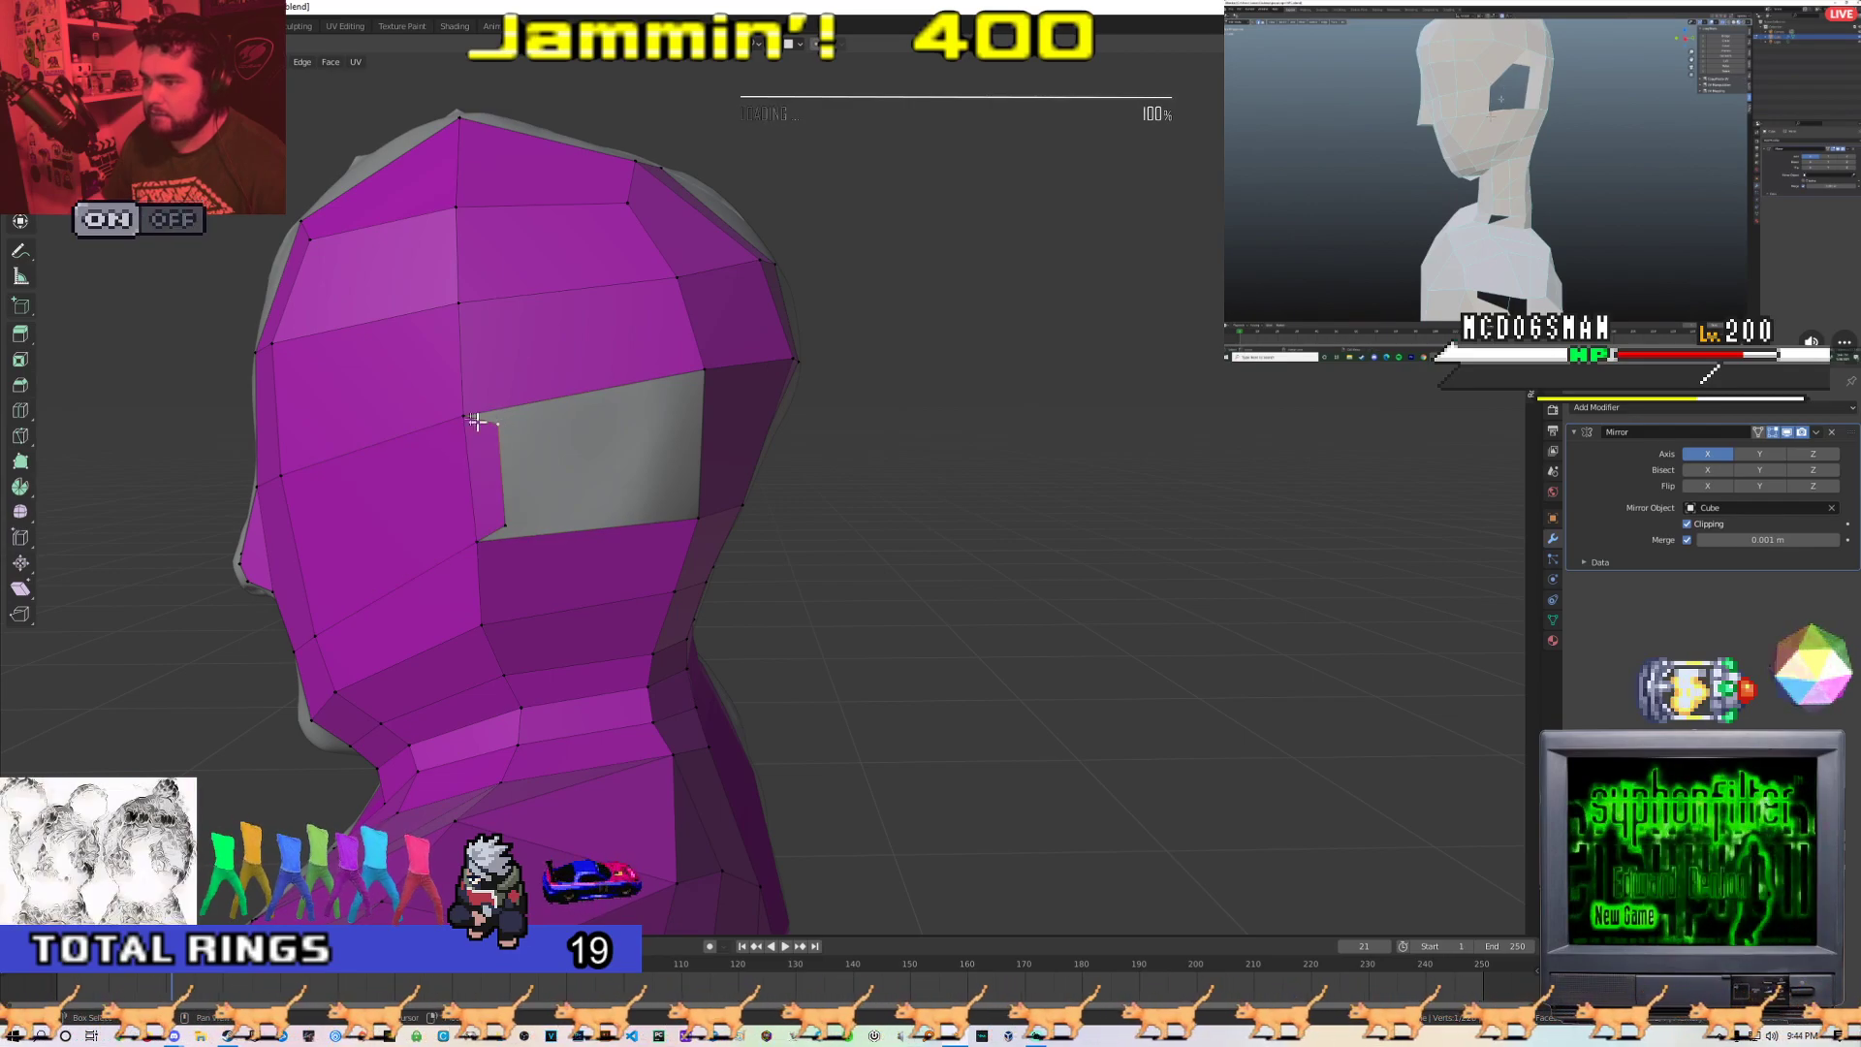
left_click(465, 417, "shift")
left_click(475, 542, "shift")
left_click(506, 526, "shift")
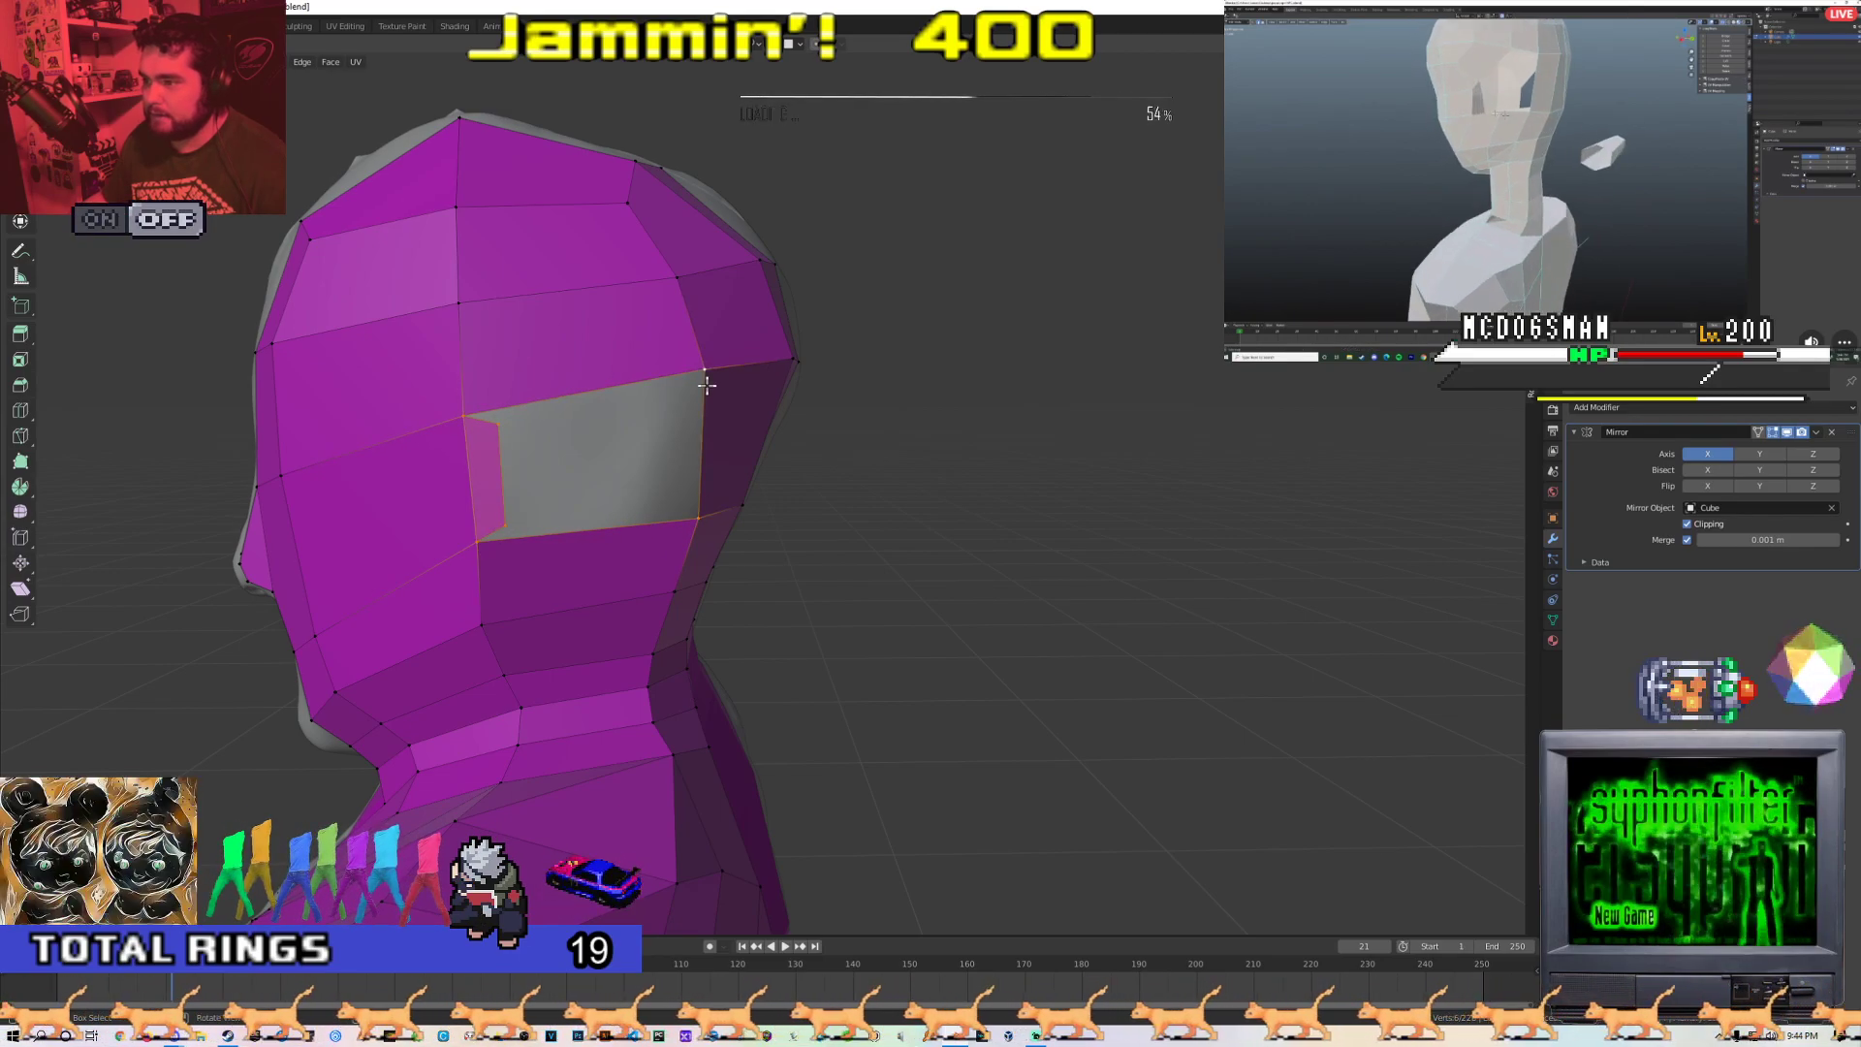
Move the strip's inner vertices backward to widen it inside the hole
middle_click_drag(662, 476, 620, 486)
scroll(620, 485, "up", 1)
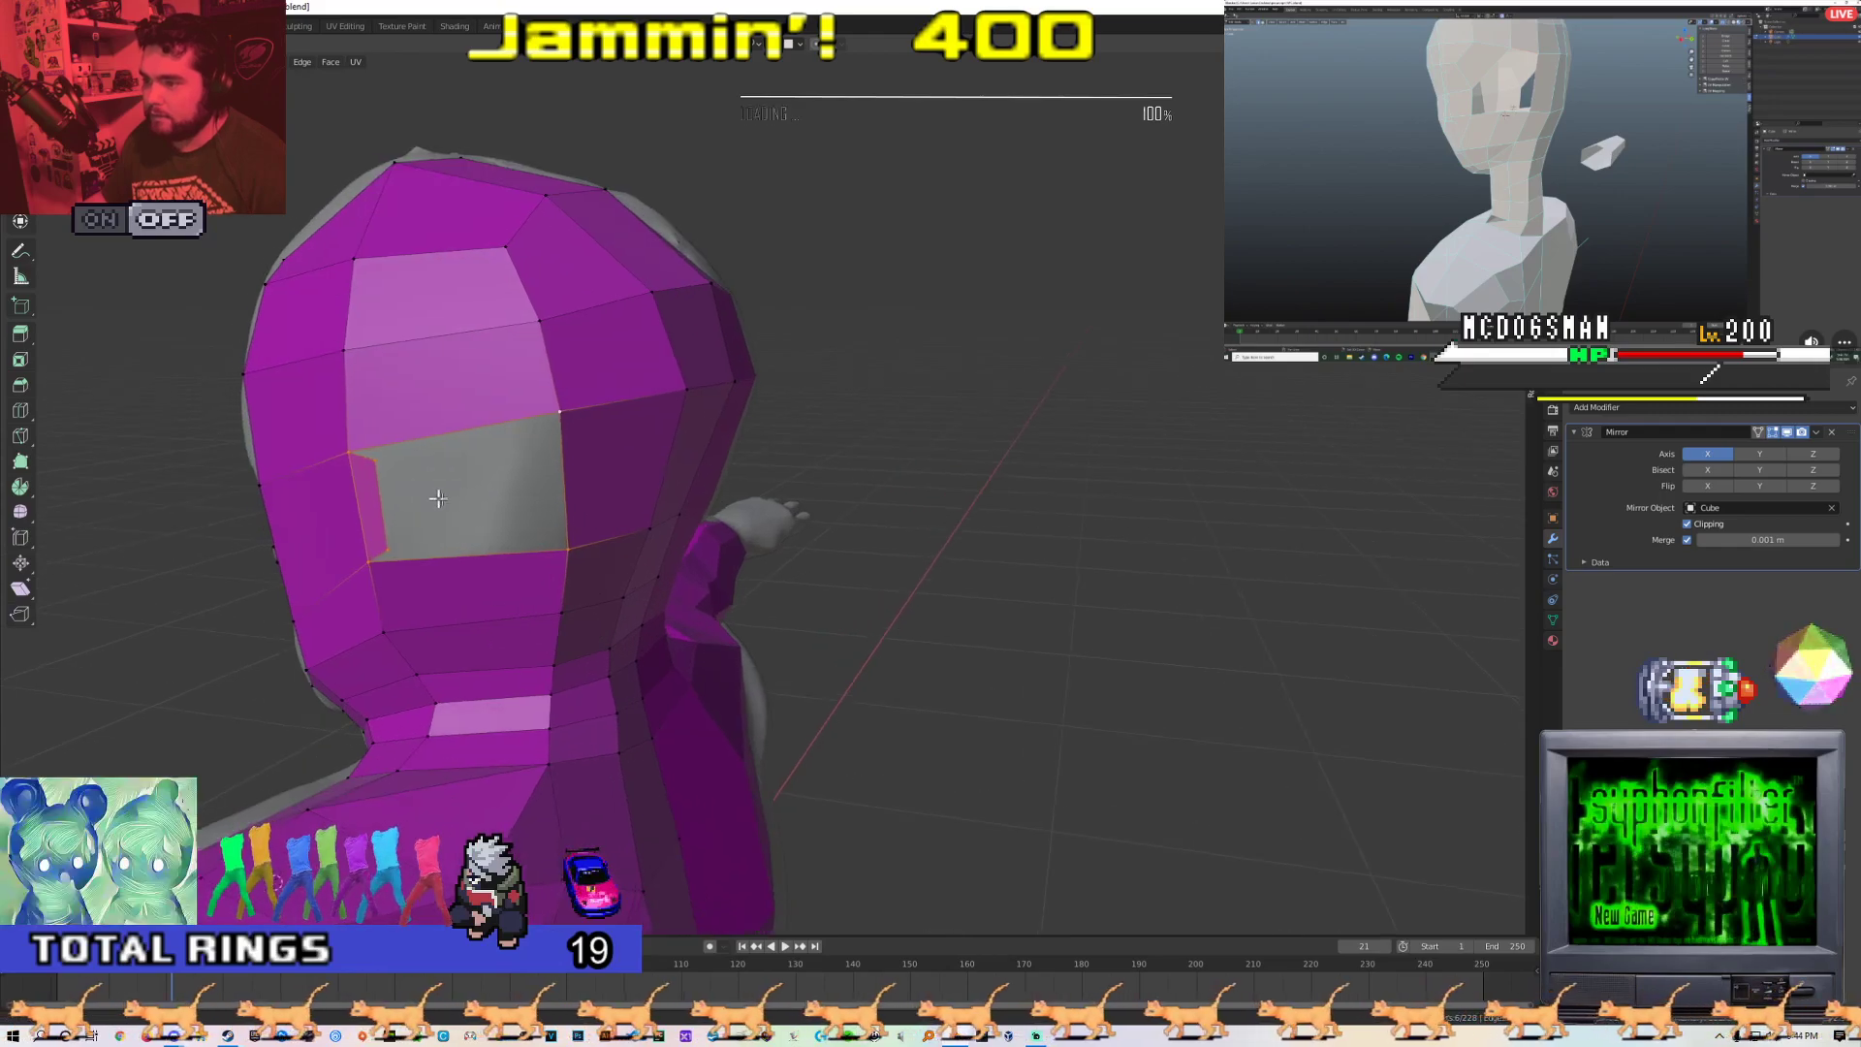
middle_click_drag(462, 489, 552, 515)
scroll(553, 509, "up", 1)
left_click(551, 481)
key("g")
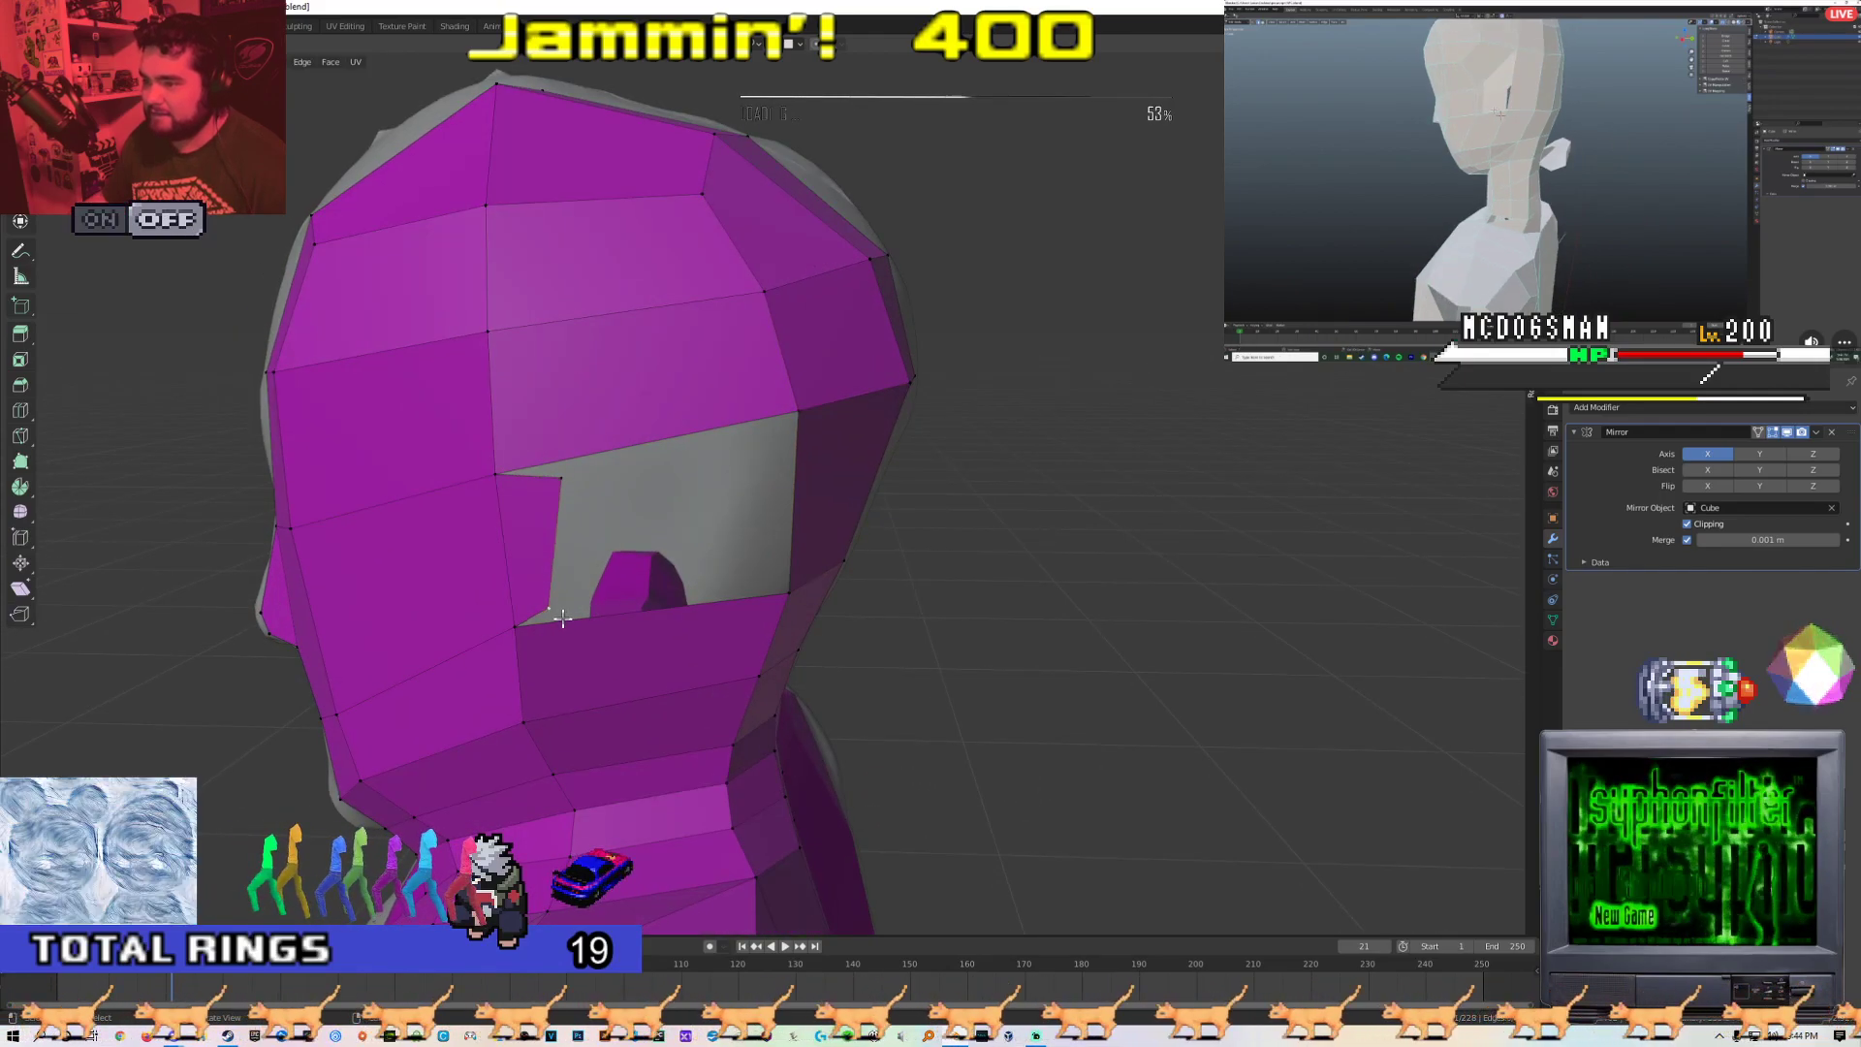
key("g")
Fill the gaps below, above and behind the strip with faces to close the hole in the head
left_click(530, 629, "shift")
left_click(781, 592, "shift")
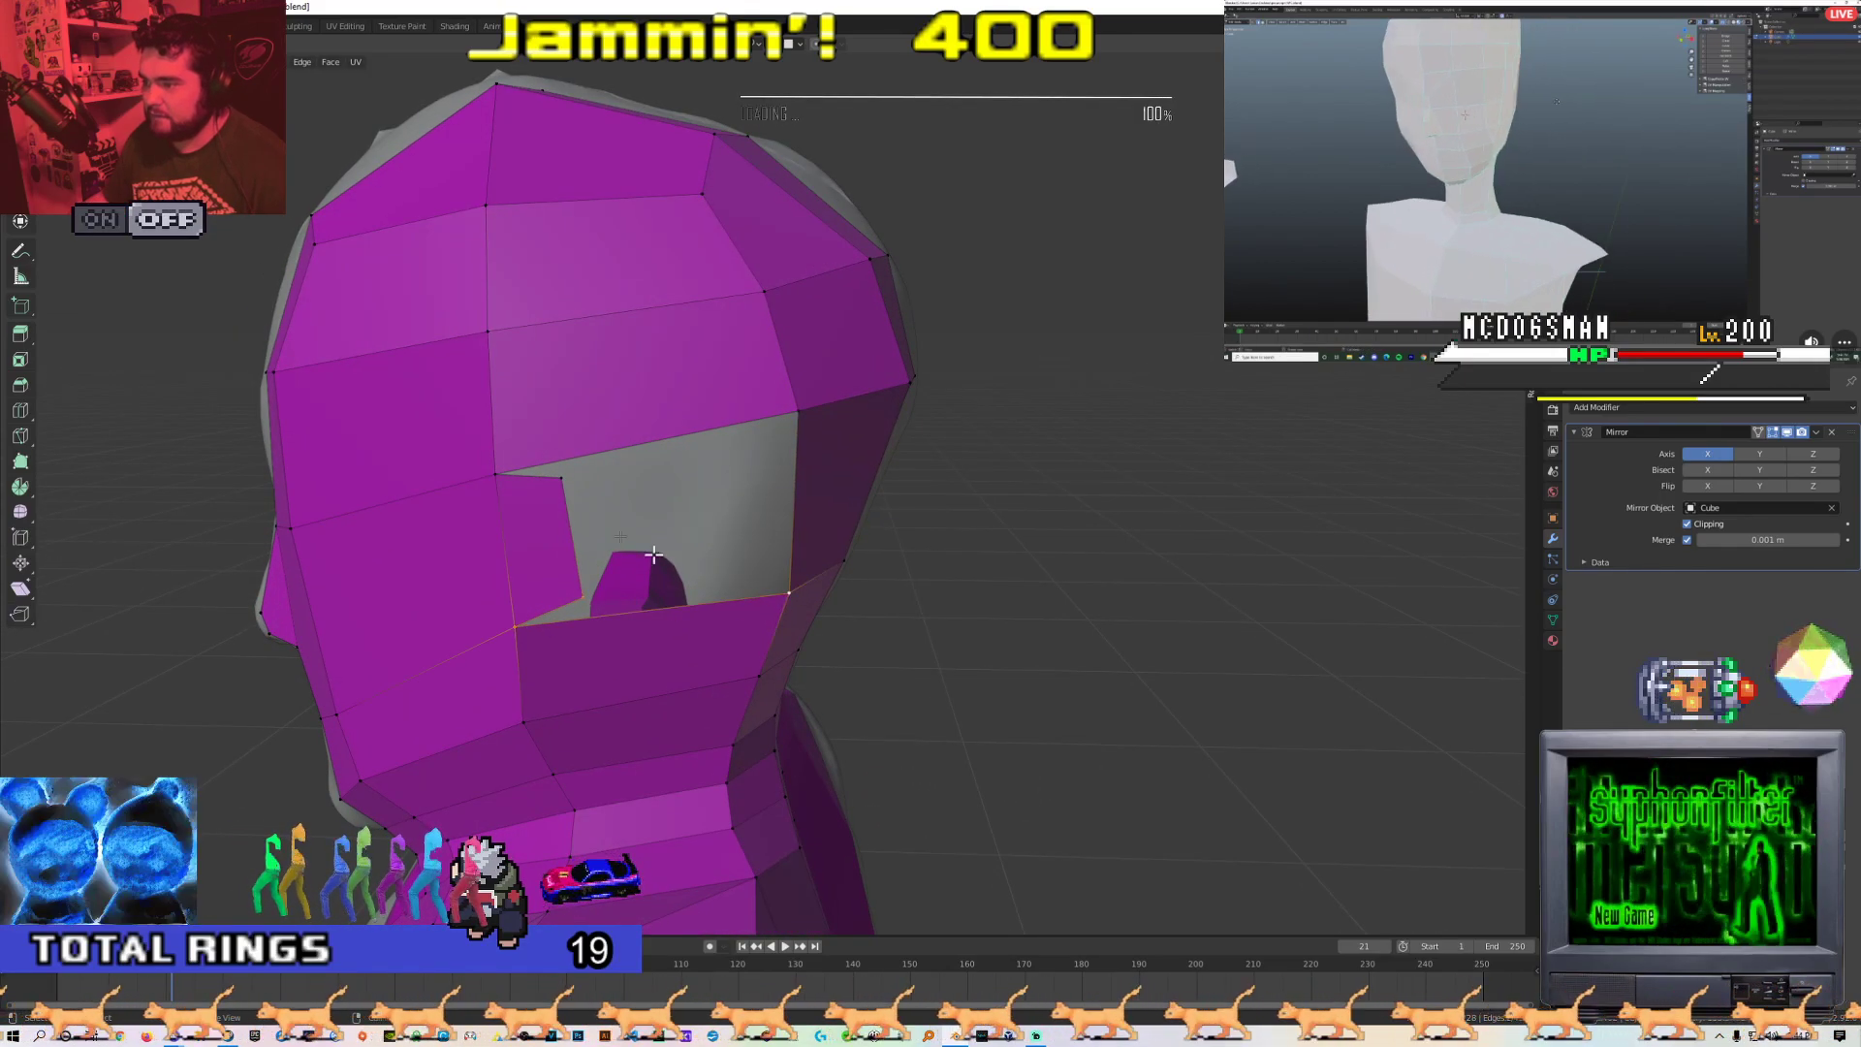
key("g")
right_click(571, 512)
left_click(496, 474, "shift")
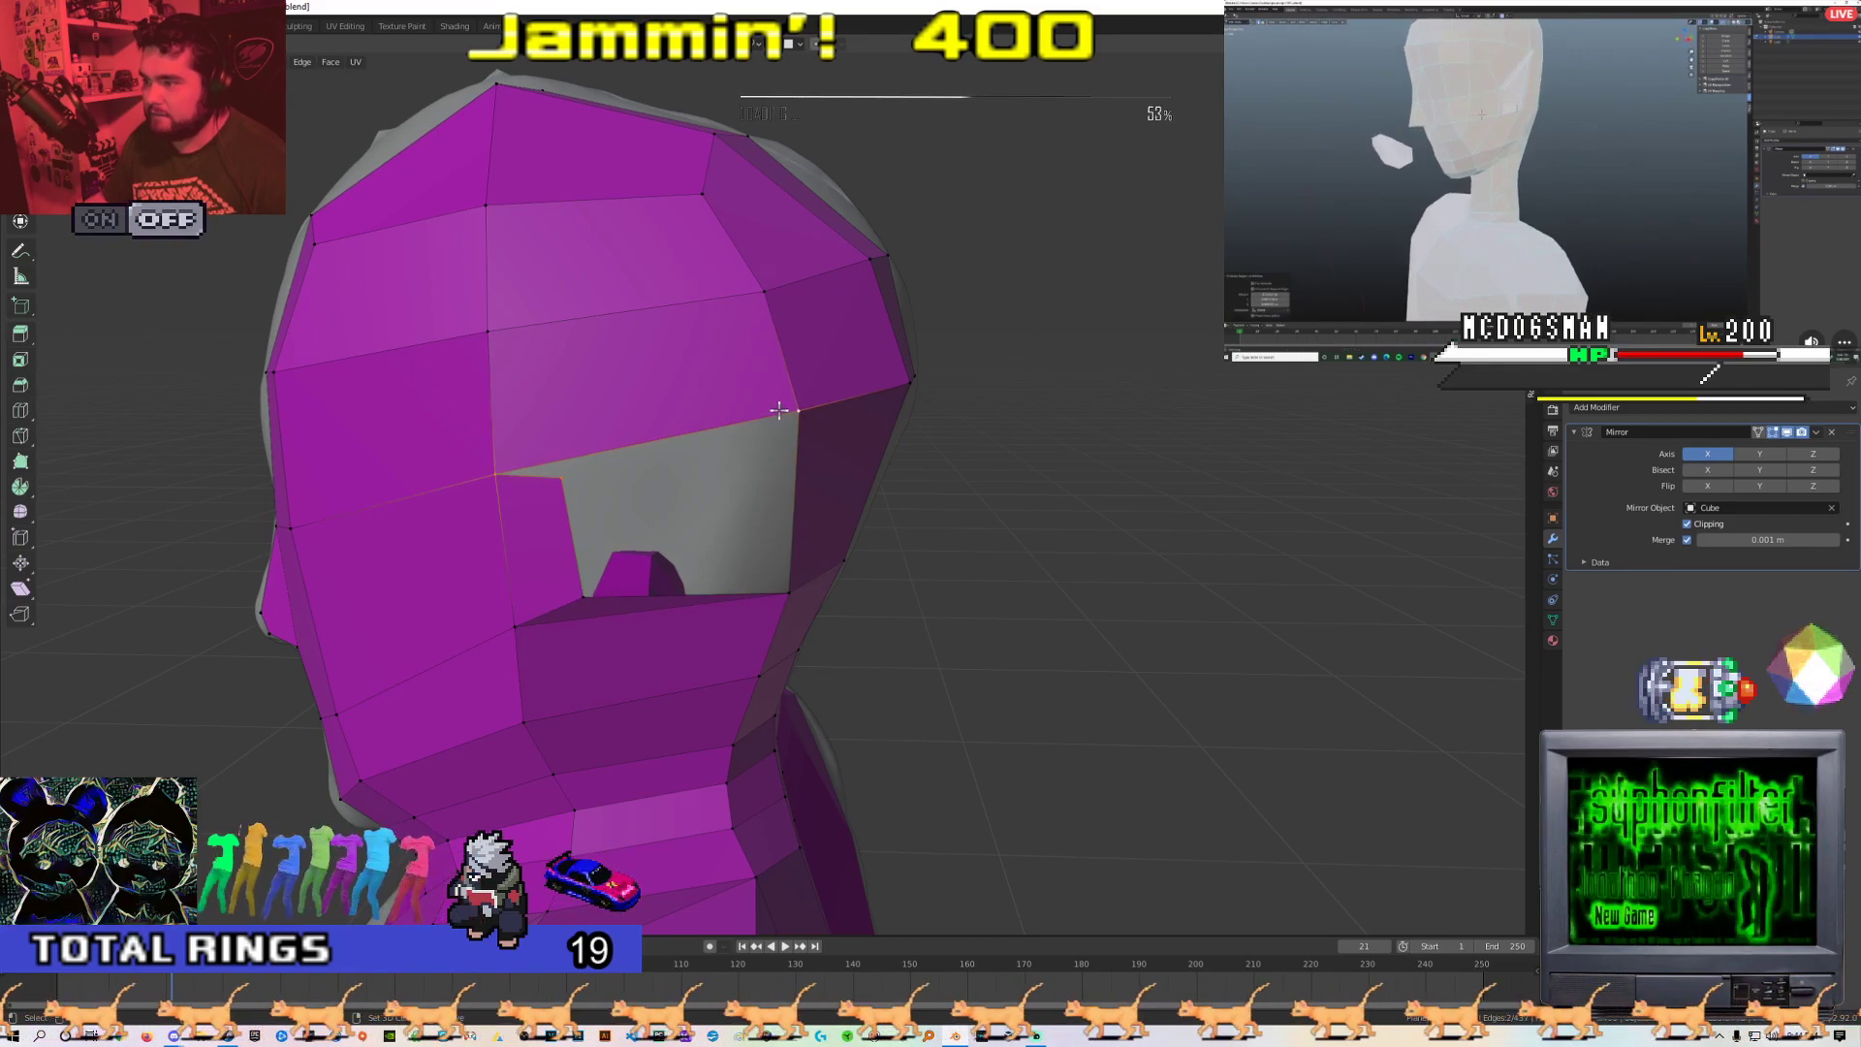
left_click(796, 412, "shift")
key("f")
left_click(562, 478)
left_click(583, 595, "shift")
key("f")
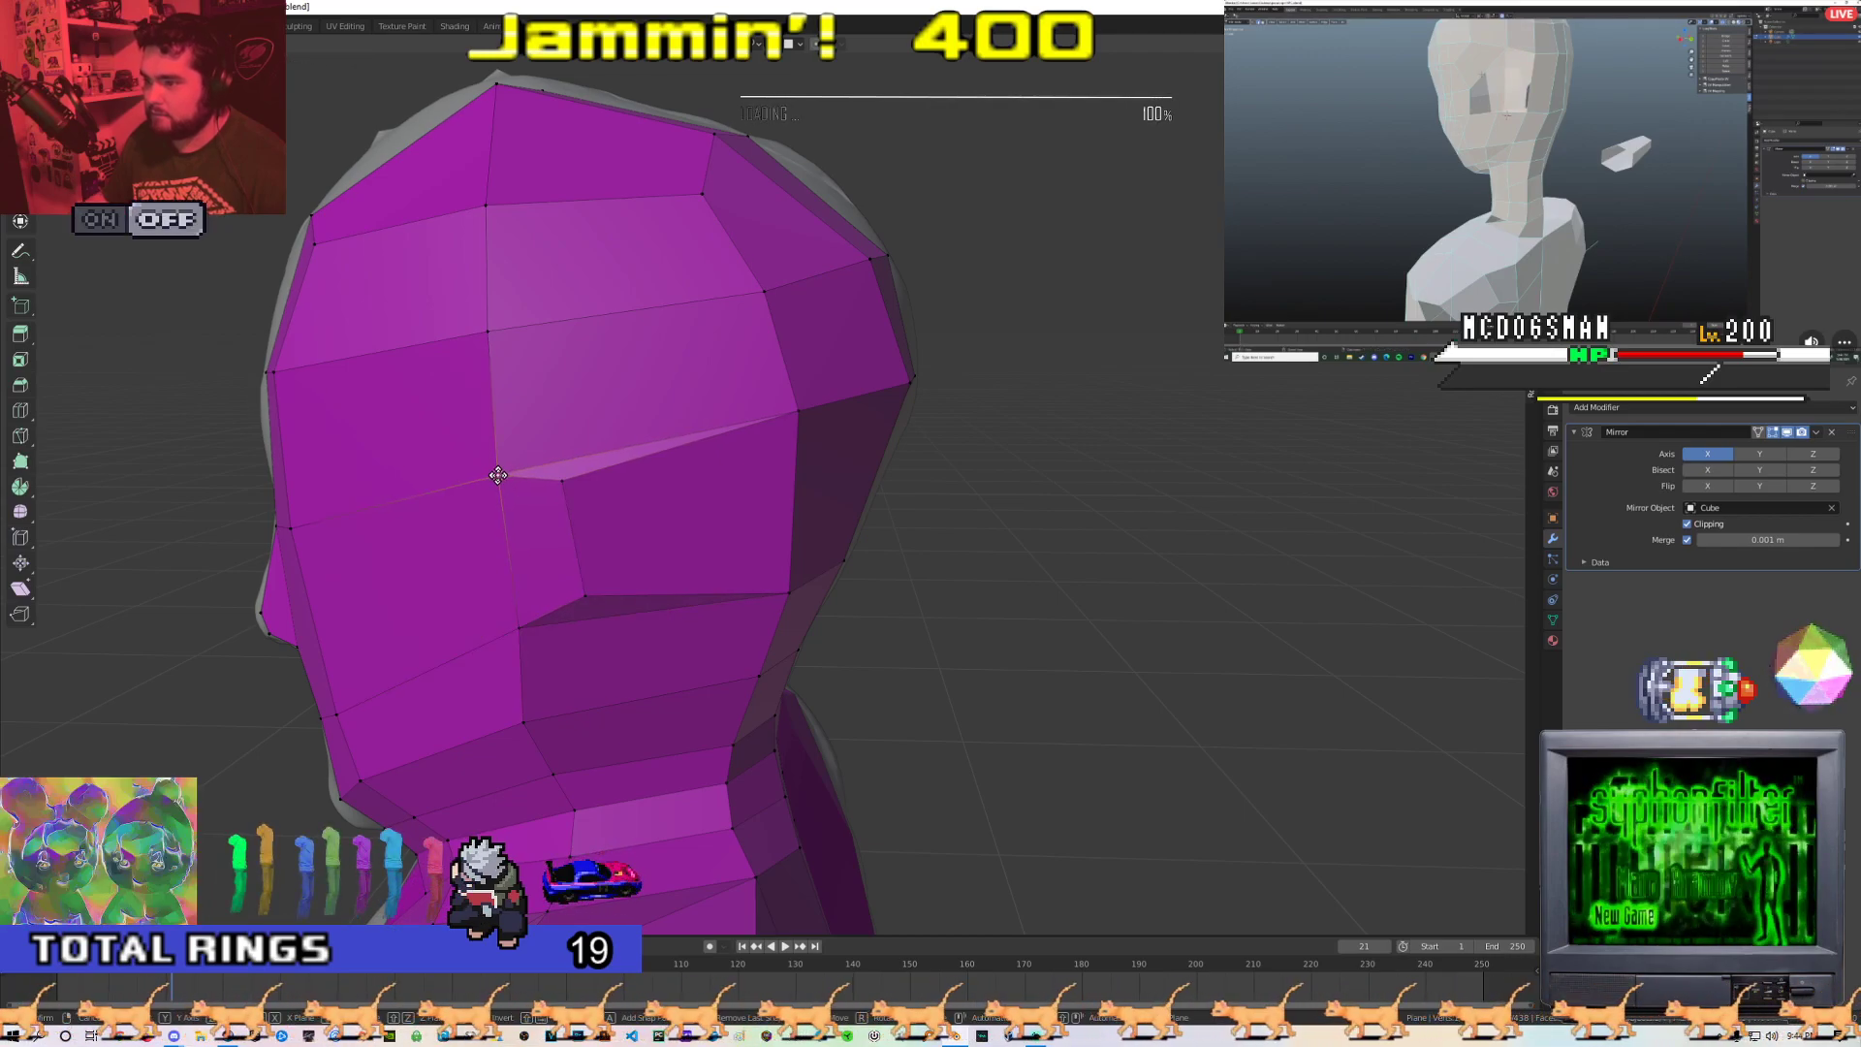
Try extruding the strip outward as an ear and inspect its shape from several angles
scroll(626, 597, "down", 4)
middle_click_drag(625, 597, 776, 566)
key("Tab")
key("Tab")
scroll(795, 492, "up", 3)
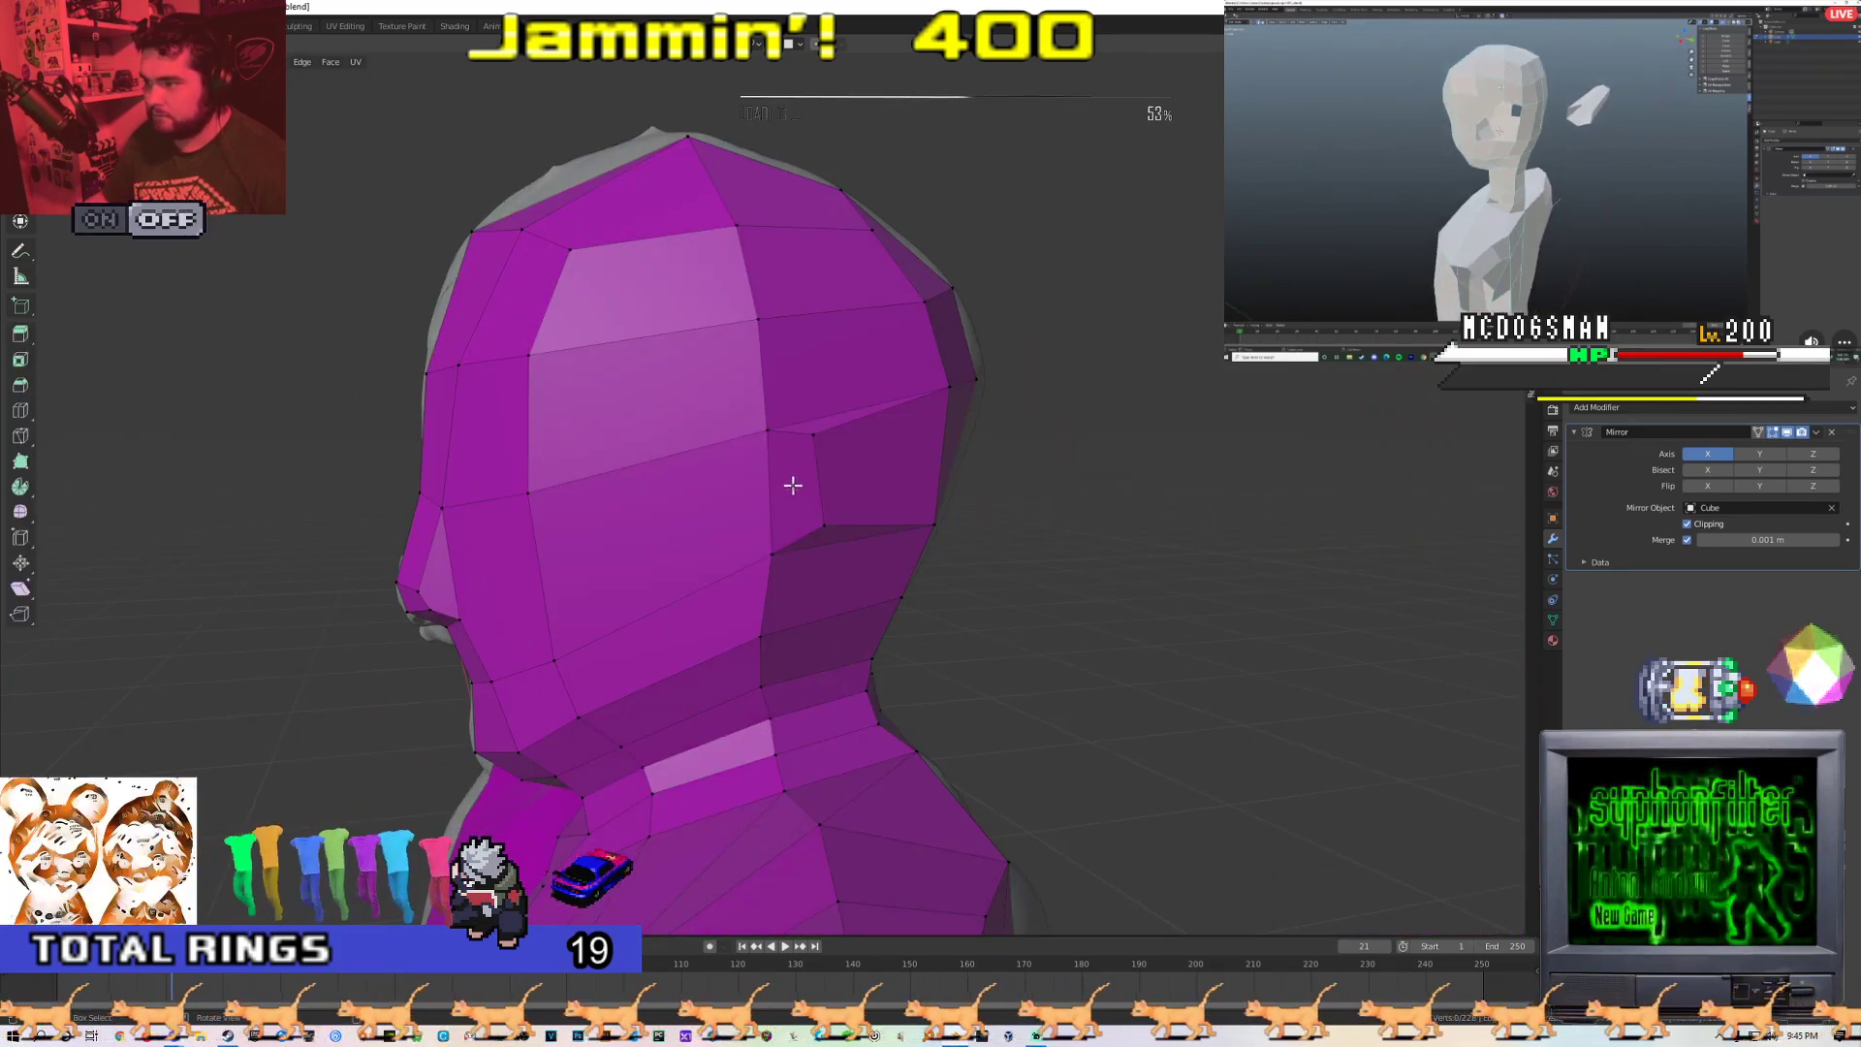
middle_click_drag(788, 495, 903, 496)
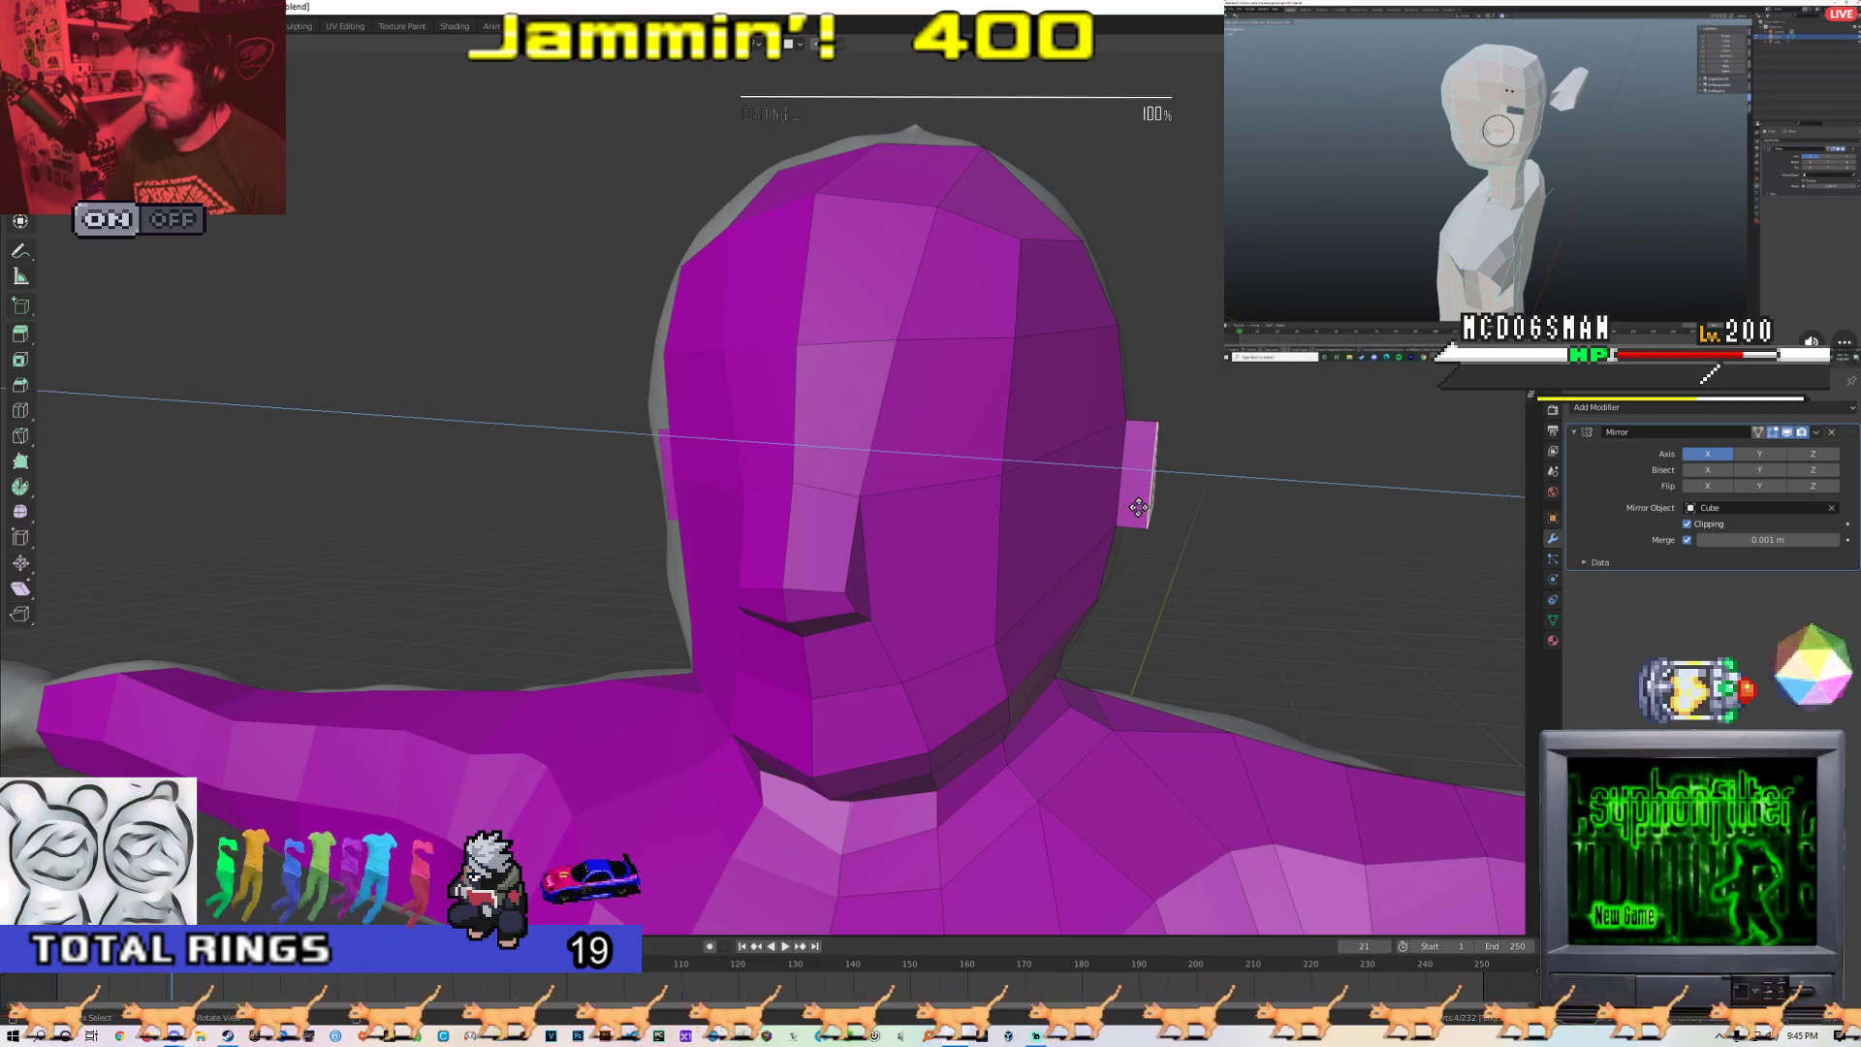
key("Tab")
scroll(1123, 563, "down", 3)
middle_click_drag(1122, 563, 637, 568)
scroll(852, 595, "up", 3)
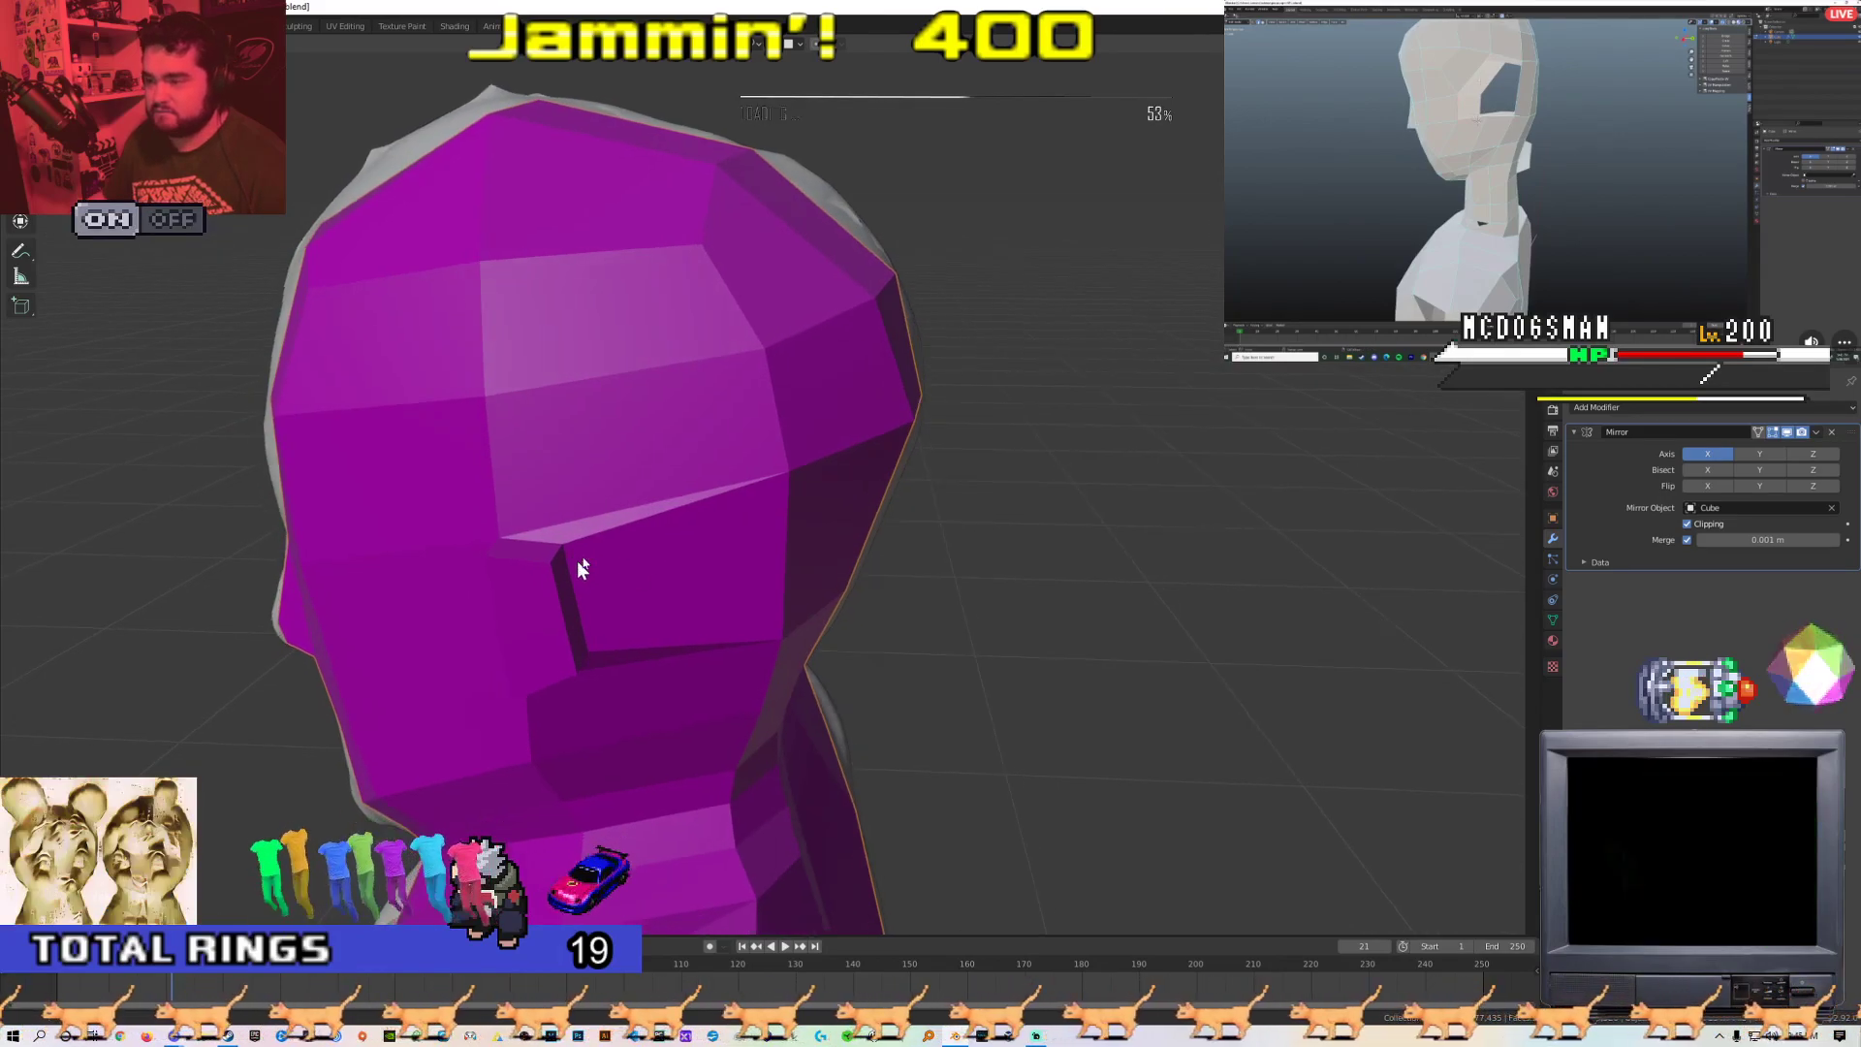
scroll(712, 516, "up", 2)
scroll(712, 516, "up", 1)
key("Tab")
scroll(713, 516, "down", 4)
scroll(712, 515, "up", 2)
middle_click_drag(727, 506, 820, 517)
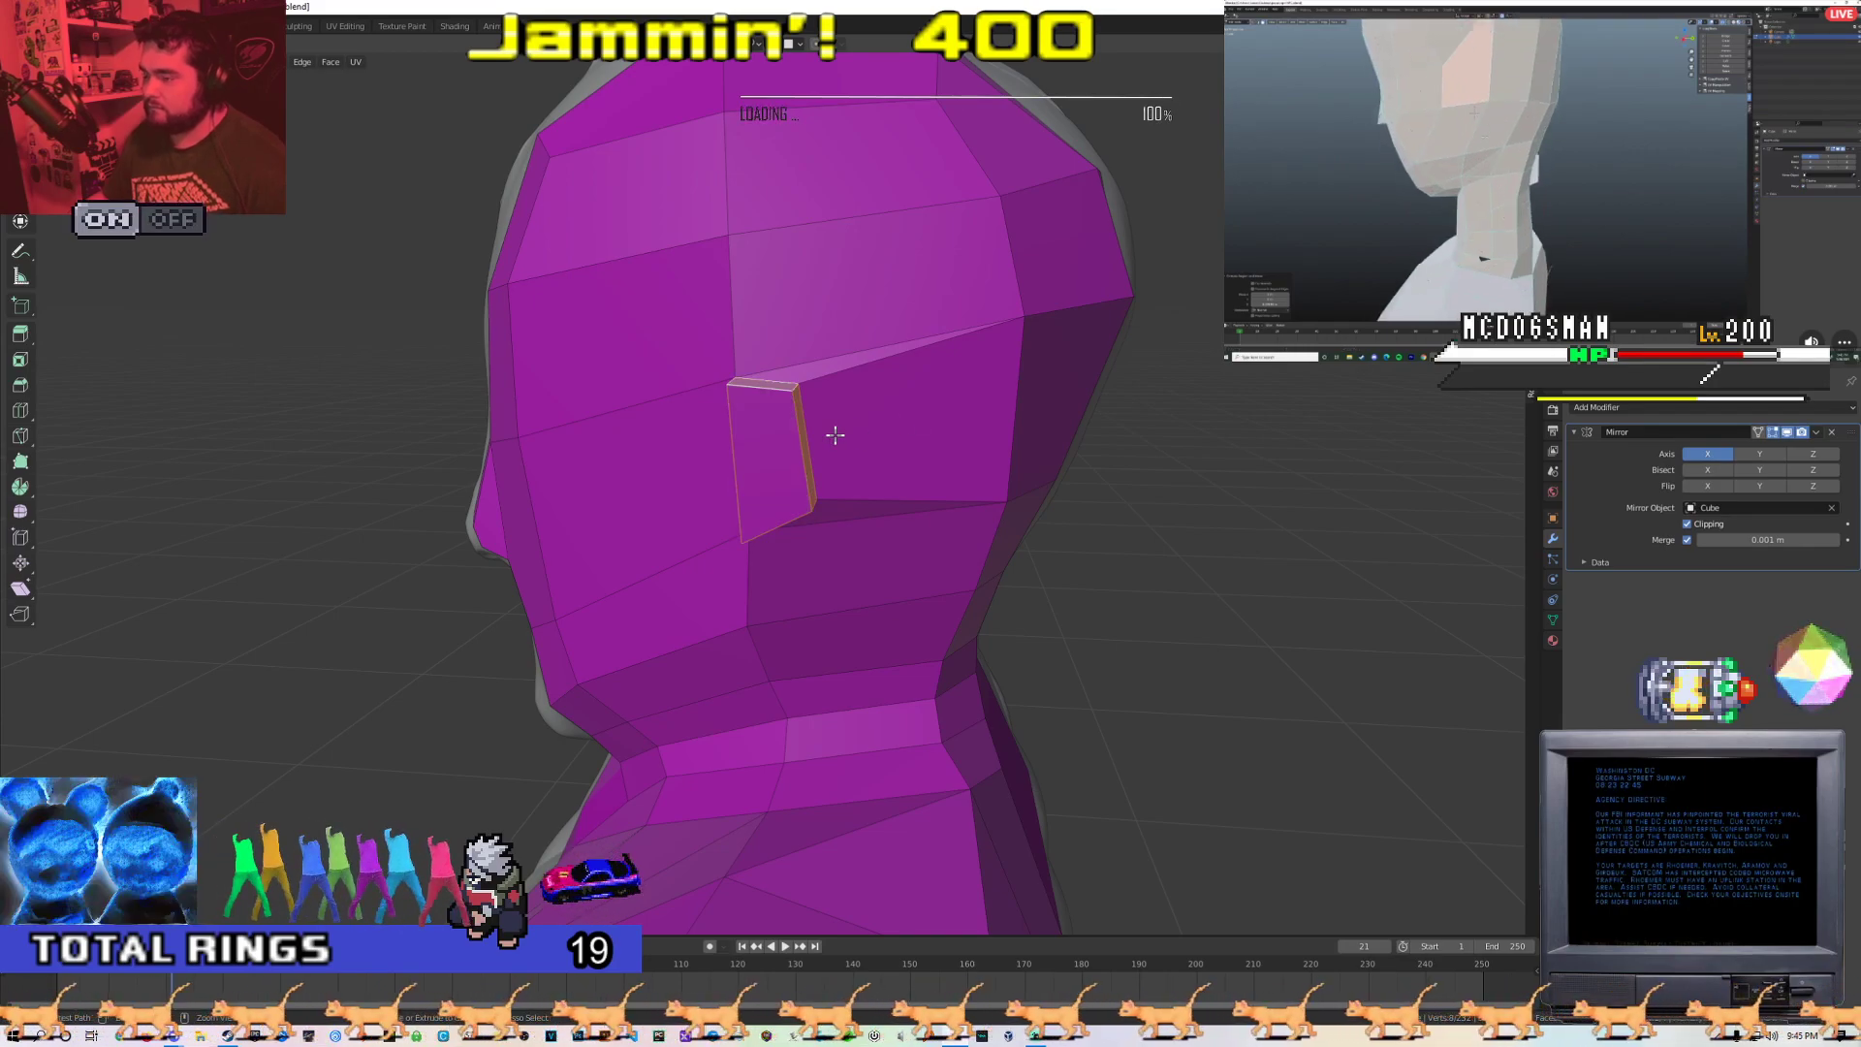
Undo the ear extrusion and the faces filled around the strip
key("ctrl+z")
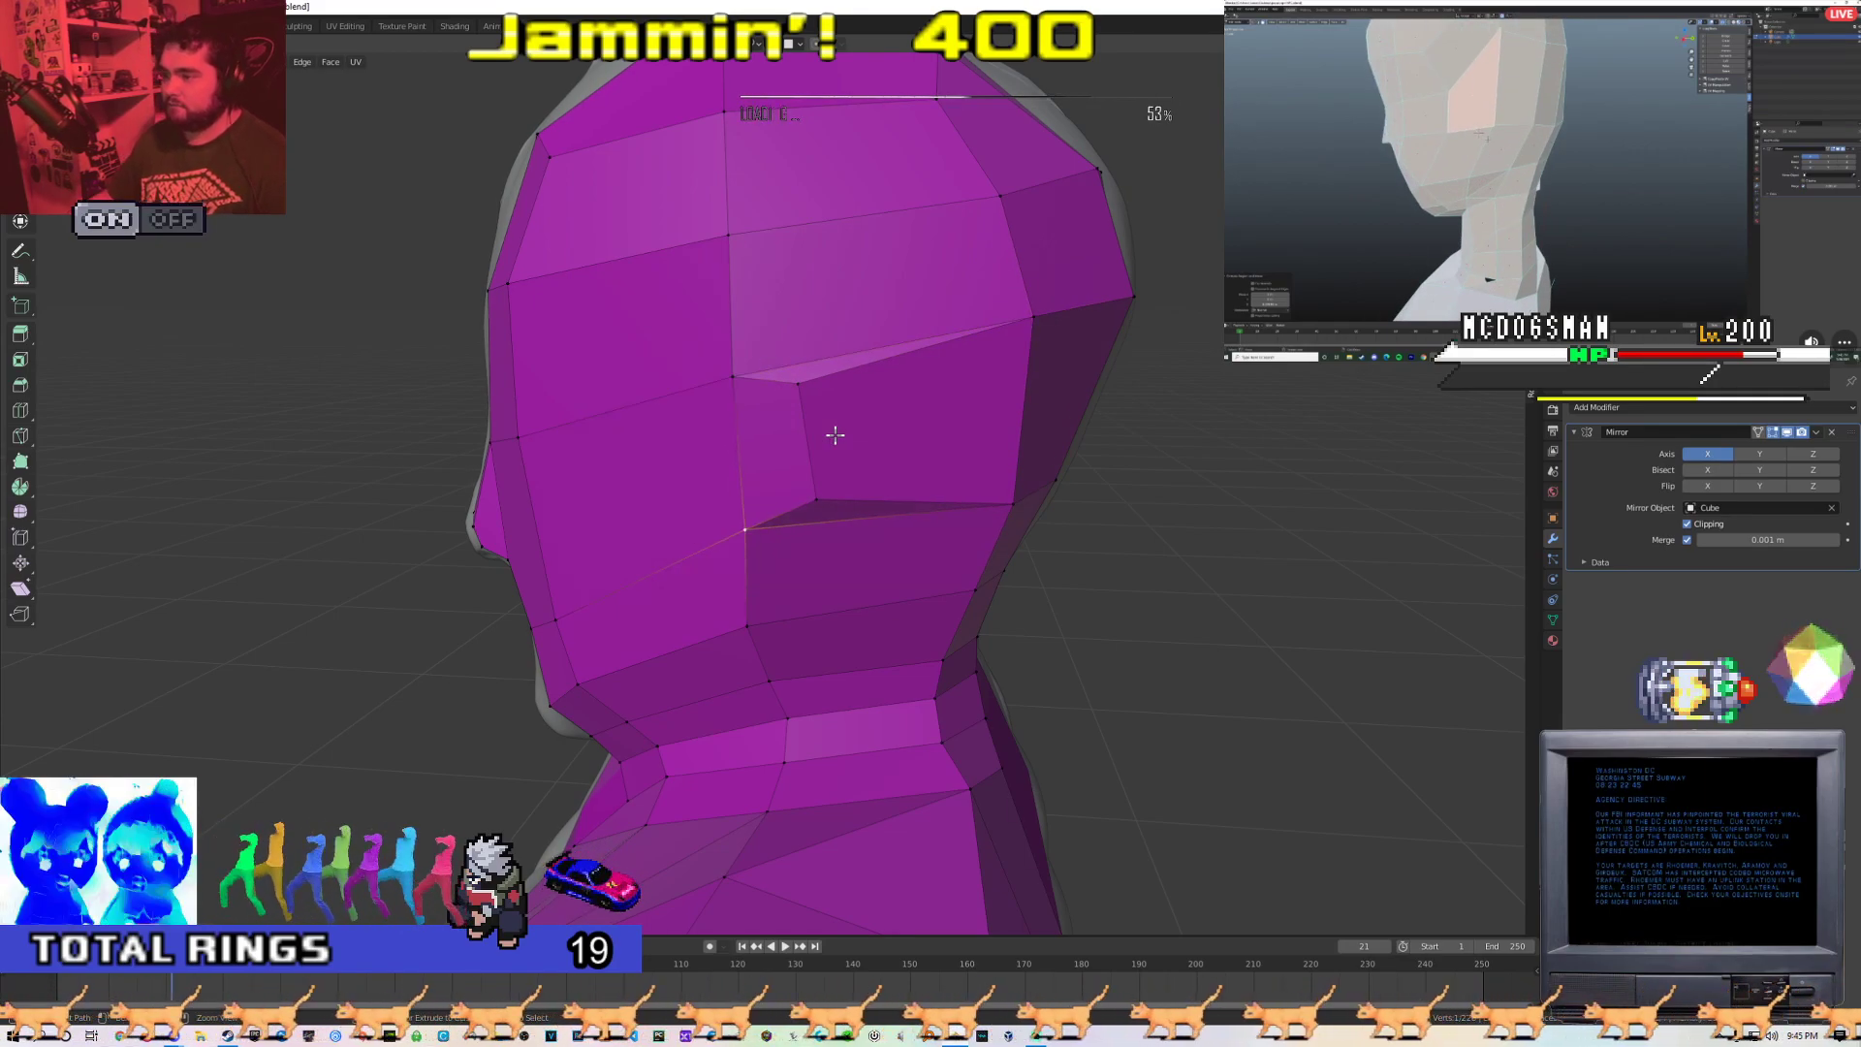
left_click(834, 436)
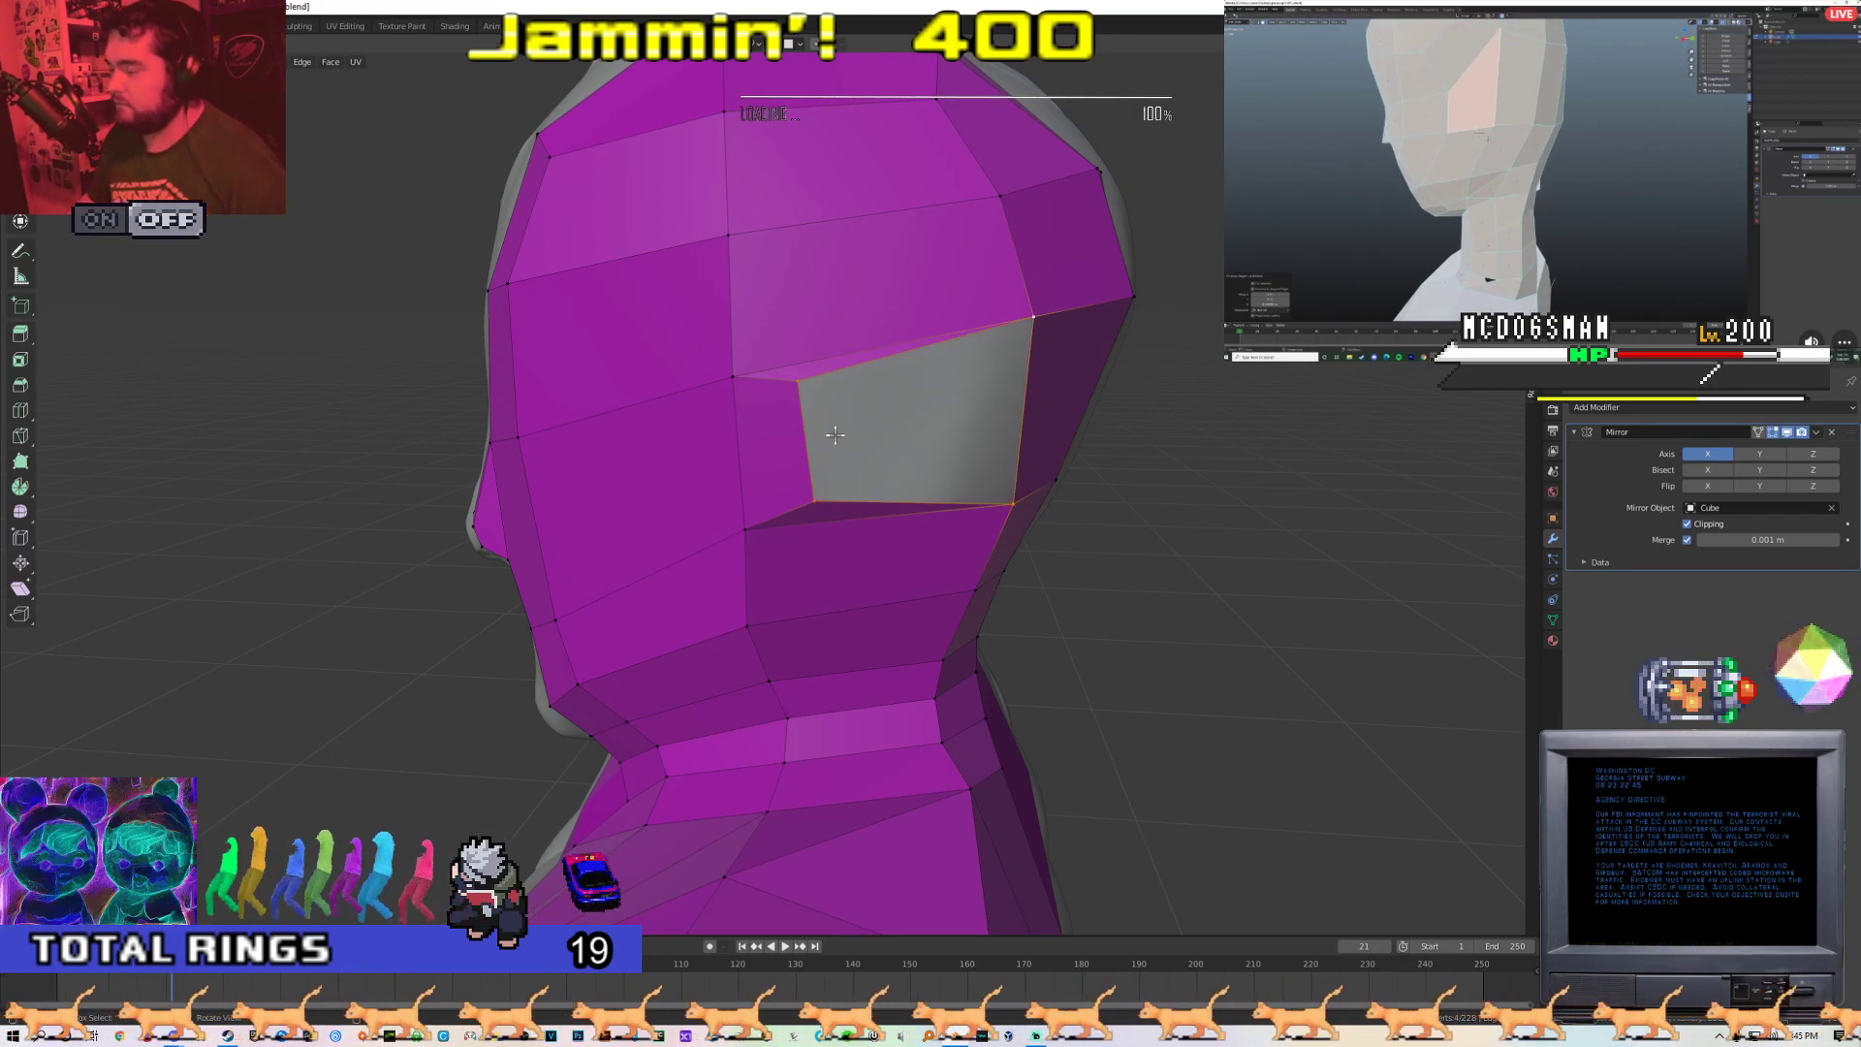
left_click(865, 423, "alt")
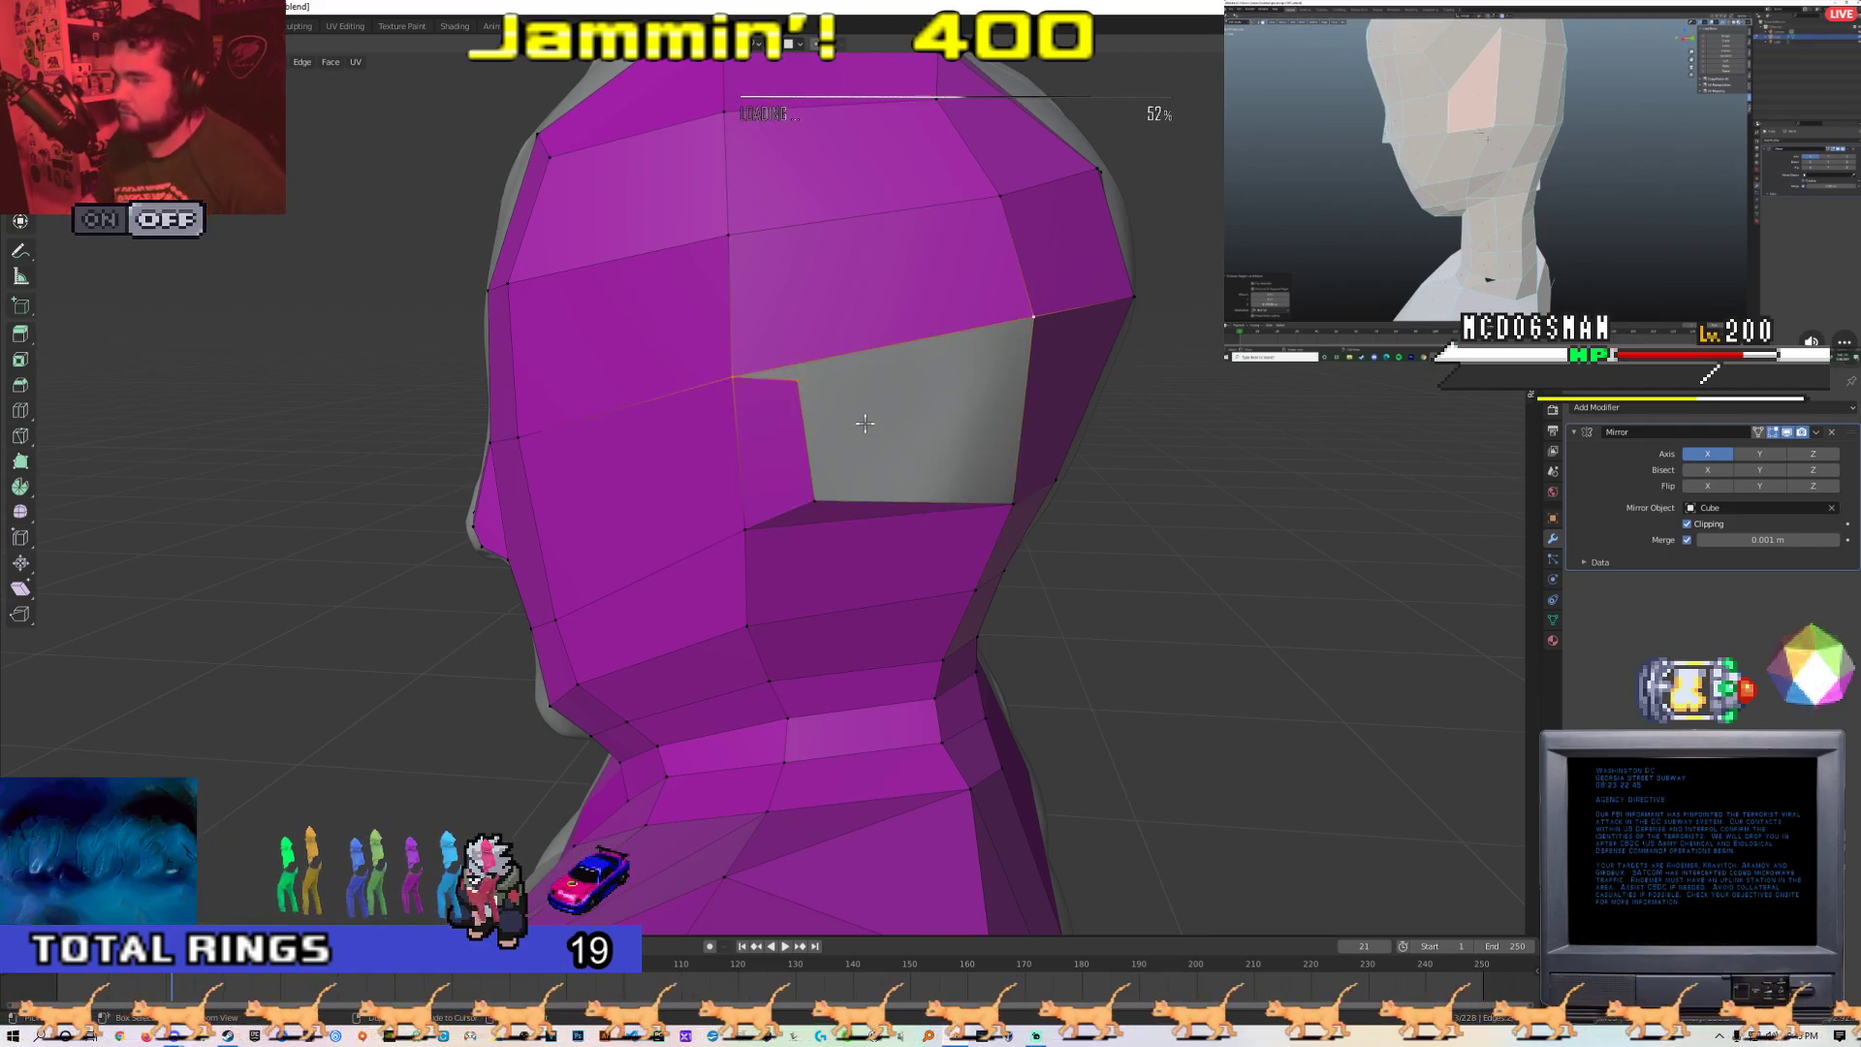
key("ctrl+z")
key("ctrl+z")
Extrude the hole's two rear corner vertices inward, connect them to the front strip with a face and adjust their positions
left_click(1035, 321)
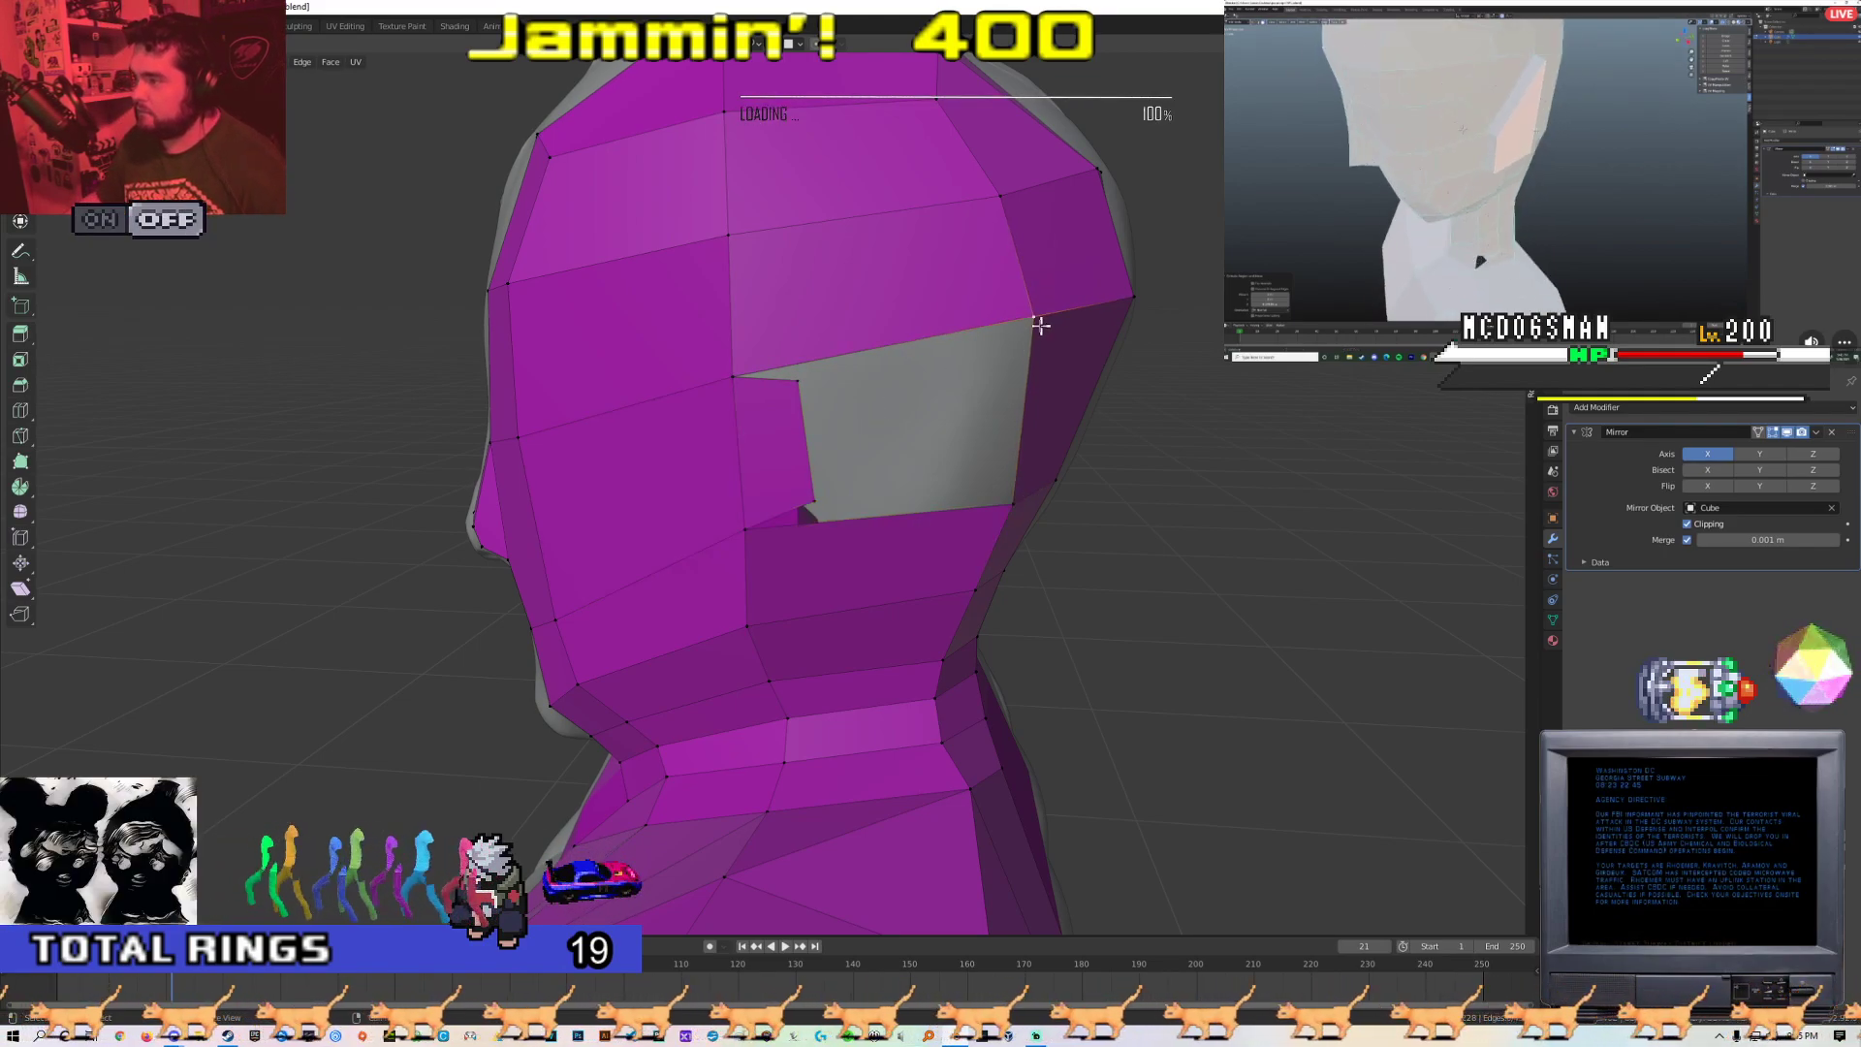
key("e")
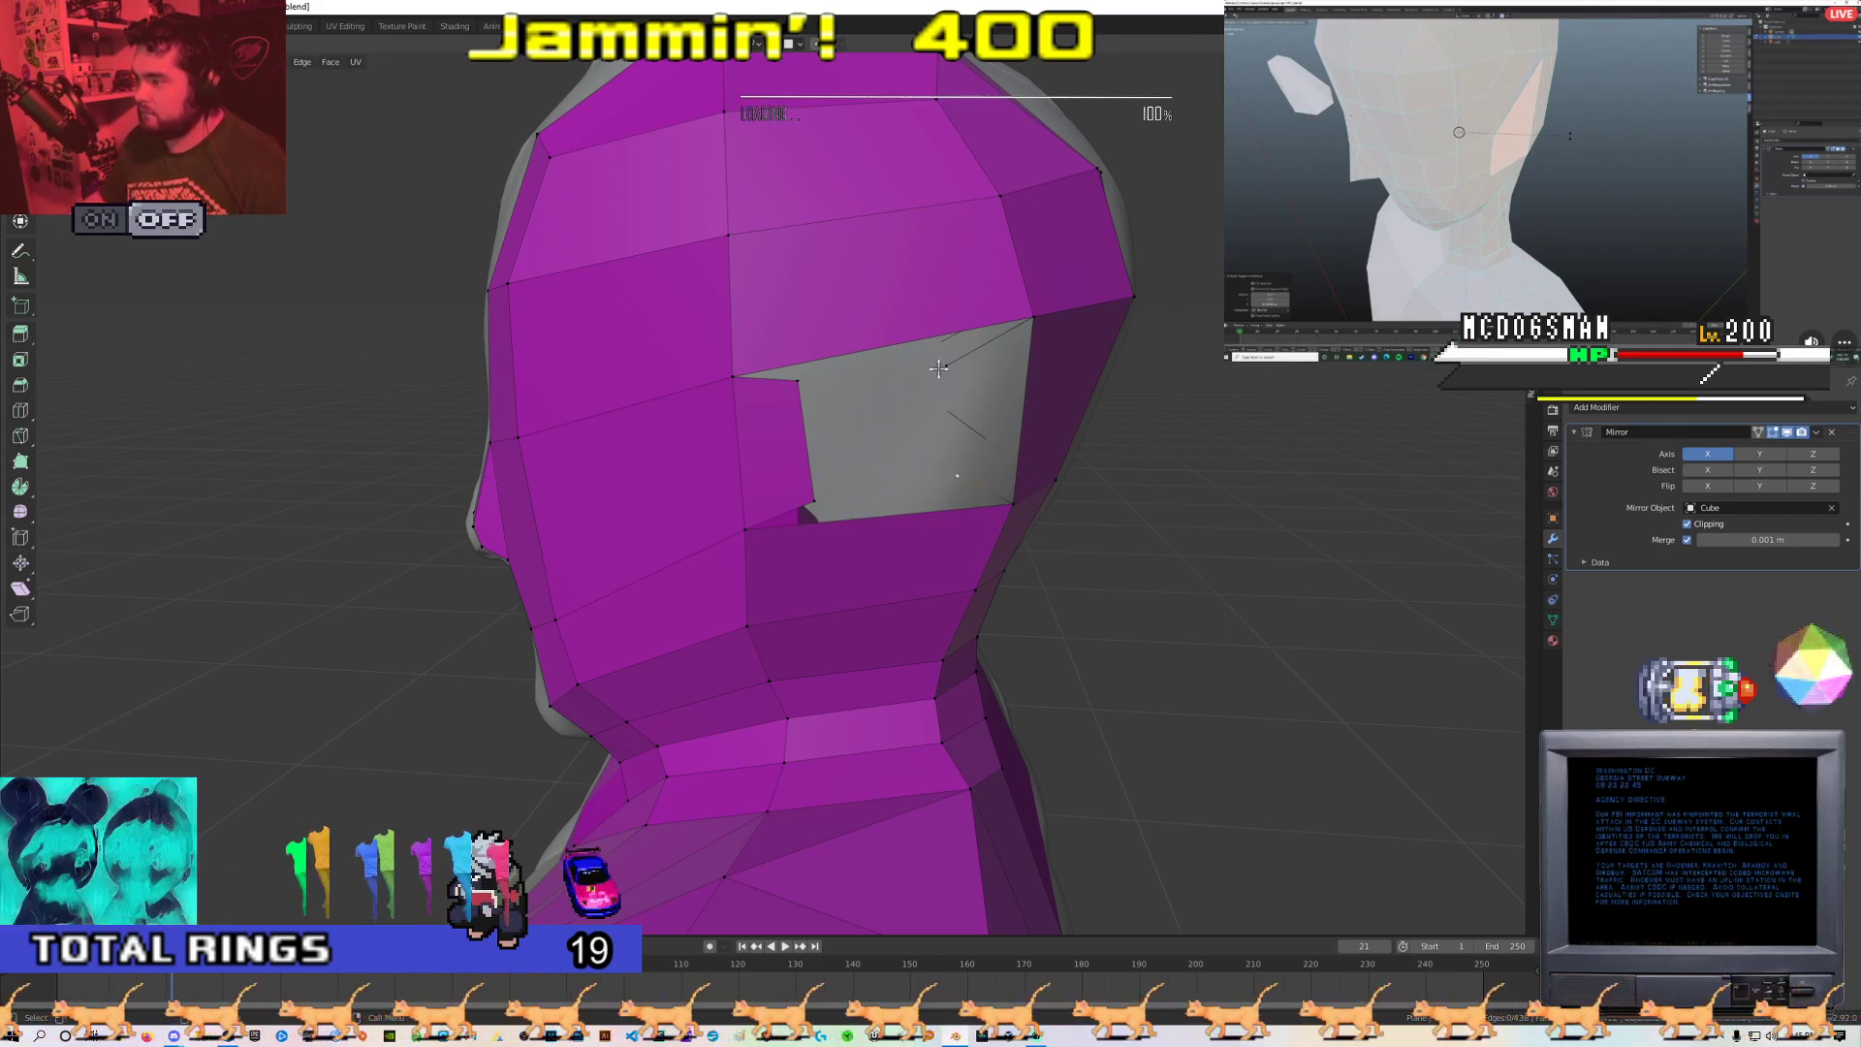
key("f")
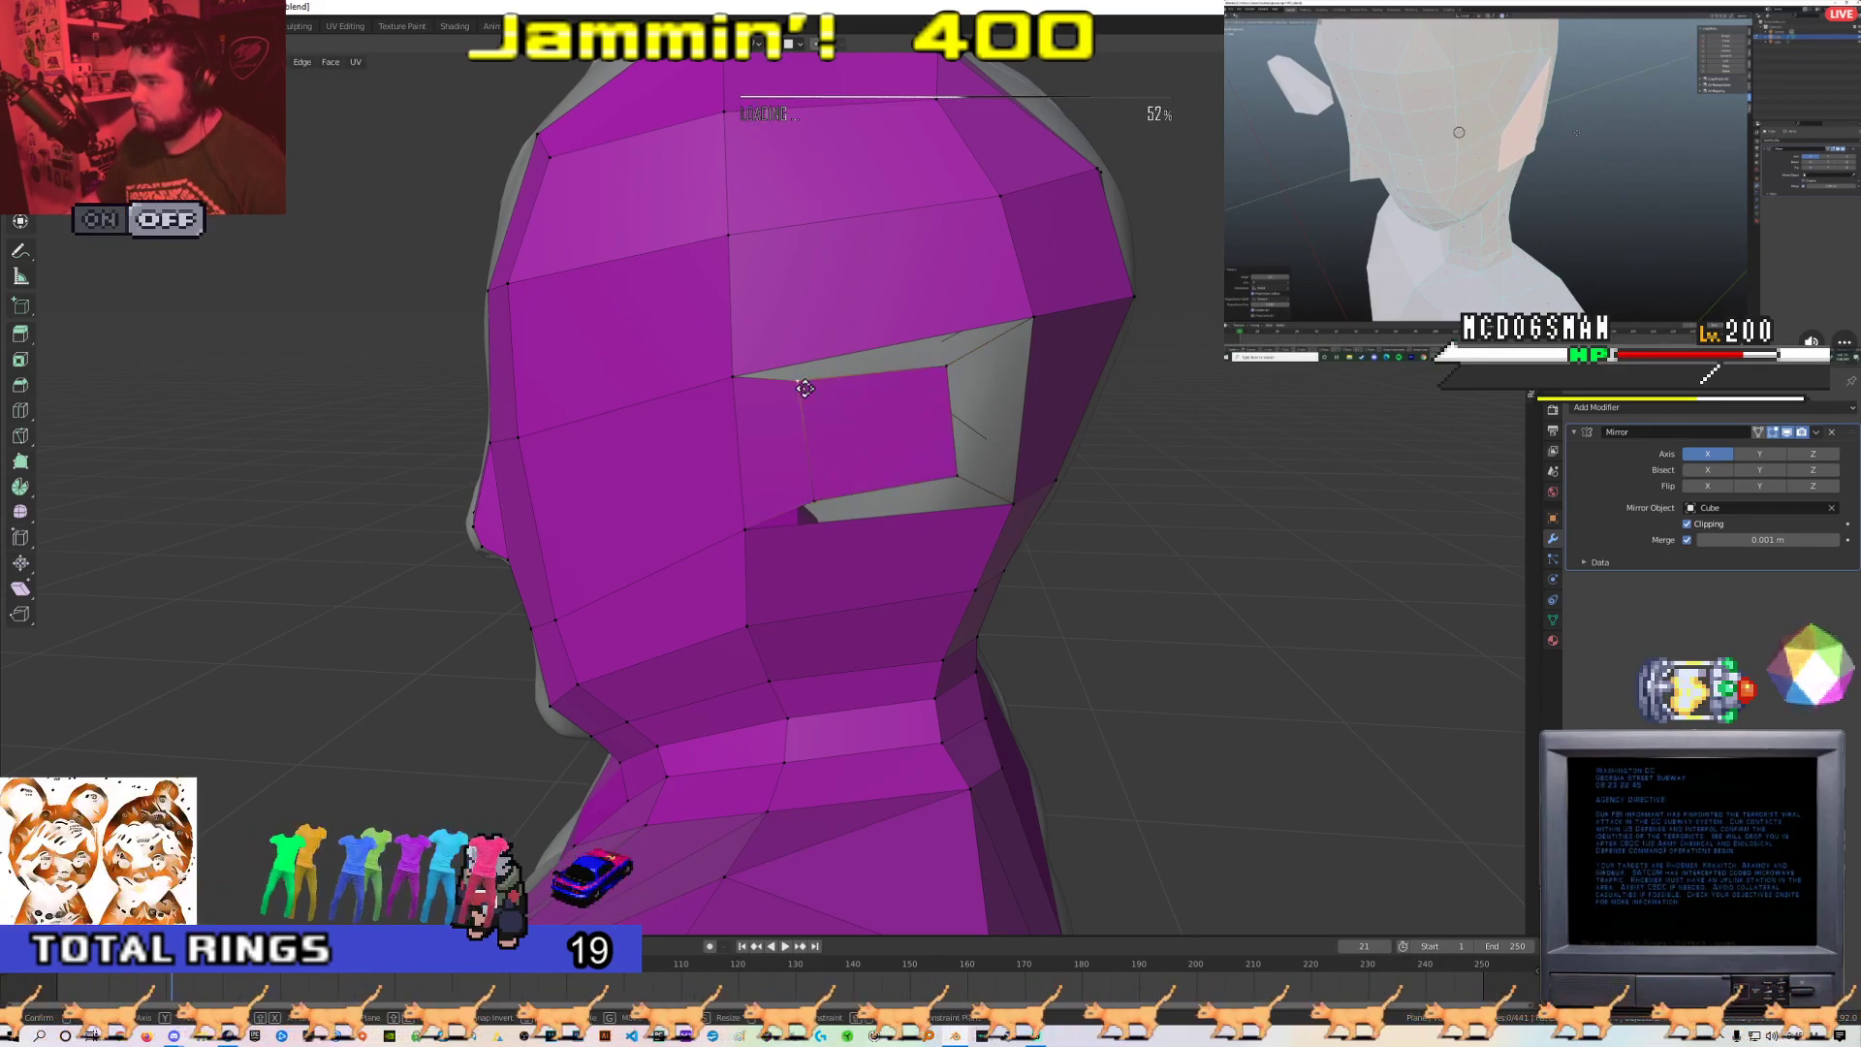
key("g")
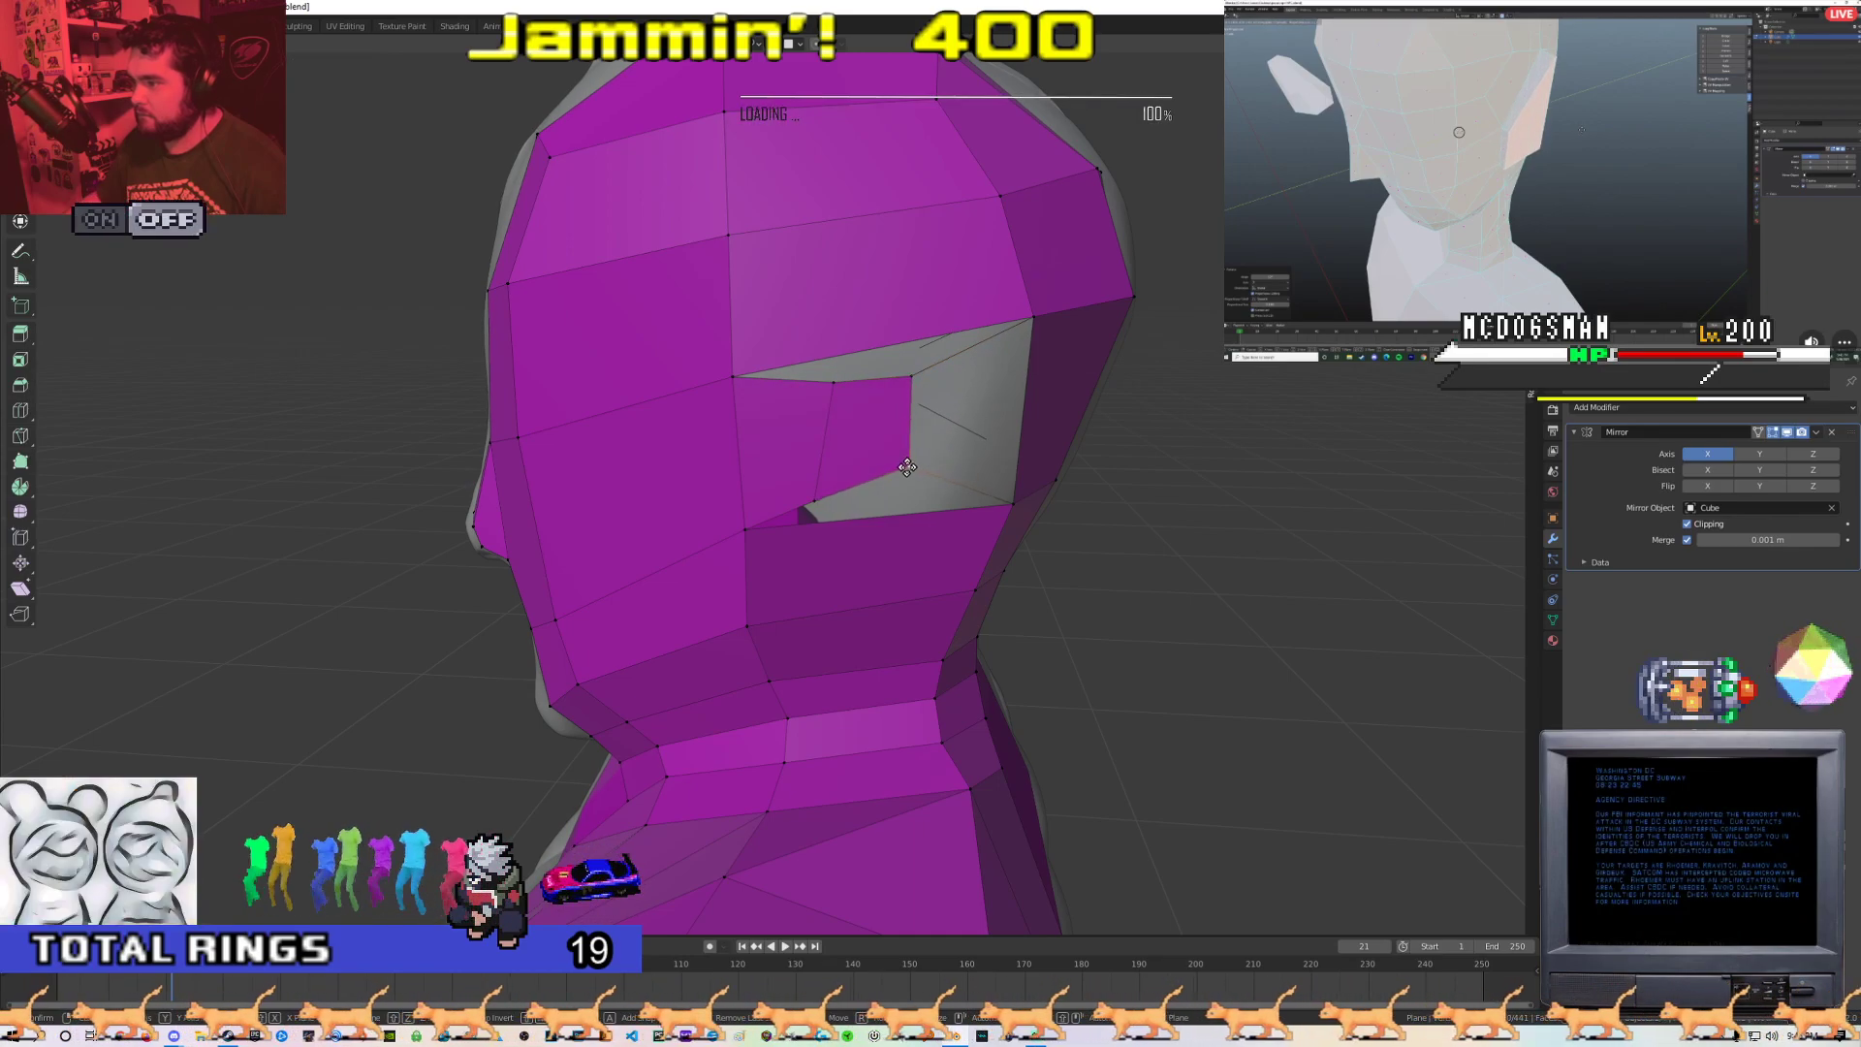
Fill the openings above, below and behind the small ear face with new faces
left_click(837, 385)
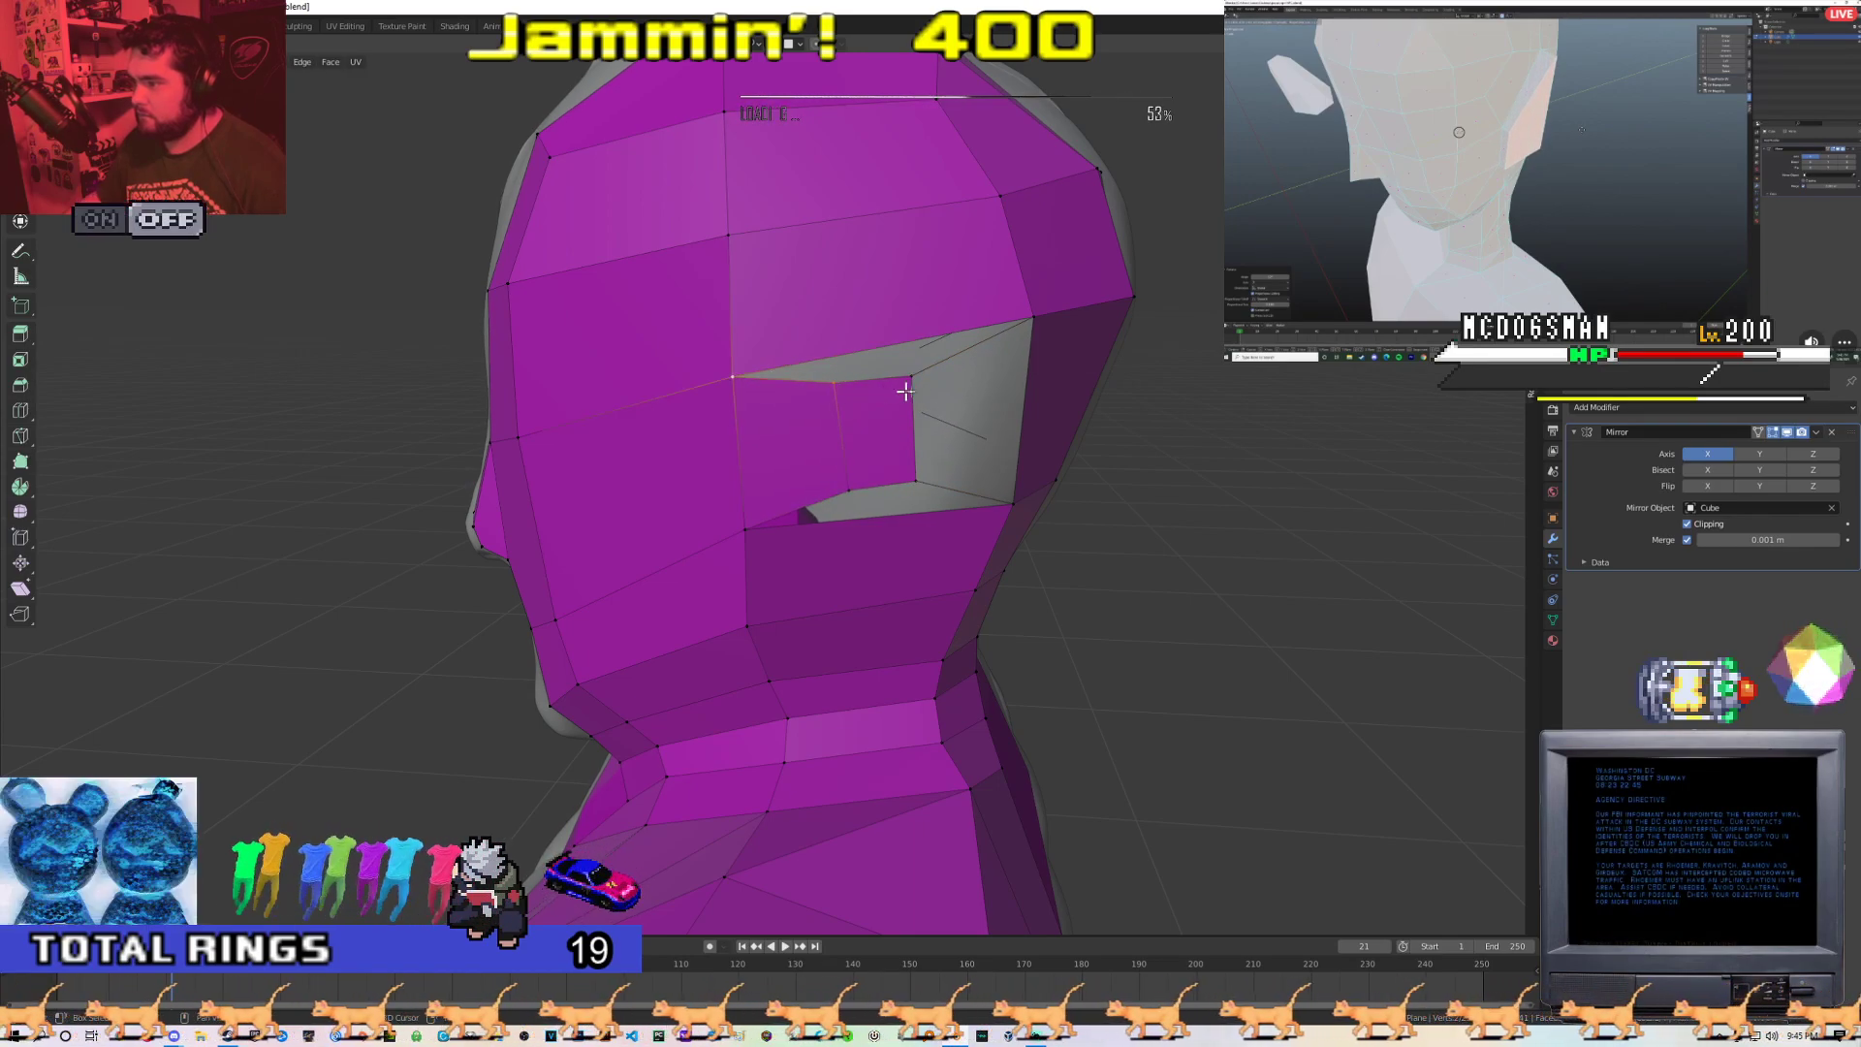
left_click(1010, 501)
left_click(916, 482, "shift")
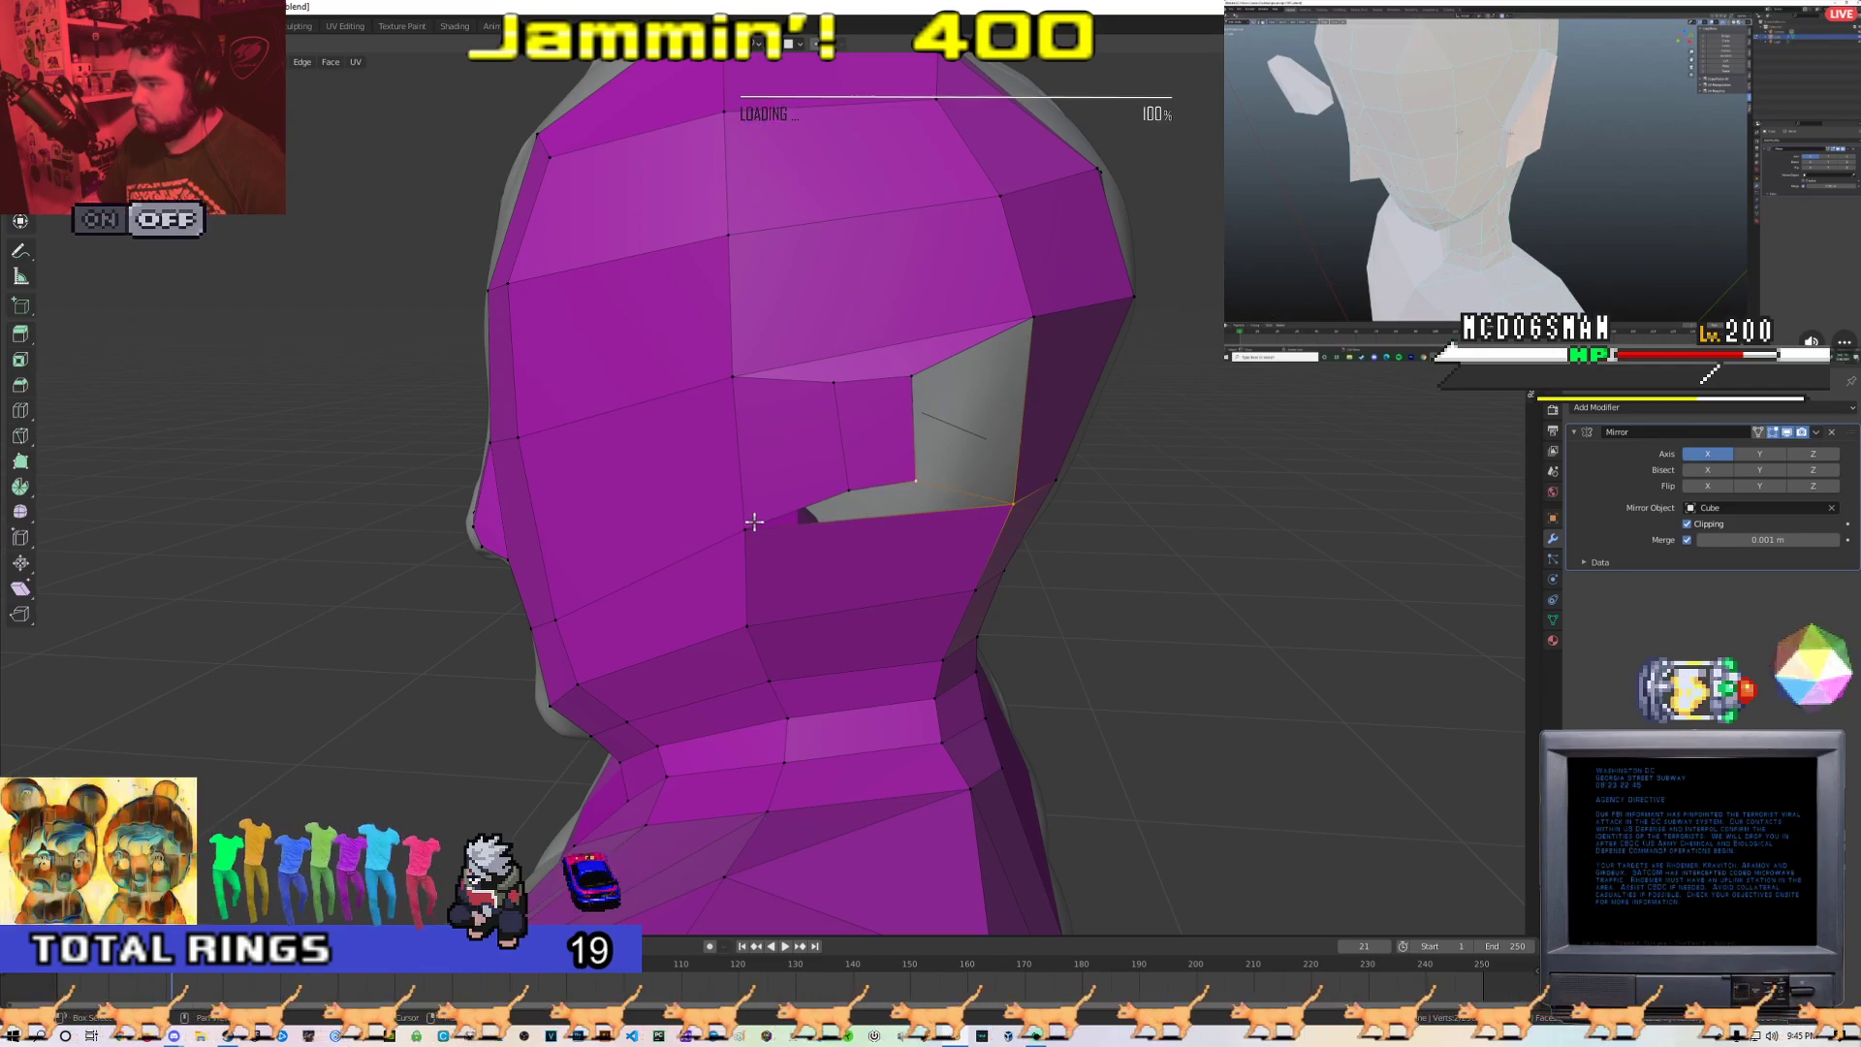
key("f")
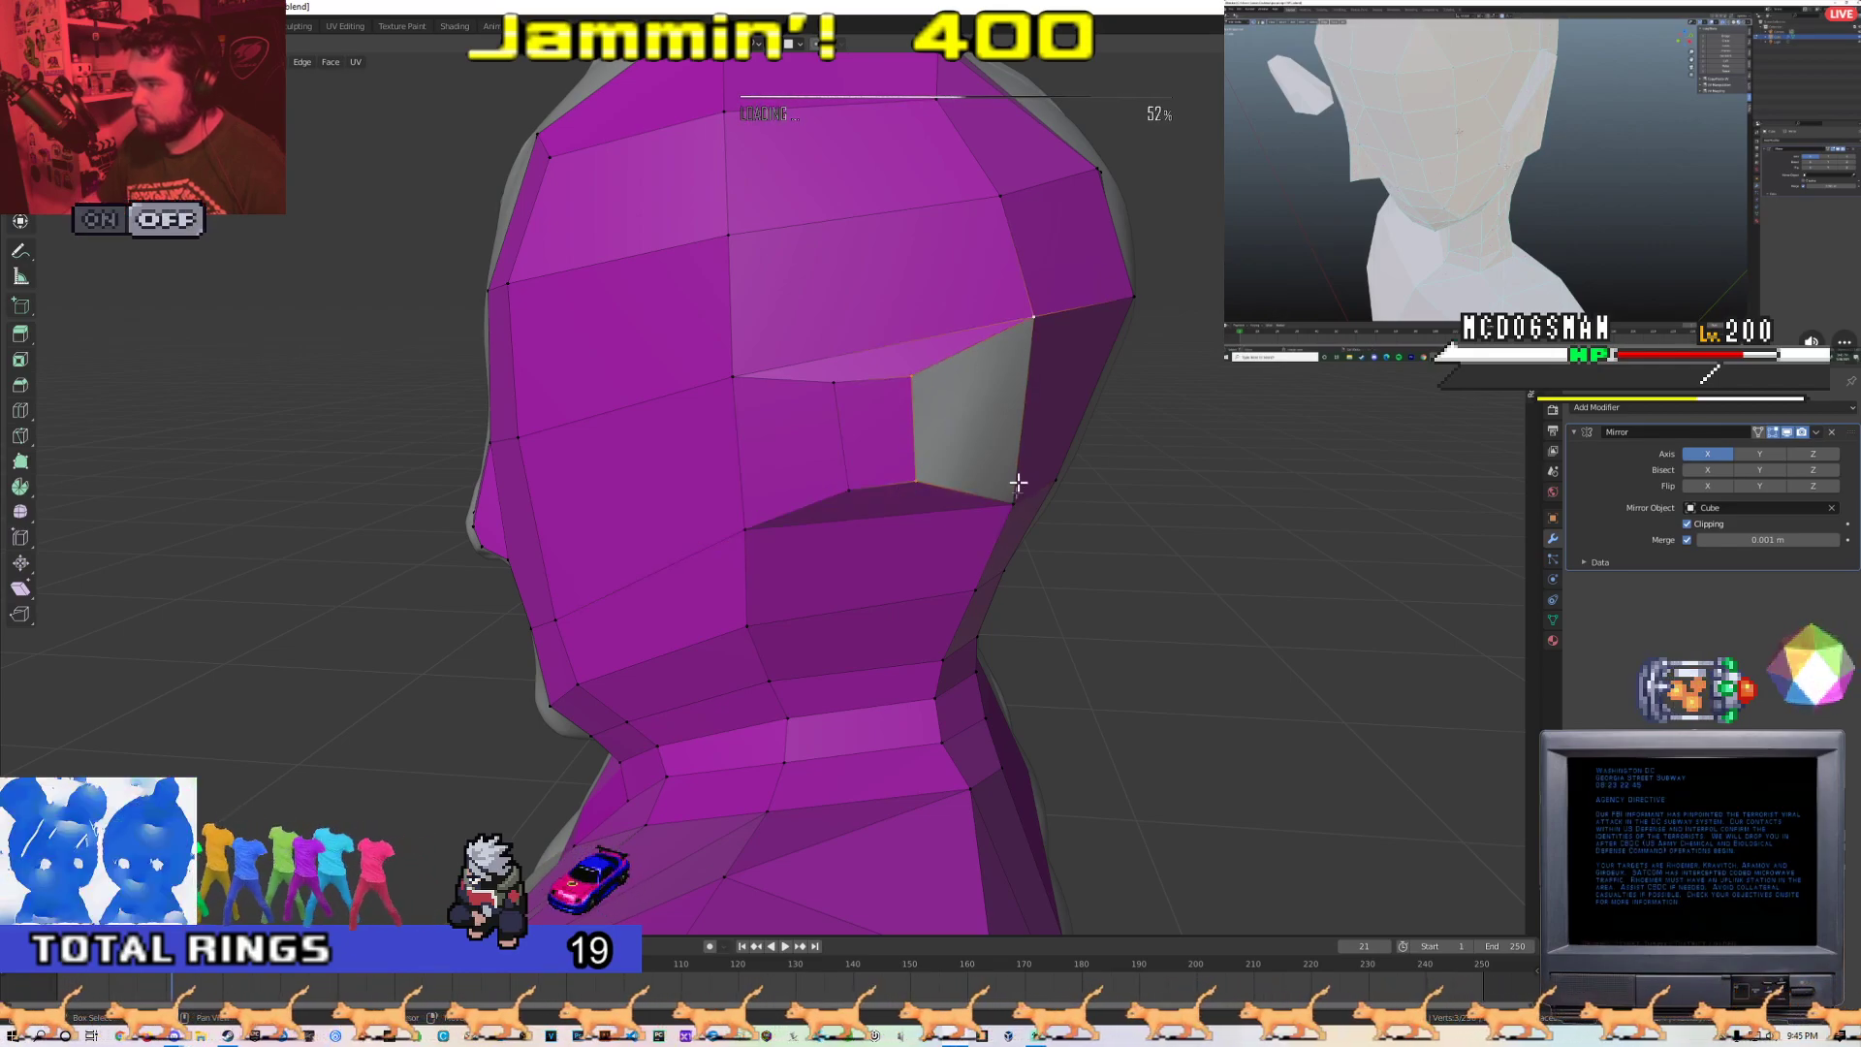
Move the corner vertices of the small ear face closer together to make it a narrow upright quad
left_click(920, 477)
key("g")
left_click(898, 485)
left_click(913, 376)
key("g")
left_click(846, 378)
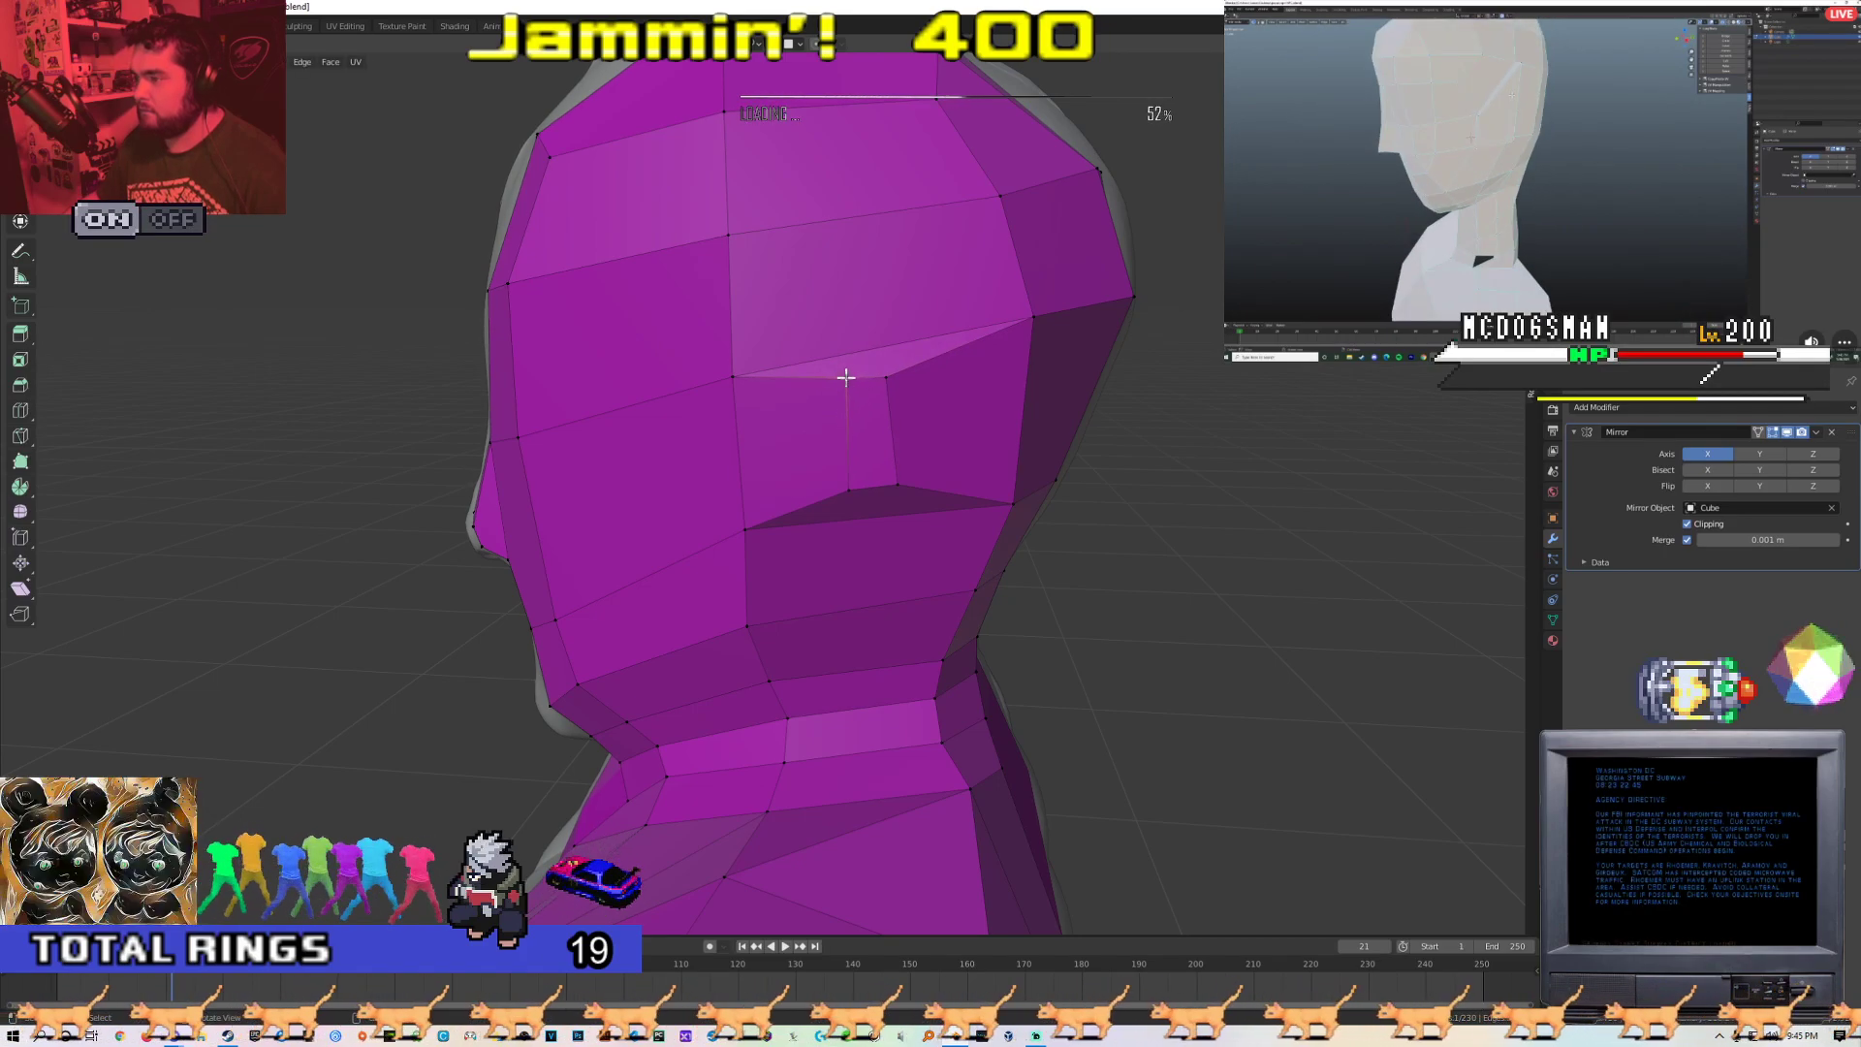
Extrude the narrow ear face outward from the side of the head
middle_click_drag(852, 486, 932, 487)
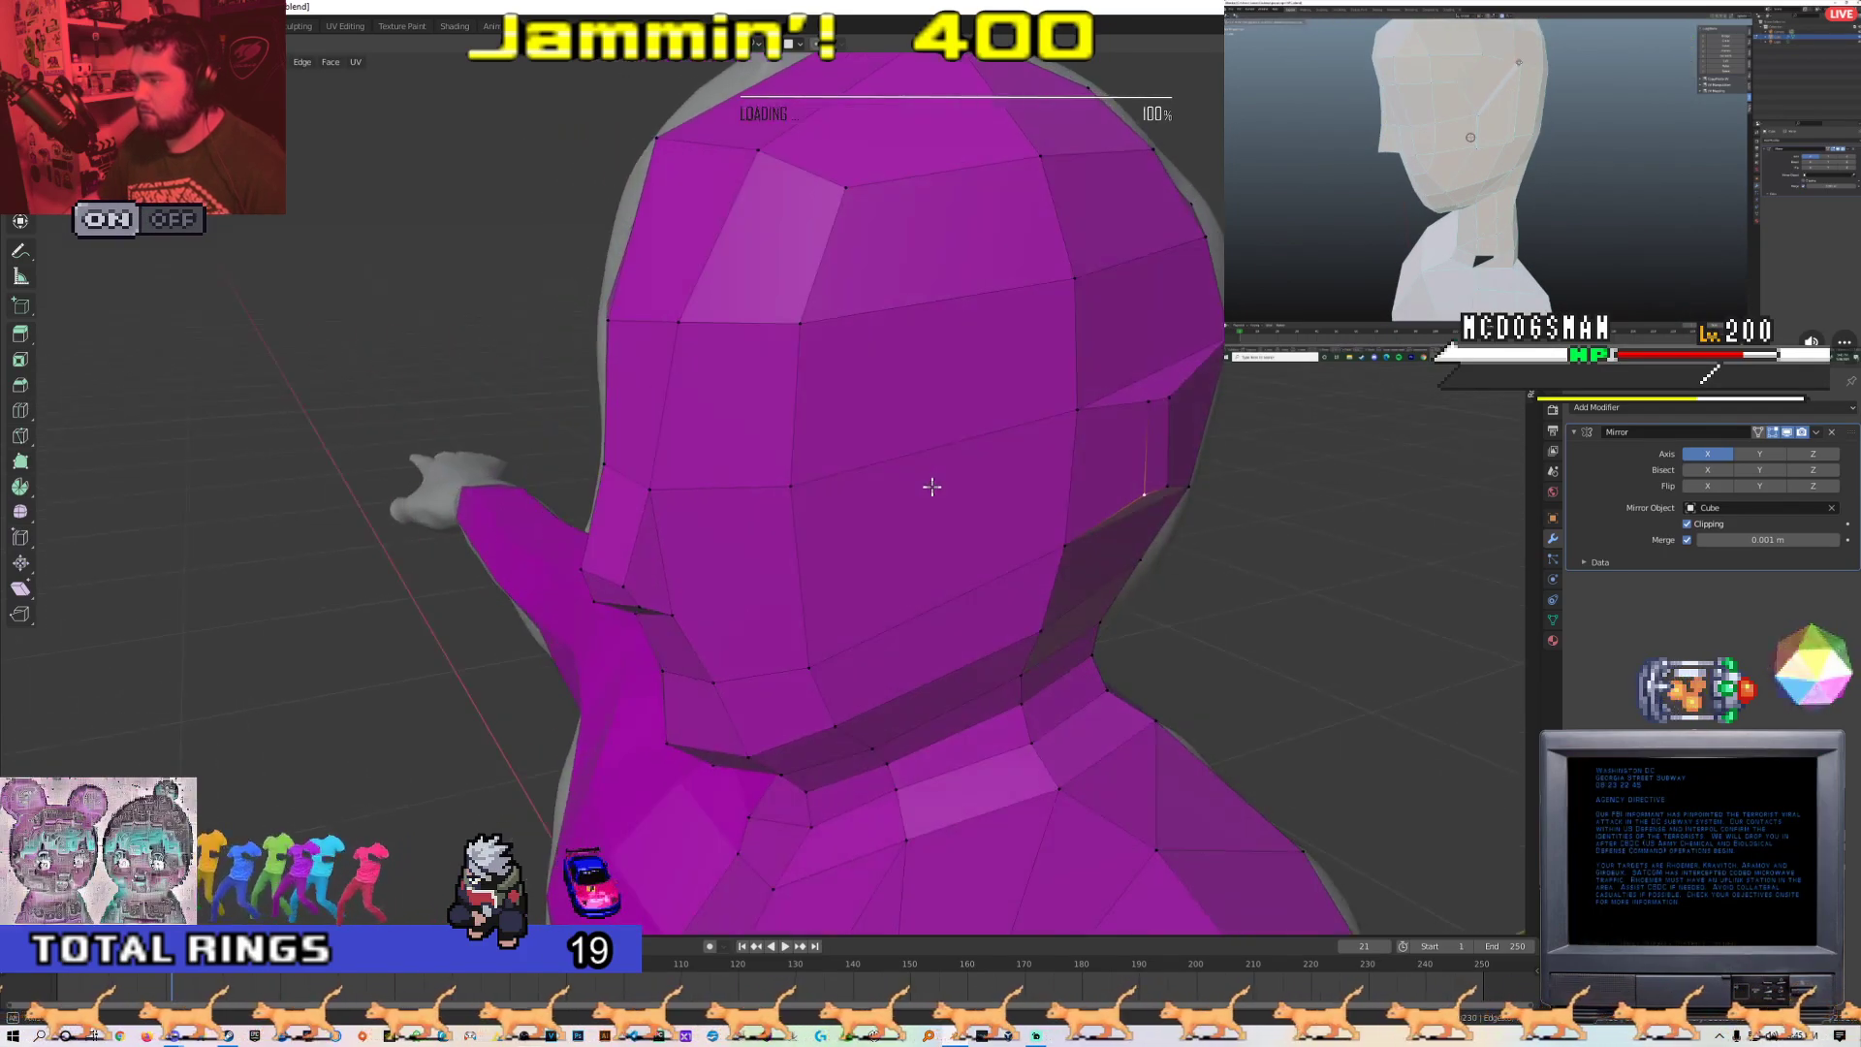
key("e")
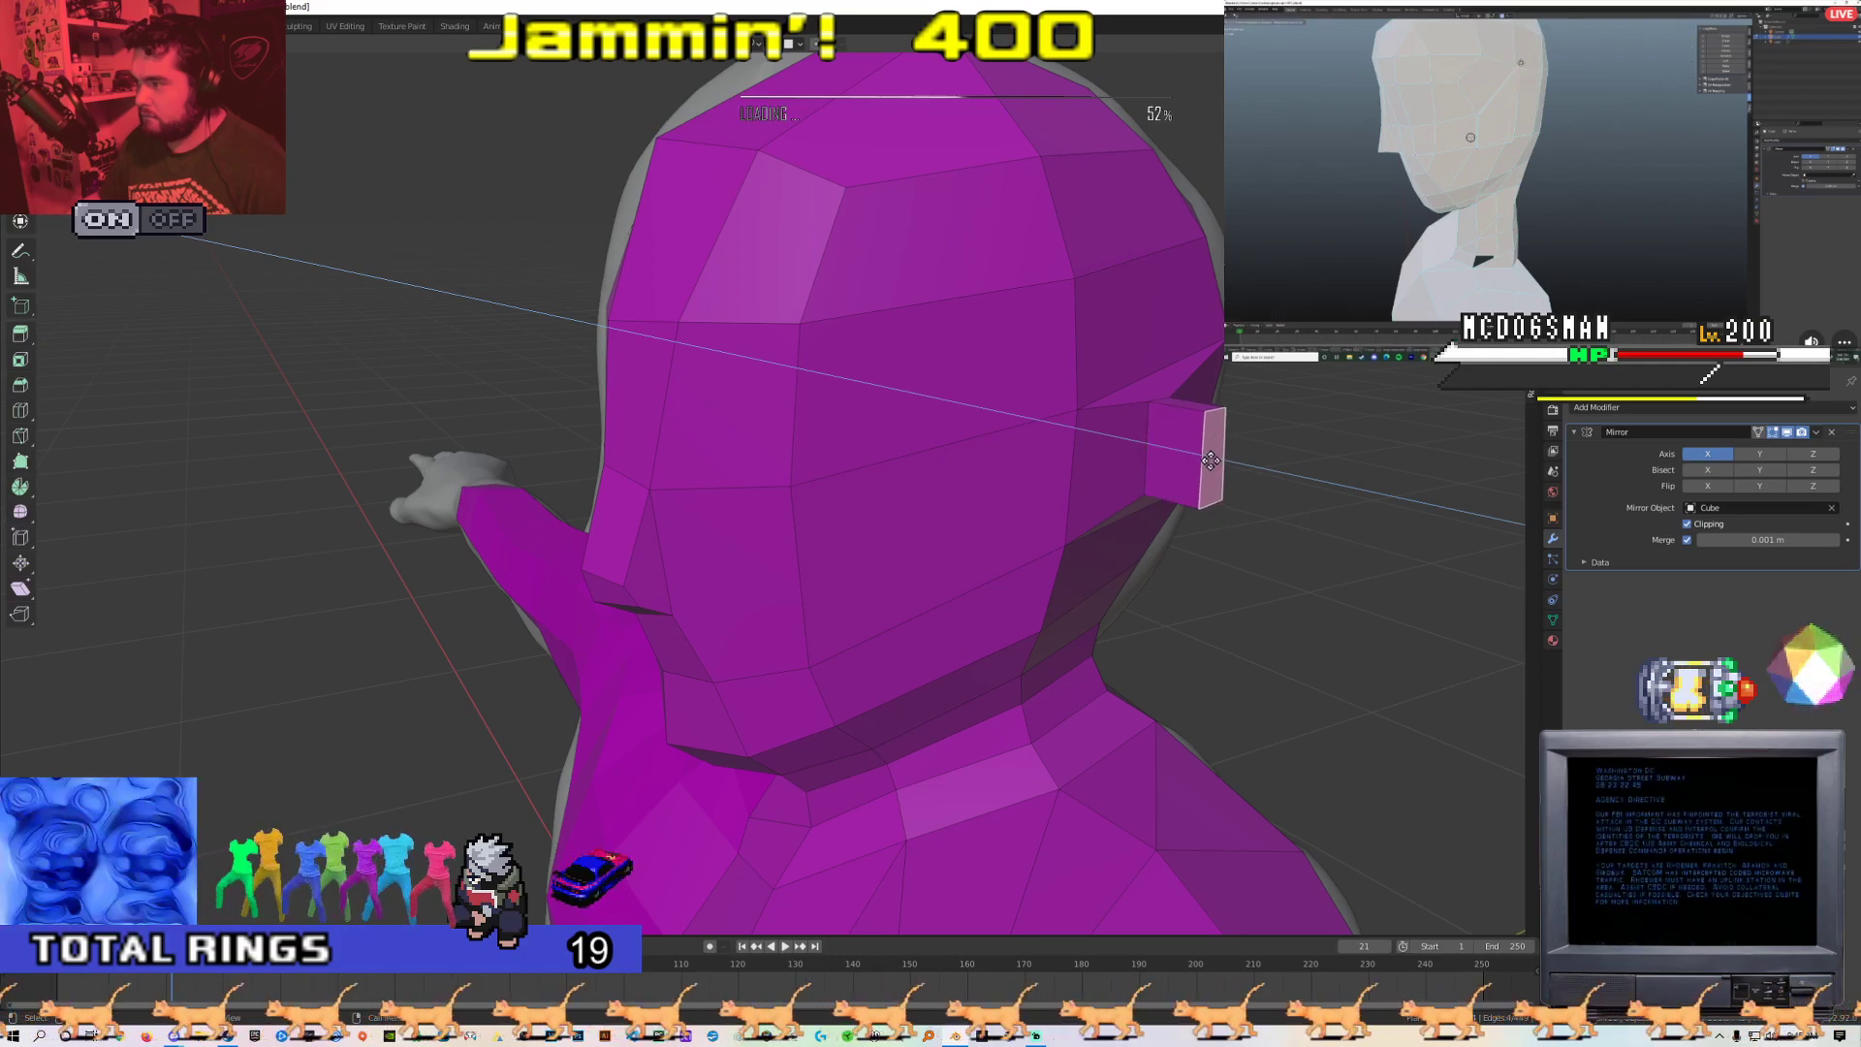
right_click(1211, 461)
scroll(1196, 445, "down", 3)
middle_click_drag(1080, 457, 864, 483)
key("g")
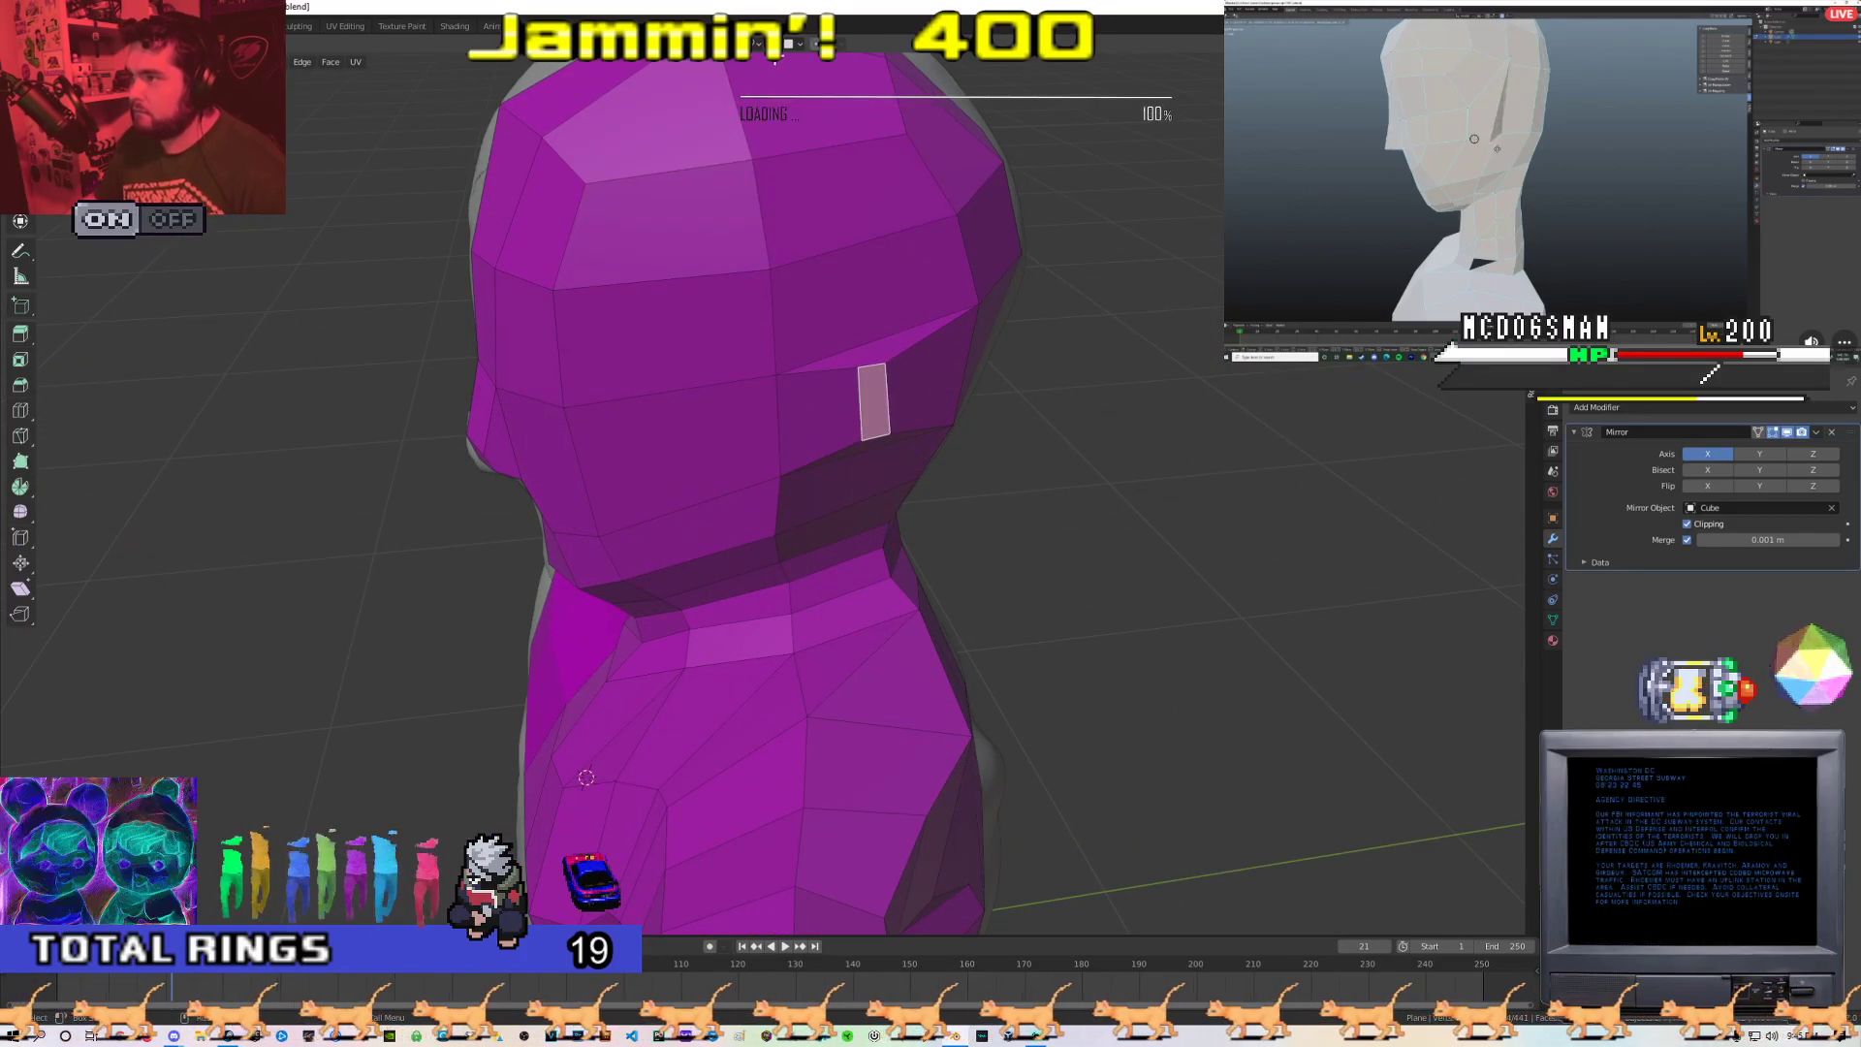
middle_click_drag(863, 482, 1029, 466)
left_click(792, 456)
Examine the extruded ear on the mirrored head in Object Mode and Edit Mode
mouse_move(793, 456)
middle_mouse_down()
mouse_move(462, 471)
mouse_move(878, 503)
mouse_move(811, 449)
middle_mouse_up()
scroll(560, 476, "down", 3)
key("Tab")
scroll(878, 503, "up", 3)
scroll(811, 449, "down", 6)
middle_click_drag(611, 465, 485, 470)
scroll(581, 528, "up", 3)
scroll(808, 396, "up", 2)
key("Tab")
middle_click_drag(808, 395, 853, 420)
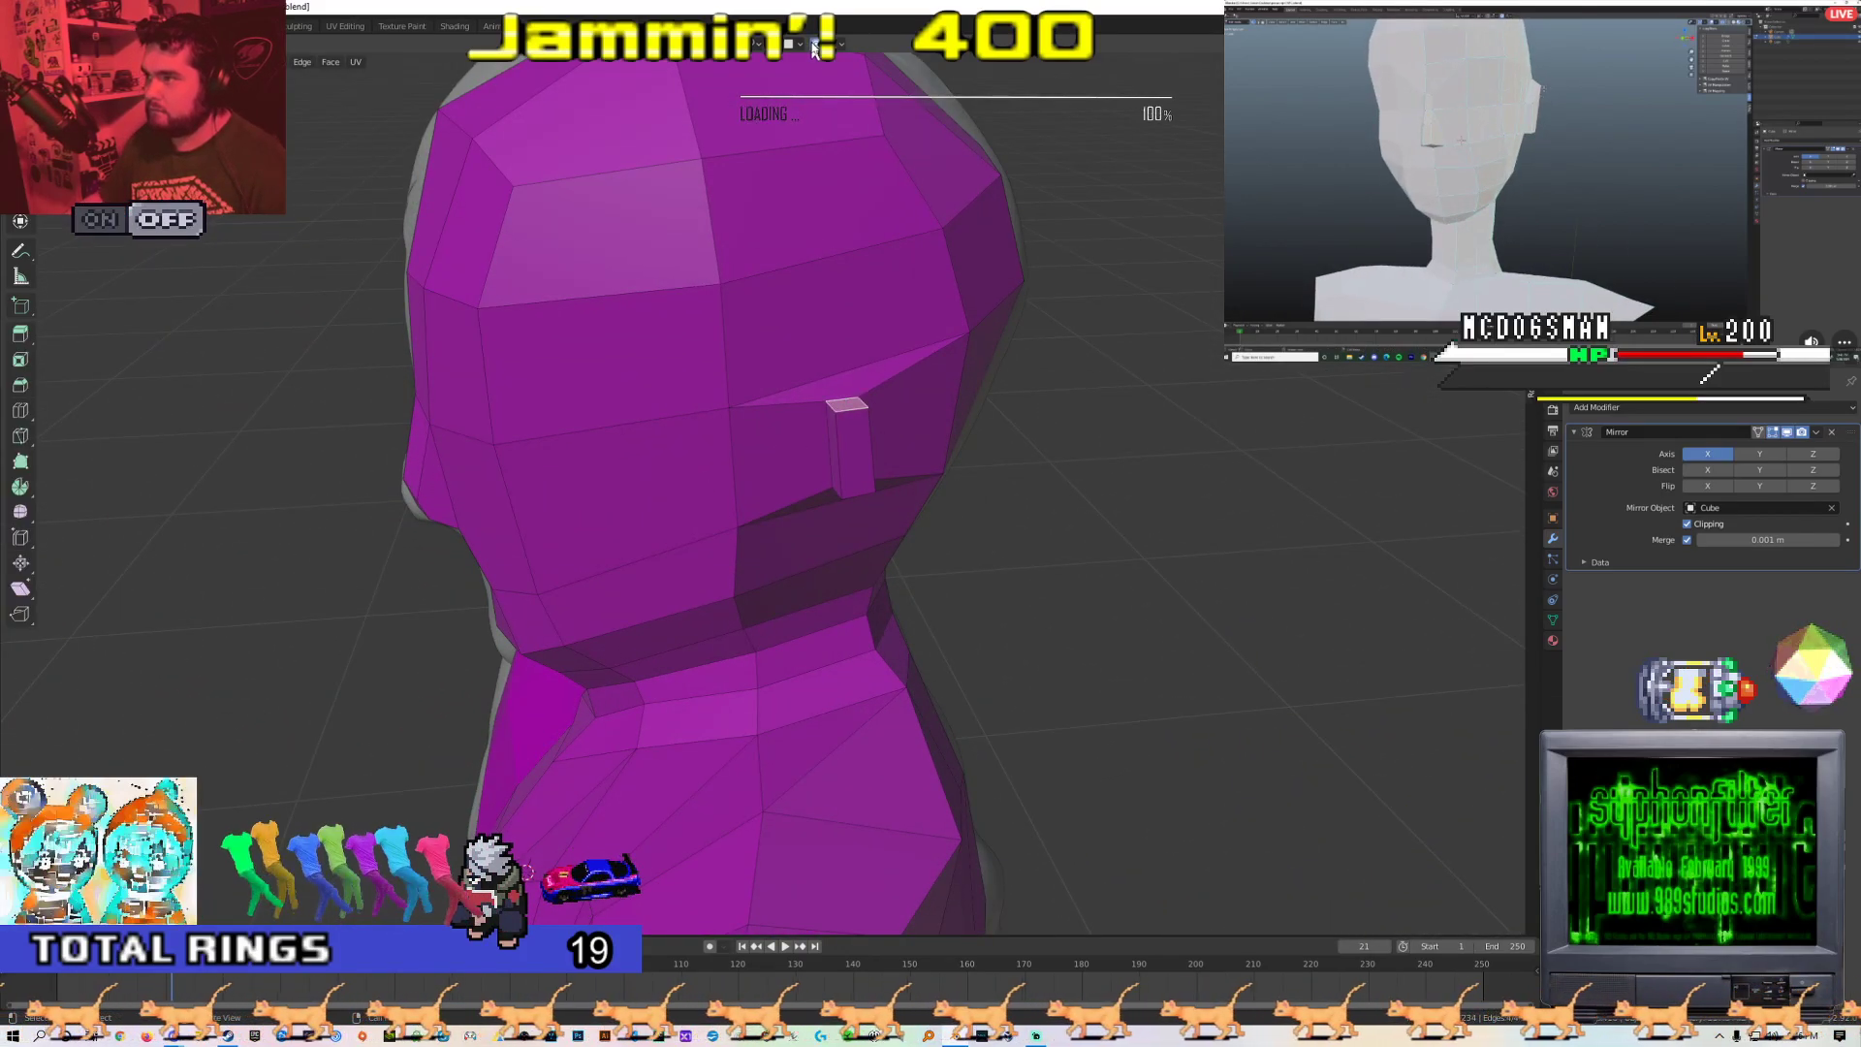
key("g")
key("x")
key("z")
right_click(827, 229)
Move the ear's top face upward along Z with proportional editing so the surrounding geometry follows
key("g")
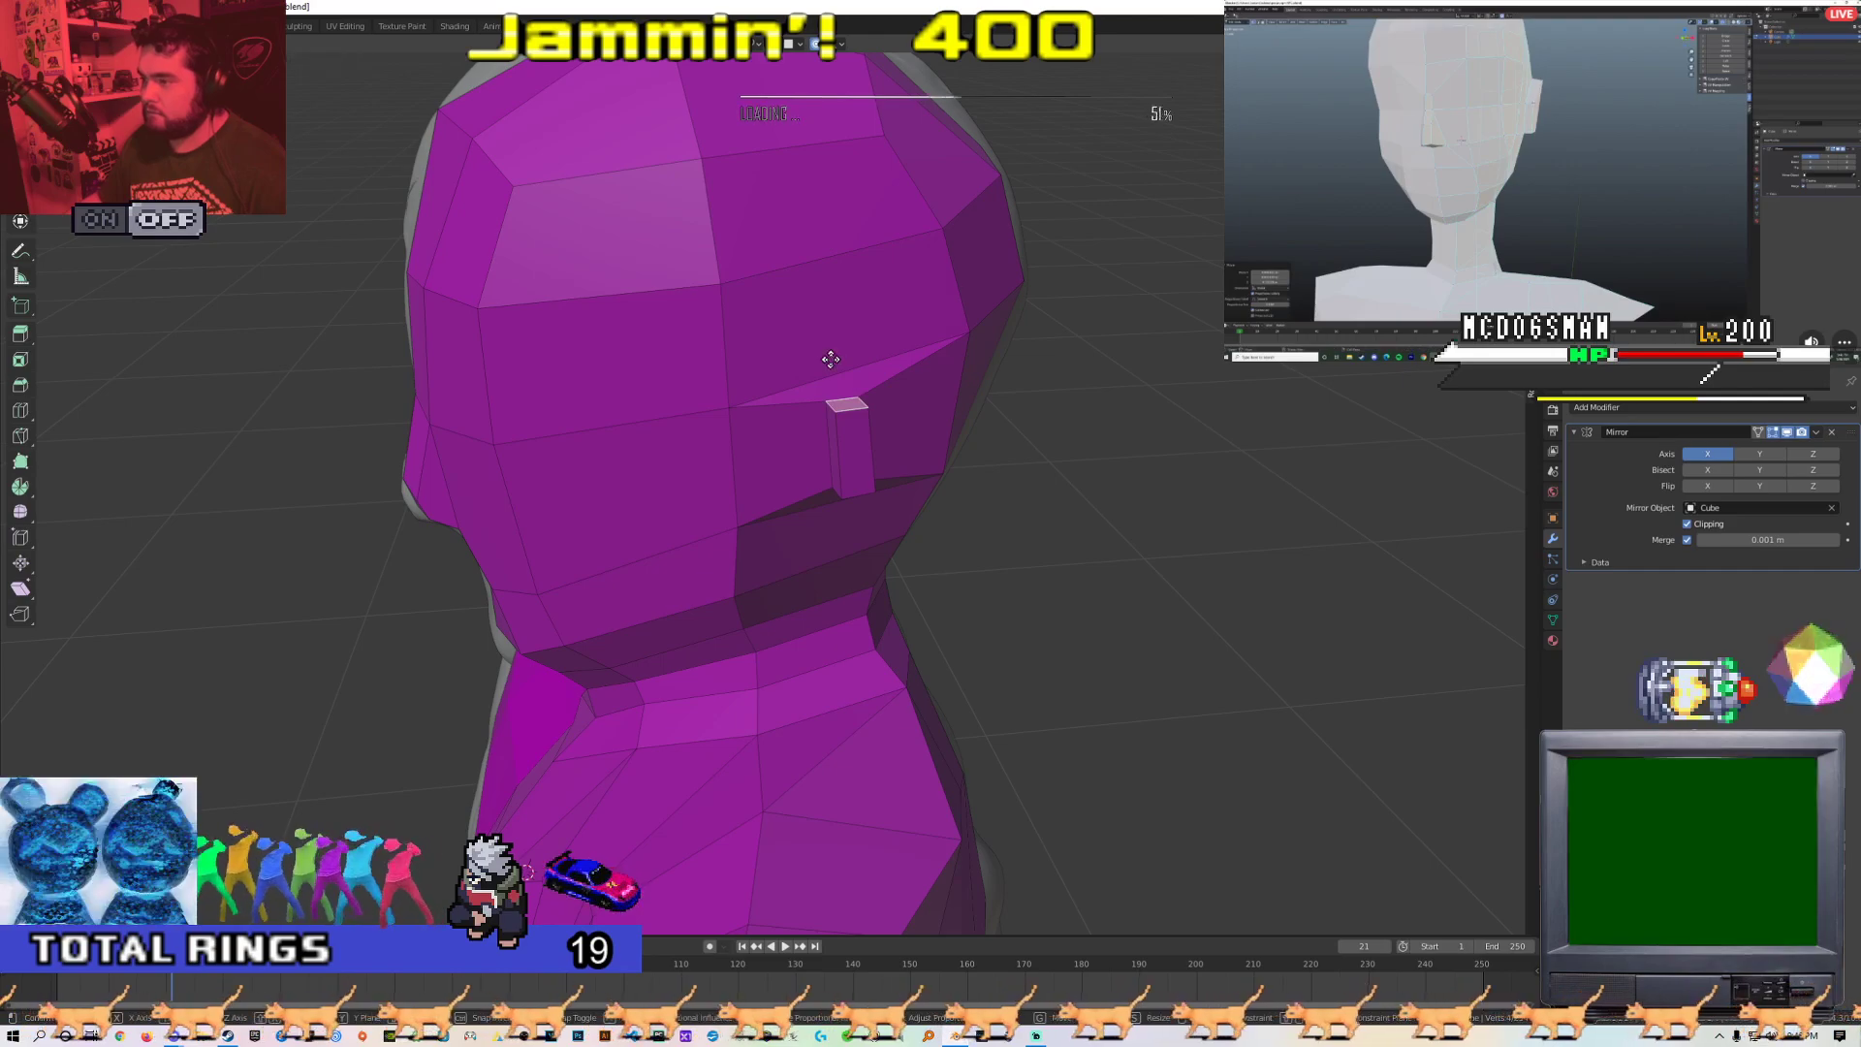
scroll(830, 355, "up", 6)
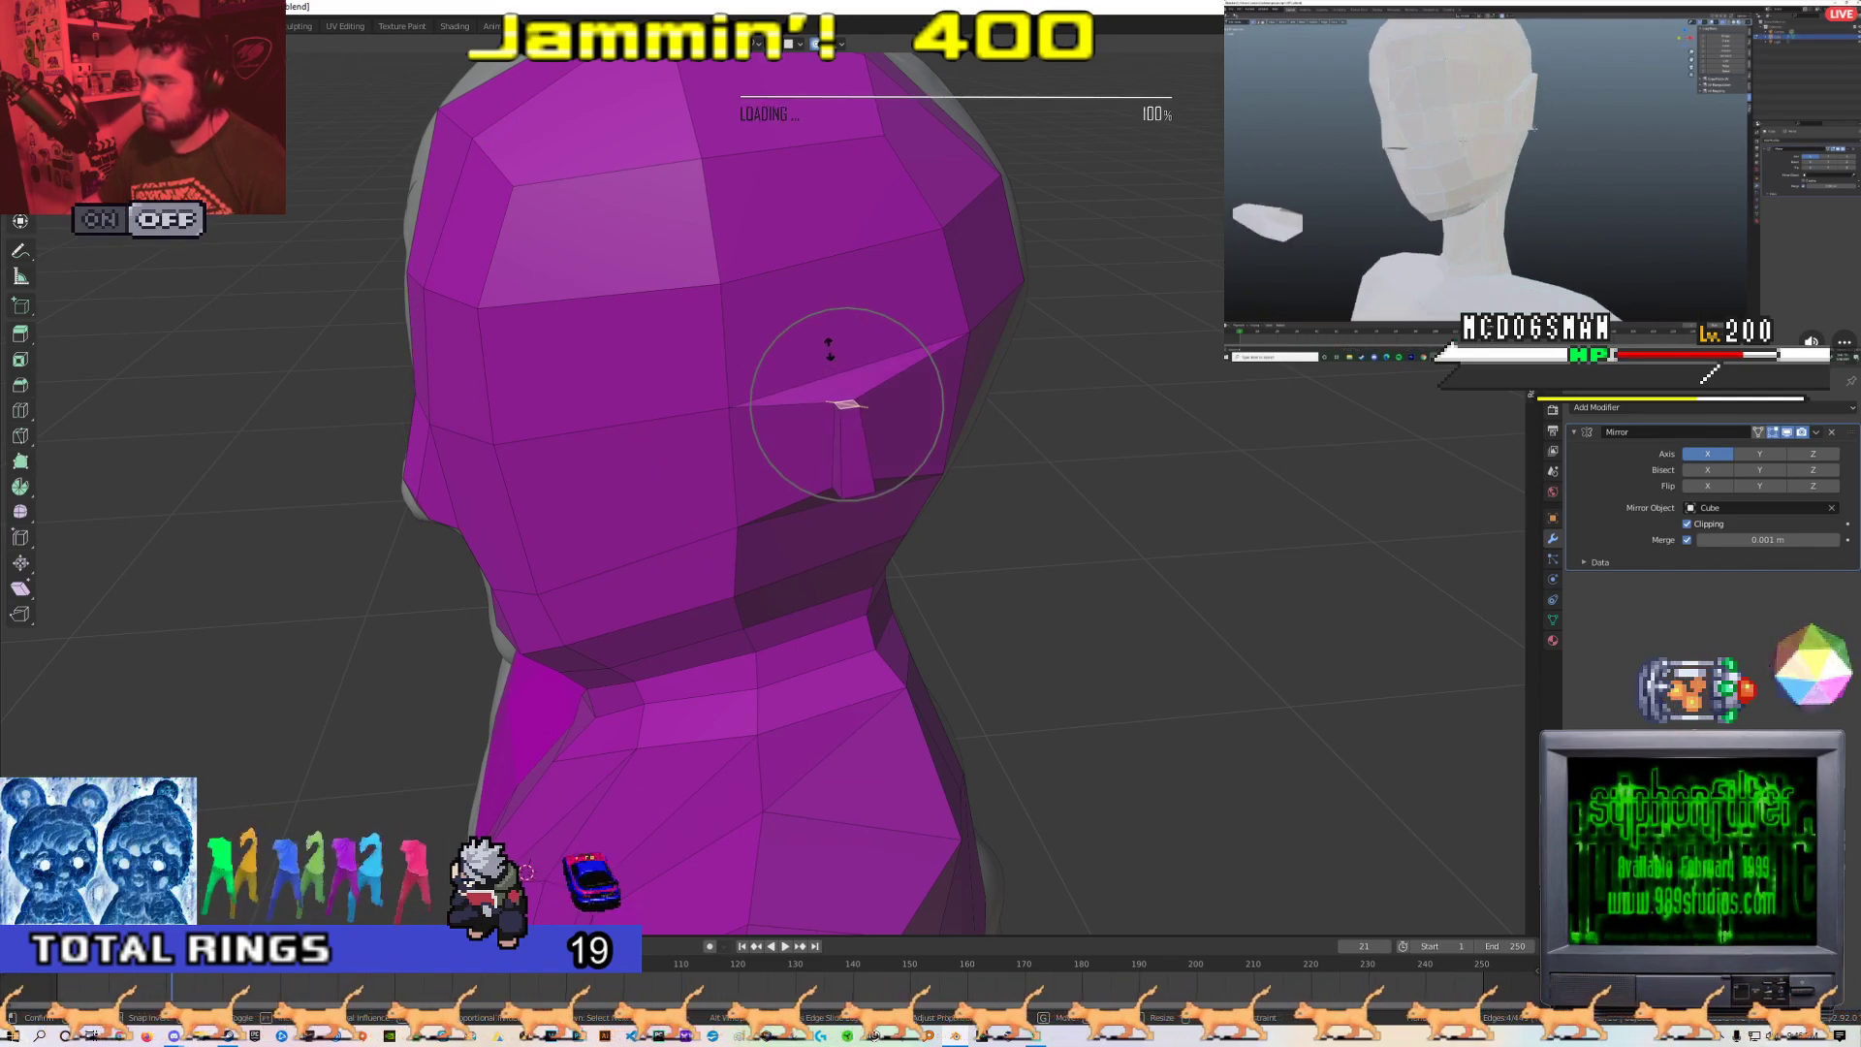
key("z")
scroll(826, 320, "down", 12)
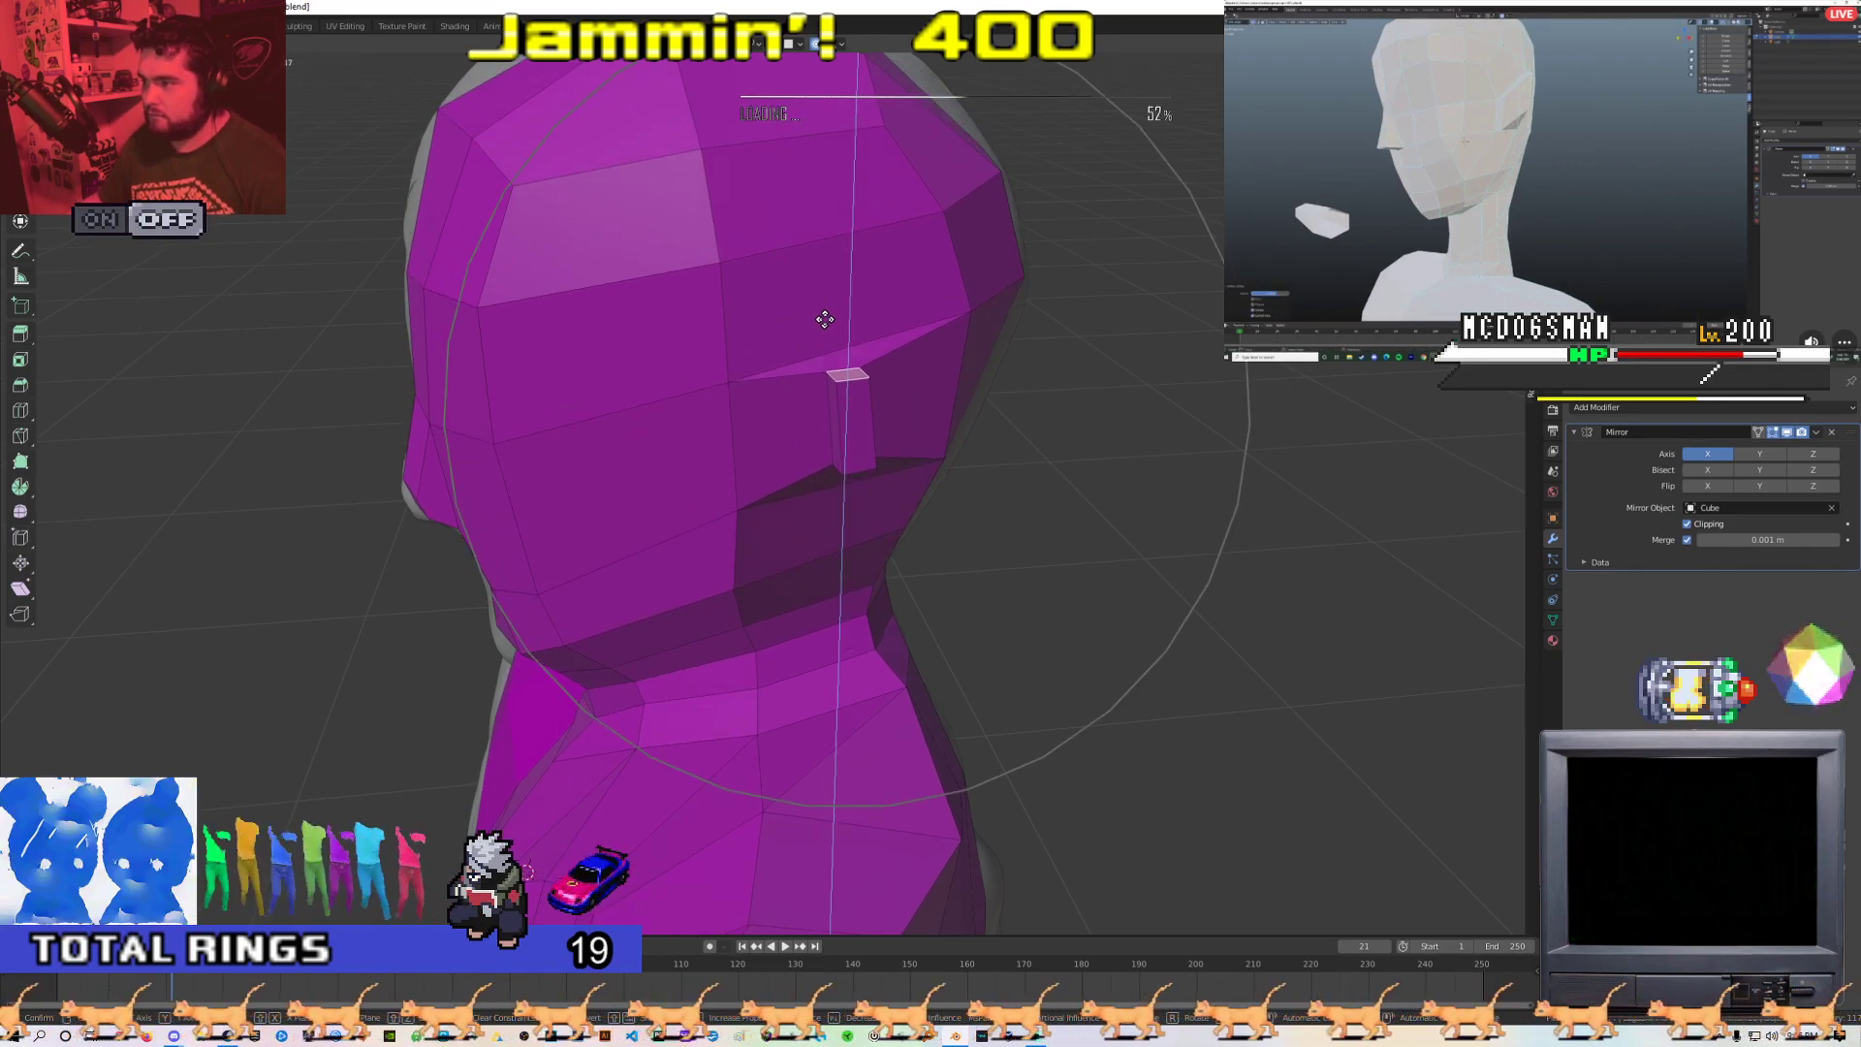
scroll(824, 320, "up", 6)
left_click(825, 320)
Add a centred horizontal loop cut through the middle of the ear and the side of the head
middle_click_drag(825, 319, 698, 432)
key("ctrl+r")
right_click(843, 412)
scroll(831, 374, "down", 6)
scroll(707, 448, "up", 6)
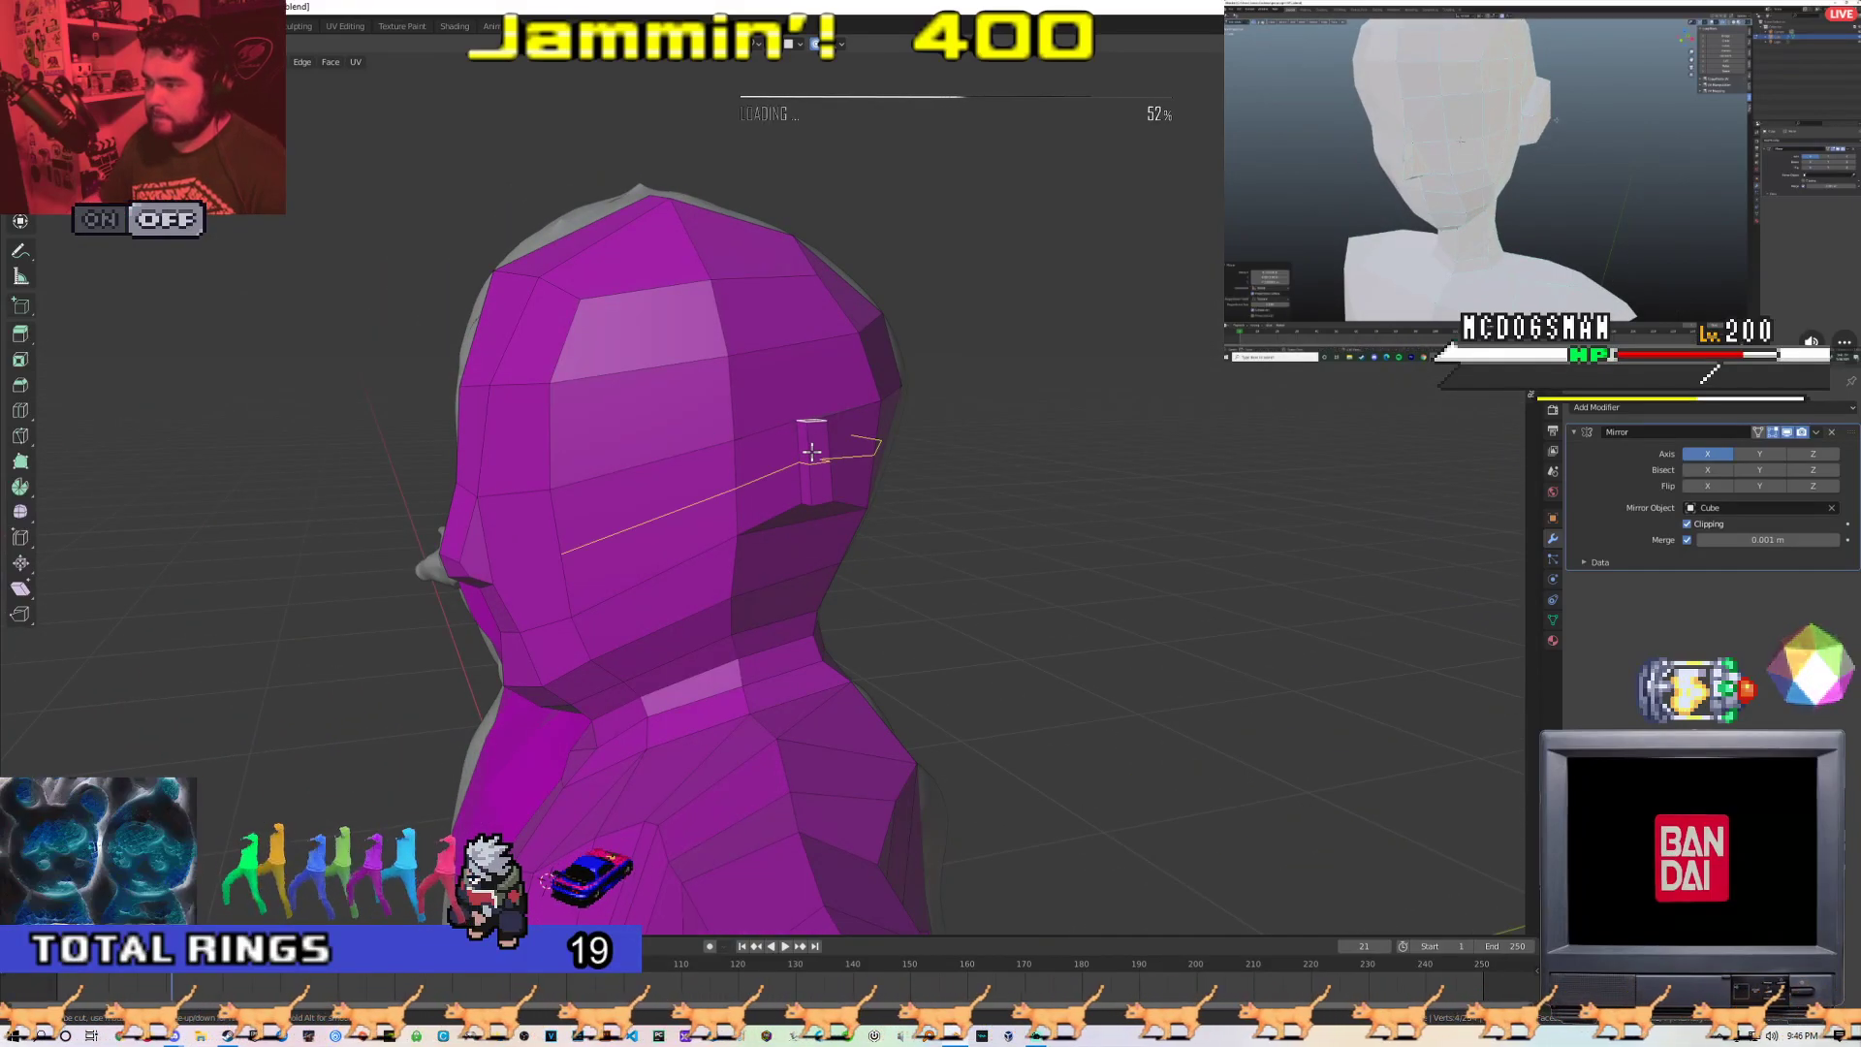
Move the ear's middle edge outward in the front view, using proportional editing with a size of 0.03
middle_click_drag(812, 451, 852, 445)
scroll(971, 434, "up", 4)
middle_click_drag(970, 434, 656, 507)
key("g")
key("KP_1")
scroll(811, 461, "up", 3)
key("g")
scroll(667, 506, "up", 10)
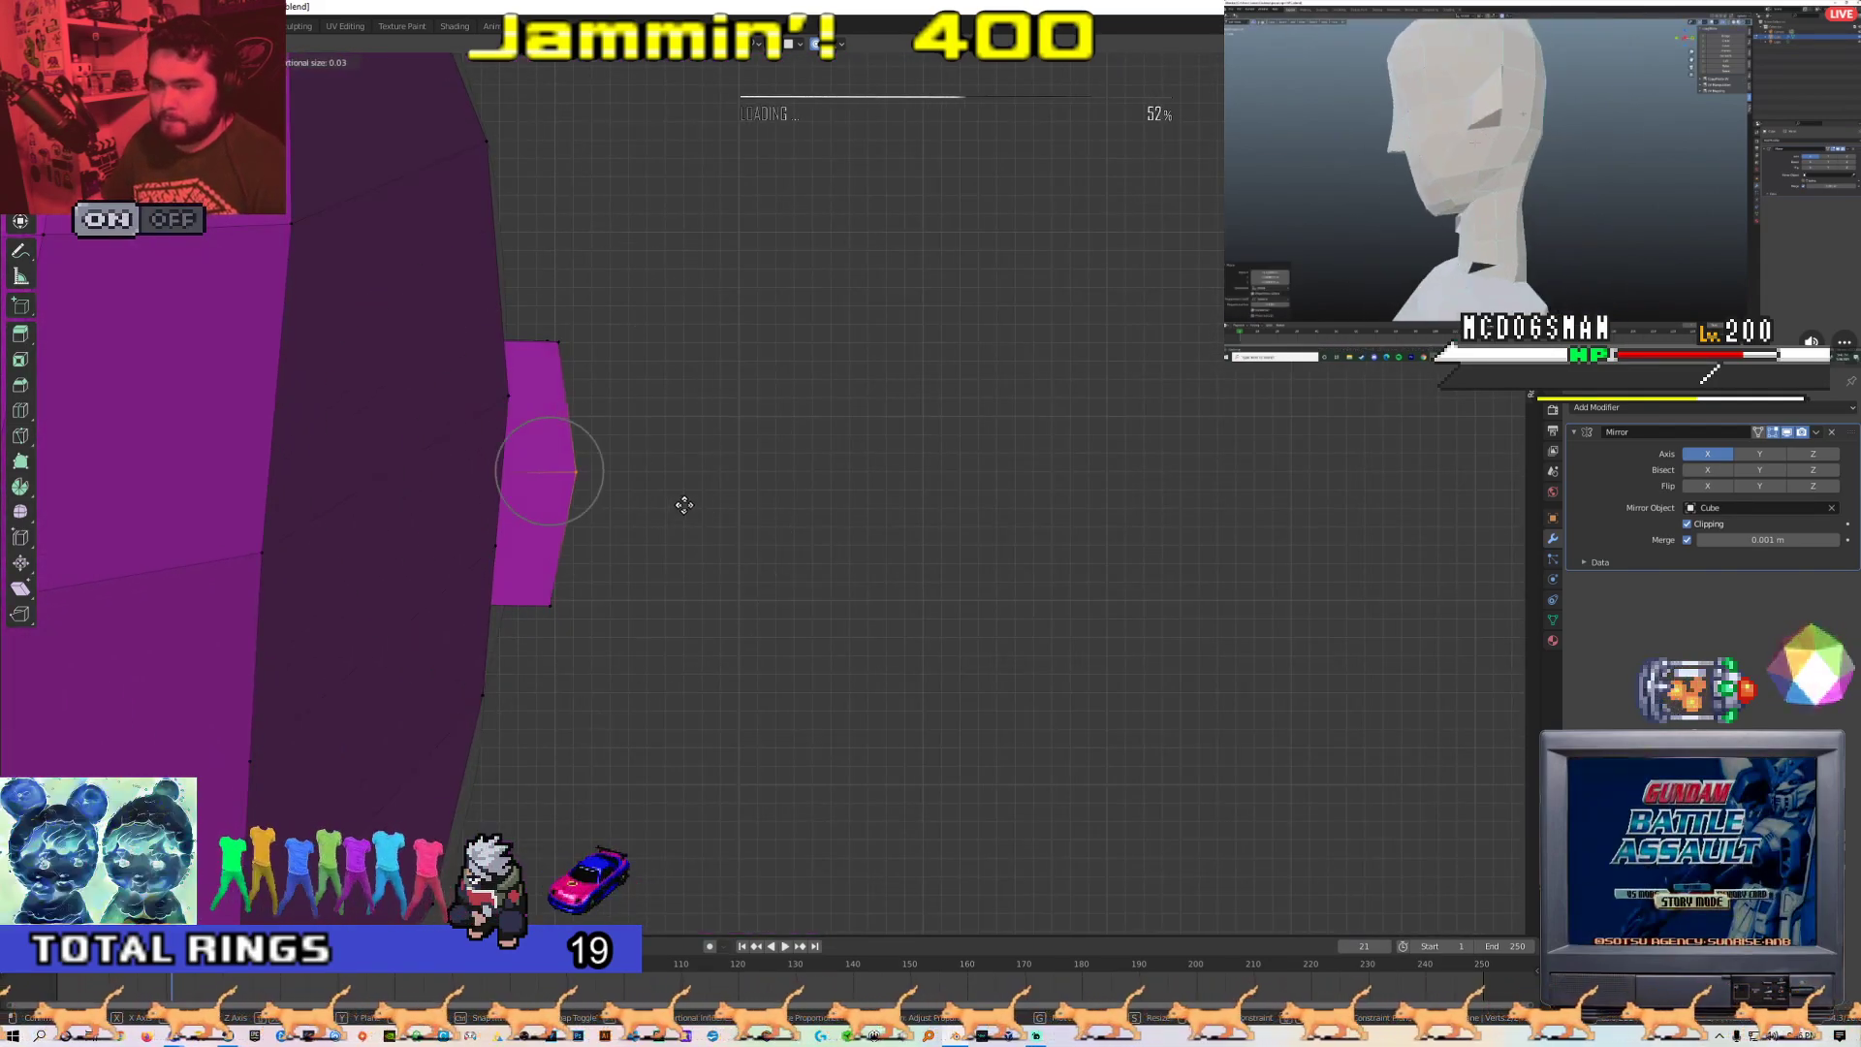
Pull the ear's top and bottom outer edges slightly toward the head in the front view to round its profile
key("c")
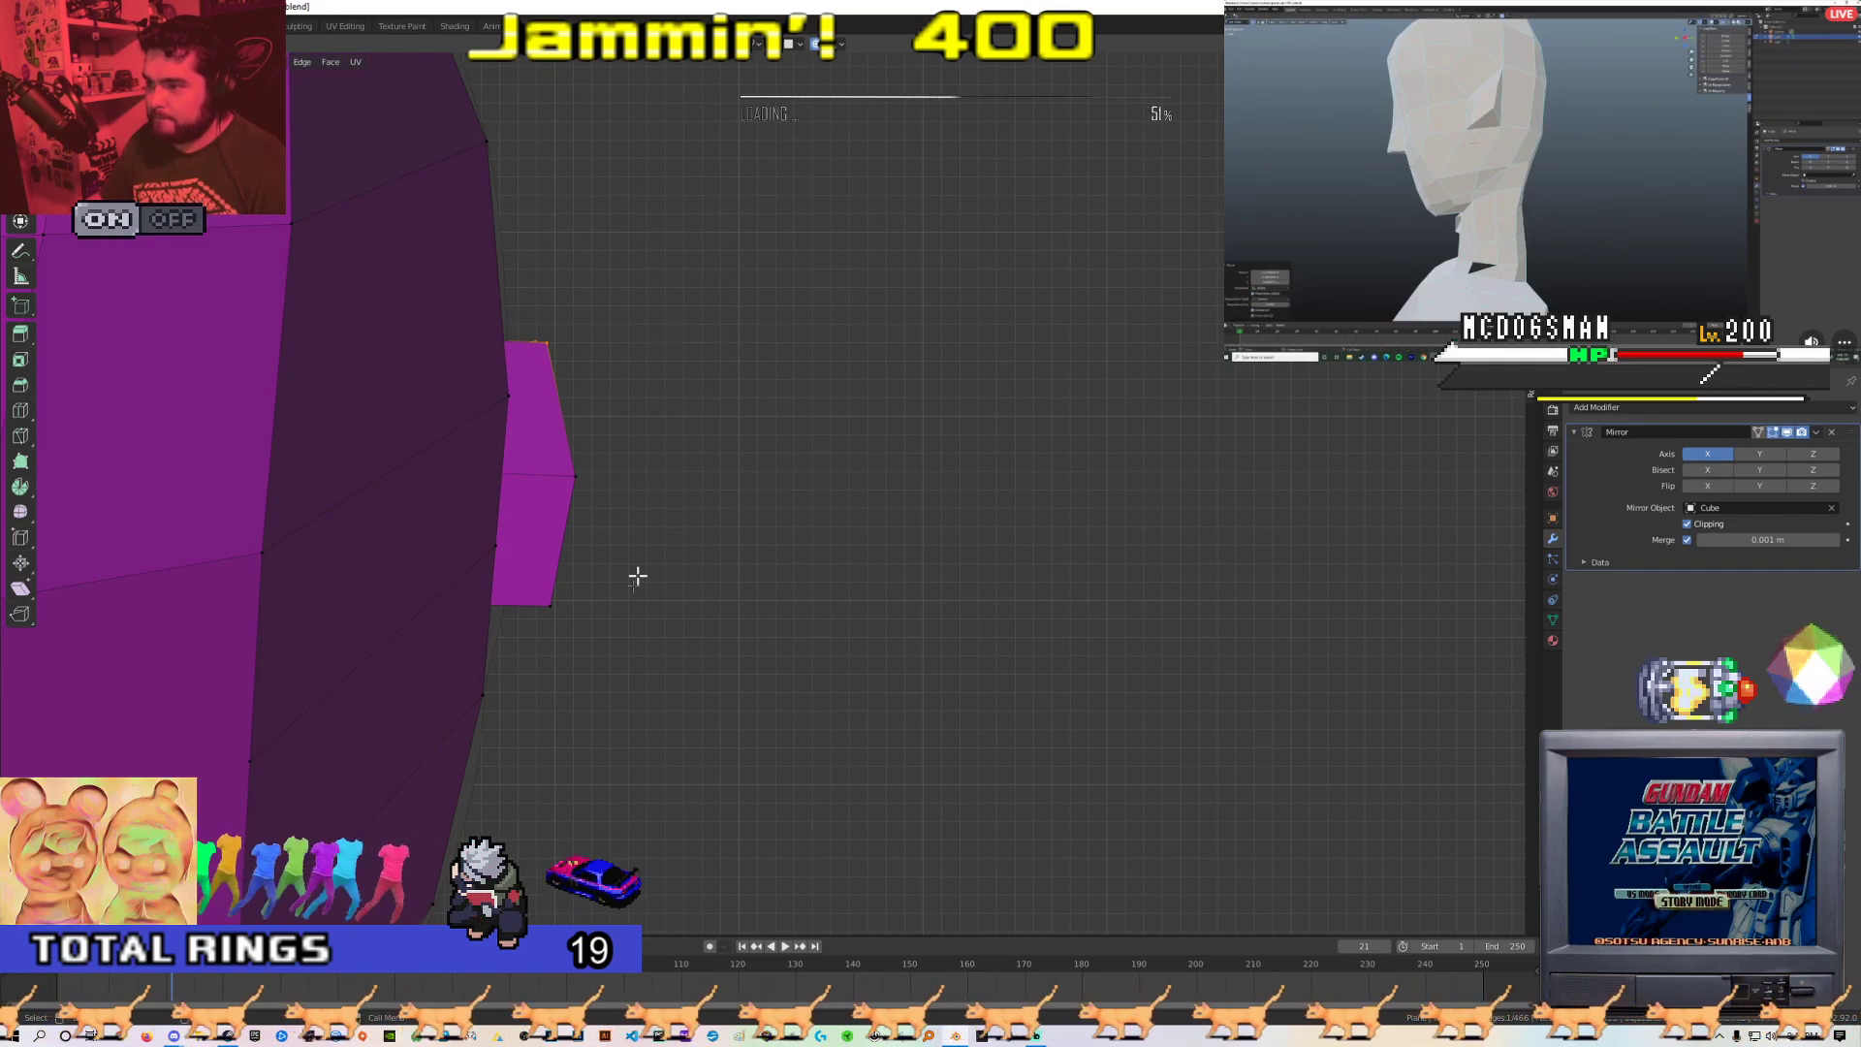
key("alt+a")
key("alt+z")
key("c")
left_click(564, 602)
right_click(563, 603)
key("alt+z")
key("g")
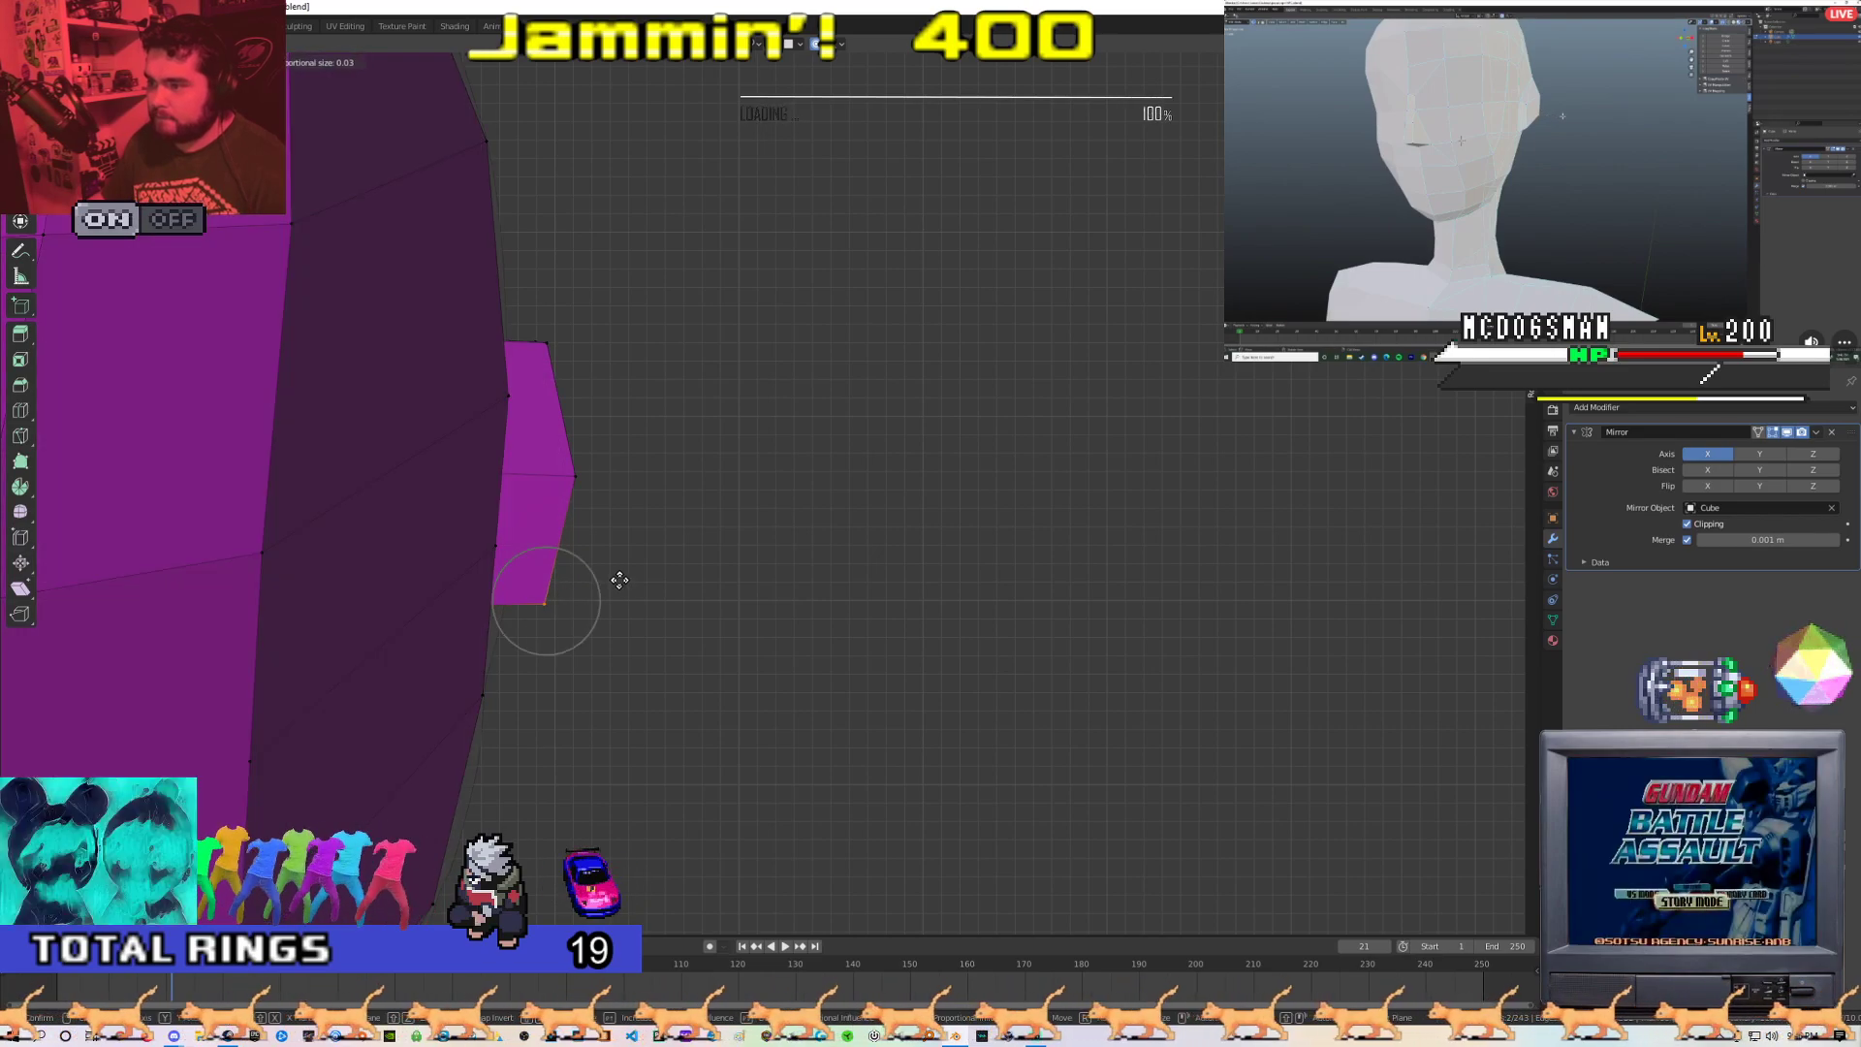
Select the ear's middle outer edge through the mesh and adjust its position in the front view
key("alt+a")
key("alt+z")
key("c")
left_click(579, 474)
right_click(580, 474)
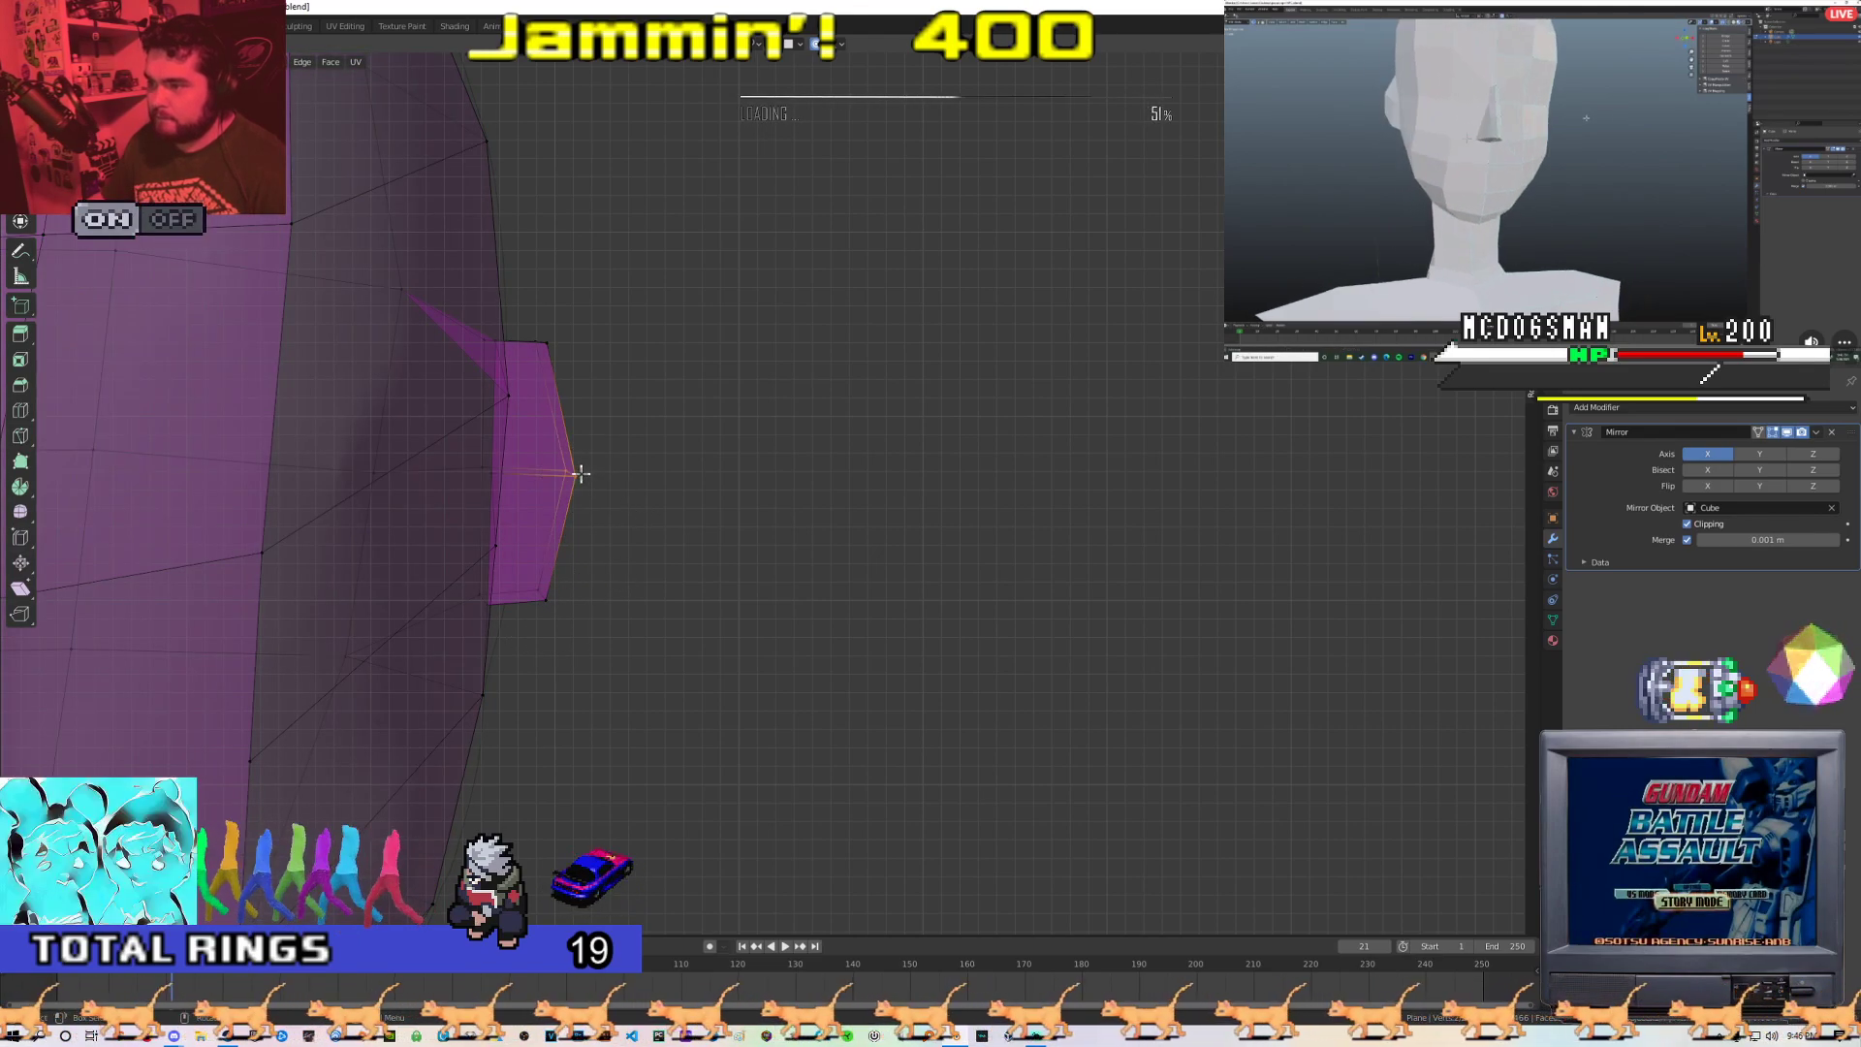
key("alt+z")
key("g")
middle_click_drag(635, 477, 474, 523)
key("Tab")
key("Tab")
key("g")
right_click(667, 363)
Raise the head vertices above the ear, in front of it and behind it, to open space around its top
middle_click_drag(668, 366, 741, 495)
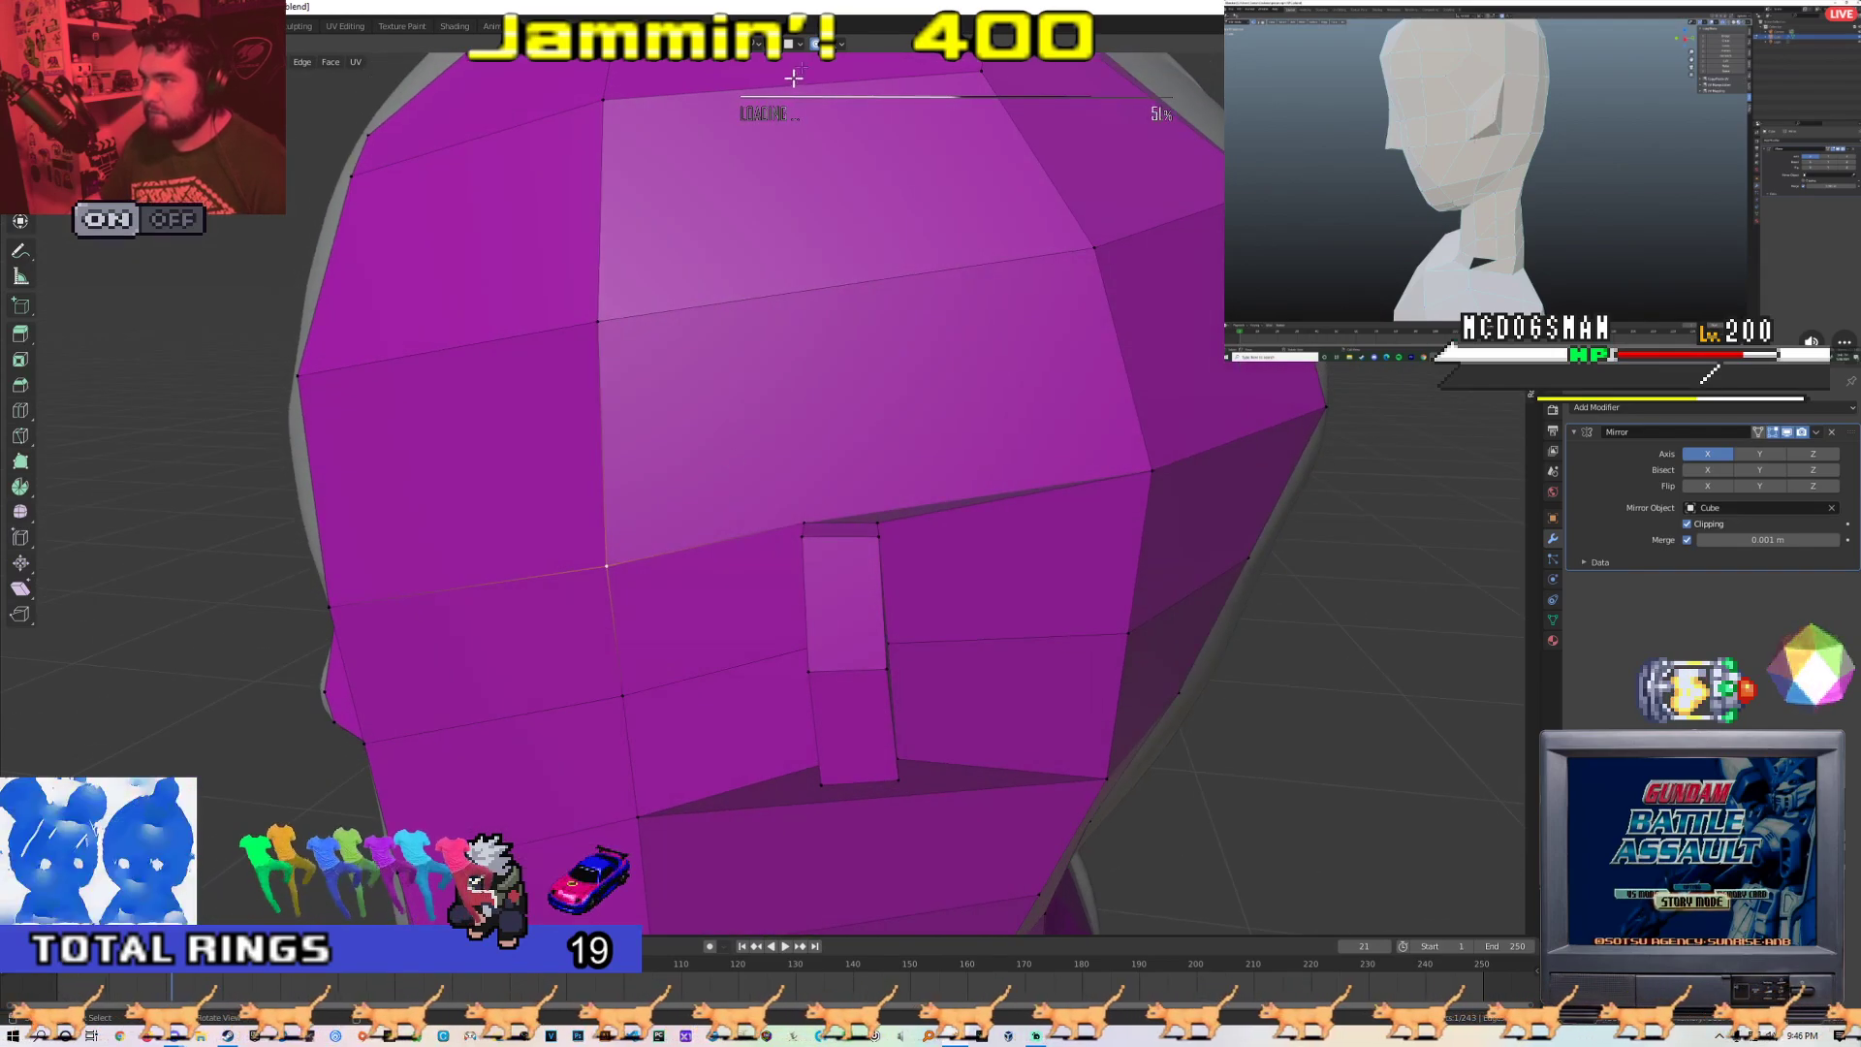
middle_click_drag(630, 424, 606, 400, "shift")
key("g")
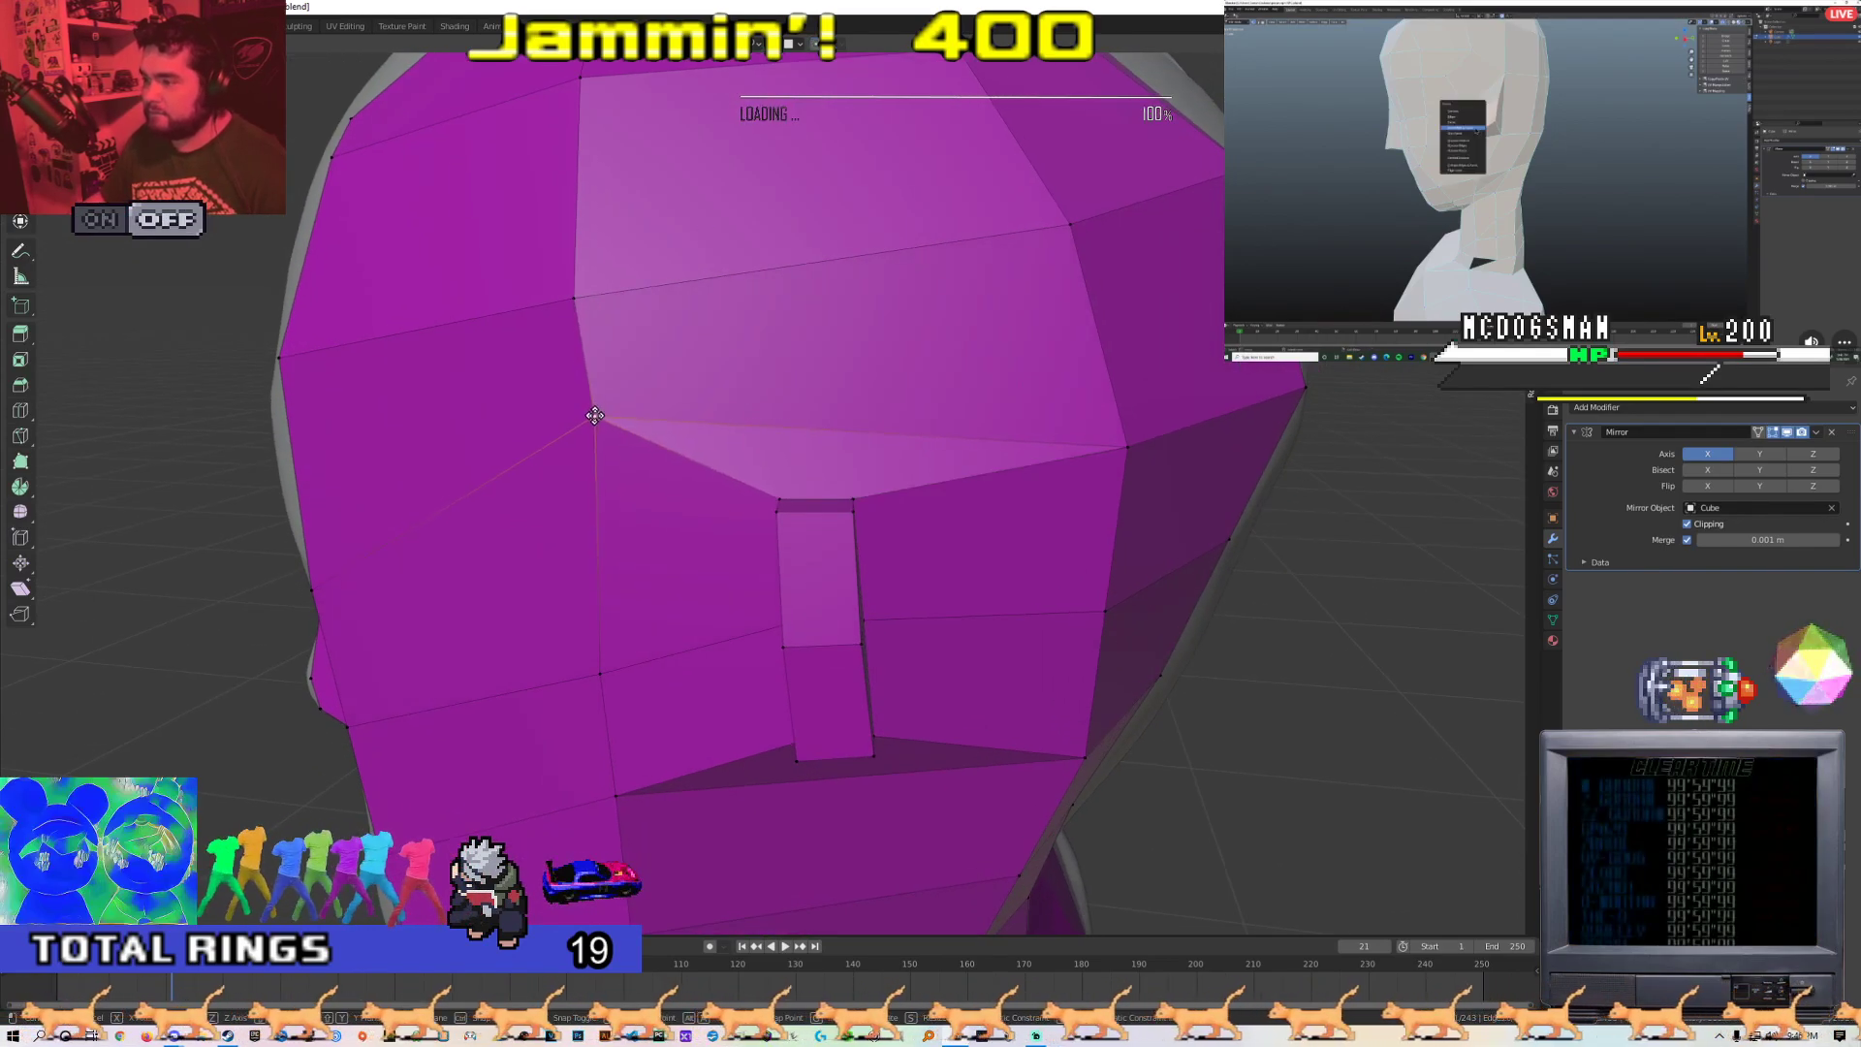
left_click(585, 373)
left_click(1134, 450)
key("g")
left_click(1115, 420)
Lower the head vertex in front of the ear's bottom and adjust the matching one behind it
middle_click_drag(893, 608, 835, 414, "shift")
left_click(564, 614)
key("g")
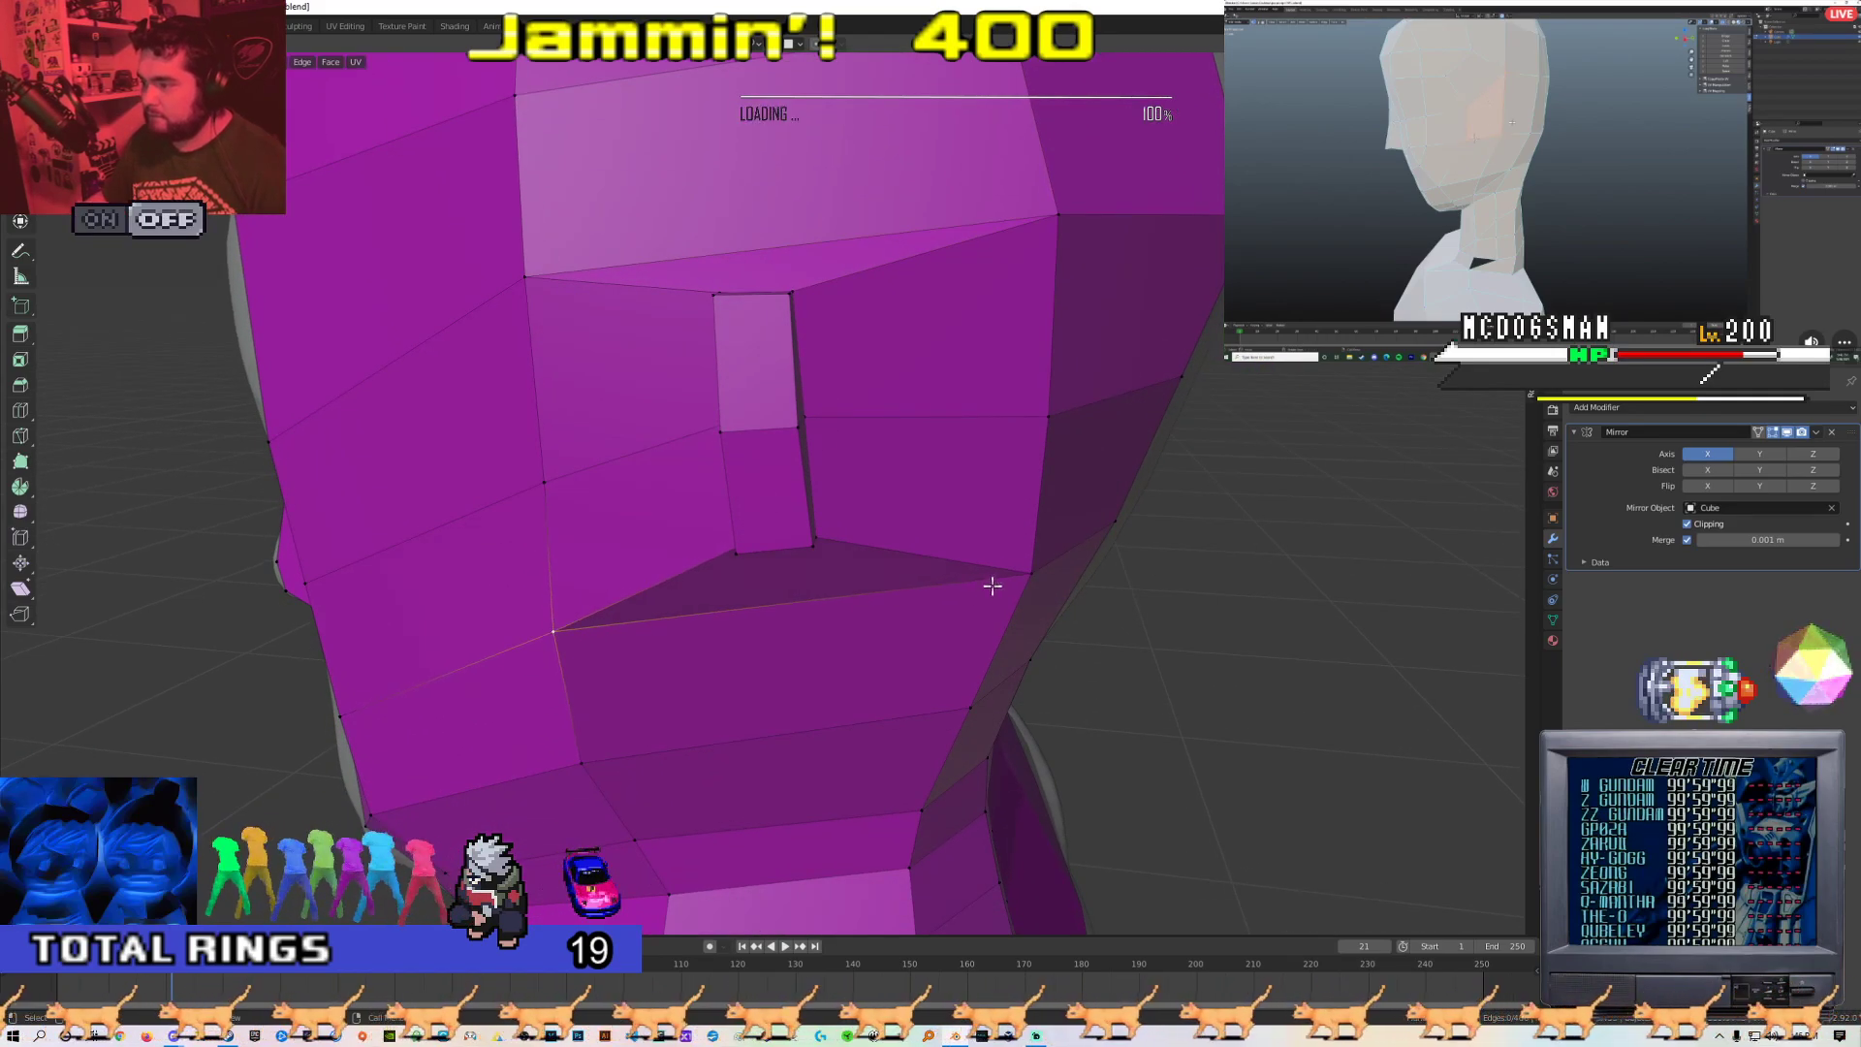
left_click(997, 594)
Reposition the vertices where the ear's front side meets the head
middle_click_drag(997, 594, 718, 432)
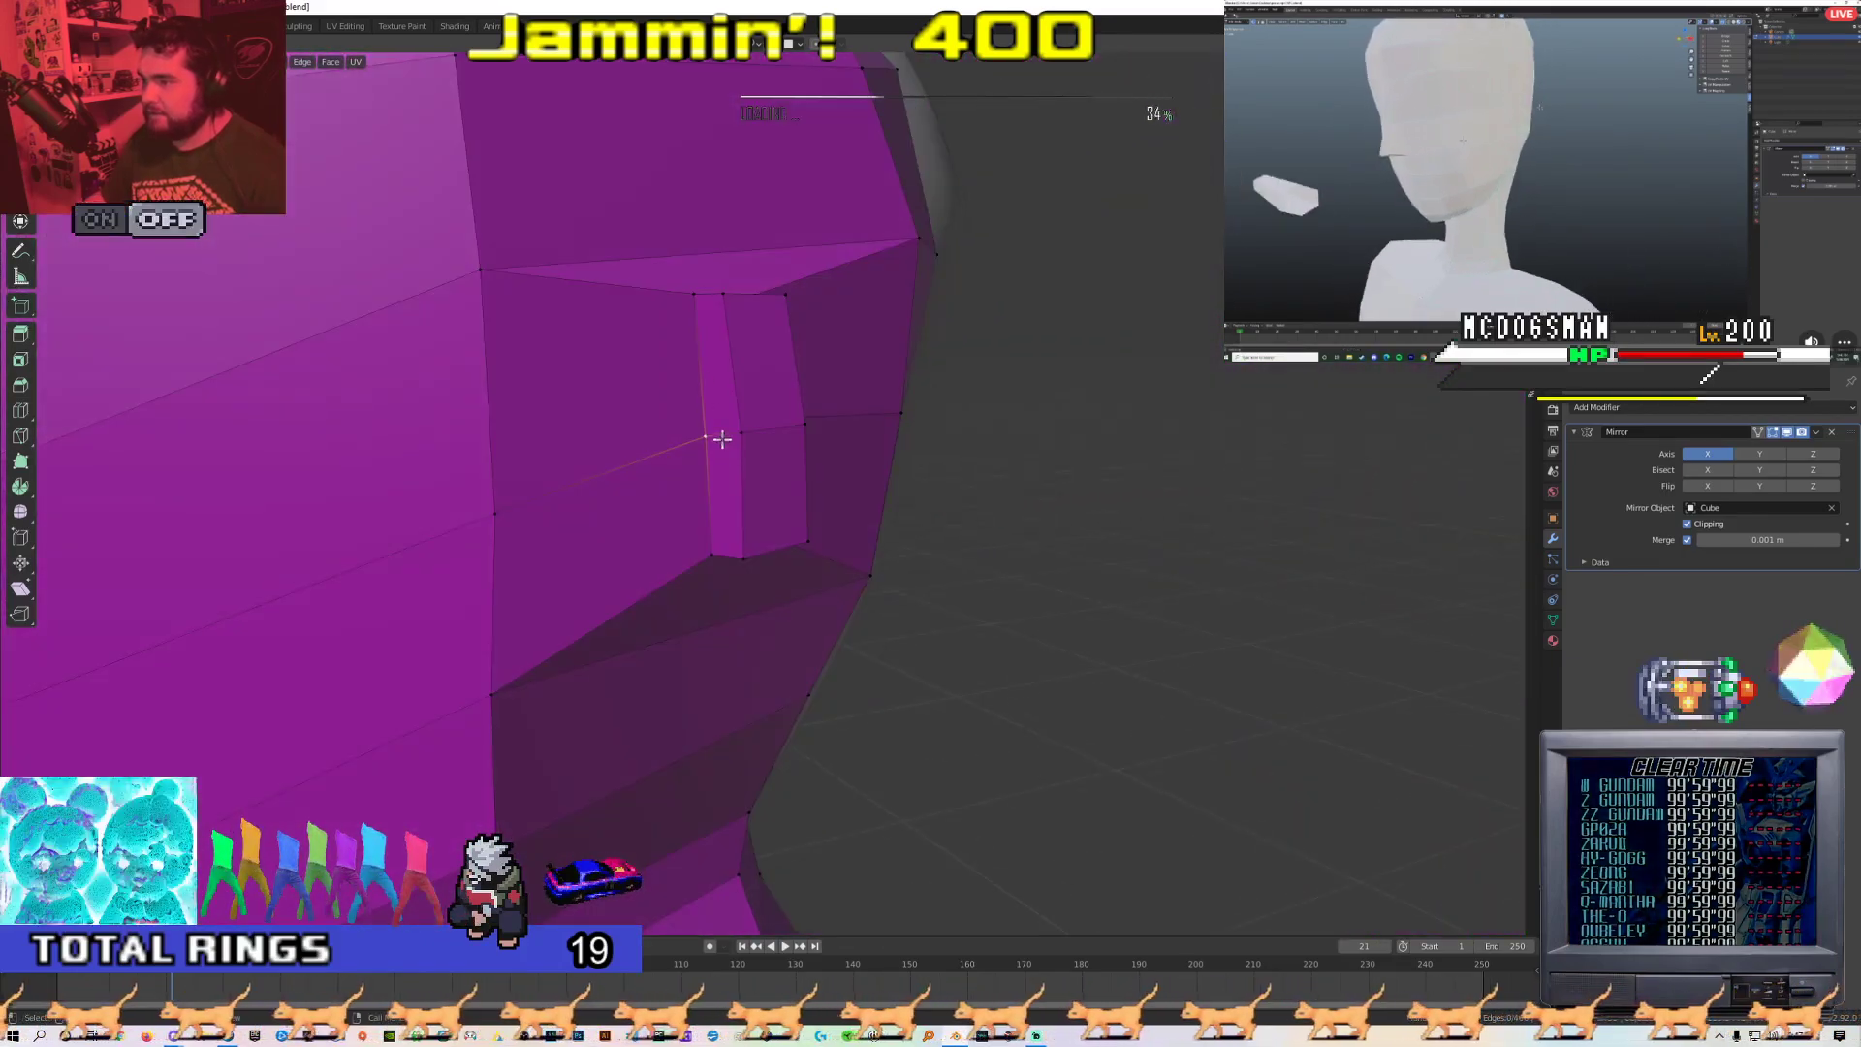
left_click(697, 313)
middle_click_drag(685, 345, 905, 503)
scroll(686, 467, "down", 6)
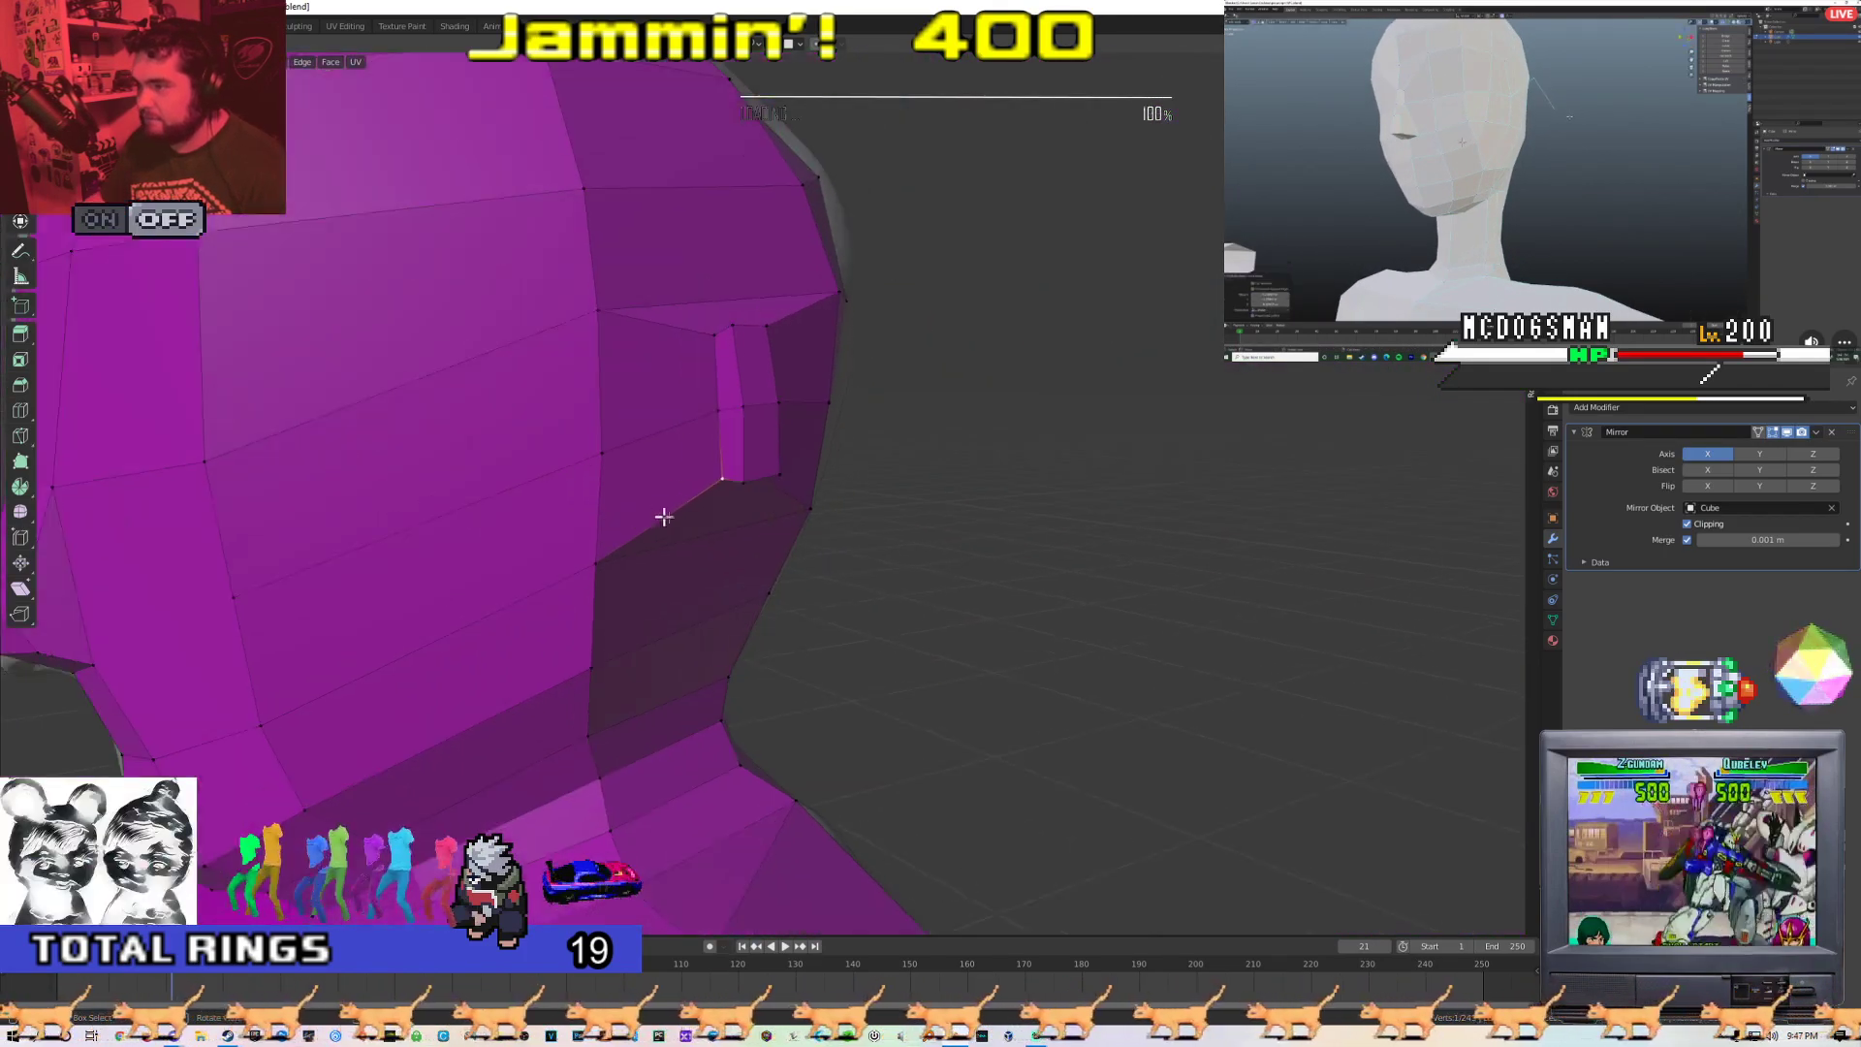
Examine the ear's shape in Object Mode and from above in Edit Mode
key("Tab")
middle_click_drag(688, 535, 544, 589)
scroll(545, 590, "up", 4)
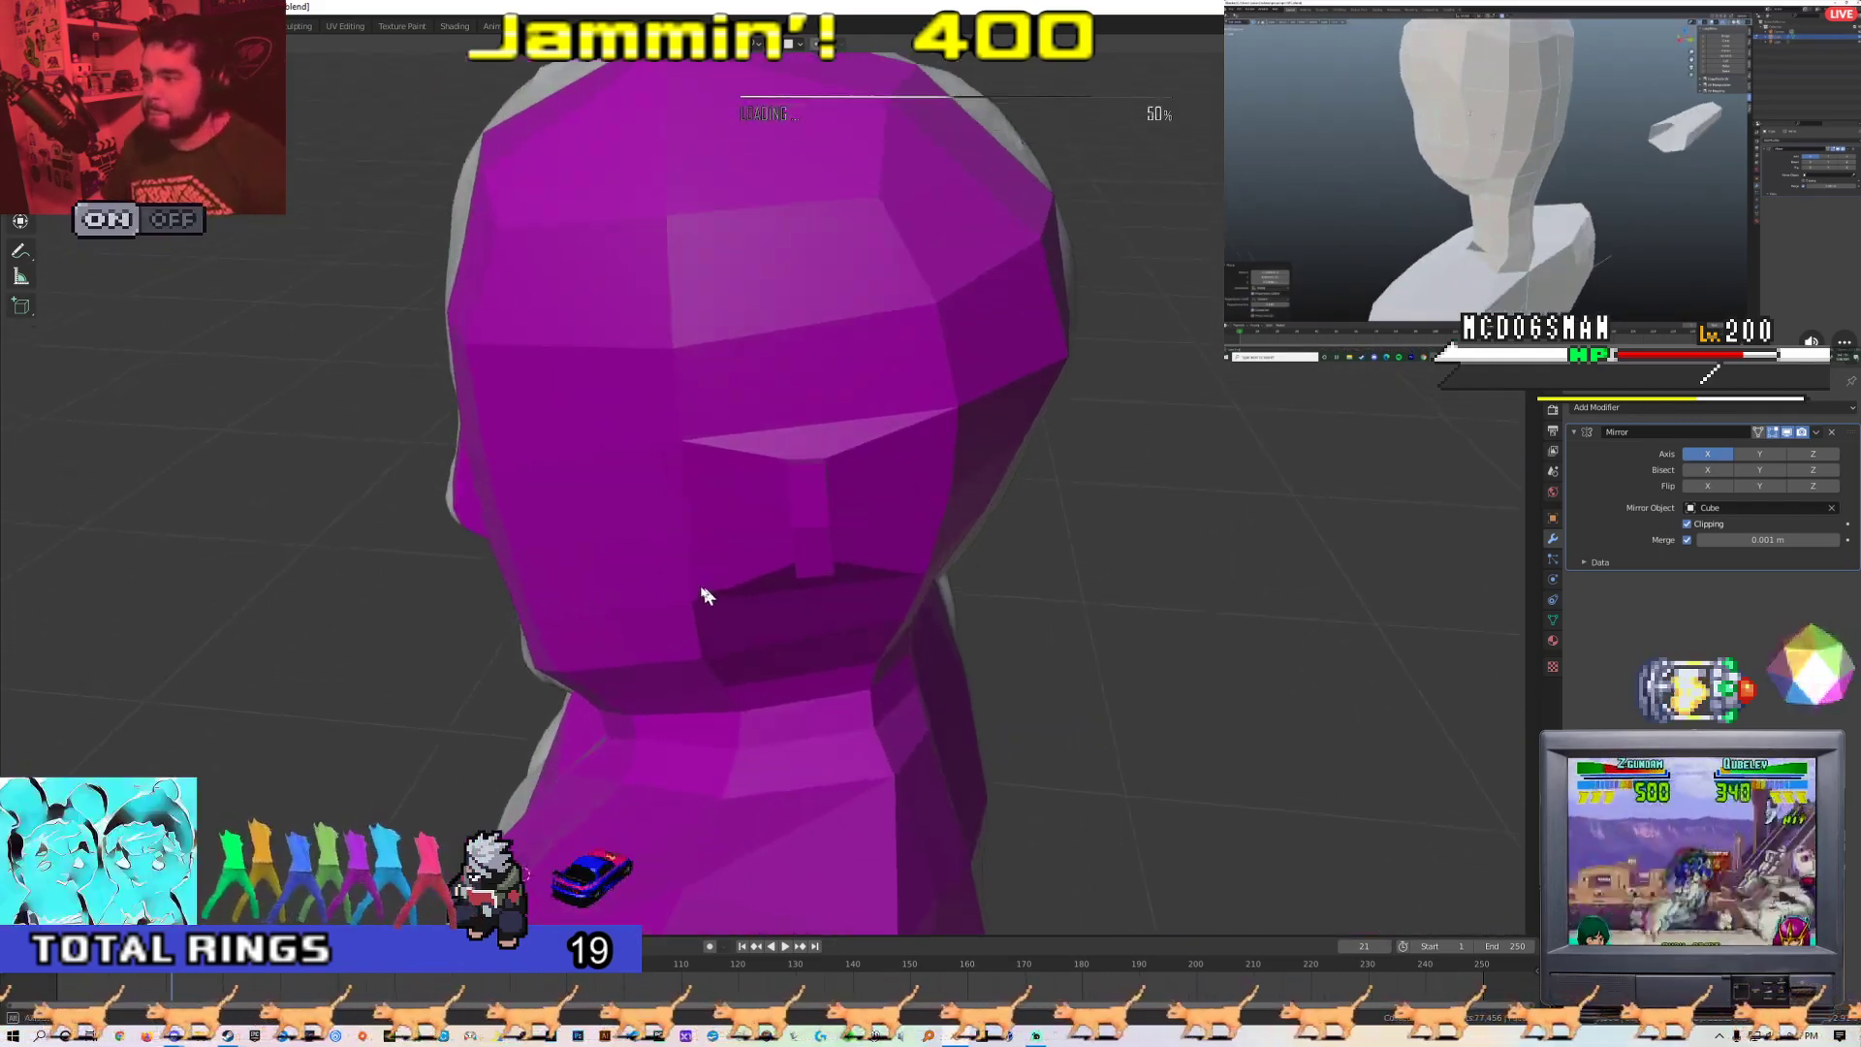
middle_click_drag(807, 583, 717, 574)
key("Tab")
middle_click_drag(774, 478, 840, 558)
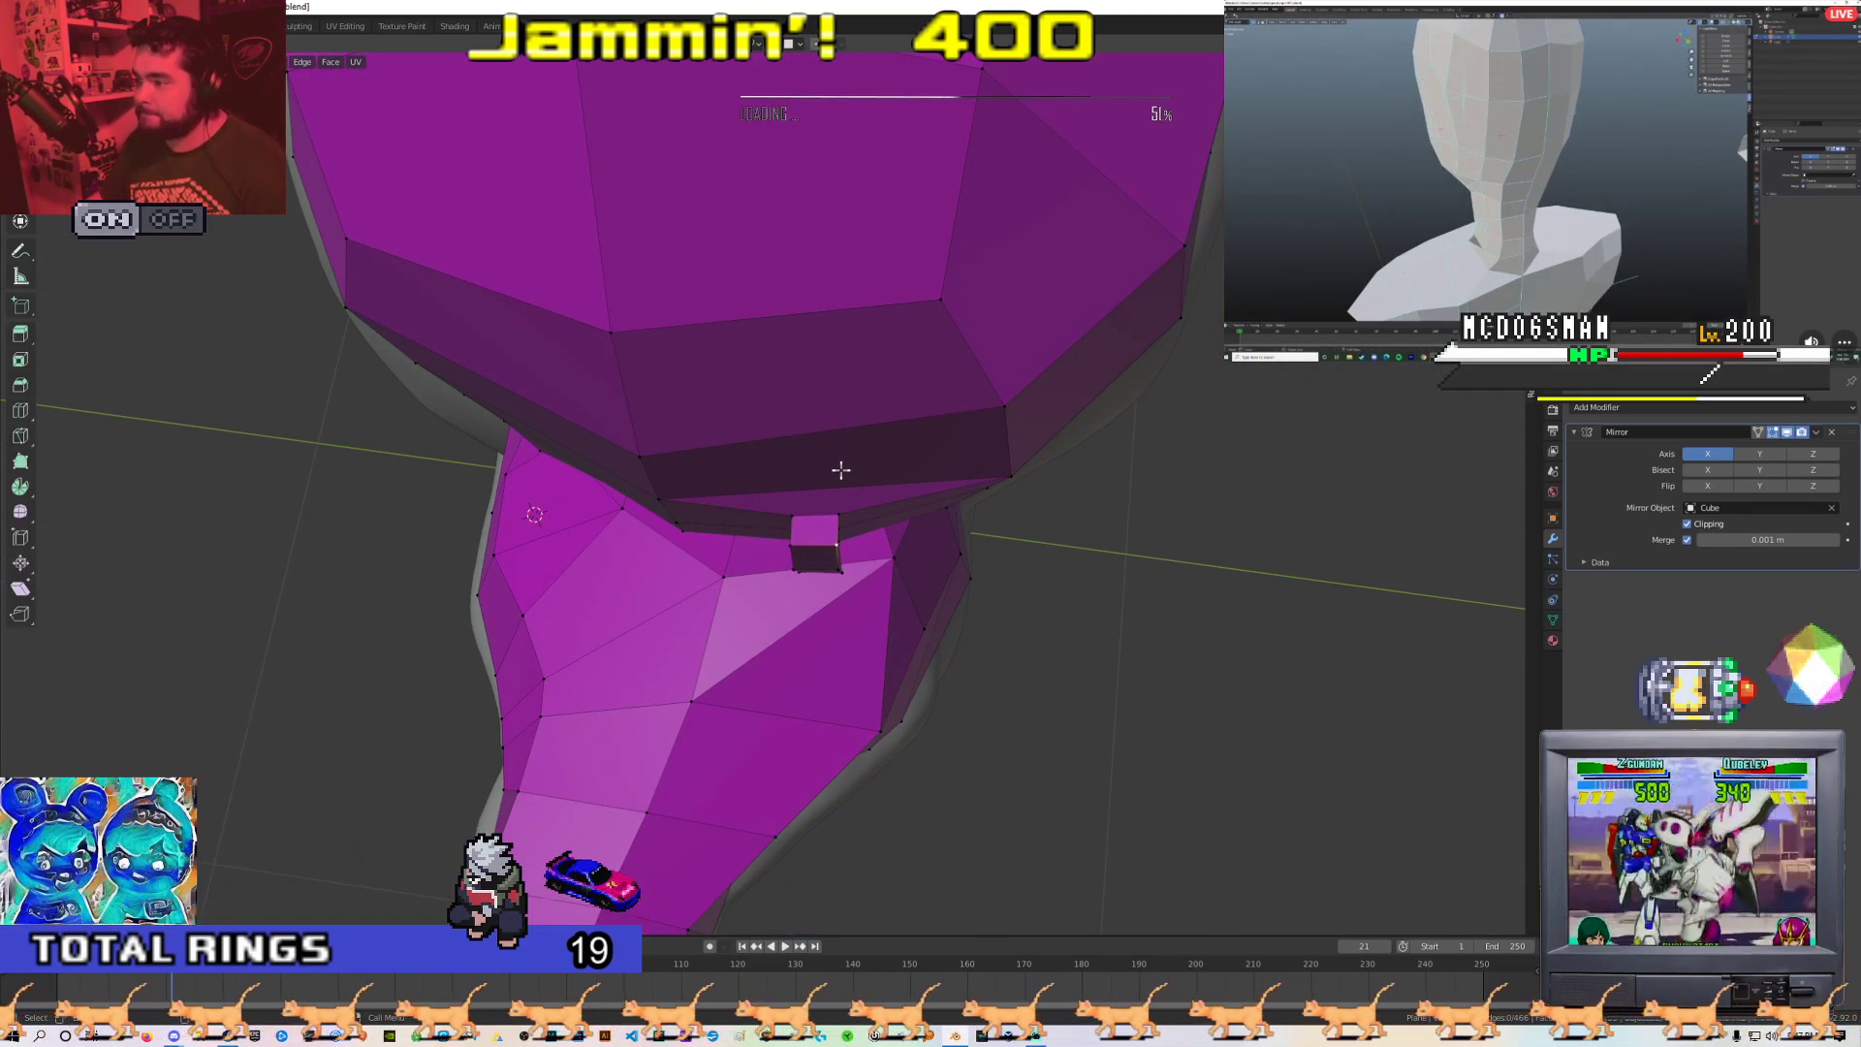
middle_click_drag(840, 470, 923, 523)
Move the ear's outer faces farther out from the head along X
left_click(798, 429)
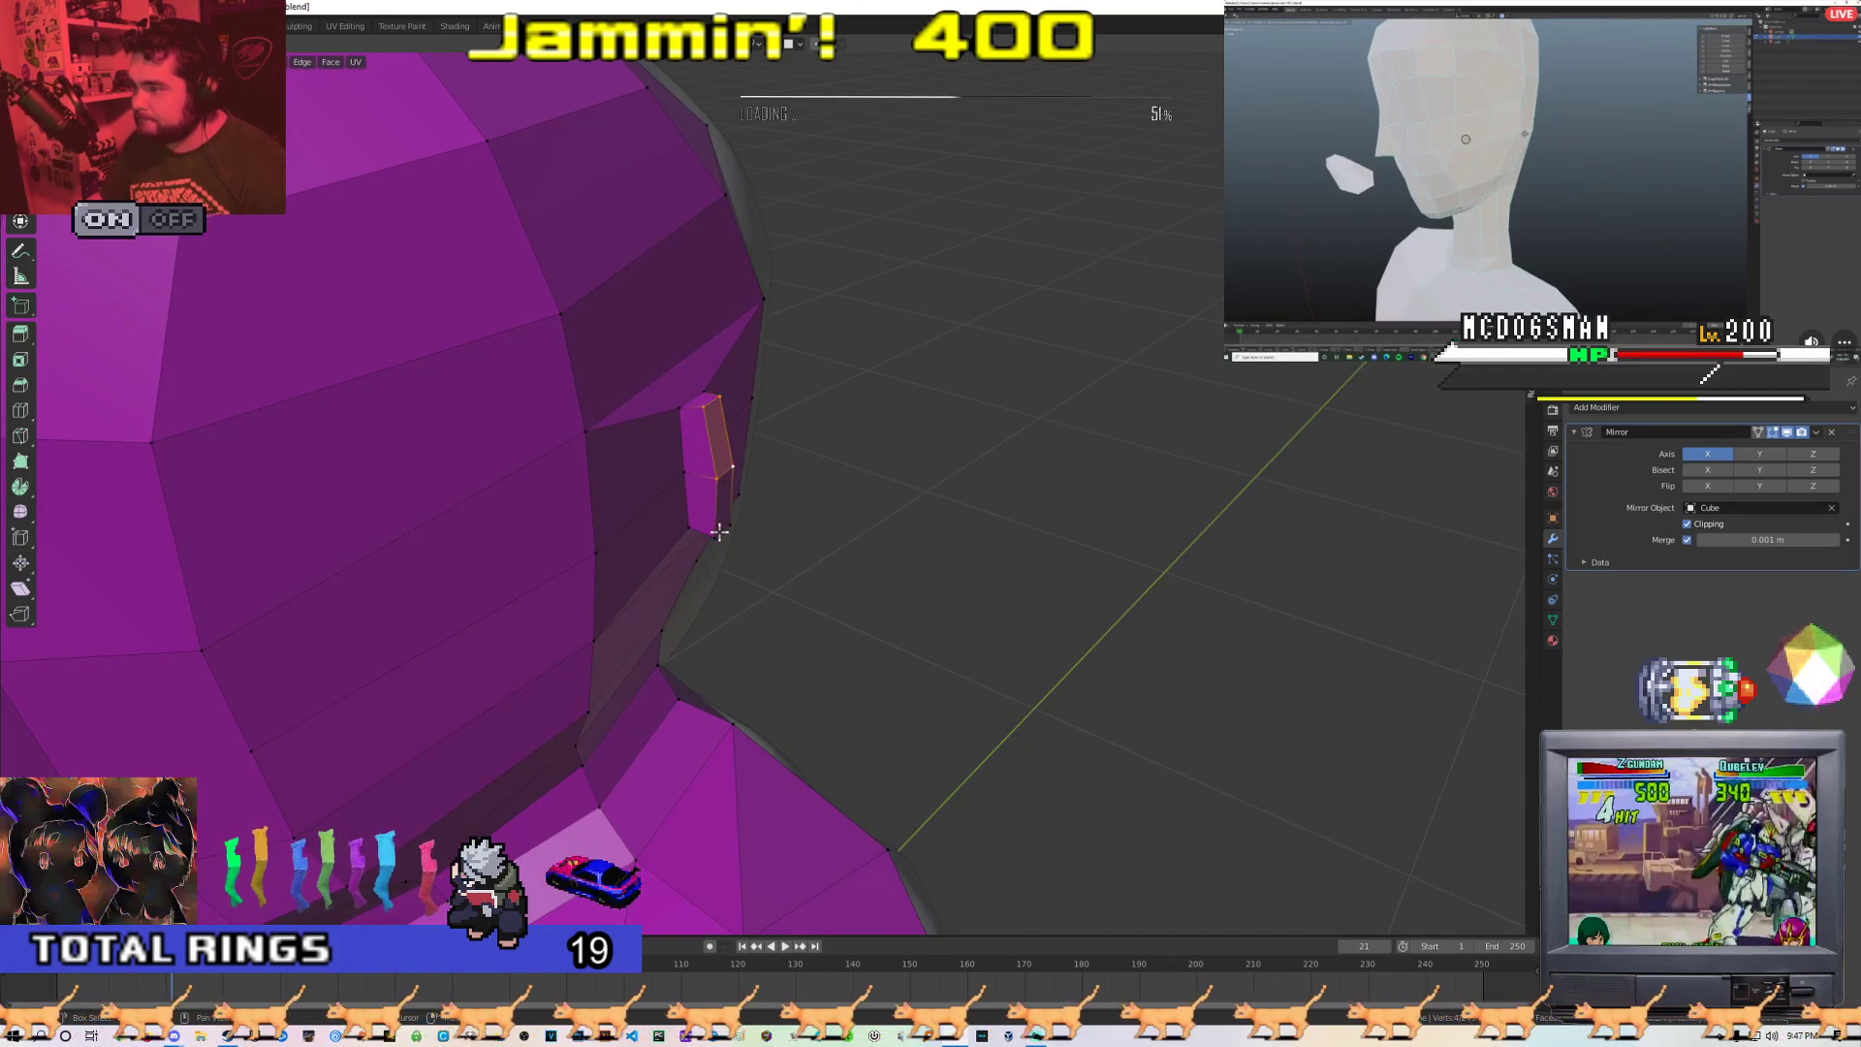
key("g")
key("x")
middle_click_drag(758, 515, 656, 569)
left_click(801, 500)
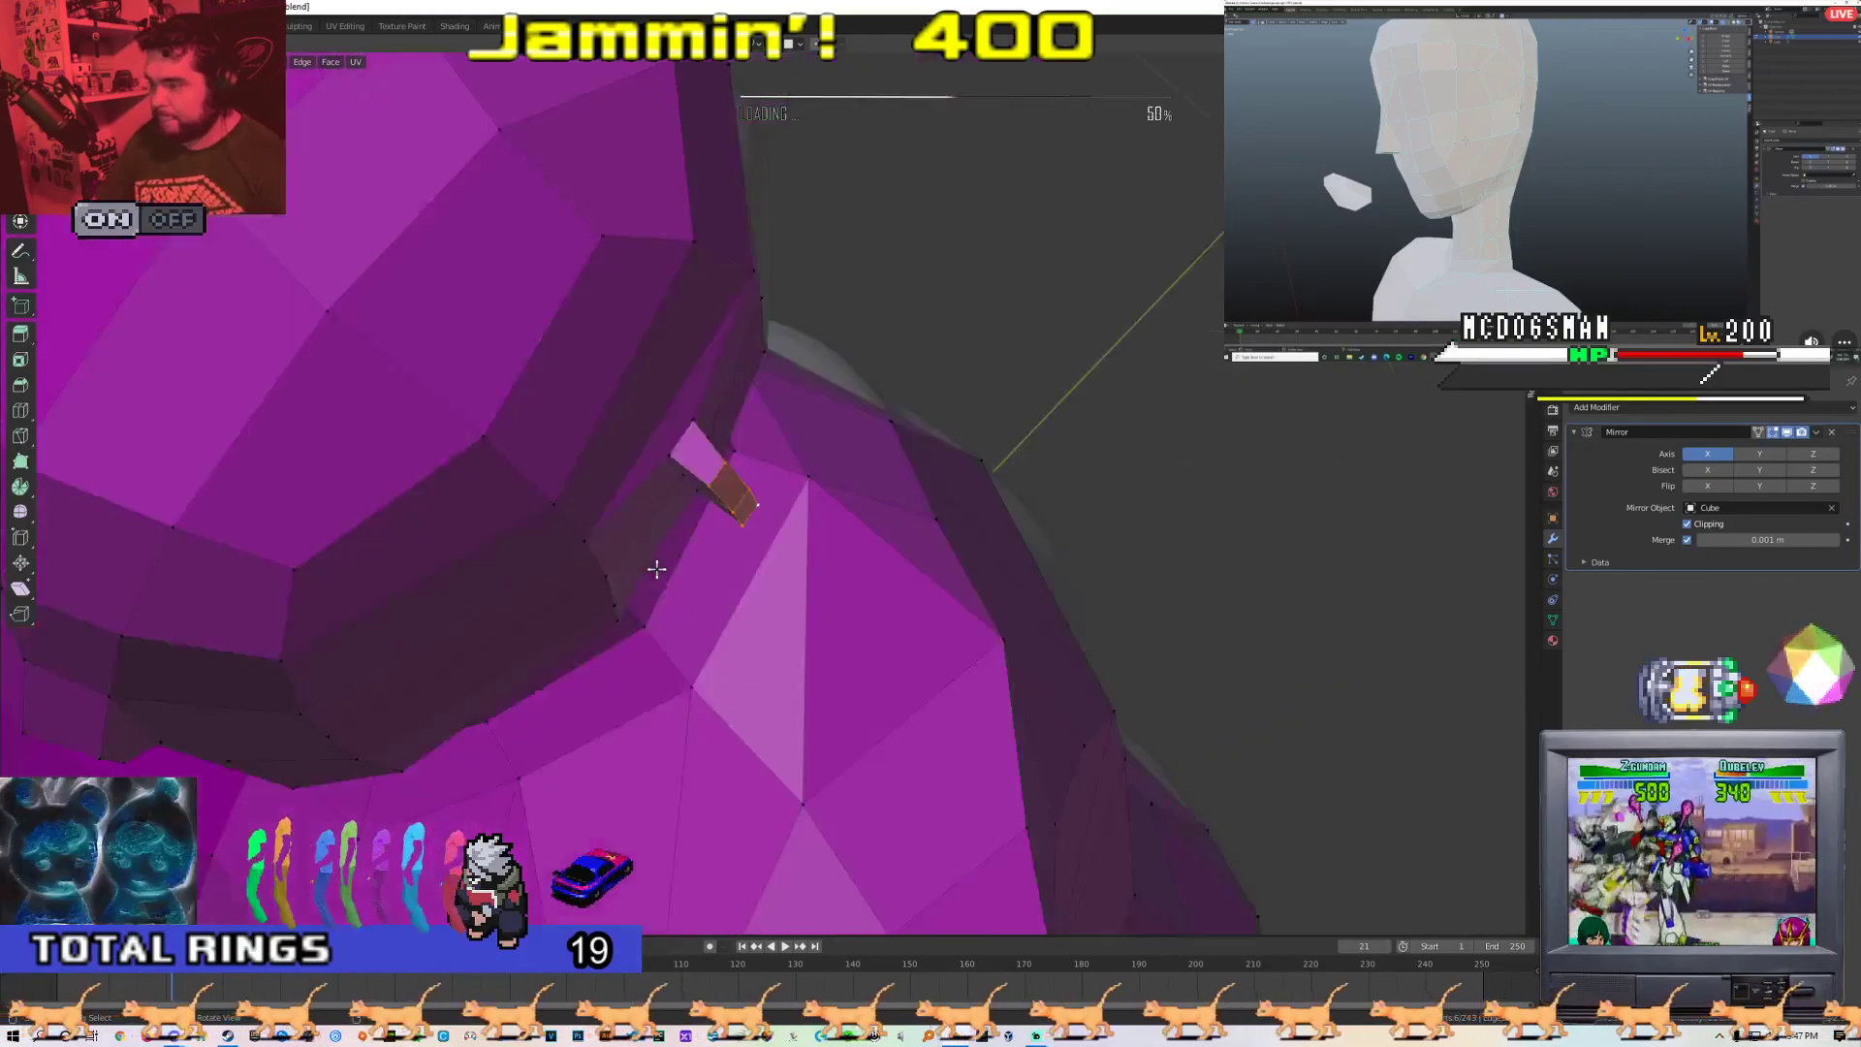
key("KP_7")
scroll(792, 471, "up", 4)
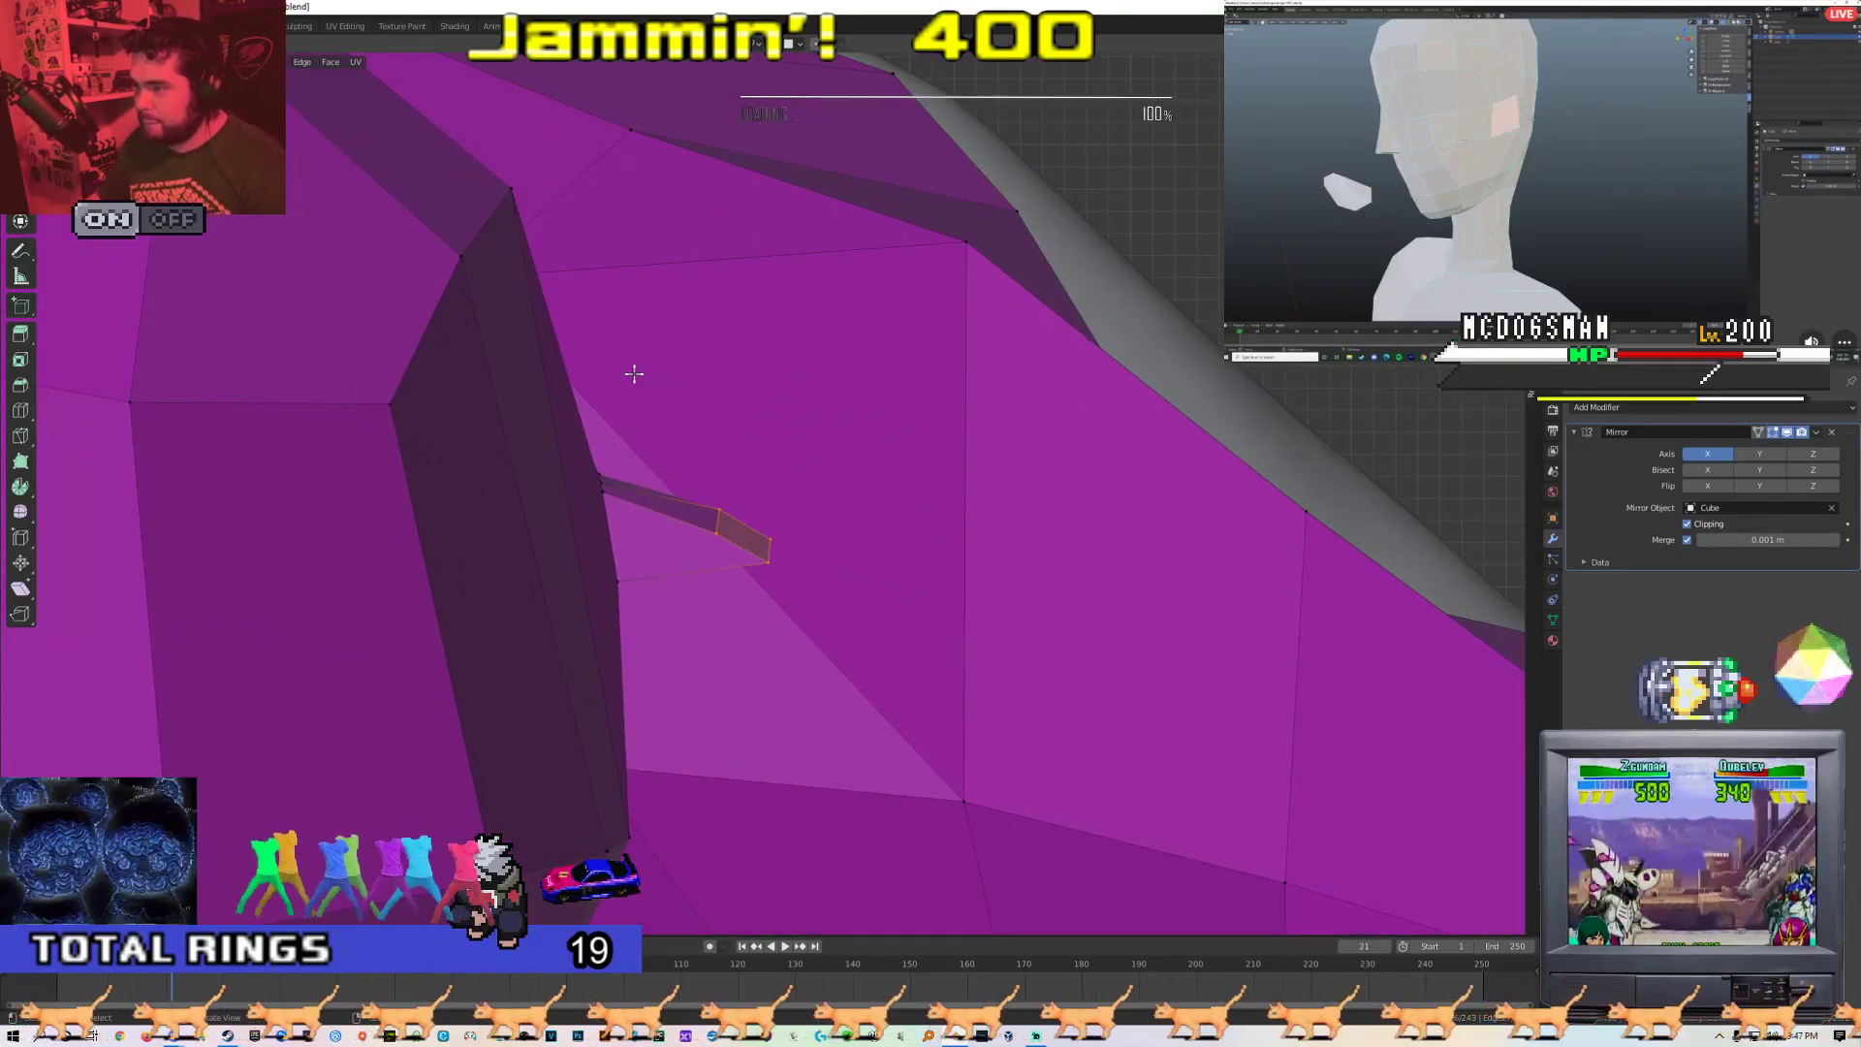
middle_click_drag(630, 378, 661, 438)
middle_click_drag(775, 506, 1055, 523)
Reposition the vertices along the ear's front outer edge to refine its outline
key("Tab")
scroll(685, 610, "down", 5)
middle_click_drag(685, 610, 759, 488)
scroll(783, 520, "up", 4)
key("Tab")
scroll(738, 517, "up", 2)
scroll(758, 487, "up", 3)
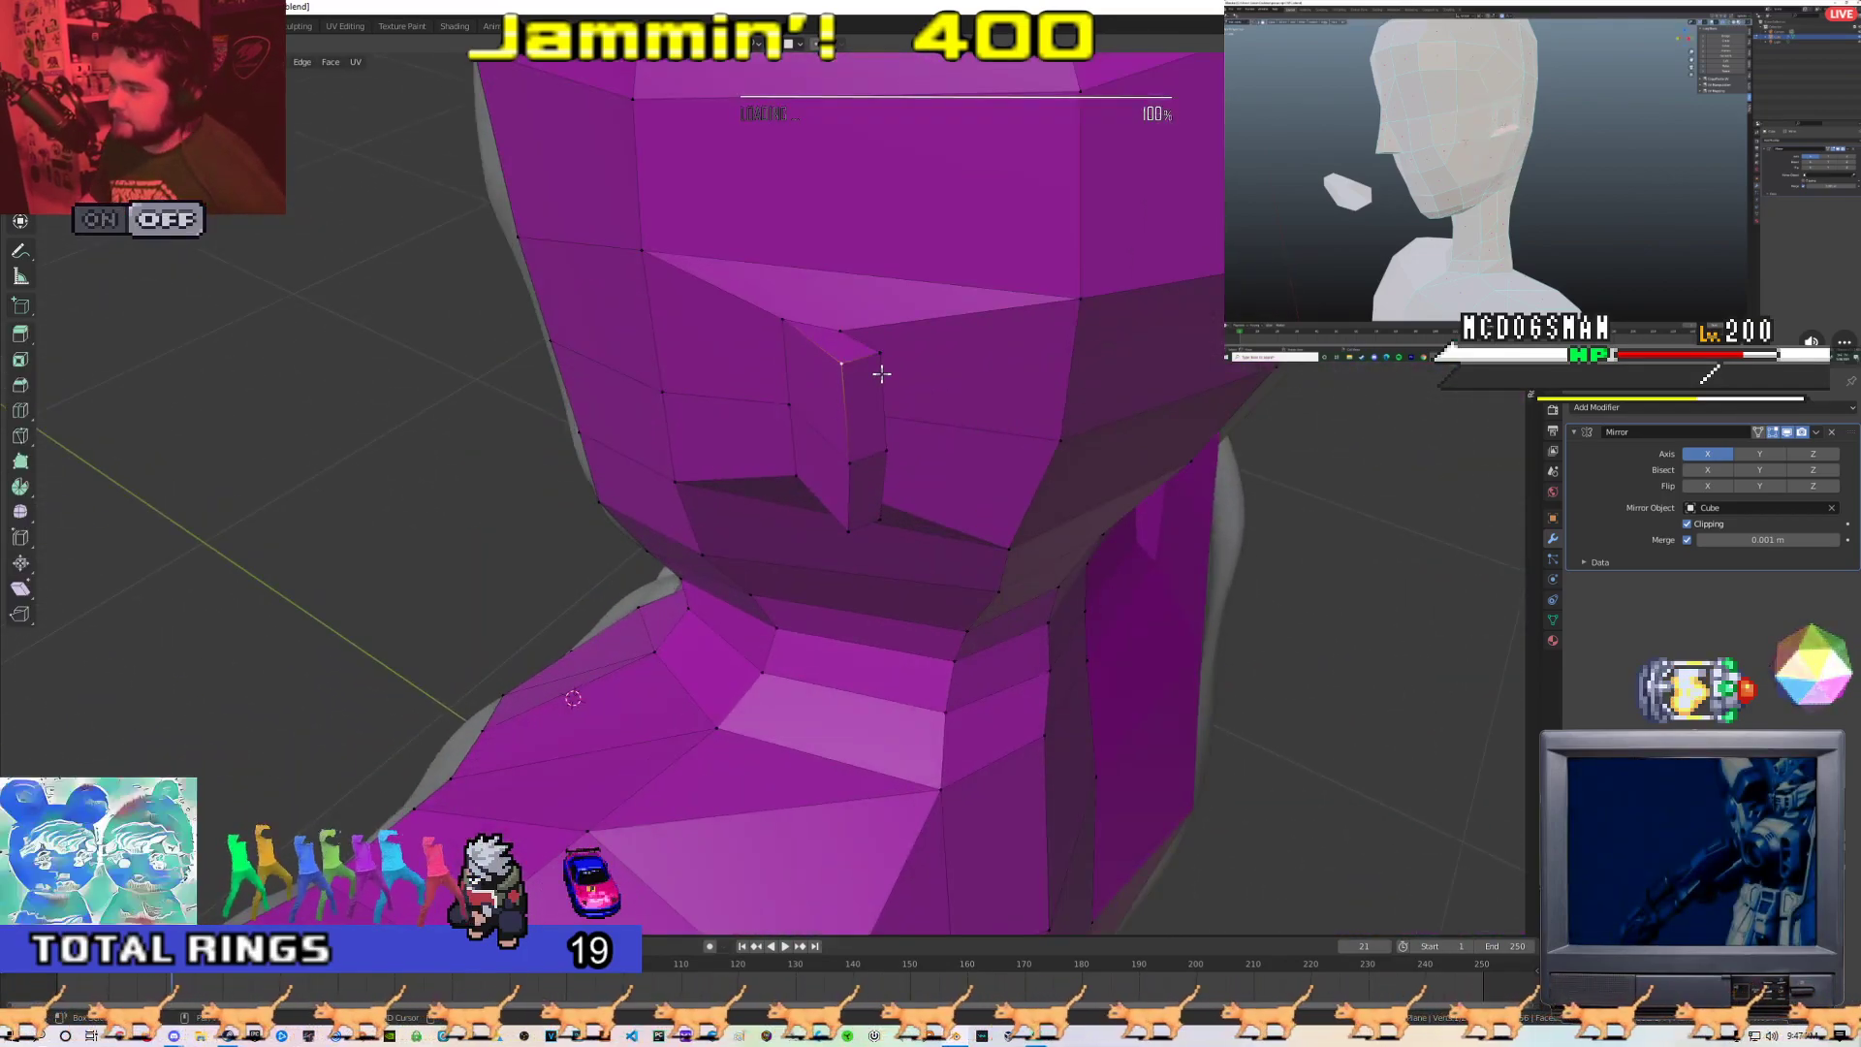
middle_click_drag(838, 415, 1008, 426)
key("g")
left_click(826, 404)
Examine the reshaped ear against the whole head in Object Mode
middle_click_drag(835, 558, 769, 482)
scroll(950, 596, "down", 2)
key("Tab")
middle_click_drag(646, 543, 615, 576)
scroll(864, 582, "down", 6)
scroll(865, 578, "up", 2)
scroll(860, 578, "up", 2)
scroll(659, 571, "up", 1)
key("Tab")
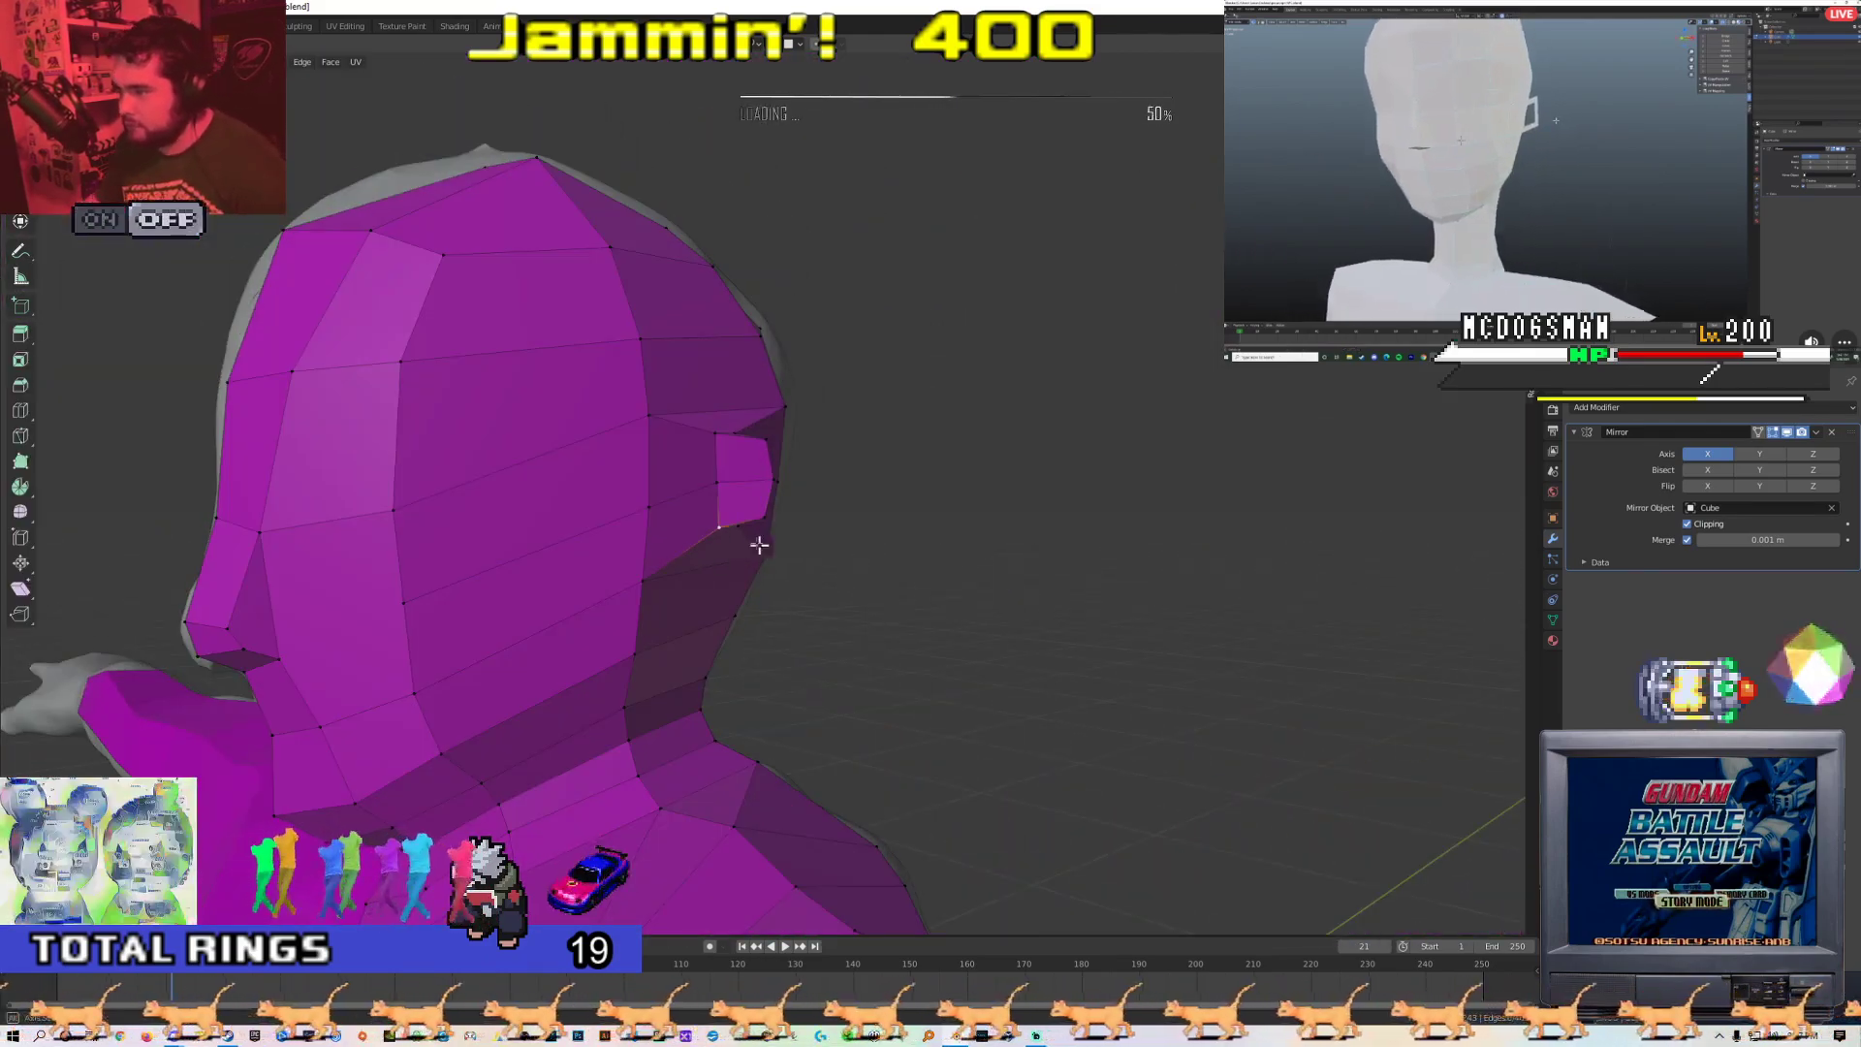
Adjust the position of the ear's bottom face along the Z and X axes
middle_click_drag(764, 548, 807, 569)
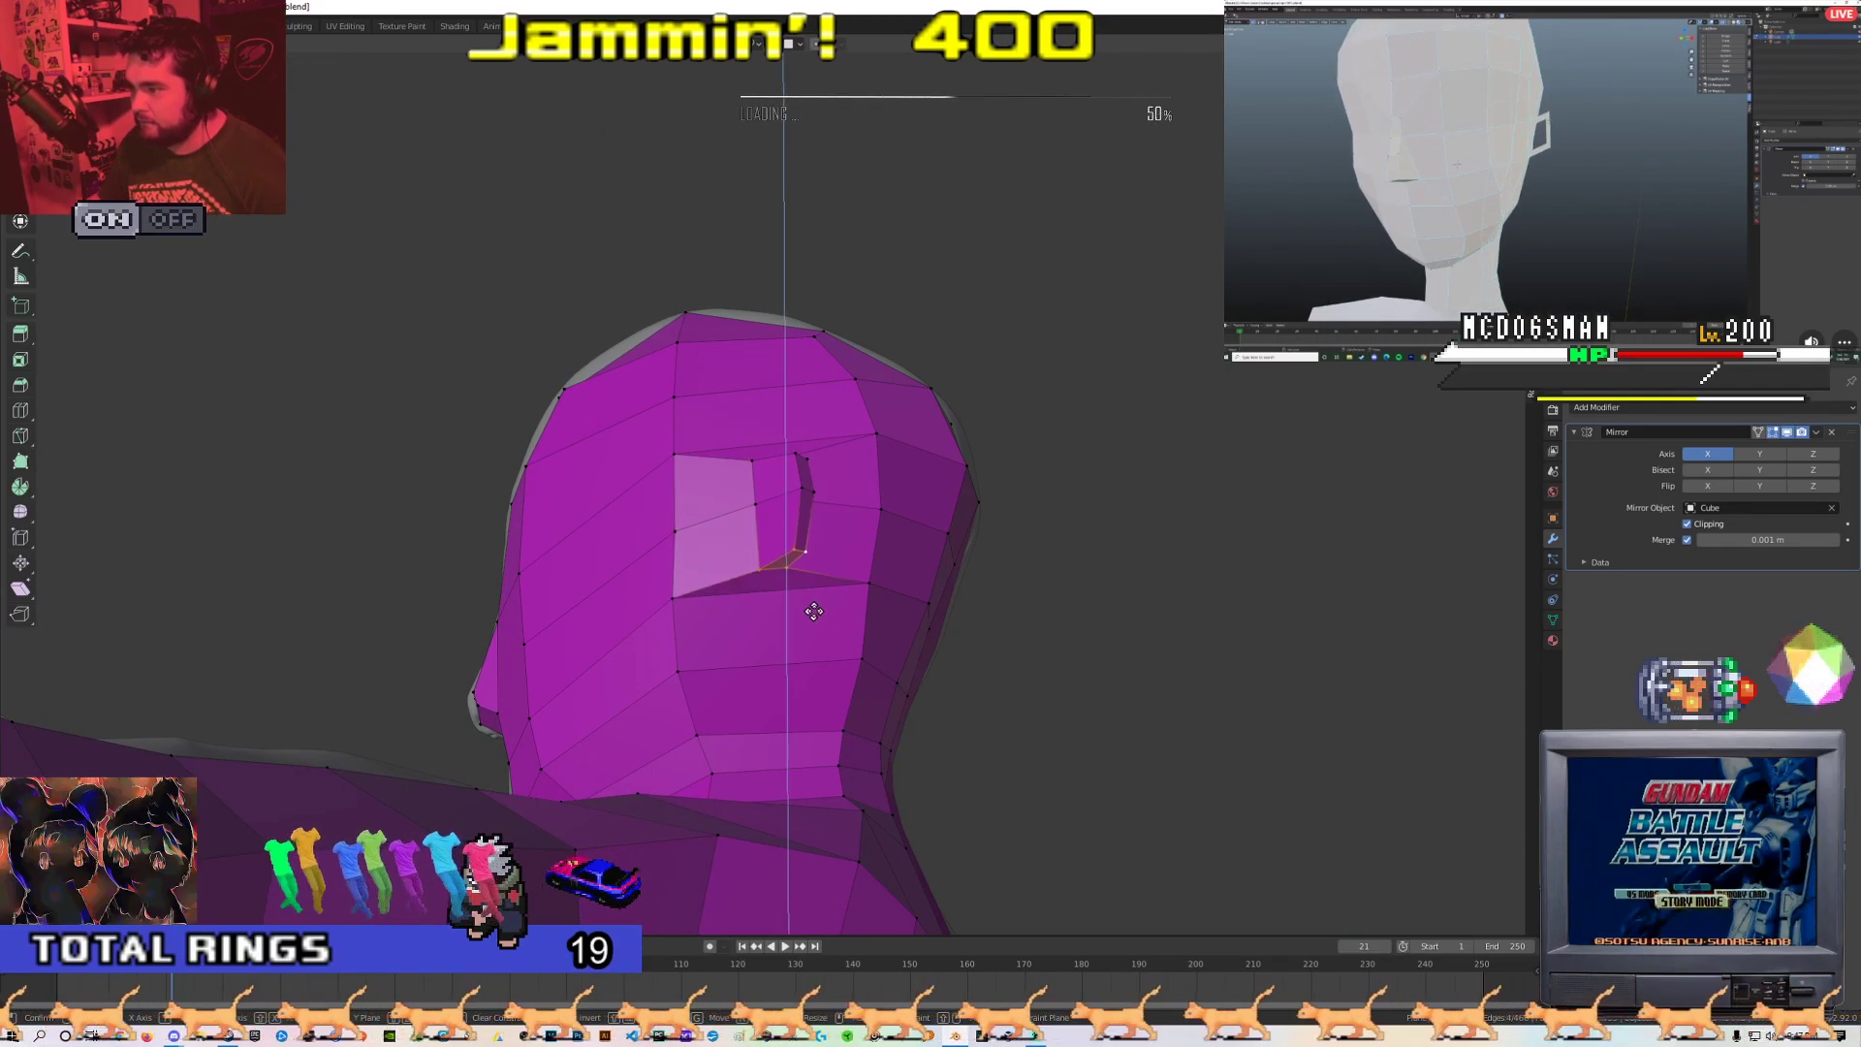
middle_click_drag(814, 609, 856, 499)
key("x")
middle_click_drag(754, 553, 555, 521)
scroll(814, 495, "down", 4)
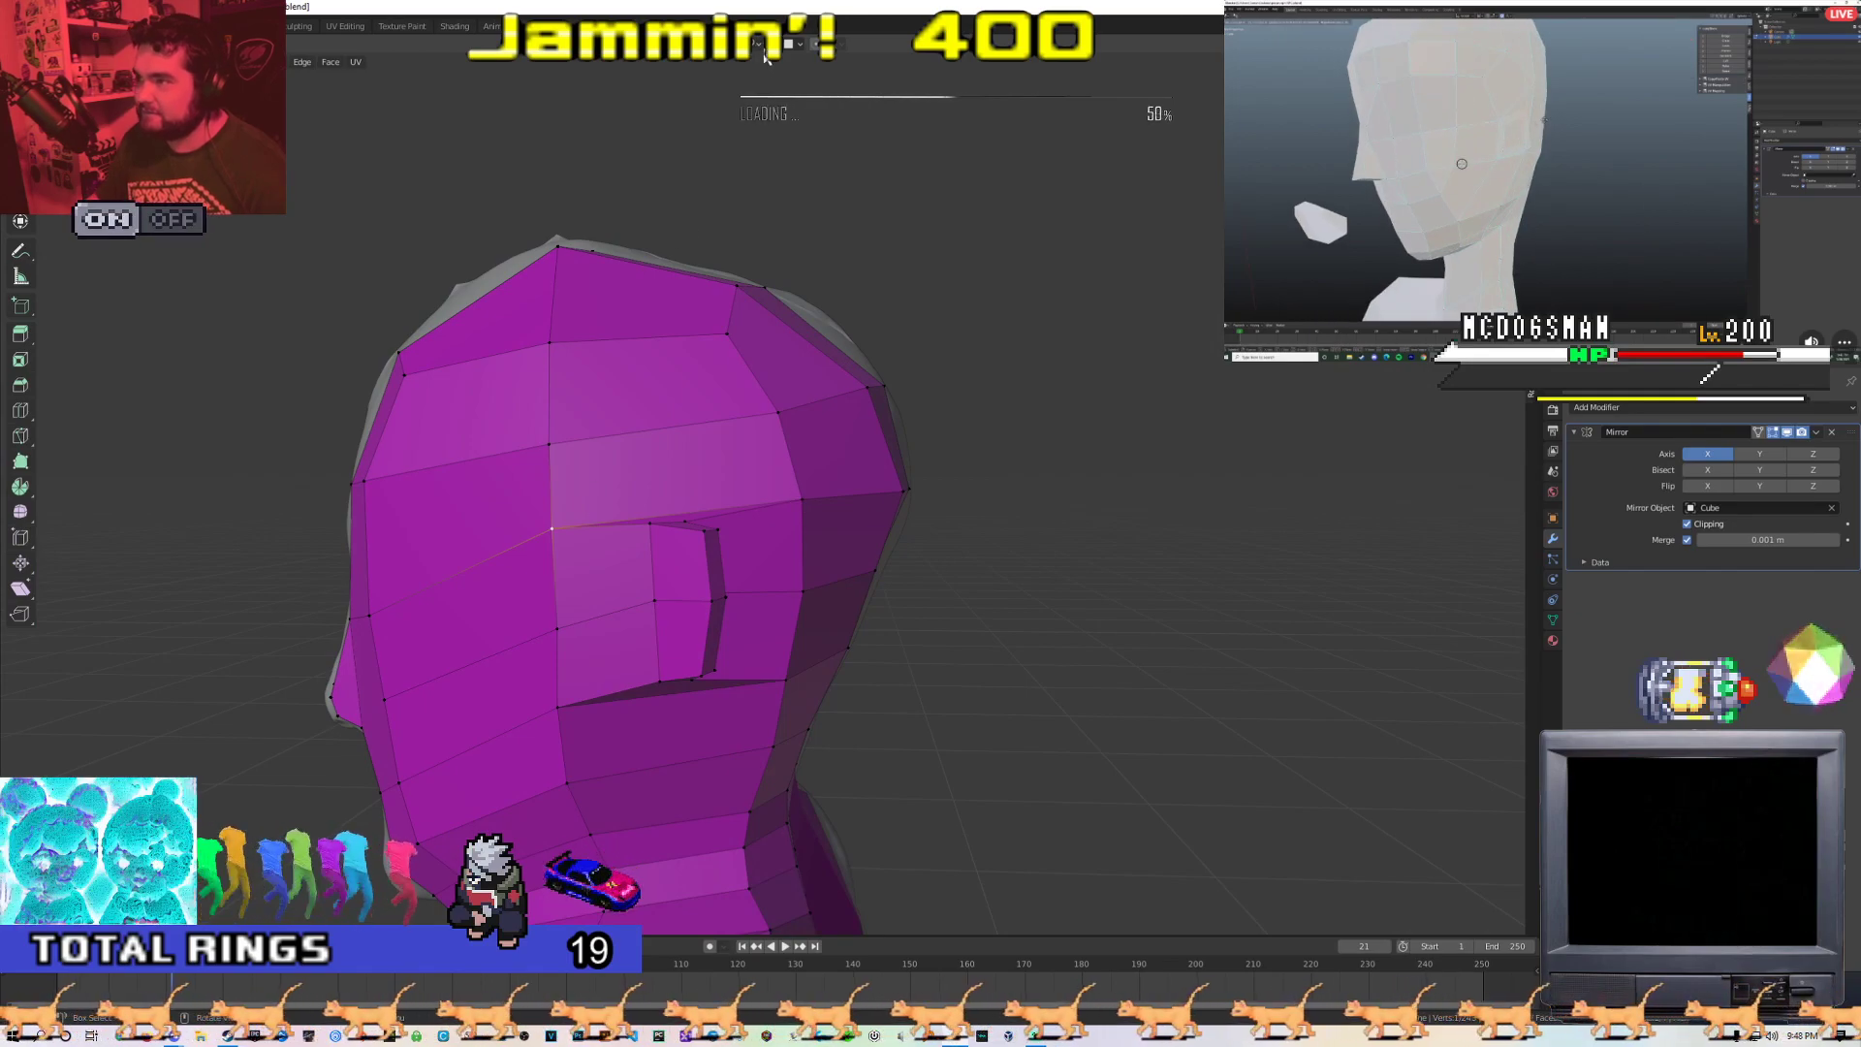
Raise the head vertices at the ear's upper front and back, and even out the edge row level with its middle
left_click_drag(552, 529, 553, 492)
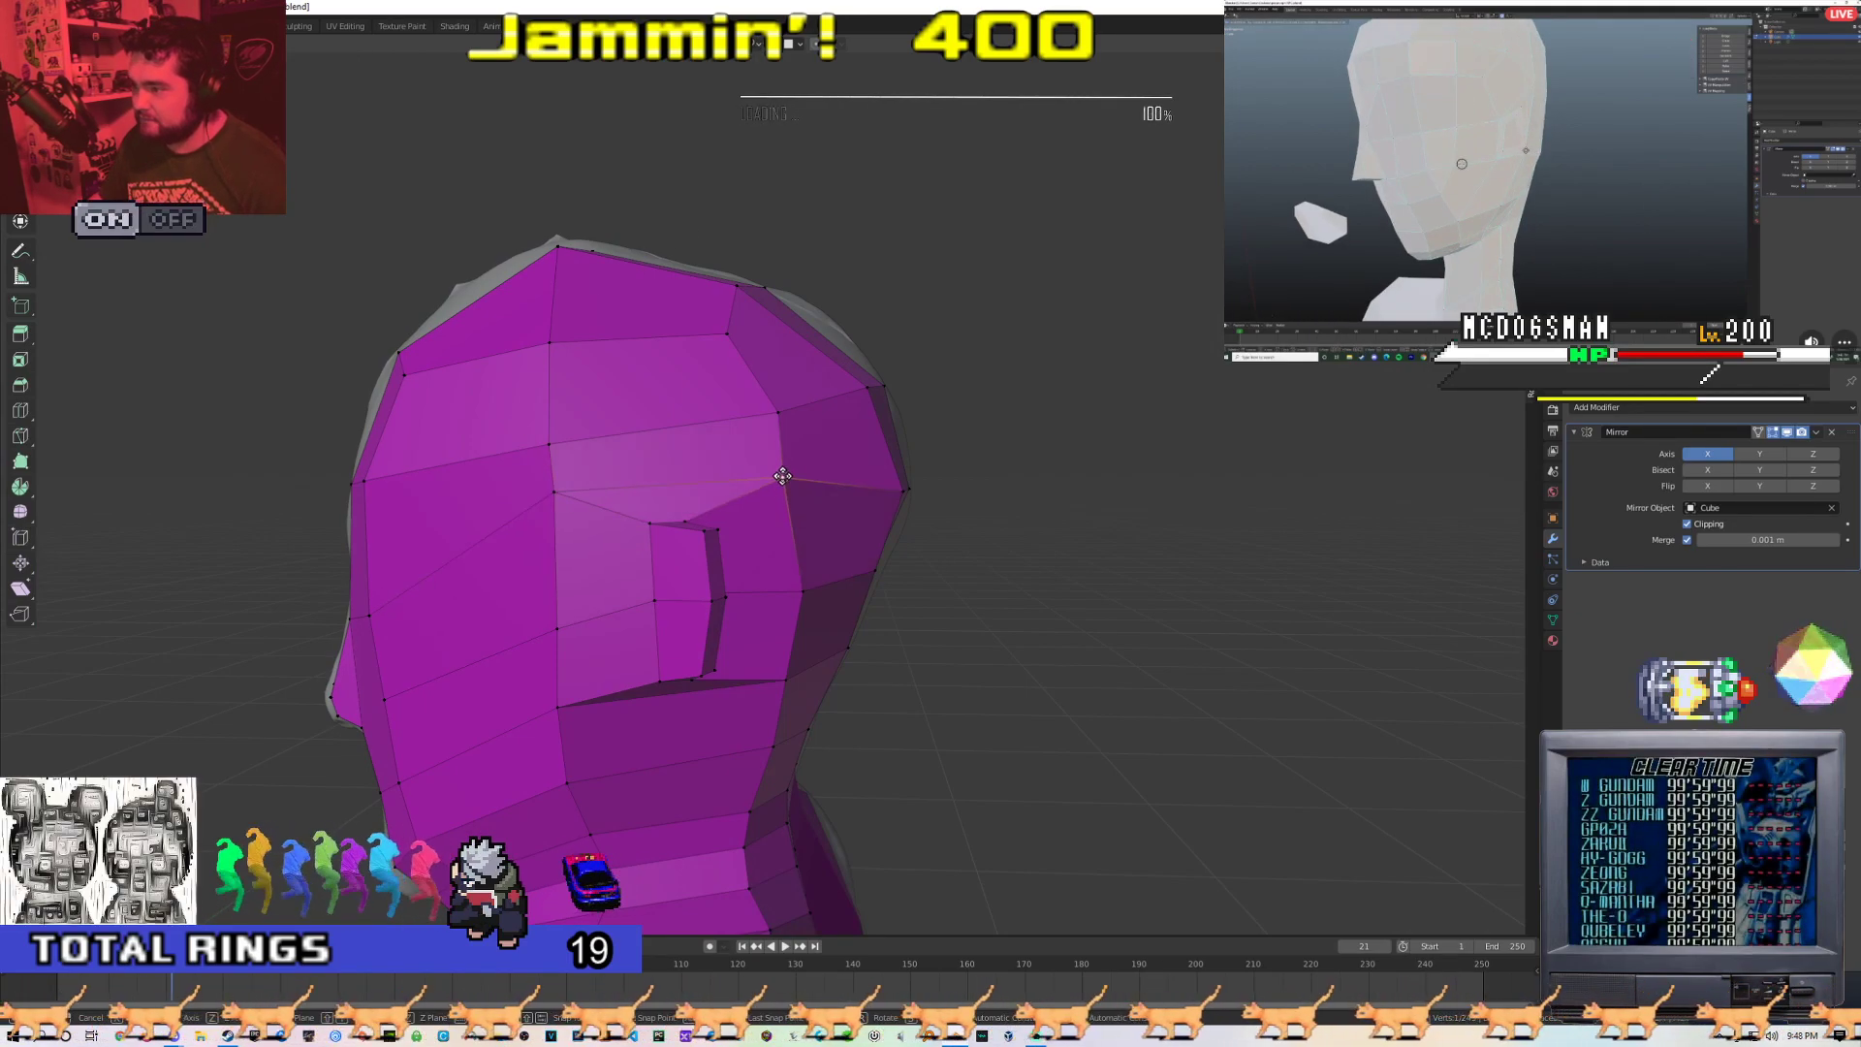
middle_click_drag(585, 719, 564, 560, "shift")
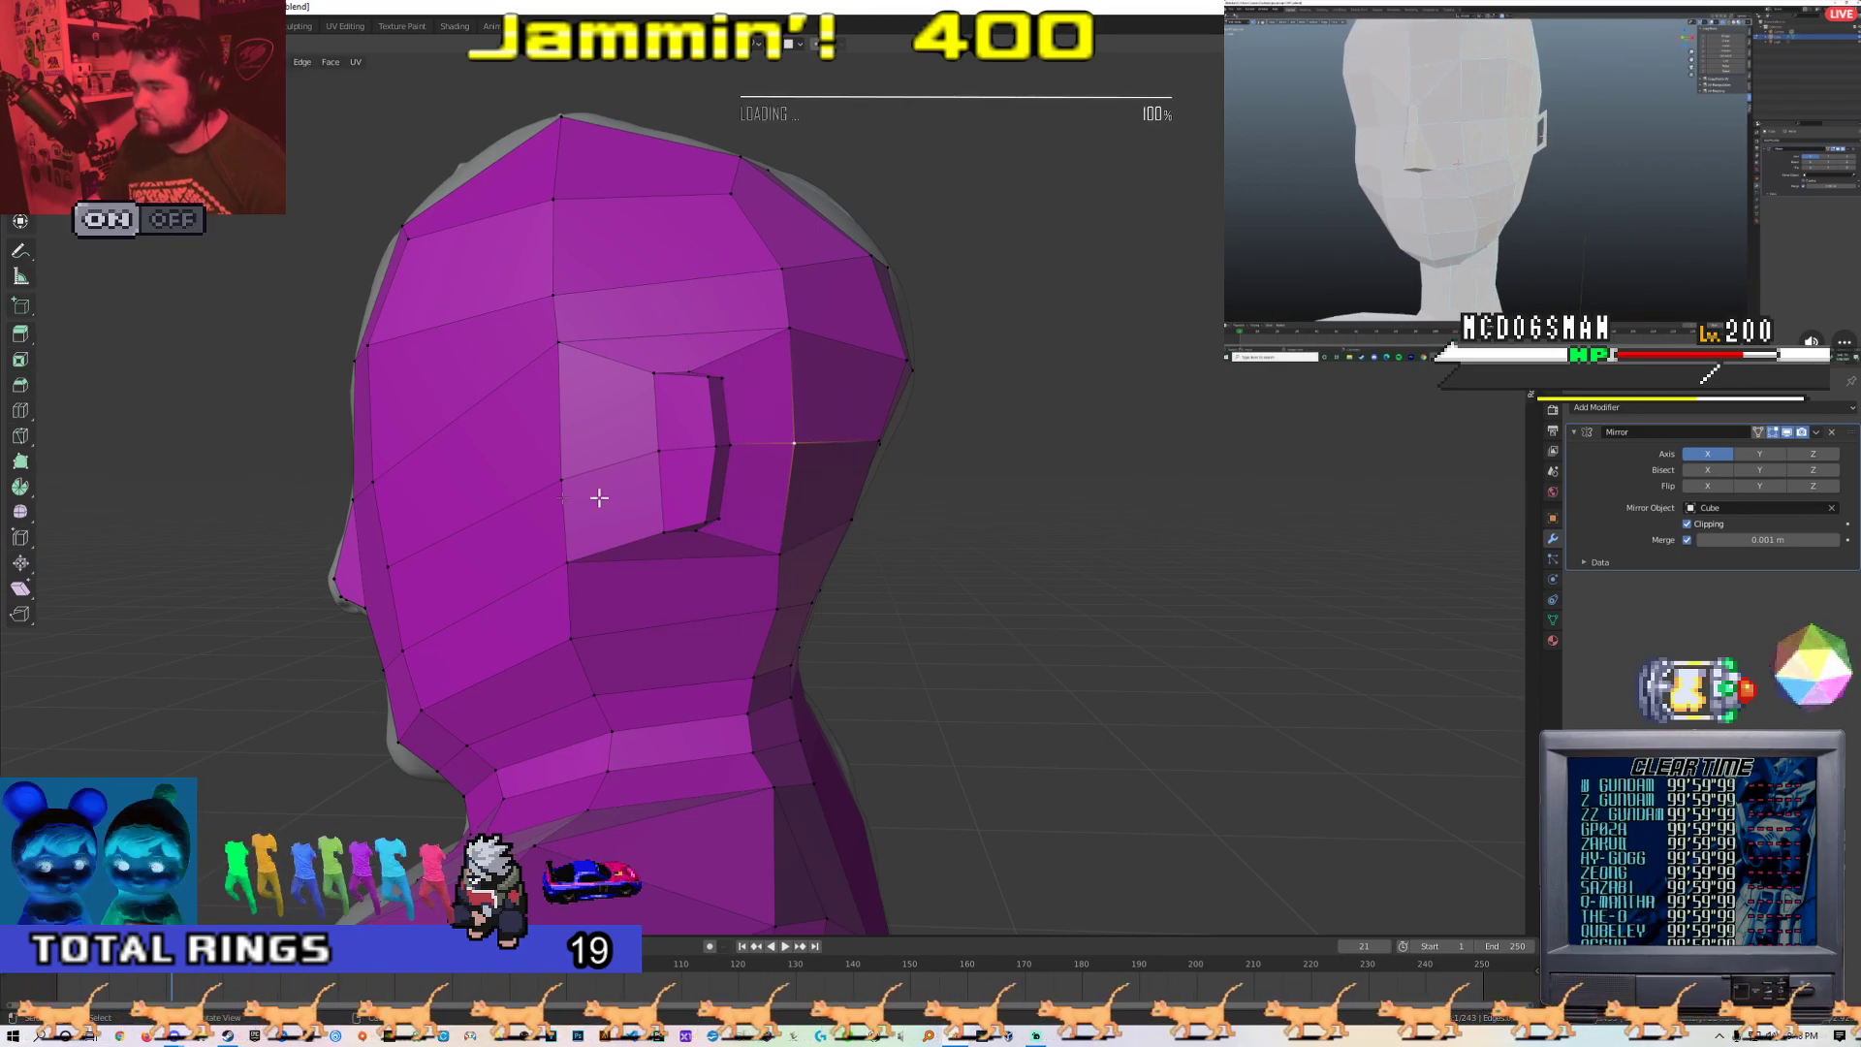
left_click_drag(549, 486, 561, 471)
Examine the head in Object Mode and compare the ear's placement with the side-view reference drawing
middle_click_drag(535, 529, 734, 567)
scroll(678, 538, "down", 5)
key("Tab")
scroll(897, 575, "down", 4)
scroll(762, 536, "up", 2)
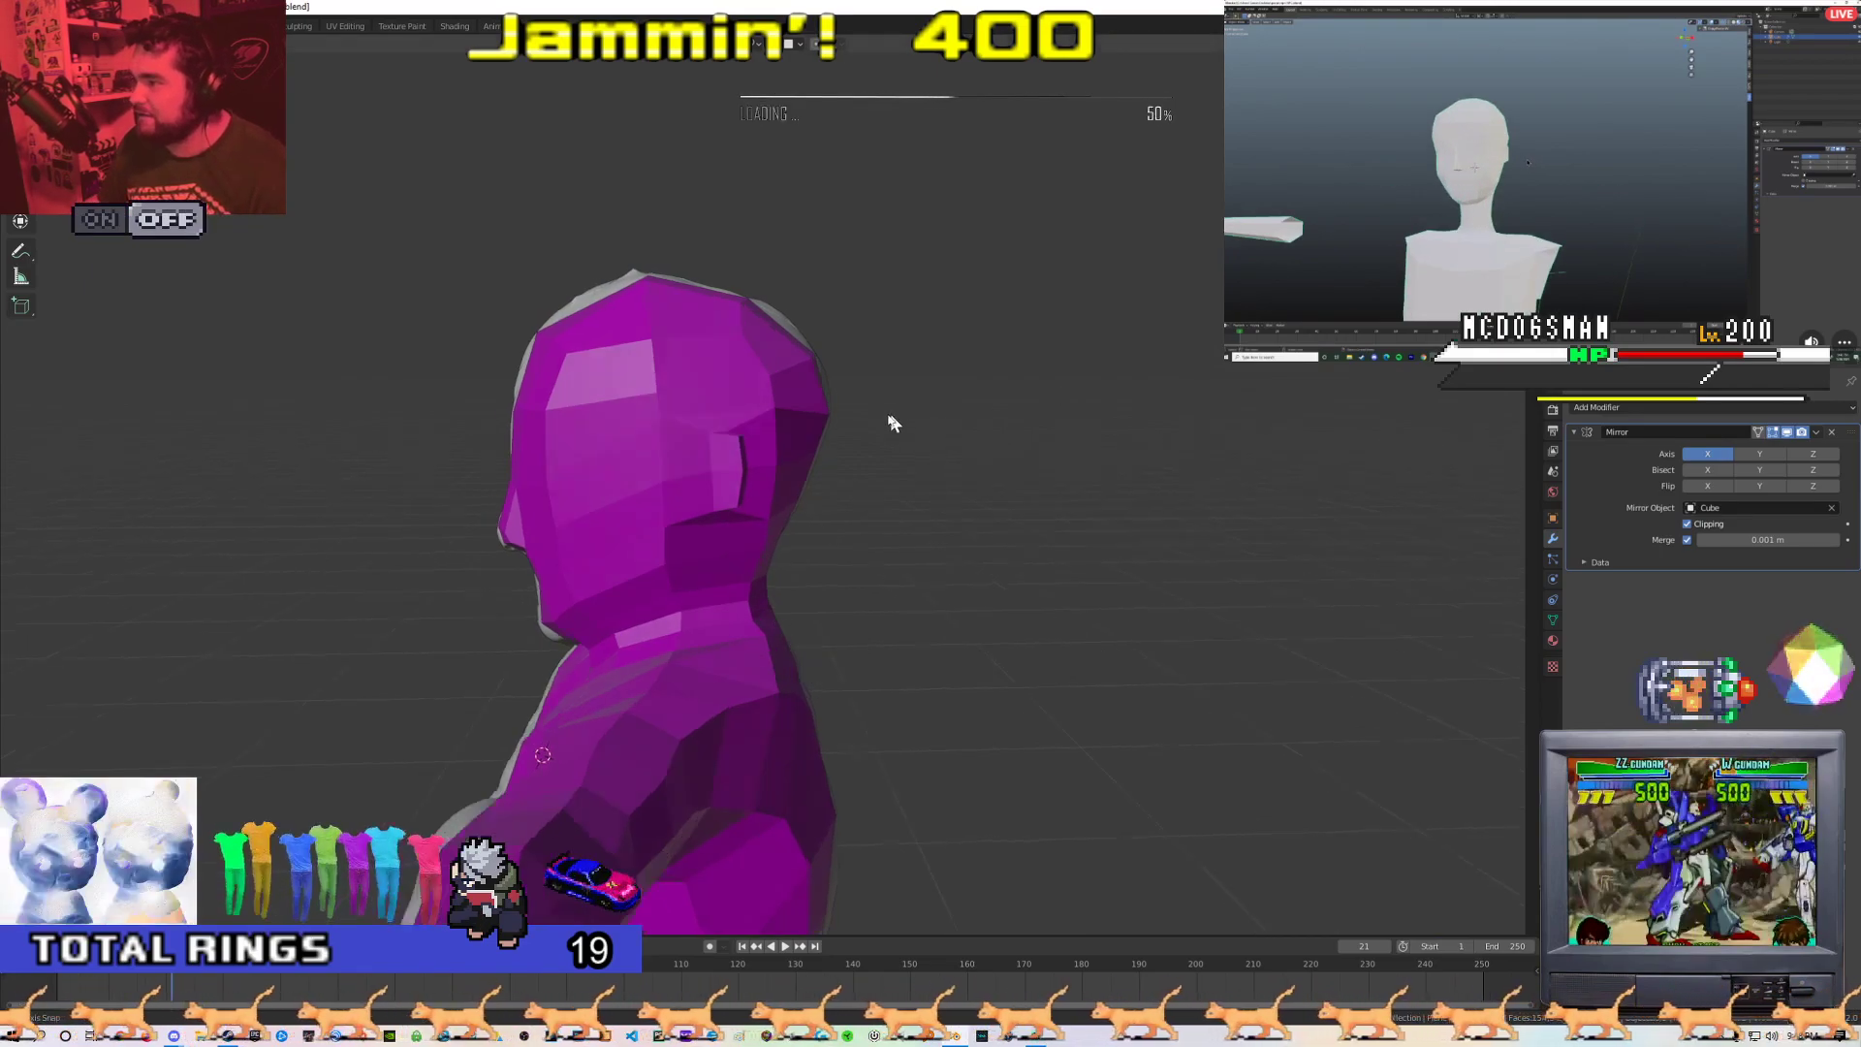
middle_click_drag(895, 423, 920, 427)
middle_click_drag(1085, 413, 985, 399)
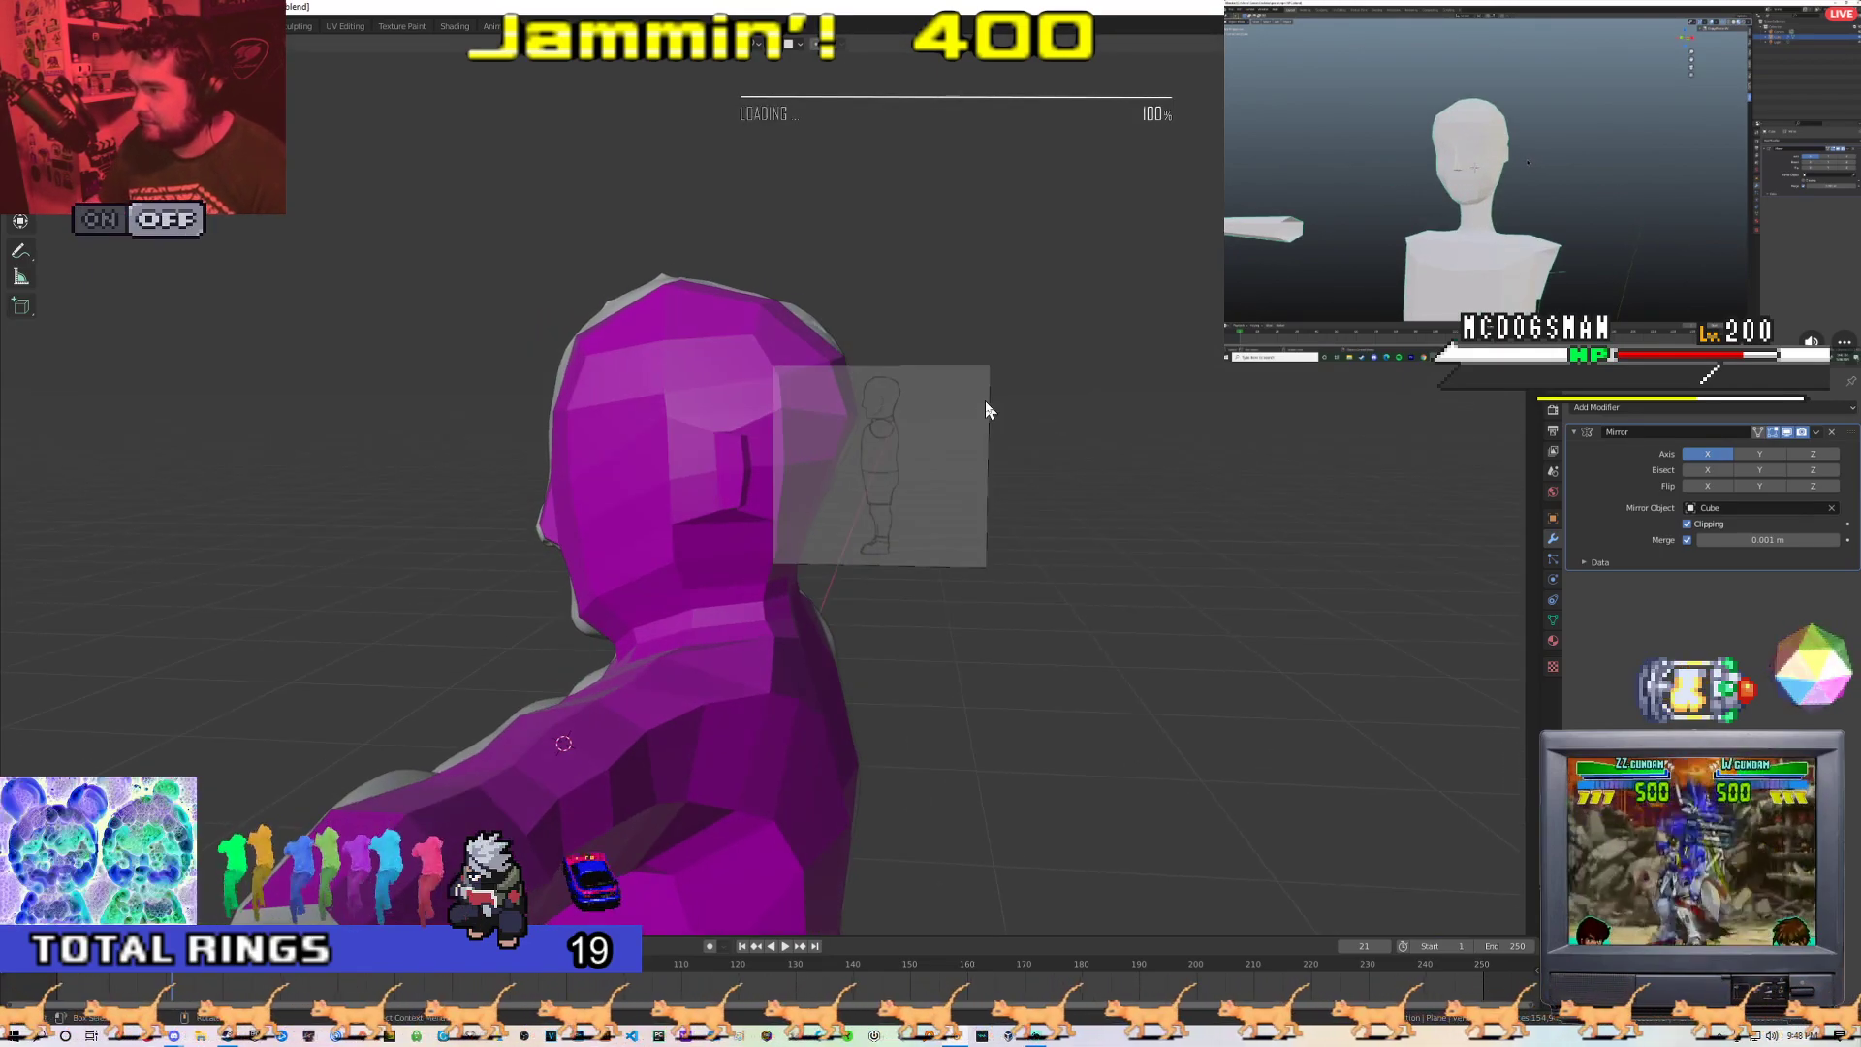
key("KP_3")
scroll(650, 381, "up", 5)
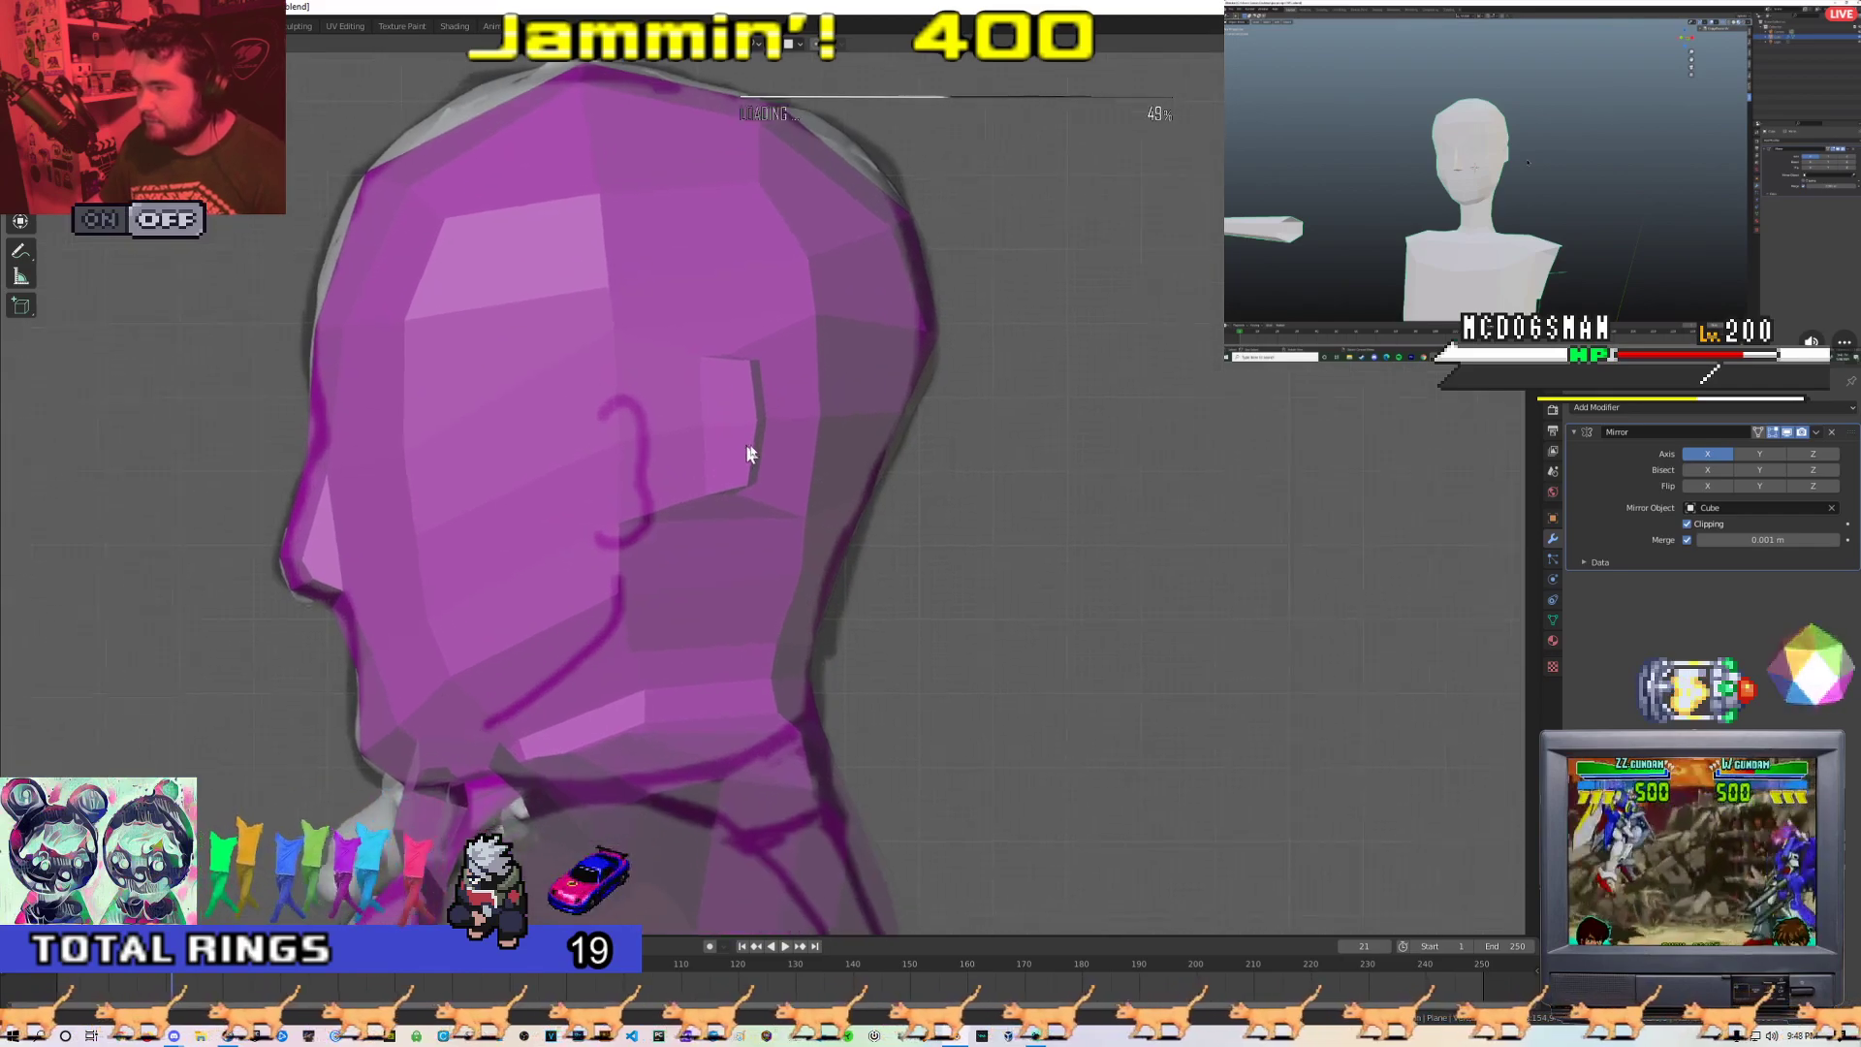
Select all the vertices of the ear in the side view in Edit Mode
key("Tab")
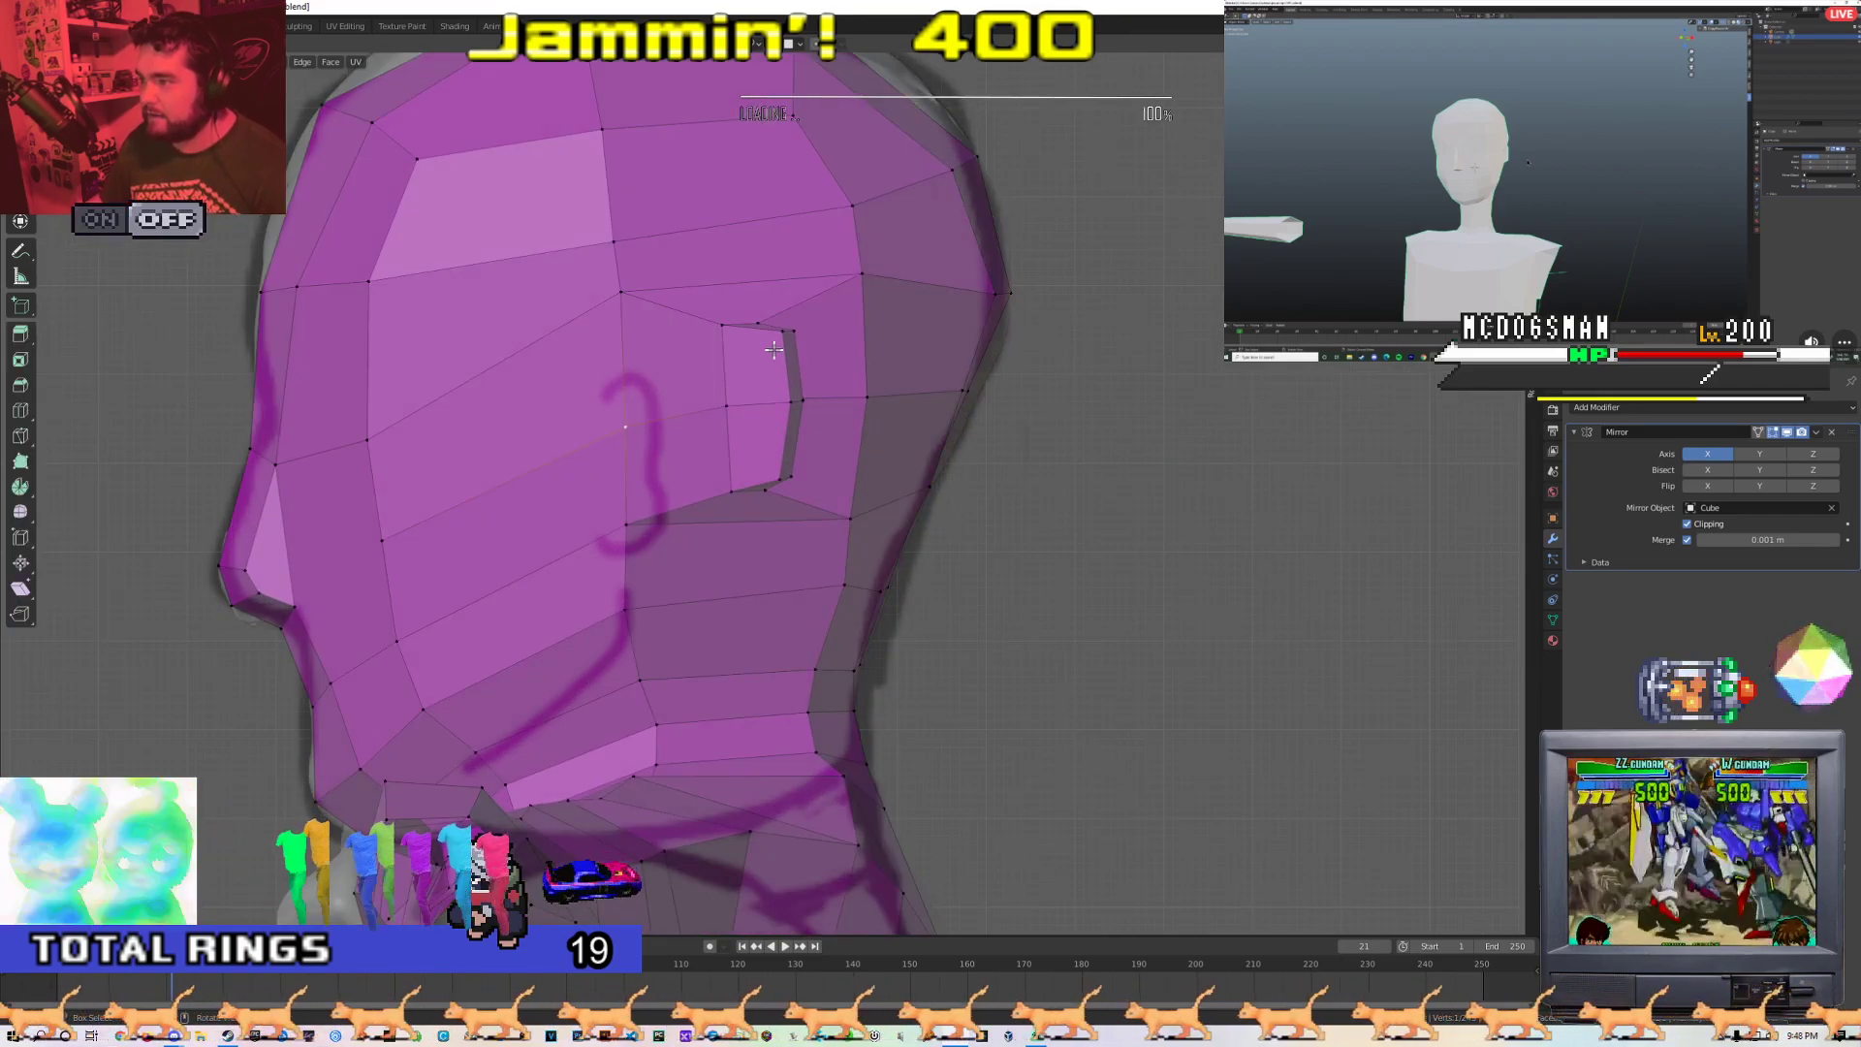
left_click(794, 455, "shift")
left_click(761, 492, "shift")
left_click(721, 326, "shift")
left_click(758, 323, "shift")
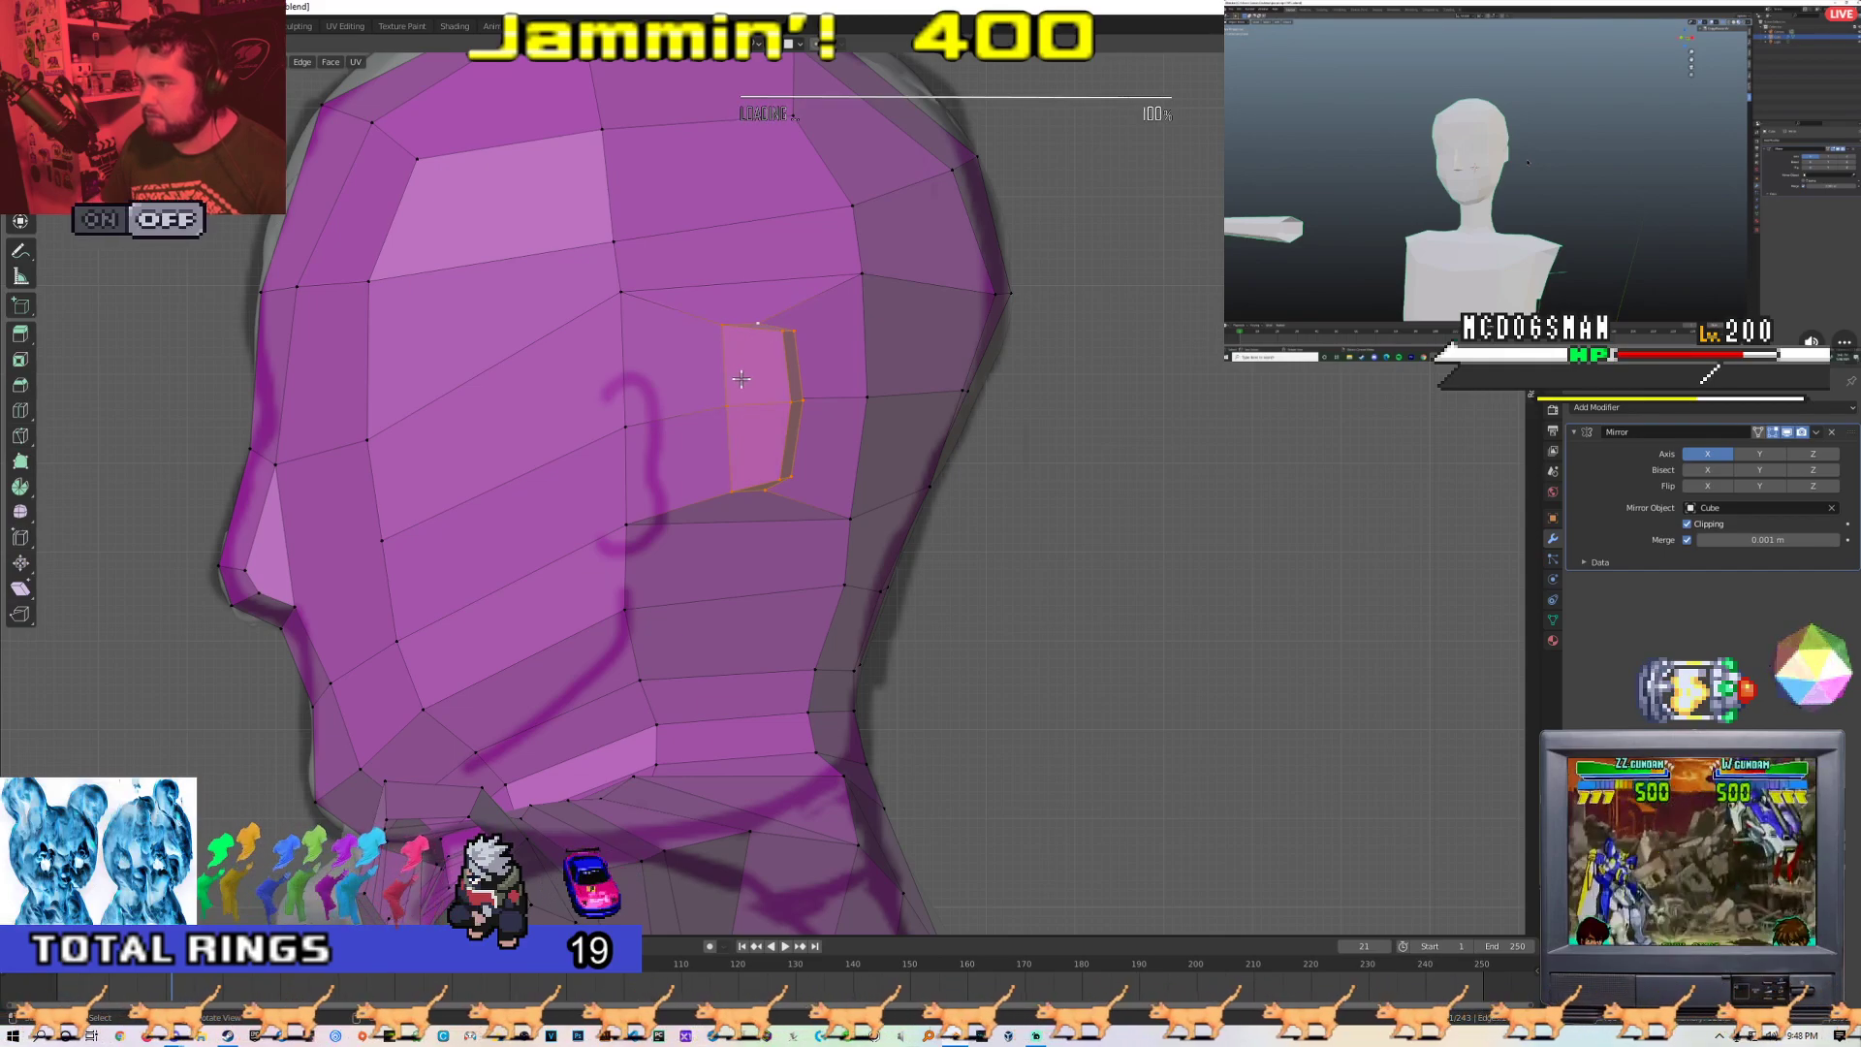
key("g")
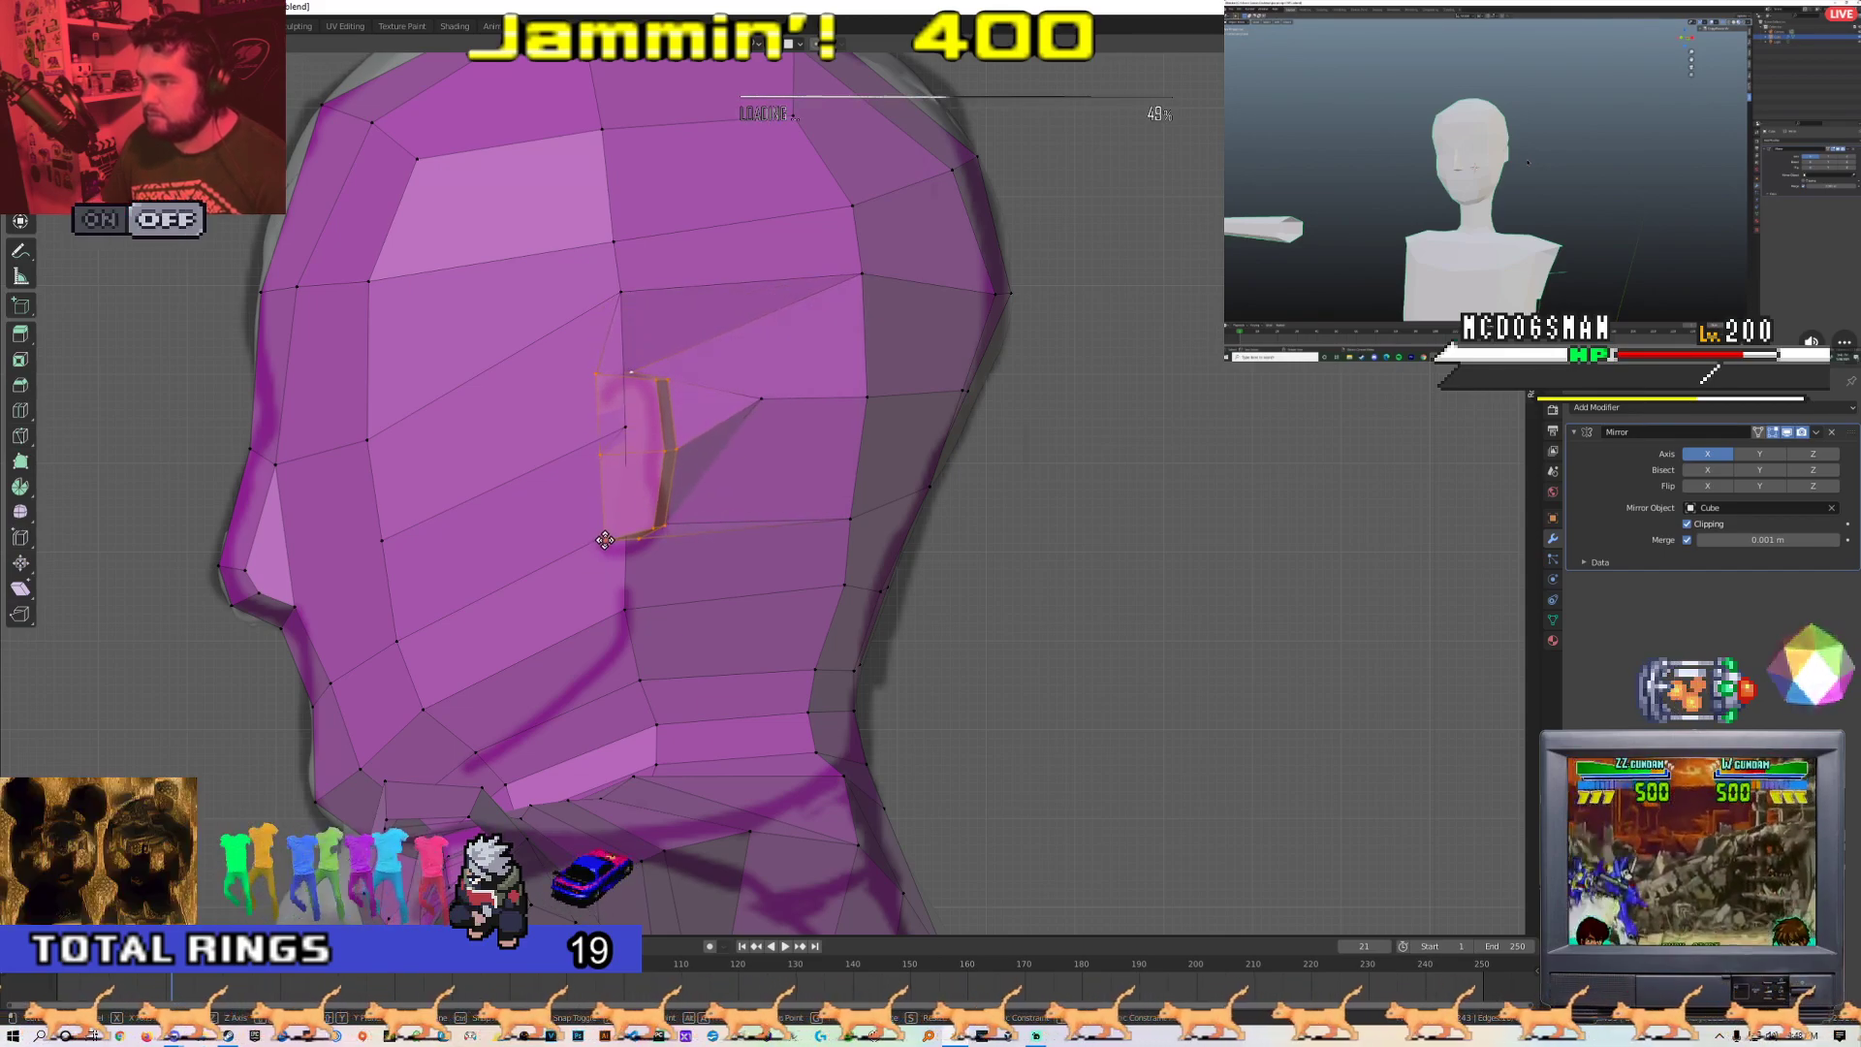
right_click(612, 532)
key("g")
scroll(766, 471, "down", 8)
right_click(765, 480)
Move the ear forward and down onto the reference drawing's ear, using proportional editing with a size of 0.26
key("g")
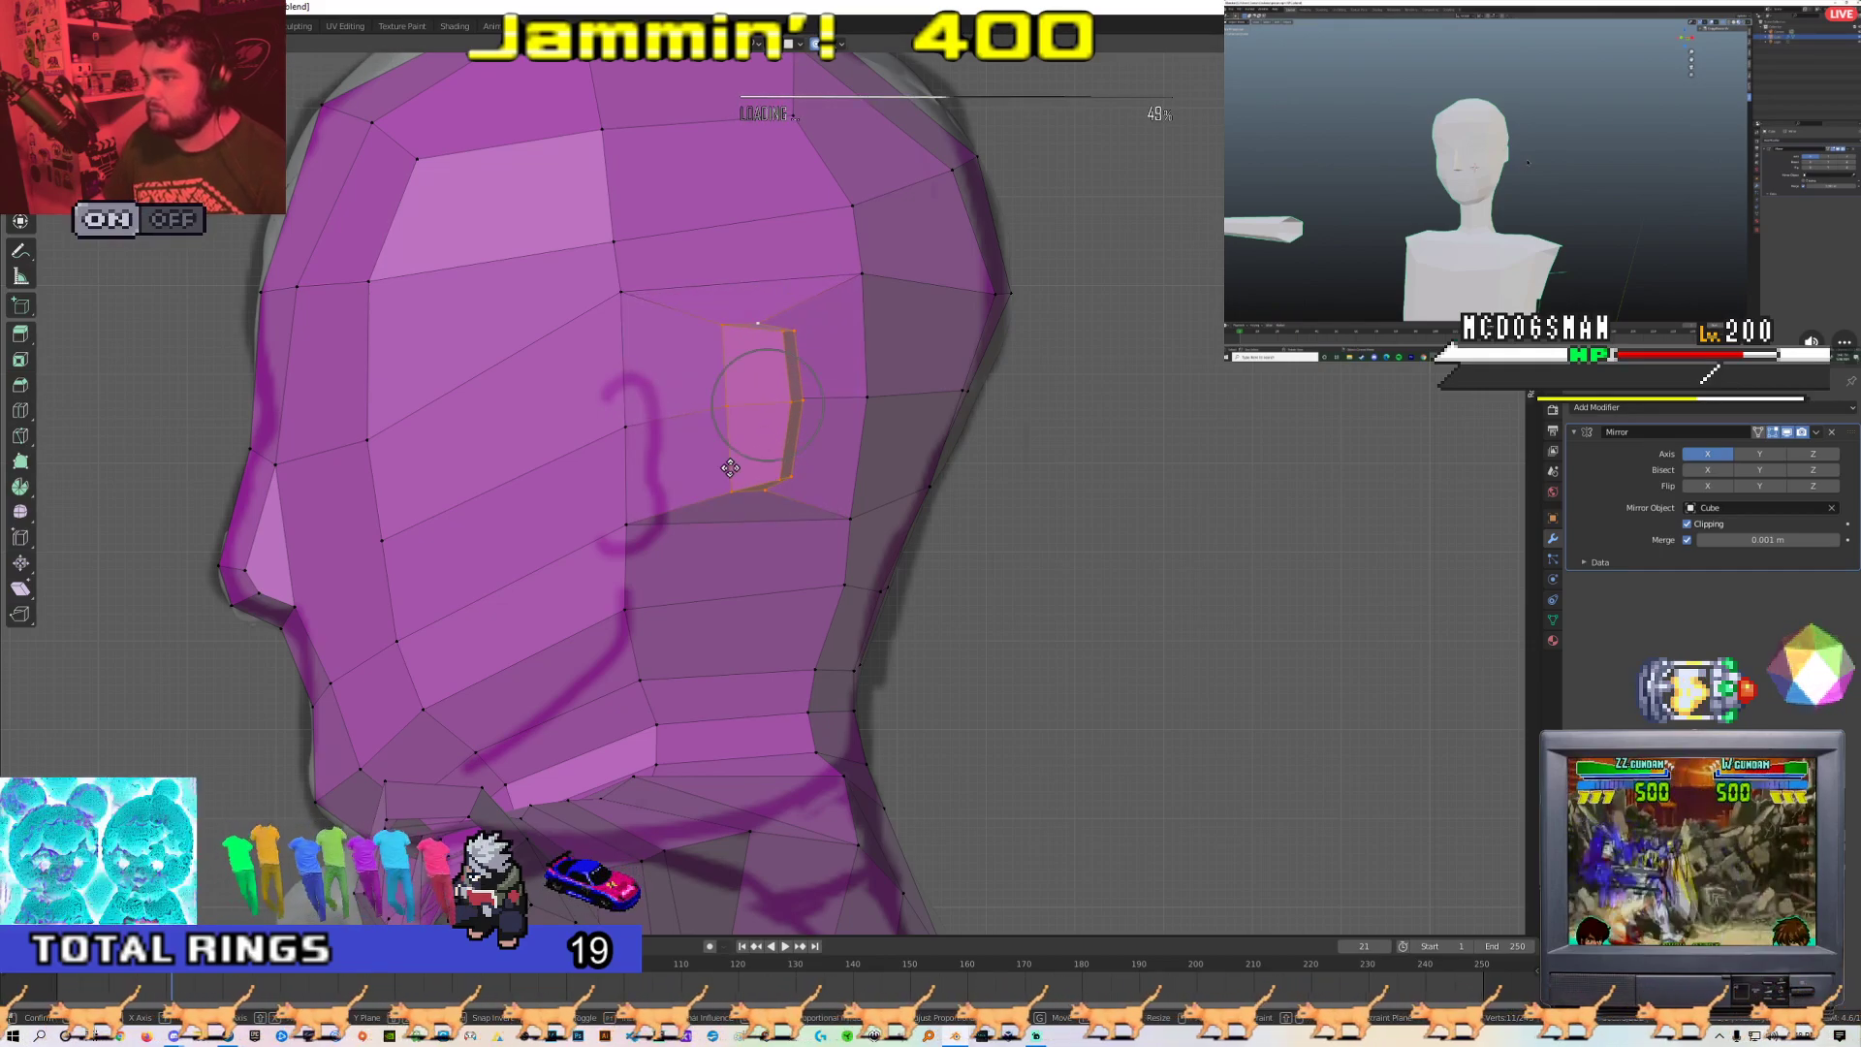
scroll(679, 495, "down", 8)
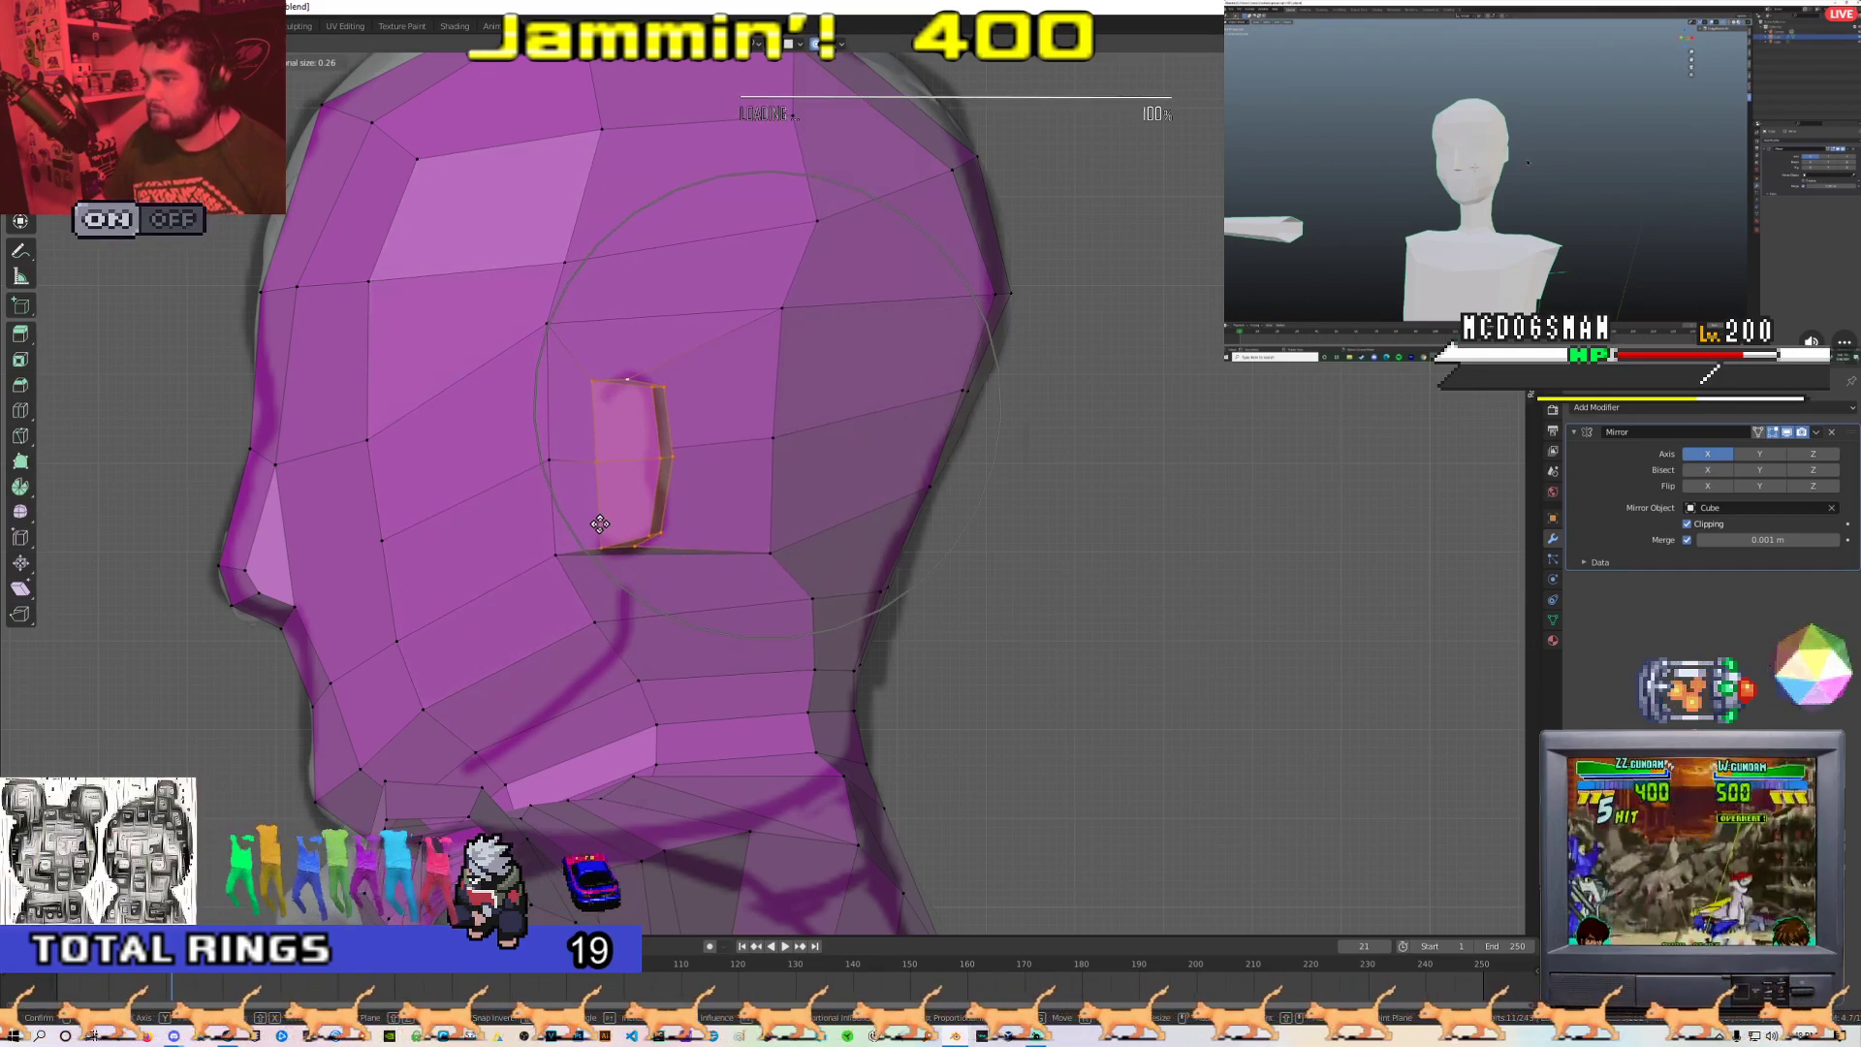
left_click(602, 522)
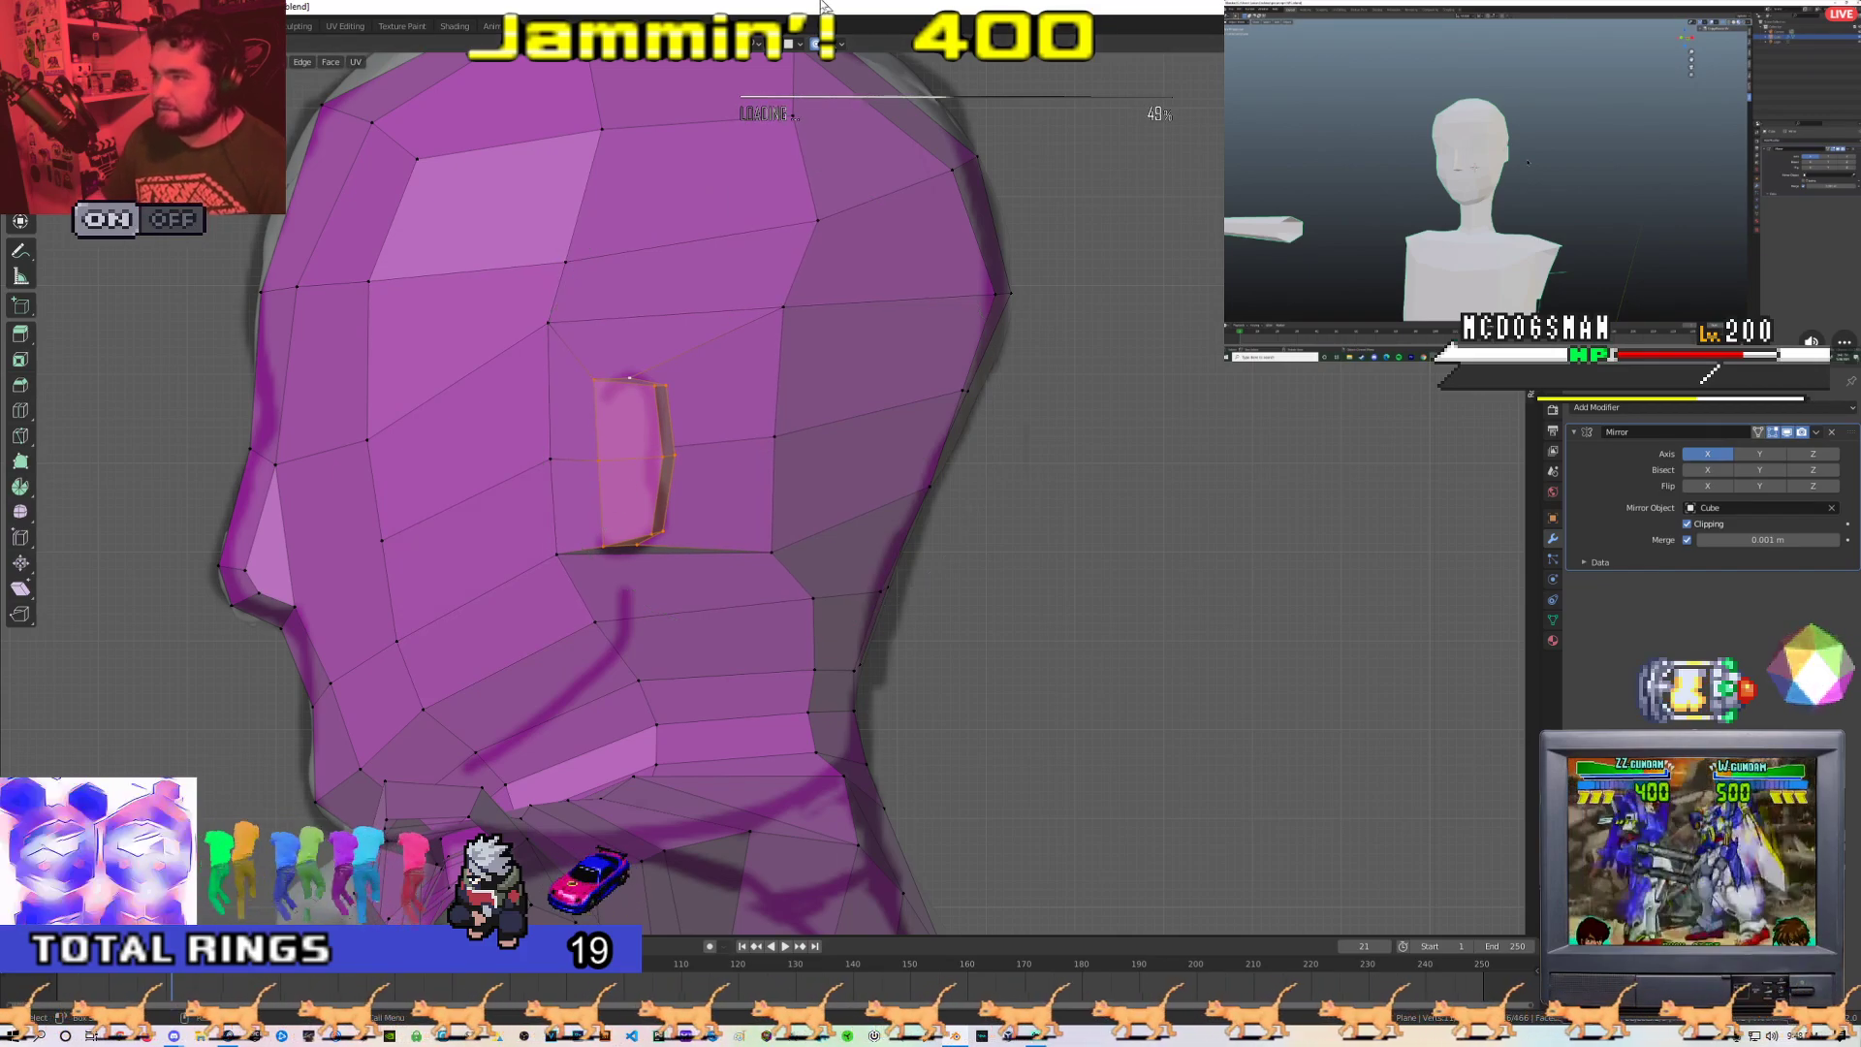
Turn off proportional editing and move the head vertices behind the ear back into an even spacing
left_click(814, 44)
middle_click_drag(694, 304, 763, 432)
left_click(742, 523)
key("g")
left_click(836, 515)
left_click_drag(761, 436, 825, 422)
middle_click_drag(771, 526, 781, 432, "shift")
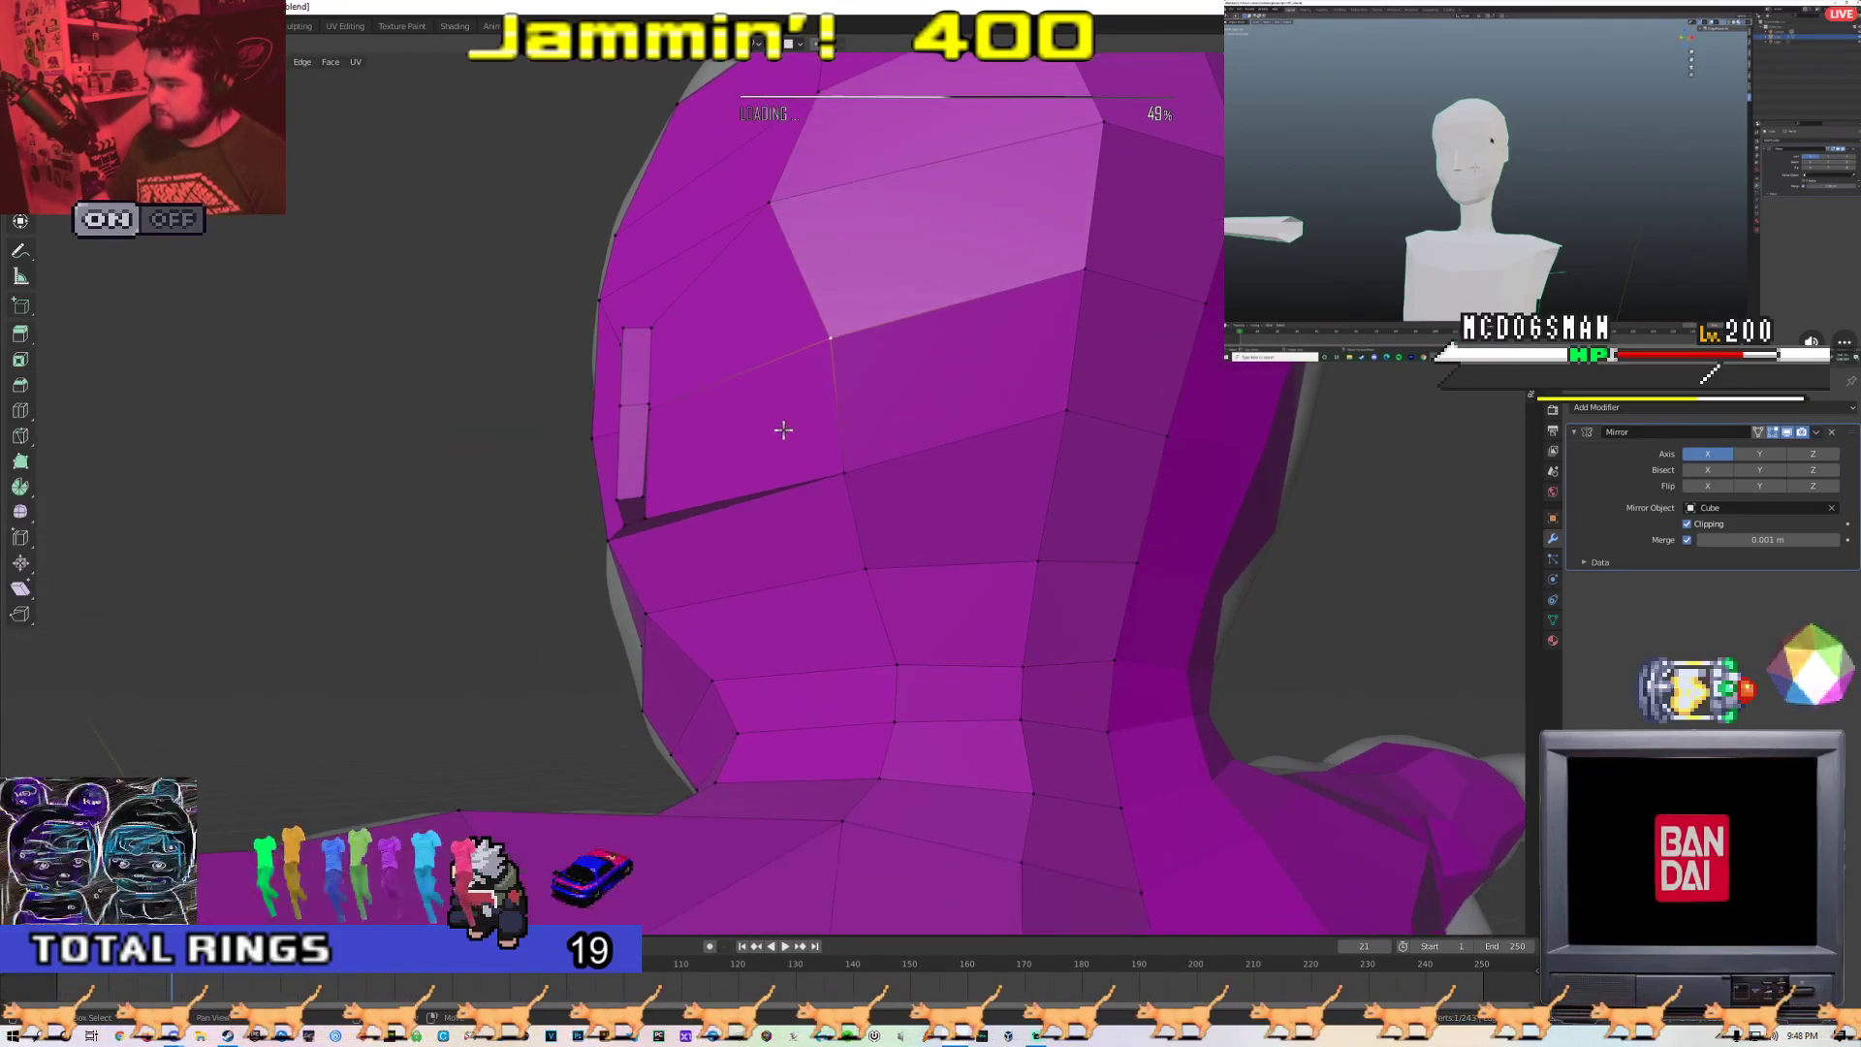
left_click_drag(847, 487, 844, 487)
Reposition the head vertices just below the ear at its front and back
middle_click_drag(678, 520, 806, 519)
middle_click_drag(381, 484, 521, 432, "shift")
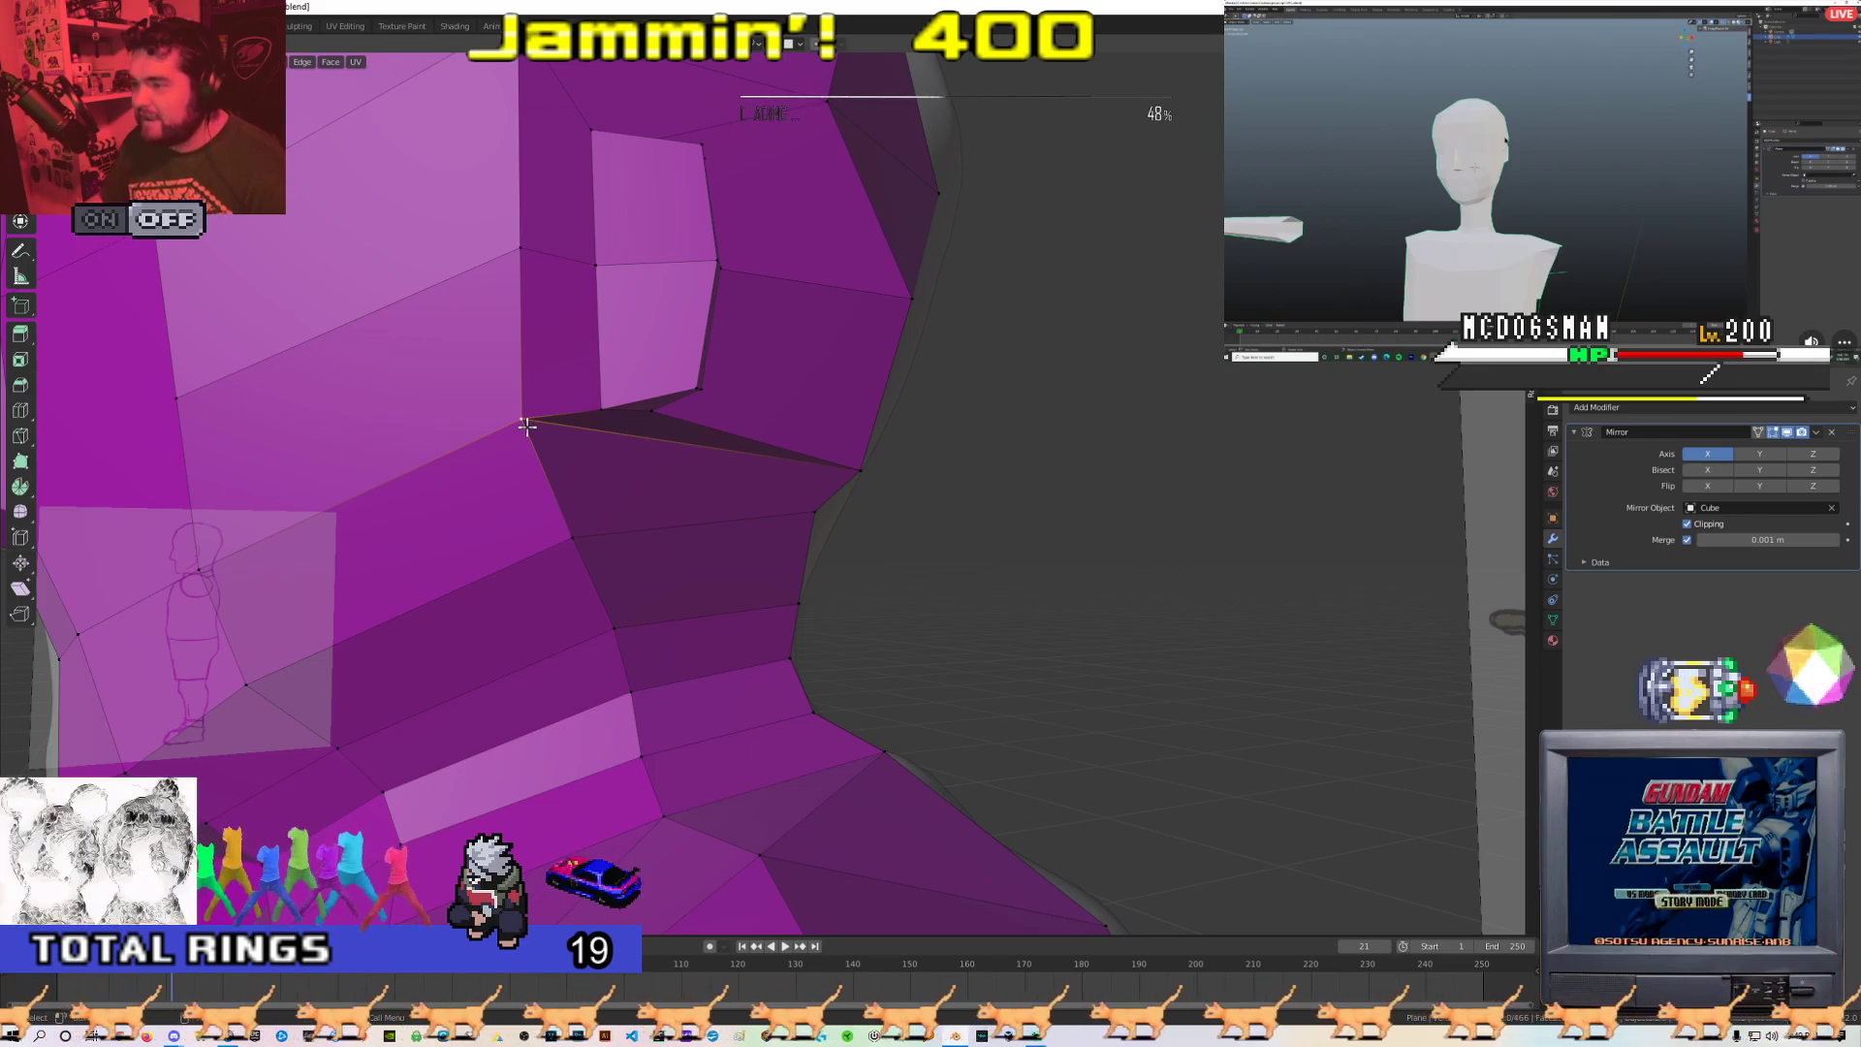
scroll(526, 426, "down", 4)
mouse_move(873, 499)
middle_mouse_down()
mouse_move(785, 495)
mouse_move(860, 469)
mouse_move(870, 492)
middle_mouse_up()
left_click(849, 444)
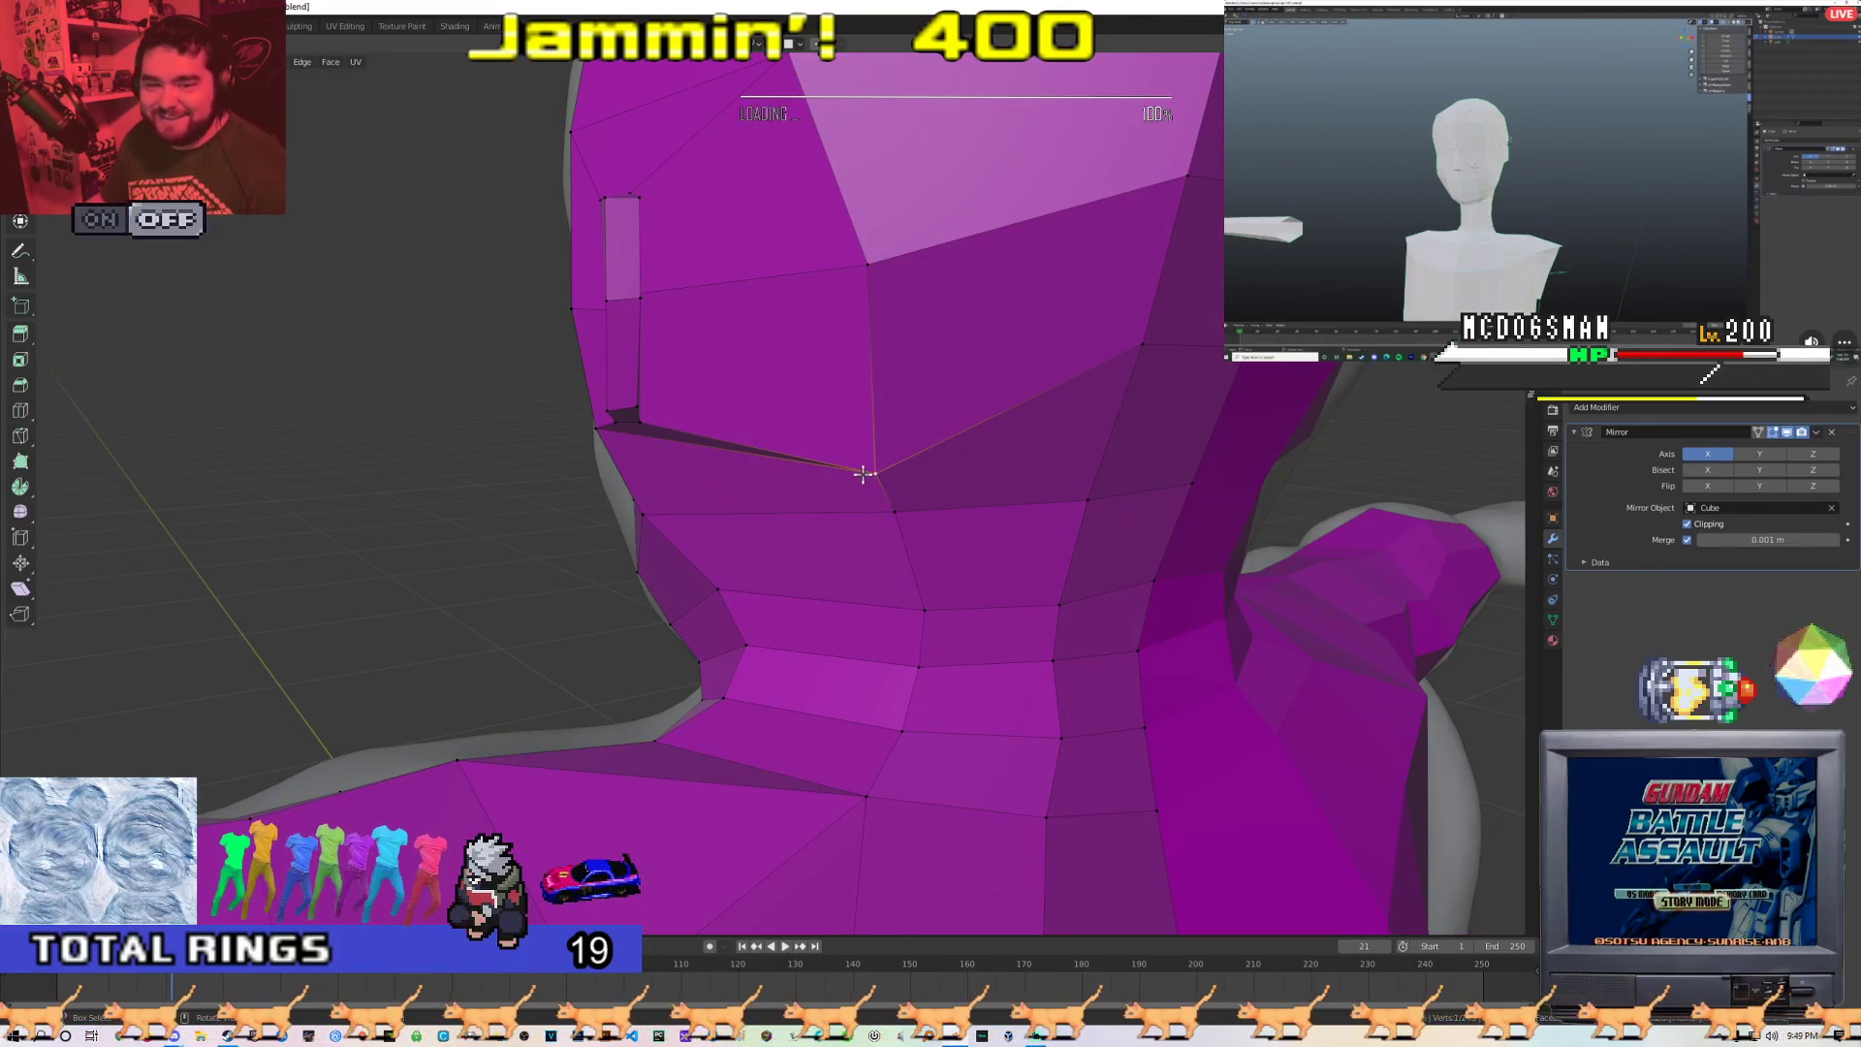
Move the front and back vertices of the next edge row beneath the ear to even out the faces
middle_click_drag(864, 469, 570, 575)
key("g")
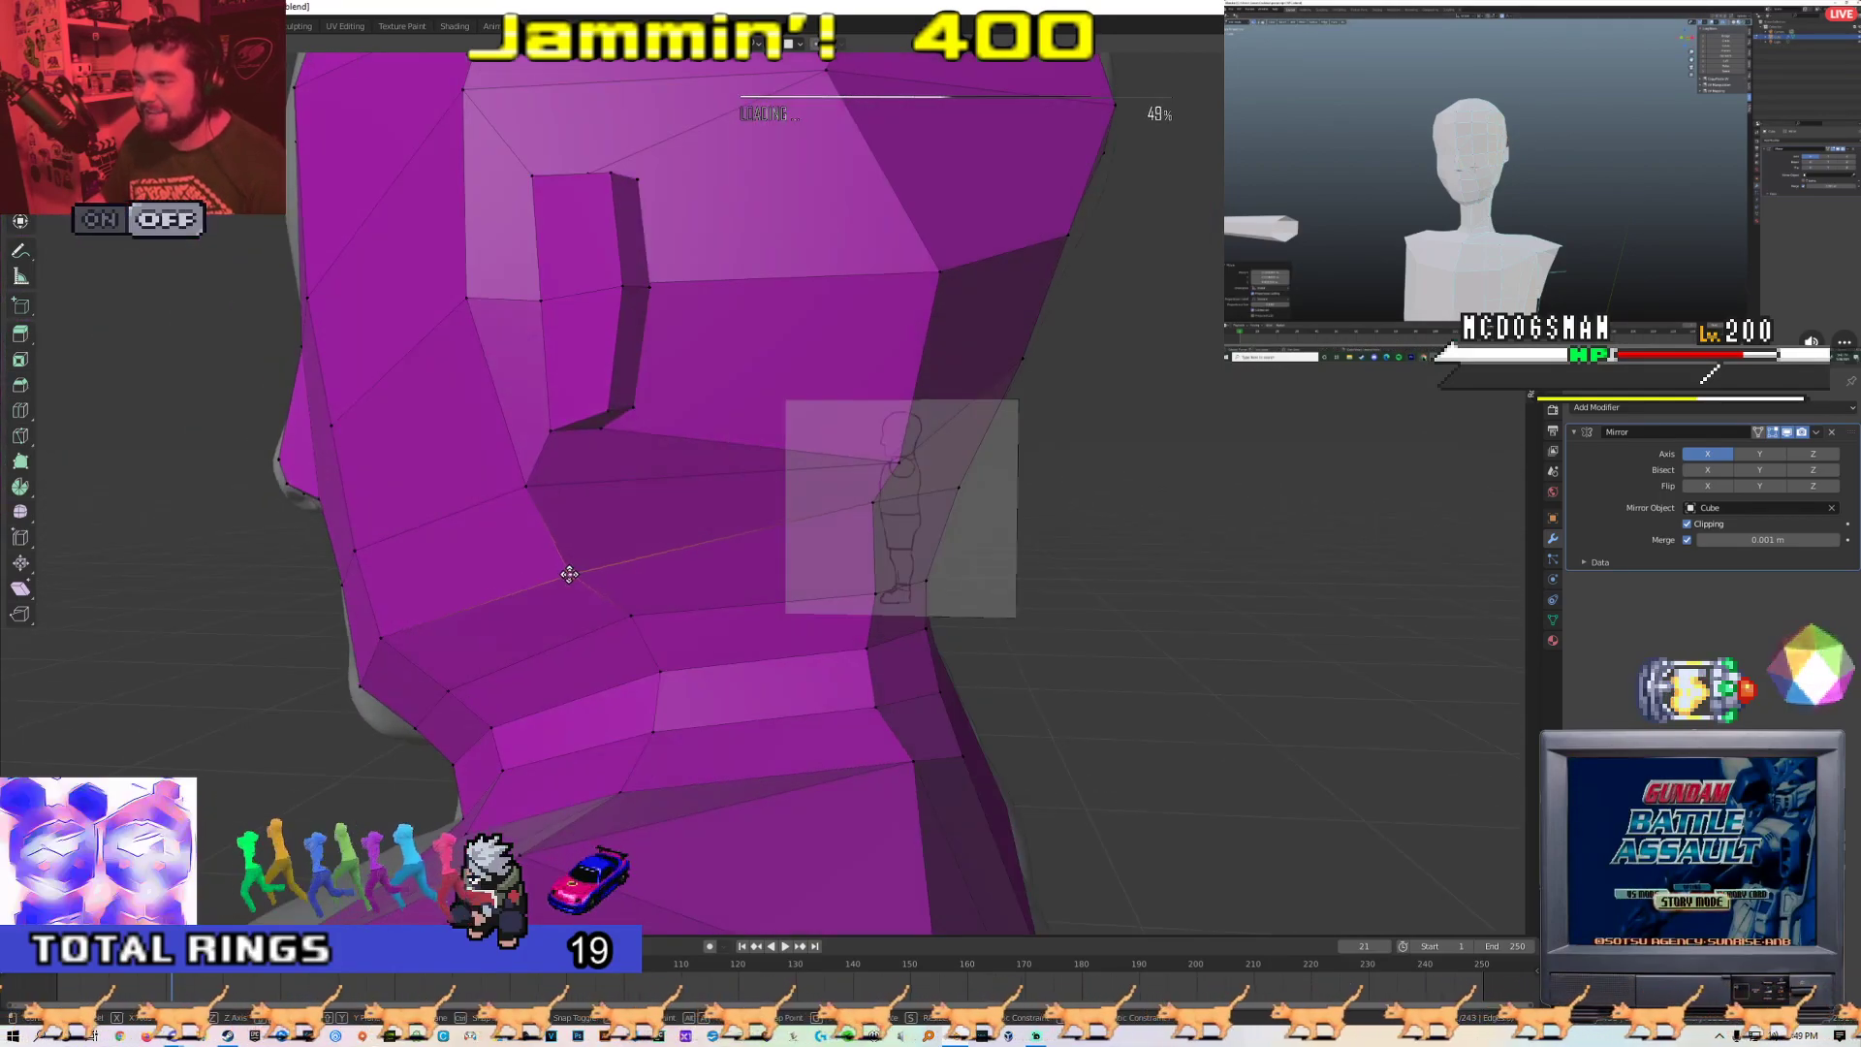
middle_click_drag(798, 526, 710, 515)
left_click(899, 505)
key("g")
left_click(903, 527)
Reposition the head vertices below and in front of the ear to even out the faces on the side of the head
middle_click_drag(858, 531, 566, 403)
key("g")
left_click(532, 290)
middle_click_drag(532, 290, 785, 484)
left_click(528, 276)
key("g")
left_click(526, 251)
Raise the vertices of the column behind the ear so the face rows on the back of the head are evenly spaced
key("g")
left_click(793, 374)
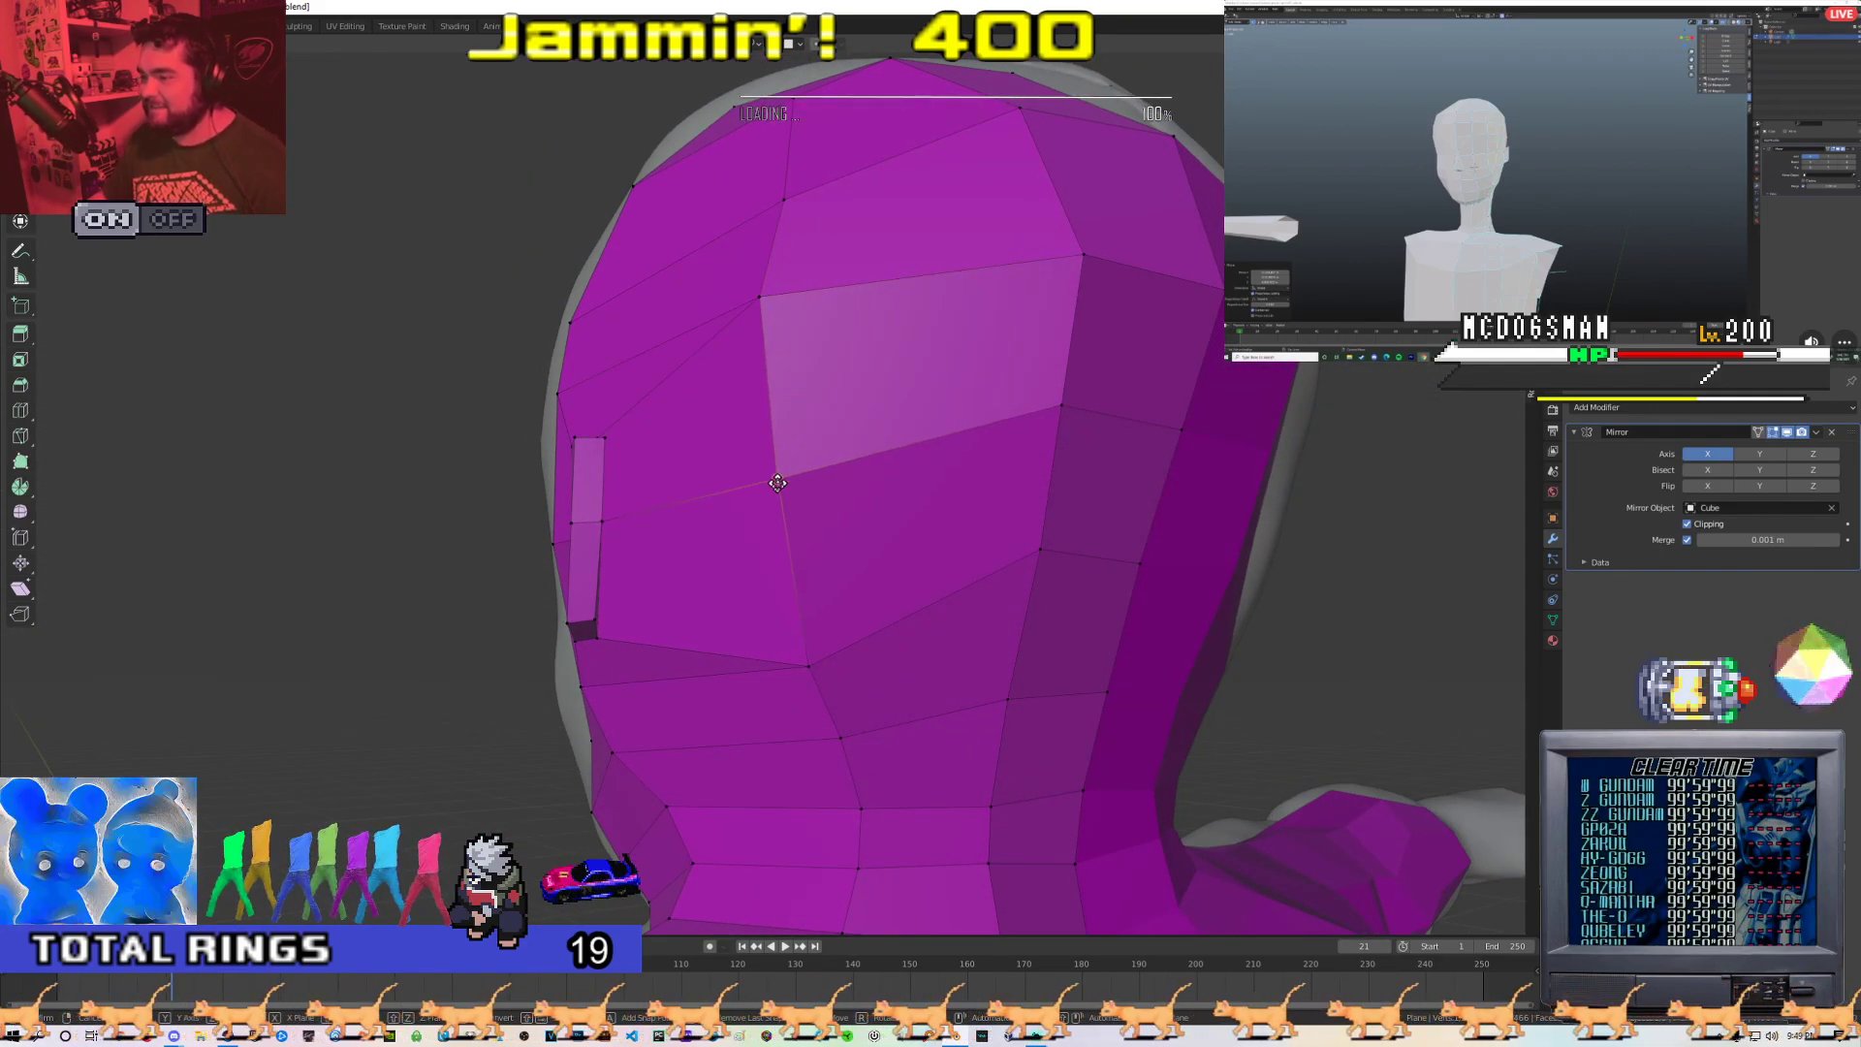
left_click(775, 466)
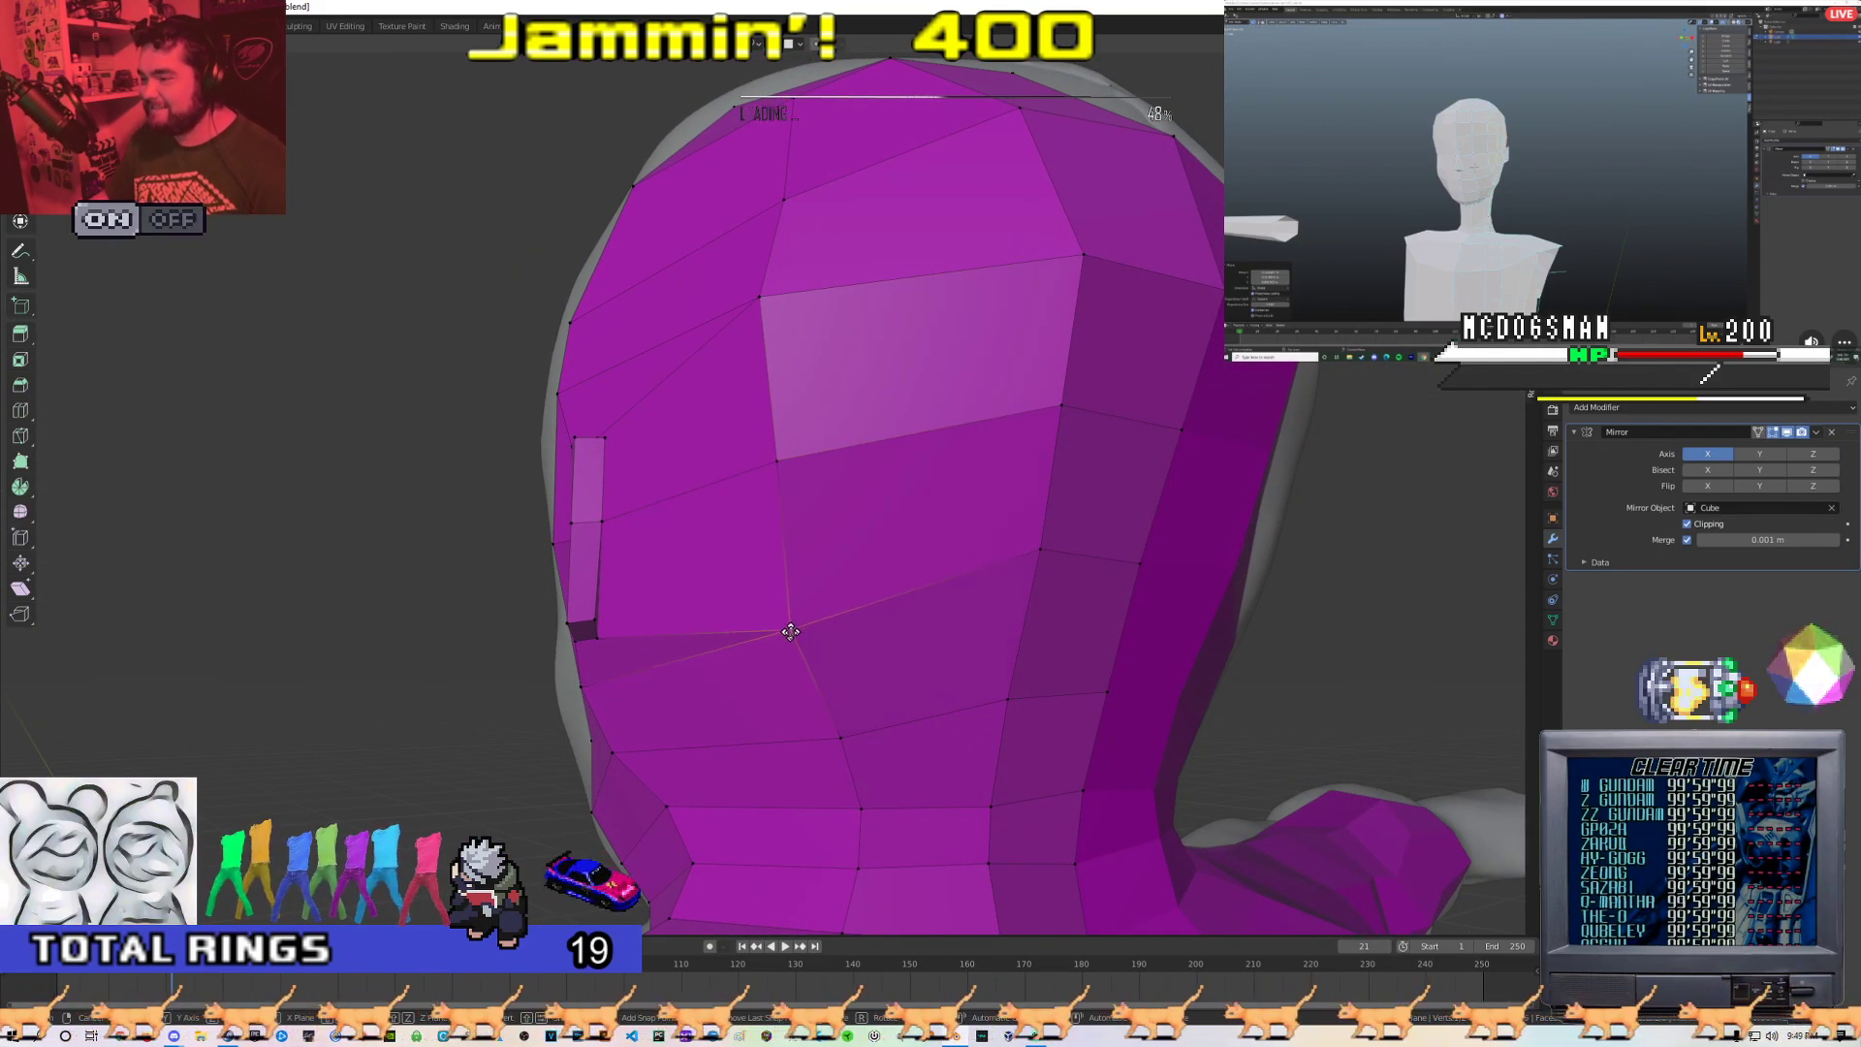
middle_click_drag(790, 644, 712, 520)
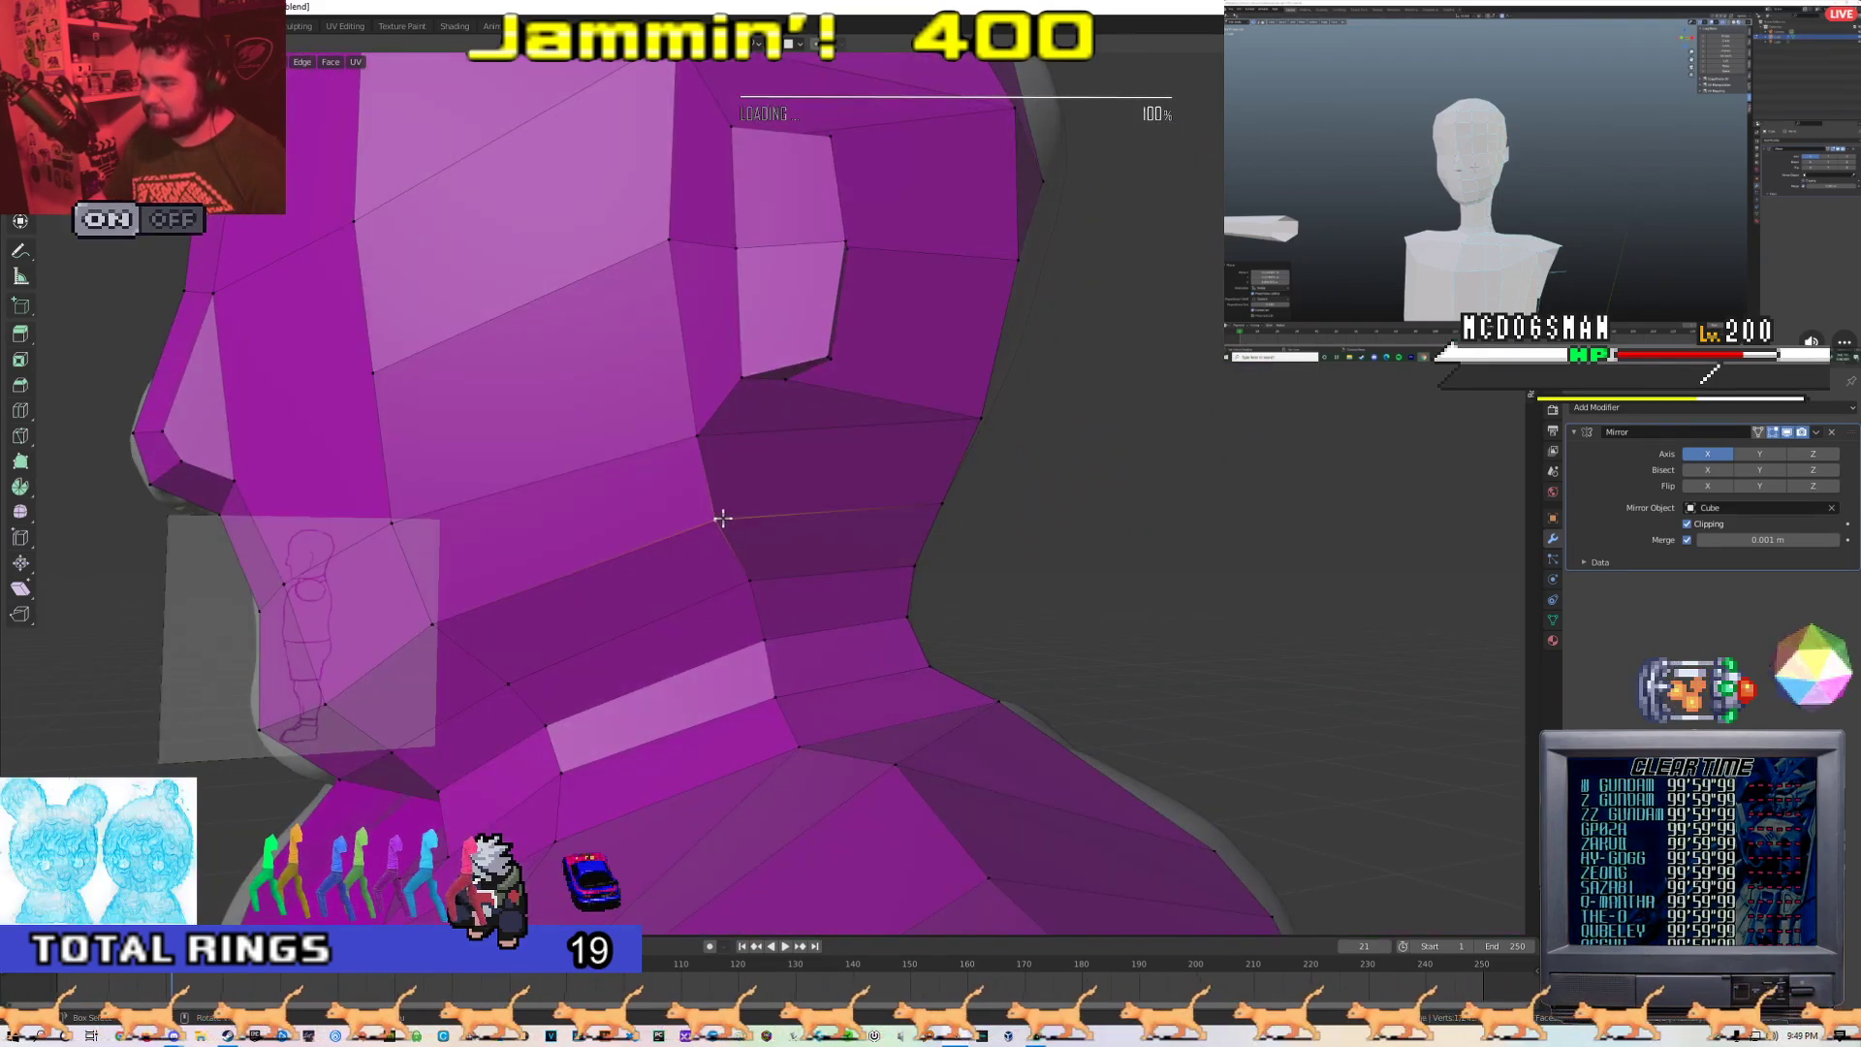
Move the vertices beneath the ear and in the rows above it to smooth the edge flow around the head
key("g")
middle_click_drag(719, 582, 676, 478)
key("g")
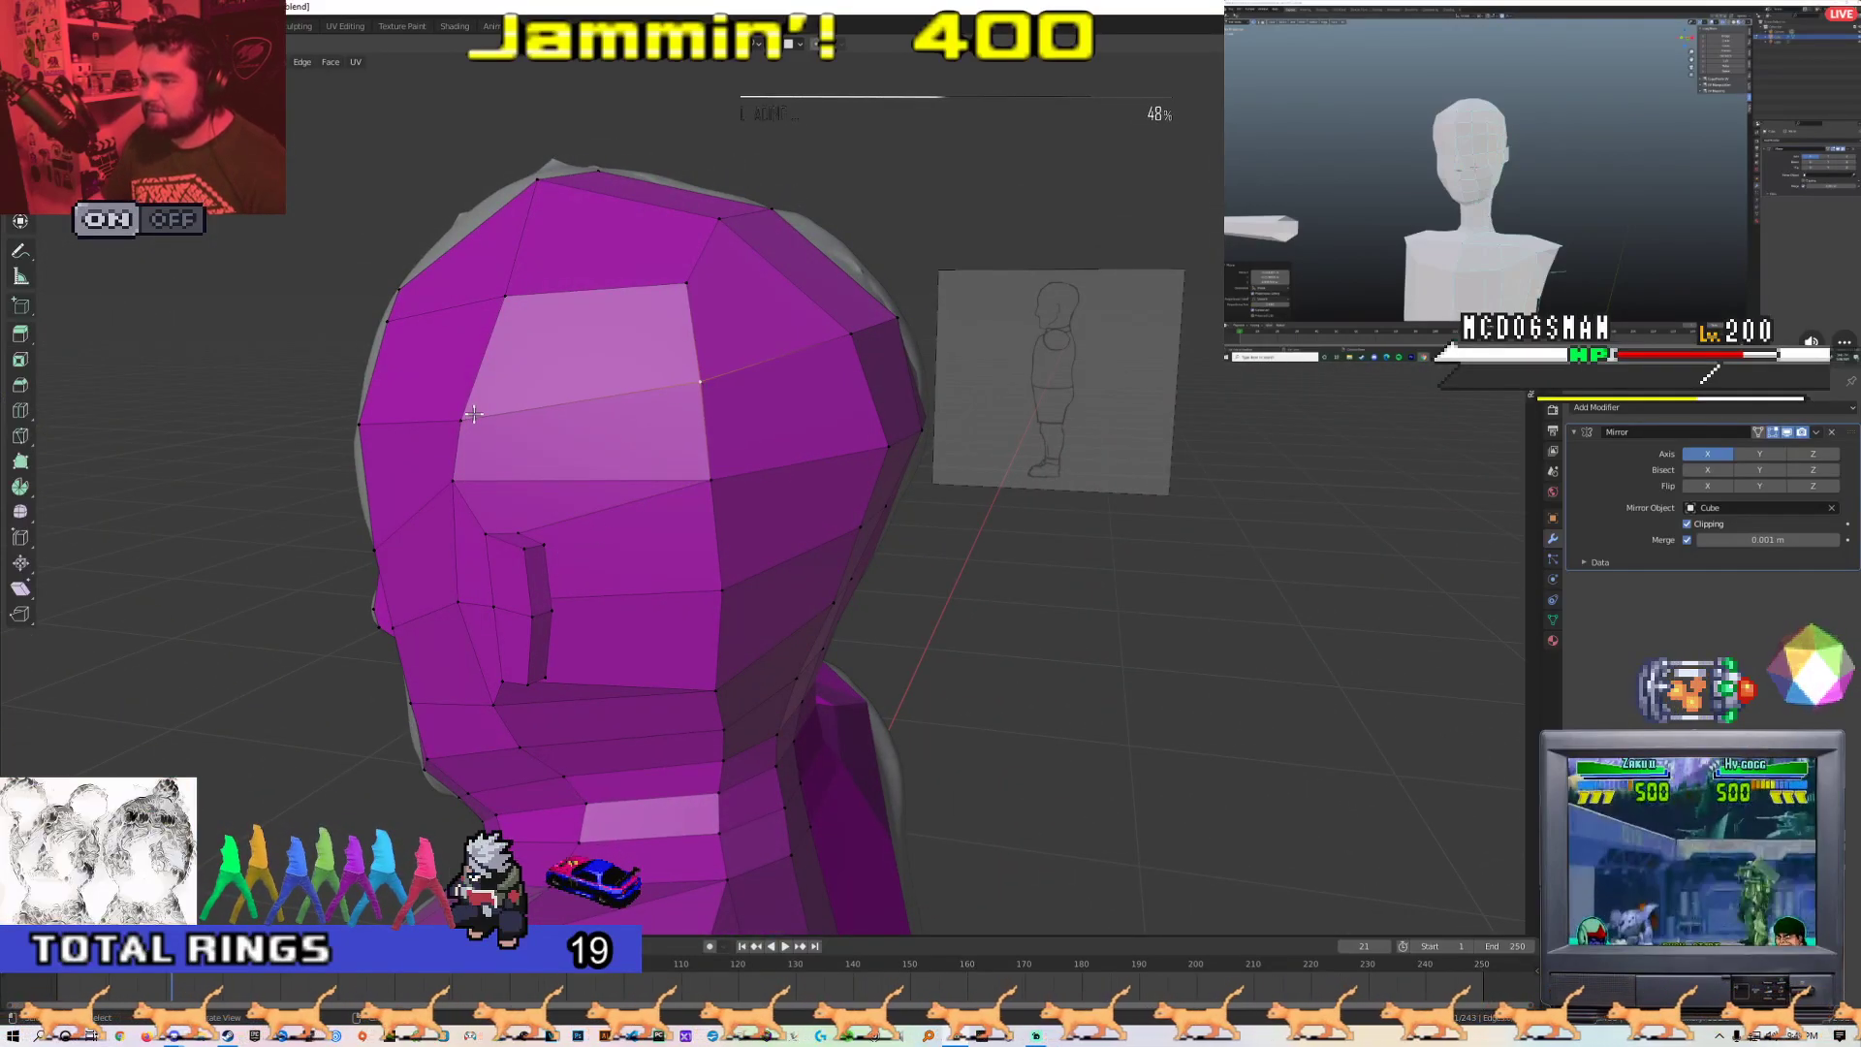
middle_click_drag(461, 411, 531, 419)
middle_click_drag(746, 361, 611, 354)
key("g")
left_click(610, 349)
Shift the column of vertices directly in front of the ear forward toward the face
middle_click_drag(436, 485, 653, 408)
scroll(839, 536, "down", 4)
key("Tab")
key("Tab")
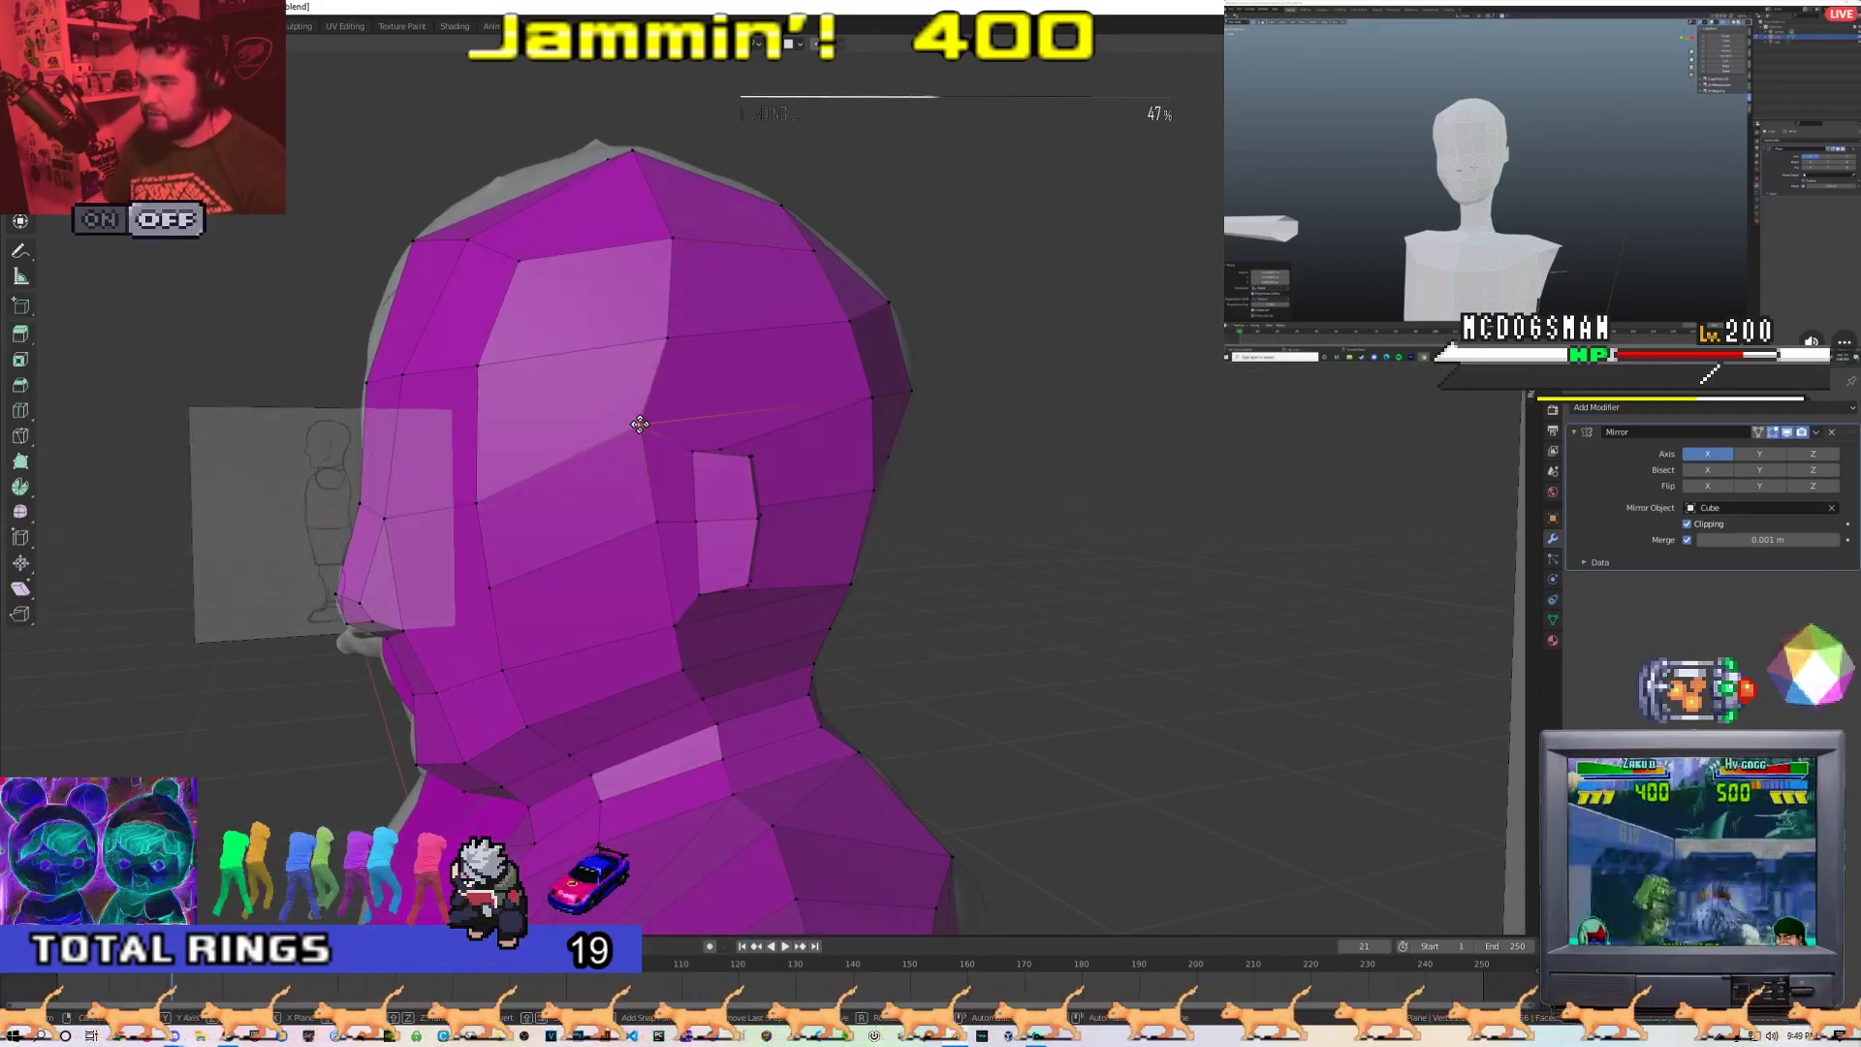
left_click(640, 428)
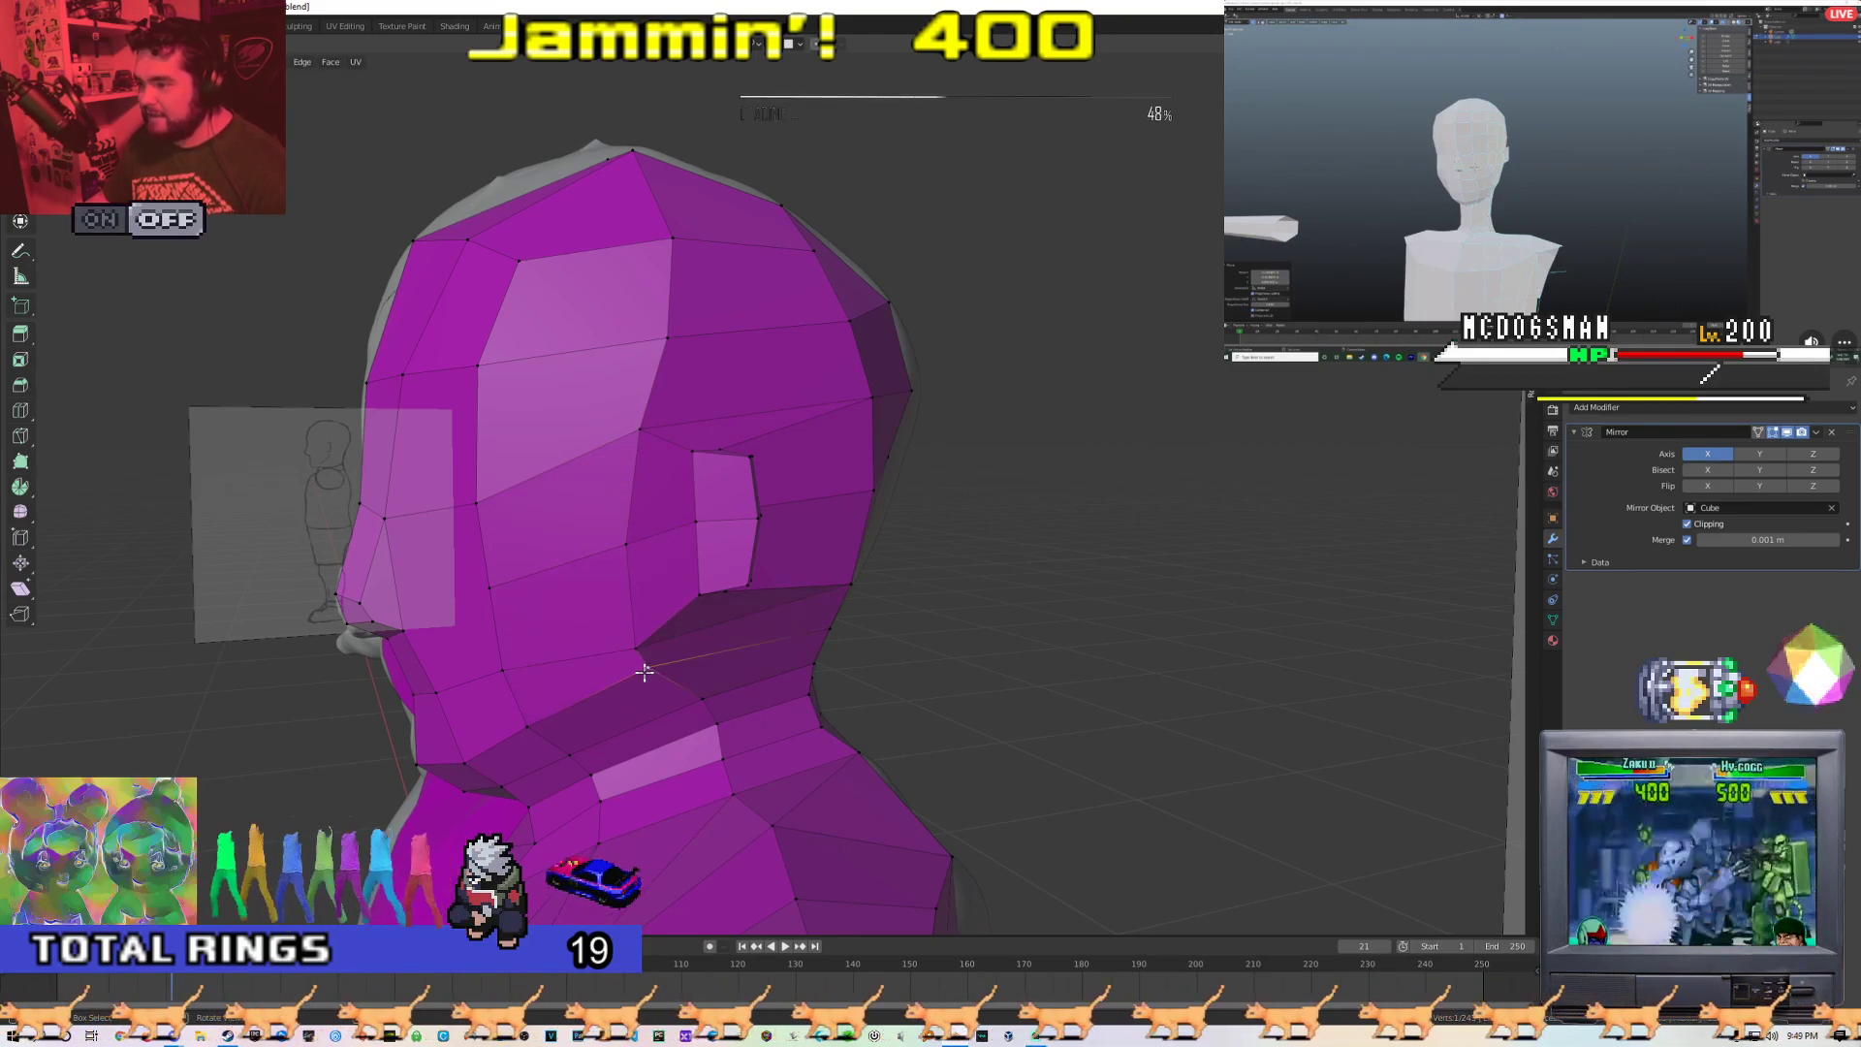
middle_click_drag(662, 682, 647, 622)
Adjust the vertices behind the ear, from the base of the skull up to the upper head, into even rows
left_click(731, 550)
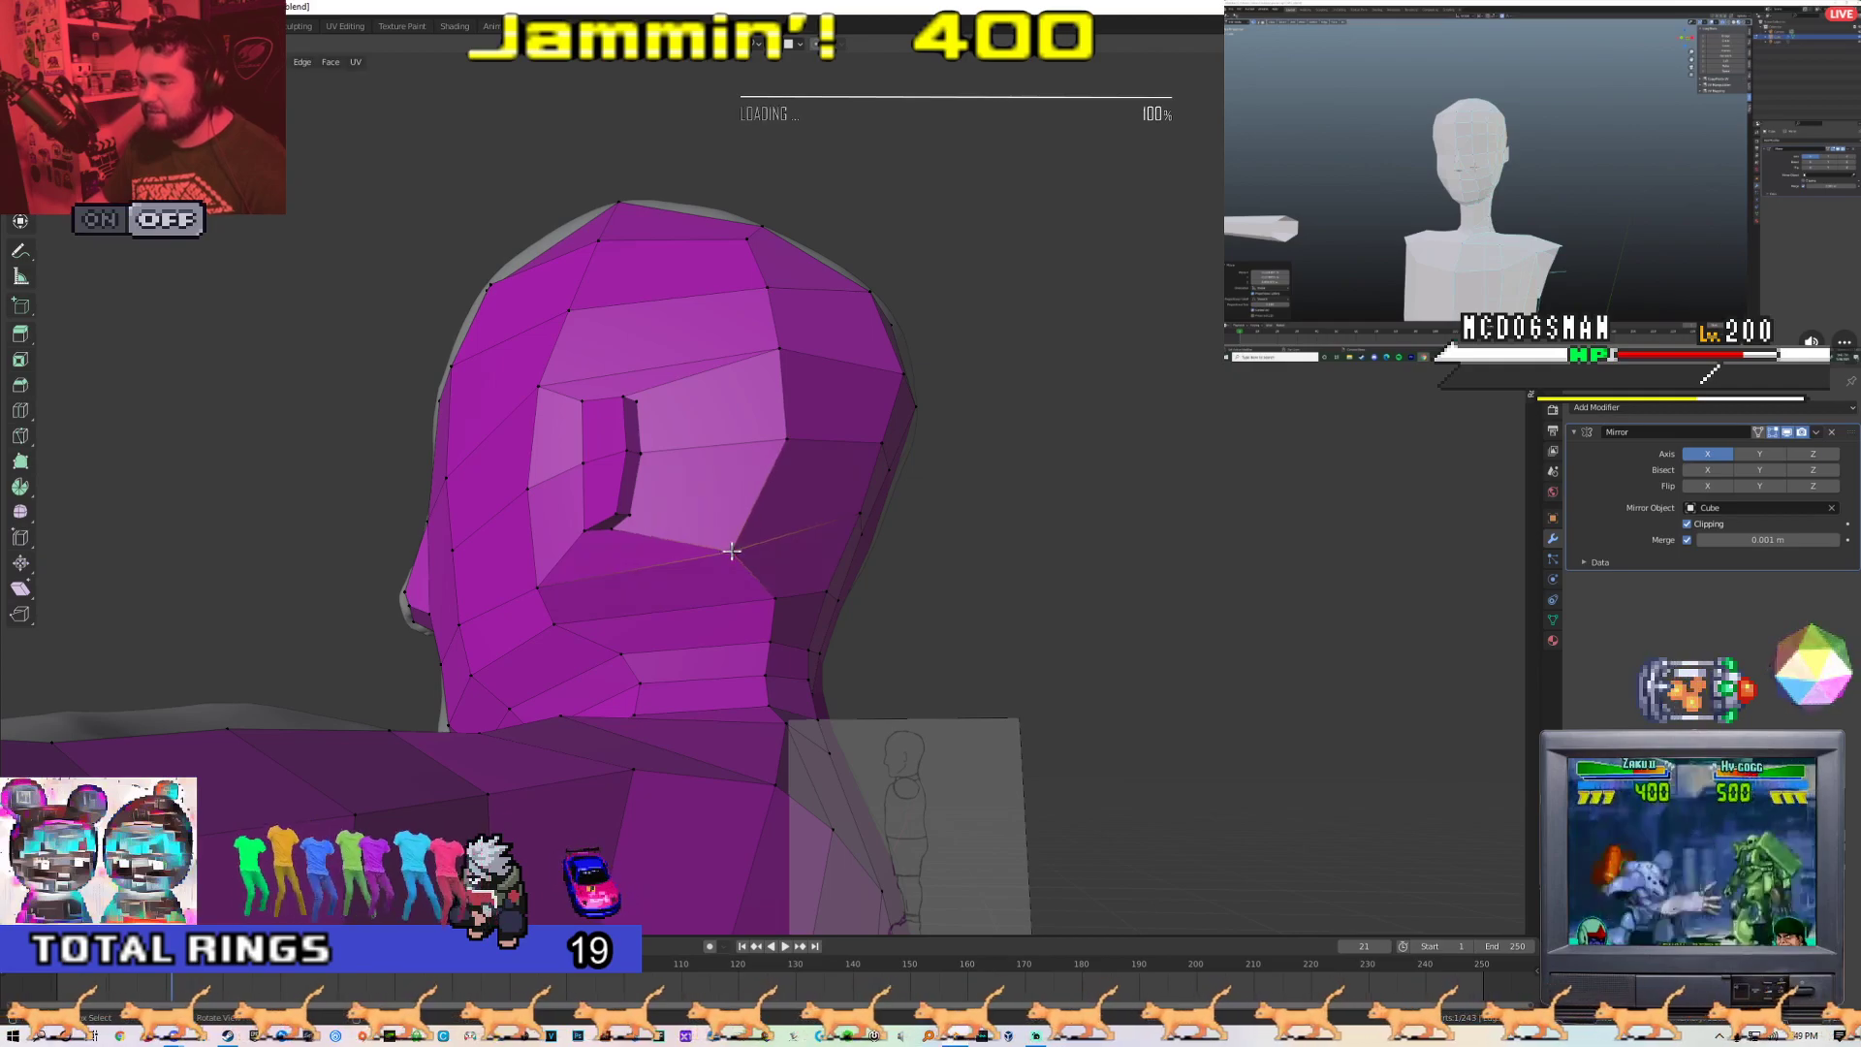
middle_click_drag(767, 375, 747, 407)
key("g")
key("g")
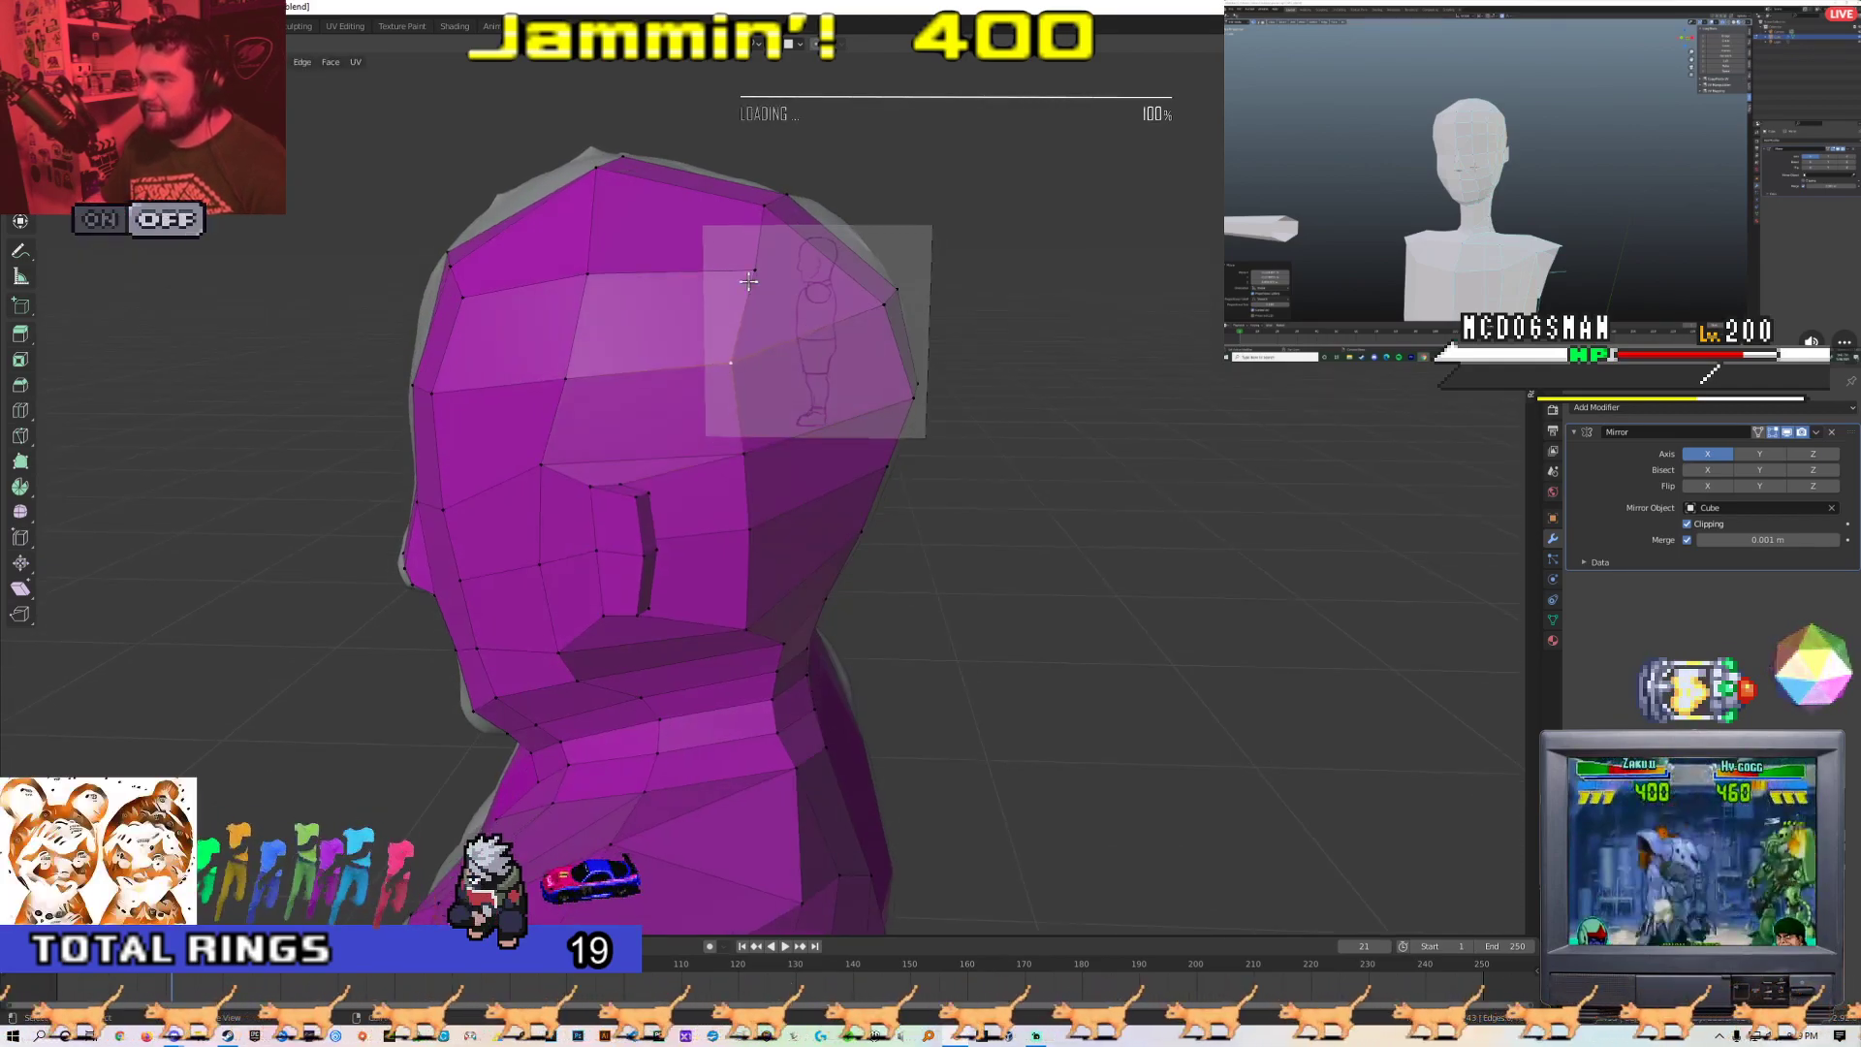
middle_click_drag(728, 275, 664, 602)
key("g")
right_click(728, 582)
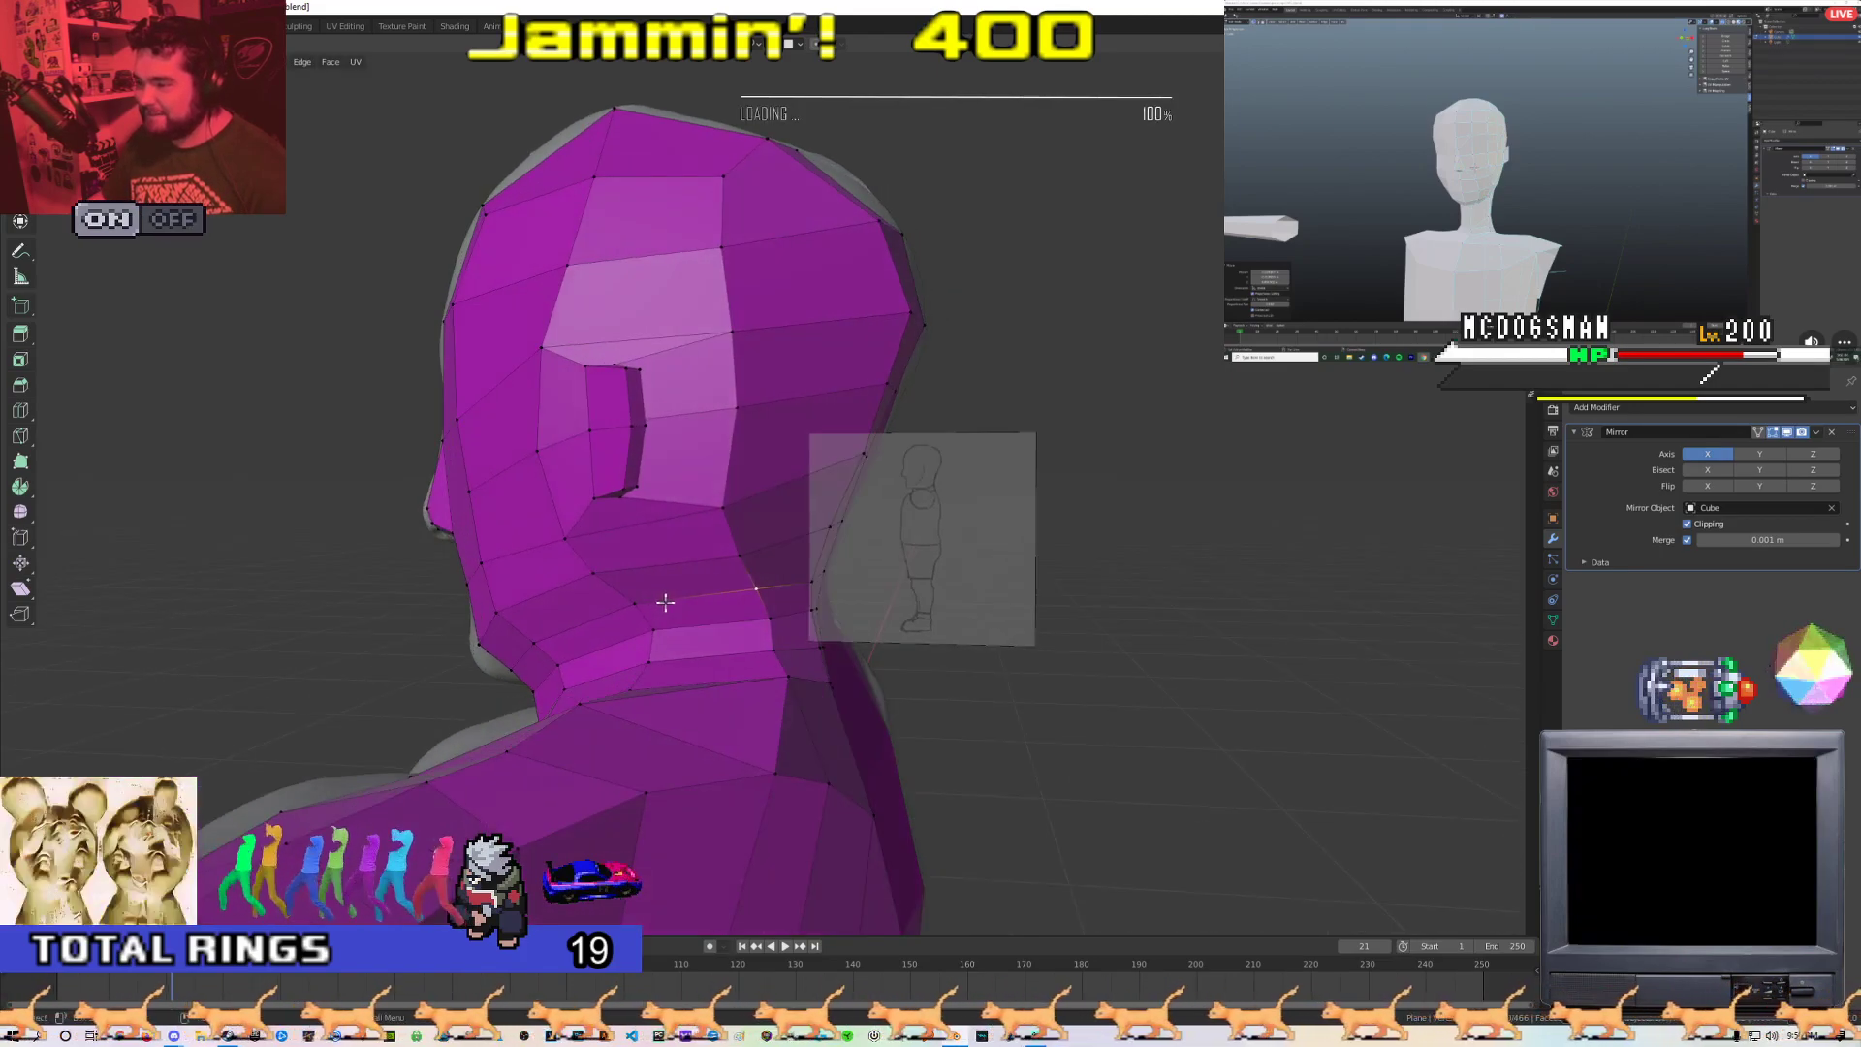
Examine the ear and overall head shape from behind and from the front, in and out of Edit Mode
middle_click_drag(551, 615, 949, 538)
key("Tab")
middle_click_drag(981, 427, 488, 356)
left_click(907, 427)
key("Tab")
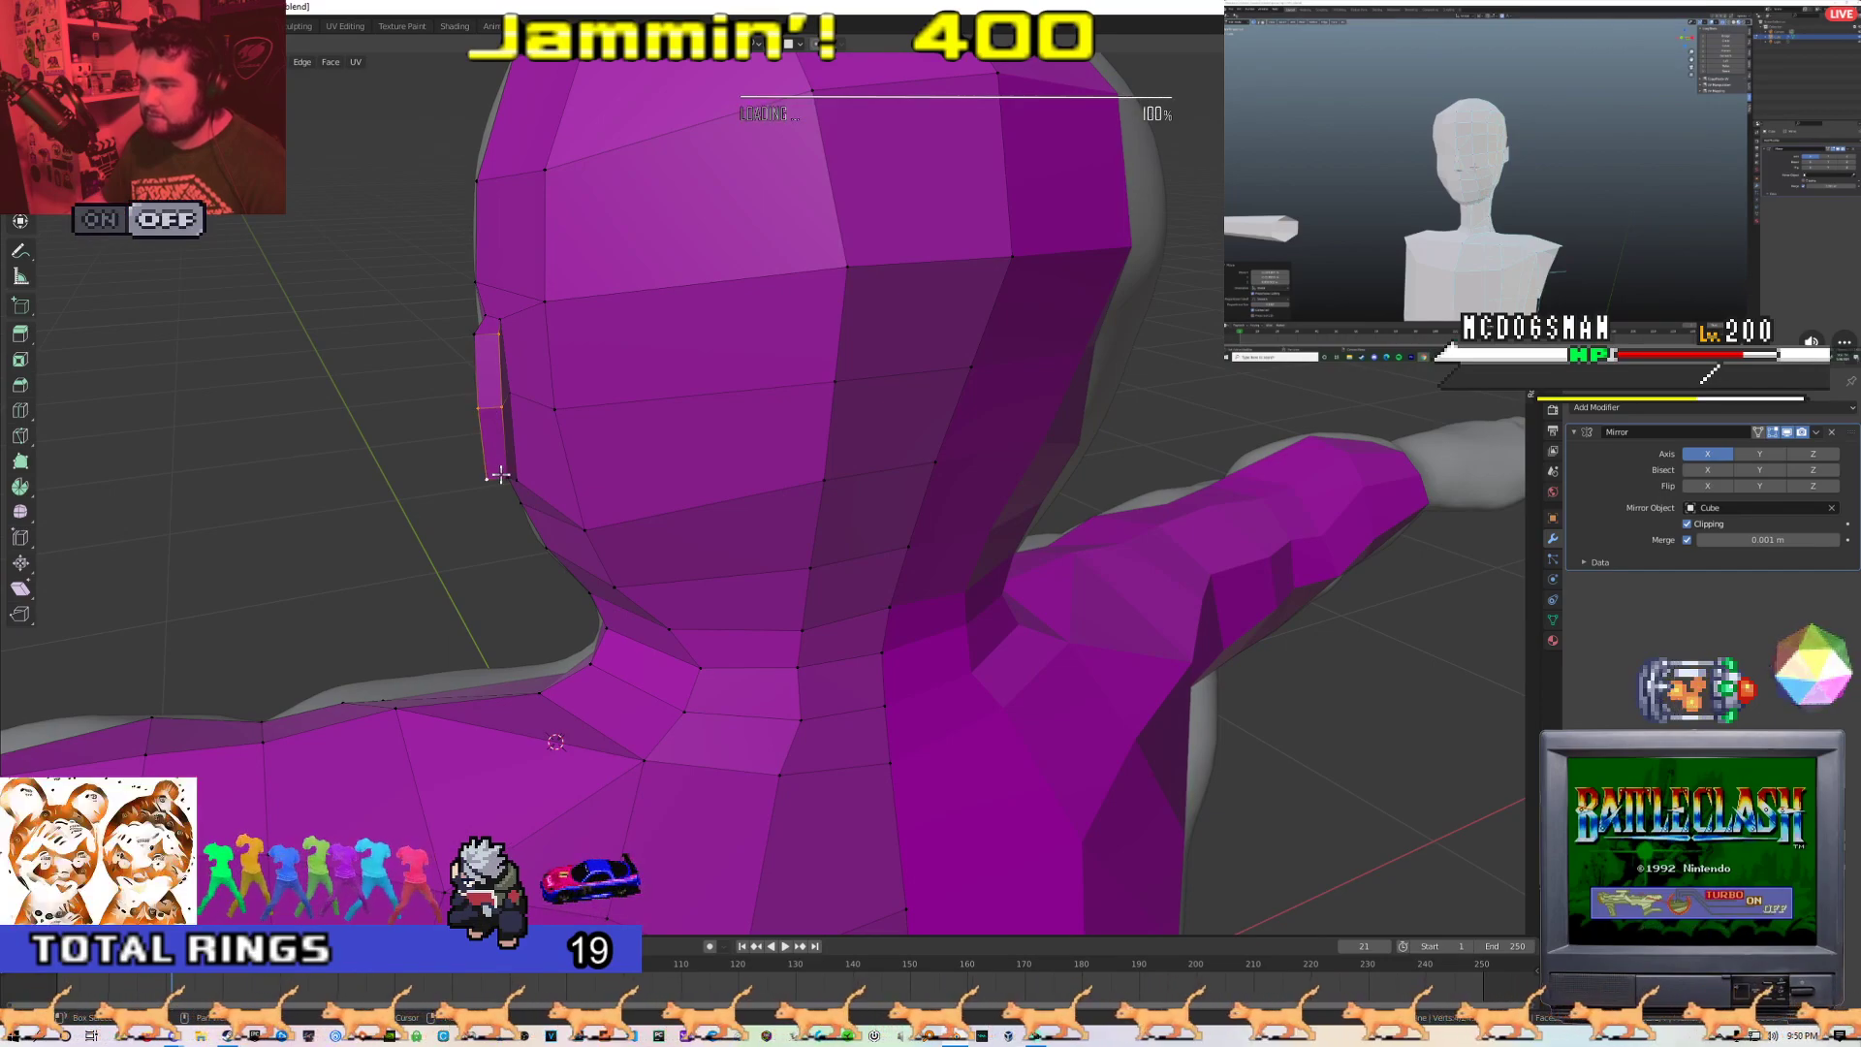
middle_click_drag(461, 354, 929, 458)
scroll(760, 345, "down", 5)
key("Tab")
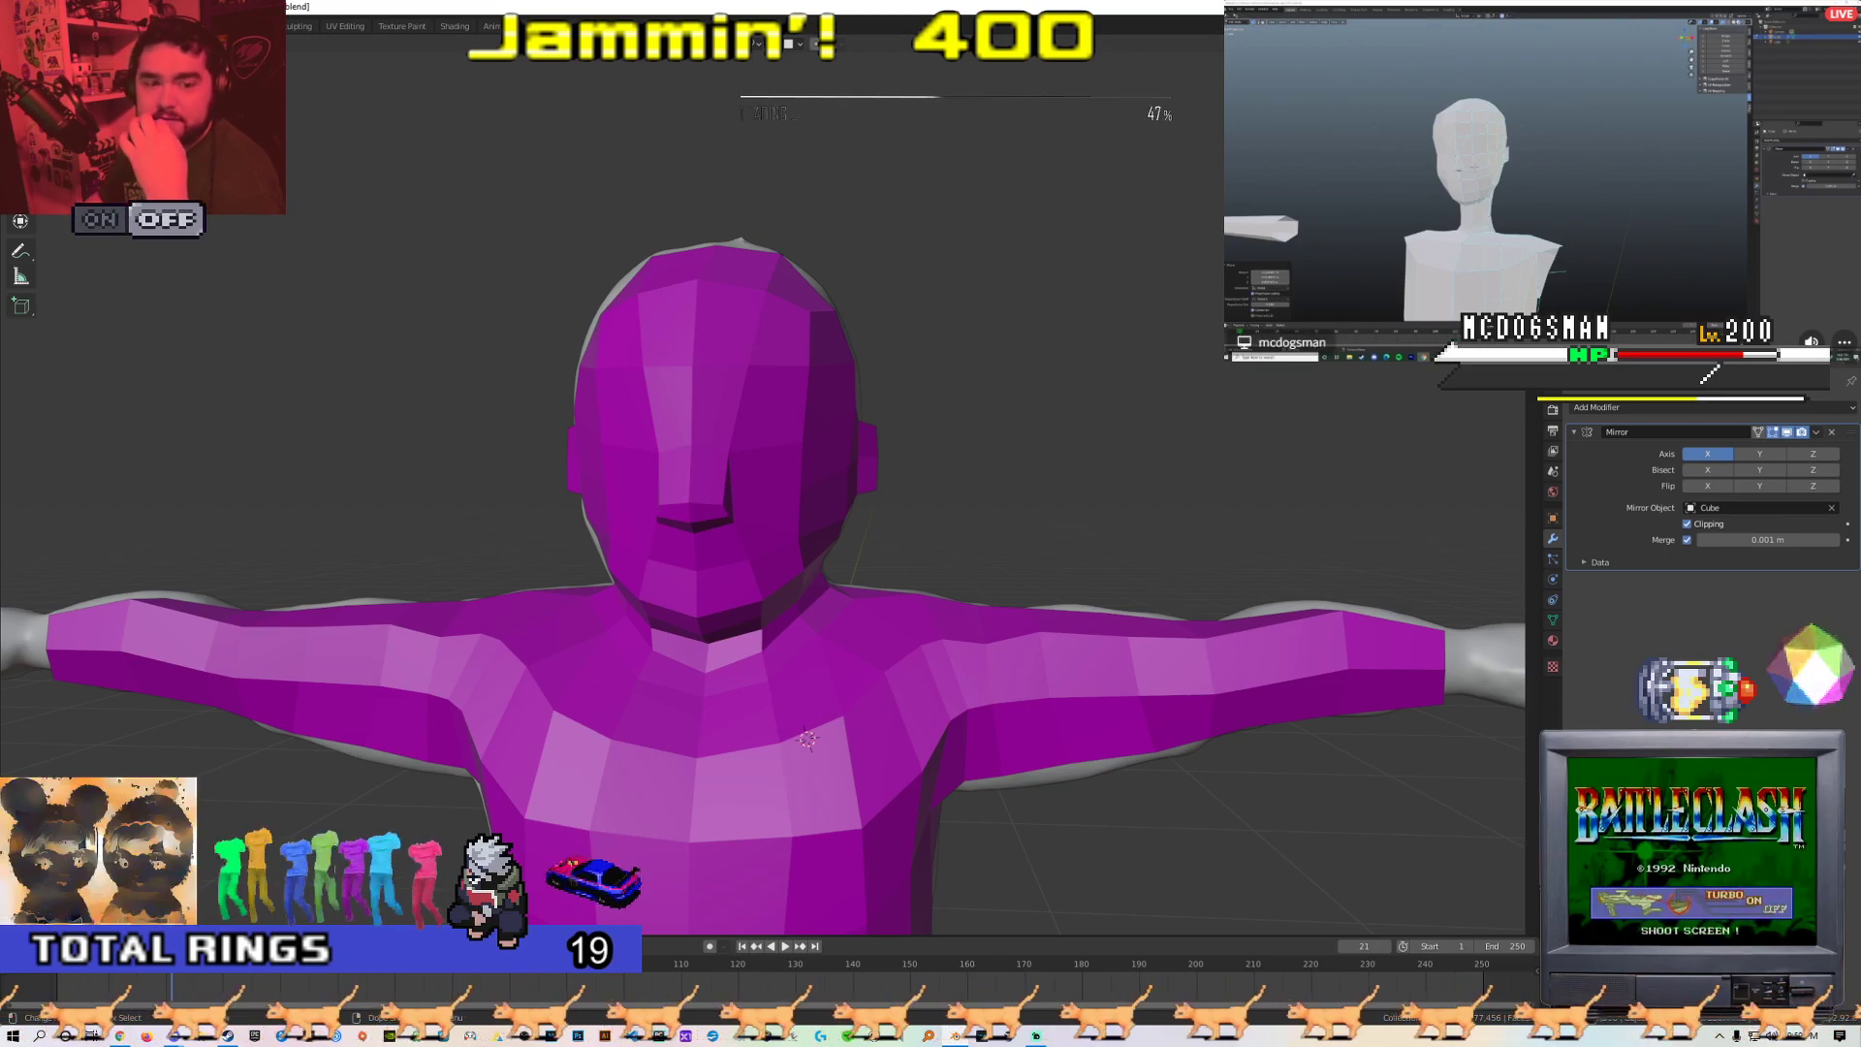
Switch to the Chrome browser and open YouTube
key("super+2")
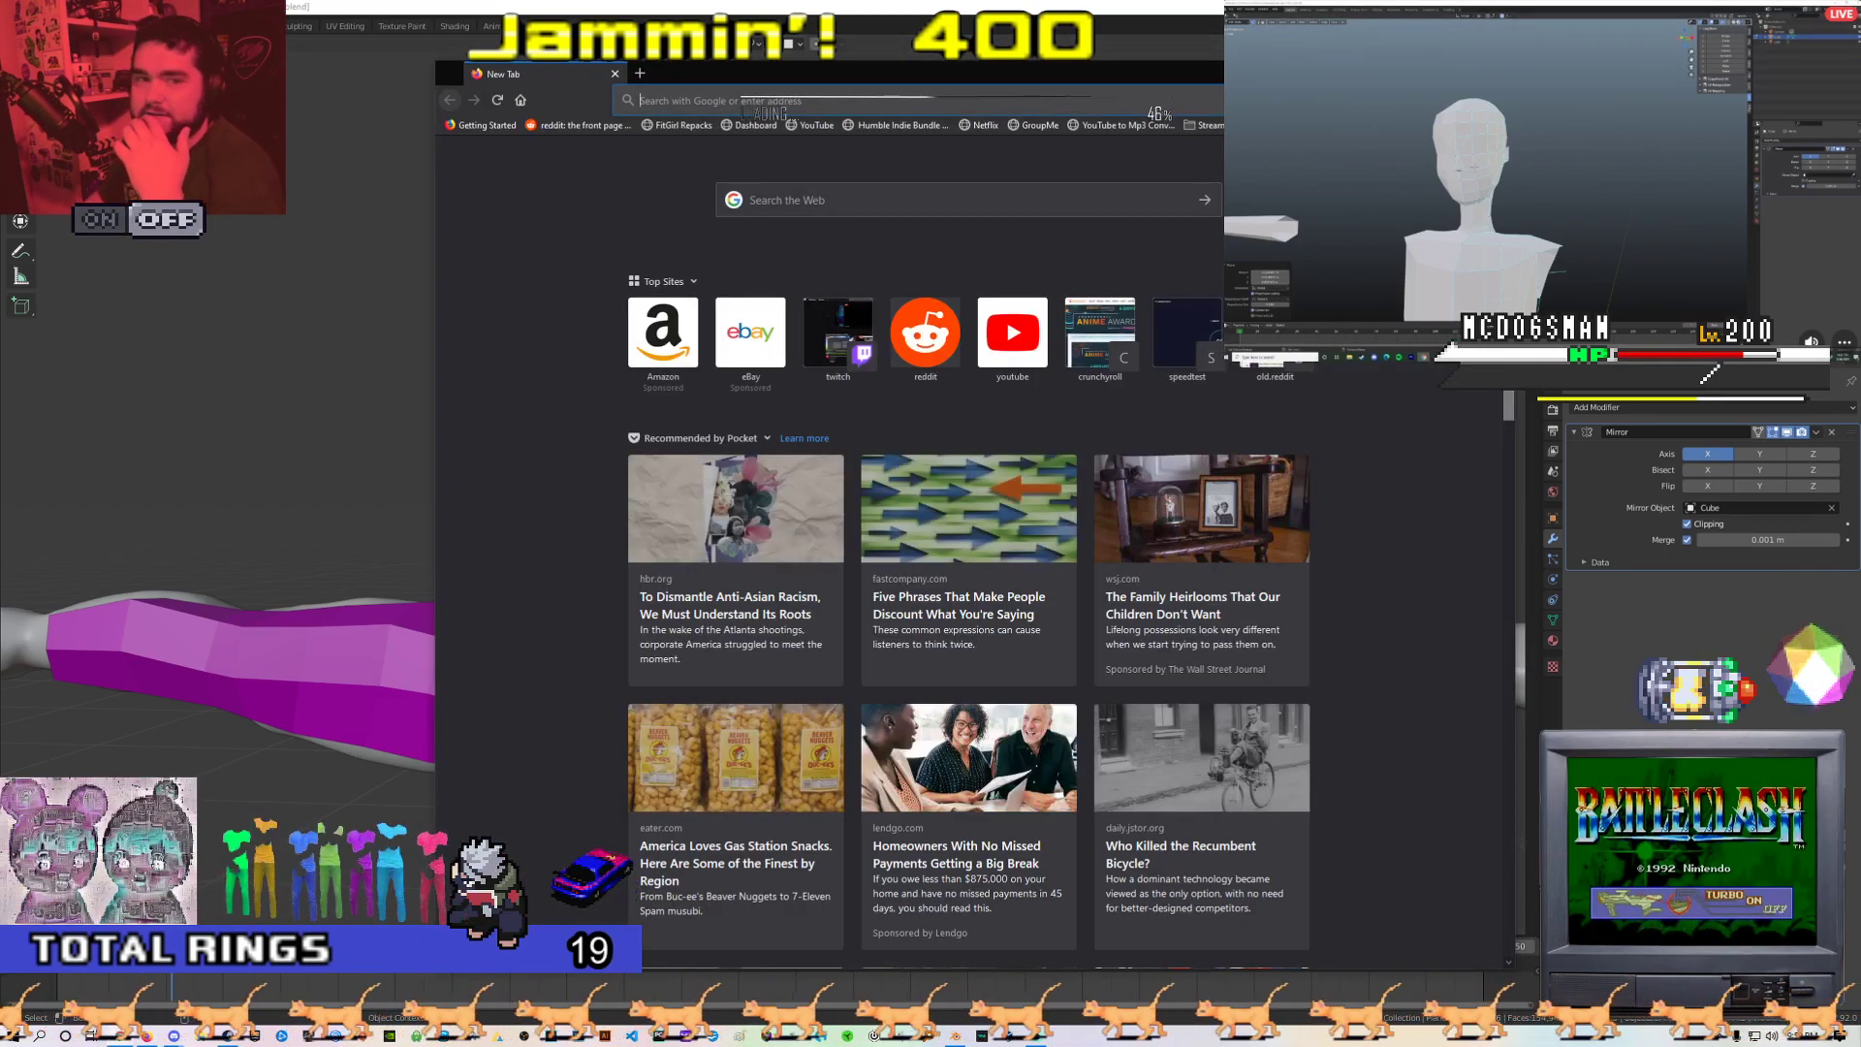
key("alt+F4")
key("super+1")
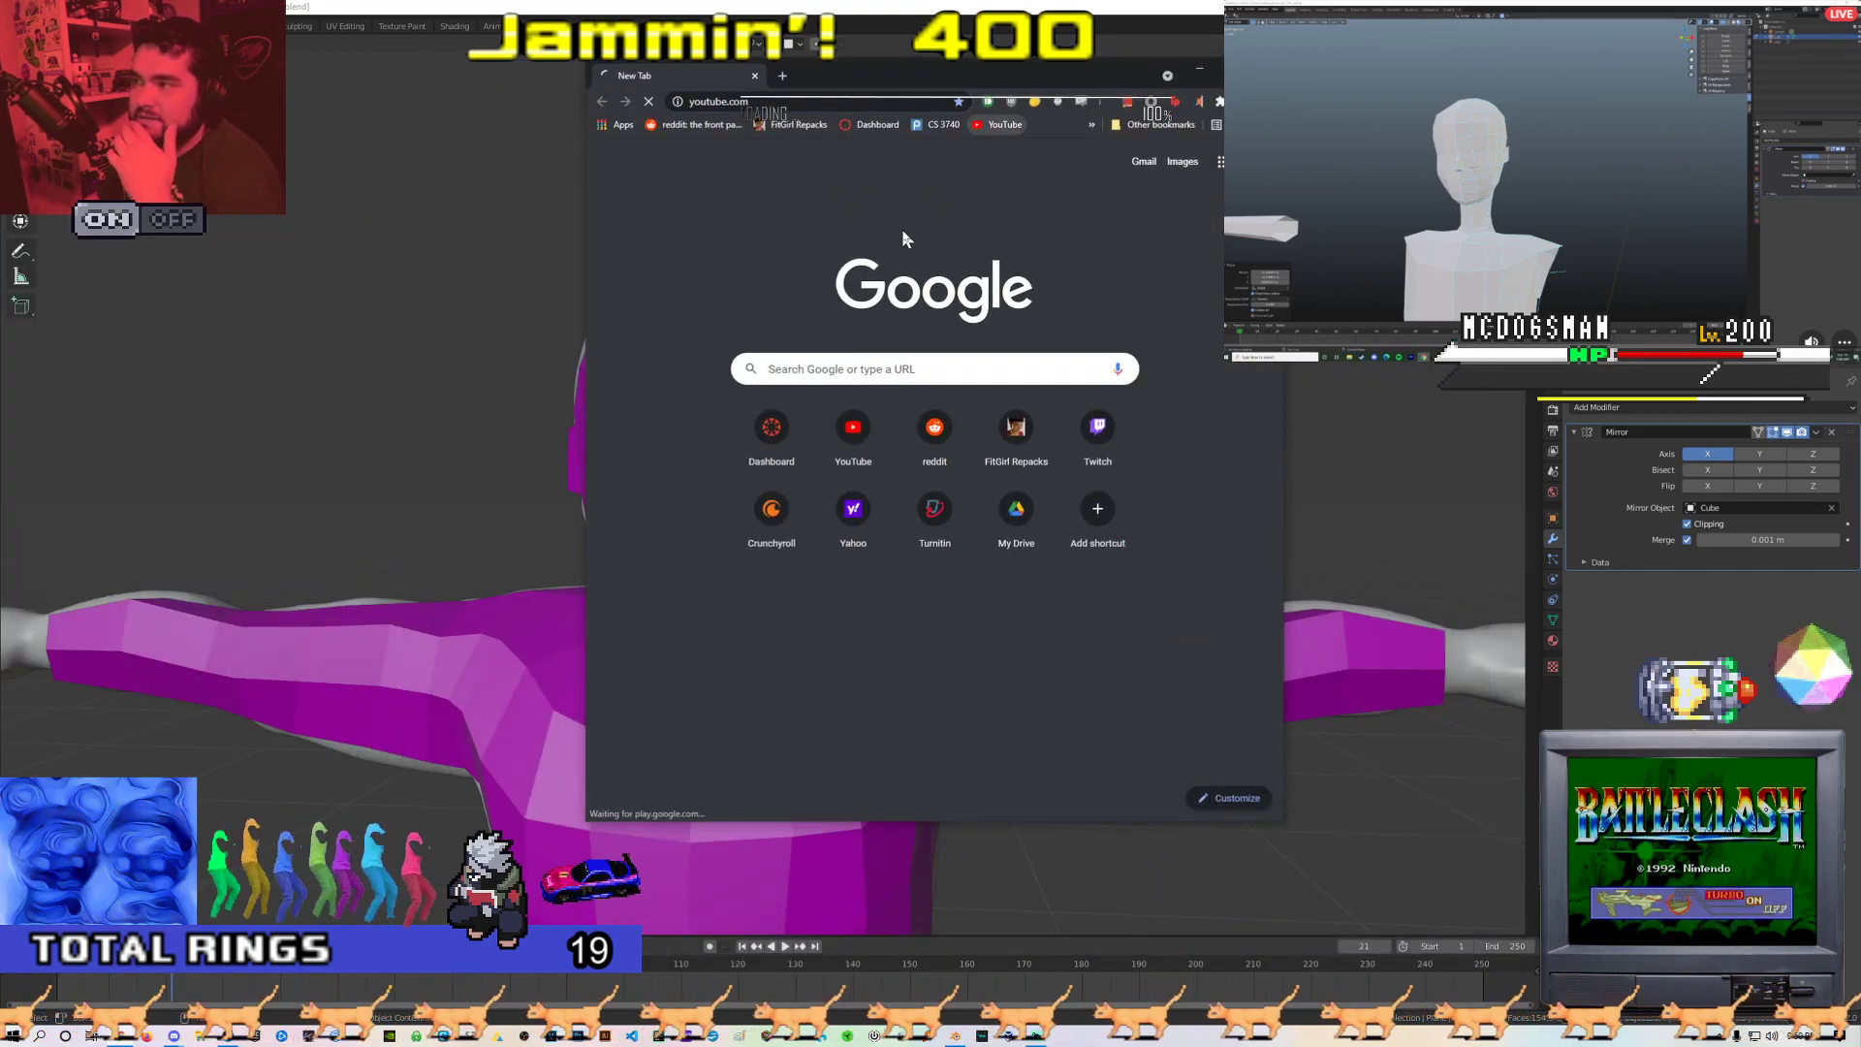
left_click(866, 159)
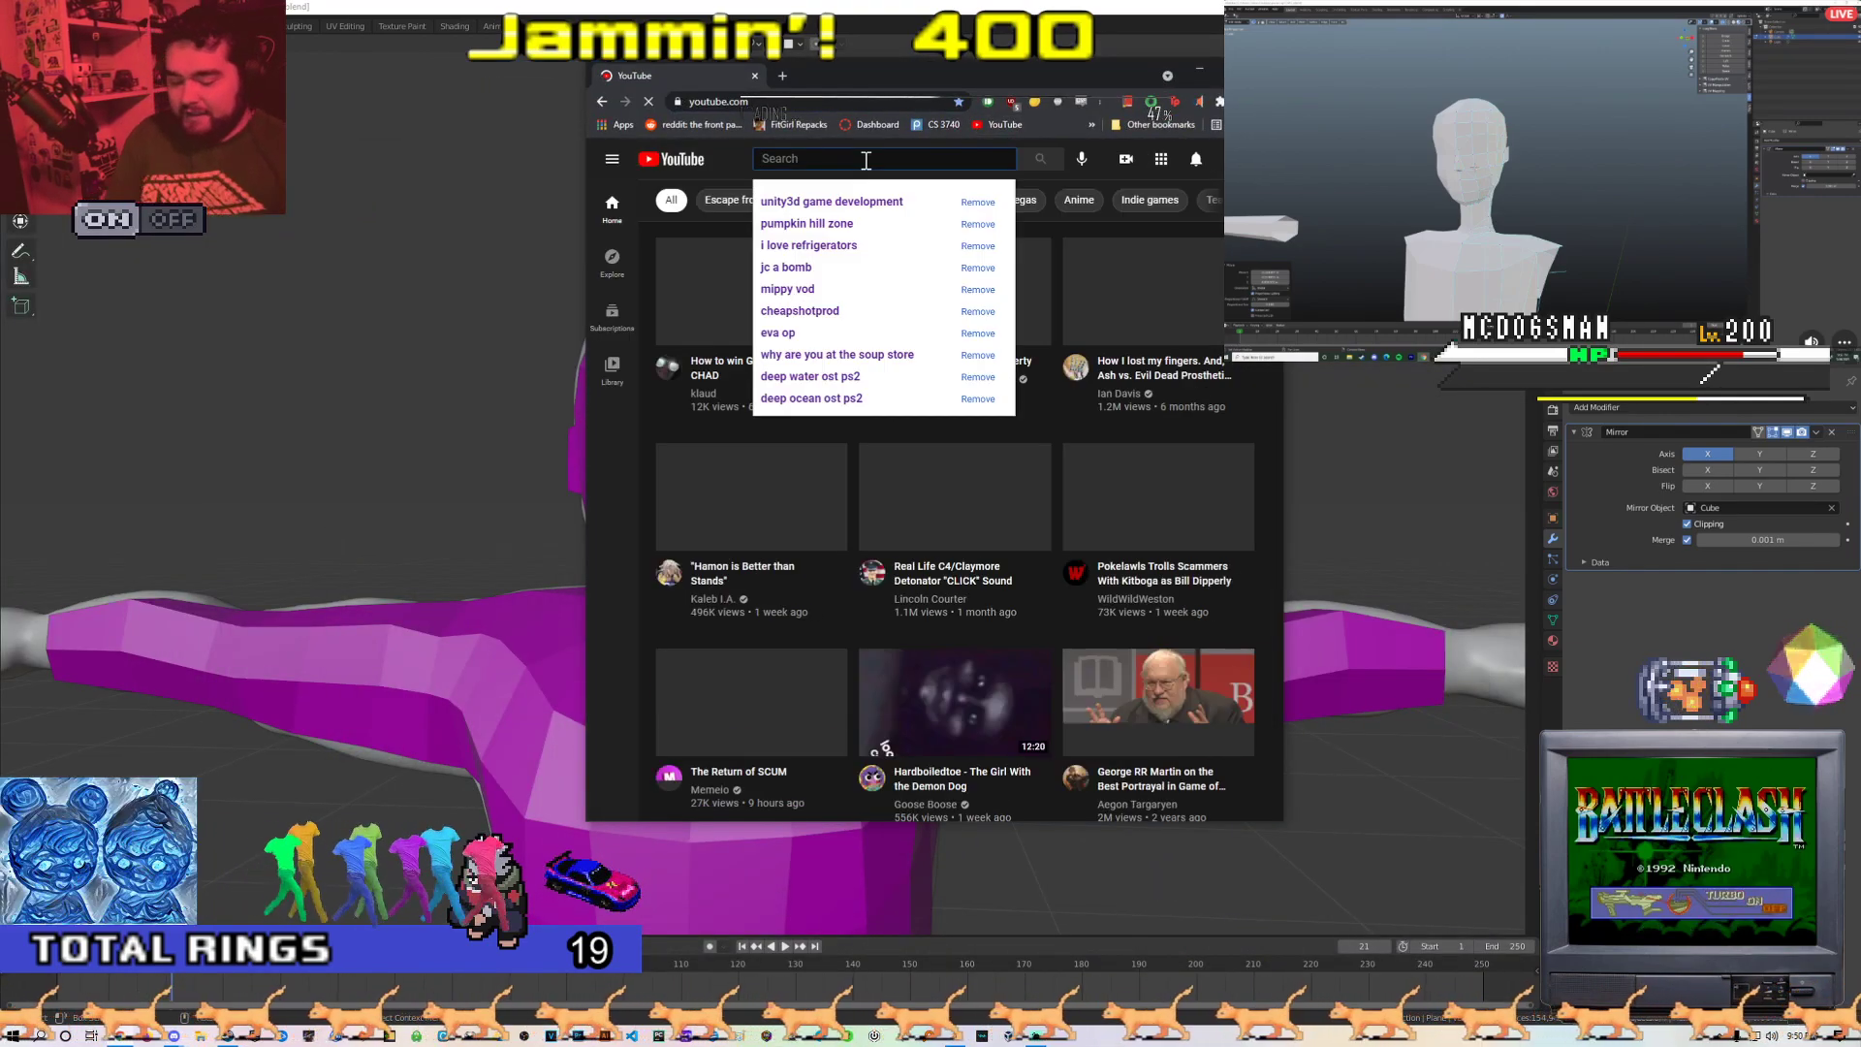
Search YouTube for "i love refrigerators" and play the video "I Love Refrigerators" in full screen
type("i love refrigerators")
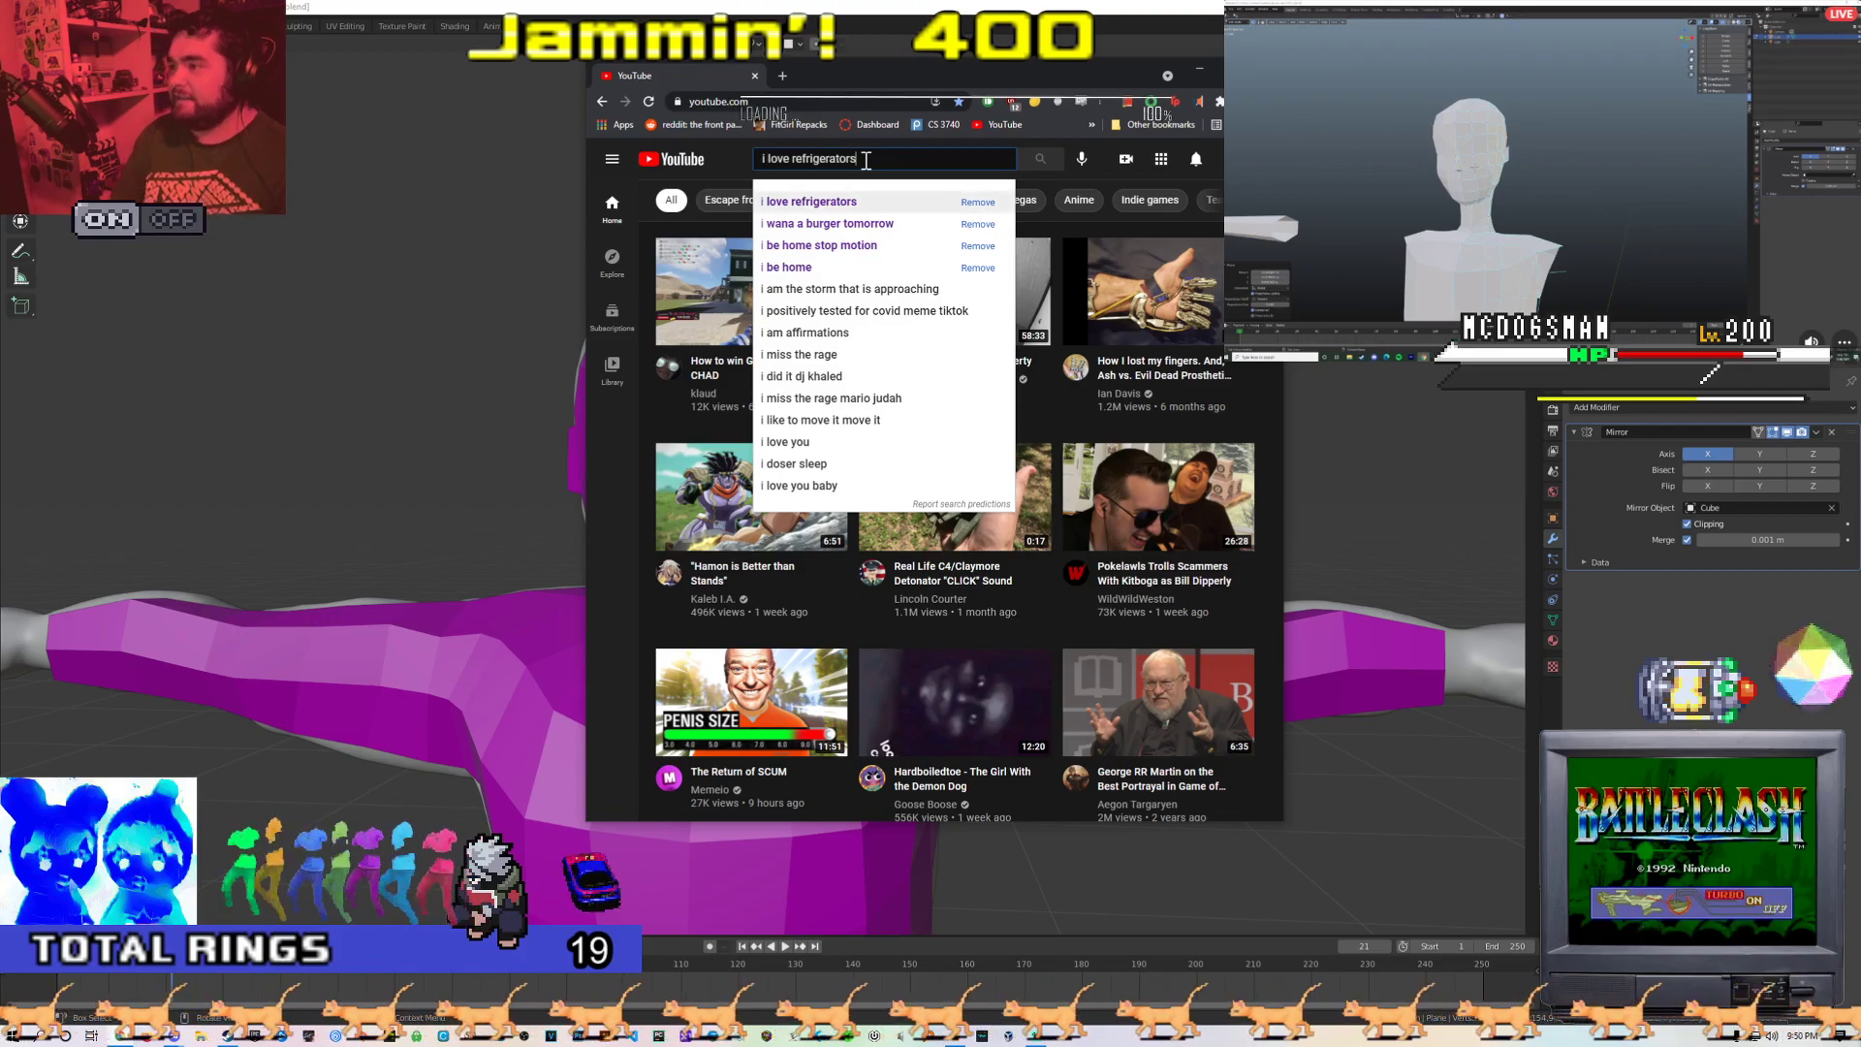
key("Return")
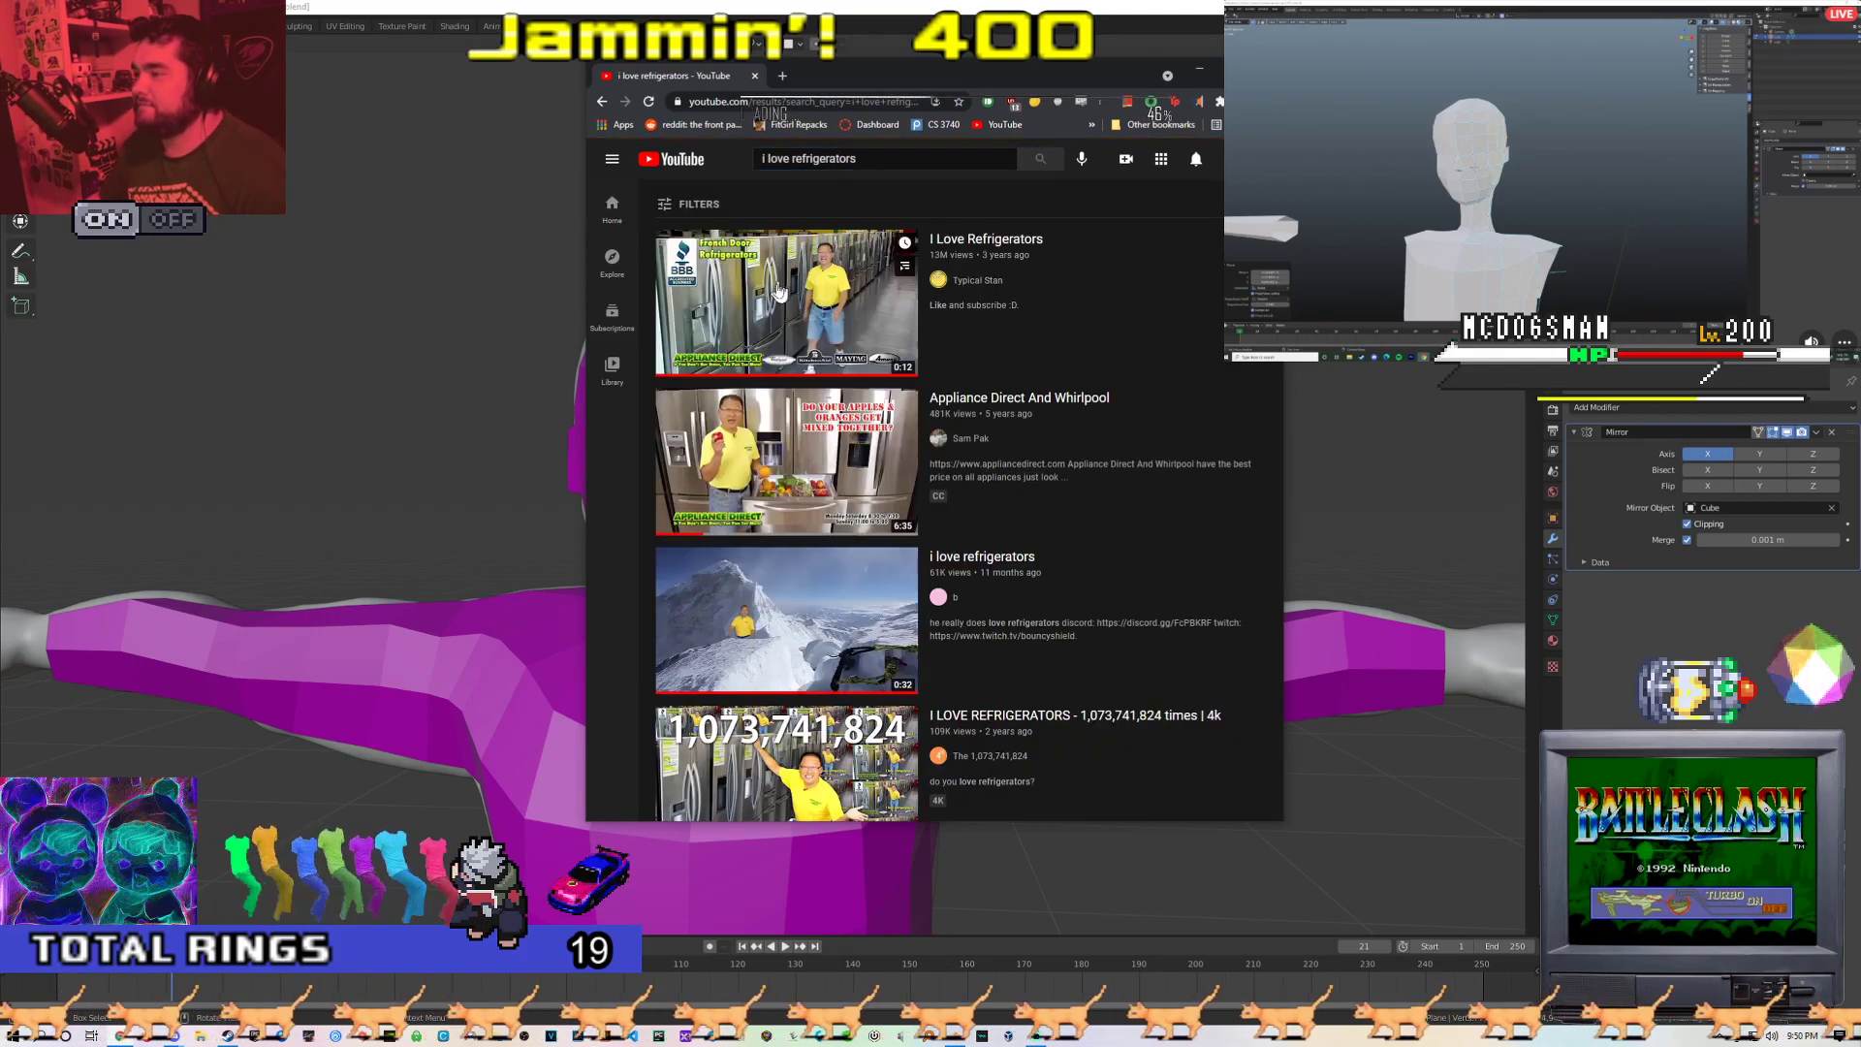
left_click(776, 322)
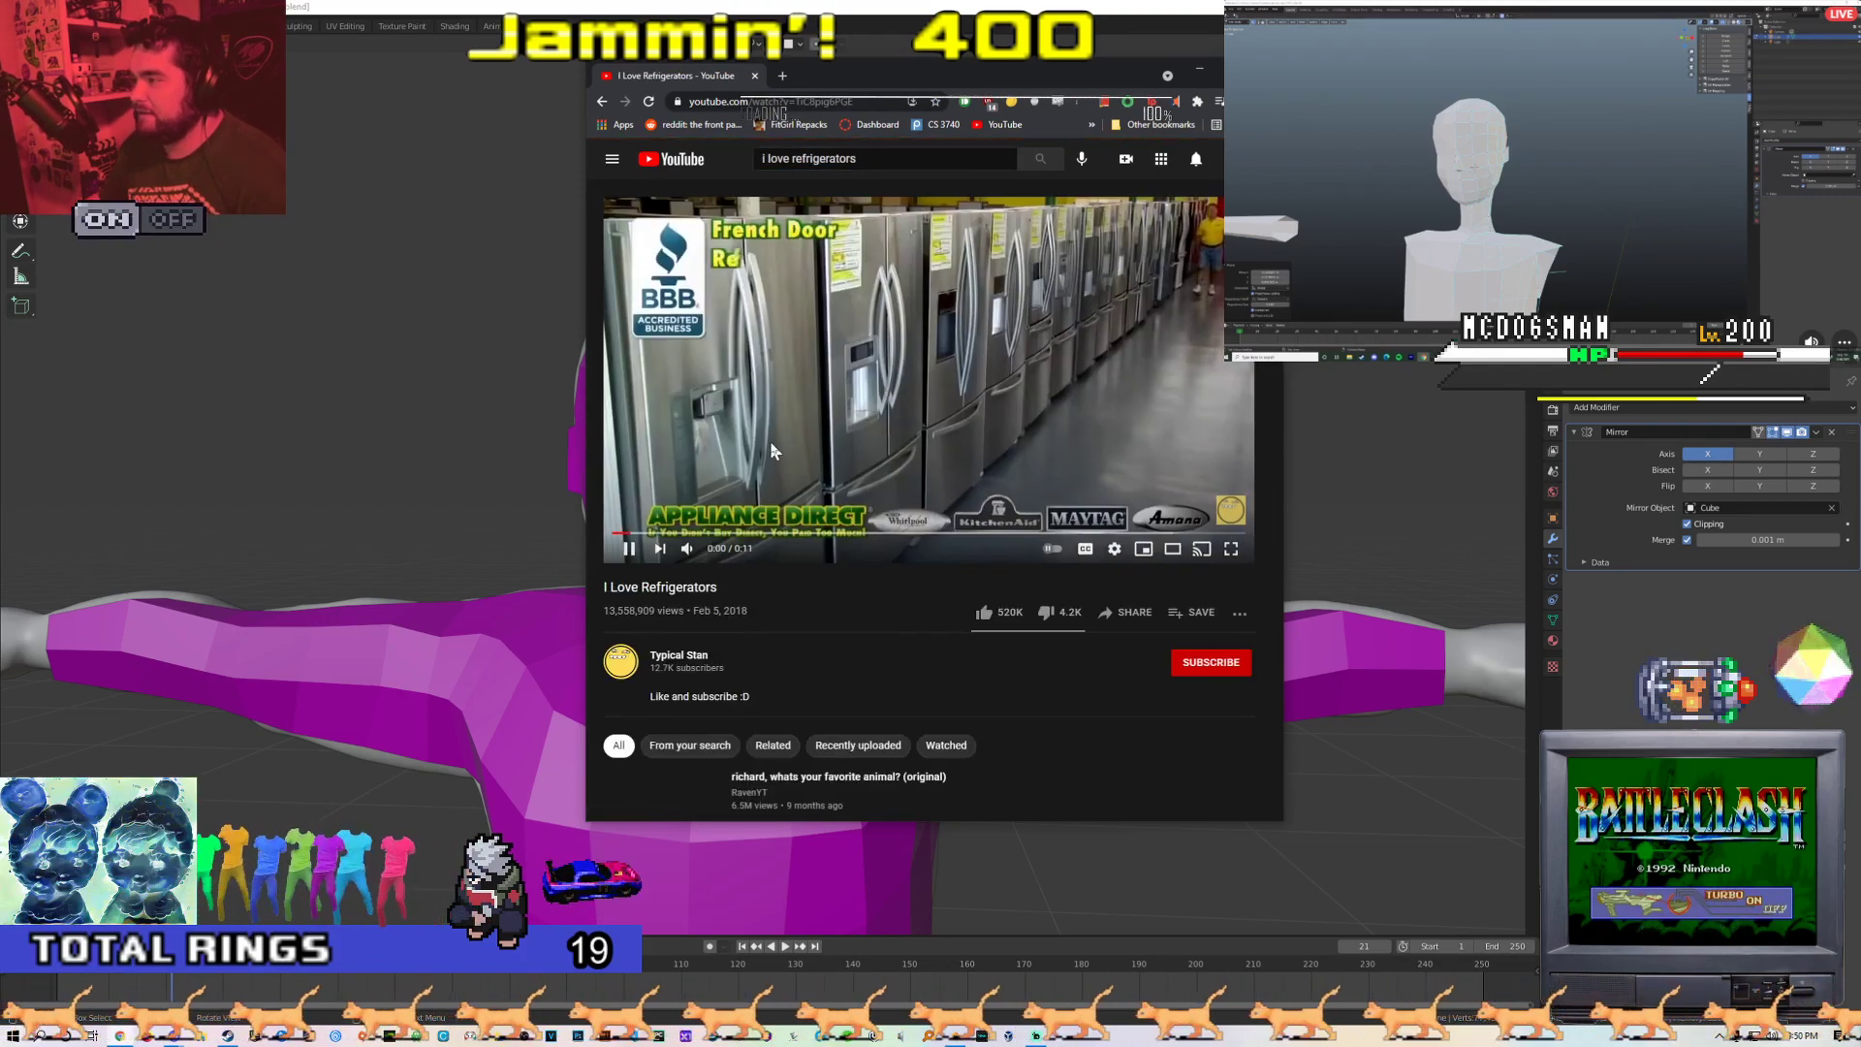
double_click(769, 440)
double_click(632, 396)
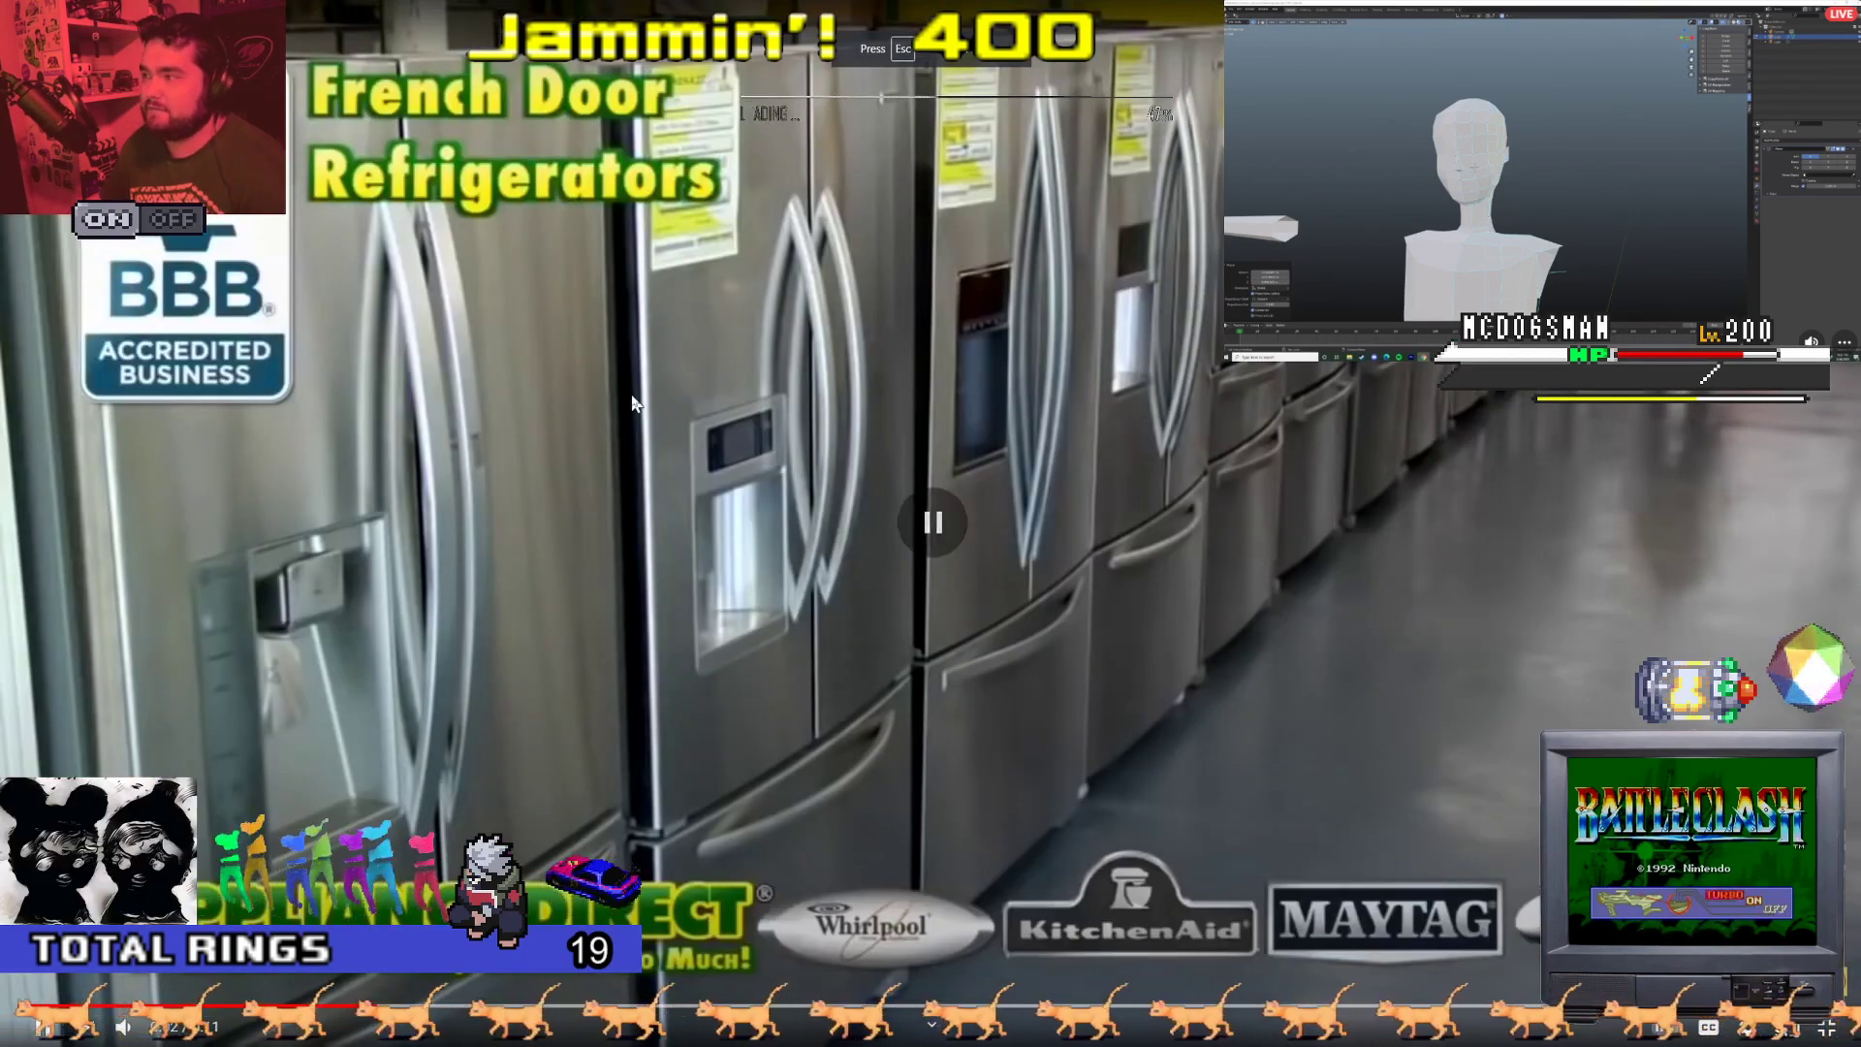
Reposition the browser window over the viewport and pause the refrigerator video near its end
left_click_drag(827, 86, 461, 194)
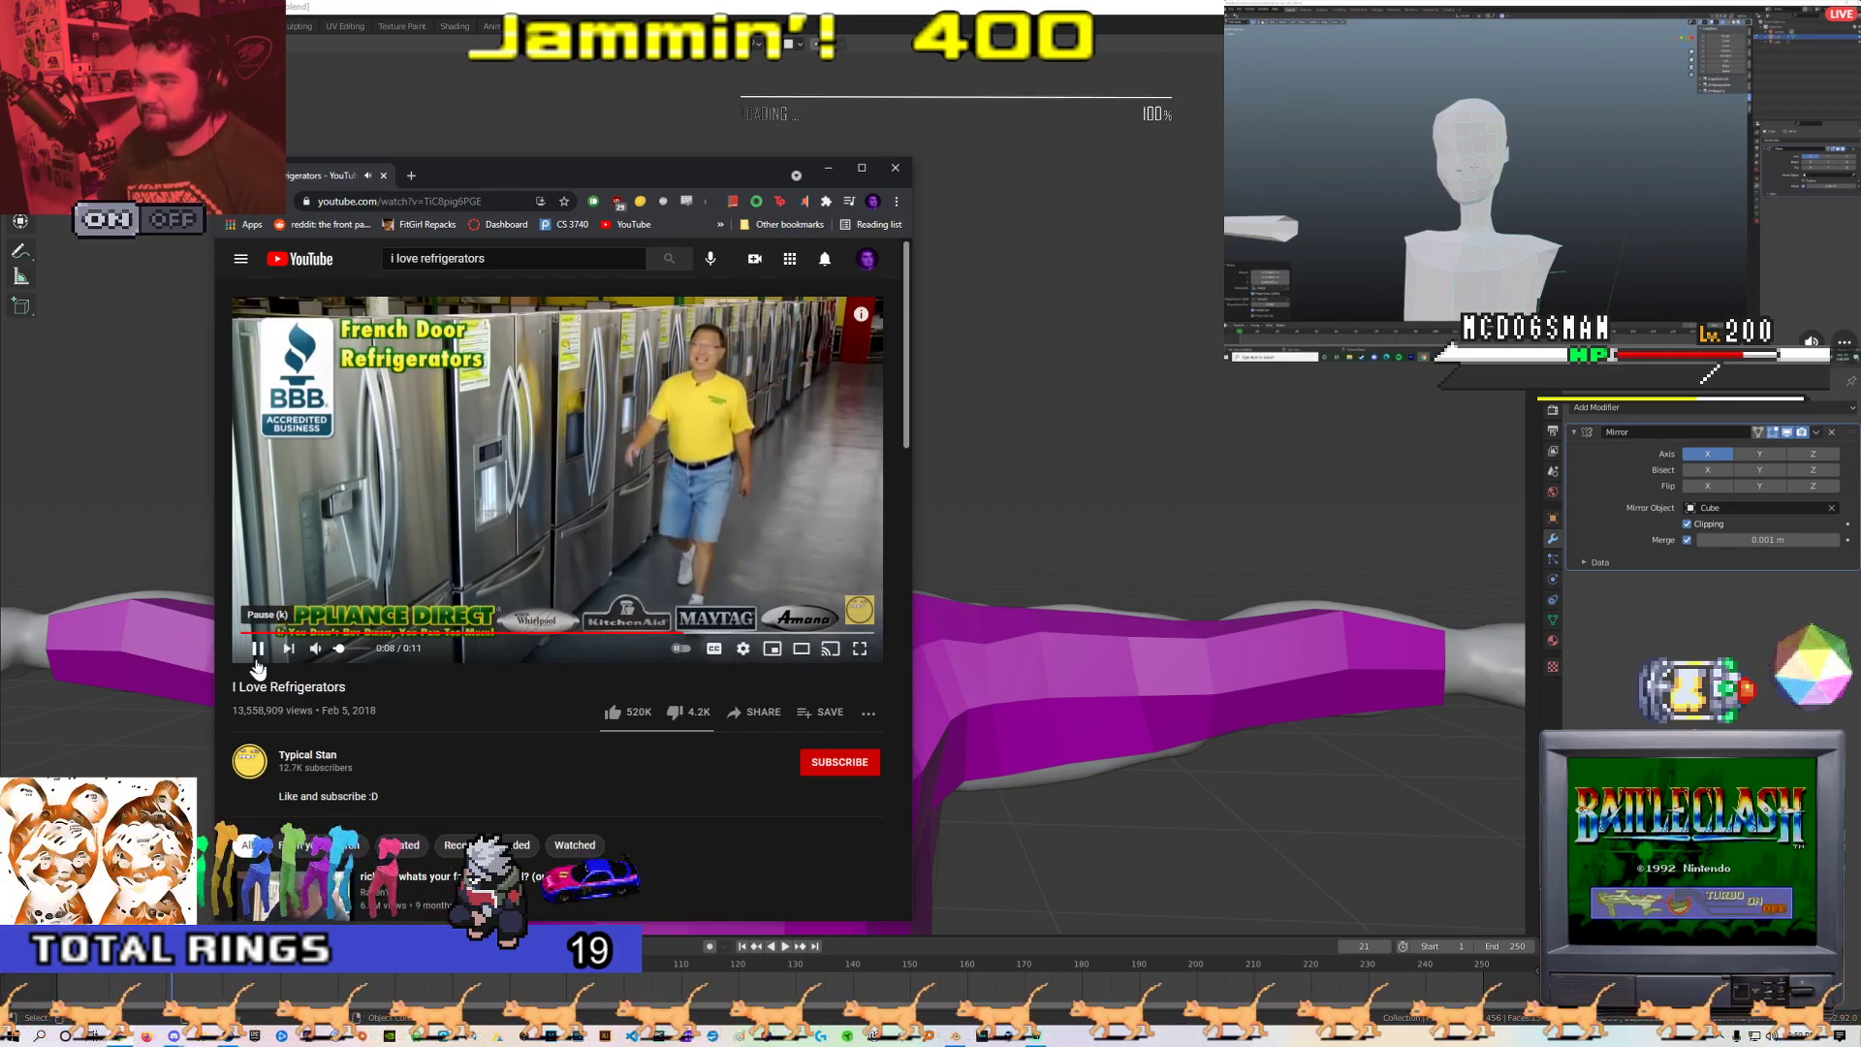
left_click(256, 661)
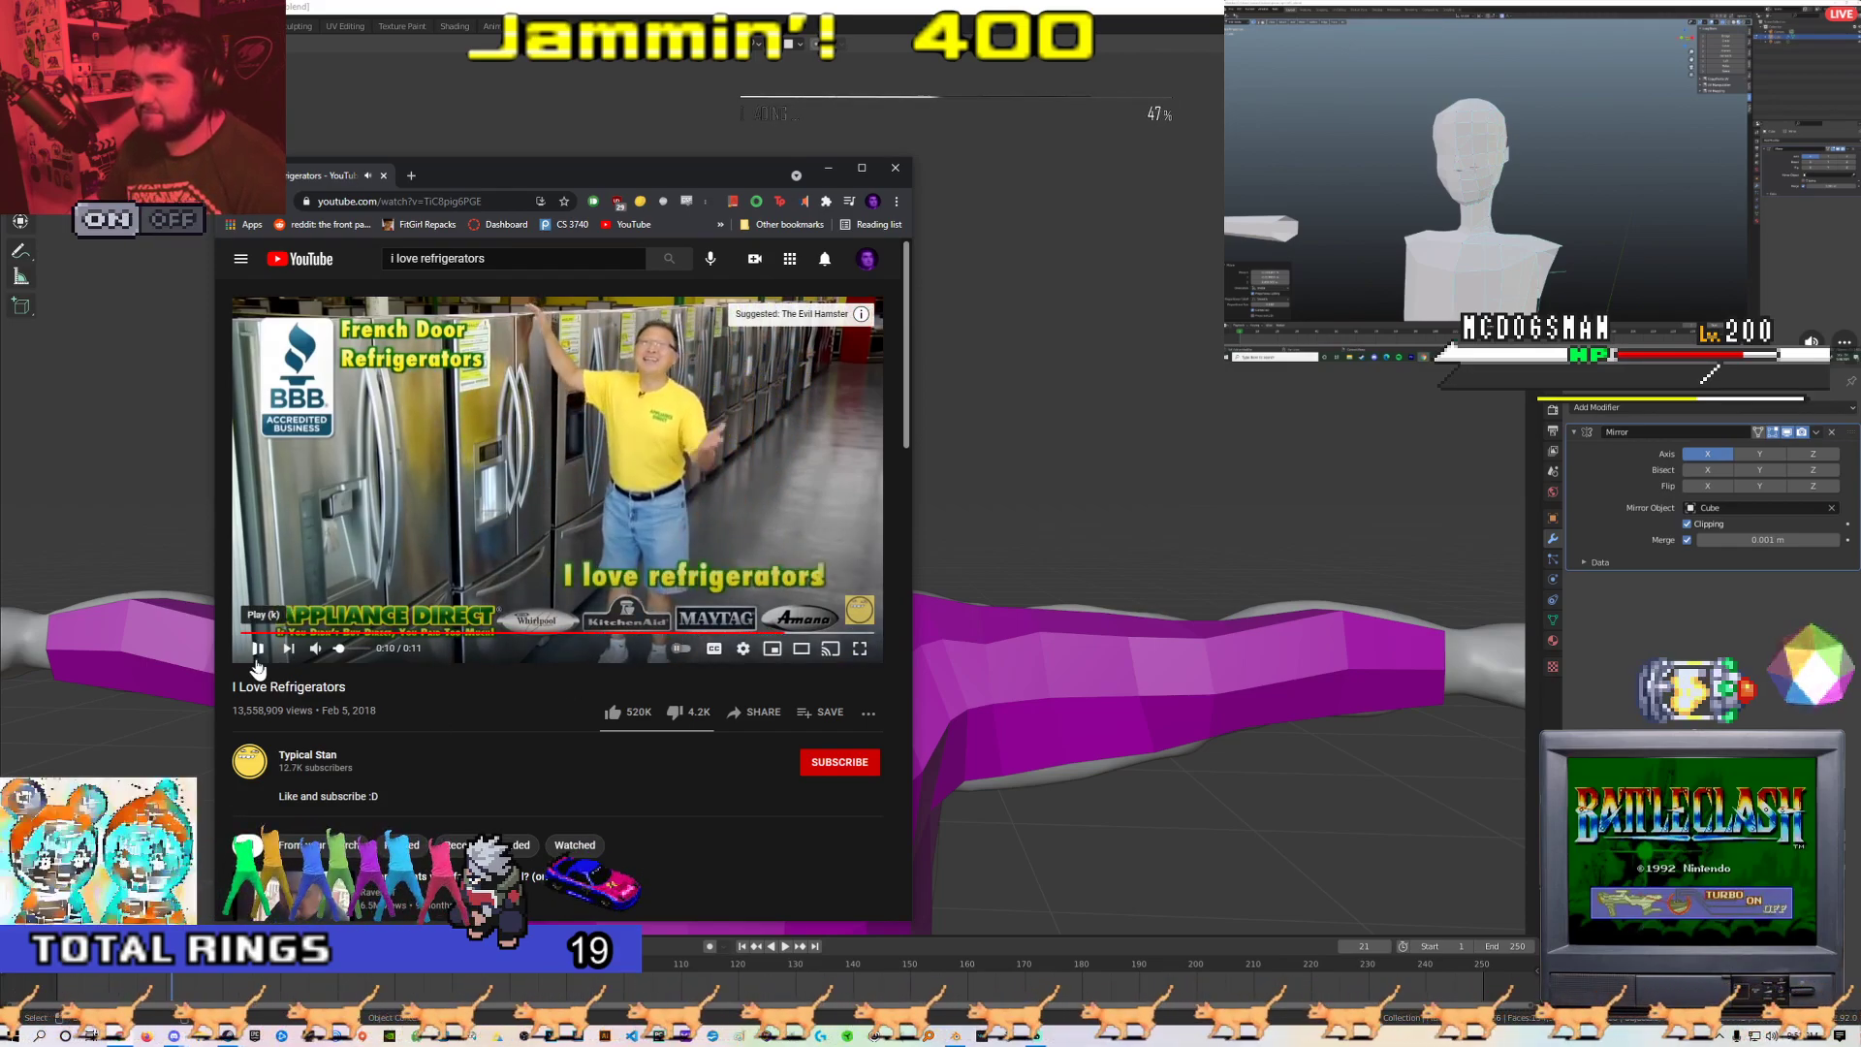
left_click(257, 661)
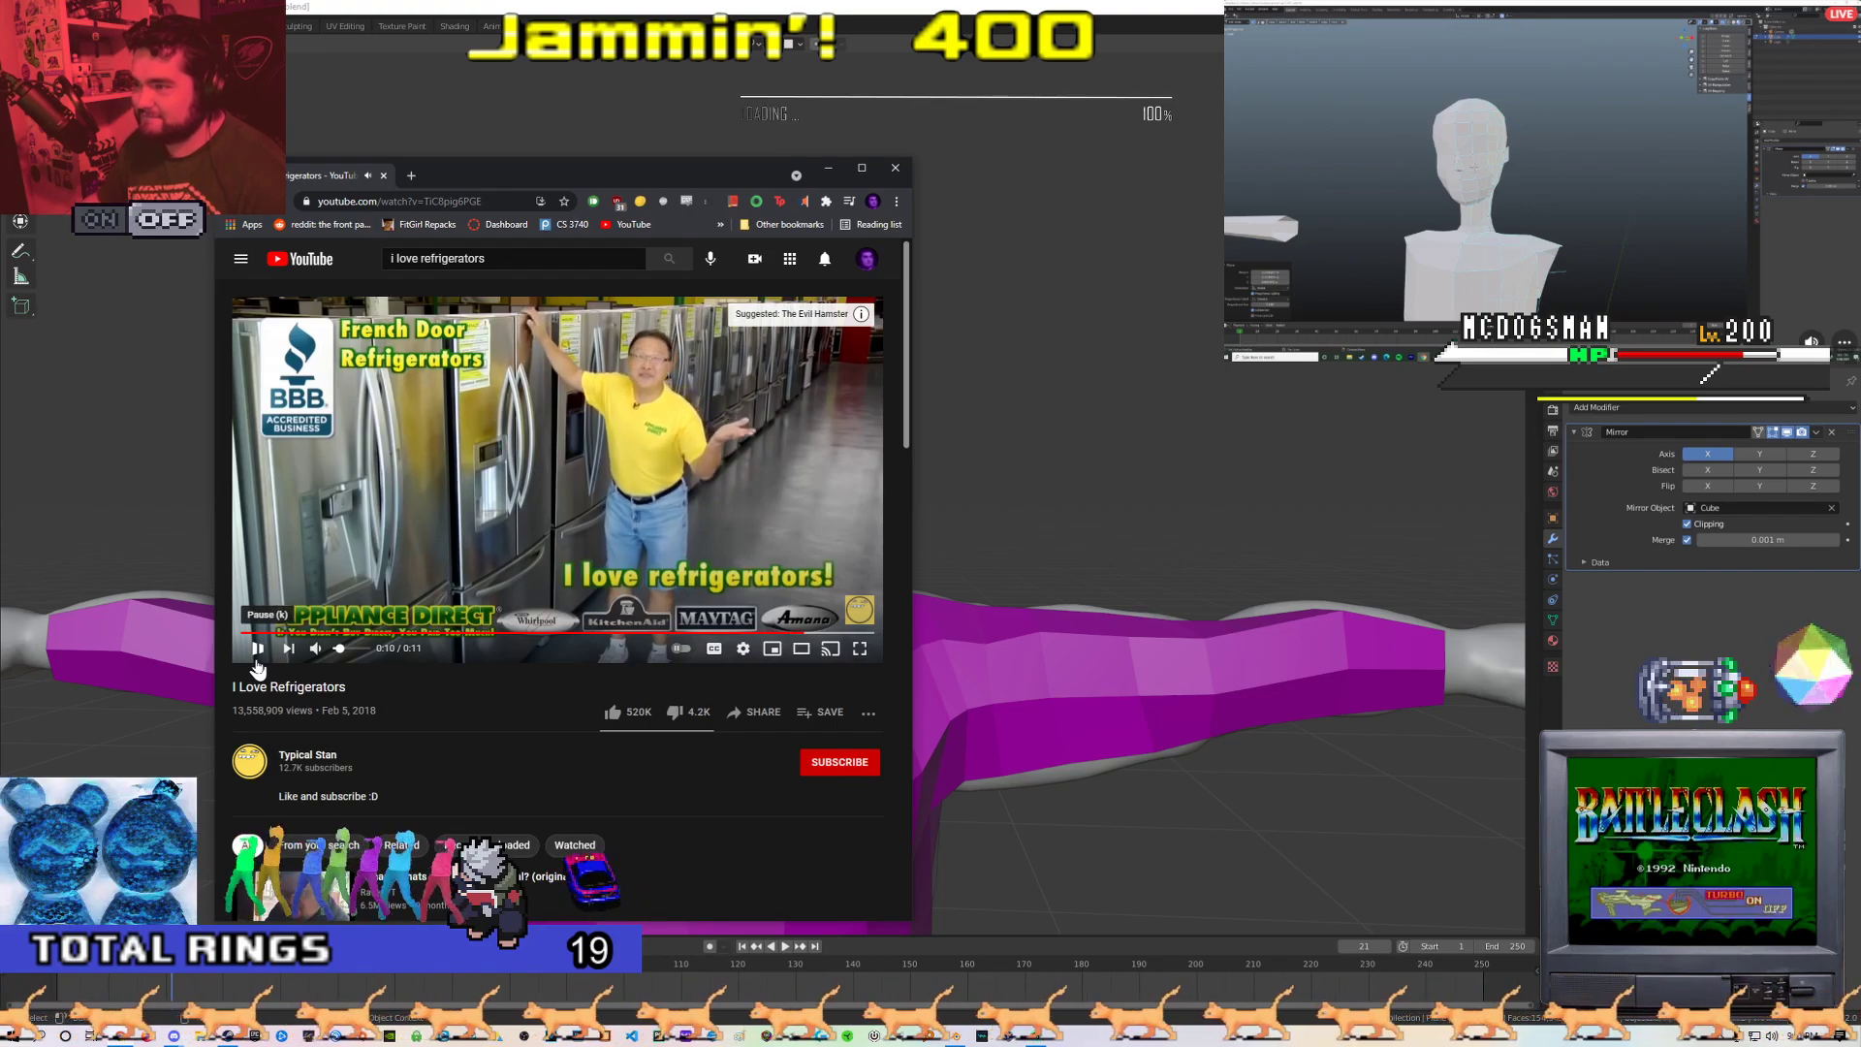
left_click(747, 655)
left_click(771, 606)
left_click(770, 522)
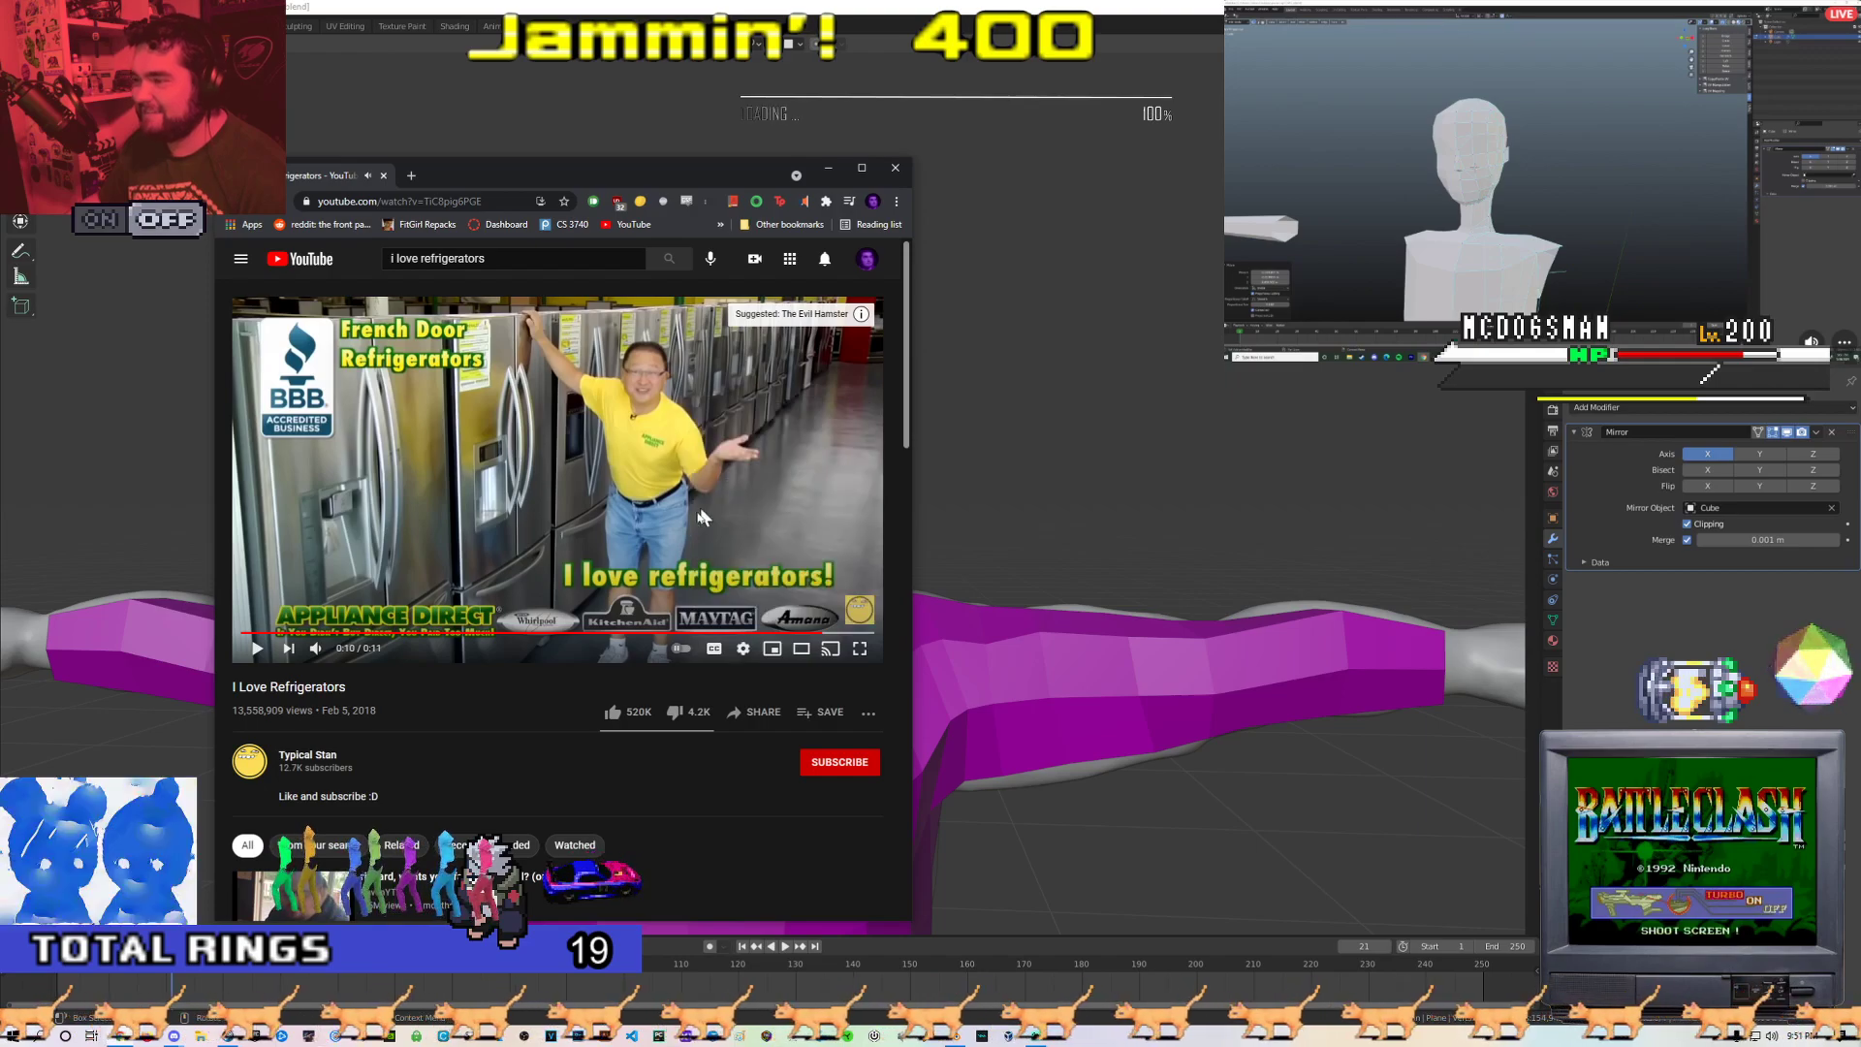
Replay the refrigerator video in full screen, then leave full screen and minimize the browser to return to Blender
double_click(644, 543)
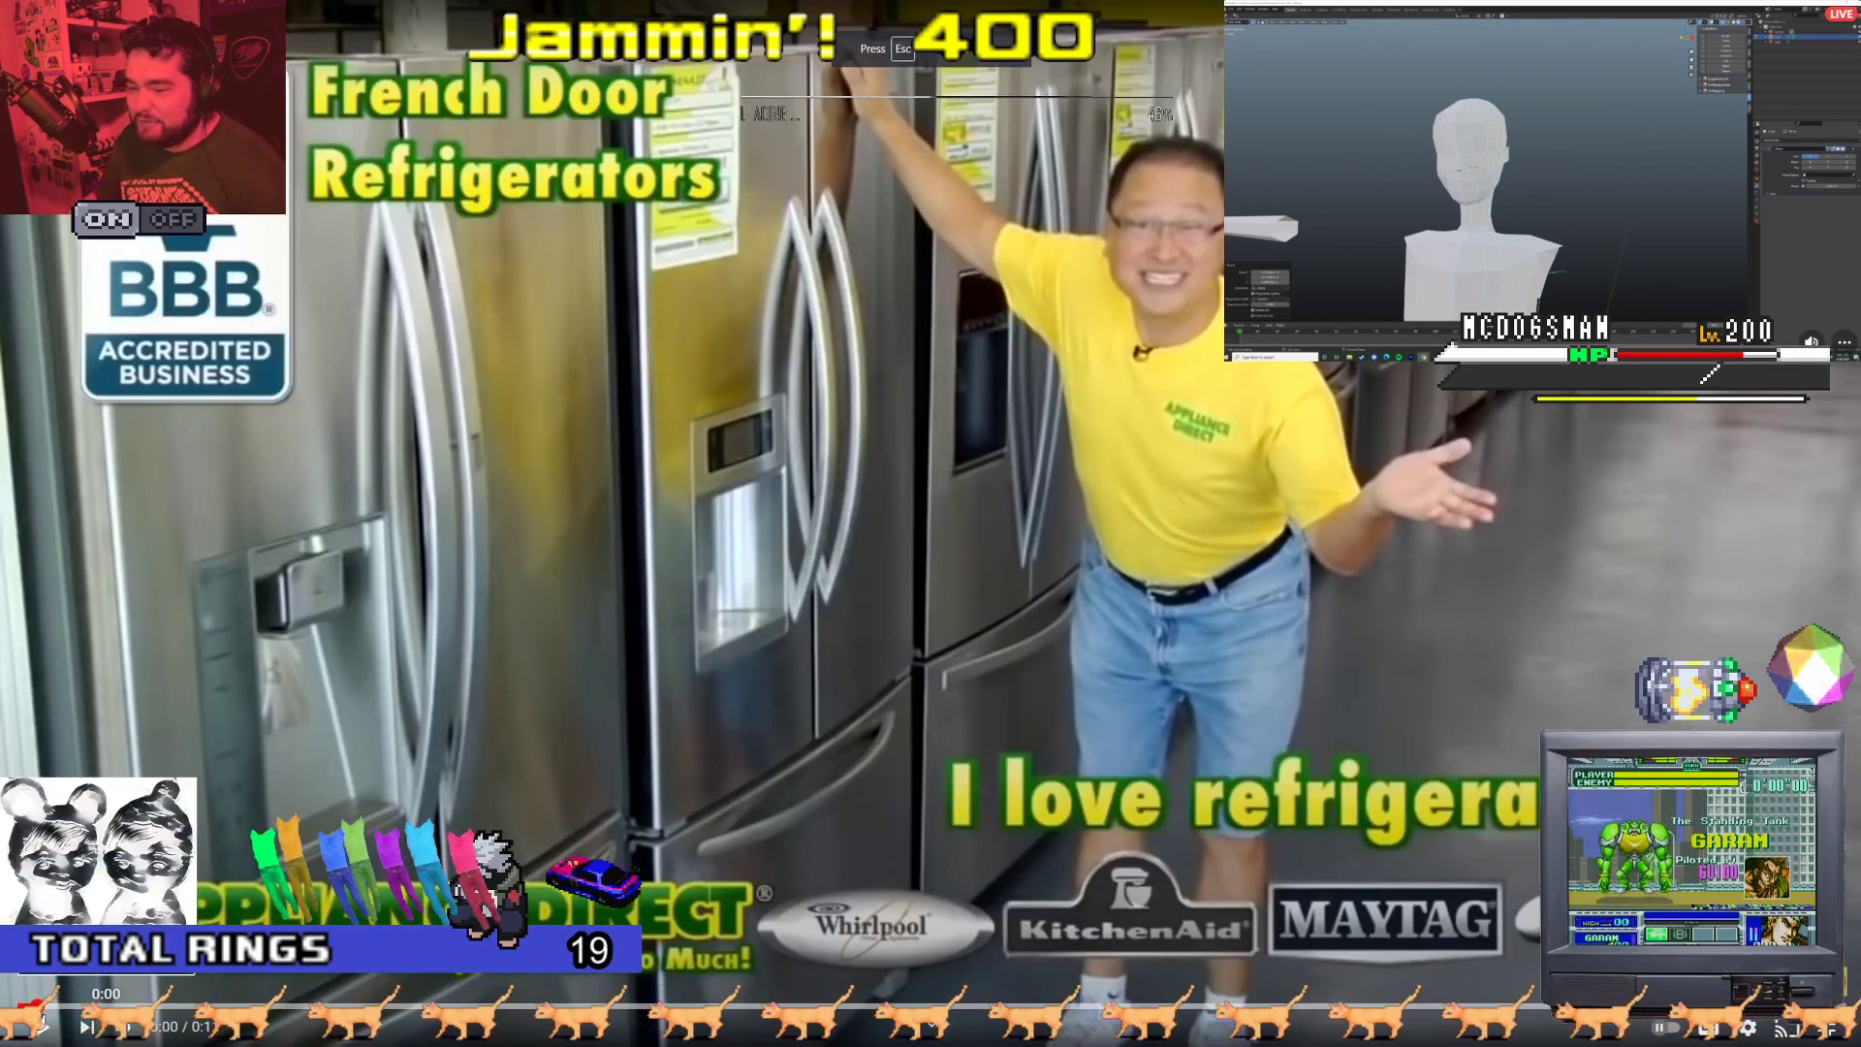
left_click_drag(435, 1004, 1113, 999)
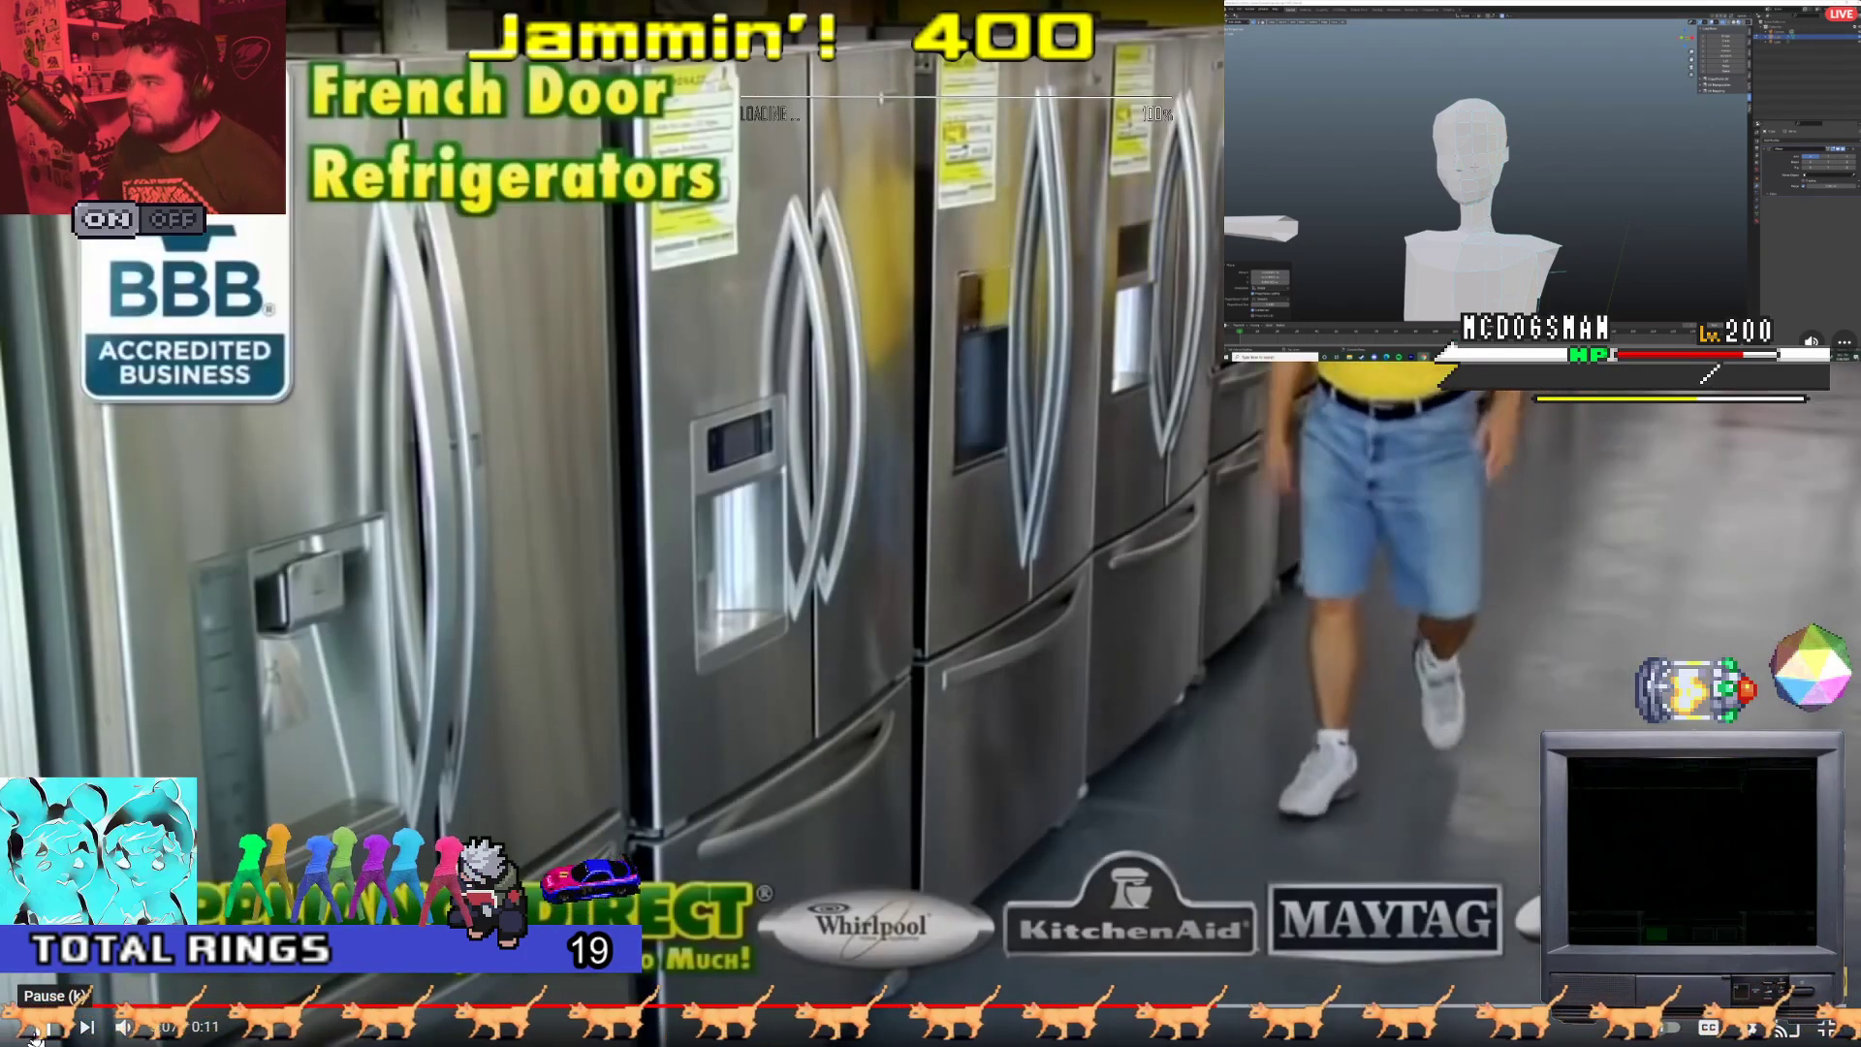
left_click(36, 1036)
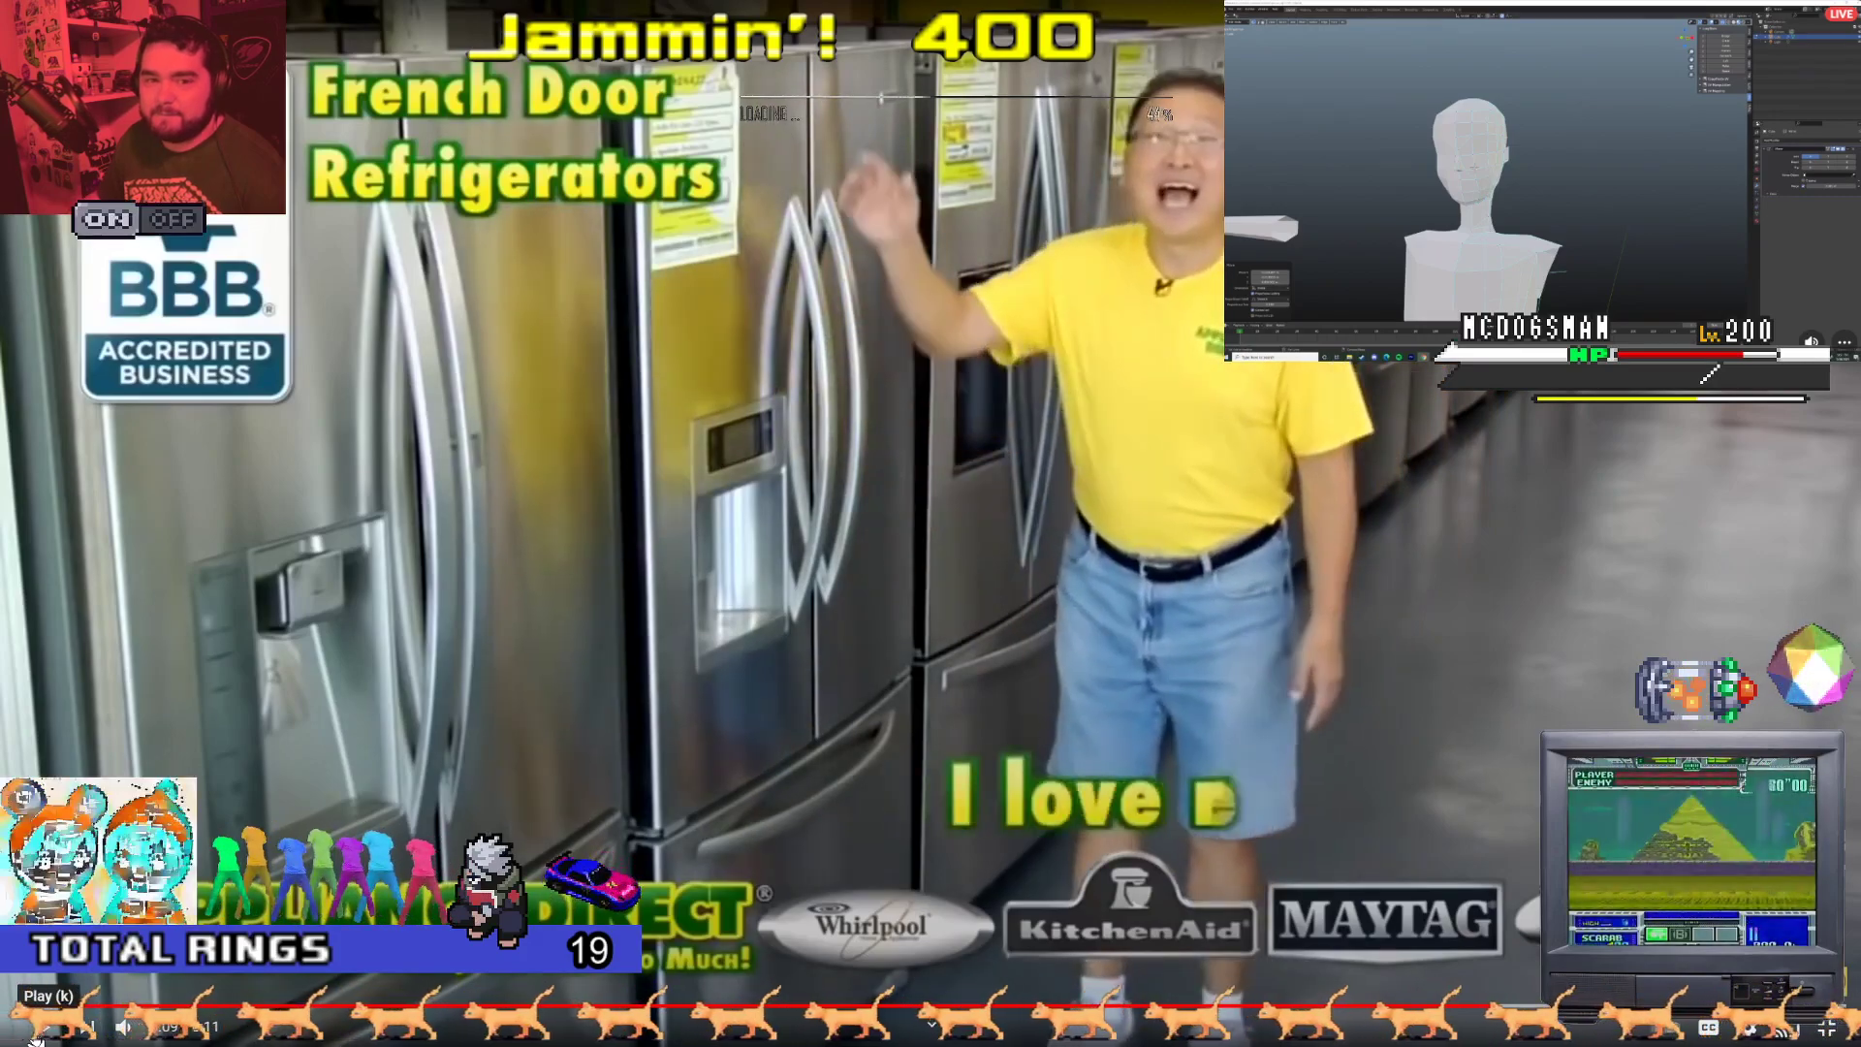
left_click(35, 1036)
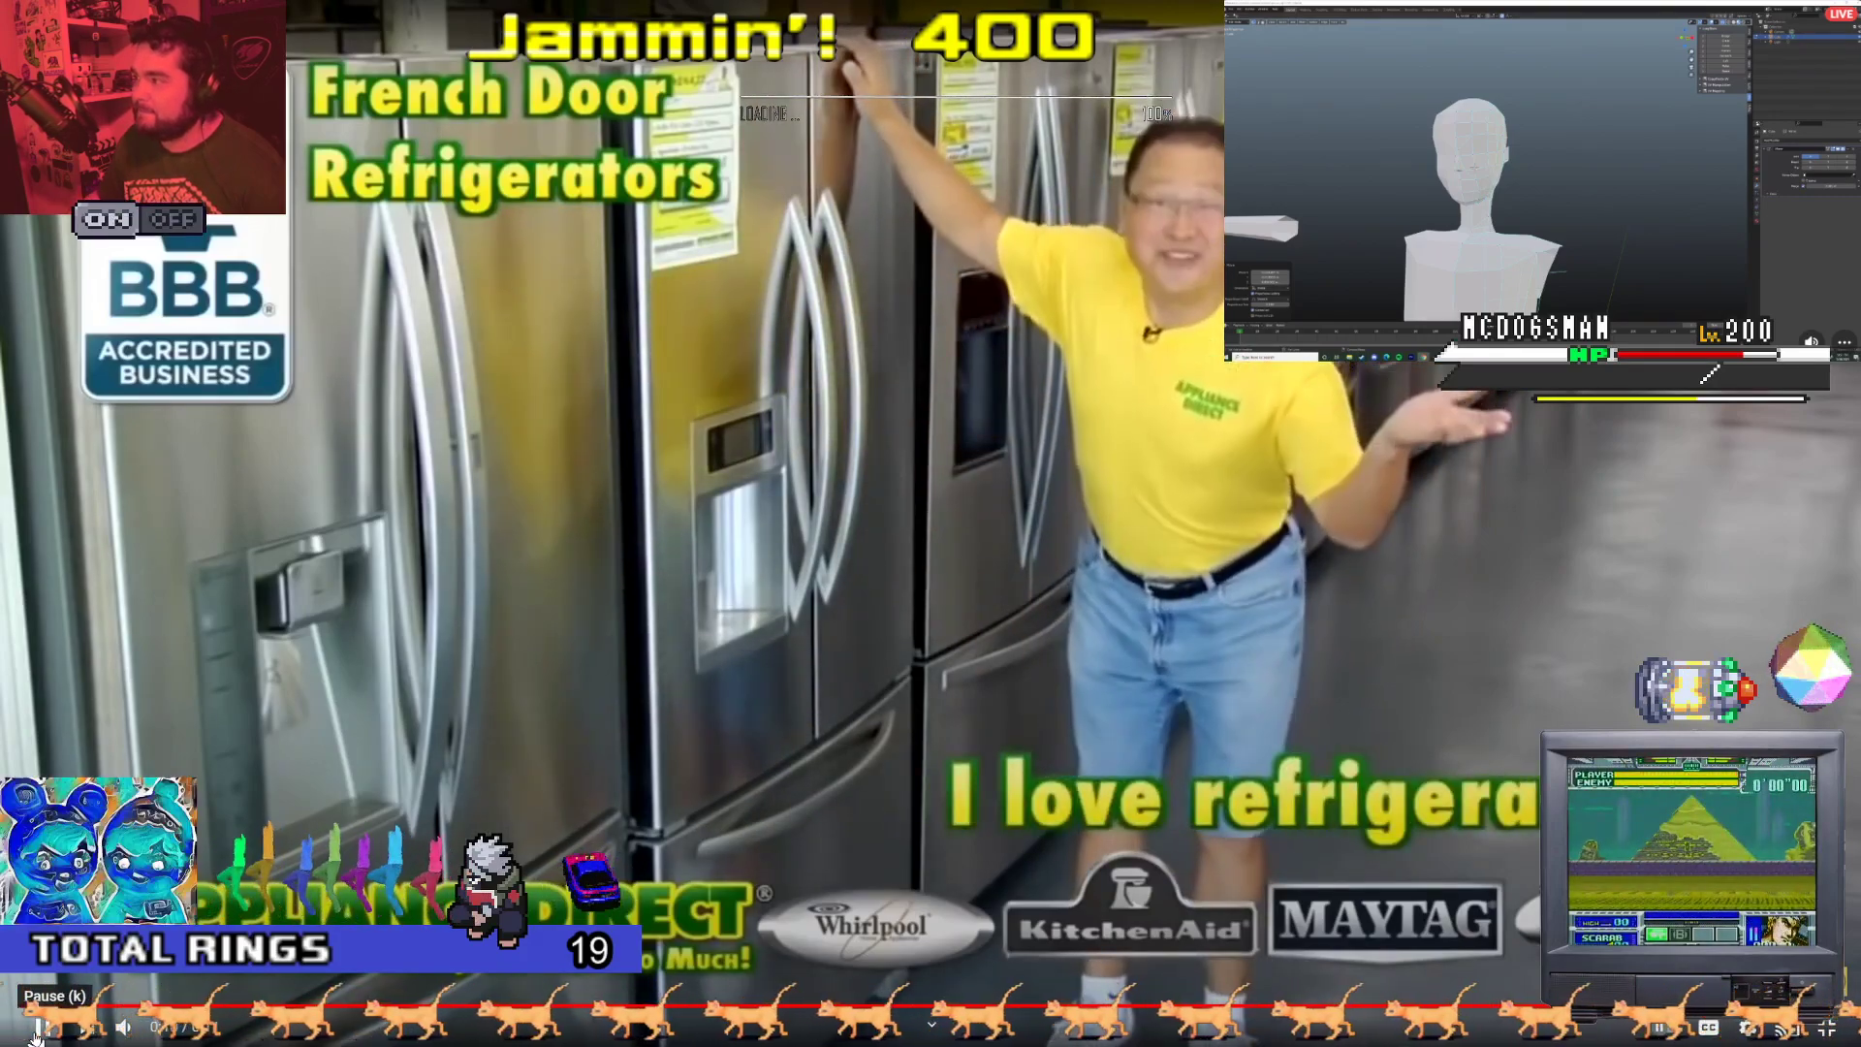
left_click(36, 1036)
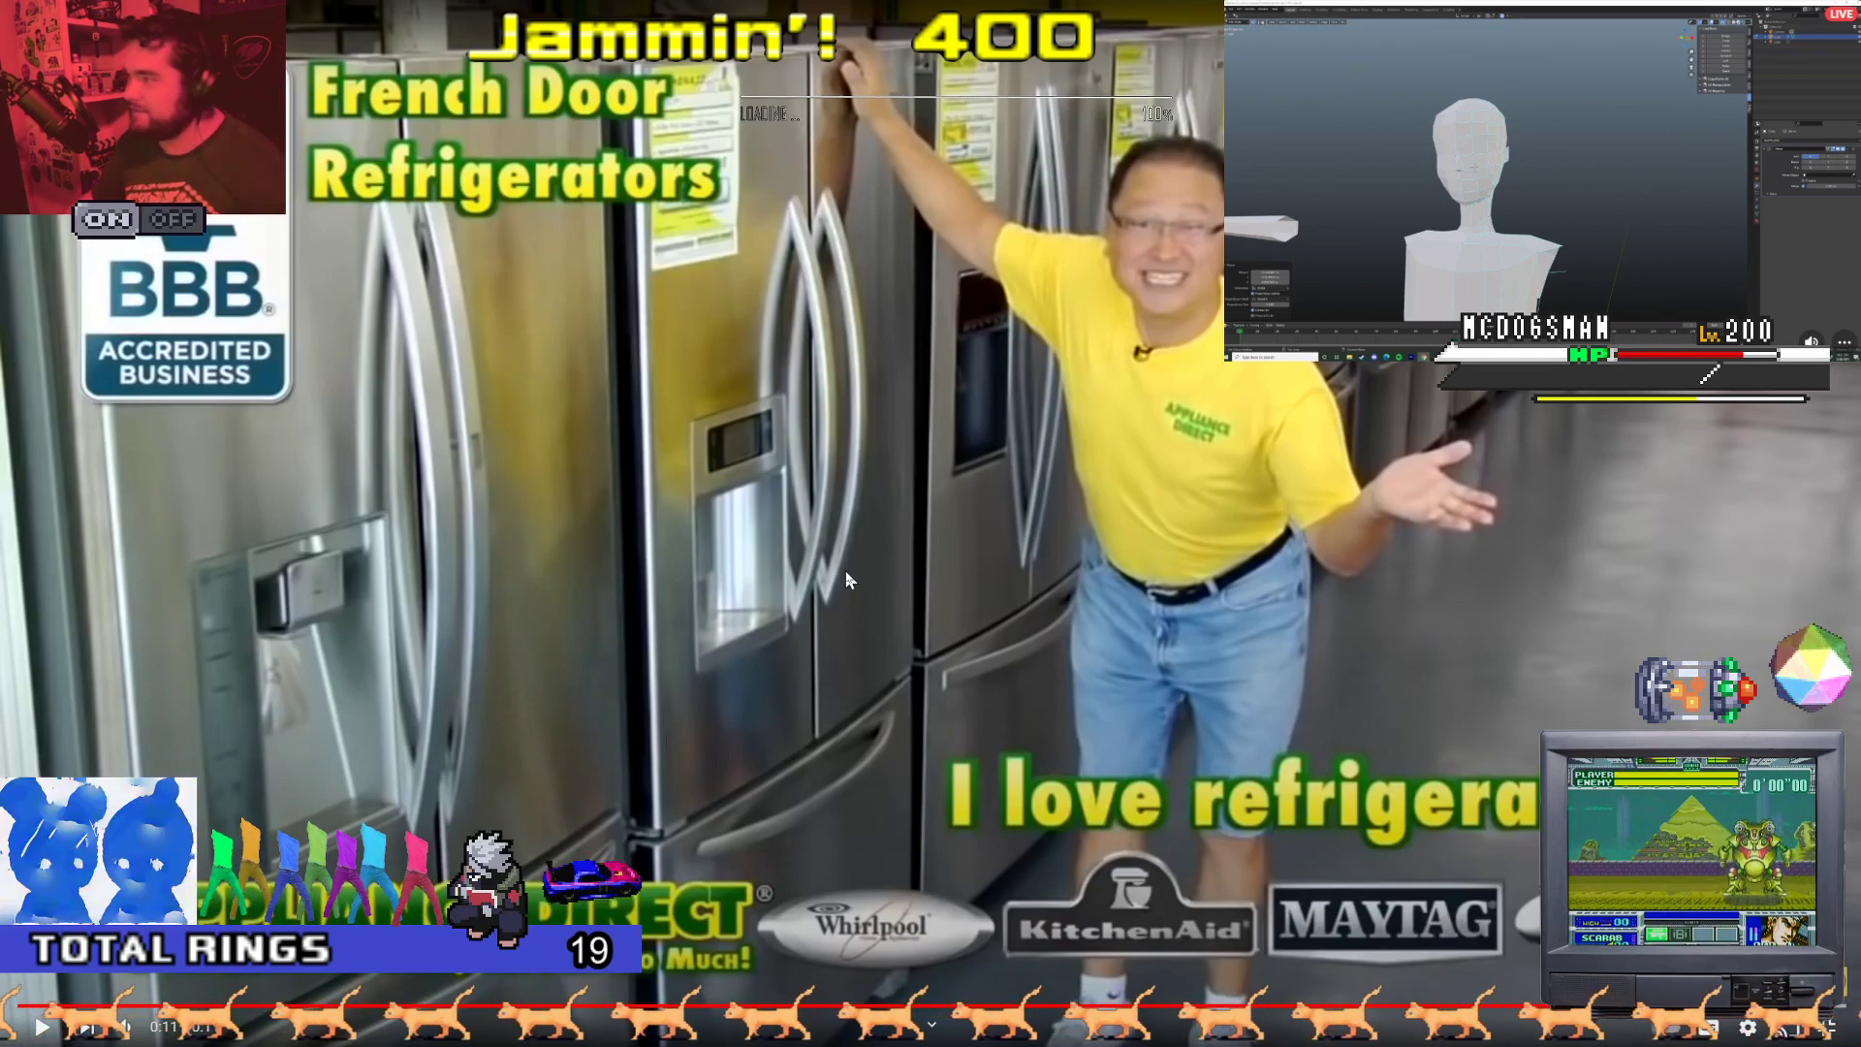
key("Escape")
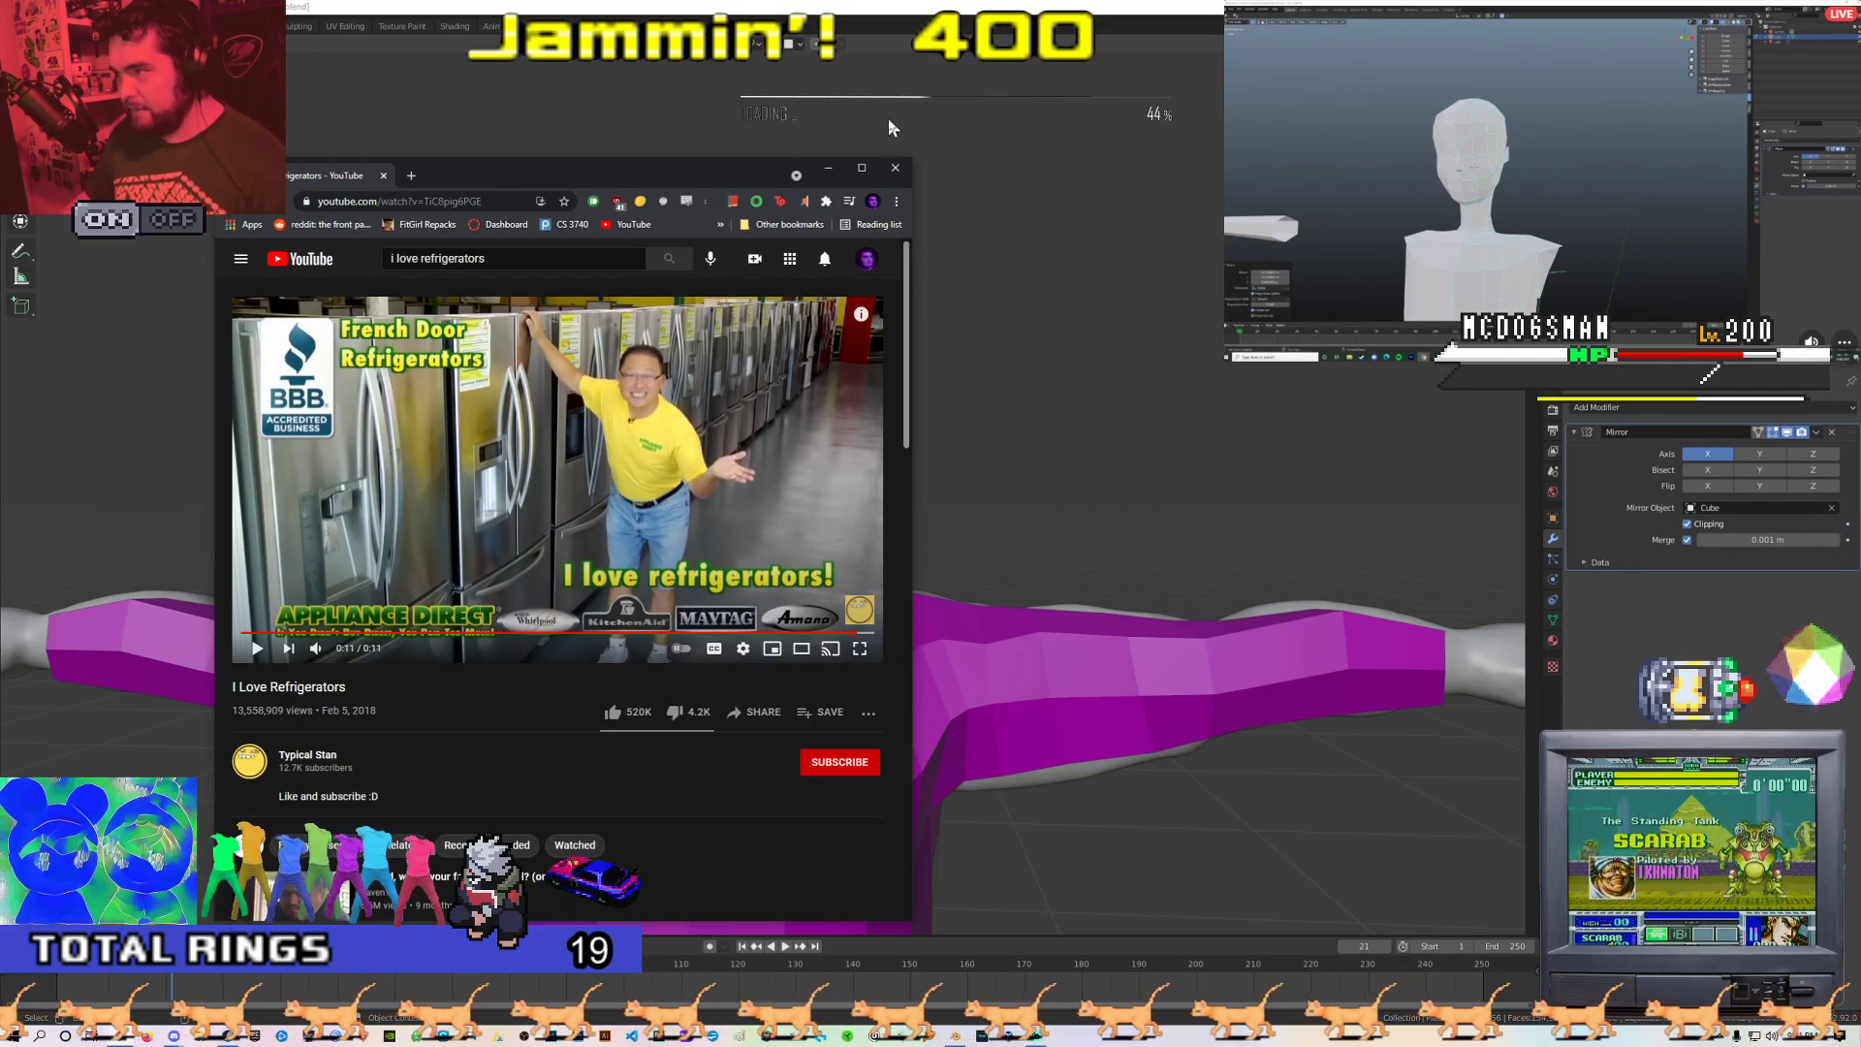
left_click(840, 169)
Move the middle vertex on the ear's outer edge in Edit Mode to refine the ear's profile
middle_click_drag(768, 569, 830, 569)
key("Tab")
middle_click_drag(903, 475, 702, 470)
left_click(641, 468)
scroll(640, 475, "up", 4)
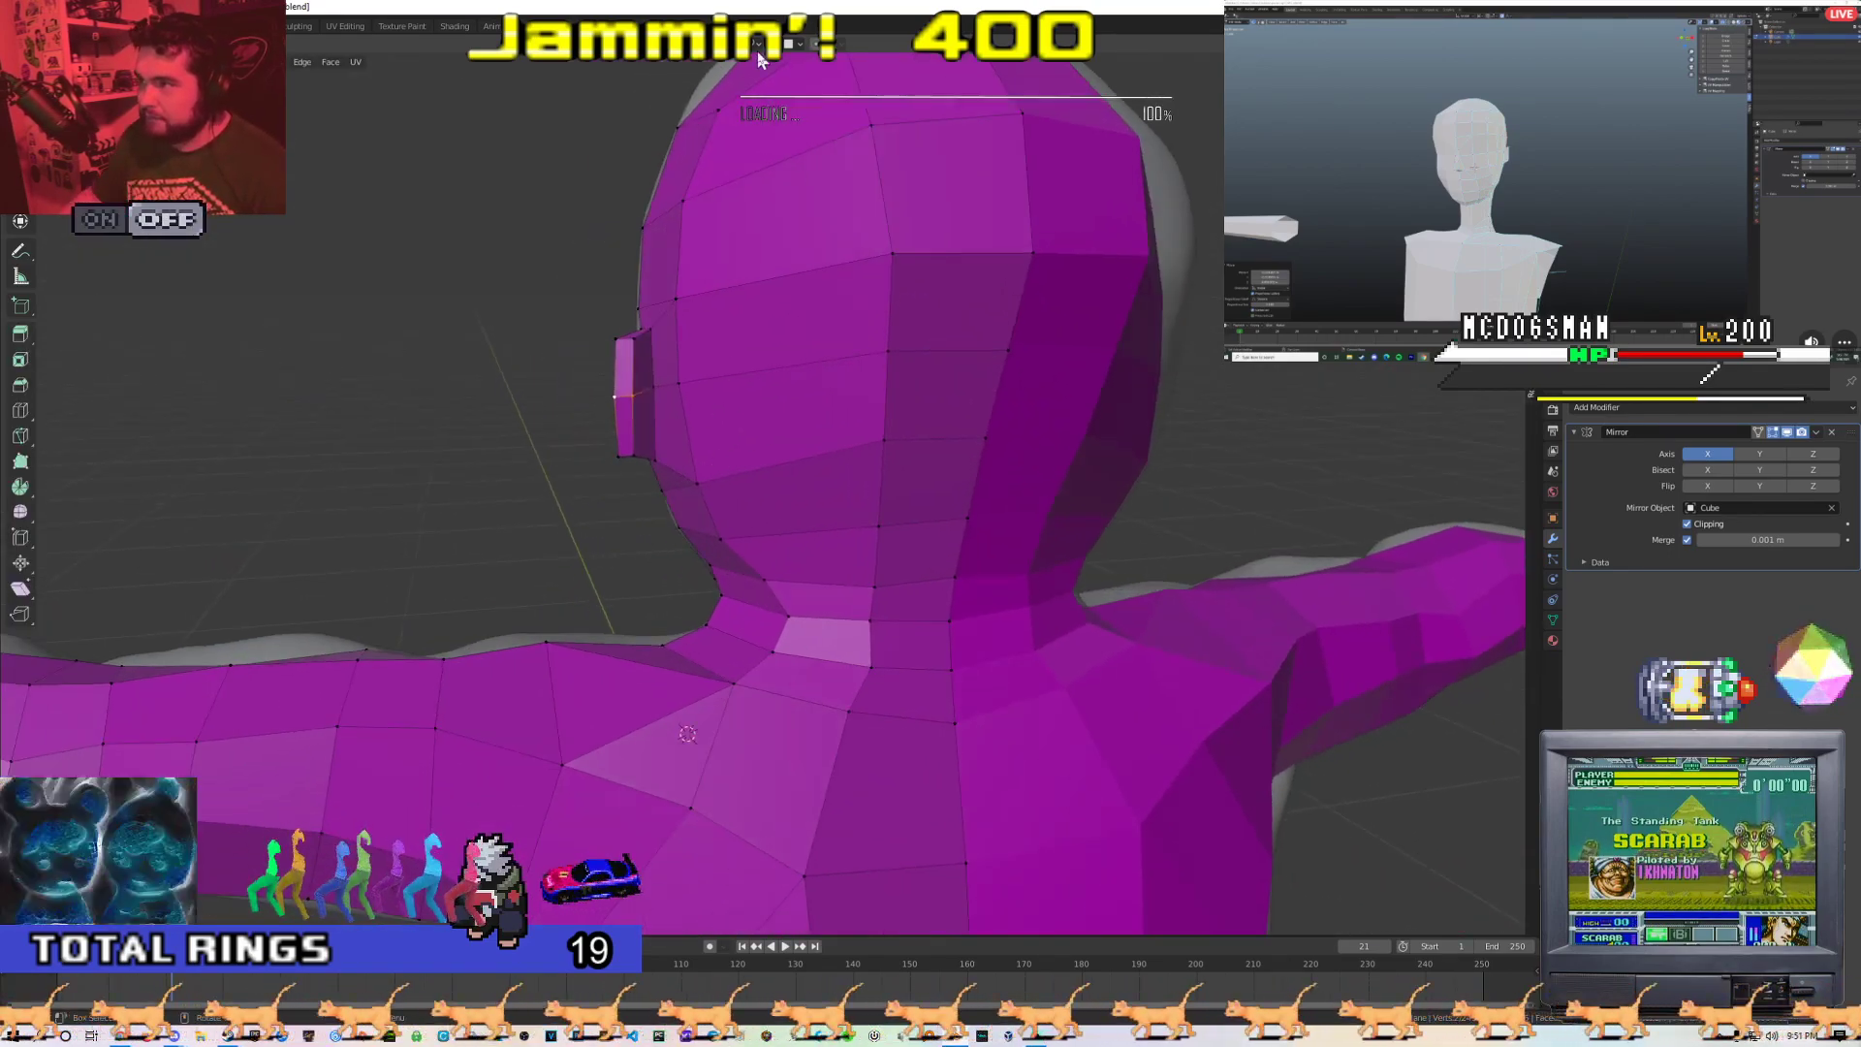
middle_click_drag(649, 386, 1010, 388)
key("g")
scroll(973, 465, "down", 2)
key("Tab")
Select the vertex on top of the upper arm near the shoulder in Edit Mode
scroll(1014, 407, "down", 5)
key("Tab")
key("Tab")
middle_click_drag(1019, 495, 823, 490)
scroll(885, 534, "down", 3)
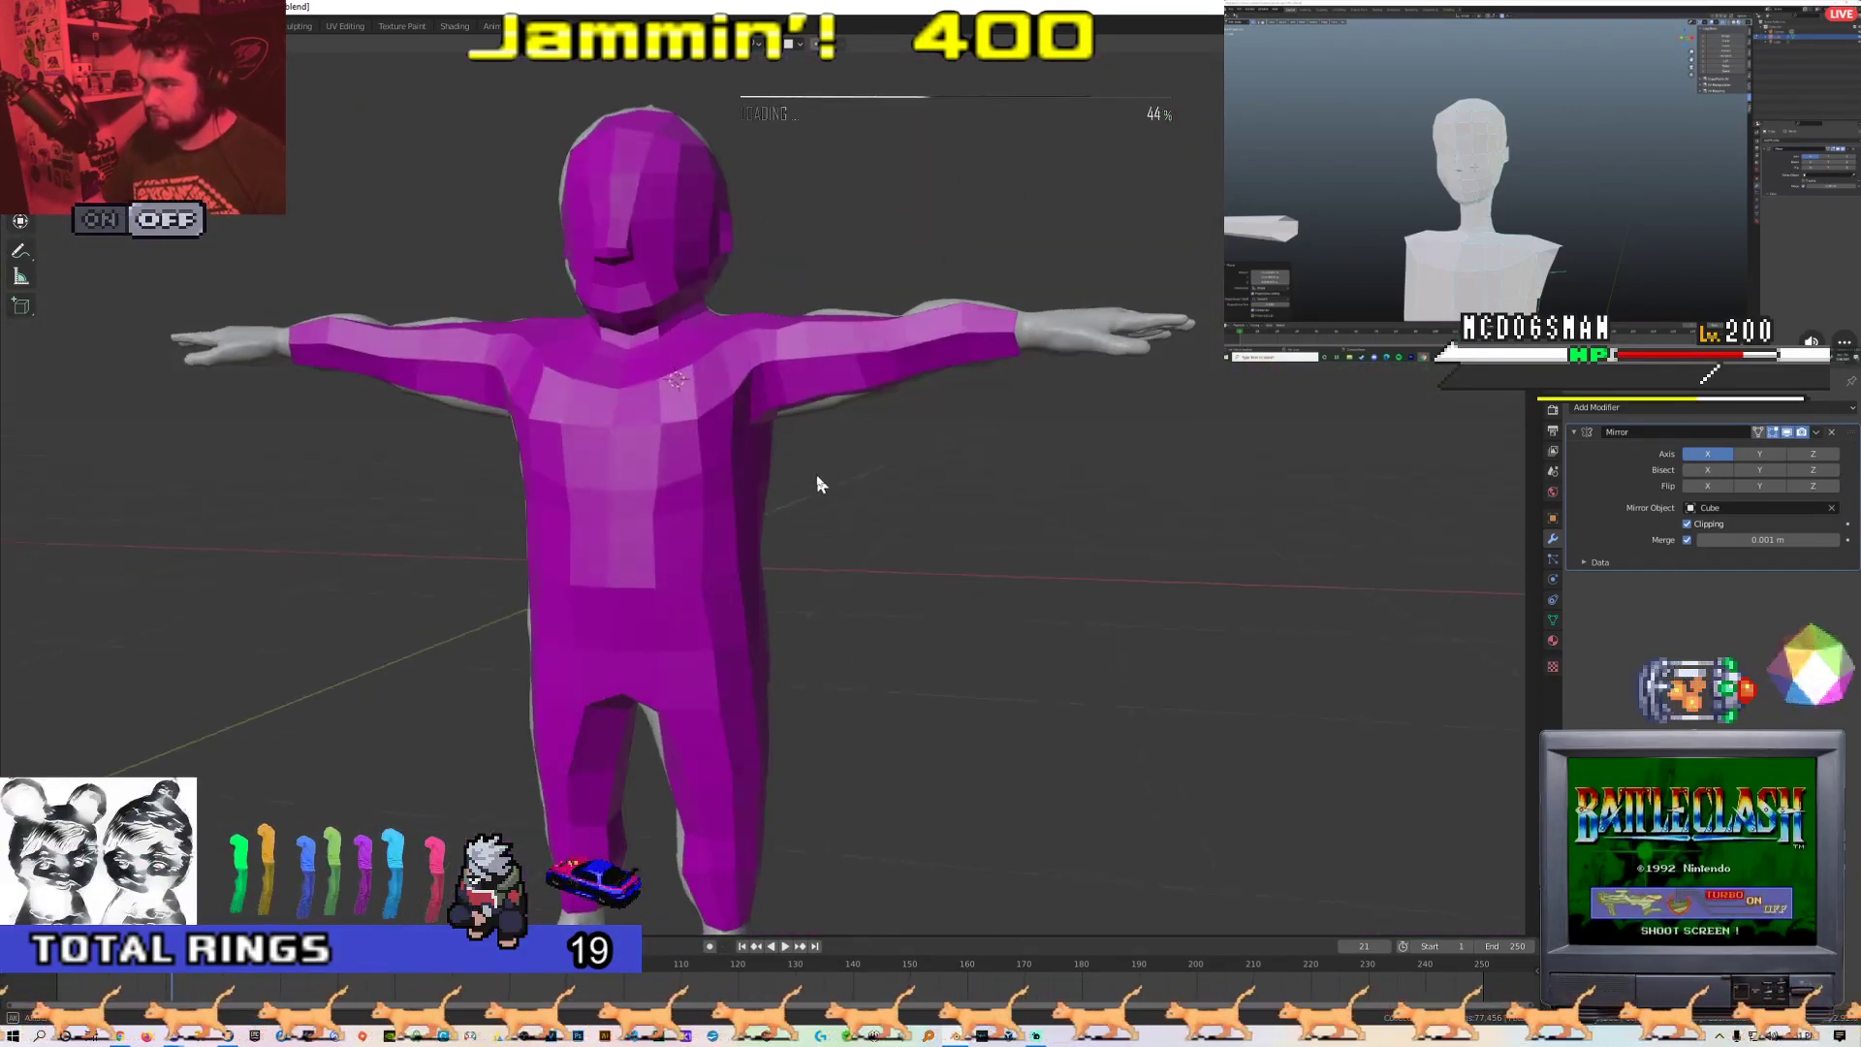
key("Tab")
scroll(819, 446, "up", 6)
middle_click_drag(813, 401, 691, 466)
scroll(718, 553, "up", 2)
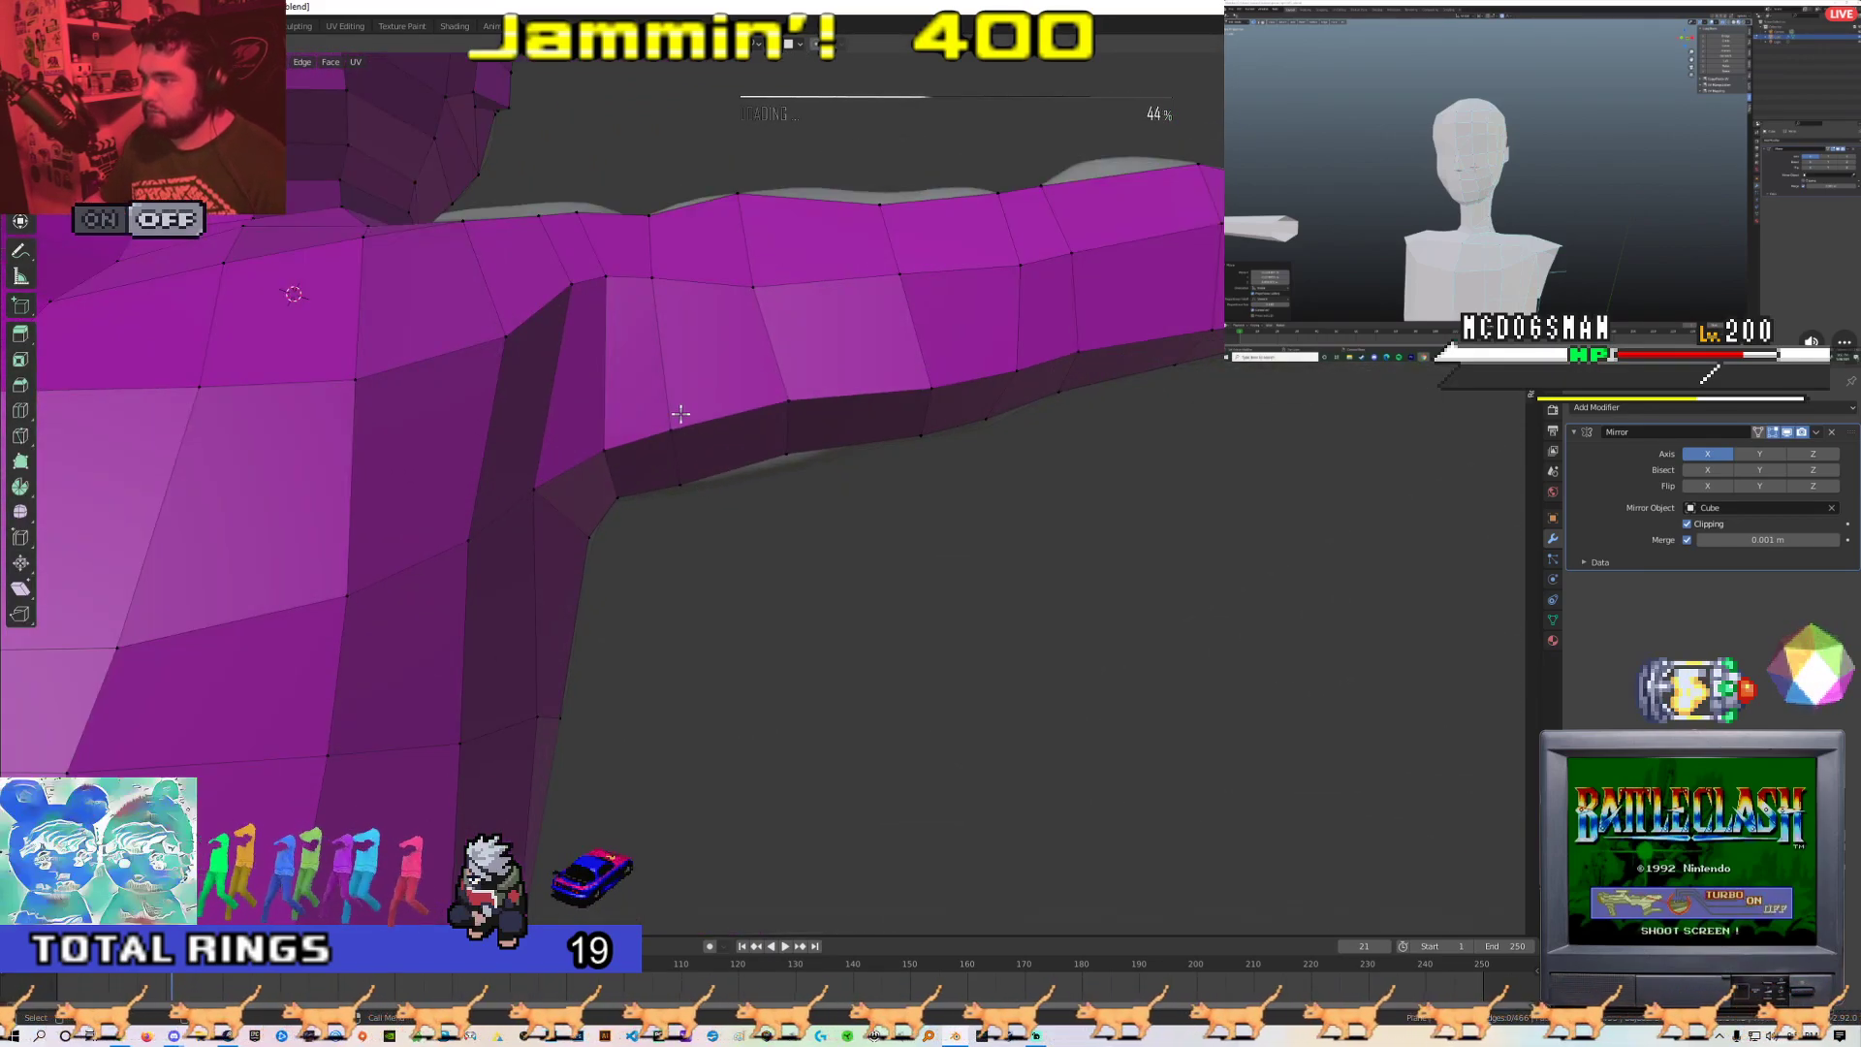
middle_click_drag(685, 342, 599, 544)
left_click(582, 491)
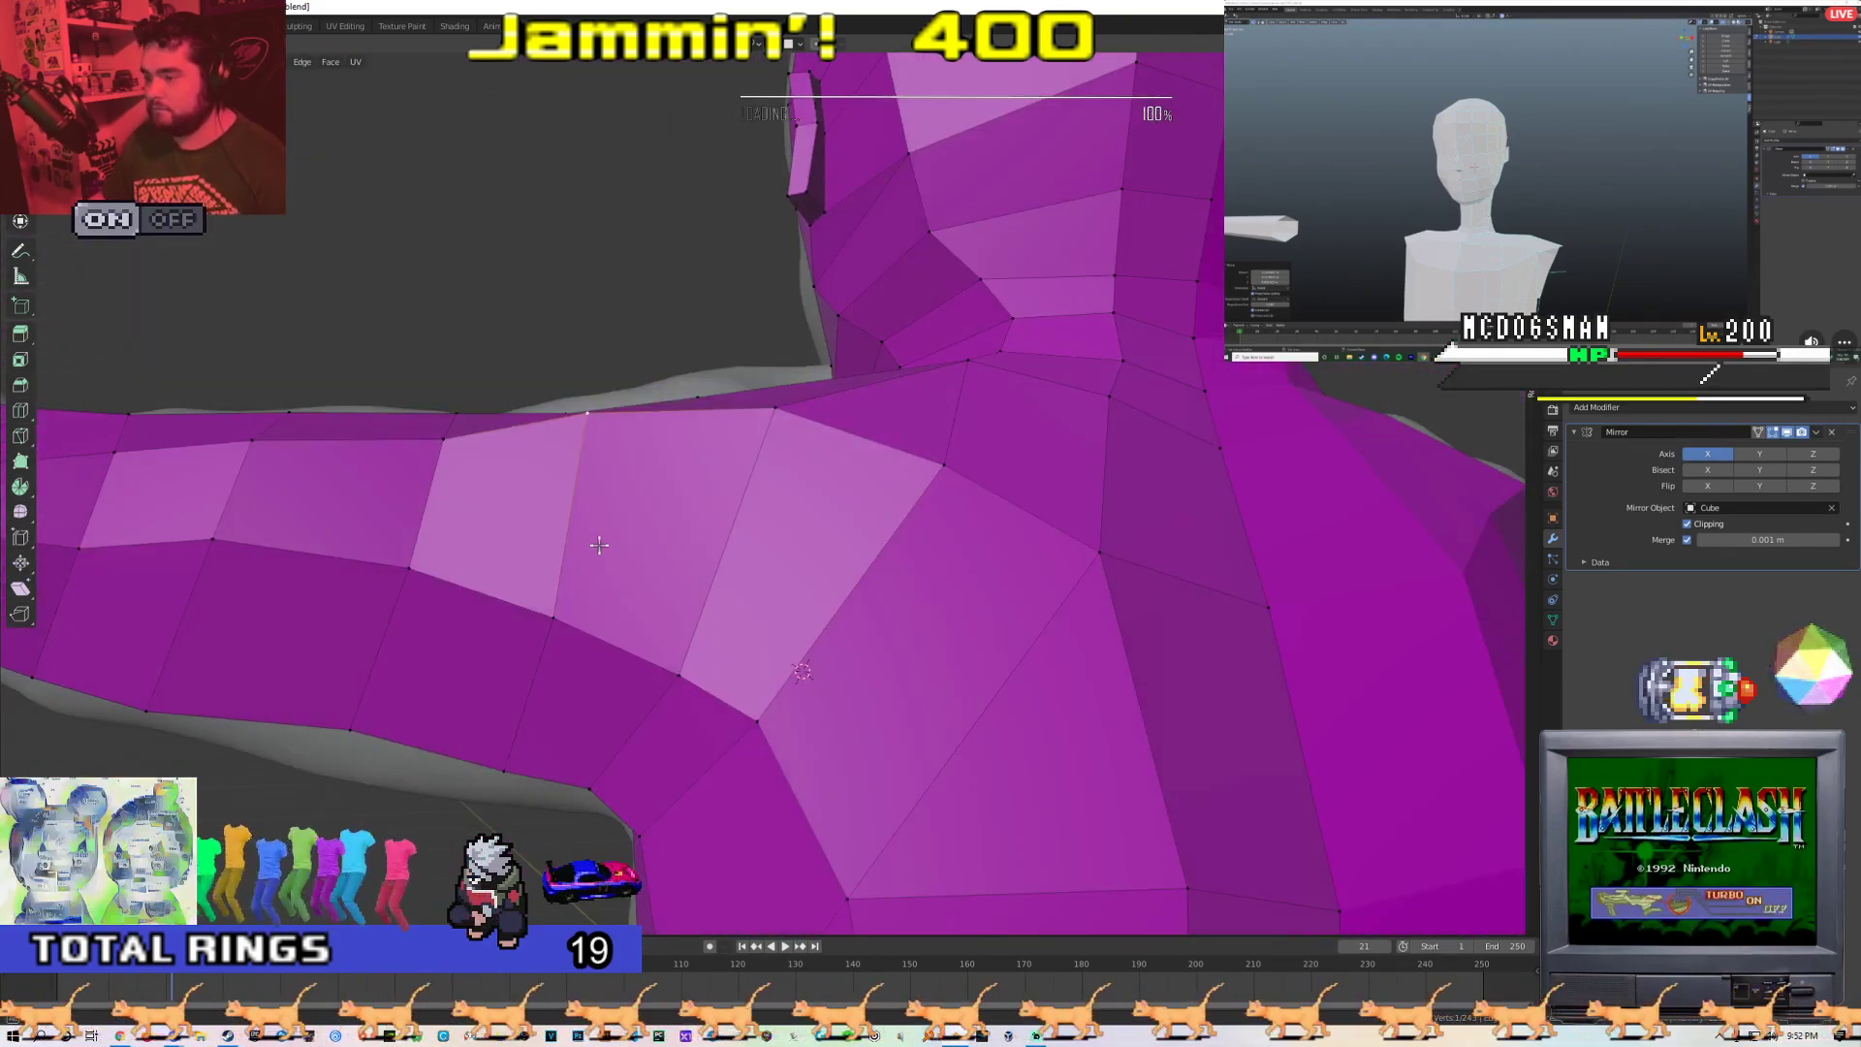
Examine the fit of the low-poly shoulder and arm mesh against the grey body sculpt from several angles
middle_click_drag(562, 607, 785, 503)
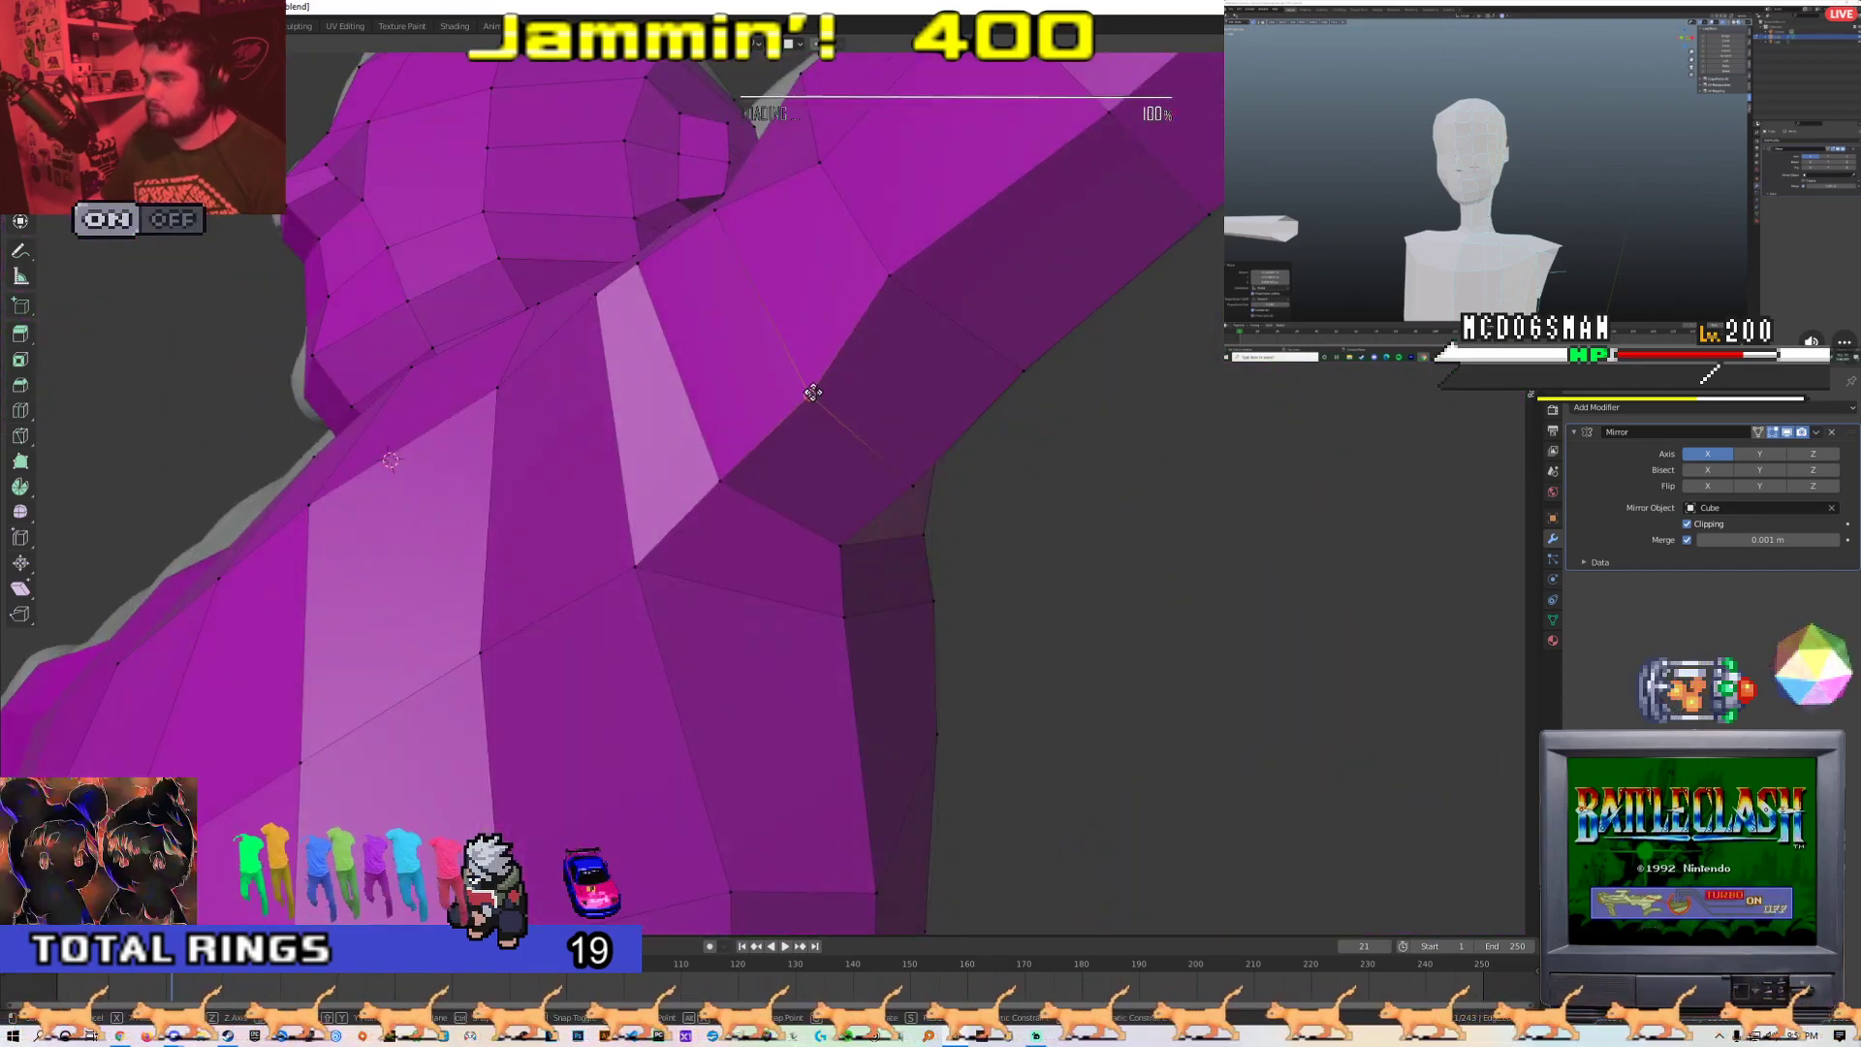
middle_click_drag(913, 323, 404, 431)
middle_click_drag(824, 681, 670, 492)
scroll(810, 542, "down", 5)
scroll(613, 541, "up", 3)
left_click(689, 504)
key("Tab")
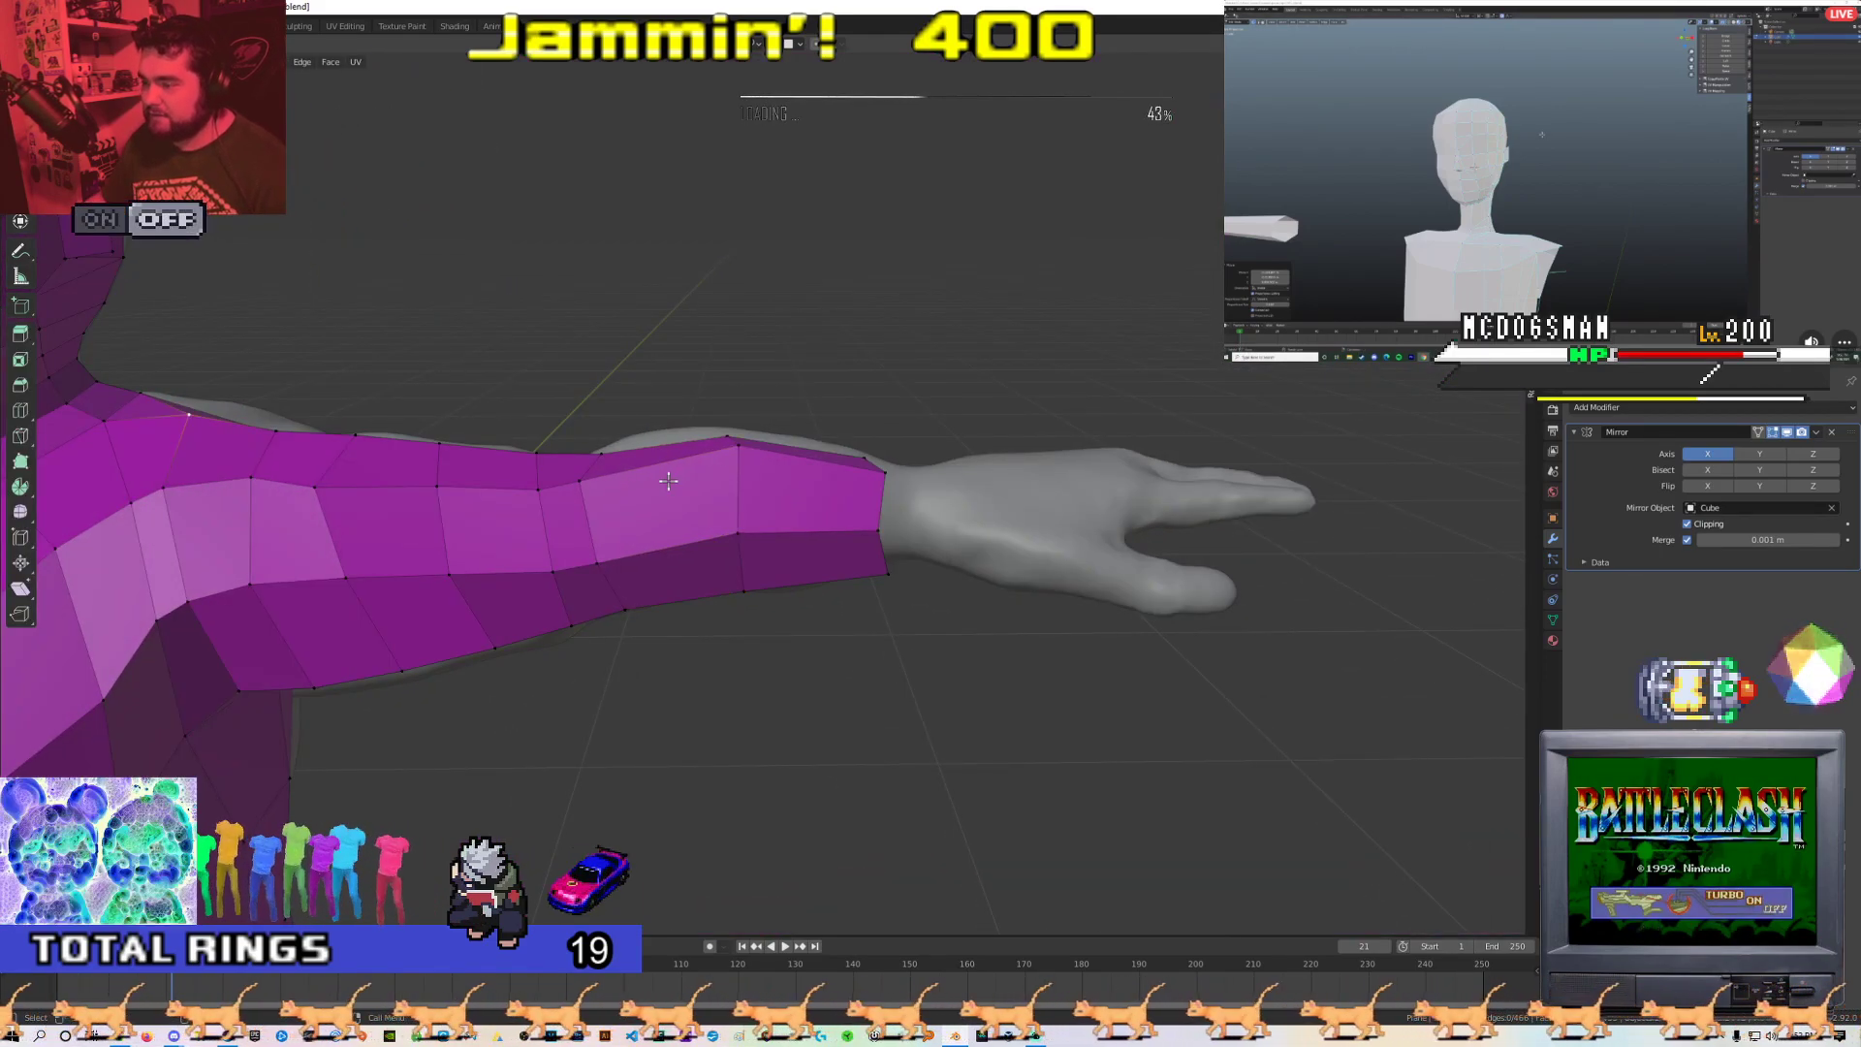
middle_click_drag(658, 460, 693, 395)
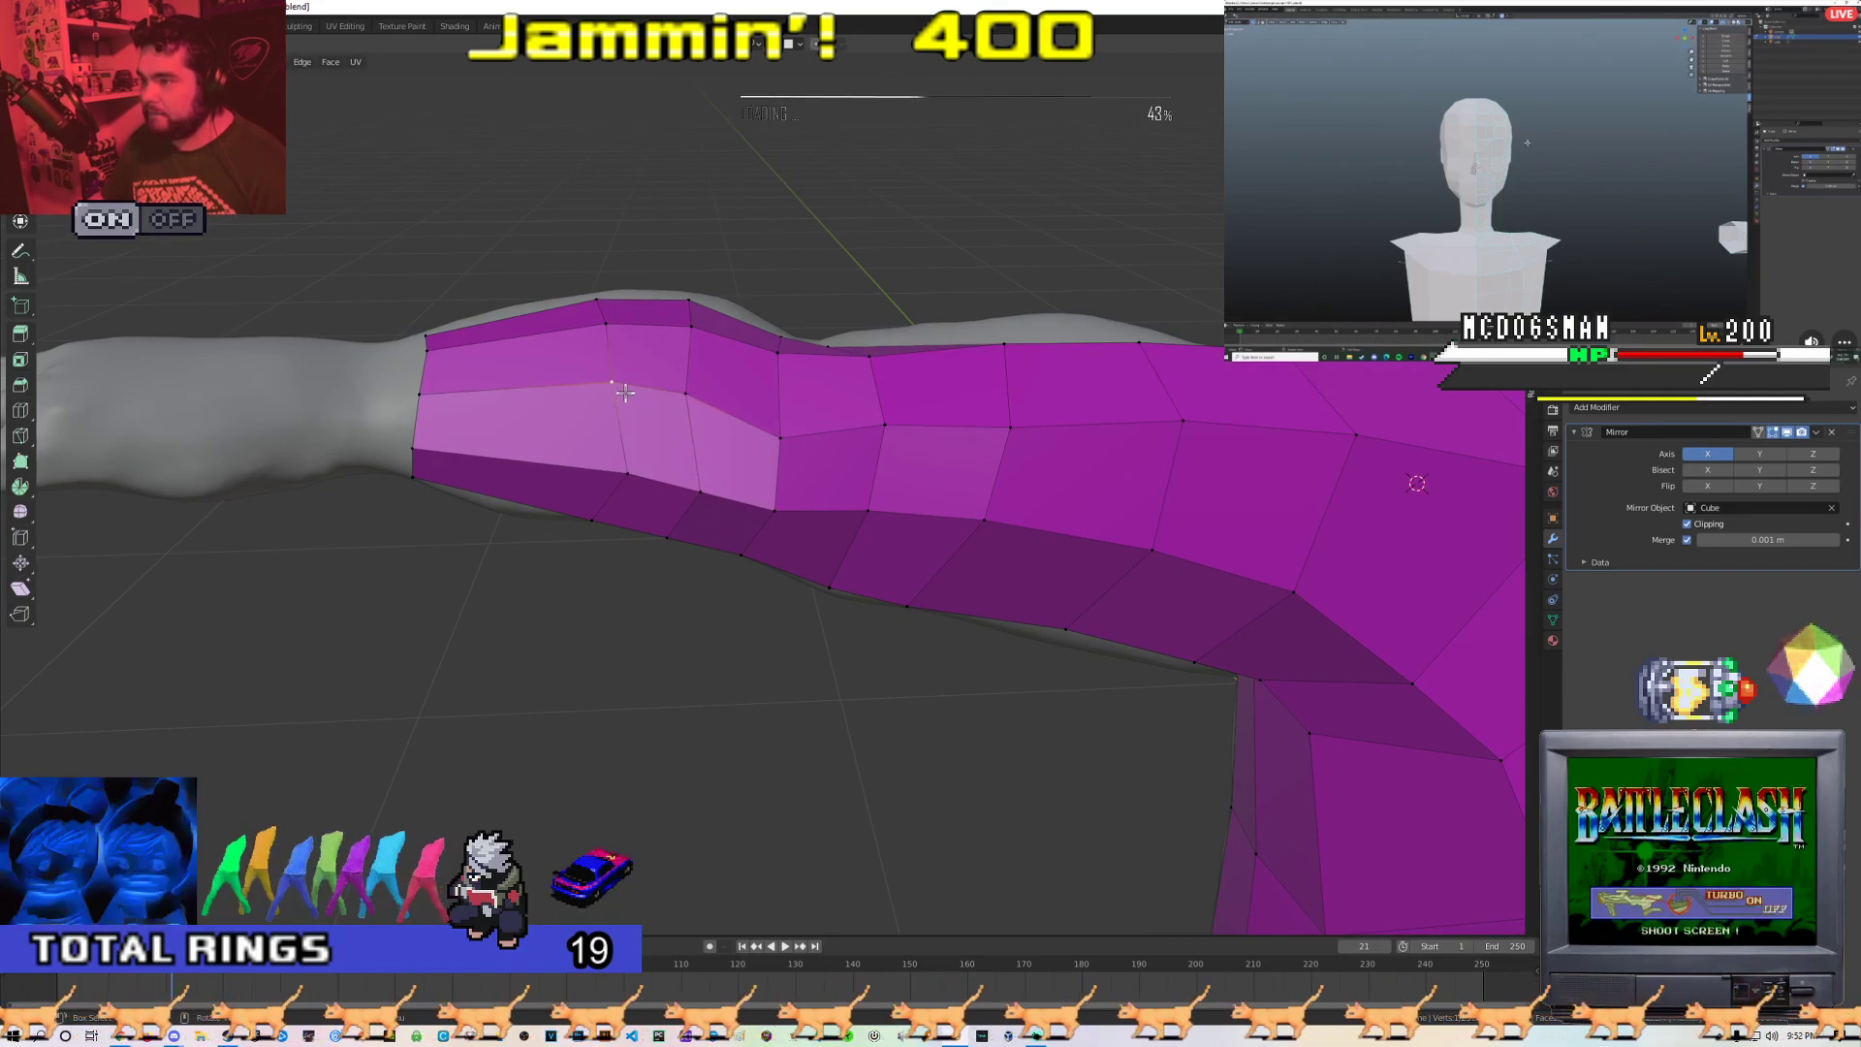
middle_click_drag(596, 346, 674, 509)
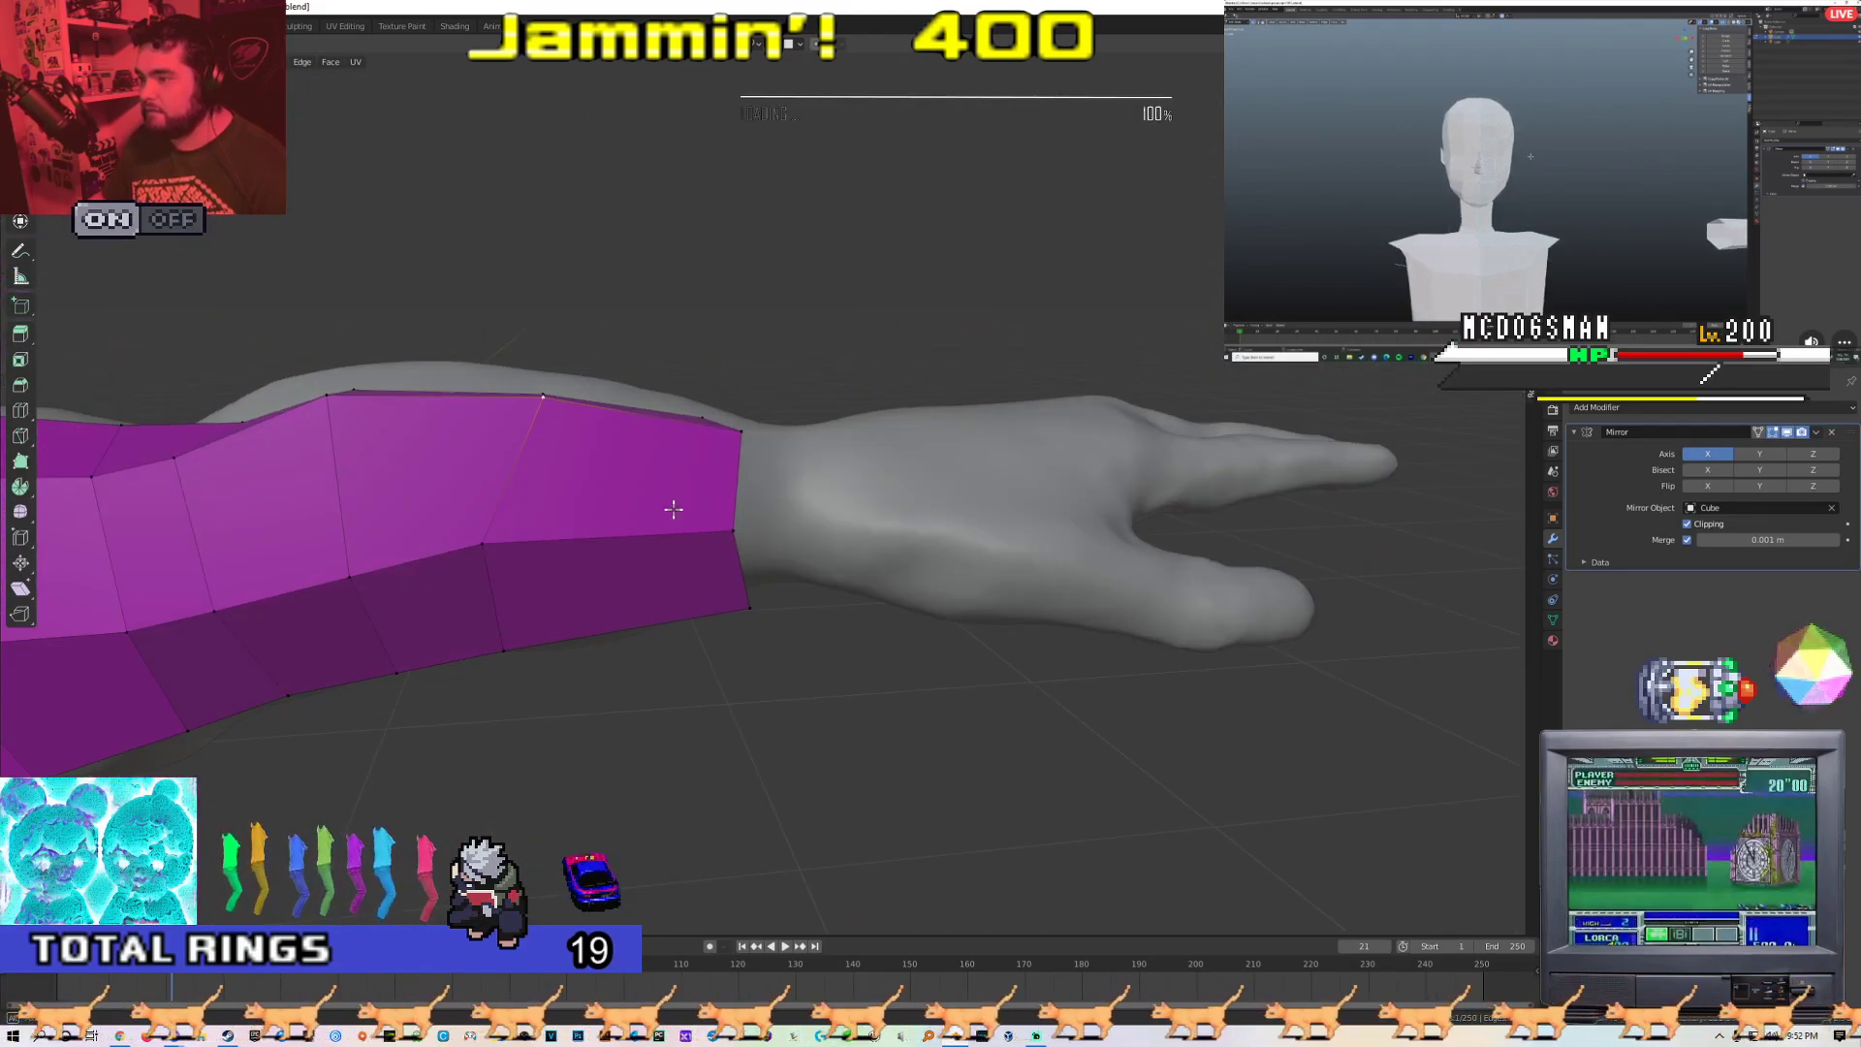
Reposition vertices on the upper and lower forearm near the wrist to follow the sculpt's surface
middle_click_drag(550, 541, 604, 424)
key("g")
left_click(618, 386)
left_click(558, 519)
middle_click_drag(582, 521, 817, 289)
key("g")
key("g")
Adjust another forearm vertex to even out the arm topology, then return the body mesh to Object Mode
scroll(665, 465, "down", 7)
scroll(769, 562, "down", 3)
key("Tab")
scroll(769, 562, "up", 4)
key("Tab")
scroll(648, 536, "up", 2)
left_click(722, 557)
left_click(746, 434)
scroll(781, 436, "down", 3)
key("Tab")
middle_click_drag(789, 457, 713, 446)
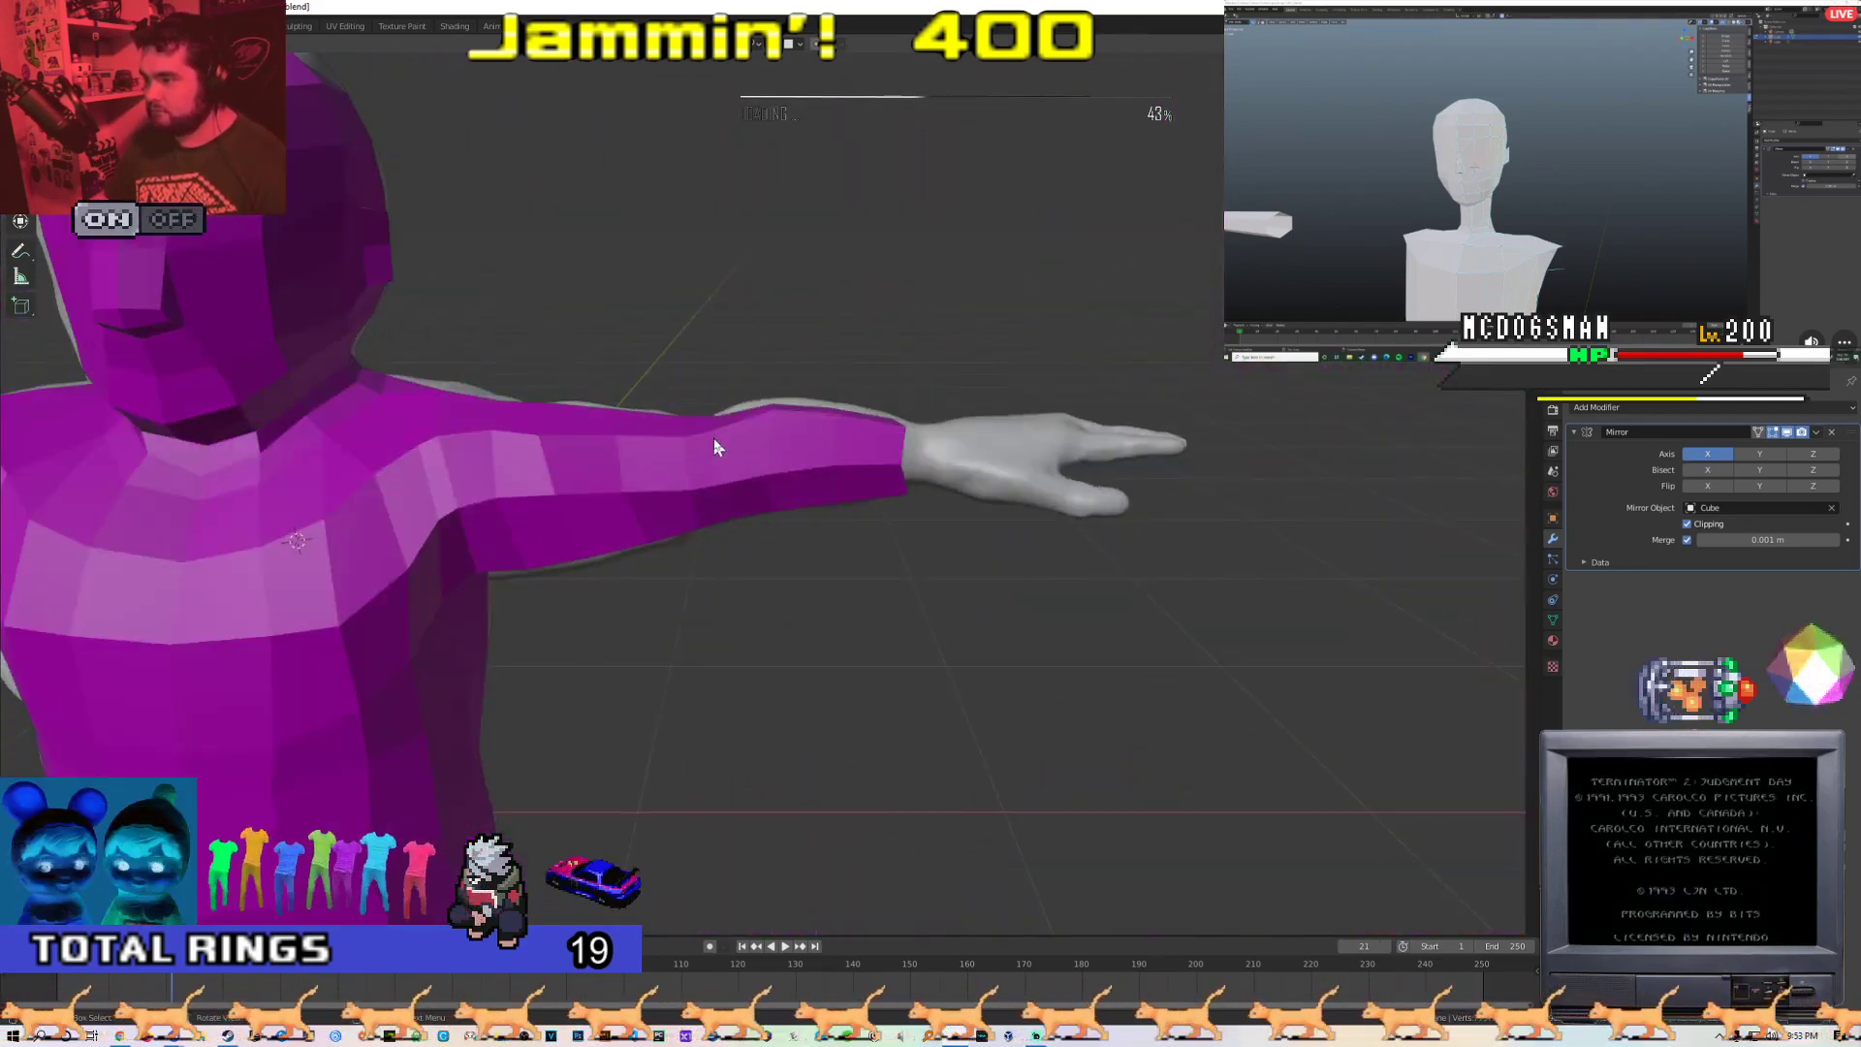
Add a Shrinkwrap modifier to the low-poly body mesh with Cube as the target
left_click(1726, 408)
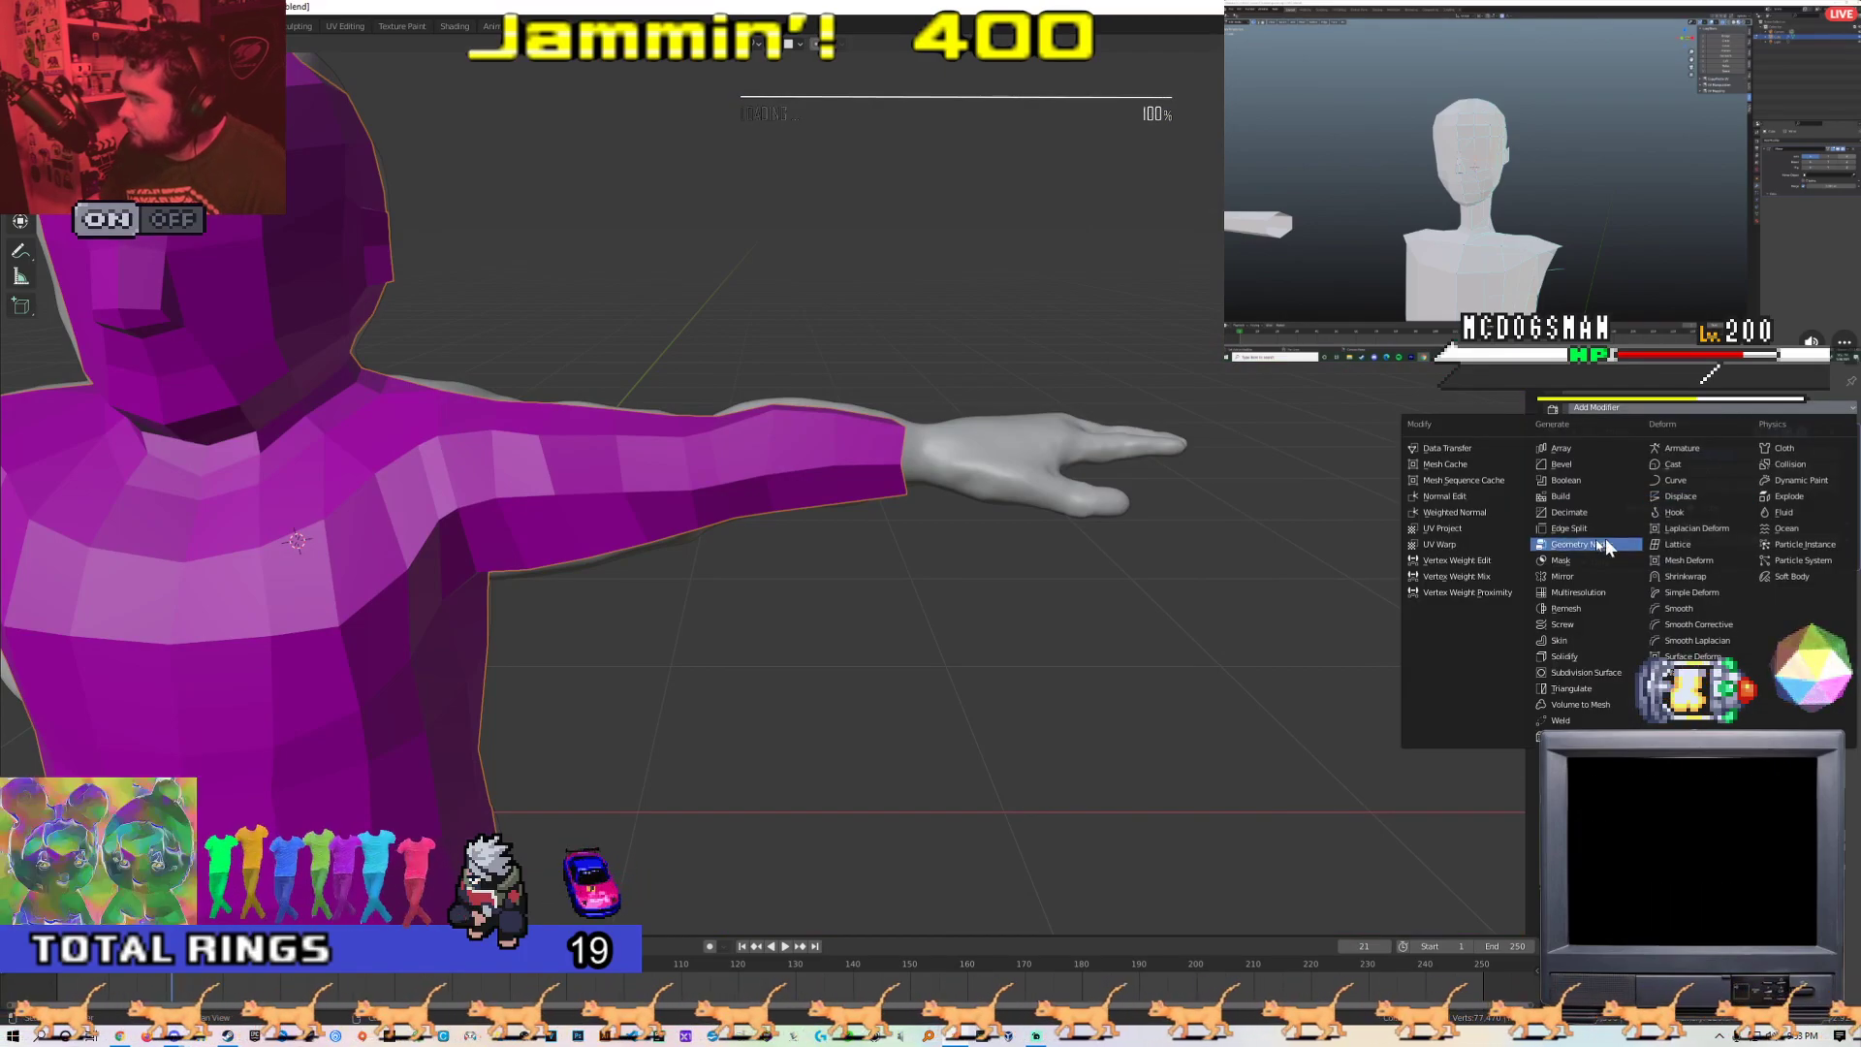
left_click(1696, 577)
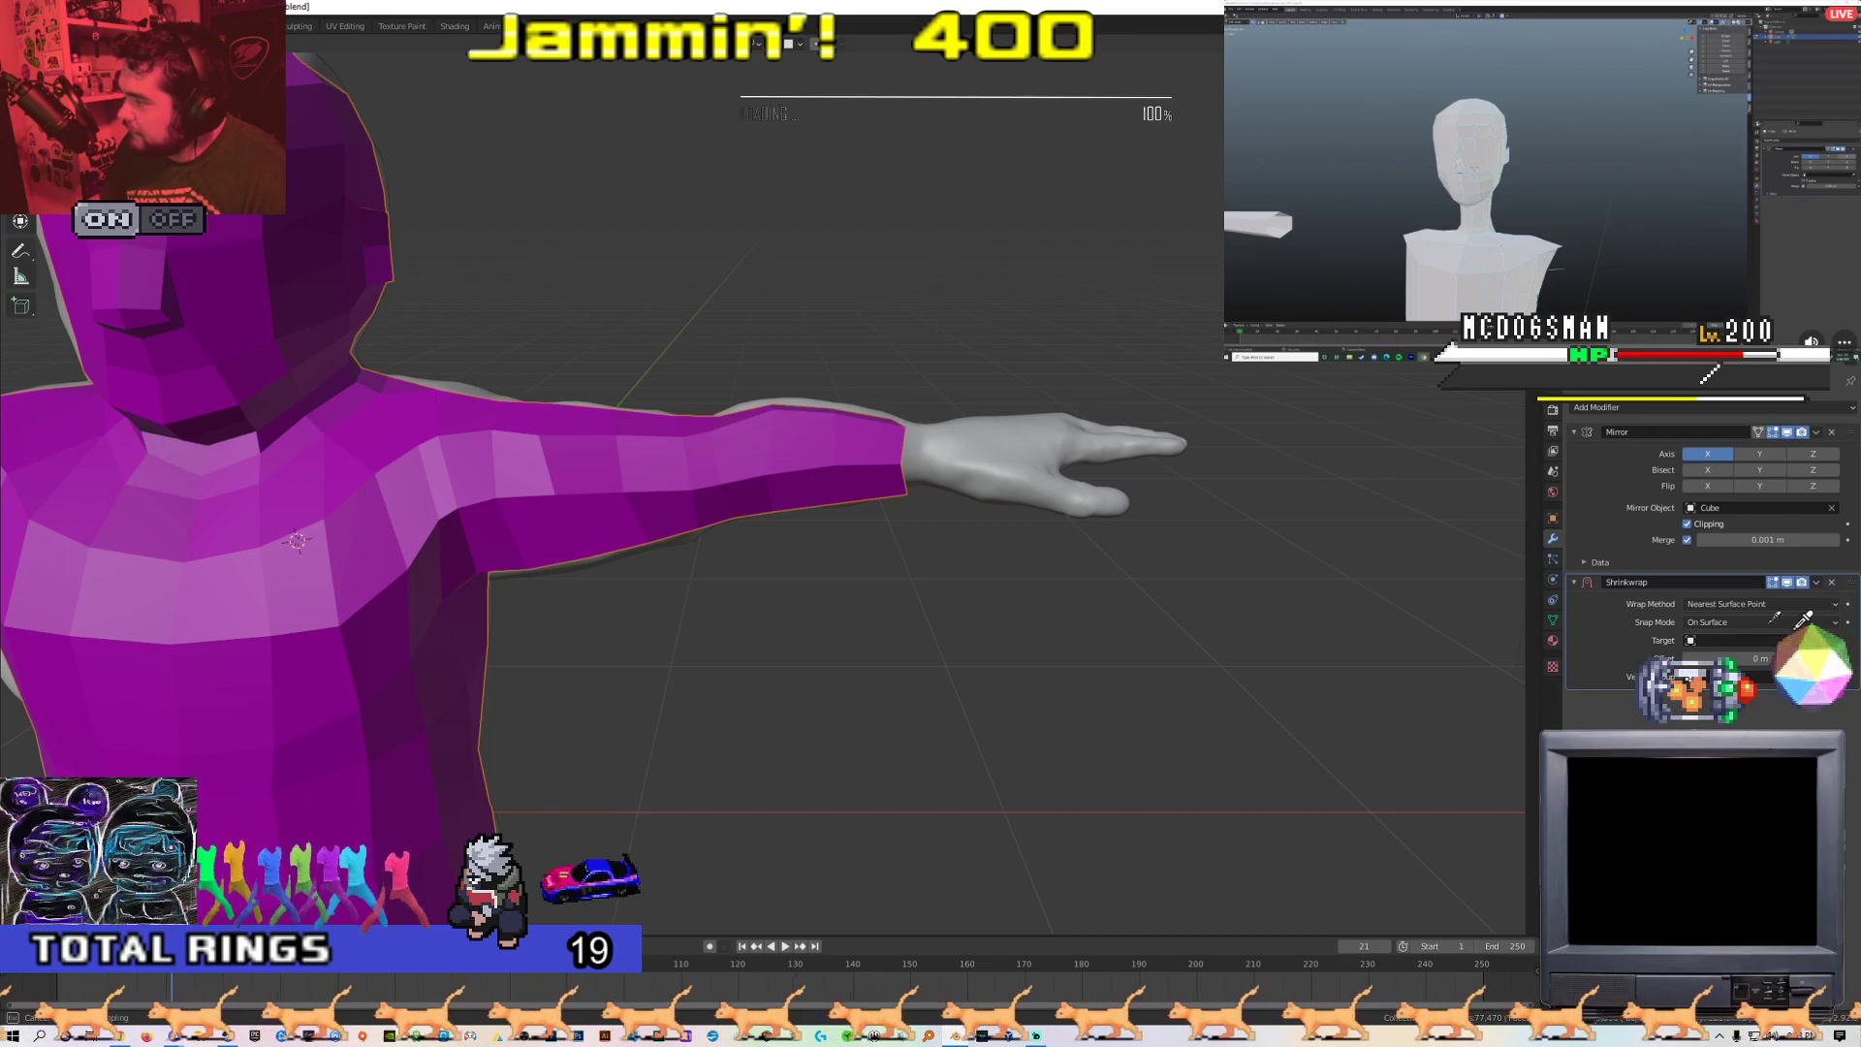
mouse_move(934, 461)
middle_mouse_down()
mouse_move(1021, 430)
mouse_move(951, 482)
middle_mouse_up()
scroll(1017, 446, "down", 6)
scroll(945, 487, "up", 4)
Apply the Shrinkwrap modifier to the body mesh in Object Mode
key("Tab")
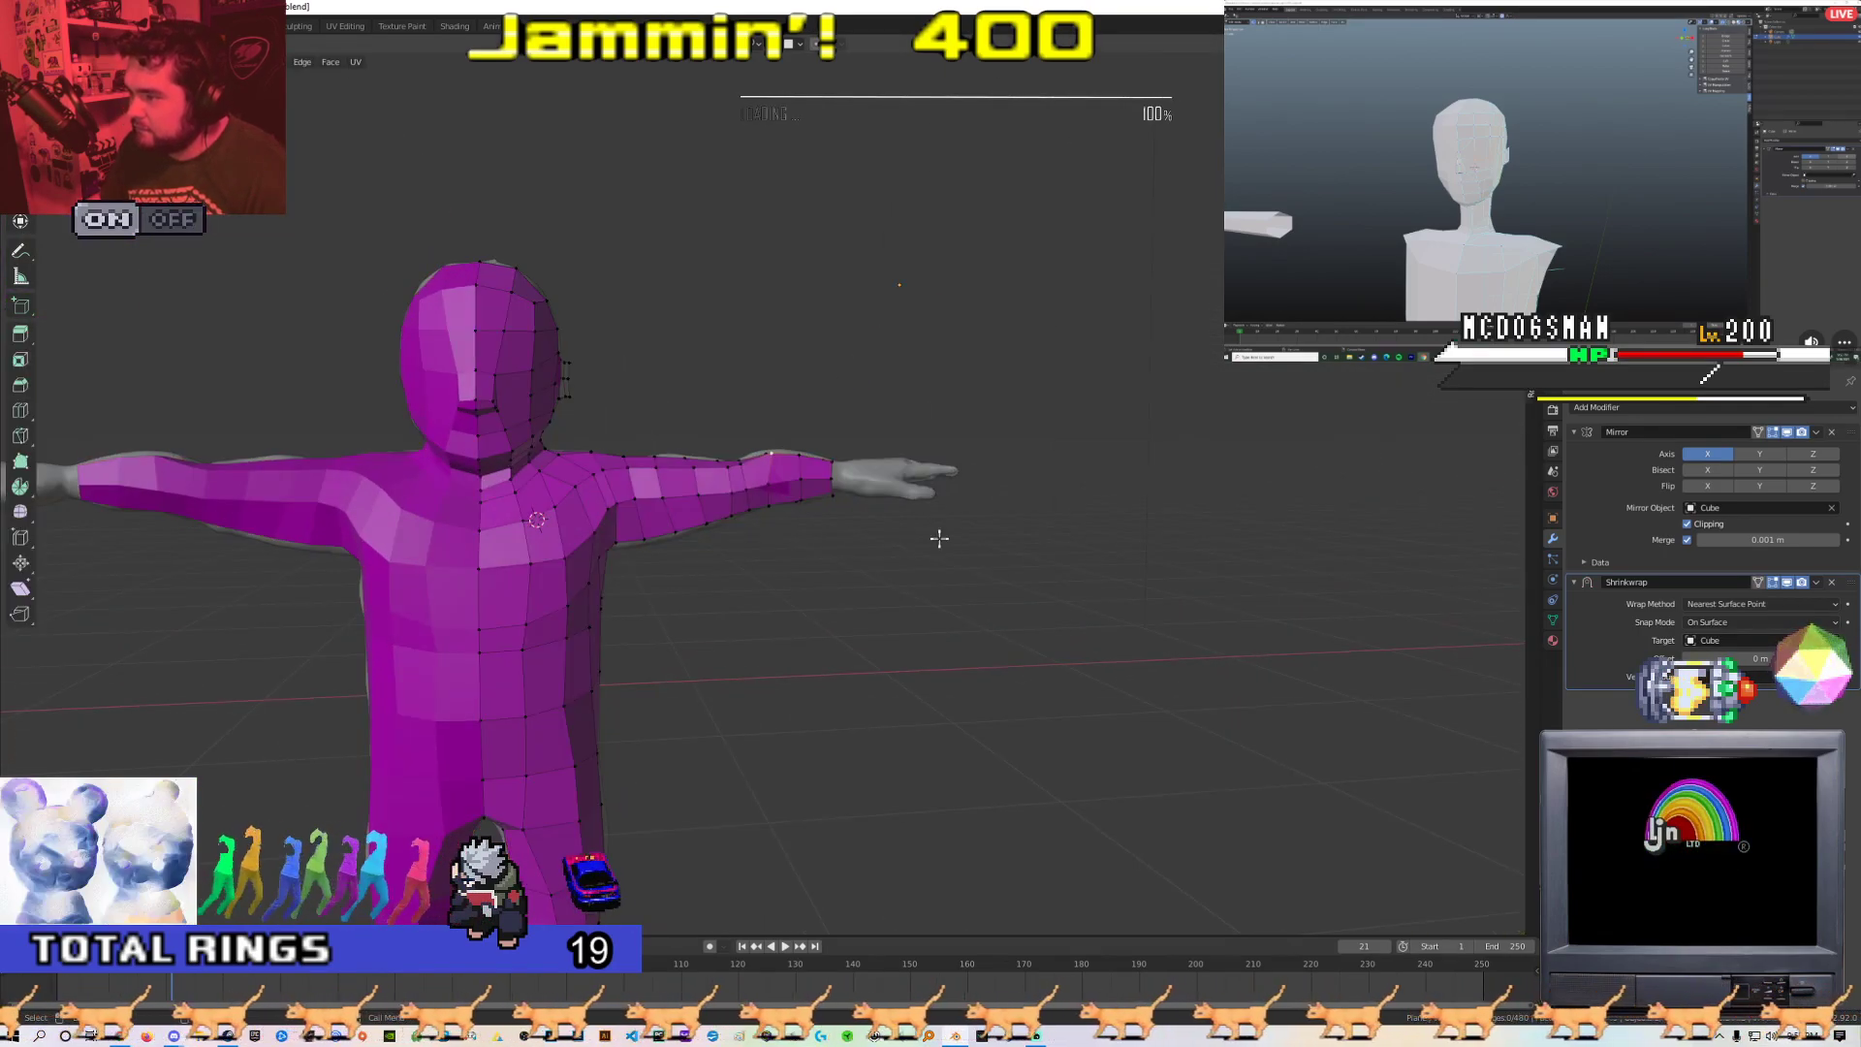
scroll(789, 527, "up", 3)
scroll(752, 557, "down", 1)
middle_click_drag(752, 556, 814, 374, "shift")
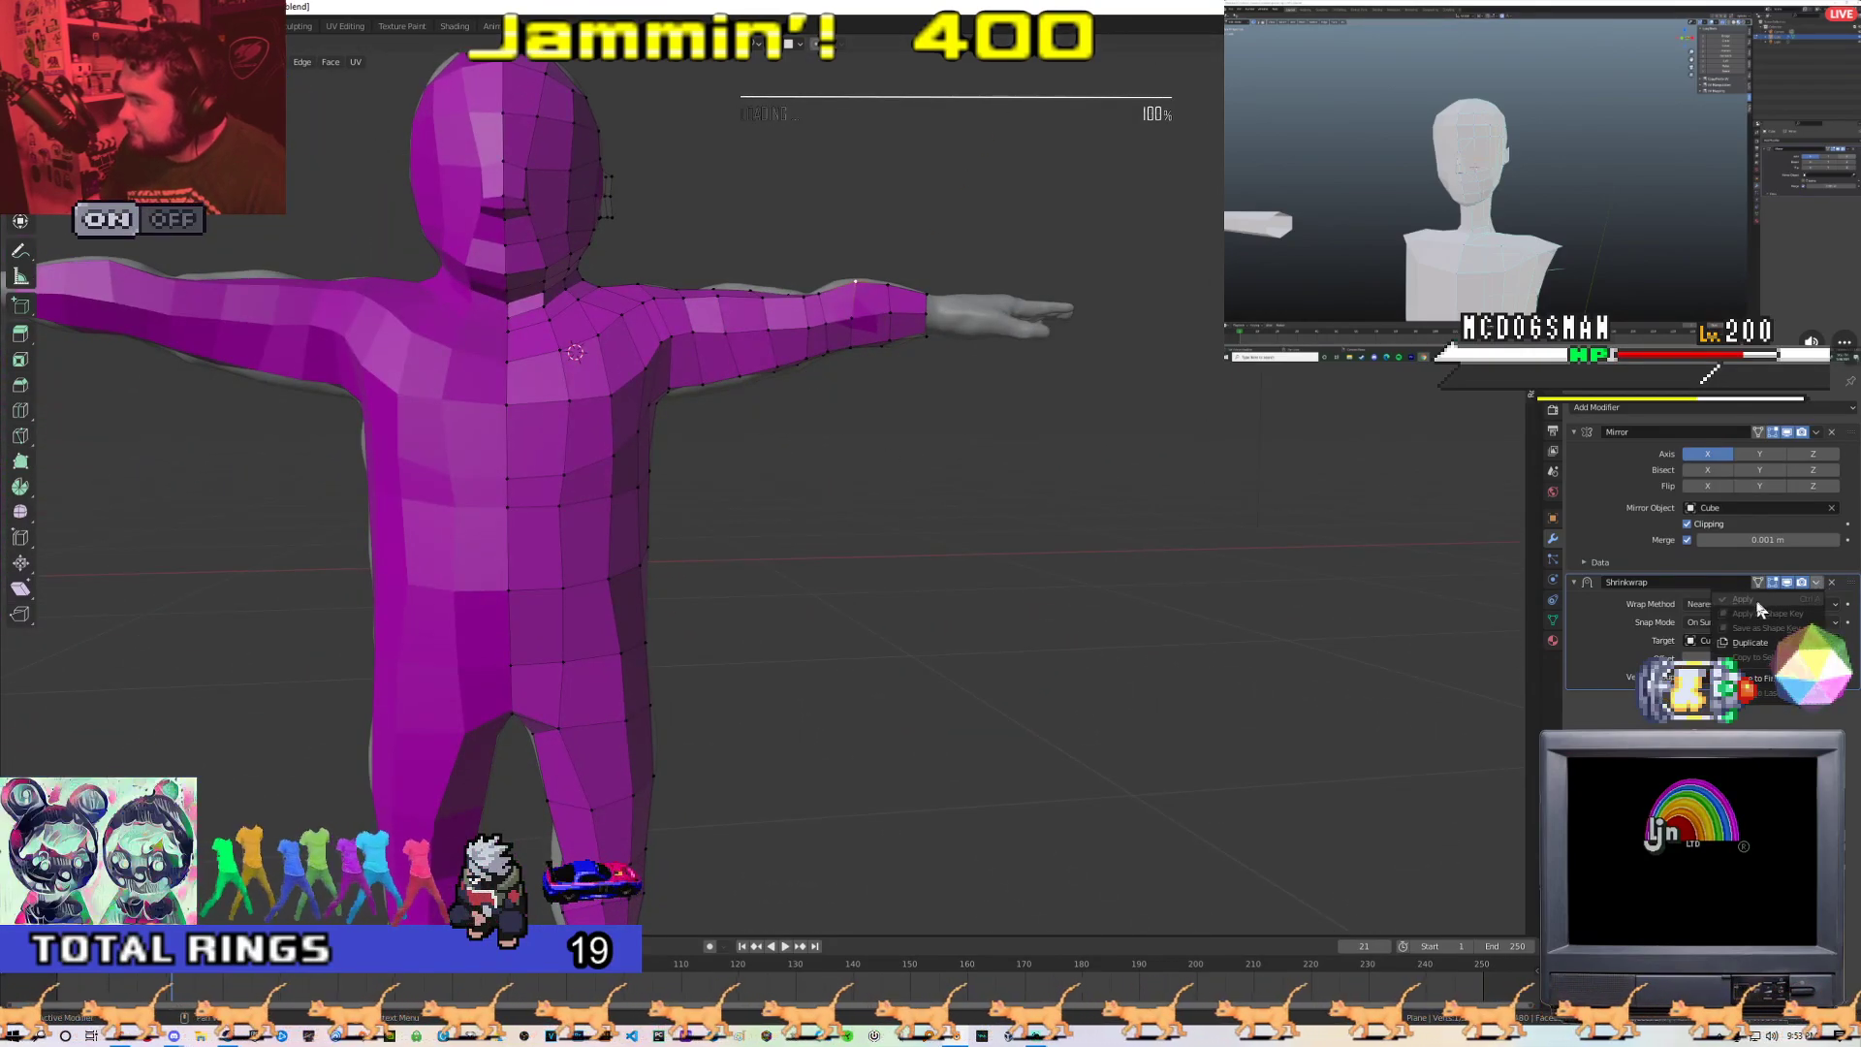
key("Tab")
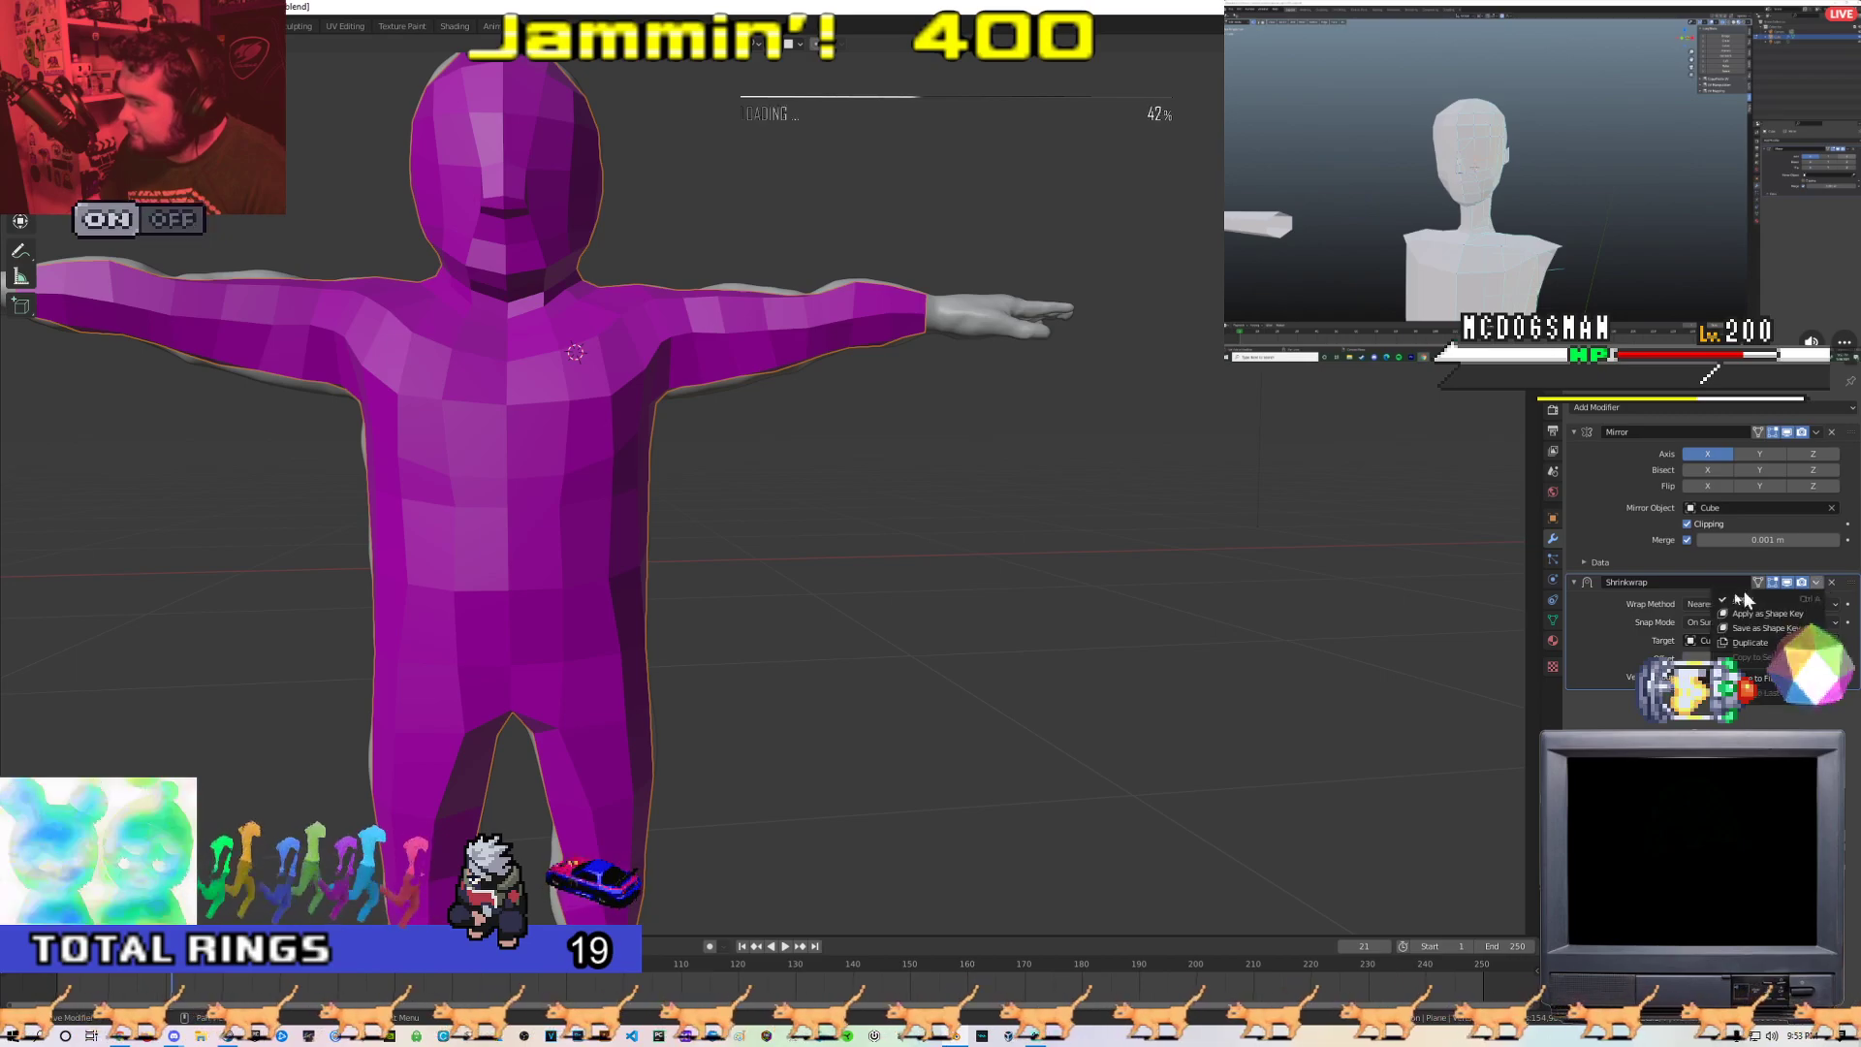
left_click(1770, 598)
Pull the centre-line vertices on the back of the neck and head onto the mirror seam
scroll(928, 375, "down", 3)
middle_click_drag(921, 383, 520, 410)
scroll(602, 293, "up", 8)
key("Tab")
middle_click_drag(504, 171, 874, 304)
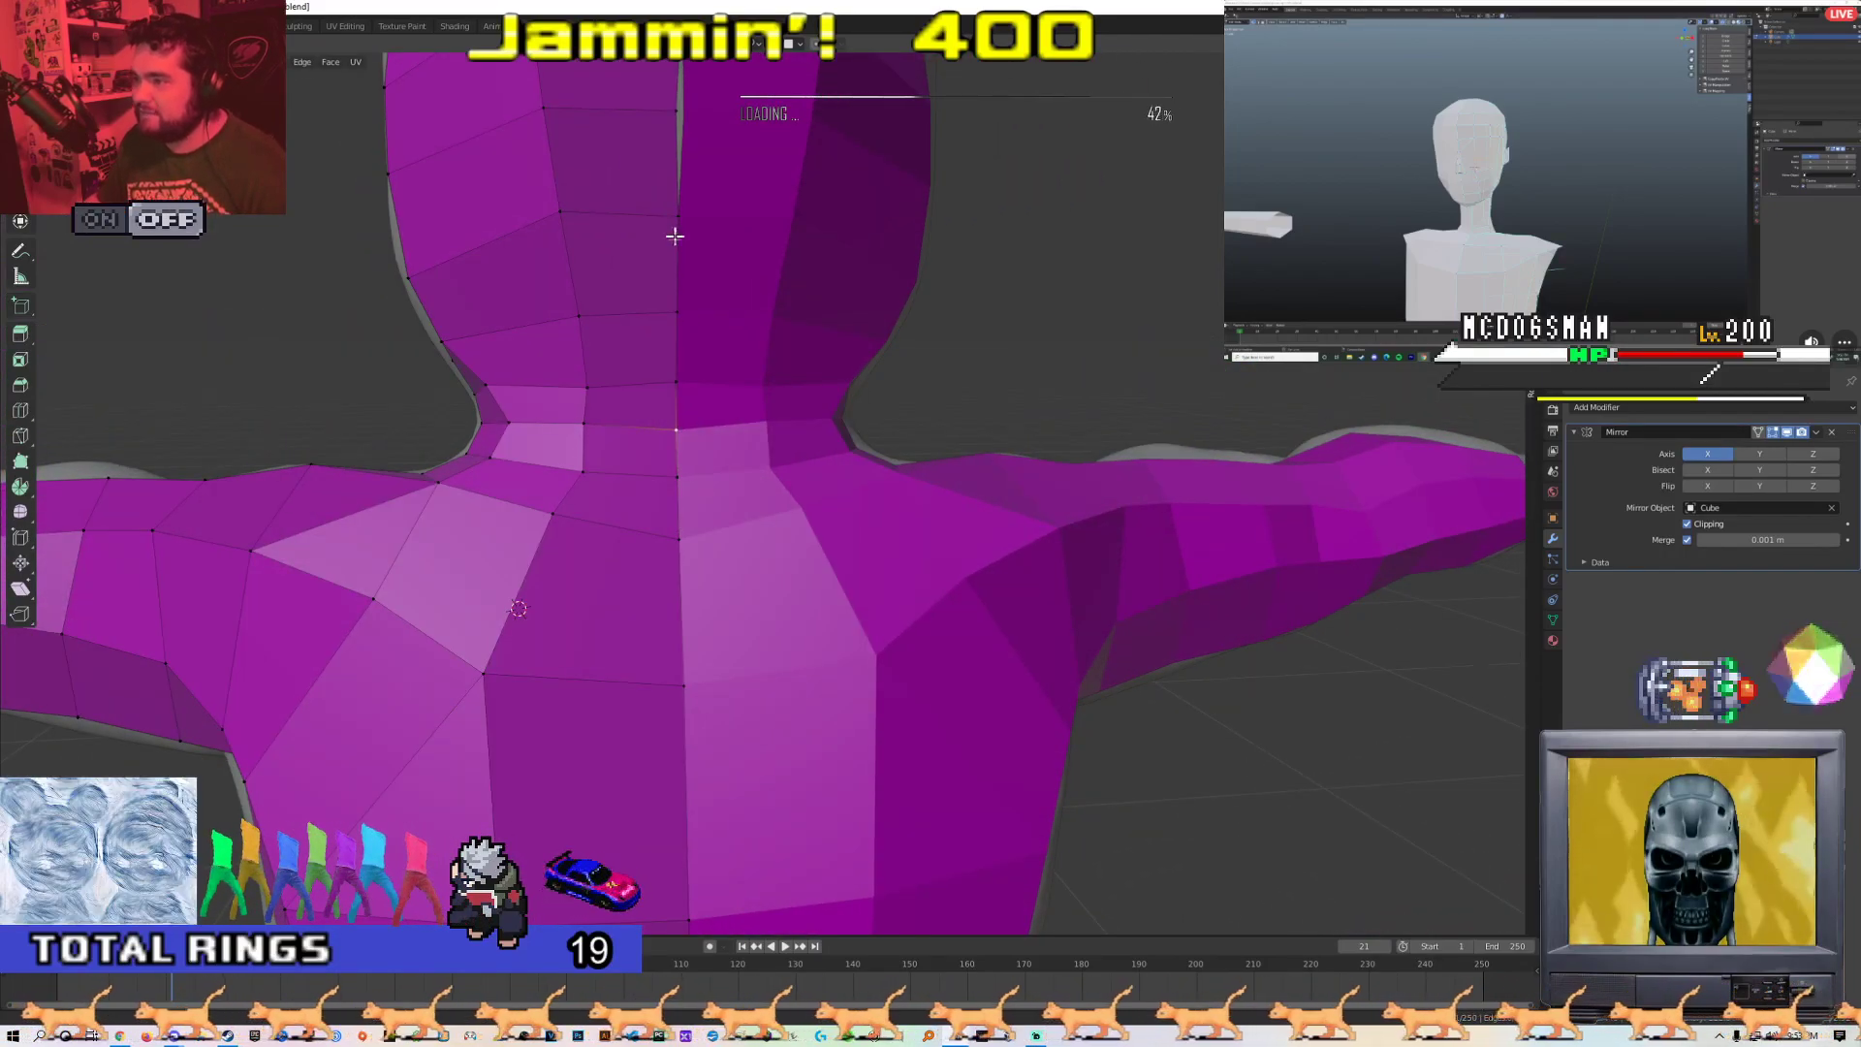
middle_click_drag(675, 229, 697, 357)
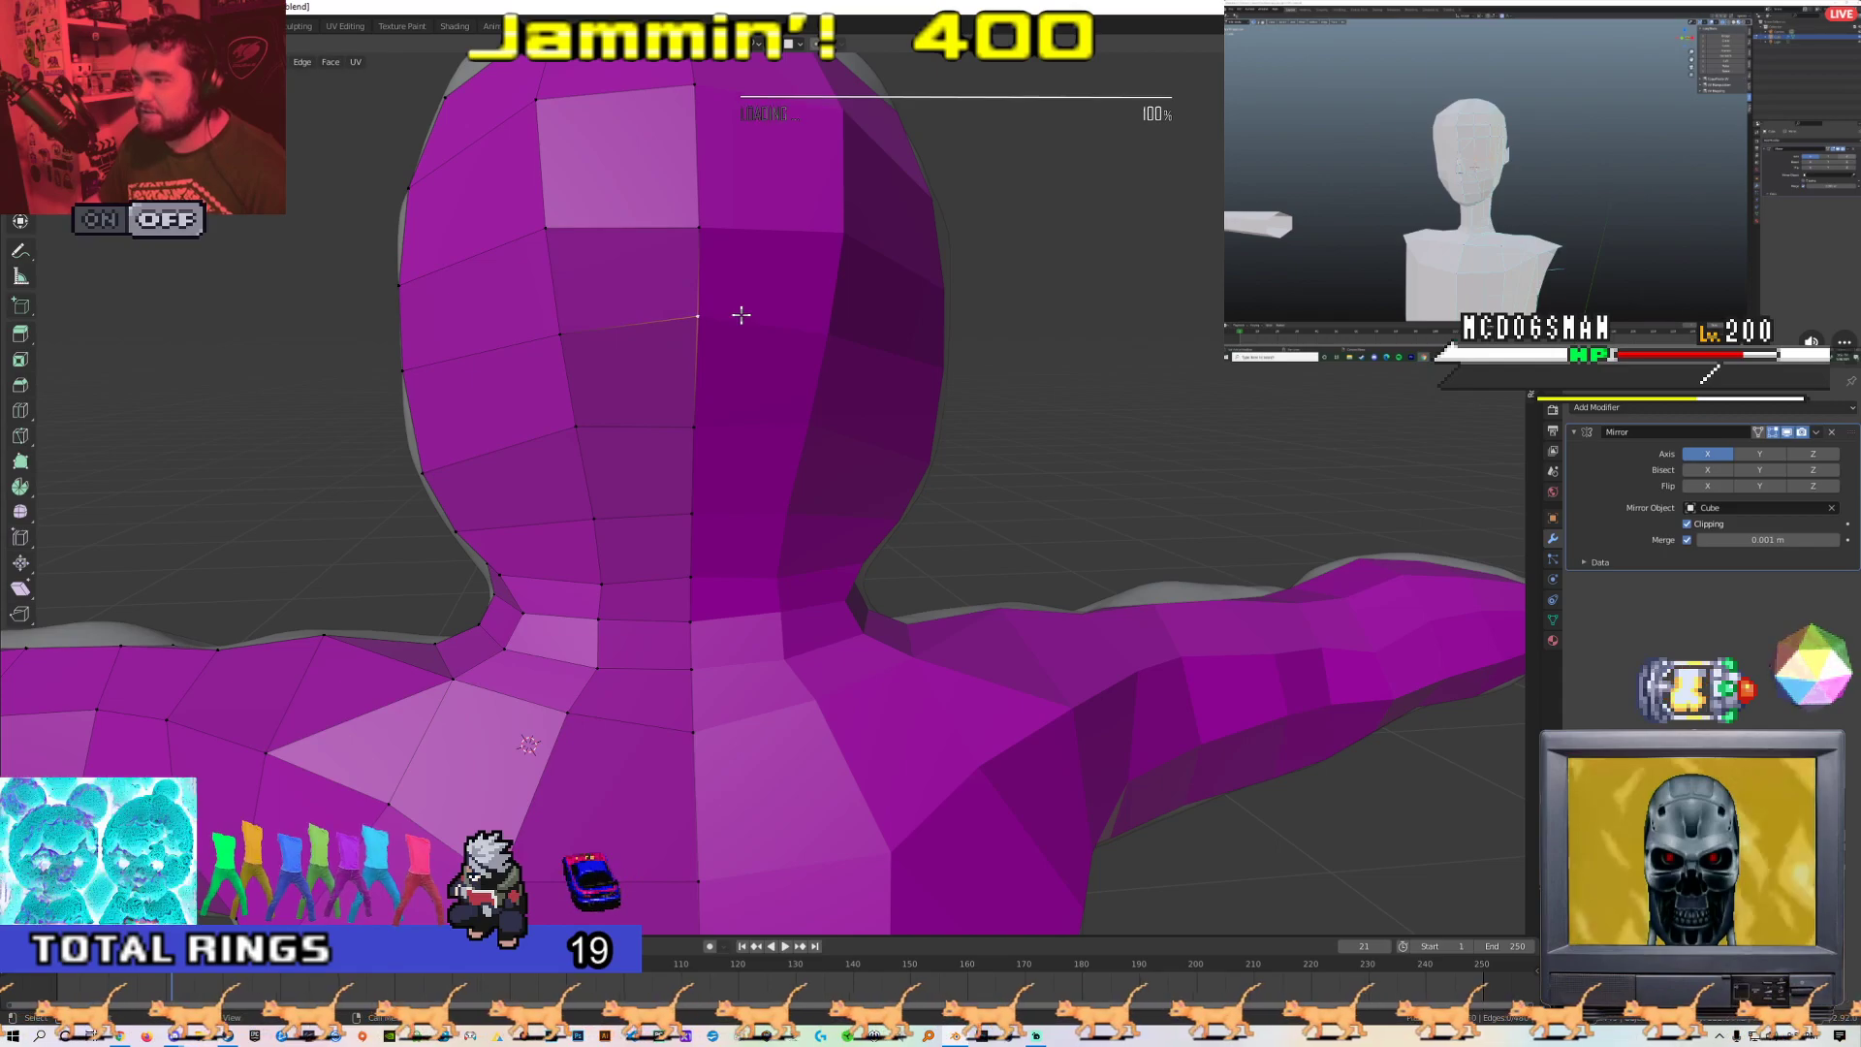
Move the centre-line vertices of the face around the mouth onto the mirror seam
scroll(631, 394, "down", 7)
middle_click_drag(631, 394, 727, 602)
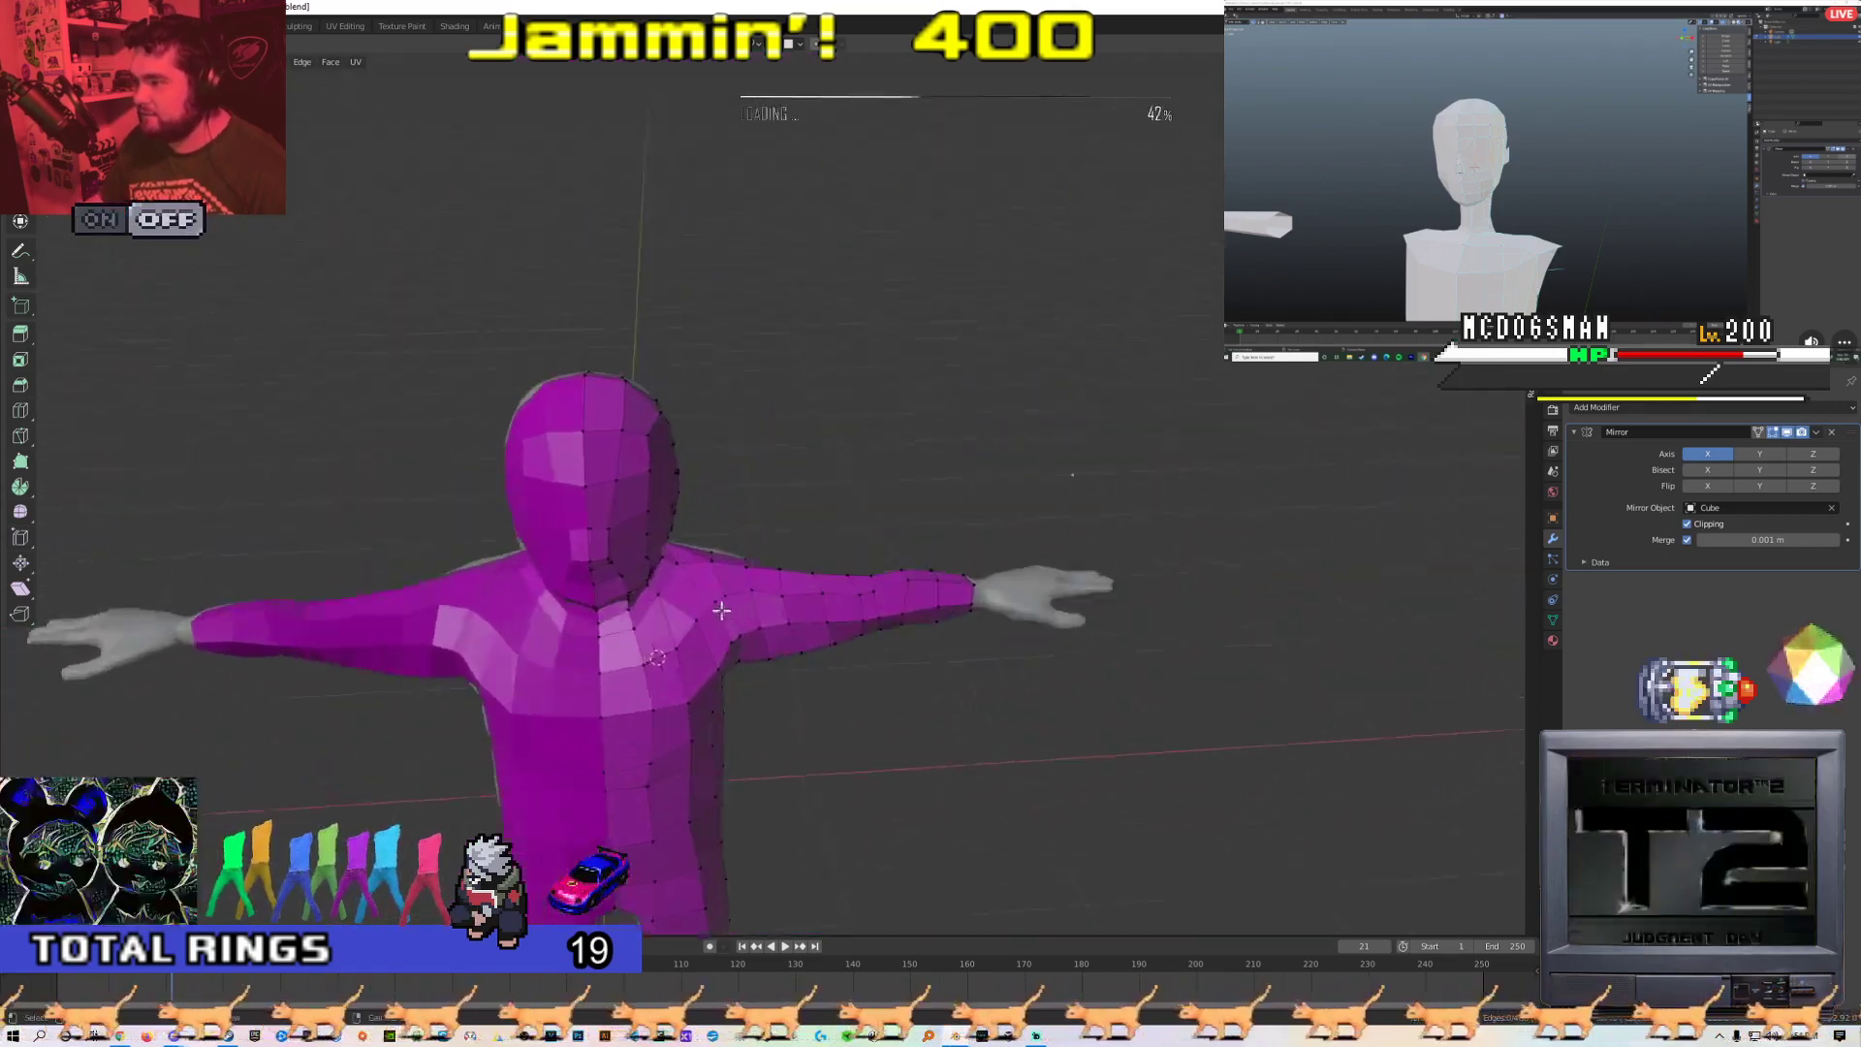
scroll(727, 602, "up", 3)
scroll(635, 564, "up", 3)
middle_click_drag(623, 660, 839, 298, "shift")
middle_click_drag(723, 584, 699, 462)
scroll(702, 543, "up", 2)
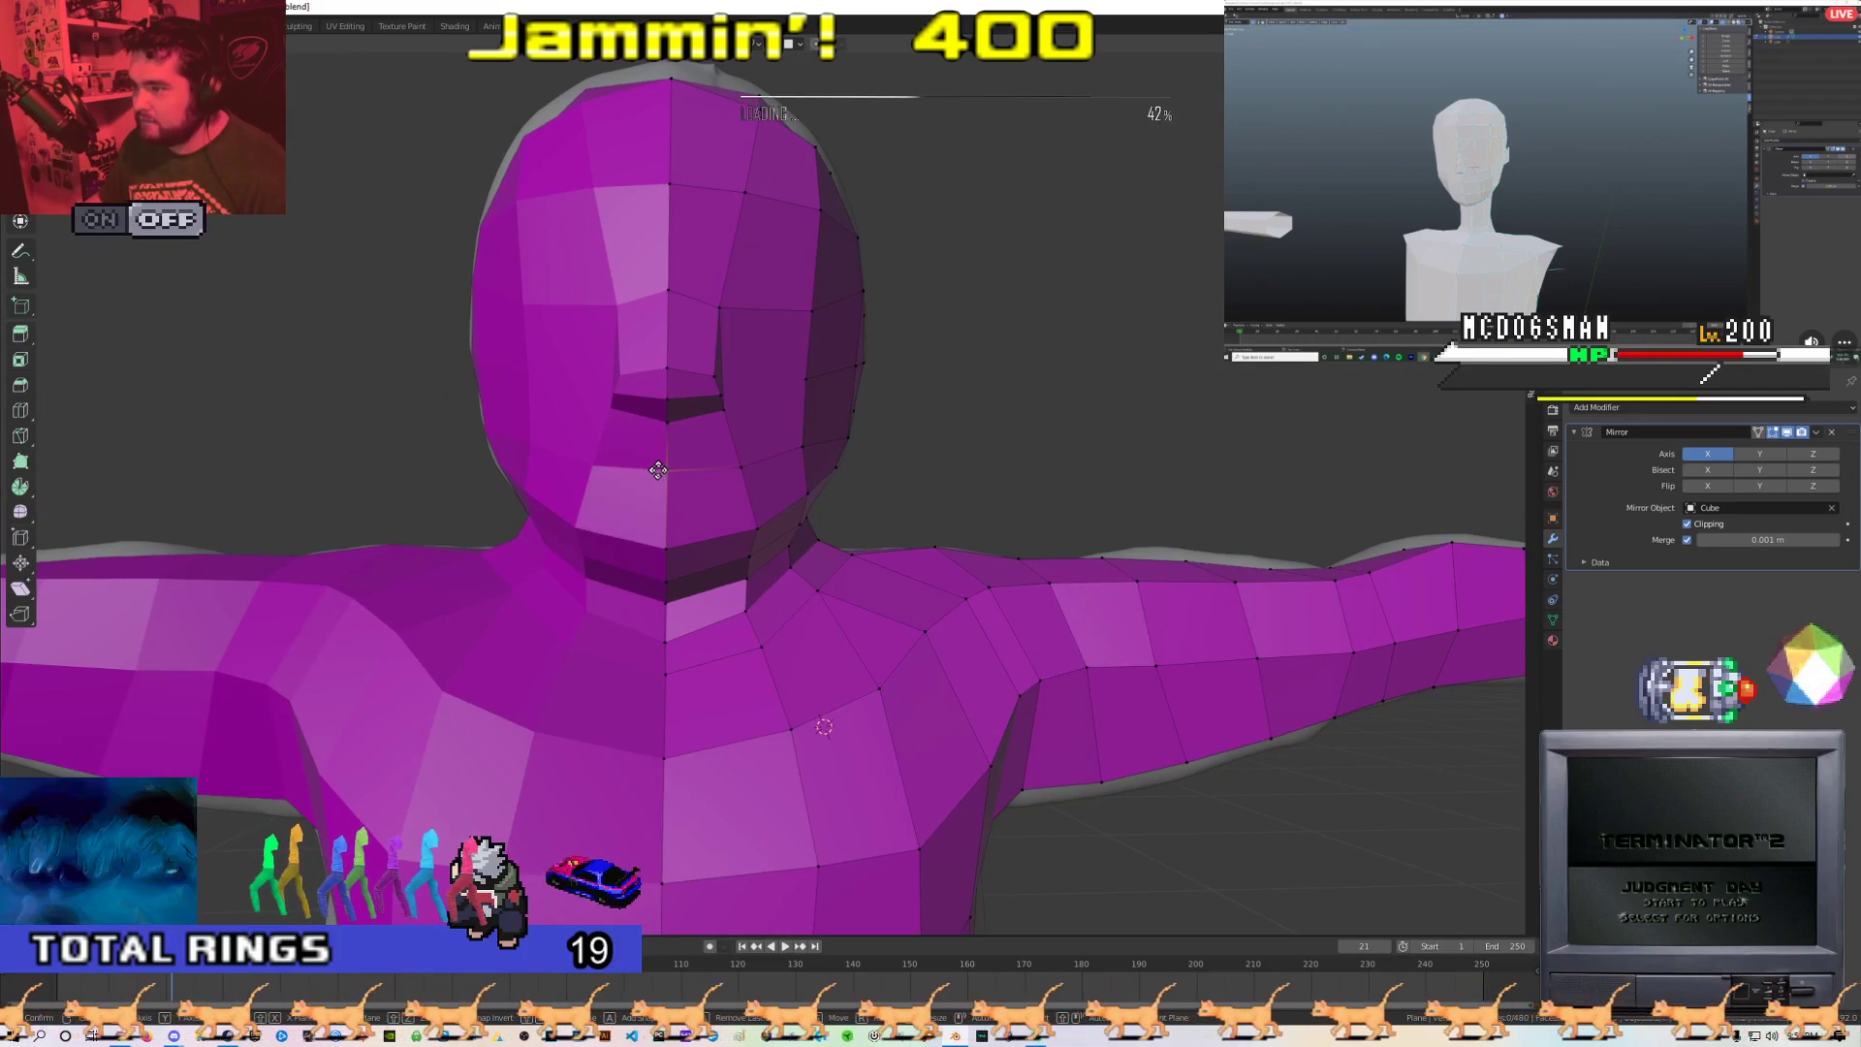
Move the centre-line vertex at the front base of the neck onto the mirror seam
scroll(655, 471, "down", 5)
scroll(748, 407, "up", 4)
middle_click_drag(714, 623, 713, 325, "shift")
middle_click_drag(725, 435, 673, 375)
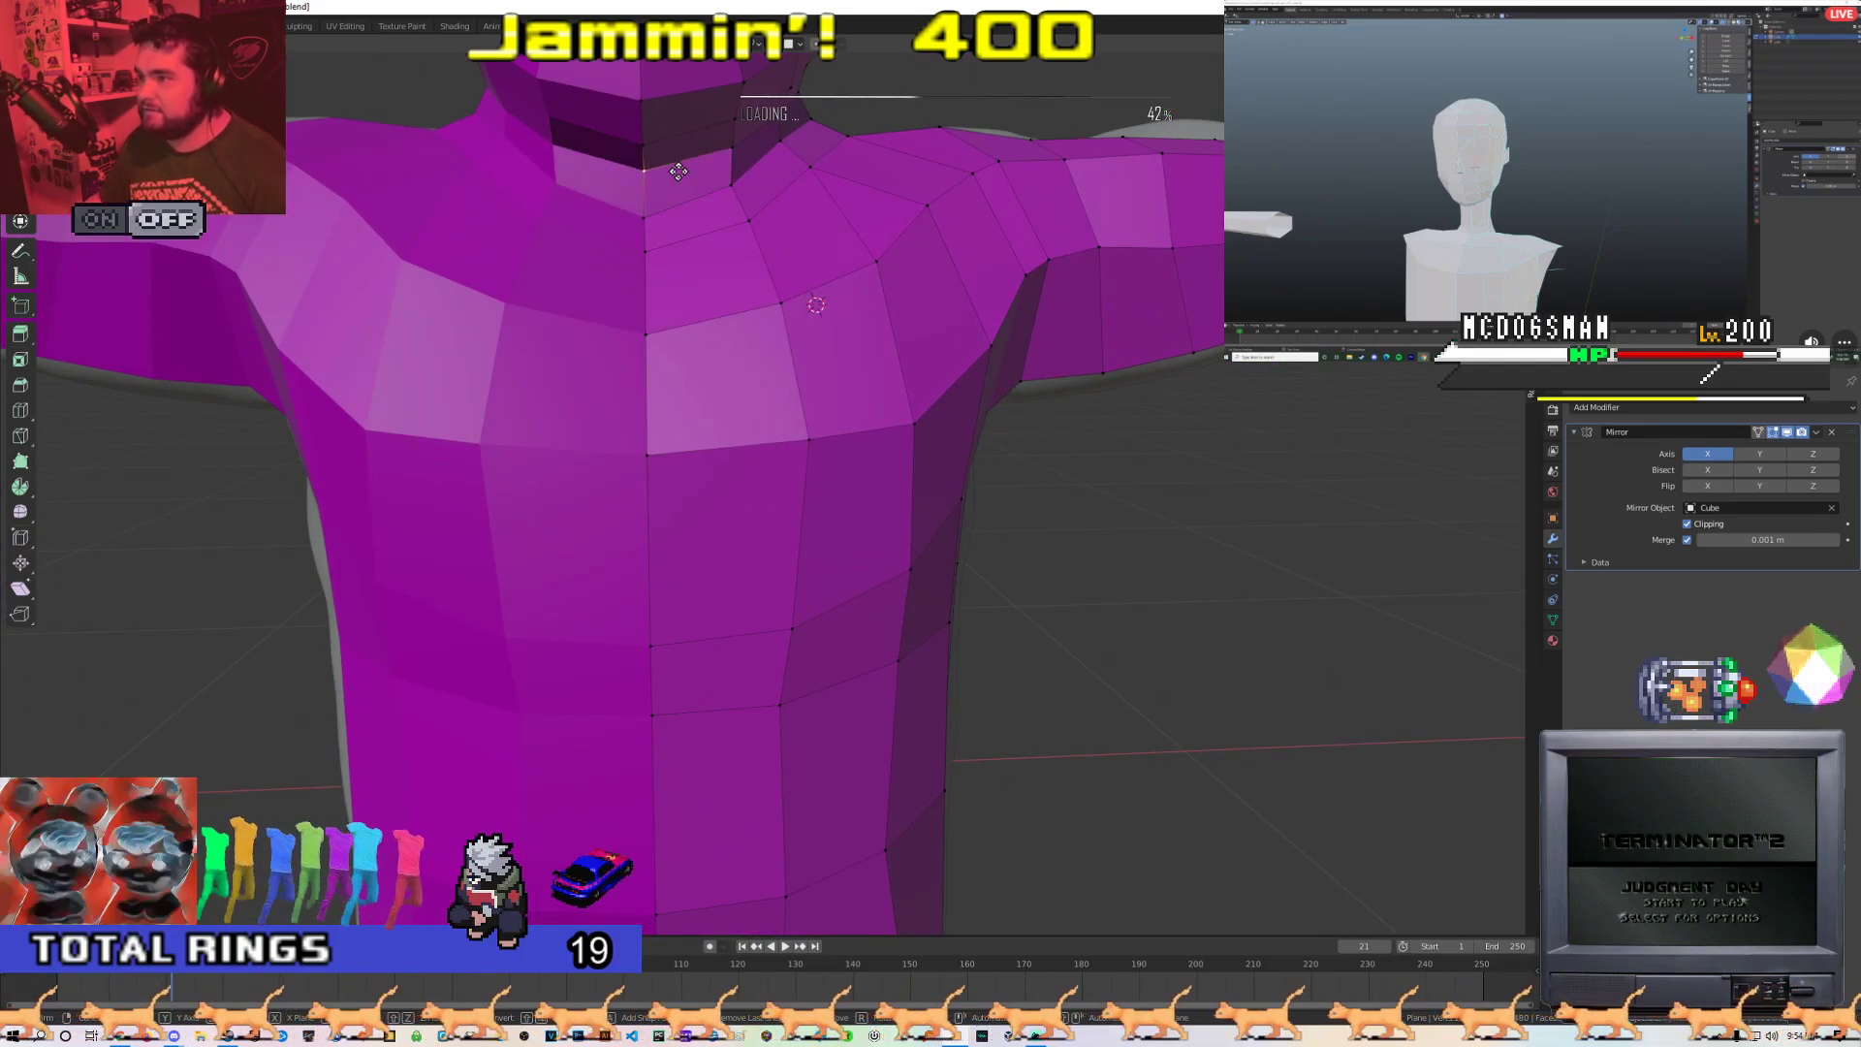
middle_click_drag(728, 277, 659, 282)
scroll(872, 453, "down", 5)
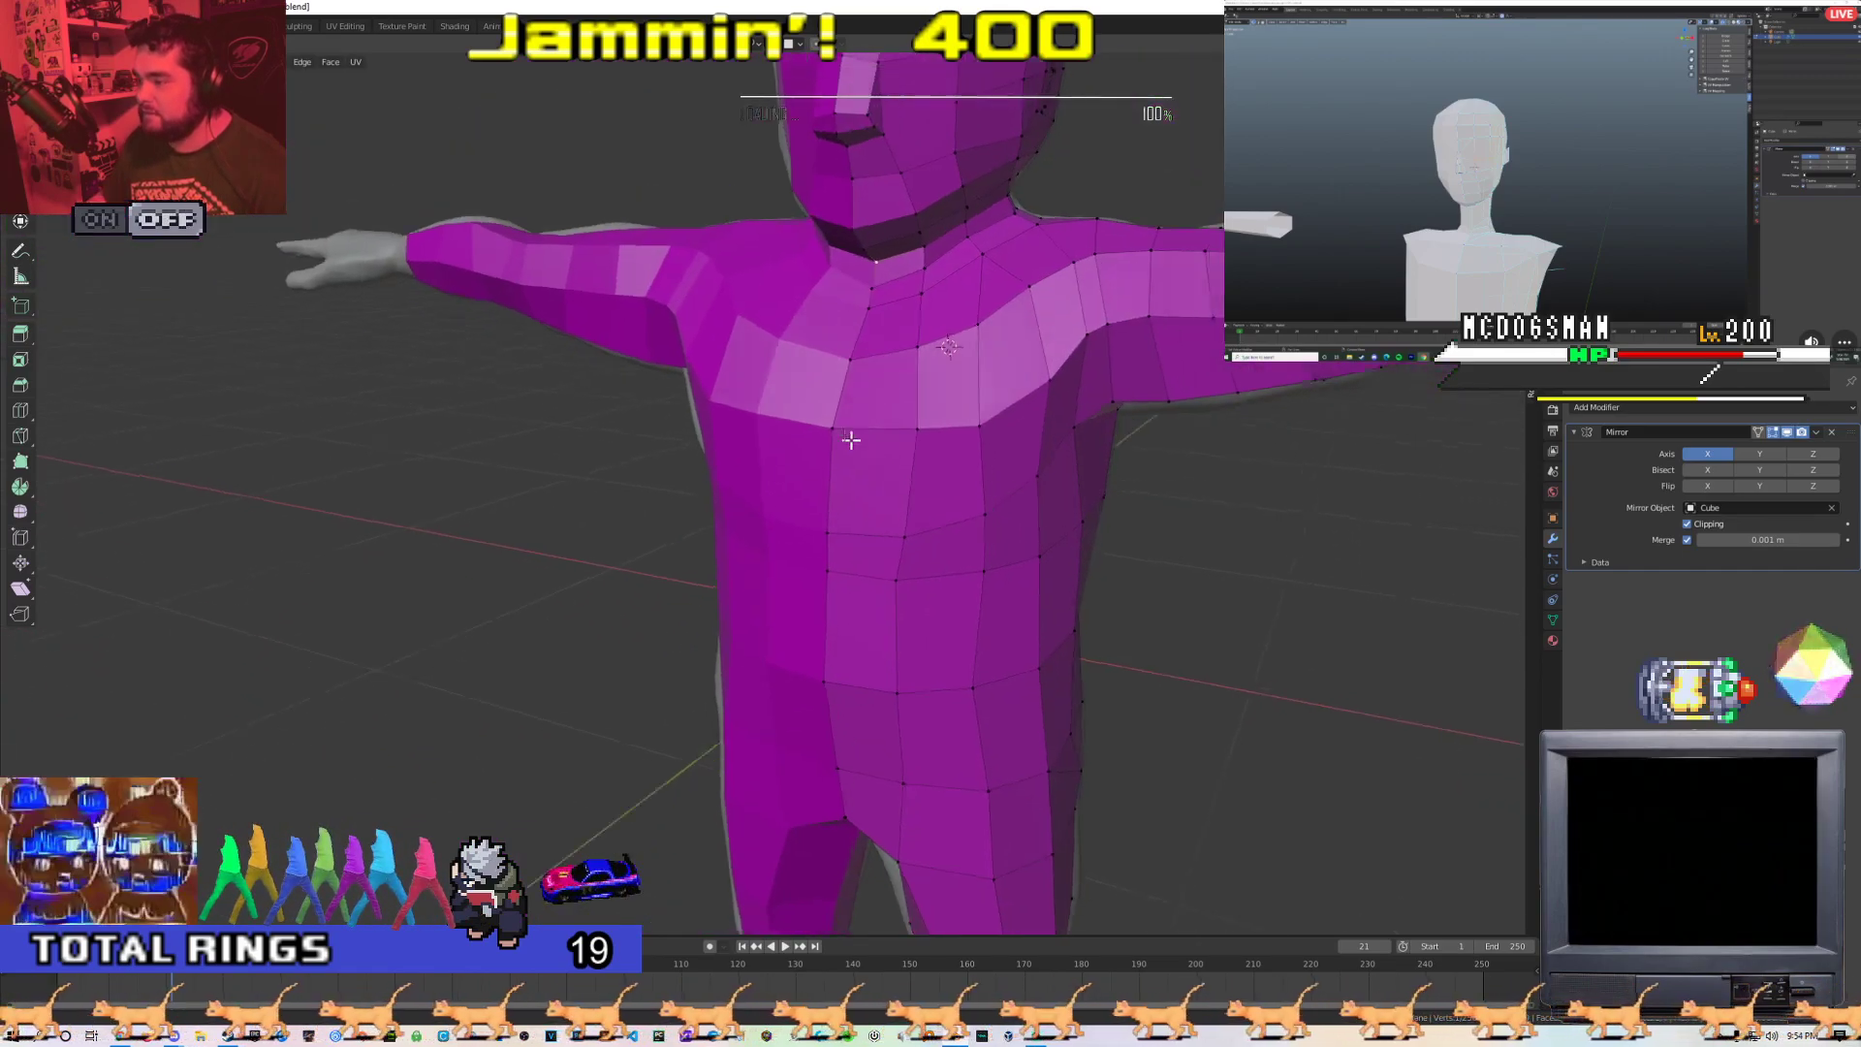
Adjust the belly vertices beside and on the centre line to level the edge loop
middle_click_drag(872, 452, 696, 253, "shift")
scroll(752, 441, "up", 2)
middle_click_drag(528, 514, 602, 503)
left_click(502, 473)
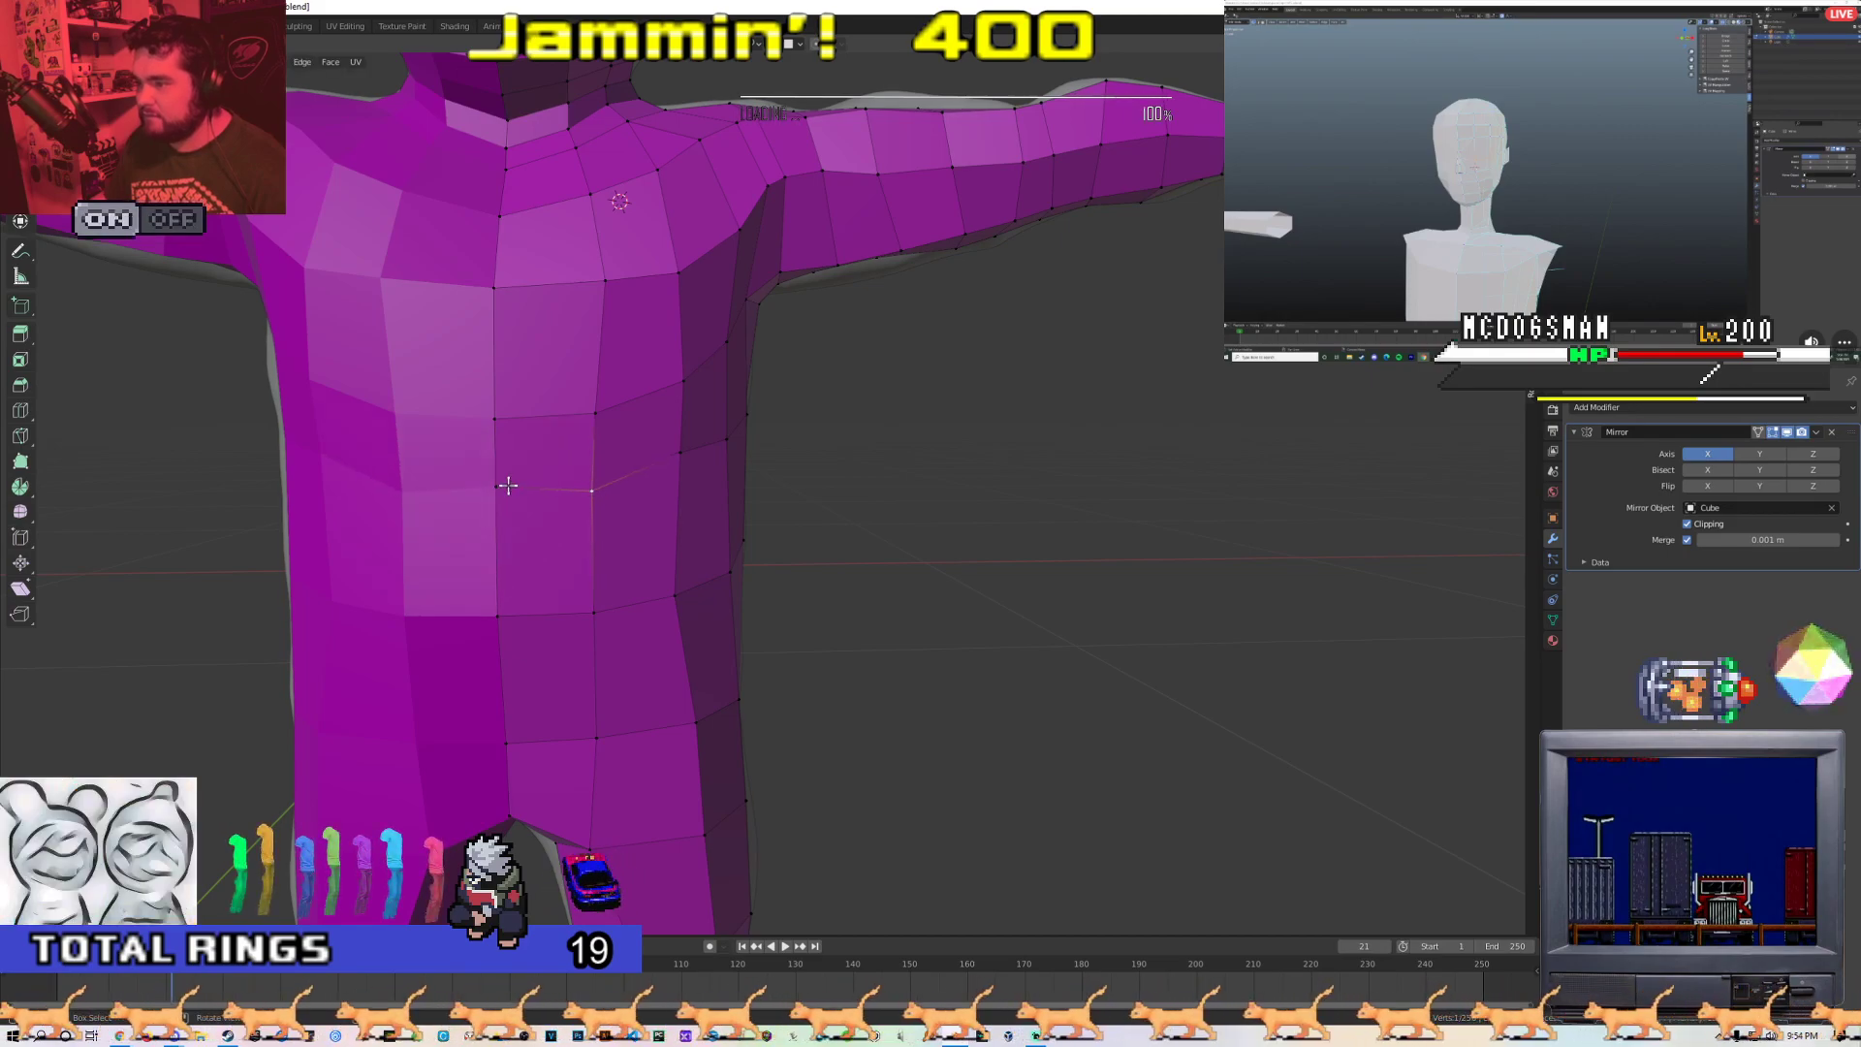
left_click(499, 497)
mouse_move(635, 488)
middle_mouse_down()
mouse_move(872, 485)
mouse_move(640, 459)
middle_mouse_up()
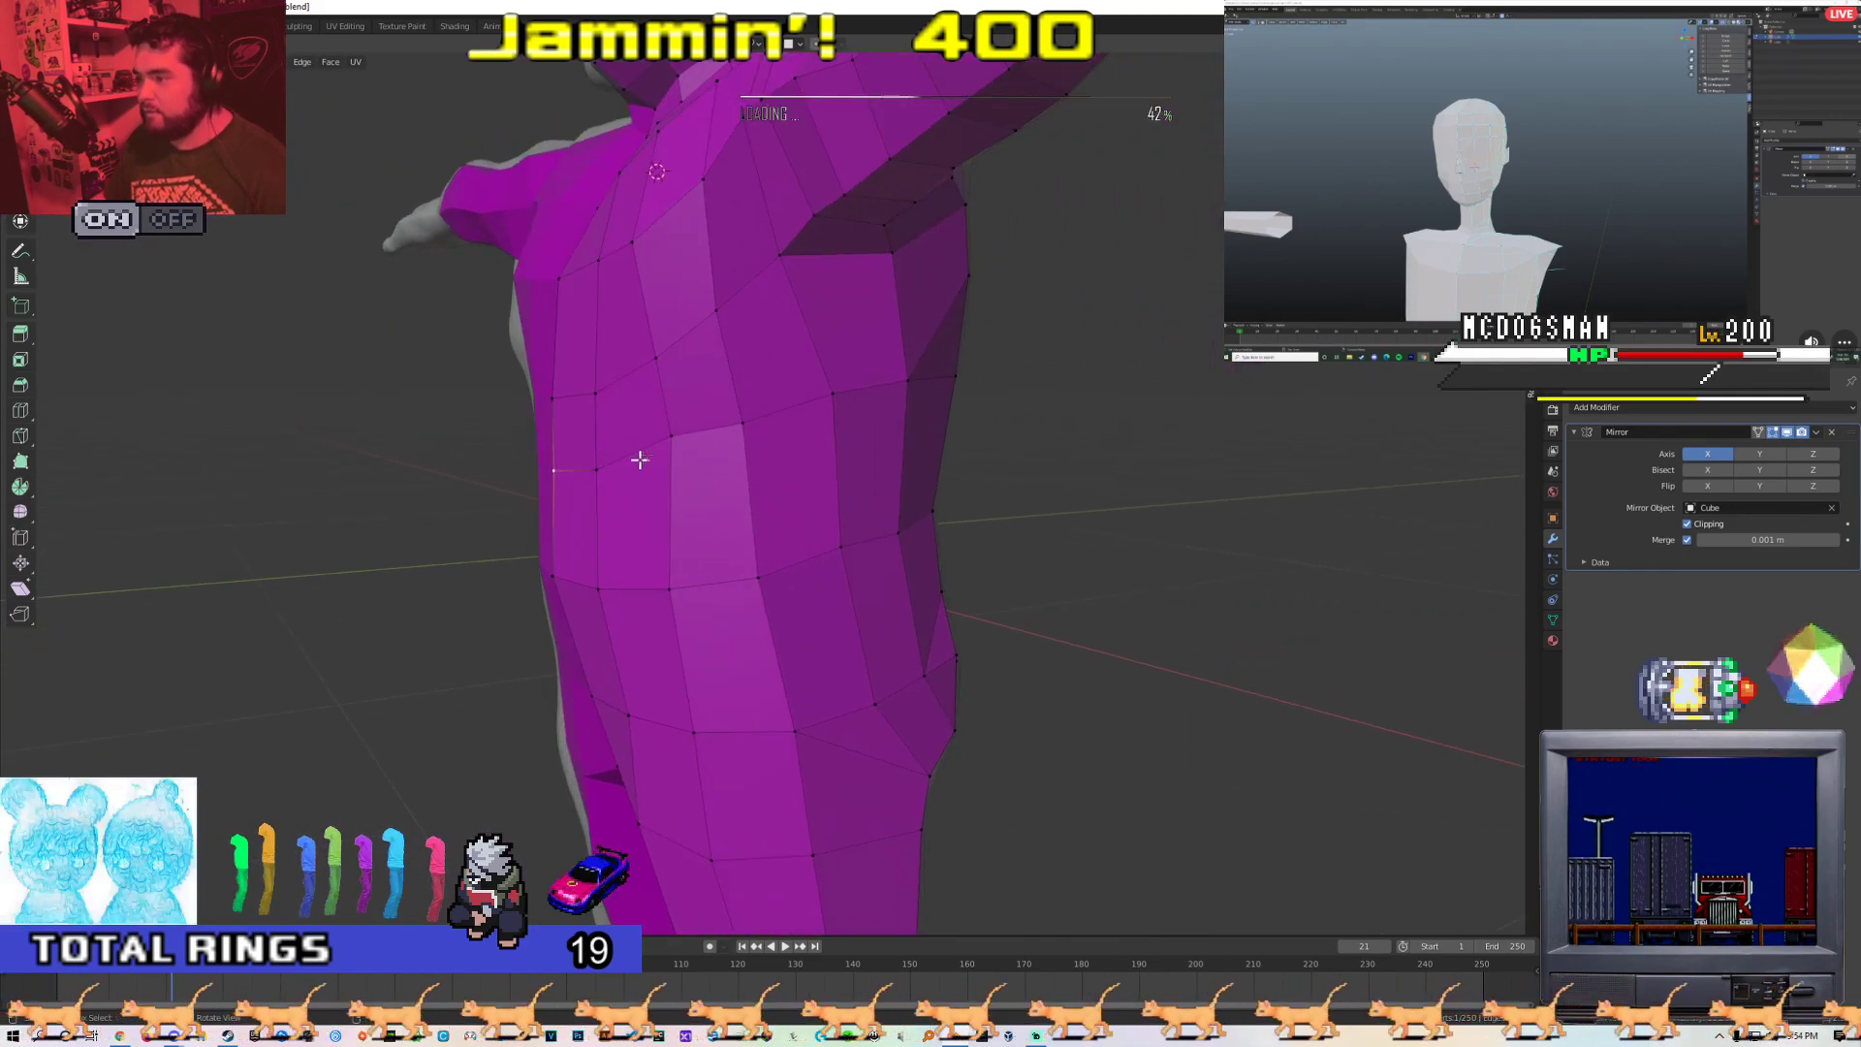
Reposition the vertices on the side of the torso below the armpit for more even faces
left_click(751, 452)
middle_click_drag(751, 451, 622, 430)
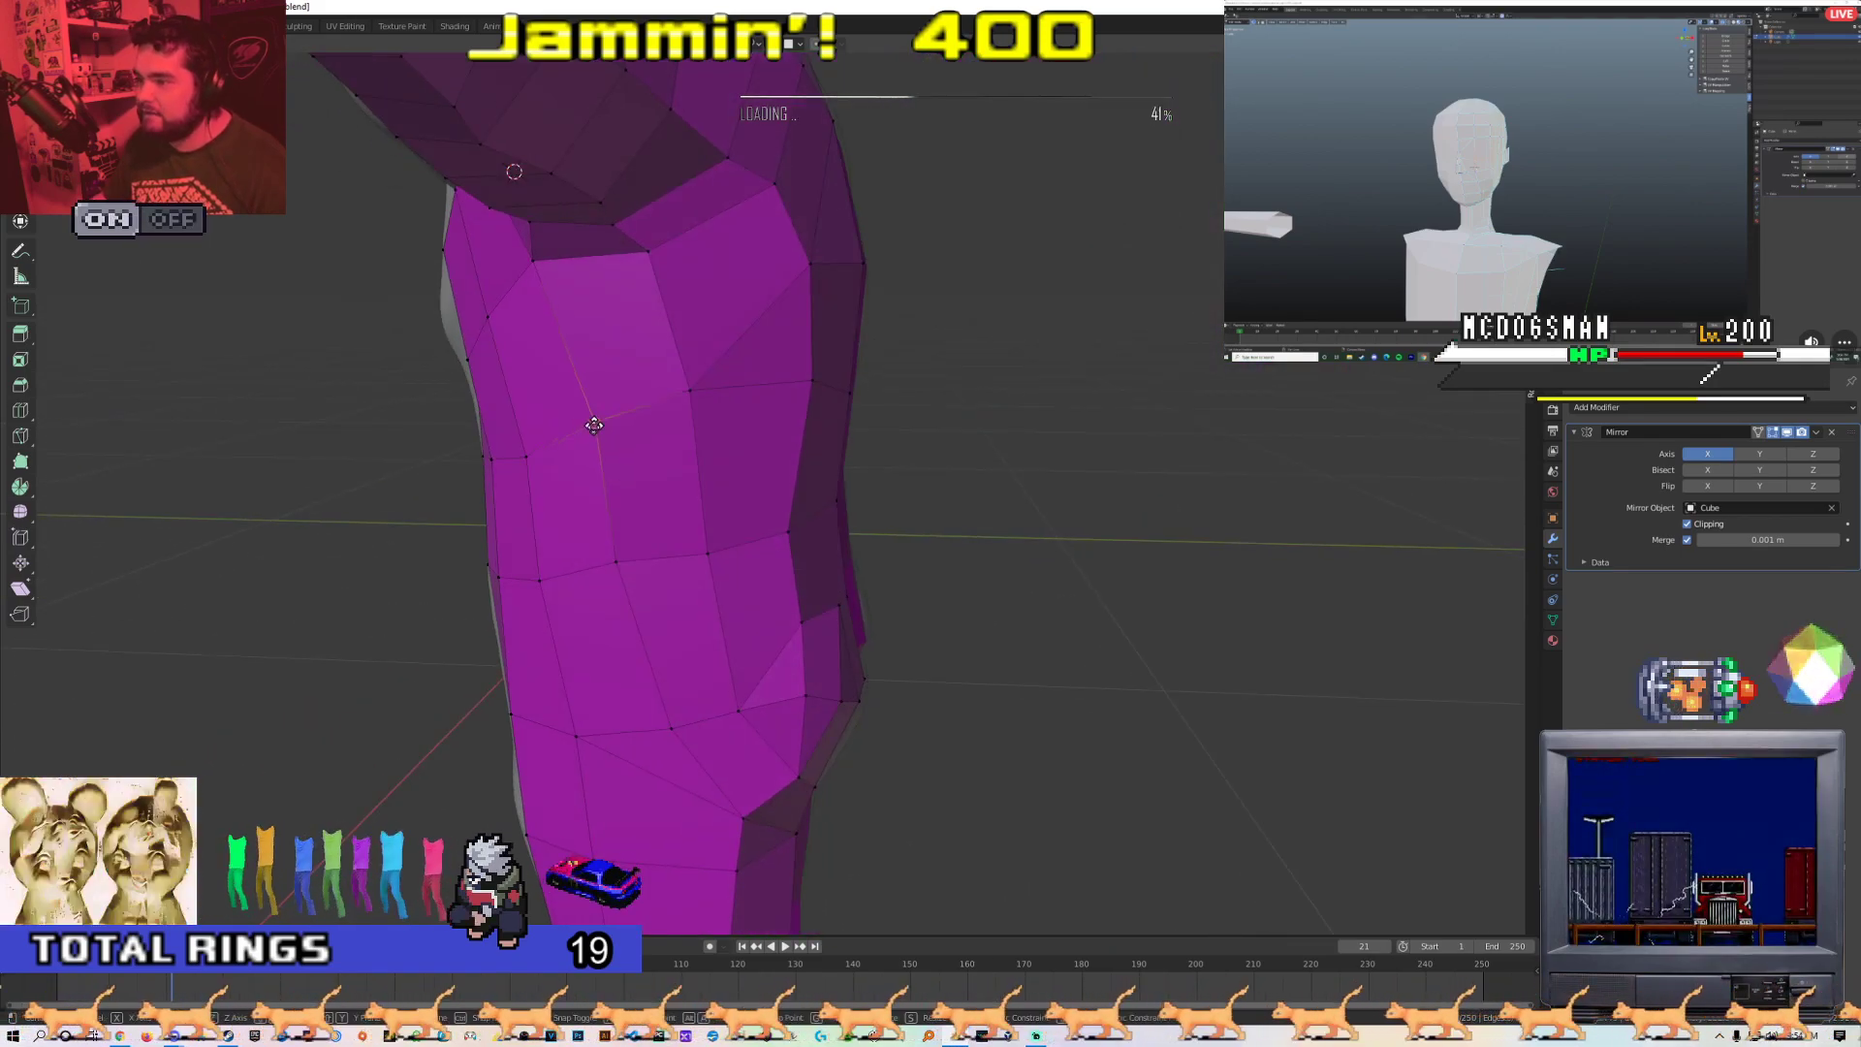
middle_click_drag(756, 401, 650, 412)
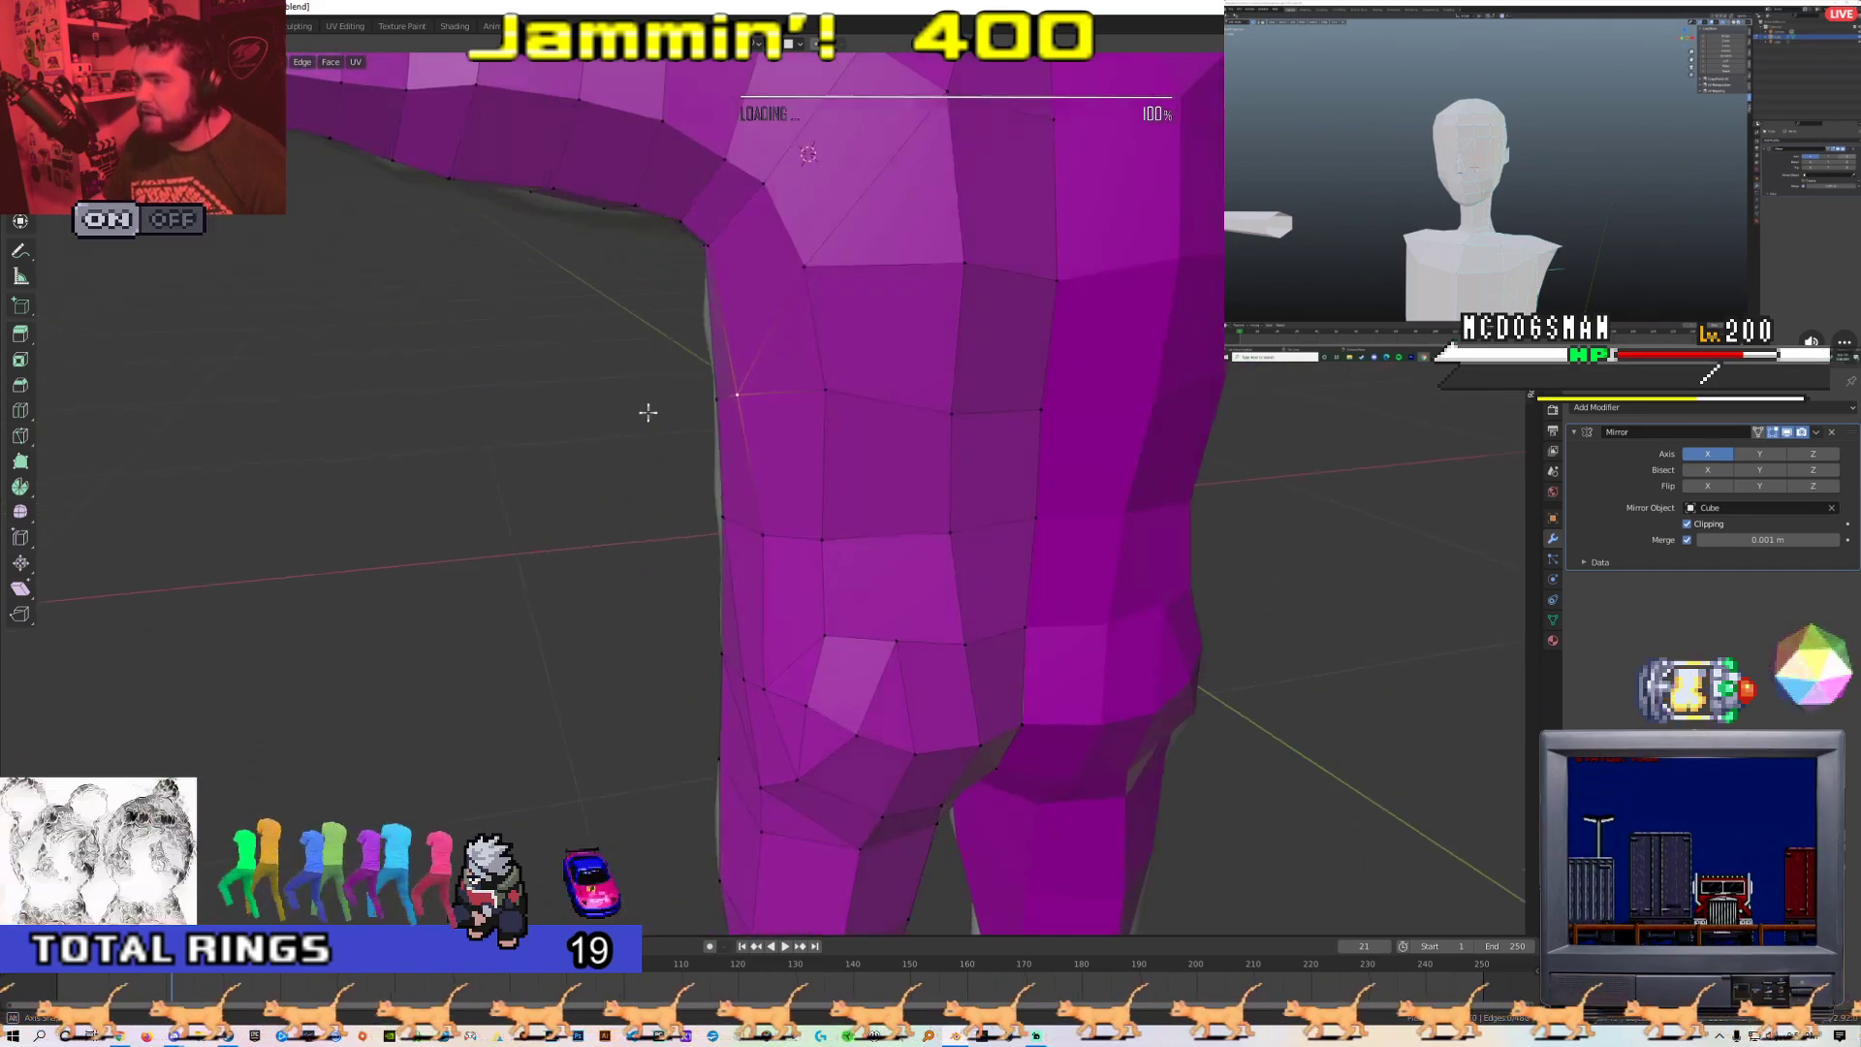
middle_click_drag(821, 396, 1018, 420)
Examine the torso, back and arm topology in Object Mode and Edit Mode from several angles
scroll(1018, 420, "down", 5)
key("Tab")
middle_click_drag(834, 485, 794, 523)
scroll(943, 483, "down", 4)
scroll(846, 470, "up", 3)
scroll(797, 423, "up", 4)
key("Tab")
middle_click_drag(794, 523, 656, 528)
scroll(657, 527, "up", 2)
middle_click_drag(797, 495, 862, 572)
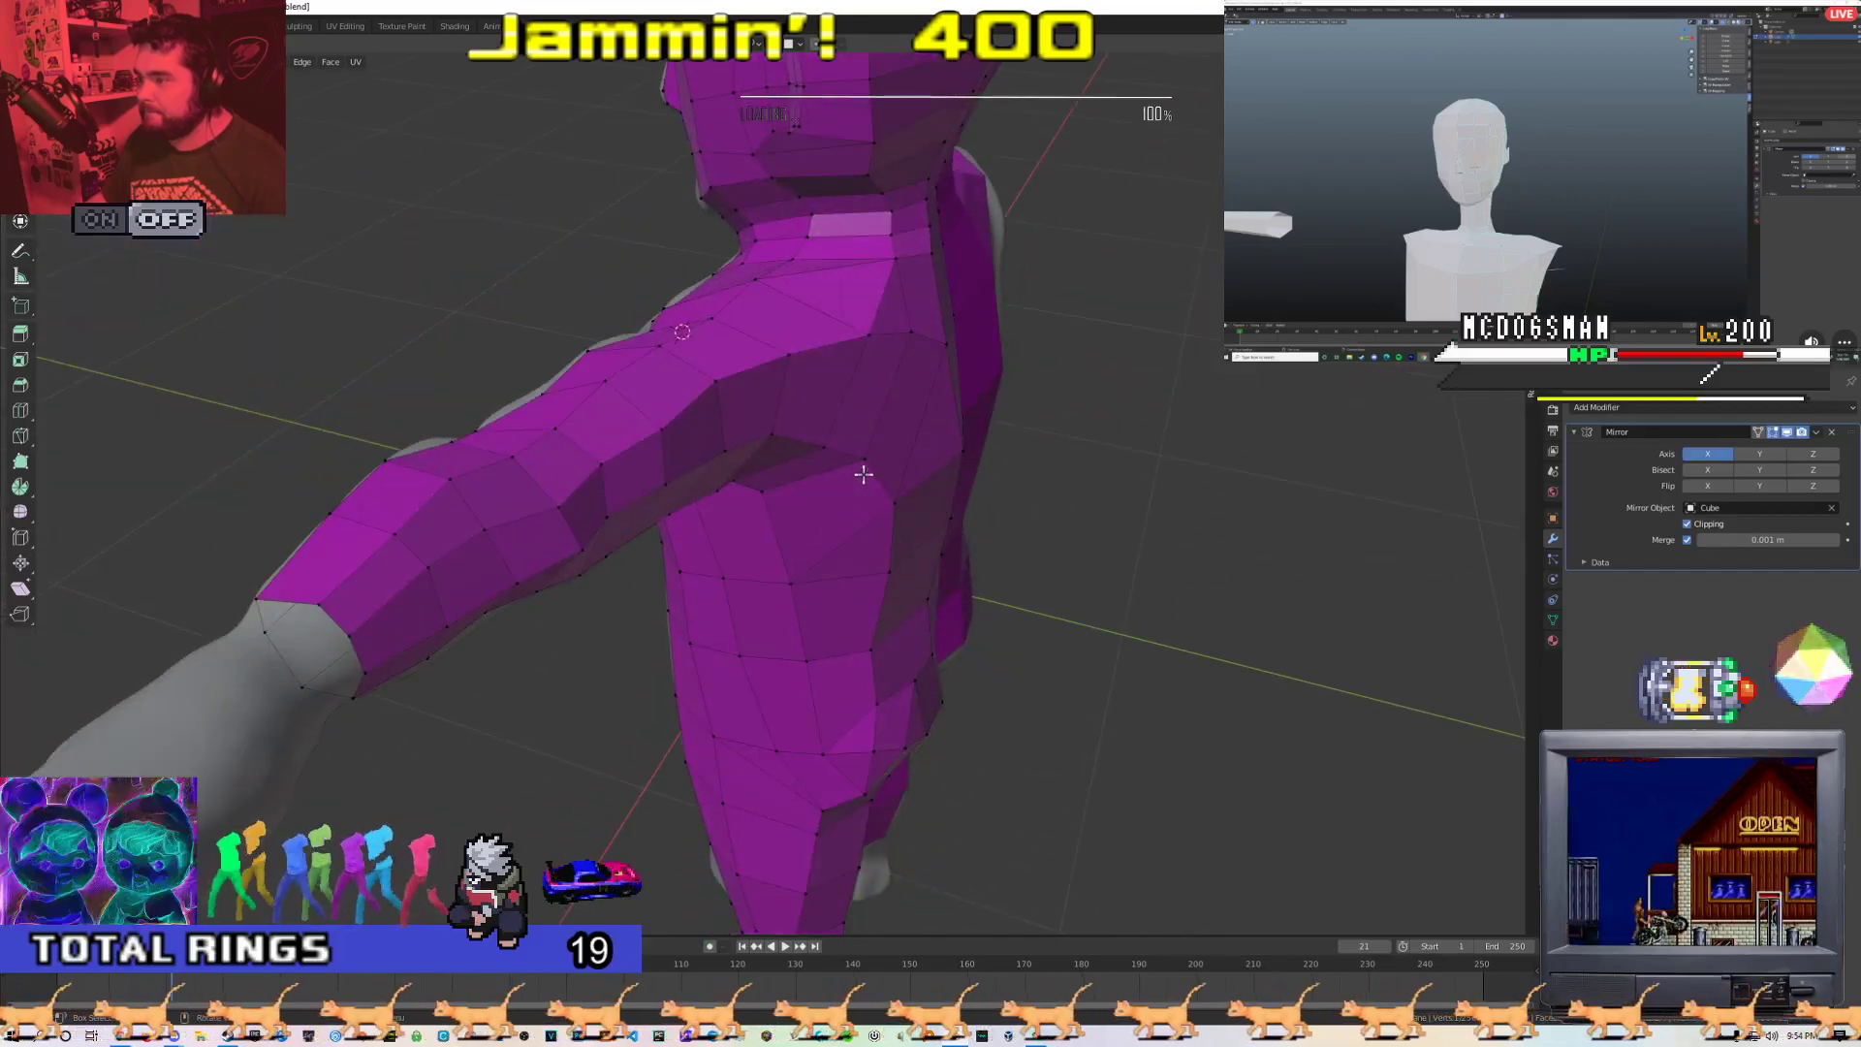
Move the vertex on the back just behind the armpit to smooth the surrounding faces
left_click(855, 467)
key("g")
middle_click_drag(910, 338, 972, 355)
scroll(972, 355, "down", 3)
scroll(872, 398, "up", 3)
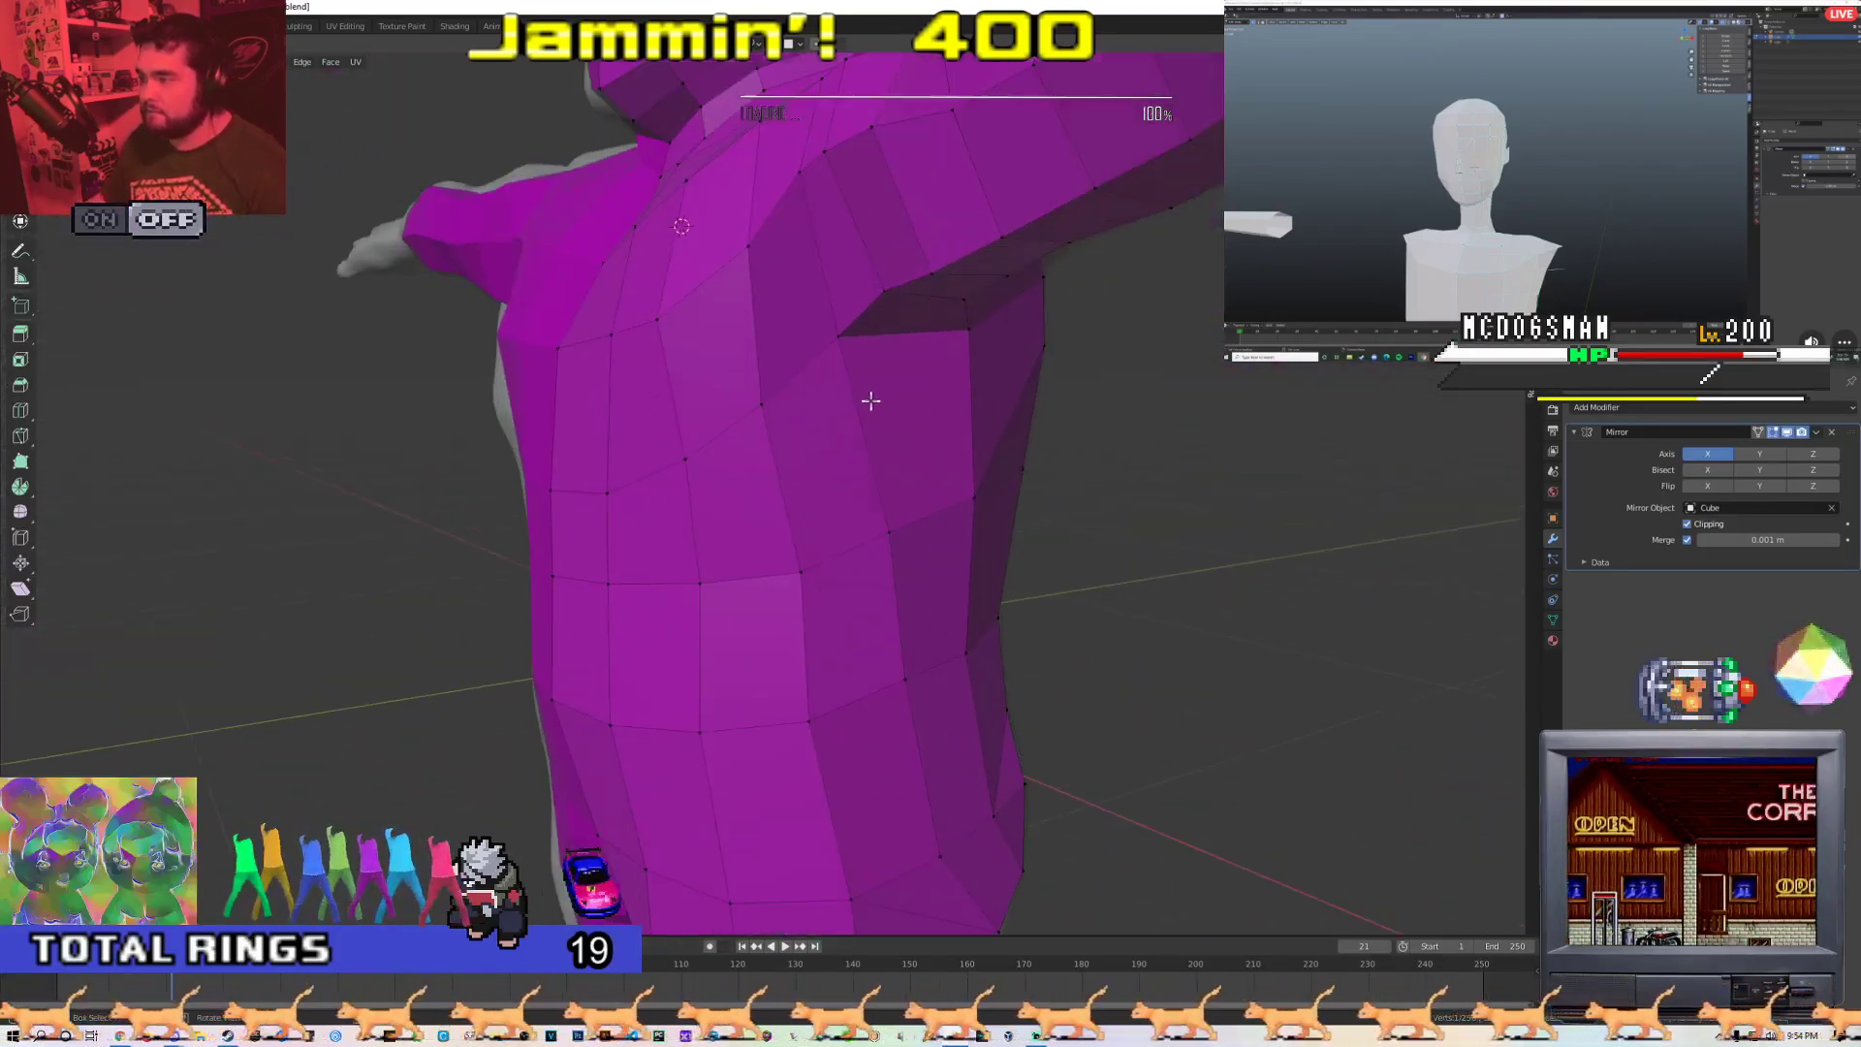
Reposition a vertex on the side of the ribcage to even out the faces under the arm
scroll(843, 362, "down", 3)
middle_click_drag(843, 361, 960, 419)
key("Tab")
scroll(873, 494, "up", 3)
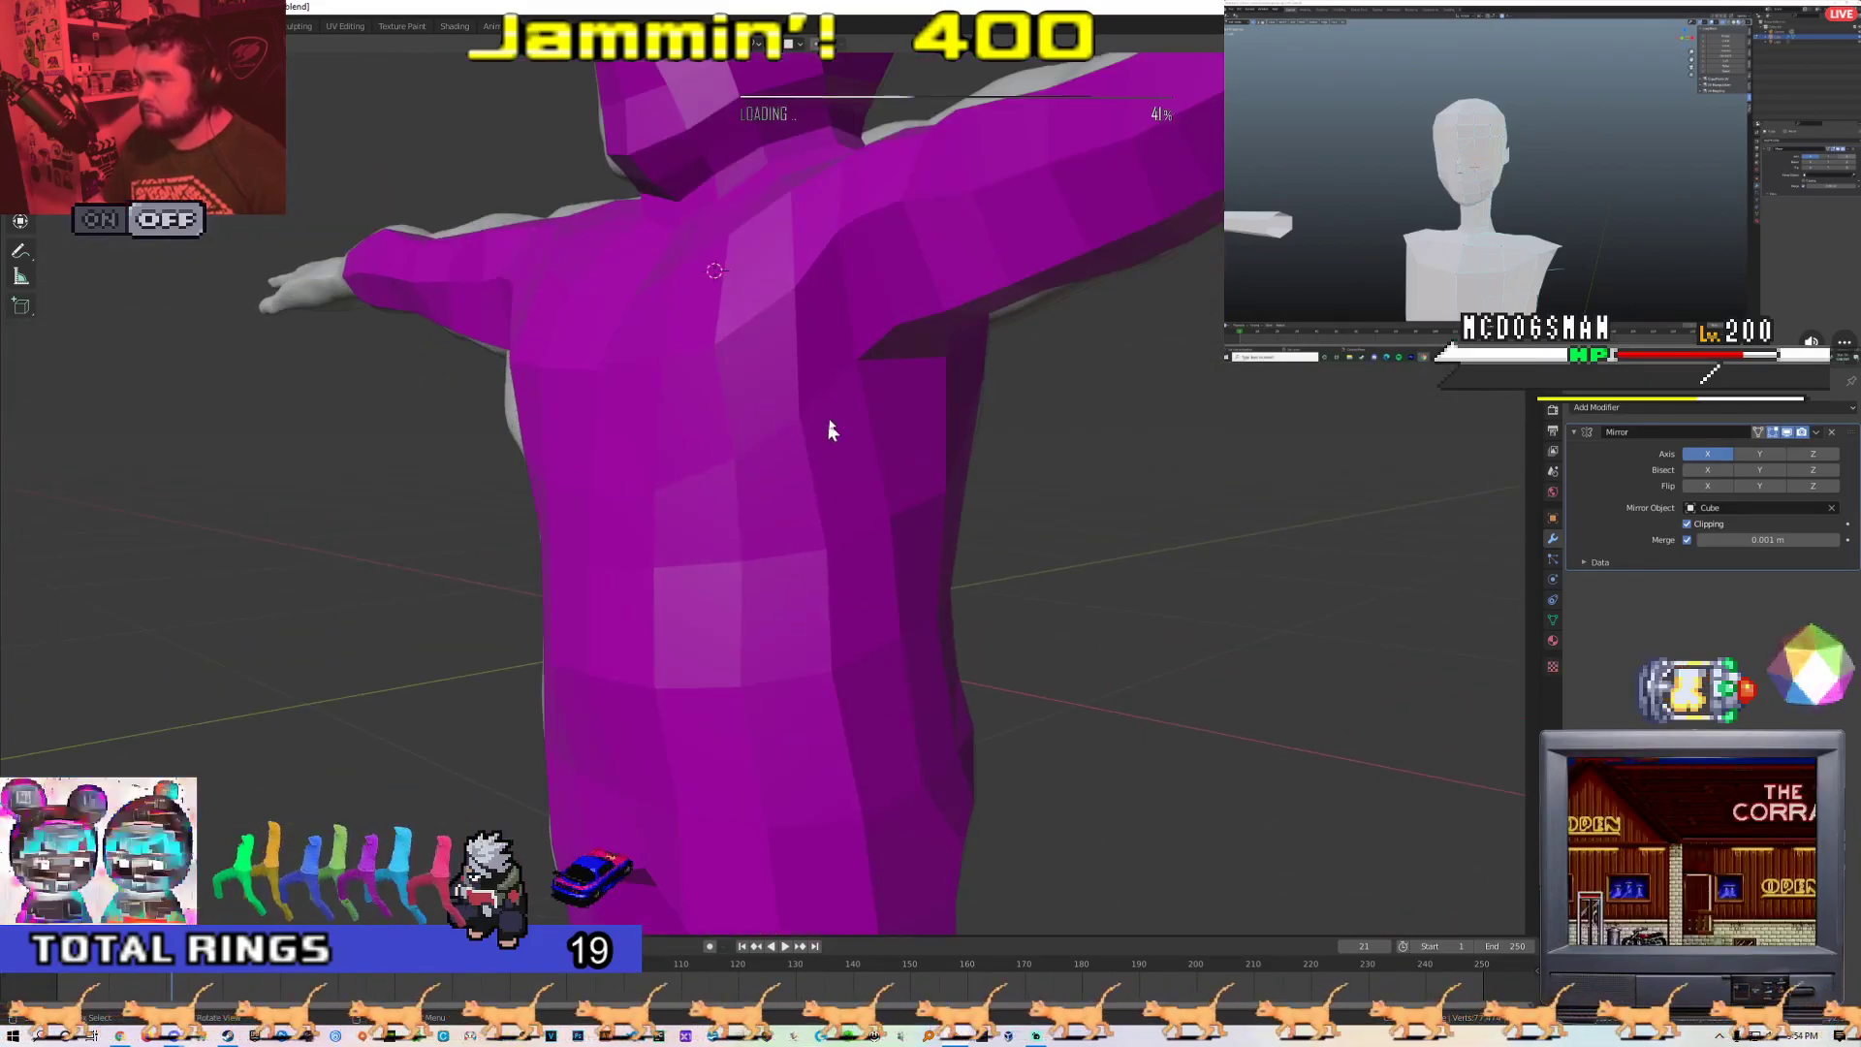
key("Tab")
middle_click_drag(832, 445, 805, 498)
key("g")
Examine the whole low-poly body against the sculpt in Object Mode
scroll(977, 531, "down", 4)
key("Tab")
scroll(824, 572, "down", 7)
scroll(810, 577, "up", 9)
scroll(613, 576, "down", 8)
middle_click_drag(798, 581, 810, 524)
scroll(811, 524, "up", 3)
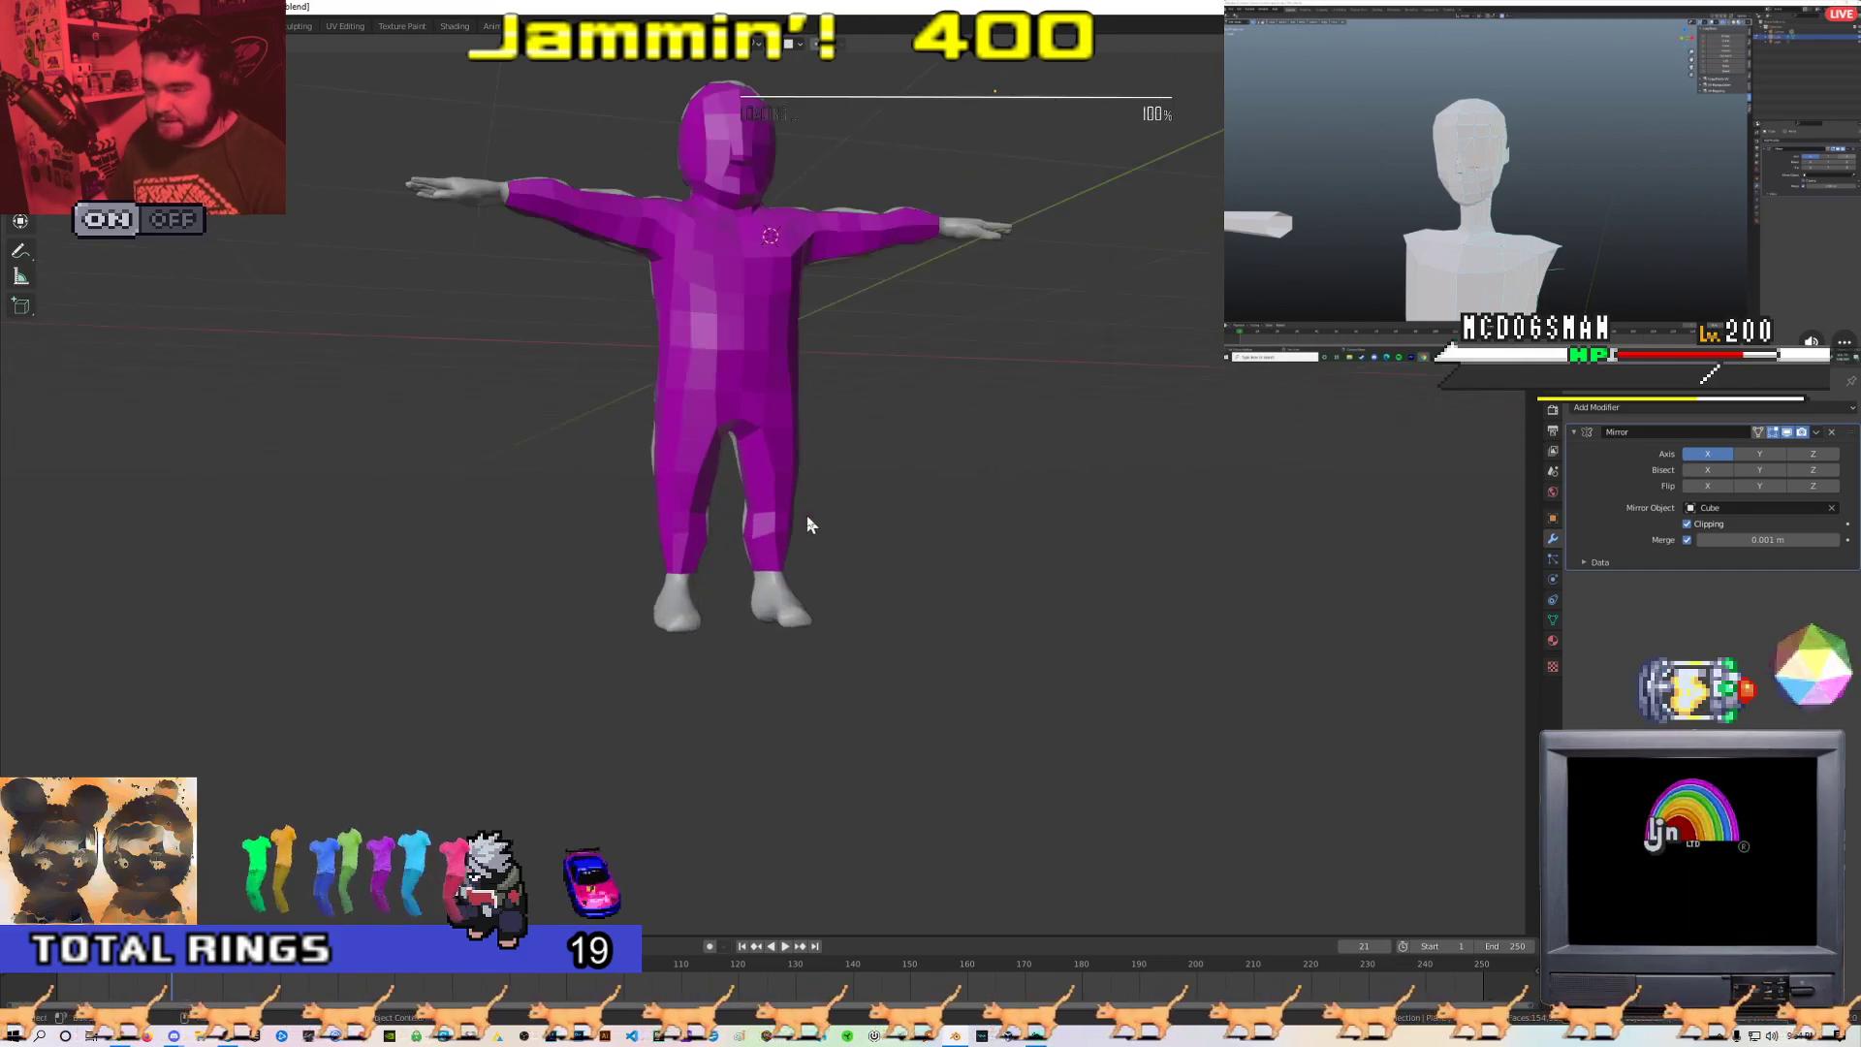
scroll(811, 525, "up", 8)
Reposition the vertices on the front of the thigh and above the knee in Edit Mode
key("Tab")
left_click(892, 381)
middle_click_drag(893, 381, 731, 303)
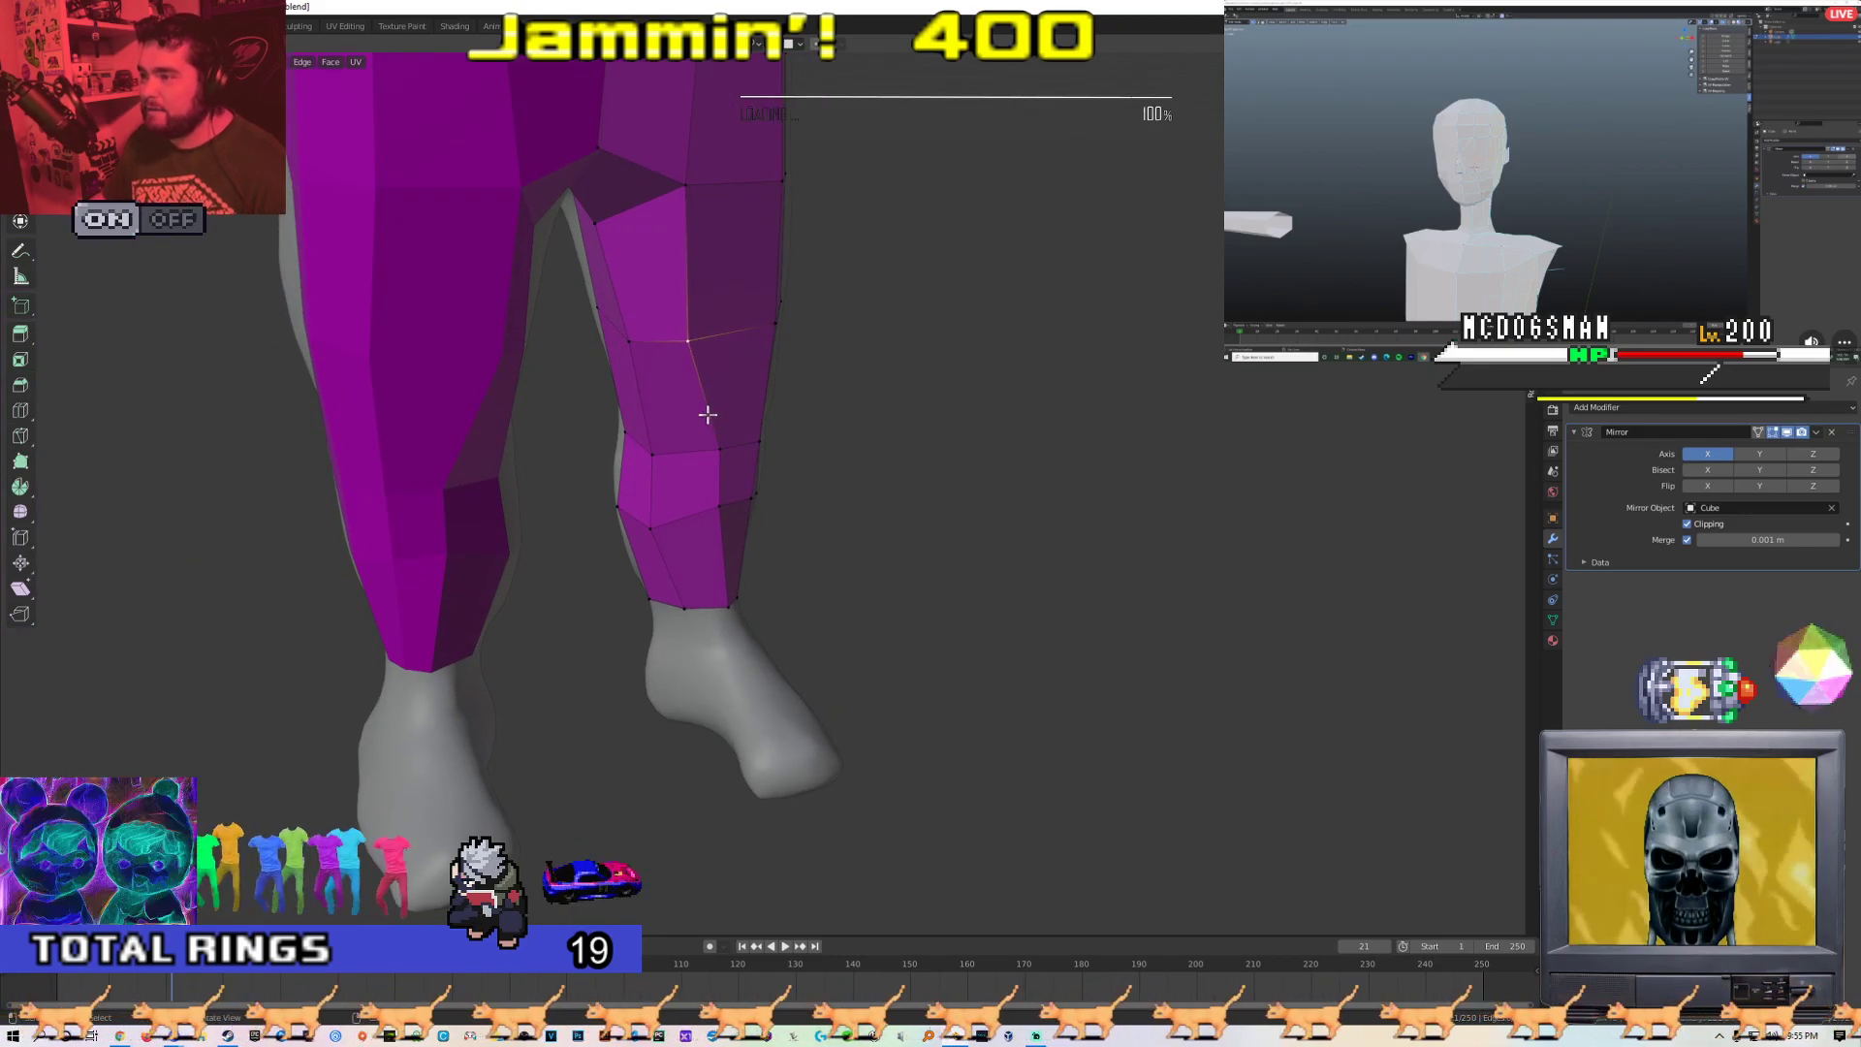
middle_click_drag(707, 415, 714, 382)
left_click(715, 382)
left_click(734, 429)
key("g")
left_click(714, 449)
Adjust the vertices around the front of the knee and shin to straighten the vertical edges
middle_click_drag(714, 449, 753, 421, "shift")
scroll(834, 440, "up", 3)
left_click(814, 456)
key("g")
left_click(850, 459)
key("g")
left_click(823, 465)
left_click(658, 228)
key("g")
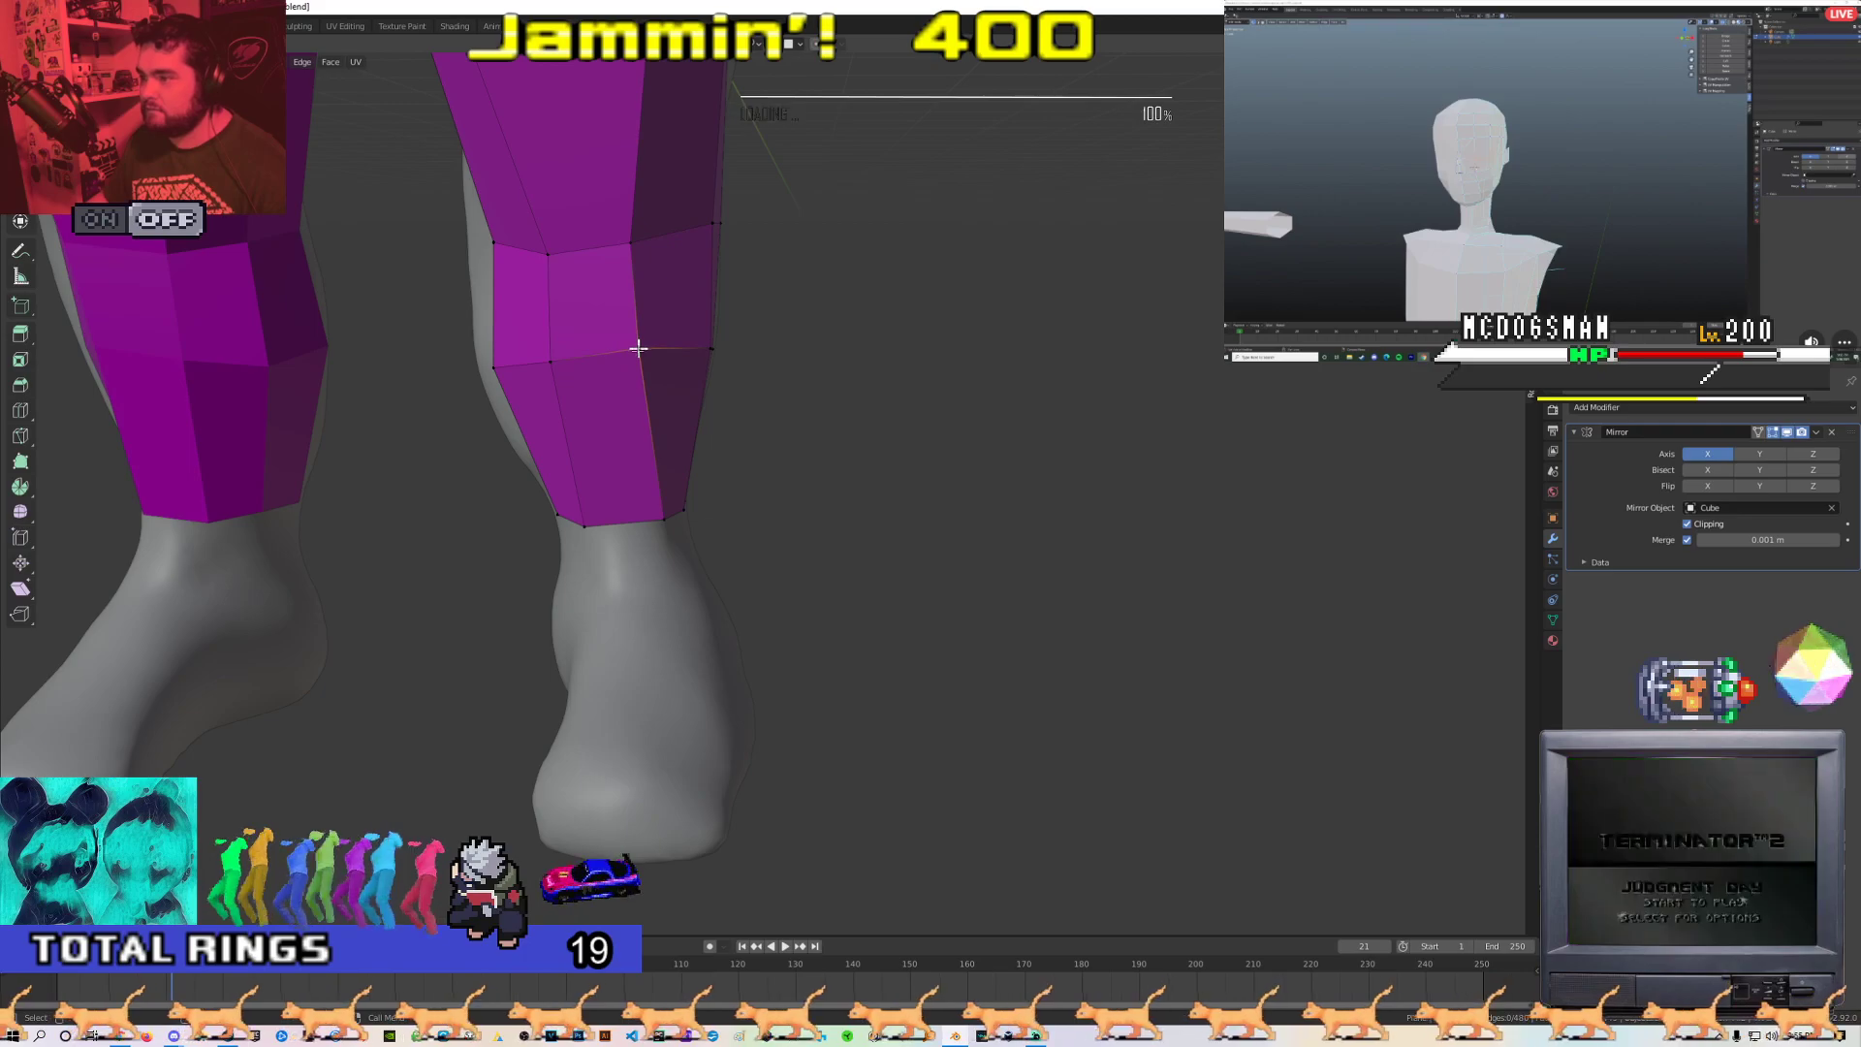
Shift the vertices down the side of the thigh, knee and calf into a straight line
middle_click_drag(636, 345, 611, 392)
middle_click_drag(569, 306, 722, 279)
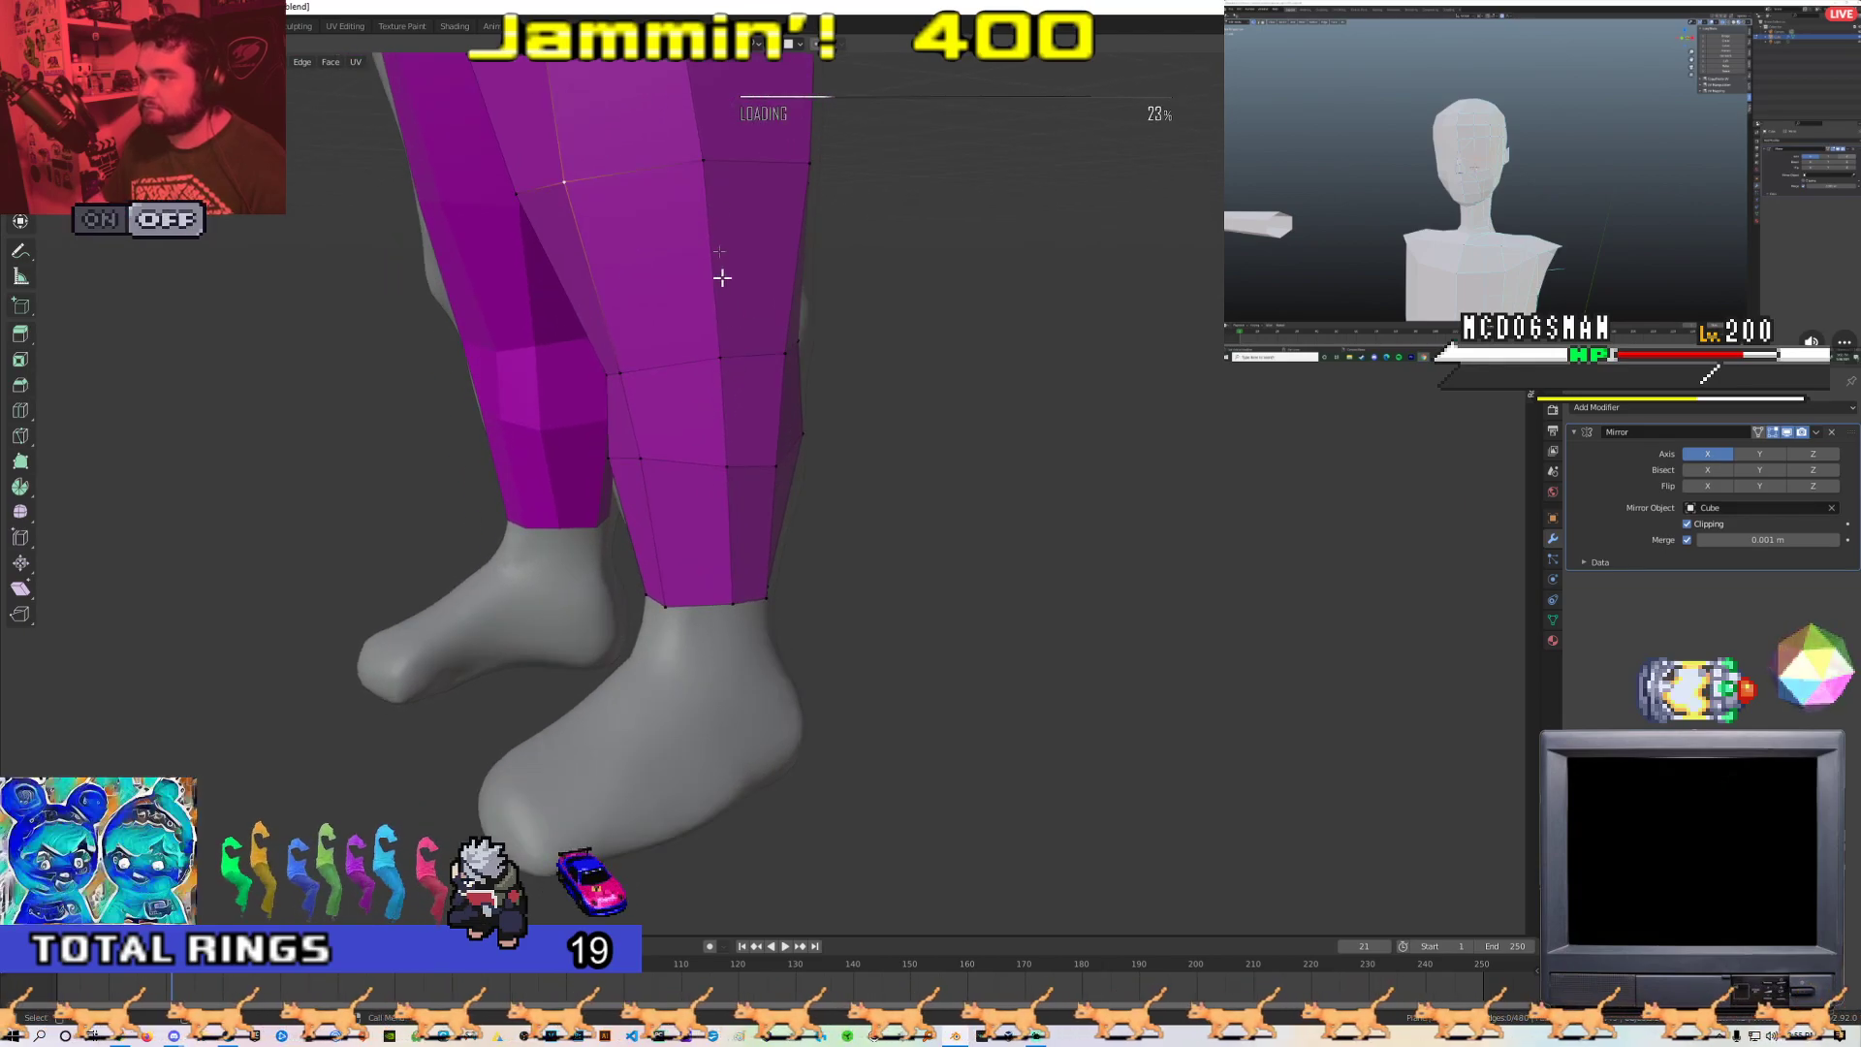
key("g")
left_click(685, 172)
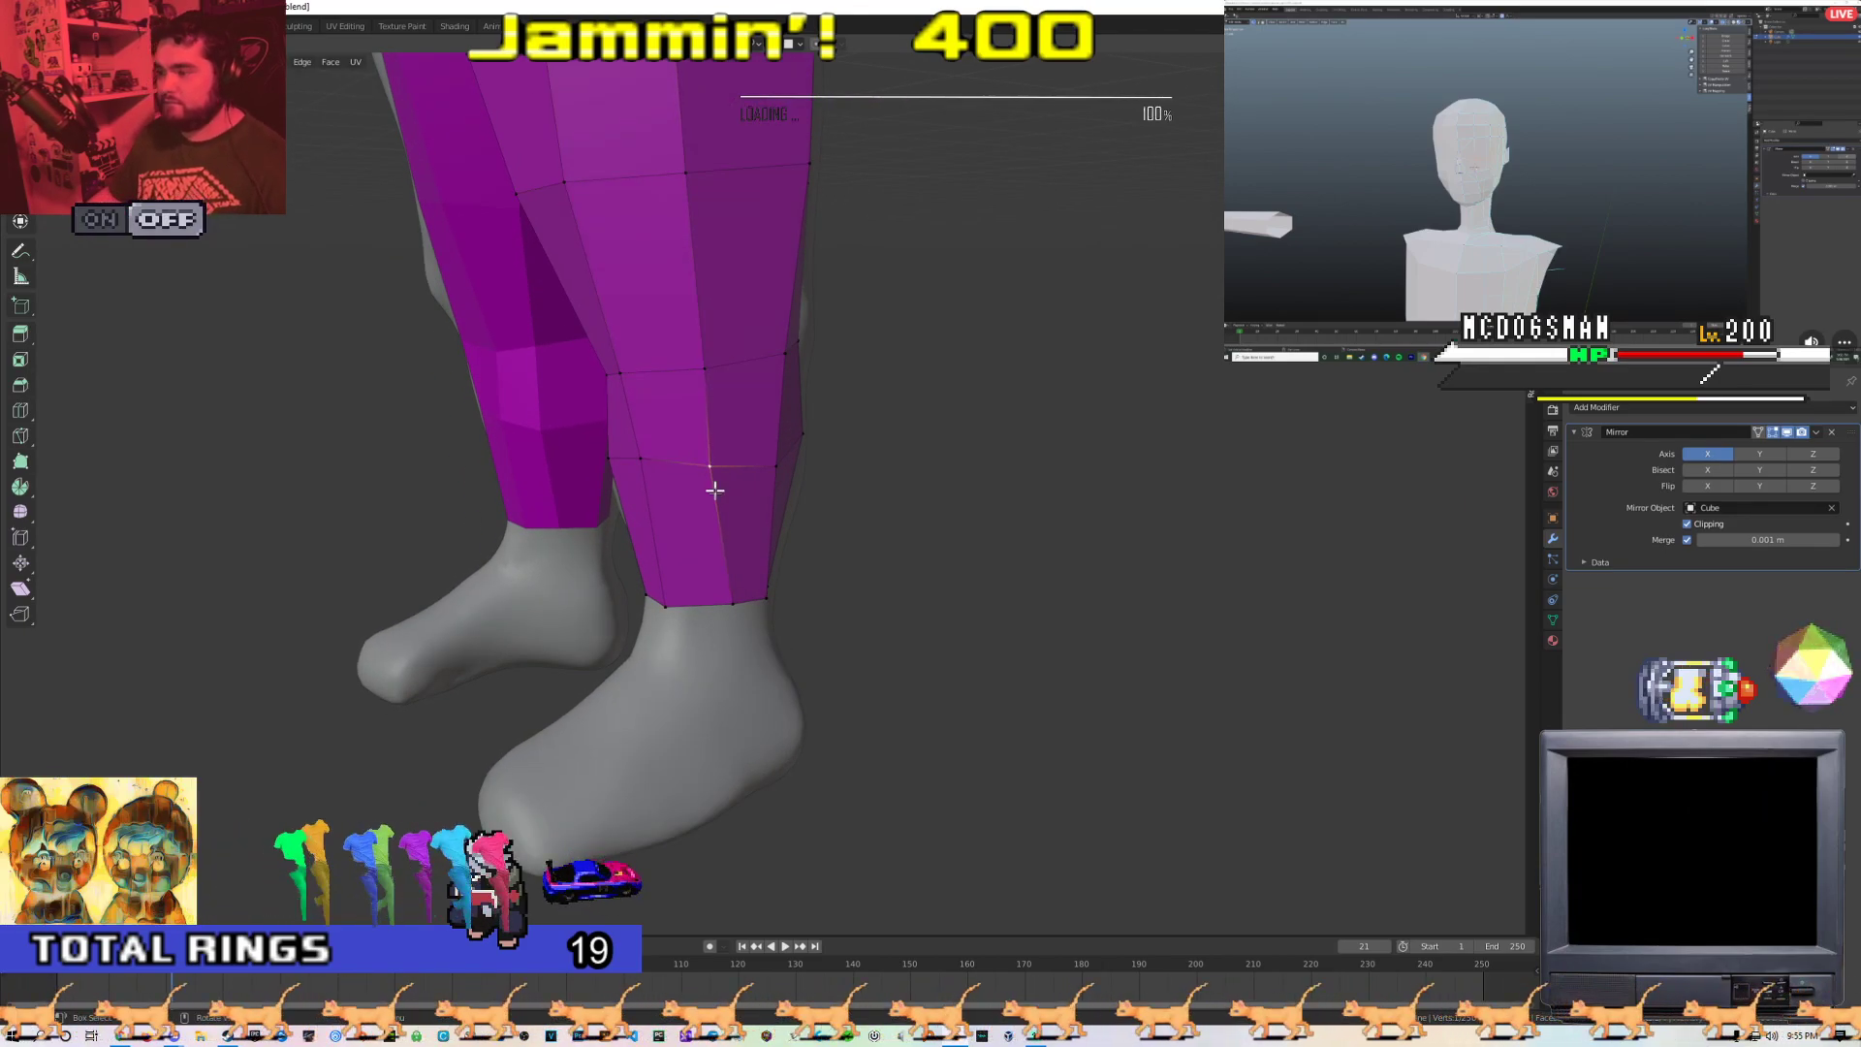
Reposition the vertex on the back of the thigh to space its edges evenly
middle_click_drag(715, 592, 562, 509)
middle_click_drag(713, 254, 735, 361, "shift")
left_click(779, 331)
key("g")
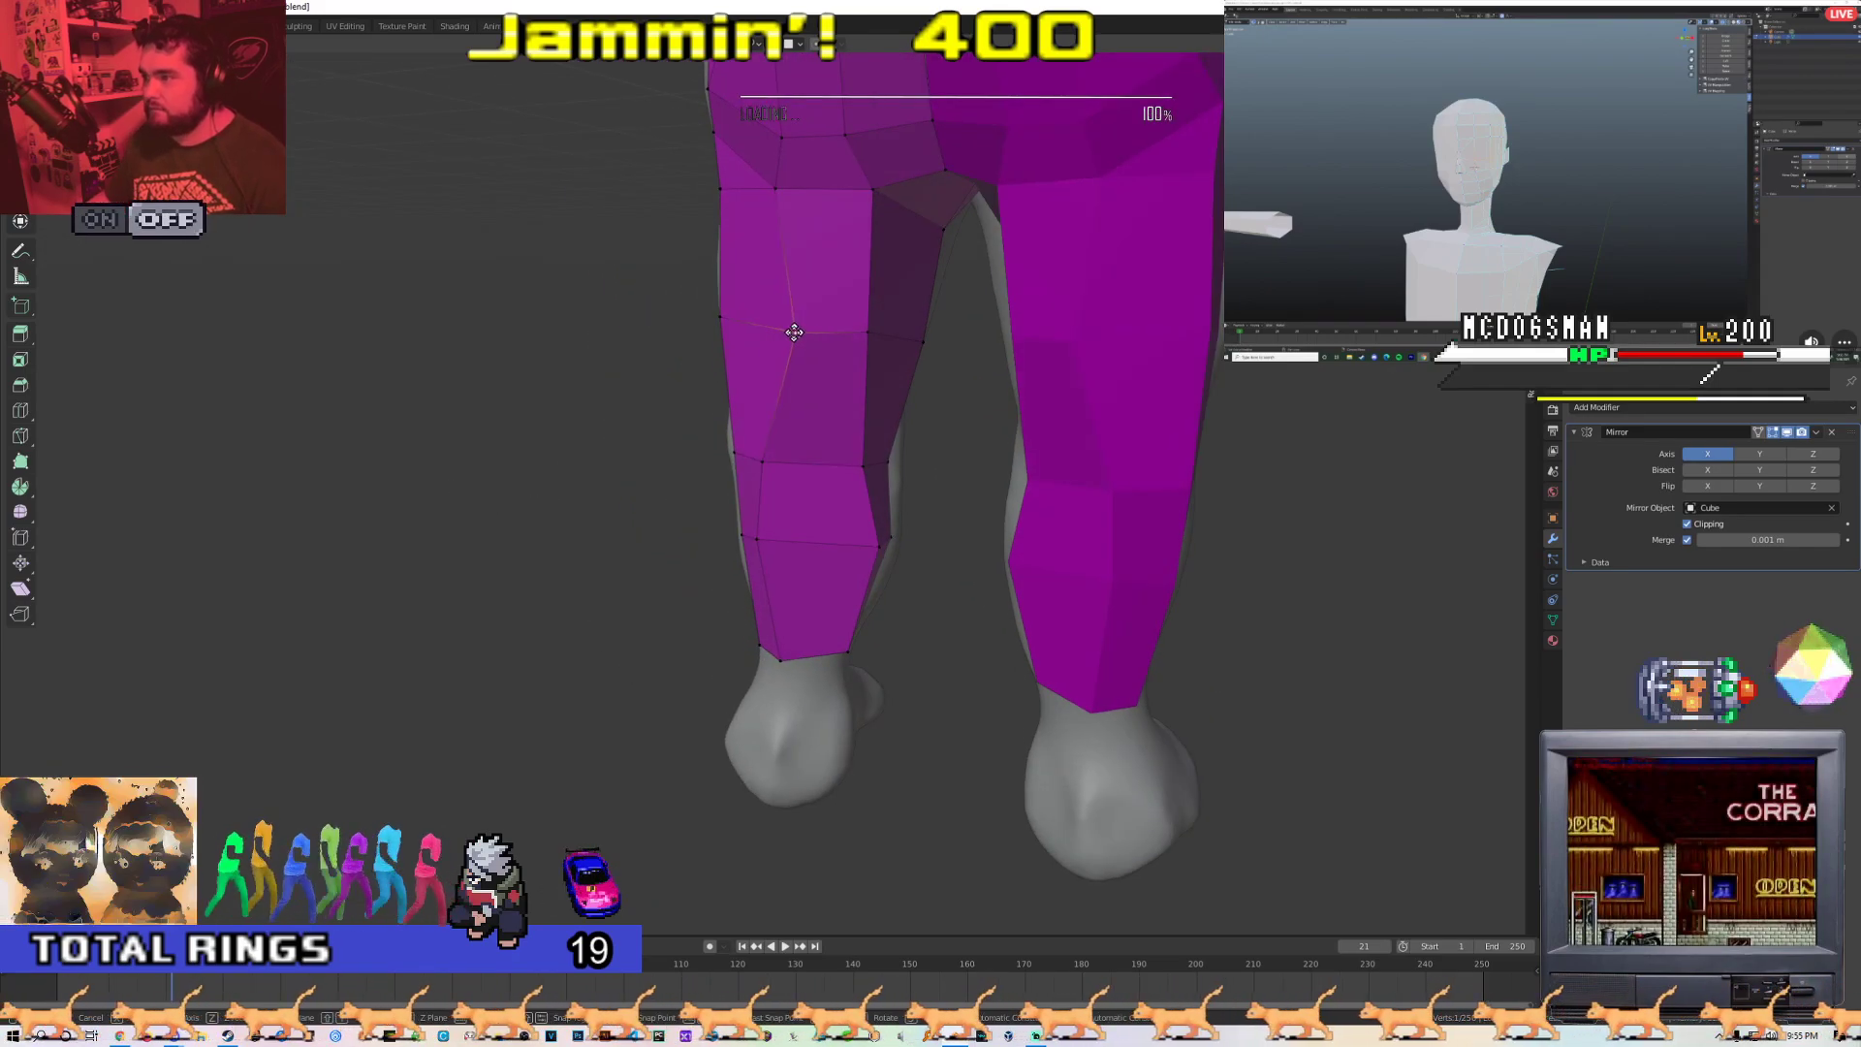
middle_click_drag(800, 443, 750, 321)
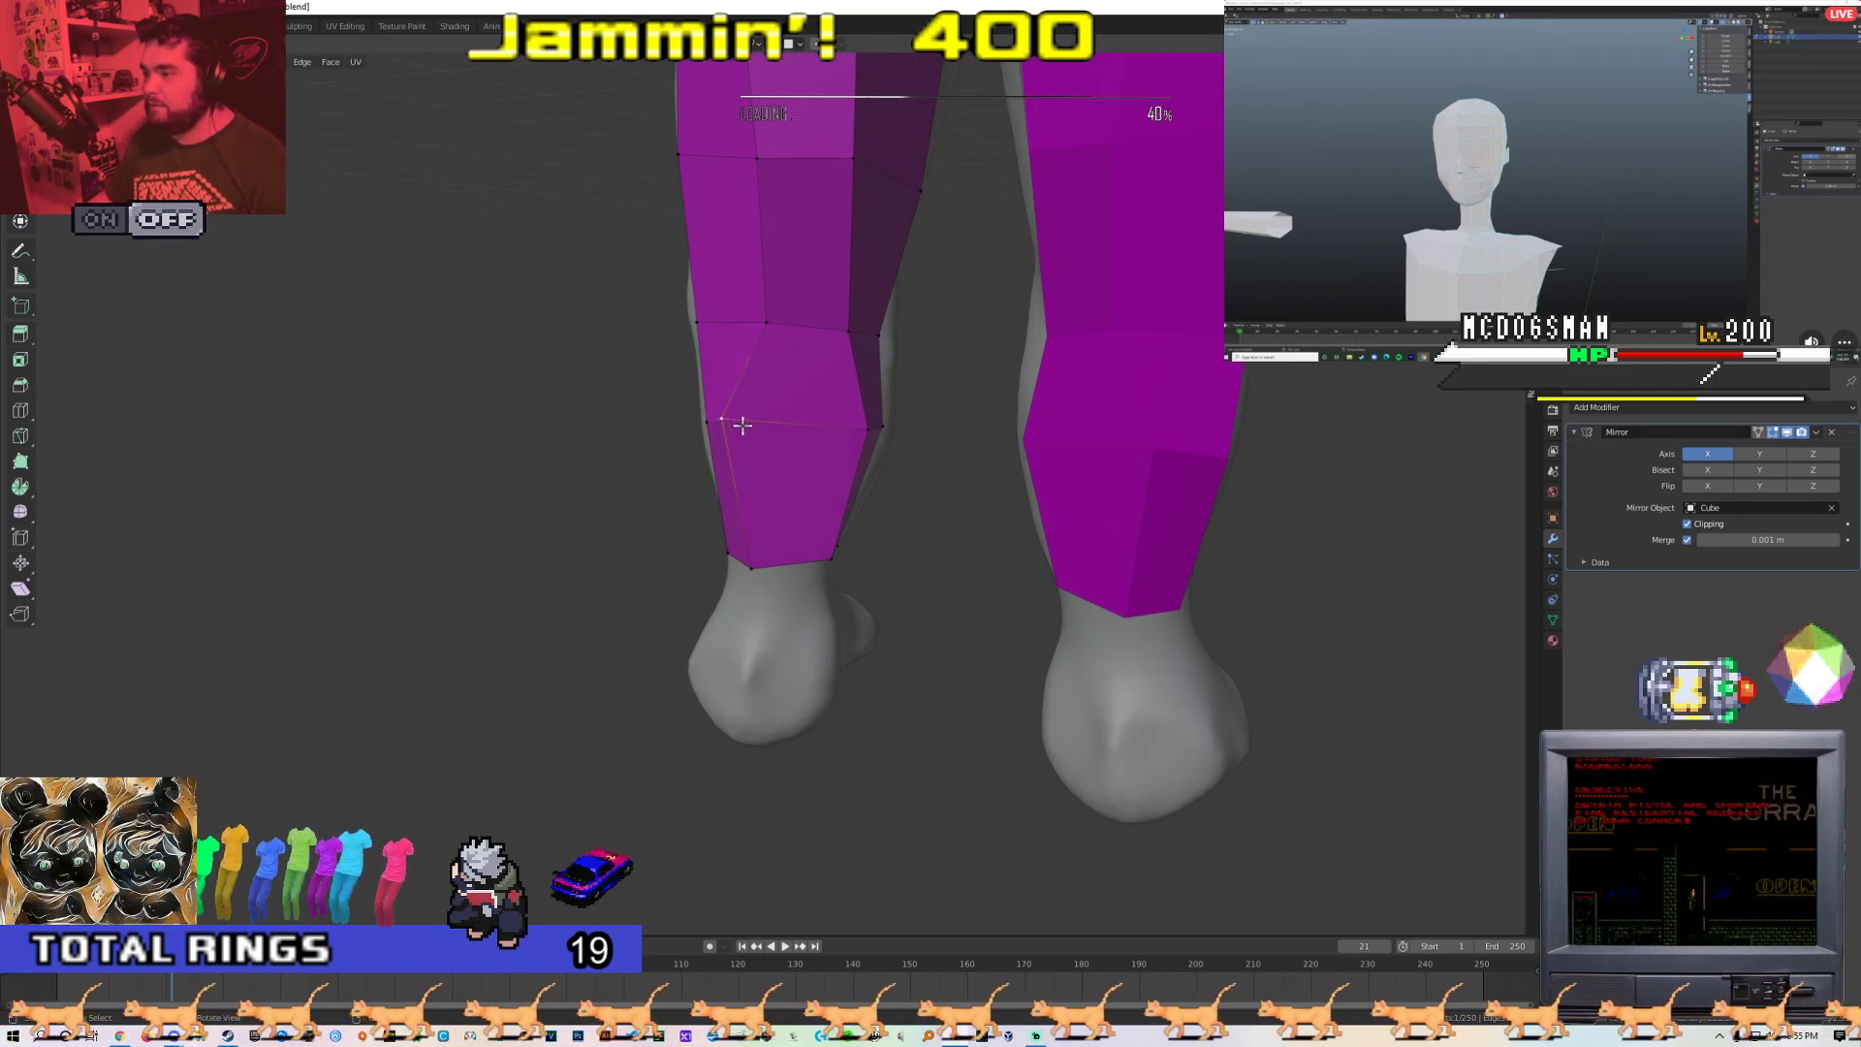
Move the vertices on the back of the knee and lower thigh to even out the face widths
middle_click_drag(765, 566, 647, 330)
key("g")
left_click(653, 324)
middle_click_drag(651, 245, 657, 376, "shift")
left_click(620, 302)
key("g")
left_click(658, 313)
Reposition the vertices on the outer back of the calf, knee and ankle
middle_click_drag(676, 527, 650, 363, "shift")
left_click(626, 404)
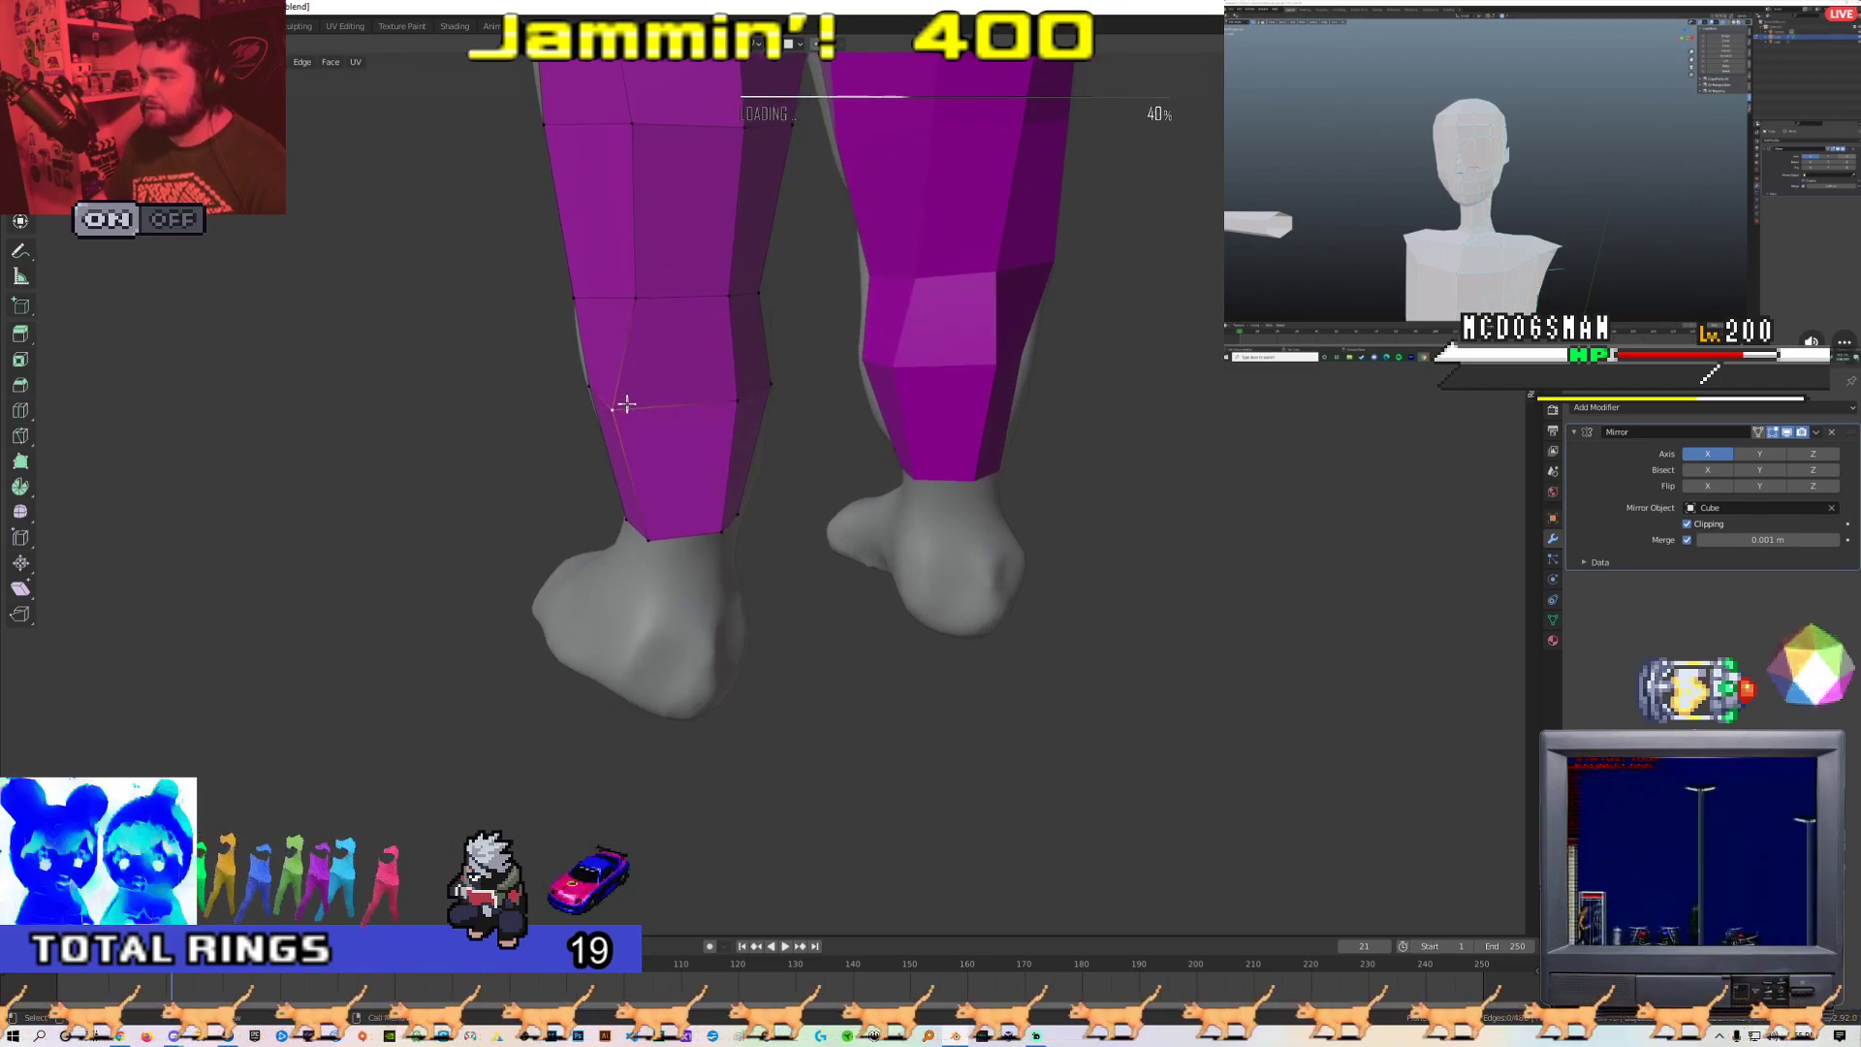
middle_click_drag(661, 276, 590, 320, "shift")
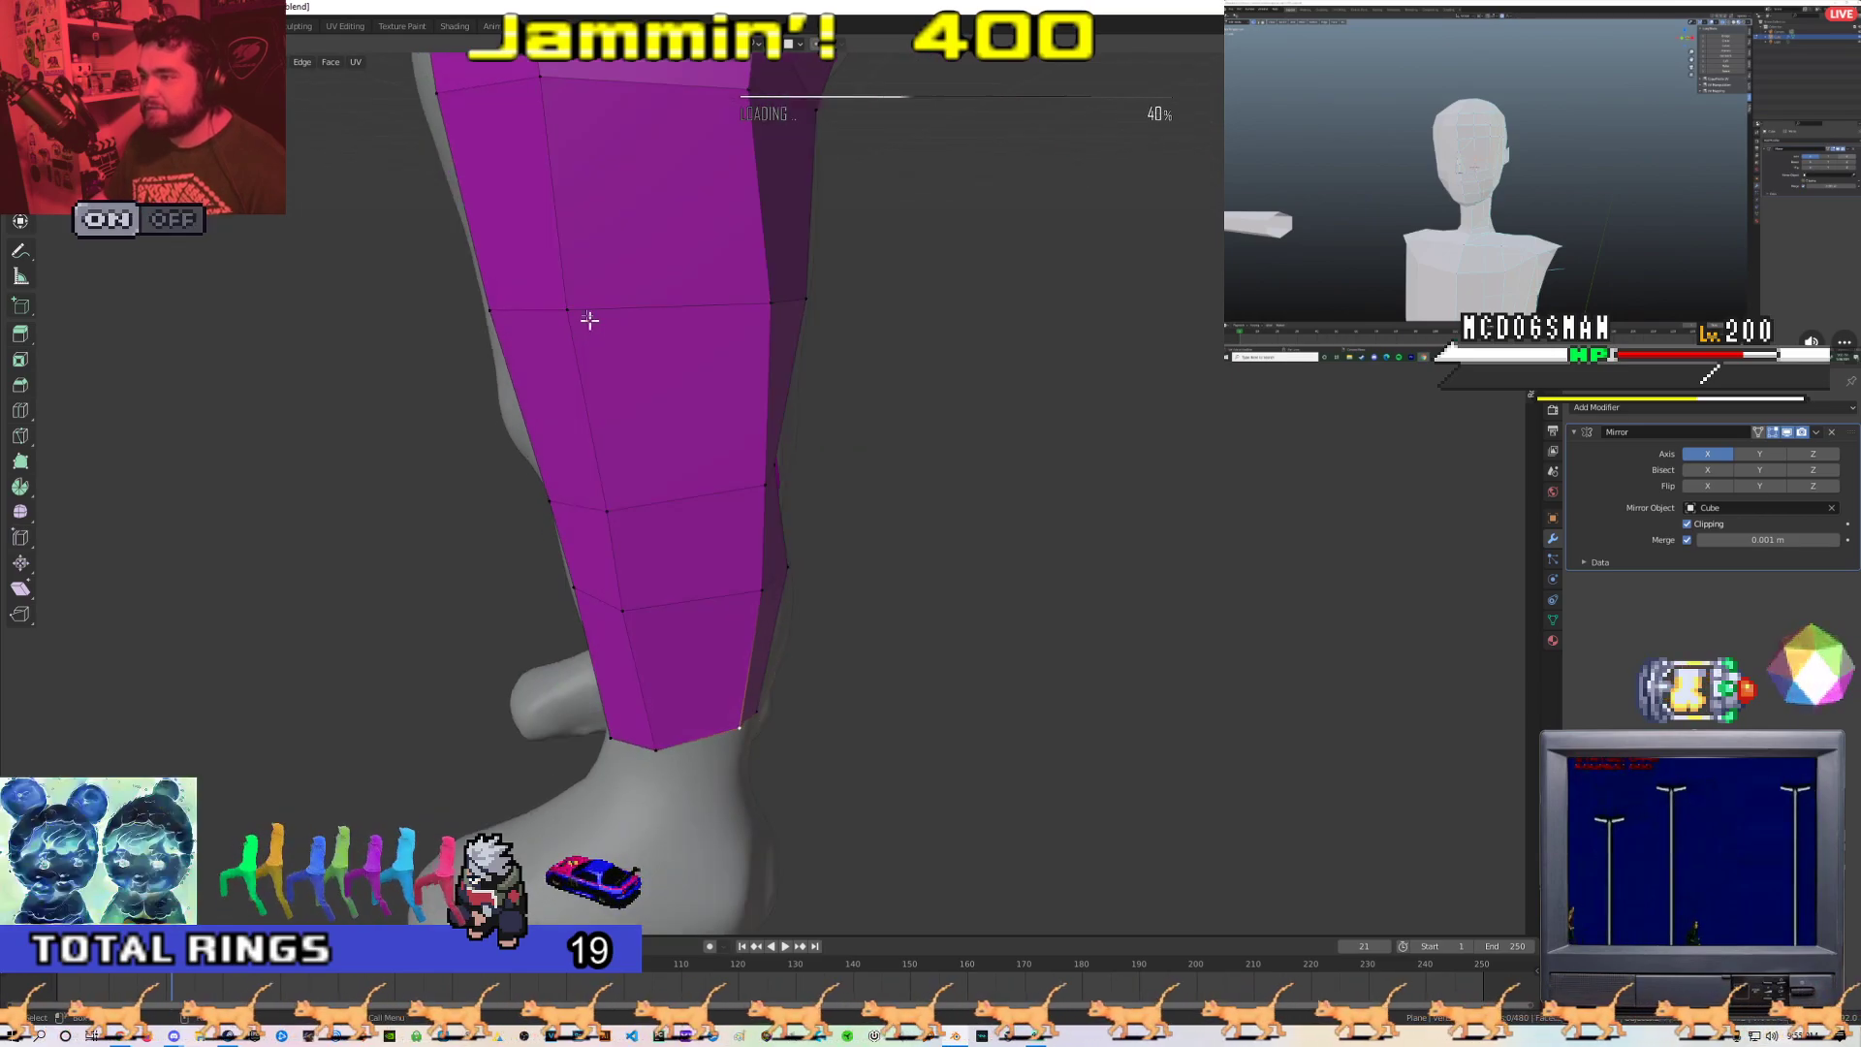
key("g")
middle_click_drag(617, 504, 619, 417)
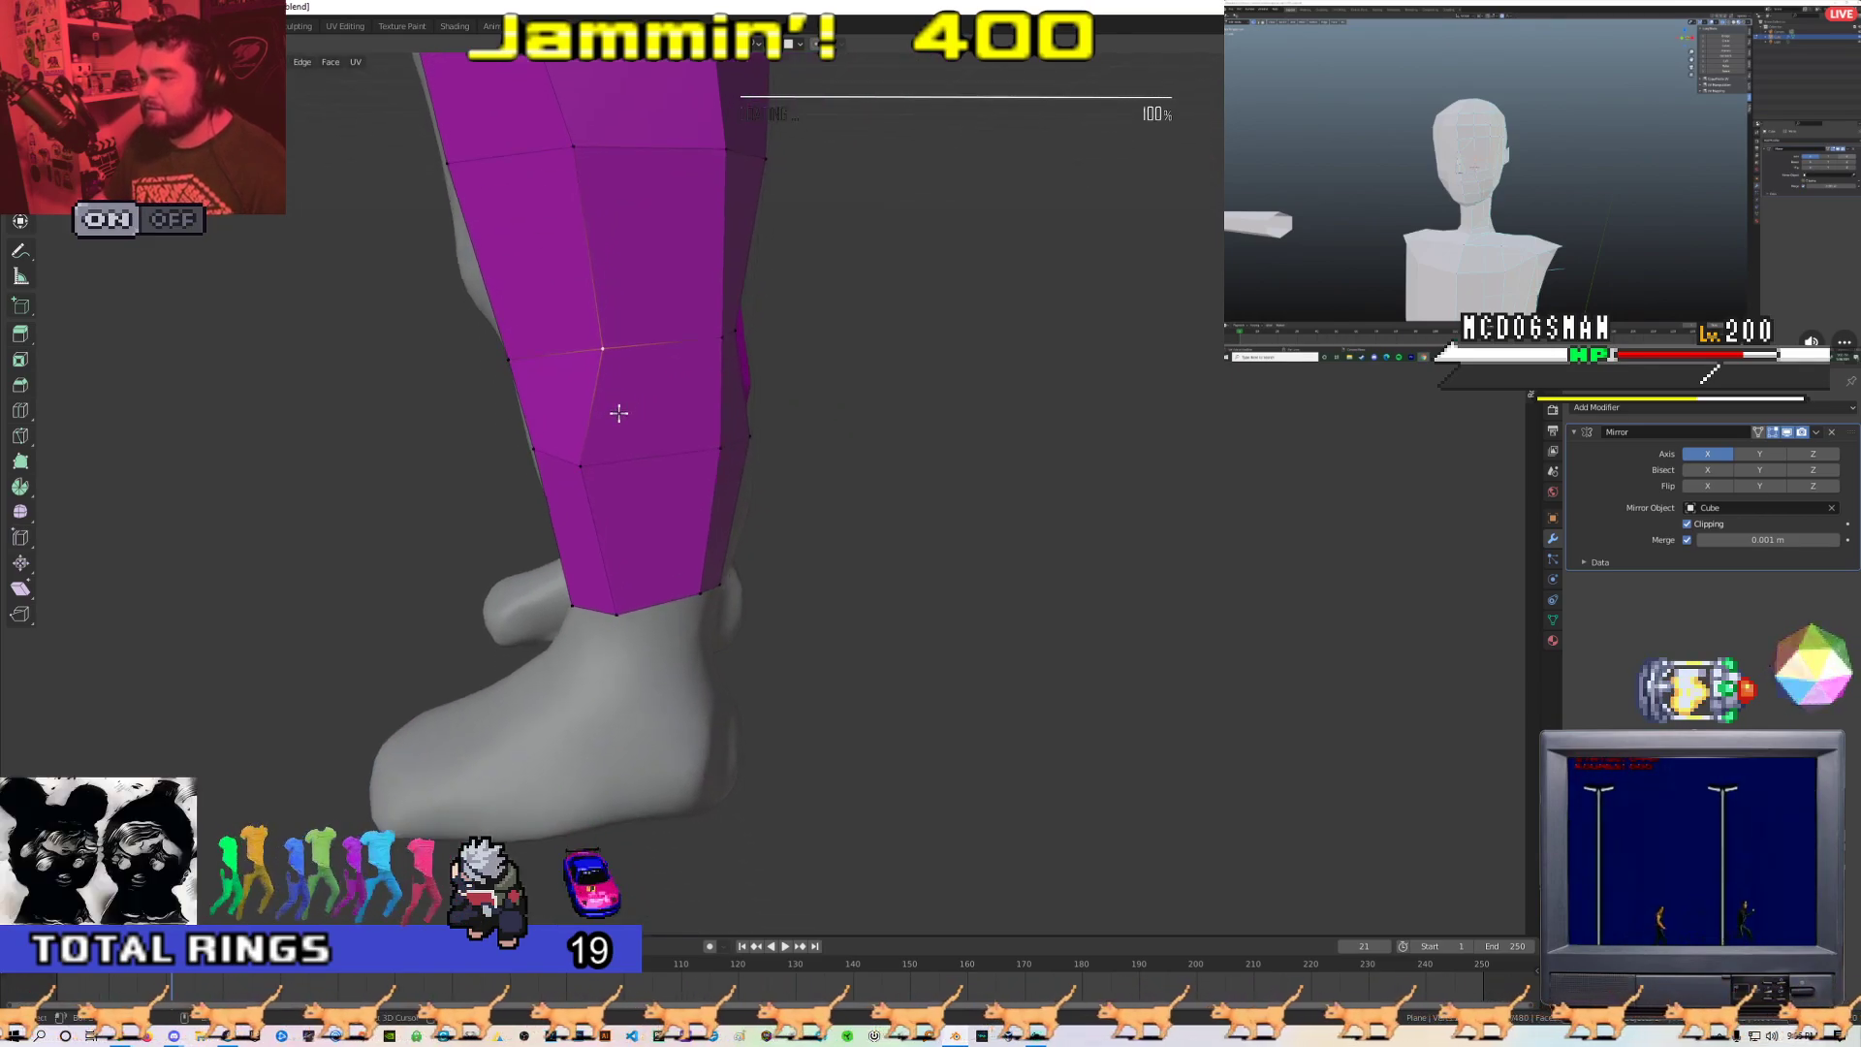
left_click(632, 603)
middle_click_drag(632, 603, 747, 486)
Delete the geometry at the back of the upper thigh, refill the gap with triangular faces, and return to Object Mode
left_click(721, 455)
right_click(721, 456)
key("Escape")
middle_click_drag(797, 407, 769, 414)
key("x")
left_click(748, 417)
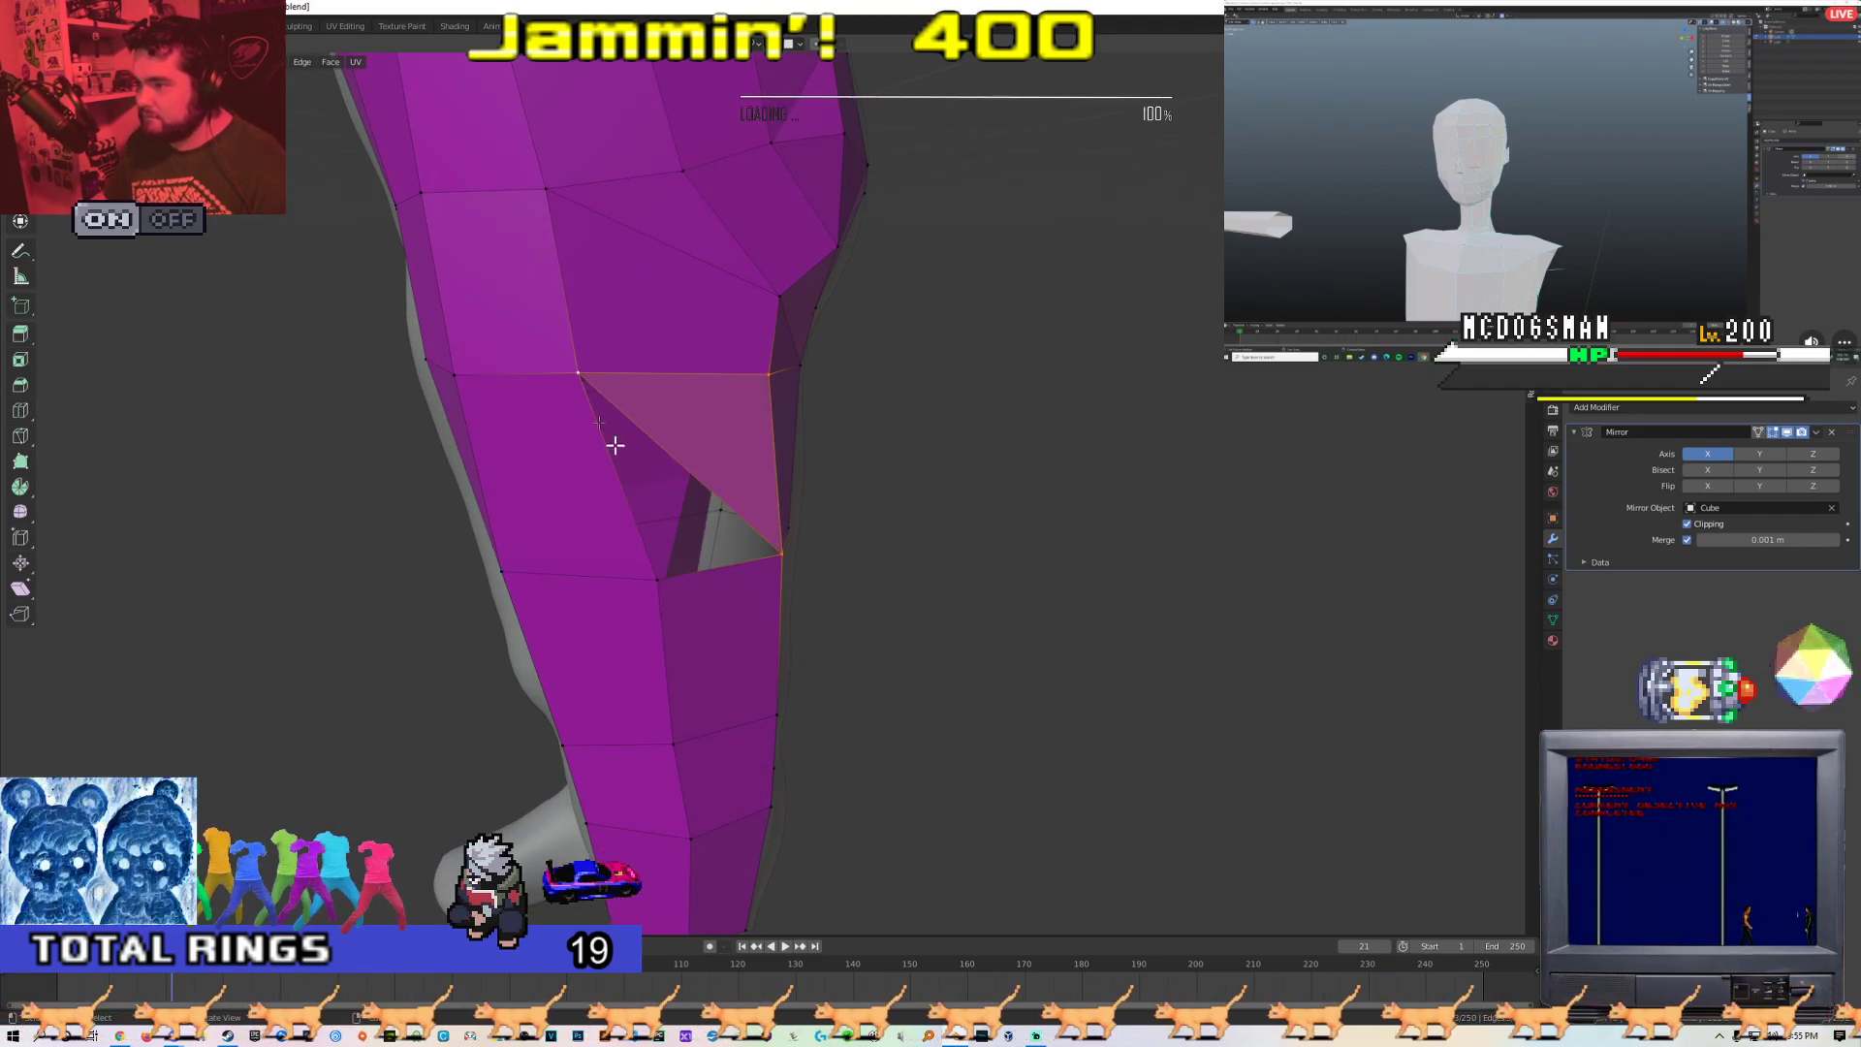
left_click(573, 374)
key("Tab")
middle_click_drag(744, 529, 570, 454)
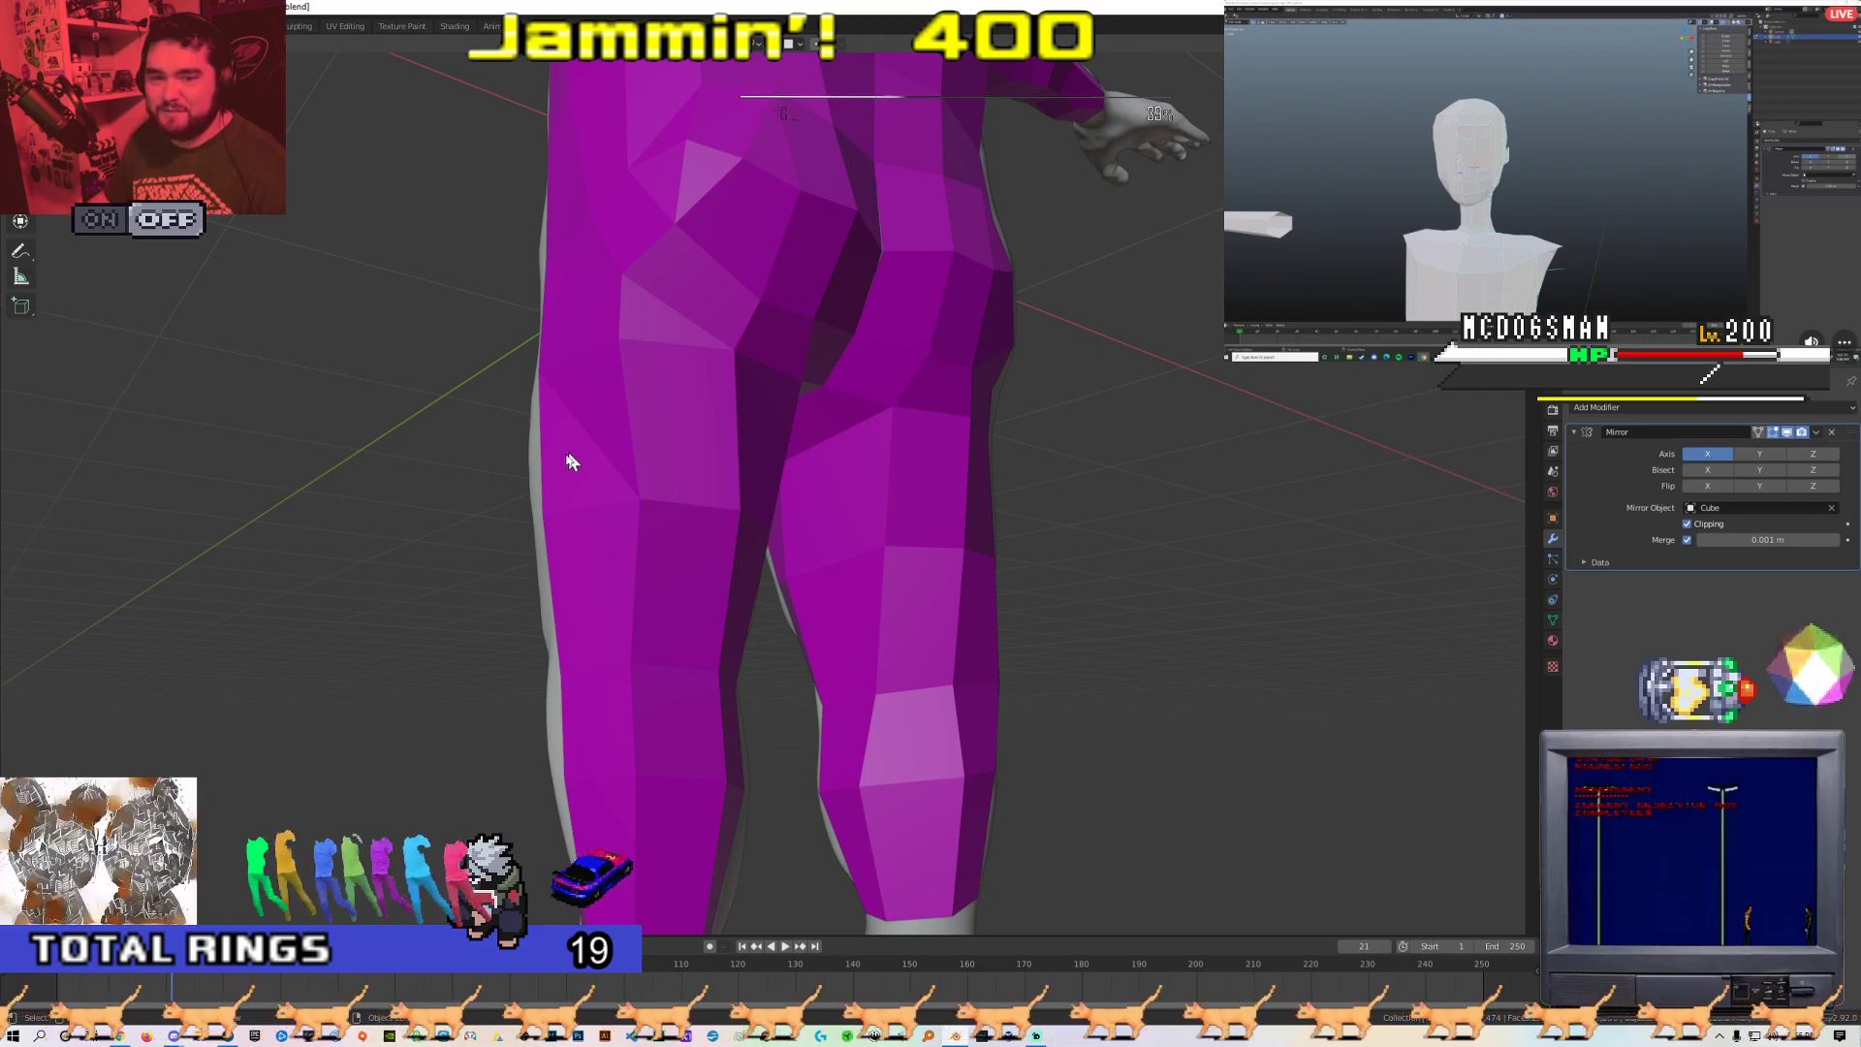
Delete the two triangular faces on the outer back of the upper thigh, leaving the gap open
key("Tab")
middle_click_drag(547, 474, 672, 537)
scroll(687, 541, "up", 4)
left_click(687, 541)
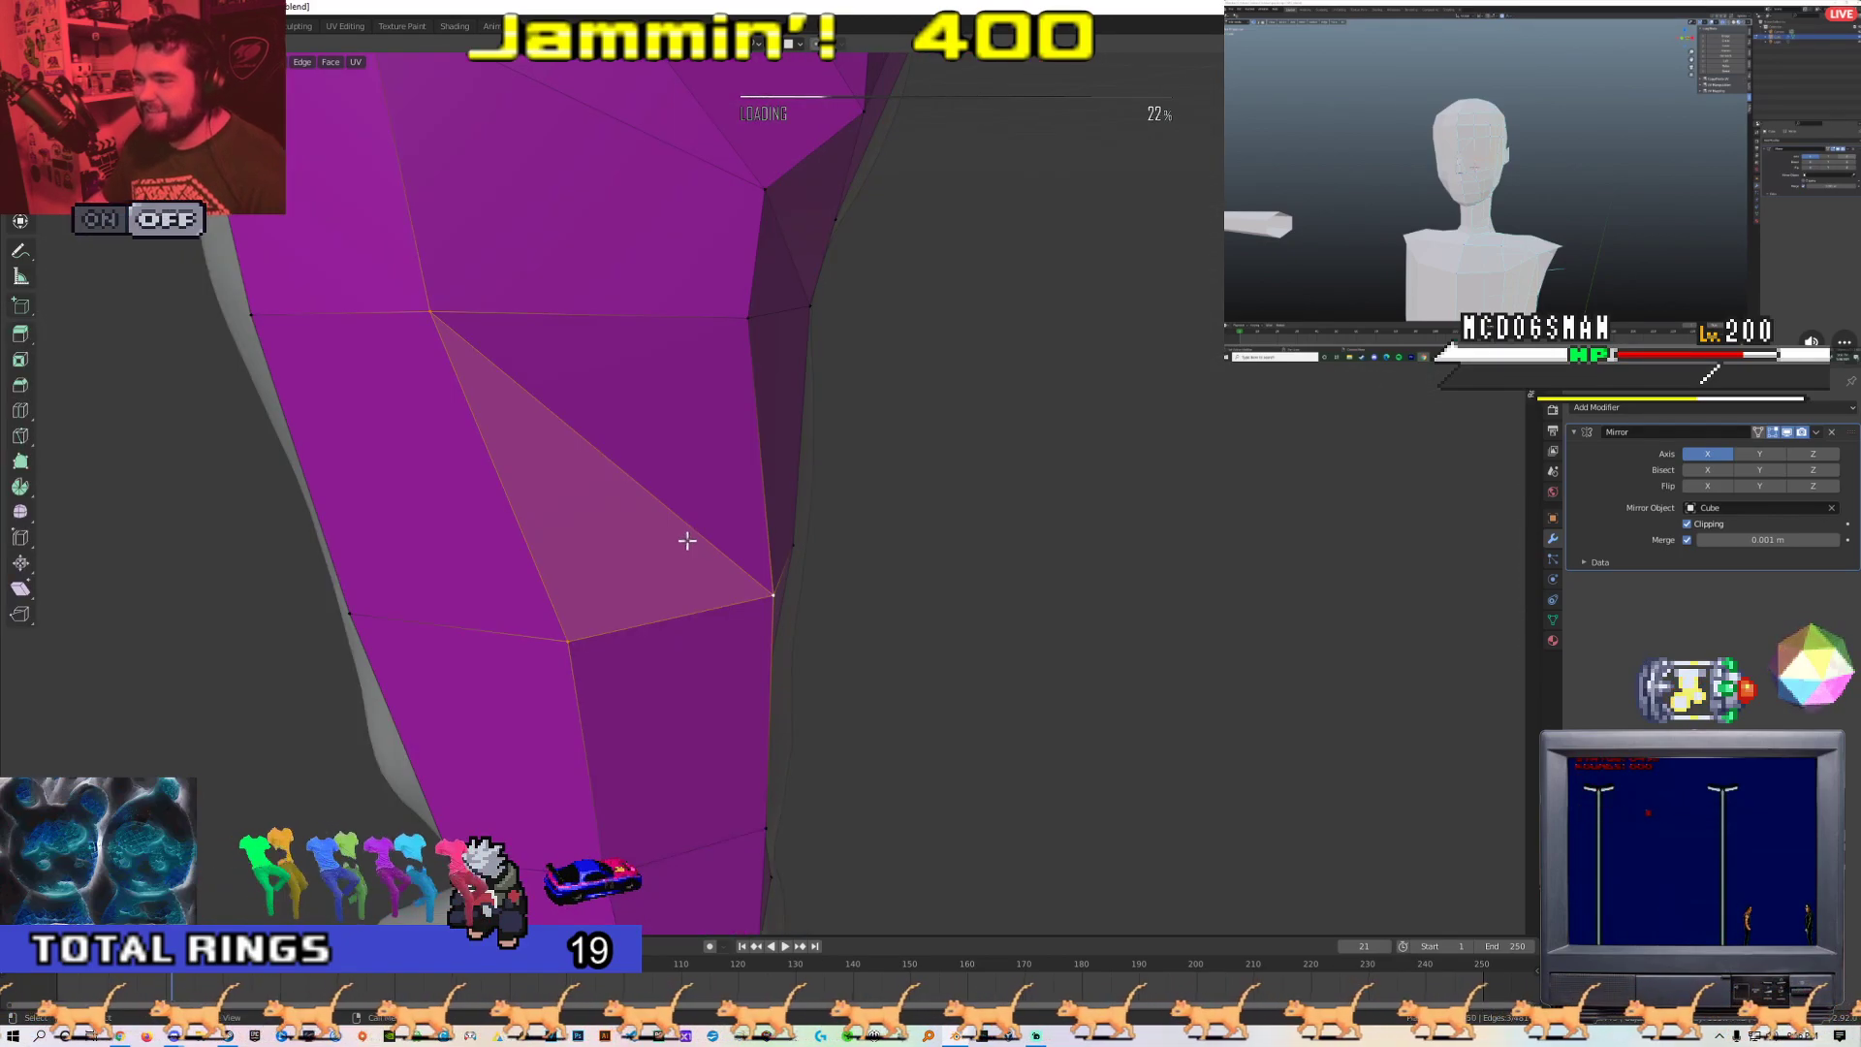
left_click(660, 483)
left_click(648, 457)
left_click(591, 513, "shift")
key("x")
left_click(572, 514)
middle_click_drag(585, 498, 661, 353)
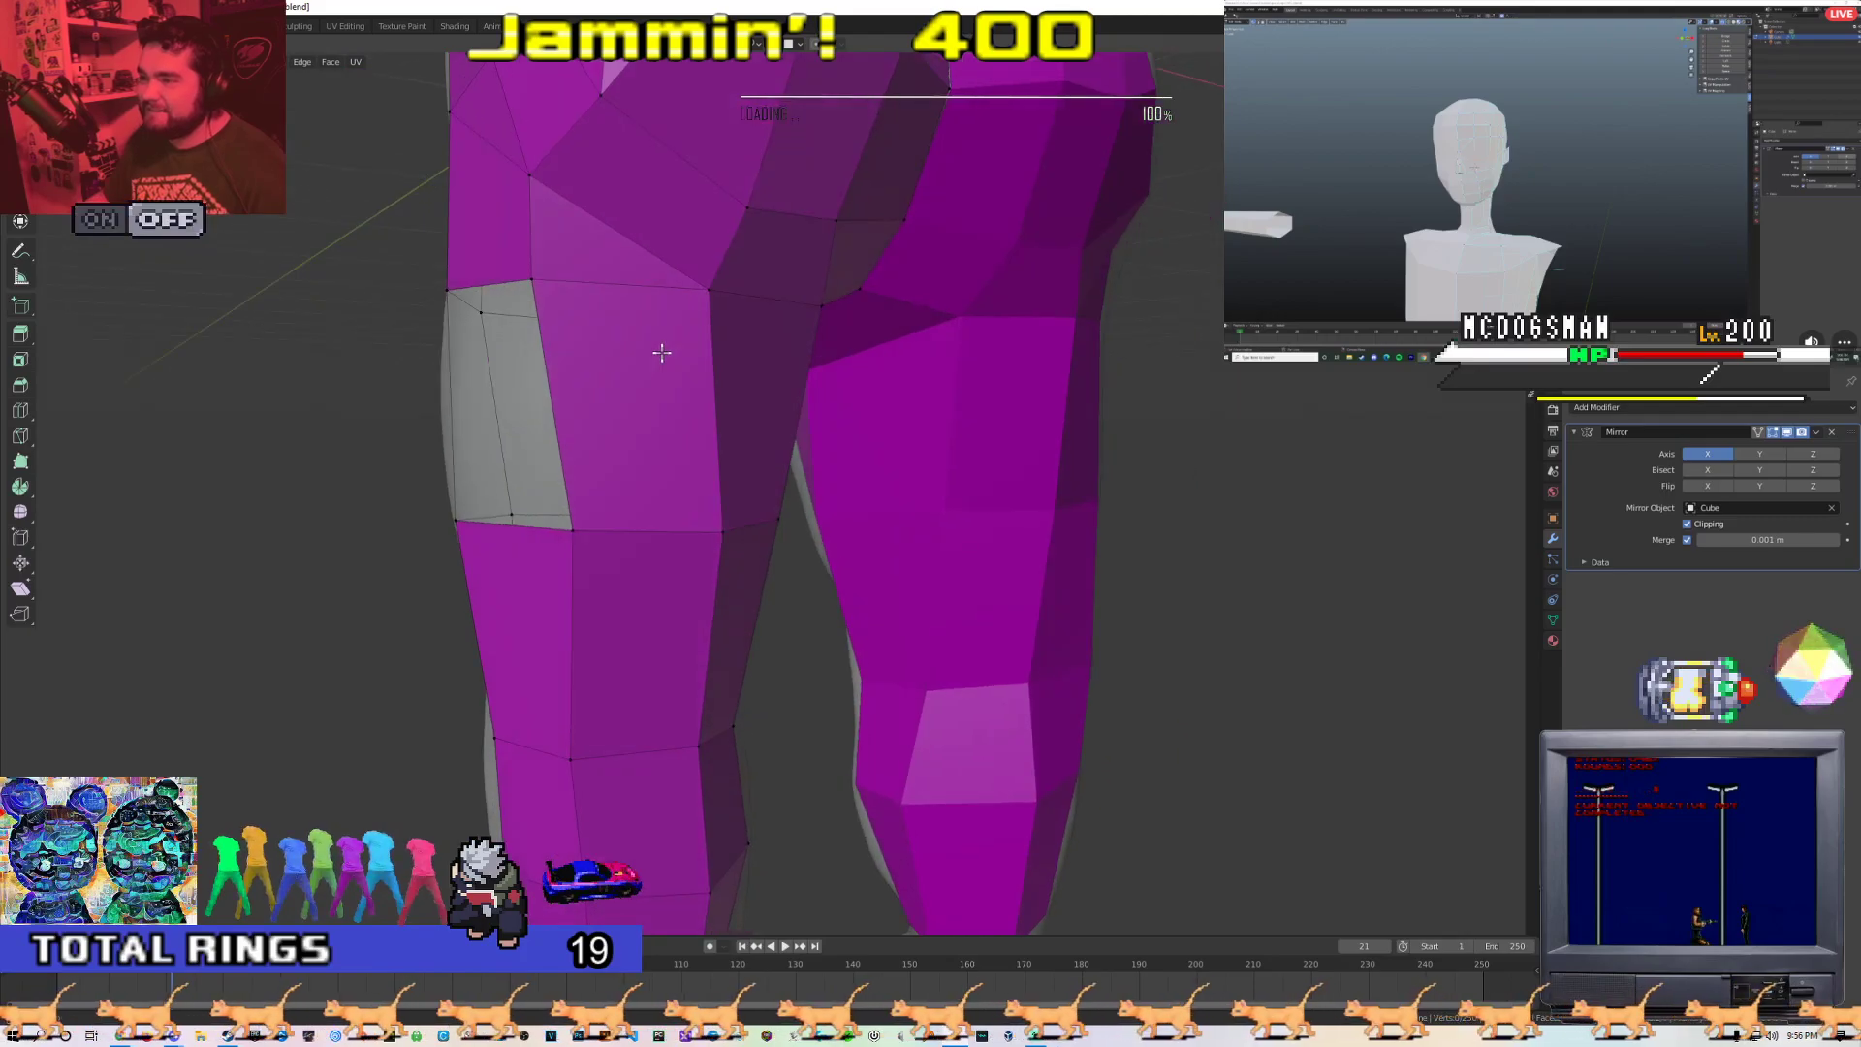
Add an edge loop around the upper thigh just below the buttock and reposition its vertices on the back of the leg
middle_click_drag(532, 282, 505, 374)
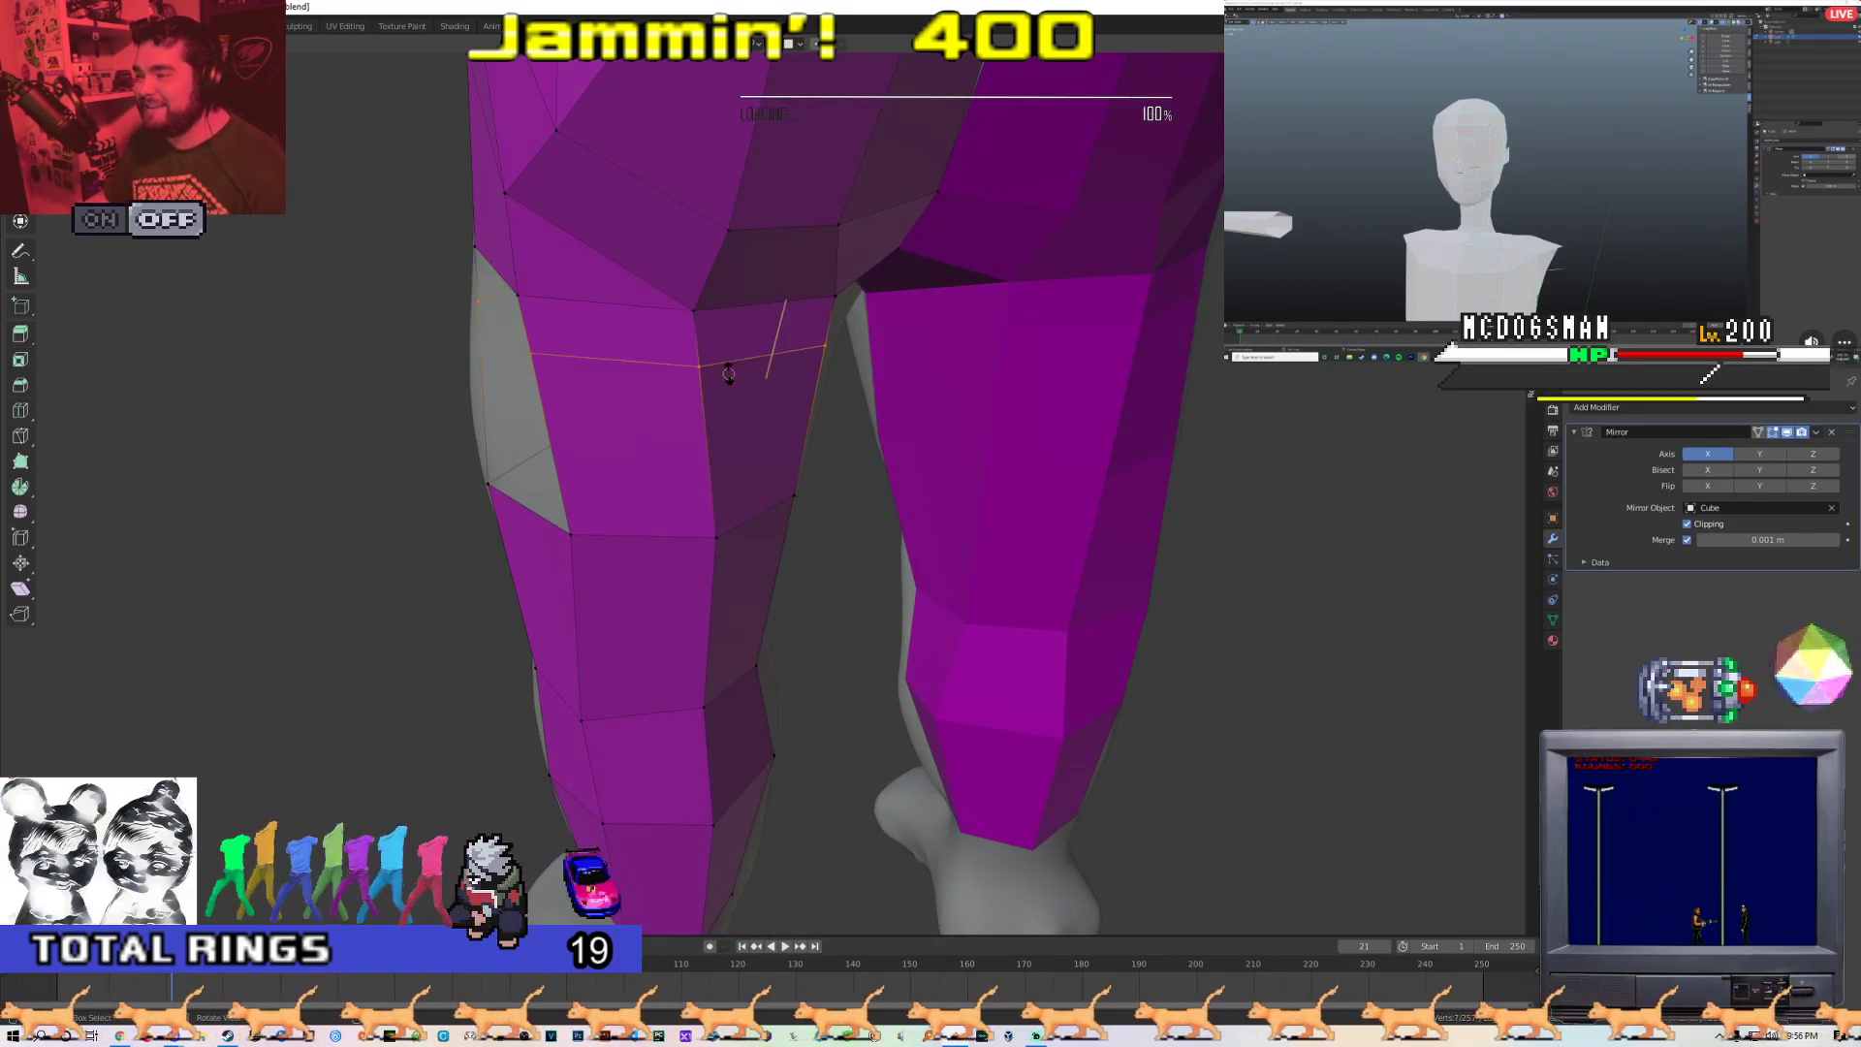
middle_click_drag(581, 427, 559, 375)
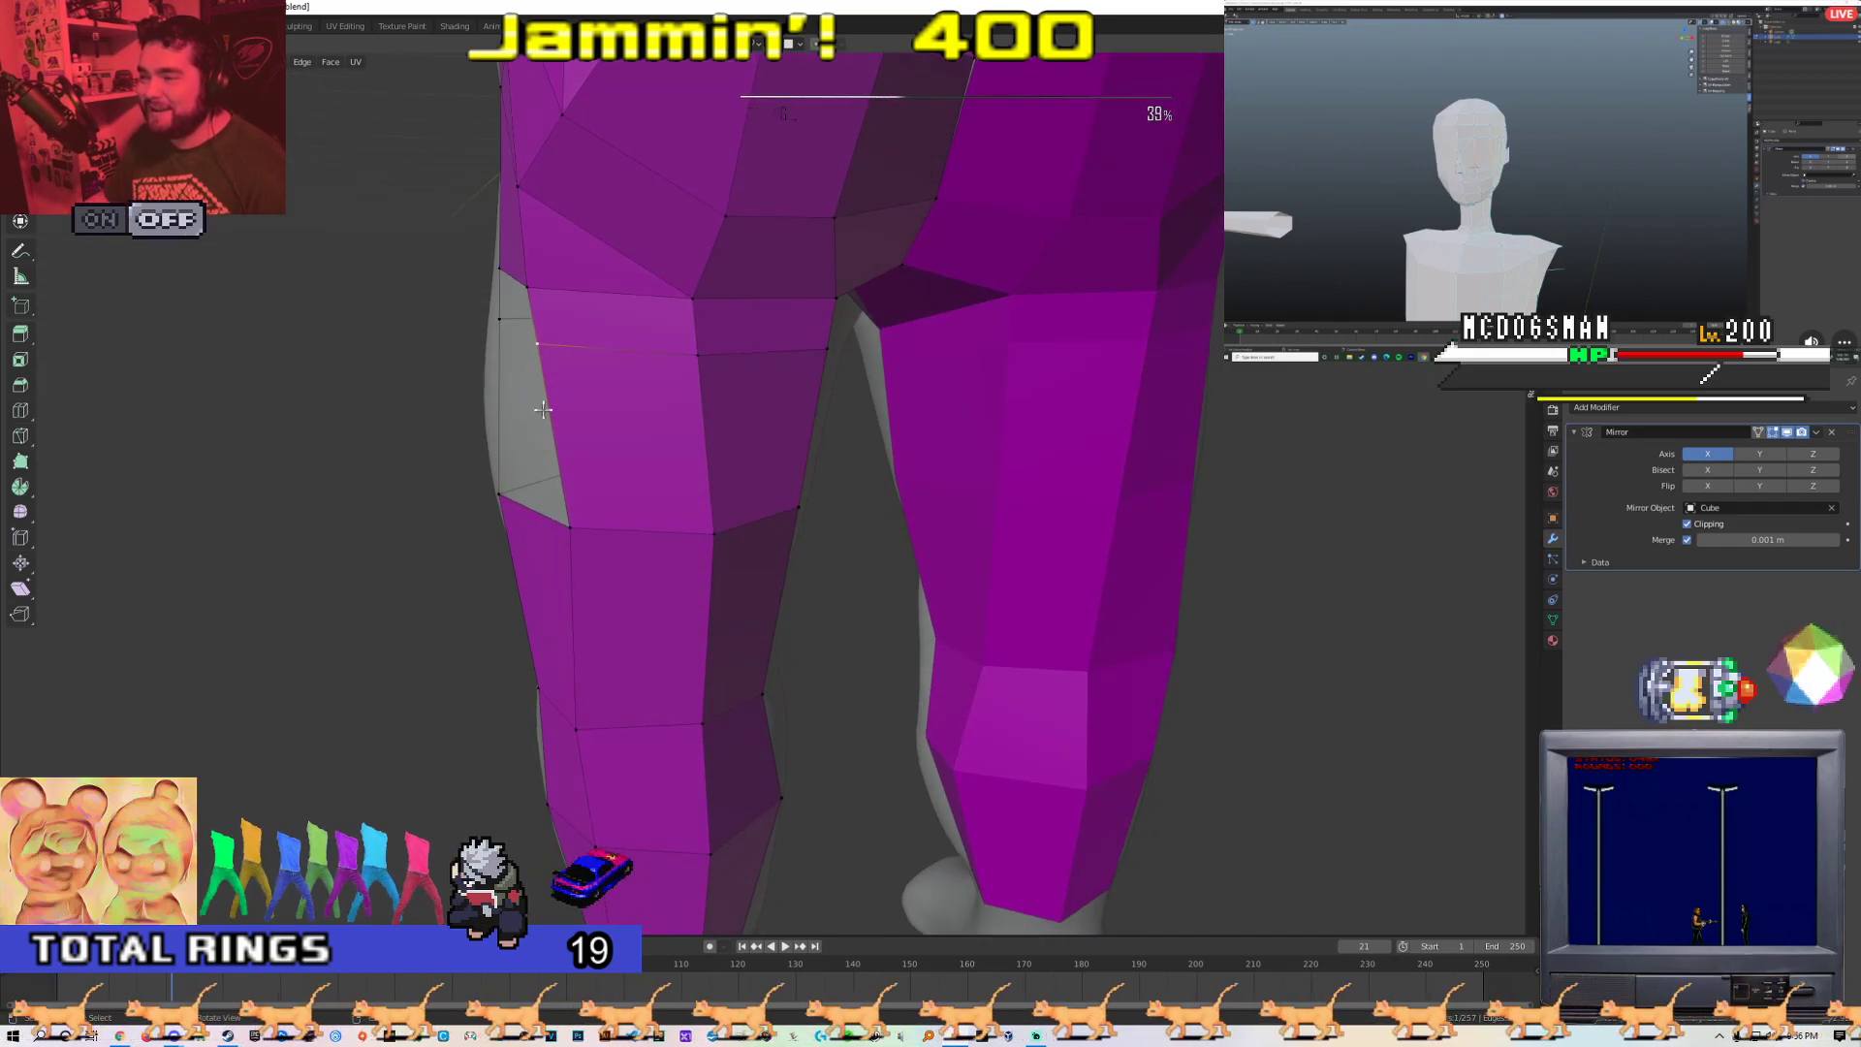
left_click(697, 394)
middle_click_drag(697, 394, 624, 400)
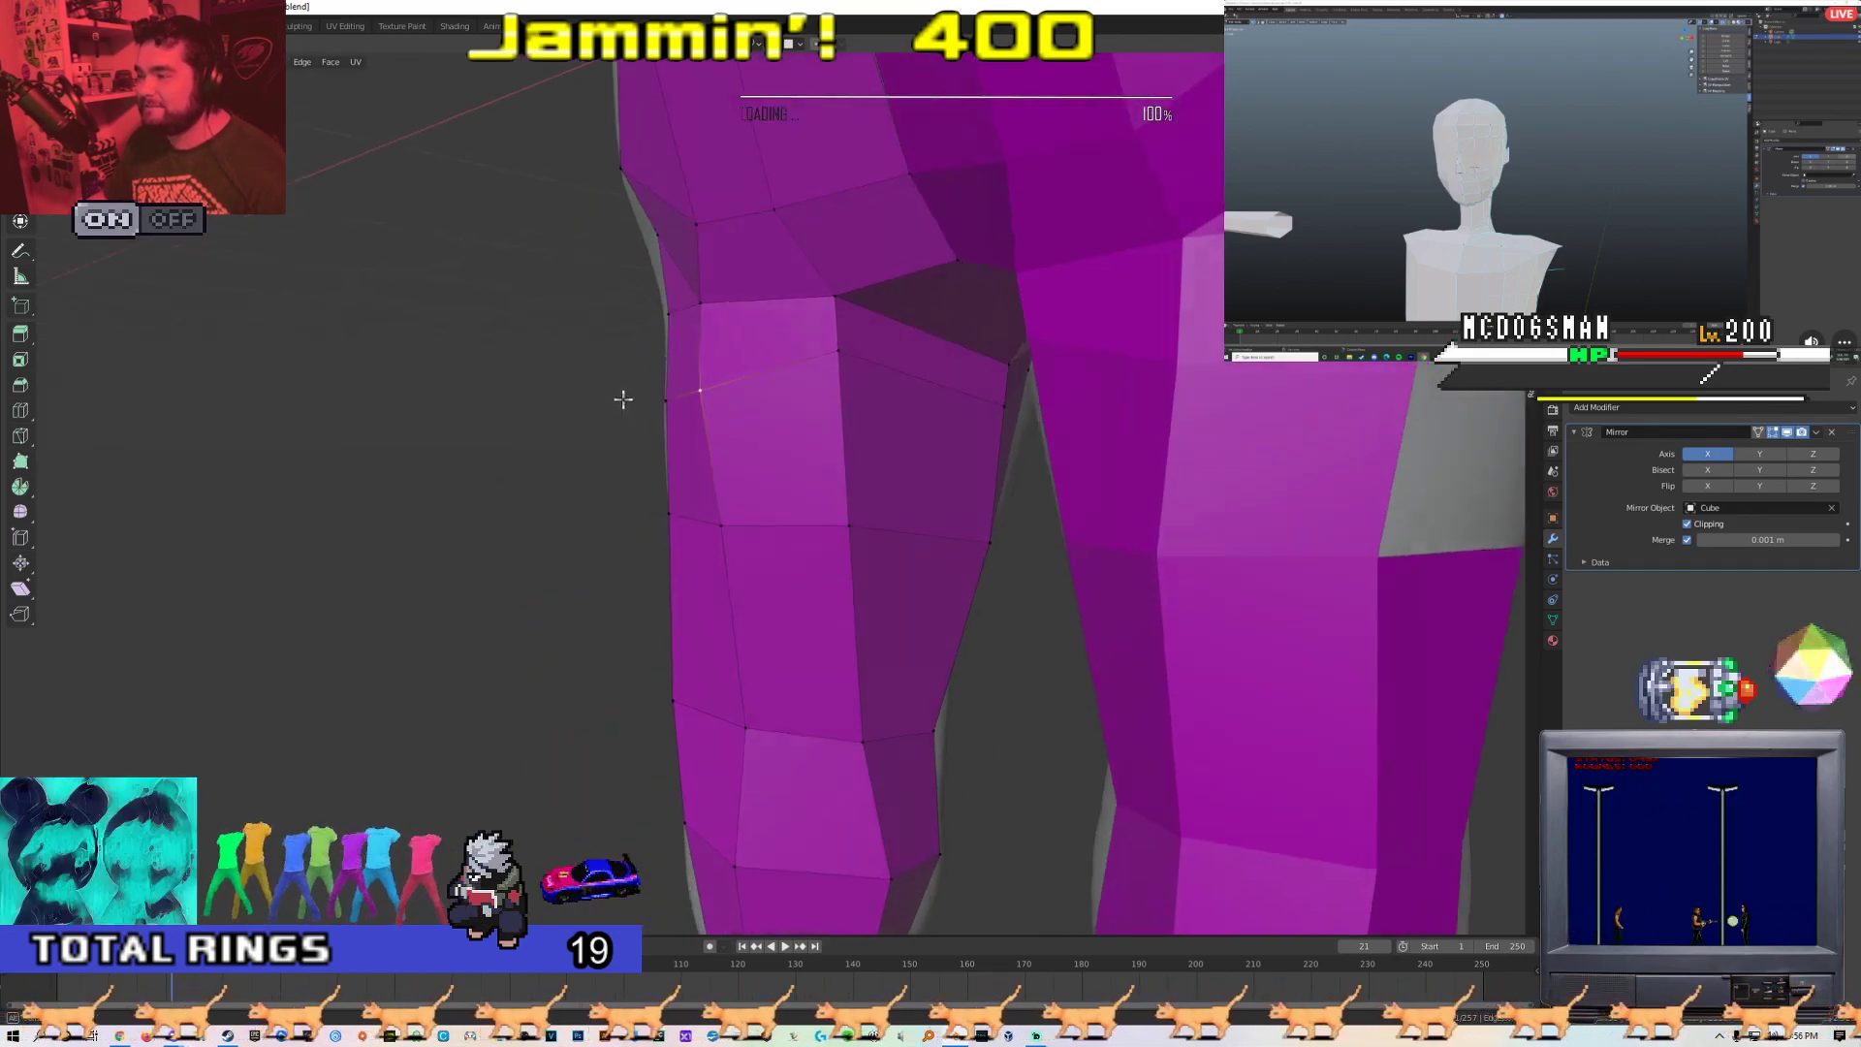
left_click(834, 400)
middle_click_drag(835, 401, 742, 415)
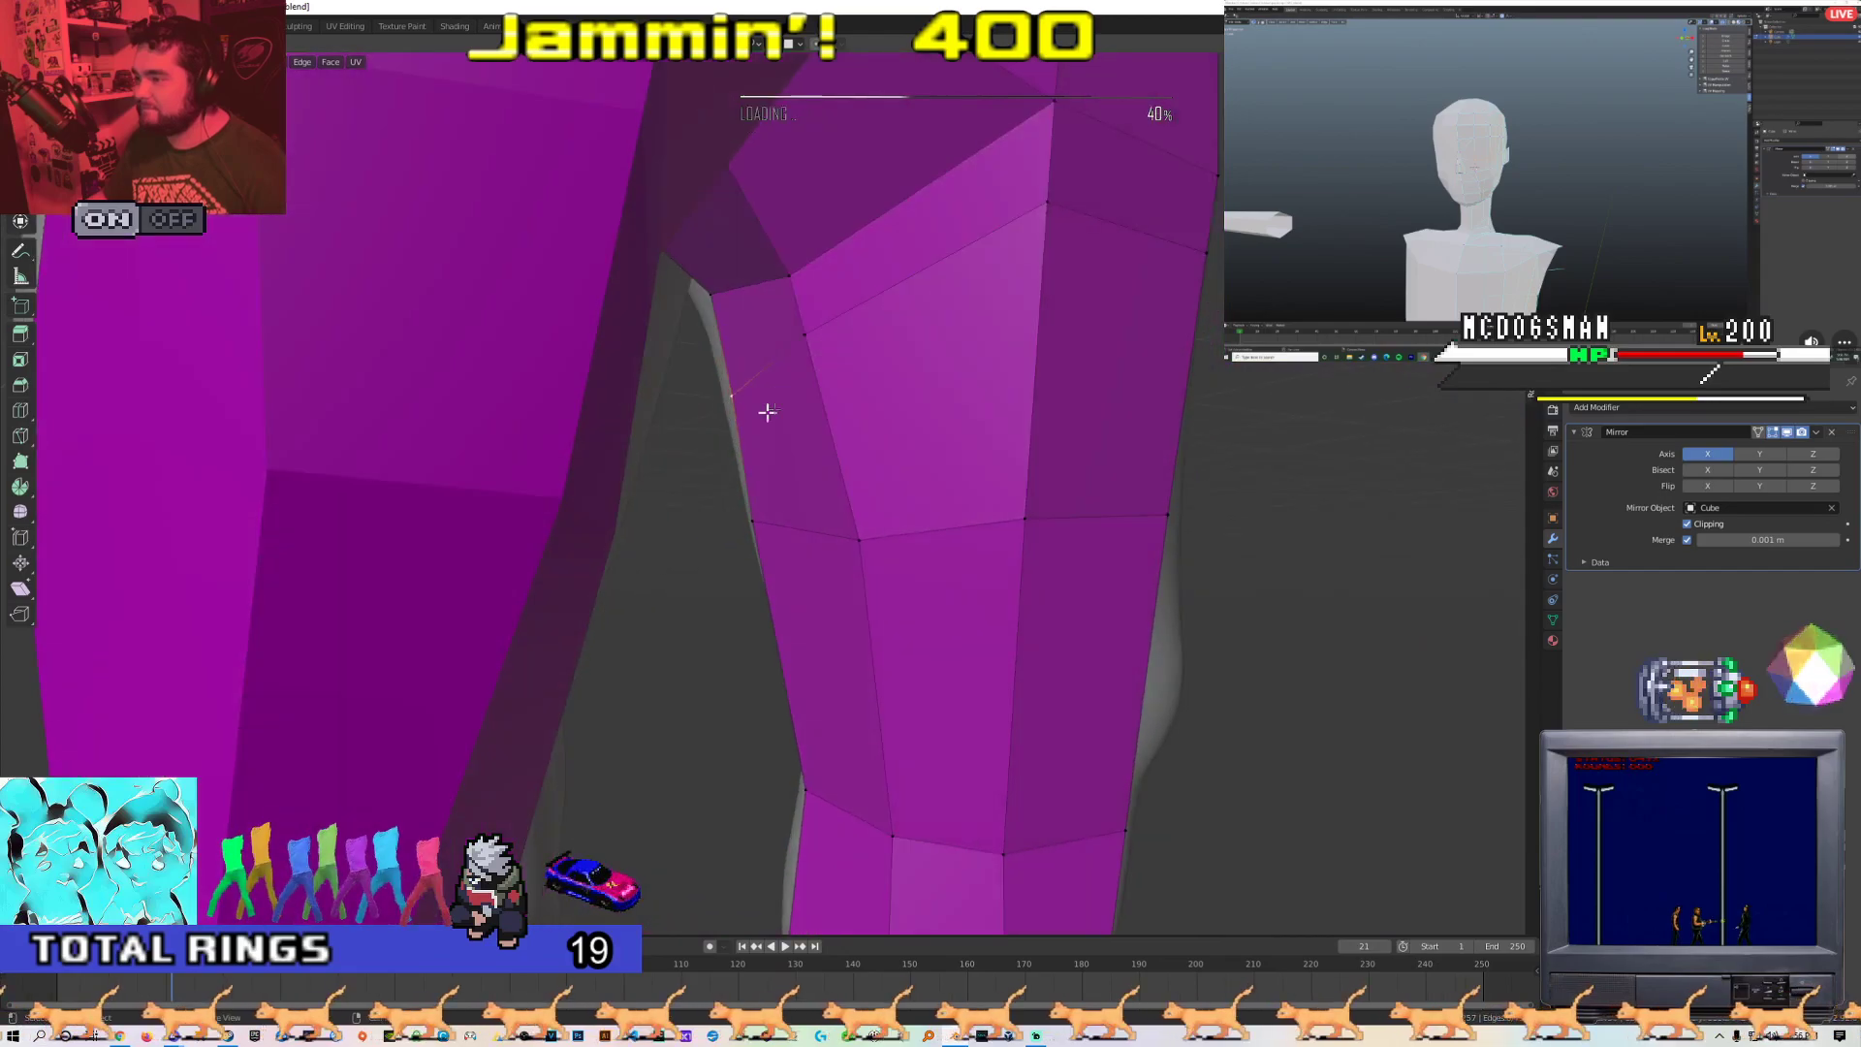
Move the new loop's vertices on the front and inner thigh to even out the face heights
middle_click_drag(878, 386, 894, 415)
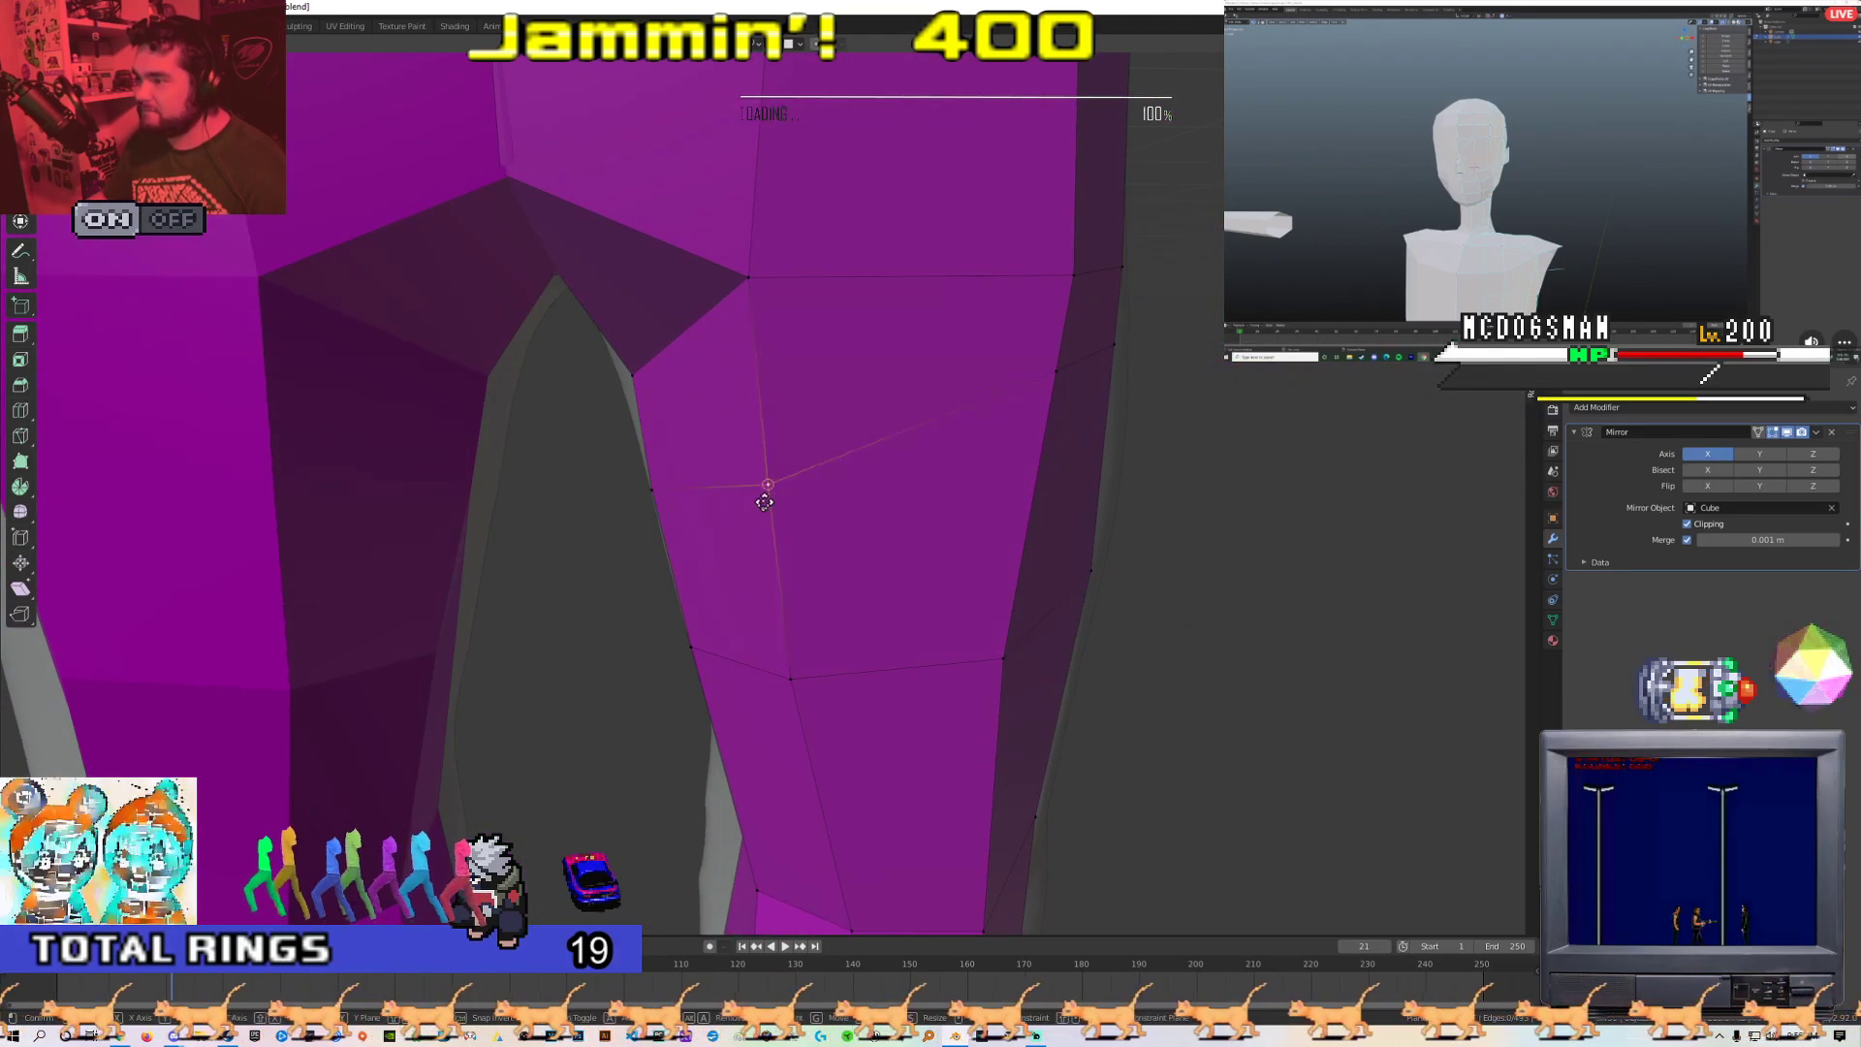
left_click(748, 498)
middle_click_drag(747, 498, 562, 347)
key("Return")
middle_click_drag(588, 441, 671, 435)
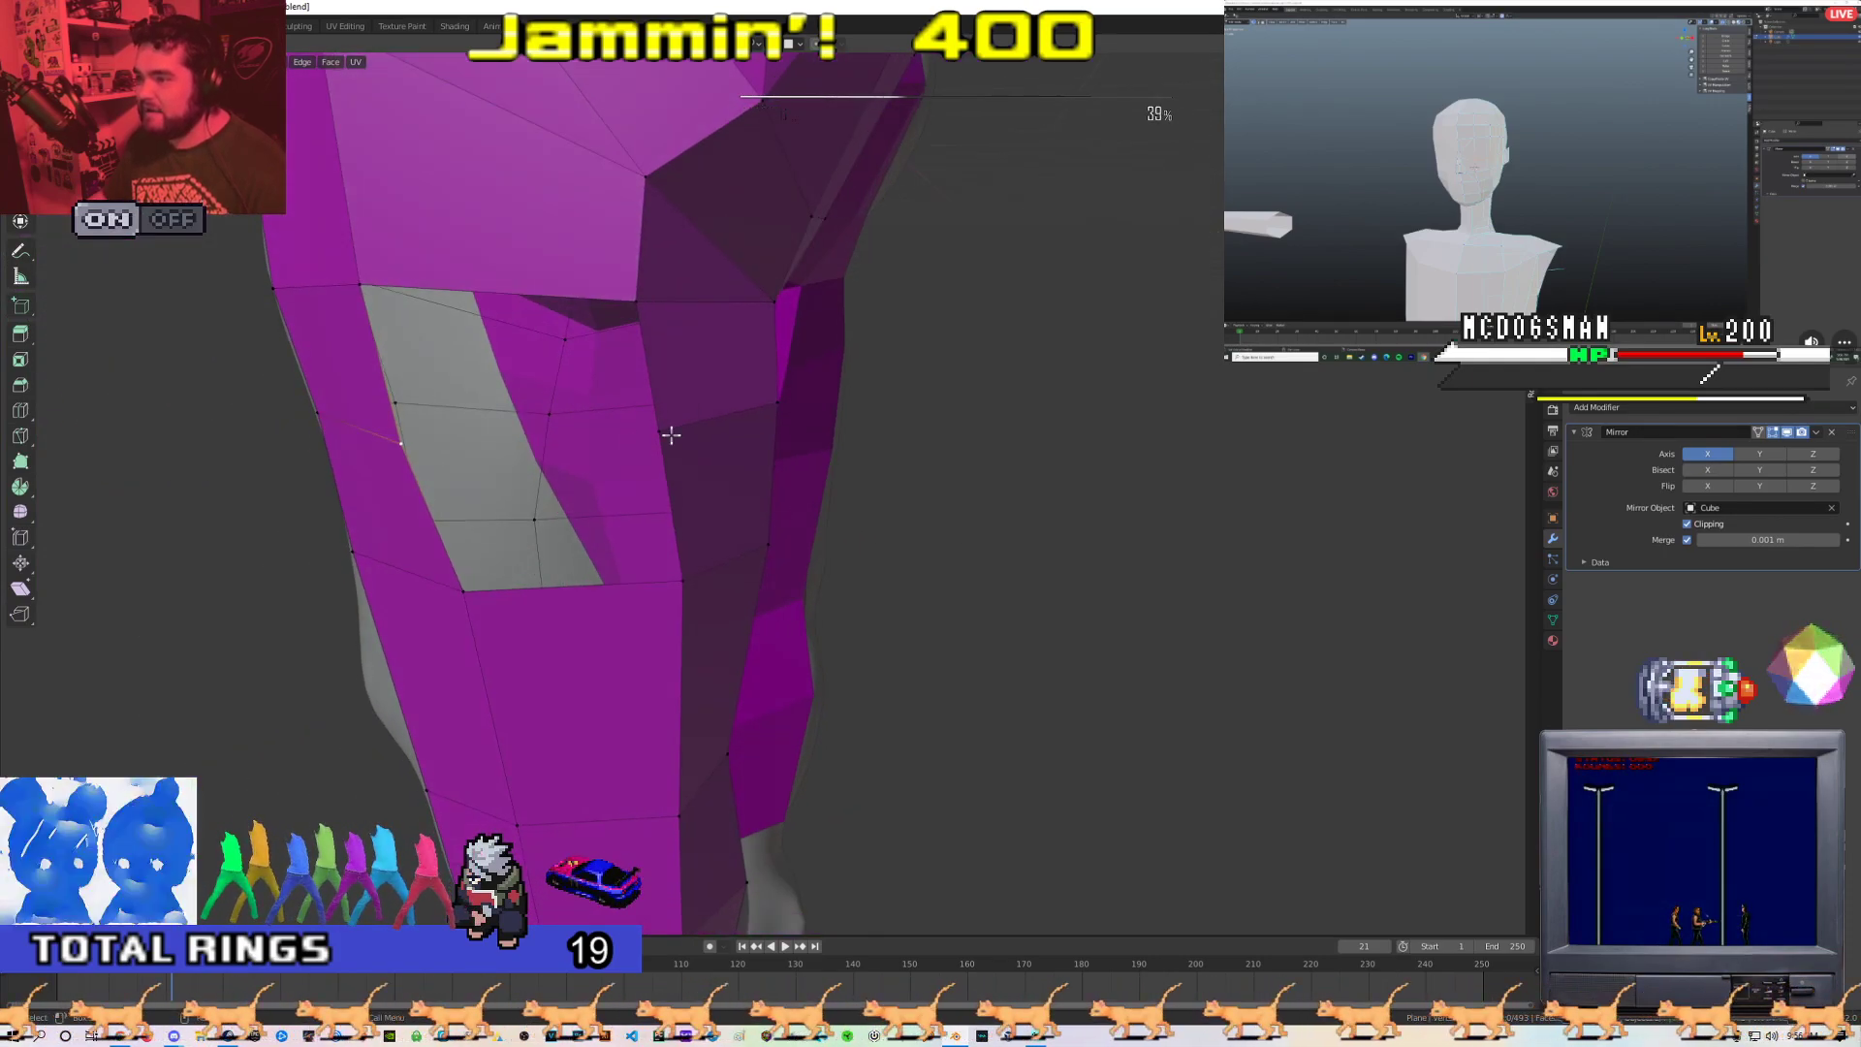
Fill the open gap on the outer upper thigh with four-sided faces that continue the new edge loop
left_click(379, 445)
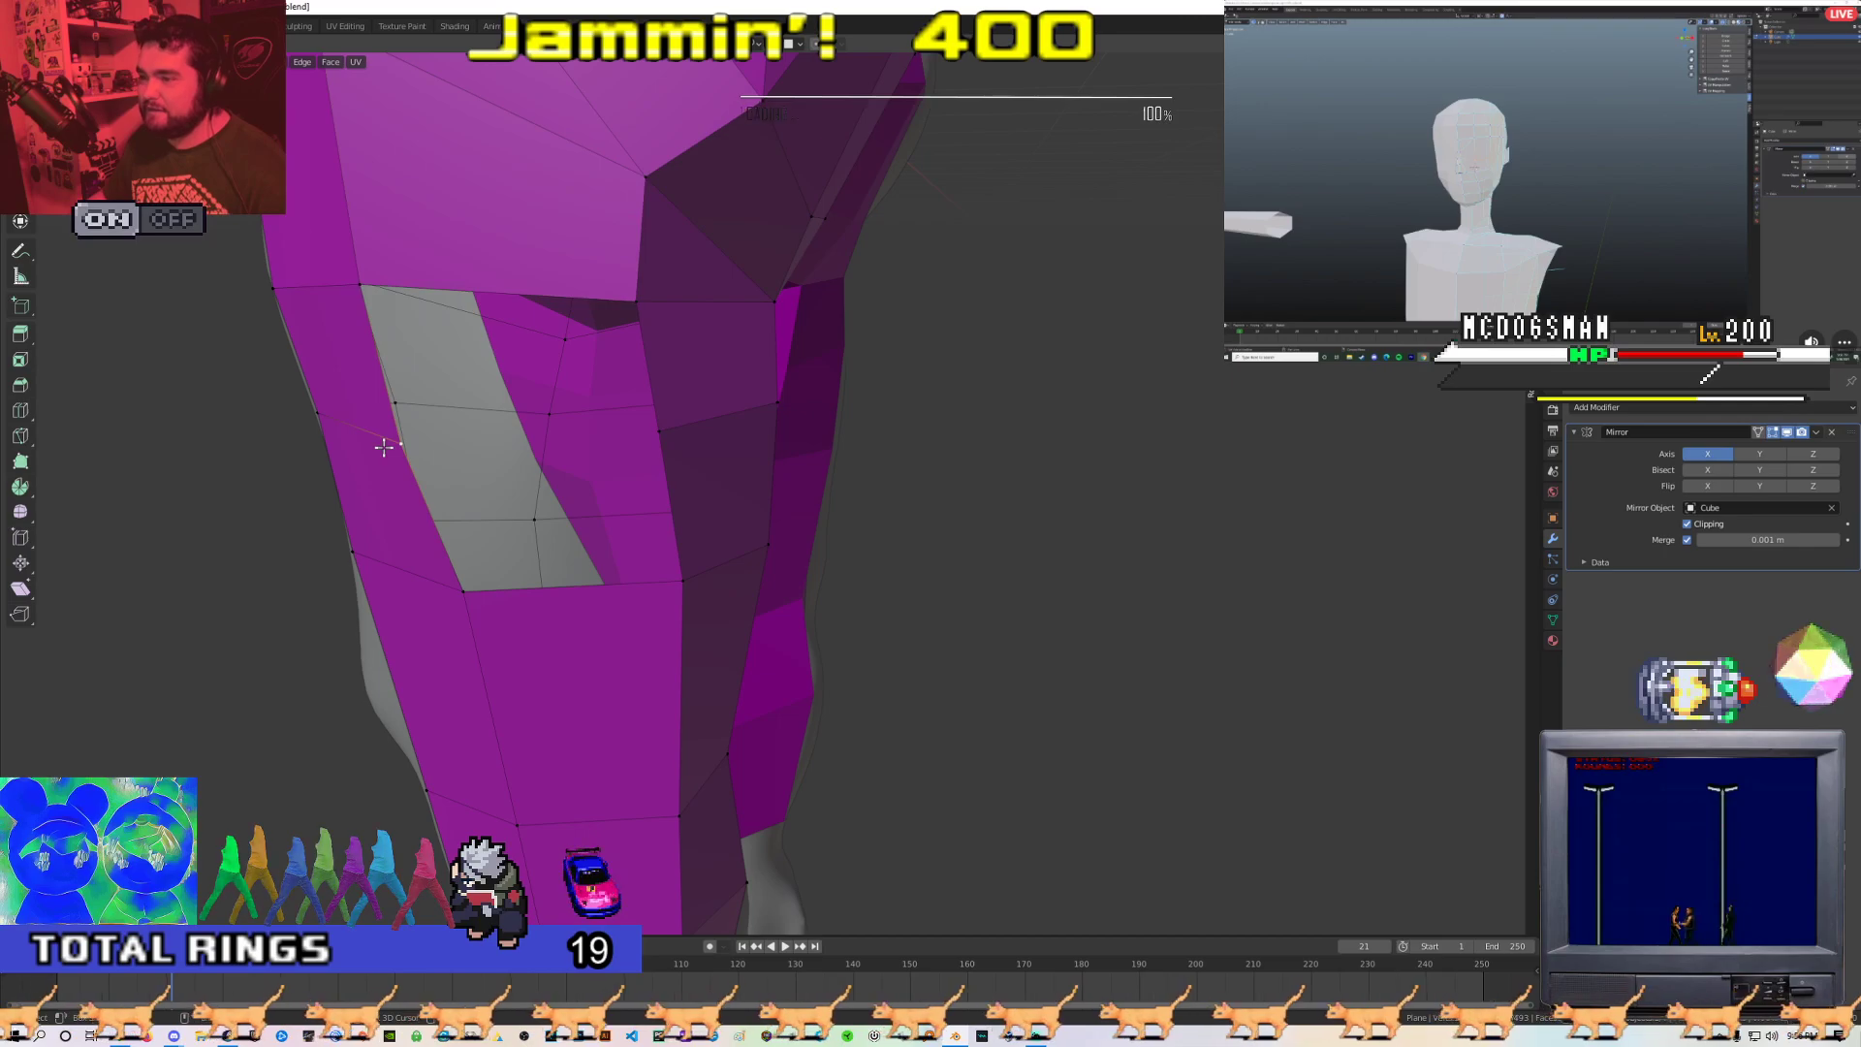
middle_click_drag(614, 449, 695, 430)
key("Tab")
middle_click_drag(458, 408, 668, 427)
Reposition the loop vertex on the front of the upper thigh and return to Object Mode
key("Tab")
scroll(897, 519, "up", 3)
scroll(901, 514, "down", 2)
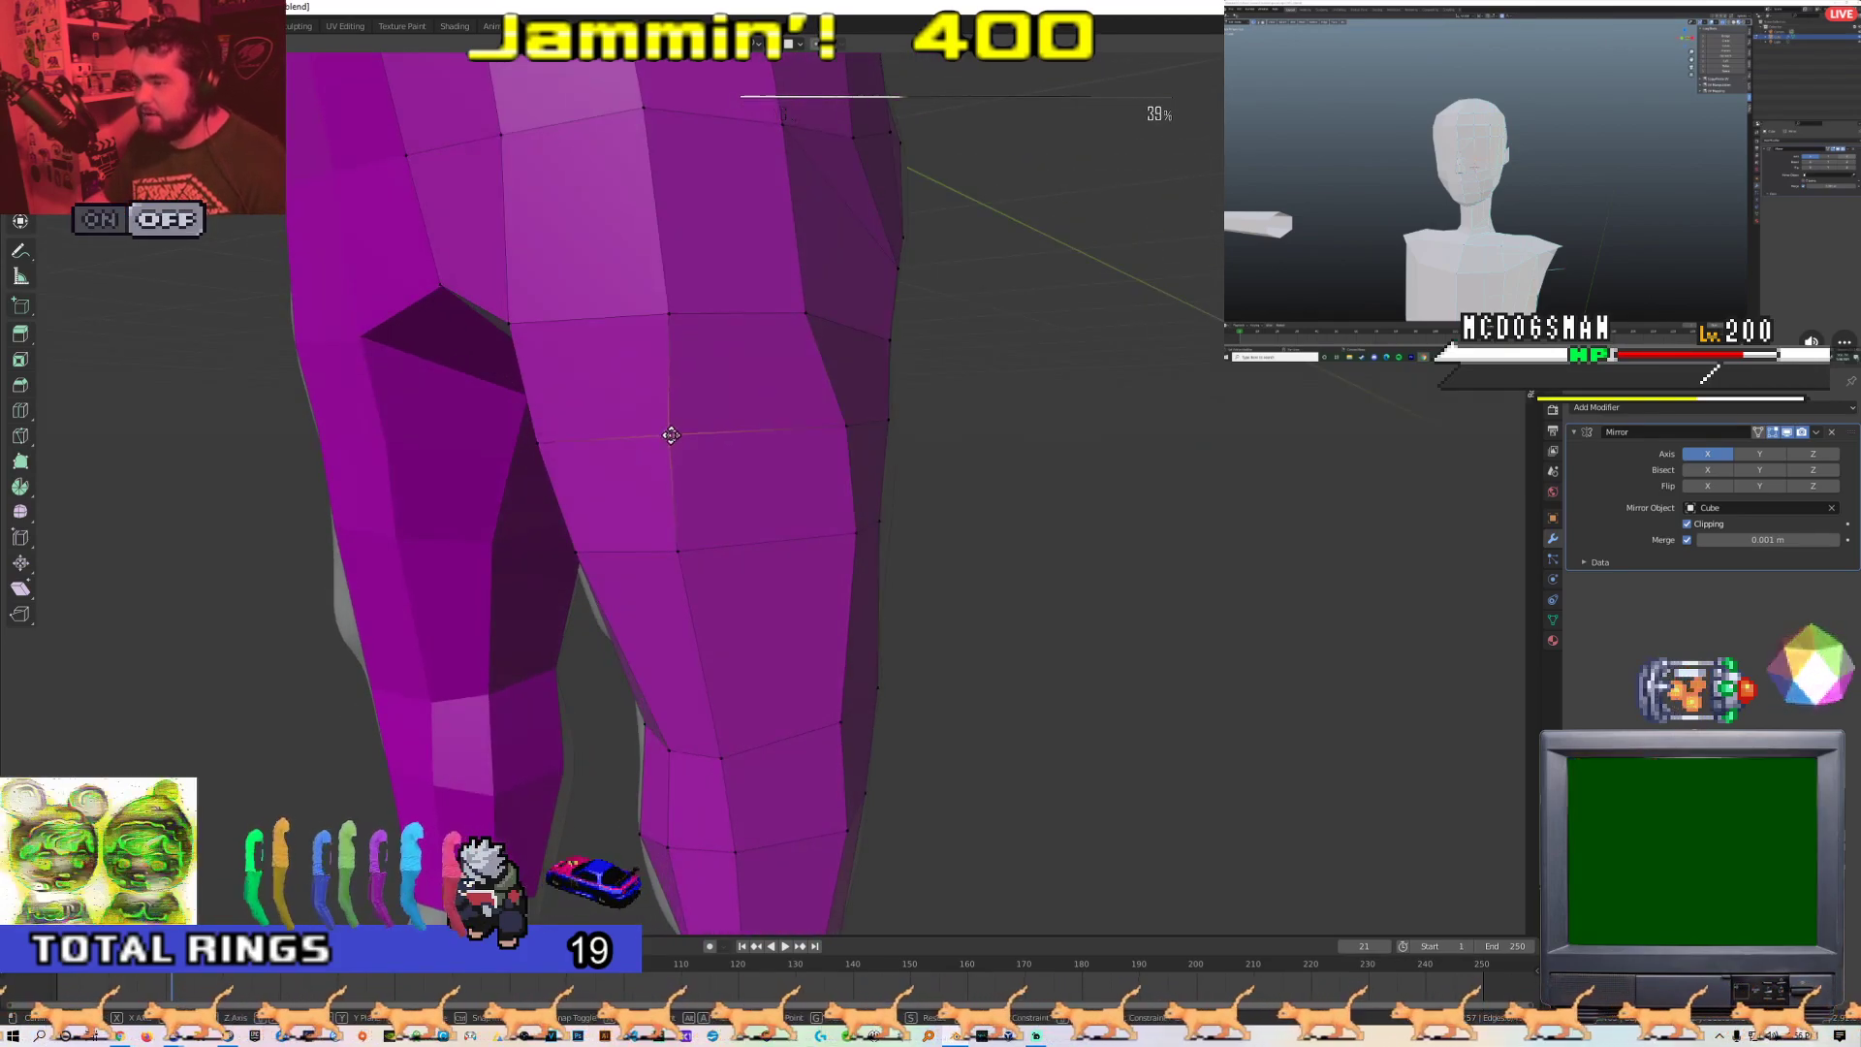
middle_click_drag(676, 542, 827, 490)
scroll(740, 465, "down", 3)
key("Tab")
scroll(689, 404, "up", 4)
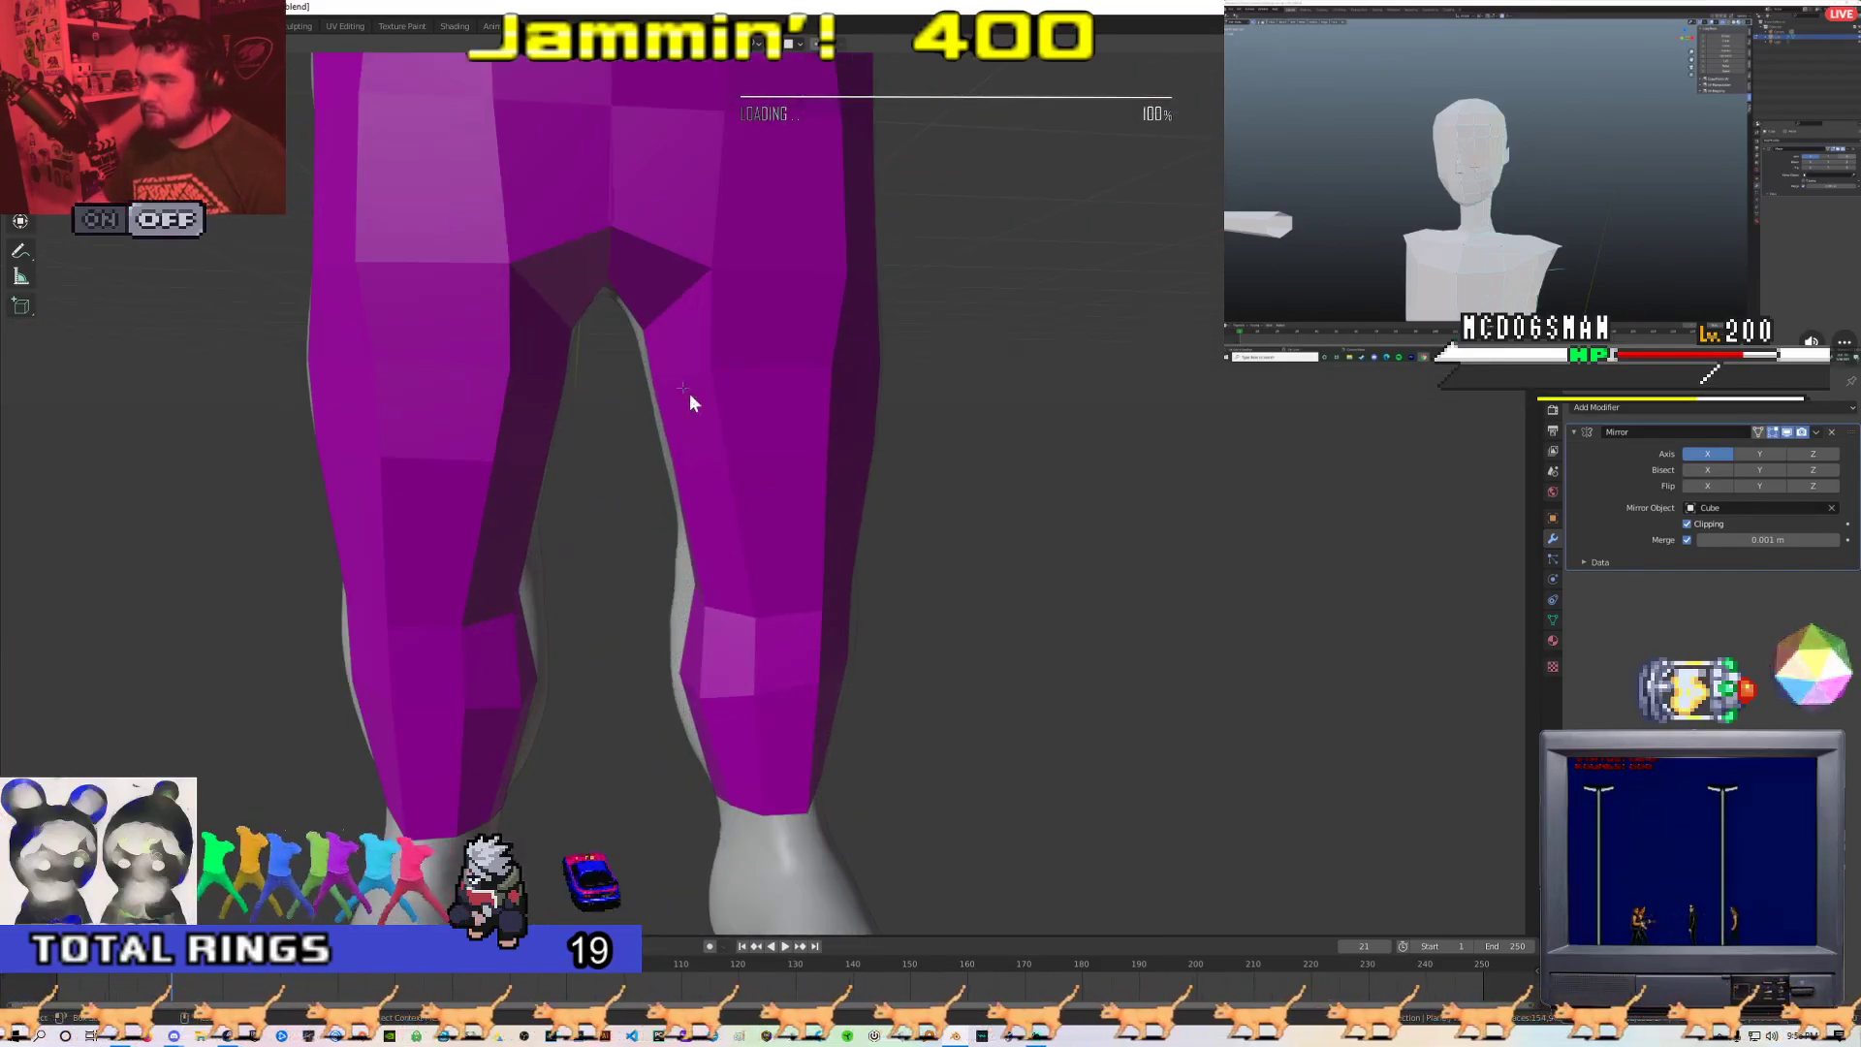
Examine the retopologized body's topology from the legs and crotch up to the back of the neck
key("Tab")
key("Tab")
scroll(905, 457, "down", 6)
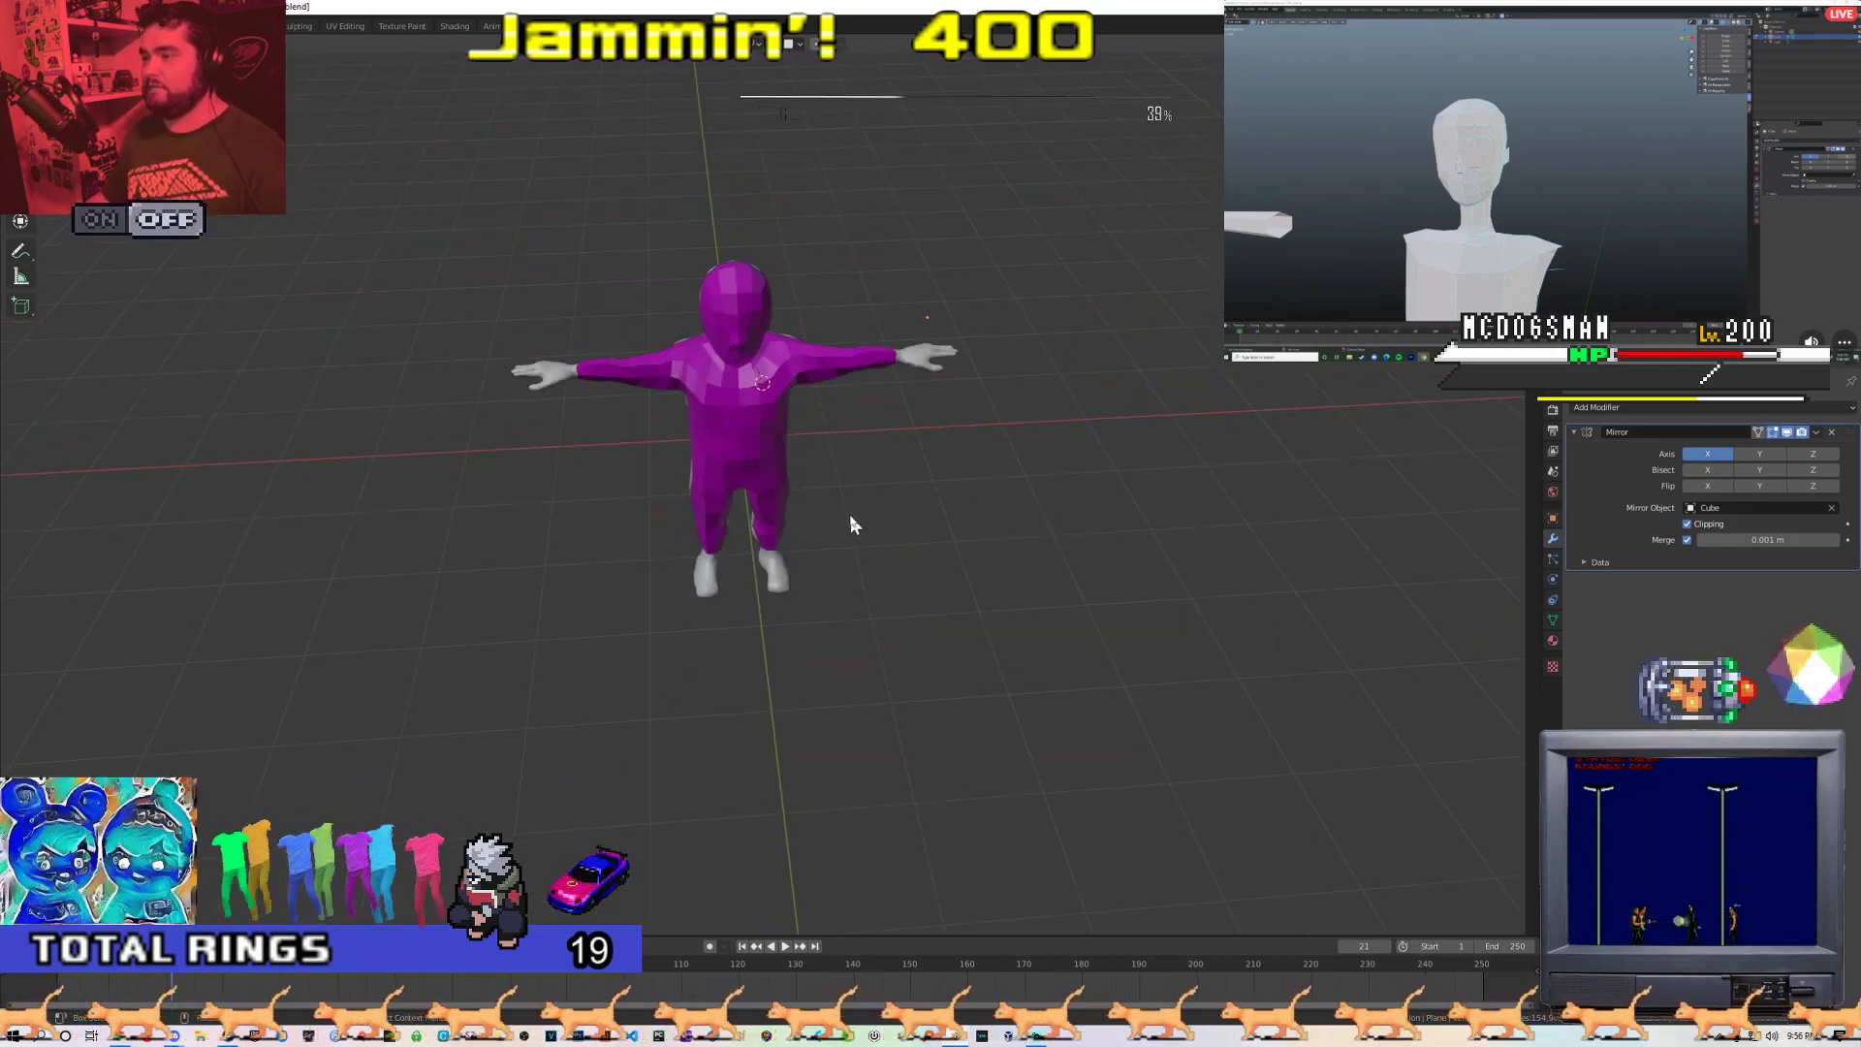
scroll(875, 458, "up", 4)
middle_click_drag(875, 457, 892, 452)
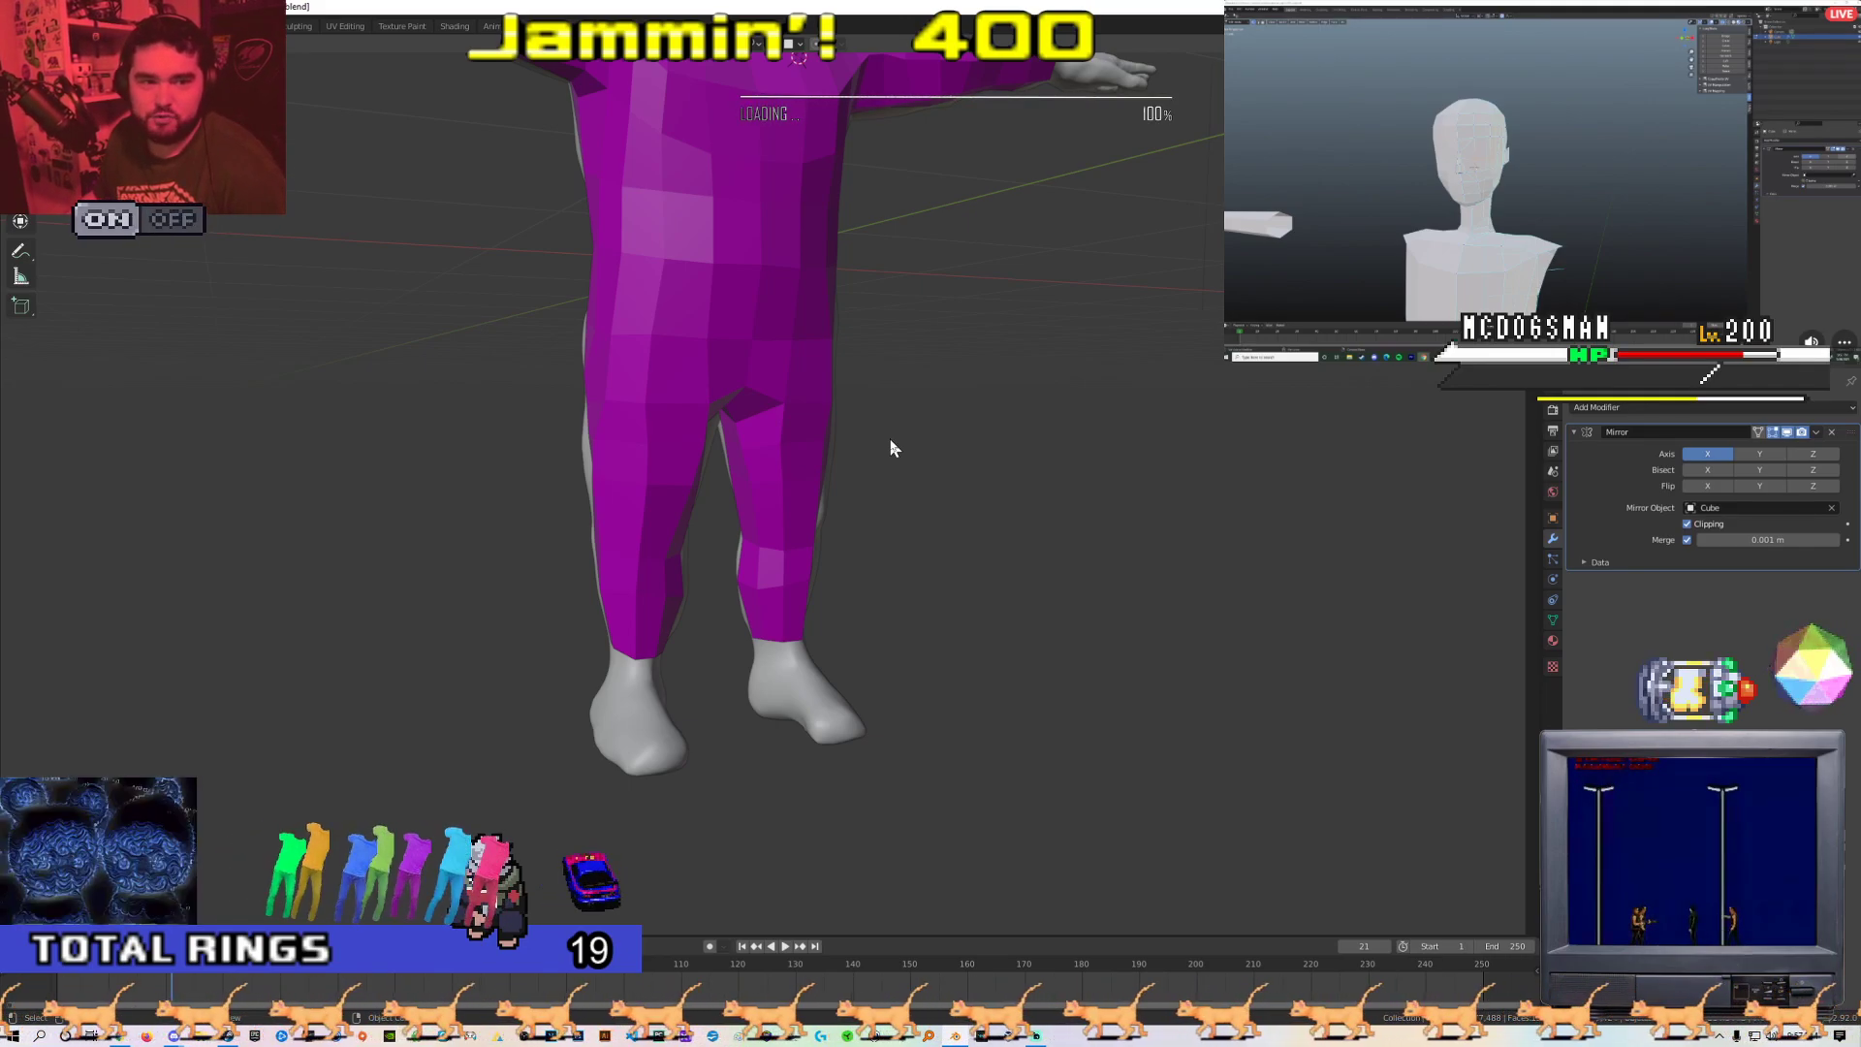
scroll(890, 439, "down", 1)
scroll(889, 439, "up", 1)
middle_click_drag(889, 439, 777, 456)
left_click(689, 441)
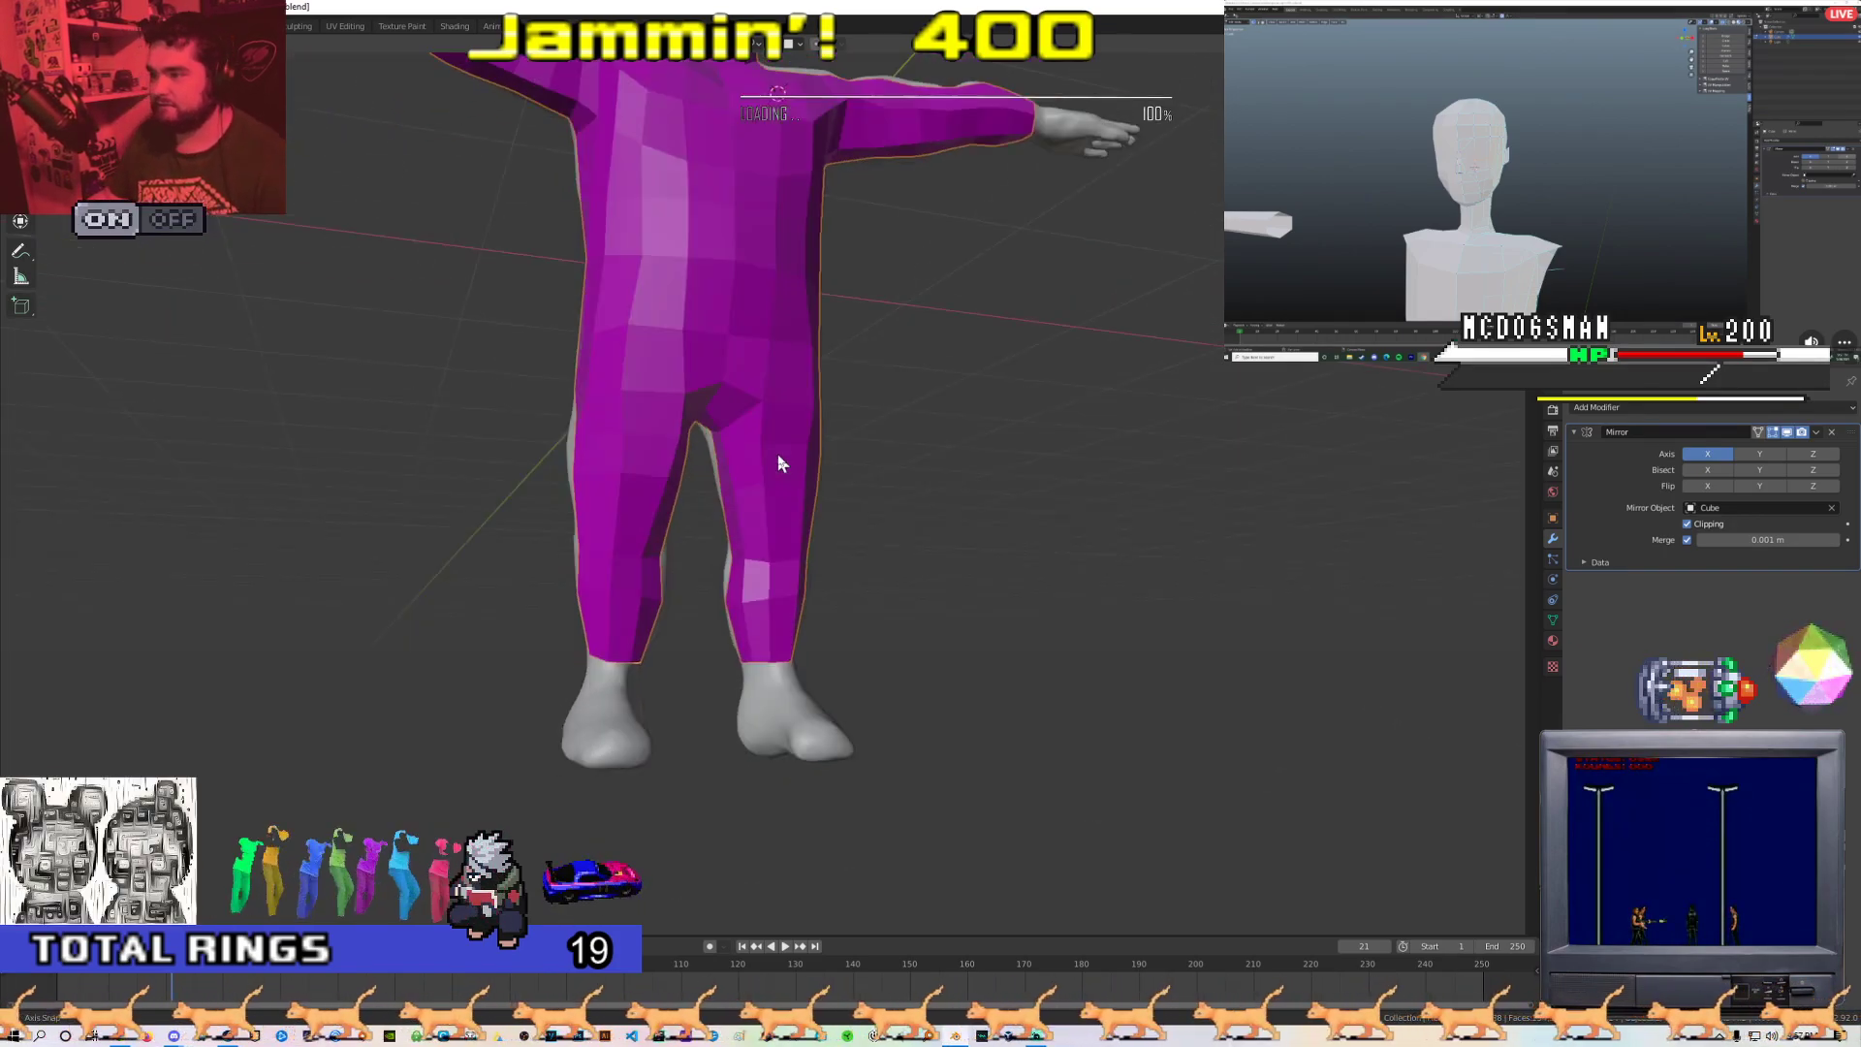
scroll(777, 456, "up", 2)
key("Tab")
scroll(751, 401, "up", 5)
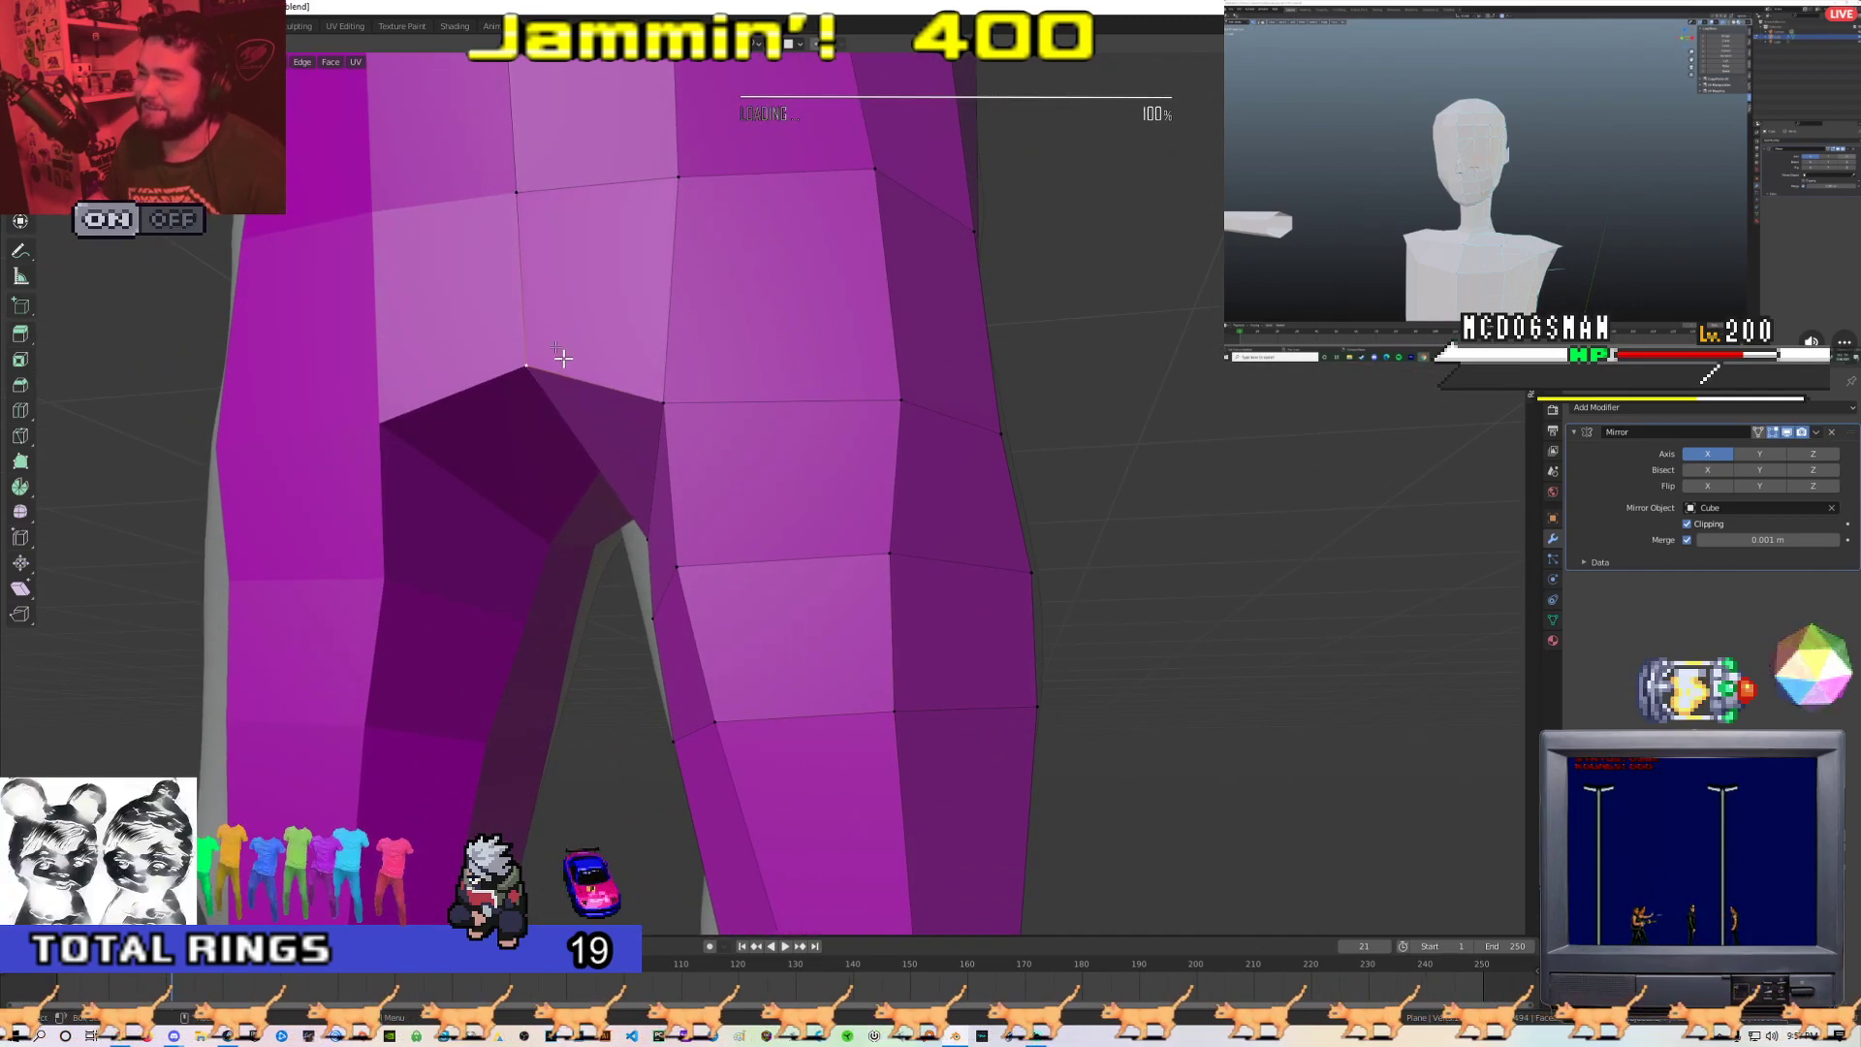
middle_click_drag(563, 359, 620, 629)
mouse_move(648, 416)
middle_mouse_down()
mouse_move(694, 527)
mouse_move(737, 457)
mouse_move(714, 651)
middle_mouse_up()
scroll(714, 651, "up", 2)
middle_click_drag(635, 345, 717, 540, "shift")
middle_click_drag(715, 360, 808, 402)
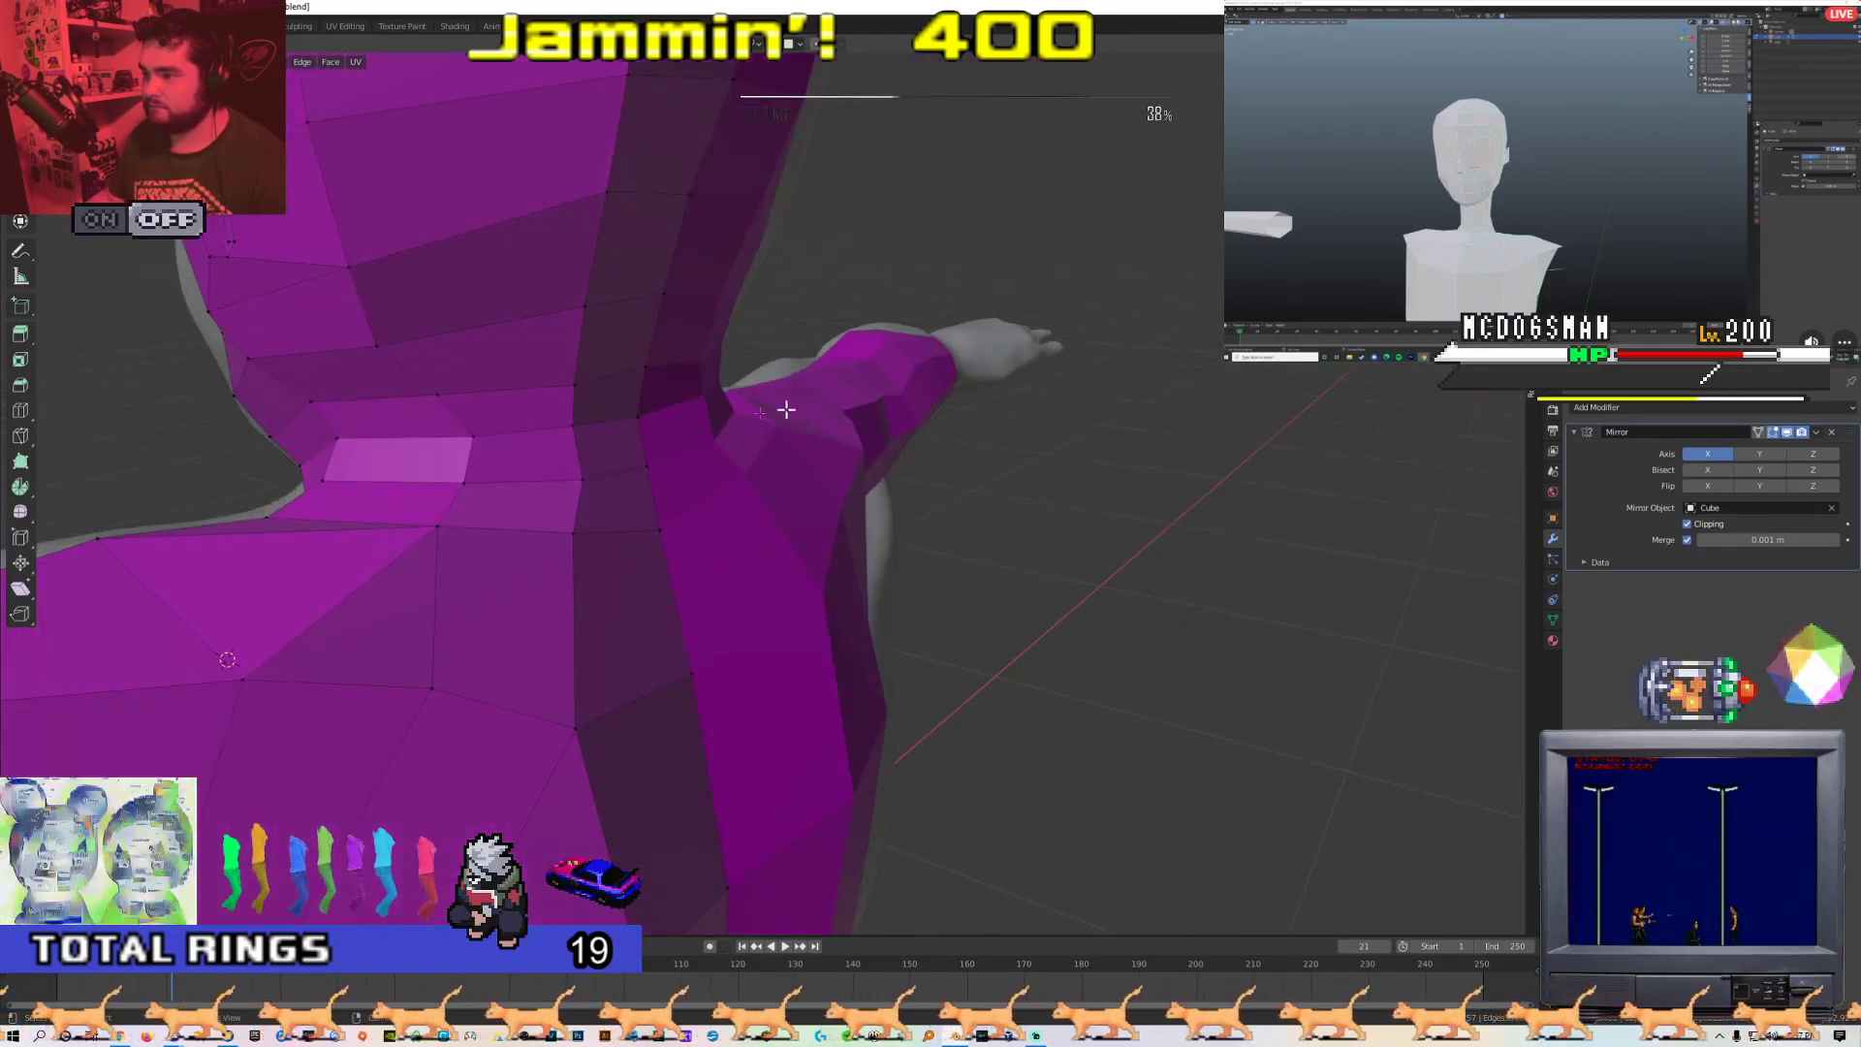
Dissolve the surplus edge loops around the neck
middle_click_drag(500, 390, 649, 540)
right_click(758, 497)
left_click(758, 498)
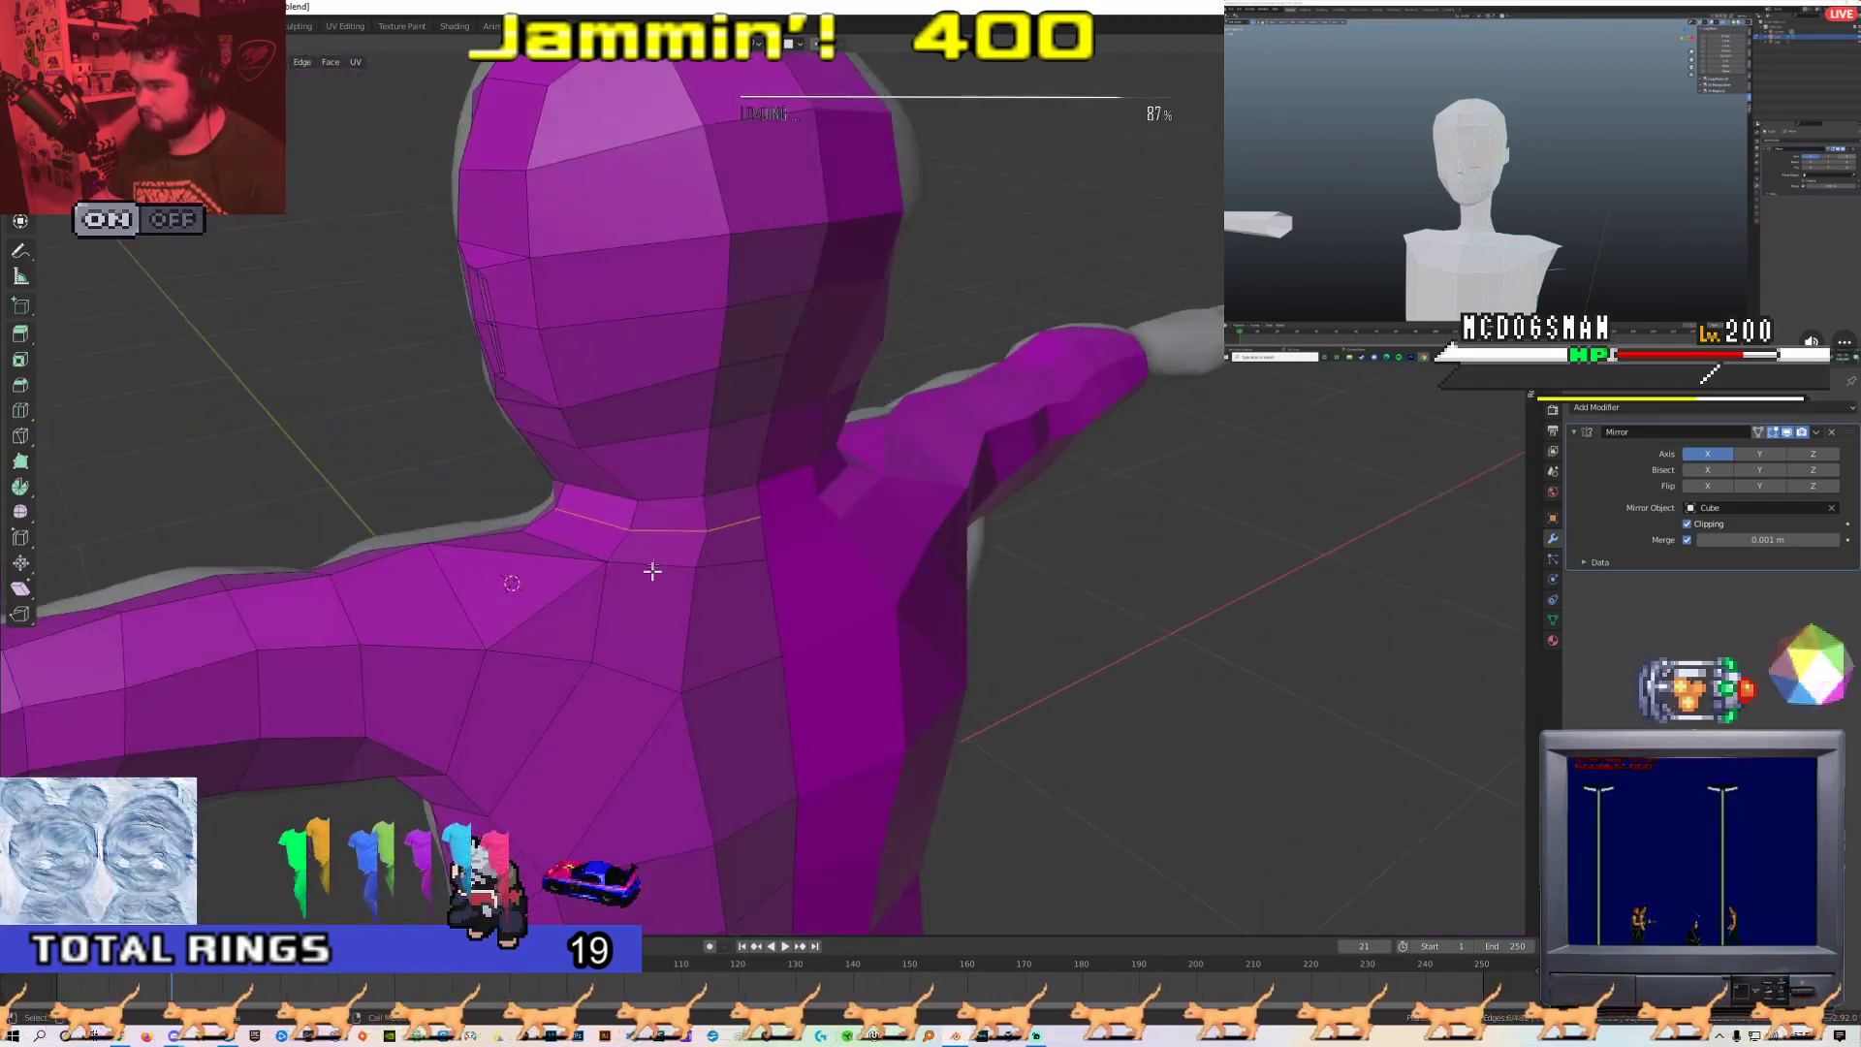
right_click(657, 544)
left_click(661, 541)
key("Tab")
Reposition the vertices around the side and front of the neck to follow the sculpt
key("Tab")
middle_click_drag(469, 580, 585, 587)
key("g")
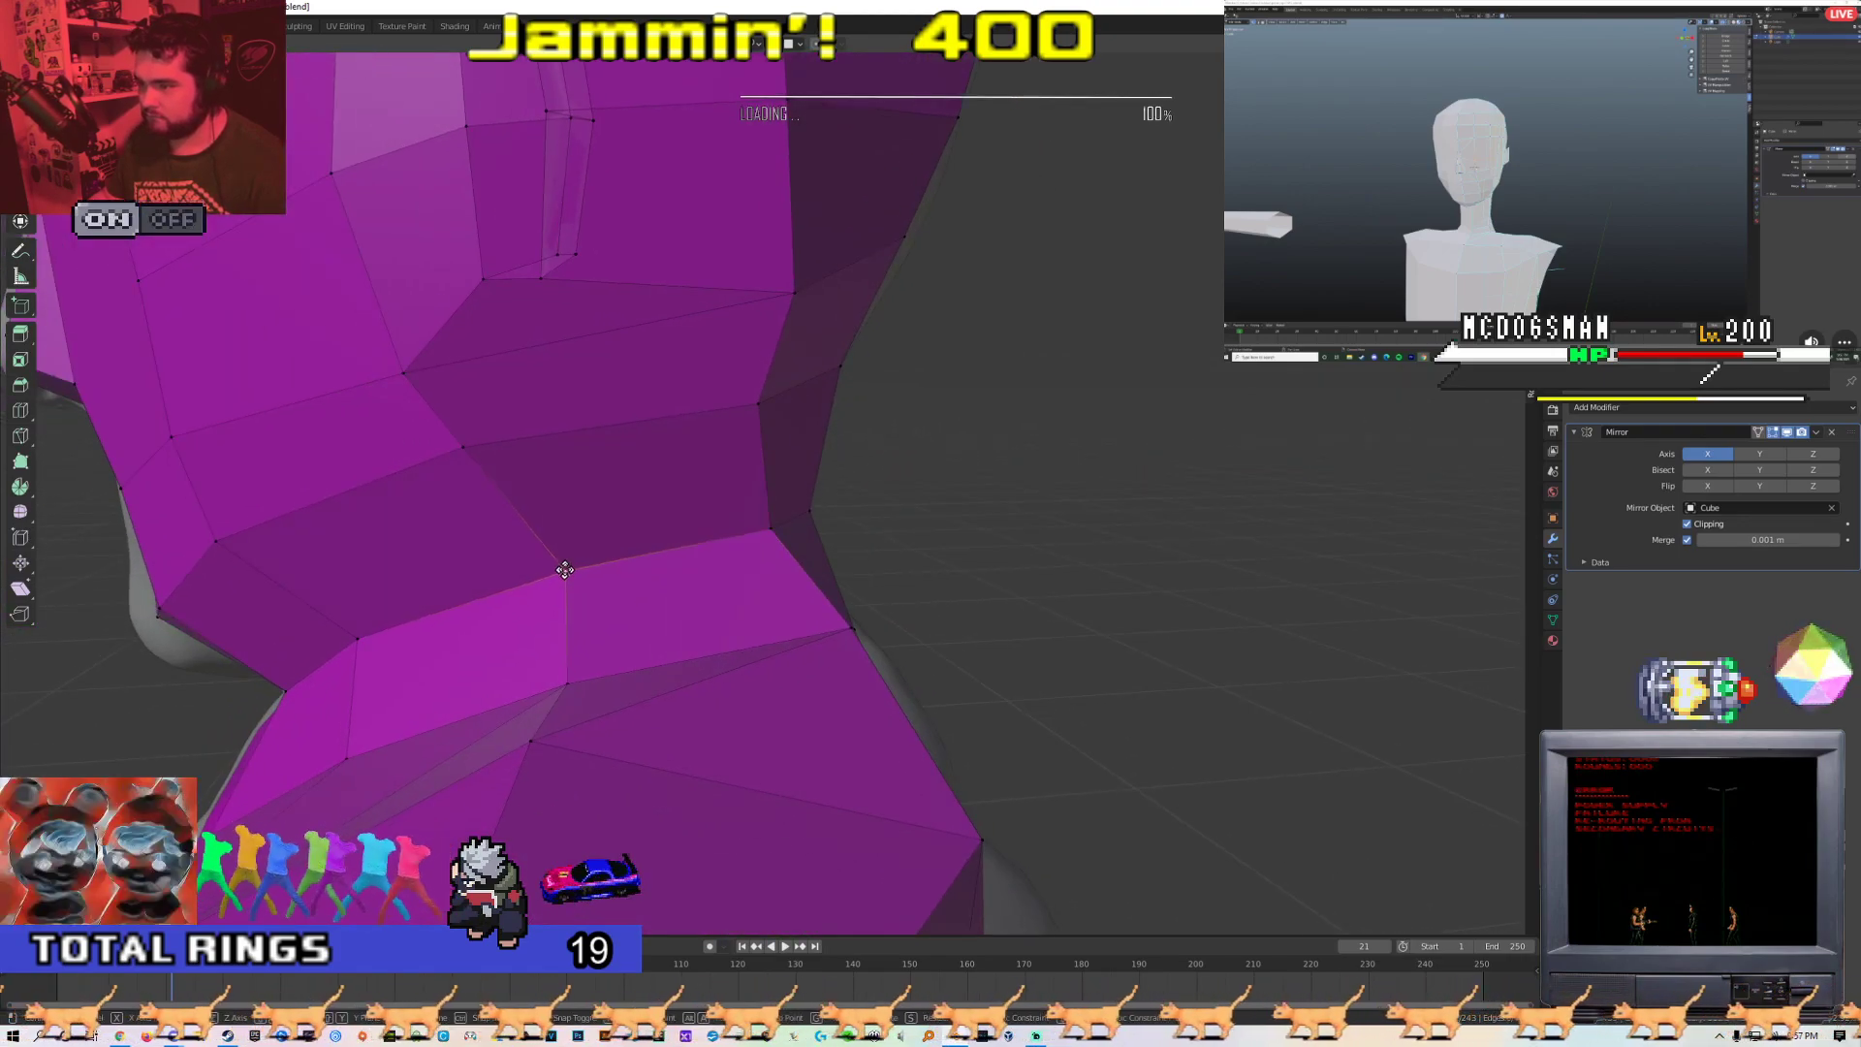
middle_click_drag(387, 656, 658, 585)
key("g")
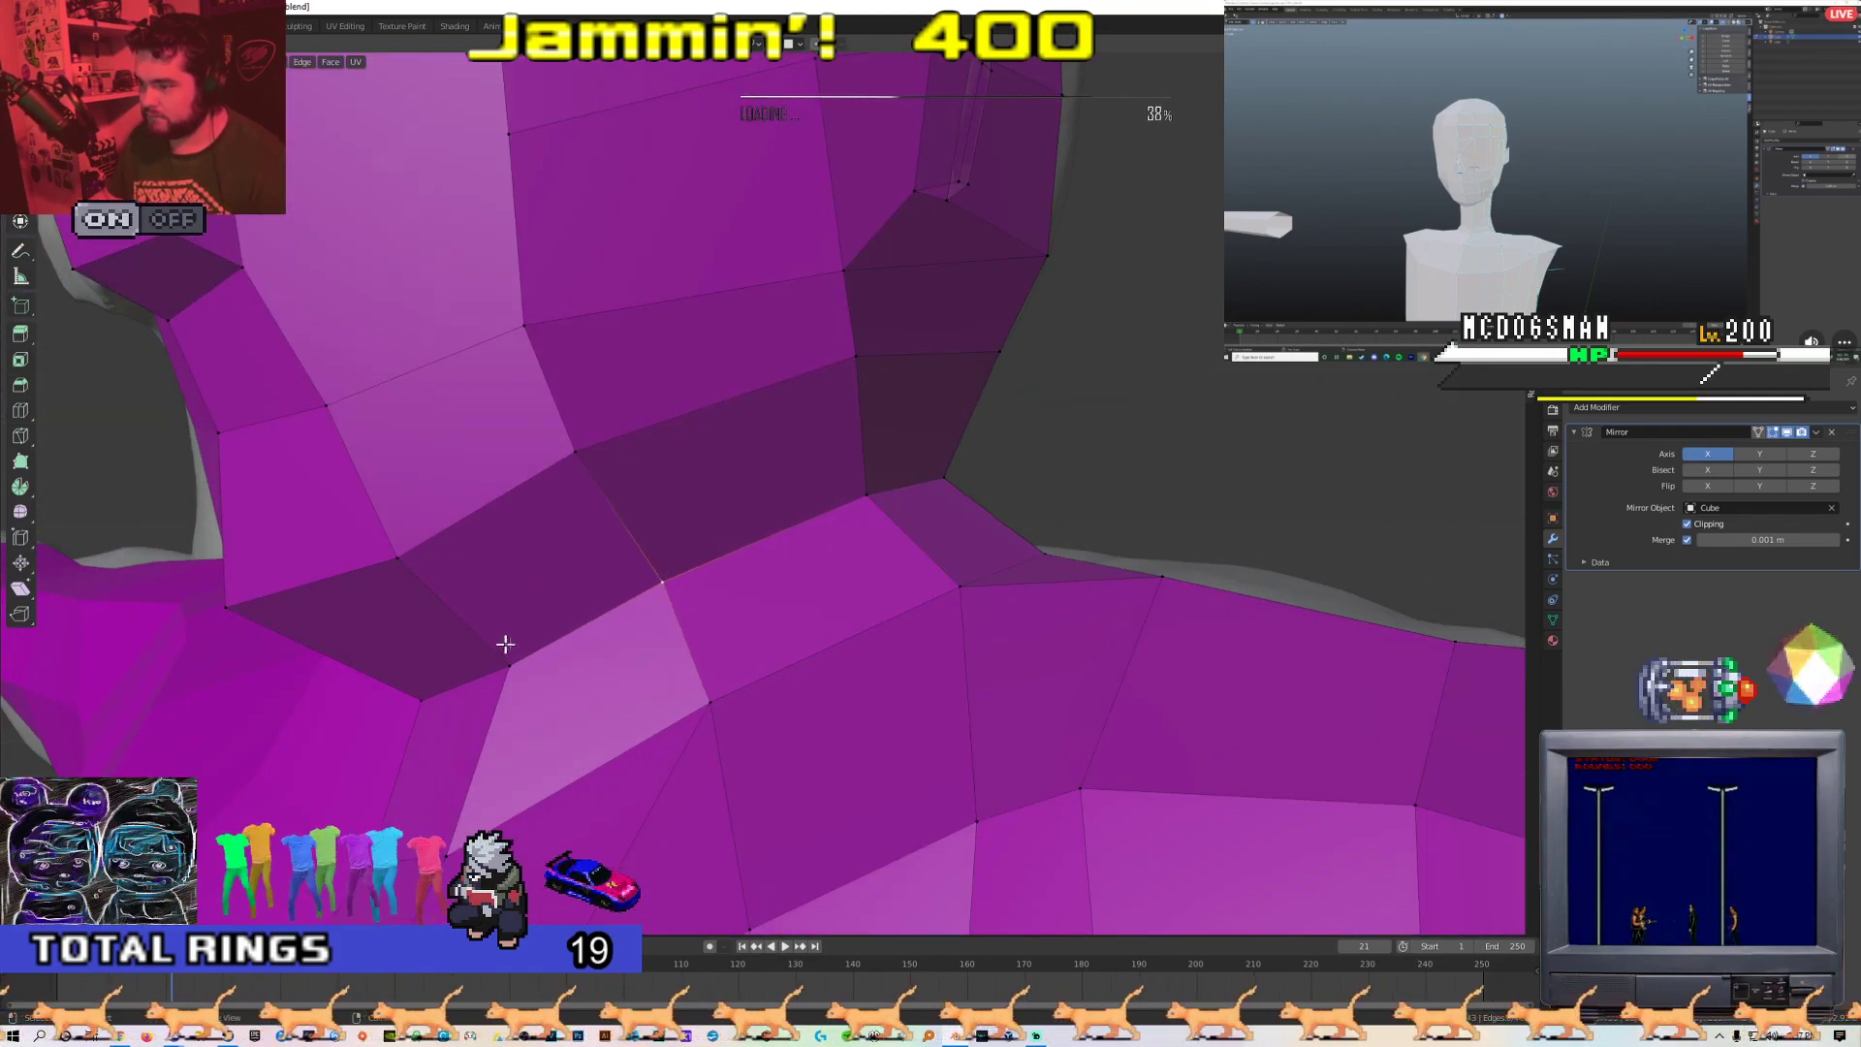
middle_click_drag(501, 644, 742, 647)
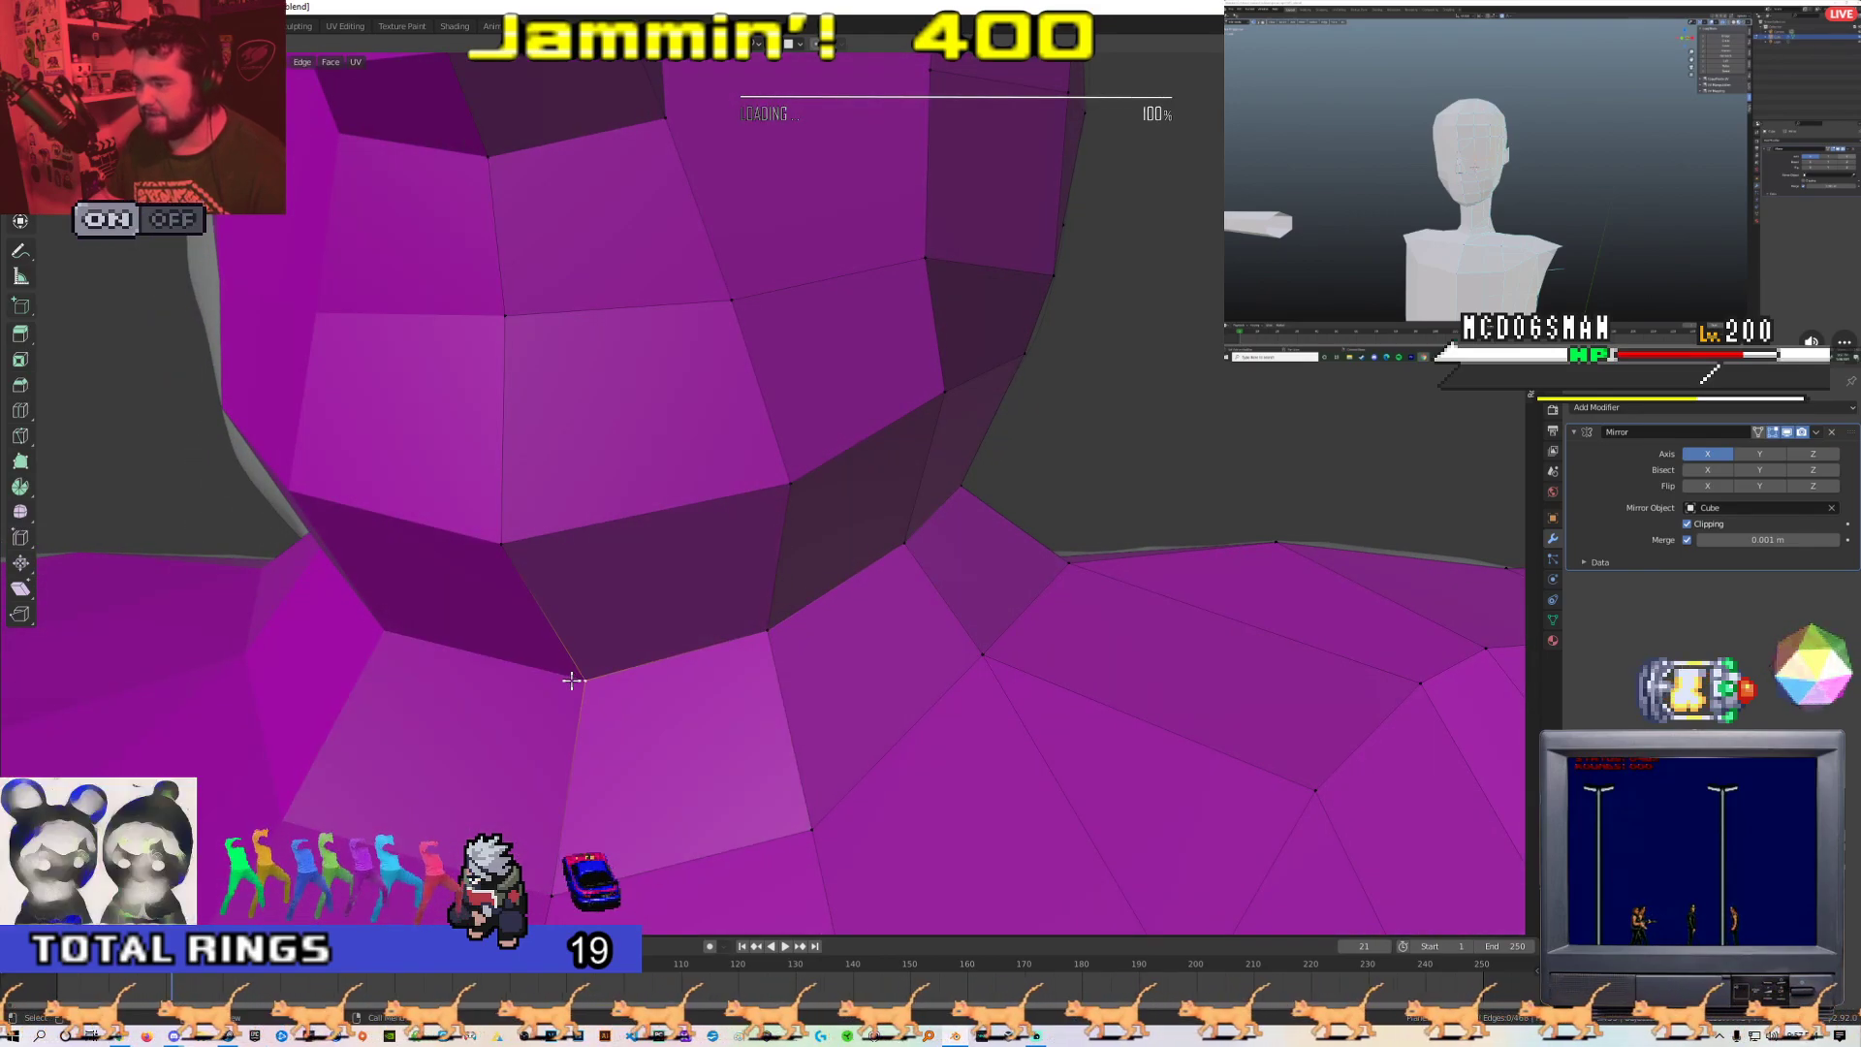
Move the vertex at the centre of the upper chest below the throat and return to Object Mode
scroll(644, 640, "down", 8)
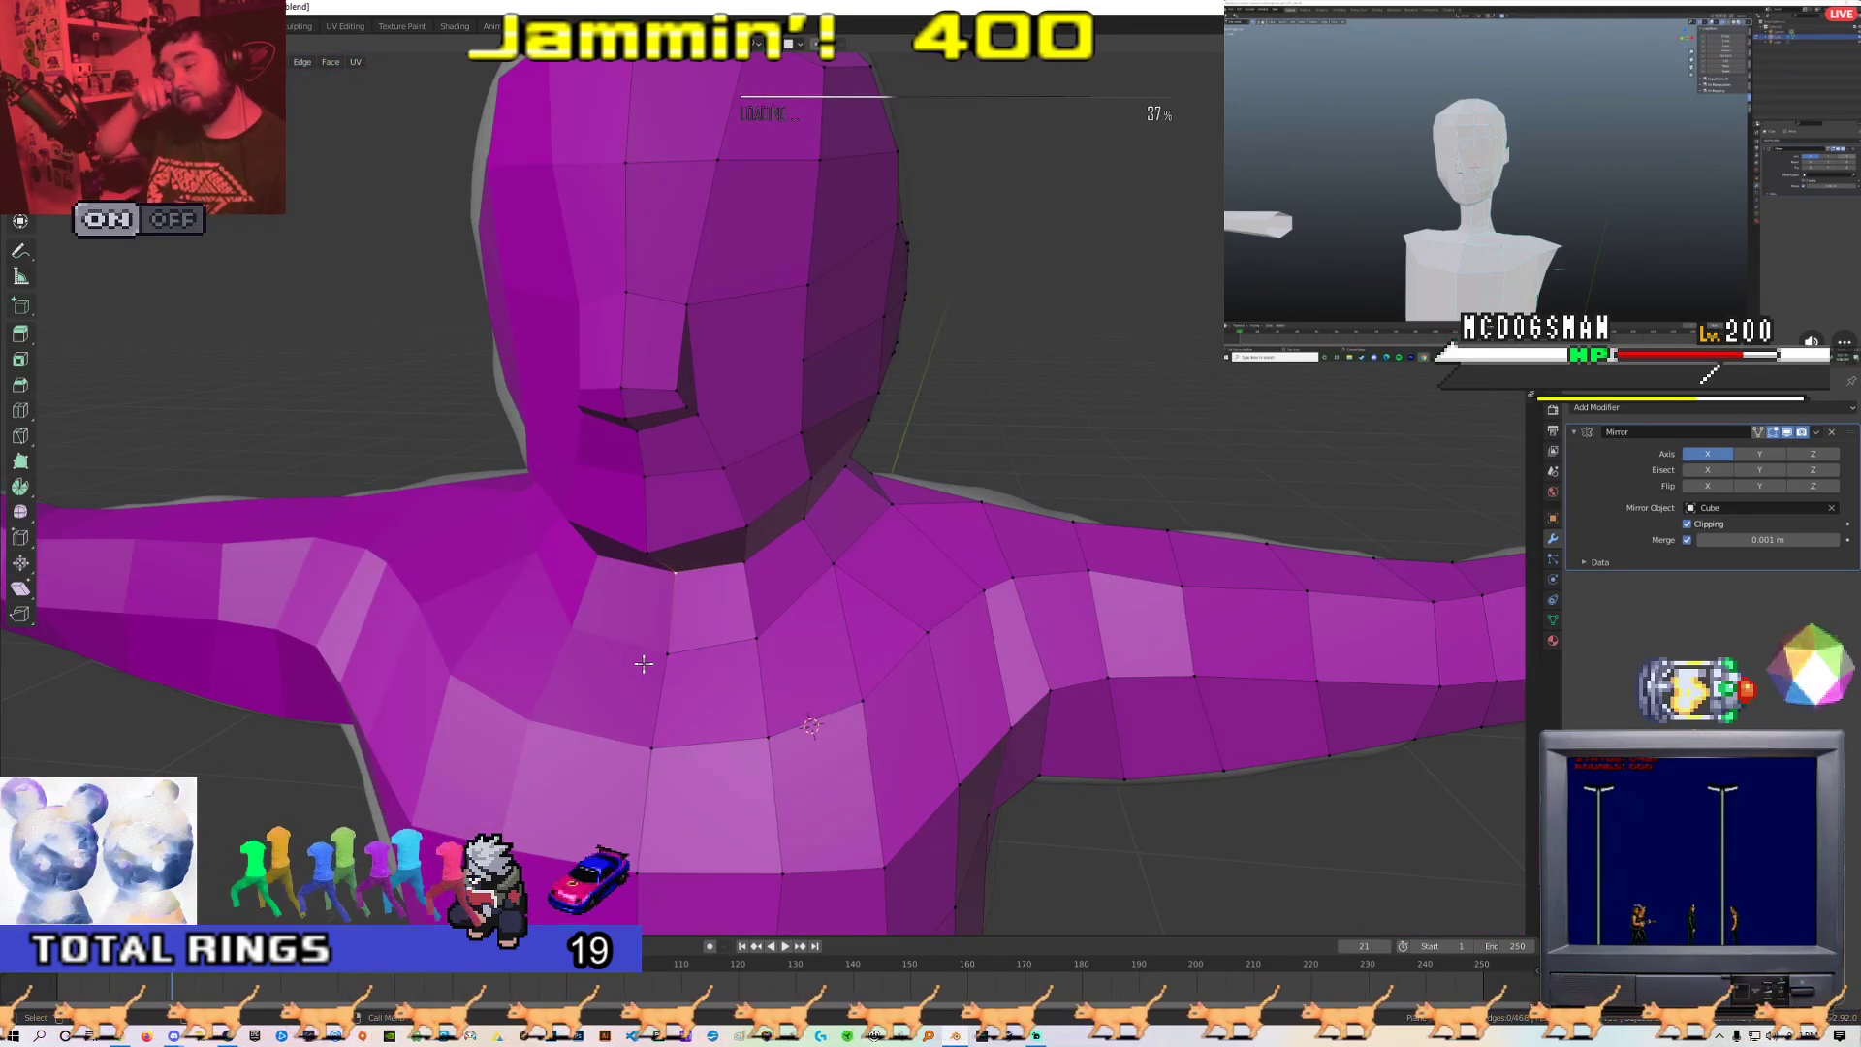
scroll(644, 663, "down", 5)
scroll(666, 603, "up", 7)
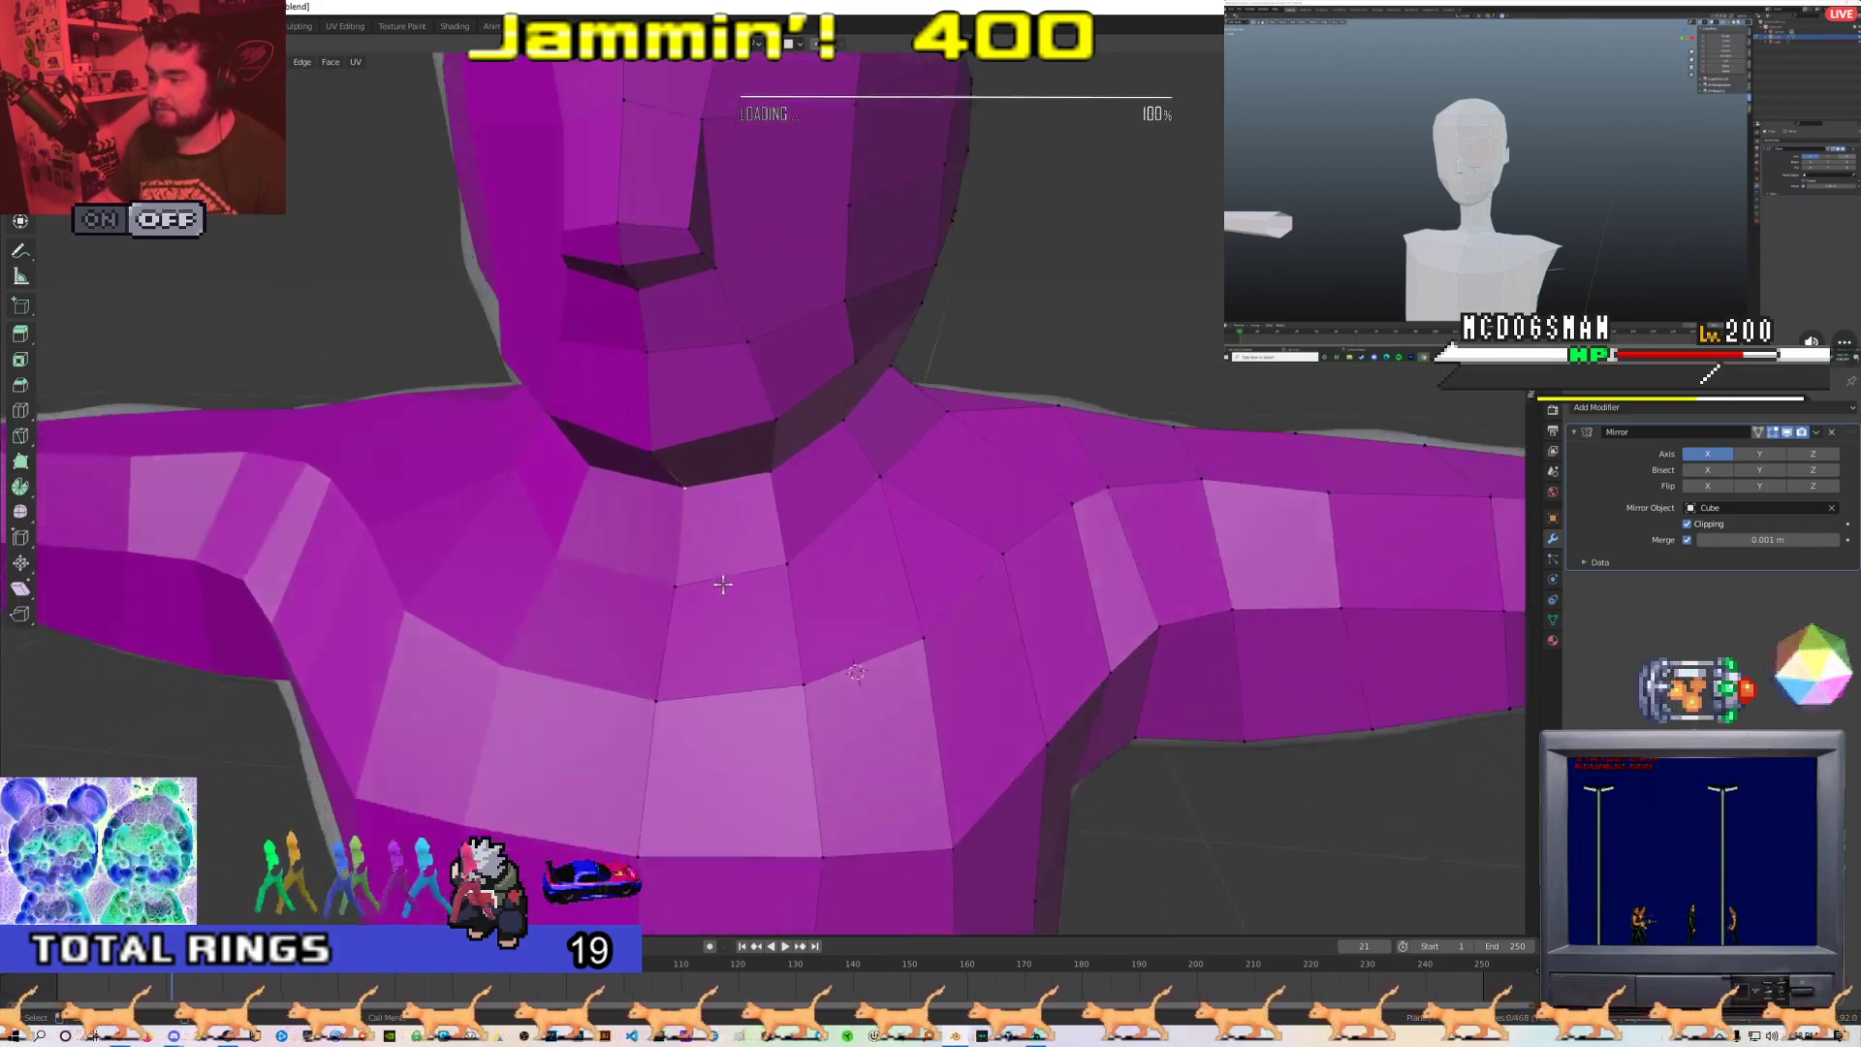
middle_click_drag(679, 587, 721, 546)
key("g")
key("Tab")
scroll(754, 587, "down", 5)
middle_click_drag(581, 585, 927, 536)
scroll(927, 536, "down", 6)
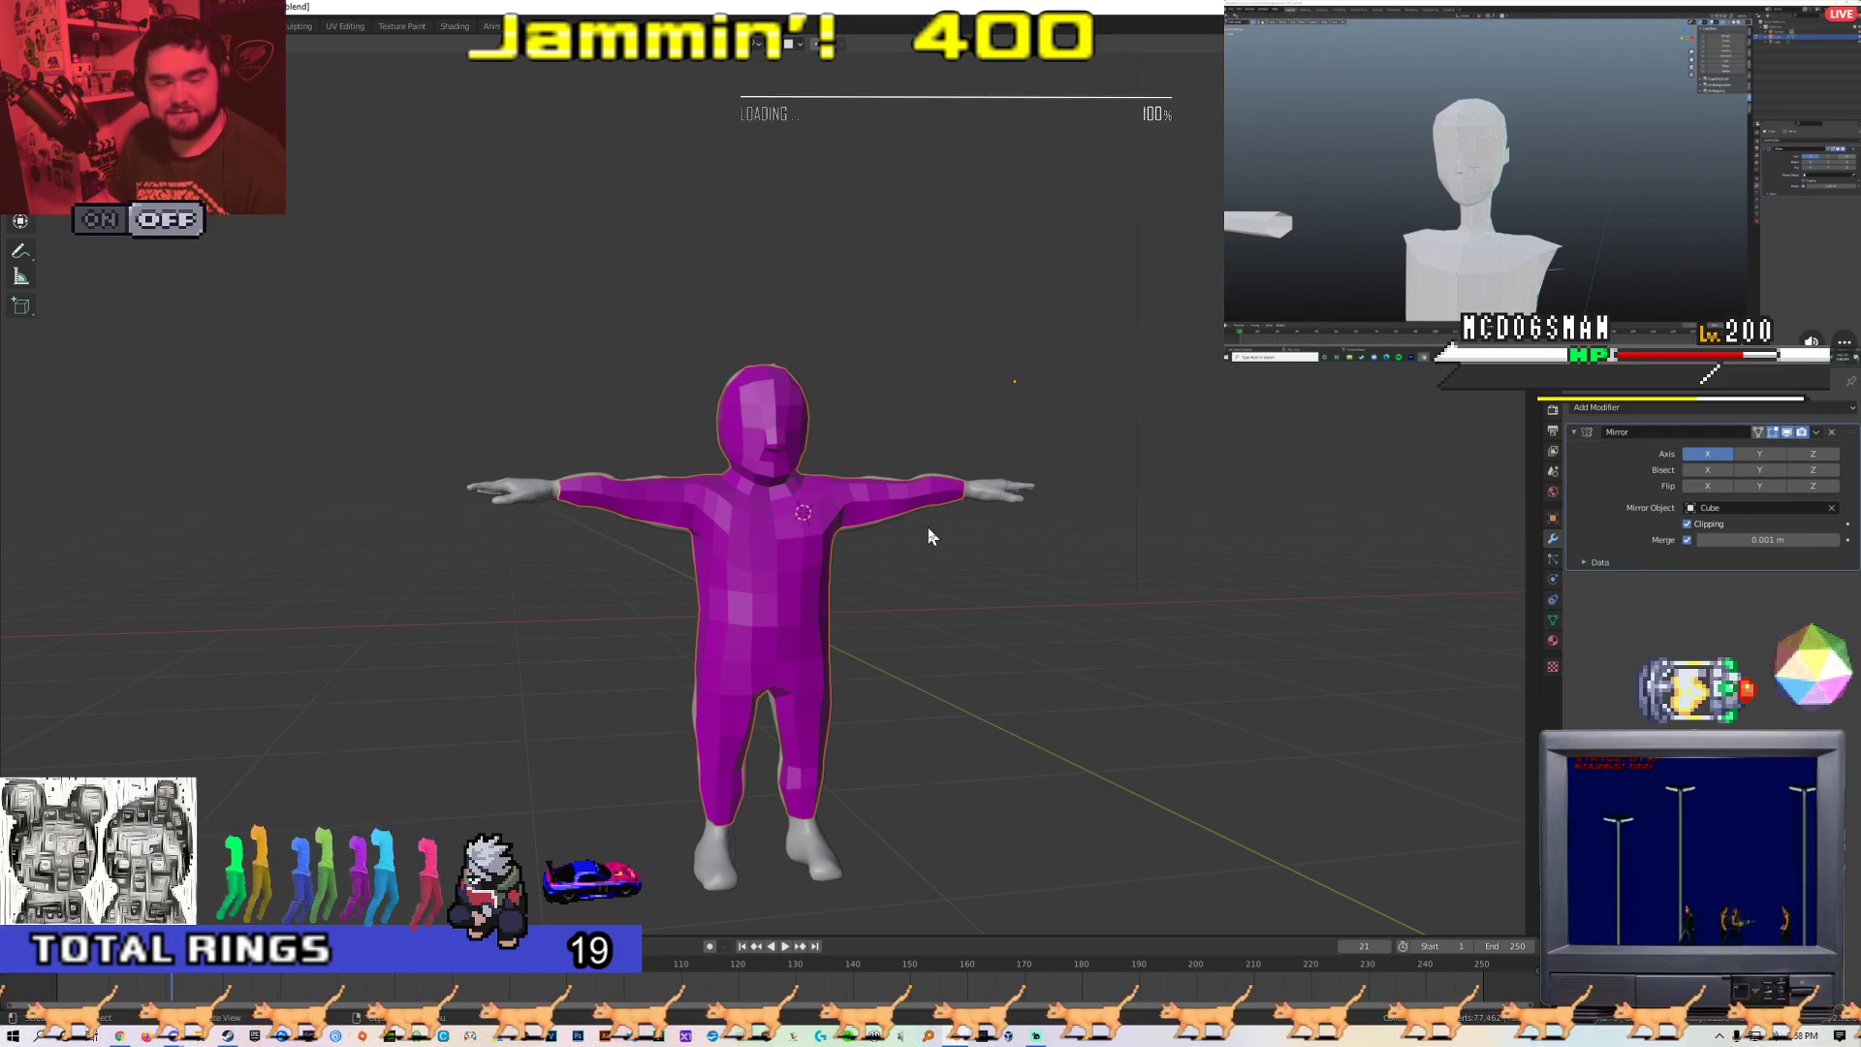
scroll(925, 536, "up", 1)
middle_click_drag(924, 536, 598, 125)
Extrude the front edge of the ankle opening downward to start a strip of faces over the foot
left_click(741, 577)
scroll(740, 578, "up", 4)
scroll(821, 603, "down", 1)
left_click(862, 583)
key("Tab")
scroll(735, 592, "down", 3)
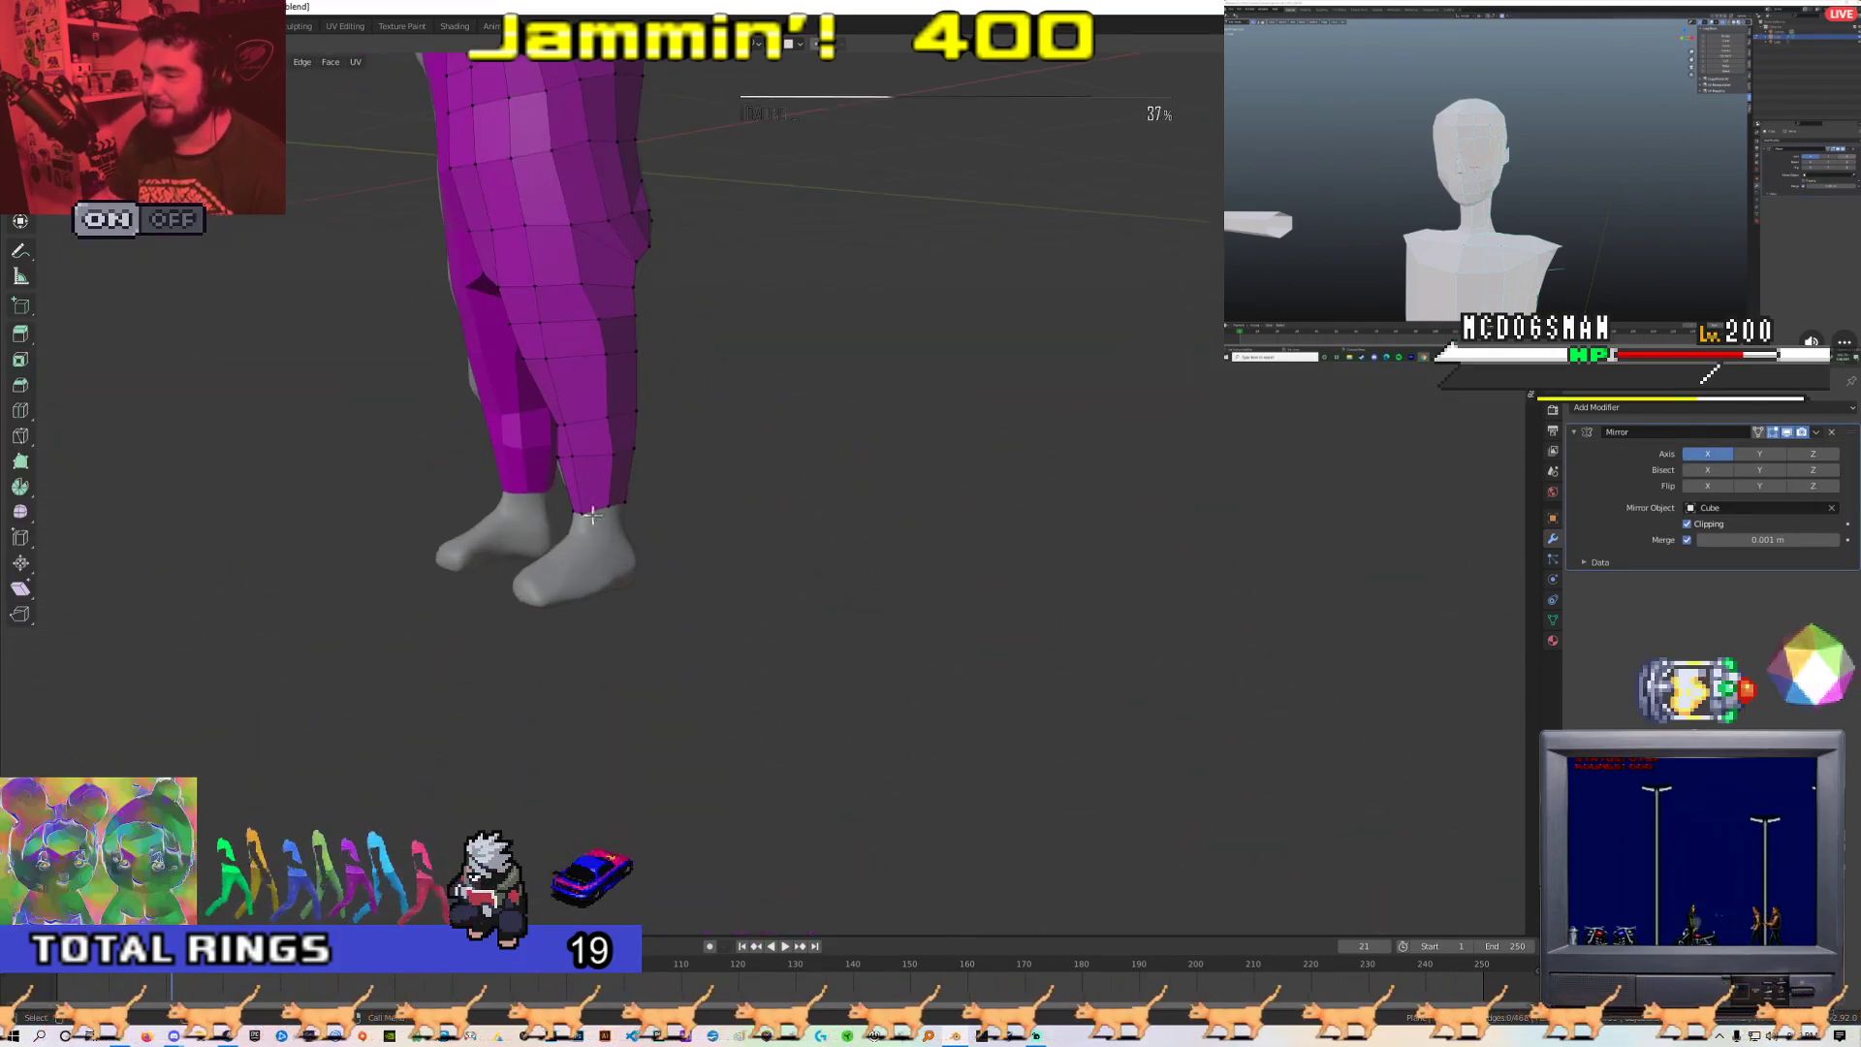
scroll(598, 374, "up", 3)
middle_click_drag(620, 663, 586, 407, "shift")
middle_click_drag(586, 407, 602, 461)
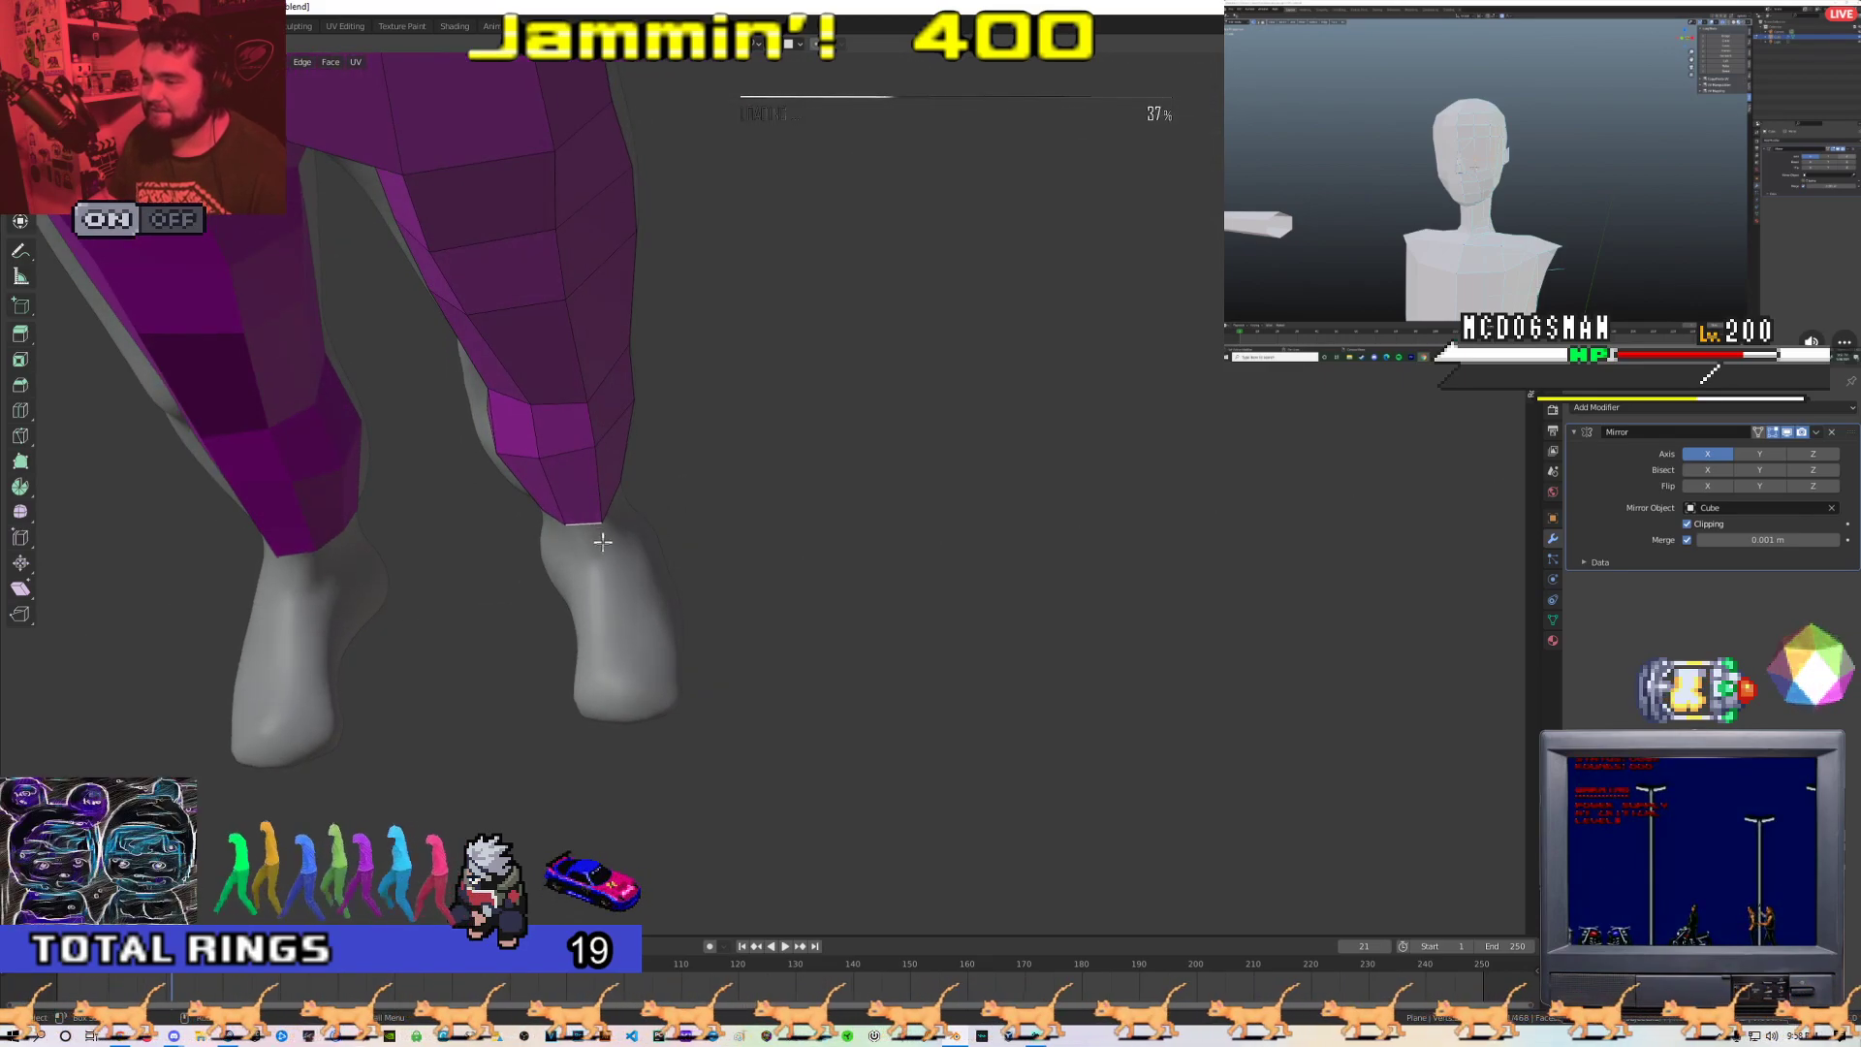
key("e")
middle_click_drag(624, 581, 700, 519, "shift")
scroll(707, 478, "up", 3)
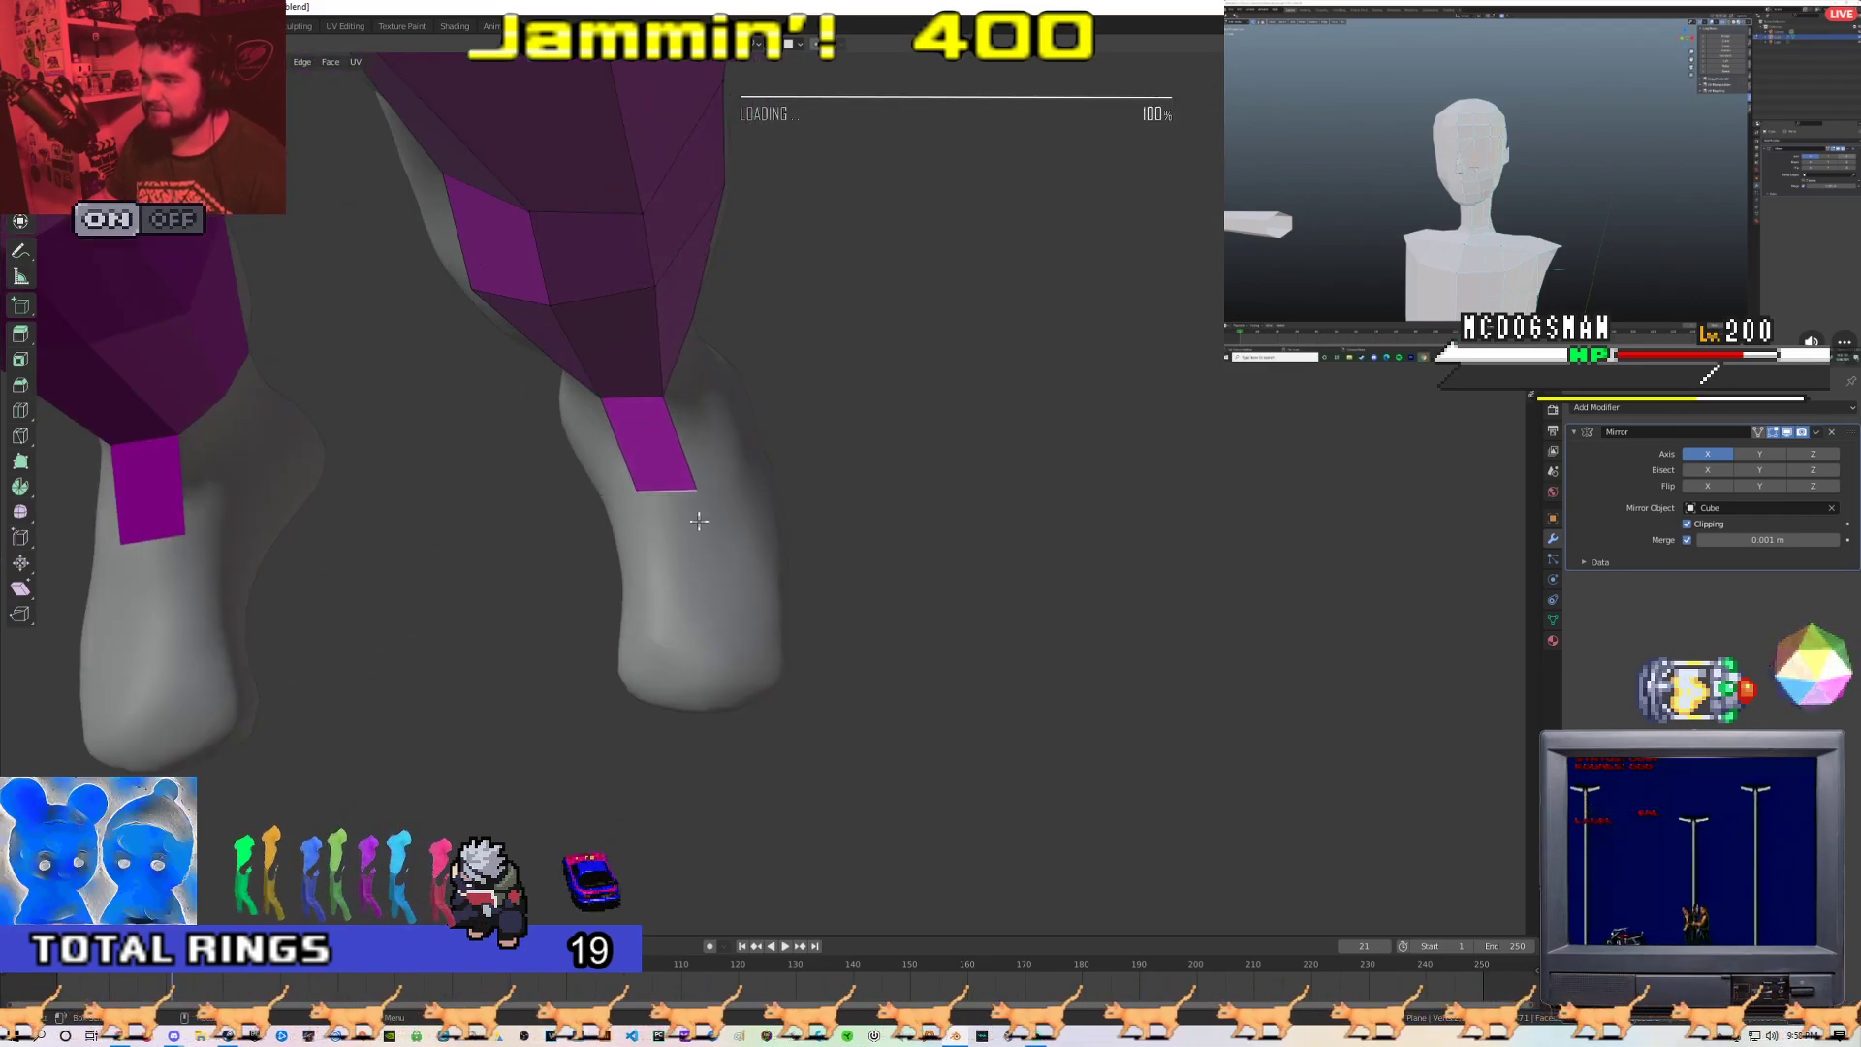
Adjust the end vertices of the first foot face and extrude a second face along the instep
key("1")
left_click_drag(637, 491, 641, 476)
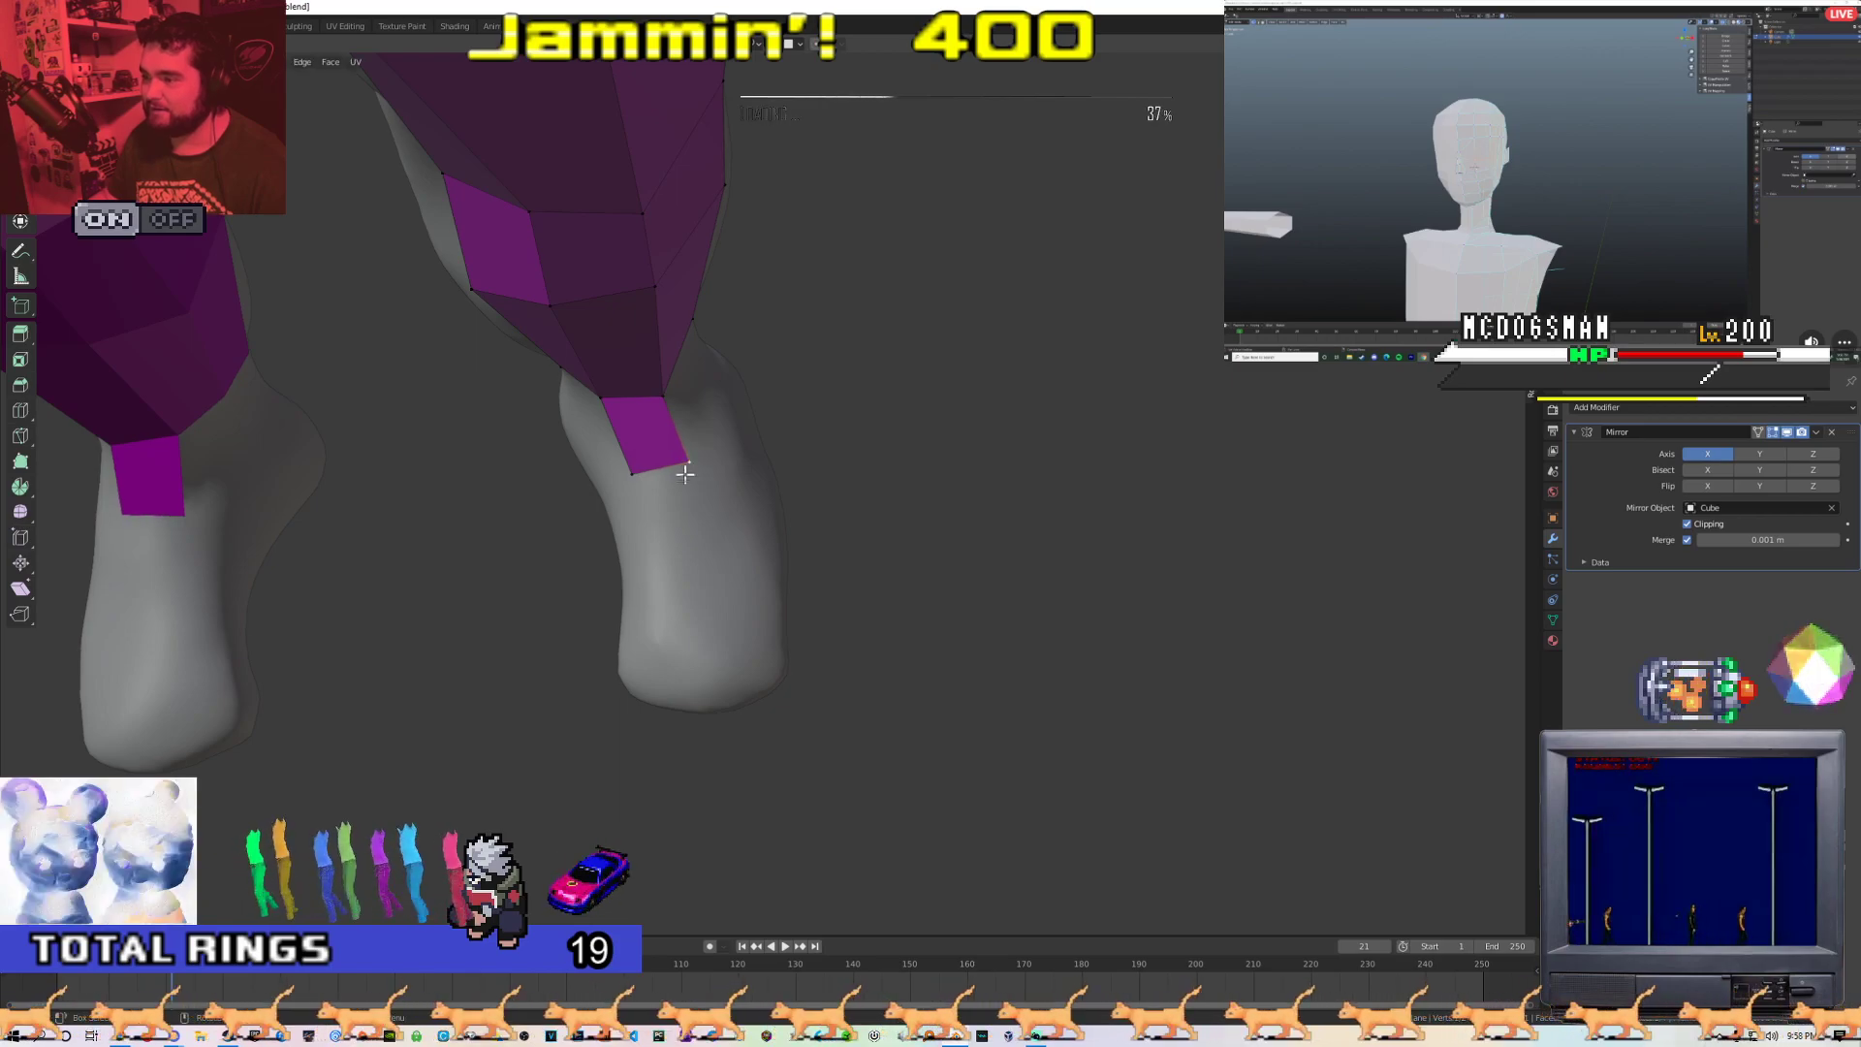
left_click(708, 545)
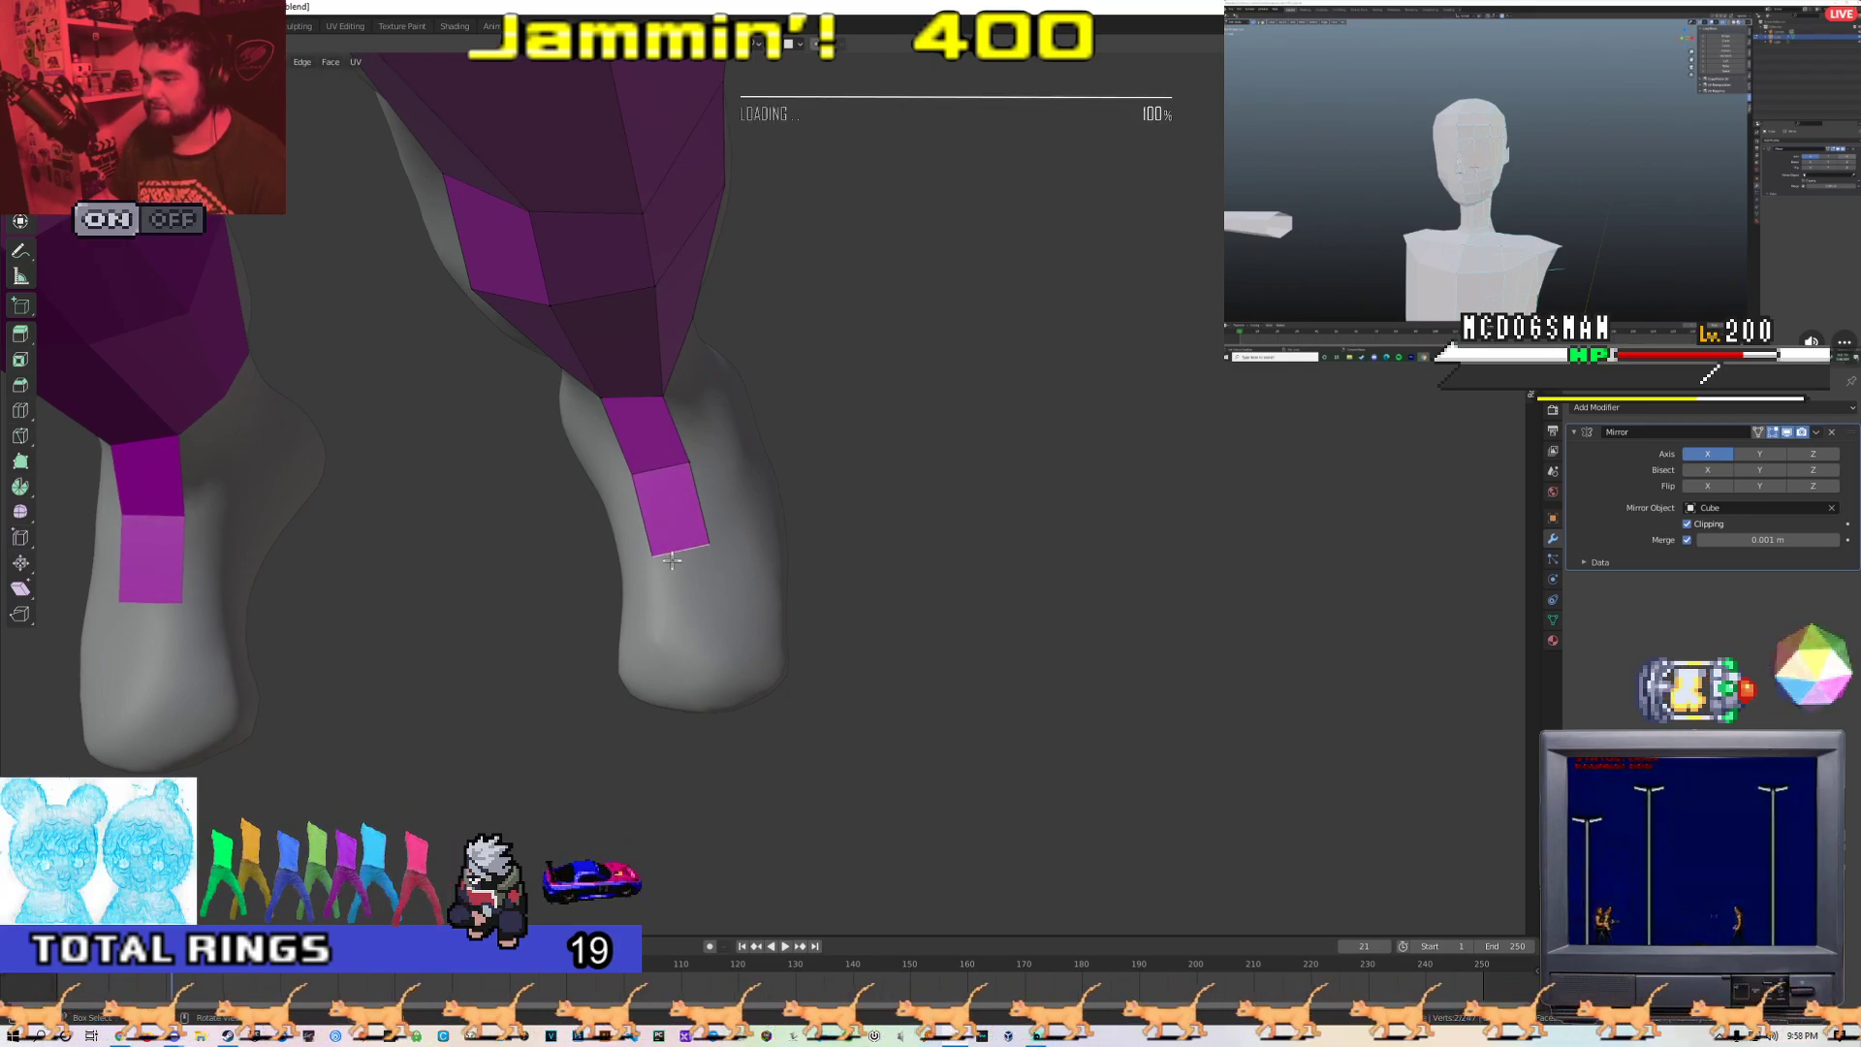
middle_click_drag(707, 539, 659, 425)
Extrude the strip further along the top of the foot to the toes, adjusting its end vertices to the sculpt
key("e")
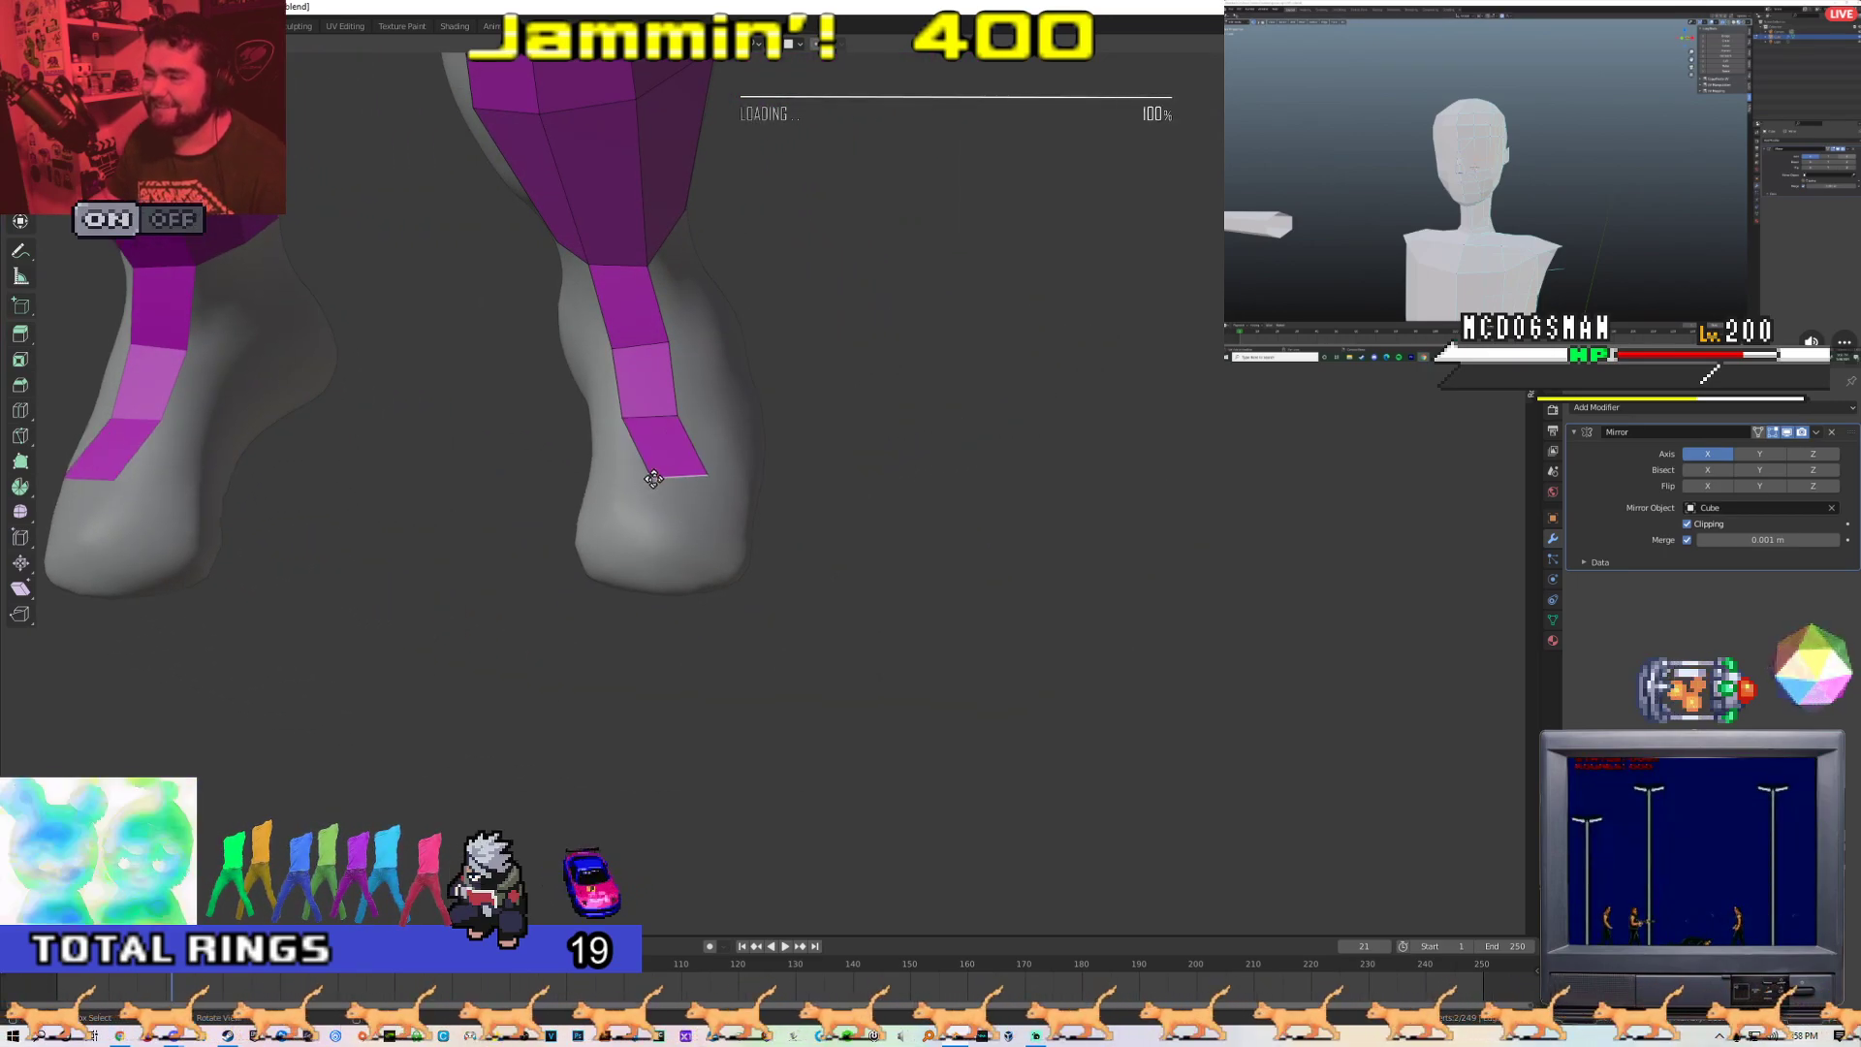
mouse_move(616, 488)
middle_mouse_down()
mouse_move(756, 449)
mouse_move(622, 479)
mouse_move(625, 507)
middle_mouse_up()
key("1")
left_click_drag(625, 506, 637, 508)
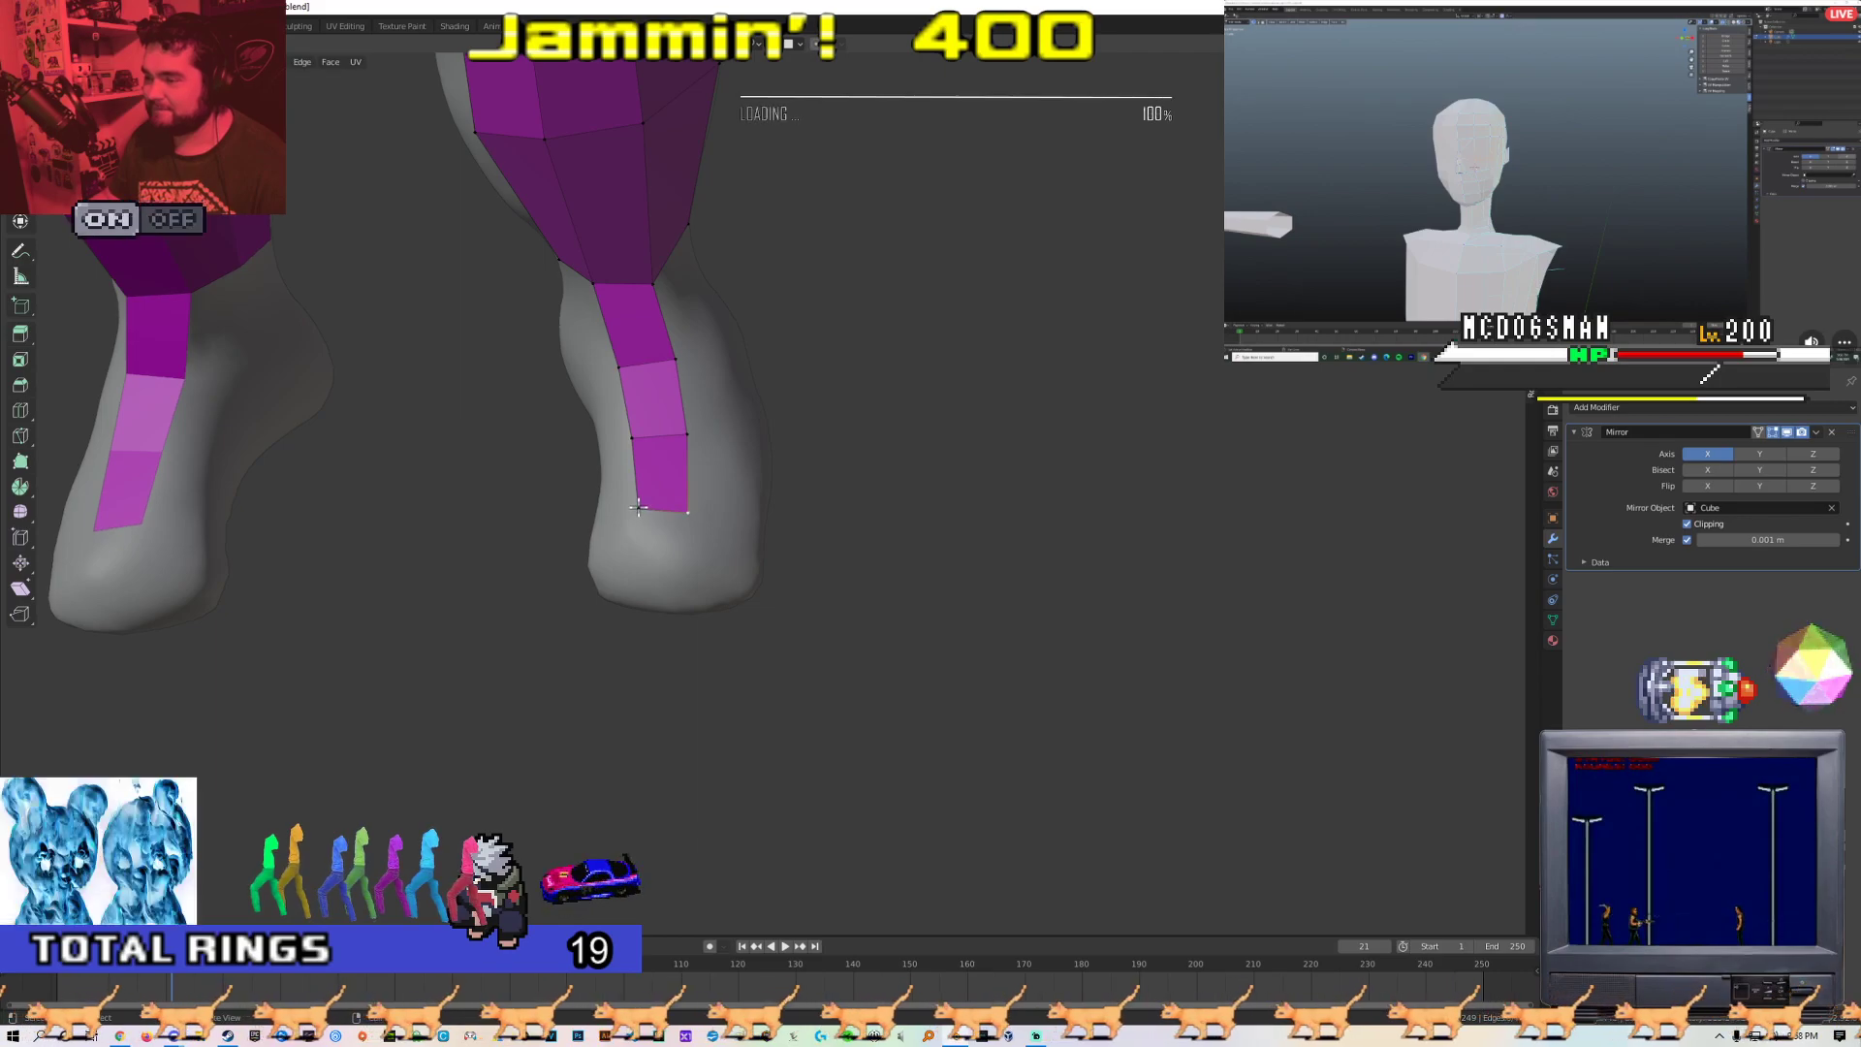
middle_click_drag(635, 516, 593, 426)
scroll(499, 514, "up", 2)
left_click(572, 417)
Fill a row of faces below the leg opening around the outer side of the ankle
left_click(849, 396)
middle_click_drag(800, 388, 788, 456)
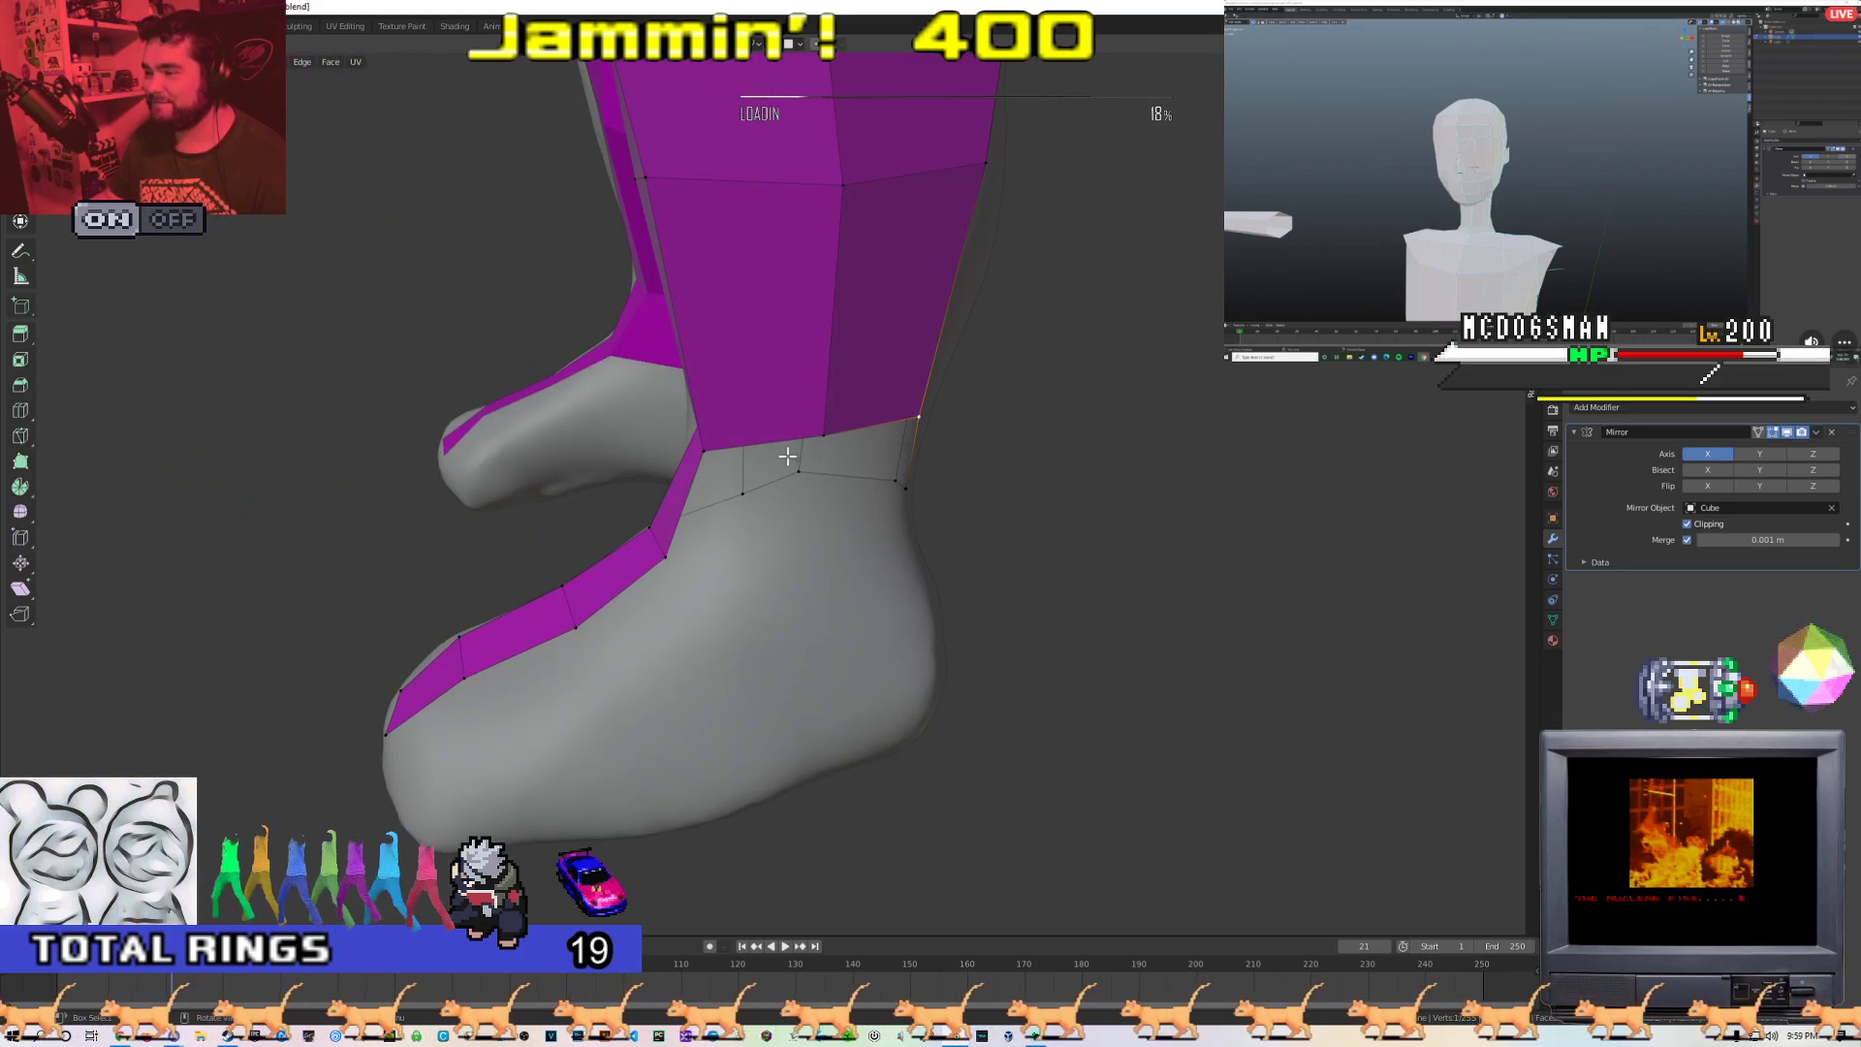
left_click(825, 517, "shift")
key("f")
middle_click_drag(693, 476, 573, 461)
scroll(910, 416, "down", 4)
scroll(621, 475, "up", 2)
middle_click_drag(714, 509, 648, 505)
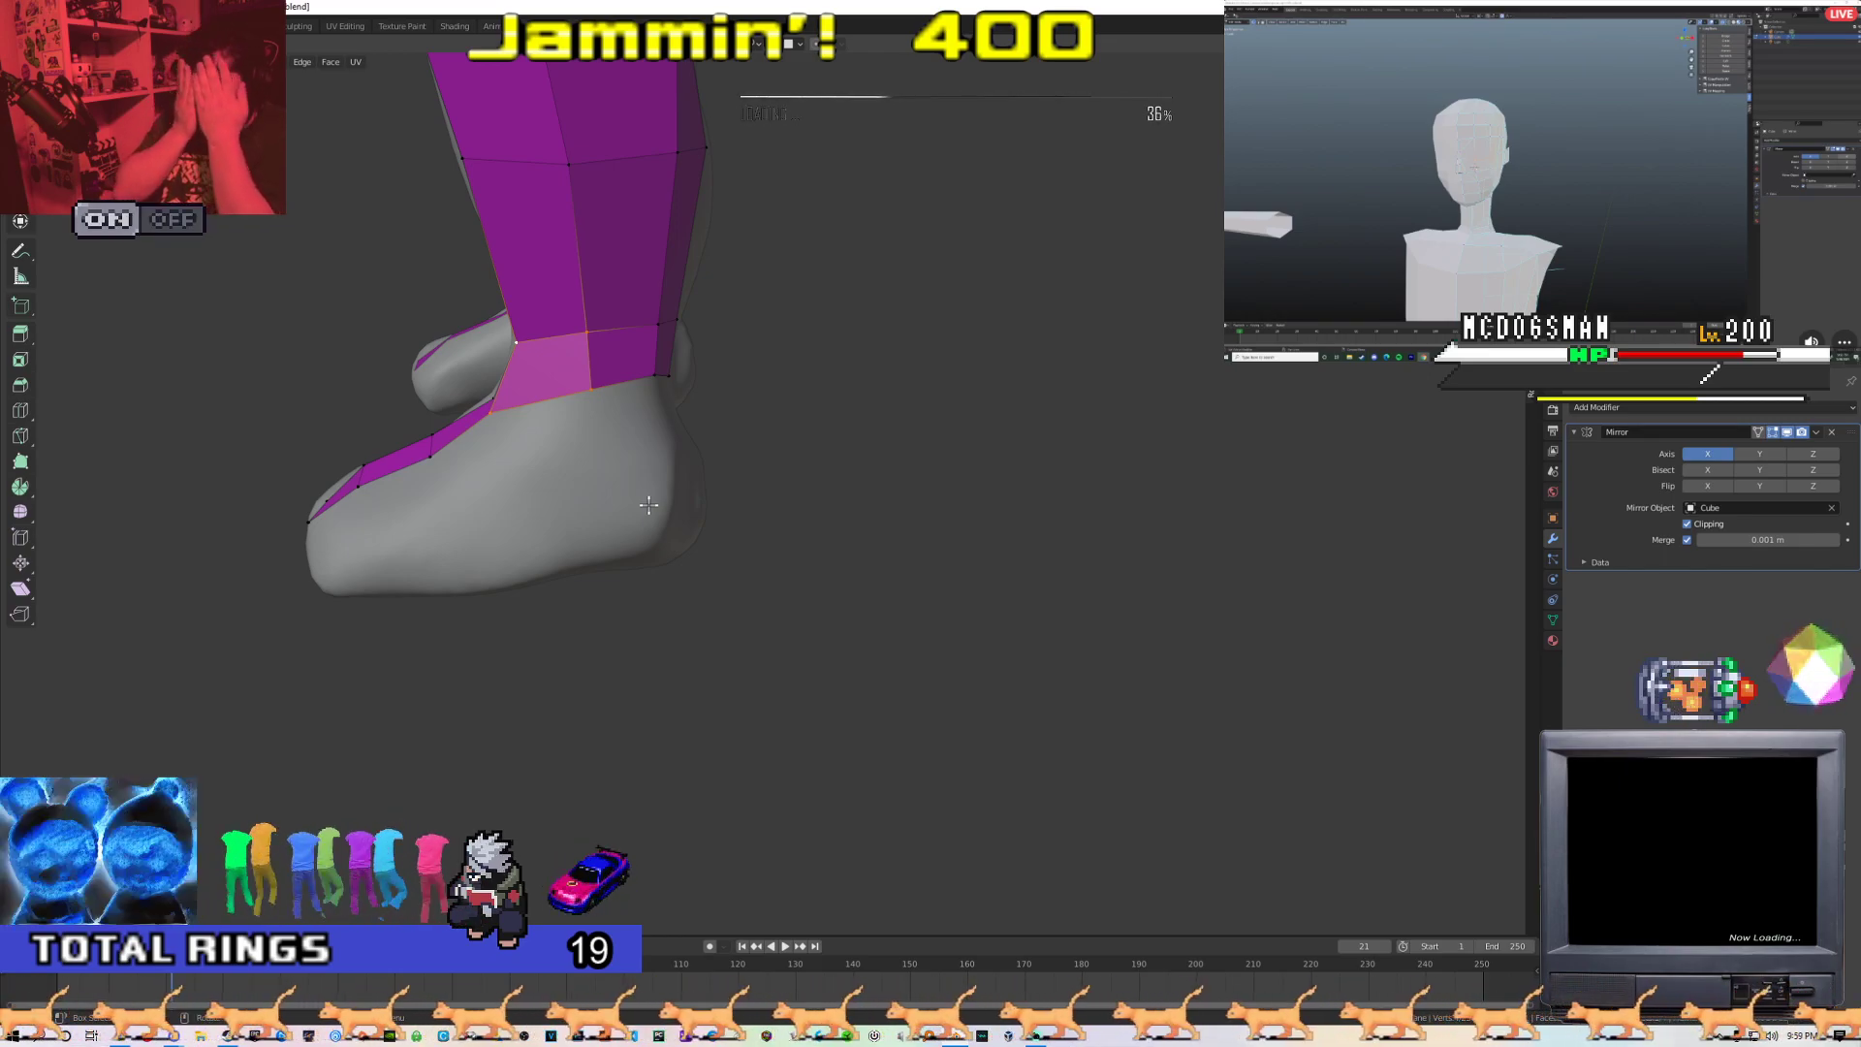
Continue the row of faces around the back and inner side of the ankle and clear the selection
middle_click_drag(644, 502, 465, 442)
middle_click_drag(624, 395, 544, 407)
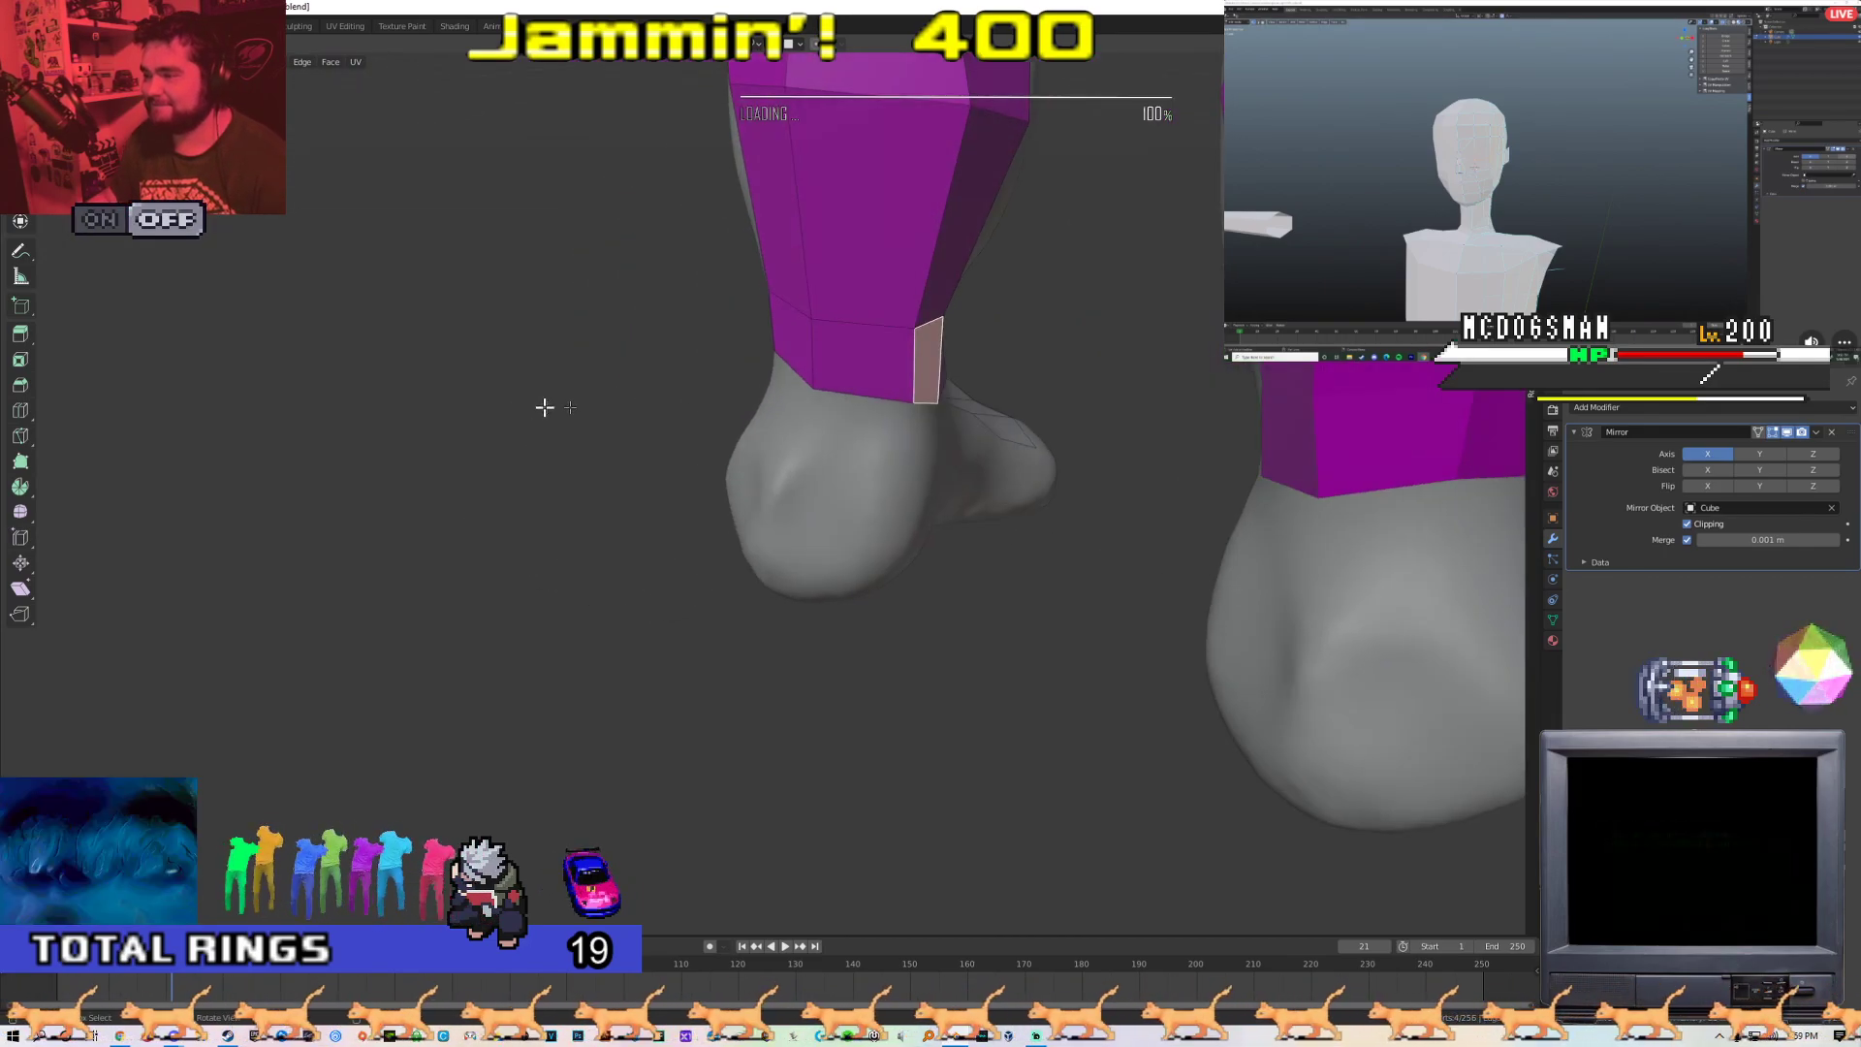
key("alt+a")
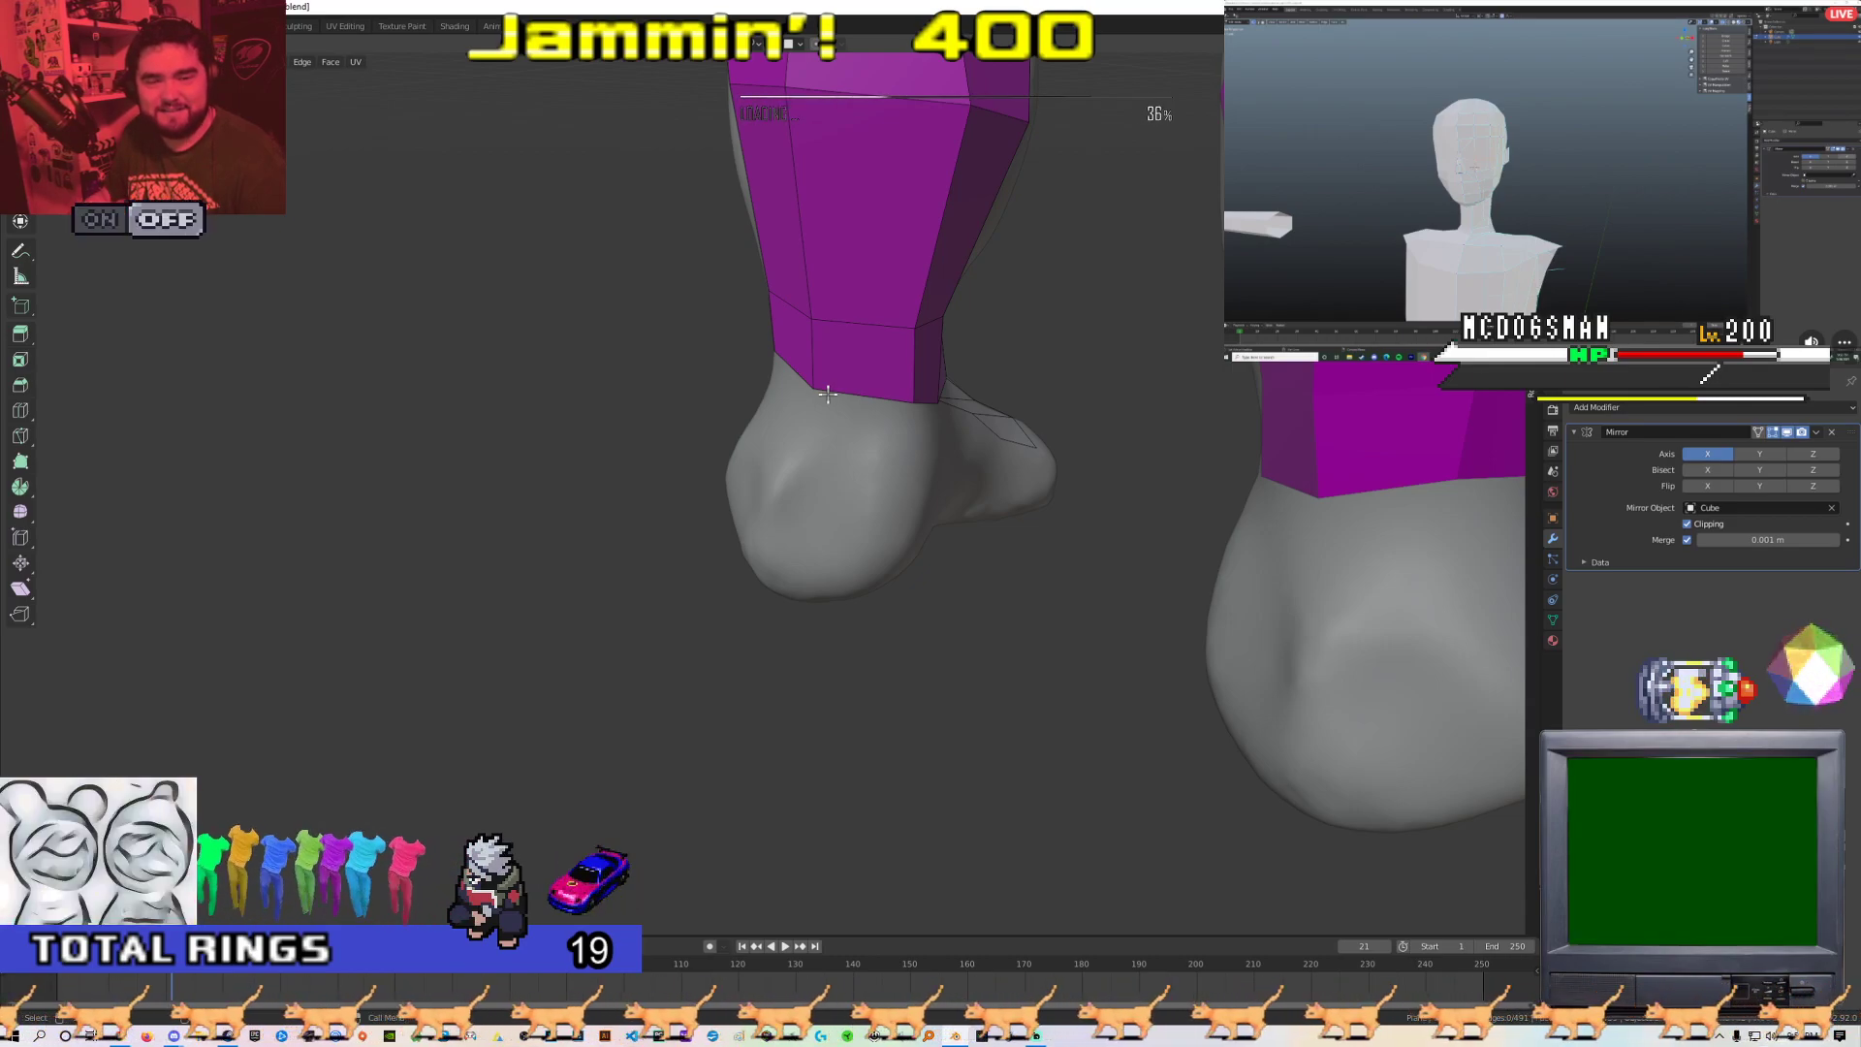
middle_click_drag(805, 366, 750, 585)
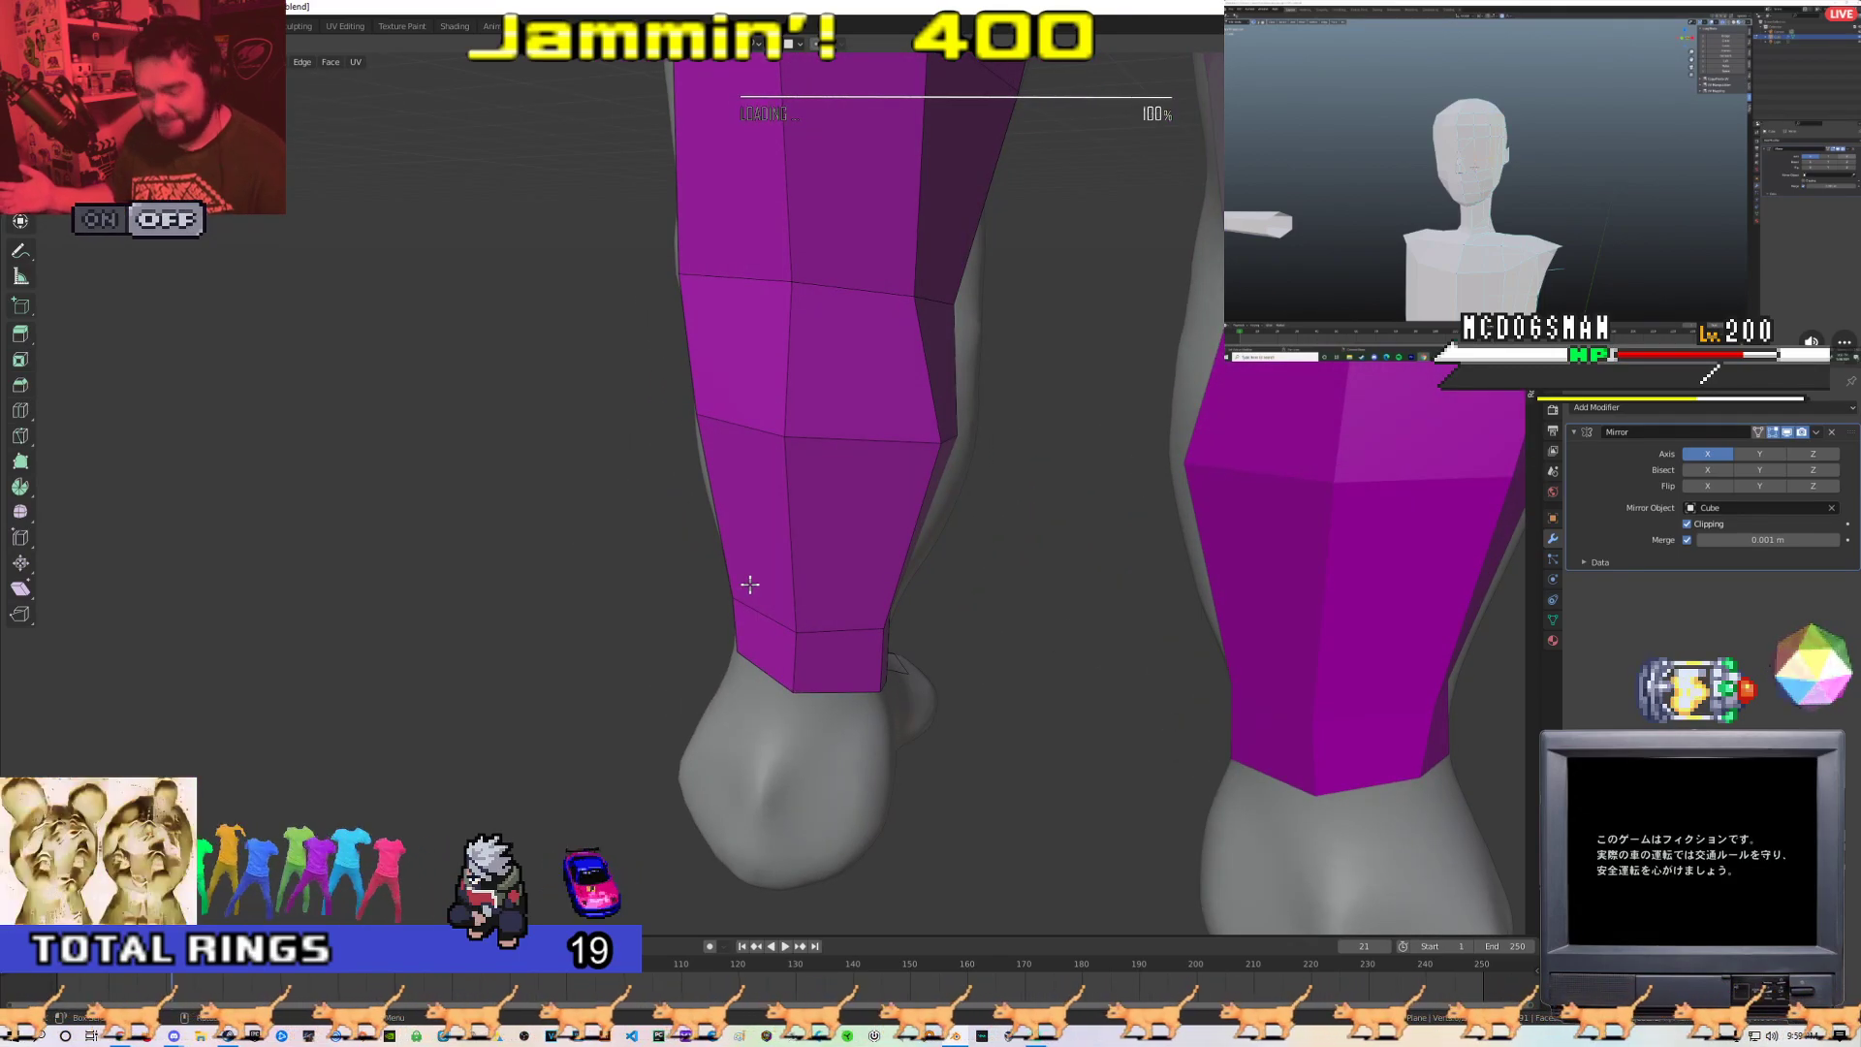
Examine the mesh coverage of the lower legs, ankles and feet from the back, sides and front
scroll(755, 582, "down", 2)
scroll(755, 582, "up", 2)
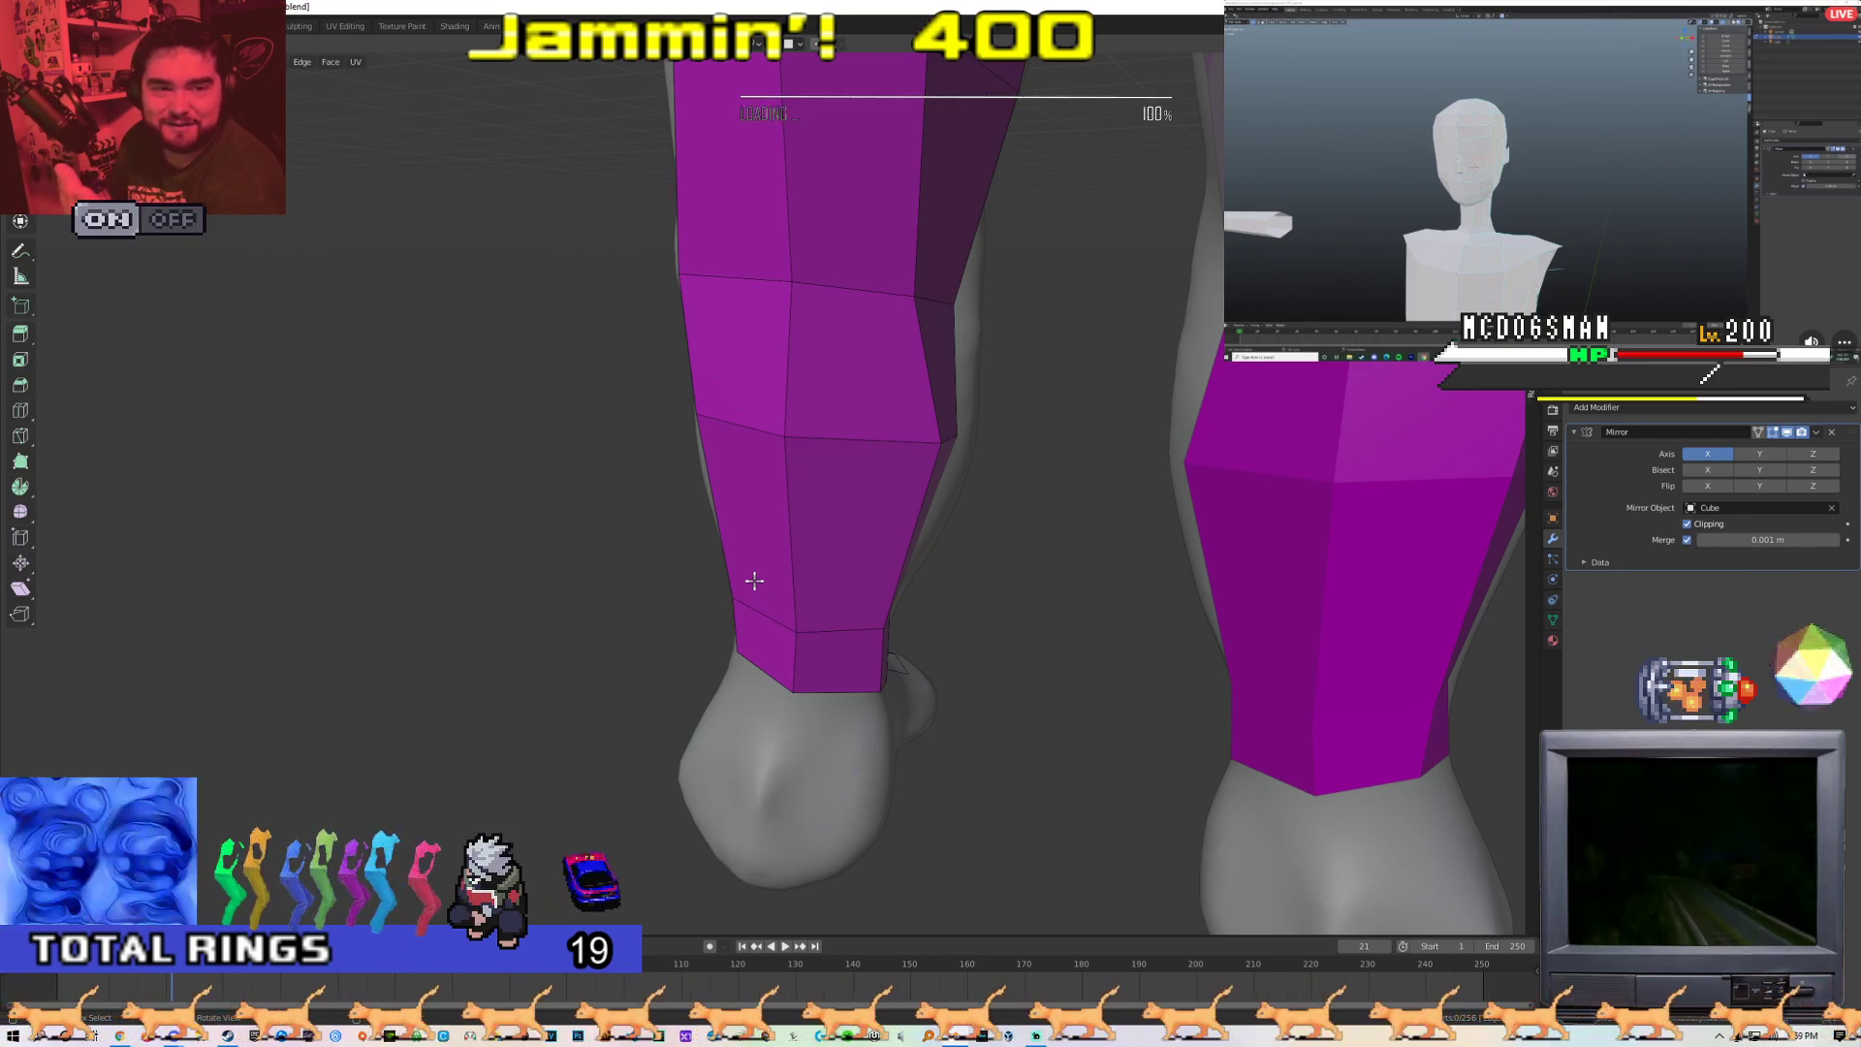
middle_click_drag(844, 614, 536, 595)
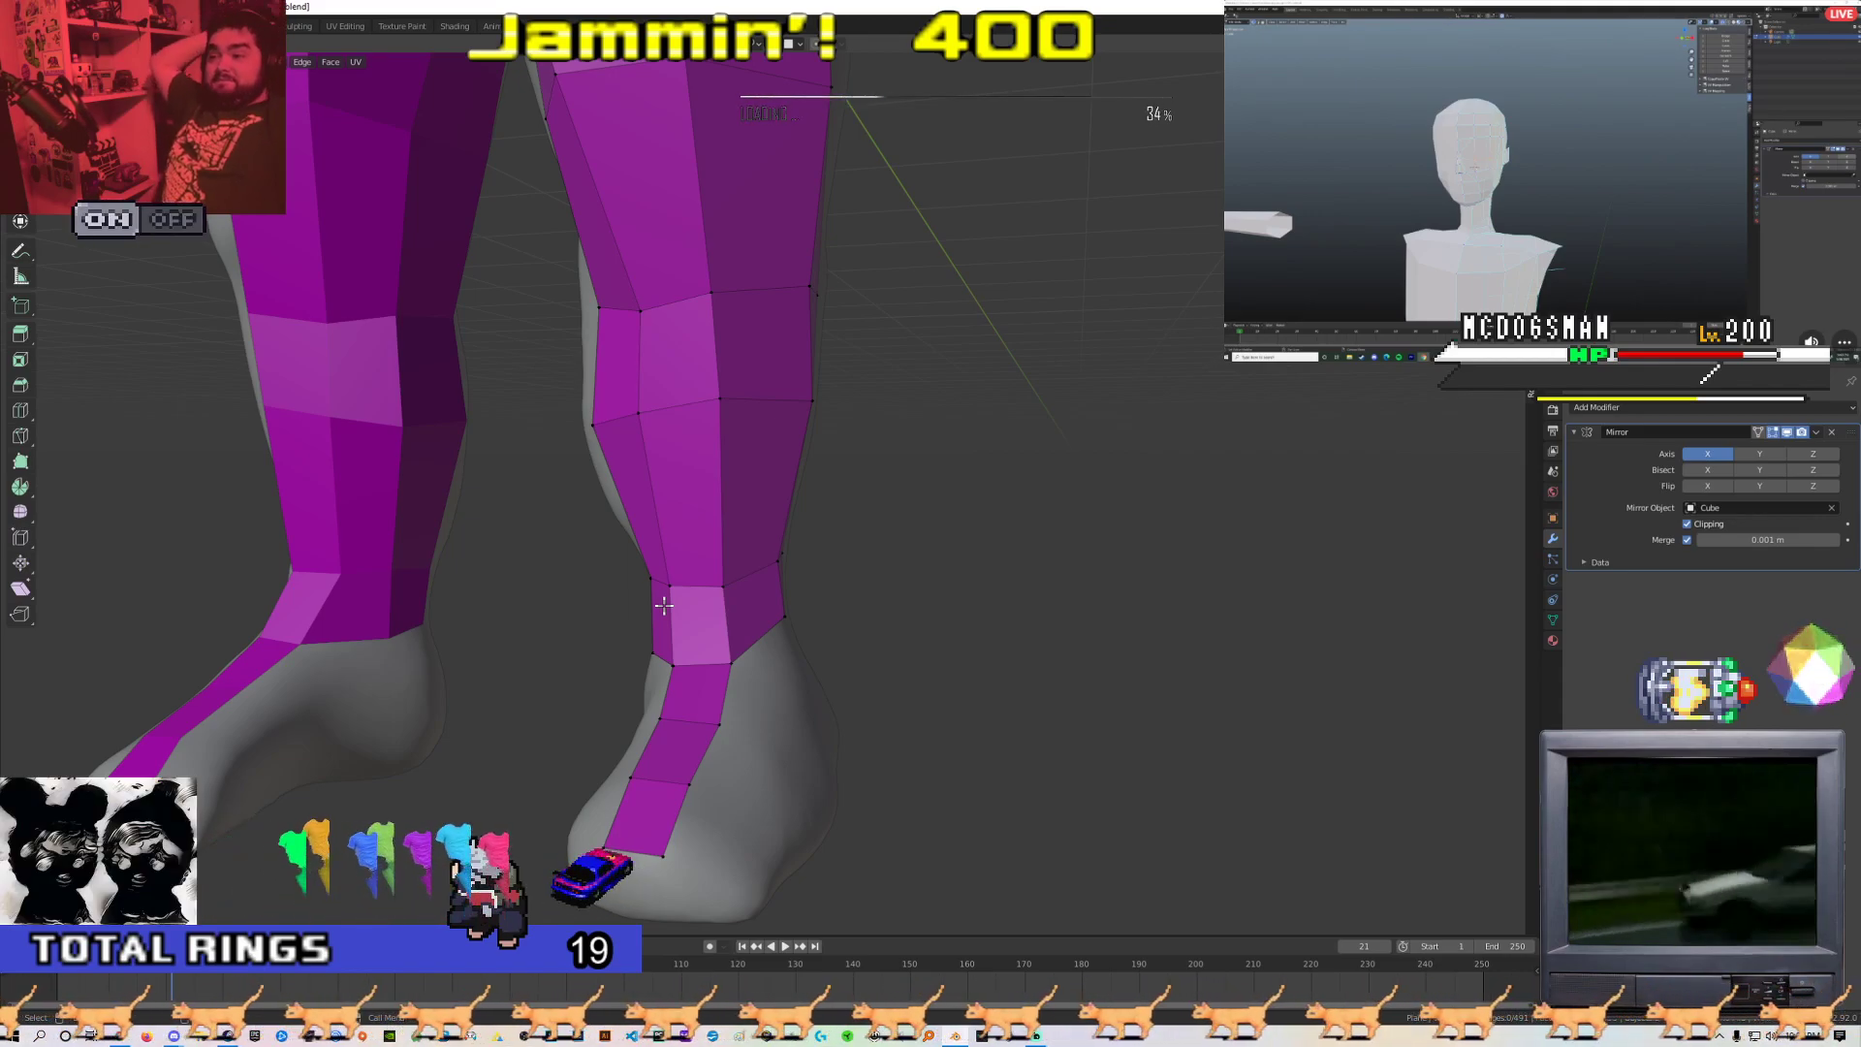
middle_click_drag(649, 491, 773, 585)
scroll(634, 508, "down", 4)
scroll(634, 509, "down", 2)
scroll(780, 635, "up", 3)
middle_click_drag(809, 656, 573, 652)
scroll(888, 616, "up", 2)
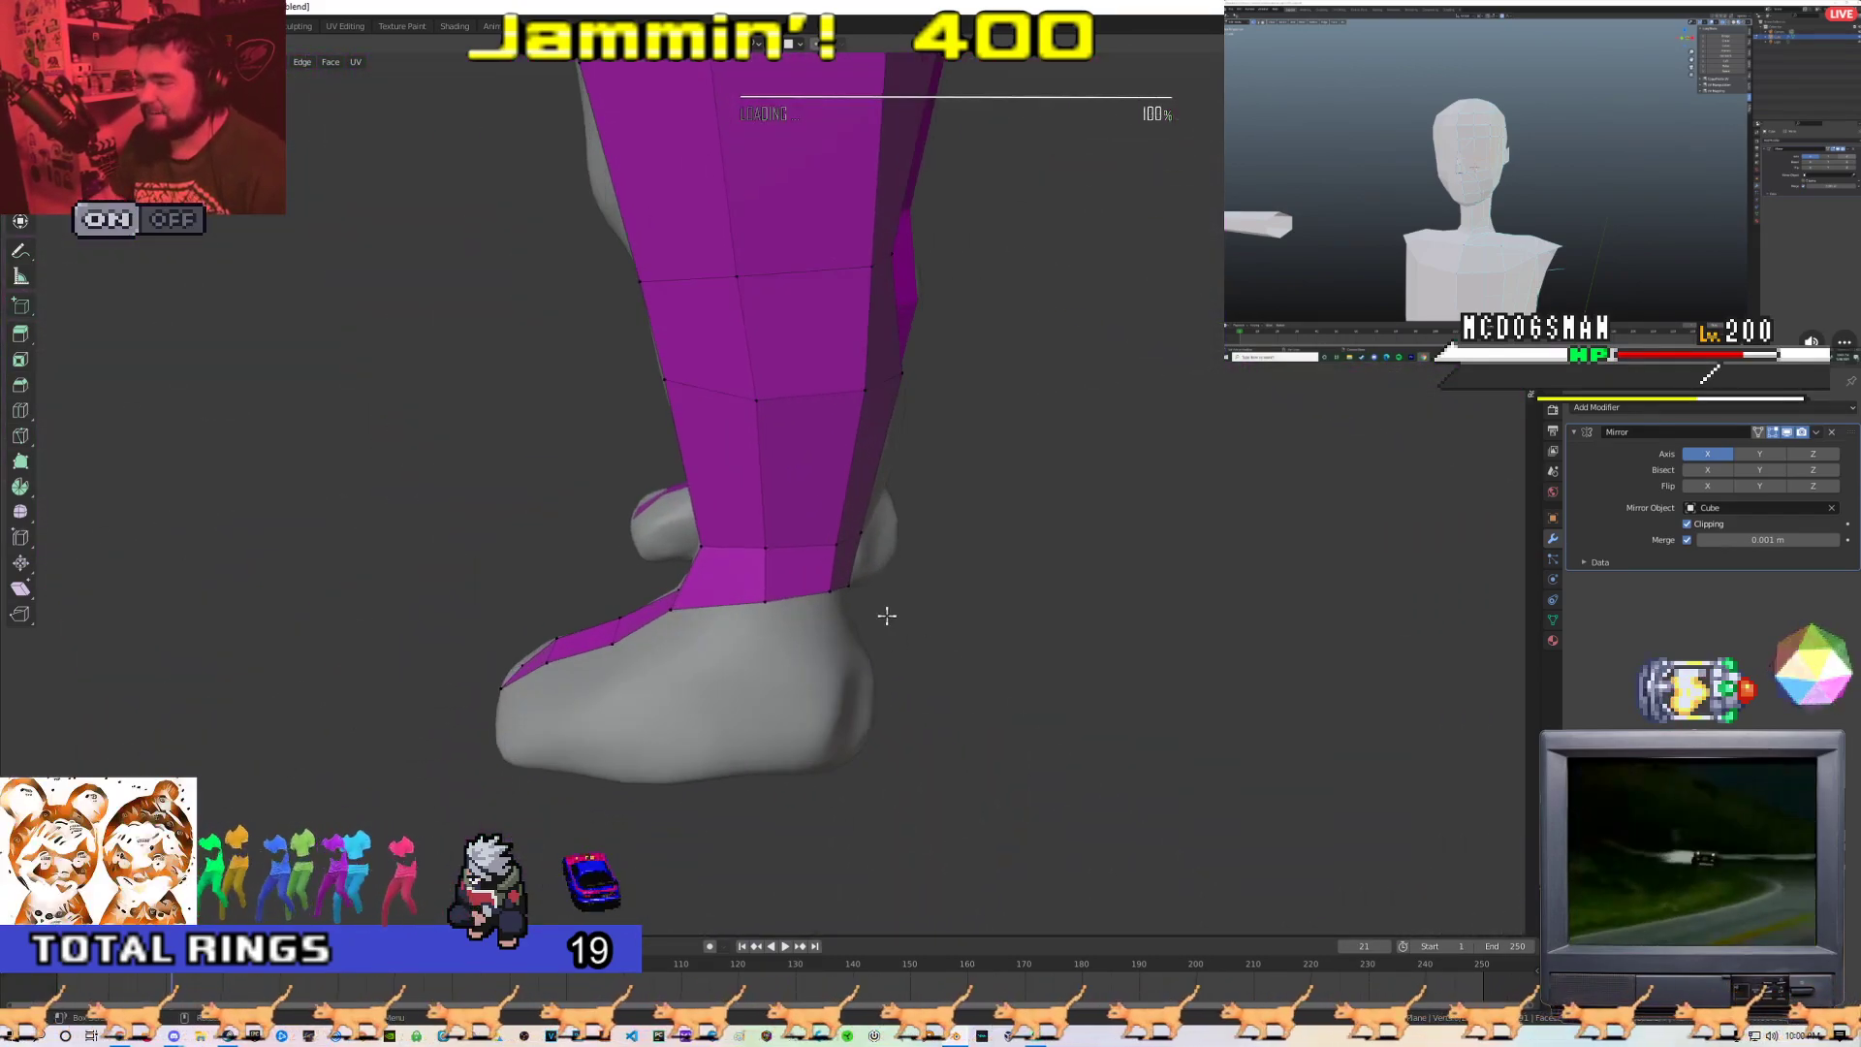
middle_click_drag(887, 615, 682, 573)
scroll(759, 665, "down", 2)
middle_click_drag(523, 562, 902, 554)
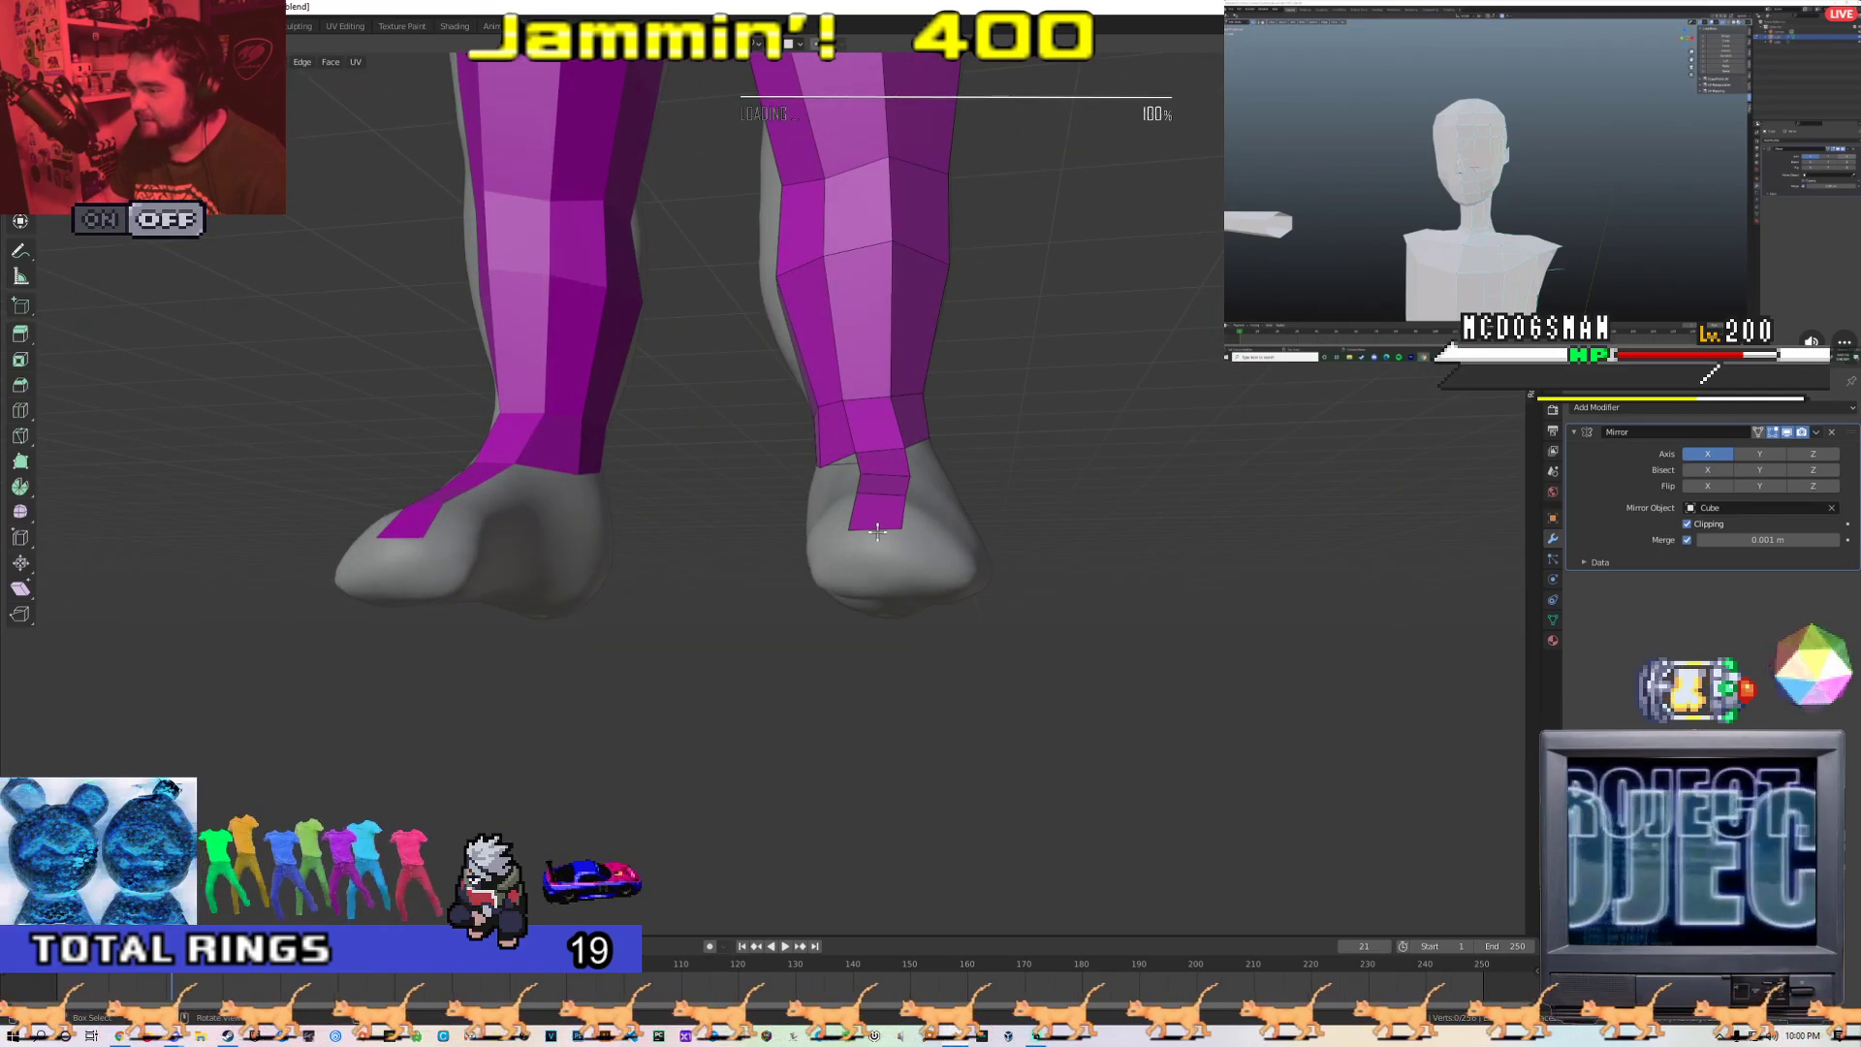
Extrude the instep strip down over the tip of the toes and back along the sole
key("e")
left_click(908, 571)
middle_click_drag(908, 571, 370, 488)
left_click(626, 414)
key("e")
left_click(595, 468)
key("e")
left_click(490, 457)
Adjust the end vertices of the sole strip so it follows the underside of the foot
middle_click_drag(490, 457, 685, 445)
key("g")
middle_click_drag(591, 318, 871, 523)
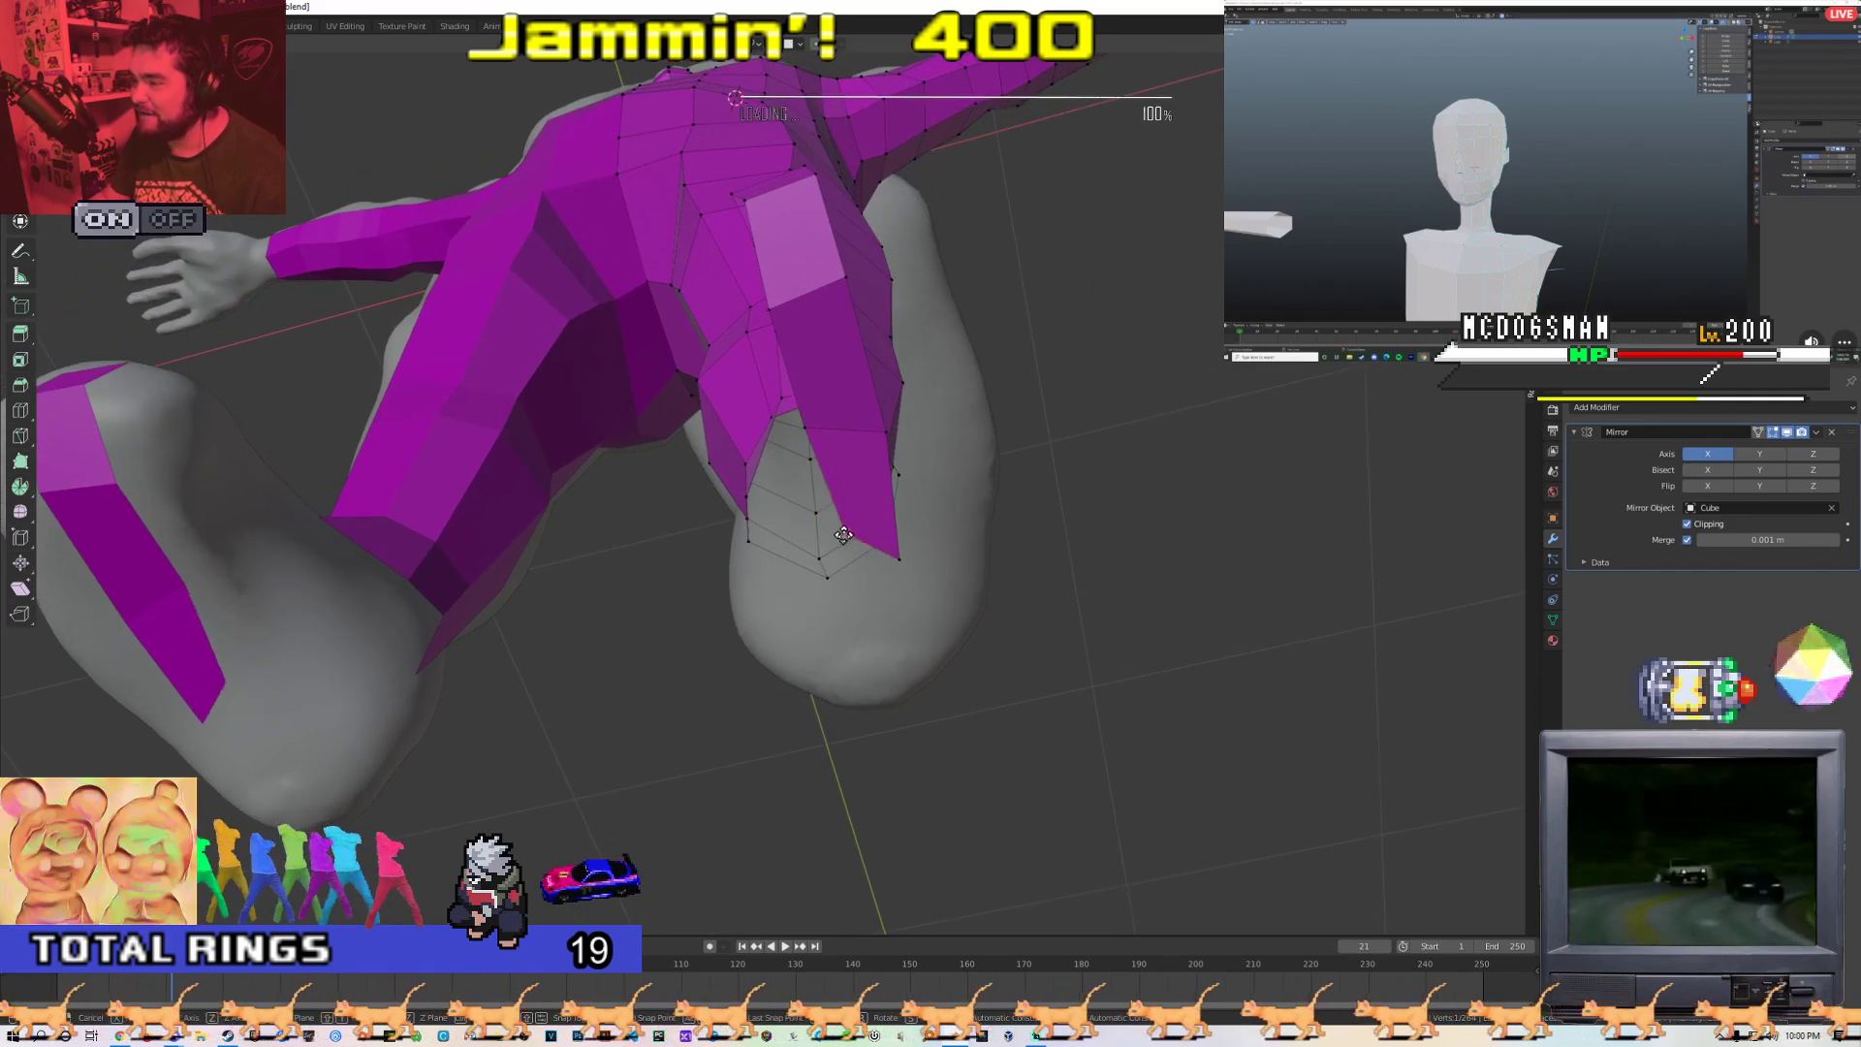
left_click(908, 560)
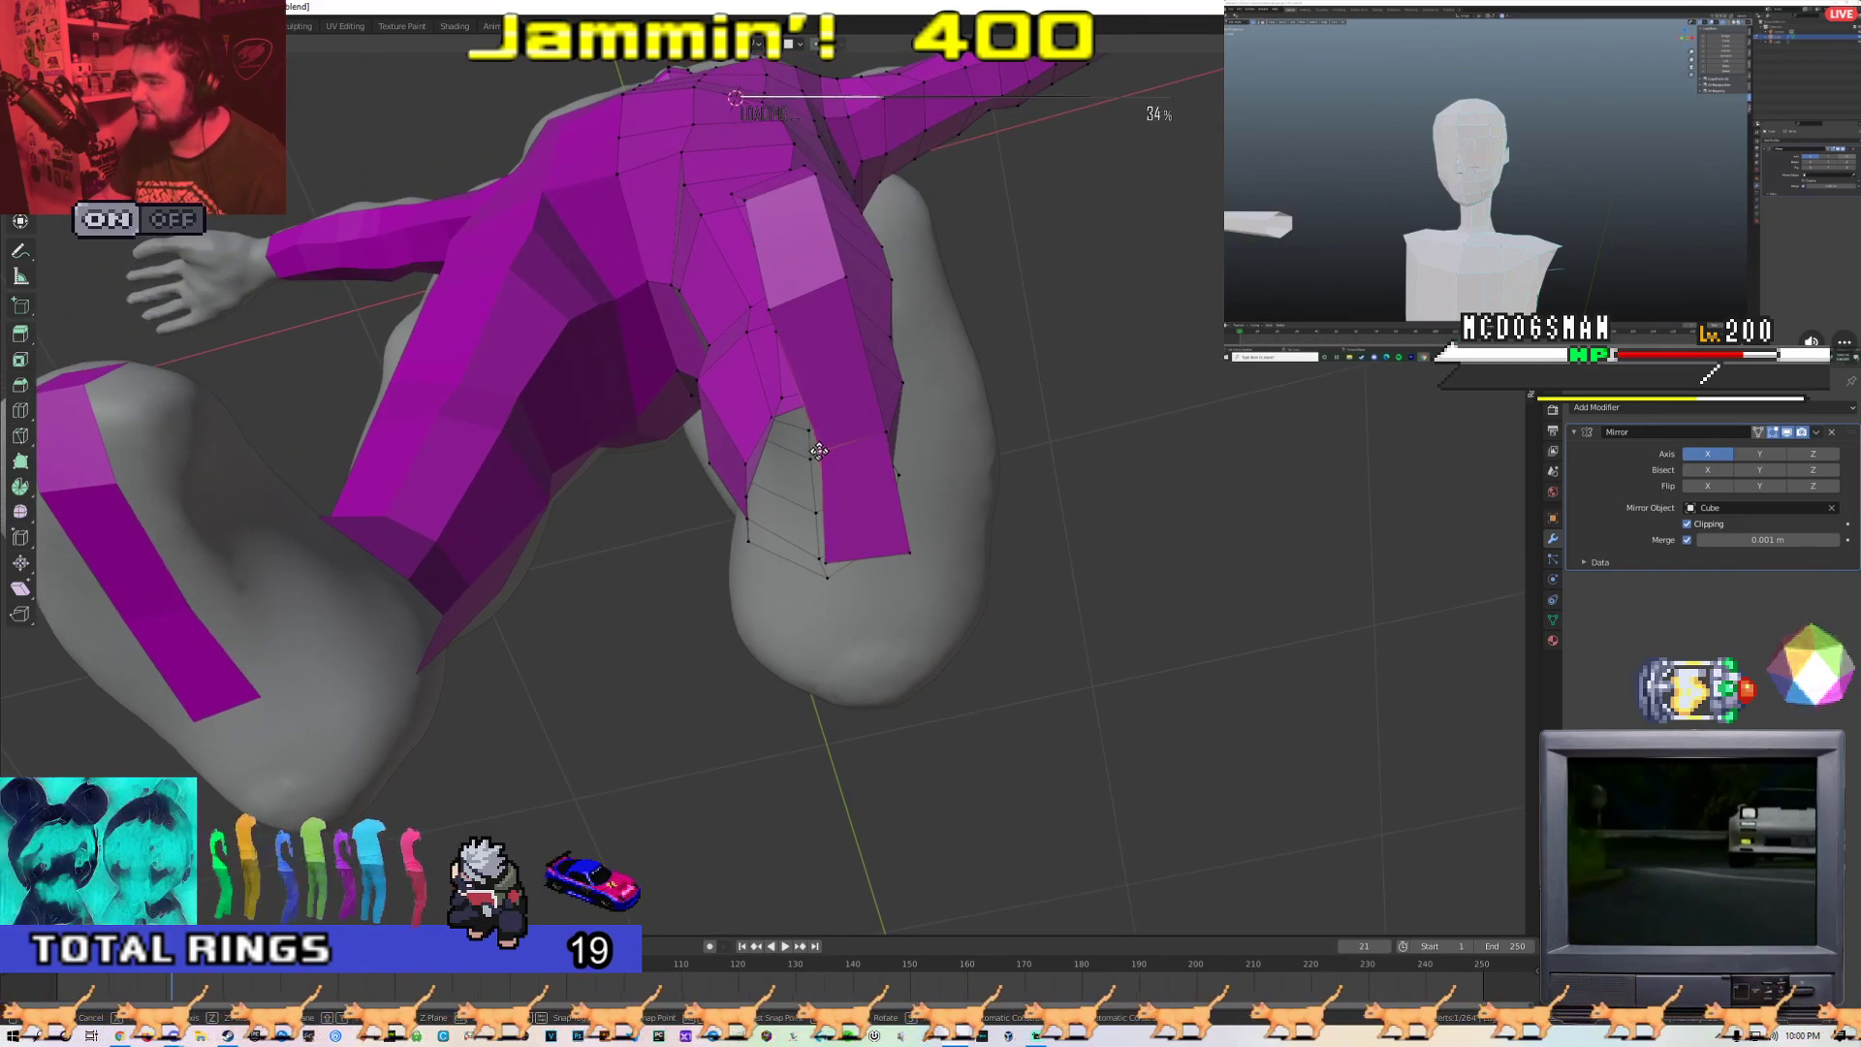
left_click(820, 449)
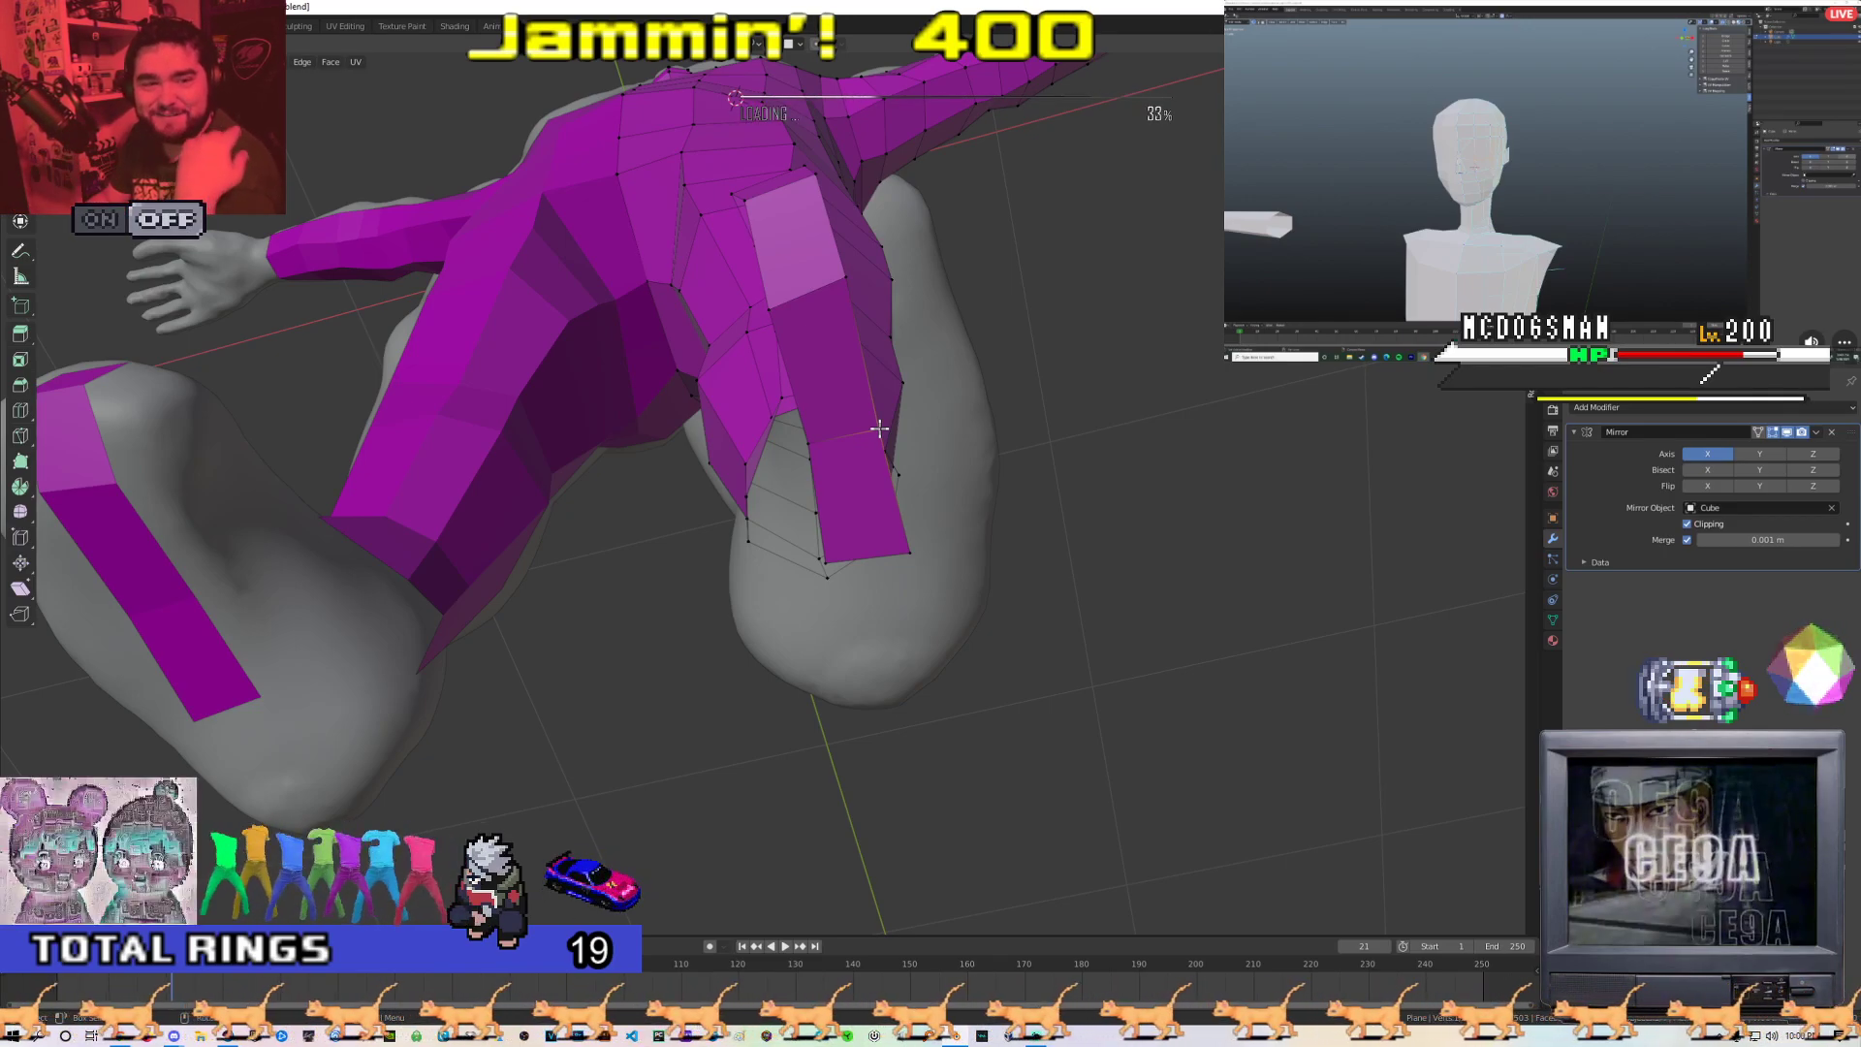
middle_click_drag(879, 428, 586, 420)
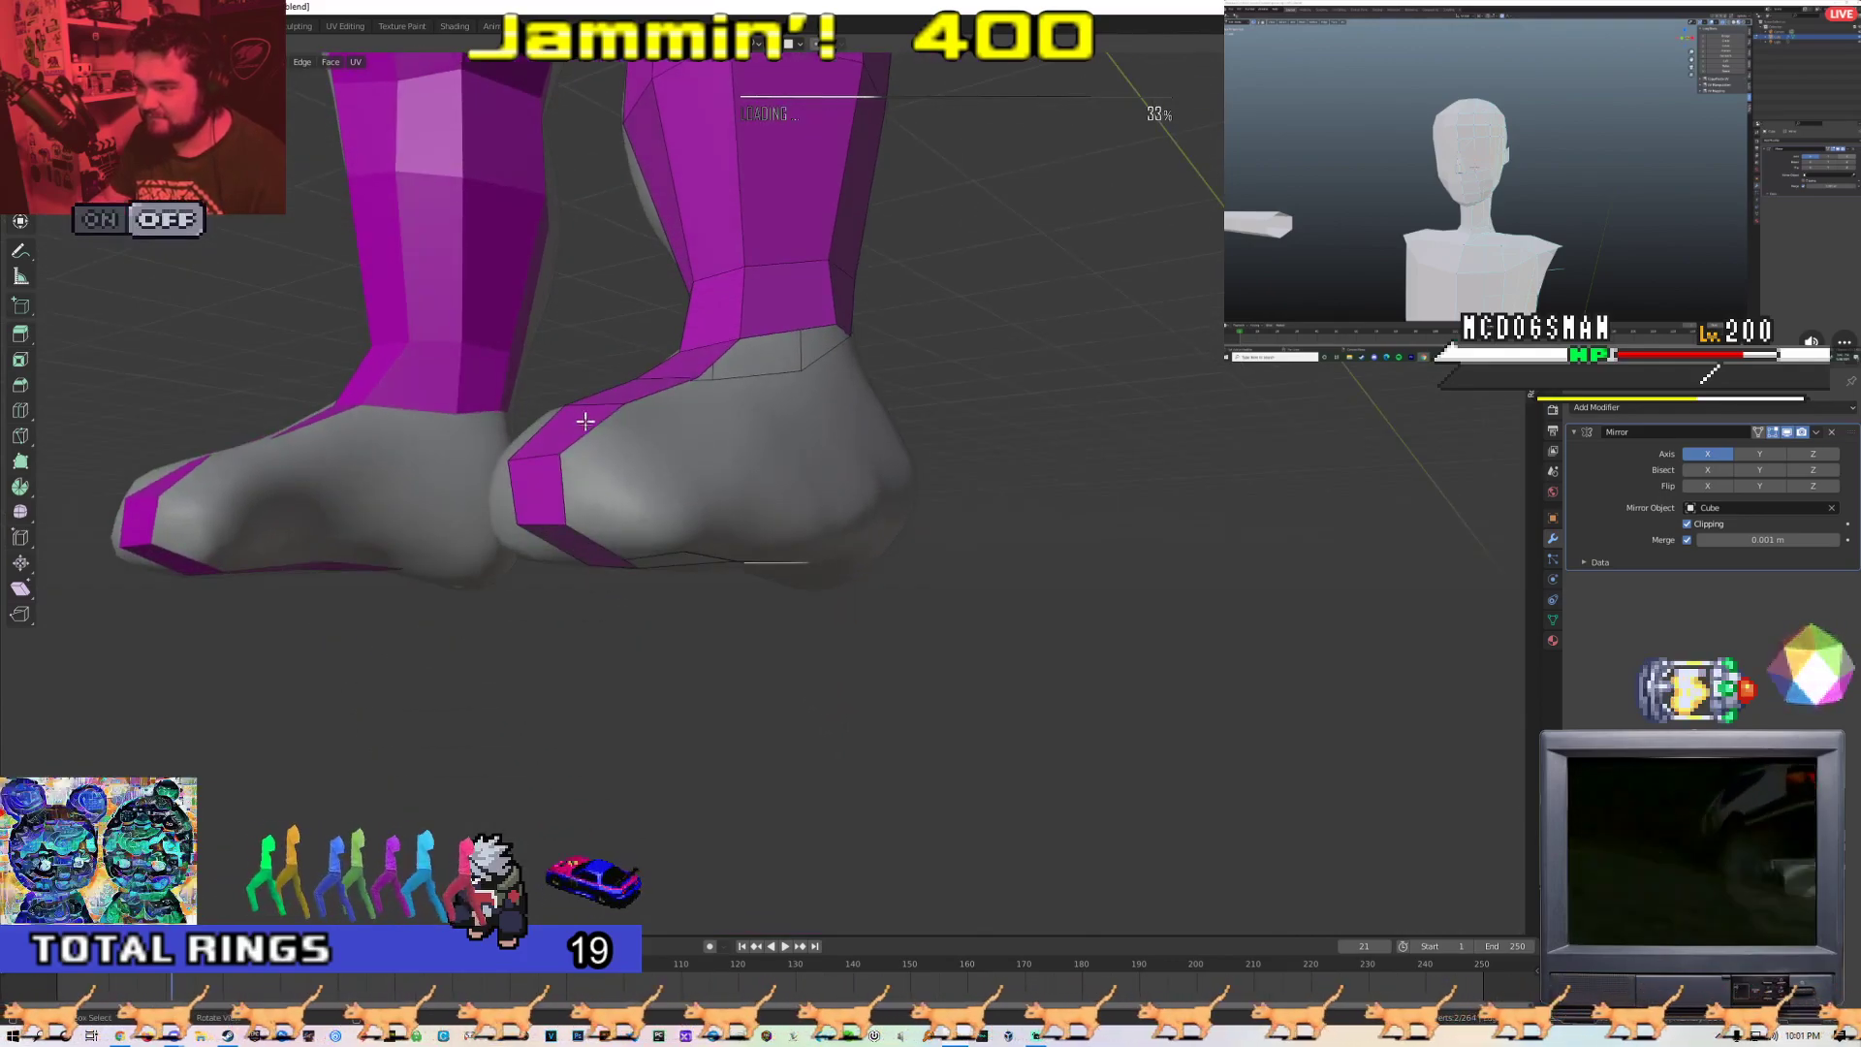
Extrude the side edge of the toe cap into a face running back along the side of the foot
middle_click_drag(609, 526, 596, 423)
key("e")
left_click(622, 518)
middle_click_drag(622, 519, 668, 504)
left_click(663, 451)
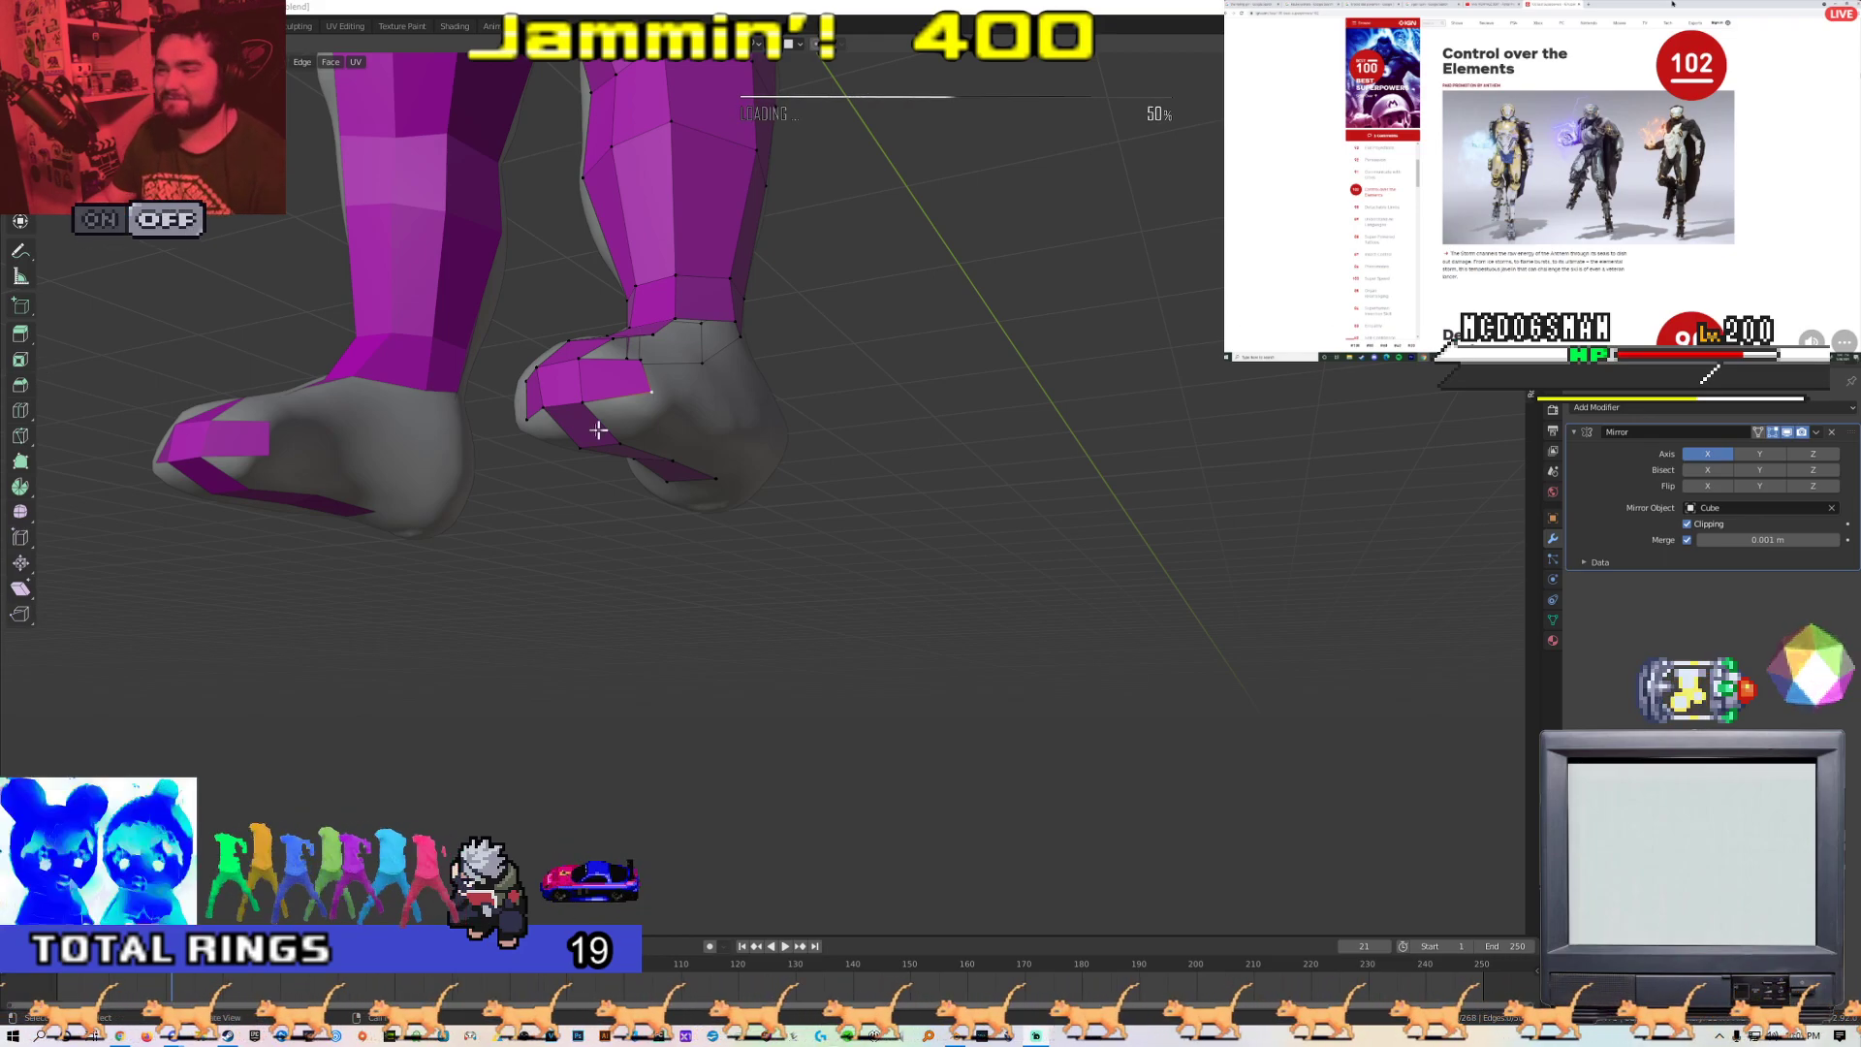
Fill a triangular face at the side of the toe cap between the existing toe vertices
middle_click_drag(601, 430, 503, 489)
scroll(503, 489, "up", 3)
middle_click_drag(503, 307, 482, 438, "shift")
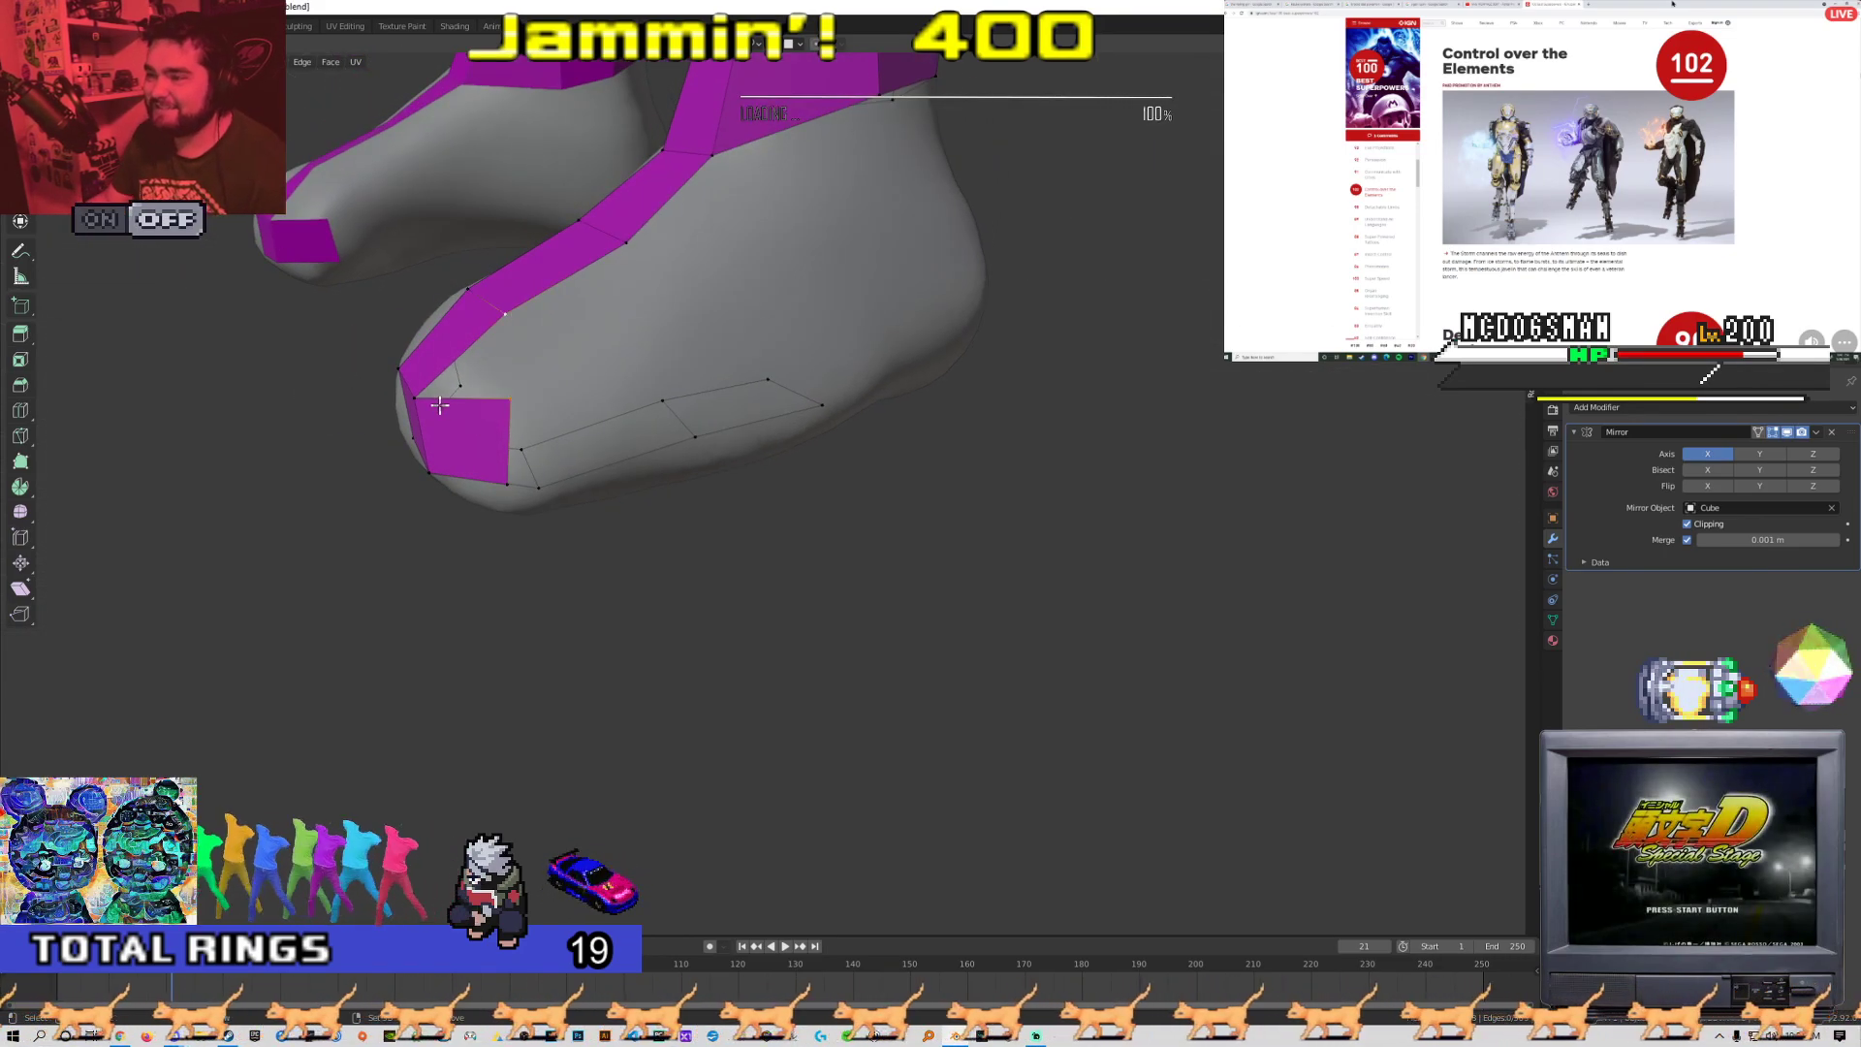
middle_click_drag(520, 317, 603, 376)
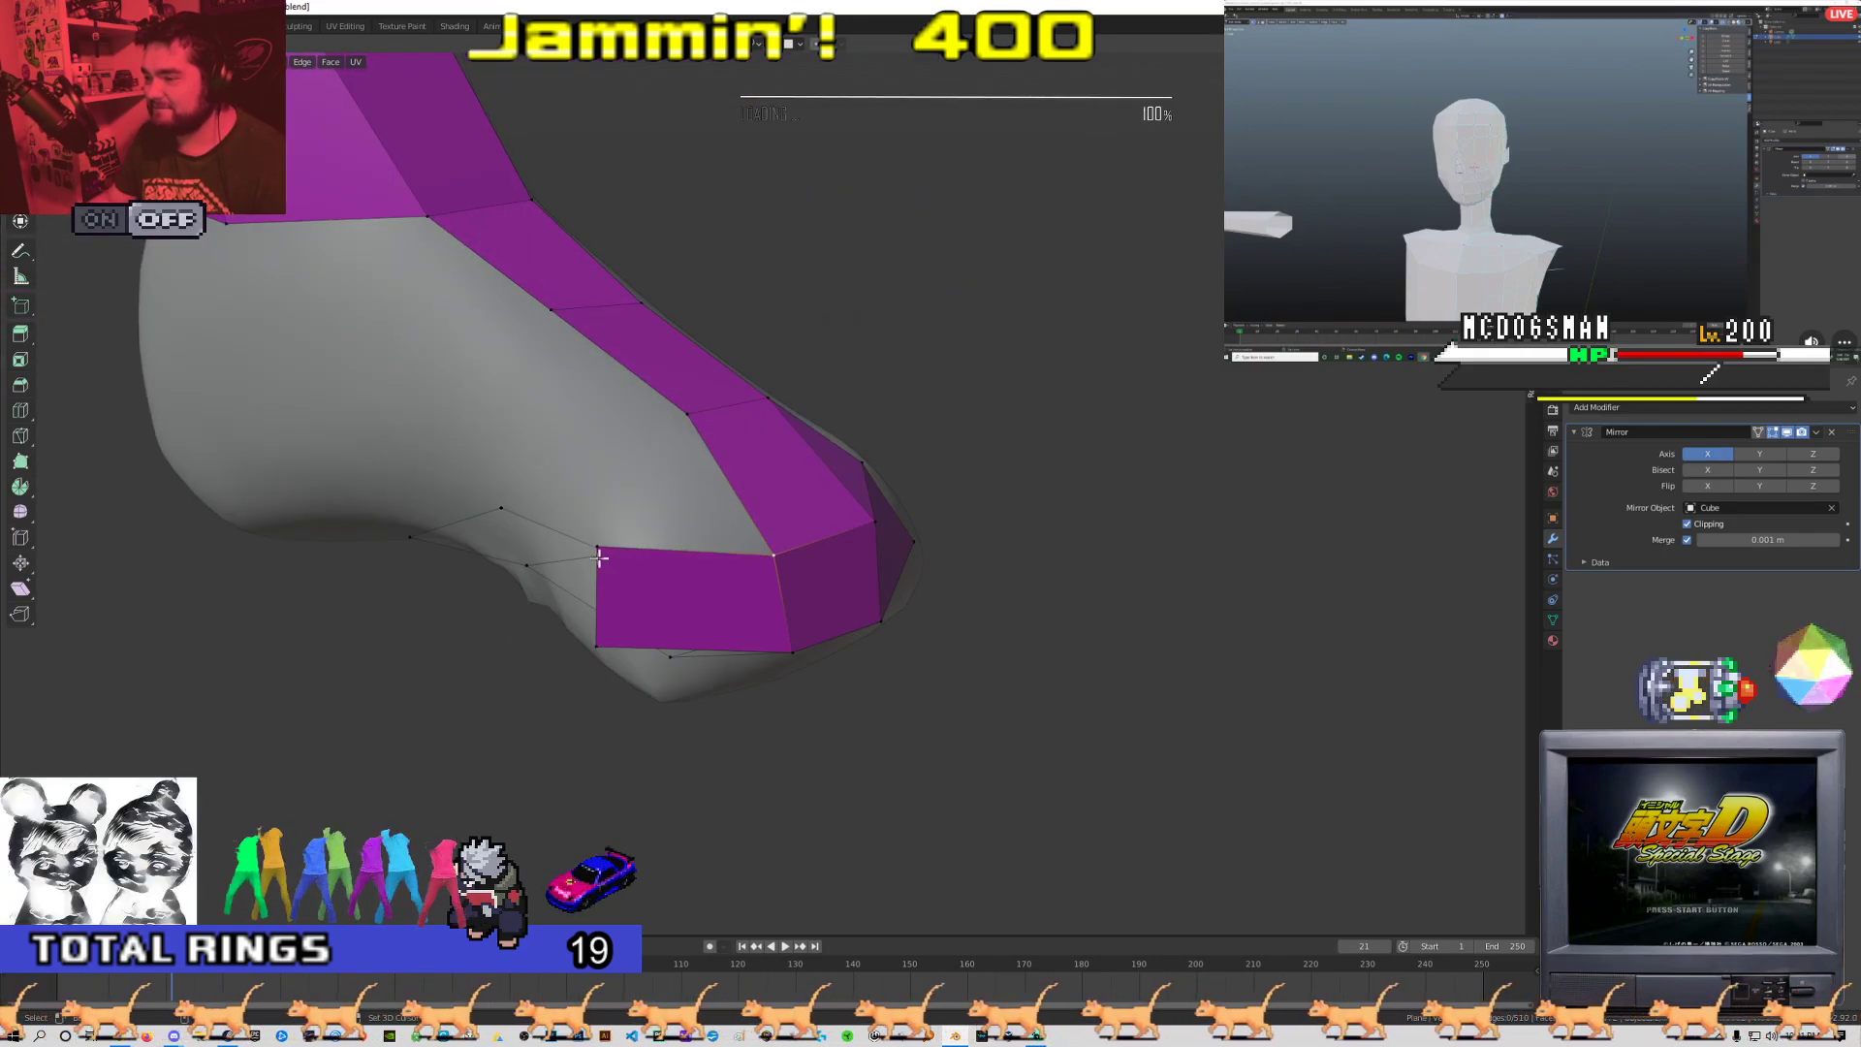
middle_click_drag(702, 416, 494, 412)
left_click(677, 432)
left_click(460, 454, "shift")
left_click(417, 476, "shift")
key("f")
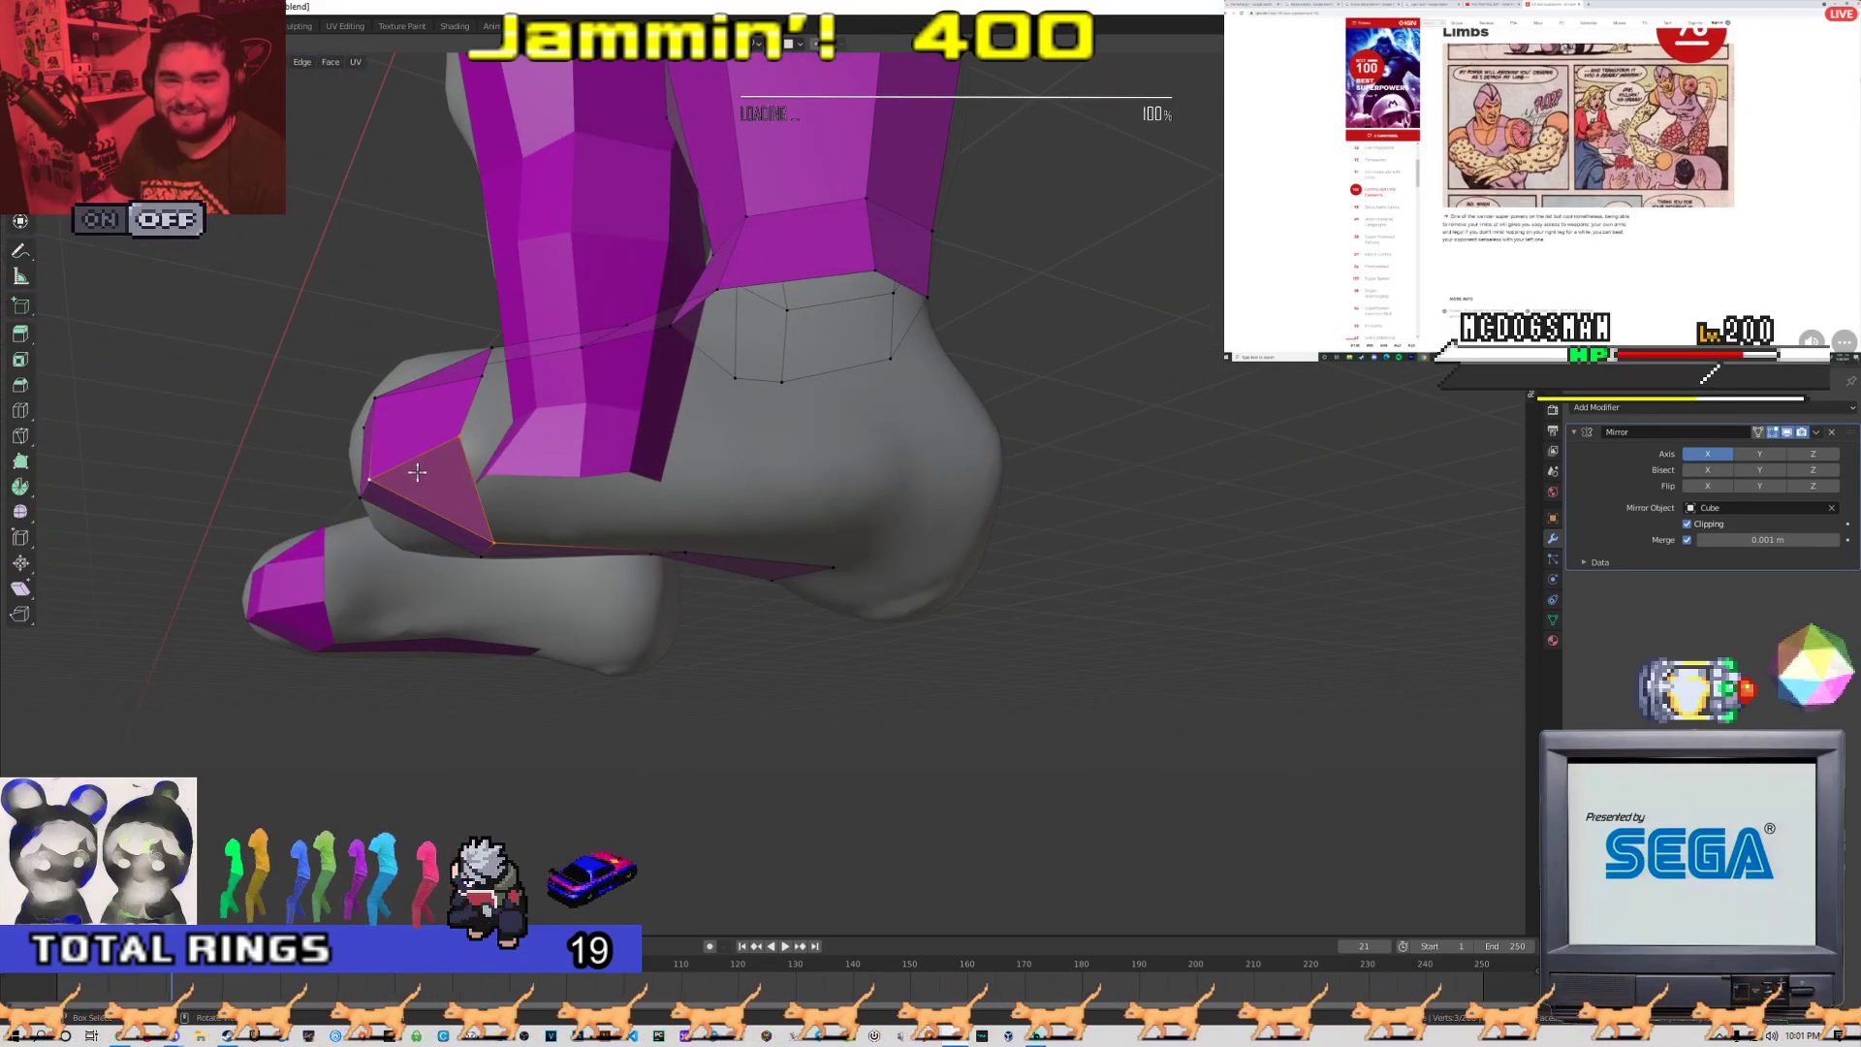
Extrude the toe cap's side edge along the outer side of the foot and fit both end vertices to the sculpt
middle_click_drag(417, 472, 671, 478)
key("2")
left_click(626, 499)
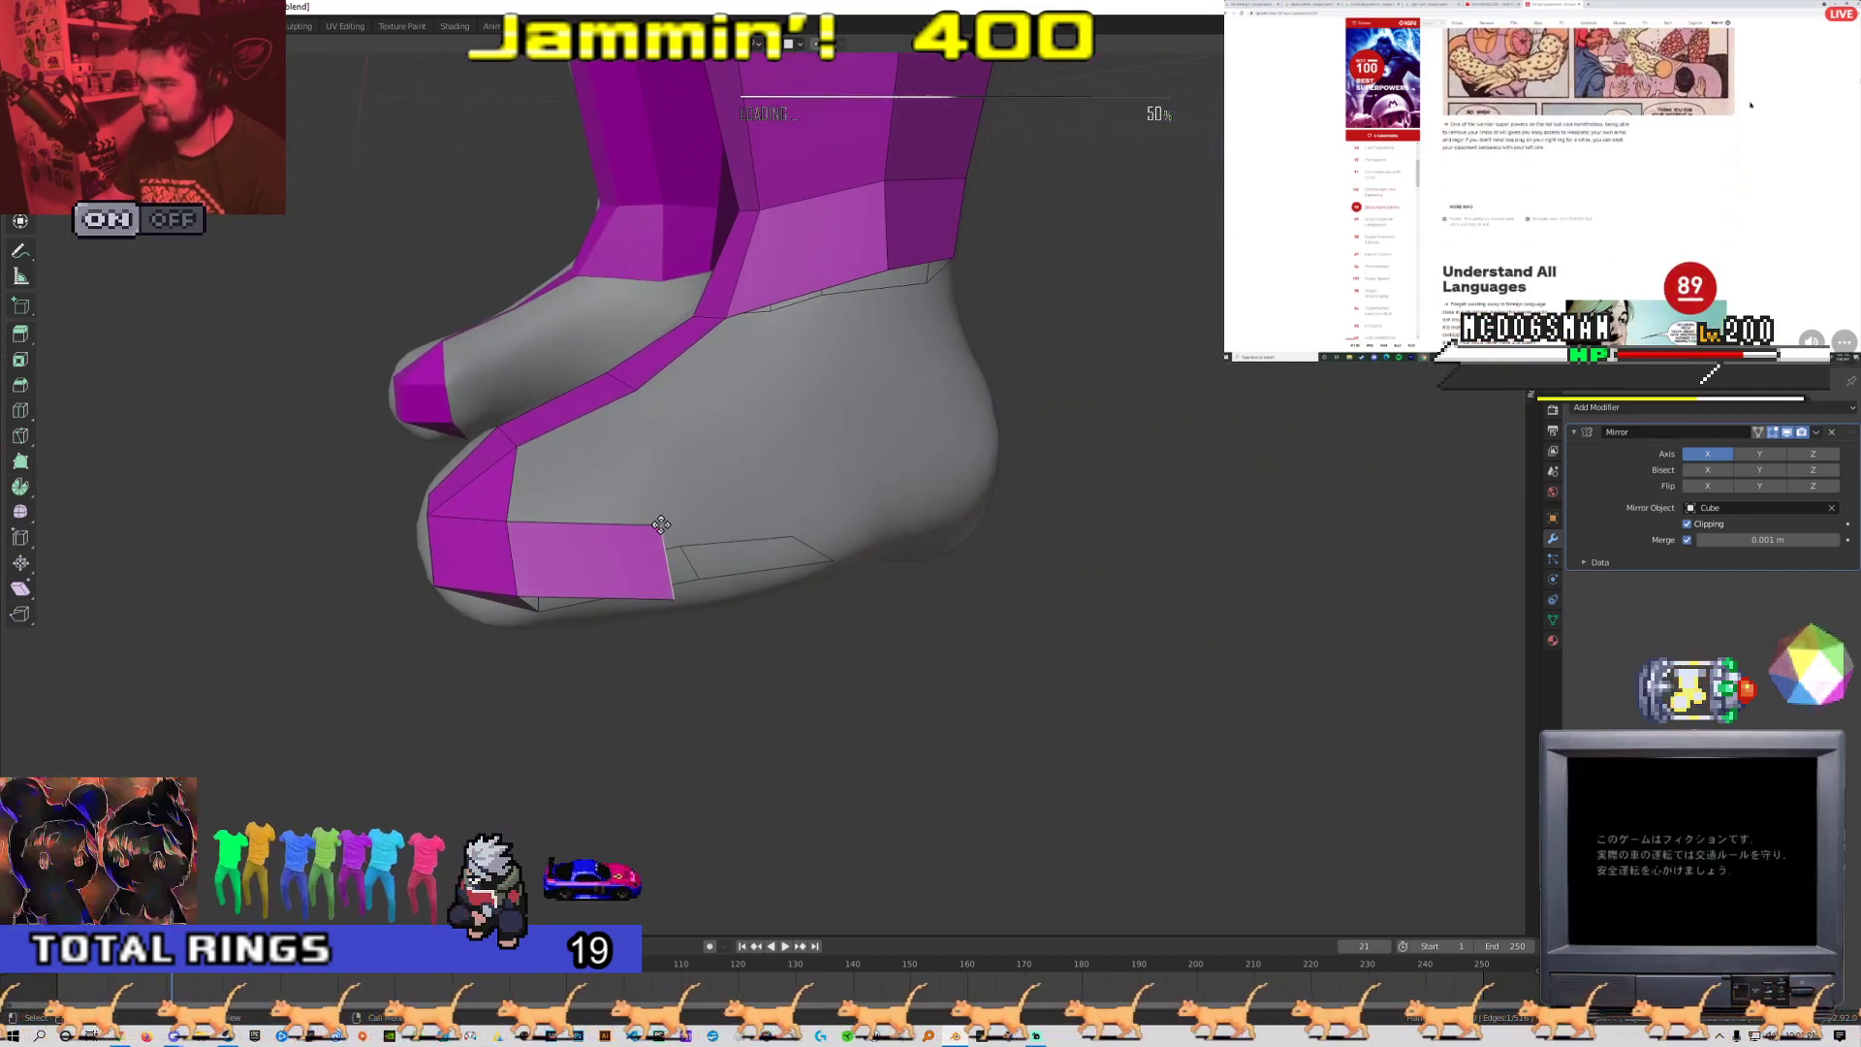
key("1")
left_click(671, 480)
key("g")
left_click(668, 484)
left_click(684, 550)
key("g")
left_click(682, 540)
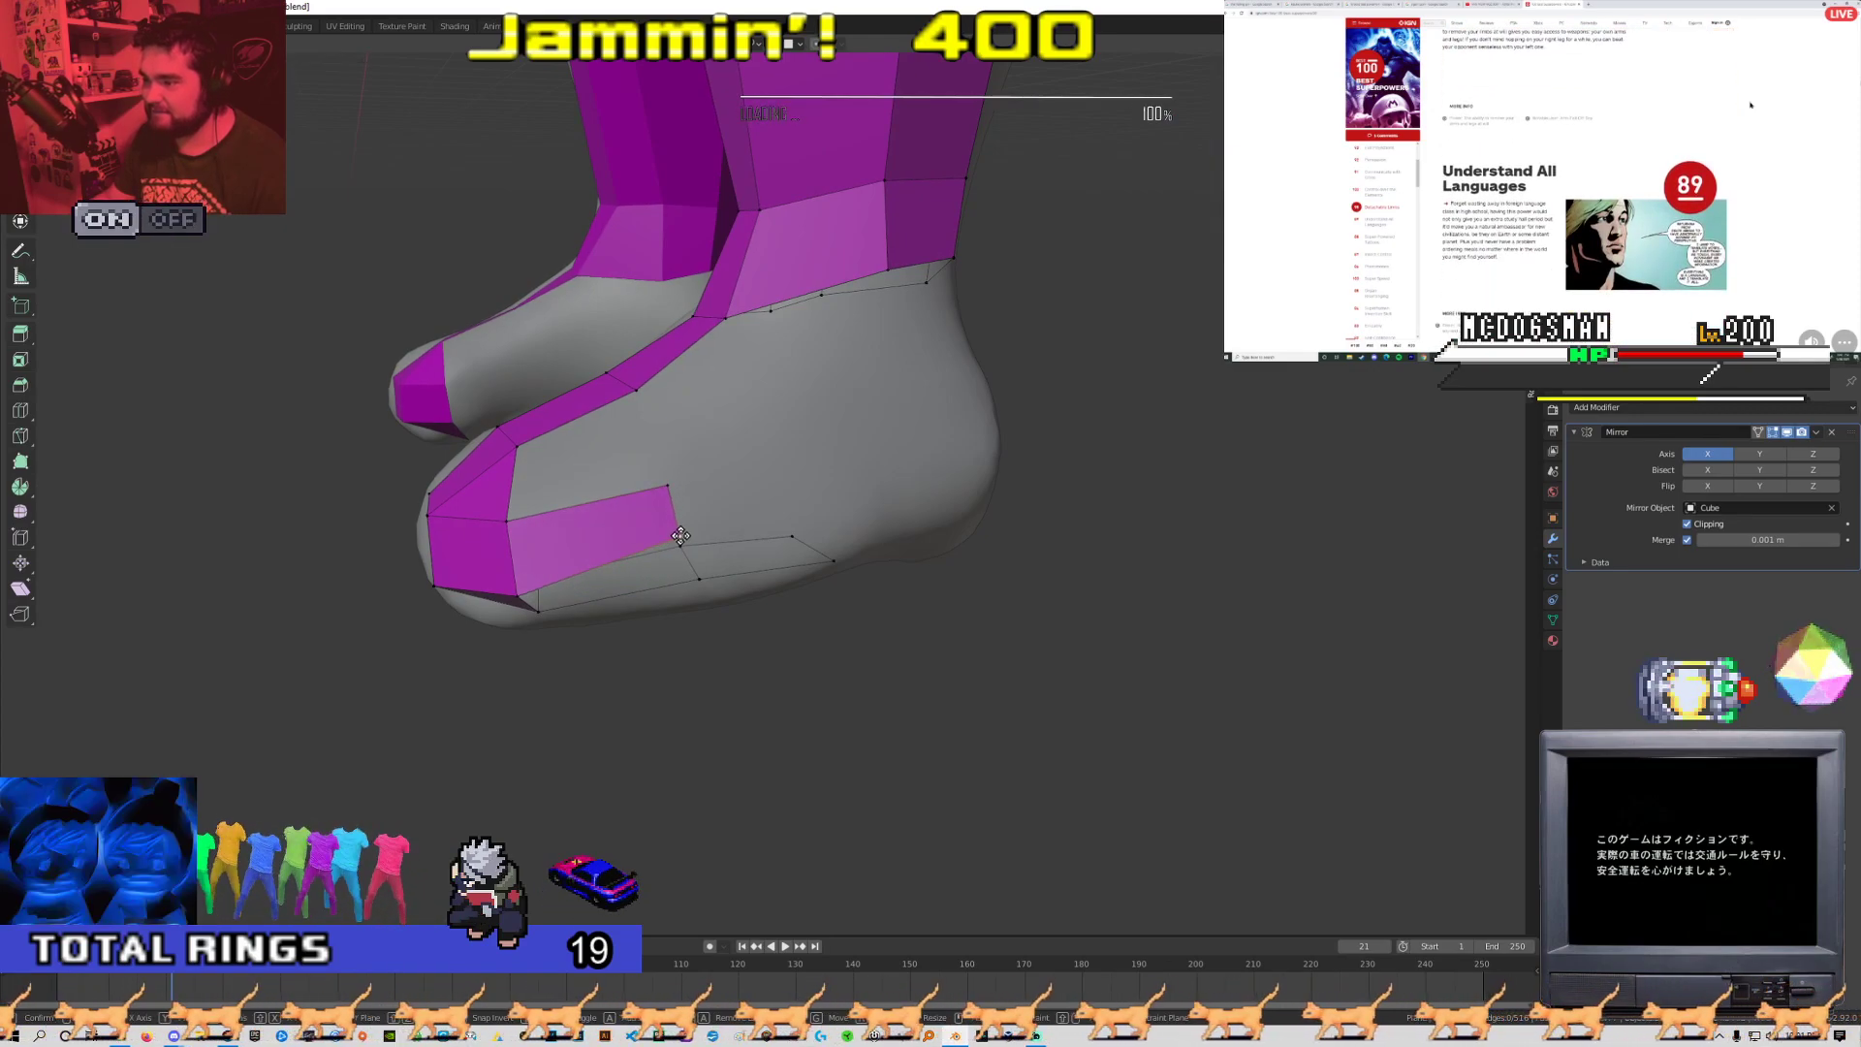
Extend the outer side strip by a second face and fit its end vertices to the foot
mouse_move(684, 551)
middle_mouse_down()
mouse_move(612, 540)
mouse_move(677, 528)
middle_mouse_up()
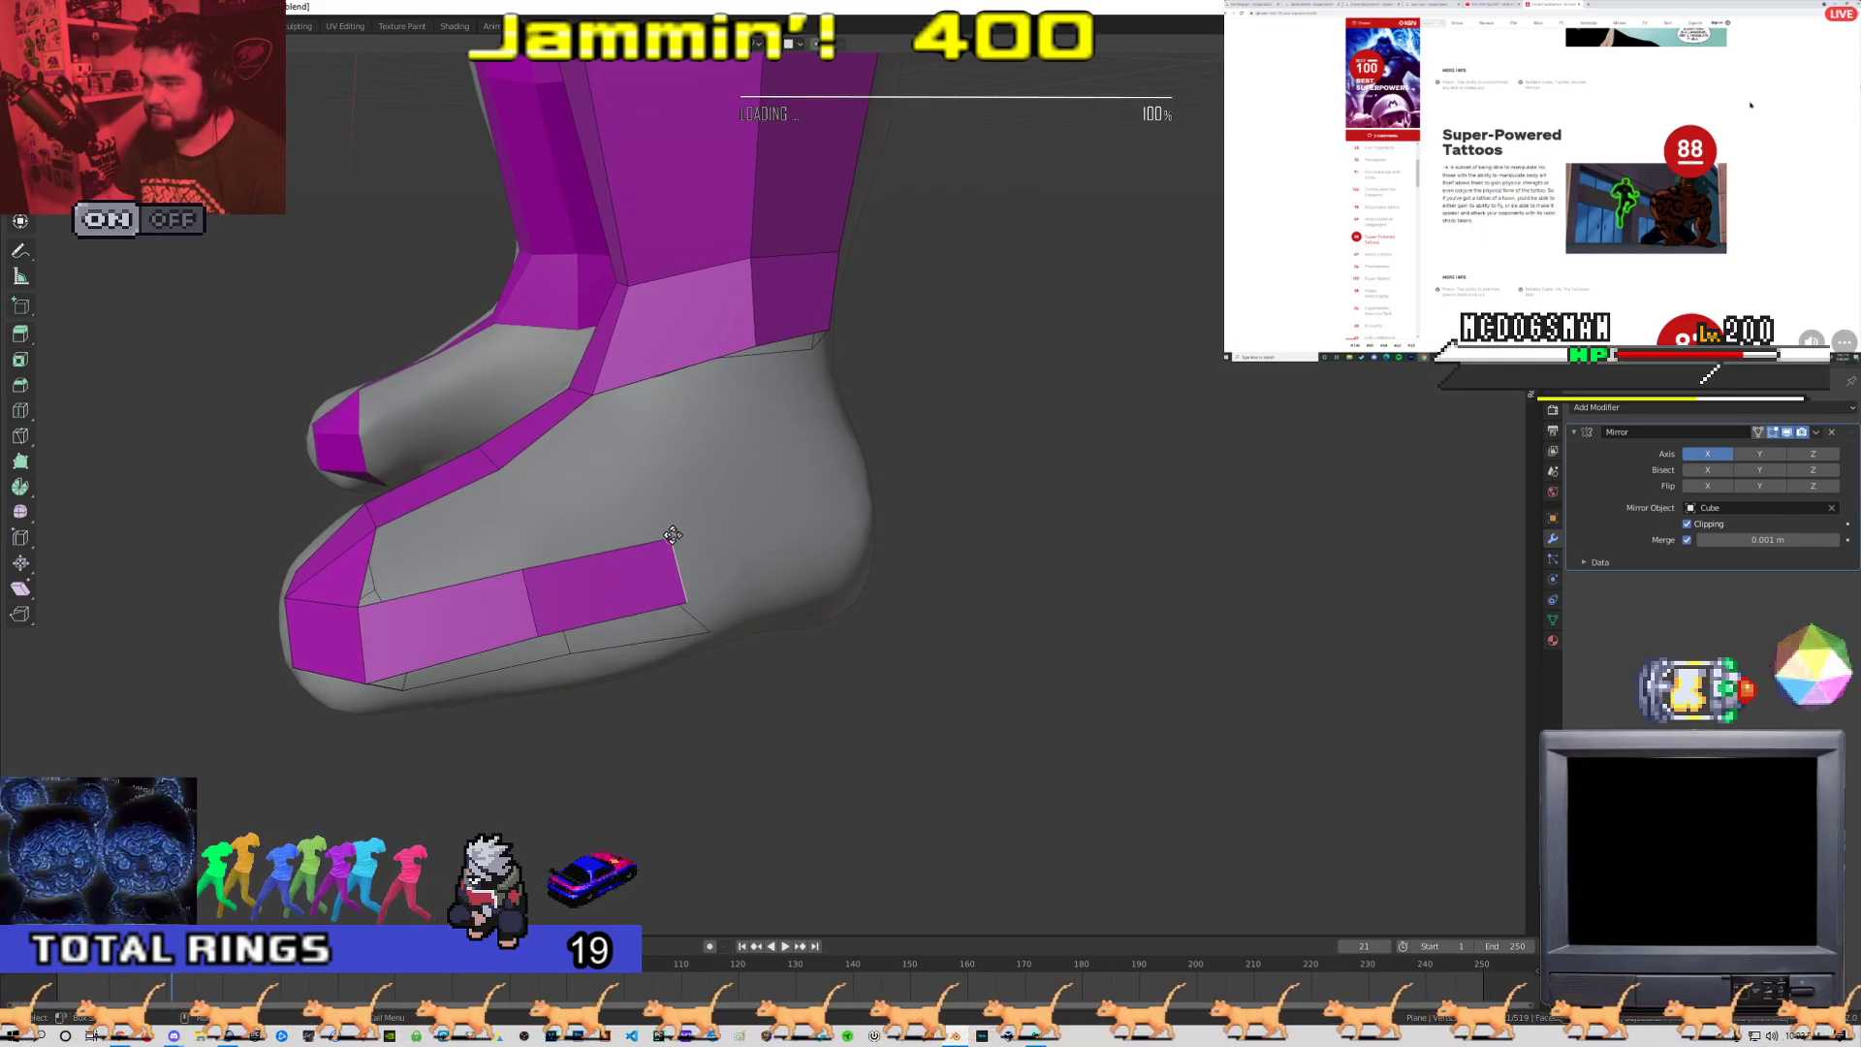
key("g")
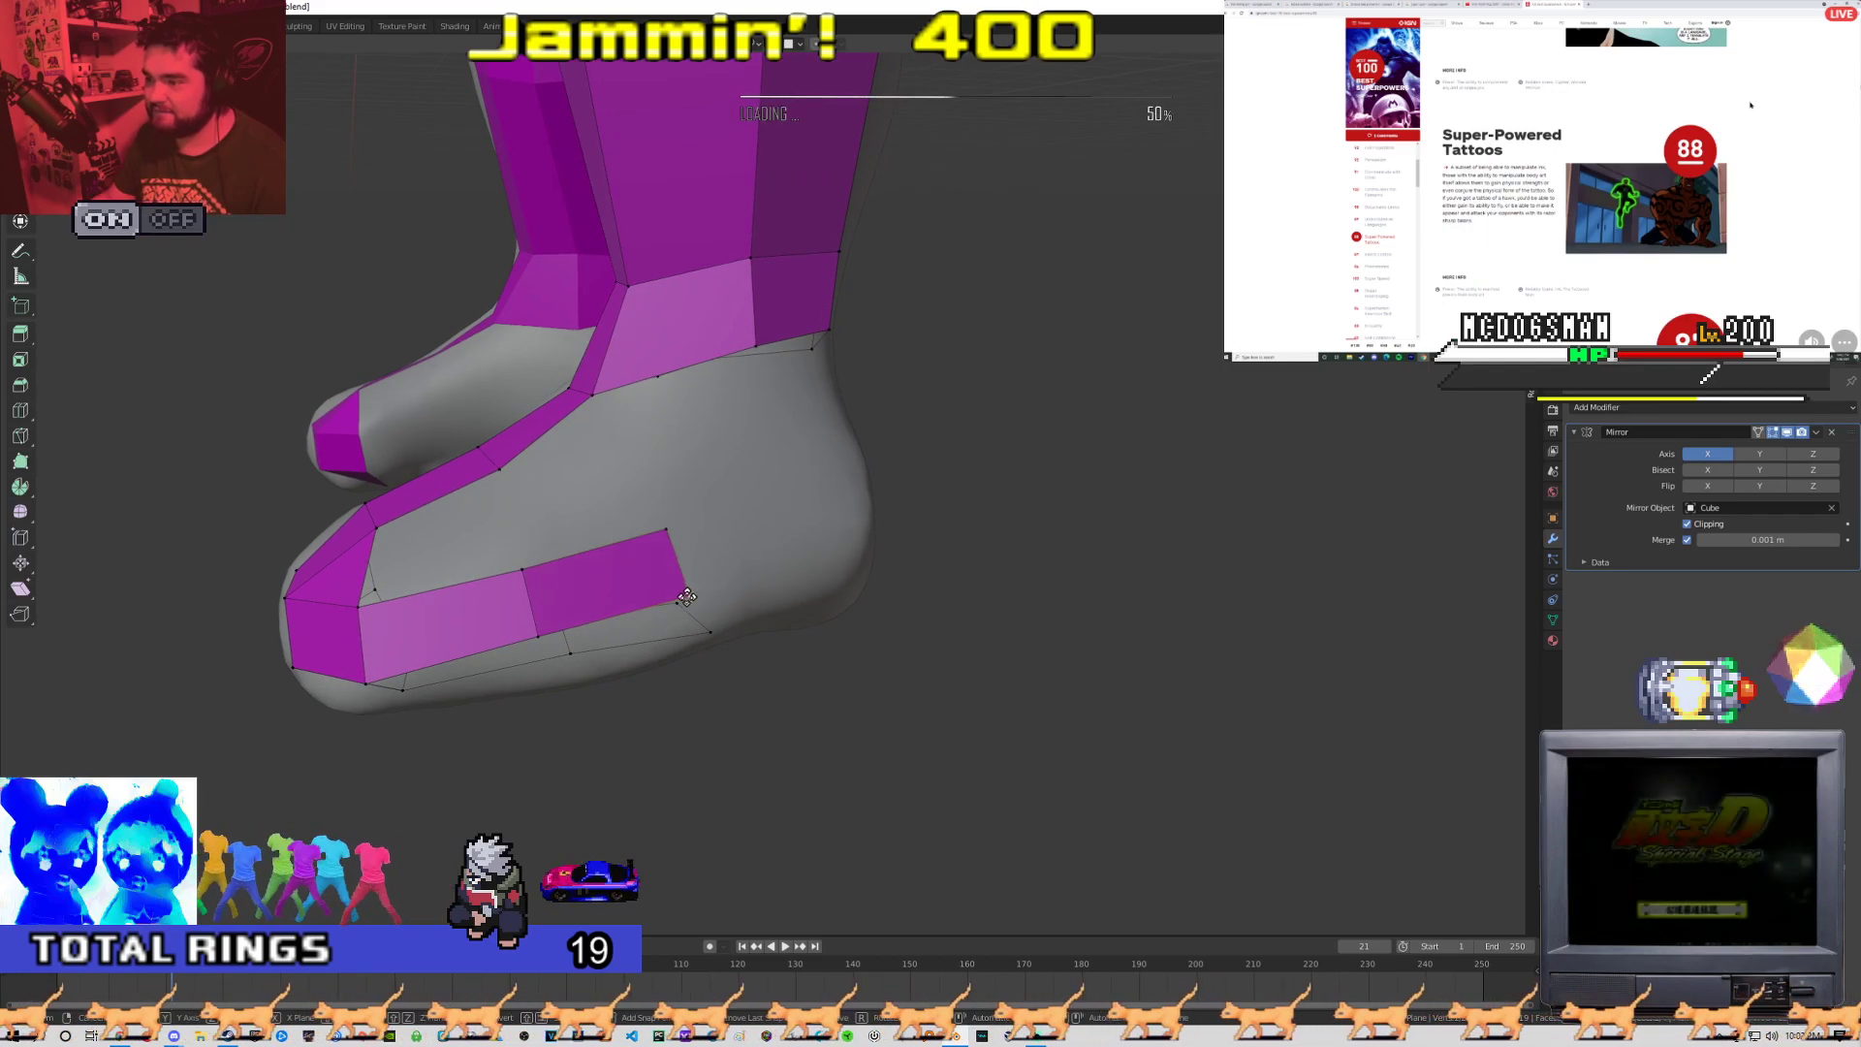
middle_click_drag(689, 589, 548, 571)
key("ctrl+z")
Extrude a third face of the outer side strip toward the heel and adjust its end vertices
key("2")
left_click(519, 601)
key("e")
left_click(664, 598)
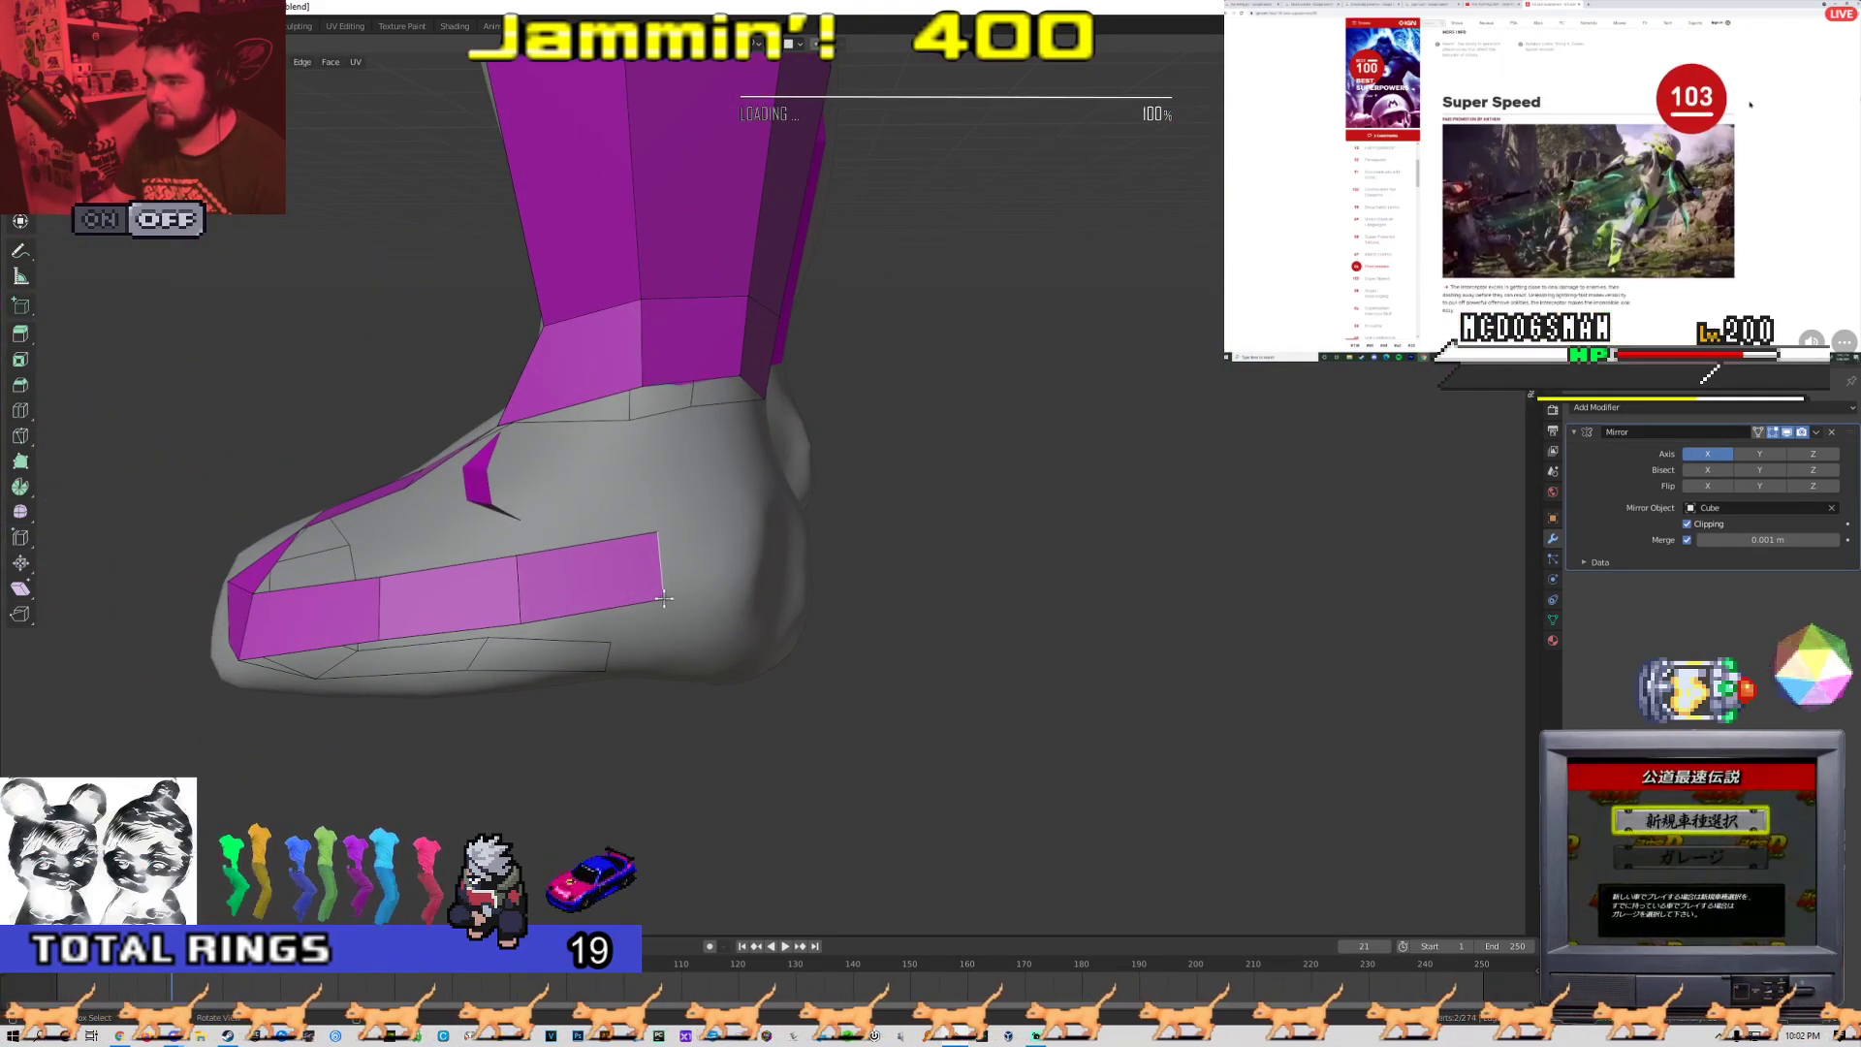
key("Tab")
left_click_drag(664, 598, 659, 604)
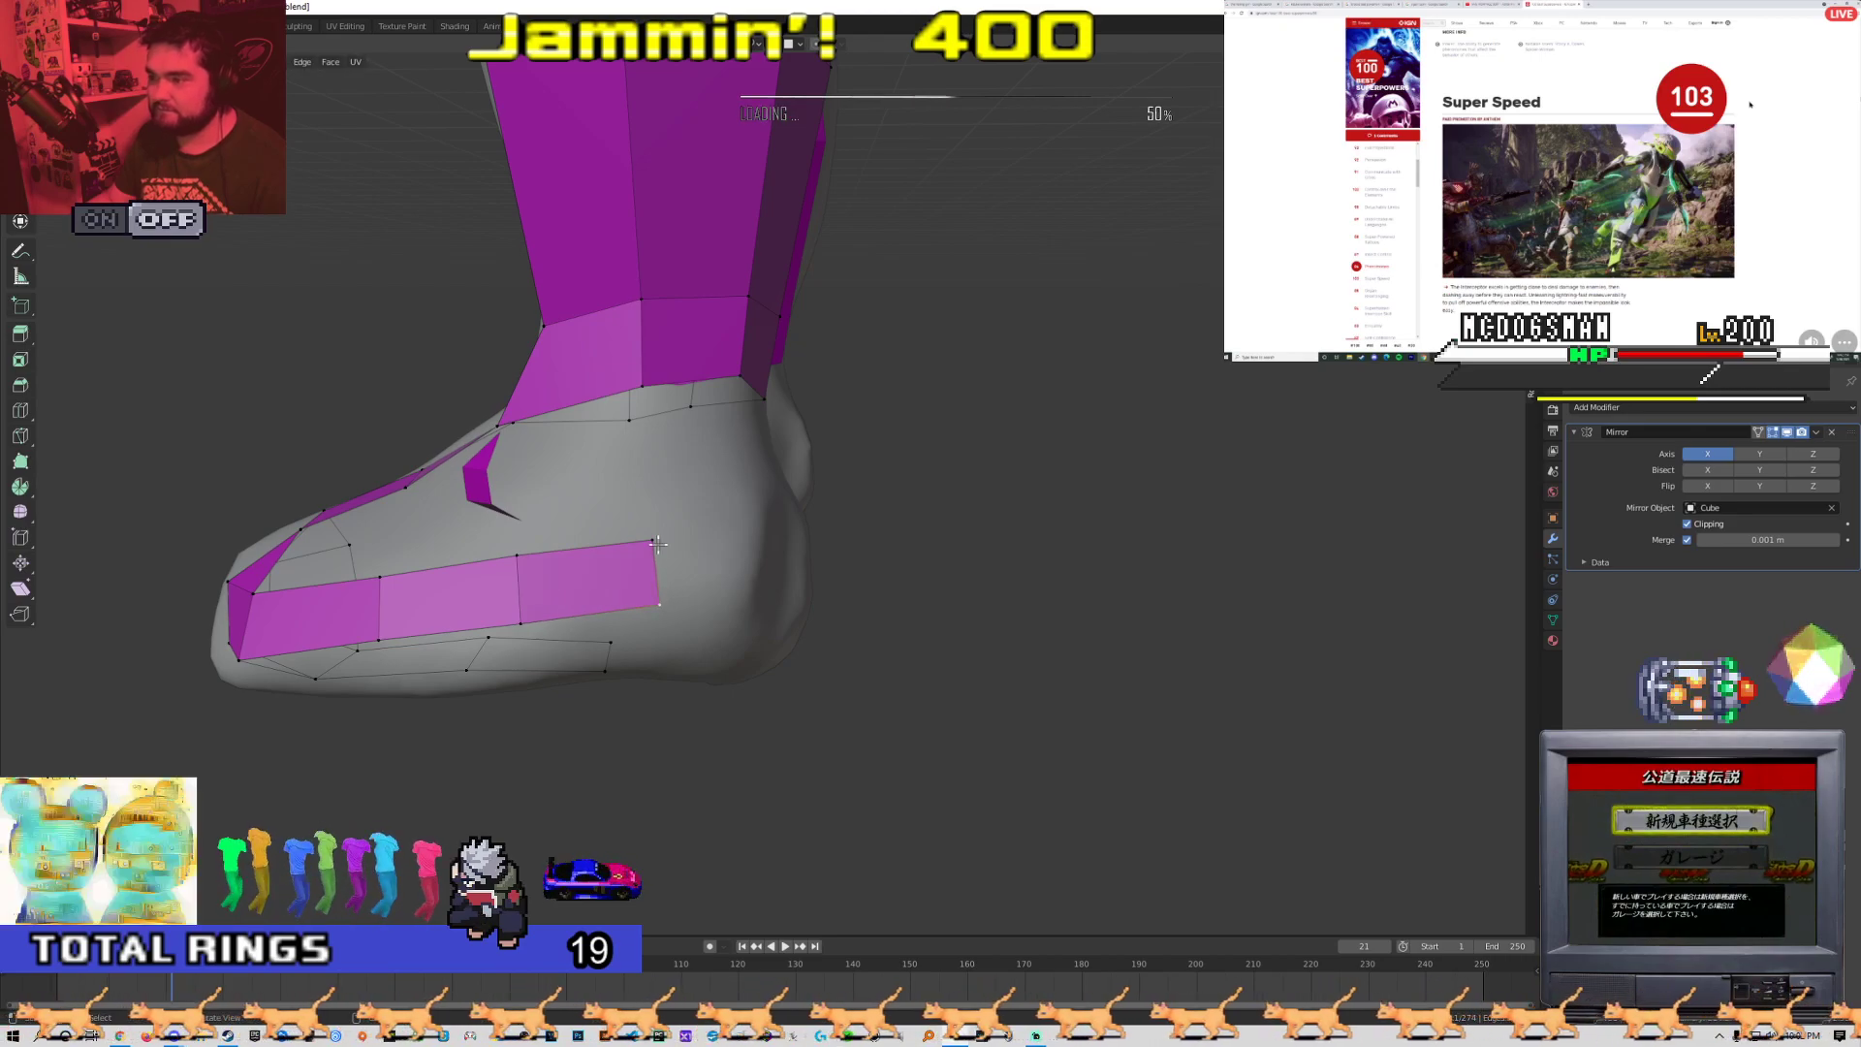
left_click_drag(653, 540, 655, 536)
Bridge the side strip to the toe cap on the inner side of the foot and fill the face above it
middle_click_drag(667, 545, 536, 589)
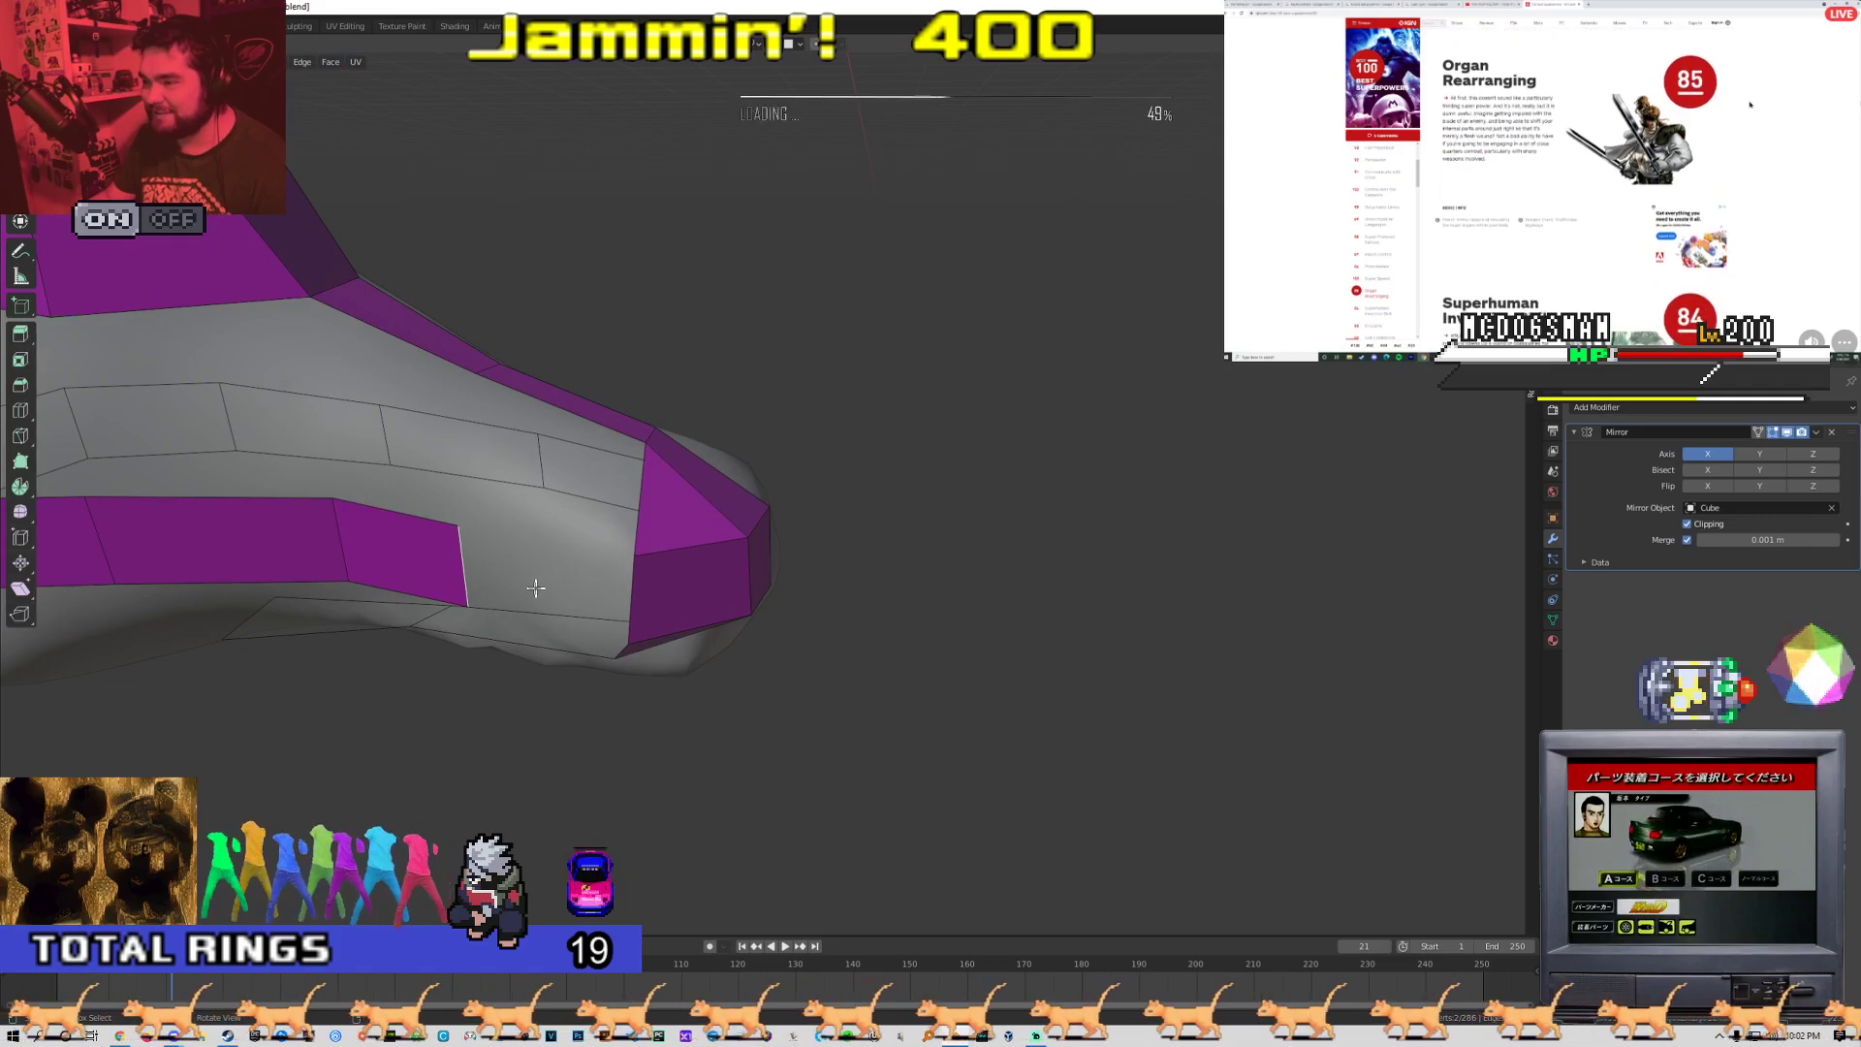
left_click(637, 591, "shift")
key("f")
left_click(622, 555)
key("1")
left_click(634, 559)
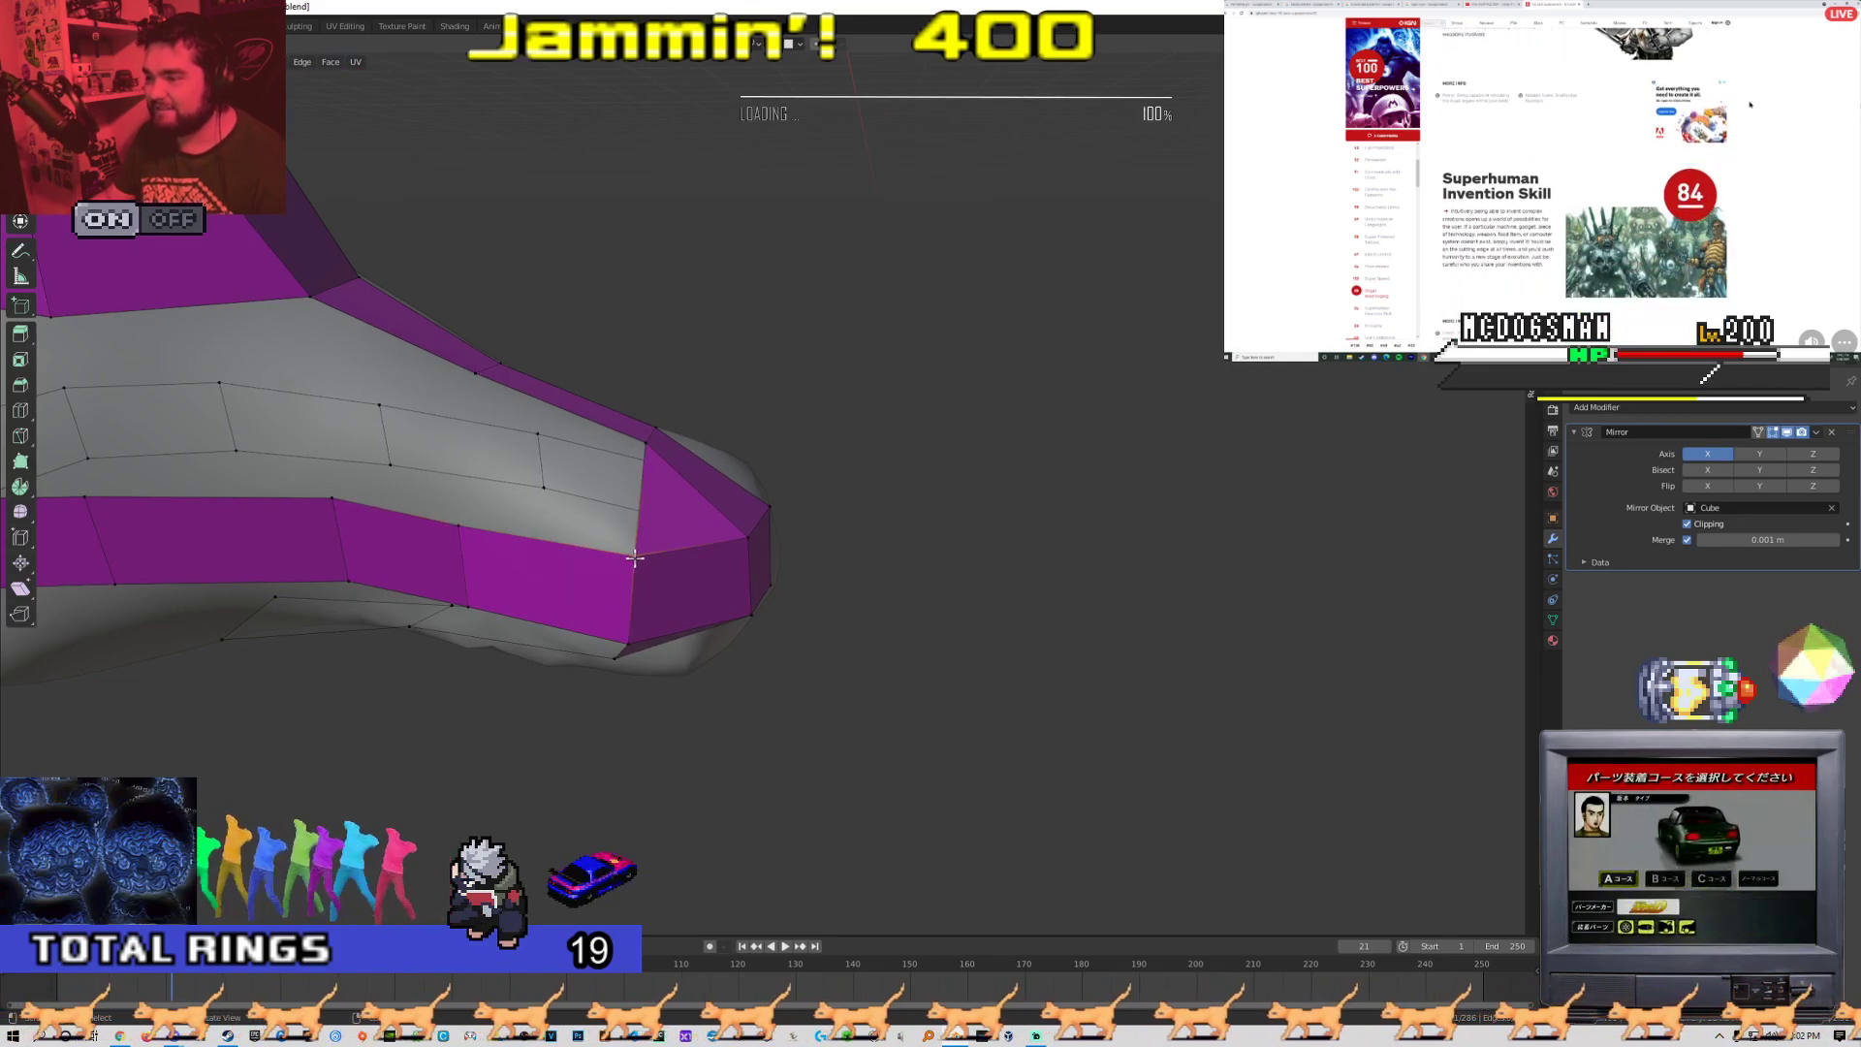
left_click(654, 468, "shift")
key("f")
Fill the inner side of the foot between the instep strip and the side strip toward the ankle
middle_click_drag(656, 465, 638, 533)
left_click(498, 503)
left_click(382, 469, "shift")
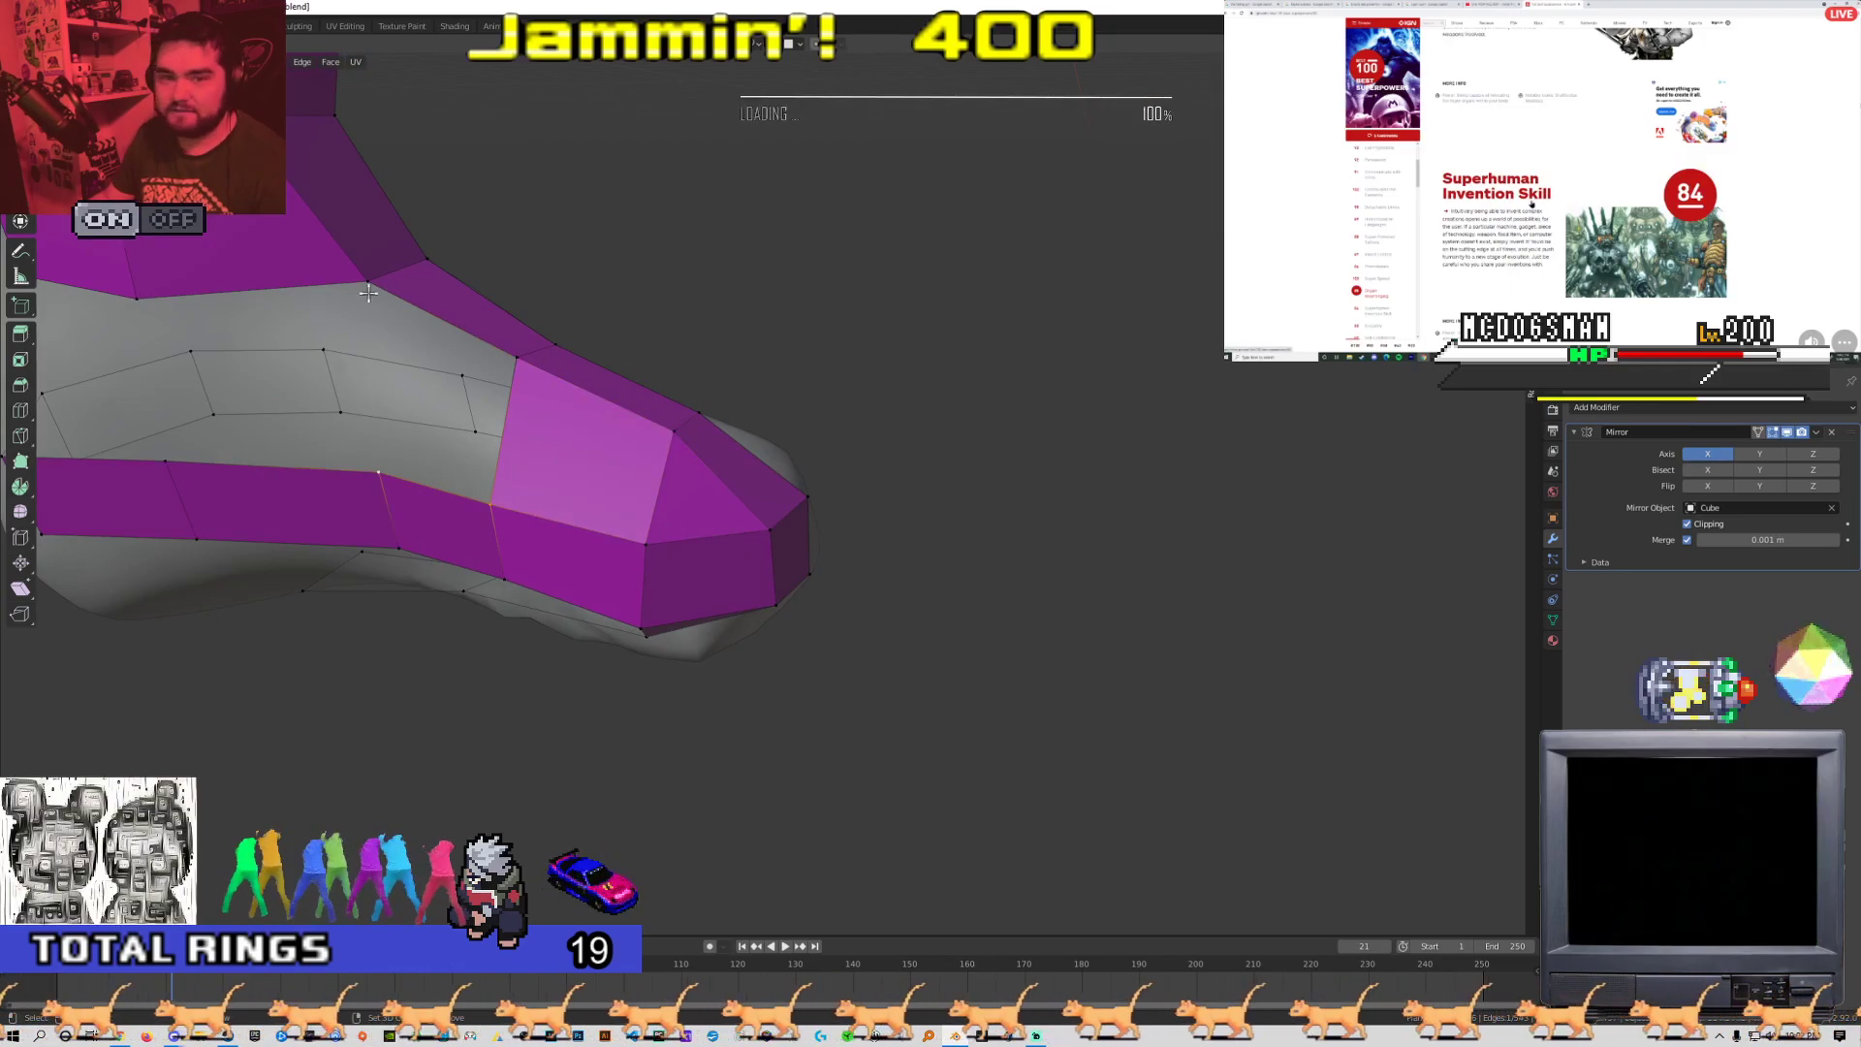
middle_click_drag(336, 443, 664, 515, "shift")
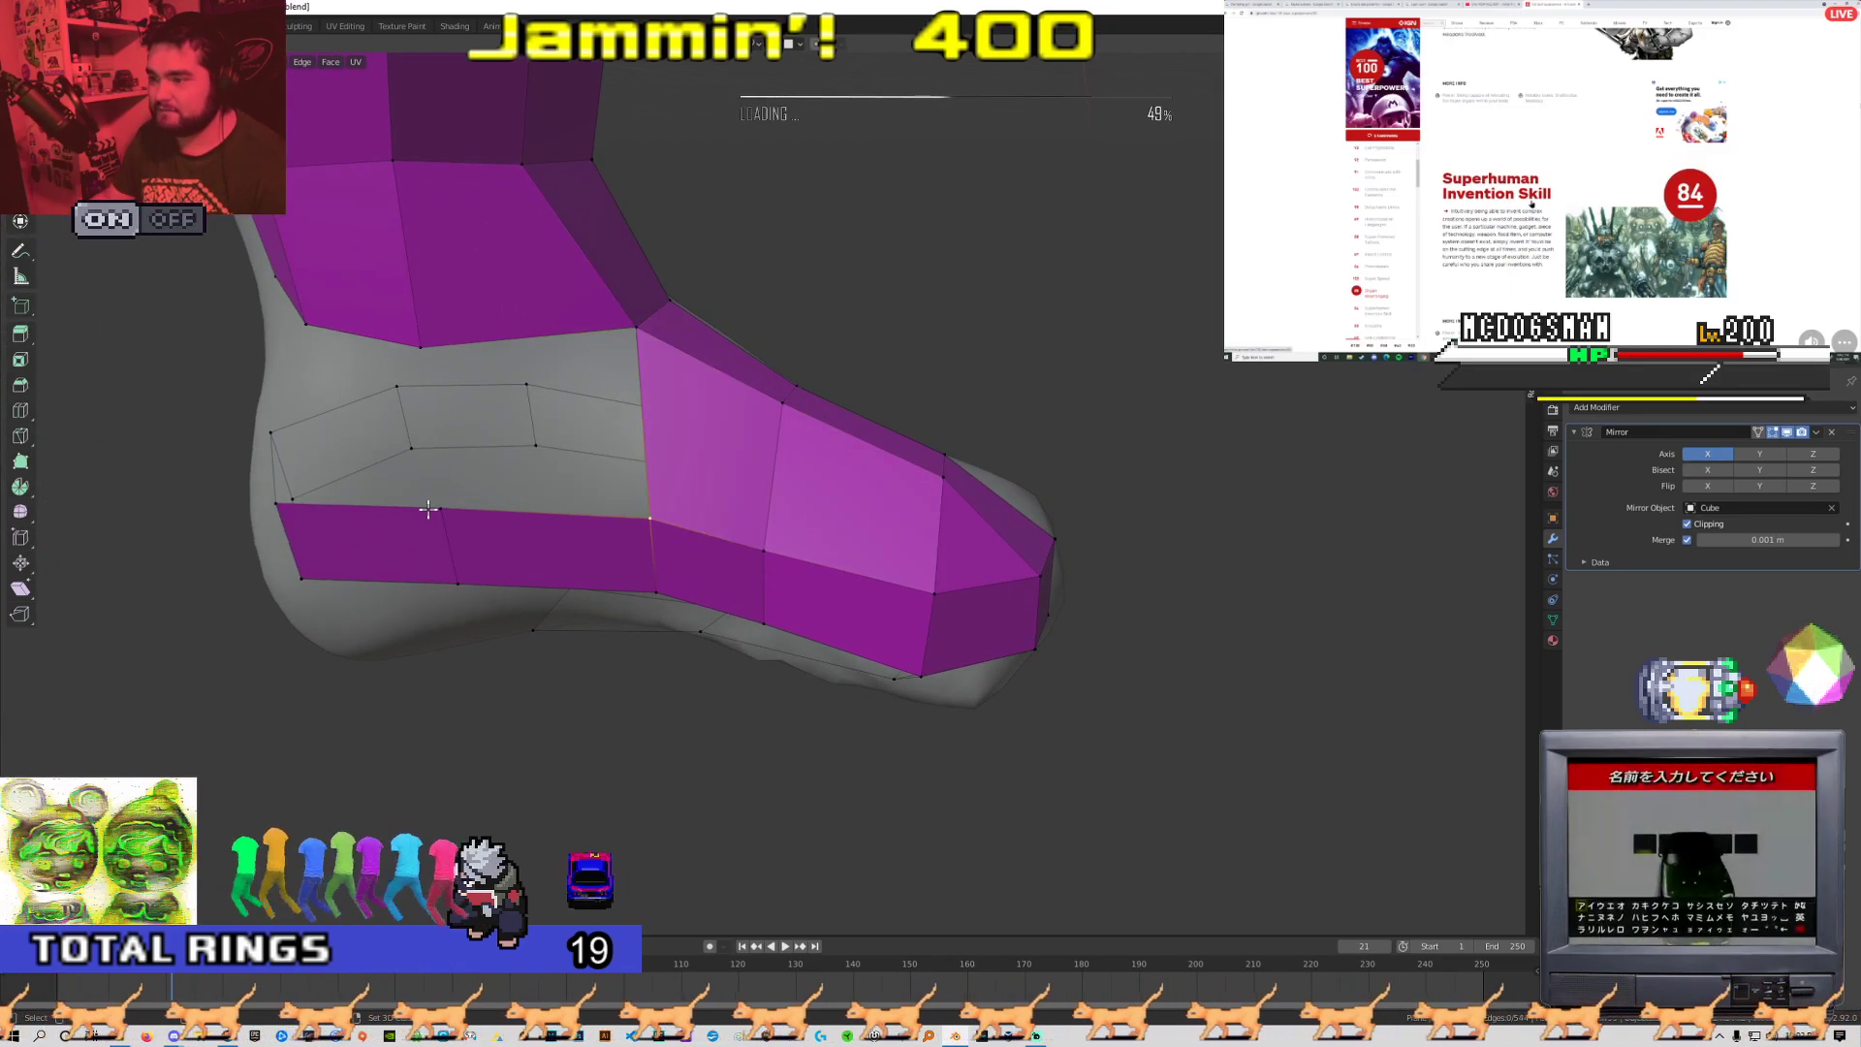
left_click(636, 327, "shift")
key("f")
Fill the face below the inner ankle, joining the ankle ring to the side strip
middle_click_drag(669, 441, 548, 451)
left_click(589, 524)
left_click(420, 530, "shift")
middle_click_drag(420, 530, 542, 504)
left_click(392, 397, "shift")
left_click(498, 407, "shift")
key("f")
scroll(486, 440, "down", 2)
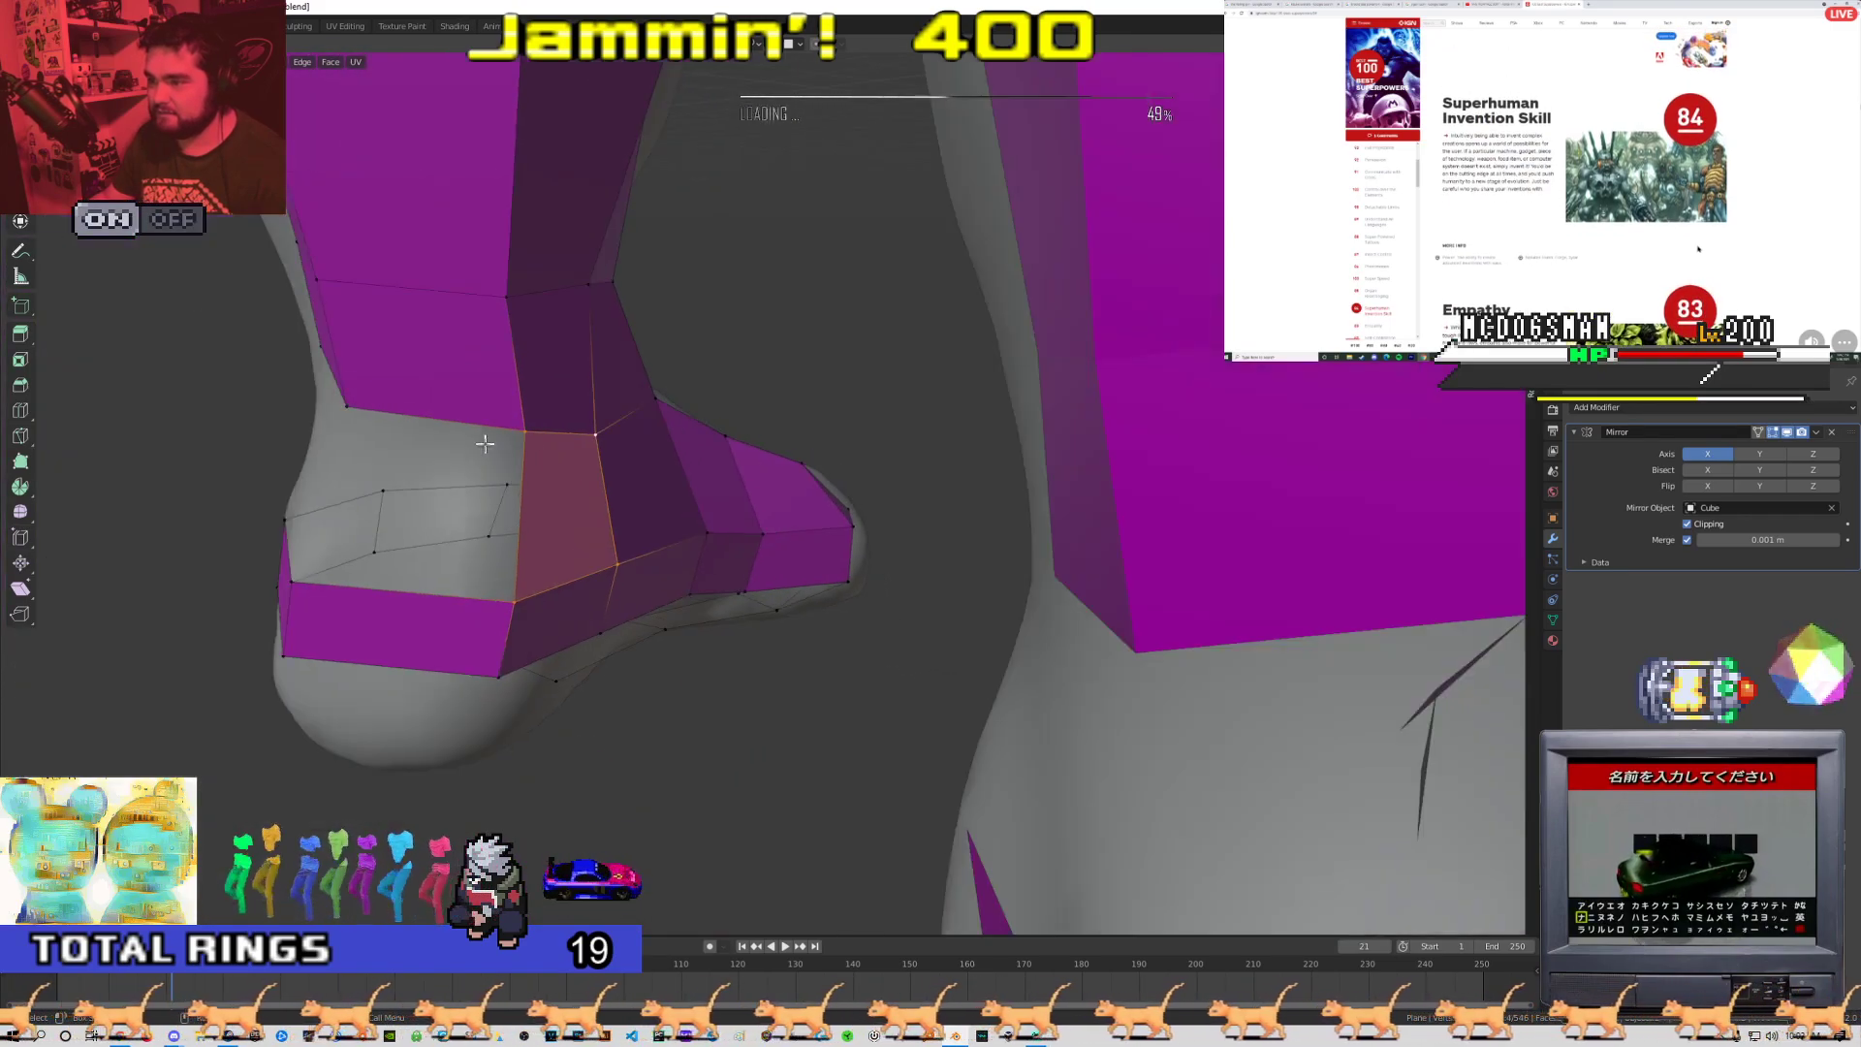
Fill the faces around the heel between the ankle ring and the side strip, continuing to the outer side
middle_click_drag(485, 440, 577, 550)
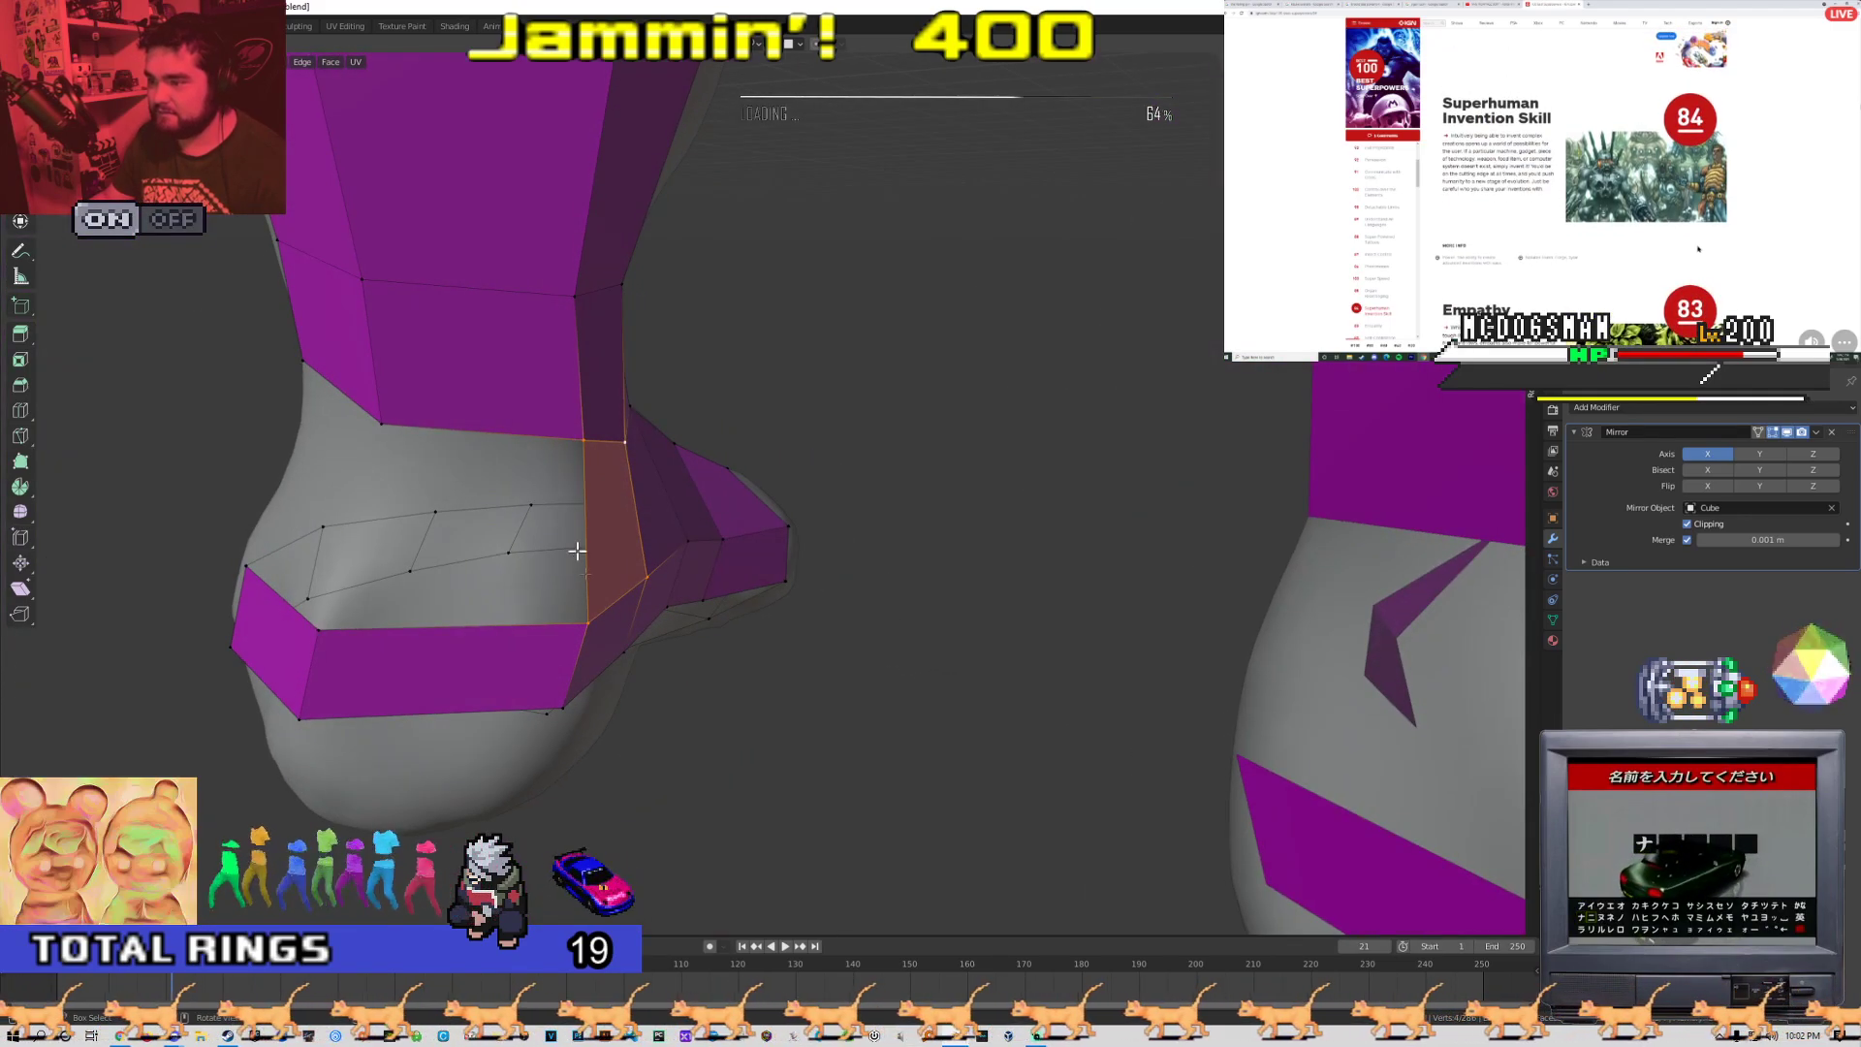
left_click(601, 444)
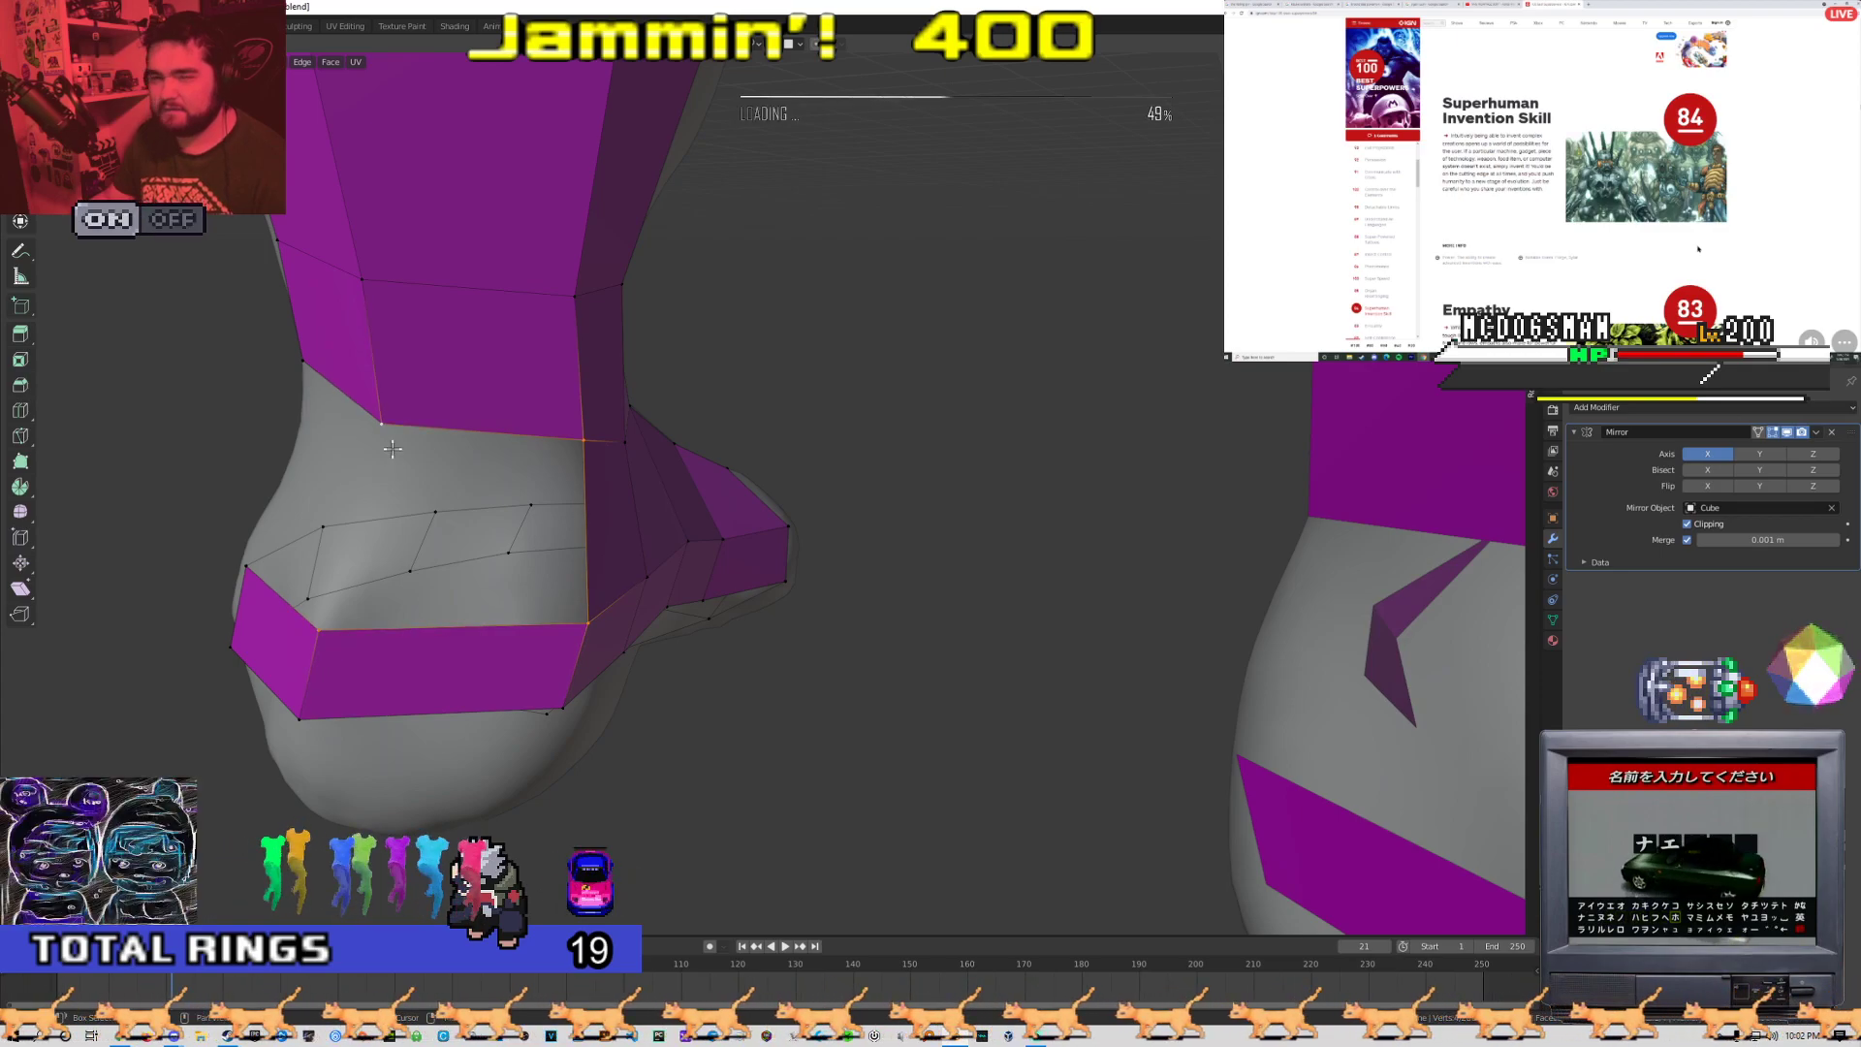
middle_click_drag(403, 454, 658, 696)
middle_click_drag(383, 661, 805, 541)
key("f")
key("f")
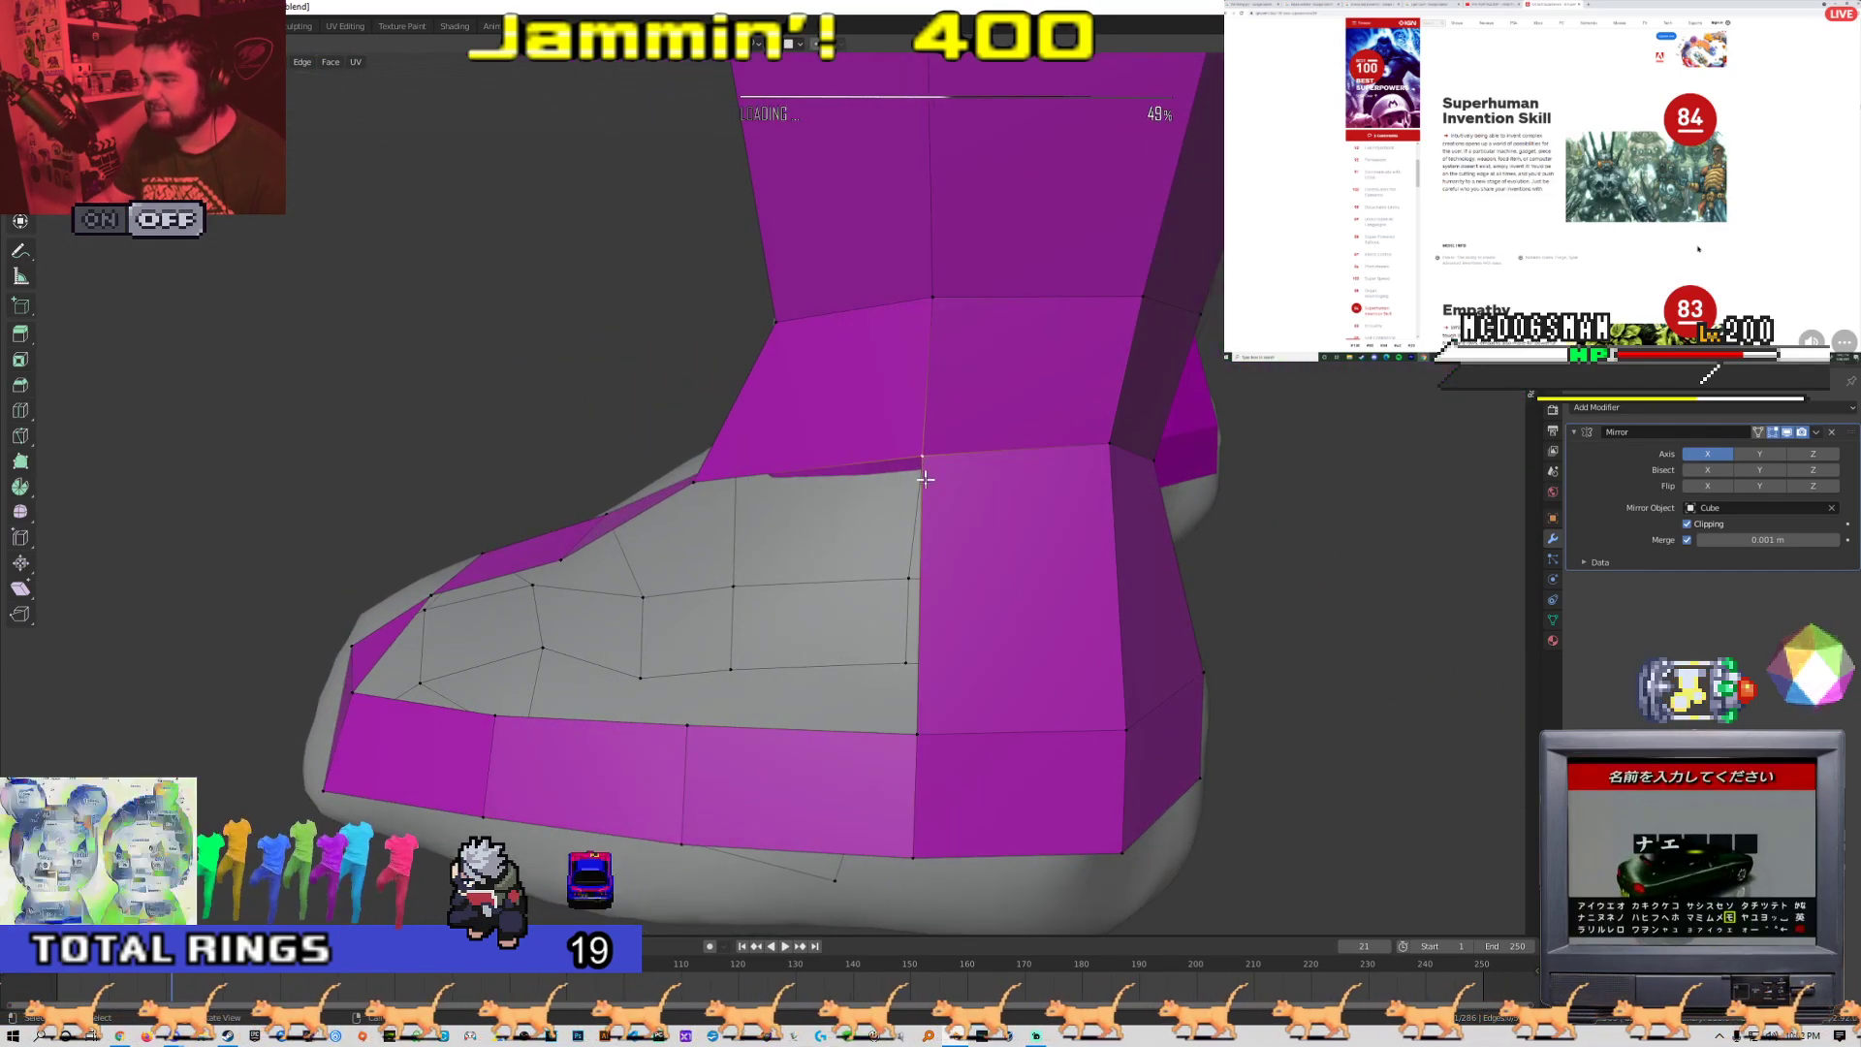
Continue filling the outer side of the foot from the ankle forward toward the toes
middle_click_drag(700, 652, 820, 533)
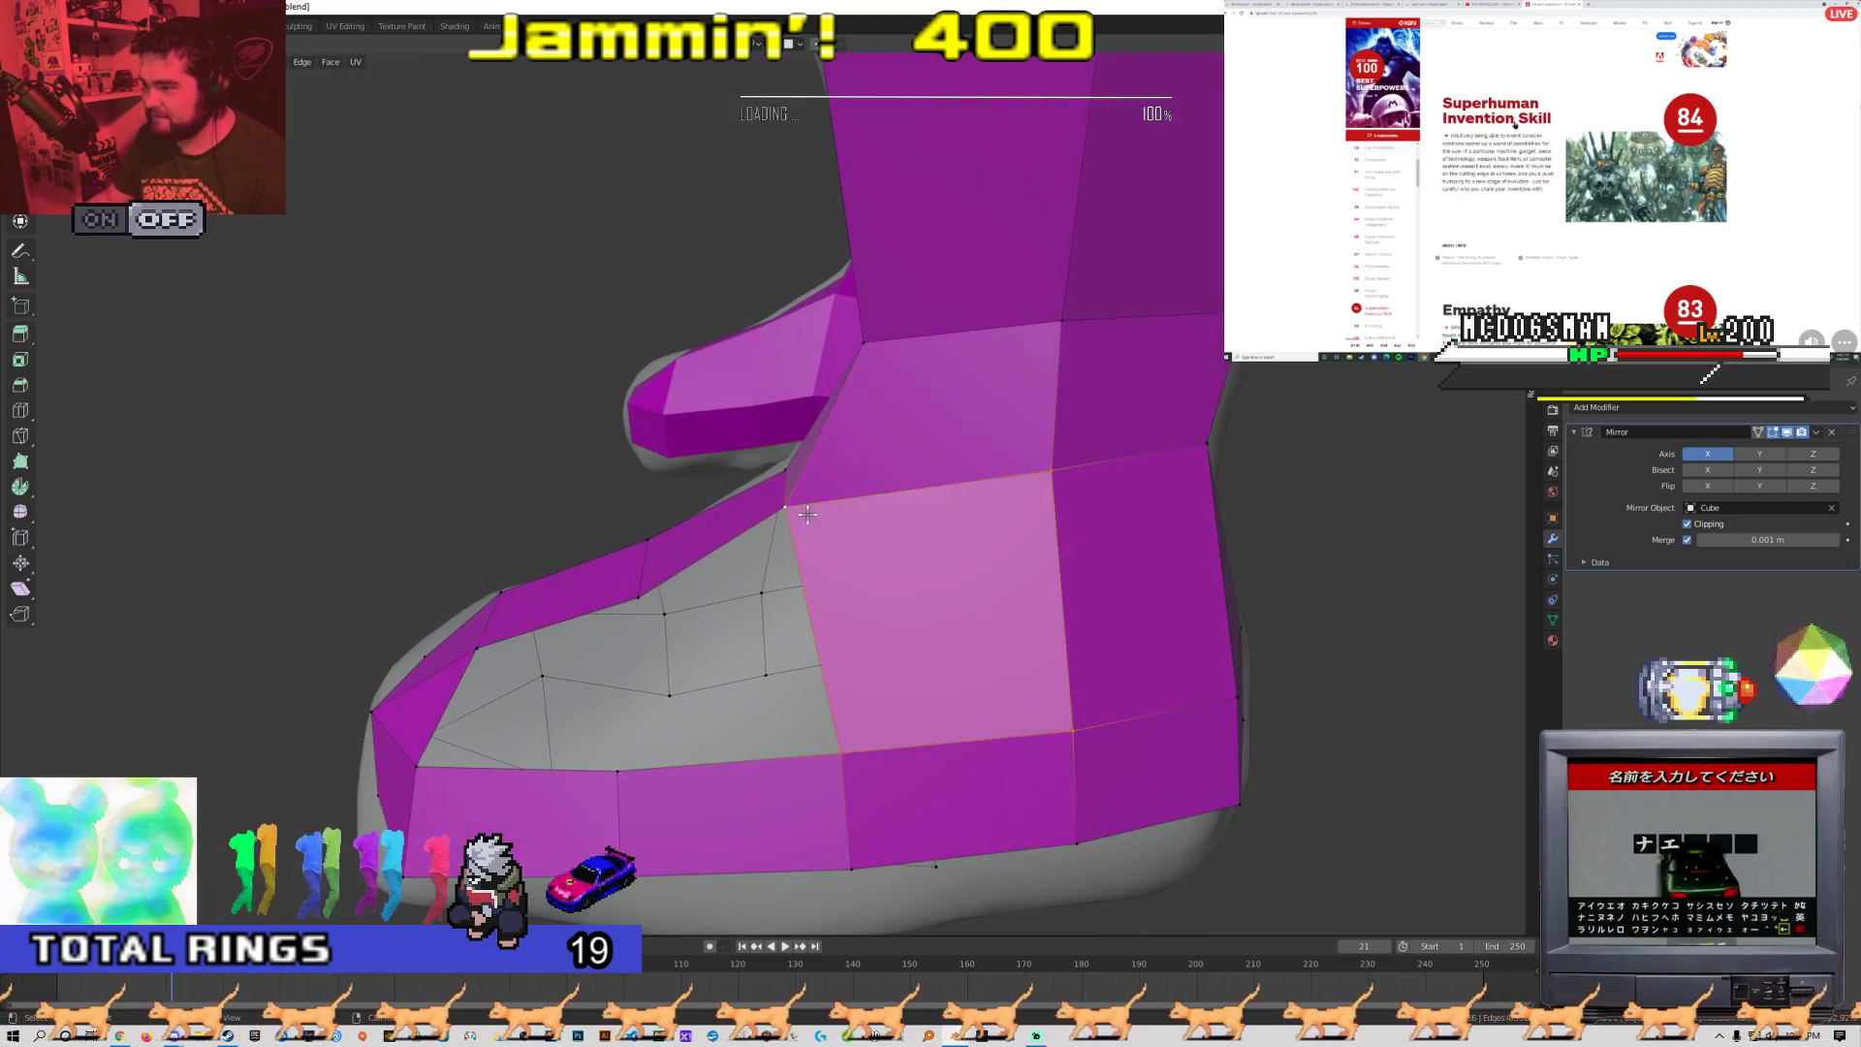
left_click(807, 514)
middle_click_drag(662, 582, 819, 572)
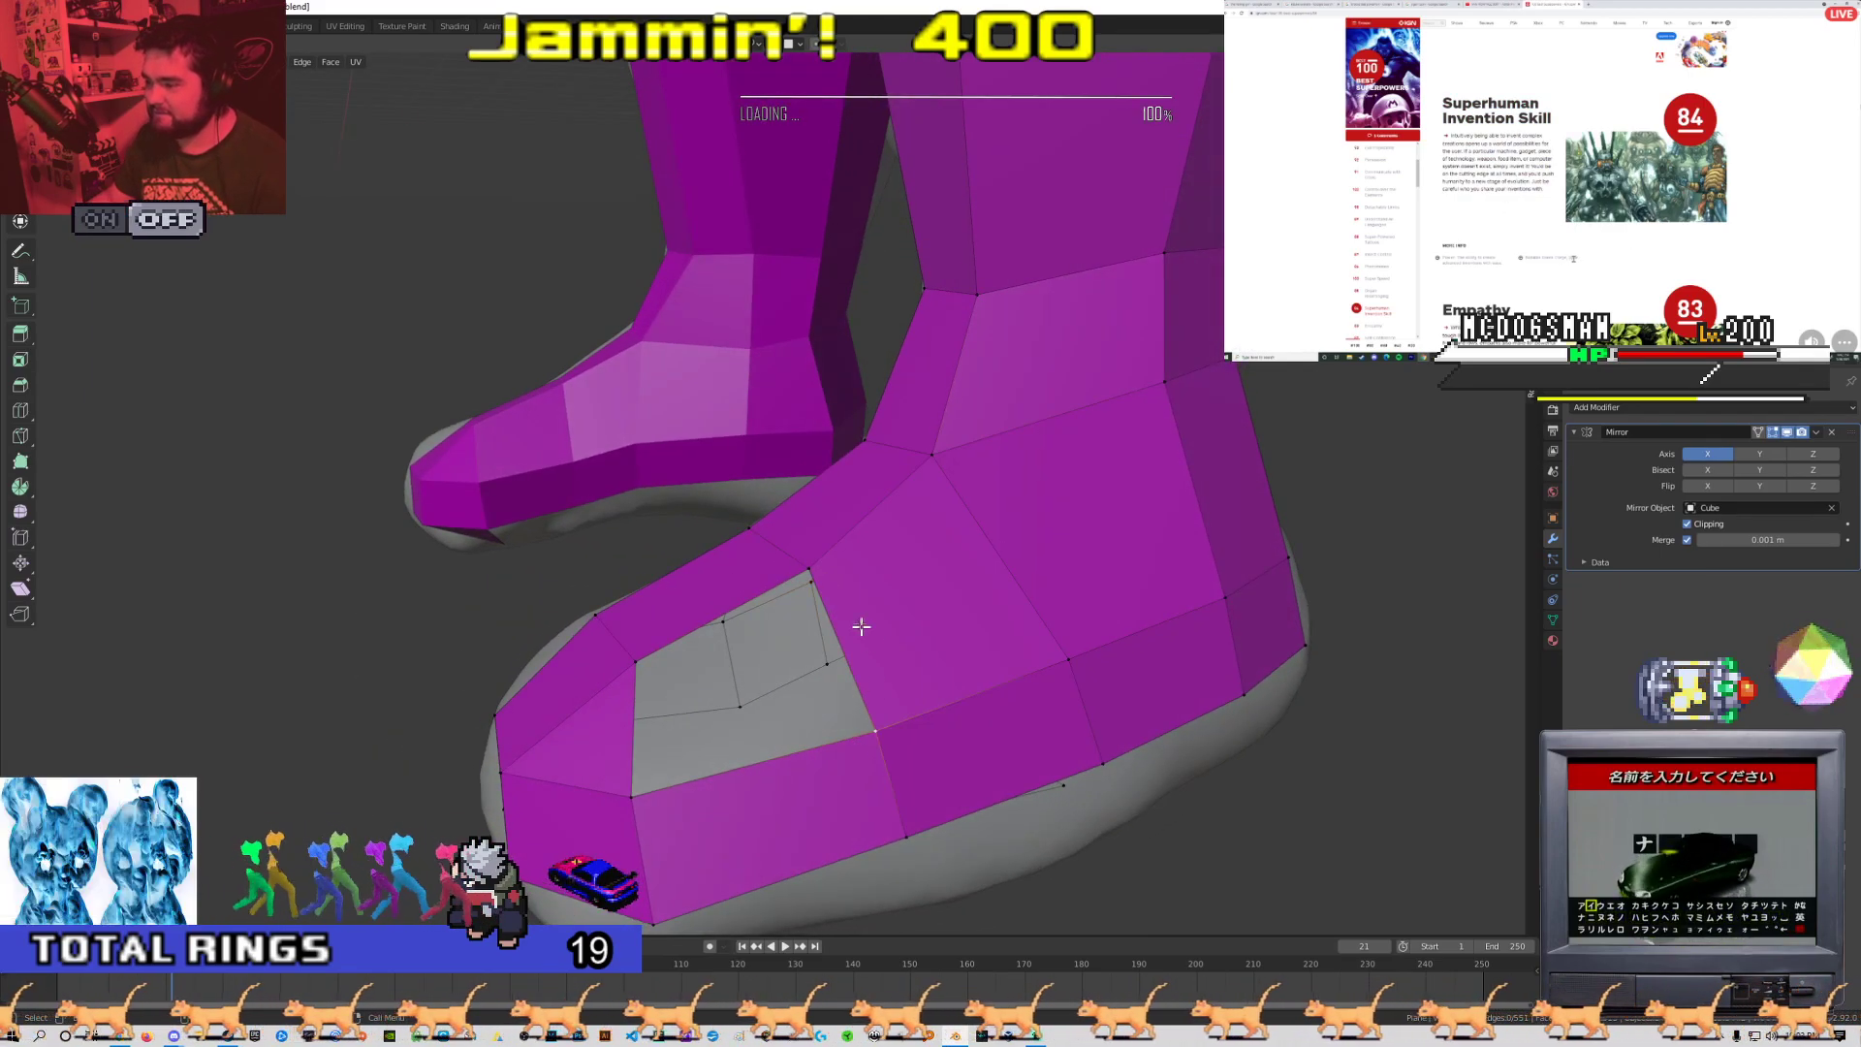
left_click(809, 570)
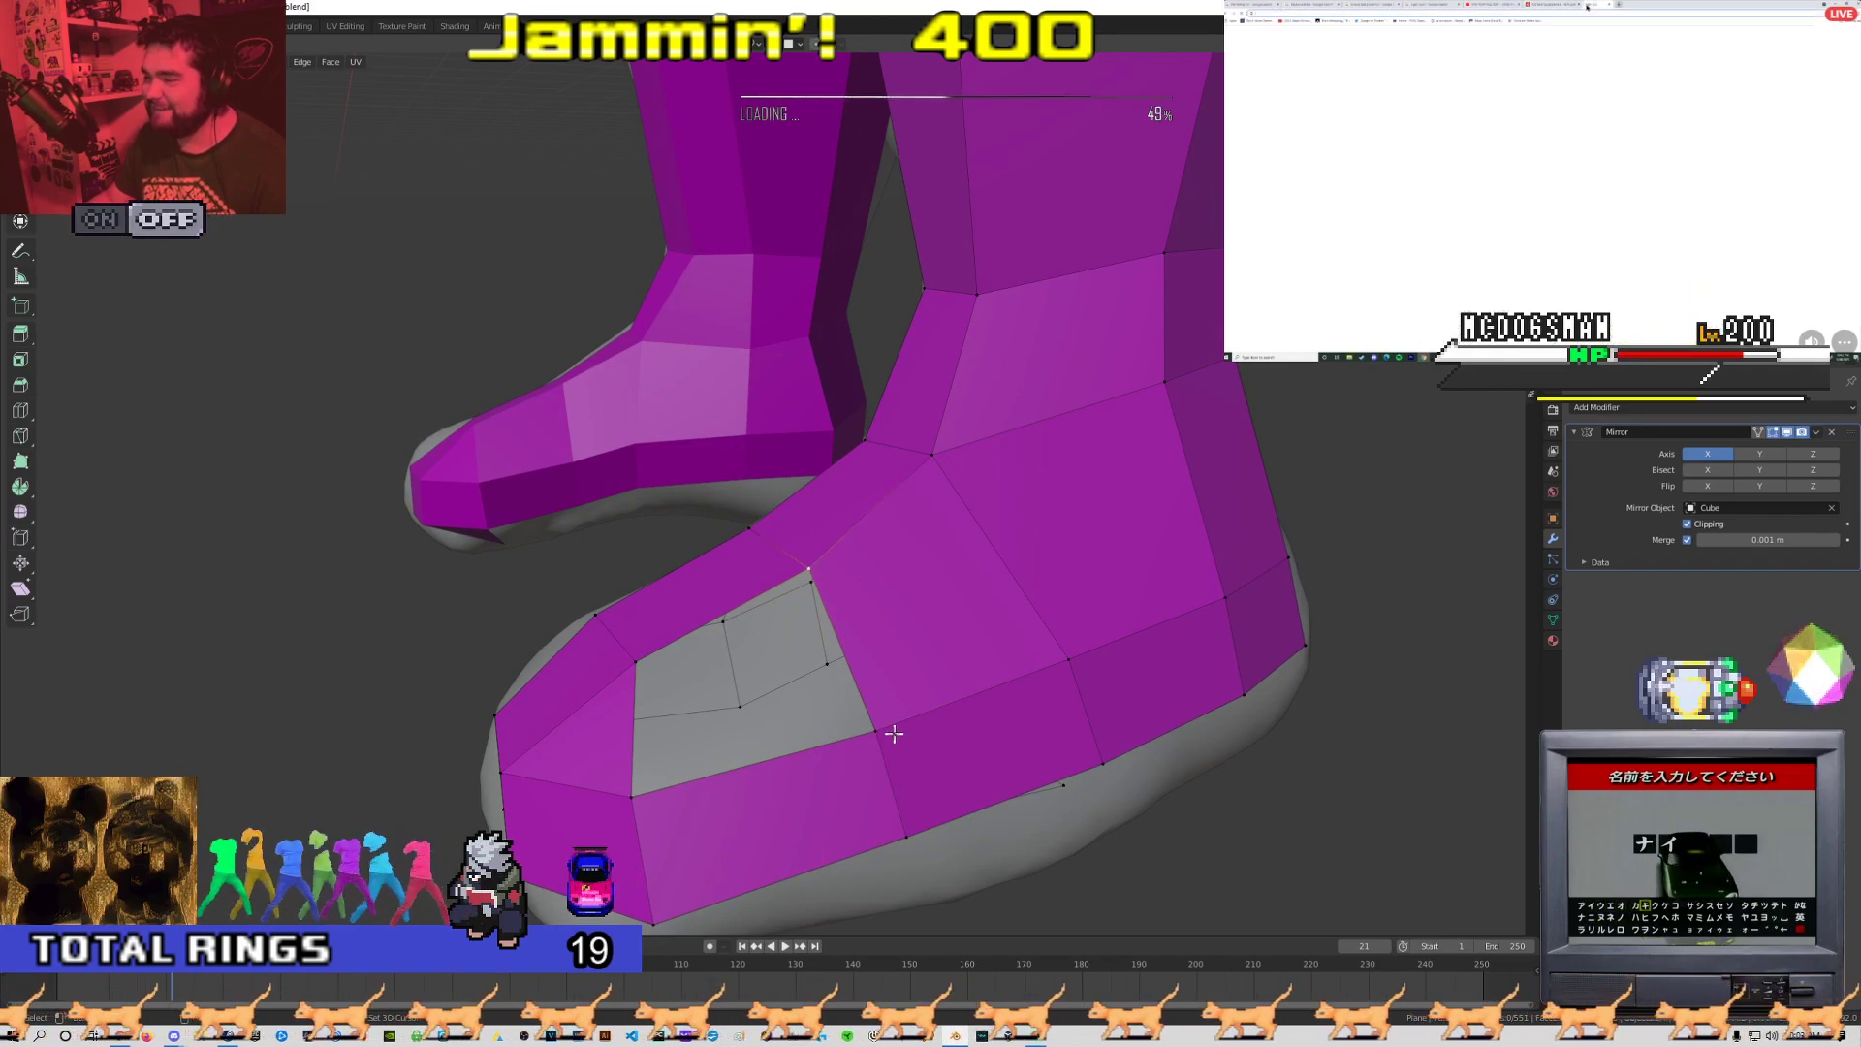
Examine the whole retopologized body in Object Mode, and return to editing the underside of the feet
key("Tab")
middle_click_drag(639, 651, 748, 702)
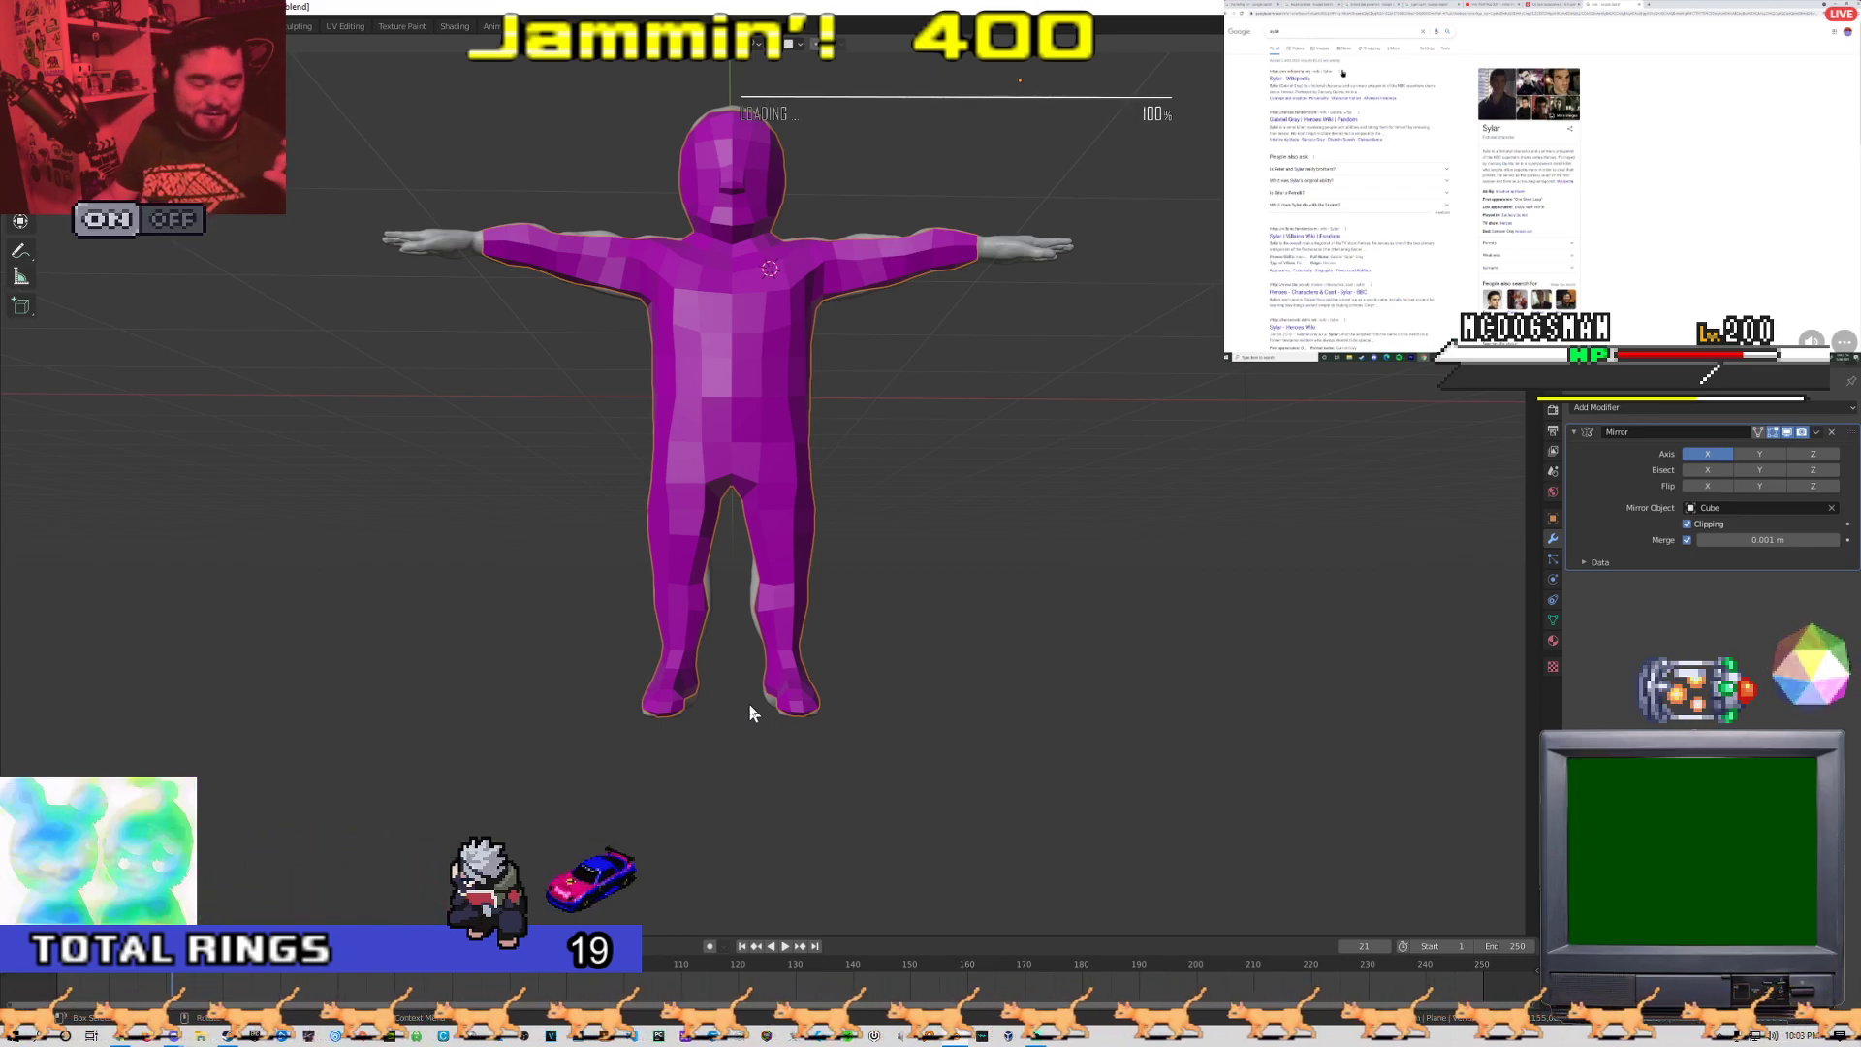
scroll(597, 630, "up", 4)
middle_click_drag(768, 572, 706, 390)
scroll(574, 451, "up", 3)
middle_click_drag(575, 451, 869, 536)
key("Tab")
scroll(903, 489, "down", 2)
scroll(753, 494, "up", 3)
Adjust the heel-end vertices of the sole strip and connect the strip to the back of the heel
middle_click_drag(753, 494, 777, 578)
key("g")
left_click(699, 511)
left_click(755, 456, "shift")
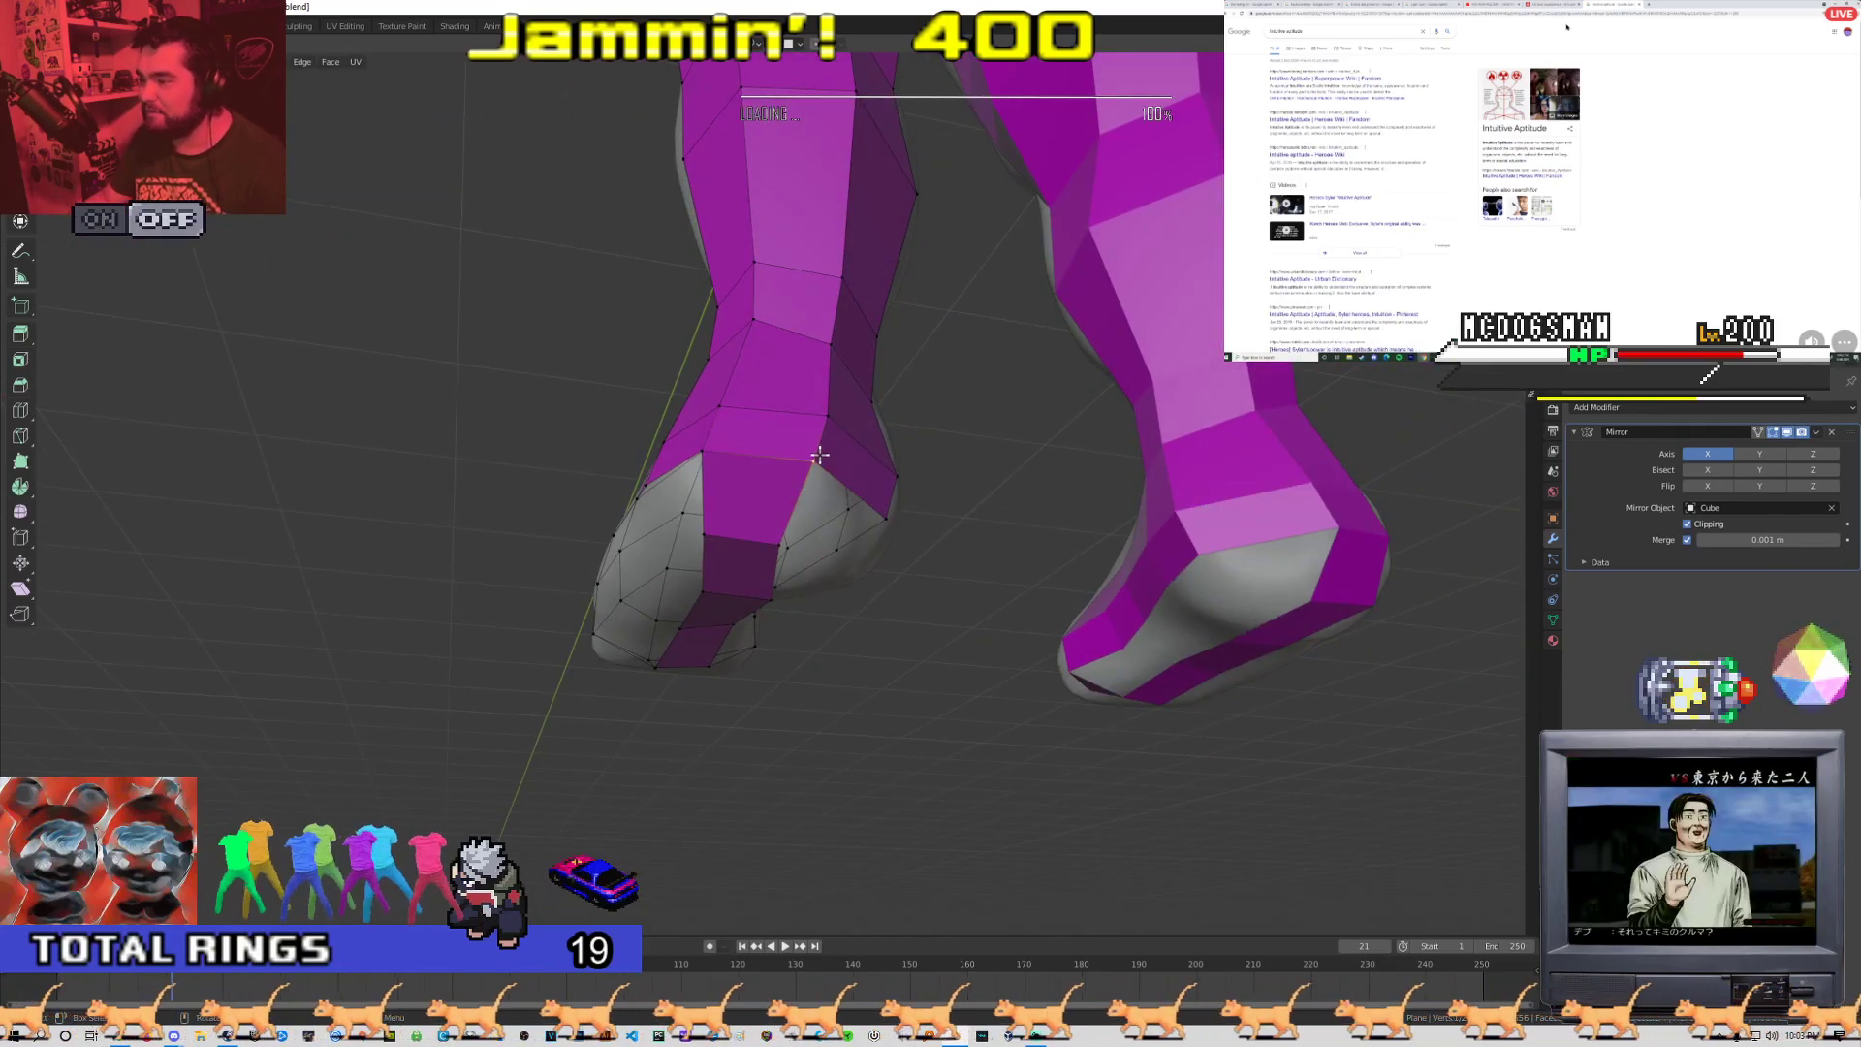
middle_click_drag(819, 454, 799, 491)
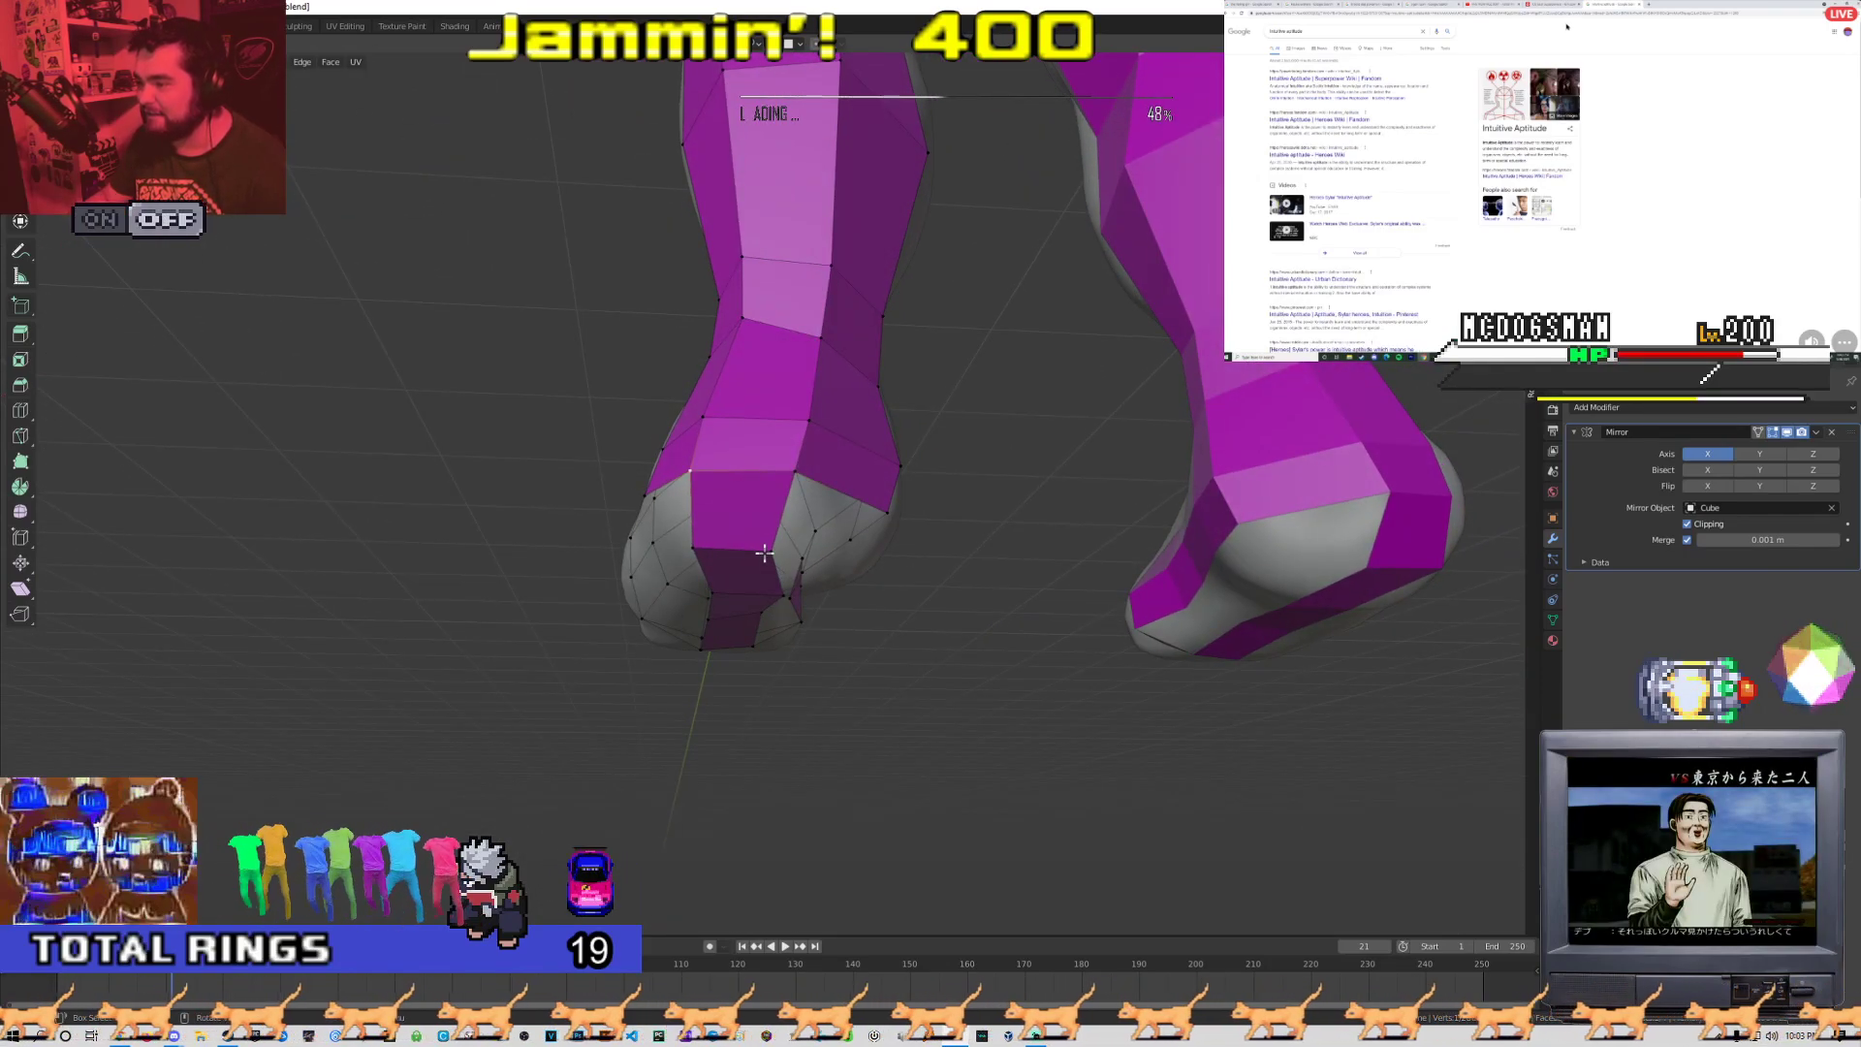
middle_click_drag(780, 548, 732, 606)
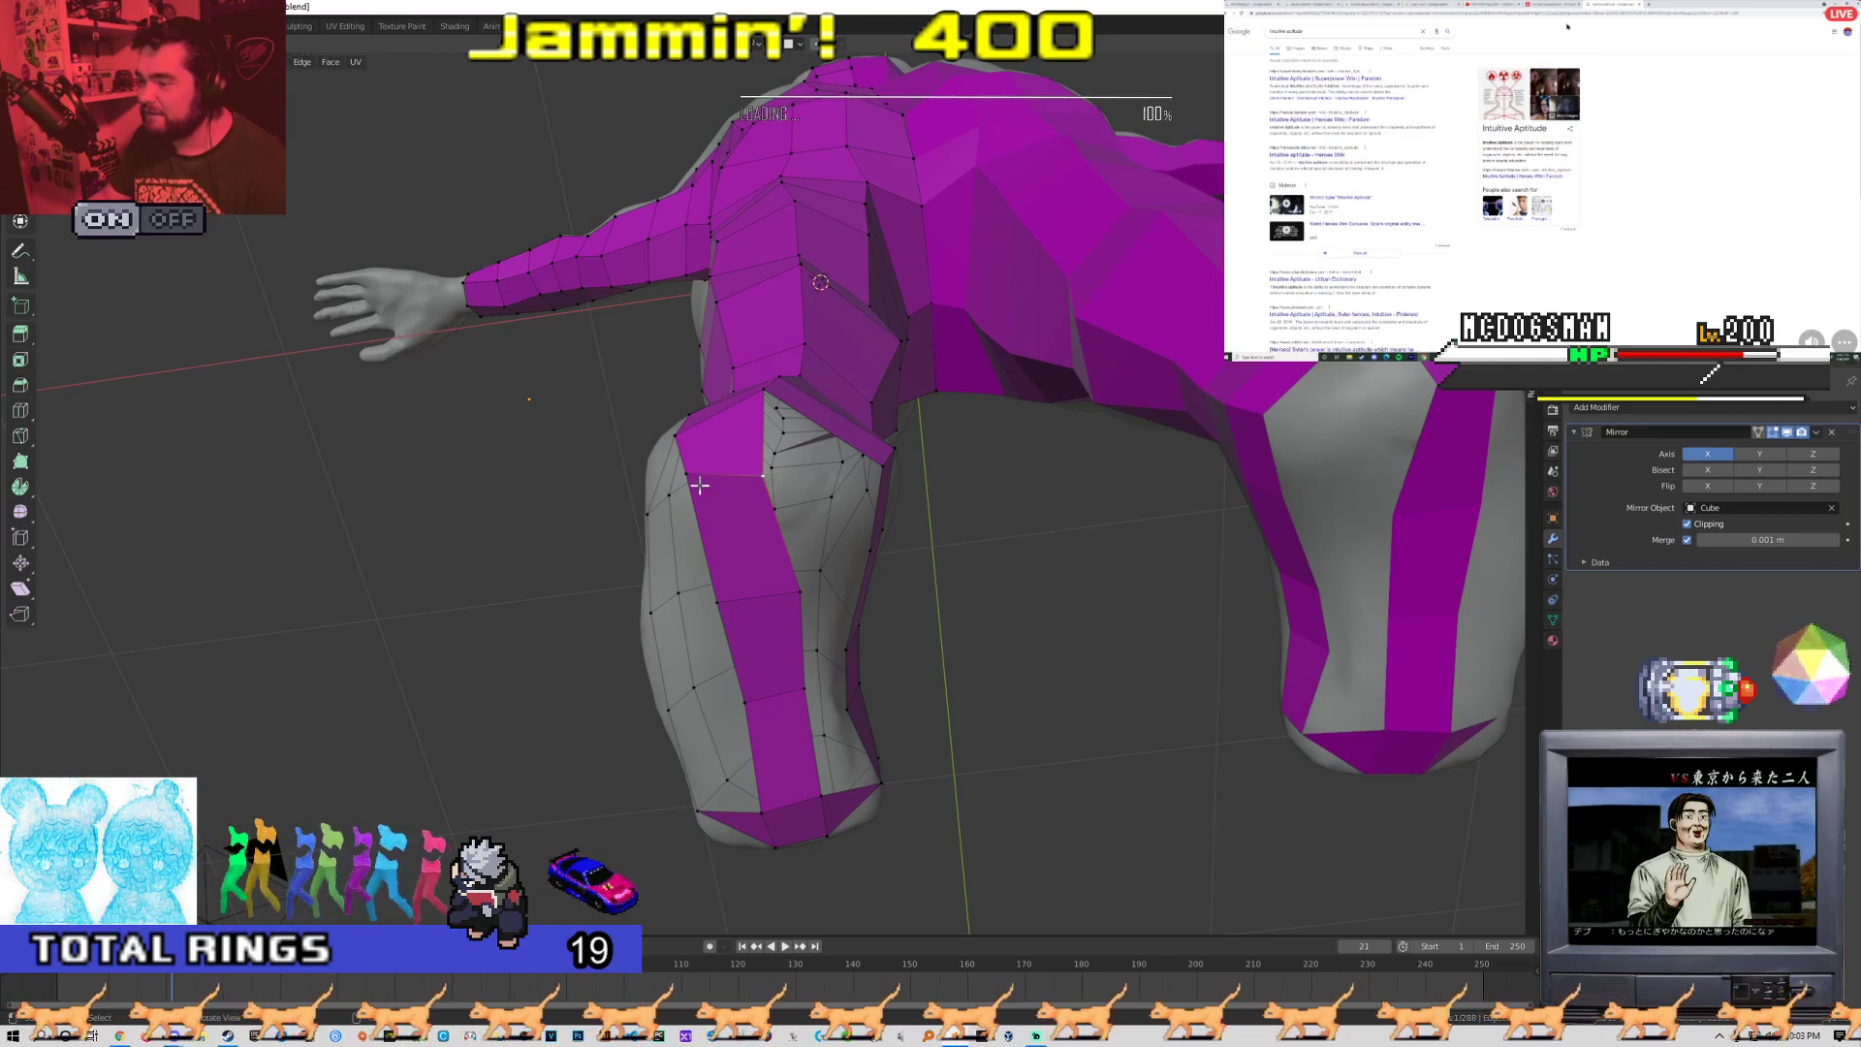
Fill the gap between the sole strip and the side strip from the heel to the middle of the foot
left_click(763, 492)
middle_click_drag(764, 492, 873, 571)
left_click(793, 553)
middle_click_drag(742, 539, 685, 506)
left_click(806, 540)
middle_click_drag(805, 539, 719, 530)
key("f")
middle_click_drag(698, 603, 765, 501)
key("f")
key("f")
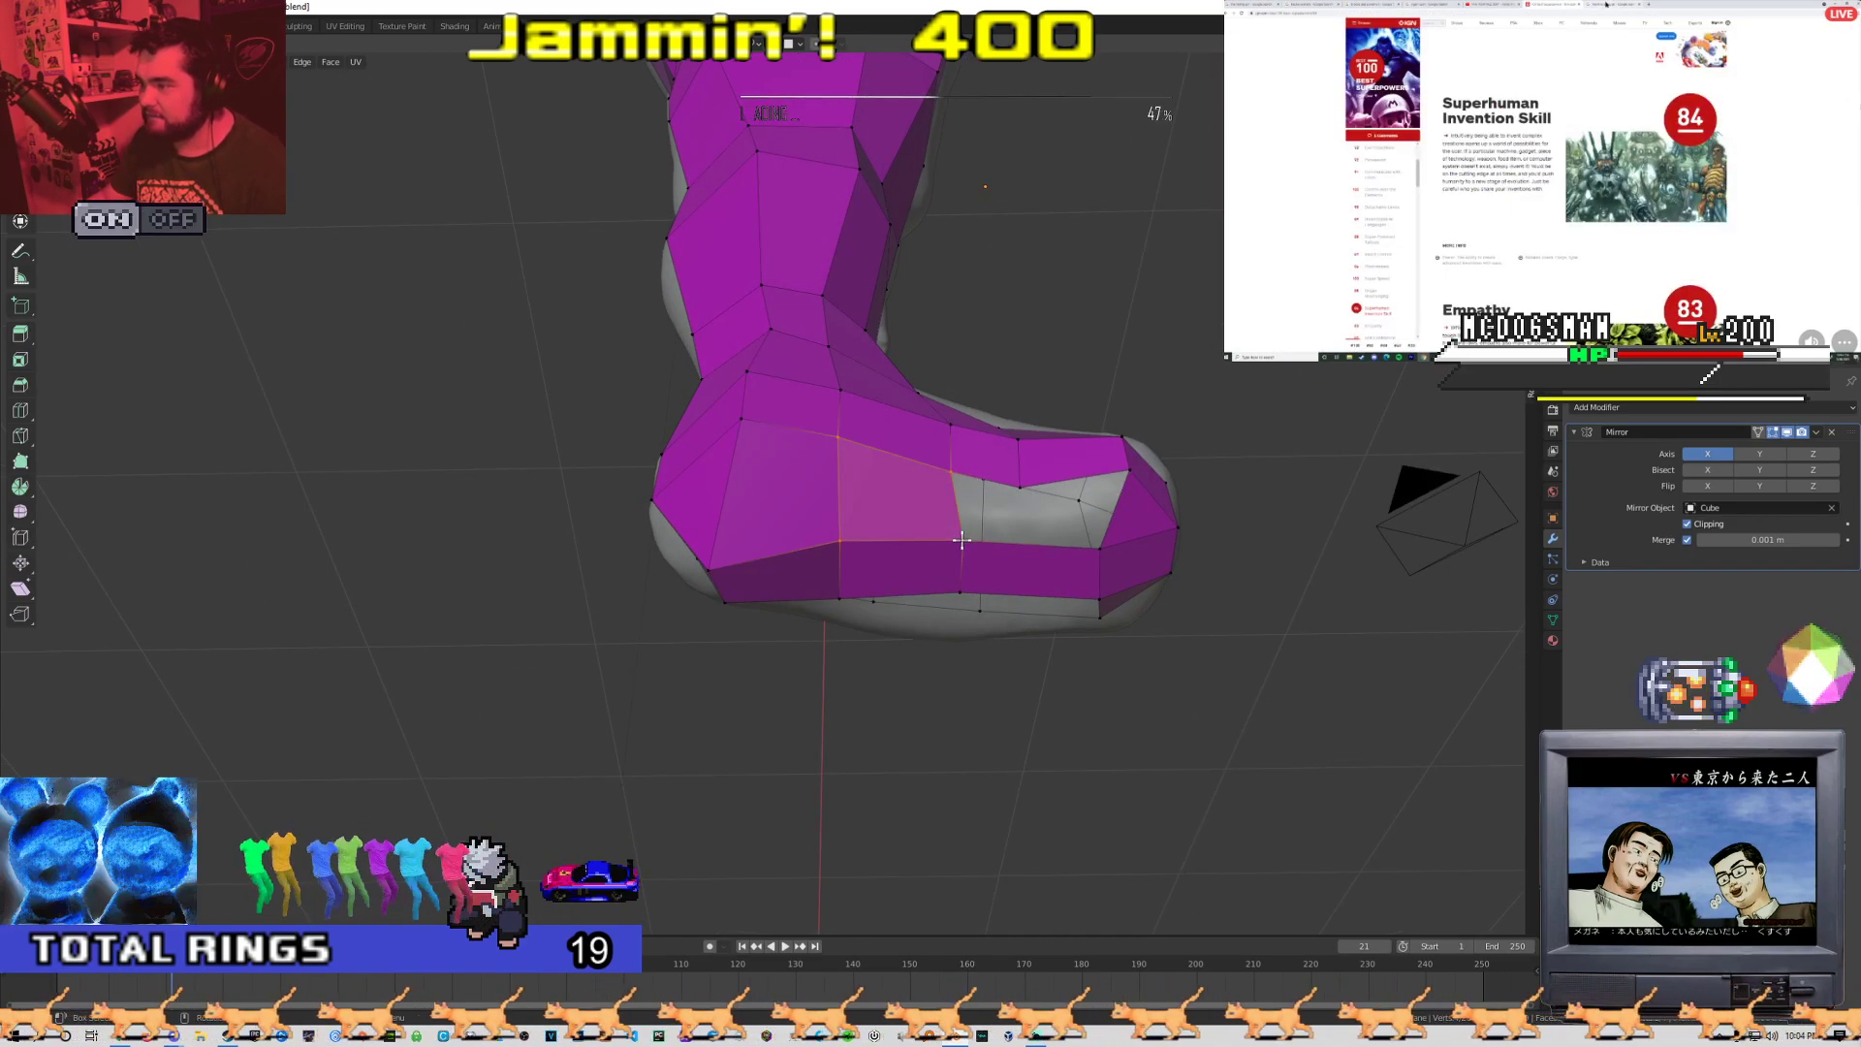
Fill the forward part of the foot's side toward the toes, including the small triangular gap beside the toe faces
left_click(1017, 489, "shift")
left_click(1086, 541, "shift")
key("f")
middle_click_drag(1087, 543, 856, 490)
left_click_drag(856, 490, 805, 505)
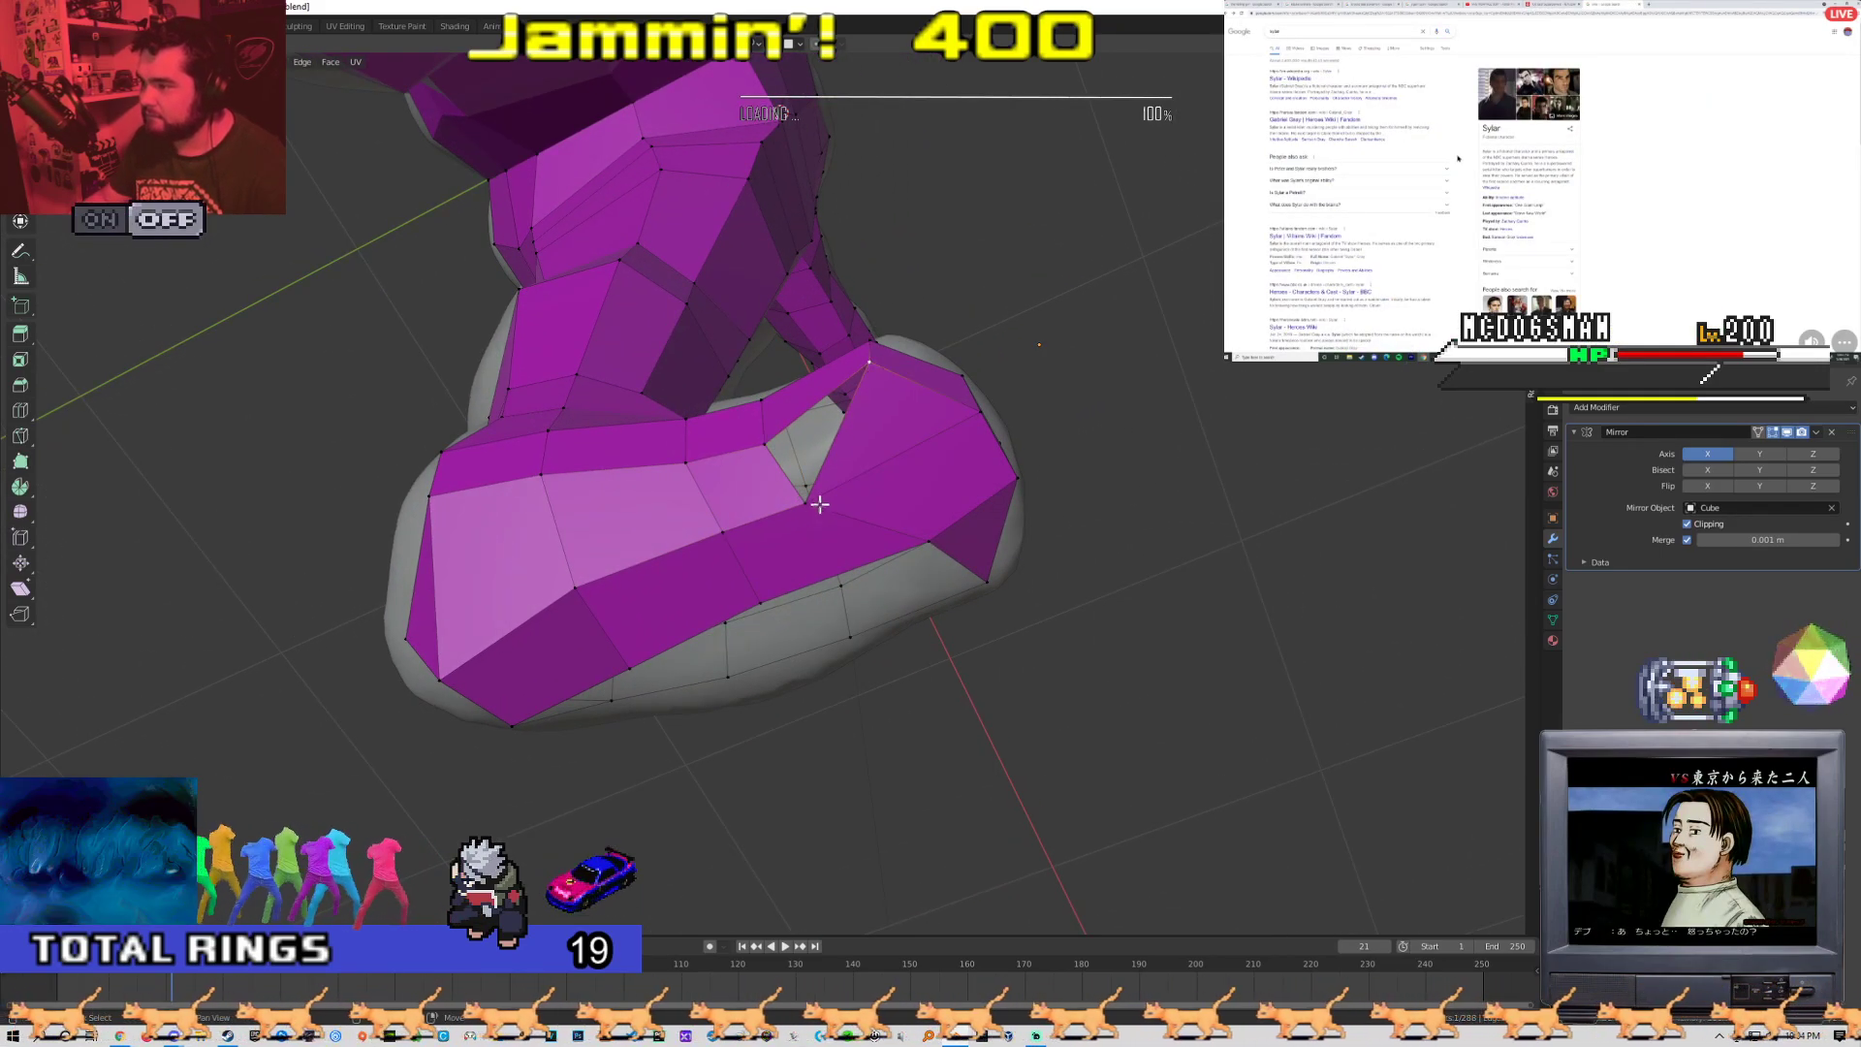
middle_click_drag(864, 578, 693, 493)
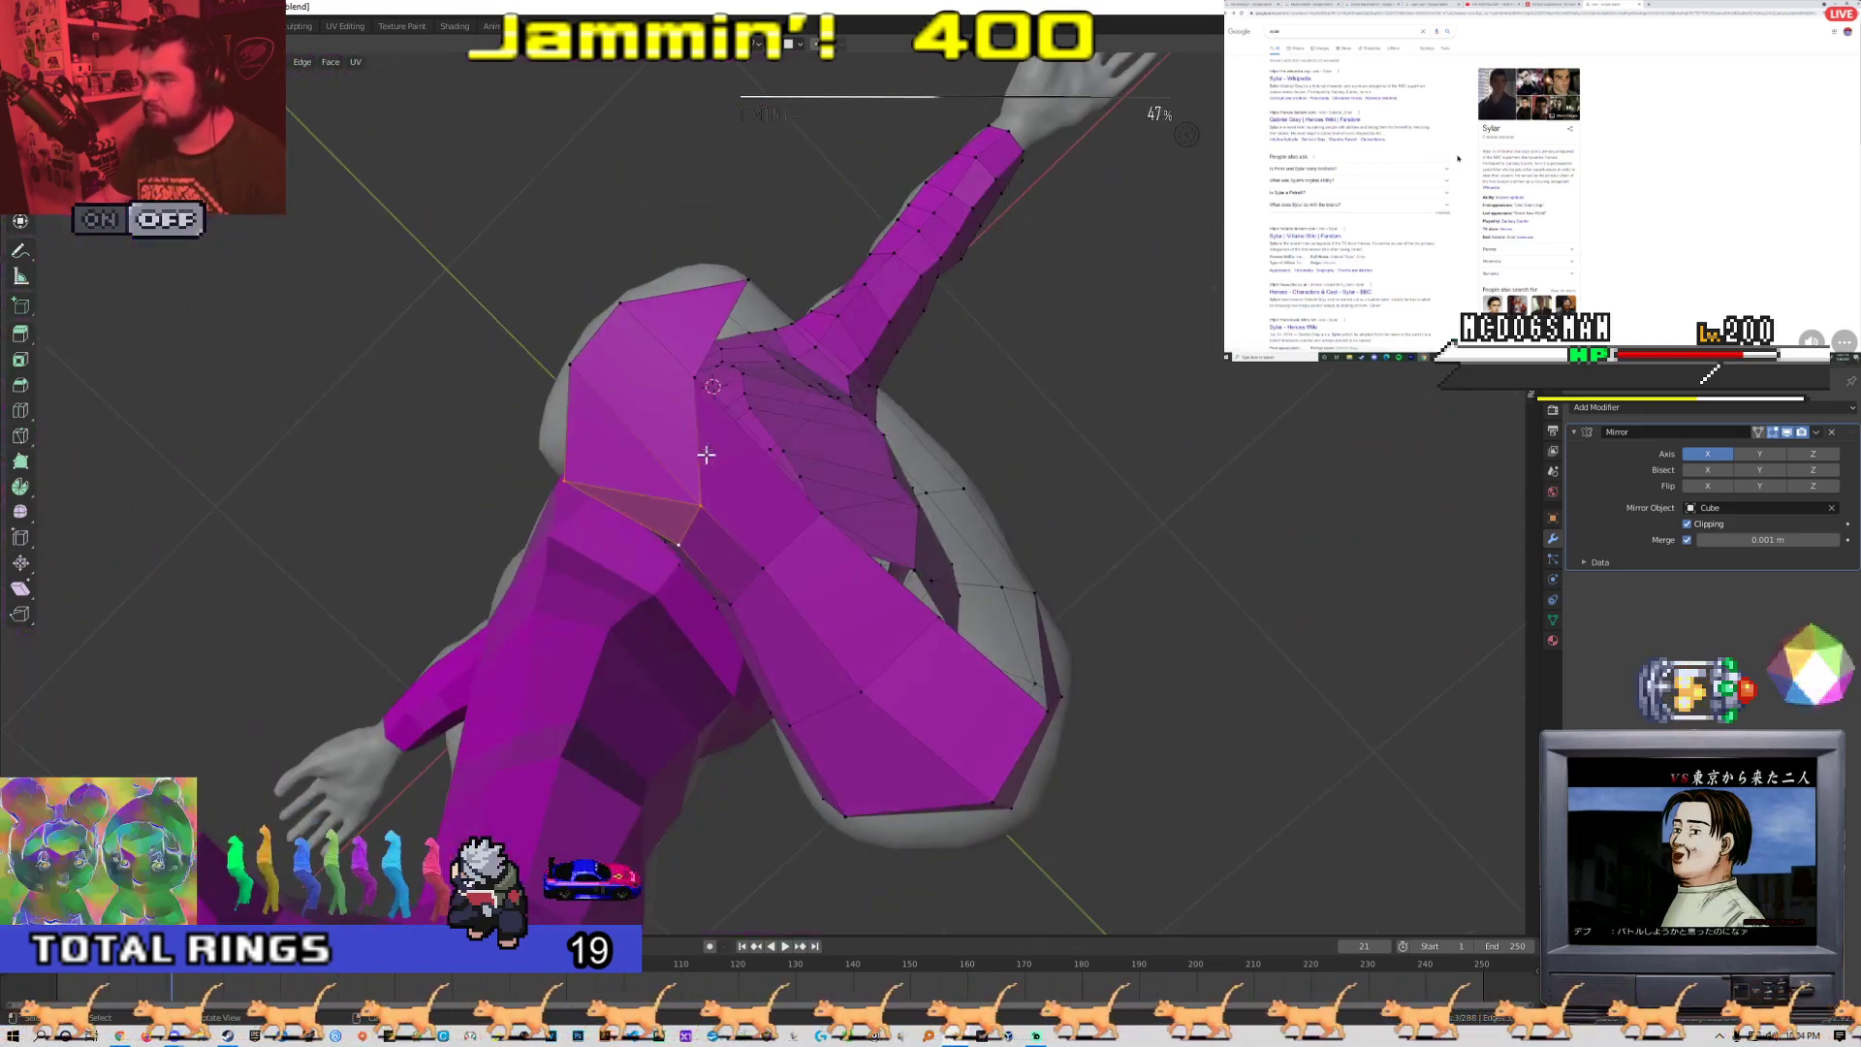
Adjust the vertex position along the side of the foot beside the open sole
middle_click_drag(735, 427, 760, 507)
key("g")
middle_click_drag(796, 569, 785, 474)
left_click_drag(785, 474, 740, 474)
middle_click_drag(737, 487, 696, 415)
middle_click_drag(715, 518, 699, 474)
middle_click_drag(919, 469, 901, 361)
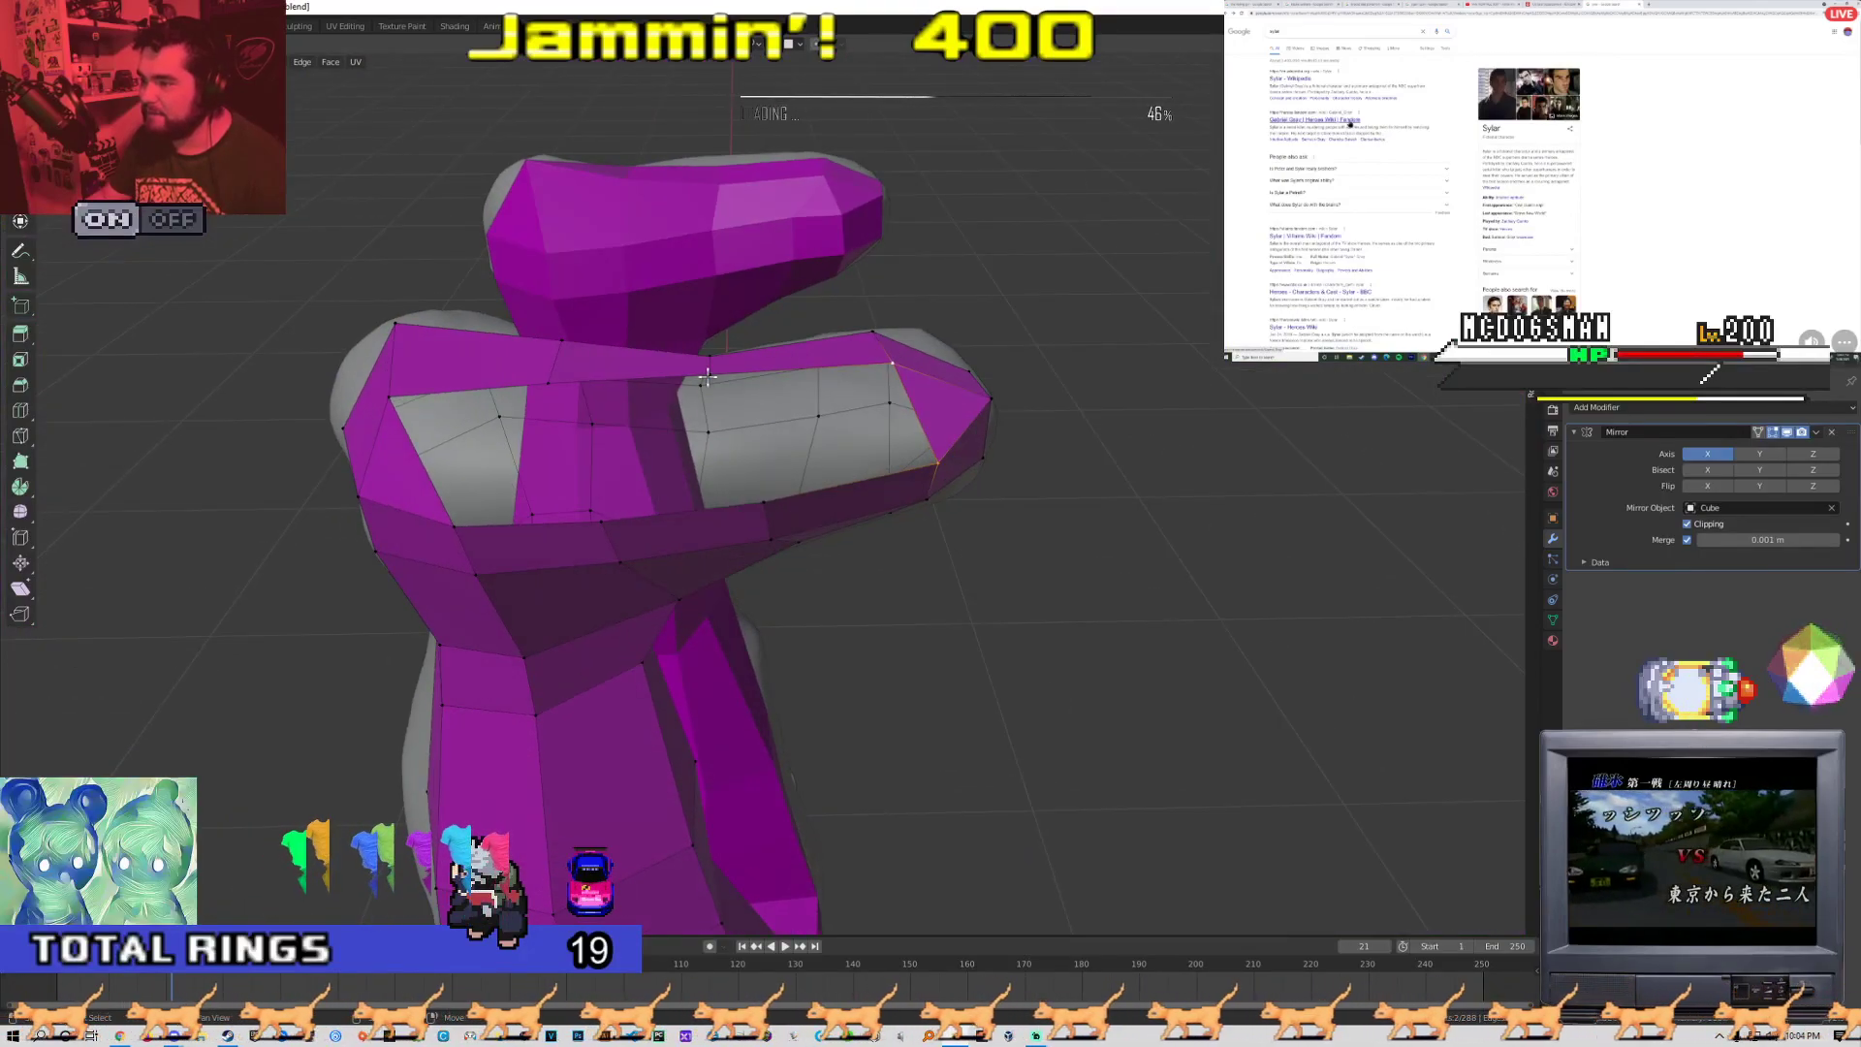
Fill the remaining open gap on the underside of the foot with faces from the toes back to the heel
key("f")
left_click(601, 523)
left_click(548, 385, "shift")
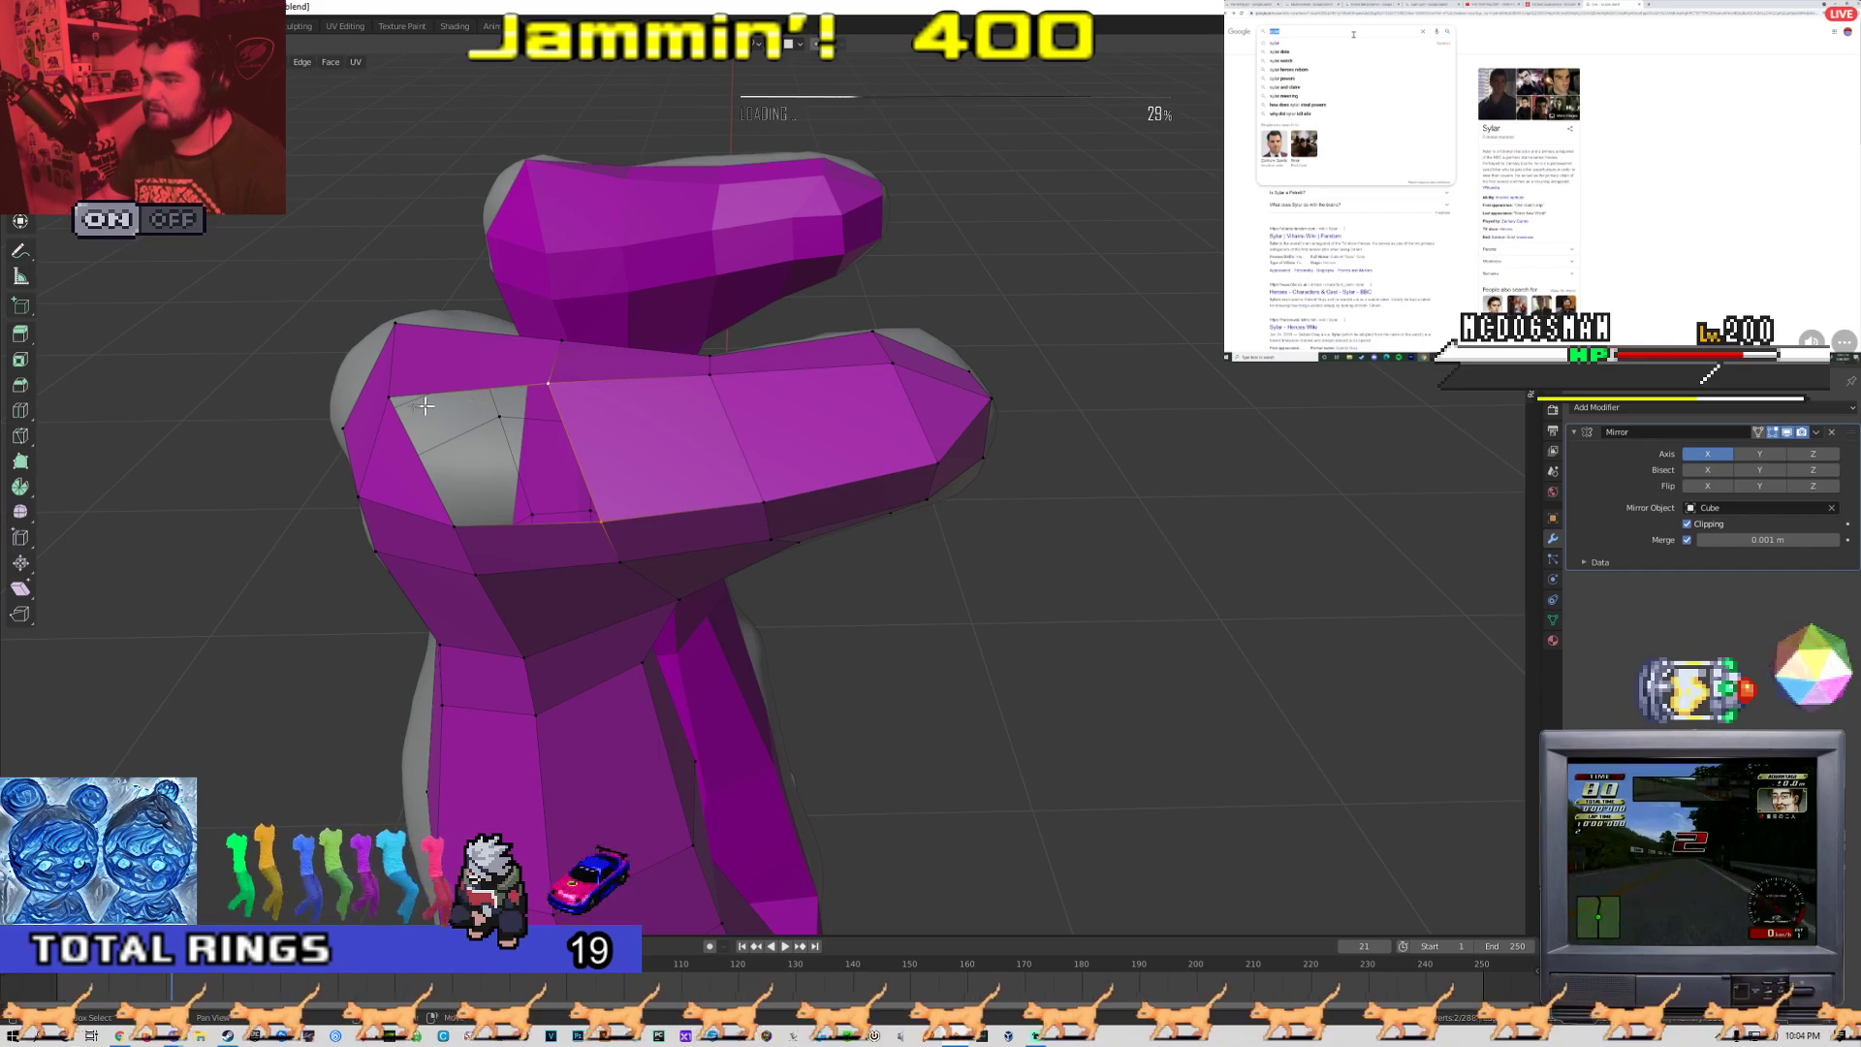
left_click(449, 522, "shift")
key("f")
Examine the complete retopologized body from the feet up to the head in Object Mode
key("Tab")
middle_click_drag(449, 522, 528, 445)
key("Tab")
scroll(527, 445, "down", 6)
middle_click_drag(959, 659, 832, 640)
scroll(771, 576, "down", 1)
key("Tab")
scroll(771, 576, "down", 3)
scroll(845, 555, "up", 3)
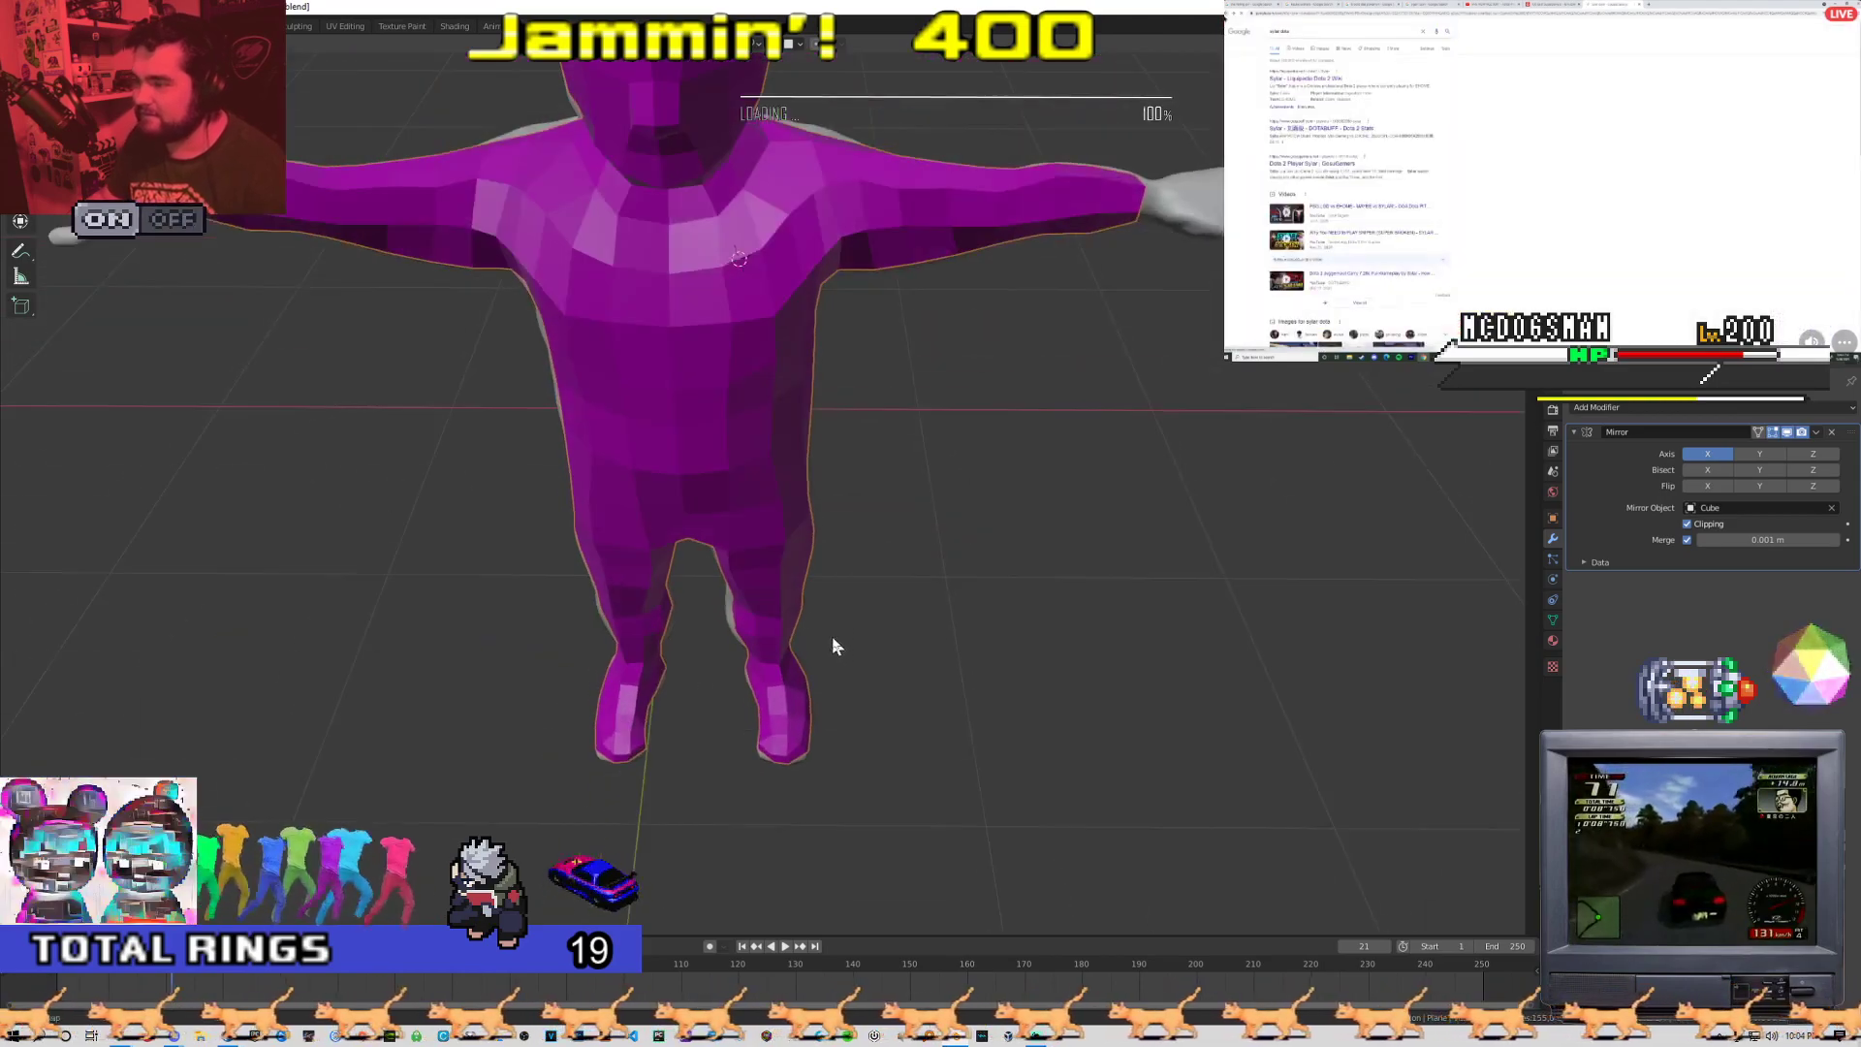
scroll(836, 645, "down", 3)
middle_click_drag(922, 486, 872, 569)
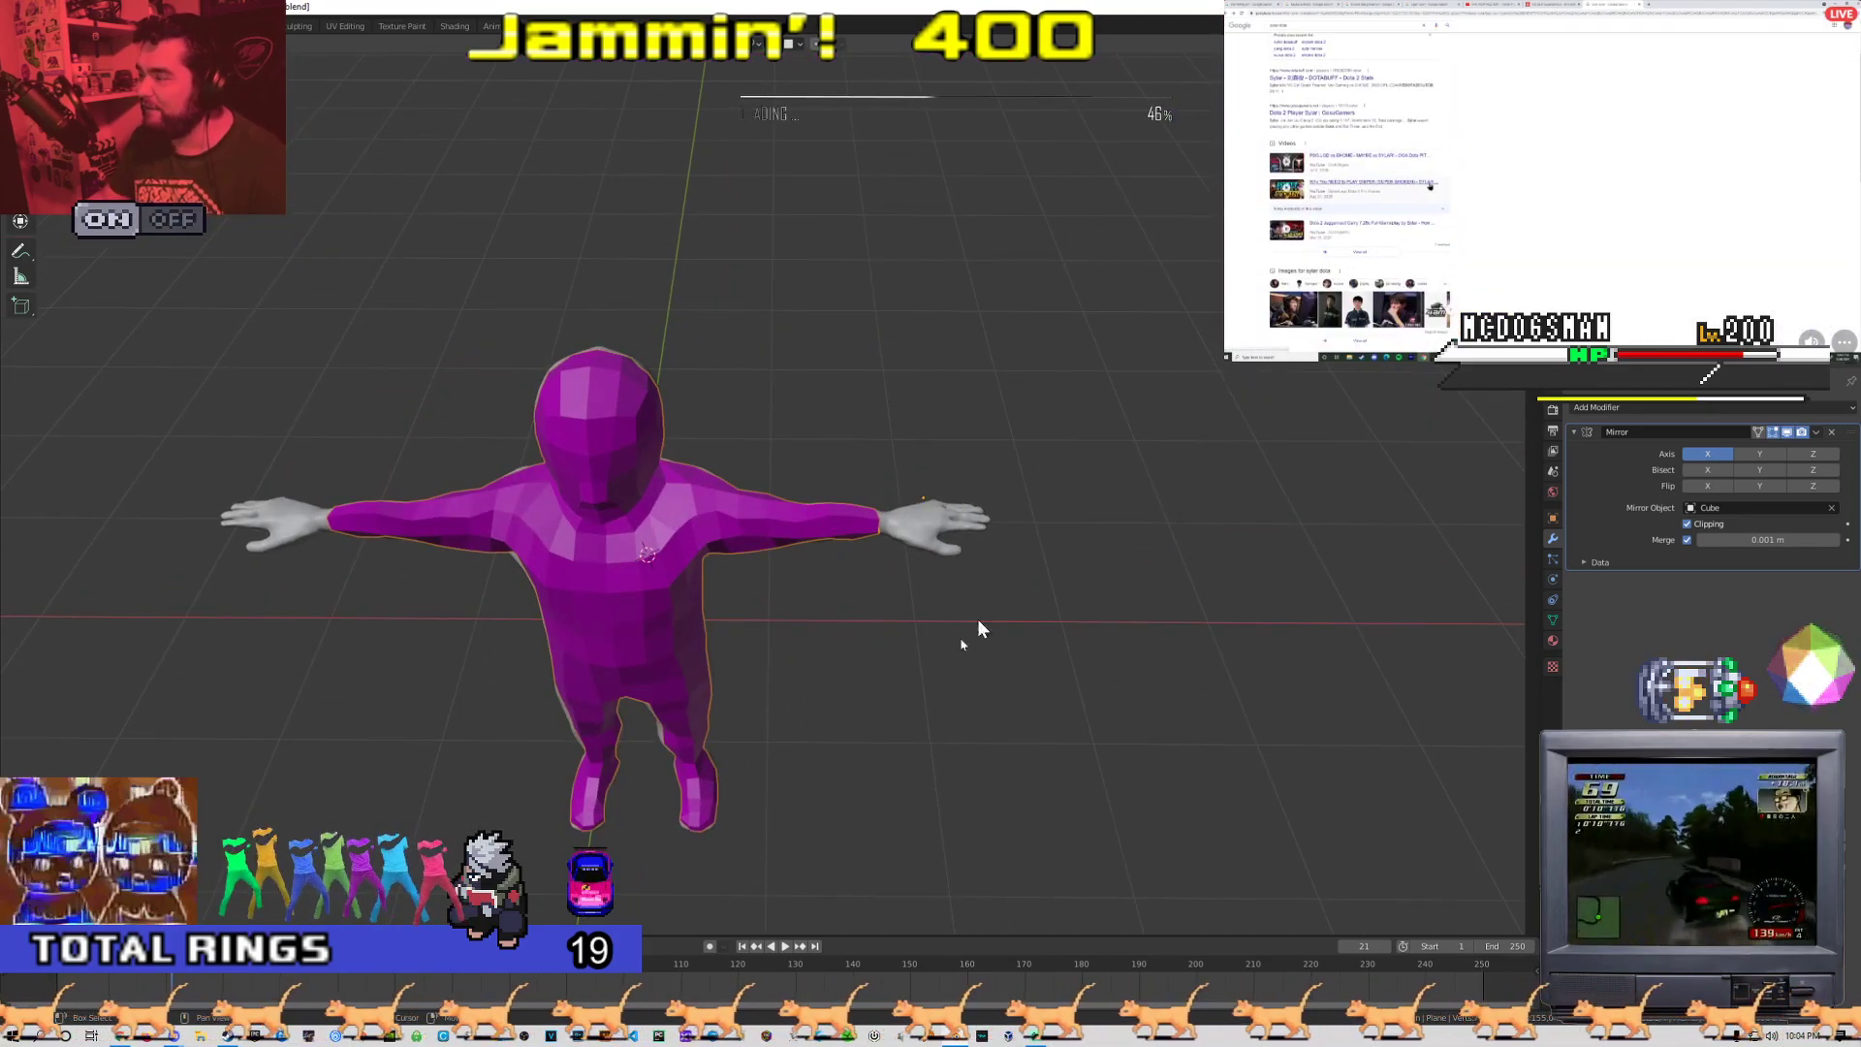
middle_click_drag(979, 628, 1027, 582)
Add a Shrinkwrap modifier to the low-poly mesh with the sculpted body, Cube, as its target, and apply it
left_click(1599, 408)
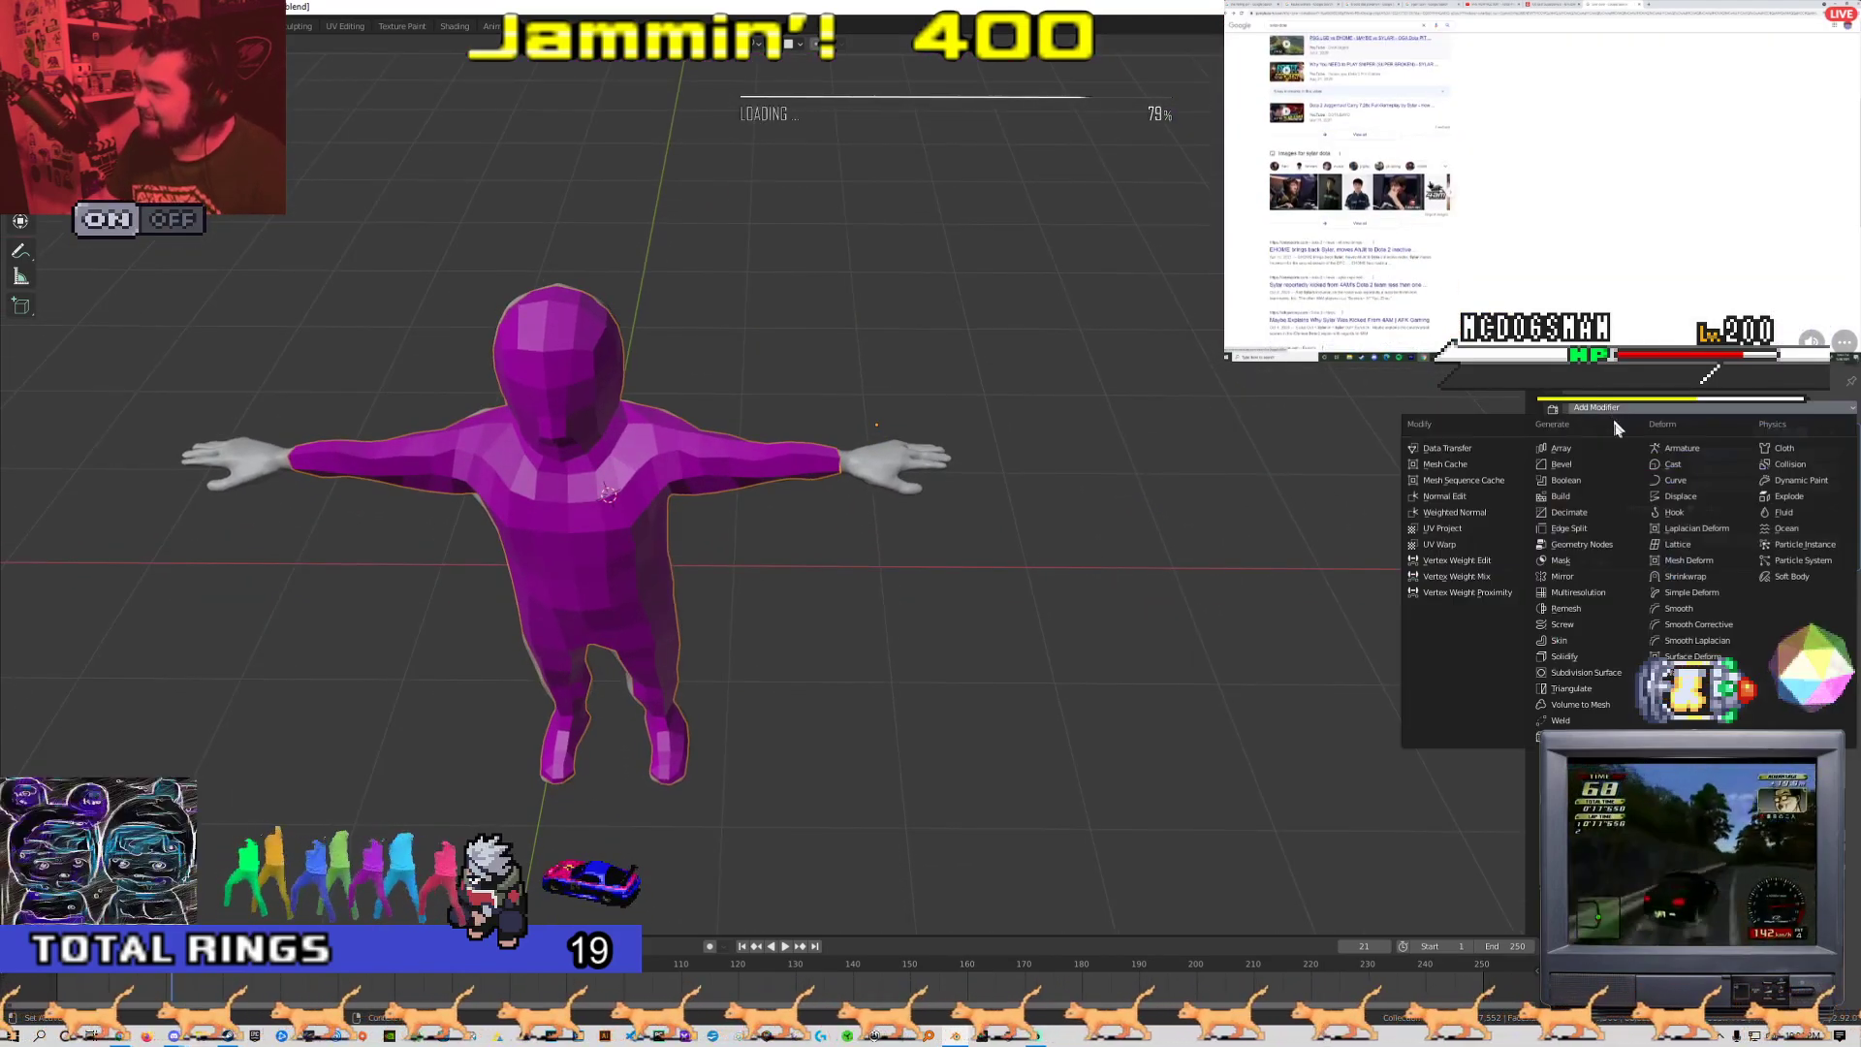
left_click(1659, 578)
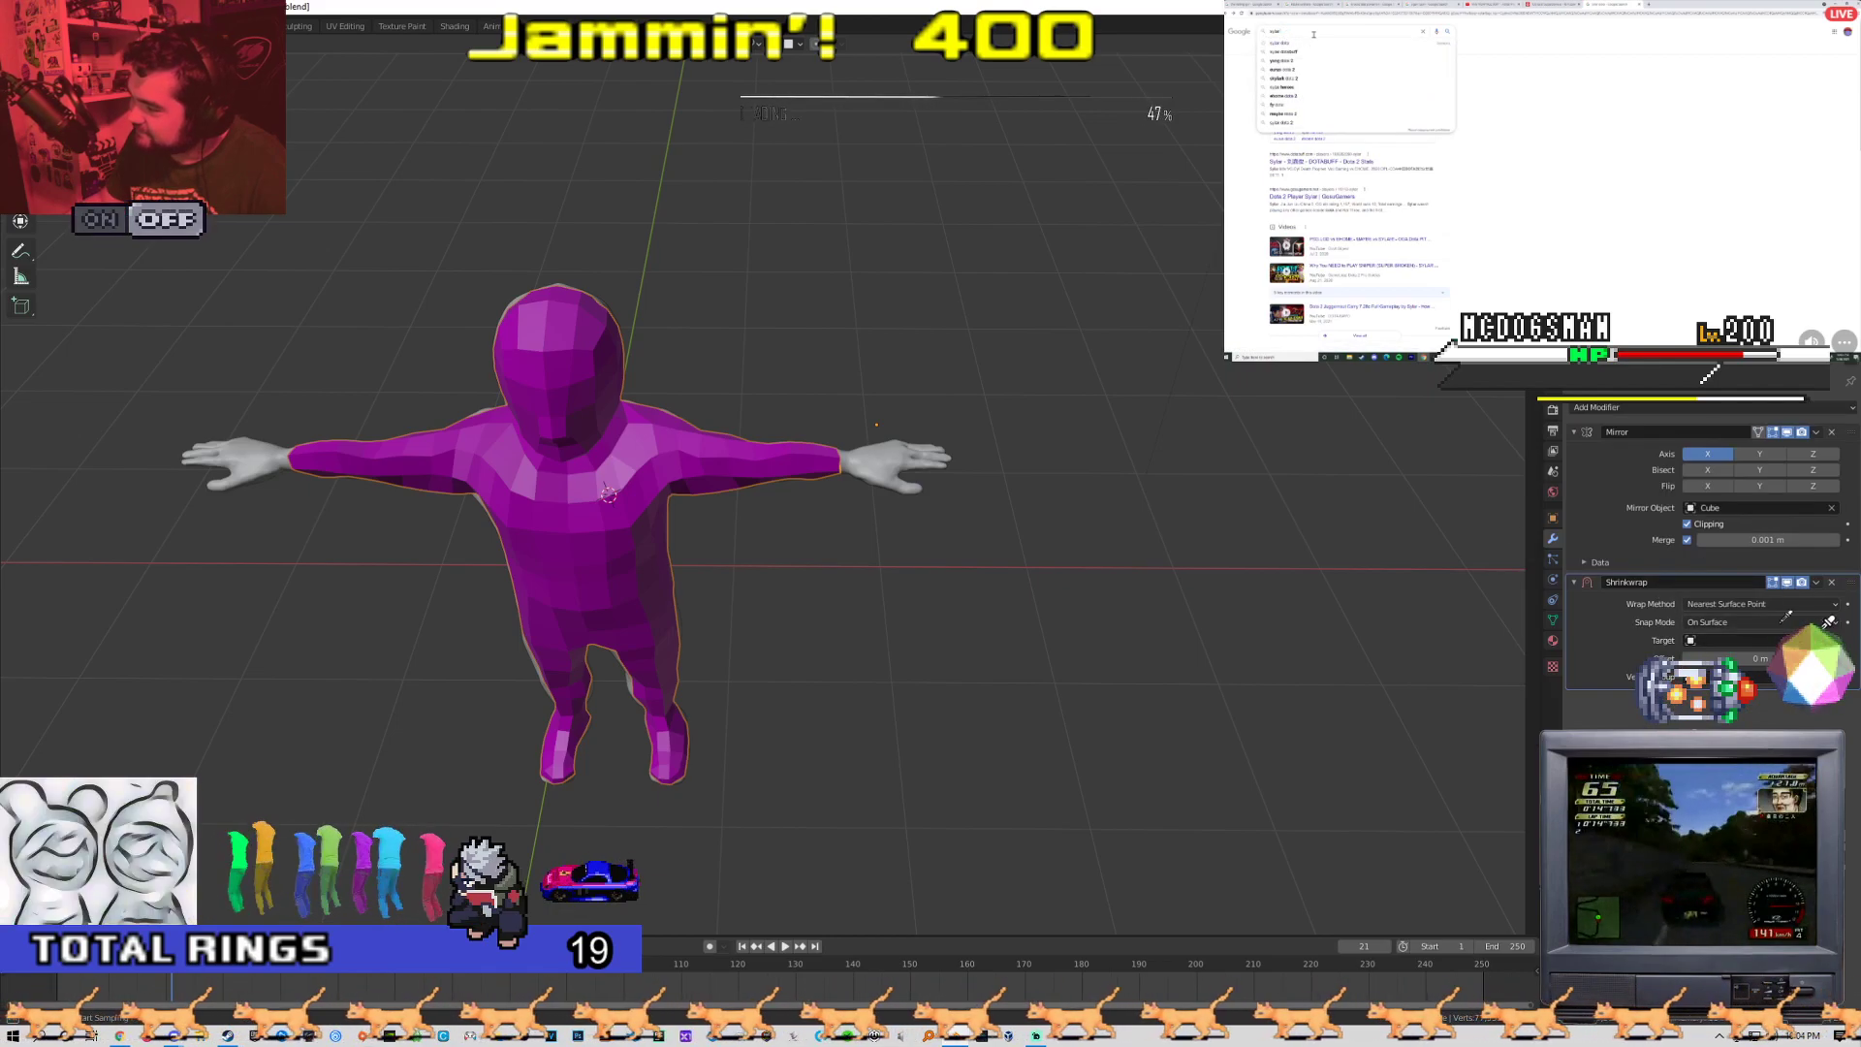
left_click(892, 448)
scroll(886, 457, "down", 3)
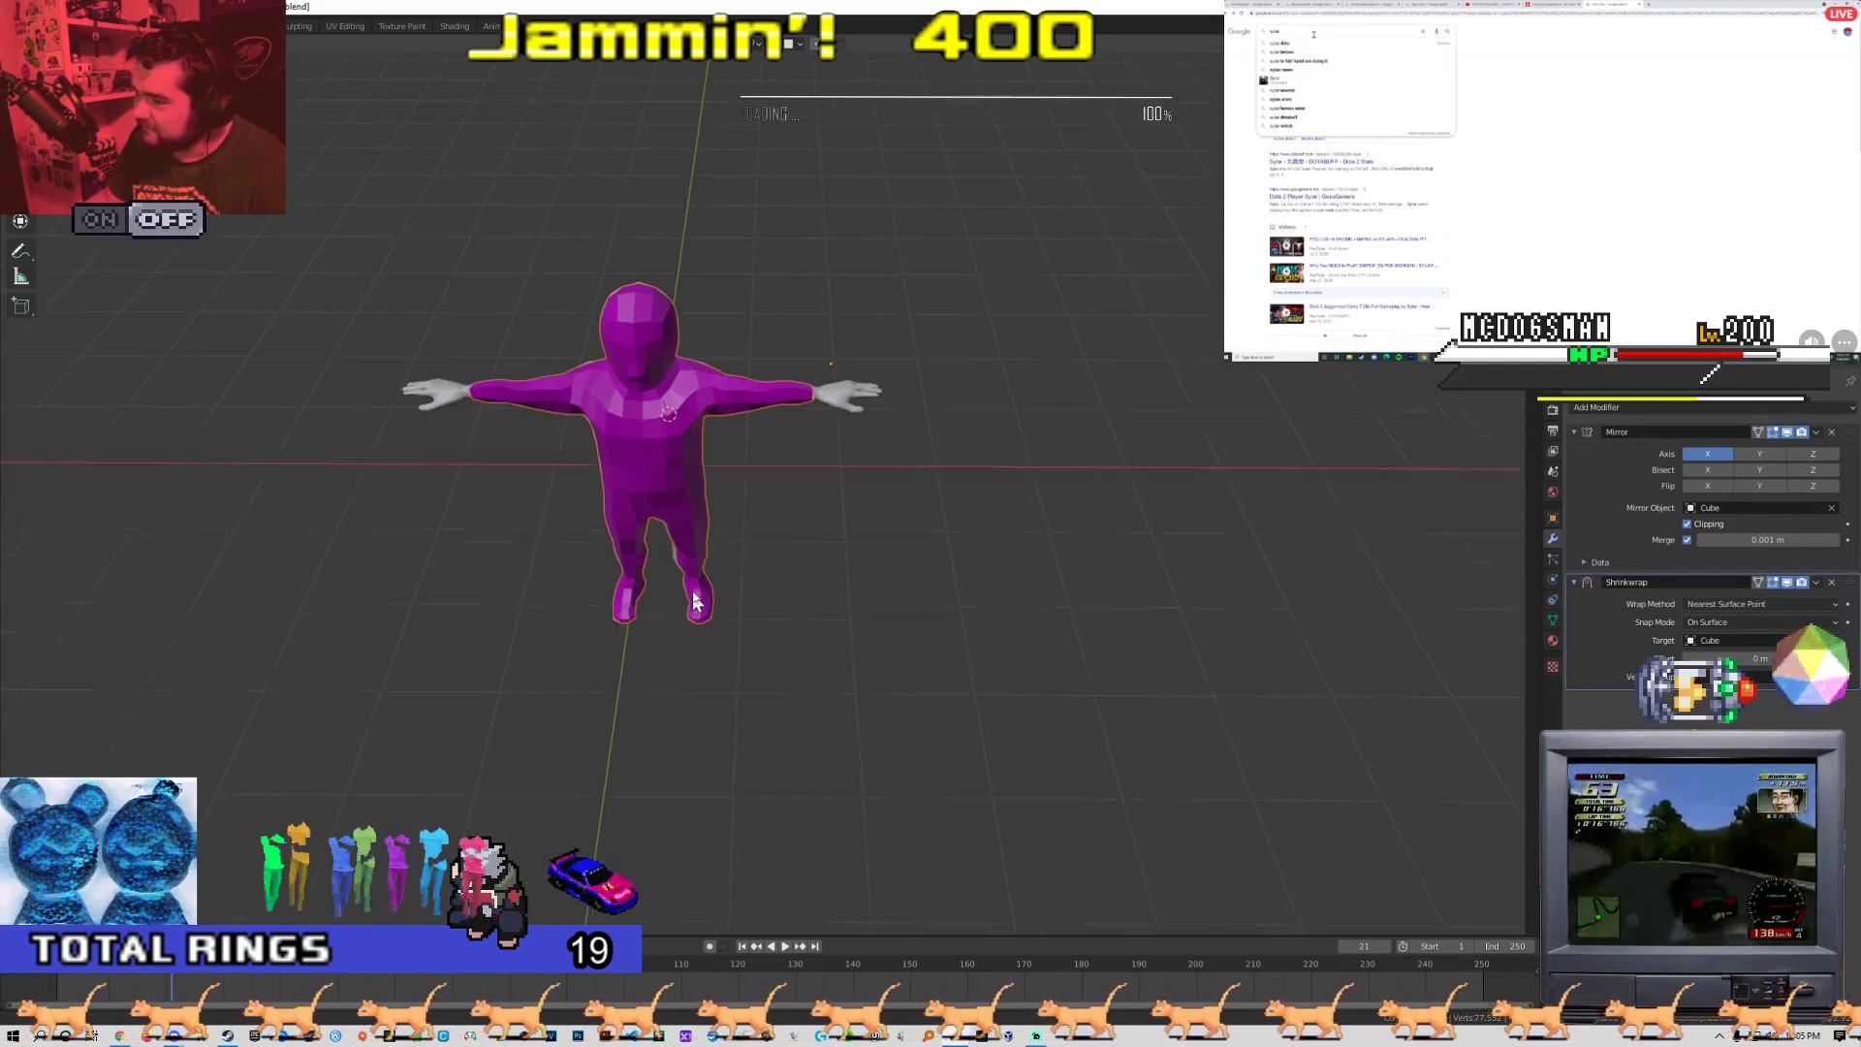
middle_click_drag(872, 455, 793, 438)
scroll(793, 438, "up", 6)
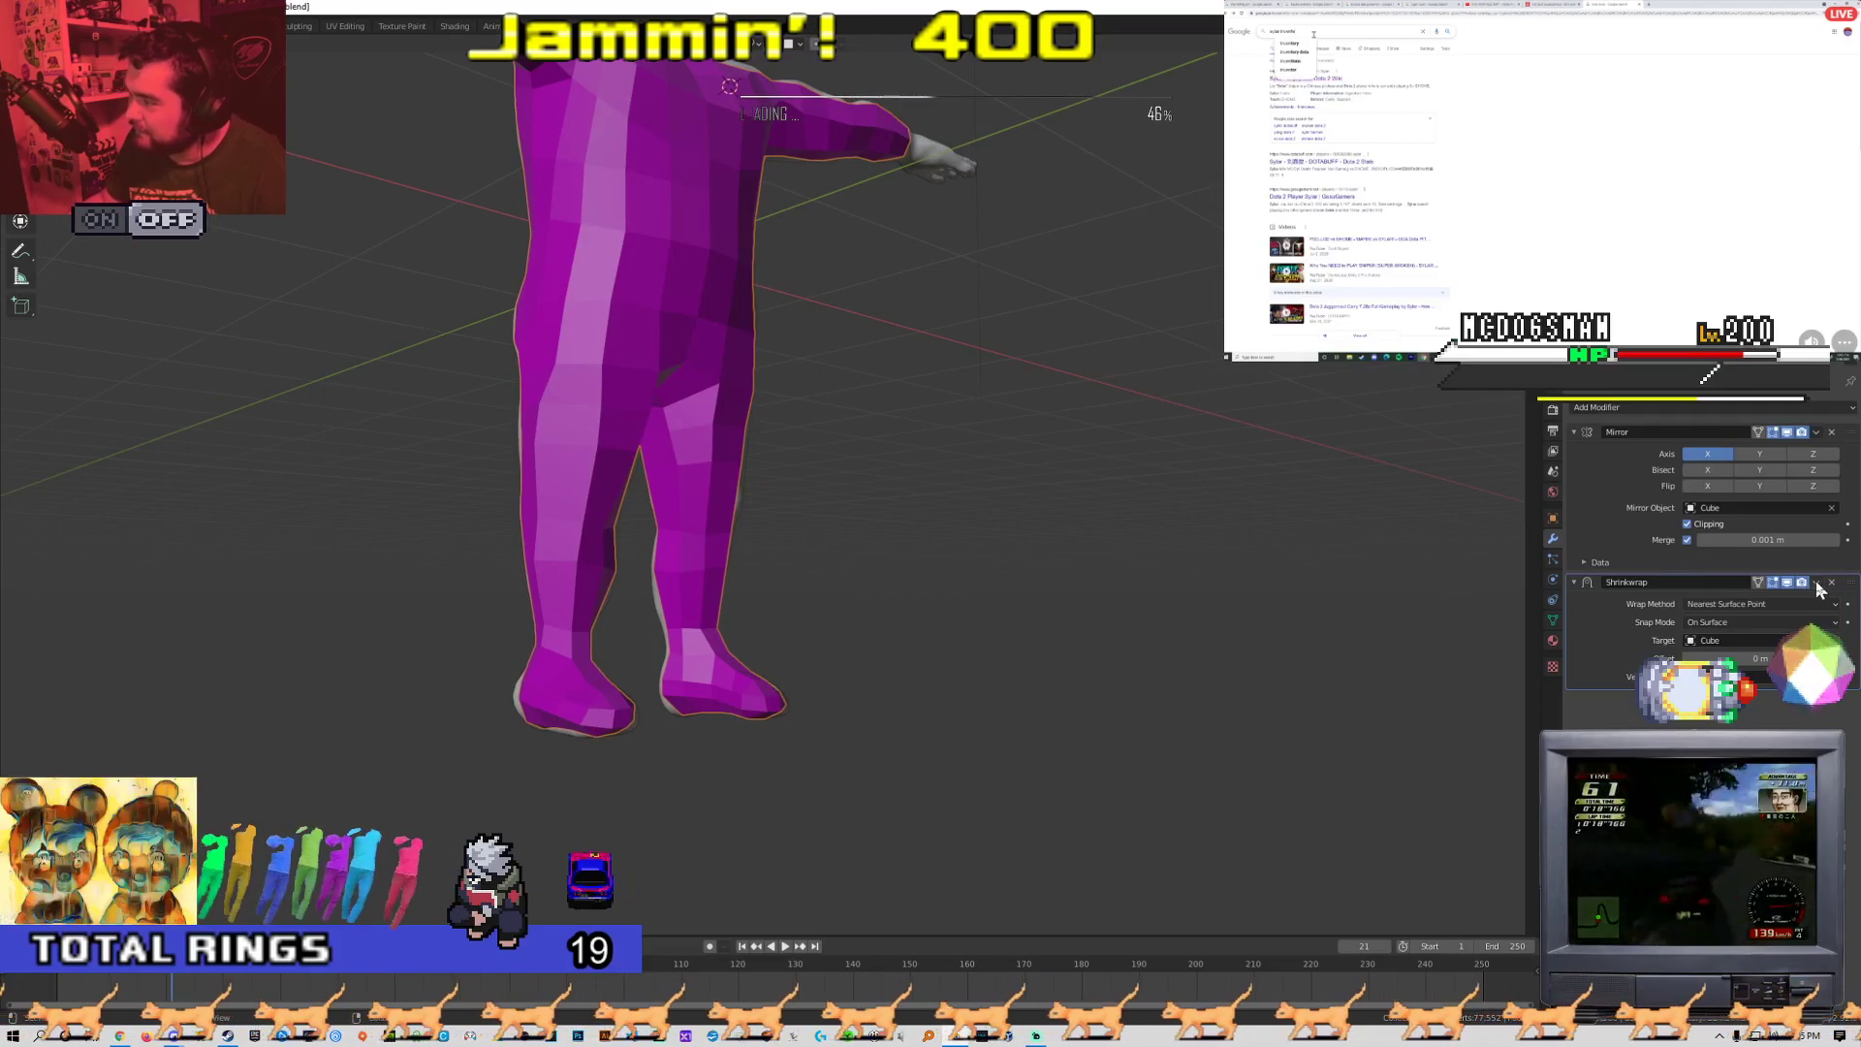
key("ctrl+a")
Reposition a vertex on the front of the leg just above the knee in Edit Mode
key("Tab")
scroll(804, 678, "down", 2)
scroll(737, 659, "up", 6)
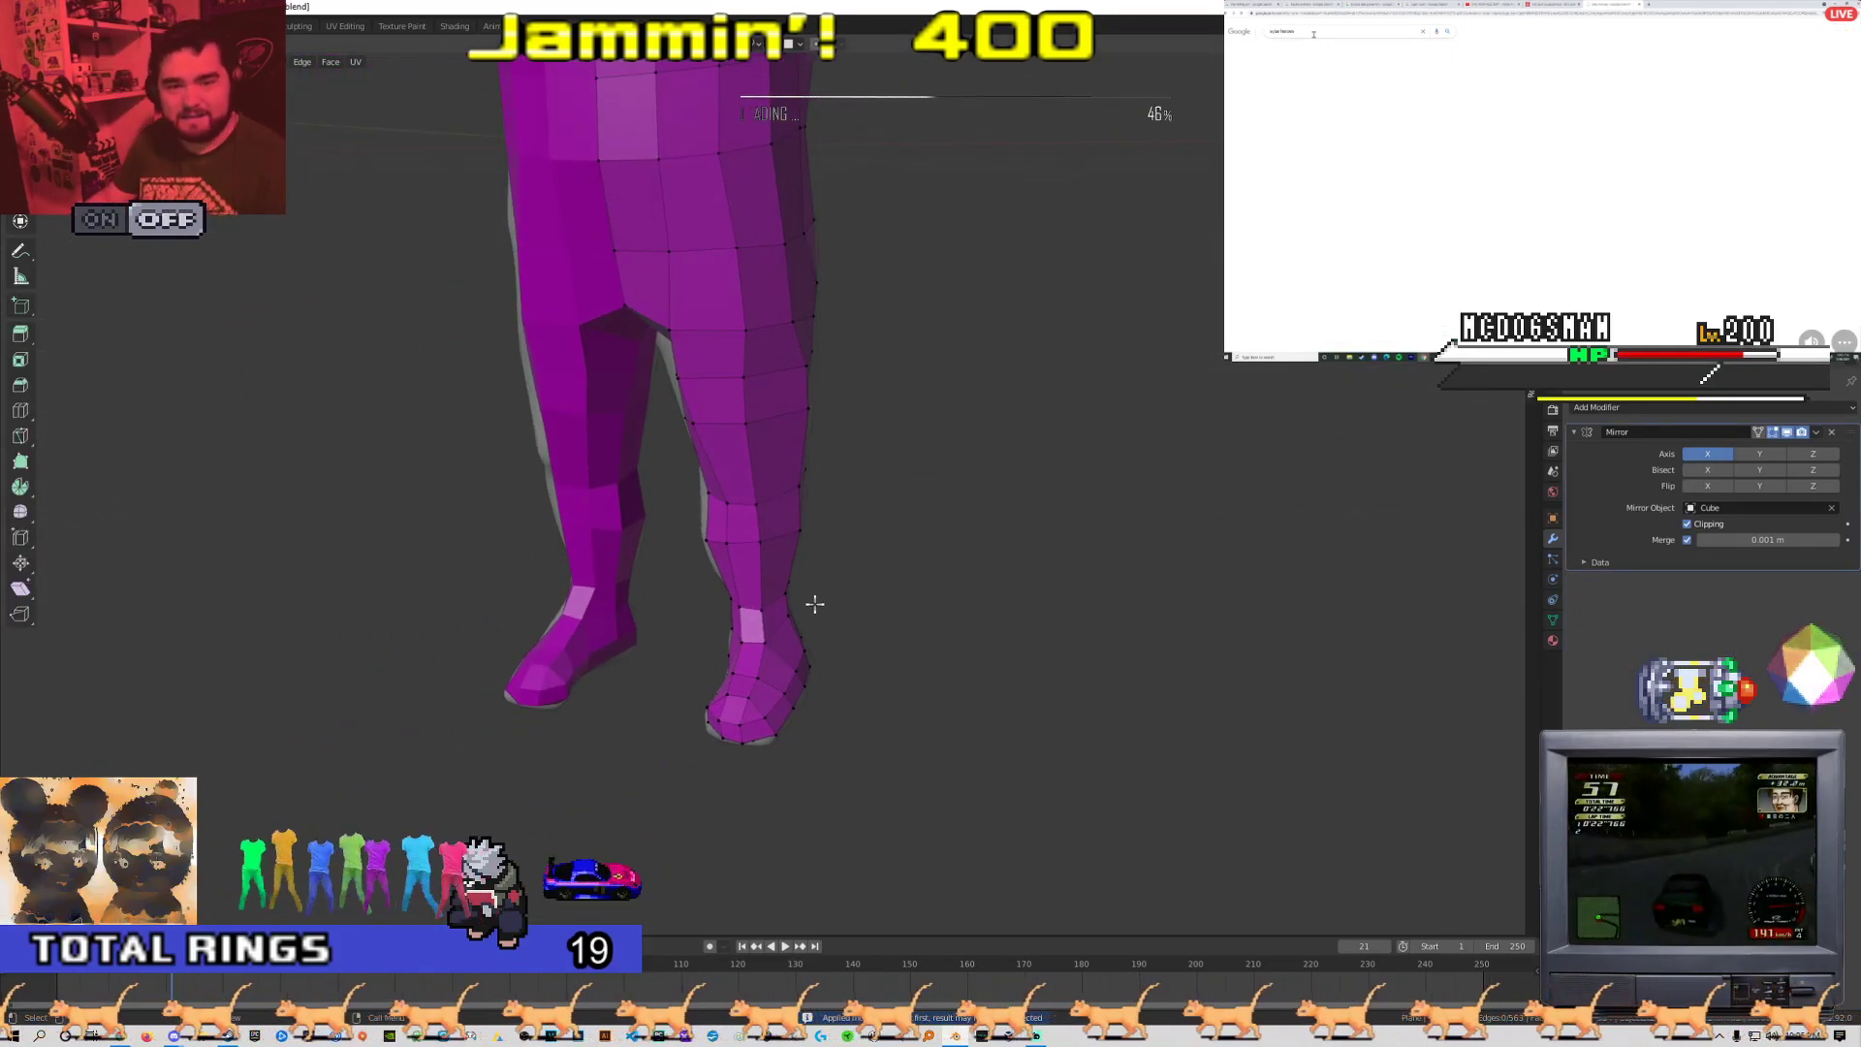
middle_click_drag(798, 561, 873, 574)
scroll(873, 574, "up", 2)
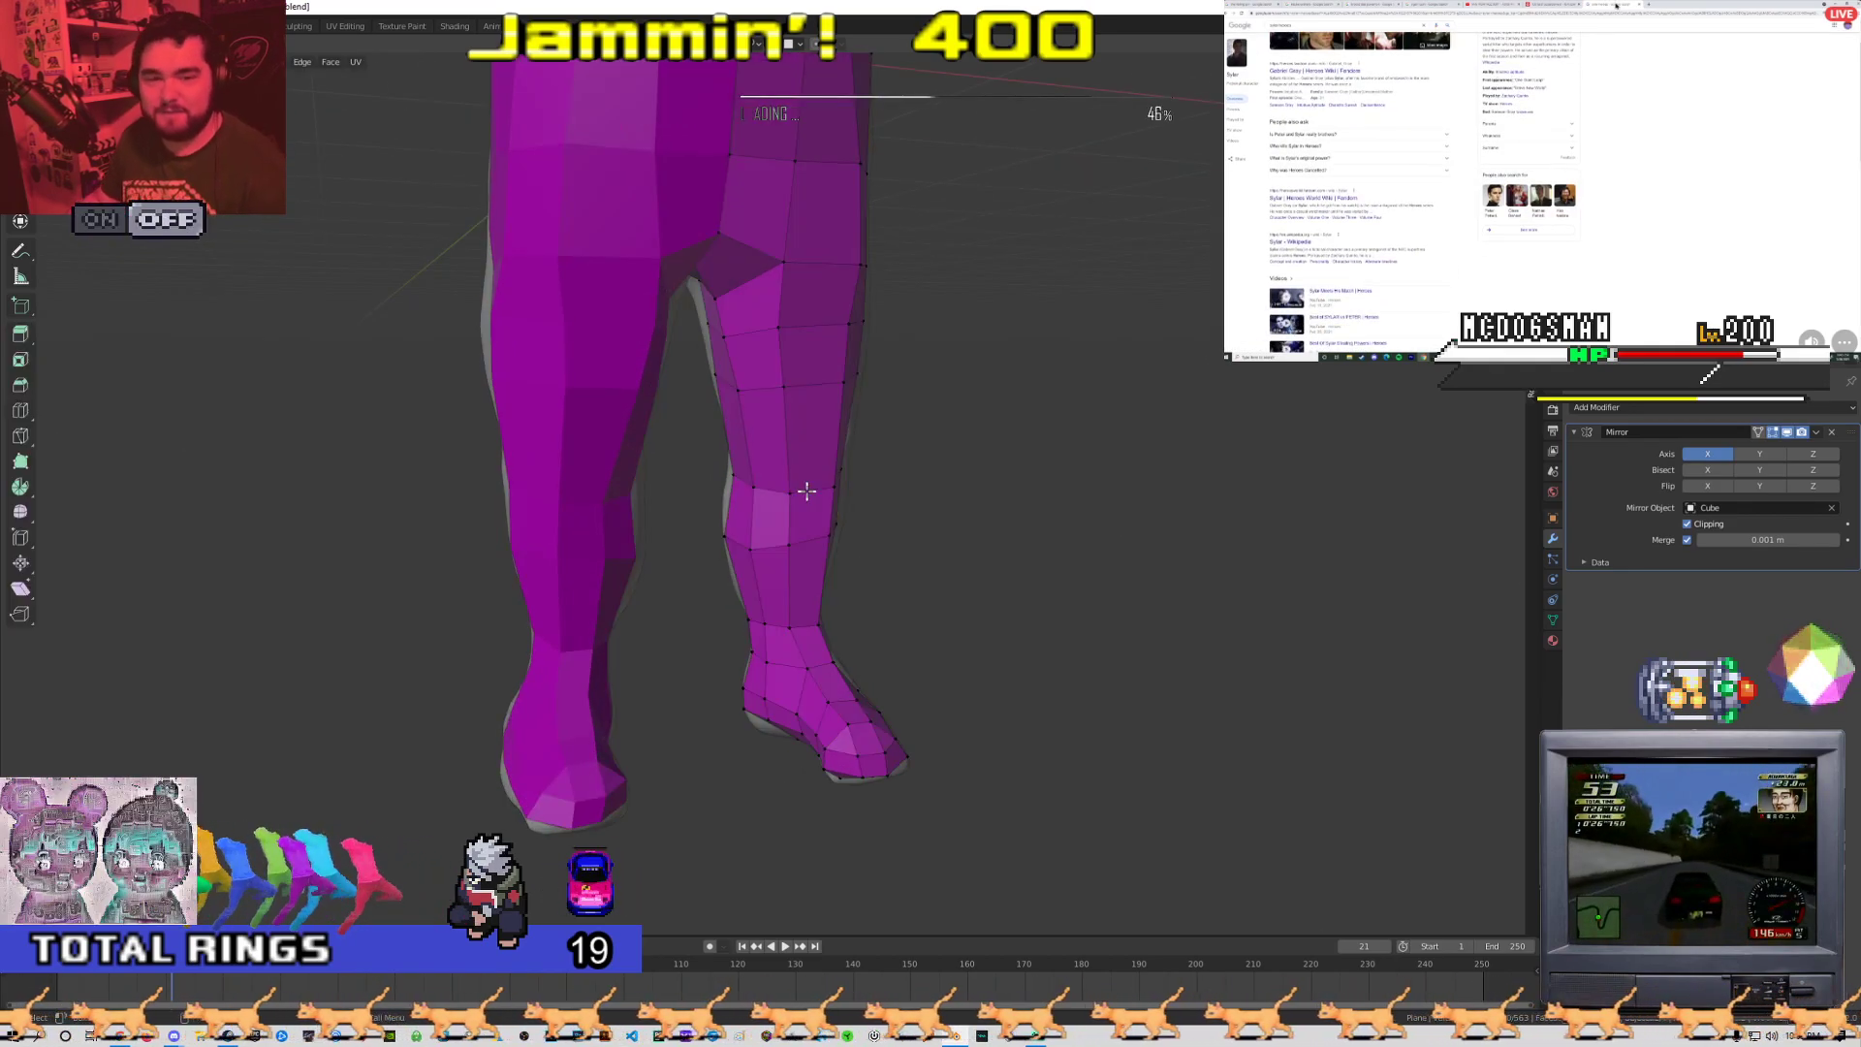
left_click(777, 494, "alt")
middle_click_drag(926, 507, 878, 524)
scroll(568, 509, "down", 4)
key("Tab")
left_click(568, 509)
scroll(769, 469, "up", 3)
key("Tab")
scroll(747, 455, "up", 2)
key("g")
scroll(785, 540, "up", 2)
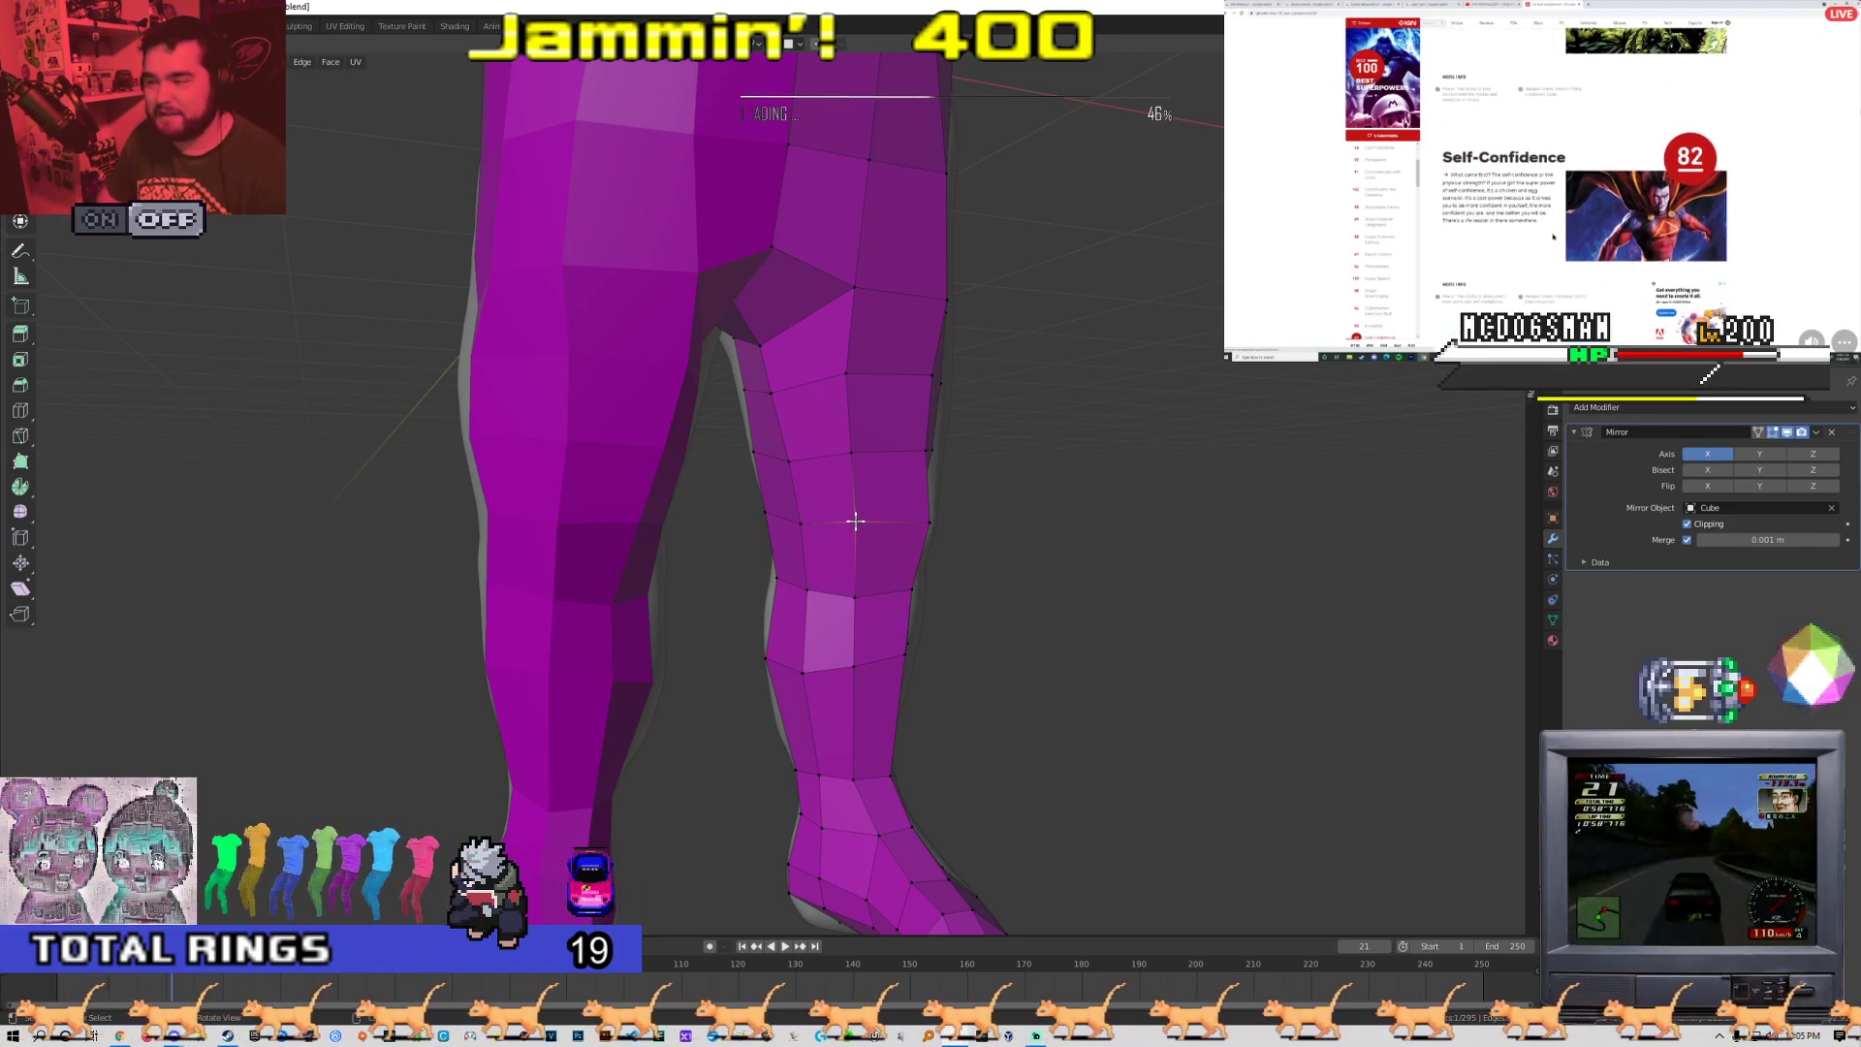
scroll(854, 521, "down", 1)
Adjust the center-line vertices at the upper chest, chin and front of the neck along the mirror seam
key("Tab")
middle_click_drag(1026, 482, 905, 469)
scroll(863, 495, "down", 5)
scroll(843, 420, "up", 7)
key("Tab")
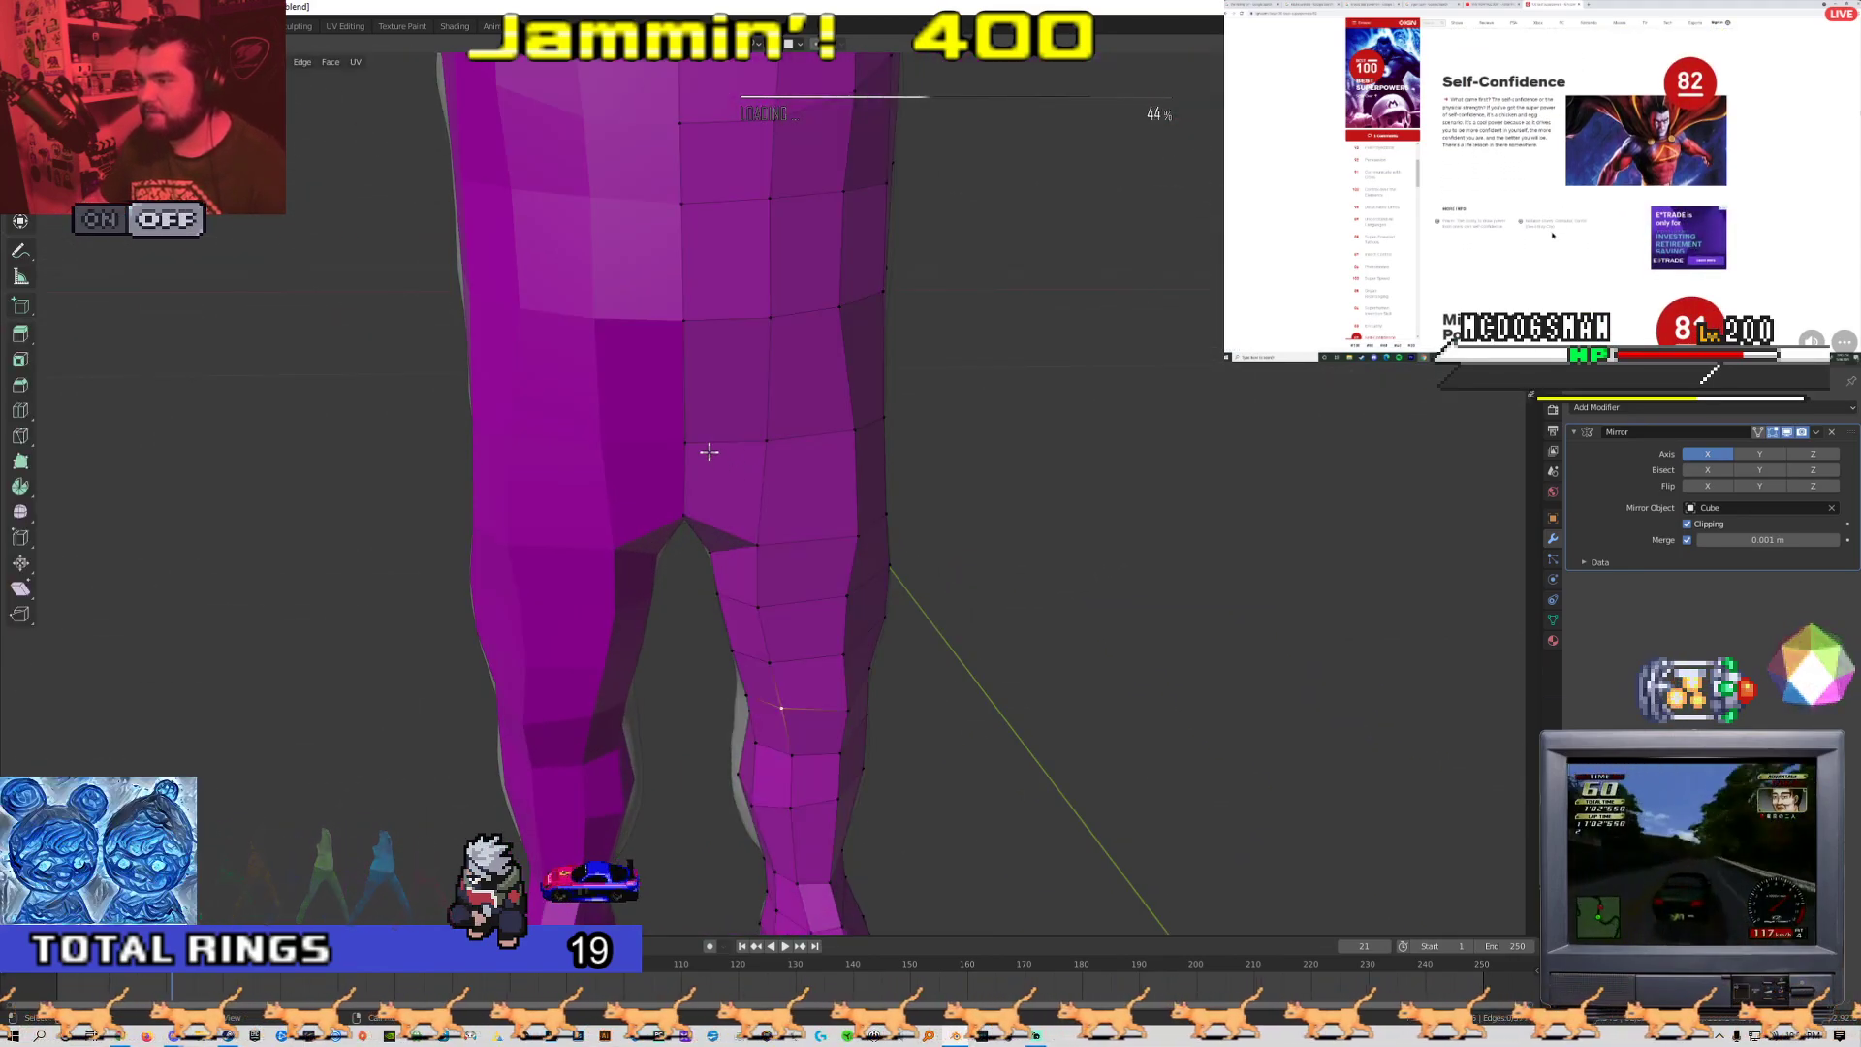
middle_click_drag(716, 330, 750, 276, "shift")
middle_click_drag(742, 358, 720, 415)
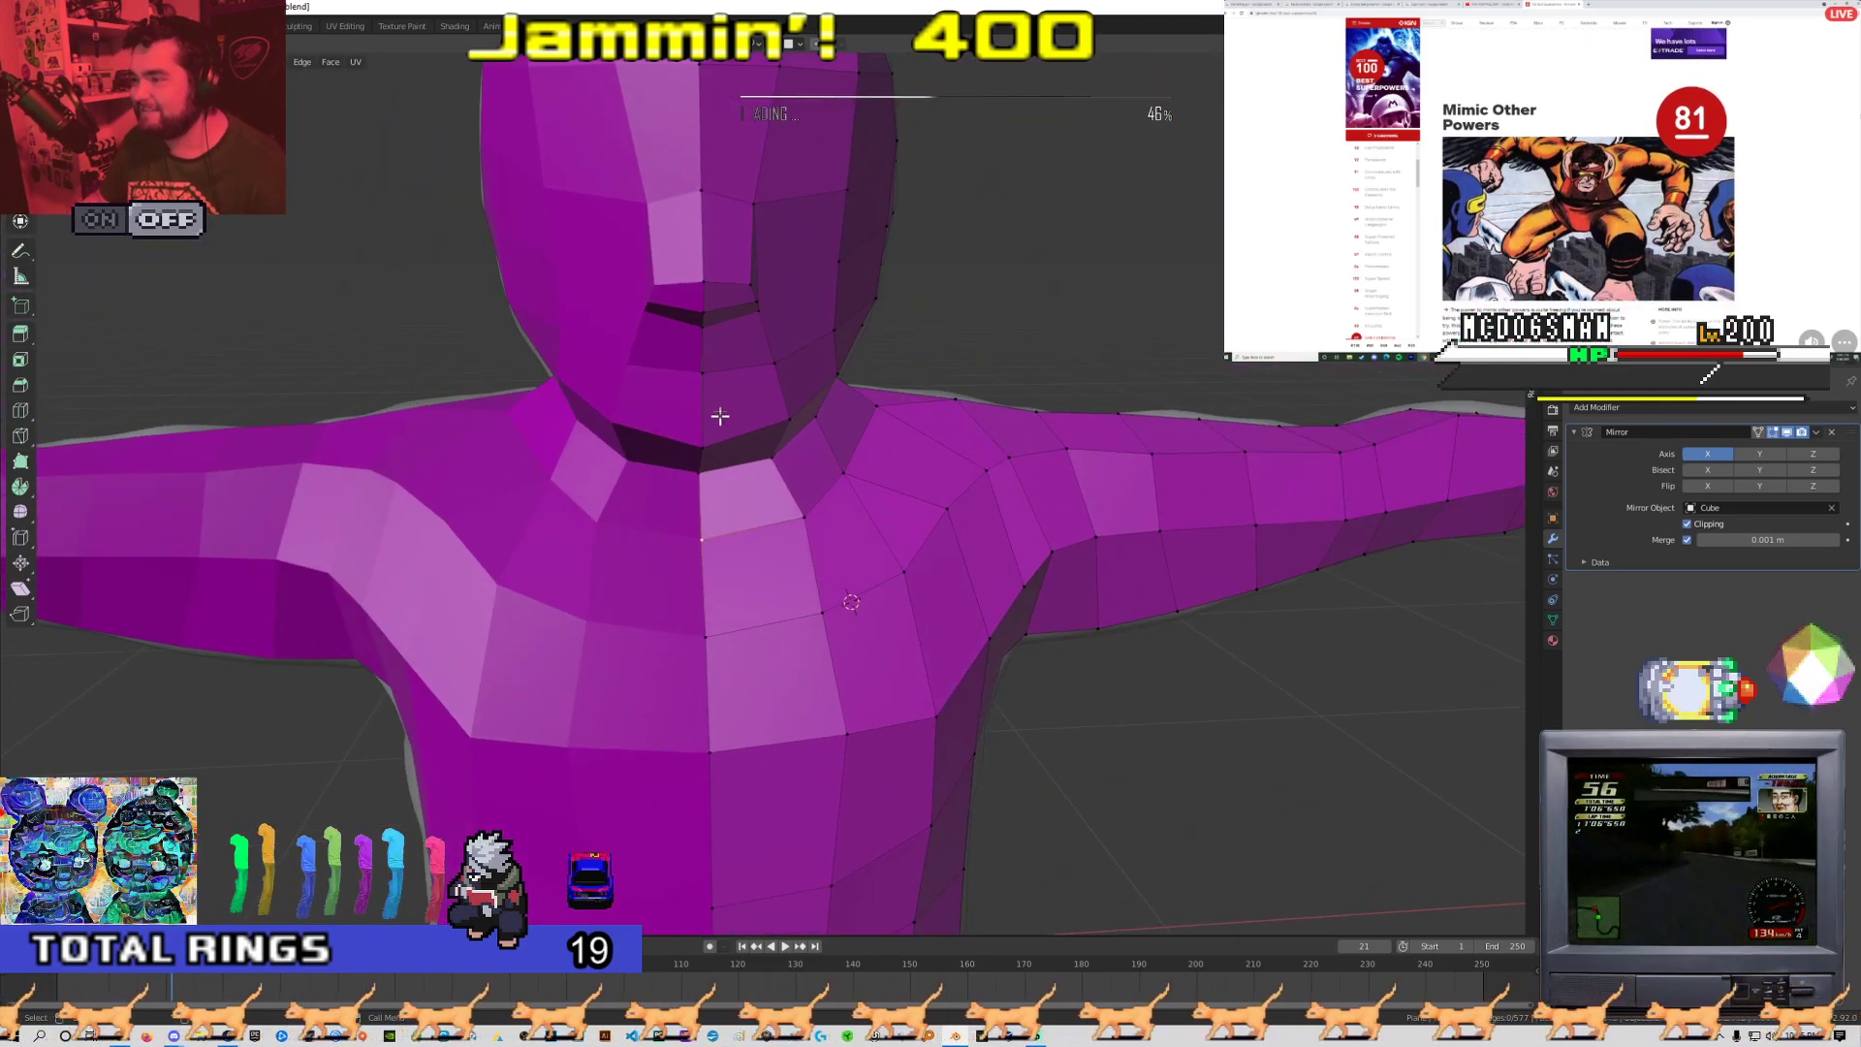
scroll(703, 369, "up", 2)
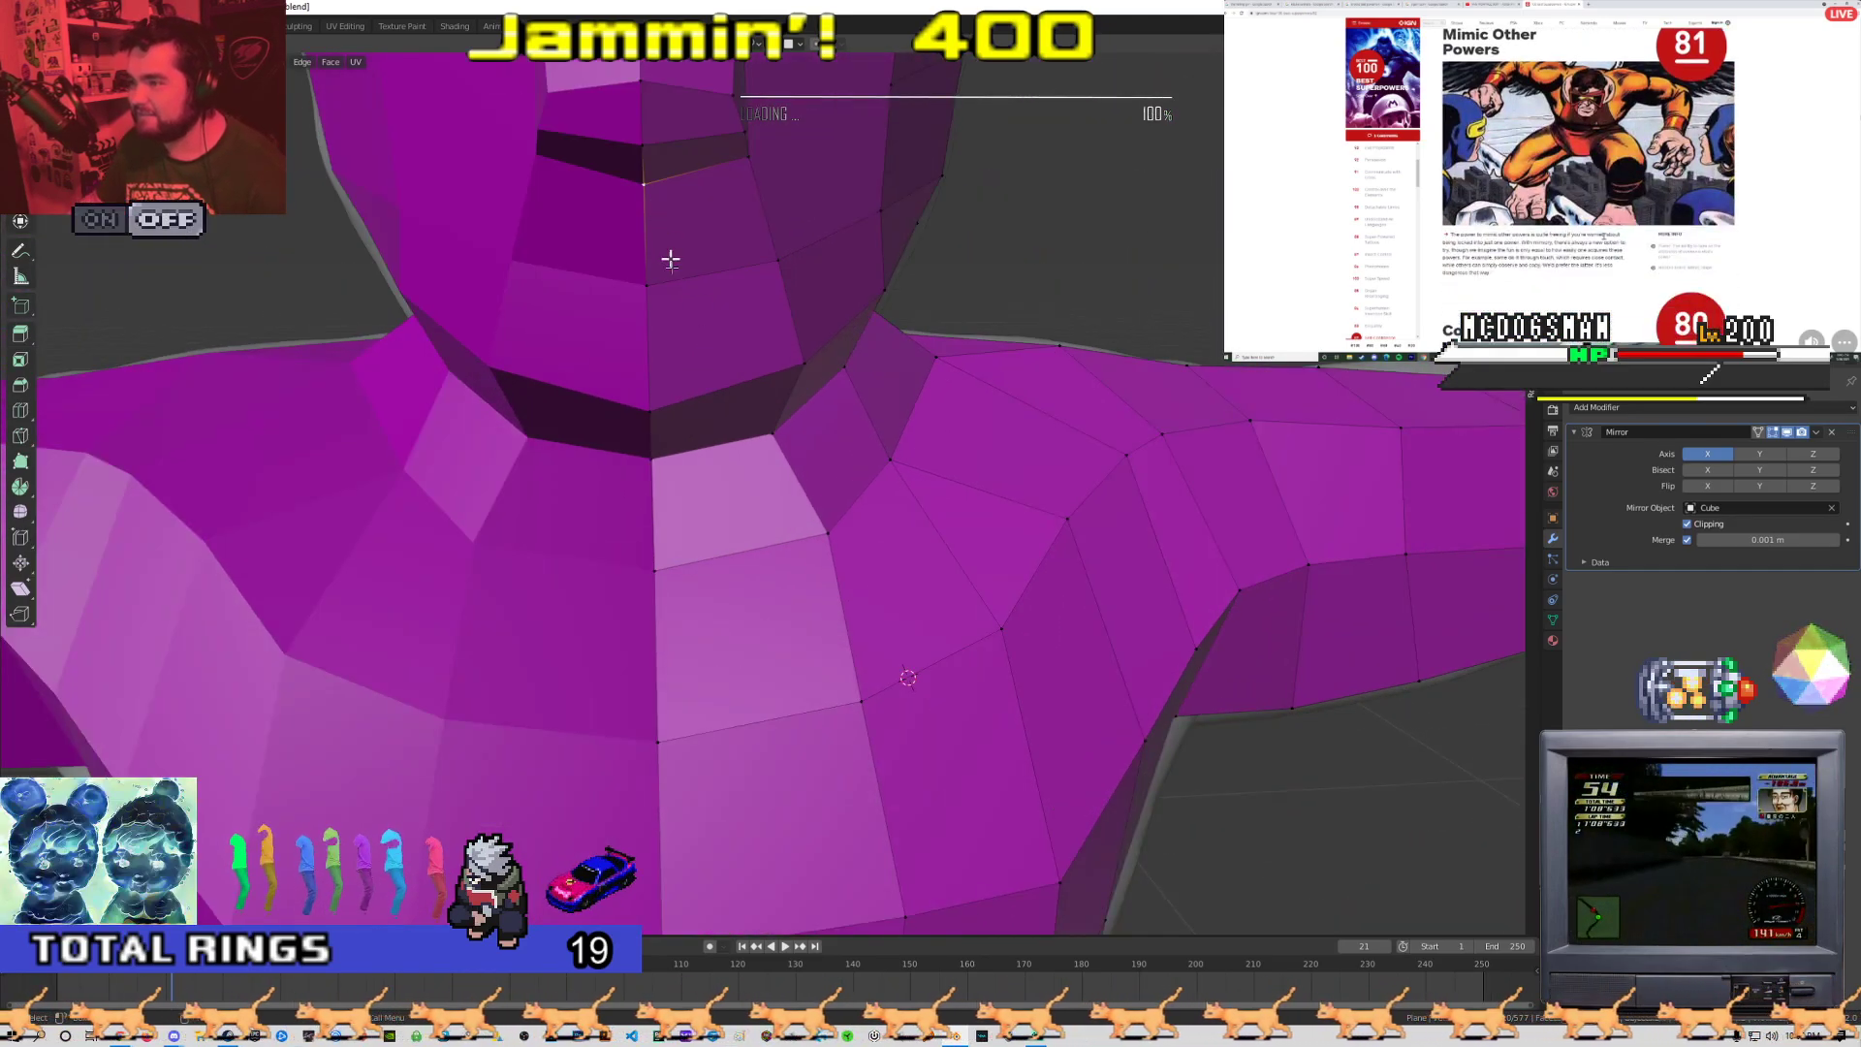
middle_click_drag(671, 258, 682, 295)
middle_click_drag(682, 519, 702, 357, "shift")
left_click(700, 358)
key("g")
left_click(717, 359)
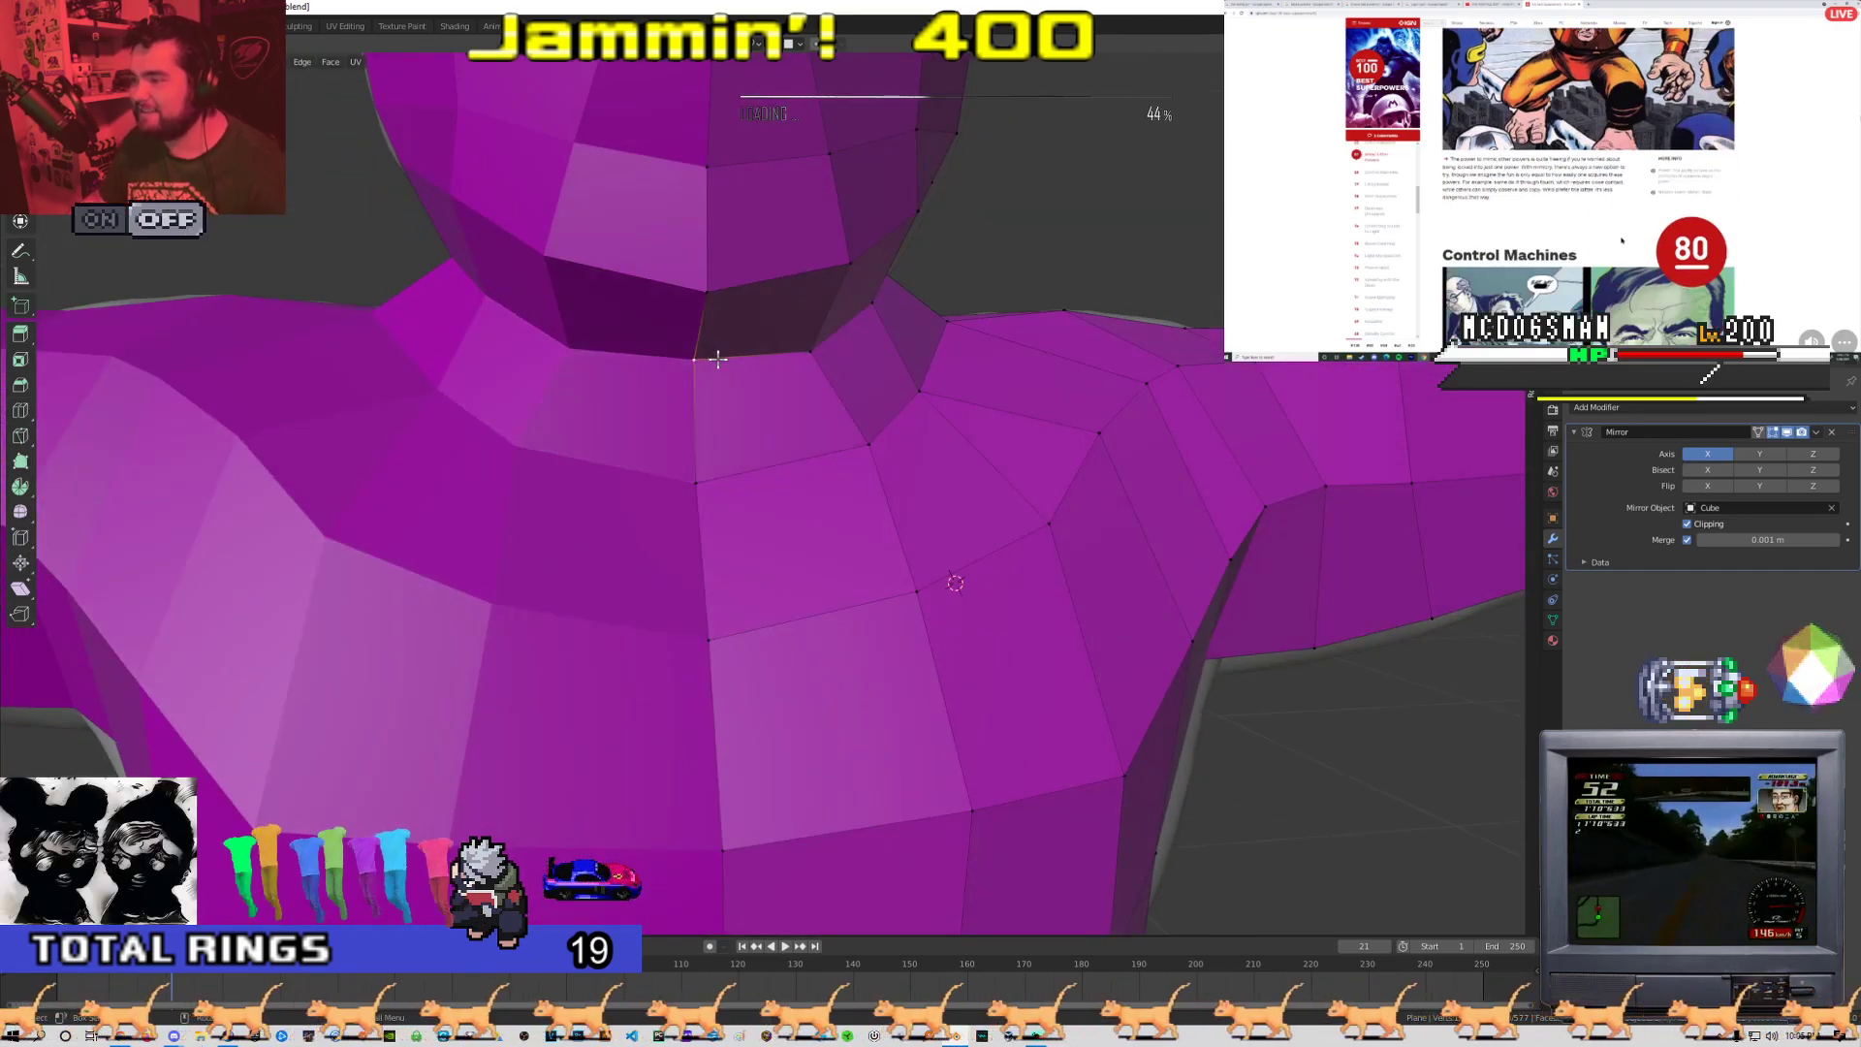
scroll(722, 364, "down", 3)
scroll(729, 313, "up", 1)
Select the center-line vertex at the back of the neck and align it with the mirror seam
middle_click_drag(728, 312, 816, 471)
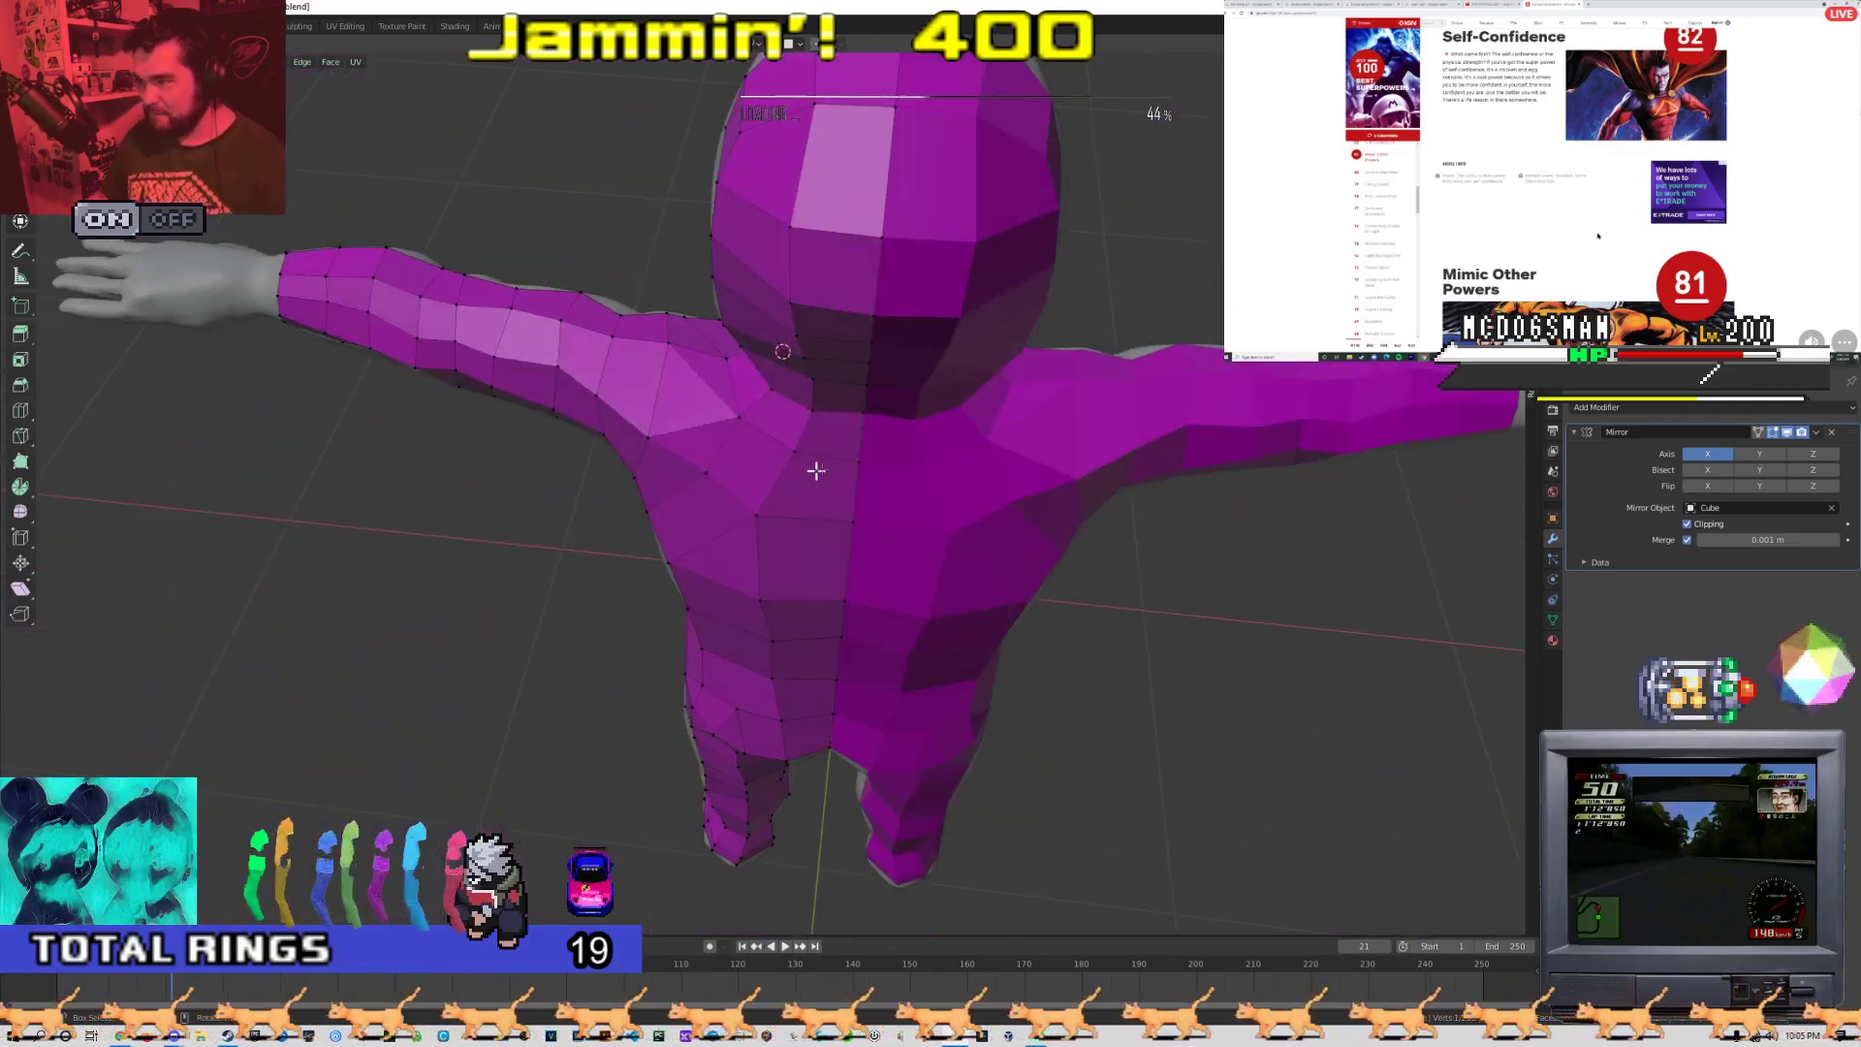
scroll(816, 471, "up", 5)
left_click(699, 382)
middle_click_drag(673, 489, 826, 382)
scroll(830, 385, "down", 1)
Align the center-line vertices on the lower back and the front of the hips with the mirror seam
middle_click_drag(802, 599, 857, 595, "shift")
scroll(827, 553, "down", 3)
scroll(826, 557, "up", 3)
scroll(857, 594, "down", 2)
middle_click_drag(947, 781, 675, 540, "shift")
scroll(675, 540, "up", 2)
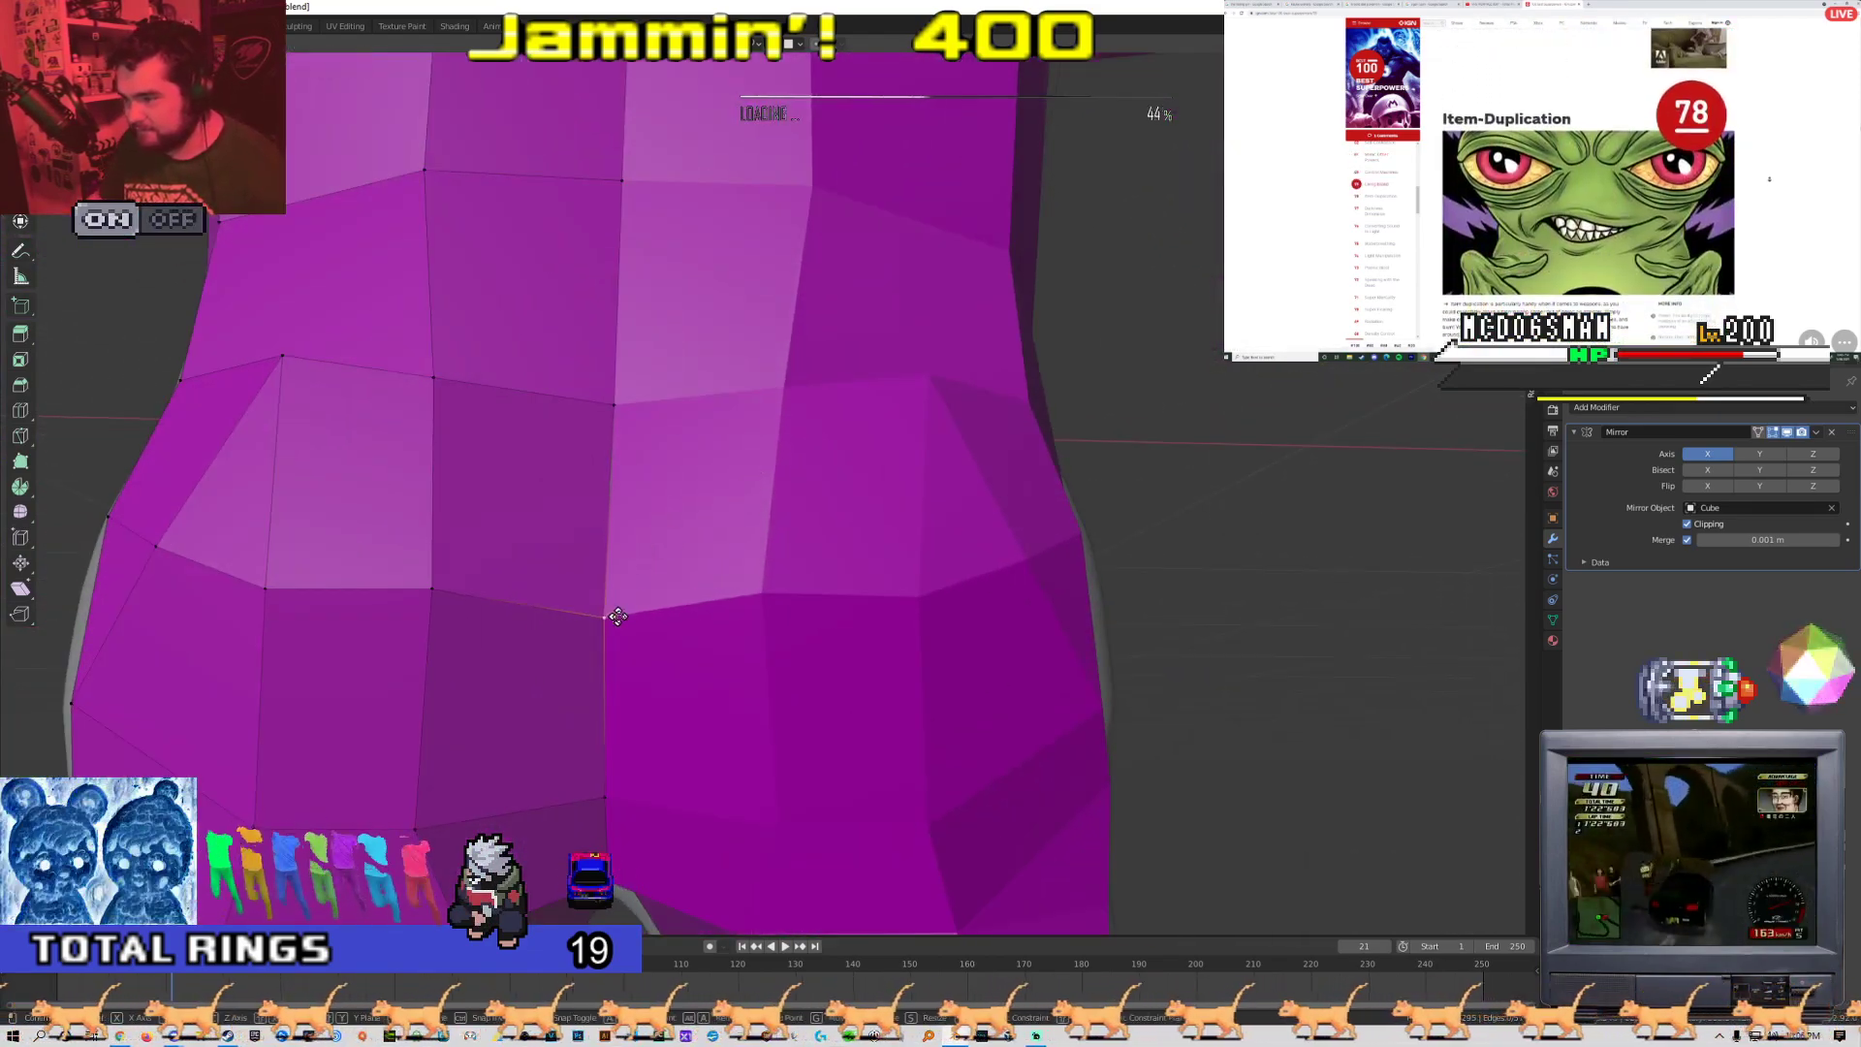
middle_click_drag(642, 608, 692, 477)
middle_click_drag(658, 652, 685, 525)
middle_click_drag(628, 619, 701, 460)
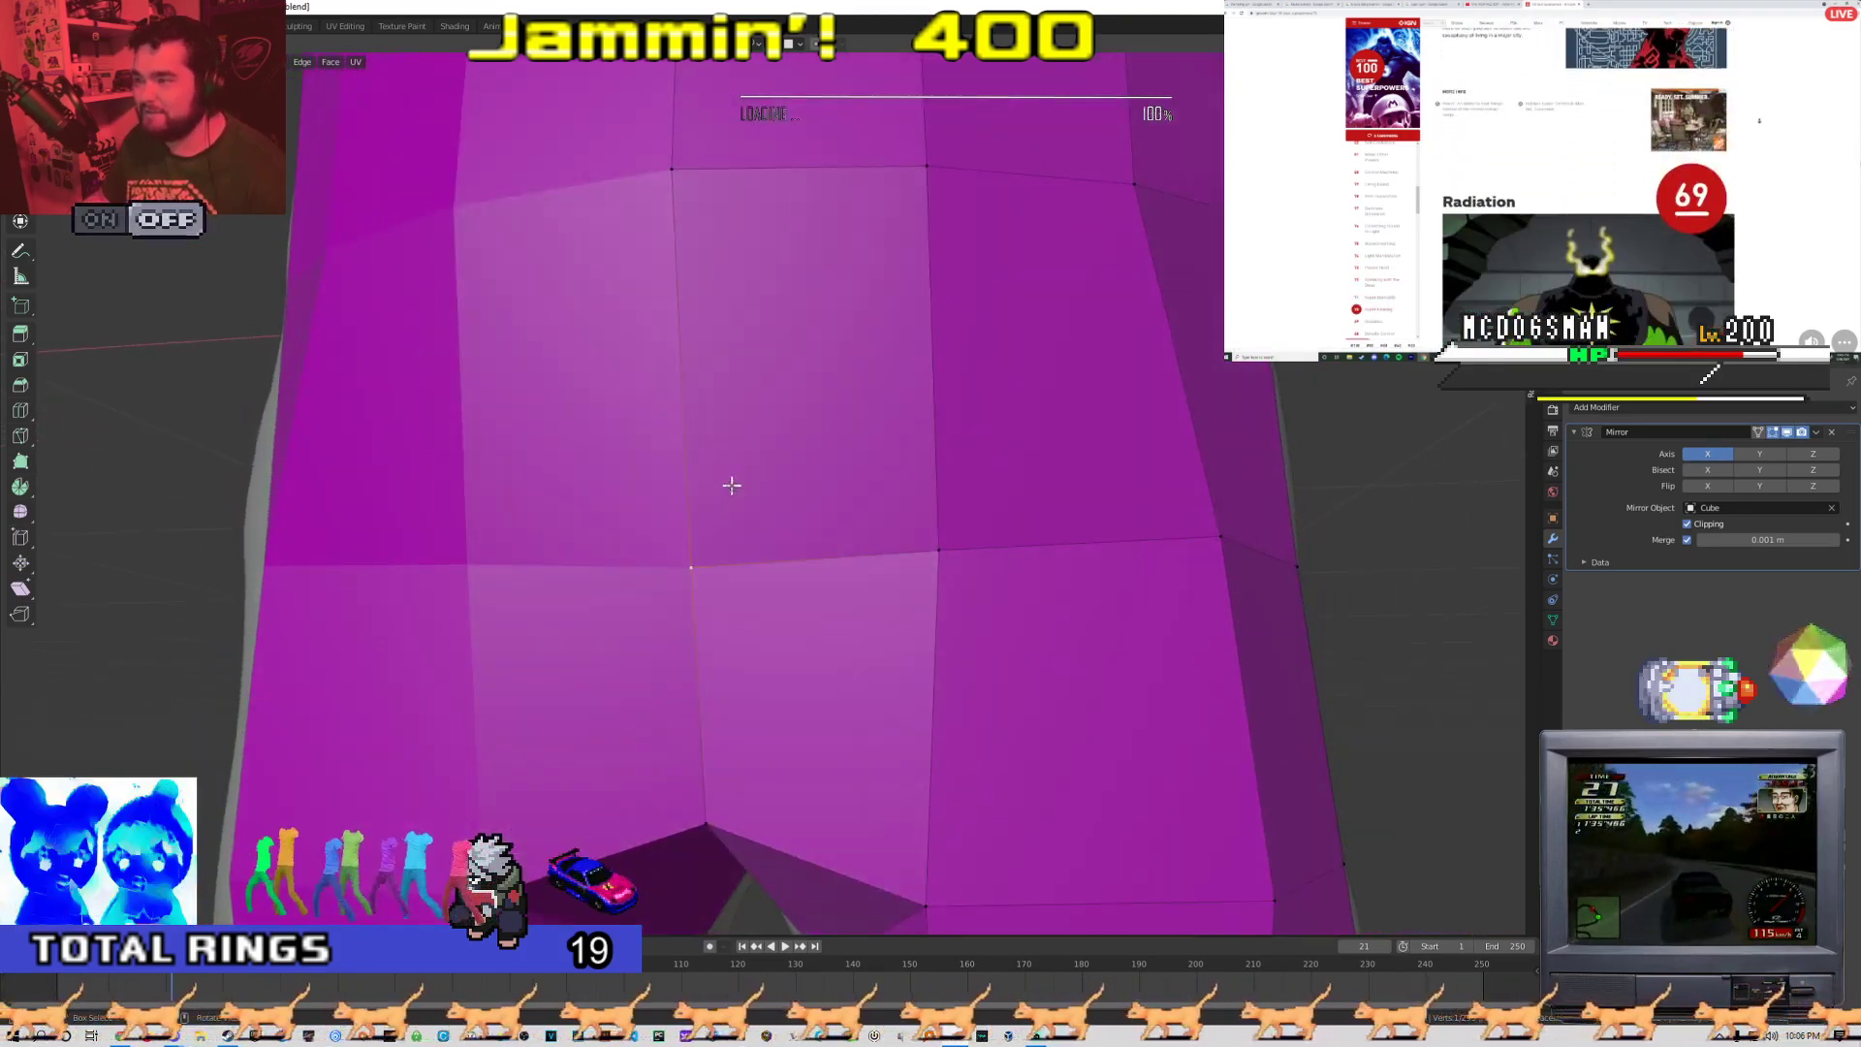
Inspect the body and the side of the head in Object Mode, and return to Edit Mode at the head
scroll(728, 481, "down", 5)
key("Tab")
middle_click_drag(1016, 545, 639, 420)
scroll(817, 581, "down", 5)
scroll(868, 566, "up", 2)
scroll(735, 618, "up", 3)
scroll(717, 649, "up", 4)
key("Tab")
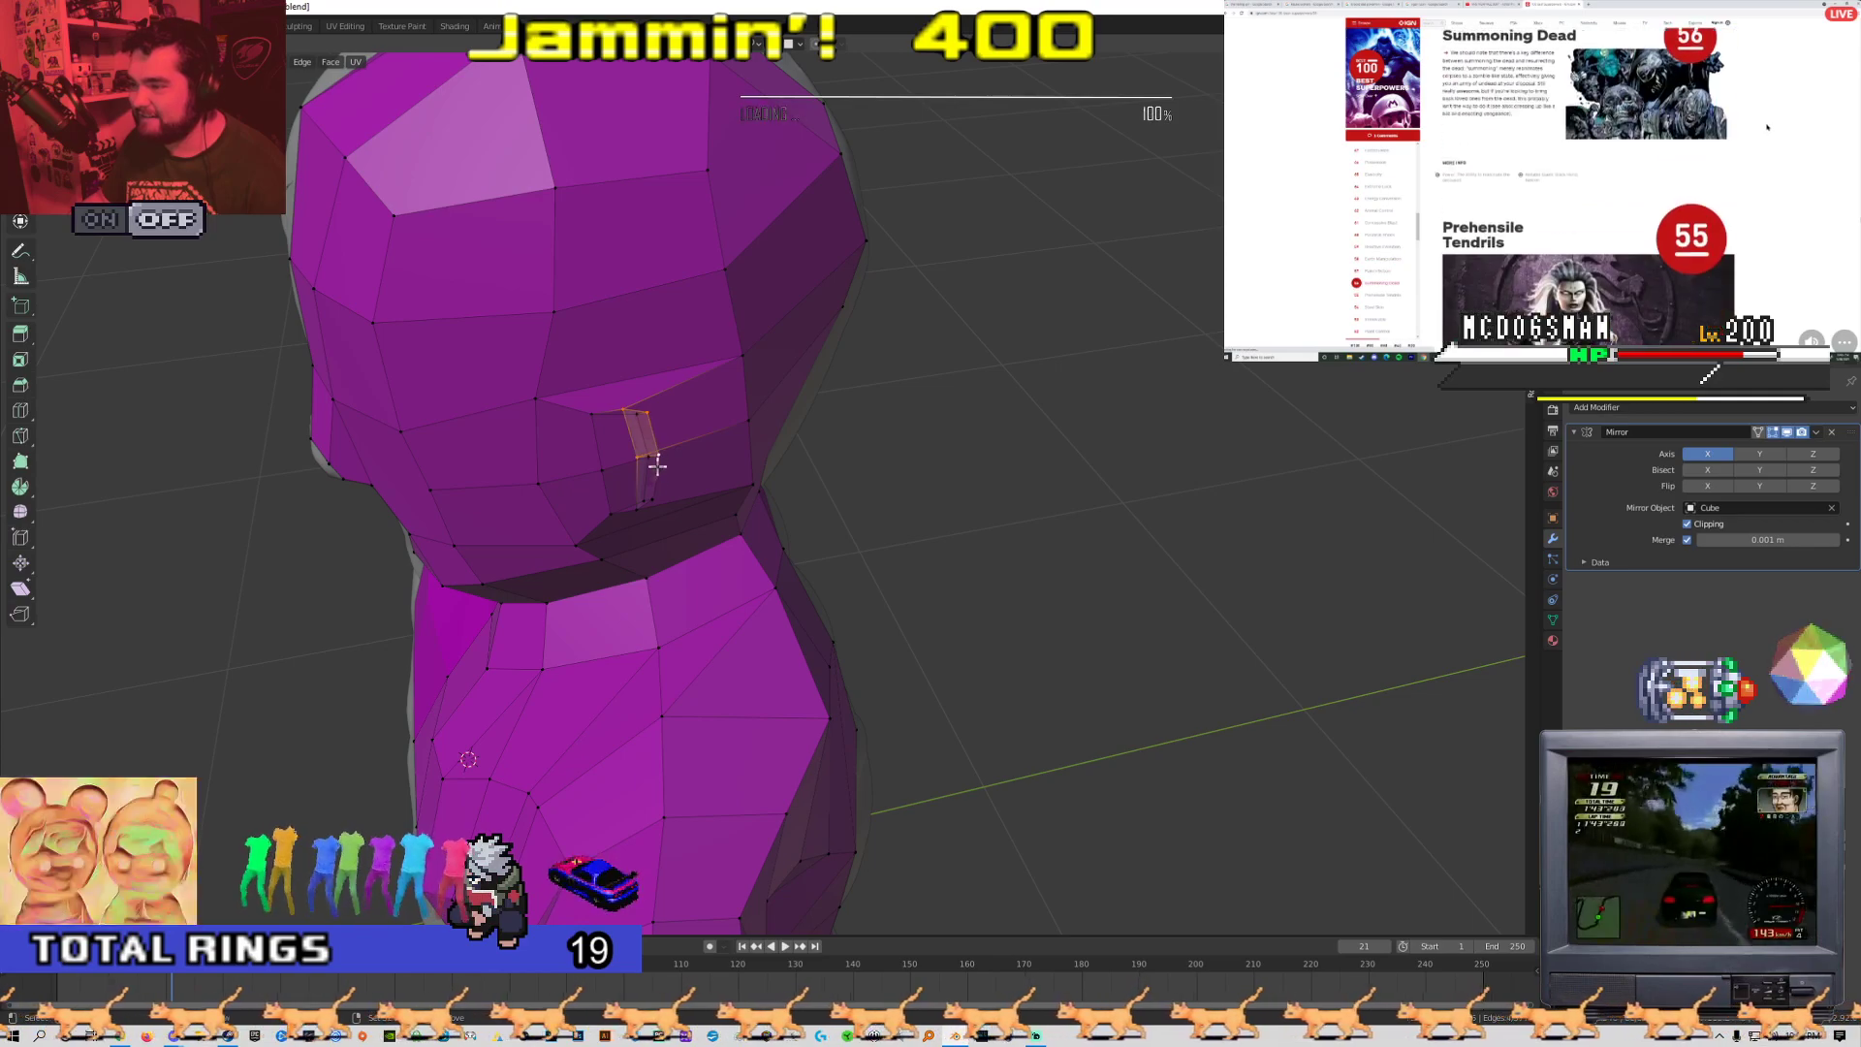
Delete the narrow strip of faces and its extra vertices on the rear side of the head
middle_click_drag(640, 511, 598, 510)
scroll(753, 487, "up", 5)
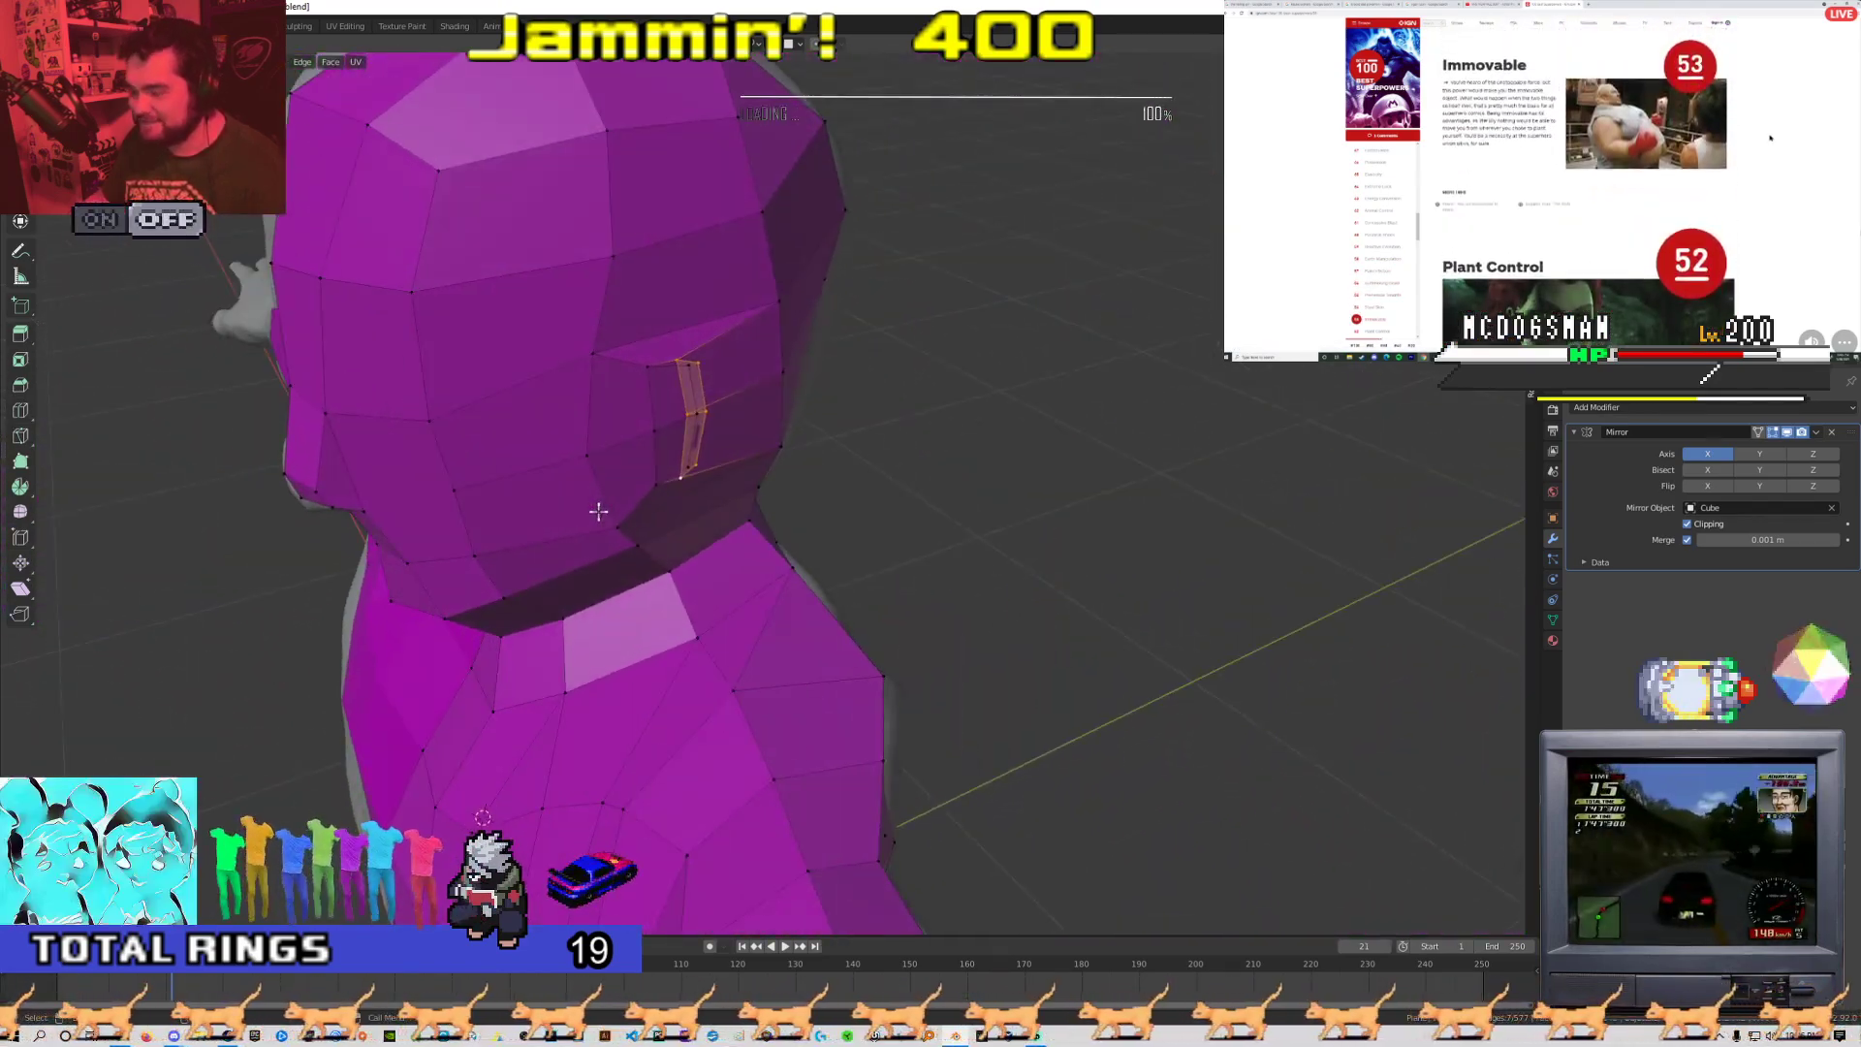
key("x")
left_click(587, 481)
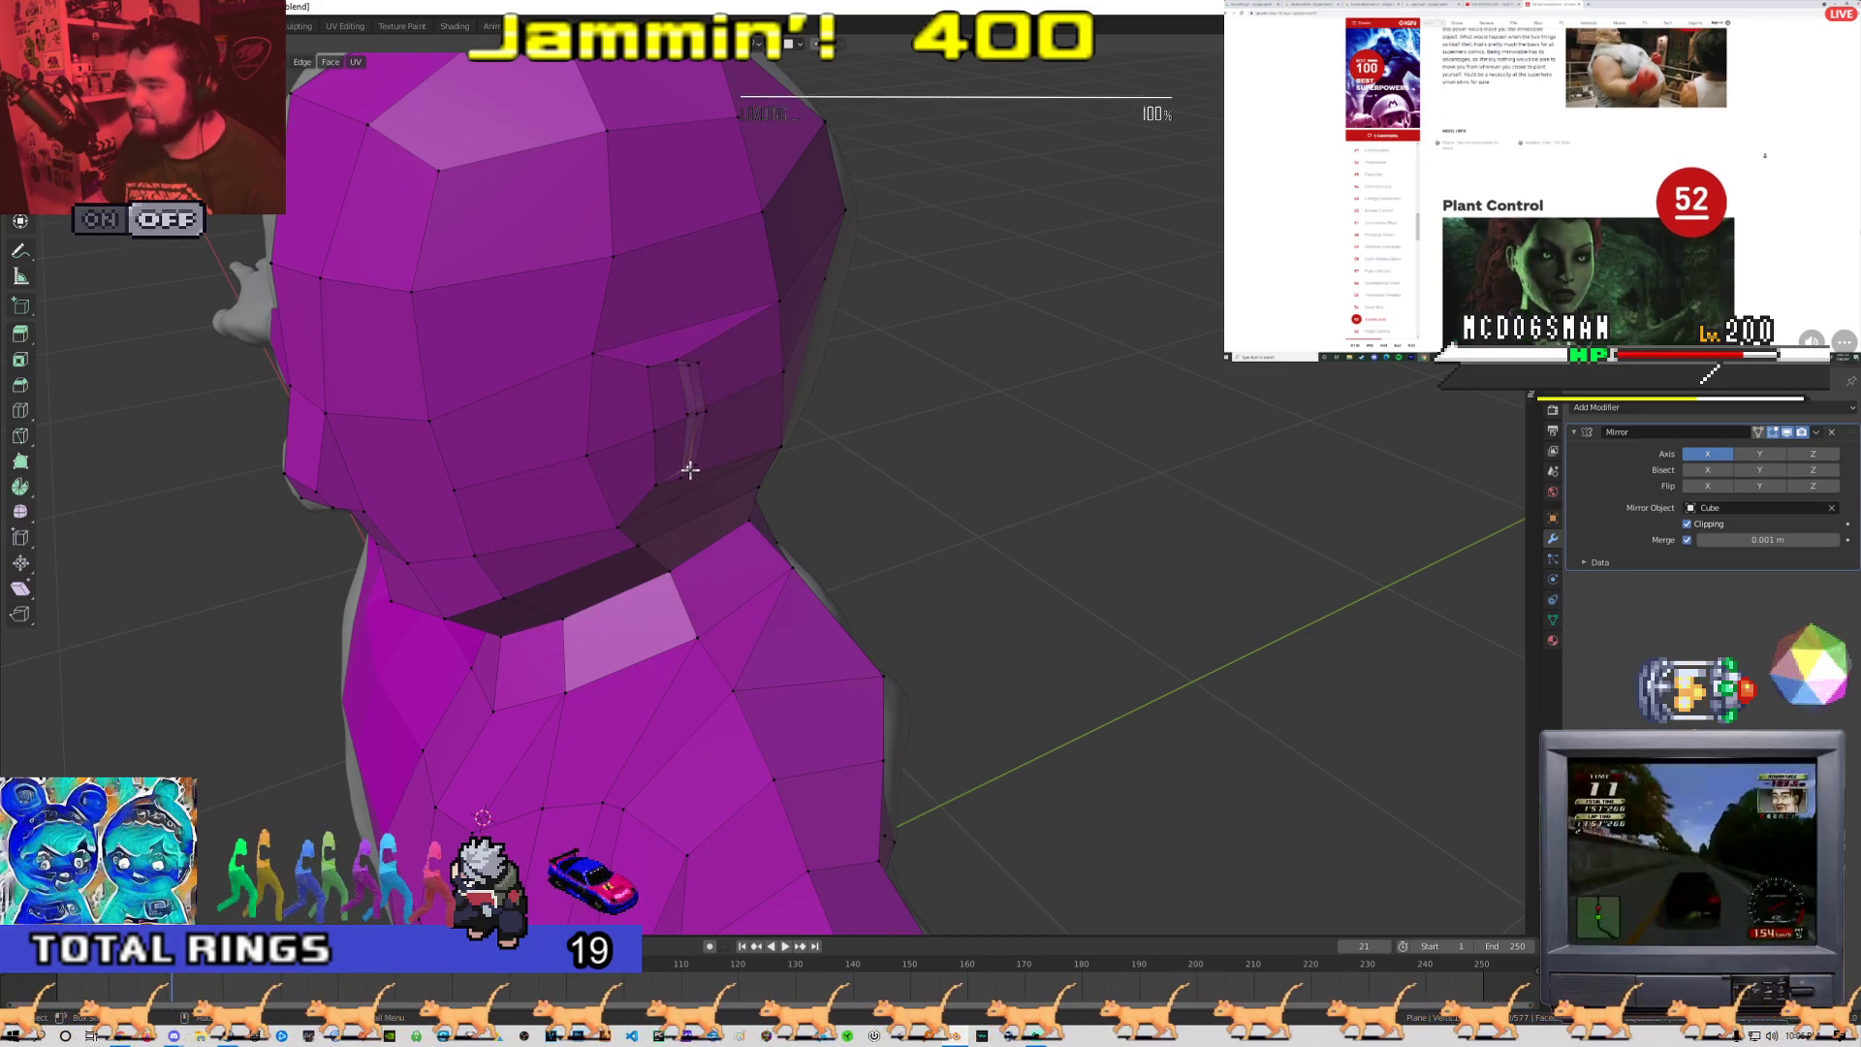
key("x")
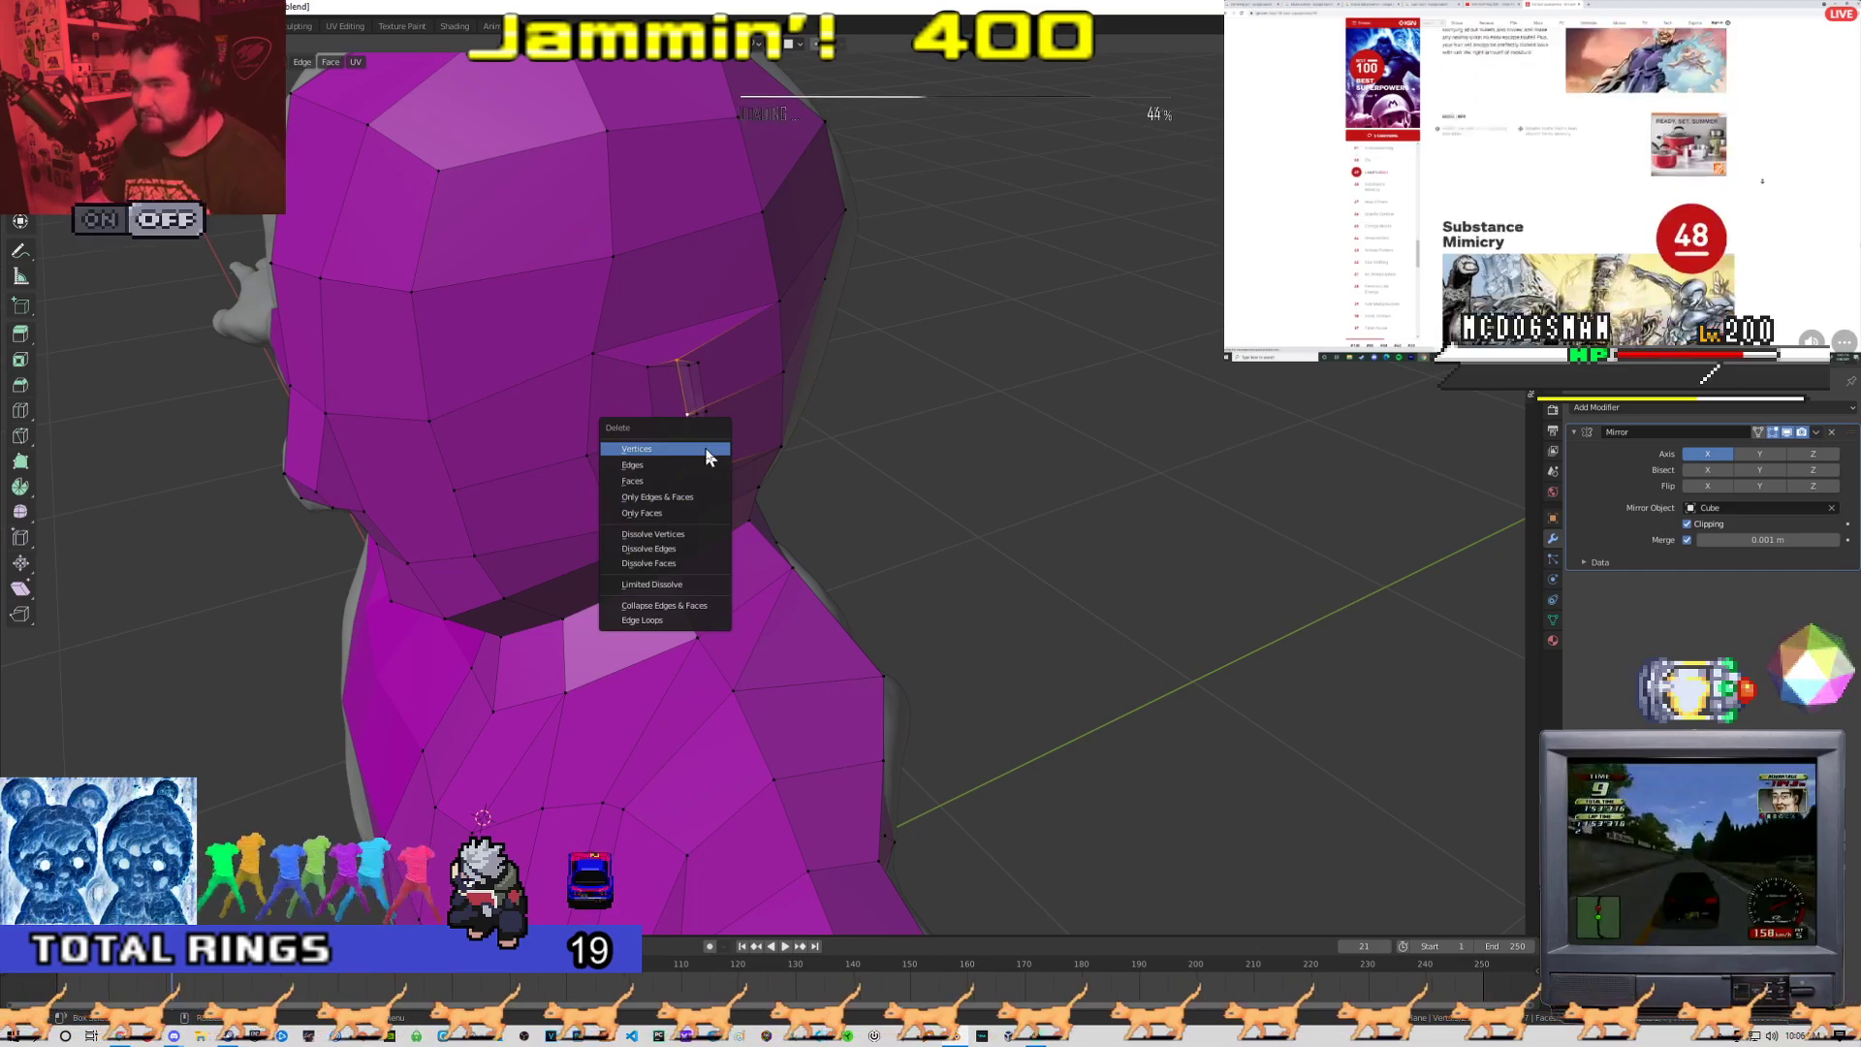
left_click(706, 448)
Circle-select the leftover column of vertices along the front edge of the head's opening and delete it
left_click(706, 448, "alt")
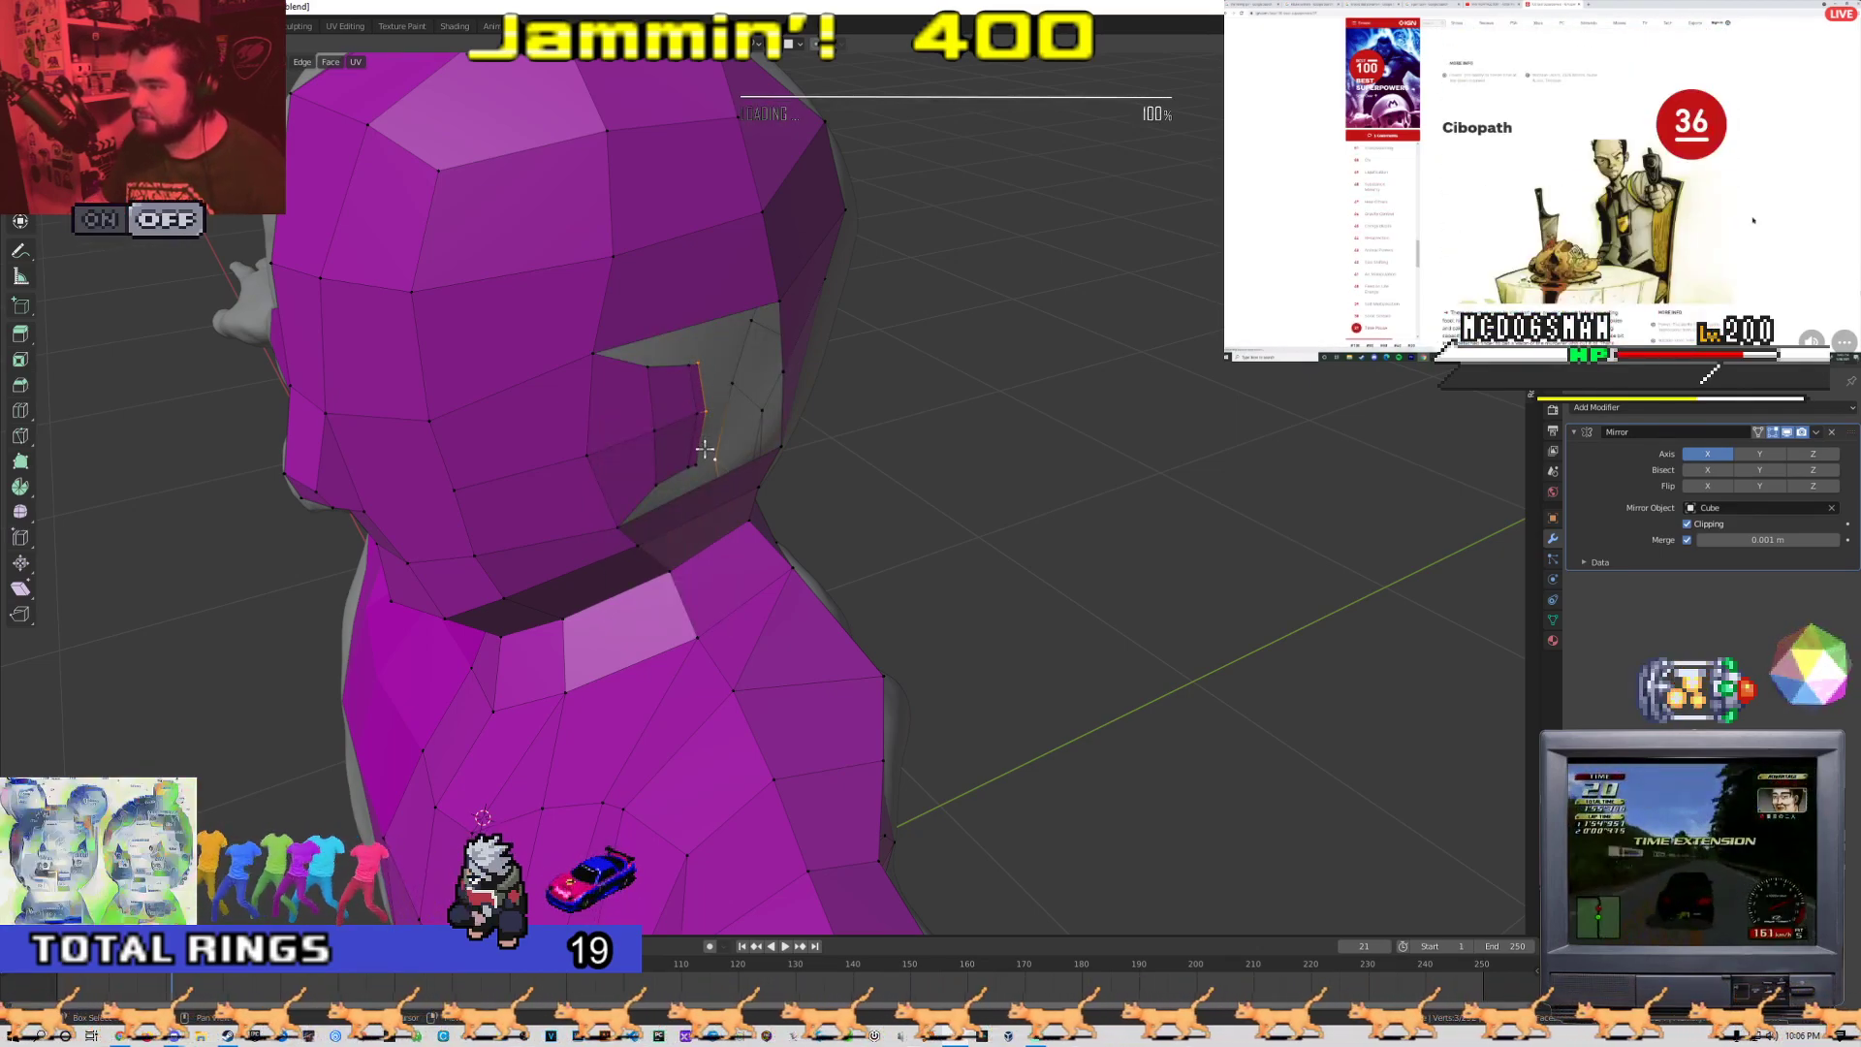
key("c")
scroll(709, 373, "up", 8)
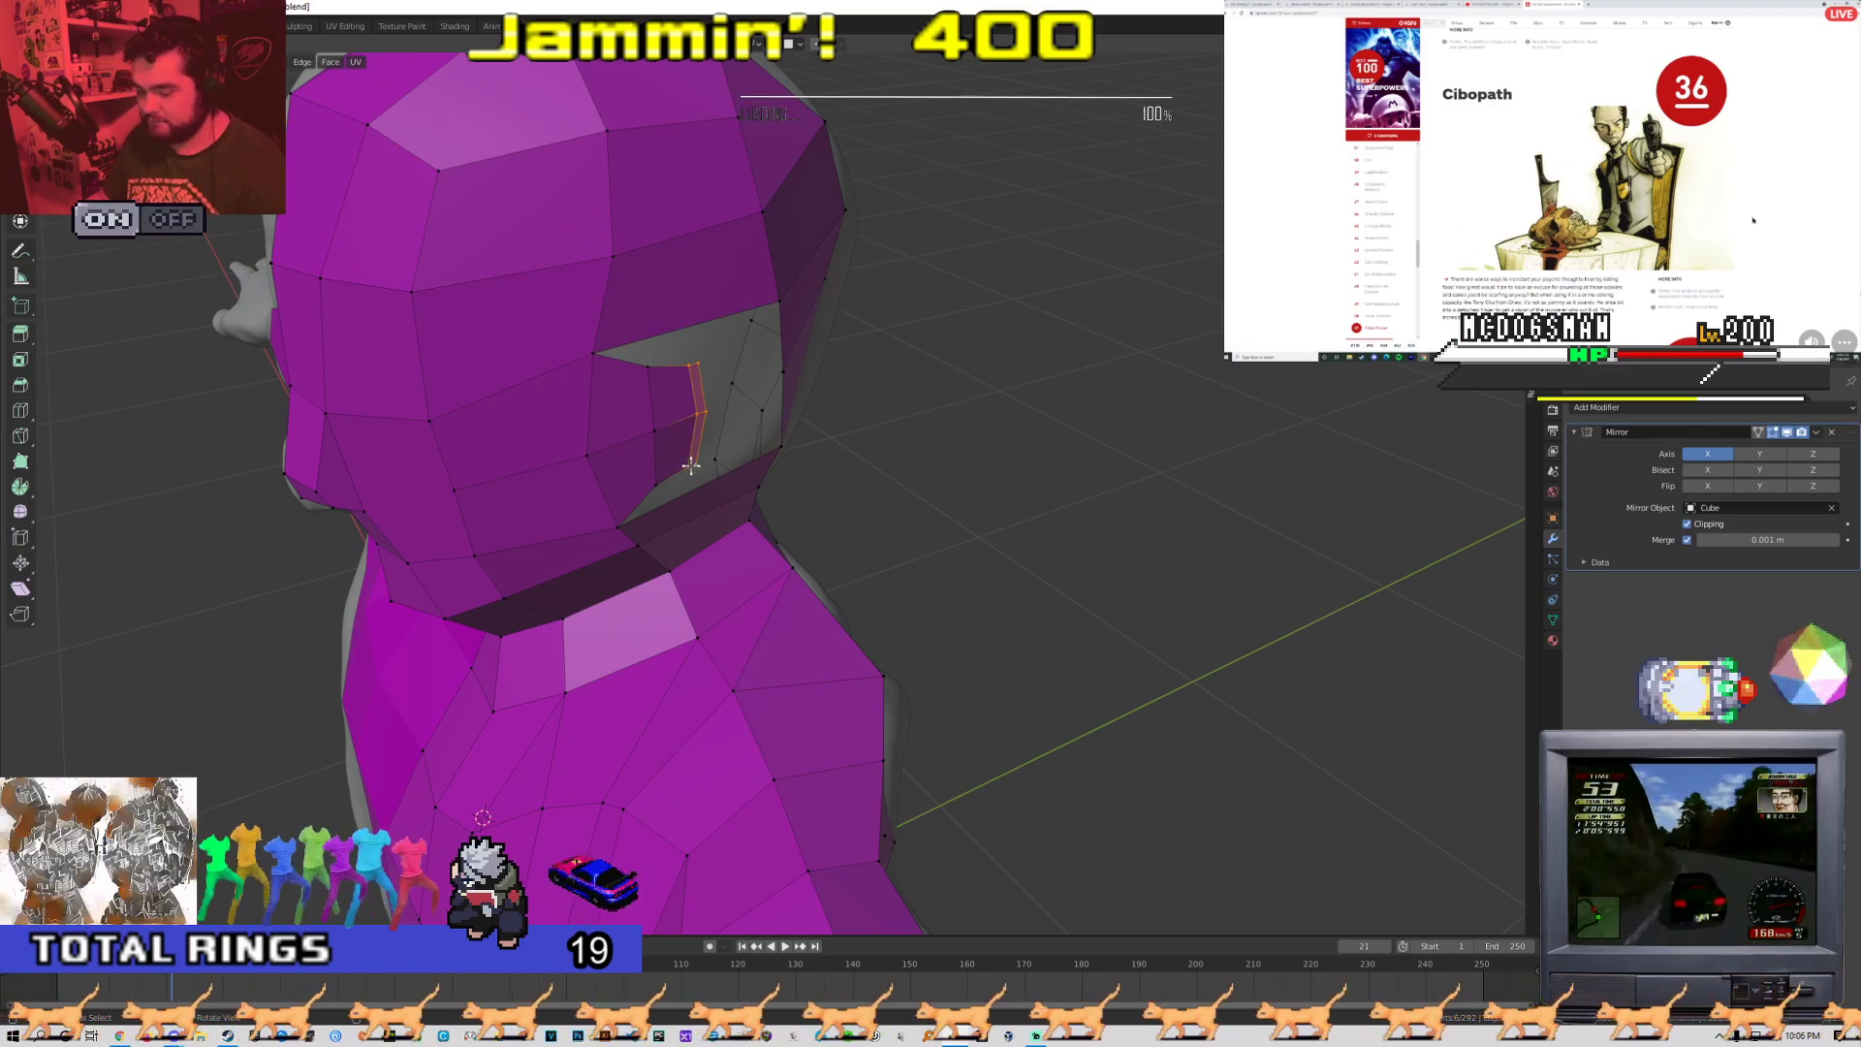
right_click(690, 466)
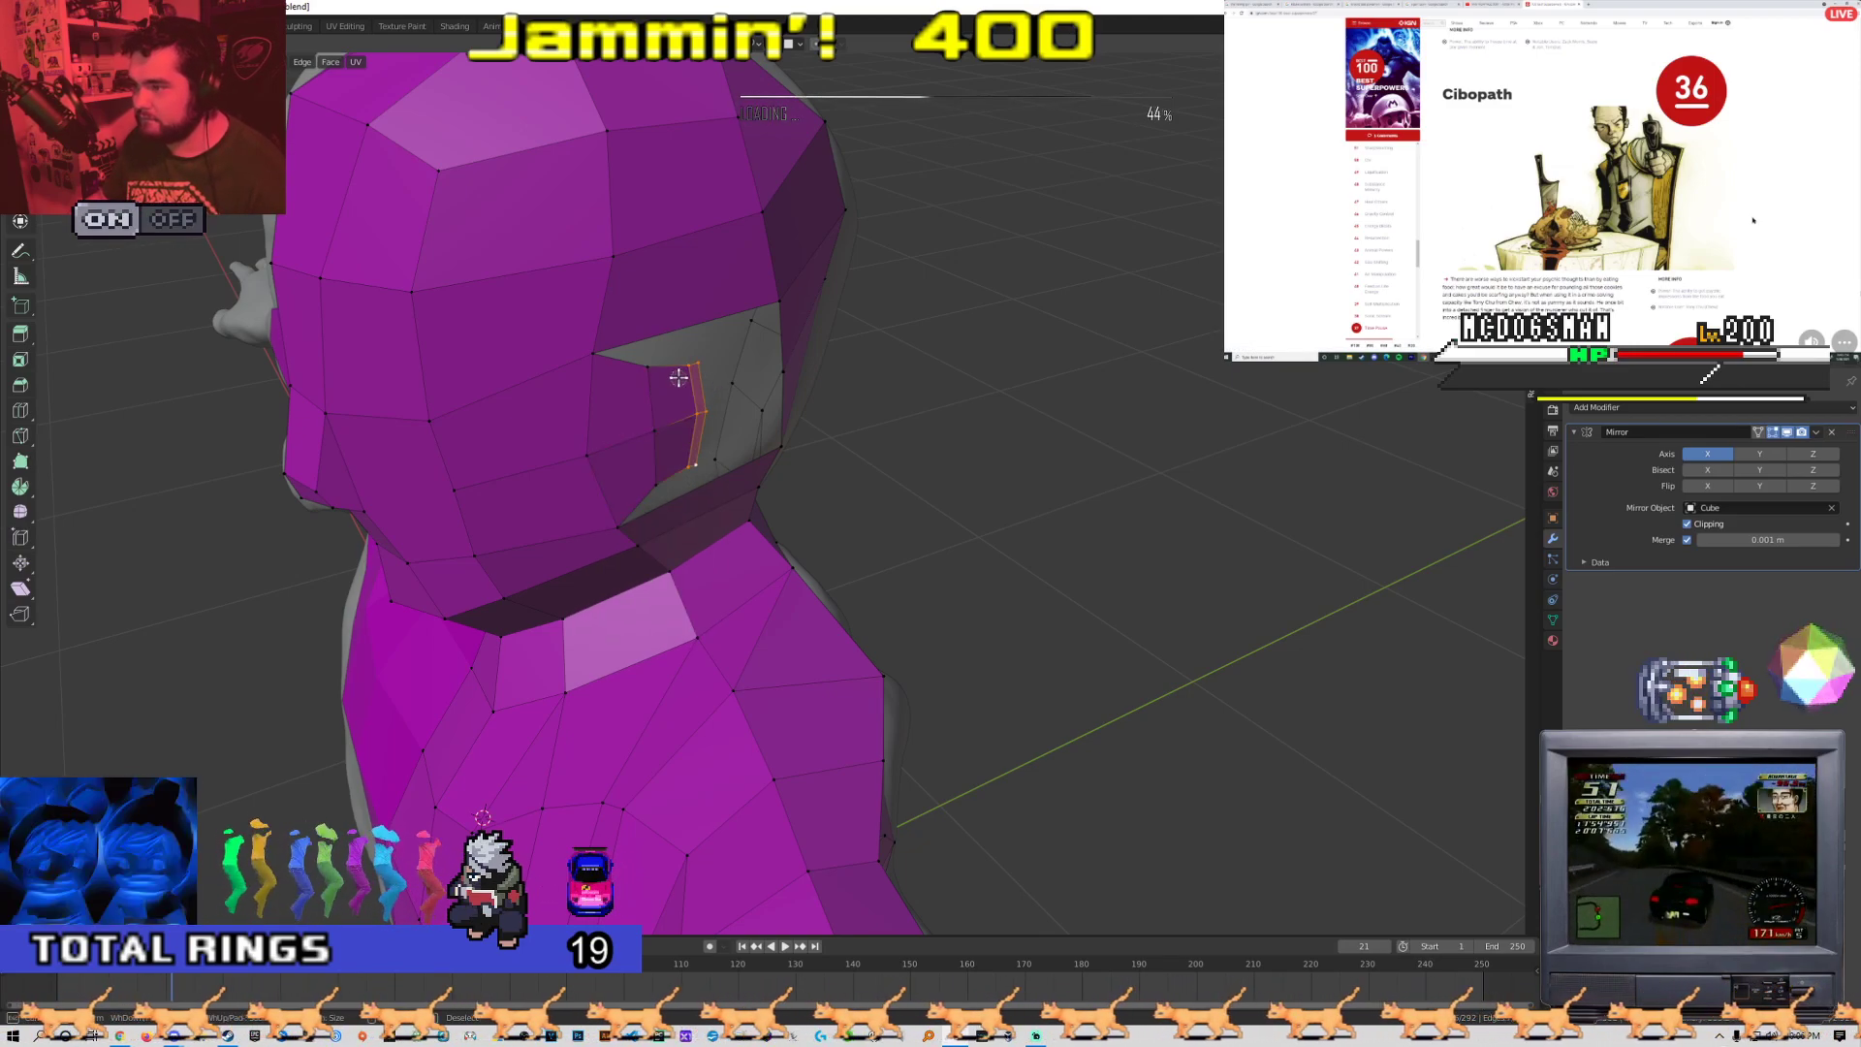
key("x")
left_click(702, 463)
Fill the opening on the rear side of the head with new faces, including its lower and upper gaps
middle_click_drag(702, 464, 649, 421)
key("Tab")
key("Tab")
left_click(548, 331)
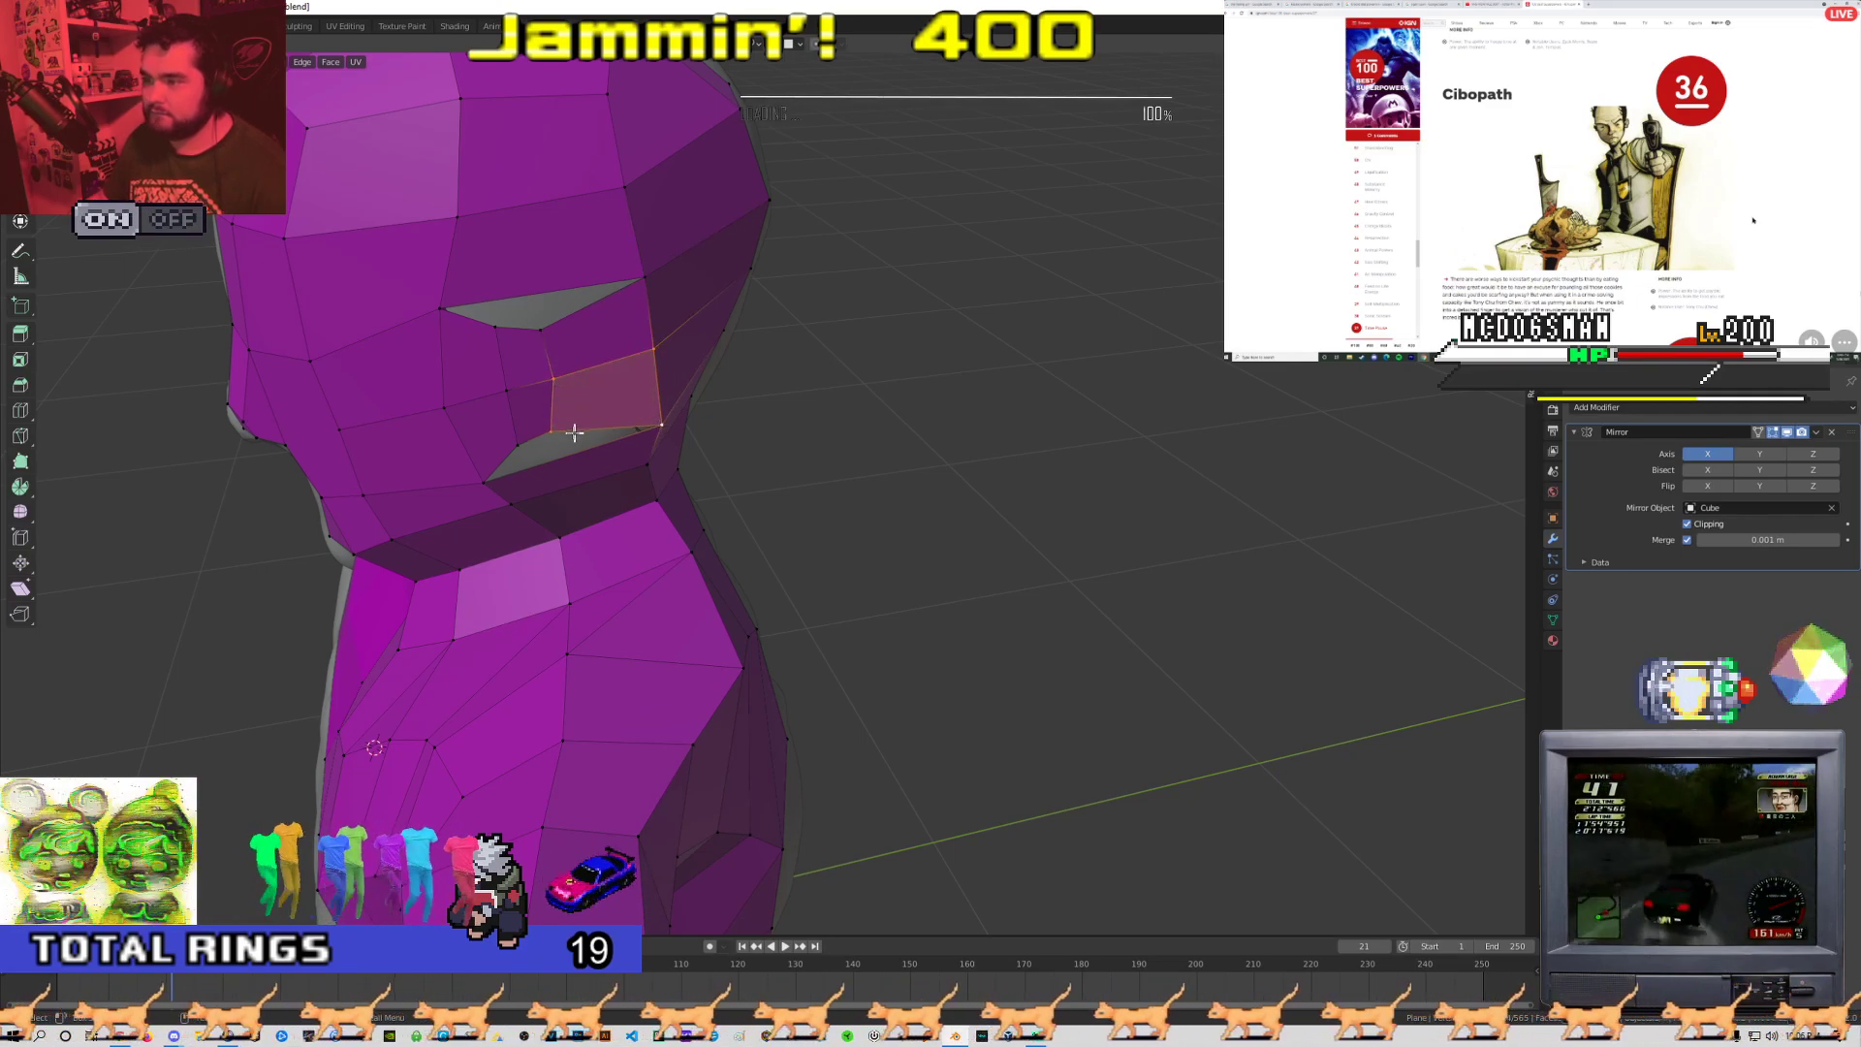
left_click(498, 475)
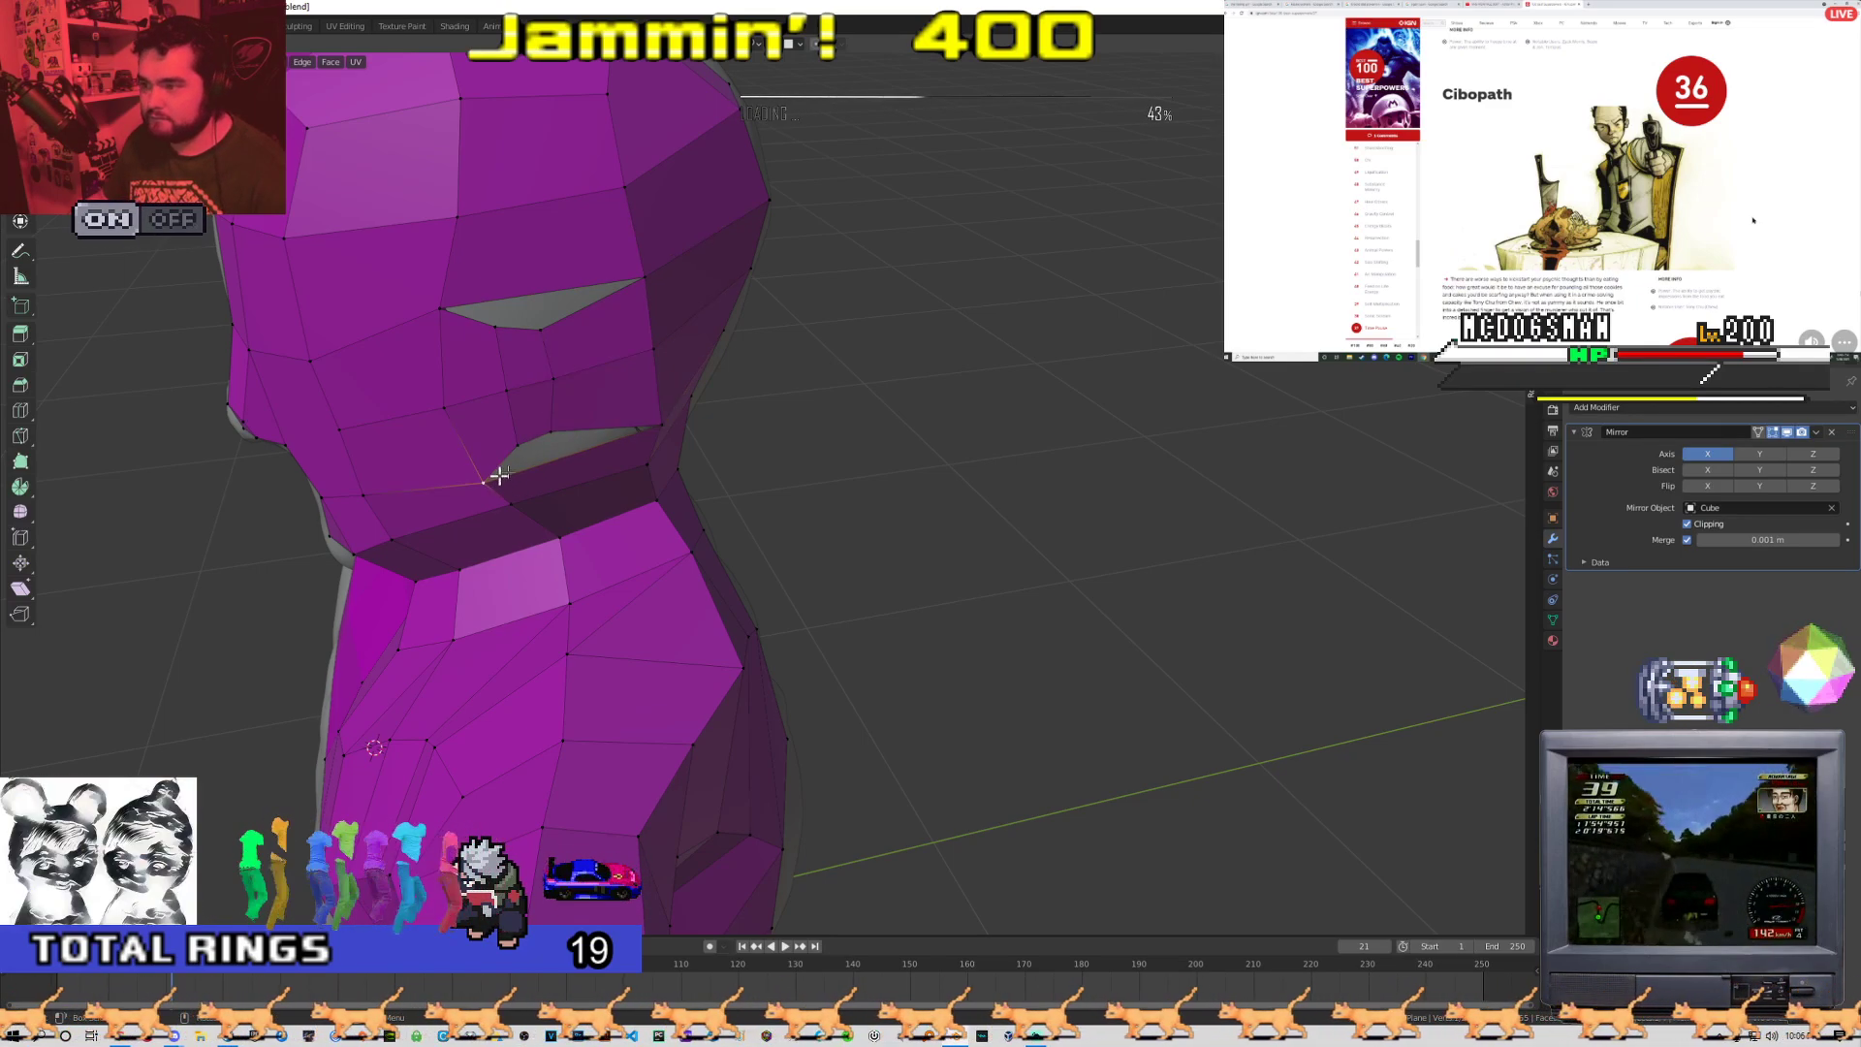
left_click(647, 426, "shift")
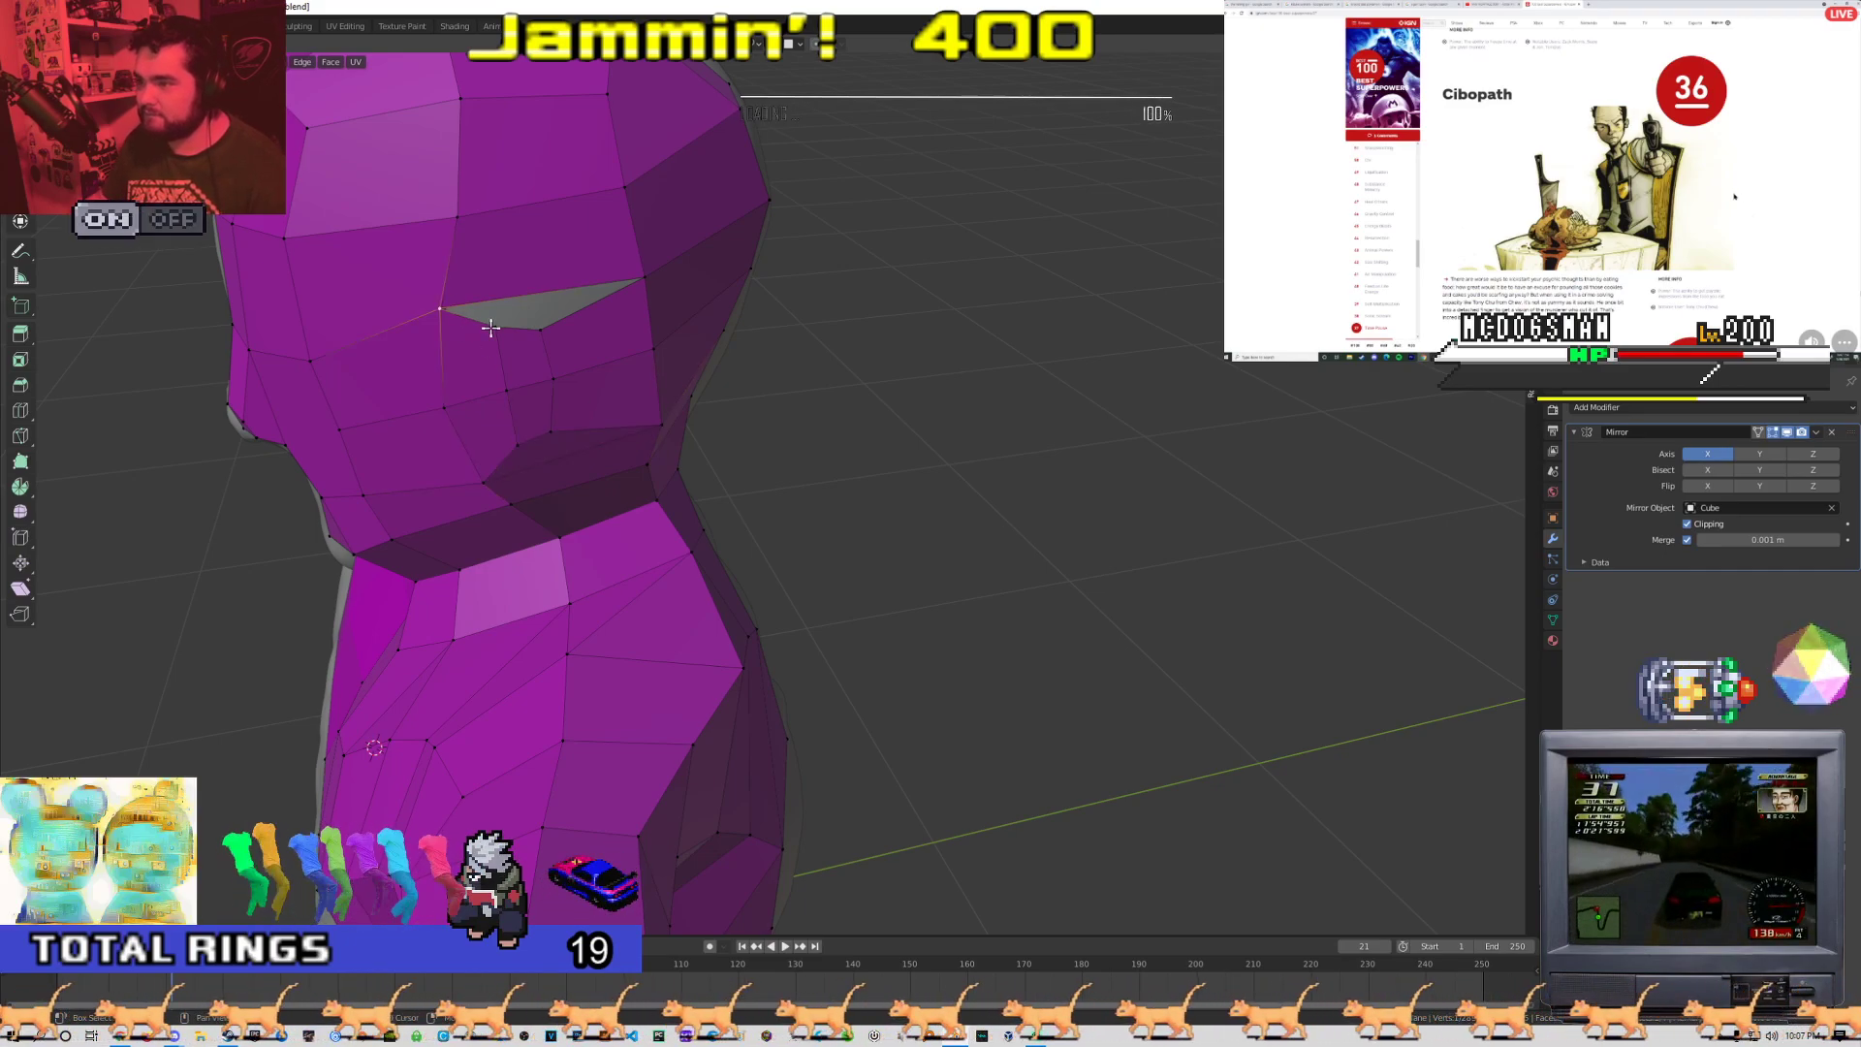
key("f")
Examine the whole body and the lower legs in Object Mode, and return to Edit Mode at the lower leg
scroll(644, 332, "down", 2)
key("Tab")
middle_click_drag(630, 363, 758, 367)
scroll(776, 407, "down", 4)
middle_click_drag(860, 619, 649, 404, "shift")
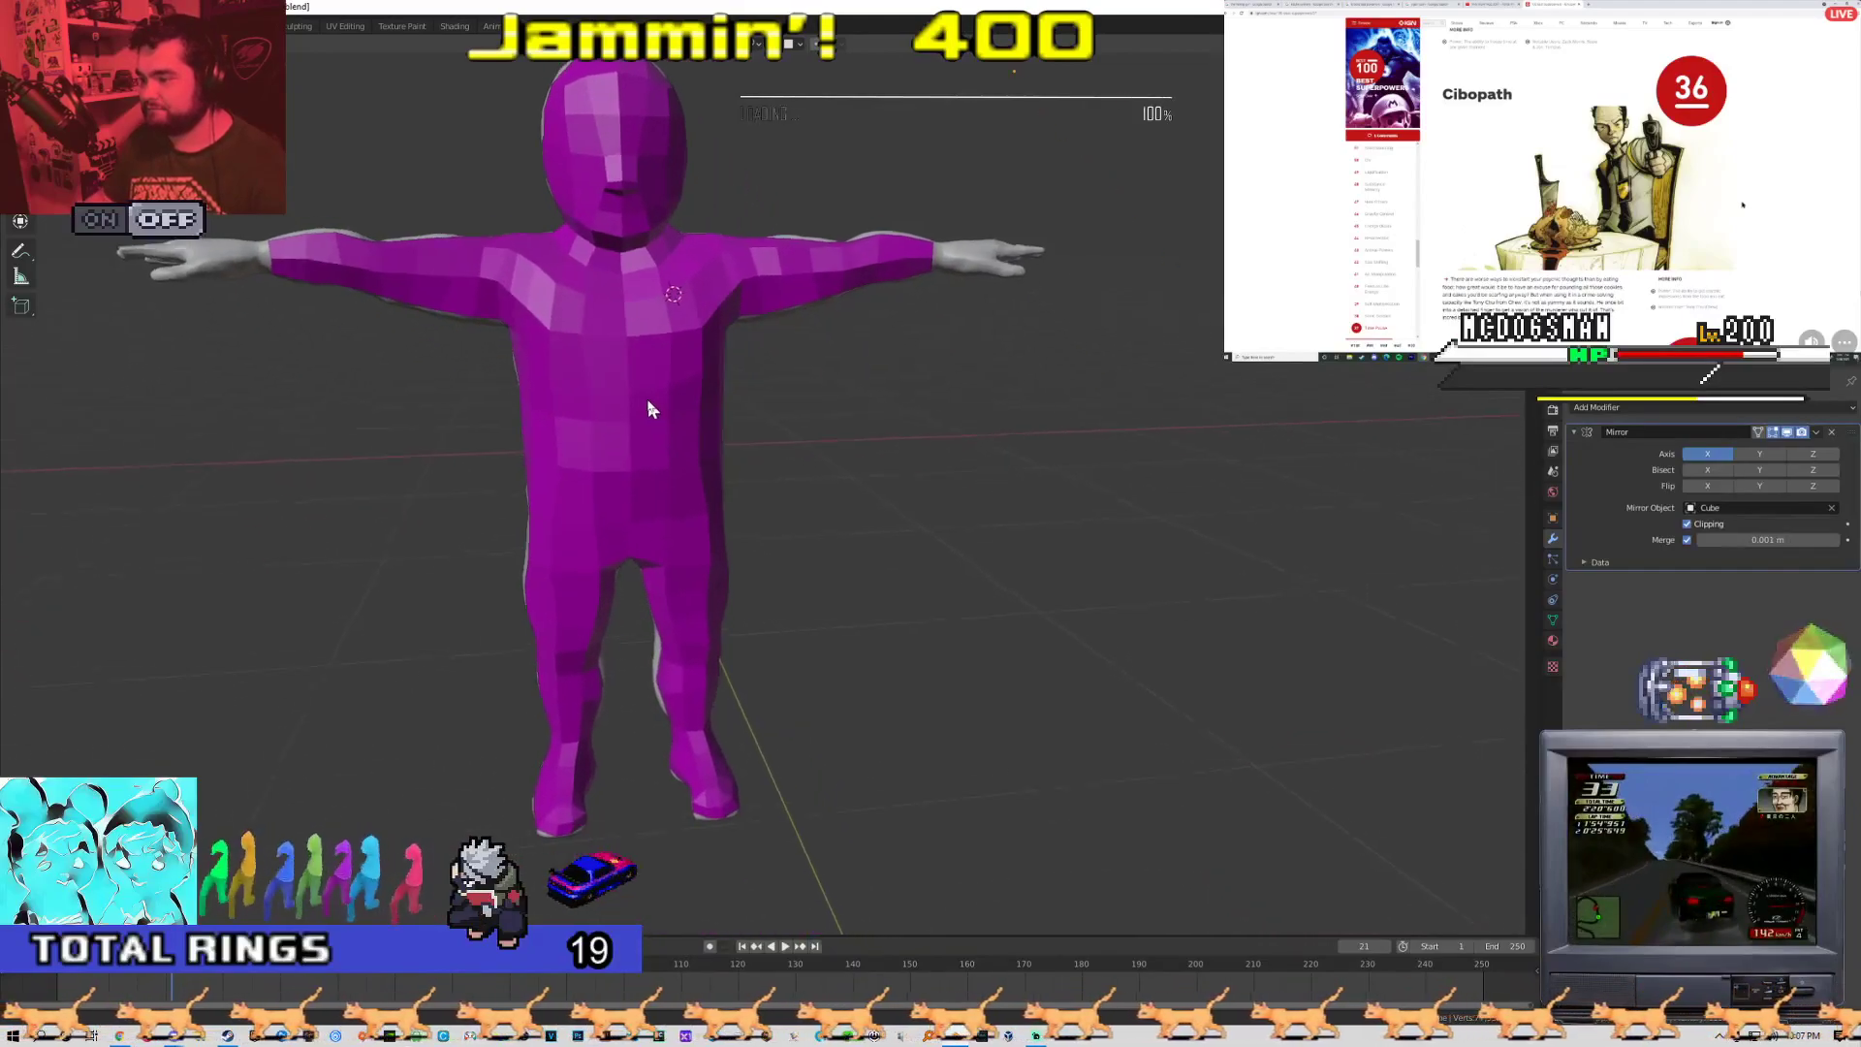
scroll(655, 446, "up", 2)
middle_click_drag(675, 658, 677, 374, "shift")
scroll(677, 374, "up", 2)
middle_click_drag(579, 455, 613, 451)
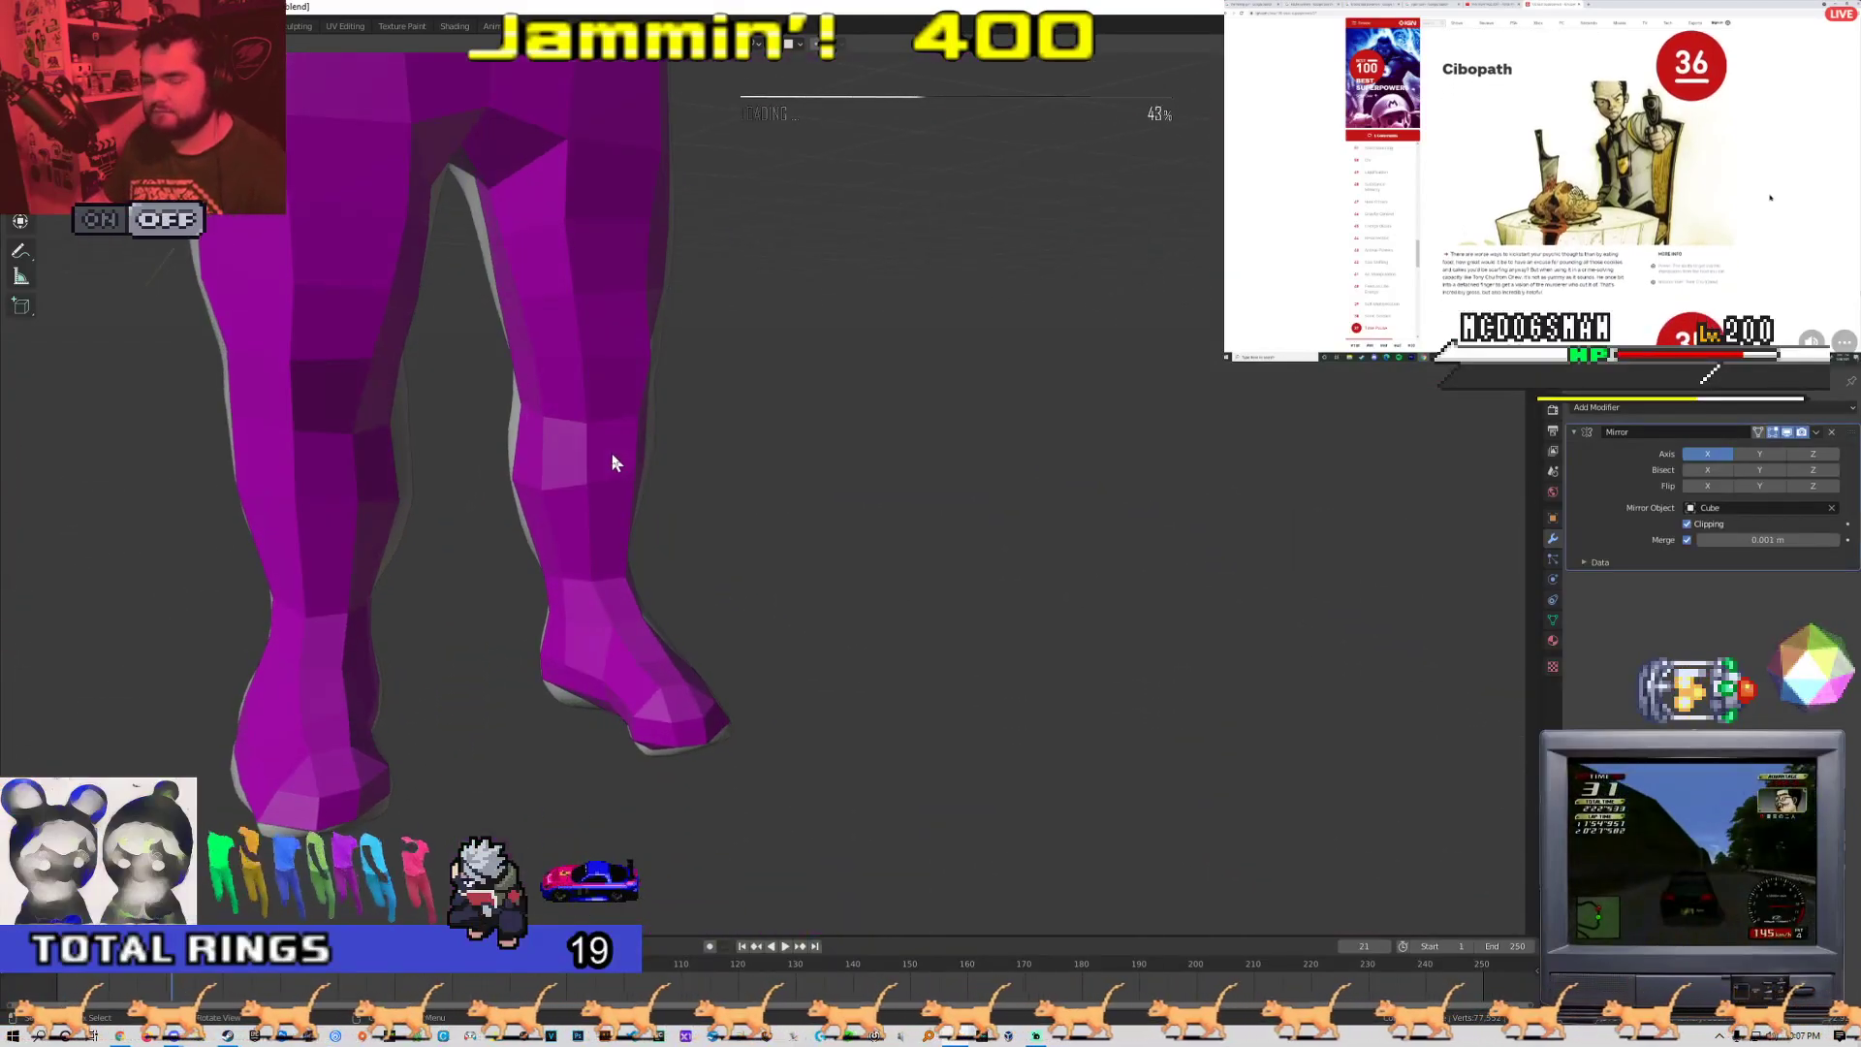
scroll(612, 456, "up", 1)
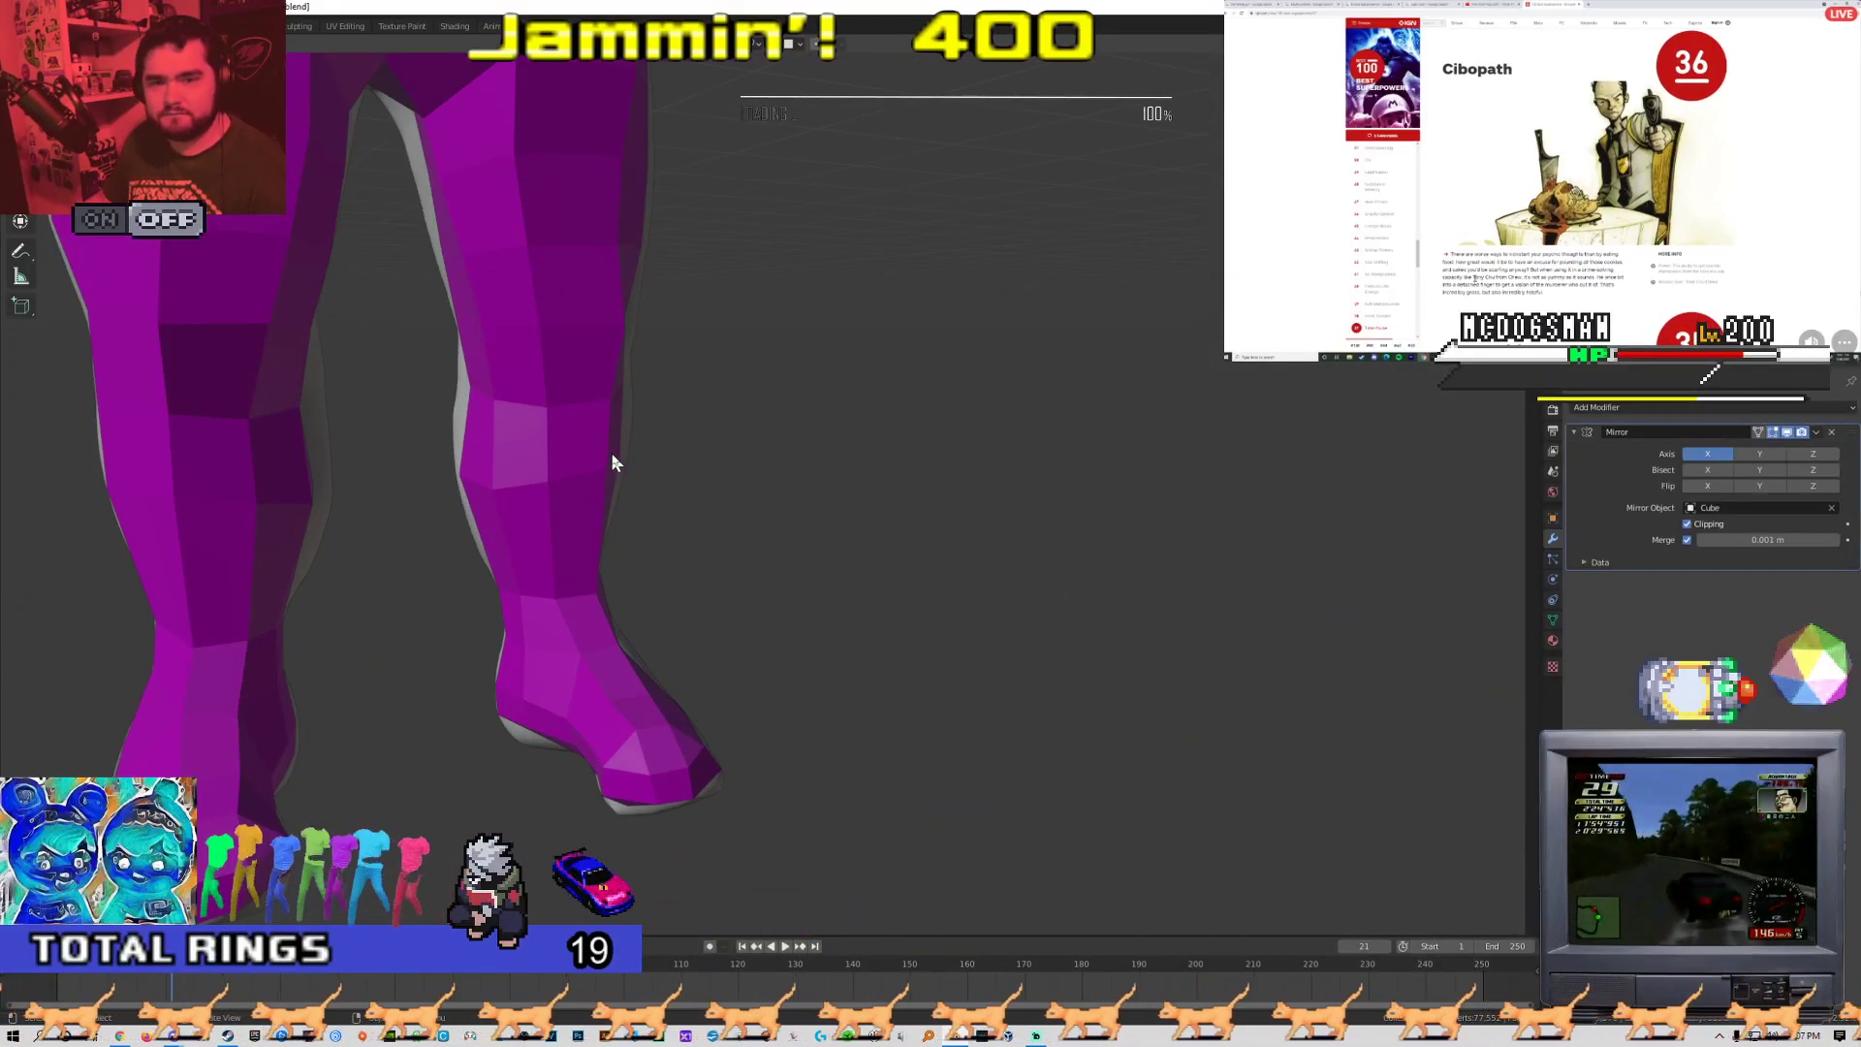
scroll(613, 455, "down", 4)
scroll(582, 474, "up", 5)
middle_click_drag(582, 474, 699, 492, "shift")
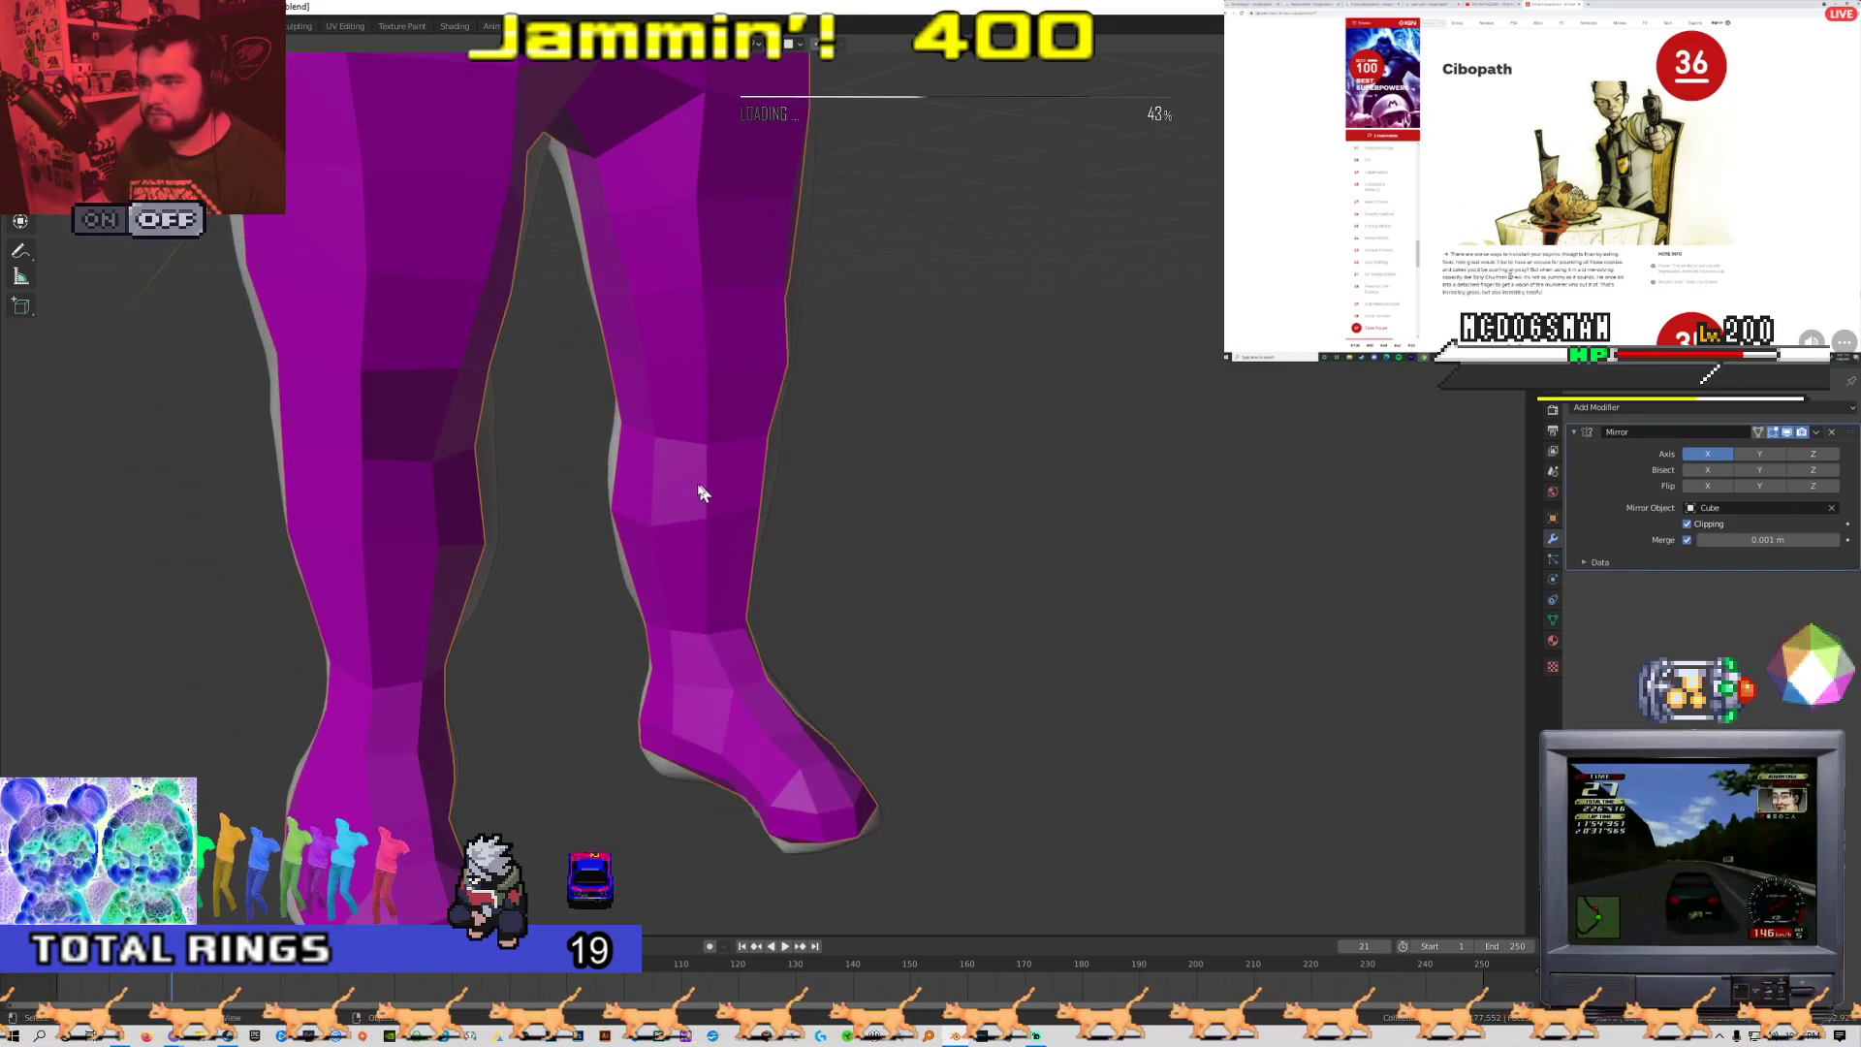
key("Tab")
scroll(717, 492, "up", 4)
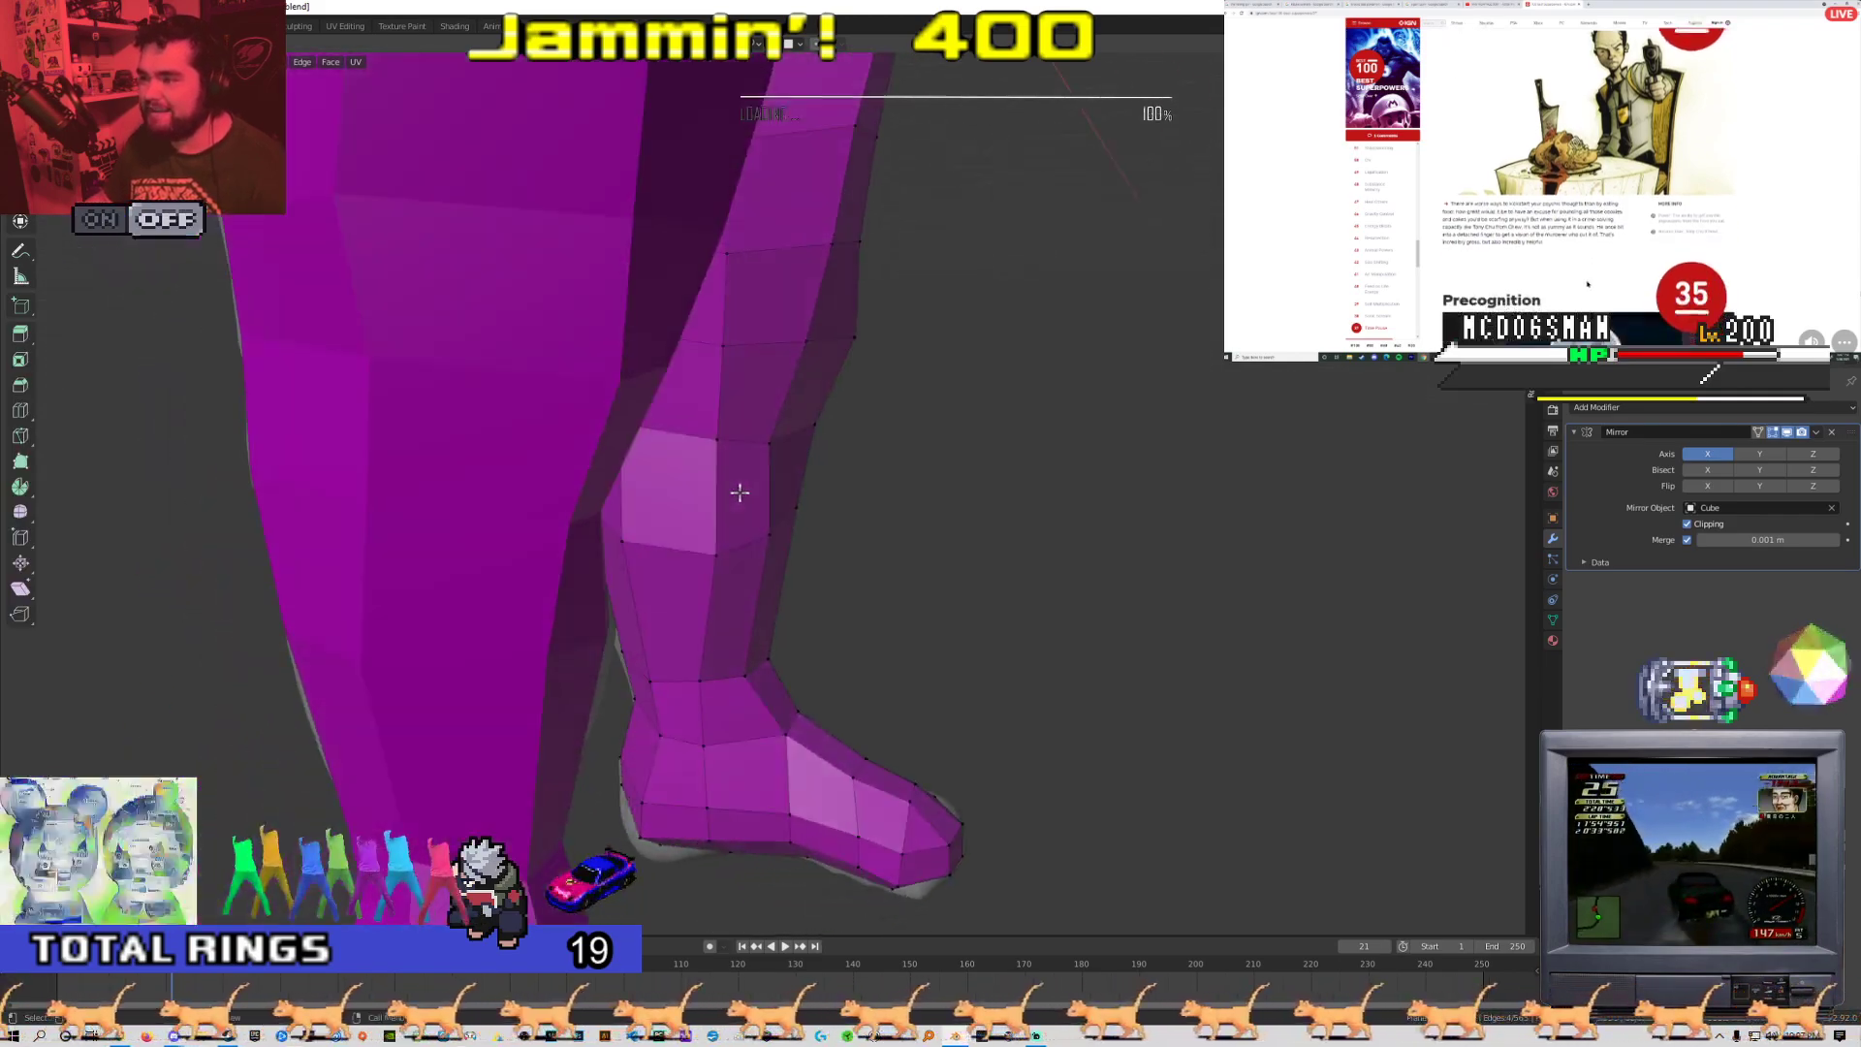
Reposition vertices on the lower leg to even out the calf's face flow, and check the shape in Object Mode
middle_click_drag(710, 429, 621, 430)
key("g")
left_click(678, 436)
middle_click_drag(678, 436, 741, 445)
key("g")
left_click(663, 423)
scroll(637, 517, "down", 5)
key("Tab")
scroll(648, 469, "up", 2)
key("Tab")
Adjust the vertices around the ankle from below, near the pinched faces above the foot
scroll(742, 445, "up", 3)
middle_click_drag(728, 533, 740, 367)
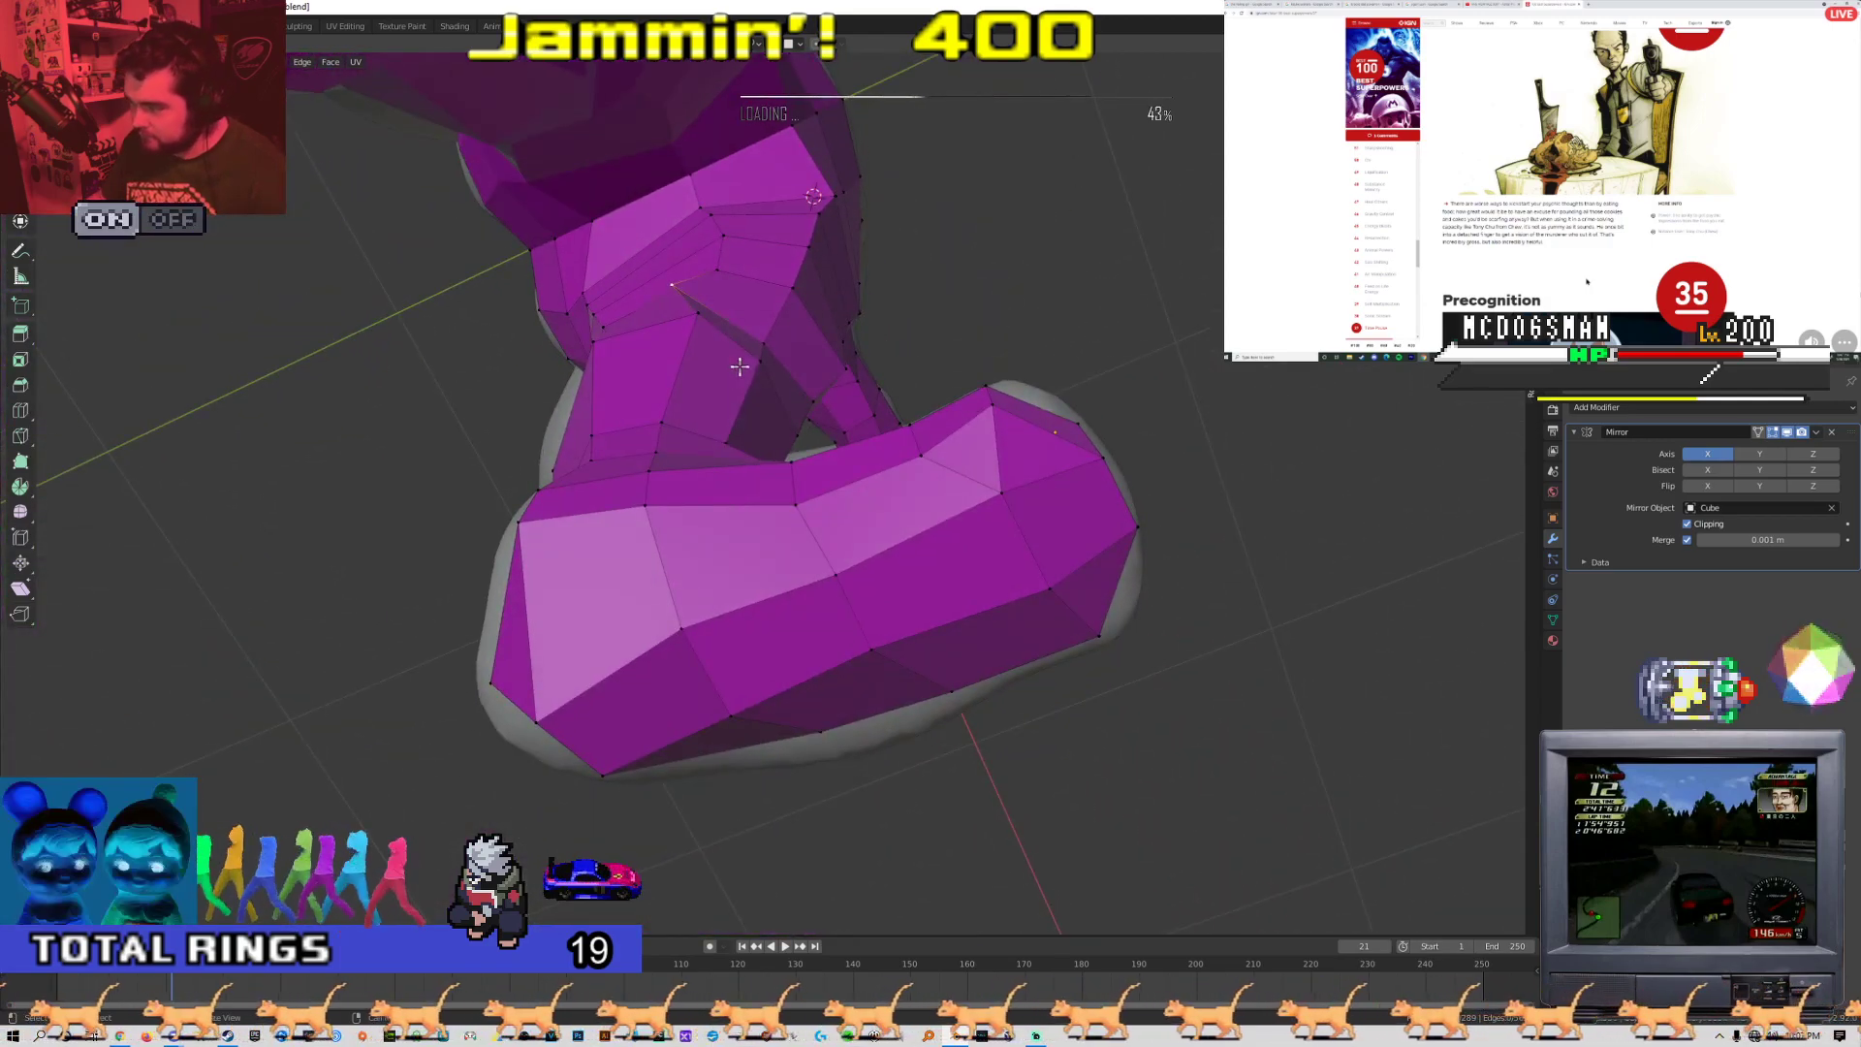
middle_click_drag(740, 366, 585, 511)
scroll(717, 470, "up", 4)
left_click(681, 404)
middle_click_drag(681, 403, 881, 444)
left_click(679, 429)
middle_click_drag(350, 417, 747, 618, "shift")
scroll(674, 465, "down", 3)
Hide the sculpted body in Object Mode and select the low-poly mesh
key("Tab")
scroll(795, 526, "down", 2)
scroll(718, 519, "down", 4)
scroll(682, 618, "up", 2)
scroll(747, 619, "down", 3)
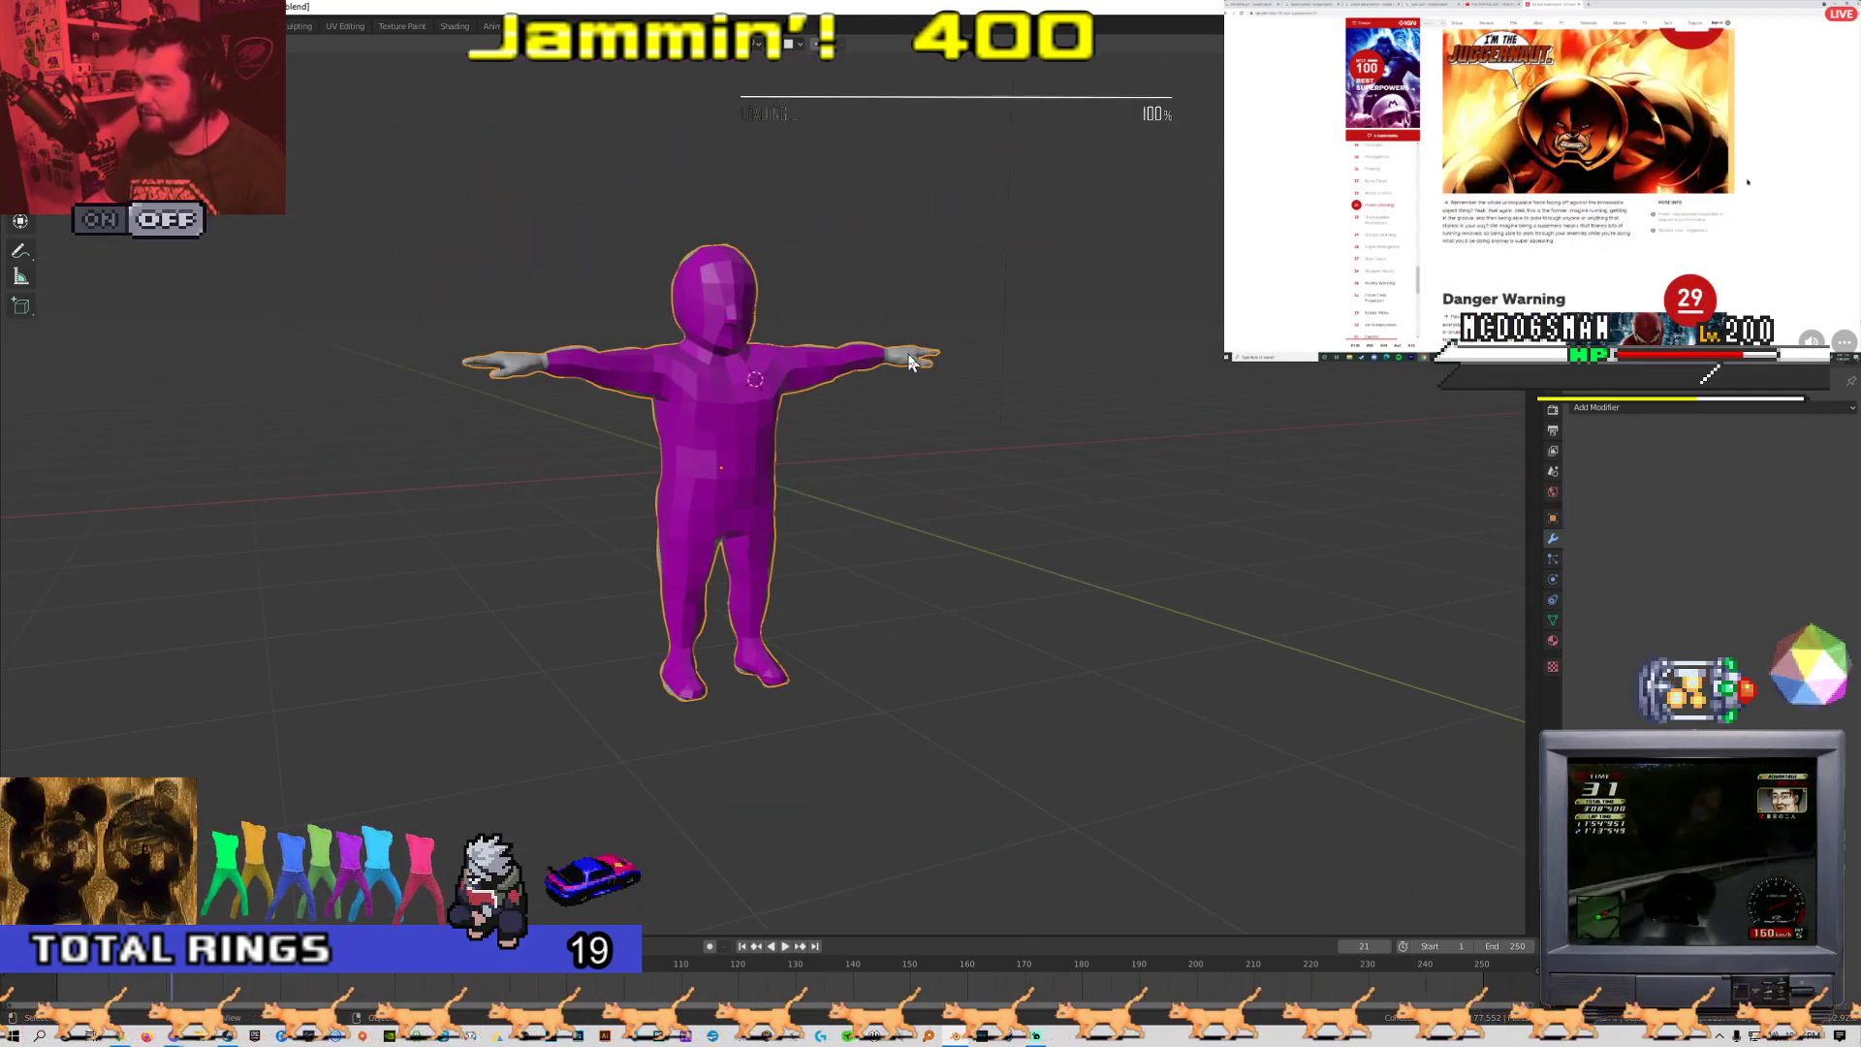
scroll(847, 544, "up", 5)
left_click(747, 494)
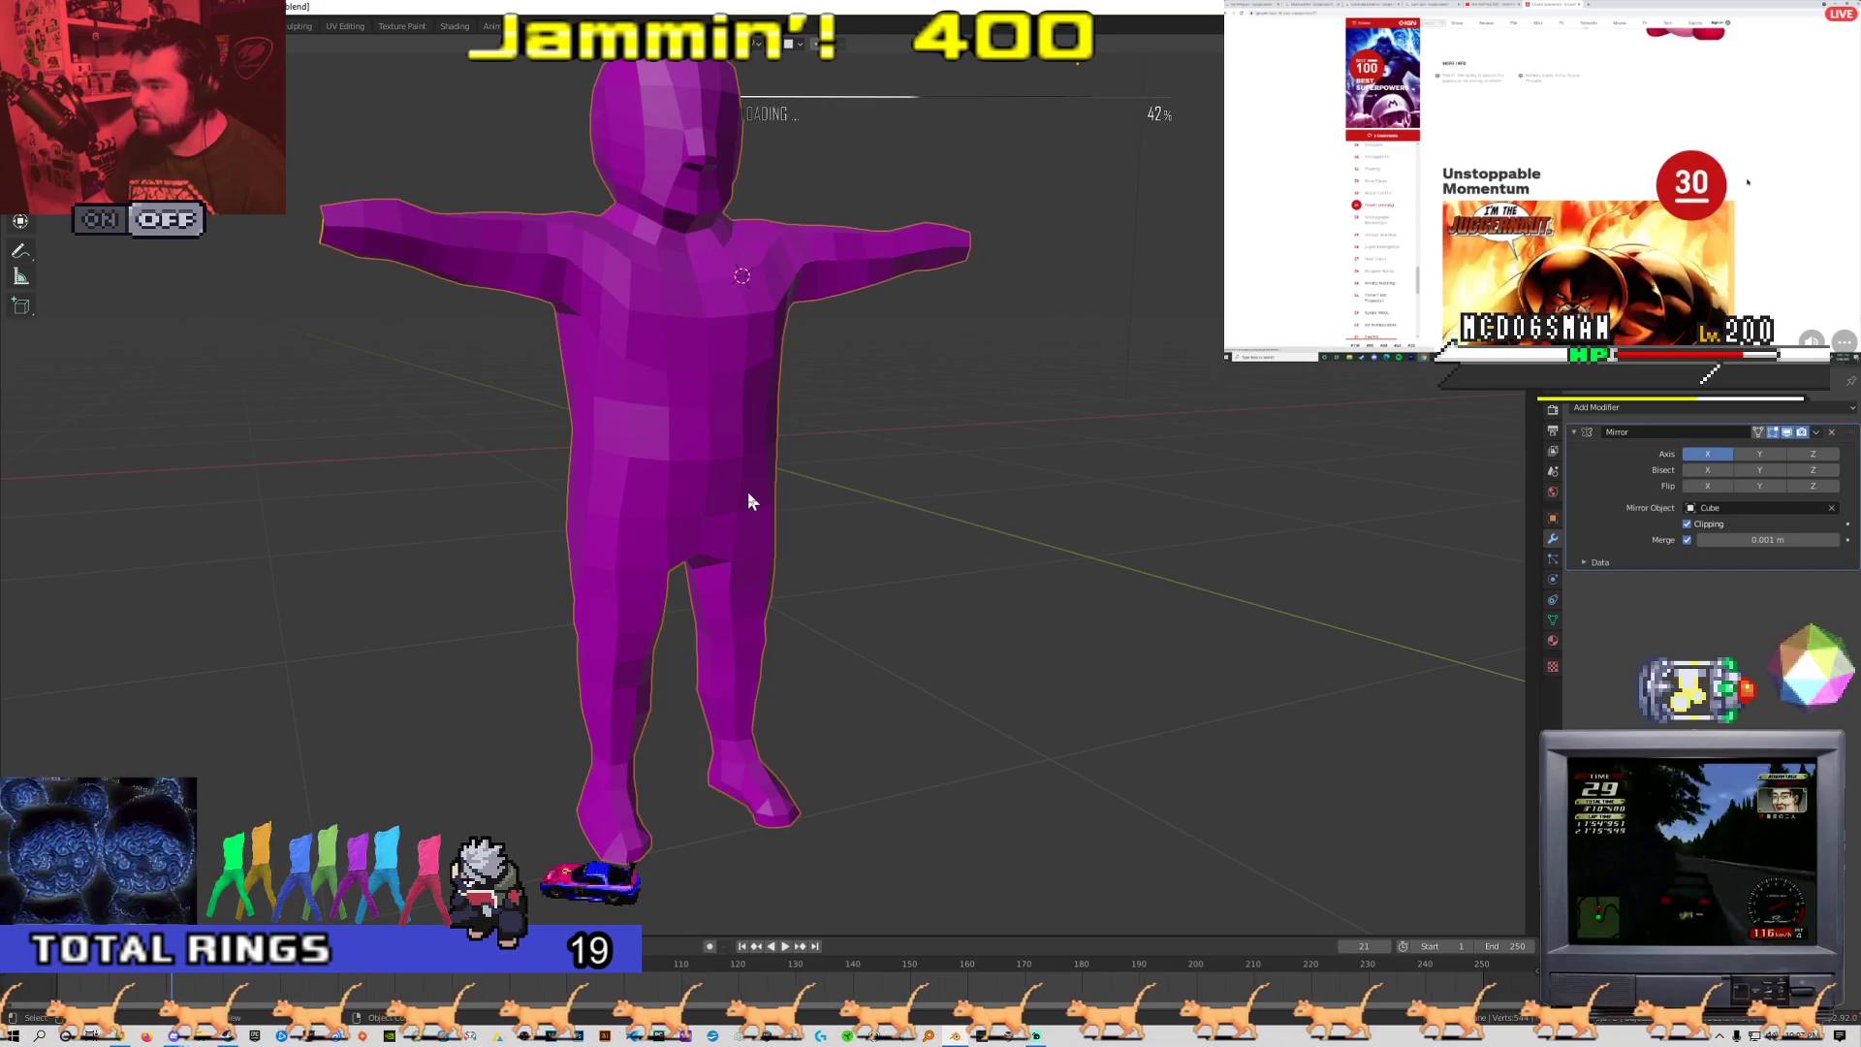
Try smooth shading on the low-poly body and return it to flat shading
right_click(739, 497)
left_click(744, 497)
middle_click_drag(745, 497, 706, 407)
scroll(705, 407, "up", 1)
right_click(706, 407)
left_click(701, 426)
Select all the faces on the sole of the foot from heel to toe and flatten them
middle_click_drag(717, 669, 709, 522)
key("Tab")
left_click(665, 493)
left_click(710, 515, "shift")
left_click(755, 523, "shift")
left_click(801, 465, "shift")
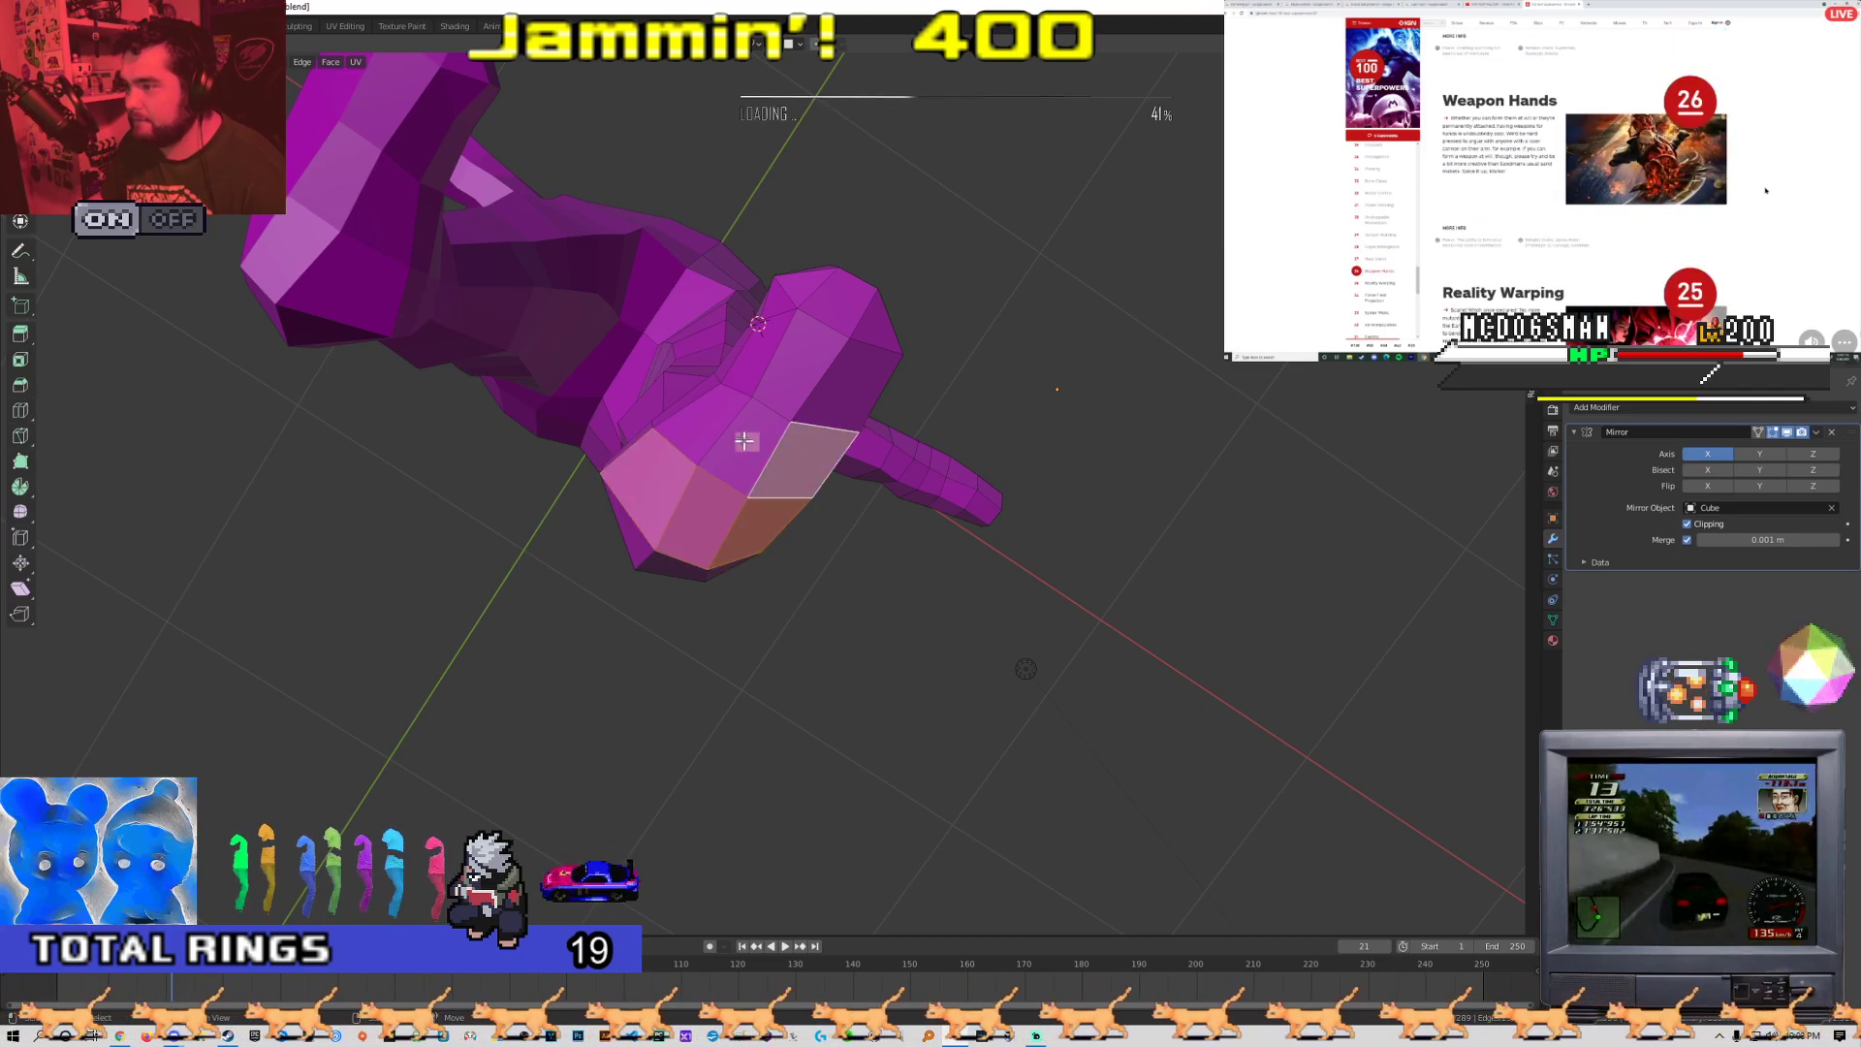
left_click(747, 440, "shift")
left_click(704, 422, "shift")
left_click(749, 365, "shift")
left_click(798, 367, "shift")
left_click(853, 359, "shift")
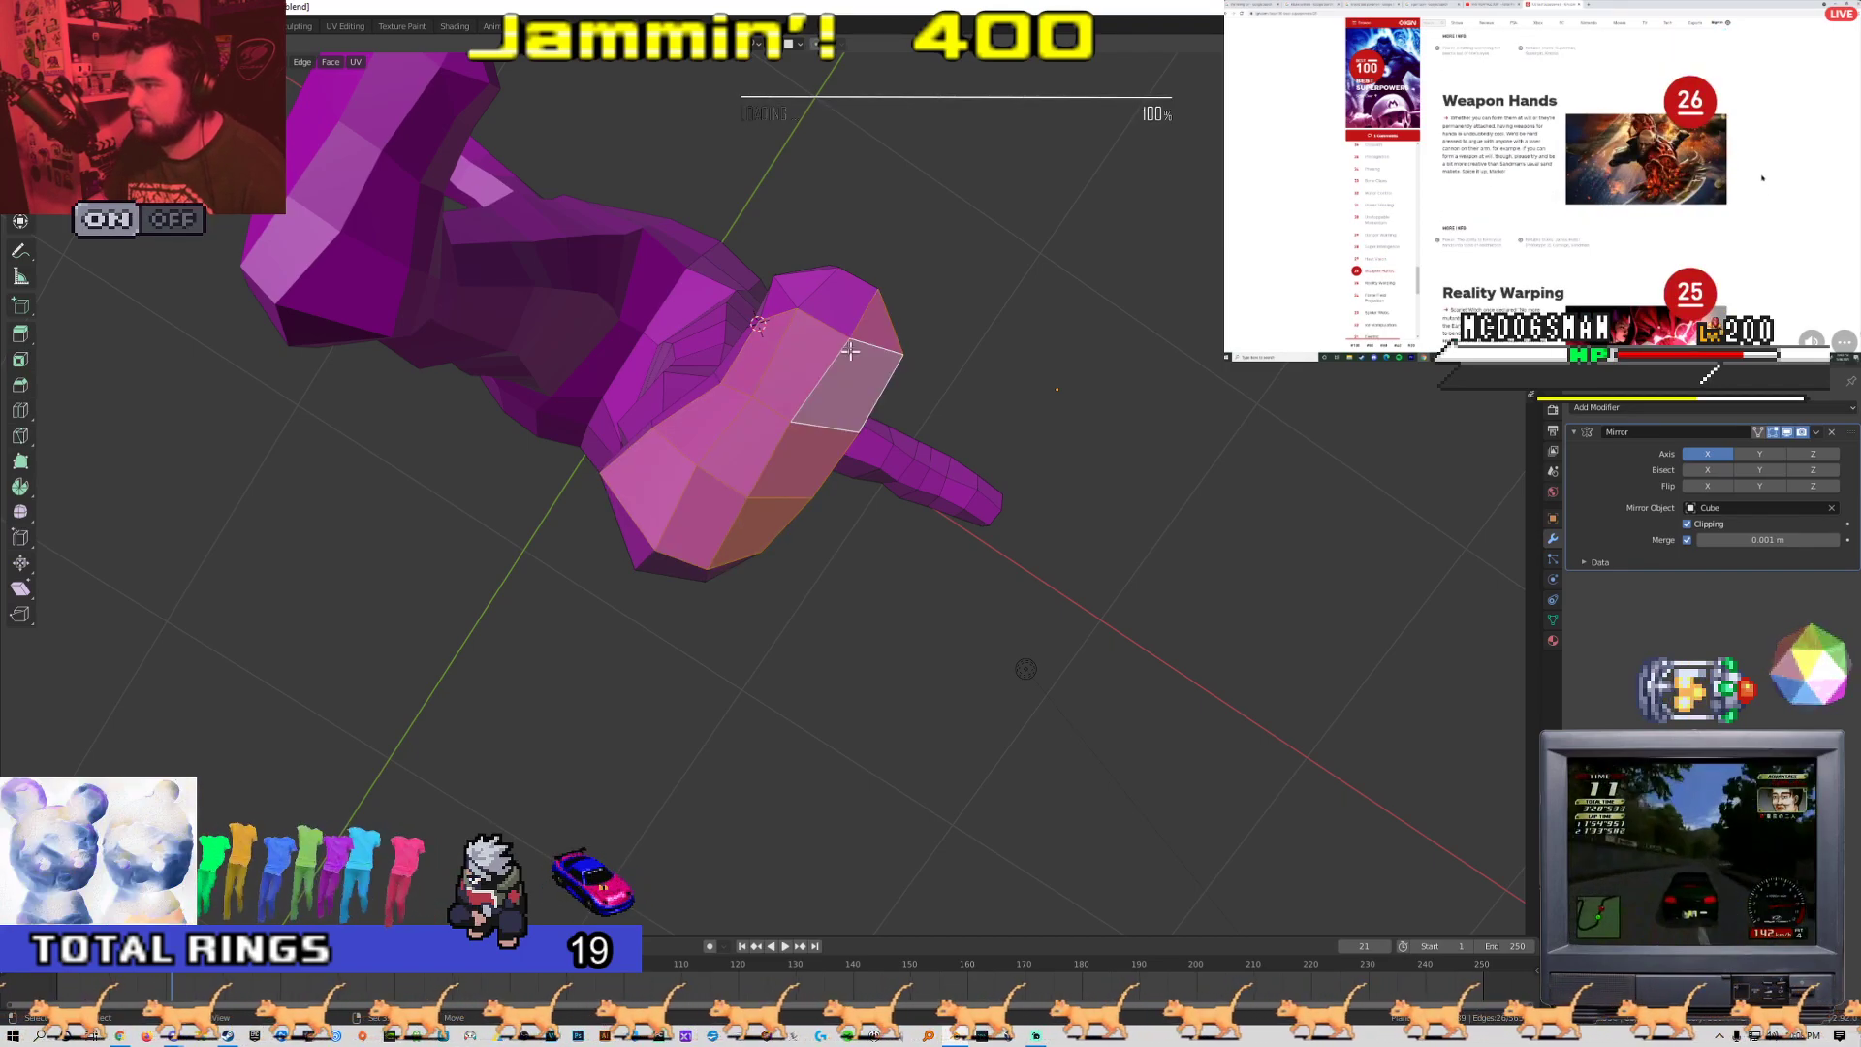
middle_click_drag(780, 315, 907, 472)
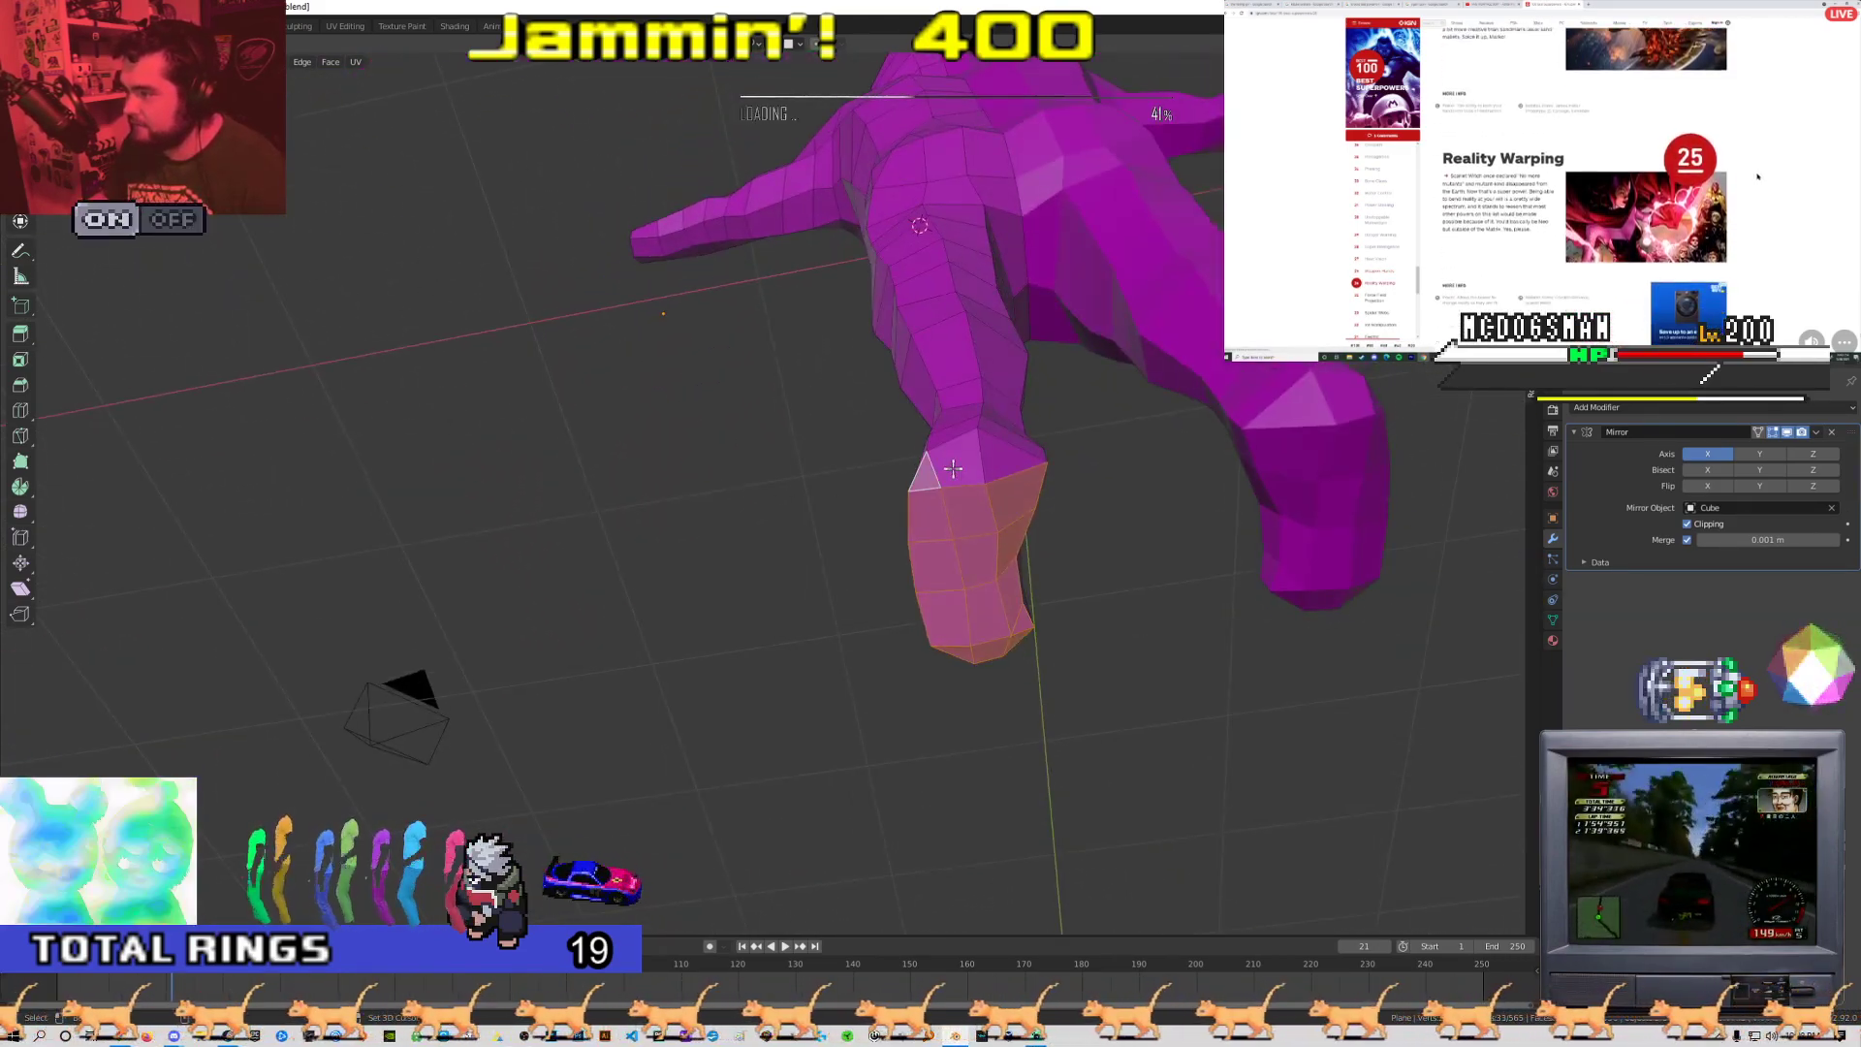
left_click(1011, 470, "shift")
middle_click_drag(1230, 486, 673, 542)
key("Tab")
key("Tab")
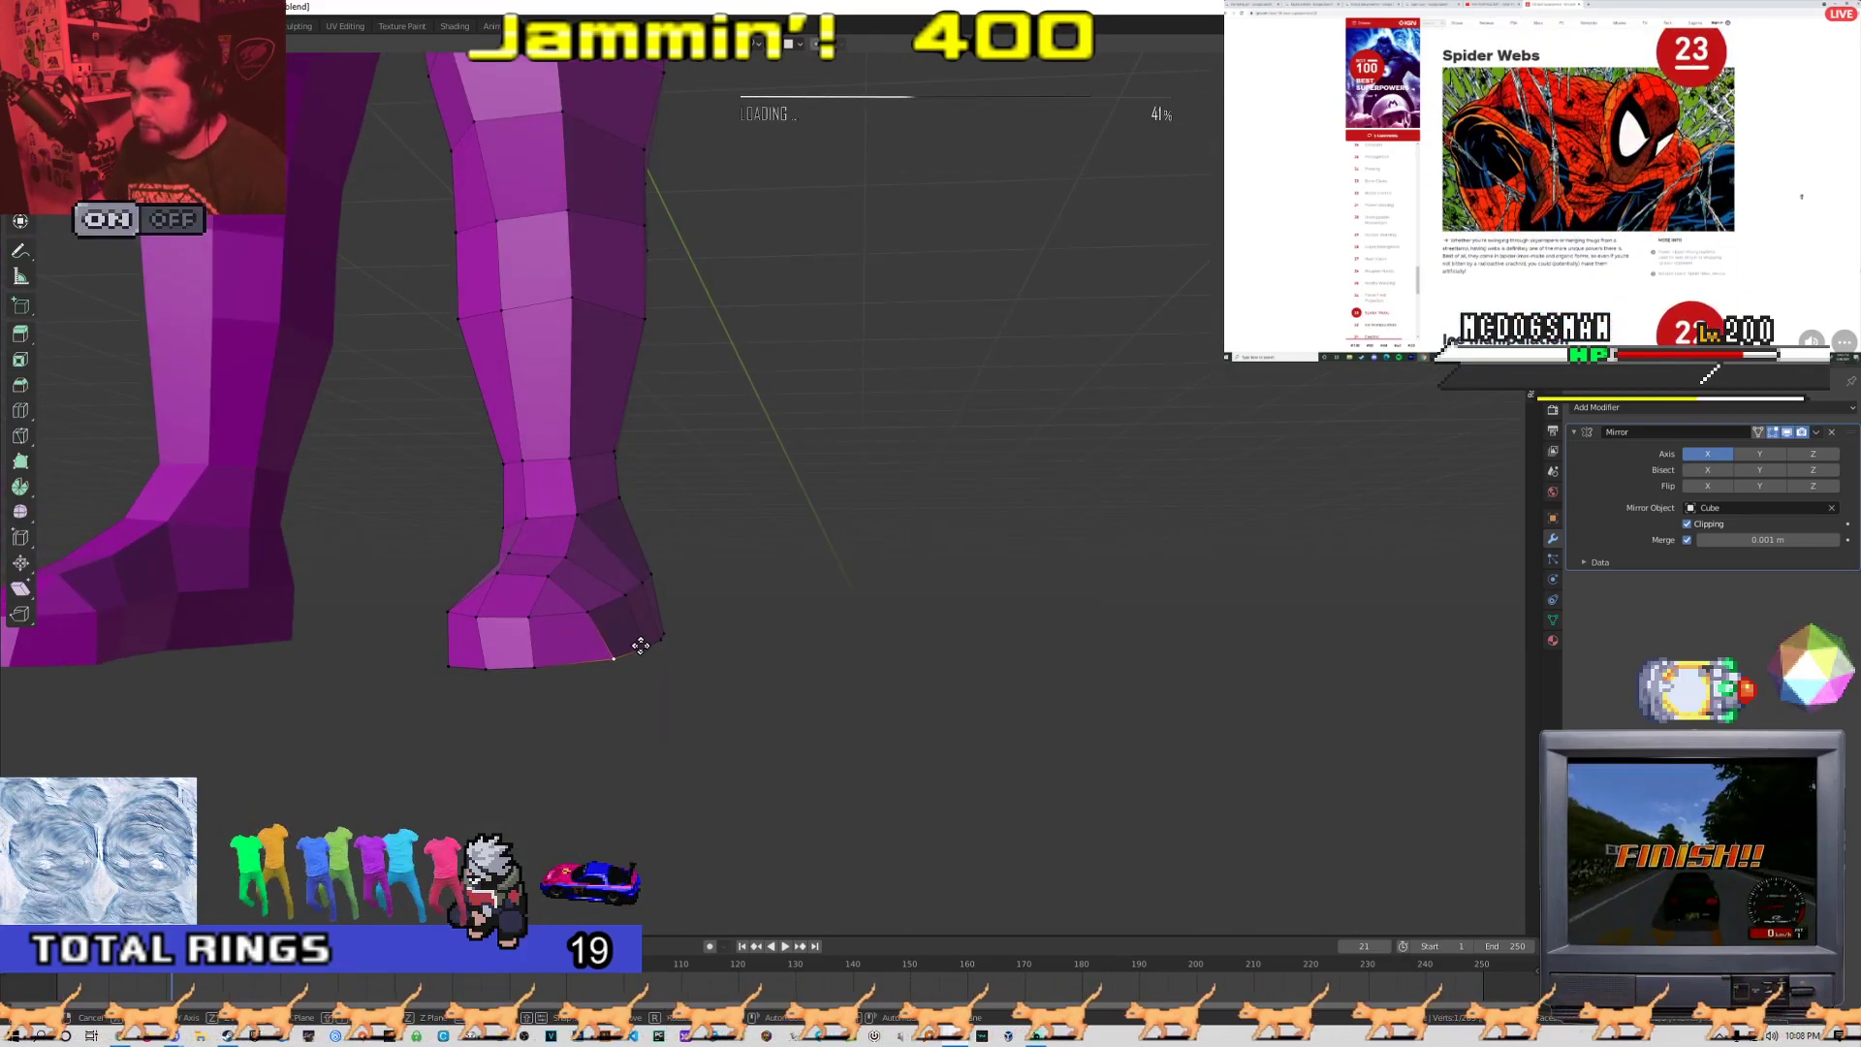
Move and slide vertices along the side of the foot near the sole to even out its faces
middle_click_drag(610, 631, 840, 627)
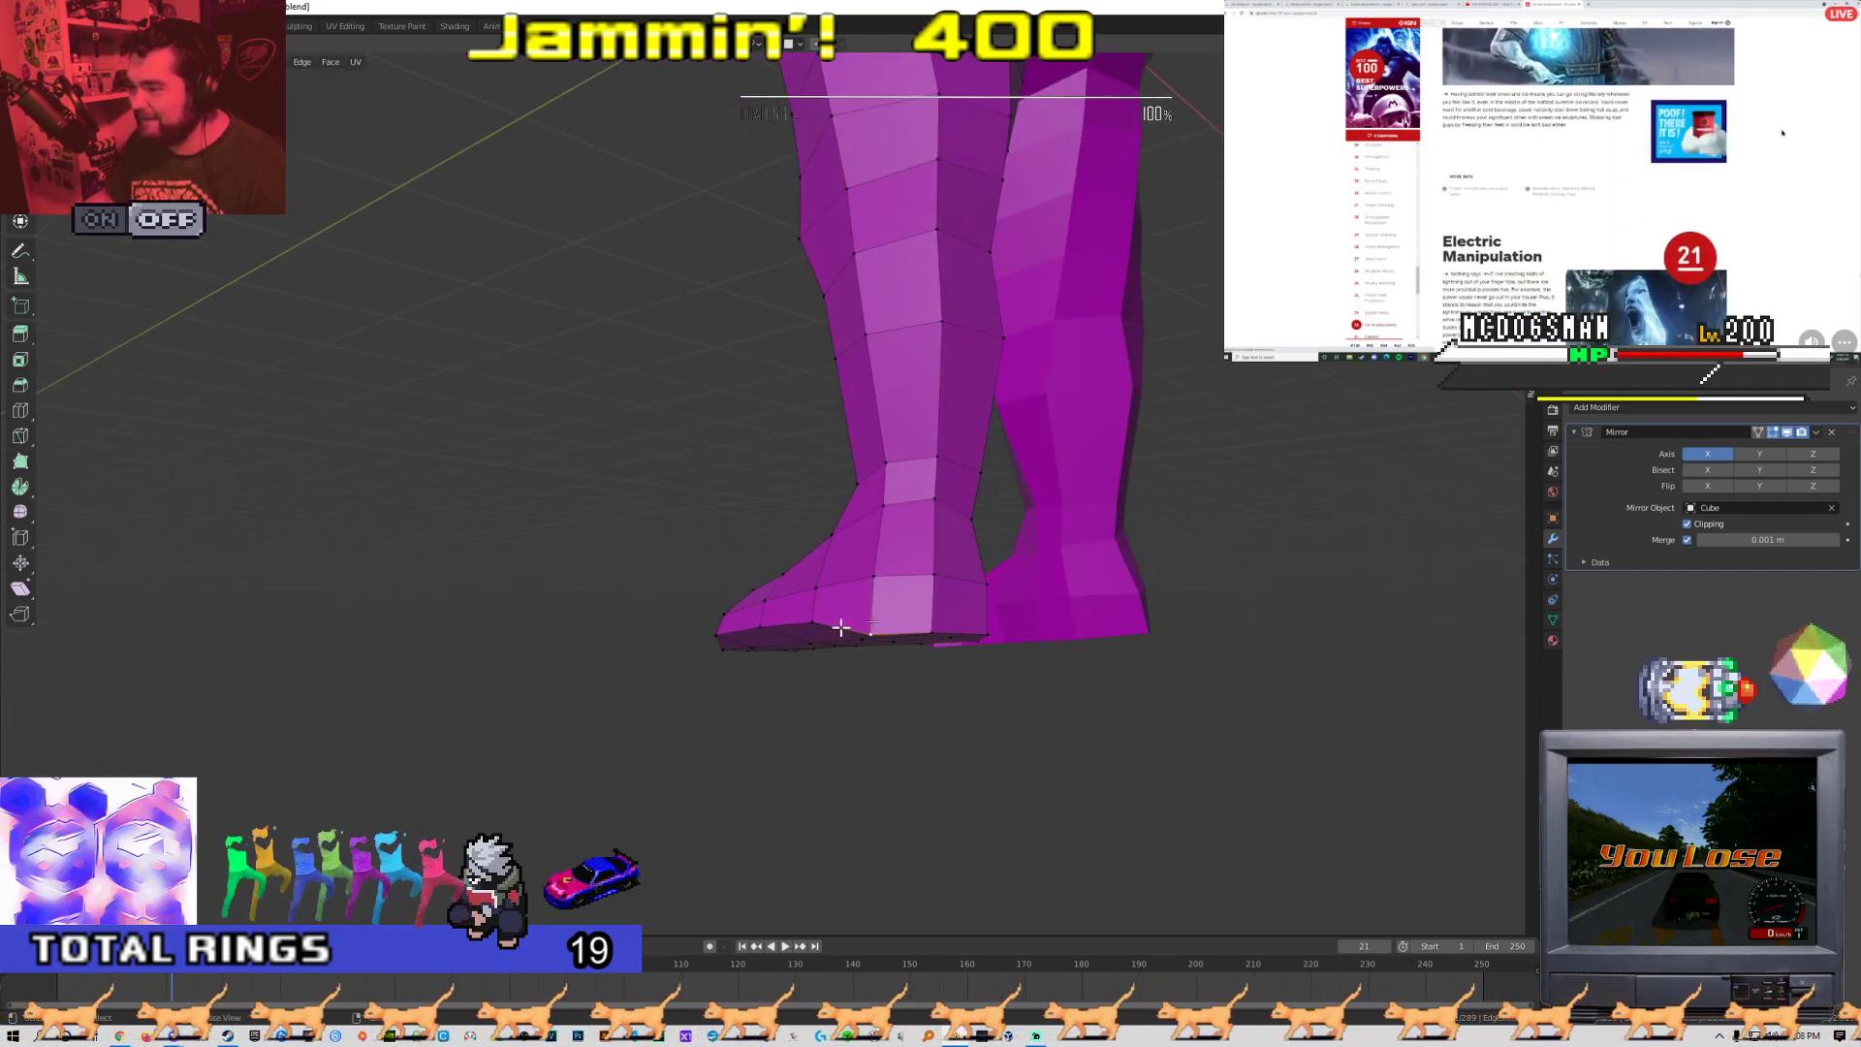
scroll(897, 619, "up", 3)
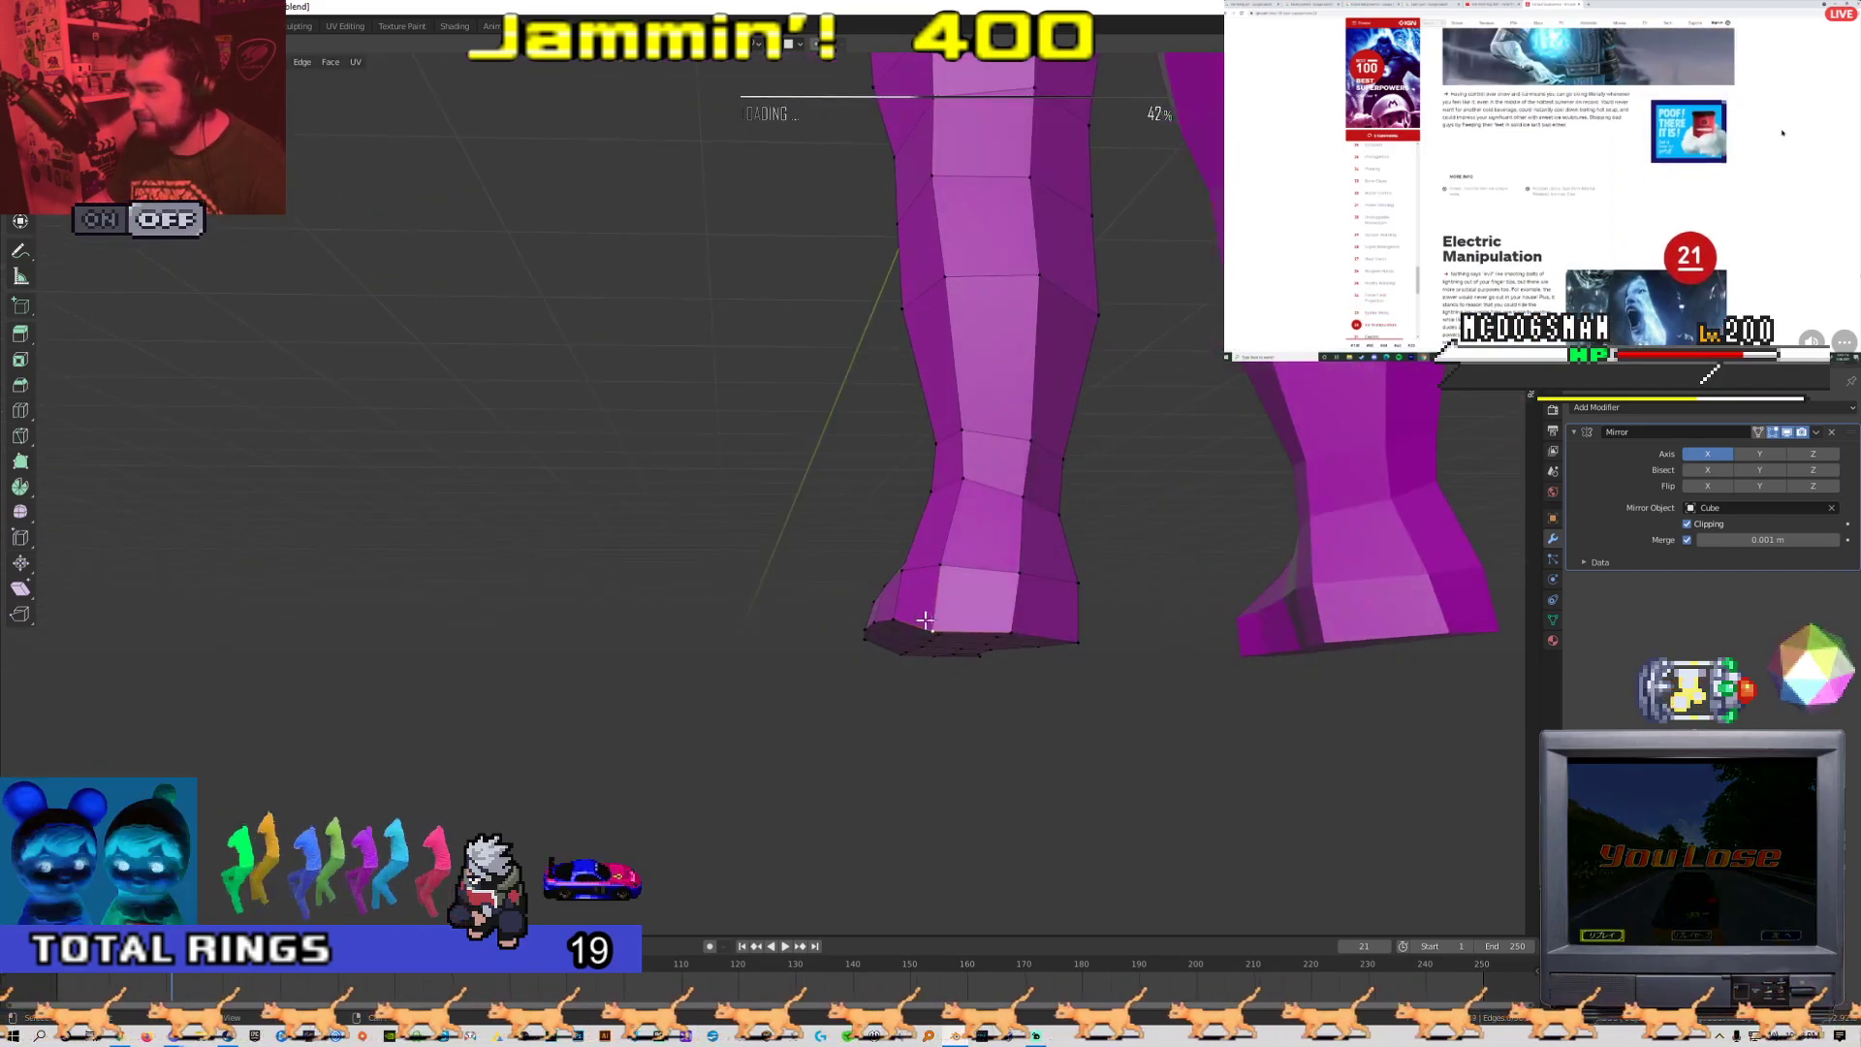
middle_click_drag(943, 598, 750, 626)
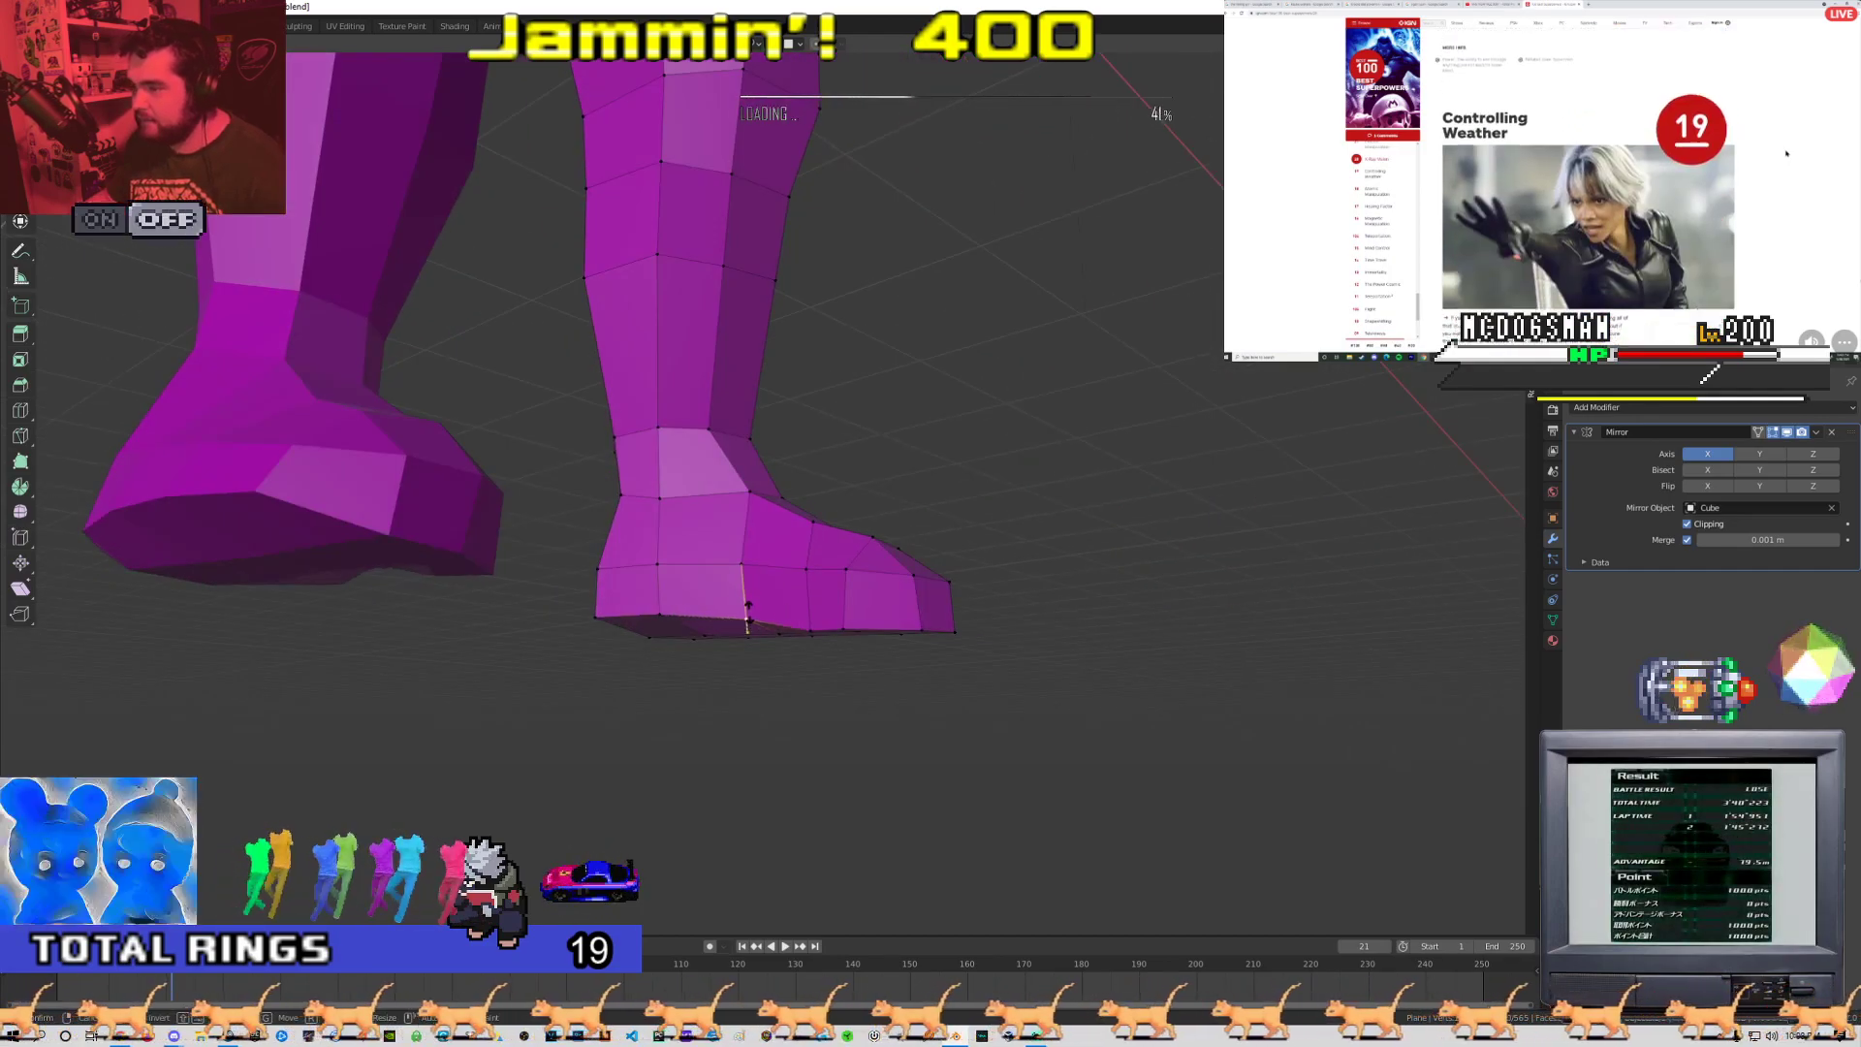
key("g")
left_click(816, 604)
middle_click_drag(851, 612, 824, 698)
left_click(853, 616)
key("g")
key("g")
left_click(864, 597)
left_click(815, 630)
left_click(675, 619)
Check the foot in Object Mode and slide further vertices on its opposite side
scroll(857, 659, "down", 4)
key("Tab")
scroll(681, 636, "up", 2)
key("Tab")
middle_click_drag(763, 589, 355, 669)
key("g")
key("g")
left_click(717, 540)
key("g")
Examine the whole low-poly body from several sides in Object and Edit Mode, including the head, shoulders and arm
key("Tab")
scroll(609, 667, "down", 5)
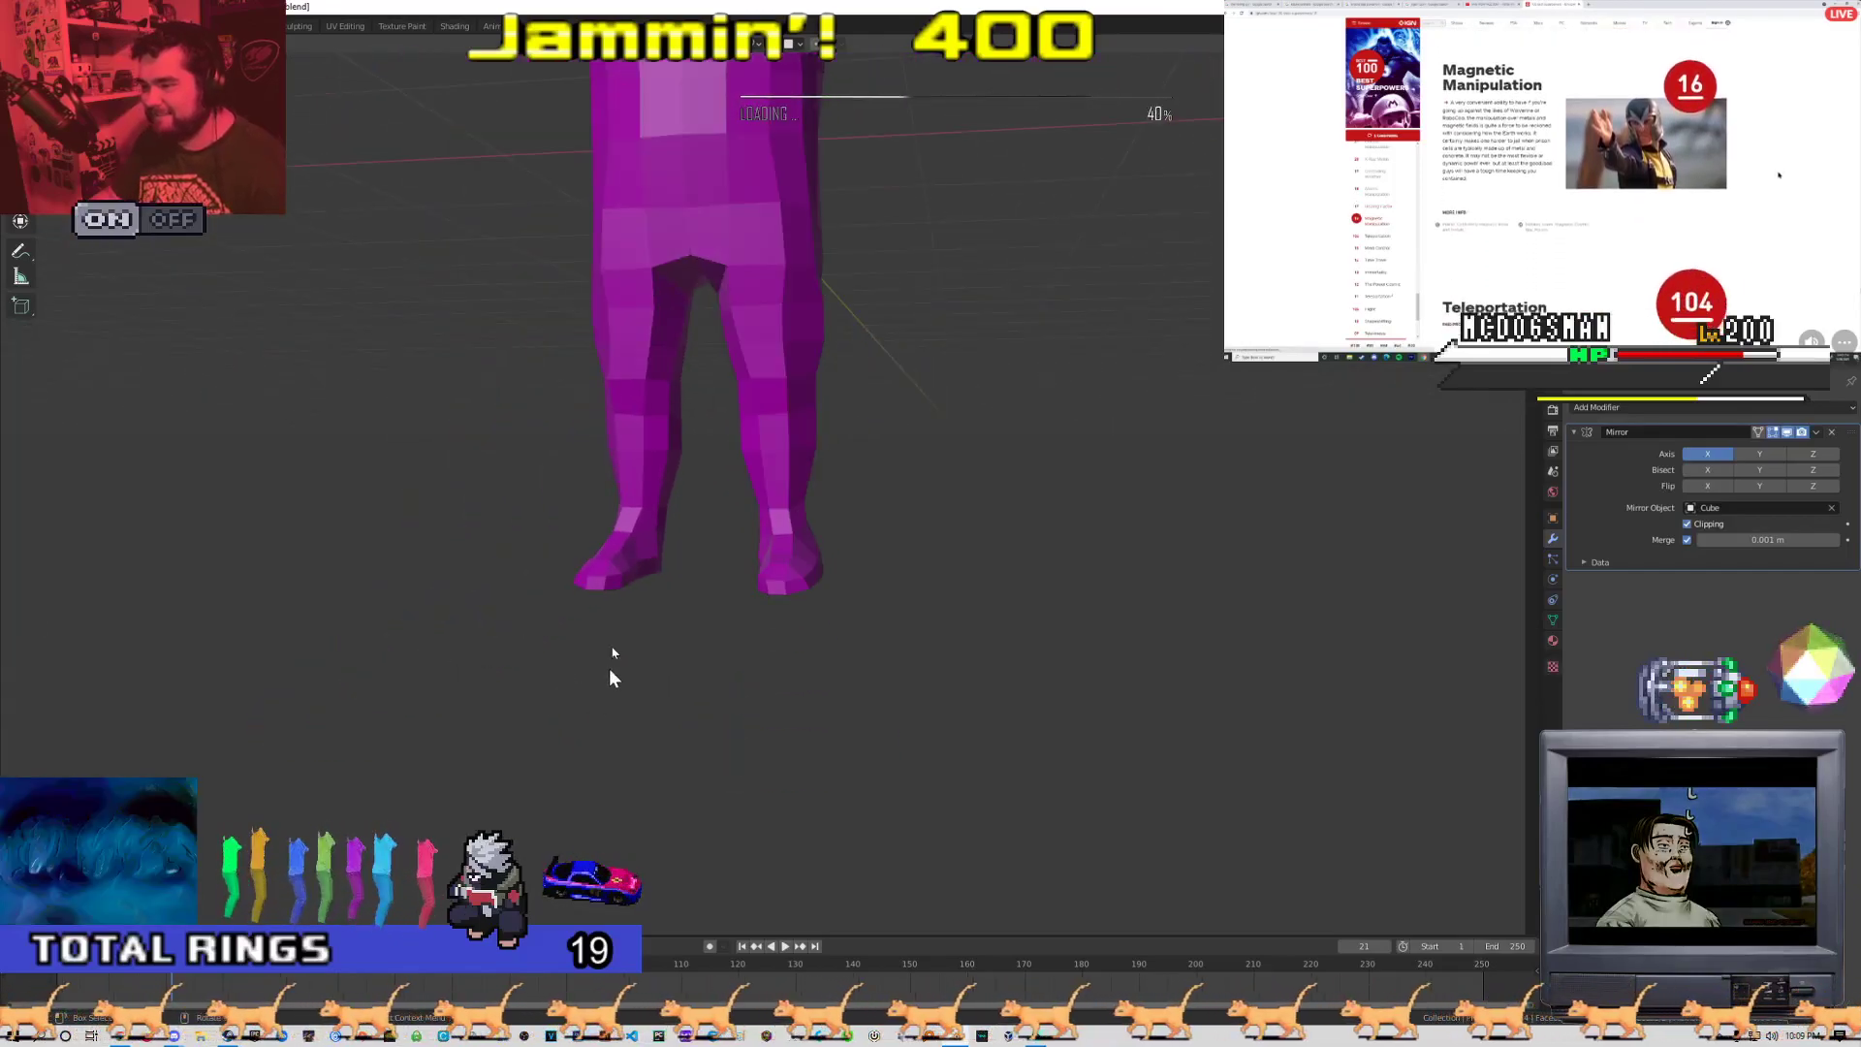
middle_click_drag(608, 666, 705, 601)
scroll(705, 601, "down", 4)
middle_click_drag(708, 436, 611, 625, "shift")
scroll(610, 630, "up", 4)
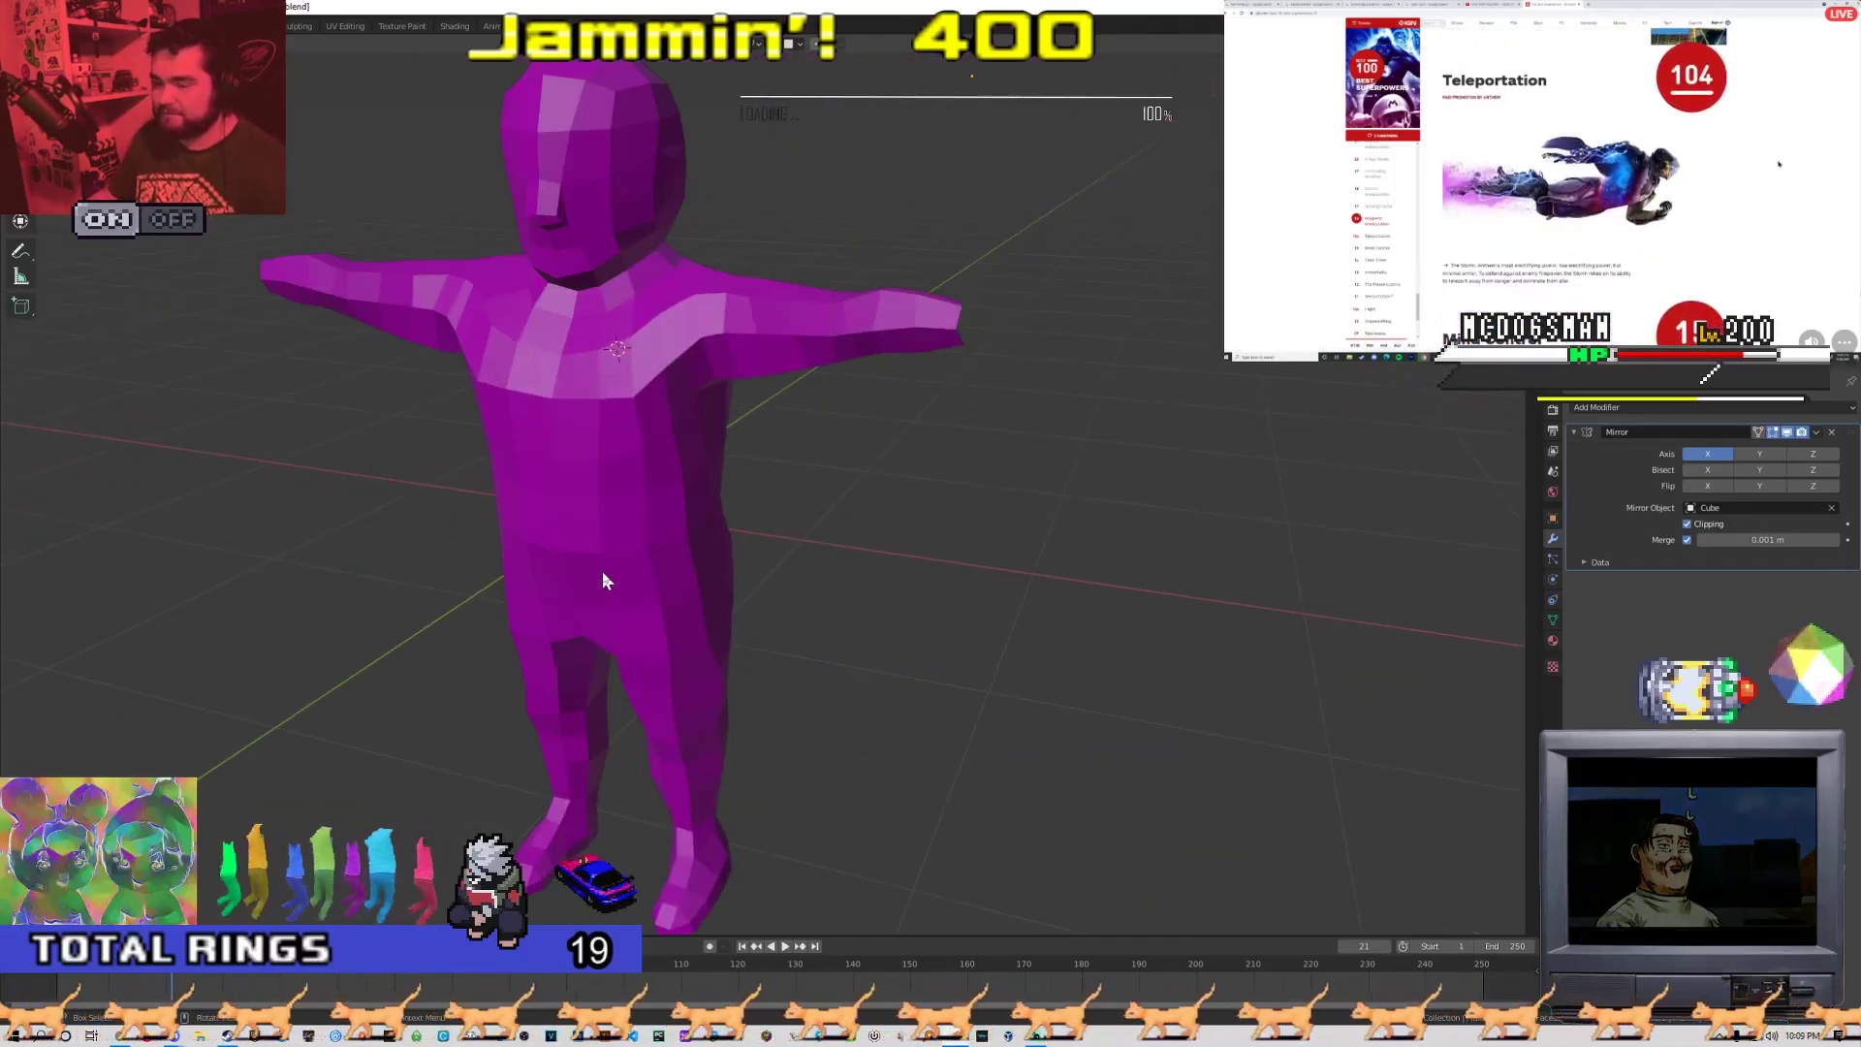
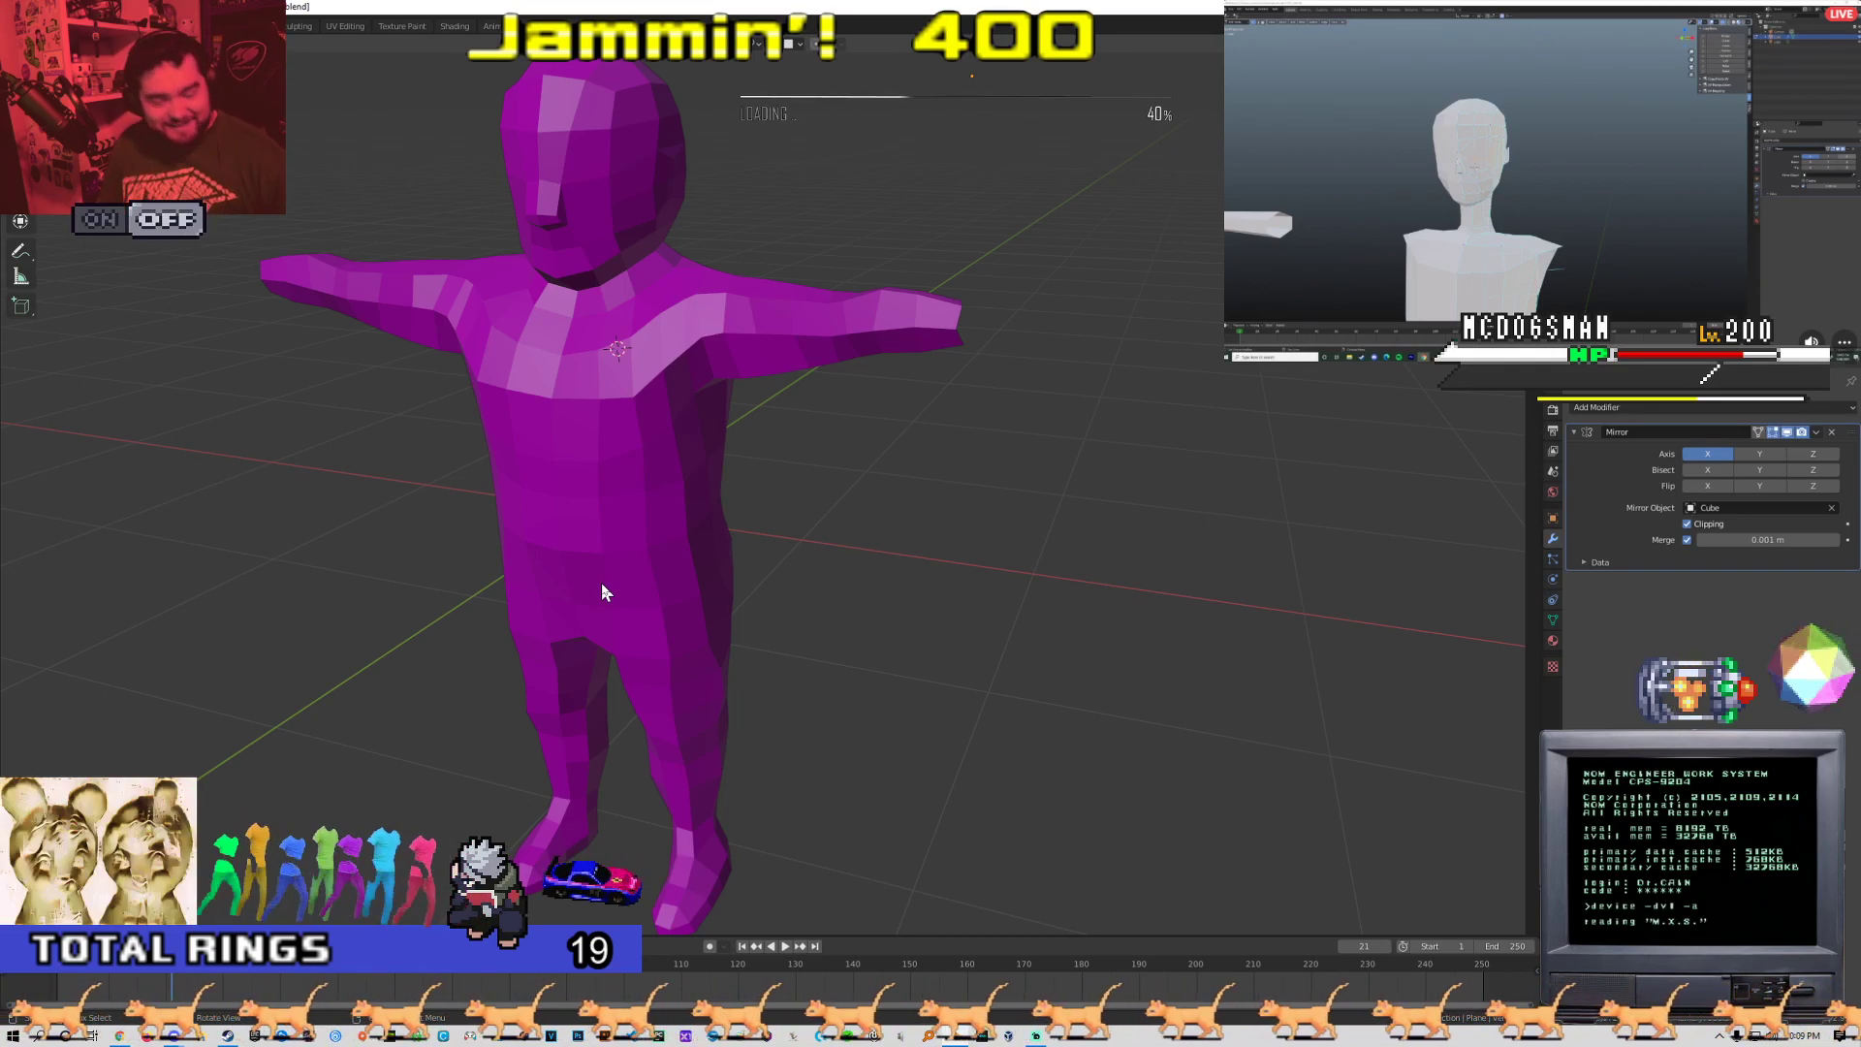
middle_click_drag(601, 584, 715, 422)
scroll(717, 423, "up", 6)
middle_click_drag(671, 356, 863, 568, "shift")
scroll(863, 568, "down", 5)
left_click(744, 486)
key("Tab")
scroll(781, 485, "down", 1)
middle_click_drag(782, 485, 433, 491)
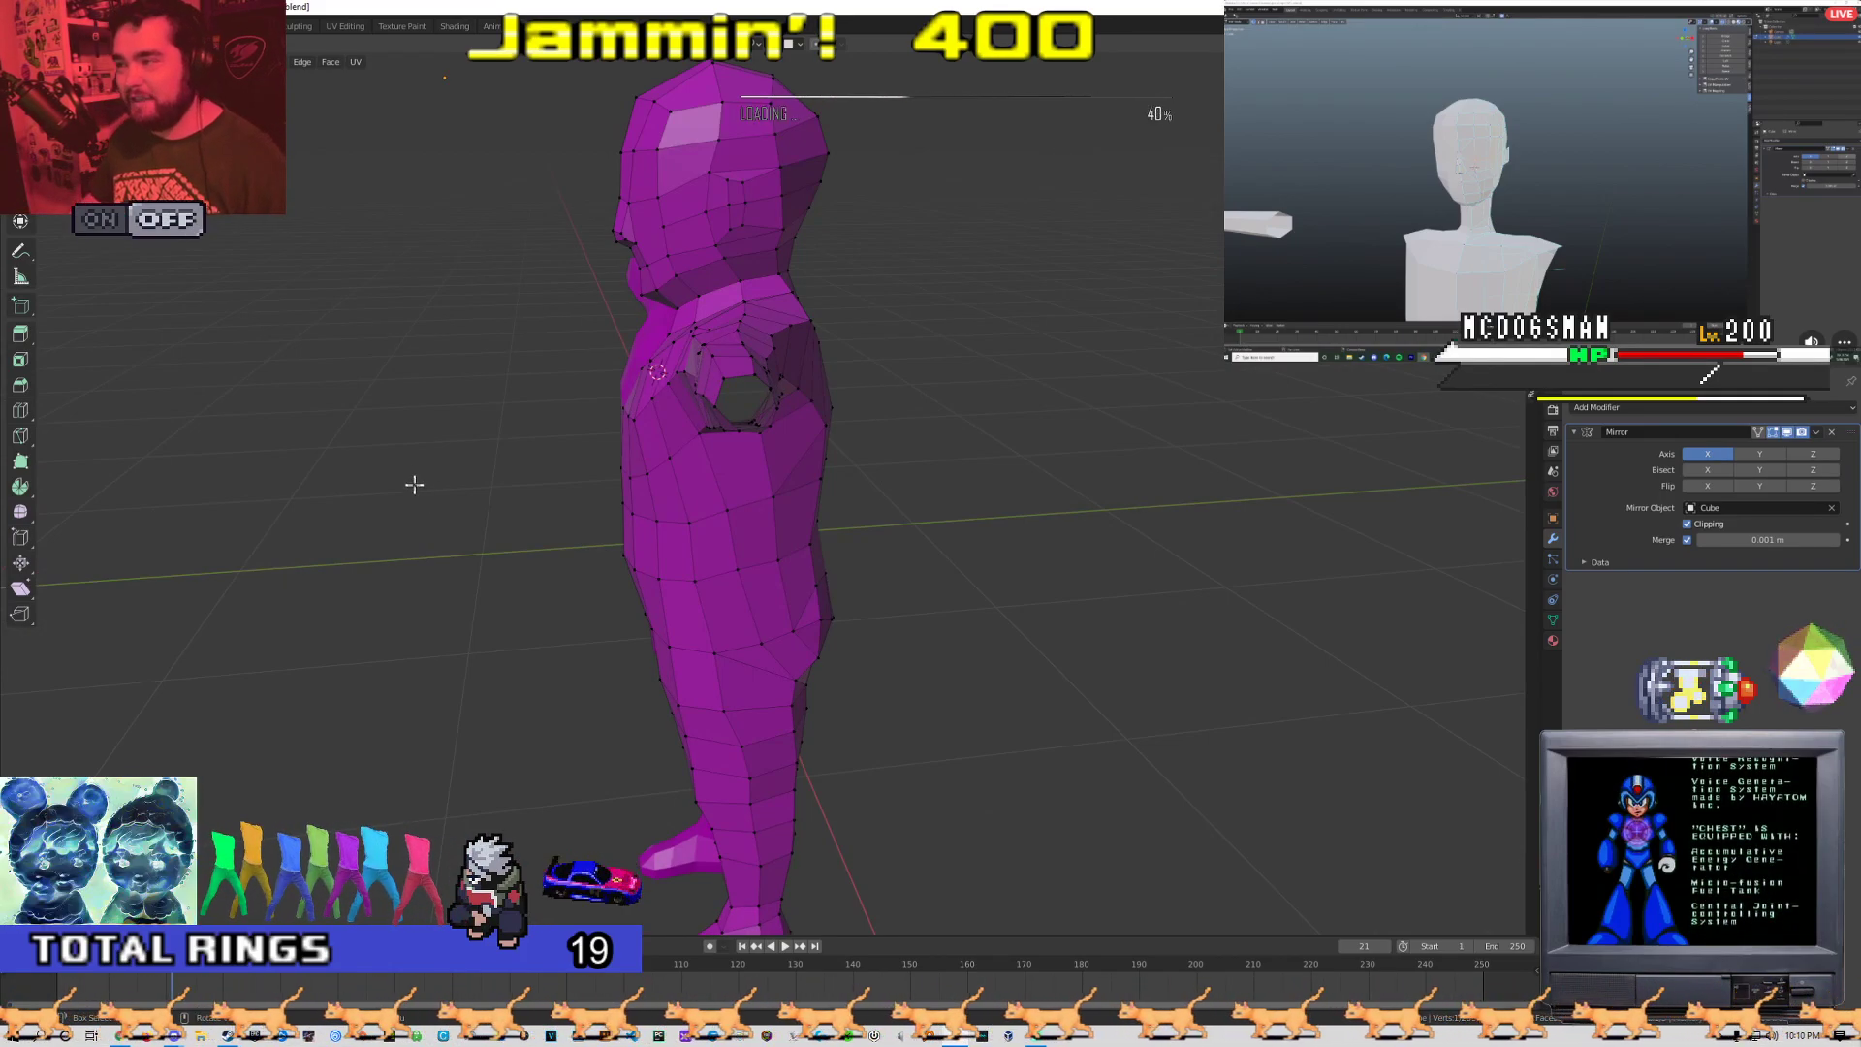
middle_click_drag(540, 350, 712, 512)
scroll(712, 511, "up", 6)
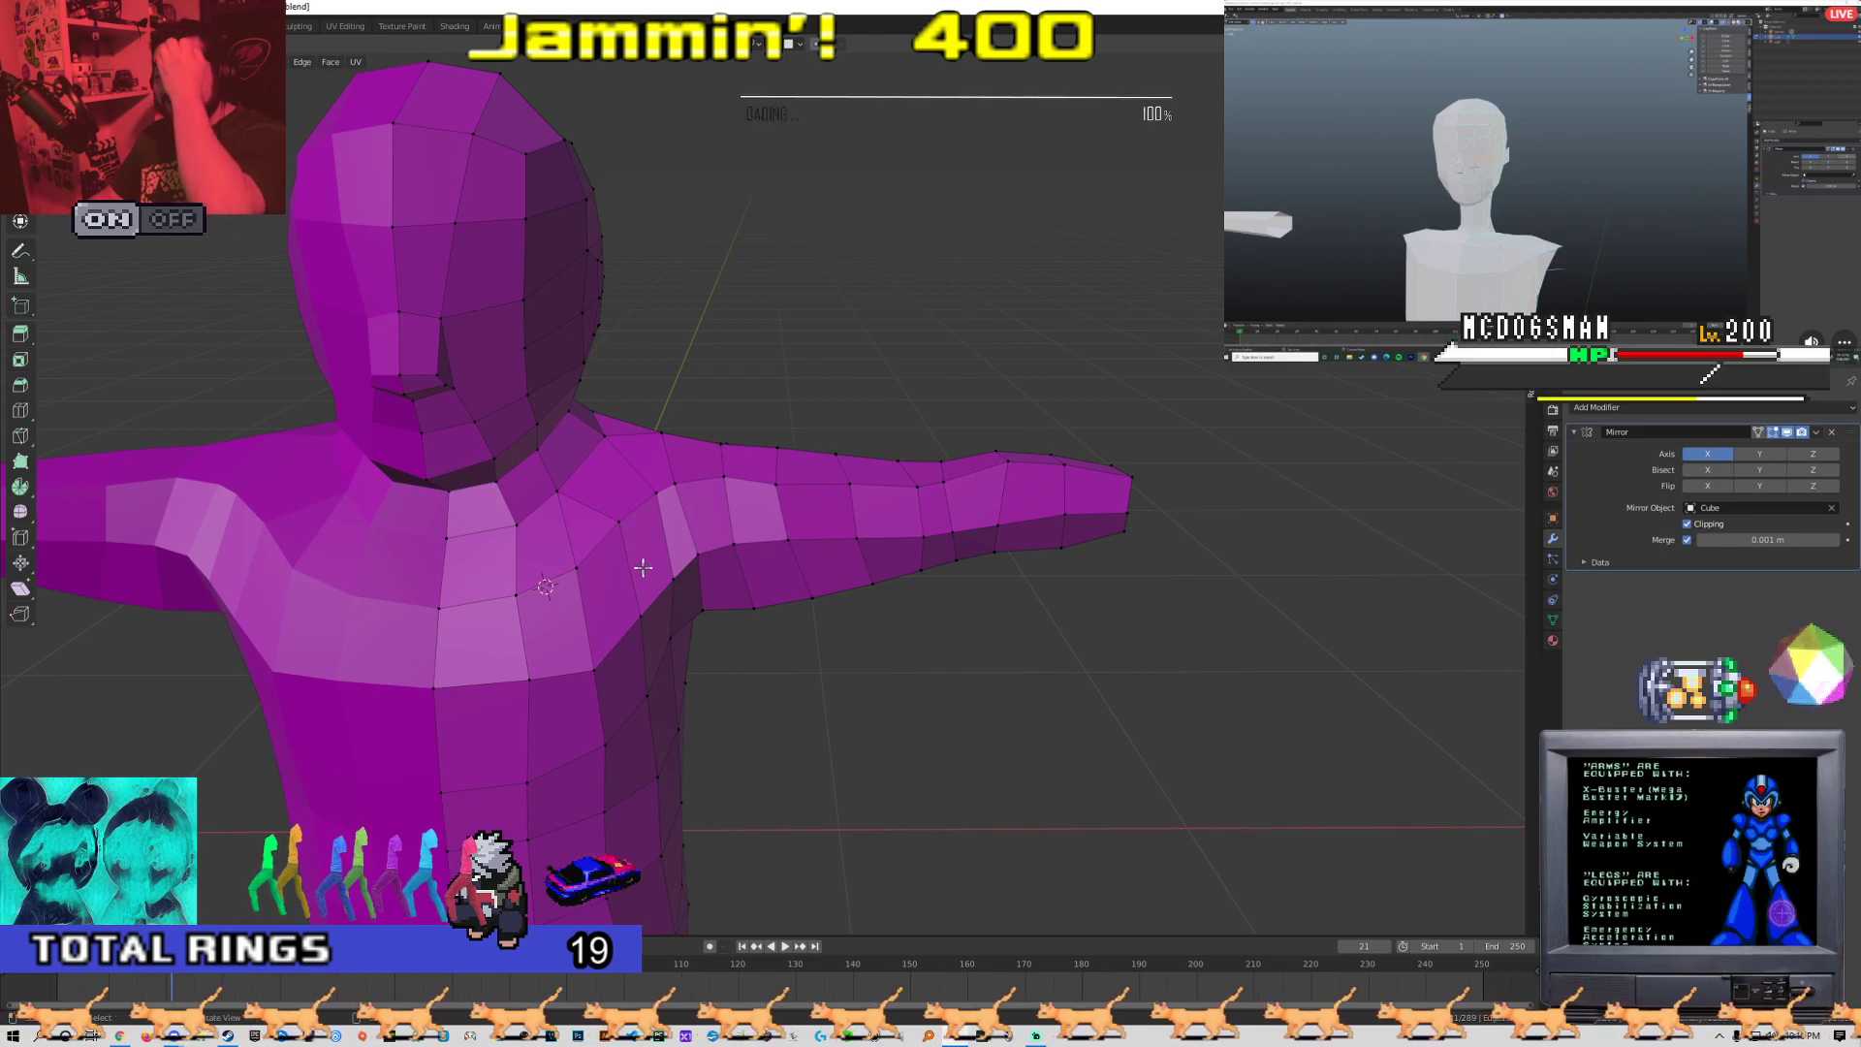
Unhide the sculpted body and frame its hand beyond the low-poly wrist
key("alt+h")
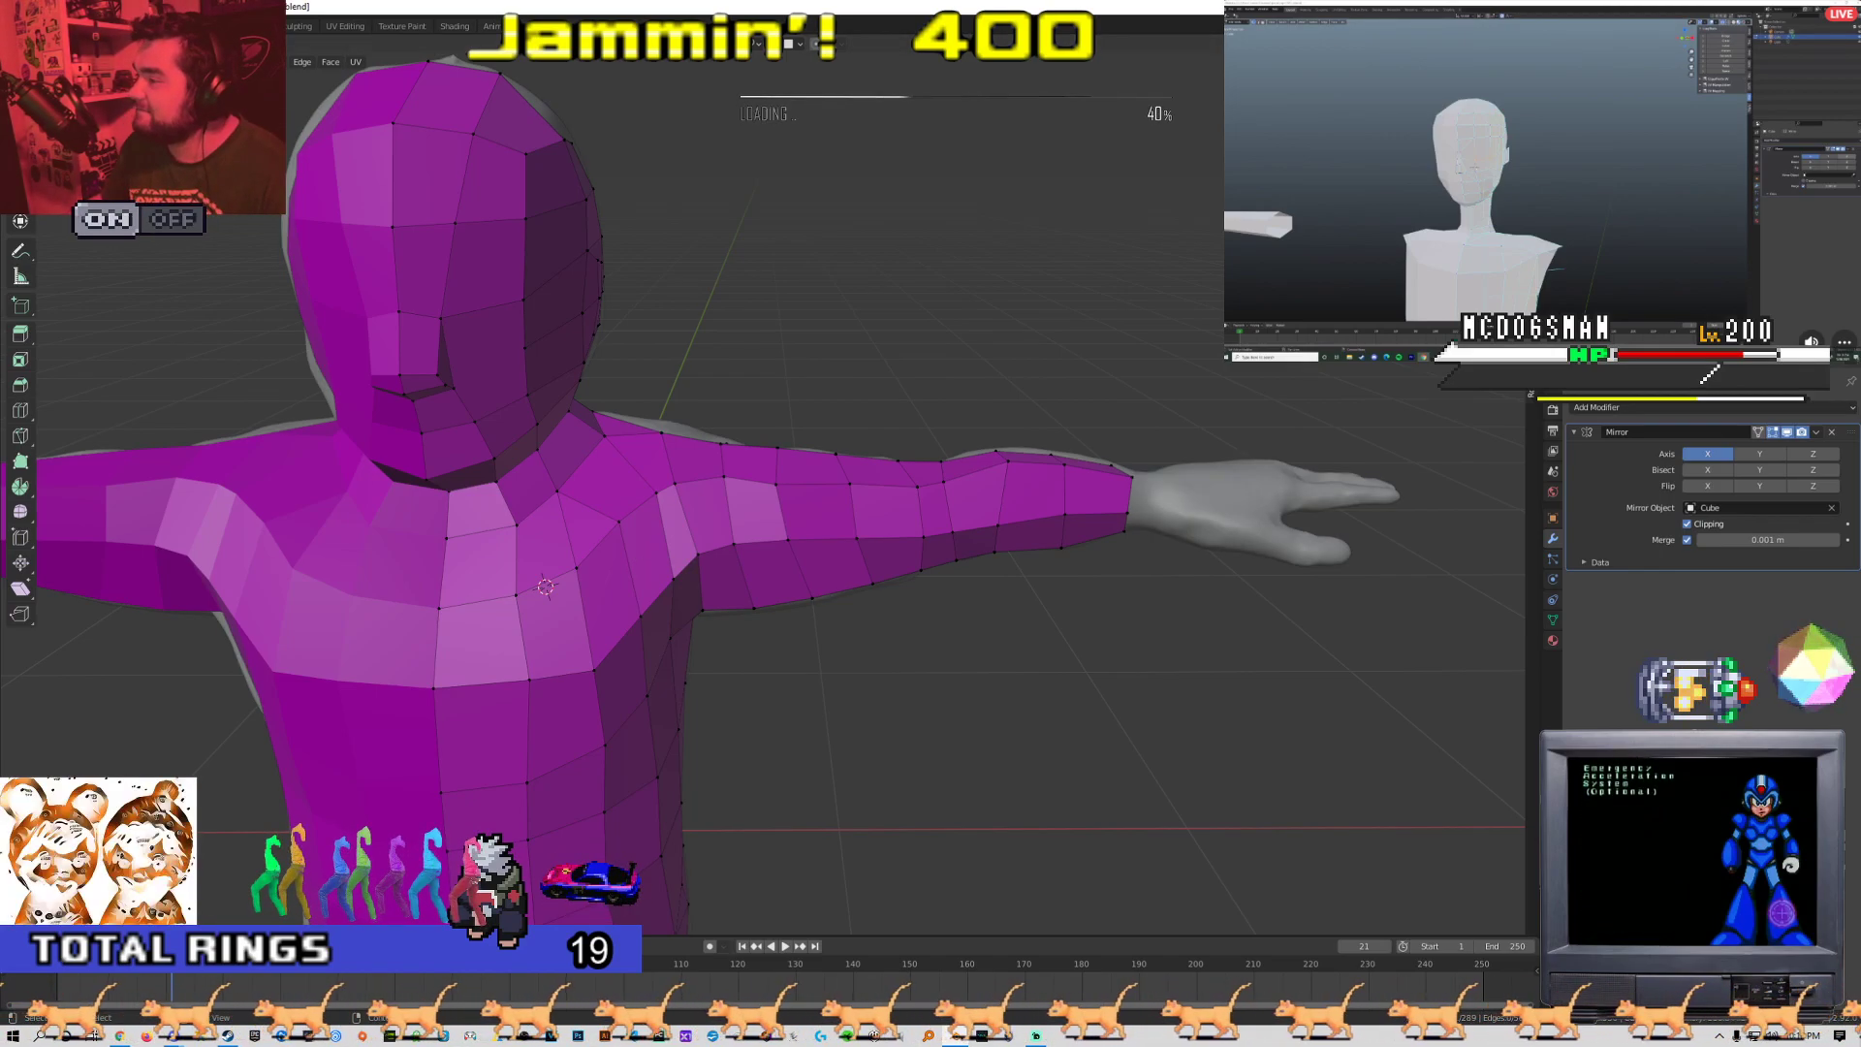
scroll(1167, 399, "down", 1)
middle_click_drag(1167, 398, 1194, 407)
scroll(1194, 407, "up", 2)
middle_click_drag(1124, 455, 513, 455, "shift")
scroll(814, 337, "up", 3)
scroll(748, 465, "down", 1)
middle_click_drag(752, 466, 747, 465)
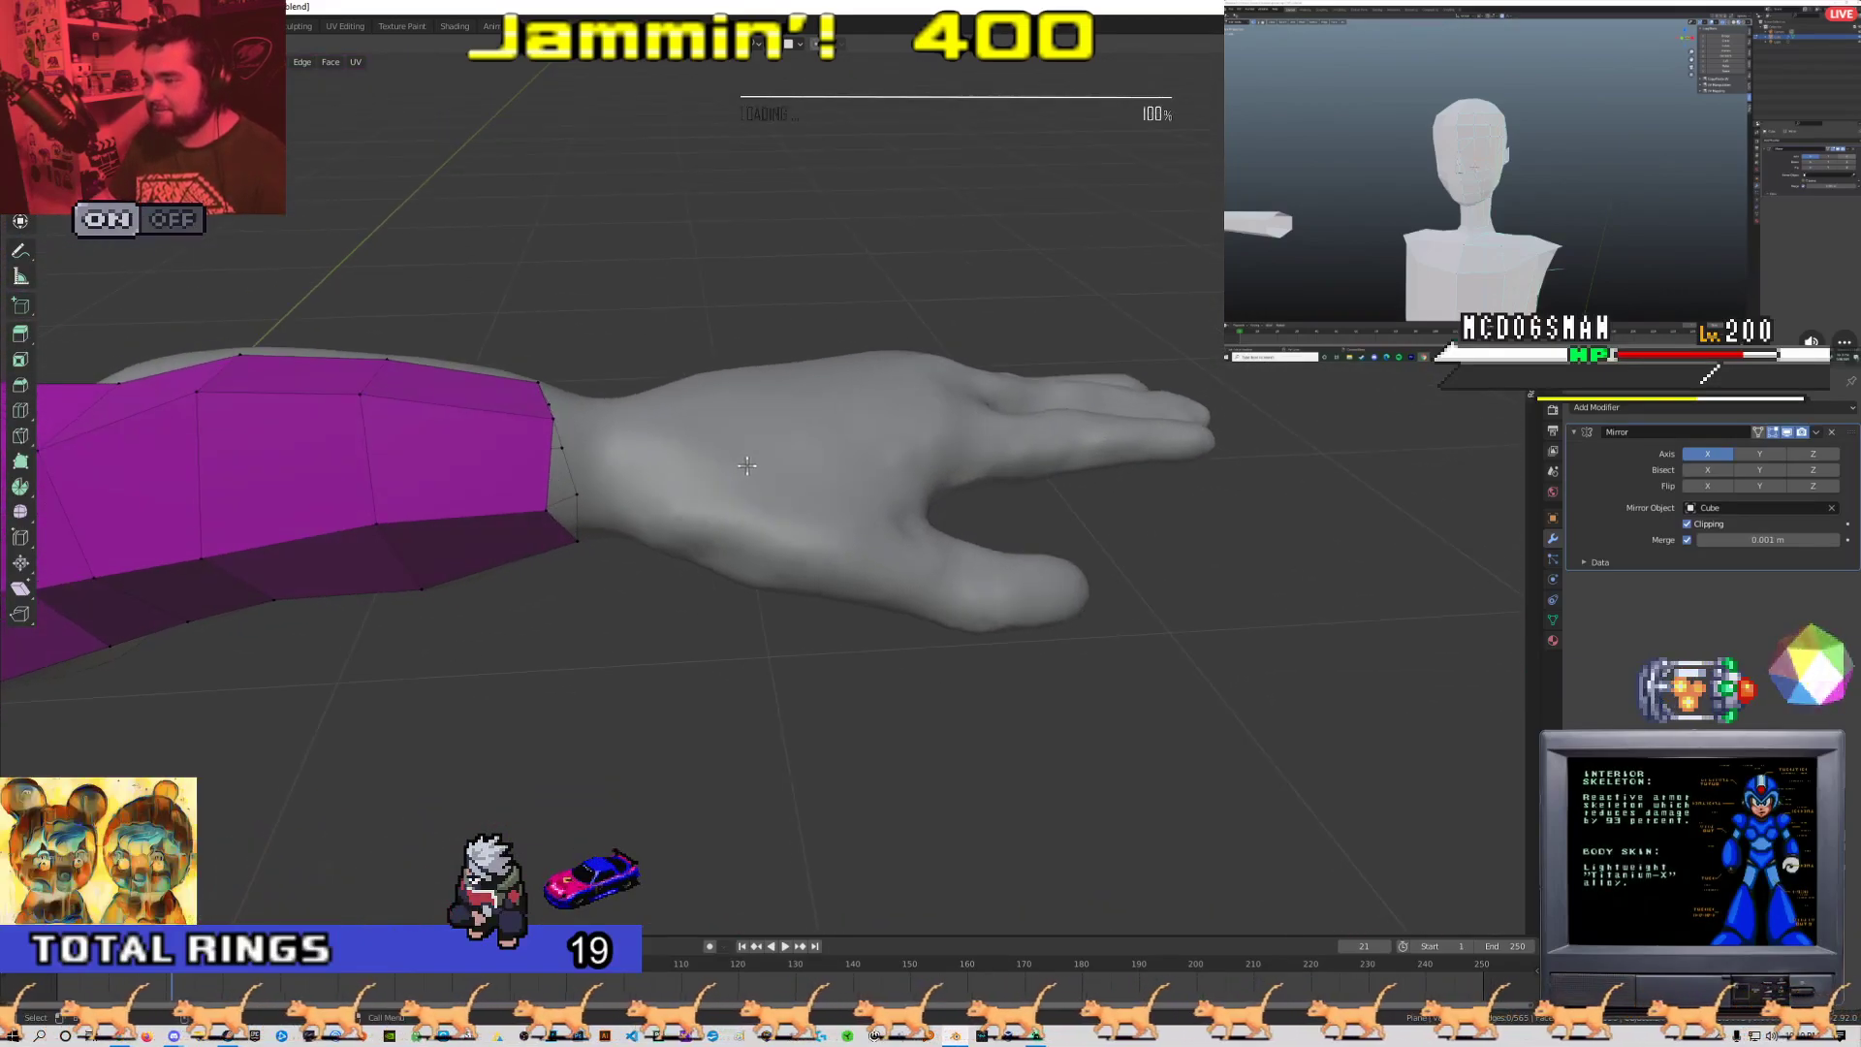
Extrude the thumb-side wrist edge three times along the hand and align the strip's vertices with the sculpt
middle_click_drag(553, 465, 619, 455)
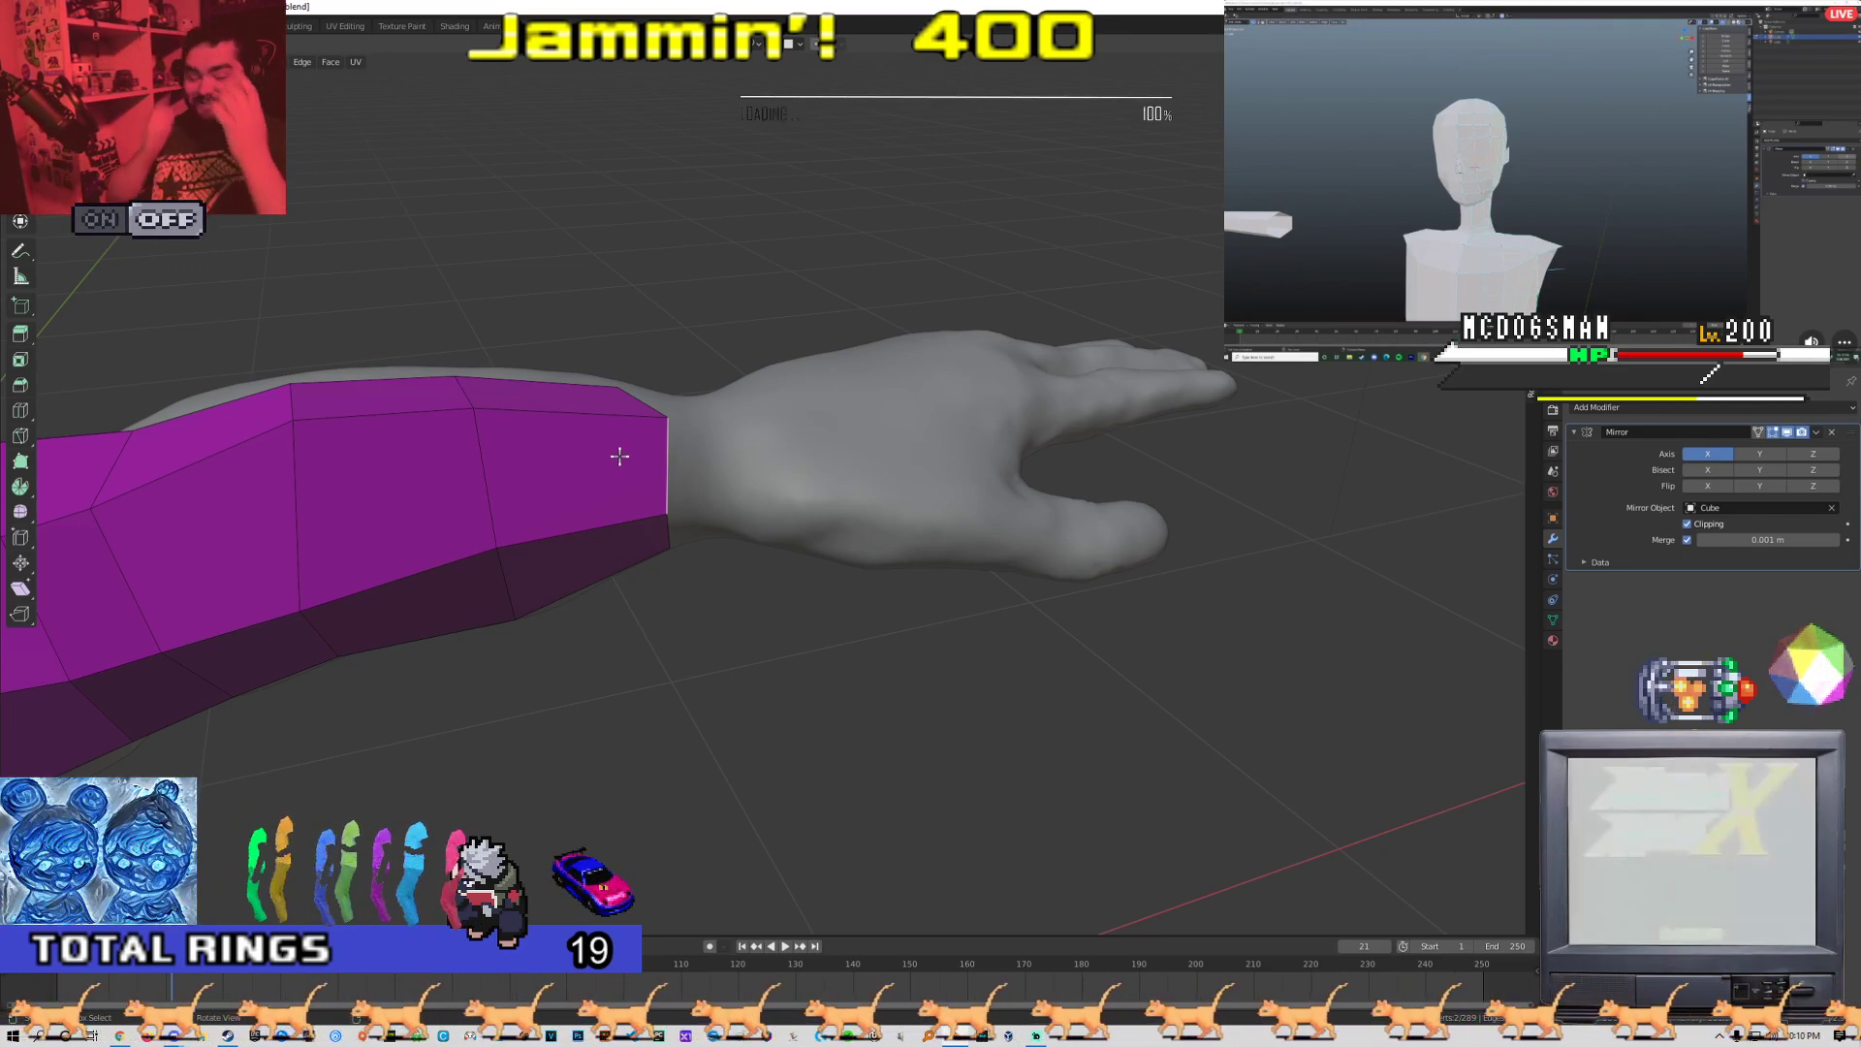
middle_click_drag(818, 295, 820, 502)
key("e")
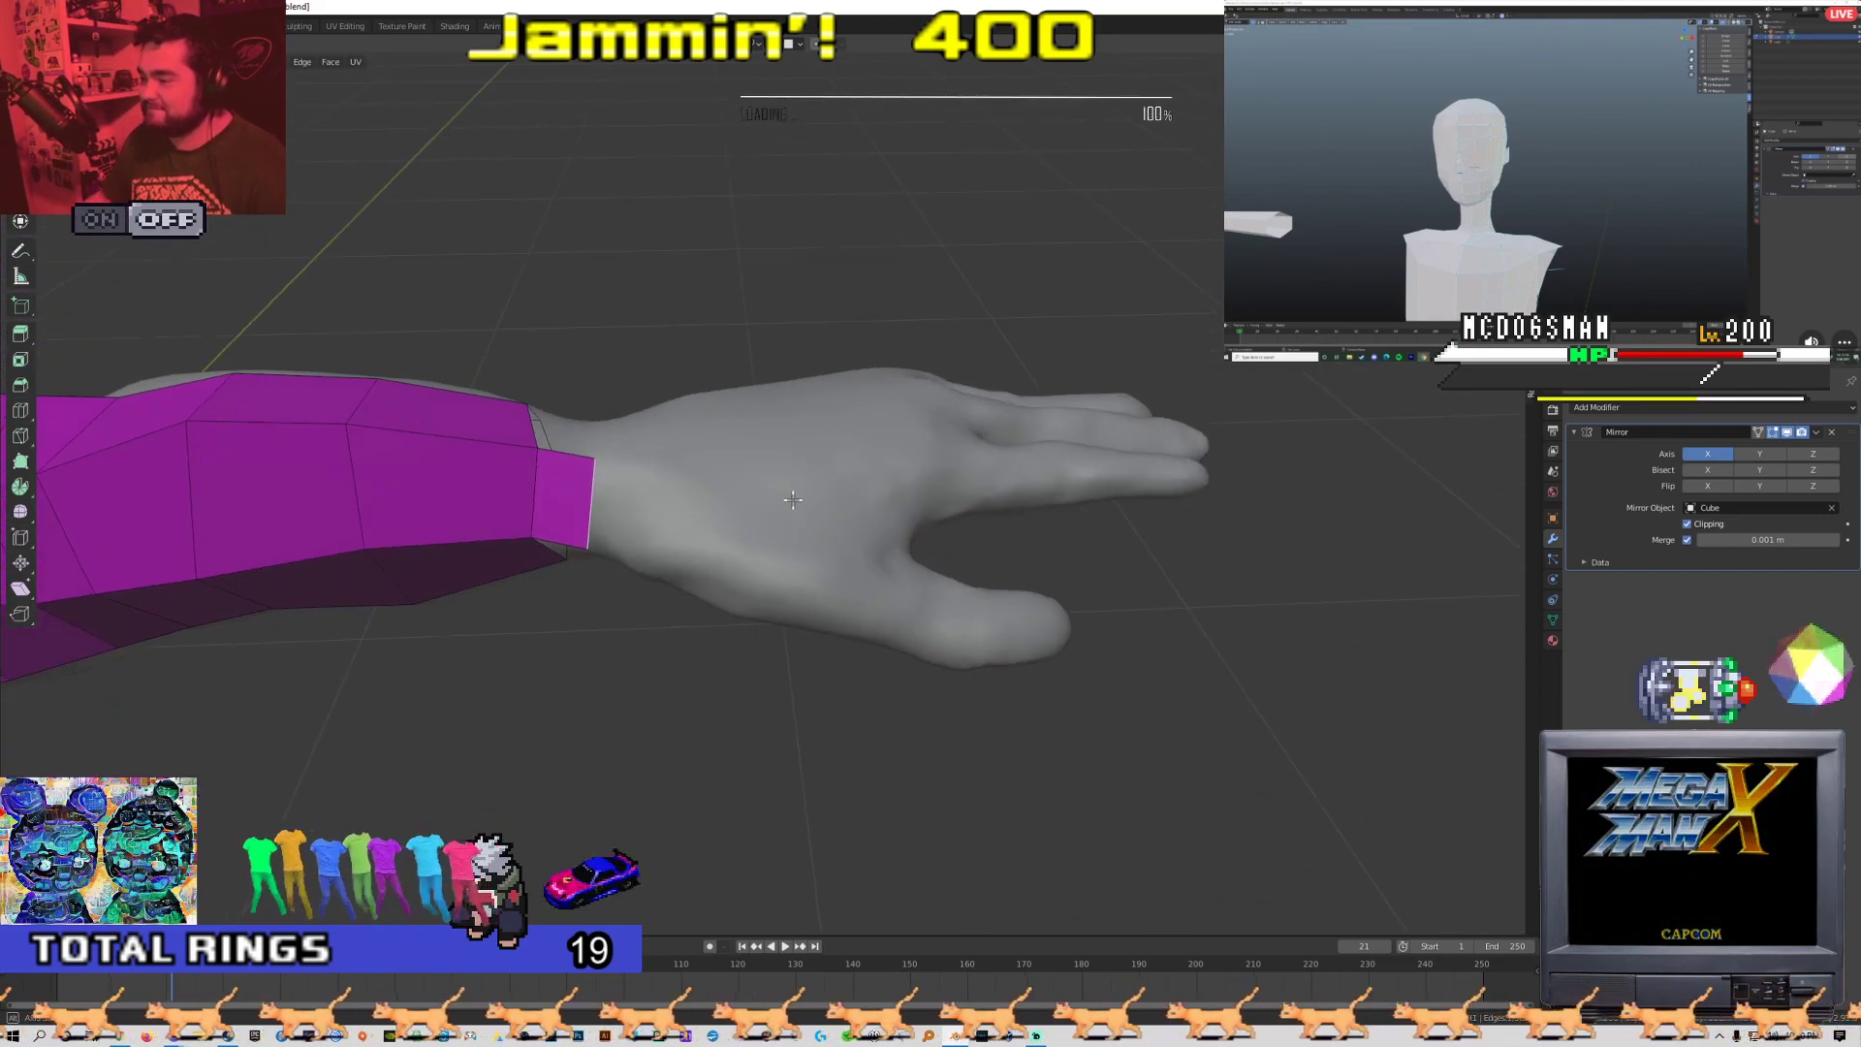
key("e")
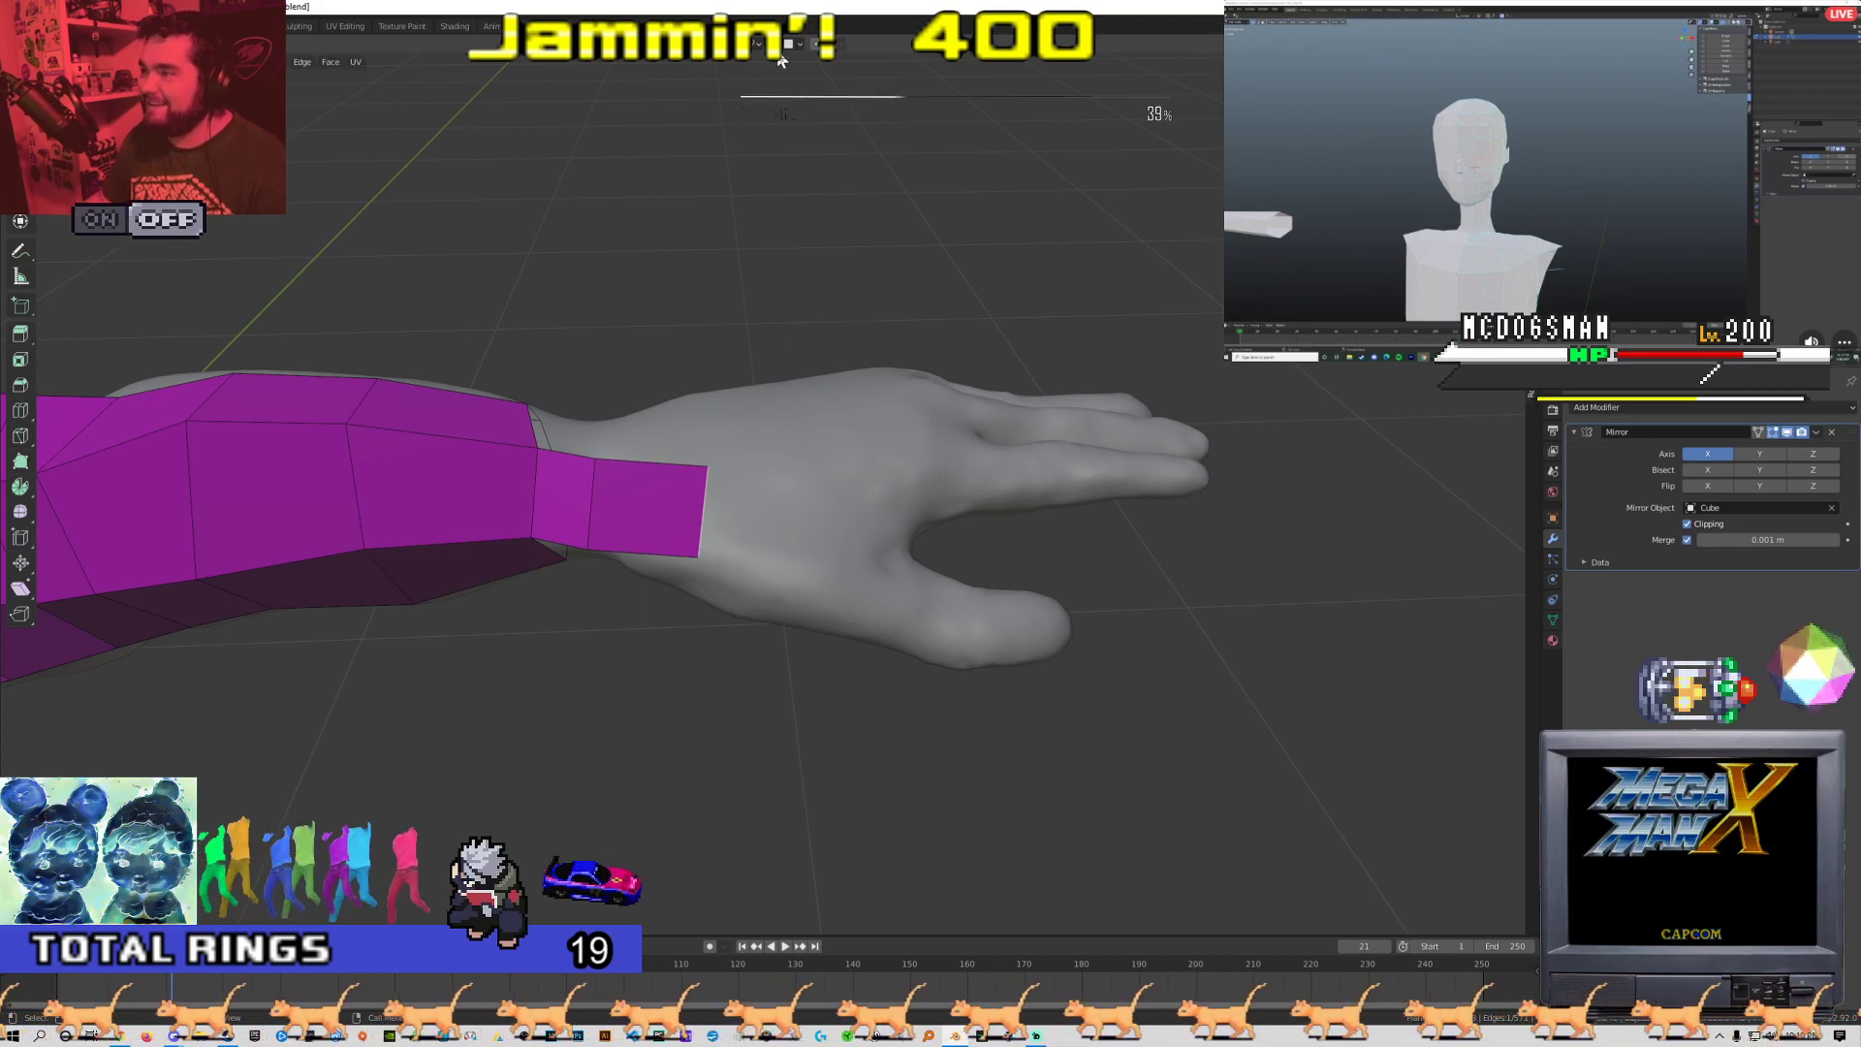
middle_click_drag(623, 425, 650, 420)
key("e")
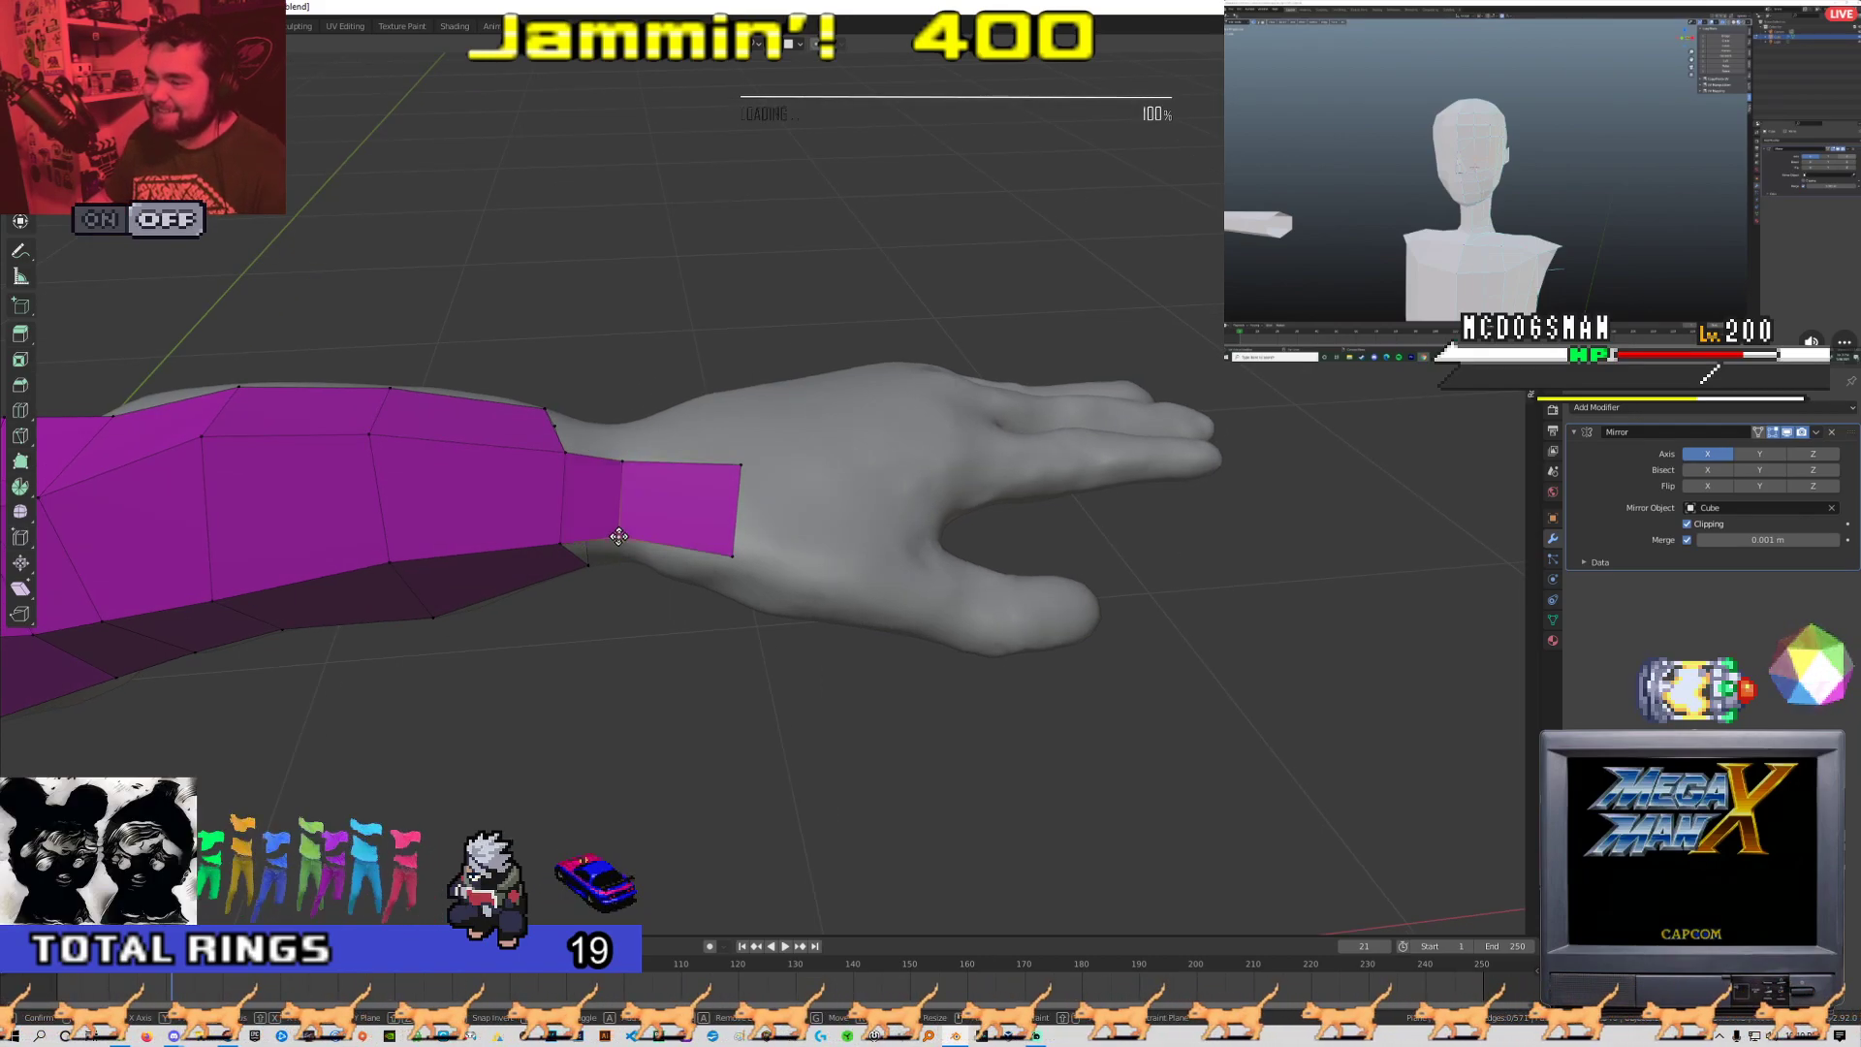
left_click(728, 475)
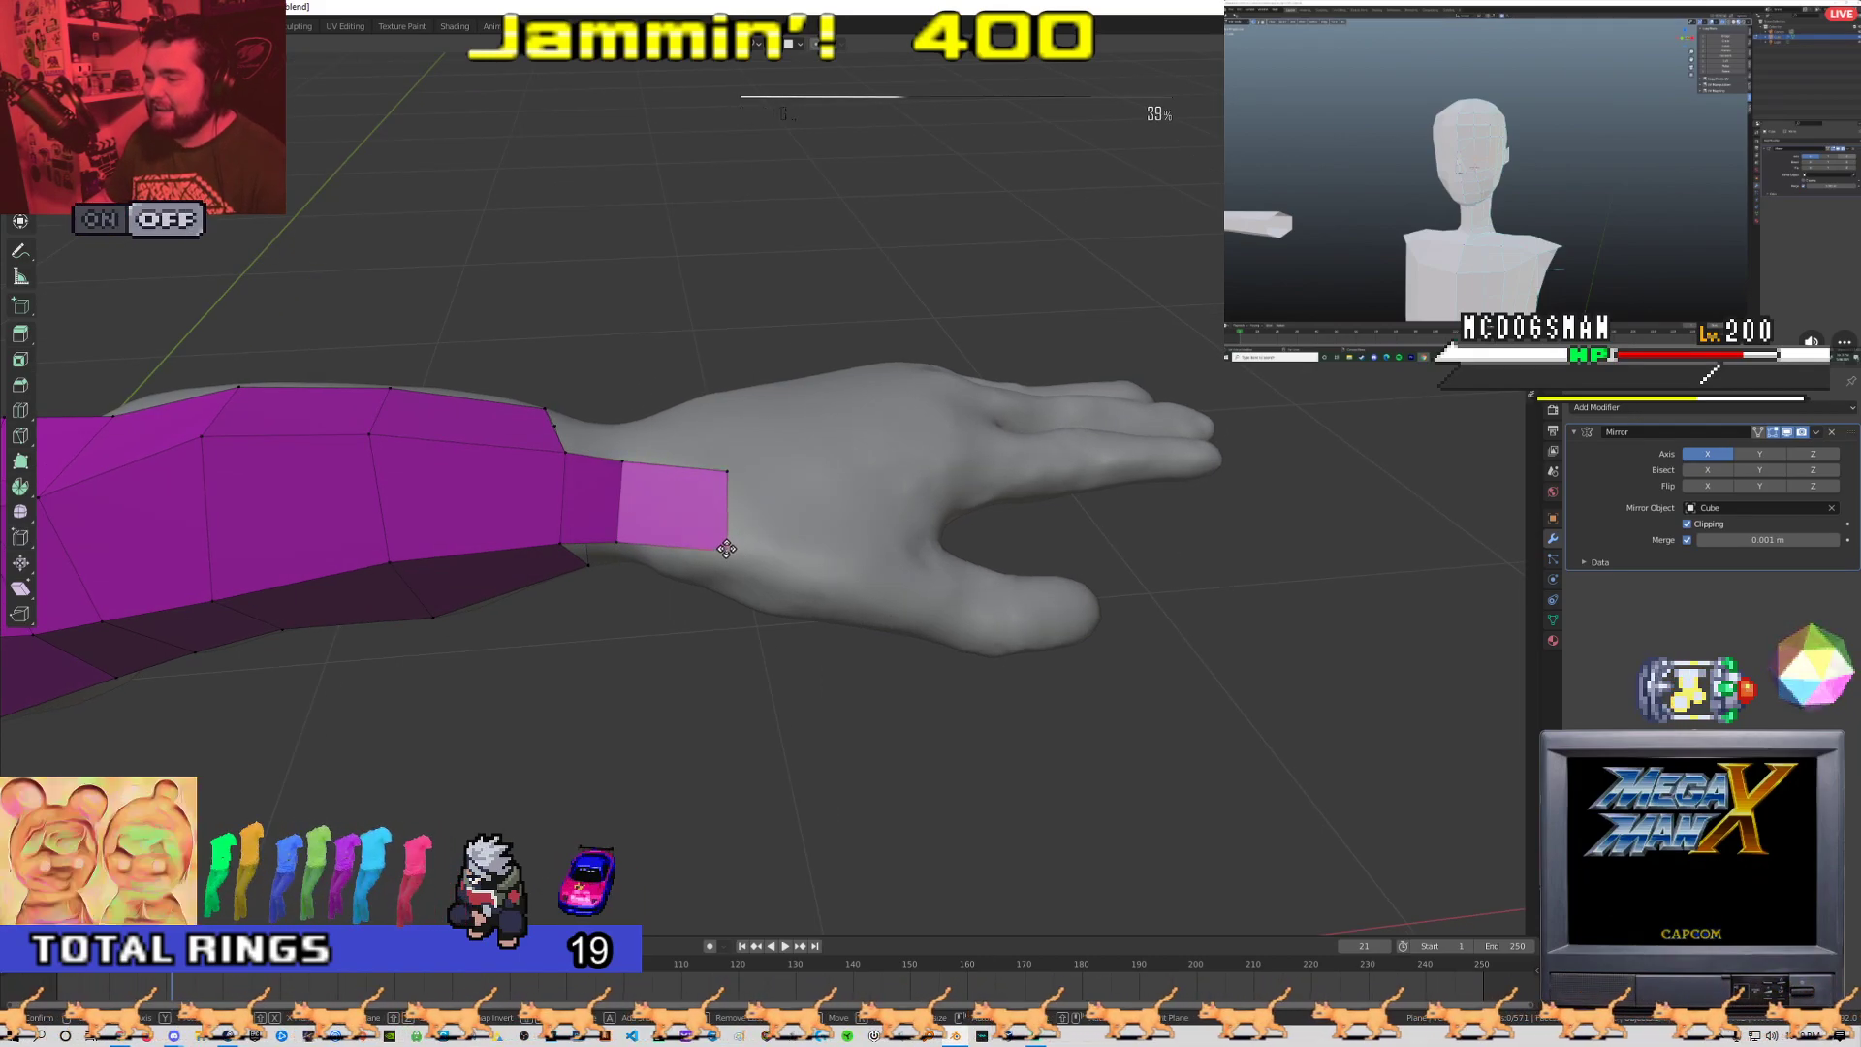
left_click(824, 549)
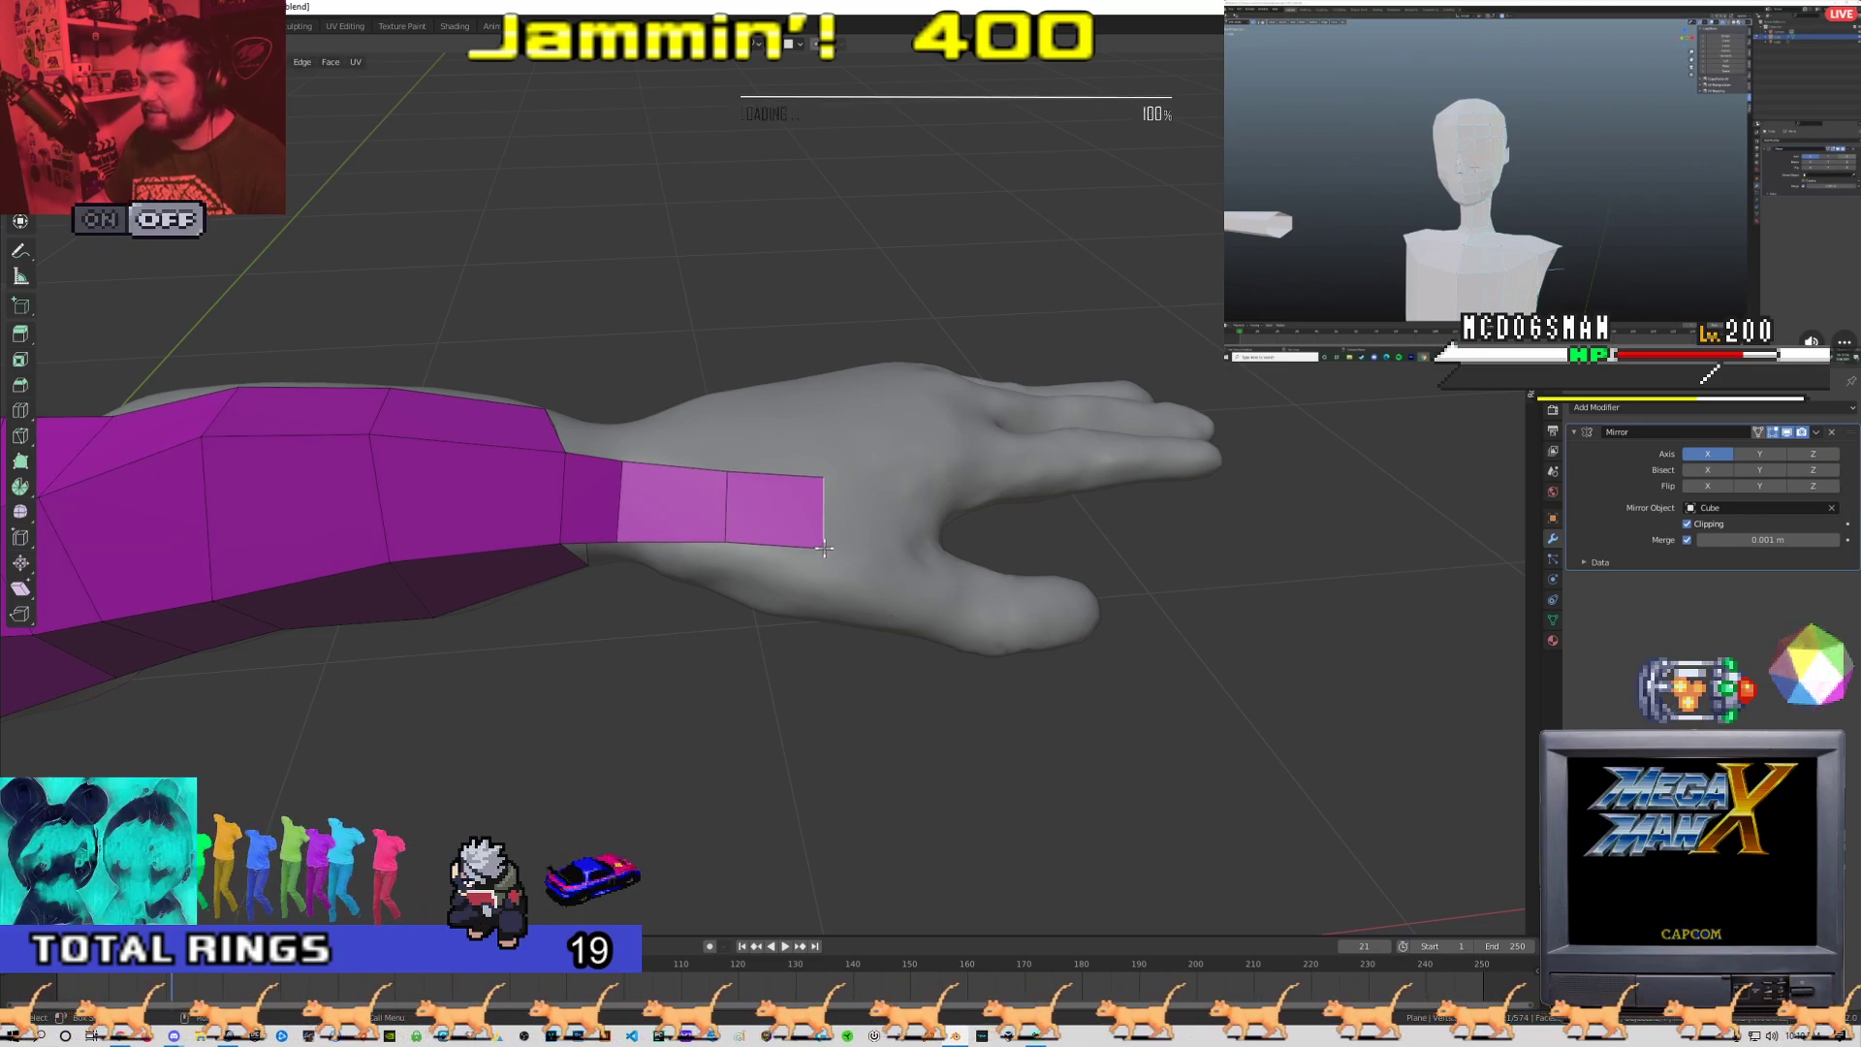
Reposition the strip's end vertices and extrude another face into the web between the thumb and index finger
middle_click_drag(924, 559, 656, 456)
key("g")
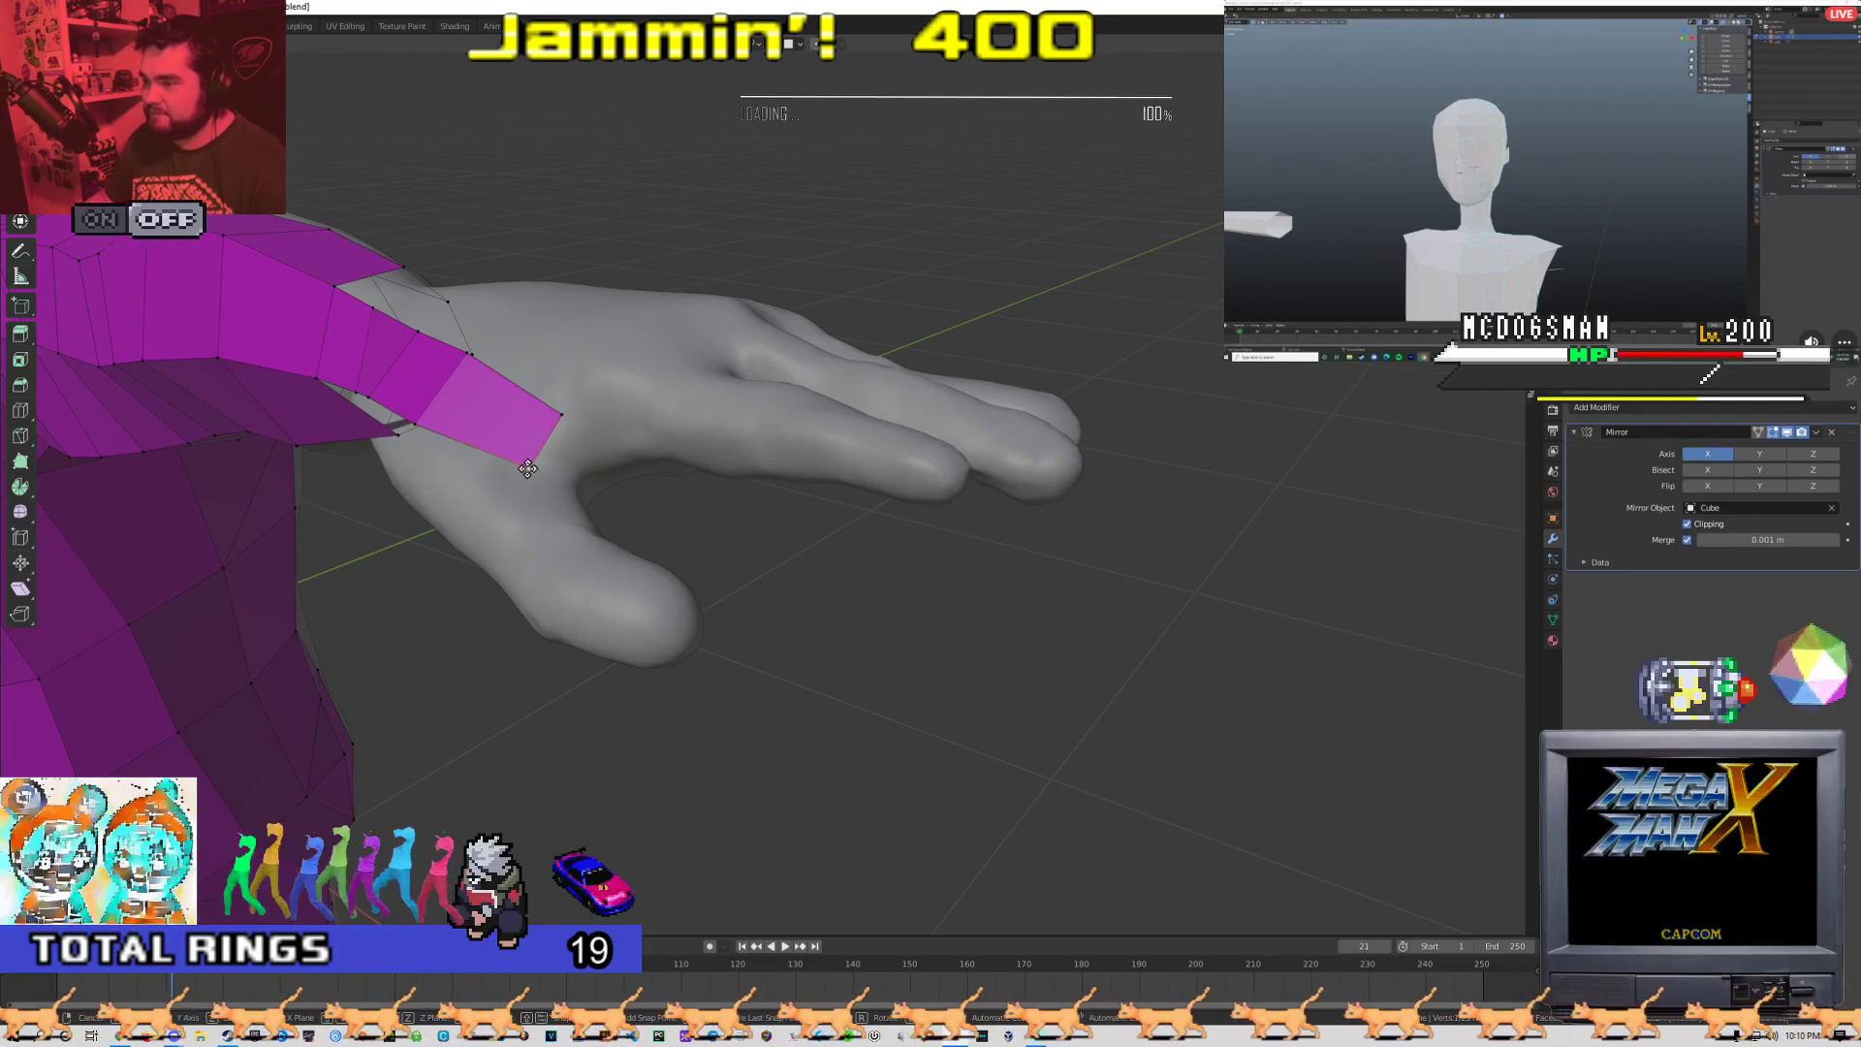
left_click(546, 444)
key("e")
left_click(600, 487)
middle_click_drag(737, 531, 665, 498)
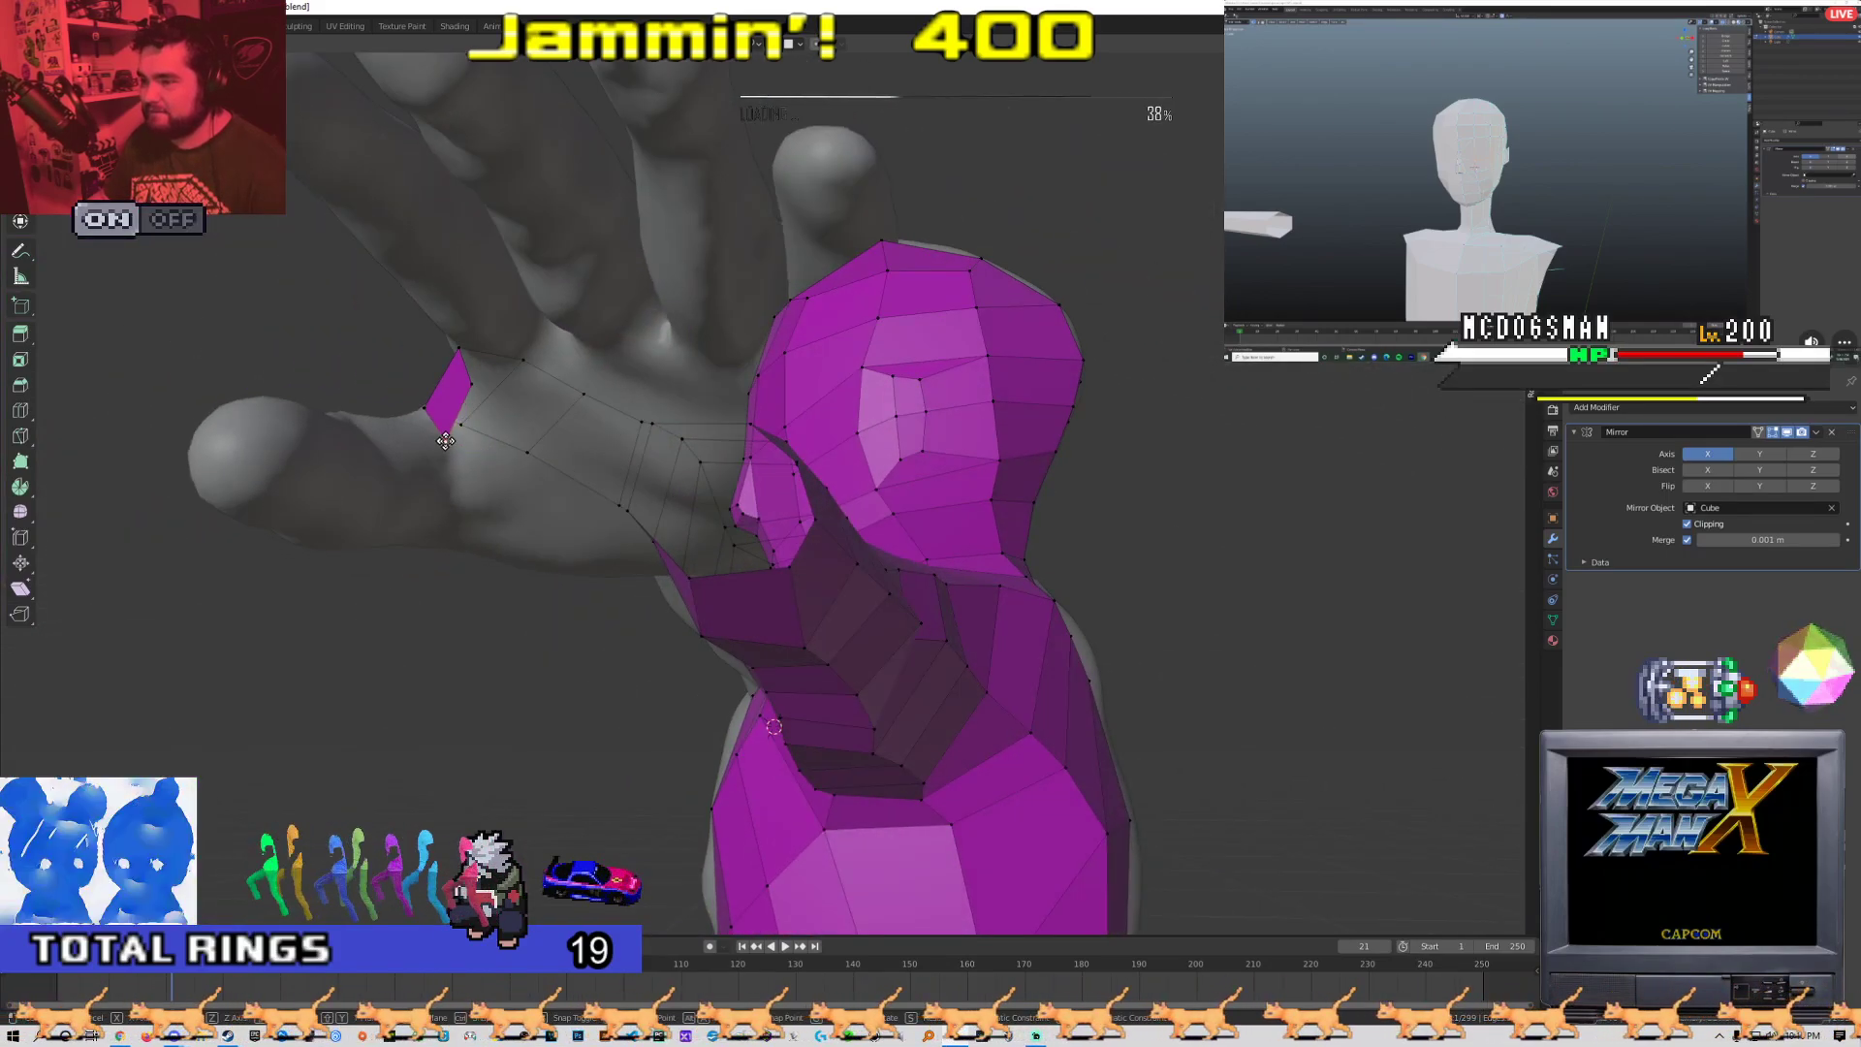
Select the strip's palm-side edge at the thumb web and extrude it onto the palm
middle_click_drag(474, 391, 486, 332)
key("2")
left_click(532, 373)
key("e")
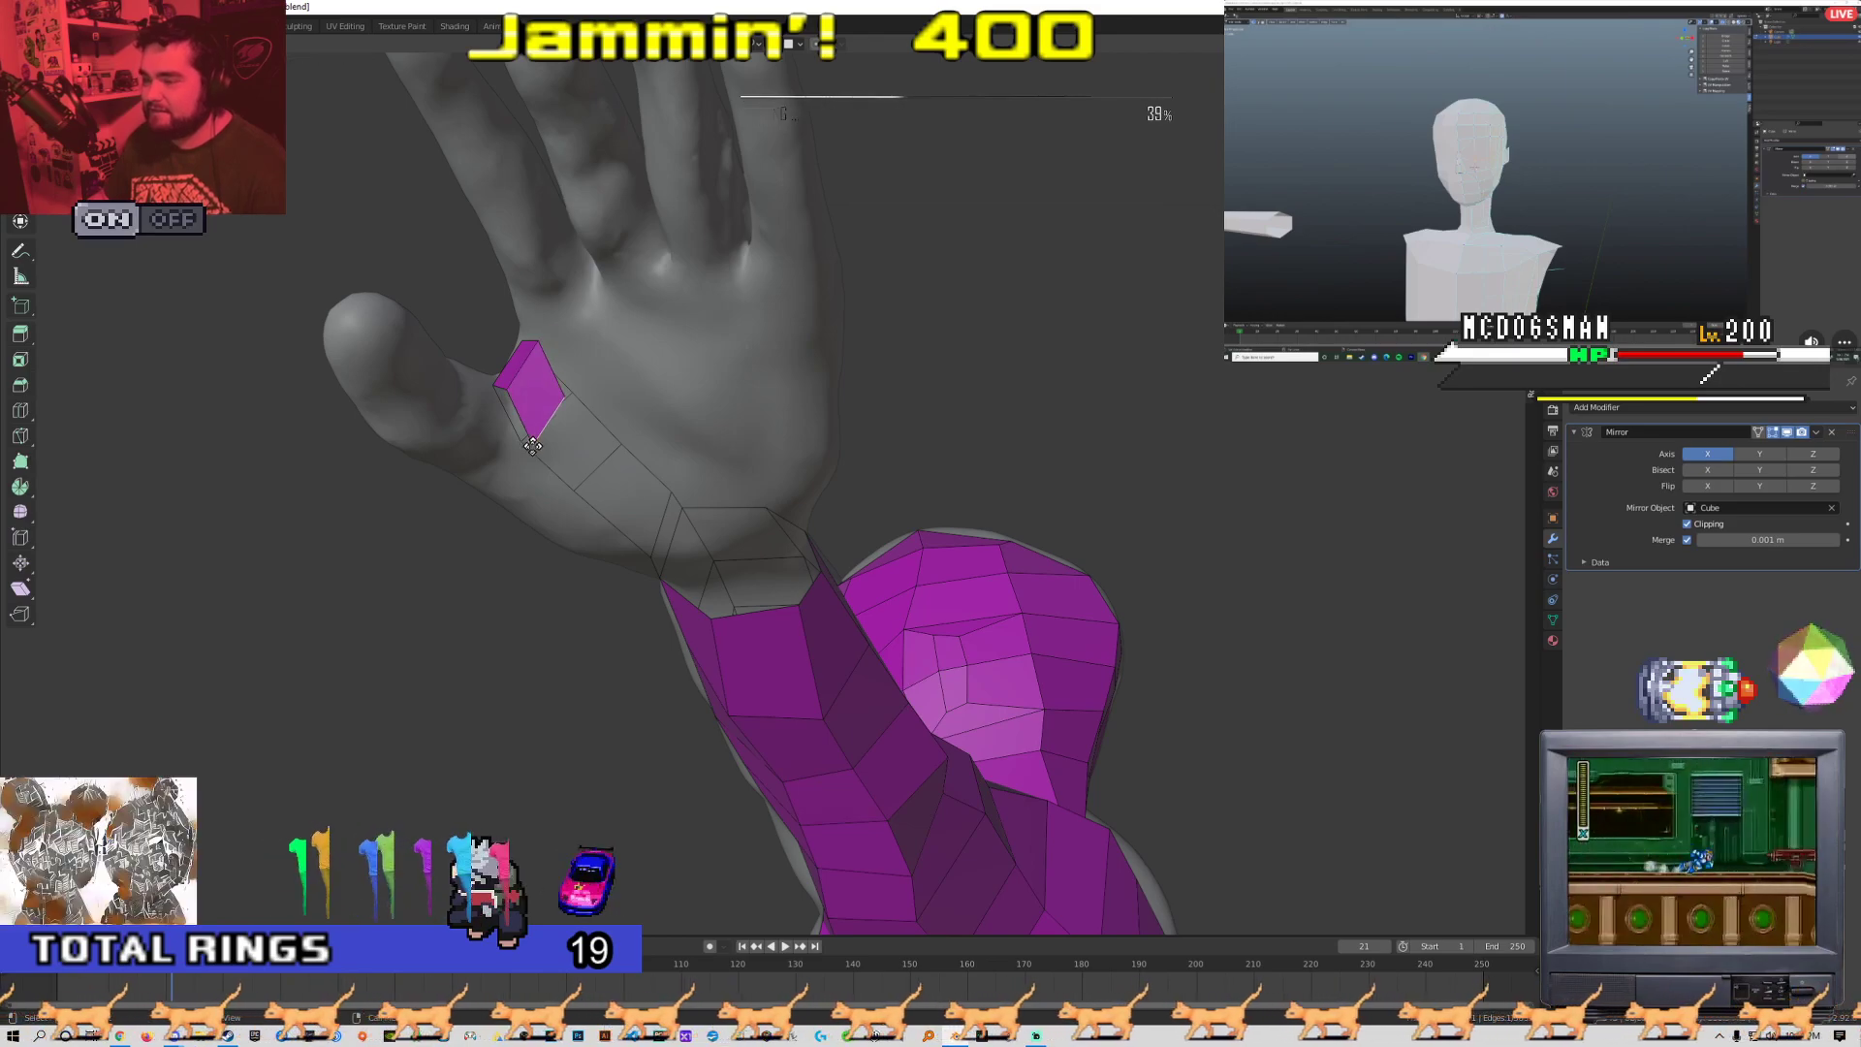
left_click(549, 440)
Continue extruding the palm strip back past the thumb's base toward the wrist and position its end
middle_click_drag(549, 440, 543, 539)
middle_click_drag(881, 559, 661, 565, "shift")
key("e")
left_click(617, 618)
mouse_move(624, 643)
middle_mouse_down()
mouse_move(653, 824)
mouse_move(643, 631)
middle_mouse_up()
key("g")
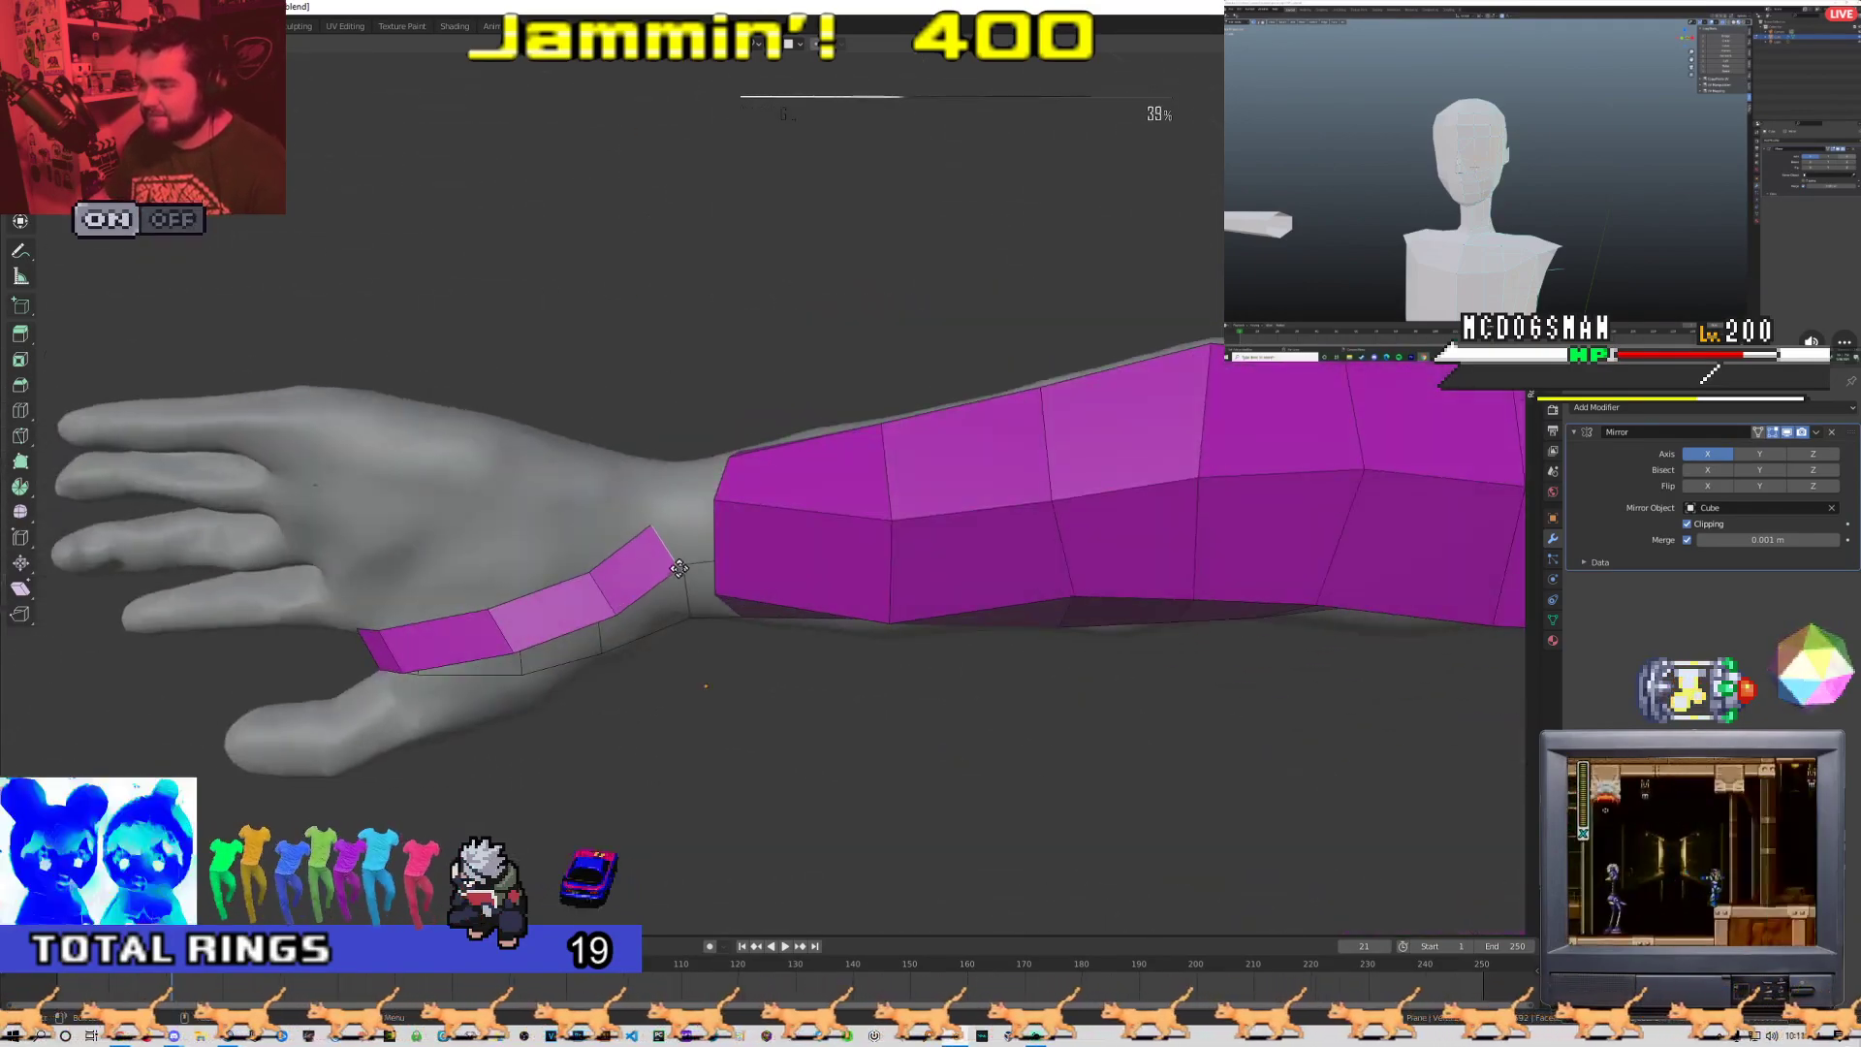
Examine the new hand strip and its connection to the wrist from several sides in Object Mode
middle_click_drag(676, 553, 969, 608)
scroll(963, 597, "up", 3)
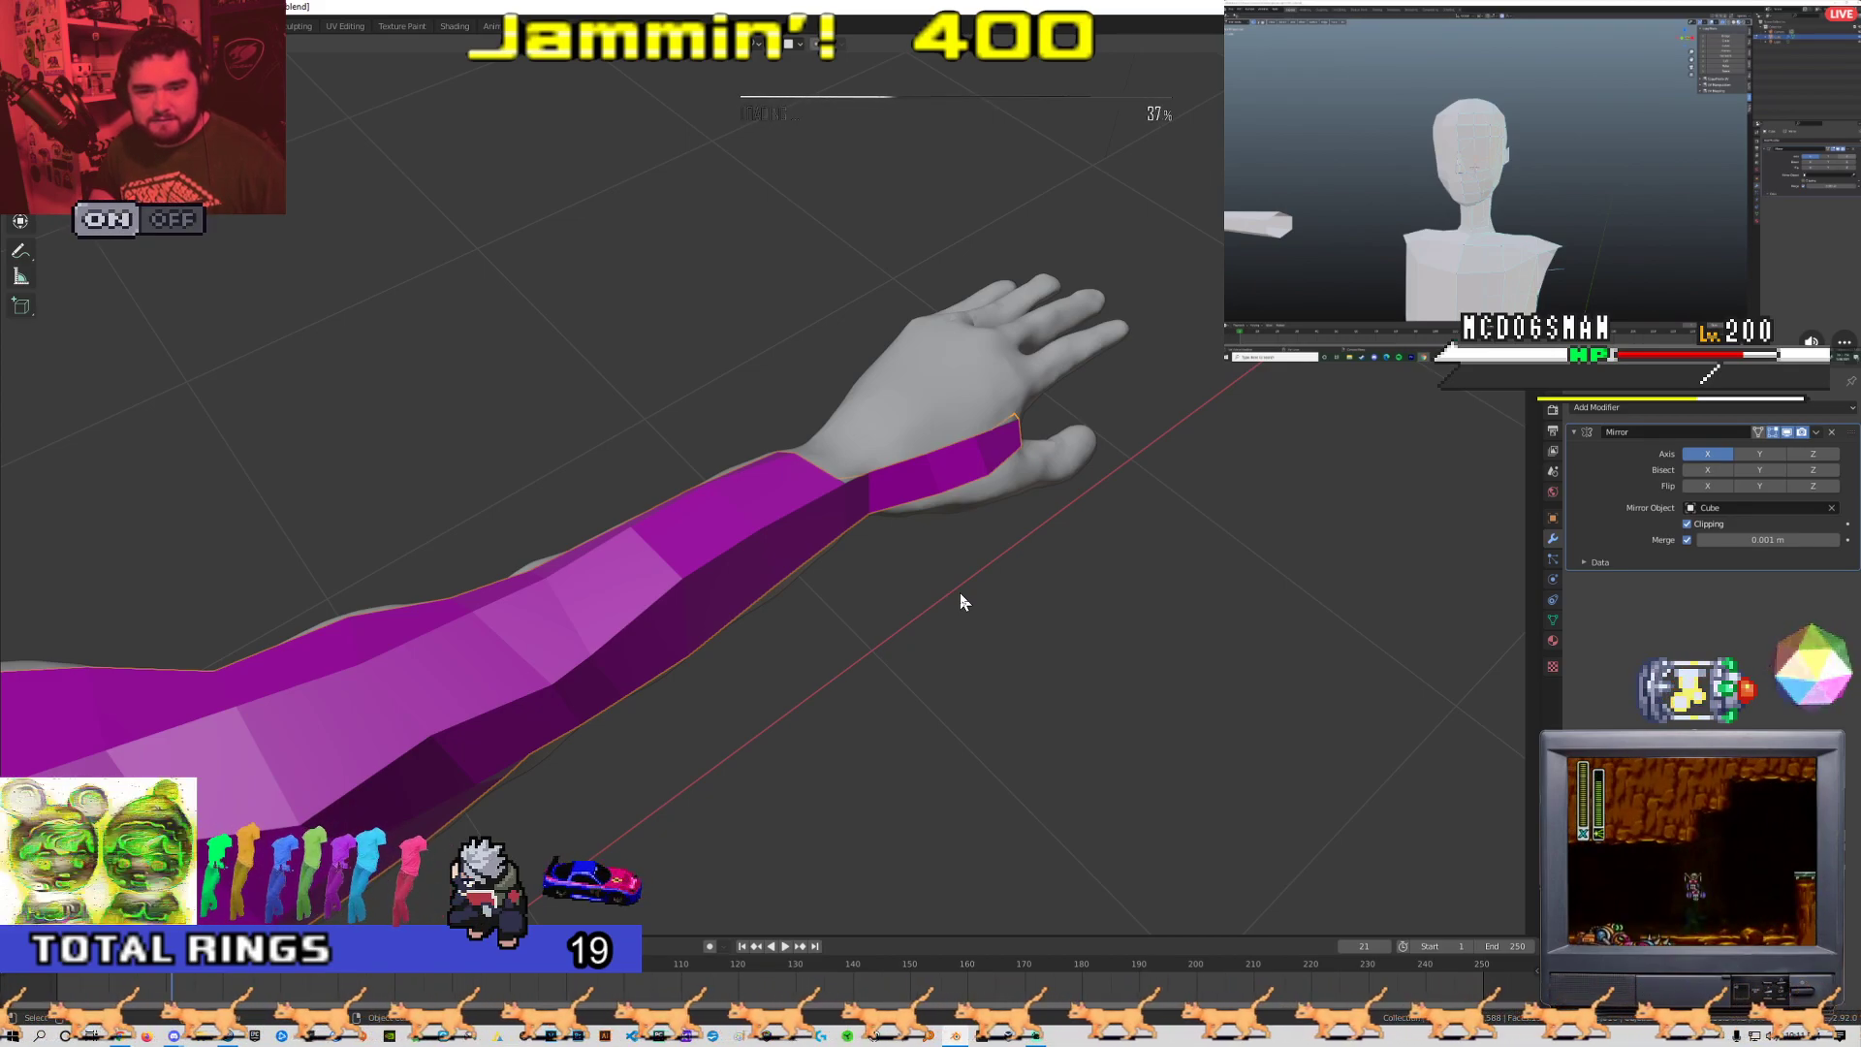
middle_click_drag(878, 415, 731, 329)
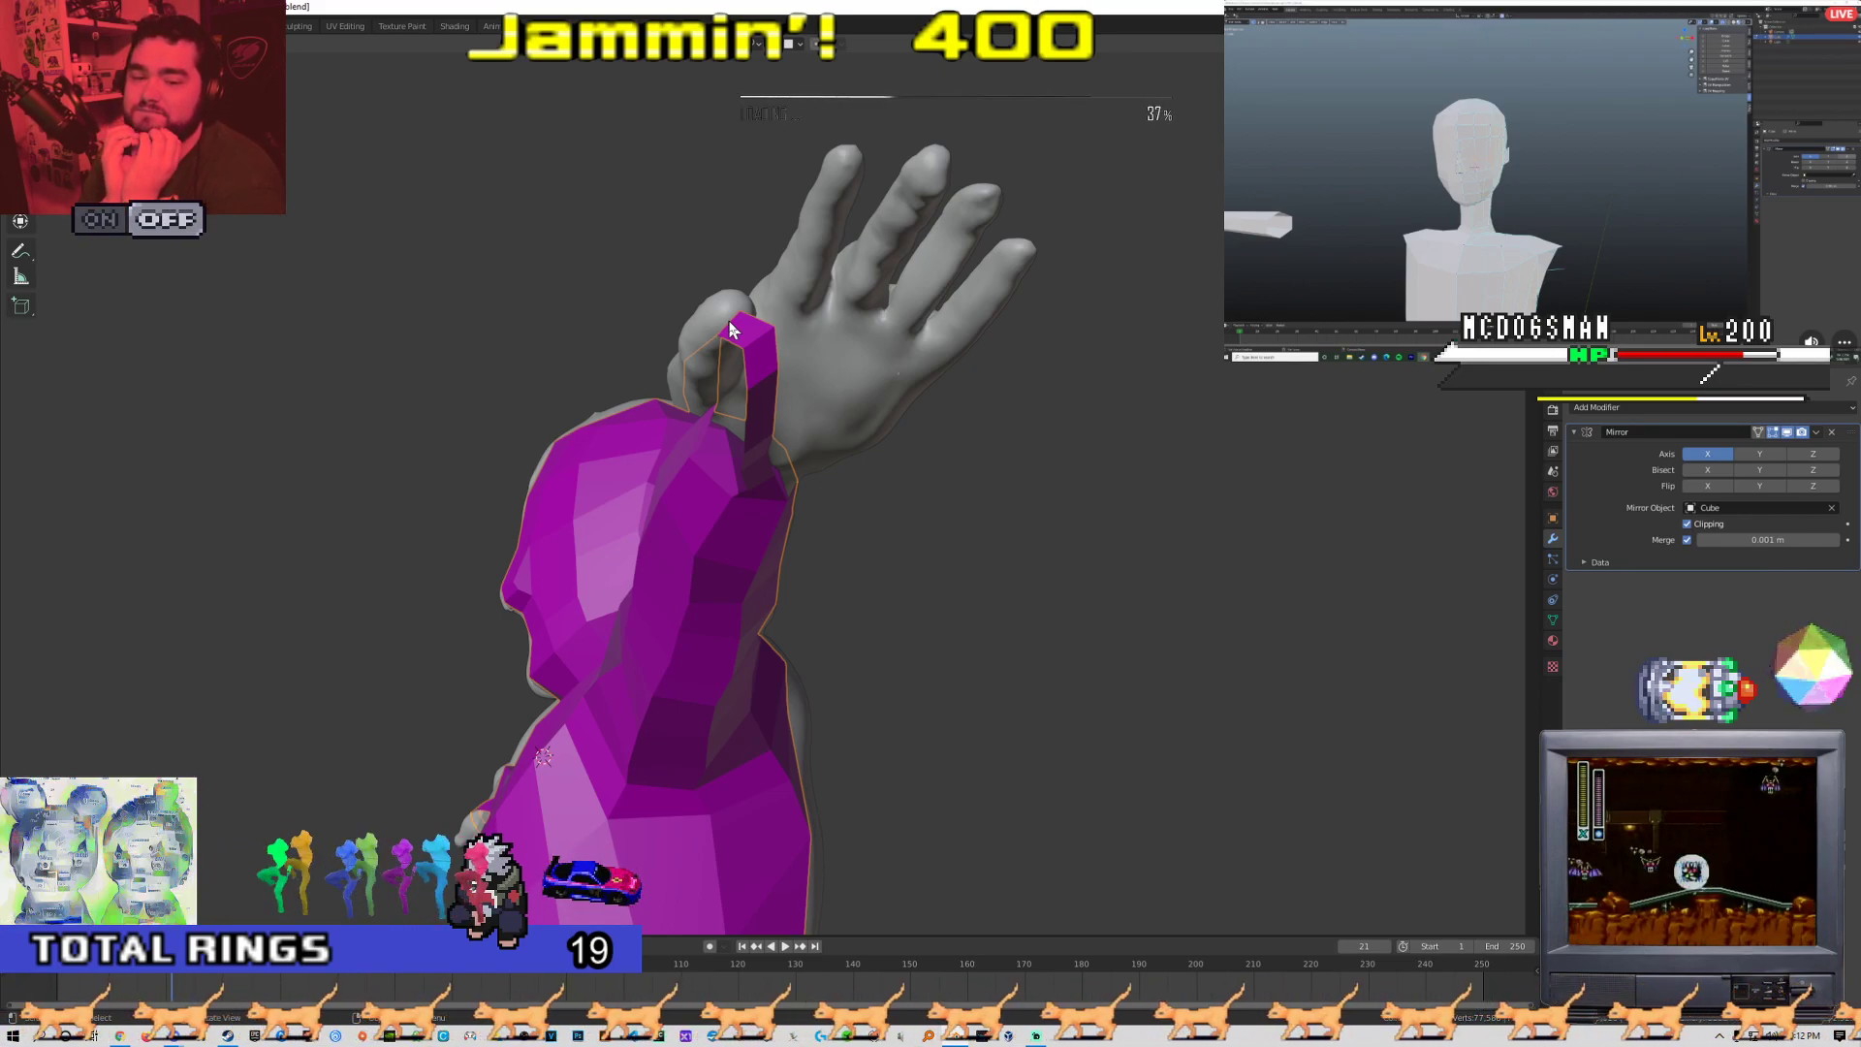
middle_click_drag(732, 329, 889, 403)
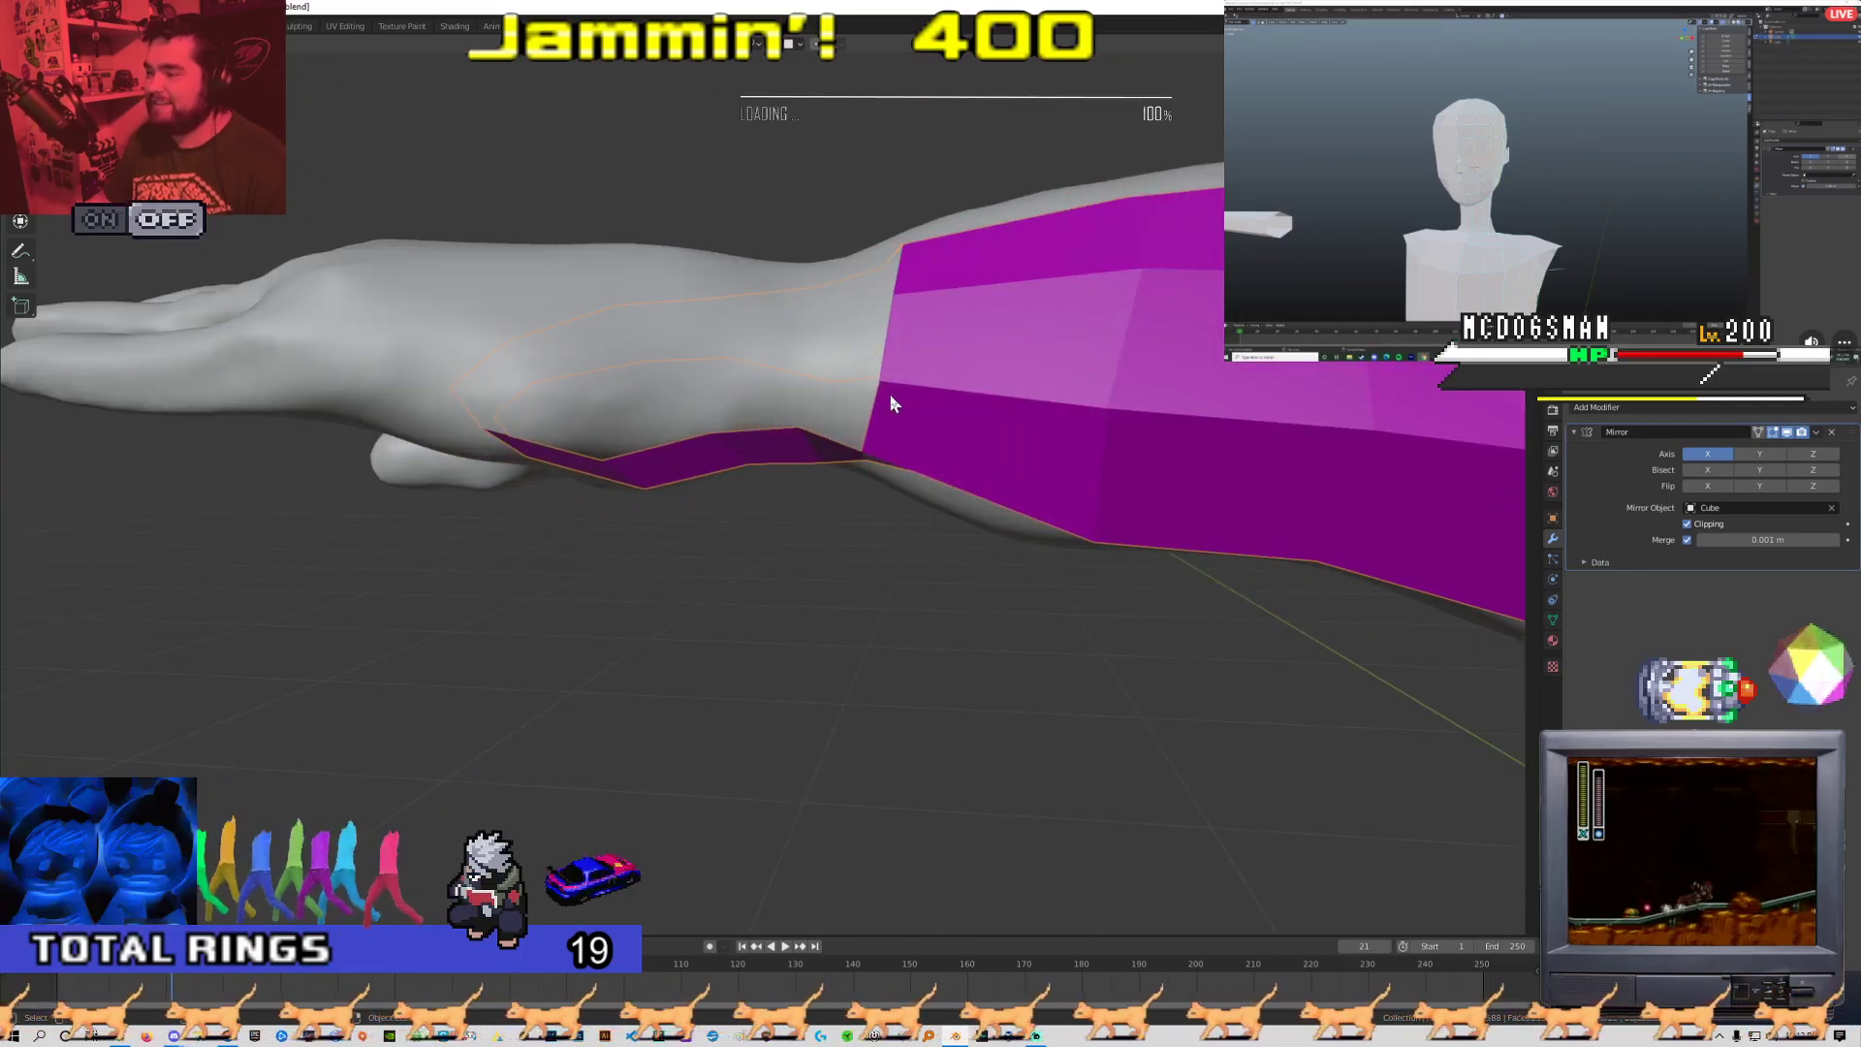
left_click(866, 444)
left_click(900, 426)
key("grave")
key("Escape")
middle_click_drag(912, 377, 881, 339)
Fill the gap between the wrist's edge and the hand strip in Edit Mode, undoing and redoing the fill
key("Tab")
key("1")
left_click(893, 398)
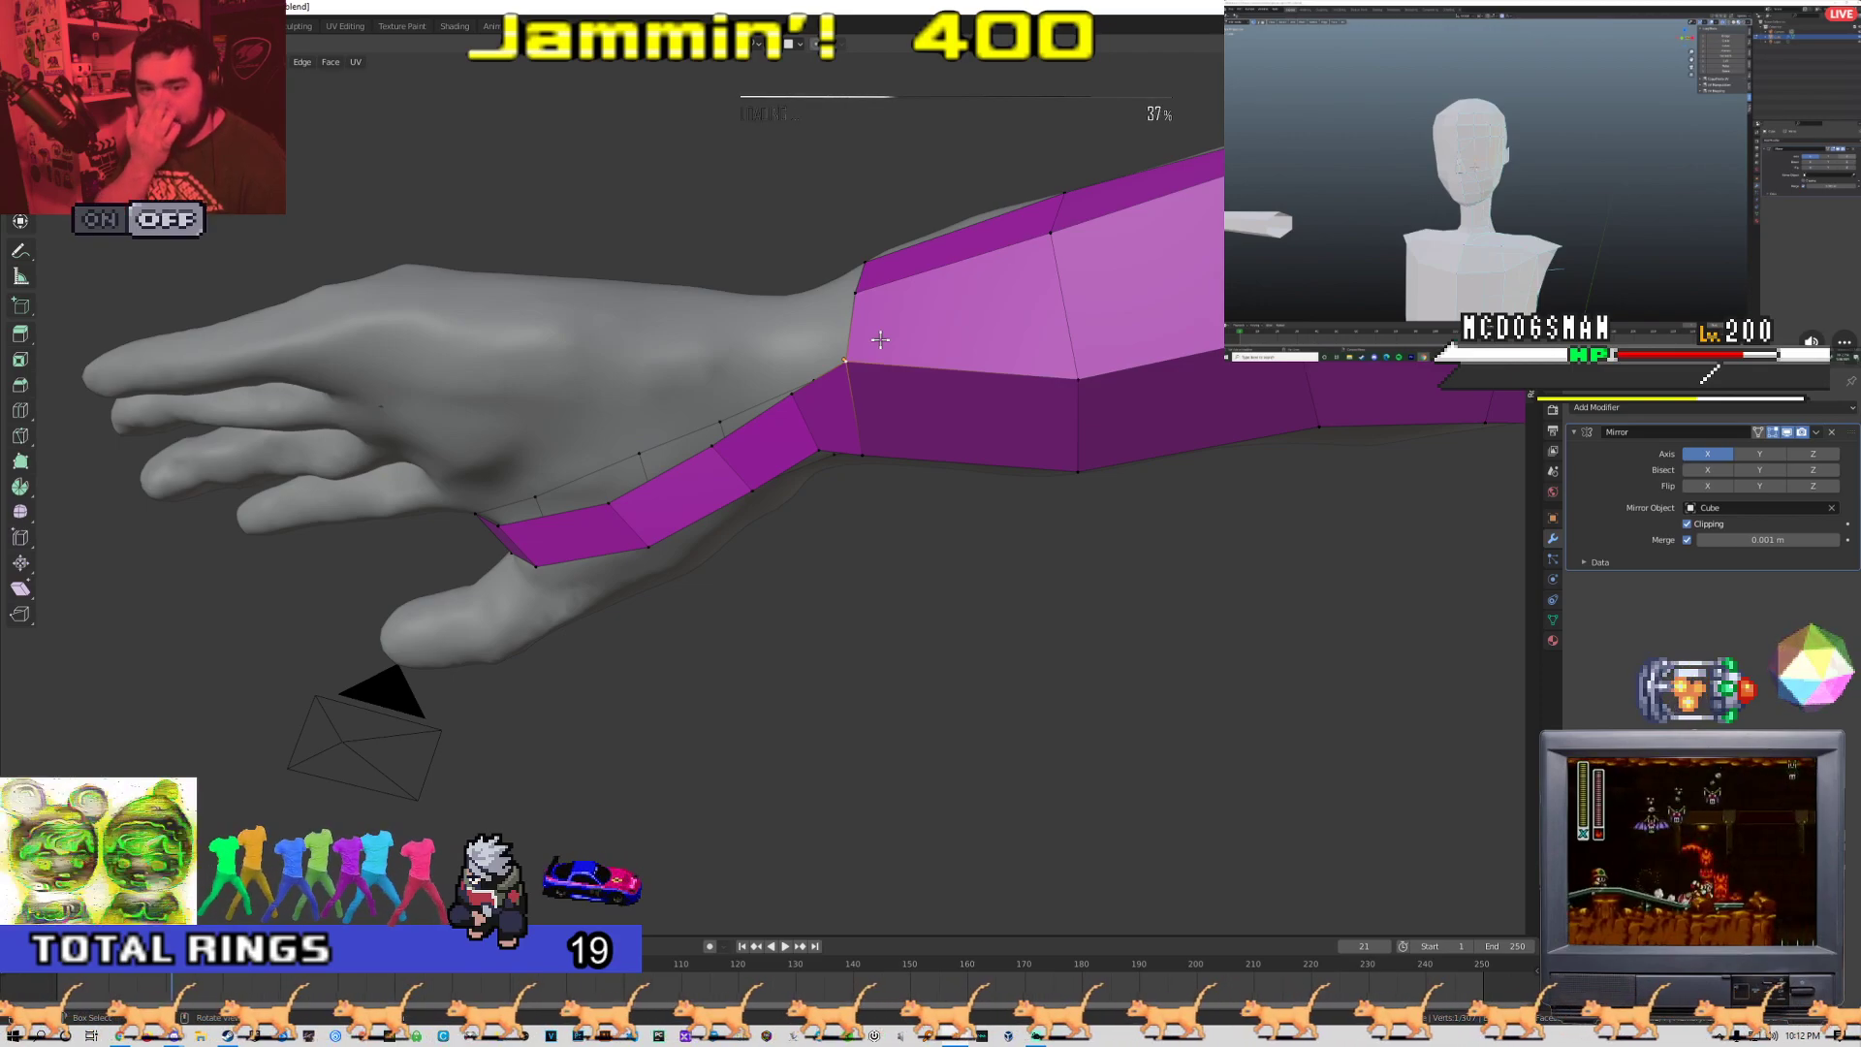
middle_click_drag(862, 300, 819, 253)
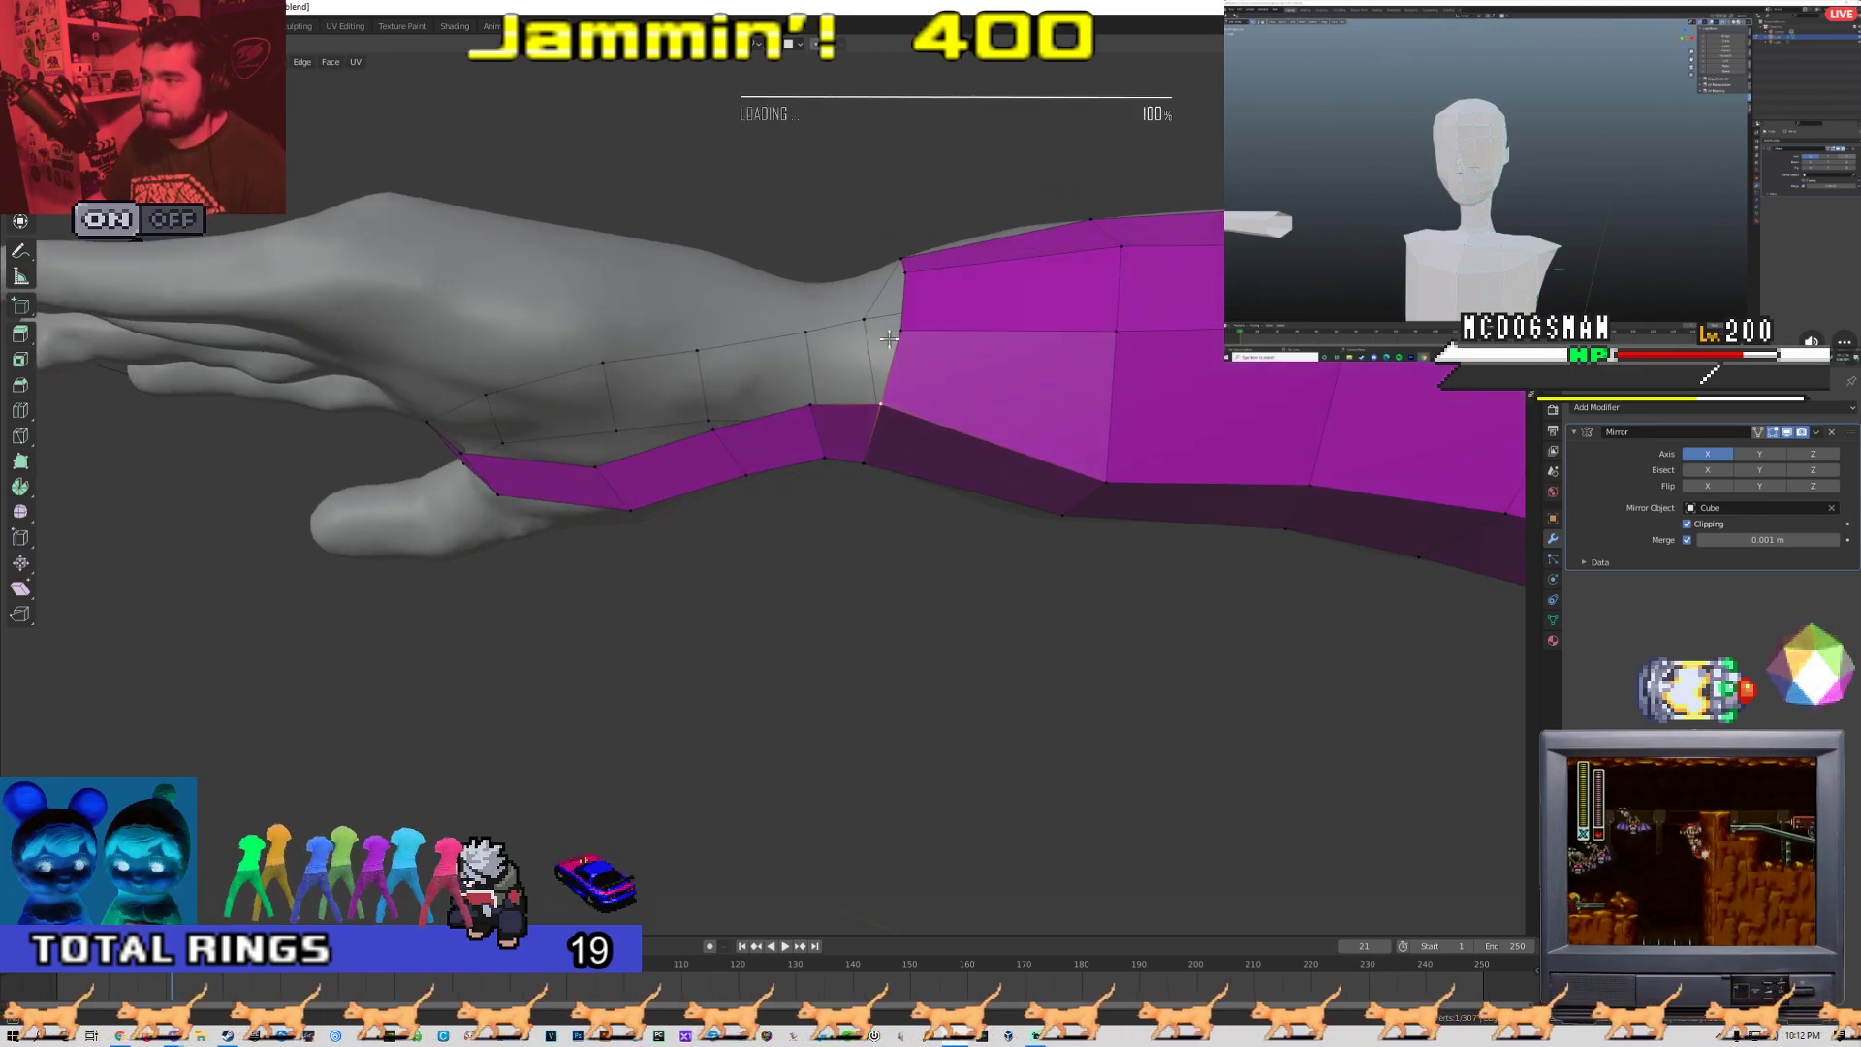
key("f")
left_click(892, 344)
middle_click_drag(891, 344, 881, 416)
key("ctrl+z")
key("f")
left_click(940, 386)
Select the neighbouring vertices beside the wrist and fill another face between them
left_click(677, 461, "shift")
left_click(738, 360, "shift")
left_click(716, 478, "shift")
key("f")
left_click(766, 398)
Move the wrist vertices to fit the sculpt and check the result along the whole arm
middle_click_drag(766, 399, 846, 317)
left_click_drag(863, 282, 880, 317)
middle_click_drag(859, 320, 839, 462)
key("g")
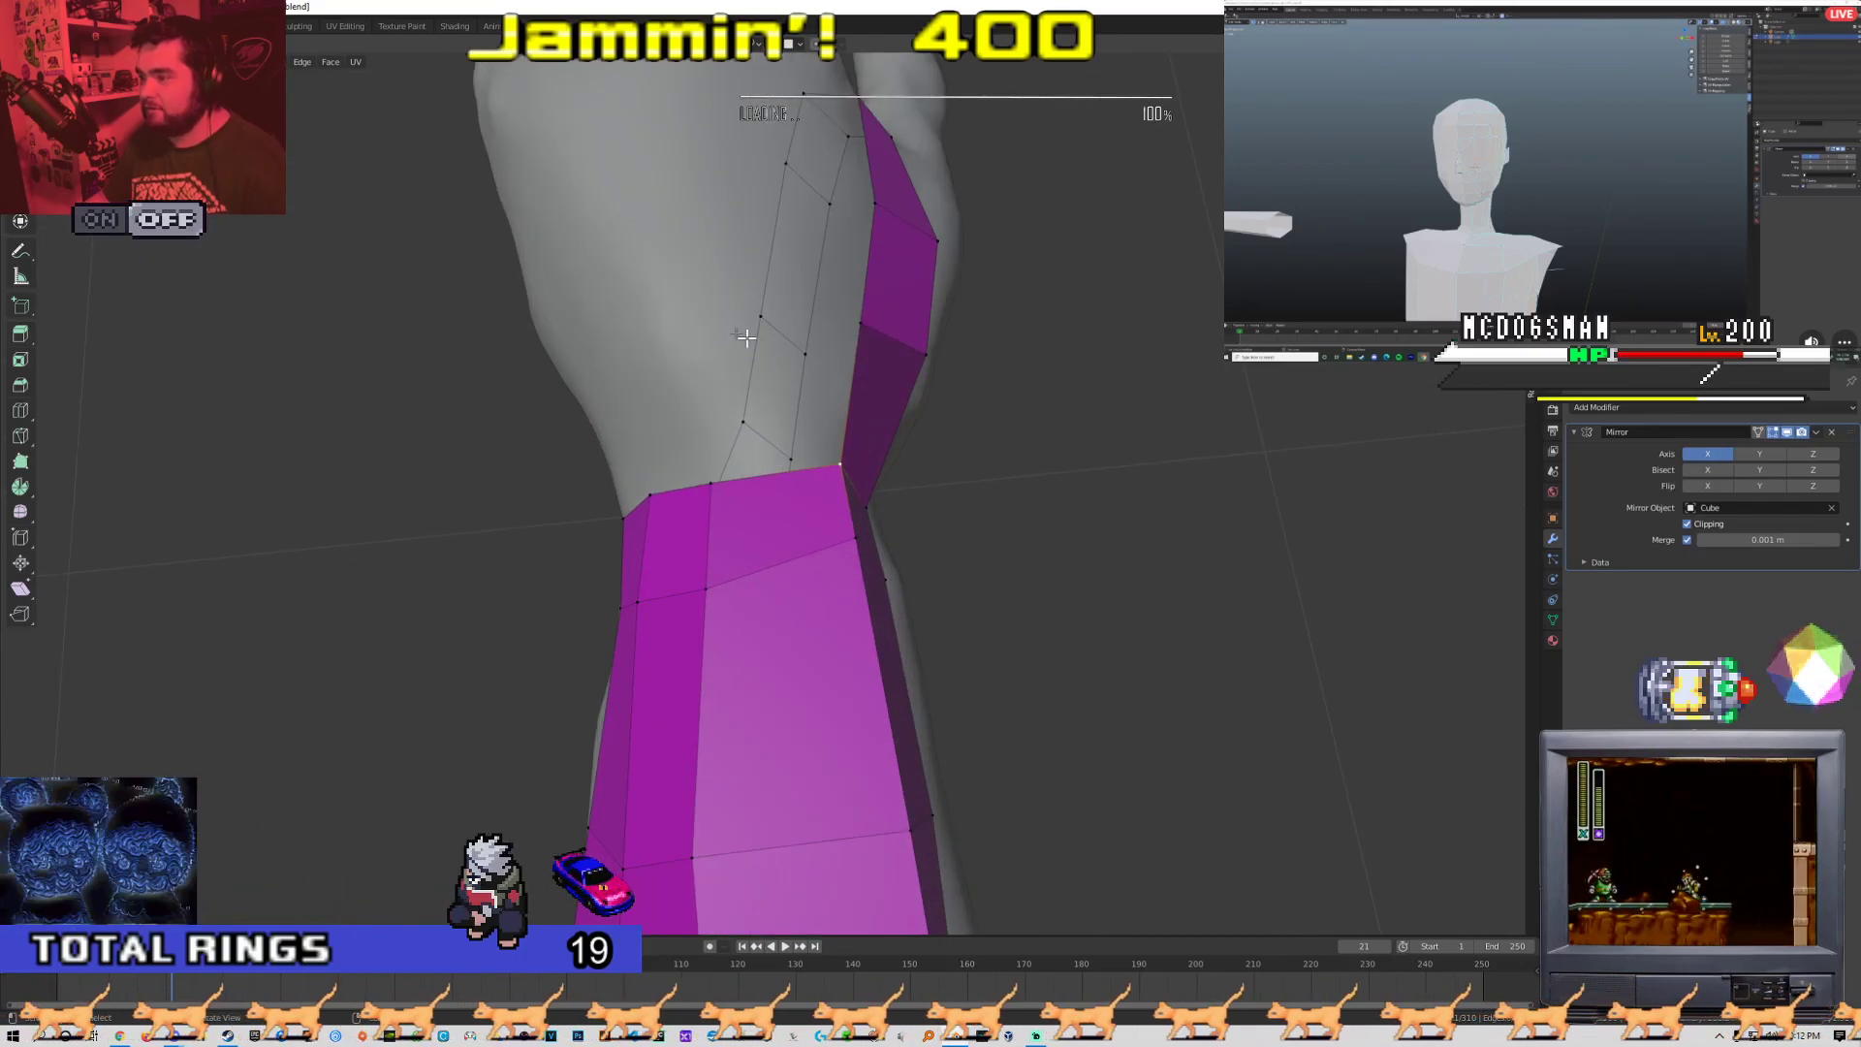
middle_click_drag(727, 486, 706, 403)
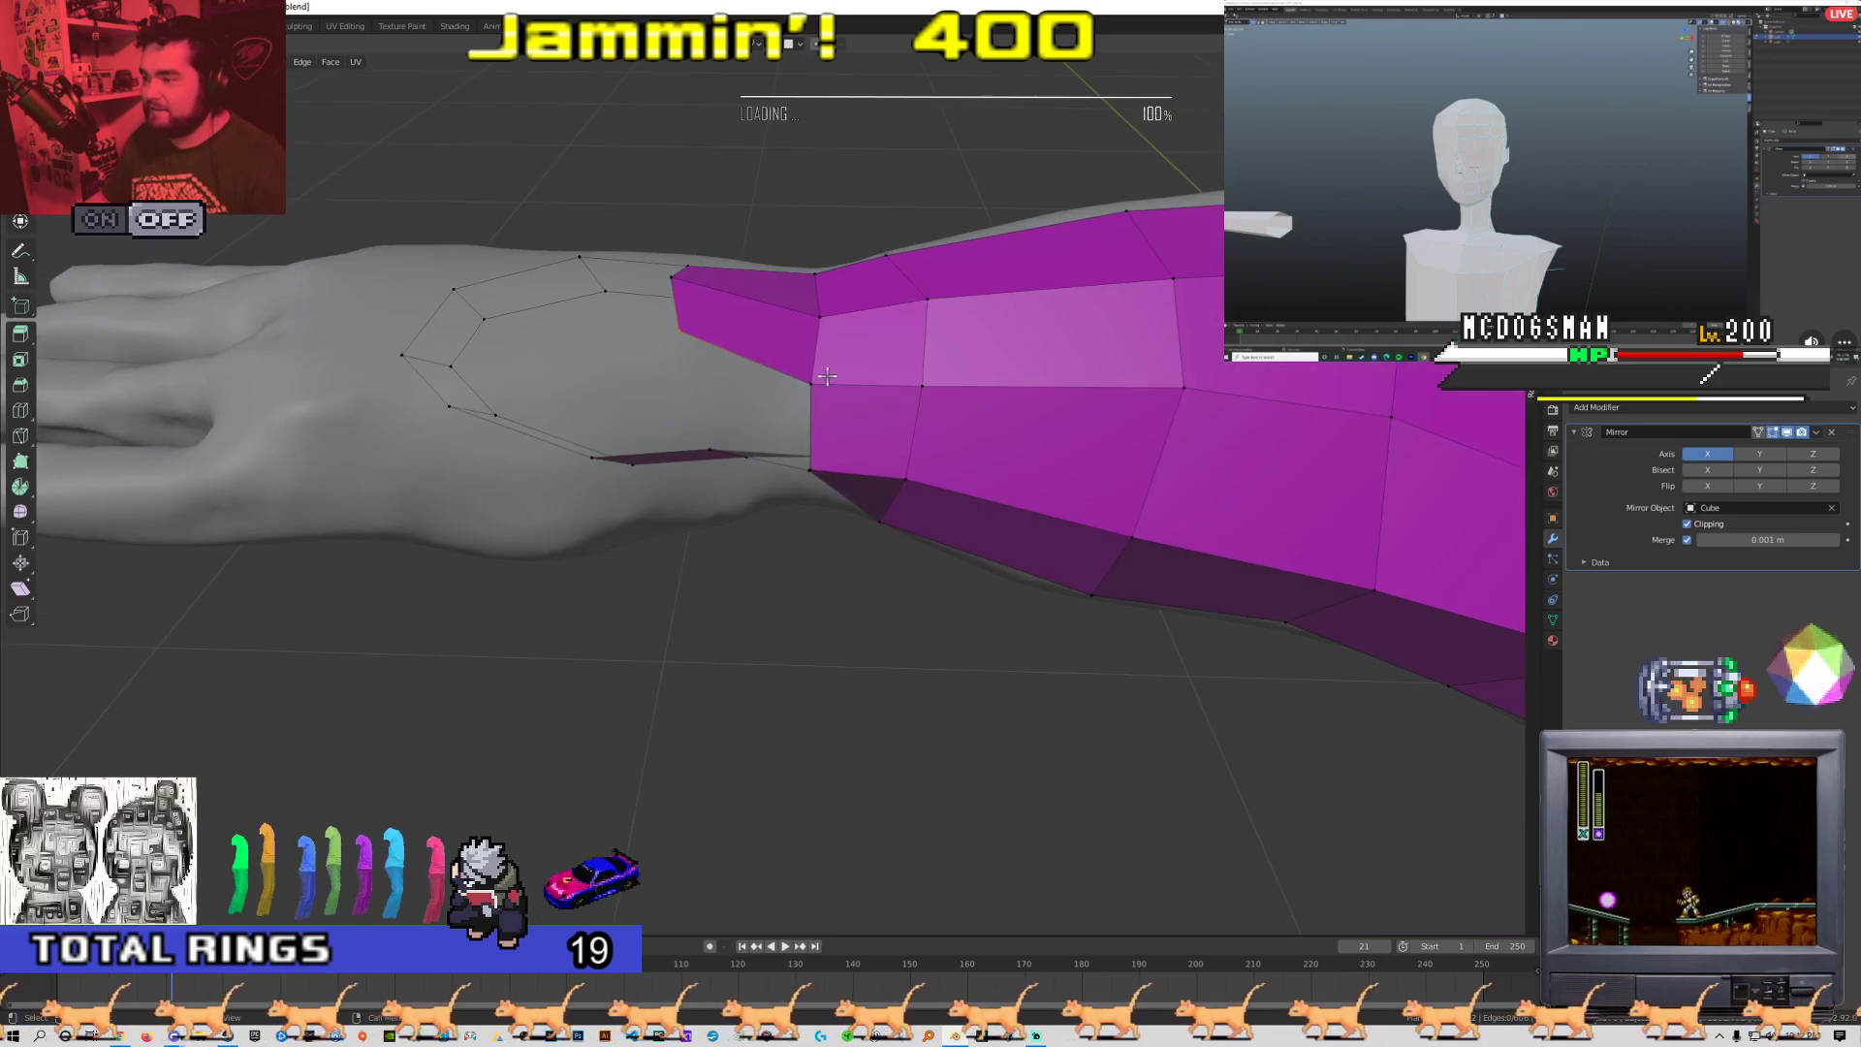
middle_click_drag(831, 429, 986, 450)
scroll(987, 451, "down", 4)
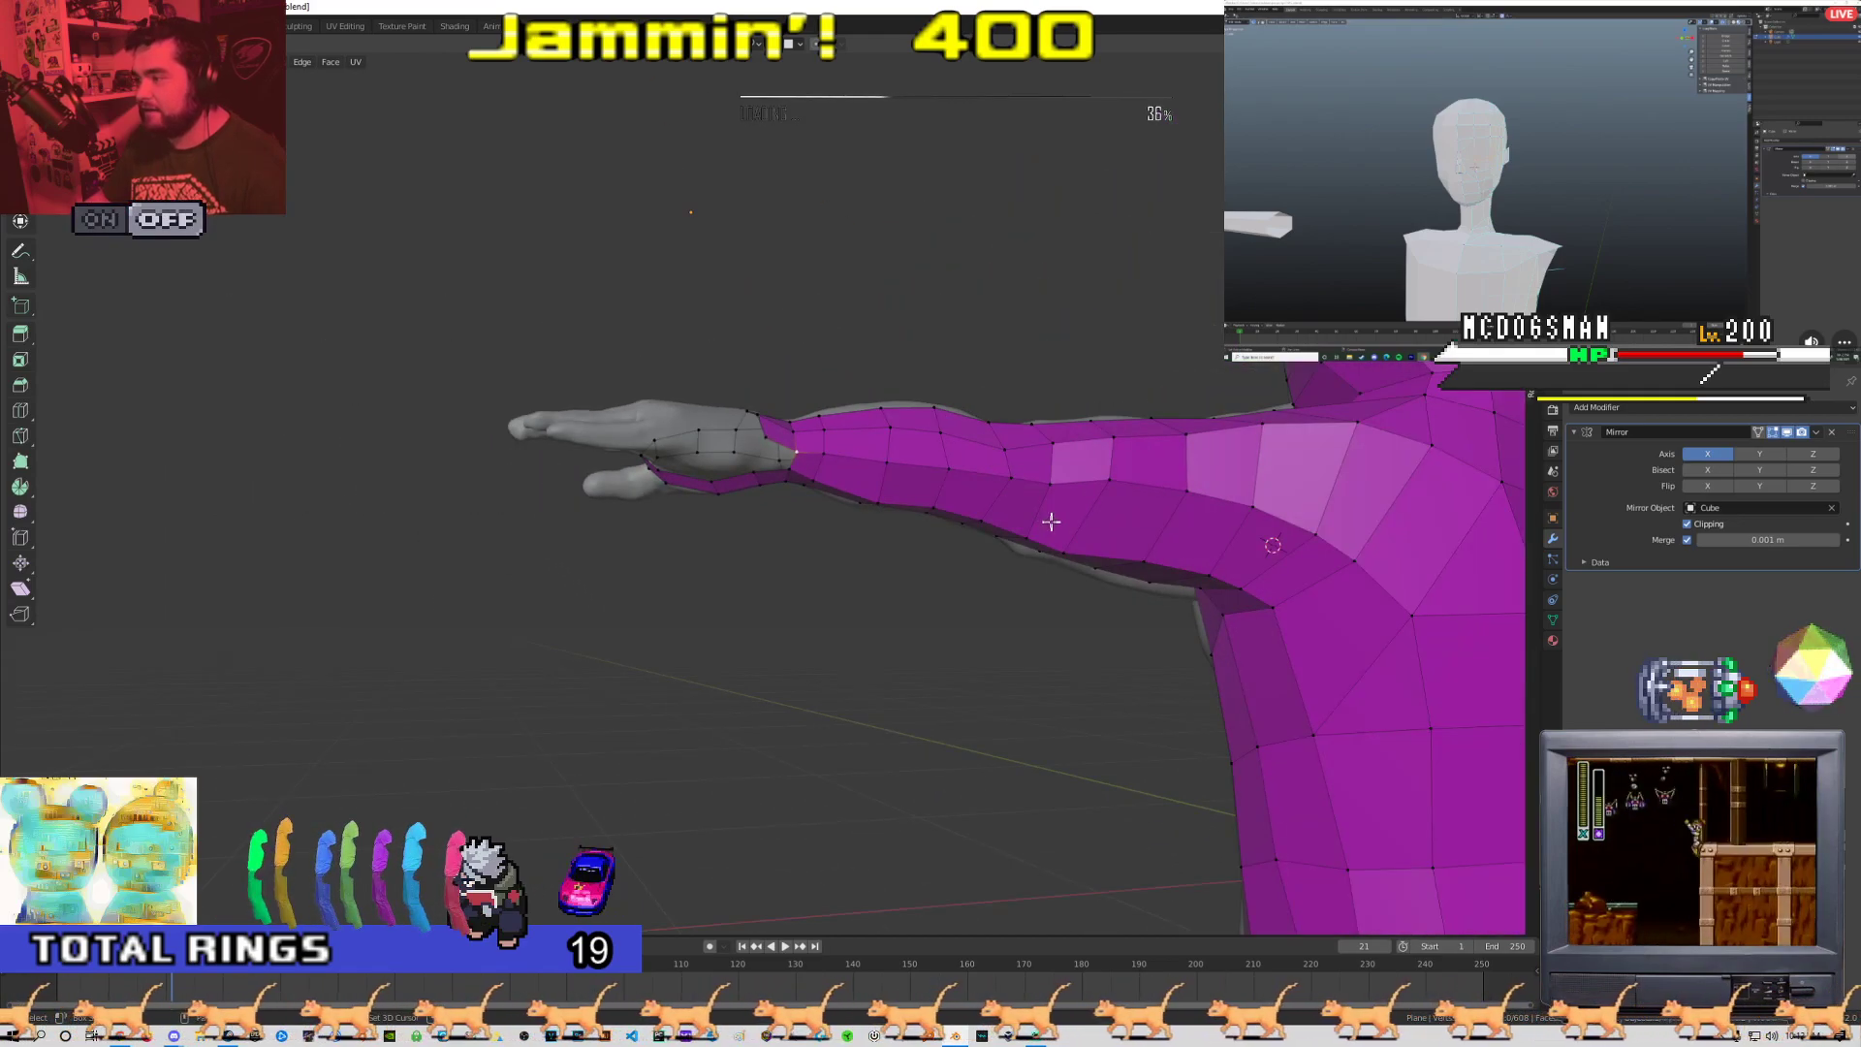
Move the outer corner vertex of the short face extending from the wrist onto the sculpted hand
middle_click_drag(1051, 523, 855, 454, "shift")
key("ctrl+r")
key("Escape")
middle_click_drag(484, 426, 835, 448, "shift")
scroll(753, 527, "up", 4)
scroll(835, 448, "up", 2)
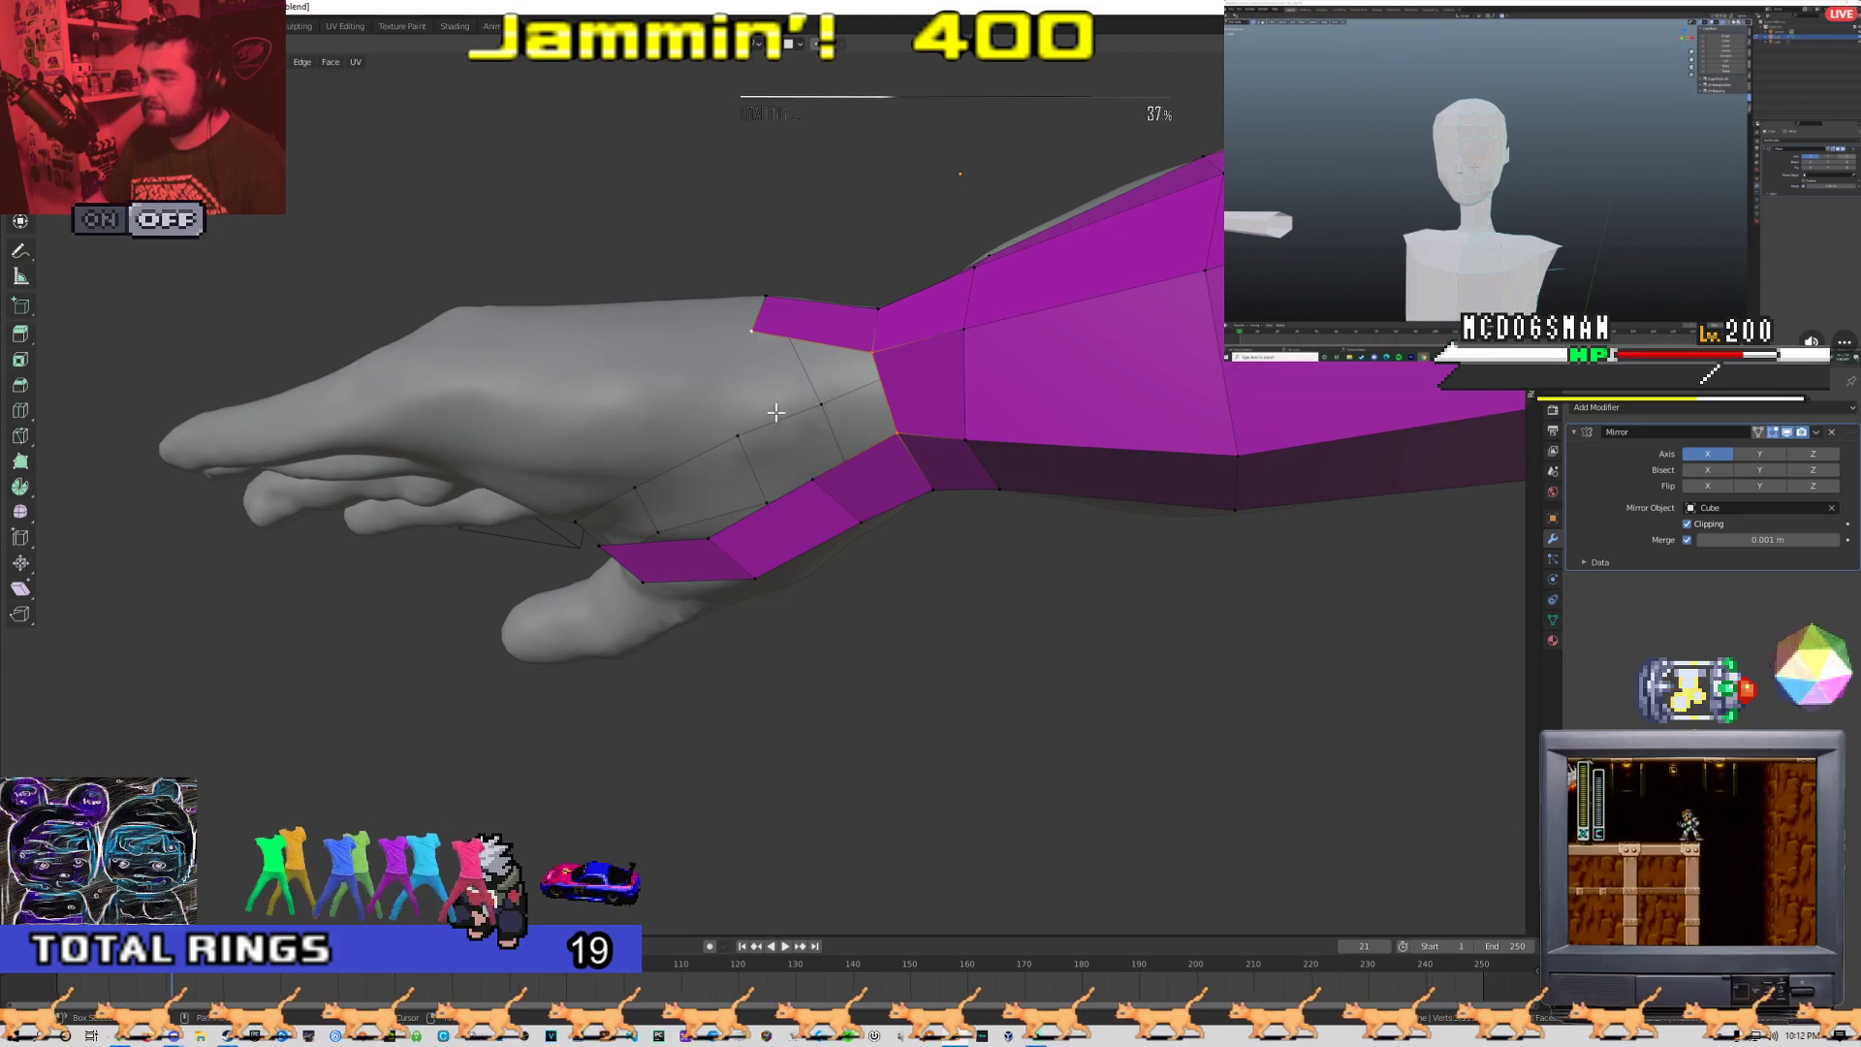
middle_click_drag(769, 372, 1169, 384)
key("g")
left_click(795, 440)
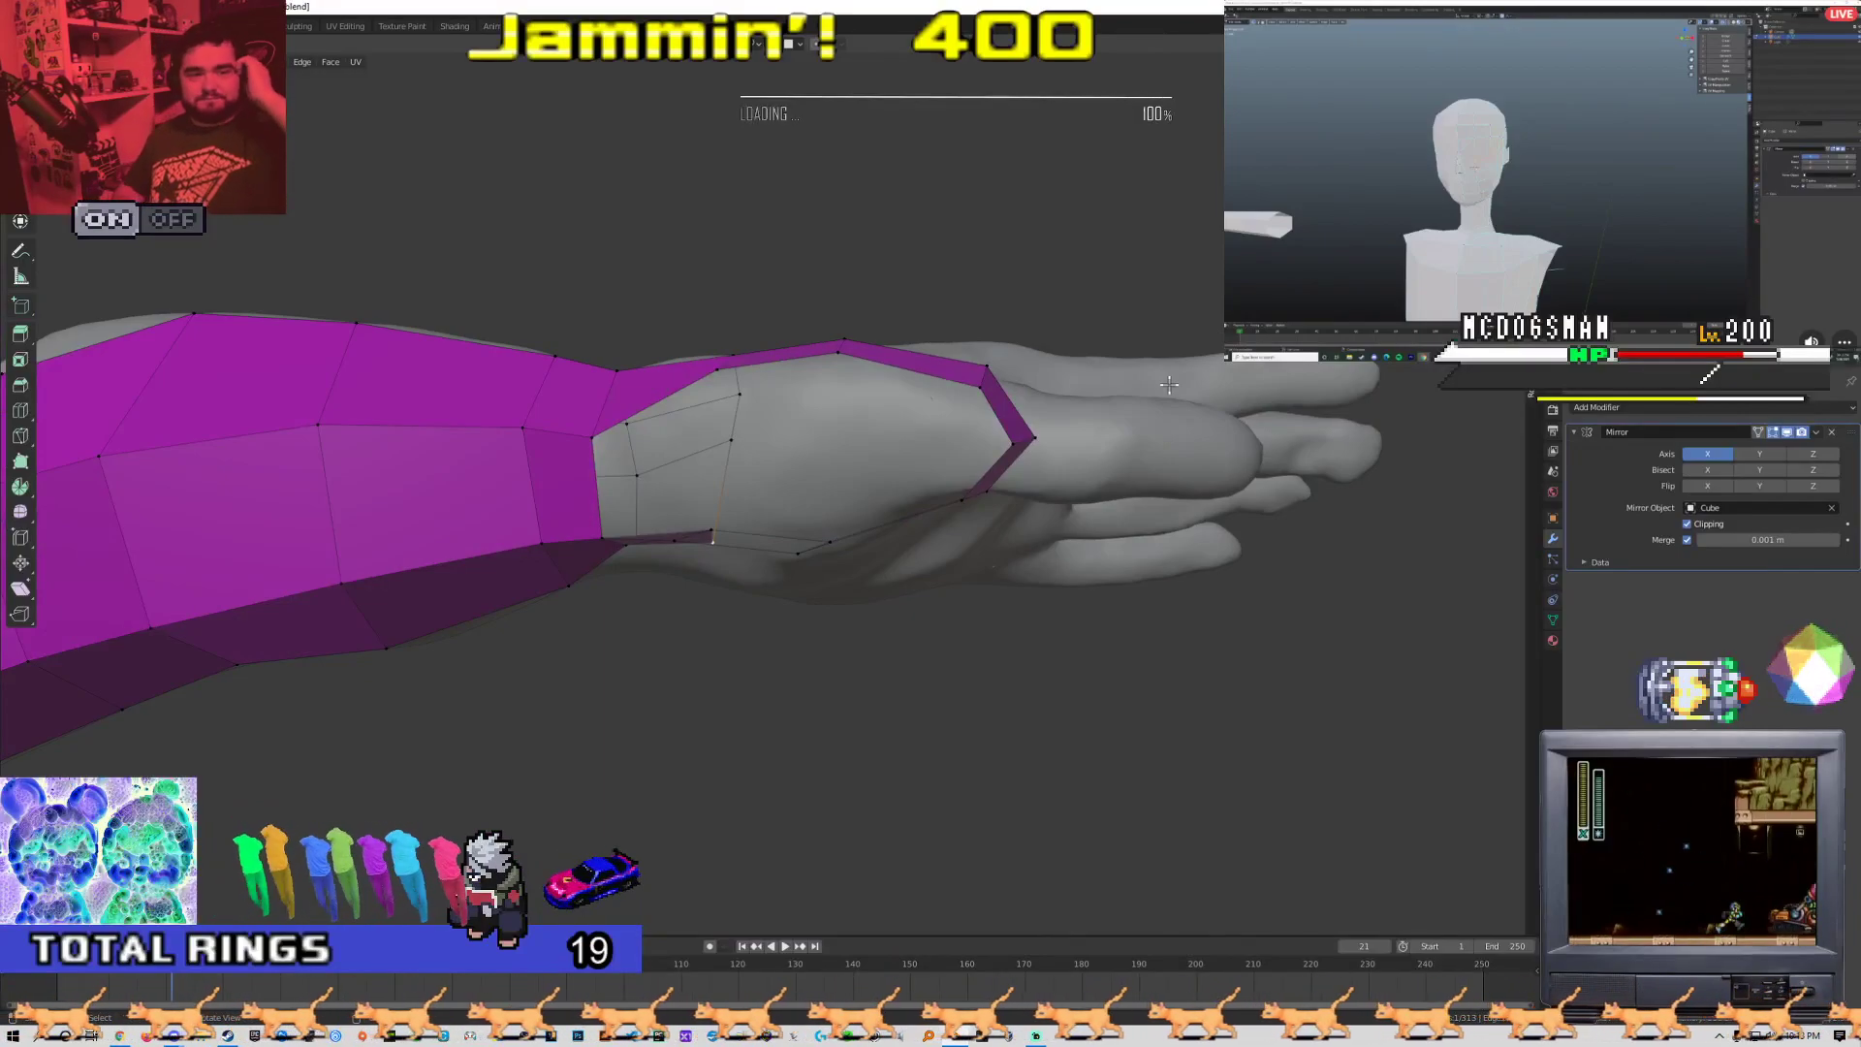
Fill the open gap between the wrist's edge and the base of the thumb with a face
middle_click_drag(1169, 385, 579, 446)
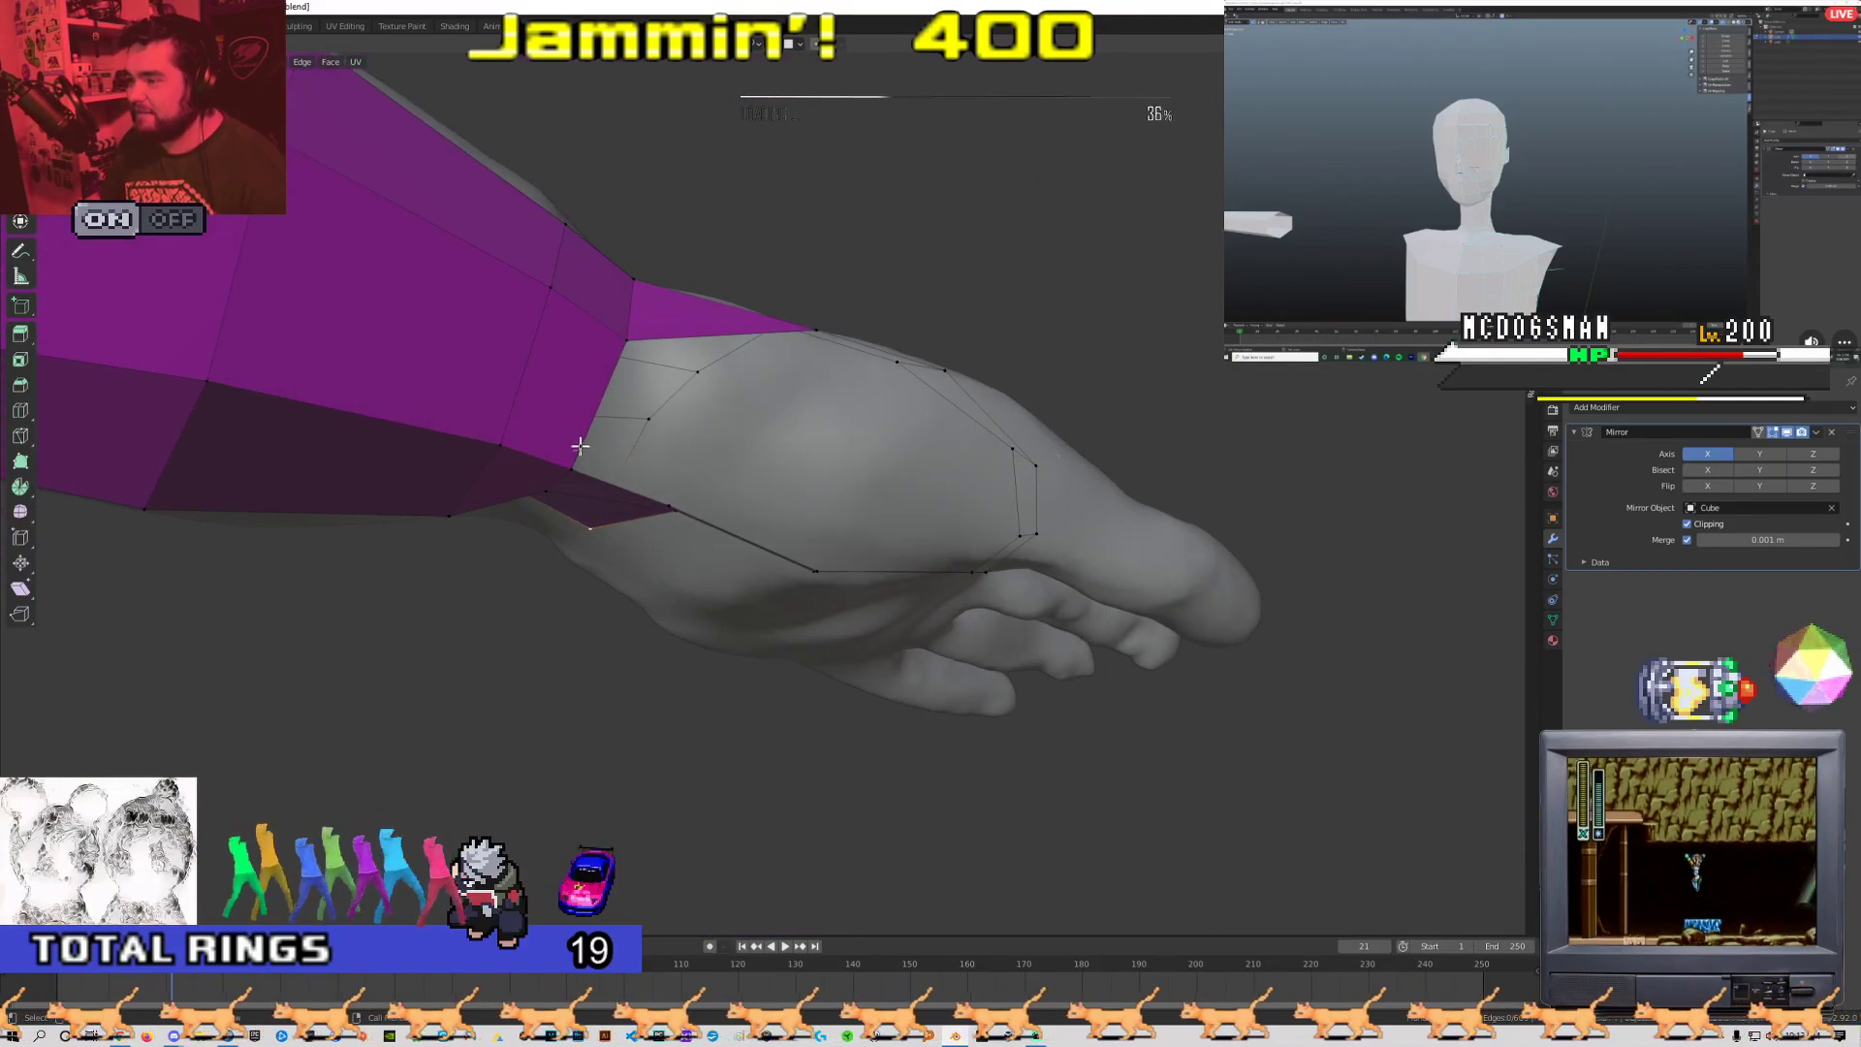
middle_click_drag(623, 362, 651, 397)
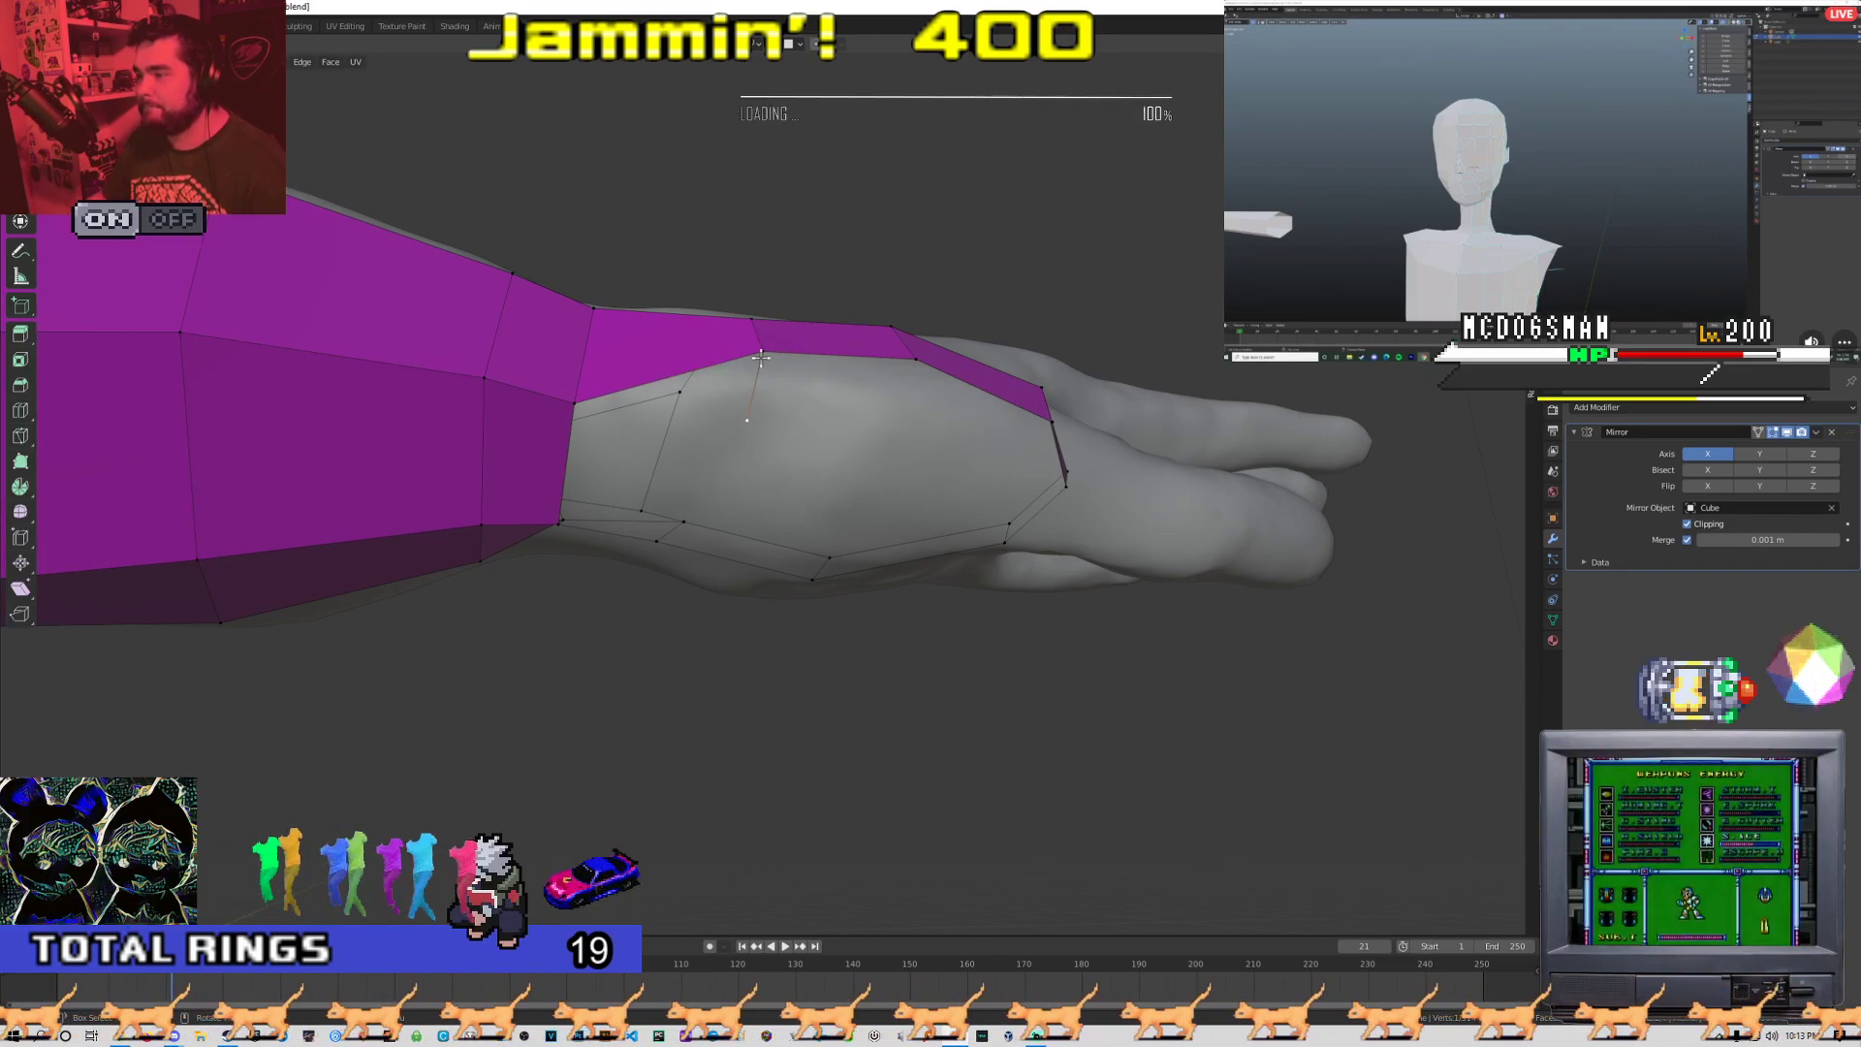
middle_click_drag(698, 499, 737, 475)
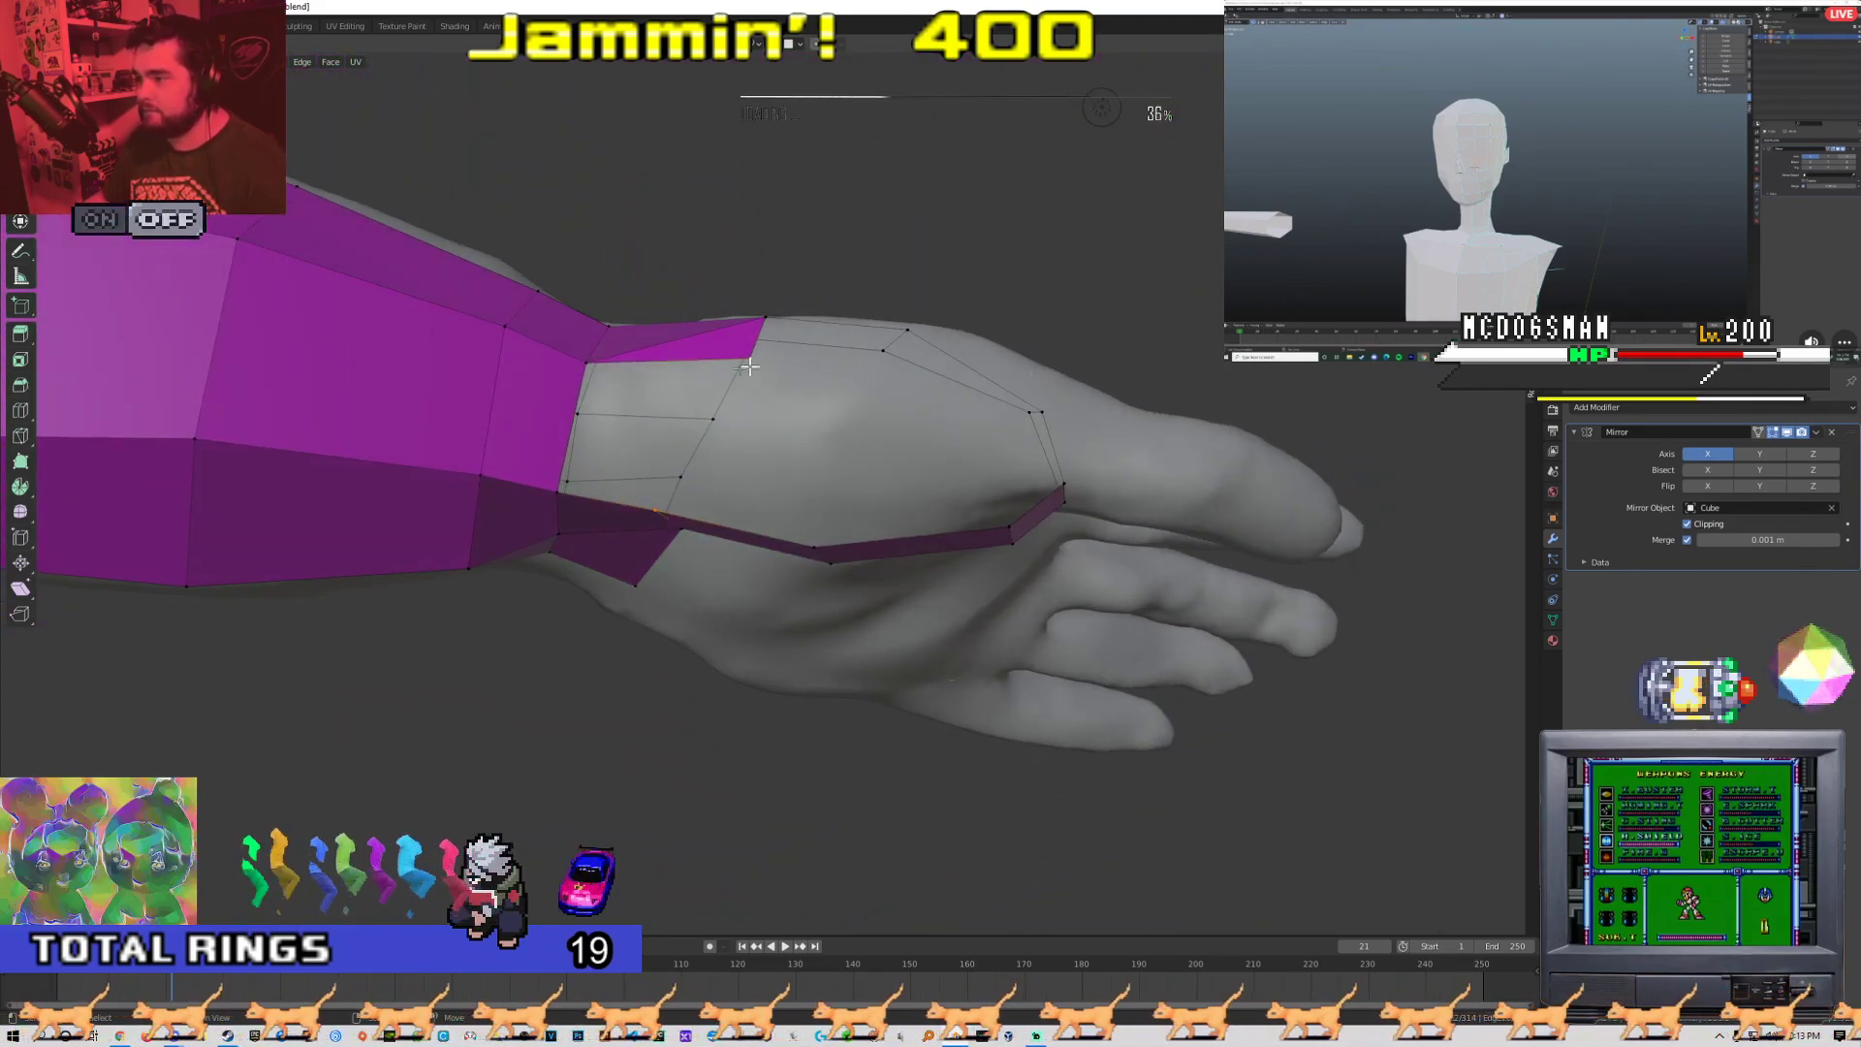
middle_click_drag(552, 499, 668, 456)
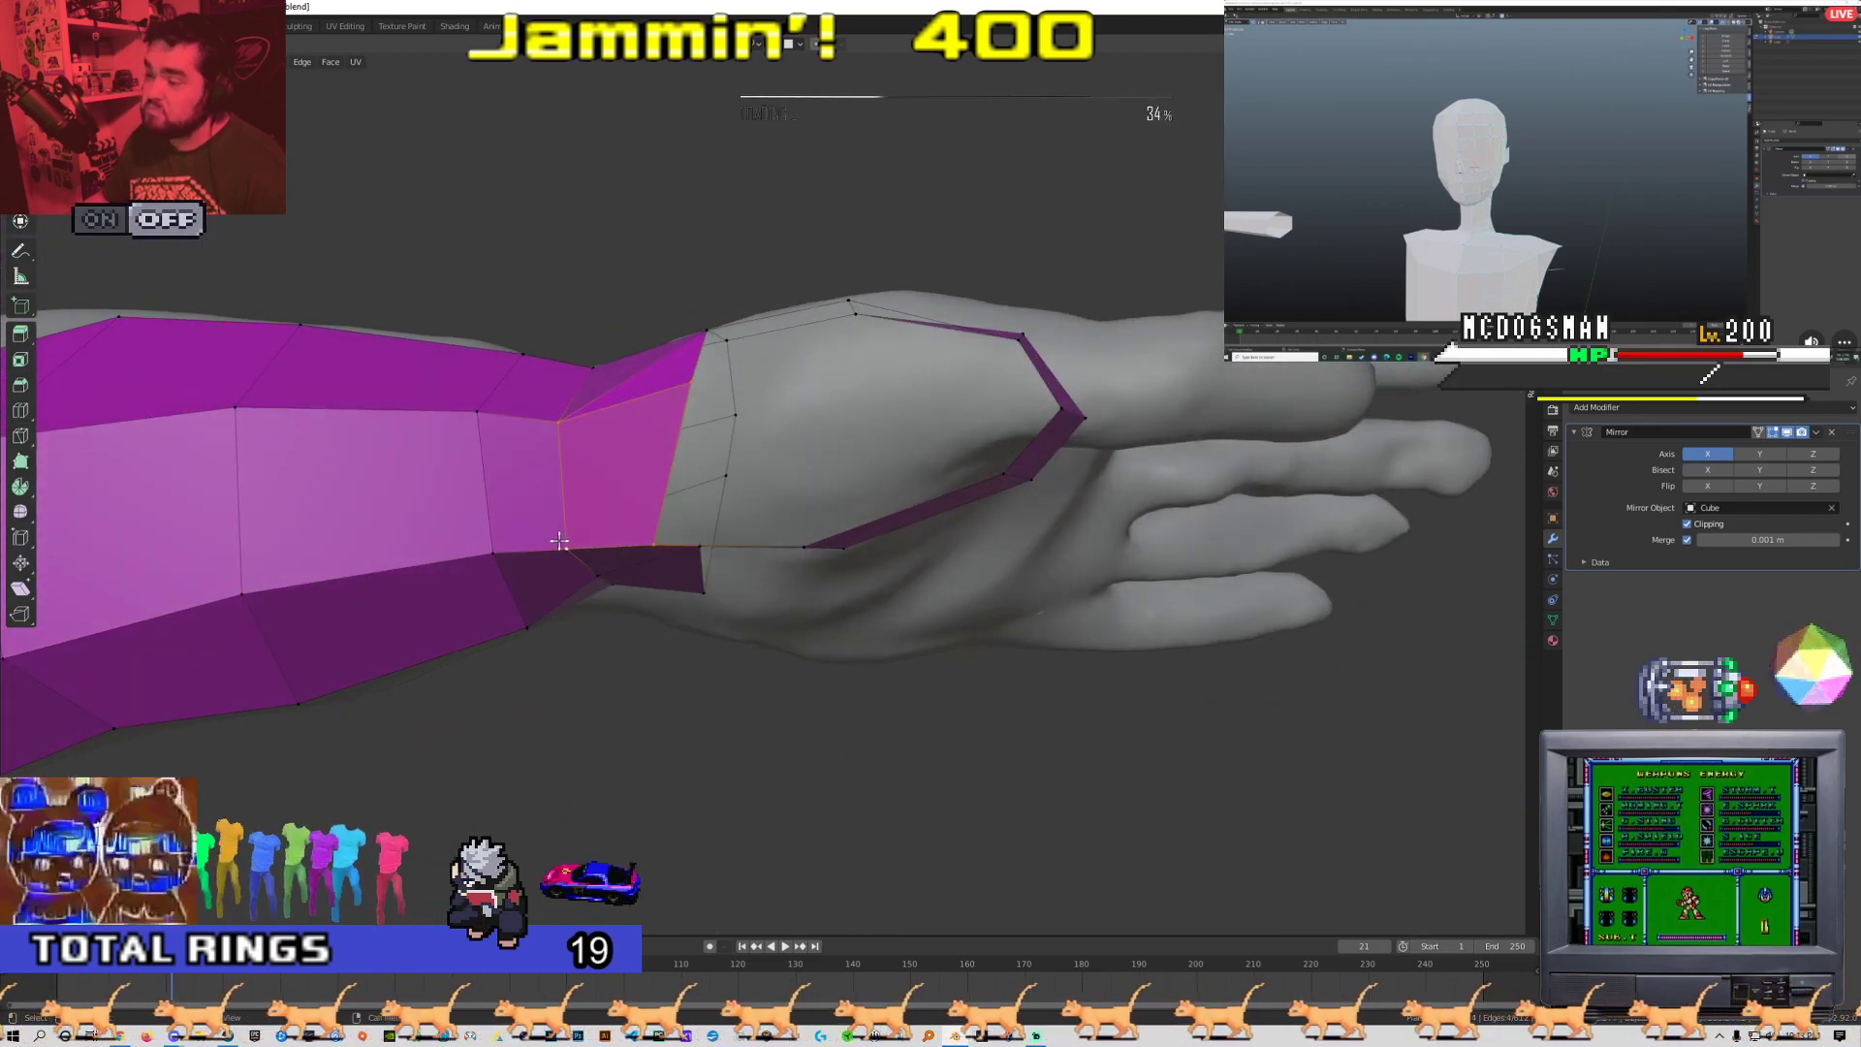
middle_click_drag(642, 523, 664, 473)
Fit the new wrist faces' vertices to the sculpt and join them to the strip around the thumb base
key("g")
middle_click_drag(814, 520, 739, 415)
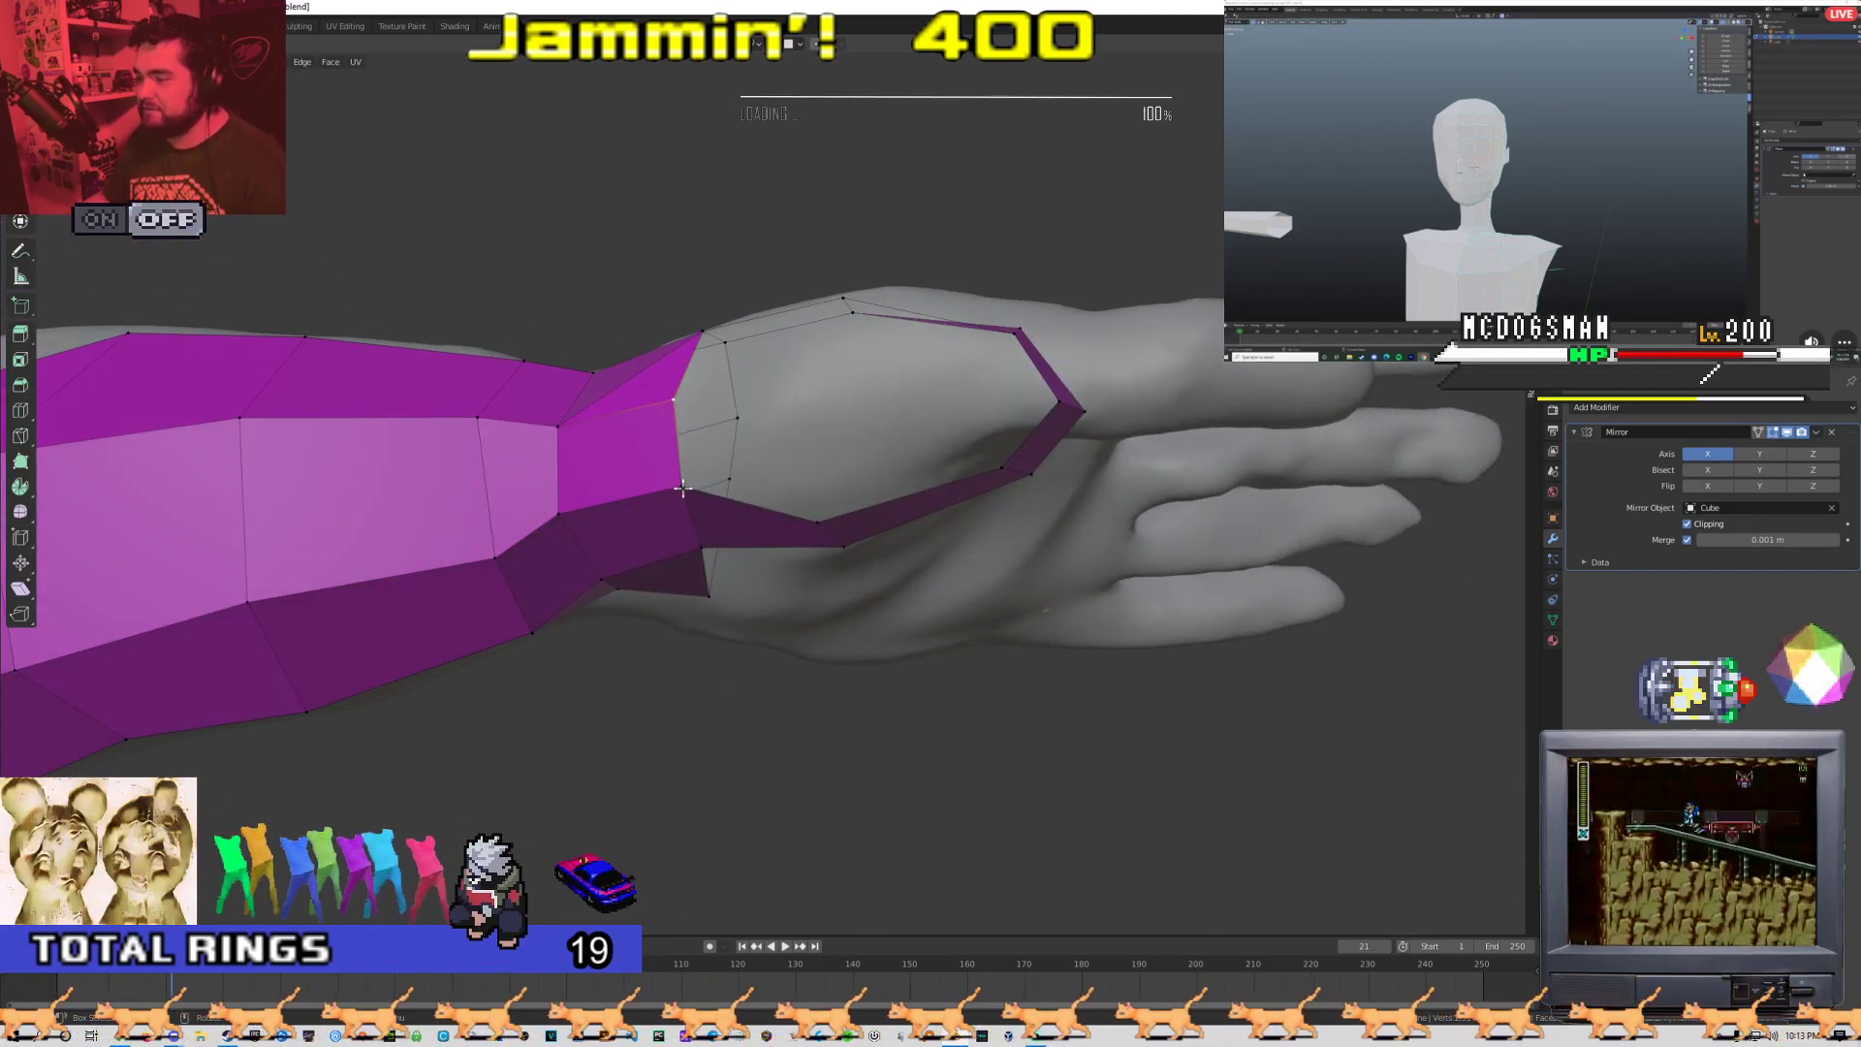
middle_click_drag(856, 473, 846, 434)
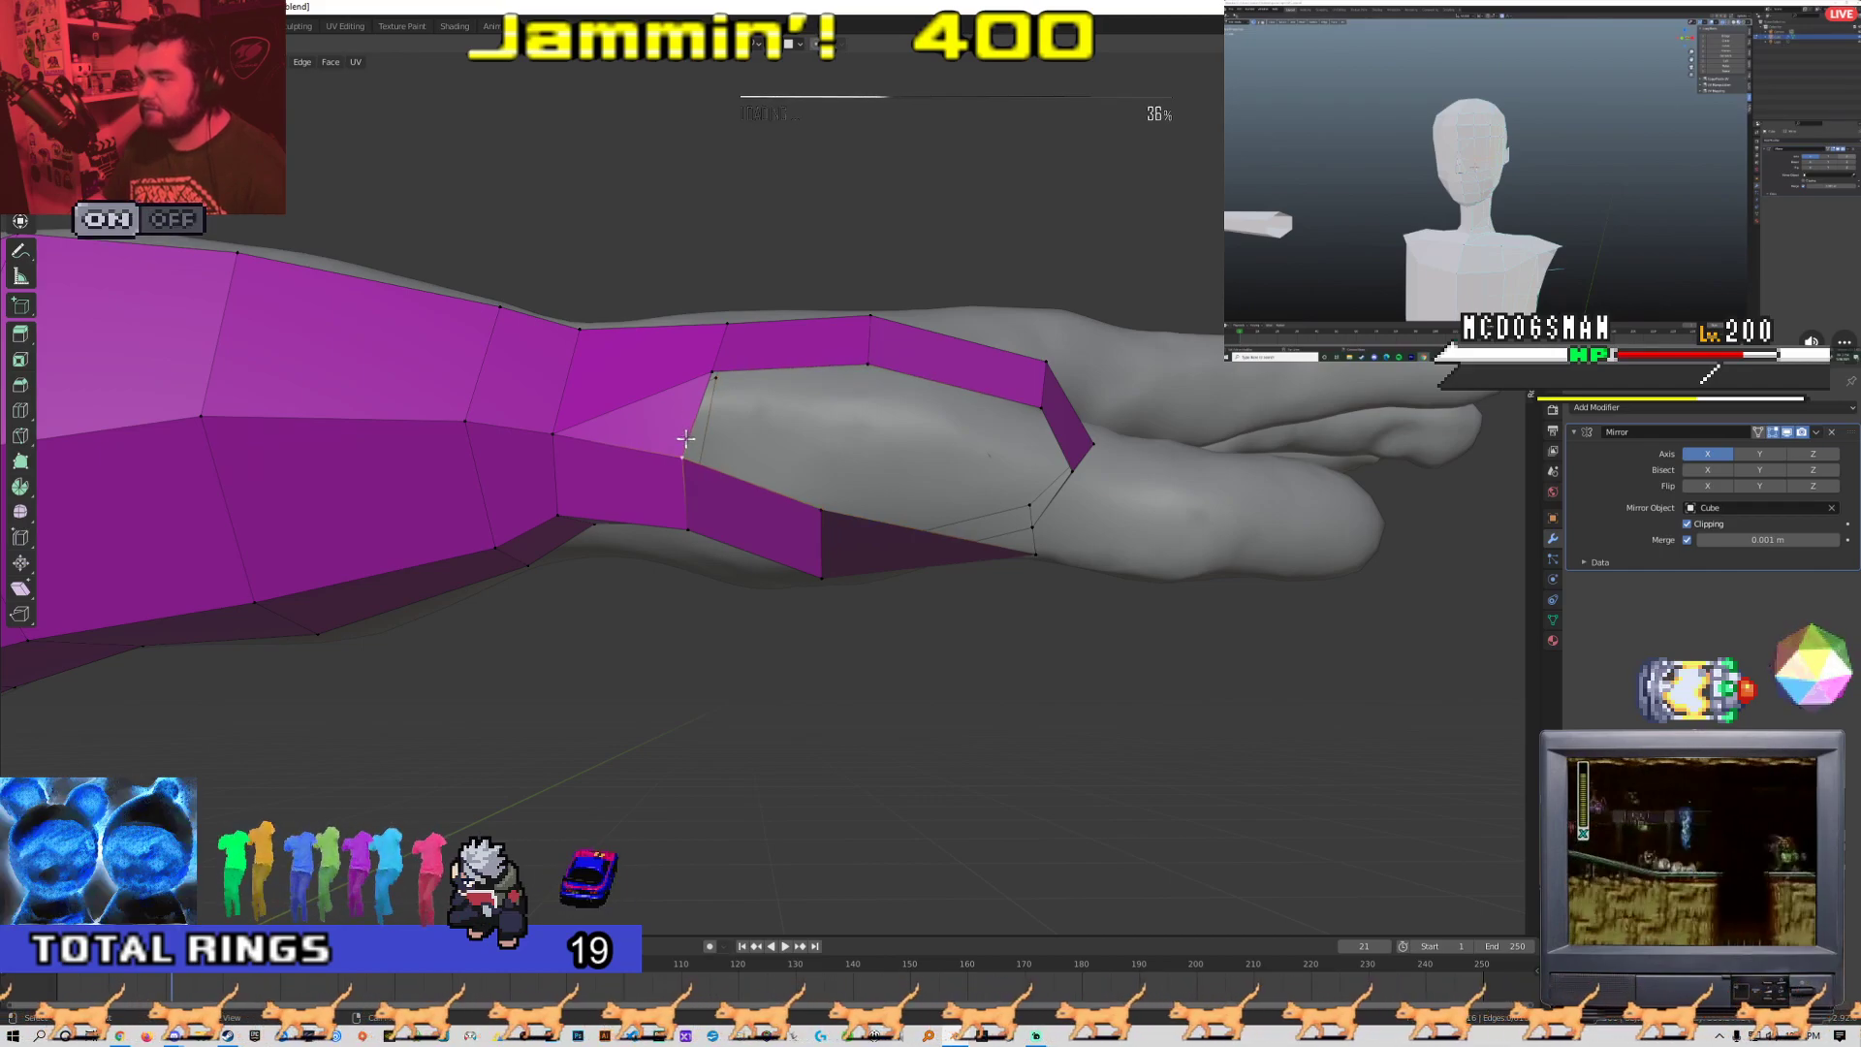
middle_click_drag(878, 506, 816, 484)
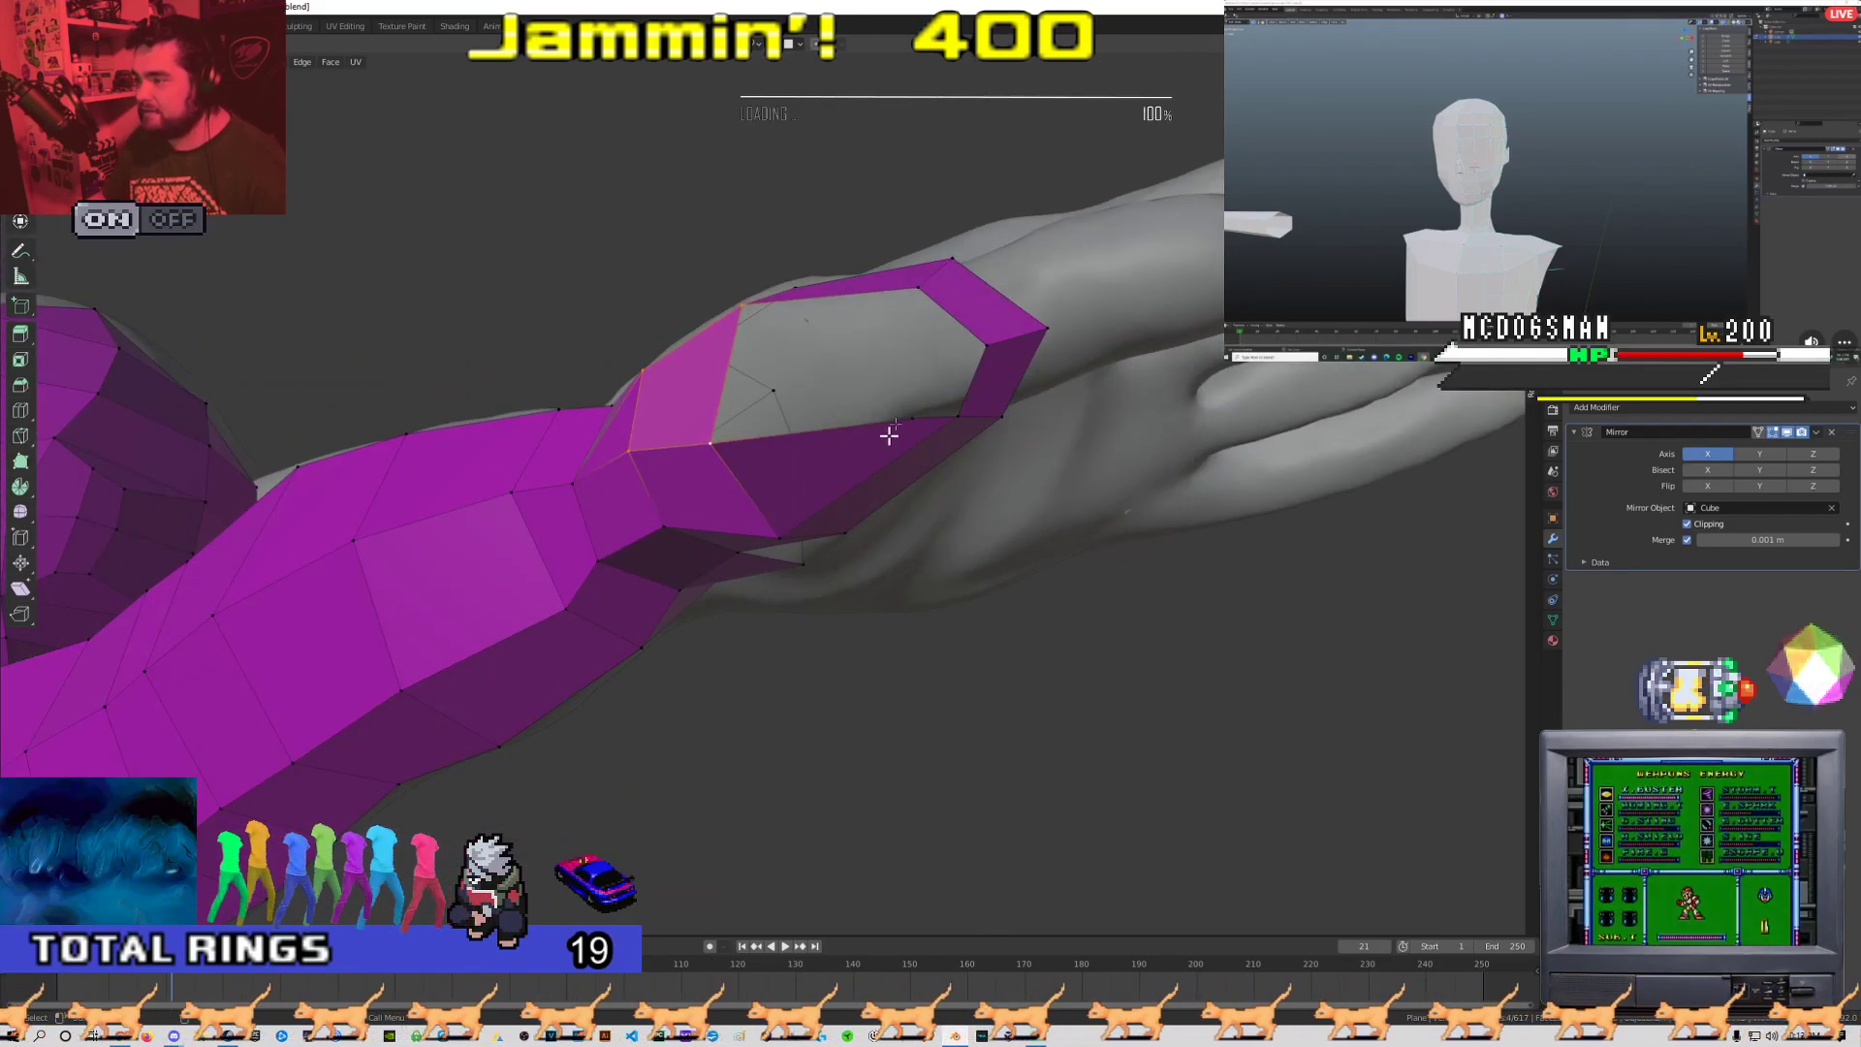
Add a centred loop cut across the hand strip beside the thumb and move its vertices to even out the faces
mouse_move(902, 414)
middle_mouse_down()
mouse_move(876, 503)
mouse_move(939, 569)
mouse_move(811, 497)
mouse_move(935, 398)
middle_mouse_up()
key("ctrl+r")
right_click(940, 395)
key("Escape")
left_click(901, 437)
key("g")
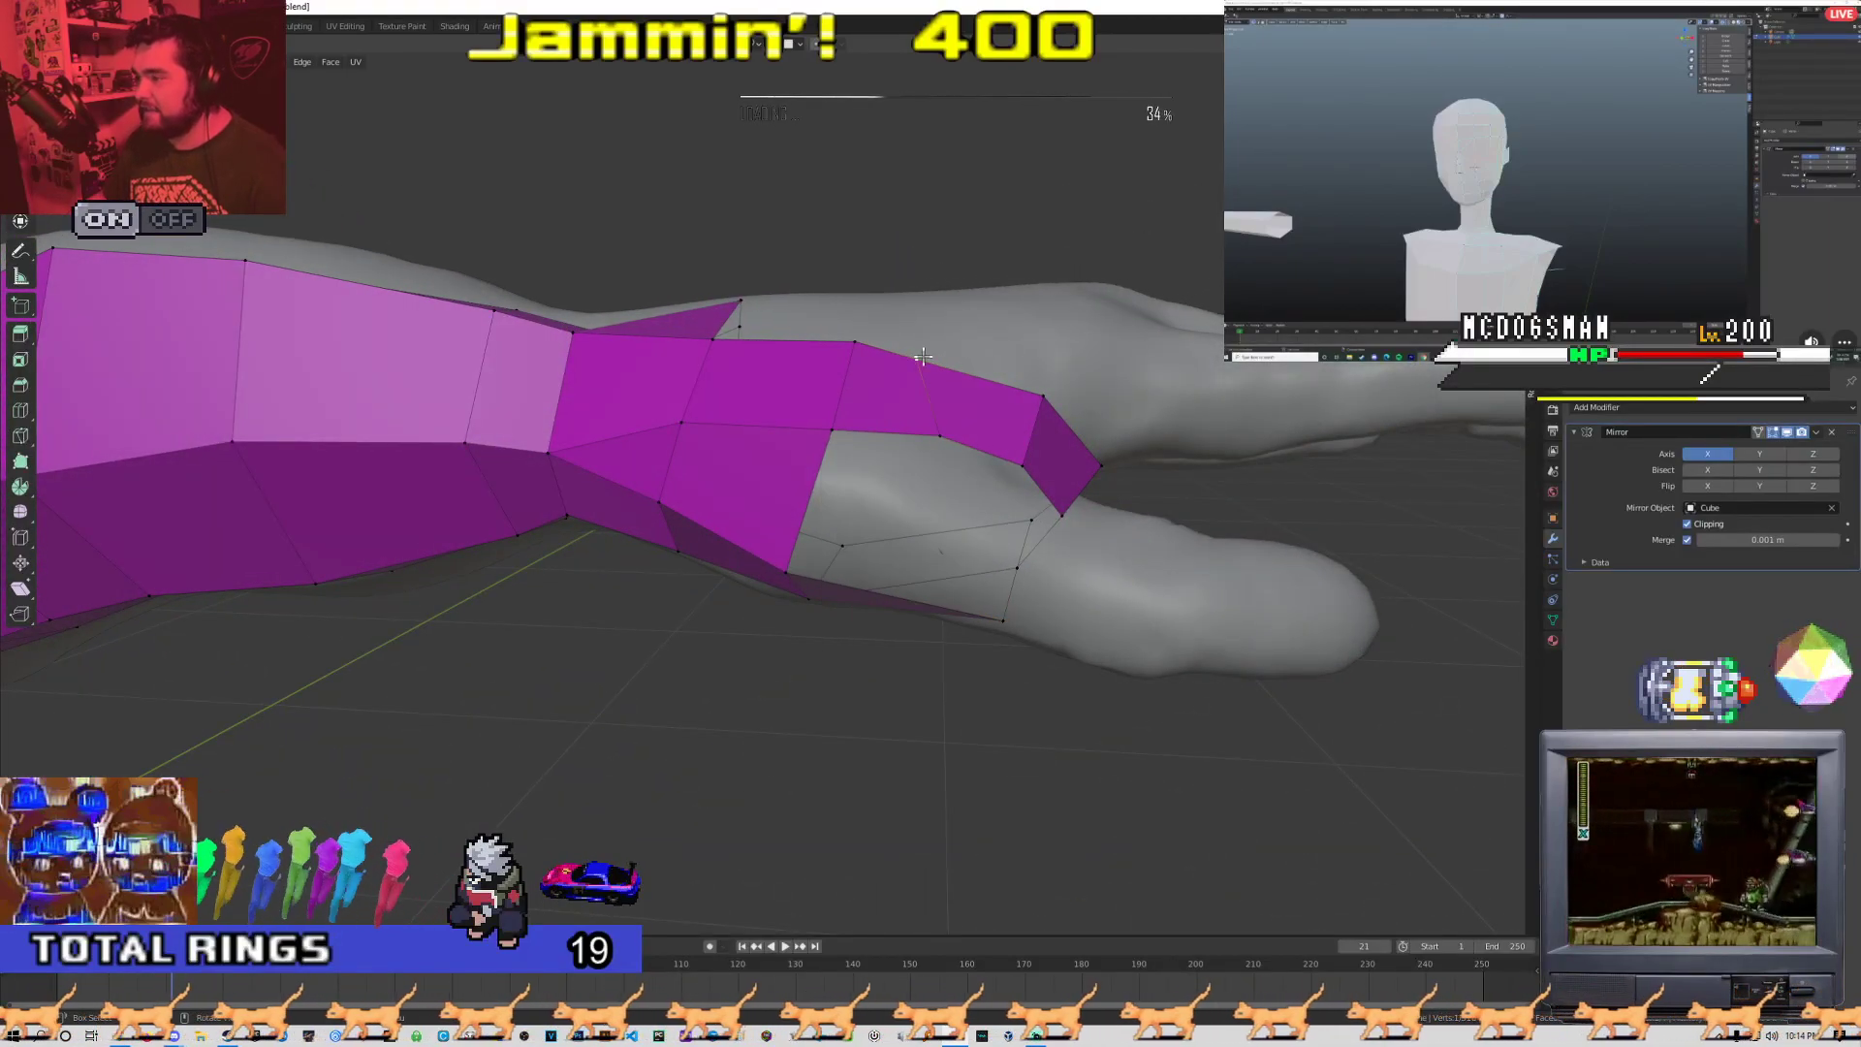
key("g")
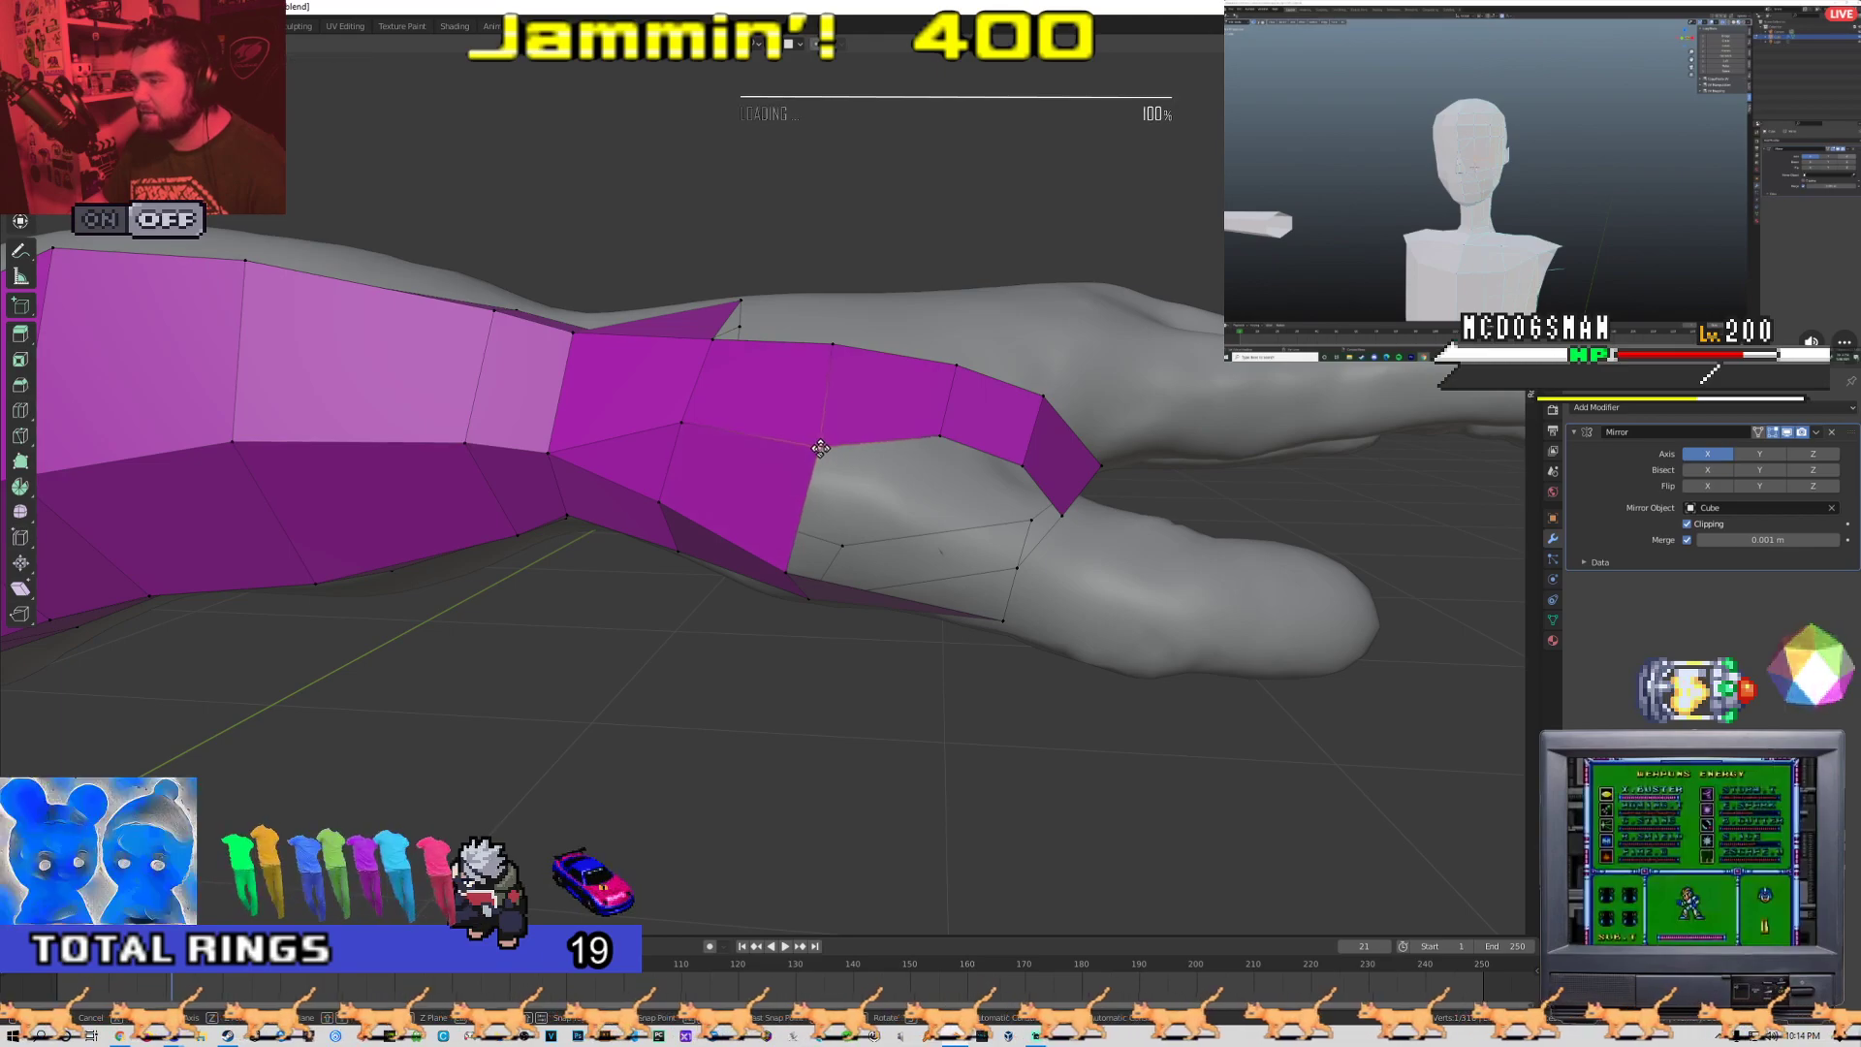
left_click(820, 447)
middle_click_drag(820, 447, 776, 469)
Delete the selected surplus geometry from the strip at the base of the thumb
middle_click_drag(759, 320, 814, 507)
key("x")
left_click(725, 415)
left_click(735, 475)
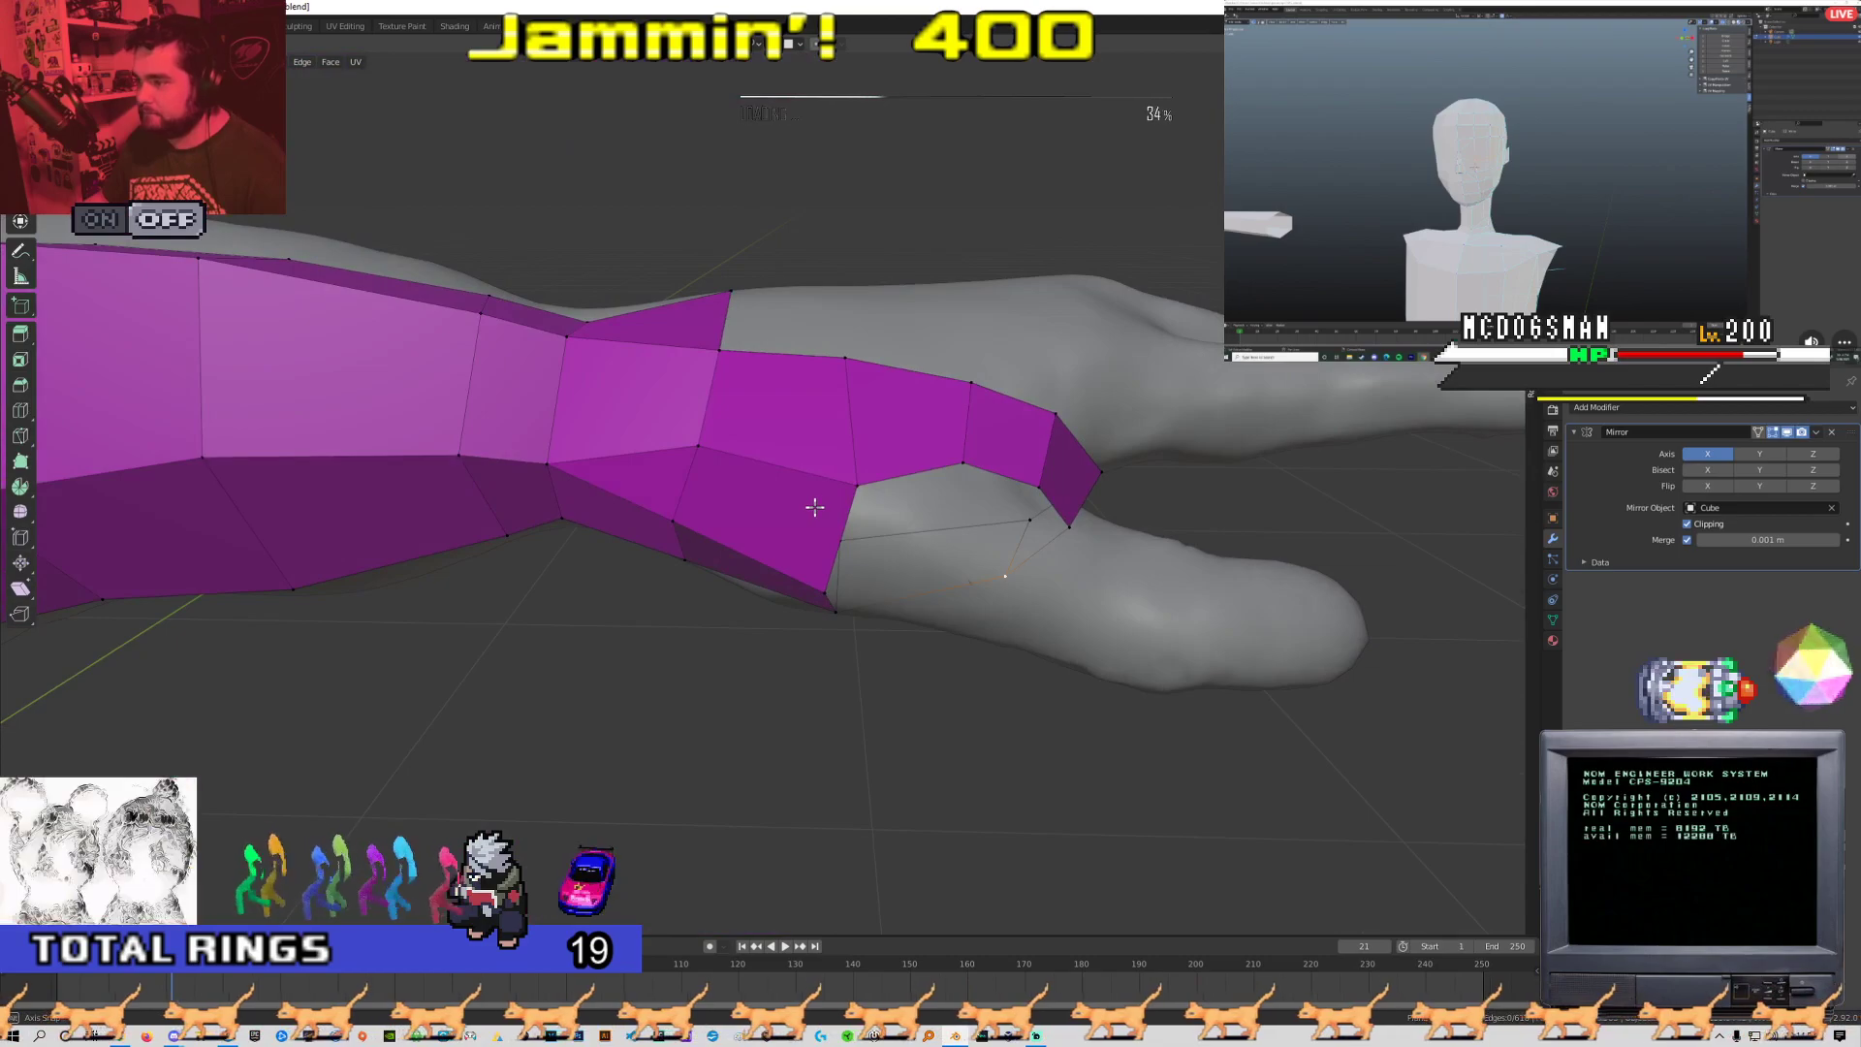
Move the palm-side vertices of the thumb strip to follow the sculpted palm
middle_click_drag(853, 407, 676, 319)
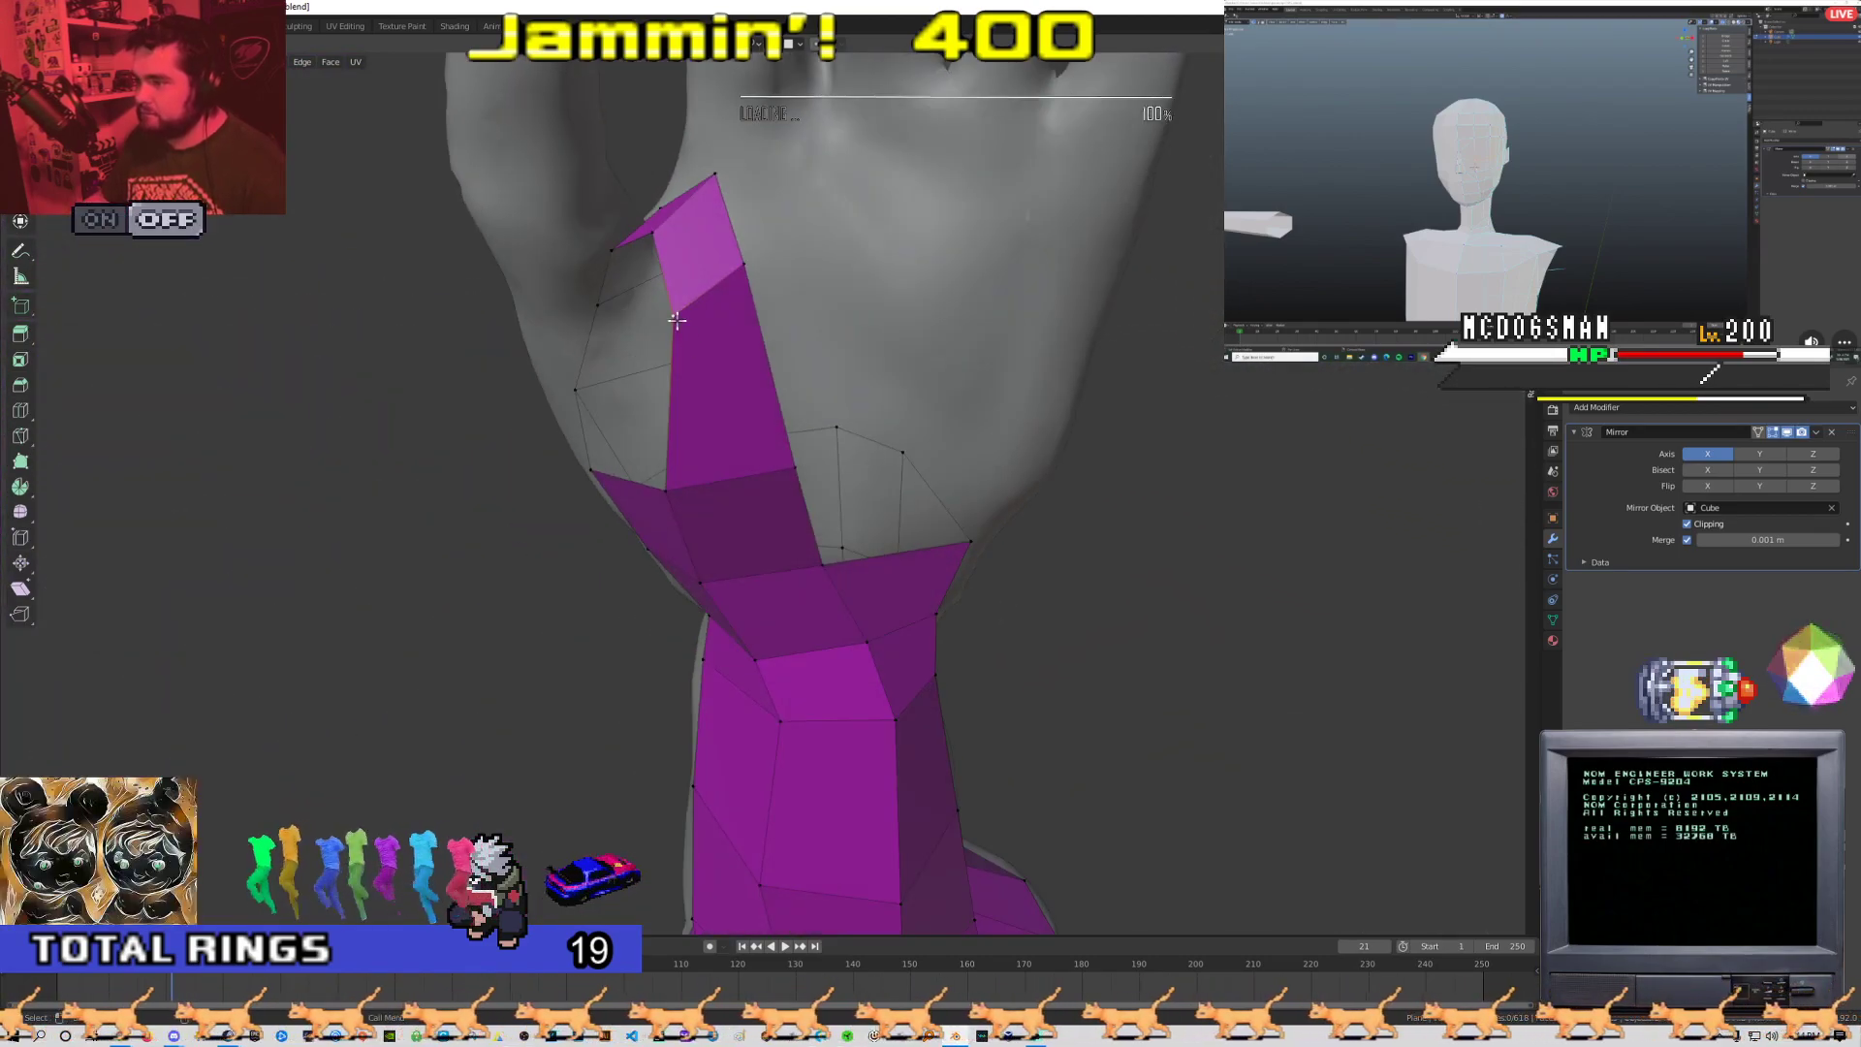
key("g")
middle_click_drag(772, 364, 674, 374)
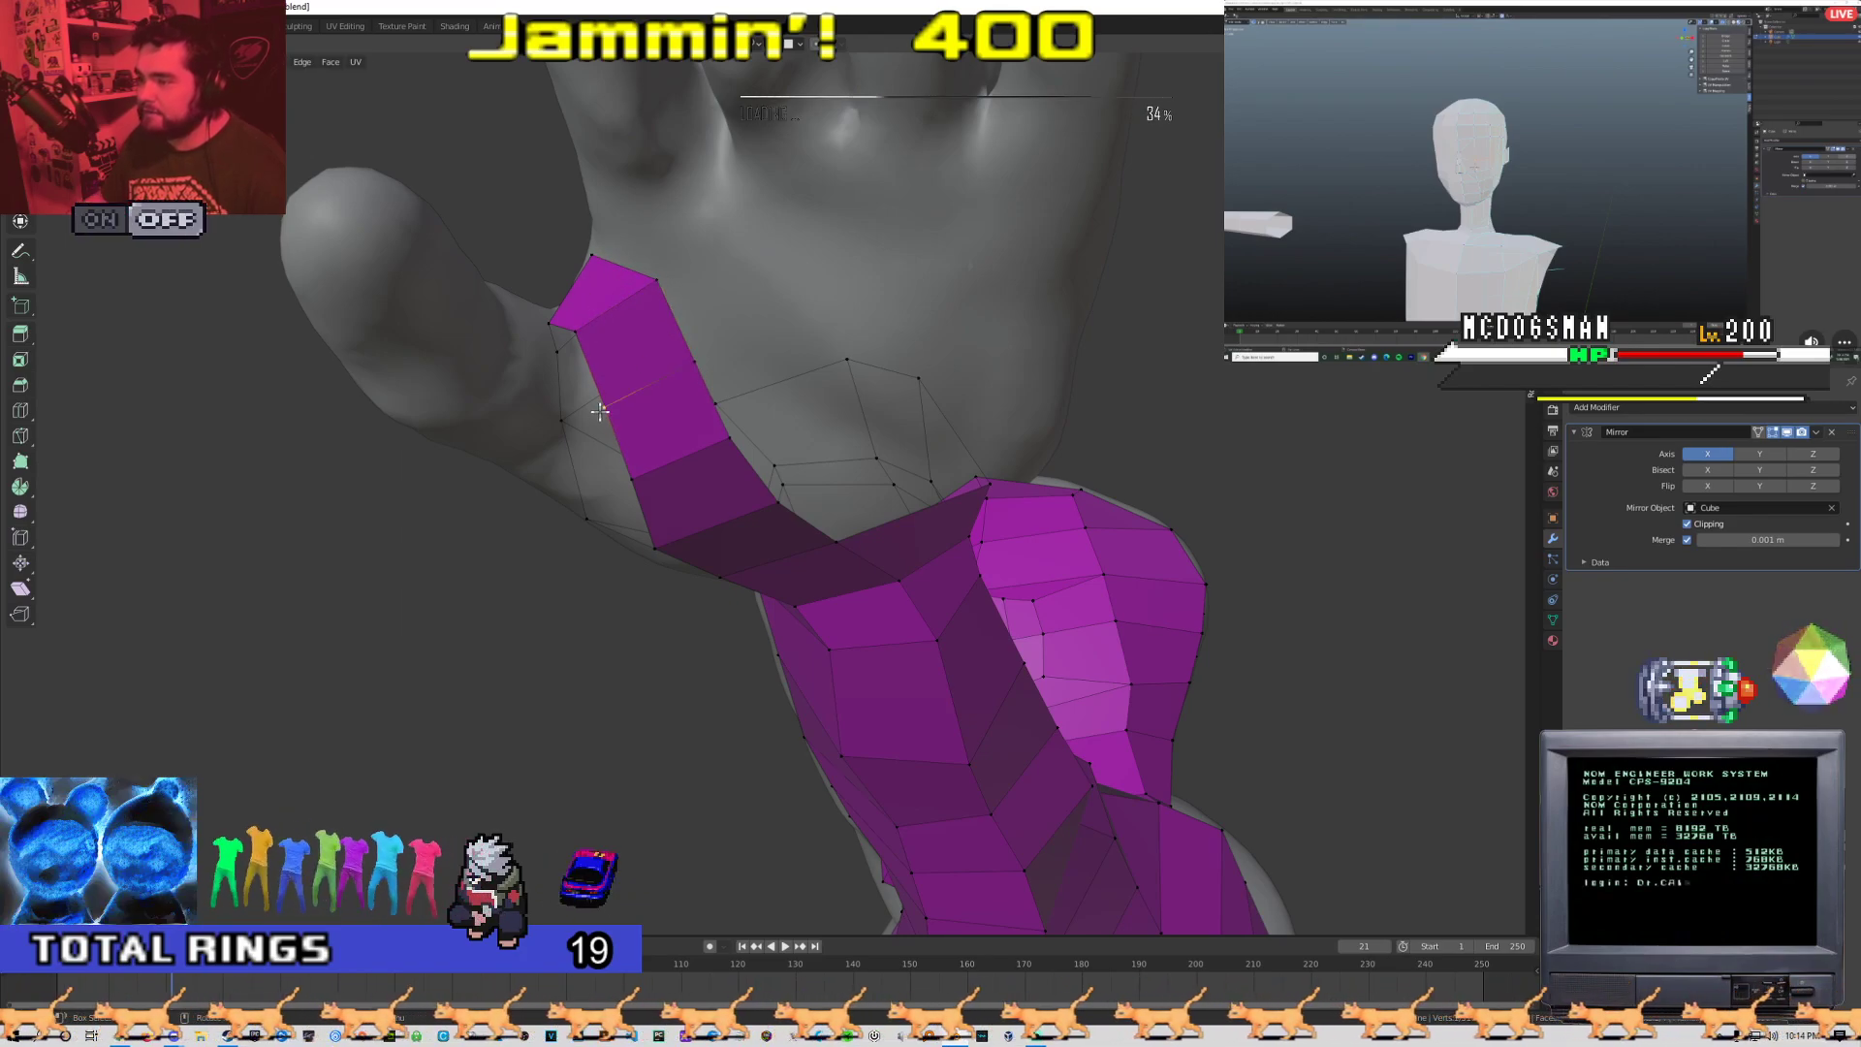
left_click(701, 357)
Examine the arm and hand mesh in relation to the whole body in Object Mode
middle_click_drag(693, 361, 805, 636)
scroll(789, 432, "down", 5)
key("Tab")
scroll(824, 615, "down", 6)
middle_click_drag(596, 620, 732, 512)
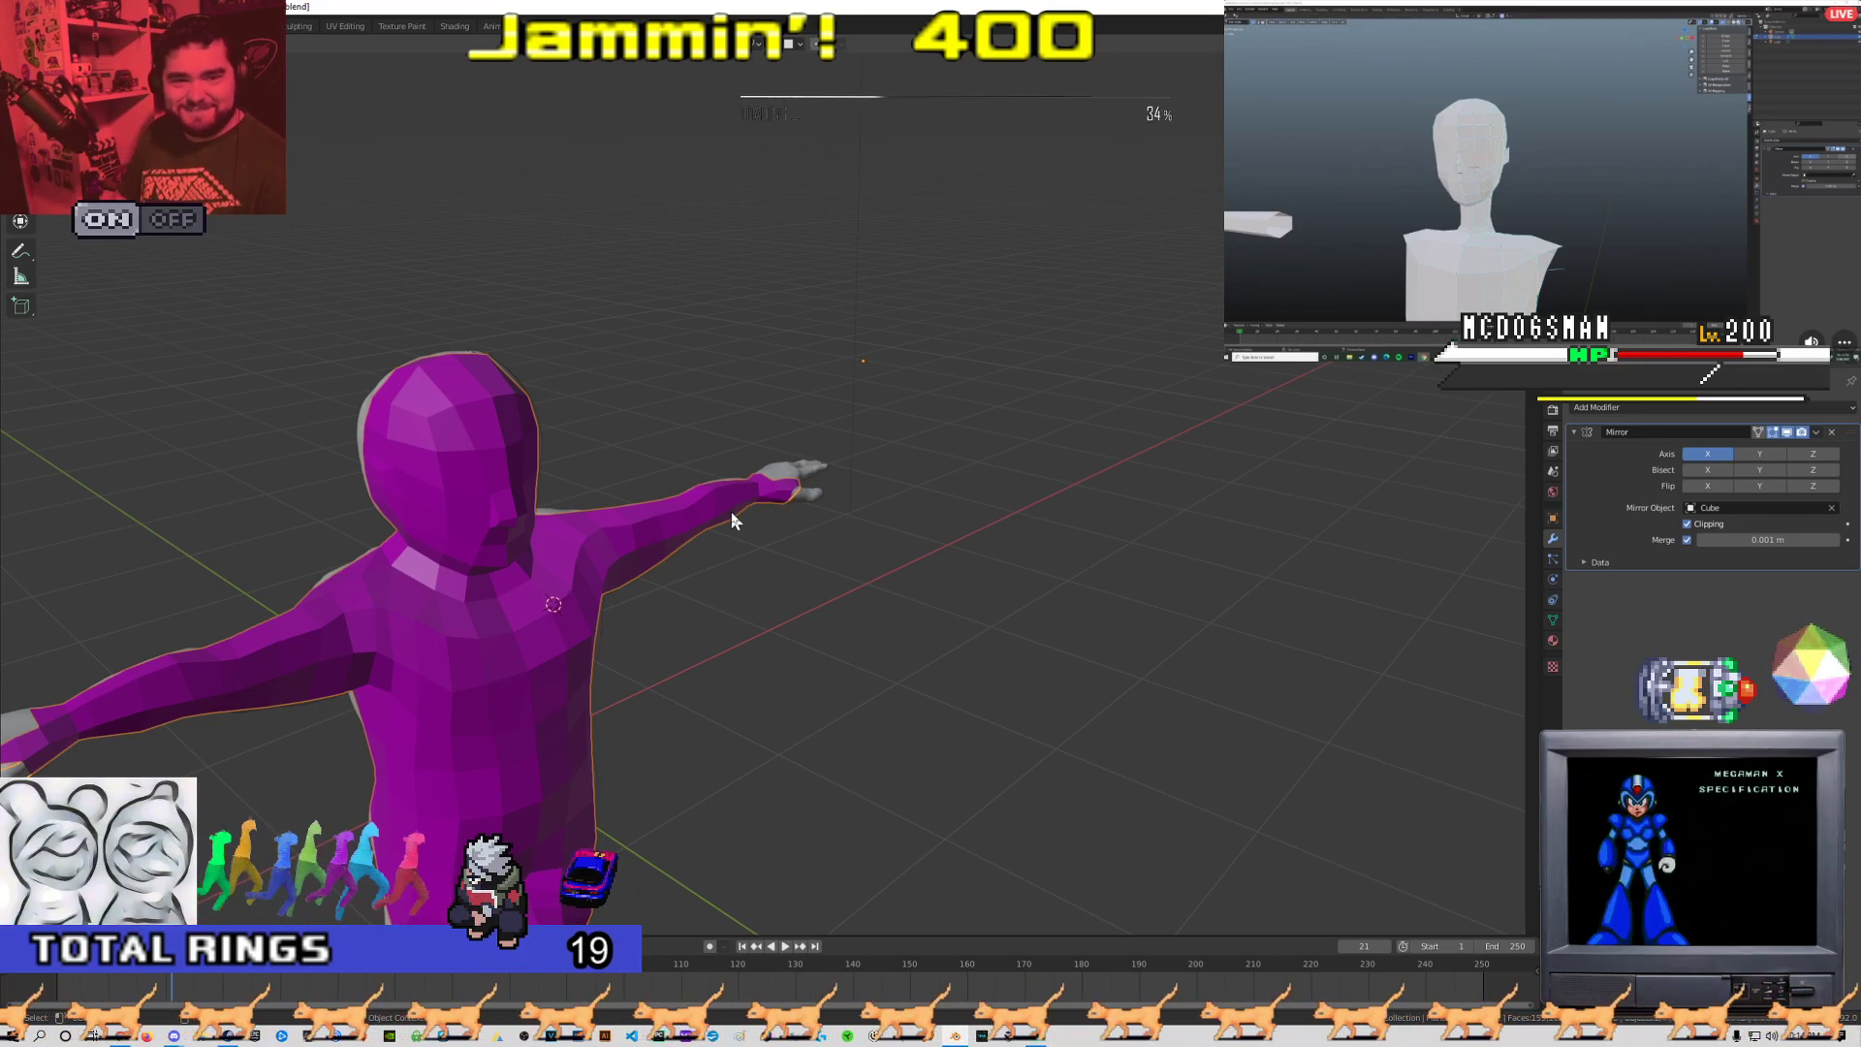
middle_click_drag(731, 510, 870, 567)
Extrude a strip of faces in Edit Mode from the thumb web along the side of the index finger to its tip
key("Tab")
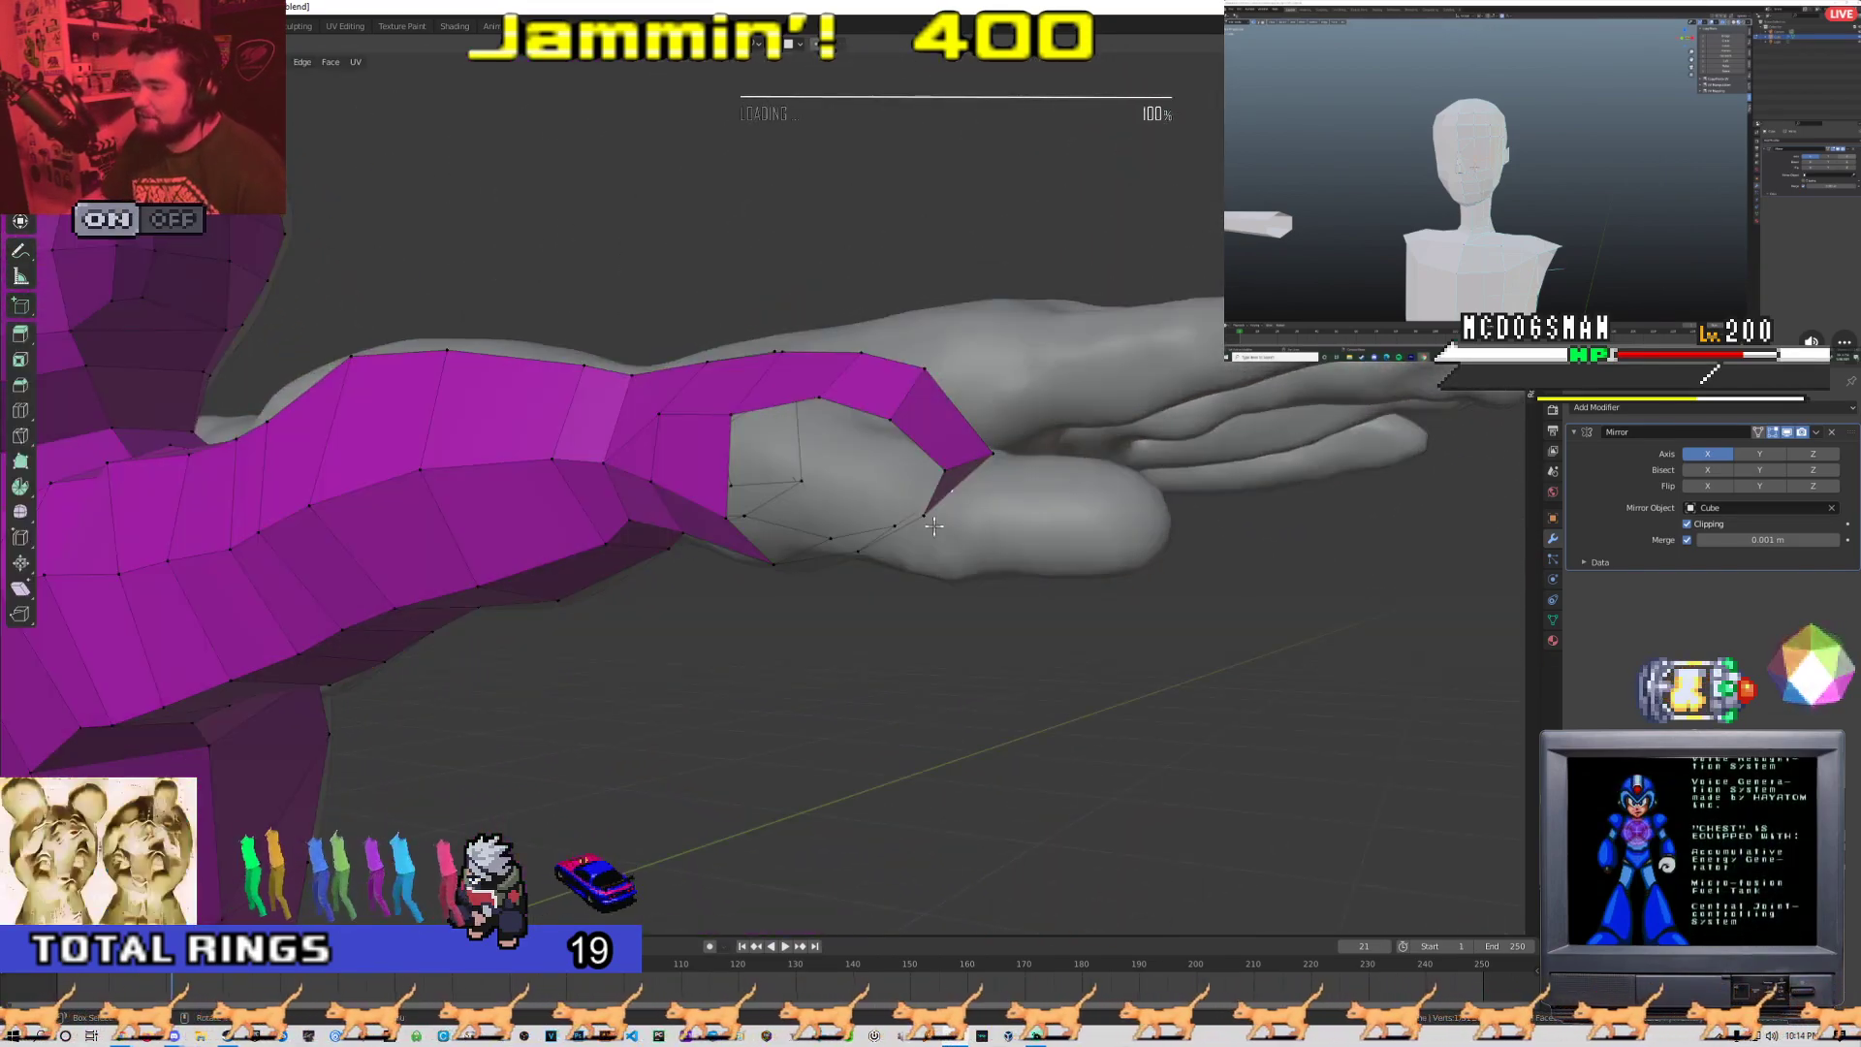
middle_click_drag(913, 385, 970, 426)
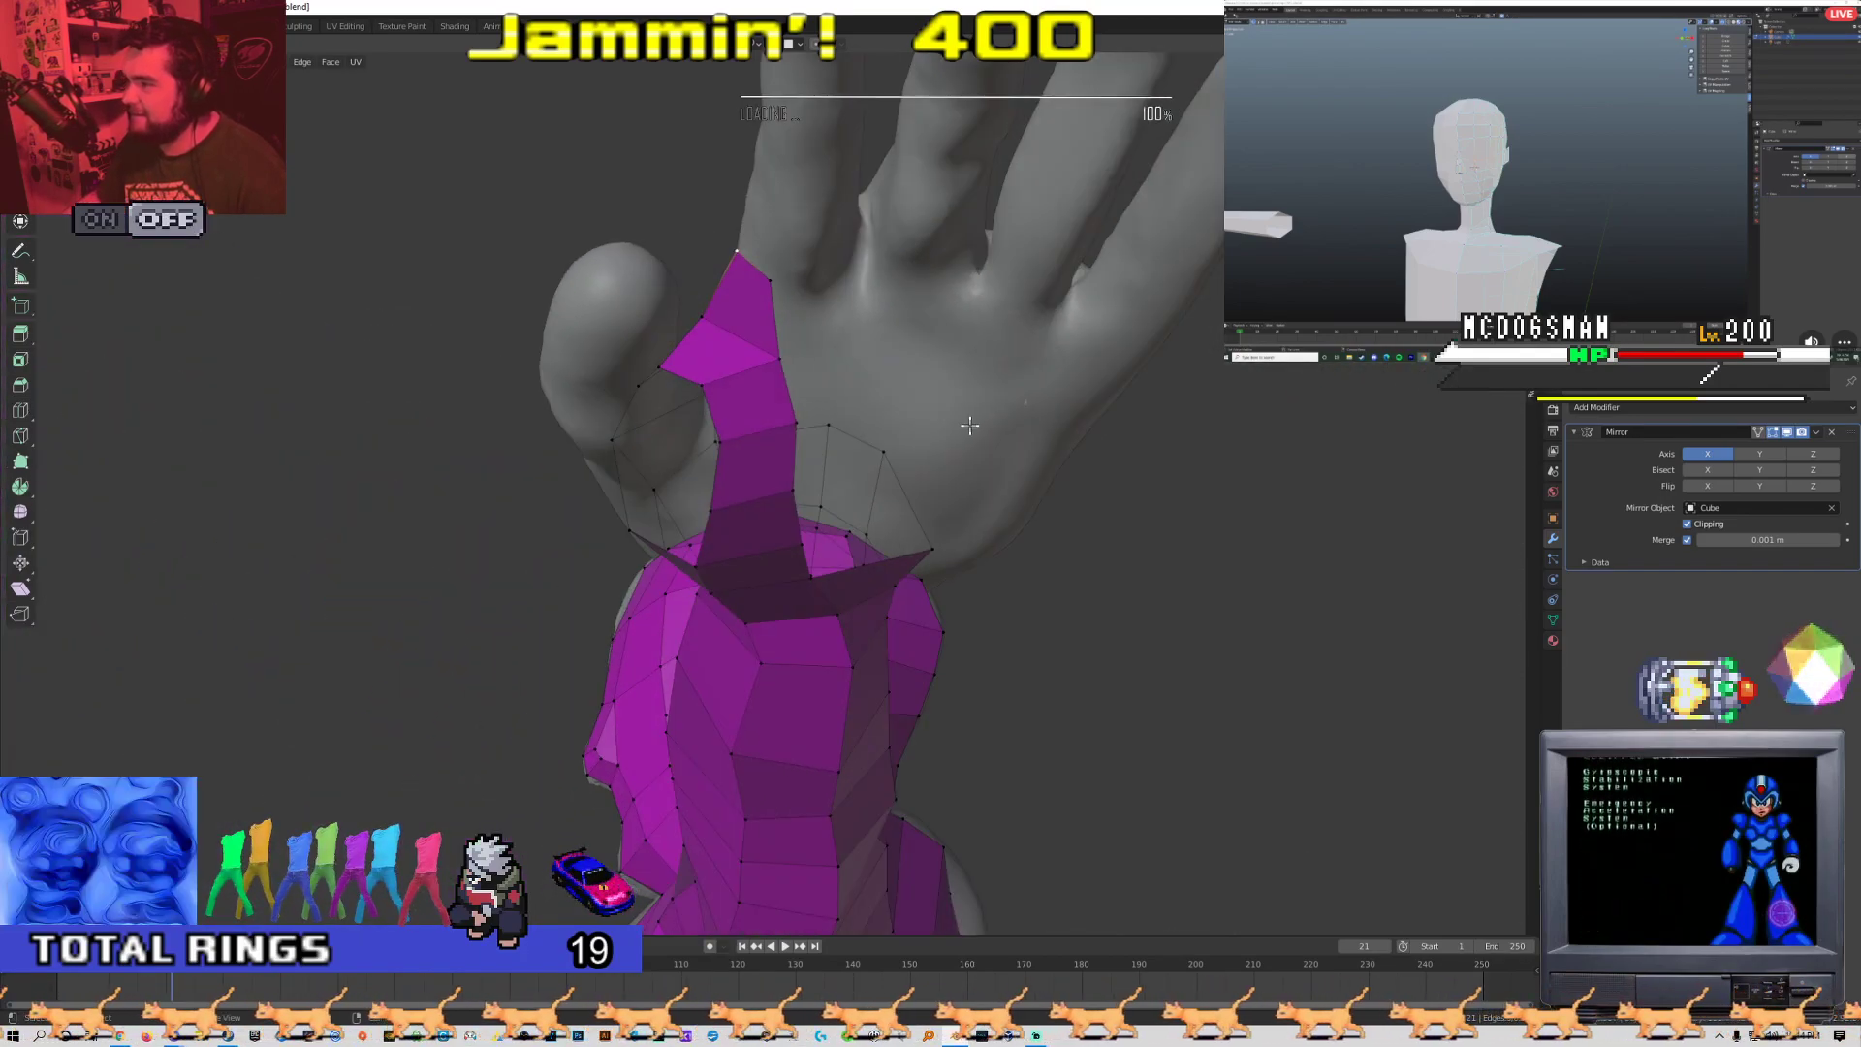
middle_click_drag(775, 293, 1003, 443)
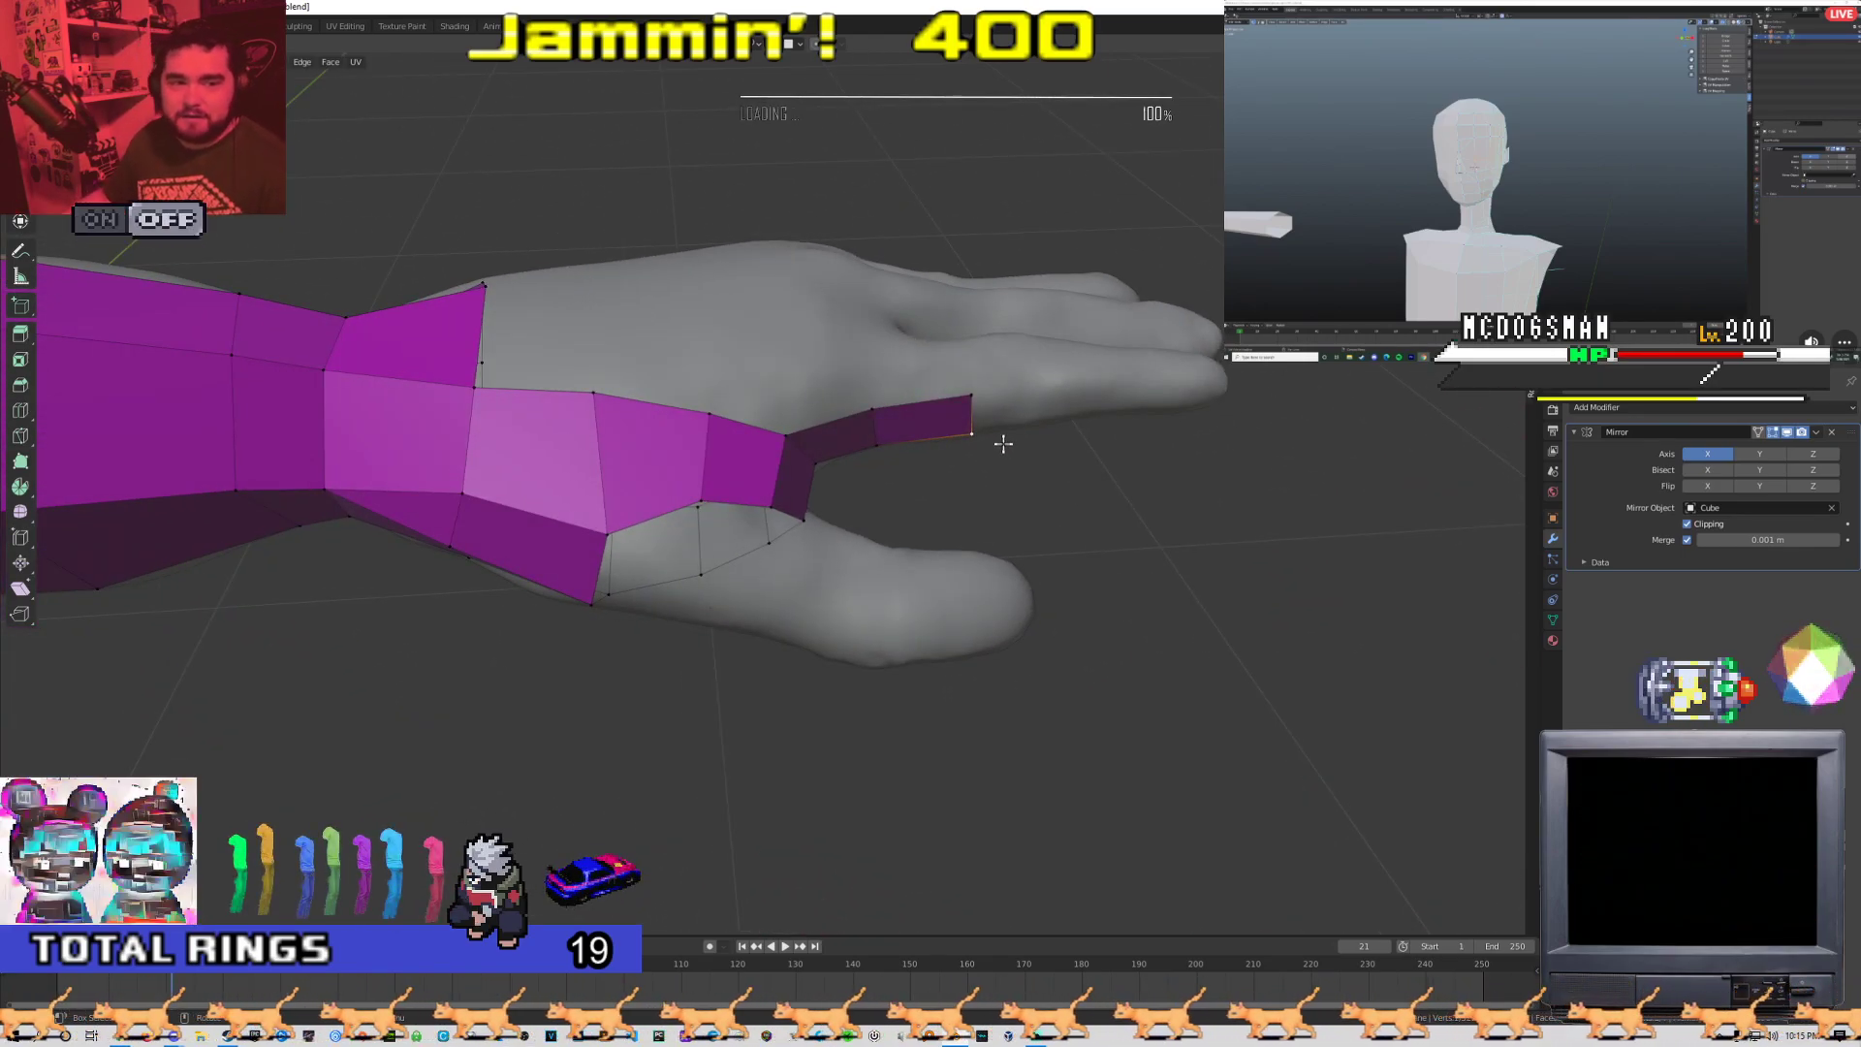
middle_click_drag(1003, 443, 587, 326)
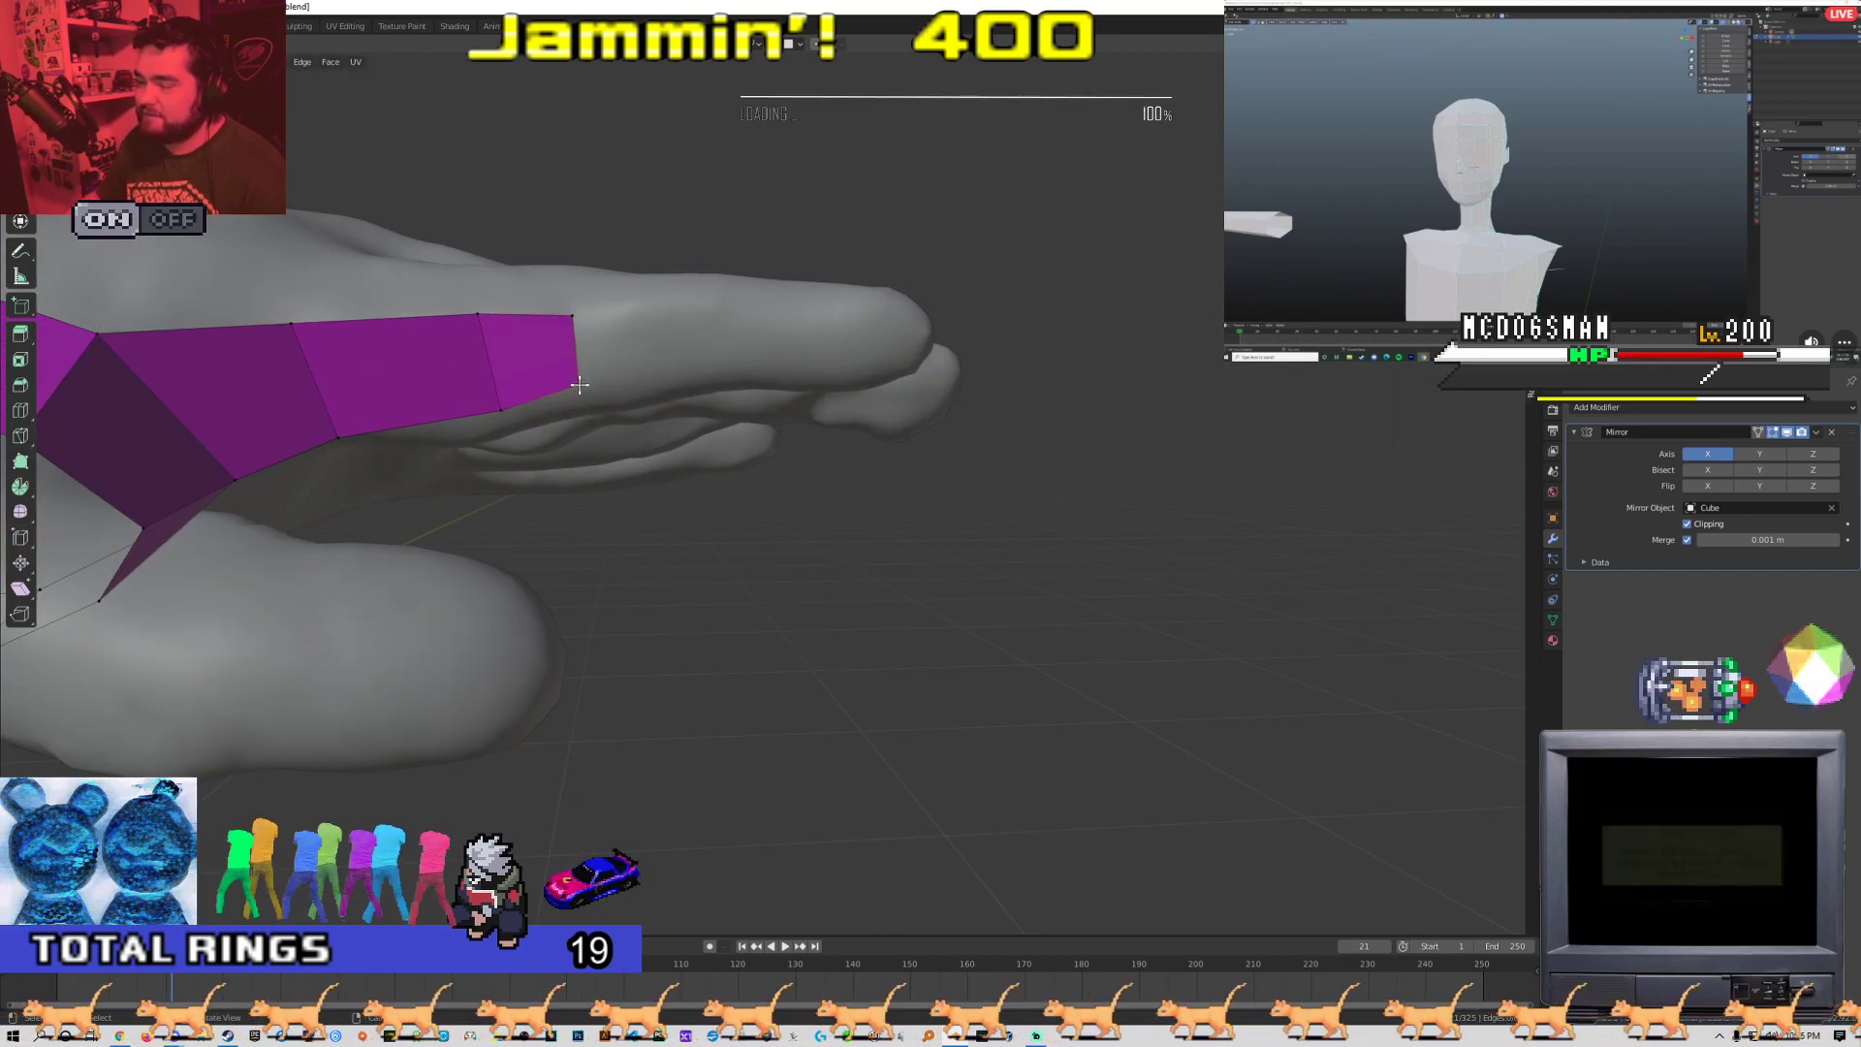
middle_click_drag(813, 307, 718, 475)
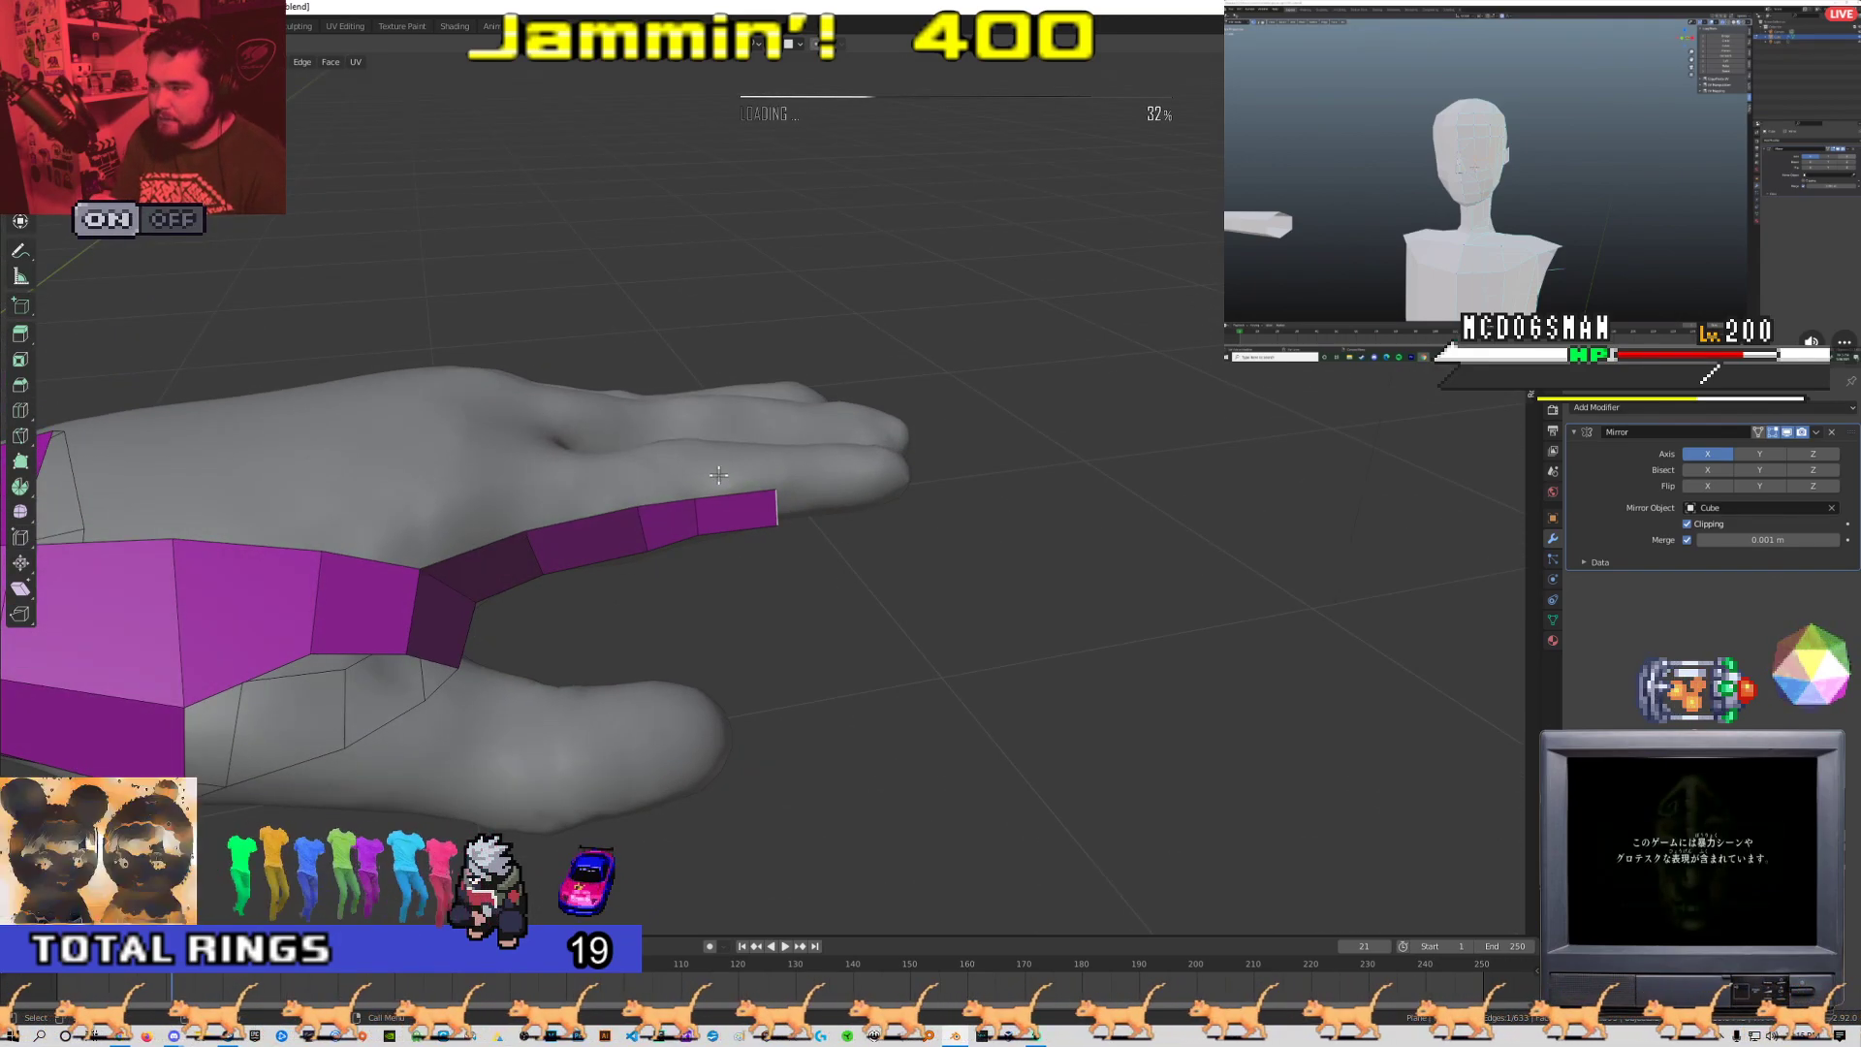
middle_click_drag(685, 426, 550, 444)
key("e")
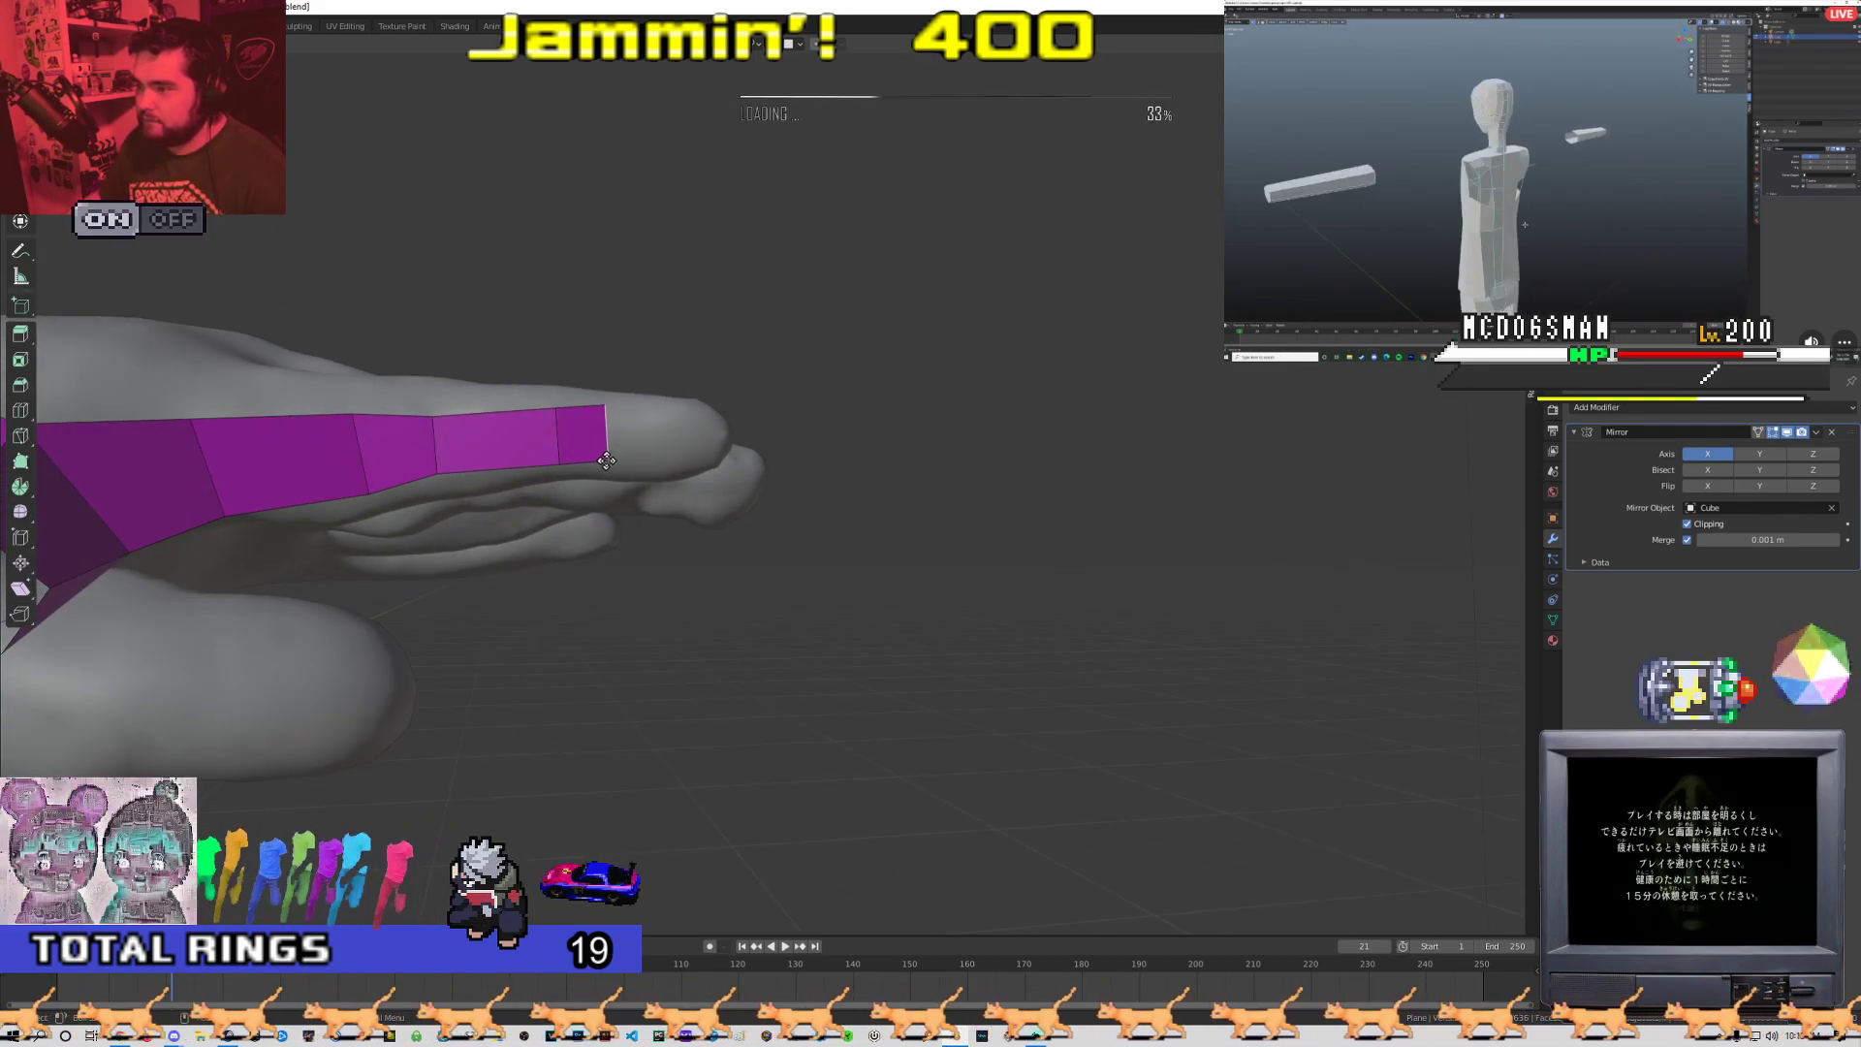
left_click(644, 441)
middle_click_drag(560, 450, 577, 453)
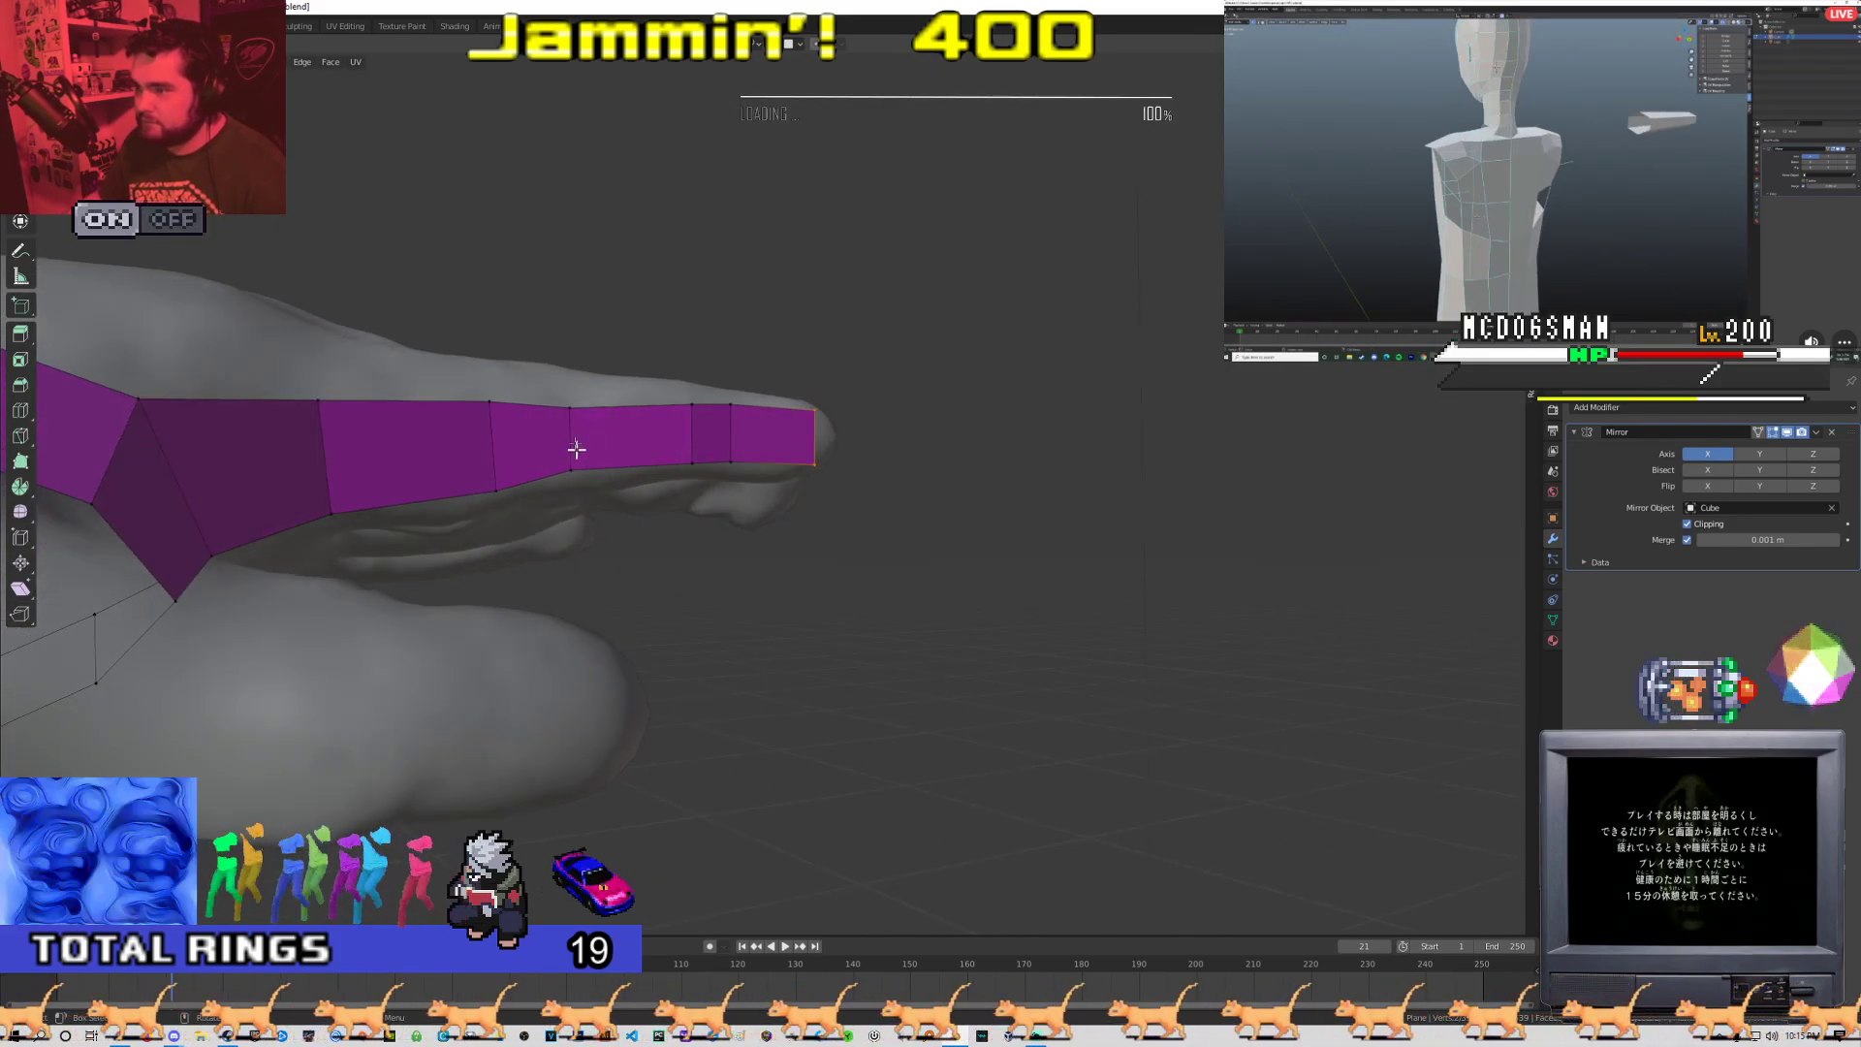
Adjust the vertices of the index finger strip to space its edges along the joints and fit the fingertip
left_click(570, 407)
left_click(574, 475)
key("g")
left_click(578, 473)
left_click(495, 406)
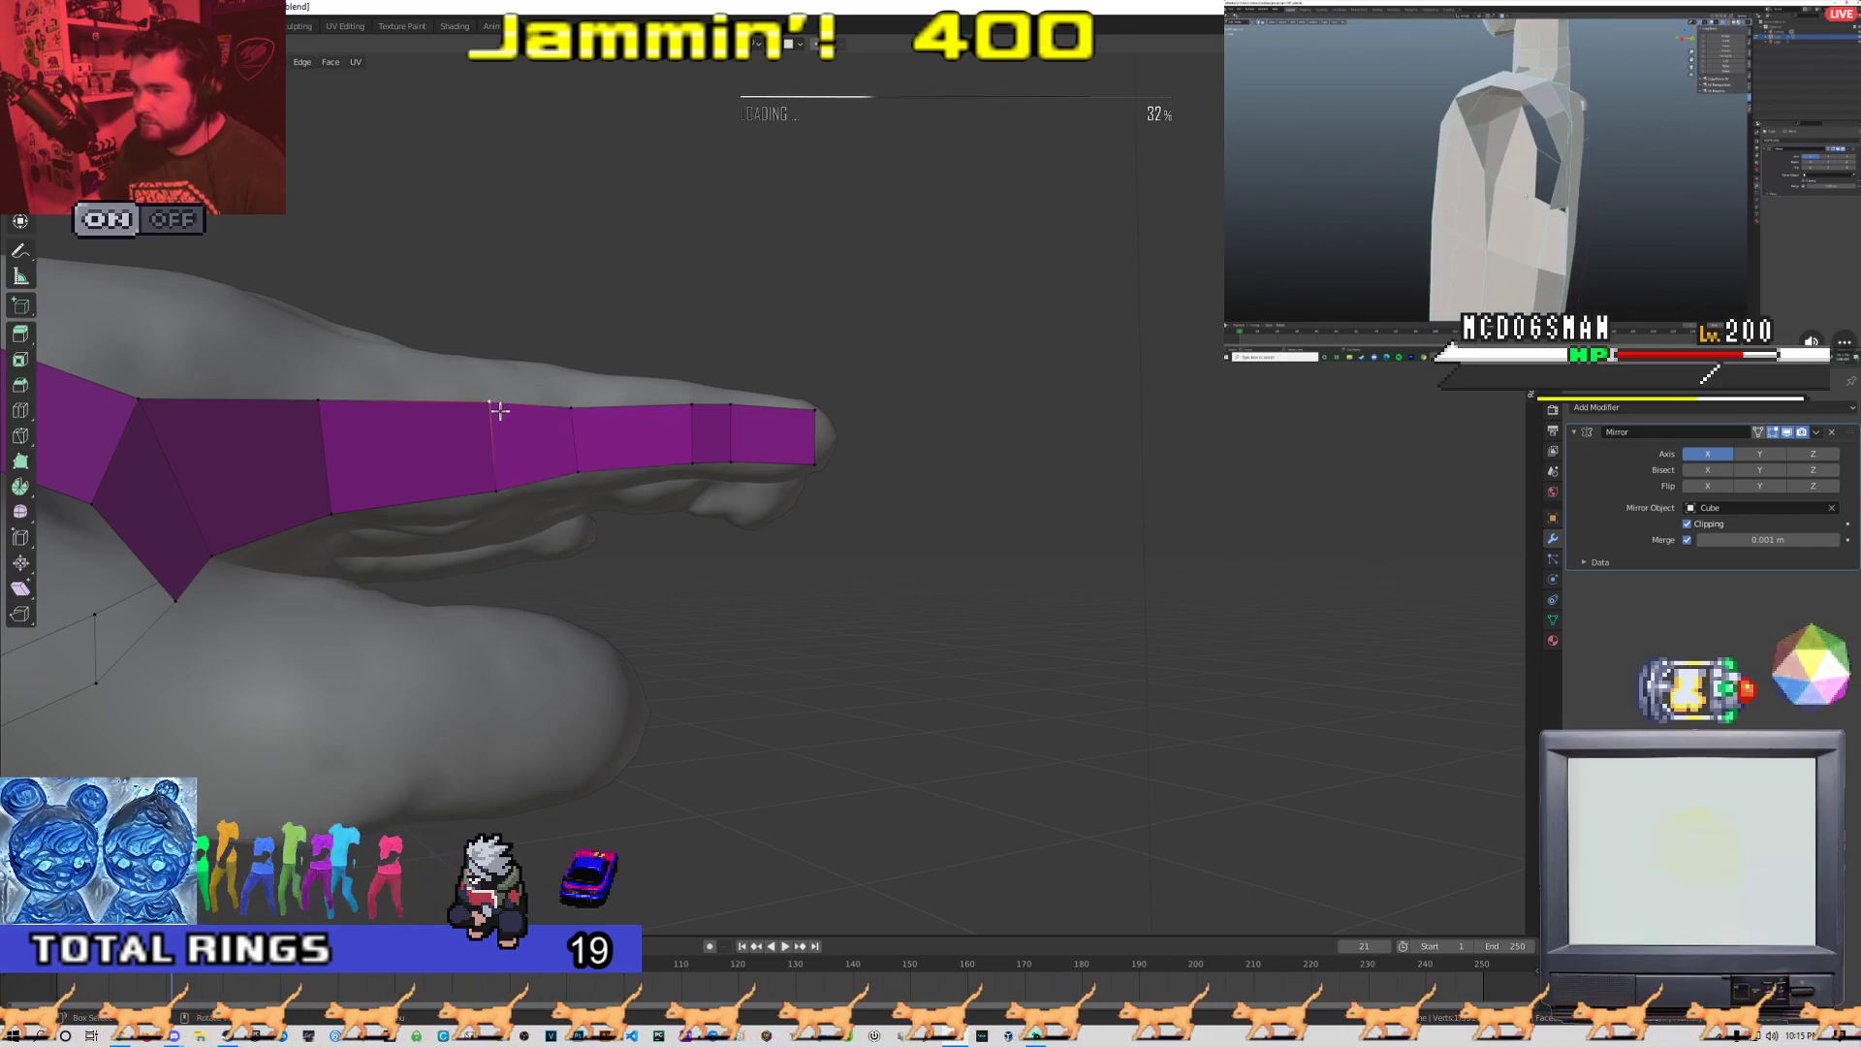
left_click(685, 404)
middle_click_drag(685, 404, 555, 465)
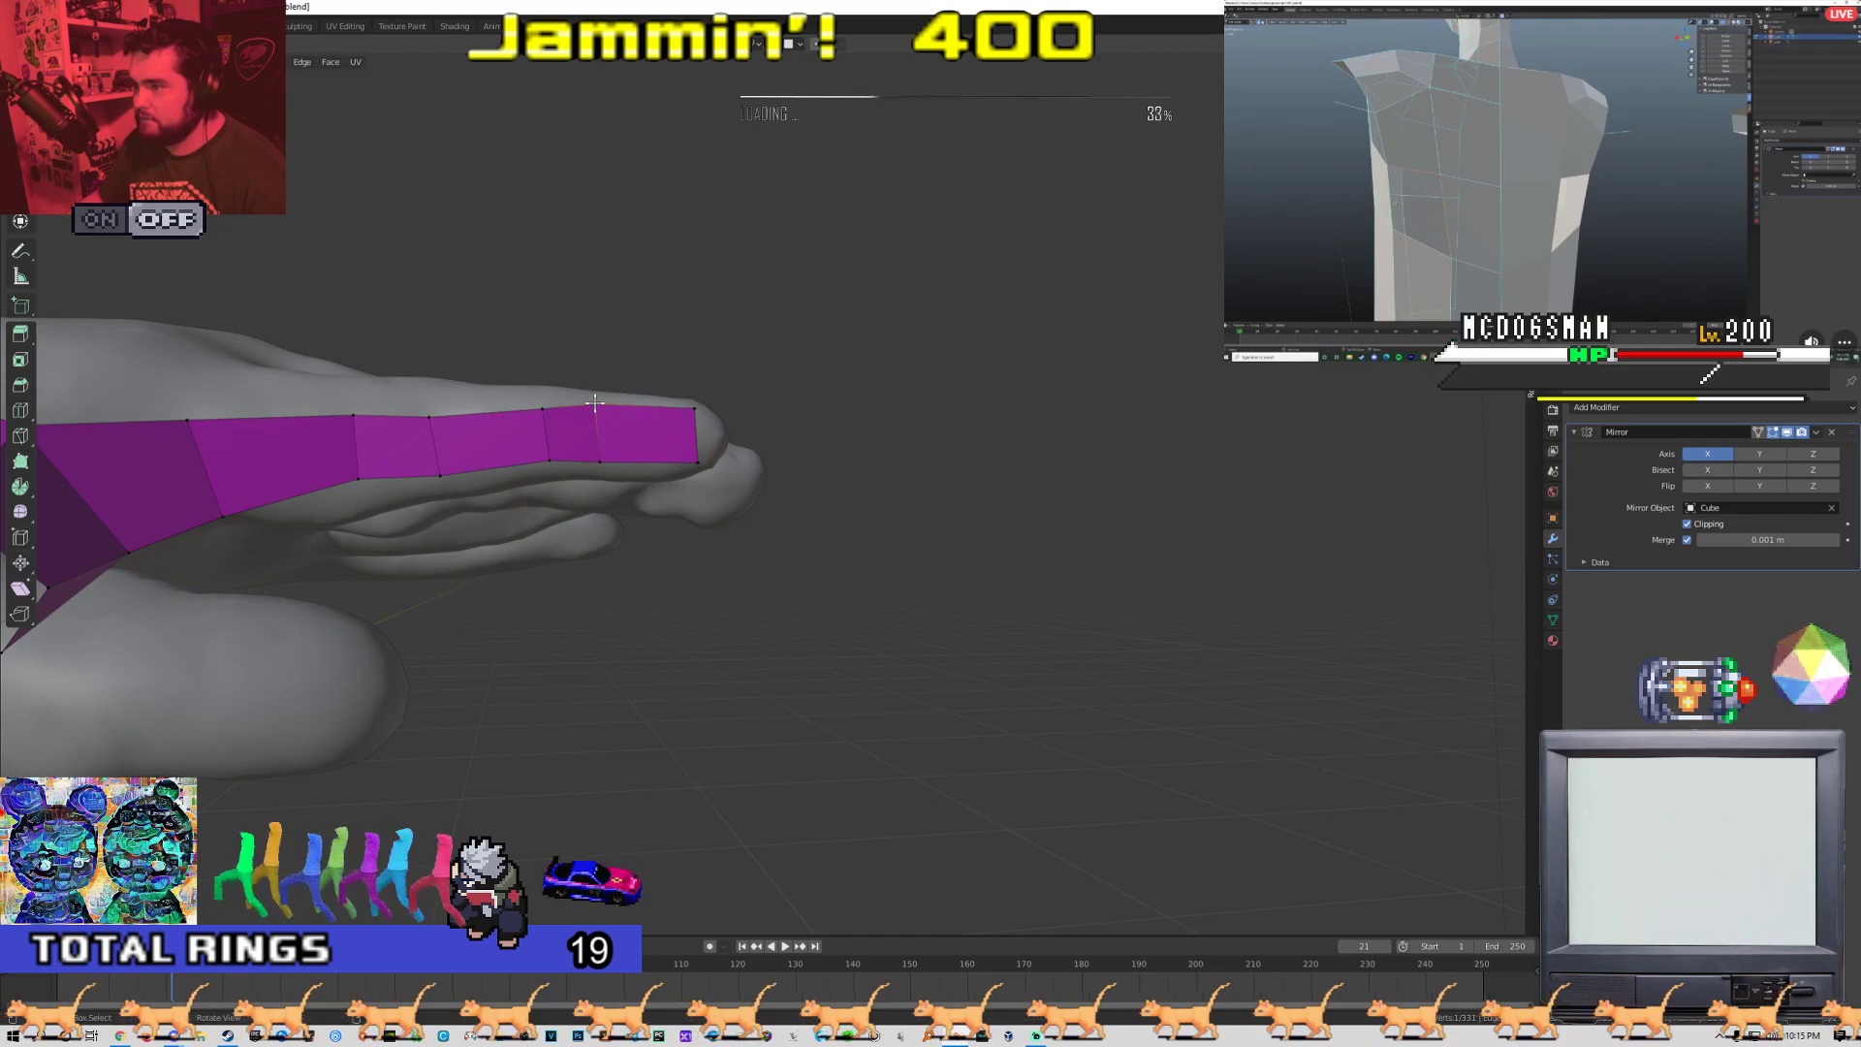
left_click(604, 469)
left_click(689, 459)
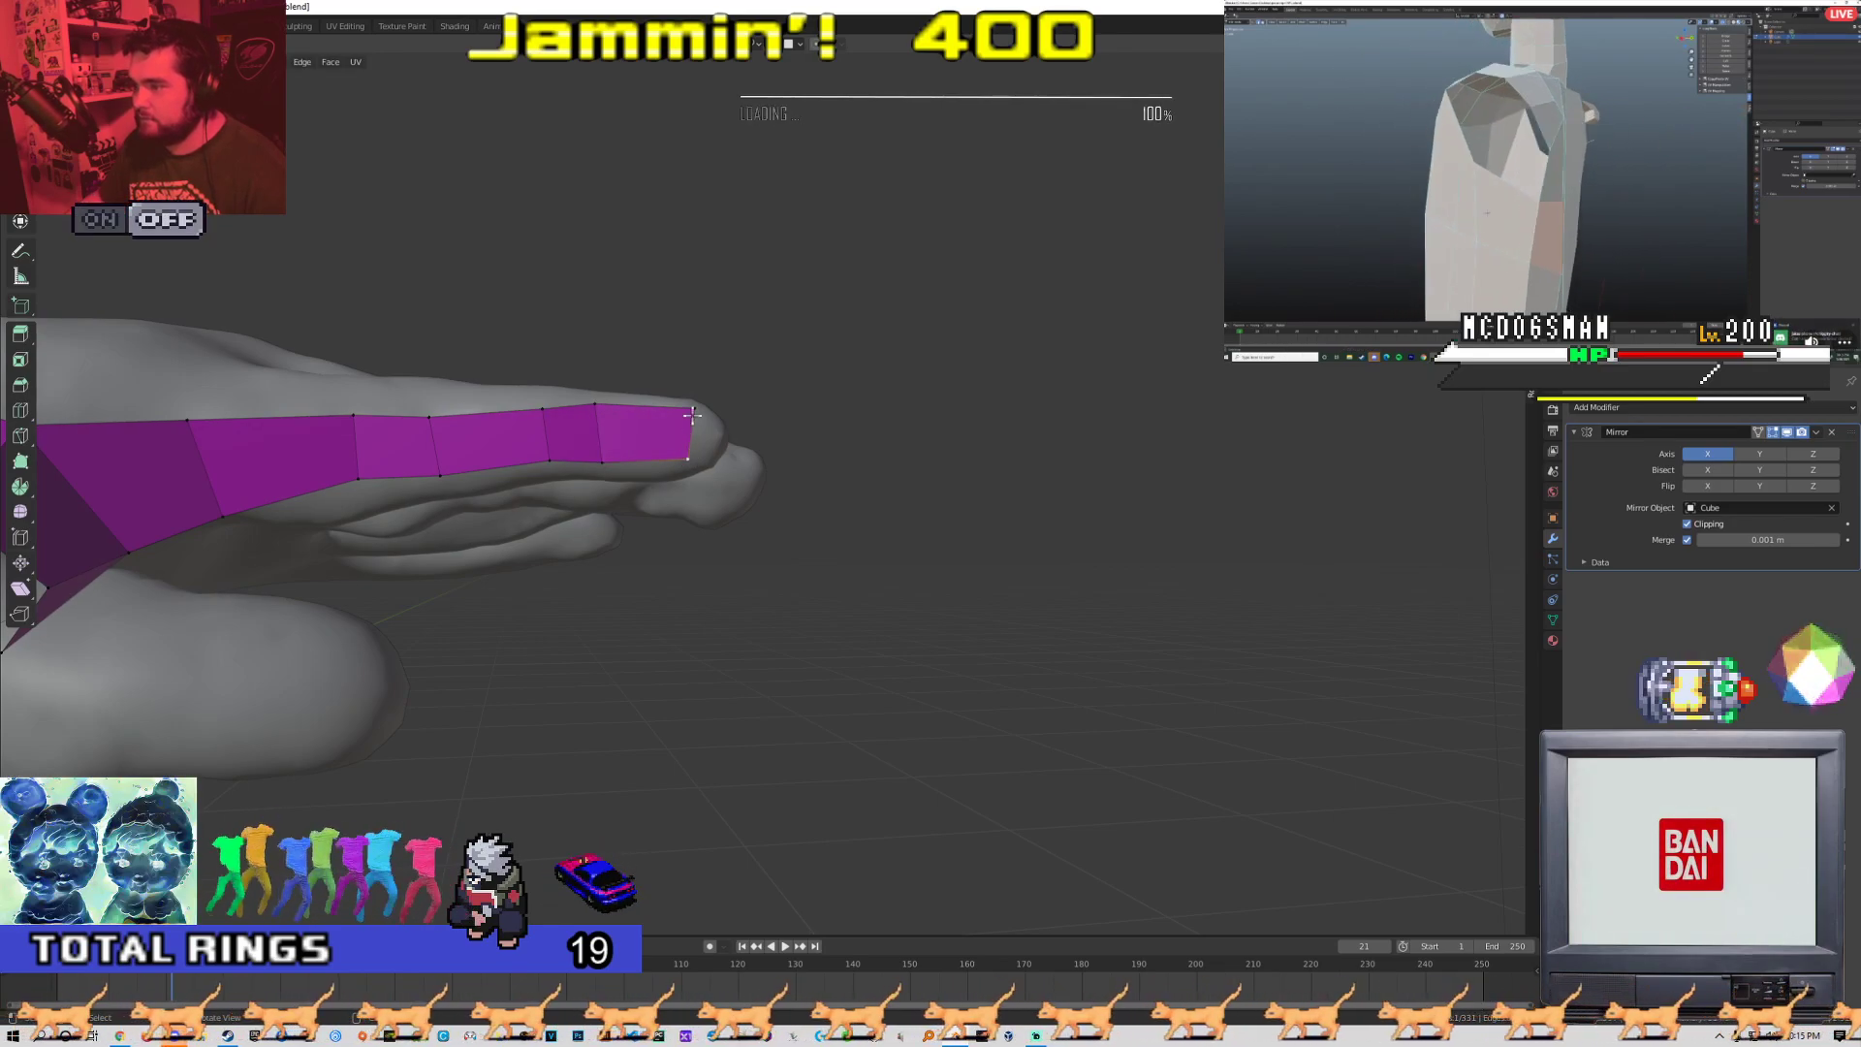
left_click(686, 412)
Continue the strip around the tip of the index finger and move its vertices onto the sculpt
middle_click_drag(631, 432, 391, 454)
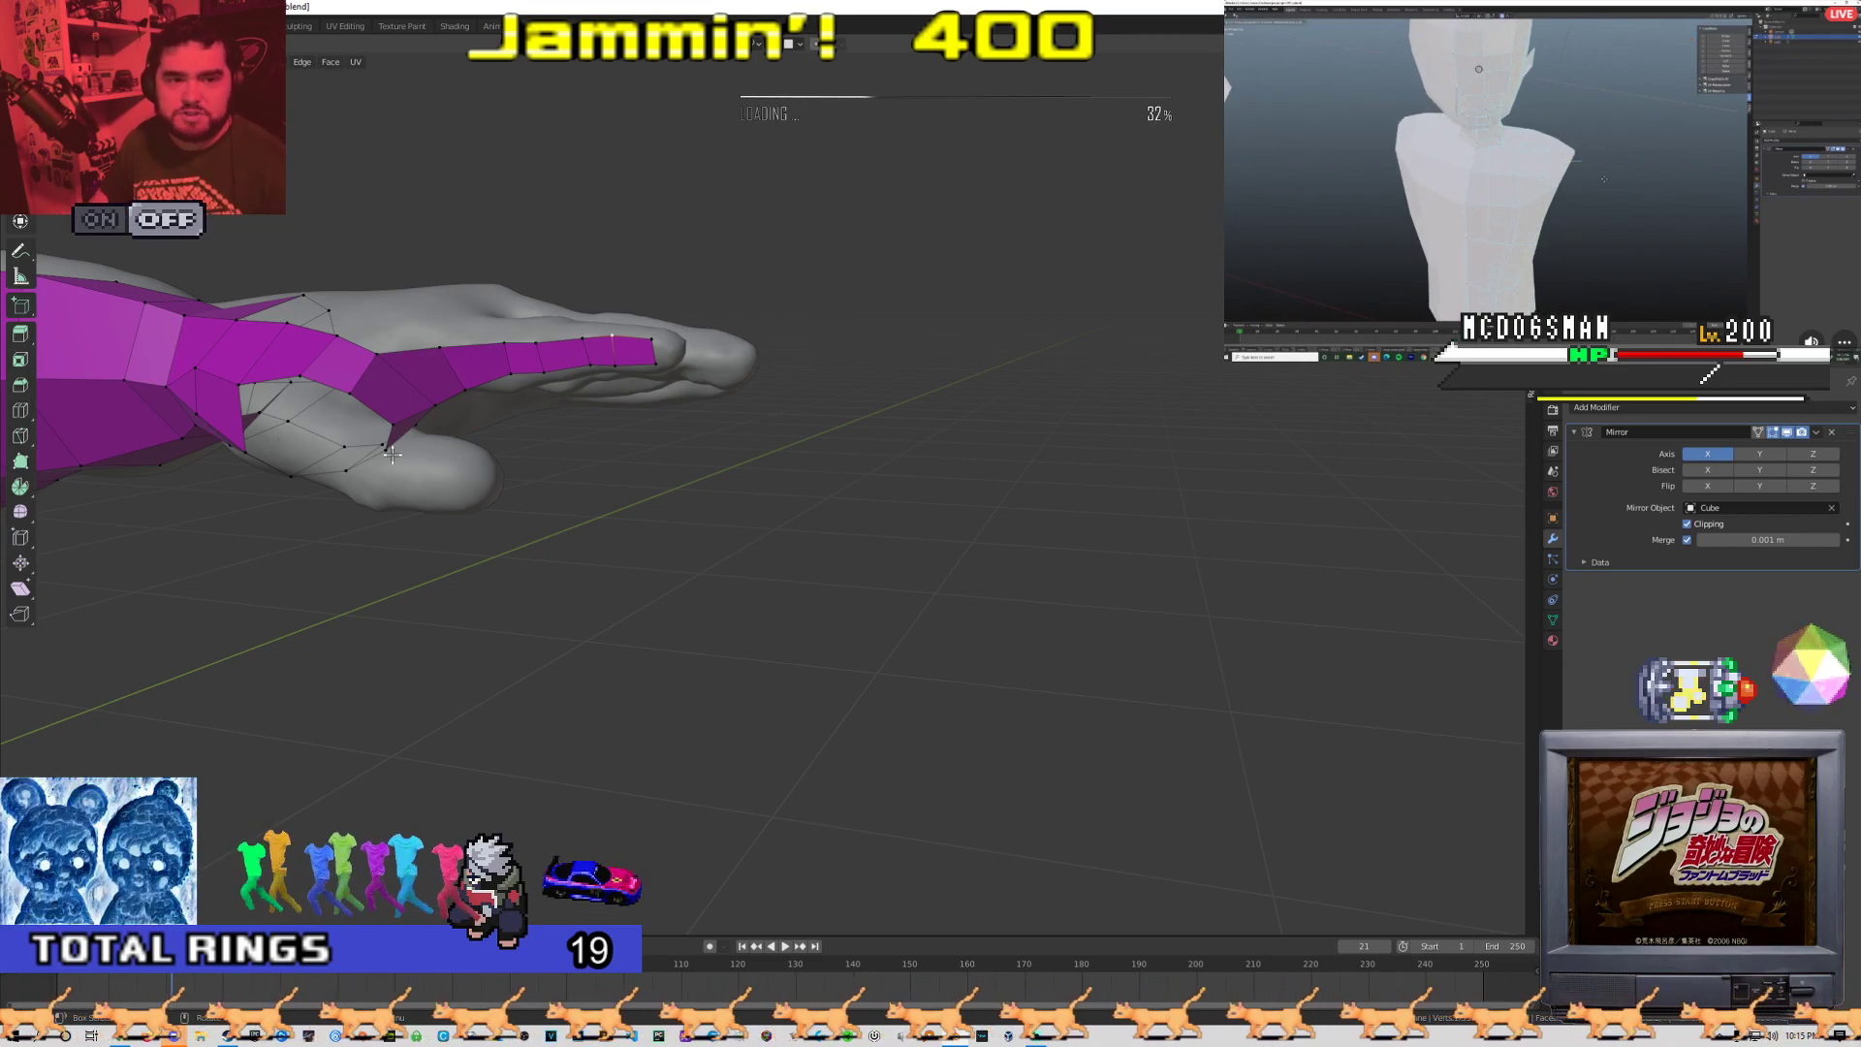
middle_click_drag(665, 413, 652, 291)
middle_click_drag(481, 263, 648, 403, "shift")
key("g")
left_click(618, 269)
key("g")
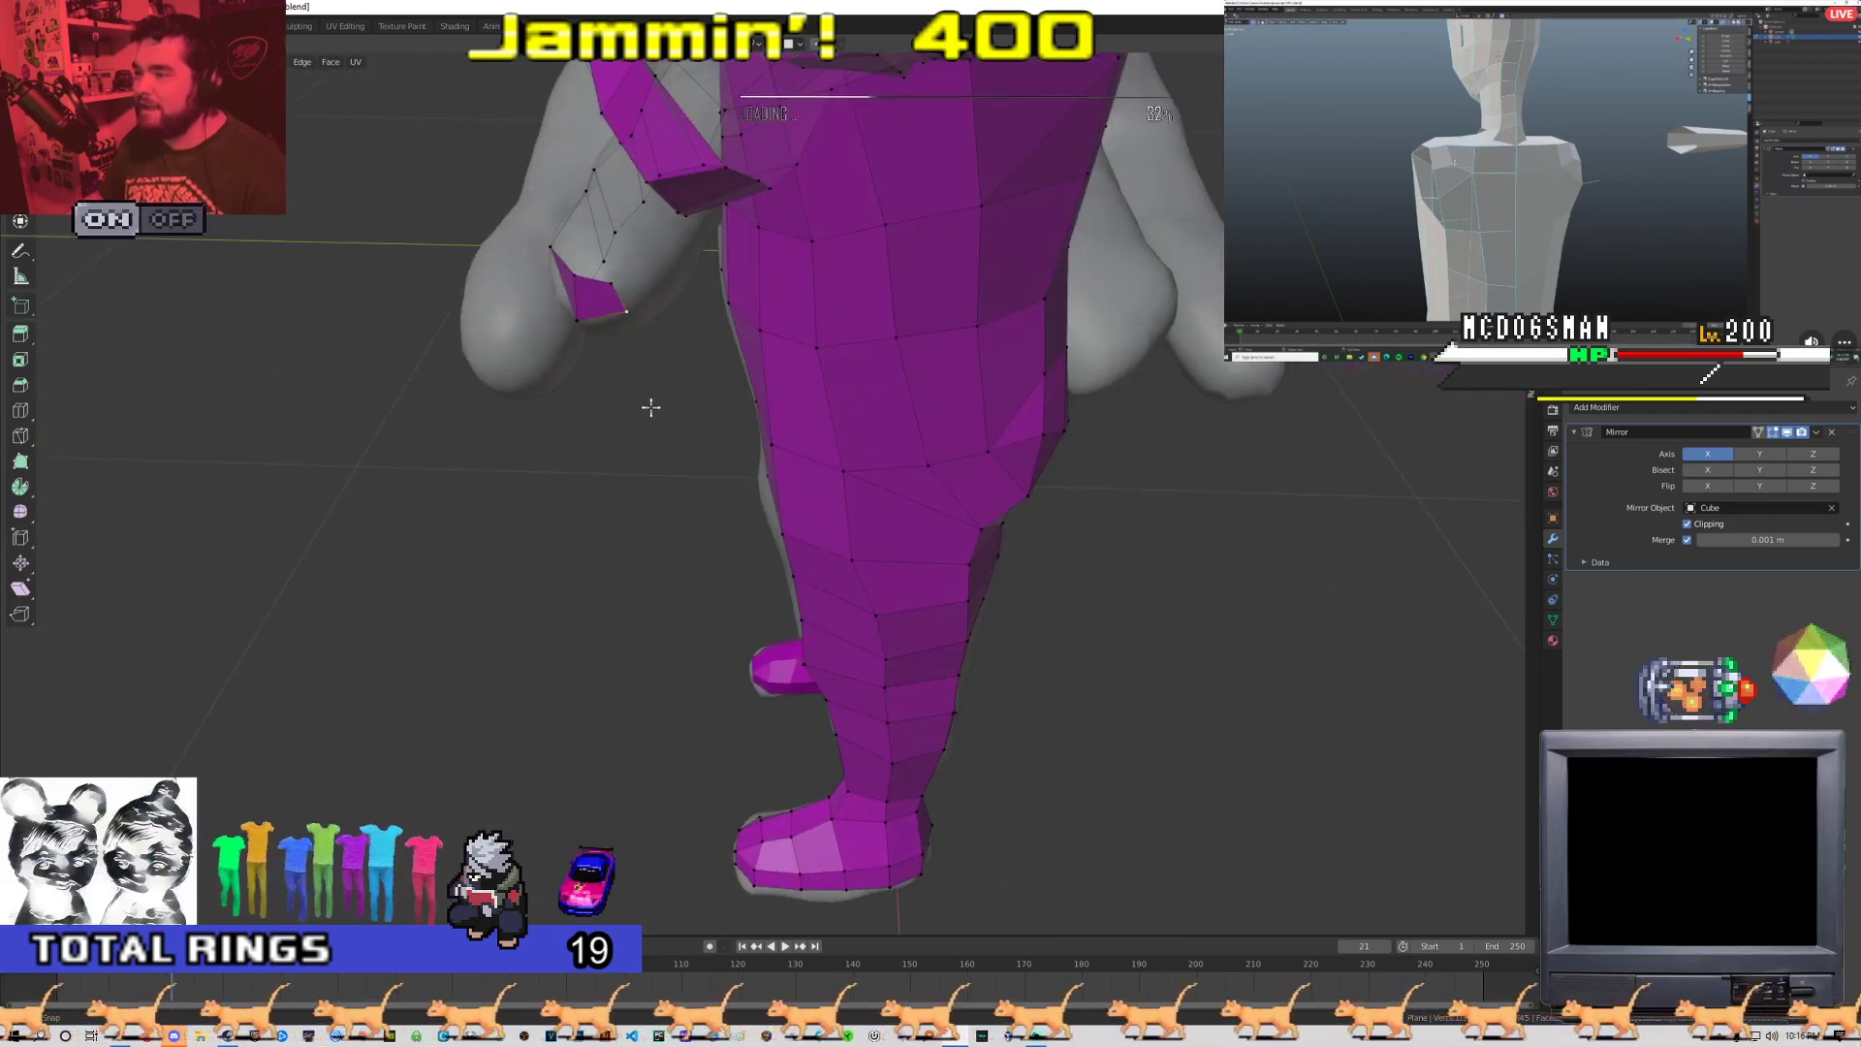
middle_click_drag(601, 309, 690, 235)
left_click(558, 310)
left_click(535, 225, "shift")
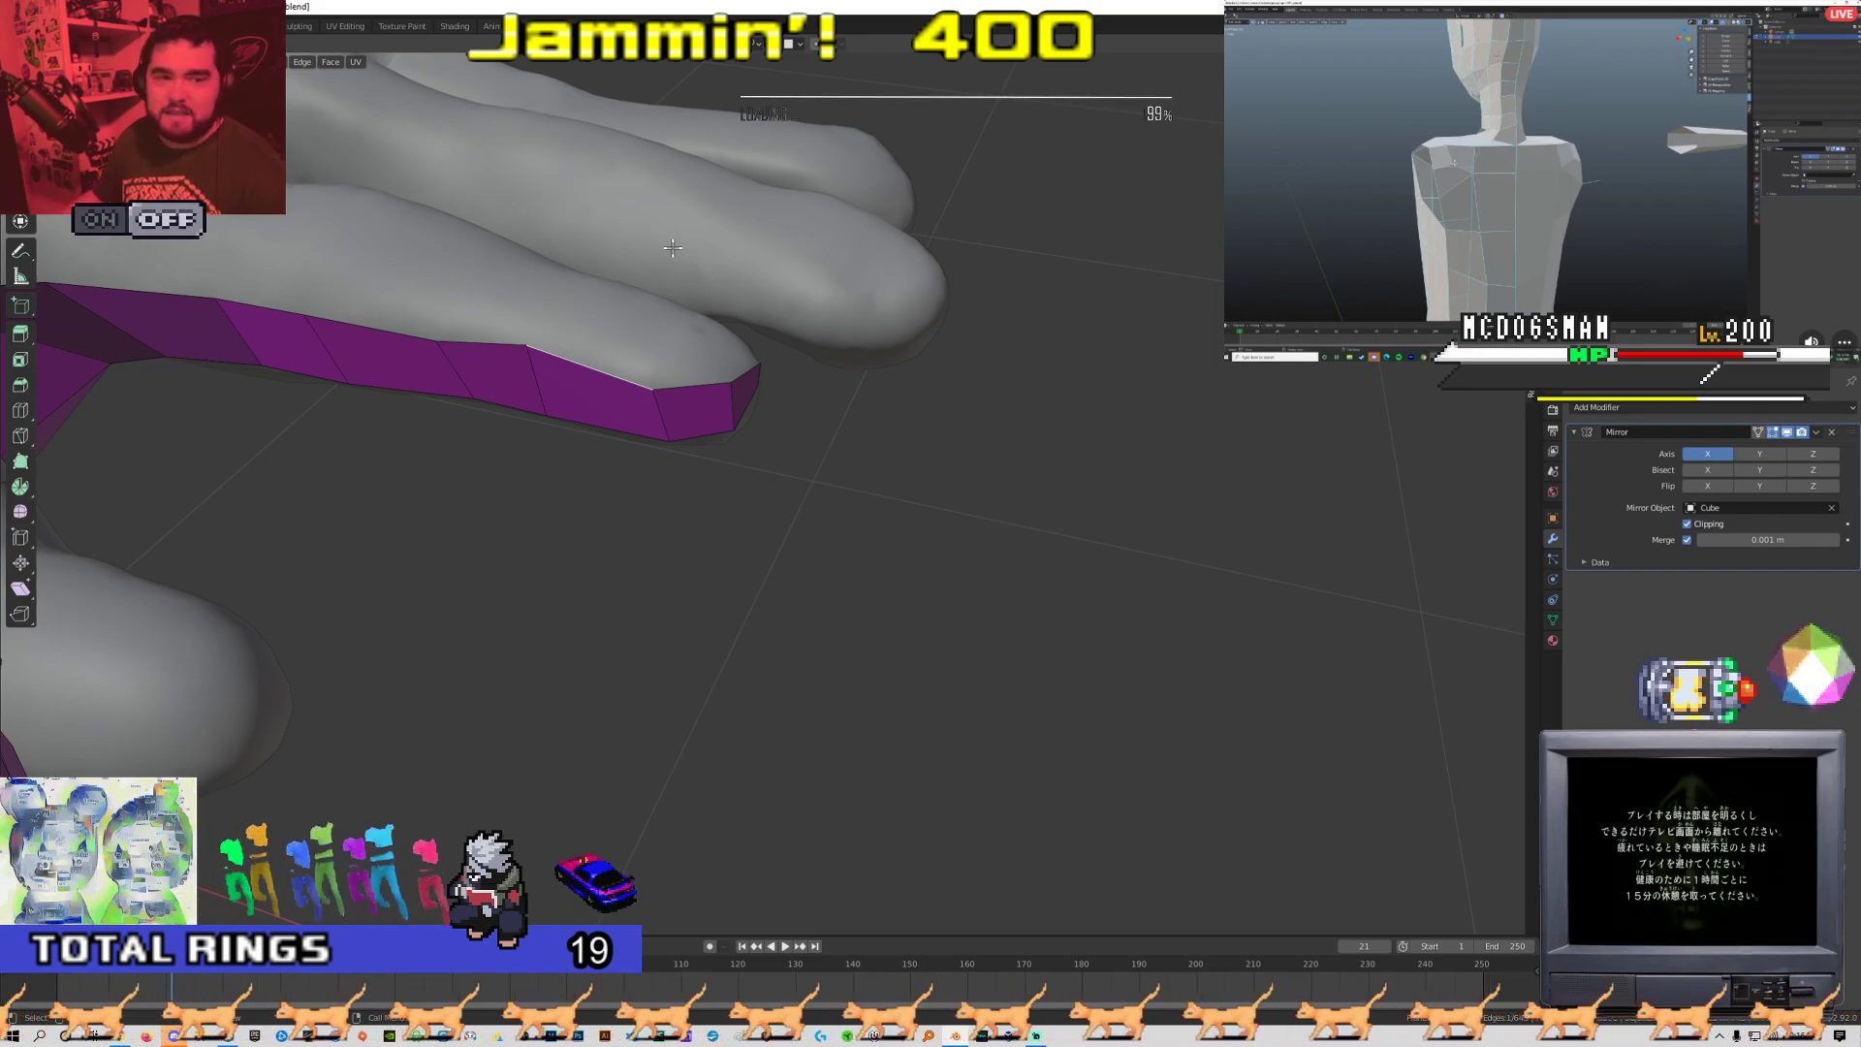
Extend the strip from the fingertip back along the inner side of the index finger
middle_click_drag(673, 248, 710, 329)
left_click(744, 256)
scroll(744, 241, "up", 6)
scroll(739, 340, "down", 2)
left_click(695, 209)
key("g")
scroll(723, 293, "down", 3)
middle_click_drag(731, 266, 647, 414)
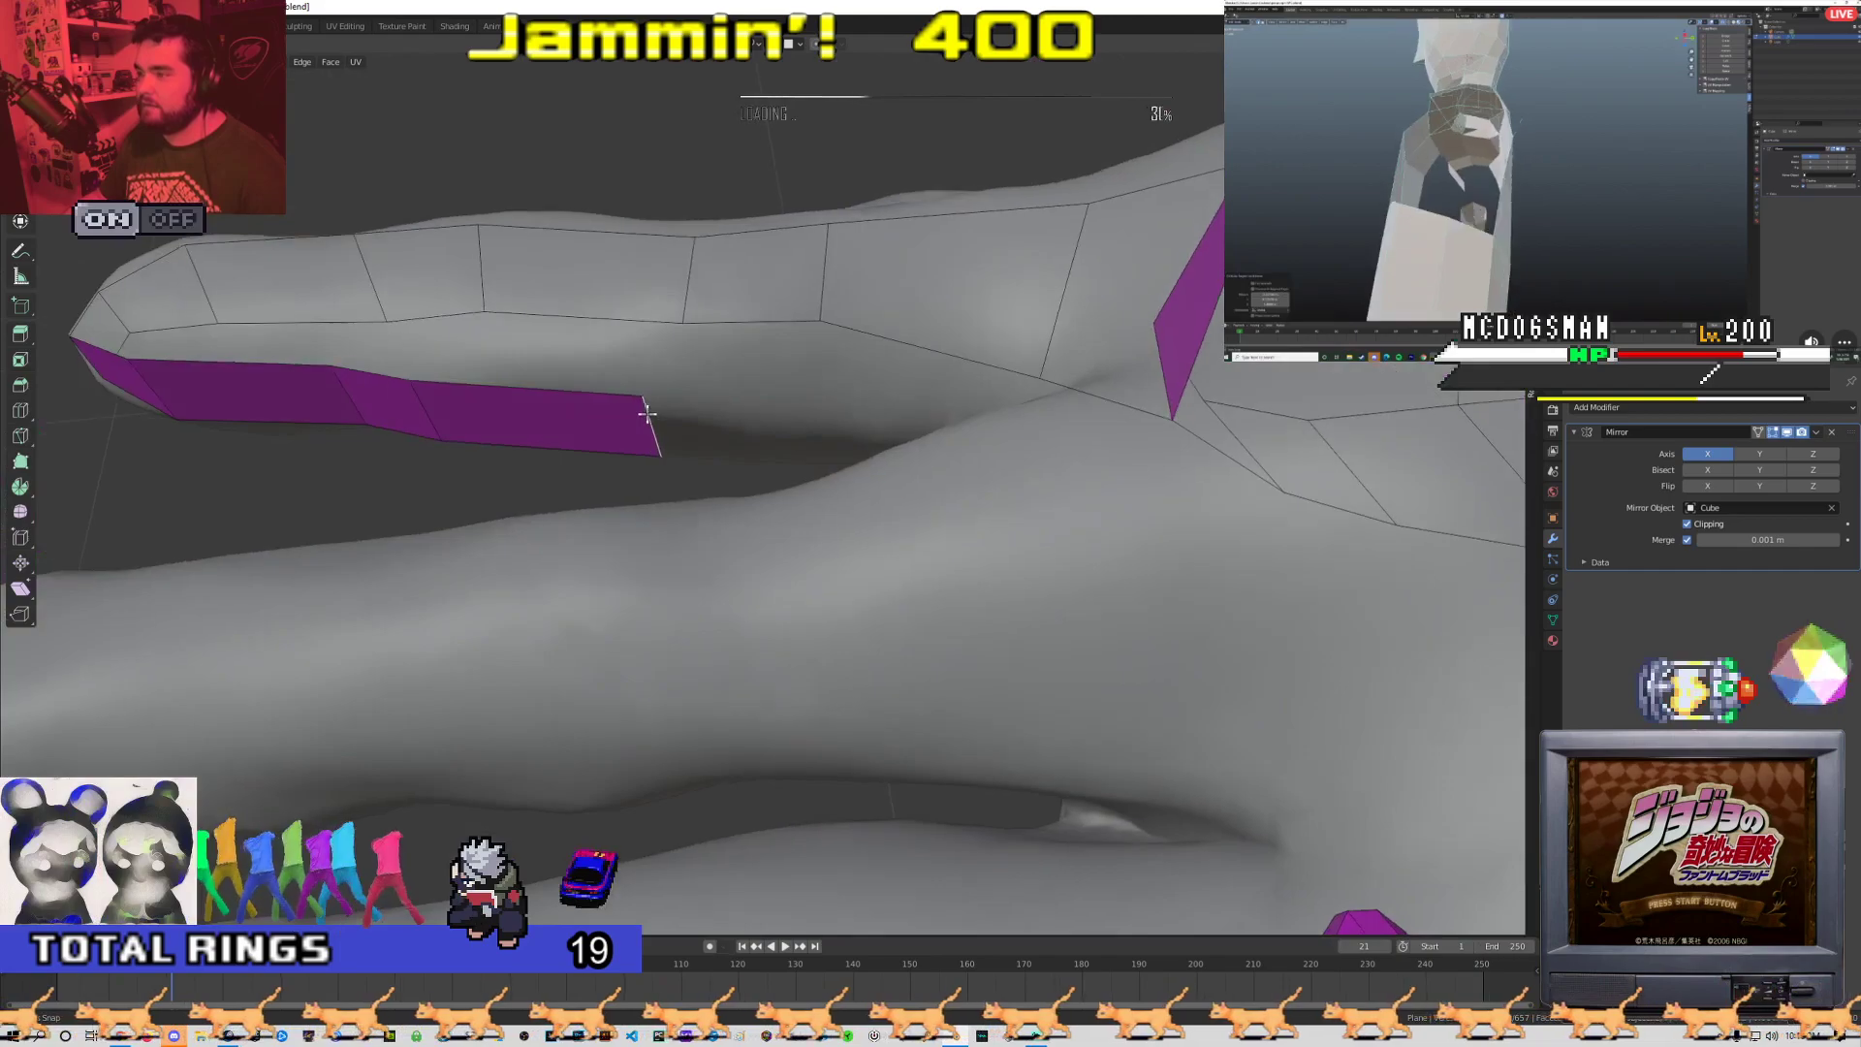
middle_click_drag(770, 410, 665, 390)
Move the vertices of the index finger's inner strip to match the sculpted finger from several angles
middle_click_drag(435, 466, 623, 303)
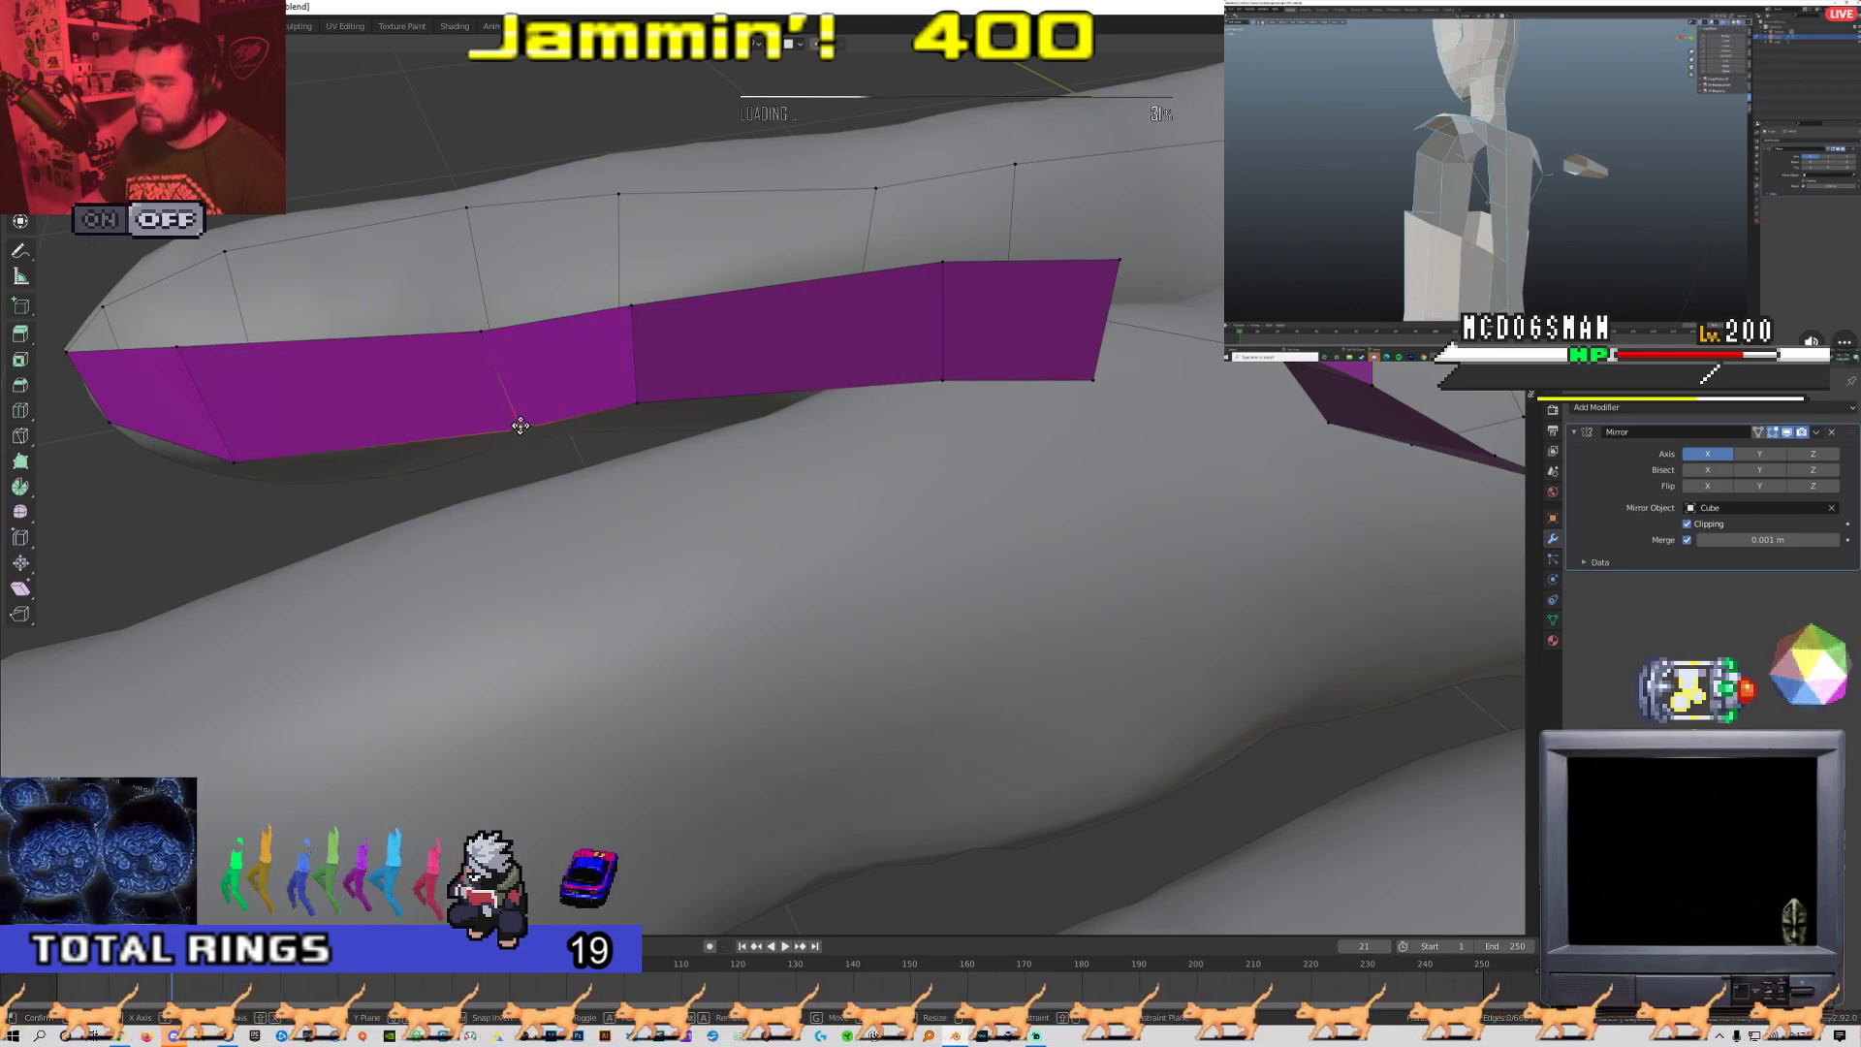
middle_click_drag(334, 421, 375, 406)
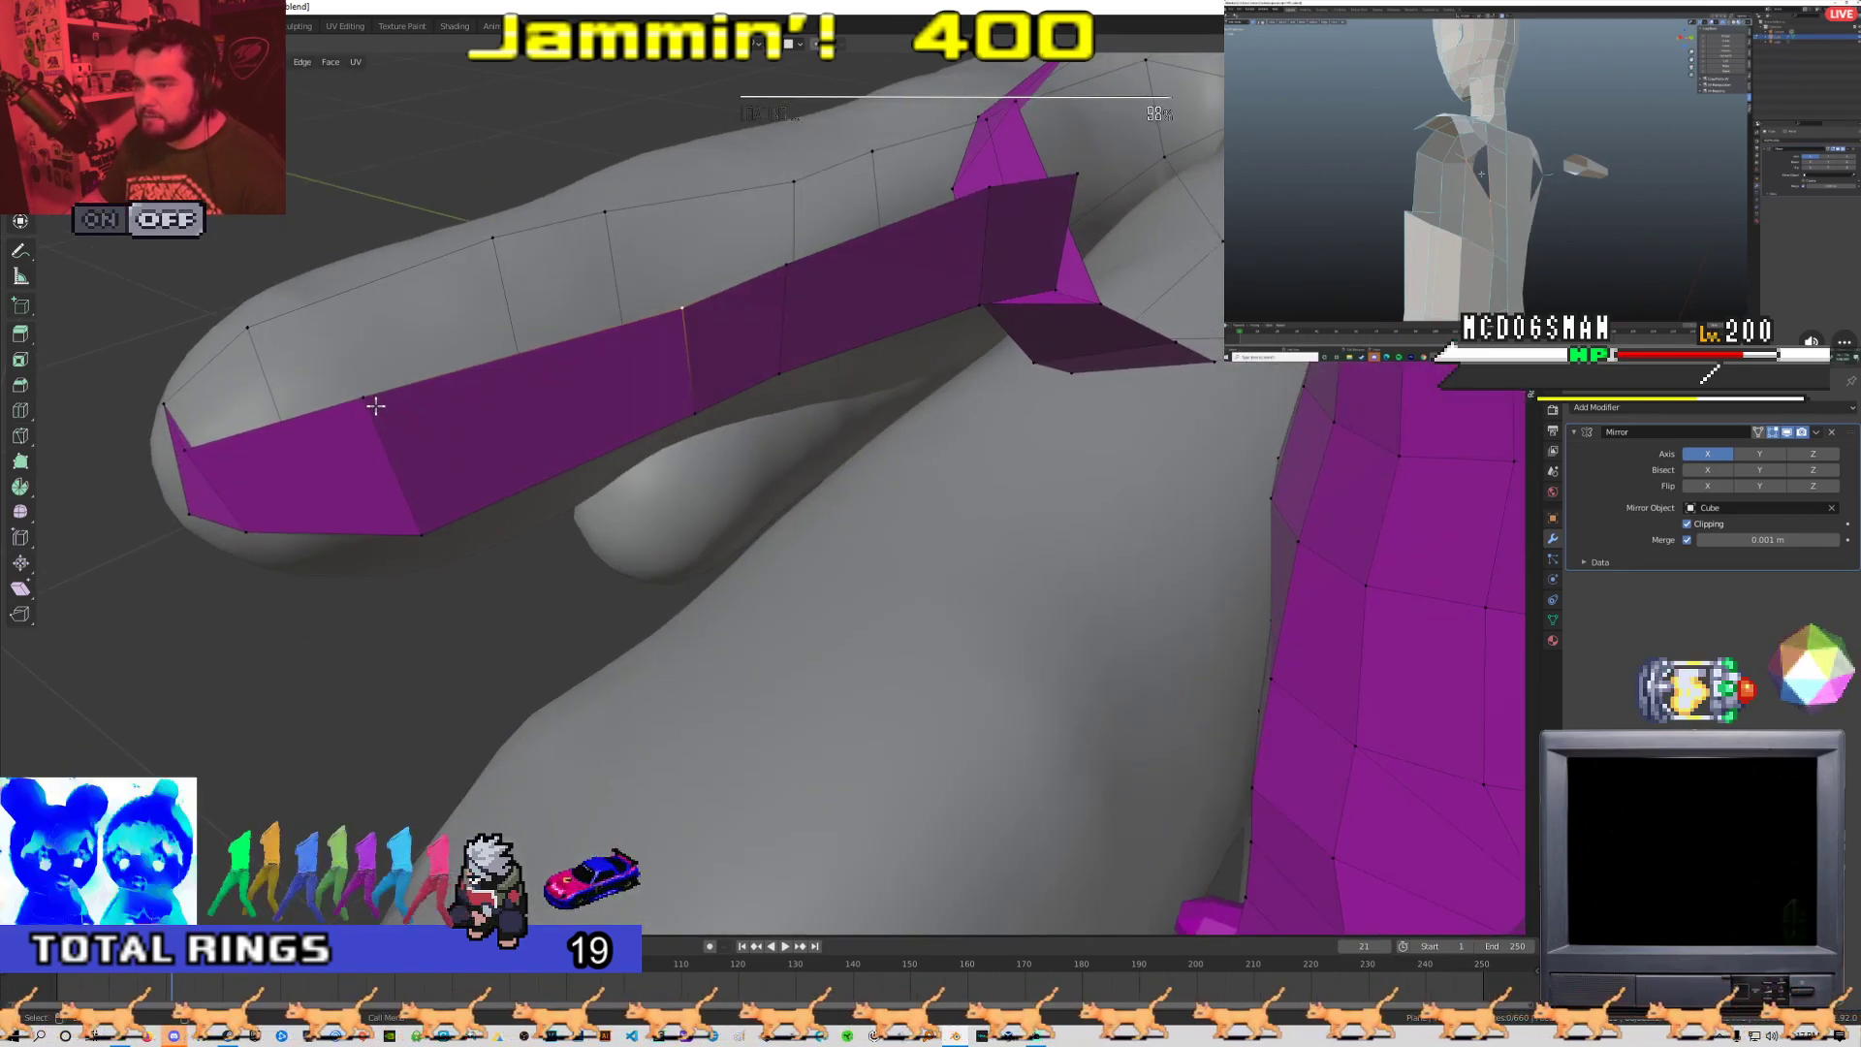
middle_click_drag(415, 529, 328, 497)
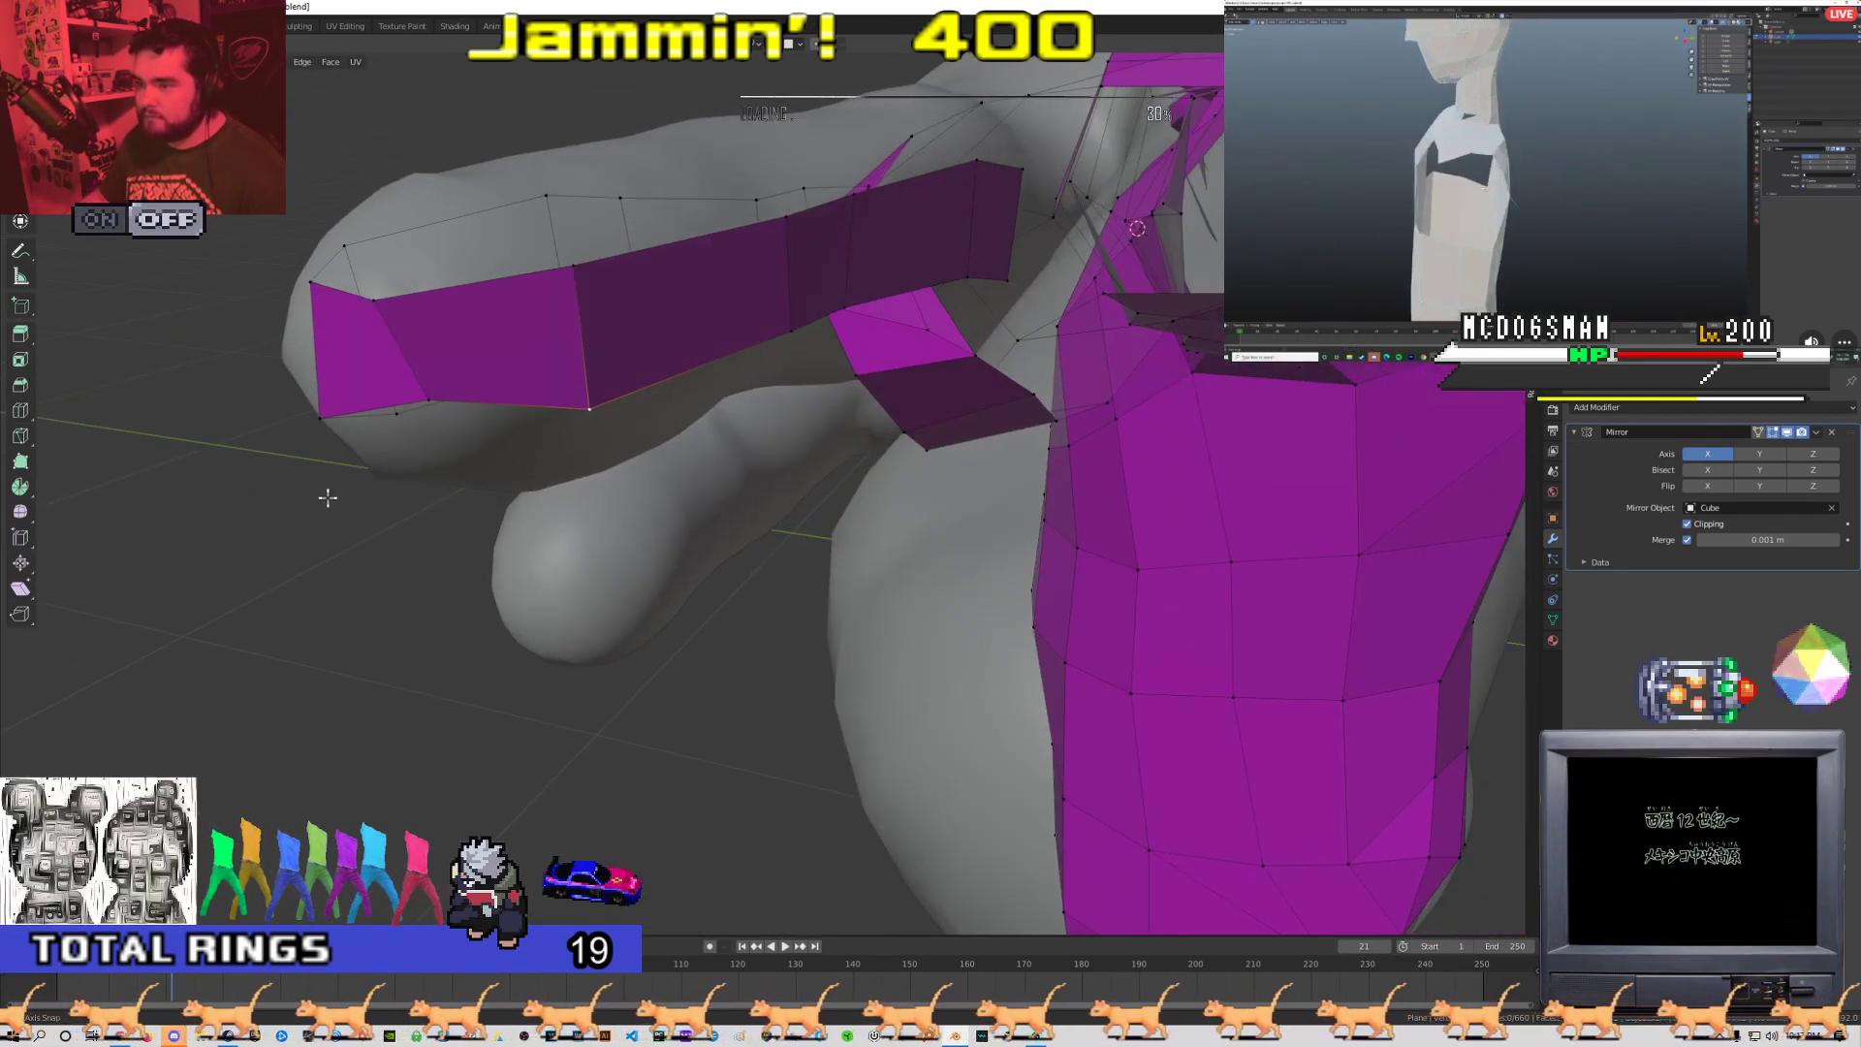
key("g")
middle_click_drag(422, 351, 651, 383)
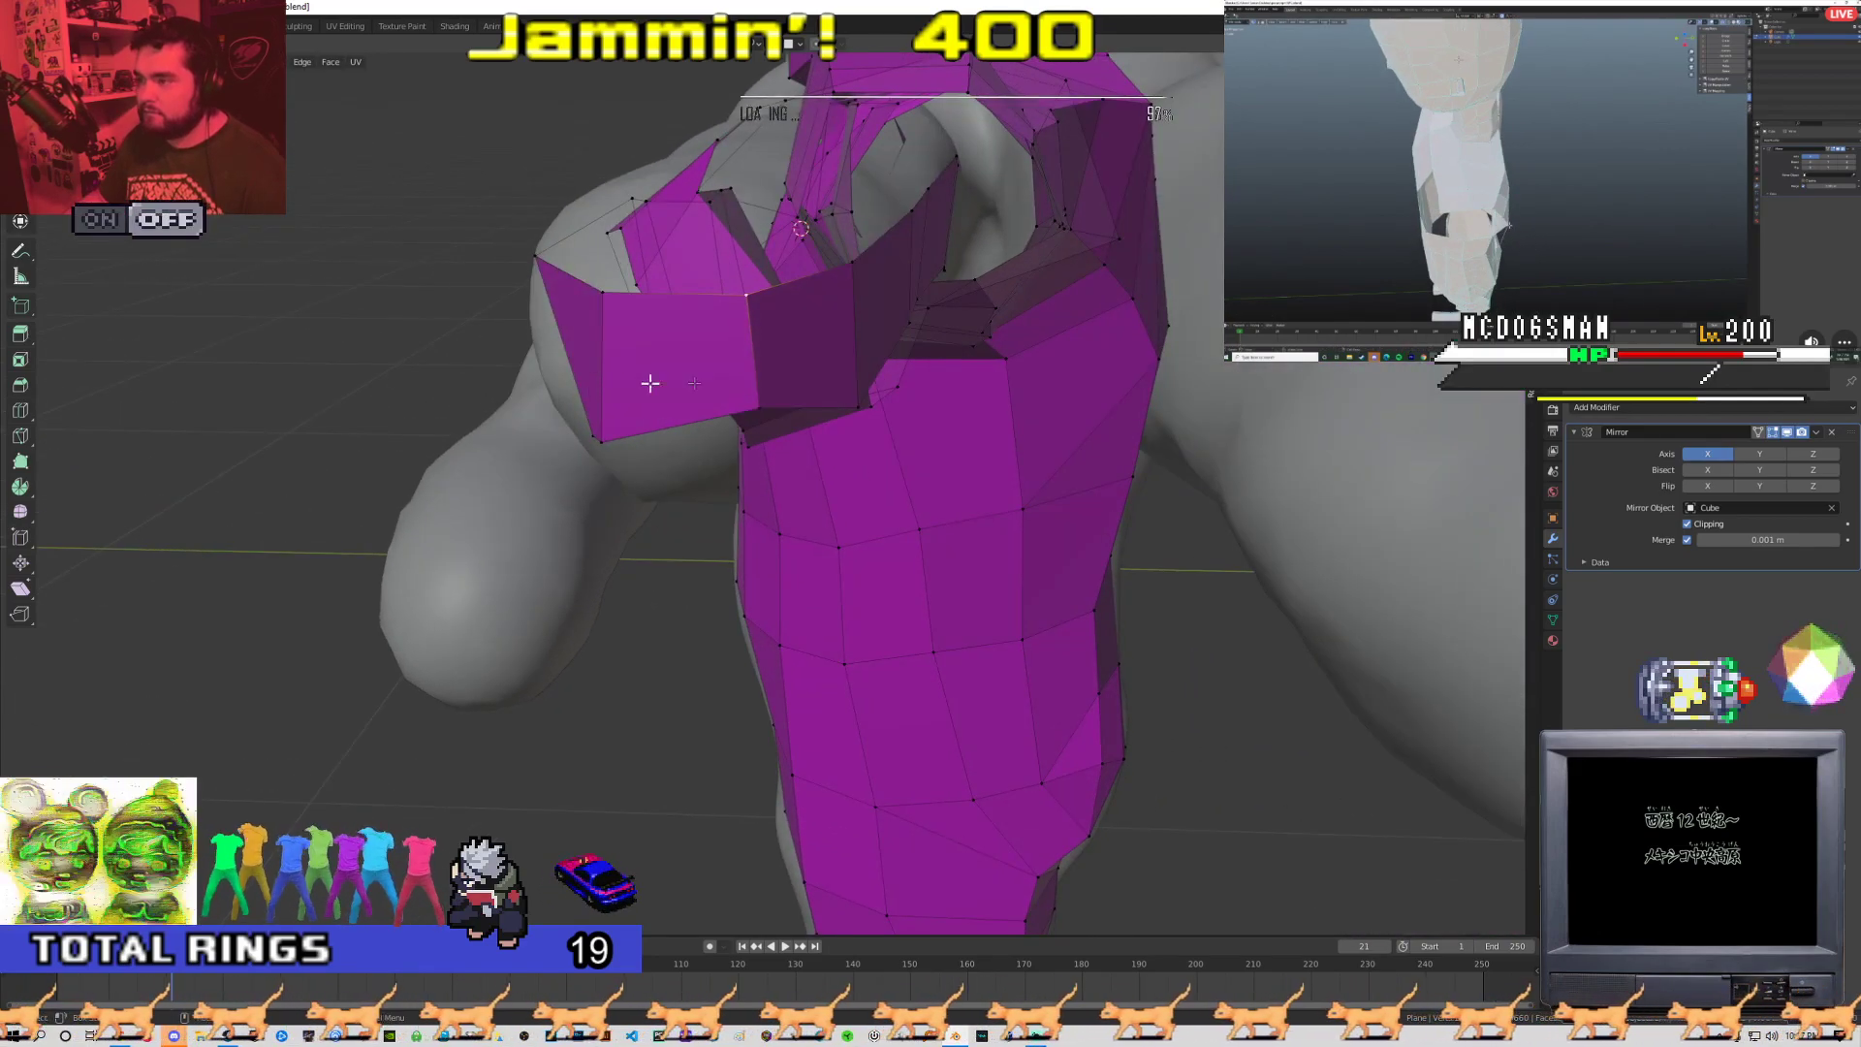
middle_click_drag(749, 432, 594, 423)
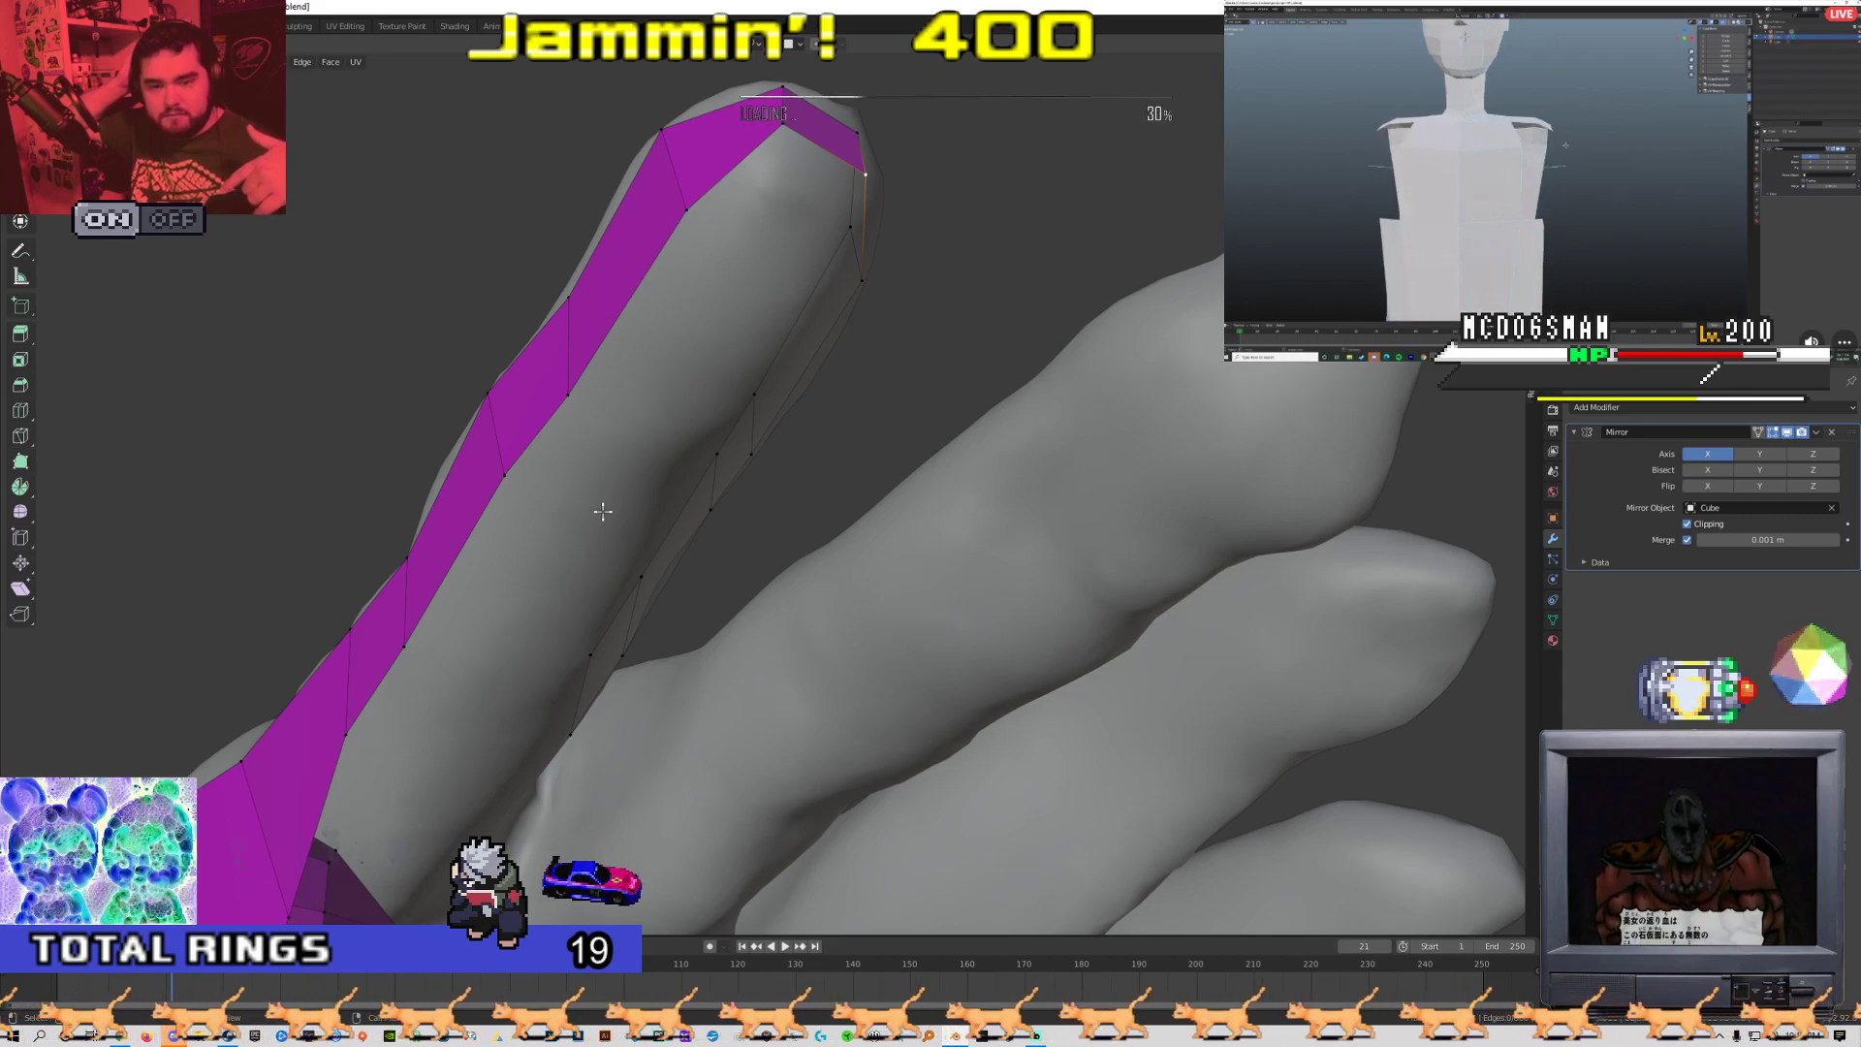
Extrude an edge at the index fingertip and fill a face between it and the neighbouring strip
middle_click_drag(603, 511, 555, 420)
key("e")
left_click(583, 292)
left_click(549, 401, "shift")
key("f")
Move the new fingertip vertices in vertex select mode to fit the sculpted surface
key("1")
left_click(570, 352)
mouse_move(572, 353)
middle_mouse_down()
mouse_move(619, 361)
mouse_move(578, 369)
middle_mouse_up()
key("g")
middle_click_drag(517, 430, 701, 339)
left_click(606, 540)
Select the vertices bordering the gap beside the fingertip and fill a face between them
middle_click_drag(607, 471, 651, 317)
left_click(522, 301, "shift")
left_click(632, 303, "shift")
left_click(668, 405, "shift")
key("f")
Extrude the open edge of the index finger's palm-side strip toward the finger base
middle_click_drag(605, 447, 552, 359)
left_click(670, 490)
middle_click_drag(671, 490, 794, 520)
scroll(794, 519, "up", 2)
middle_click_drag(664, 352, 630, 475, "shift")
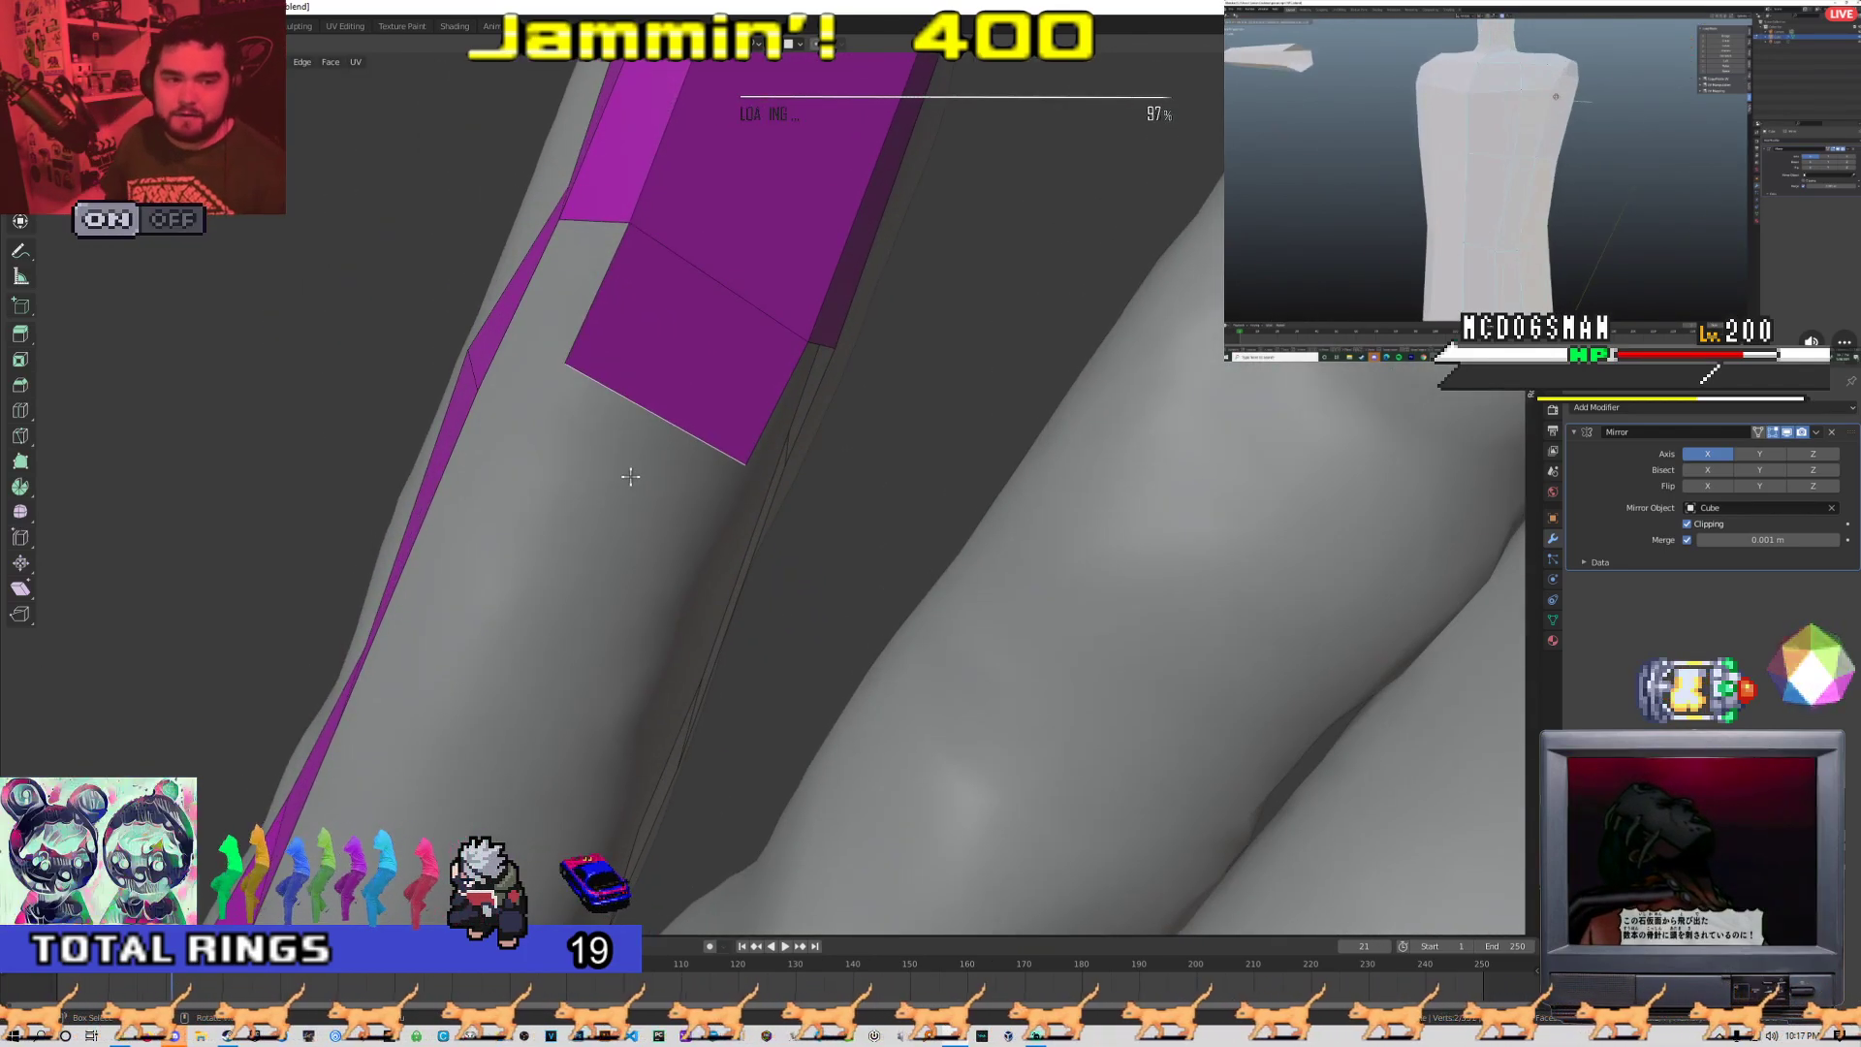
middle_click_drag(592, 427, 795, 340)
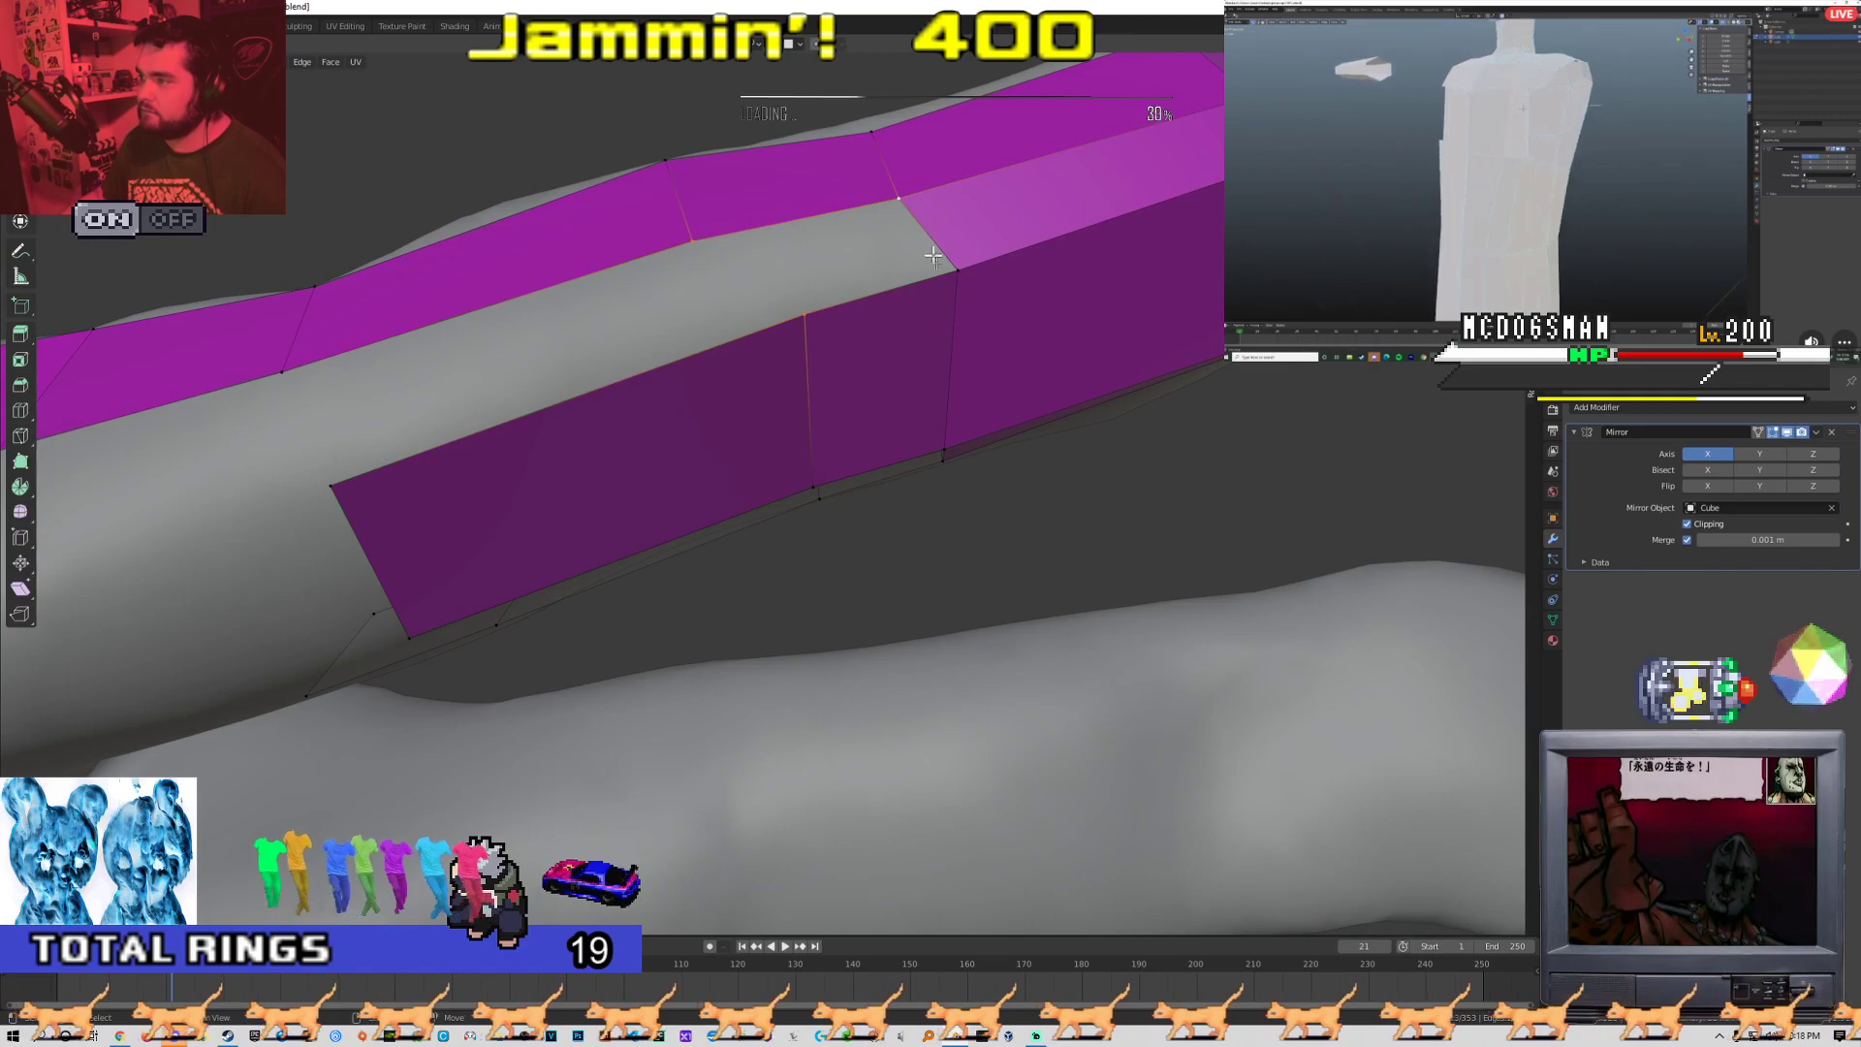
Fill the gap between the strips at the index finger's joint and move its vertices to match the sculpted finger
middle_click_drag(930, 349, 791, 417)
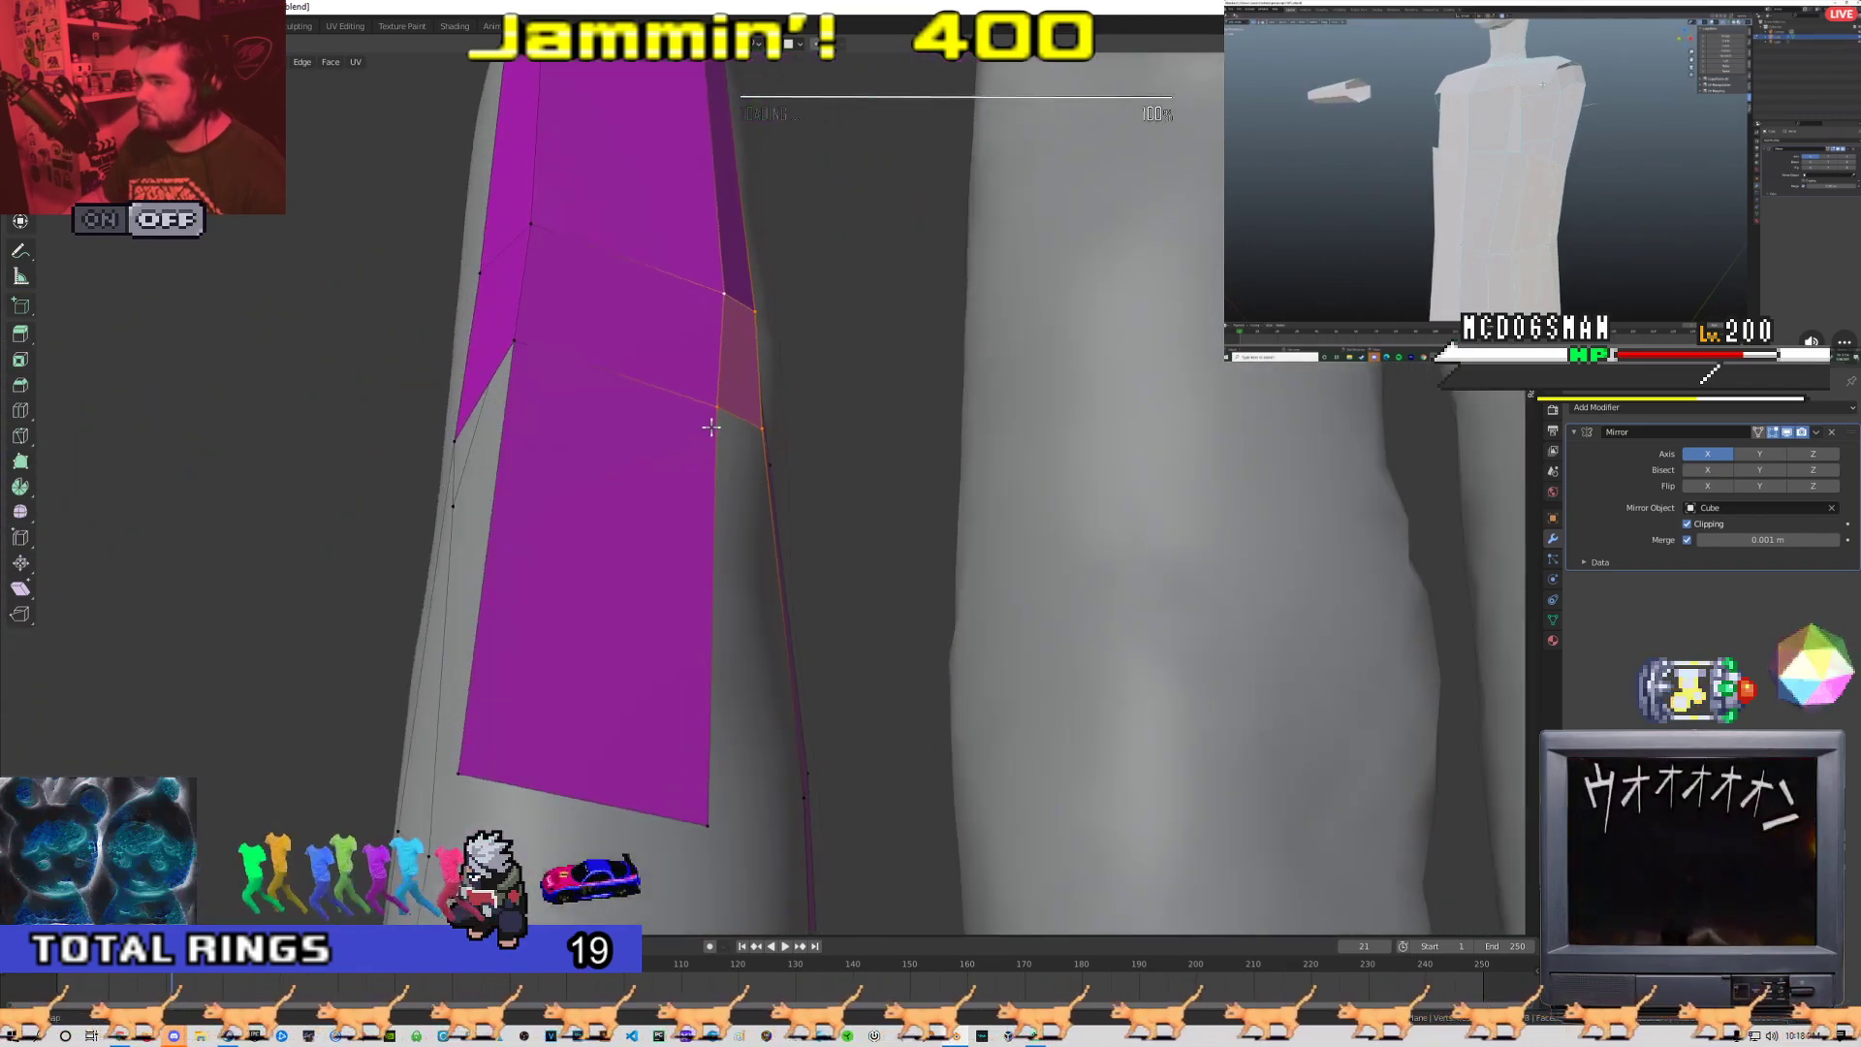
middle_click_drag(862, 313, 762, 430)
key("g")
left_click(523, 445)
left_click(616, 333)
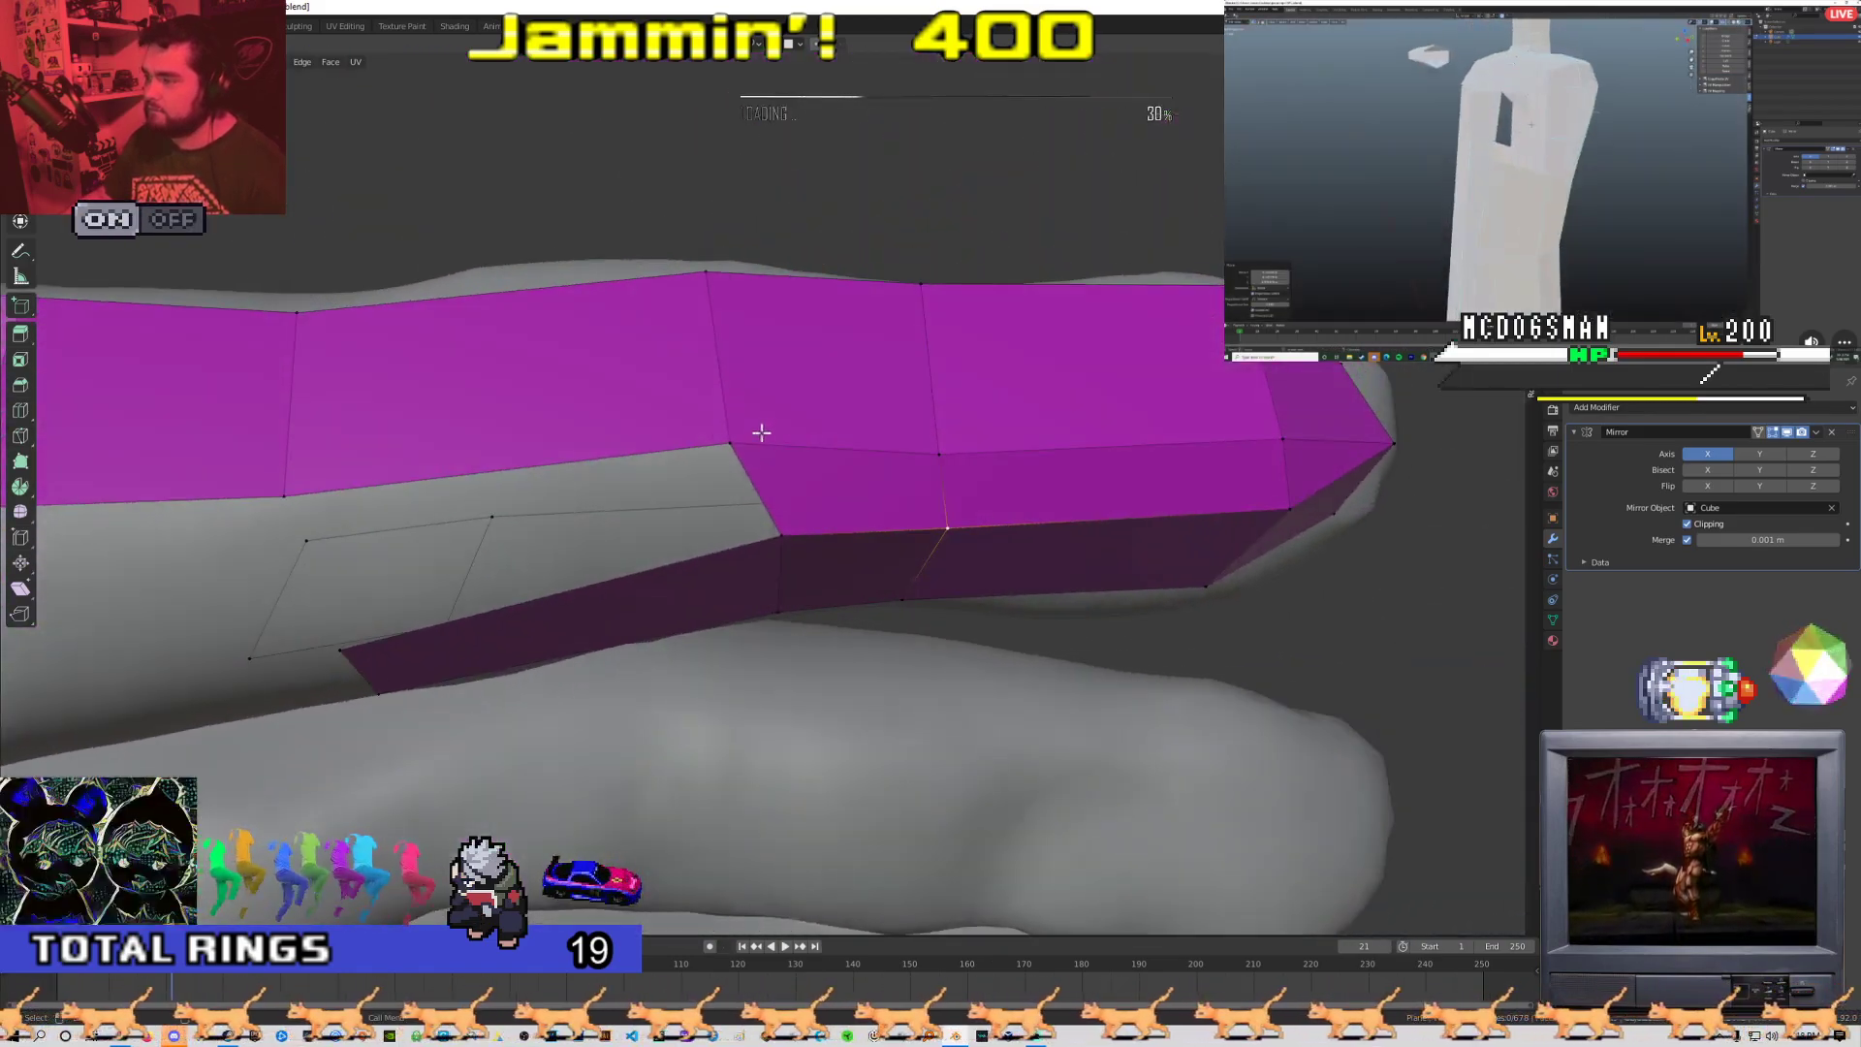
key("g")
left_click(741, 453)
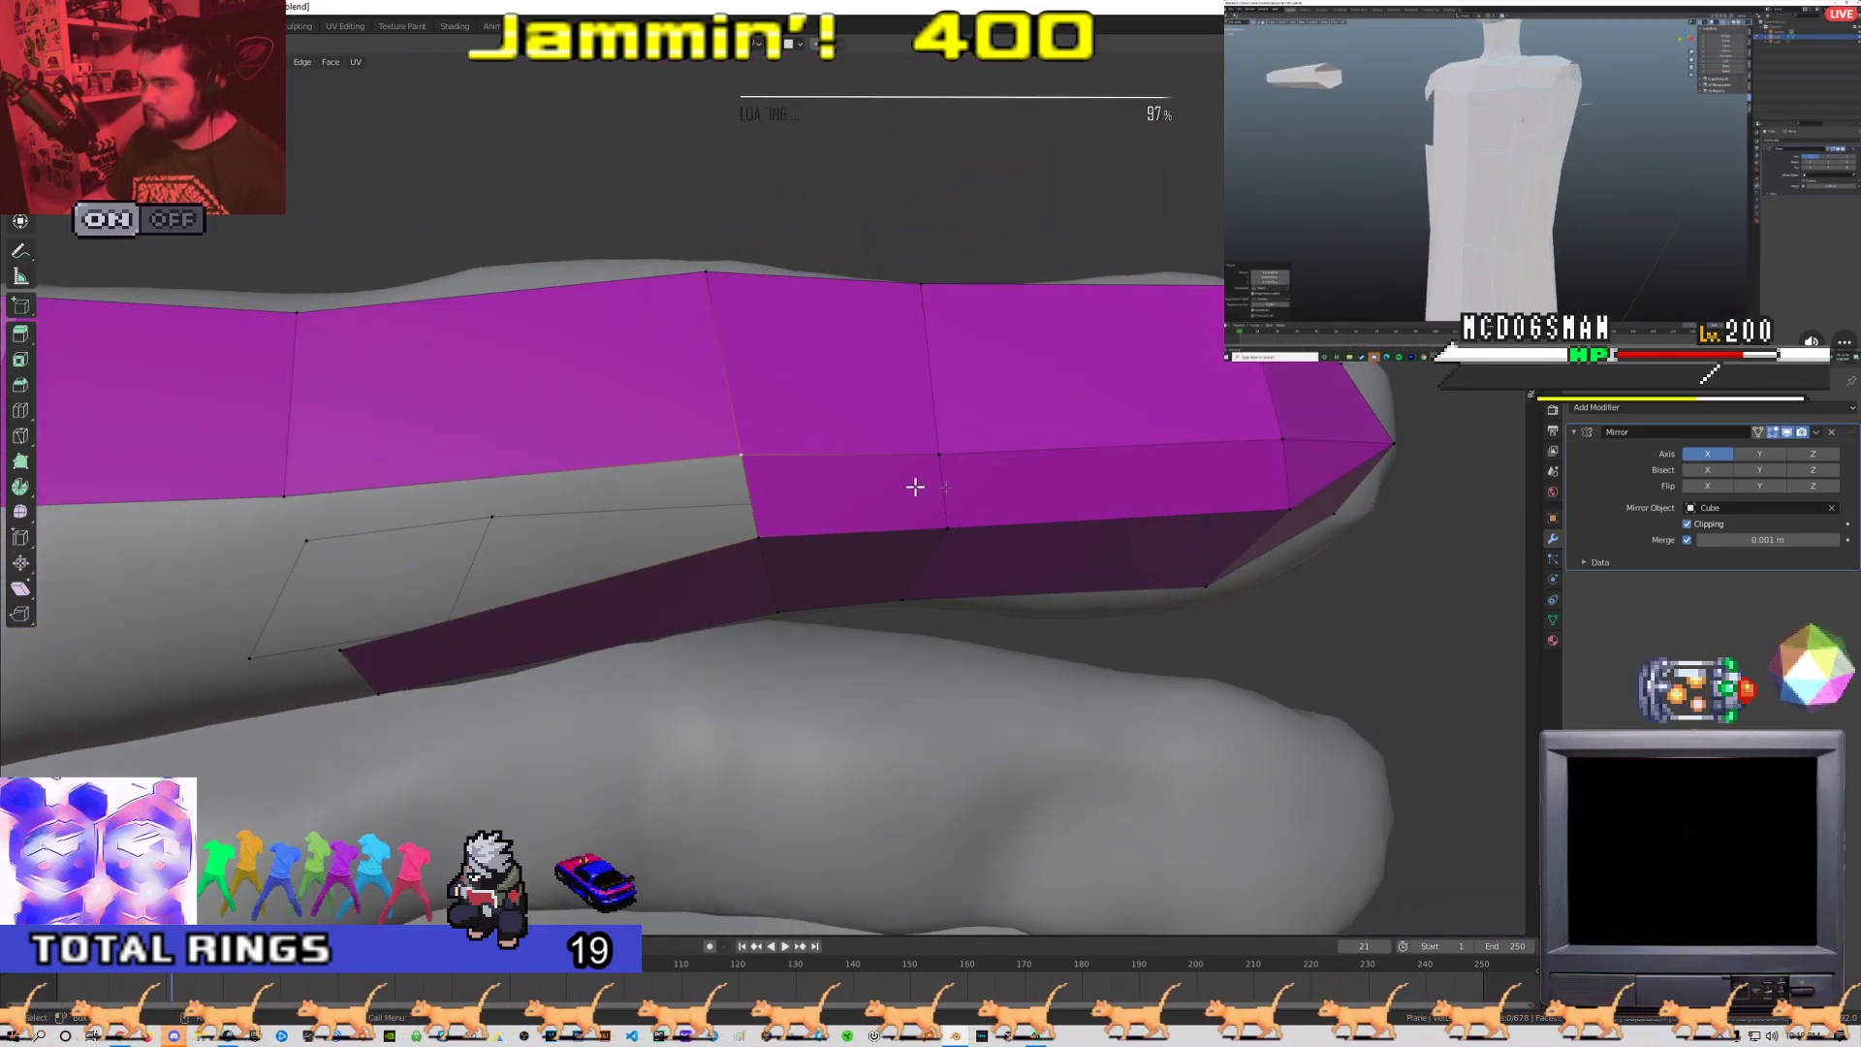
Fit the end vertices of the index finger's extended strip to the sculpted surface from several angles
middle_click_drag(945, 532, 740, 462)
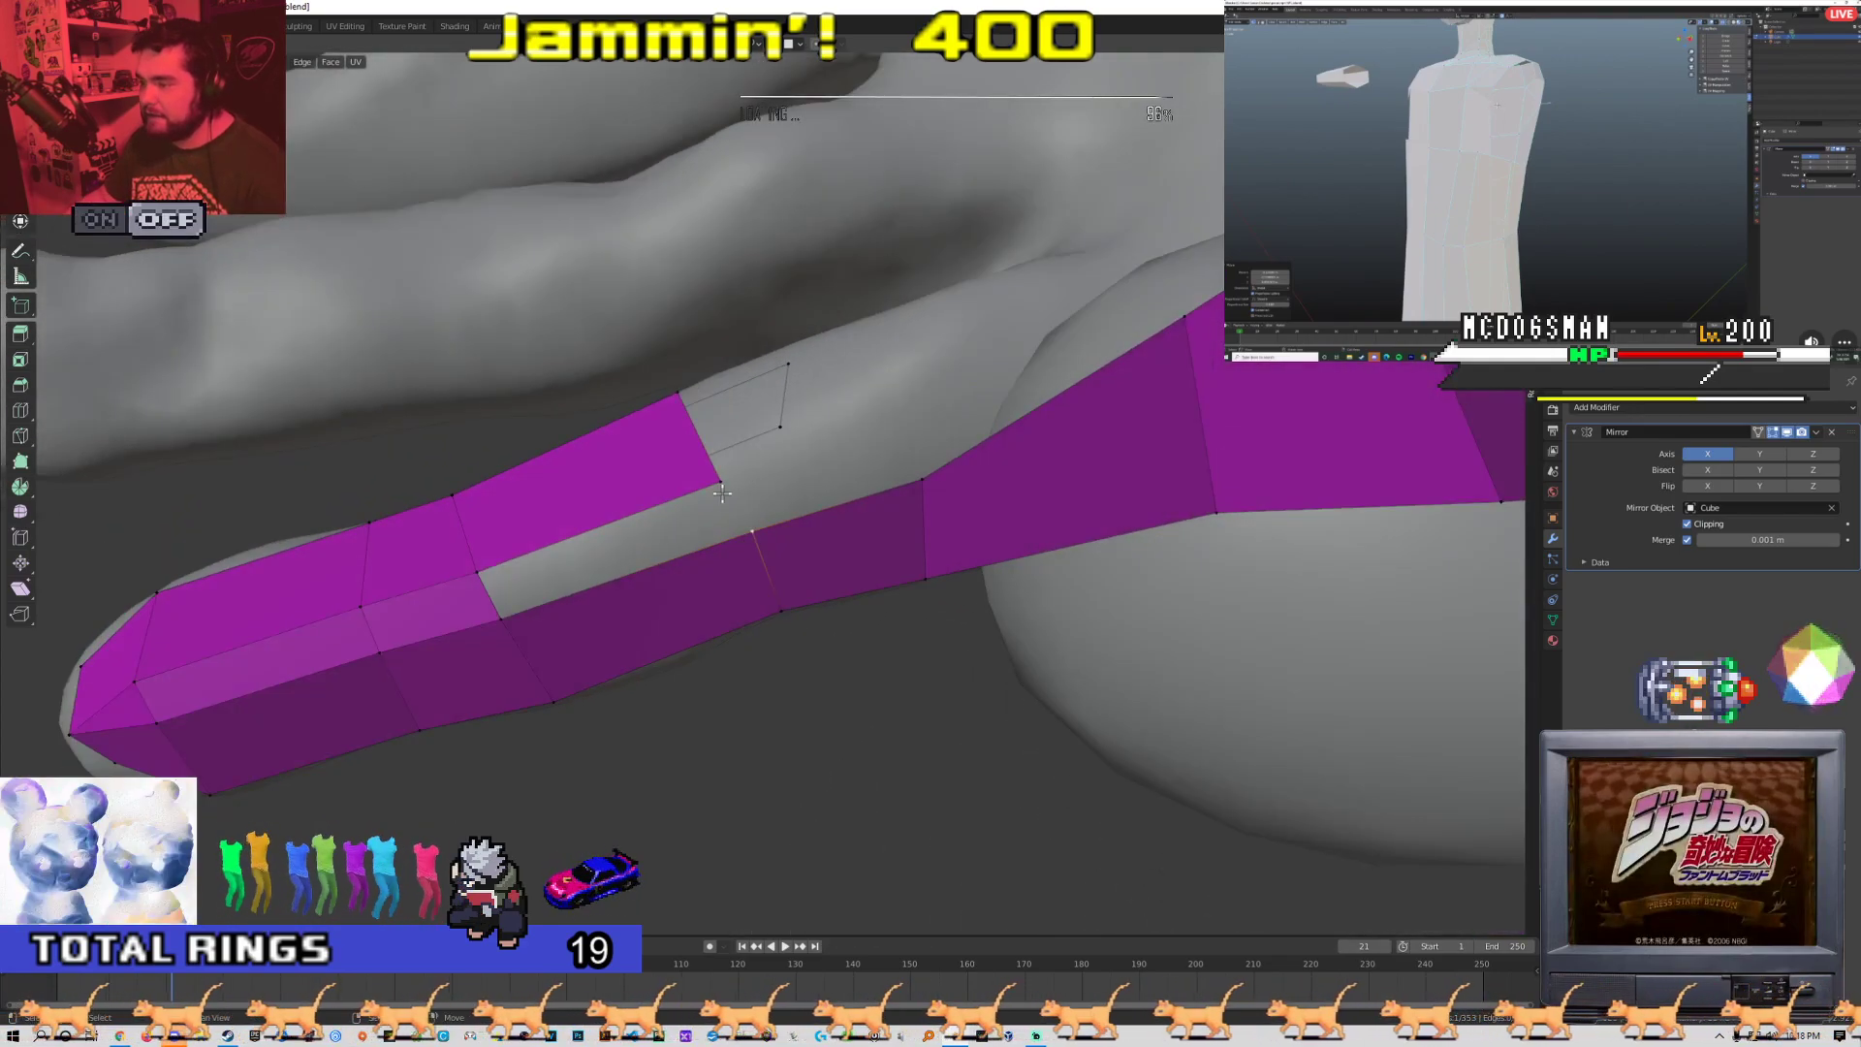
middle_click_drag(496, 607, 618, 485)
middle_click_drag(690, 563, 822, 512)
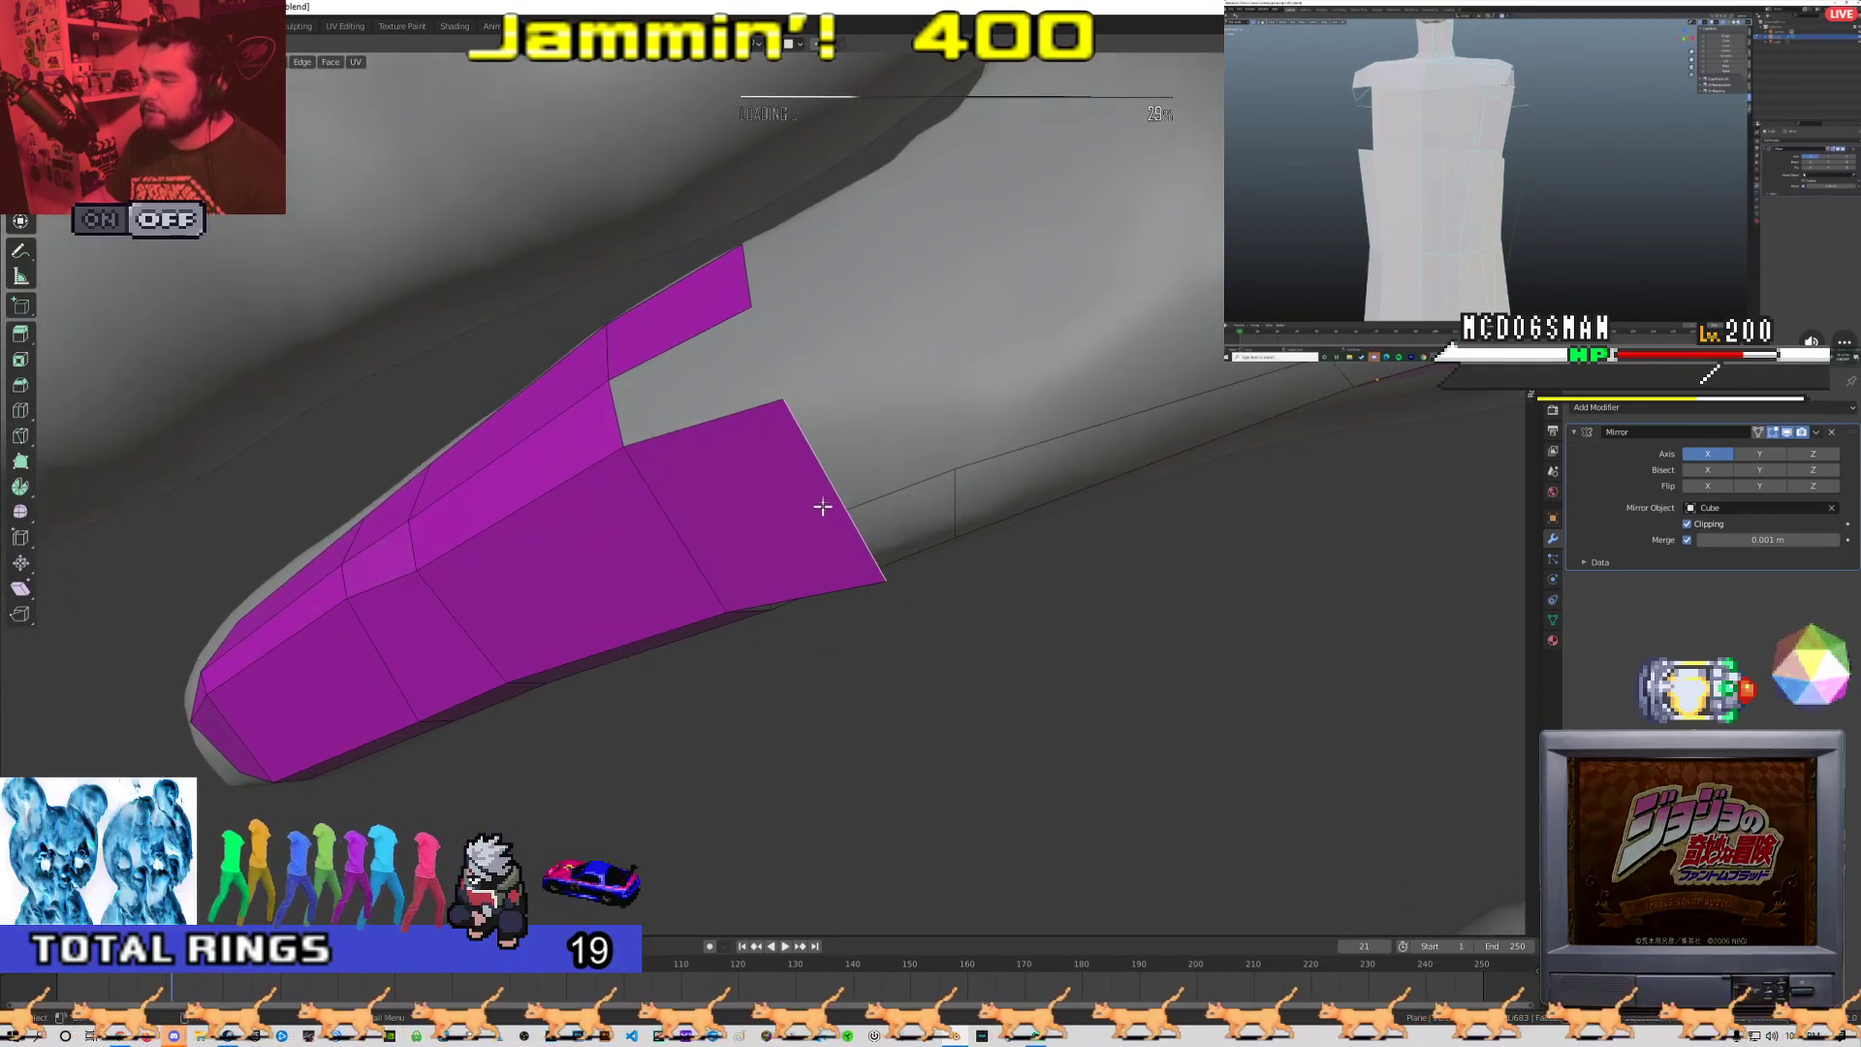
middle_click_drag(775, 388, 736, 490)
key("g")
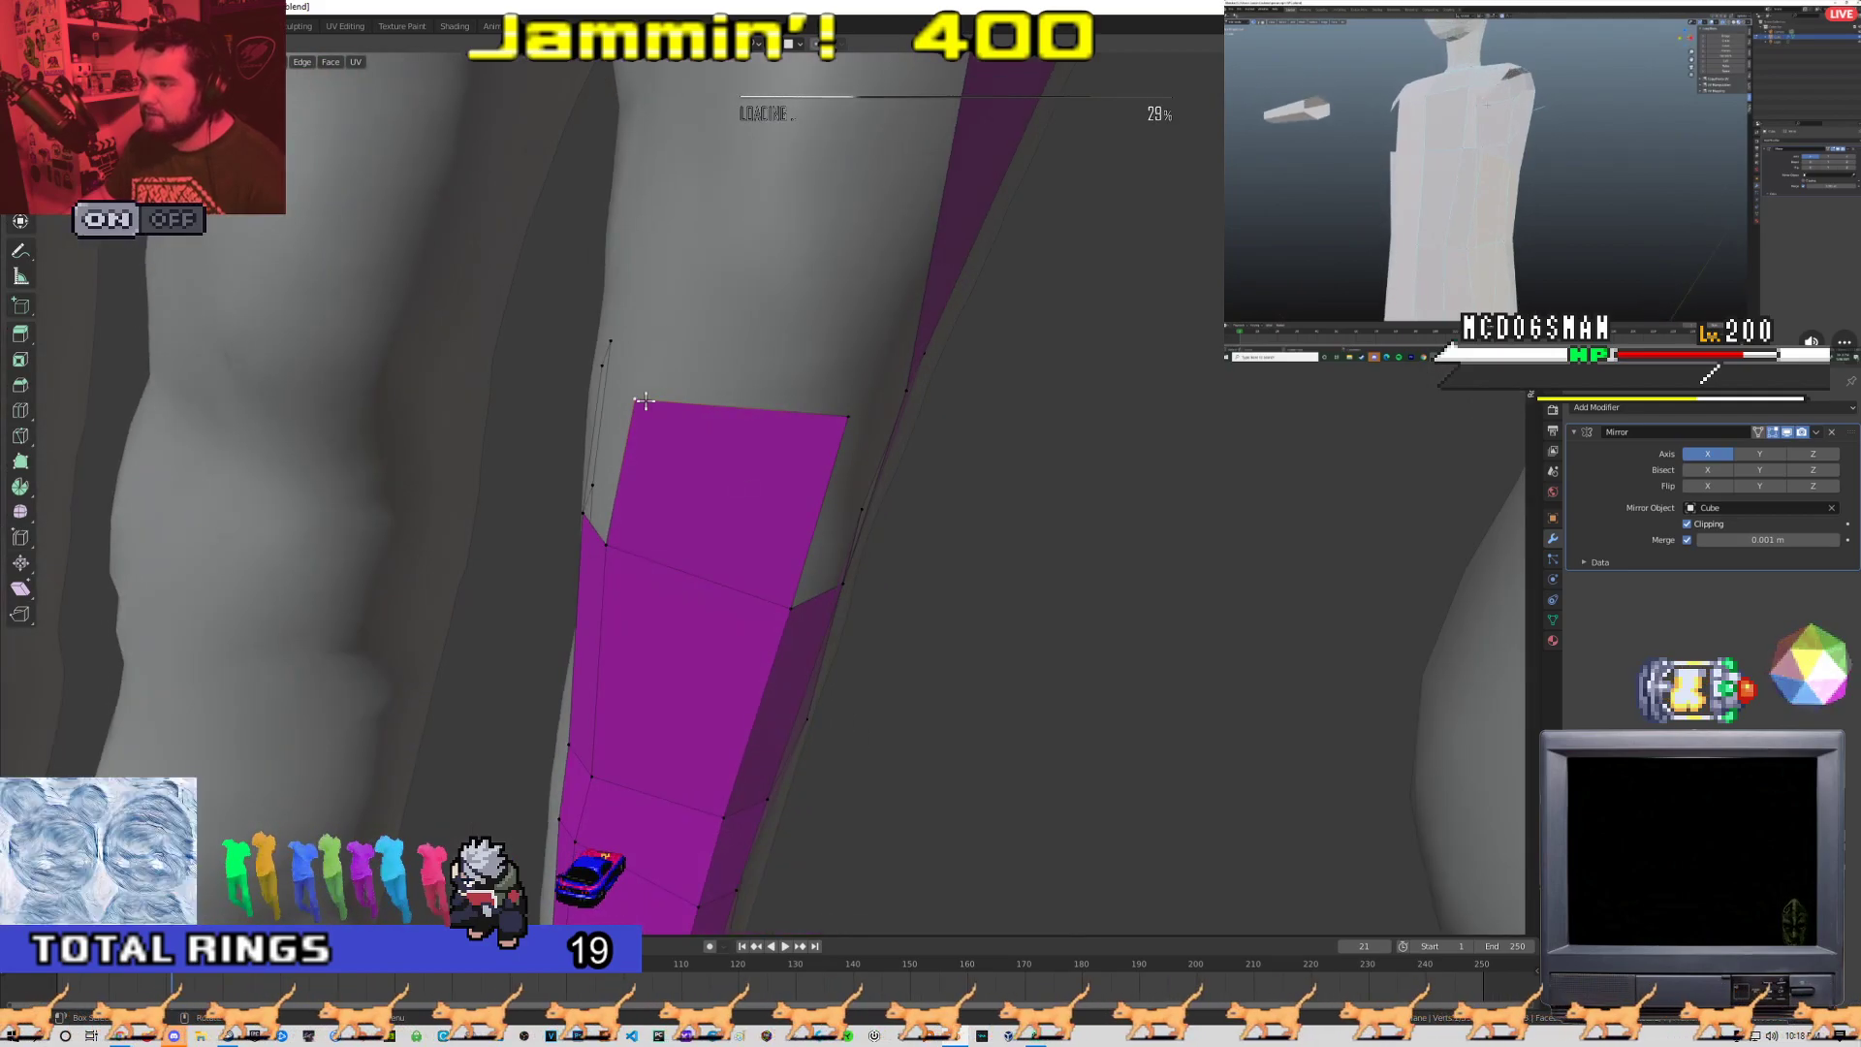
left_click_drag(635, 407, 647, 387)
mouse_move(805, 478)
middle_mouse_down()
mouse_move(689, 475)
mouse_move(769, 482)
middle_mouse_up()
Select the four vertices around the gap between the two index finger strips and fill a face
left_click(841, 455)
left_click(845, 526, "shift")
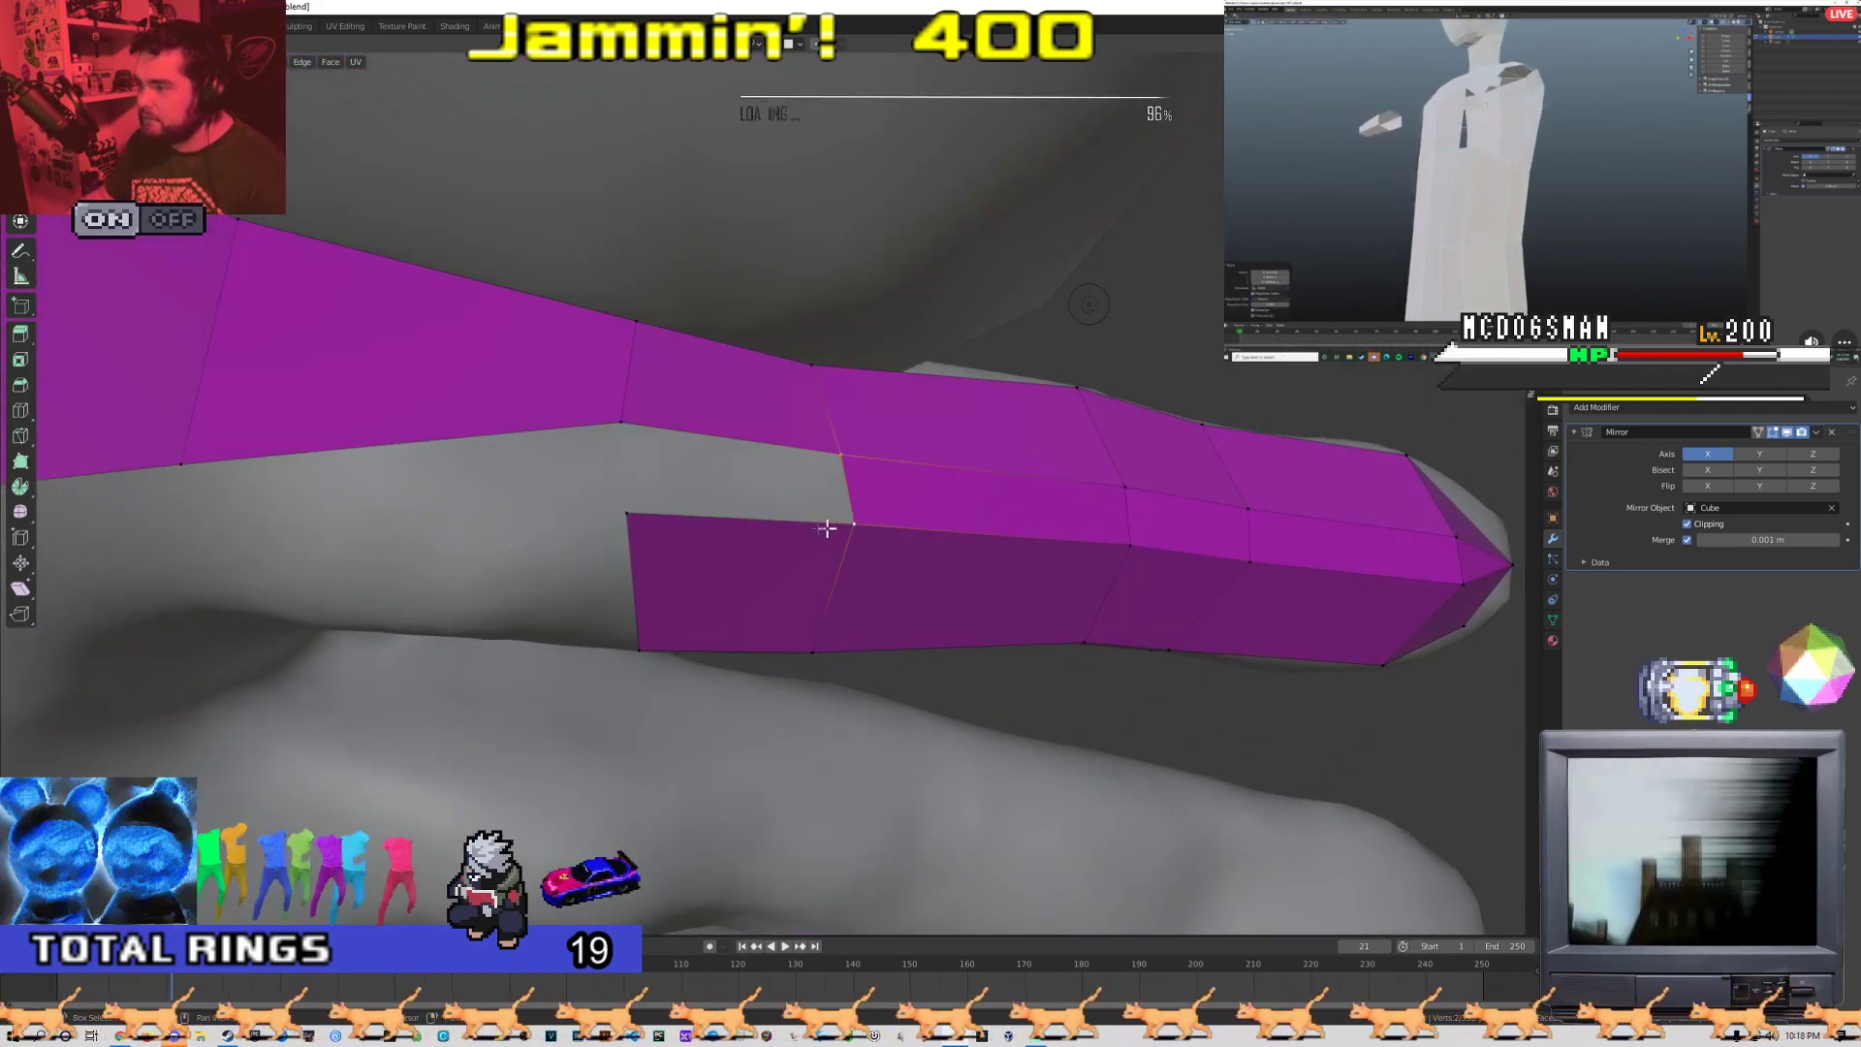
left_click(632, 519, "shift")
left_click(635, 427, "shift")
key("f")
middle_click_drag(659, 456, 981, 559)
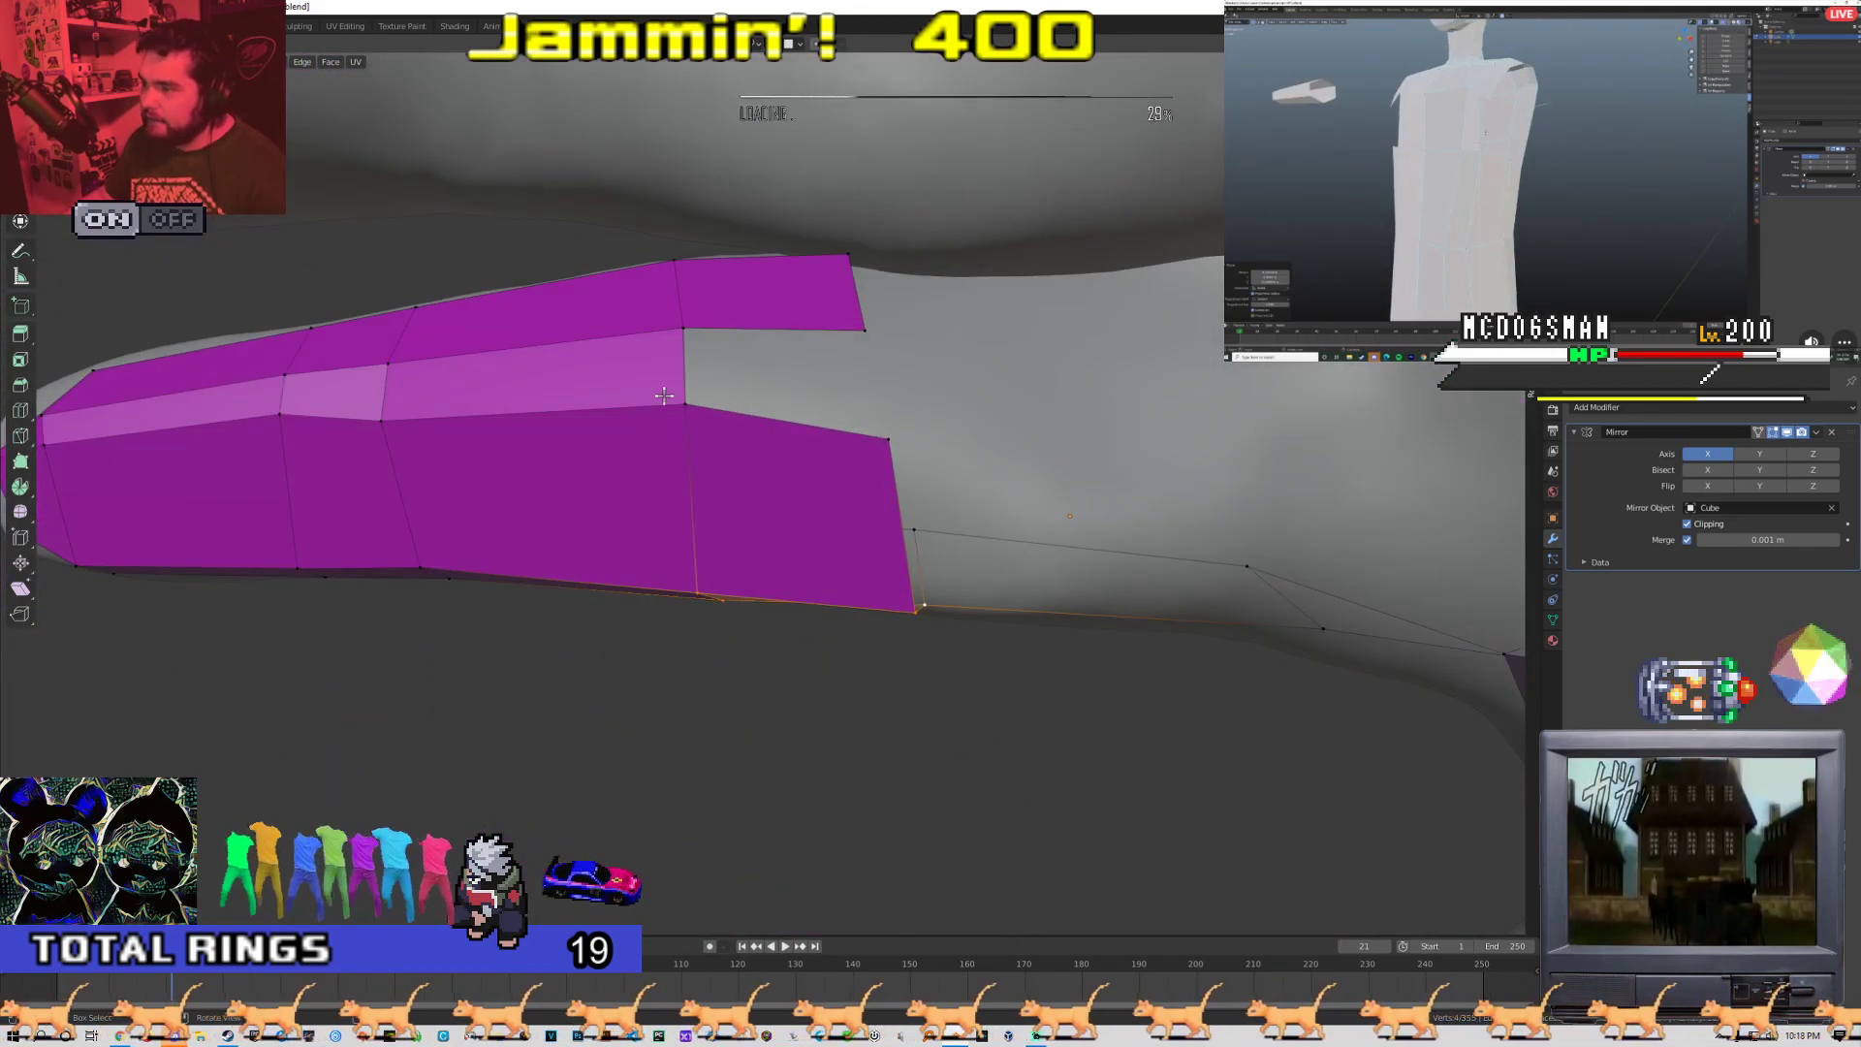
Check the finger mesh in Object Mode, return to Edit Mode and extrude the open strip edge toward the finger base
middle_click_drag(864, 444, 765, 531)
key("Tab")
left_click(627, 644)
middle_click_drag(627, 644, 814, 553)
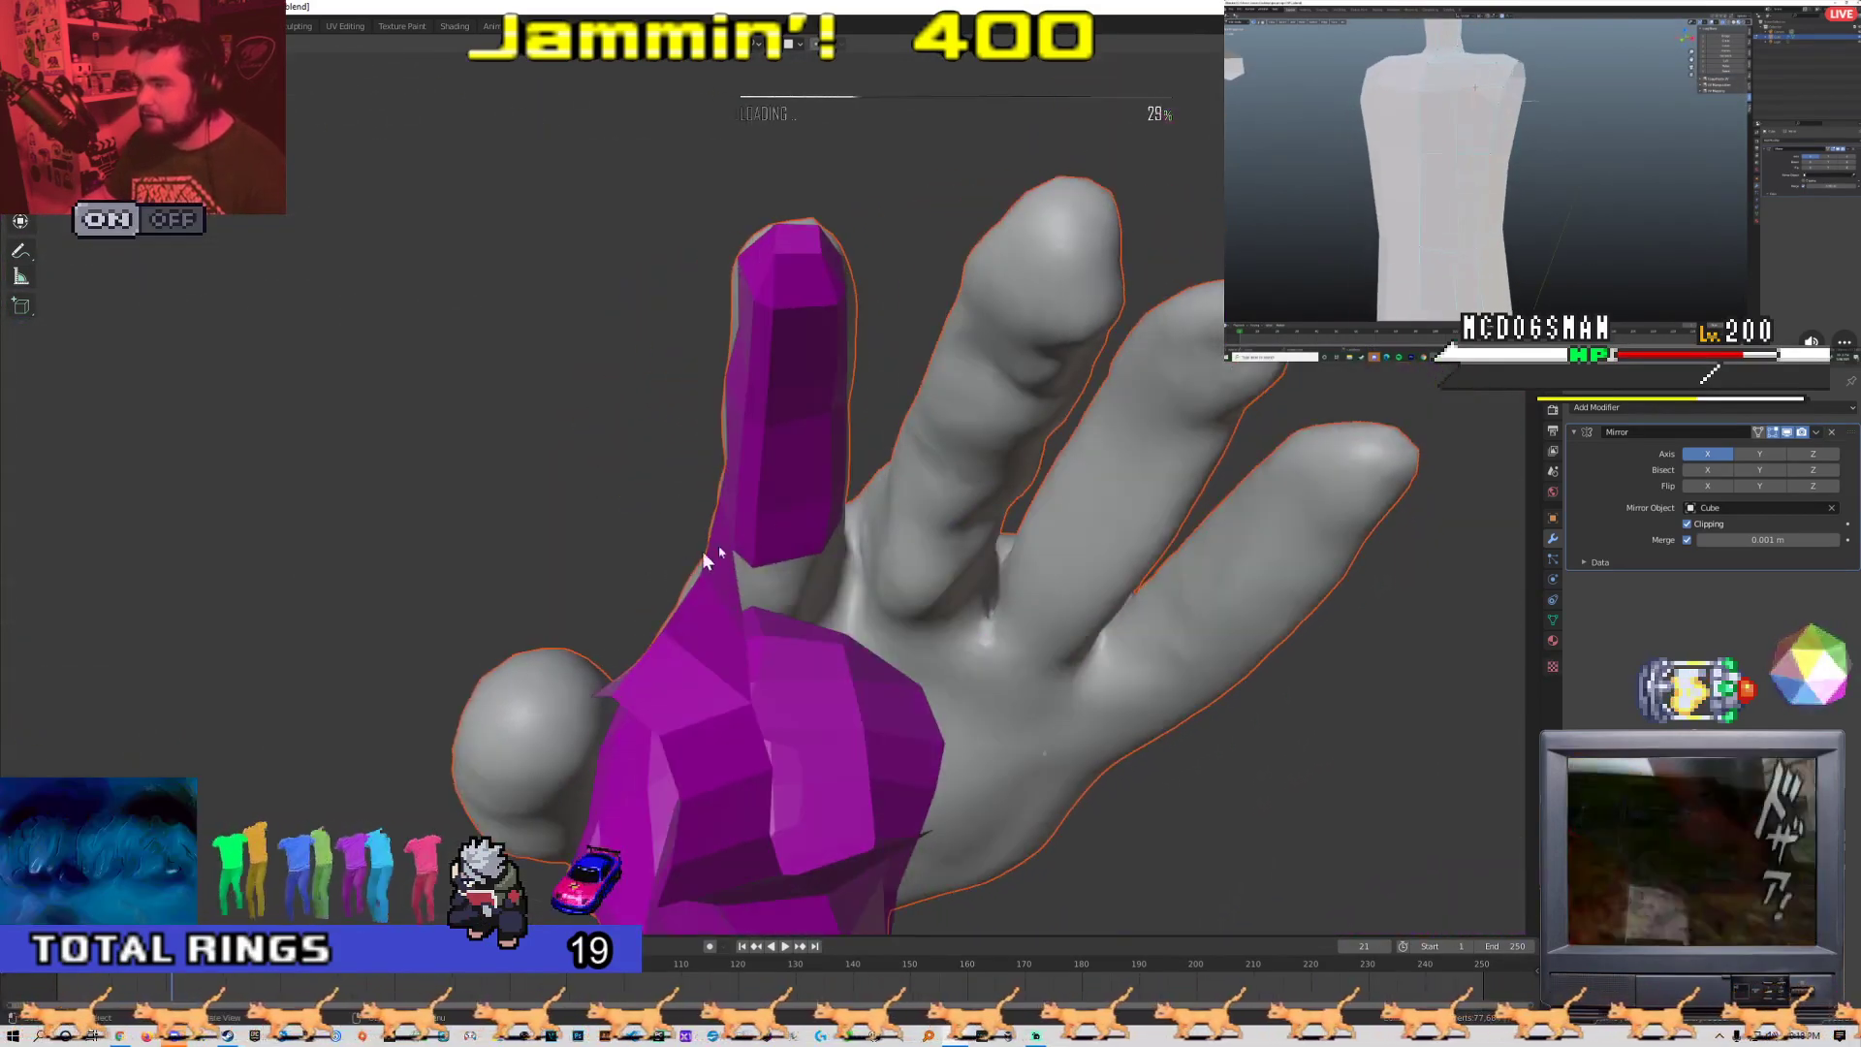
left_click(768, 467)
mouse_move(768, 468)
middle_mouse_down()
mouse_move(897, 526)
mouse_move(880, 571)
middle_mouse_up()
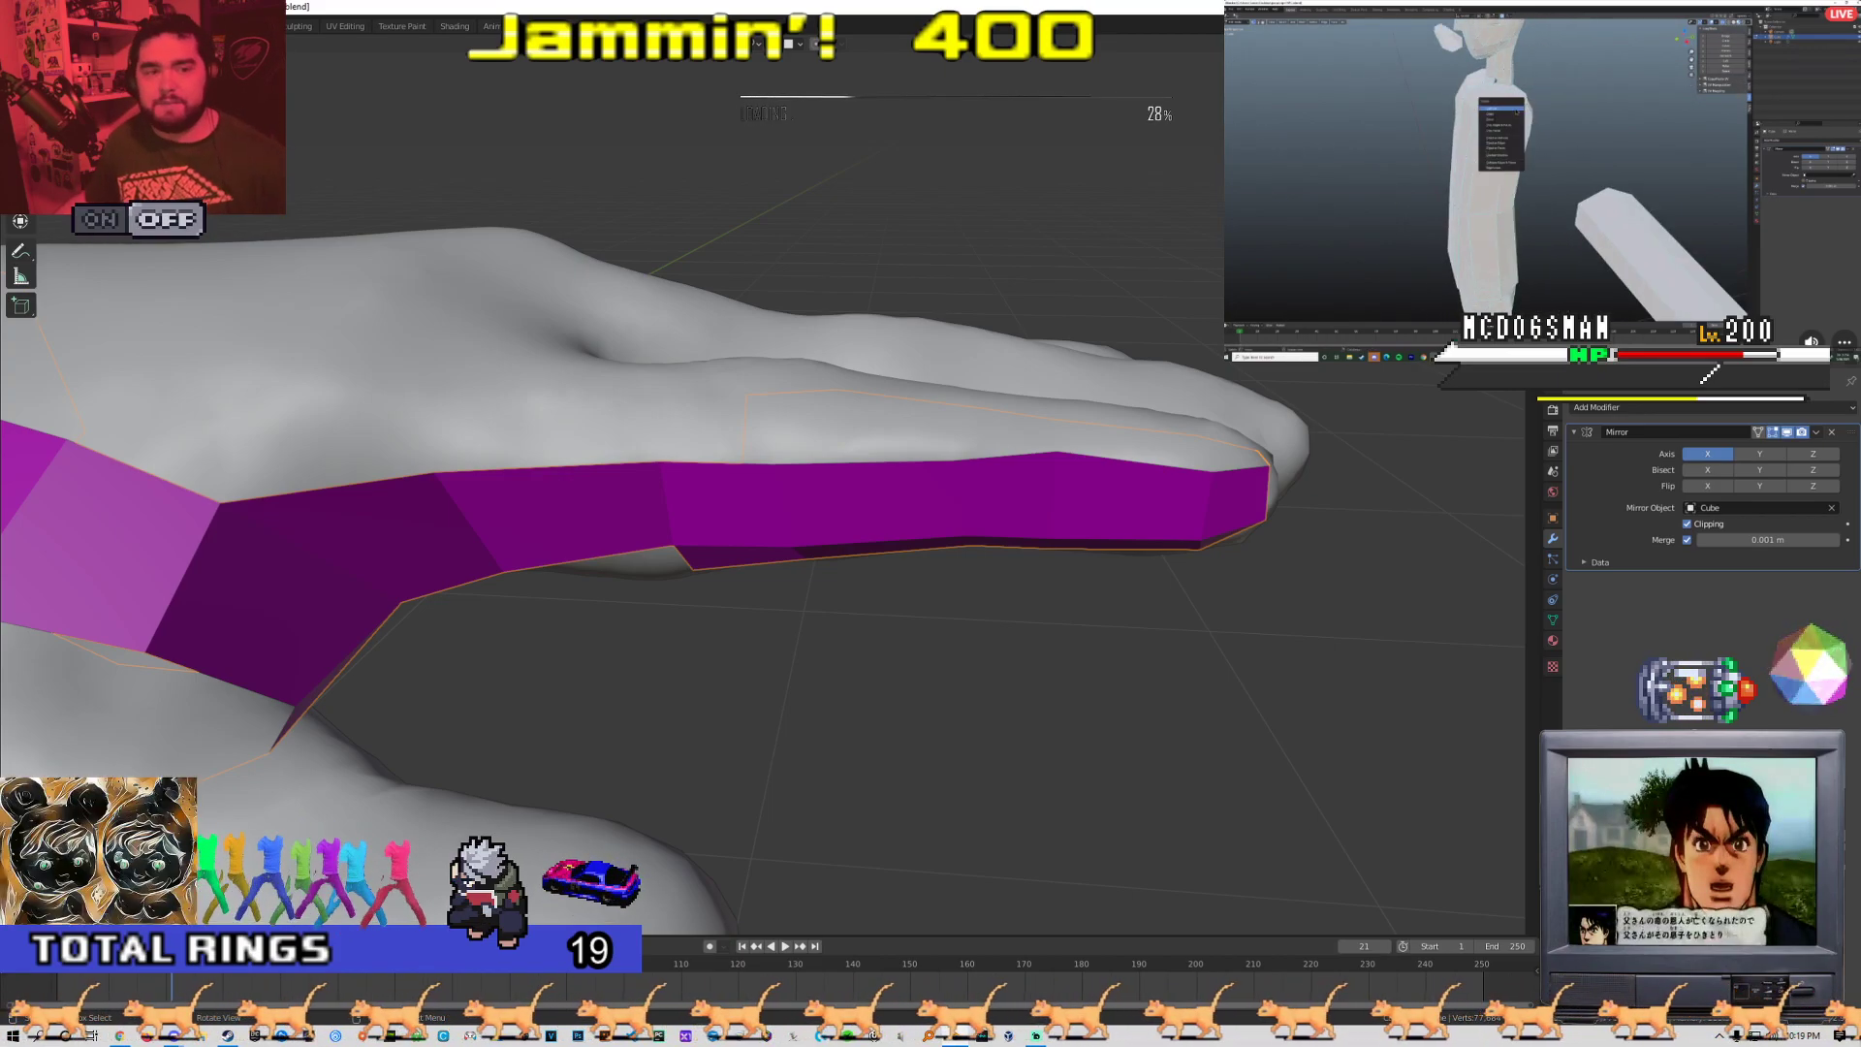
middle_click_drag(532, 393, 844, 449)
key("Tab")
left_click(827, 469)
key("e")
left_click(587, 405)
Move the extruded vertices in vertex select mode to fit the sculpted base of the index finger
key("1")
left_click(586, 406, "shift")
middle_click_drag(587, 405, 692, 484)
key("g")
middle_click_drag(949, 469, 888, 377)
key("g")
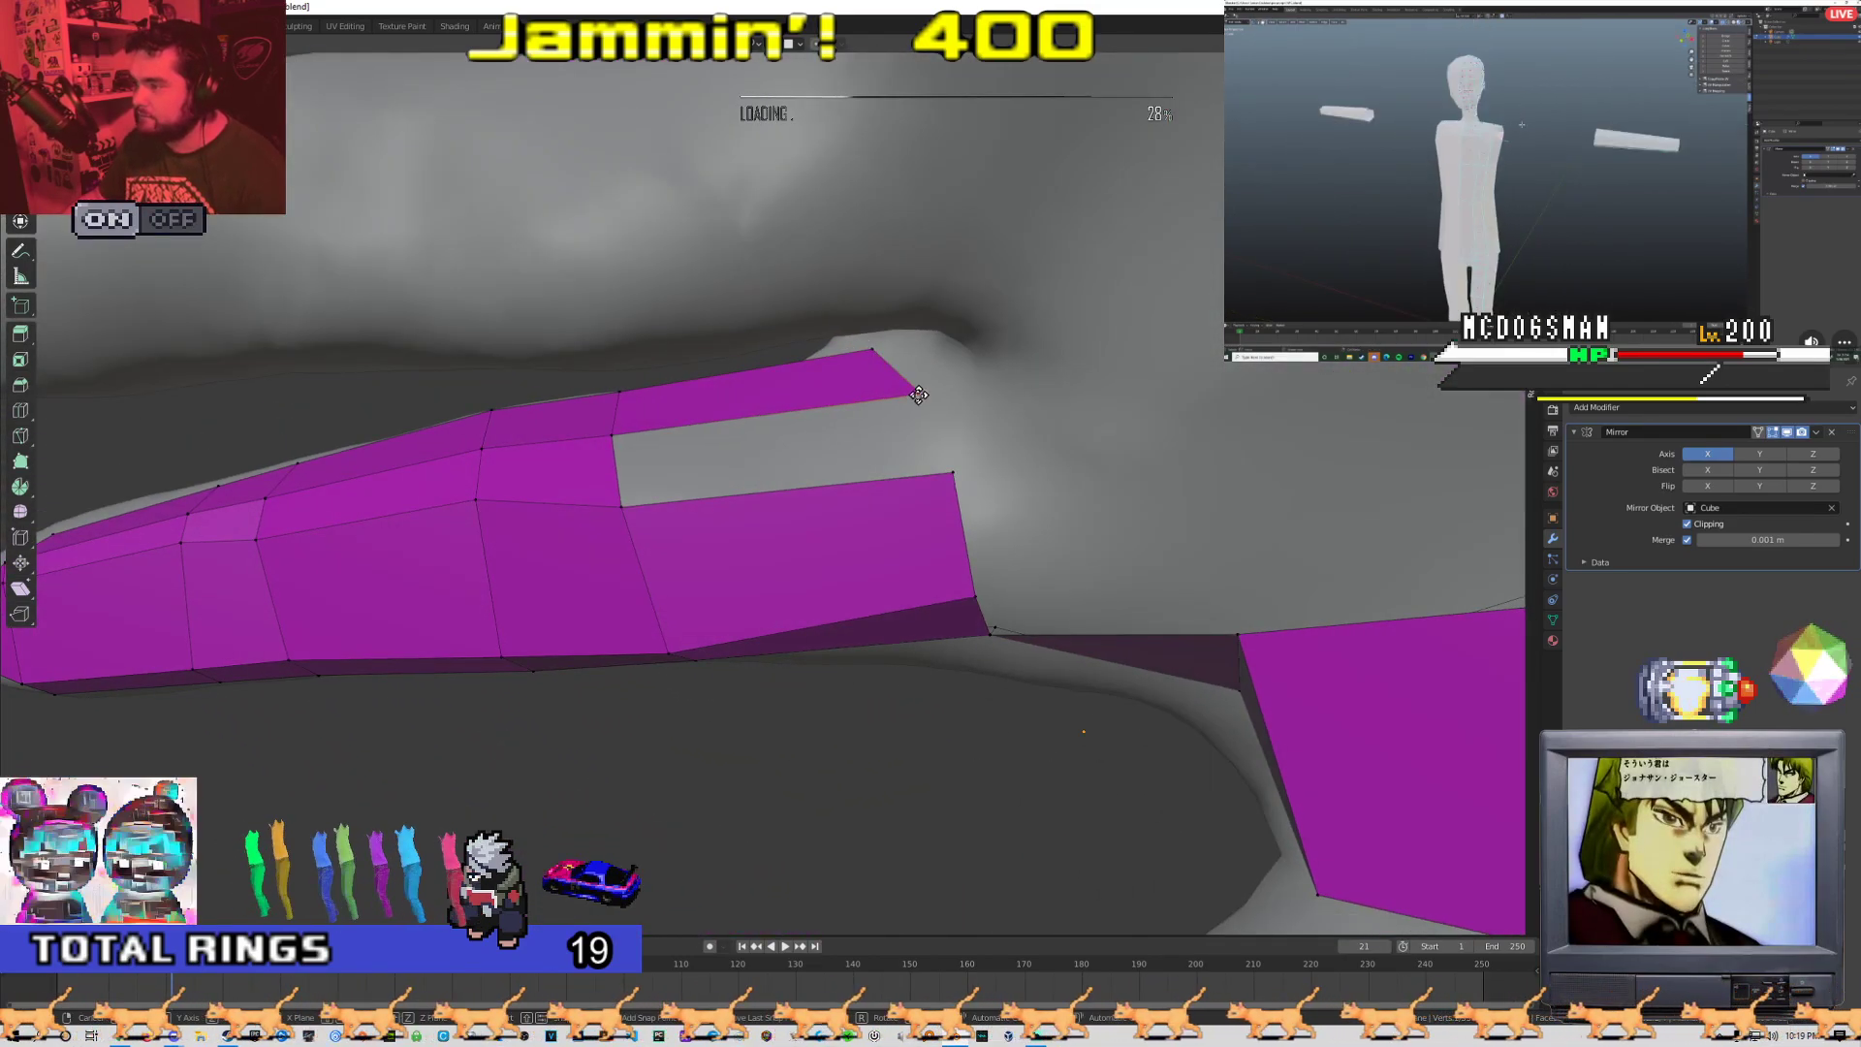
Select the vertices around the remaining gap near the index finger's base and fill a face
left_click(953, 472, "shift")
left_click(622, 506, "shift")
left_click(612, 435, "shift")
key("f")
middle_click_drag(621, 441, 918, 385)
Extrude the strip edge at the index finger's base up onto the back of the finger
scroll(591, 532, "down", 4)
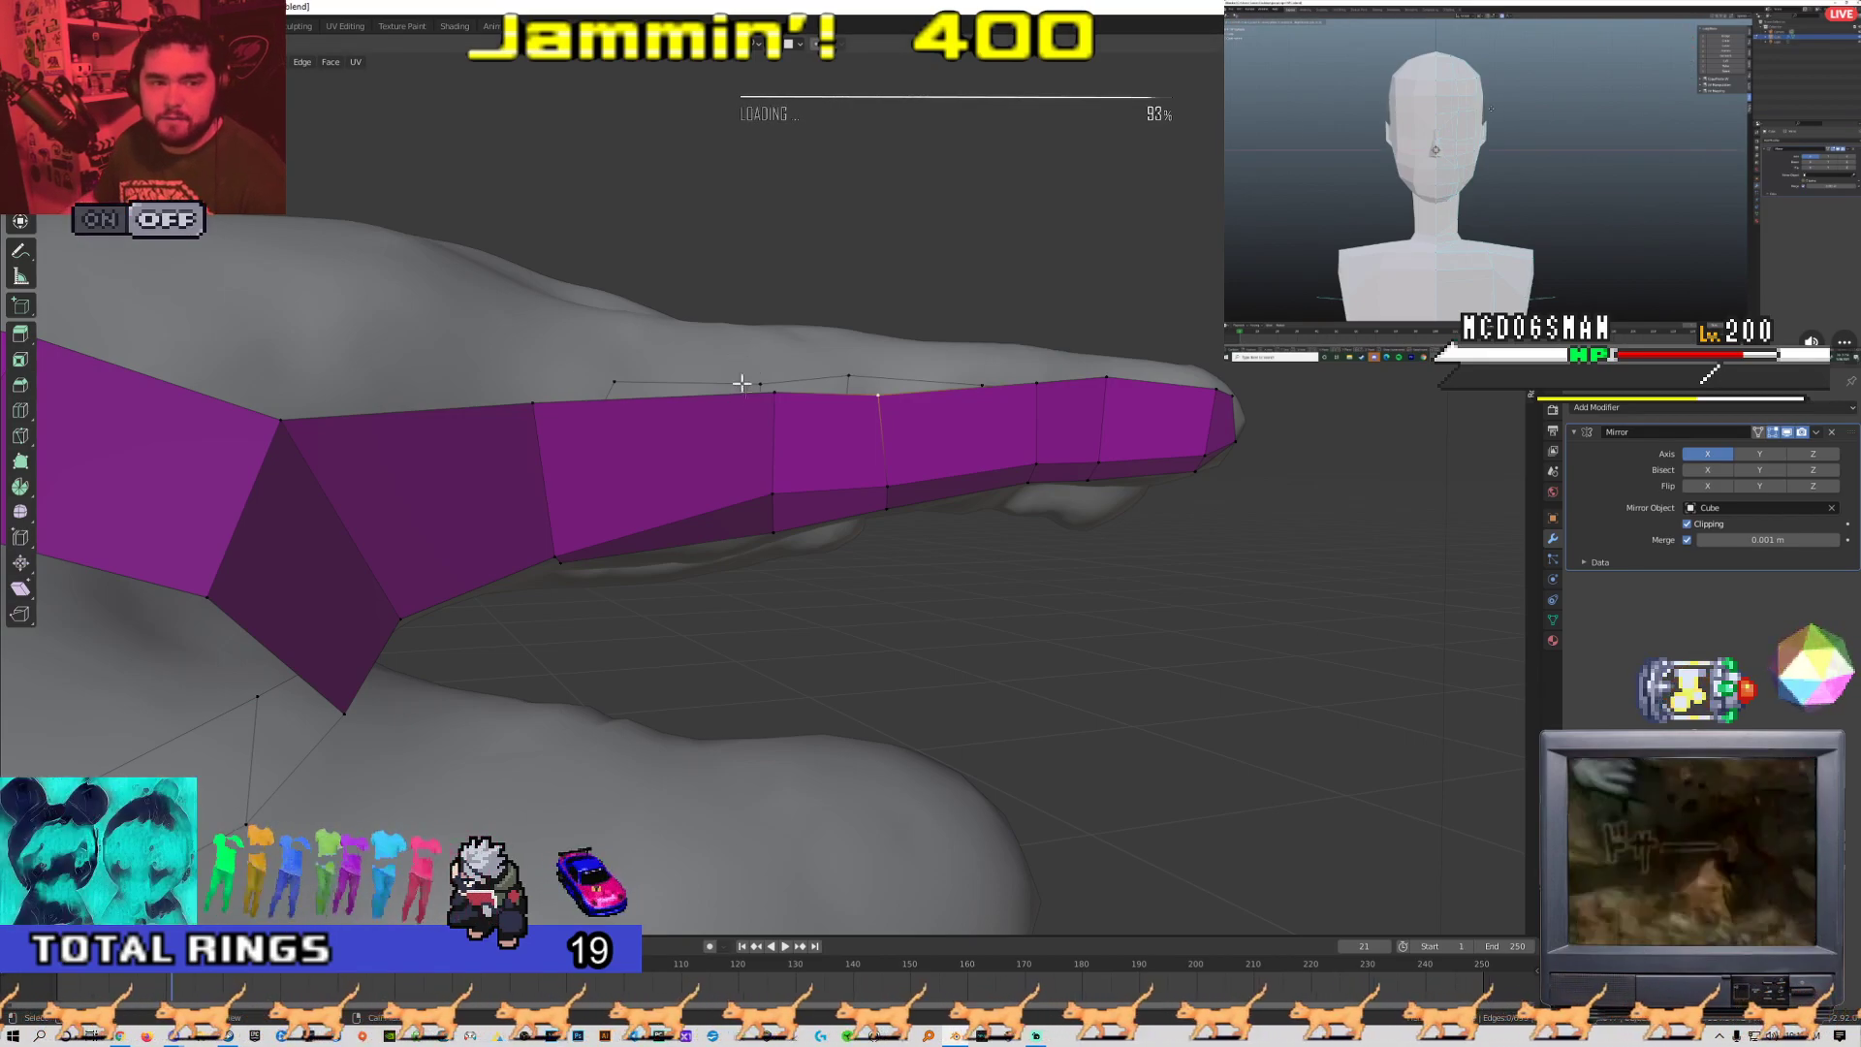
middle_click_drag(775, 400, 739, 423)
middle_click_drag(626, 437, 622, 413)
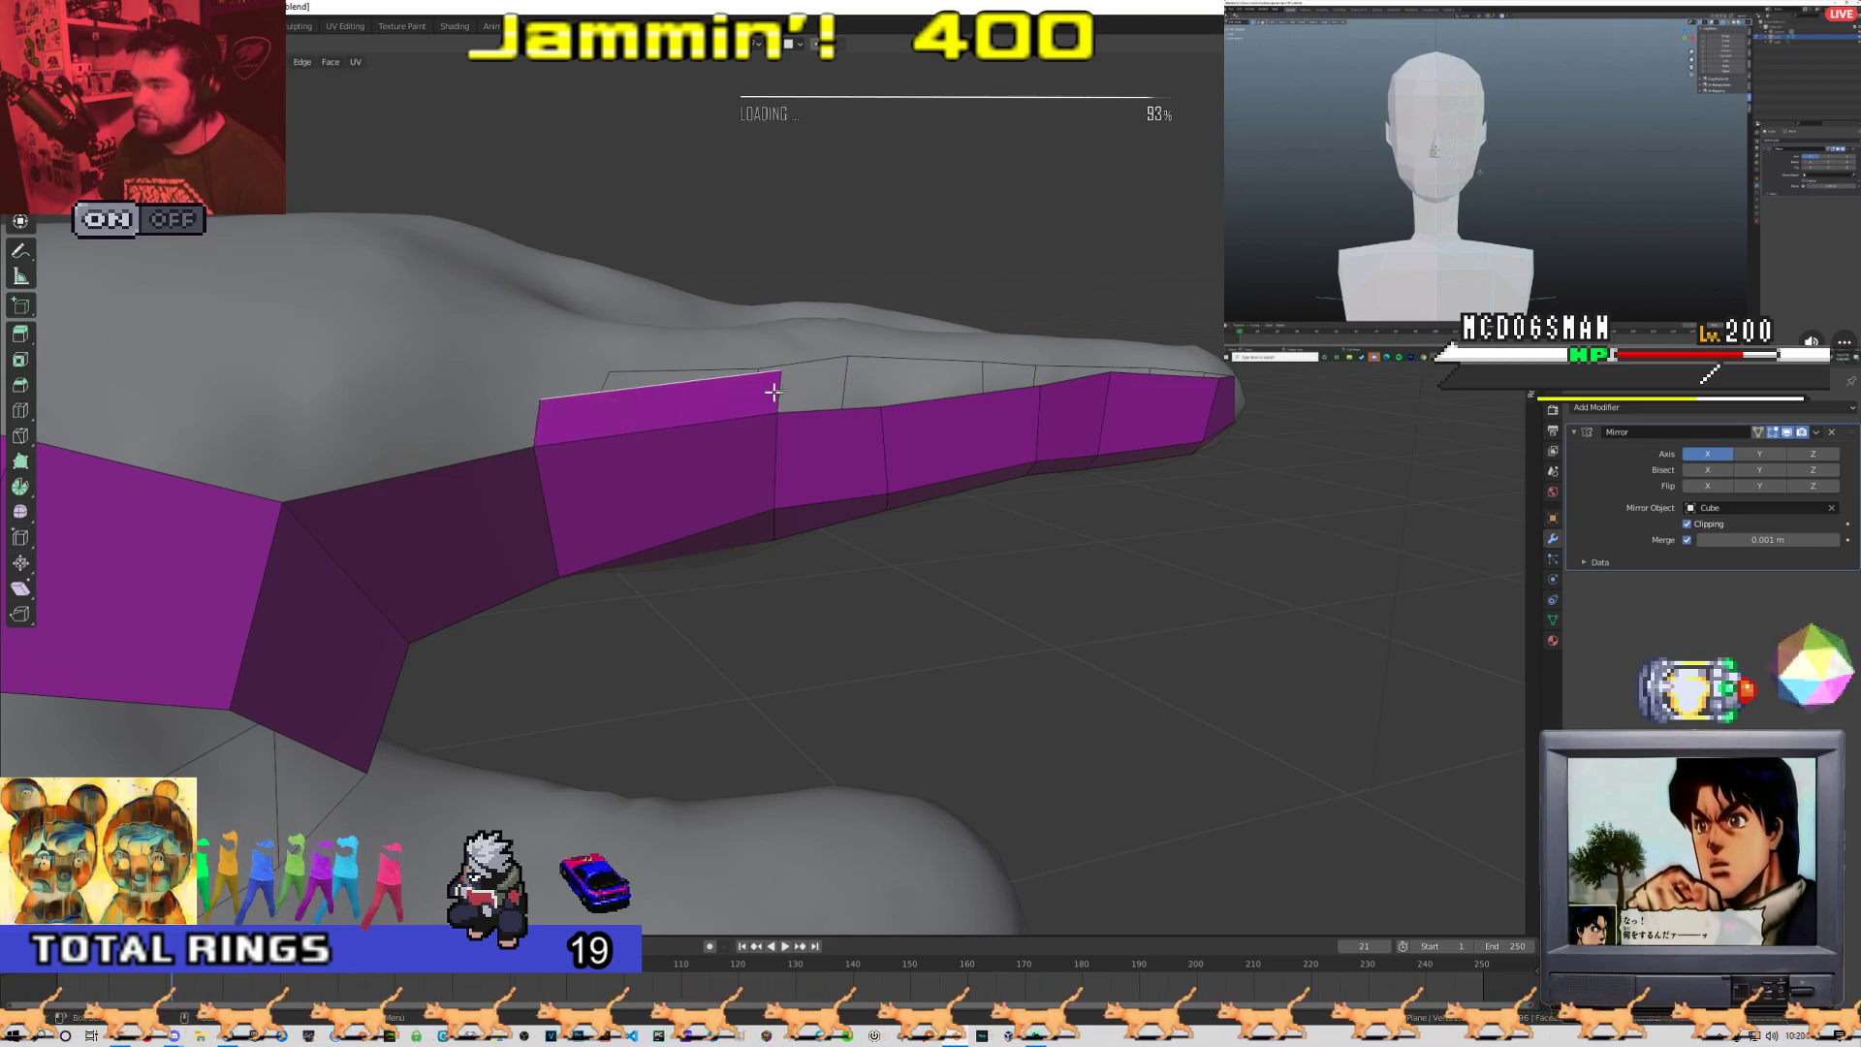
middle_click_drag(608, 400, 977, 472)
Fill a face across the back of the index finger's base, joining the strips on both sides
left_click(791, 461)
left_click(956, 429, "shift")
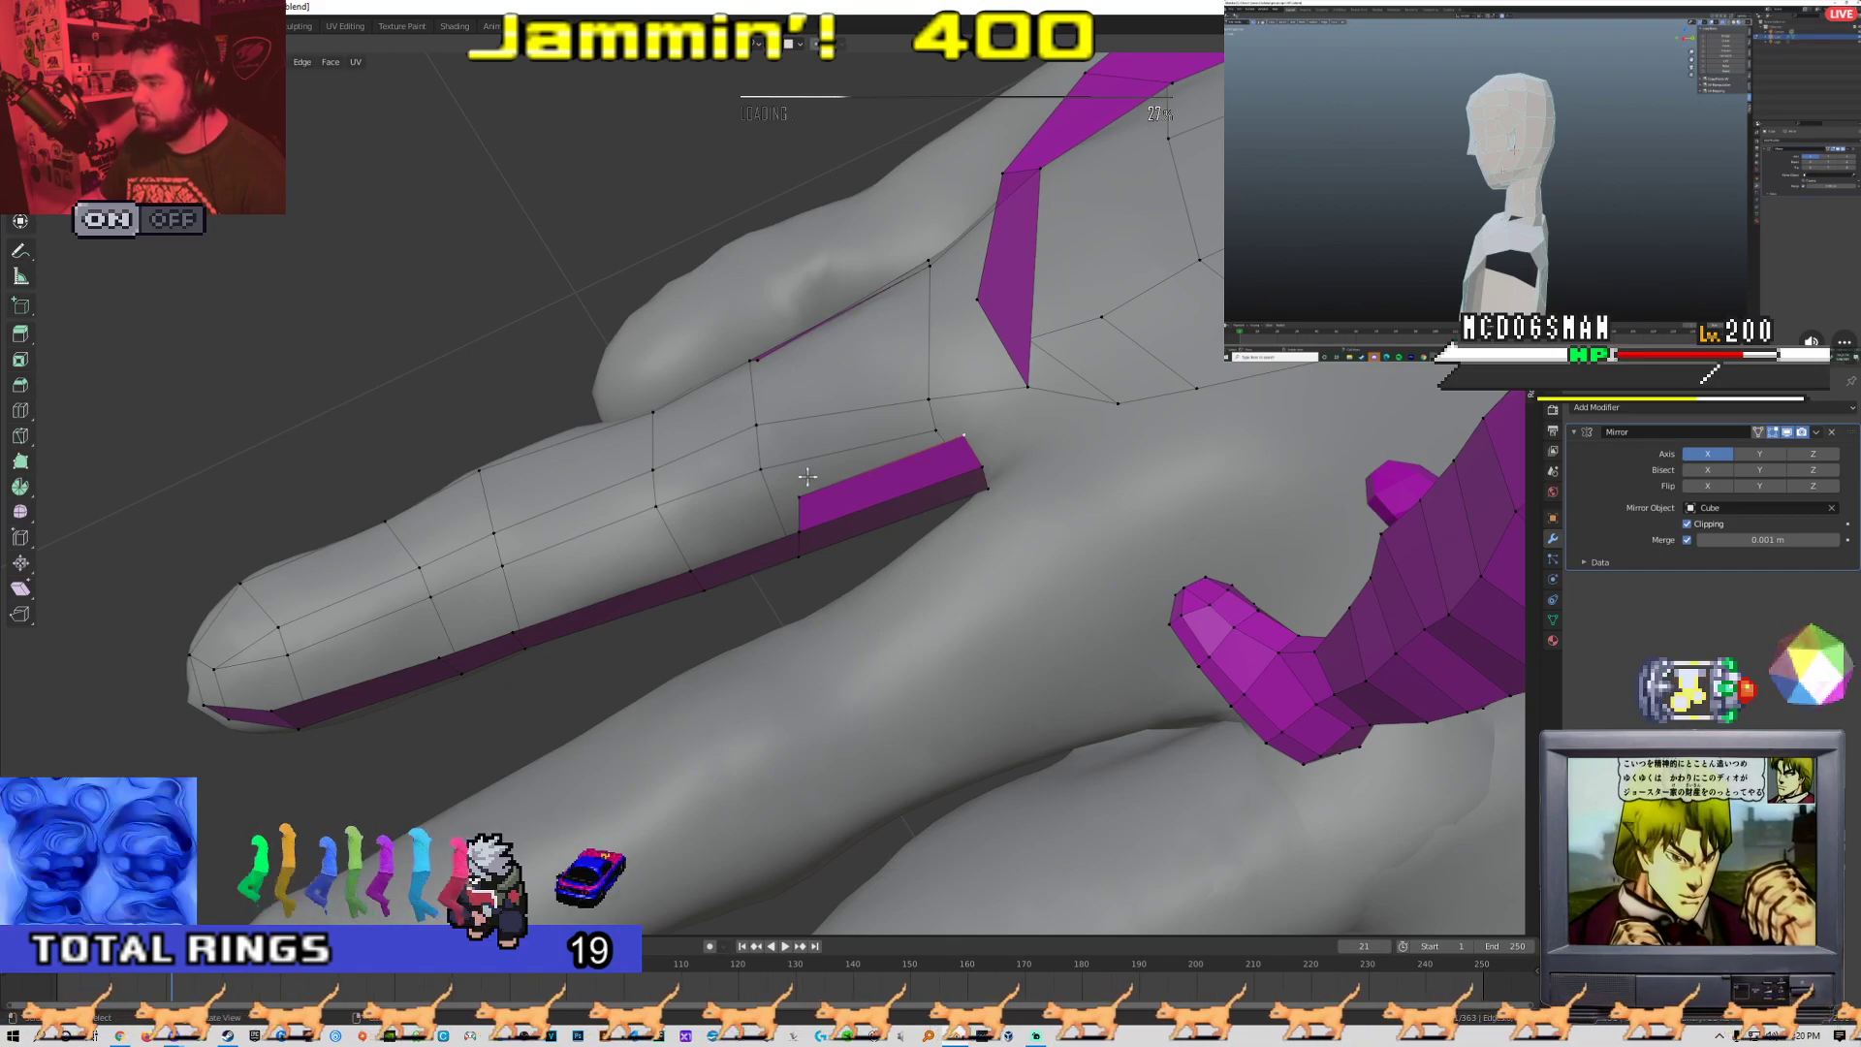
middle_click_drag(974, 430, 813, 409)
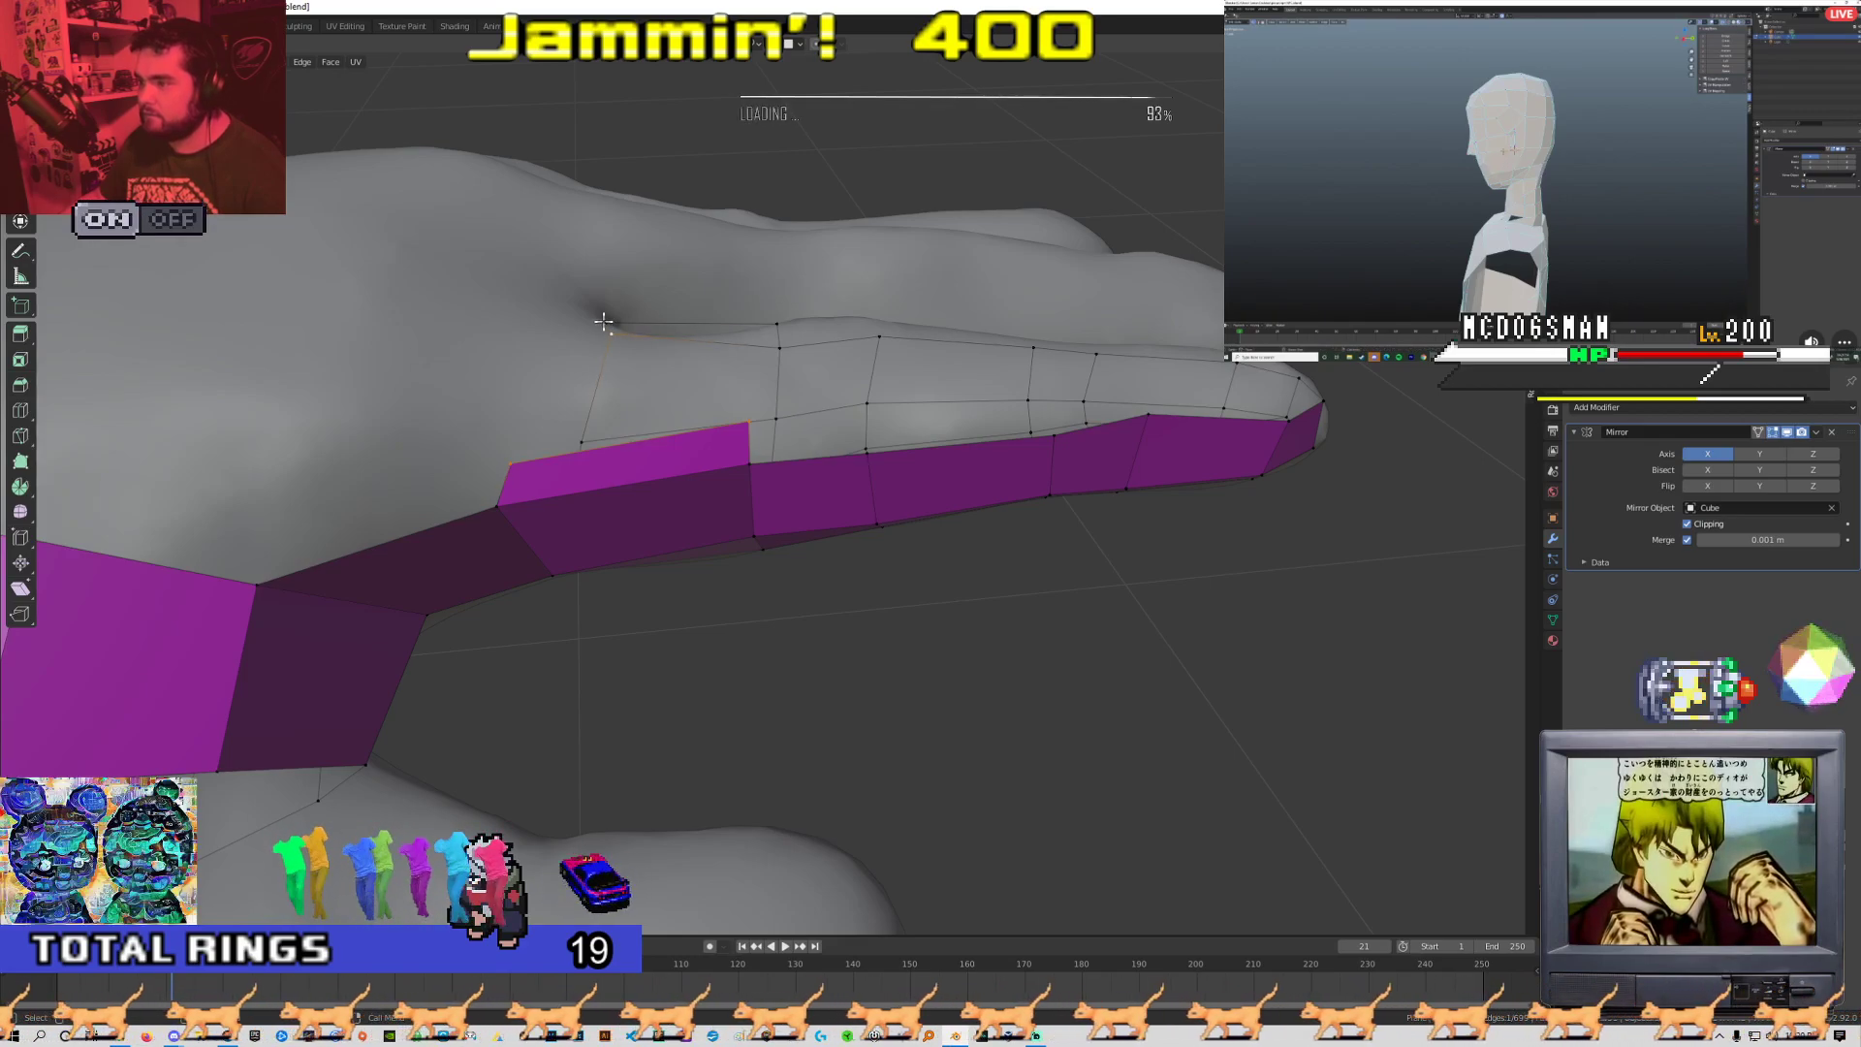
left_click(748, 418, "shift")
key("f")
middle_click_drag(748, 419, 581, 436)
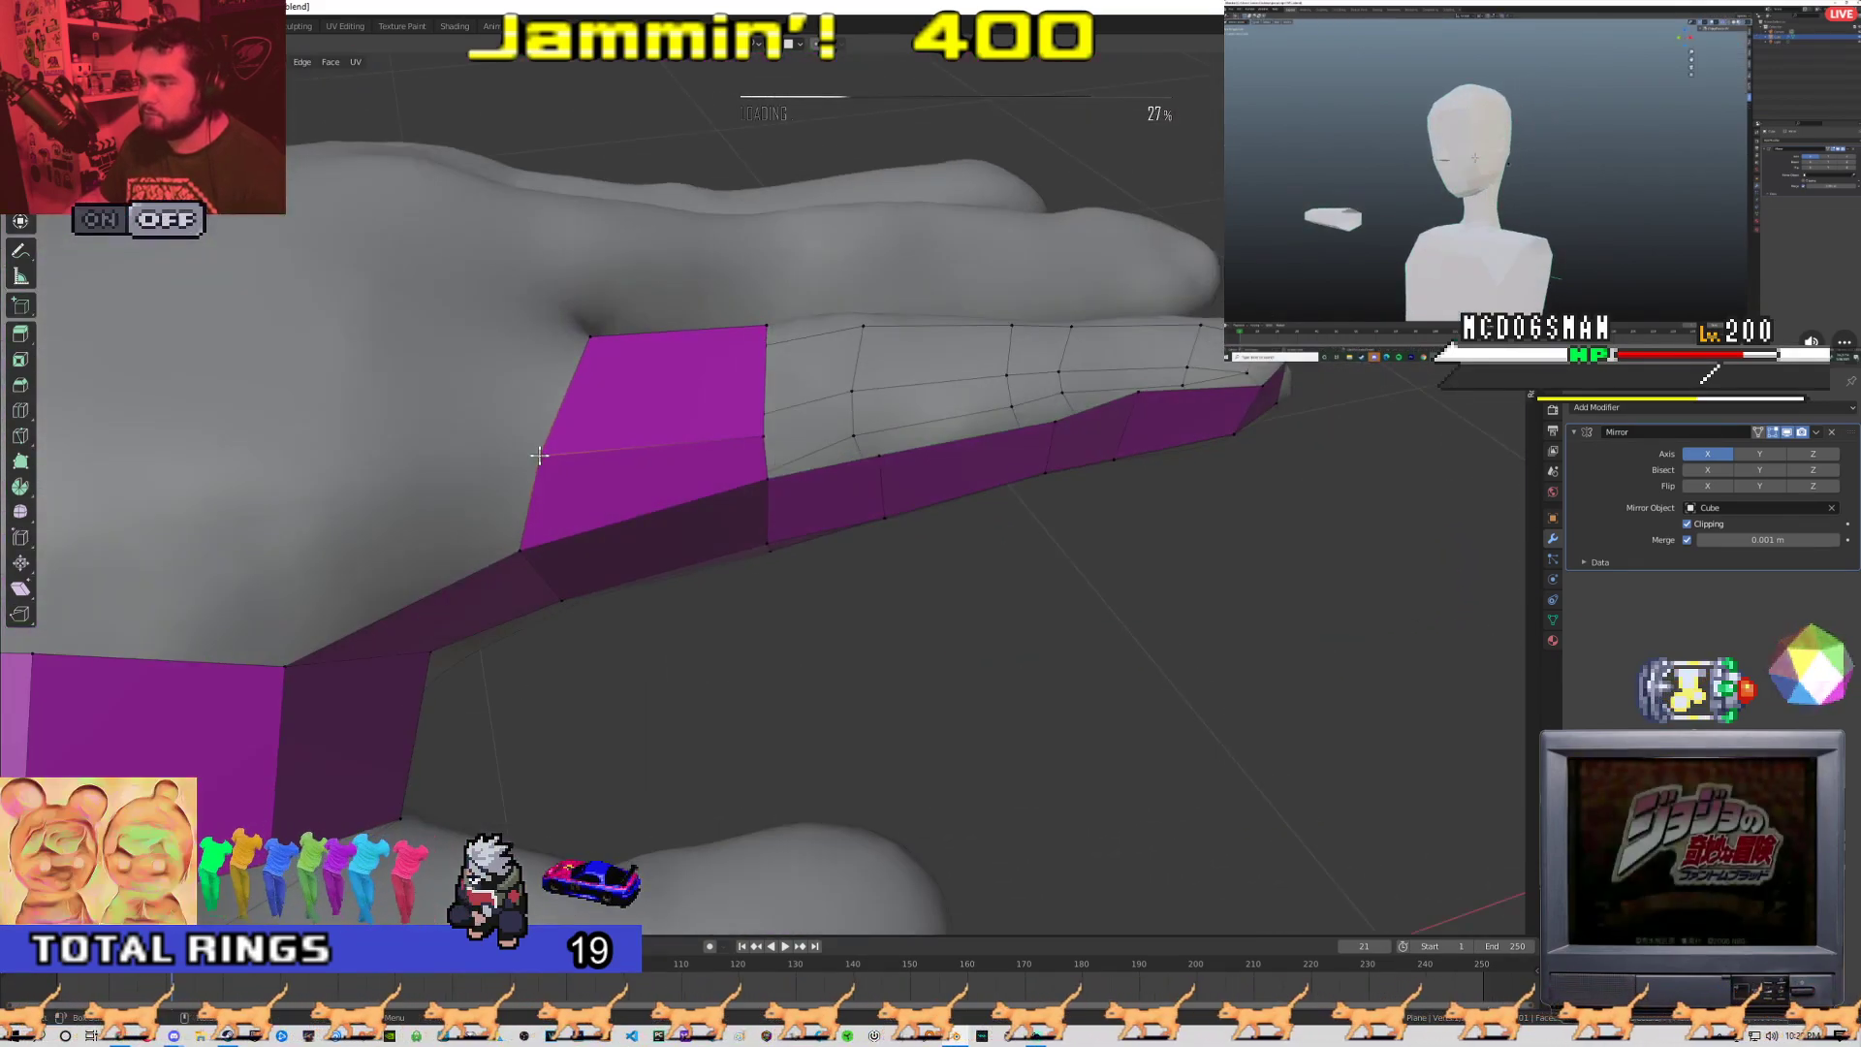
Continue filling faces along the side of the index finger from its base toward the fingertip
middle_click_drag(717, 462, 757, 431)
left_click(698, 403)
left_click(692, 453)
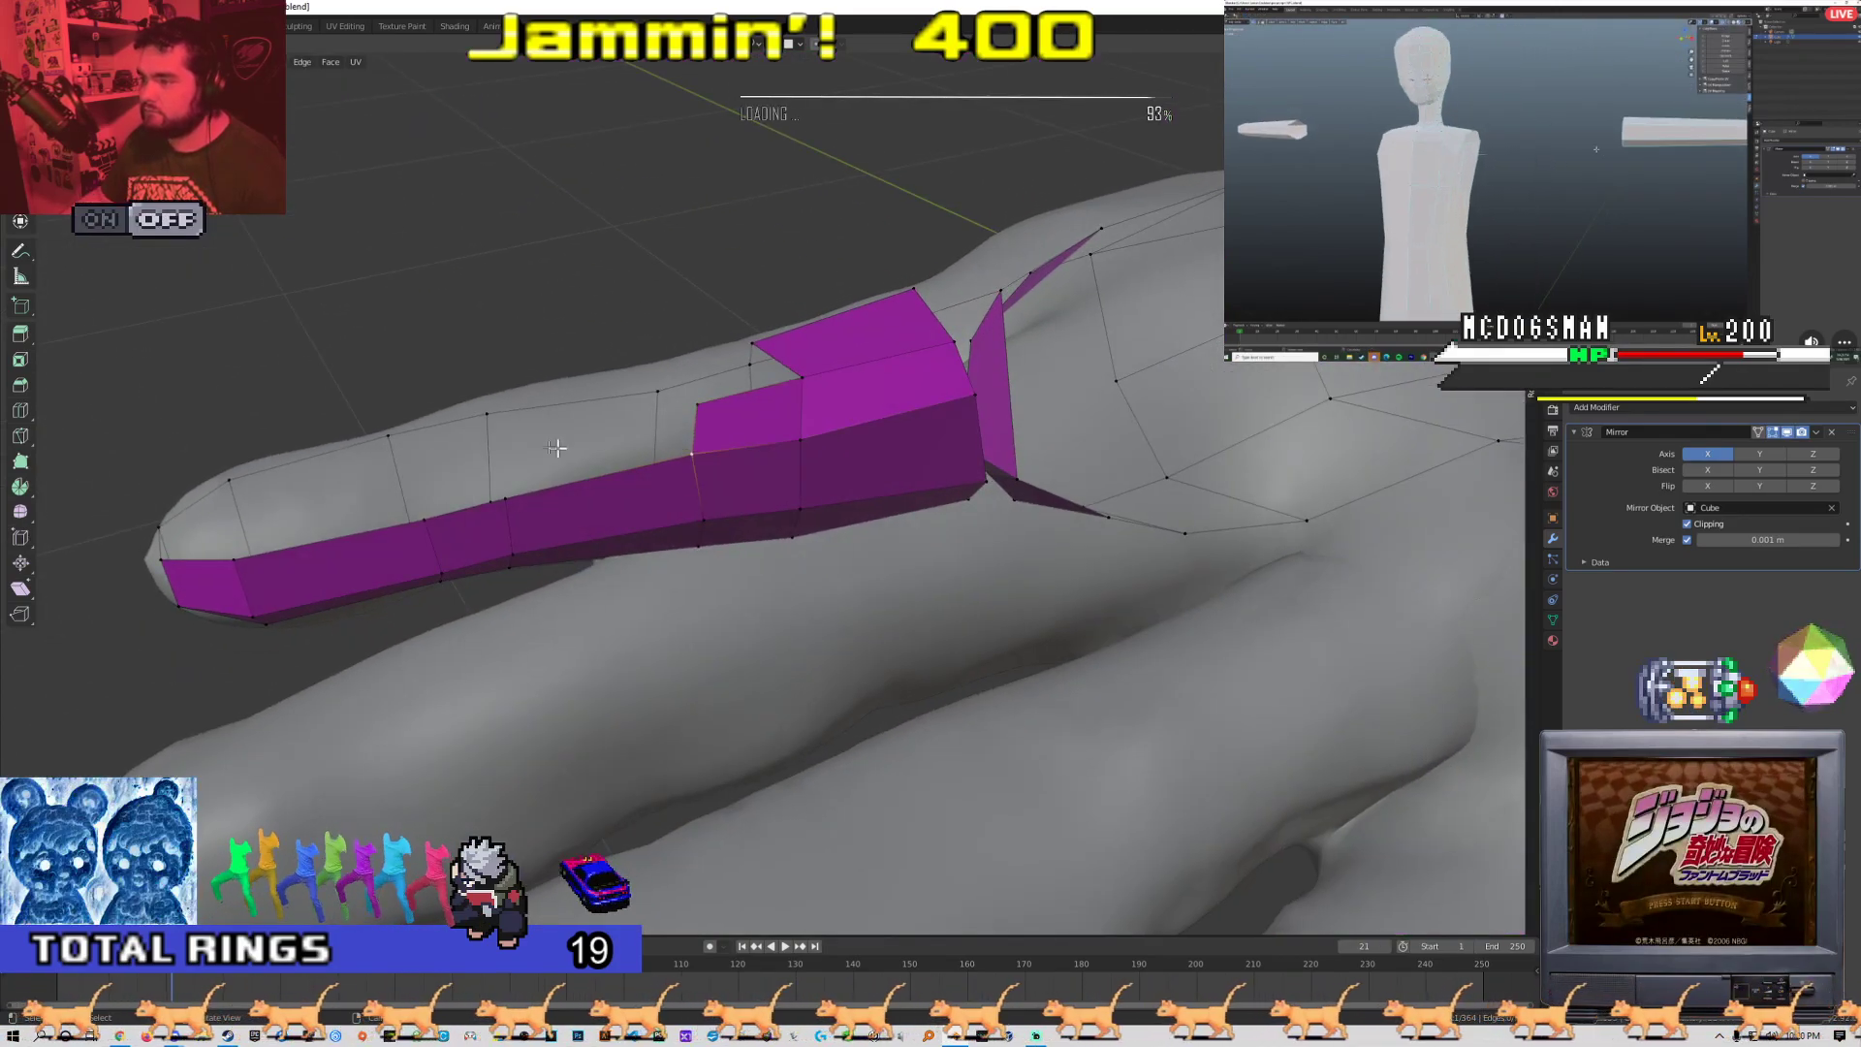
middle_click_drag(601, 449, 741, 409, "shift")
key("f")
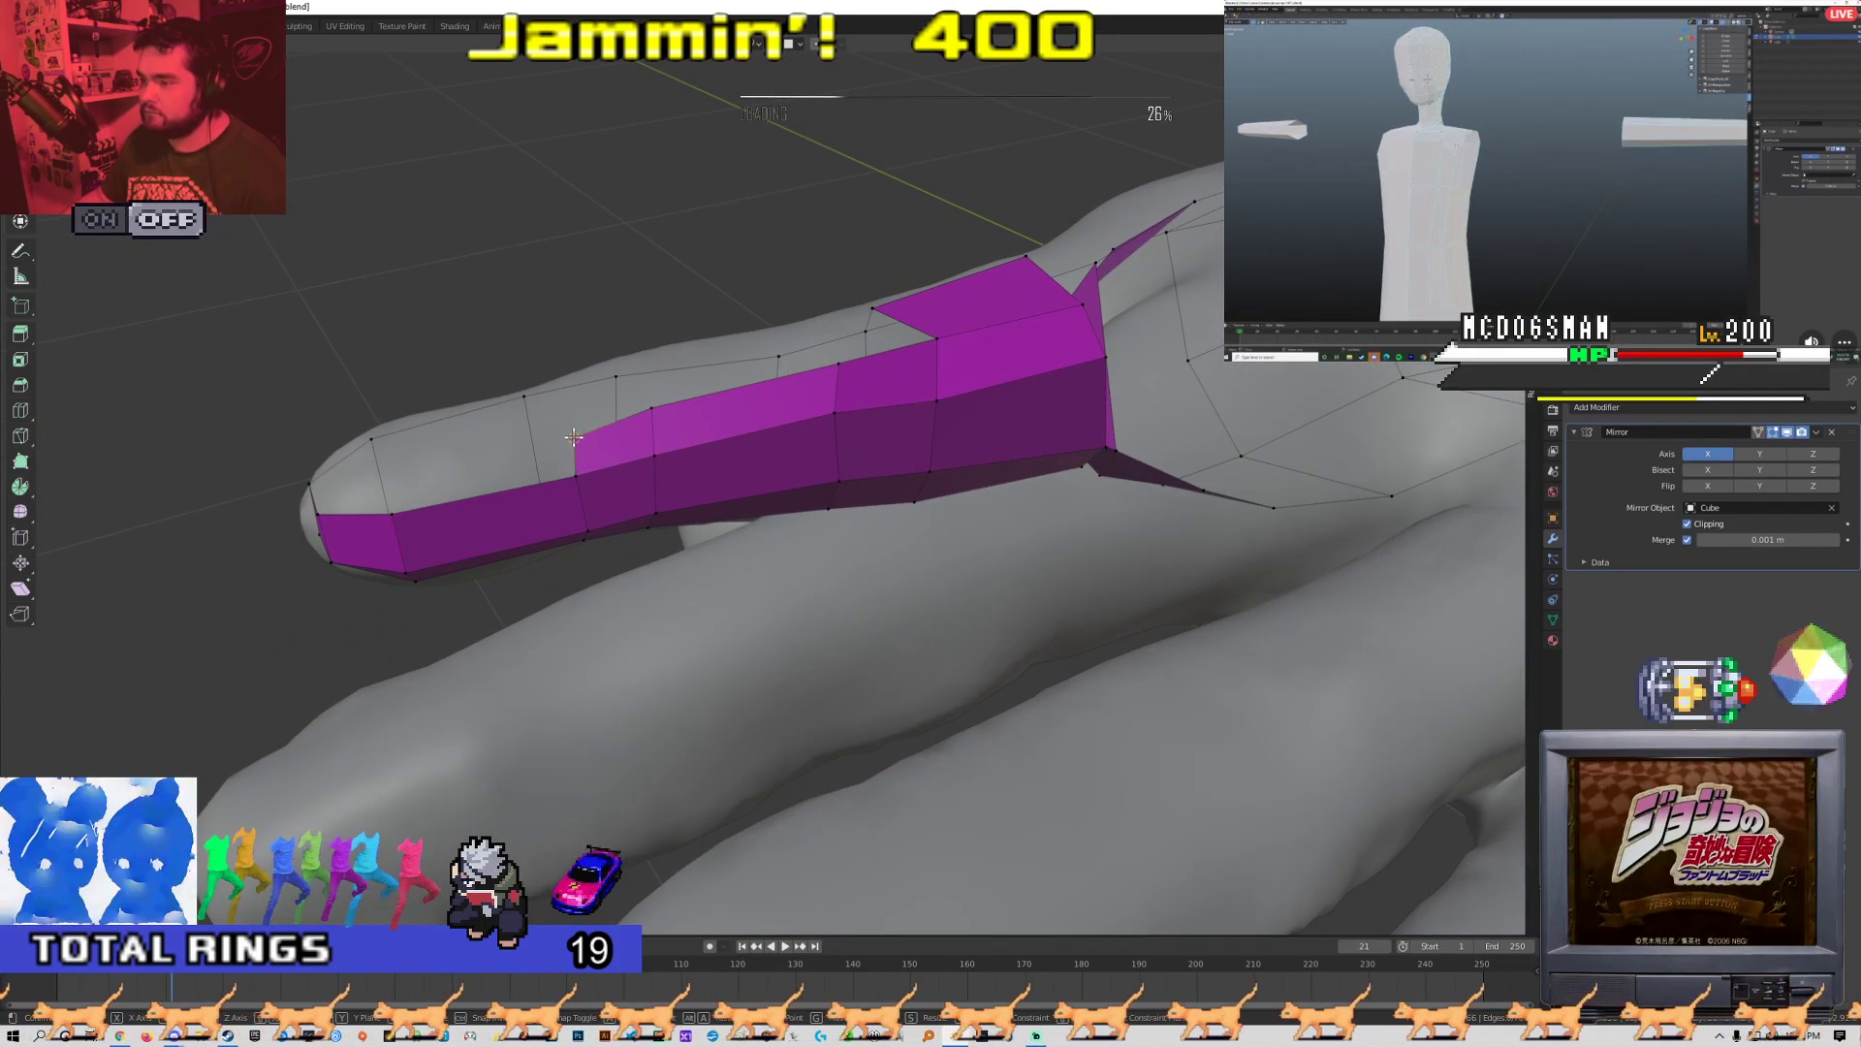
middle_click_drag(580, 471, 723, 494)
scroll(723, 490, "up", 10)
key("Tab")
scroll(723, 494, "up", 2)
left_click(599, 452)
middle_click_drag(599, 453, 902, 390)
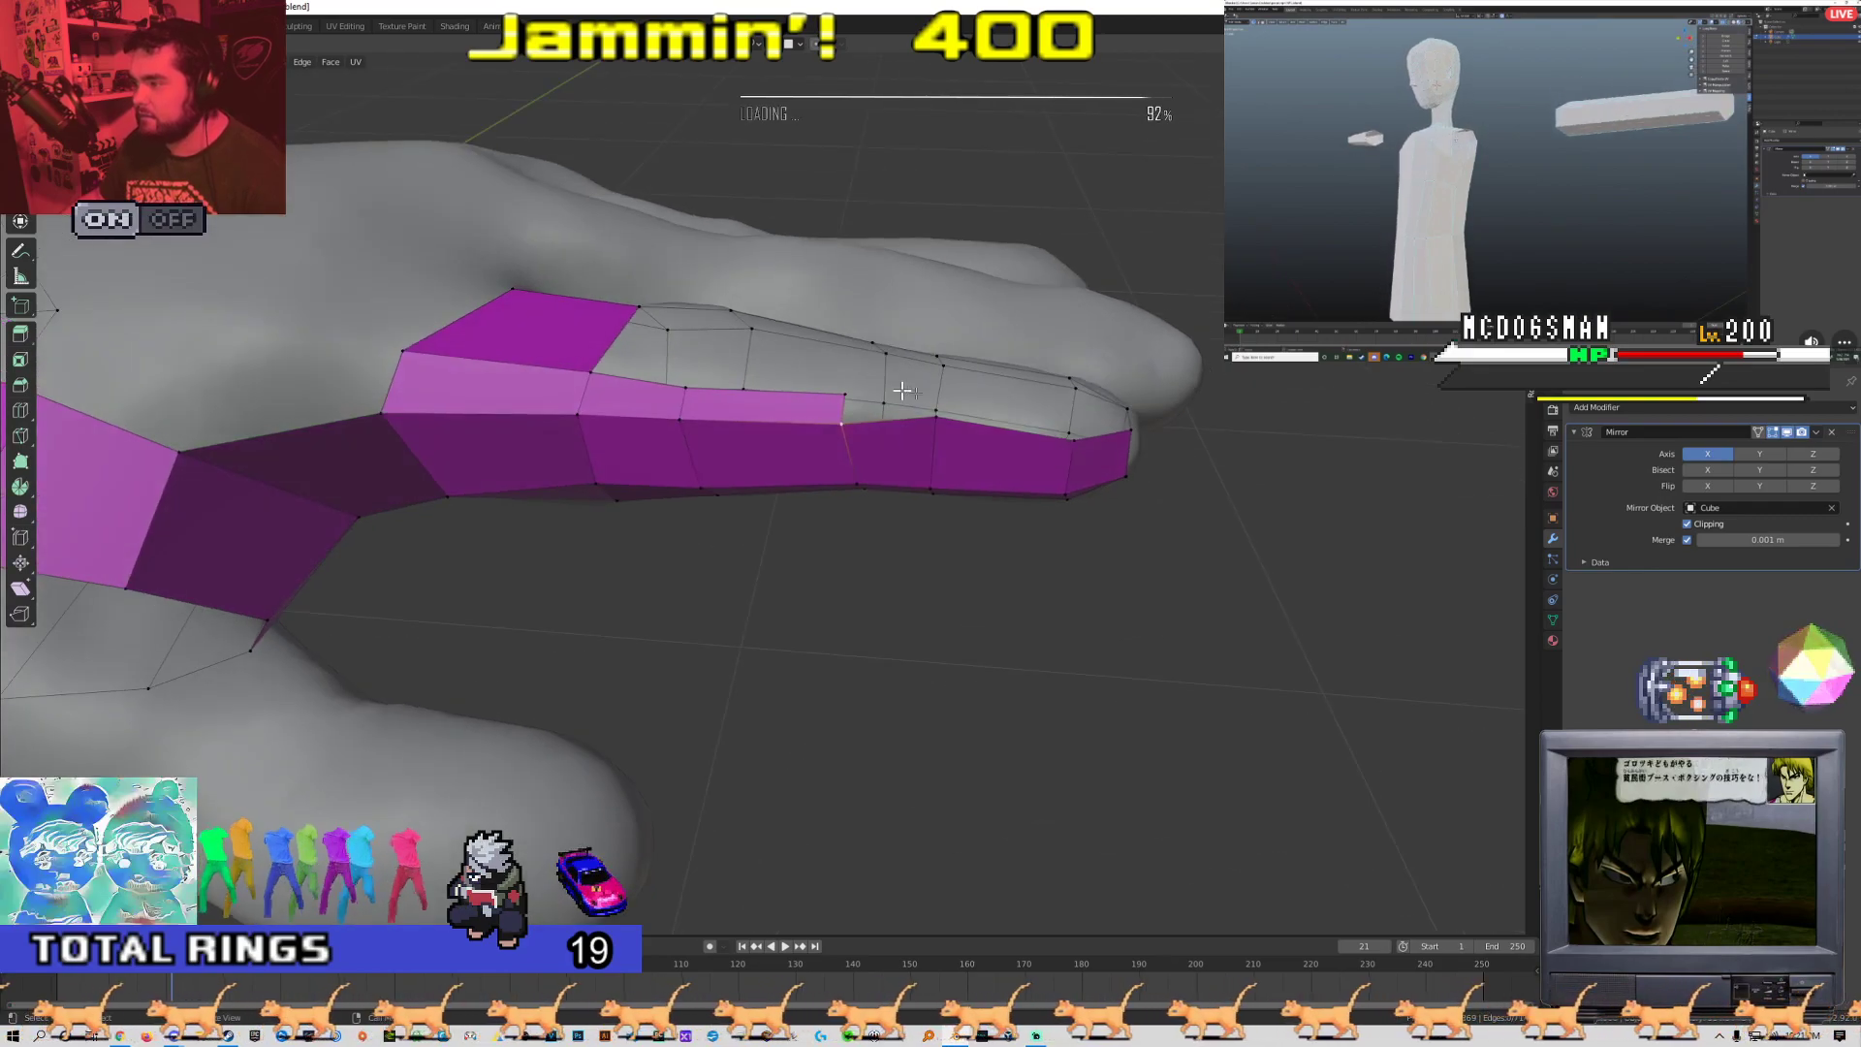
Fill the faces that join the side strips to the cap at the index fingertip
left_click(930, 402)
middle_click_drag(994, 424, 729, 526)
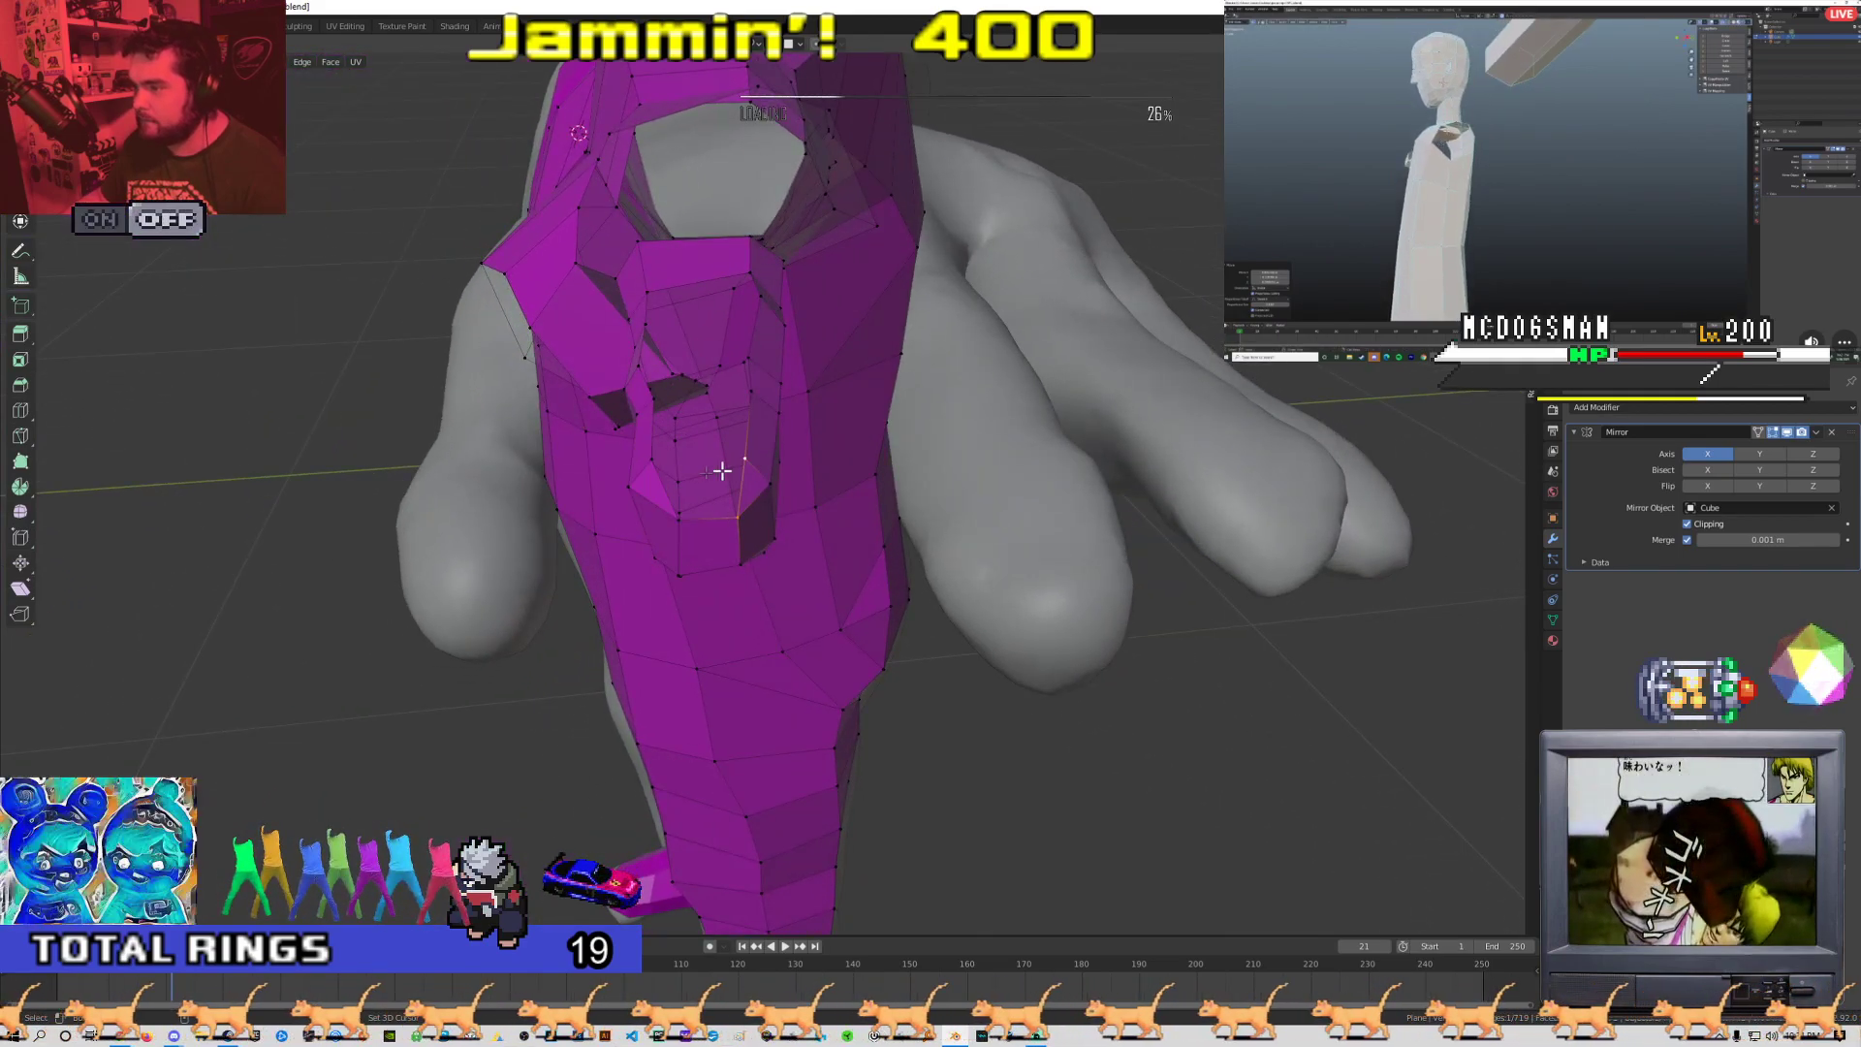
left_click(677, 500, "shift")
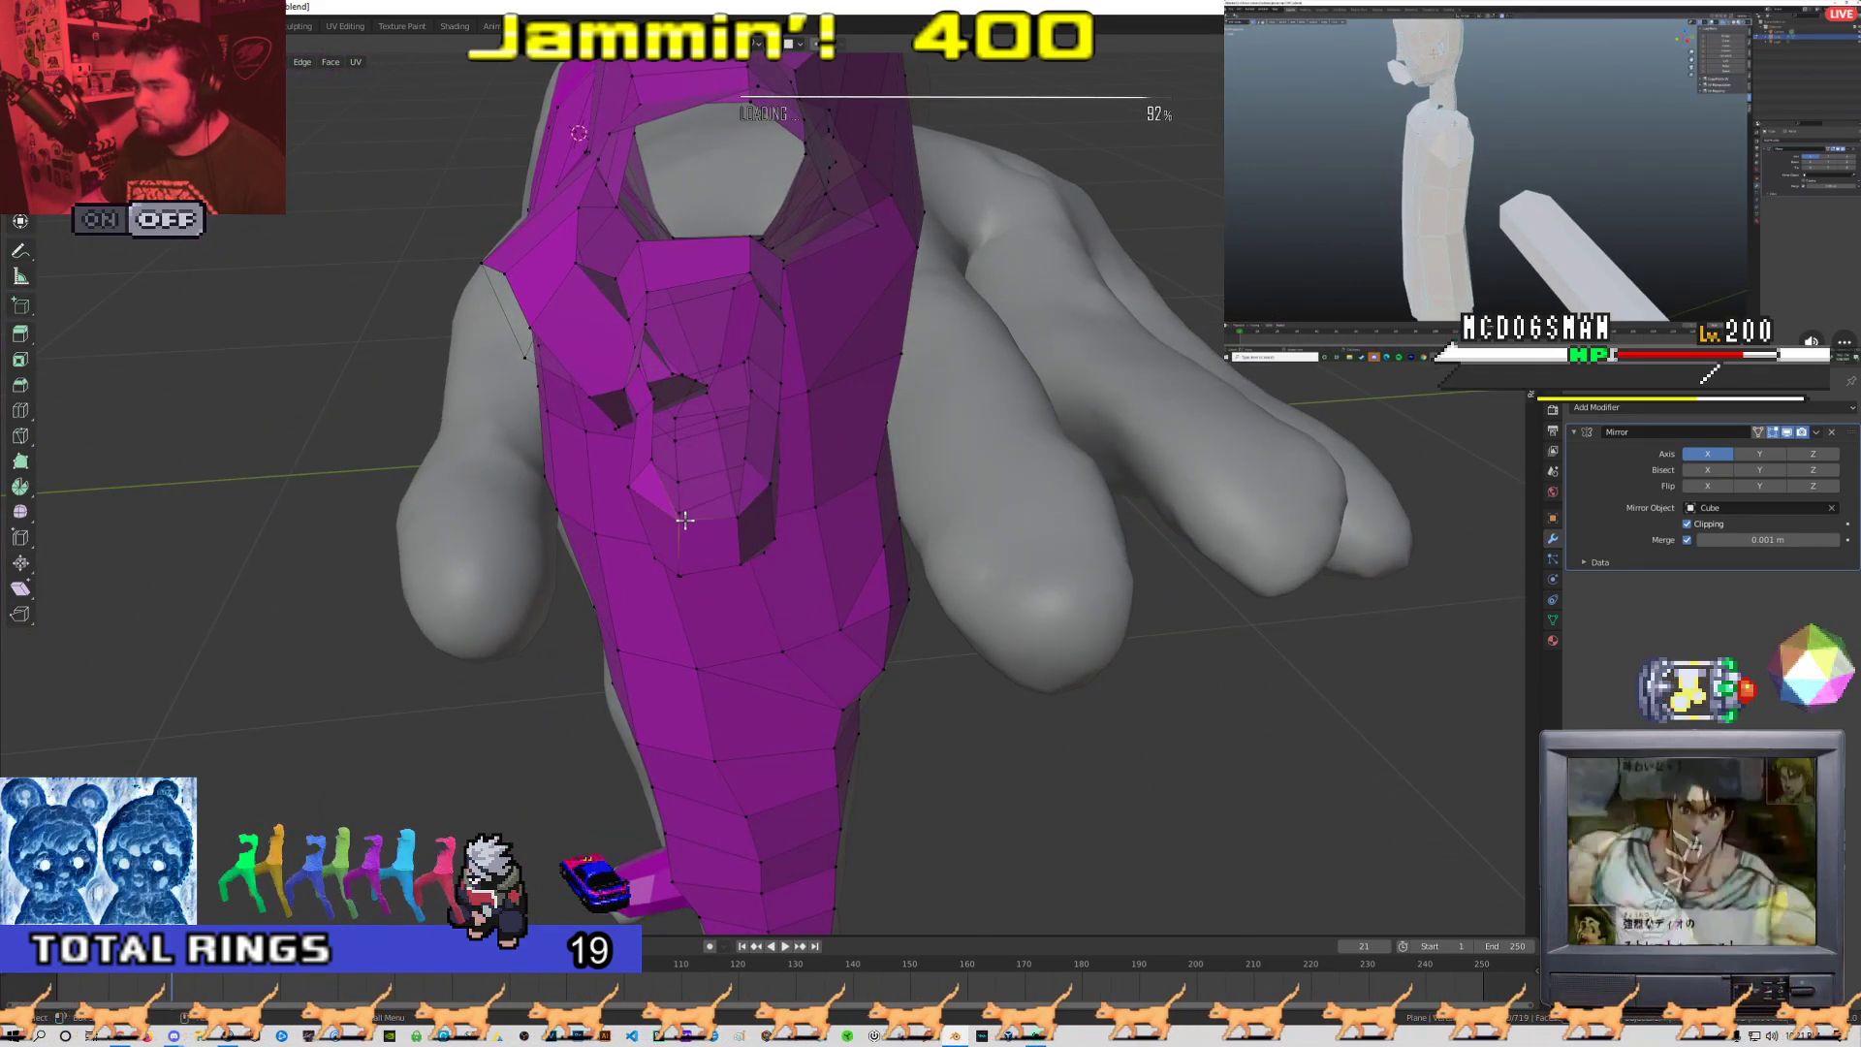
key("f")
middle_click_drag(651, 461, 757, 487)
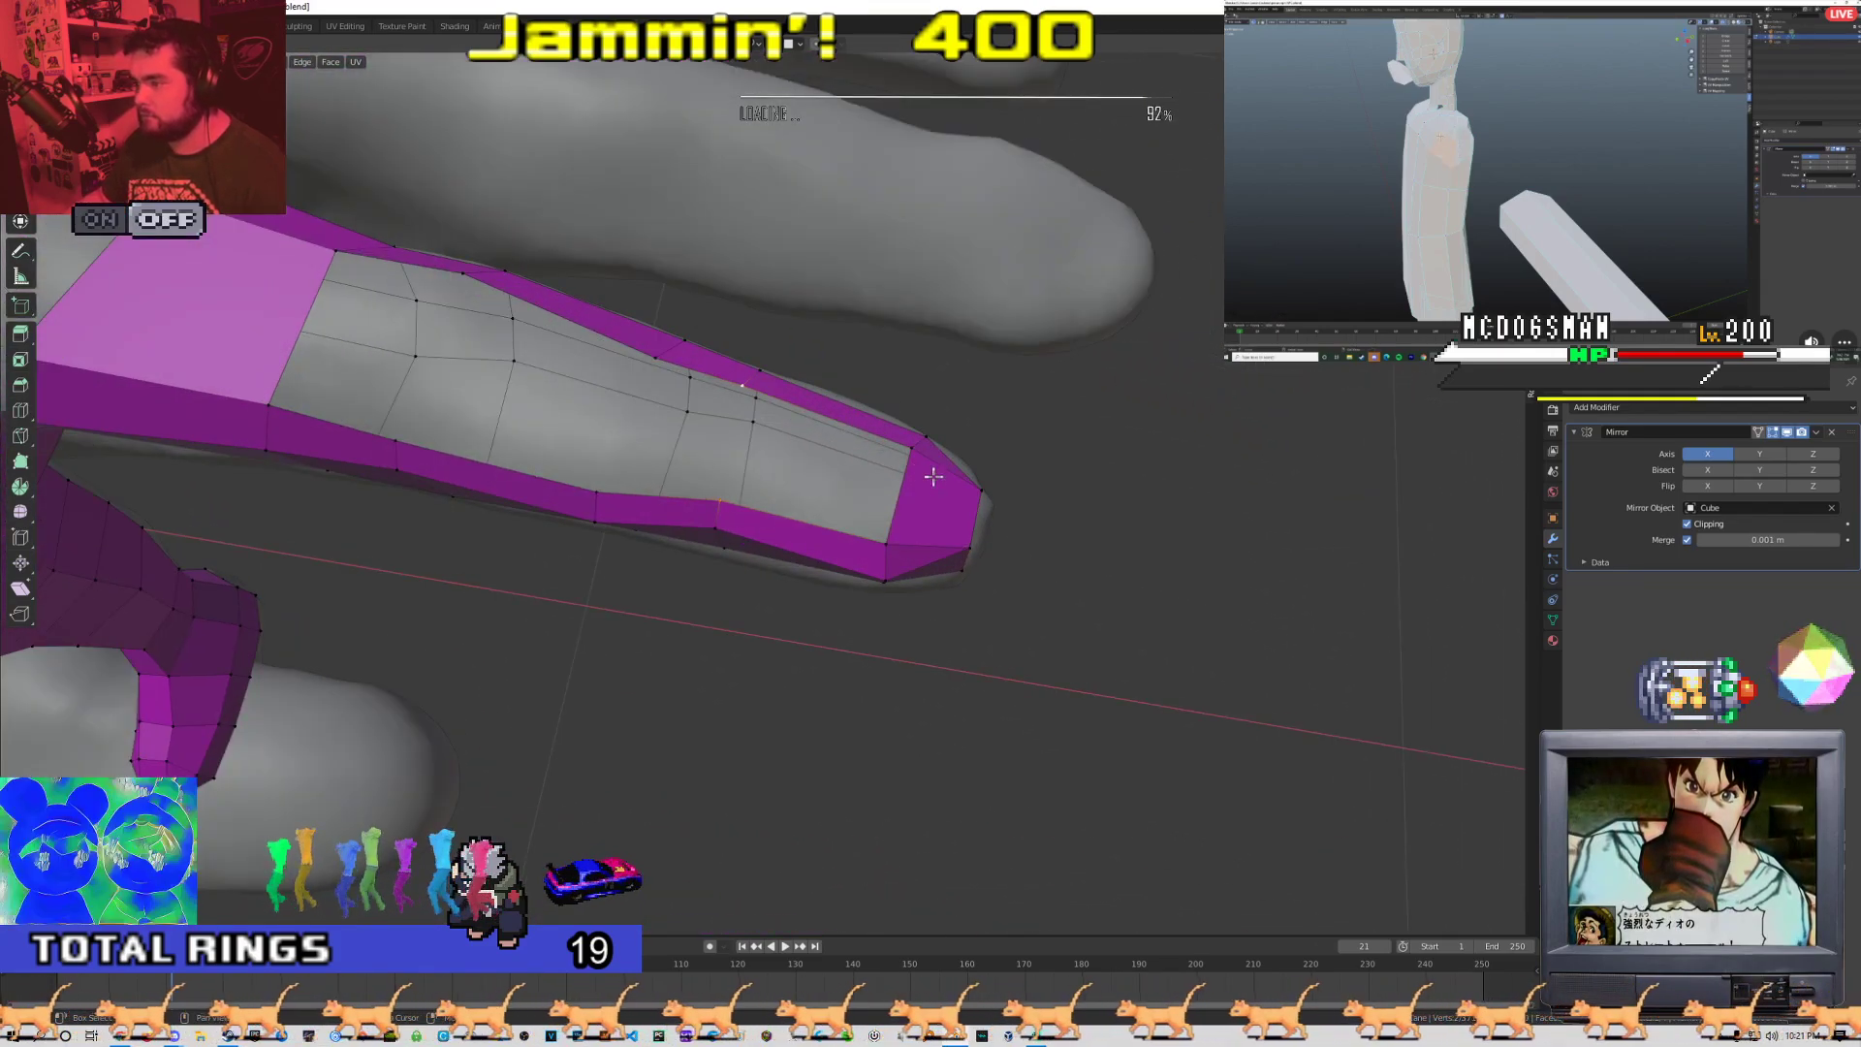
Fill faces across the back of the index finger to close the opening between its side strips
left_click(889, 539, "shift")
key("f")
left_click(718, 501)
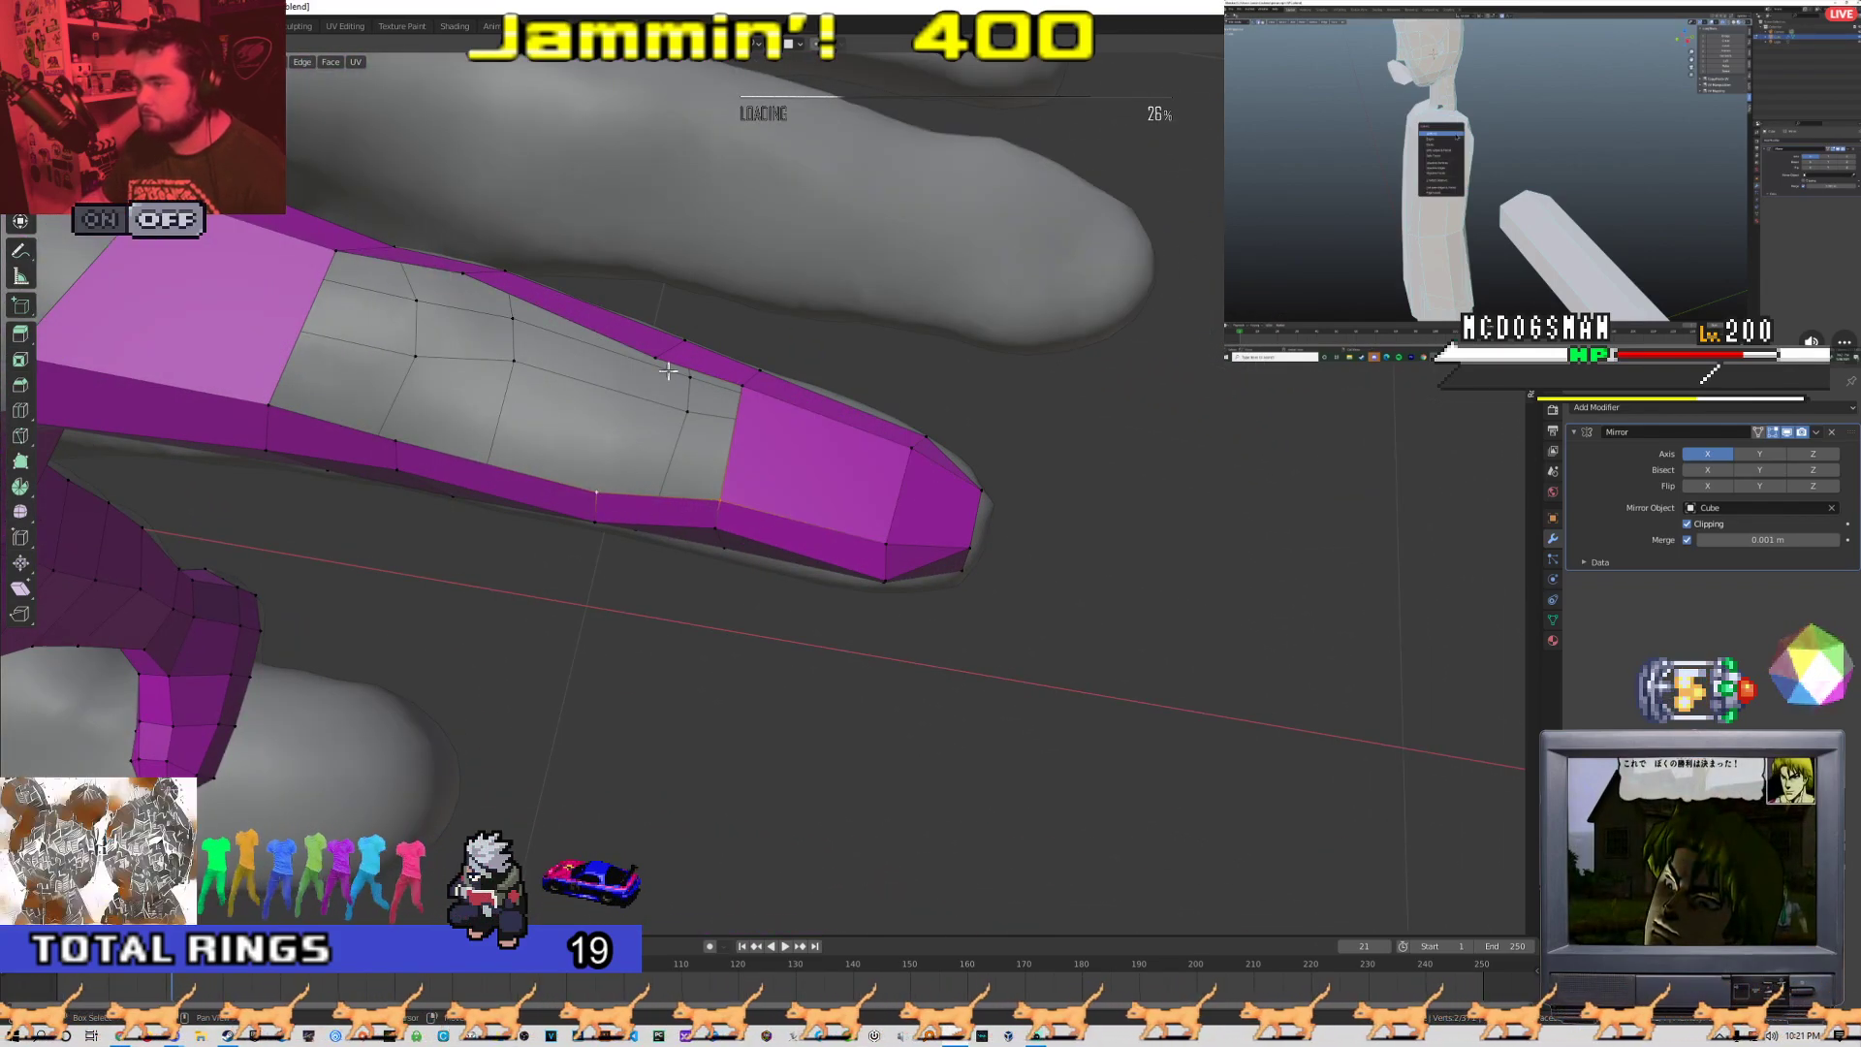
middle_click_drag(566, 378, 540, 614)
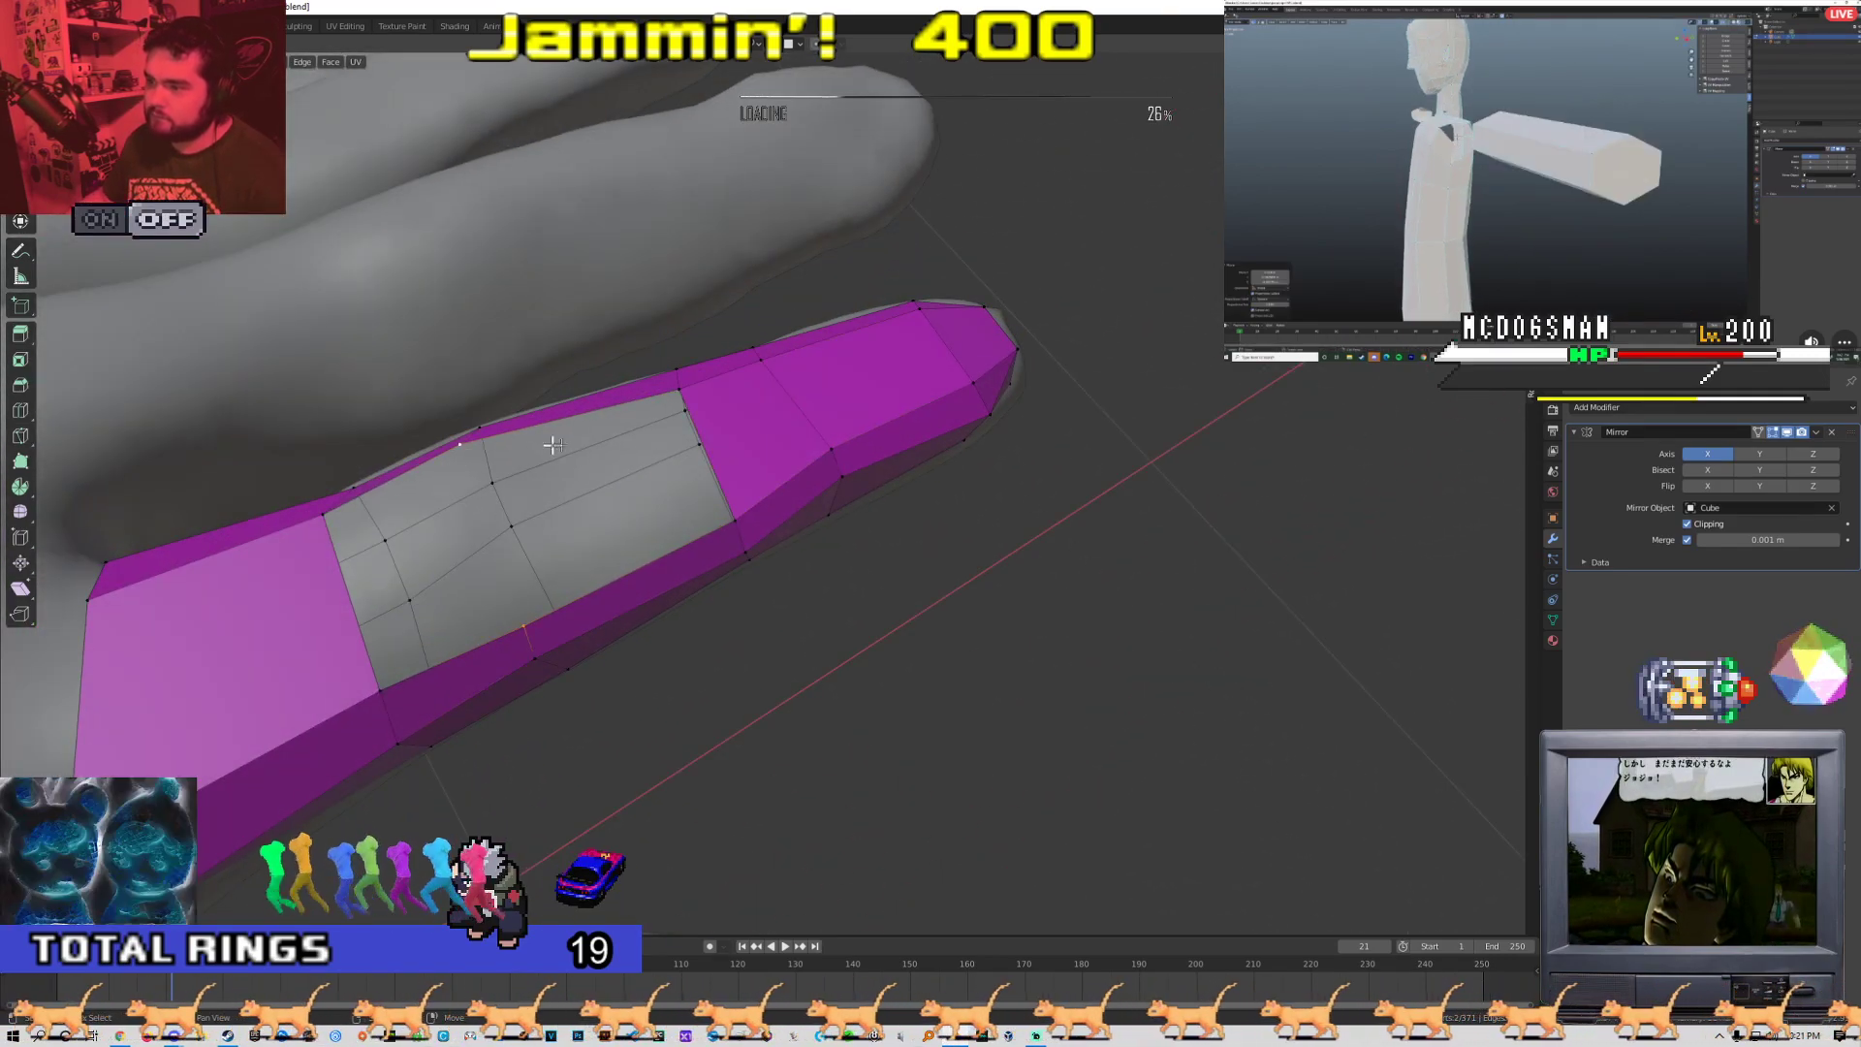
middle_click_drag(734, 518, 714, 440)
middle_click_drag(777, 371, 749, 400)
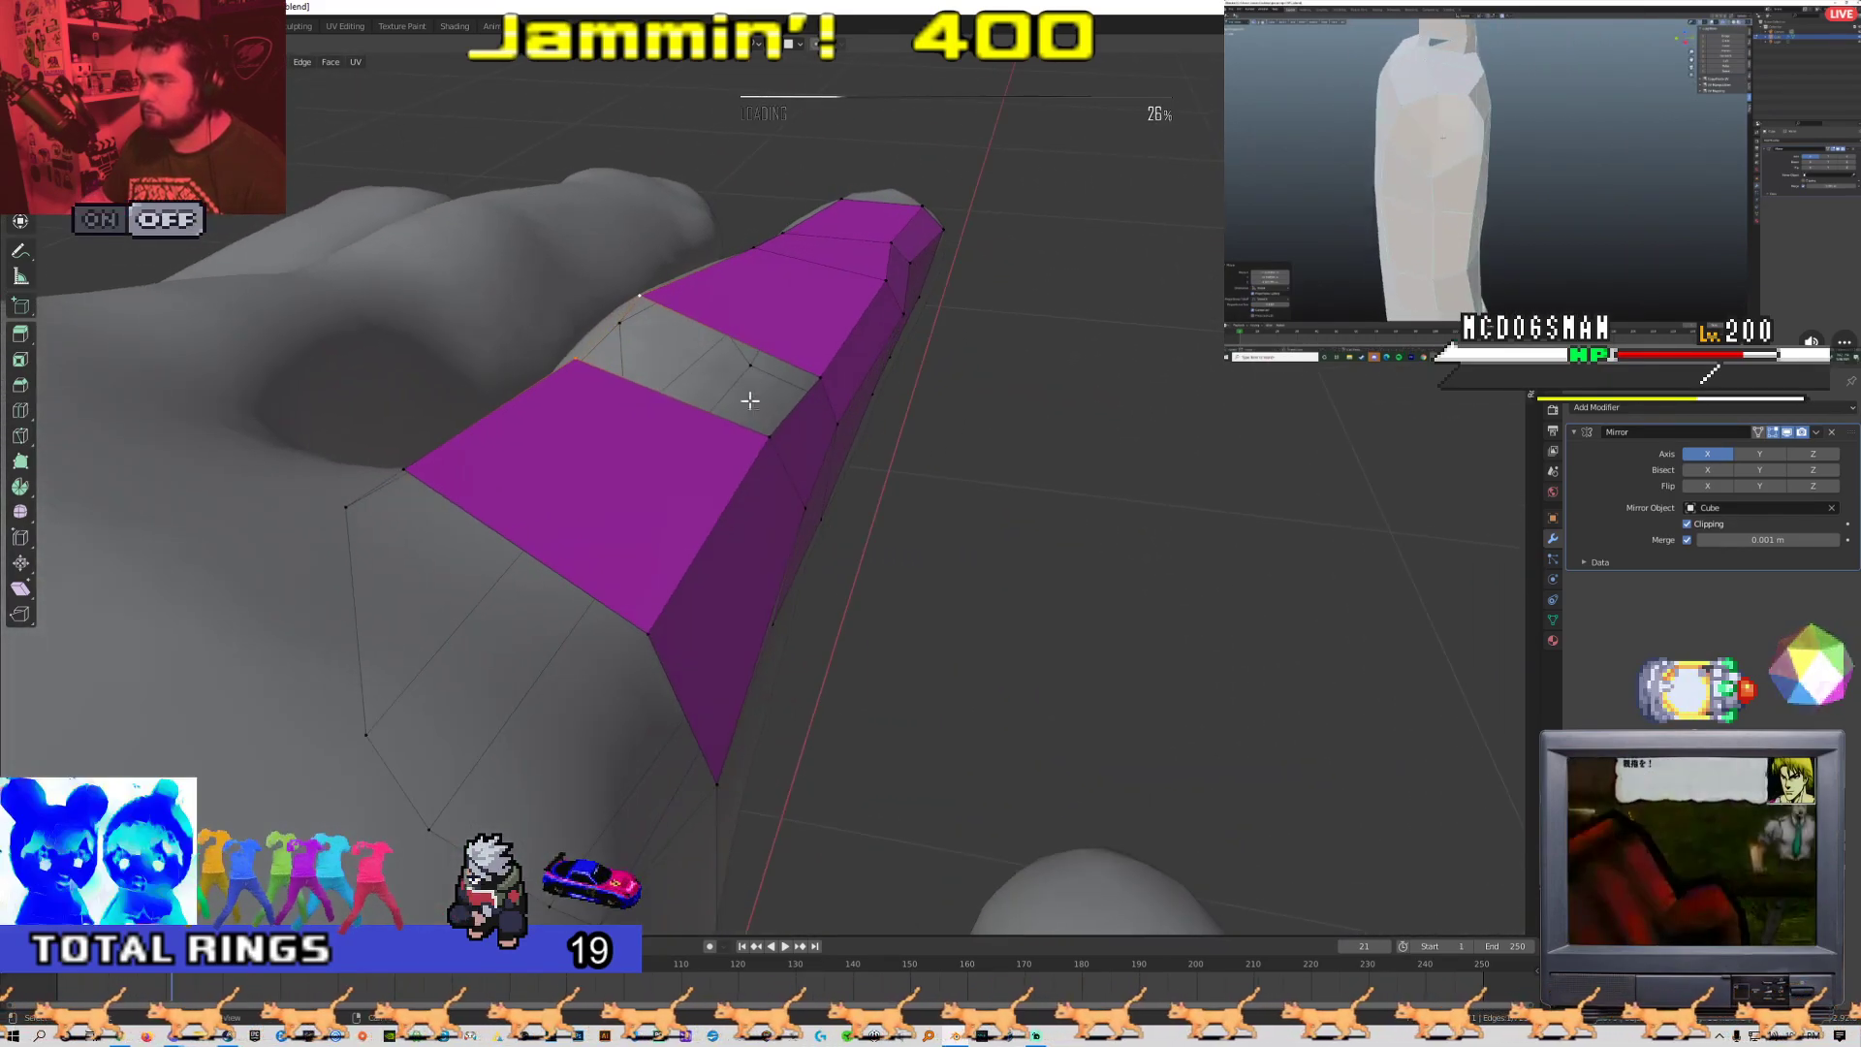
Examine the index finger mesh and its connection to the hand in Object and Edit Mode
key("Tab")
scroll(877, 441, "down", 3)
middle_click_drag(909, 482, 856, 465)
scroll(857, 465, "down", 2)
key("Tab")
middle_click_drag(727, 448, 608, 311)
scroll(856, 507, "up", 2)
scroll(855, 507, "down", 1)
key("Tab")
key("Tab")
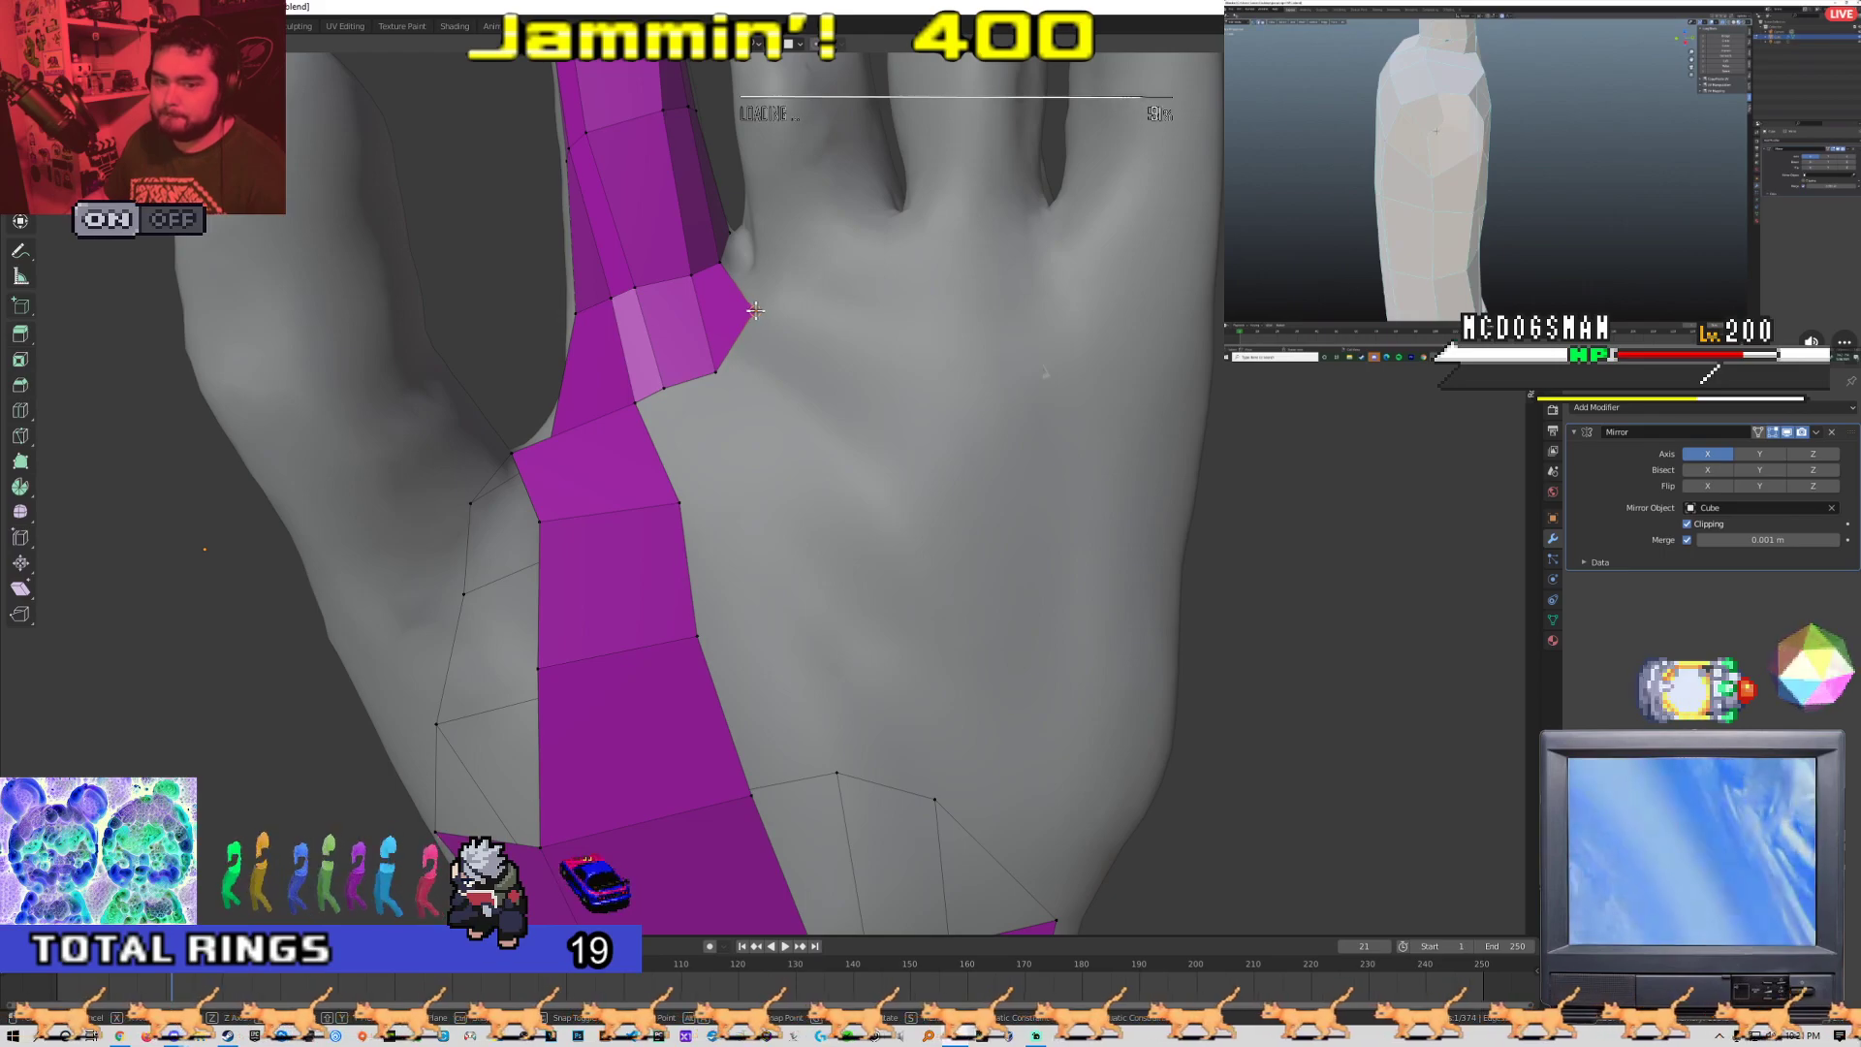
Select the vertices at the web beside the index finger's base and fill a face between them
left_click(754, 297)
middle_click_drag(755, 297, 732, 457)
left_click(694, 440)
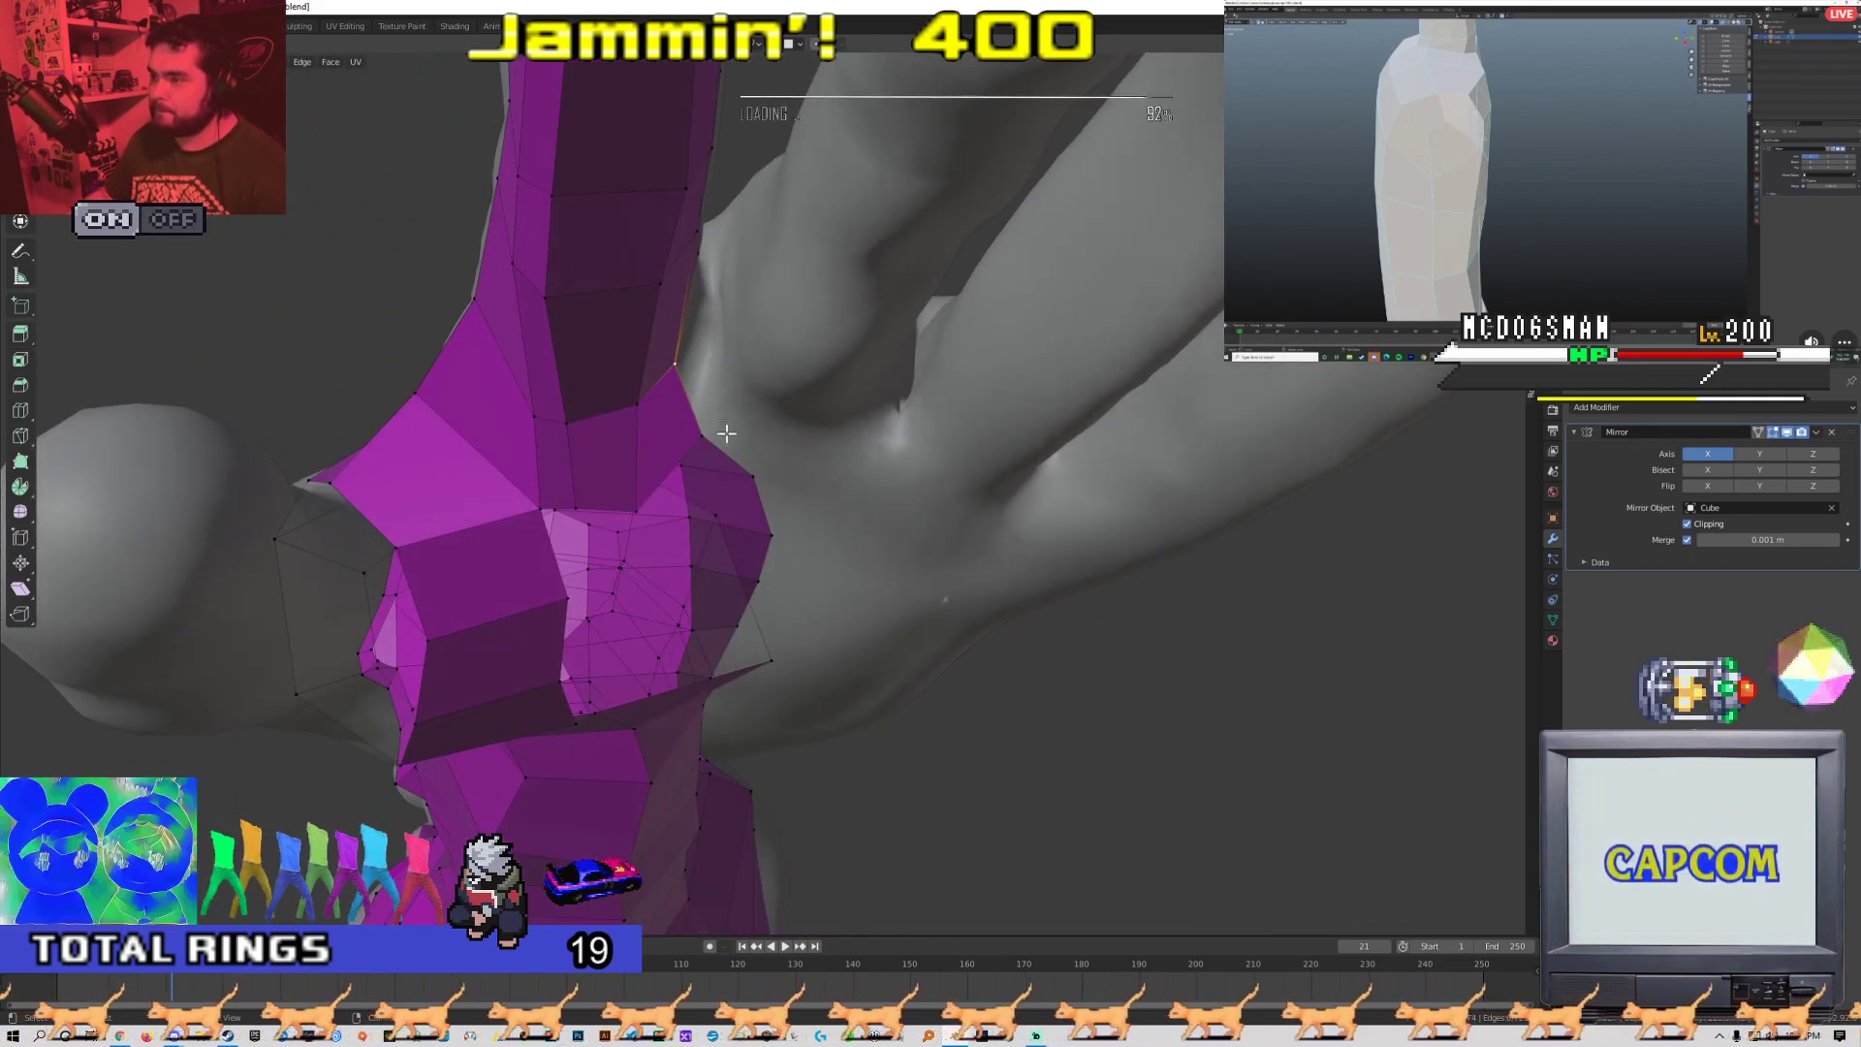
key("f")
middle_click_drag(726, 269, 708, 88)
middle_click_drag(718, 453, 707, 218)
Extend the mesh from the index finger's base over the knuckle and move the new vertices onto the sculpted surface
left_click_drag(636, 225, 416, 186, "ctrl")
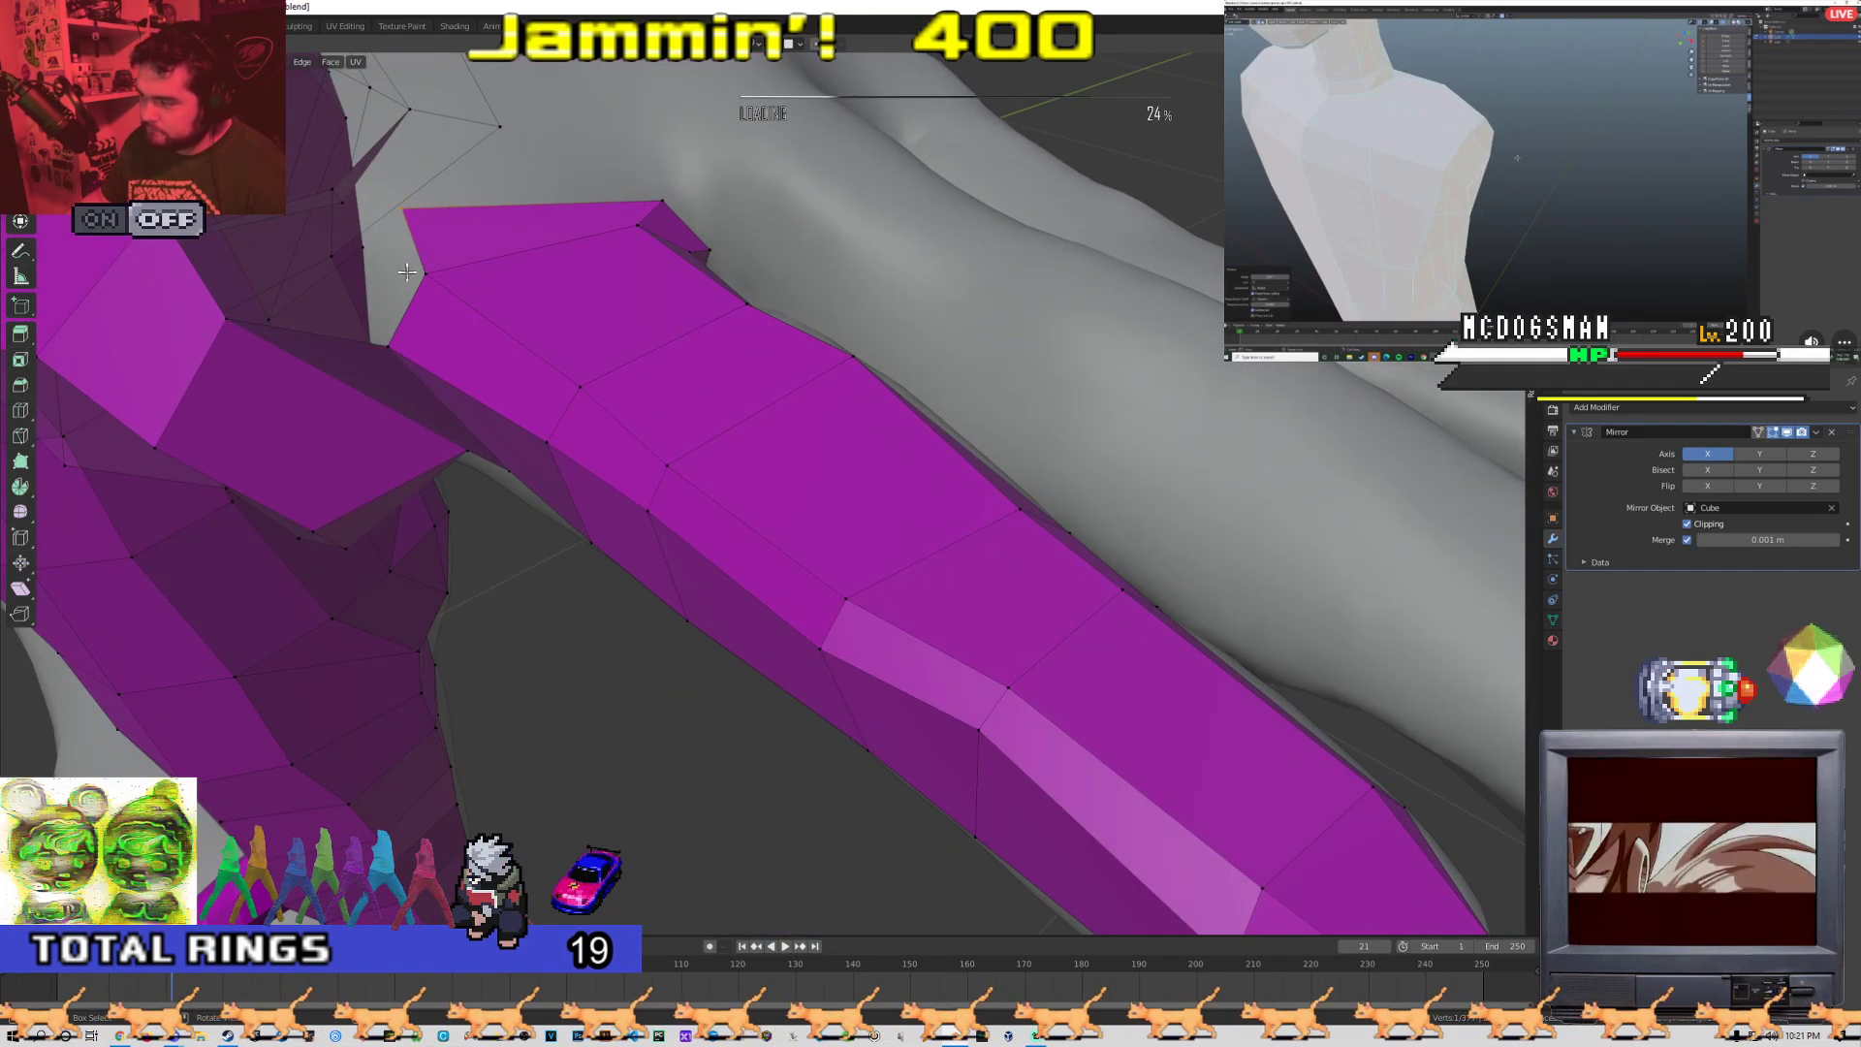
middle_click_drag(421, 277, 446, 262)
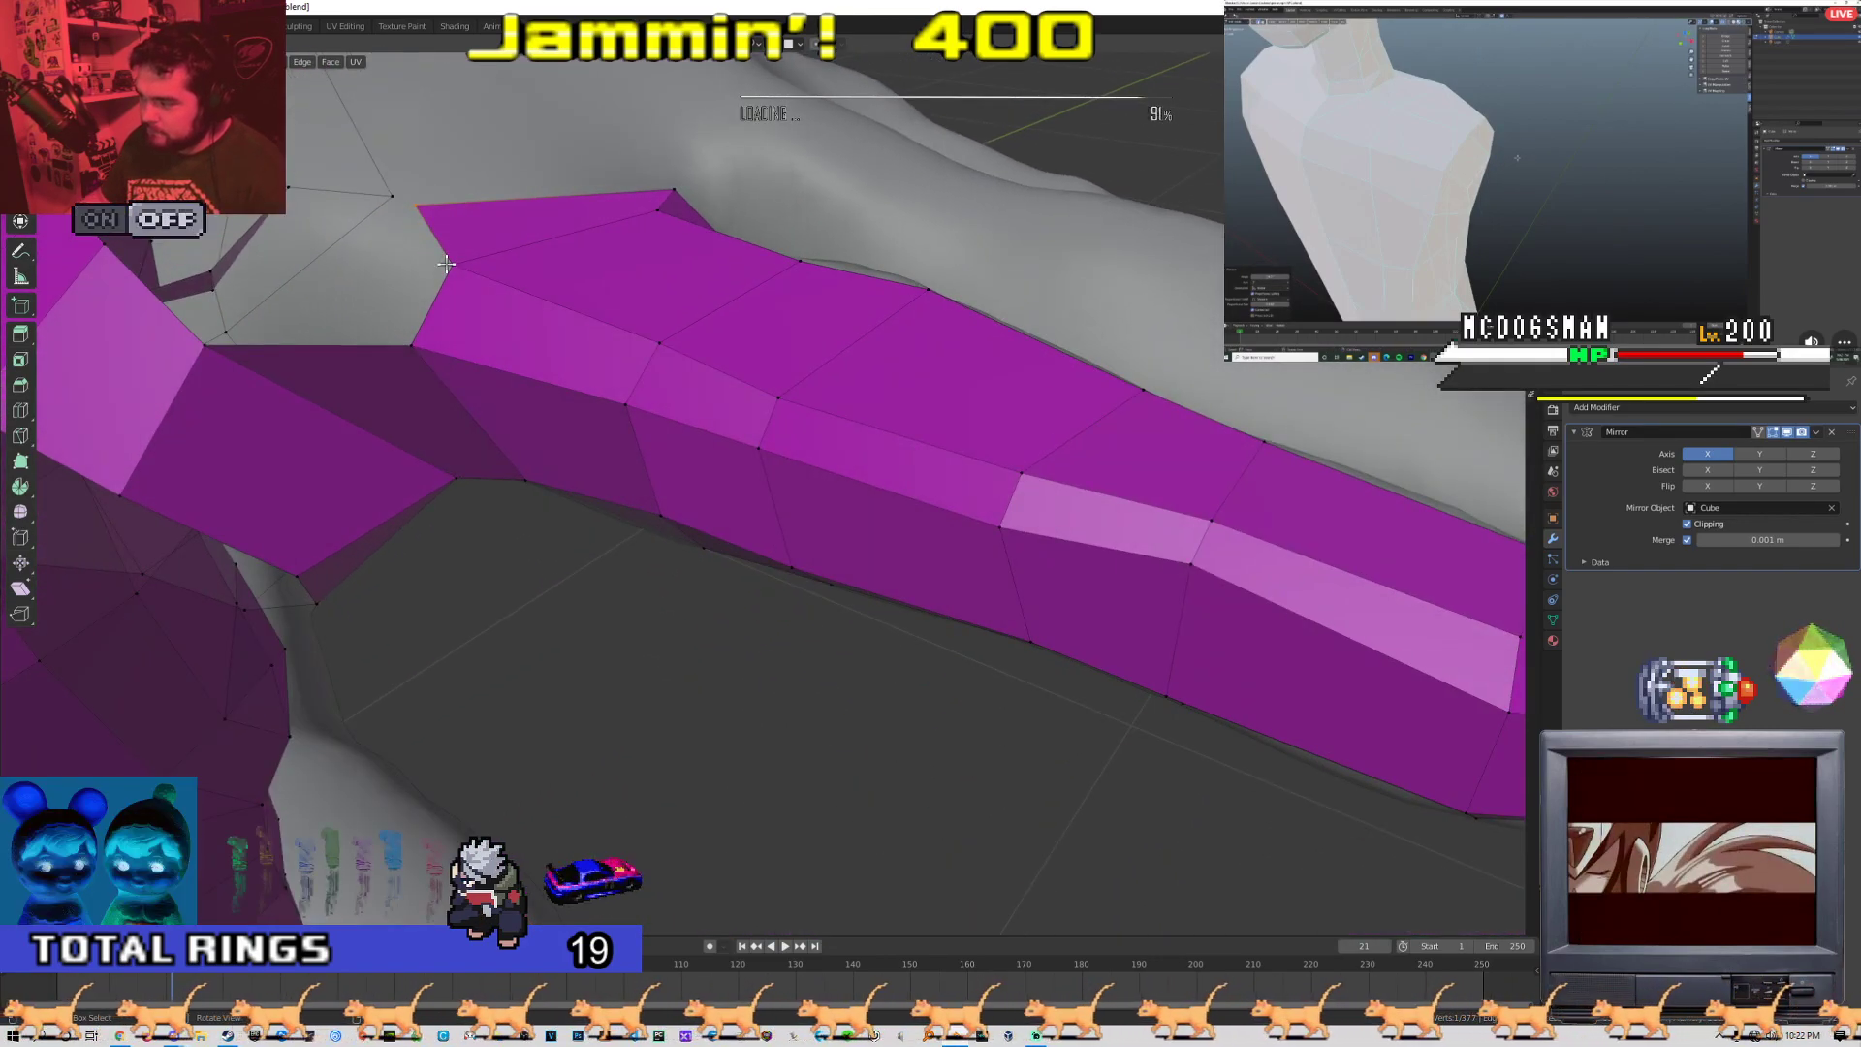
middle_click_drag(446, 263, 609, 264)
left_click(612, 298)
middle_click_drag(665, 373, 556, 374)
left_click(673, 270)
key("g")
Undo the last face beside the knuckle and bridge the knuckle to the thumb-side strip with a new face
middle_click_drag(583, 299, 618, 298)
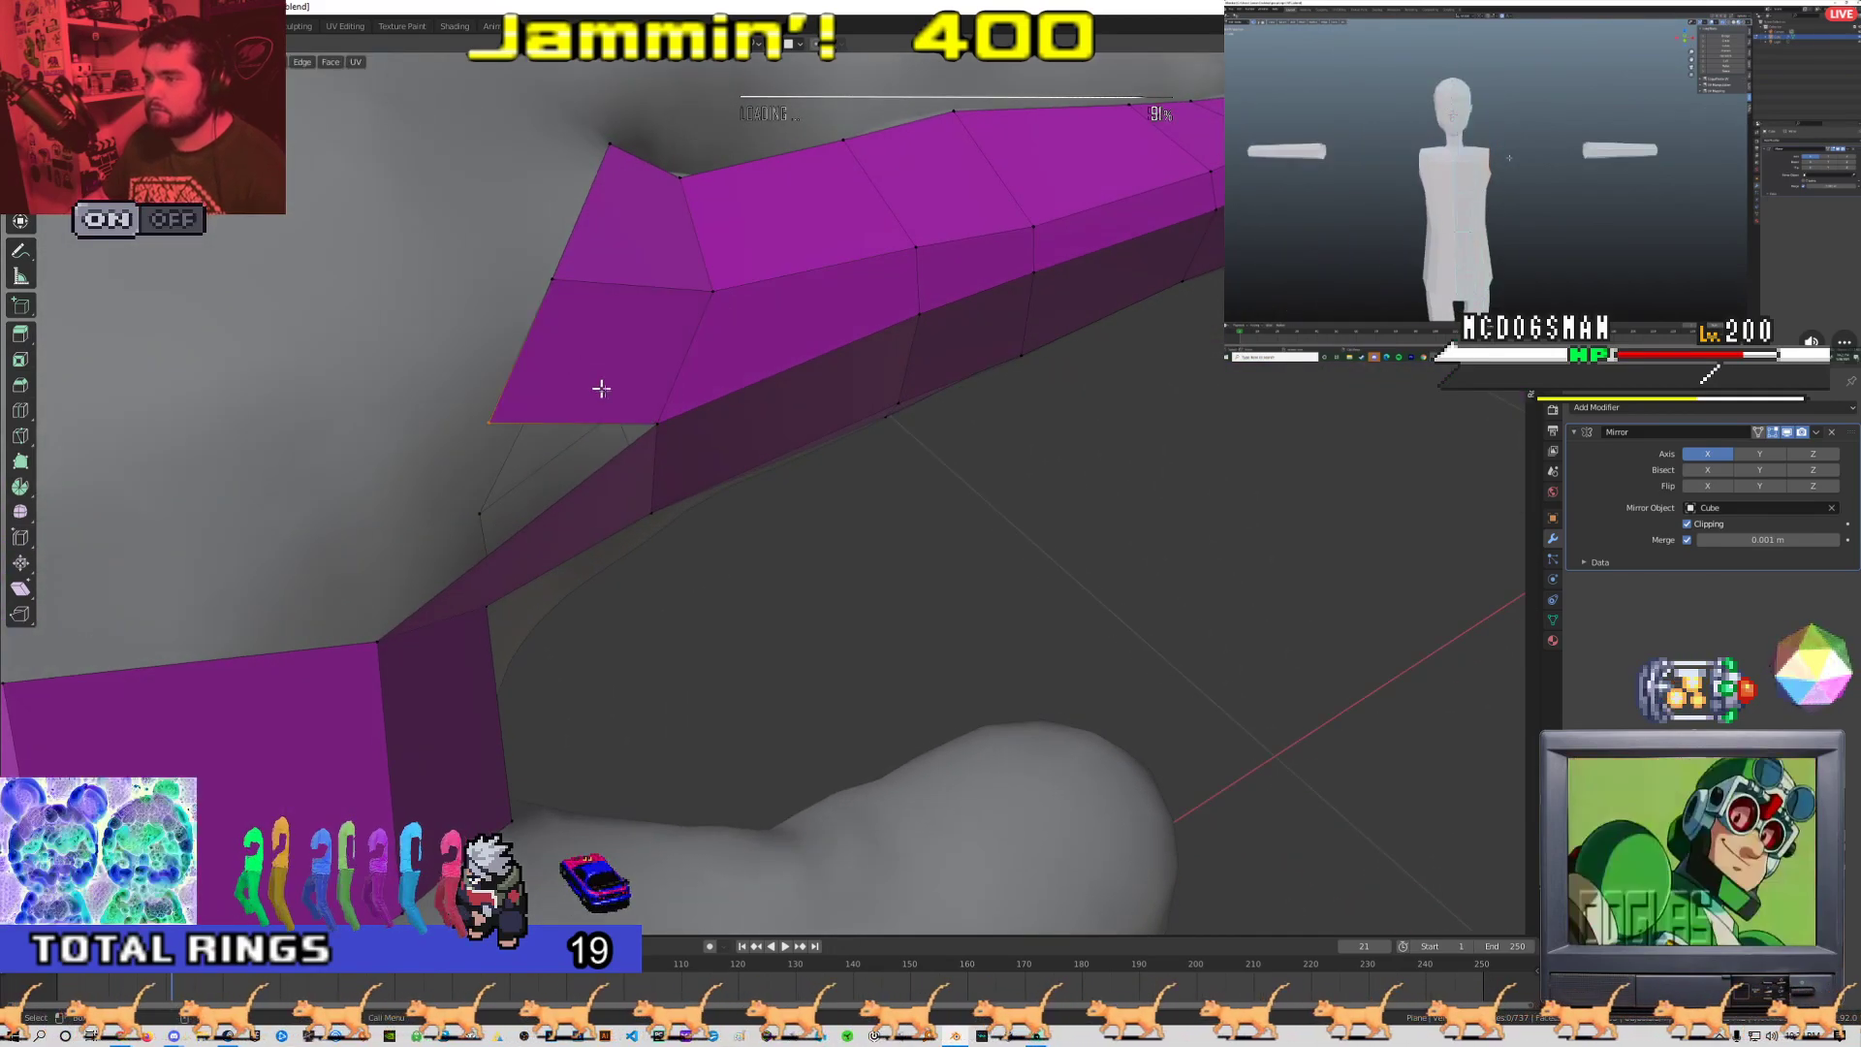
key("ctrl+z")
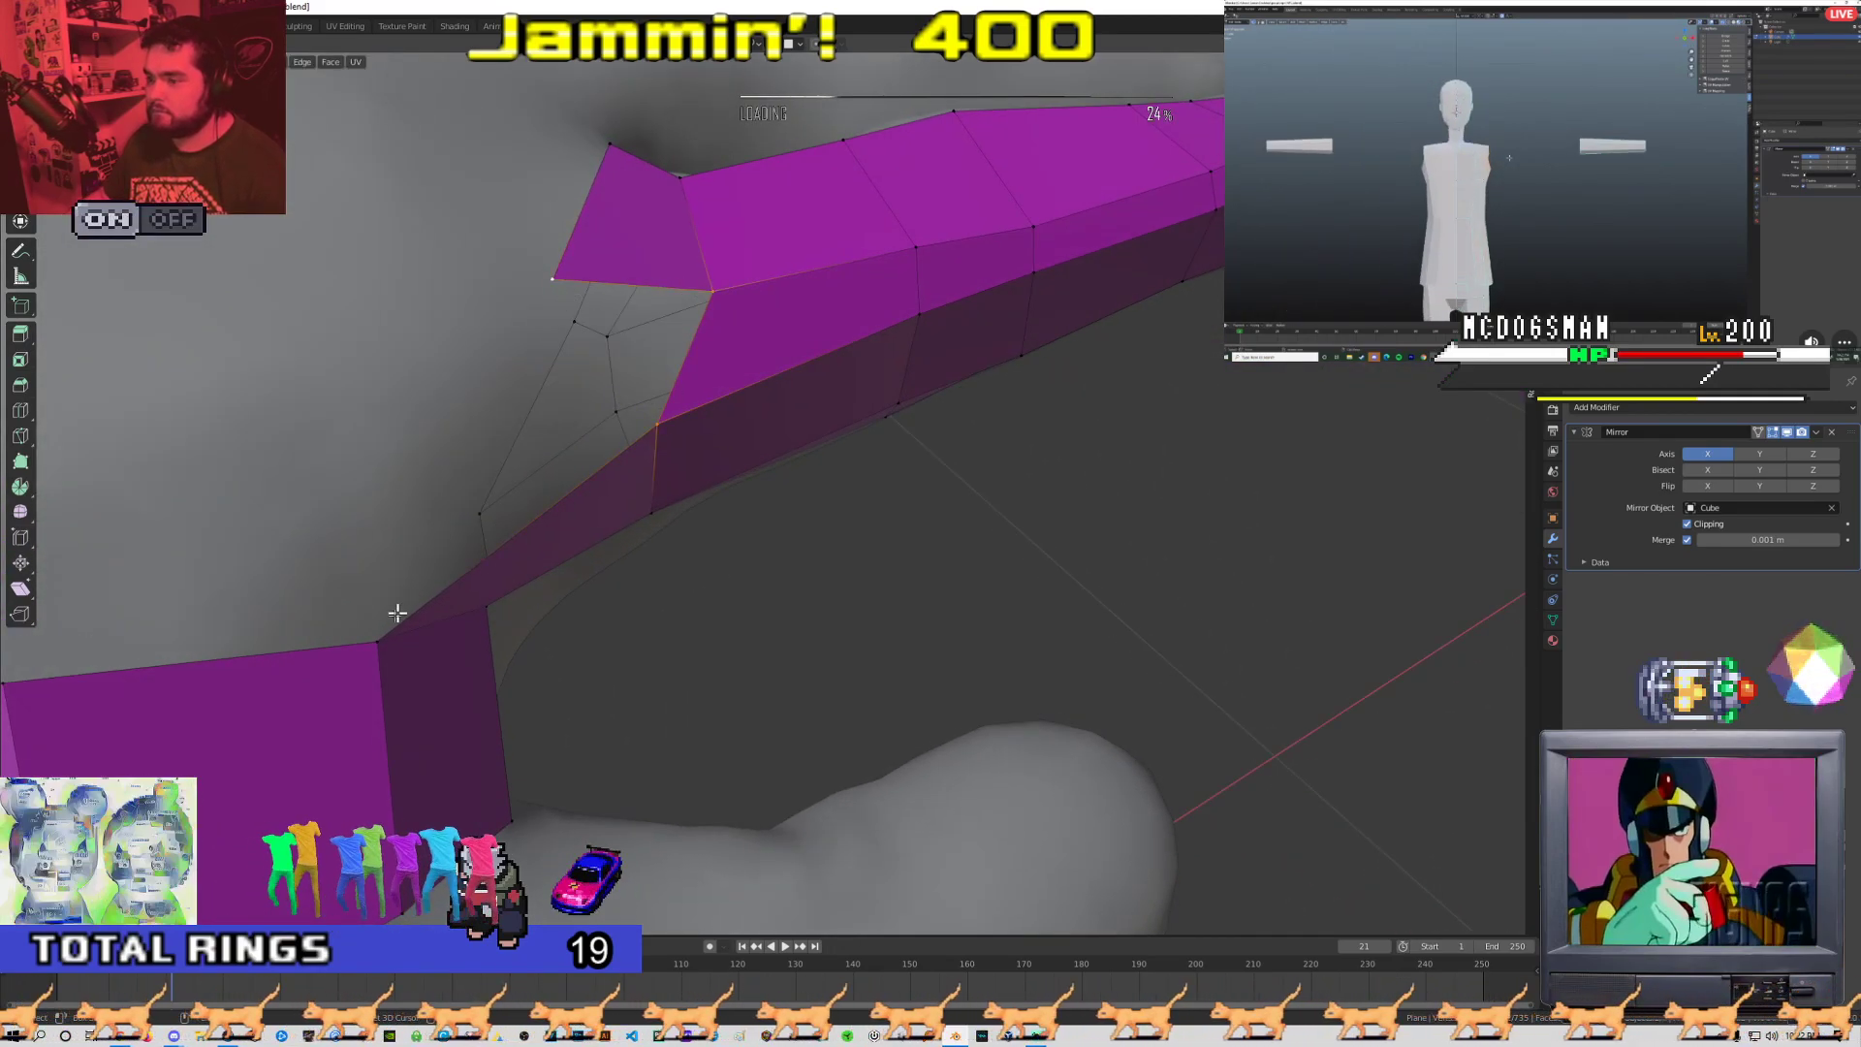
middle_click_drag(397, 612, 568, 312)
key("Tab")
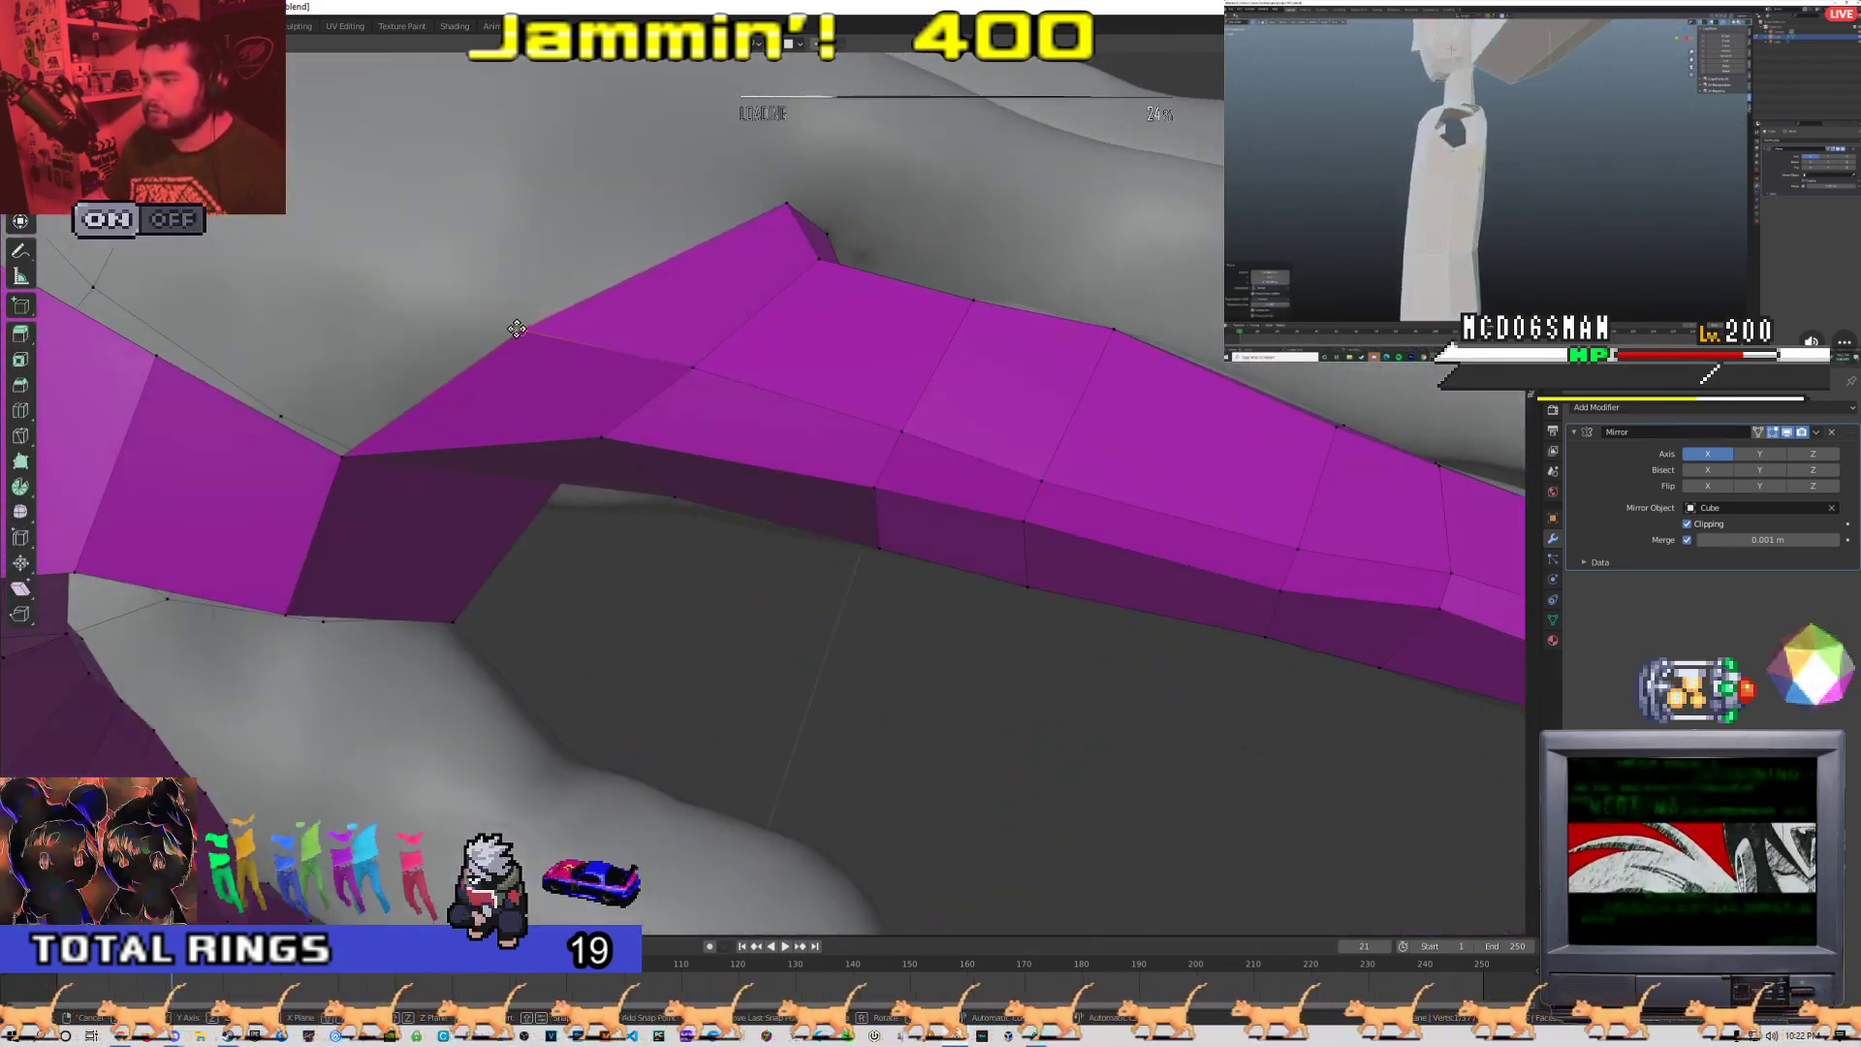
middle_click_drag(740, 337, 626, 359)
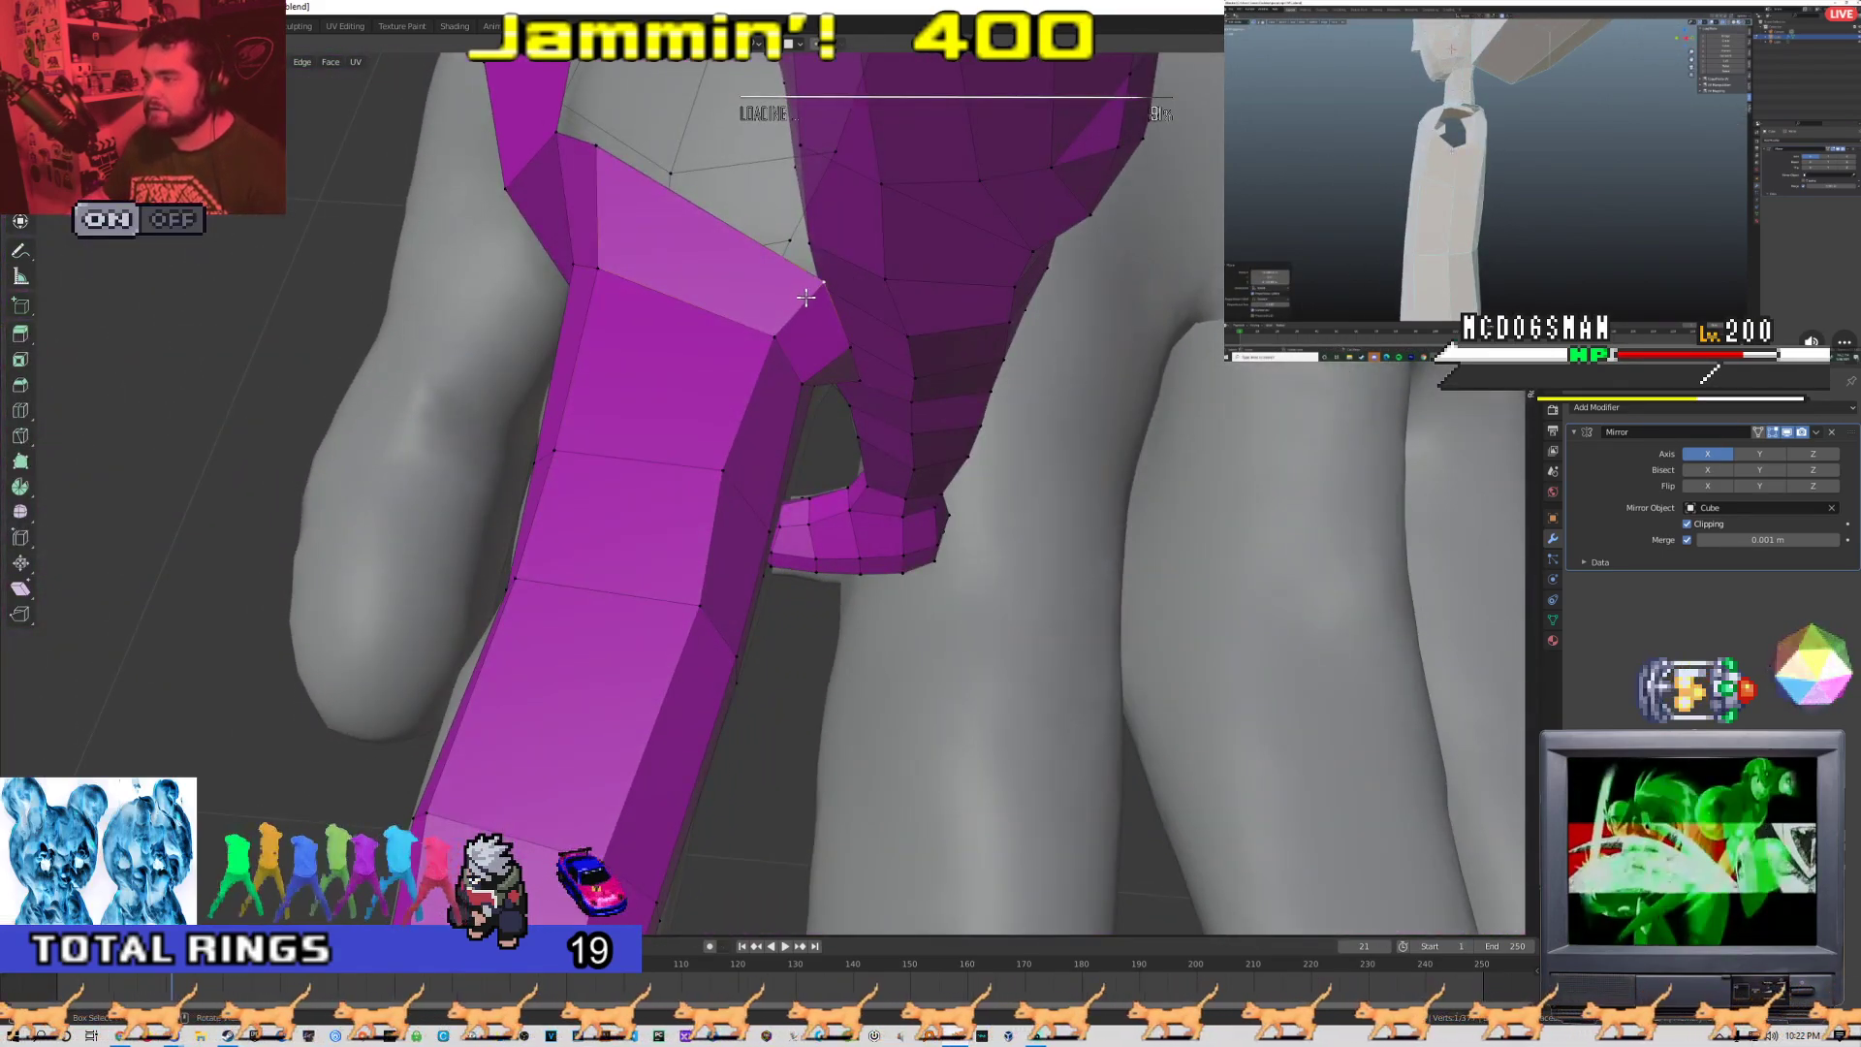
Move the vertices around the index finger's base and the thumb-side web onto the sculpted surface
middle_click_drag(805, 361, 701, 379)
left_click_drag(671, 389, 640, 335)
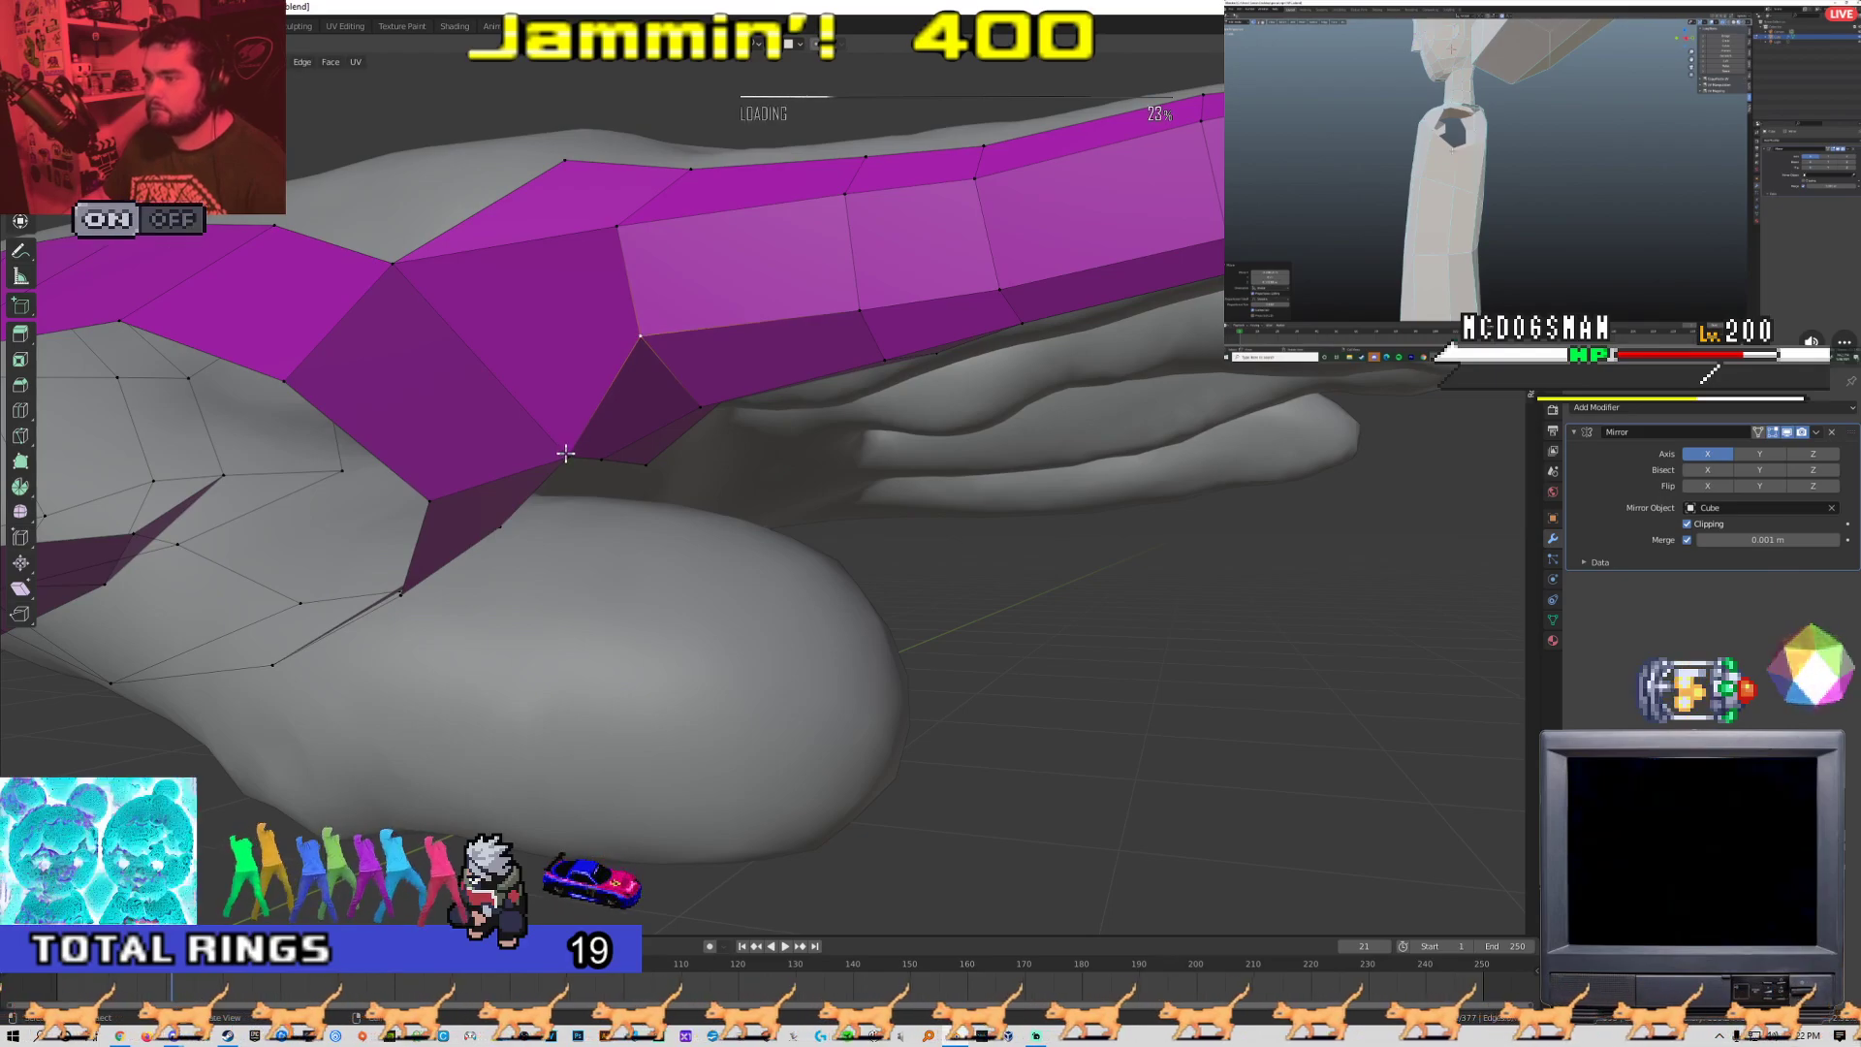
left_click_drag(566, 453, 531, 417)
middle_click_drag(532, 417, 496, 435)
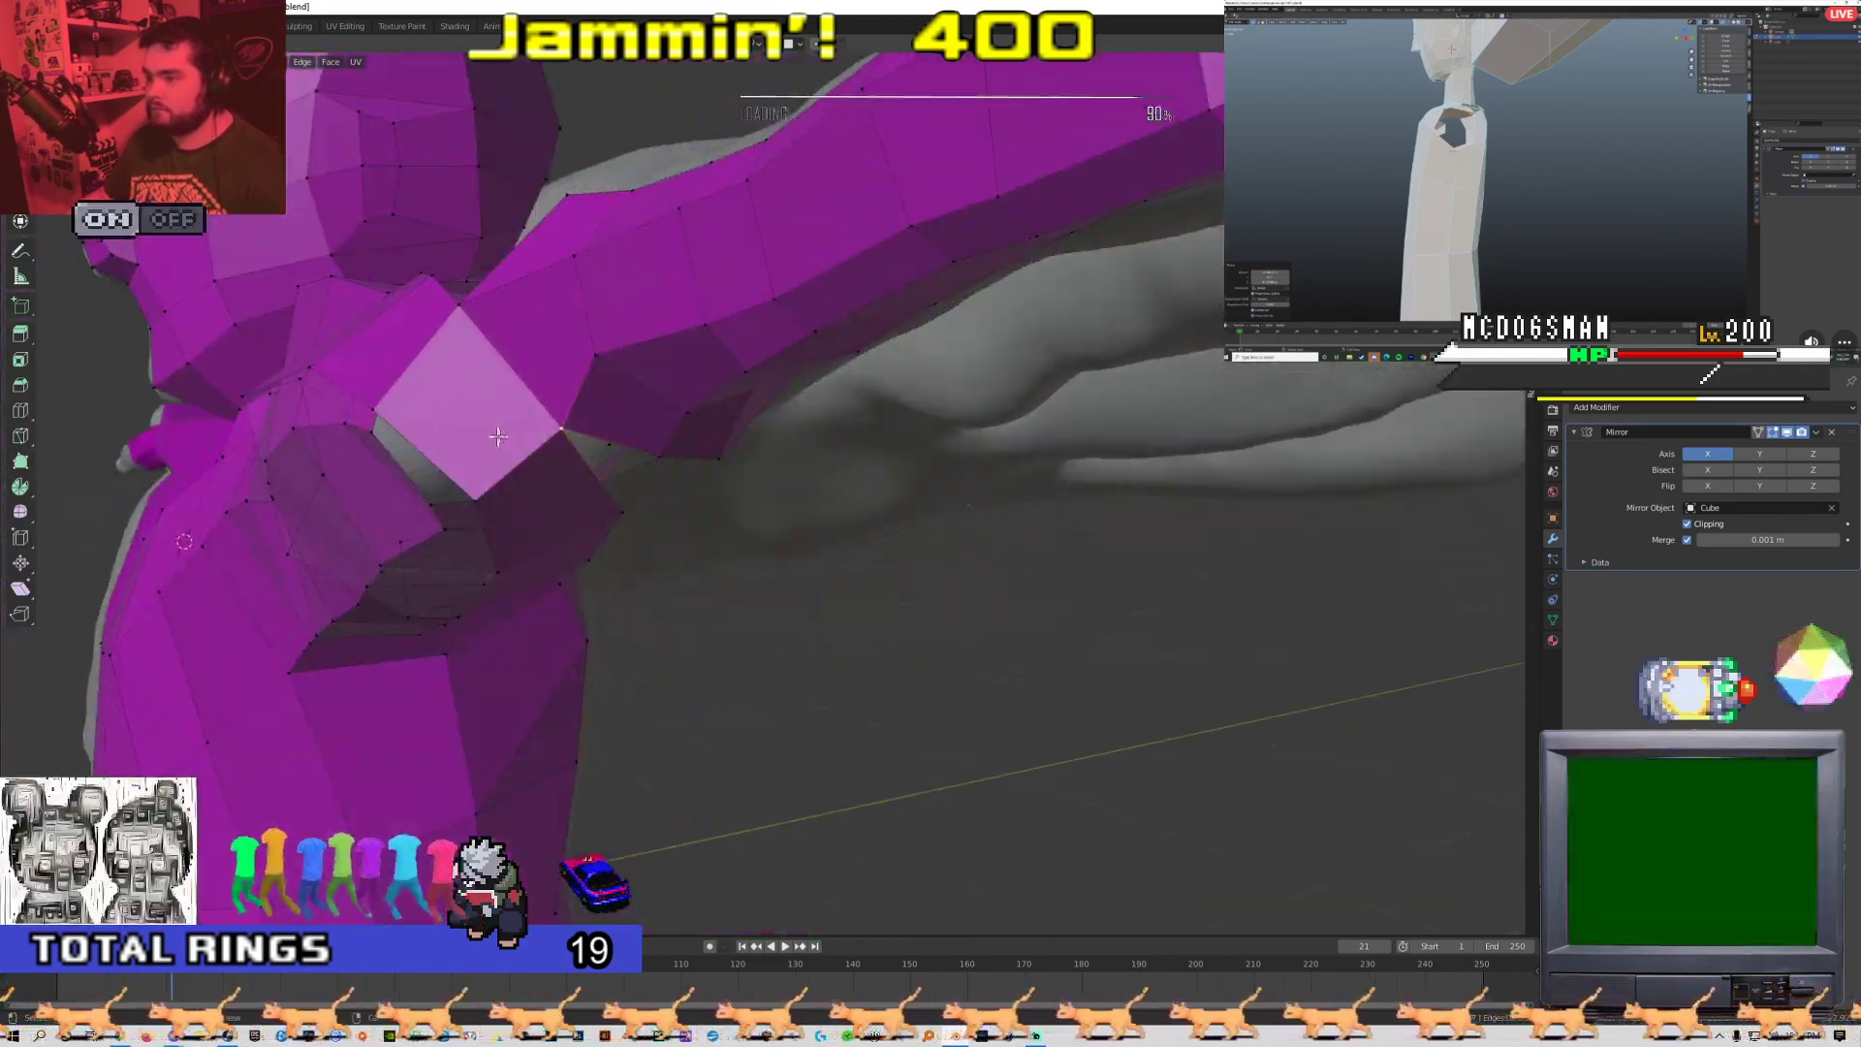
left_click_drag(528, 415, 542, 407)
middle_click_drag(542, 408, 608, 384)
left_click(660, 499)
middle_click_drag(660, 498, 654, 459)
left_click_drag(678, 550, 652, 527)
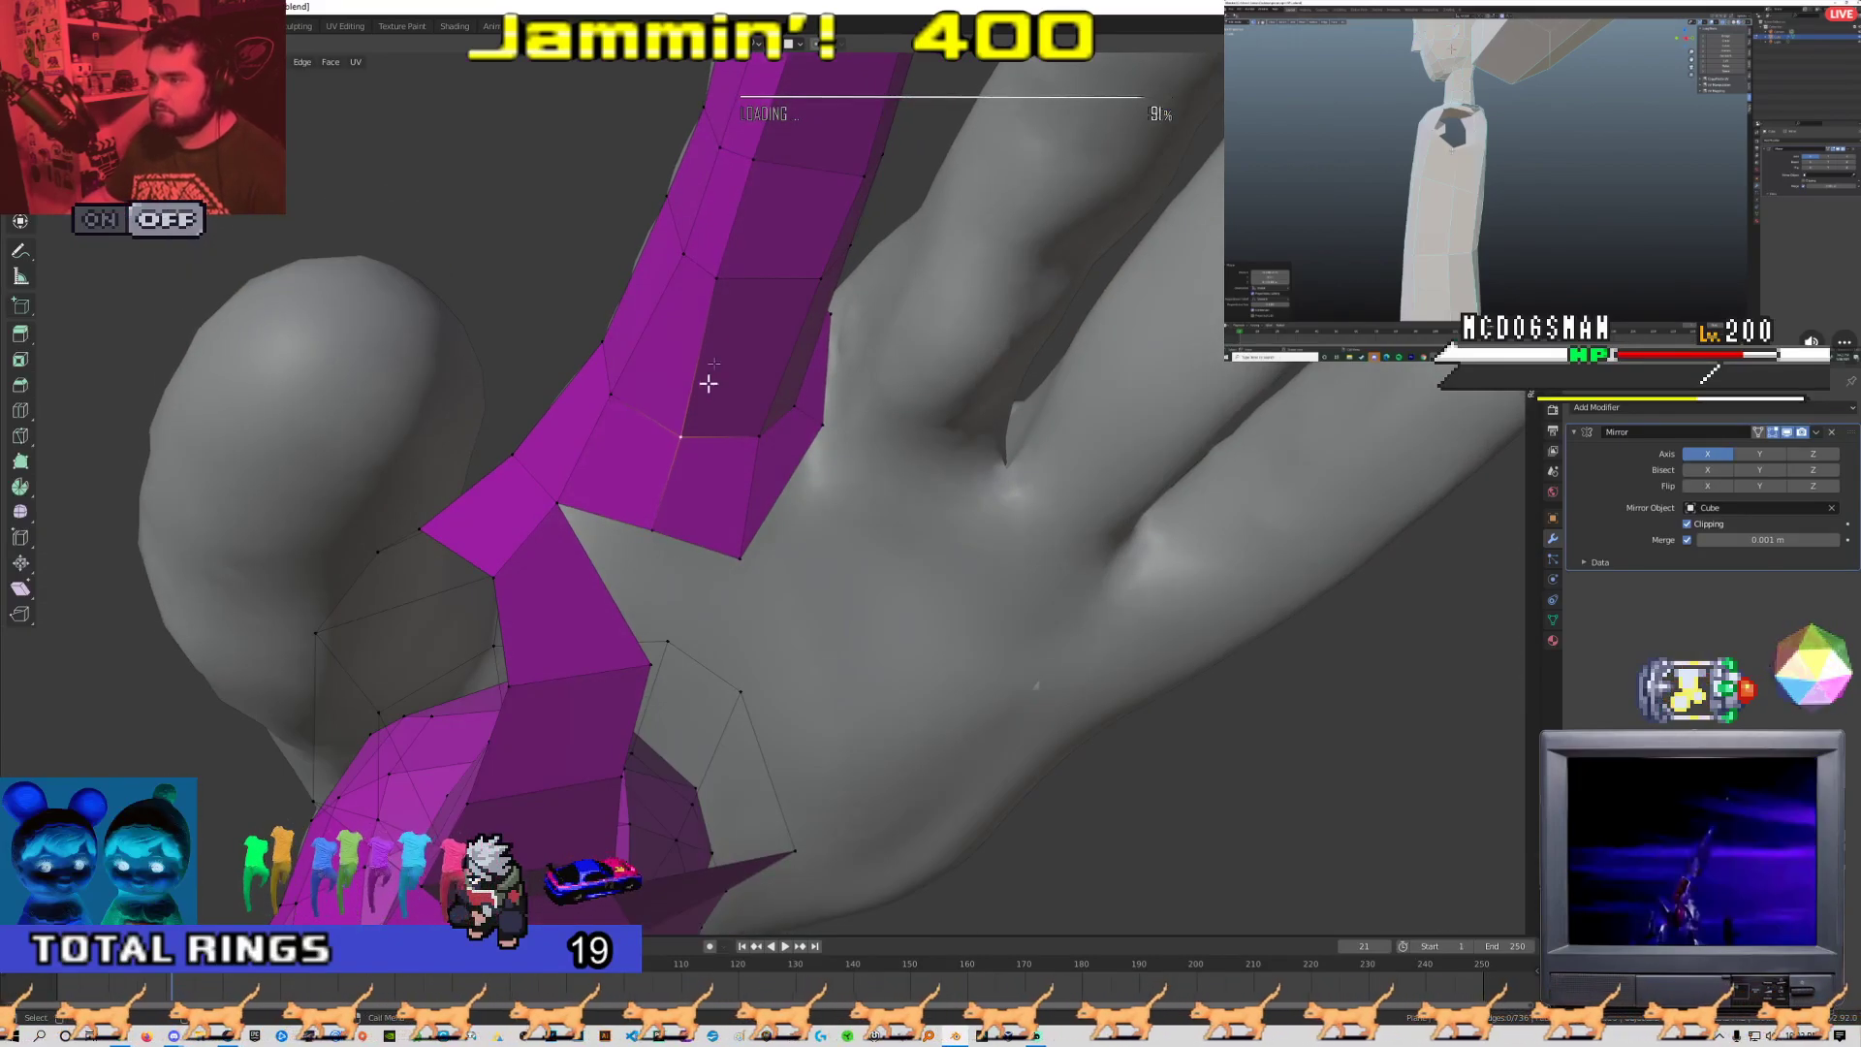
Reposition vertices along the side of the index finger near its middle joint to follow the sculpt
middle_click_drag(731, 275, 711, 560)
left_click(635, 330)
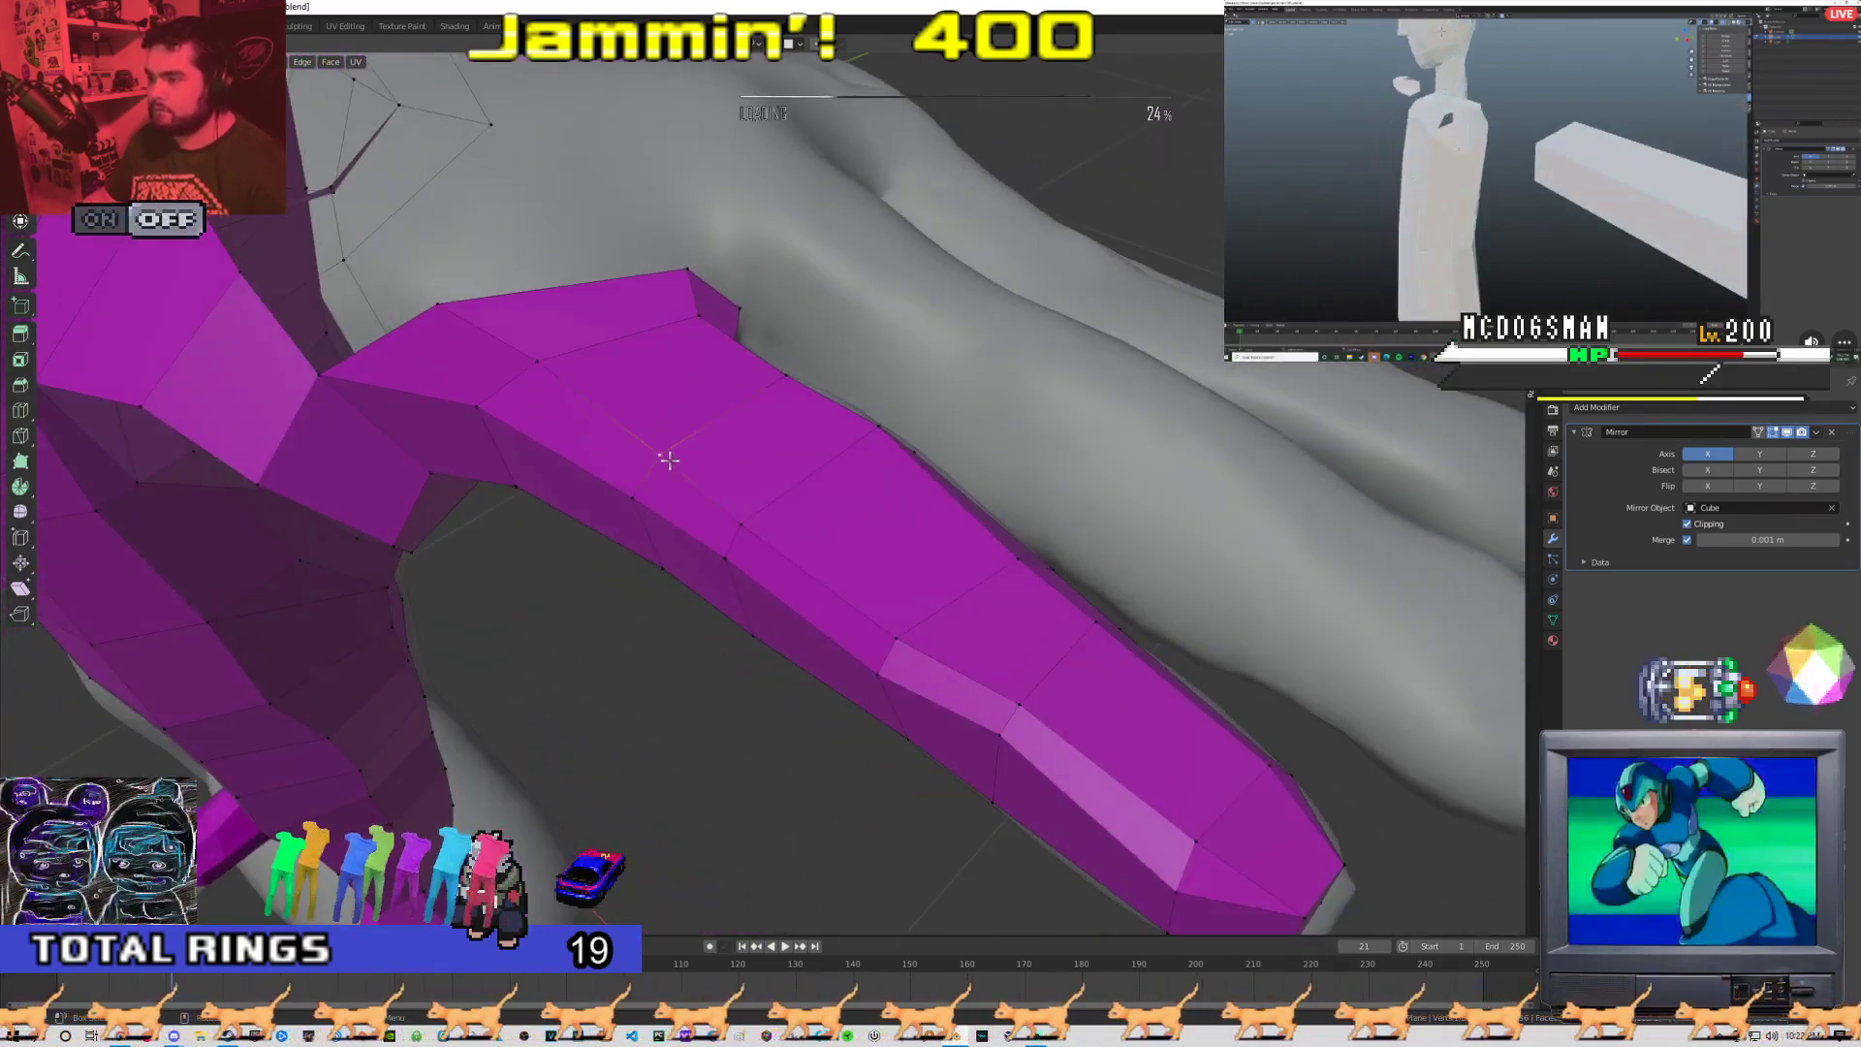
middle_click_drag(667, 460, 605, 467)
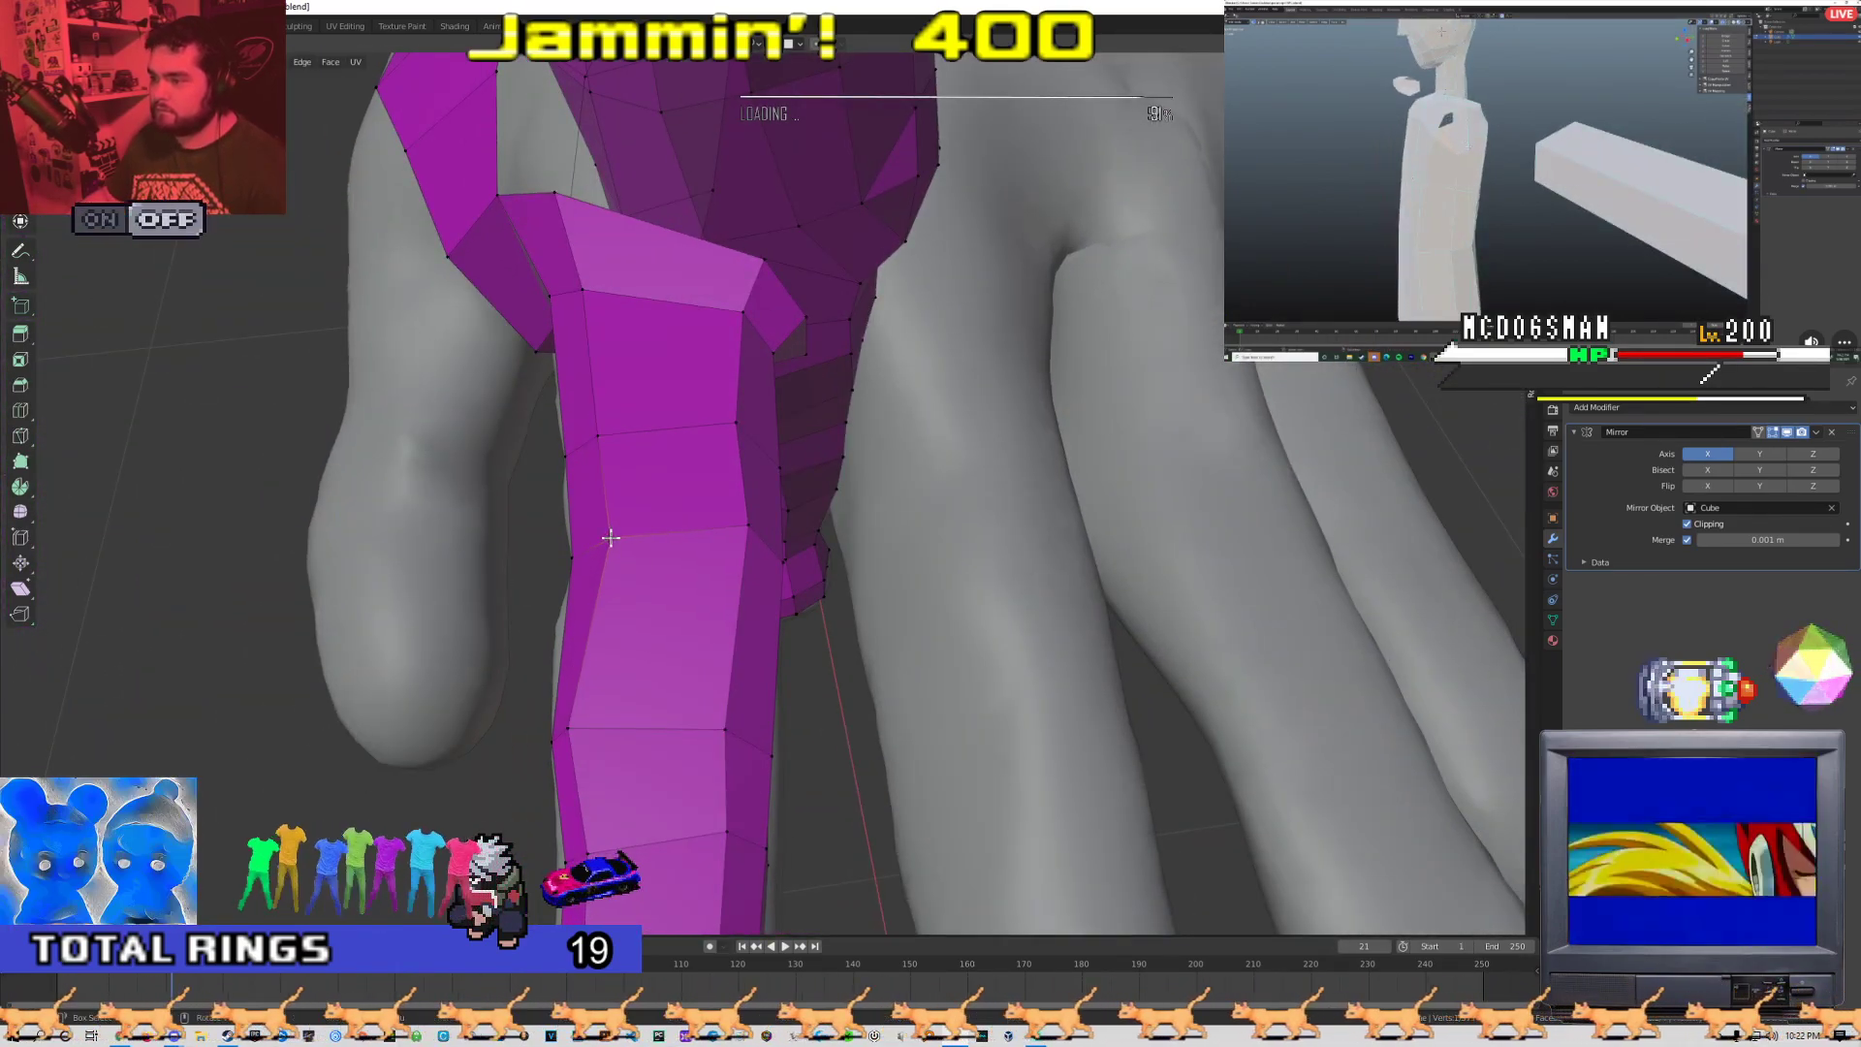
middle_click_drag(611, 532, 615, 461)
middle_click_drag(583, 539, 599, 456)
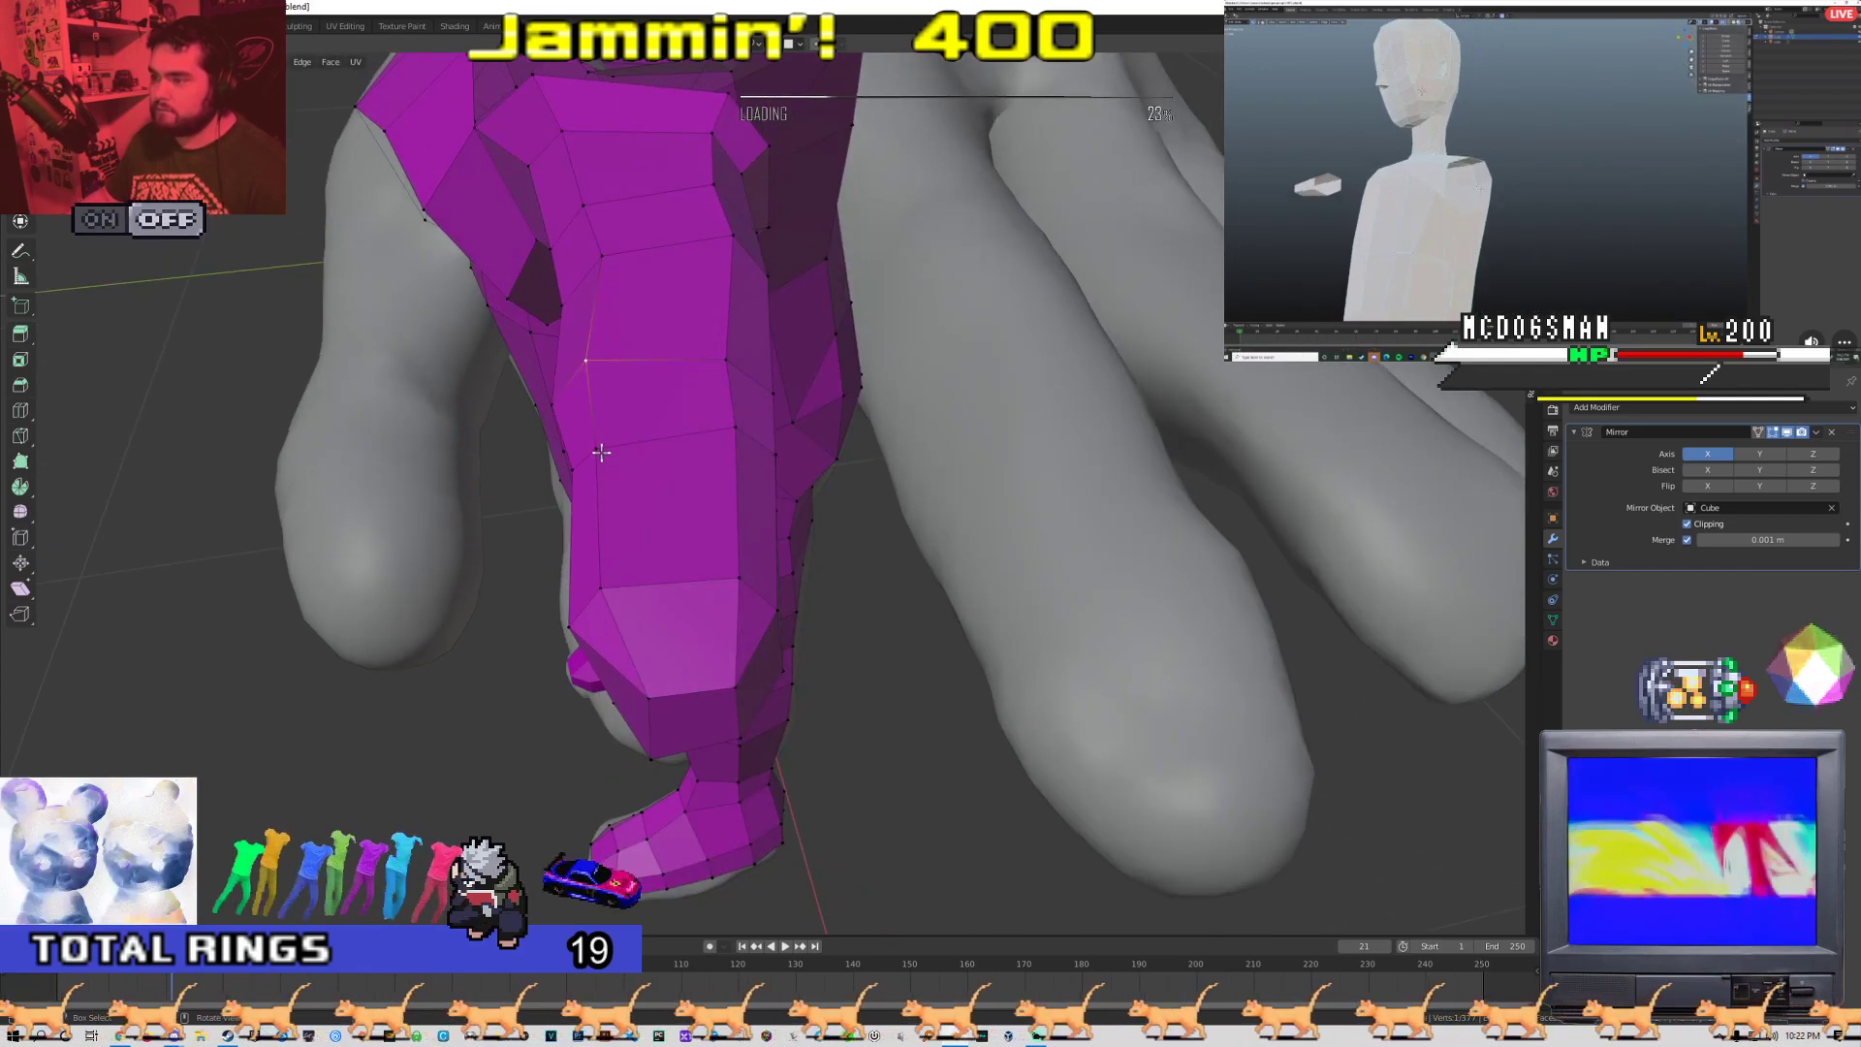
mouse_move(617, 592)
middle_mouse_down()
mouse_move(635, 543)
mouse_move(590, 449)
mouse_move(547, 599)
mouse_move(594, 572)
middle_mouse_up()
scroll(594, 572, "down", 2)
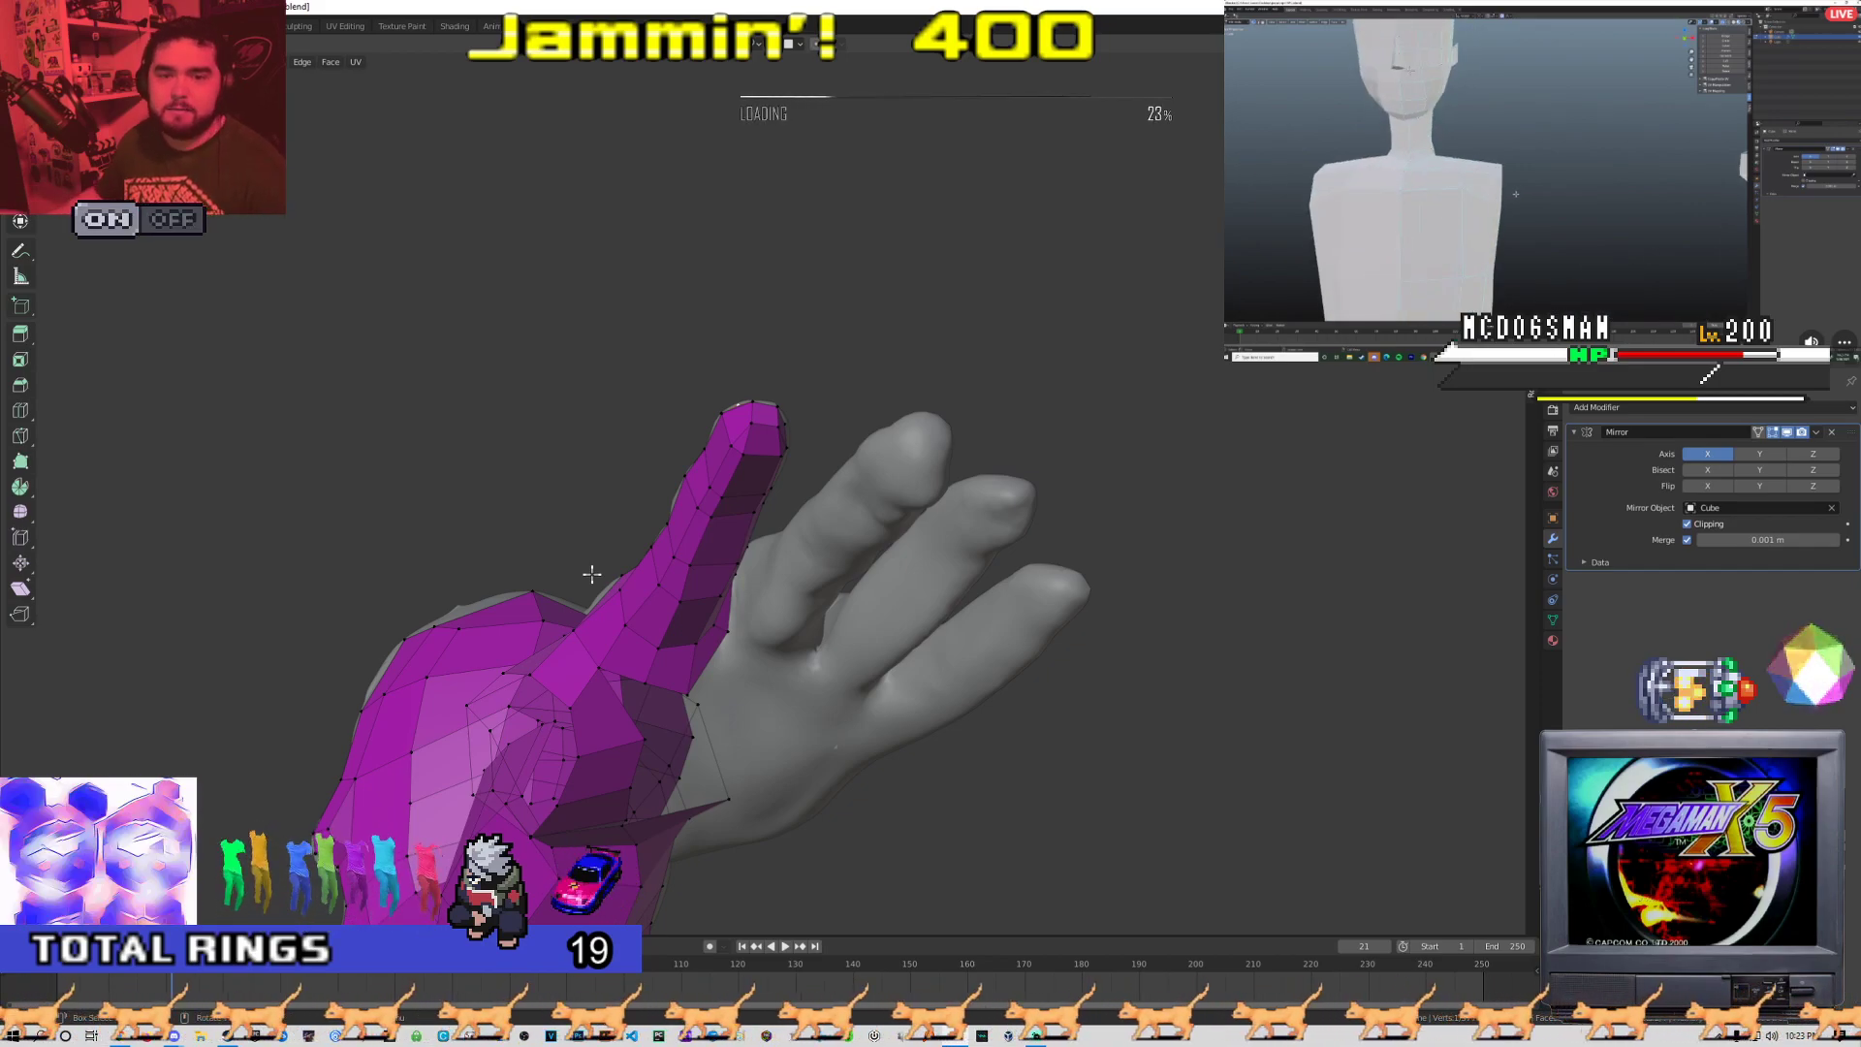
Try to extrude a strip of faces from the index finger's base along the side of the middle finger
middle_click_drag(698, 510, 852, 482)
scroll(546, 605, "up", 4)
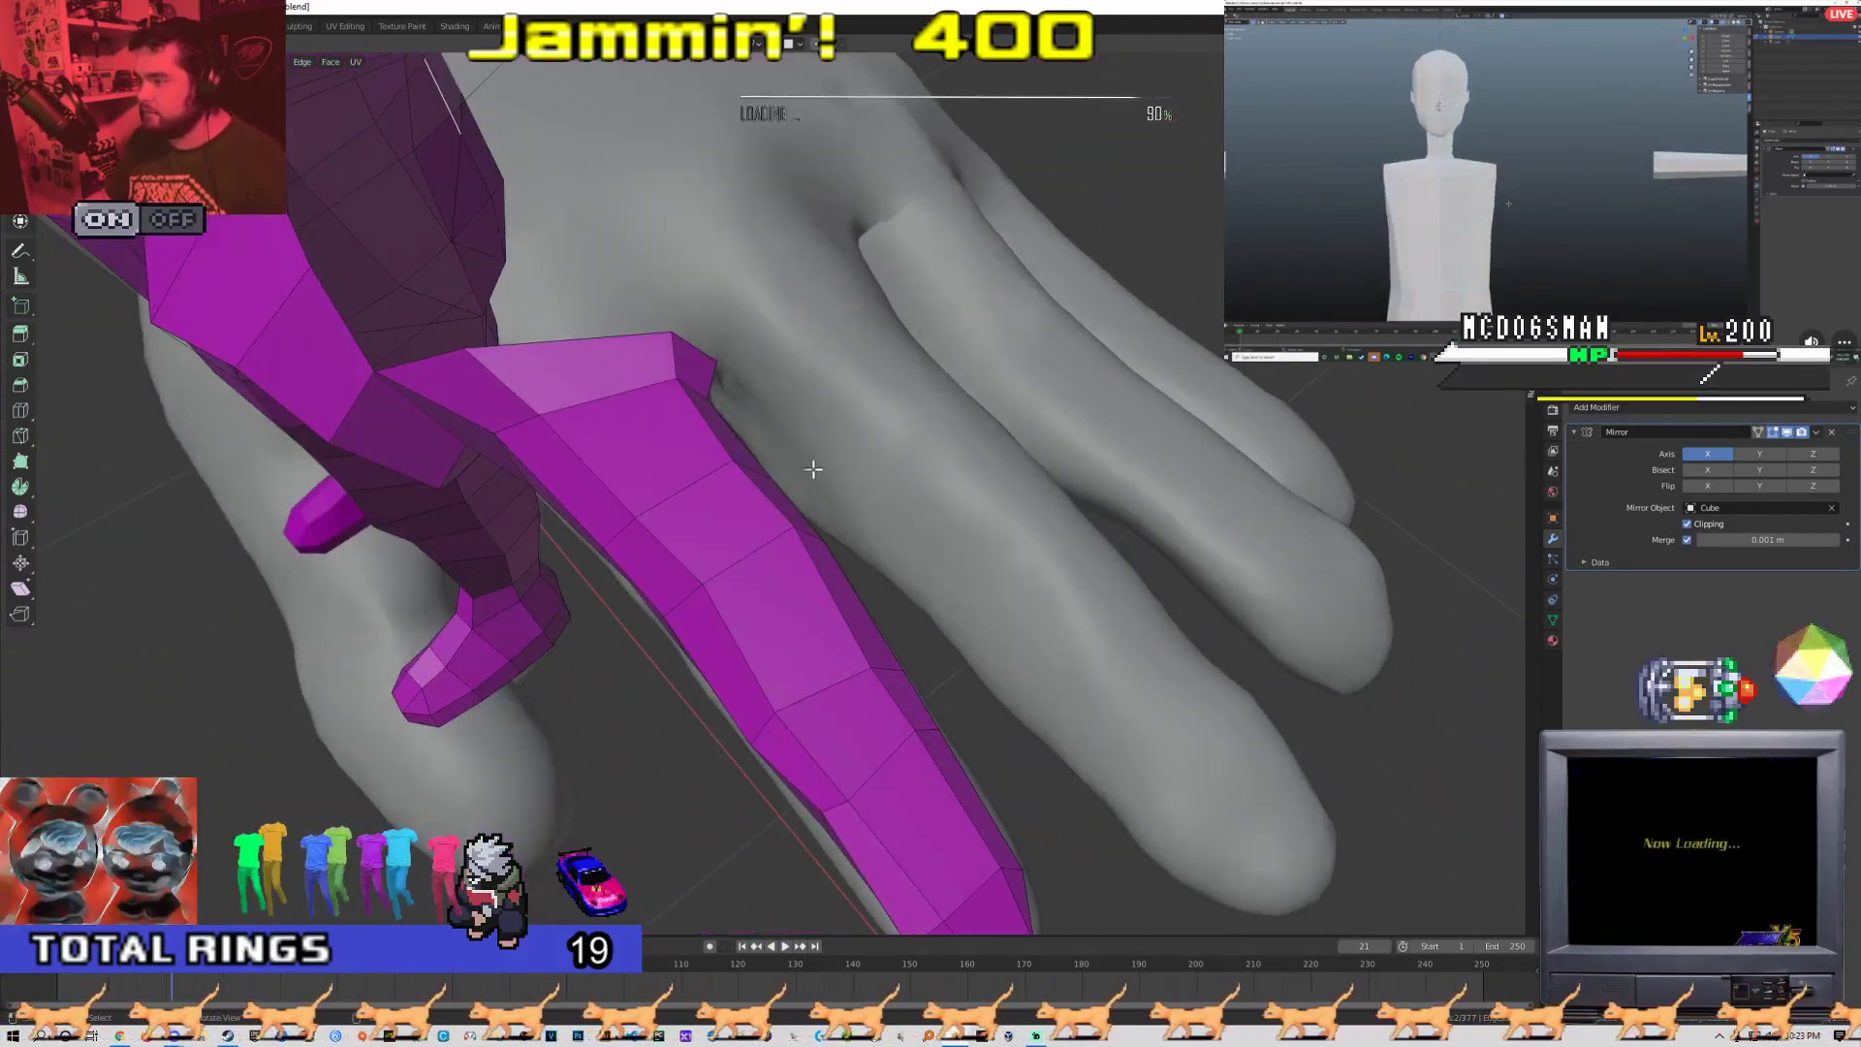
mouse_move(747, 387)
middle_mouse_down()
mouse_move(684, 243)
mouse_move(848, 621)
mouse_move(831, 672)
mouse_move(843, 469)
mouse_move(864, 519)
mouse_move(919, 539)
mouse_move(750, 376)
middle_mouse_up()
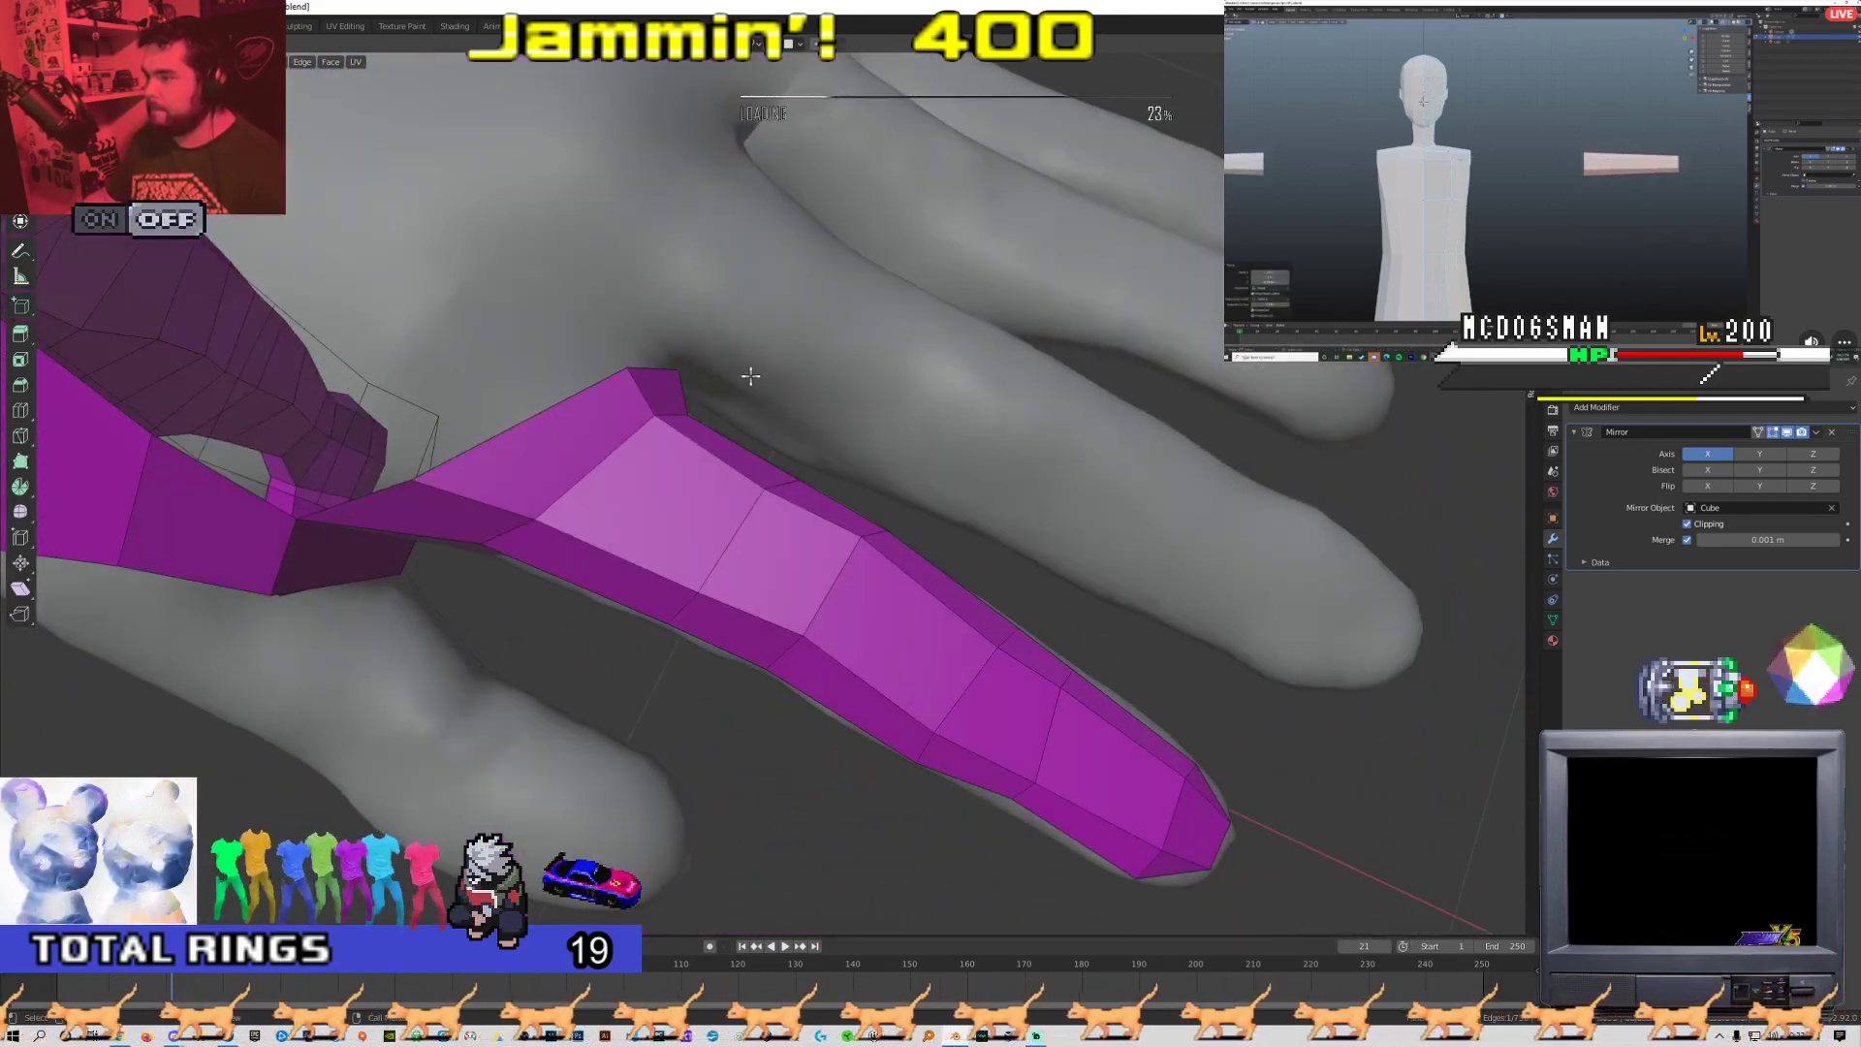
left_click_drag(787, 449, 809, 458)
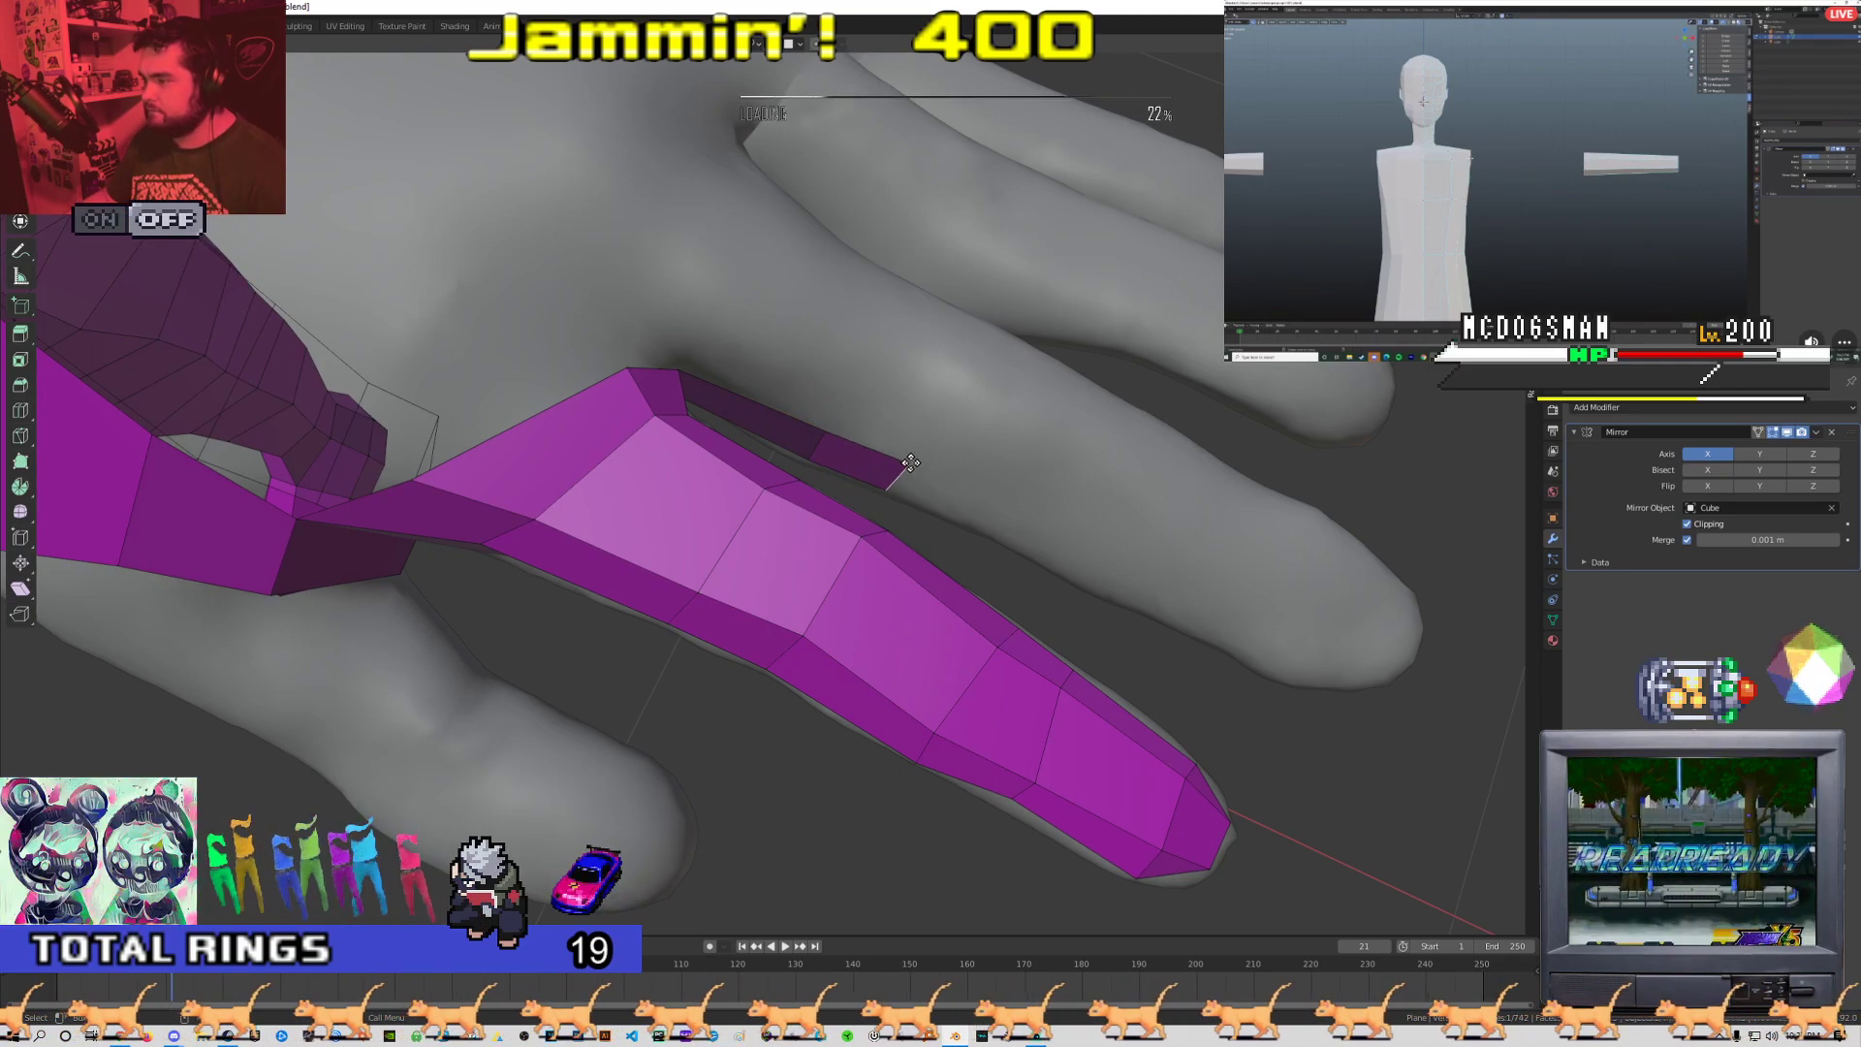
middle_click_drag(912, 472, 739, 416)
left_click(868, 435)
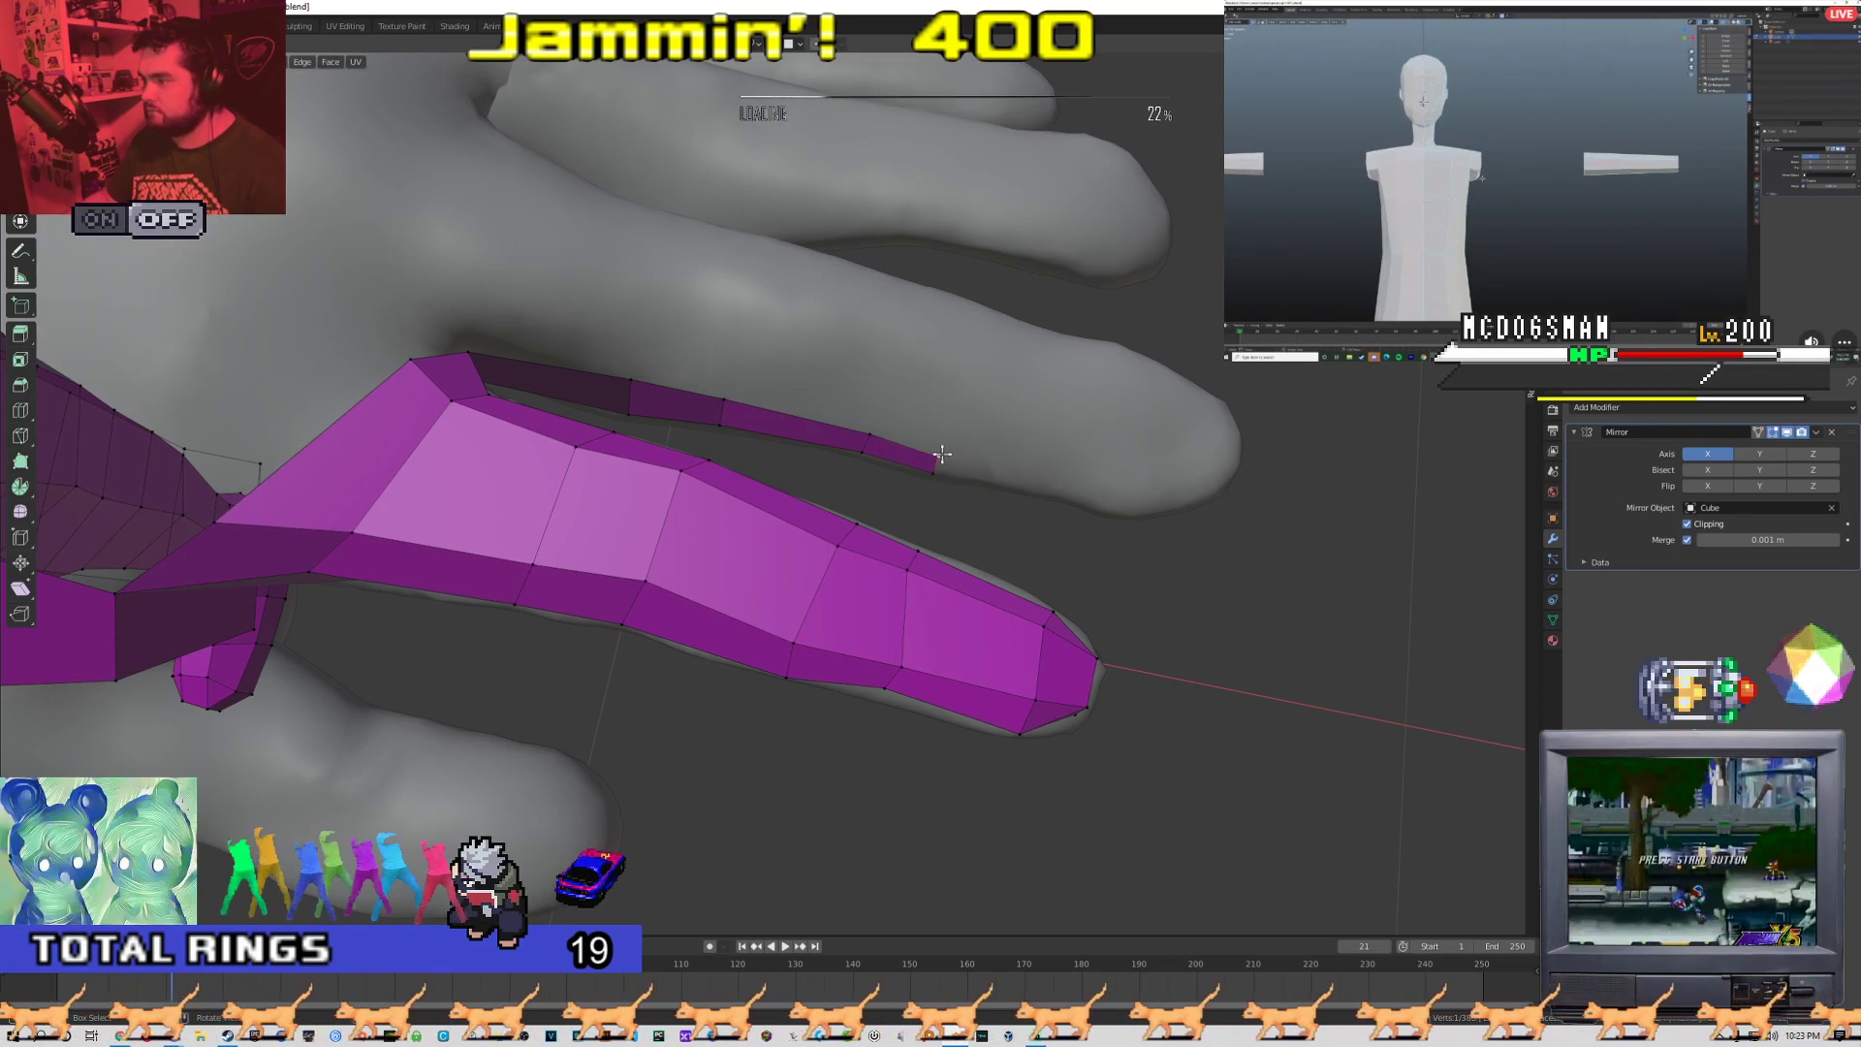
middle_click_drag(970, 498, 738, 411)
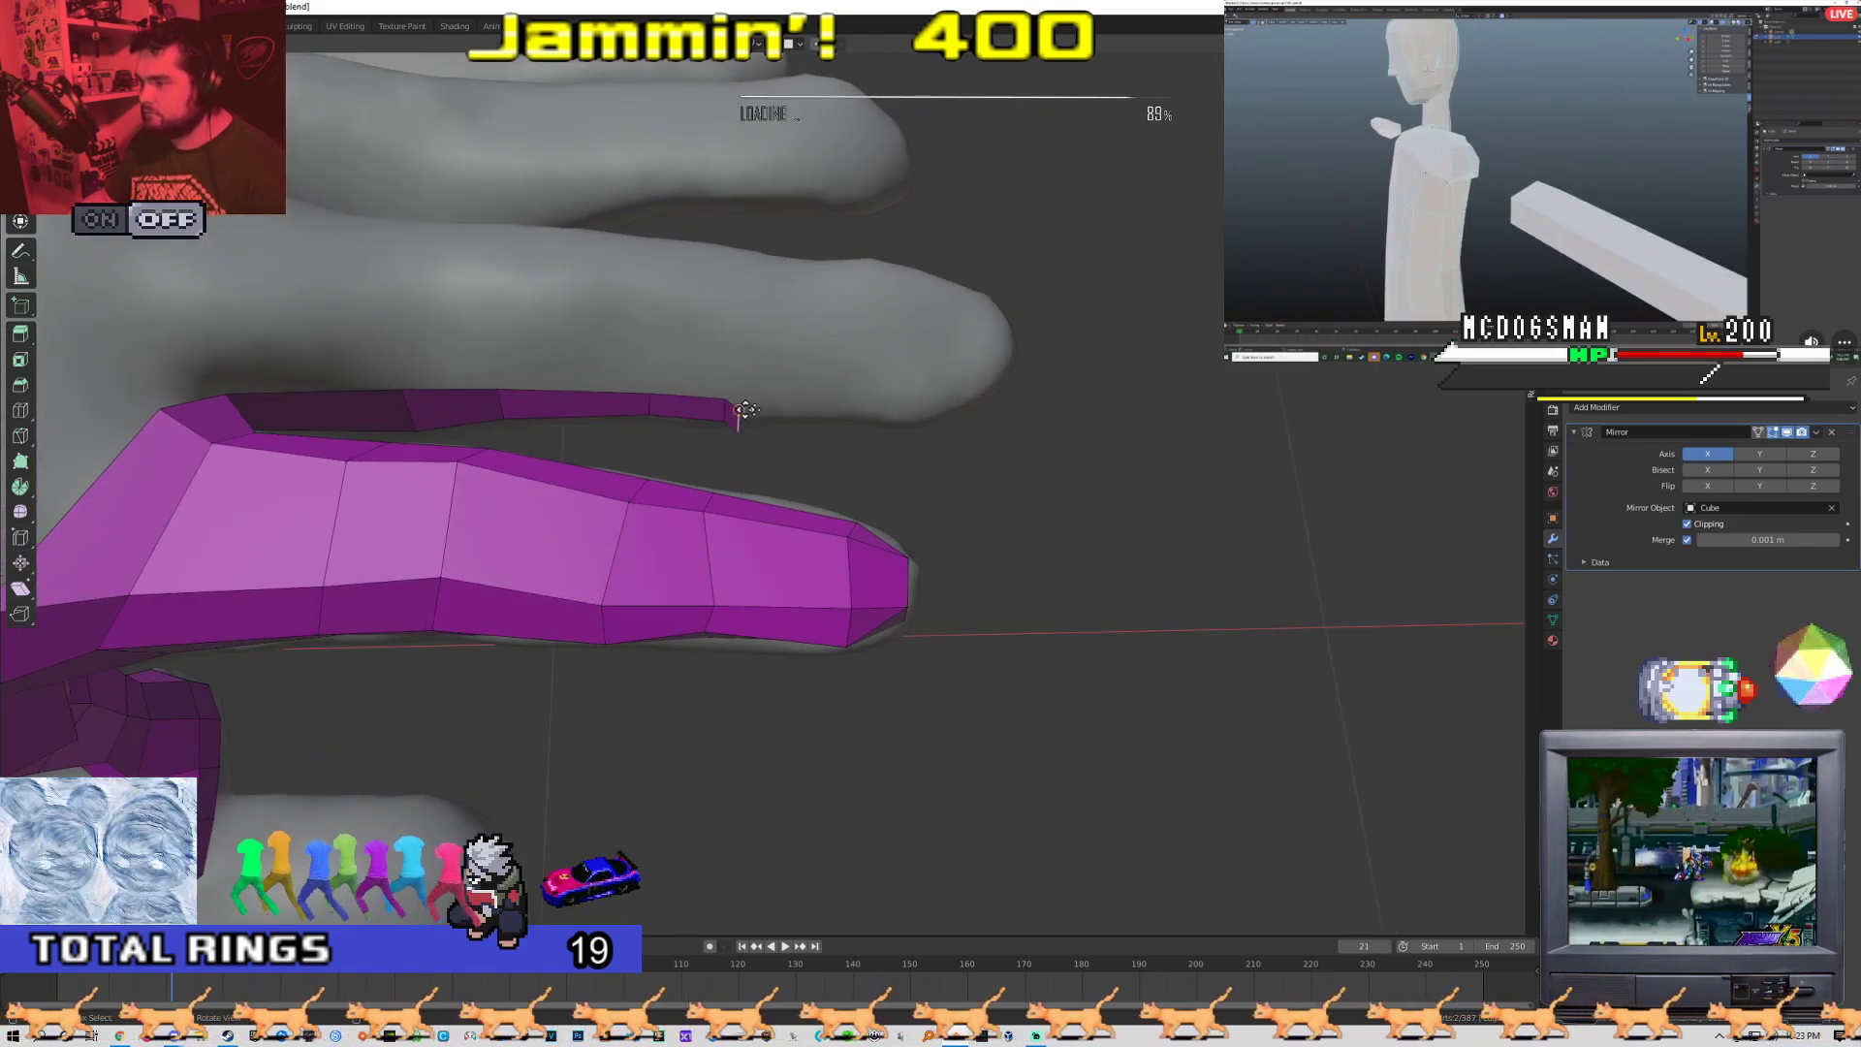
key("g")
middle_click_drag(898, 438, 889, 428)
scroll(890, 429, "up", 2)
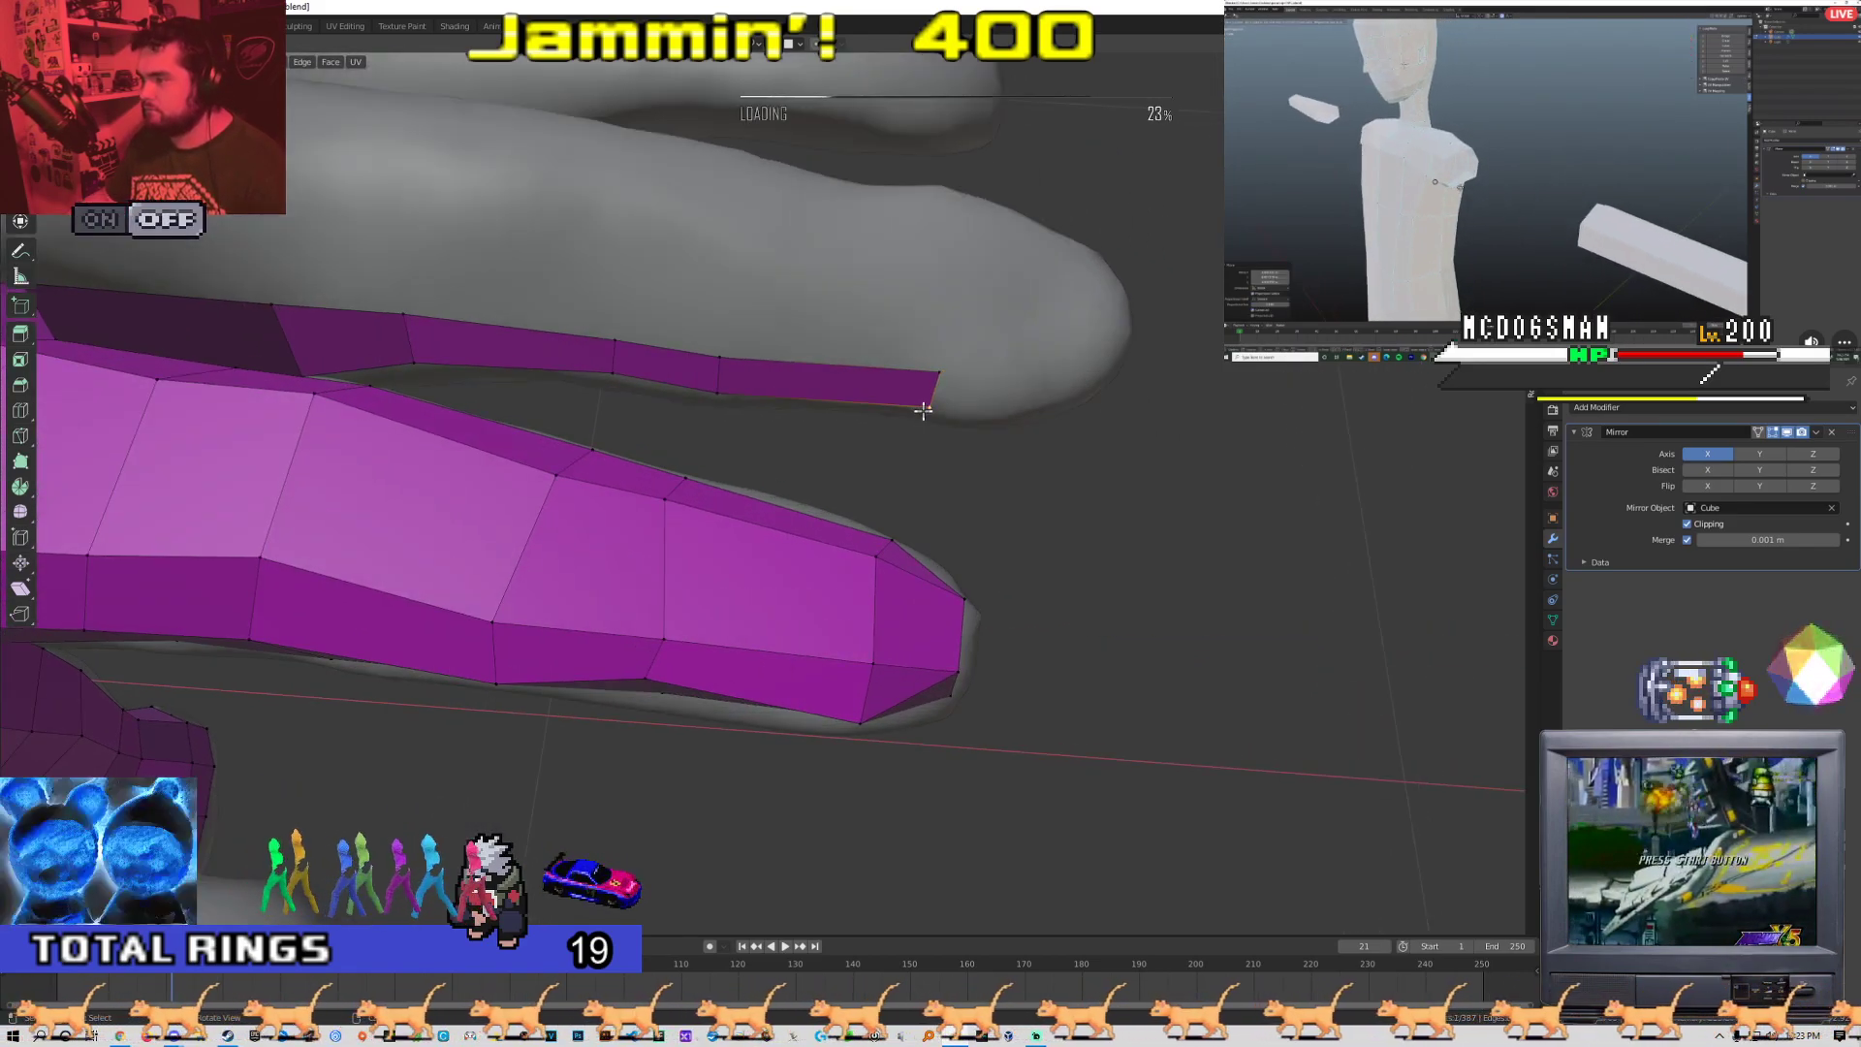
Examine the index finger mesh against the neighbouring sculpted fingers in Object and Edit Mode
middle_click_drag(947, 515, 777, 461)
scroll(776, 462, "down", 5)
key("Tab")
middle_click_drag(775, 533, 986, 438)
scroll(987, 438, "up", 3)
scroll(987, 438, "down", 4)
middle_click_drag(800, 589, 658, 772)
scroll(752, 660, "up", 3)
key("Tab")
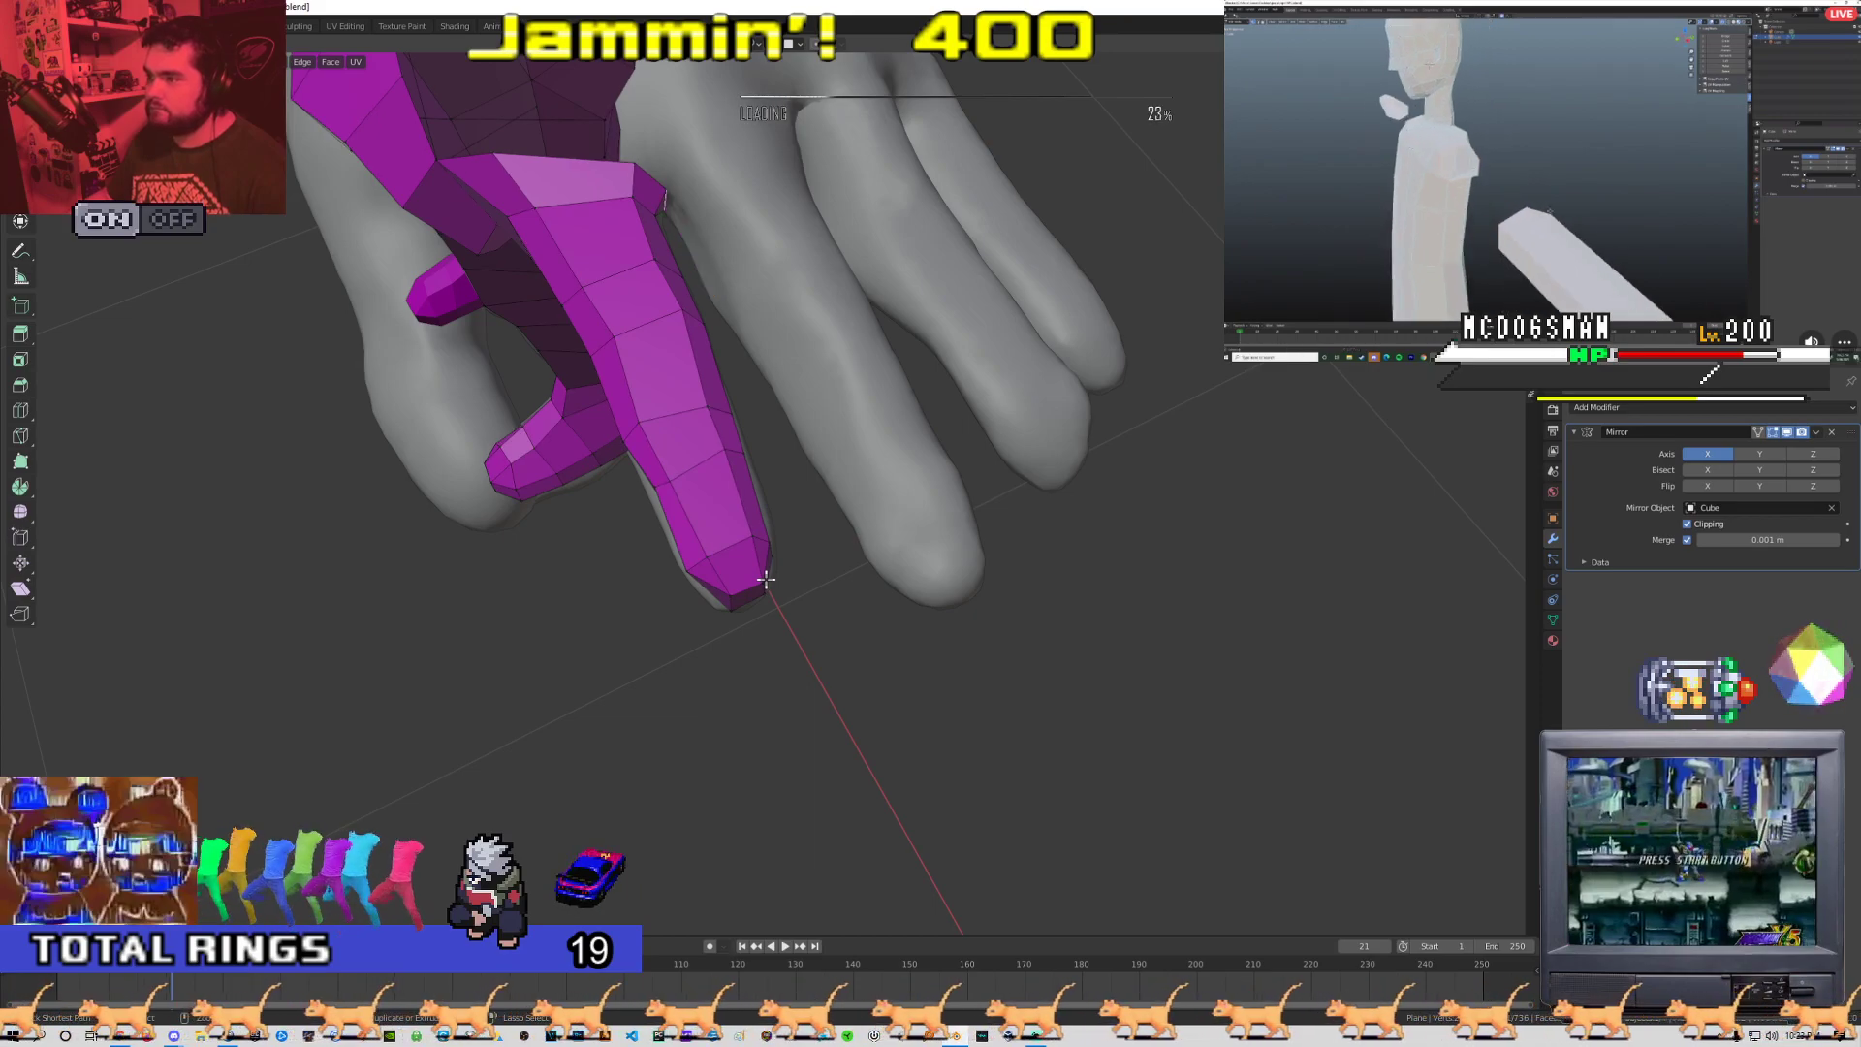
key("Tab")
middle_click_drag(761, 574, 844, 450)
Try separating the index finger's mesh, including its knuckle faces, into its own object
key("Tab")
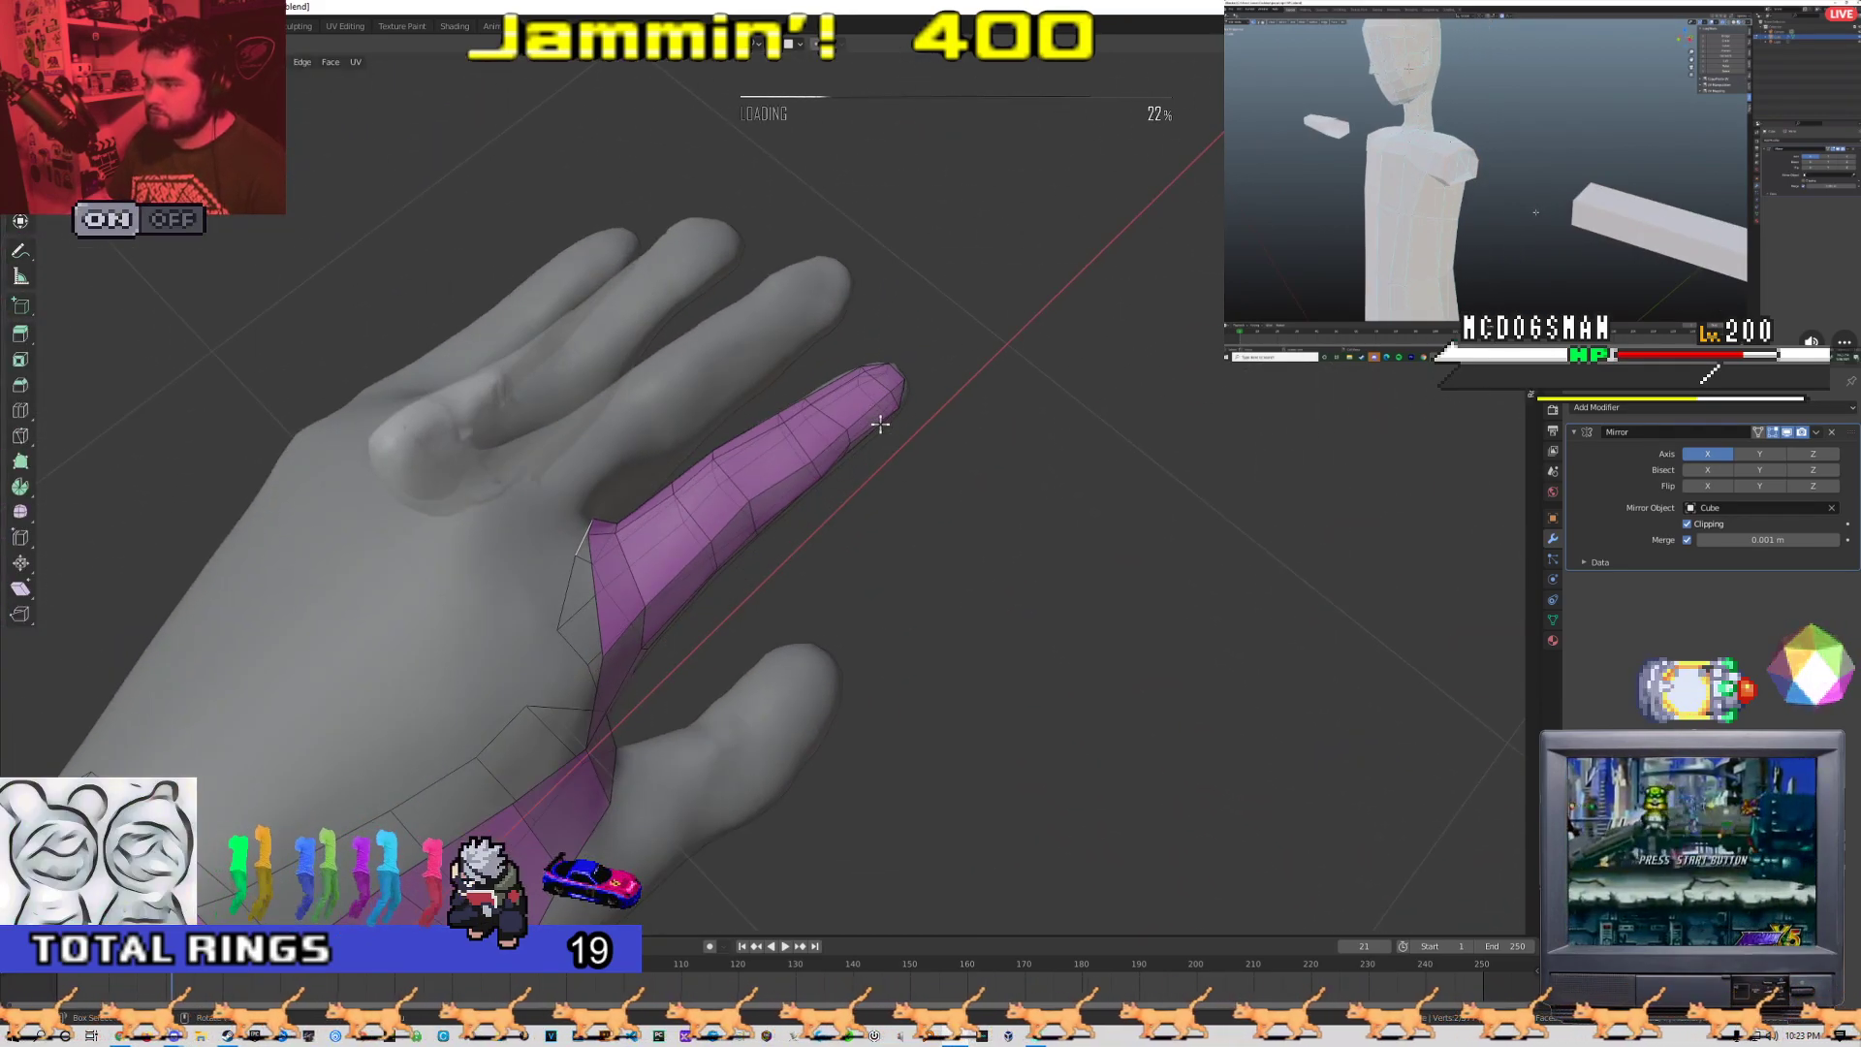
left_click_drag(903, 374, 617, 548)
middle_click_drag(609, 632, 736, 456)
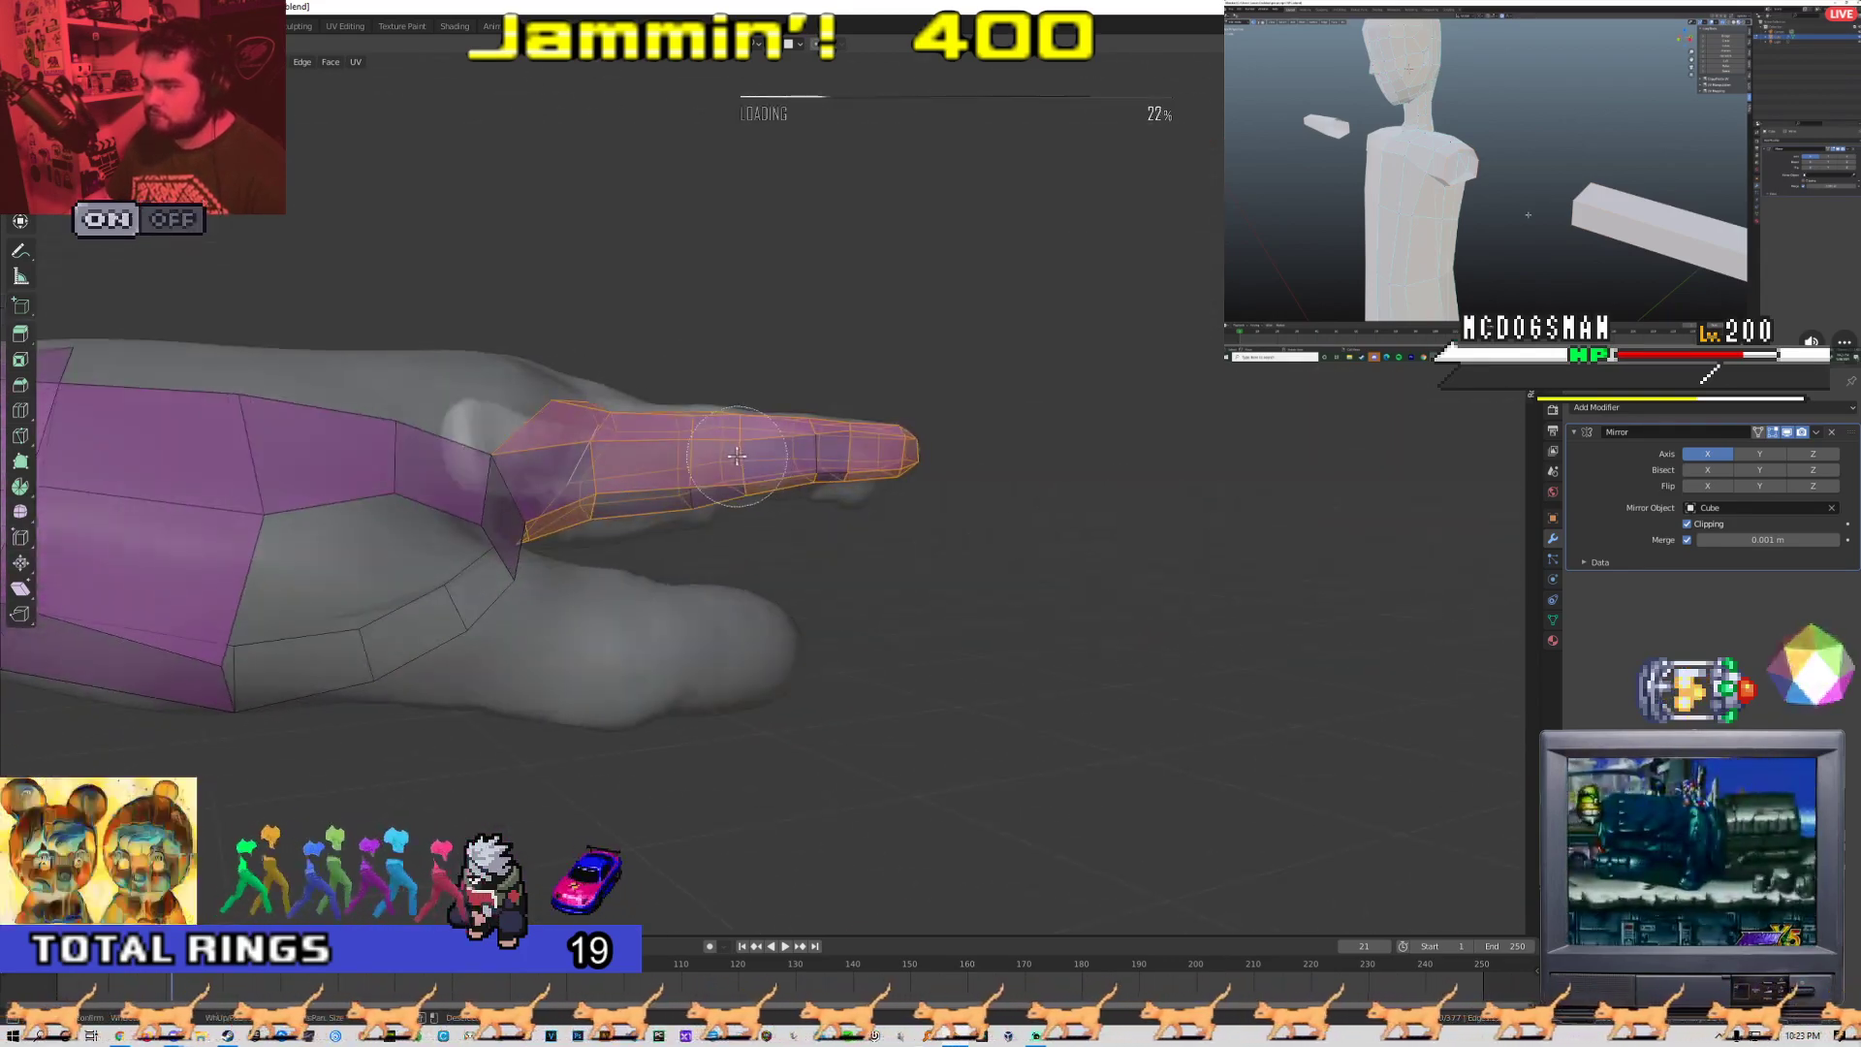
middle_click_drag(652, 509, 682, 554)
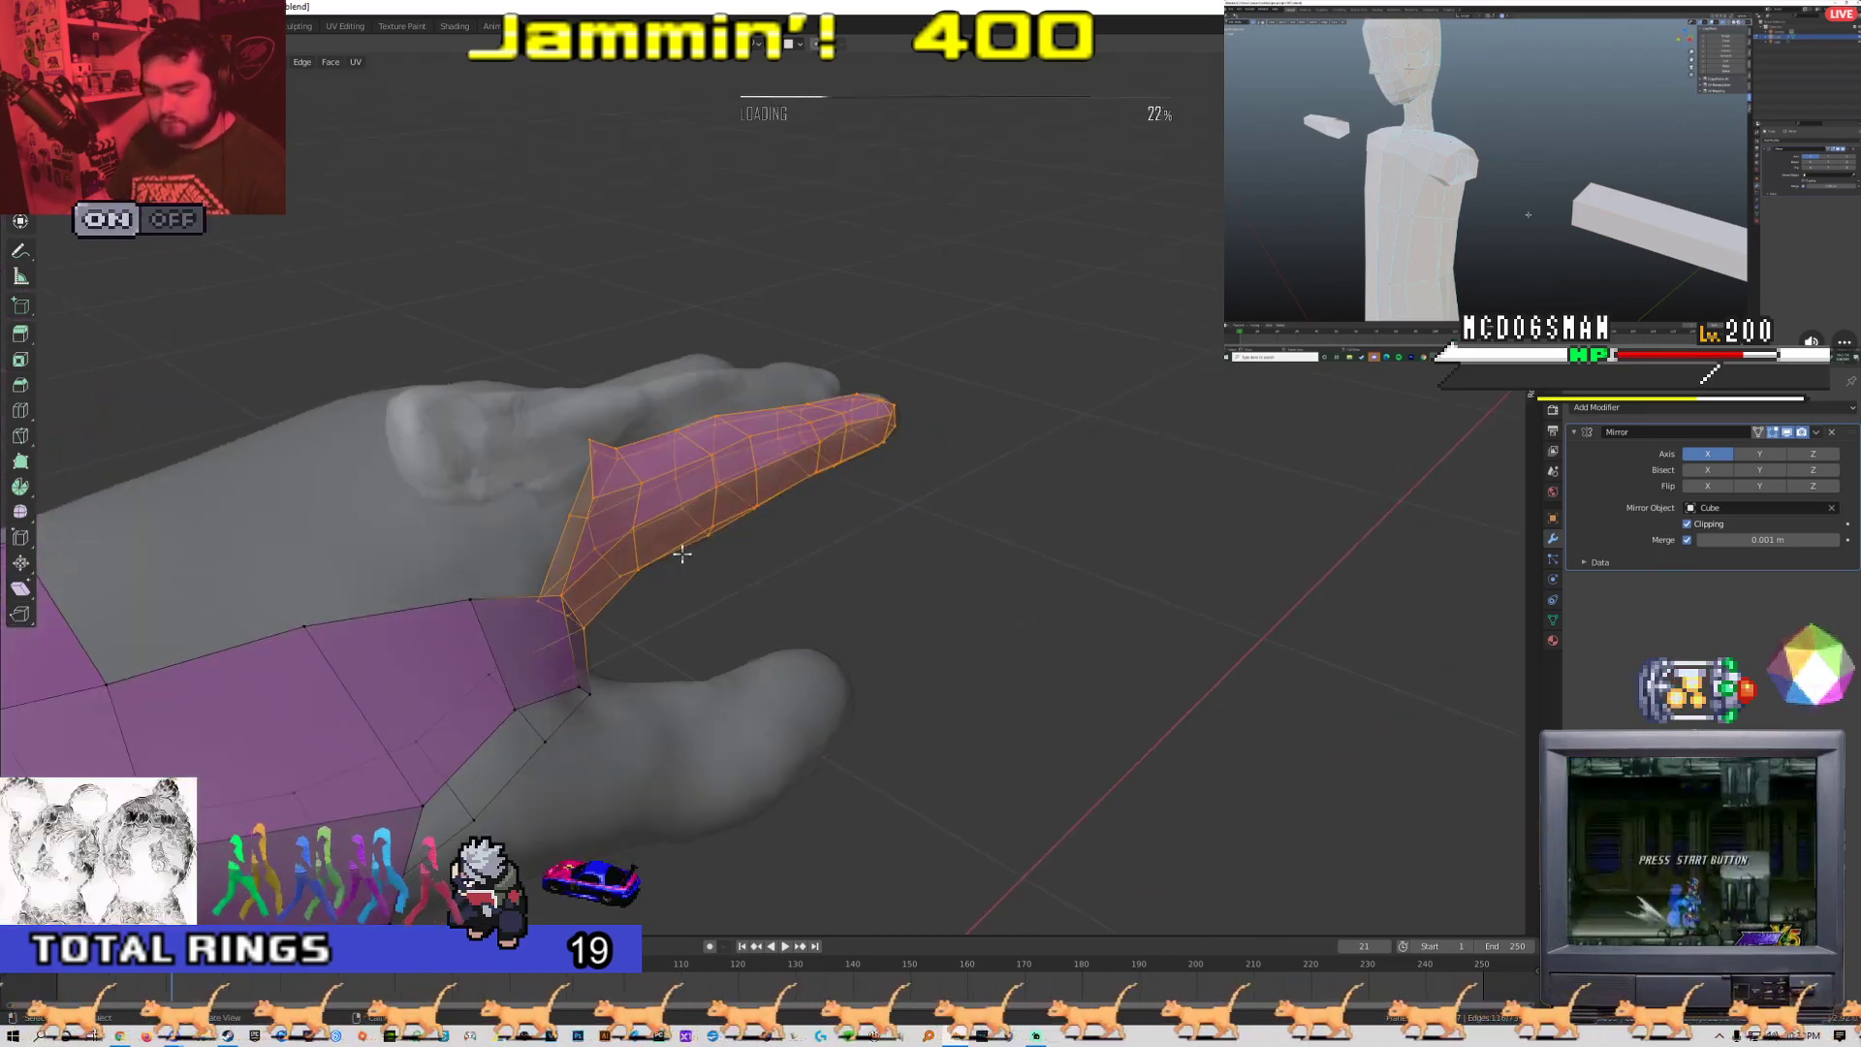
middle_click_drag(744, 552, 718, 571)
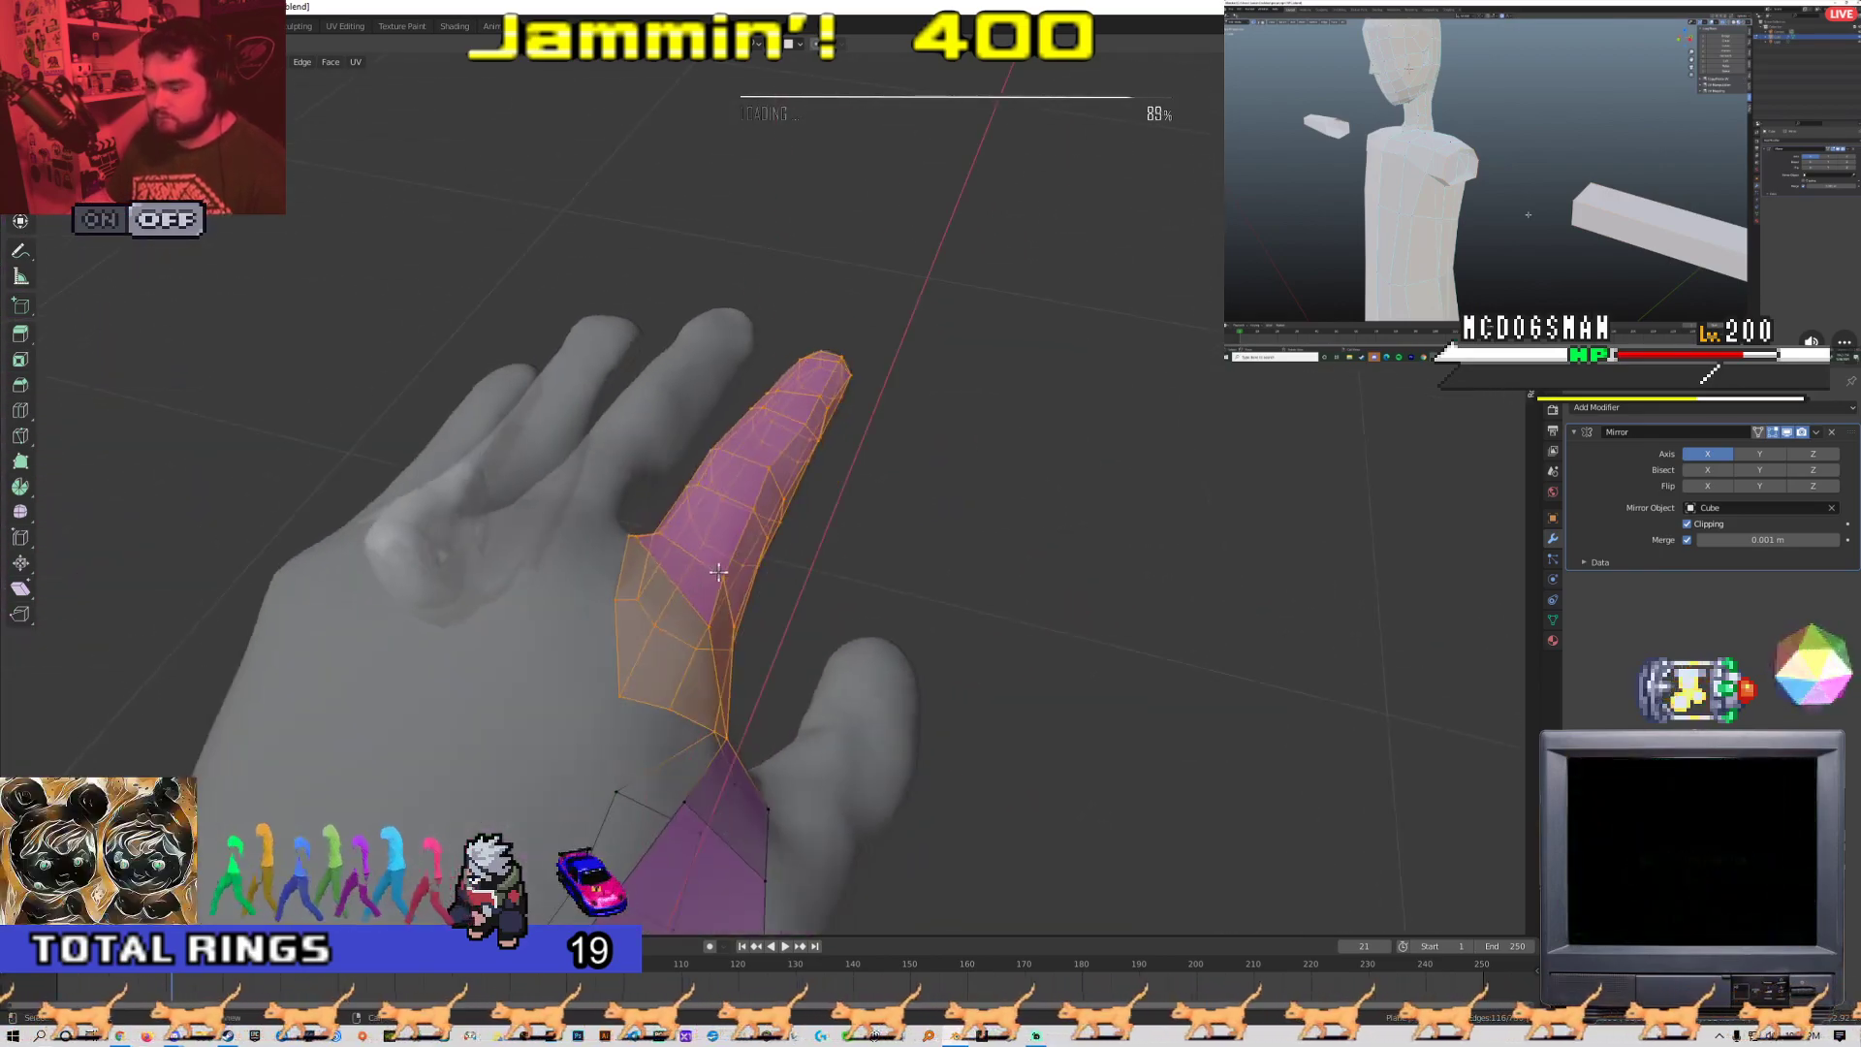
left_click(718, 572)
key("Tab")
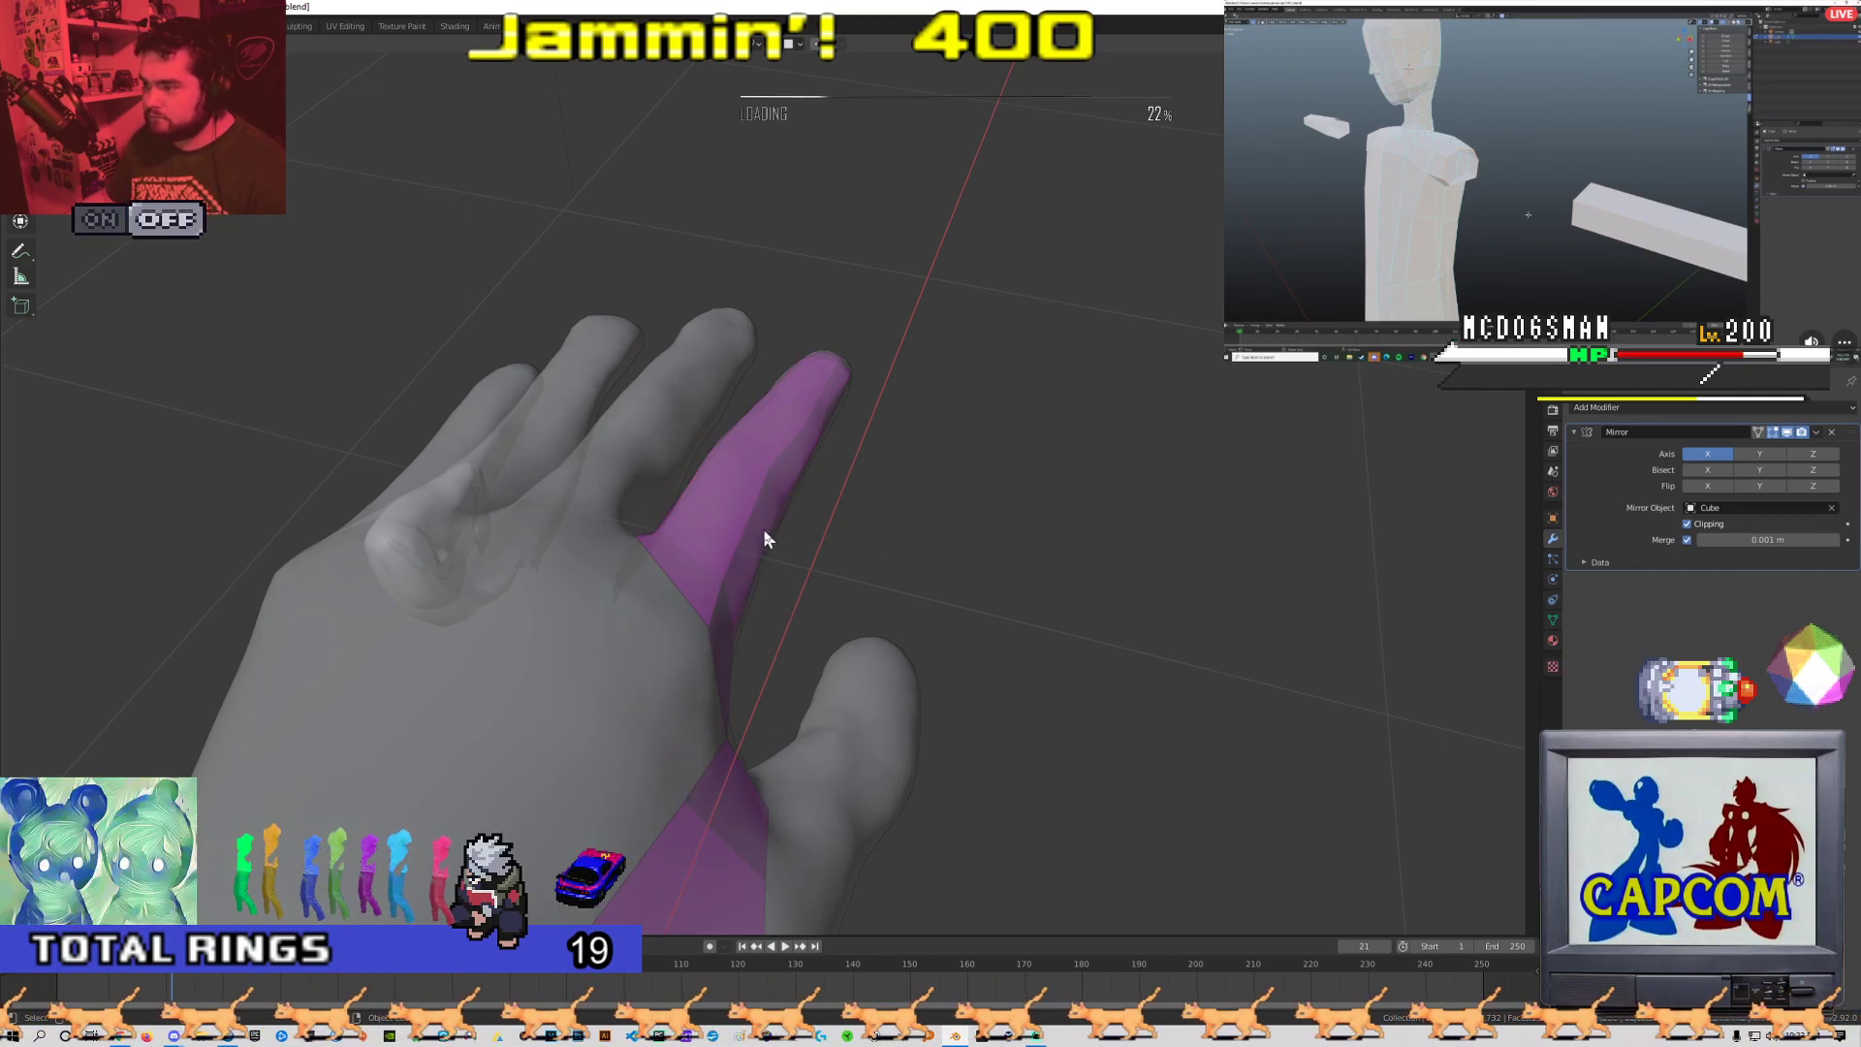
key("alt+z")
middle_click_drag(764, 532, 678, 670)
key("KP_7")
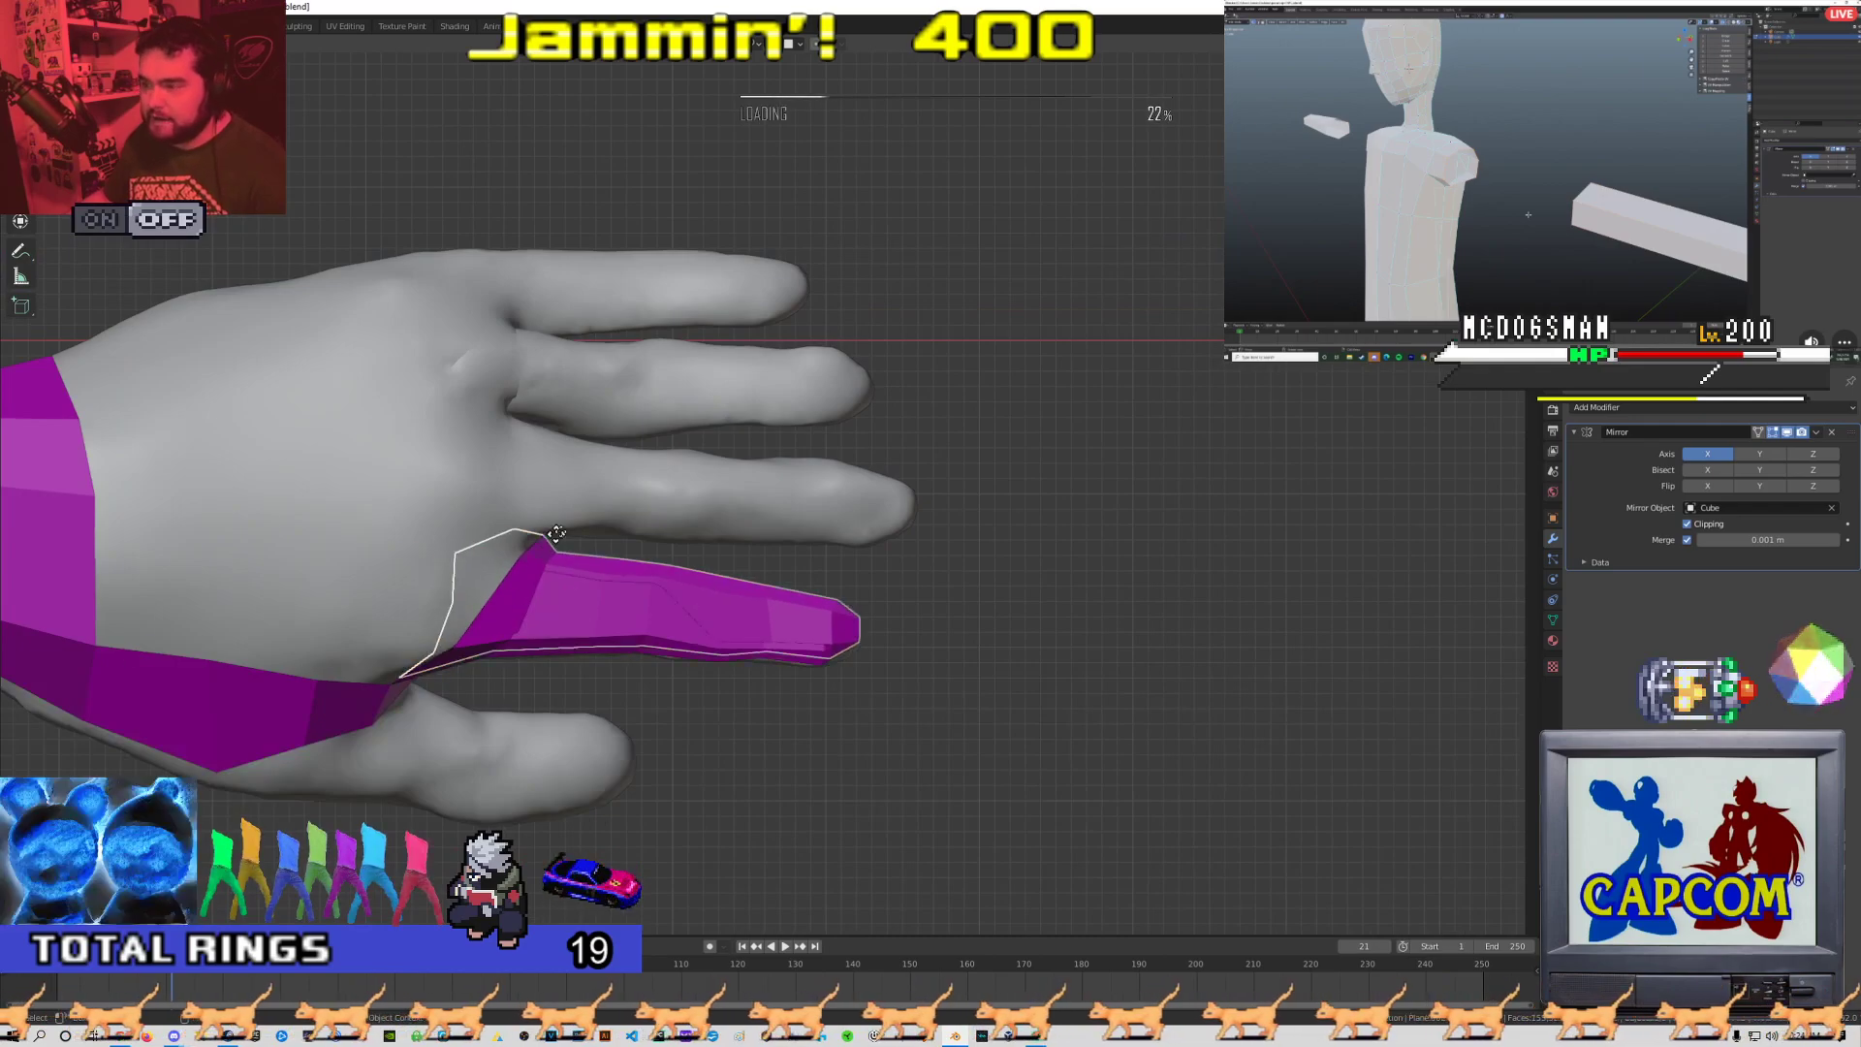
Try placing duplicates of the finger object over the middle and ring fingers, rotating the ring finger's copy to fit
right_click(548, 422)
key("shift+d")
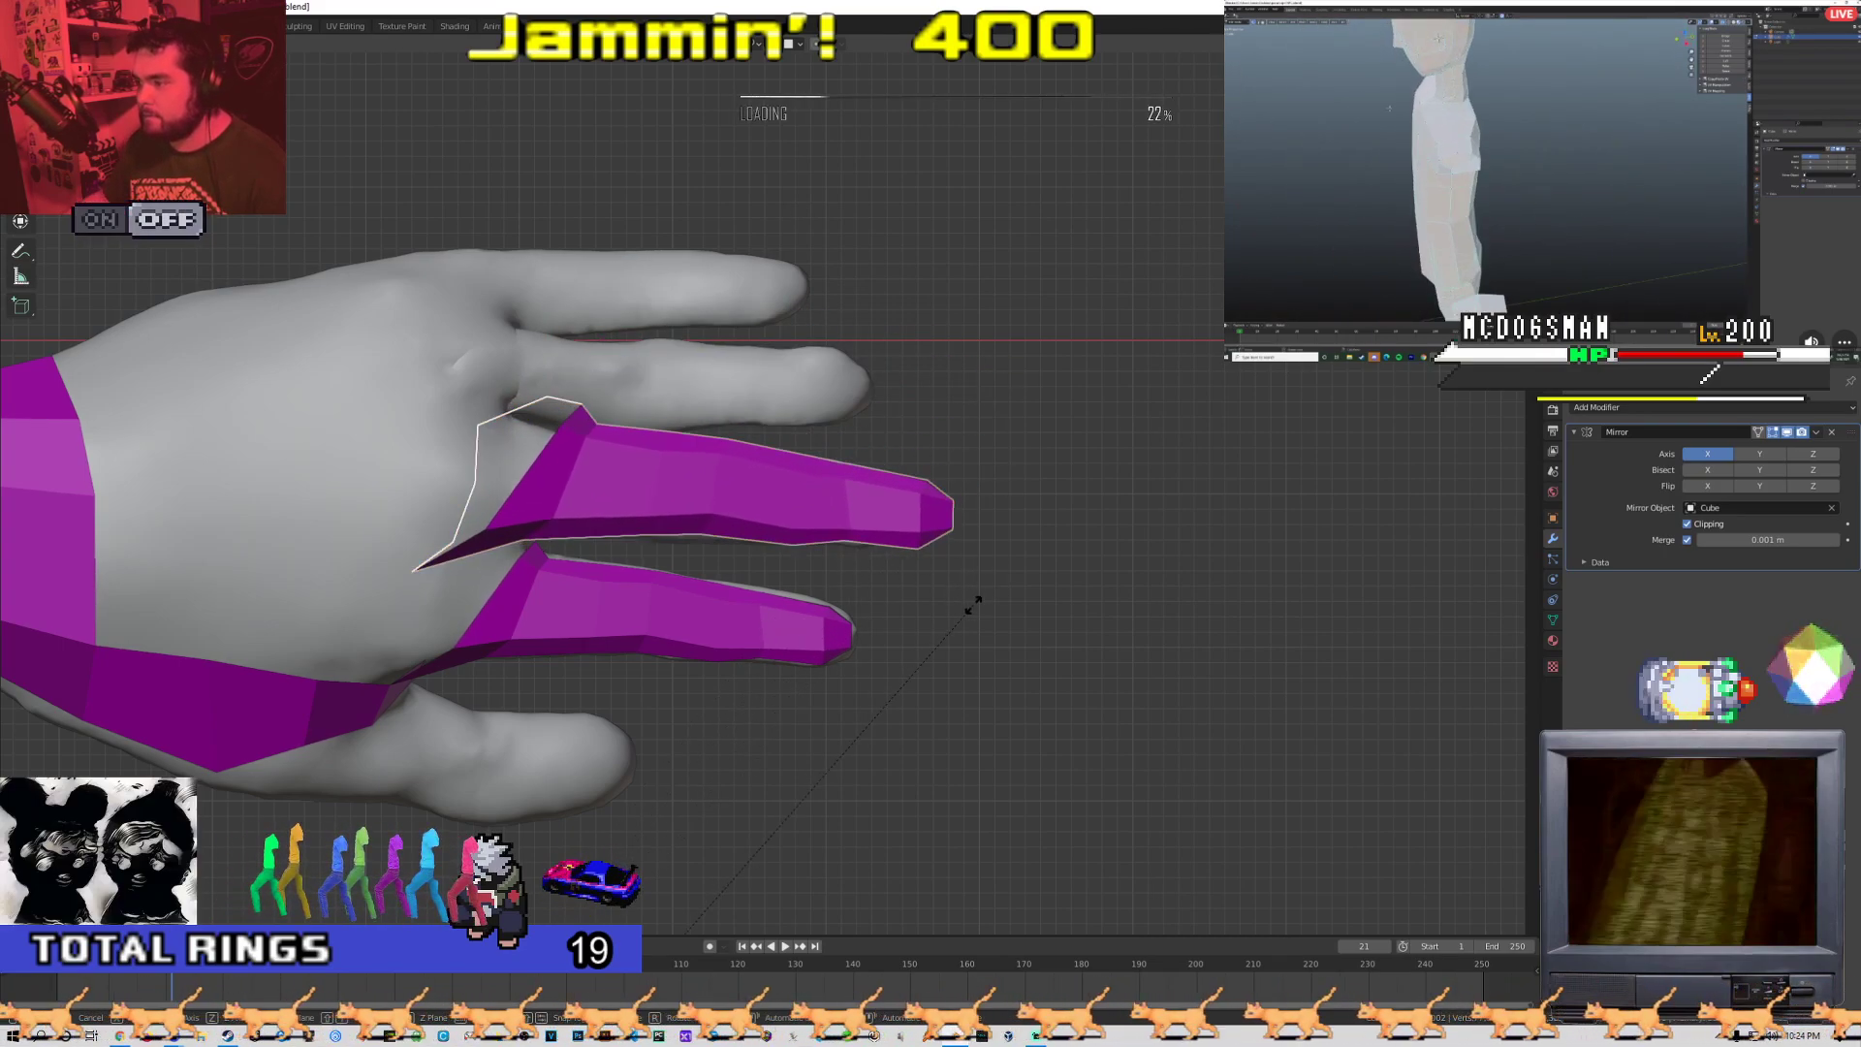
left_click(1004, 626)
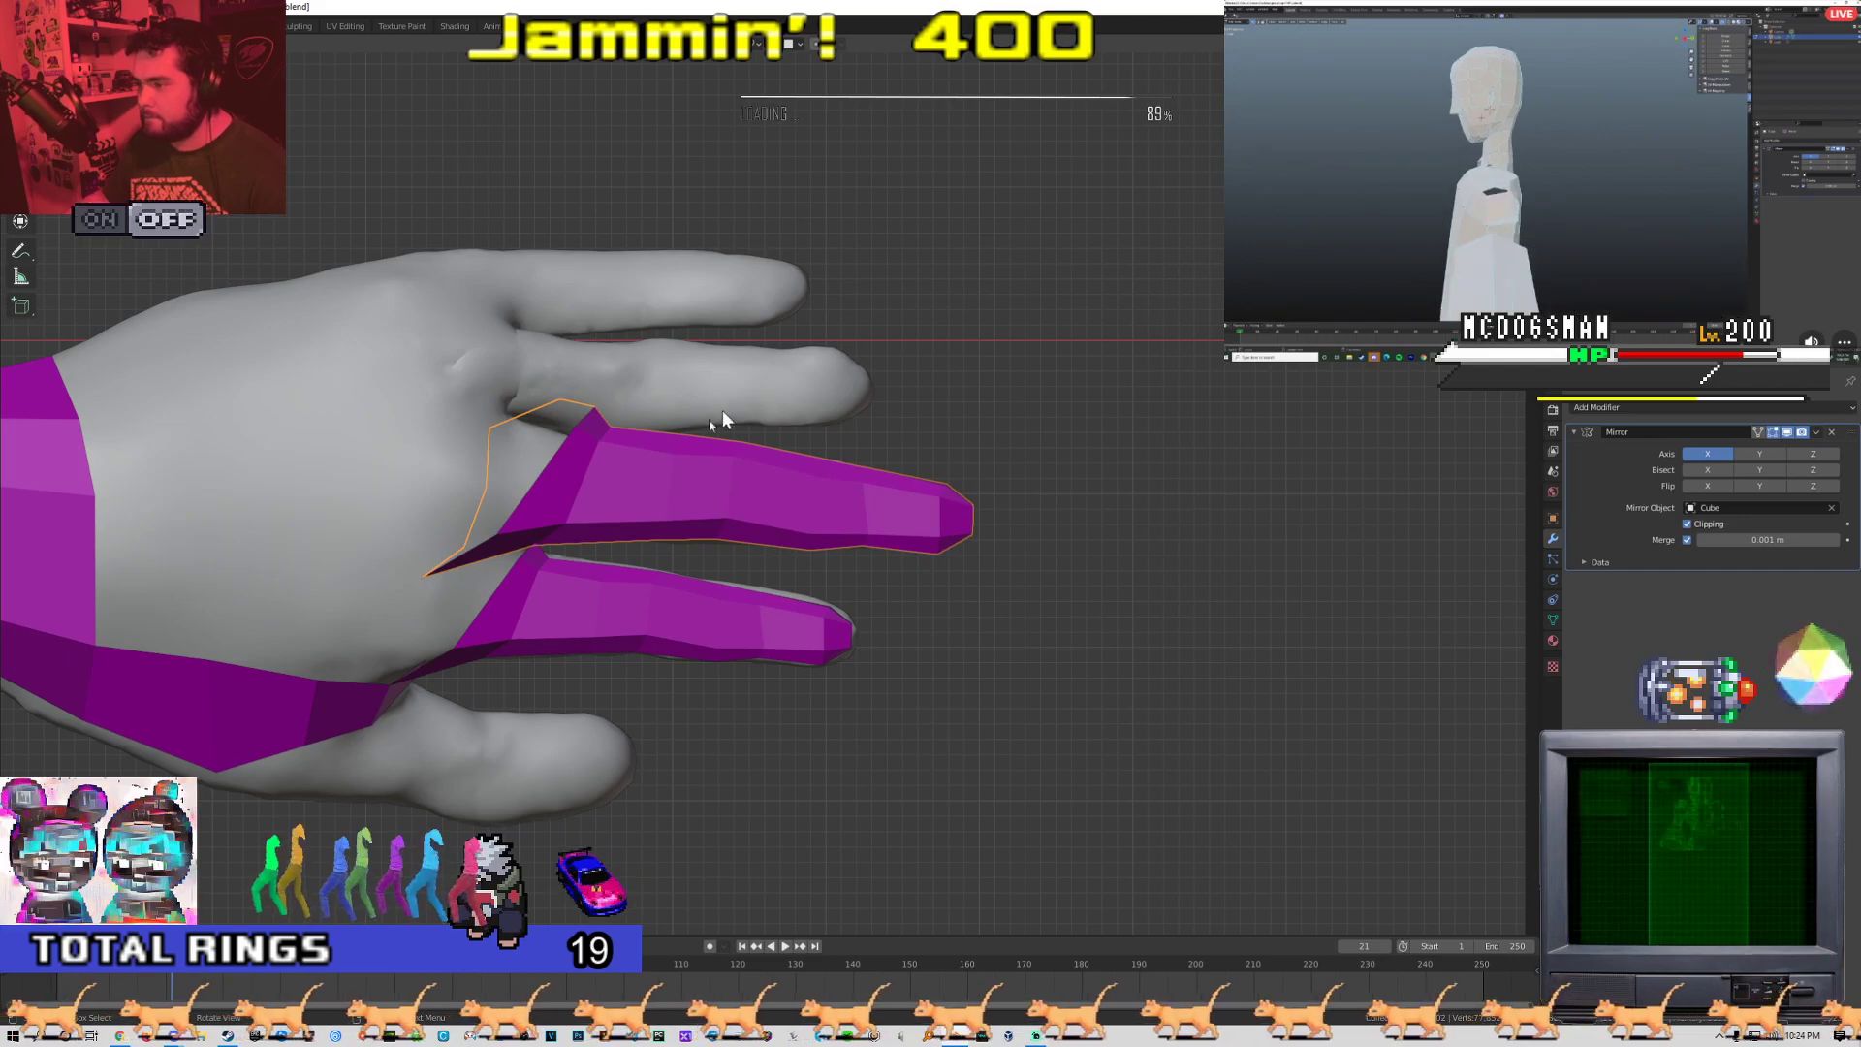
key("shift+d")
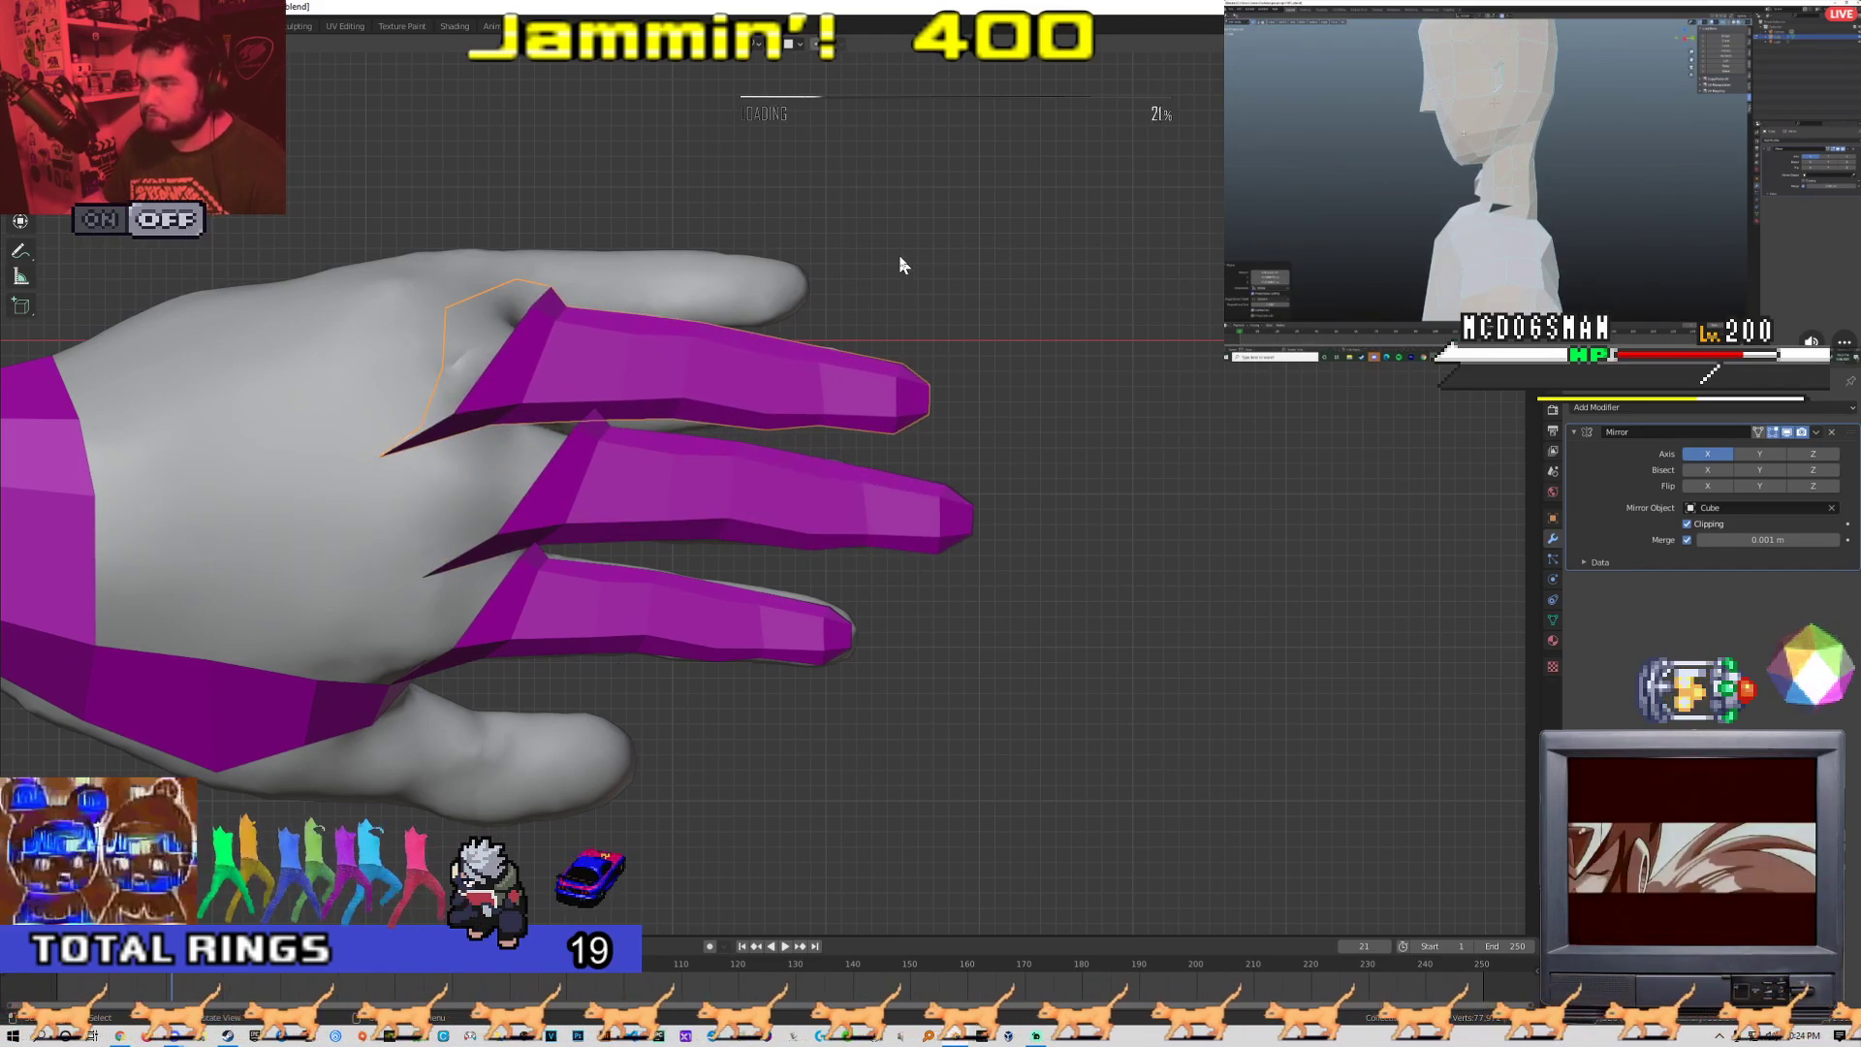
key("r")
left_click(716, 249)
key("g")
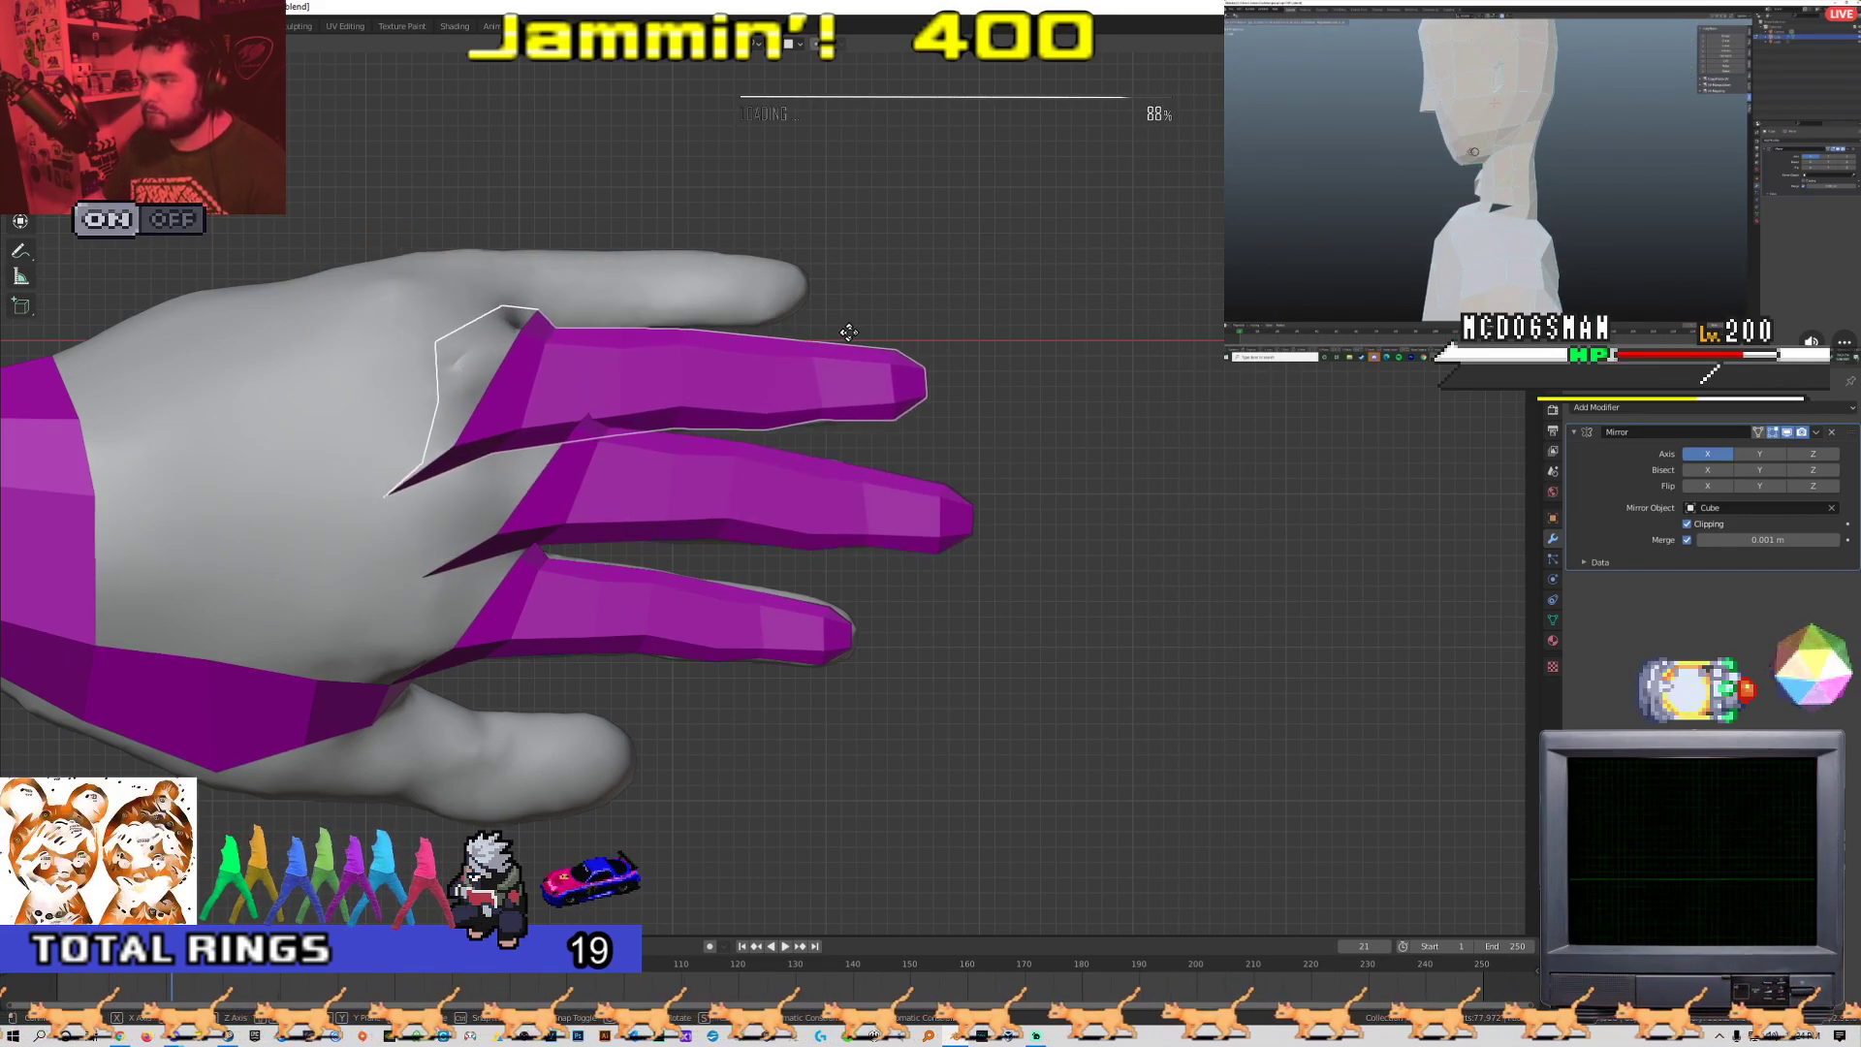
left_click(853, 330)
middle_click_drag(696, 349, 721, 432, "shift")
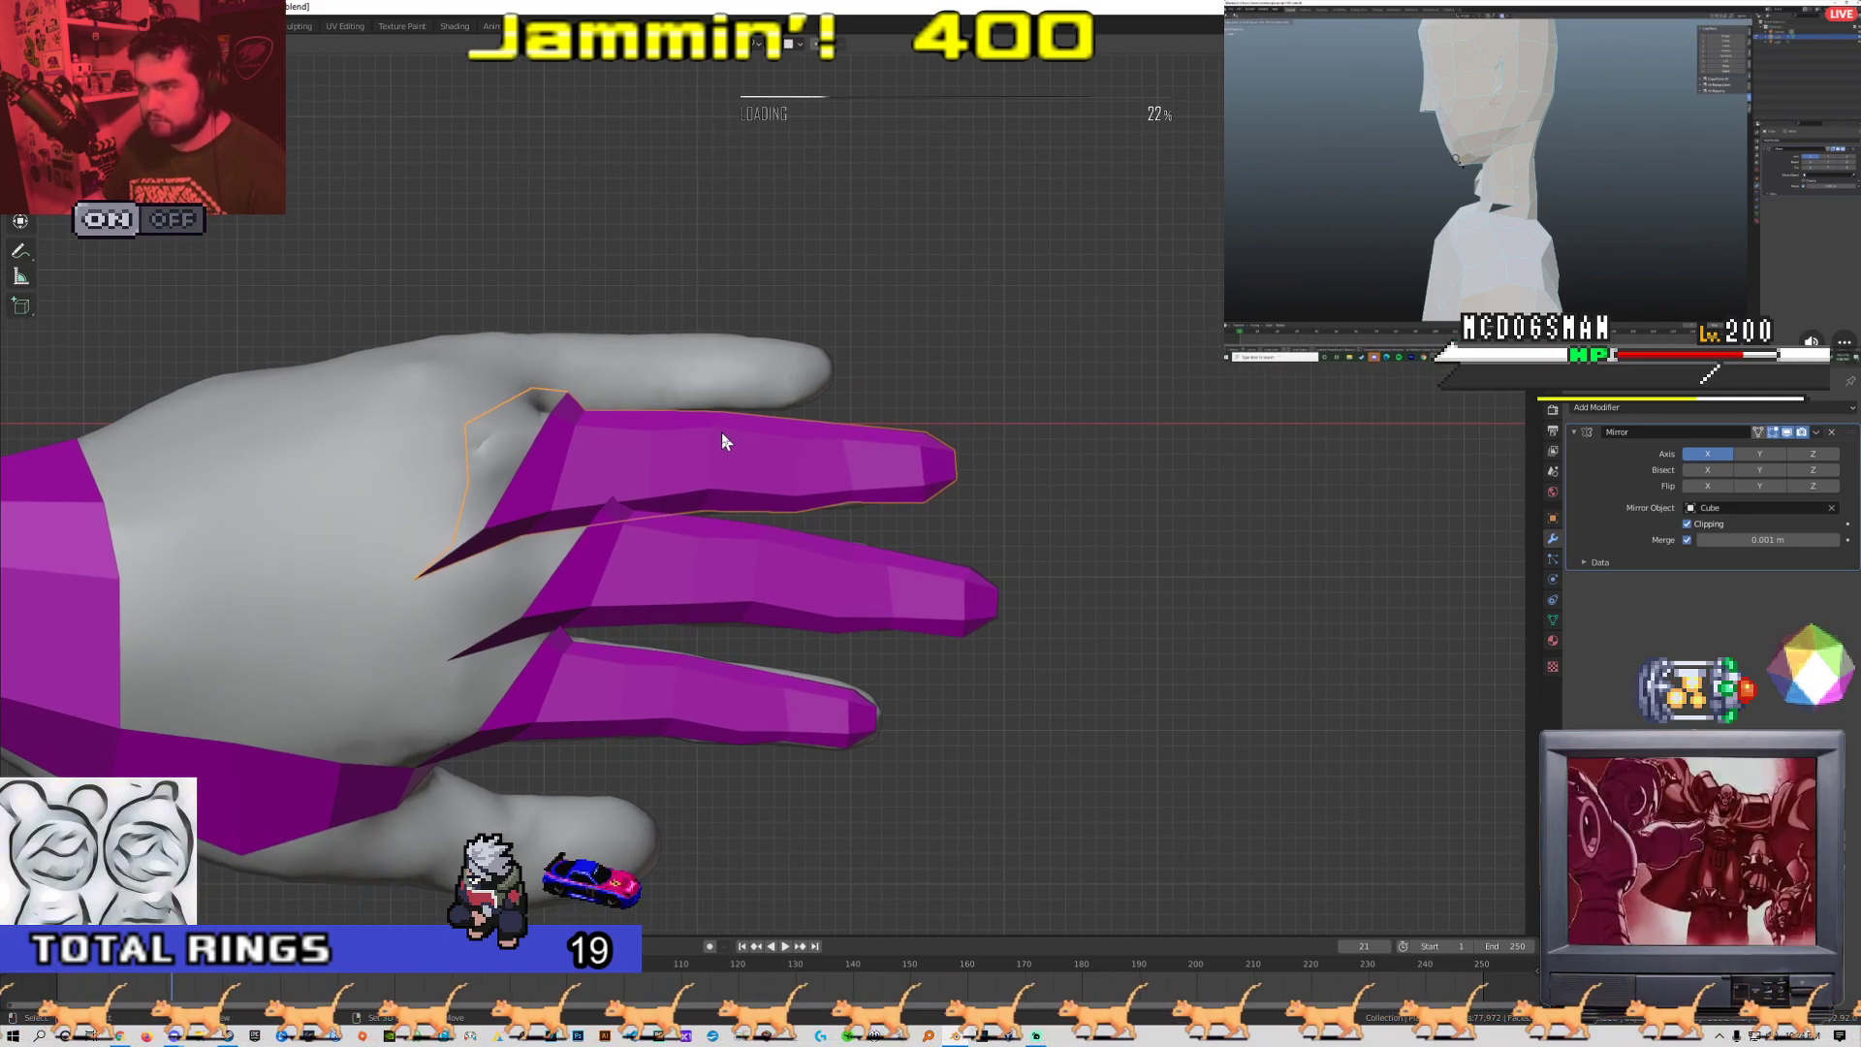
Undo the finger duplicates and the separation of the index finger from the body mesh
key("ctrl+z")
key("ctrl+z")
key("ctrl+z")
key("ctrl+z")
key("ctrl+z")
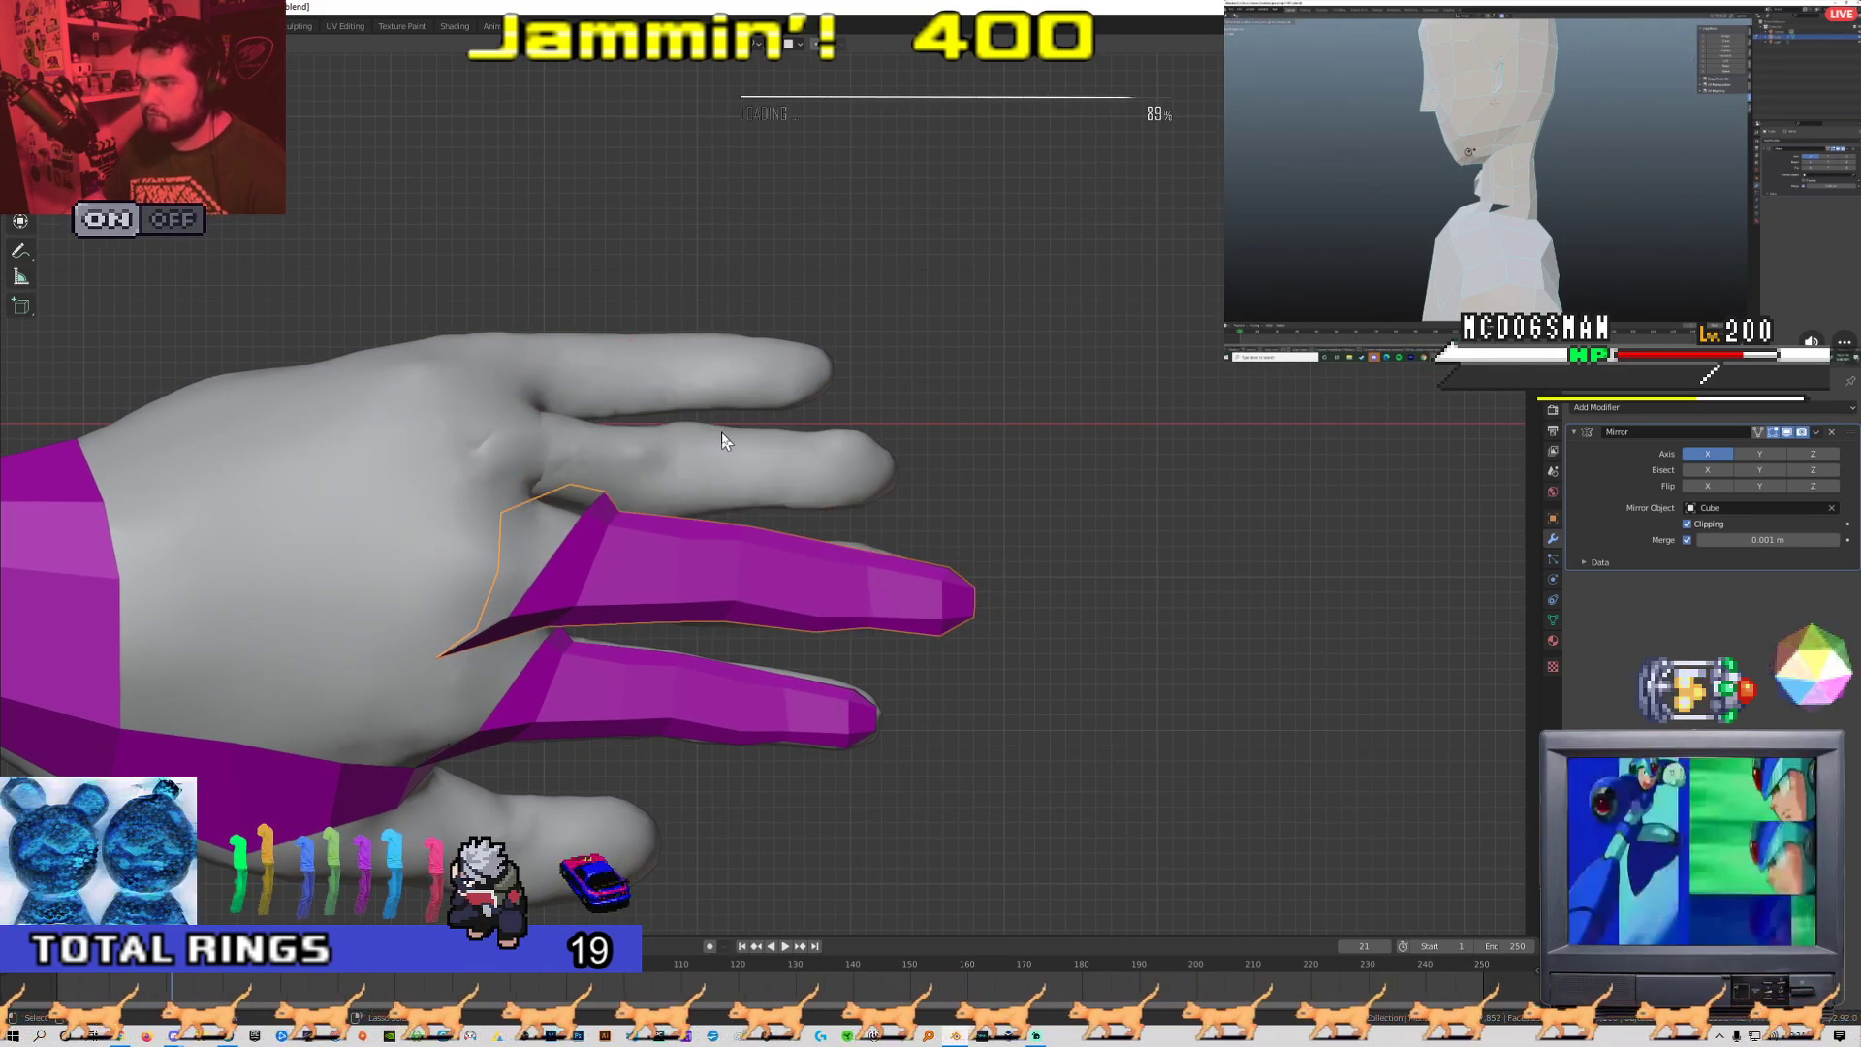
key("ctrl+z")
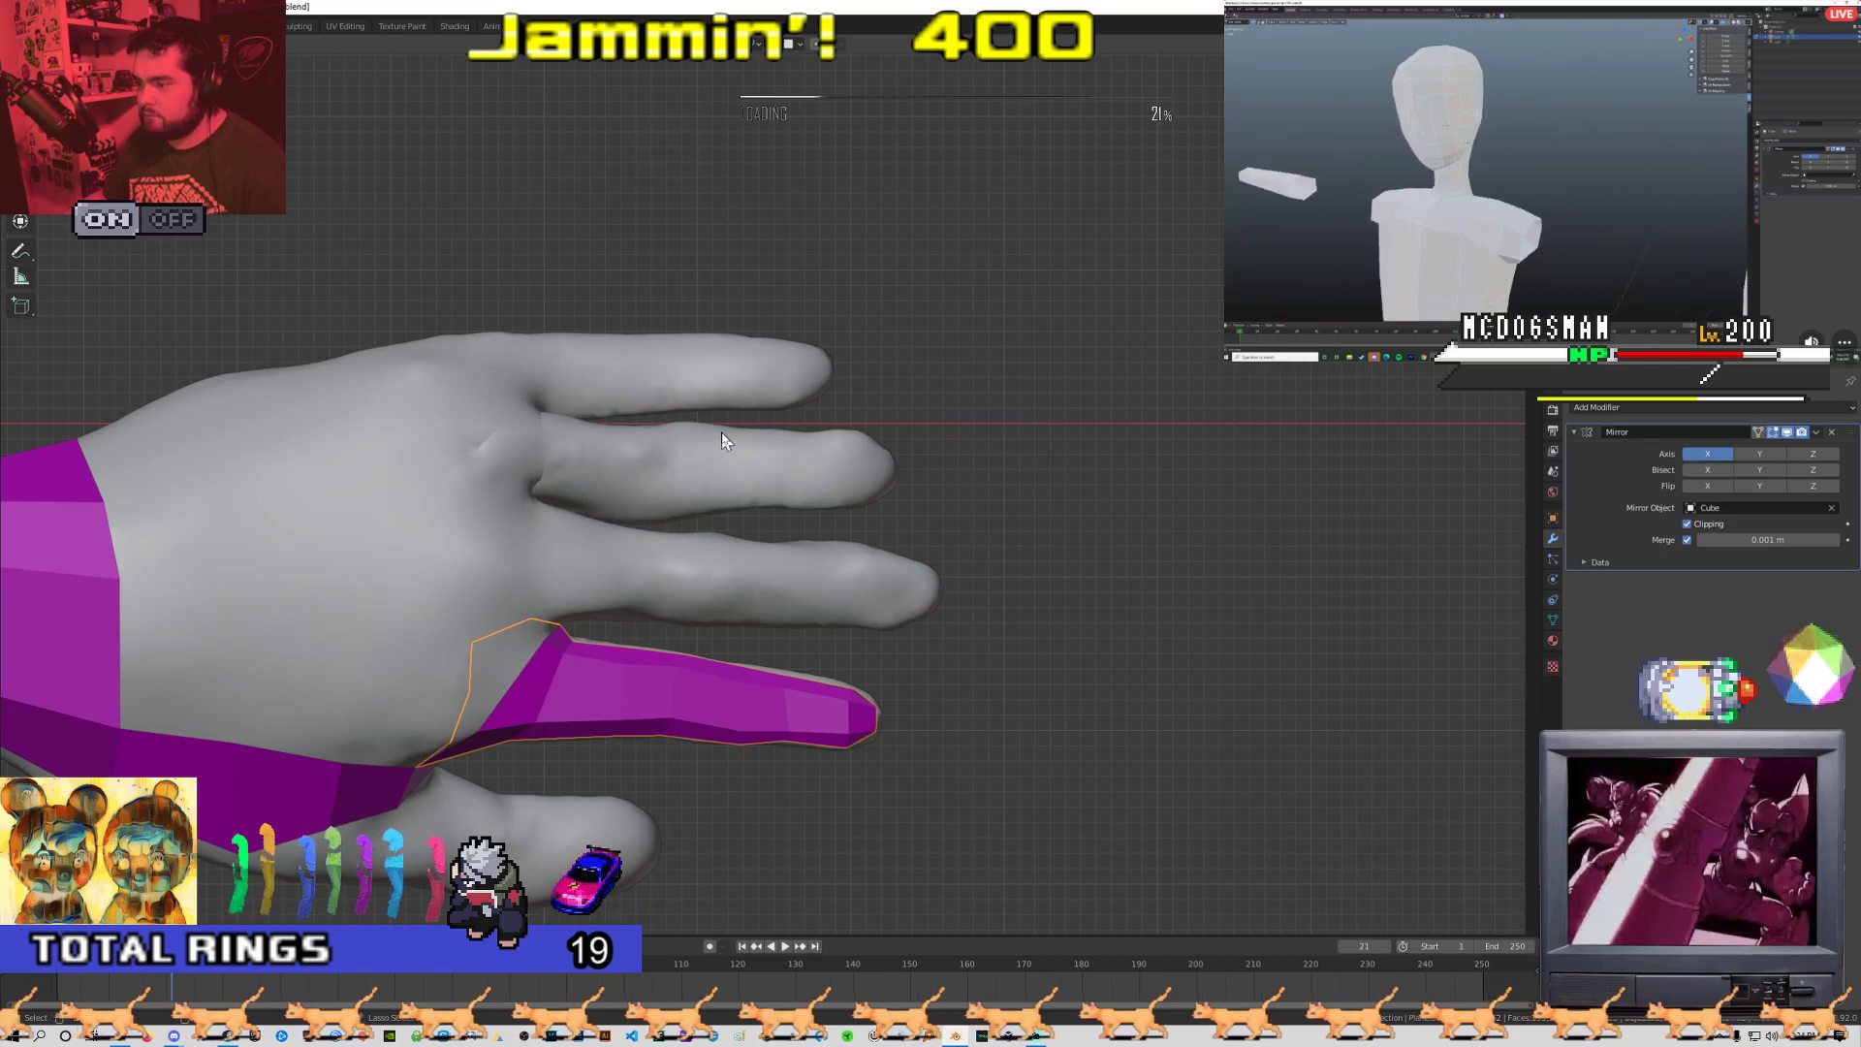
key("ctrl+shift+z")
key("ctrl+shift+z")
key("ctrl+shift+z")
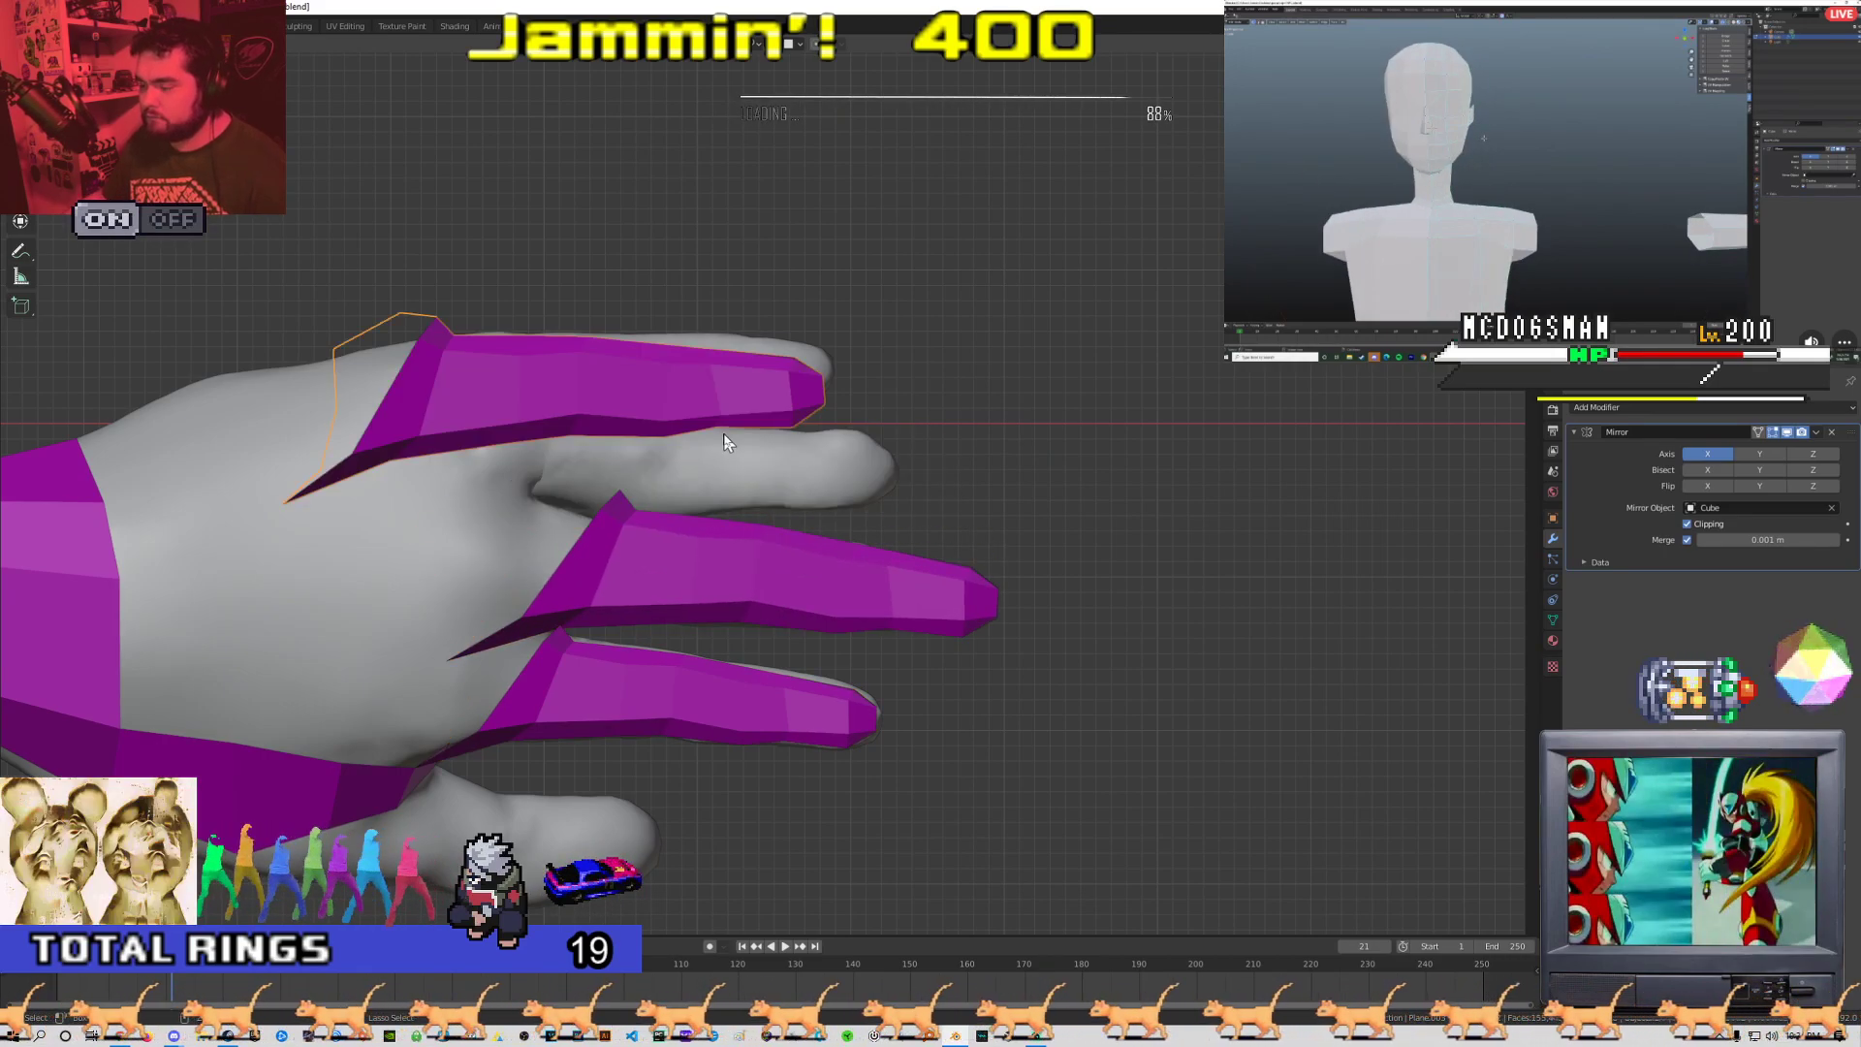
key("ctrl+z")
key("ctrl+z")
key("ctrl+z")
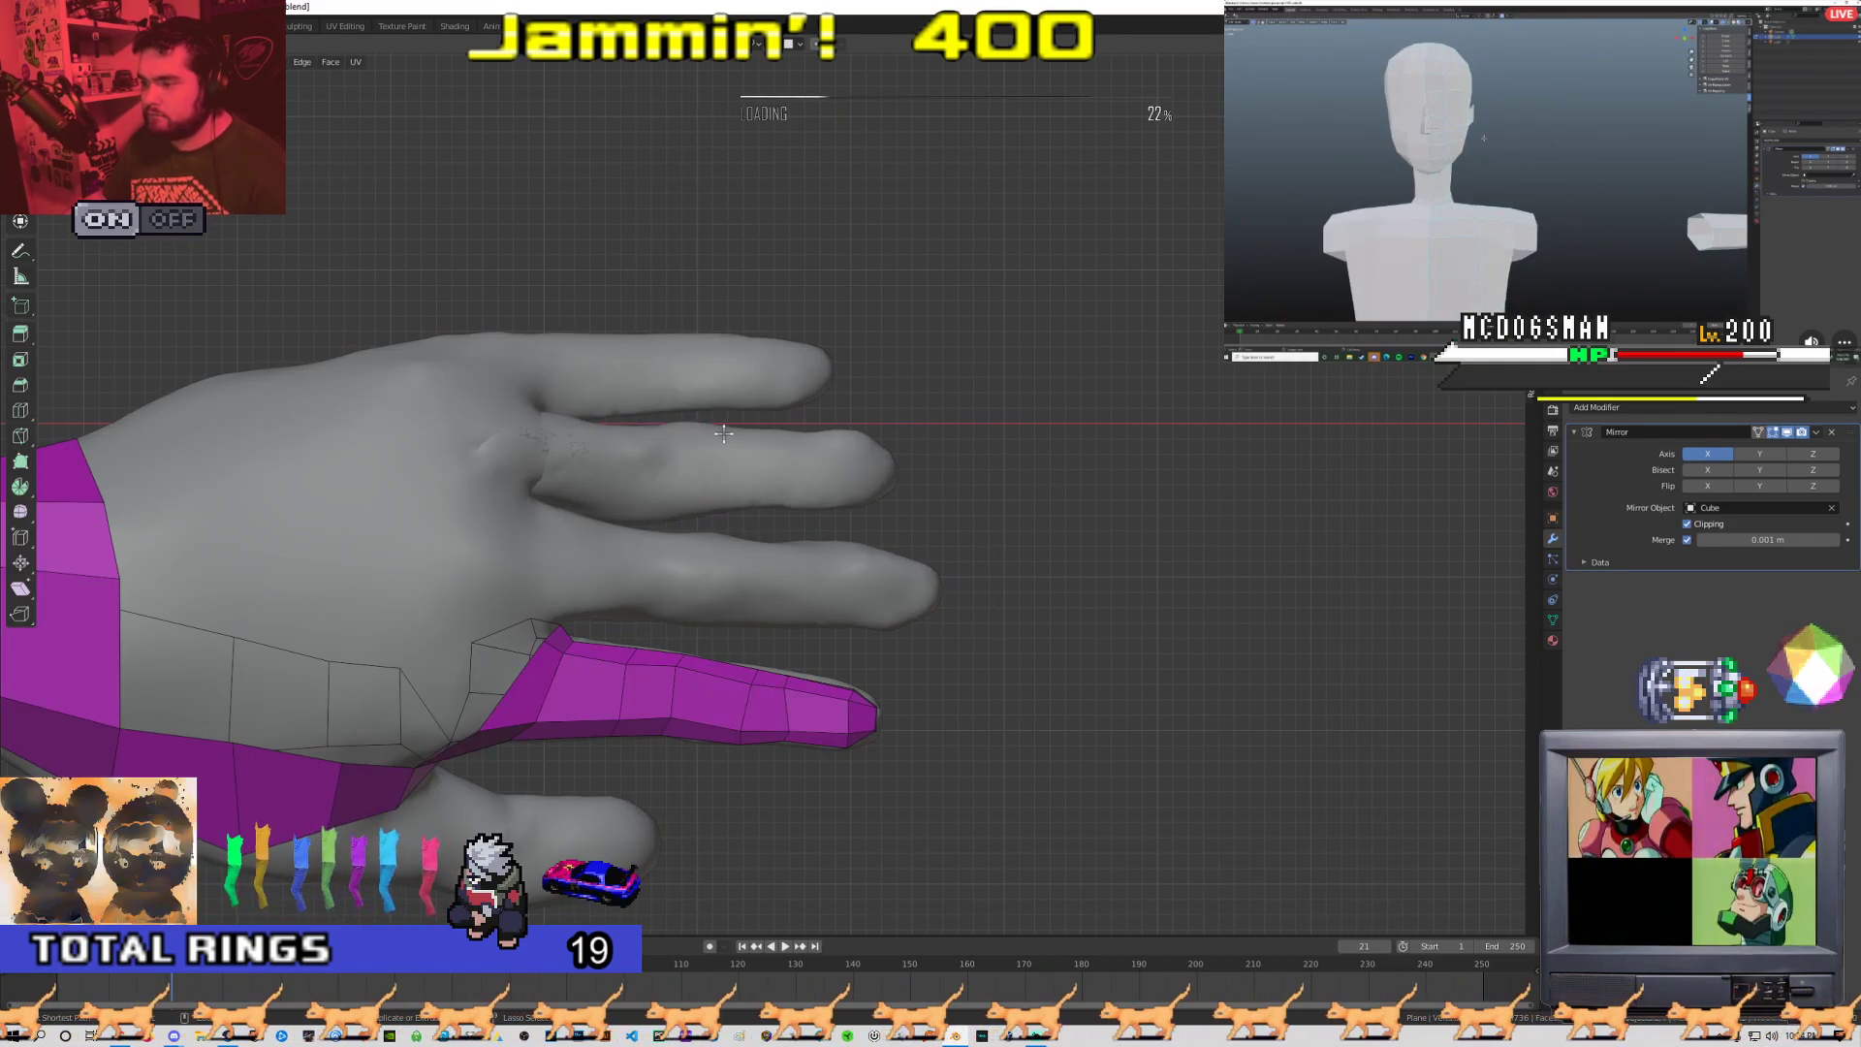
key("ctrl+shift+z")
key("ctrl+shift+z")
key("ctrl+shift+z")
key("ctrl+shift+z")
key("ctrl+z")
key("ctrl+z")
Extrude edges from the index finger's base into a strip of faces along the adjacent side of the middle finger
middle_click_drag(723, 433, 793, 586)
key("Tab")
key("Tab")
left_click(683, 499)
middle_click_drag(683, 499, 660, 339)
middle_click_drag(700, 580, 685, 546)
key("g")
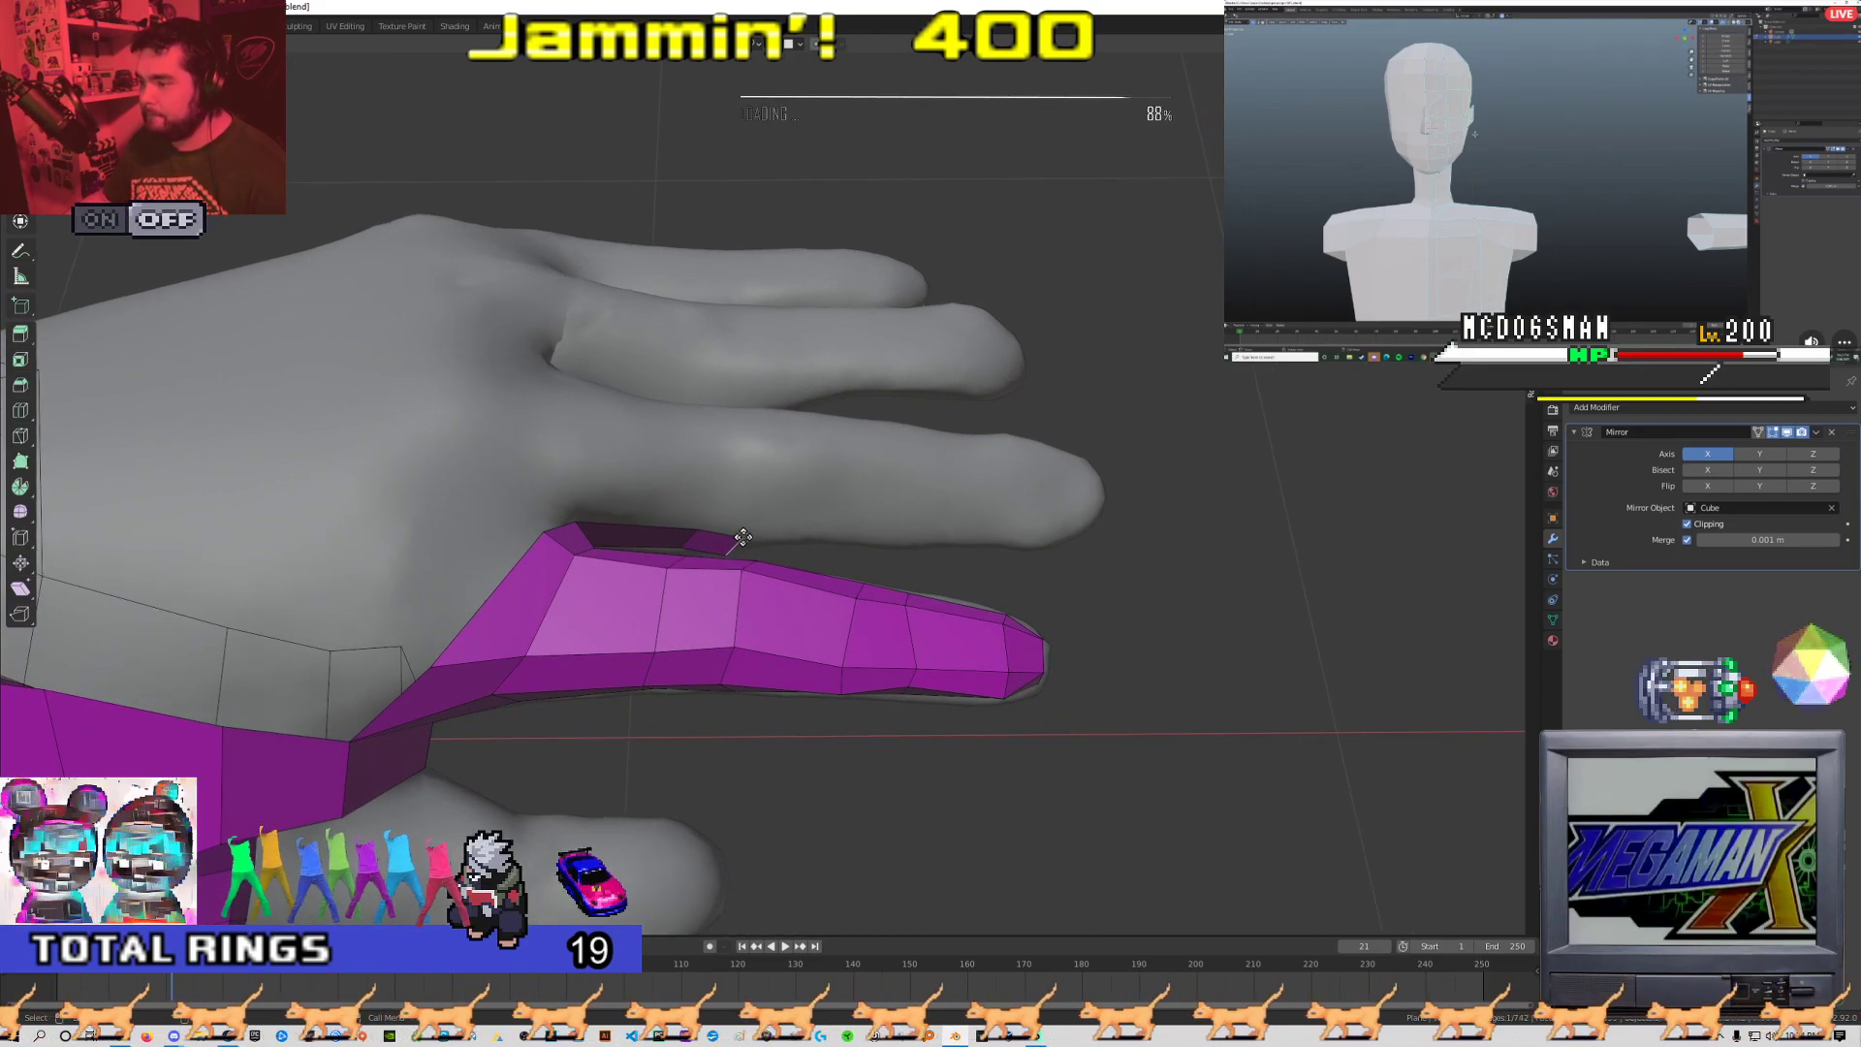
middle_click_drag(770, 547, 764, 526)
key("2")
left_click(756, 536)
key("e")
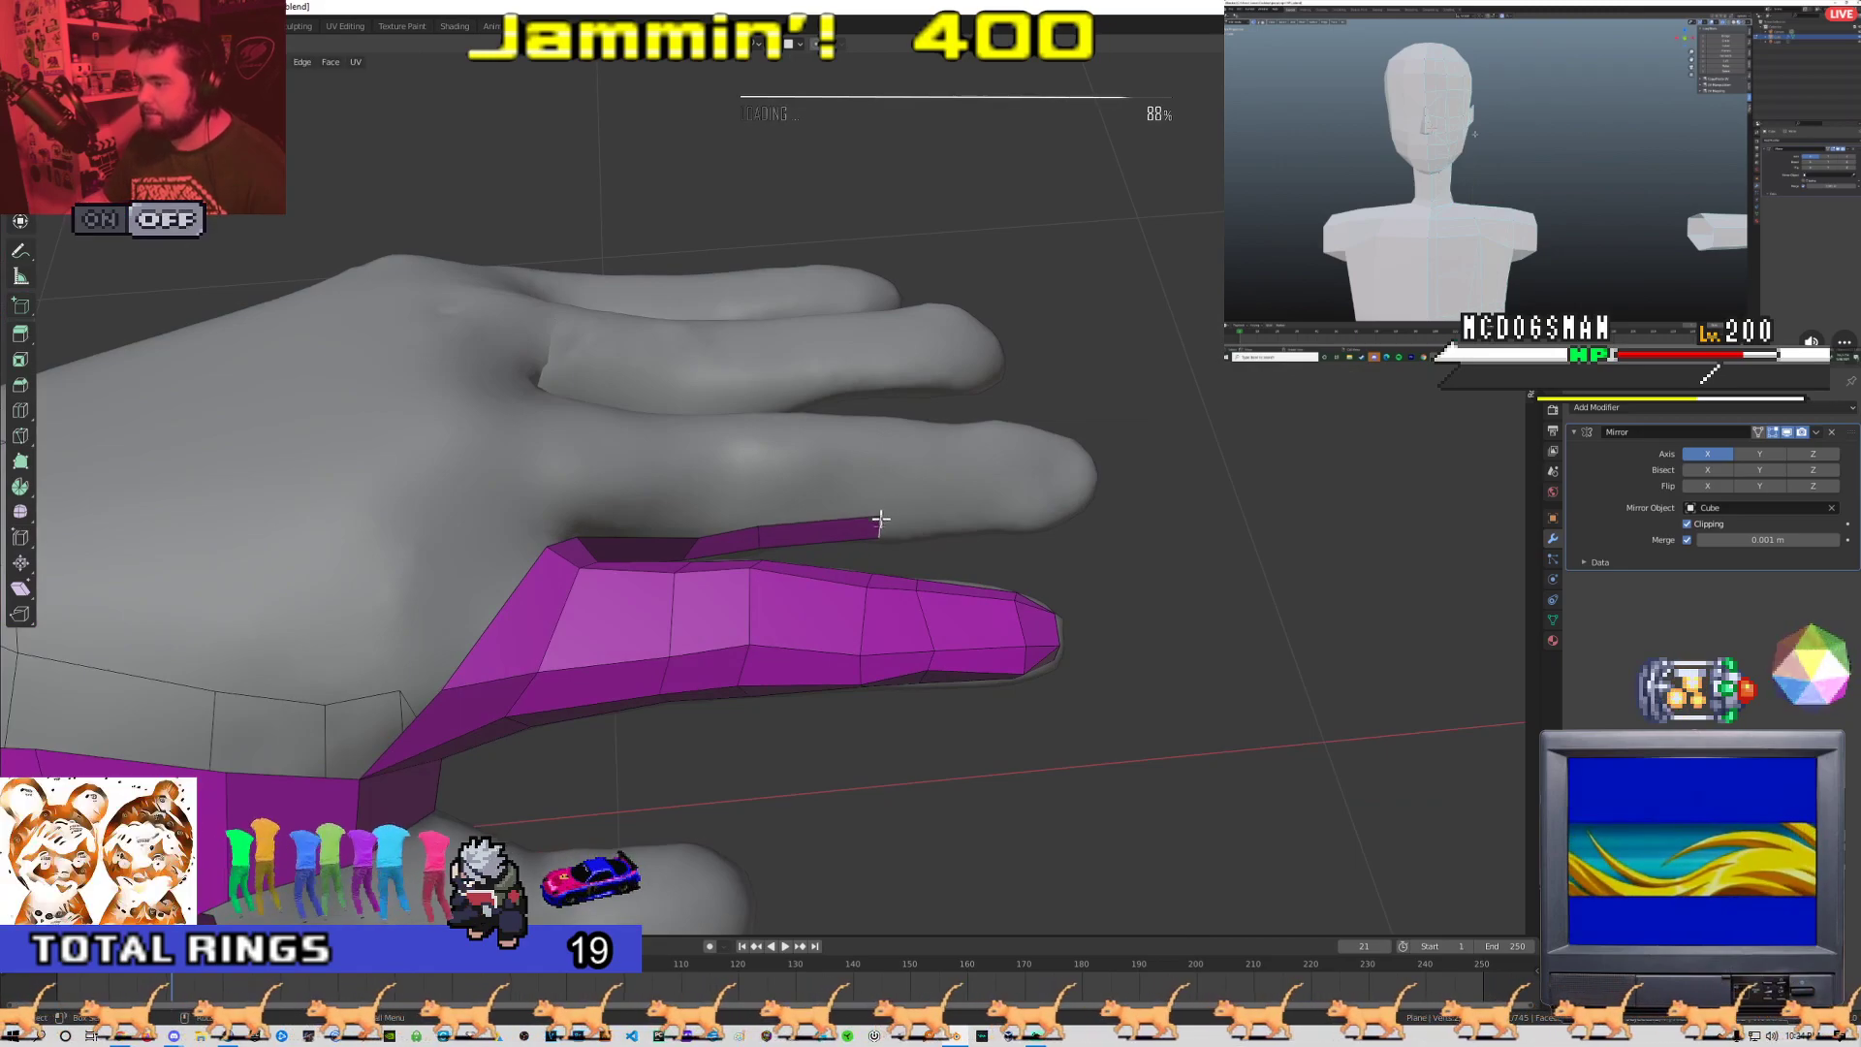
Extend the face strip along the middle finger's index-facing side to the fingertip and wrap it around the tip
middle_click_drag(891, 538, 721, 650)
key("g")
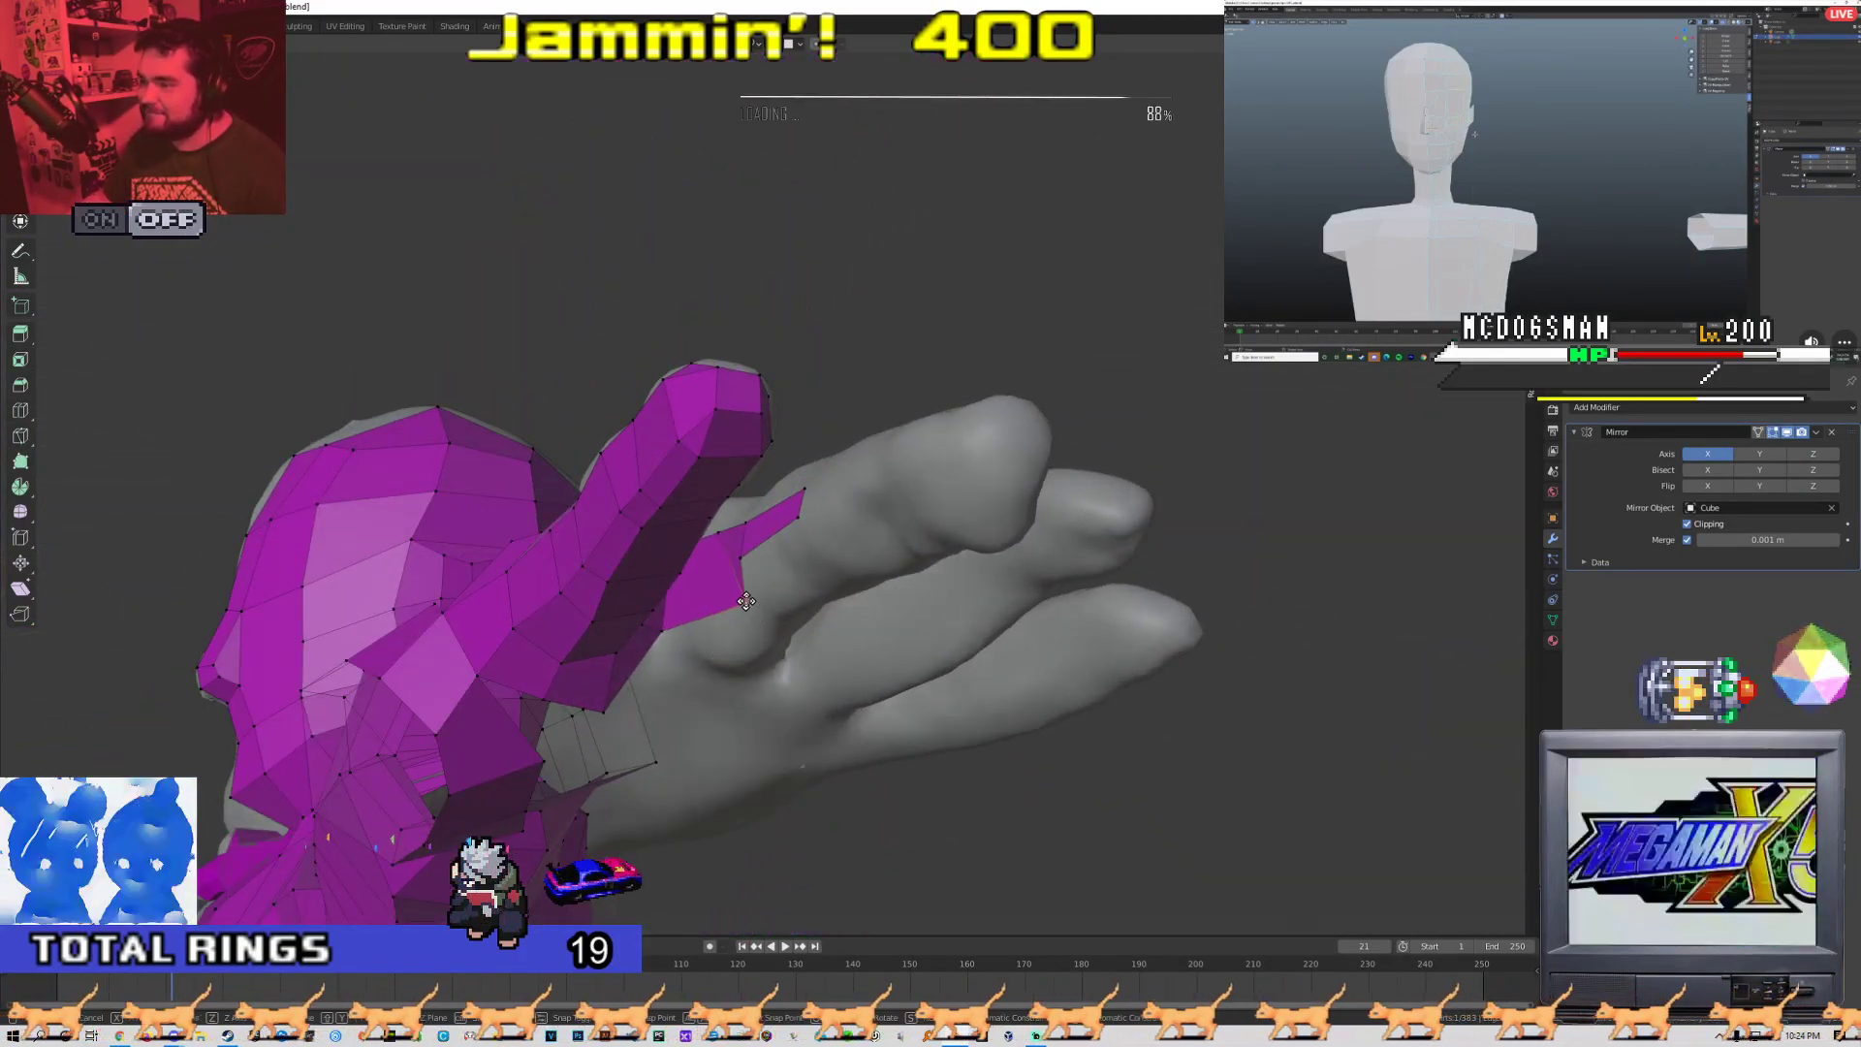
middle_click_drag(743, 567, 640, 465)
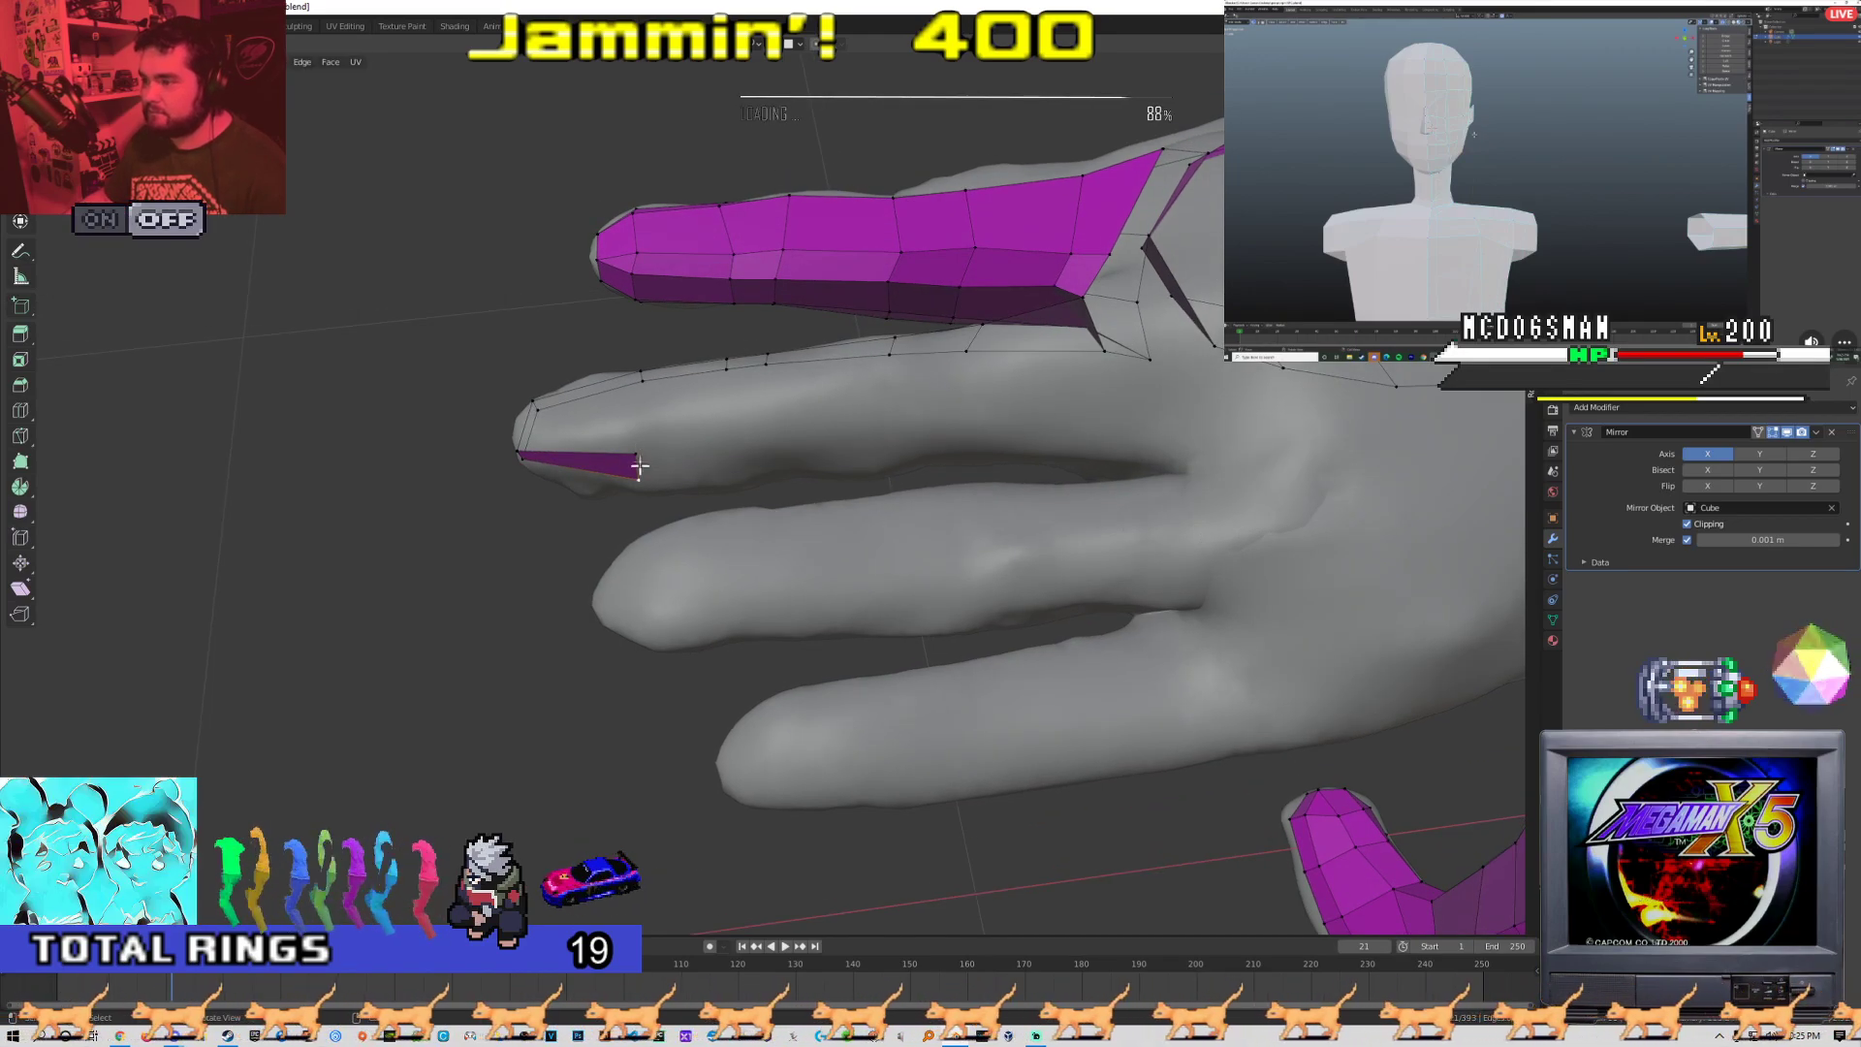
Extrude the strip from the middle fingertip back along its ring-facing side toward the finger's base, fitting each edge to the sculpt
middle_click_drag(661, 471, 624, 516)
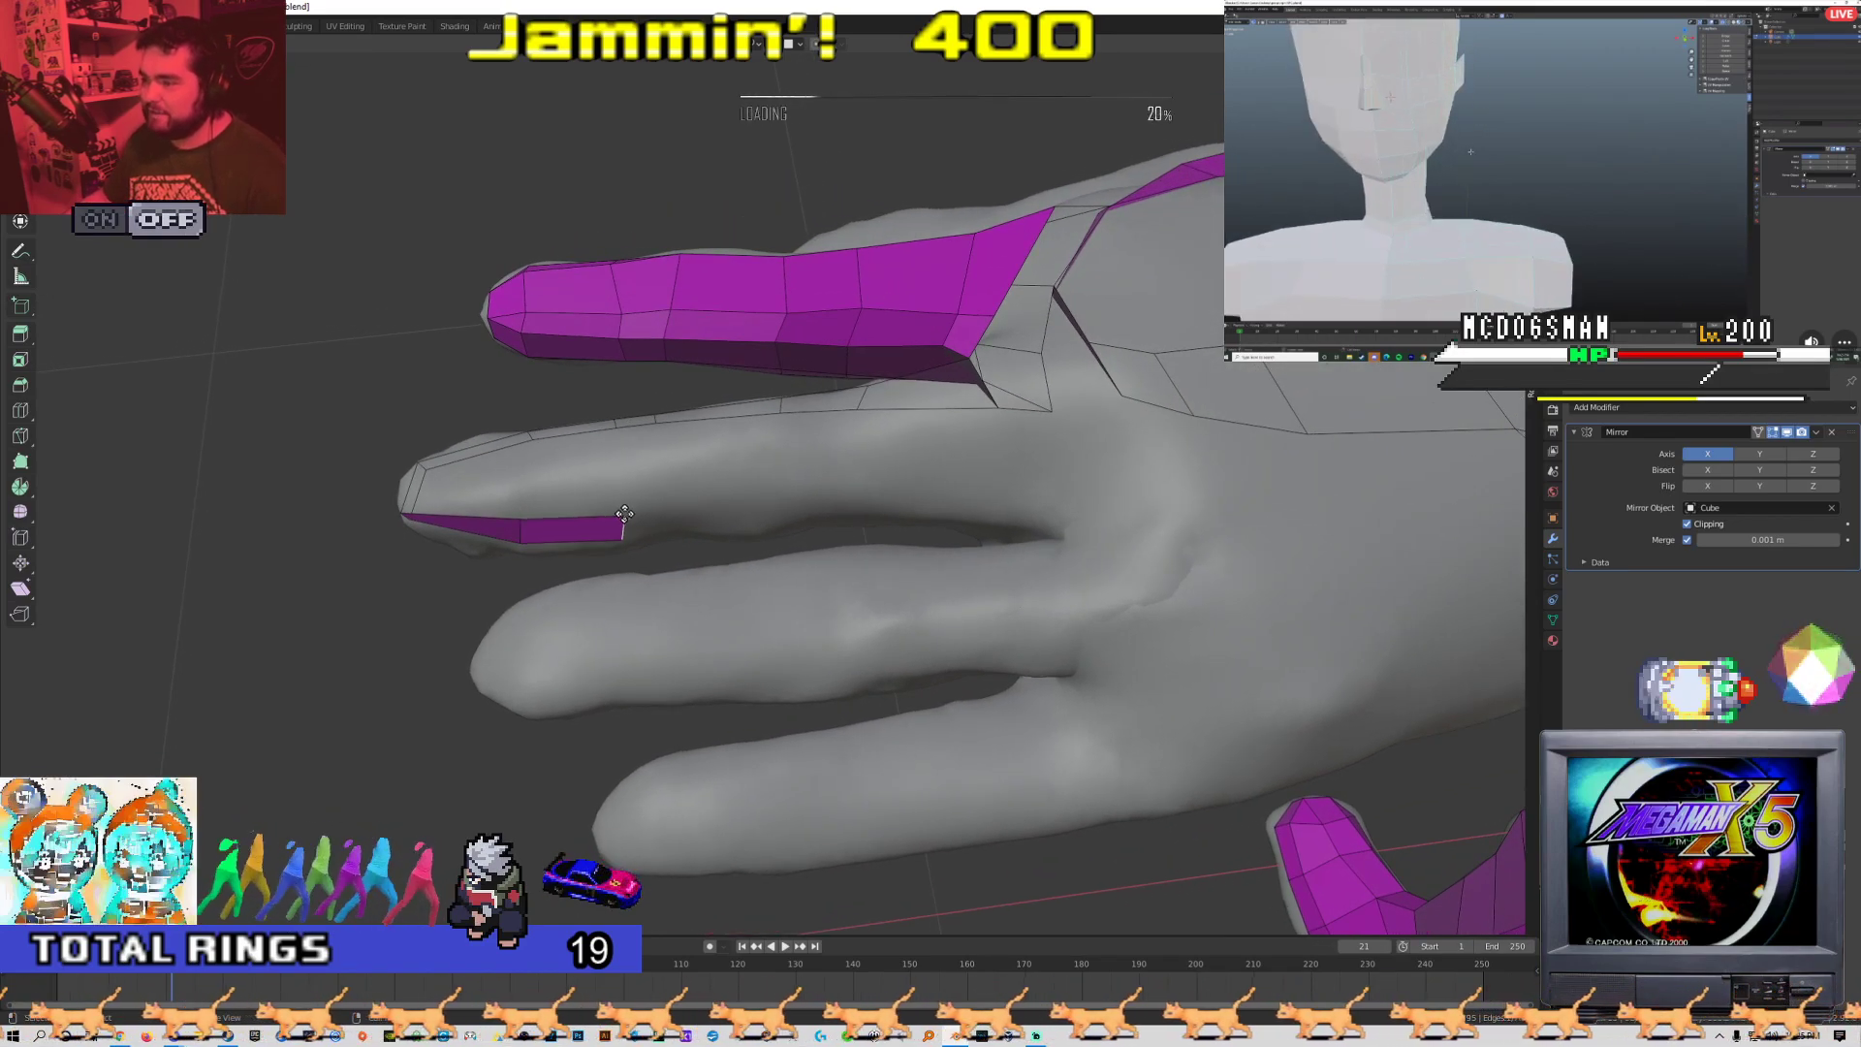
key("g")
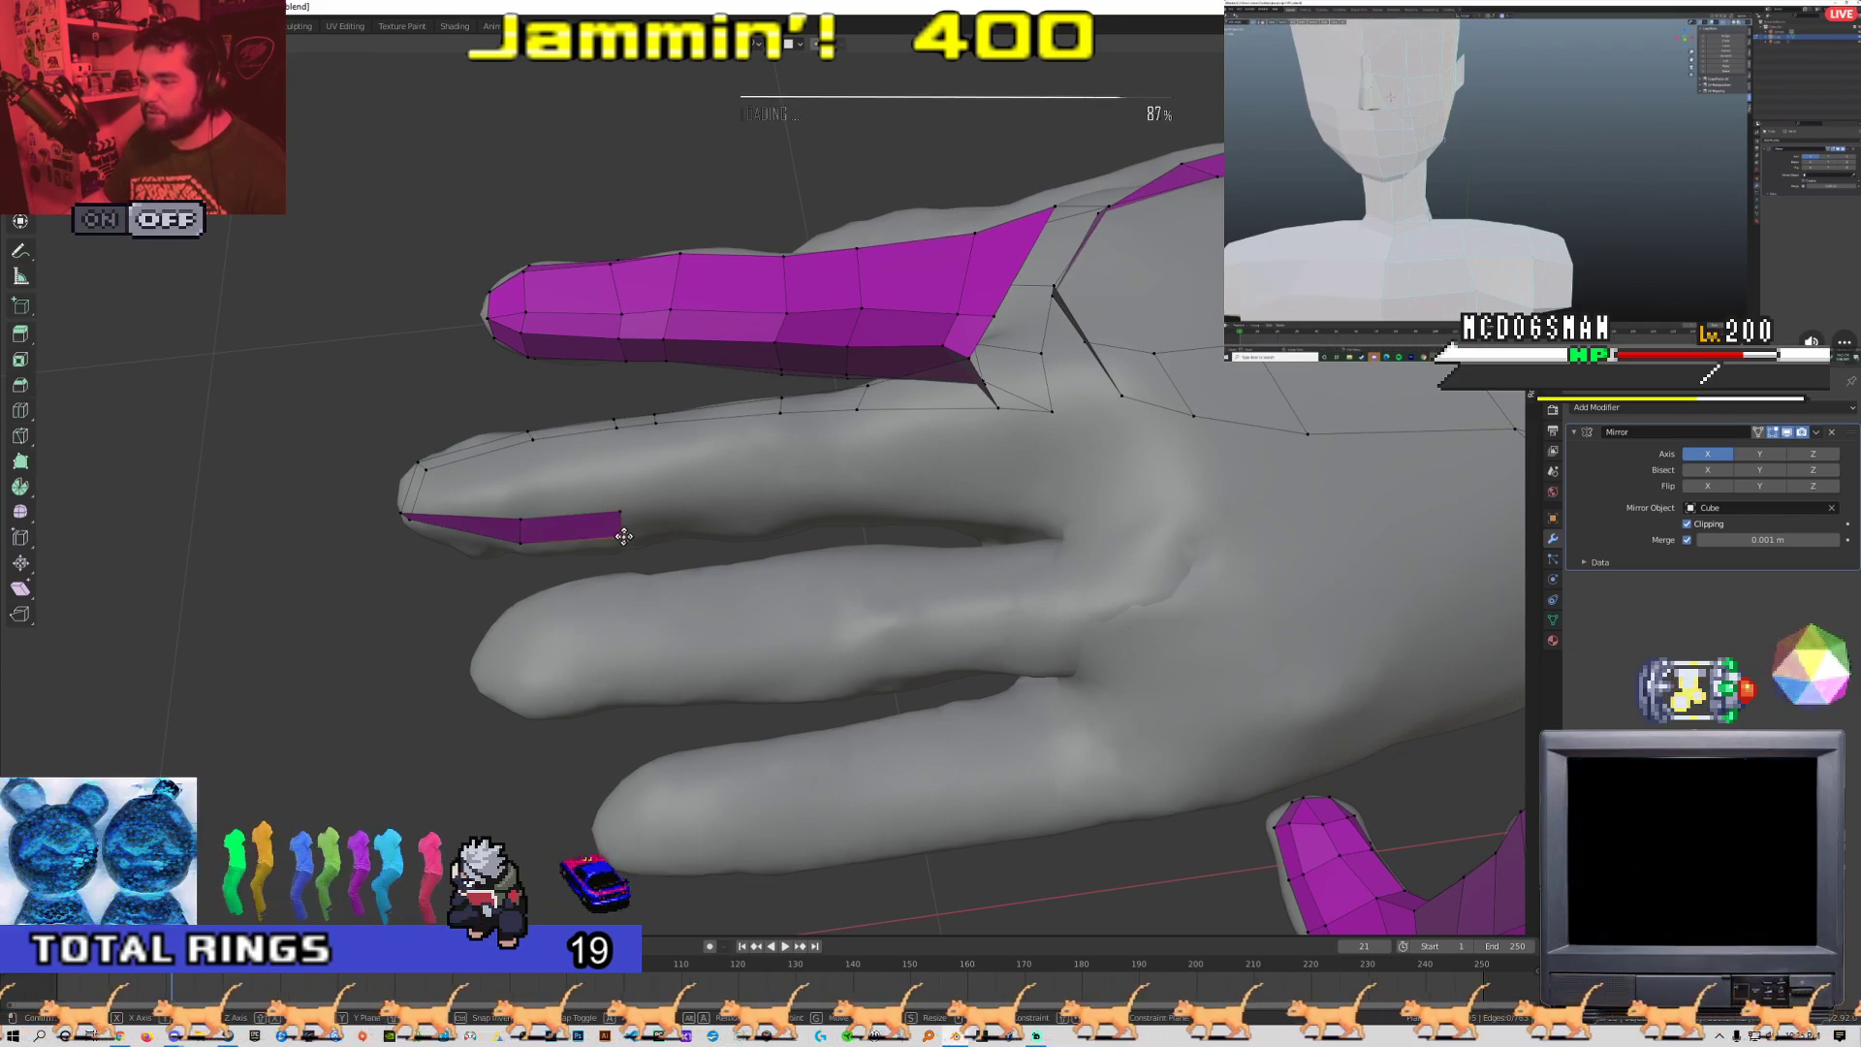
left_click(658, 525)
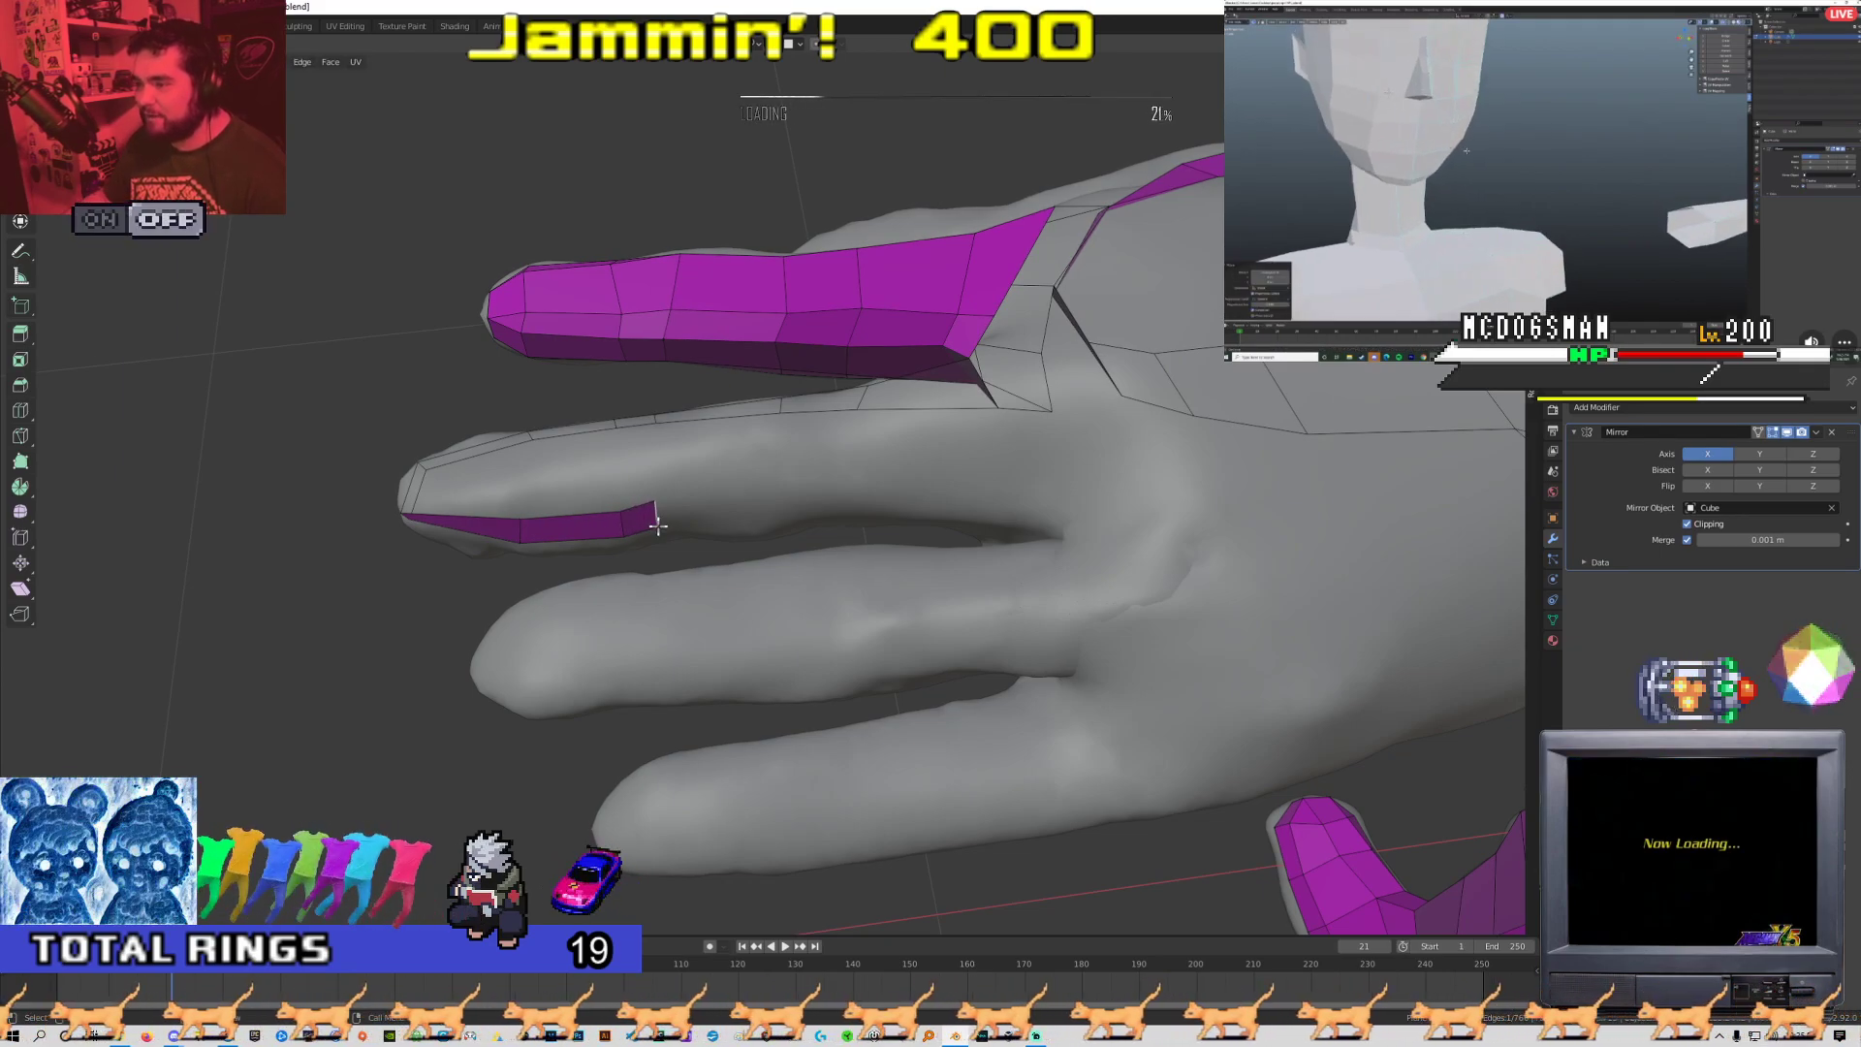
middle_click_drag(657, 521, 576, 528, "shift")
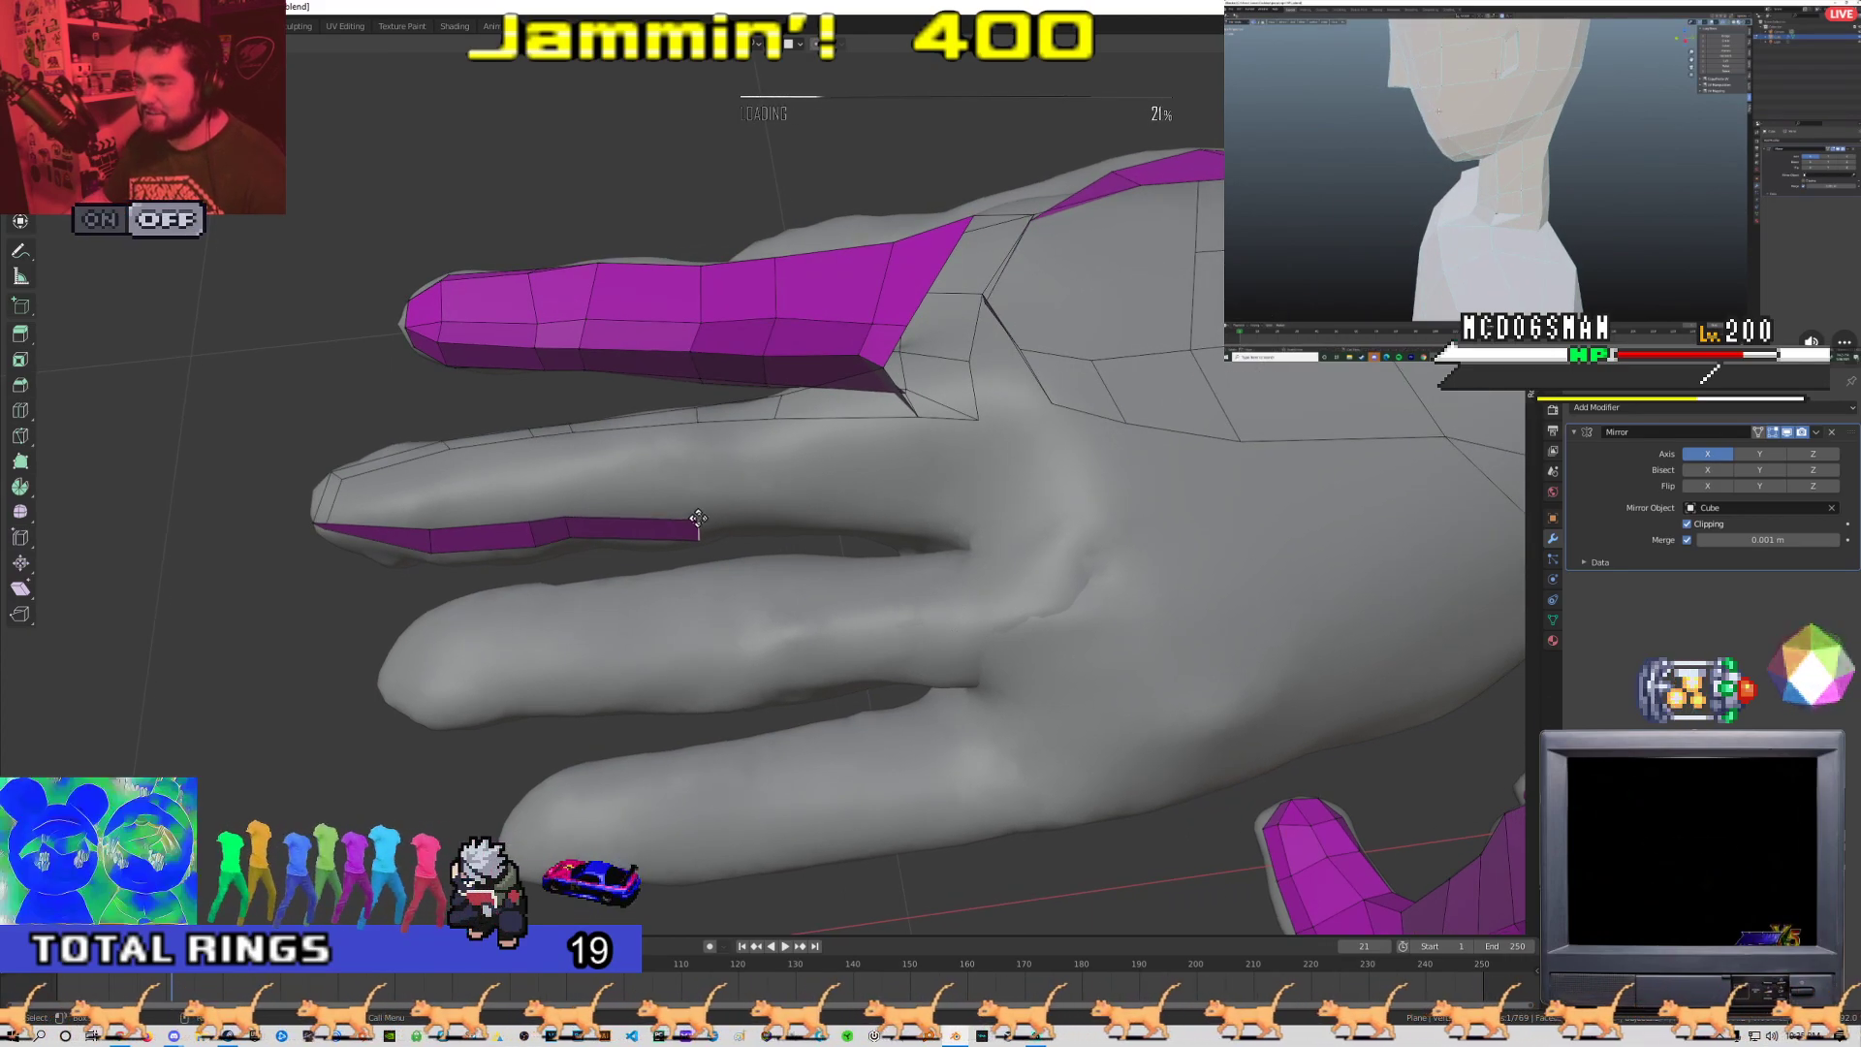
middle_click_drag(707, 528, 582, 534, "shift")
key("2")
left_click(582, 533)
key("e")
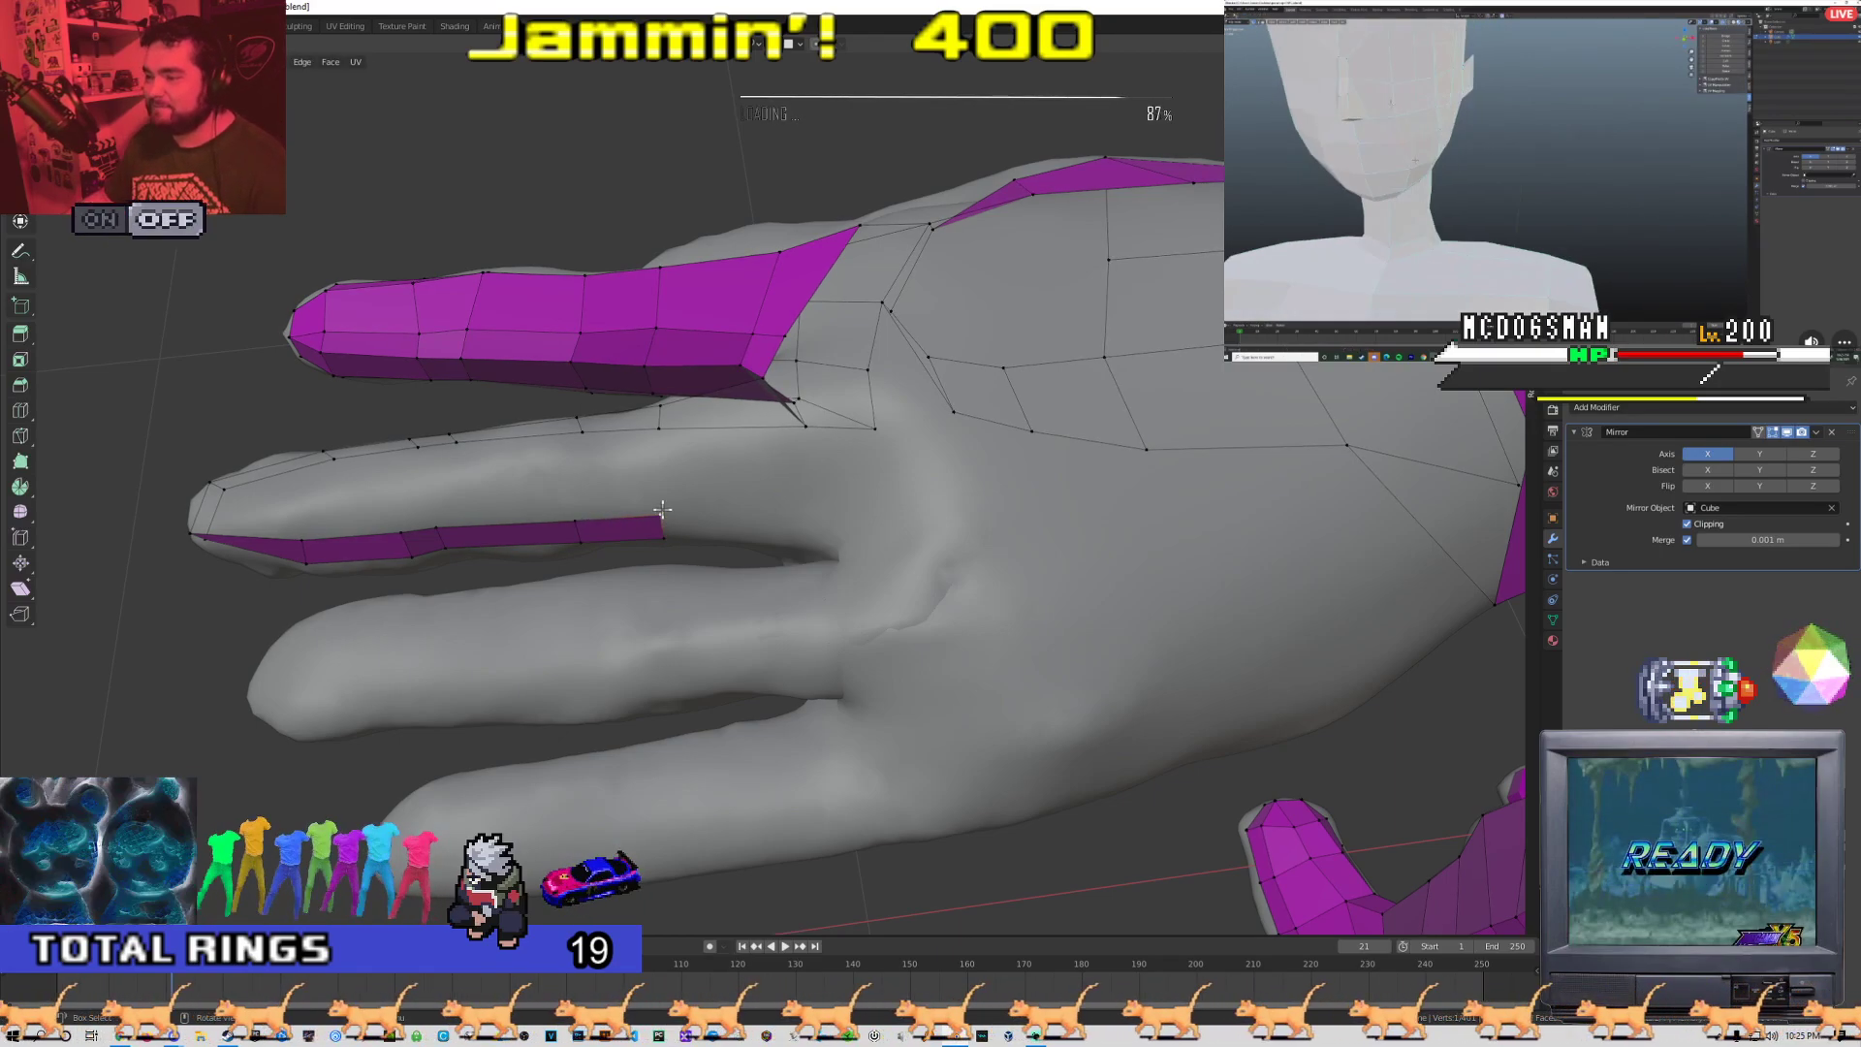
Carry the strip across the web between the middle and ring fingers and start it along the ring finger's inner side
middle_click_drag(661, 512, 559, 506)
middle_click_drag(489, 632, 557, 615)
middle_click_drag(672, 658, 708, 571)
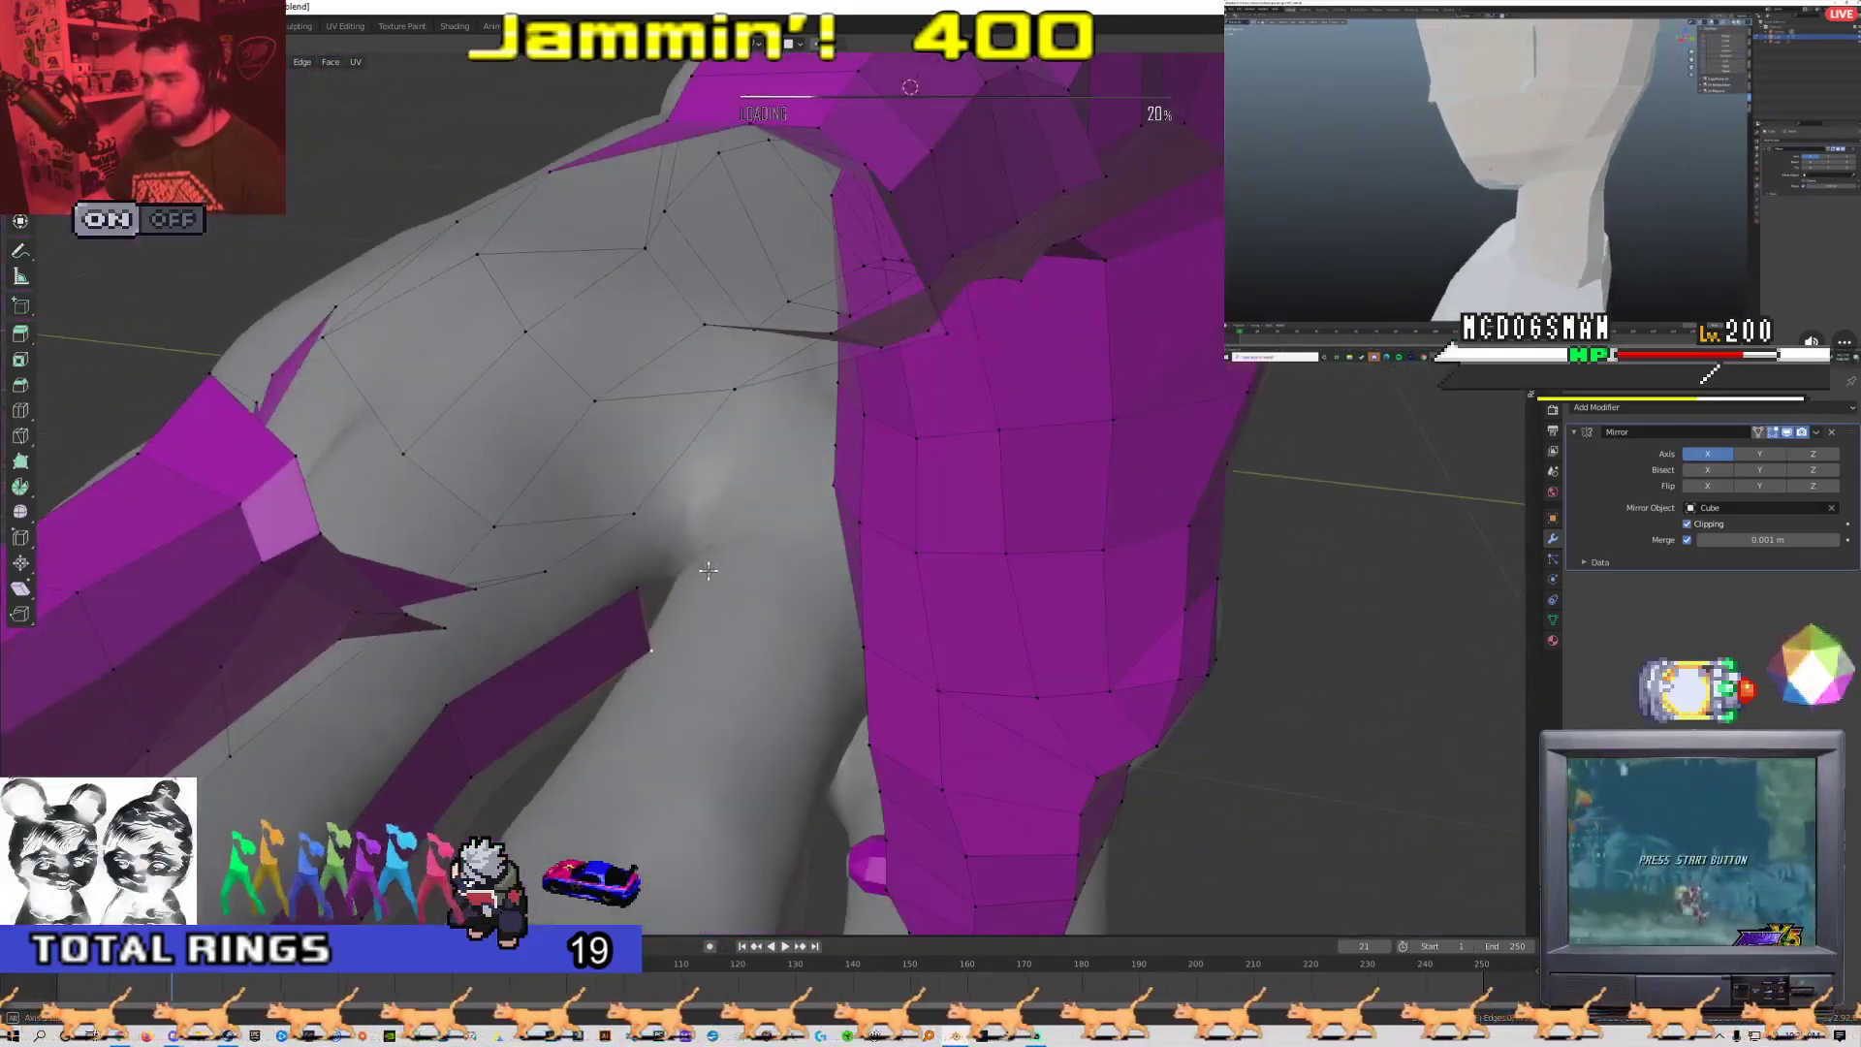
key("g")
middle_click_drag(619, 681, 739, 511)
key("g")
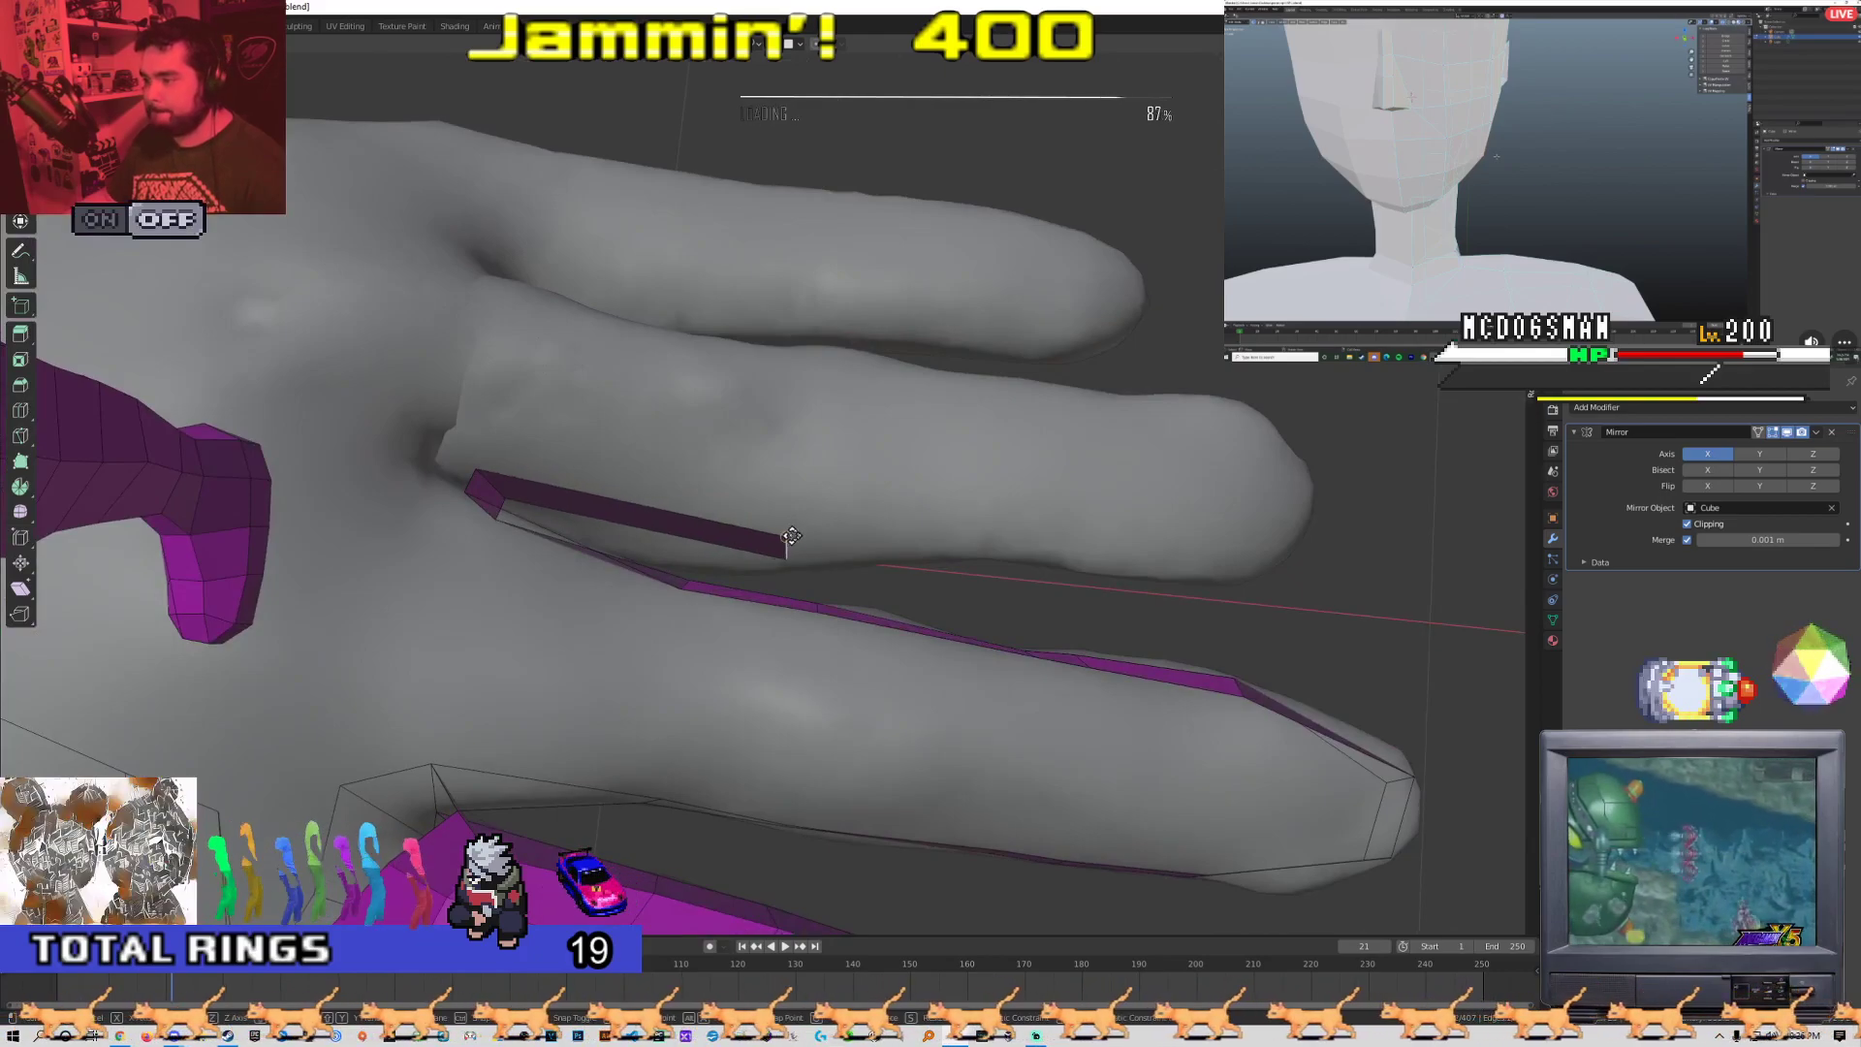
Extrude the ring finger's middle-facing strip toward its fingertip and move its vertices onto the sculpted surface
middle_click_drag(849, 537, 696, 548)
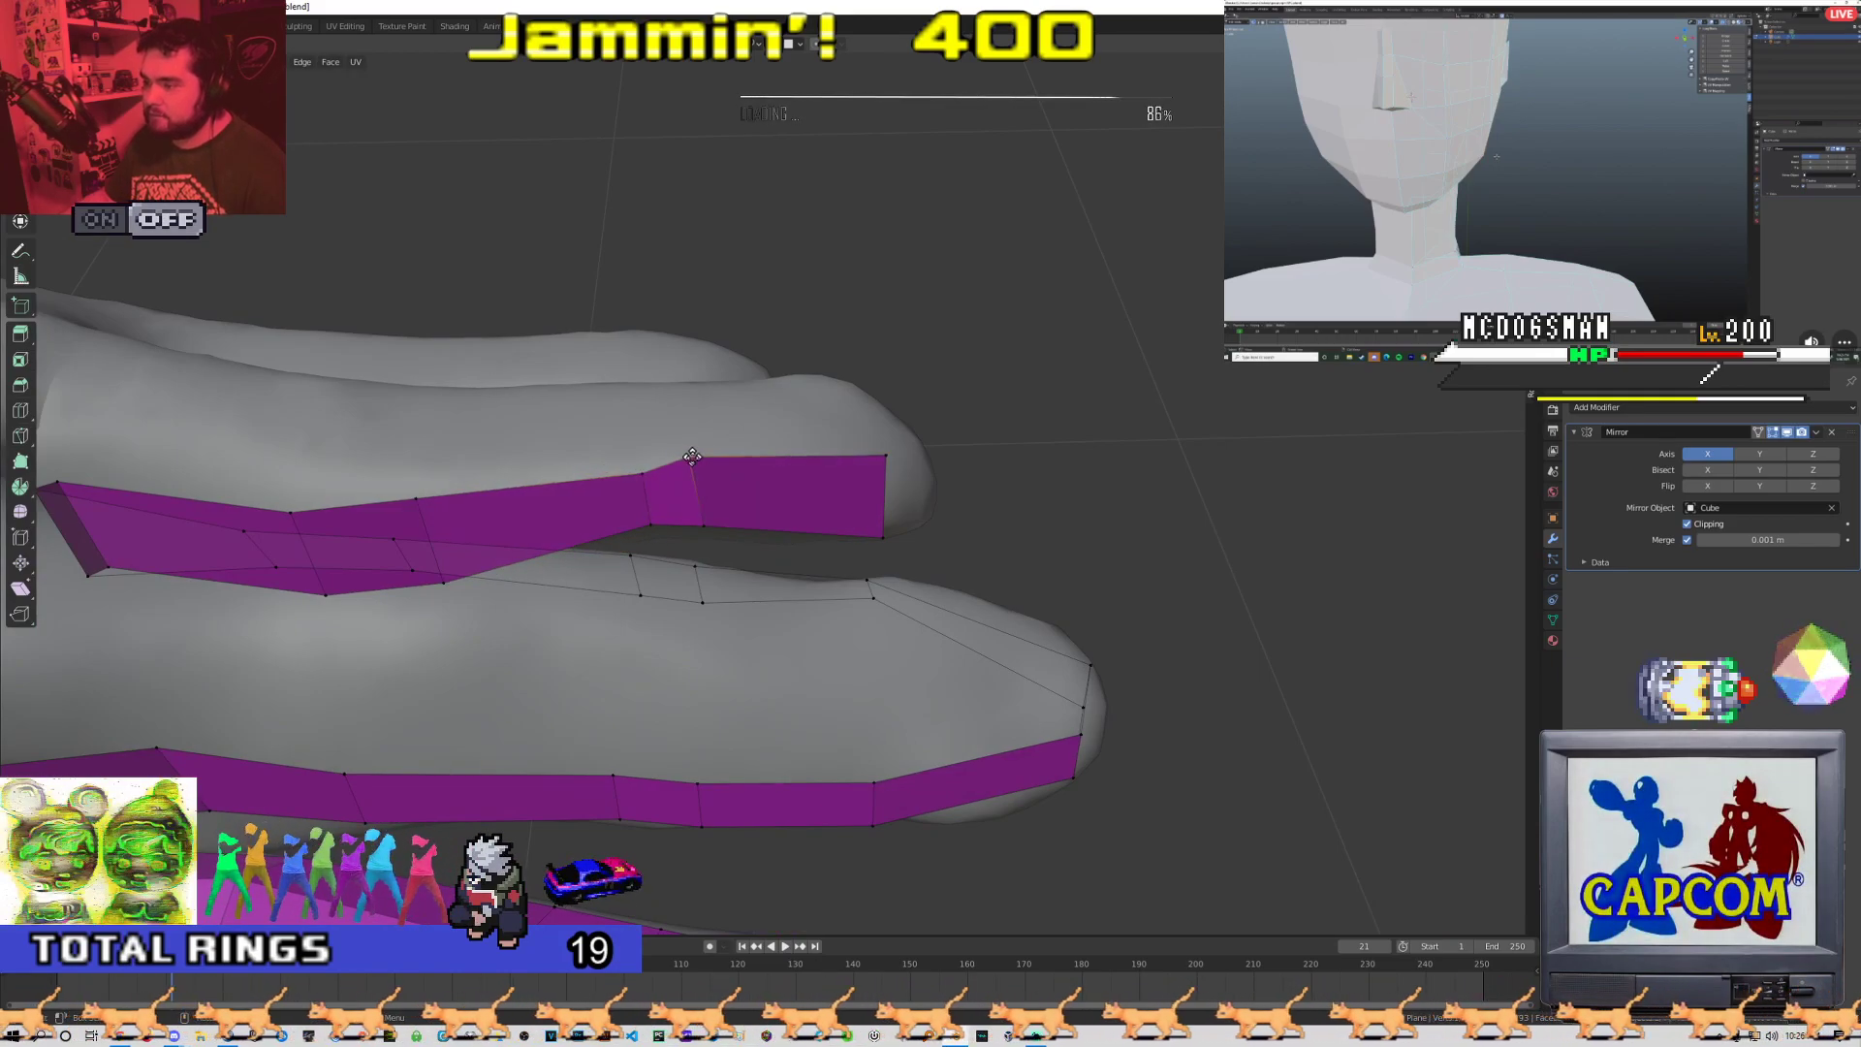
left_click(579, 574)
middle_click_drag(505, 523, 641, 458, "shift")
key("g")
left_click(601, 454)
mouse_move(751, 573)
middle_mouse_down()
mouse_move(776, 561)
mouse_move(703, 628)
mouse_move(729, 600)
middle_mouse_up()
middle_click_drag(632, 642, 786, 578)
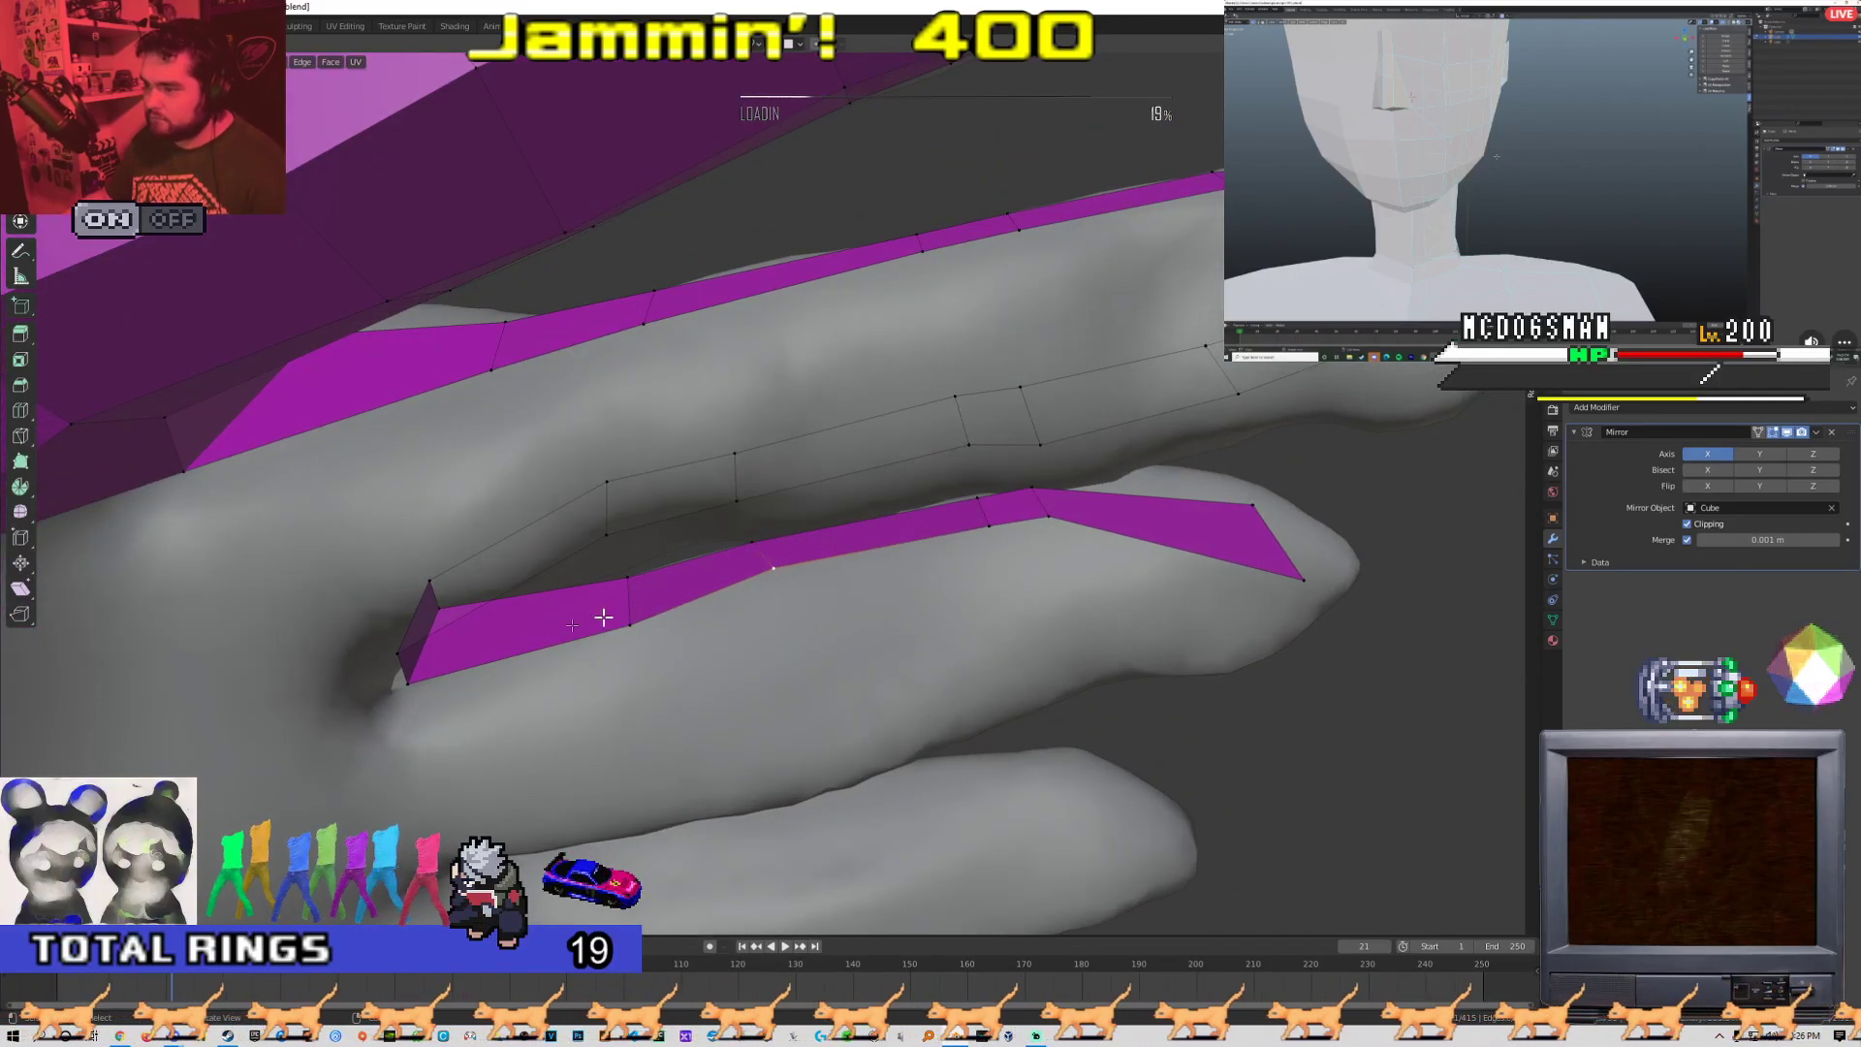
Reposition the vertices of the web face between the middle and ring fingers to follow the sculpt
middle_click_drag(438, 677, 737, 519)
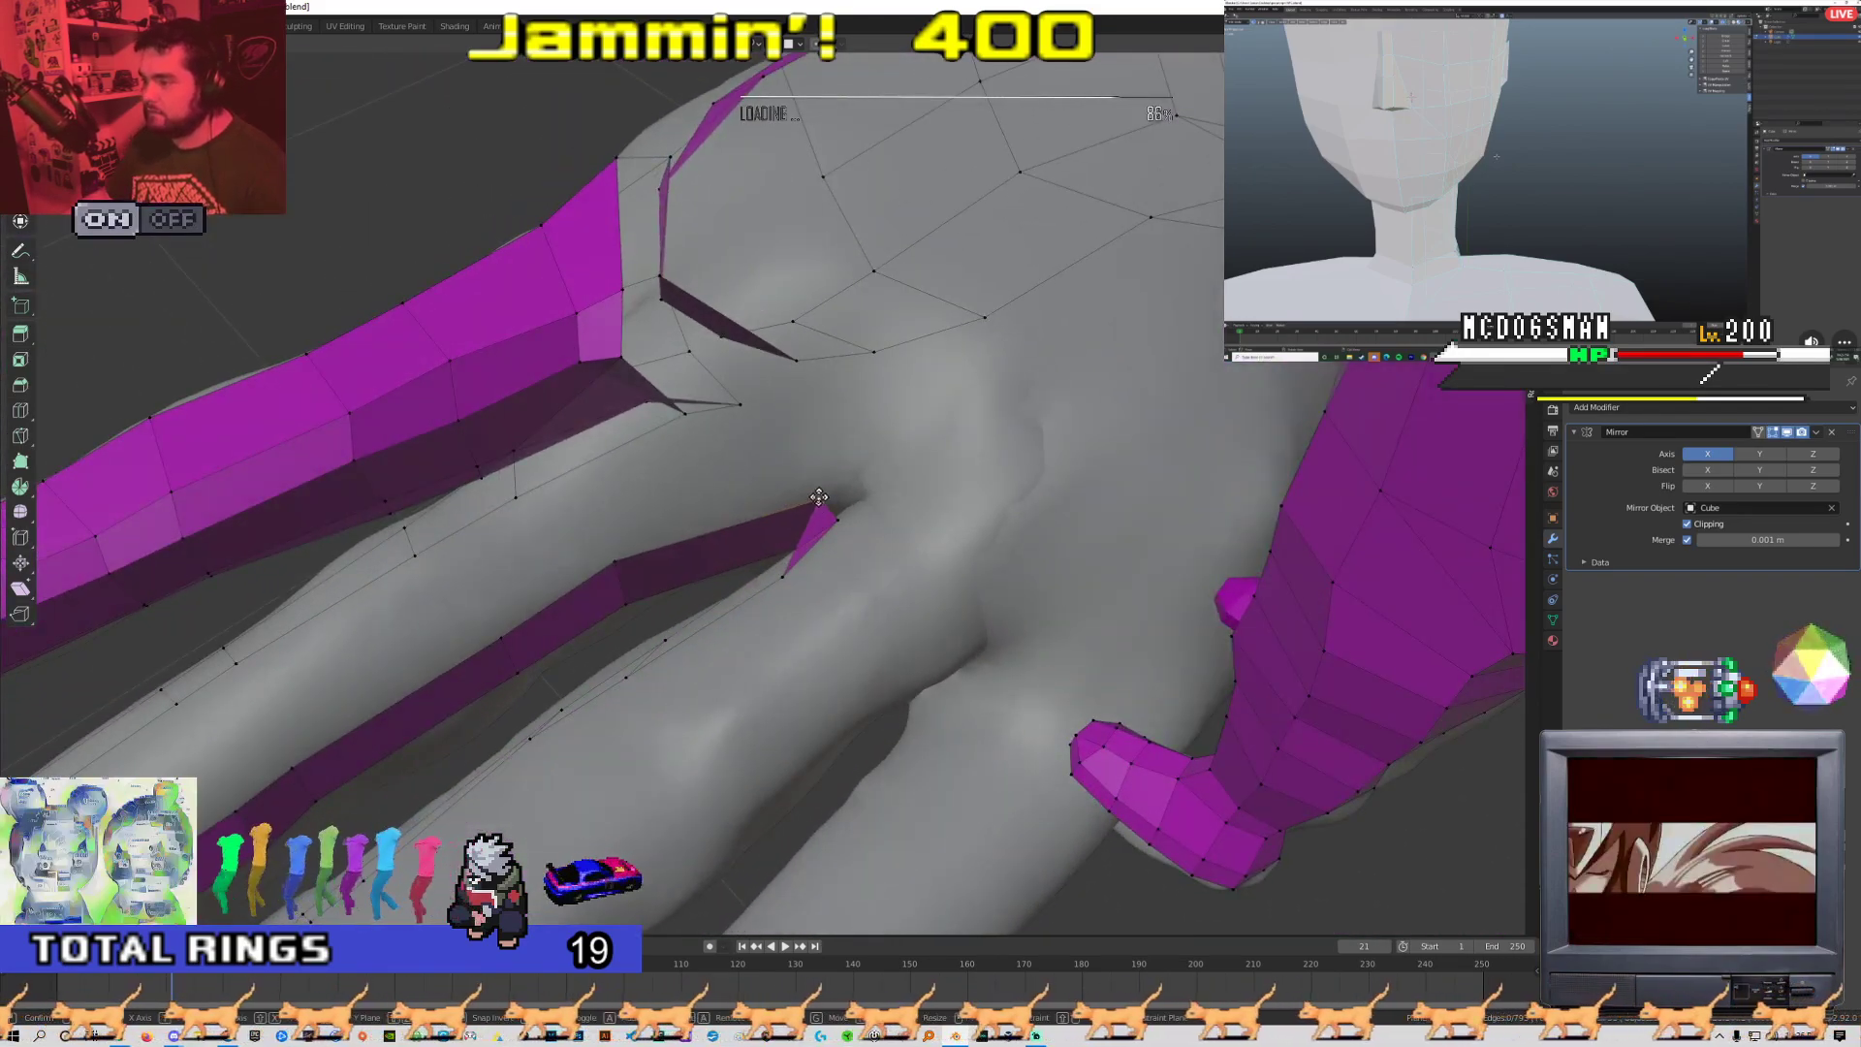
middle_click_drag(771, 586, 558, 566)
scroll(706, 623, "up", 3)
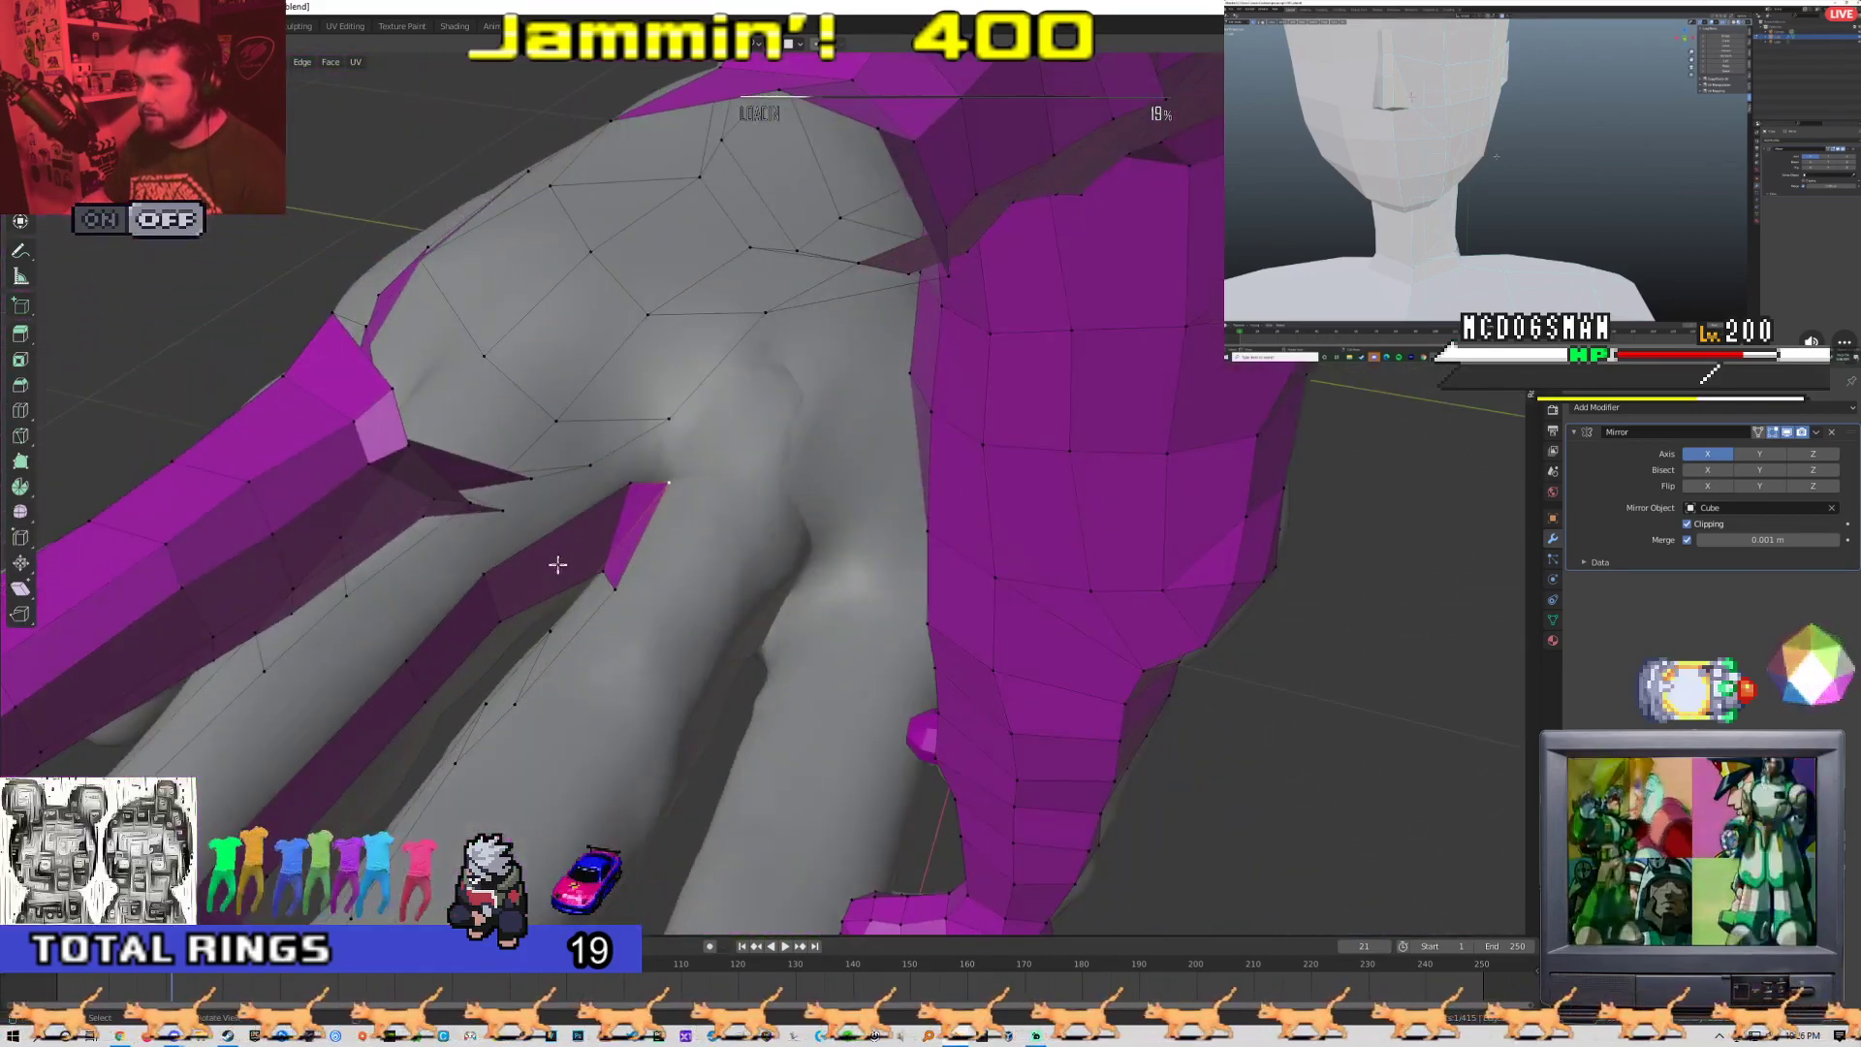
Wrap the strip around the ring fingertip and extrude the first faces down its pinky-facing side
middle_click_drag(628, 469, 425, 528)
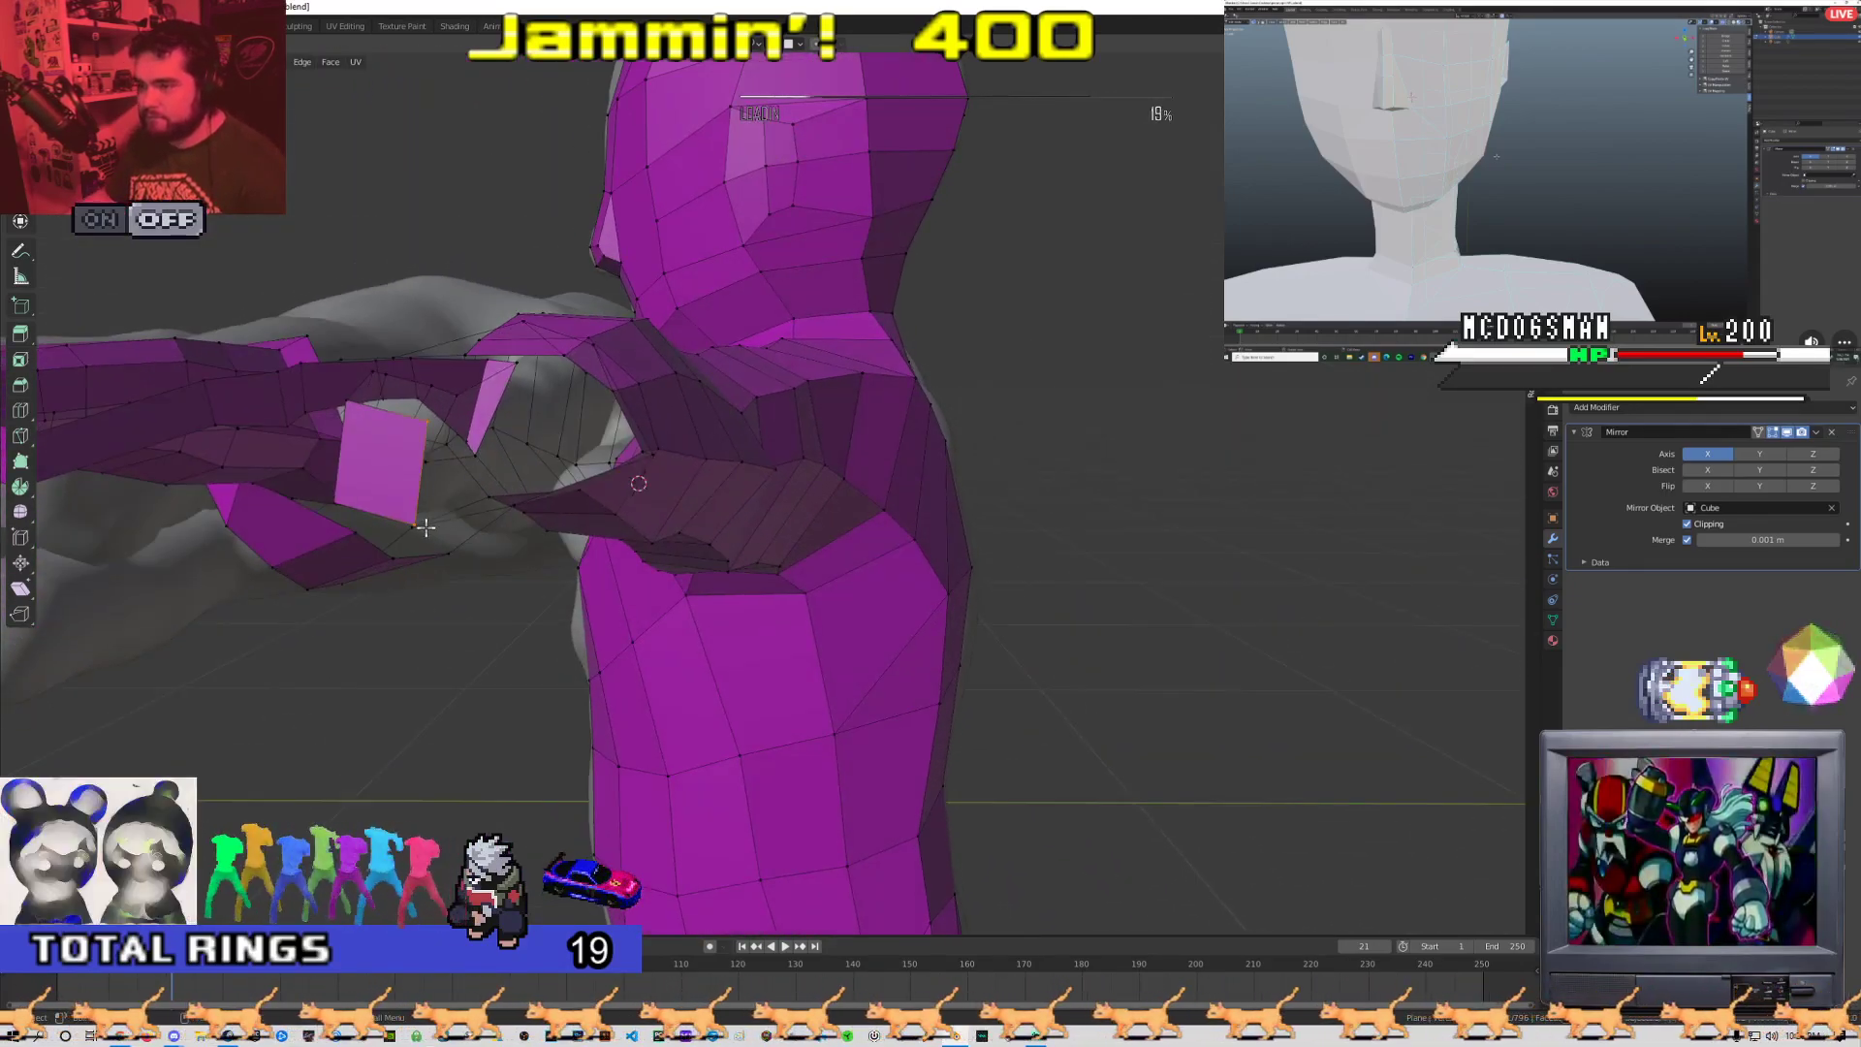
middle_click_drag(431, 441, 479, 456)
key("2")
left_click(509, 509)
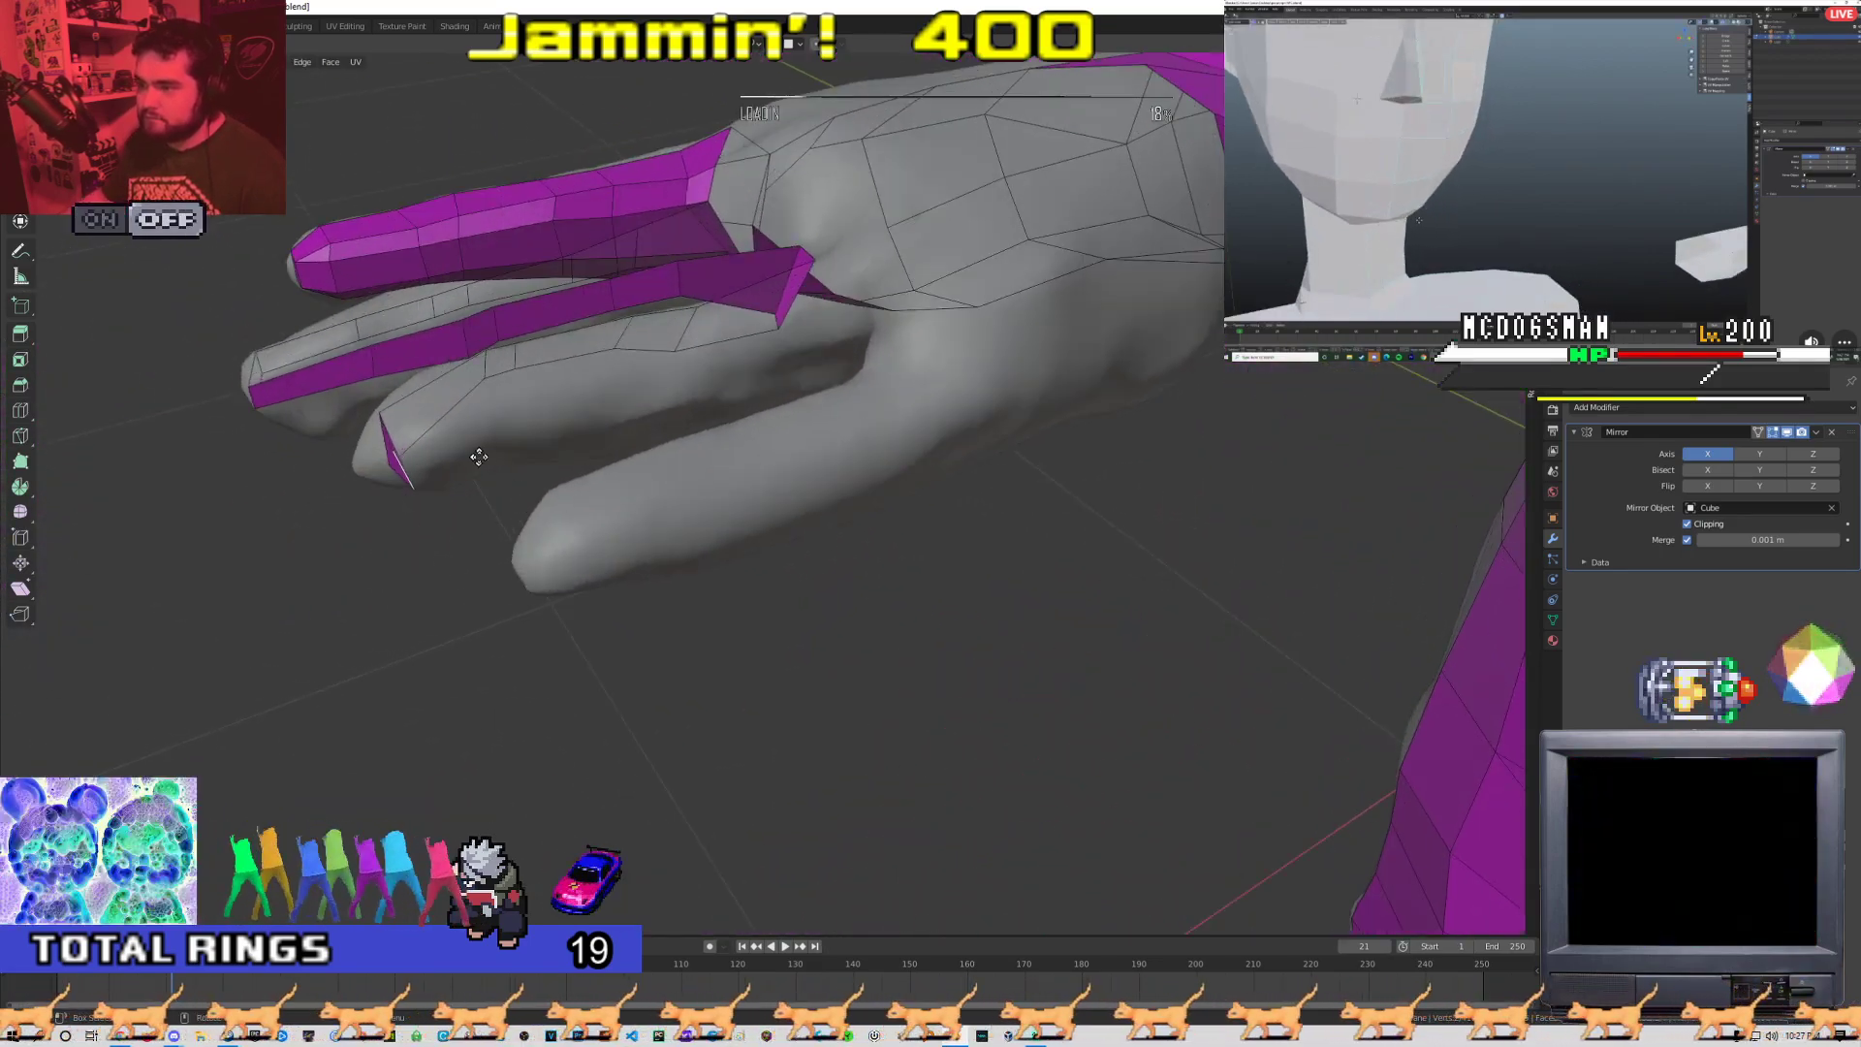
key("1")
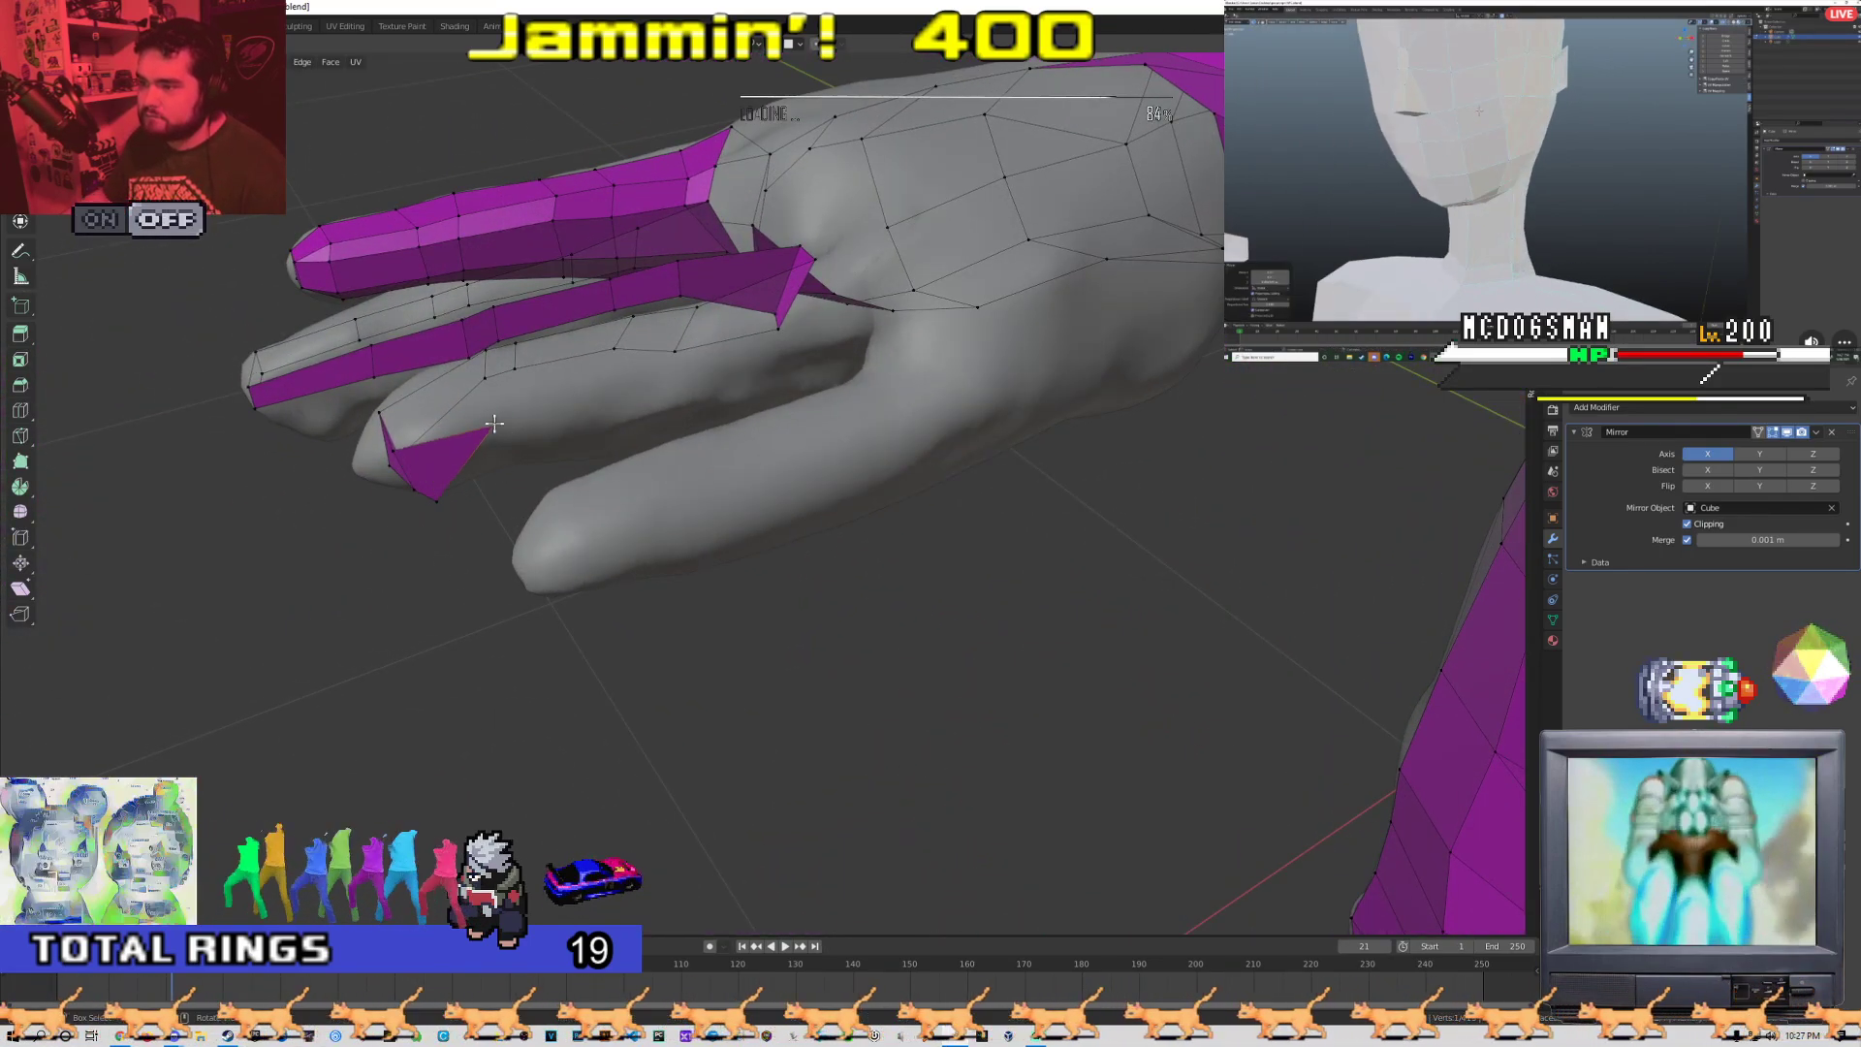
middle_click_drag(515, 445, 666, 360)
middle_click_drag(598, 423, 539, 491)
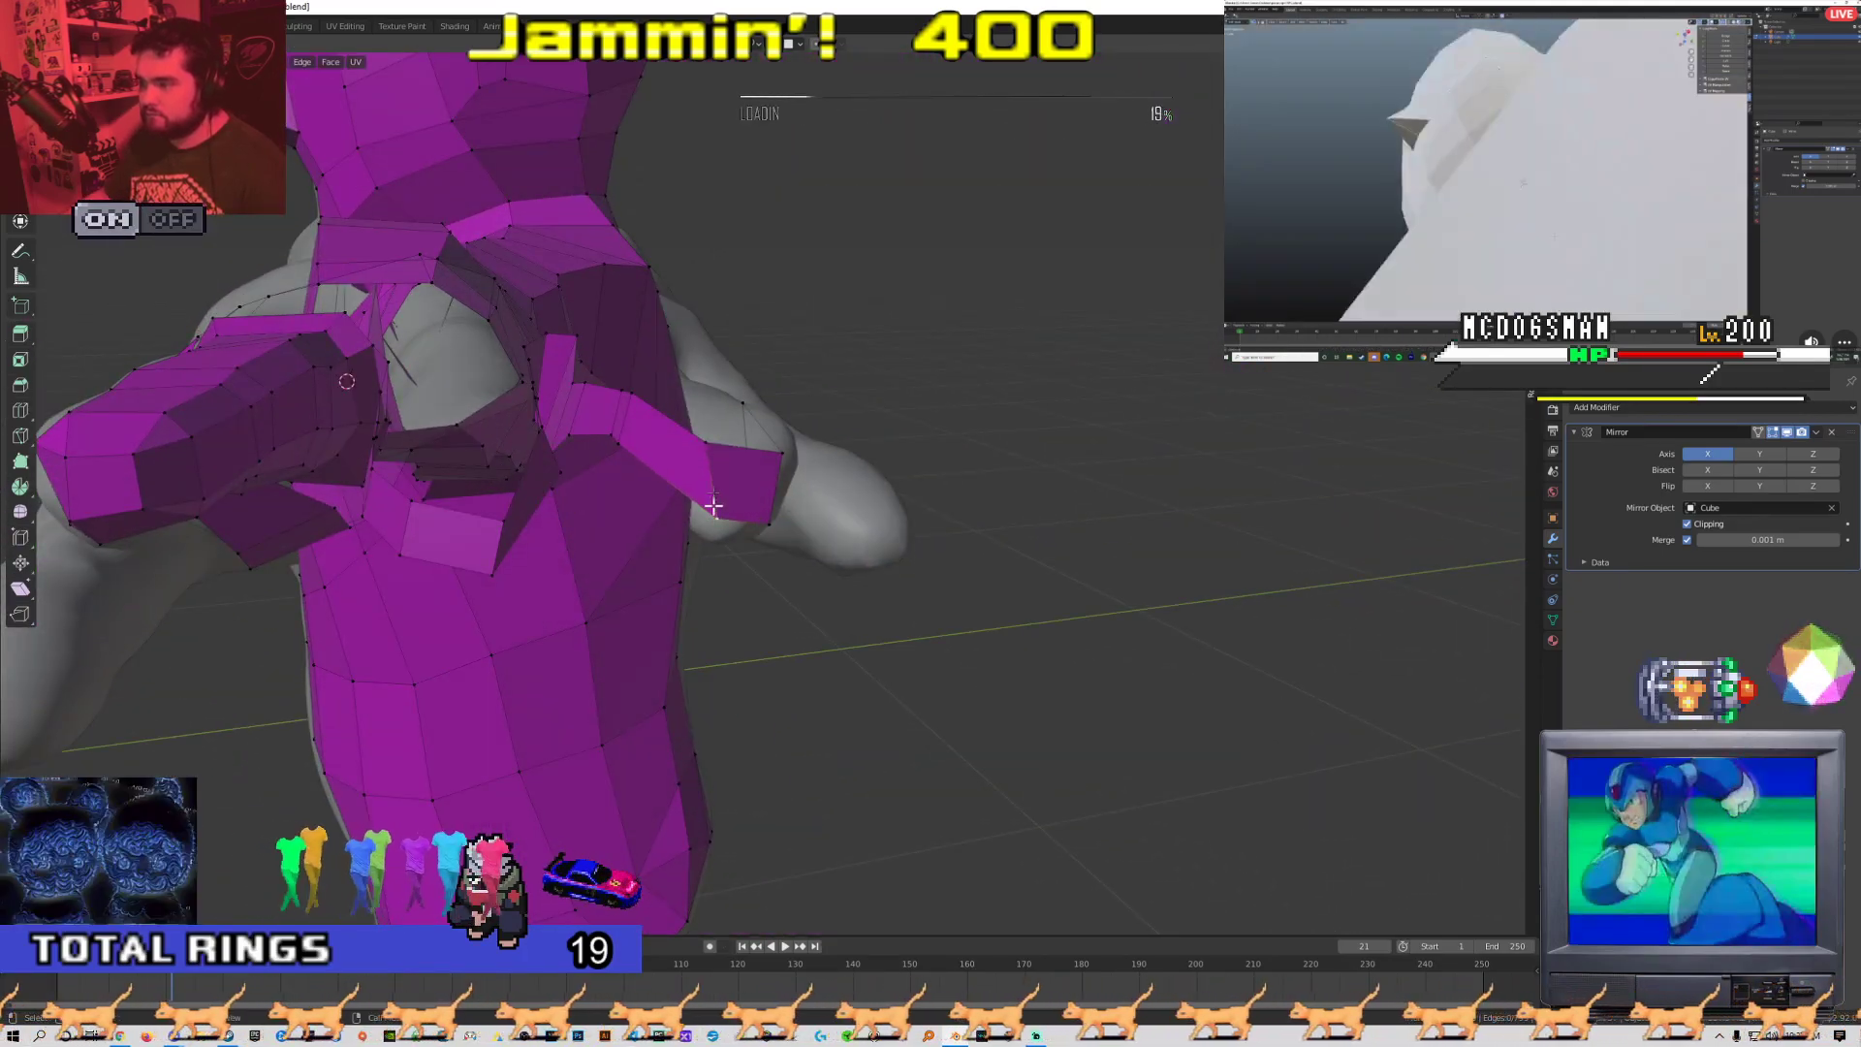
middle_click_drag(768, 453, 782, 499)
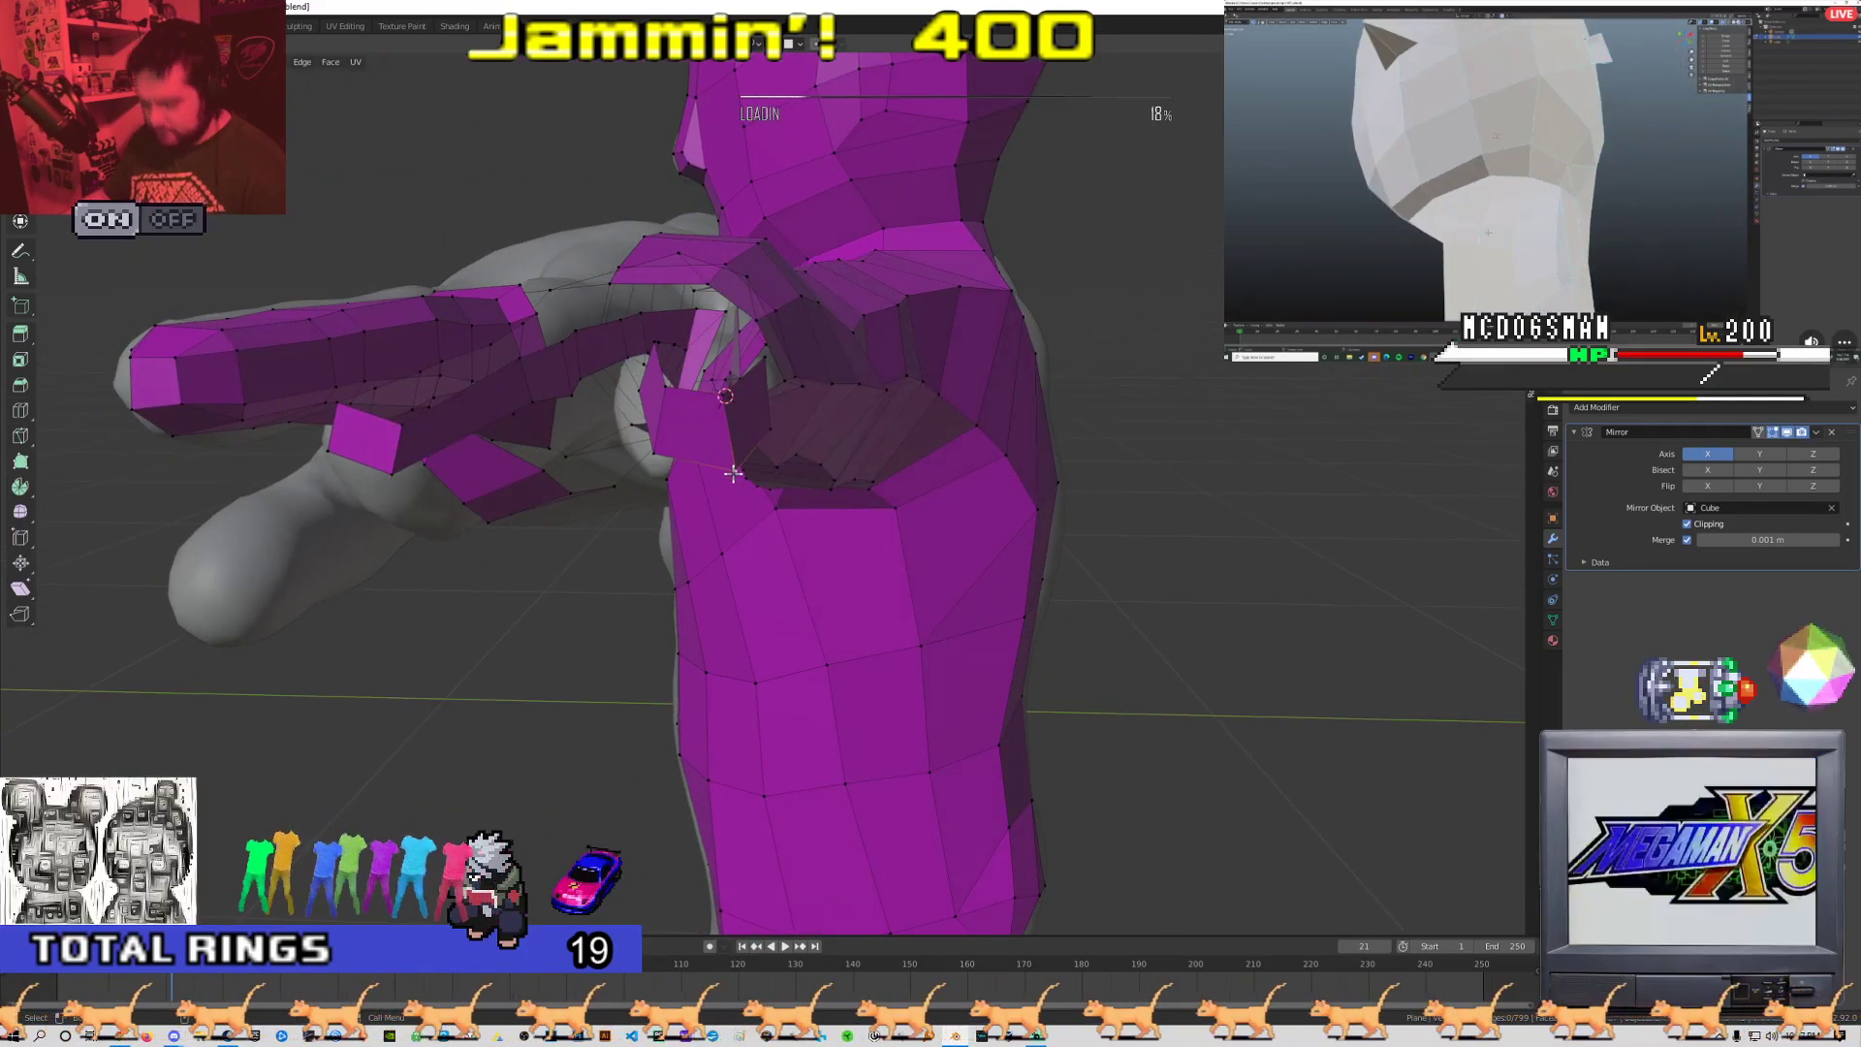
middle_click_drag(715, 465, 474, 409)
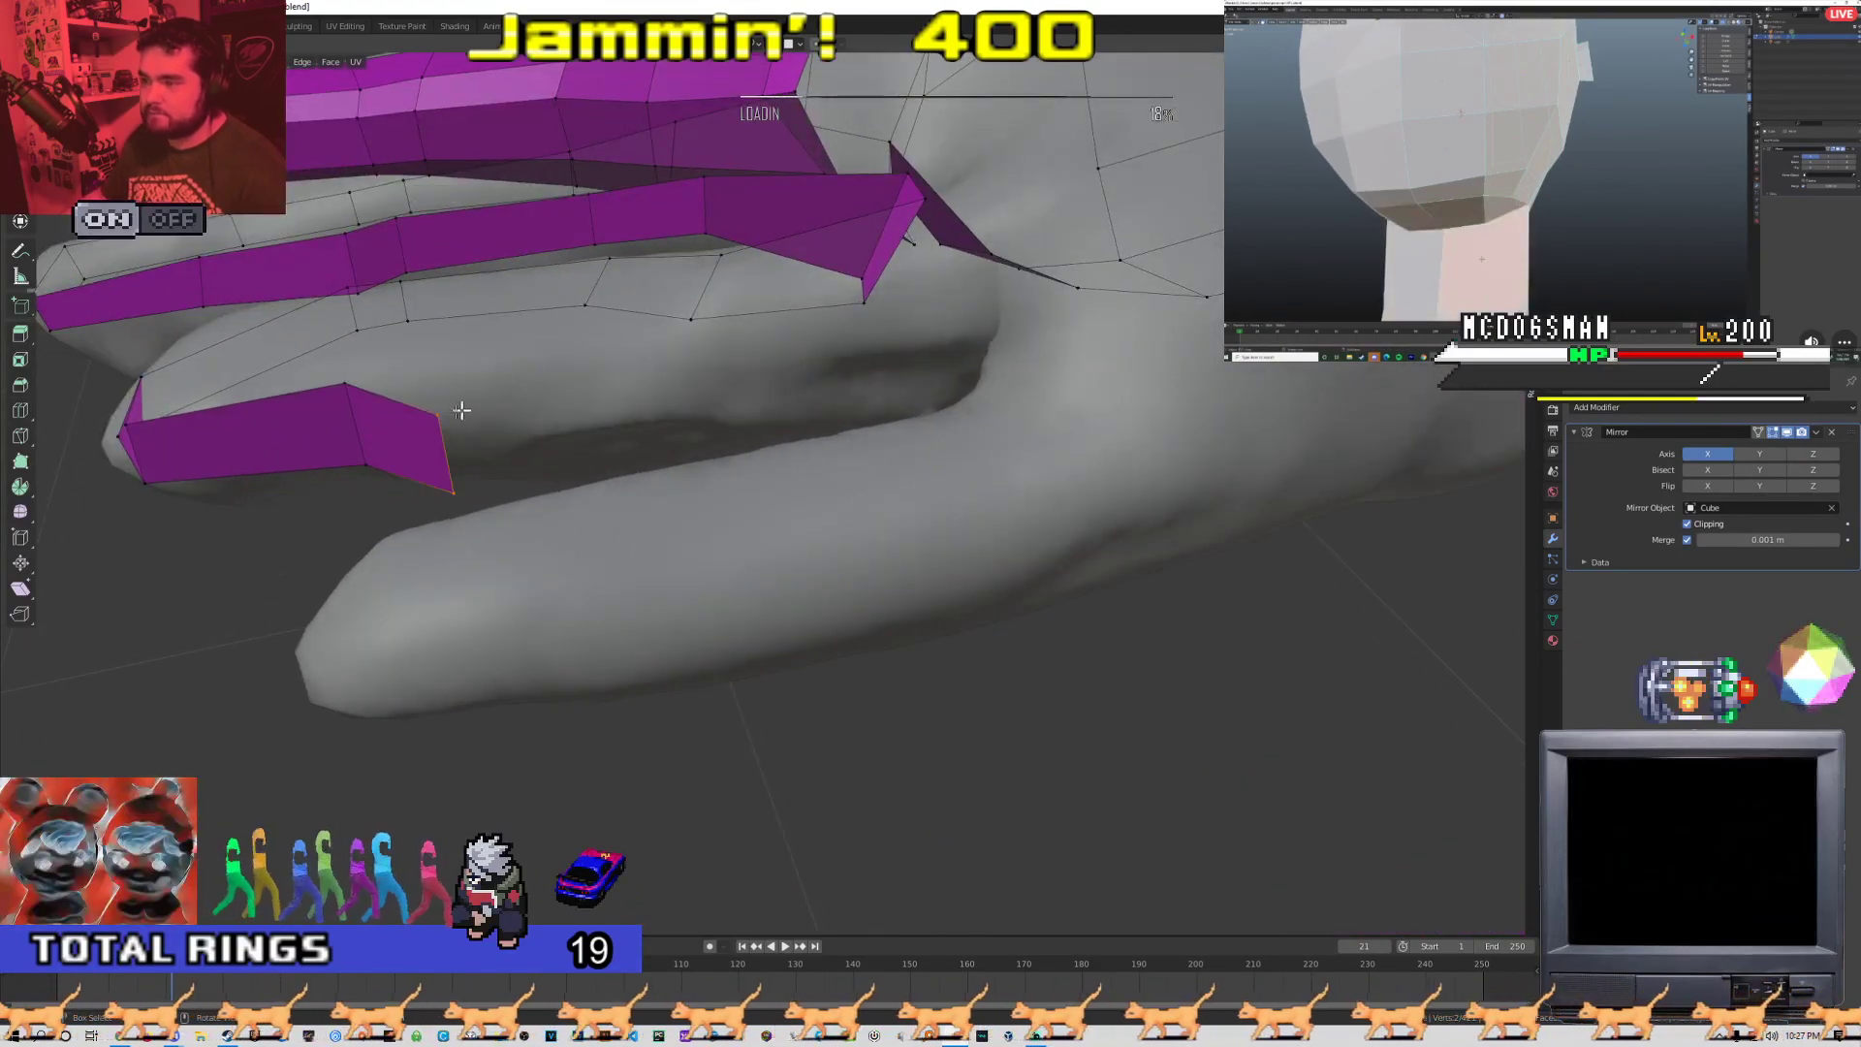
Extrude the ring finger's pinky-facing strip down to the finger's base, aligning its edges with the sculpt
key("g")
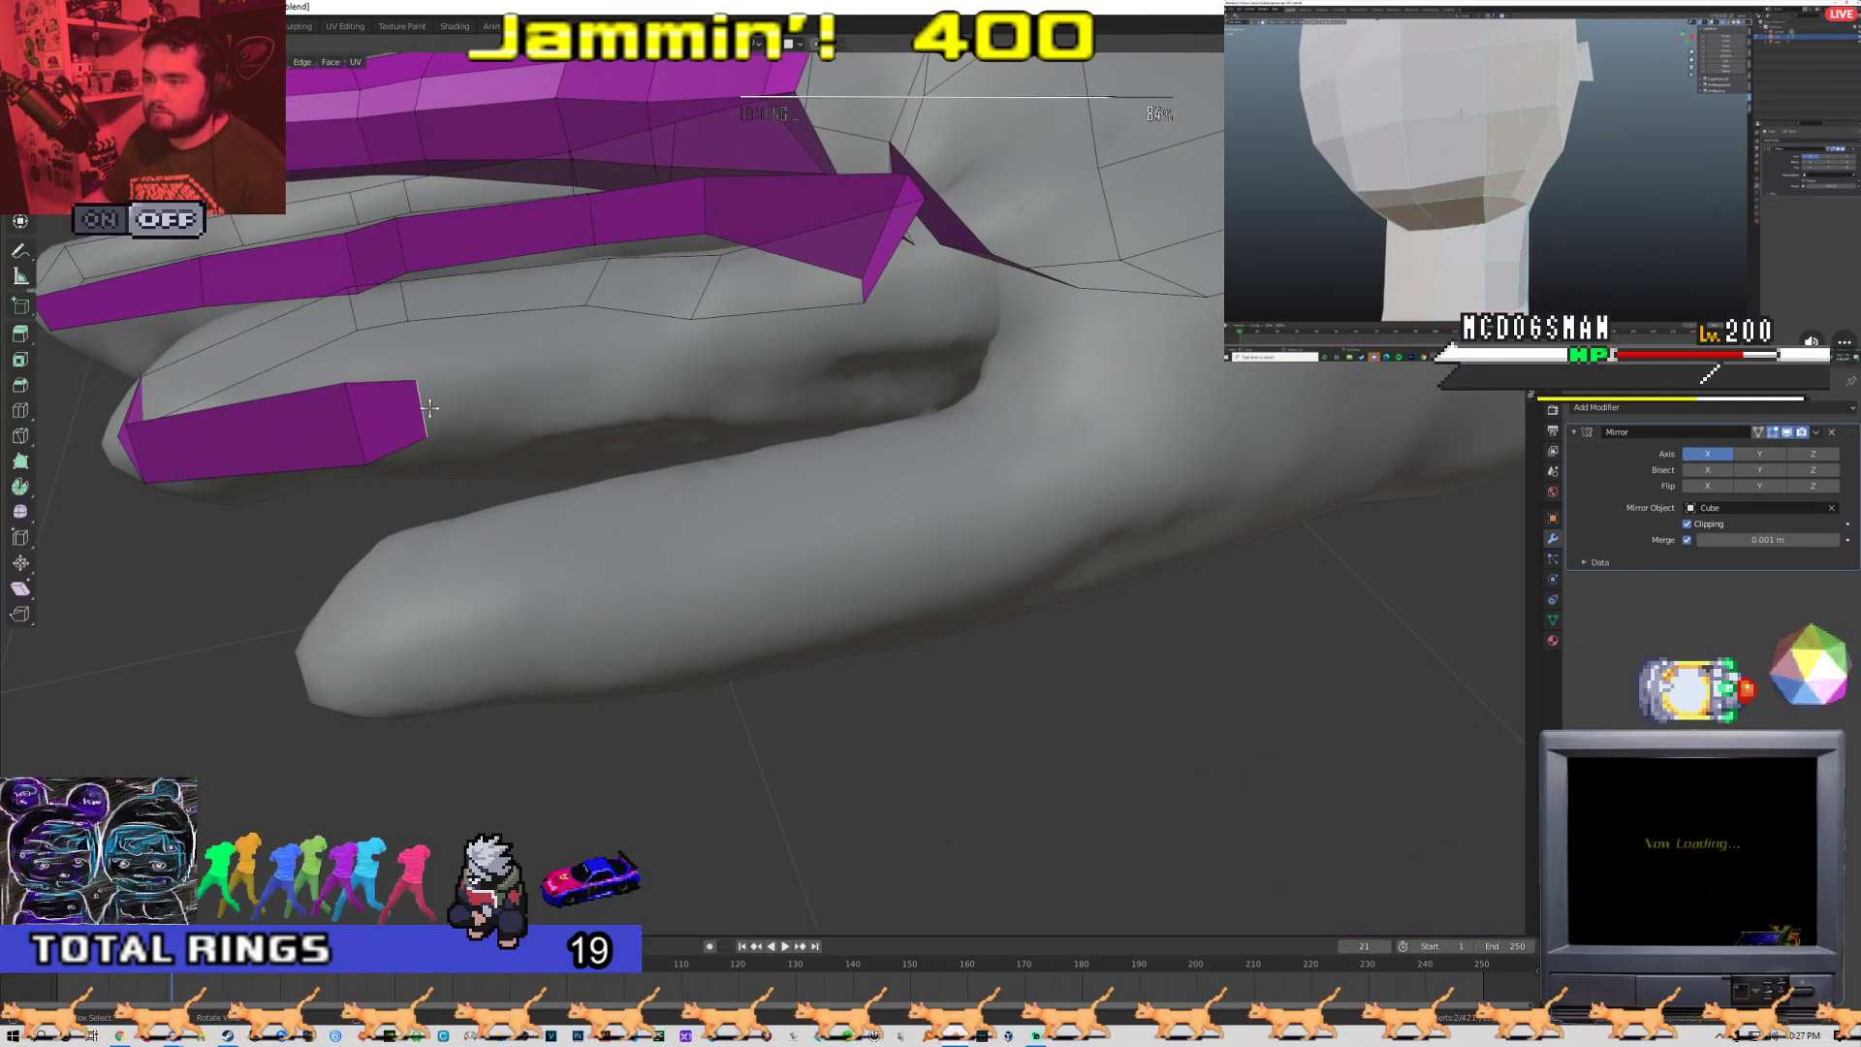
left_click(609, 428)
left_click(605, 433)
middle_click_drag(605, 433, 607, 383)
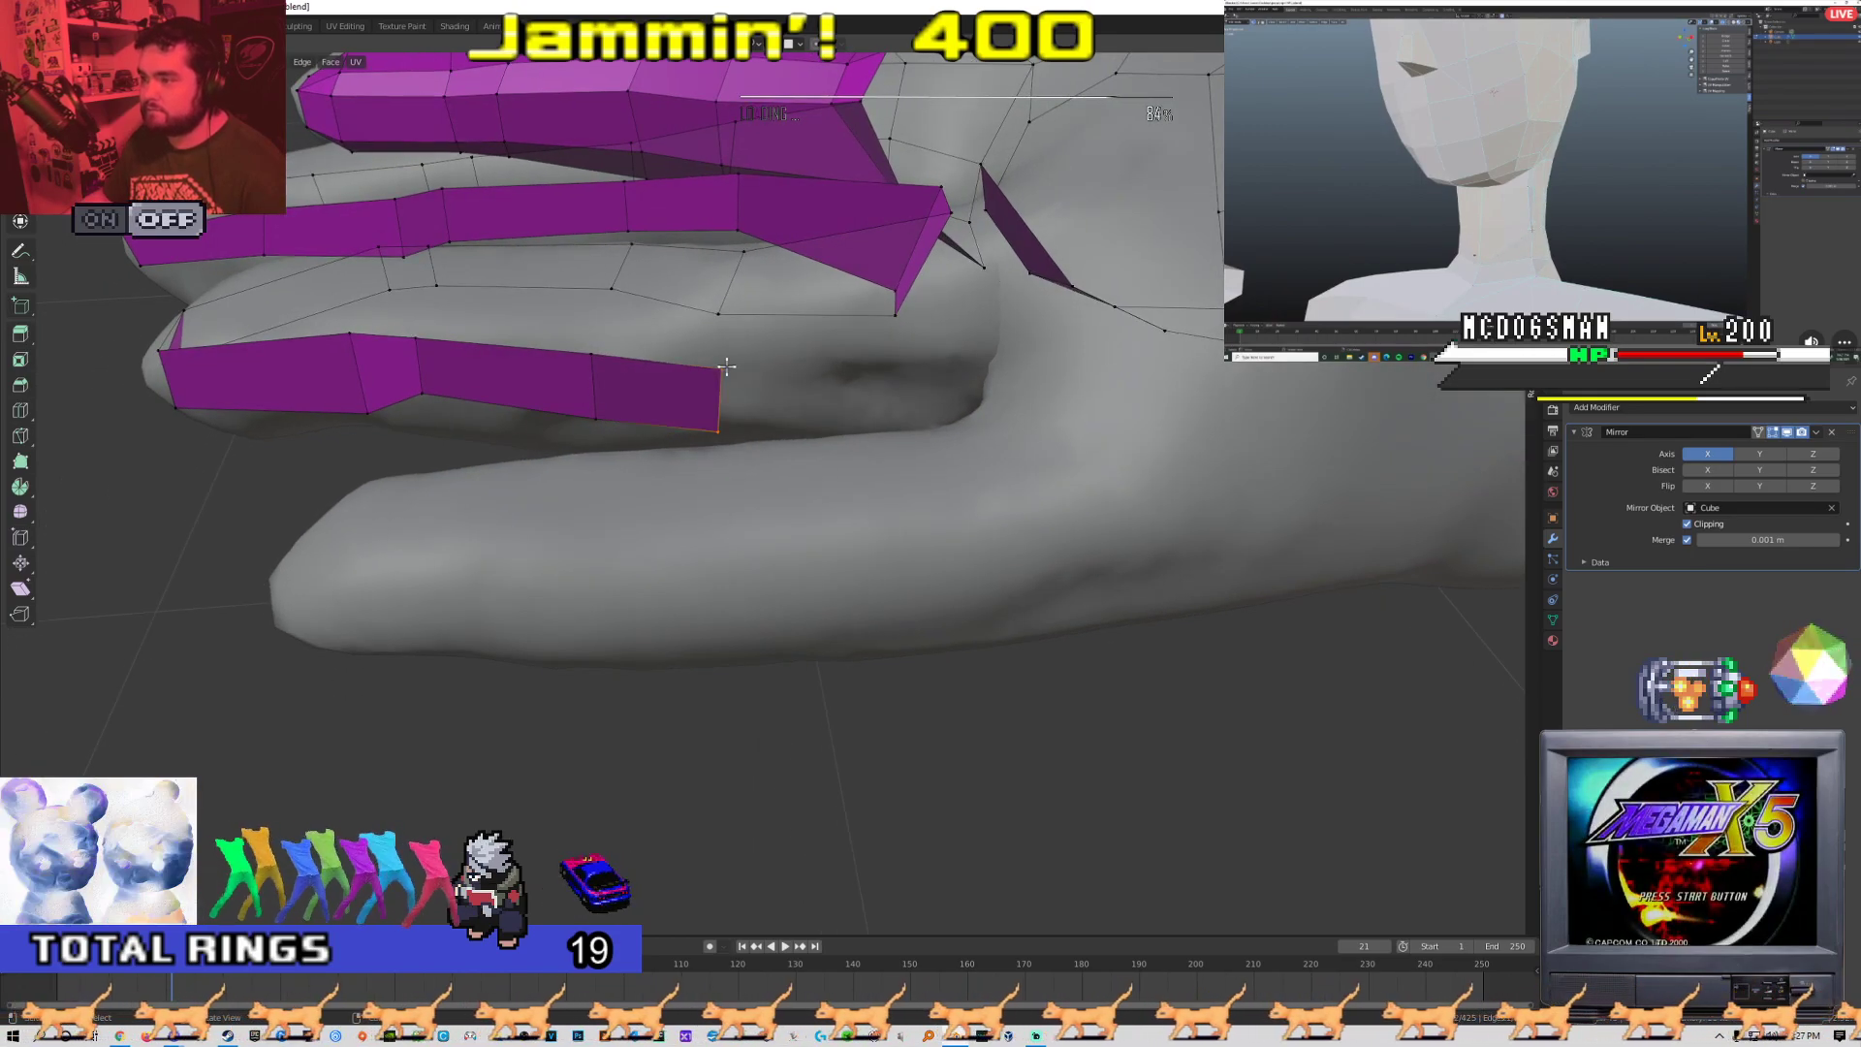
middle_click_drag(725, 420, 657, 439)
key("e")
left_click(707, 432)
key("1")
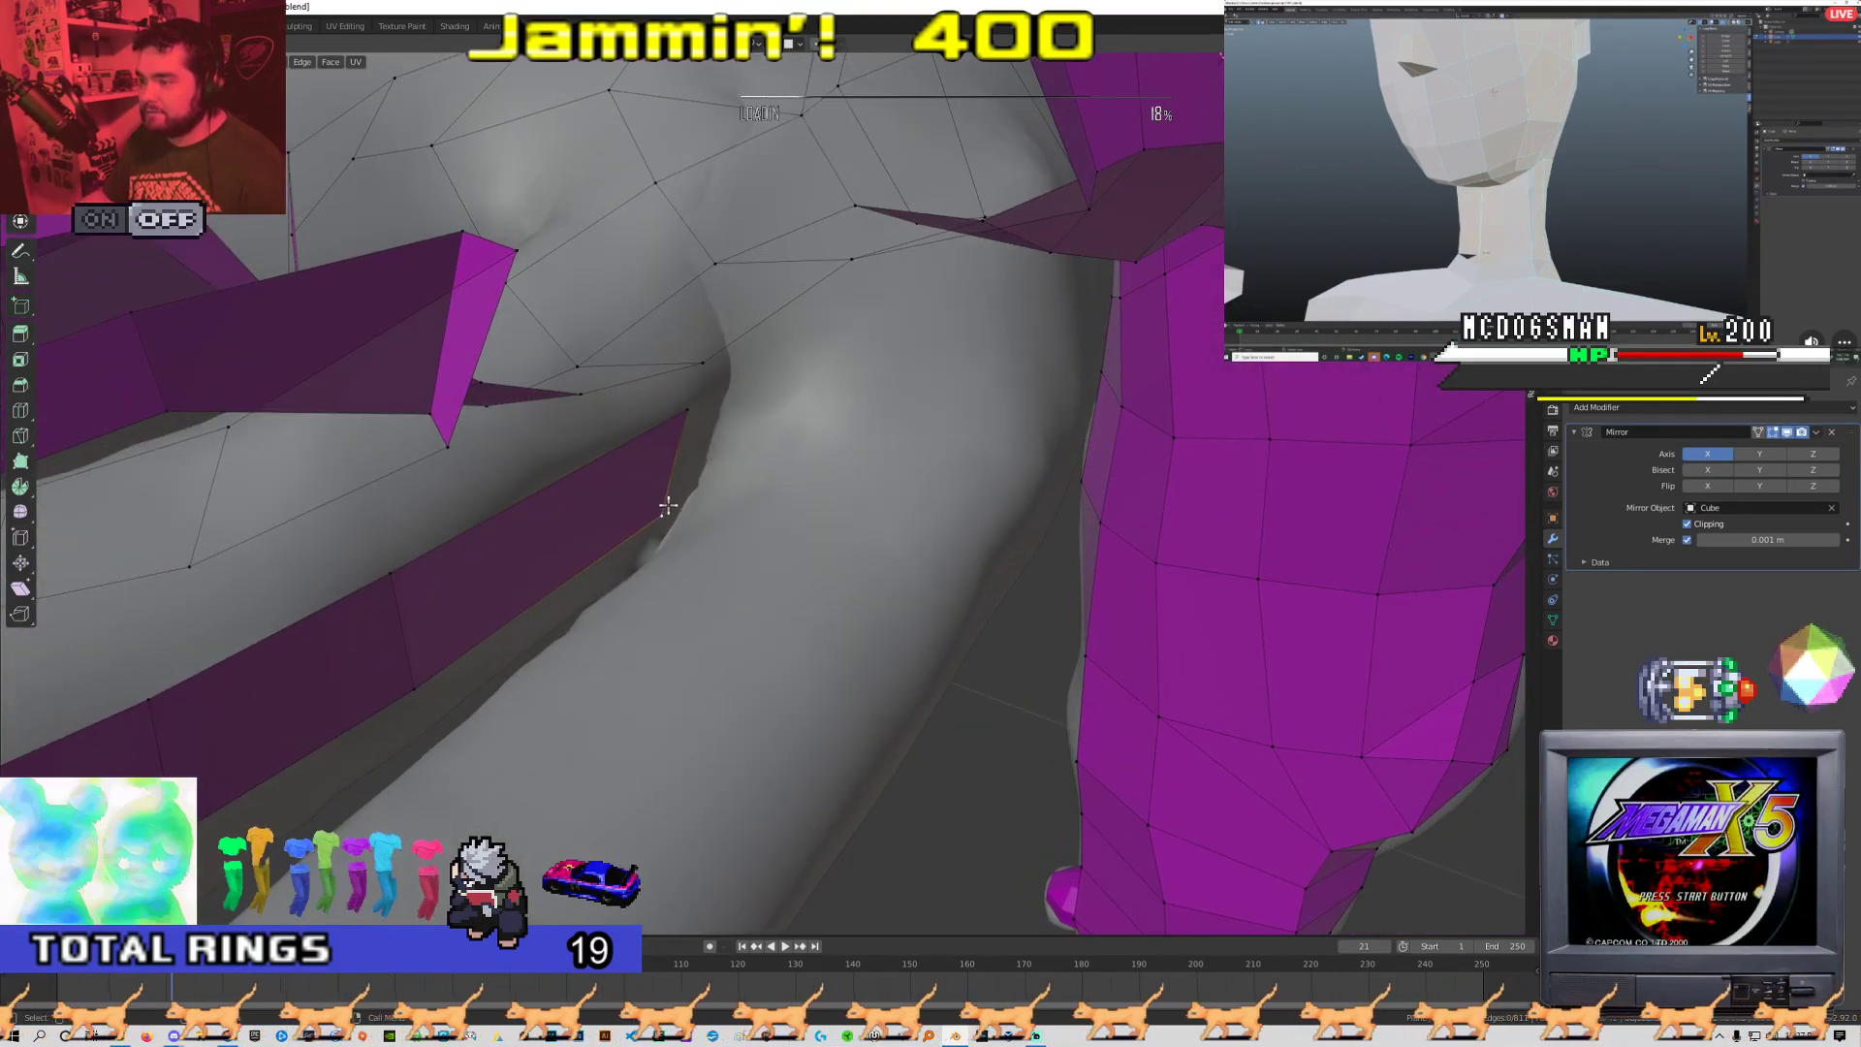
Add a face across the web between the ring and pinky fingers at the end of the strip
middle_click_drag(666, 505, 715, 539)
middle_click_drag(756, 466, 740, 521)
left_click(686, 566)
Examine the whole mirrored body mesh from a distance and return to the unfinished fingers
scroll(686, 566, "down", 7)
middle_click_drag(243, 712, 557, 623)
scroll(455, 666, "down", 6)
scroll(556, 623, "down", 5)
scroll(598, 628, "up", 4)
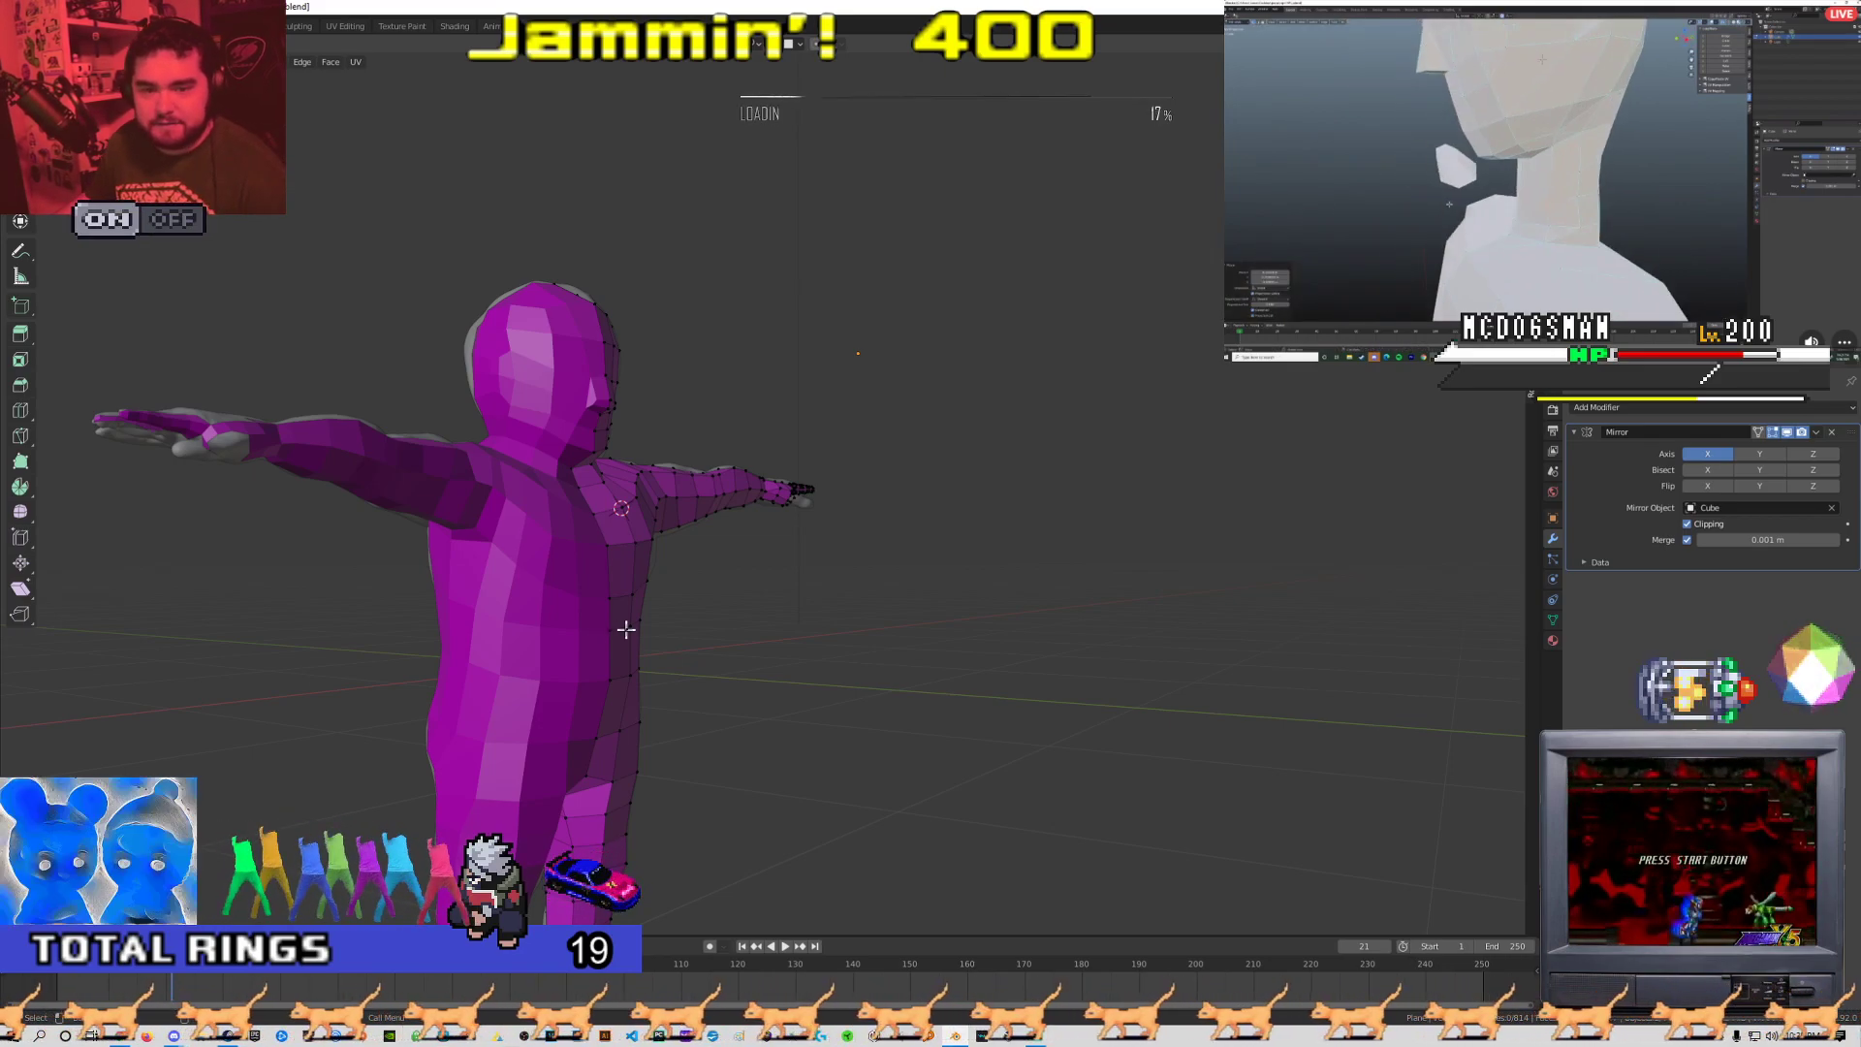
middle_click_drag(610, 625, 425, 564)
middle_click_drag(660, 474, 687, 629, "shift")
scroll(880, 436, "up", 4)
scroll(536, 532, "up", 4)
Extrude the strip along the pinky's ring-facing side toward the fingertip, adjusting its edges to the sculpted surface
mouse_move(695, 535)
middle_mouse_down()
mouse_move(752, 527)
mouse_move(810, 453)
mouse_move(579, 563)
mouse_move(543, 491)
mouse_move(615, 514)
mouse_move(731, 607)
mouse_move(783, 698)
mouse_move(701, 563)
middle_mouse_up()
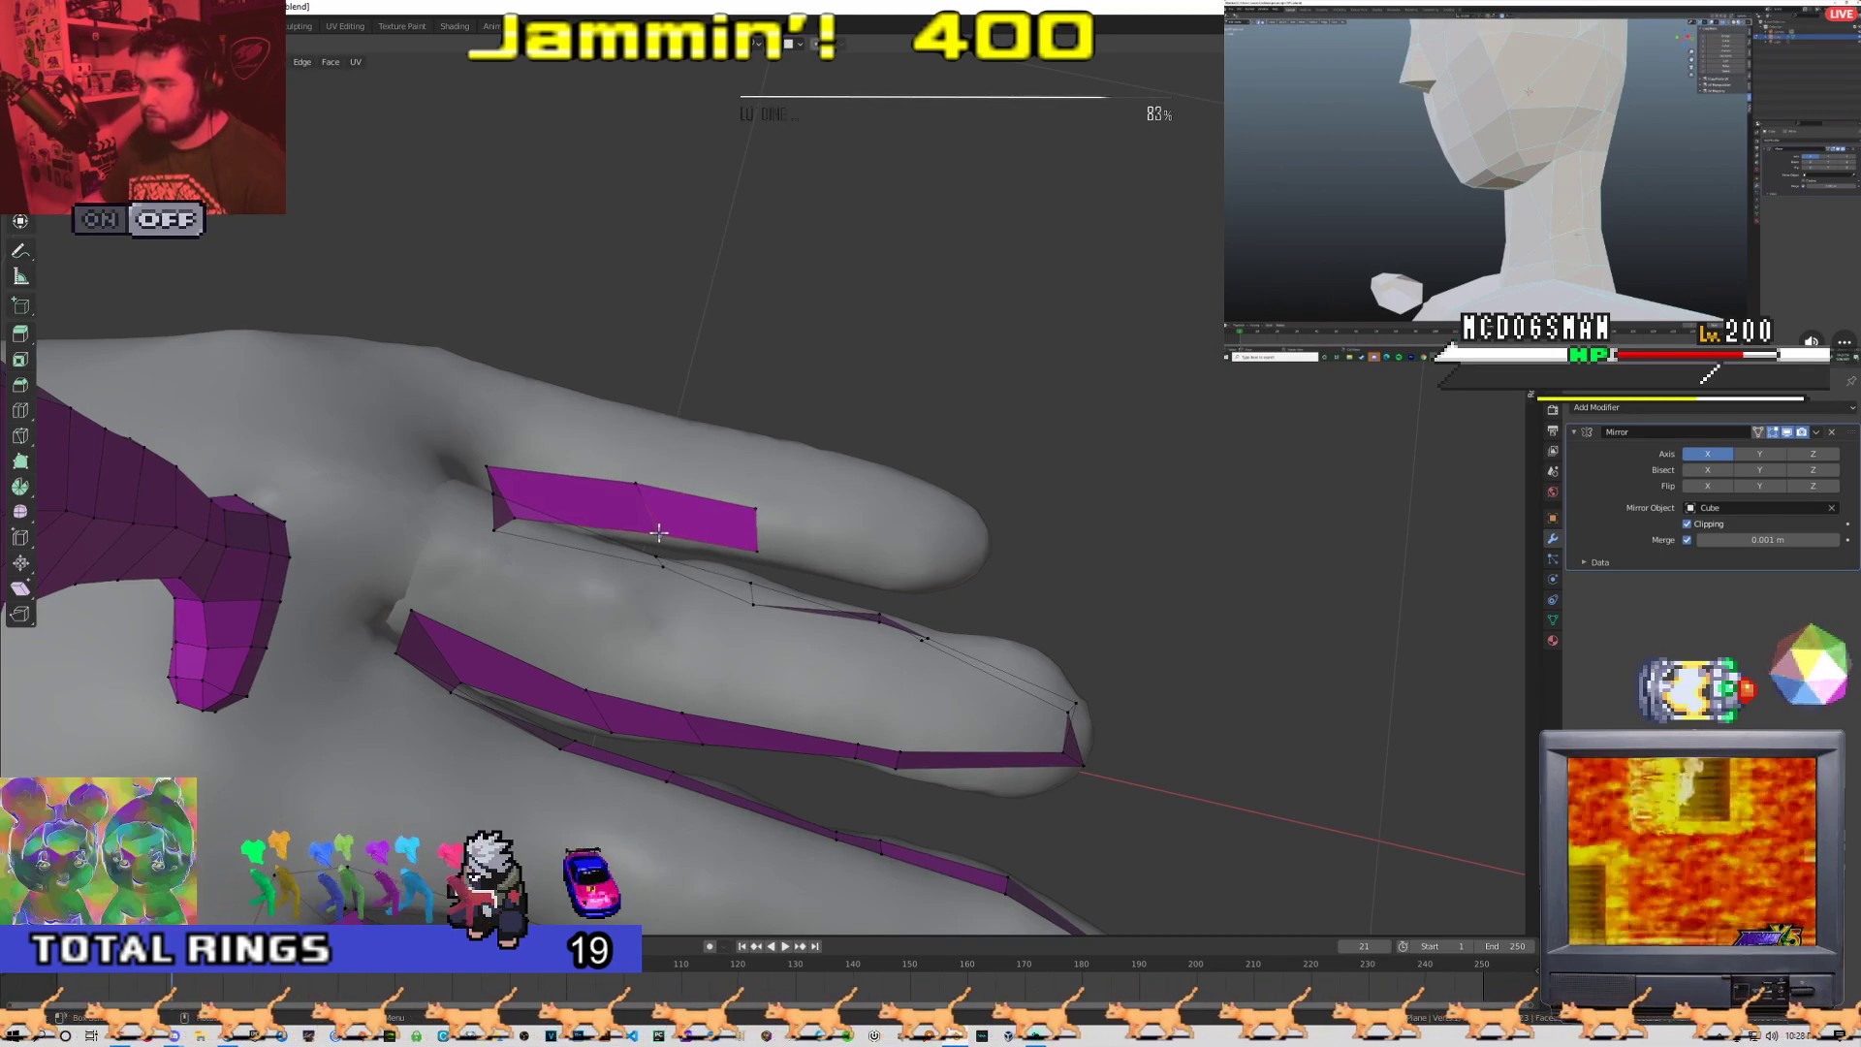
middle_click_drag(876, 575, 899, 606)
left_click(879, 594)
left_click(845, 566)
key("g")
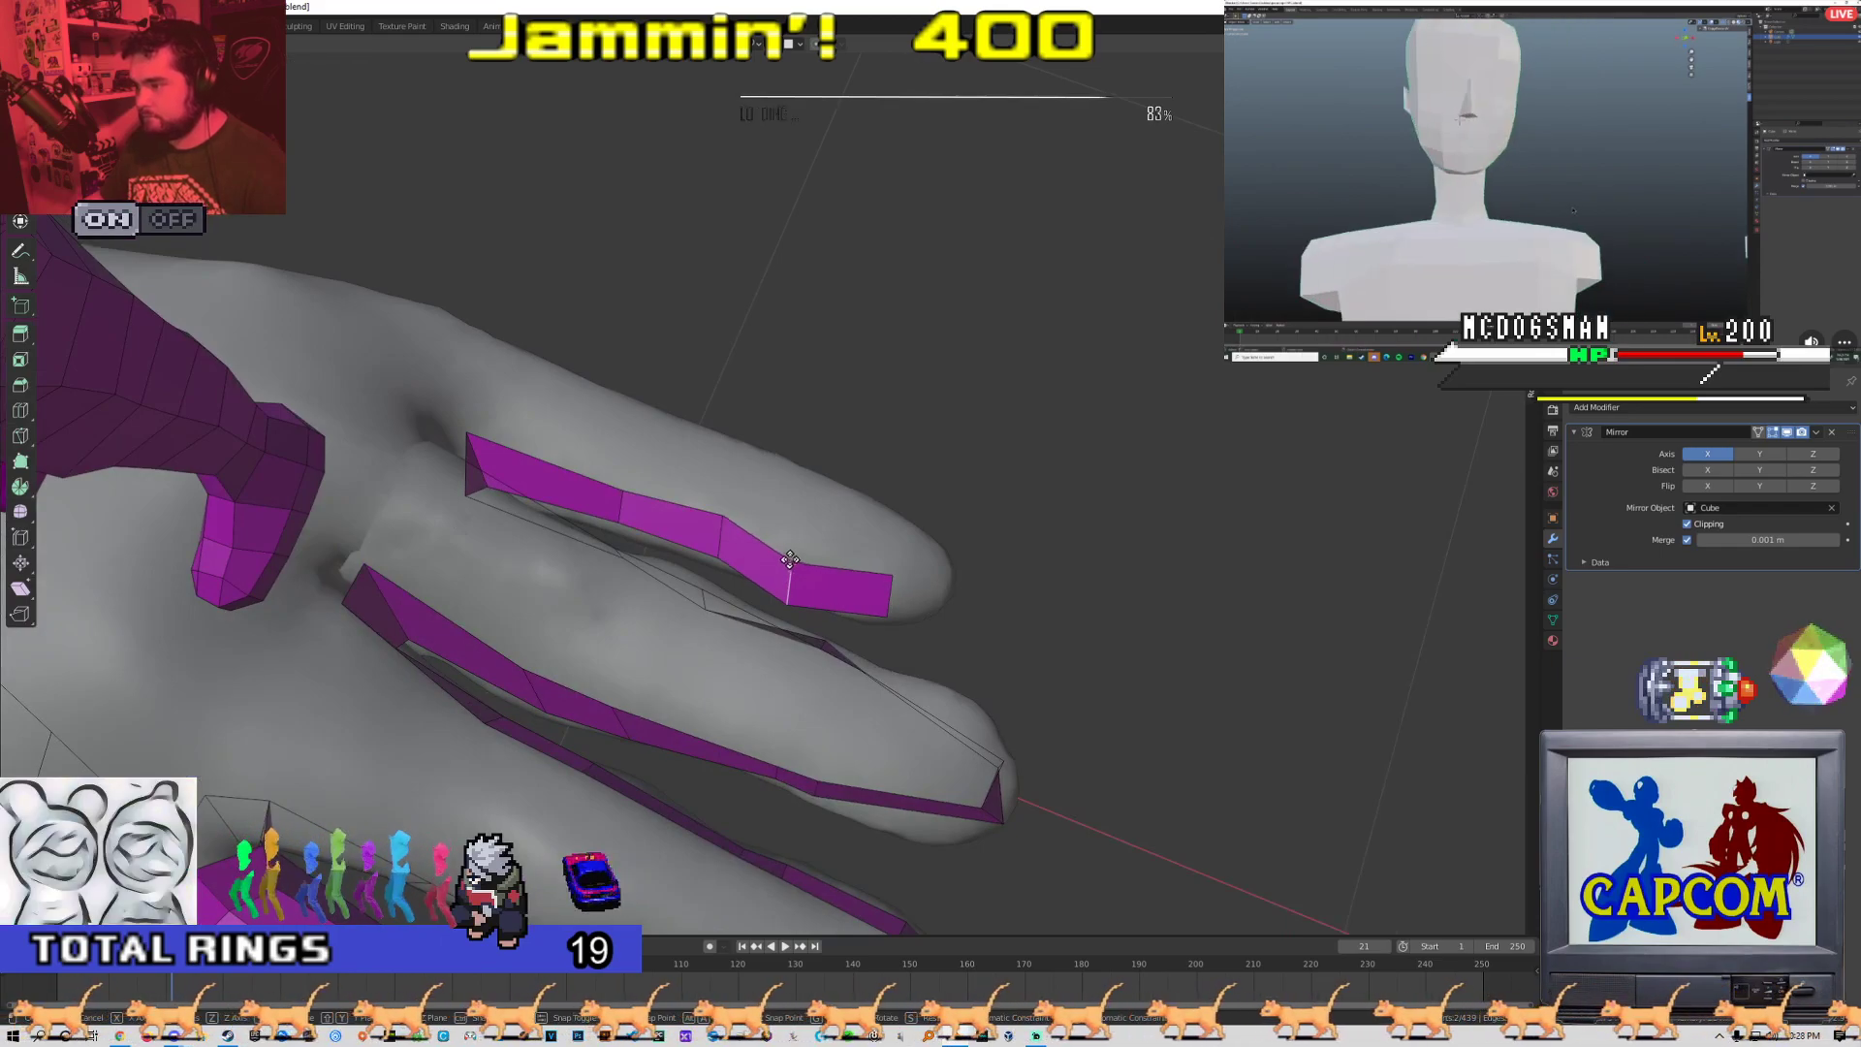
left_click(789, 562)
left_click(781, 560)
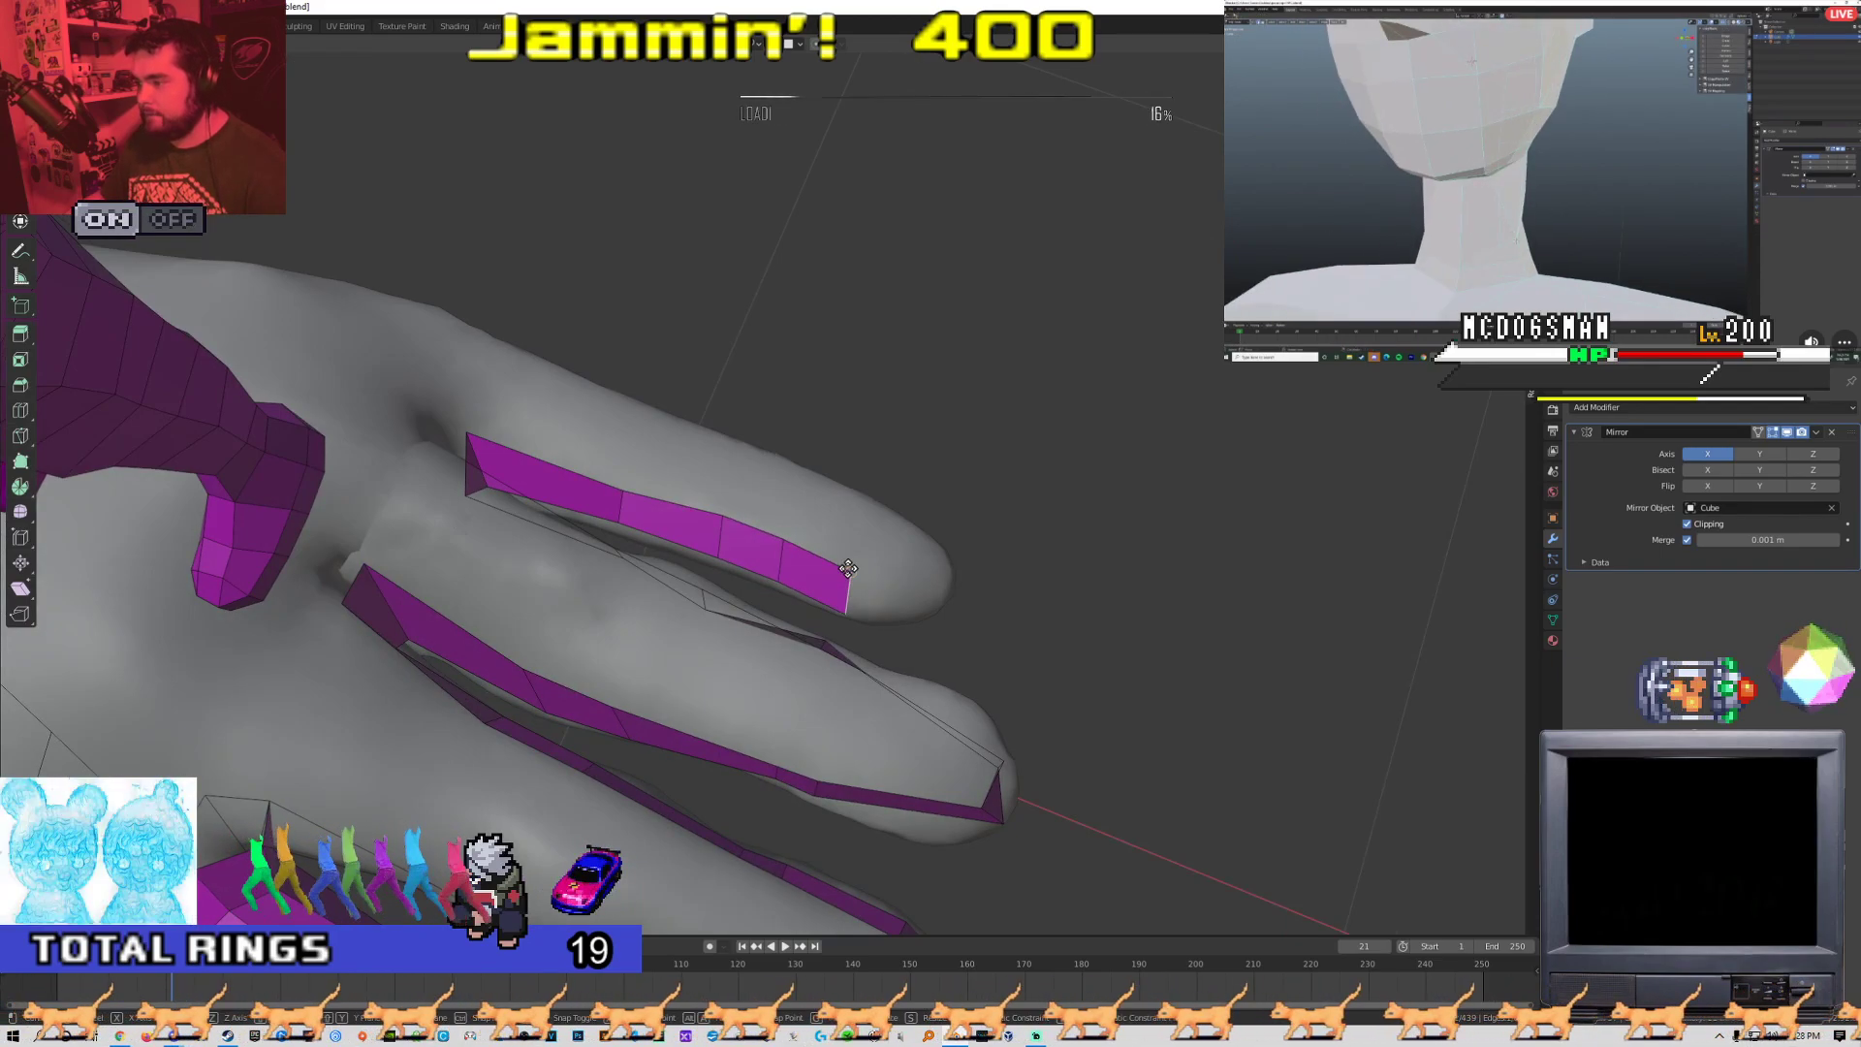
middle_click_drag(827, 576, 720, 547, "shift")
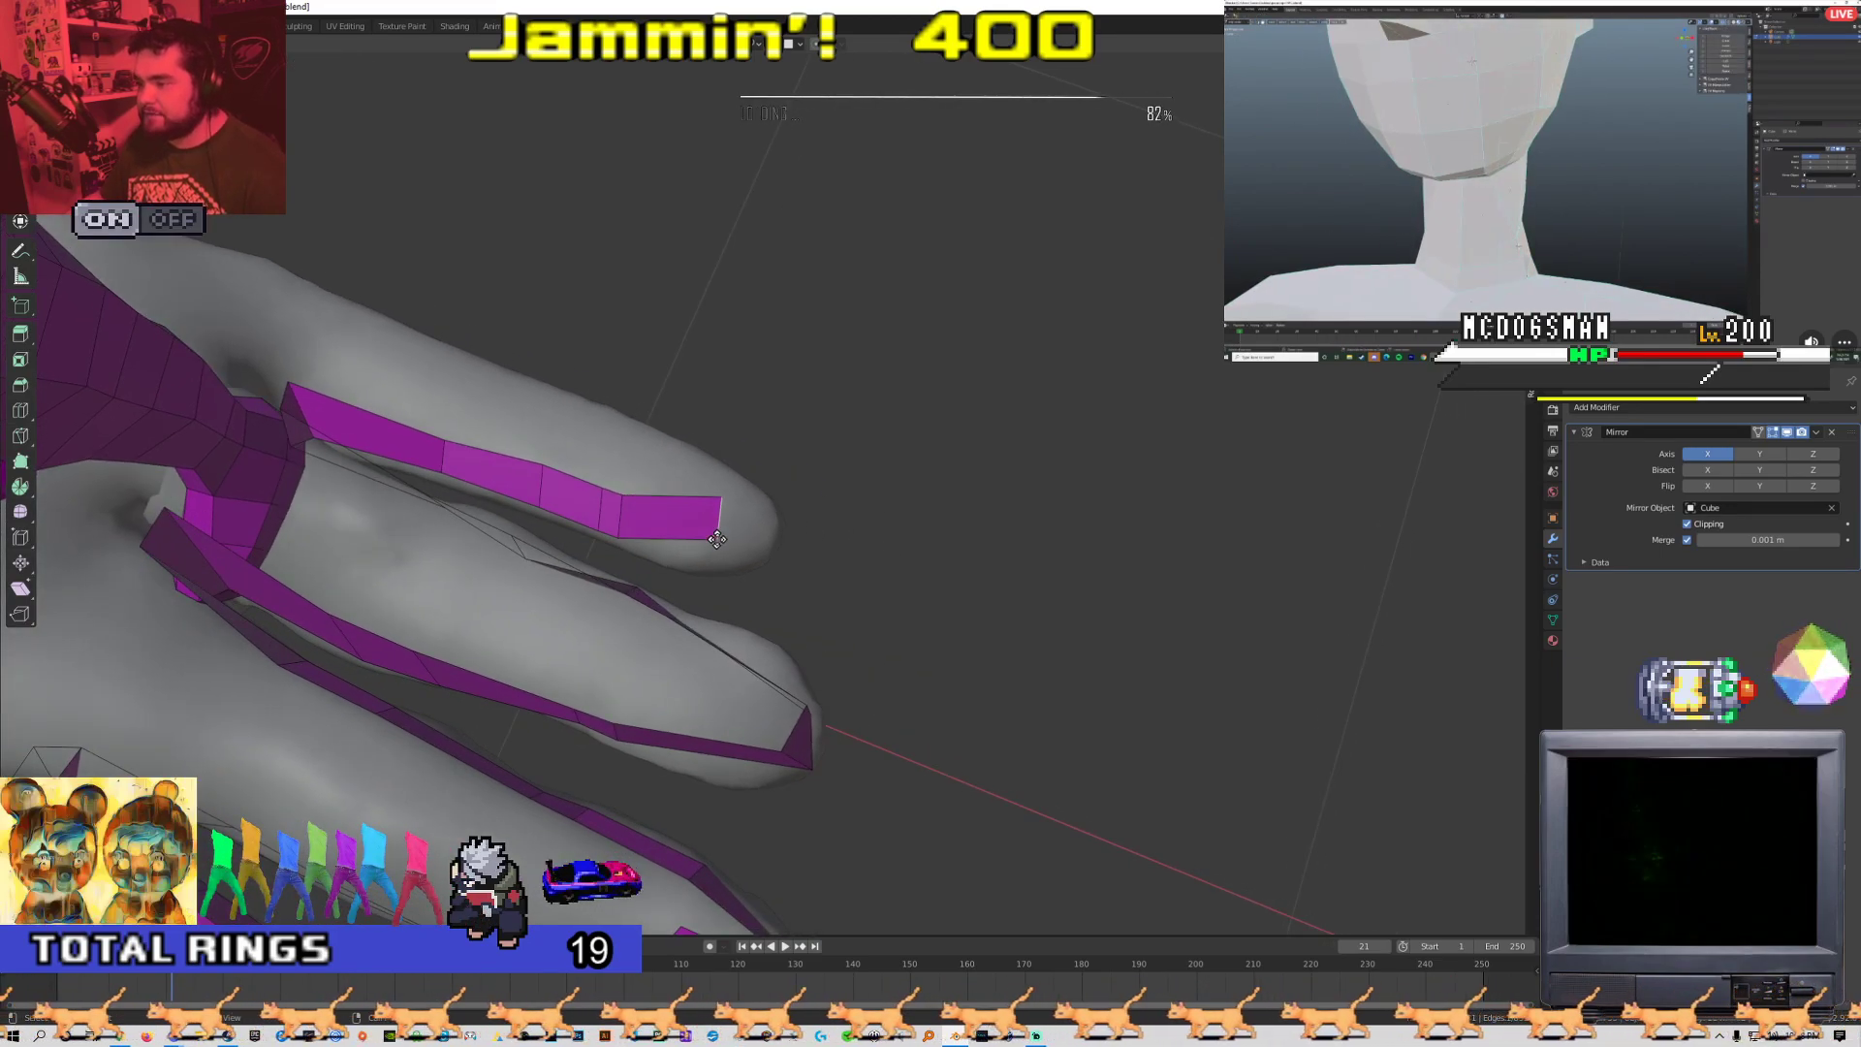
Fit the strip's end to the pinky fingertip and extrude a face across the tip
middle_click_drag(735, 576, 649, 800)
middle_click_drag(784, 506, 797, 427)
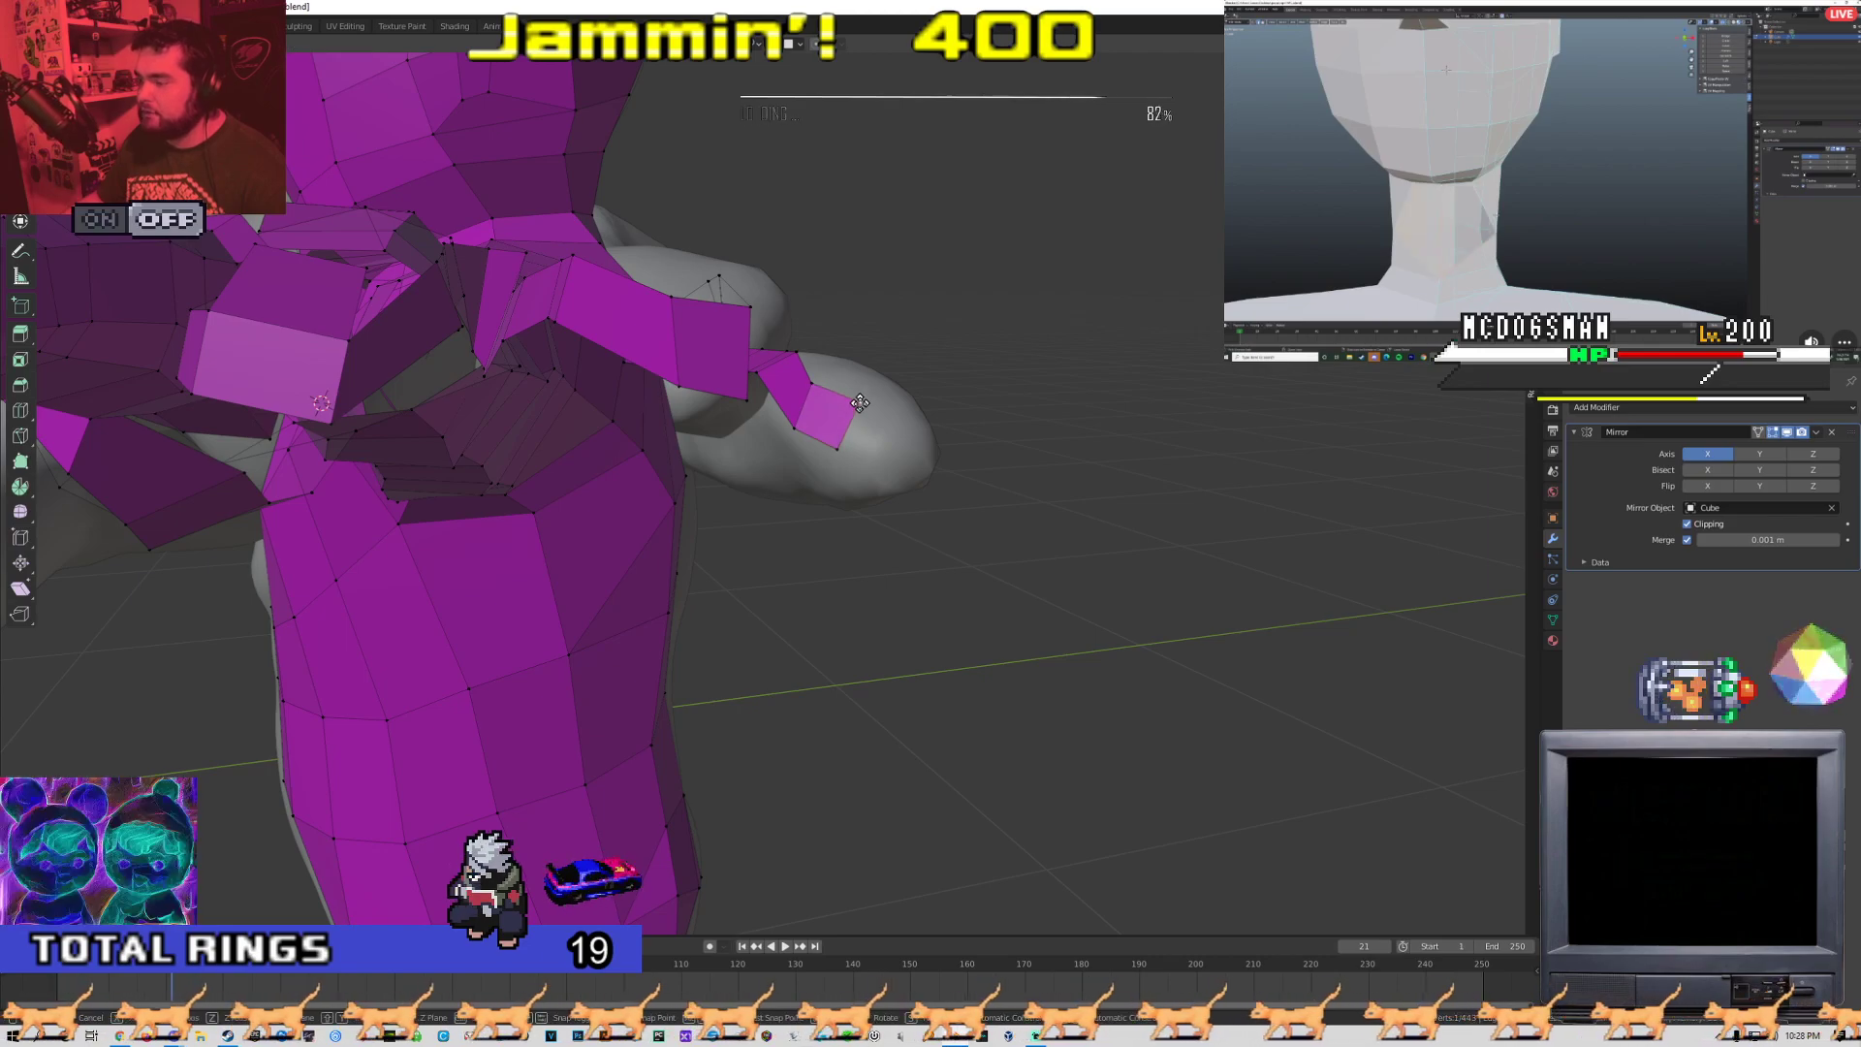
left_click(837, 448, "shift")
middle_click_drag(890, 474, 917, 438)
key("e")
left_click(841, 459)
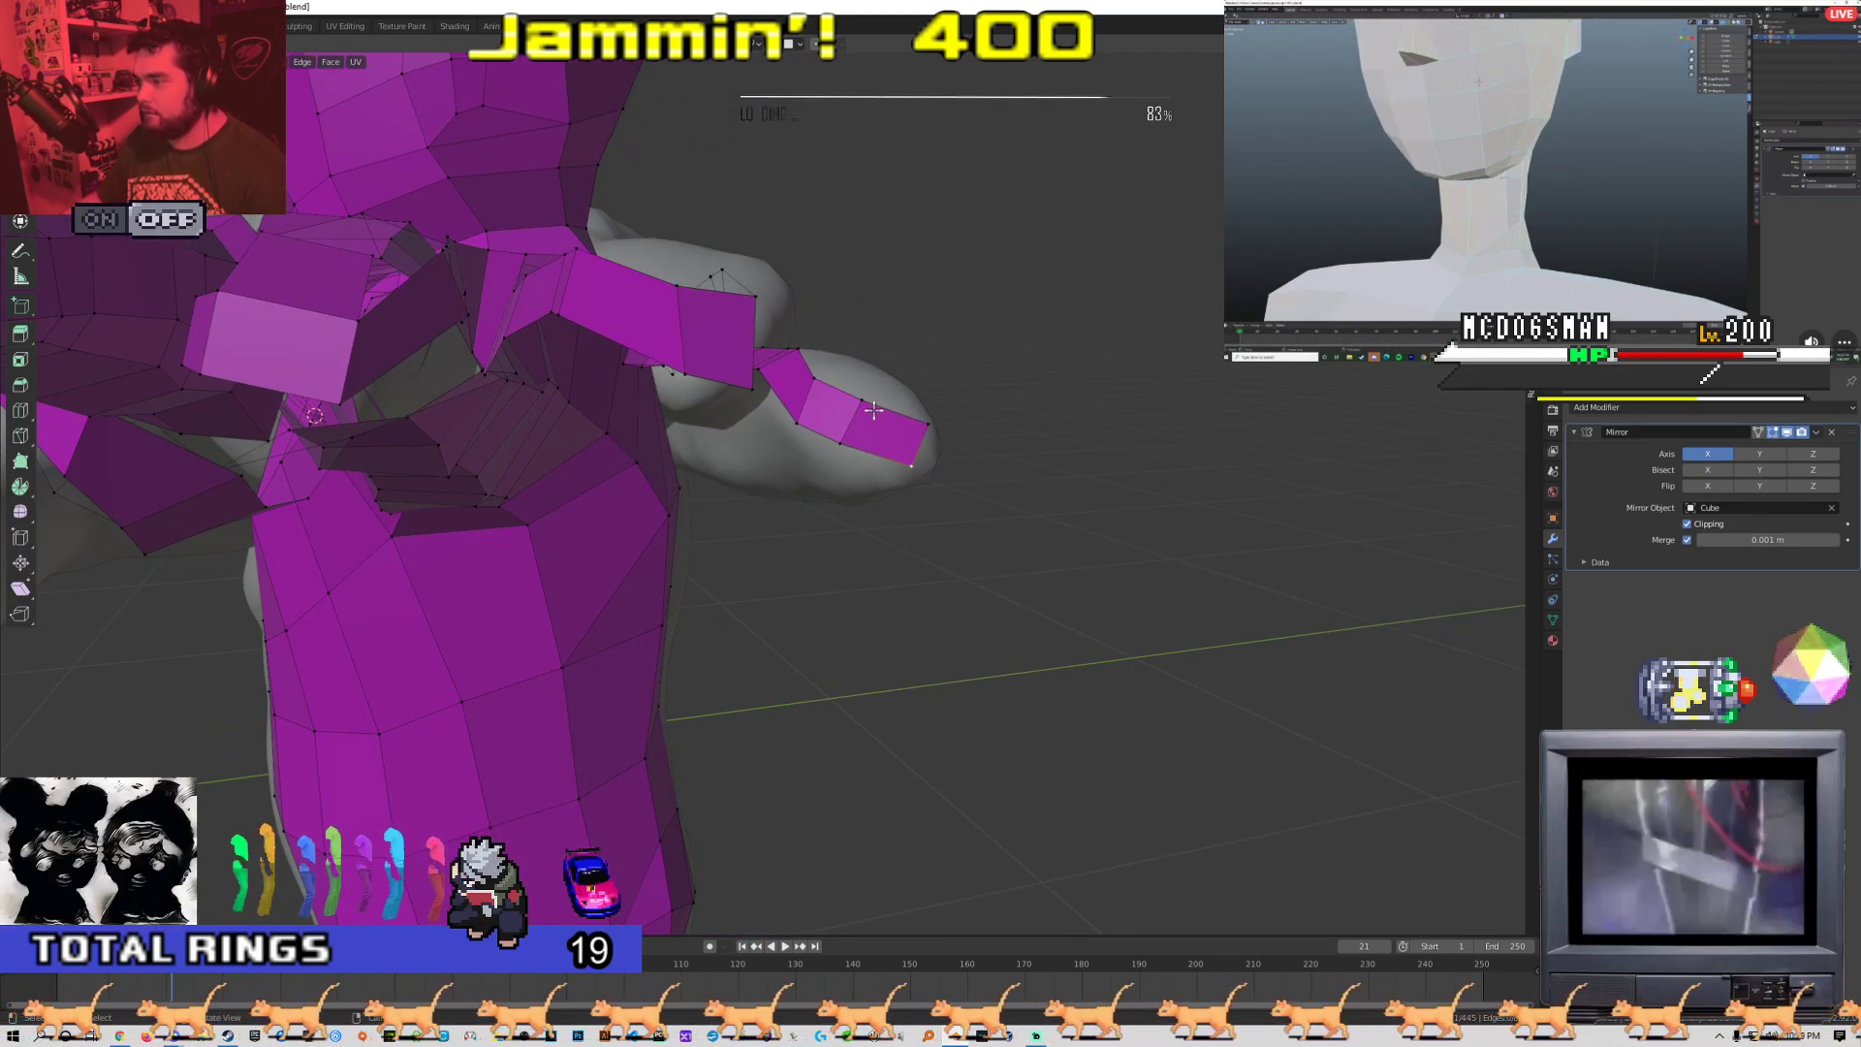
middle_click_drag(856, 454, 722, 445)
key("f")
Reposition uneven vertices along the pinky's inner strip and the ring finger's pinky-facing strip to even out the faces
left_click(774, 361)
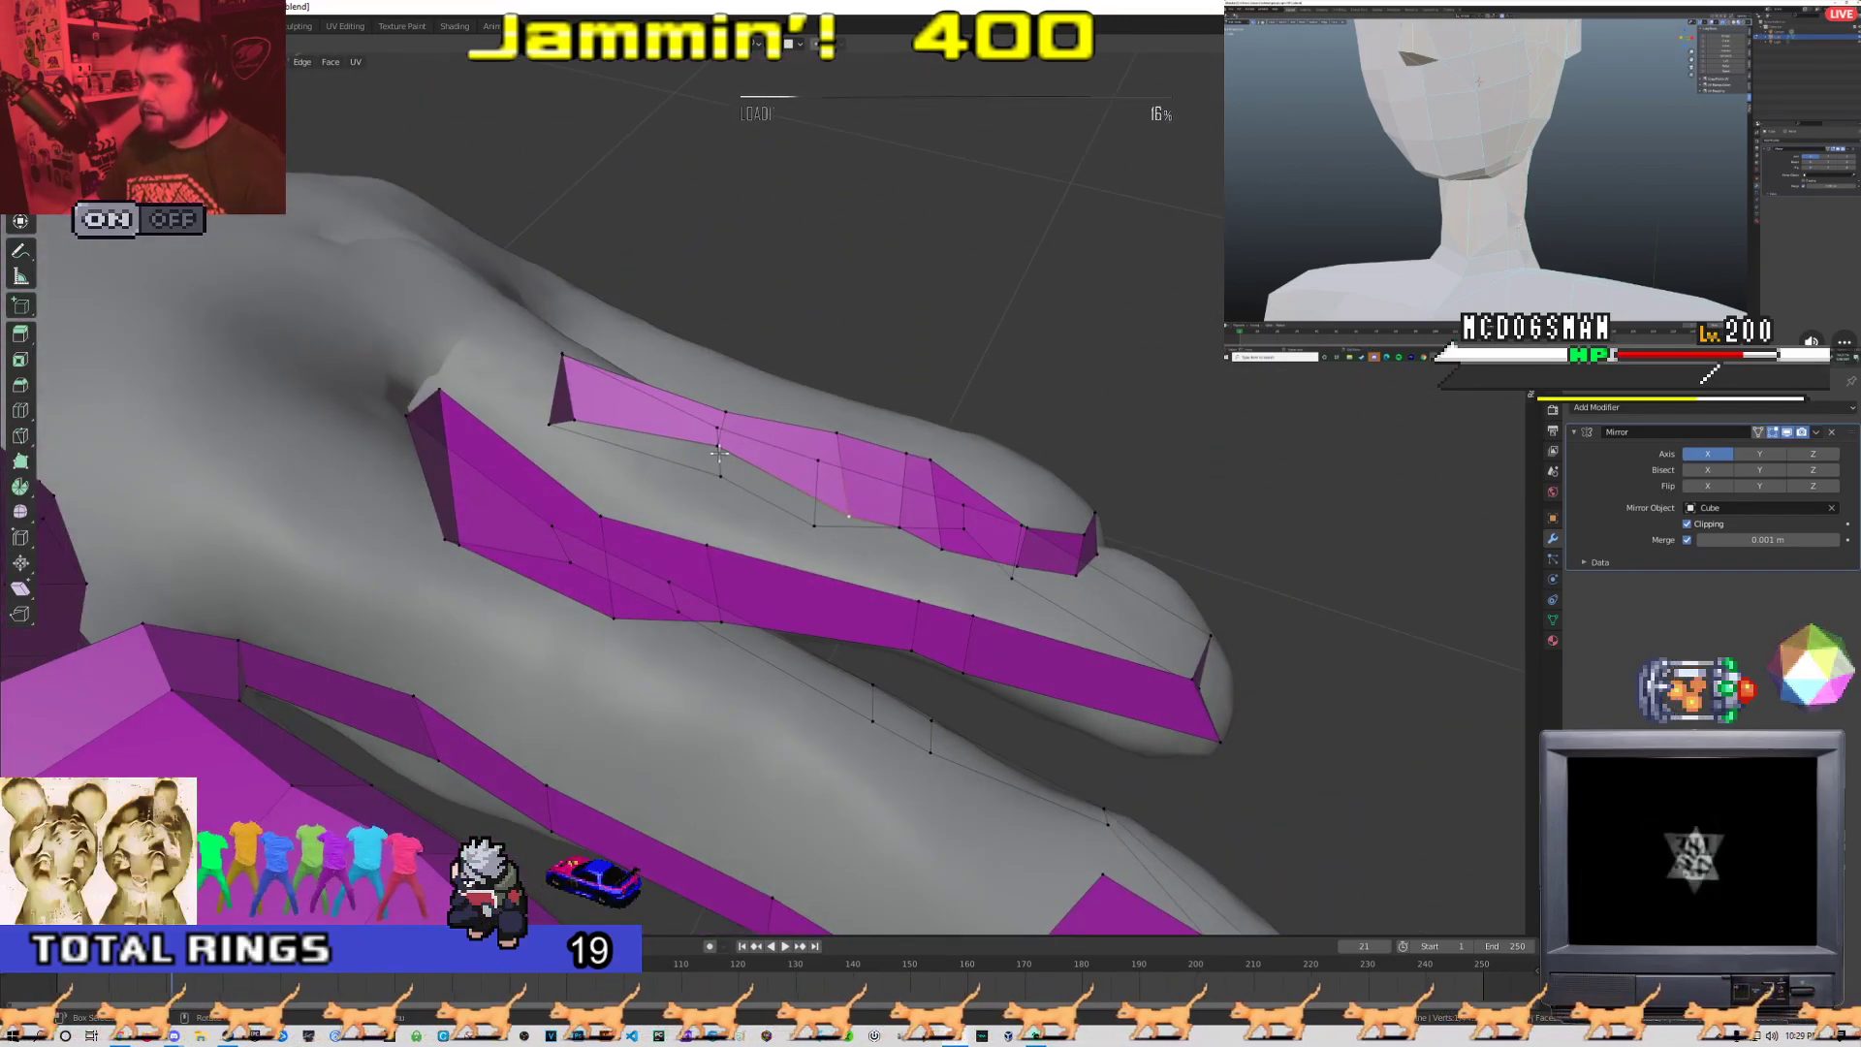
left_click(723, 472)
left_click(726, 476)
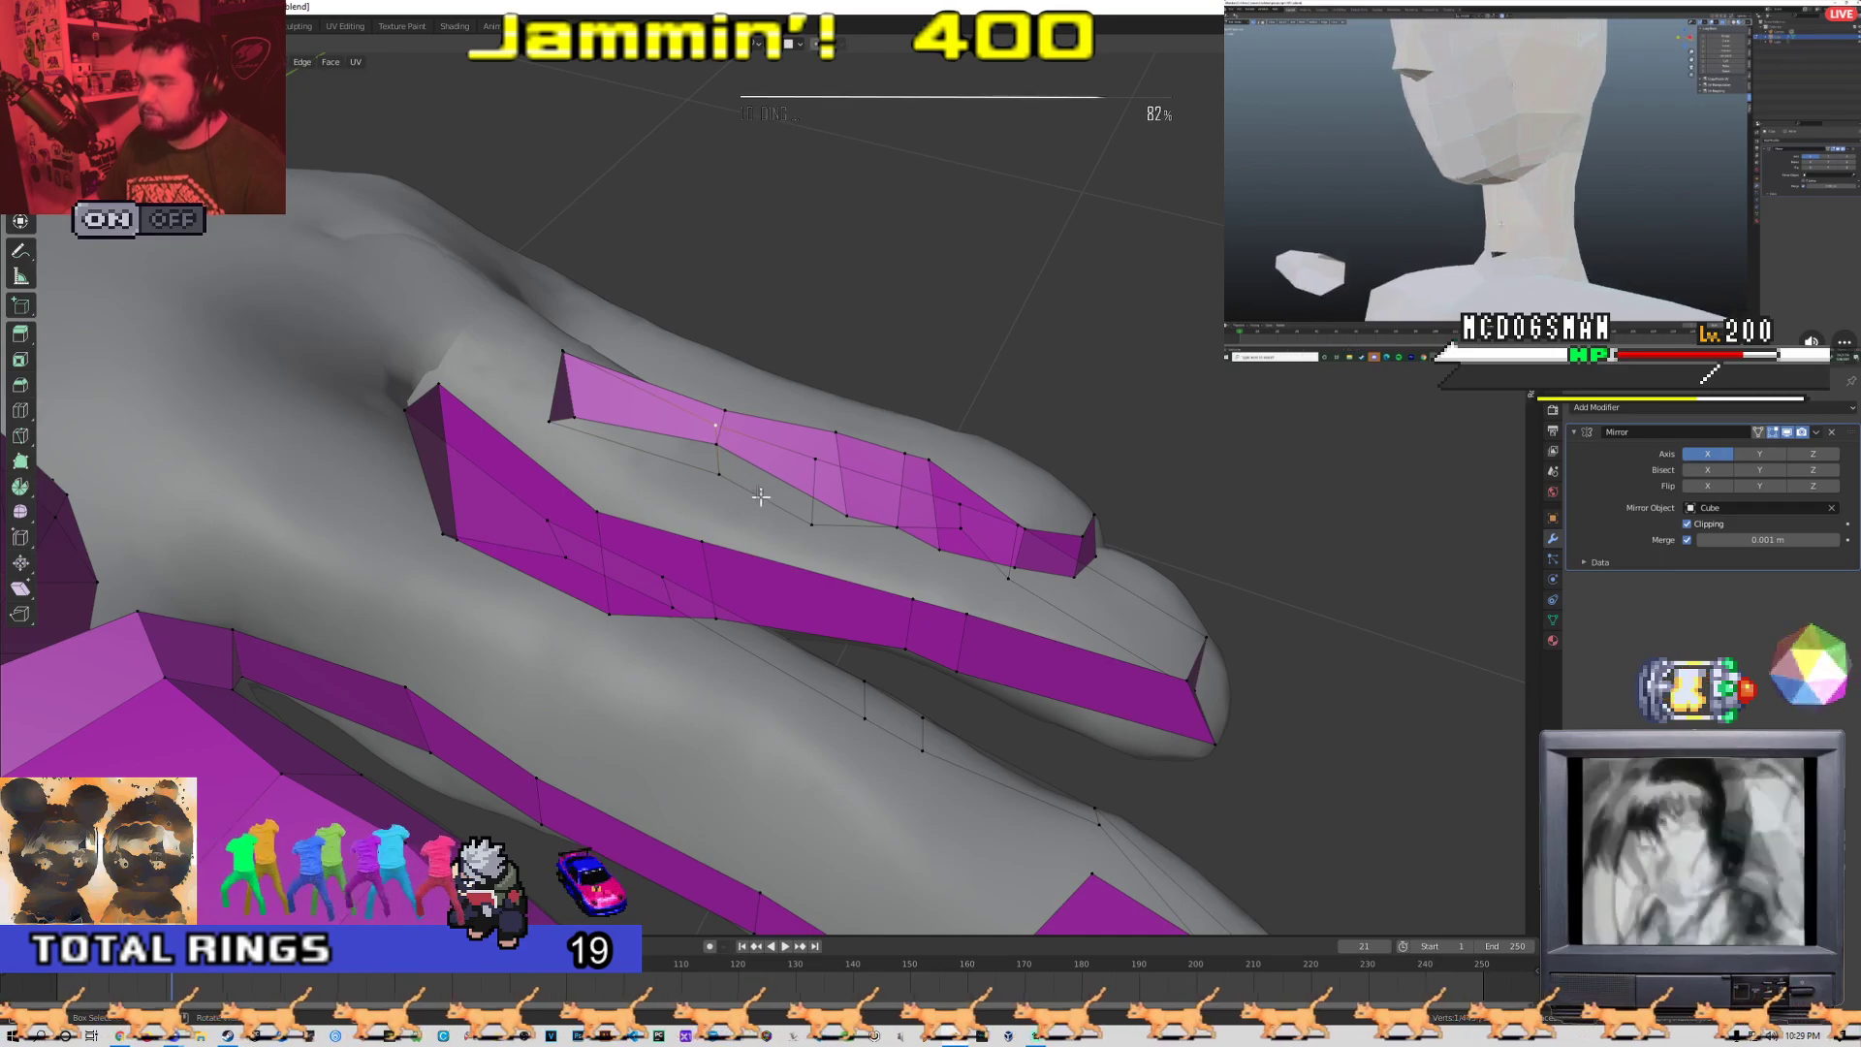
middle_click_drag(741, 472, 561, 478)
key("g")
key("g")
scroll(572, 465, "down", 1)
left_click(665, 316)
middle_click_drag(760, 307, 785, 571)
scroll(769, 319, "up", 3)
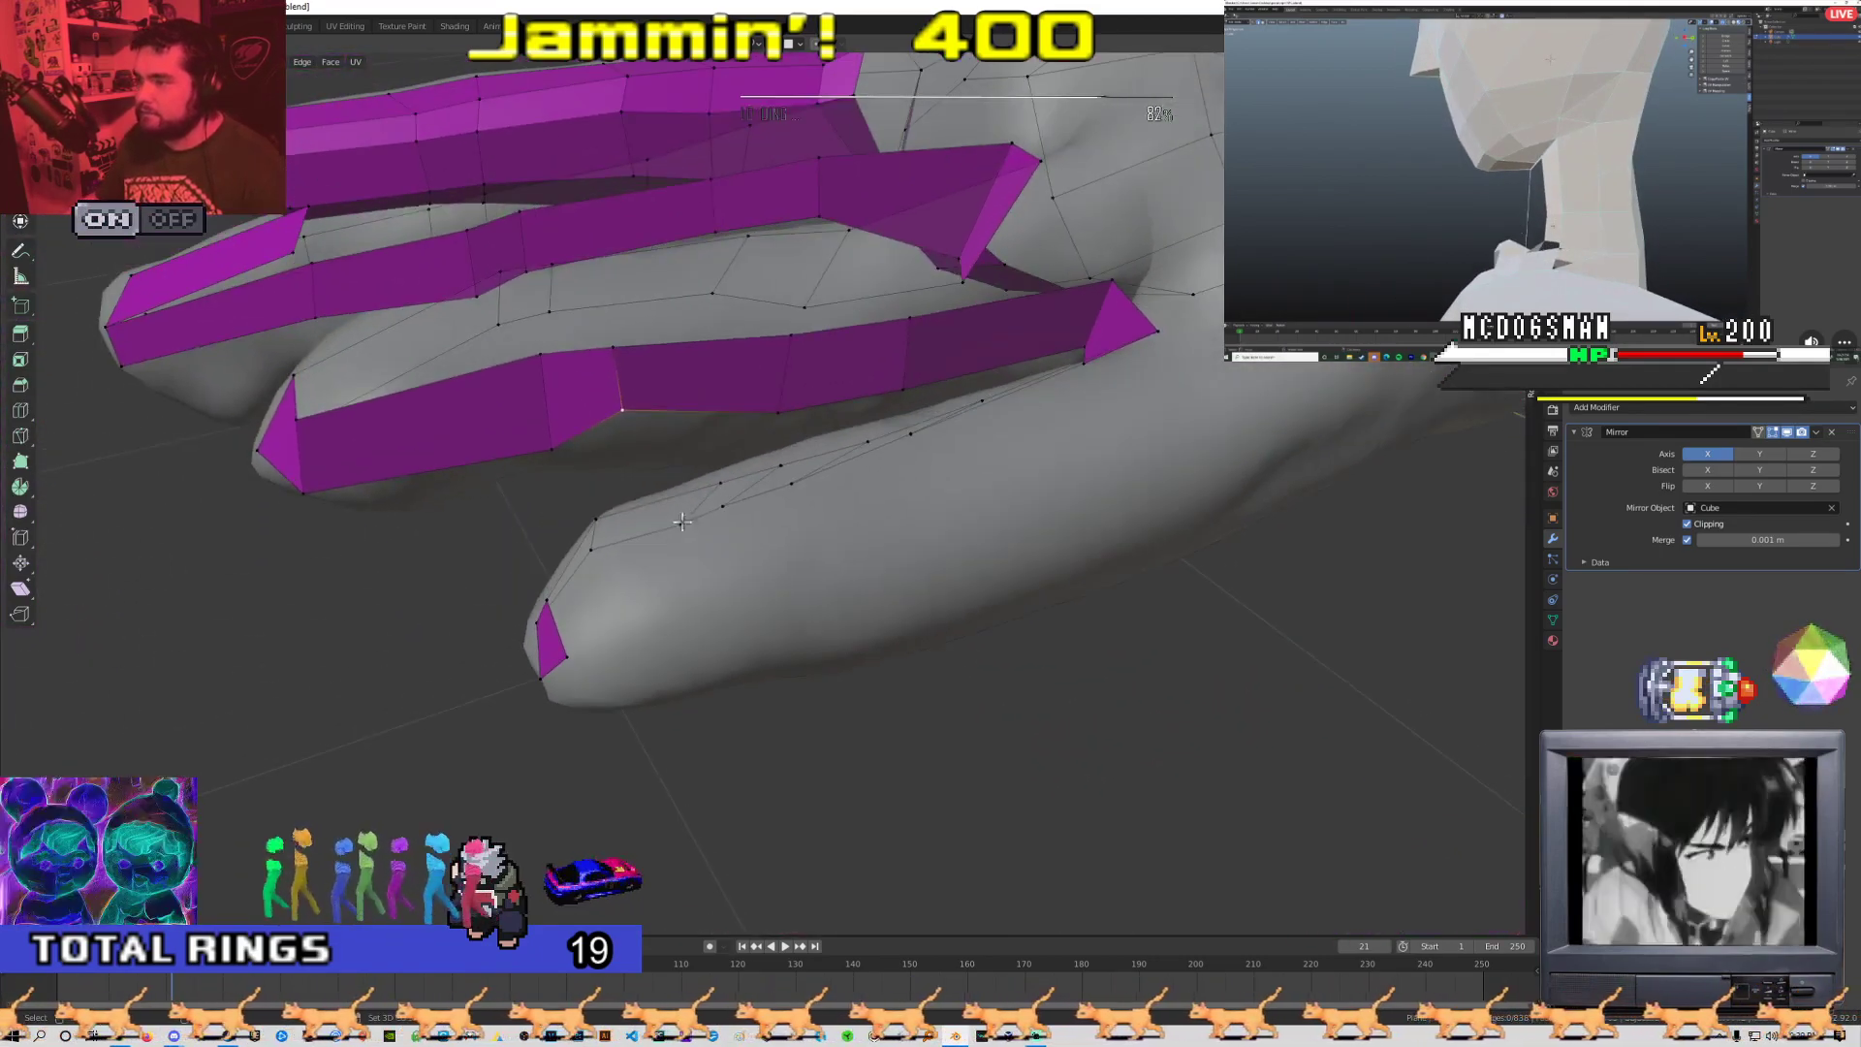
middle_click_drag(601, 485, 640, 414)
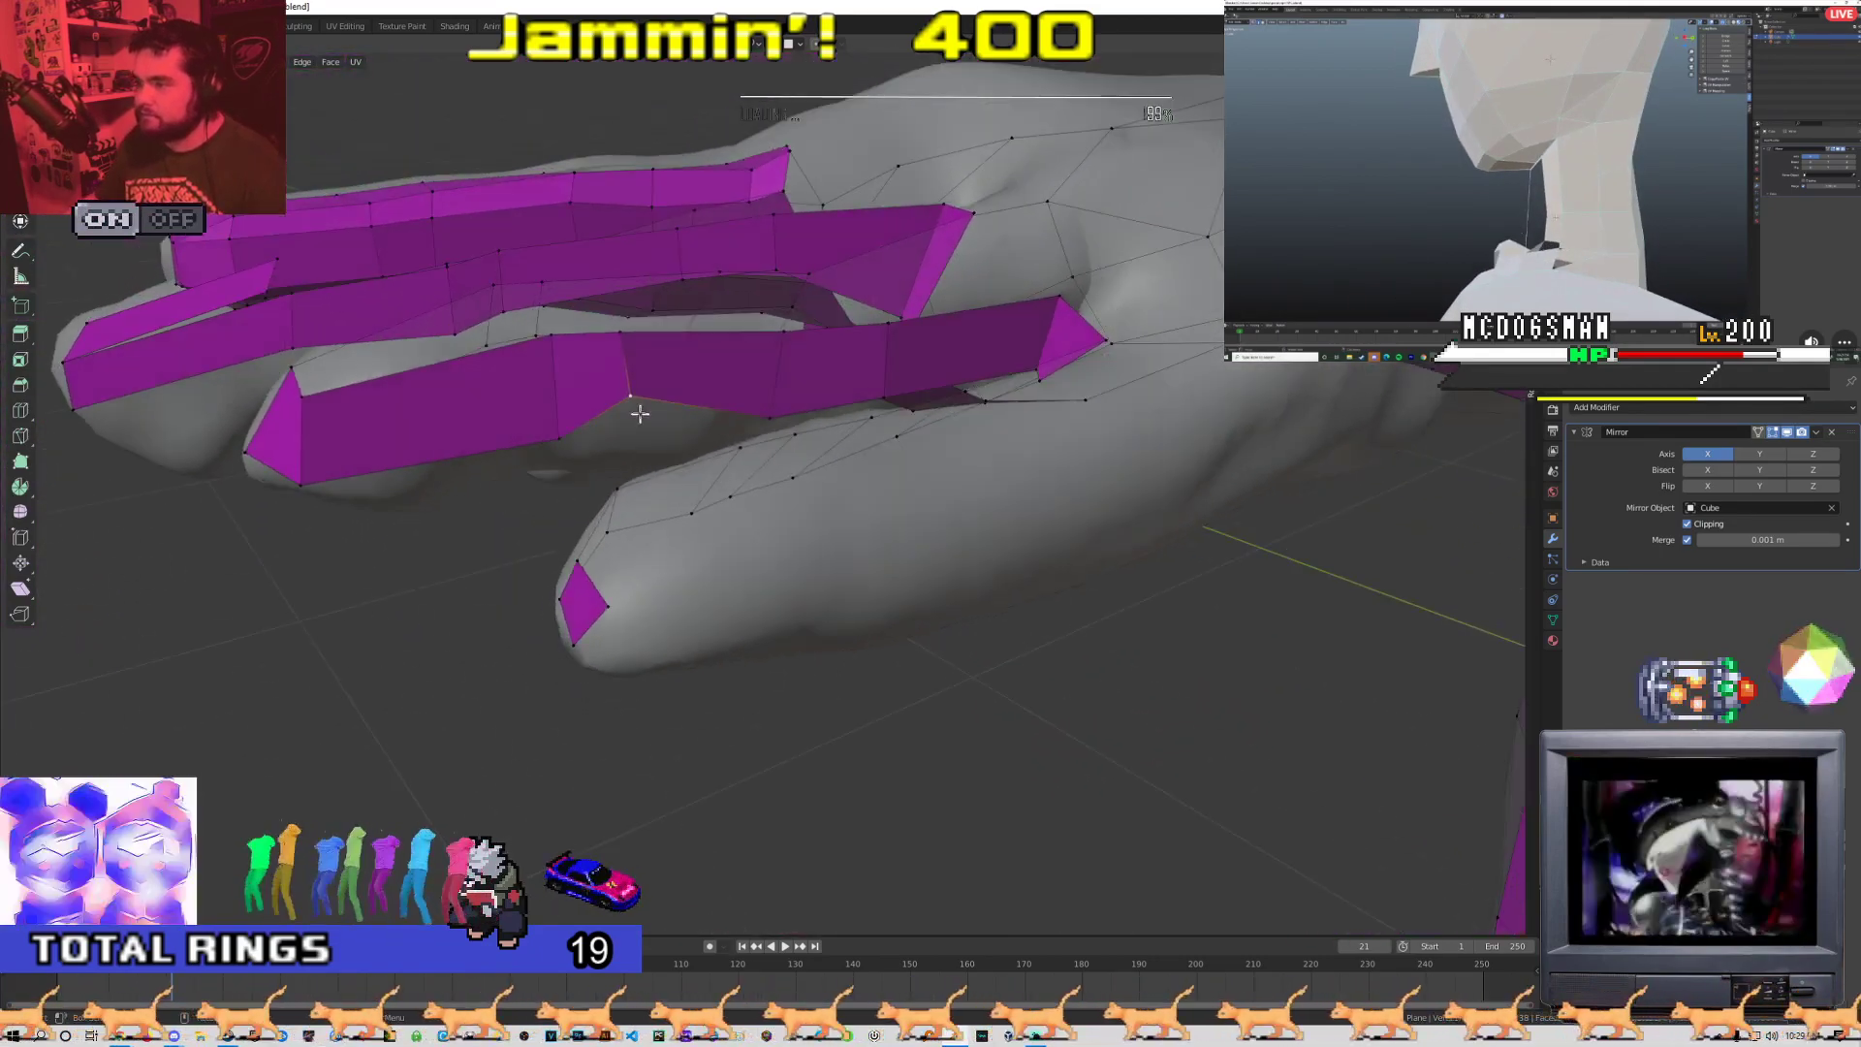
left_click(568, 363)
Extrude the face strip along the pinky's outer side from the fingertip to the finger's base
middle_click_drag(568, 363, 507, 520)
middle_click_drag(548, 447, 539, 434)
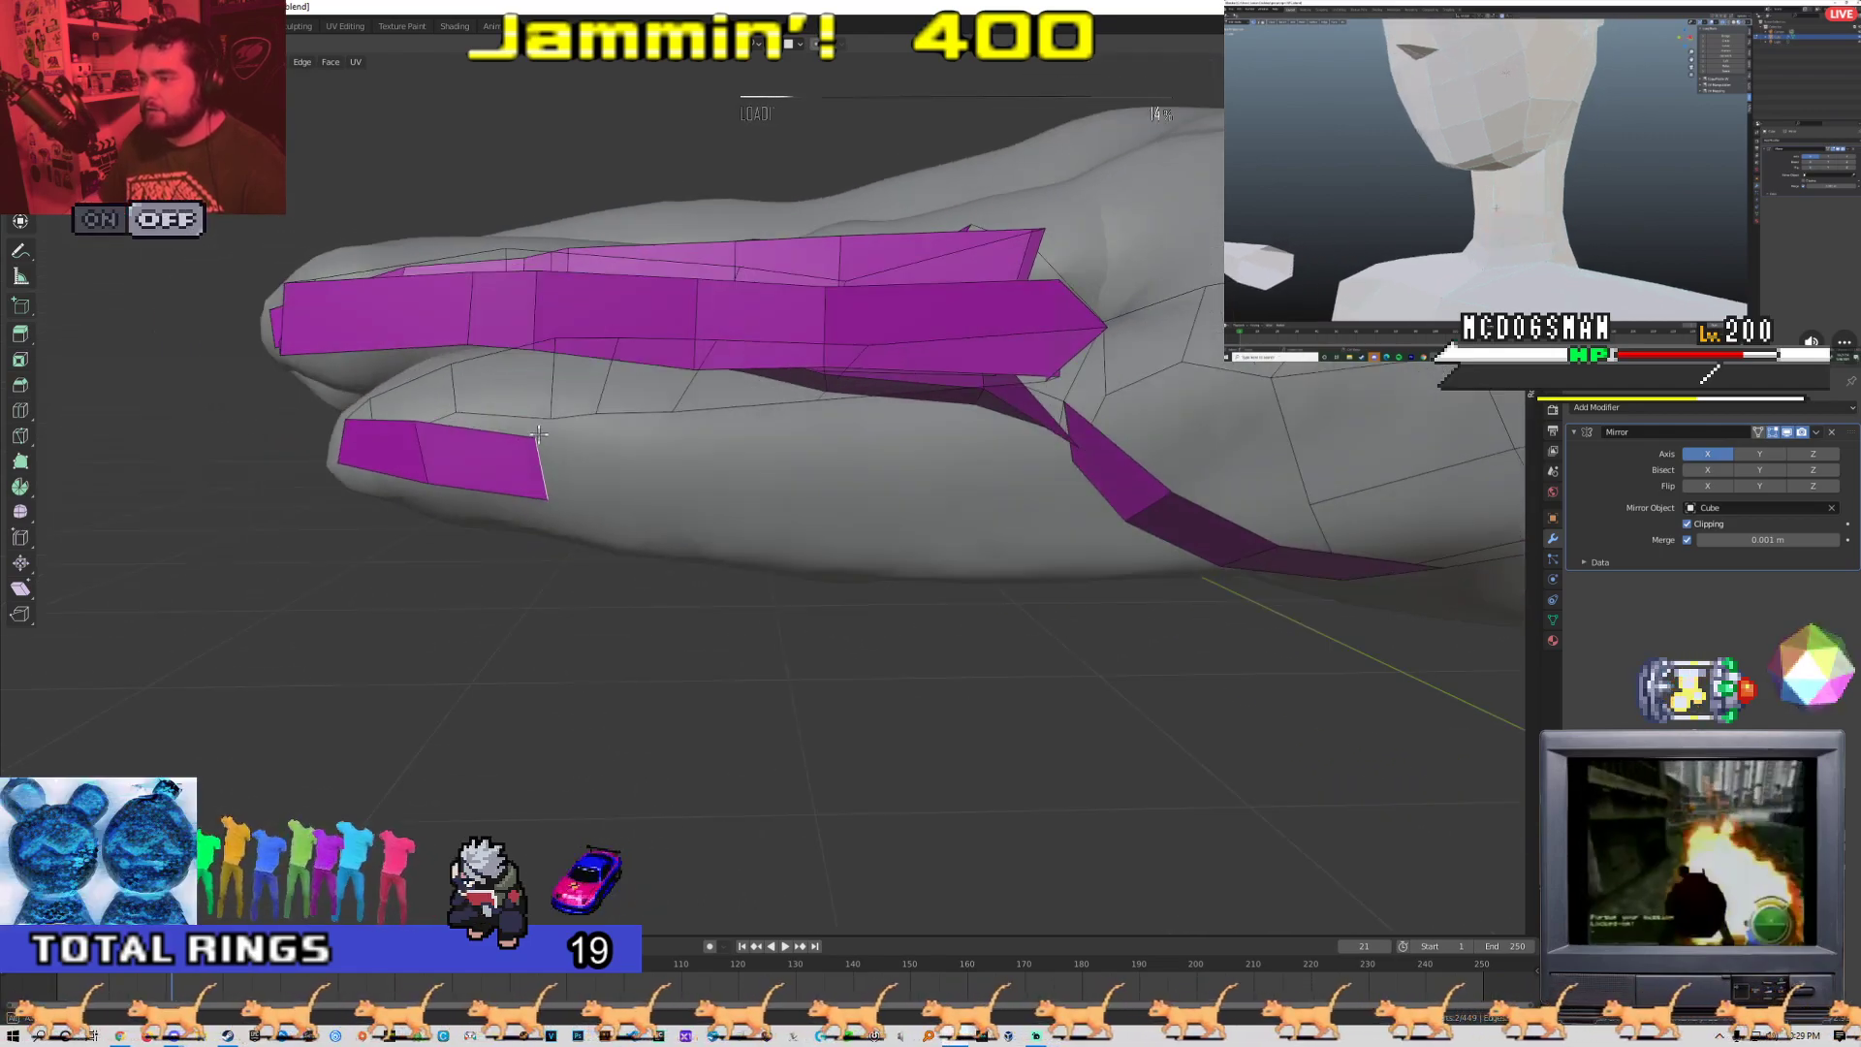
left_click(707, 464)
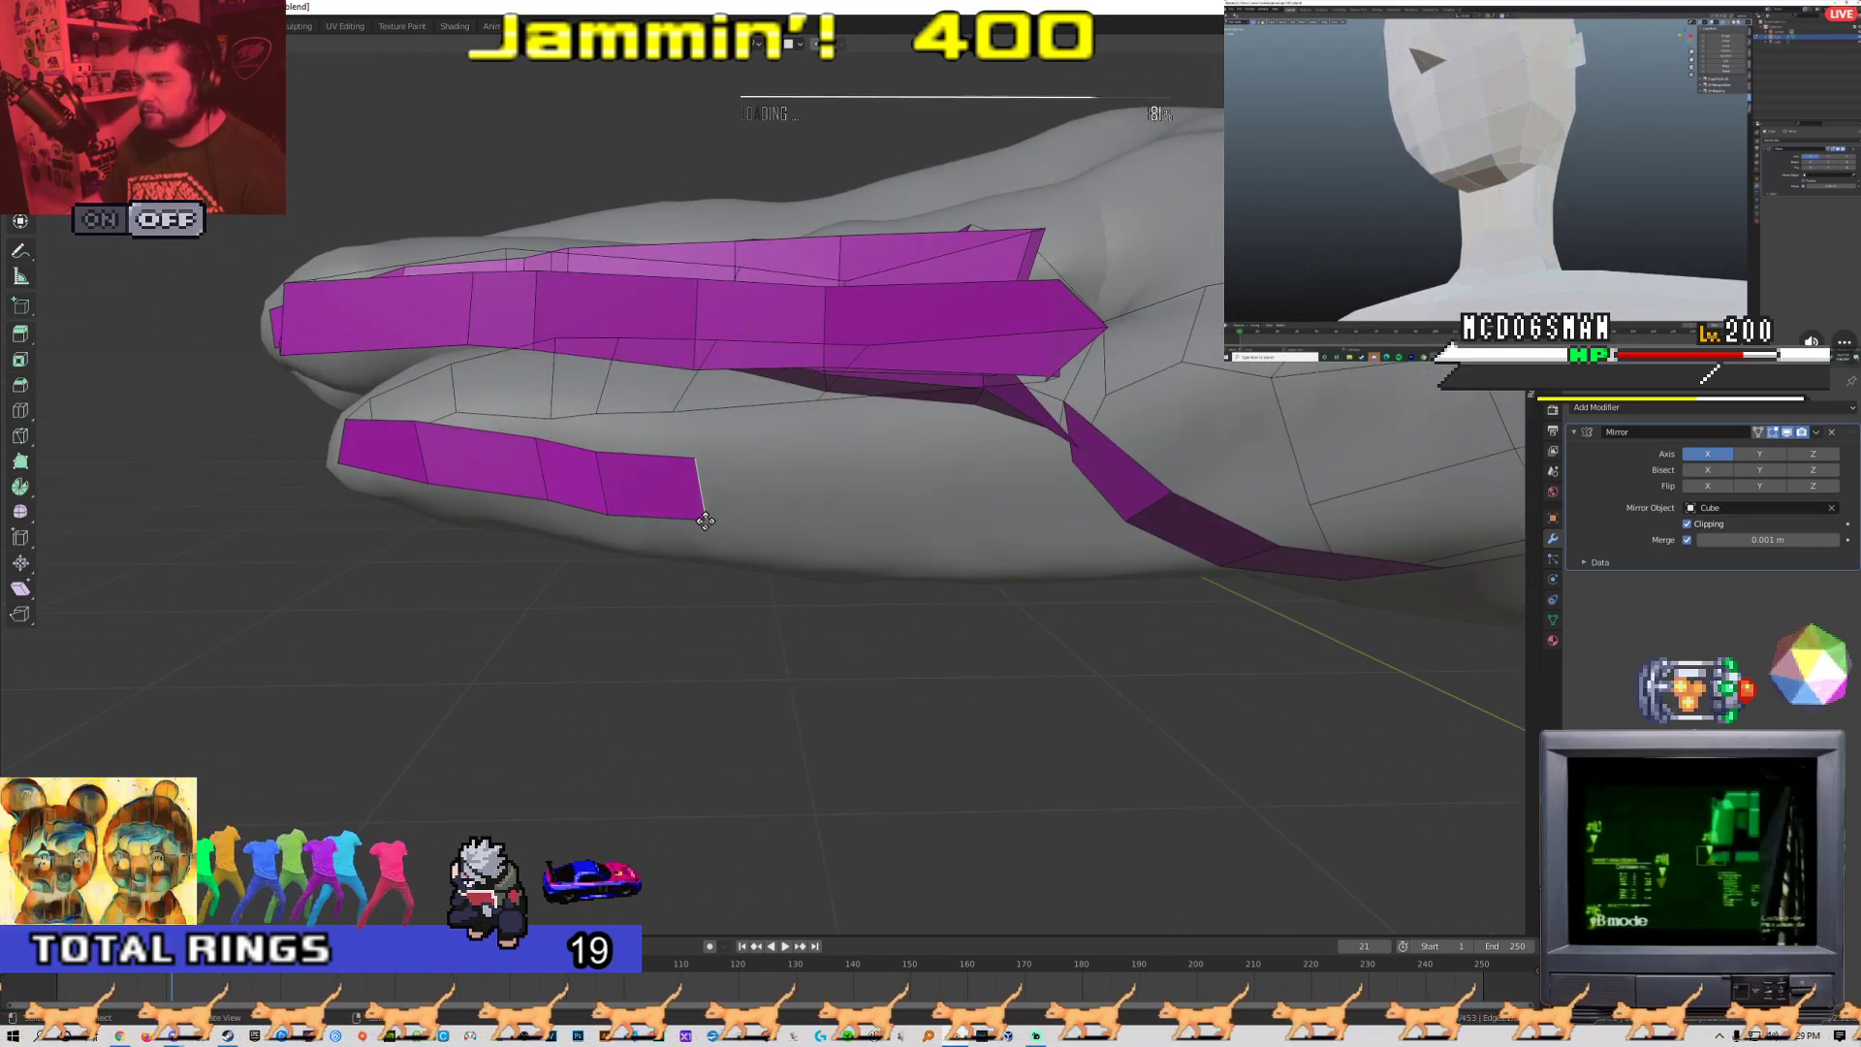
middle_click_drag(787, 515, 507, 503)
key("e")
left_click(705, 509)
mouse_move(706, 509)
middle_mouse_down()
mouse_move(507, 520)
mouse_move(692, 511)
middle_mouse_up()
middle_click_drag(435, 504, 522, 462)
Reposition the vertices of the pinky's outer strip, including its end at the base, to fit the sculpted surface
key("1")
middle_click_drag(482, 524, 270, 526)
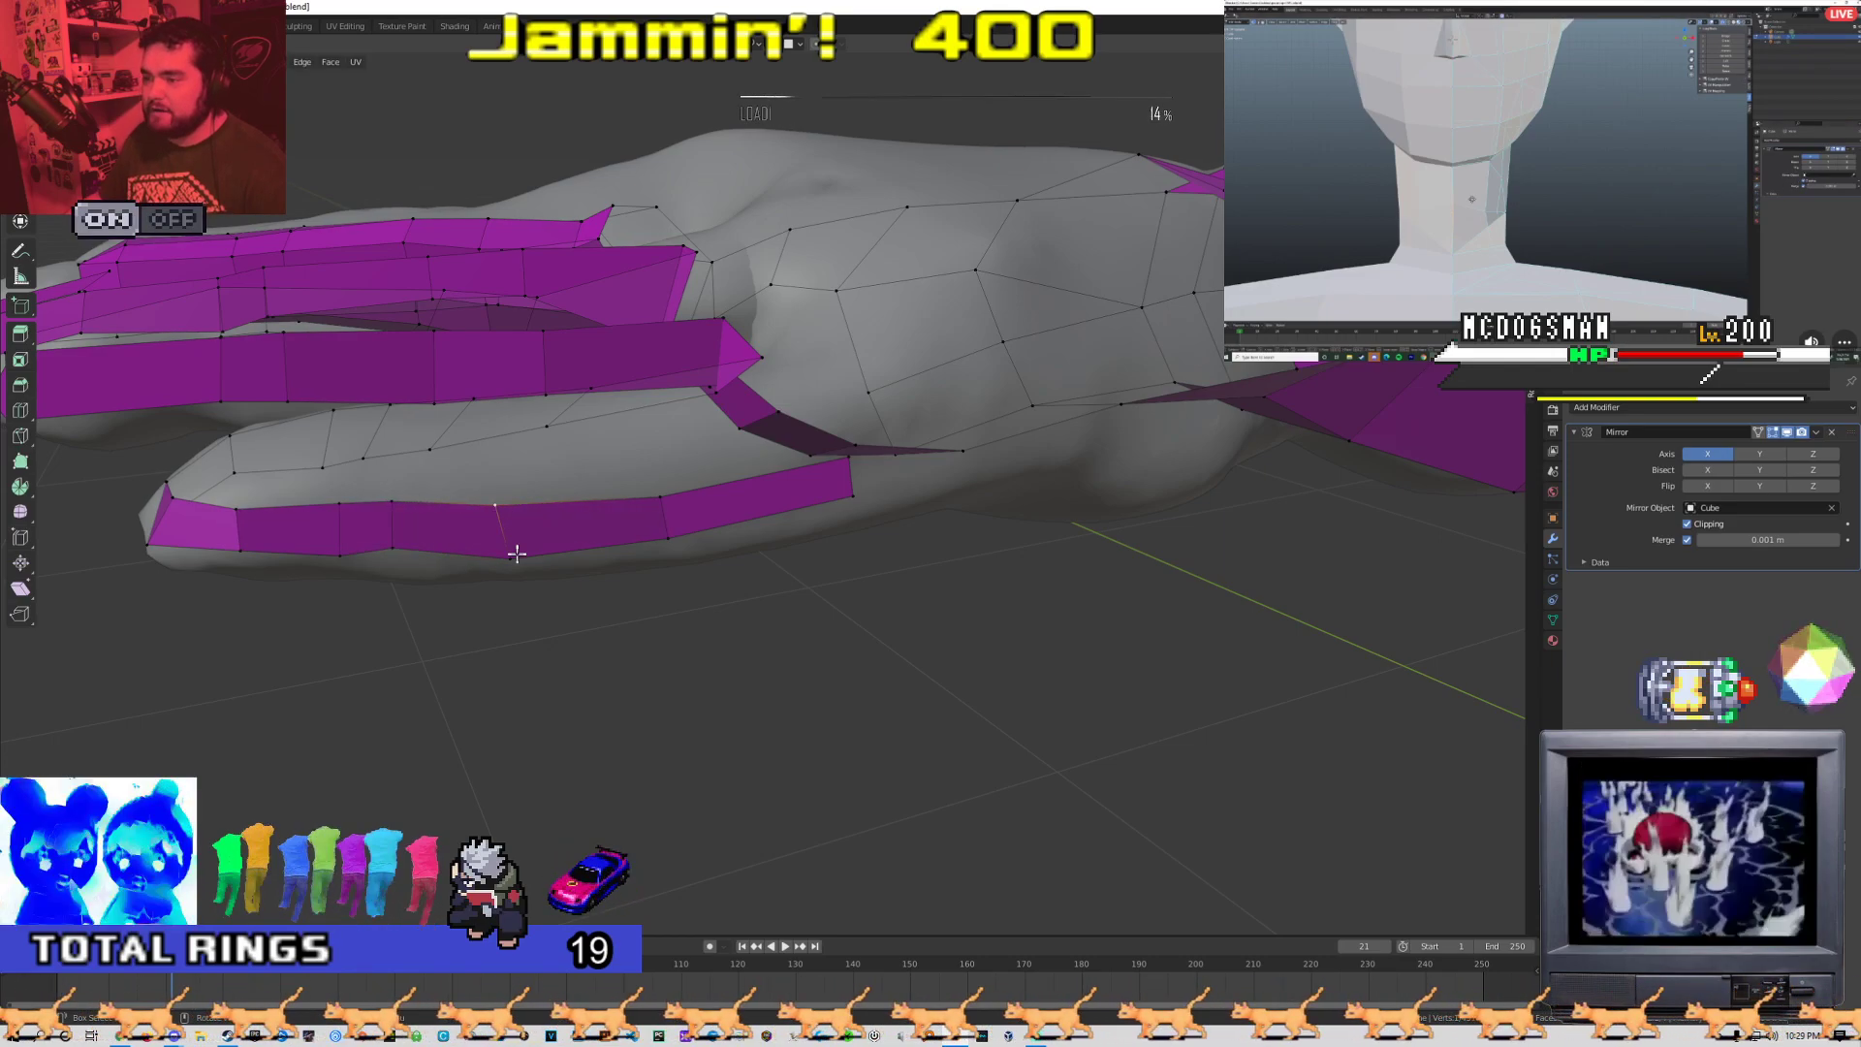
middle_click_drag(394, 553, 583, 589)
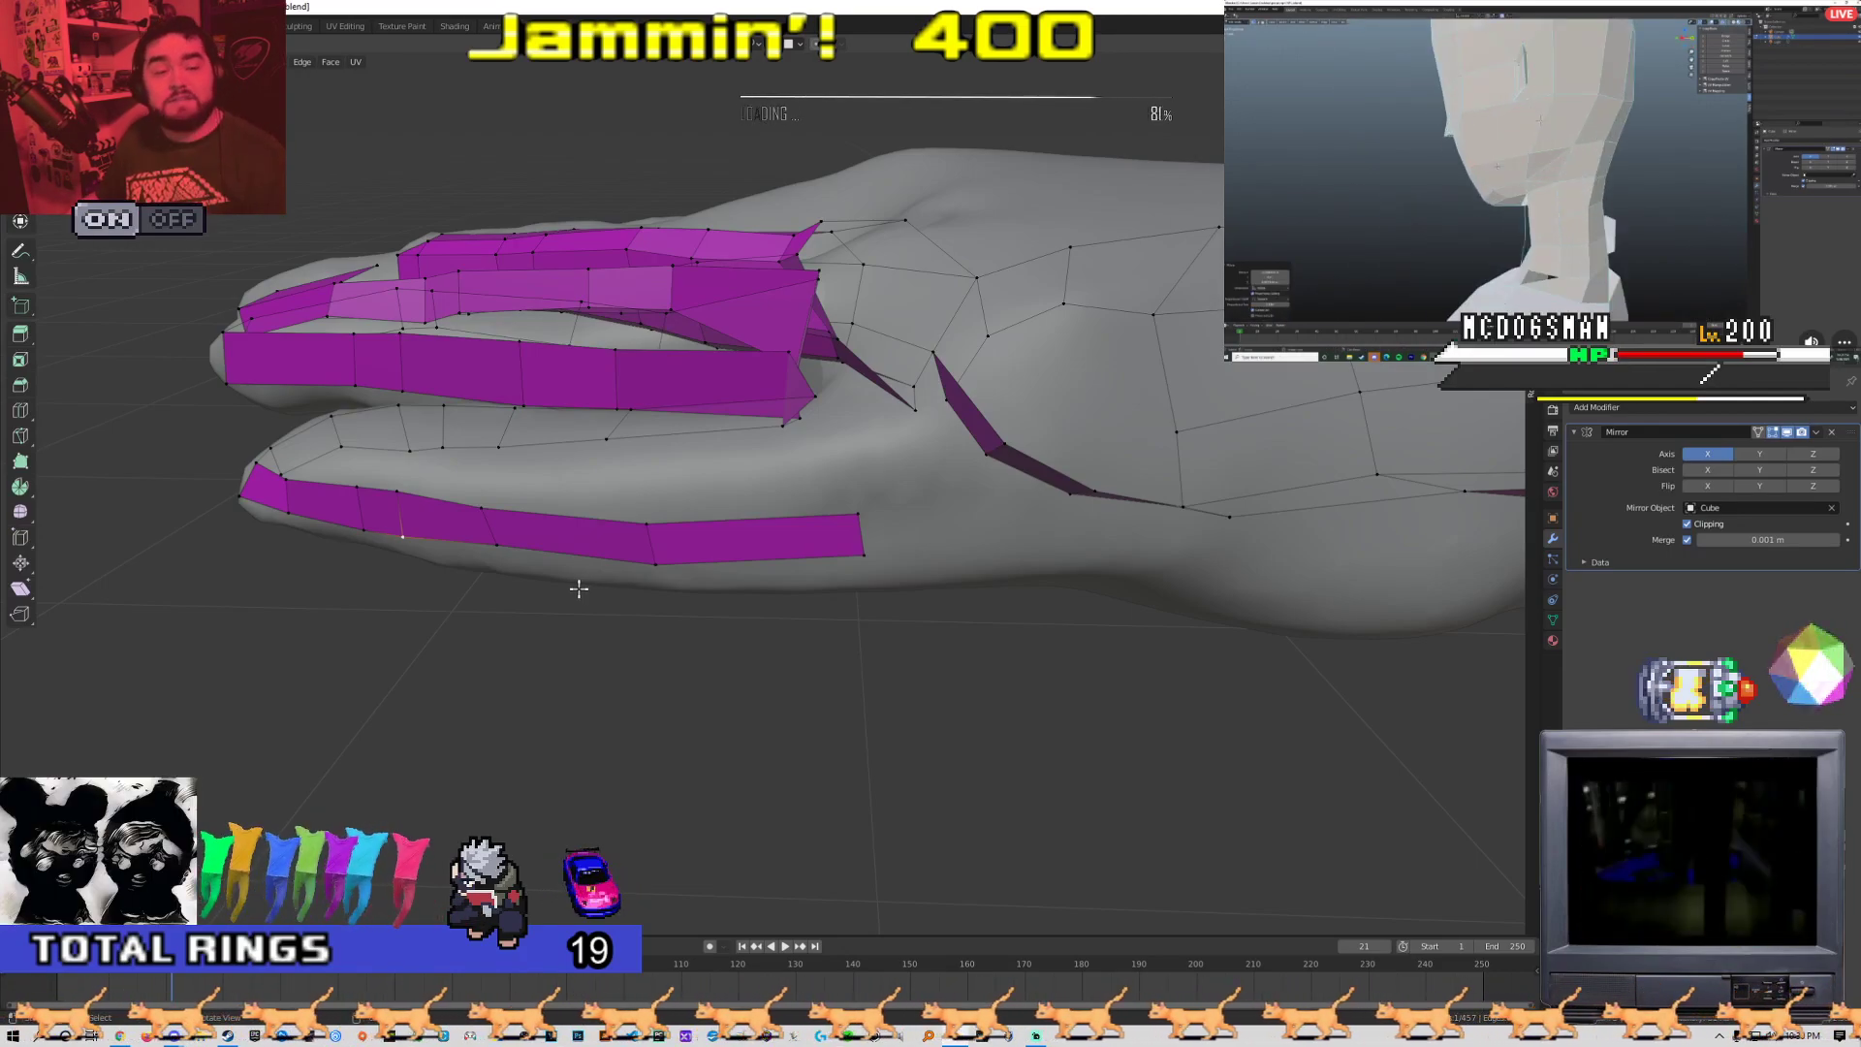
middle_click_drag(625, 574, 631, 554)
scroll(653, 486, "up", 2)
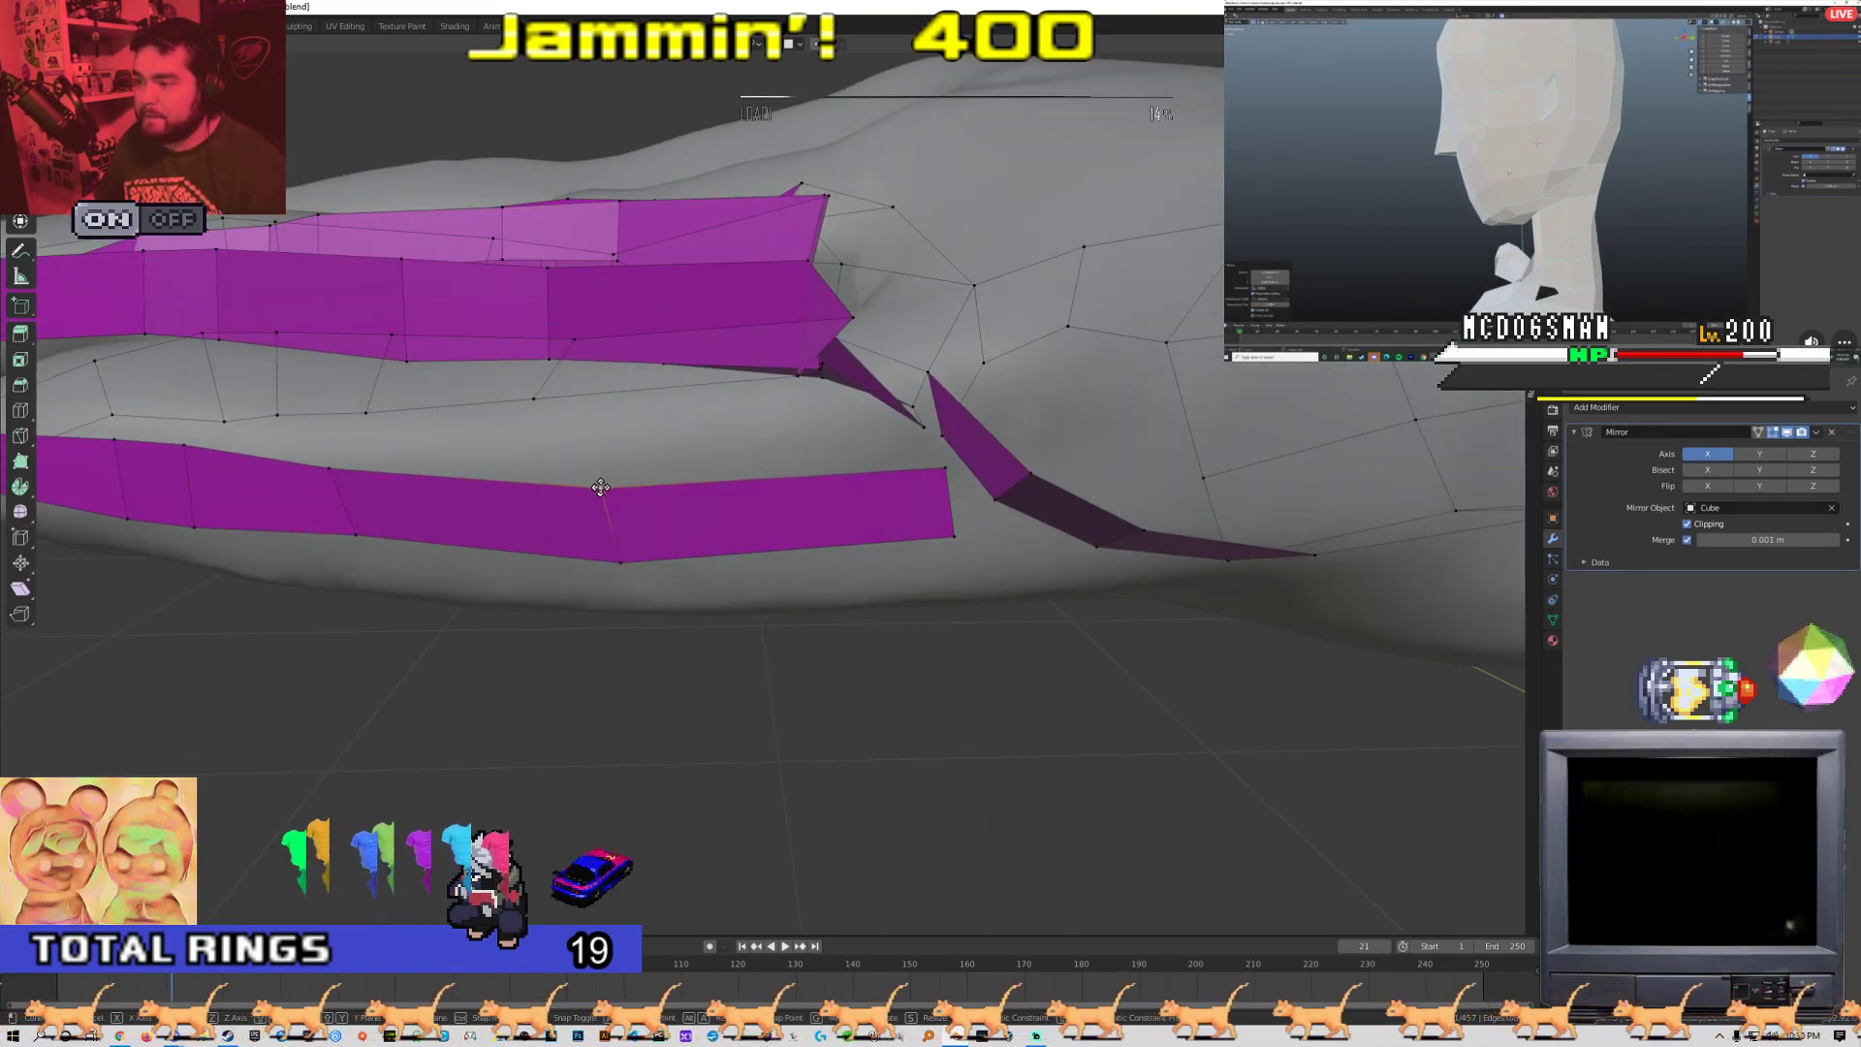
middle_click_drag(814, 554, 801, 586)
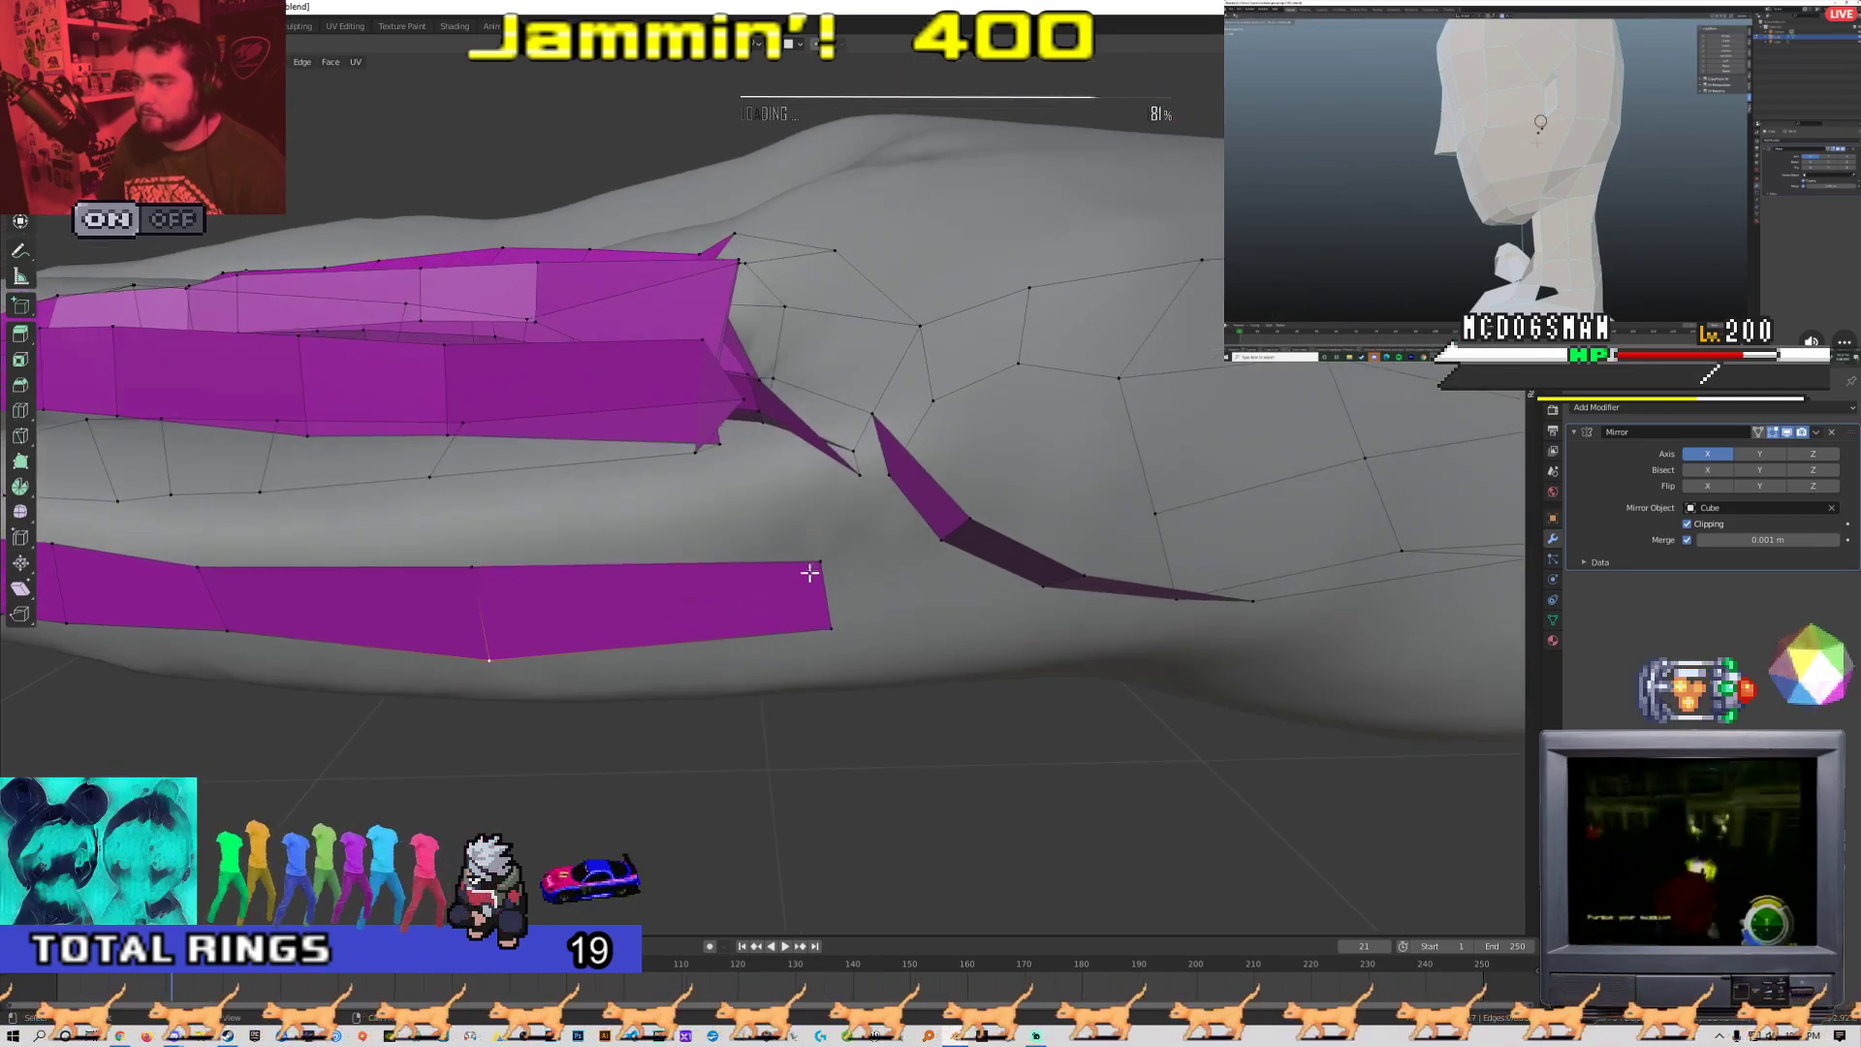
scroll(789, 636, "down", 5)
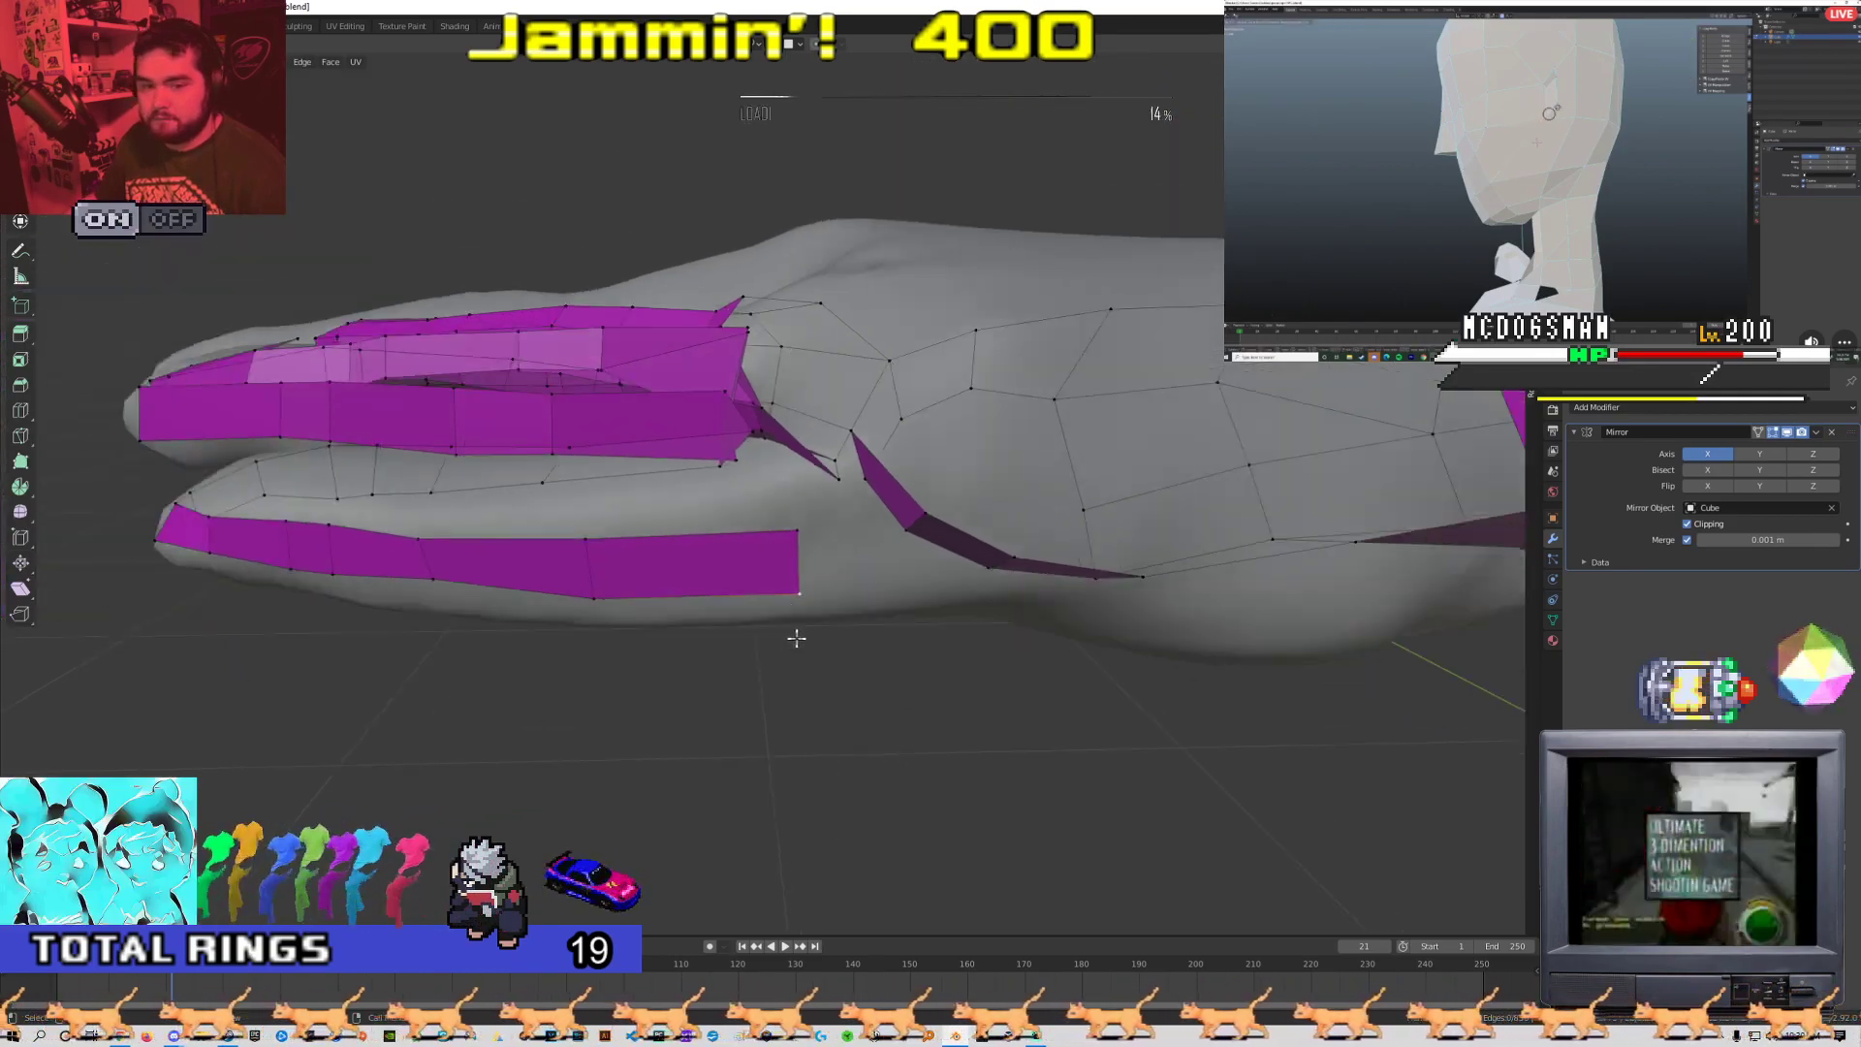
scroll(789, 636, "up", 6)
scroll(793, 636, "down", 5)
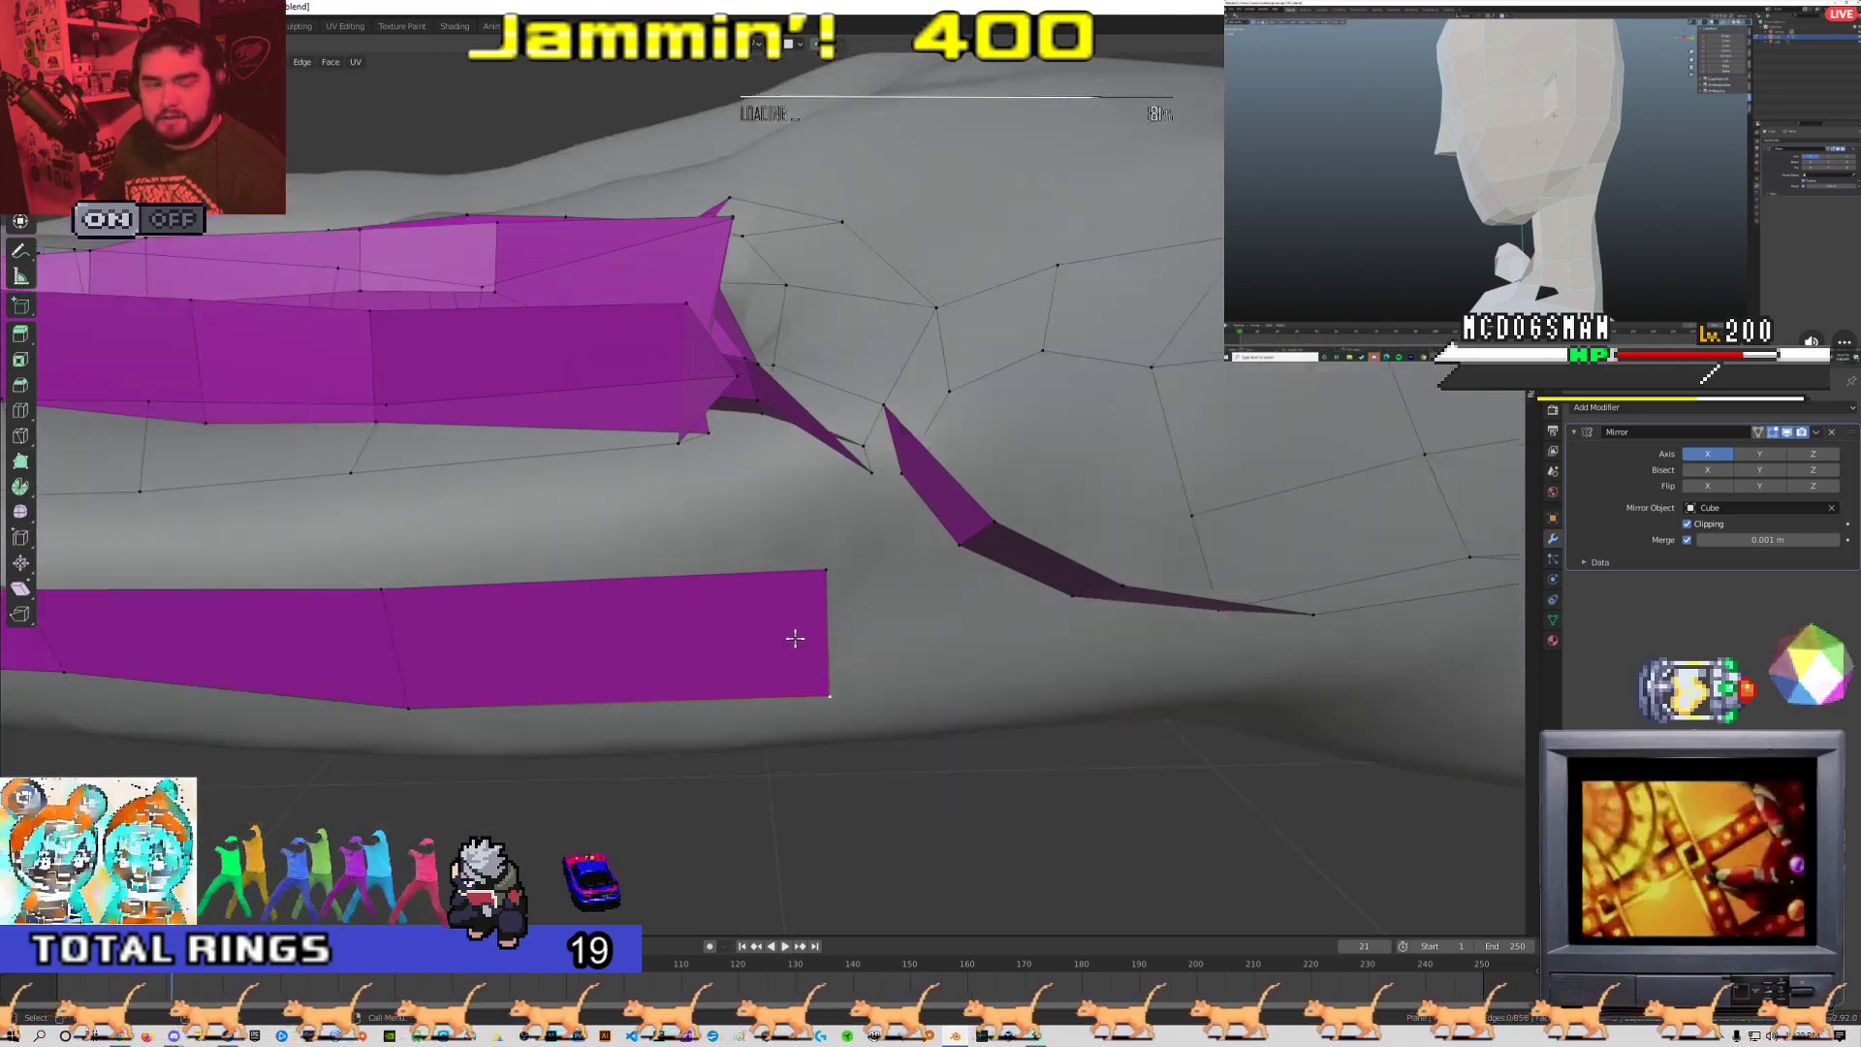
scroll(792, 635, "up", 6)
middle_click_drag(770, 635, 829, 662)
Examine the hand from several sides to compare the strips on the unfinished fingers
scroll(788, 684, "down", 2)
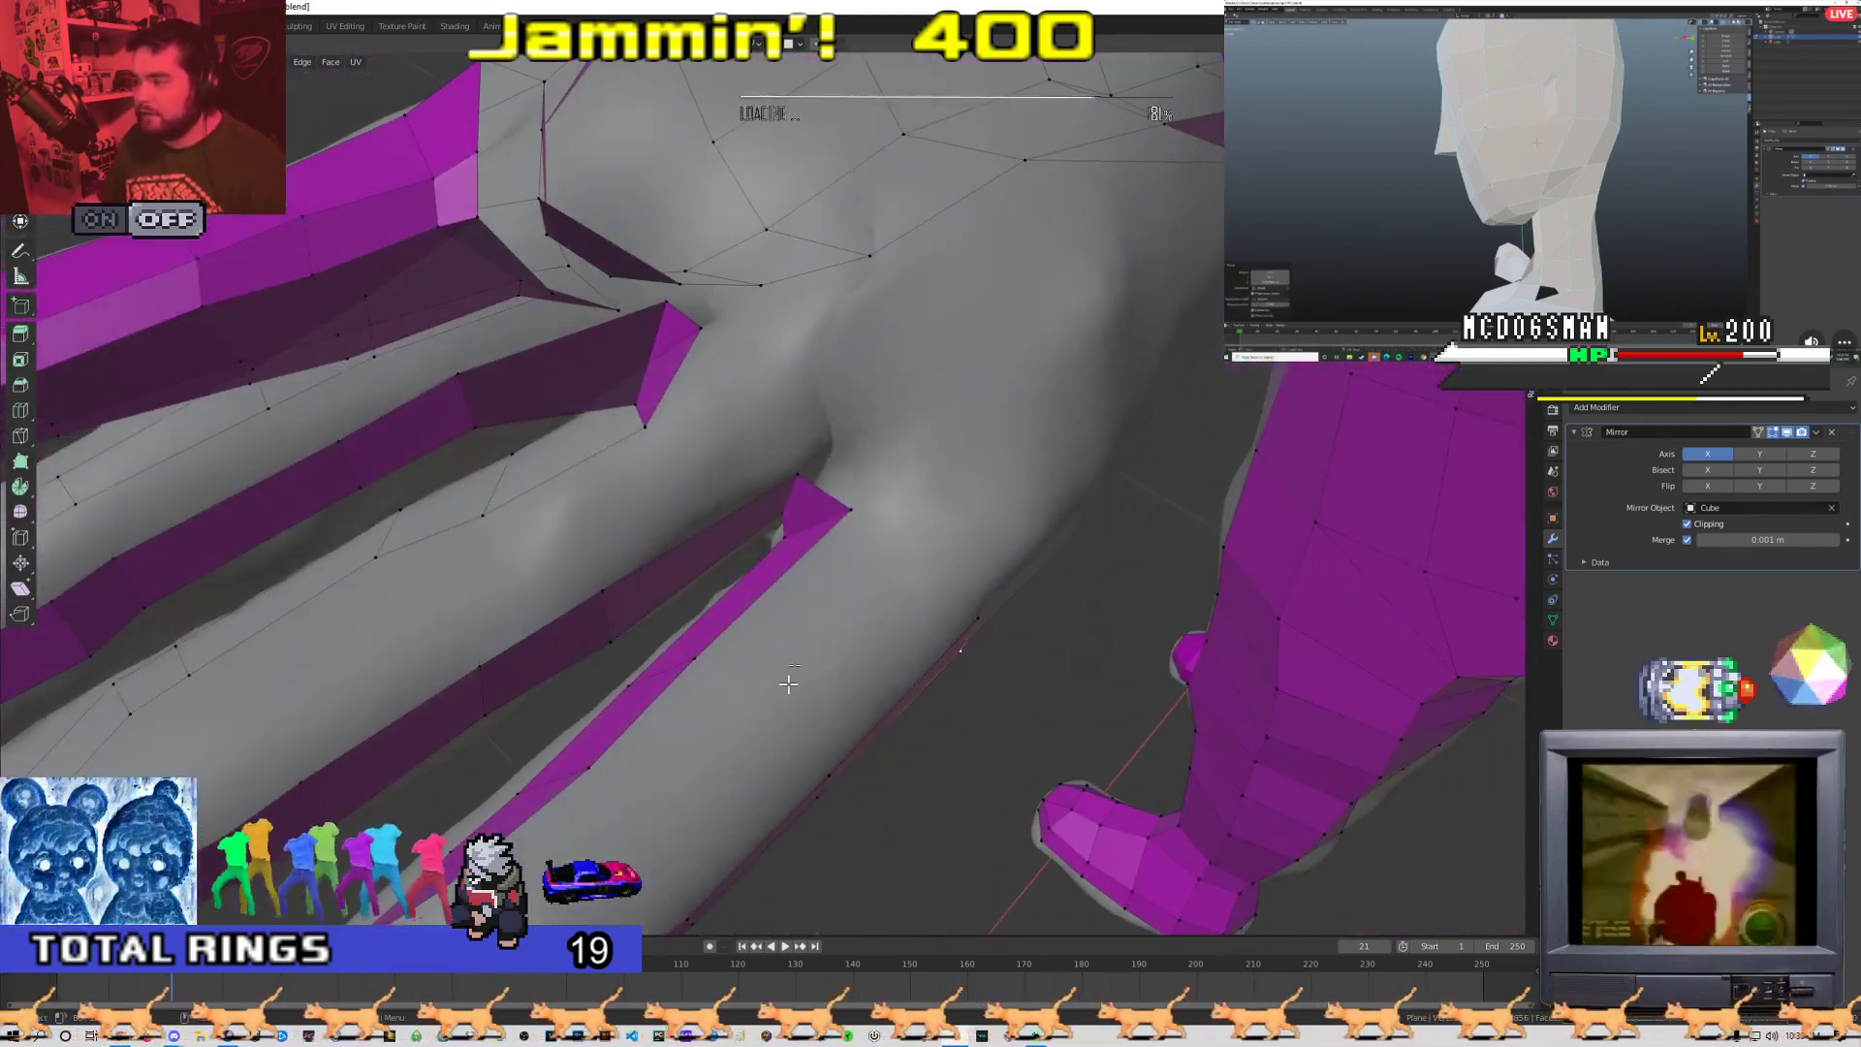
scroll(798, 517, "down", 4)
scroll(776, 533, "up", 5)
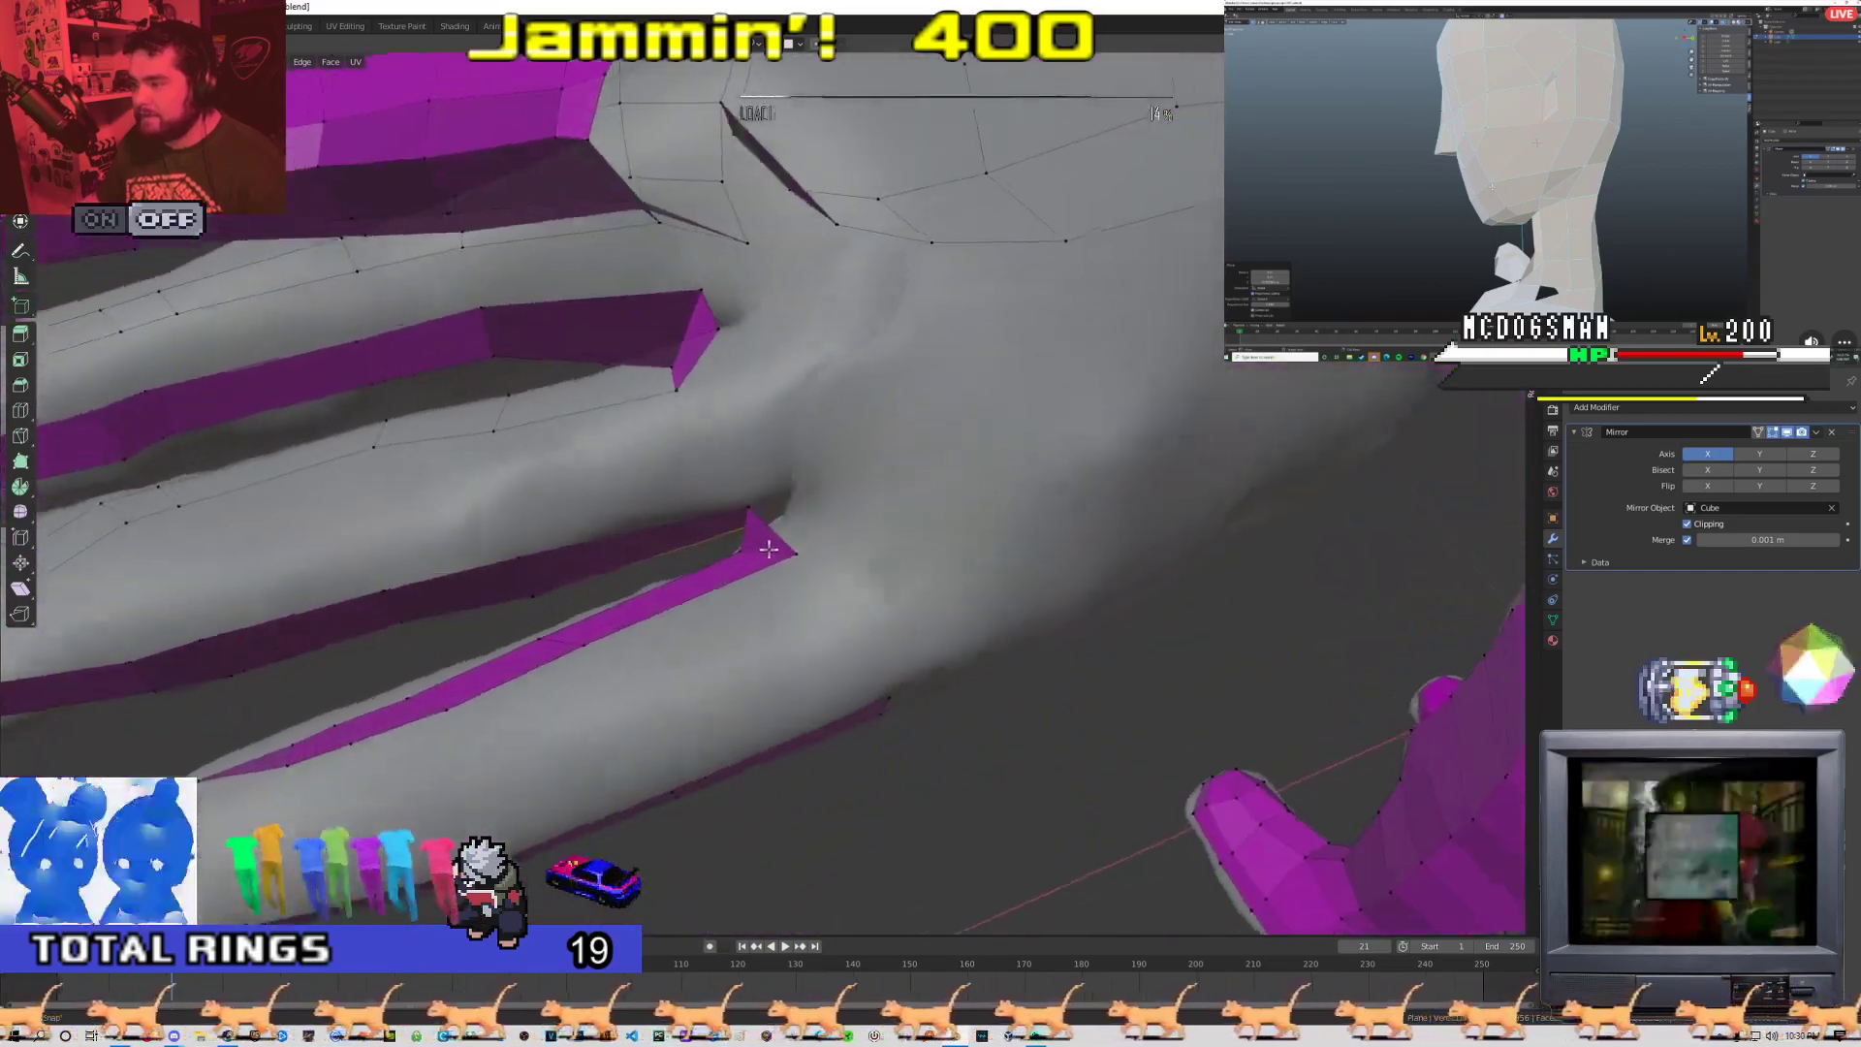
middle_click_drag(761, 552, 725, 487)
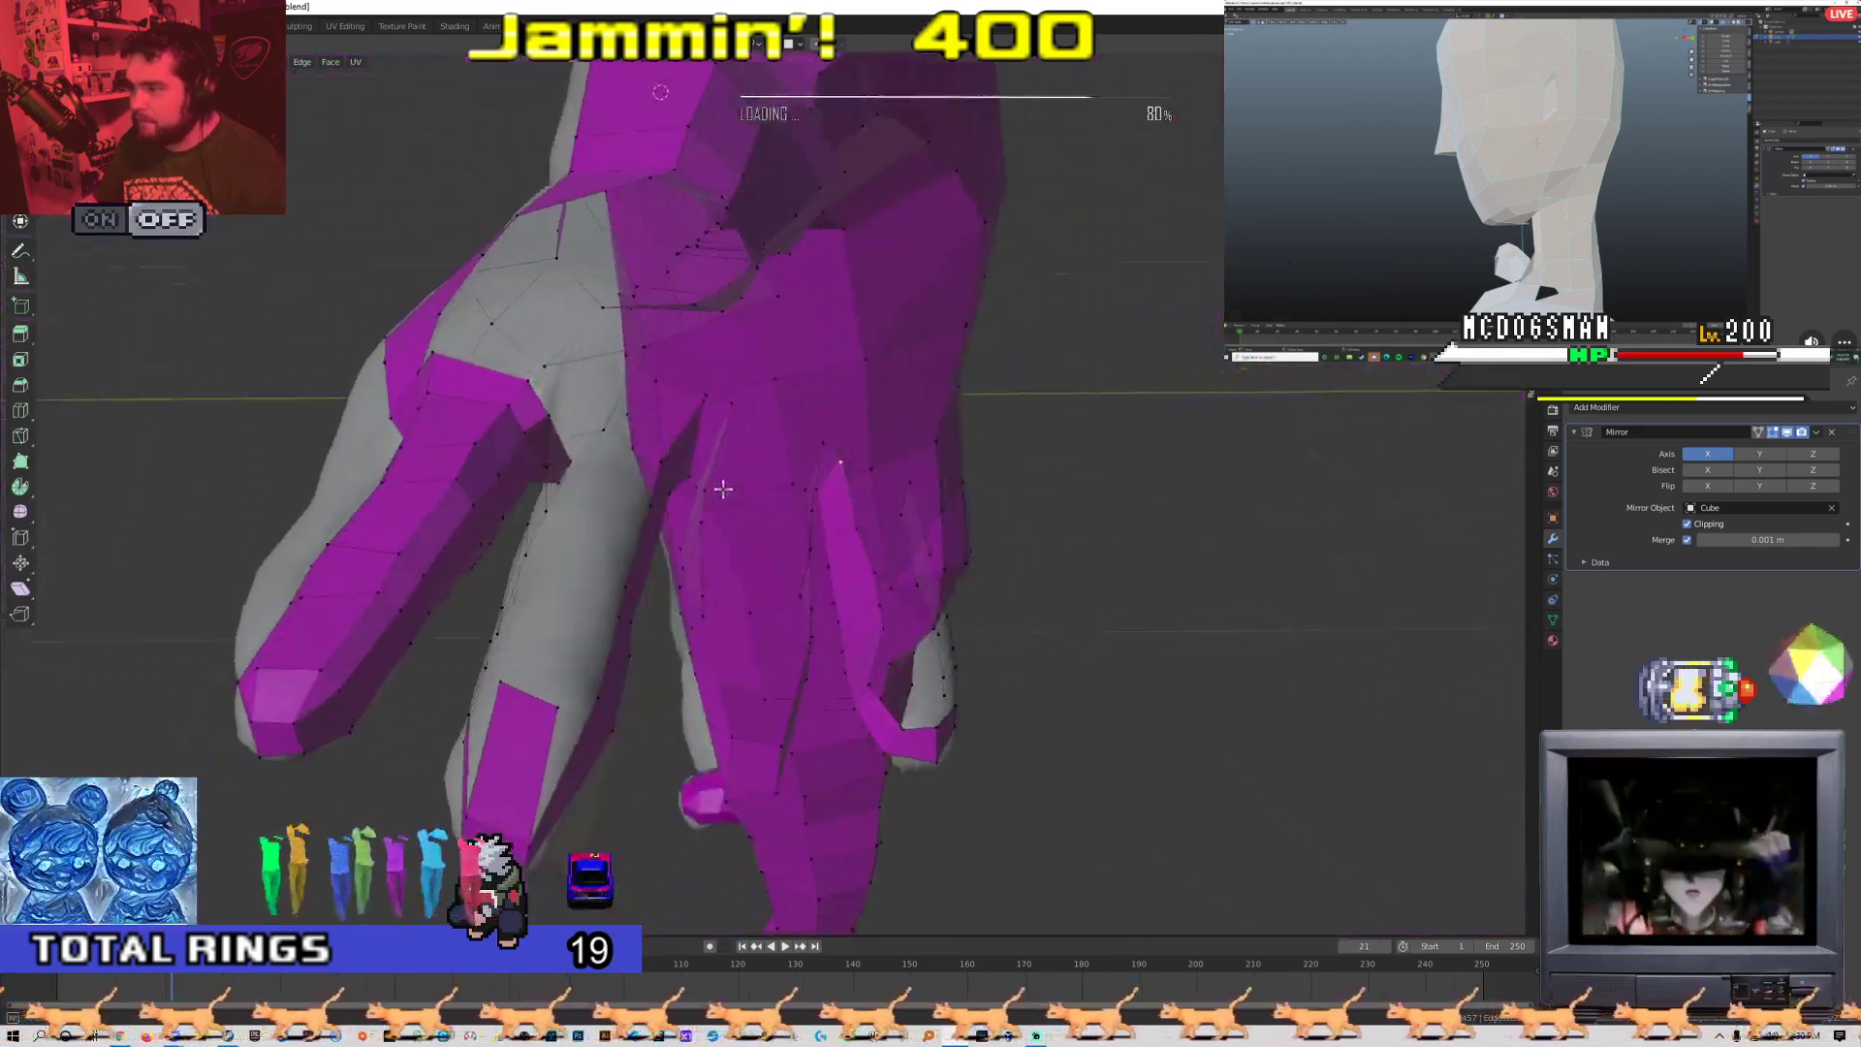
middle_click_drag(670, 586, 584, 450)
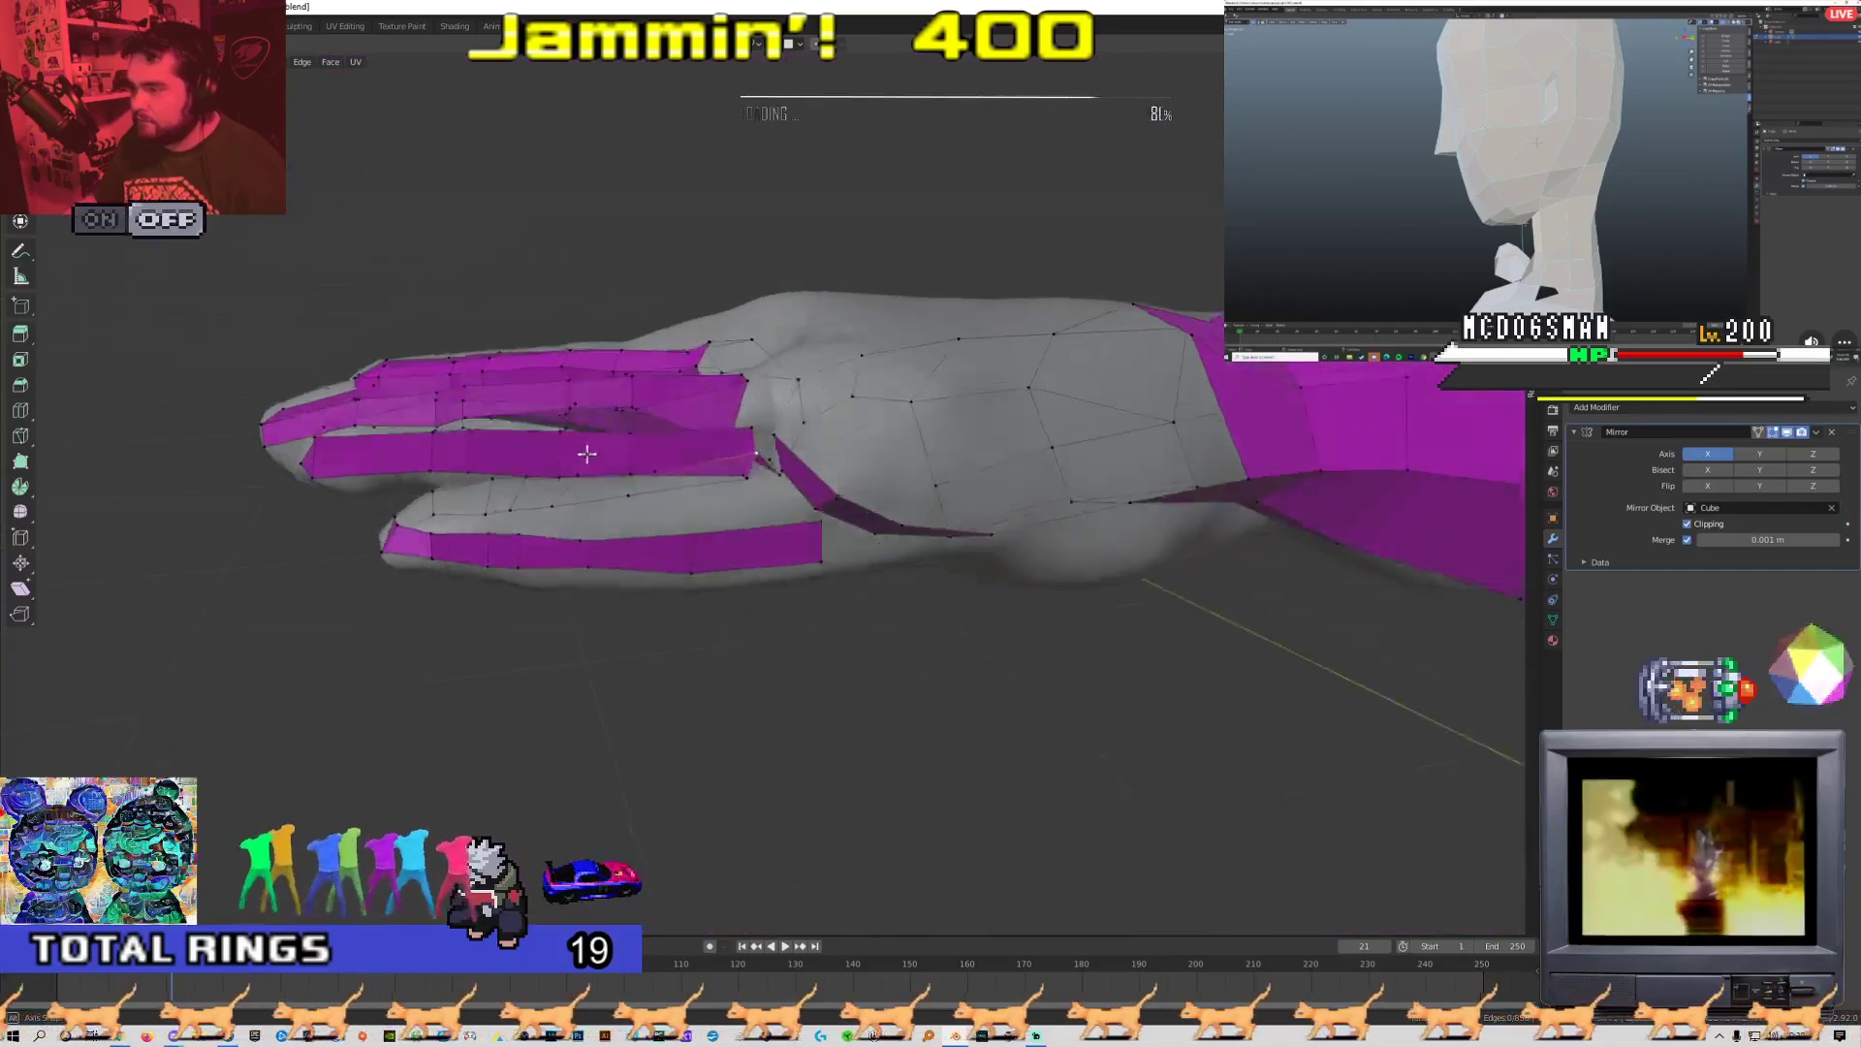
middle_click_drag(813, 511, 815, 577)
scroll(749, 776, "up", 2)
middle_click_drag(749, 775, 665, 469, "shift")
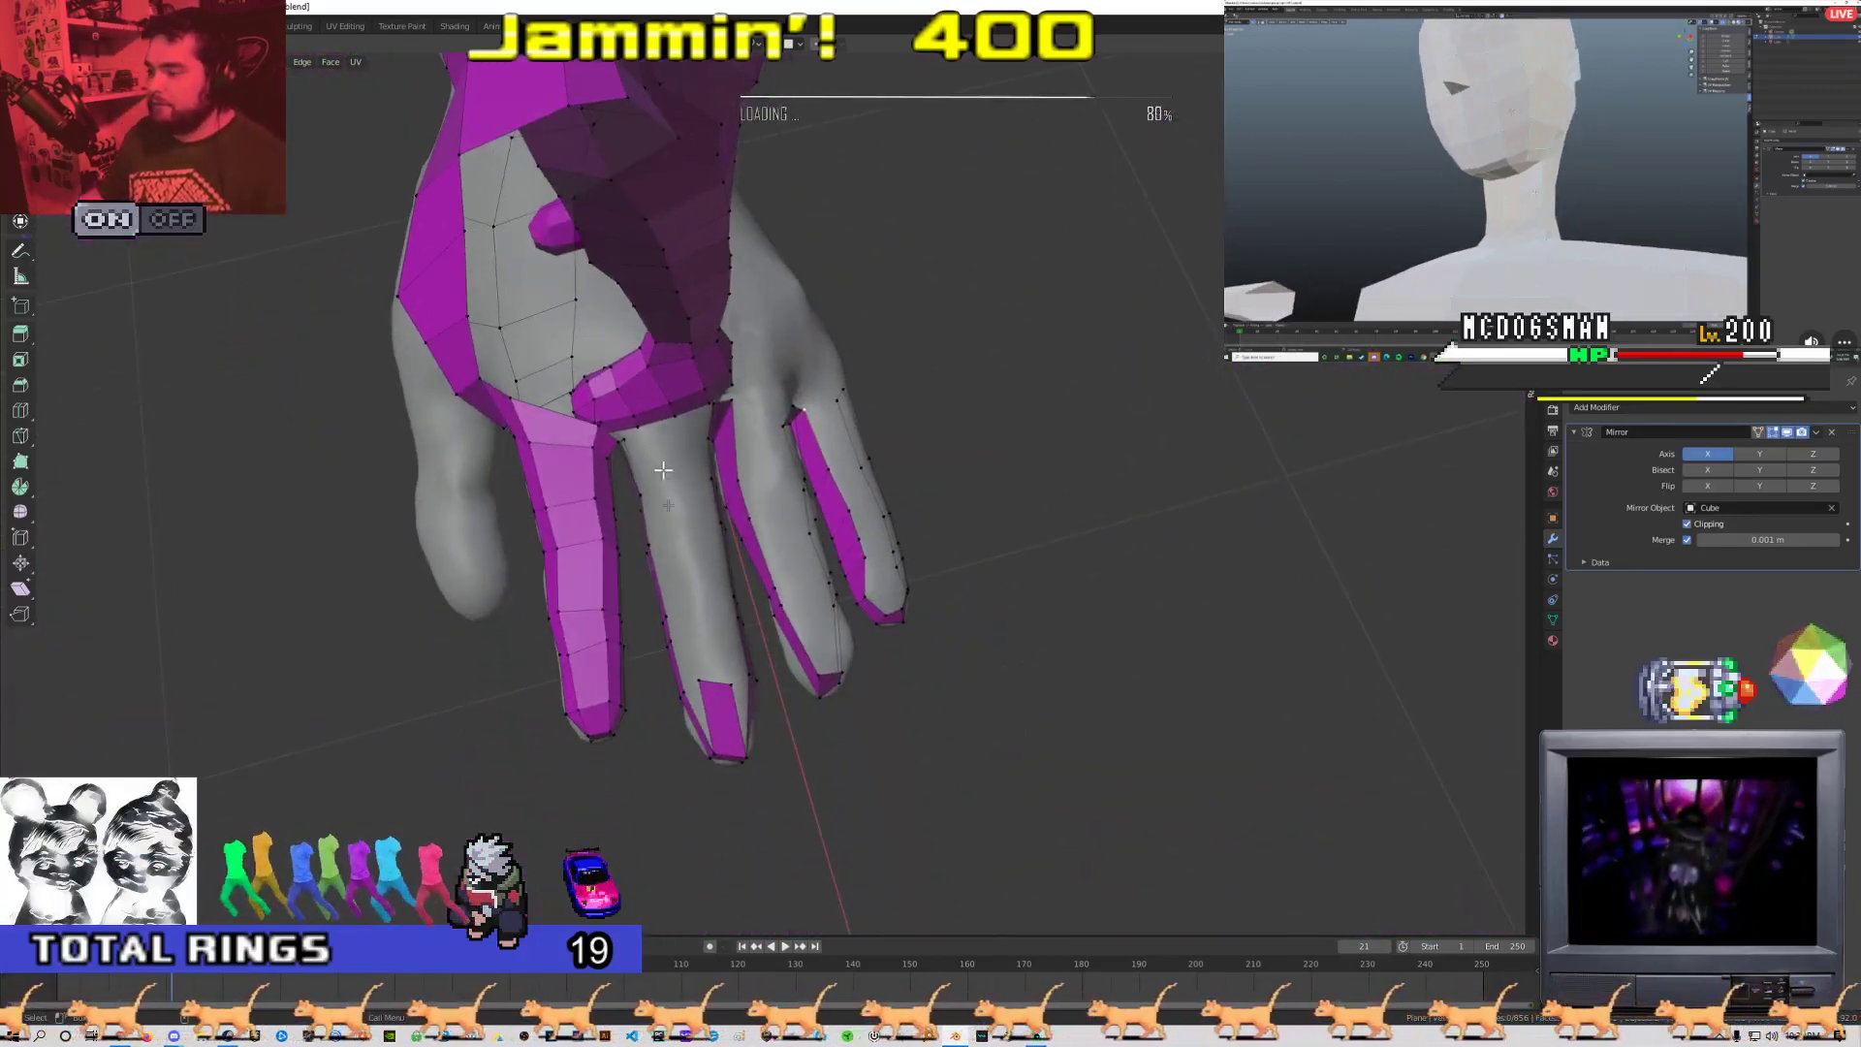
scroll(665, 469, "up", 1)
Extrude the fingertip strip along the middle finger segment by segment until it reaches the finger's base
middle_click_drag(701, 730, 801, 456)
middle_click_drag(667, 595, 801, 519, "shift")
scroll(802, 520, "up", 3)
mouse_move(805, 386)
middle_mouse_down()
mouse_move(785, 403)
mouse_move(795, 383)
middle_mouse_up()
left_click(823, 300)
middle_click_drag(823, 300, 883, 459)
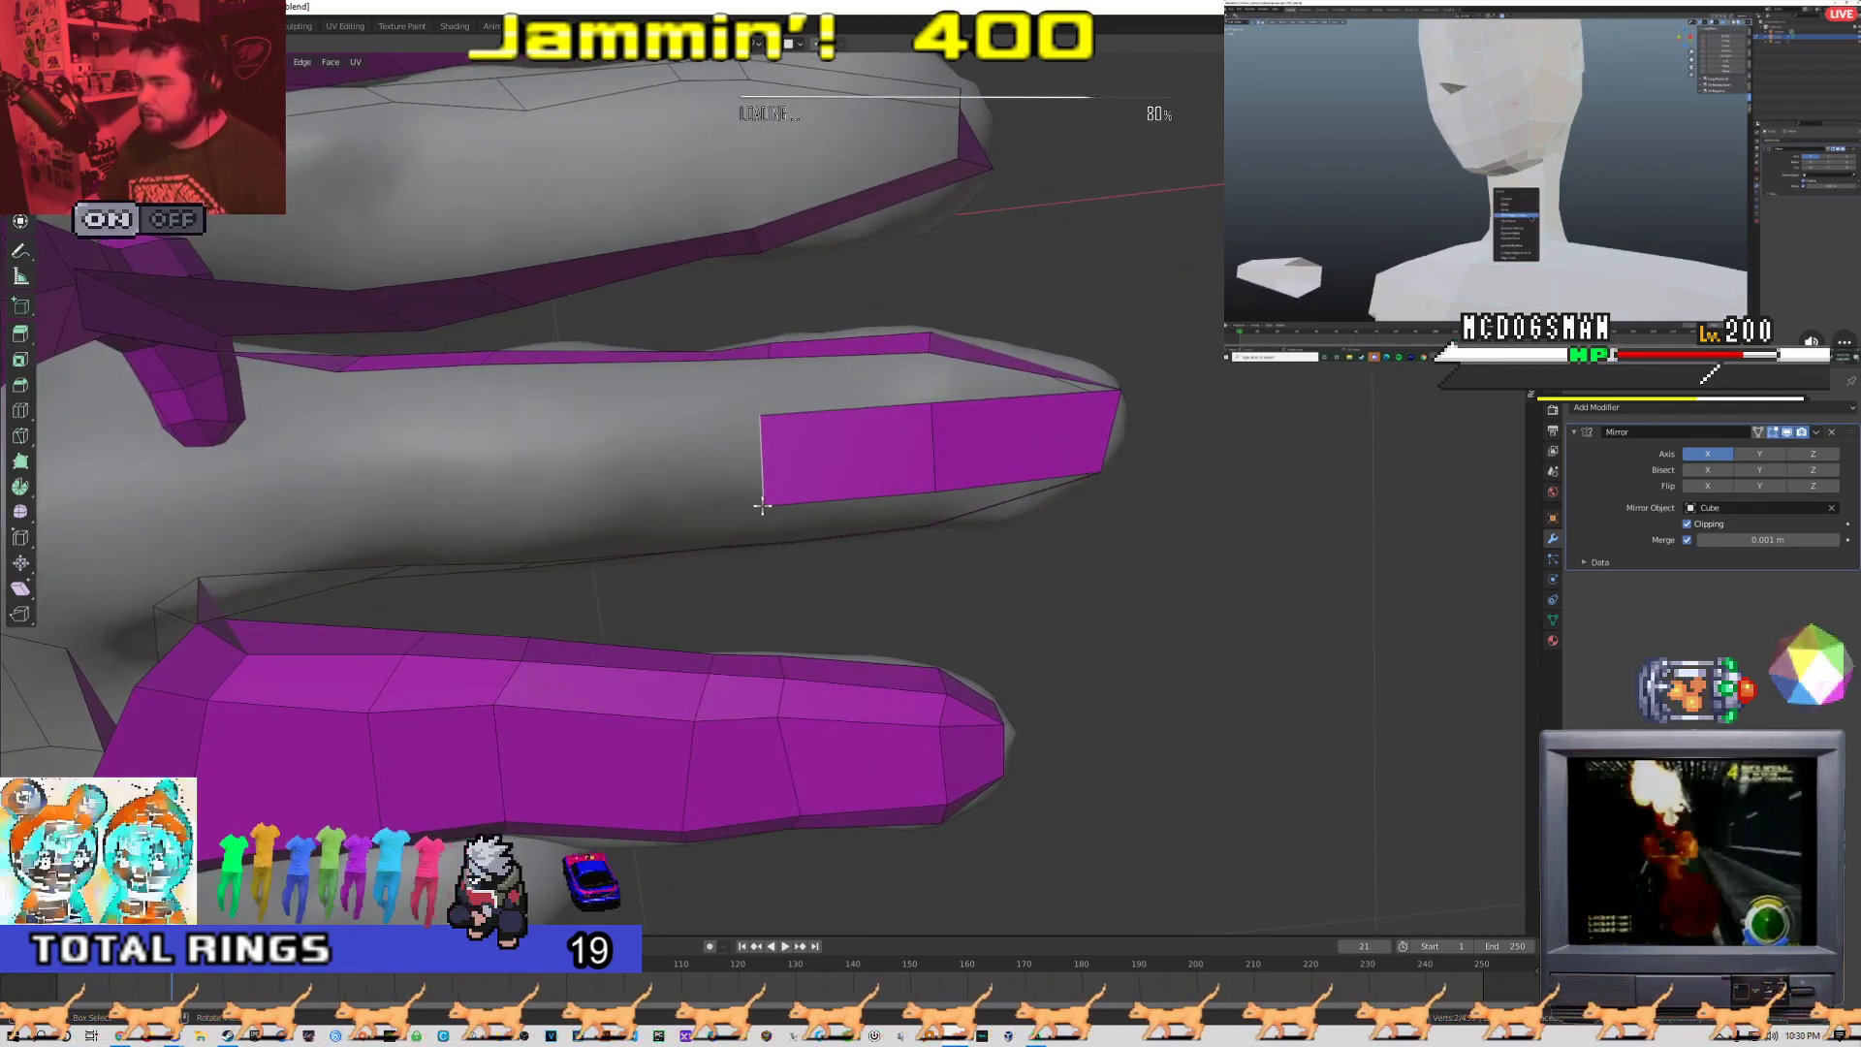
middle_click_drag(762, 505, 869, 495)
left_click(853, 502)
middle_click_drag(756, 501, 856, 515)
key("e")
left_click(779, 531)
middle_click_drag(713, 529, 741, 495)
key("e")
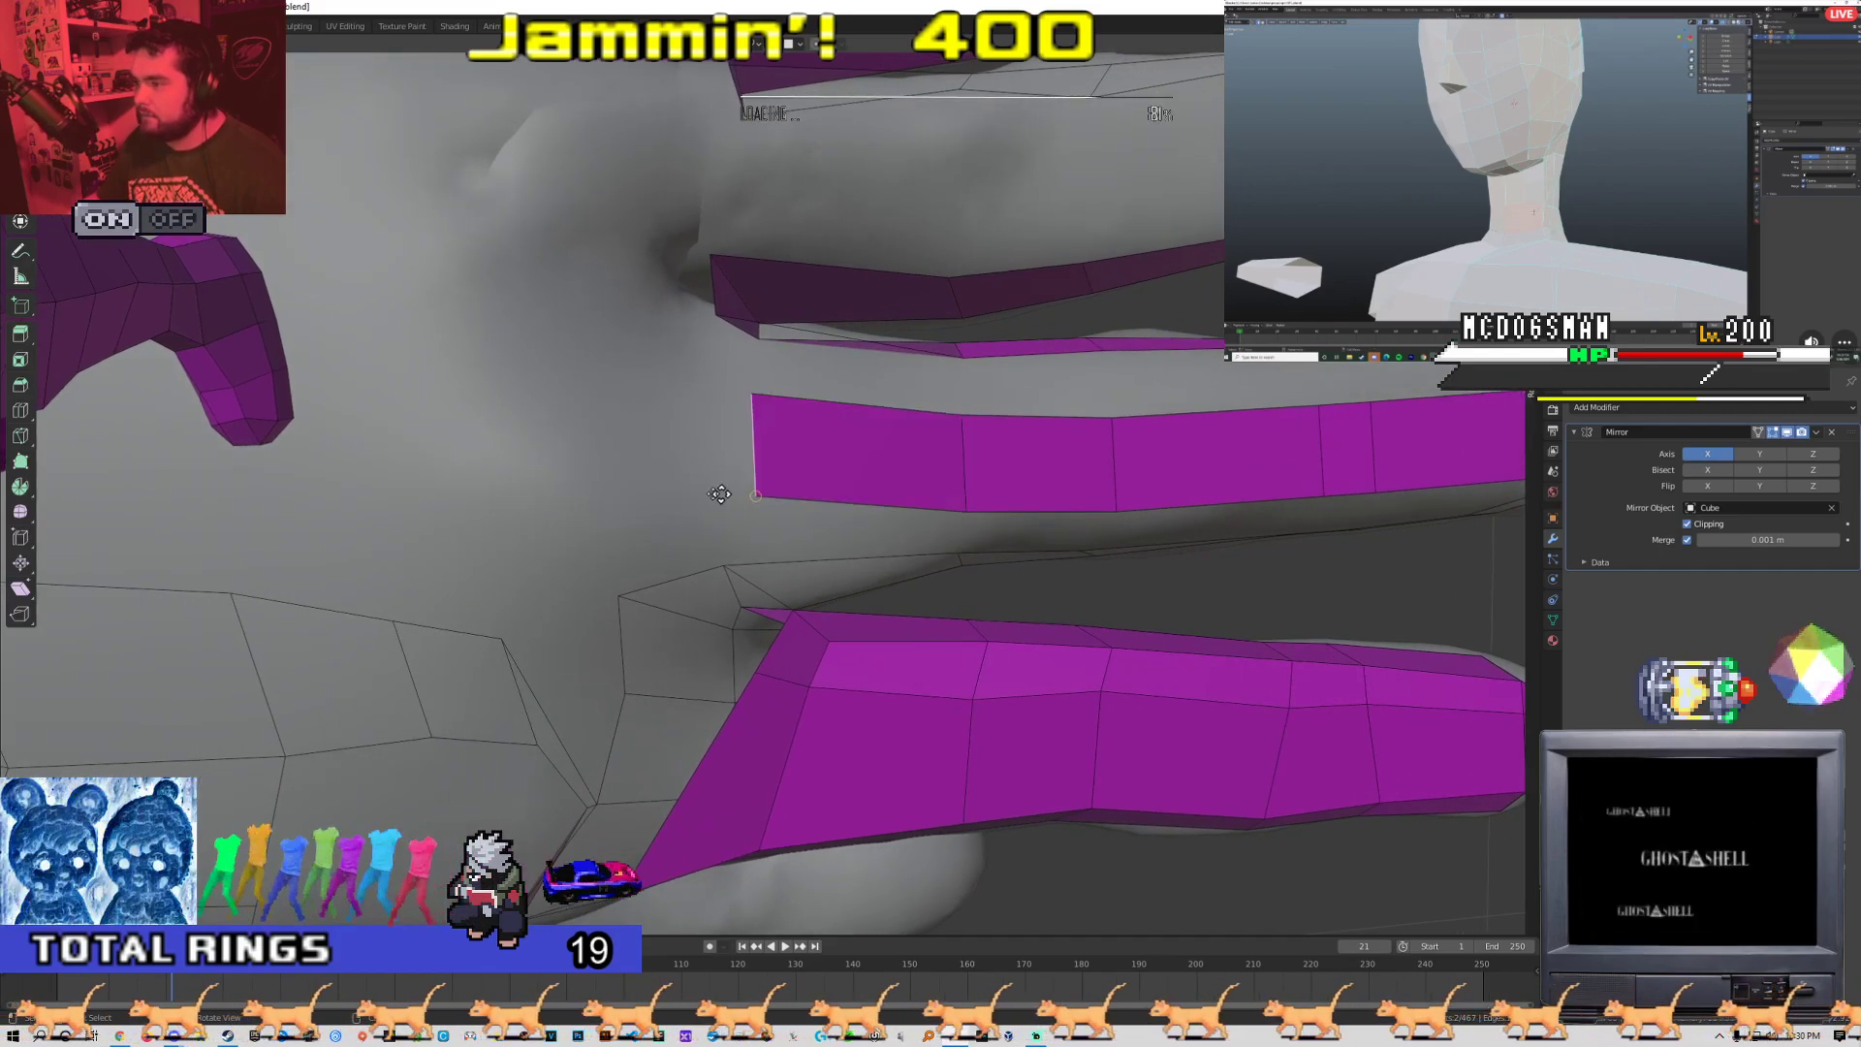
Fill faces between the middle finger's new strip and its ring-facing strip, starting from the base
left_click(970, 371, "shift")
left_click(957, 411, "shift")
key("f")
left_click(978, 403)
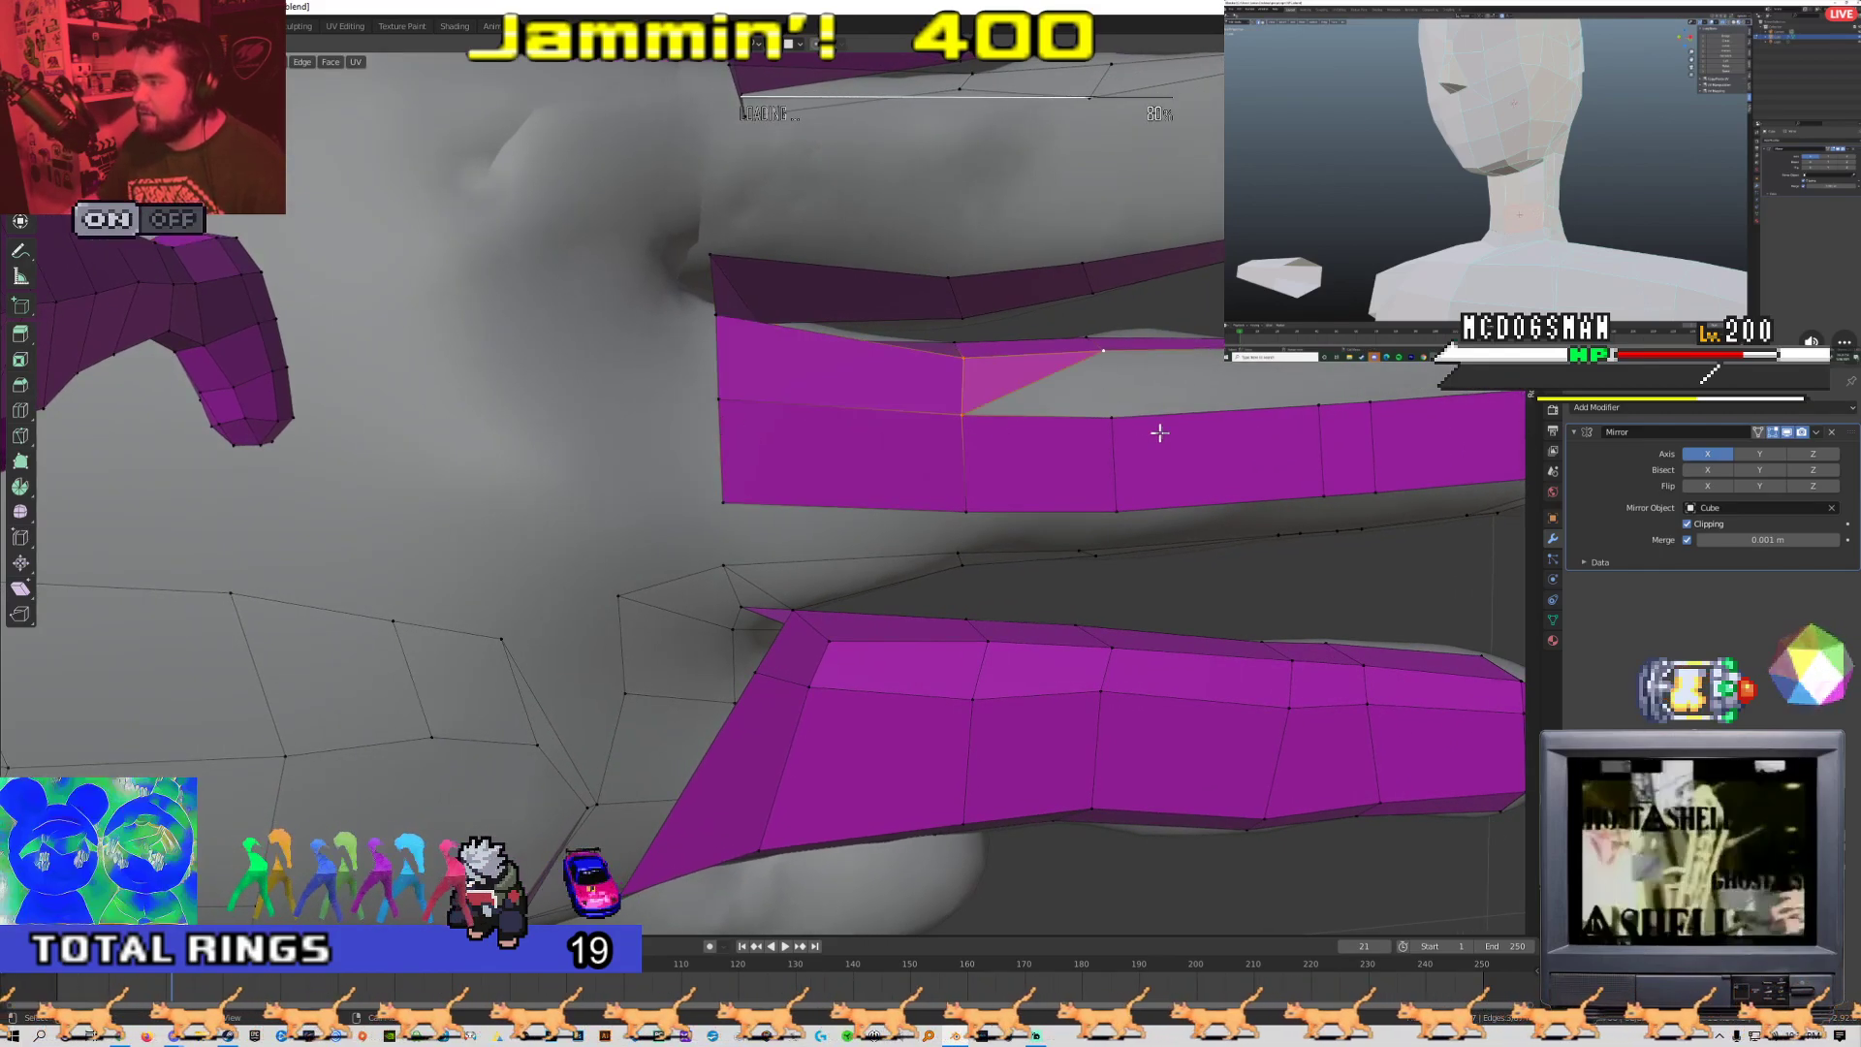
middle_click_drag(1159, 433, 900, 478)
key("2")
key("alt+a")
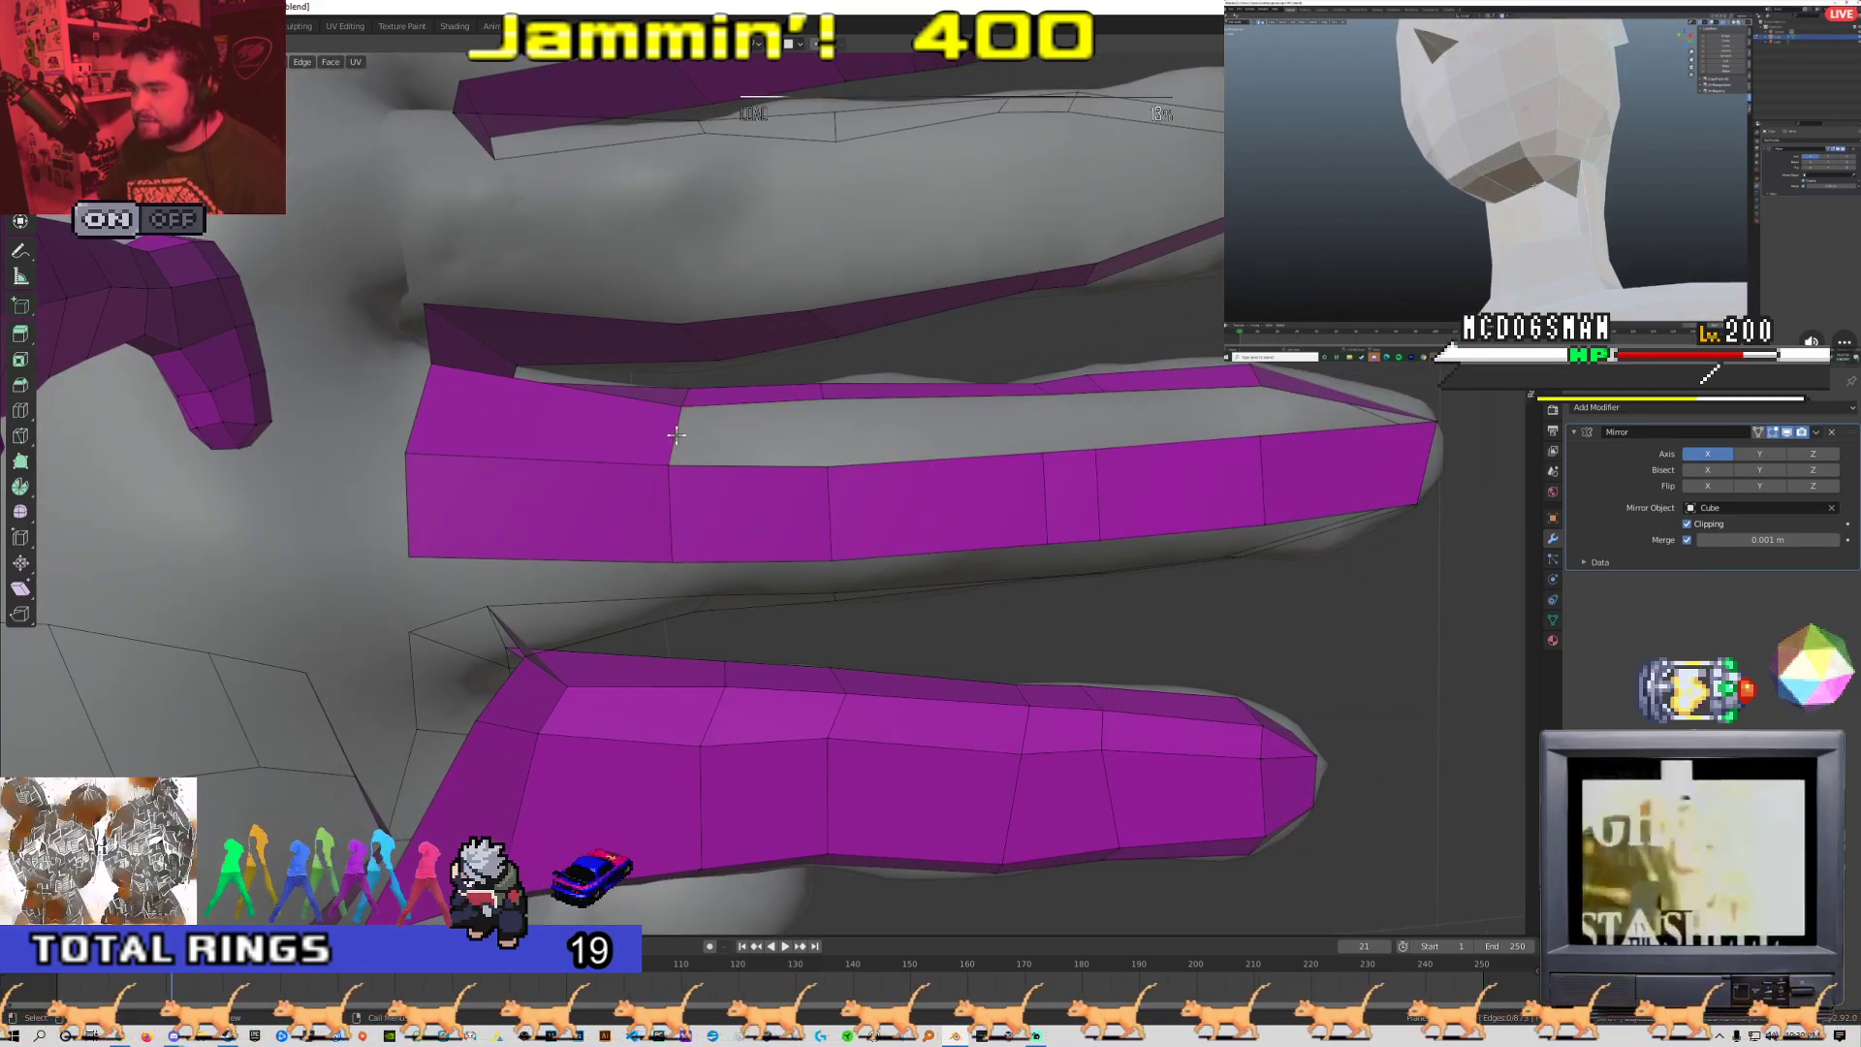
Fill the gap between the middle finger's new strip and its index-facing strip with faces toward the tip
middle_click_drag(676, 436, 338, 532)
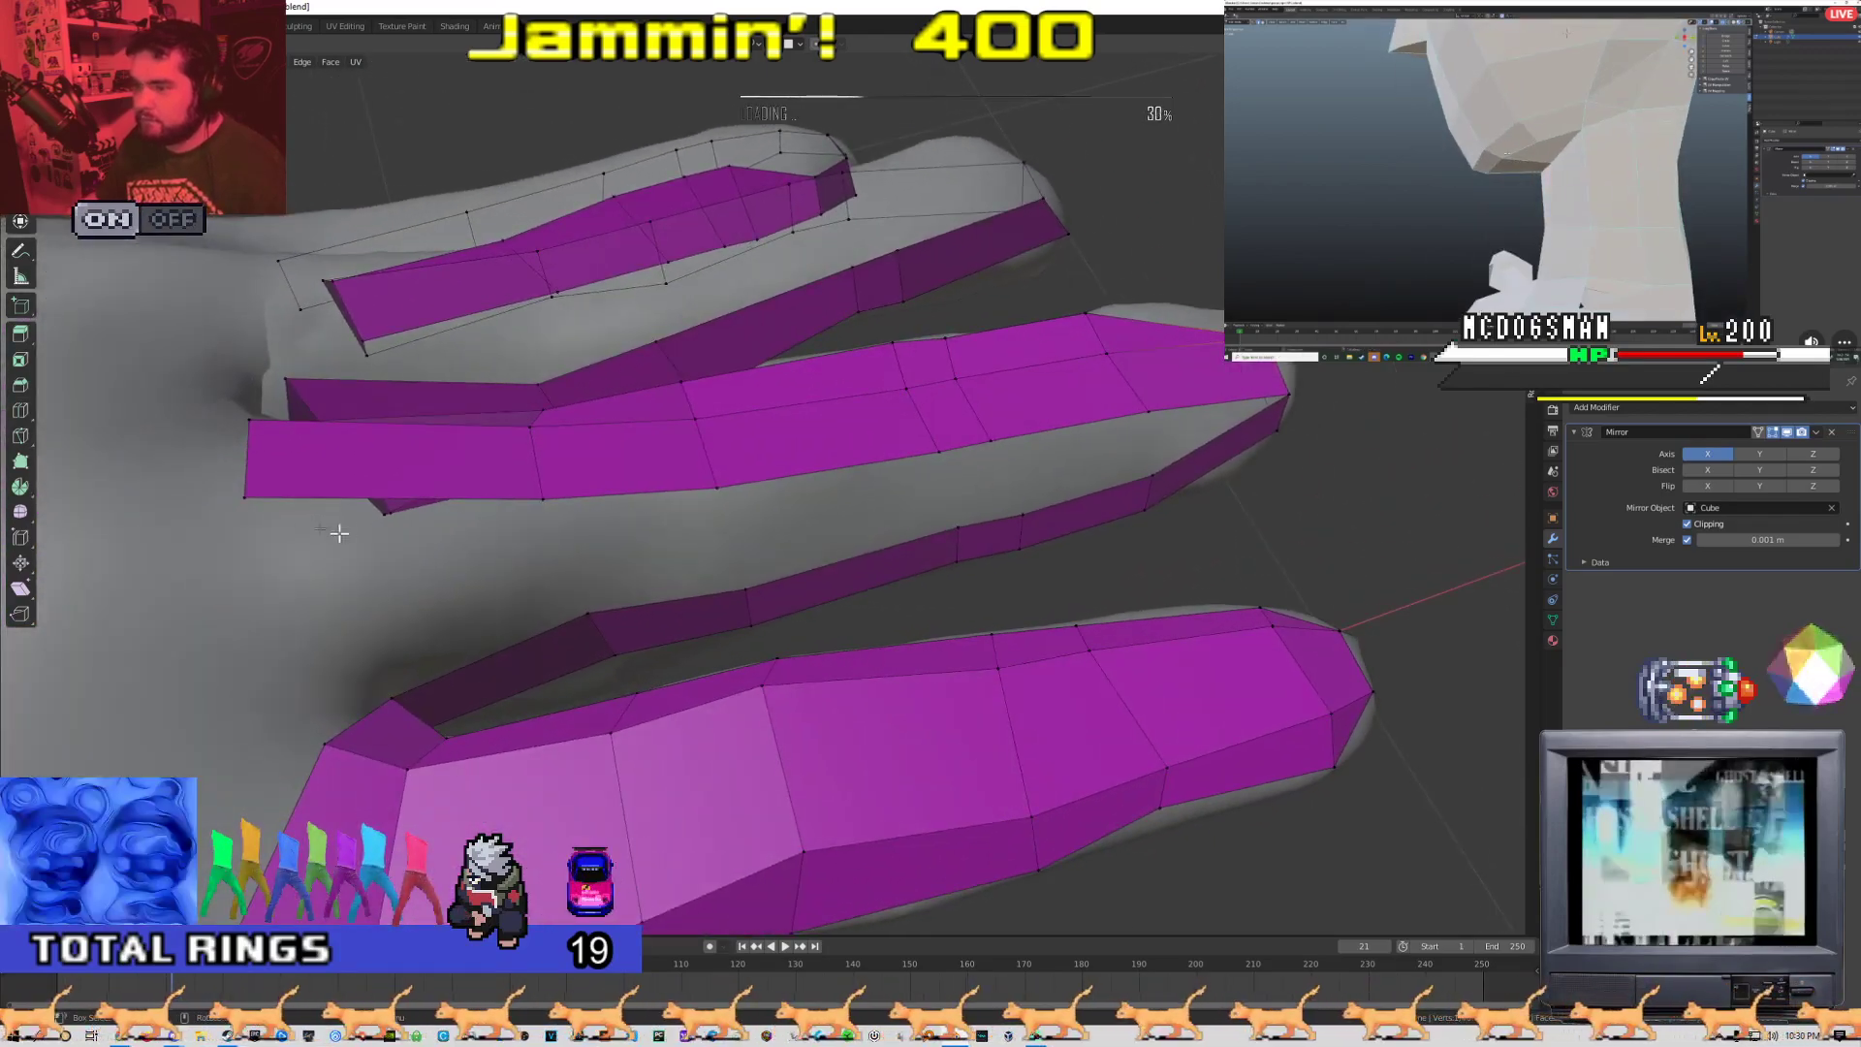
left_click(546, 497, "shift")
key("f")
key("2")
left_click(566, 556)
key("f")
key("f")
key("f")
key("f")
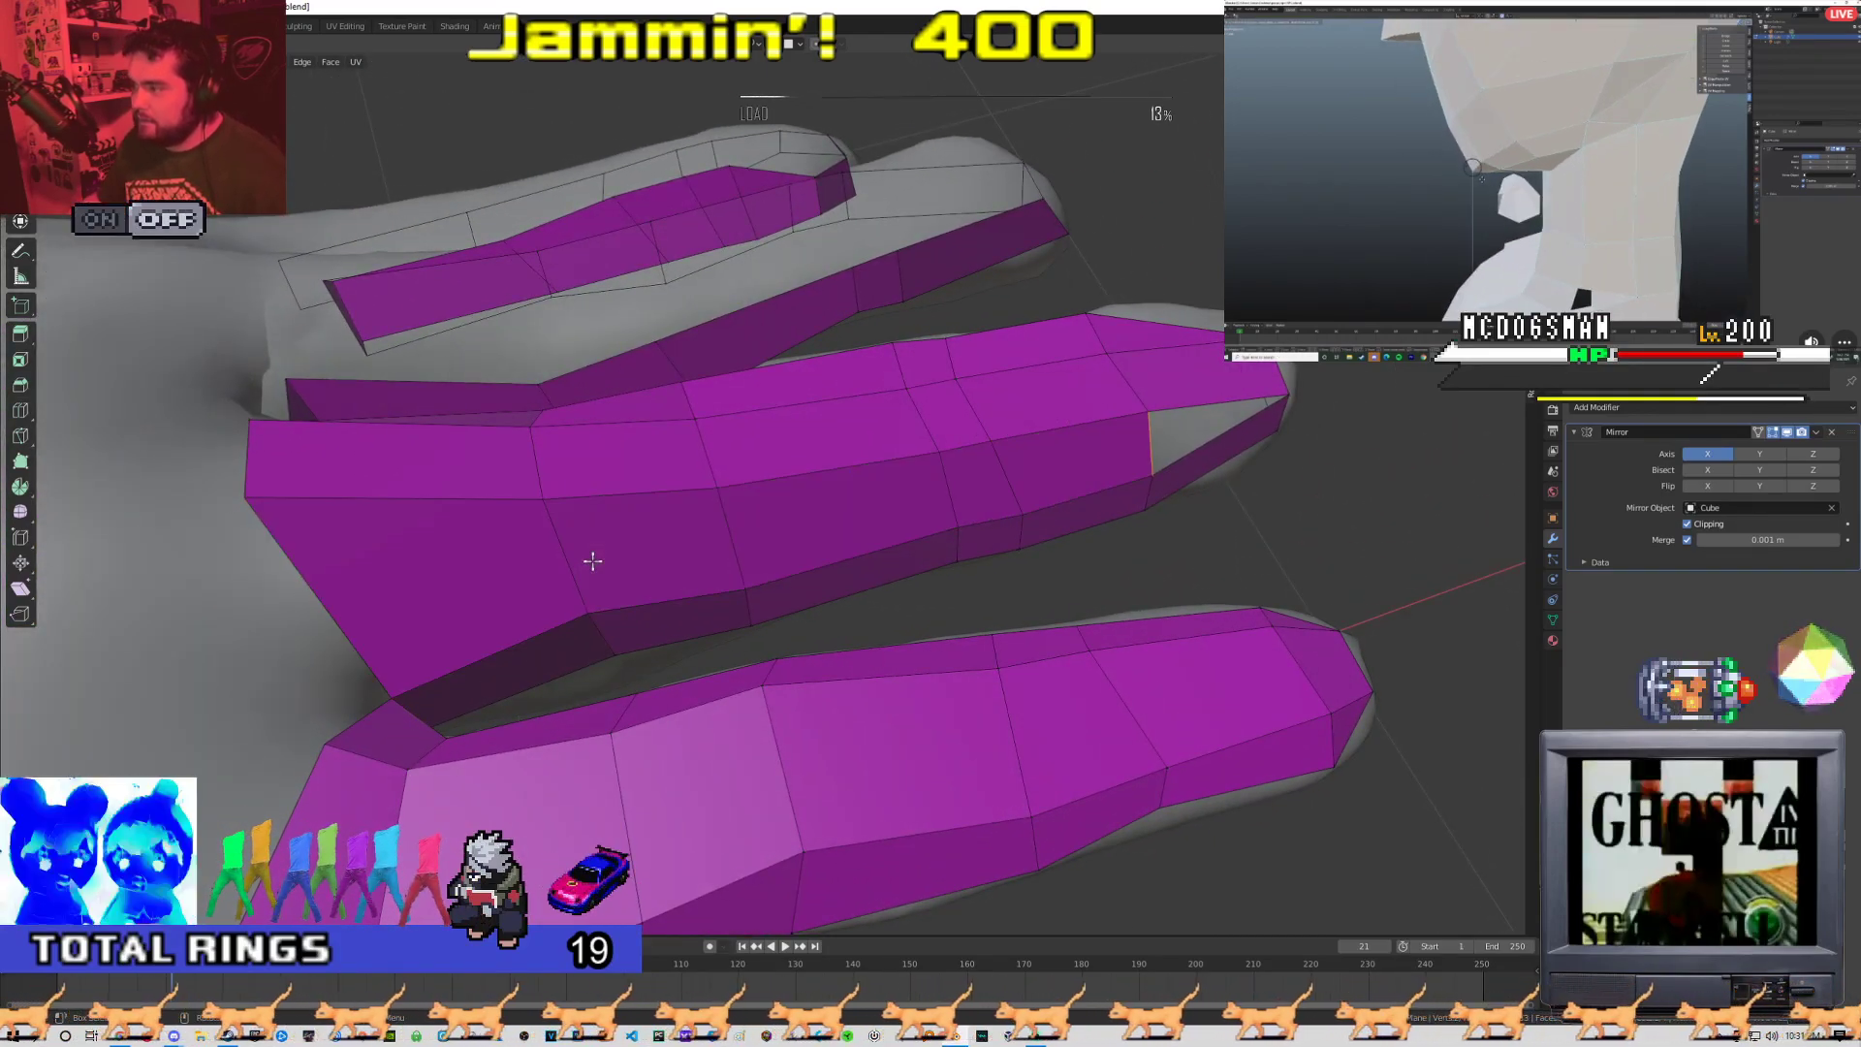
Move the vertices along the middle finger's filled side outward to match the sculpt's rounded shape
middle_click_drag(593, 560, 644, 490)
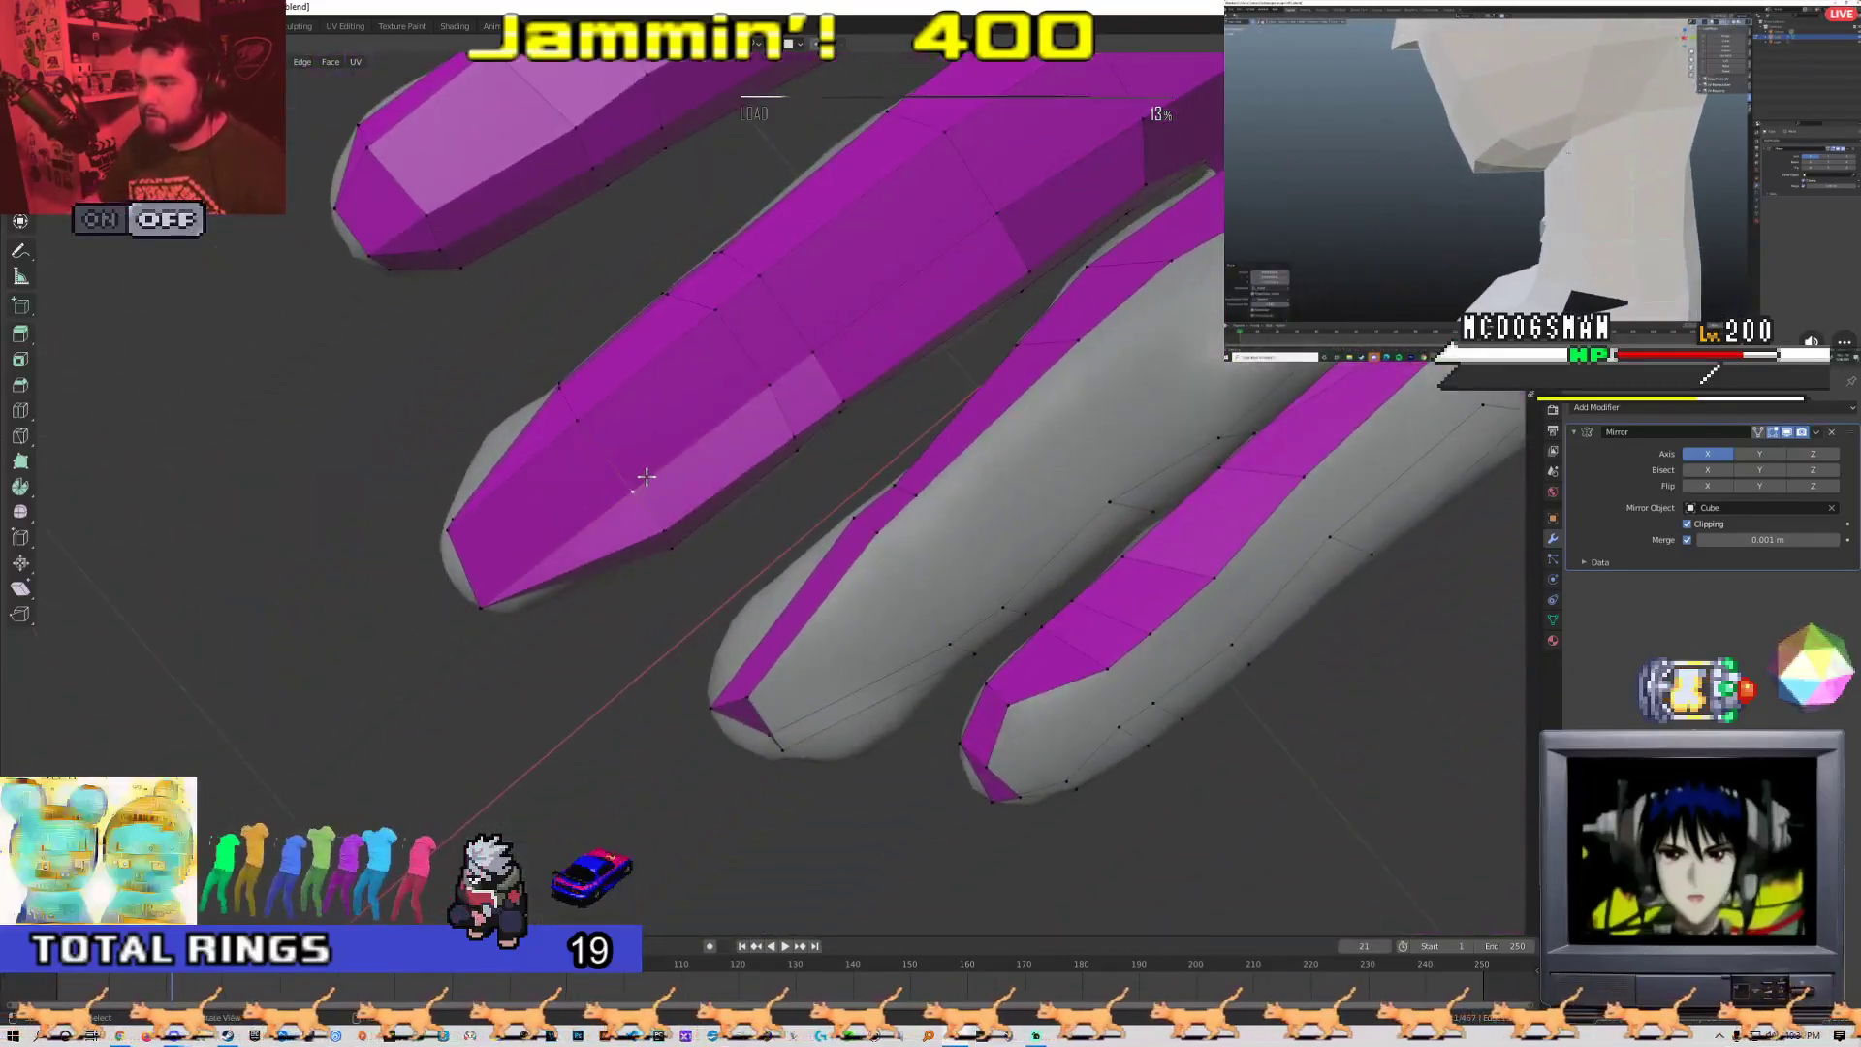
key("g")
key("x")
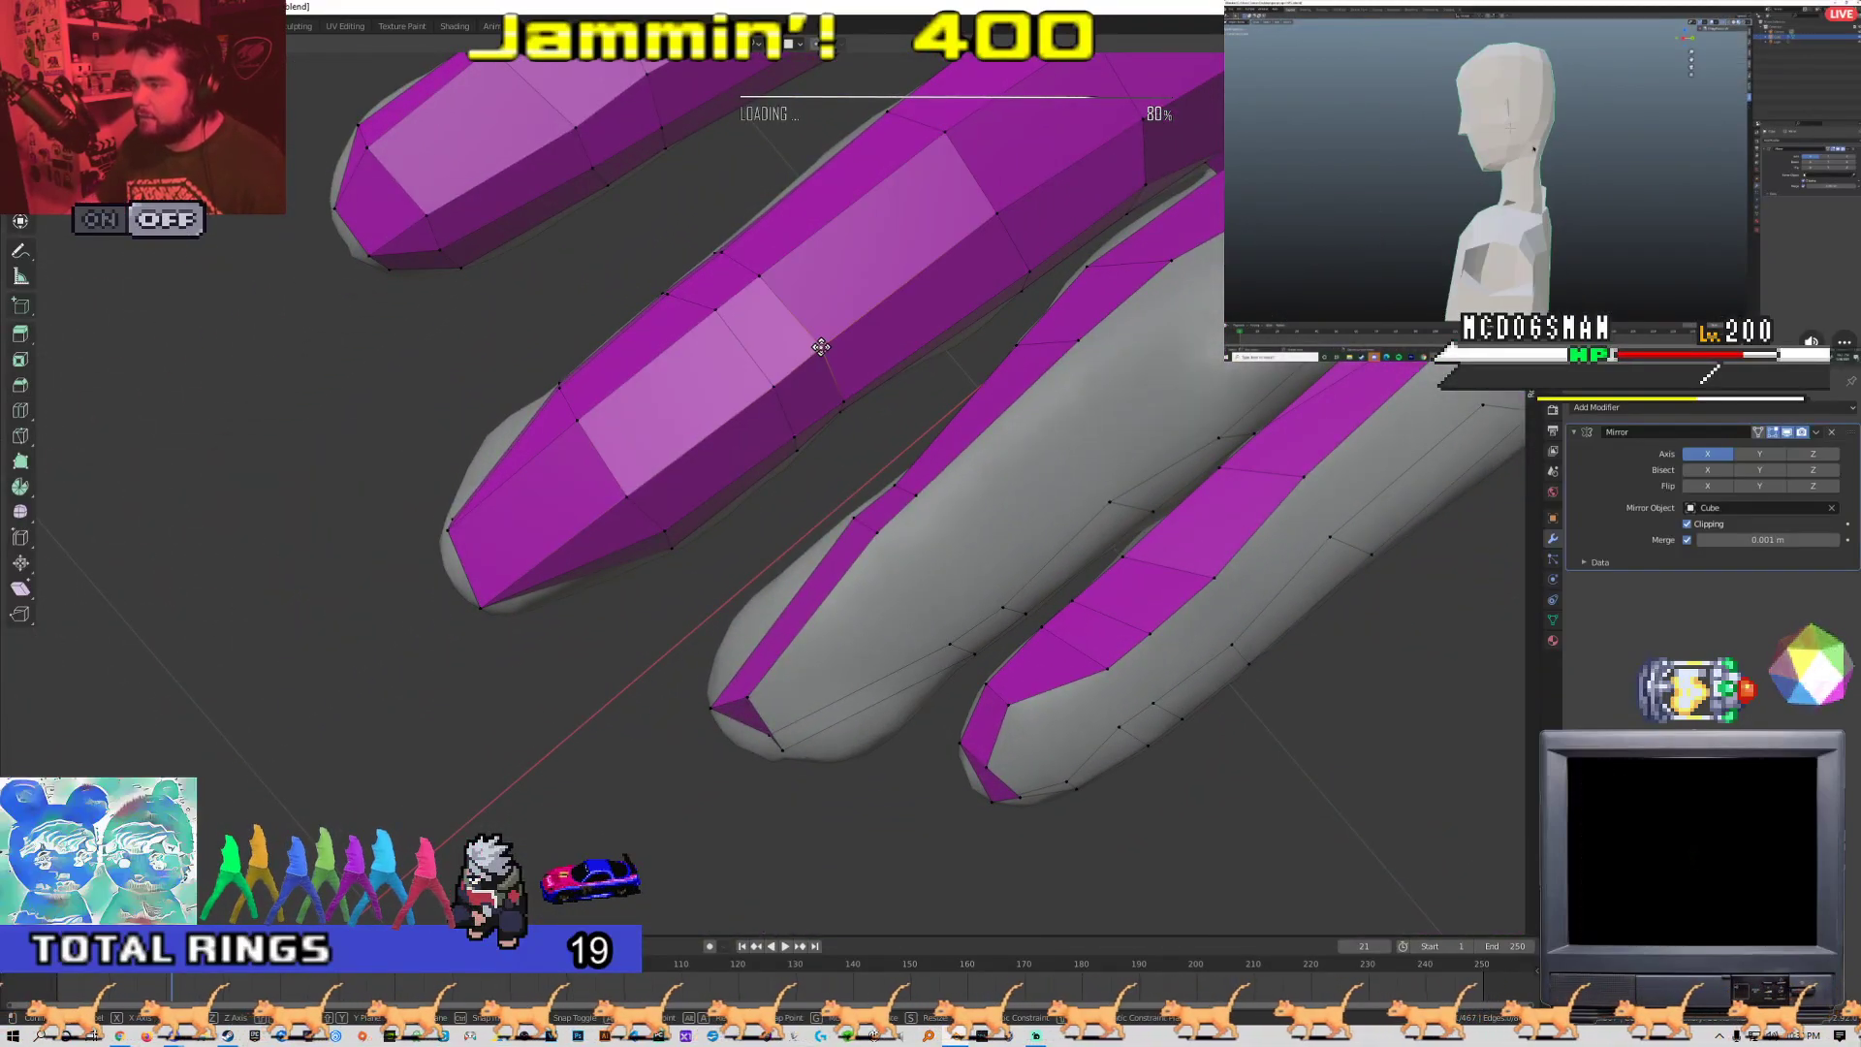
middle_click_drag(893, 356, 581, 582)
left_click(716, 477)
middle_click_drag(851, 424, 694, 482, "shift")
left_click_drag(633, 398, 628, 409)
Extrude the fingertip strip along the ring finger down to its base
middle_click_drag(563, 512, 683, 545)
middle_click_drag(845, 839, 567, 848)
key("e")
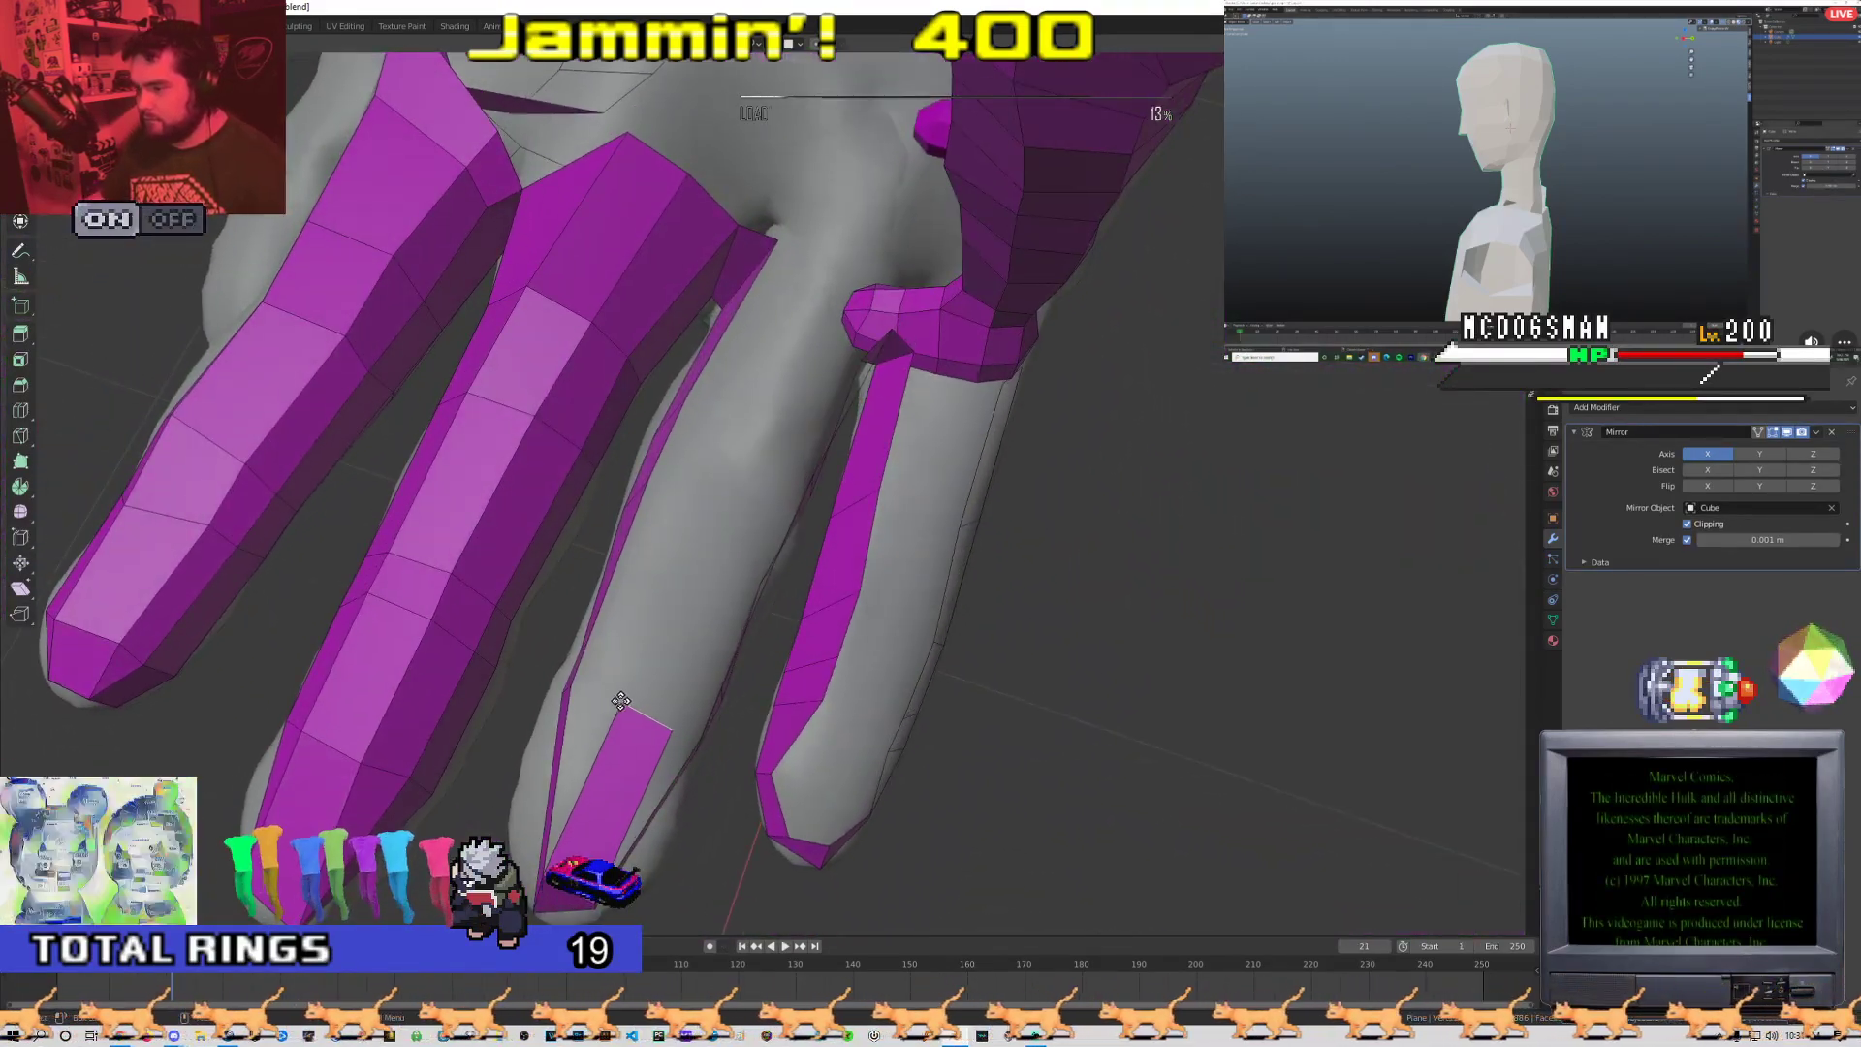
middle_click_drag(603, 694, 523, 603)
middle_click_drag(272, 608, 675, 470)
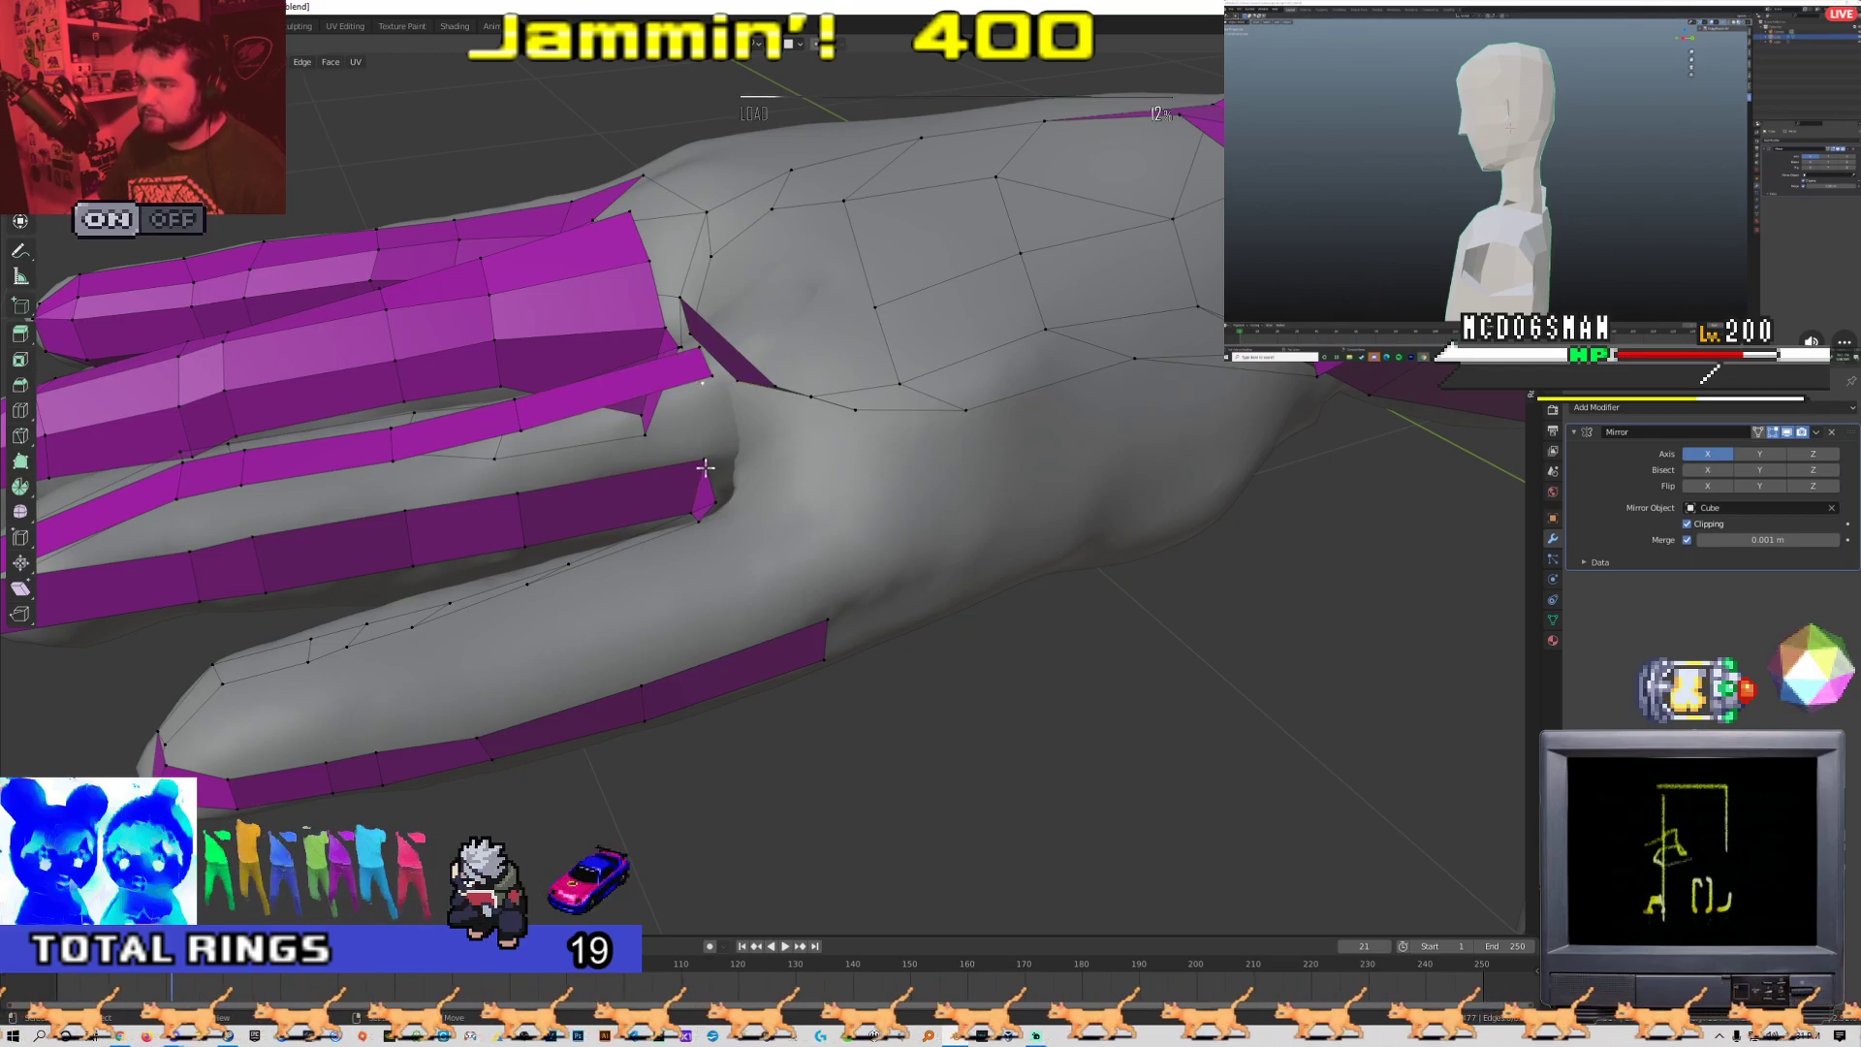
Fill faces between the ring finger's new strip and its pinky-facing strip
left_click(520, 469)
middle_click_drag(519, 469, 714, 420)
key("f")
key("f")
key("f")
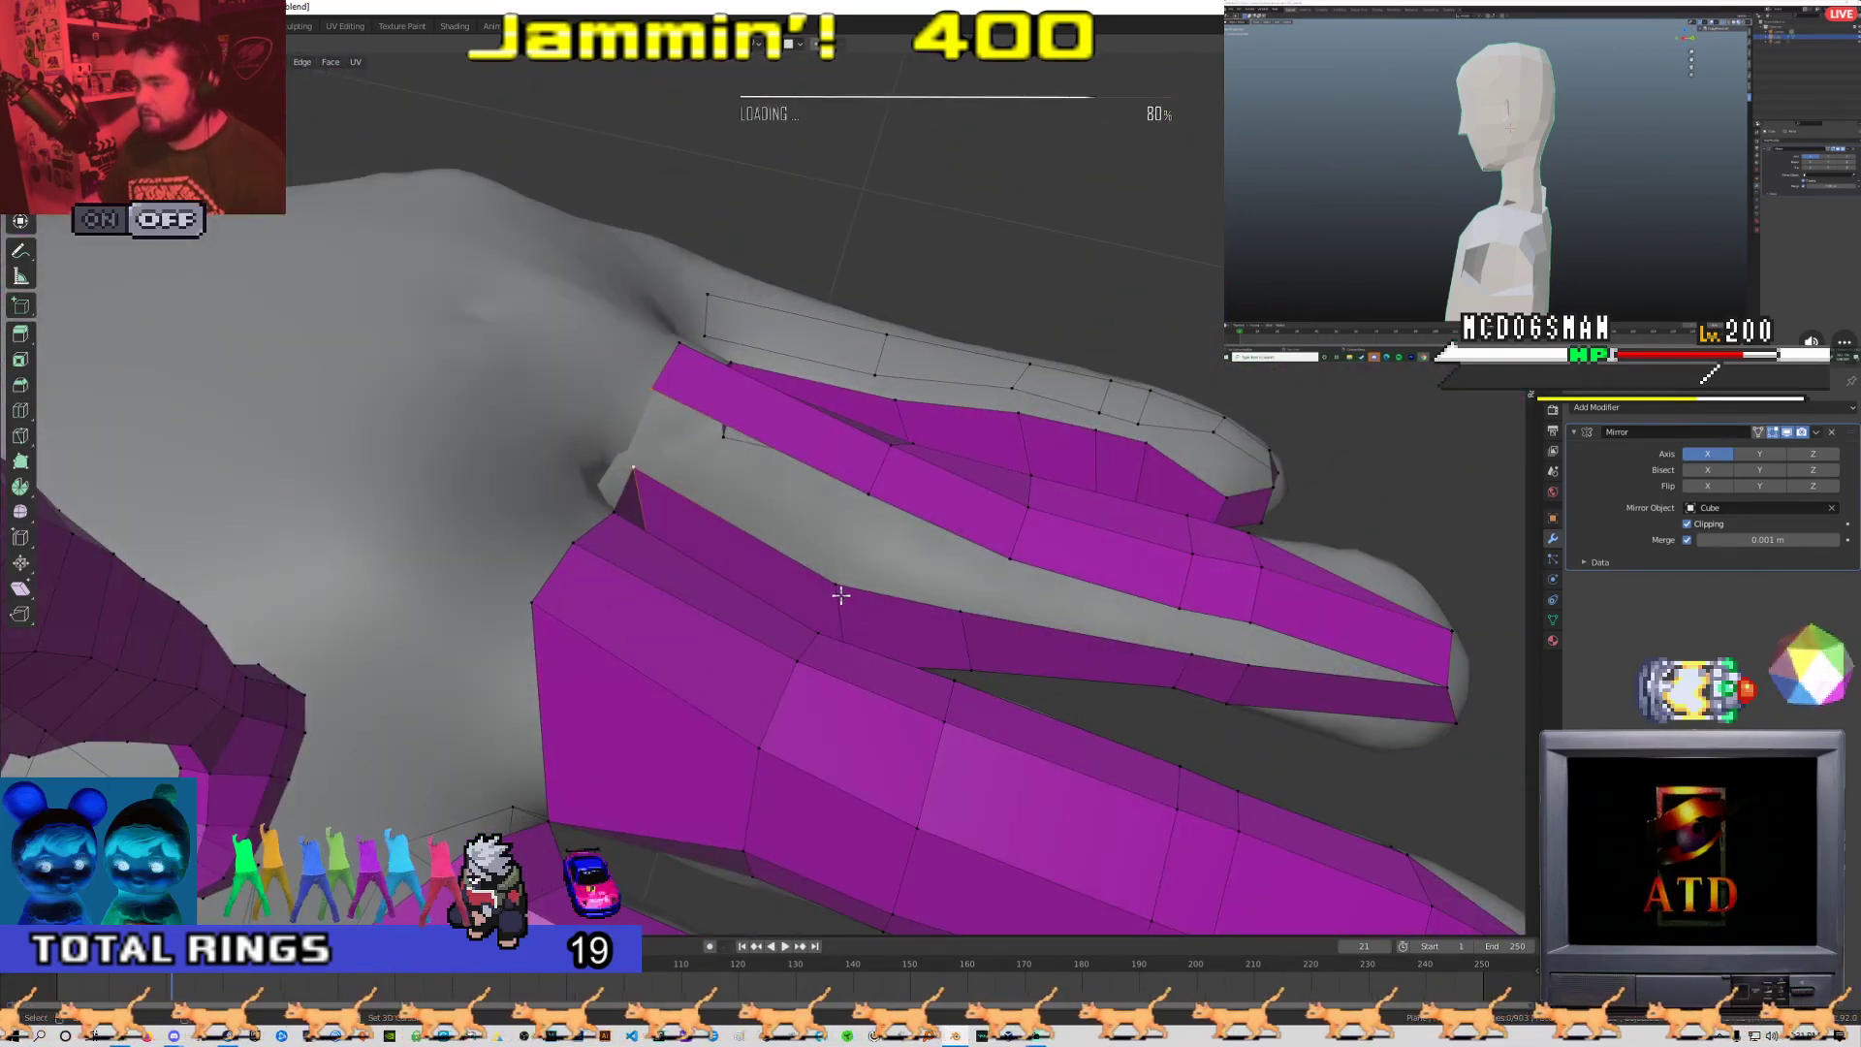
Fill the gap between the ring finger's new strip and its middle-facing strip, and reposition a vertex along the seam
left_click(860, 533)
middle_click_drag(964, 574, 700, 441, "shift")
key("f")
key("f")
key("f")
key("1")
left_click(700, 446)
key("g")
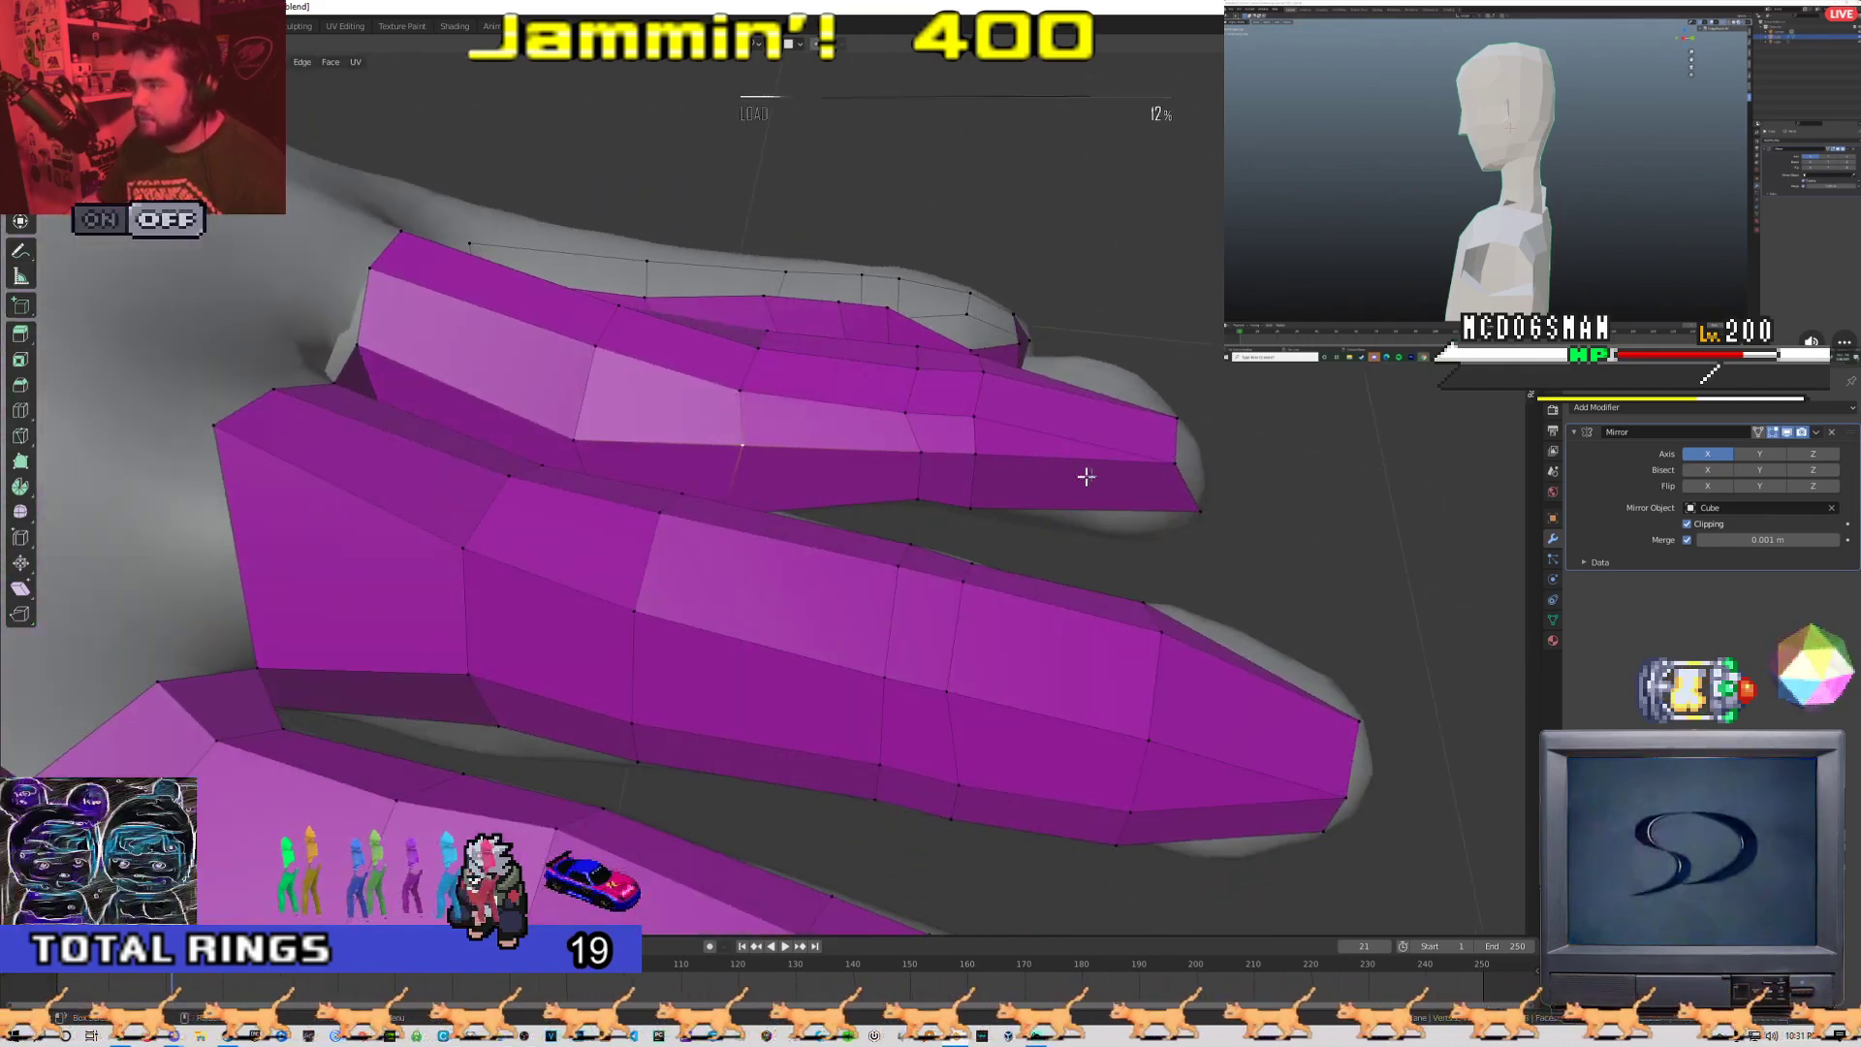
Check the filled fingers from several angles with and without the mesh wireframe in Object Mode and Edit Mode
middle_click_drag(1086, 476, 983, 444)
middle_click_drag(956, 684, 565, 511)
middle_click_drag(469, 552, 719, 580)
key("Tab")
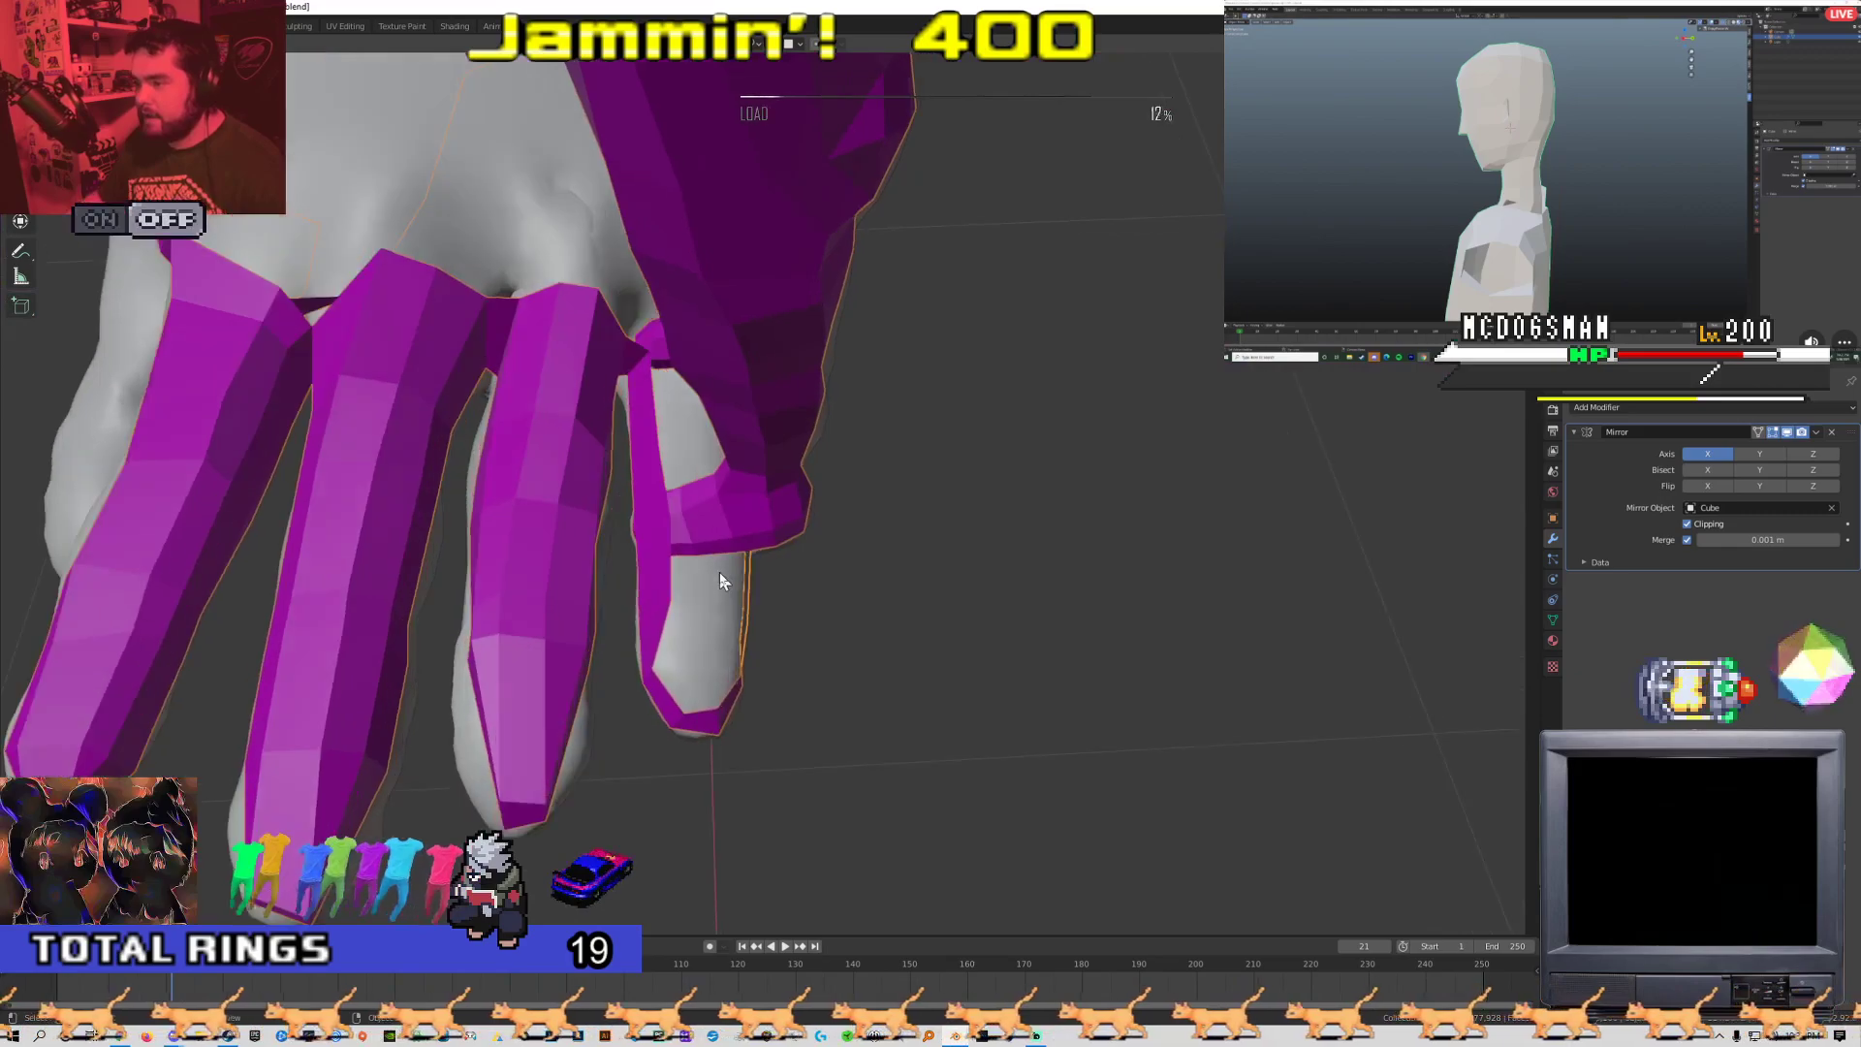
key("Tab")
middle_click_drag(702, 708, 608, 644)
key("Tab")
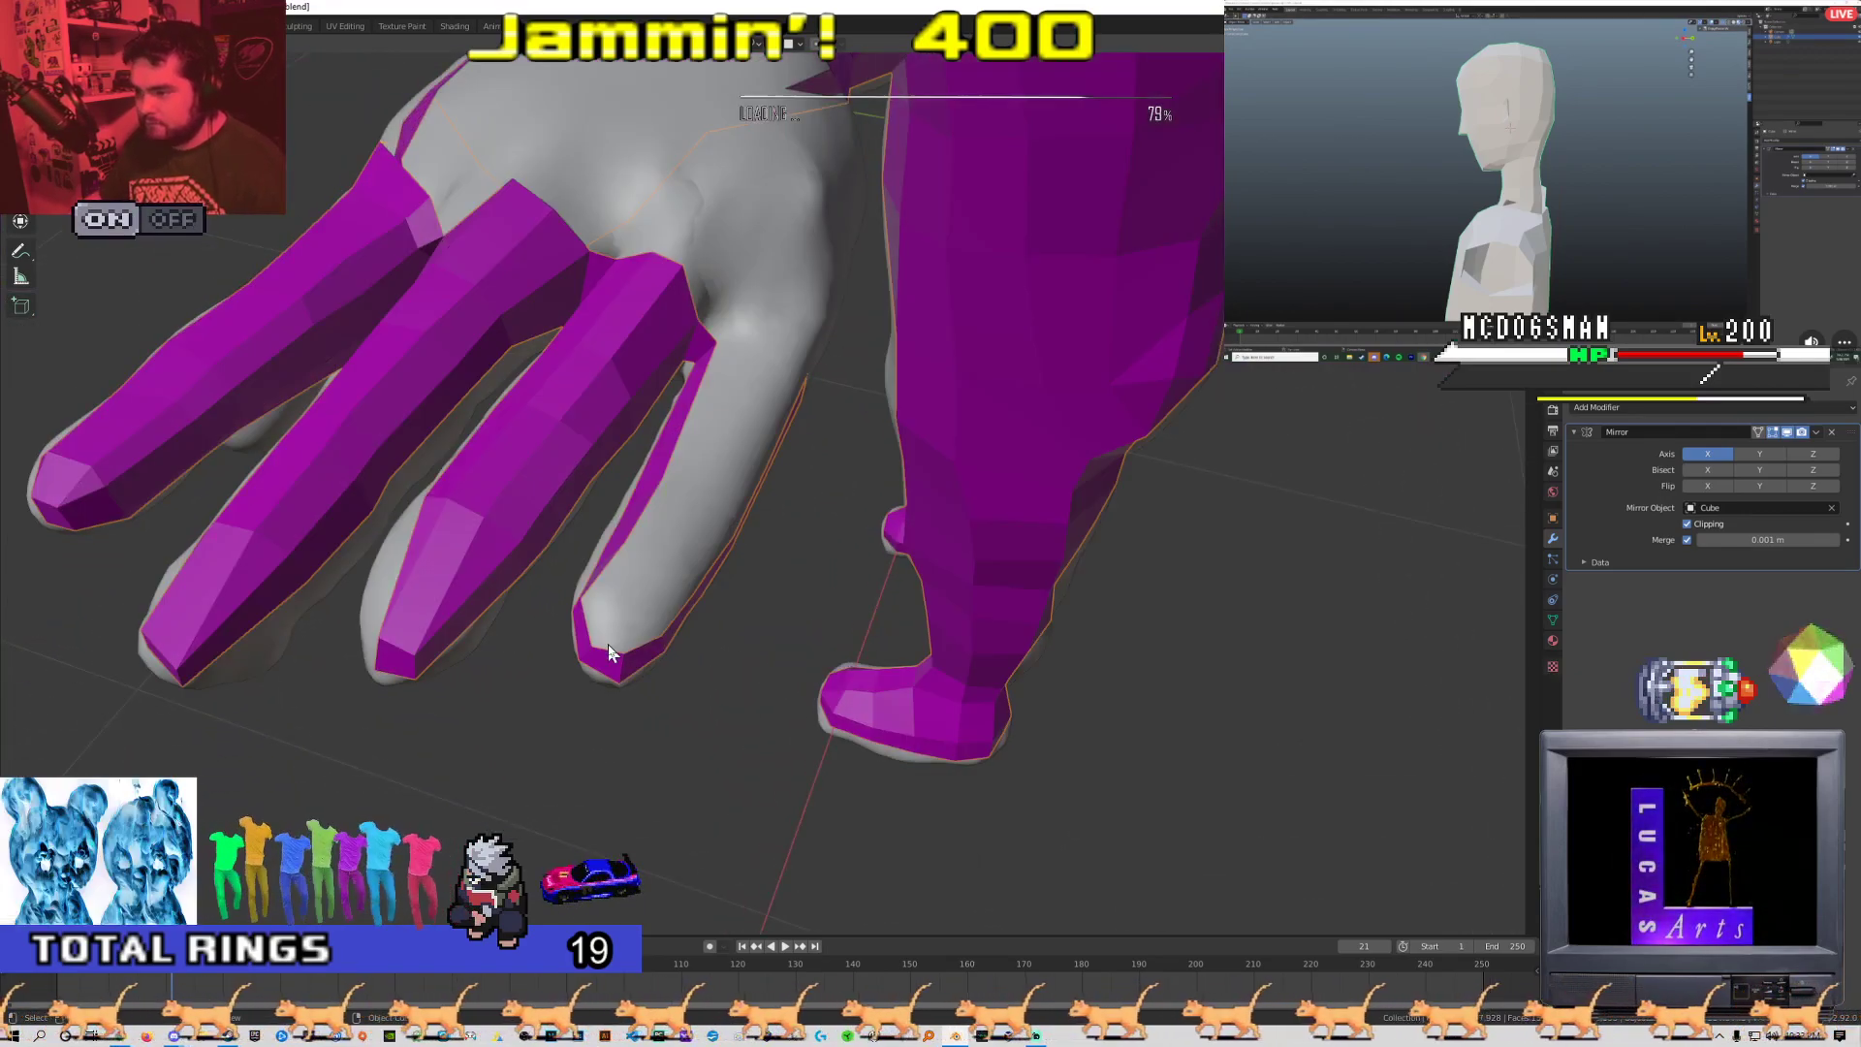
key("Tab")
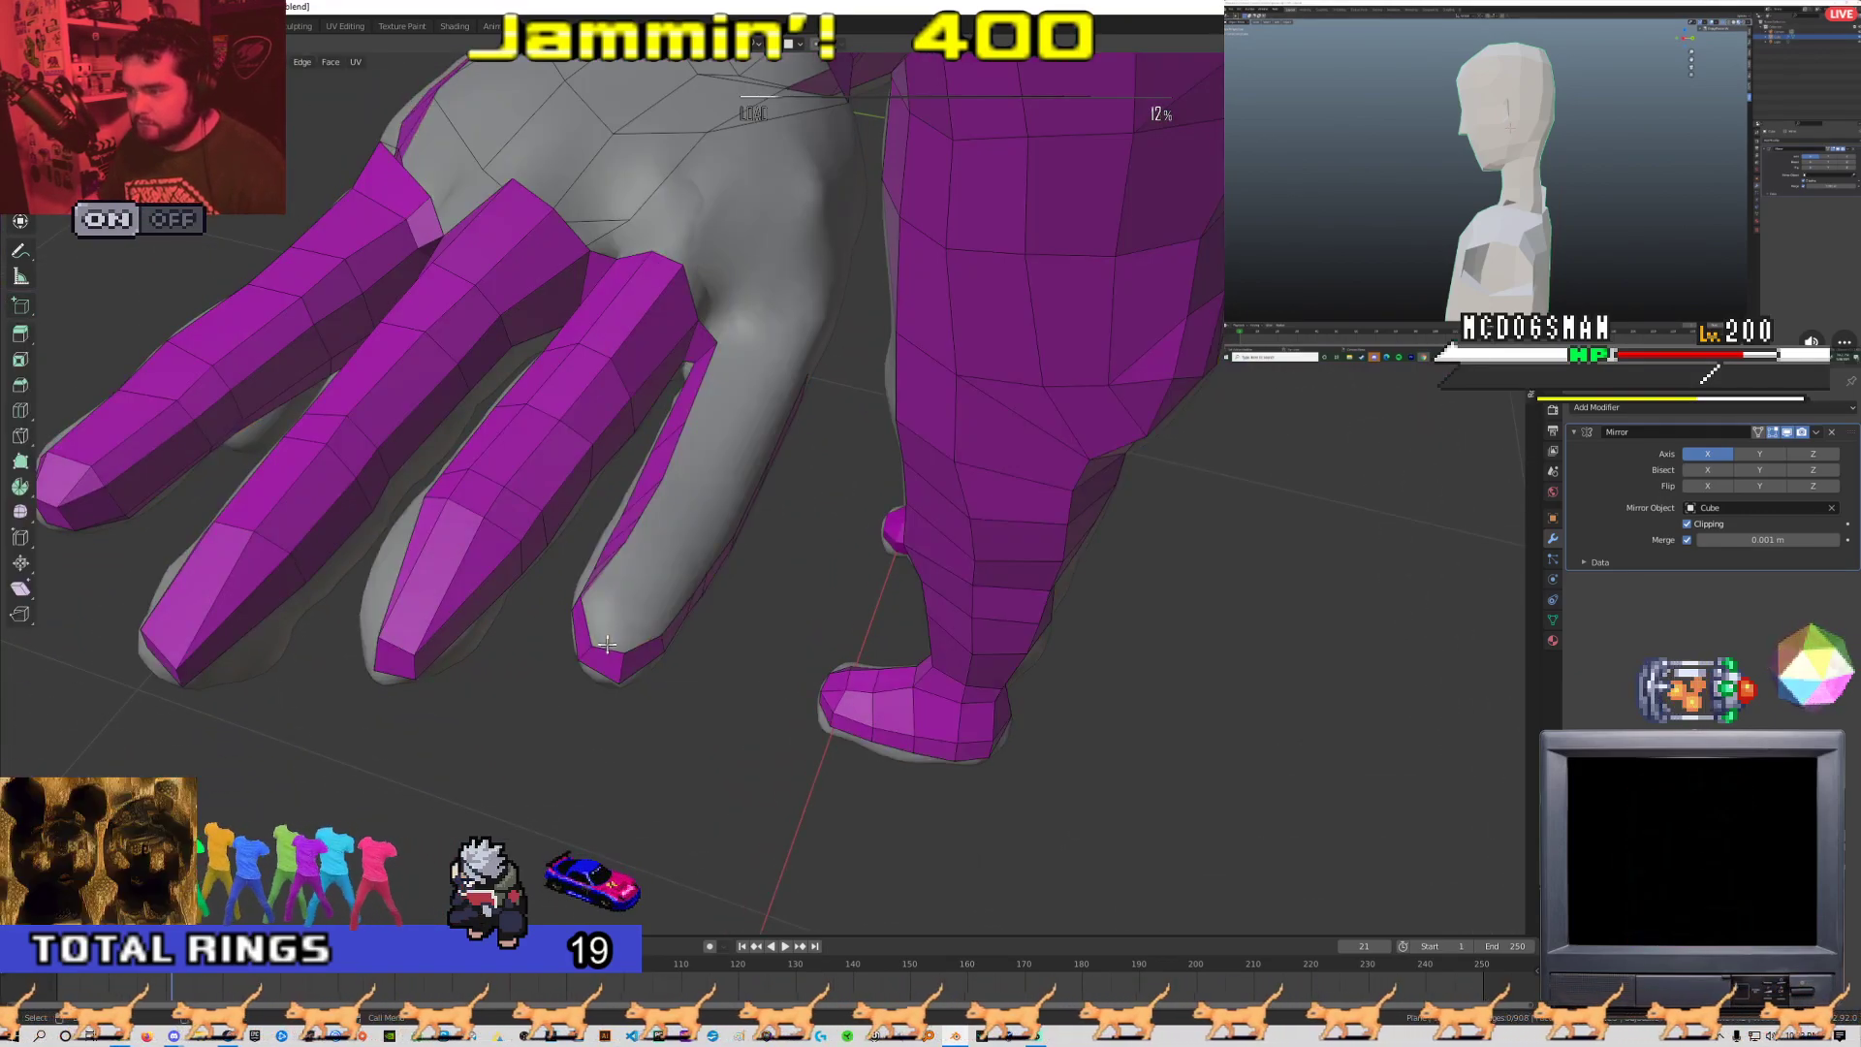
Select the ring-facing strip's vertex at the pinky's base to start bridging the gap to the neighbouring strip
middle_click_drag(640, 605, 444, 599)
middle_click_drag(606, 469, 681, 625)
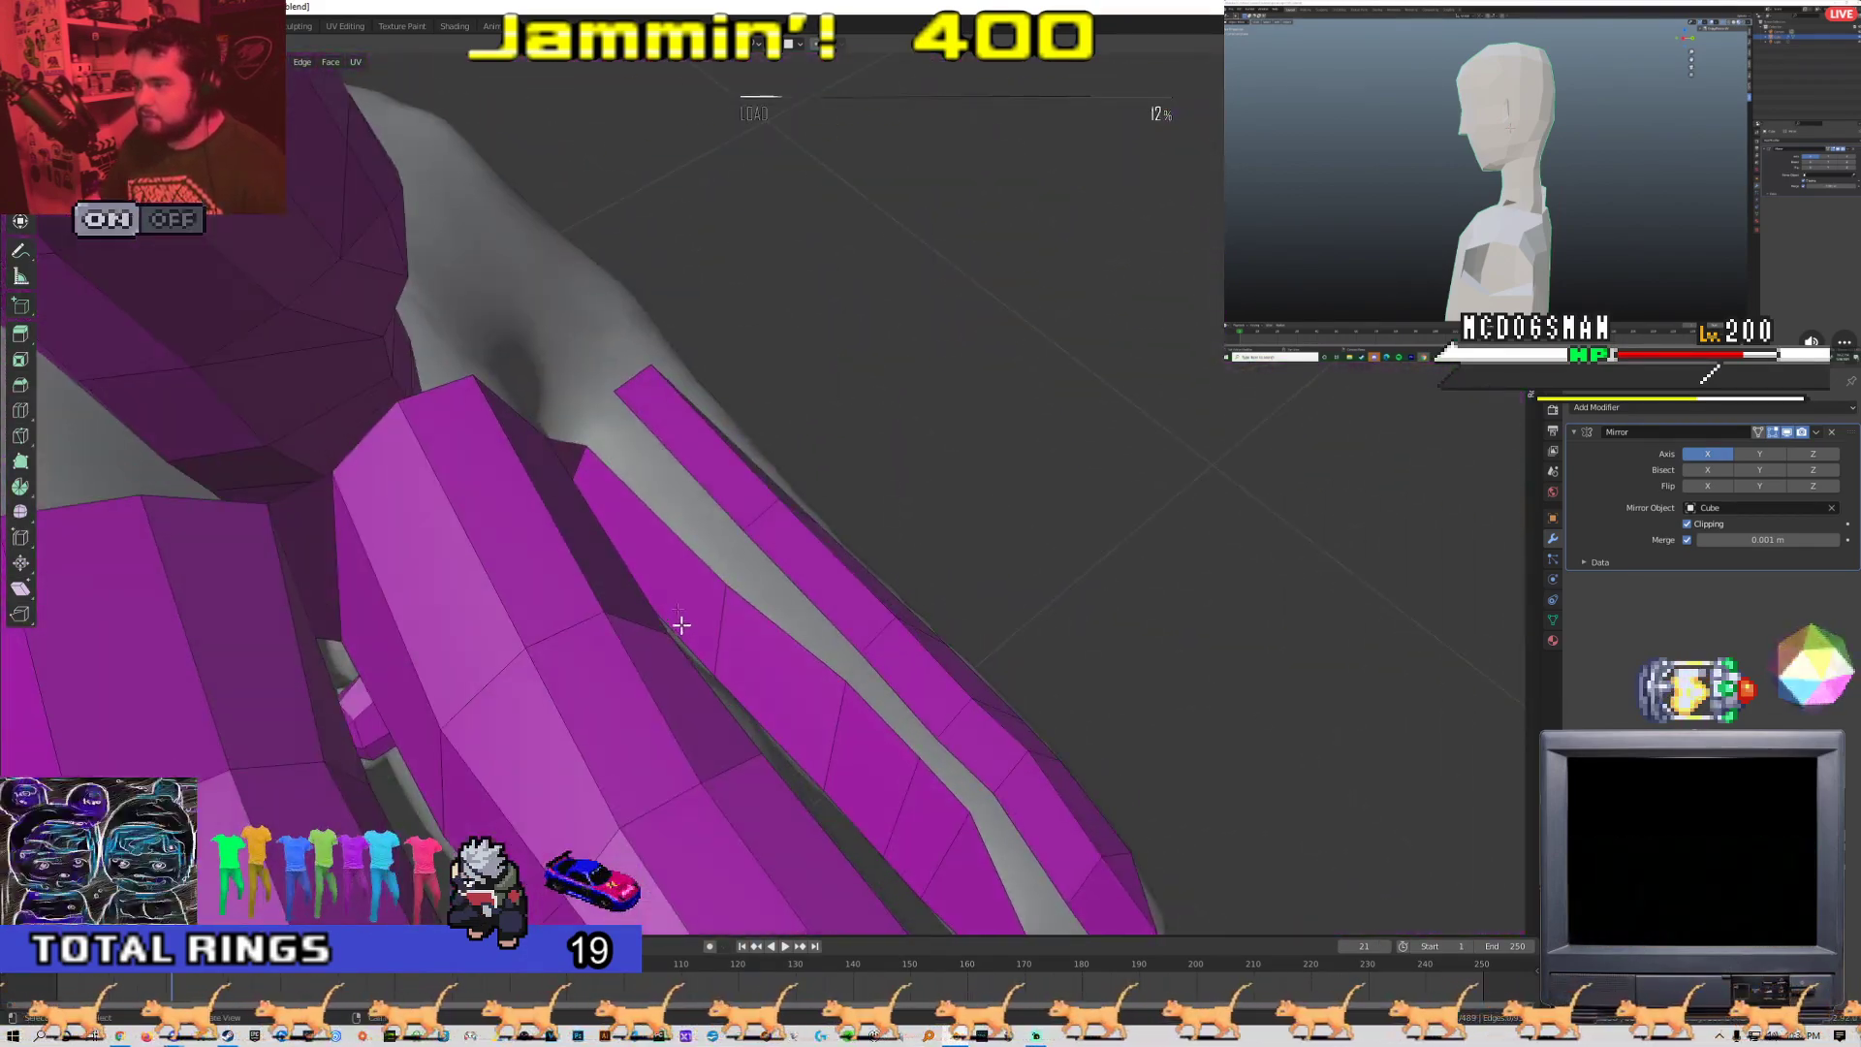
left_click(586, 445, "shift")
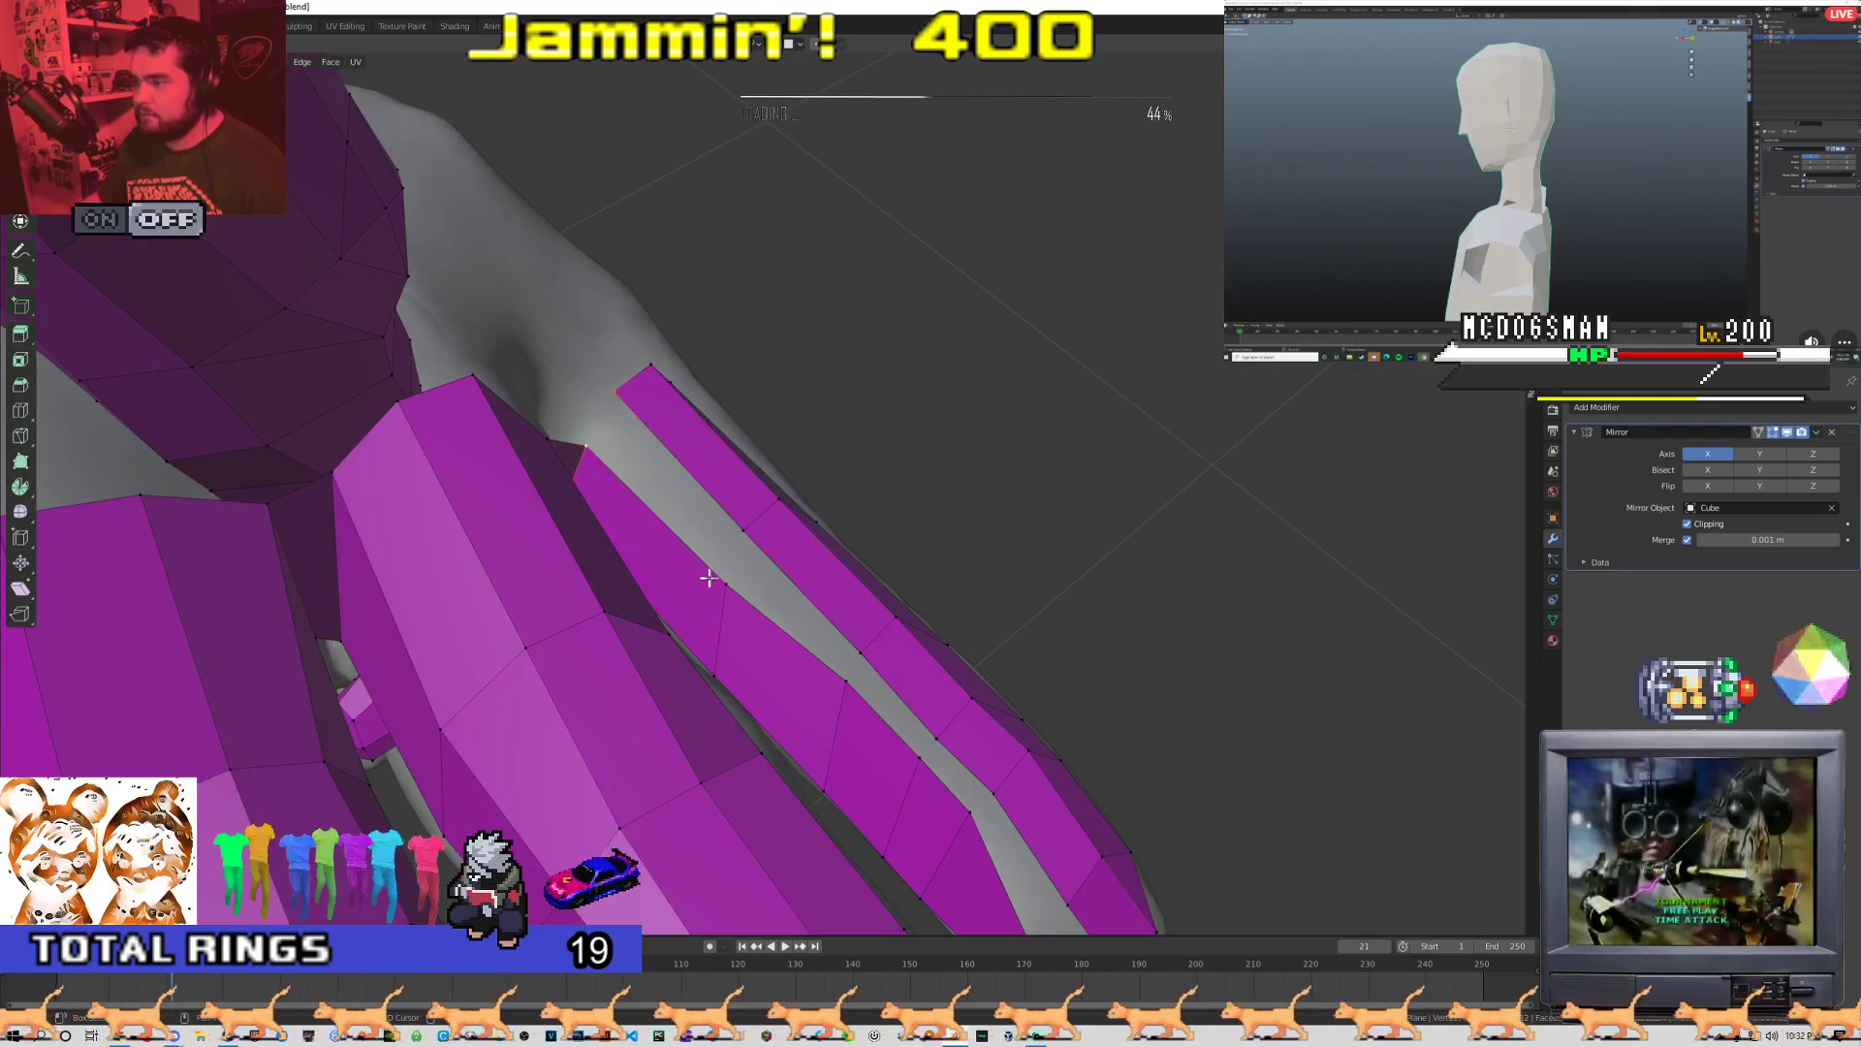
Fill the gap between the two face strips on the little finger's back with faces up to the fingertip
left_click(745, 531, "shift")
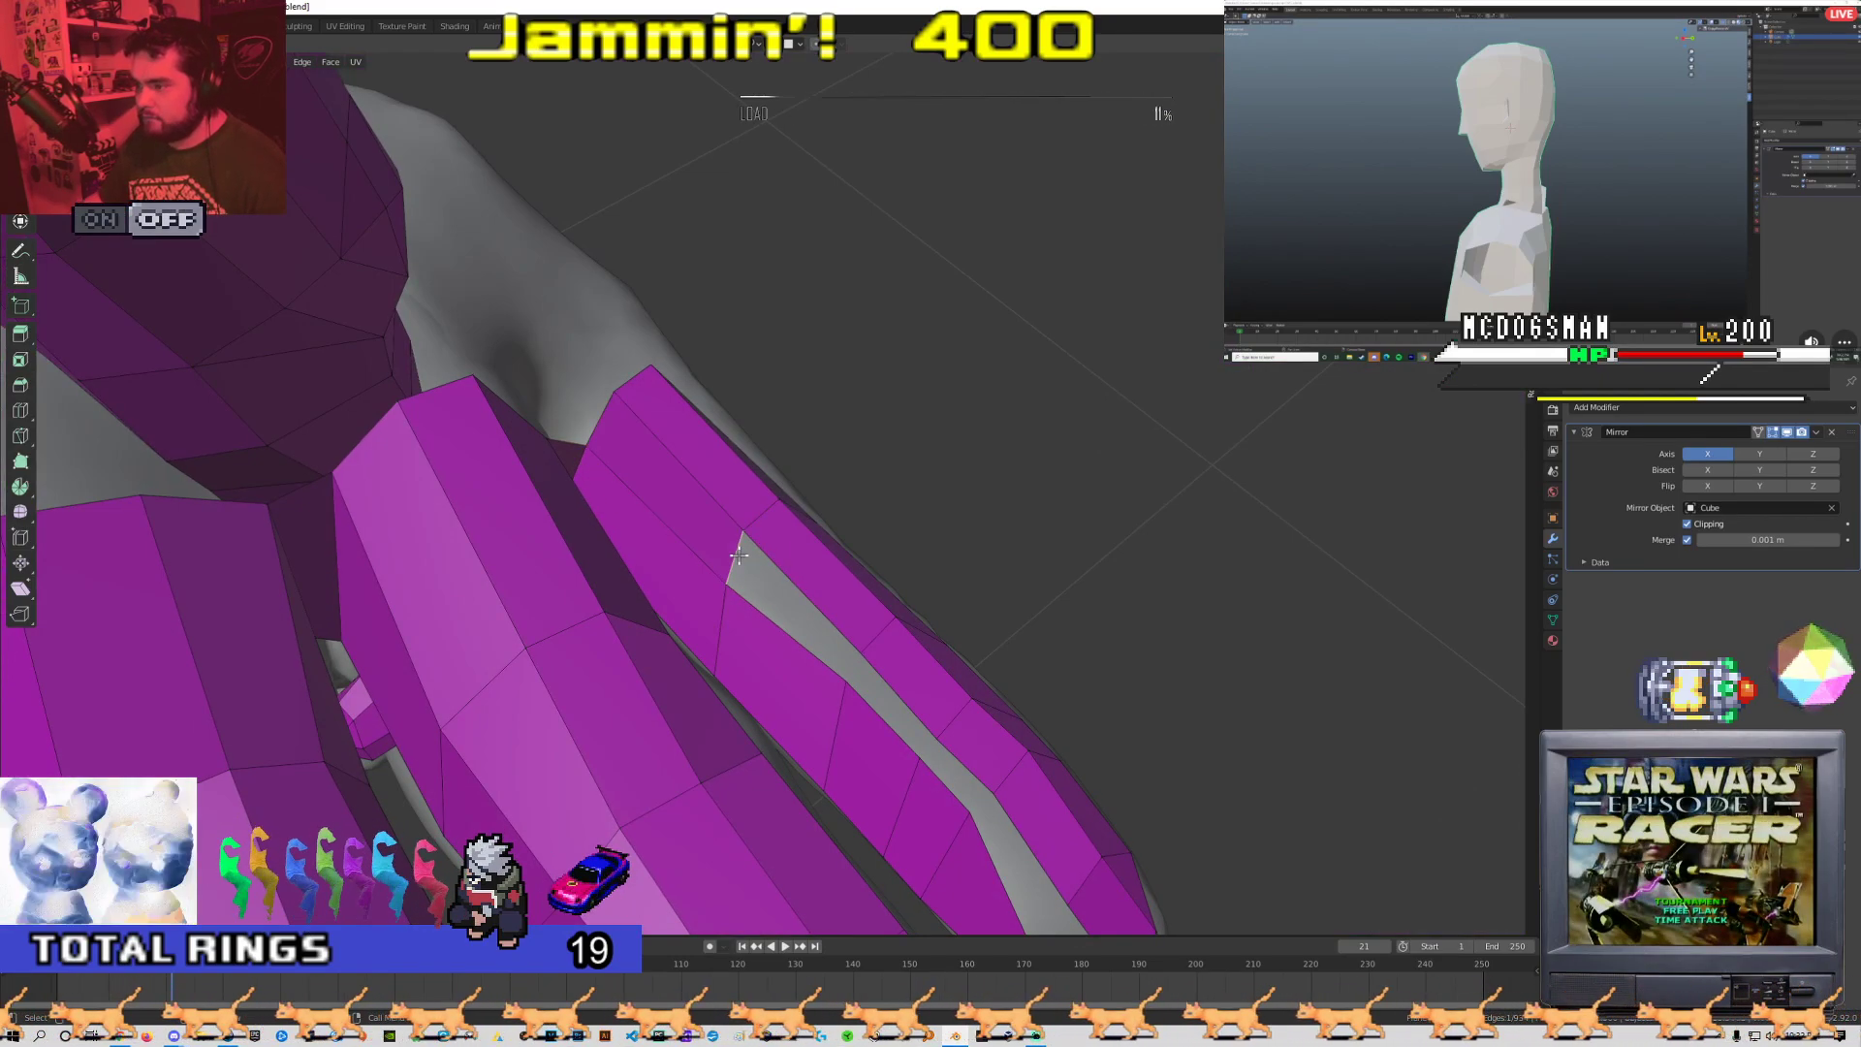
middle_click_drag(738, 555, 656, 412)
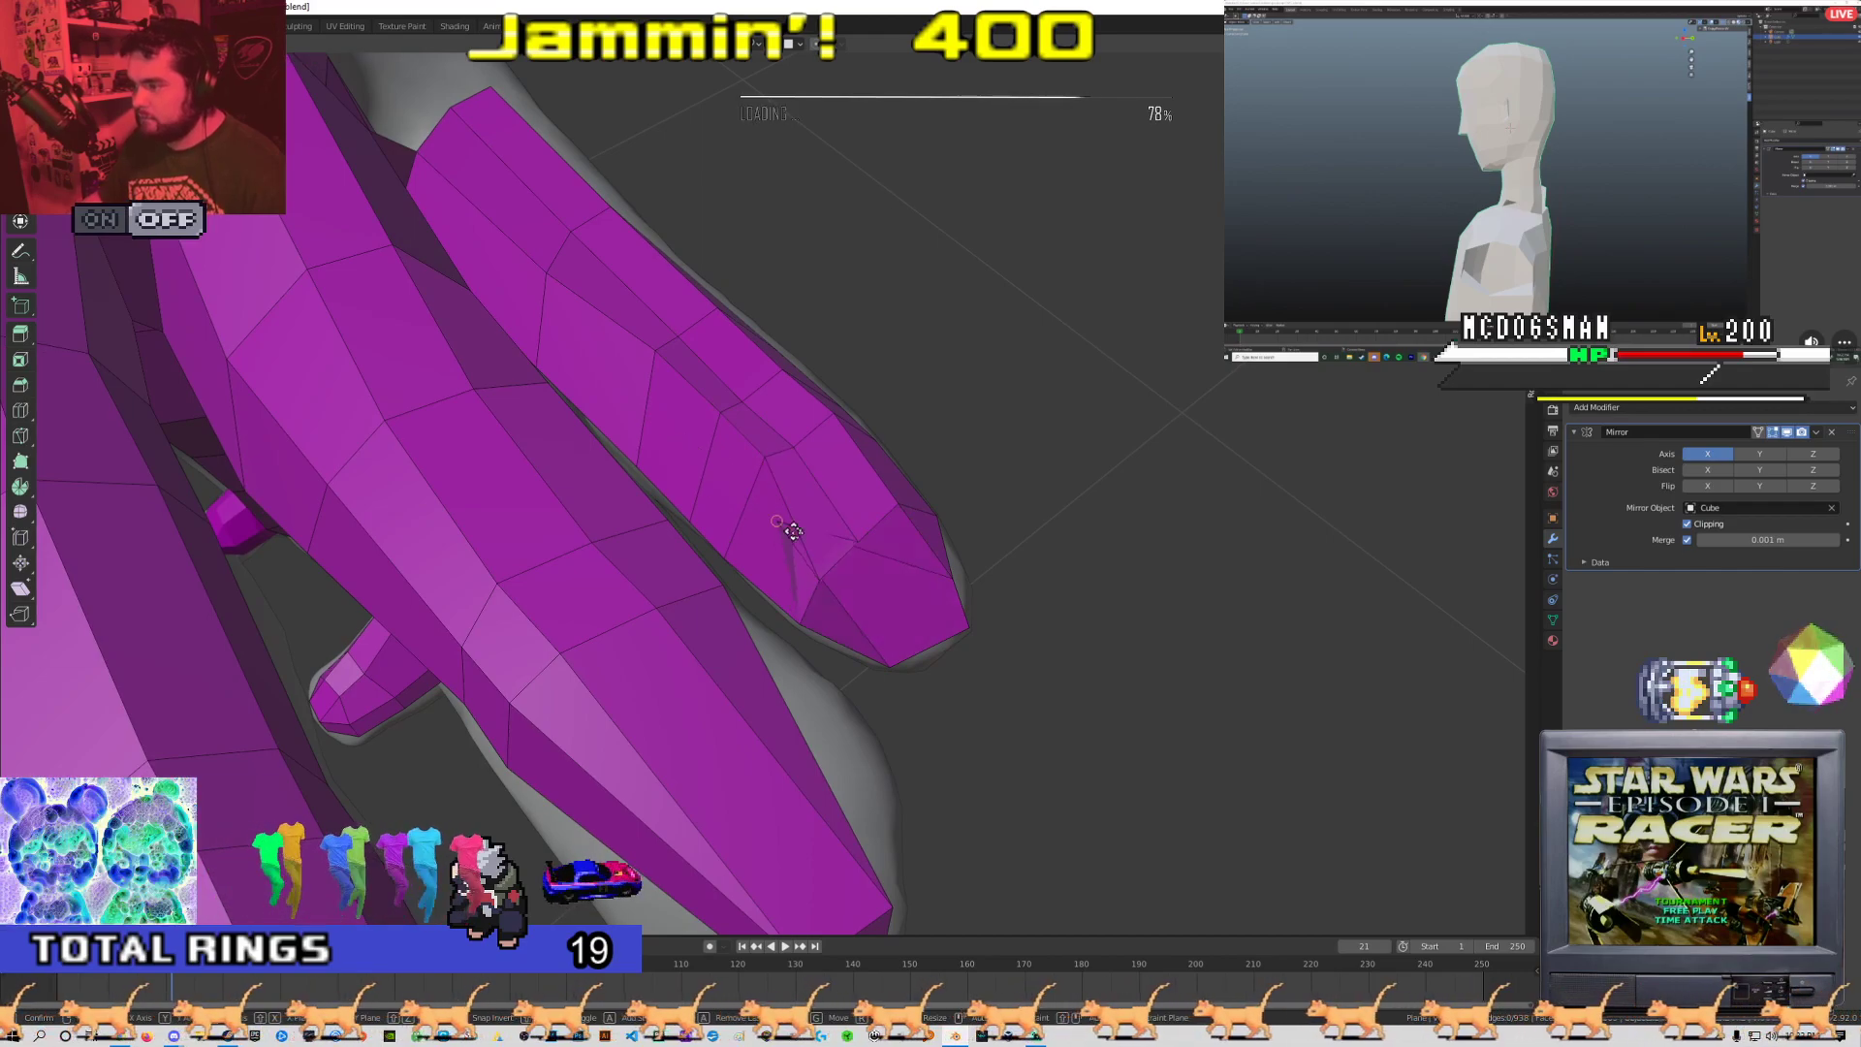
left_click(814, 540)
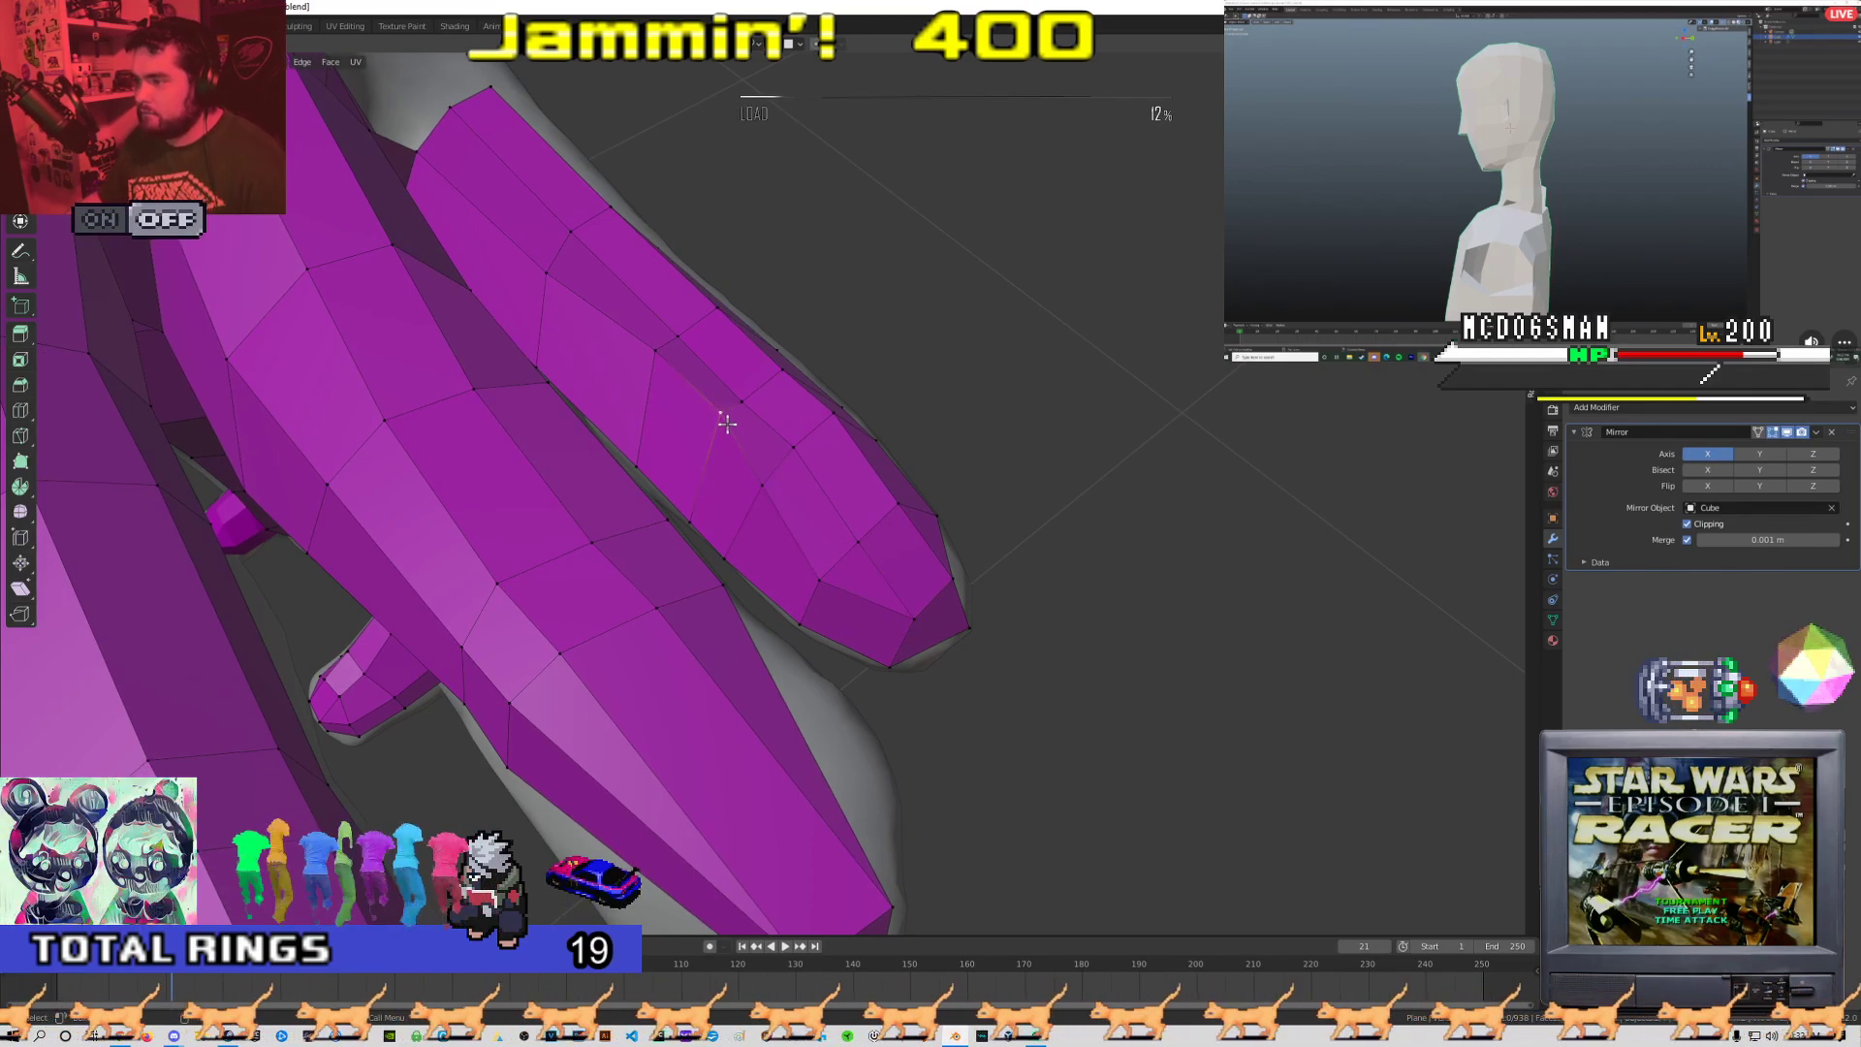
Reposition the vertices along the little finger's new faces so the edge loops are evenly spaced over the sculpt
left_click(650, 376)
middle_click_drag(646, 385, 853, 446)
left_click(752, 389)
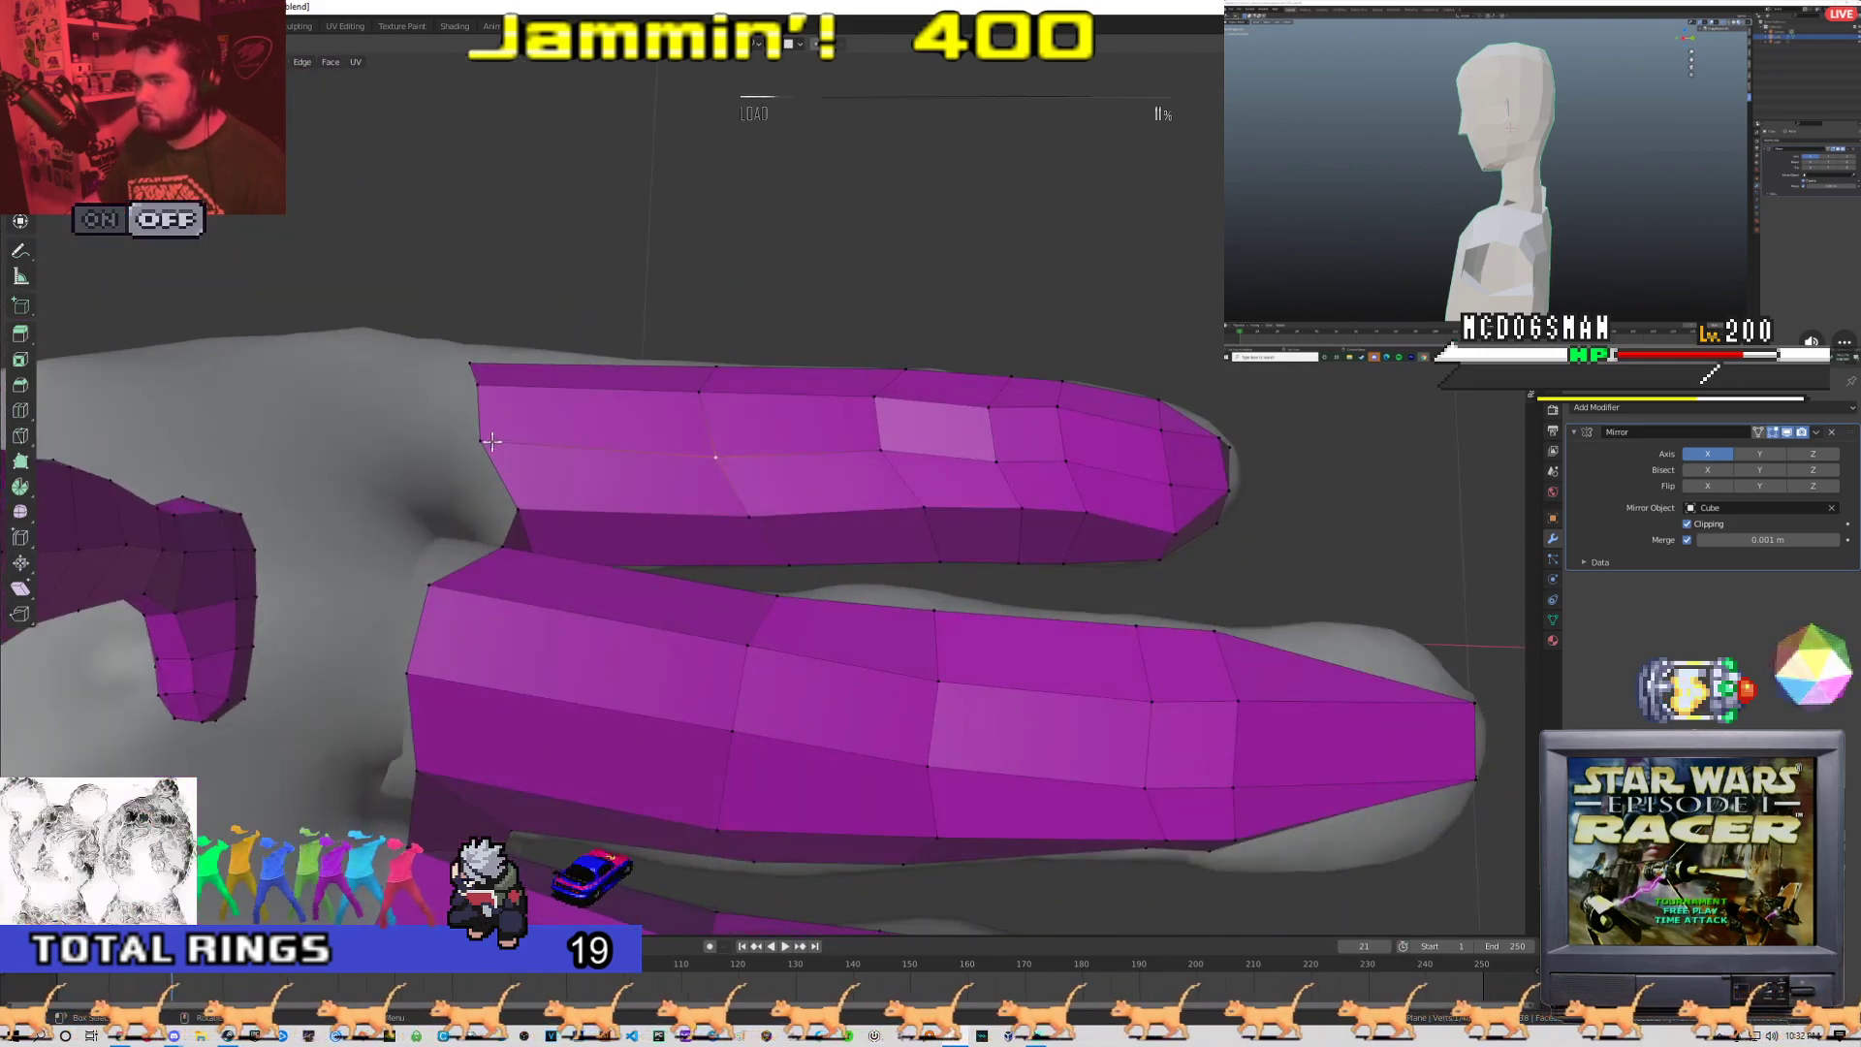
middle_click_drag(500, 442, 656, 528)
middle_click_drag(668, 612, 931, 567)
left_click_drag(930, 563, 930, 564)
left_click_drag(719, 553, 706, 558)
left_click_drag(543, 538, 537, 532)
middle_click_drag(436, 507, 225, 719)
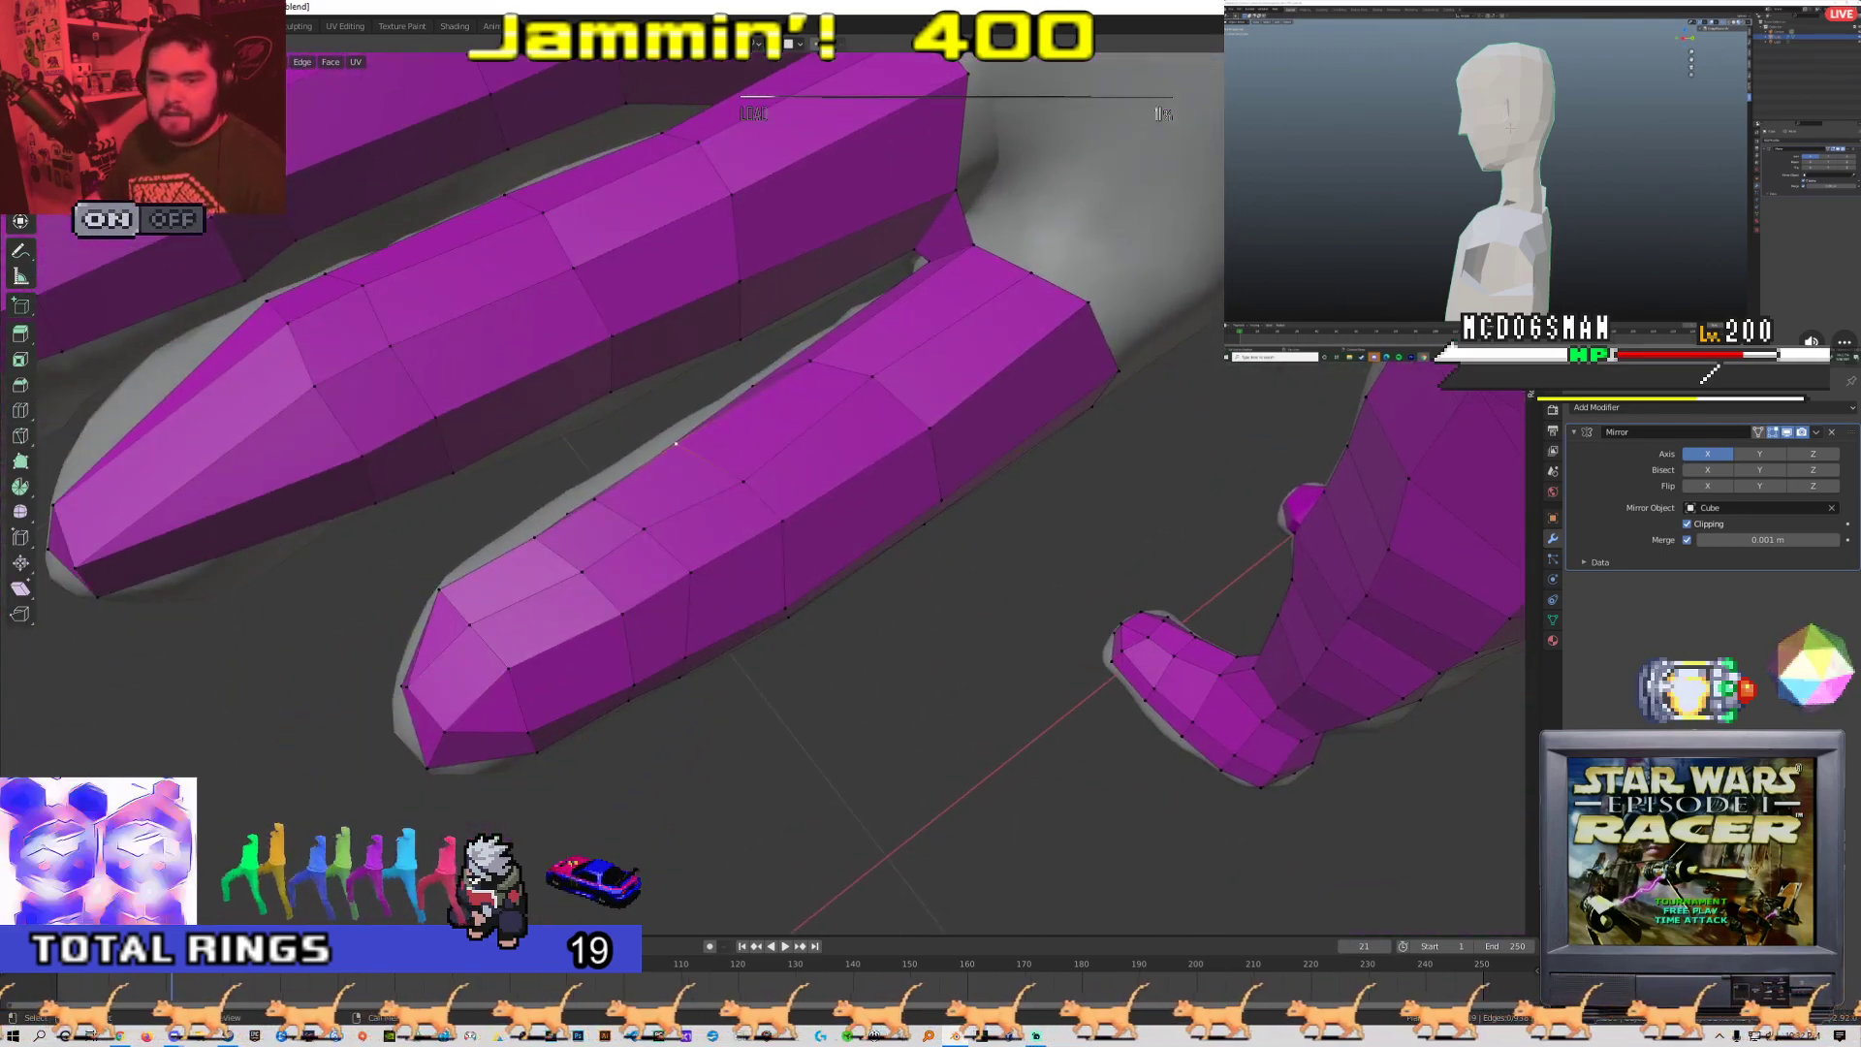
key("alt+Tab")
key("alt+Tab")
key("alt+Tab")
key("alt+Tab")
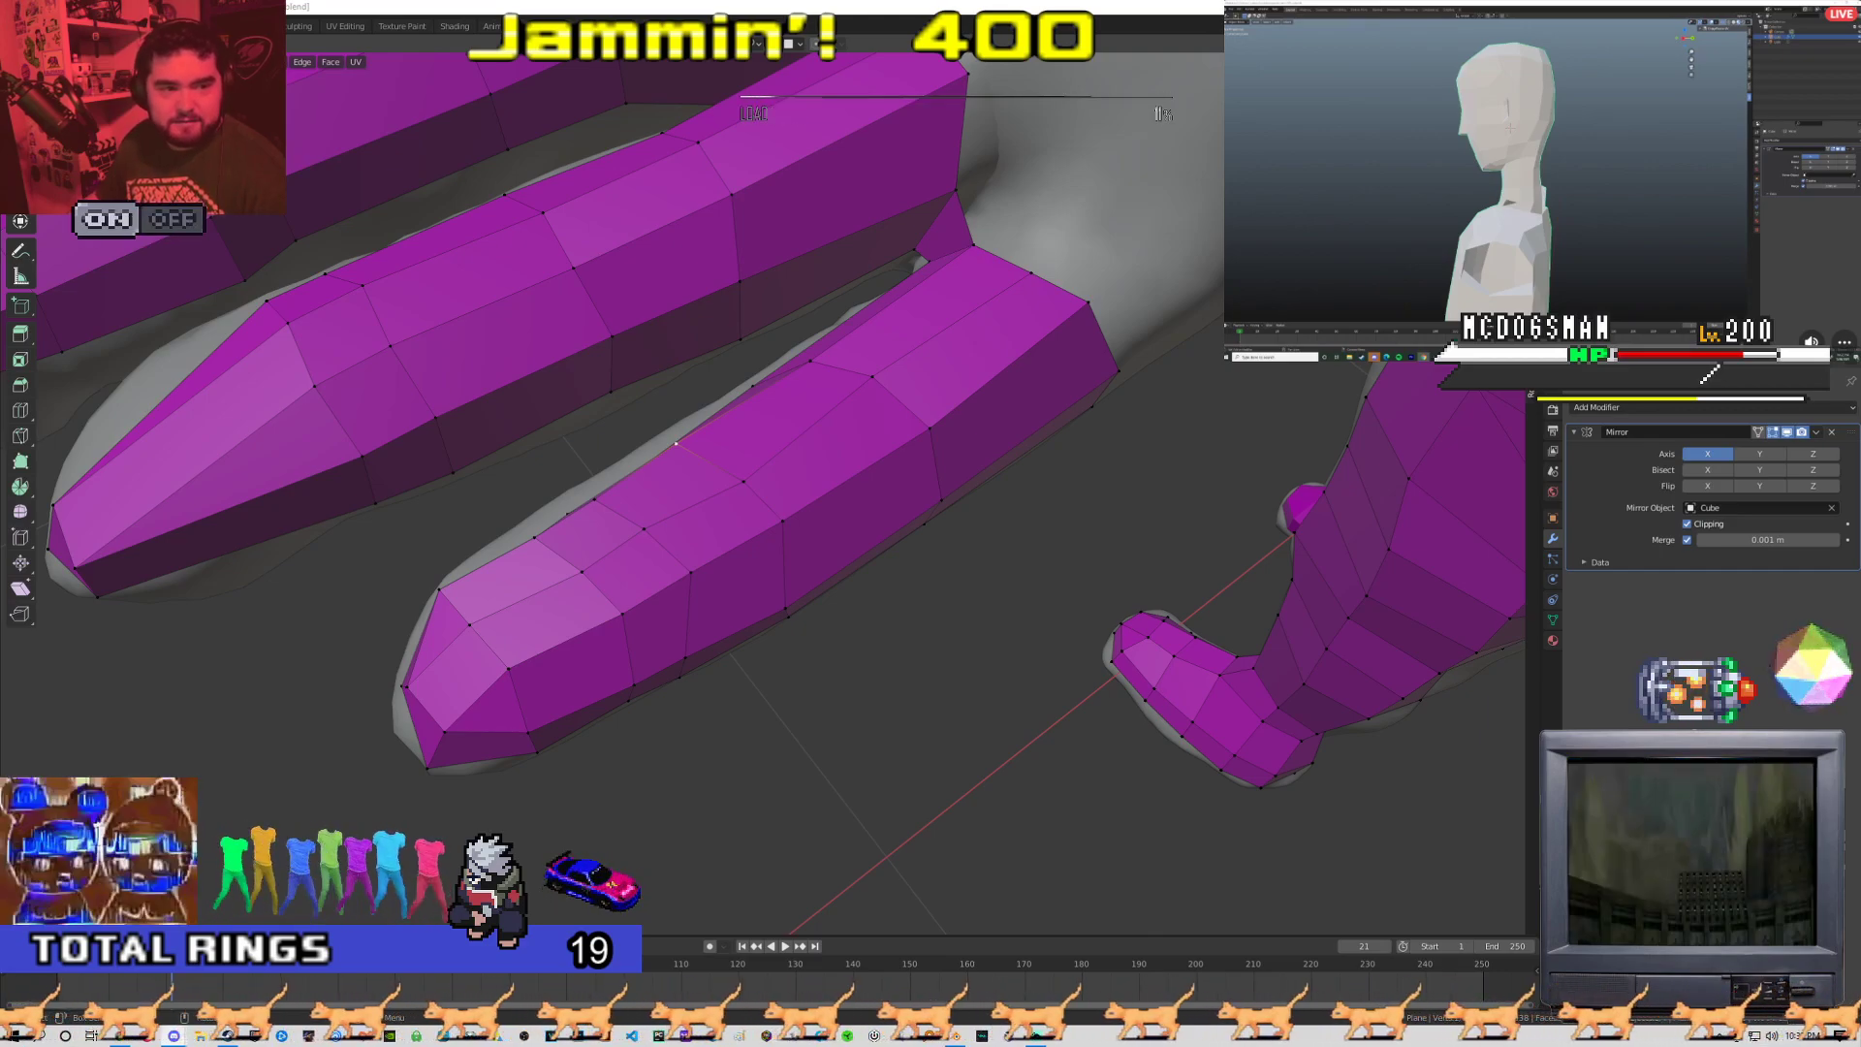
key("alt+Tab")
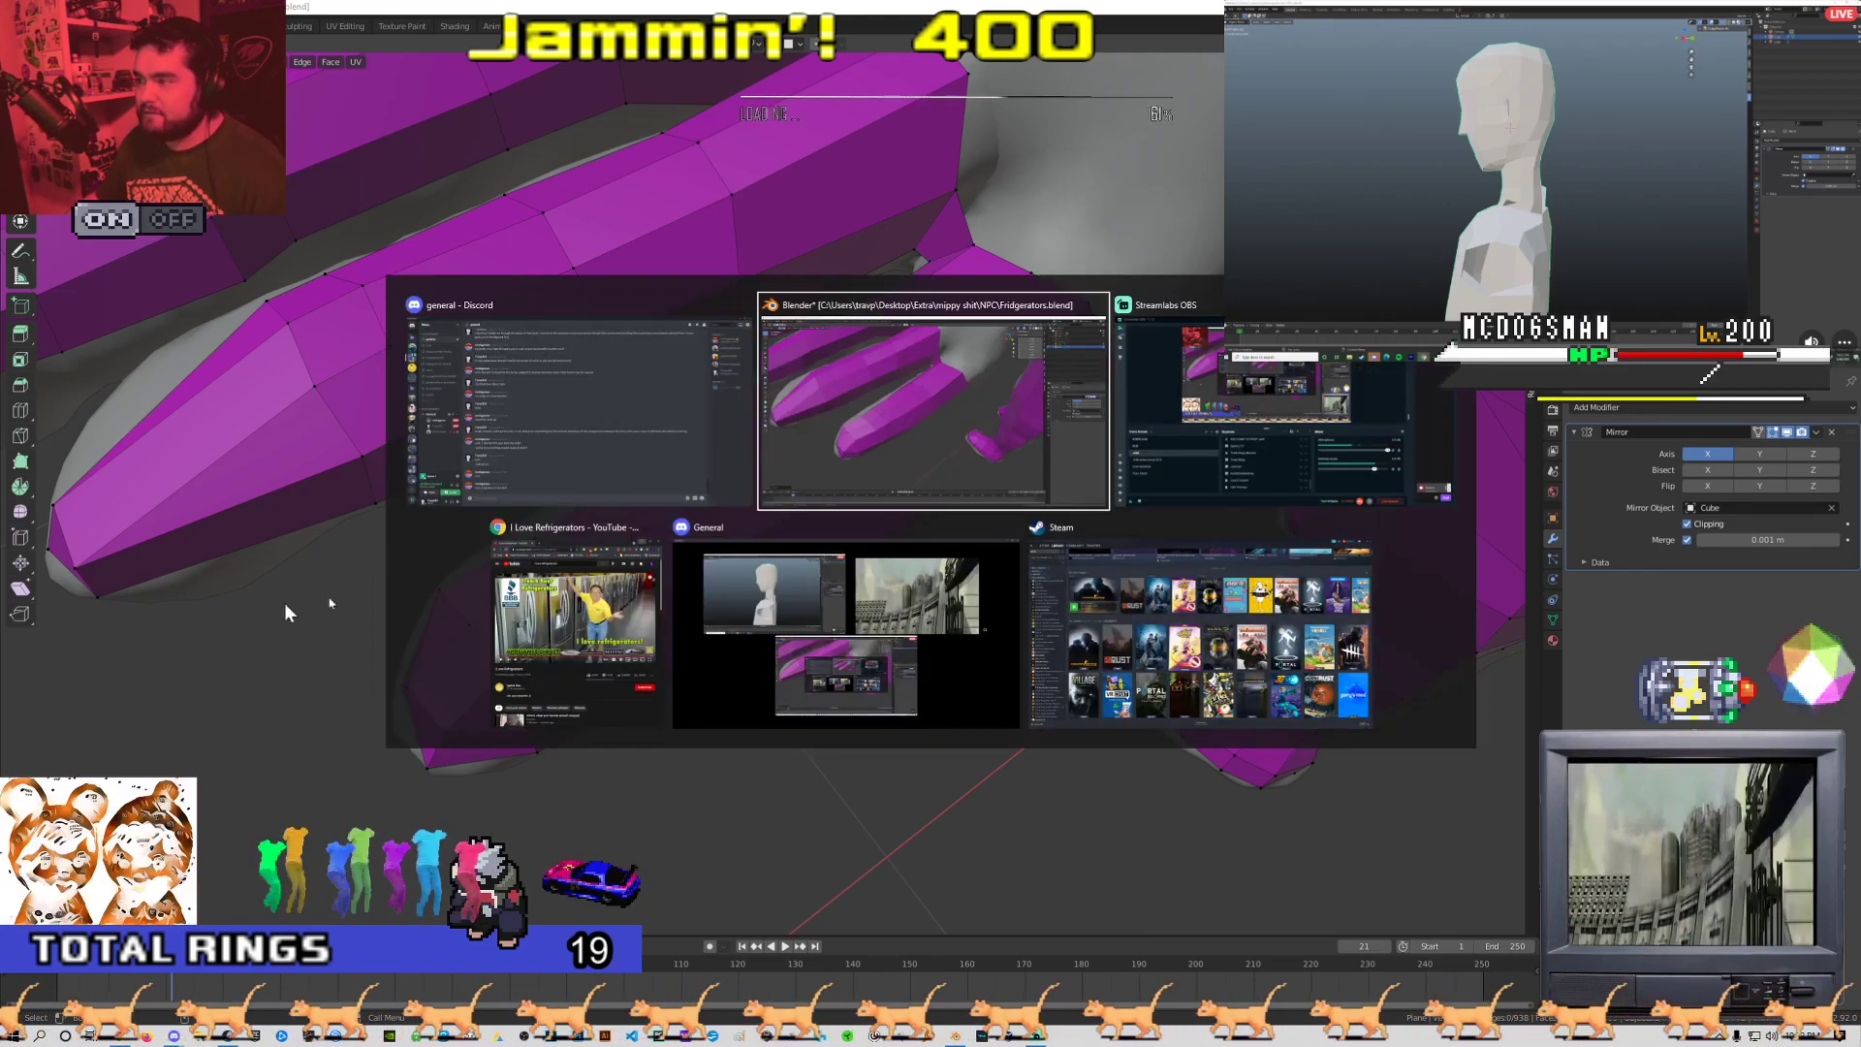
Nudge another vertex on the little finger's mesh to fit the sculpted surface
left_click(819, 506)
middle_click_drag(938, 481, 713, 511)
left_click(760, 499)
key("g")
Extrude the edge of the little finger's tip face along its palm side to start a central strip
middle_click_drag(599, 598, 694, 575, "shift")
middle_click_drag(630, 335, 757, 284)
middle_click_drag(708, 470, 731, 392)
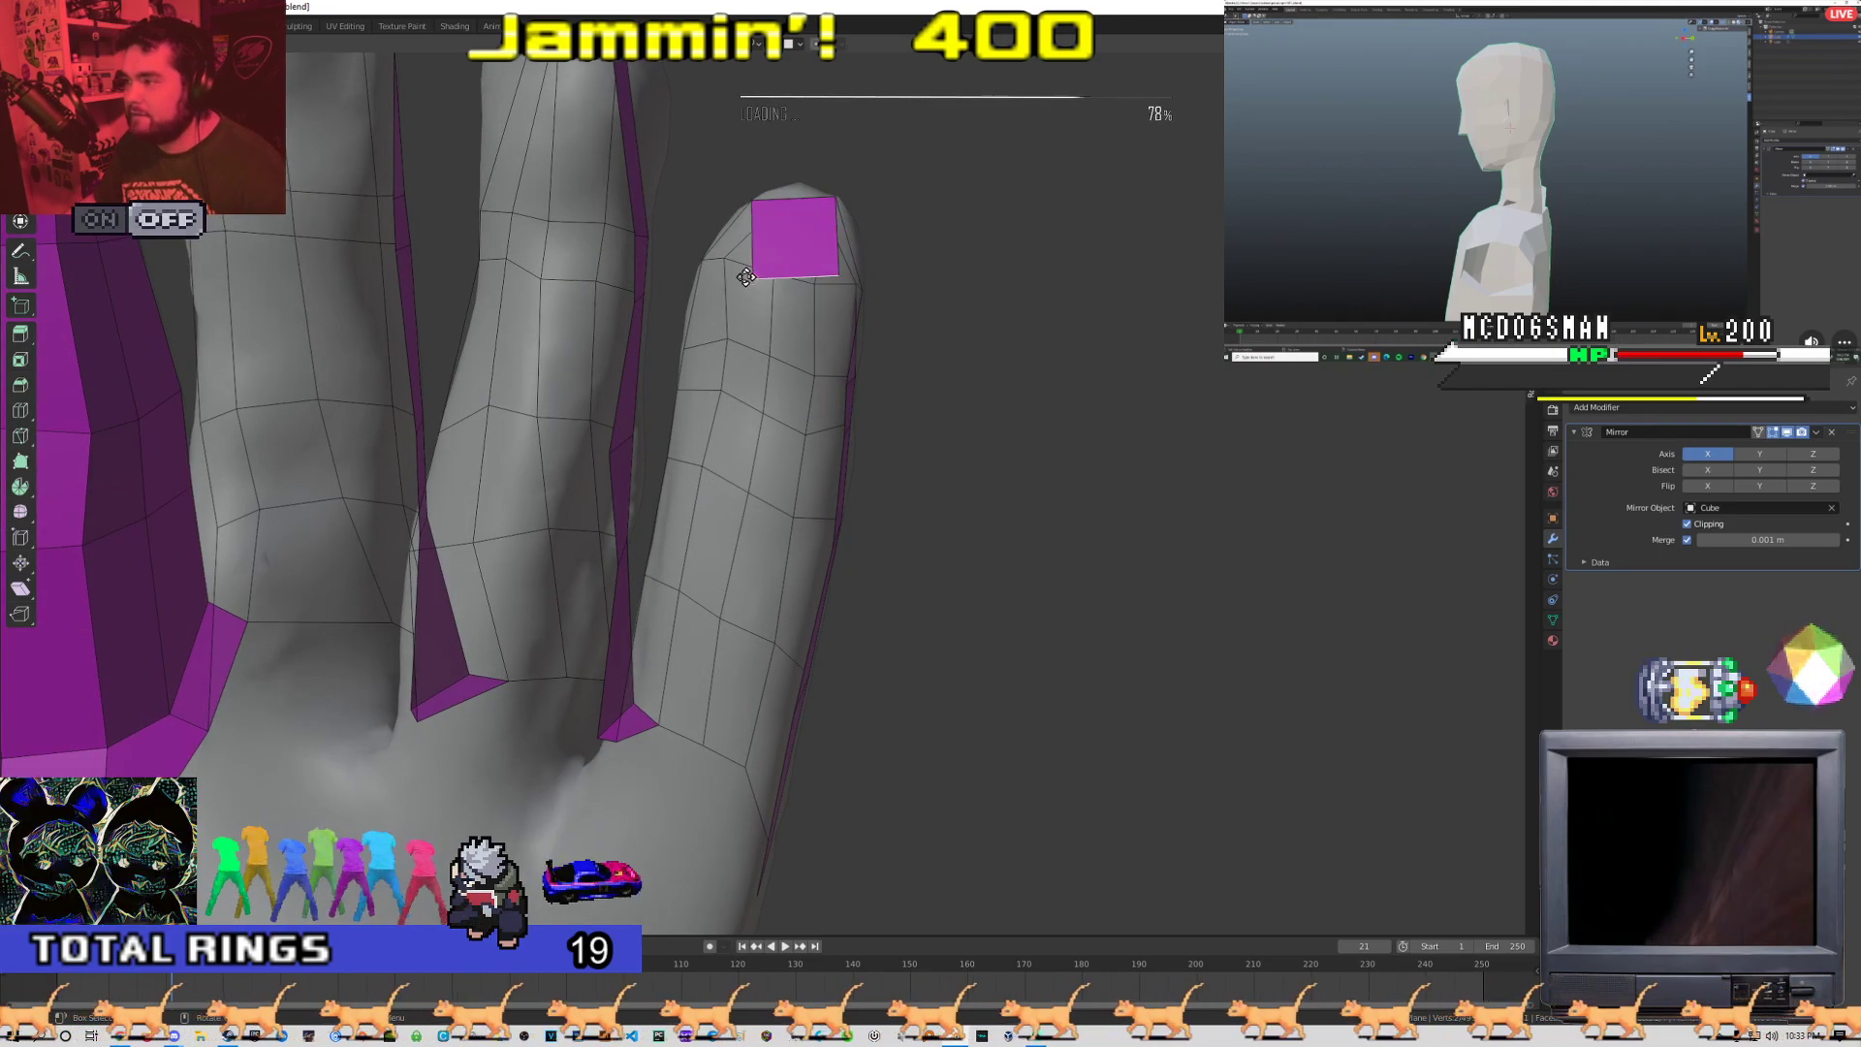
middle_click_drag(761, 330, 762, 397)
middle_click_drag(752, 302, 682, 349)
key("e")
left_click(666, 437)
key("e")
left_click(704, 467)
Continue extruding the central strip down the little finger's palm side to the finger's base
middle_click_drag(705, 468, 562, 393, "shift")
key("e")
middle_click_drag(687, 464, 601, 405, "shift")
key("e")
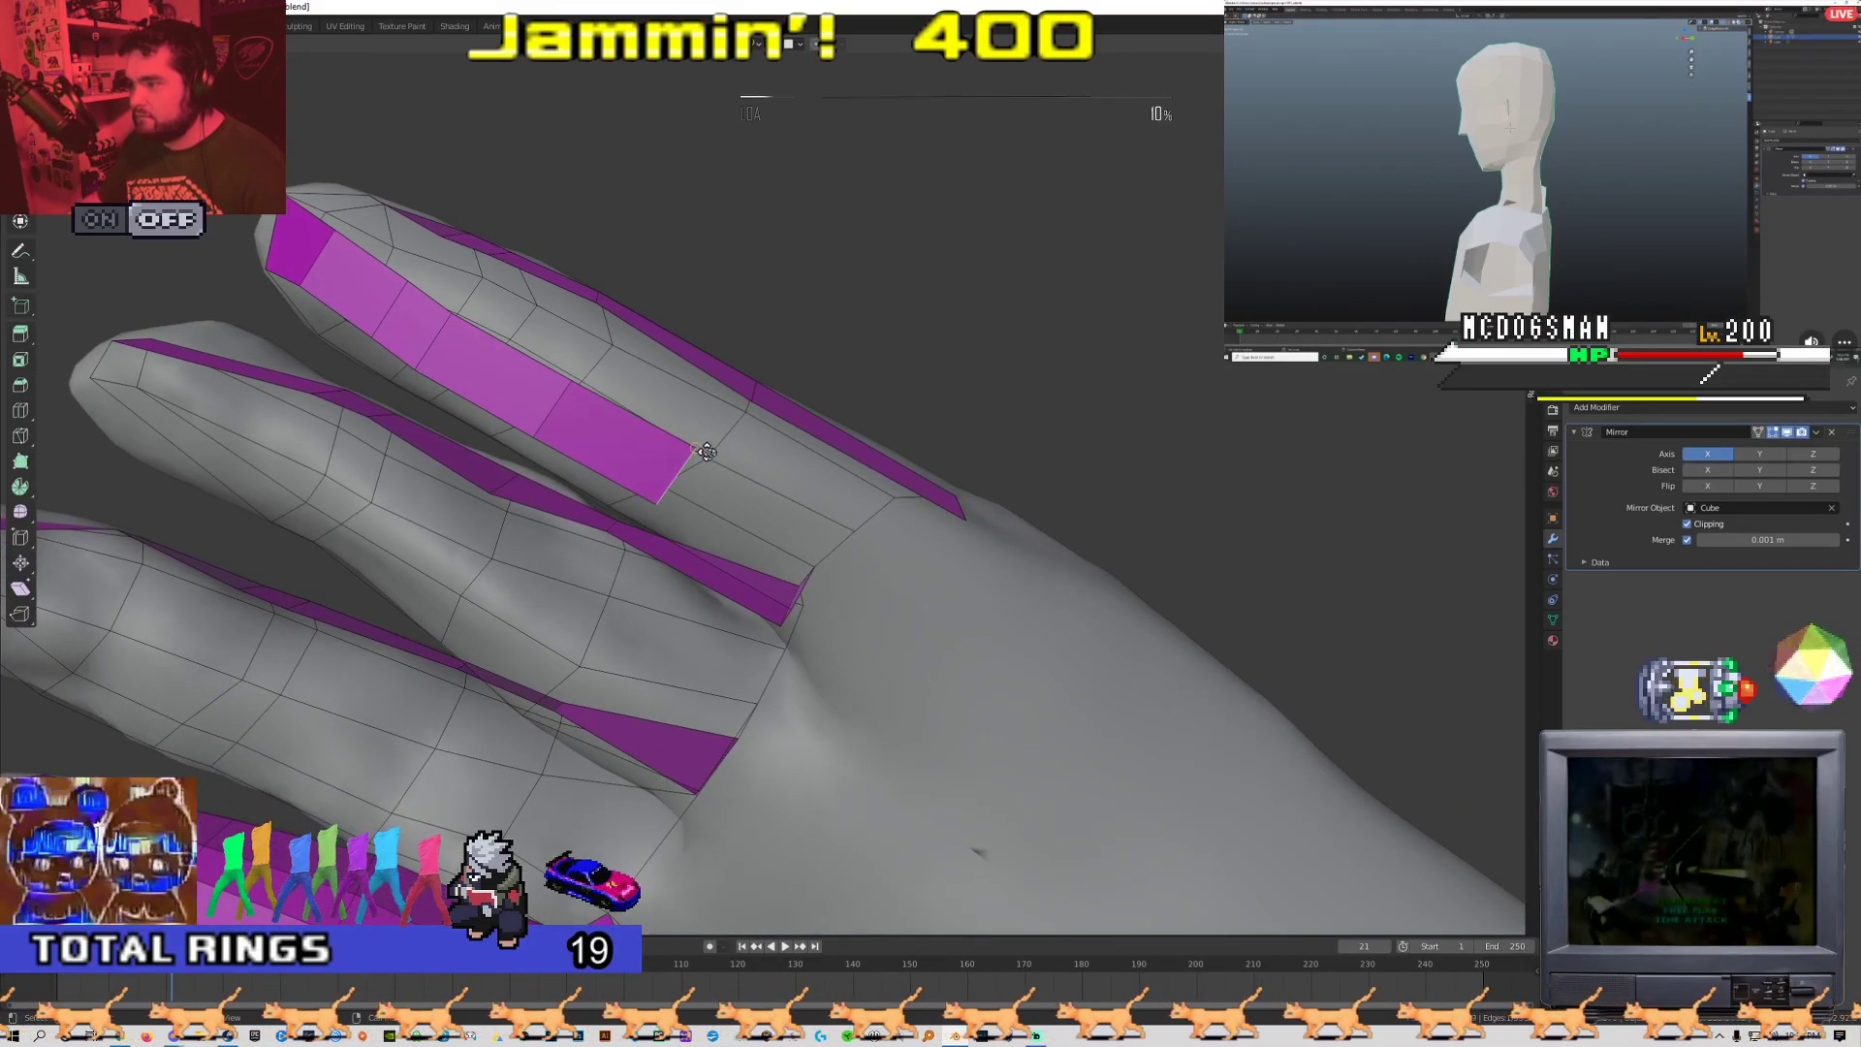
left_click(739, 492)
middle_click_drag(738, 493, 669, 416, "shift")
left_click(787, 494, "ctrl")
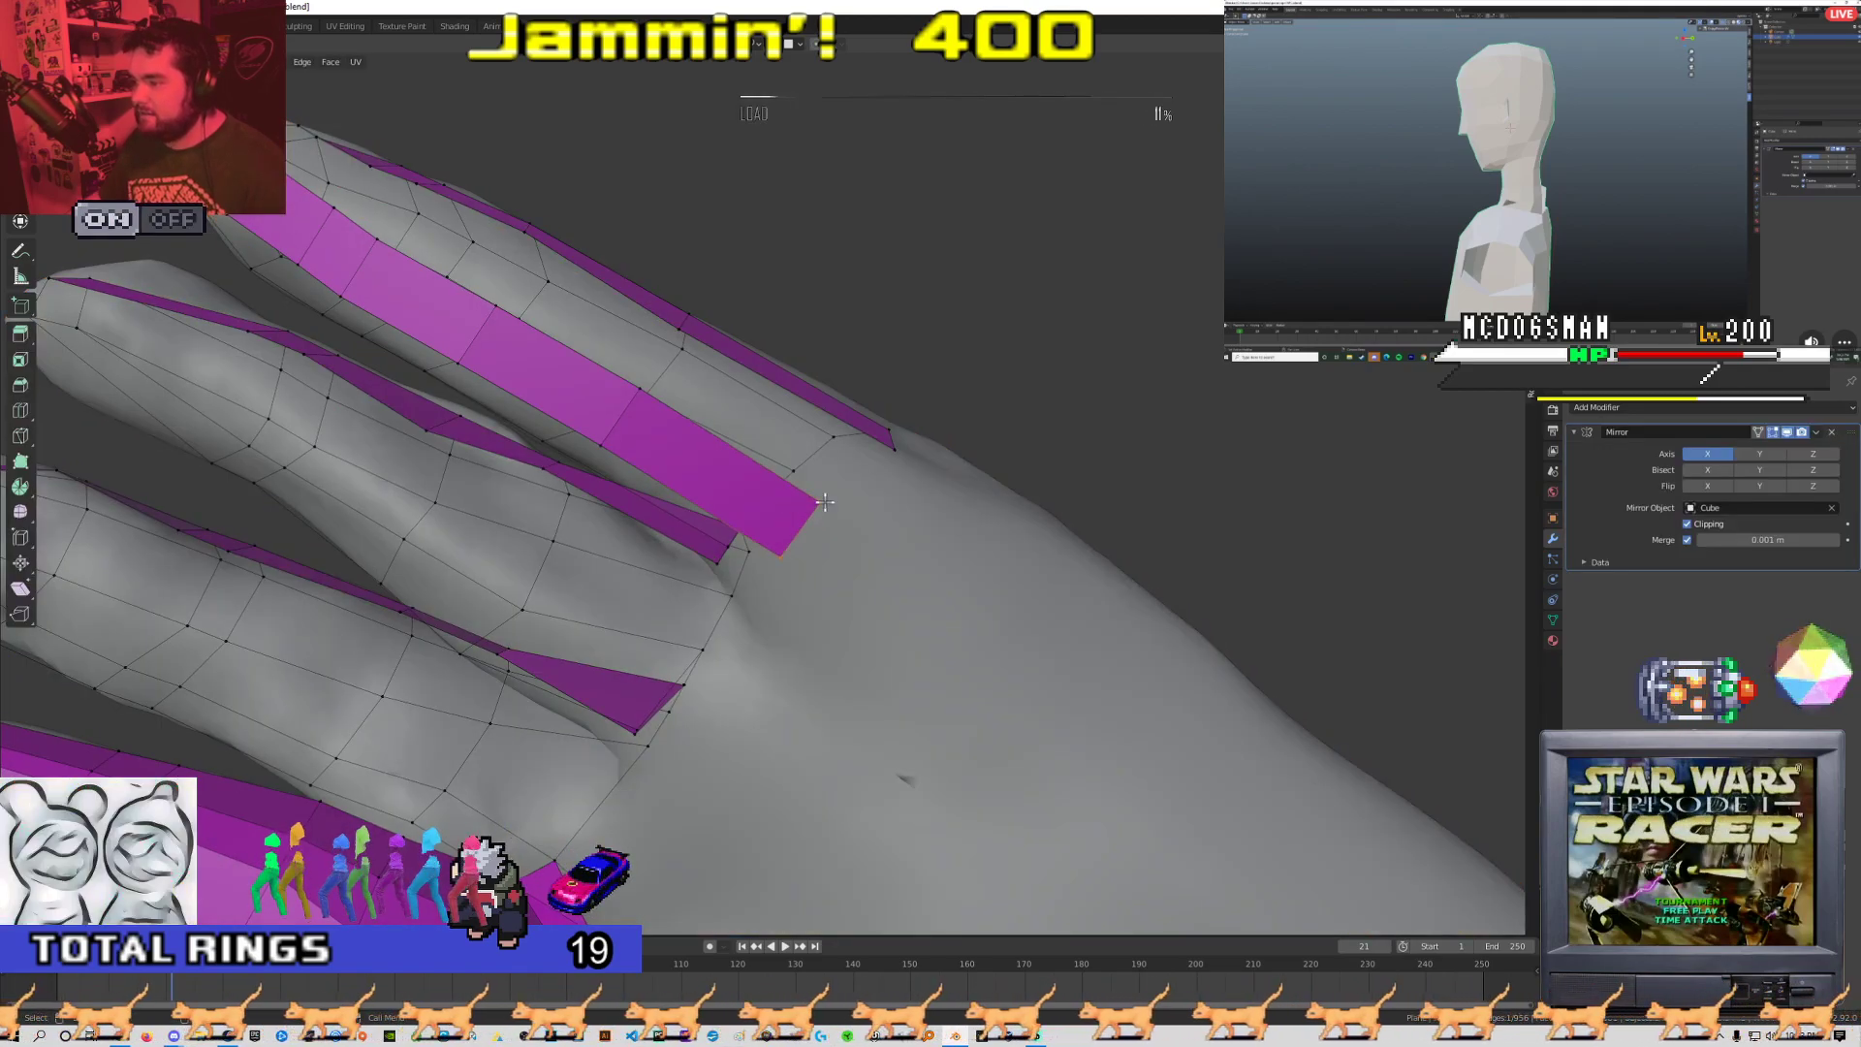
Fill the gaps between the central strip and the side faces on the little finger's palm side
middle_click_drag(640, 388, 764, 422)
middle_click_drag(620, 343, 742, 509)
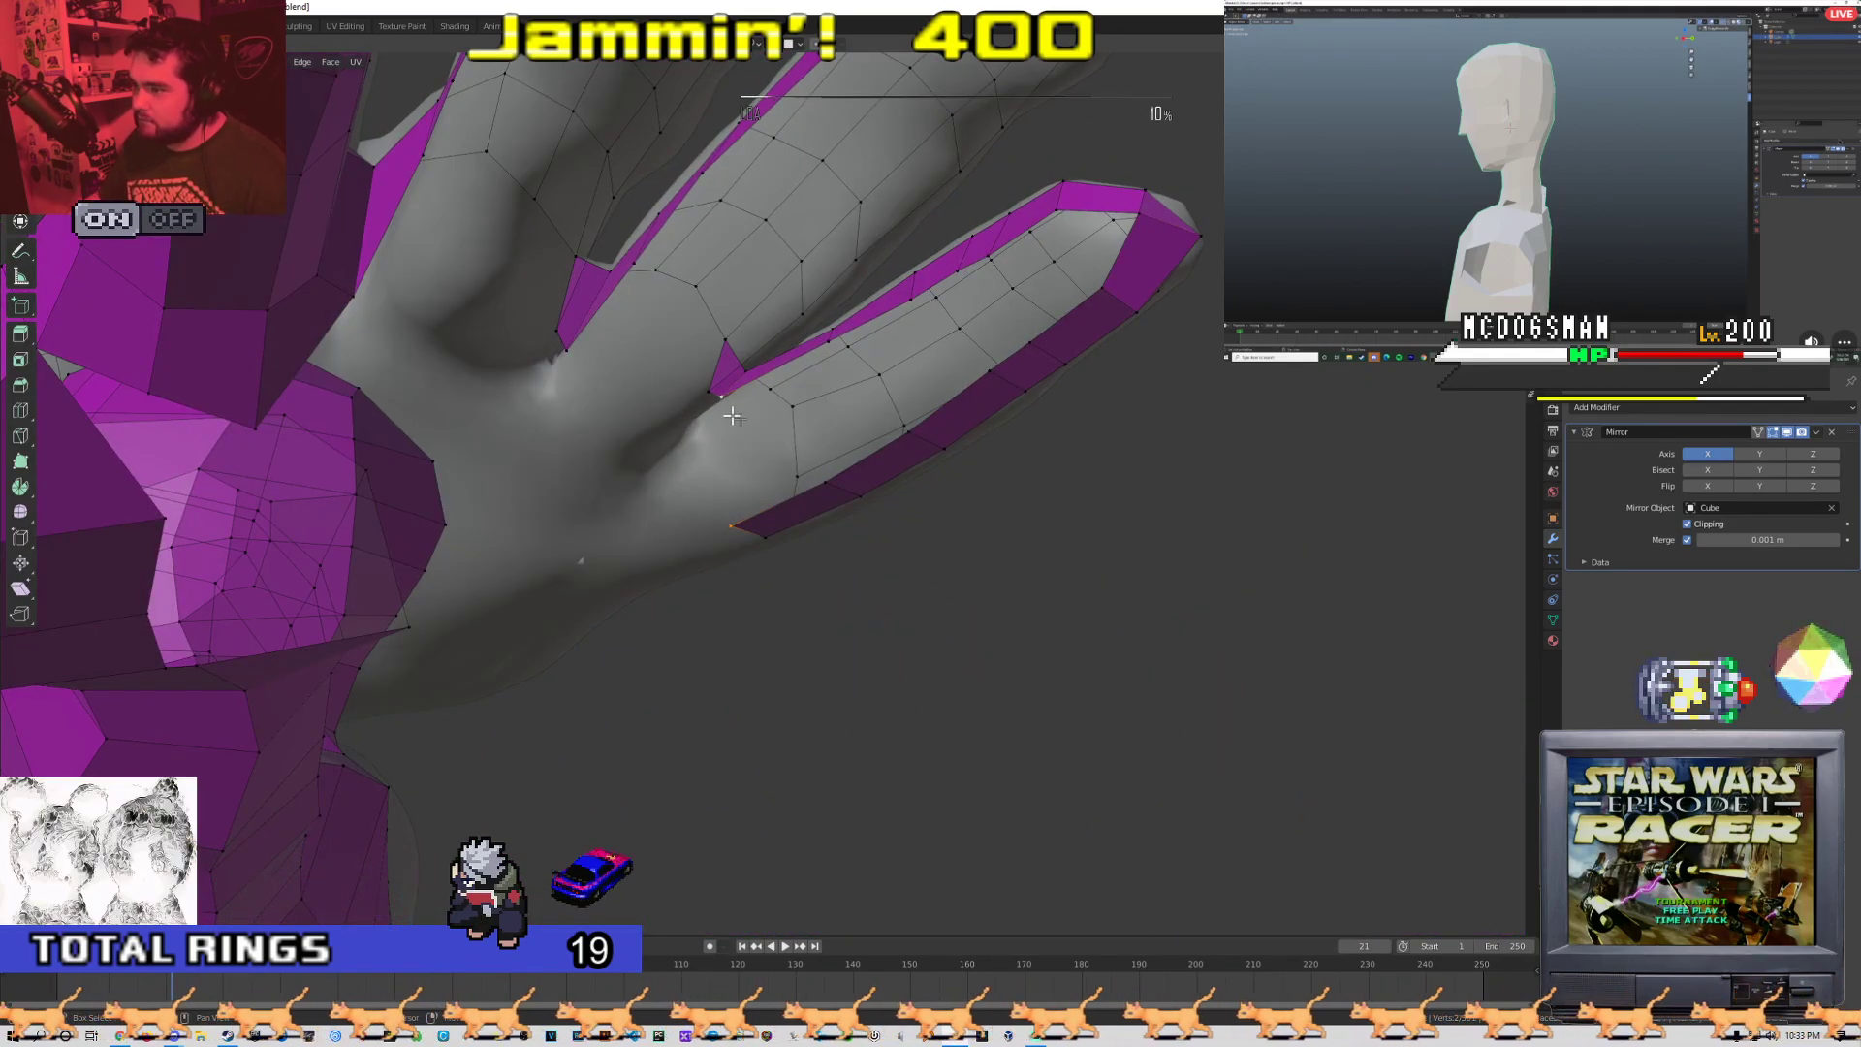
left_click(827, 354, "shift")
key("f")
left_click(828, 416)
middle_click_drag(844, 404, 508, 390)
key("f")
key("f")
key("f")
key("f")
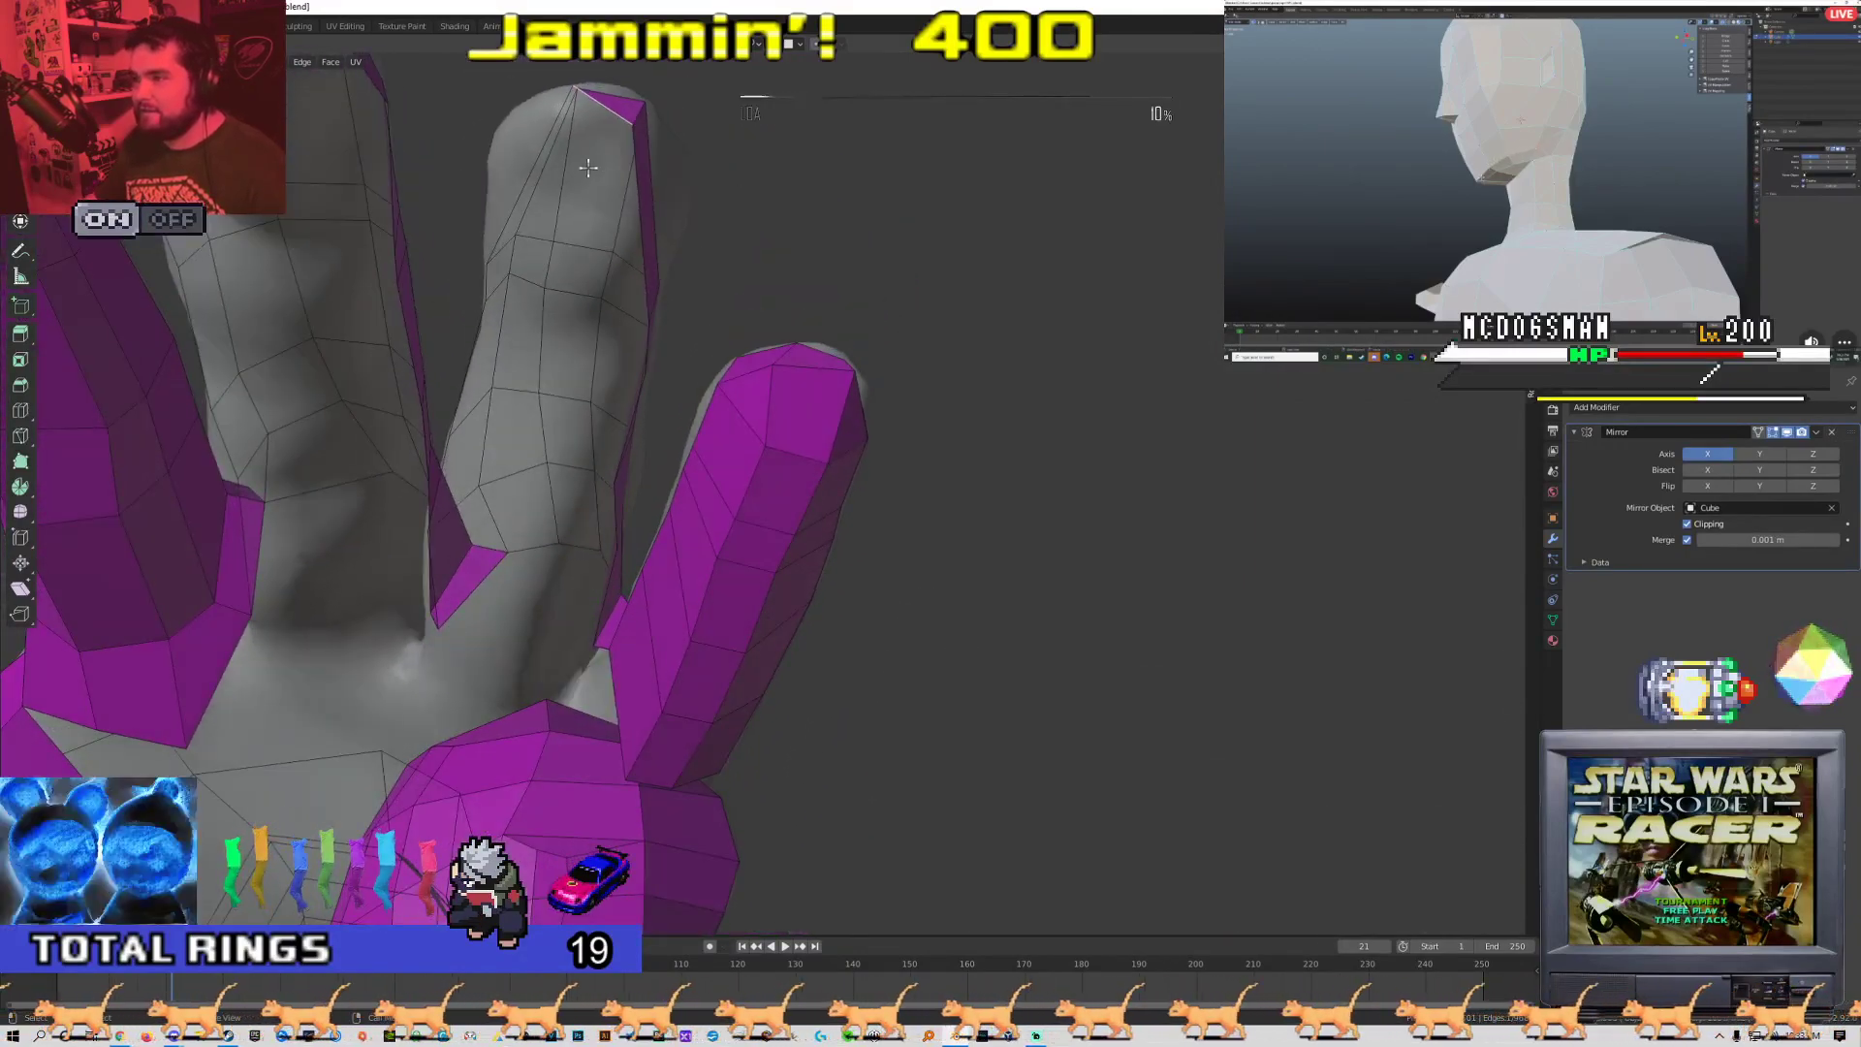
Close the ring finger's palm side with faces from its base to the fingertip
middle_click_drag(466, 217, 694, 622)
left_click(557, 537)
middle_click_drag(644, 499, 590, 576)
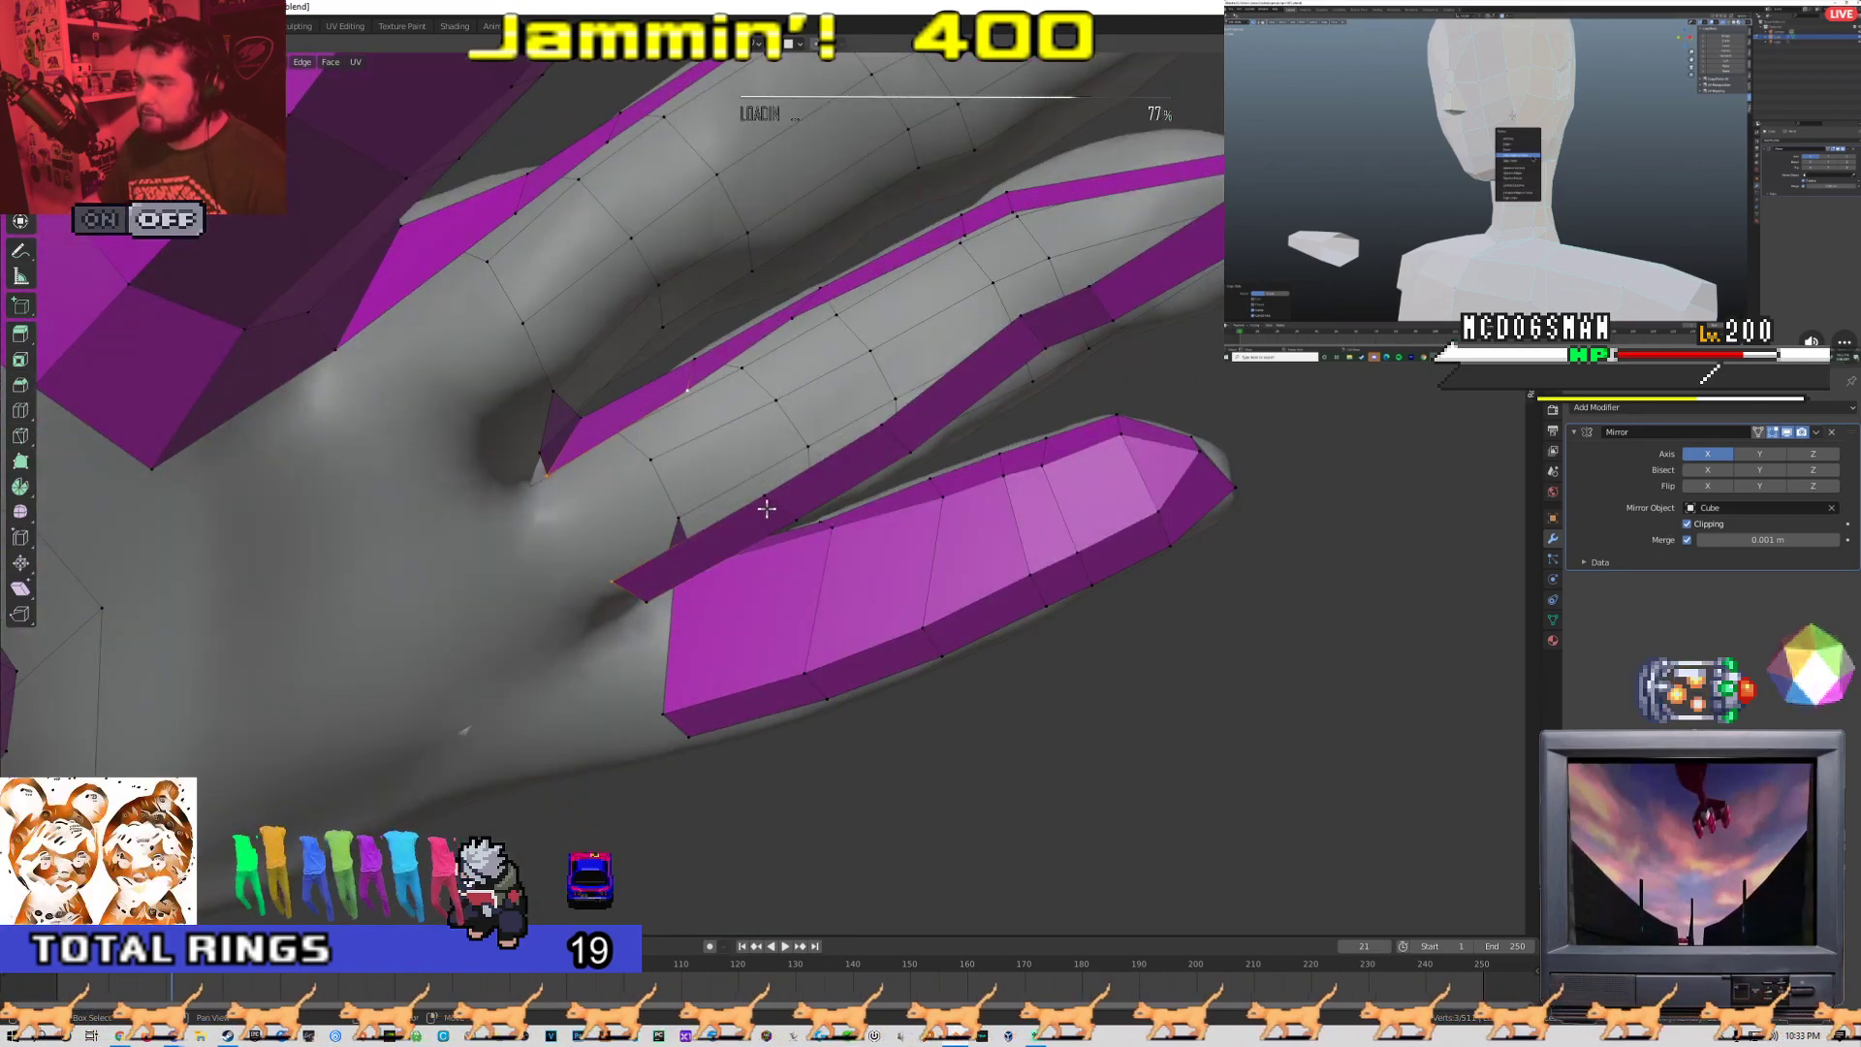
middle_click_drag(727, 462, 689, 692)
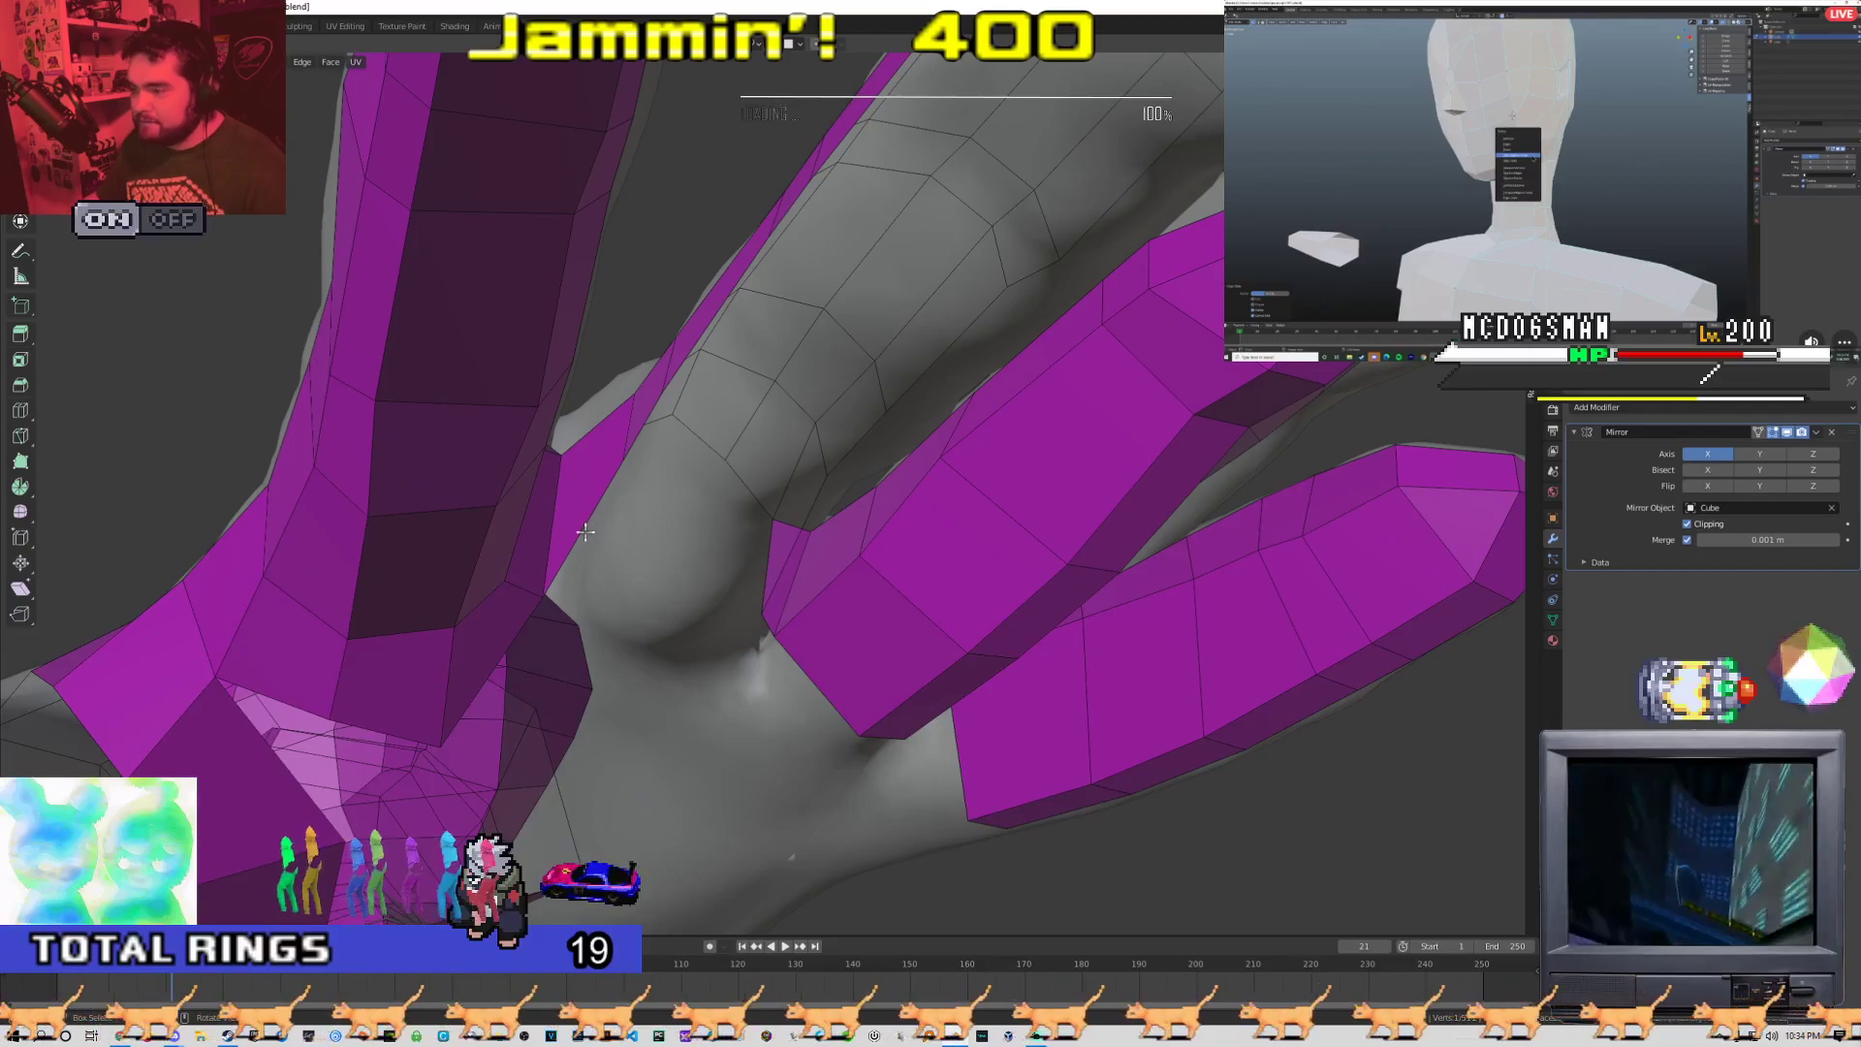
Extrude a central strip of faces down the middle finger's palm side from the tip to the base
mouse_move(585, 531)
middle_mouse_down()
mouse_move(643, 549)
mouse_move(607, 543)
middle_mouse_up()
scroll(607, 543, "down", 4)
middle_click_drag(675, 238, 687, 358)
key("e")
left_click(681, 487)
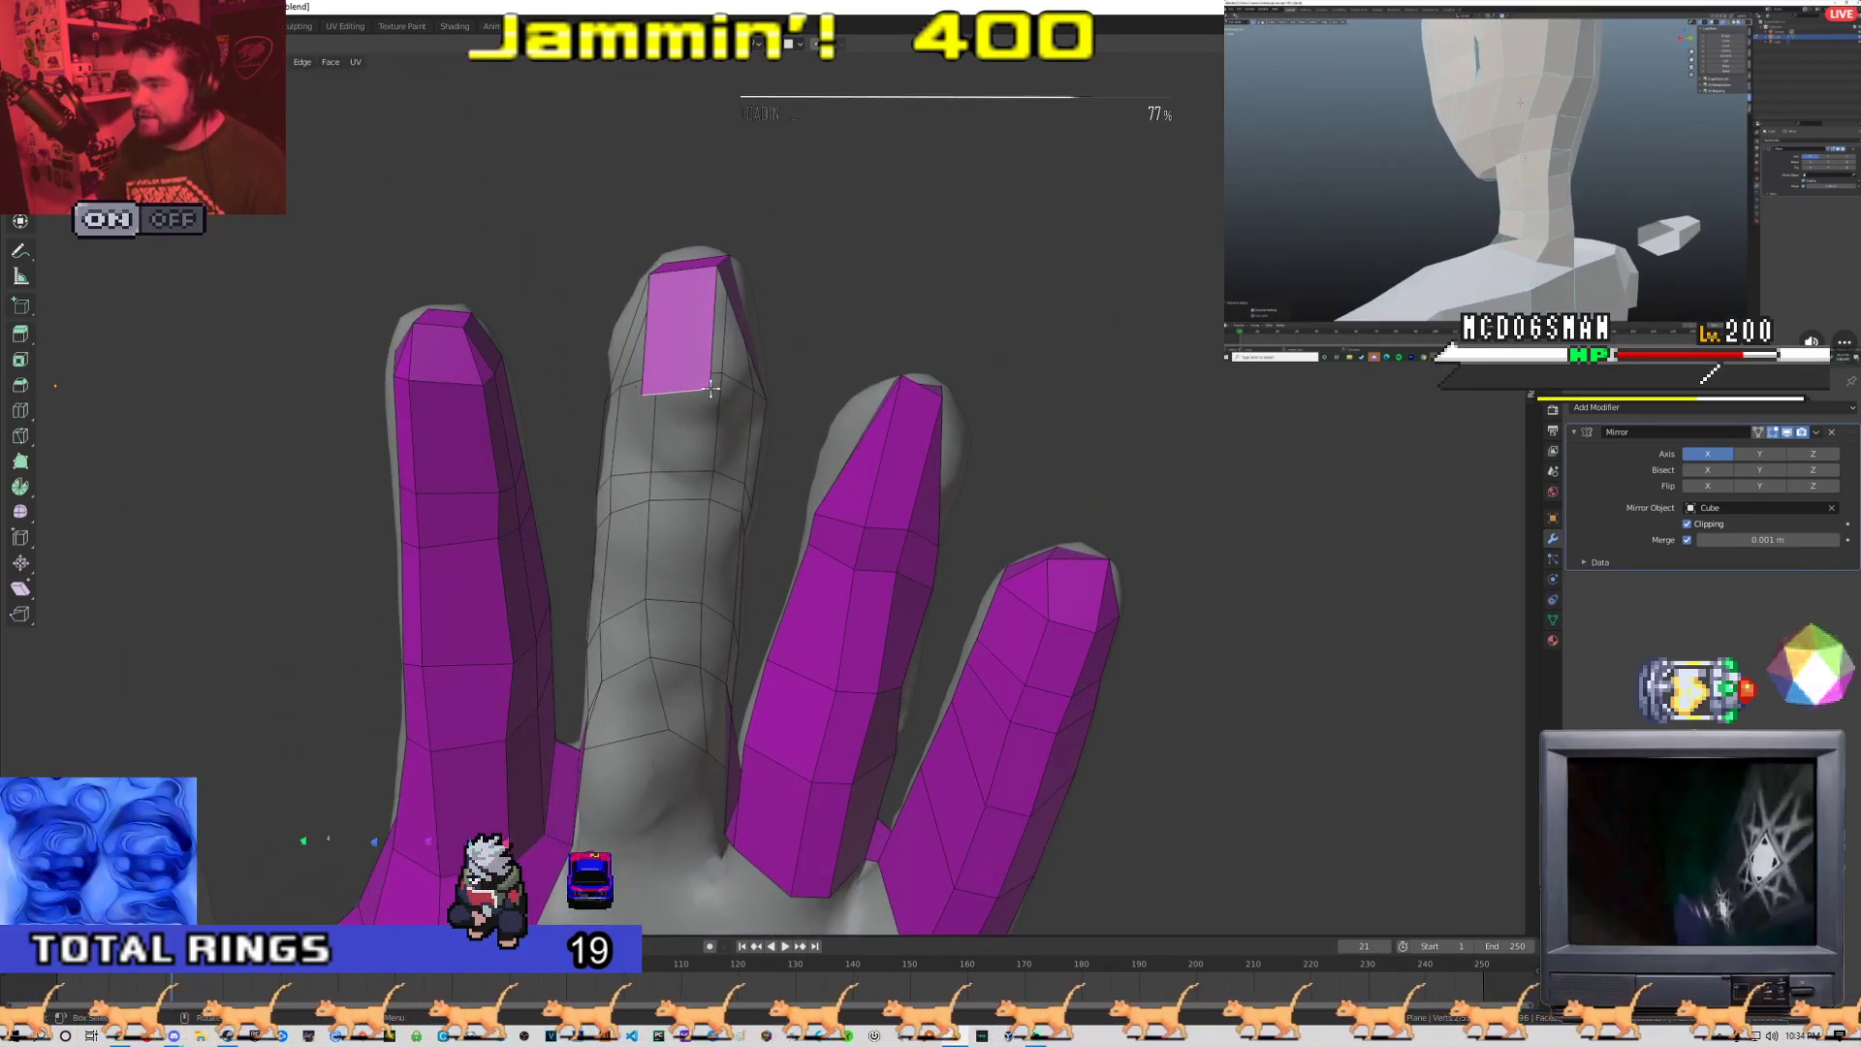
middle_click_drag(683, 492, 723, 490)
middle_click_drag(675, 355, 681, 452, "shift")
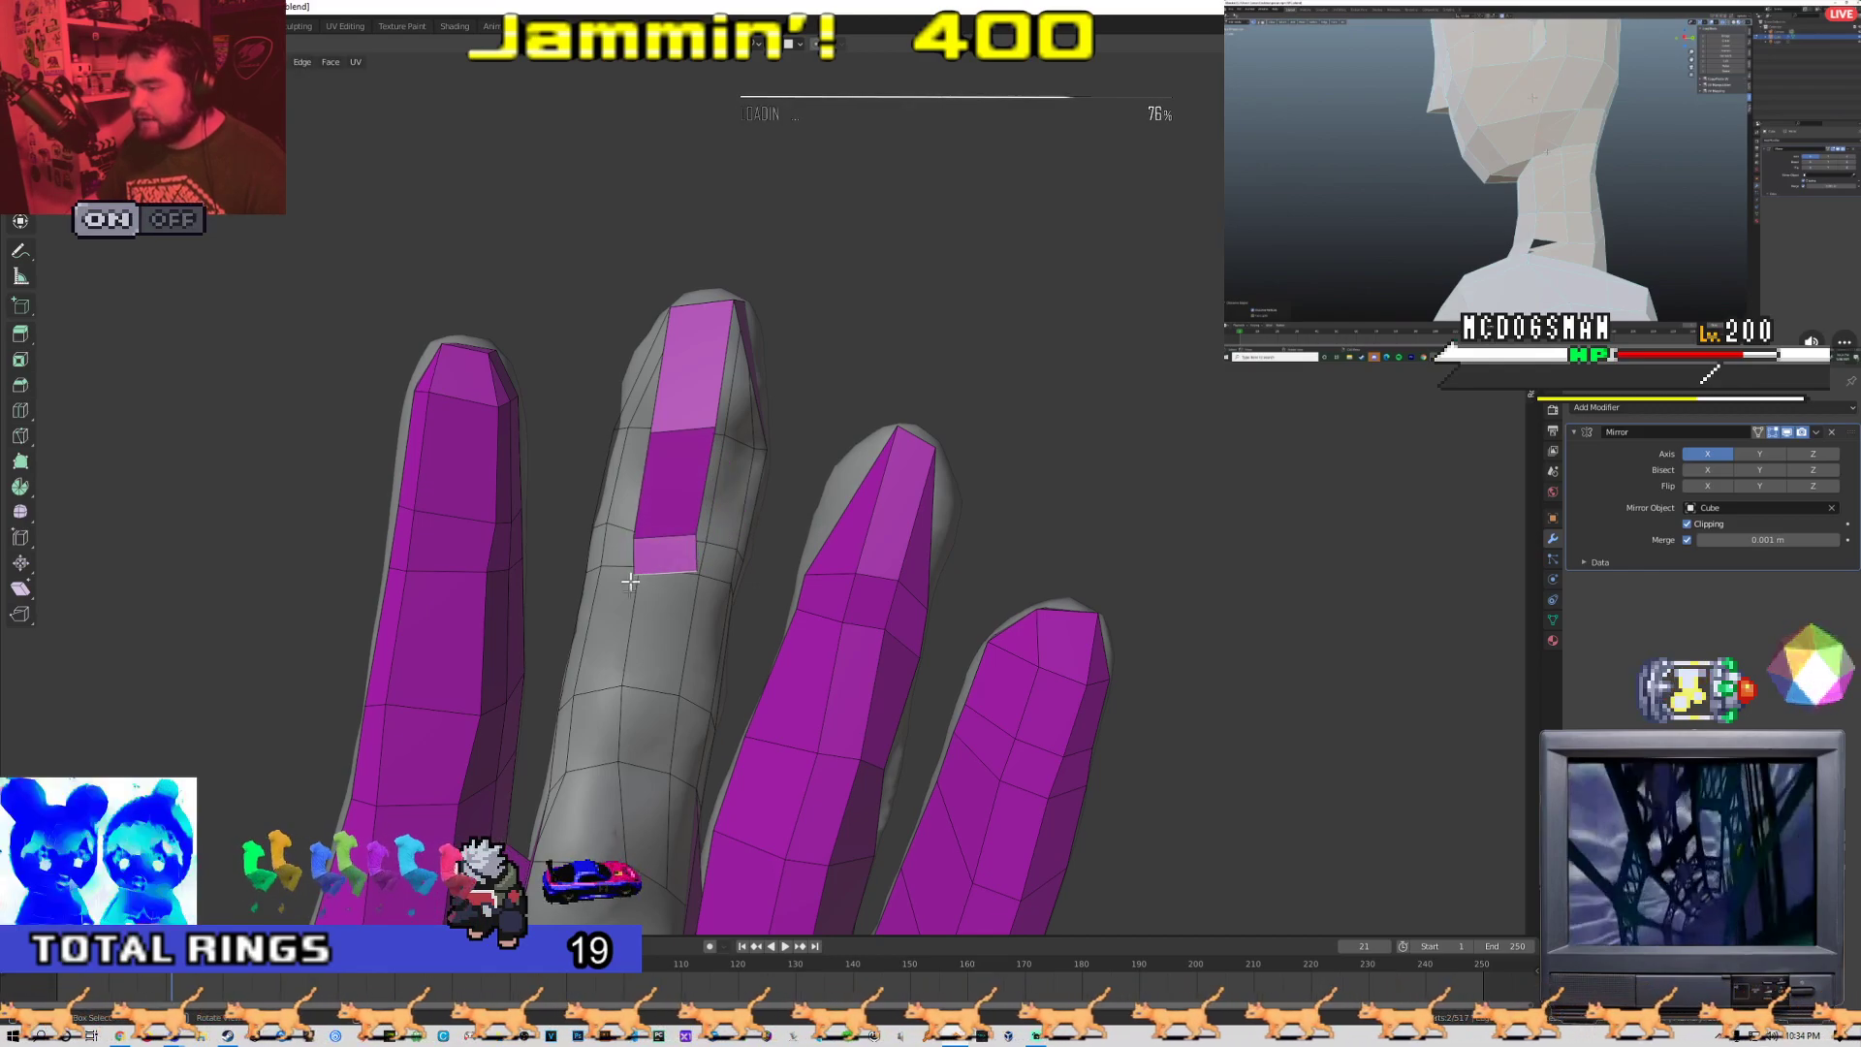
middle_click_drag(632, 576, 719, 547)
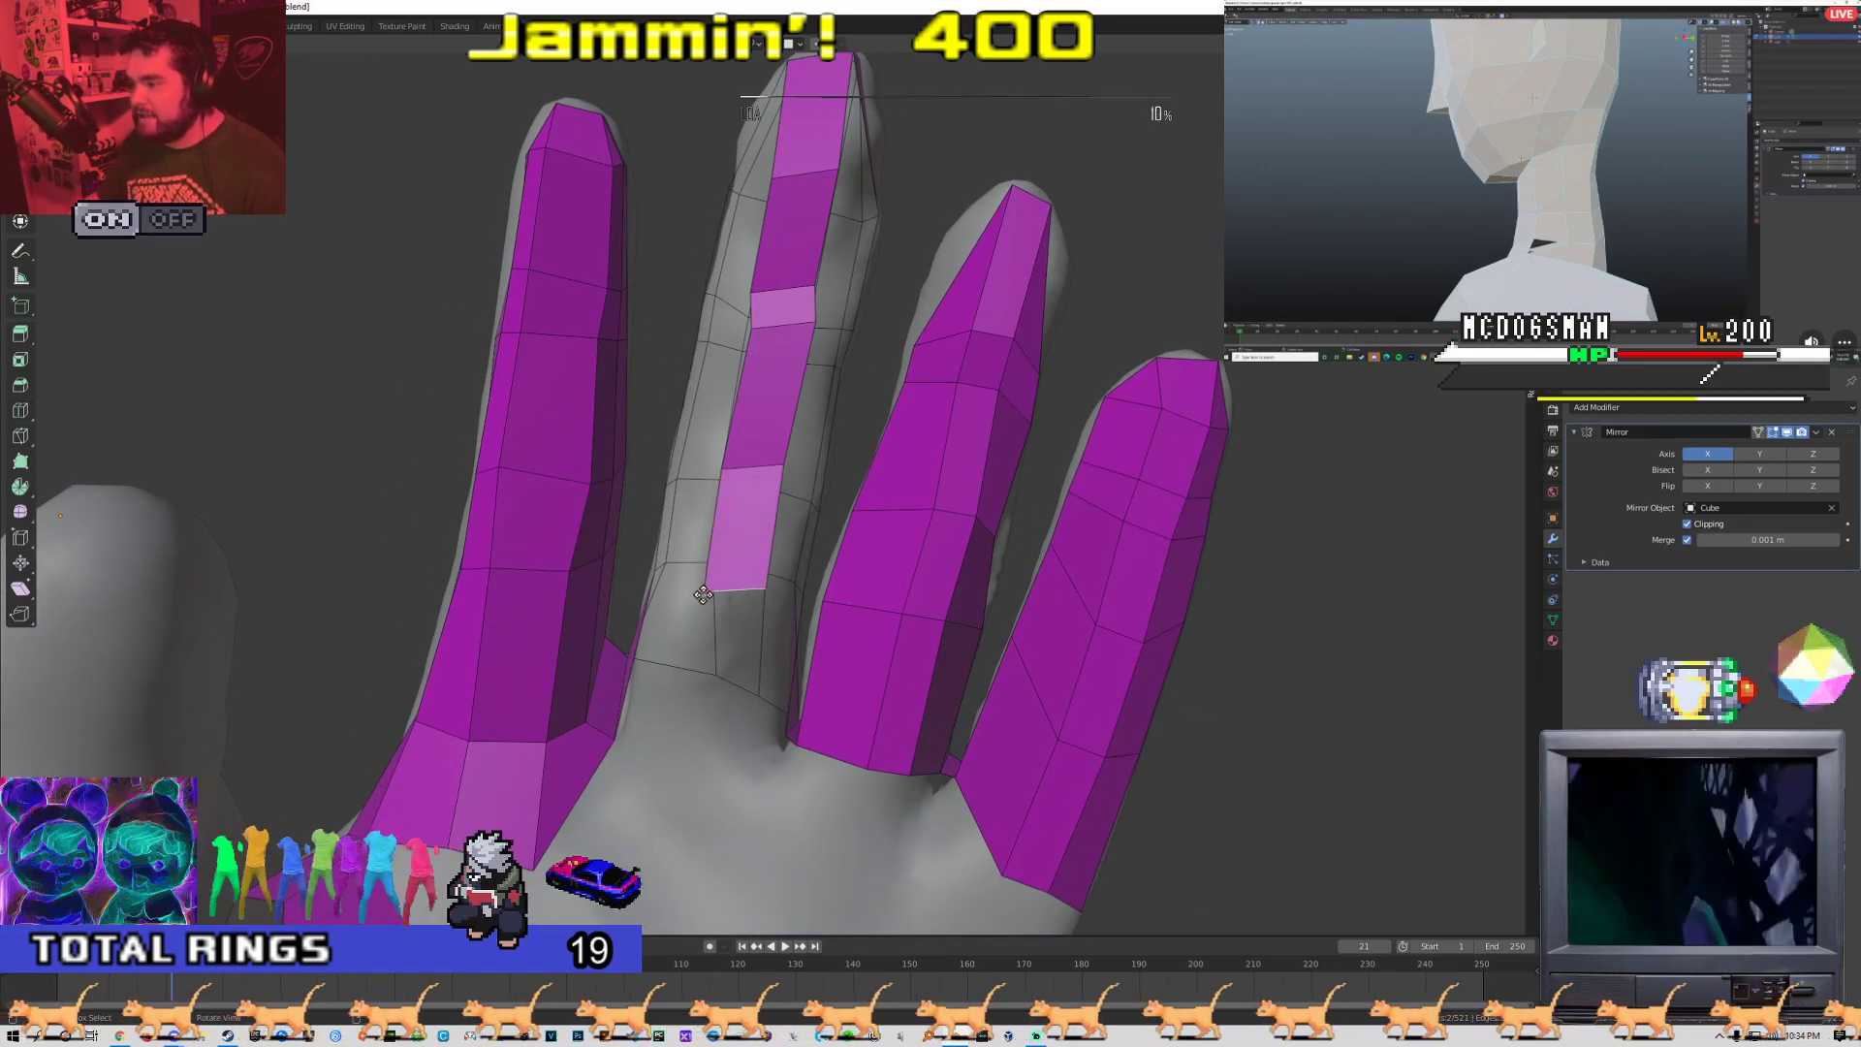
middle_click_drag(671, 688, 645, 383)
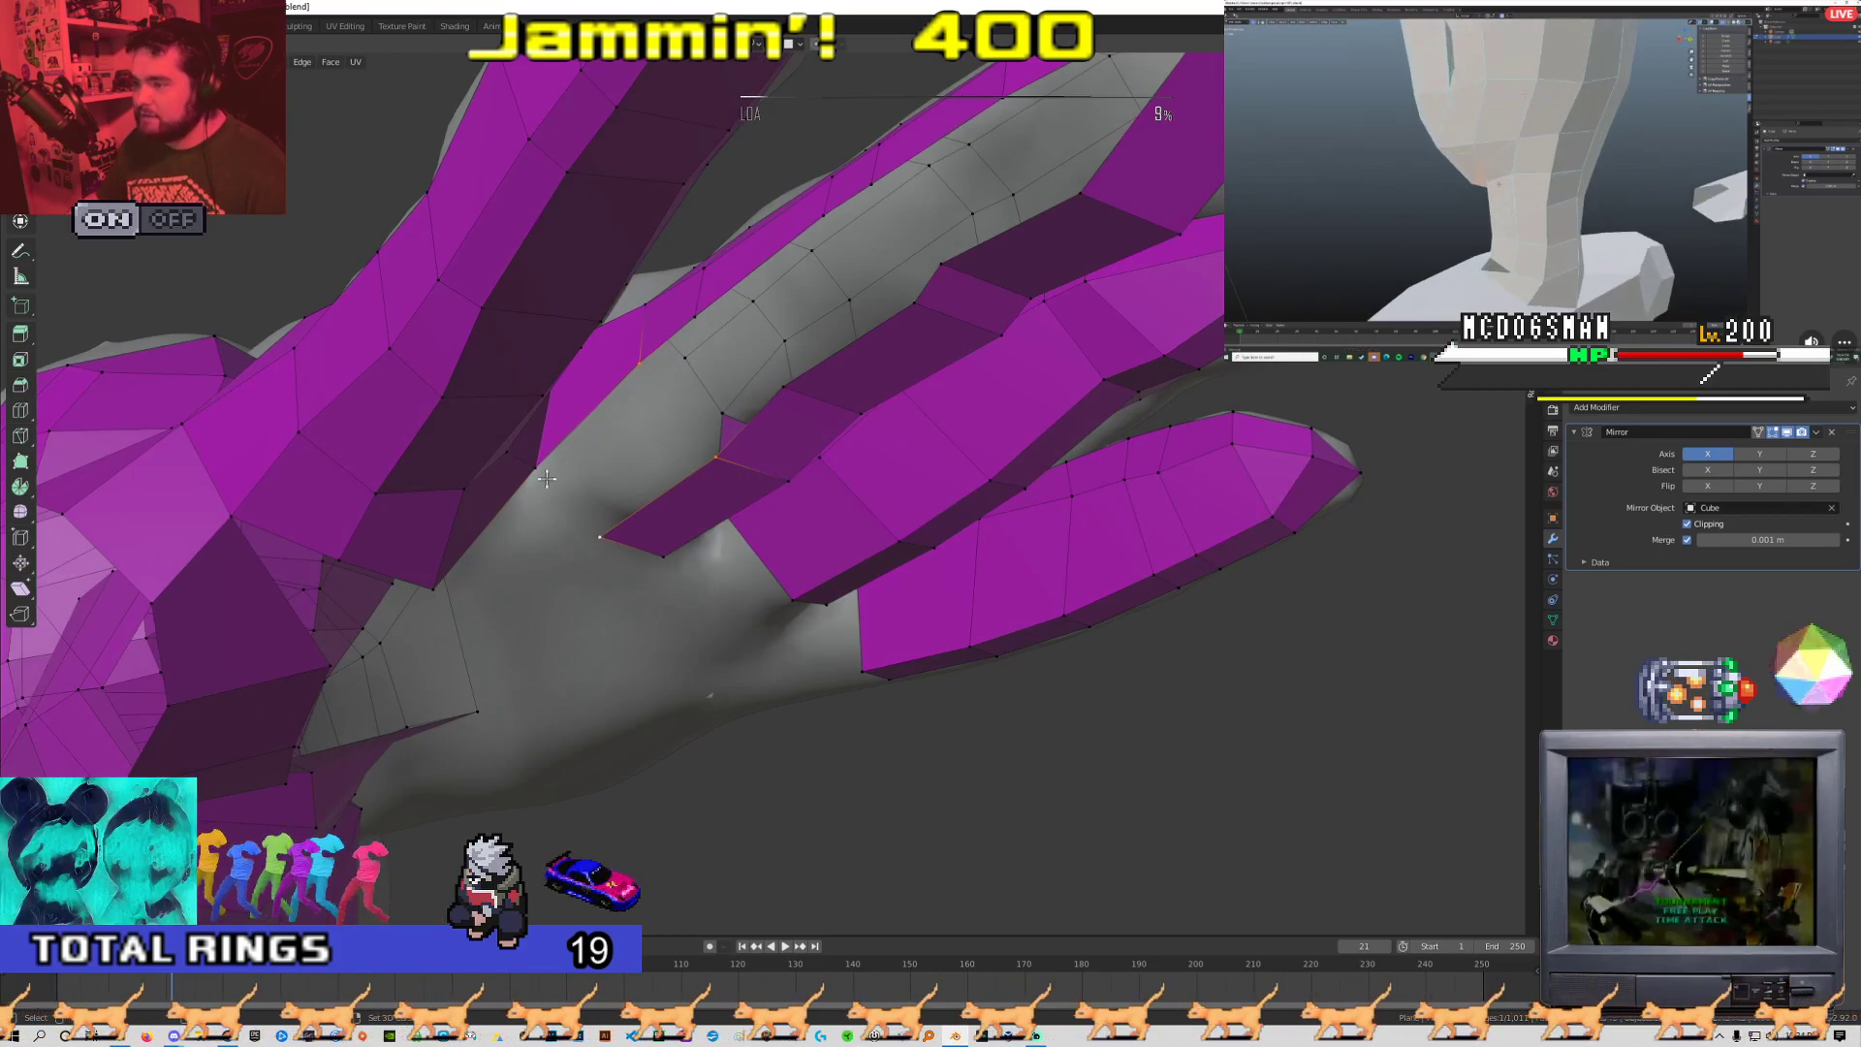
Fill the gap between the middle finger's central strip and its side faces toward the index finger
middle_click_drag(653, 465, 652, 524)
left_click(583, 443, "shift")
left_click(617, 418, "shift")
key("f")
left_click(703, 490)
left_click(787, 447, "shift")
middle_click_drag(658, 392, 735, 521)
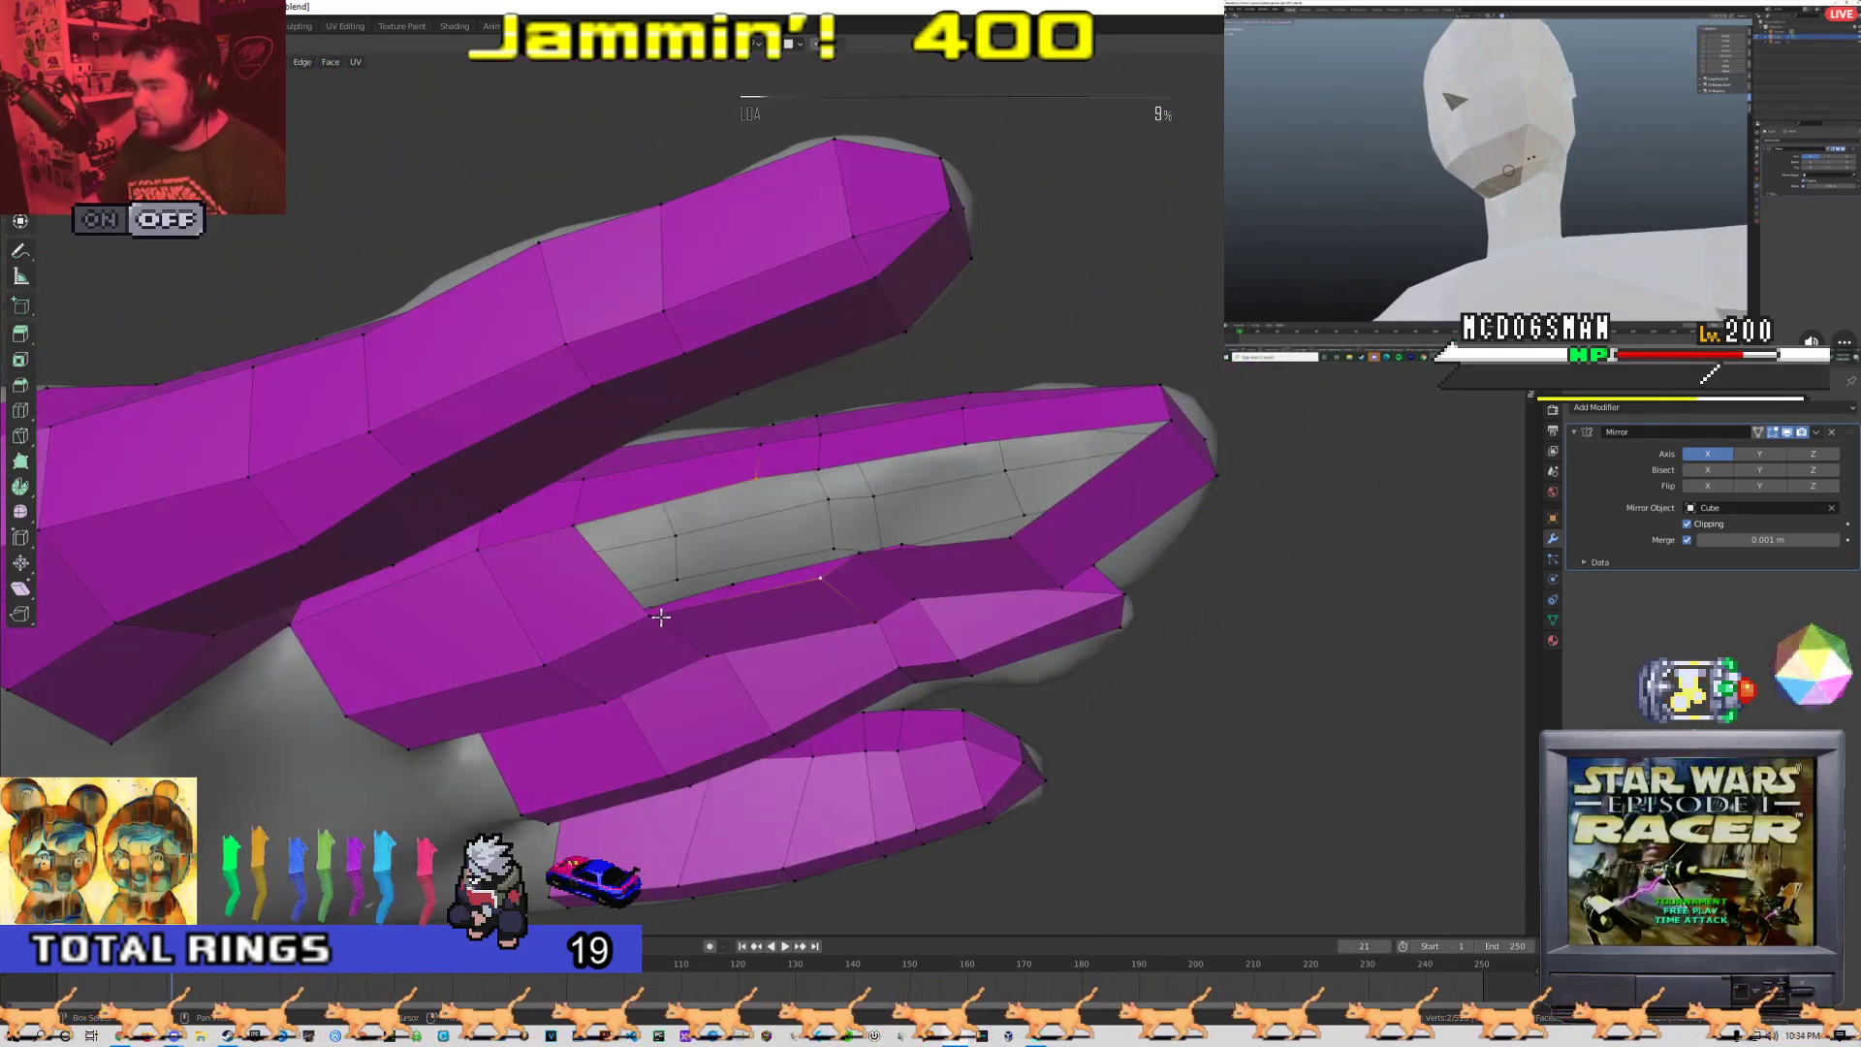
mouse_move(585, 548)
middle_mouse_down()
mouse_move(640, 561)
mouse_move(564, 560)
middle_mouse_up()
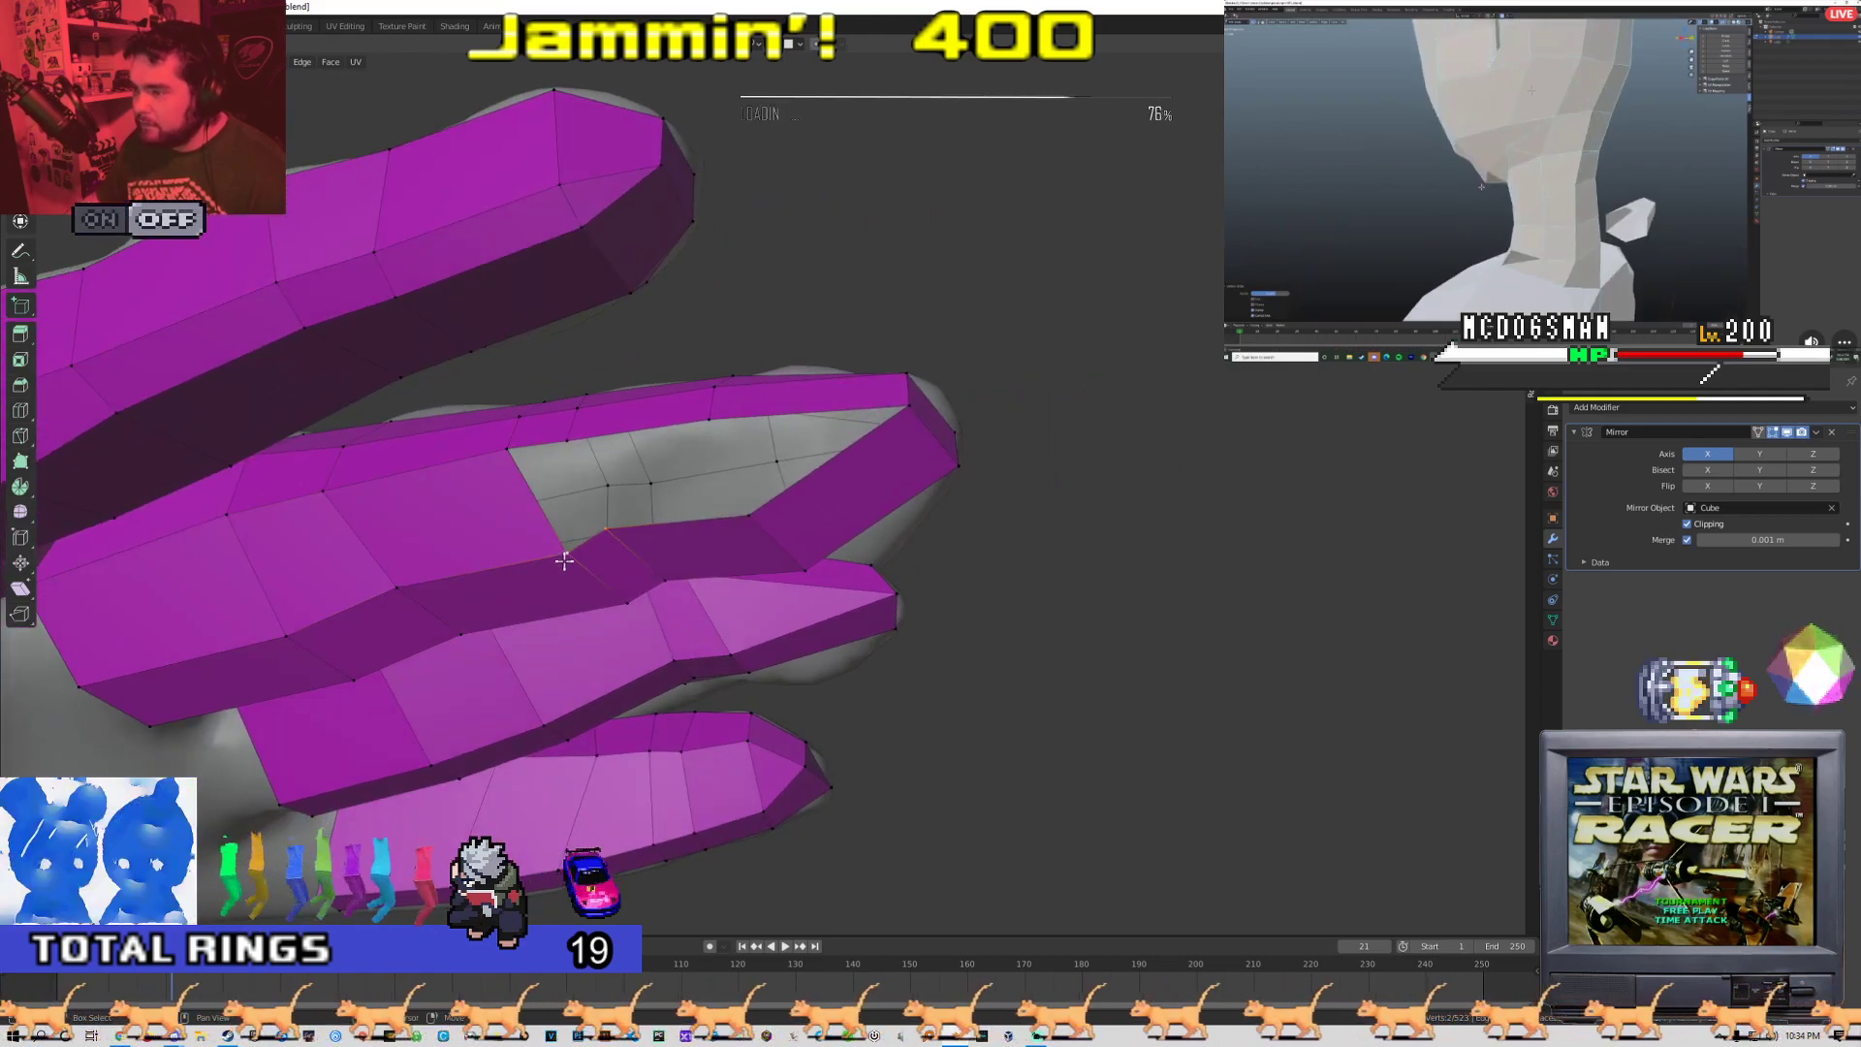
left_click(572, 472, "alt+shift")
Fill the base face between the middle finger's central strip and its side facing the ring finger
middle_click_drag(560, 696, 665, 689)
scroll(665, 689, "up", 2)
key("Tab")
key("Tab")
middle_click_drag(687, 772, 626, 723)
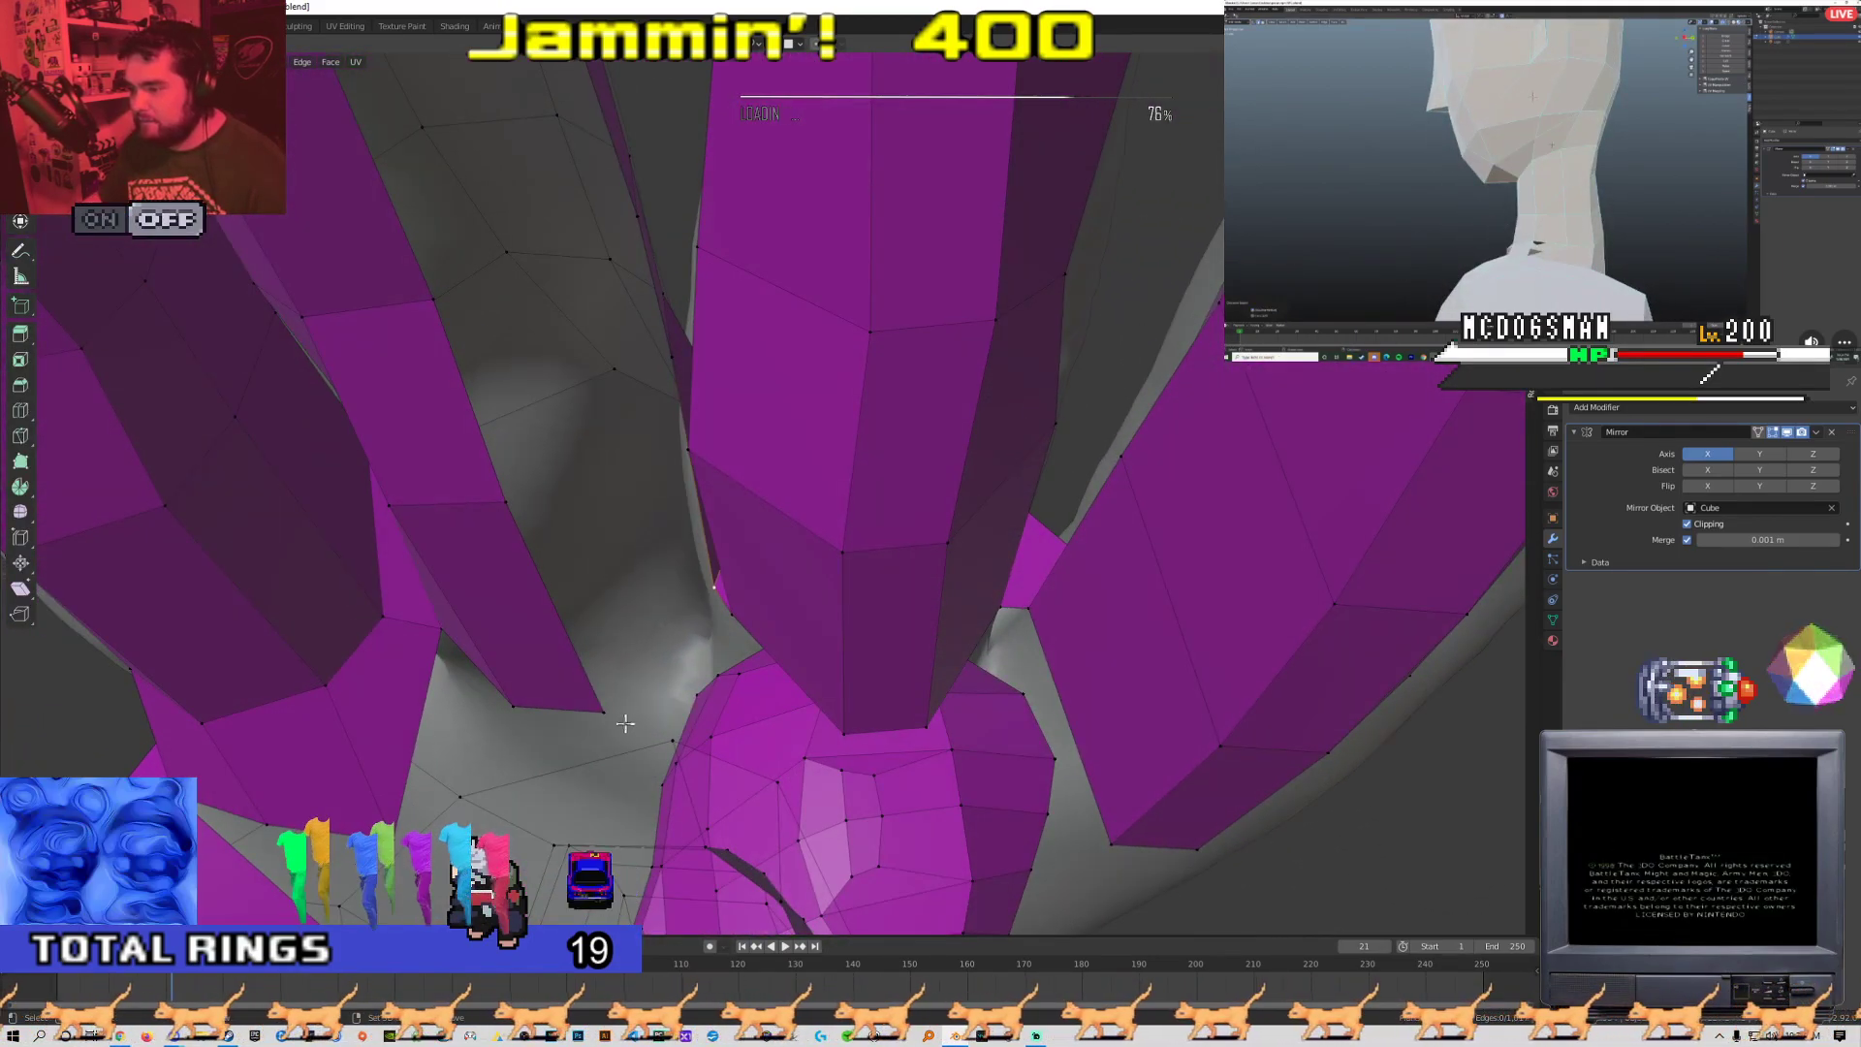
left_click(507, 502, "shift")
left_click(677, 360, "shift")
key("f")
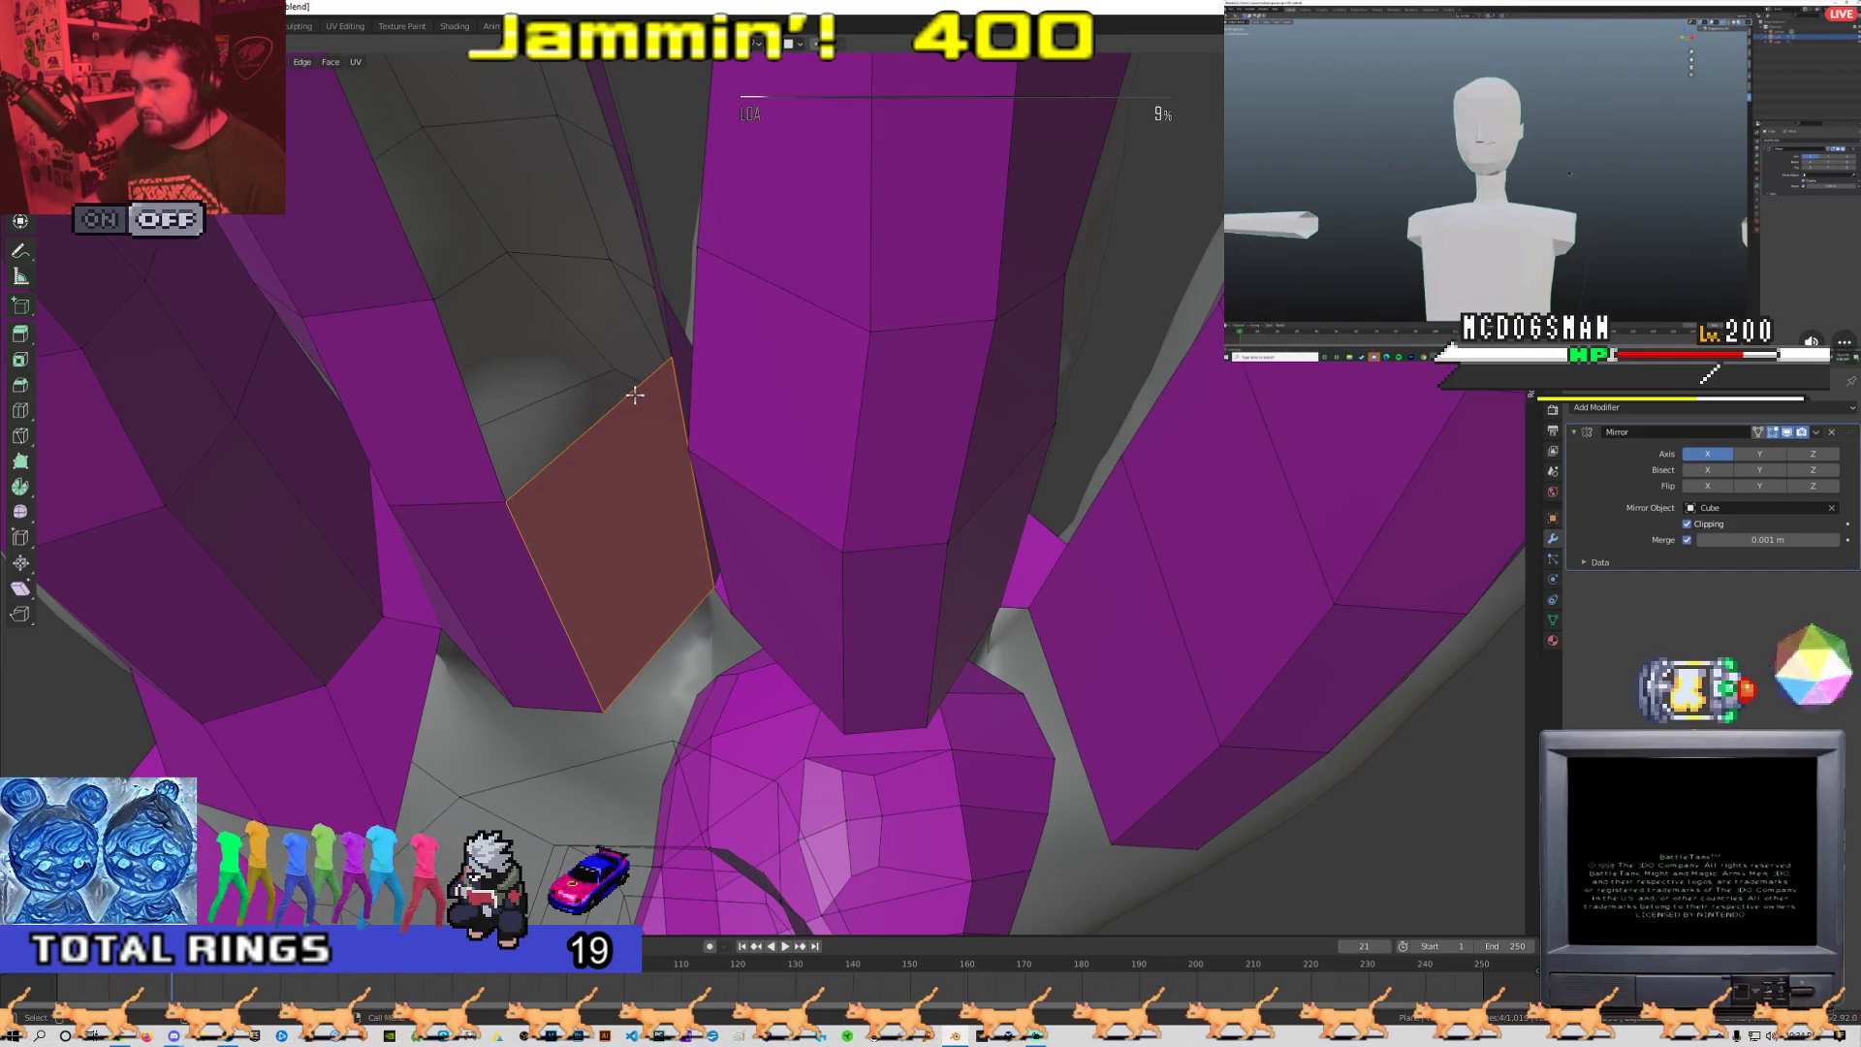
Fill the remaining faces up the ring-finger-facing side of the middle finger, starting from the base face's open edge
key("2")
left_click(631, 394)
scroll(620, 464, "down", 4)
key("f")
key("f")
scroll(620, 465, "down", 3)
key("f")
key("f")
scroll(621, 469, "down", 1)
mouse_move(621, 469)
middle_mouse_down()
mouse_move(713, 542)
mouse_move(469, 594)
mouse_move(561, 594)
mouse_move(703, 646)
mouse_move(823, 614)
mouse_move(611, 491)
mouse_move(731, 455)
mouse_move(510, 507)
mouse_move(573, 665)
mouse_move(654, 471)
middle_mouse_up()
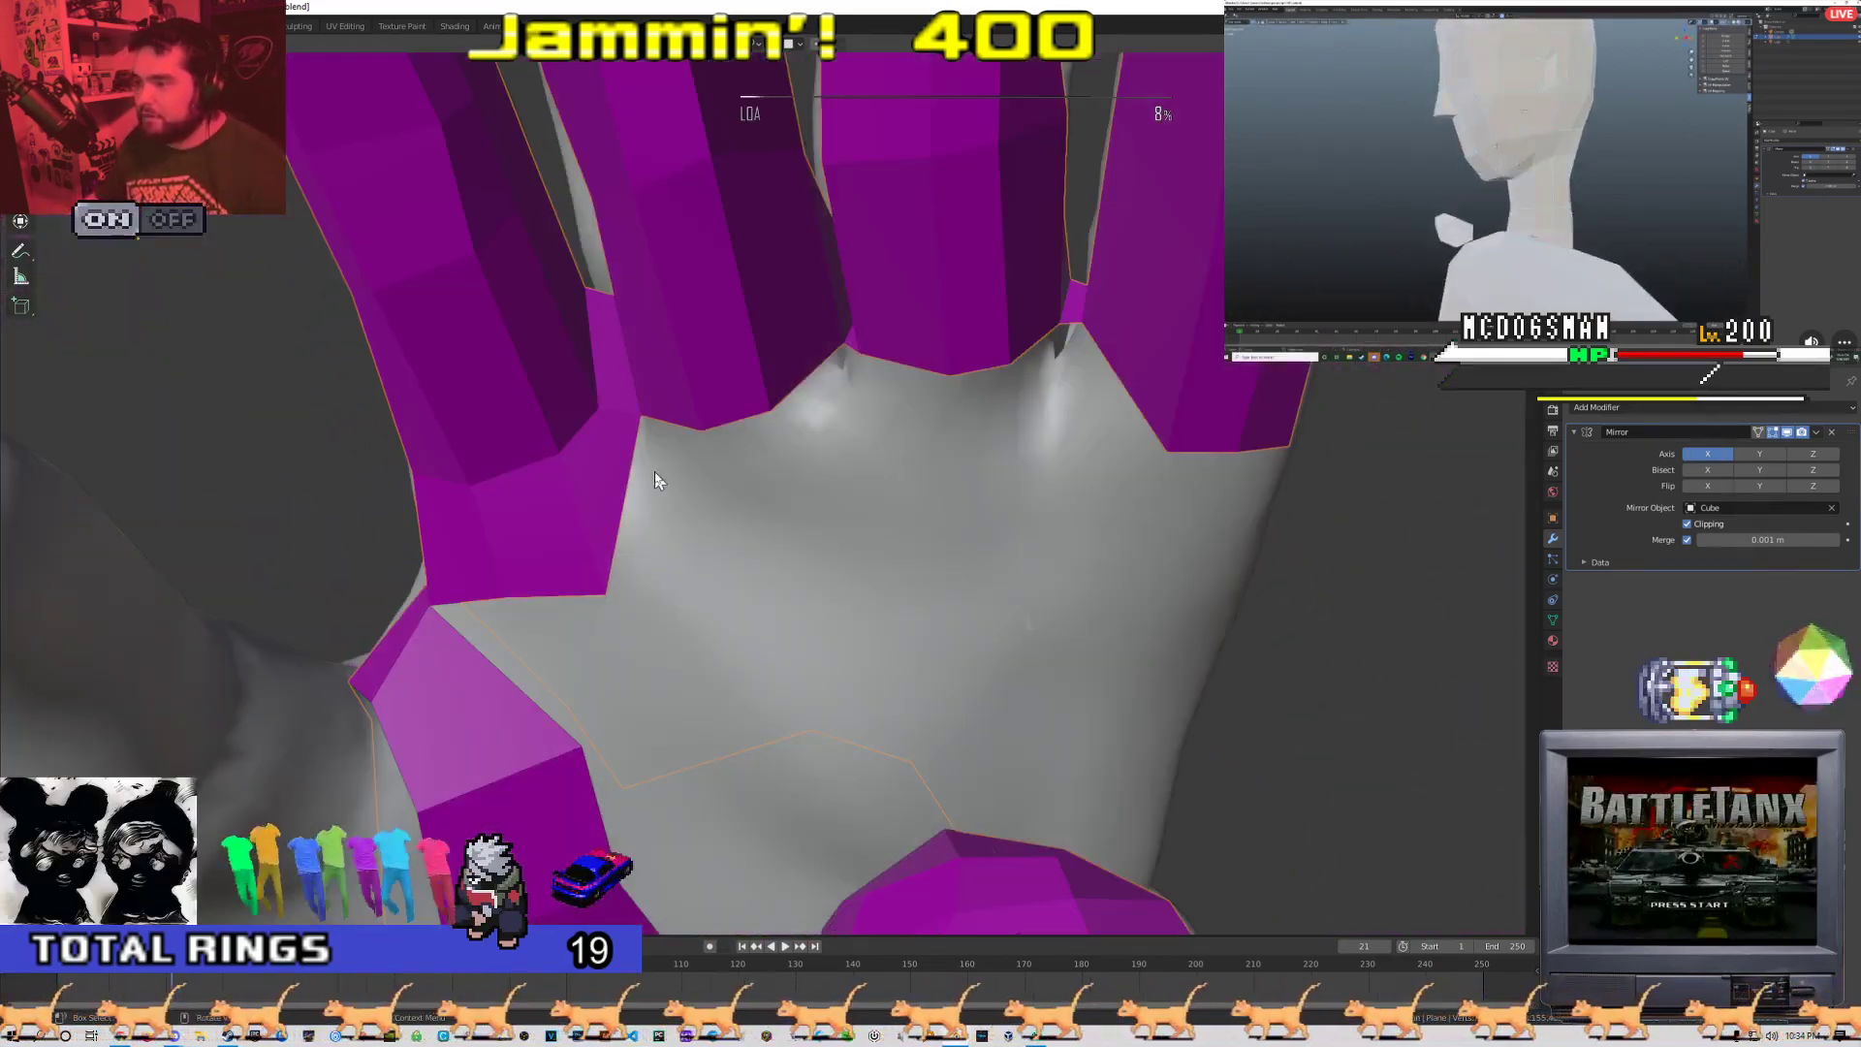
Extend faces from the finger bases toward the ring finger and shift the row's lower vertices closer to the fingers
scroll(654, 471, "up", 2)
key("g")
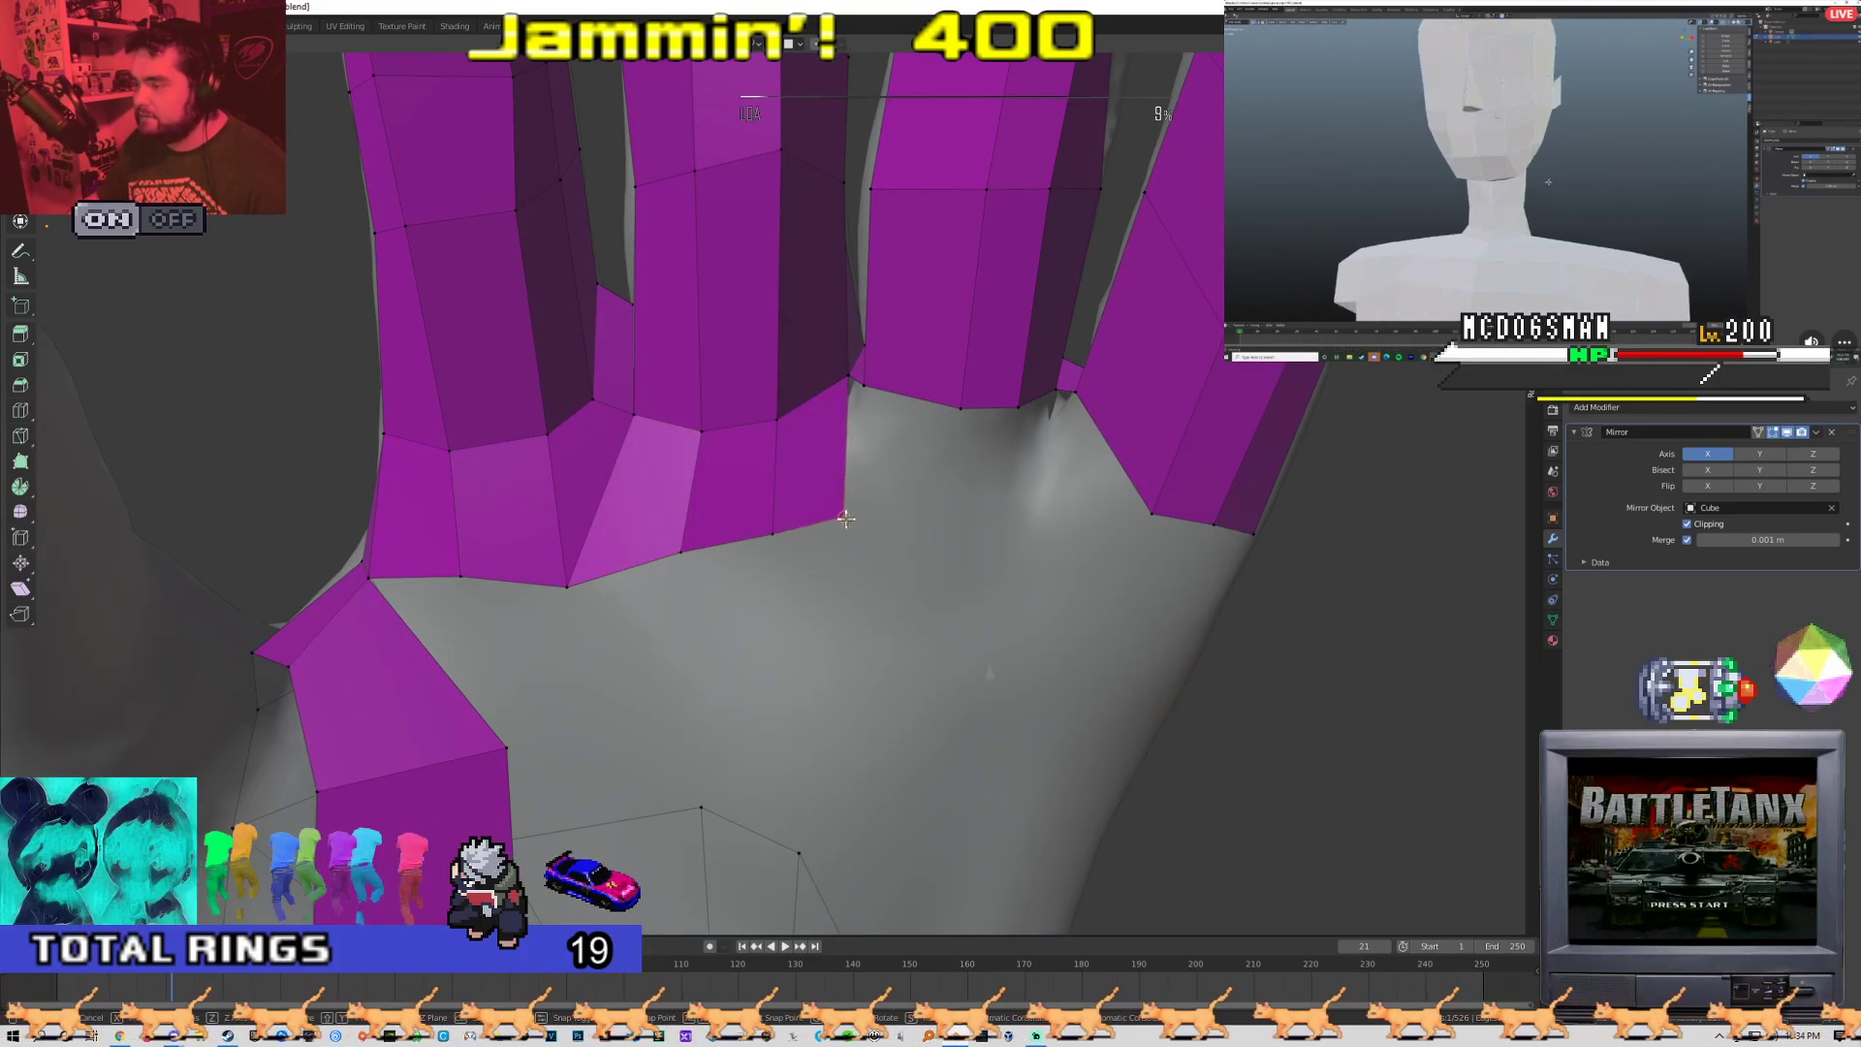
middle_click_drag(775, 429, 838, 522)
key("alt+a")
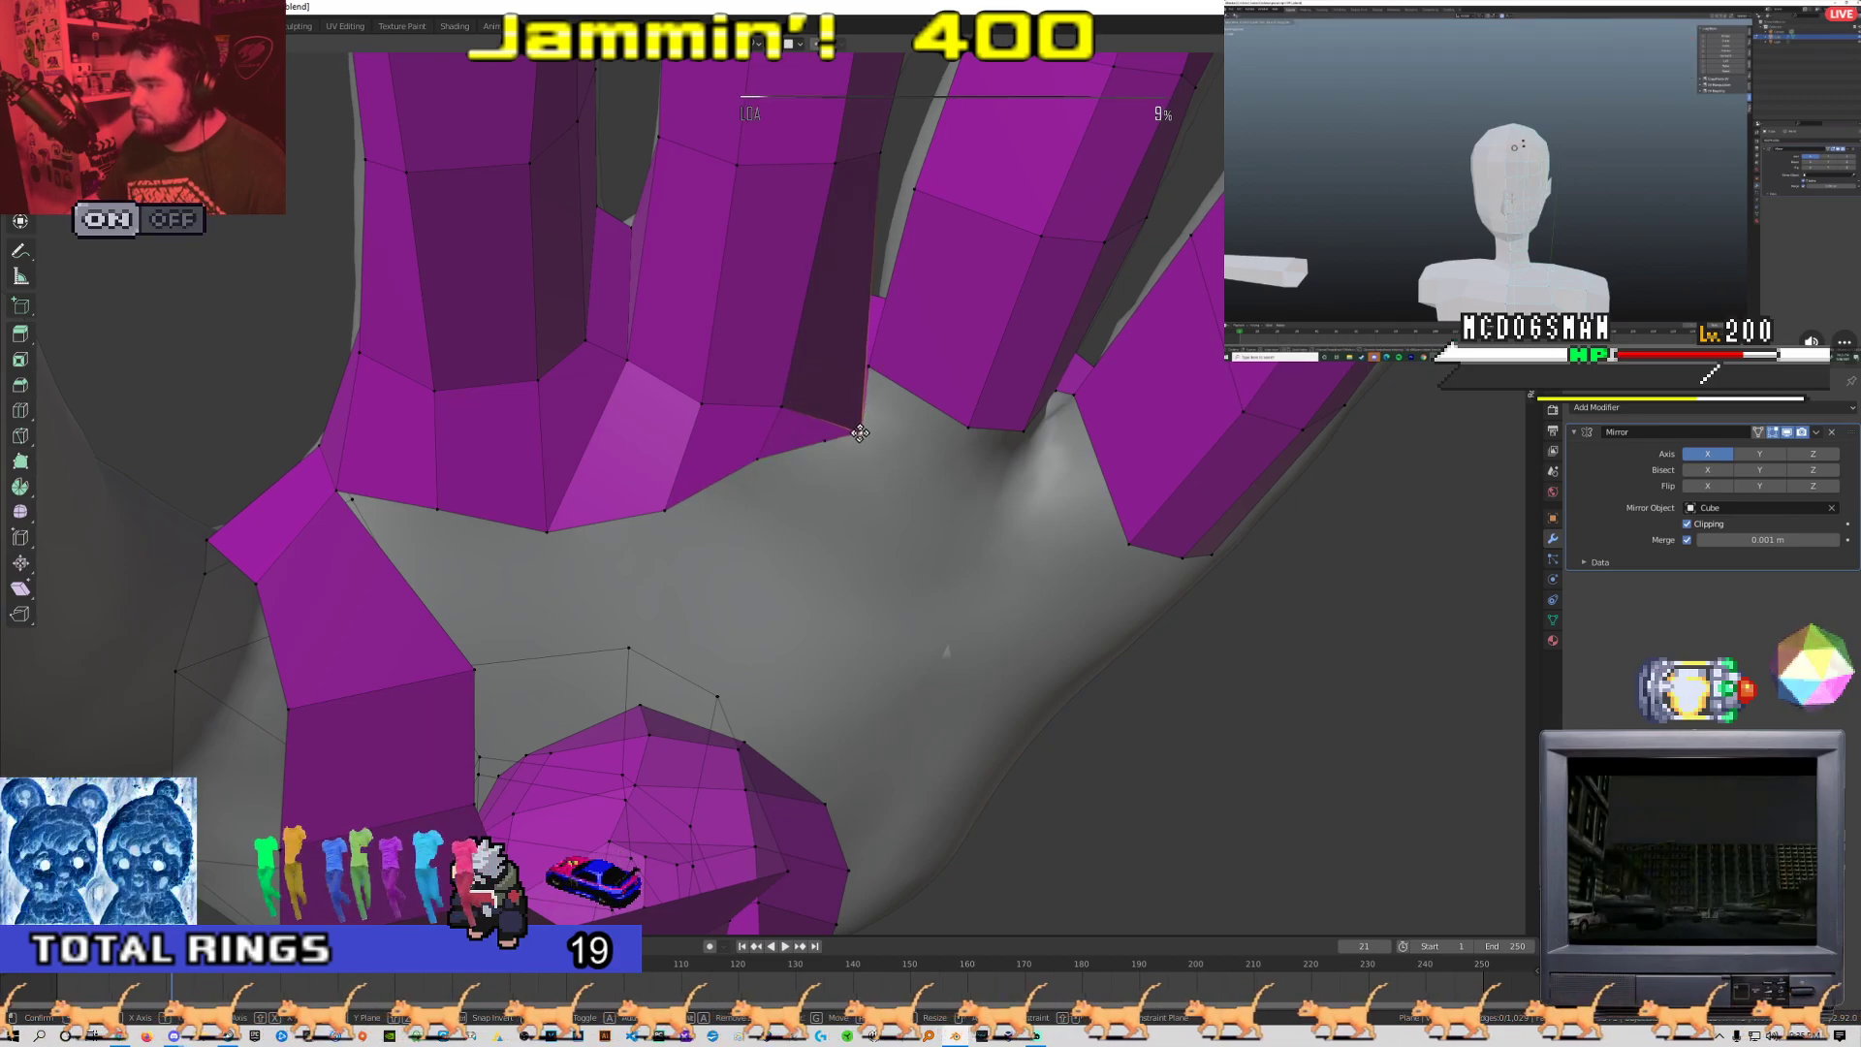
key("f")
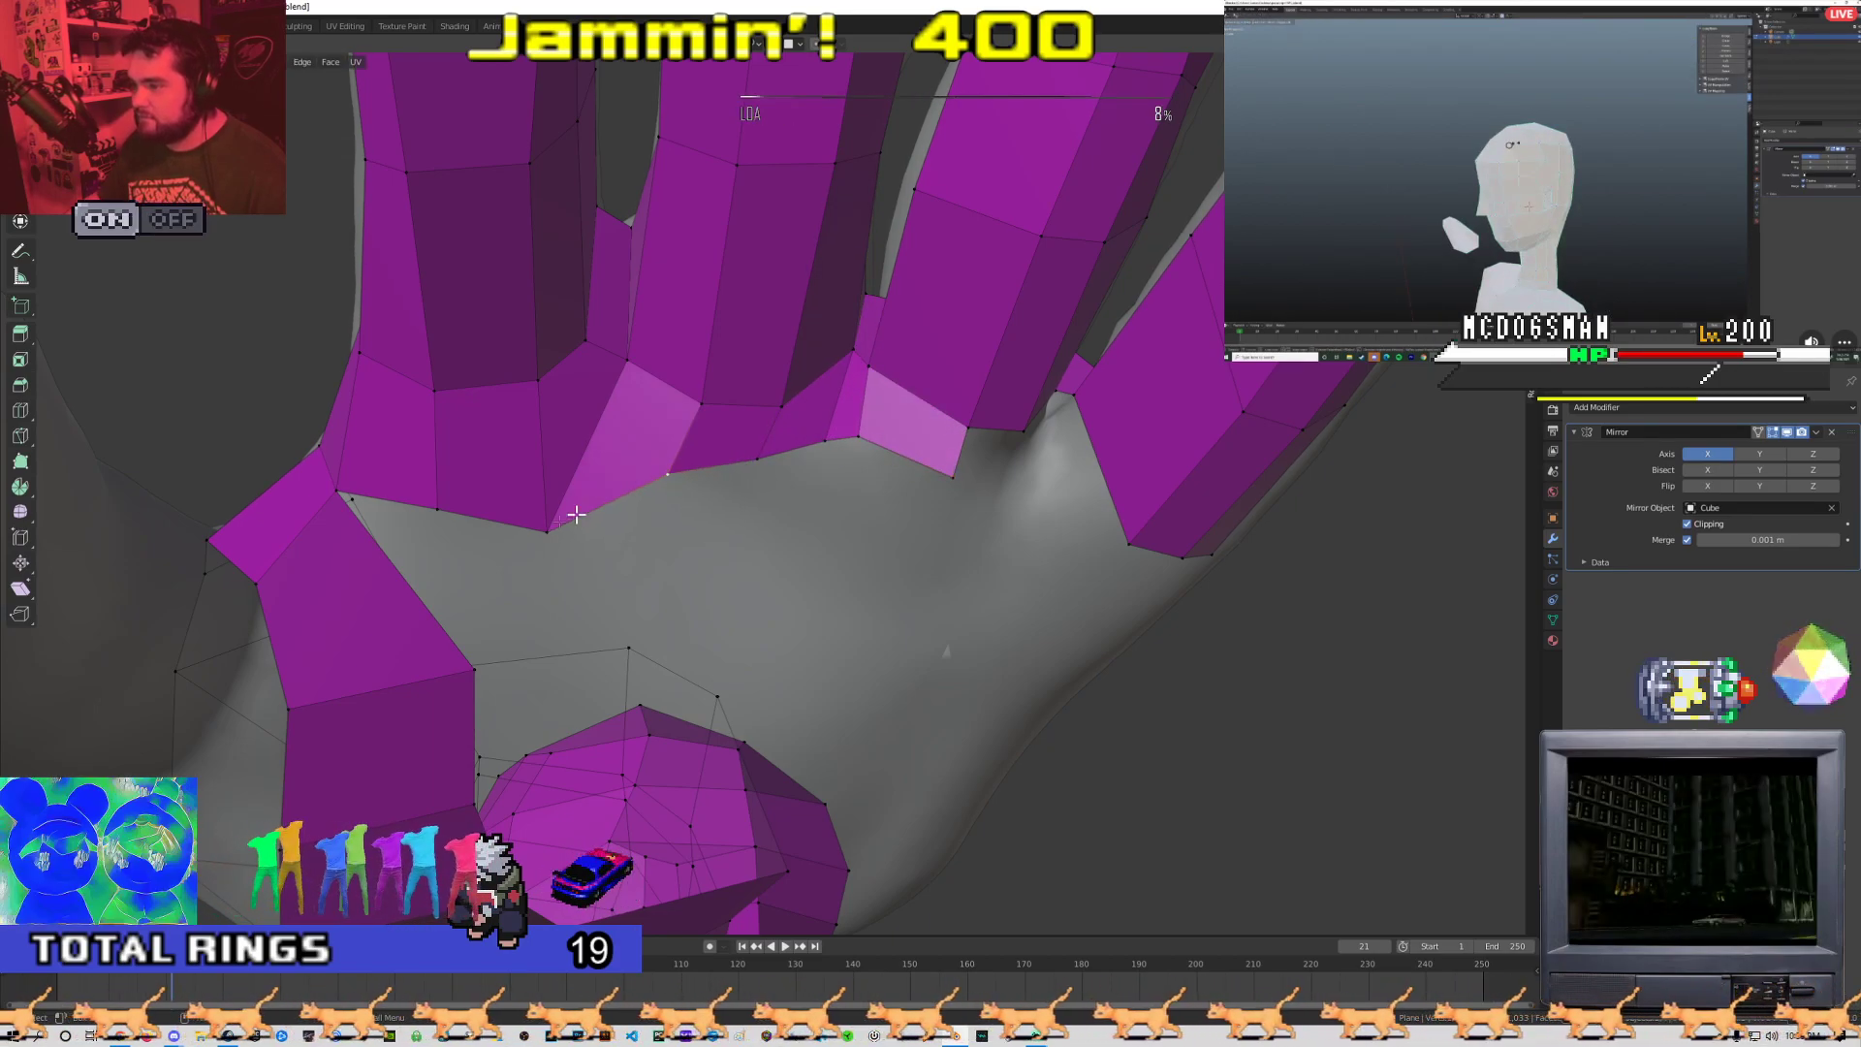
left_click_drag(575, 515, 543, 463)
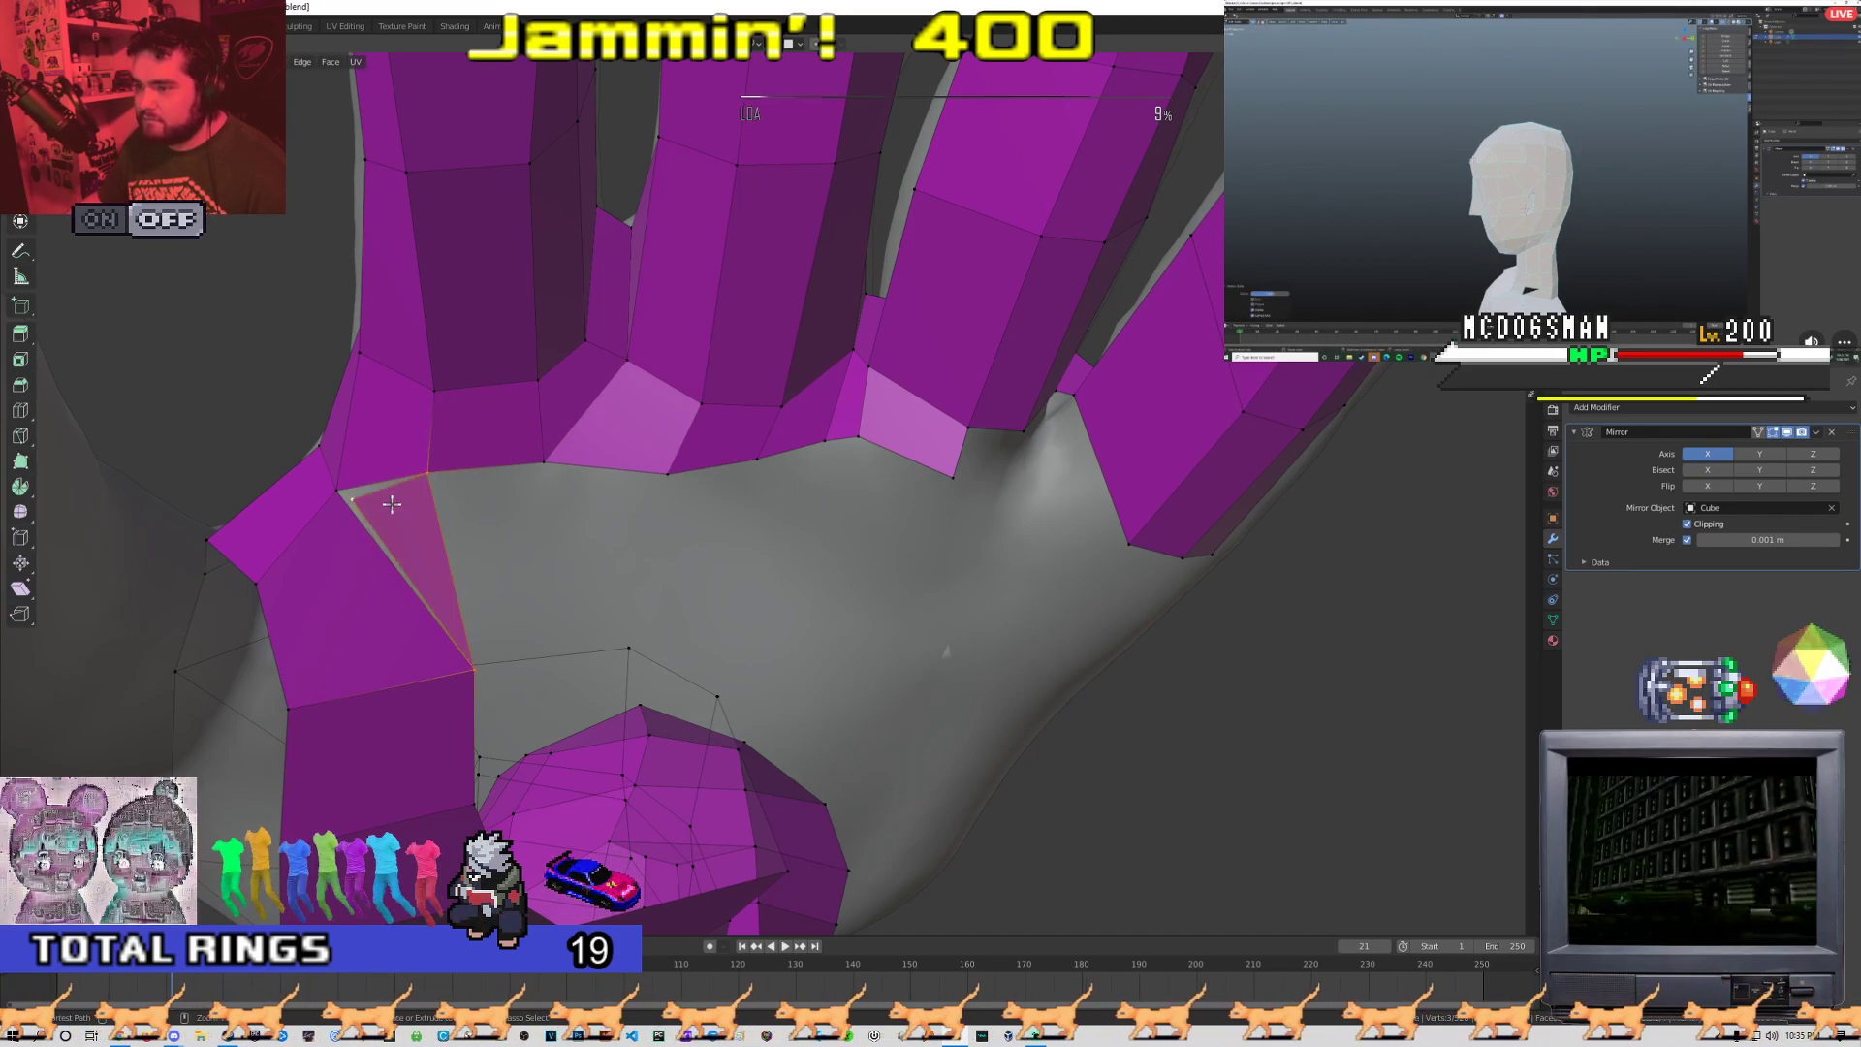
Extend the face row across the ring finger's base and fill the gap between the ring and little fingers
middle_click_drag(443, 486, 174, 321)
middle_click_drag(748, 419, 623, 420)
scroll(623, 419, "up", 3)
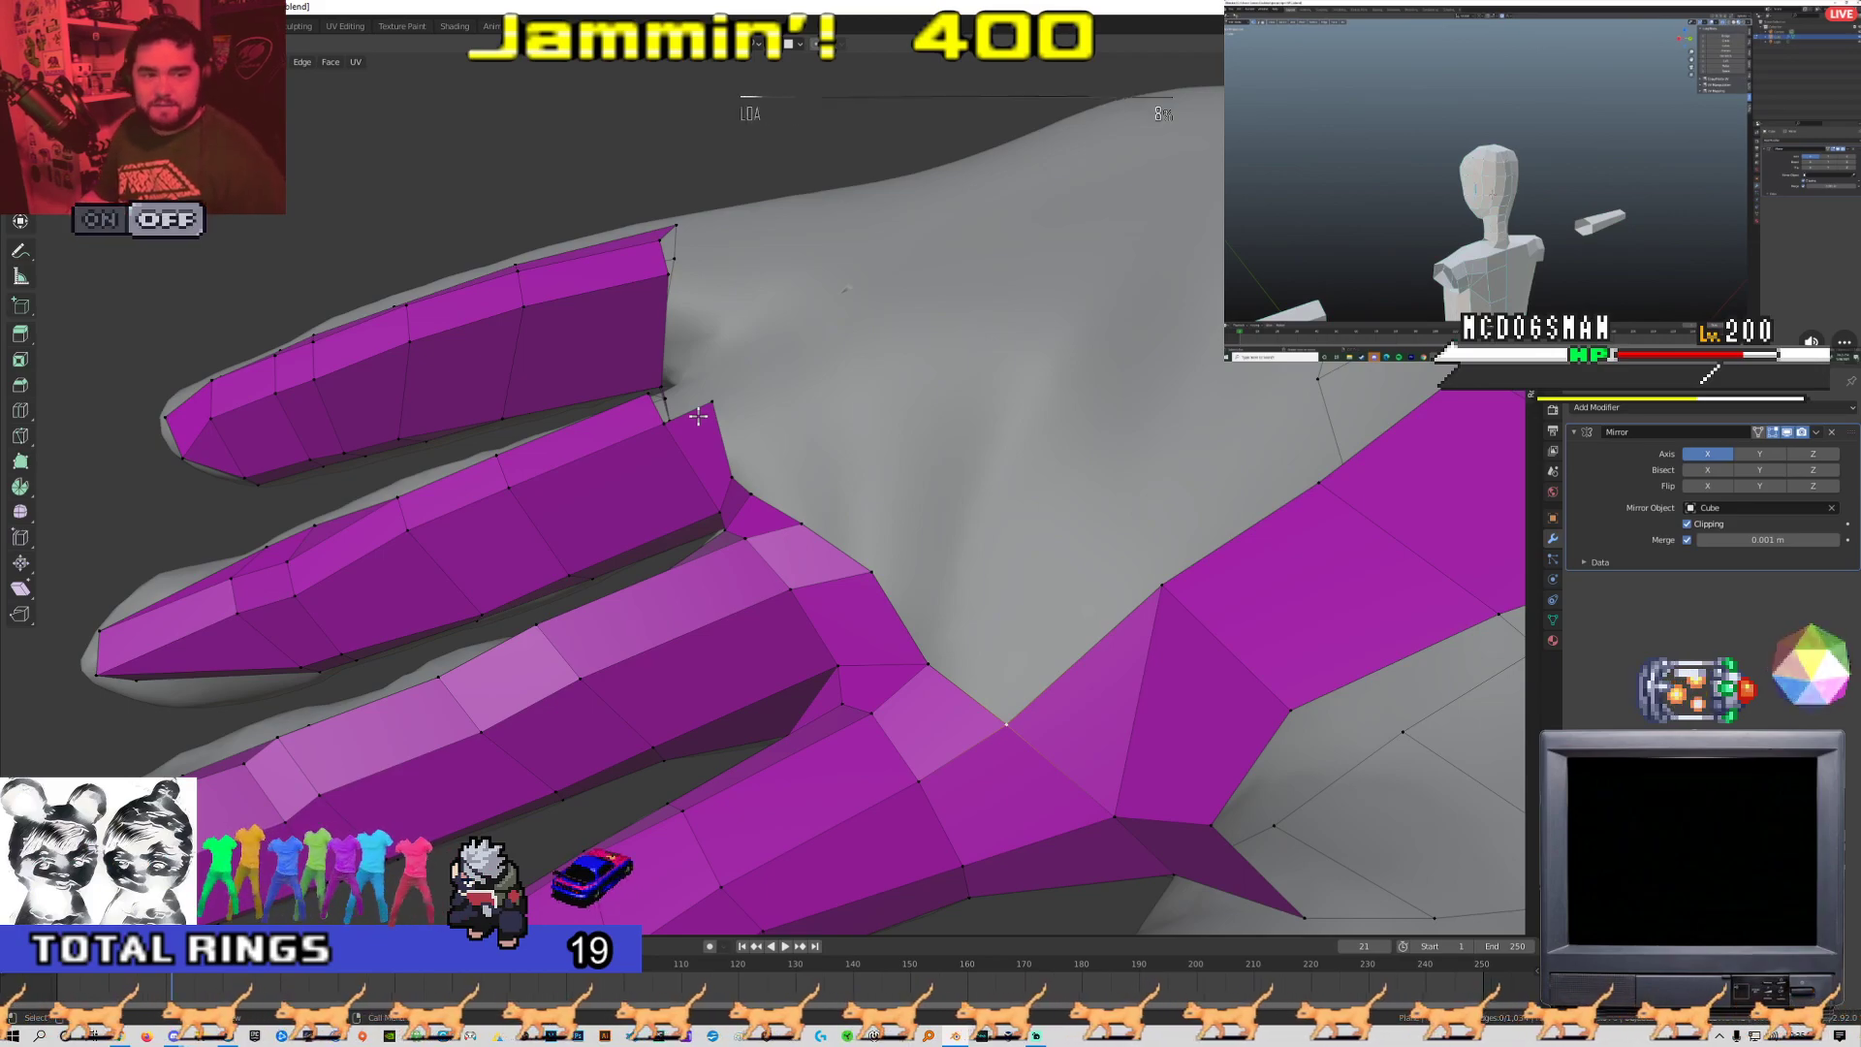
mouse_move(698, 416)
middle_mouse_down()
mouse_move(739, 453)
mouse_move(781, 378)
mouse_move(665, 417)
middle_mouse_up()
middle_click_drag(650, 584, 626, 700)
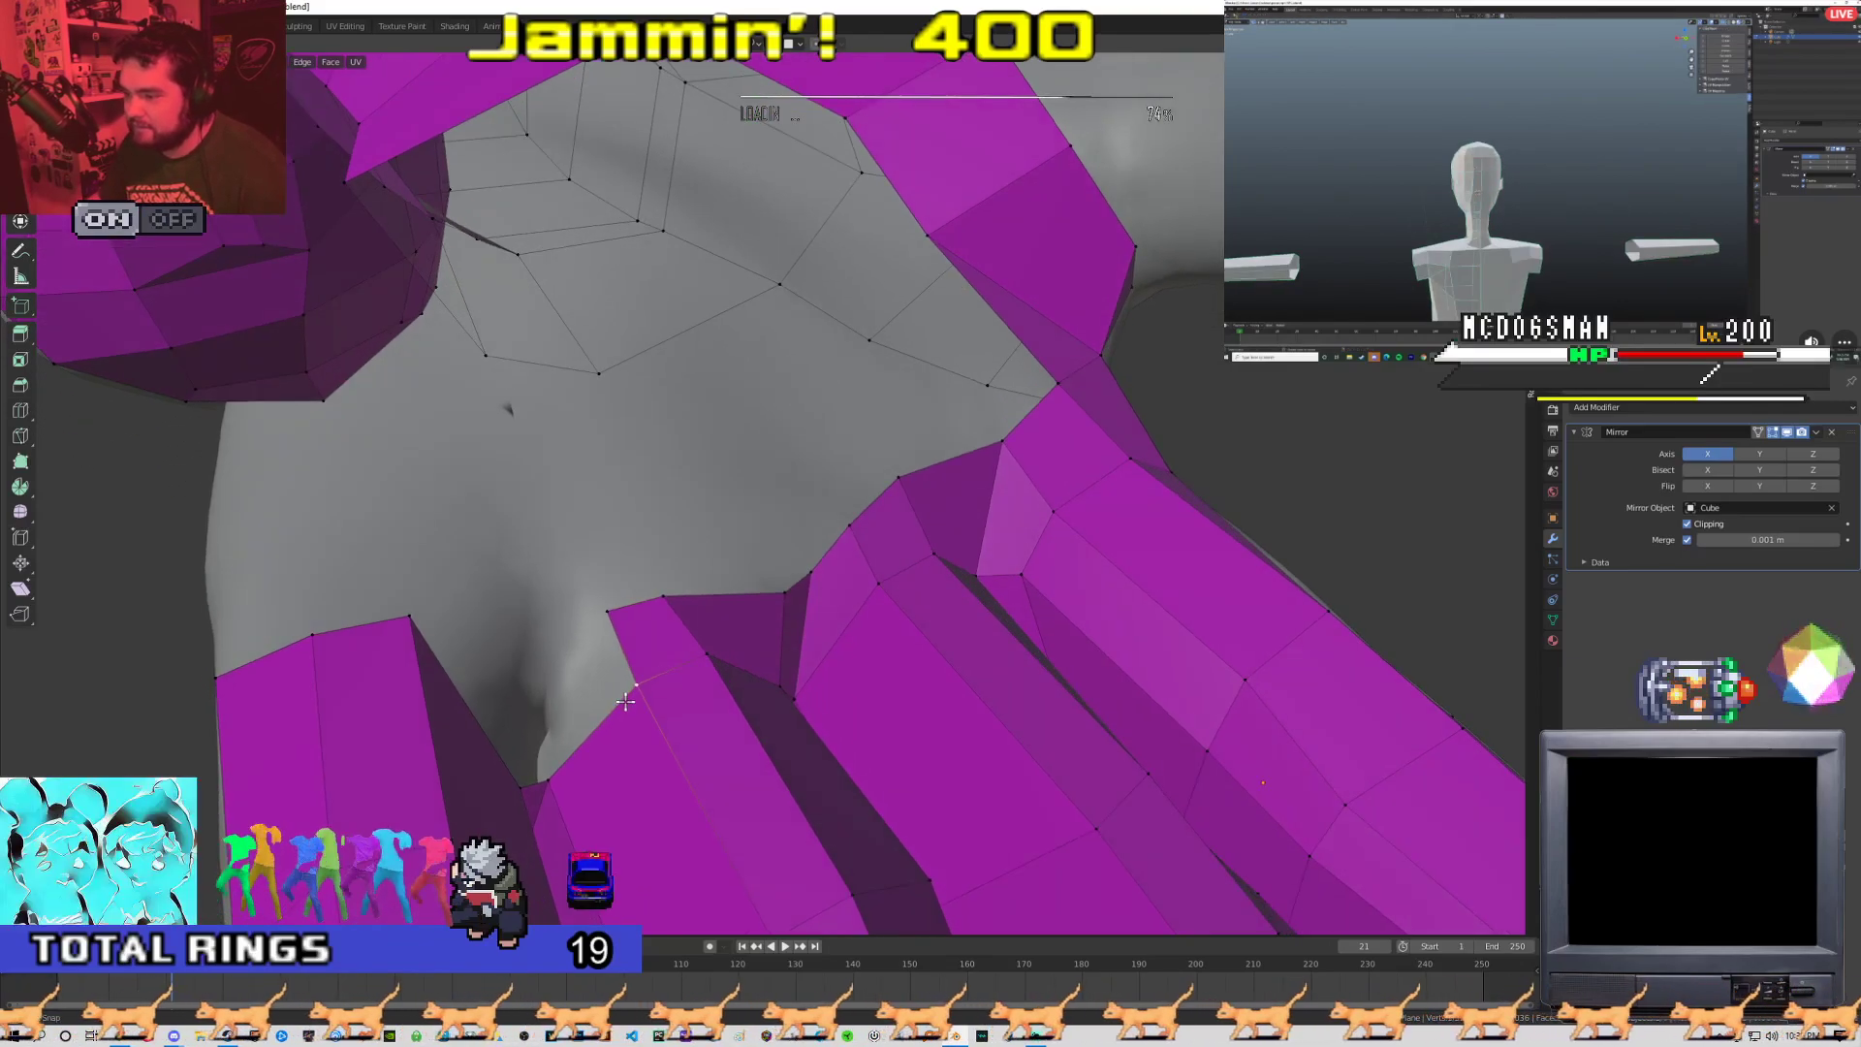
key("g")
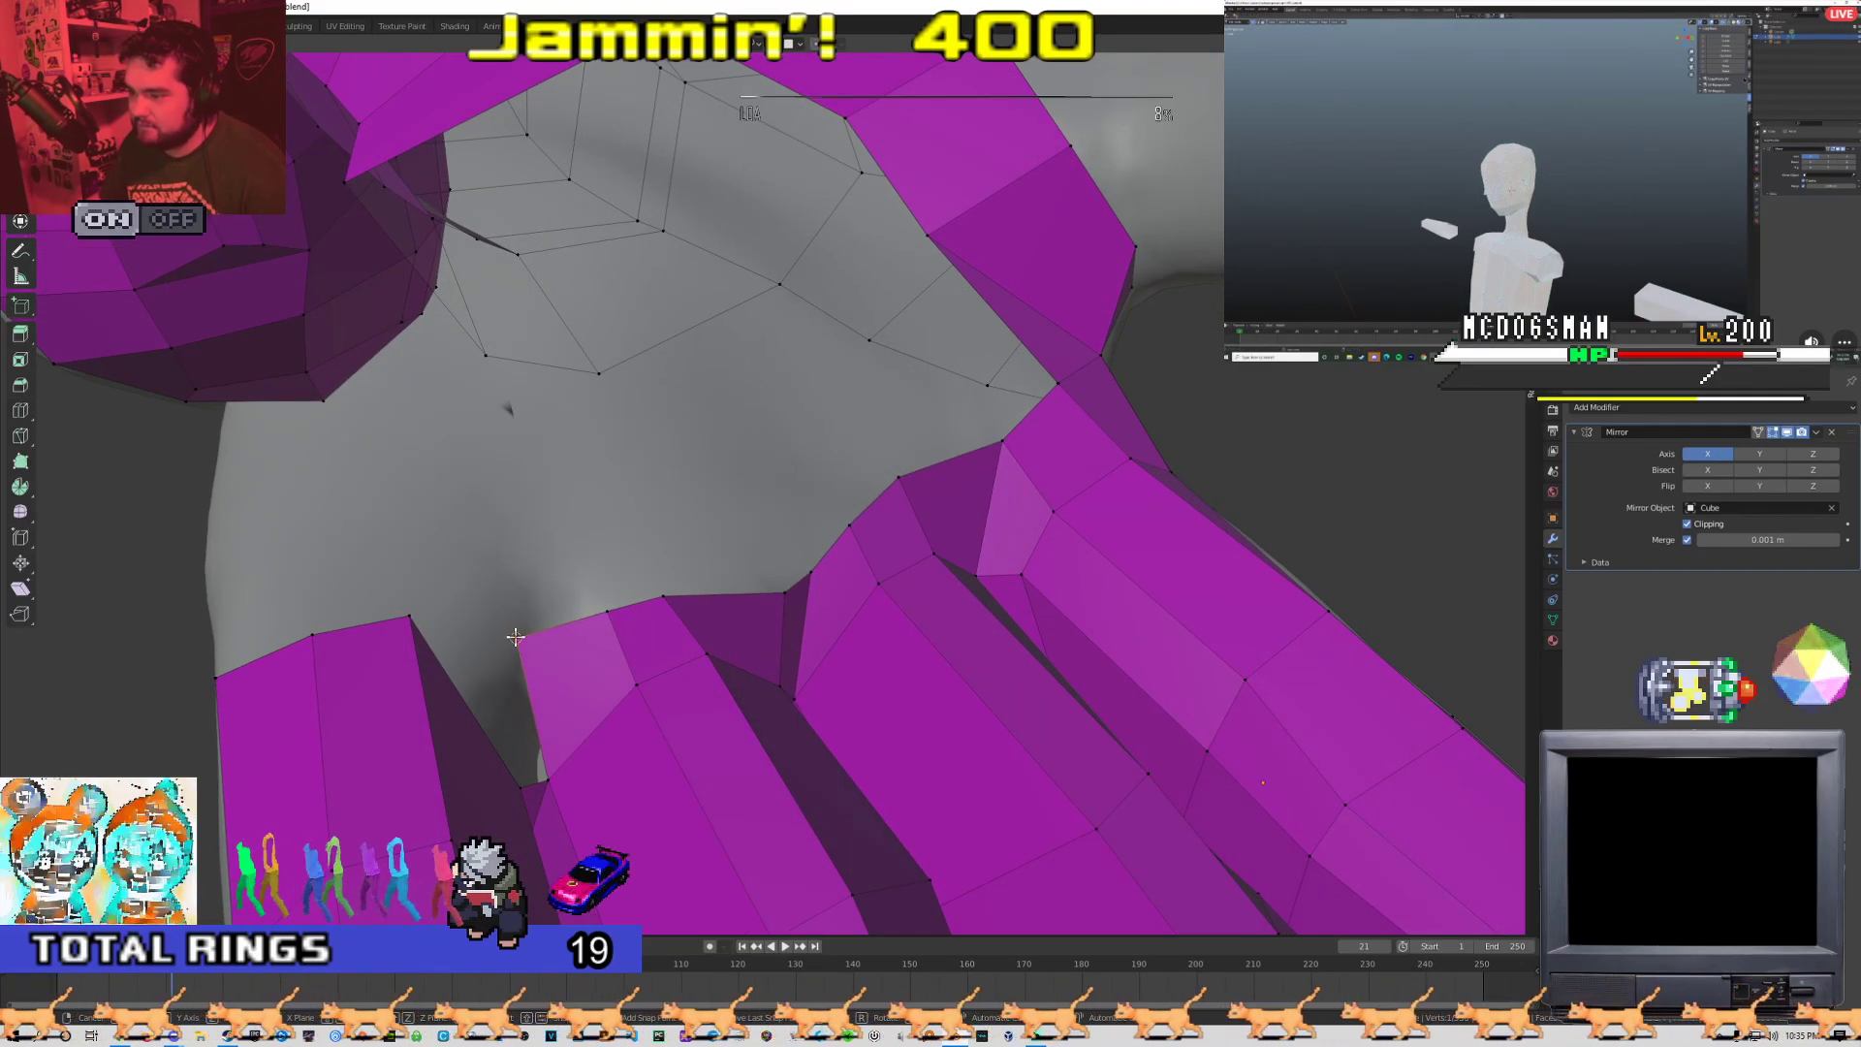
key("g")
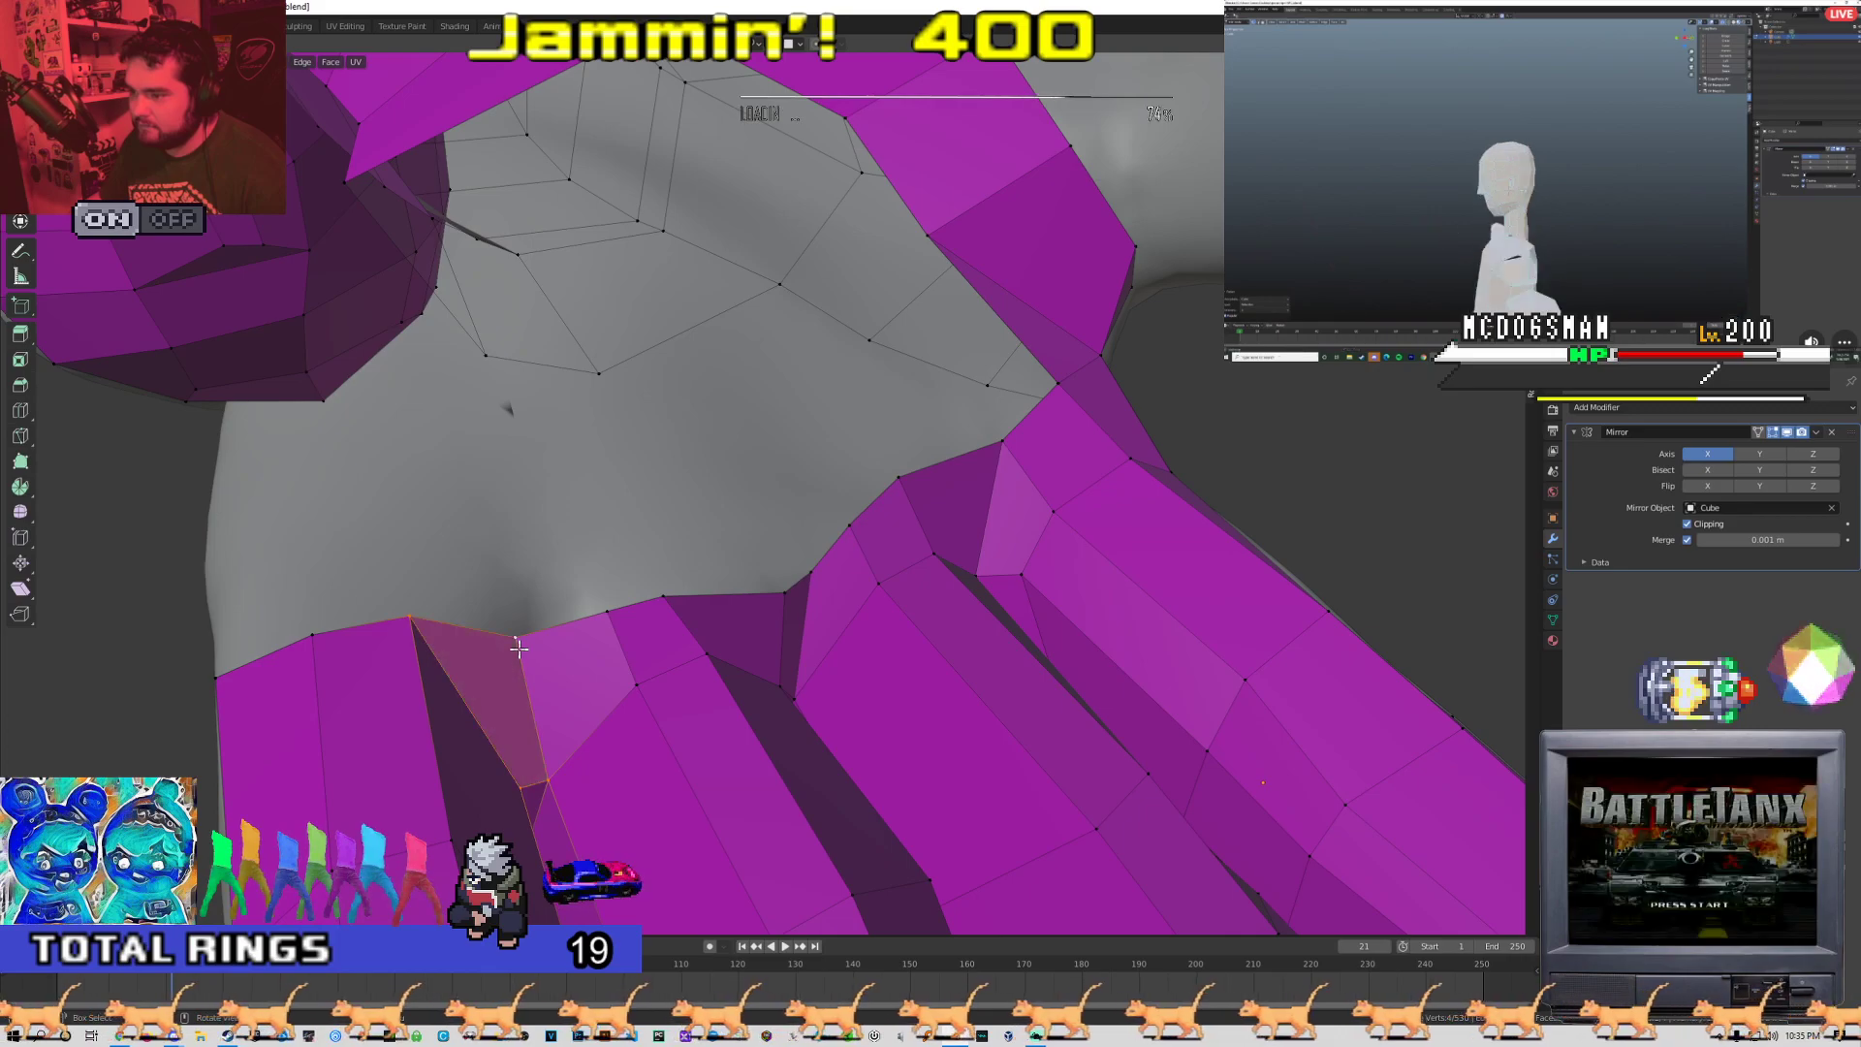
middle_click_drag(410, 621, 553, 431)
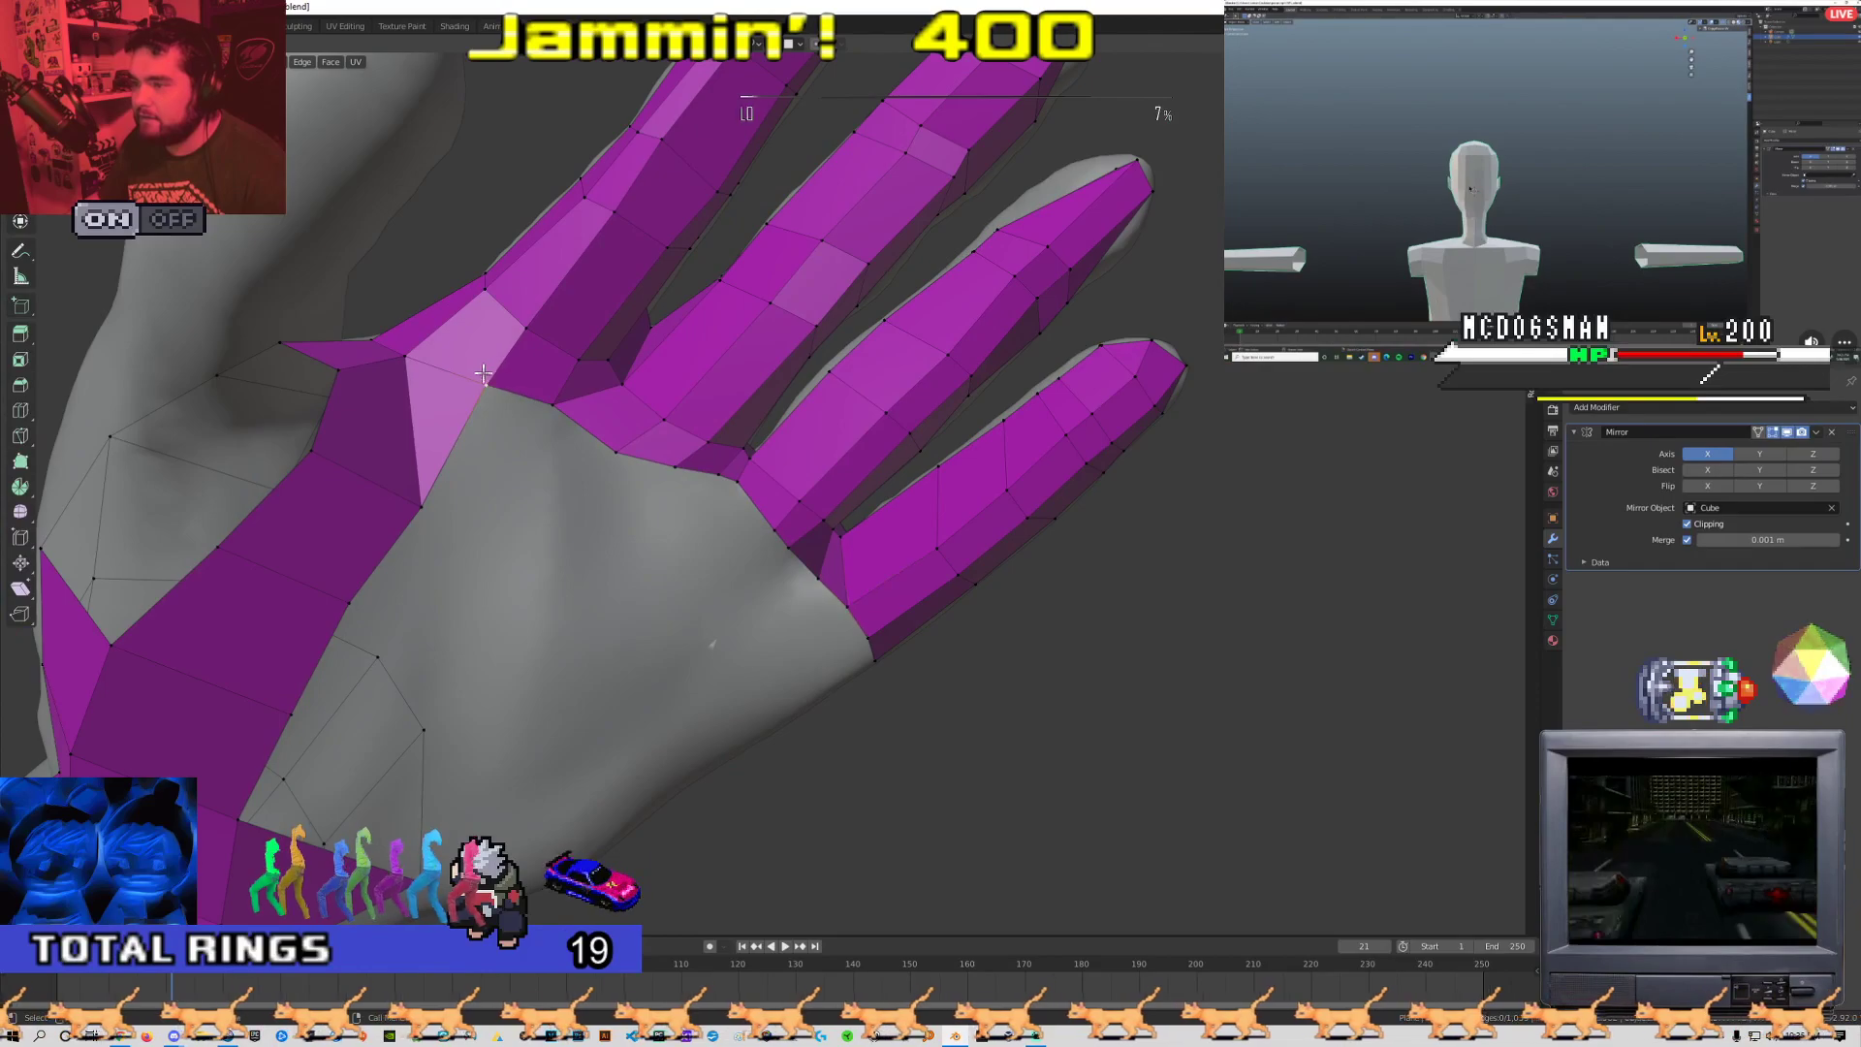
Extrude a second row of faces from the index and middle finger bases into the palm
key("e")
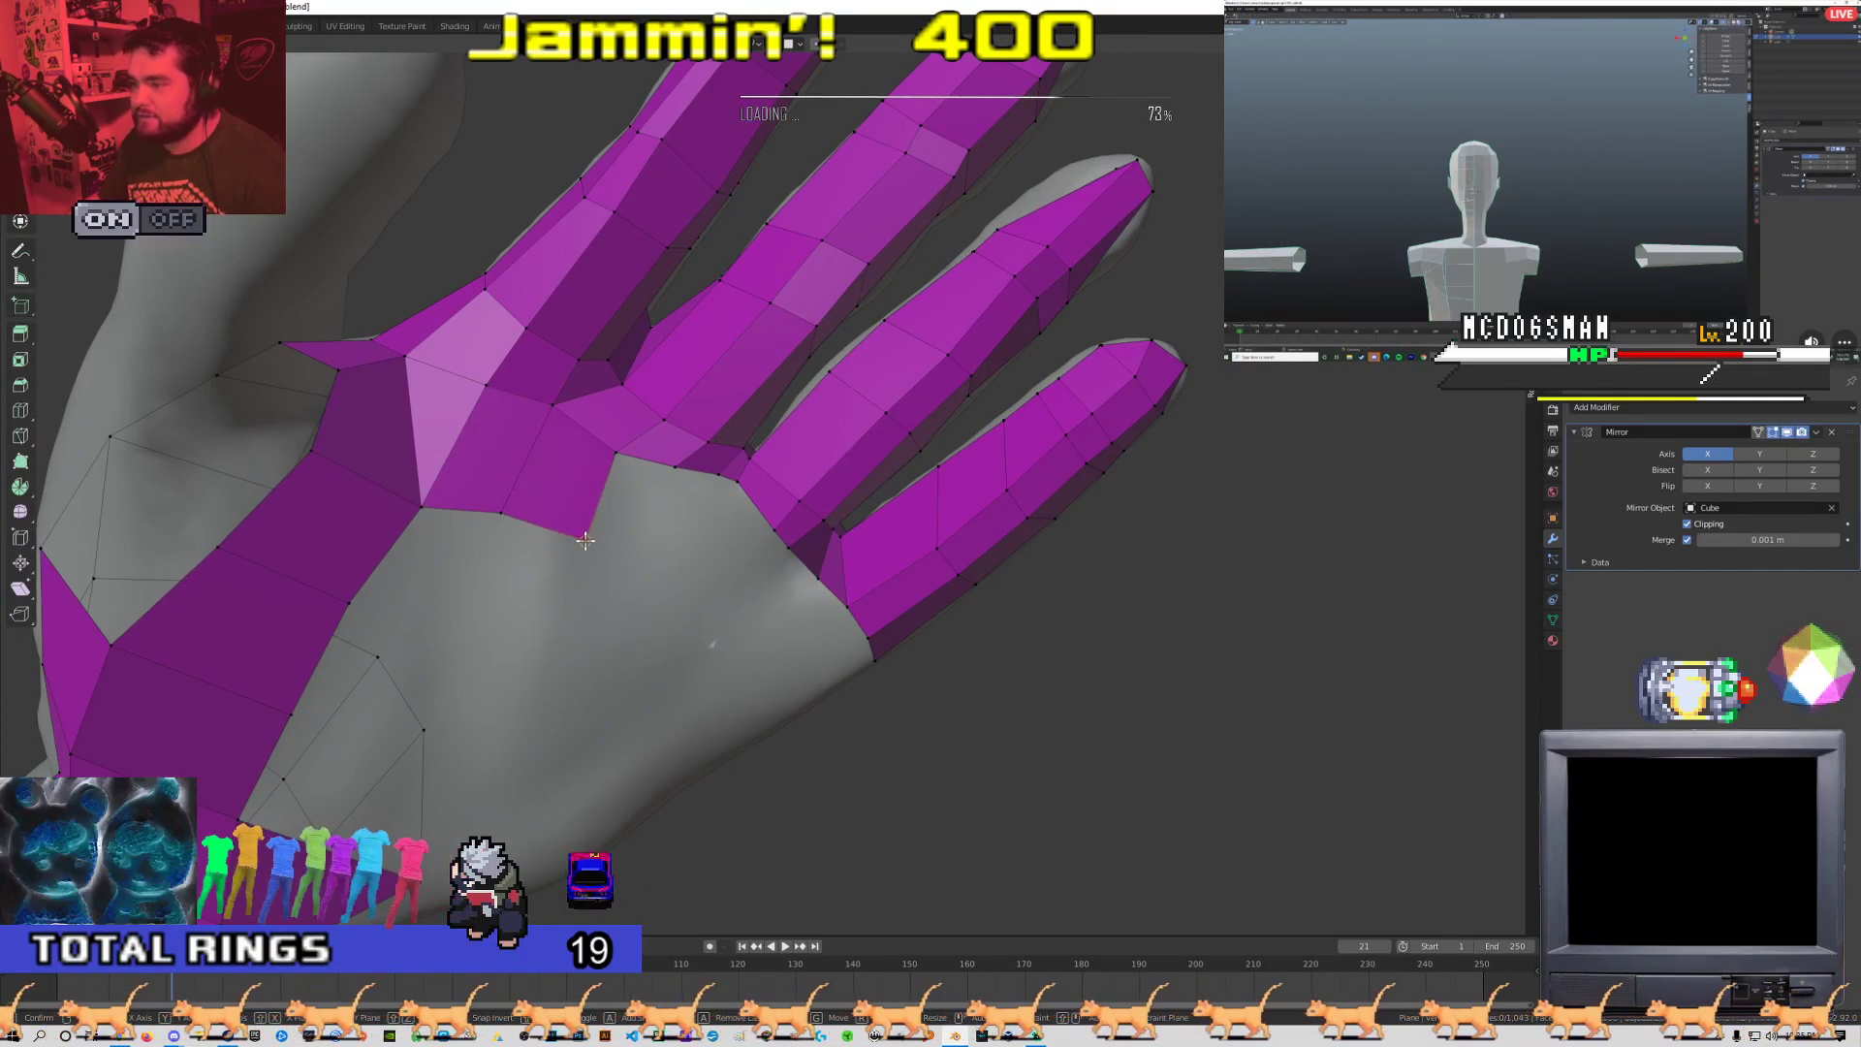
middle_click_drag(663, 472, 640, 523)
key("g")
right_click(642, 521)
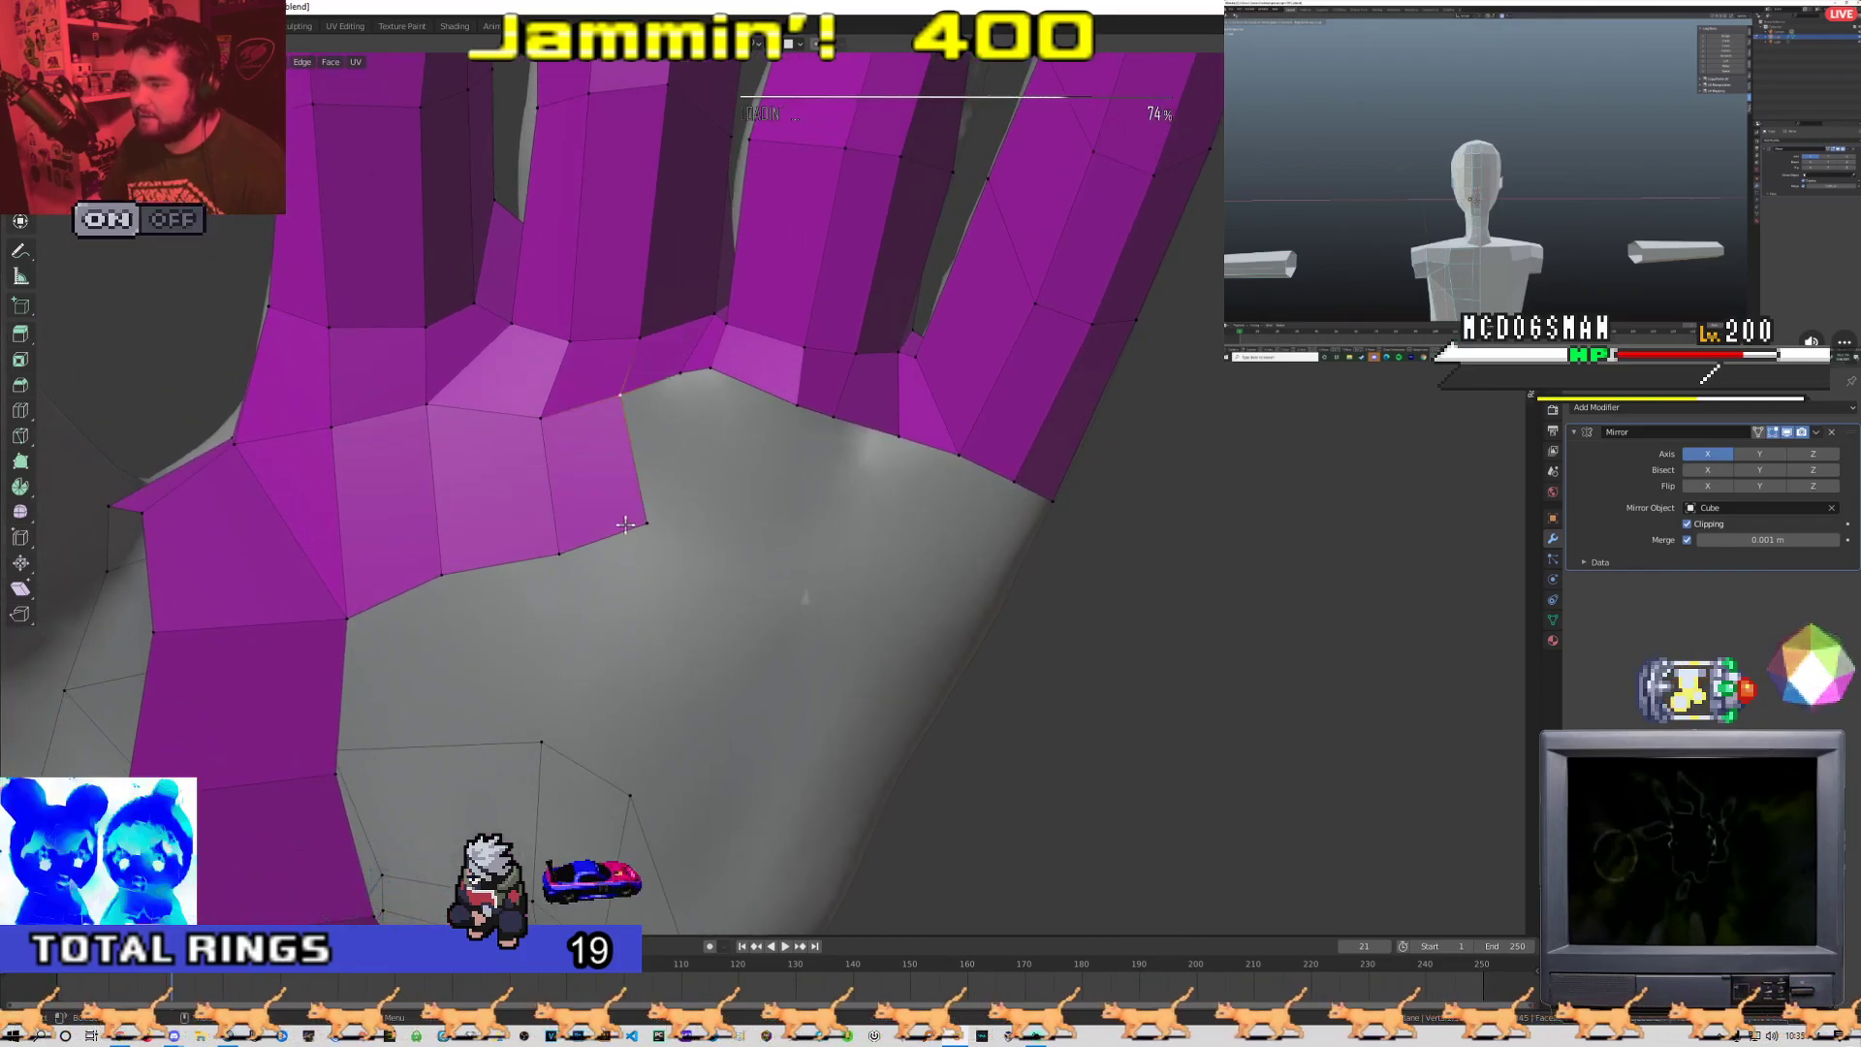
Reposition the lower and upper vertices of the second palm row below the index and middle fingers to even out its faces
left_click(641, 523)
key("g")
left_click(607, 540)
left_click(556, 551)
key("g")
left_click(520, 539)
left_click_drag(540, 418, 535, 424)
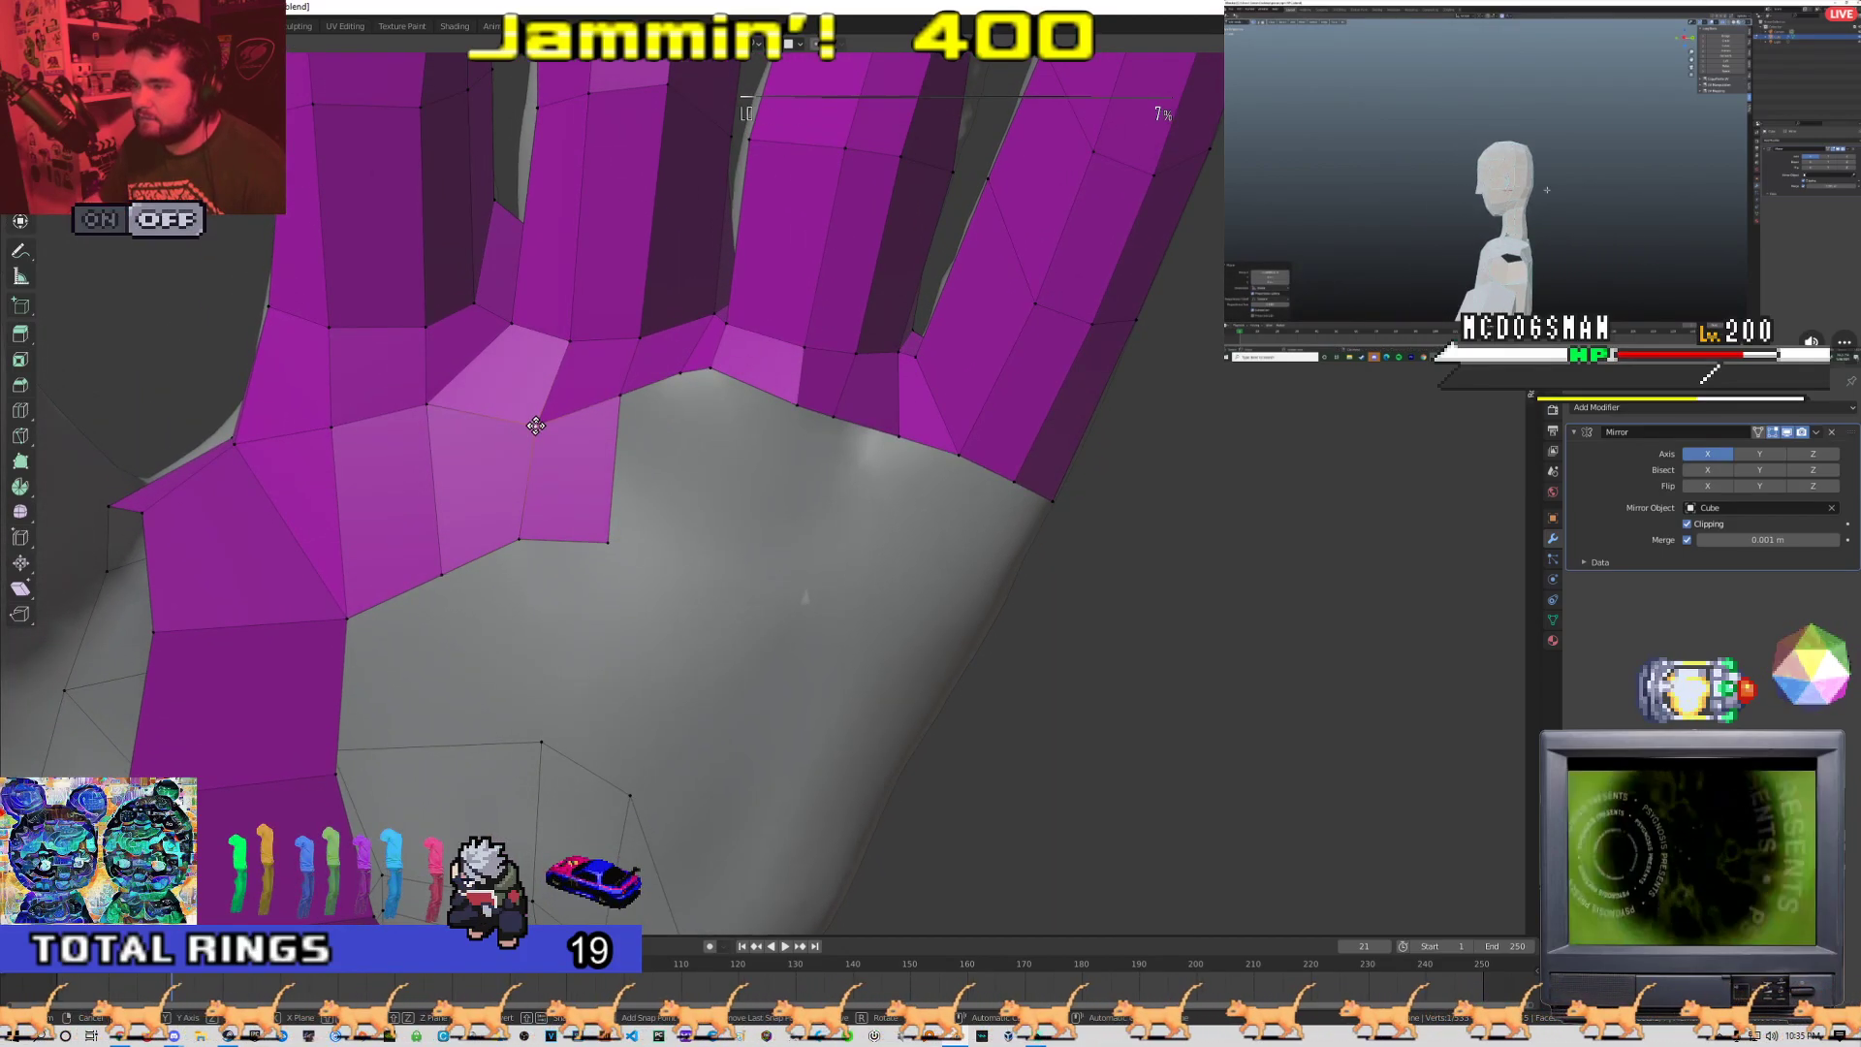
left_click_drag(426, 404, 431, 410)
left_click_drag(442, 575, 426, 555)
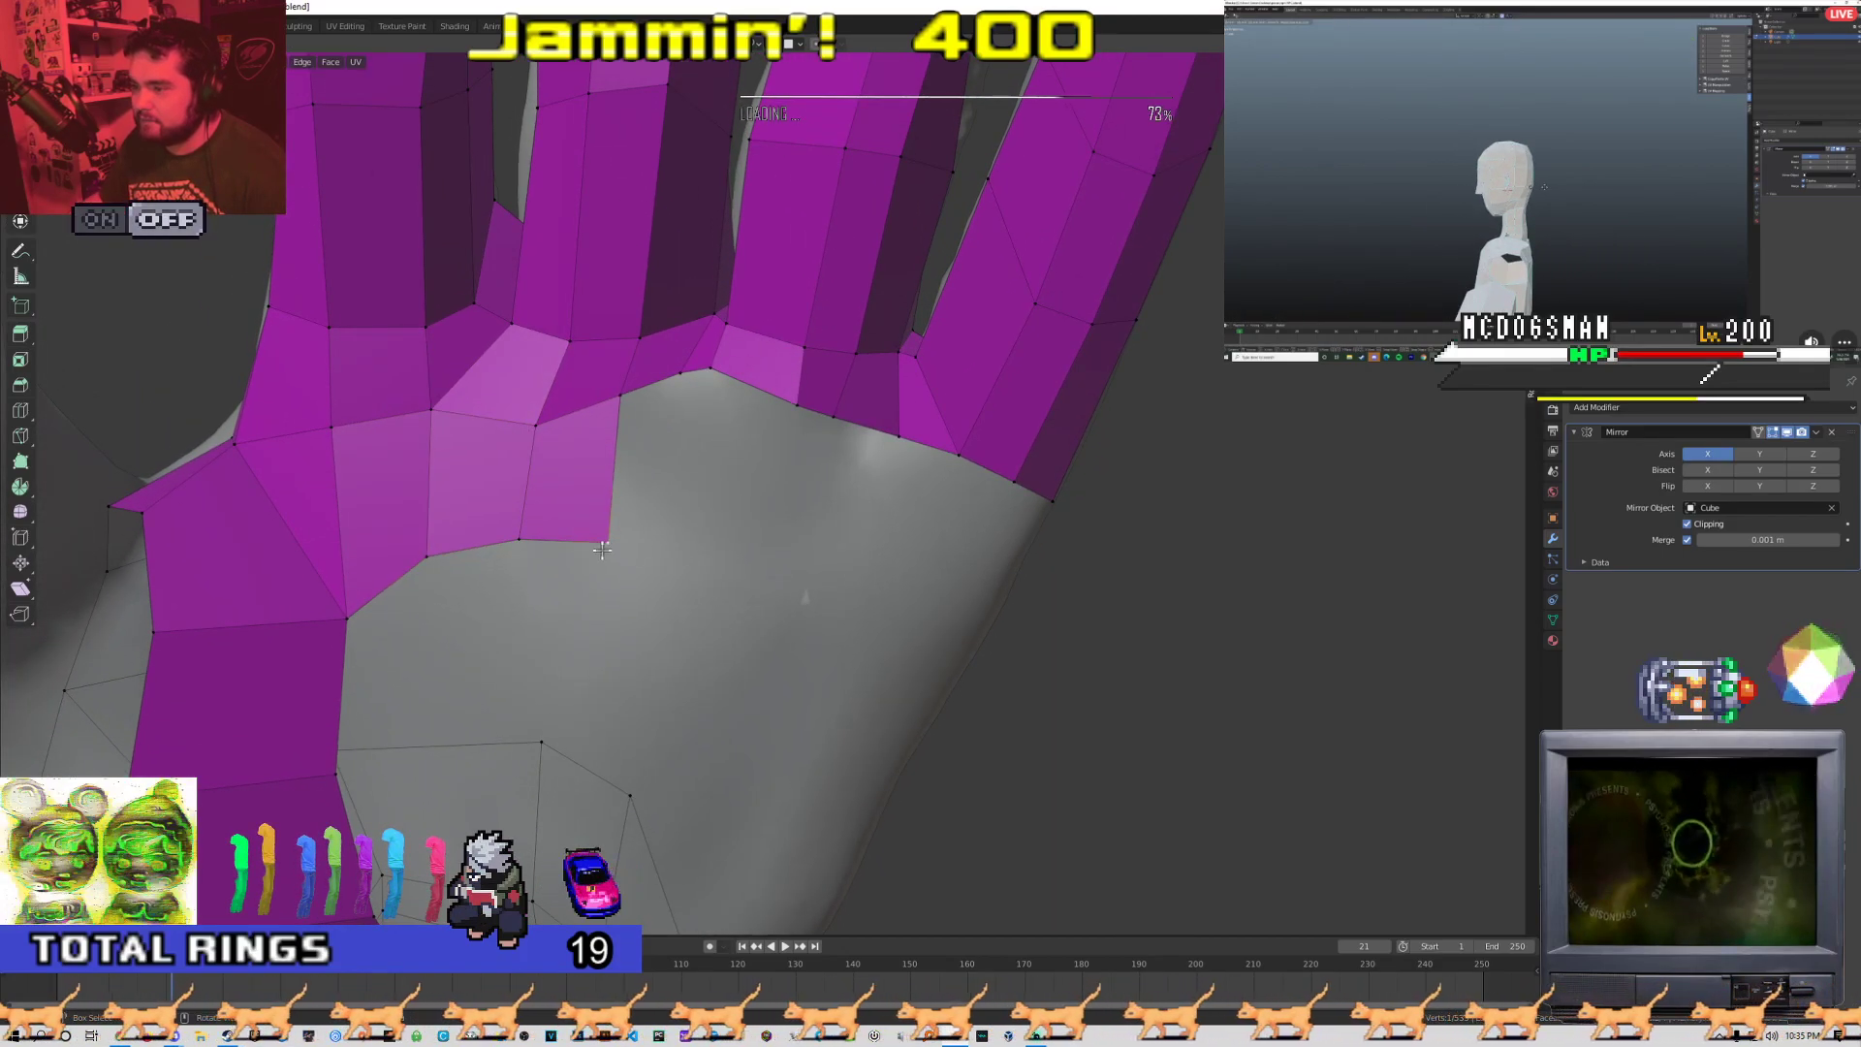
left_click_drag(606, 543, 602, 551)
Fill the next palm face toward the ring finger and merge the closely spaced vertices at the ring finger's base
left_click(621, 396)
key("f")
left_click(683, 369)
left_click_drag(685, 367, 710, 373)
key("ctrl+z")
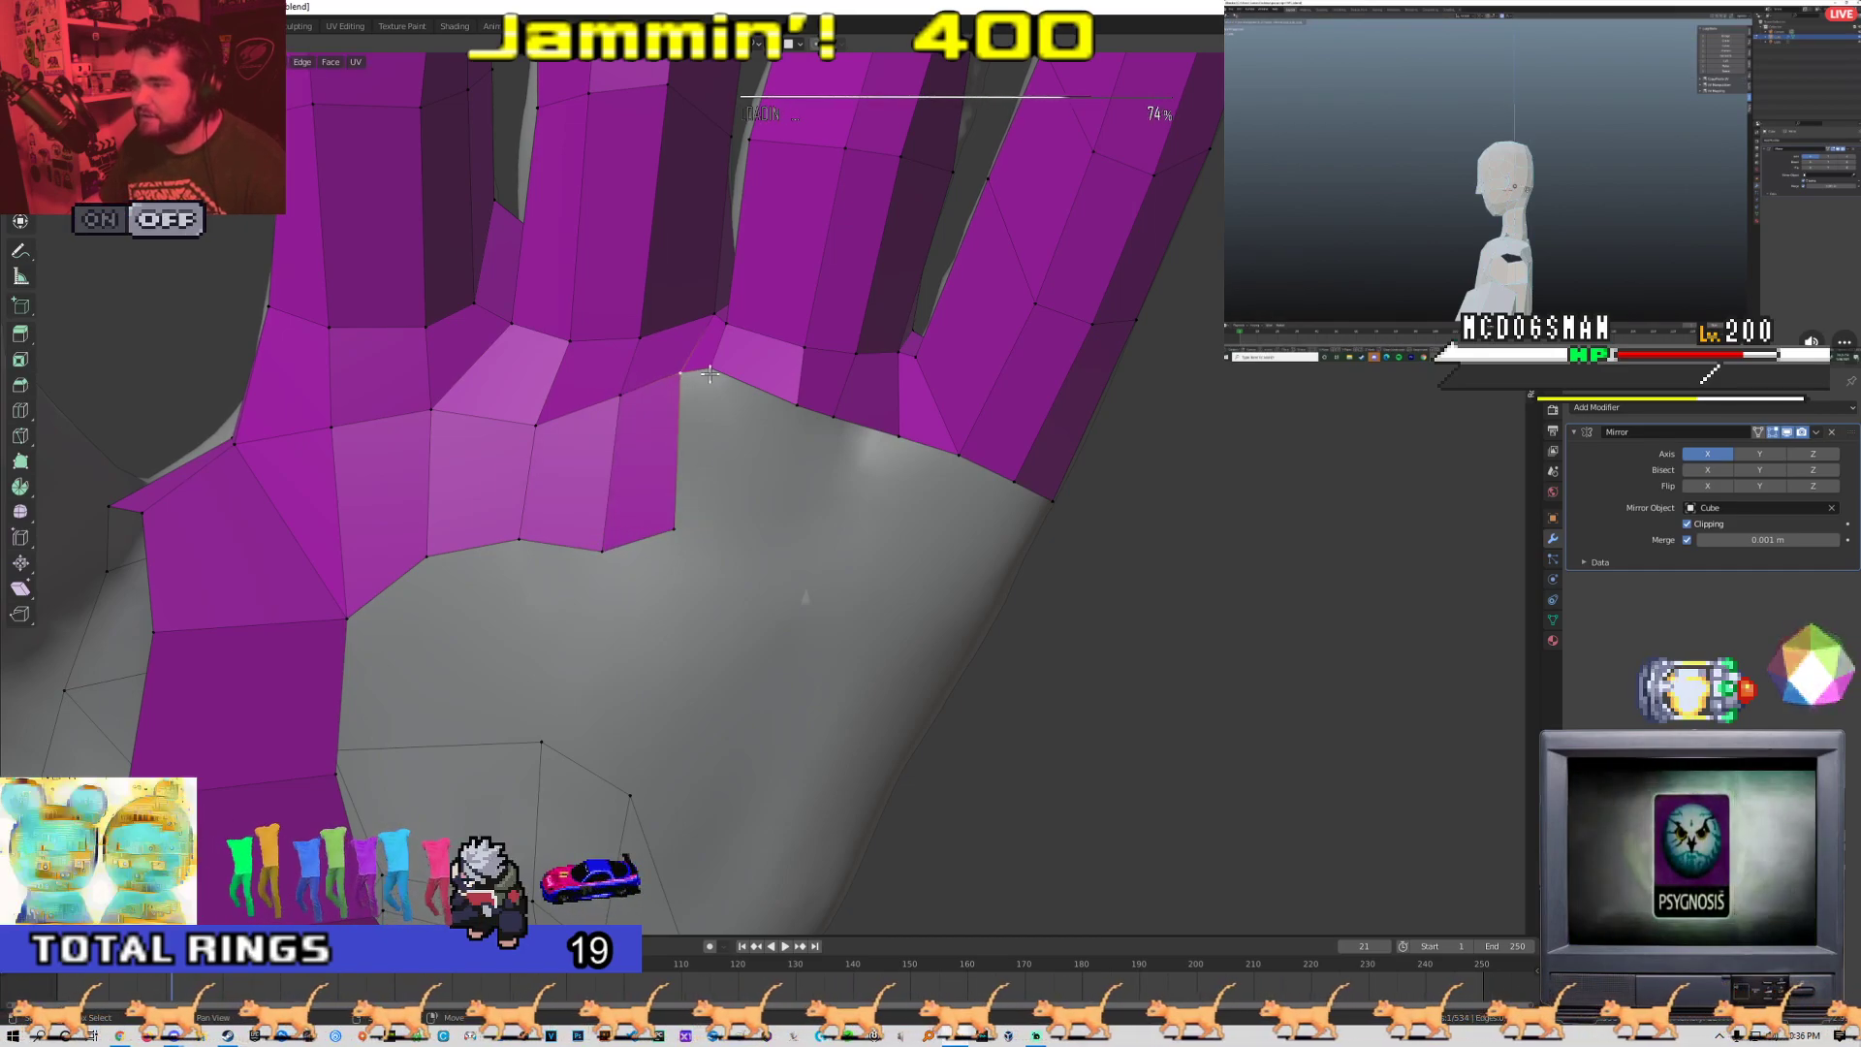
key("m")
left_click(712, 374)
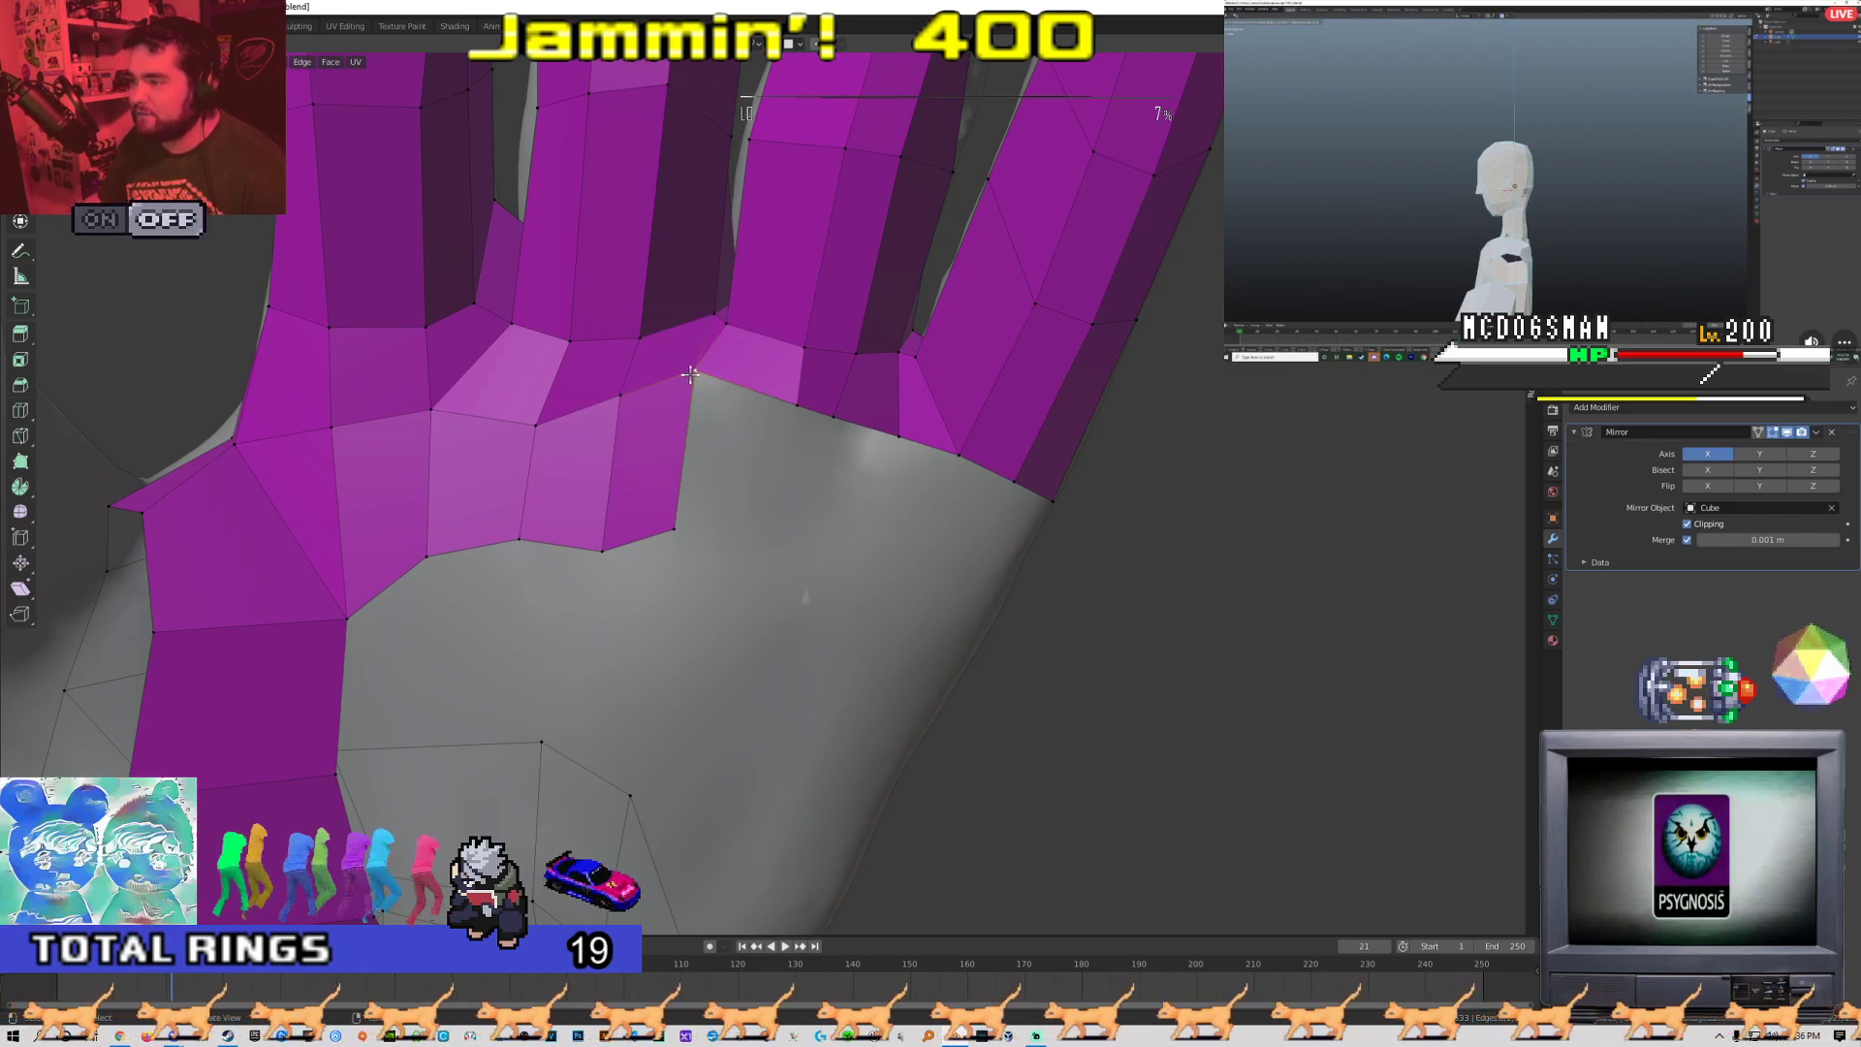
Extend the second palm row with further faces below the ring finger's base
key("f")
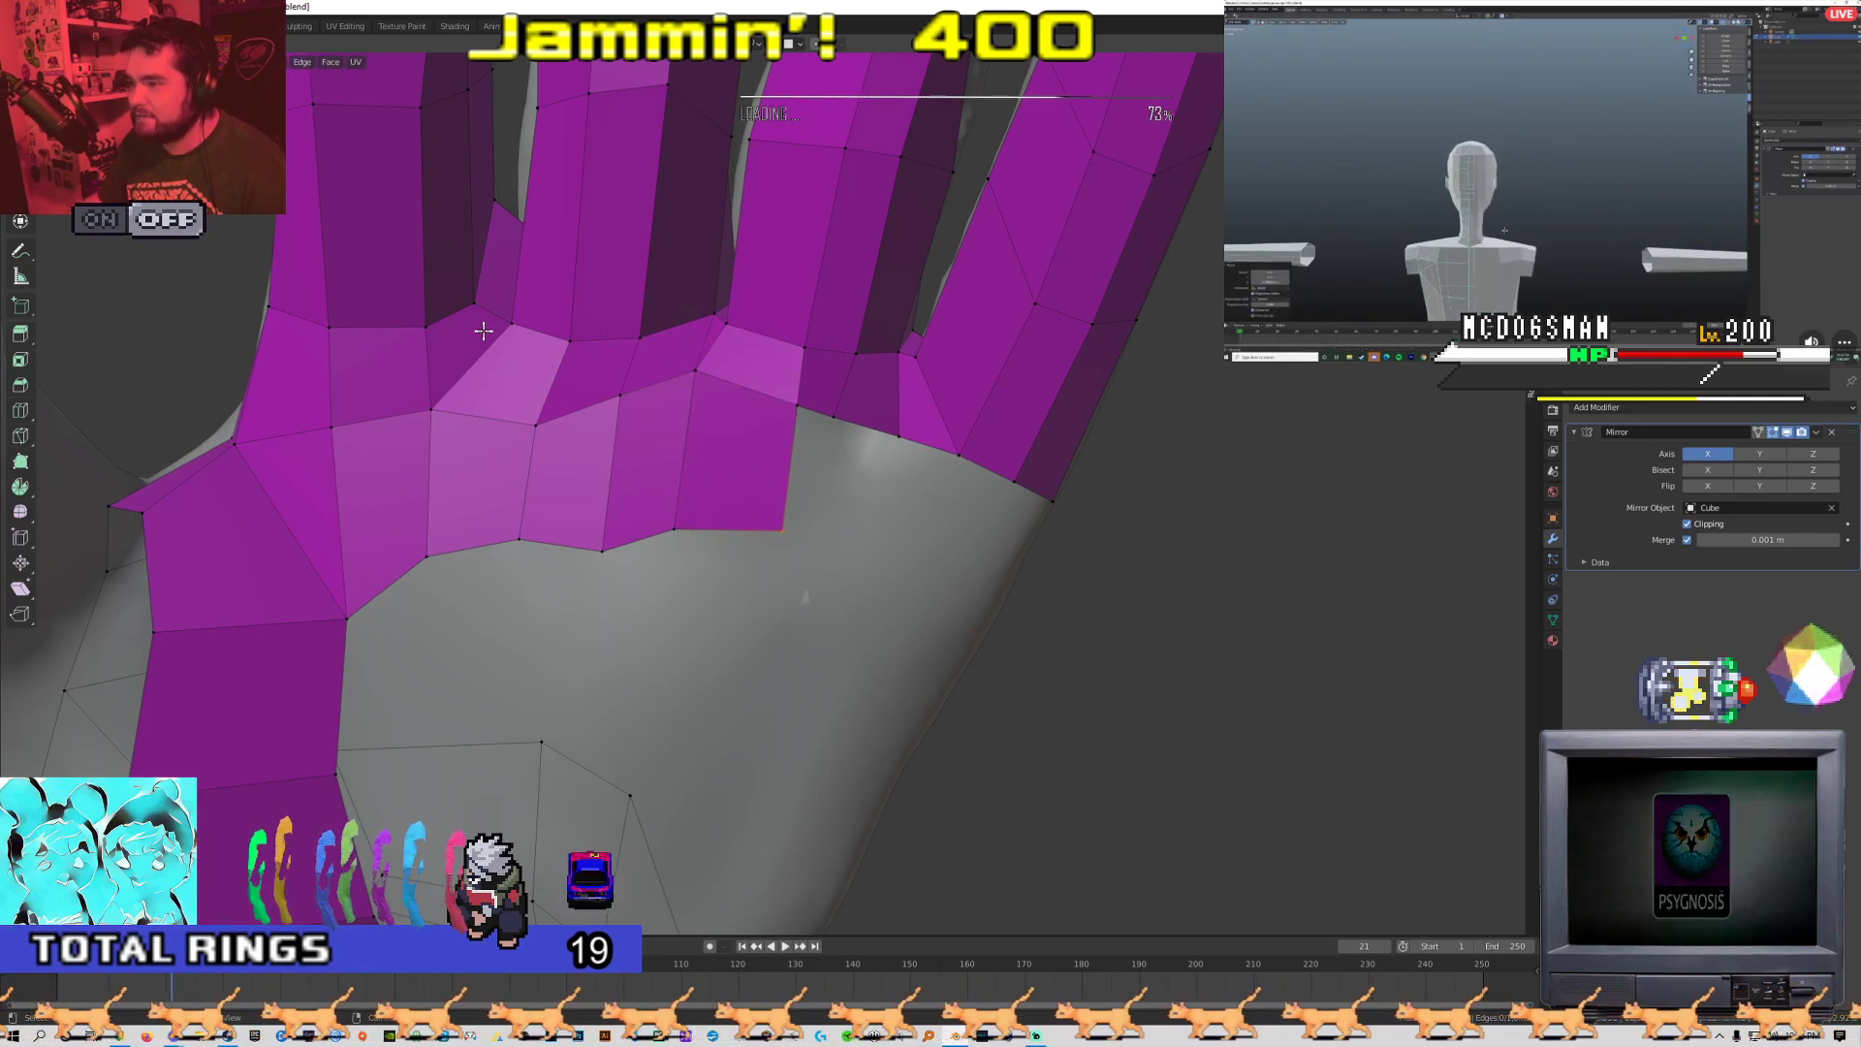
key("e")
left_click(820, 545)
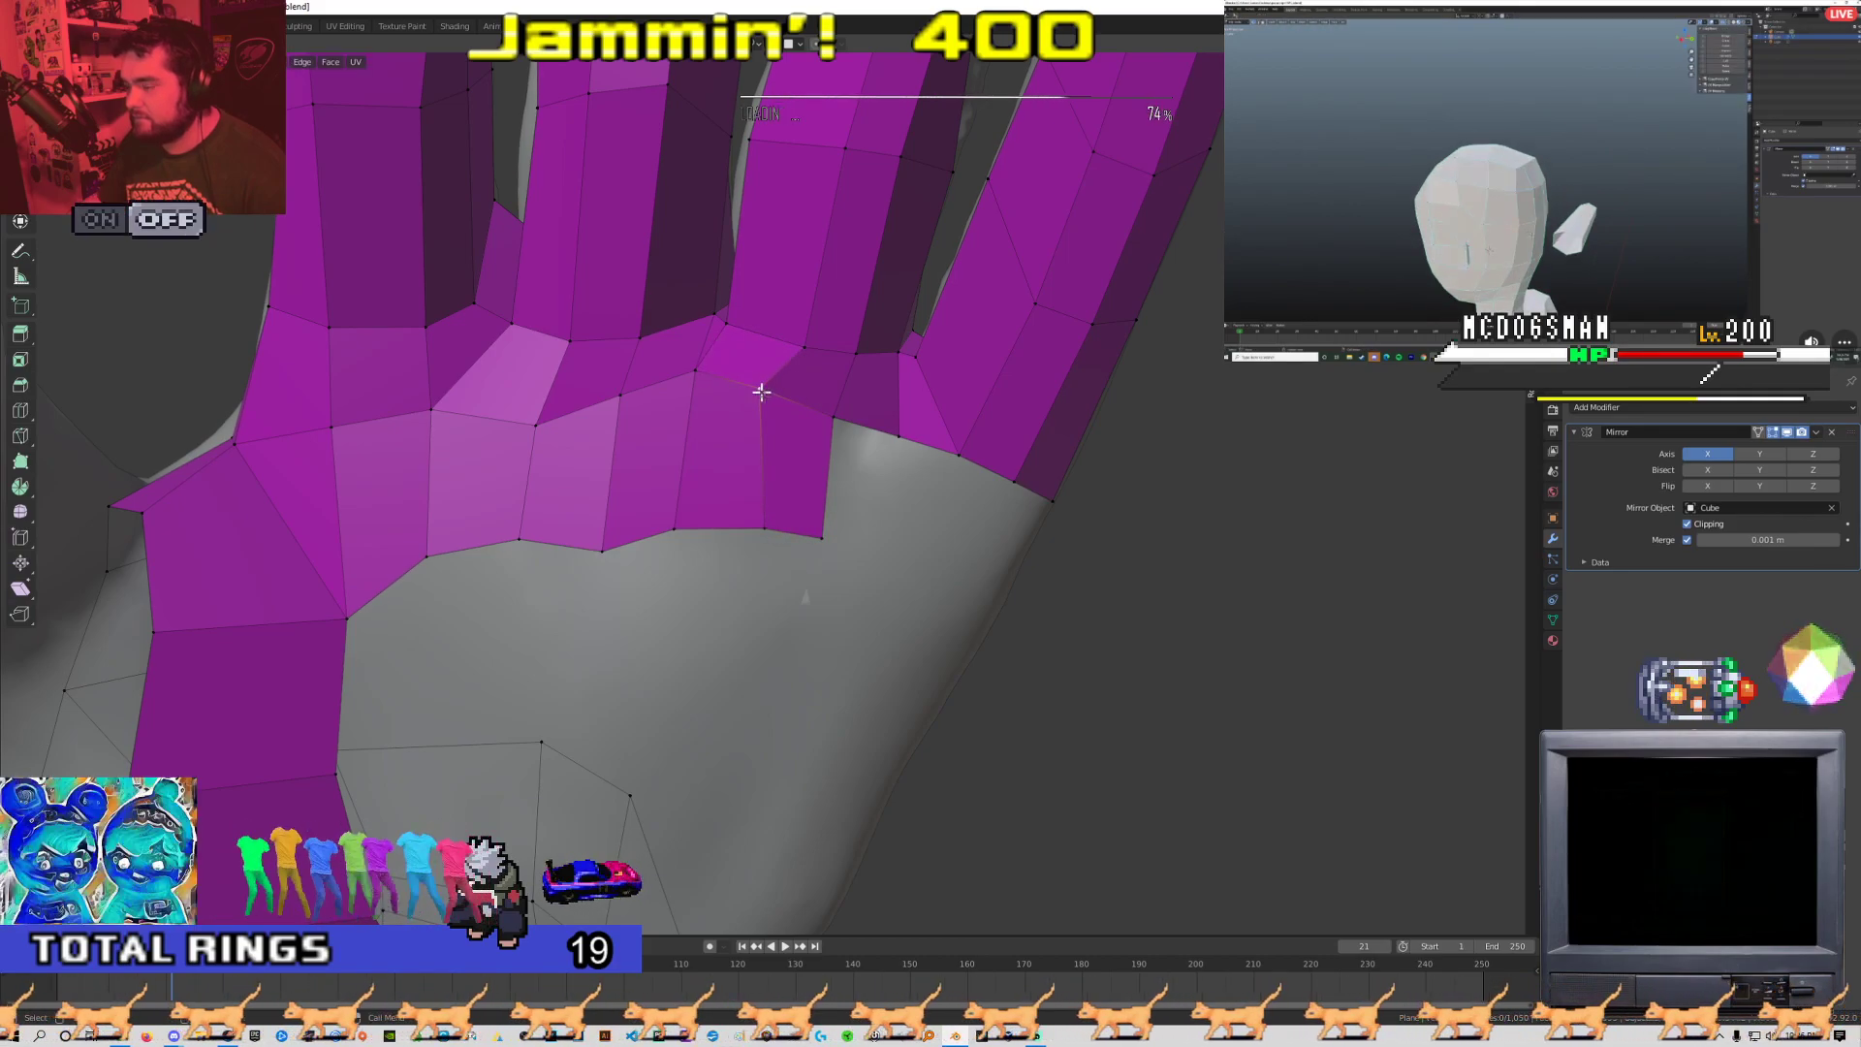
scroll(762, 402, "down", 5)
scroll(766, 421, "up", 4)
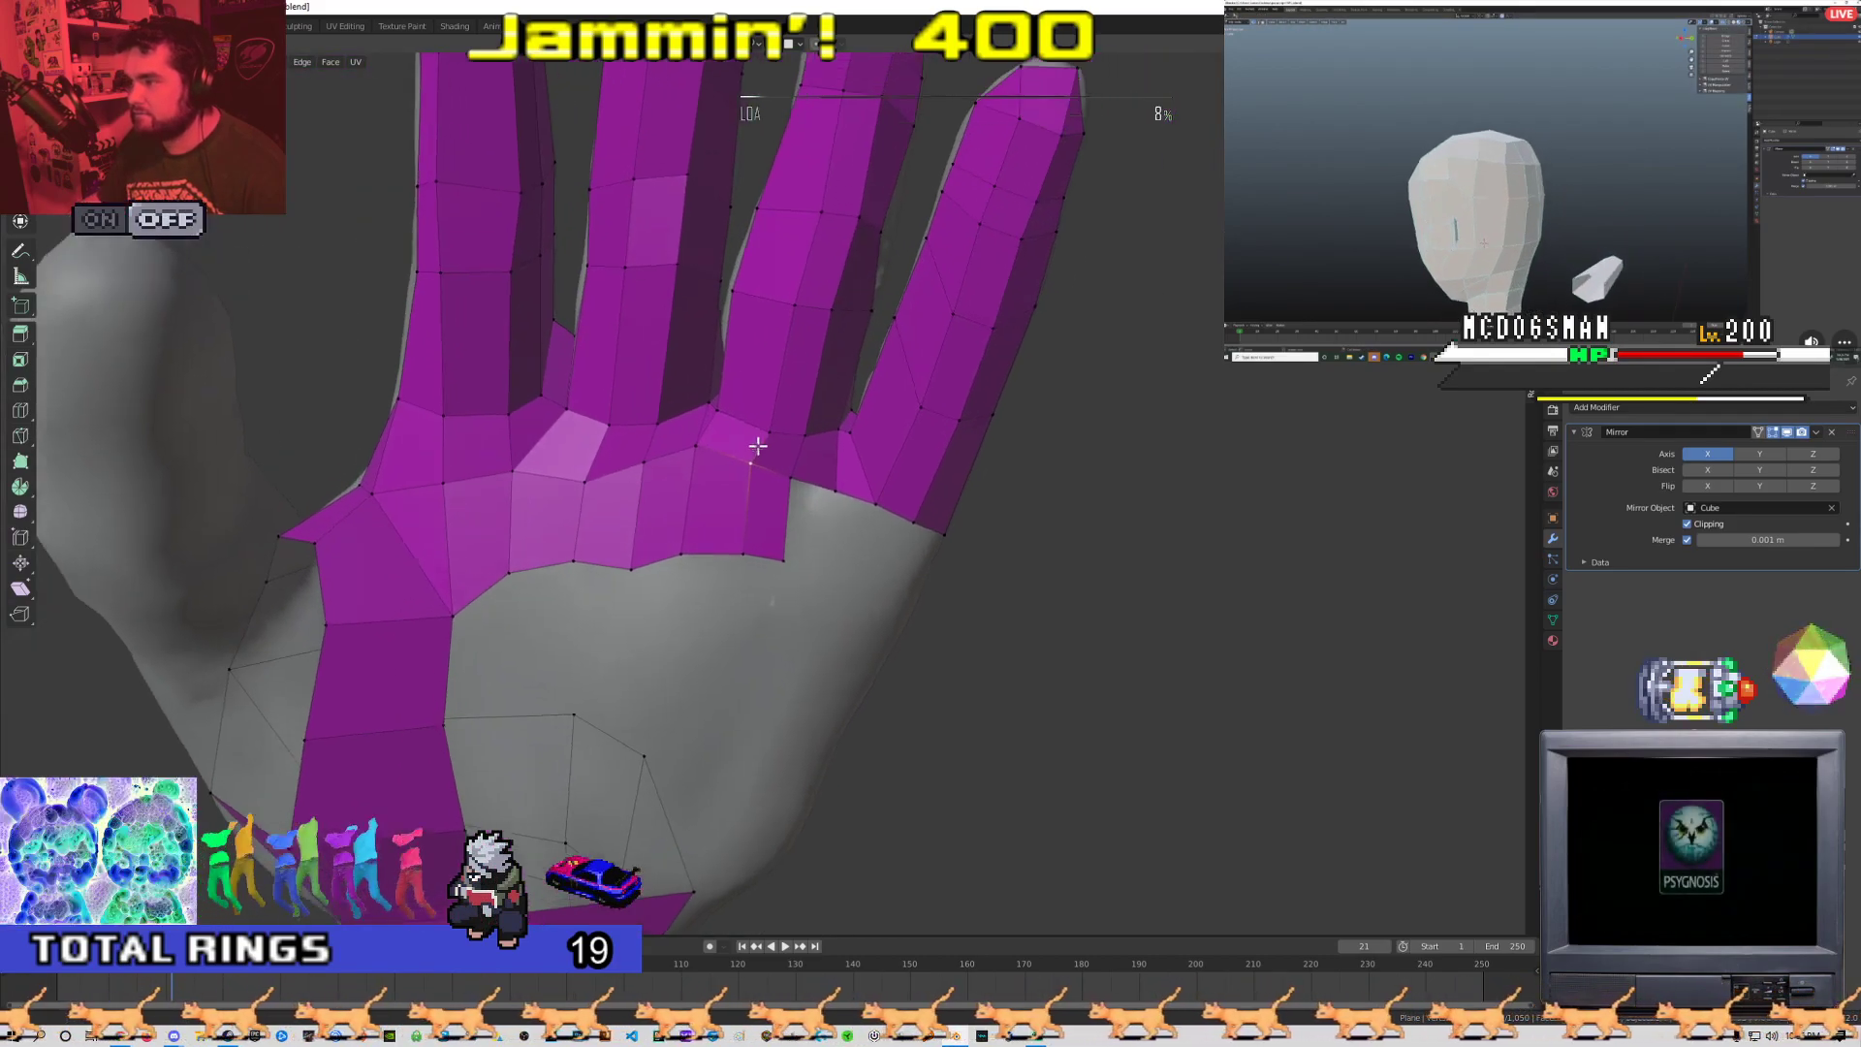
Shift vertices on the palm side of the ring finger sideways toward the middle finger
scroll(767, 429, "up", 2)
left_click(761, 339)
key("g")
left_click(727, 330)
middle_click_drag(727, 330, 701, 480, "shift")
left_click(762, 386)
key("g")
left_click(722, 381)
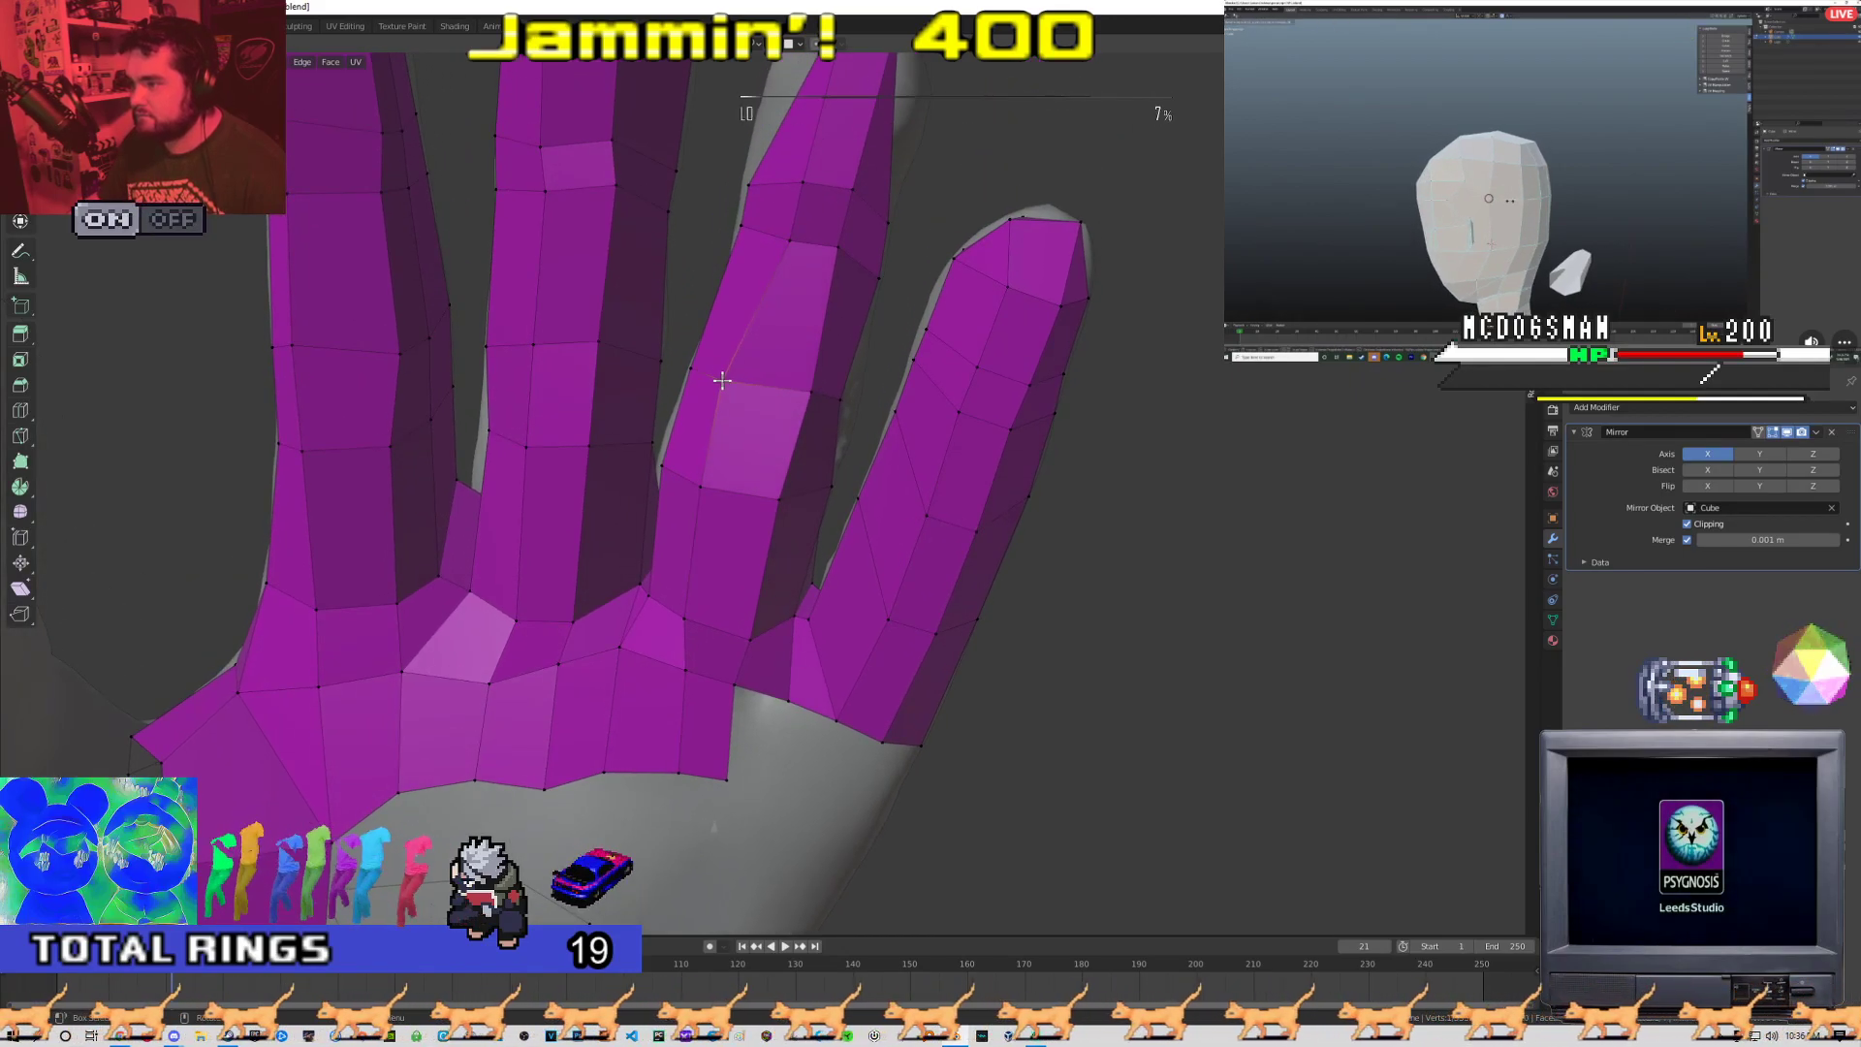
Adjust the ring finger's base vertices and continue the second palm row across the little finger's base to its outer side
middle_click_drag(722, 380, 712, 443)
middle_click_drag(743, 320, 633, 473)
left_click_drag(568, 455, 553, 453)
left_click_drag(564, 564, 608, 576)
left_click(610, 479)
key("g")
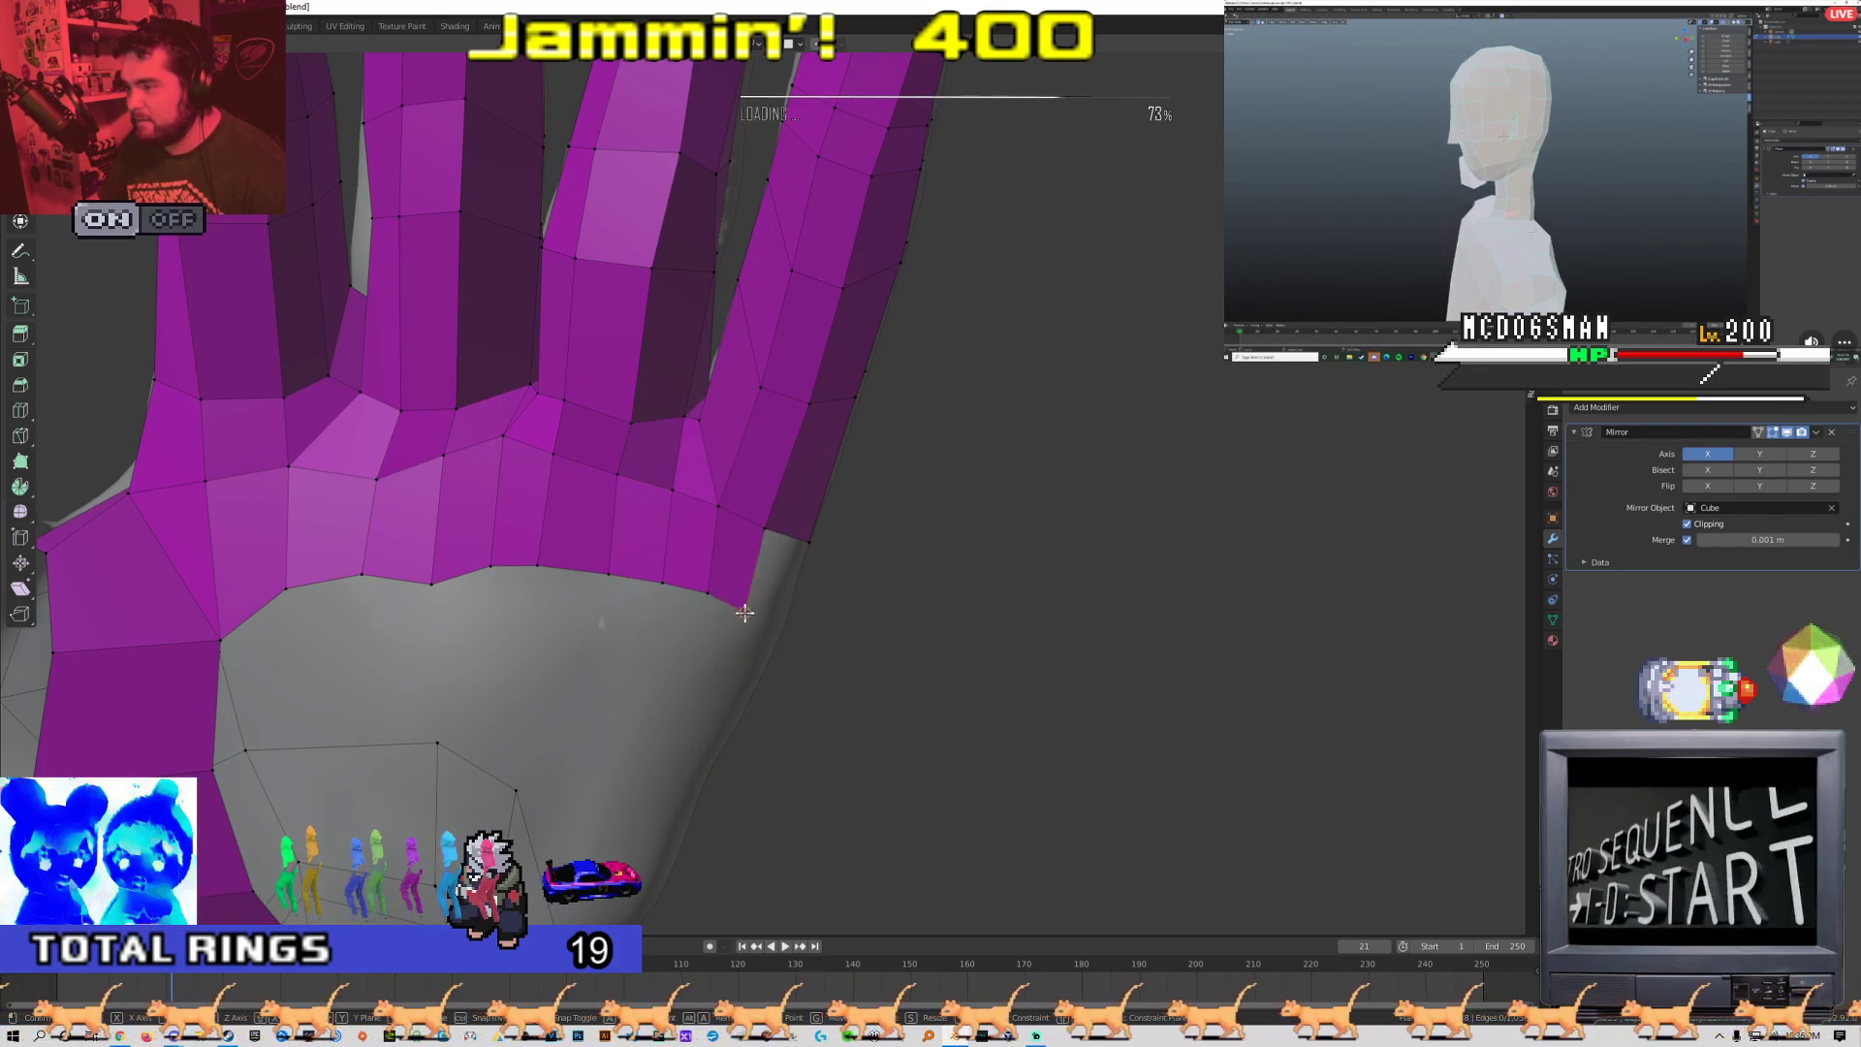
left_click(744, 611)
middle_click_drag(744, 611, 707, 330)
key("g")
left_click(832, 488)
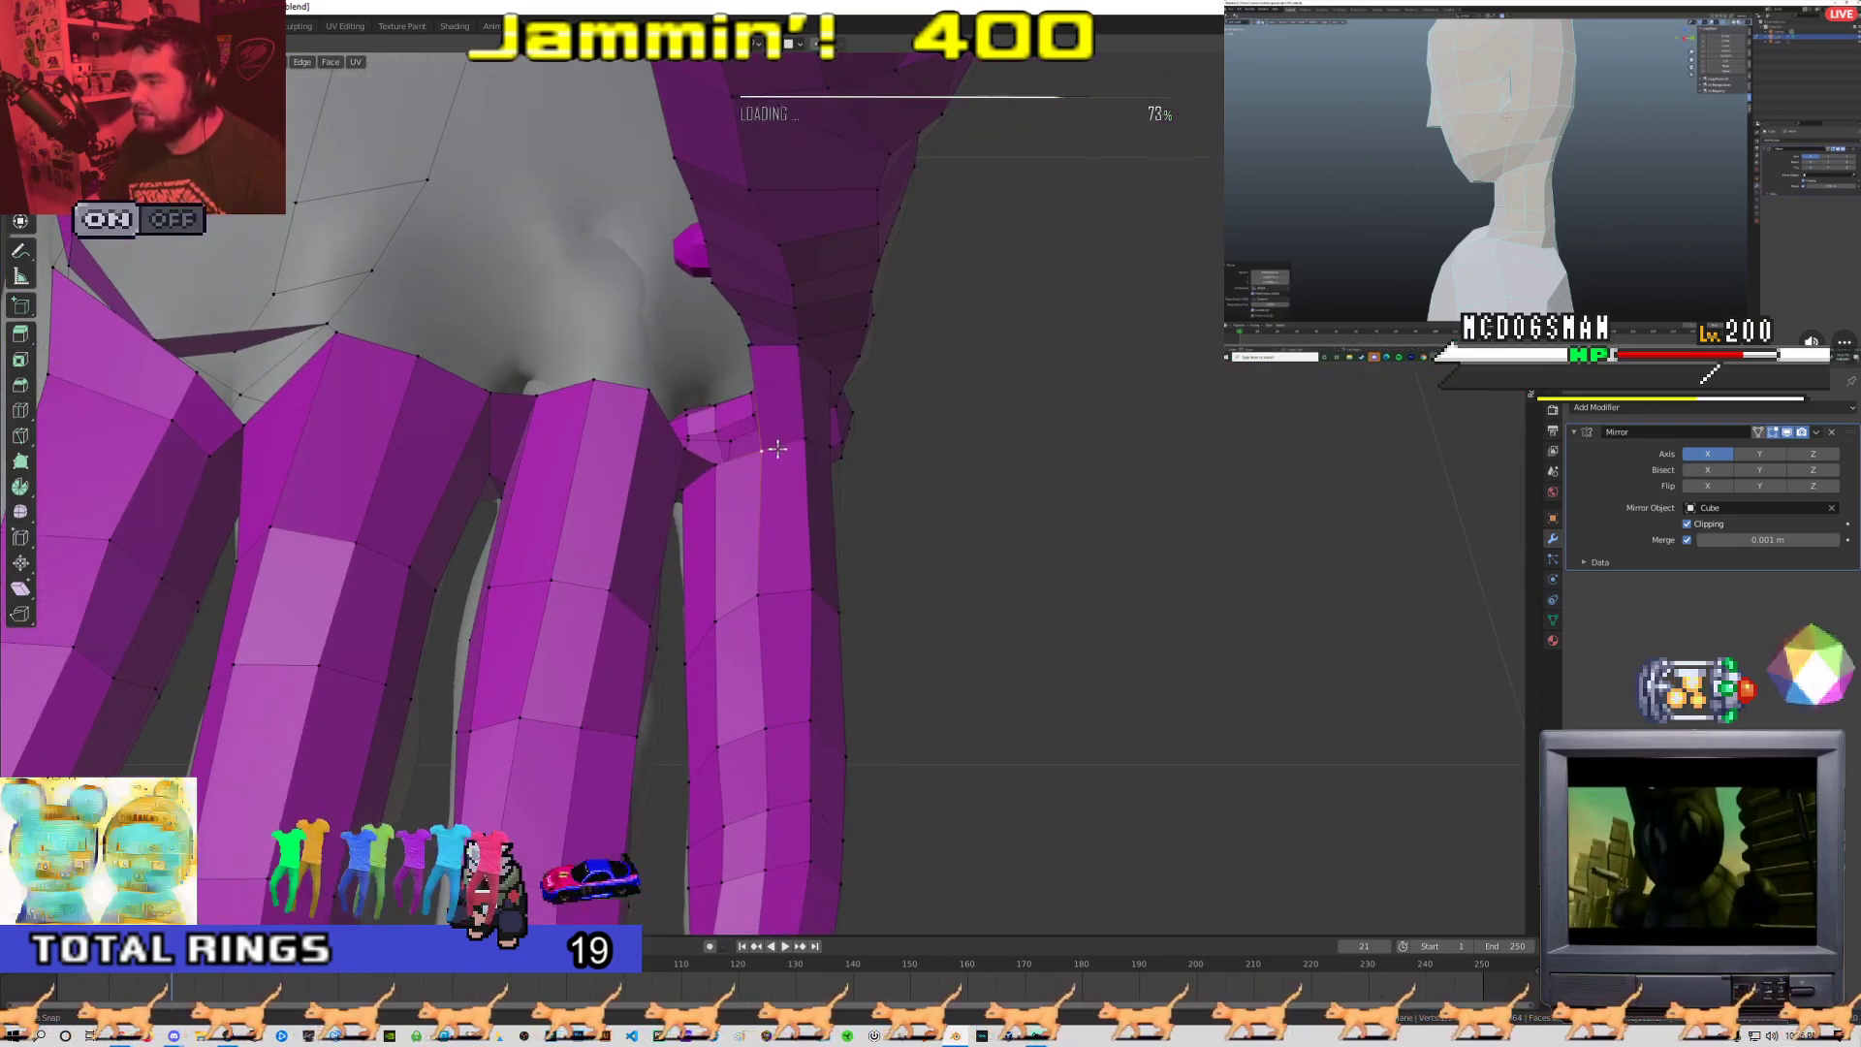
Wrap the face row around the little finger onto the back of the hand and extend it behind the ring finger
key("g")
middle_click_drag(715, 449, 746, 596)
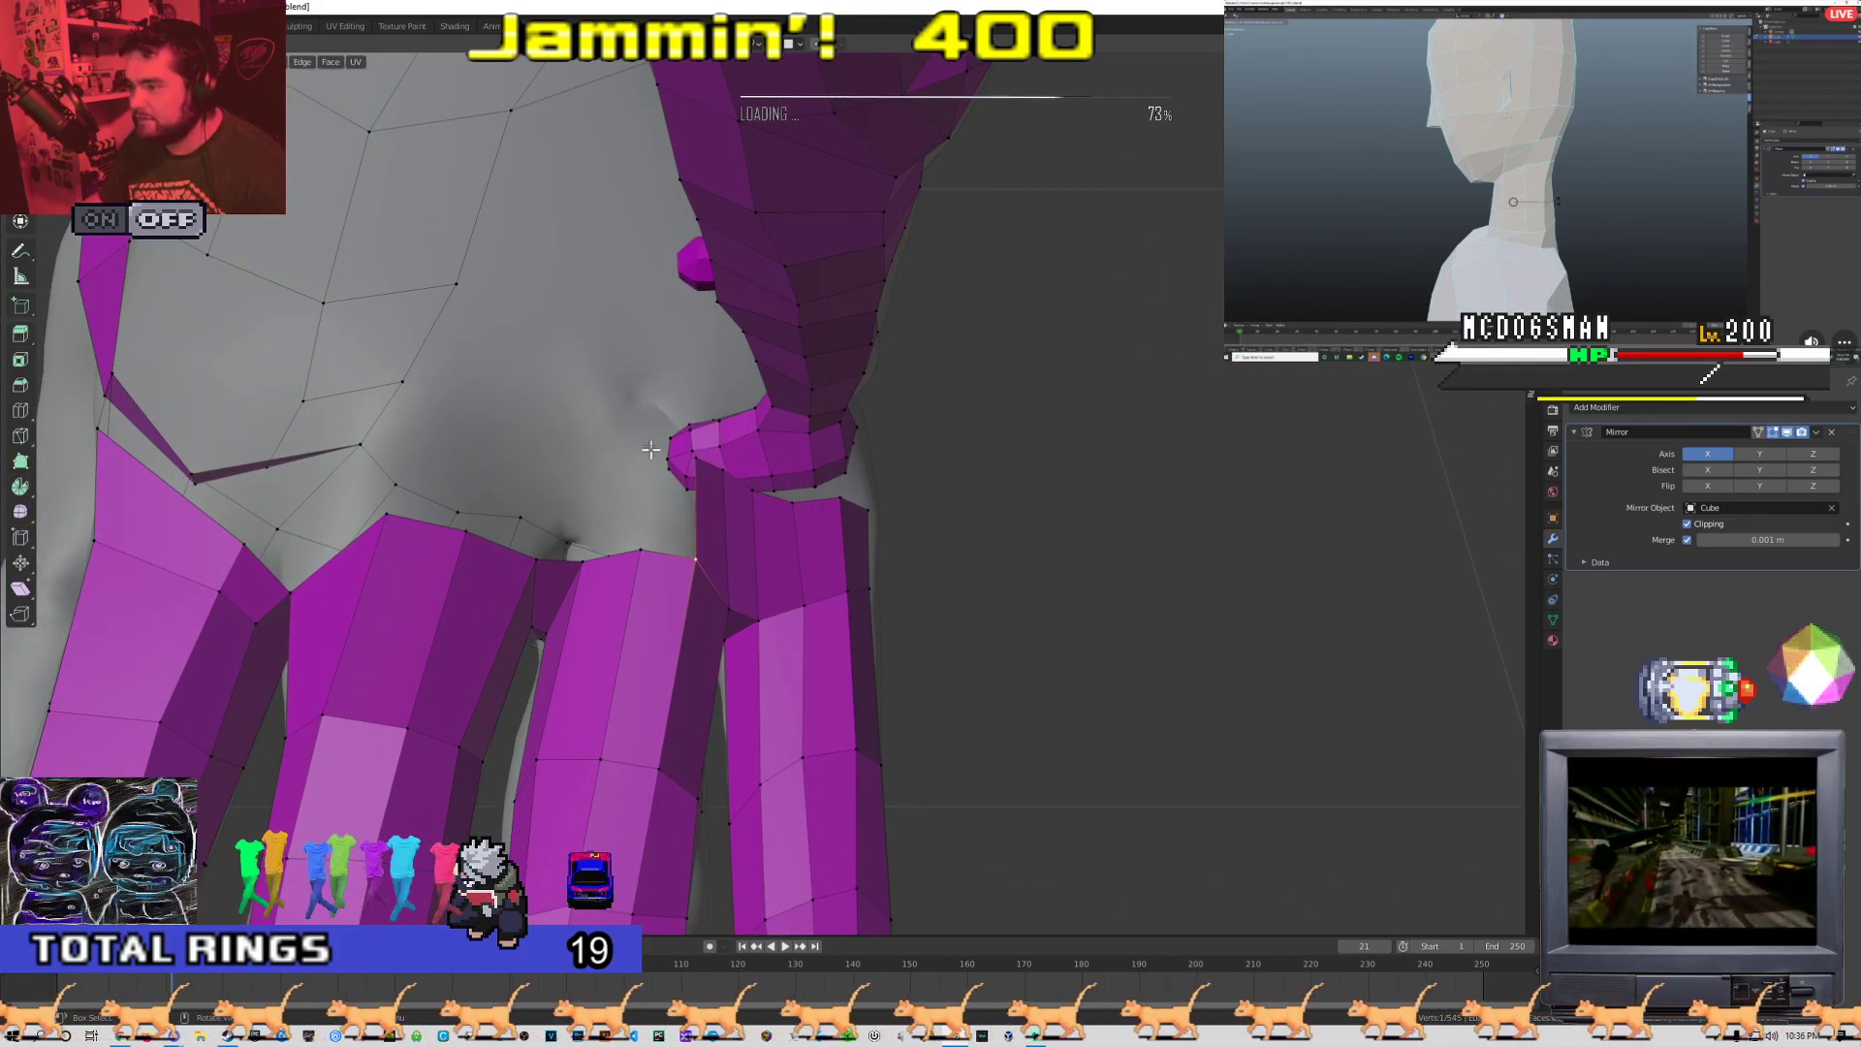
middle_click_drag(645, 467, 614, 472)
key("g")
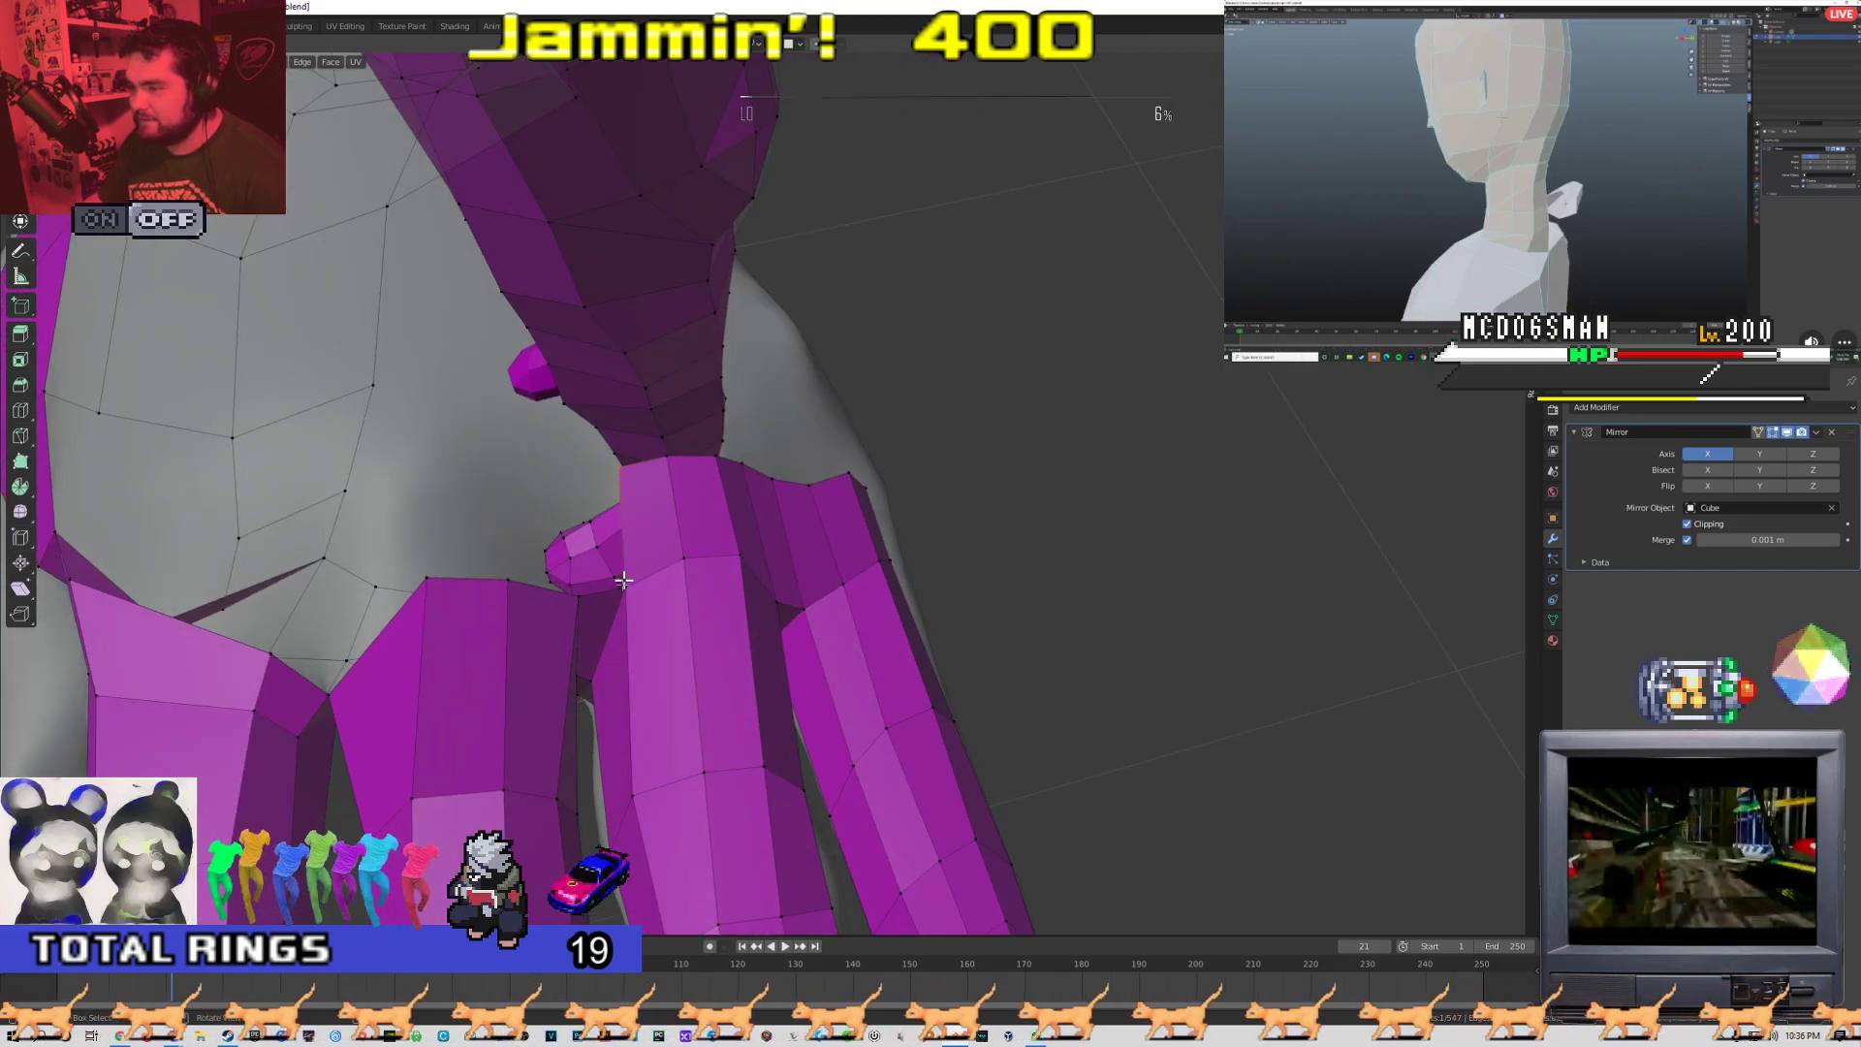
key("g")
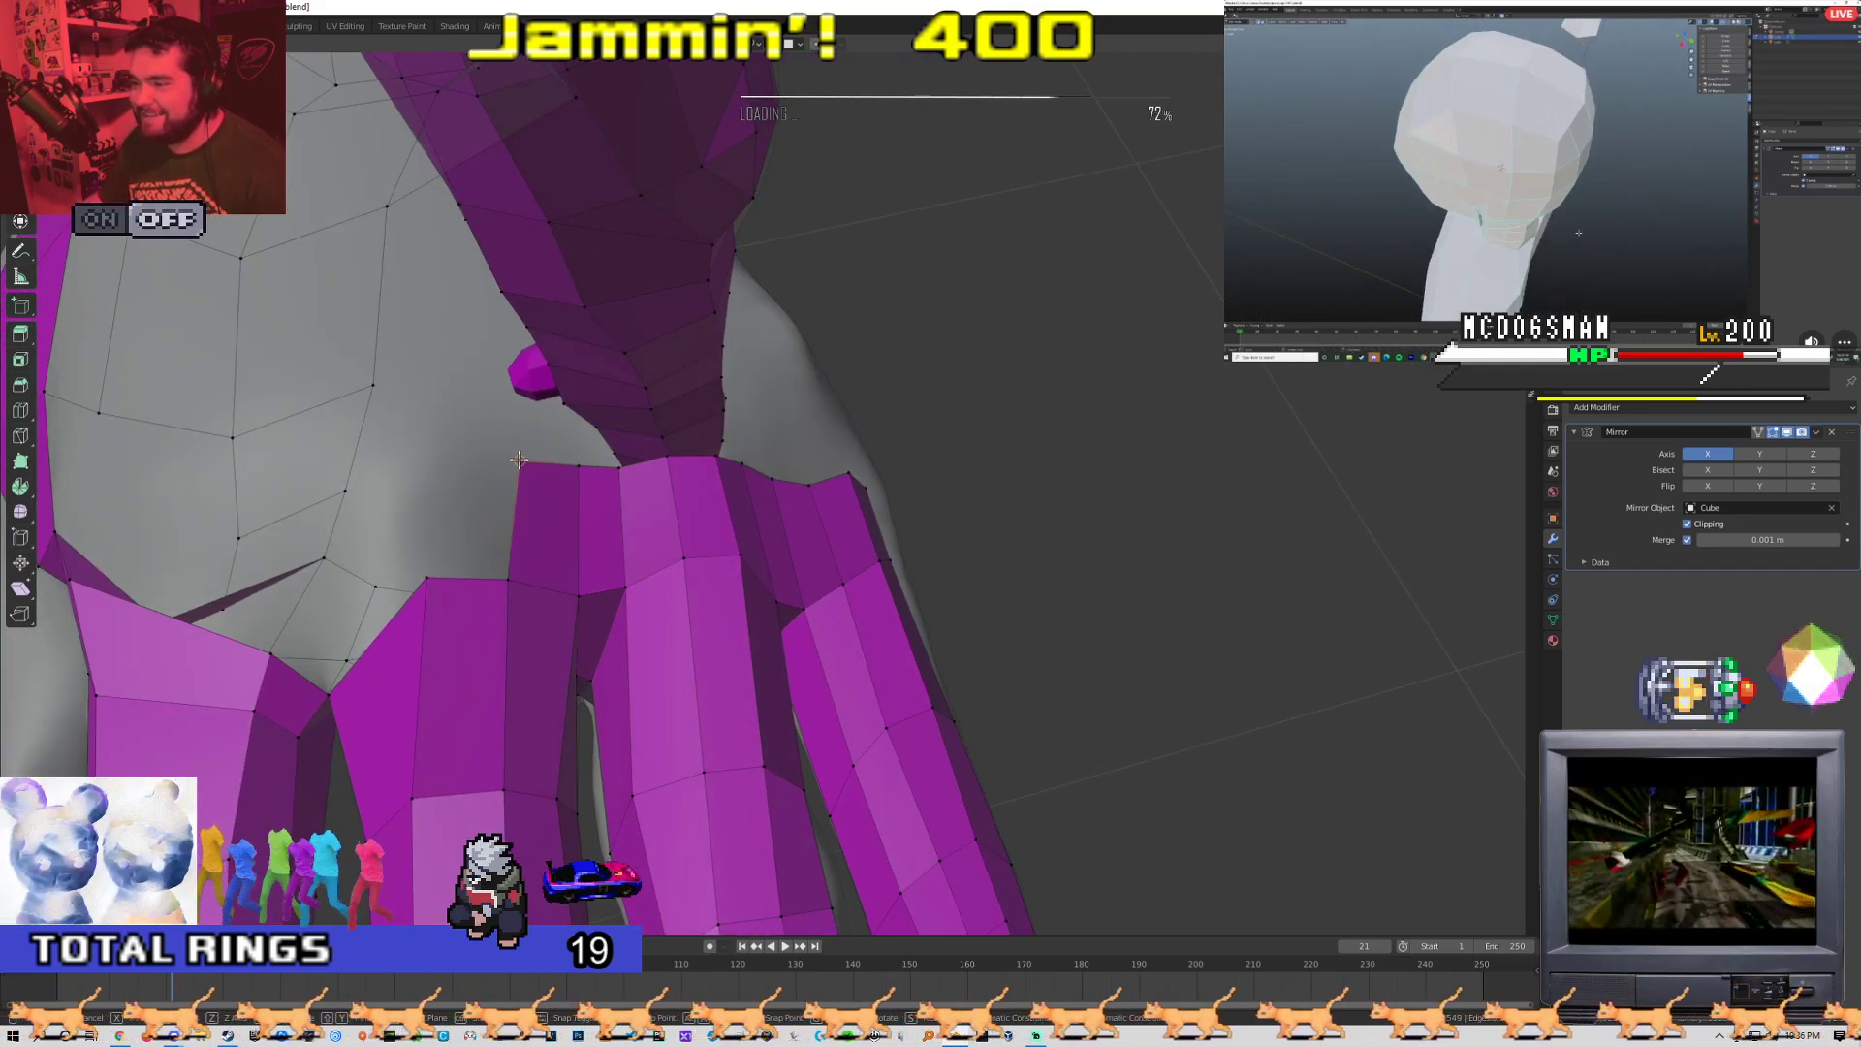
Fill the row on the back of the hand behind the middle and index fingers and reposition its open-edge vertices
left_click(490, 575)
key("f")
left_click(423, 577)
middle_click_drag(415, 580, 461, 565)
key("g")
key("g")
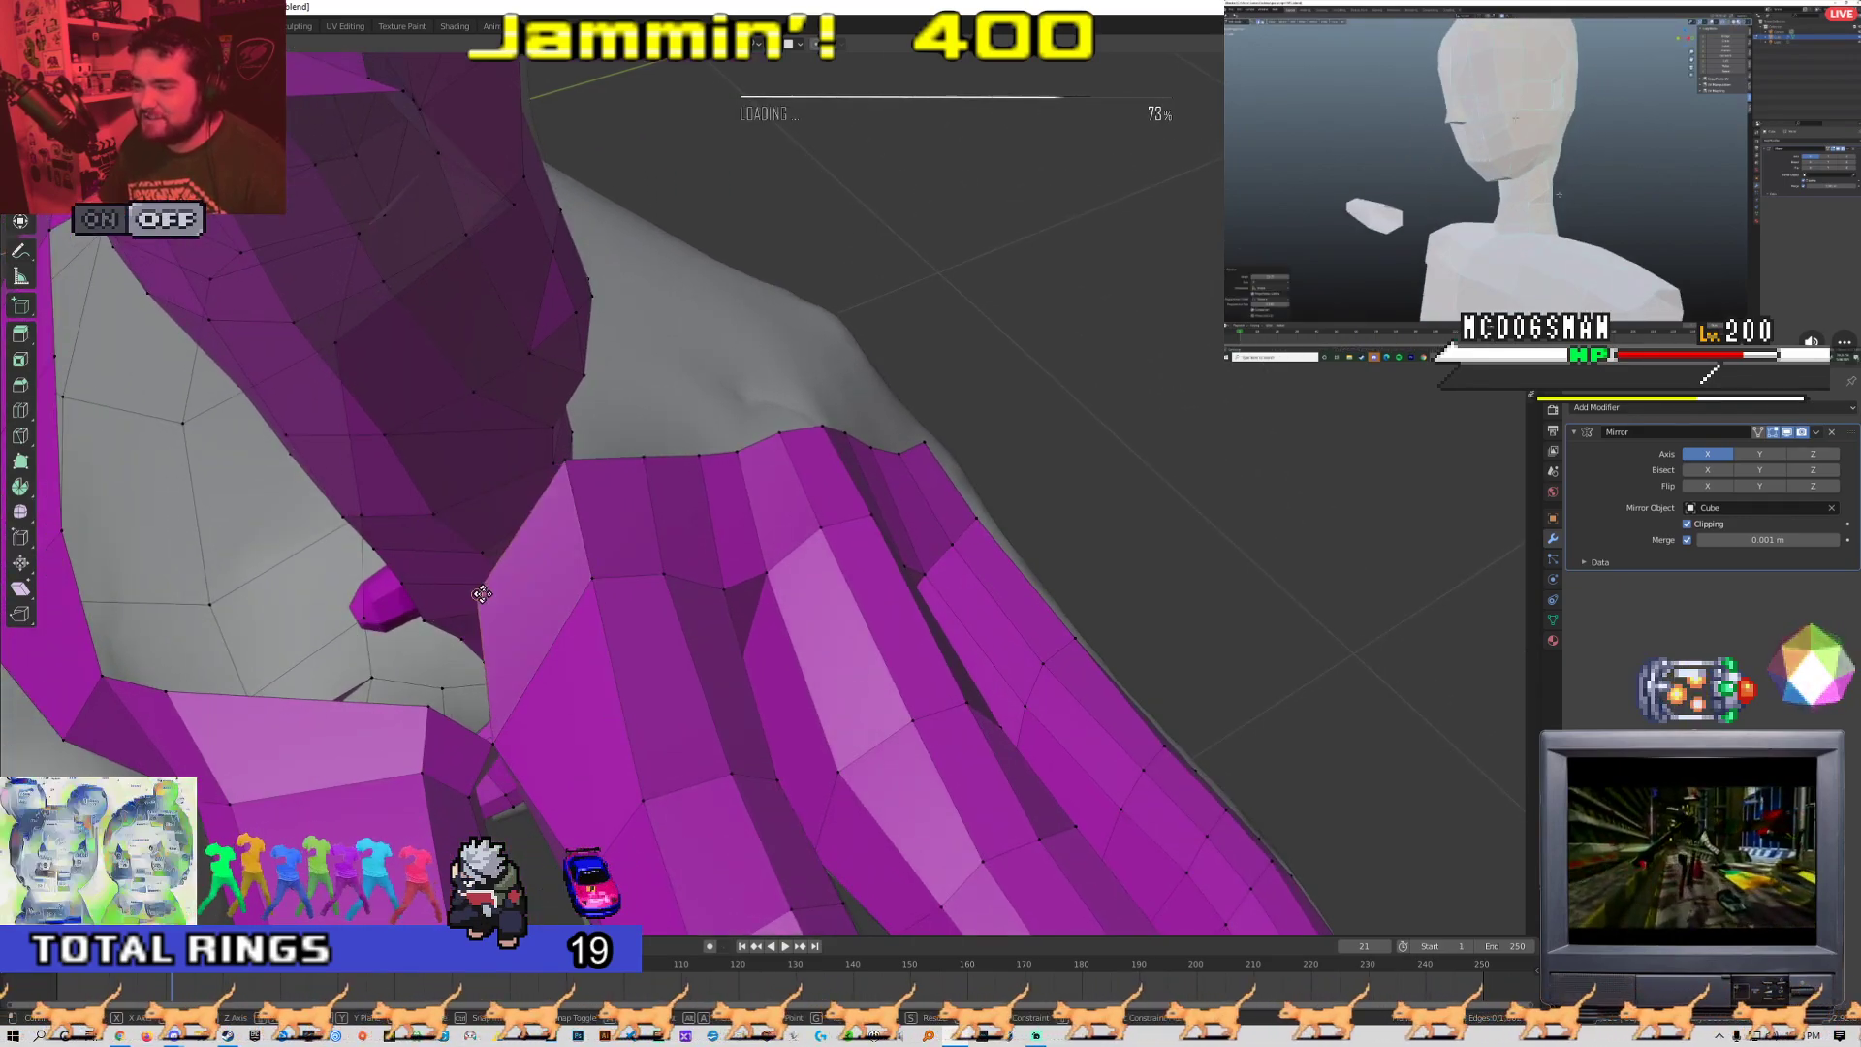
left_click(467, 539)
left_click(416, 569)
middle_click_drag(416, 569, 442, 568)
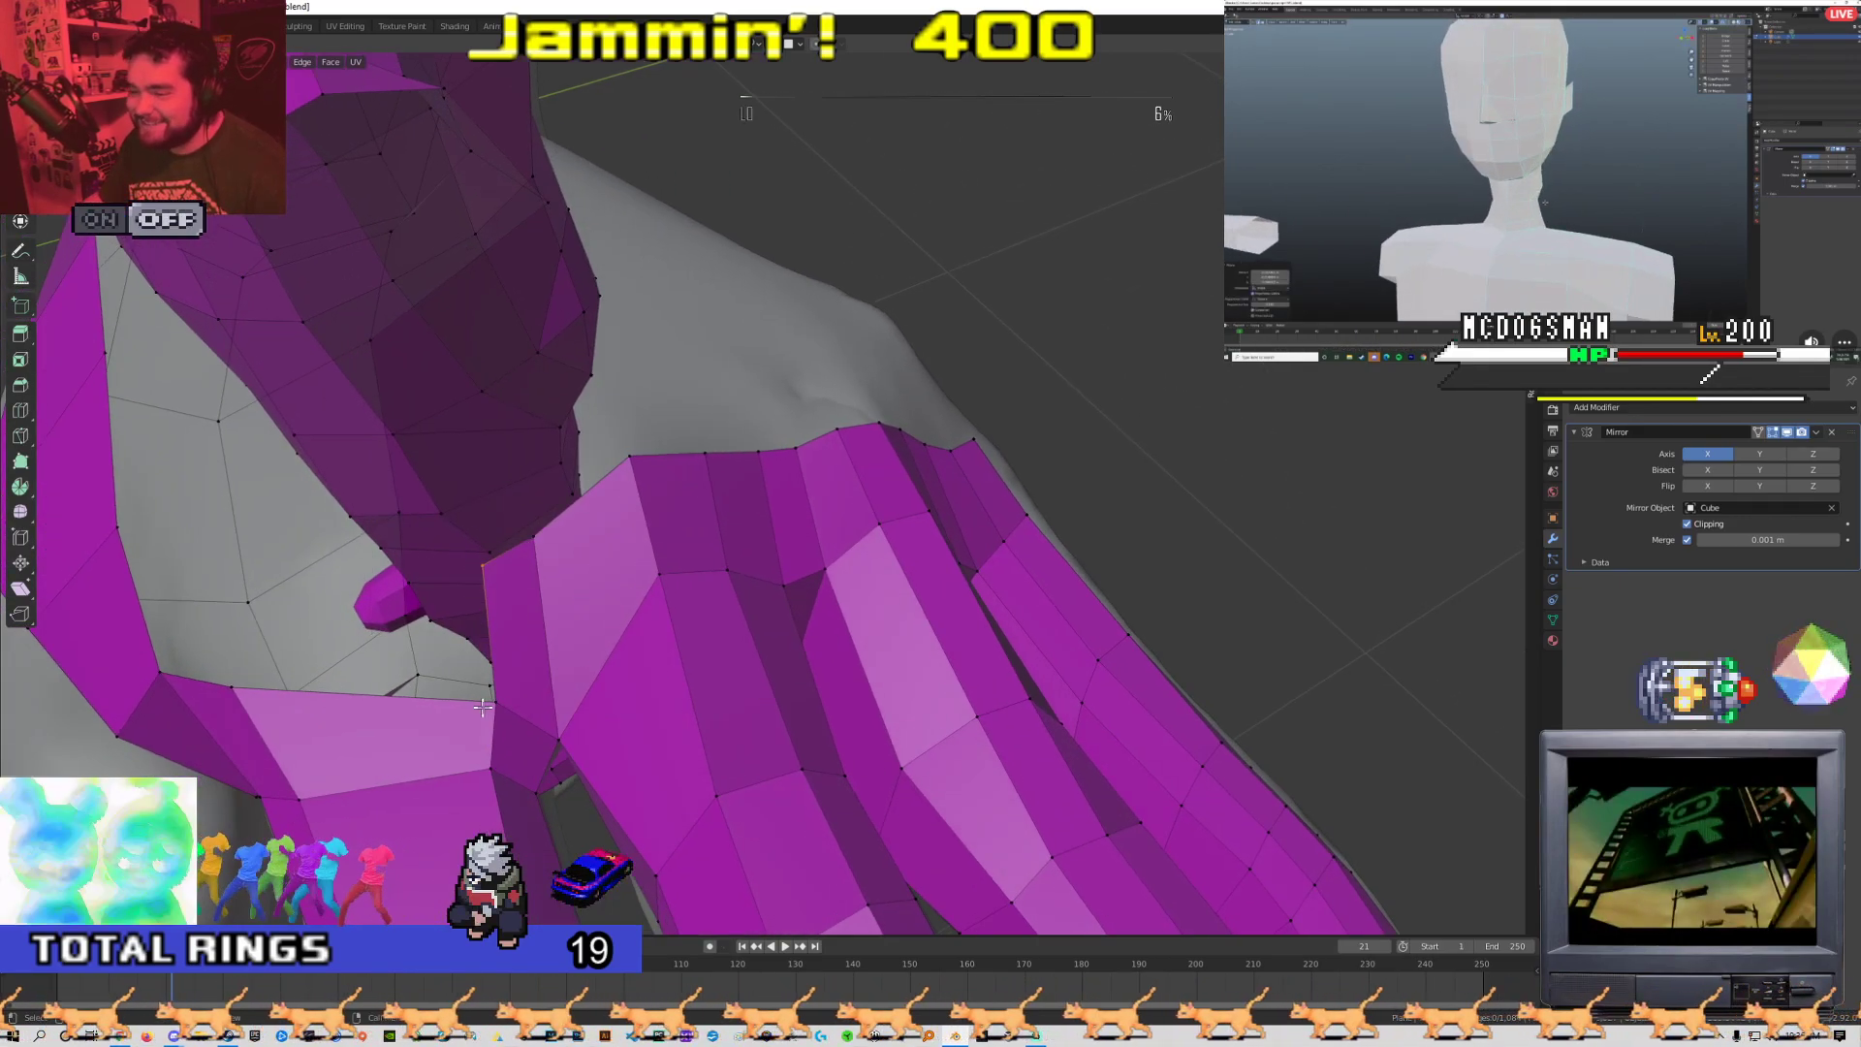
left_click(496, 701)
key("f")
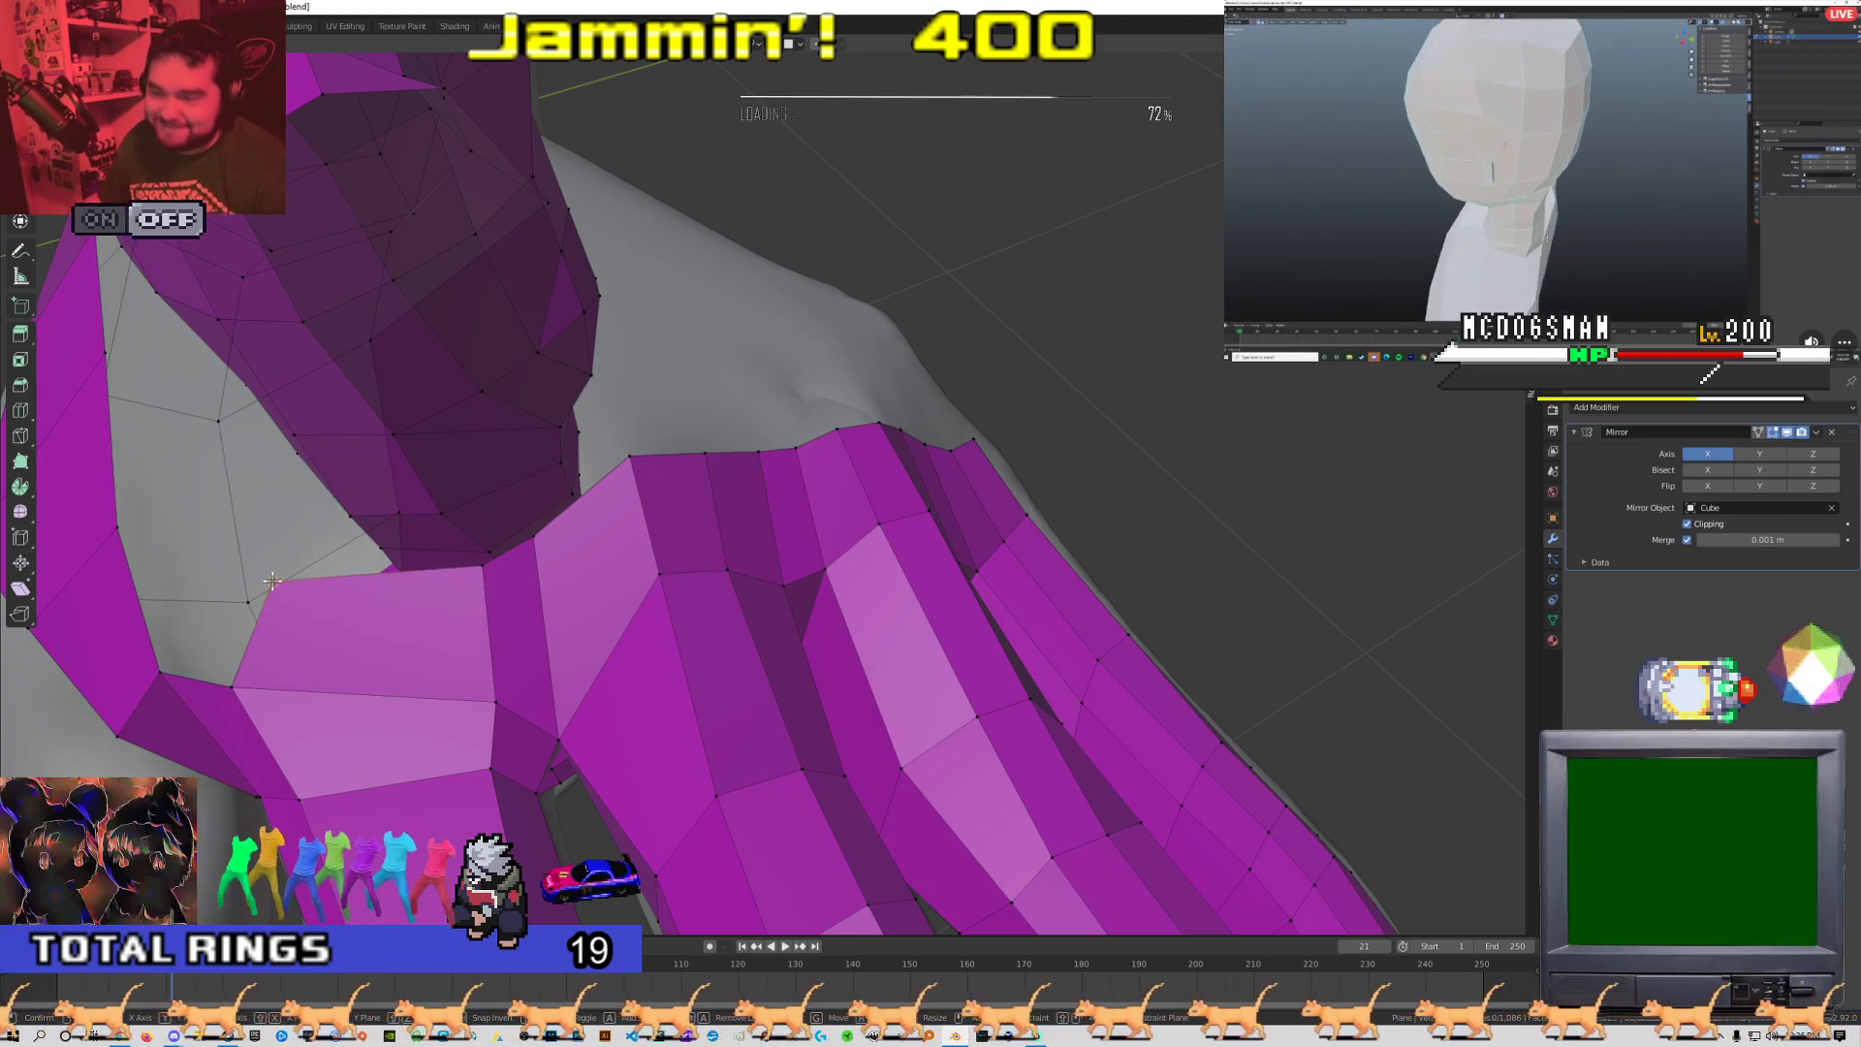
Join the new face behind the index finger to the thumb-side strip and adjust the vertices at the joint
middle_click_drag(272, 580, 506, 626)
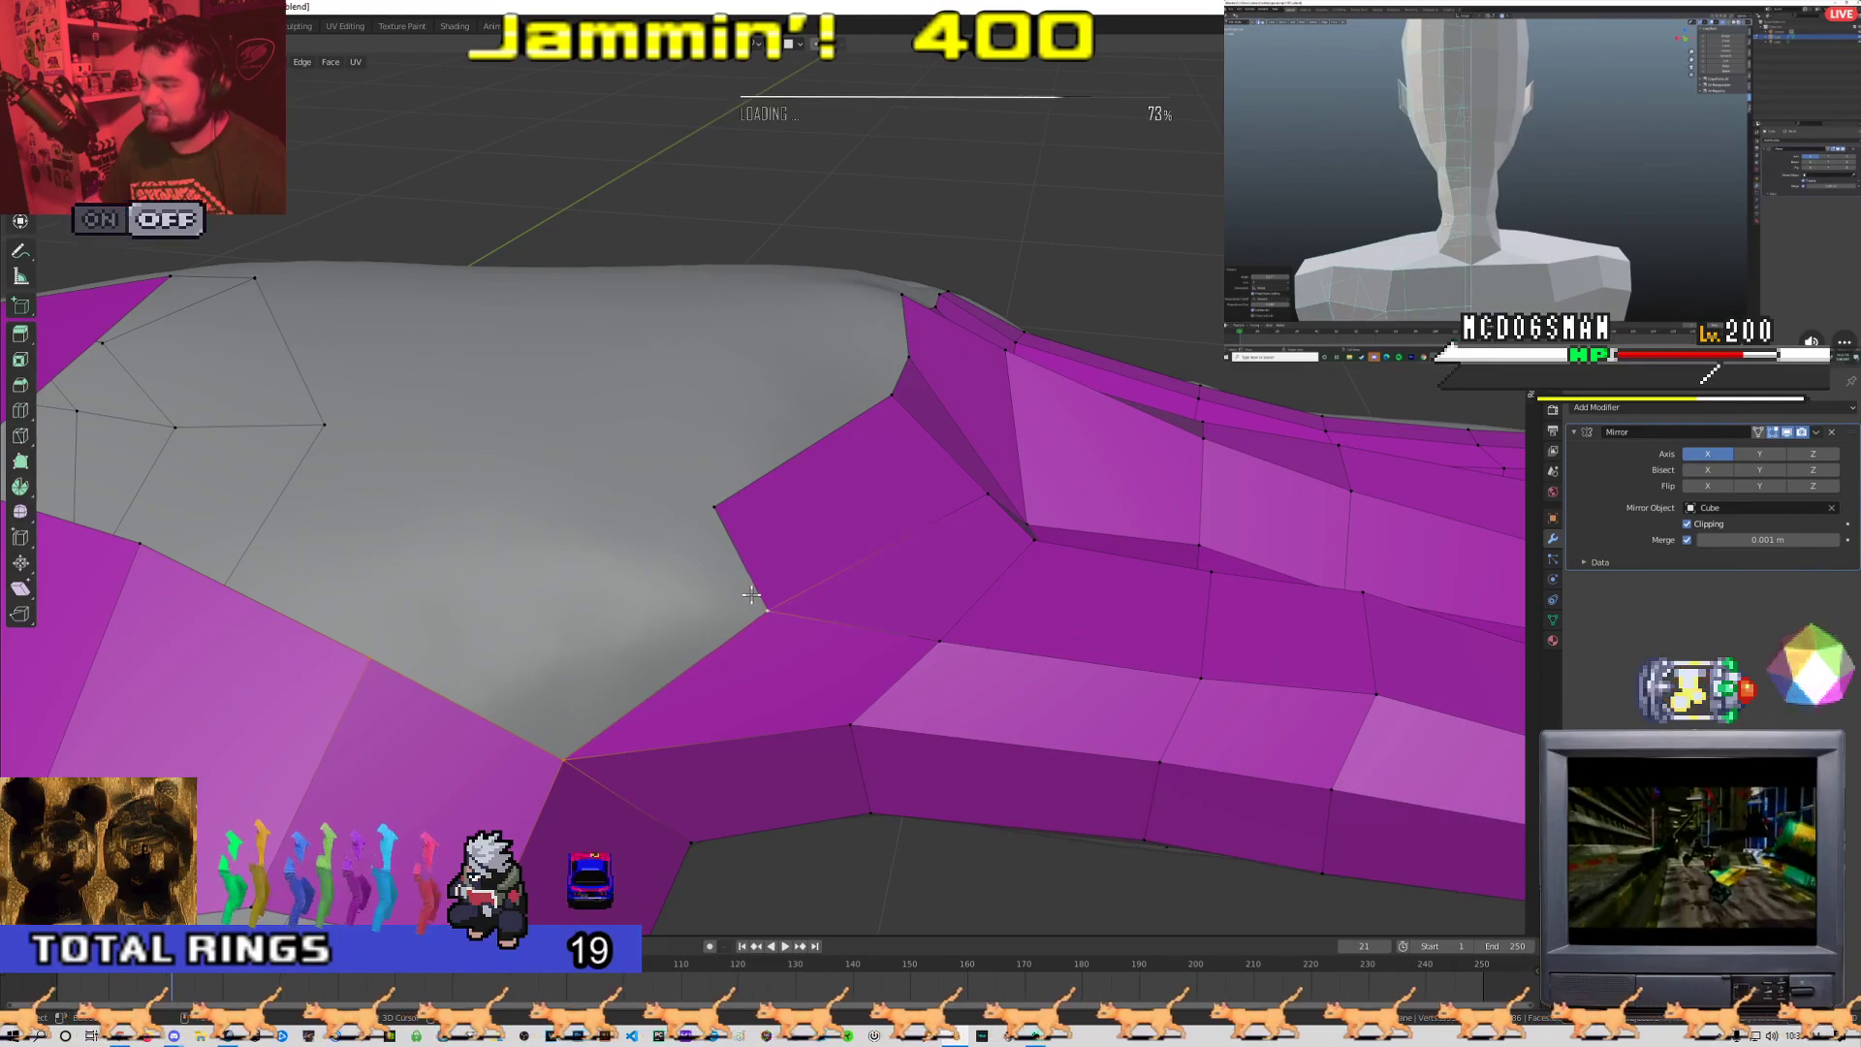
key("g")
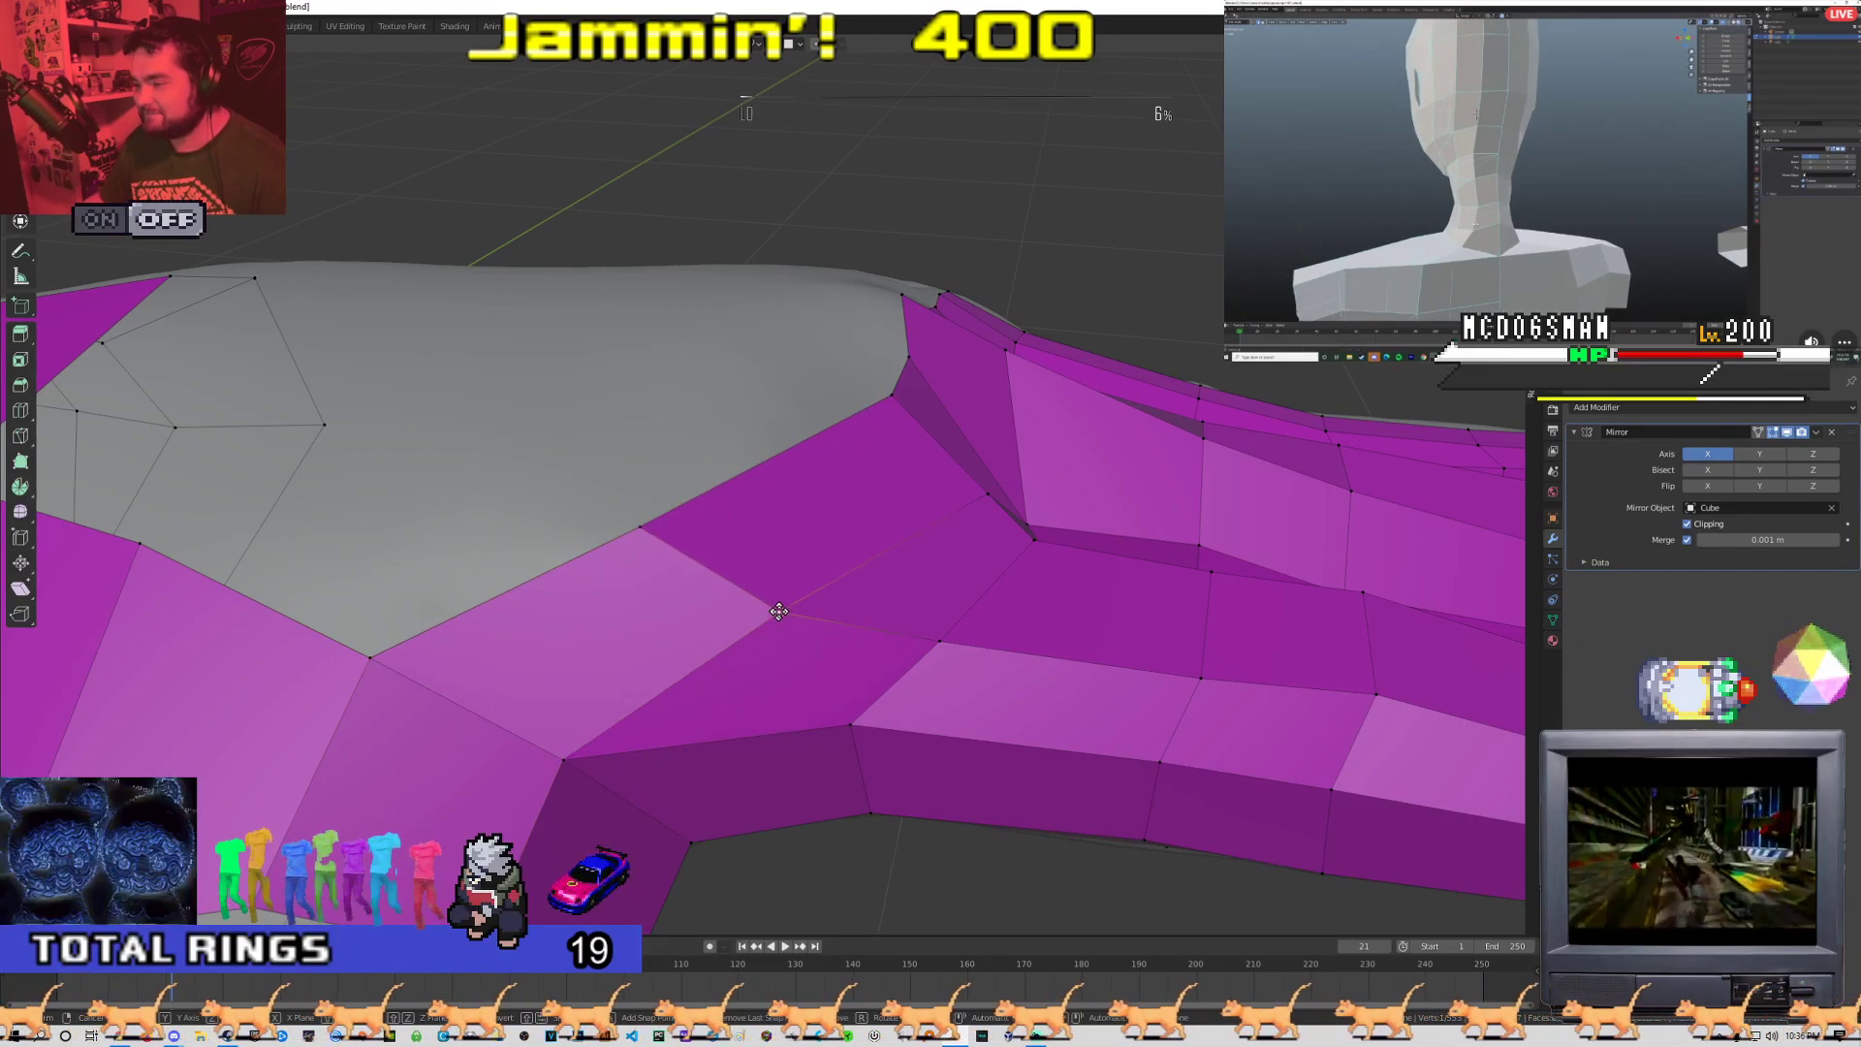
left_click(762, 628)
middle_click_drag(762, 628, 703, 685)
key("g")
left_click(535, 599)
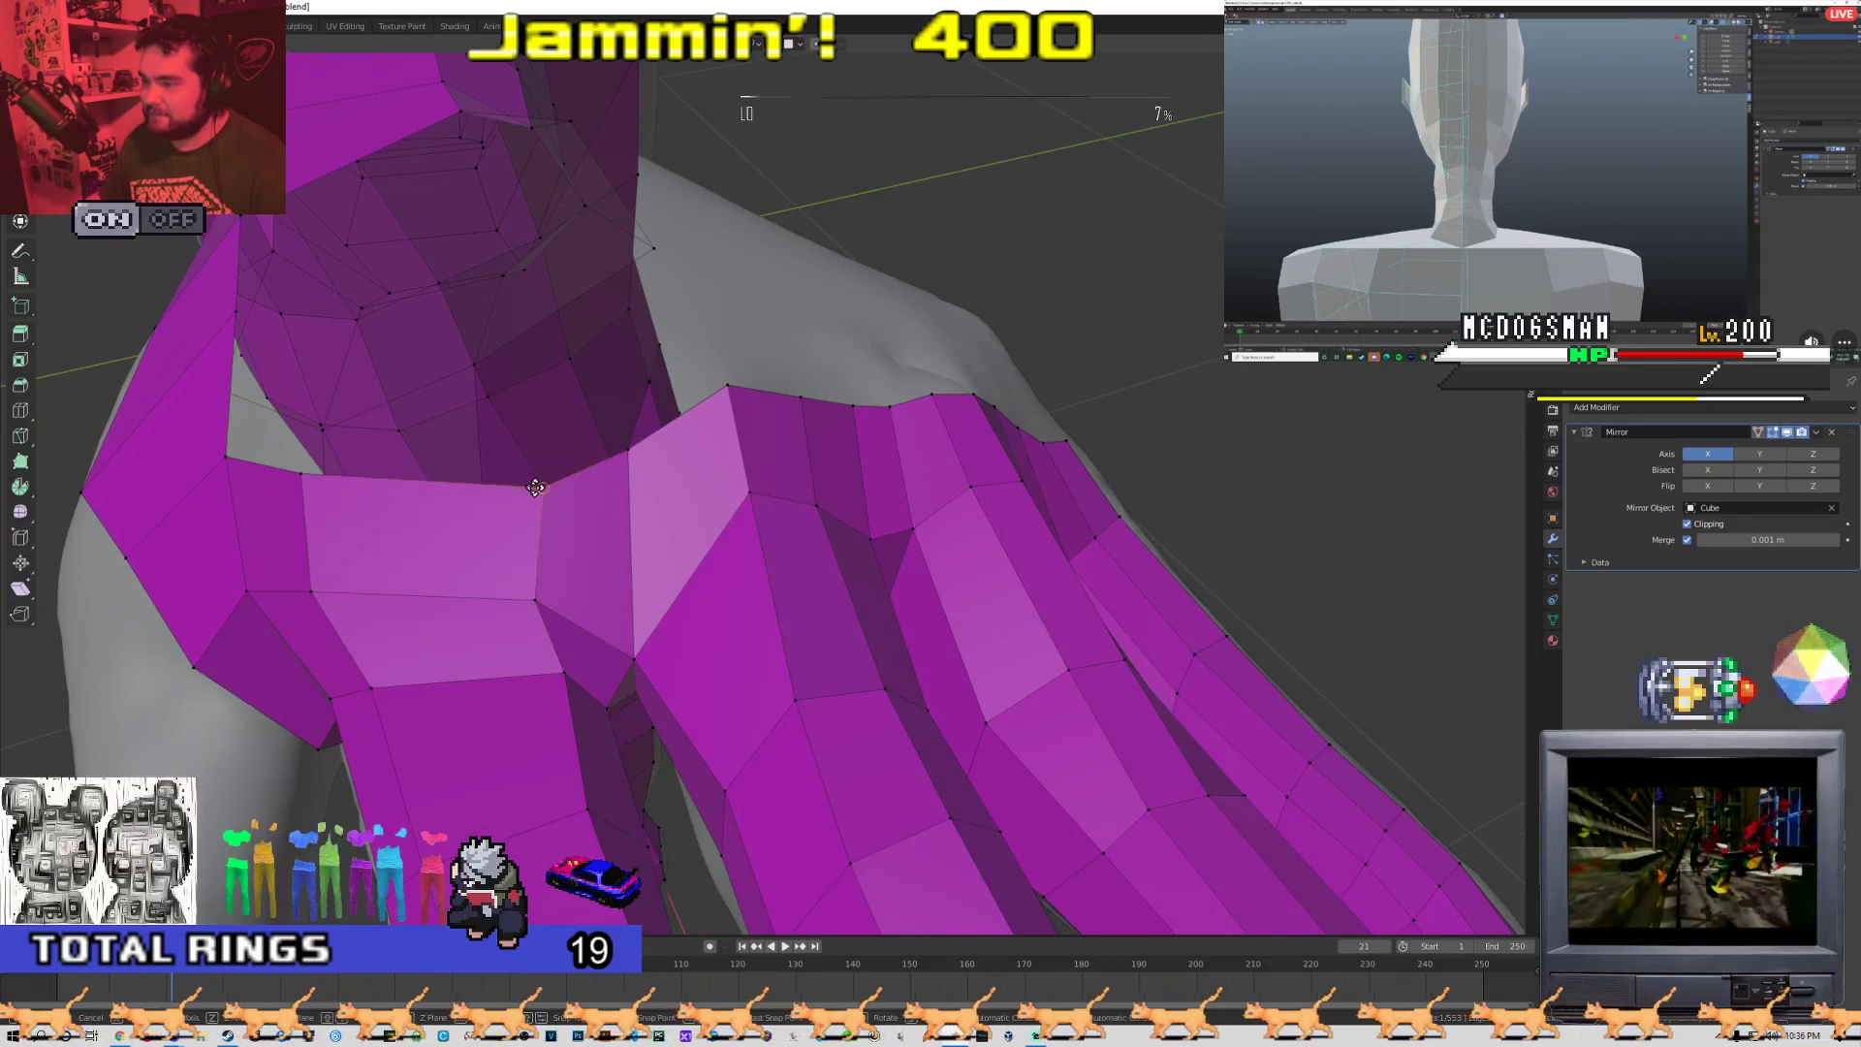
Even out the vertices along the knuckle row's open edge across the back of the hand to the little finger
middle_click_drag(599, 482, 781, 652)
key("g")
left_click(628, 566)
key("g")
left_click(585, 581)
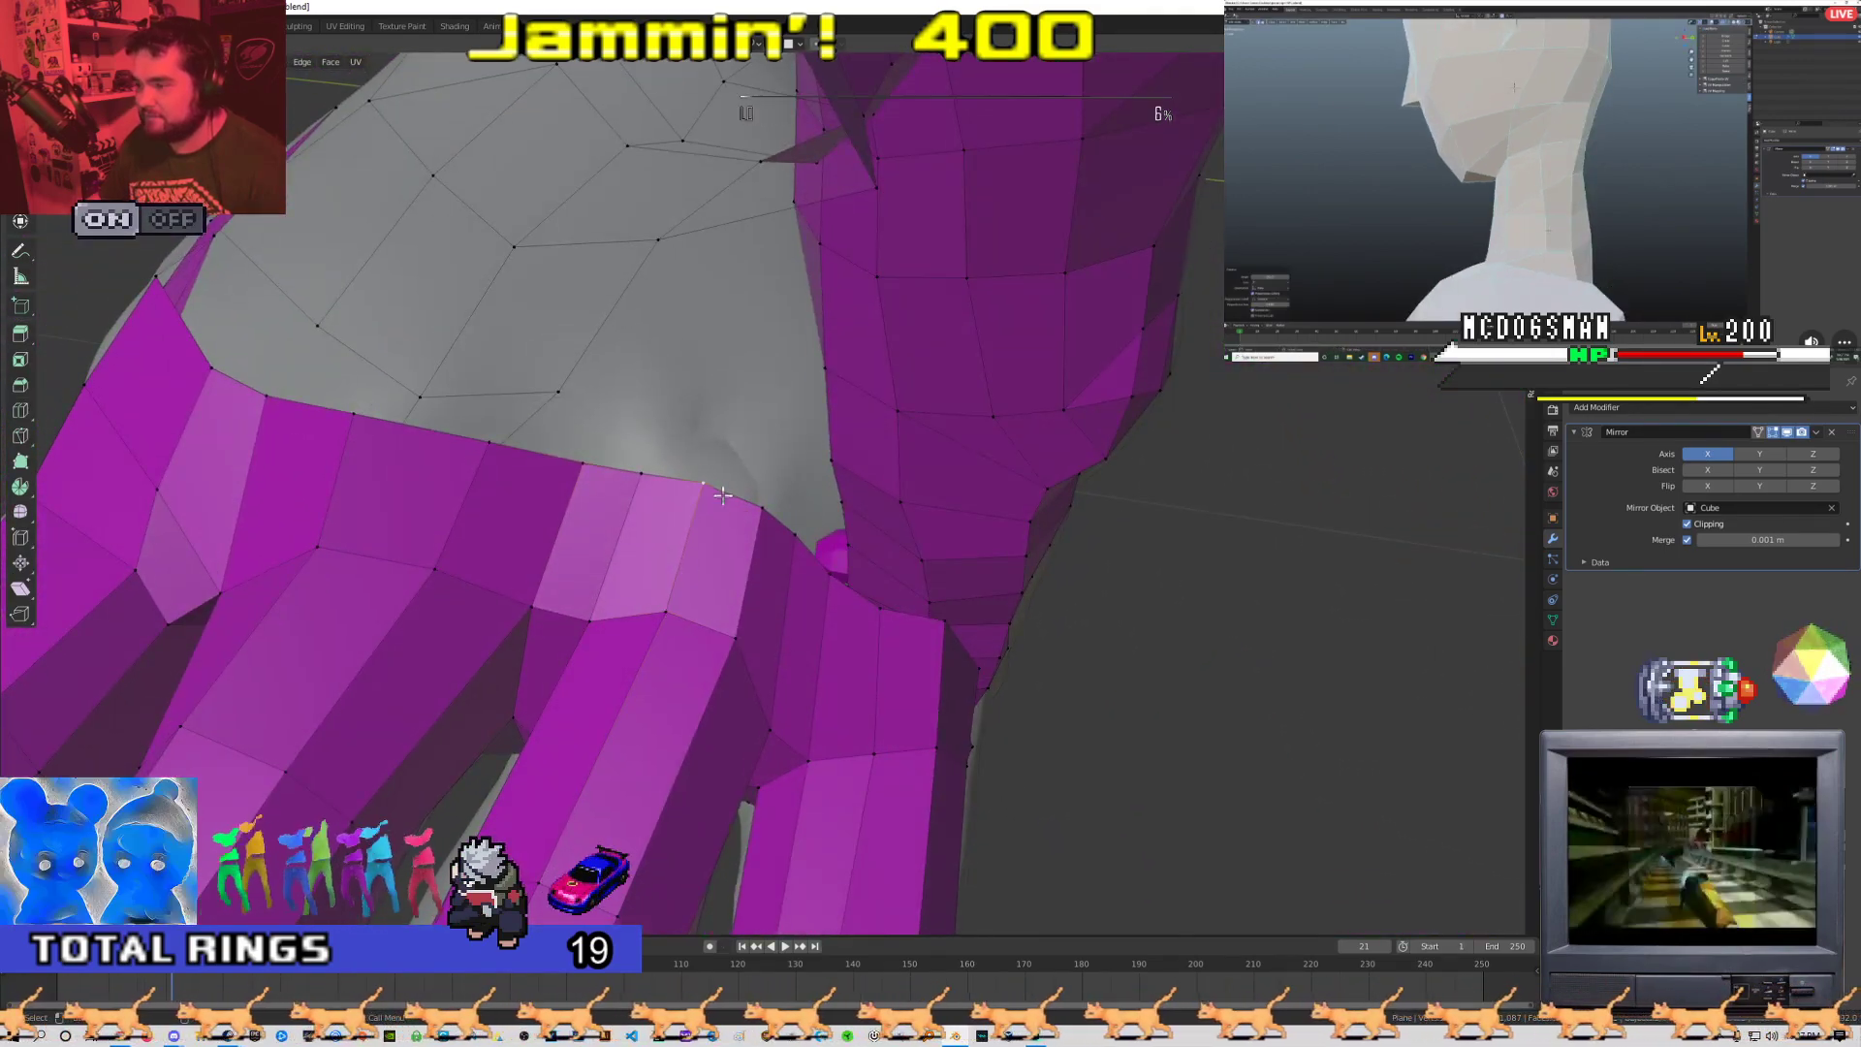
left_click(752, 510)
middle_click_drag(739, 582, 640, 544)
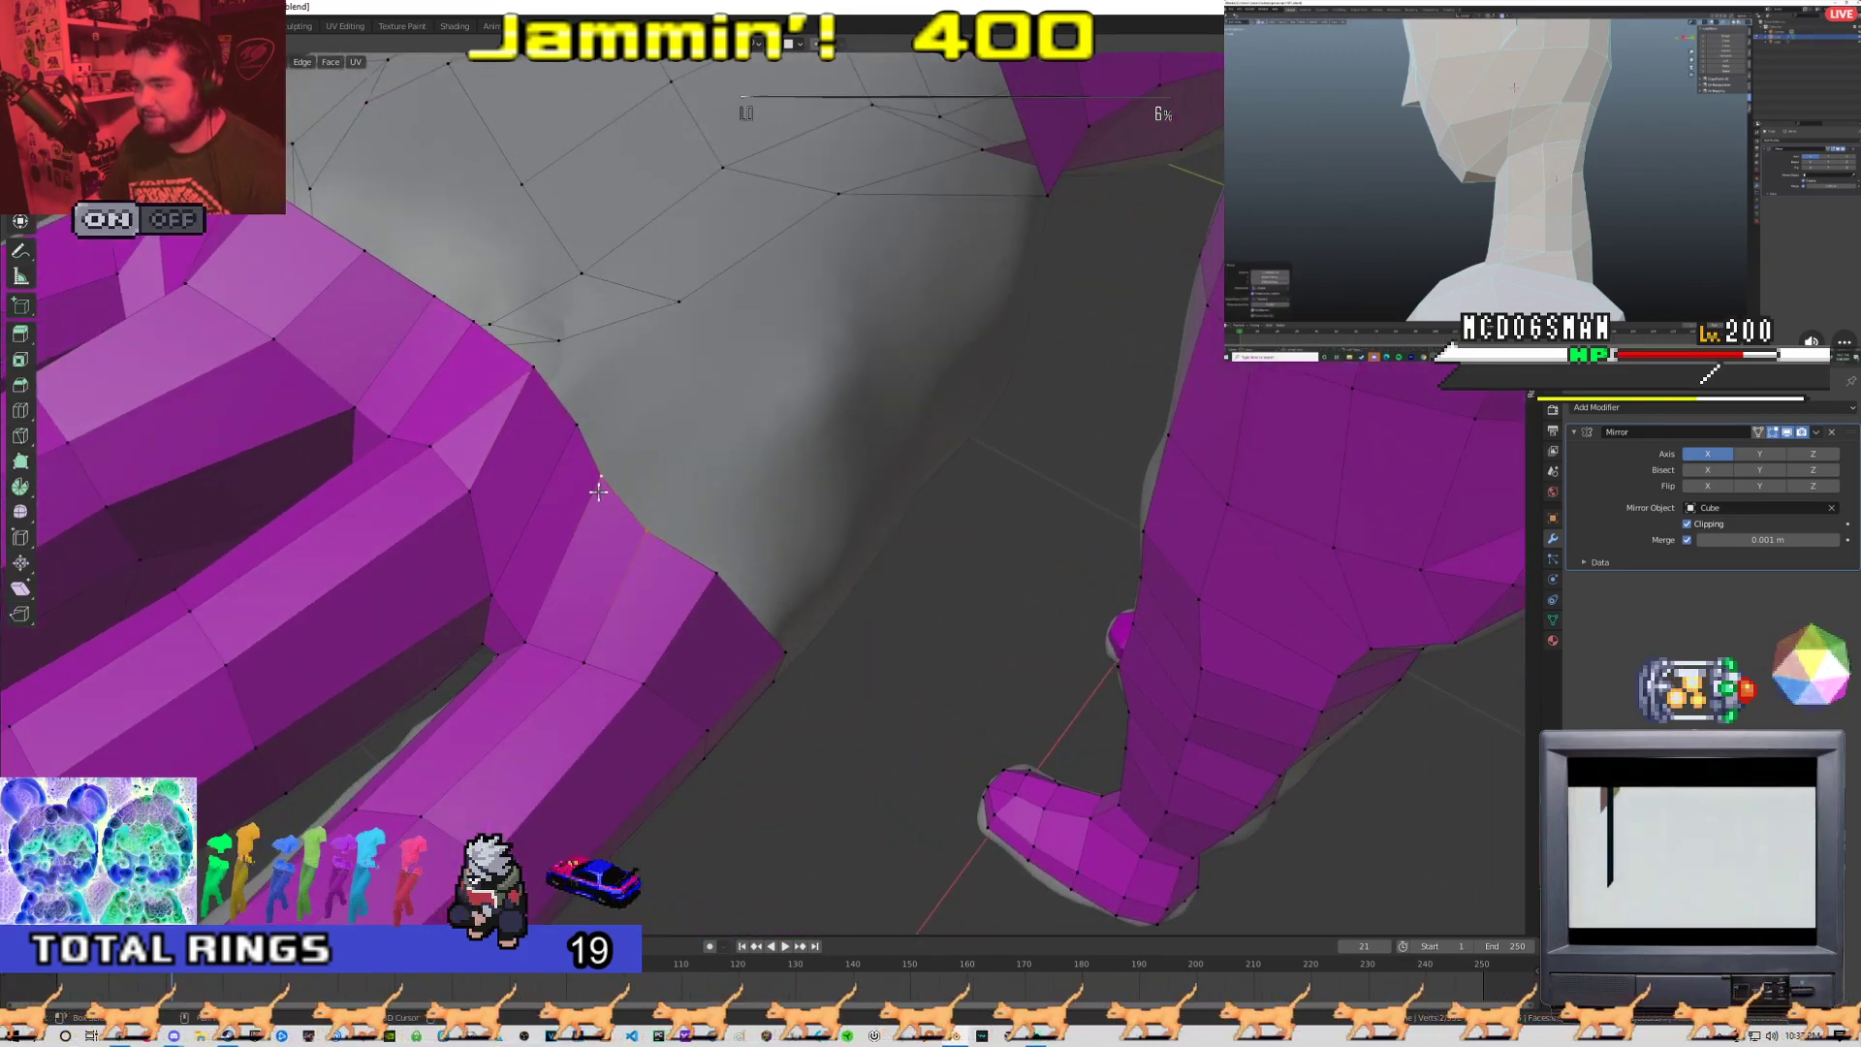
key("shift+r")
middle_click_drag(591, 518, 786, 624)
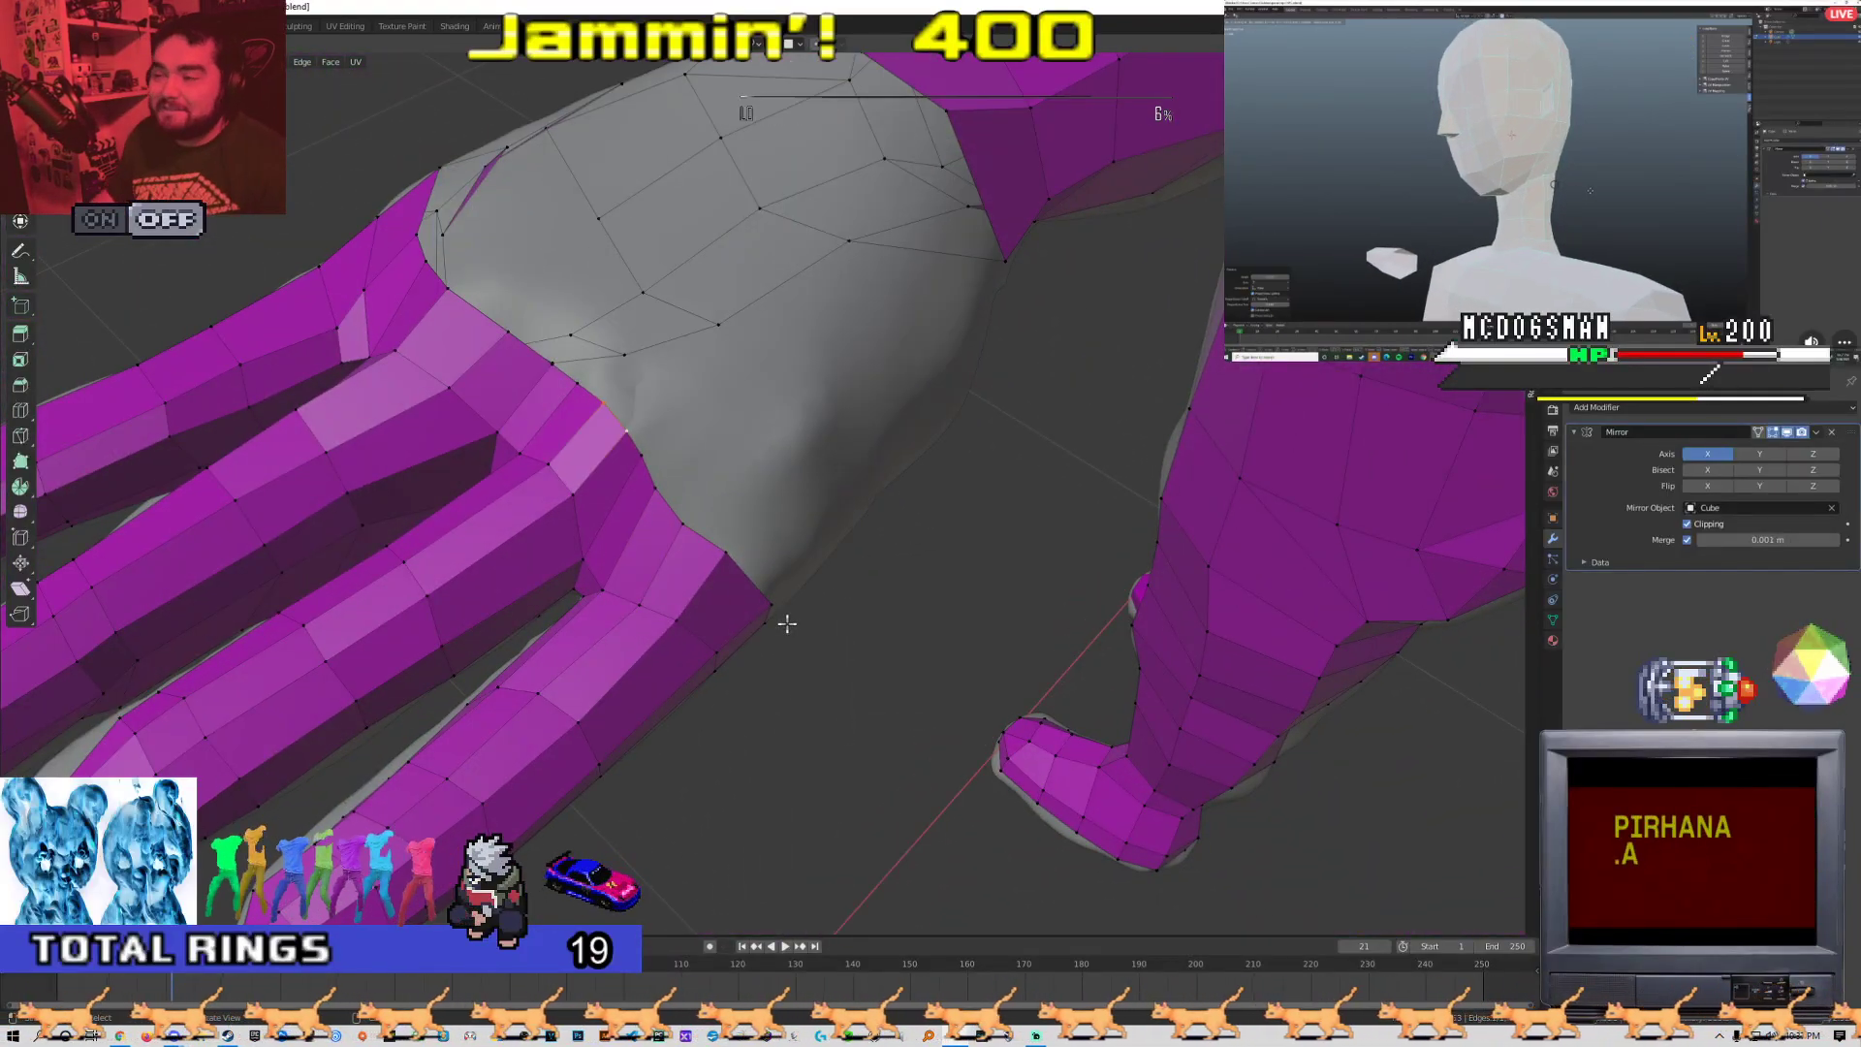
Examine the retopologized hand and body against the sculpt from several angles, in and out of Edit Mode
middle_click_drag(414, 594, 600, 601)
middle_click_drag(757, 511, 540, 677)
key("Tab")
key("Tab")
key("Tab")
middle_click_drag(646, 587, 805, 570)
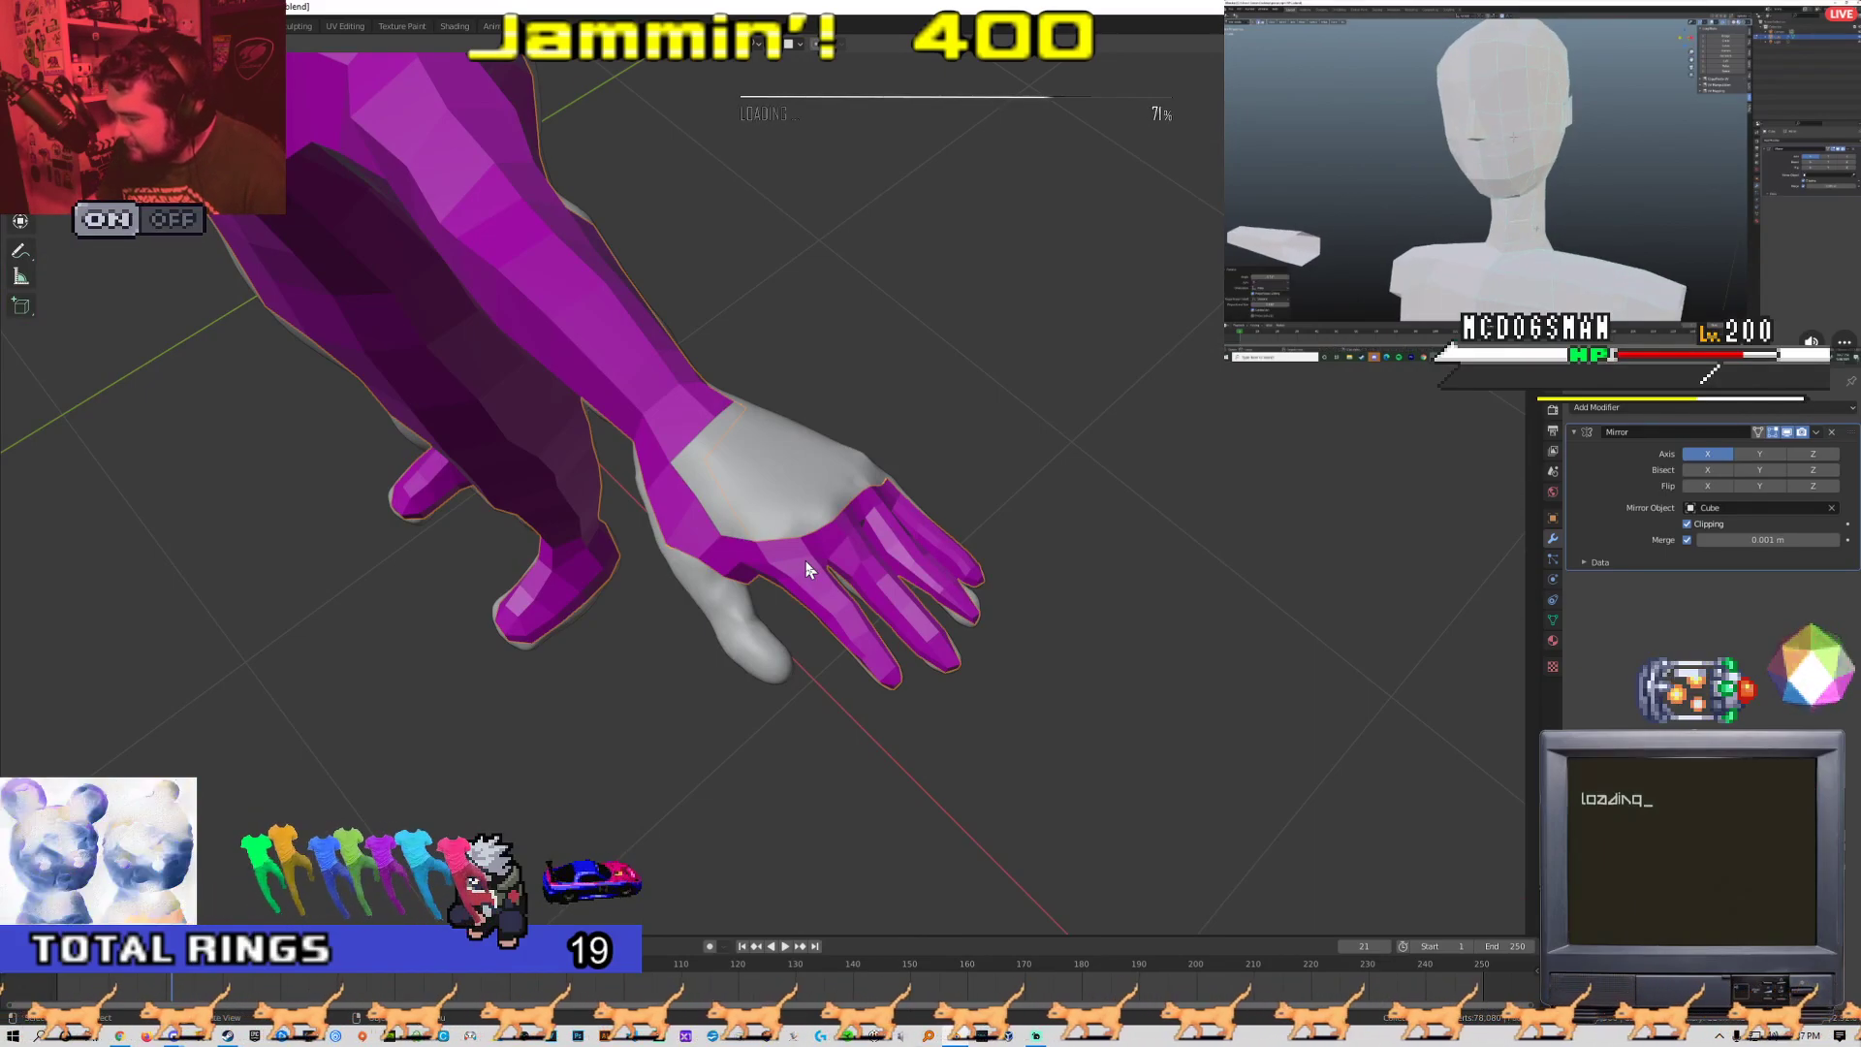
middle_click_drag(806, 562, 703, 525)
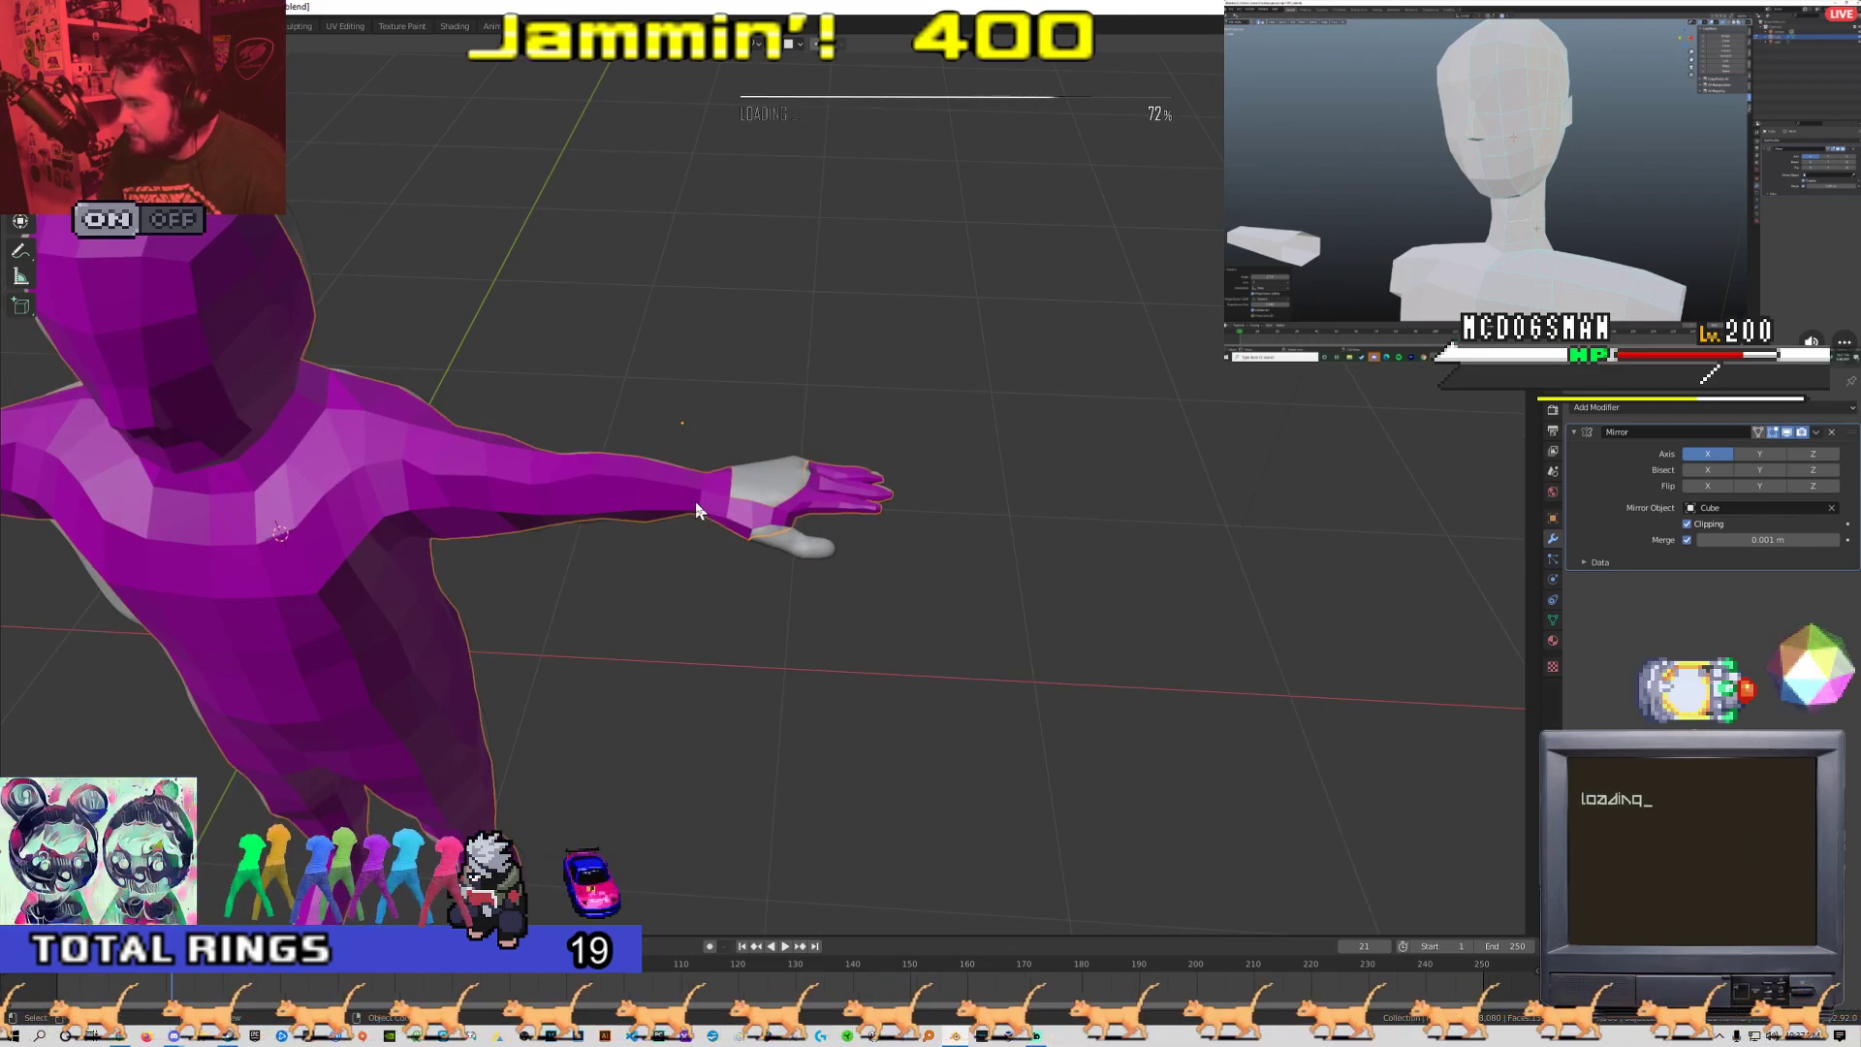
key("Tab")
key("Tab")
middle_click_drag(689, 552, 754, 539)
left_click(748, 493)
key("Tab")
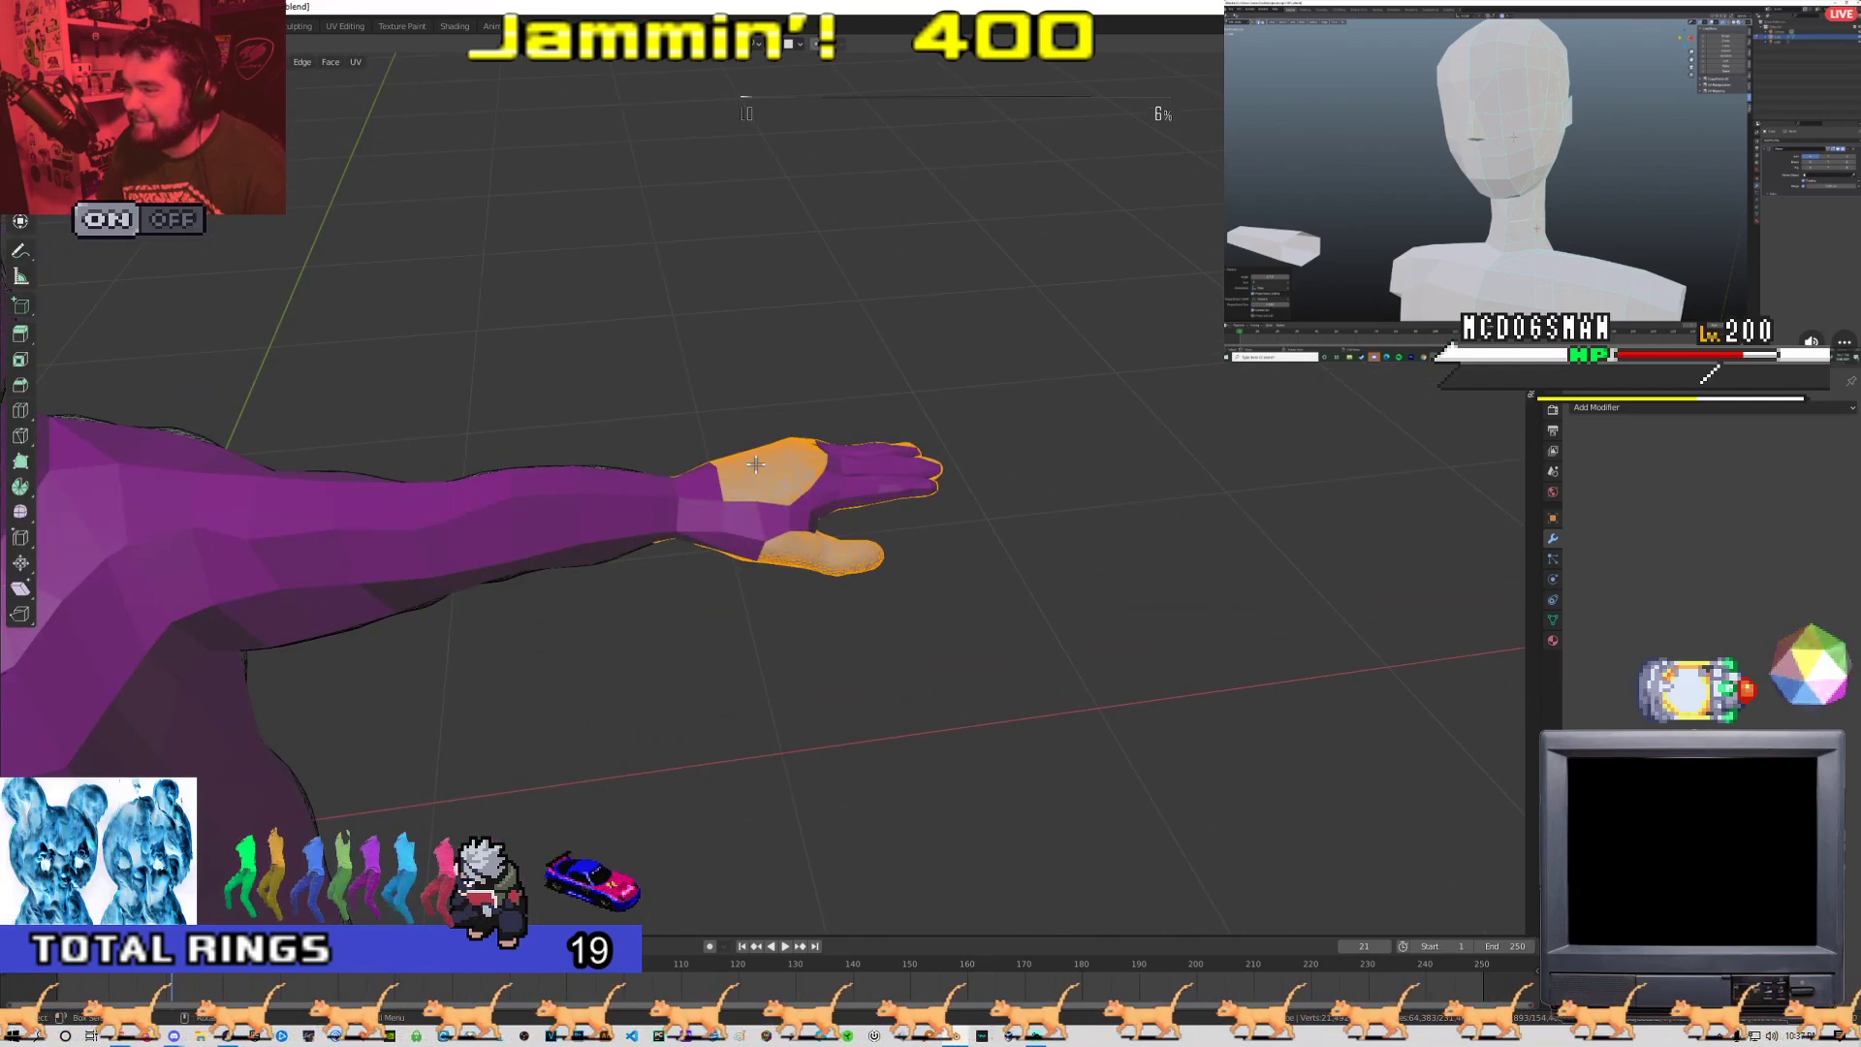
scroll(752, 545, "up", 6)
scroll(747, 547, "down", 8)
key("Tab")
left_click(725, 510)
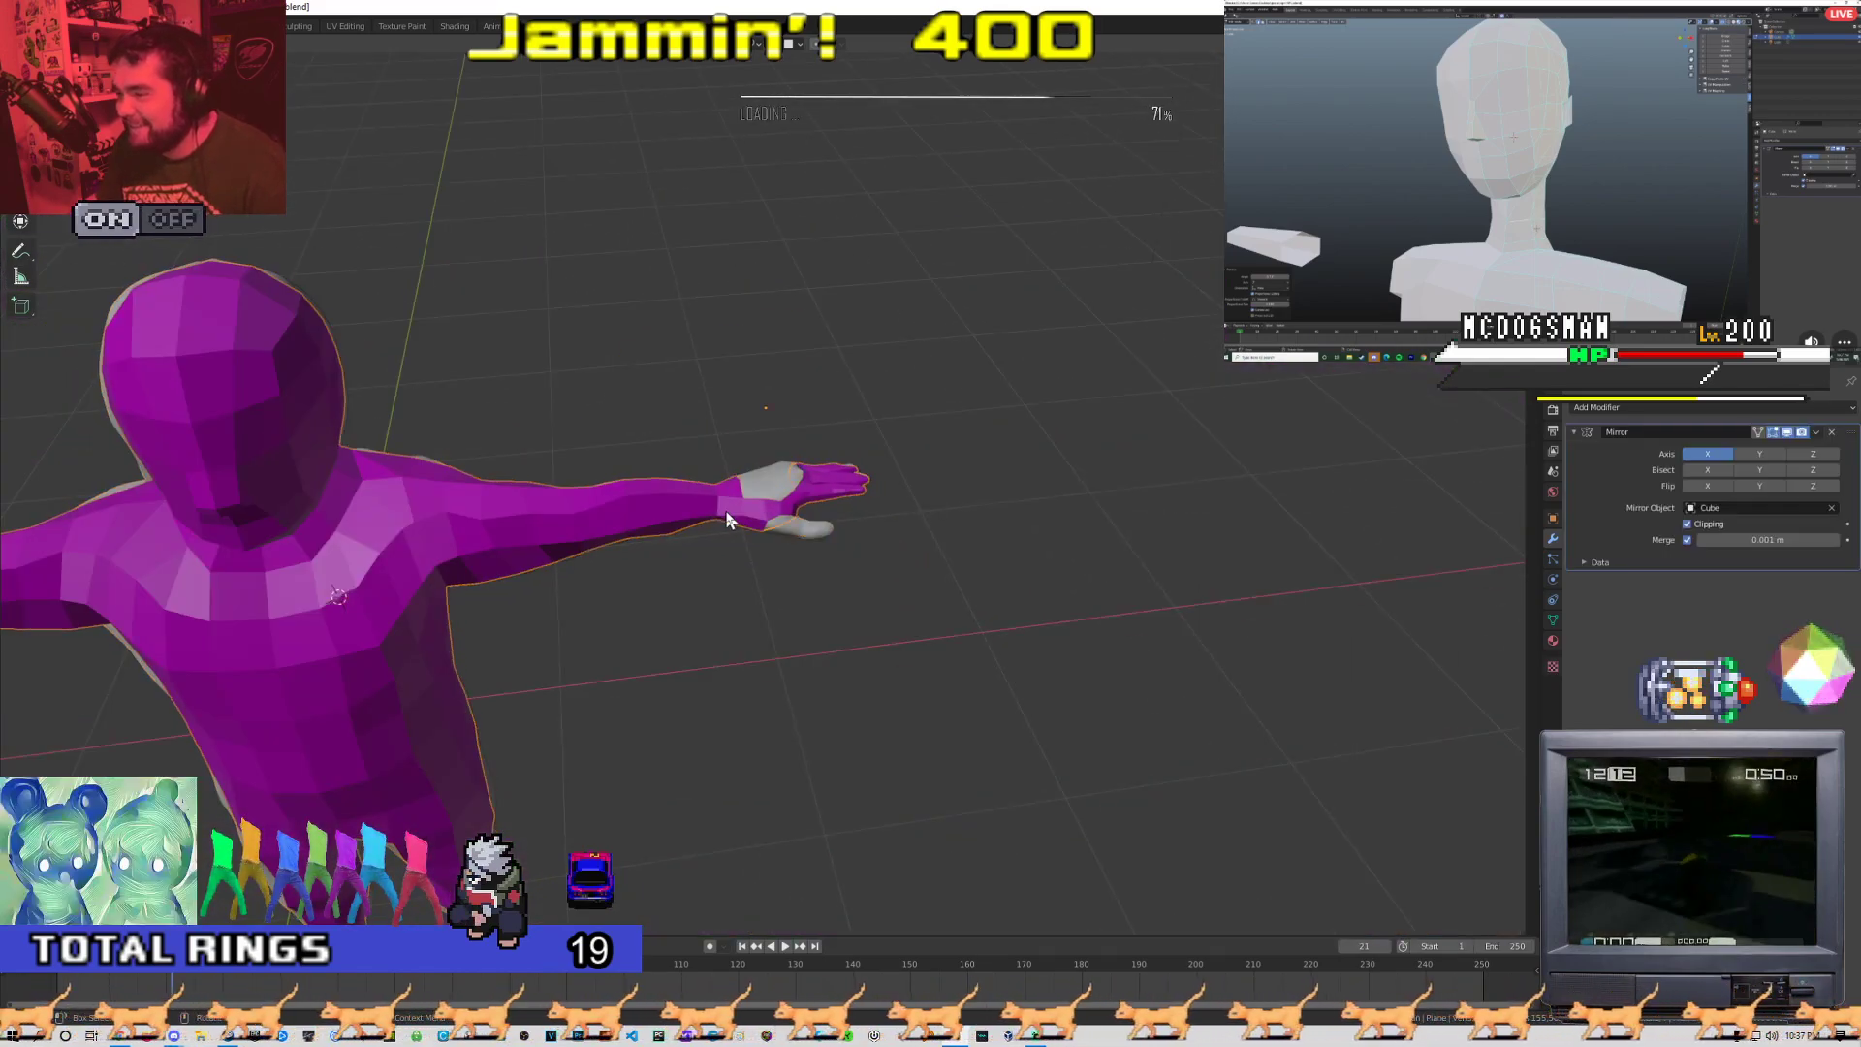
key("Tab")
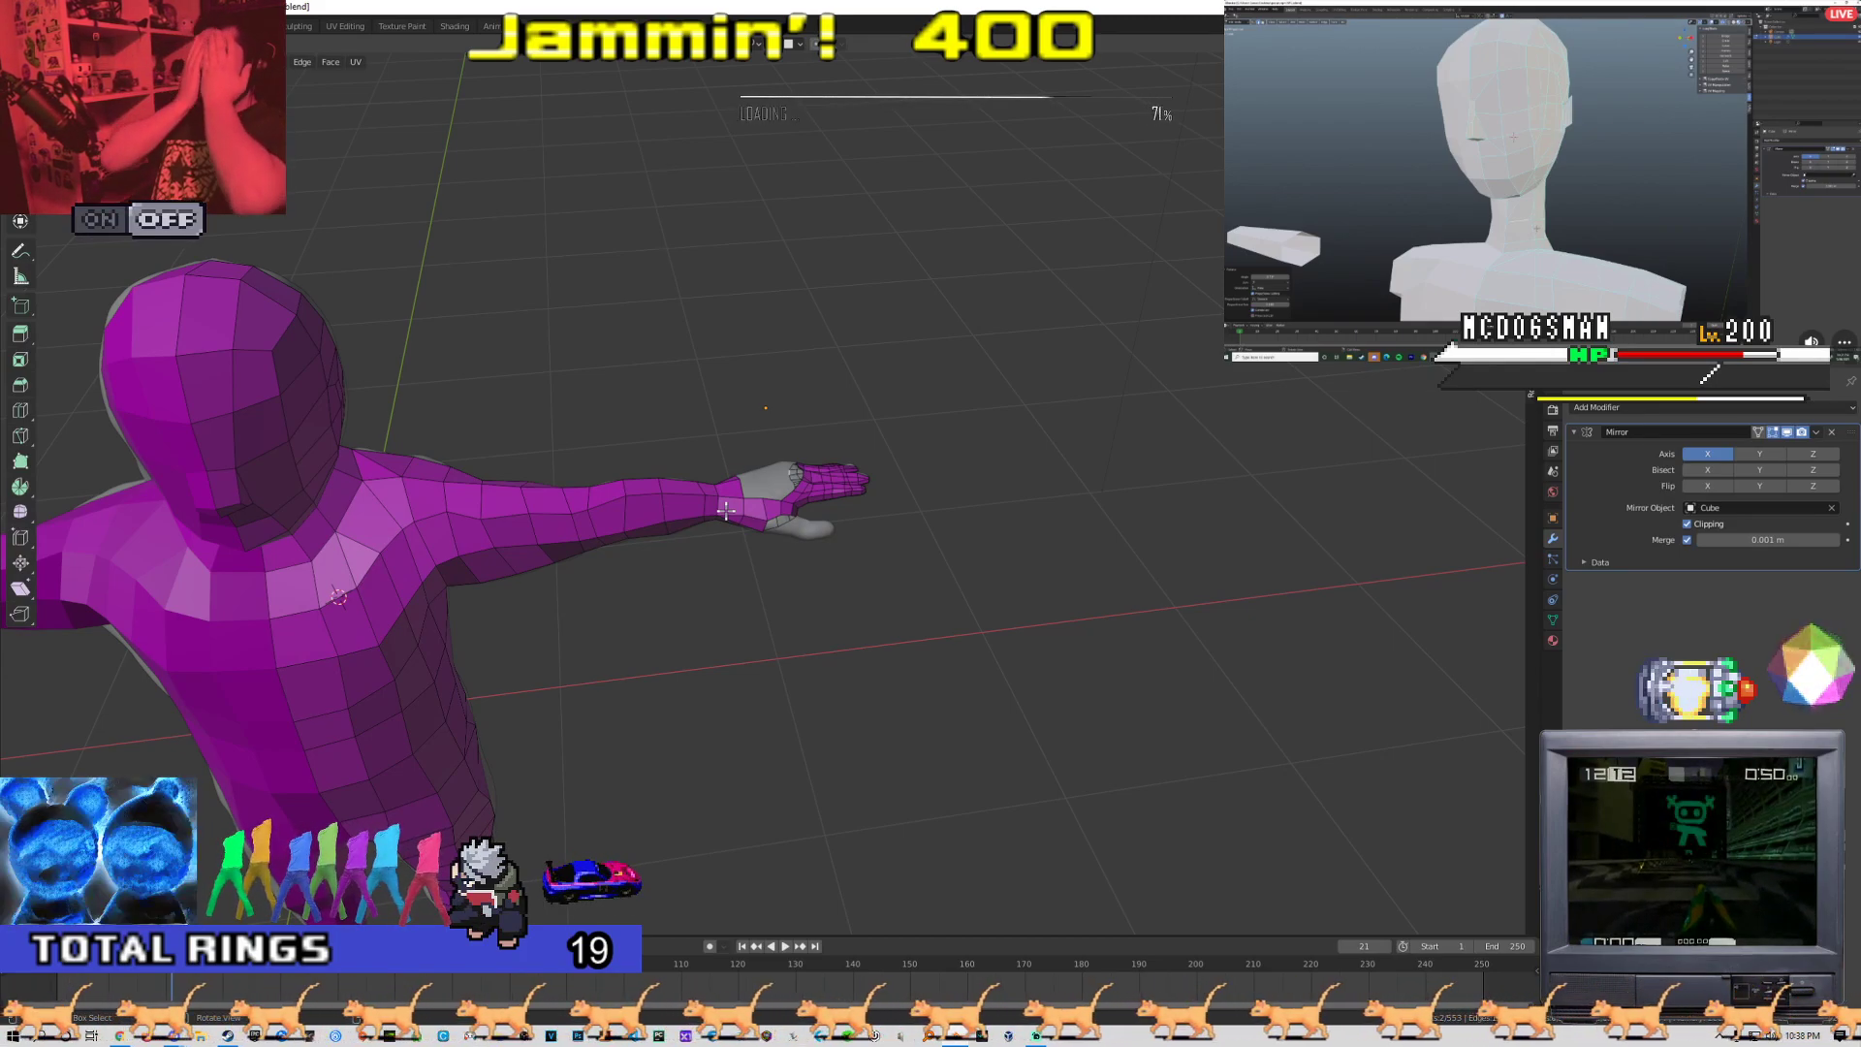
Extrude and fill faces along the hand's outer side between the wrist and the little finger's base
scroll(781, 556, "down", 4)
middle_click_drag(781, 557, 747, 611)
scroll(665, 598, "up", 2)
key("Tab")
scroll(747, 610, "up", 3)
middle_click_drag(777, 514, 528, 614)
middle_click_drag(867, 606, 747, 544)
key("Tab")
key("e")
left_click(844, 526)
left_click(867, 501, "shift")
key("f")
middle_click_drag(851, 515, 817, 564)
Adjust the vertices of the outer strip between the wrist and the little finger to follow the sculpted hand
key("1")
left_click(788, 568)
left_click(782, 560, "shift")
left_click_drag(770, 536, 680, 561)
middle_click_drag(668, 579, 618, 534)
key("g")
key("Escape")
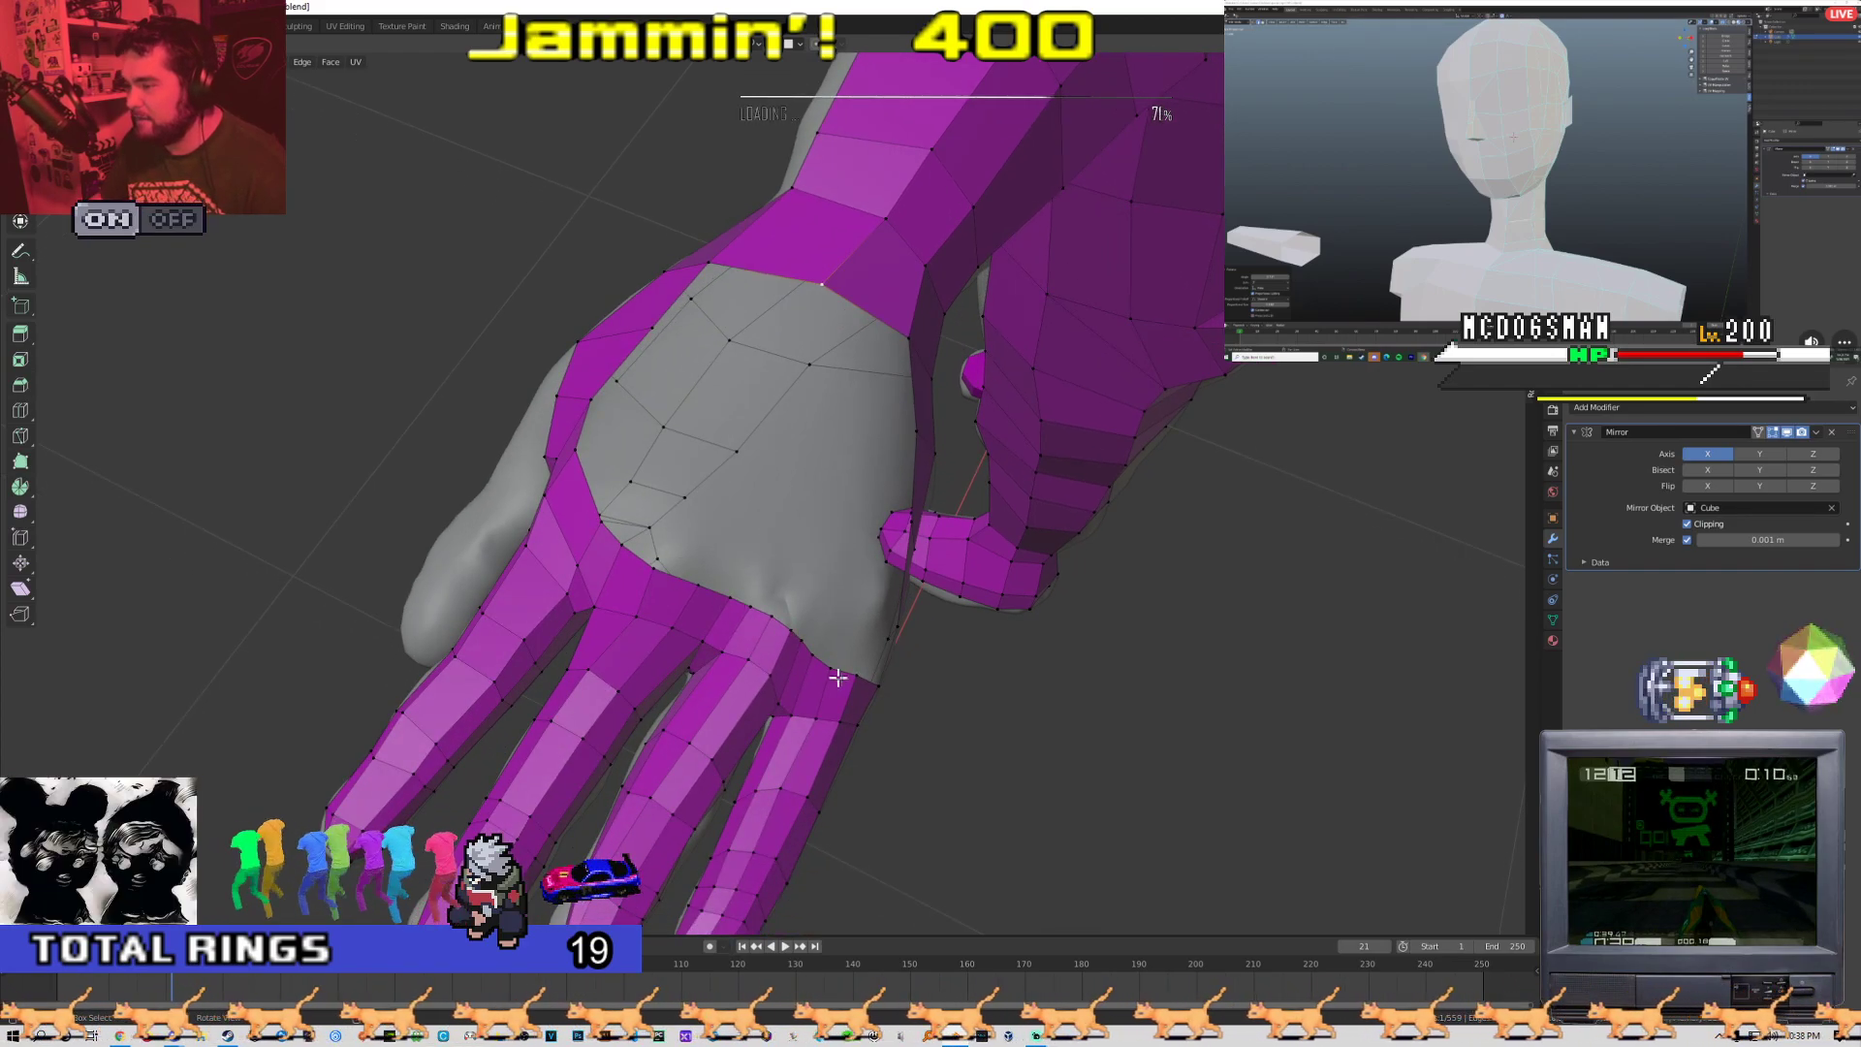
Try adding a face on the back of the hand beside the little finger's base, and undo it
middle_click_drag(697, 600, 619, 494)
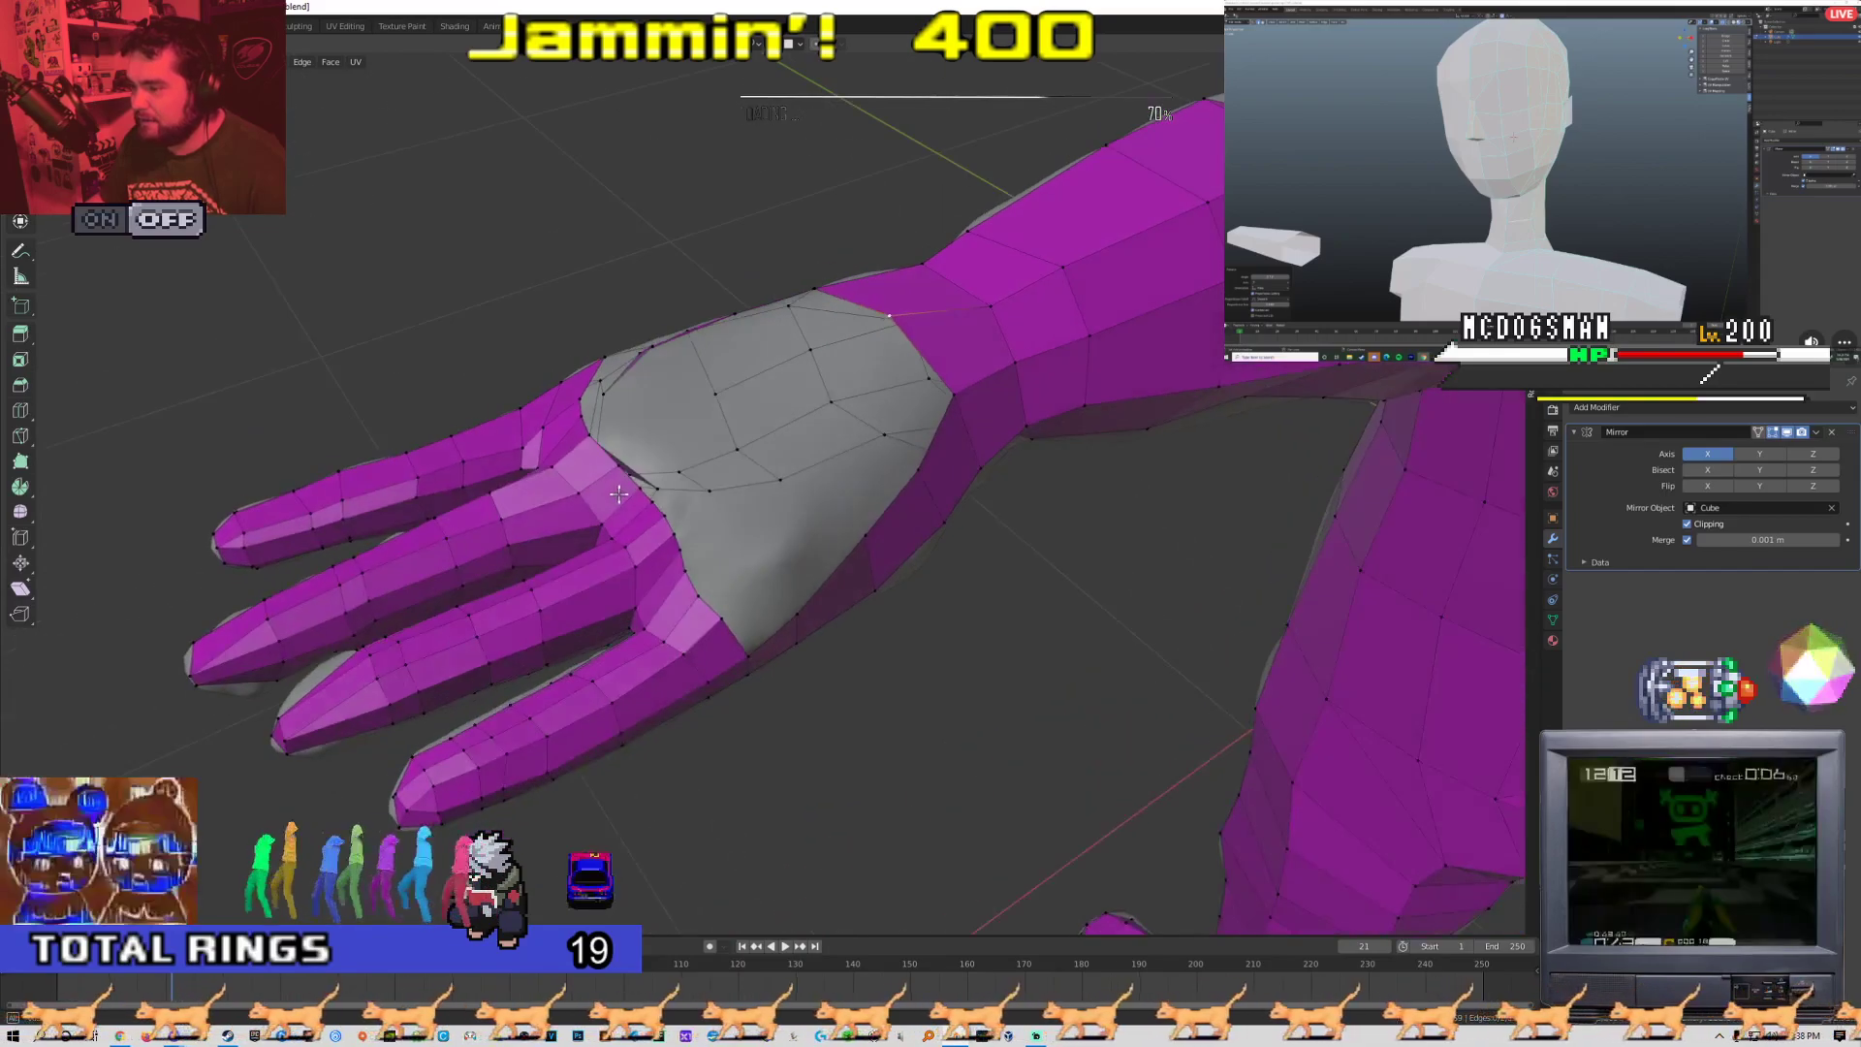
middle_click_drag(898, 321, 661, 628)
key("2")
left_click(880, 321)
left_click(841, 295, "shift")
left_click(711, 544)
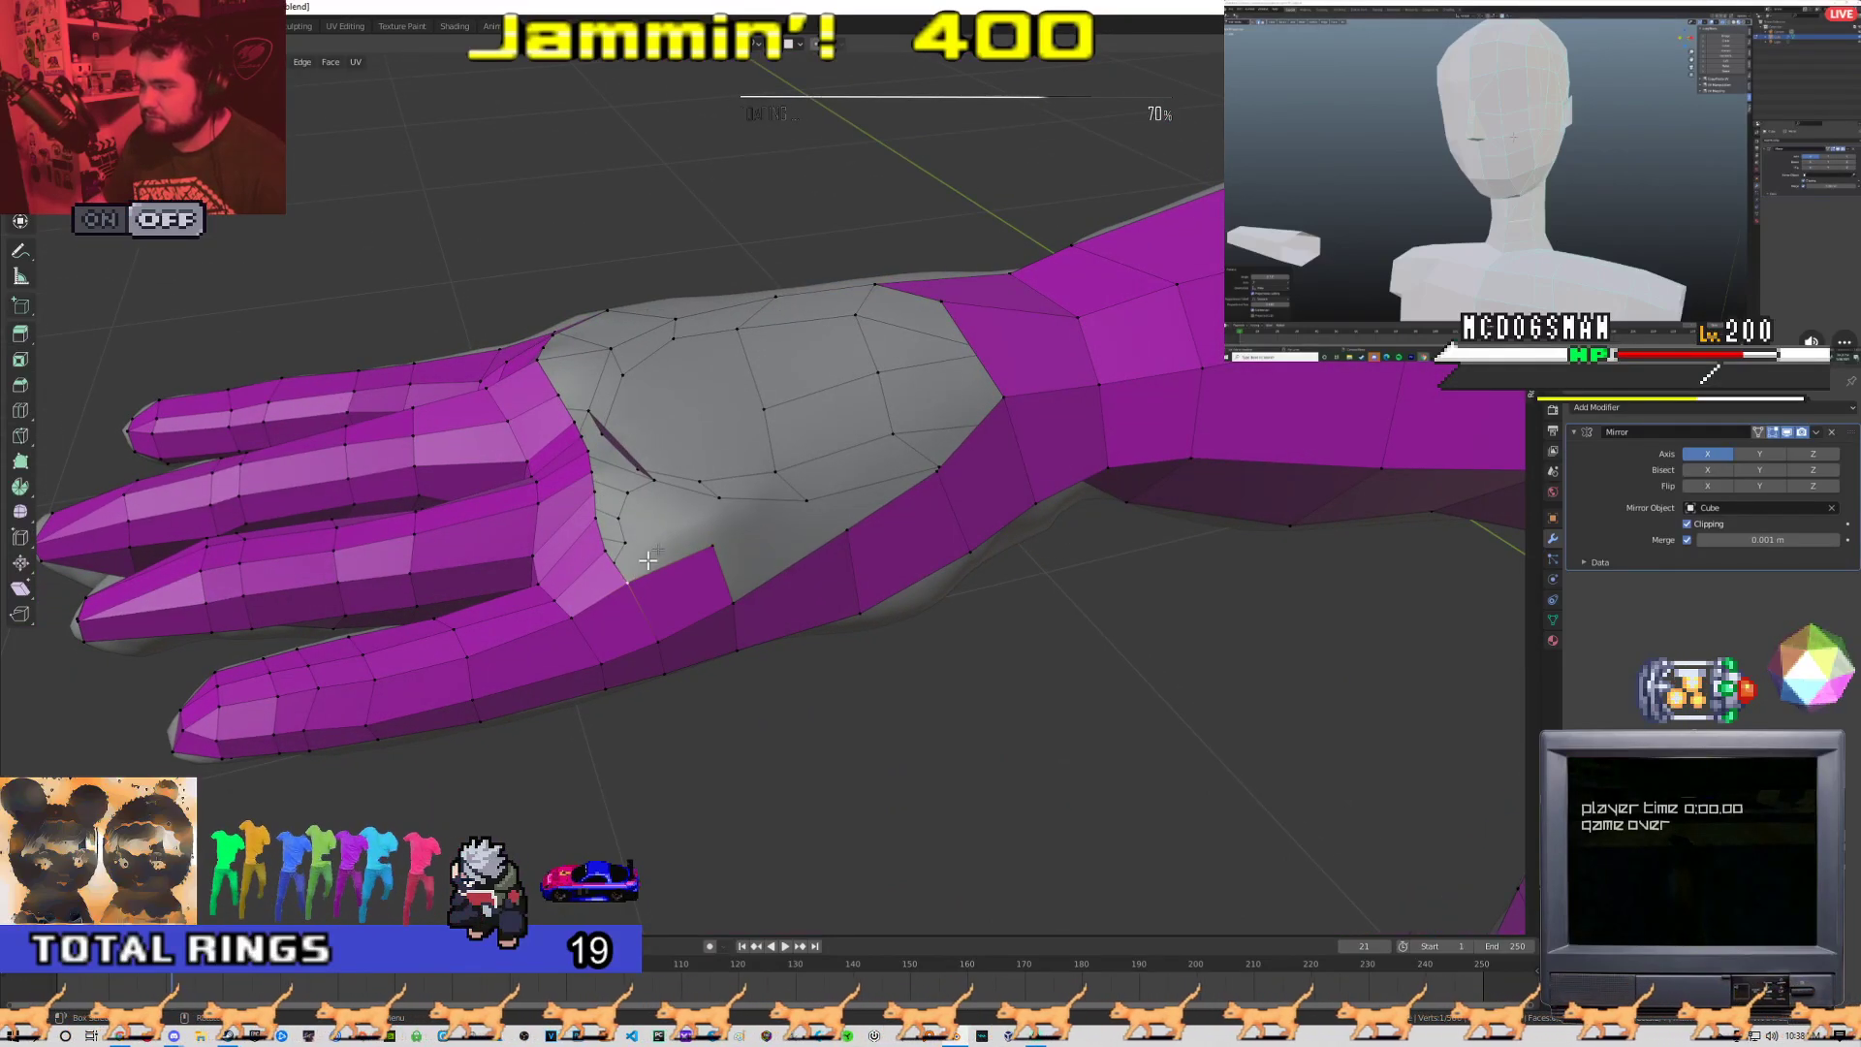
middle_click_drag(648, 561, 726, 533)
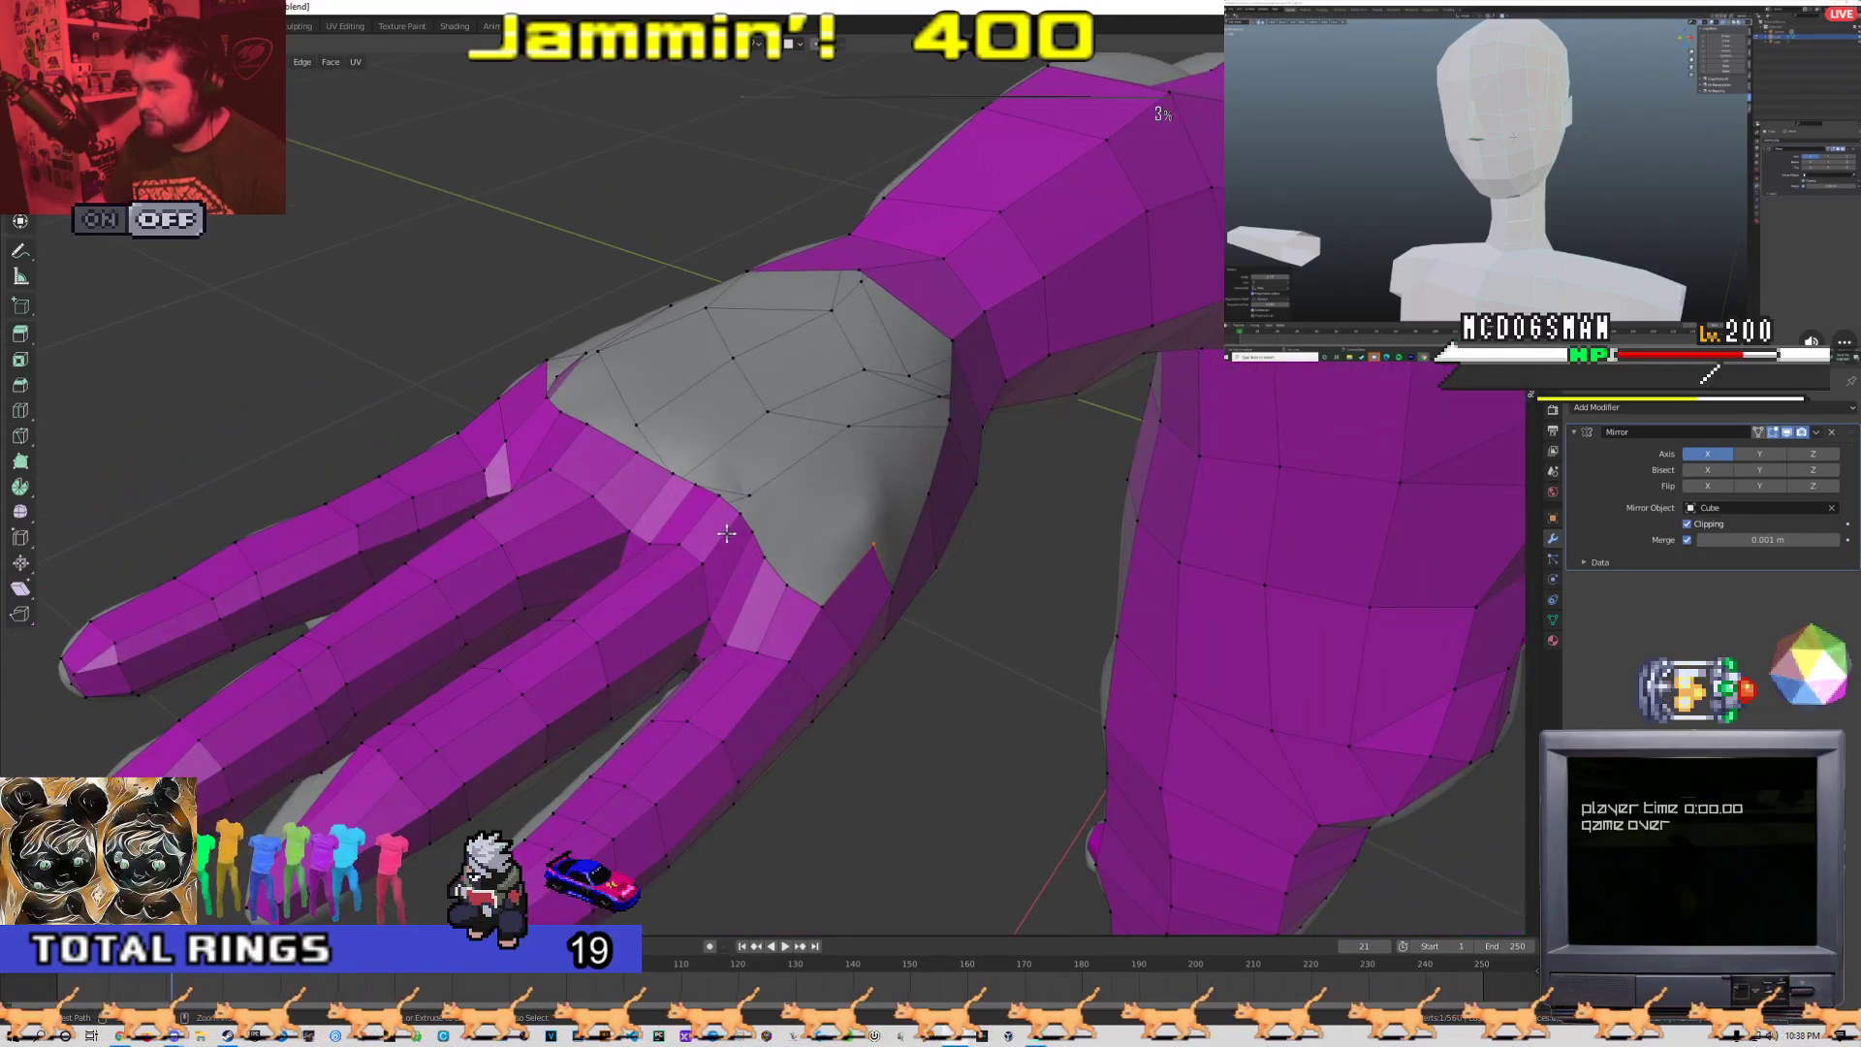
key("ctrl+z")
key("ctrl+z")
Merge the two neighbouring border vertices on the back of the hand between the ring and little fingers
left_click(817, 605)
left_click(786, 589, "shift")
key("m")
left_click(786, 589)
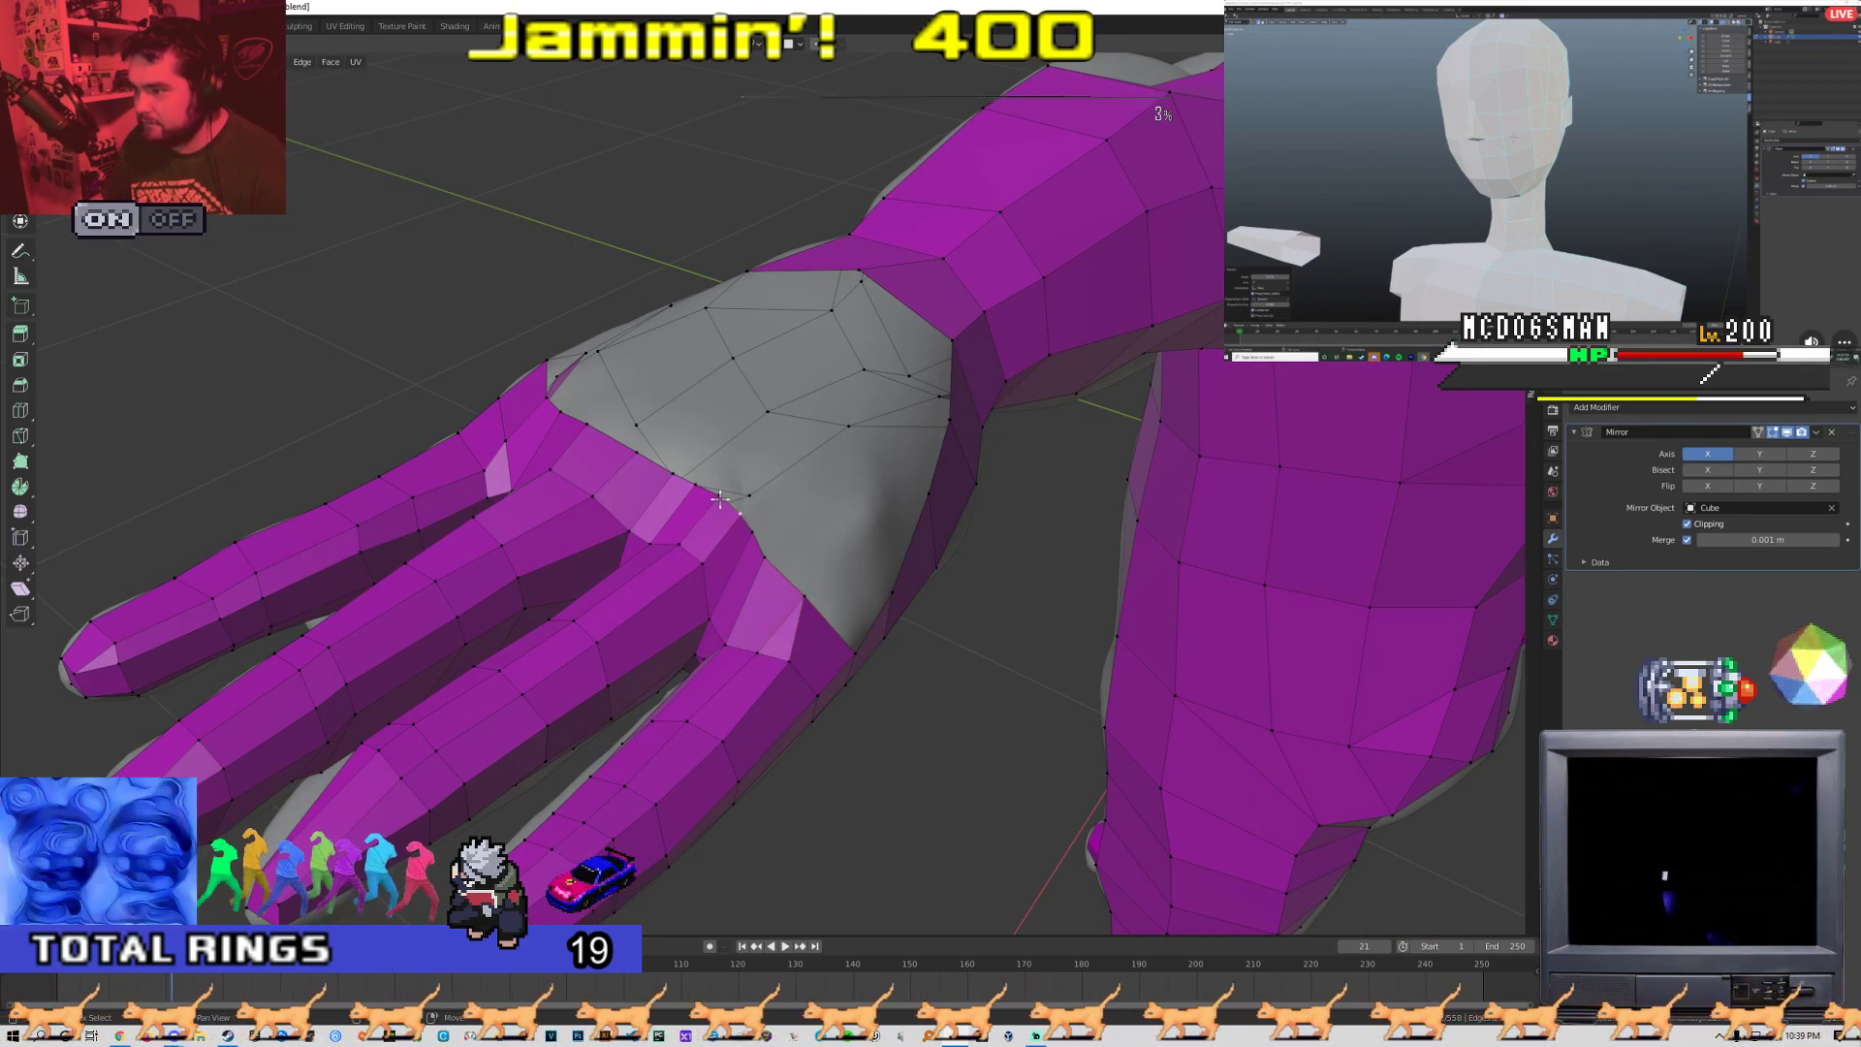
Merge further pairs of neighbouring vertices along the knuckle row's open edge behind the index, middle and ring fingers
middle_click_drag(720, 499, 759, 527)
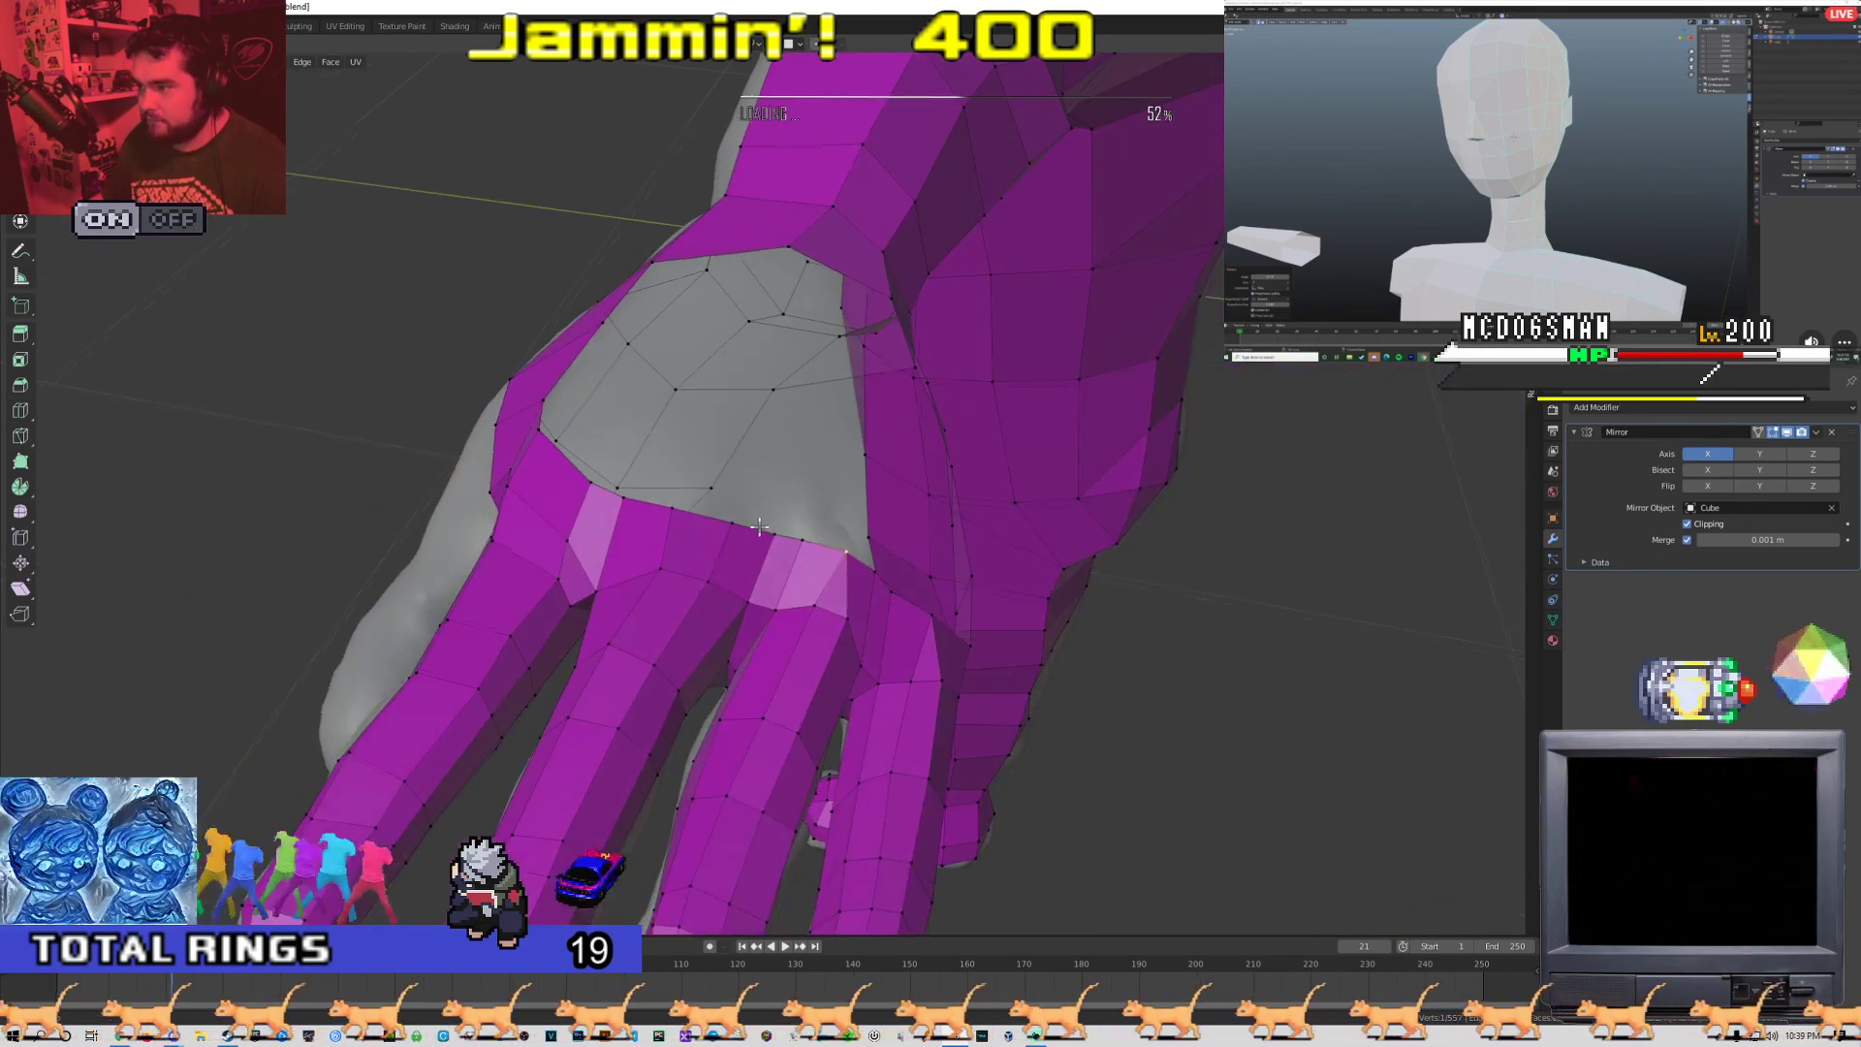
left_click(666, 507, "shift")
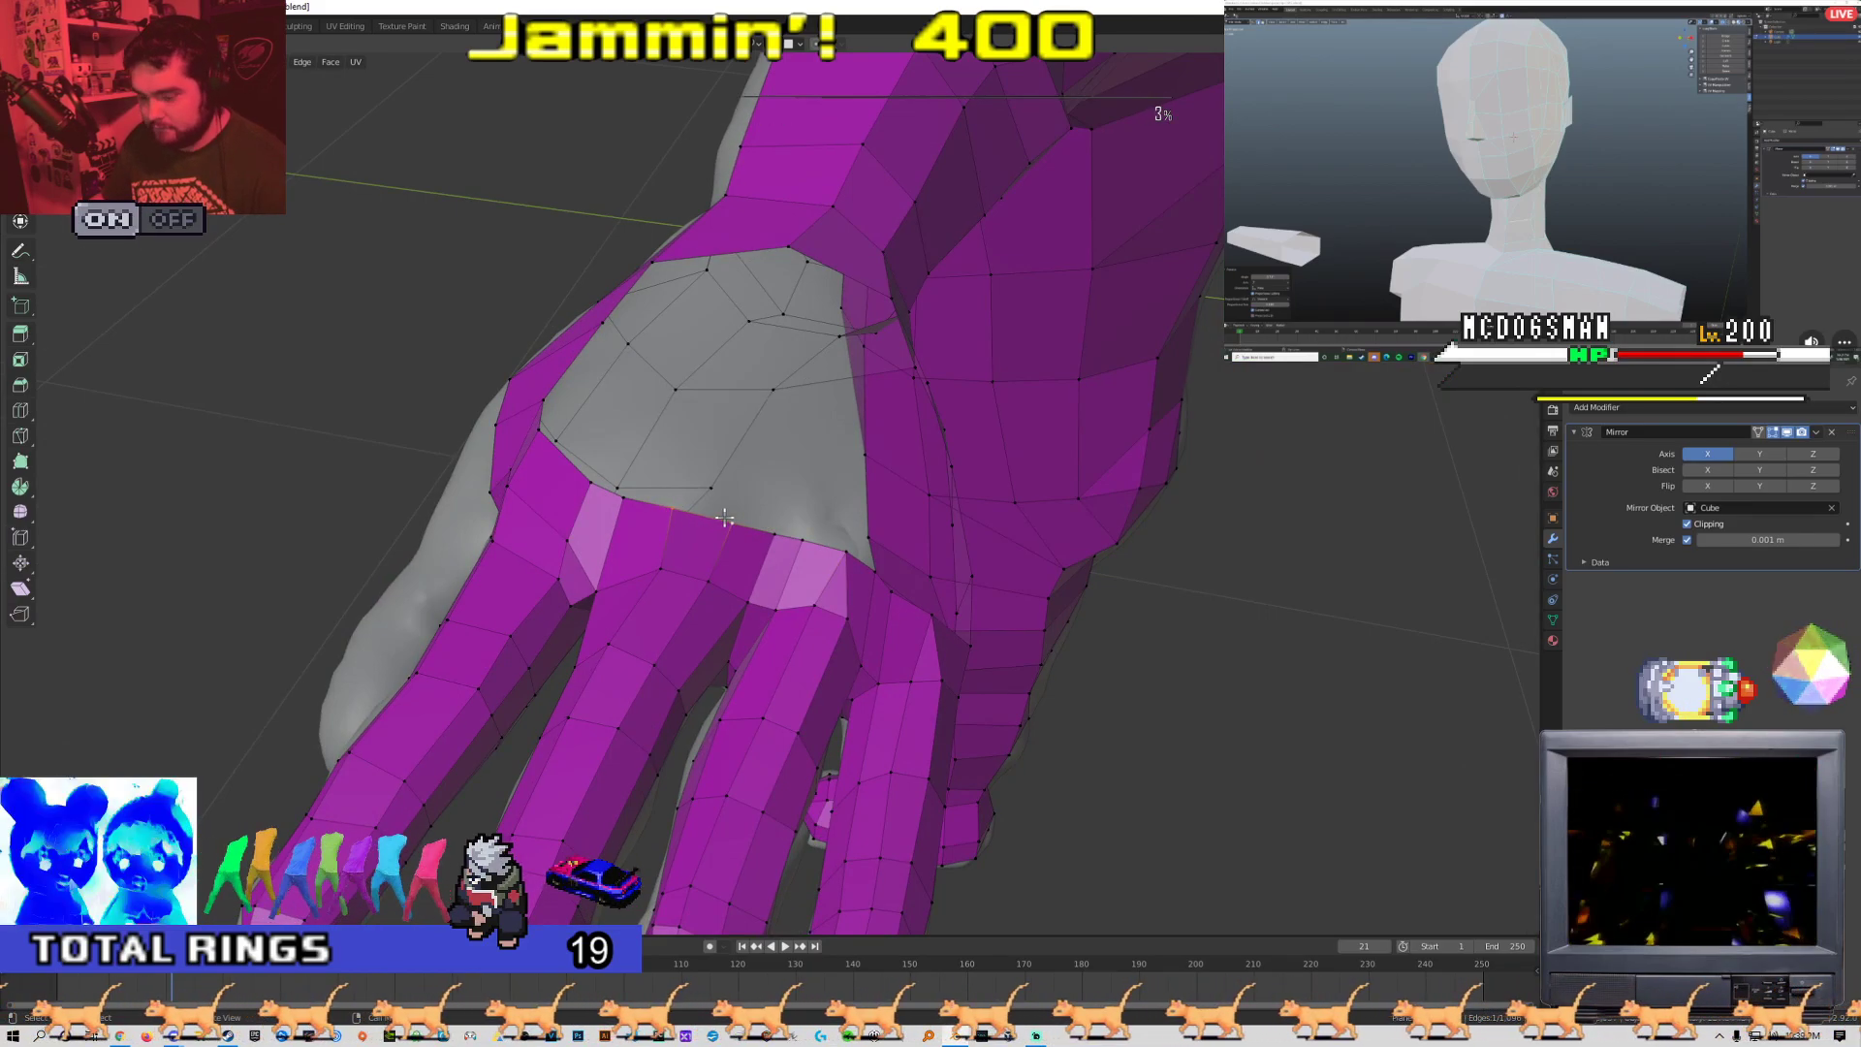
middle_click_drag(725, 518, 712, 456)
key("m")
left_click(590, 488)
left_click(746, 472)
left_click(759, 493, "shift")
key("m")
left_click(758, 498)
middle_click_drag(803, 545, 543, 523)
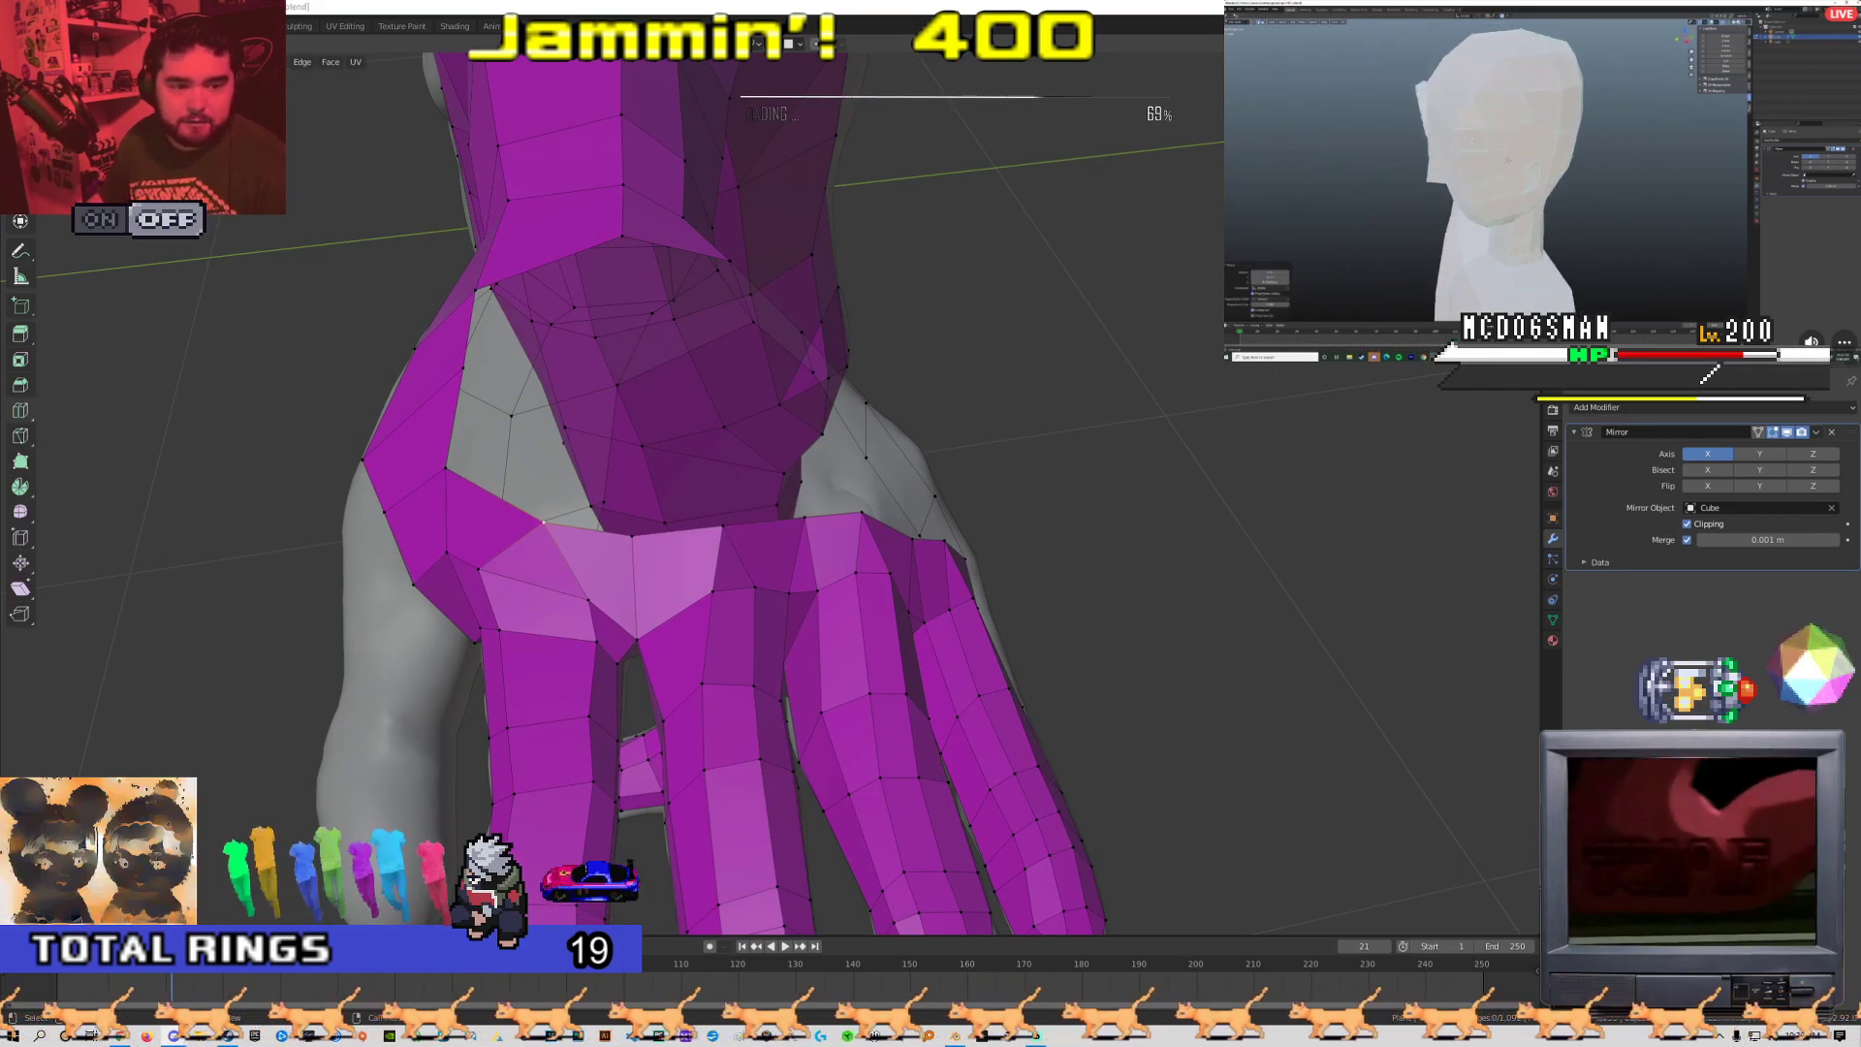
Reposition the vertices along the open edge of the finger-base row to follow the sculpted hand
key("alt+Tab")
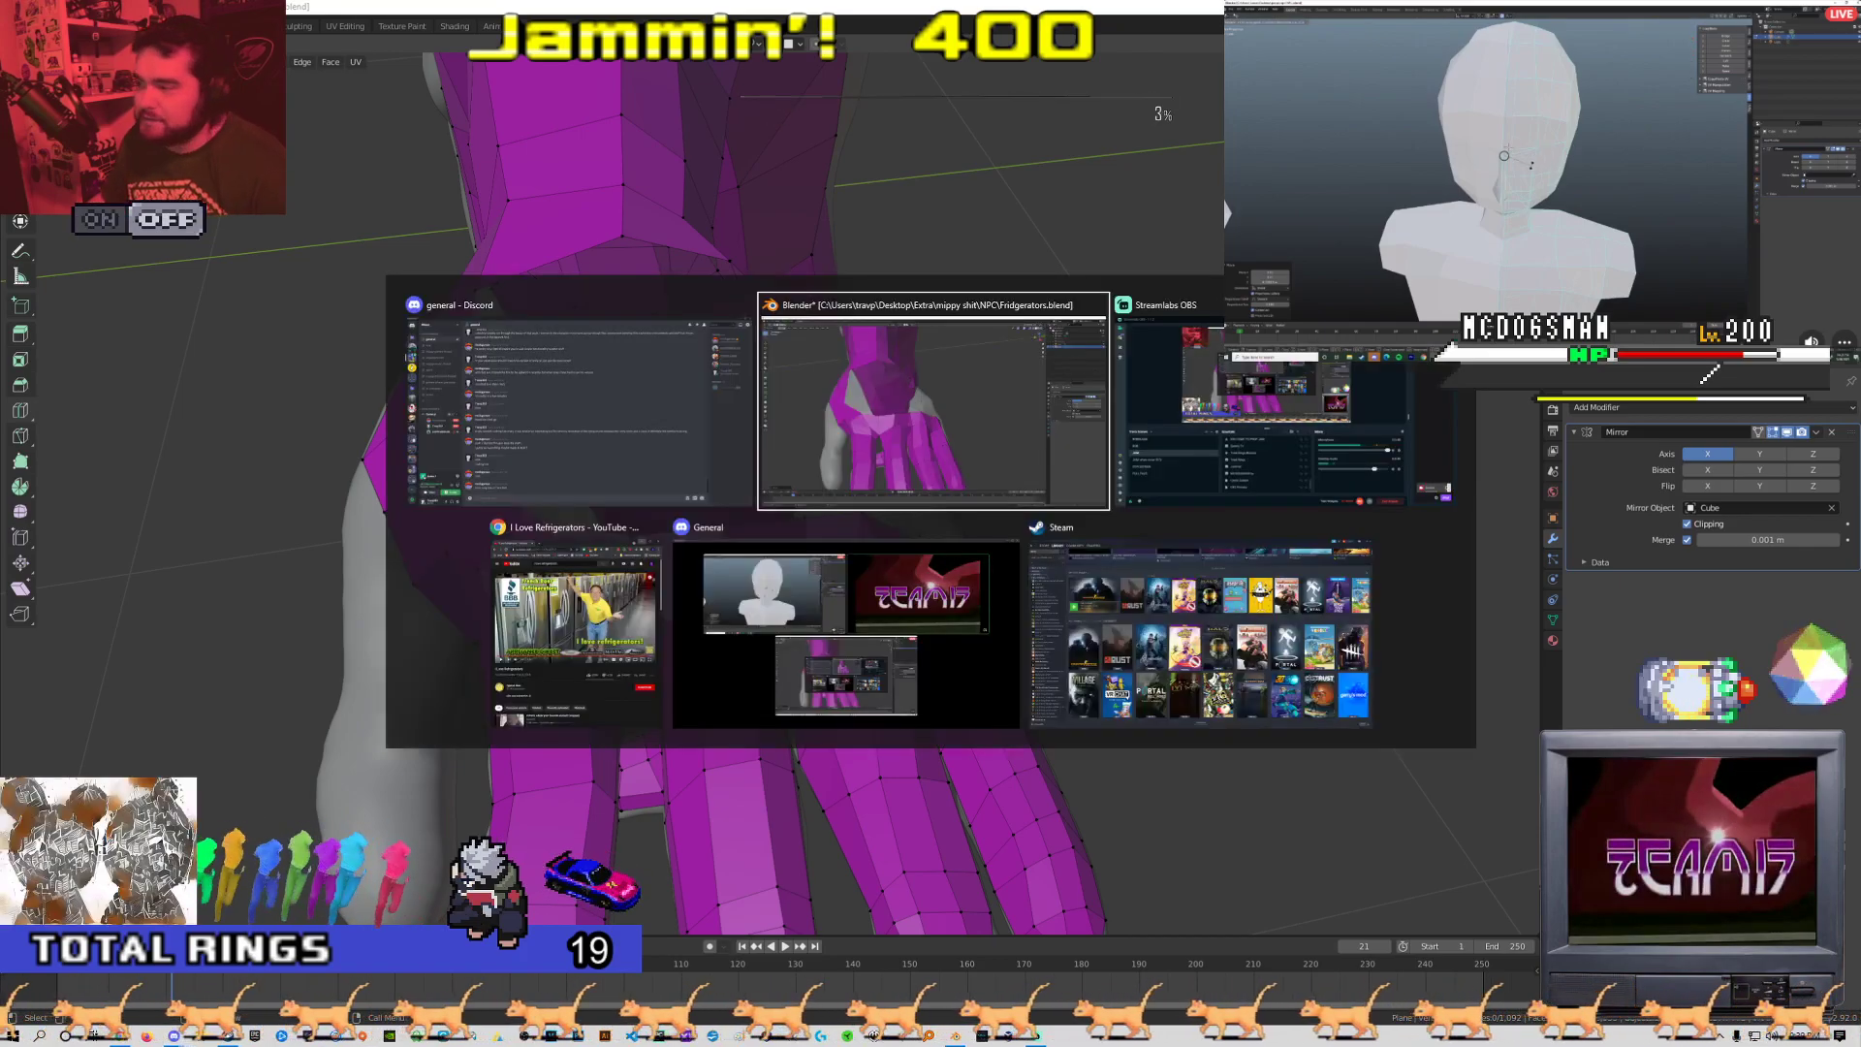
middle_click_drag(866, 635, 693, 530)
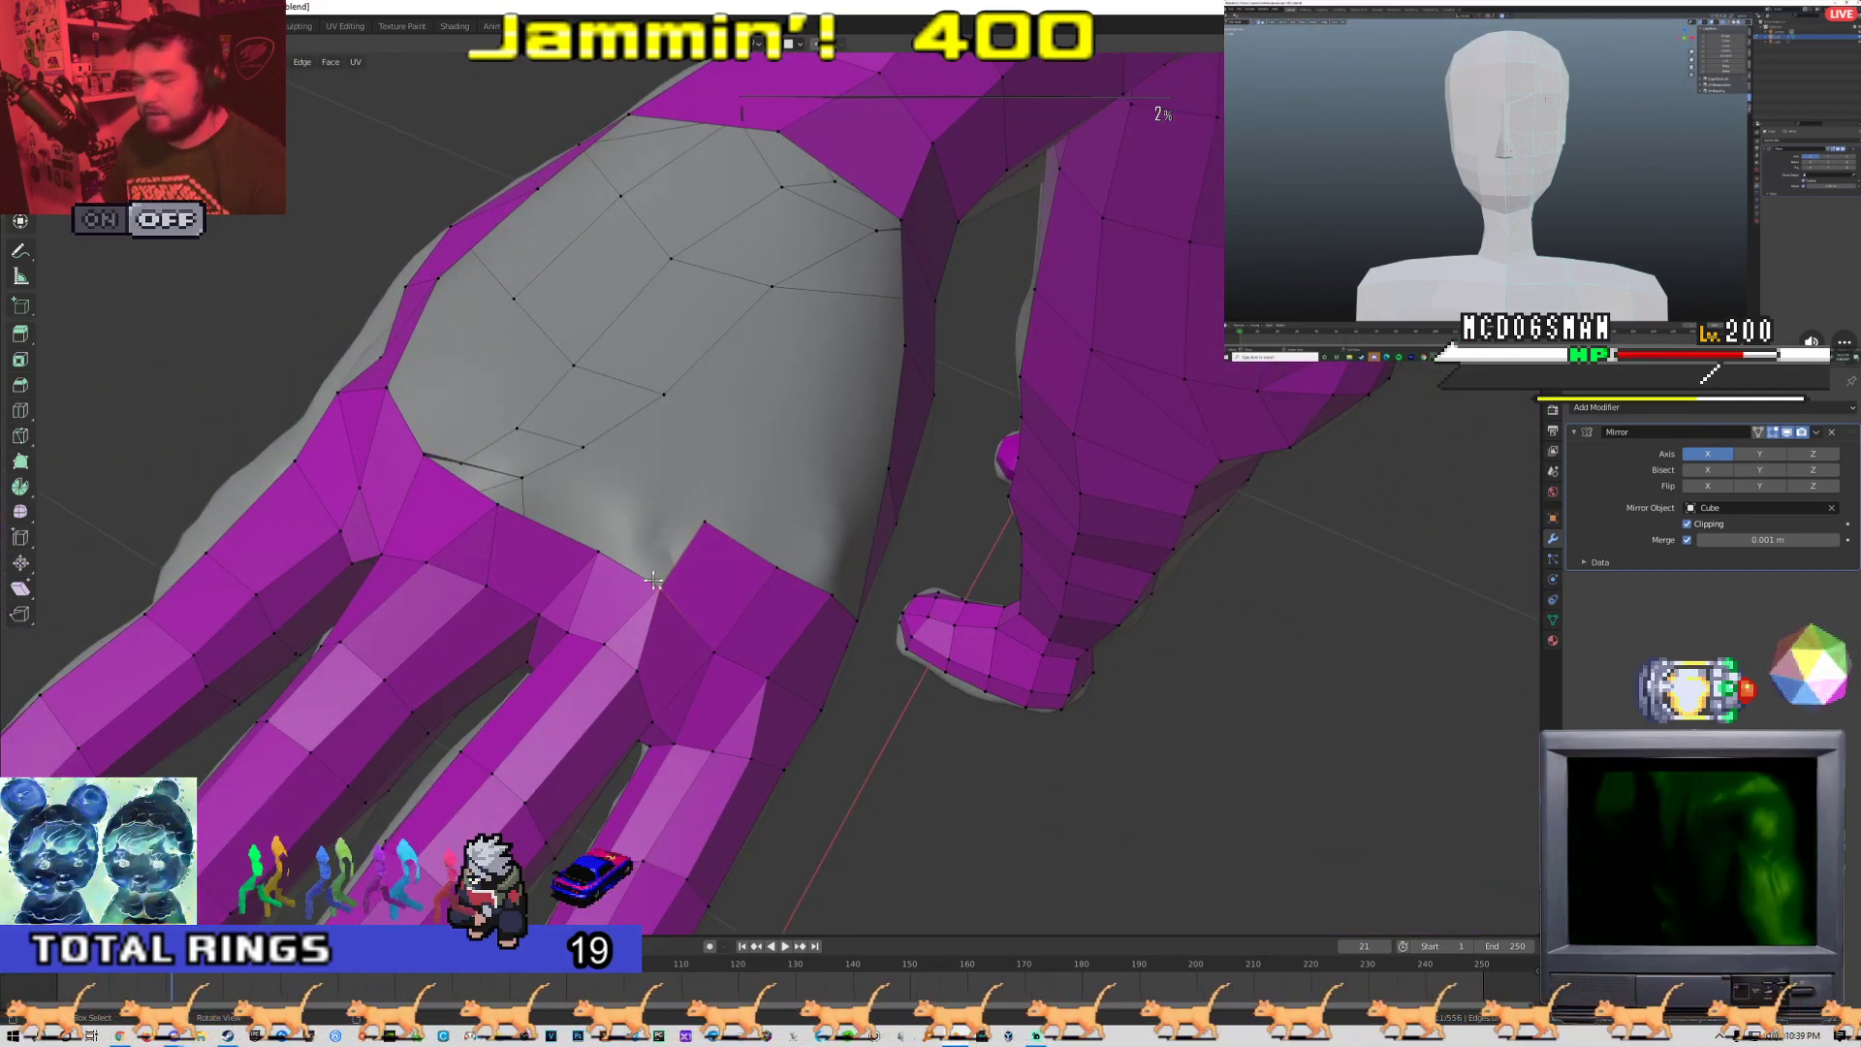
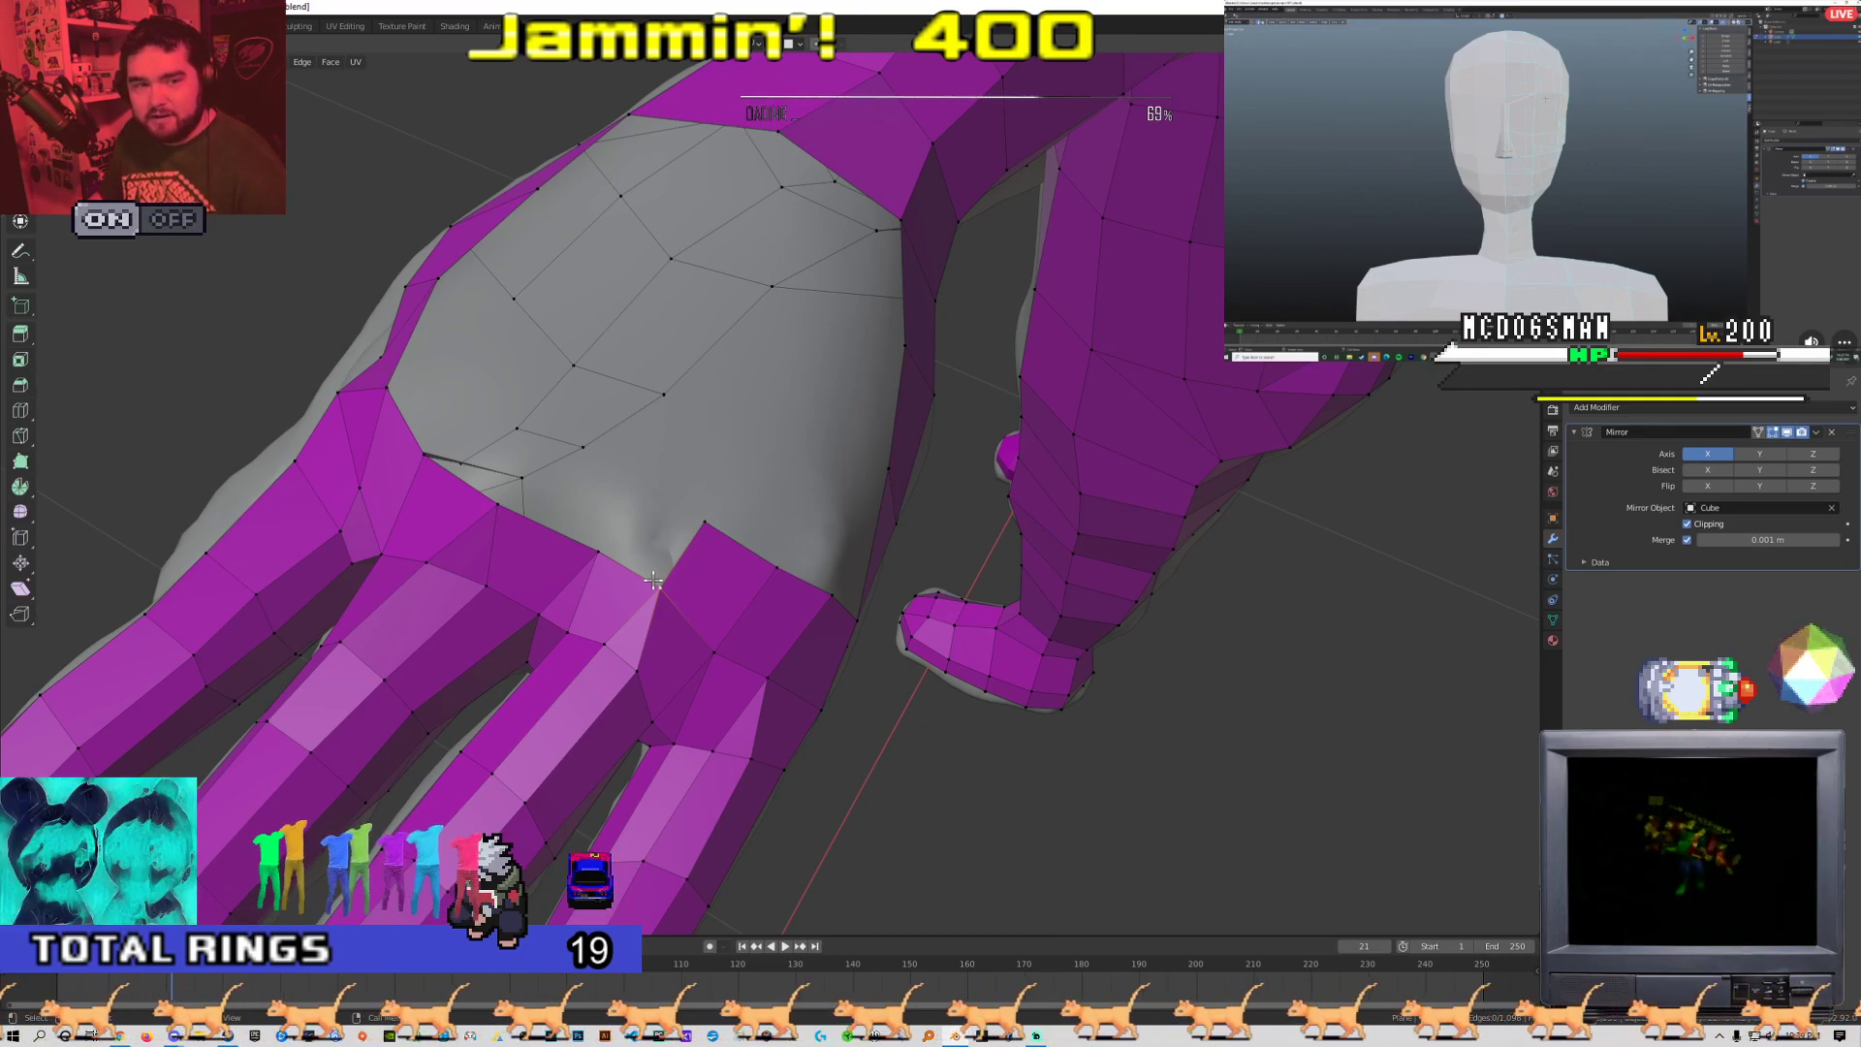
middle_click_drag(653, 579, 751, 610)
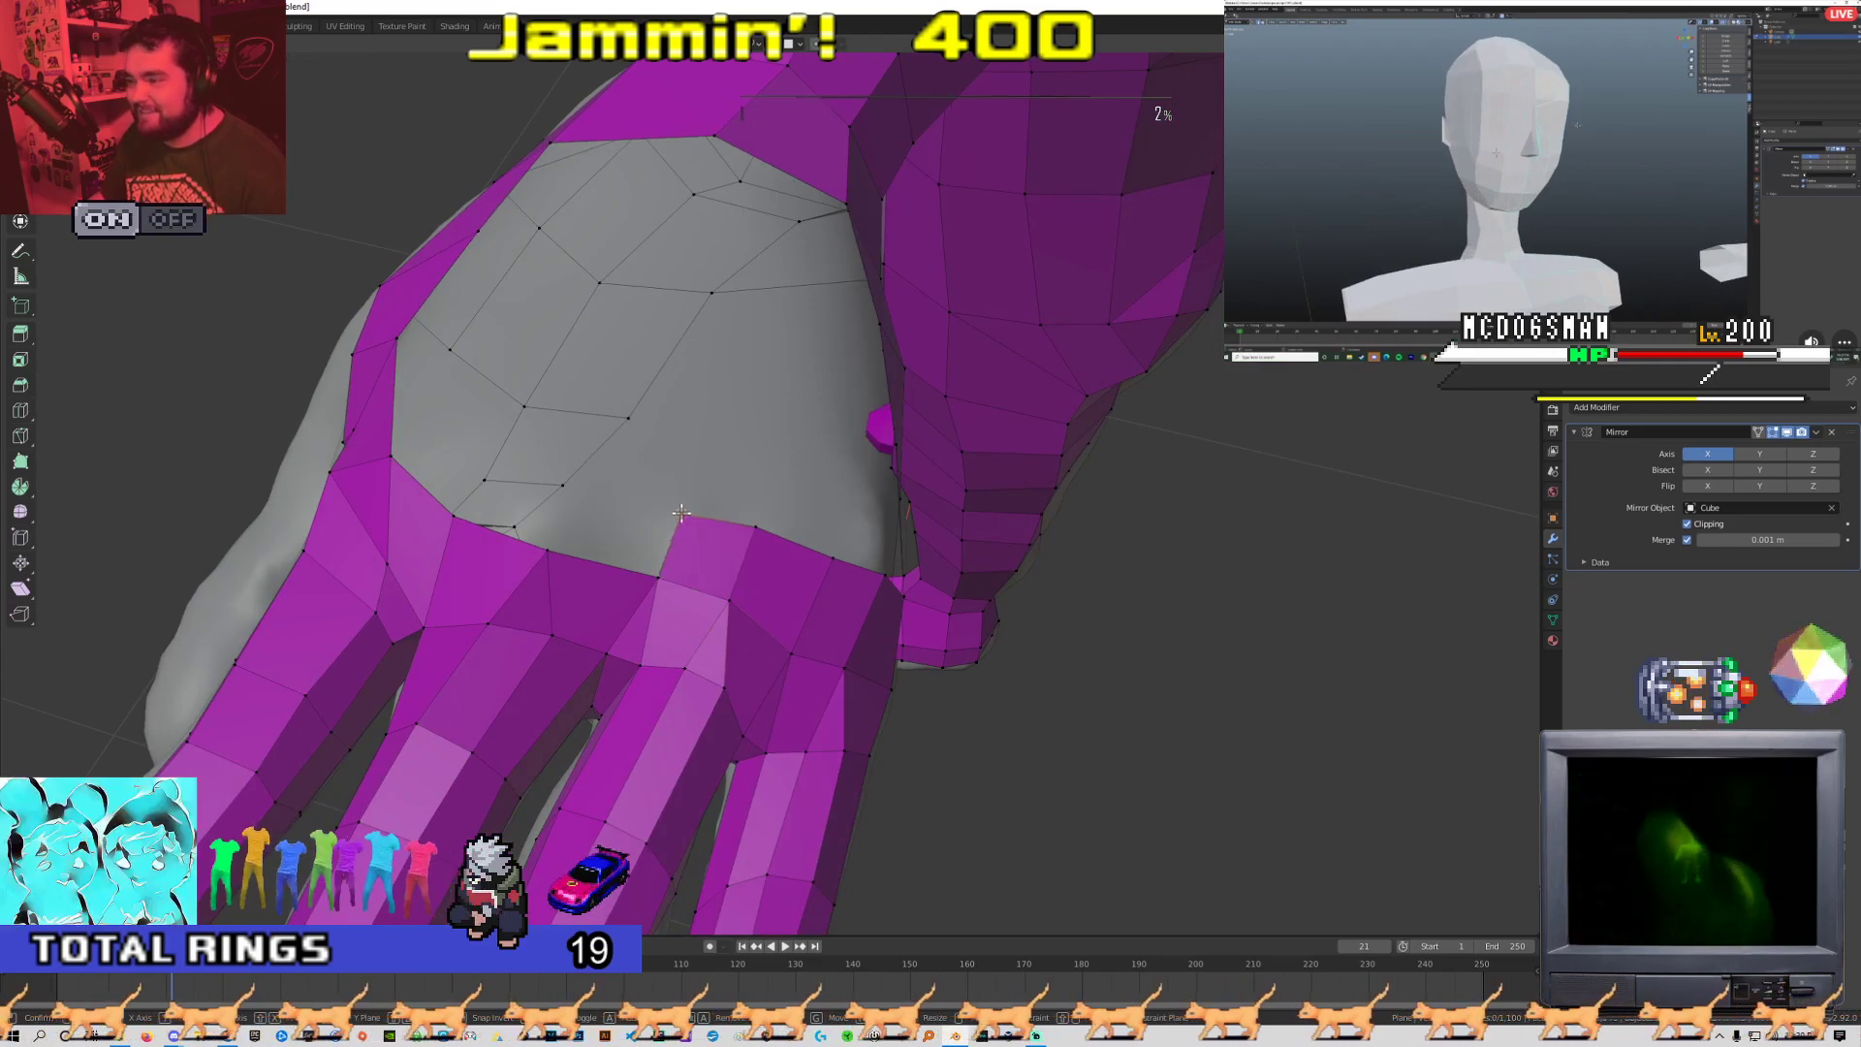
middle_click_drag(570, 491, 749, 668)
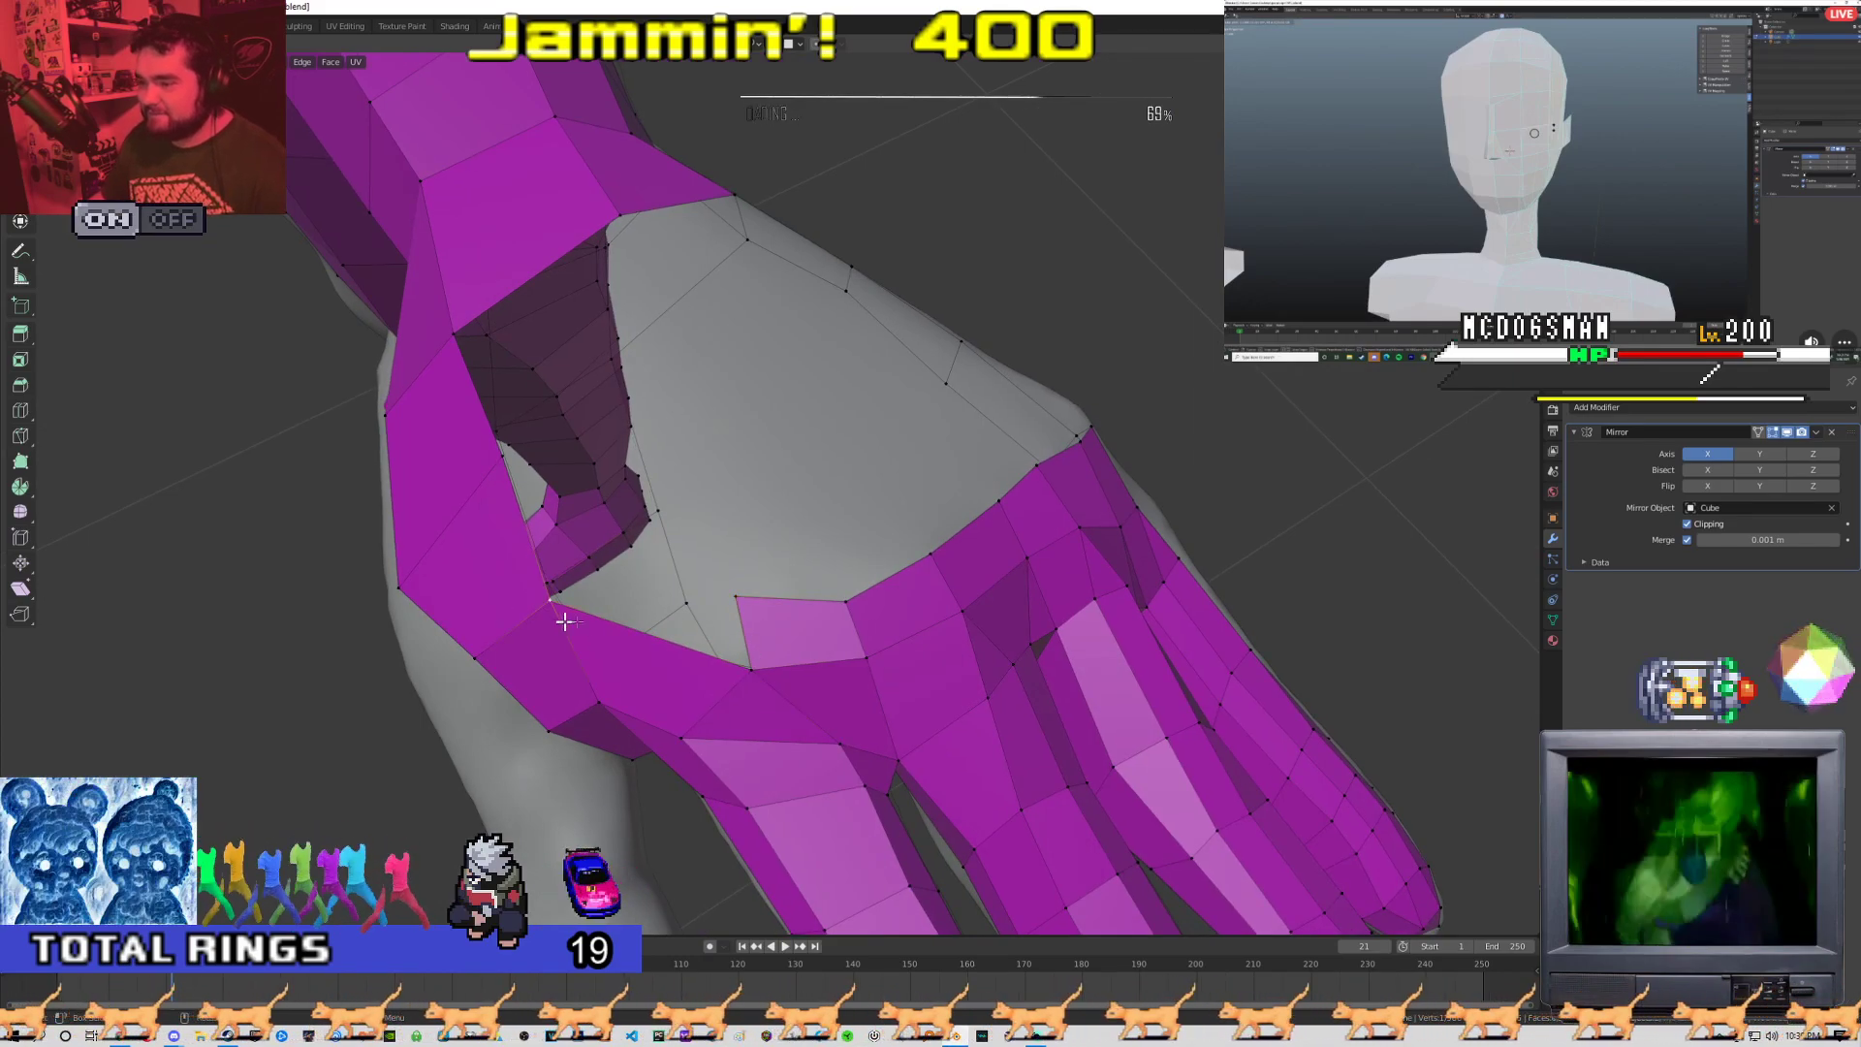
middle_click_drag(565, 621, 979, 507)
middle_click_drag(911, 560, 902, 487)
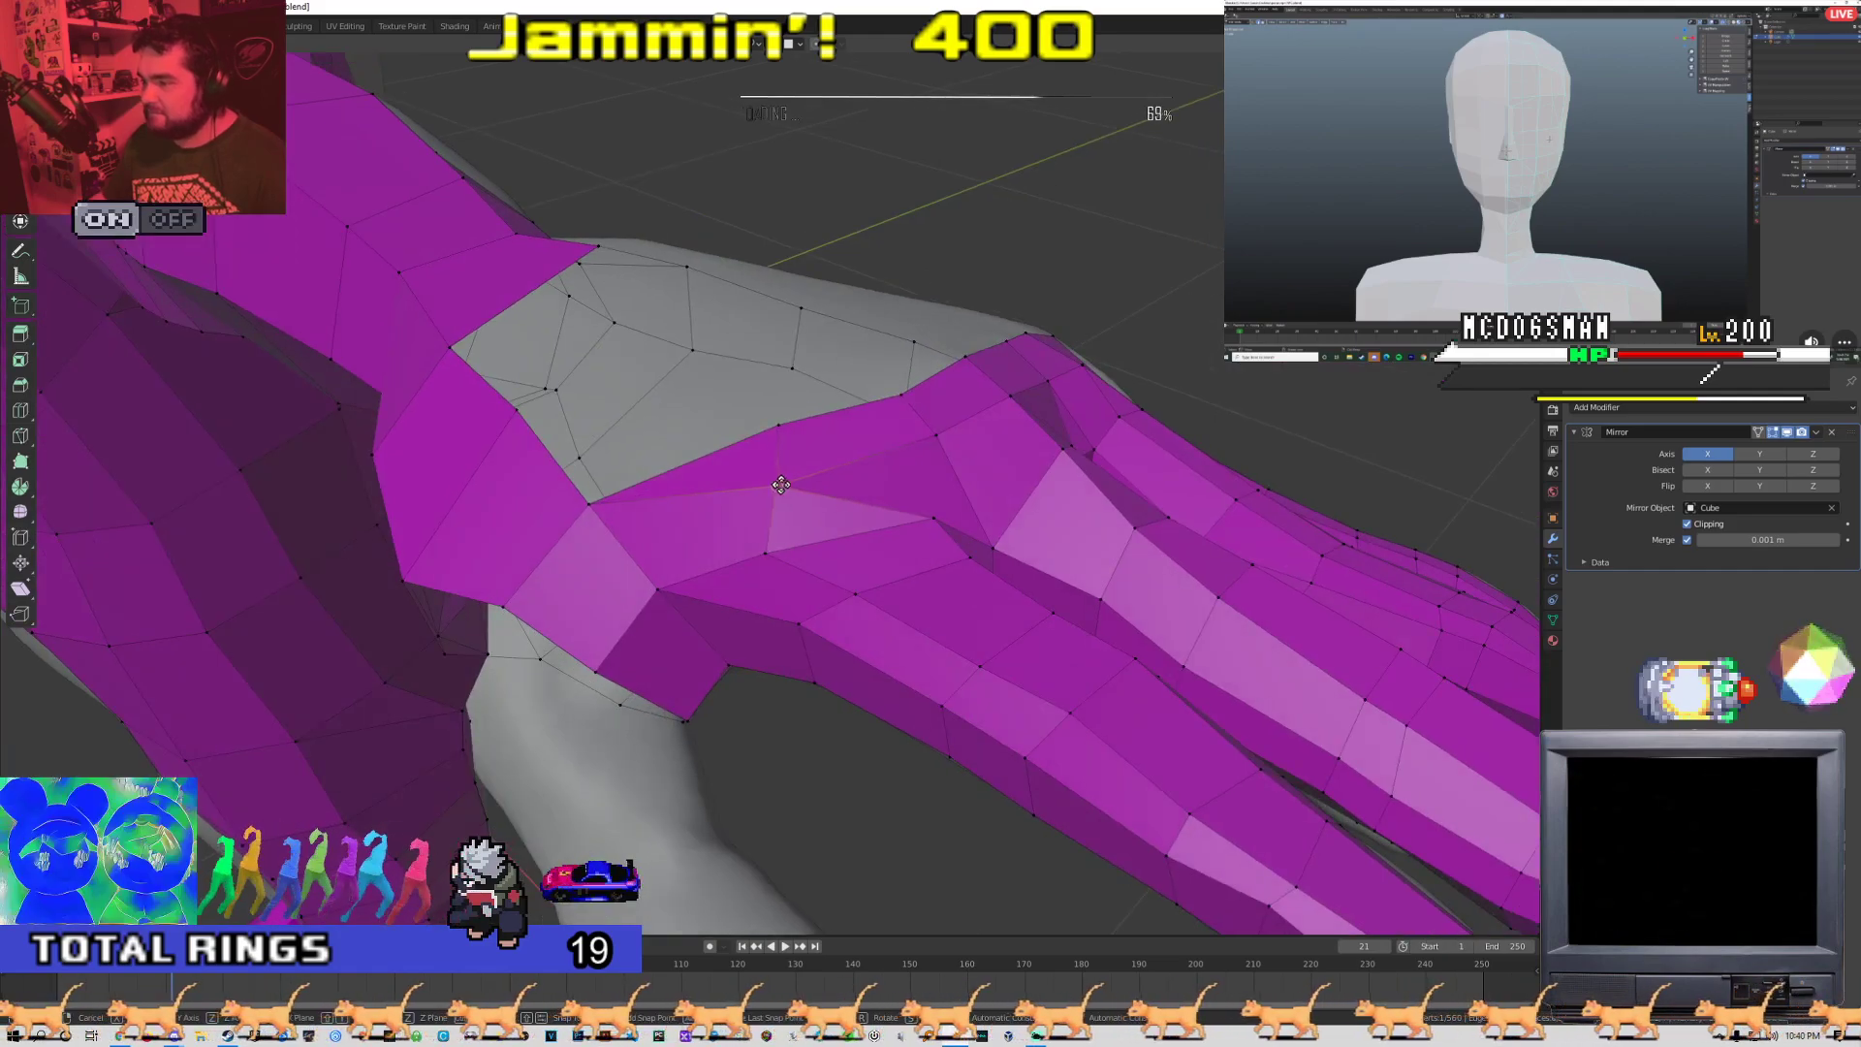
middle_click_drag(772, 552, 748, 579)
middle_click_drag(795, 643, 598, 570)
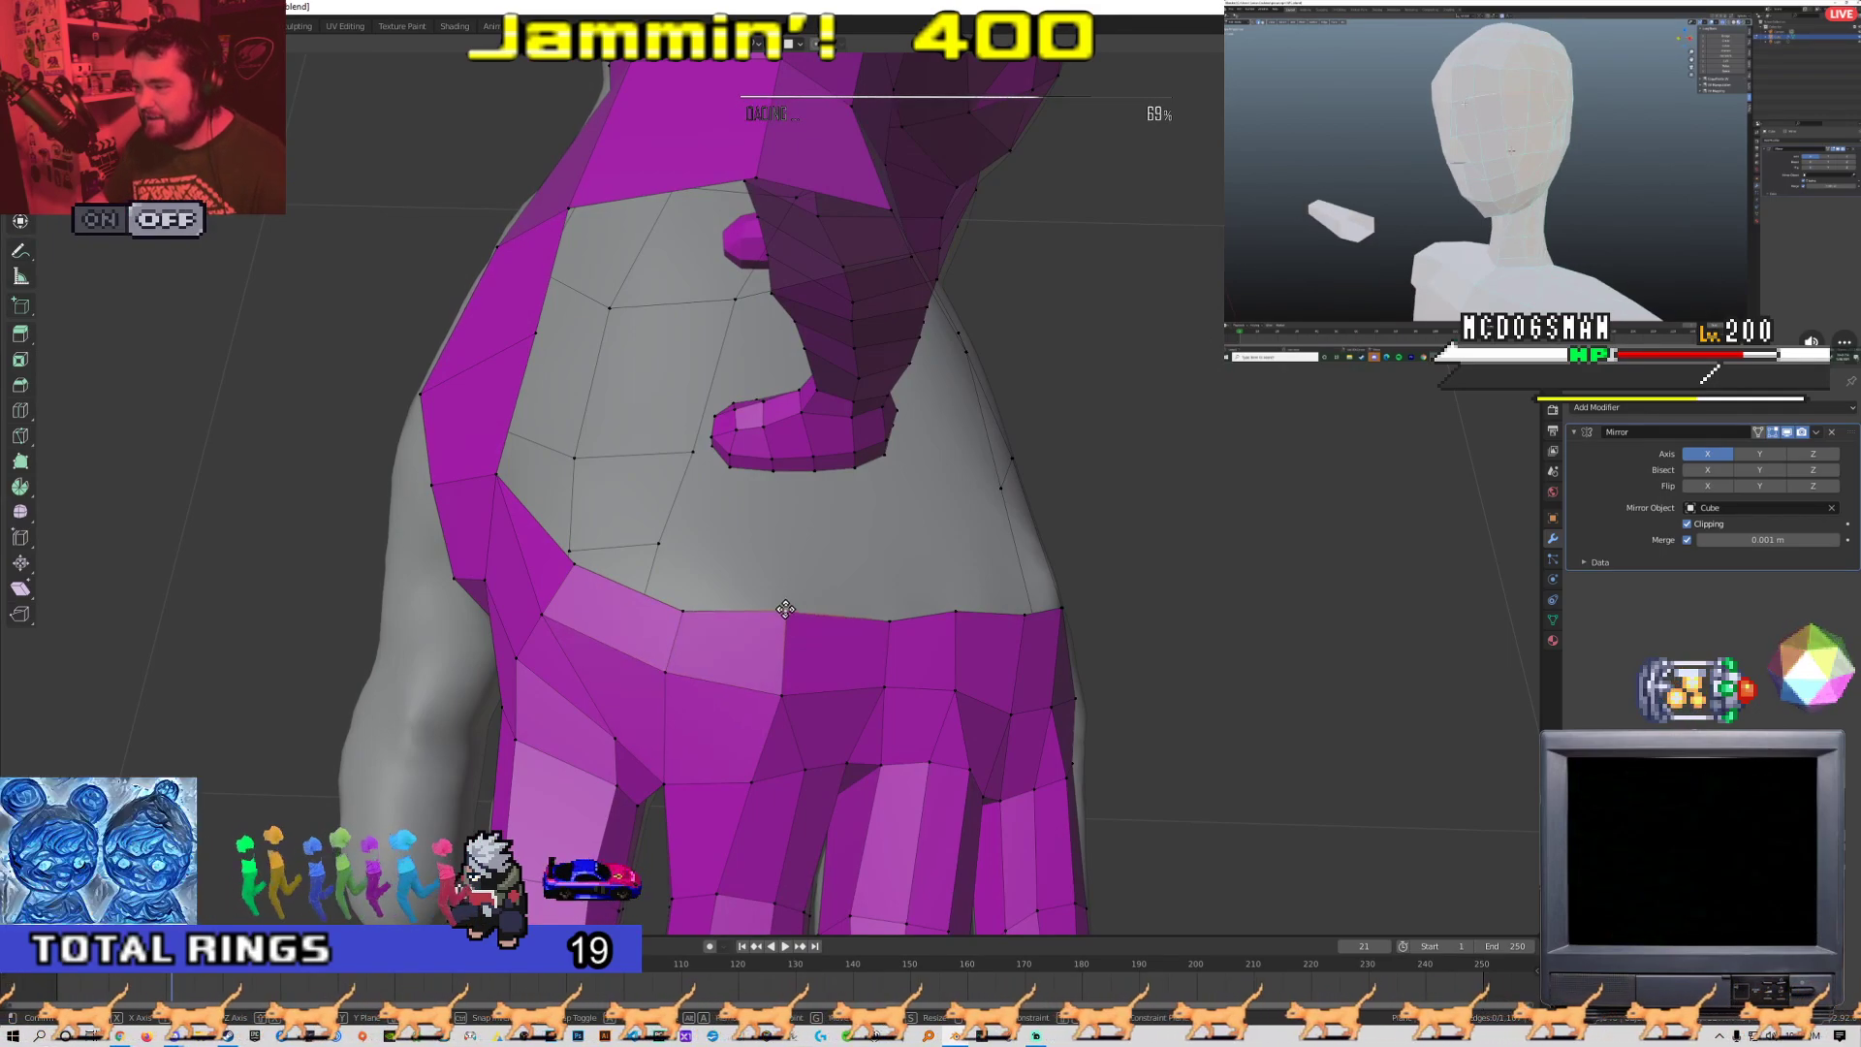
middle_click_drag(813, 650, 787, 597)
Add a face behind the little finger's base along the outer strip and reposition its free corner vertex
key("Tab")
key("Tab")
key("f")
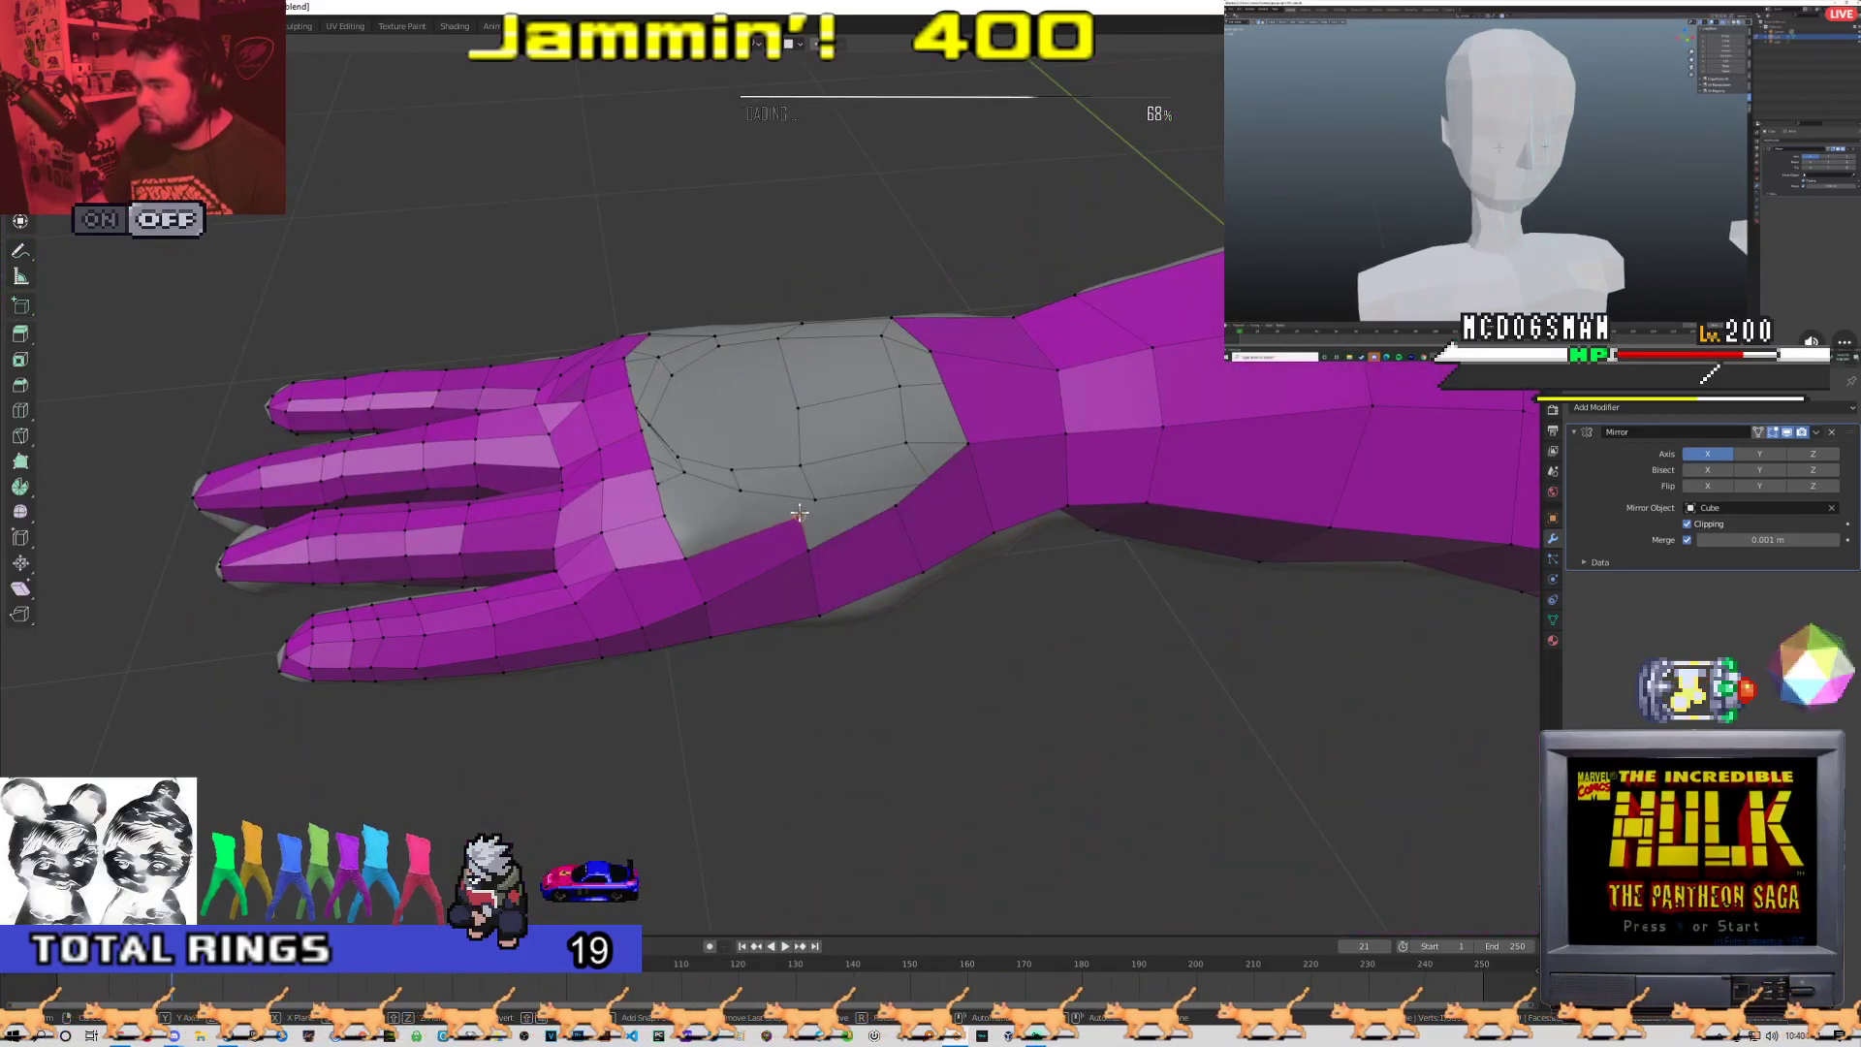
middle_click_drag(846, 508, 781, 603)
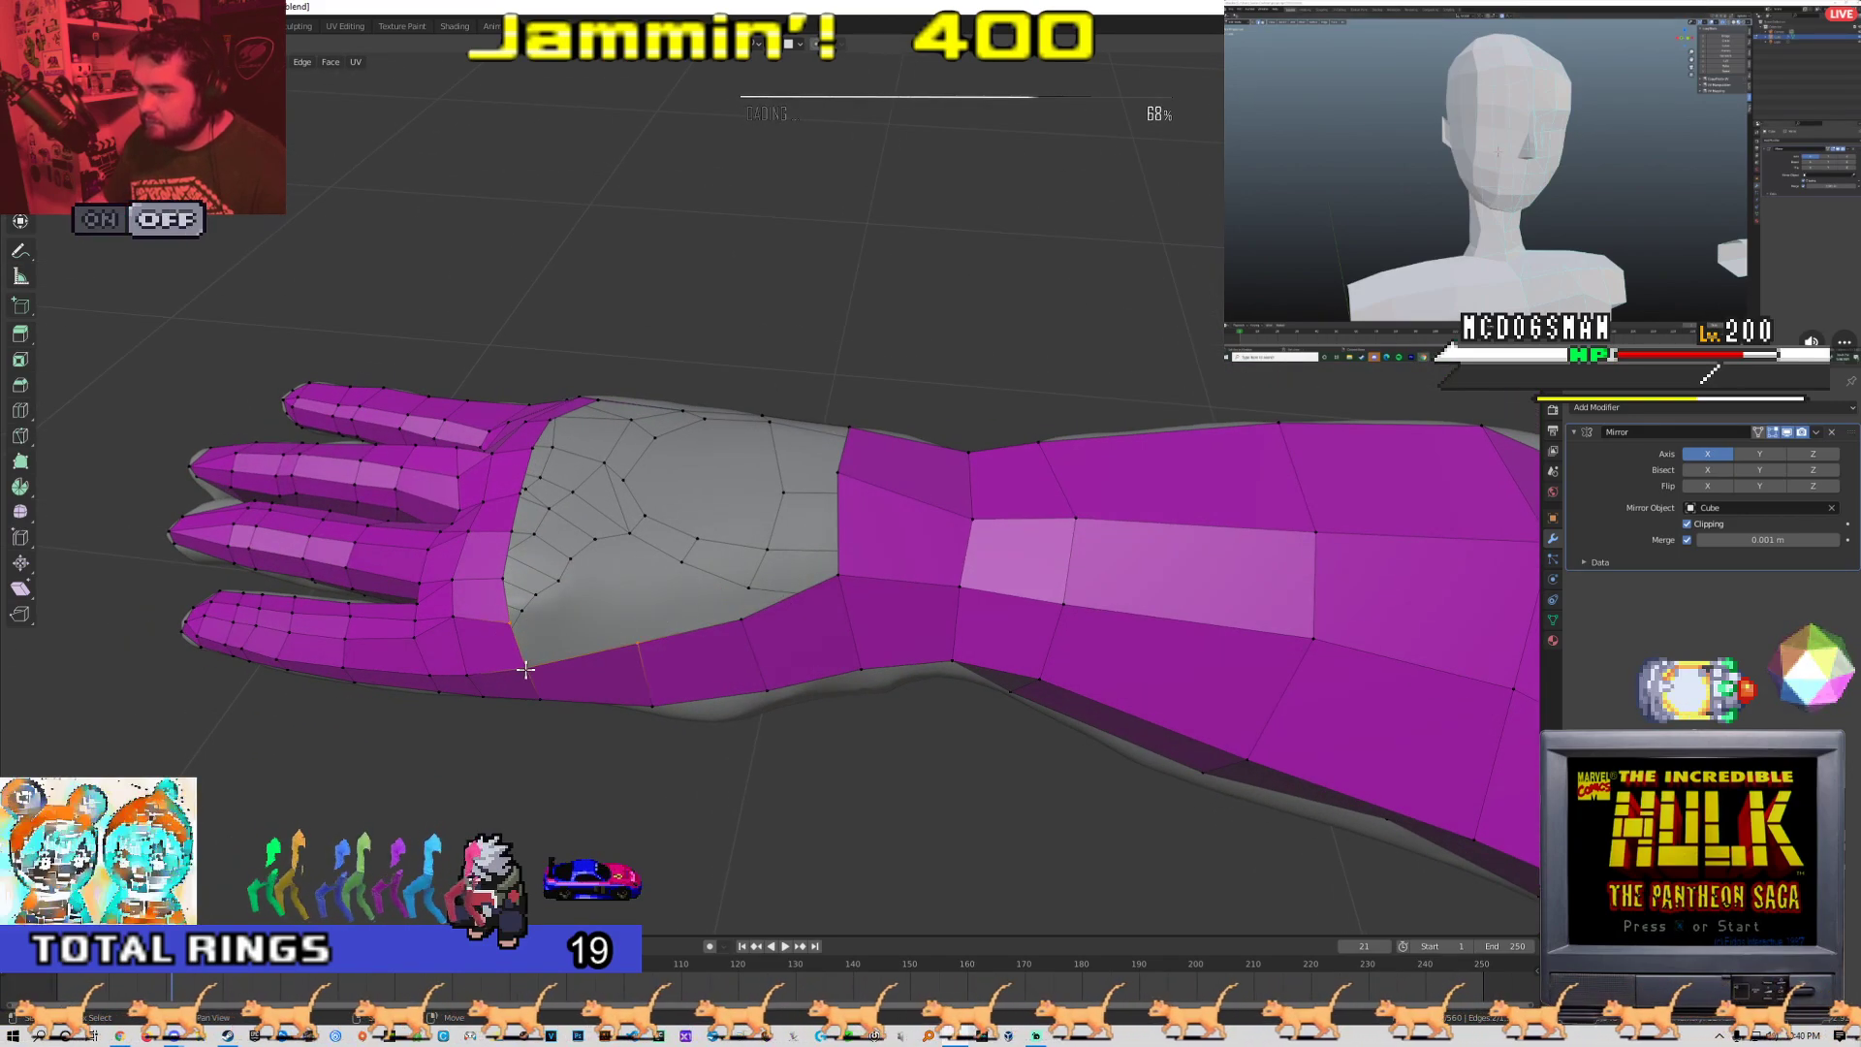
middle_click_drag(757, 612, 657, 643)
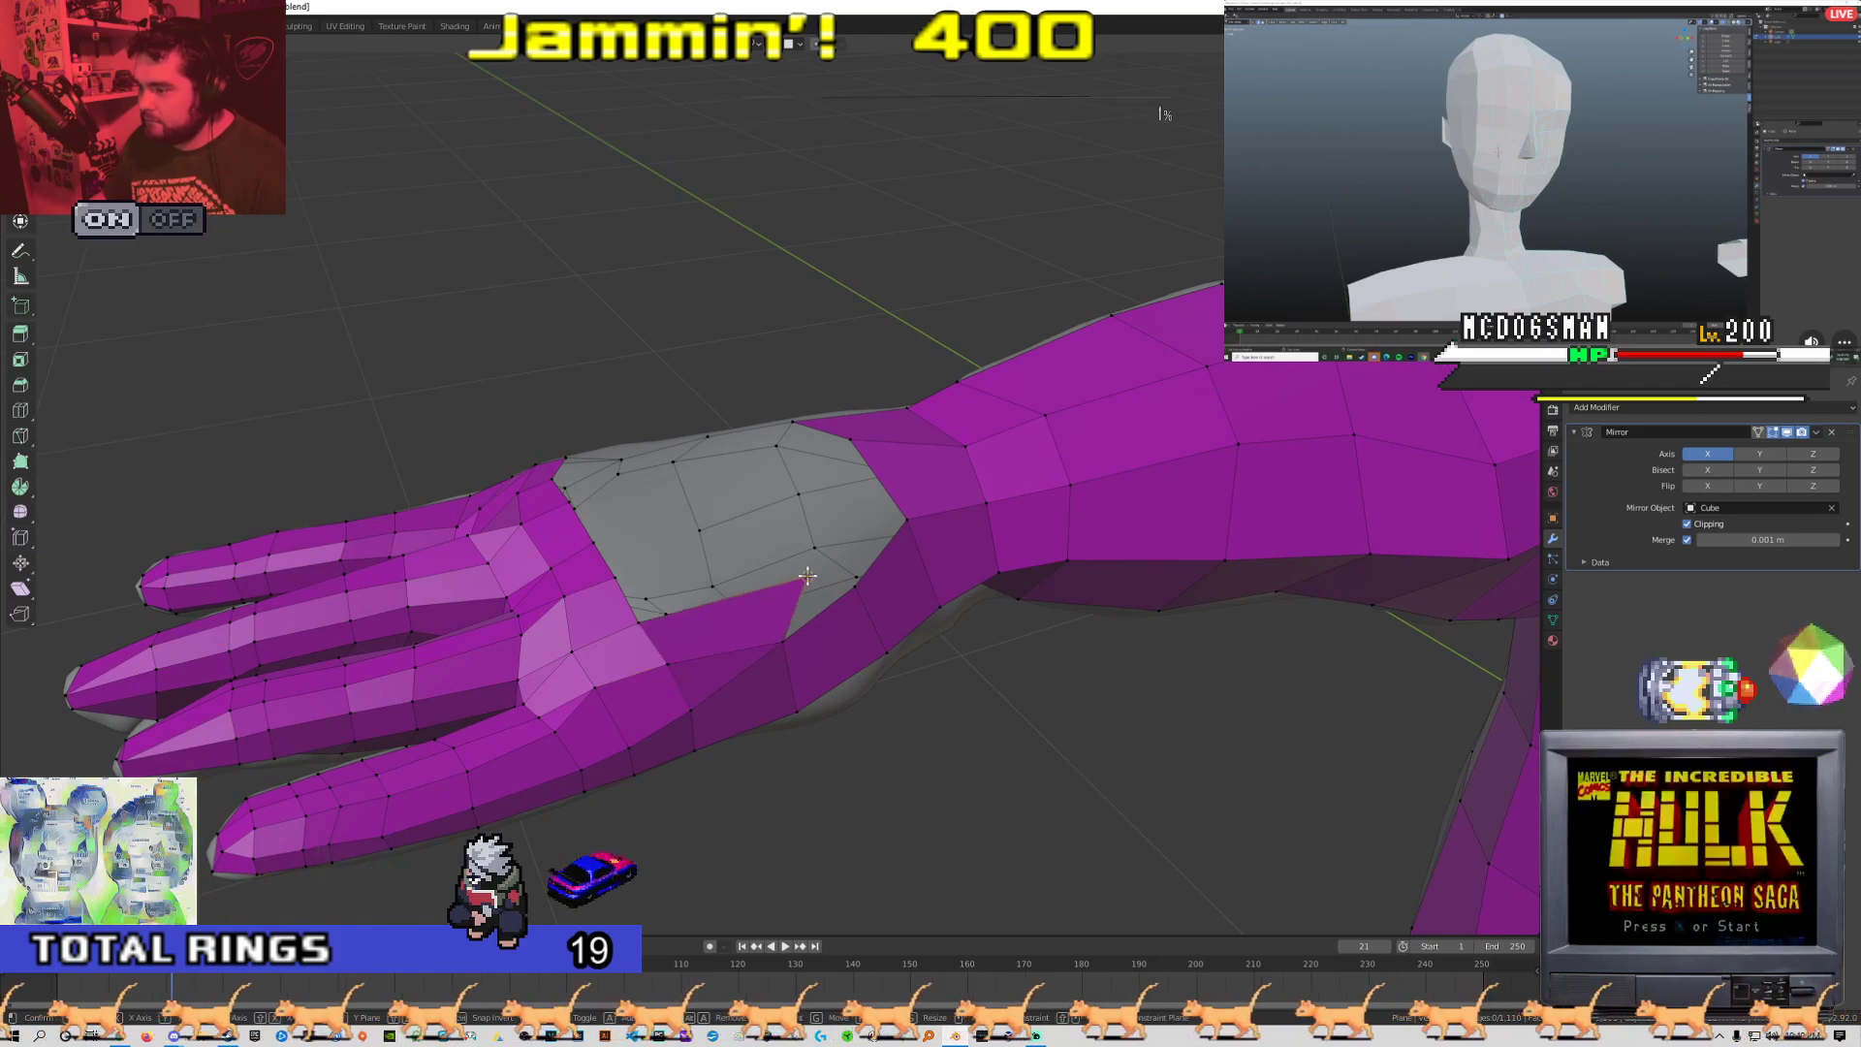
right_click(801, 575)
key("g")
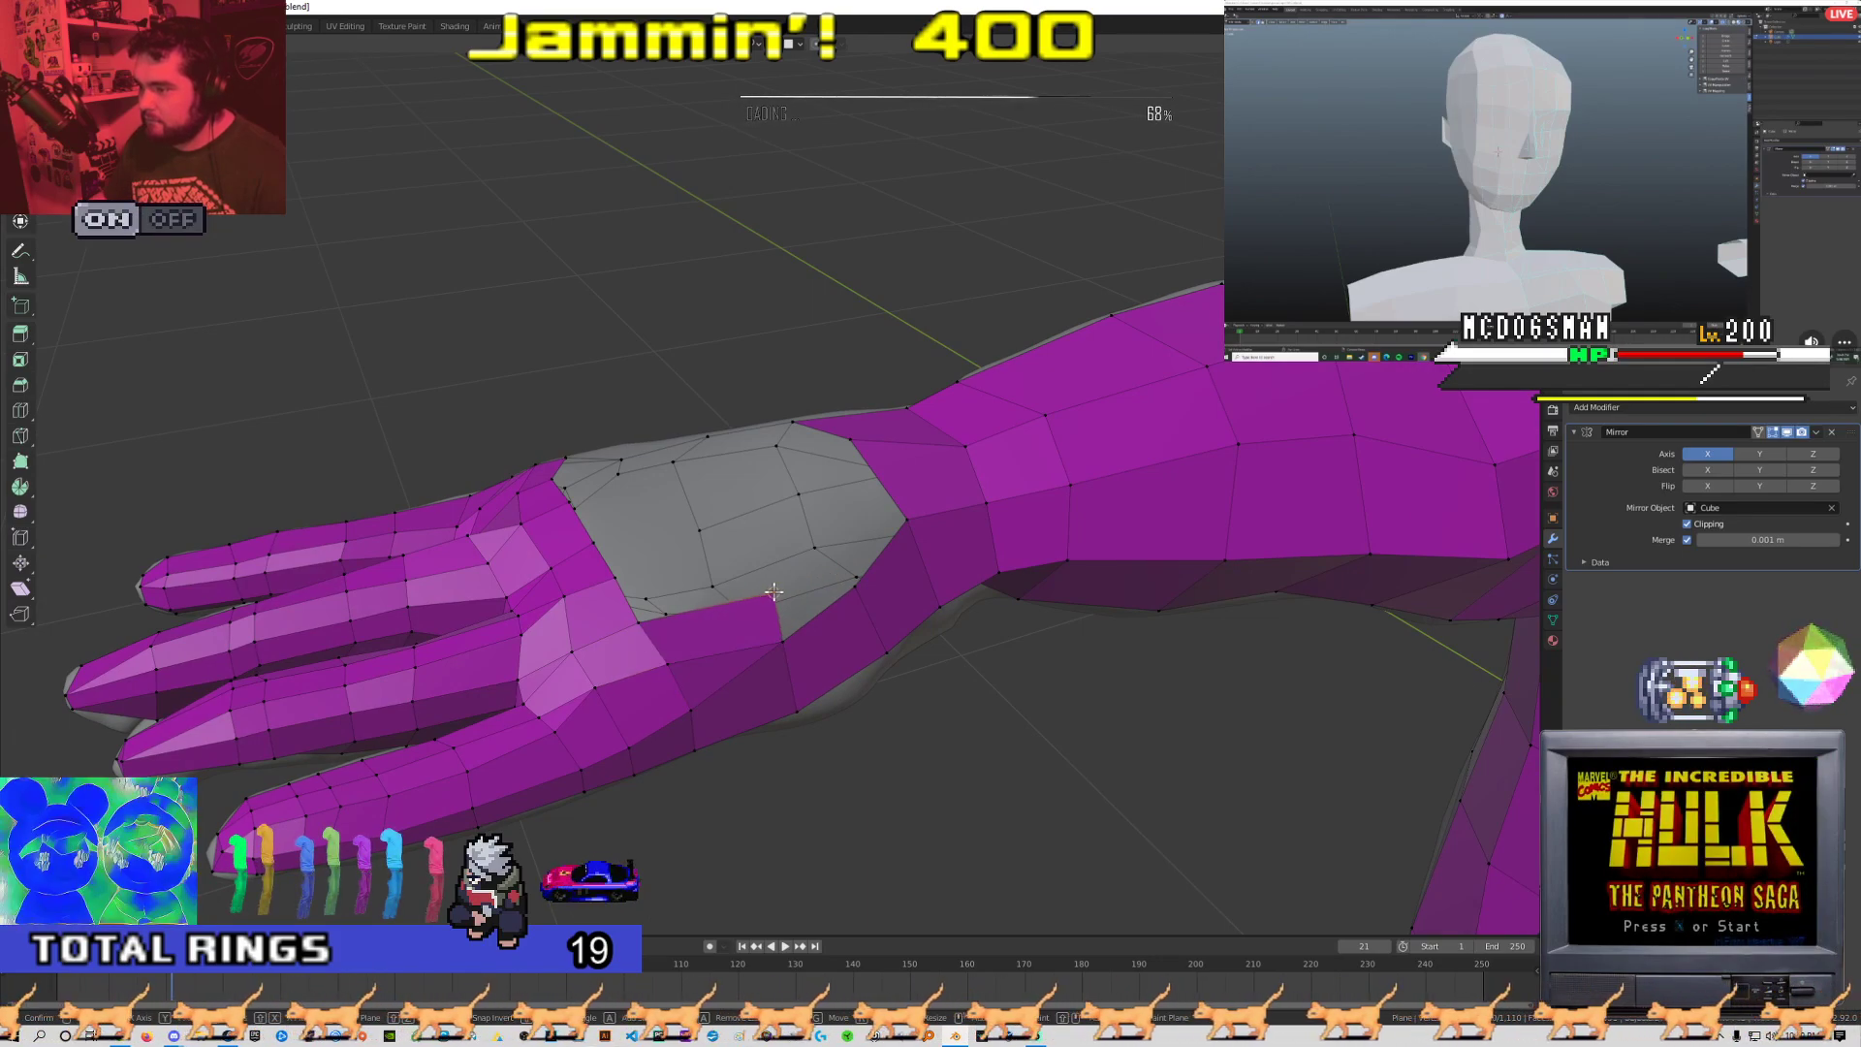
left_click(756, 587)
Fill the gap between the new face and the outer strip toward the wrist, and adjust the border vertex there
left_click(787, 628)
middle_click_drag(798, 614, 801, 690, "shift")
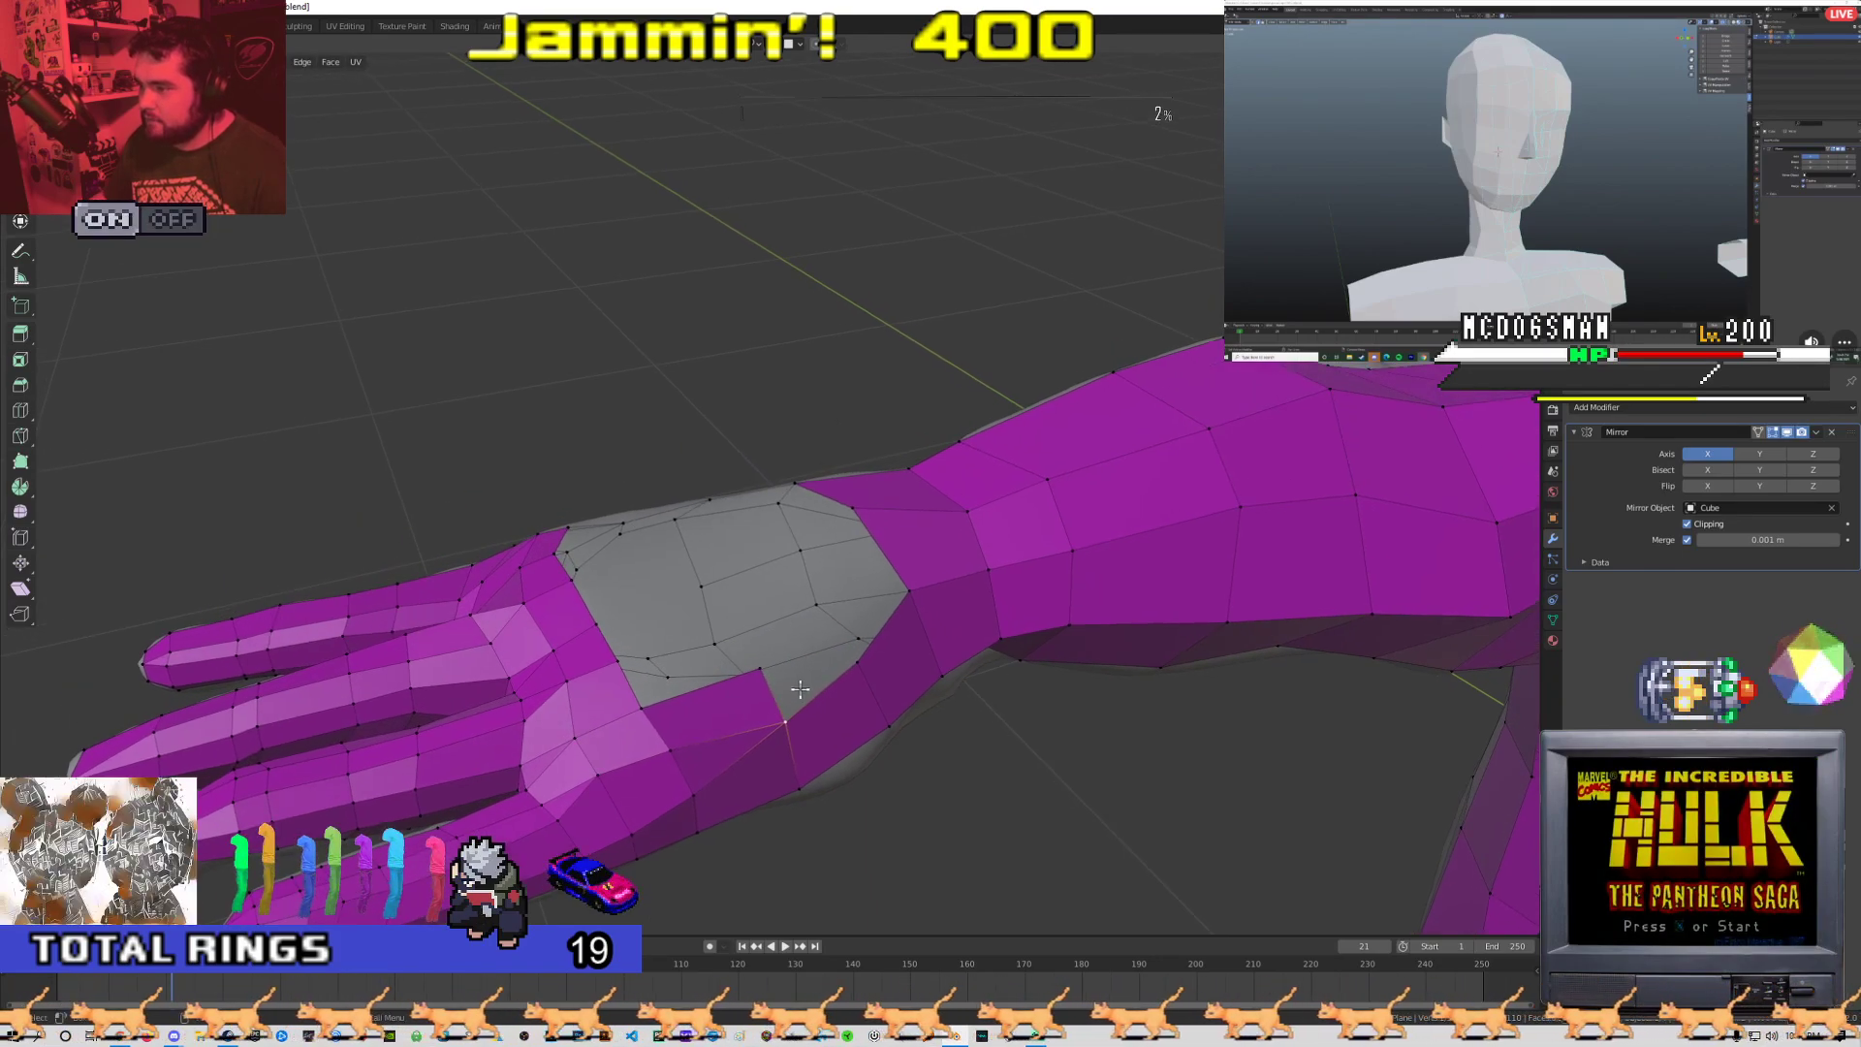
key("f")
middle_click_drag(915, 596, 733, 644)
scroll(897, 619, "down", 3)
scroll(898, 620, "up", 3)
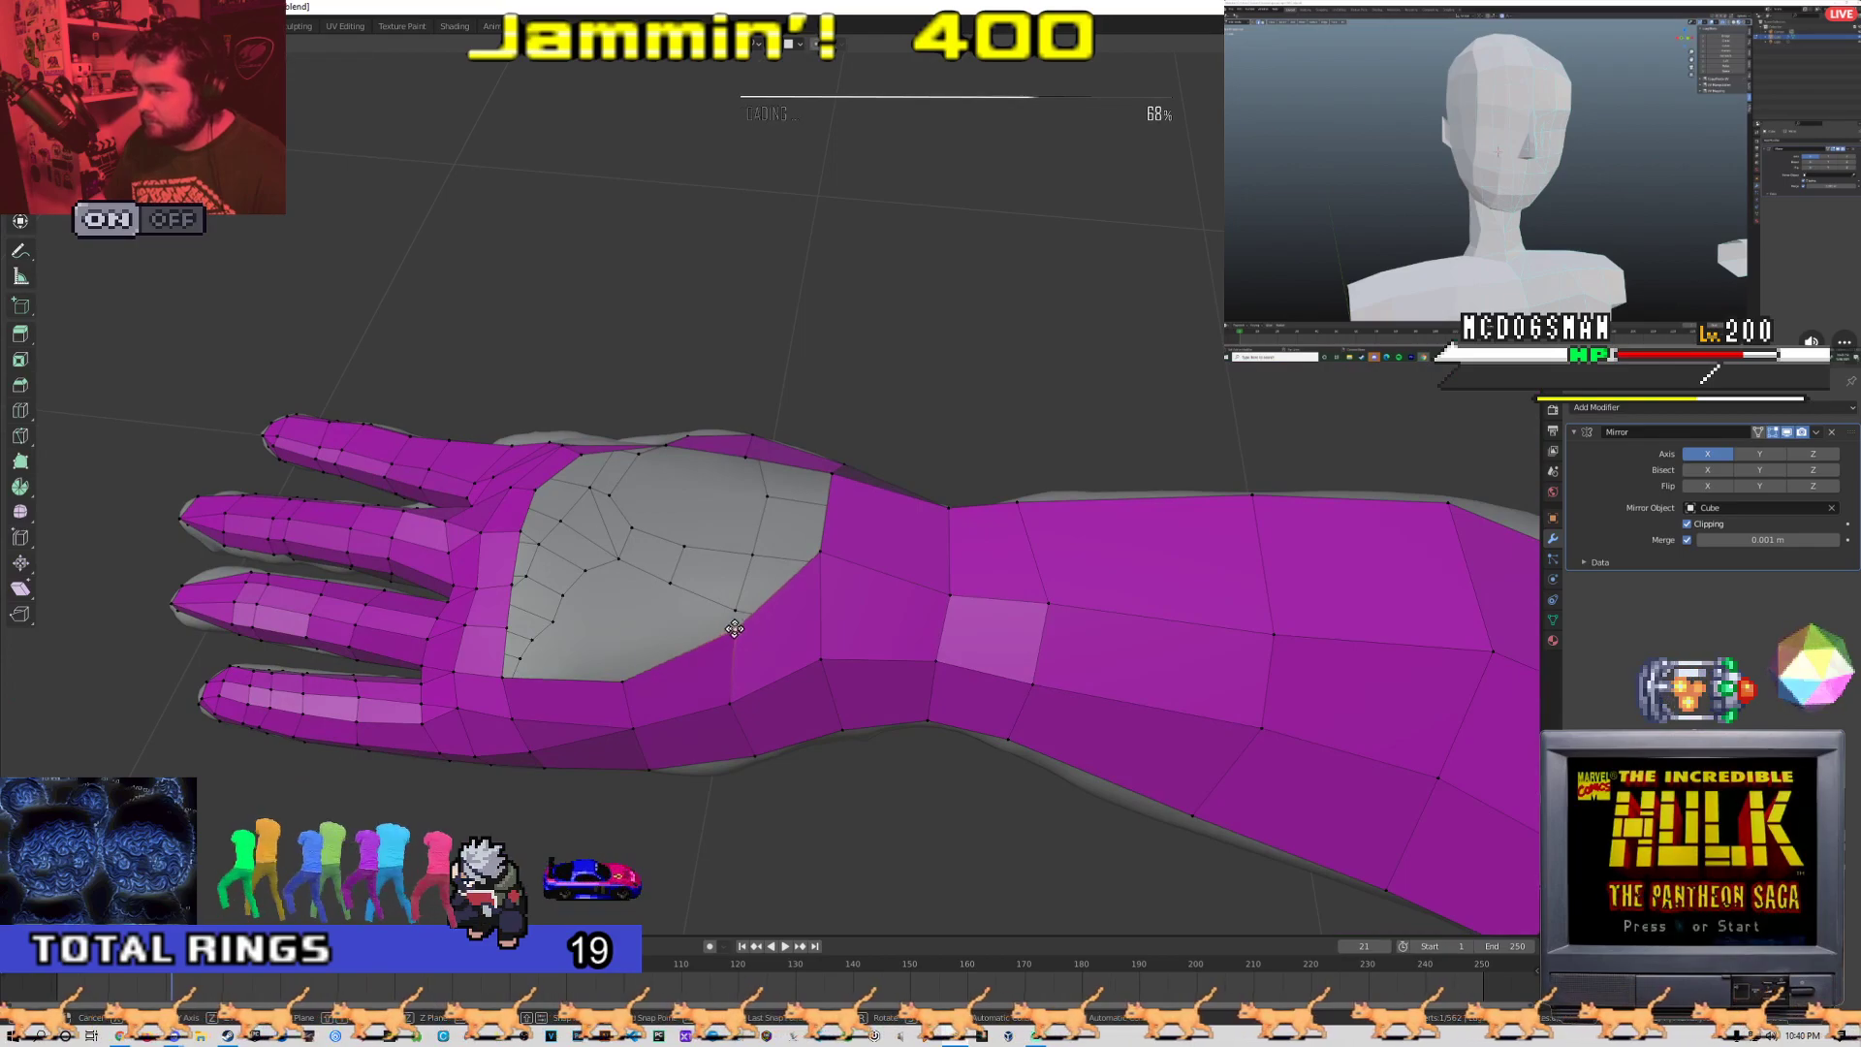
Reposition the border vertices at the wrist end of the hand's open area
middle_click_drag(624, 662, 893, 617)
key("g")
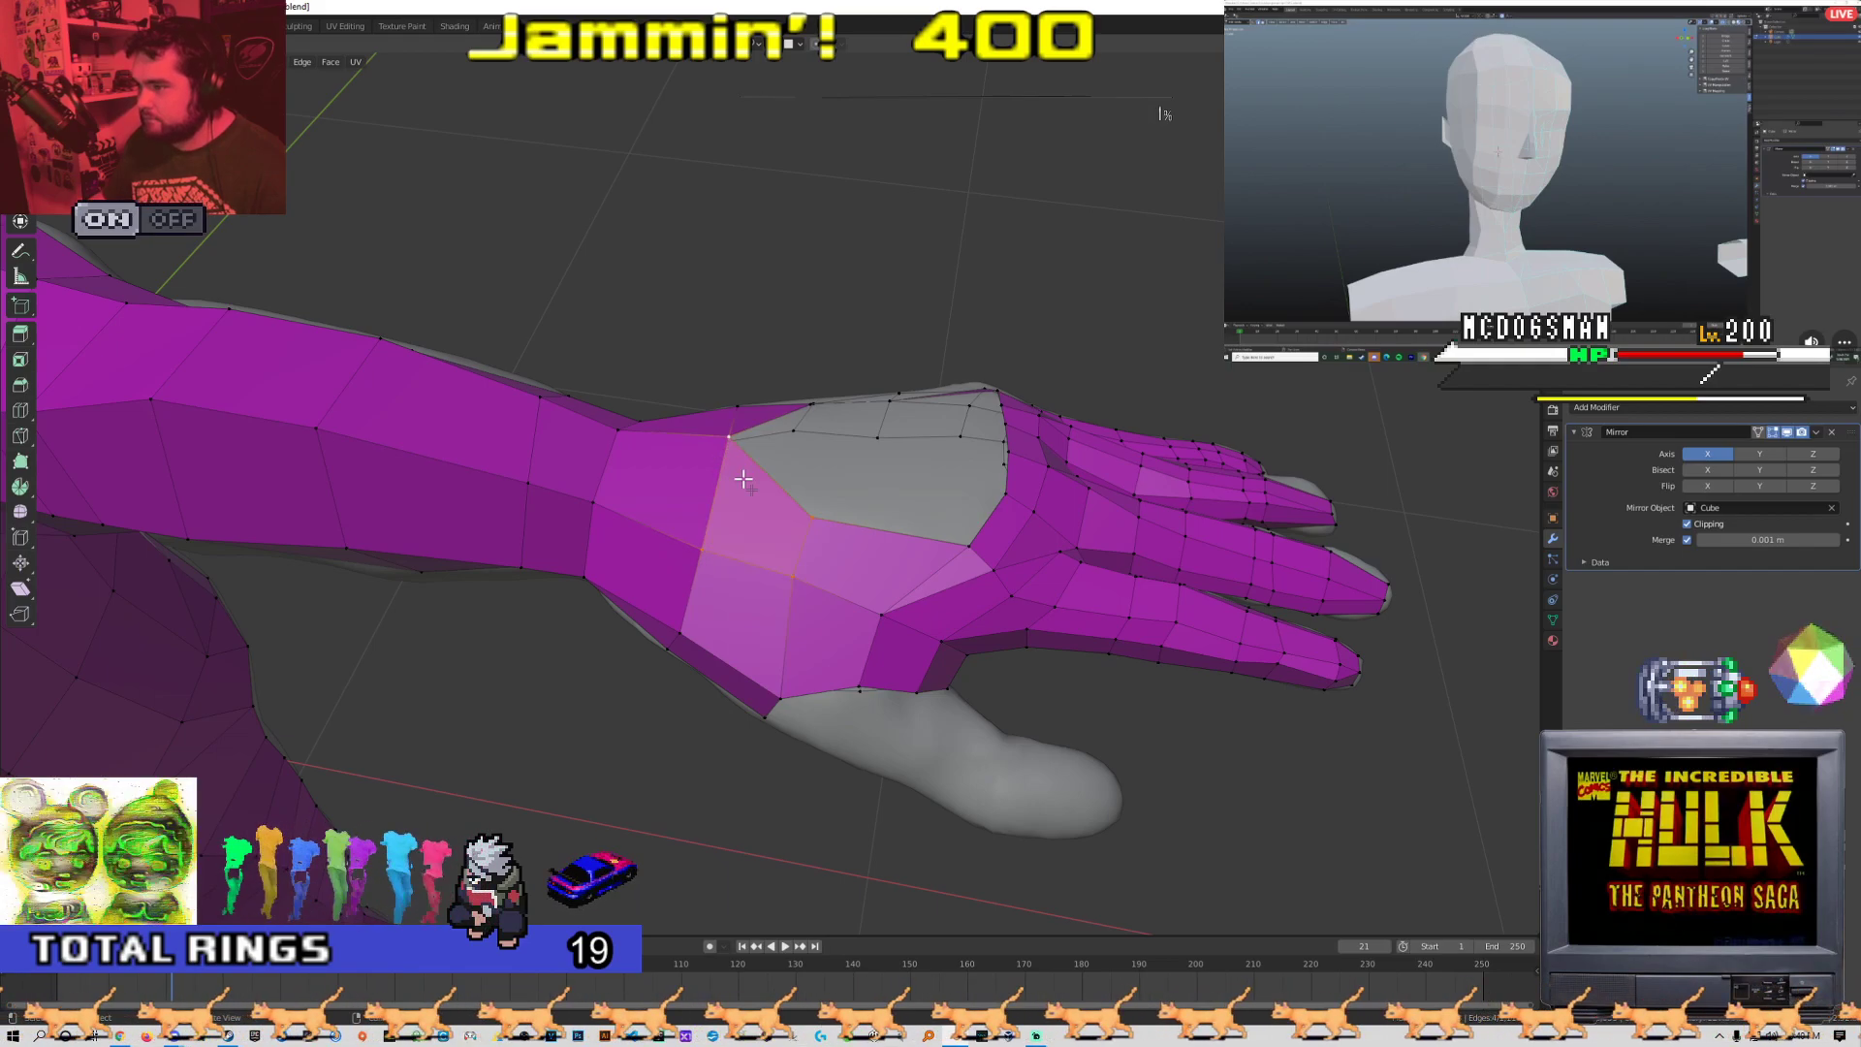
middle_click_drag(743, 479, 828, 600)
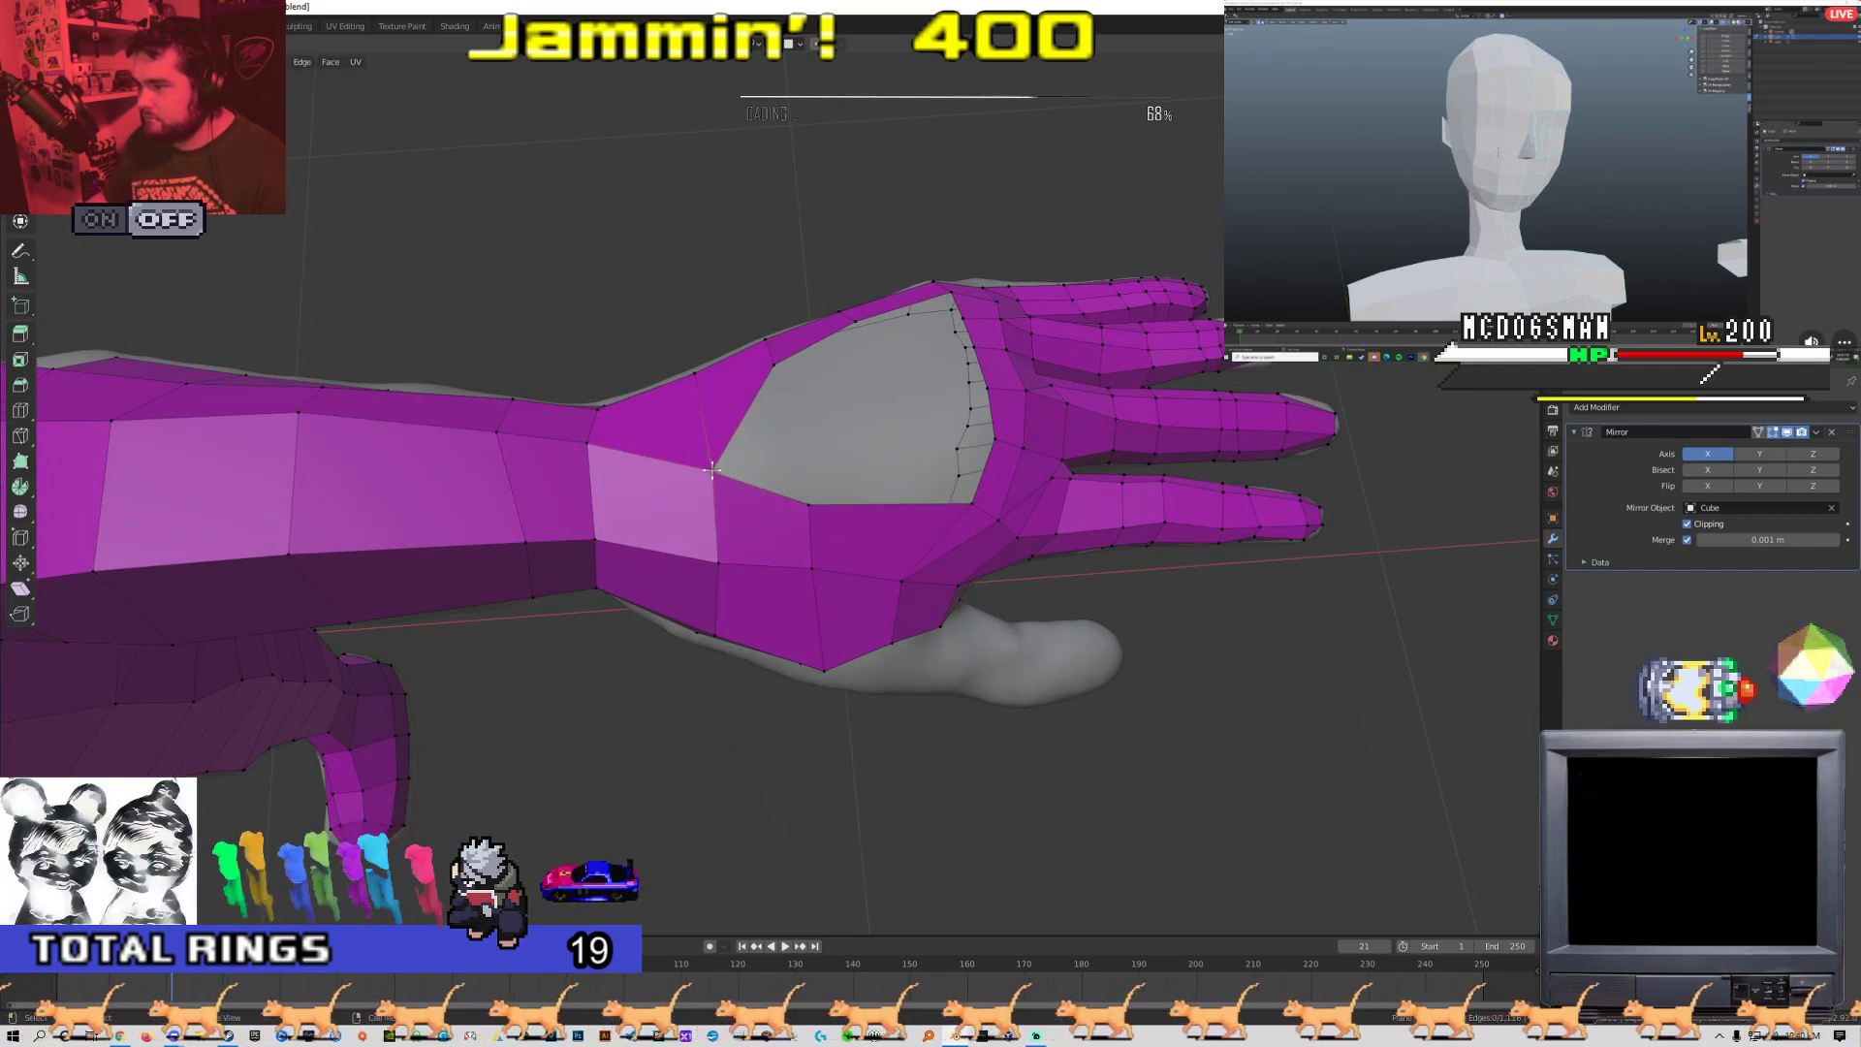
key("g")
Shift the vertices of the lengthwise forearm edge one after another from the wrist toward the elbow to even out its flow
scroll(611, 490, "up", 2)
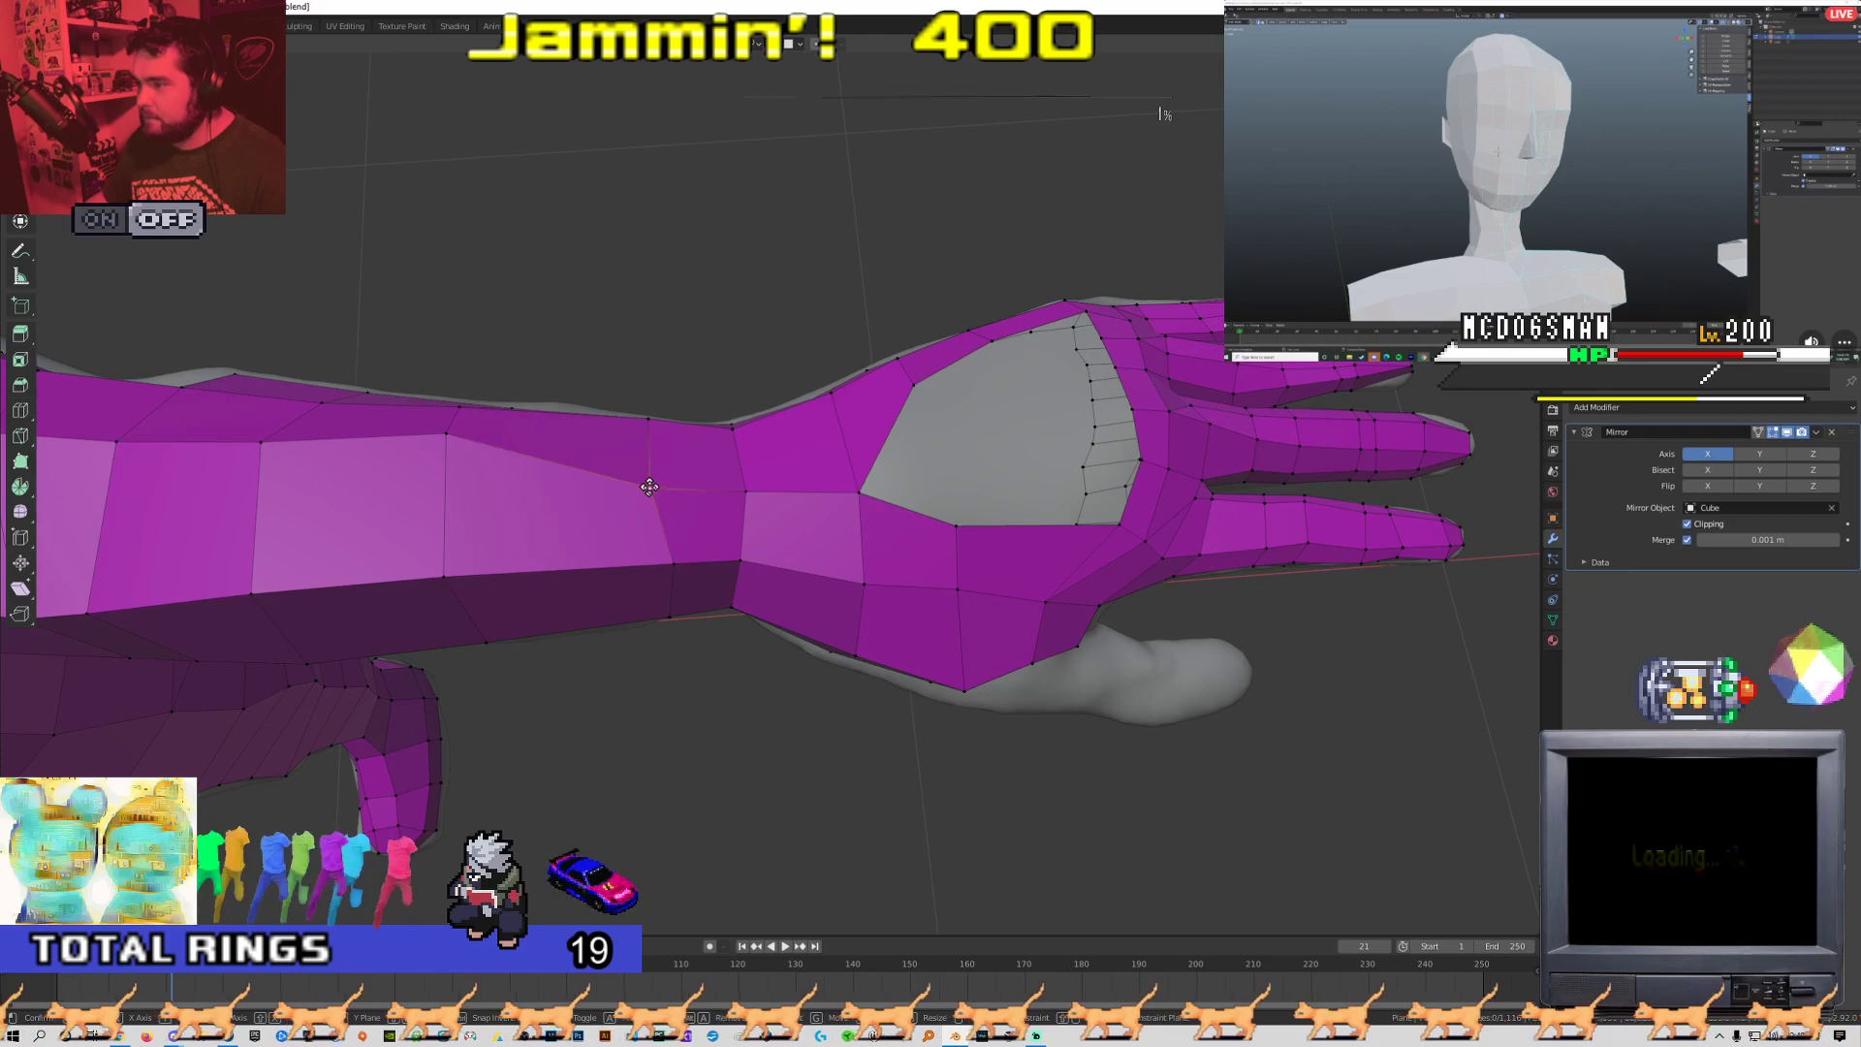
scroll(659, 523, "up", 3)
left_click(626, 484)
key("g")
left_click(641, 540)
middle_click_drag(511, 516, 669, 532, "shift")
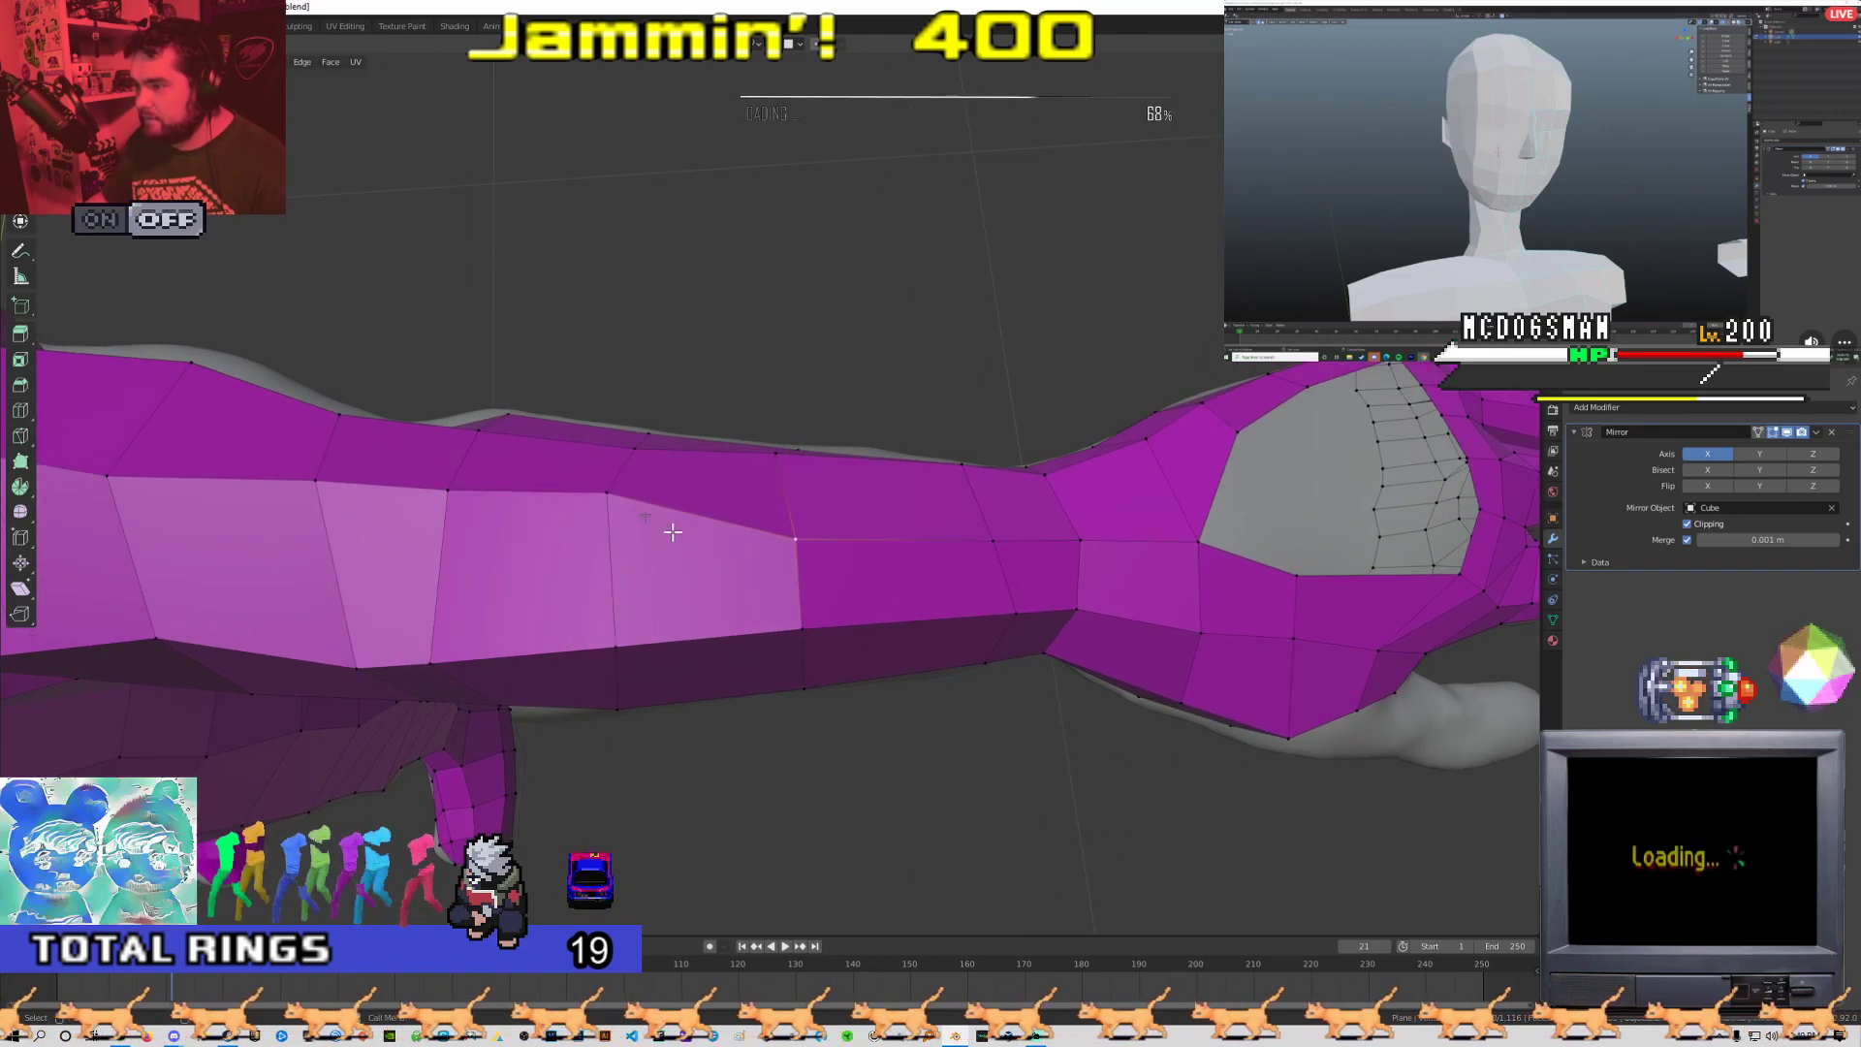
left_click(606, 492)
key("g")
left_click(625, 540)
middle_click_drag(587, 579, 755, 588, "shift")
left_click(602, 500)
key("g")
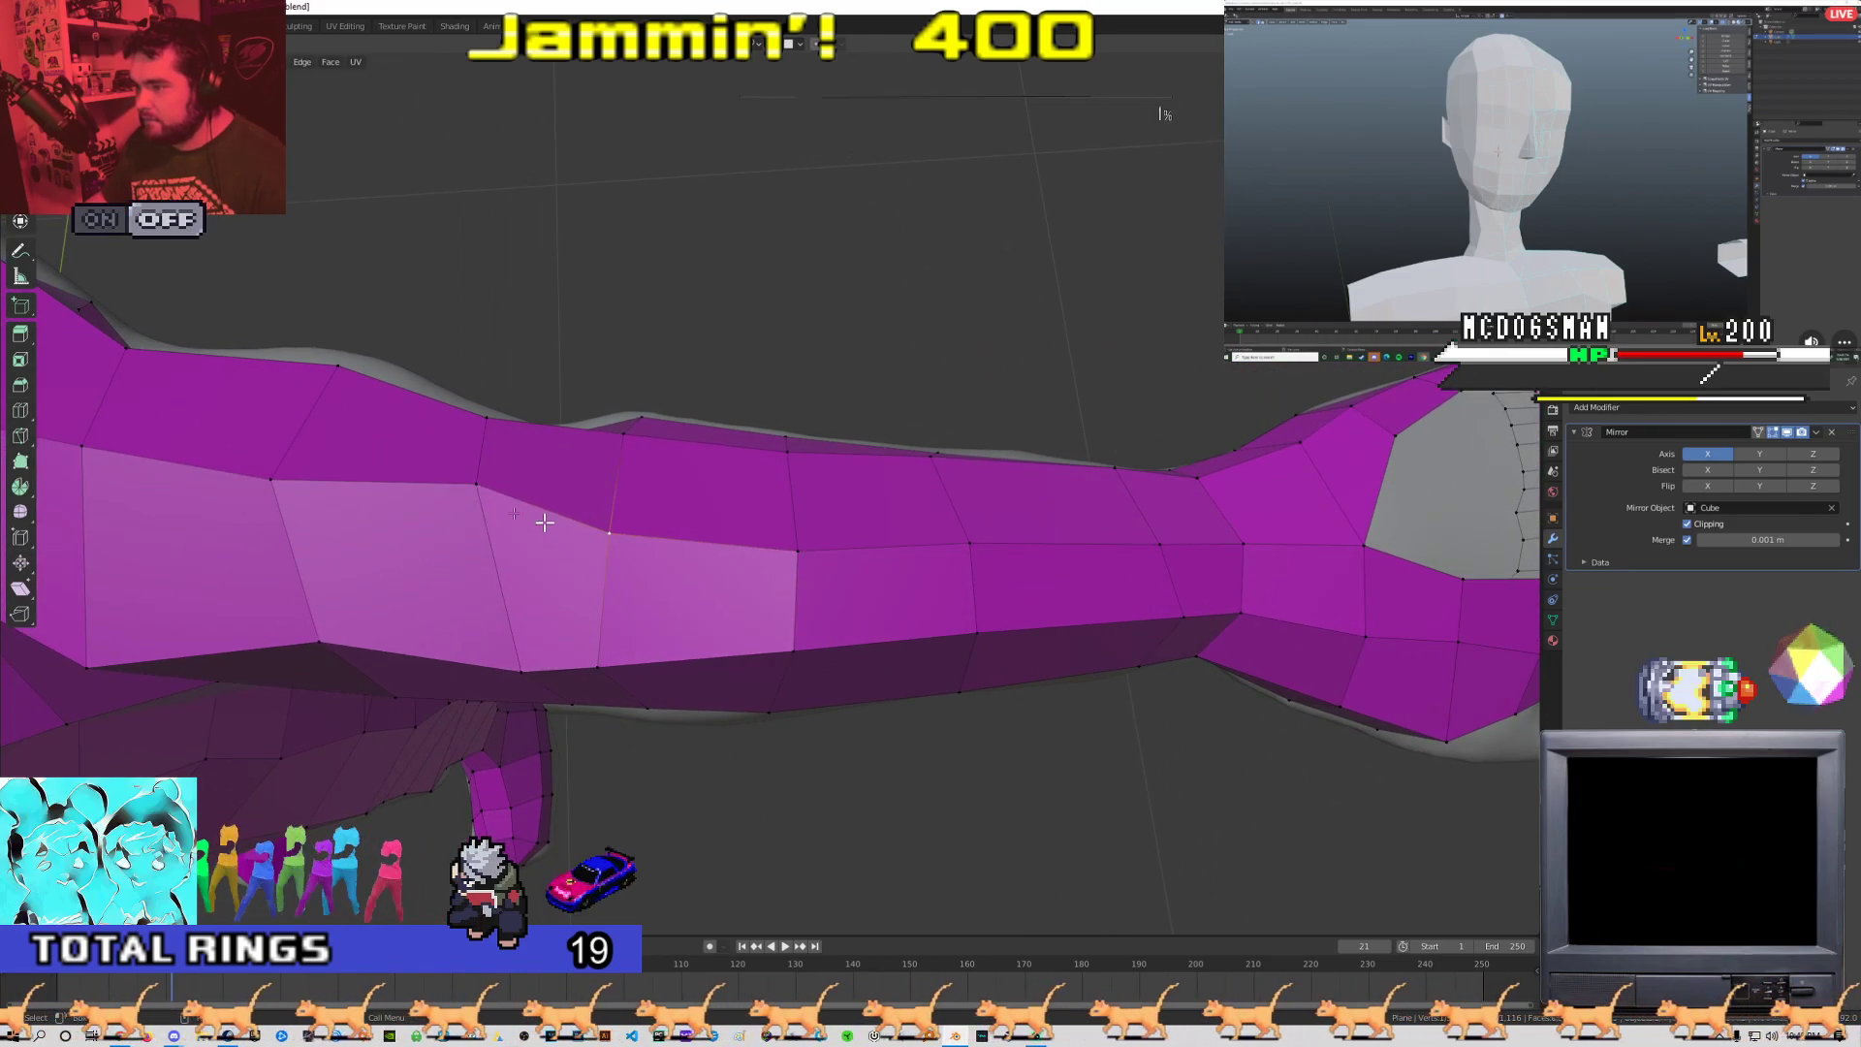
Switch to Chrome and search YouTube for "pokemon xd gaLE OF DARKNESS"
key("alt+Tab")
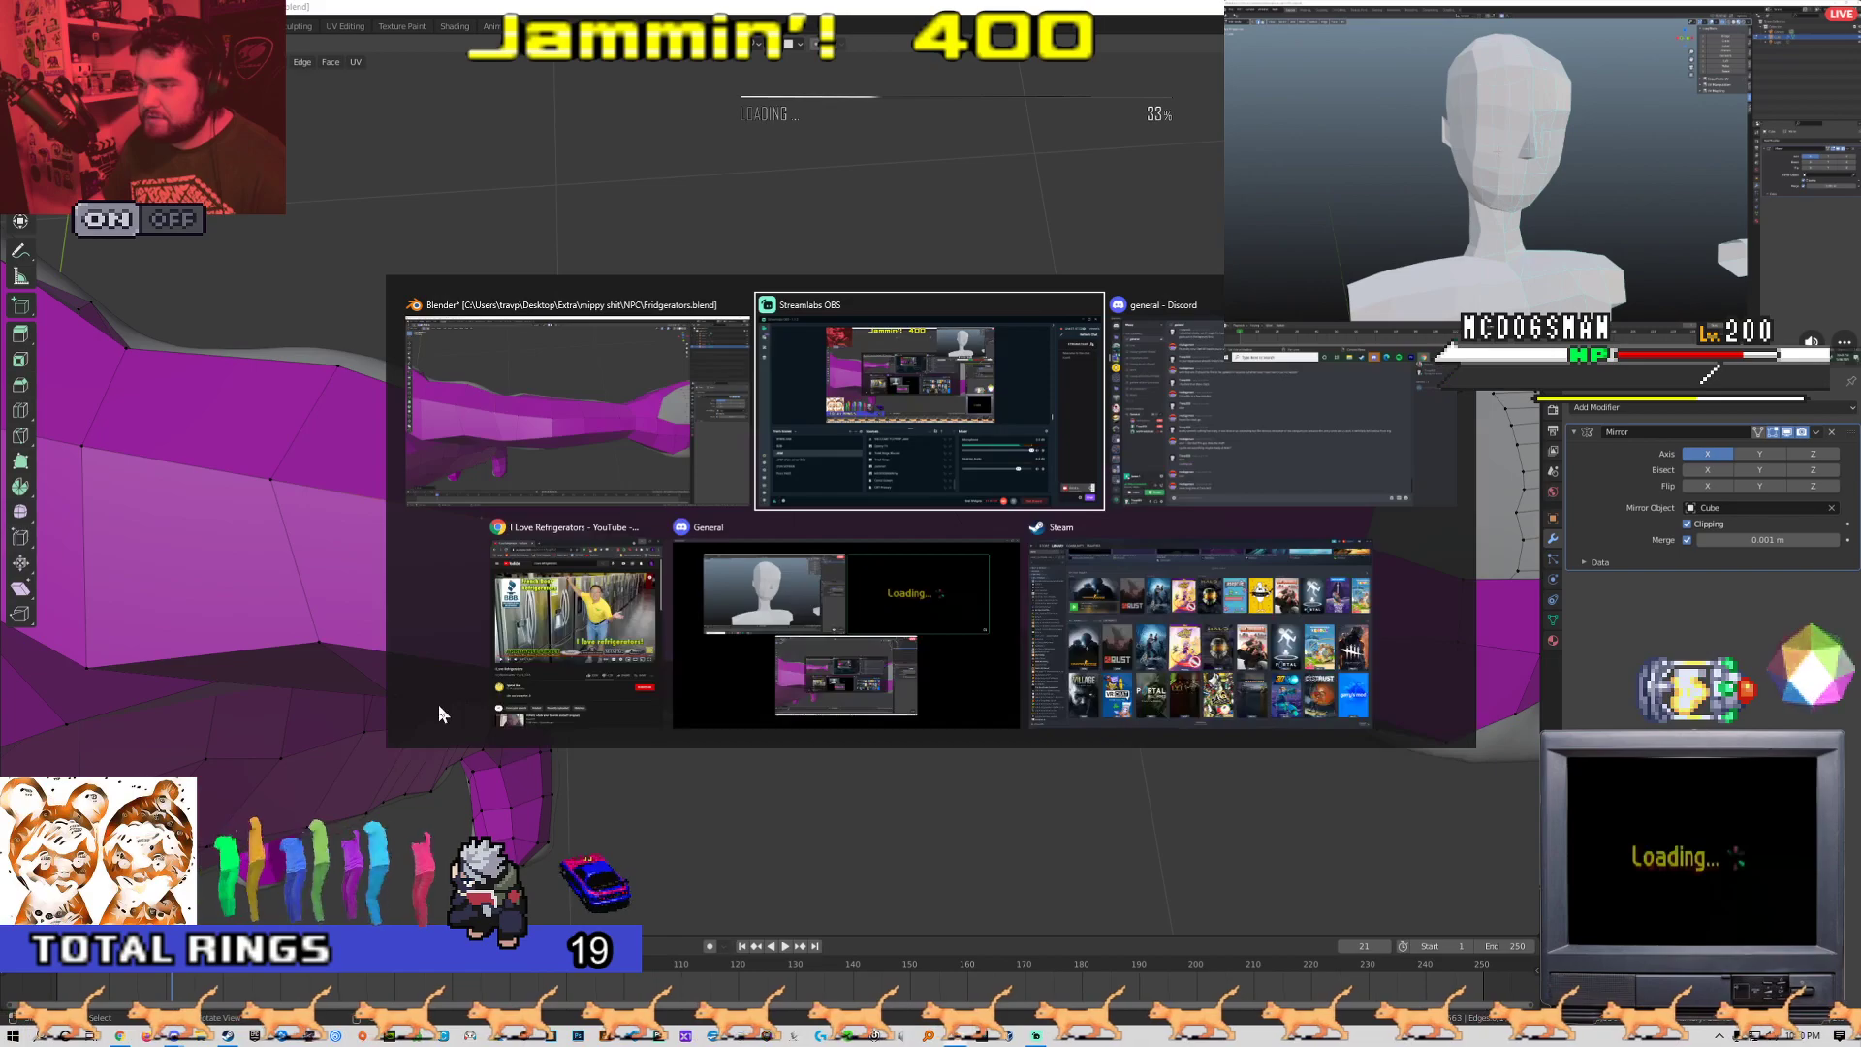
left_click(566, 704)
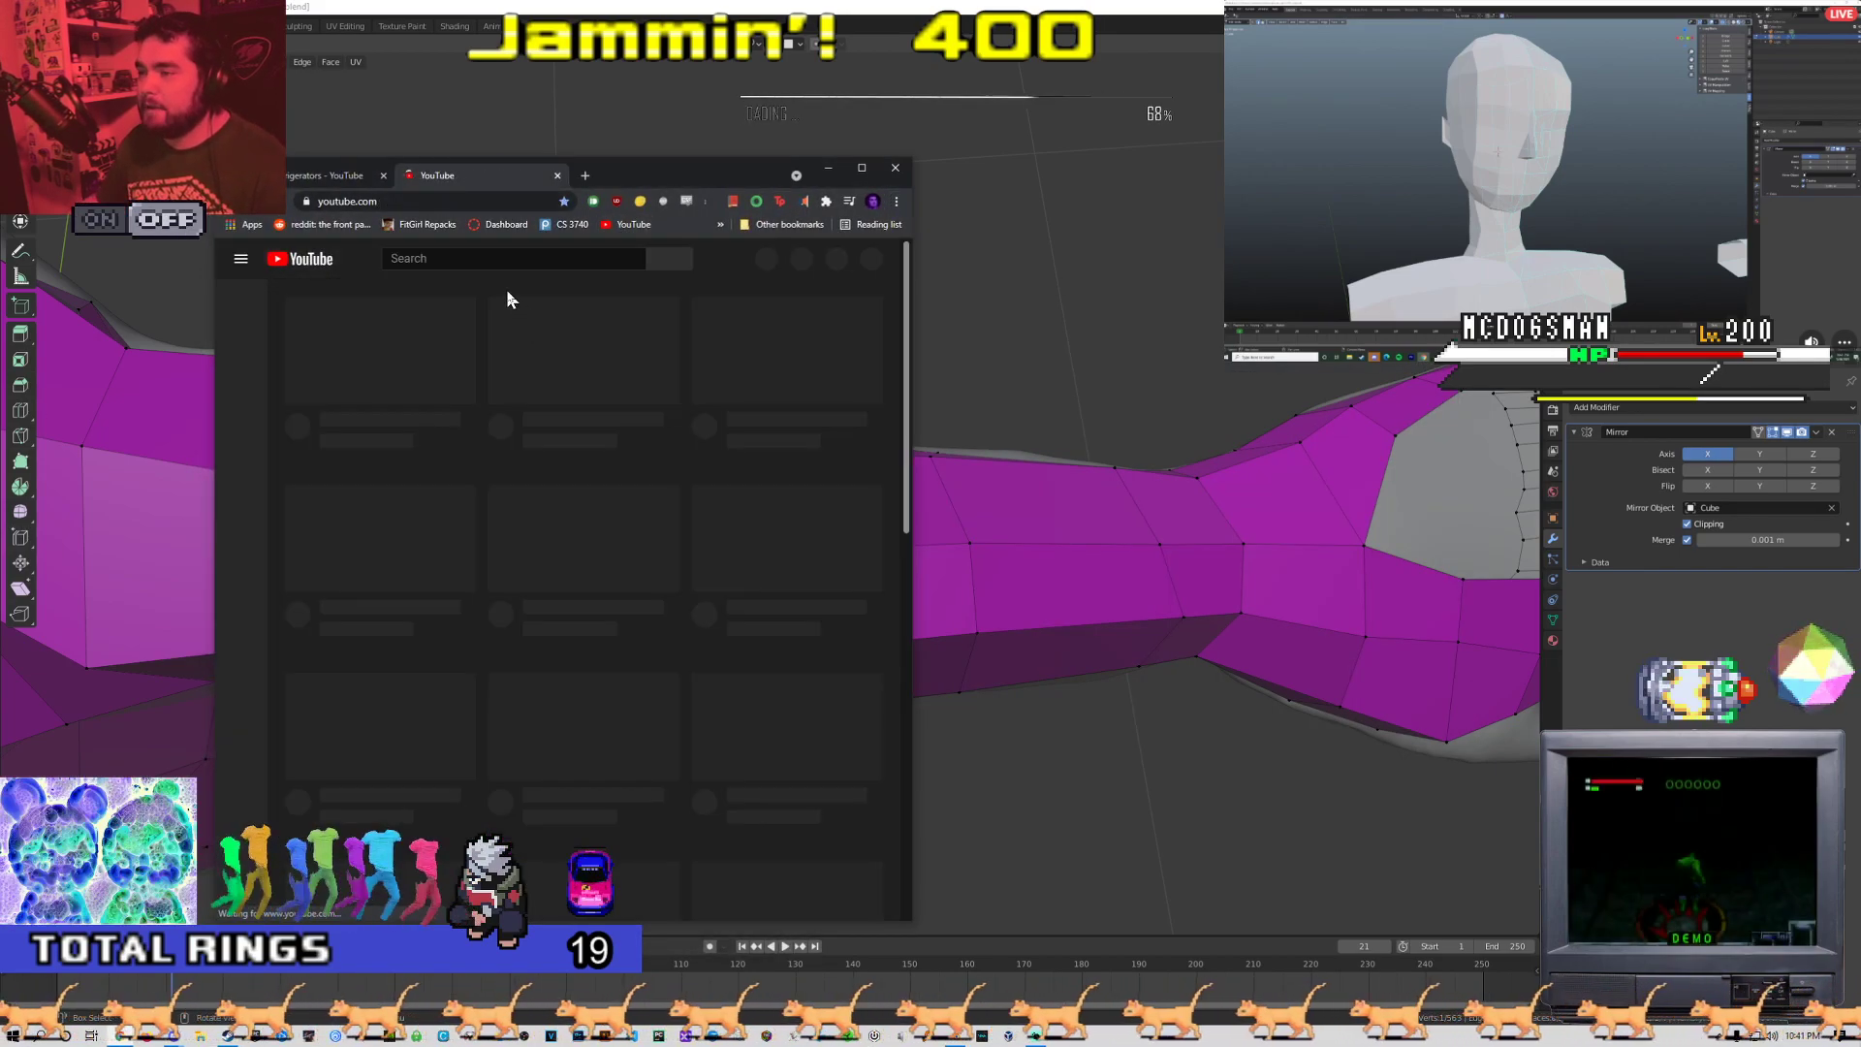
left_click(497, 259)
type("pokemon xd gaLE OF DARK")
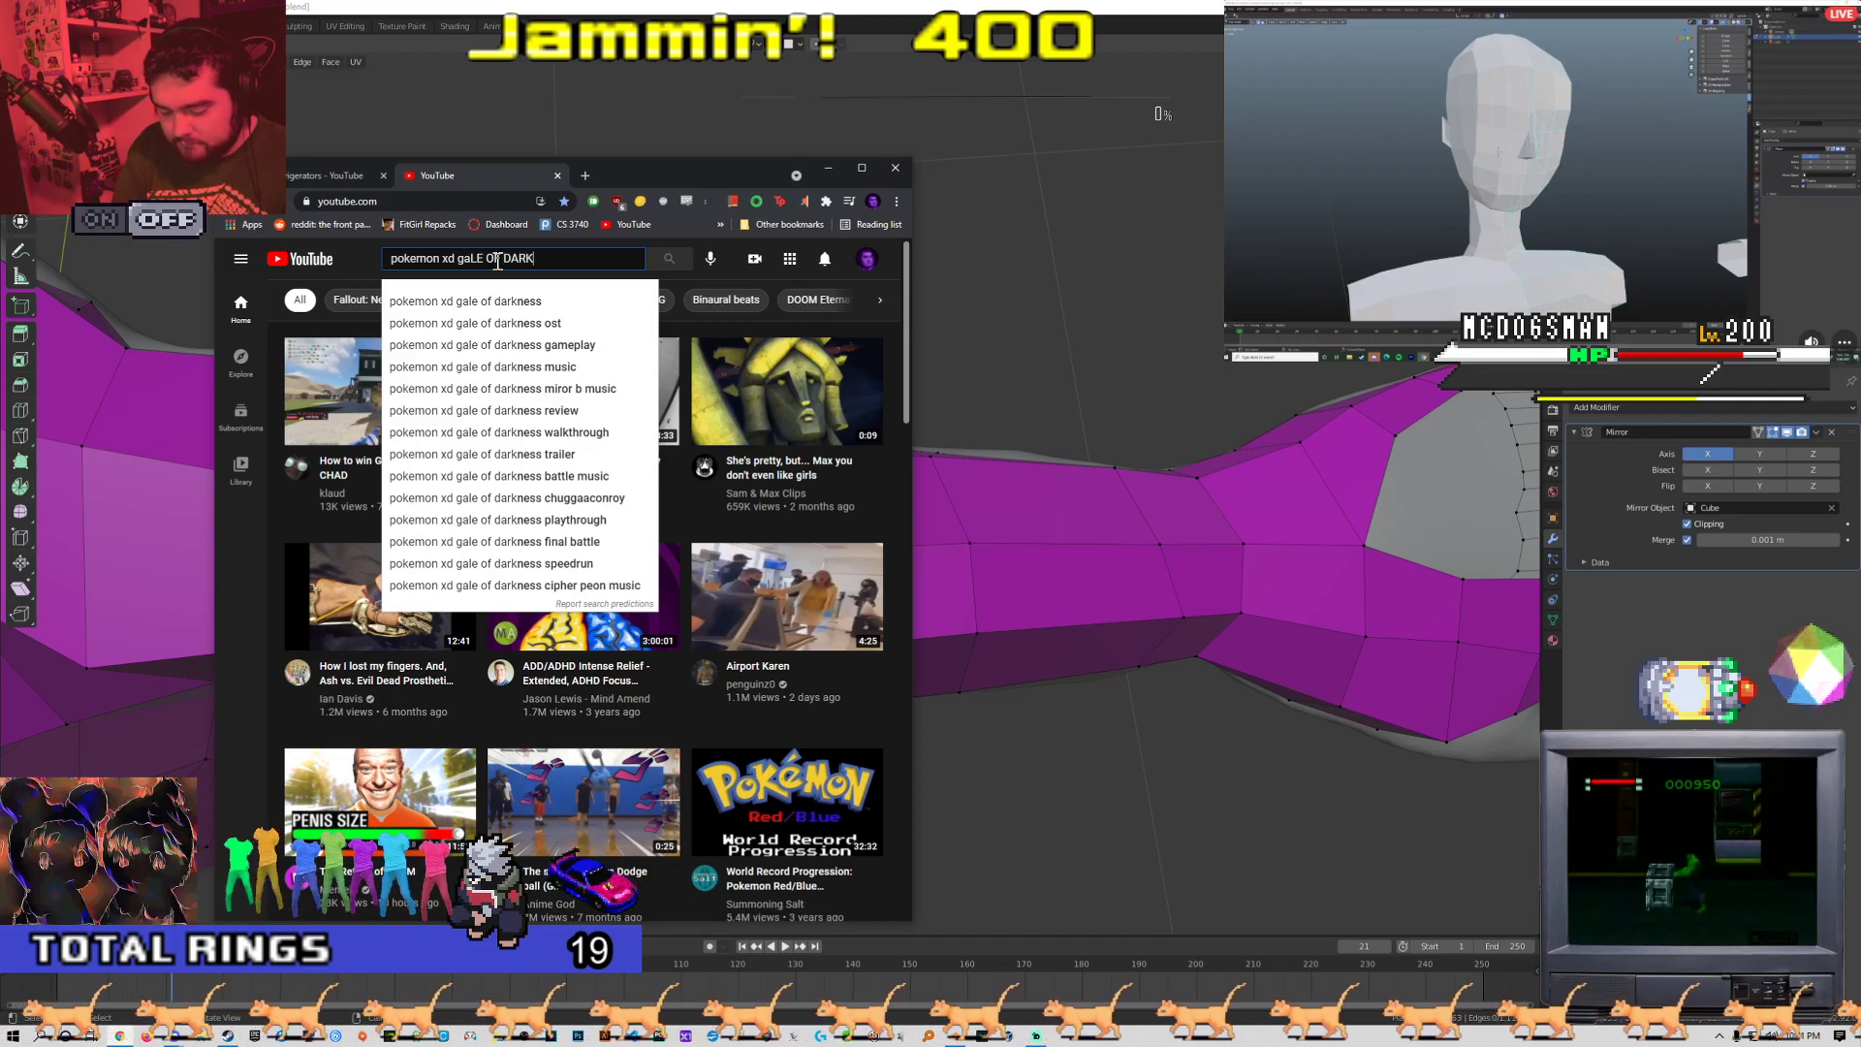
type("NESS")
key("Return")
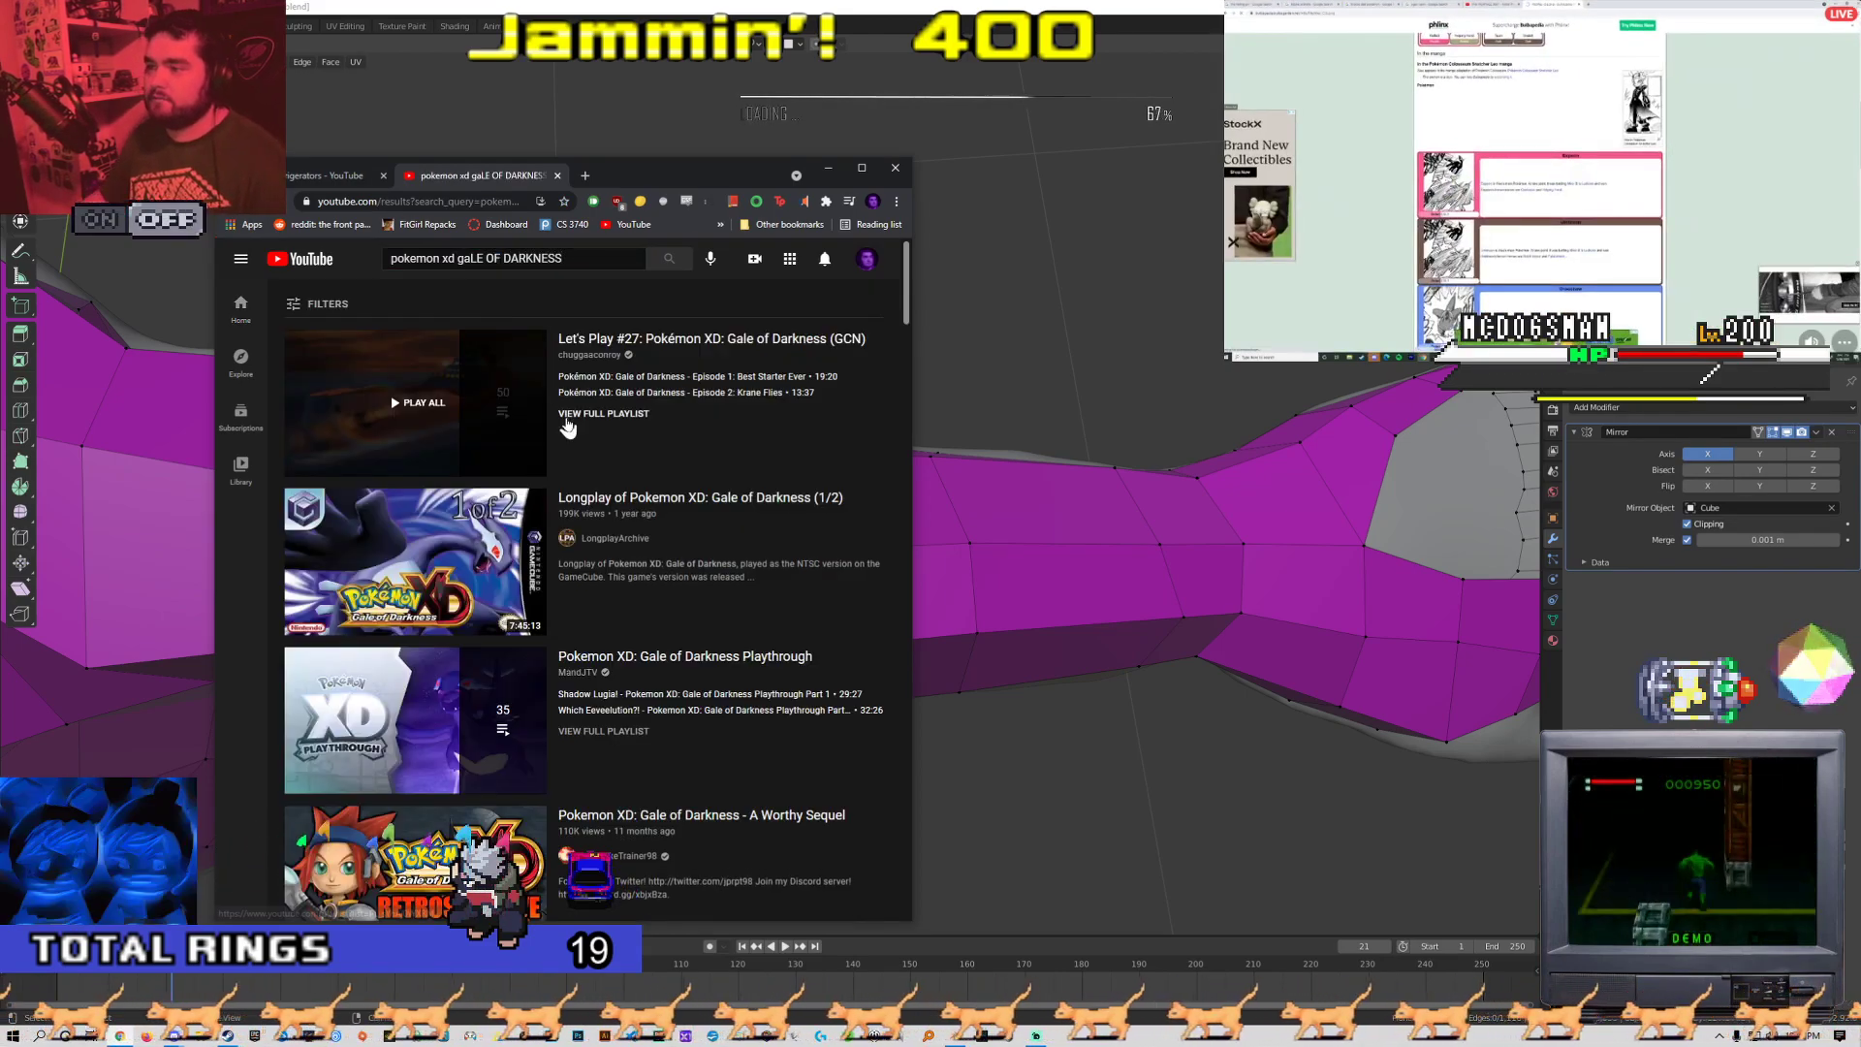
Open the video "Longplay of Pokemon XD: Gale of Darkness (1/2)" in a new tab and play it
middle_click(567, 427)
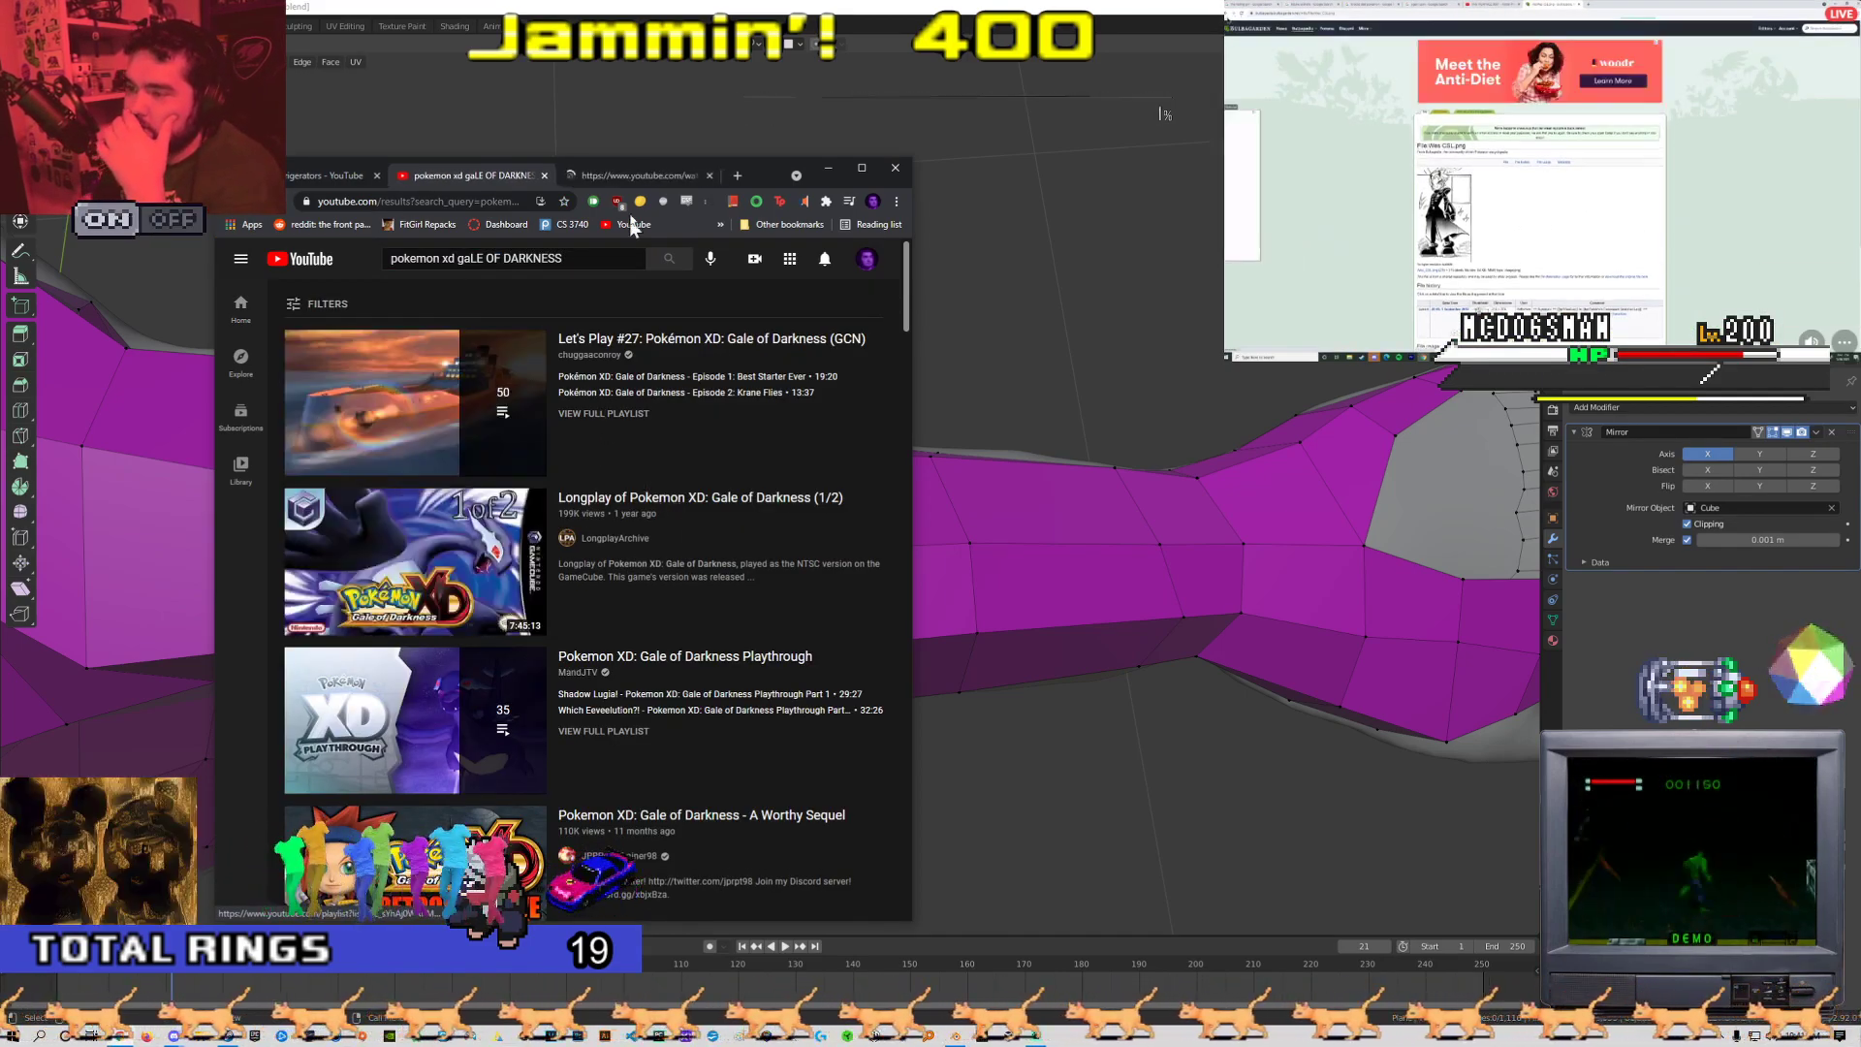
left_click(640, 173)
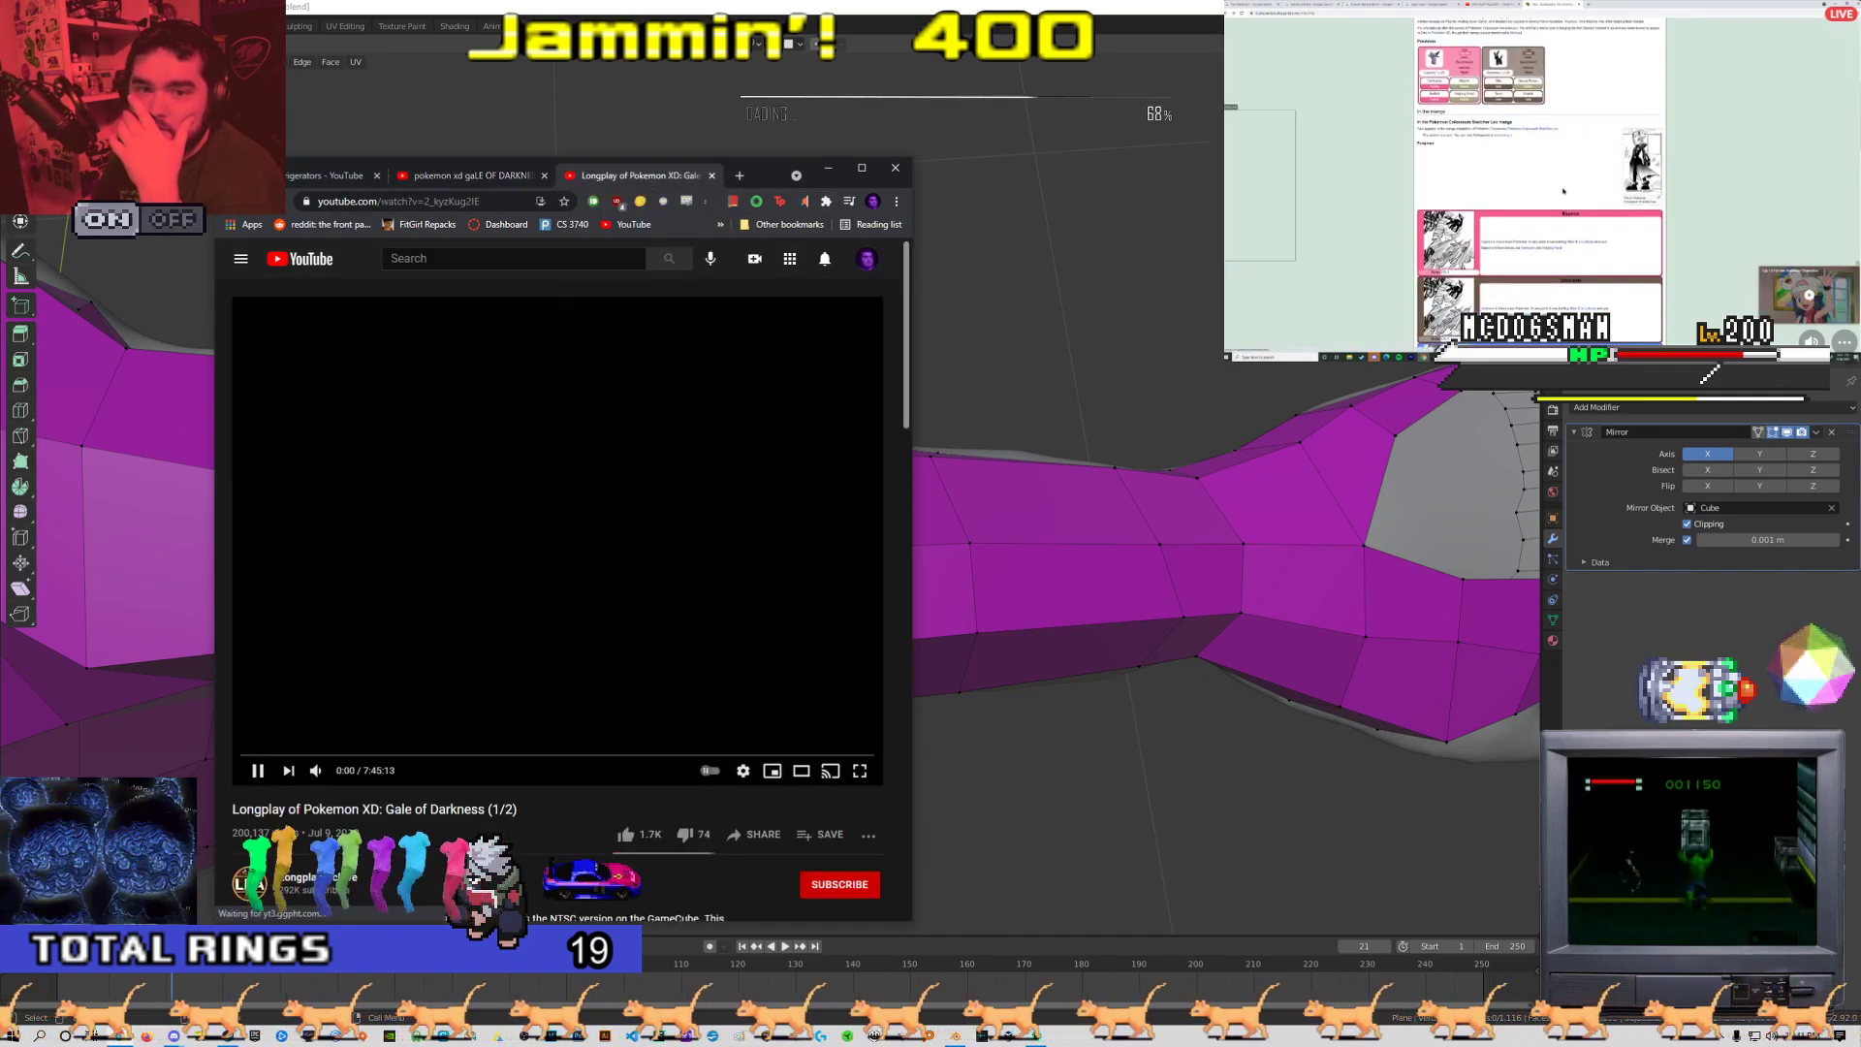
scroll(1564, 191, "up", 10)
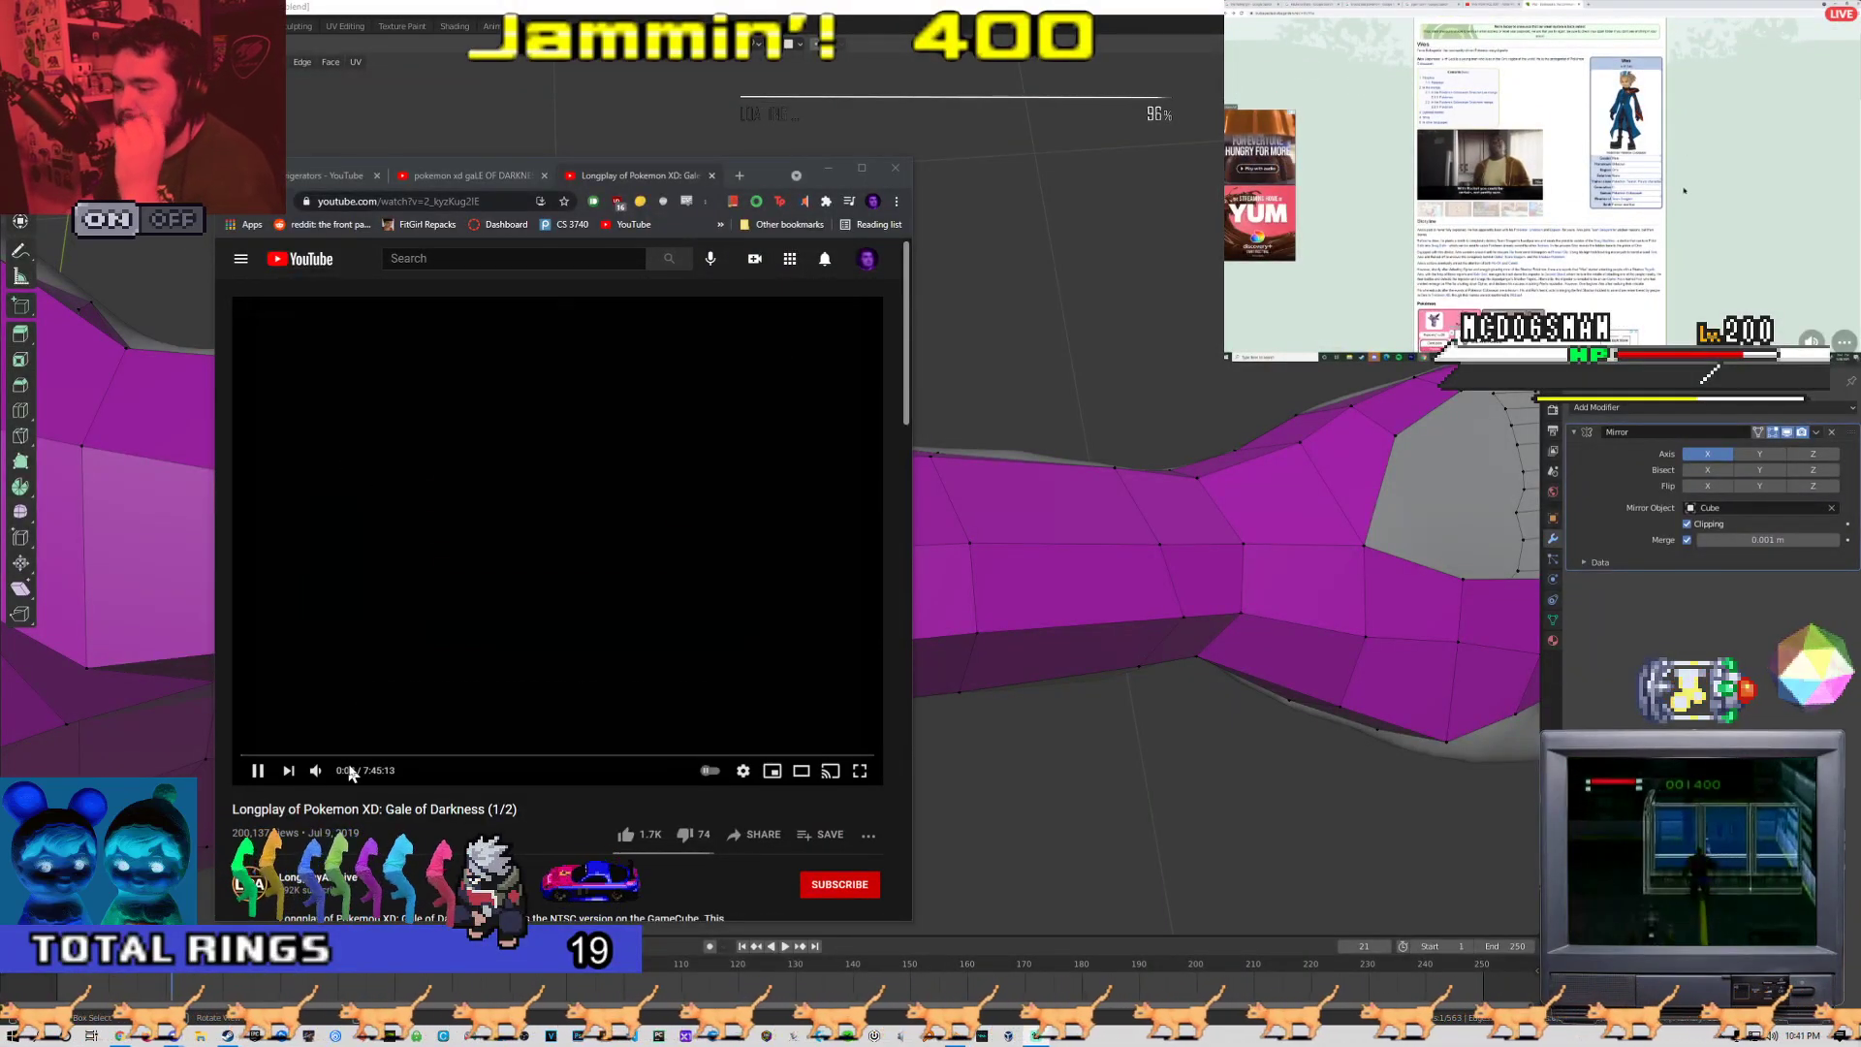
left_click(388, 626)
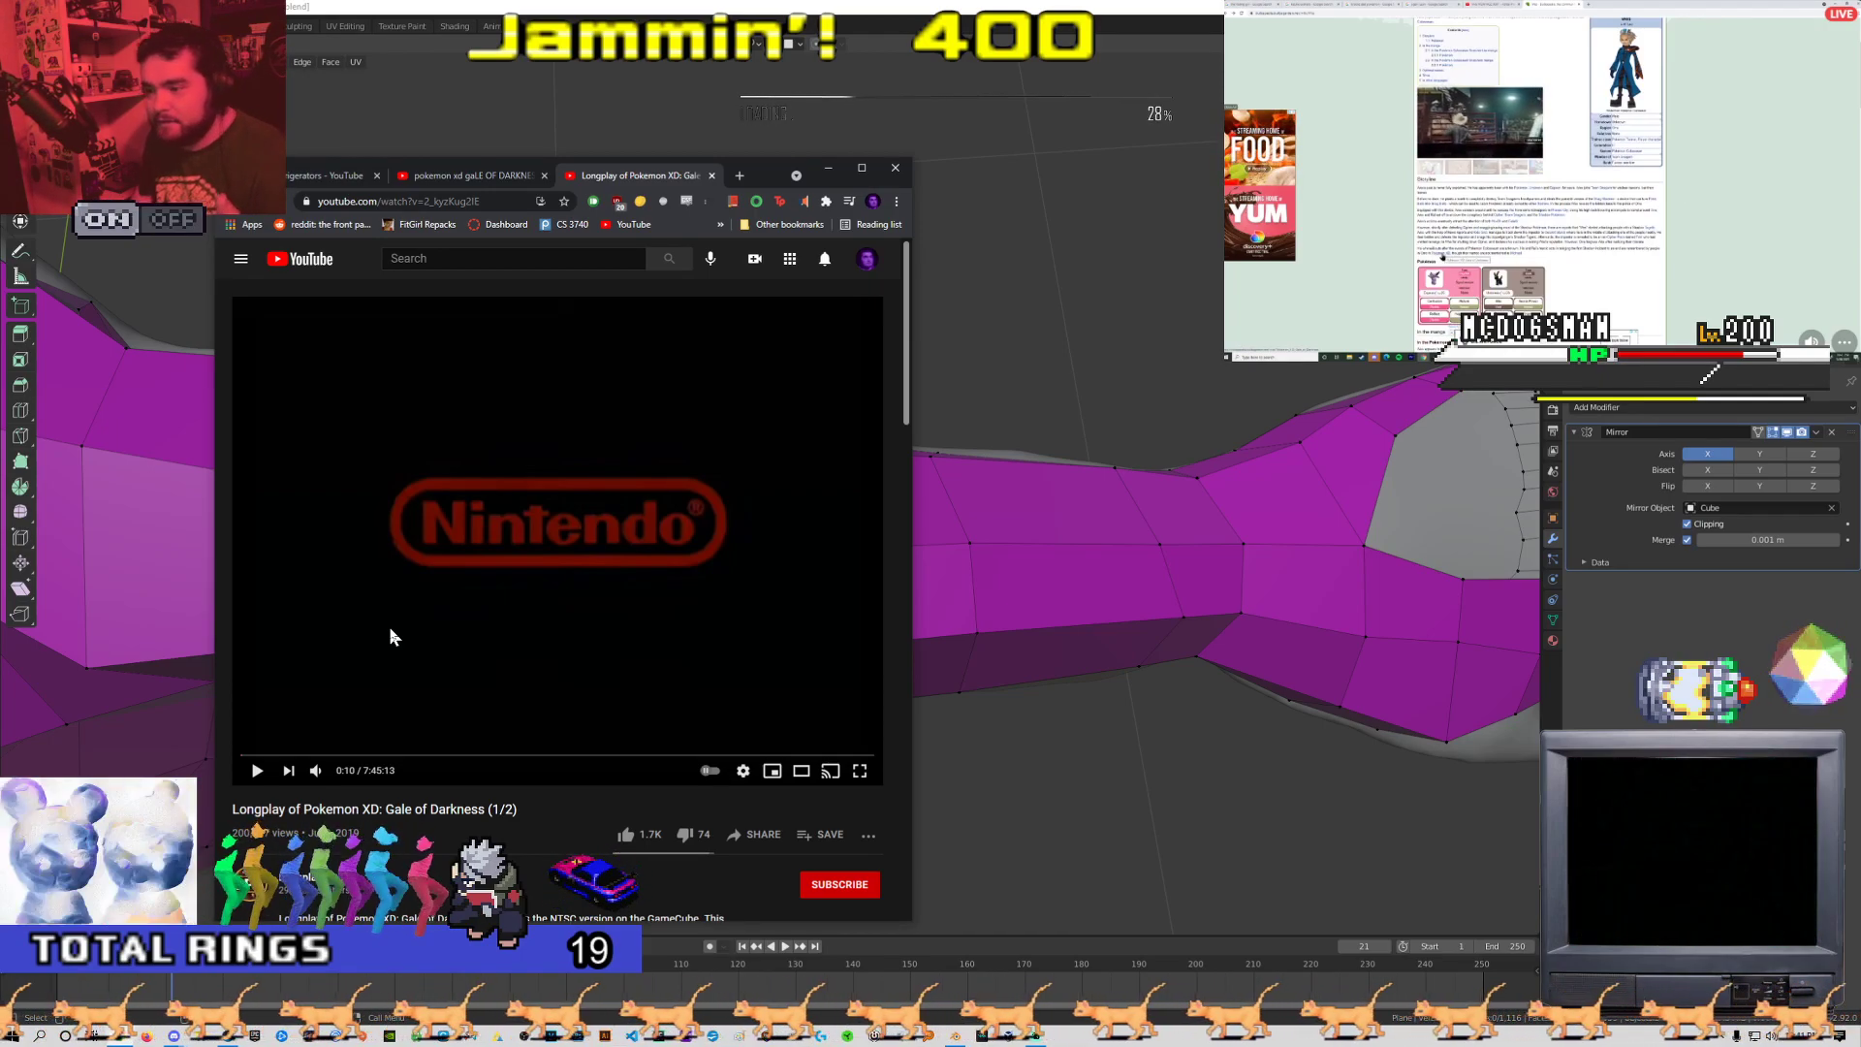
left_click(390, 634)
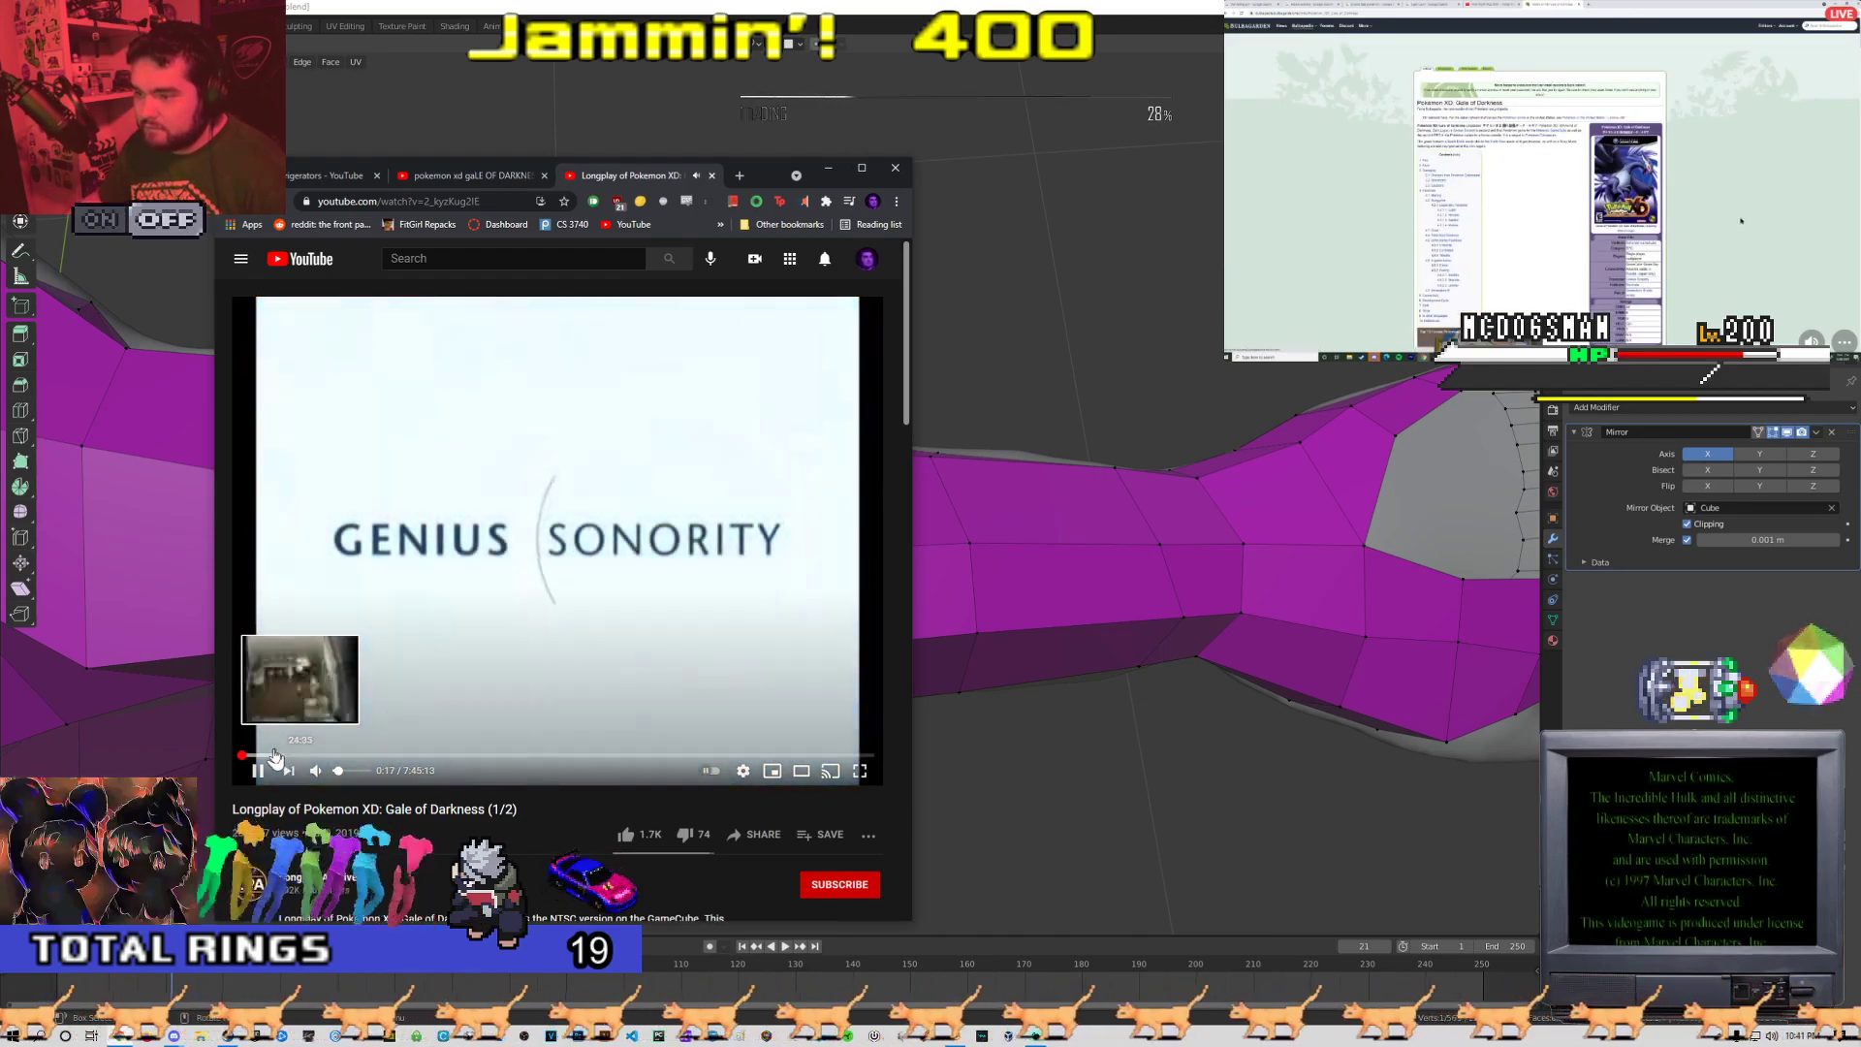
Skip forward through the Pokemon XD longplay to the power-draining light bulb scene around 12:22 and pause it there
left_click(350, 675)
key("Right")
key("Right")
key("Right")
key("Right")
key("Right")
key("Right")
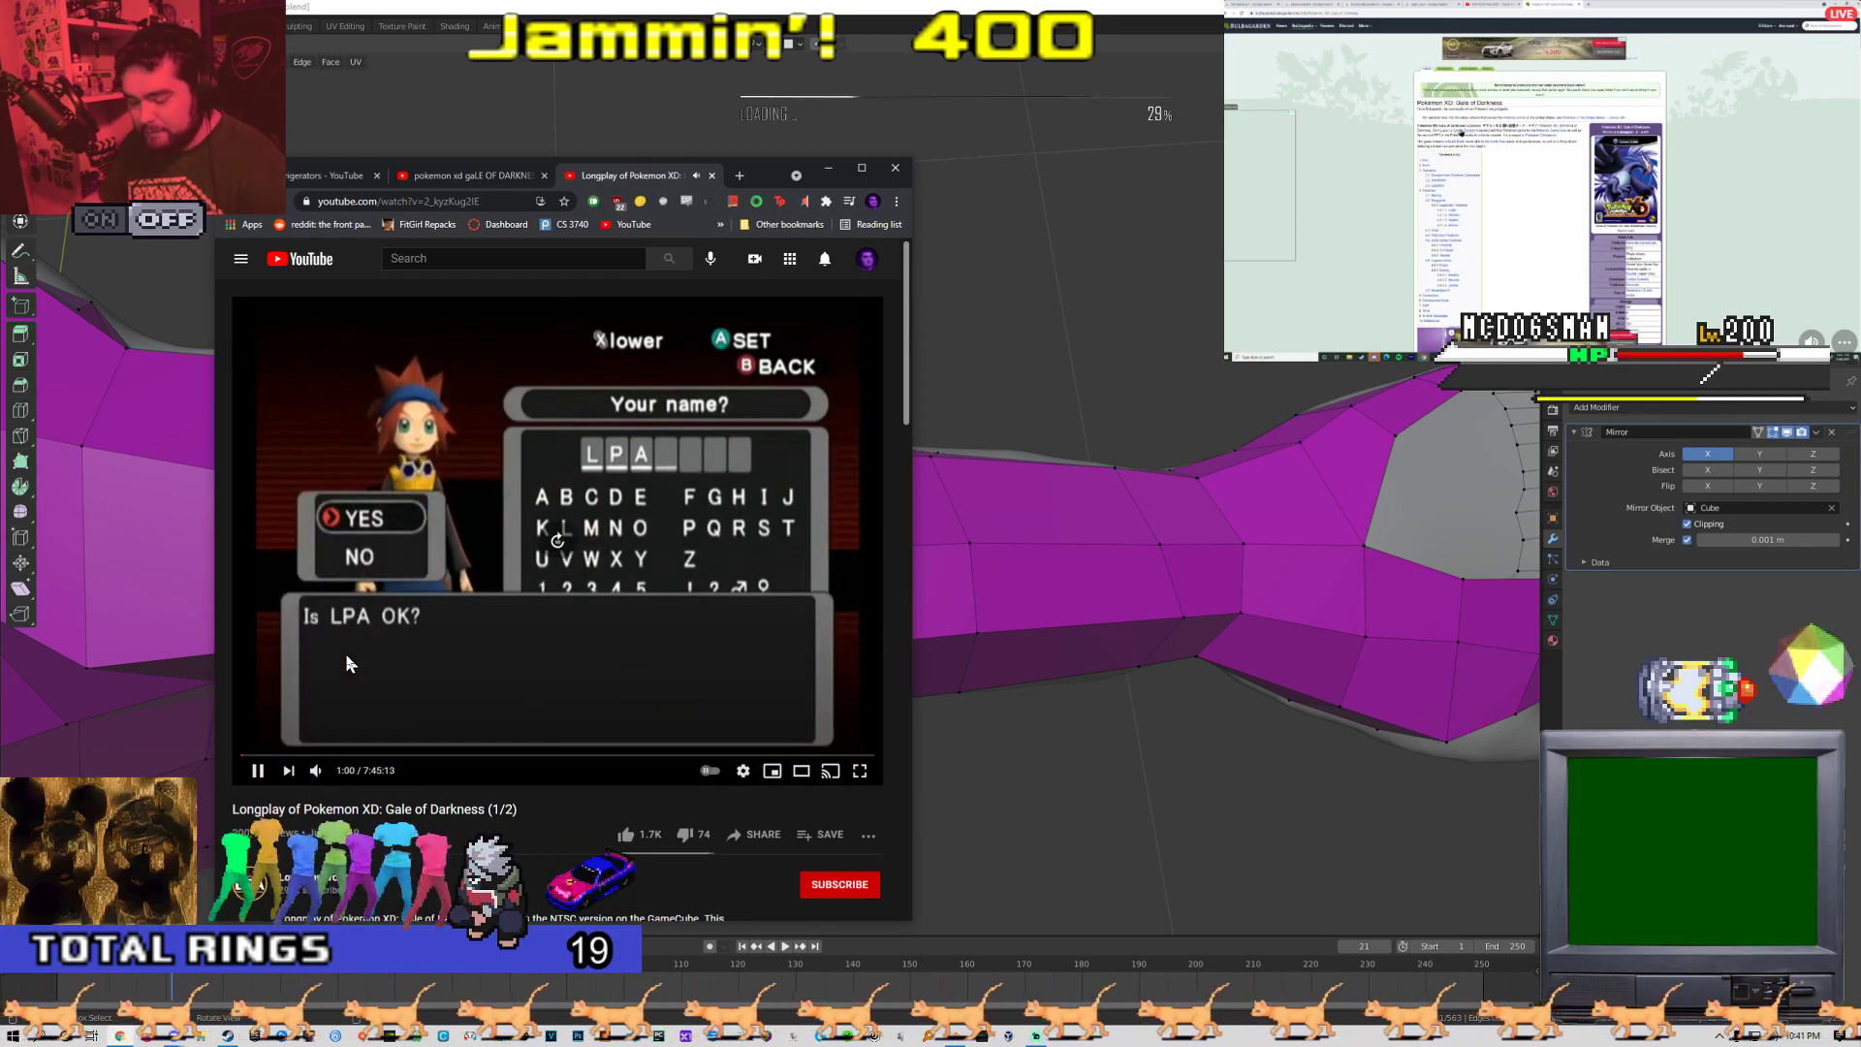
key("l")
key("l")
key("l")
key("l")
key("l")
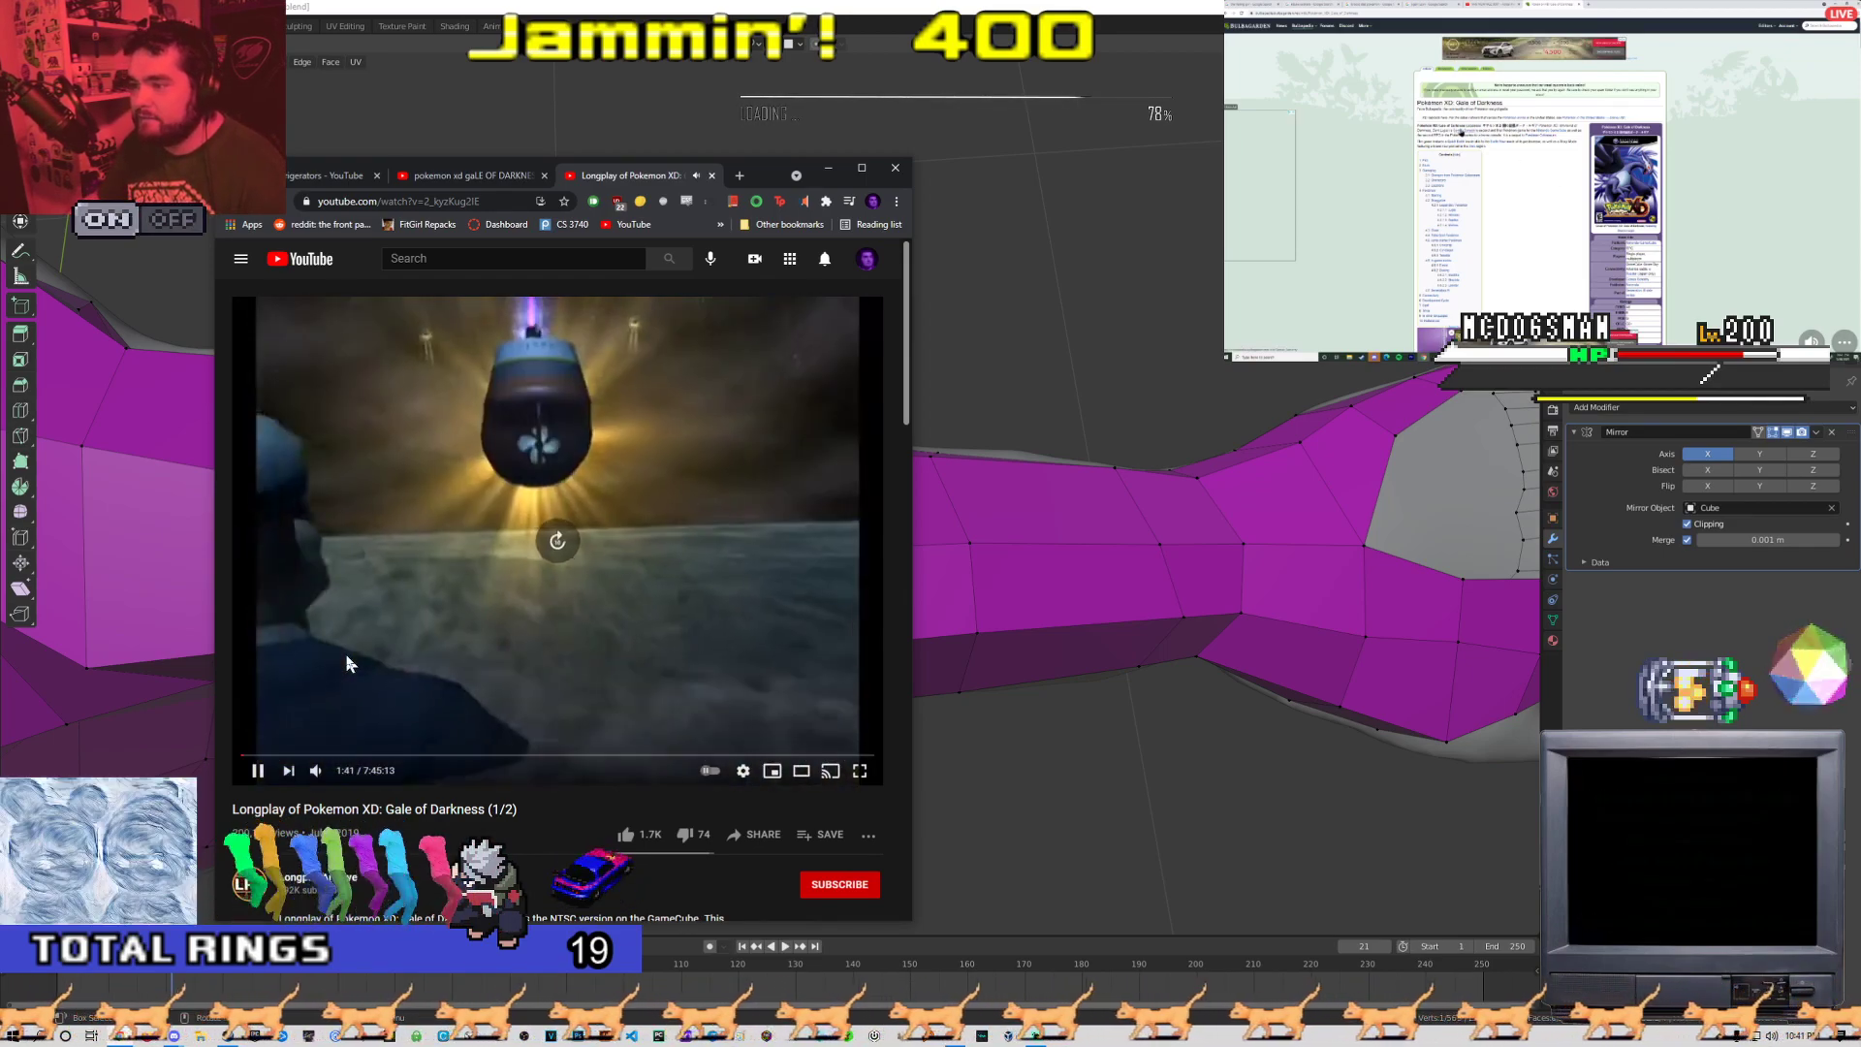
key("l")
key("l")
key("l")
key("l")
key("l")
key("l")
key("l")
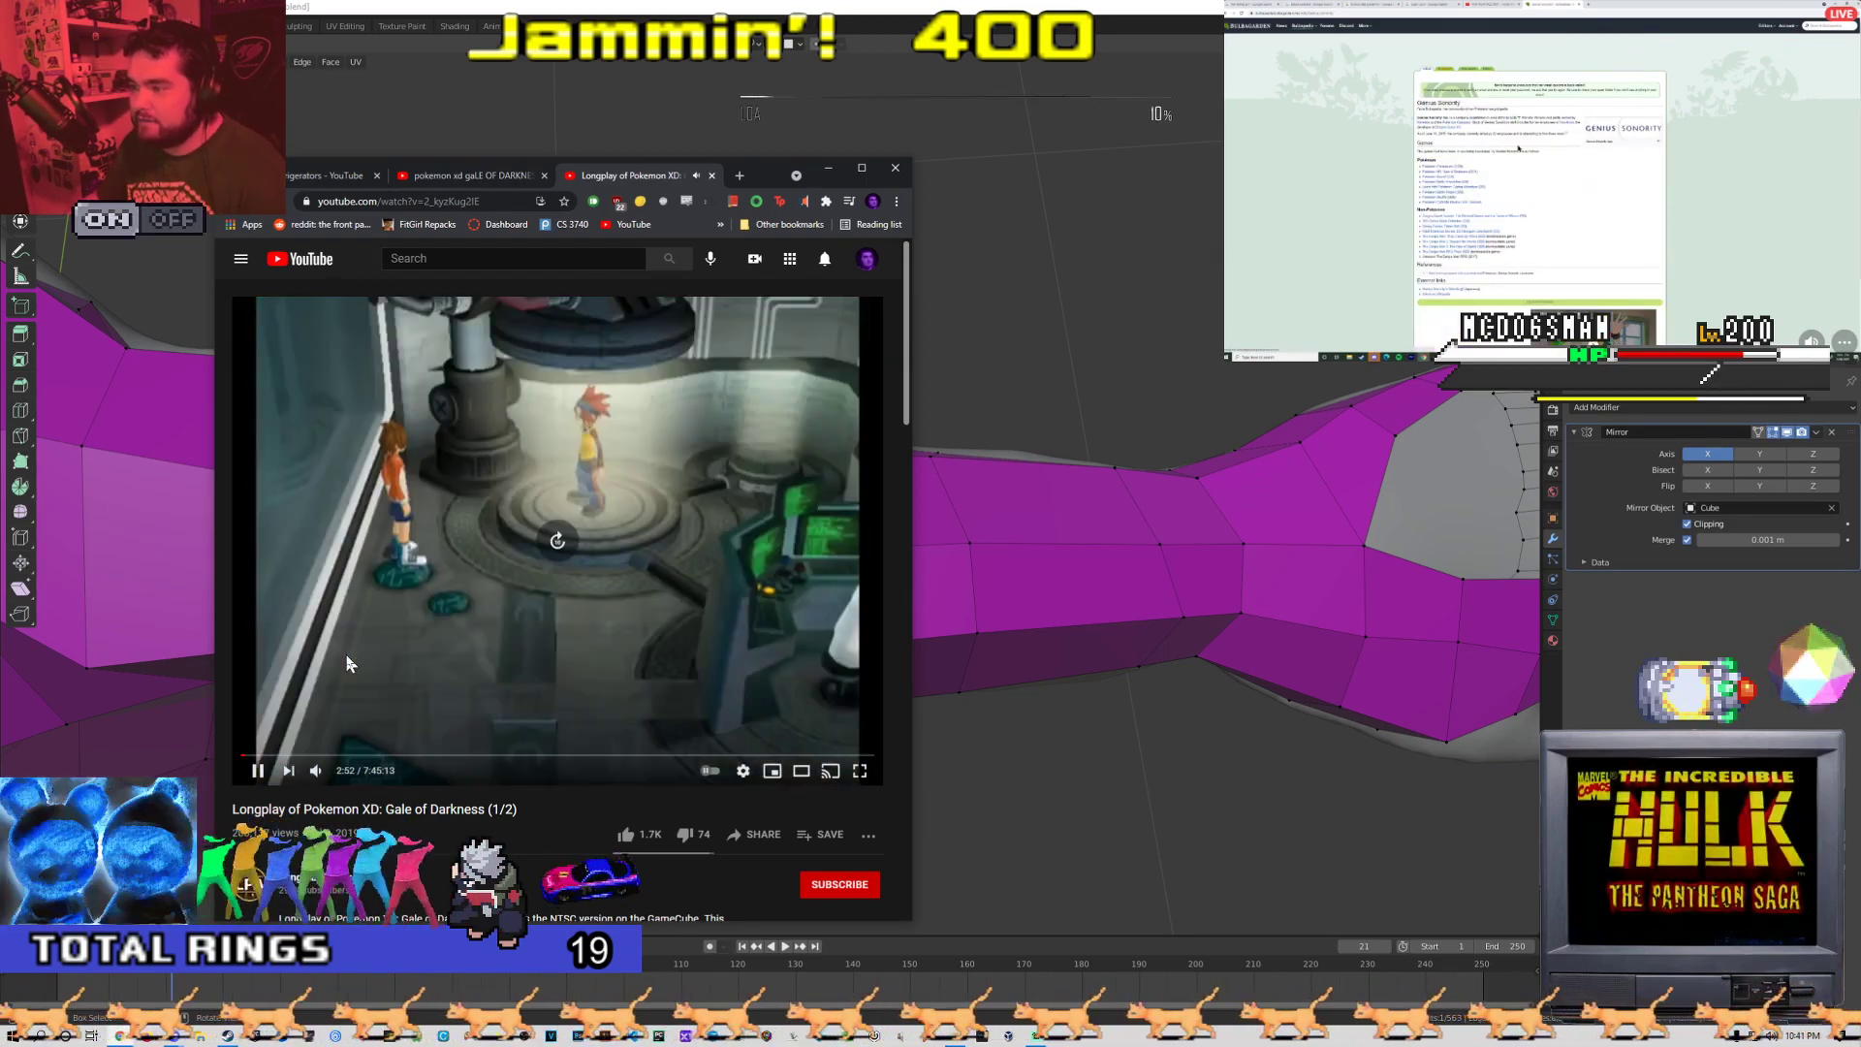
key("l")
key("l")
key("l")
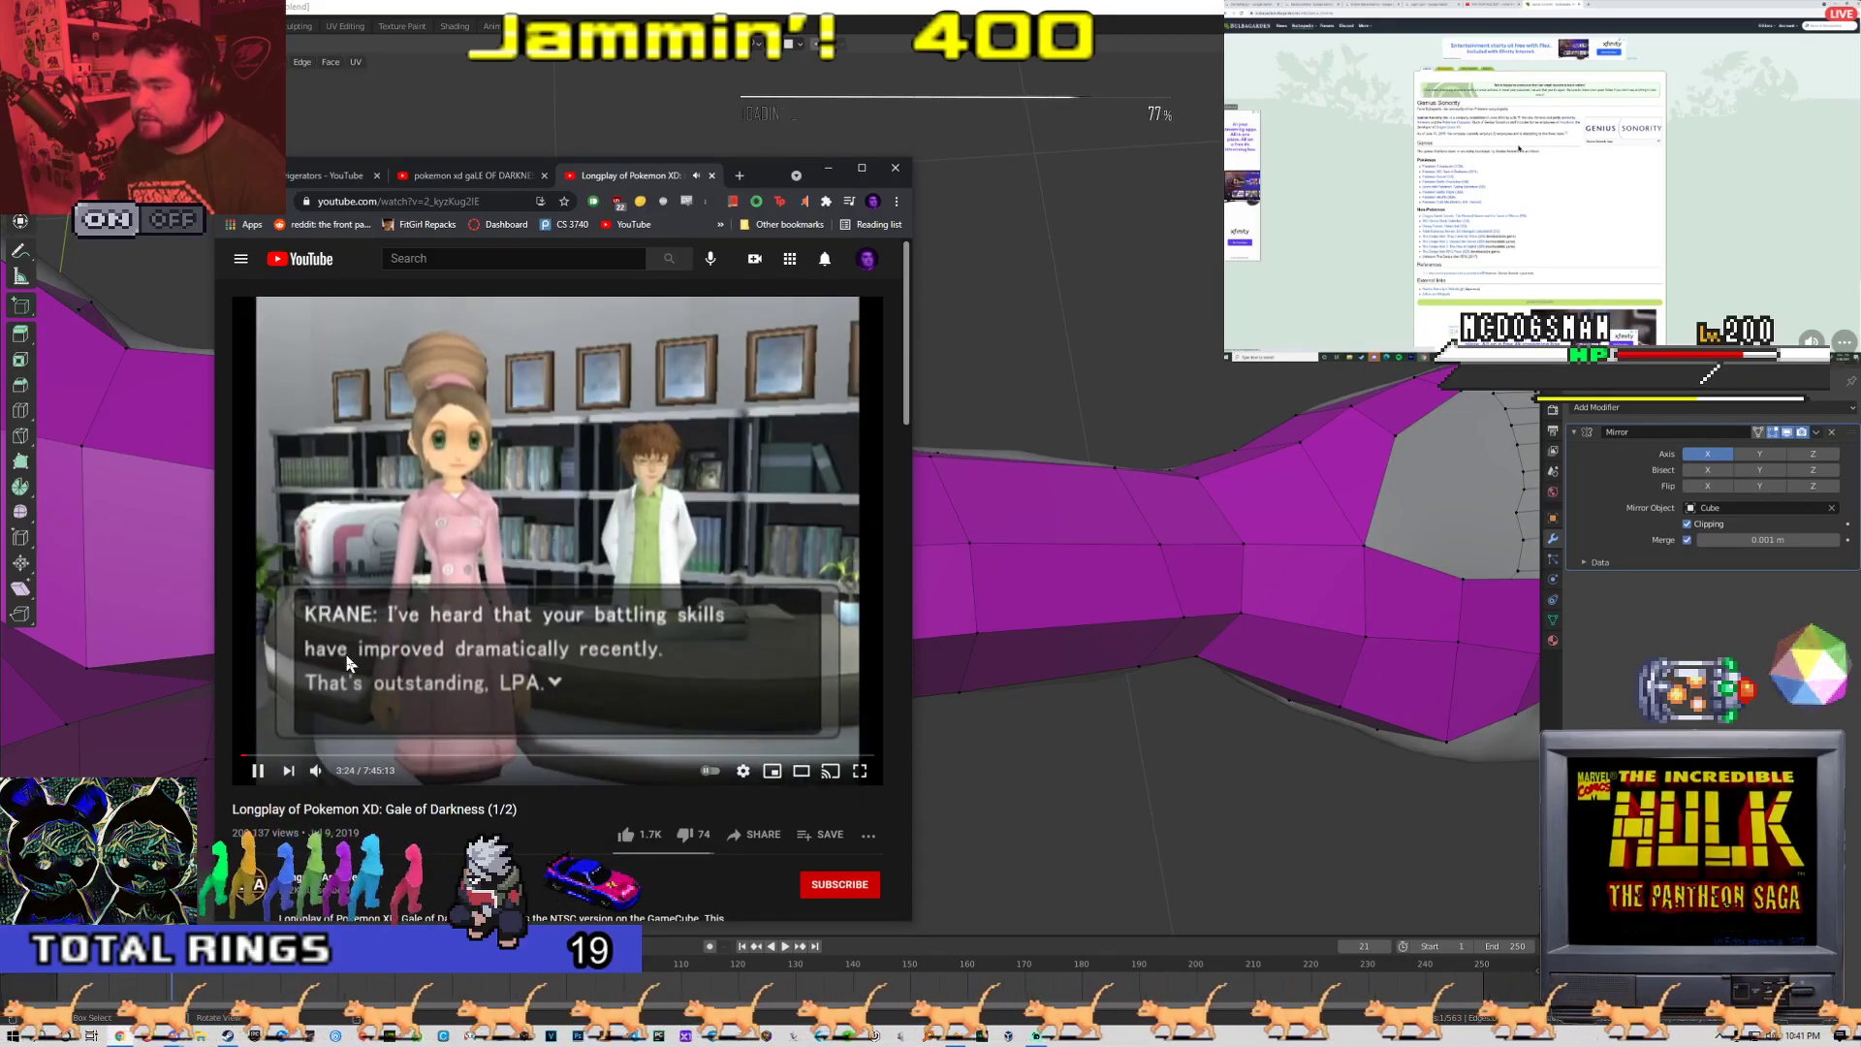
key("l")
key("l")
key("l")
key("l")
key("l")
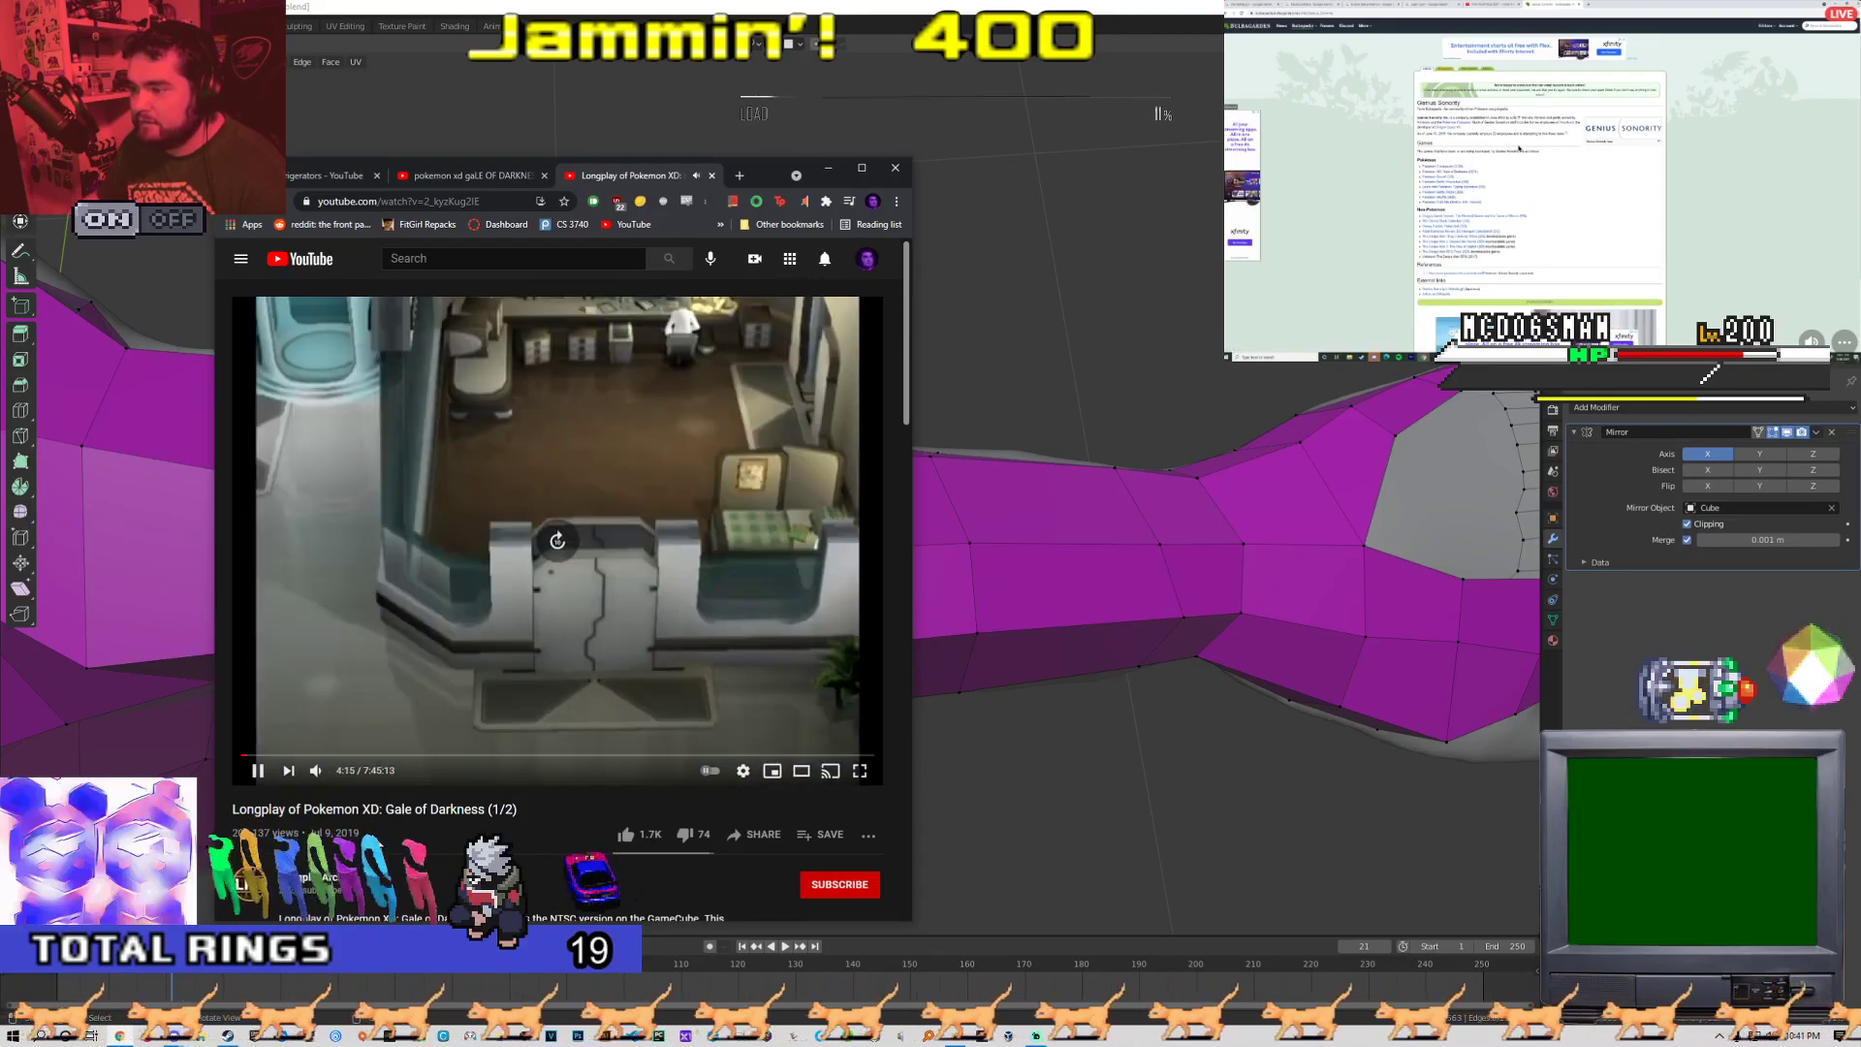
key("l")
key("l")
key("l")
key("l")
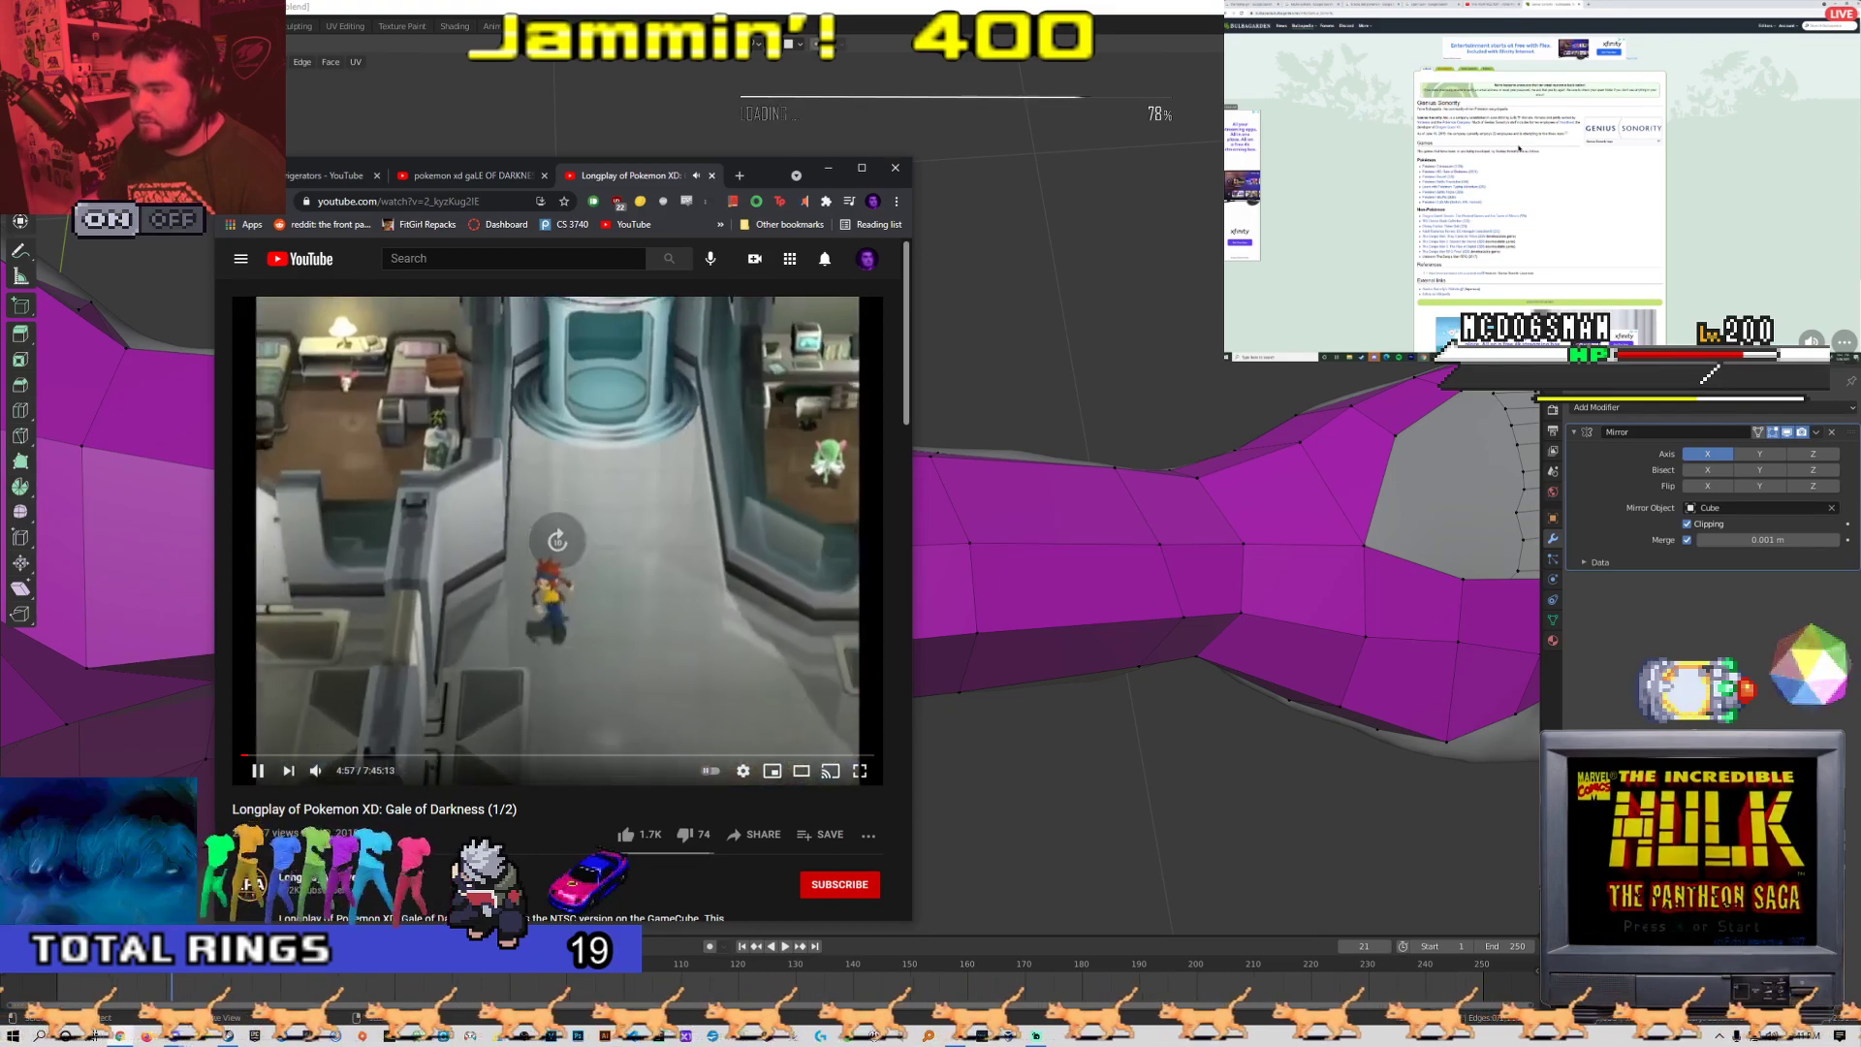
key("l")
key("l")
key("l")
key("l")
key("l")
key("l")
key("l")
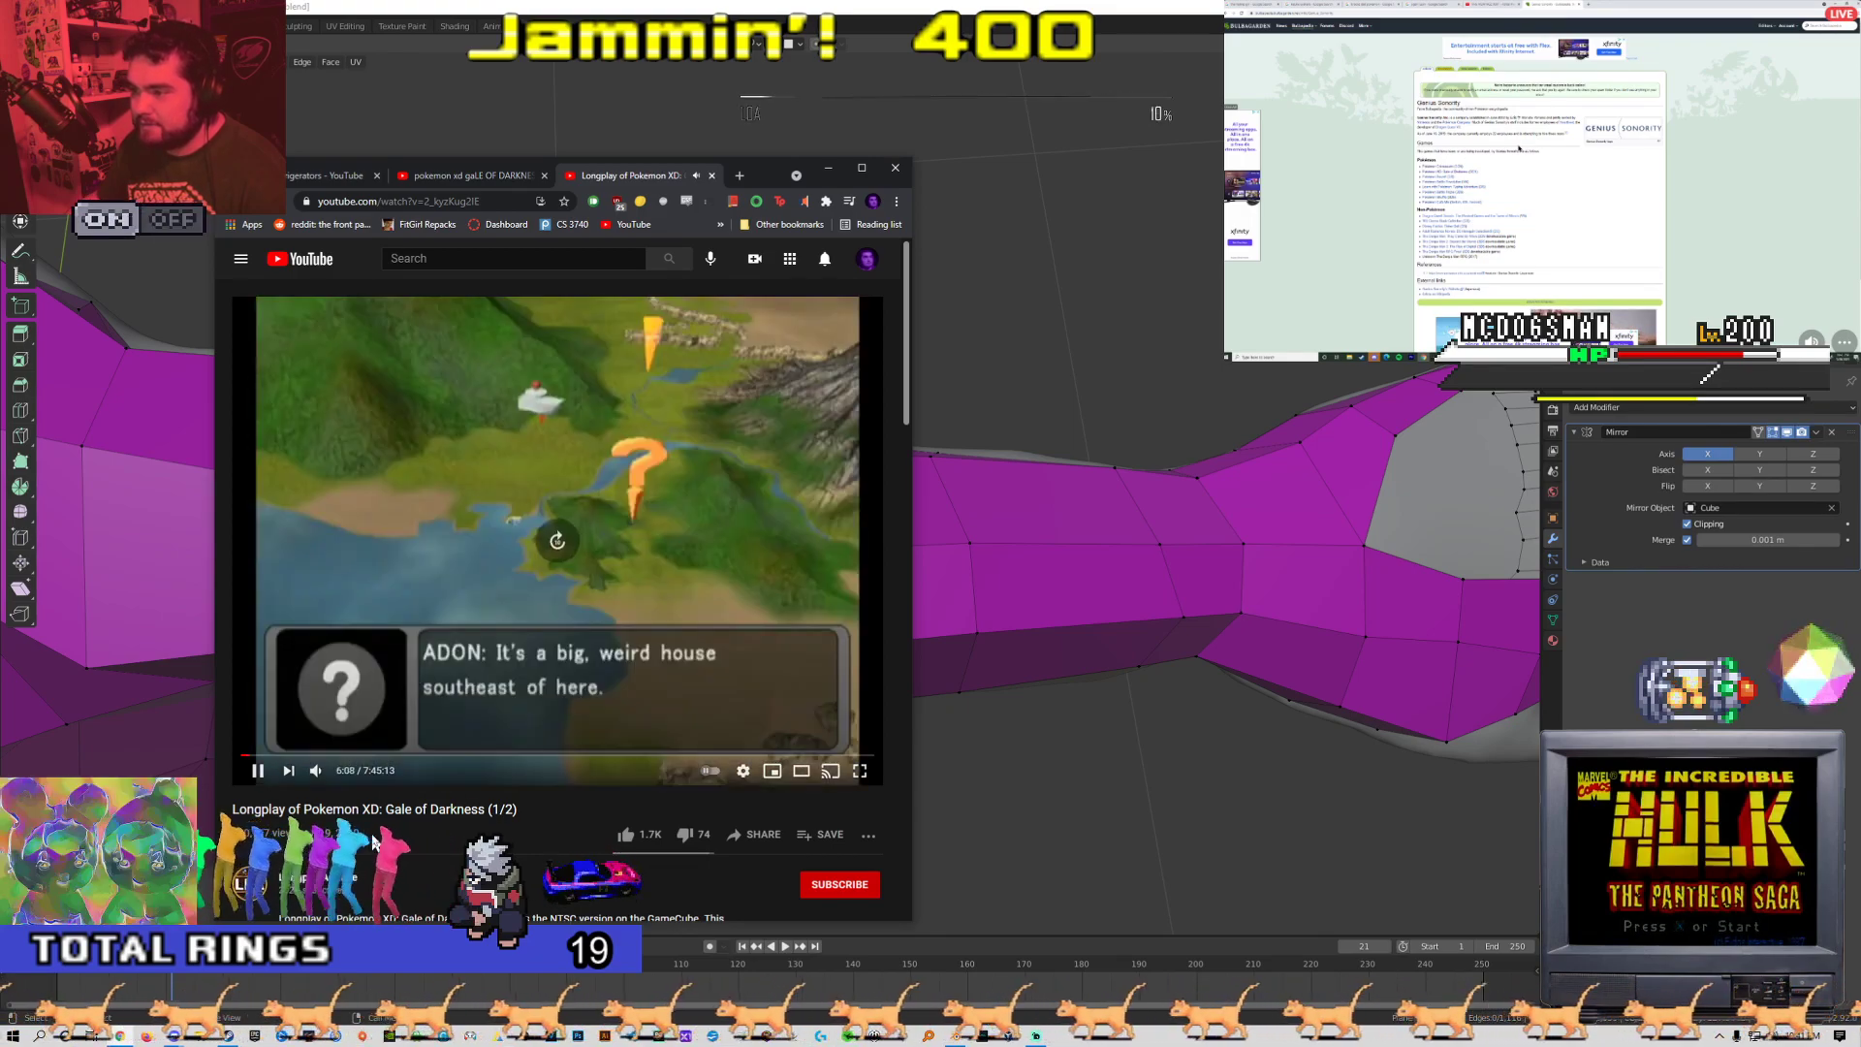
key("l")
key("l")
key("l")
key("l")
key("l")
key("l")
key("l")
key("l")
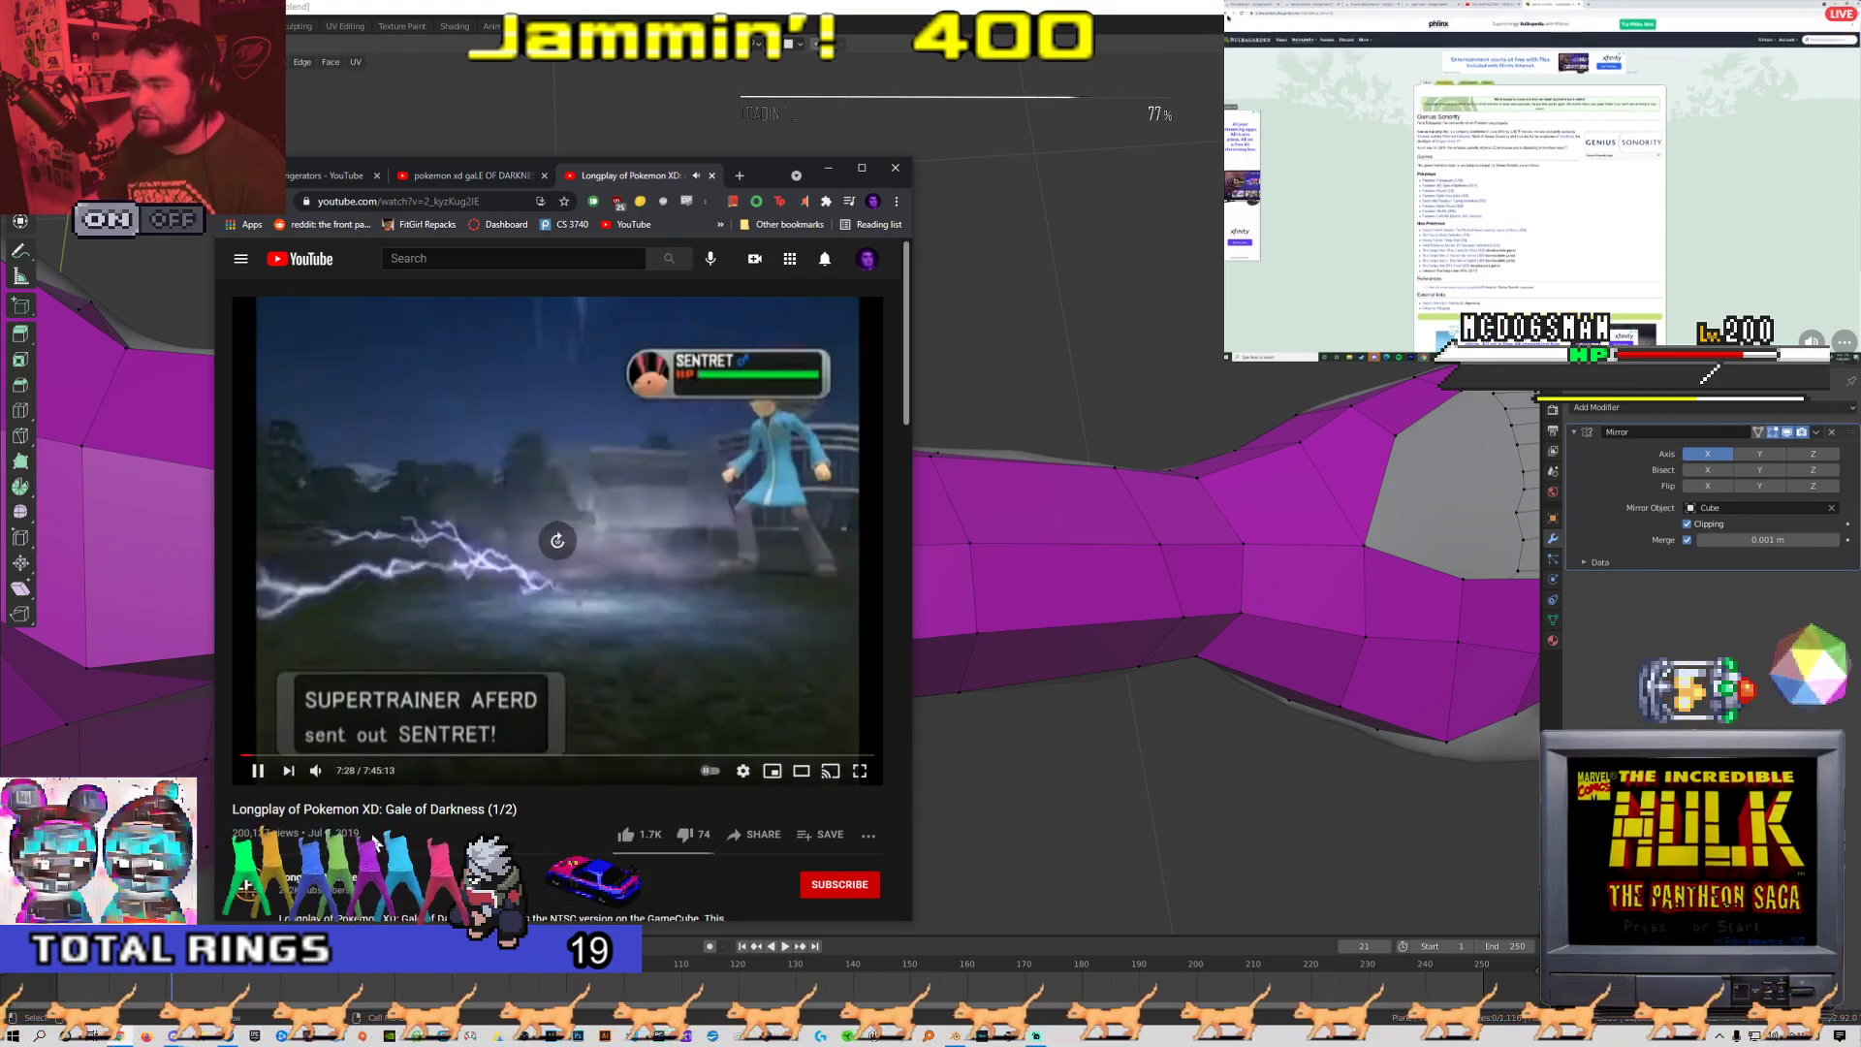
key("l")
key("l")
key("l")
key("l")
key("l")
key("l")
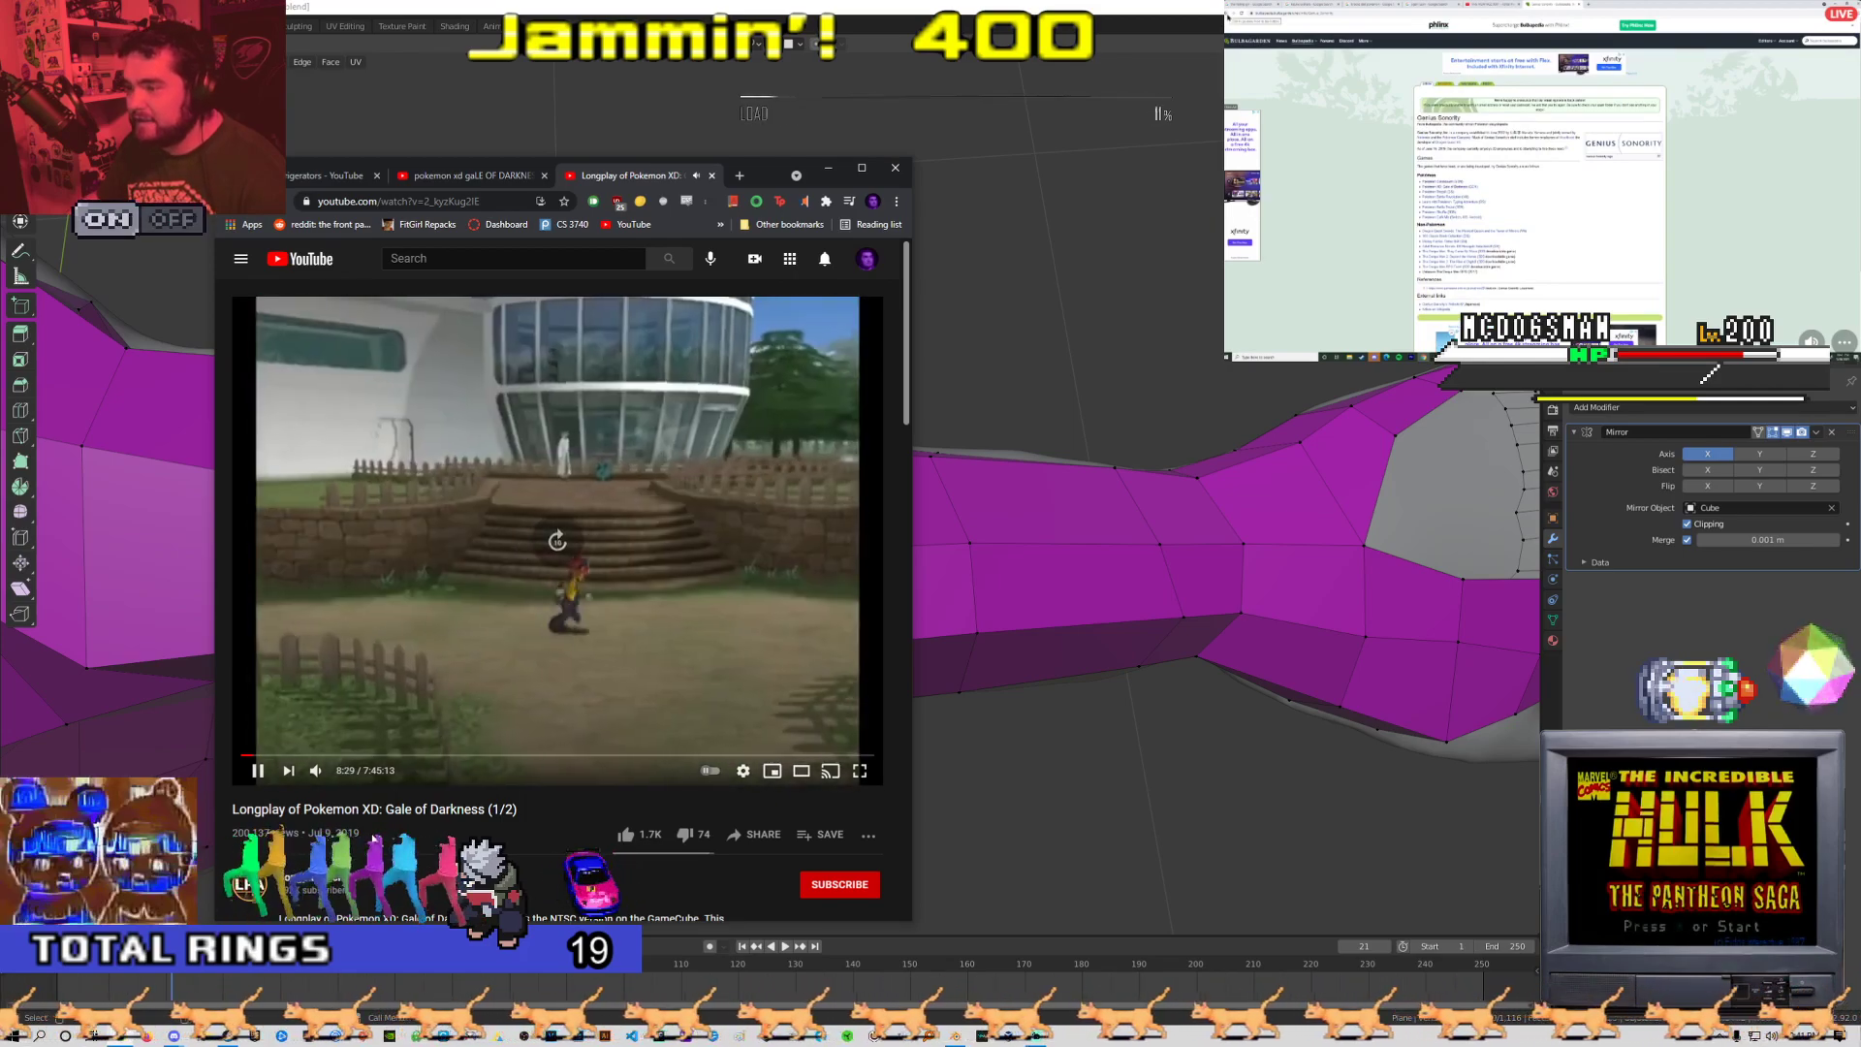
key("l")
key("l")
key("l")
key("l")
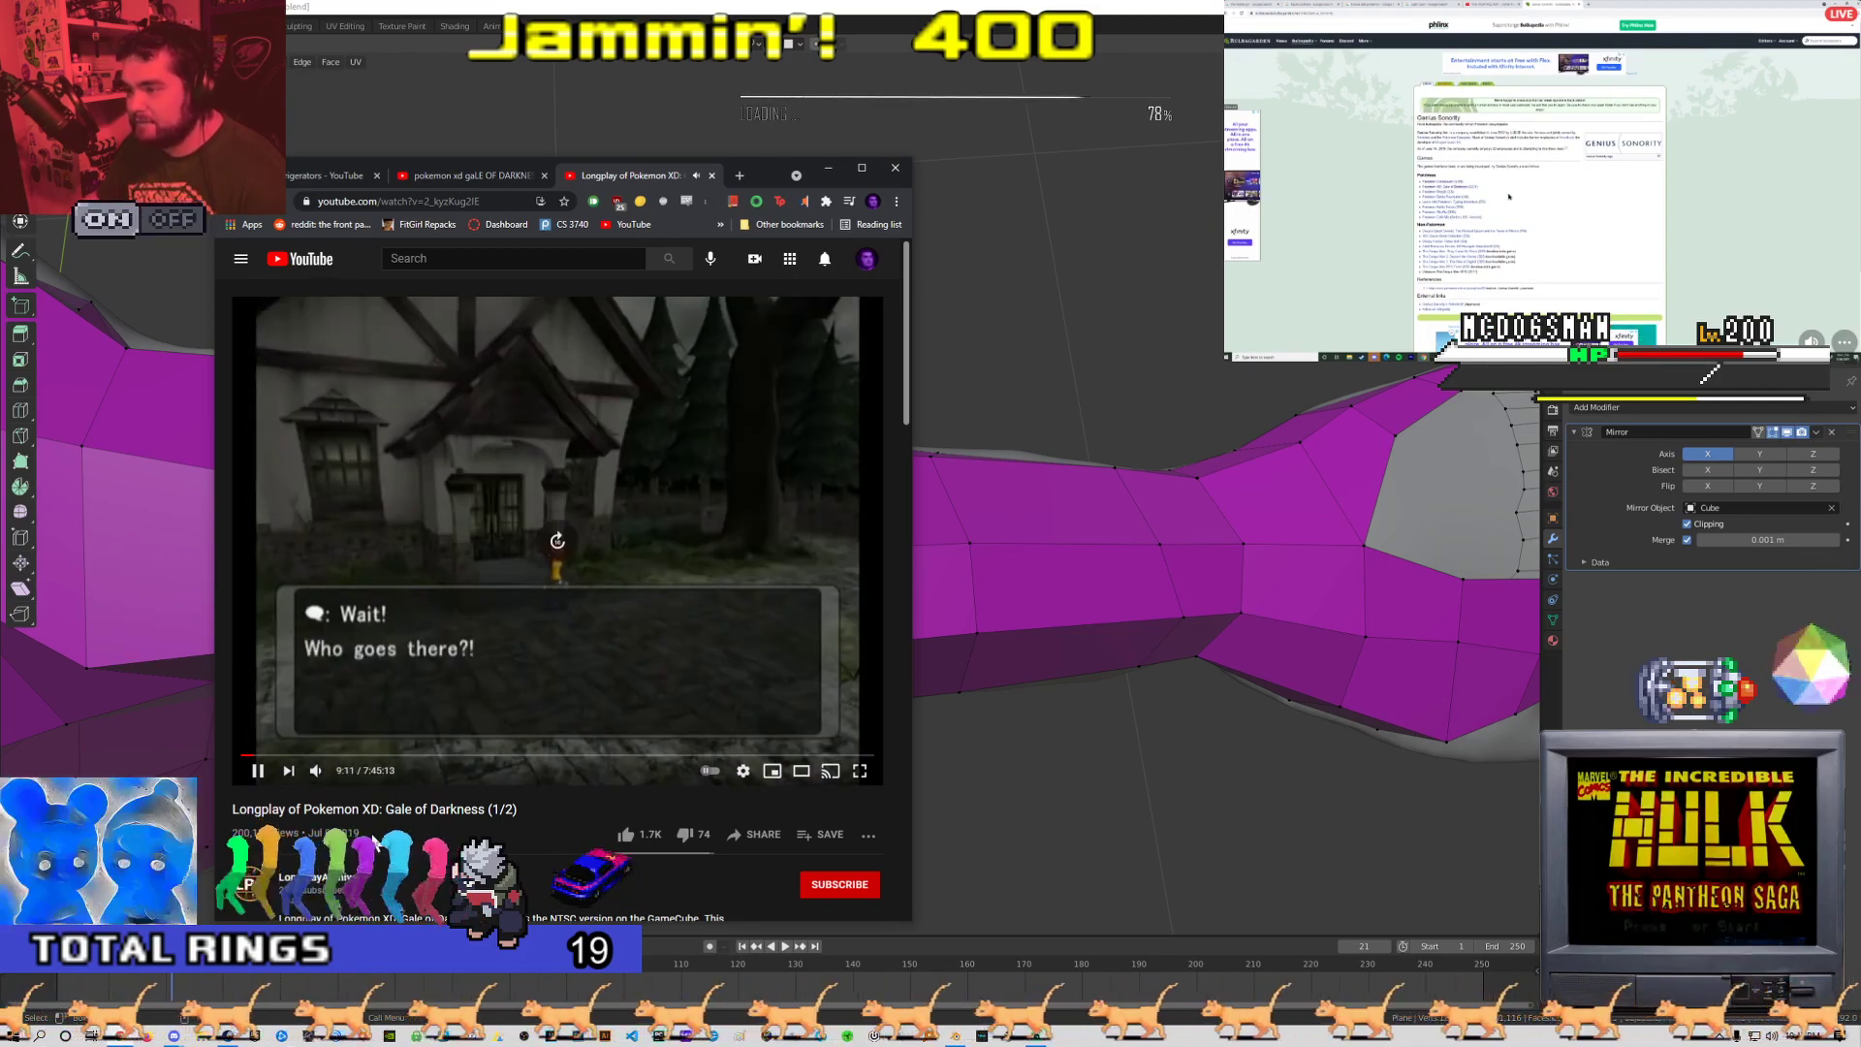
key("l")
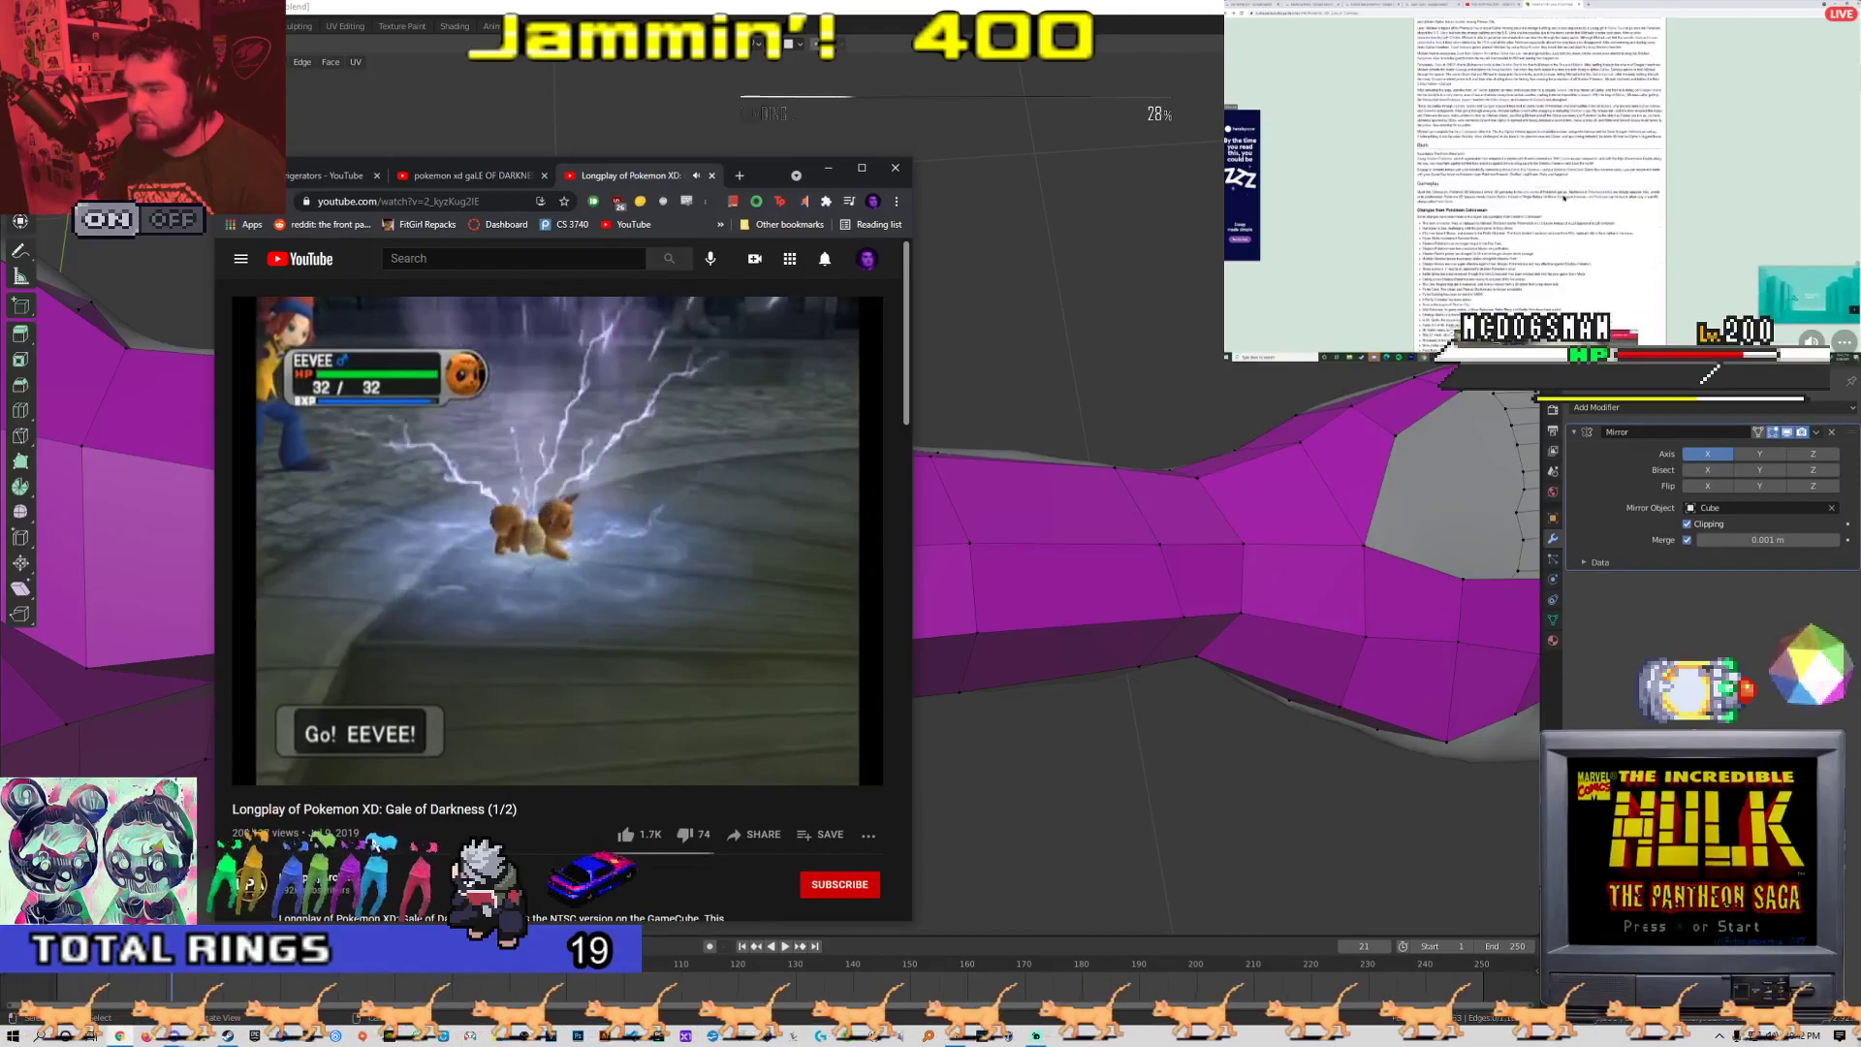
key("l")
key("l")
key("l")
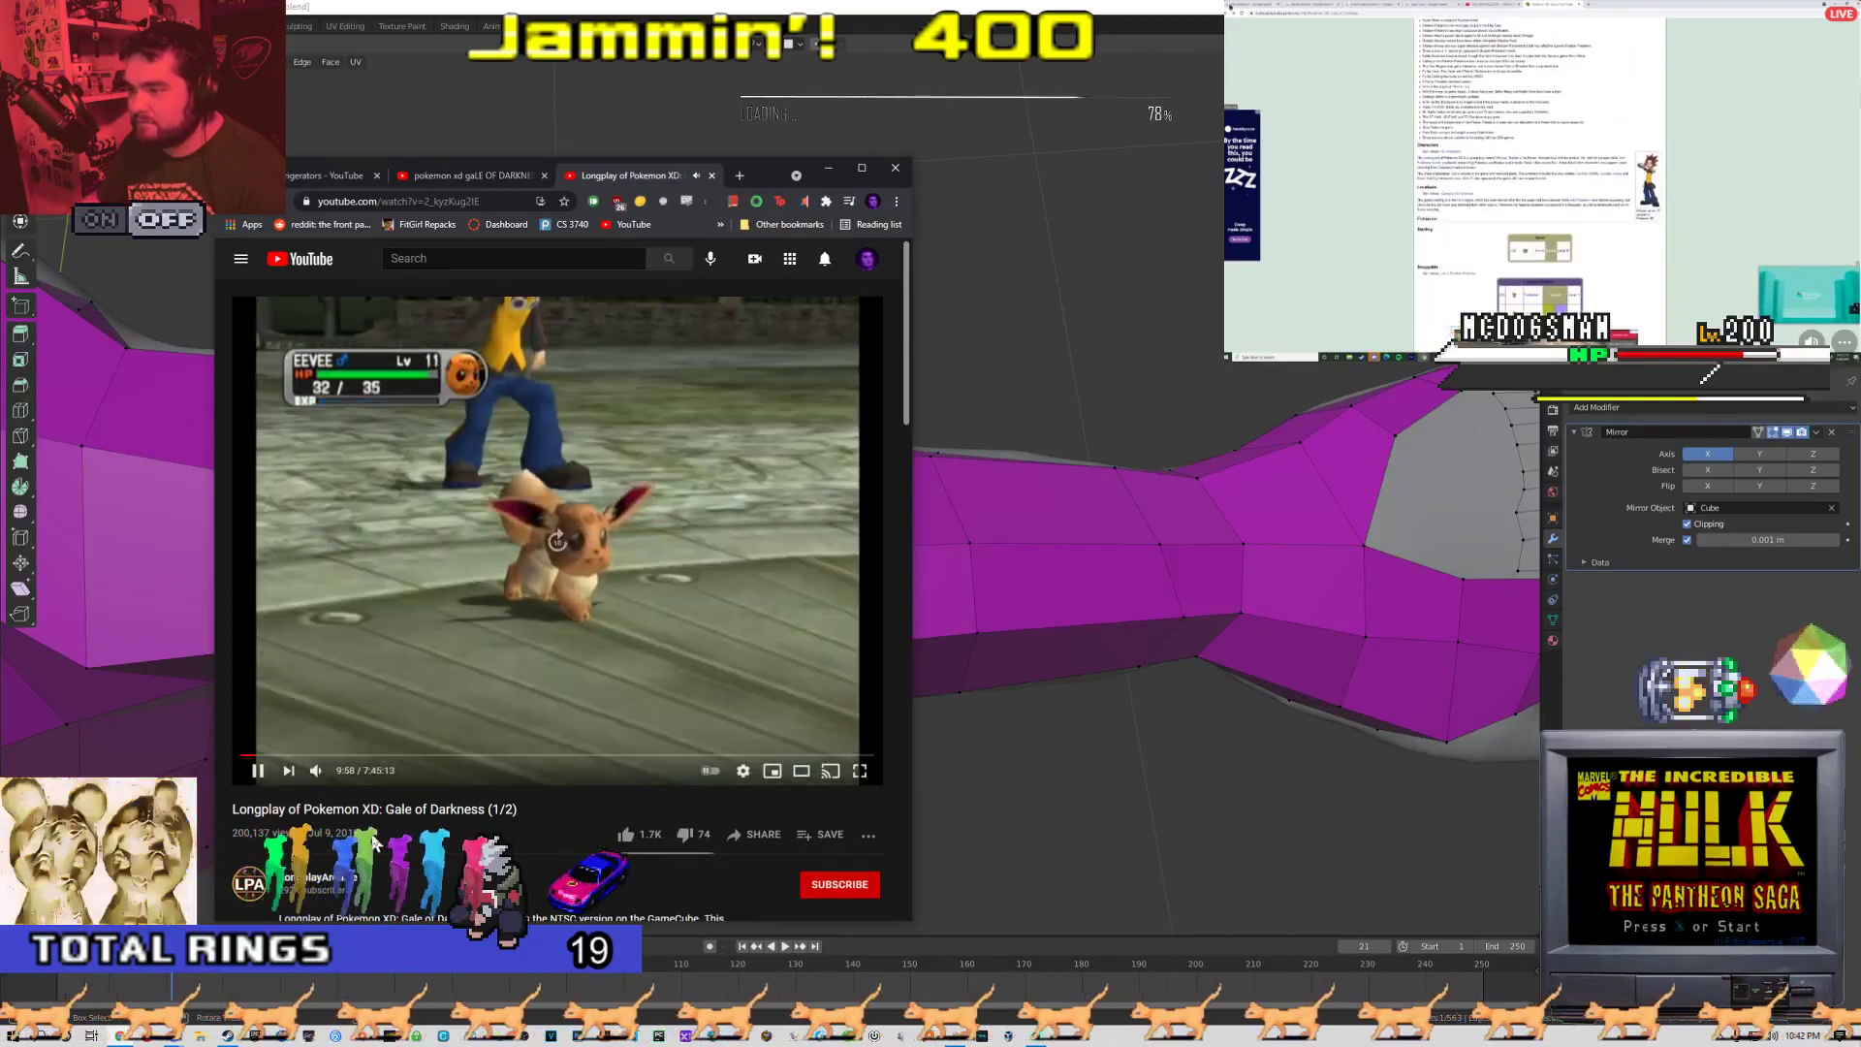
key("l")
key("l")
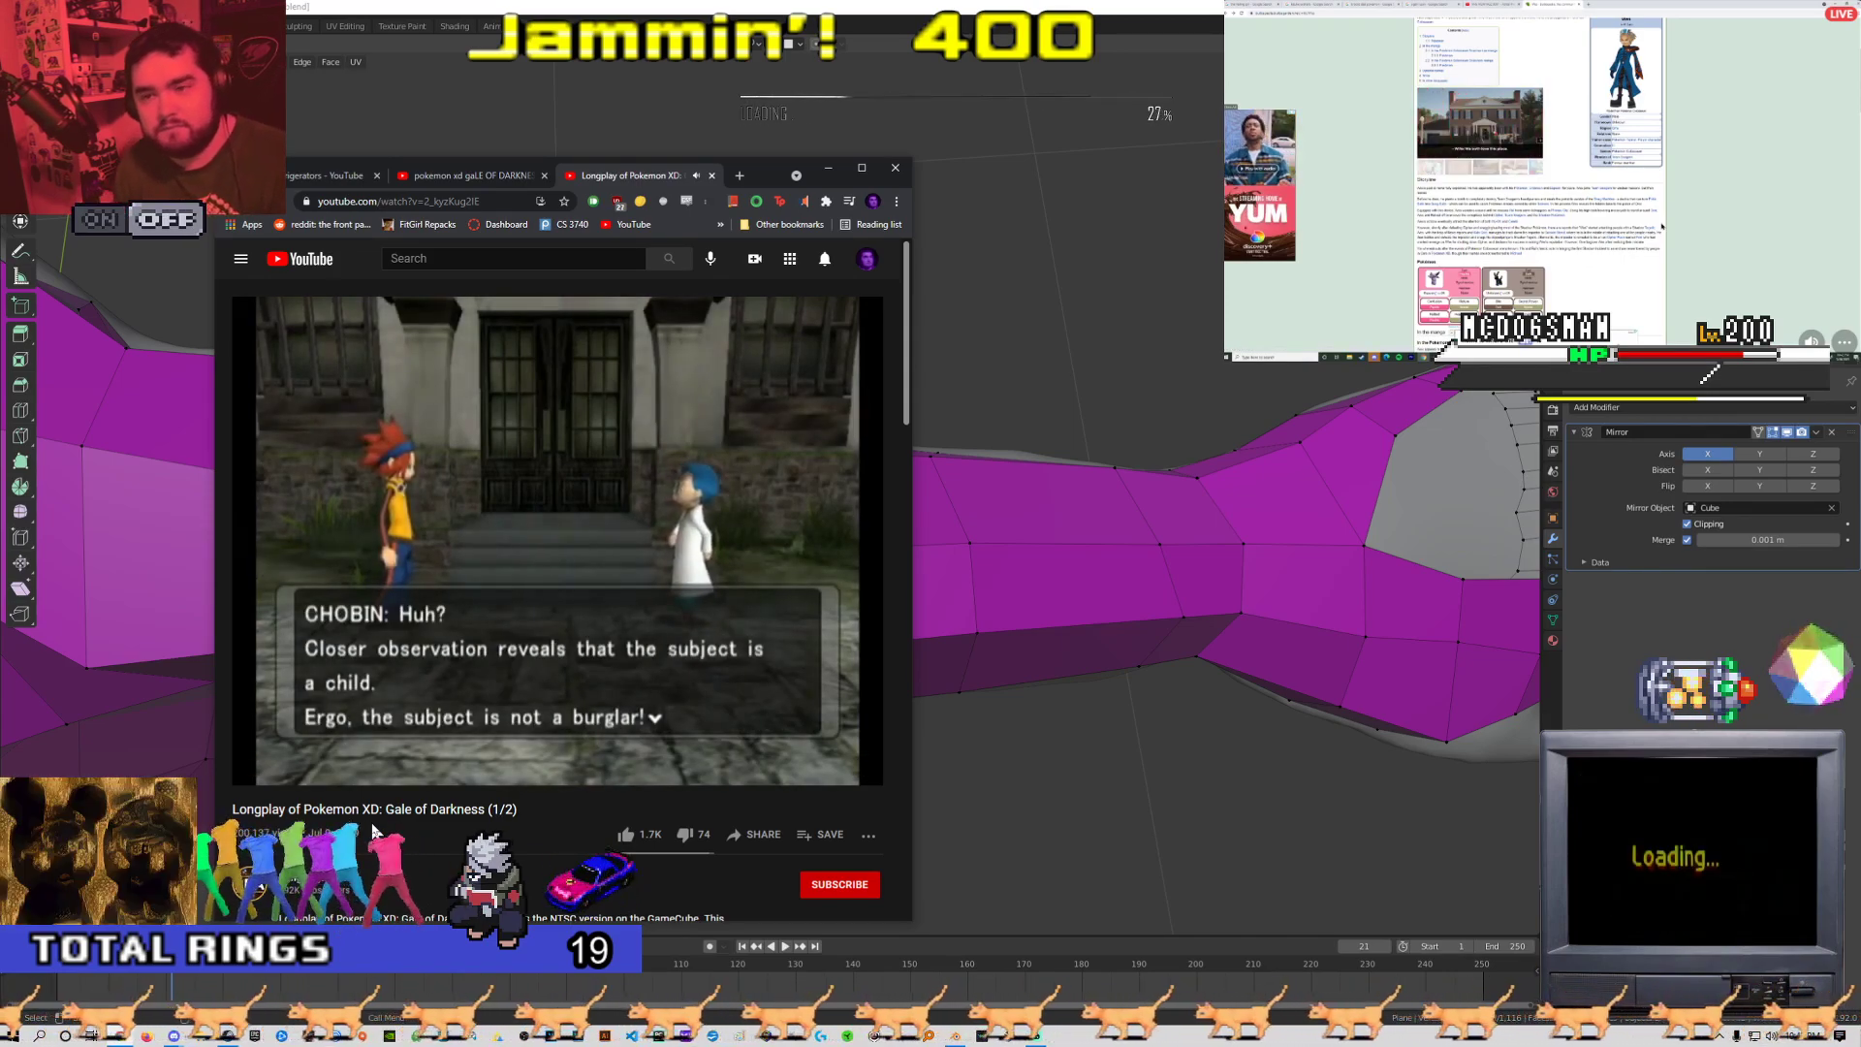
key("l")
key("l")
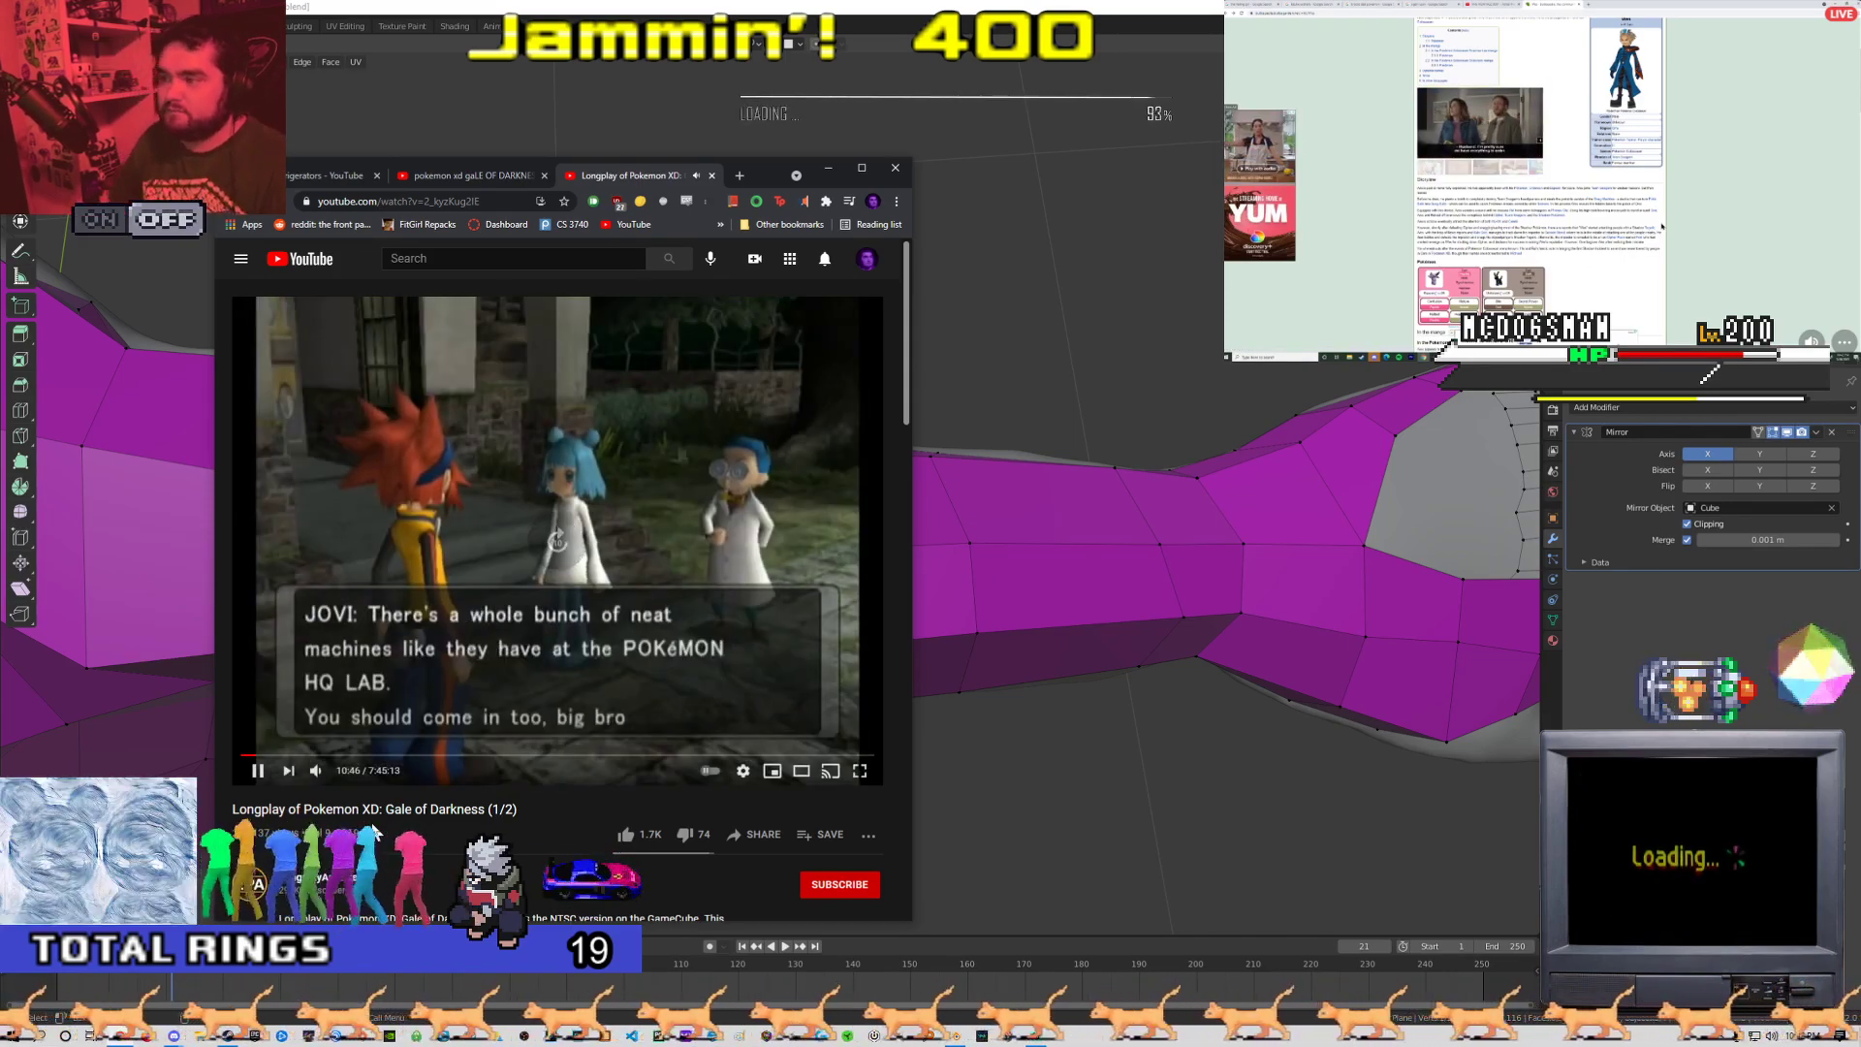
key("l")
key("l")
key("l")
key("l")
key("l")
key("l")
key("l")
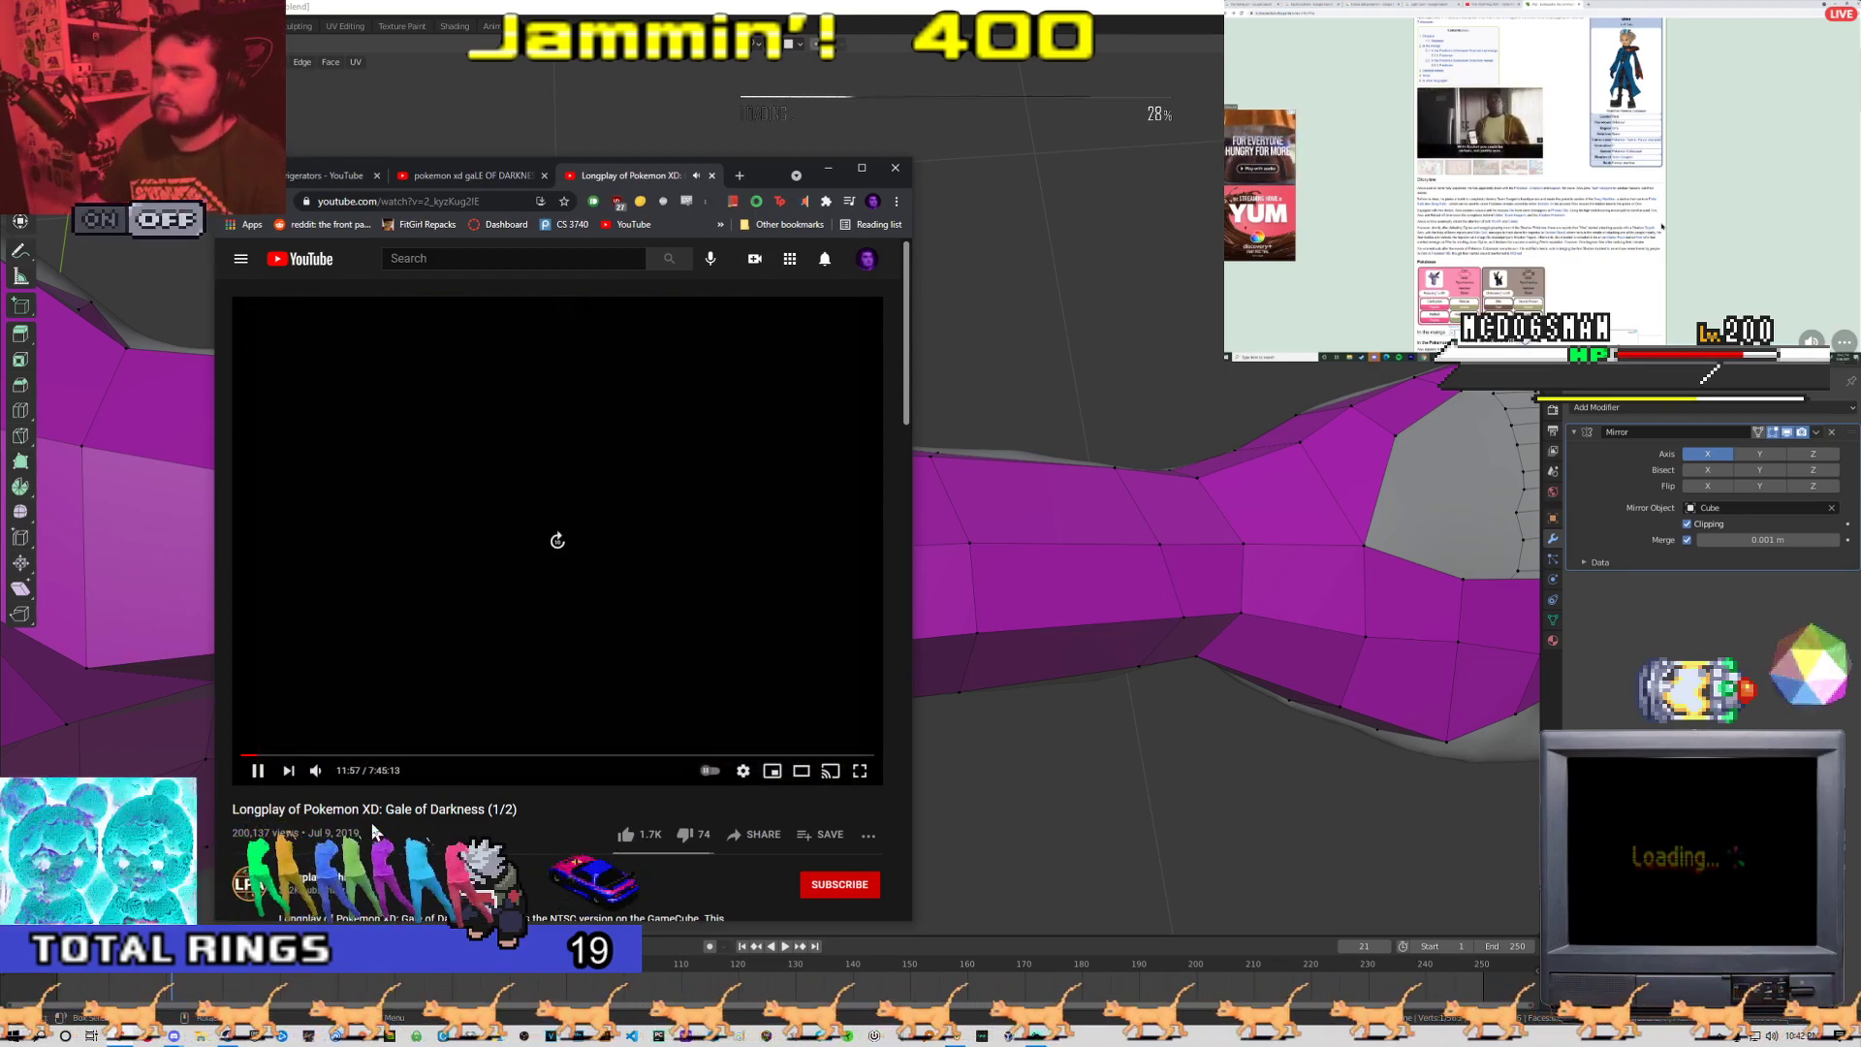
key("l")
key("l")
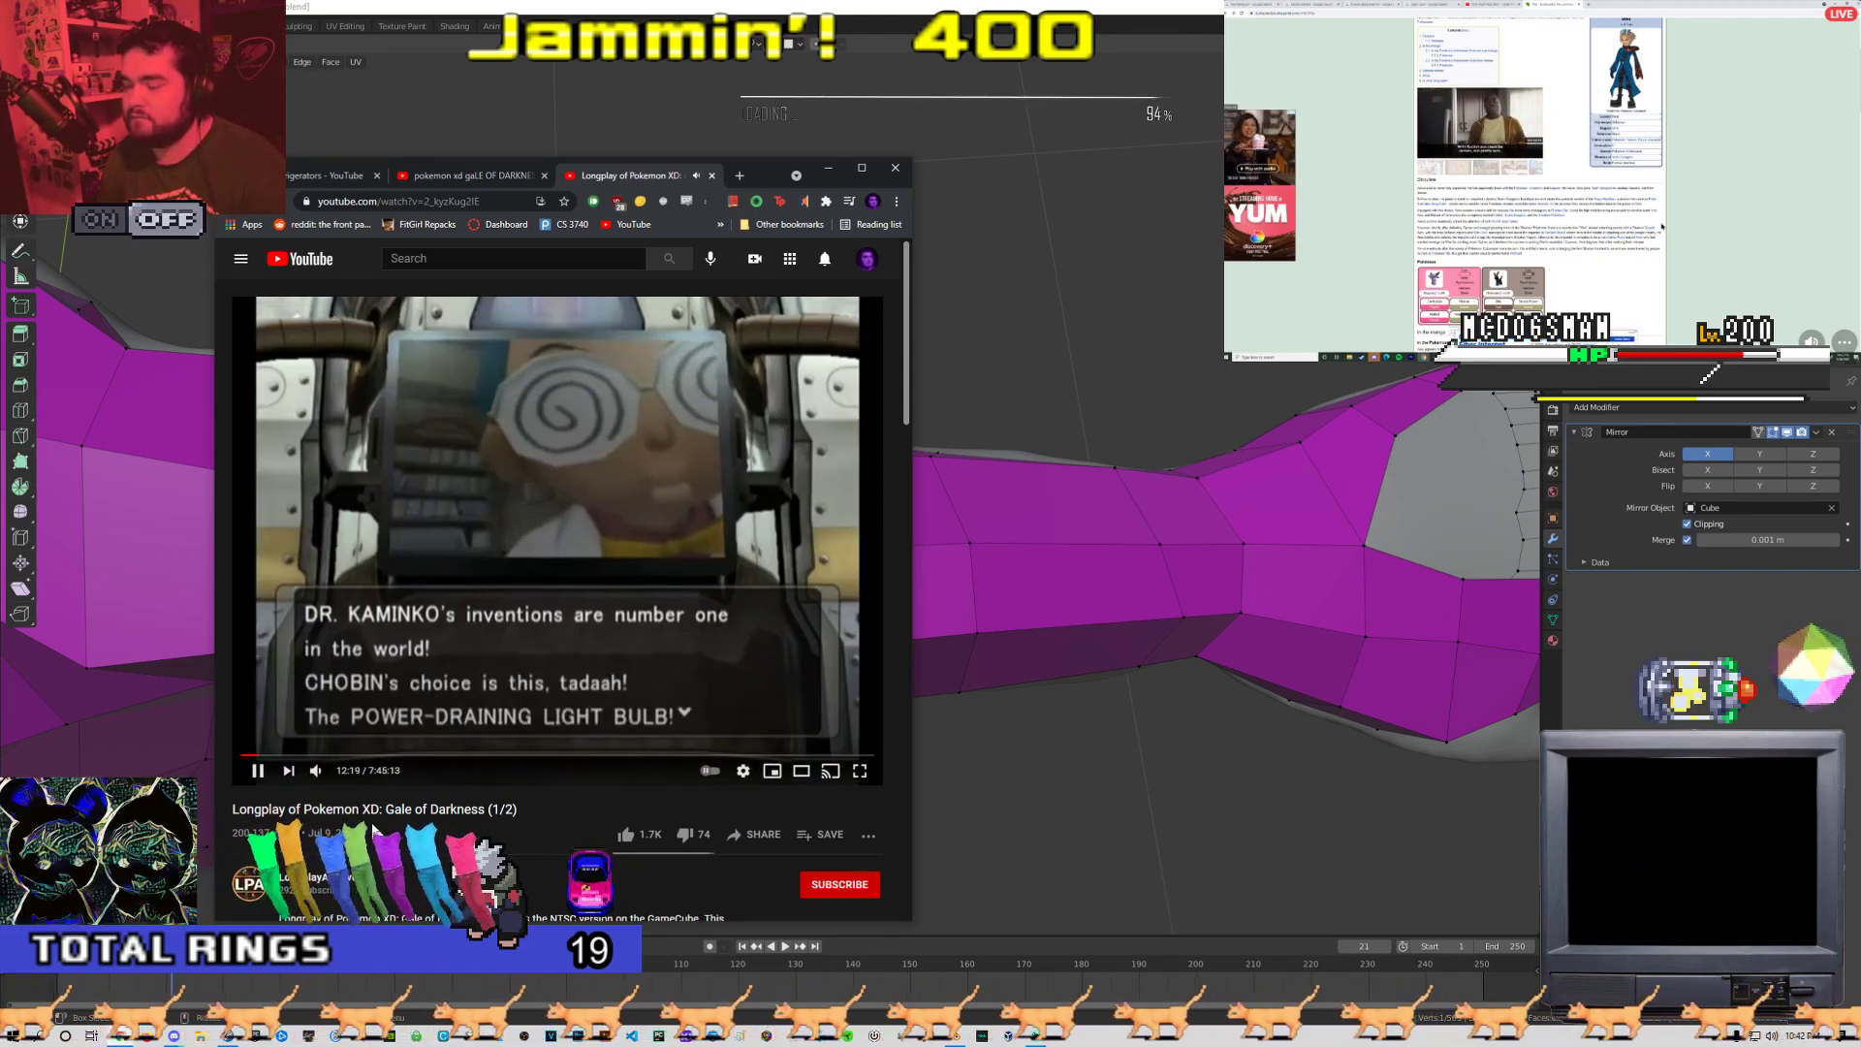
left_click(438, 609)
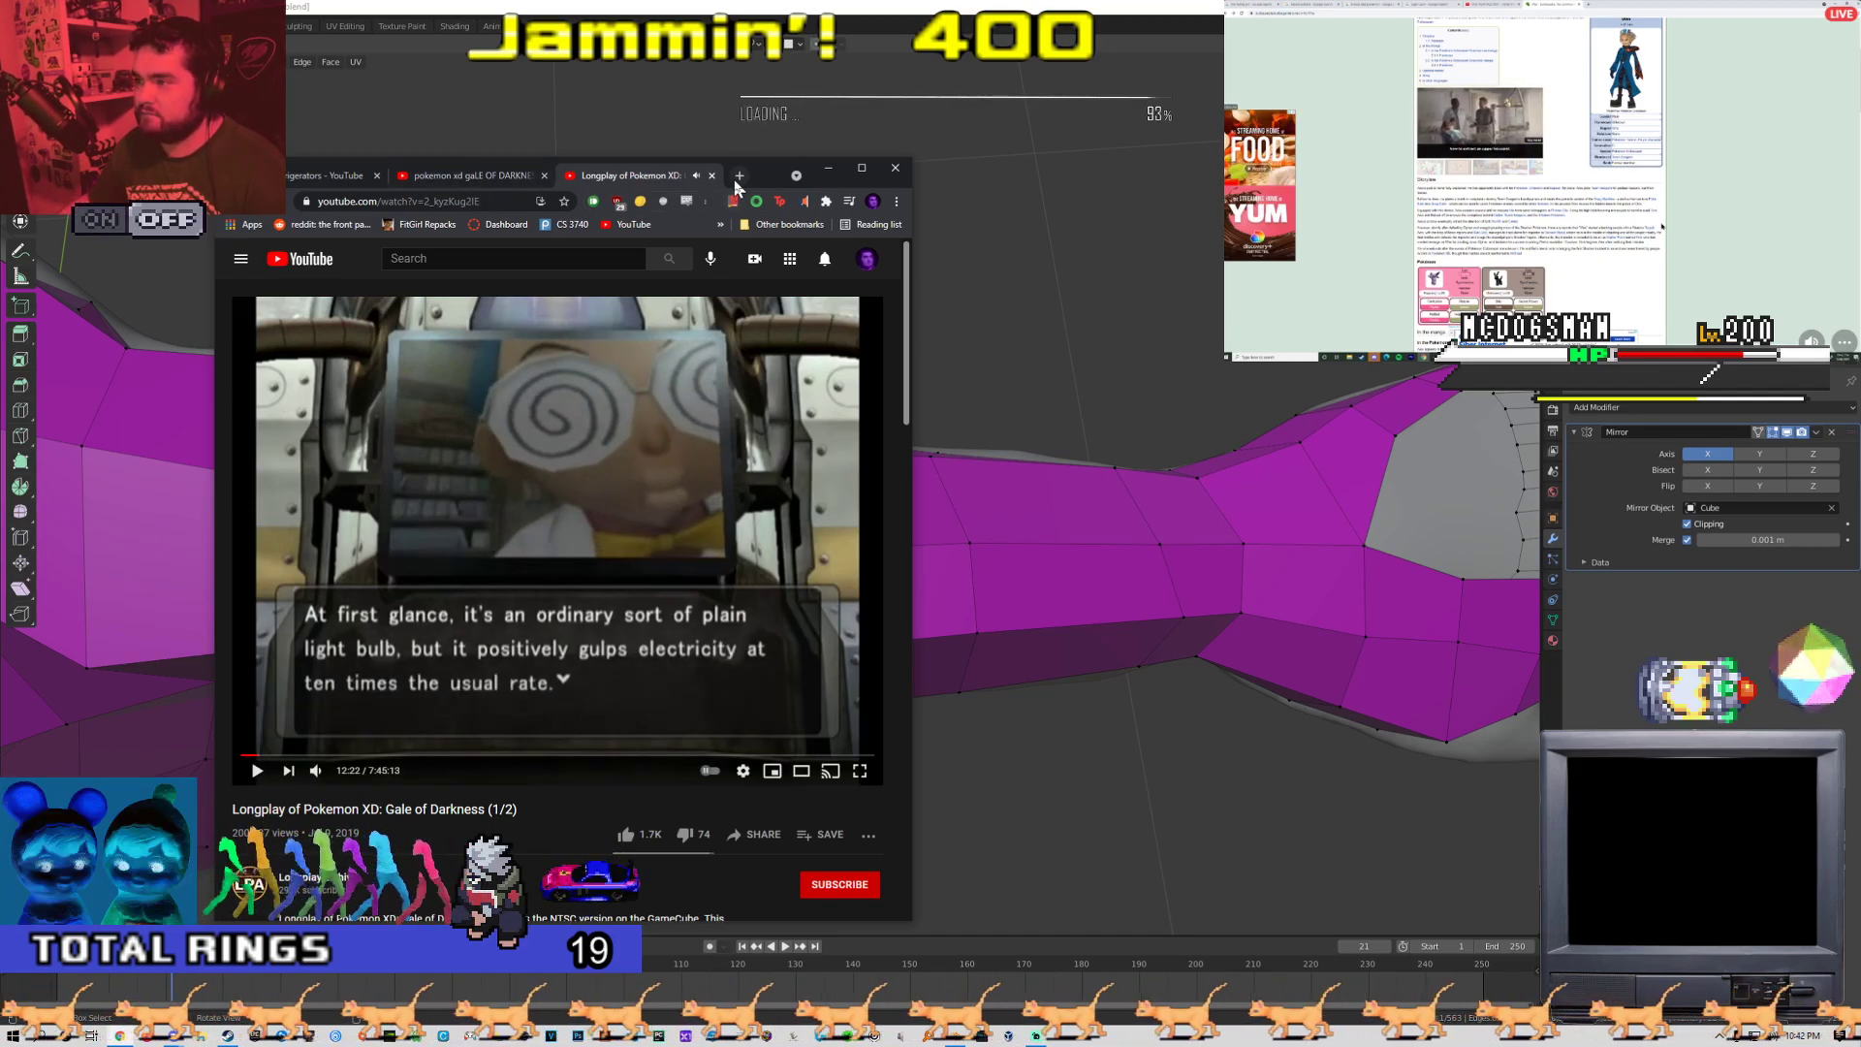
Open YouTube in a separate browser window and search for "luigis mansion"
left_click(739, 175)
left_click(620, 225)
left_click_drag(631, 178, 1115, 224)
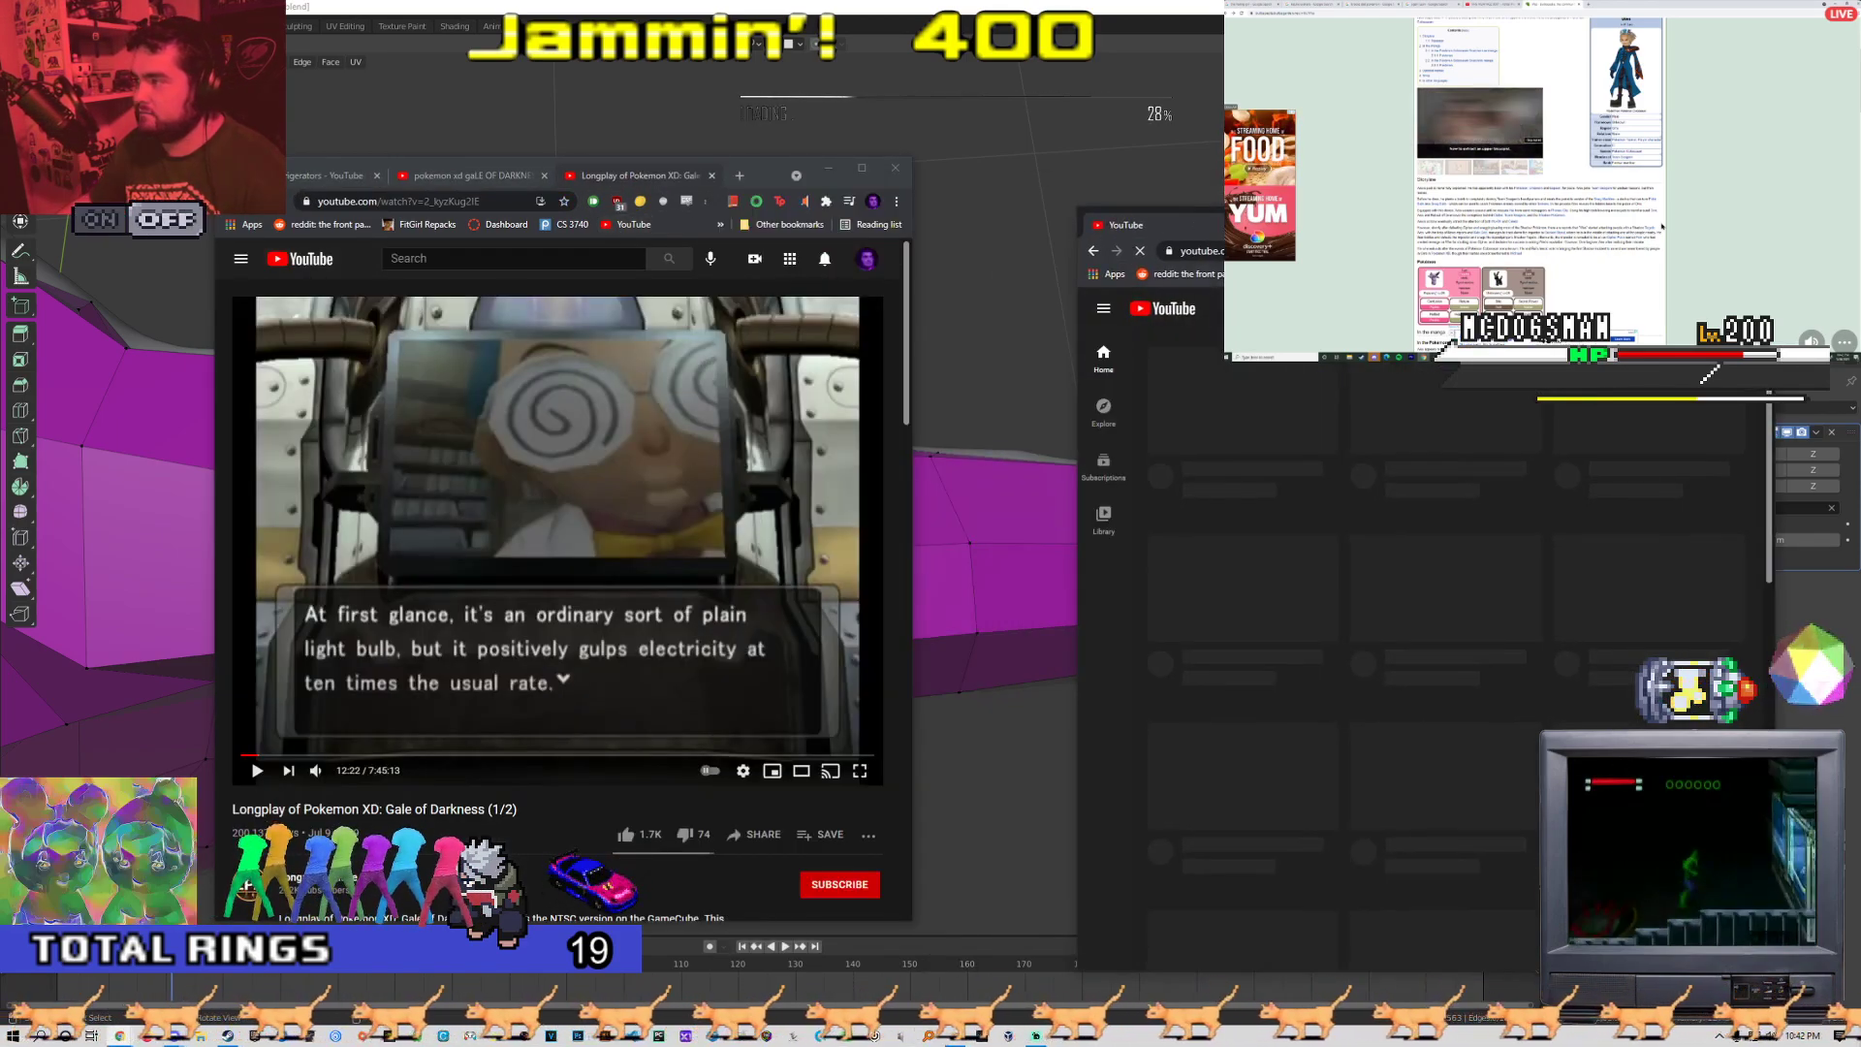
left_click(1374, 308)
type("luigi's mansion")
key("Return")
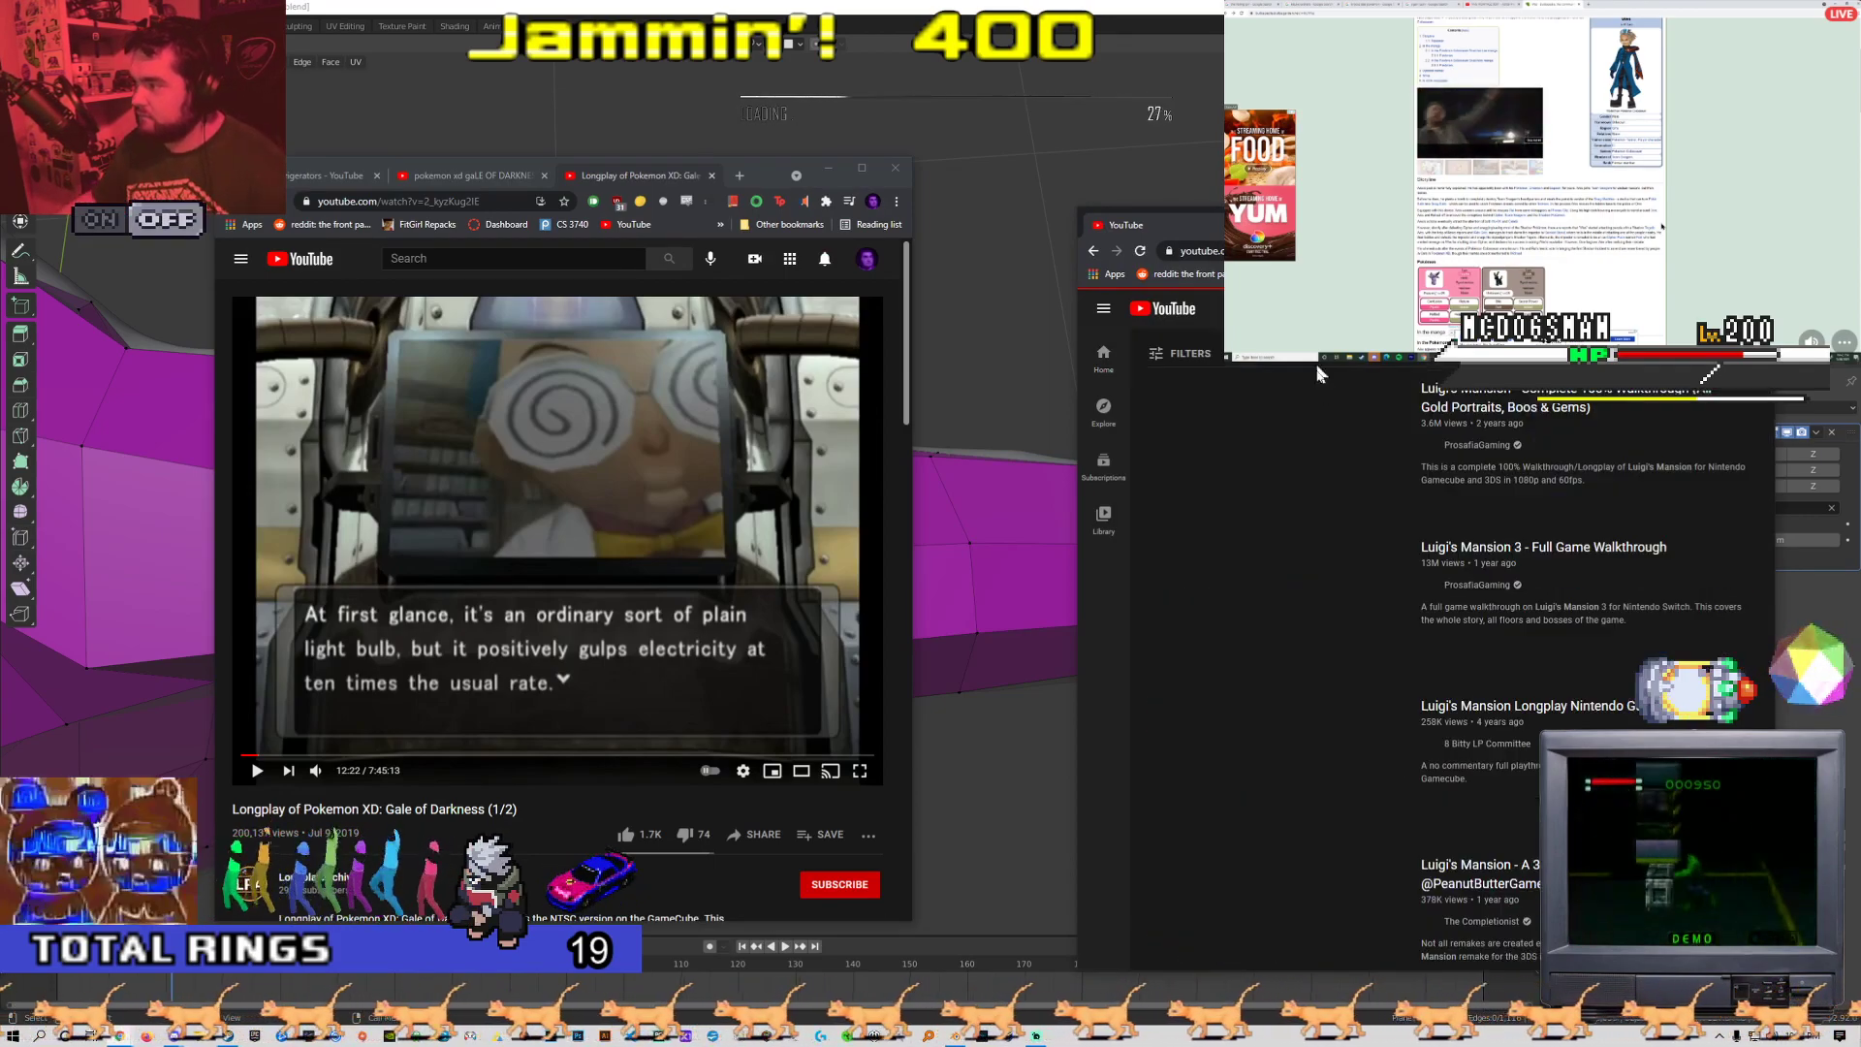
Open the Luigi's Mansion Complete 100% Walkthrough near 3:37 and place its window beside the Pokemon XD video
left_click(1260, 446)
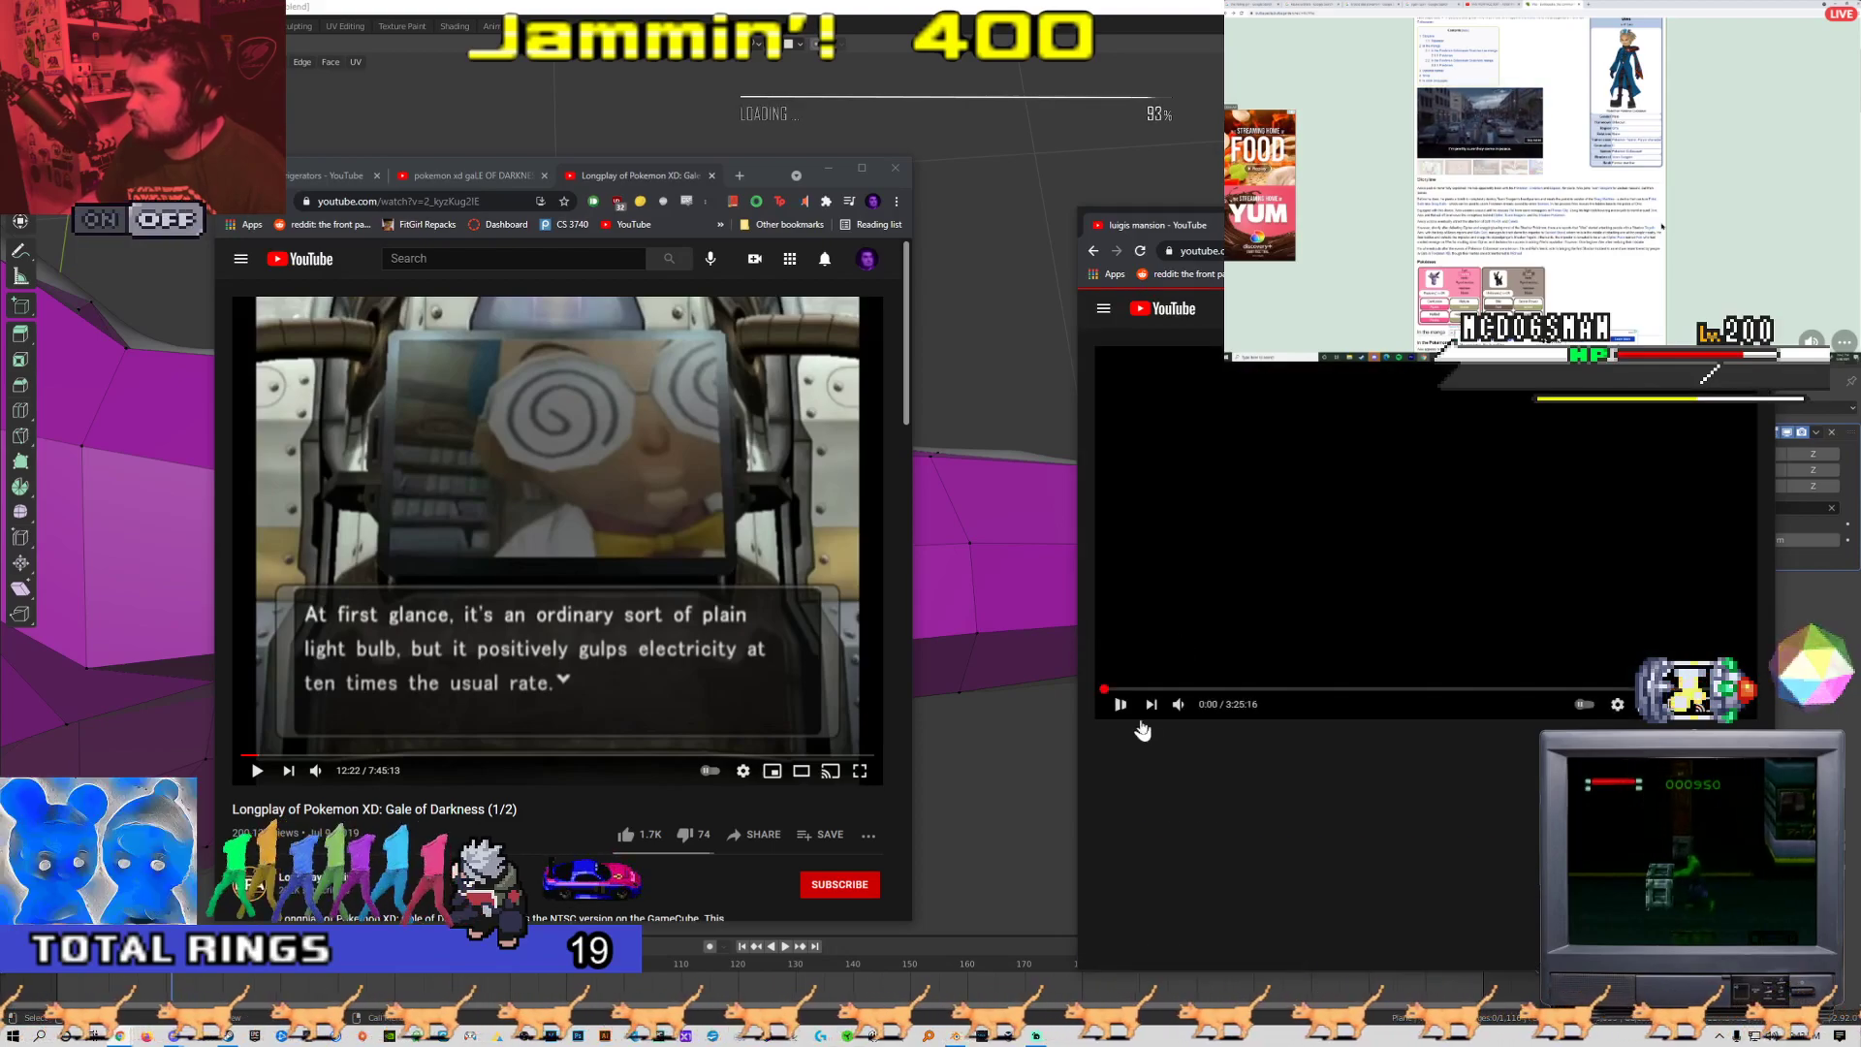
left_click_drag(1117, 686, 1115, 683)
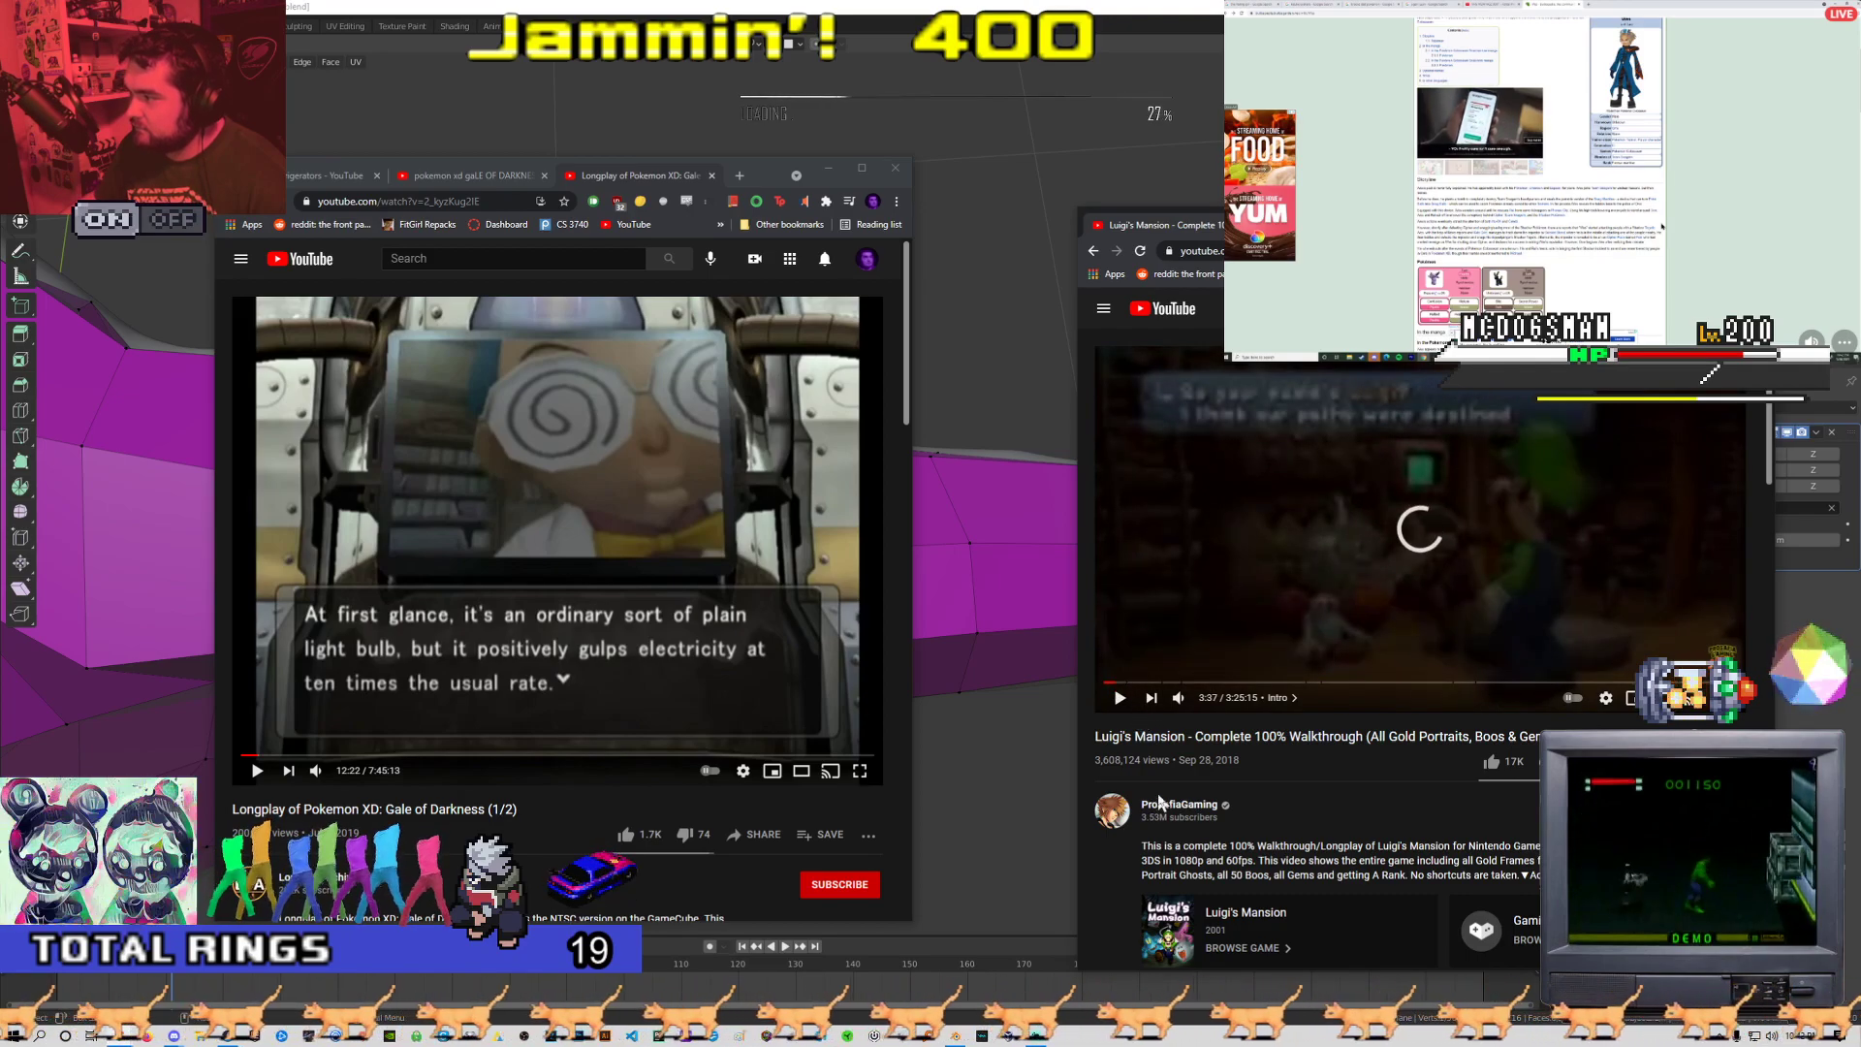
left_click_drag(1376, 221, 1239, 177)
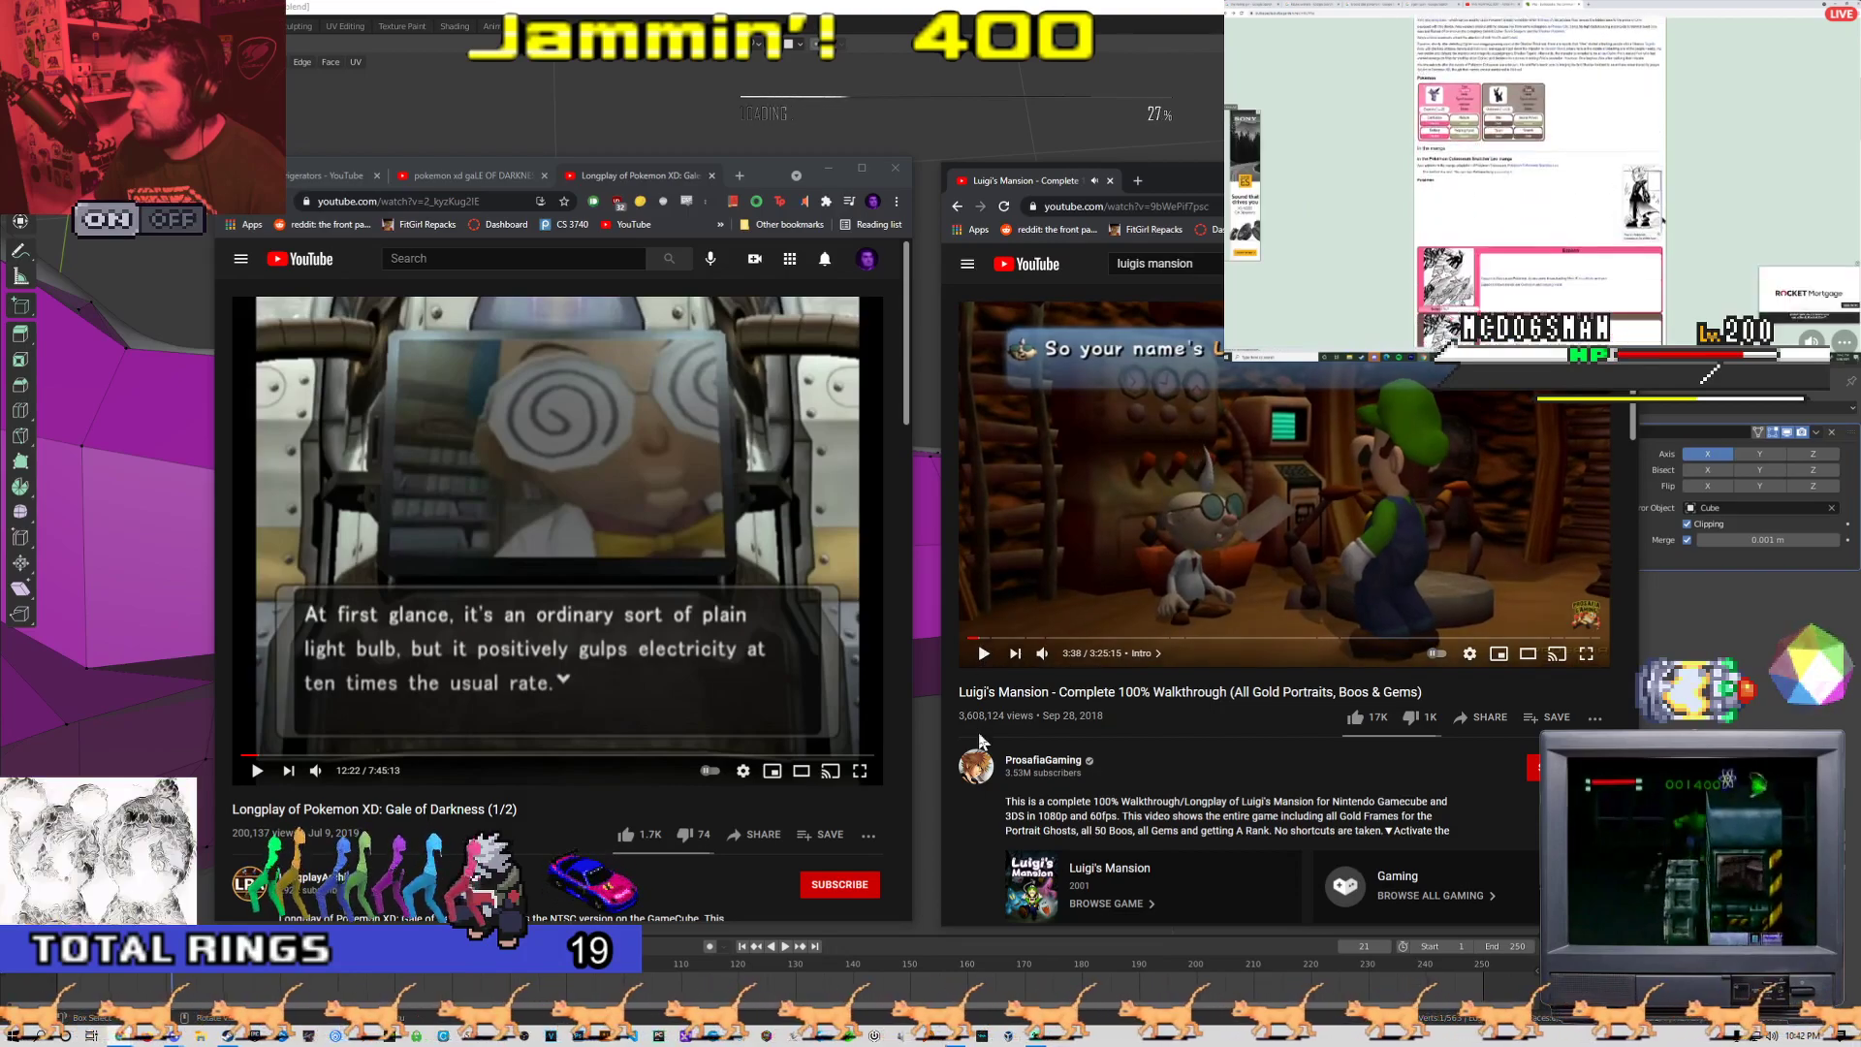
left_click_drag(1166, 182, 1140, 167)
left_click_drag(759, 168, 769, 150)
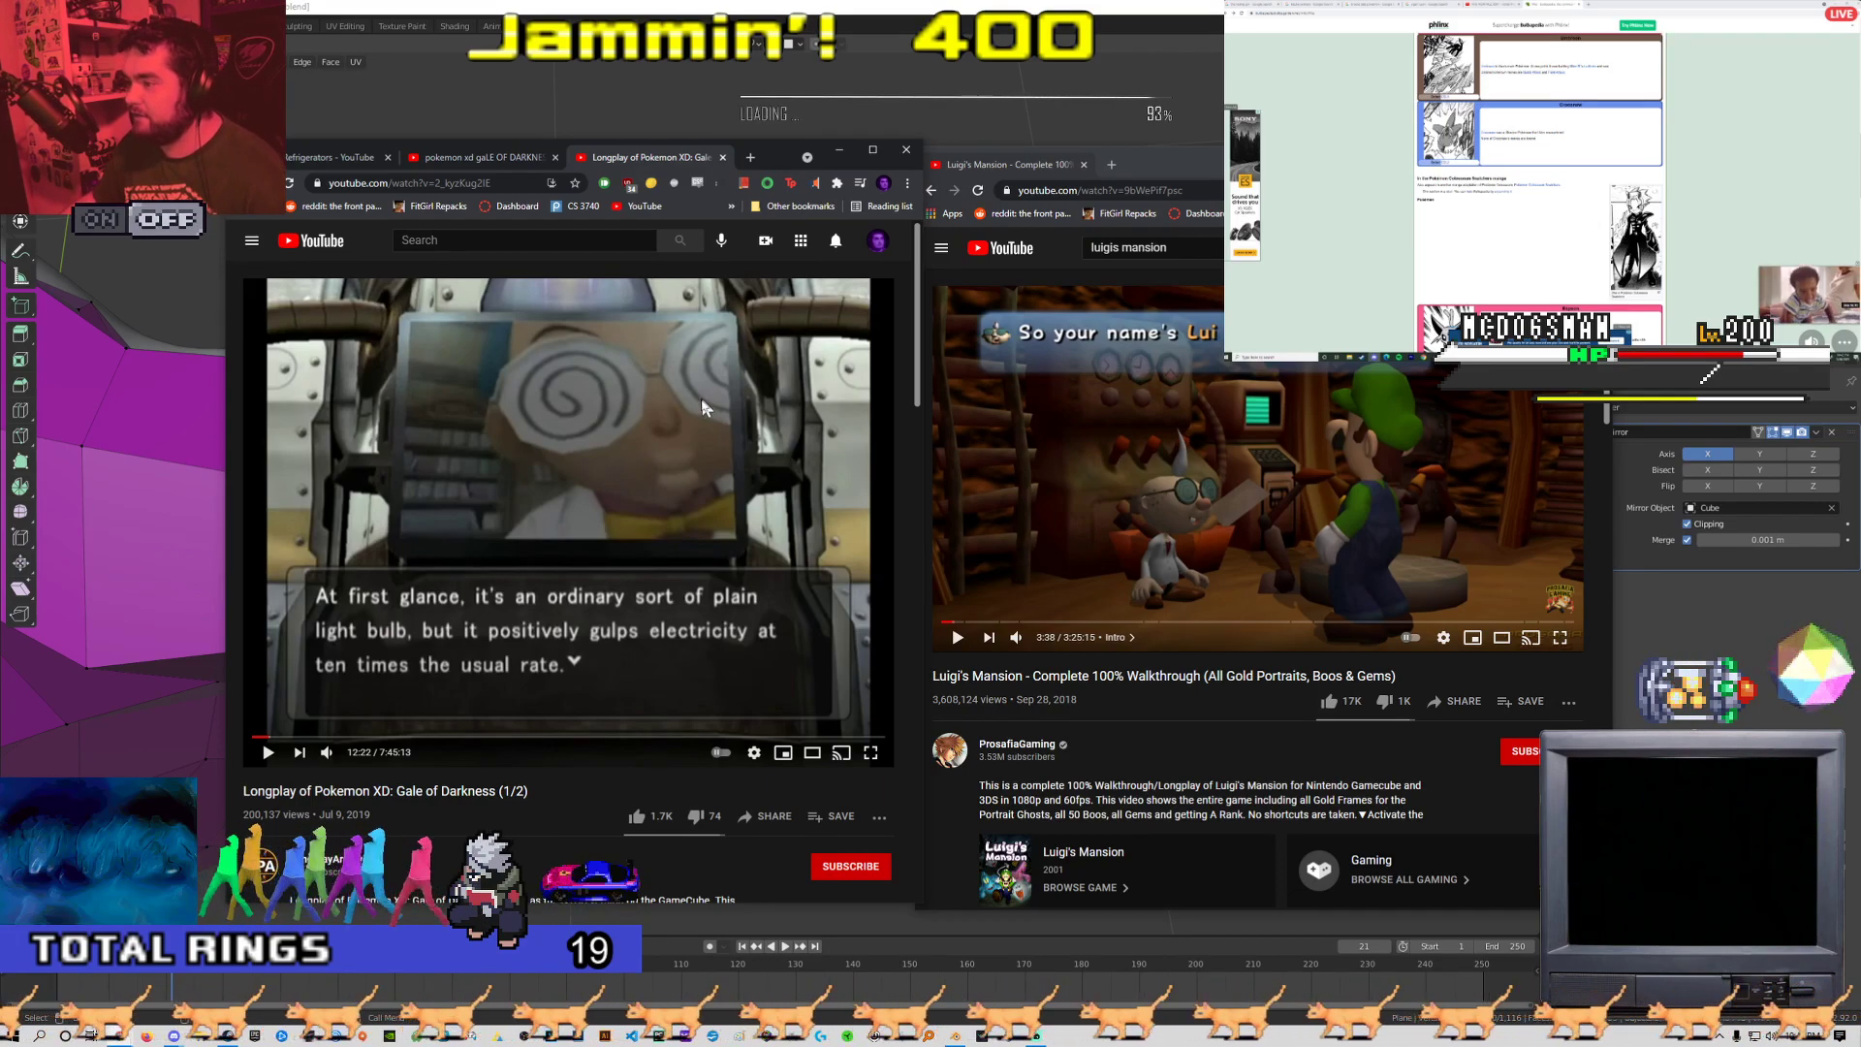
Play the Pokemon XD and Luigi's Mansion scenes in turn to compare them, and skip further ahead in the Pokemon XD longplay
left_click(746, 469)
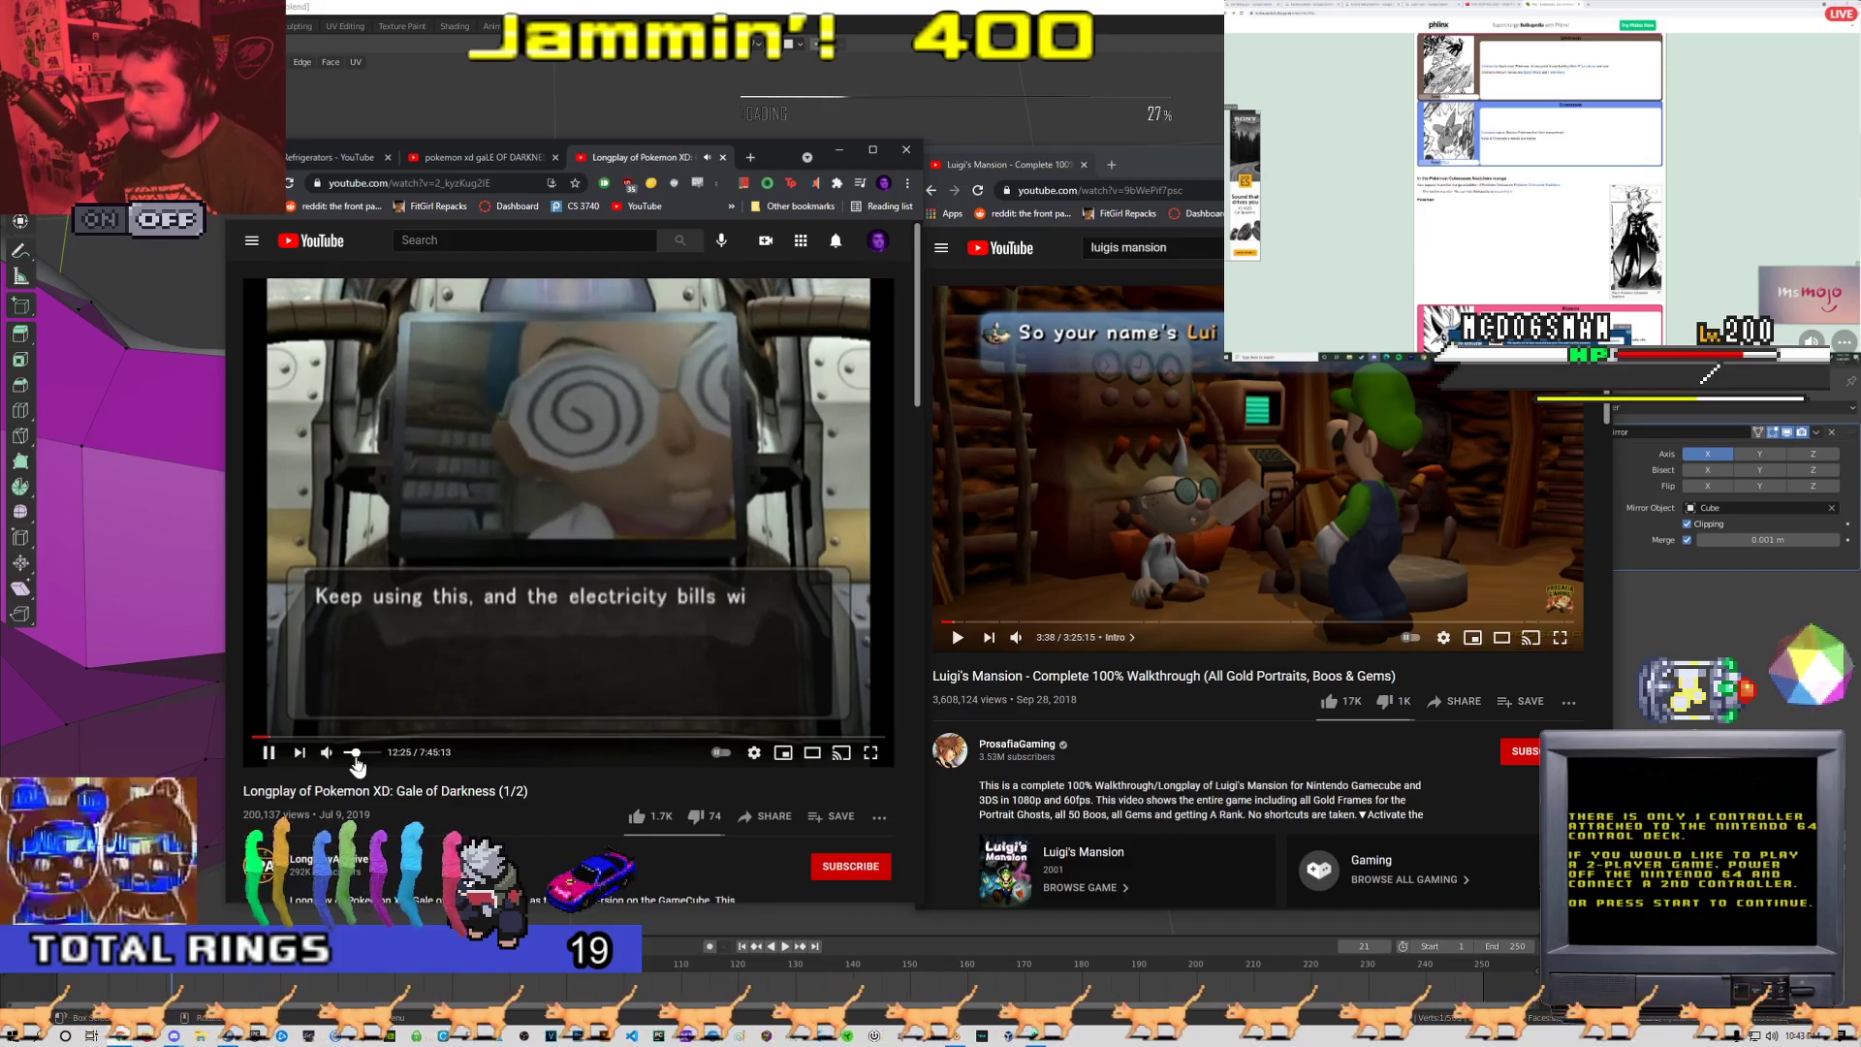
left_click(968, 637)
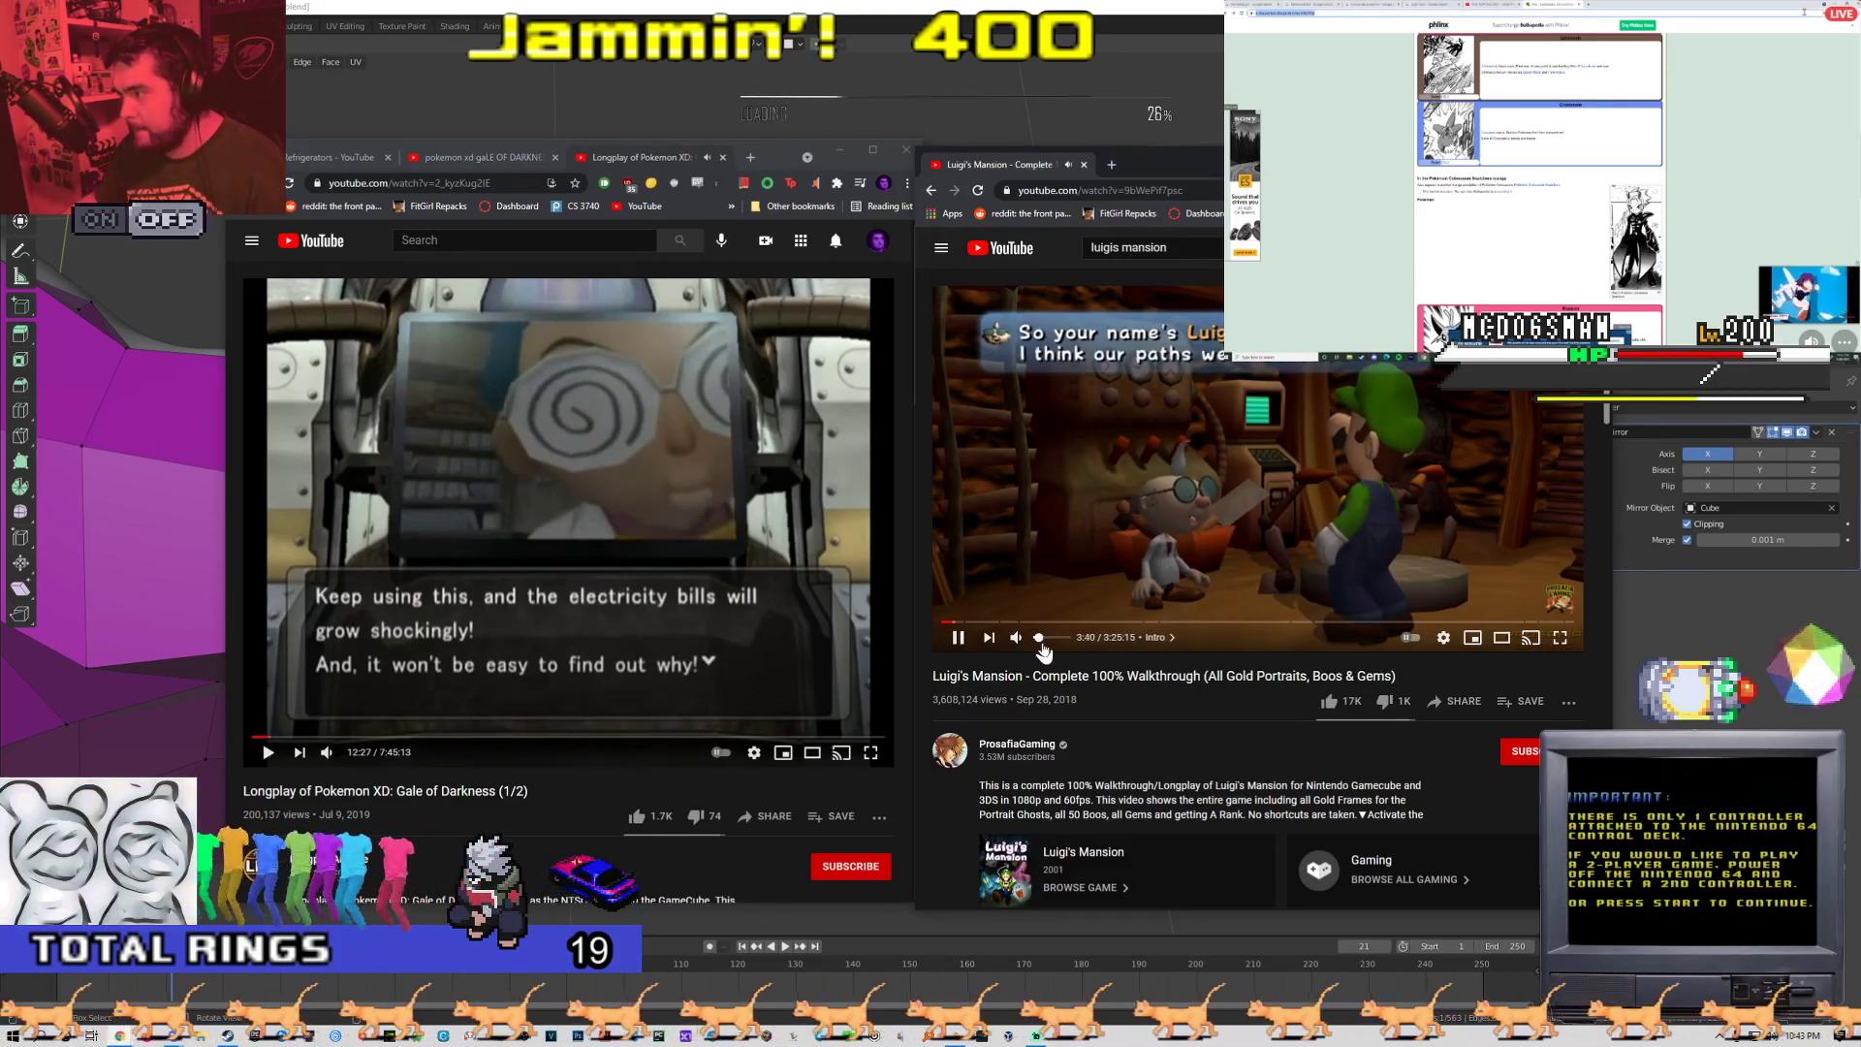
left_click(959, 639)
left_click(555, 581)
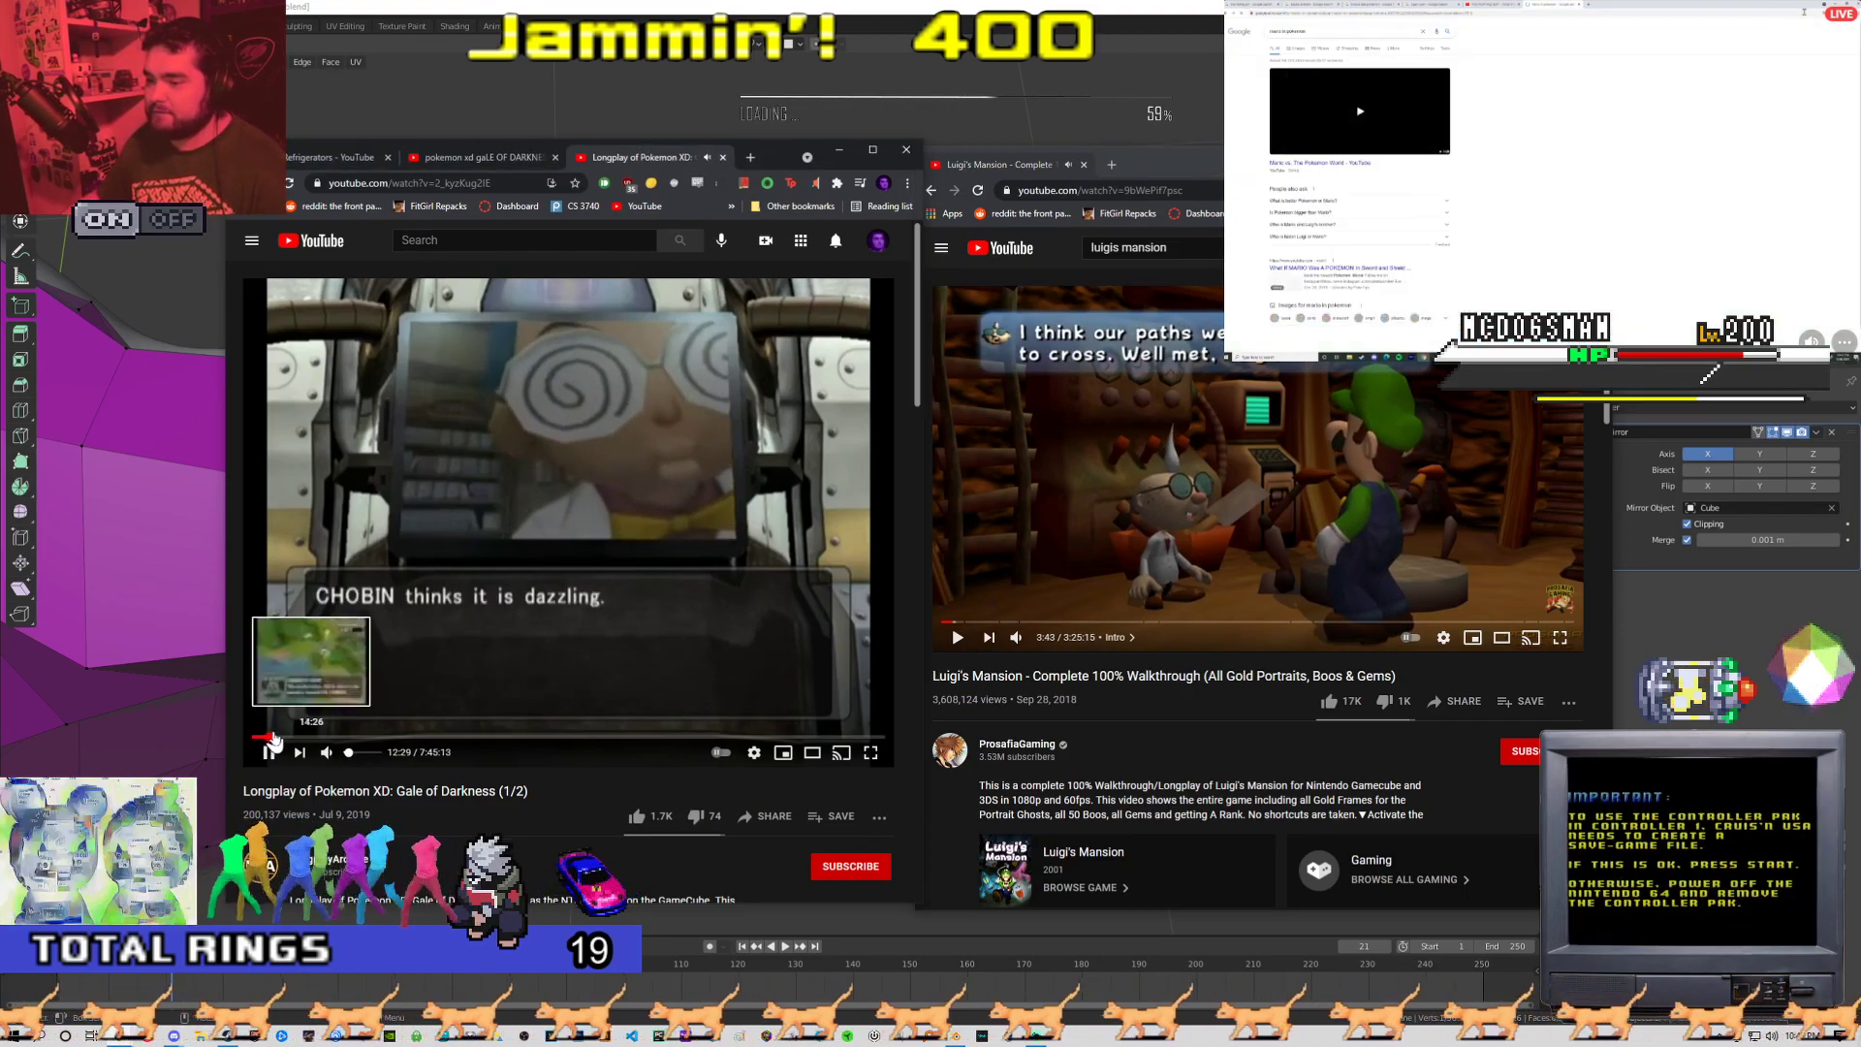
left_click(293, 737)
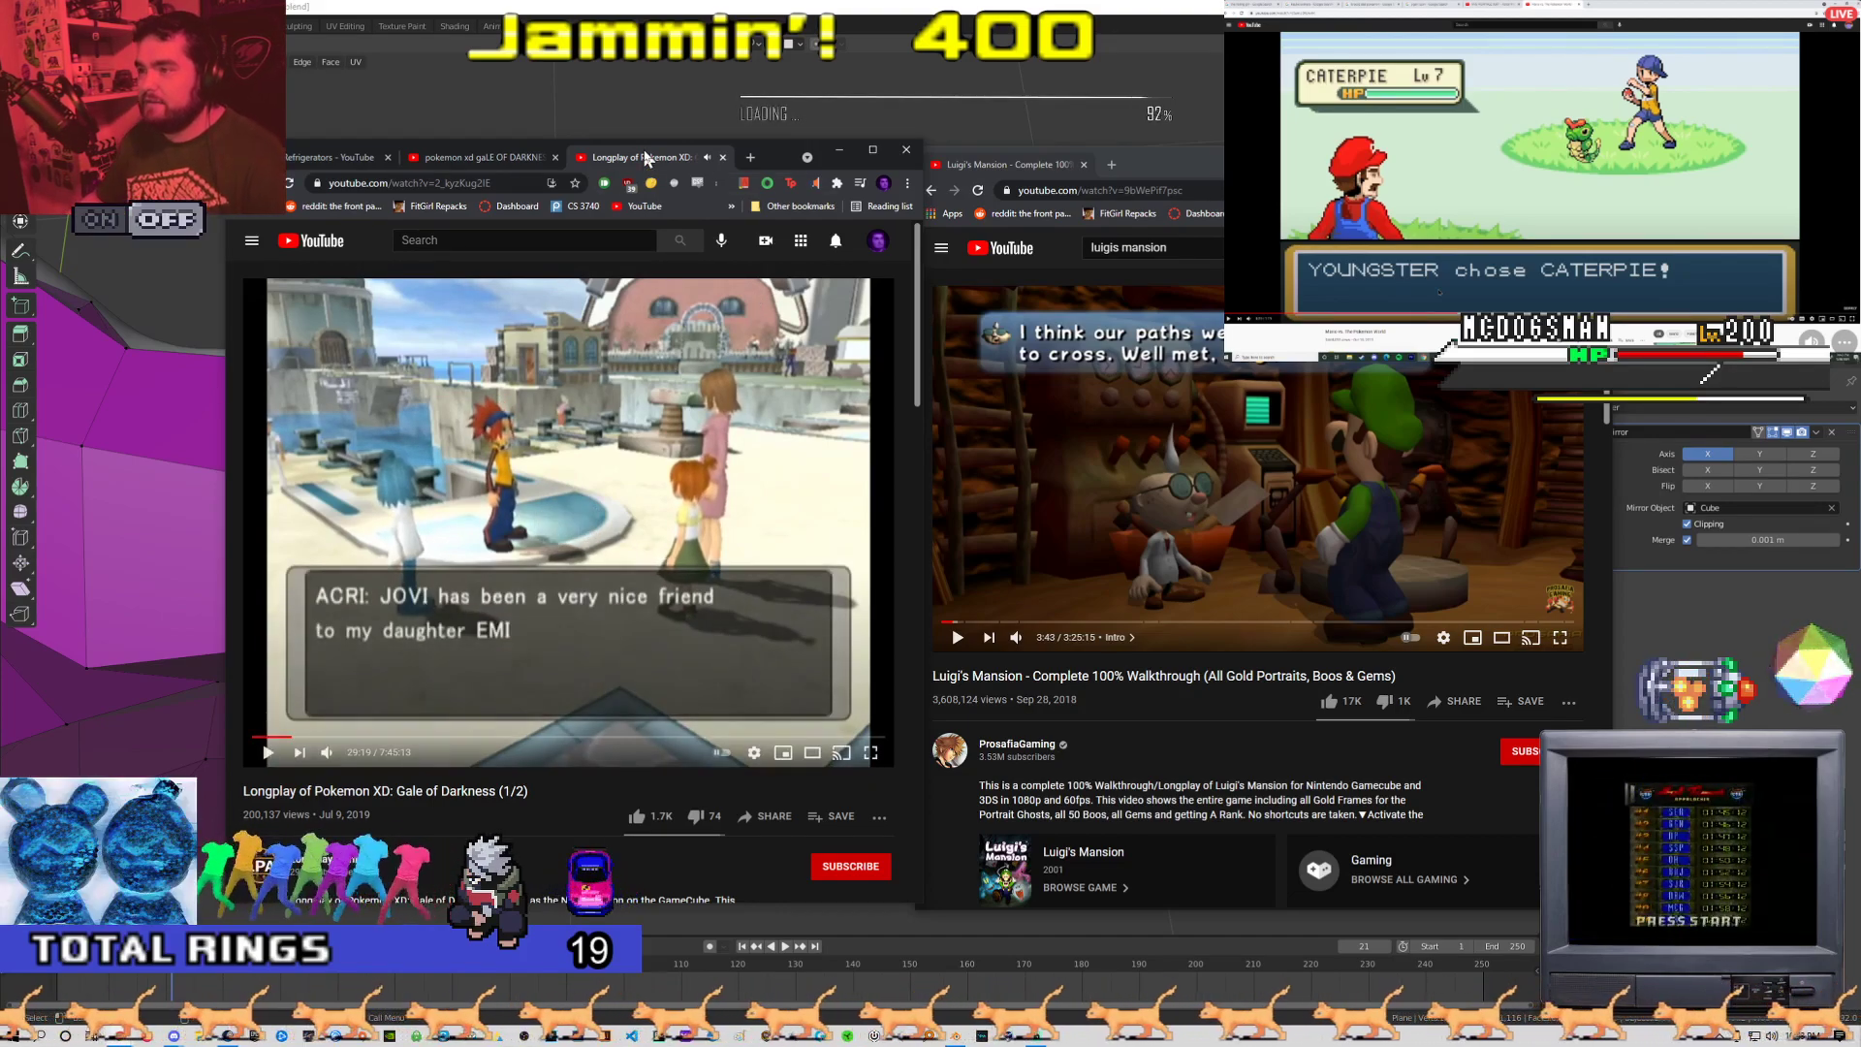
Close the Pokemon XD and Luigi's Mansion videos and replay the "I Love Refrigerators" video
middle_click(455, 157)
middle_click(454, 157)
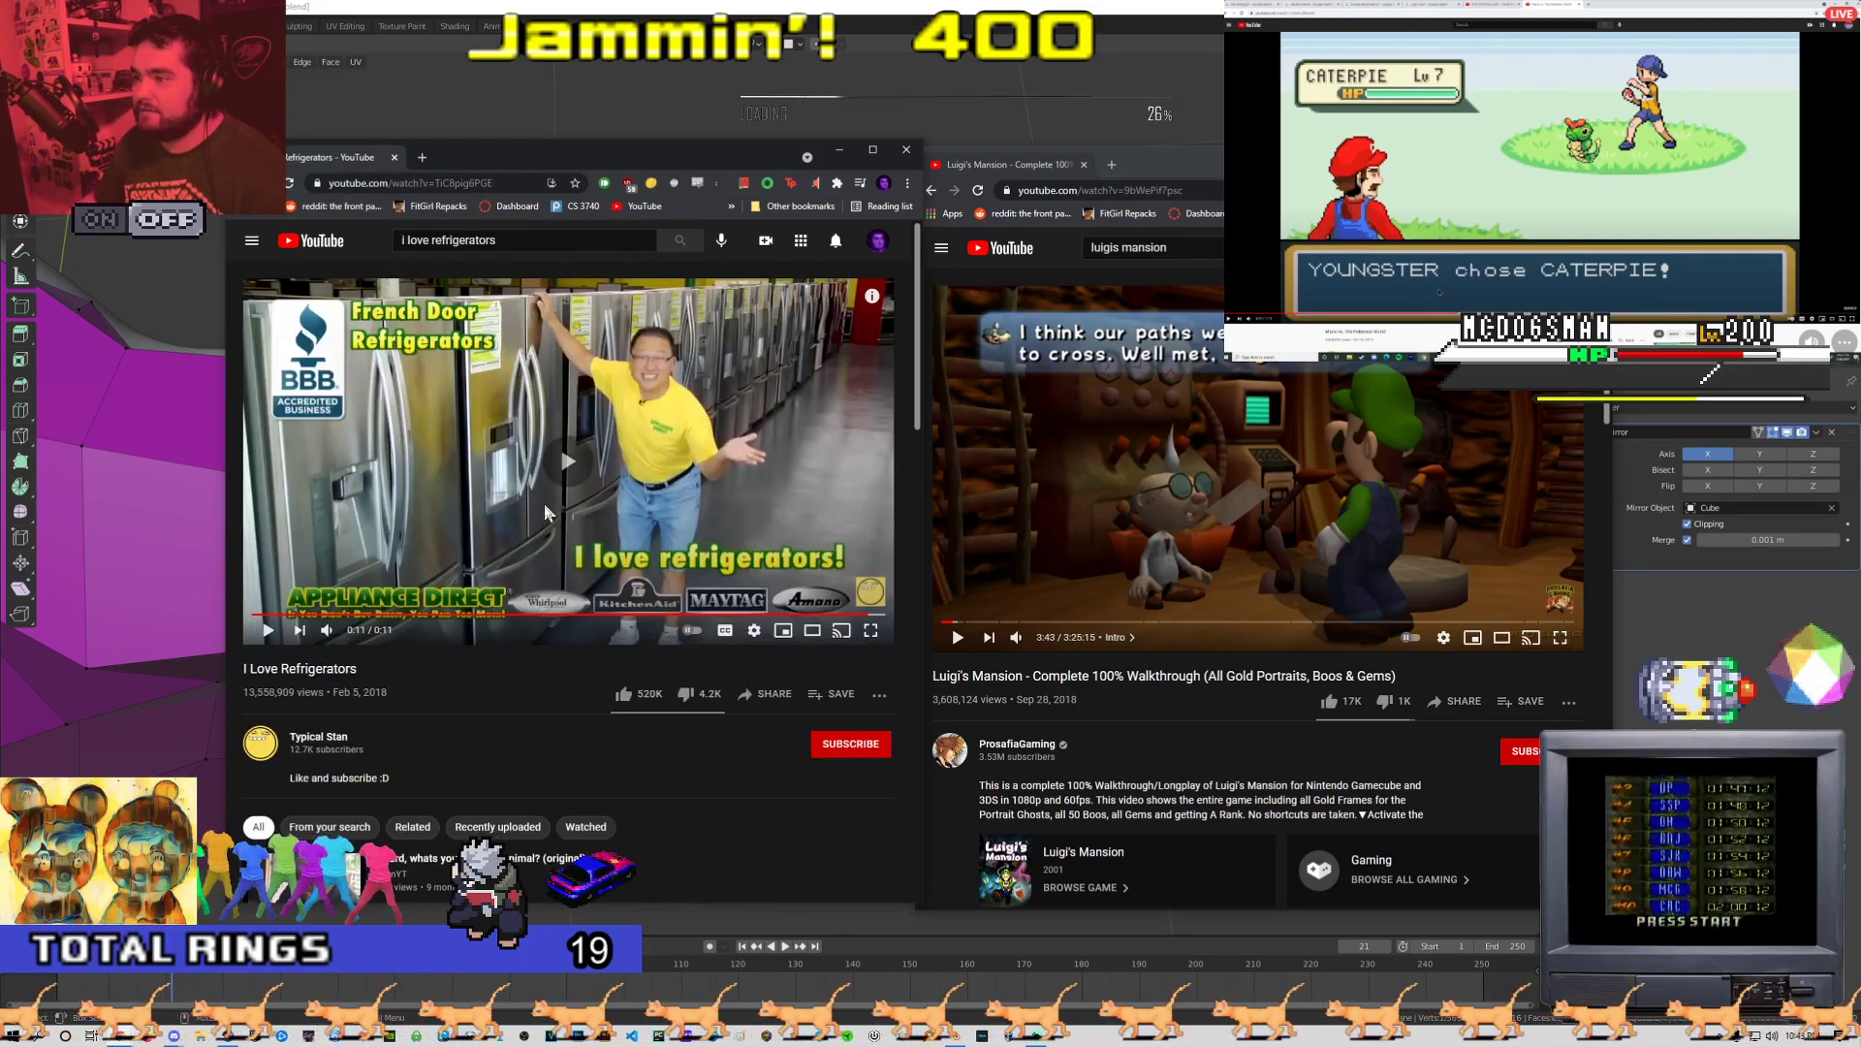
left_click(686, 613)
left_click(264, 632)
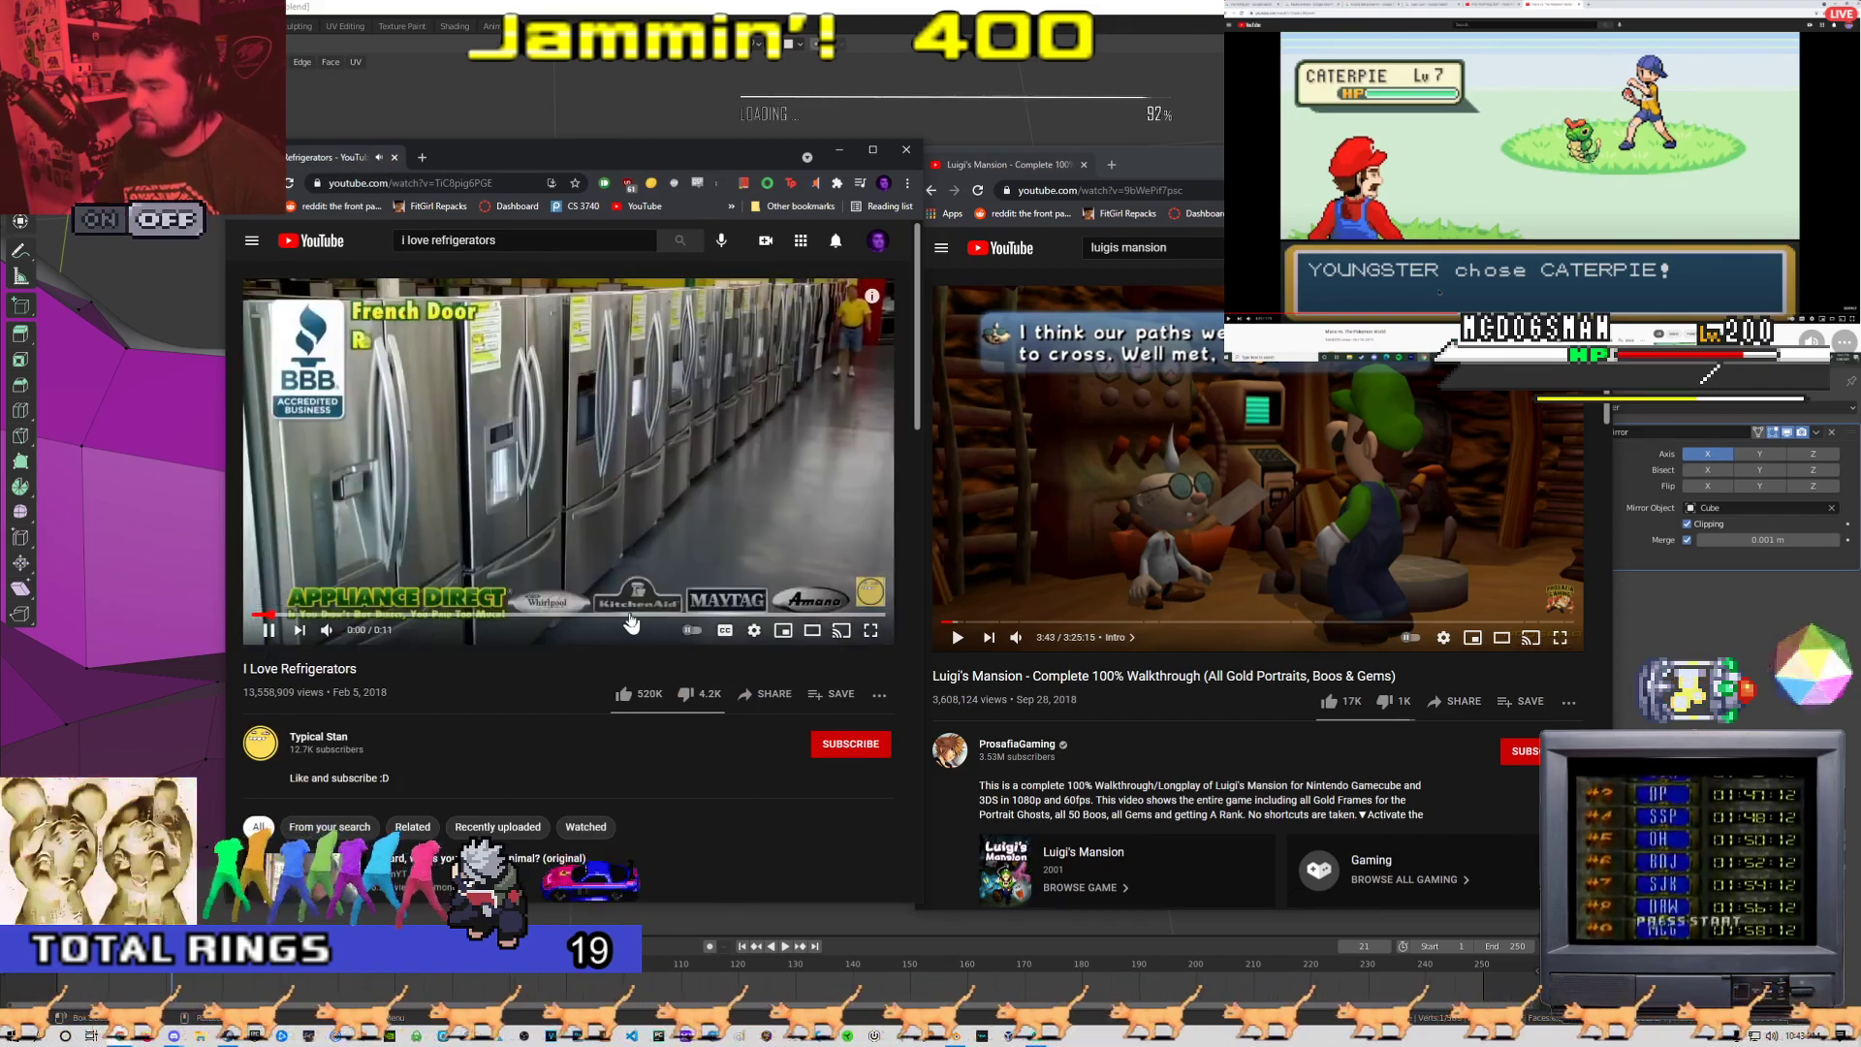
left_click(635, 615)
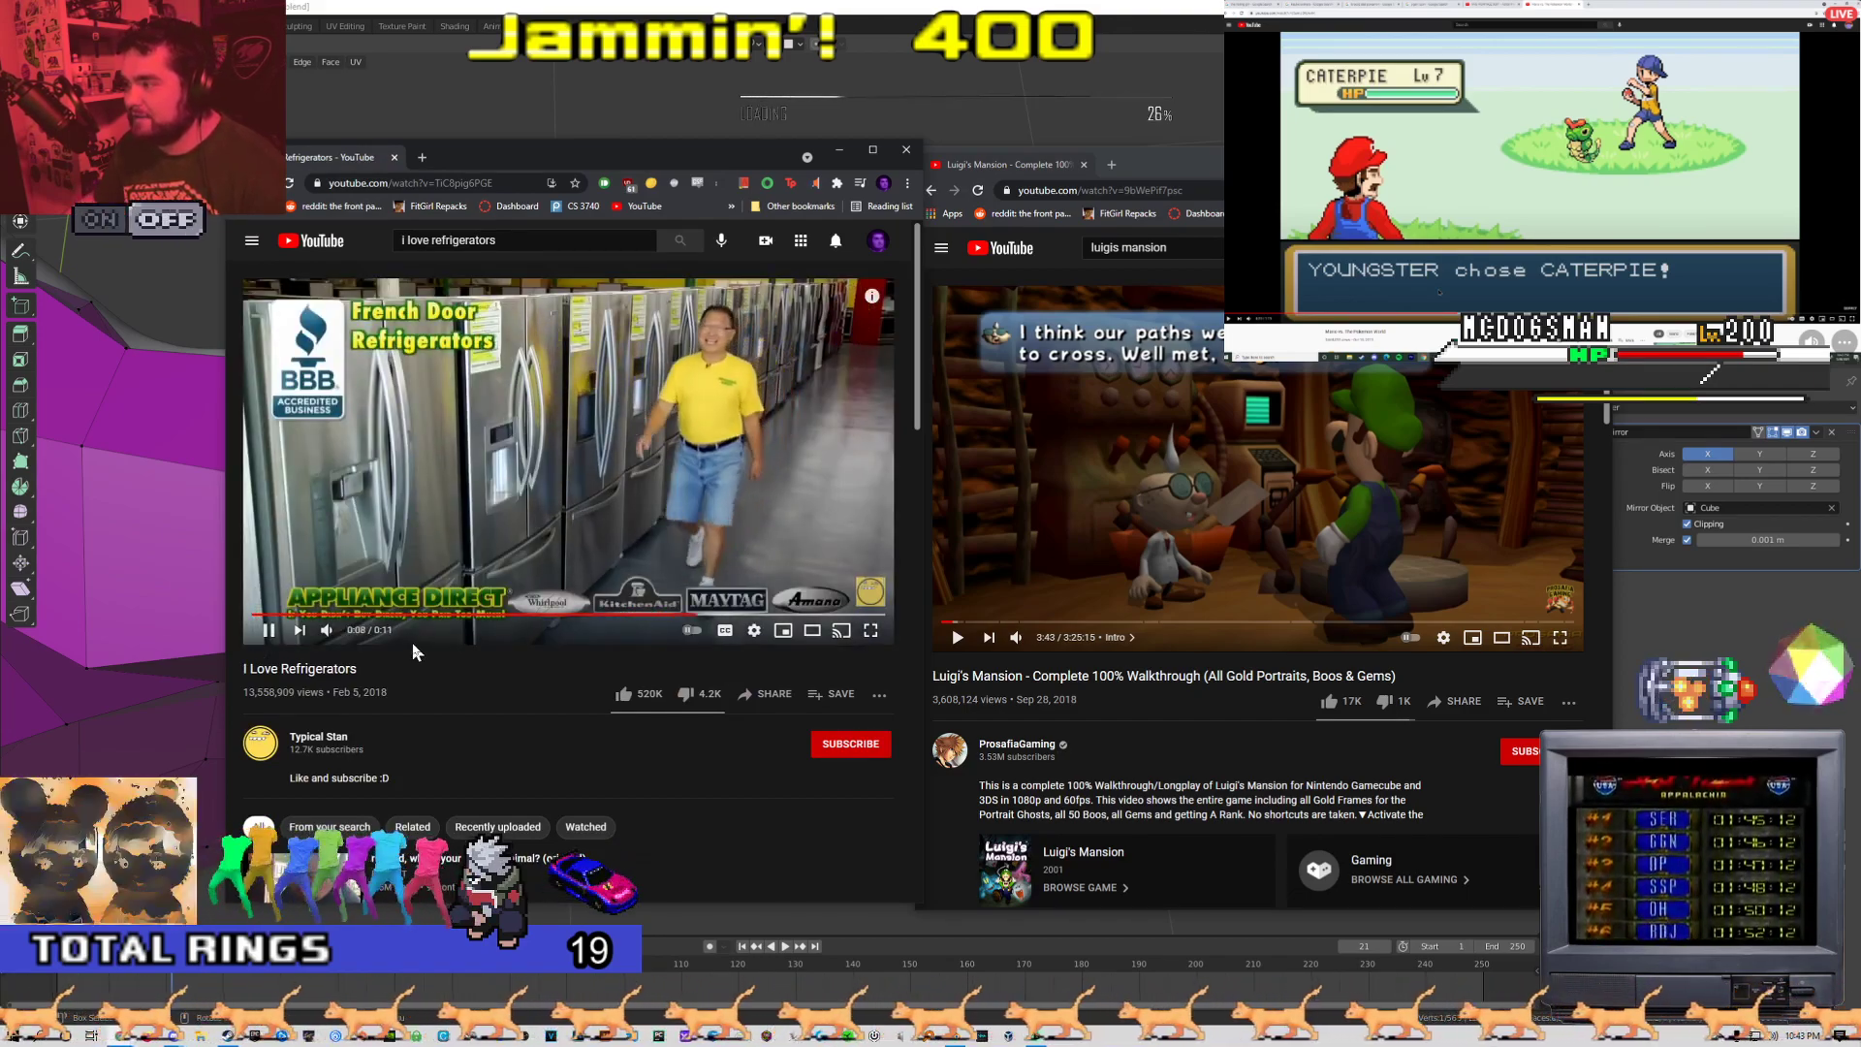
middle_click(1006, 167)
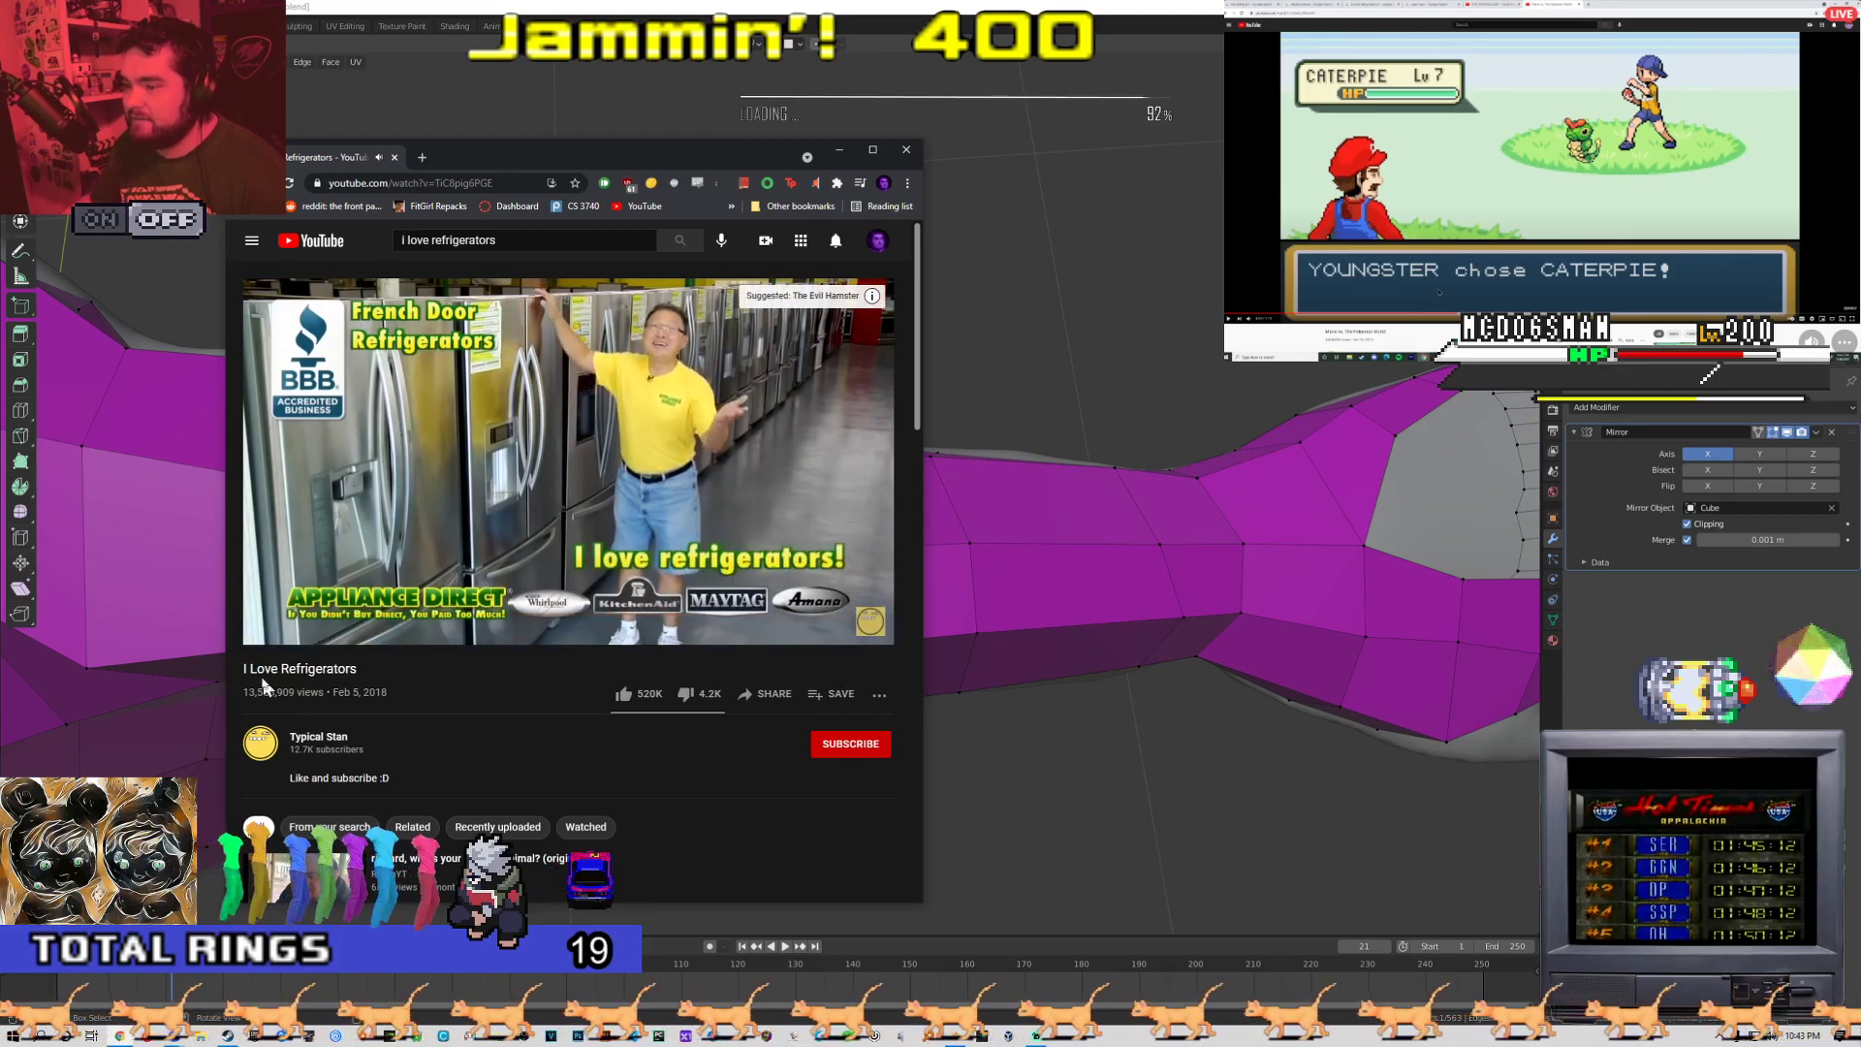
Return to Blender and fill a triangular face across the wrist-side corner of the open area on the hand
mouse_move(271, 642)
middle_click_drag(1066, 620, 789, 505)
scroll(974, 701, "down", 3)
scroll(675, 594, "up", 3)
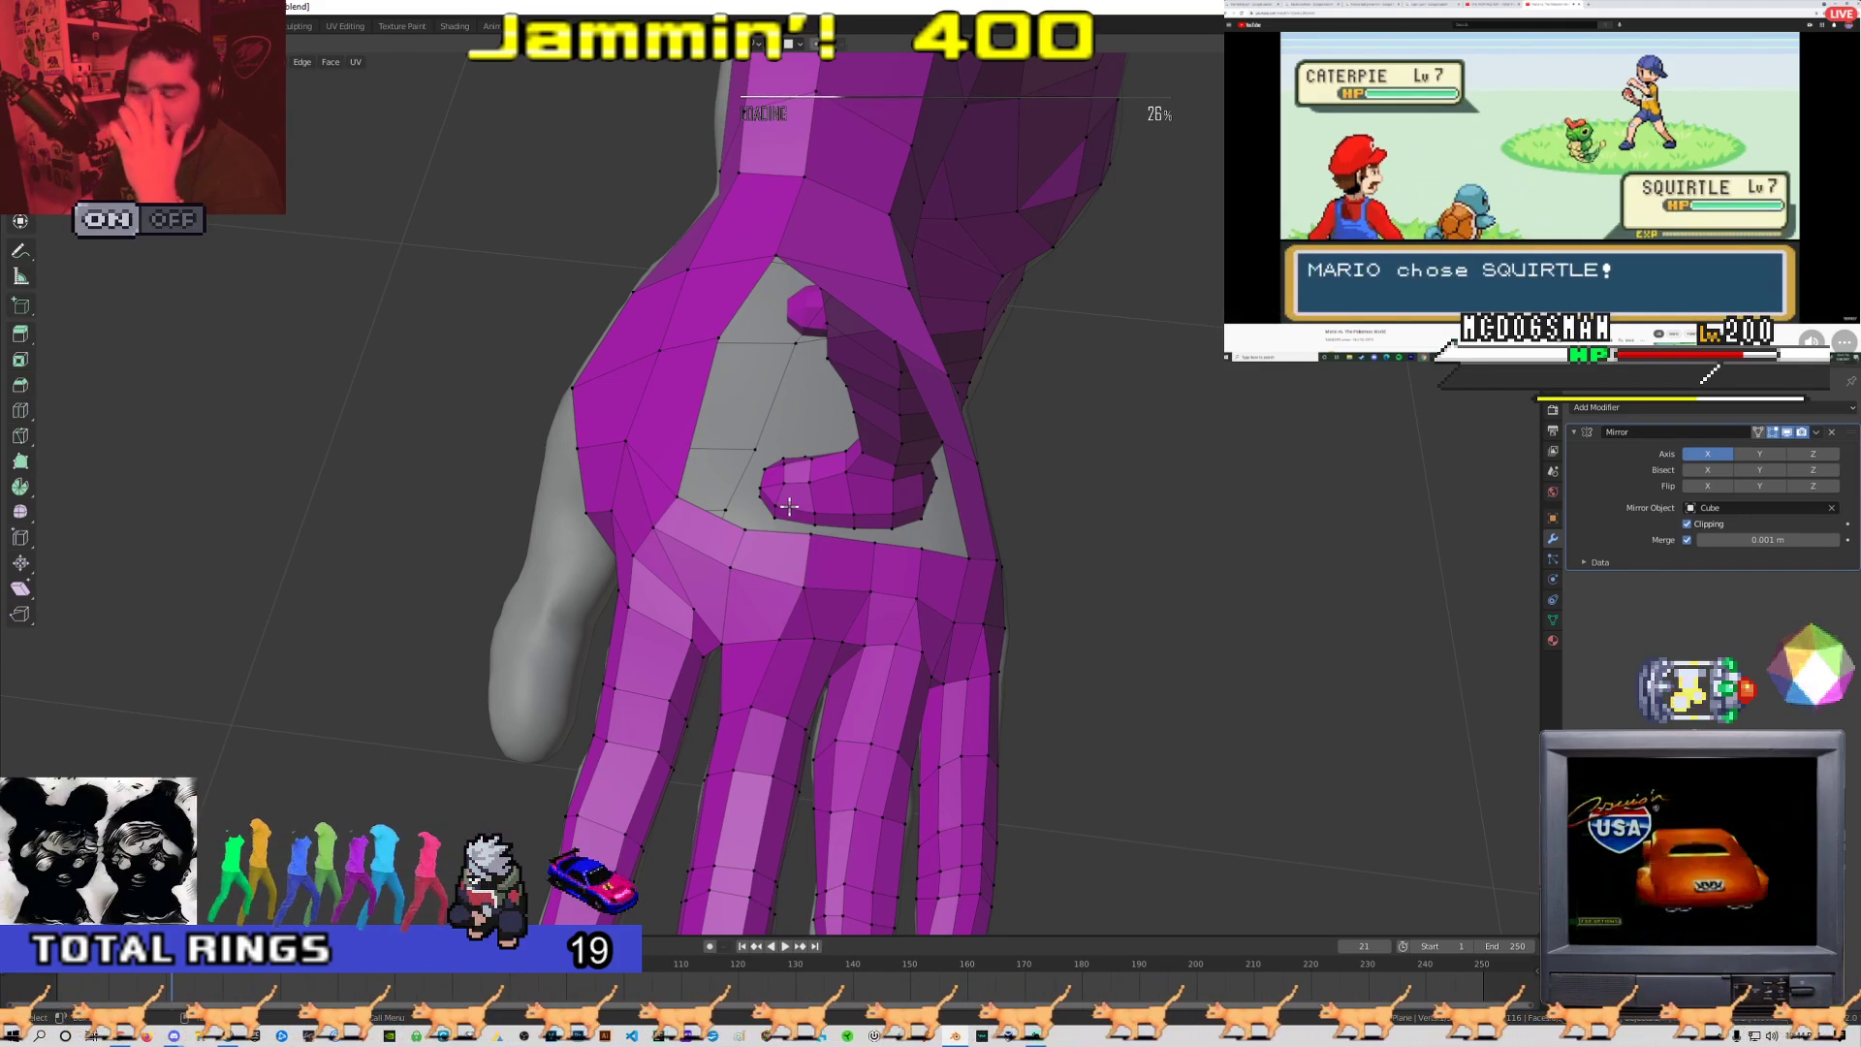
middle_click_drag(751, 530, 854, 430)
scroll(669, 582, "up", 3)
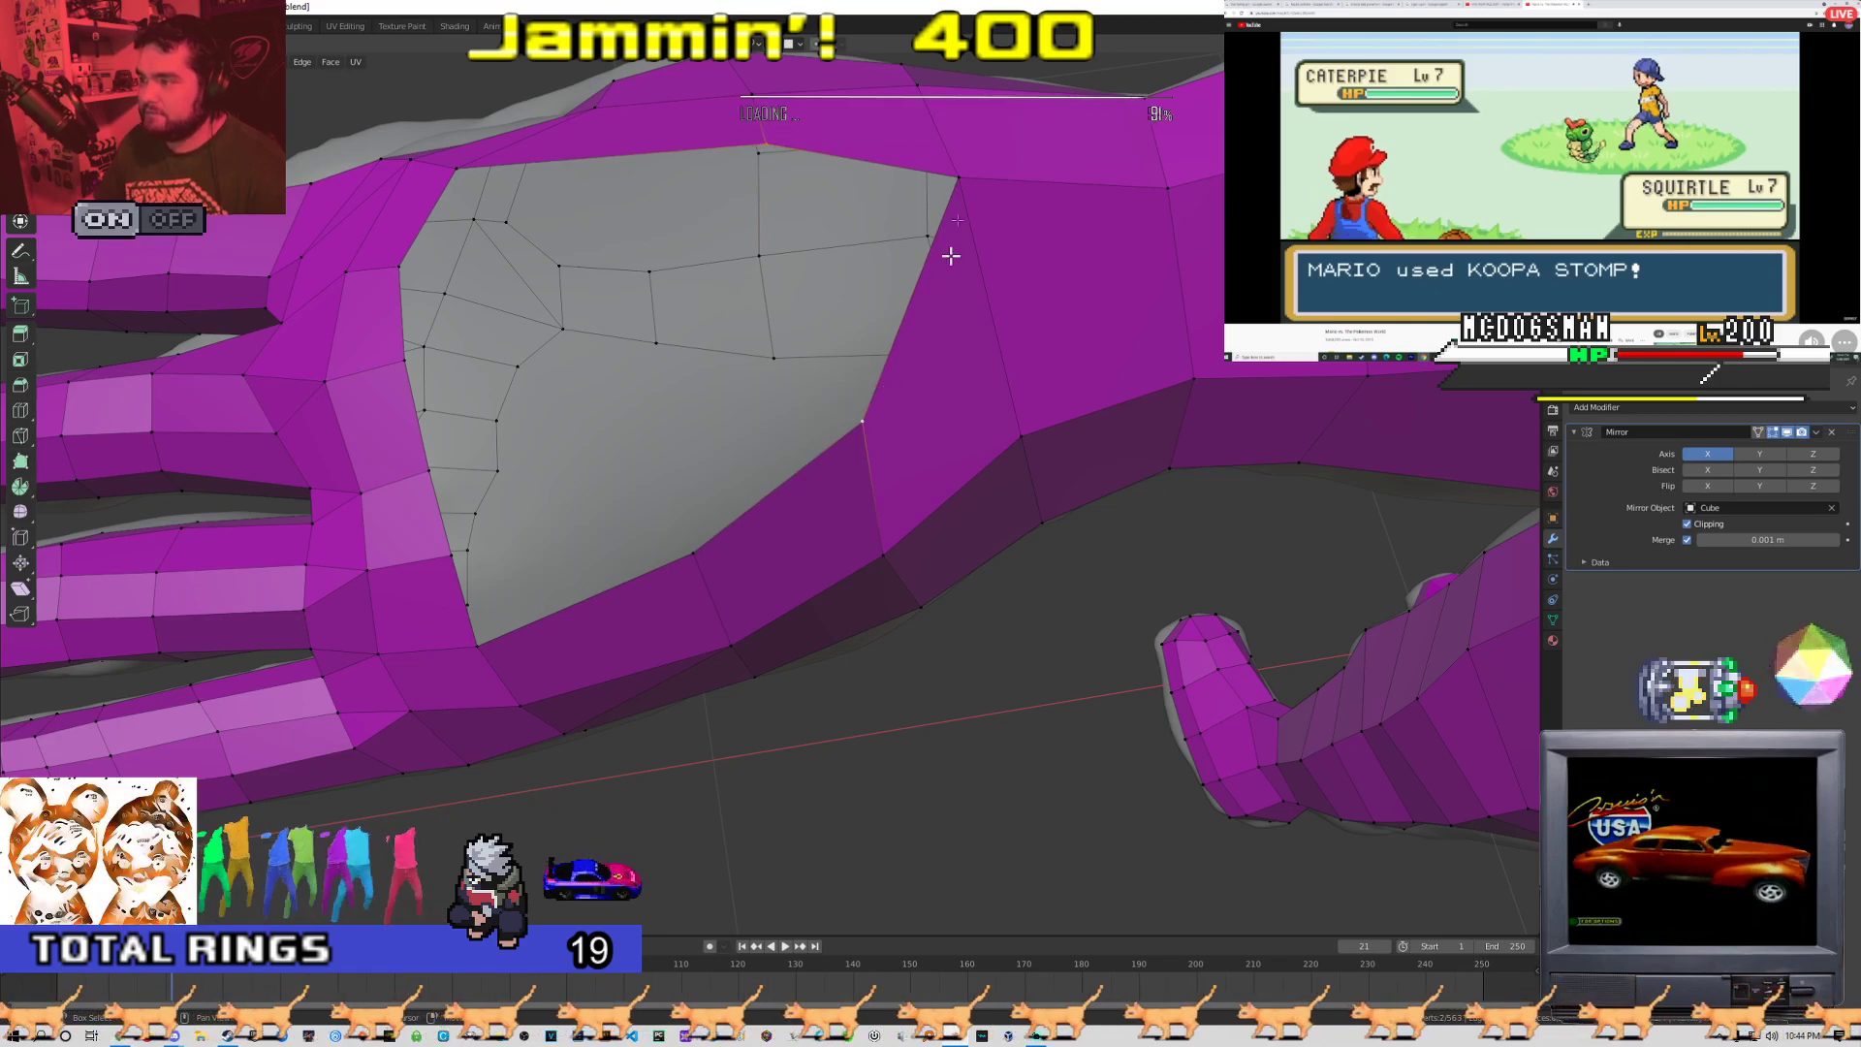
key("f")
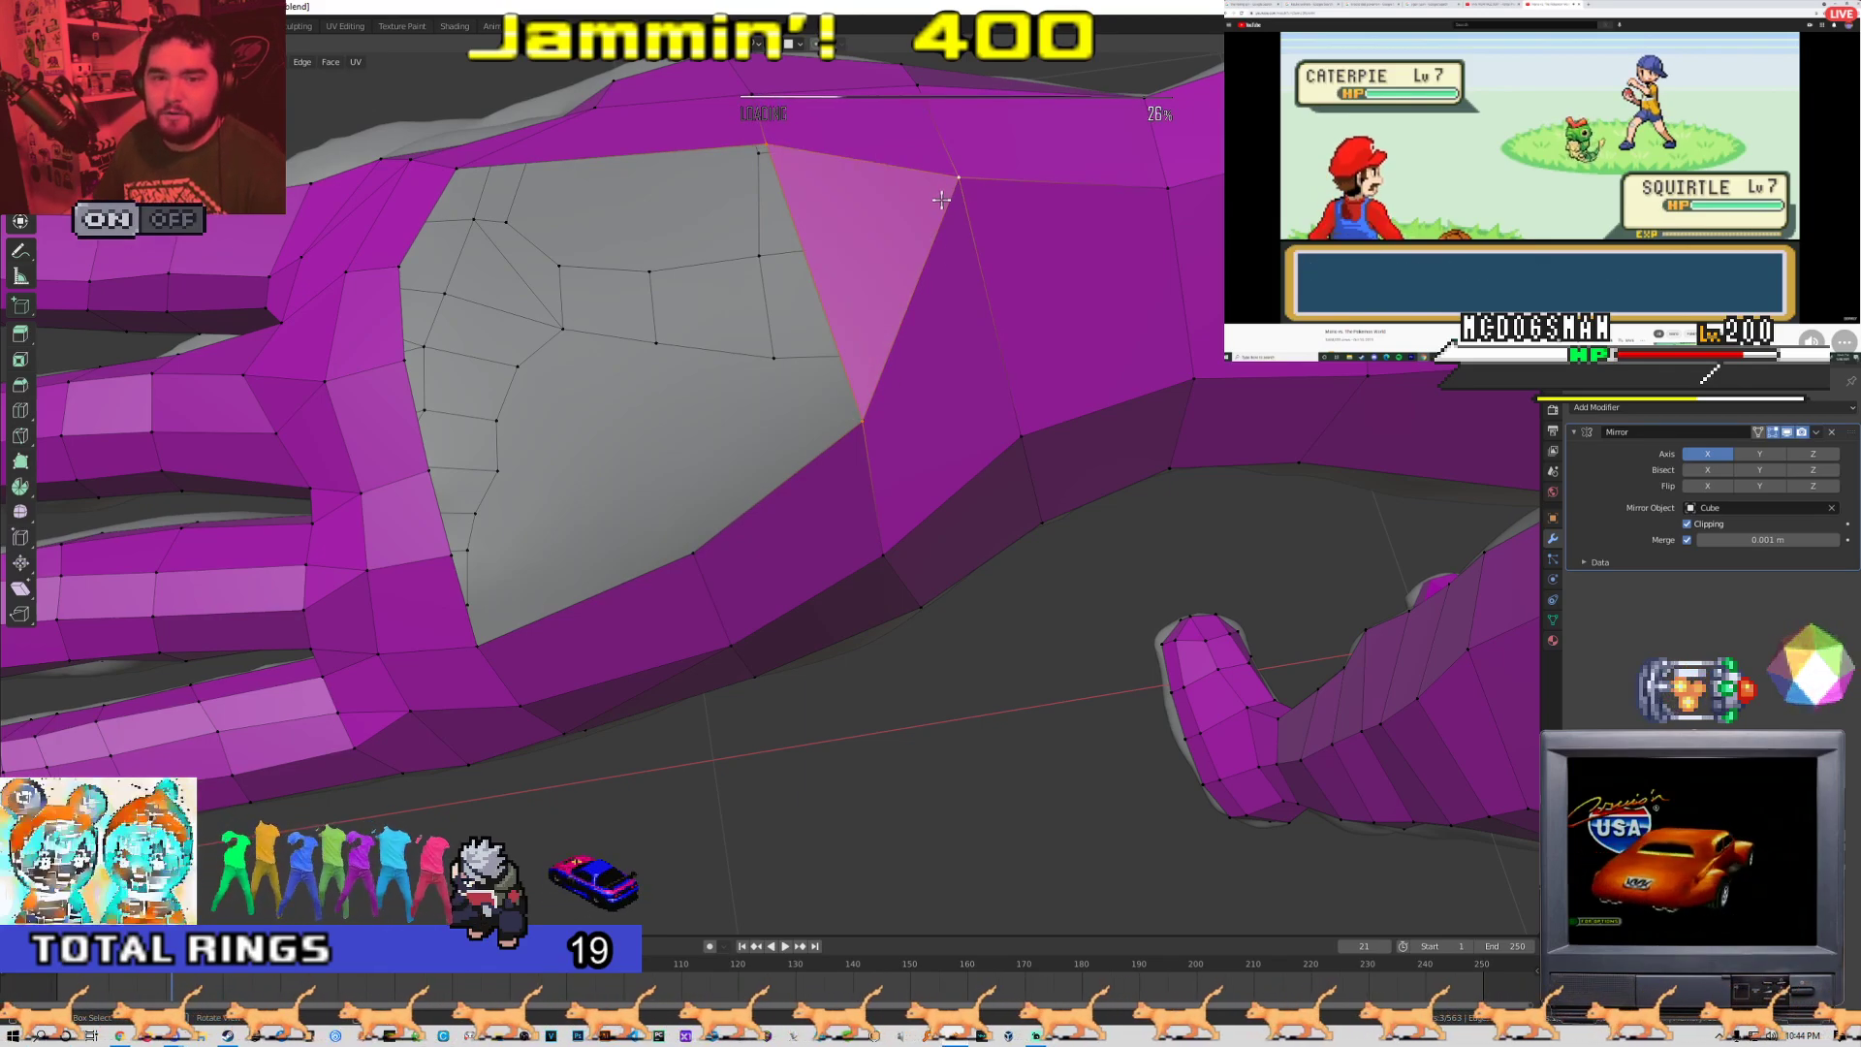
middle_click_drag(829, 313, 736, 472)
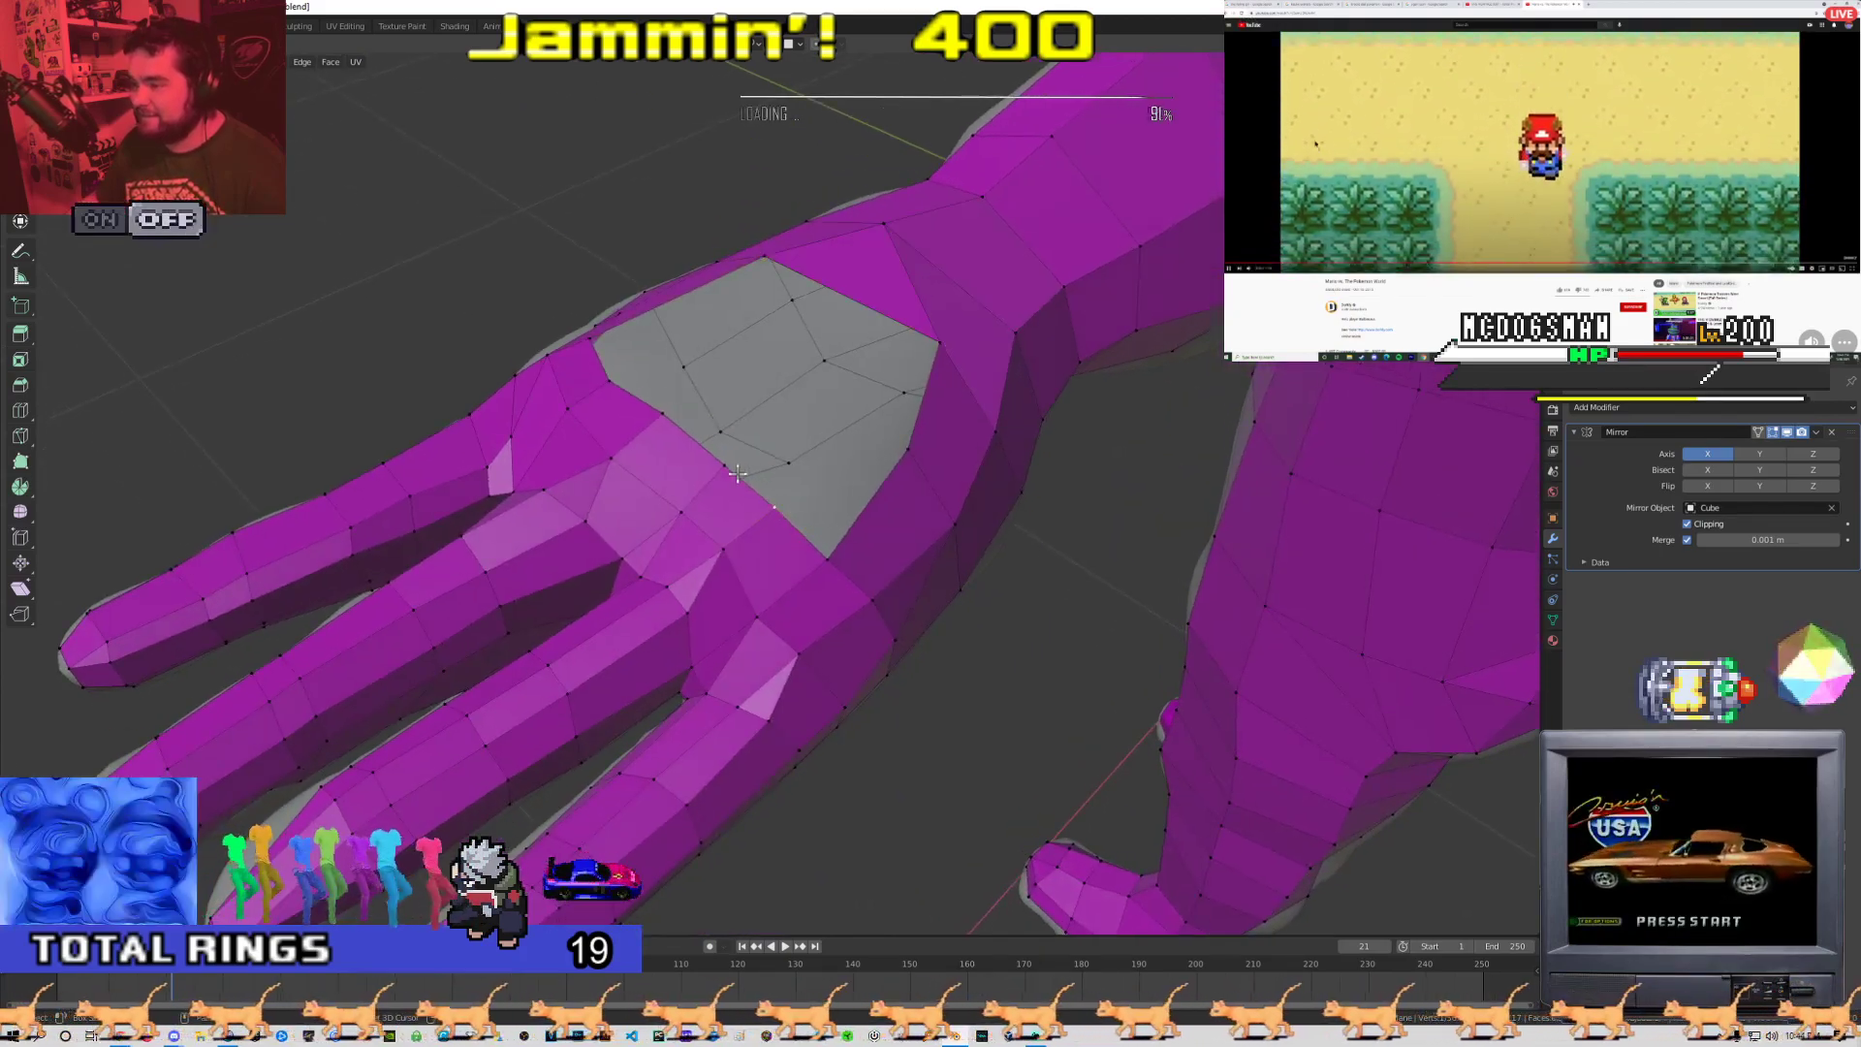
Merge neighbouring vertices on the finger-side edge of the back-of-hand opening and fill a quad along its little-finger side
key("m")
left_click(738, 474)
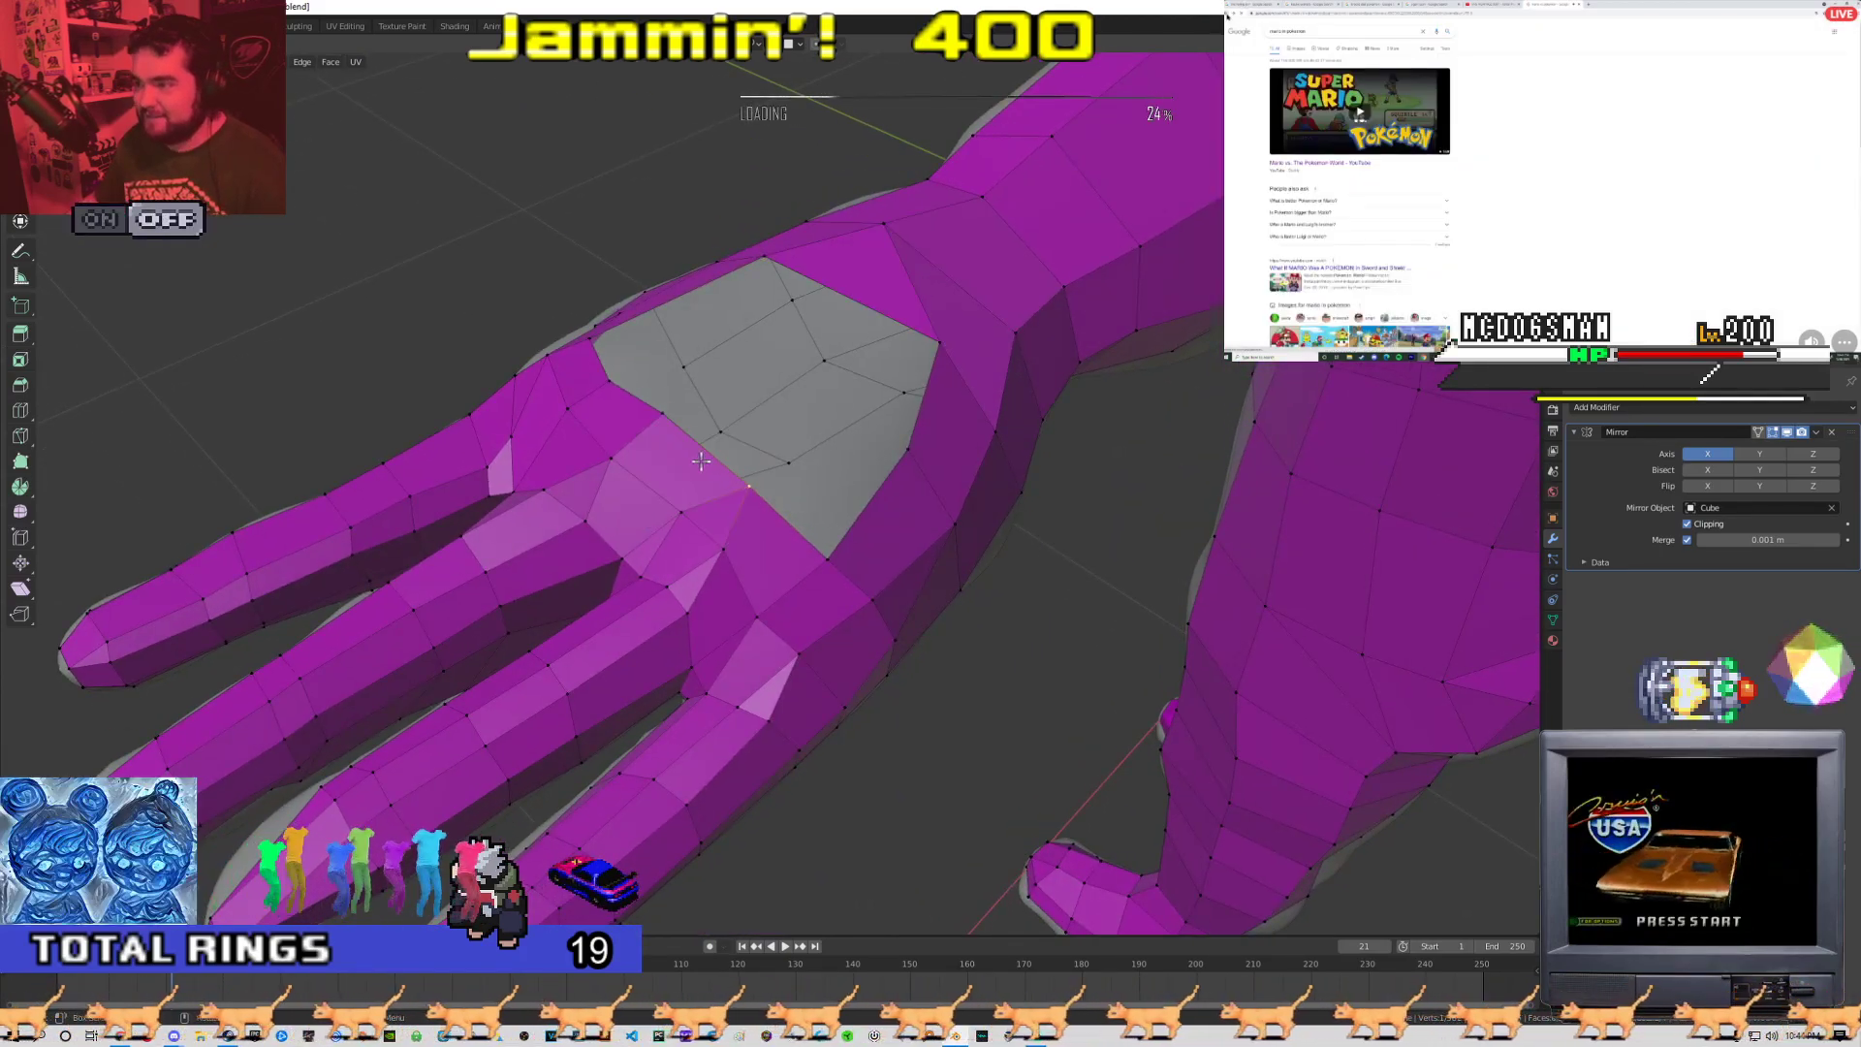
middle_click_drag(739, 474, 801, 475)
left_click(827, 473, "shift")
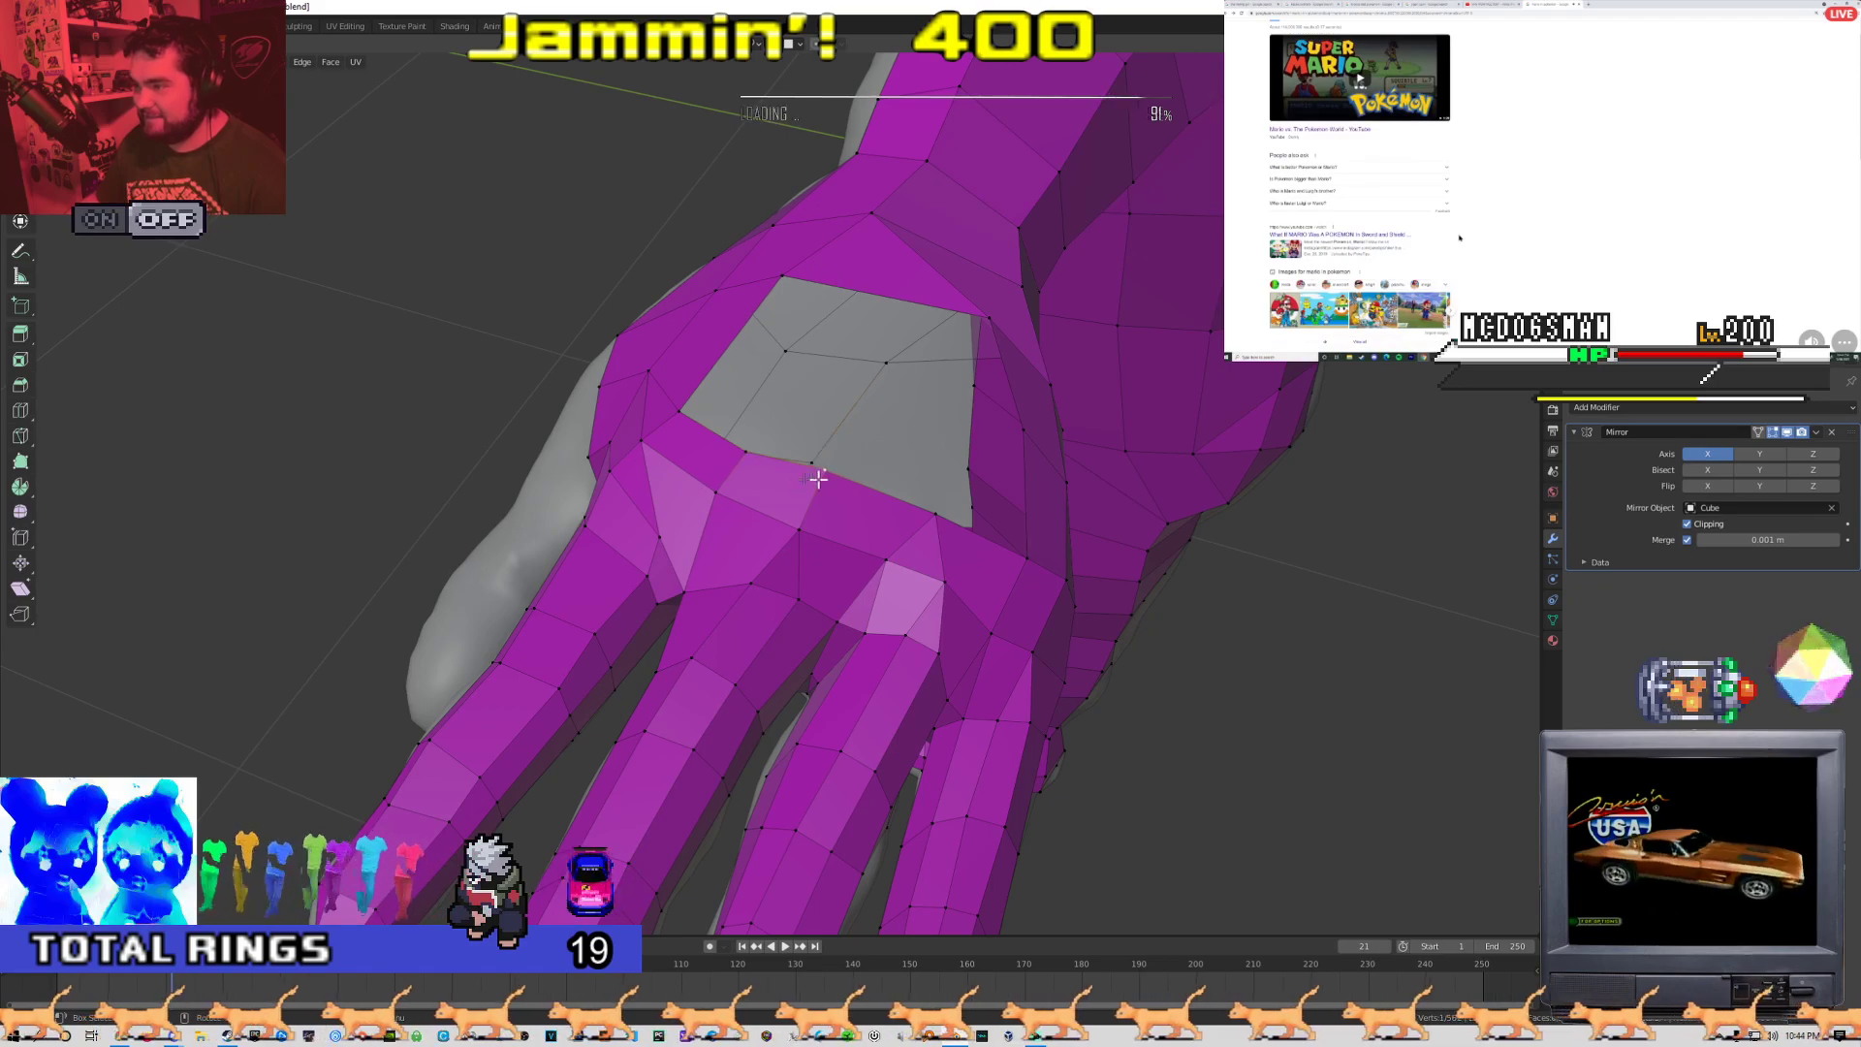
key("m")
middle_click_drag(803, 485, 729, 565)
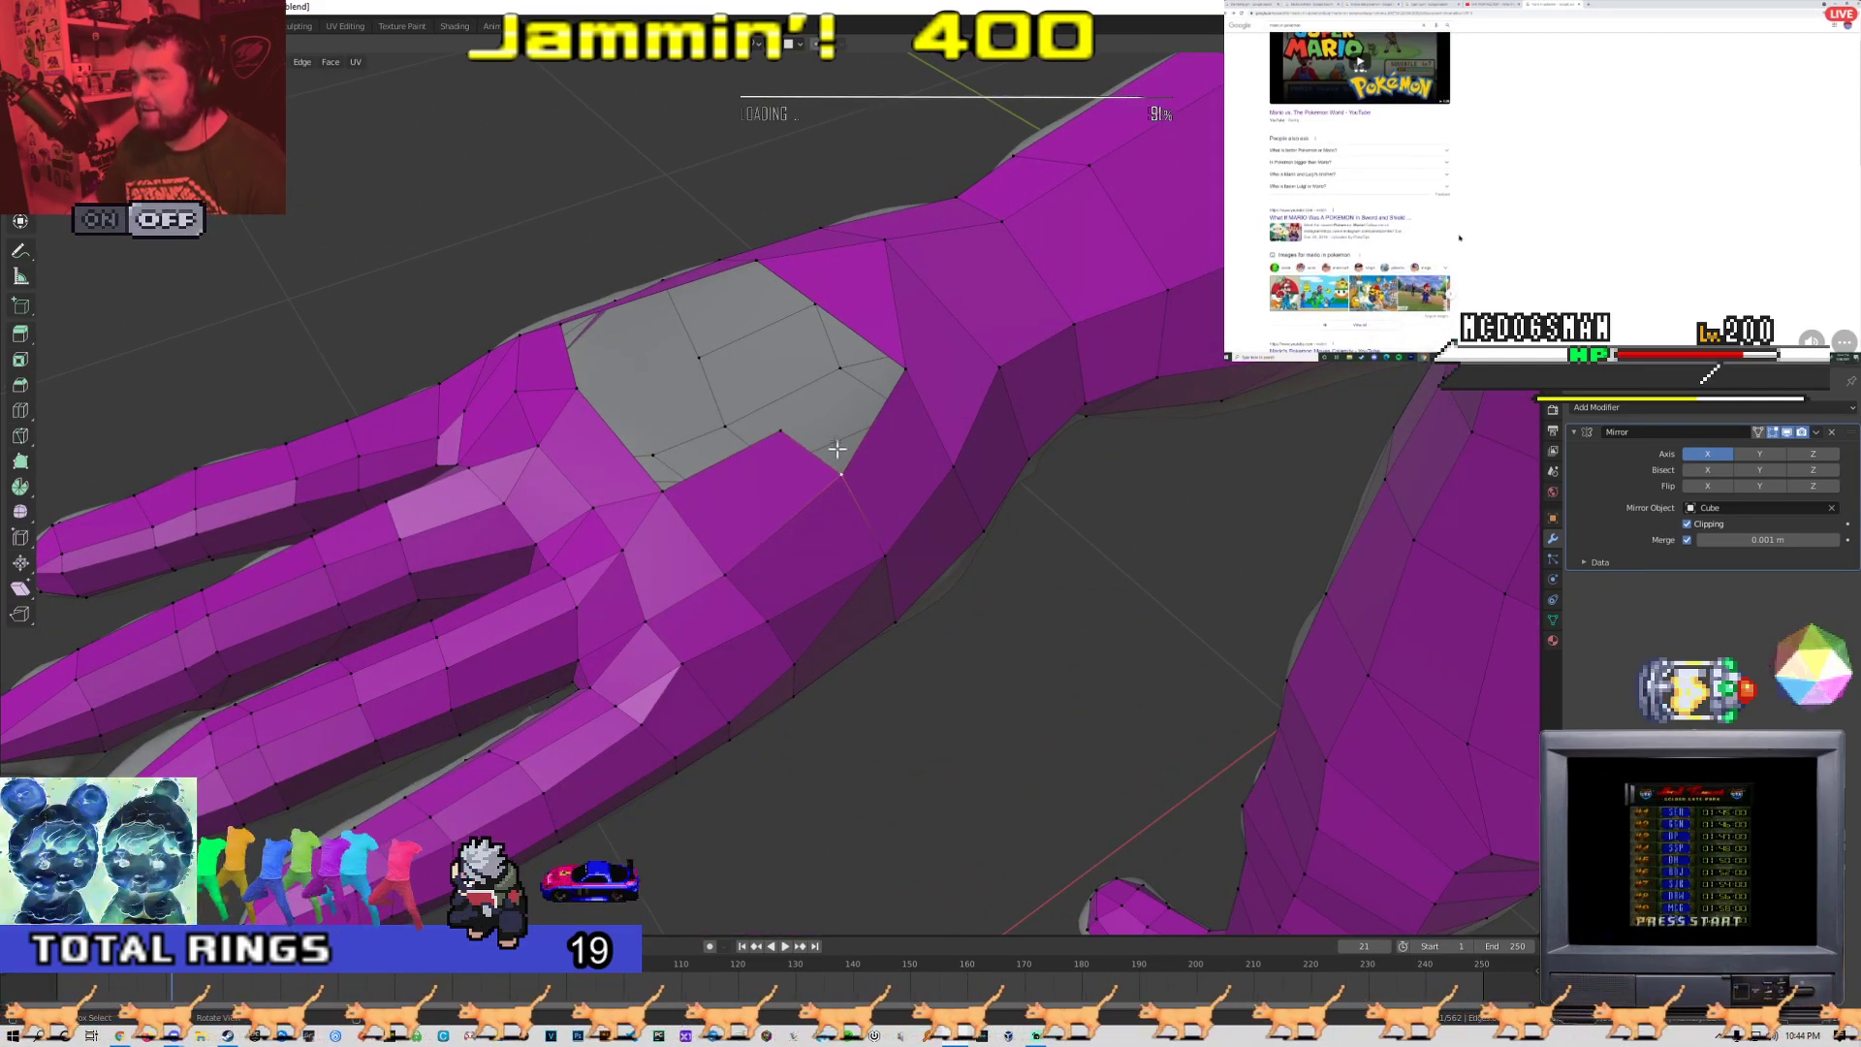
Delete the slanted edge of the triangular face at the wrist end of the opening, reopening that corner
middle_click_drag(790, 425, 730, 616)
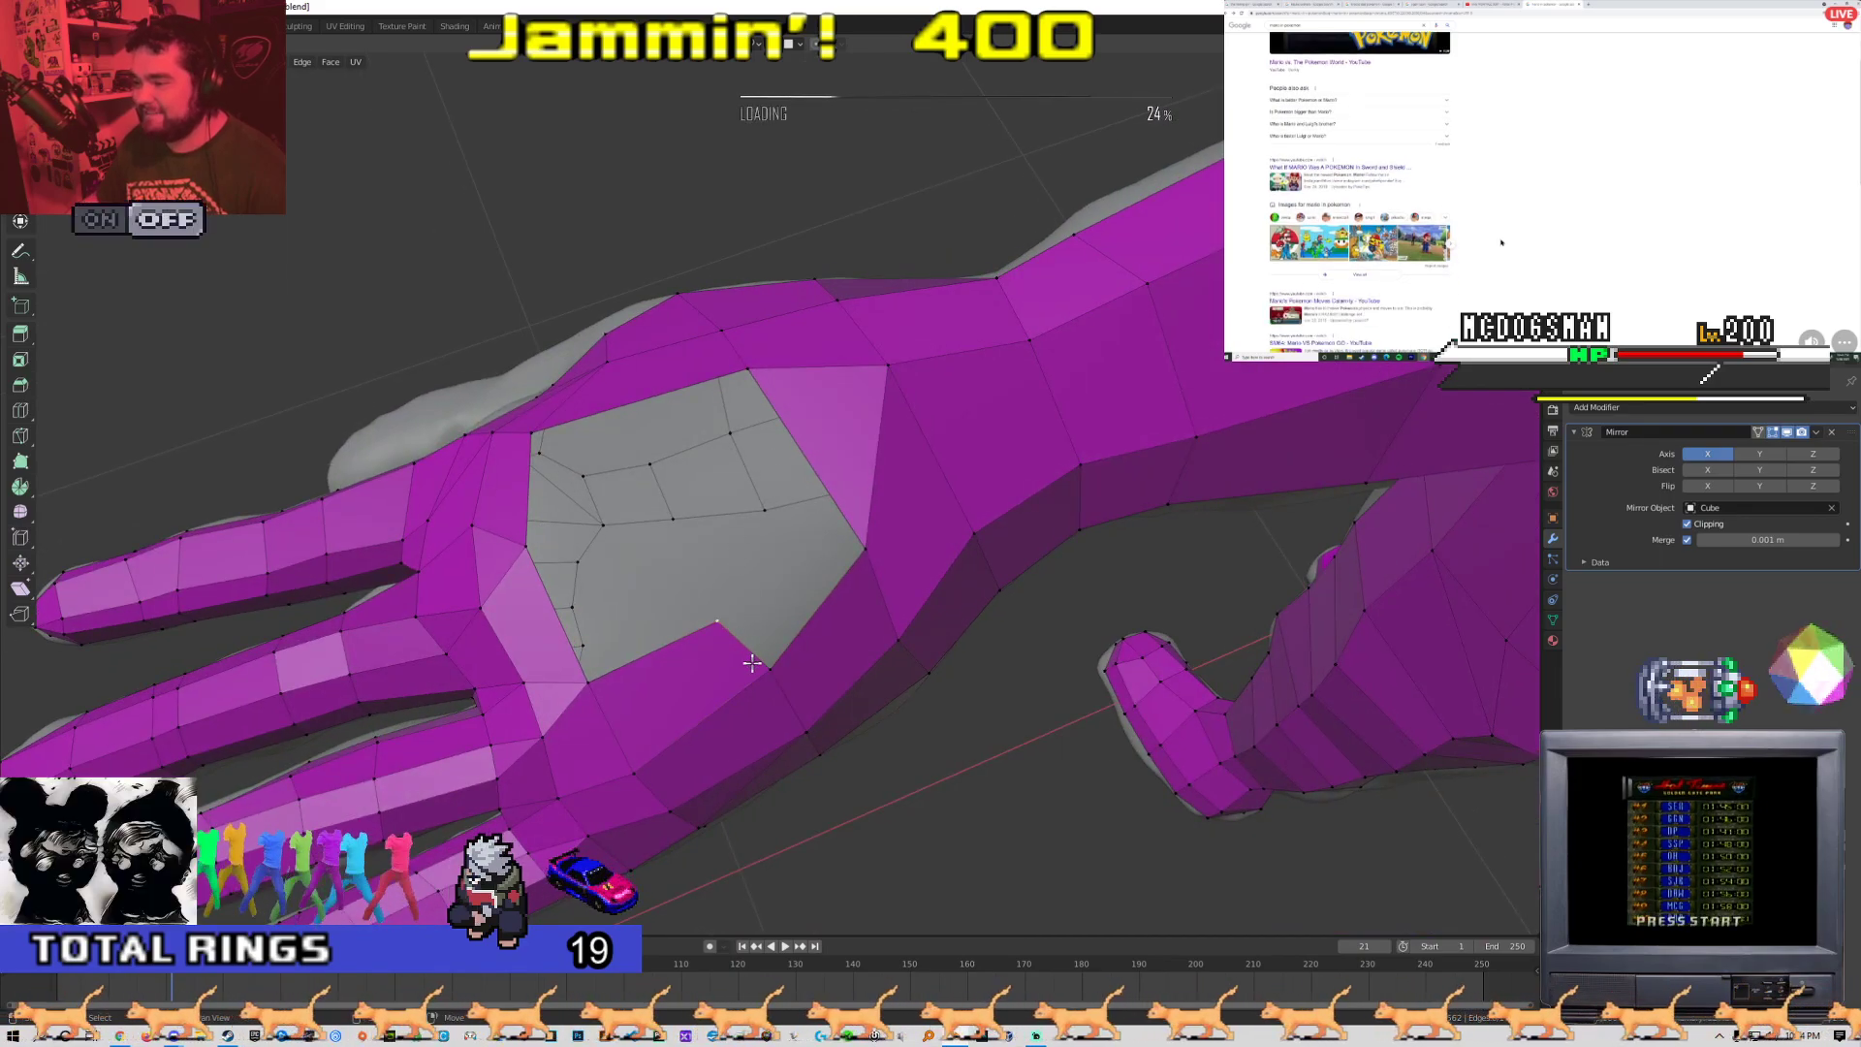
middle_click_drag(761, 397, 722, 482)
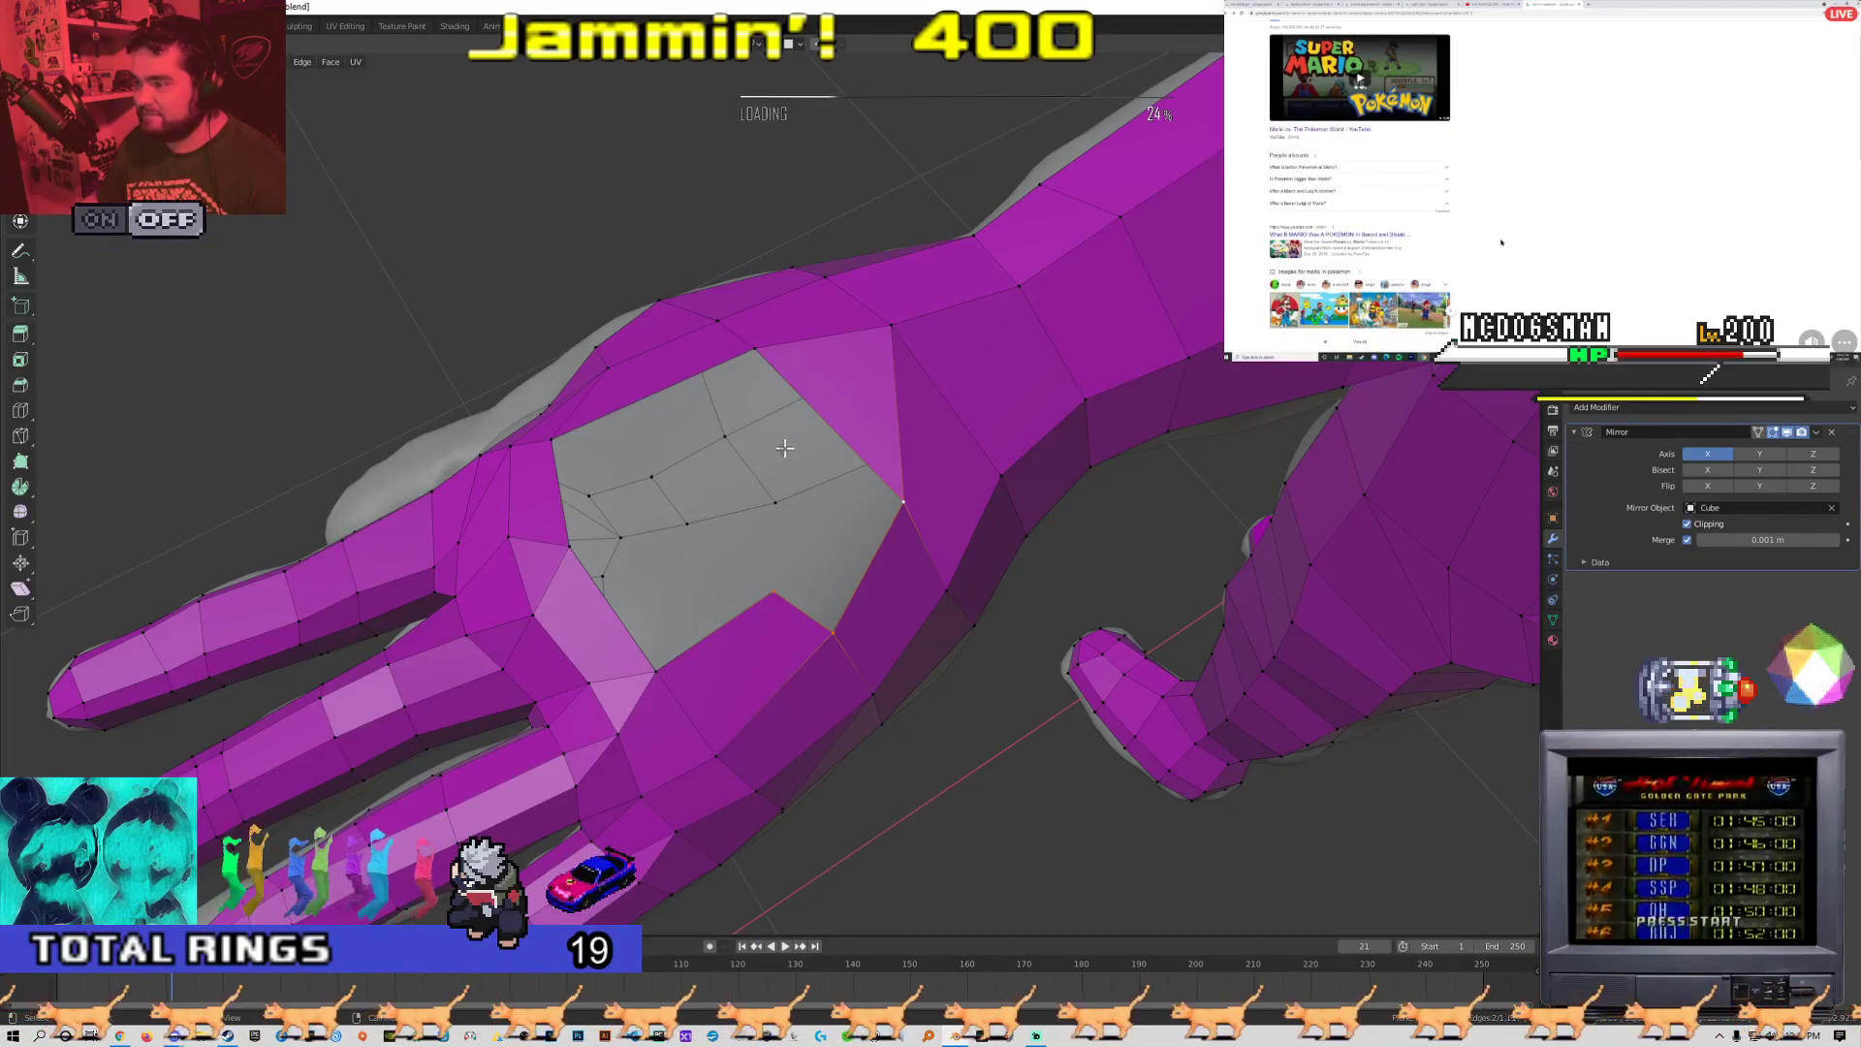
left_click(754, 358)
middle_click_drag(746, 499, 805, 546)
key("Tab")
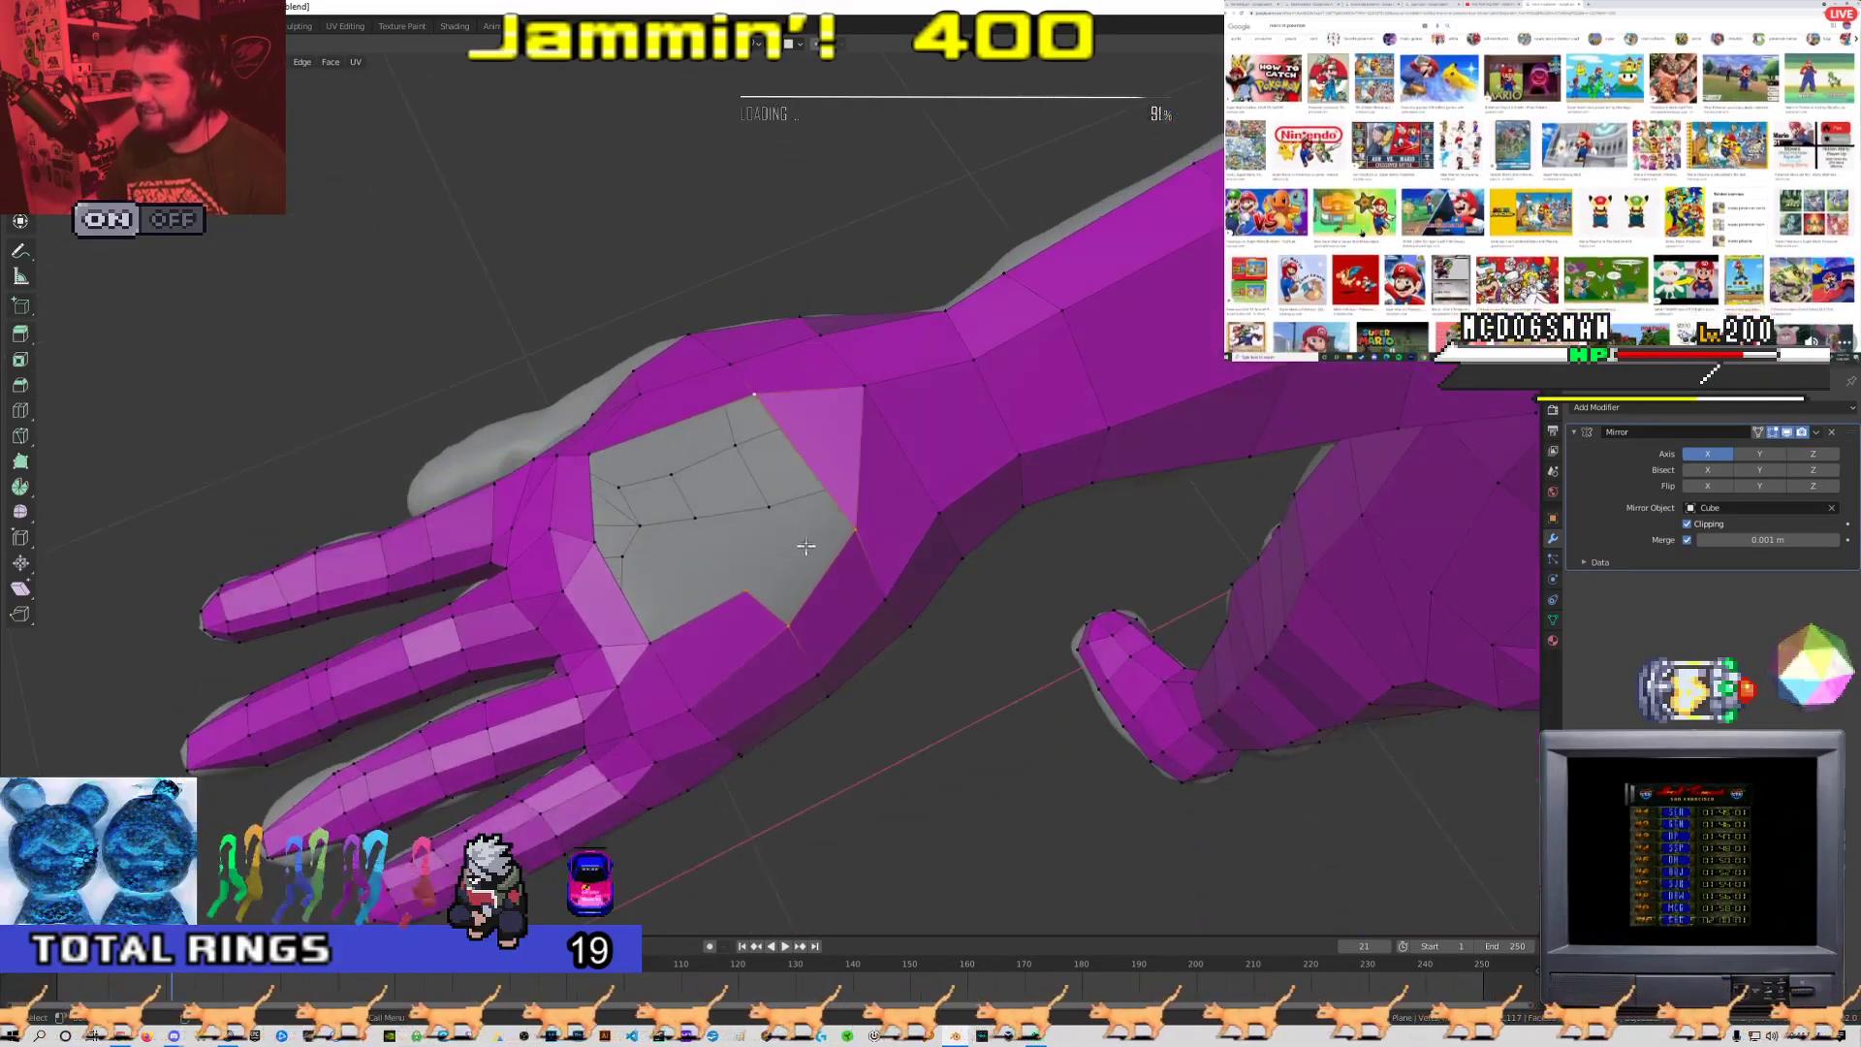
key("2")
left_click(810, 457)
right_click(800, 462)
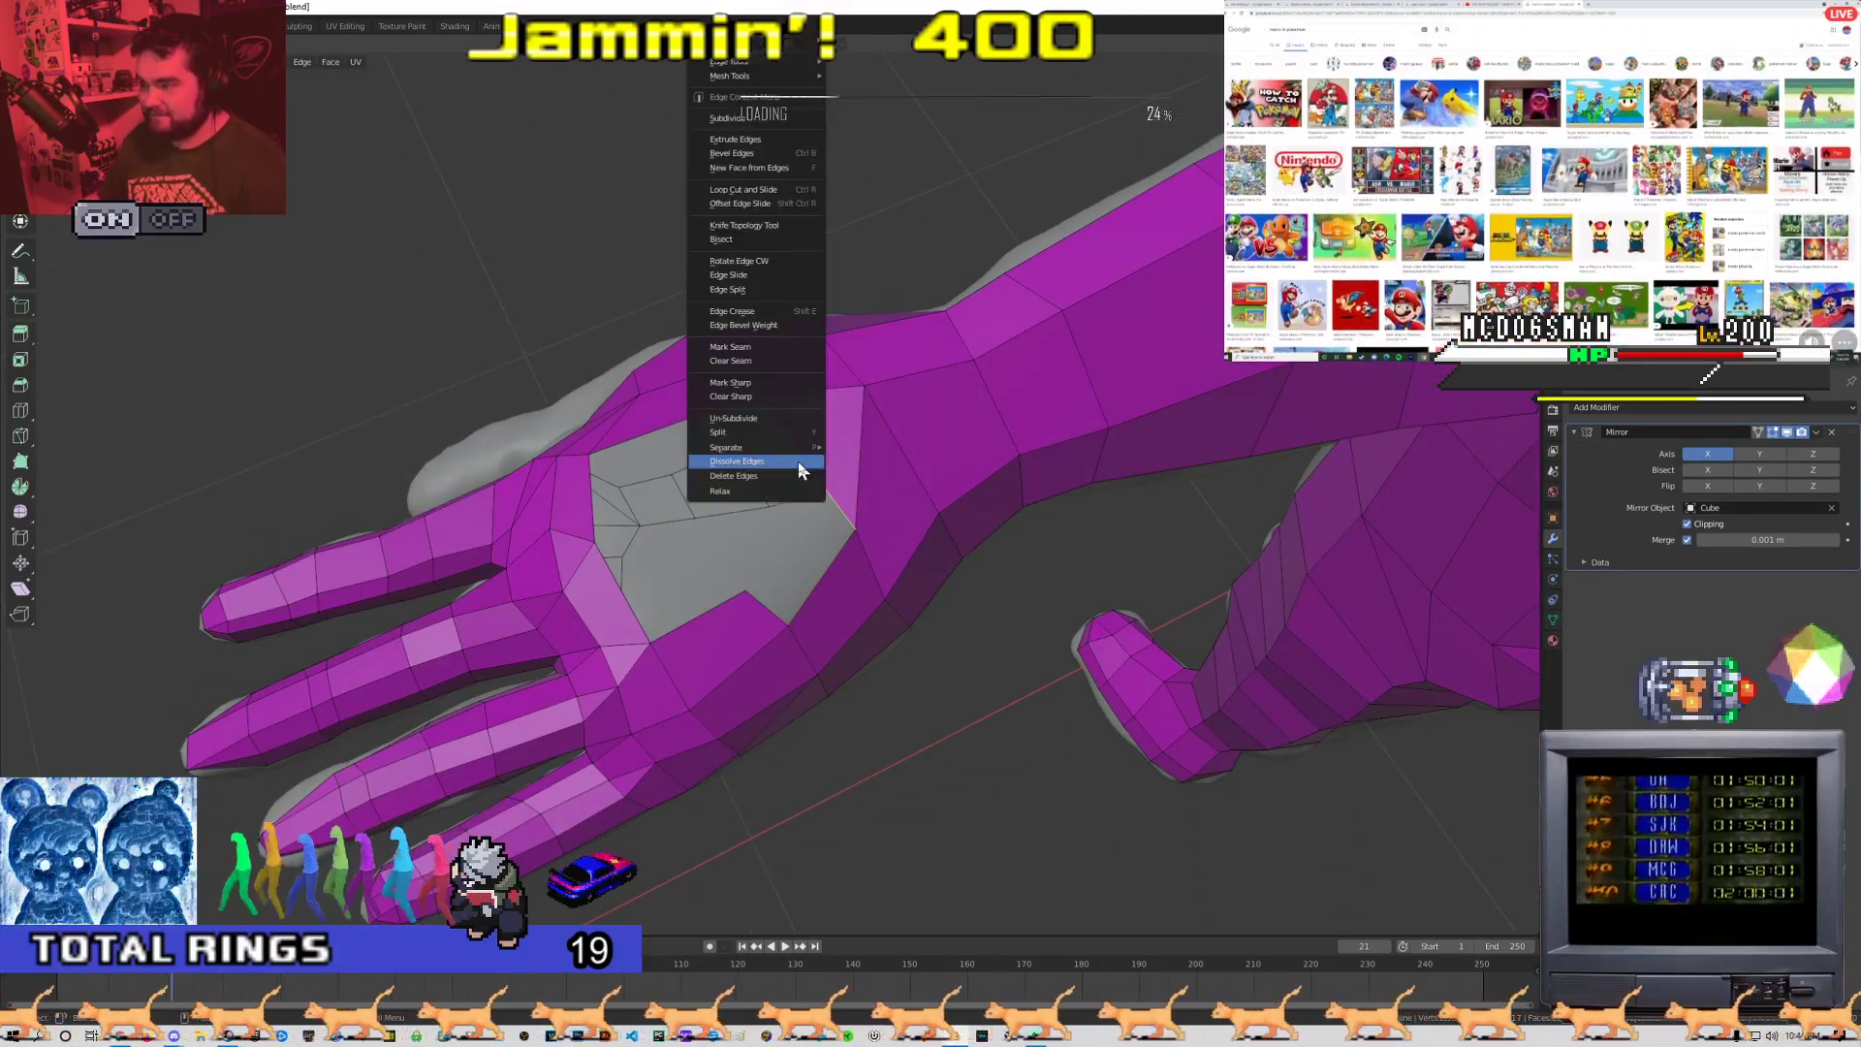
left_click(798, 461)
key("x")
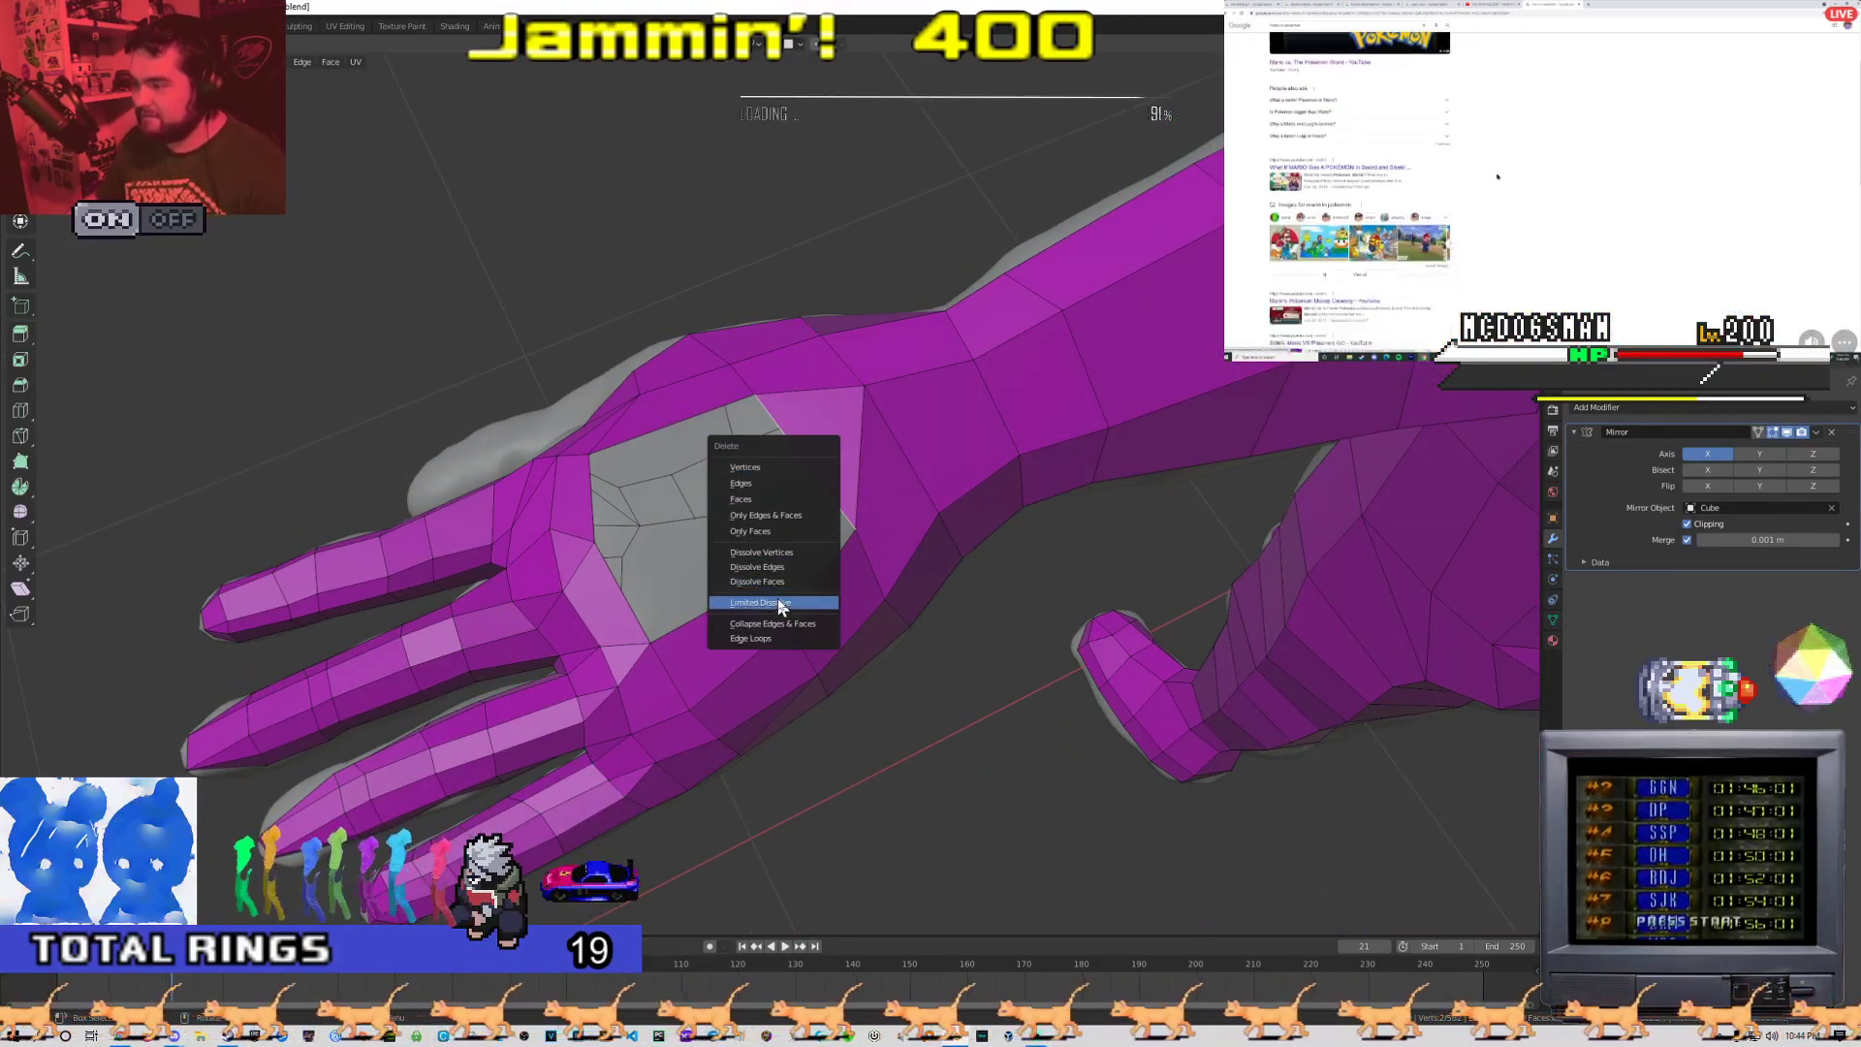
left_click(758, 483)
Fill new four-sided faces across the wrist-side and finger-side corners of the back-of-hand opening
key("1")
middle_click_drag(842, 527, 870, 582)
left_click(871, 597)
key("f")
left_click(854, 588)
left_click(899, 486)
left_click(842, 463, "shift")
left_click(871, 359, "shift")
left_click(771, 391, "shift")
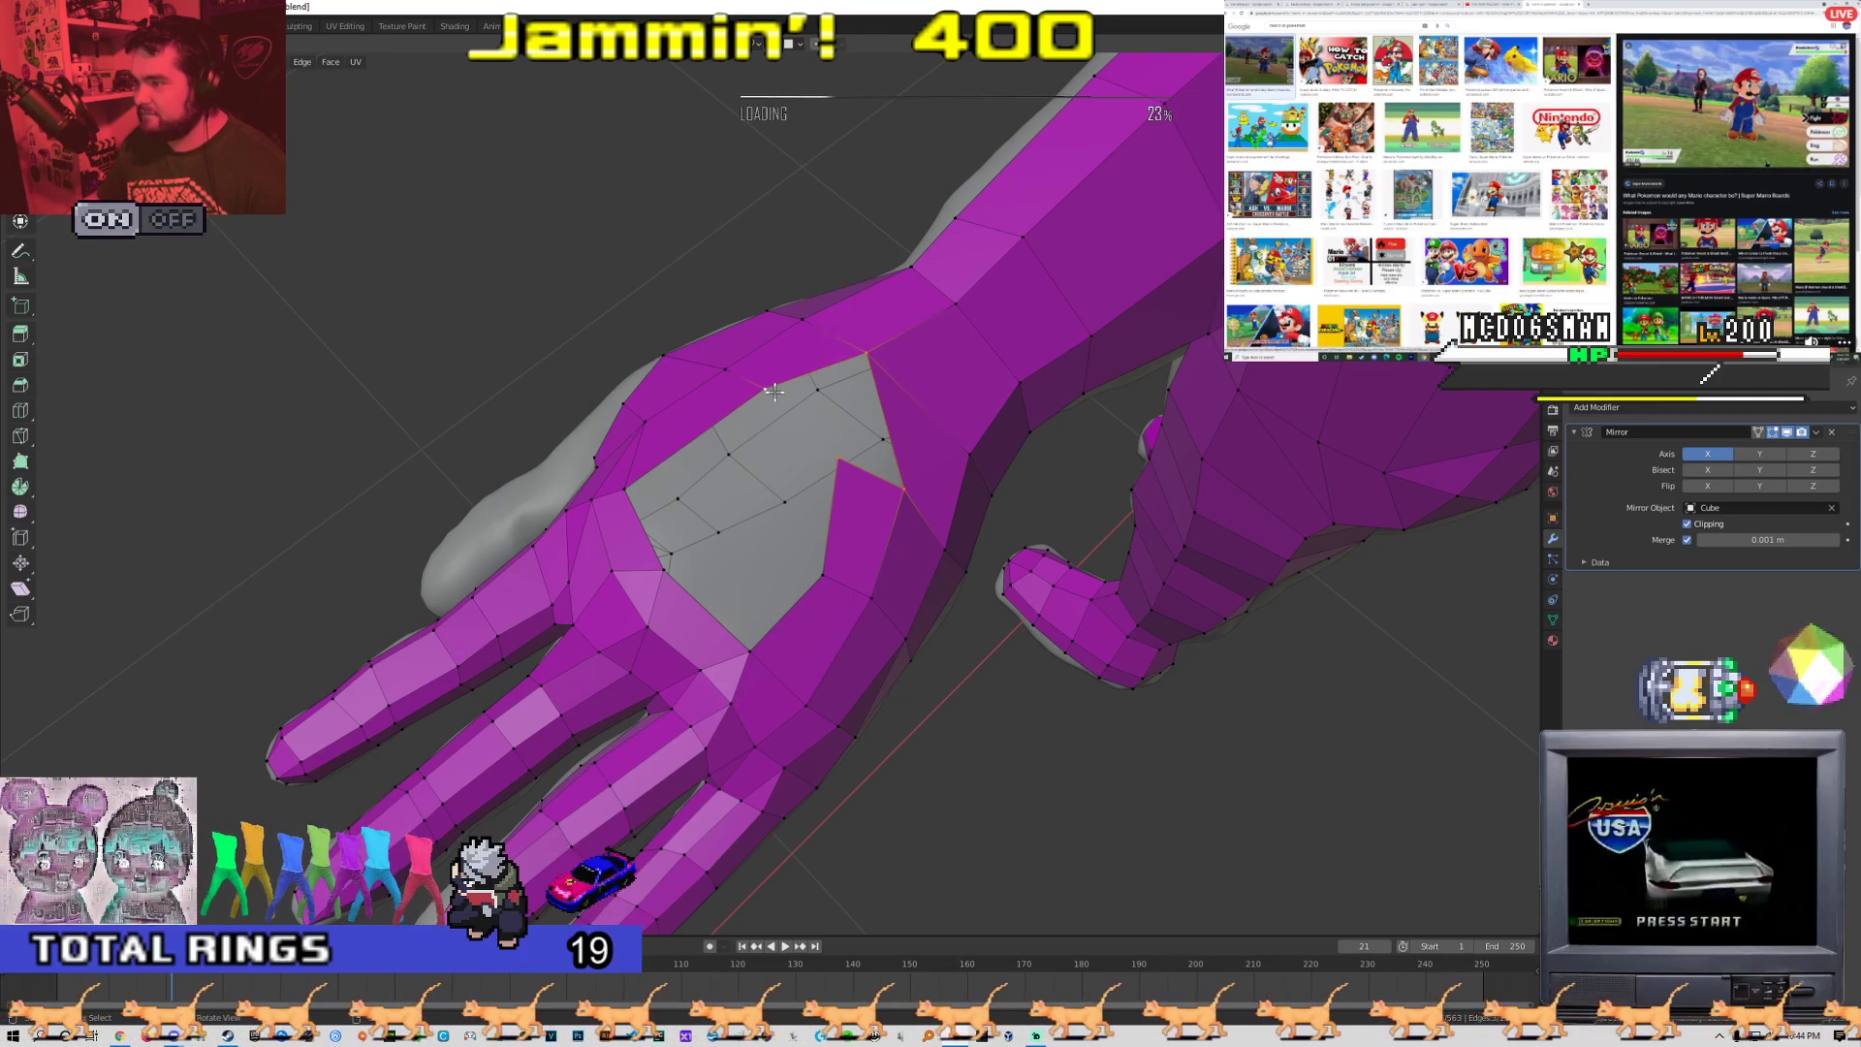
left_click(746, 654)
key("f")
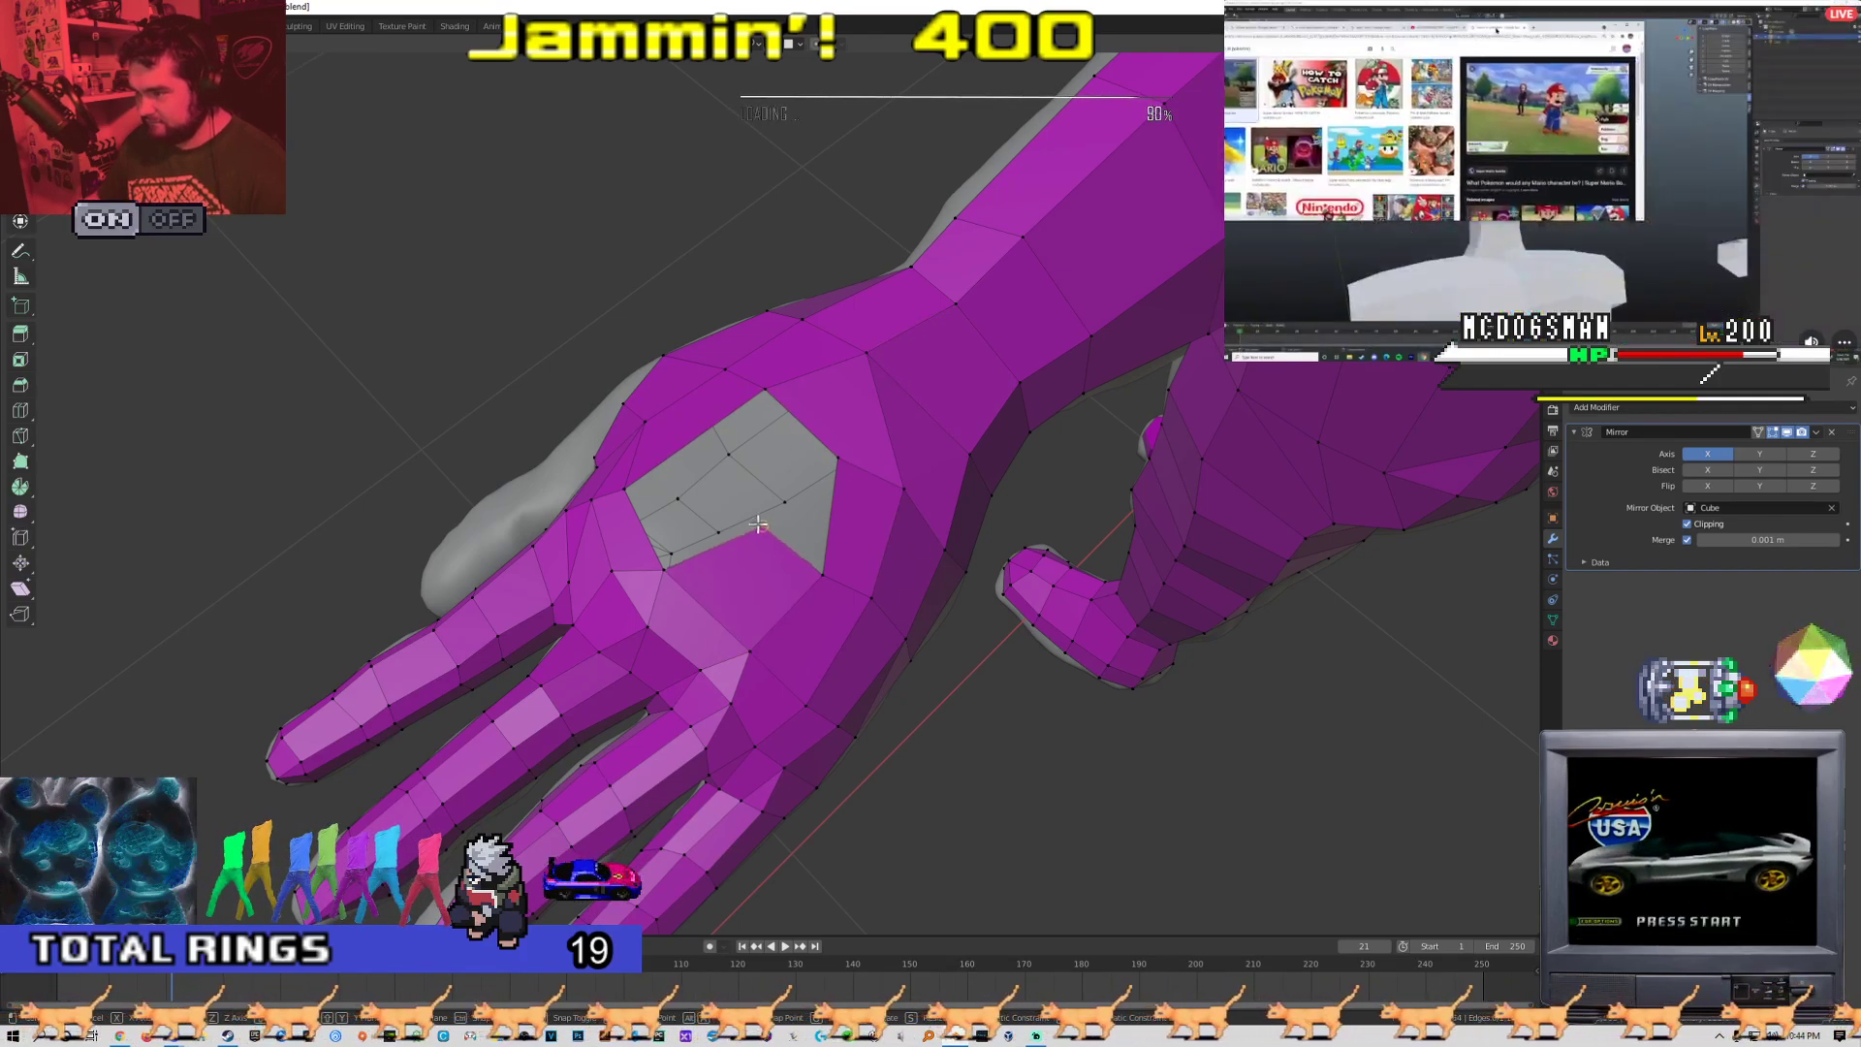
left_click(740, 515)
left_click(820, 578)
key("ctrl+z")
key("ctrl+z")
Fill the remaining gap on the back of the hand with faces, closing the opening completely
left_click(668, 570, "shift")
left_click(625, 488, "shift")
left_click(751, 513, "shift")
left_click(765, 391, "shift")
key("Tab")
middle_click_drag(759, 447, 717, 610)
key("Tab")
left_click(714, 349)
middle_click_drag(715, 349, 843, 469)
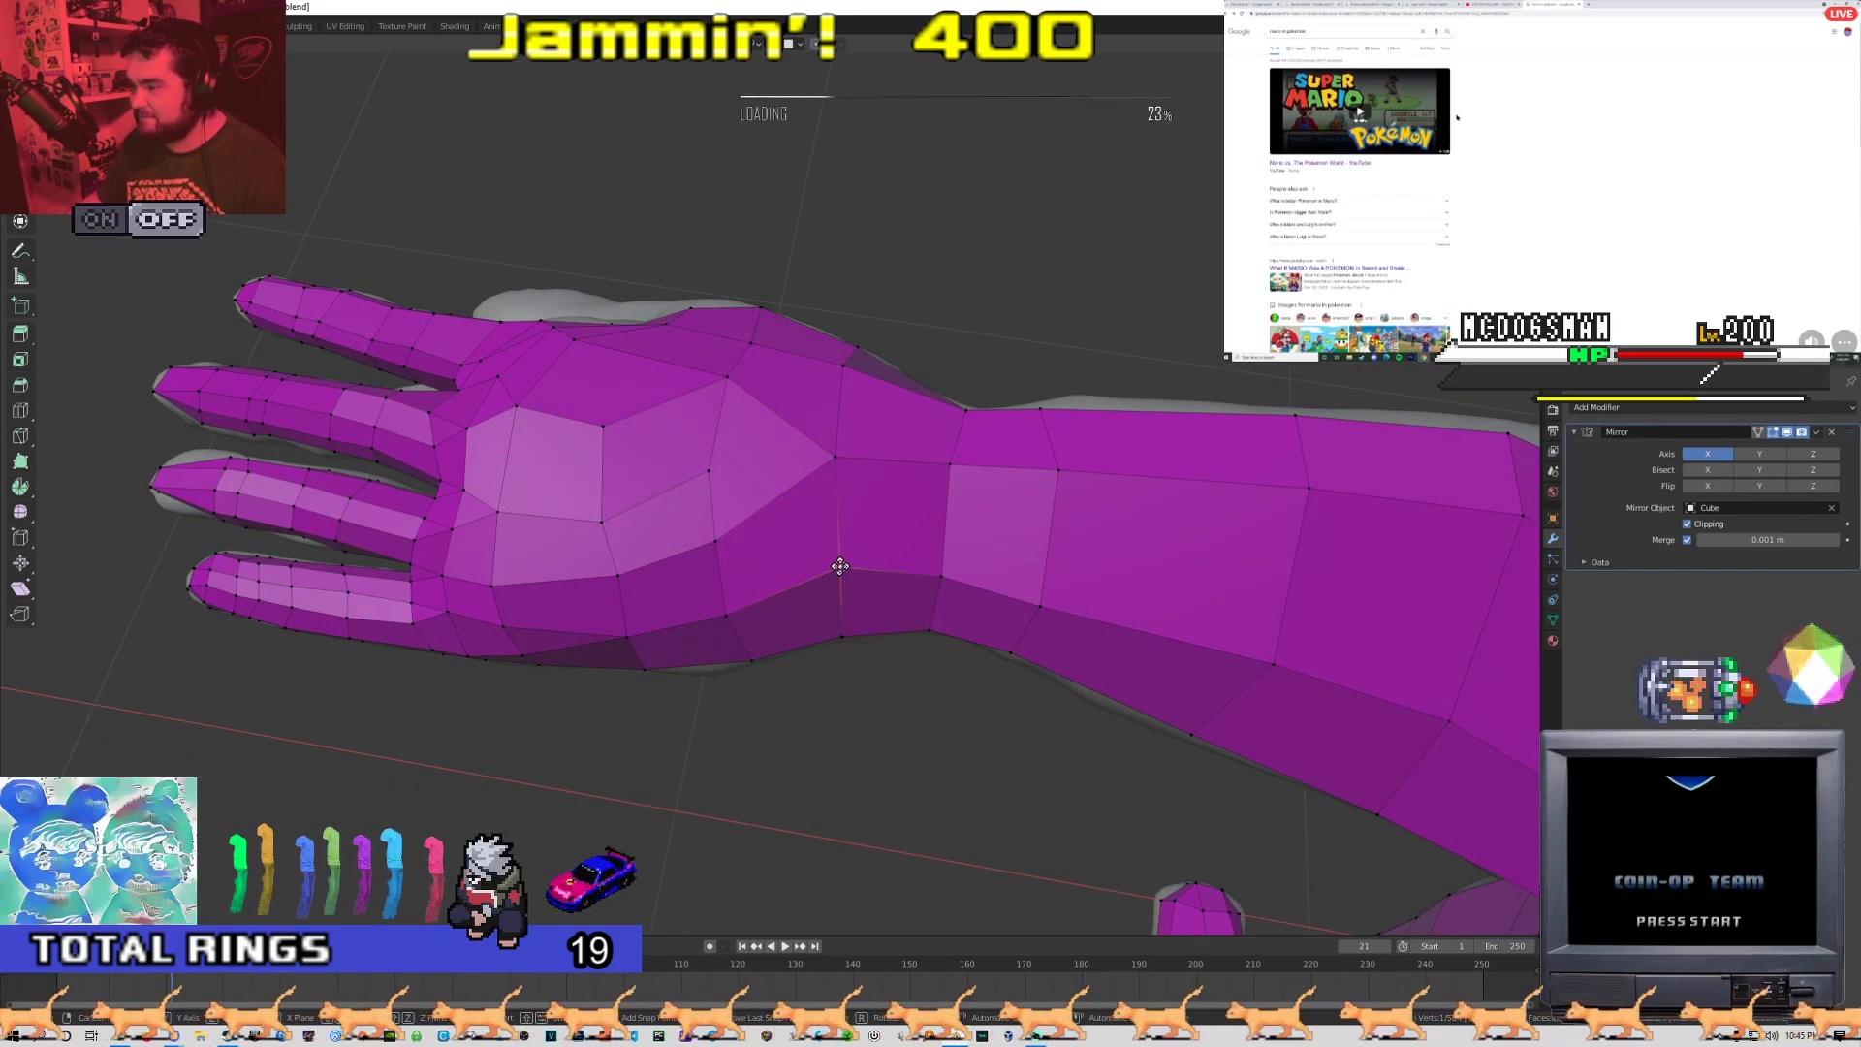
Reposition vertices across the back of the hand to even out the newly filled faces
left_click_drag(840, 566, 841, 567)
left_click_drag(710, 470, 714, 459)
left_click_drag(606, 486, 608, 484)
middle_click_drag(676, 482, 610, 657)
left_click_drag(625, 588, 639, 585)
middle_click_drag(648, 665, 655, 542)
key("g")
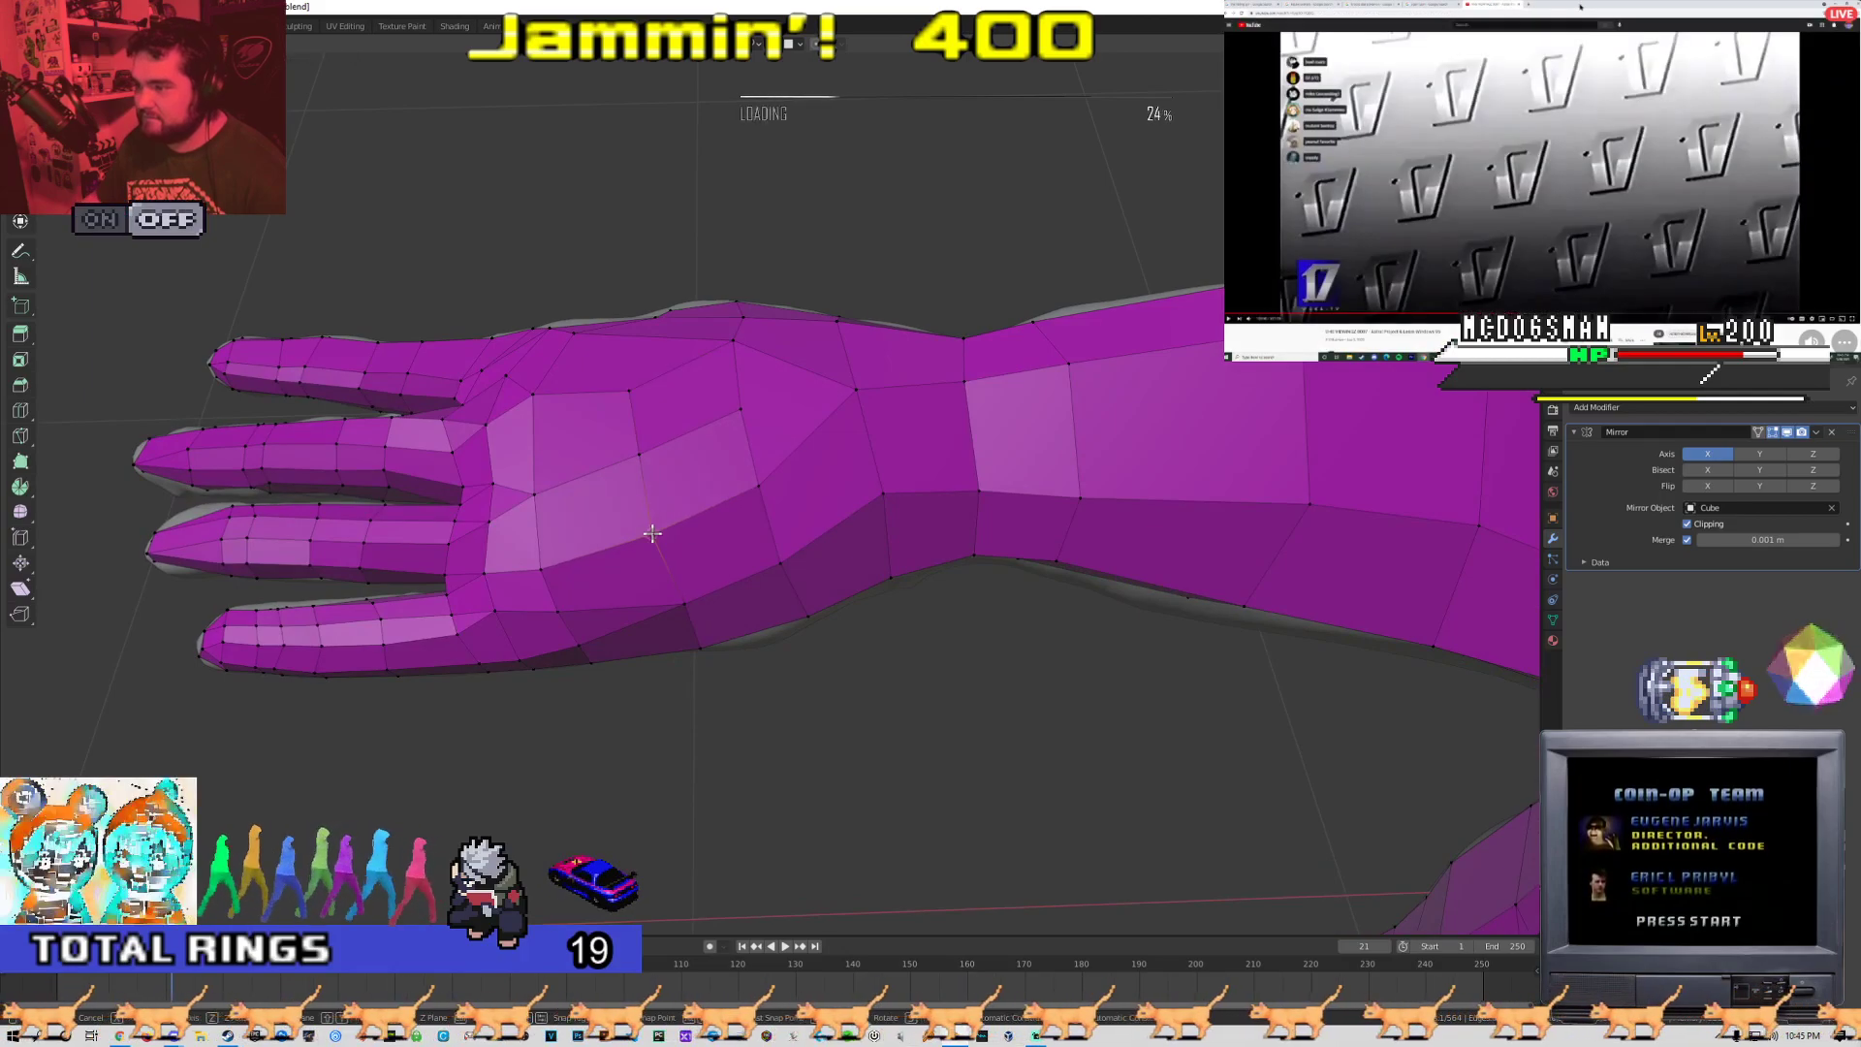
middle_click_drag(687, 613, 785, 499)
Delete the pointed face near the wrist on the back of the hand and refill the gap with triangular faces
left_click(778, 477)
key("x")
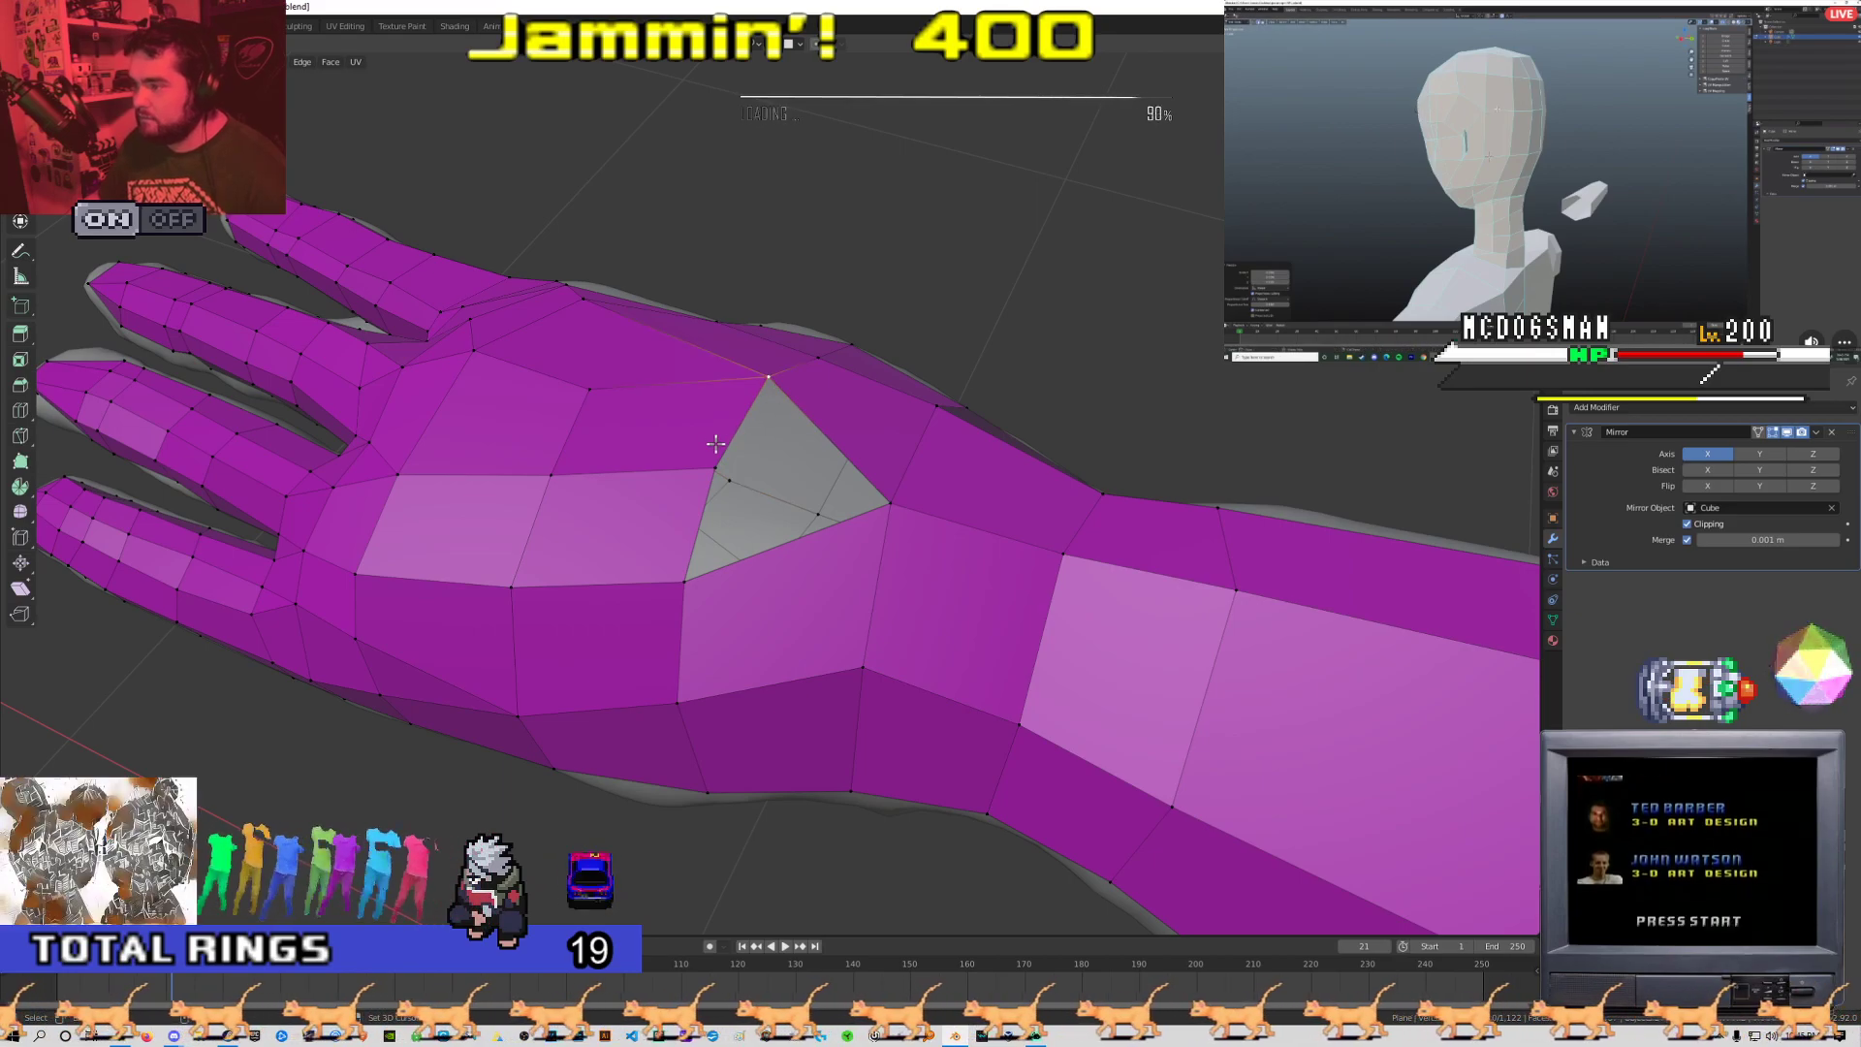
left_click(721, 468)
left_click(684, 581, "shift")
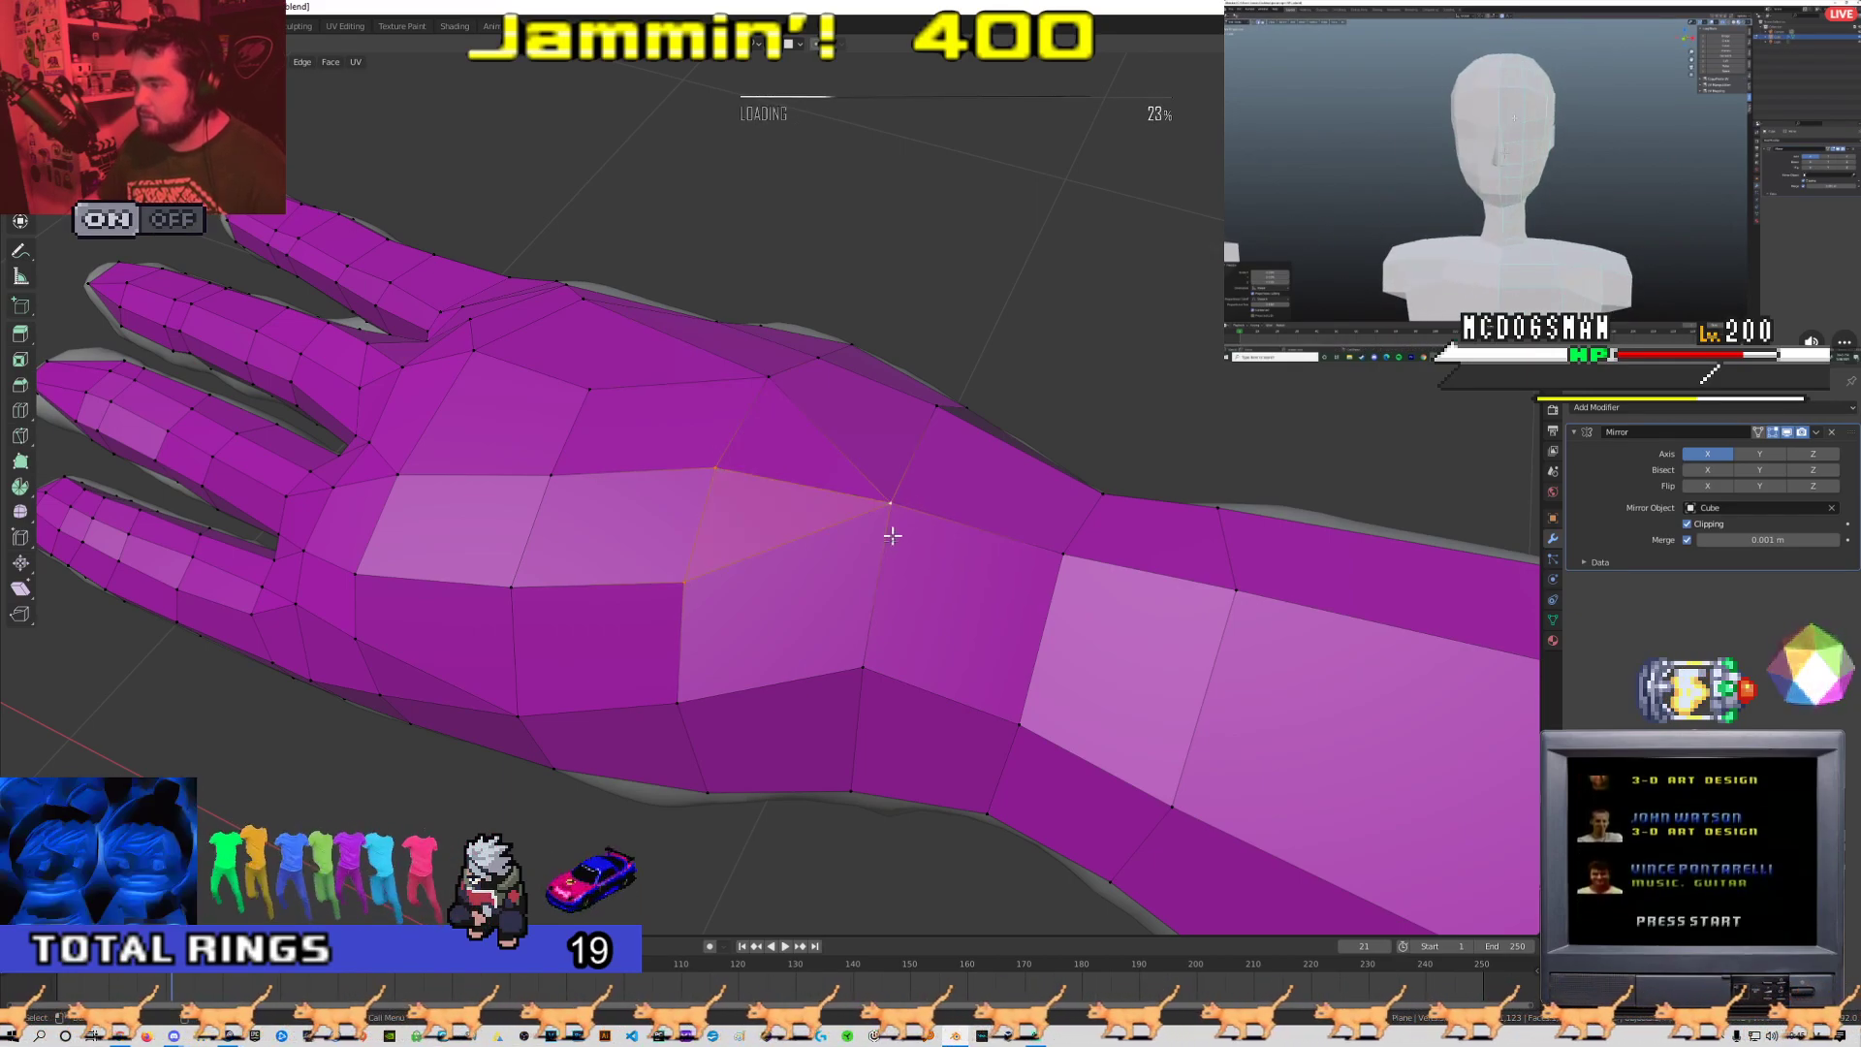
Merge surplus vertices along the finger-side edge of the palm opening on the other side of the hand
key("Tab")
scroll(892, 525, "down", 4)
middle_click_drag(835, 563, 483, 548)
mouse_move(592, 499)
middle_mouse_down()
mouse_move(651, 516)
mouse_move(562, 510)
middle_mouse_up()
scroll(816, 546, "up", 4)
middle_click_drag(817, 546, 694, 401)
key("Tab")
middle_click_drag(856, 342, 741, 456)
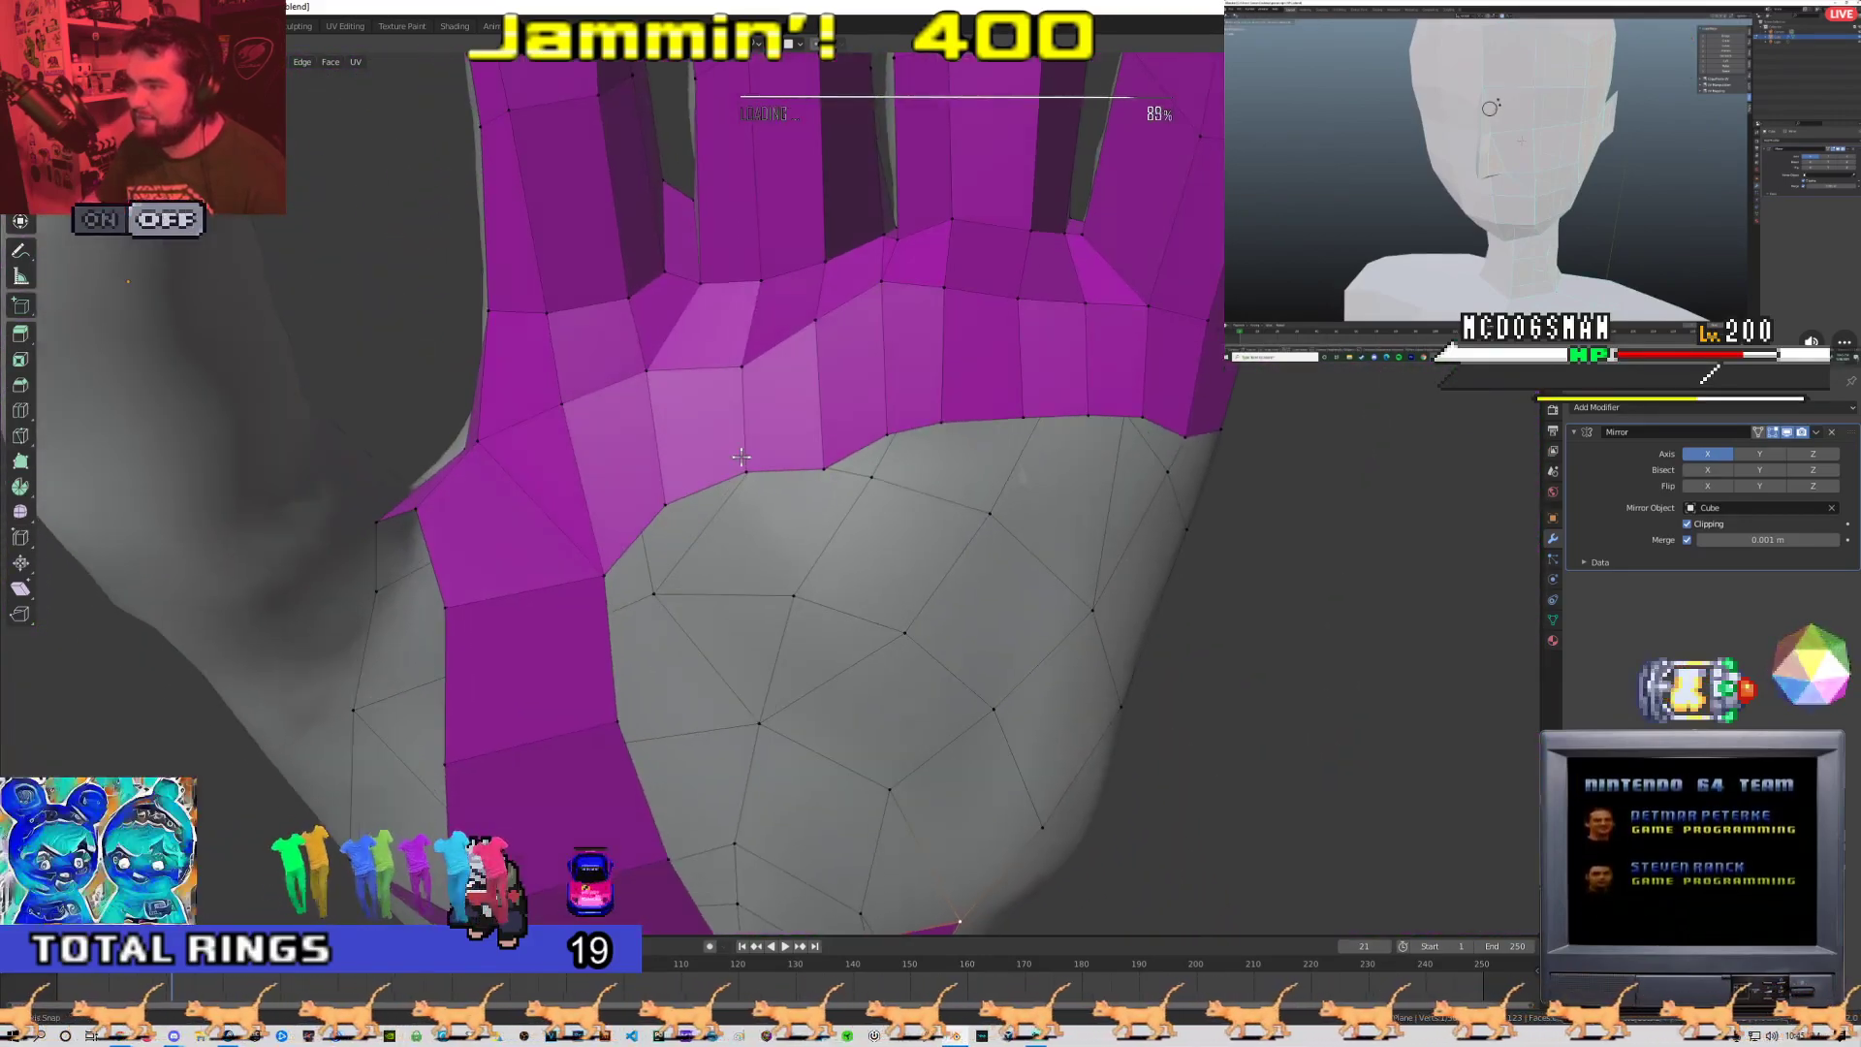
left_click(810, 469)
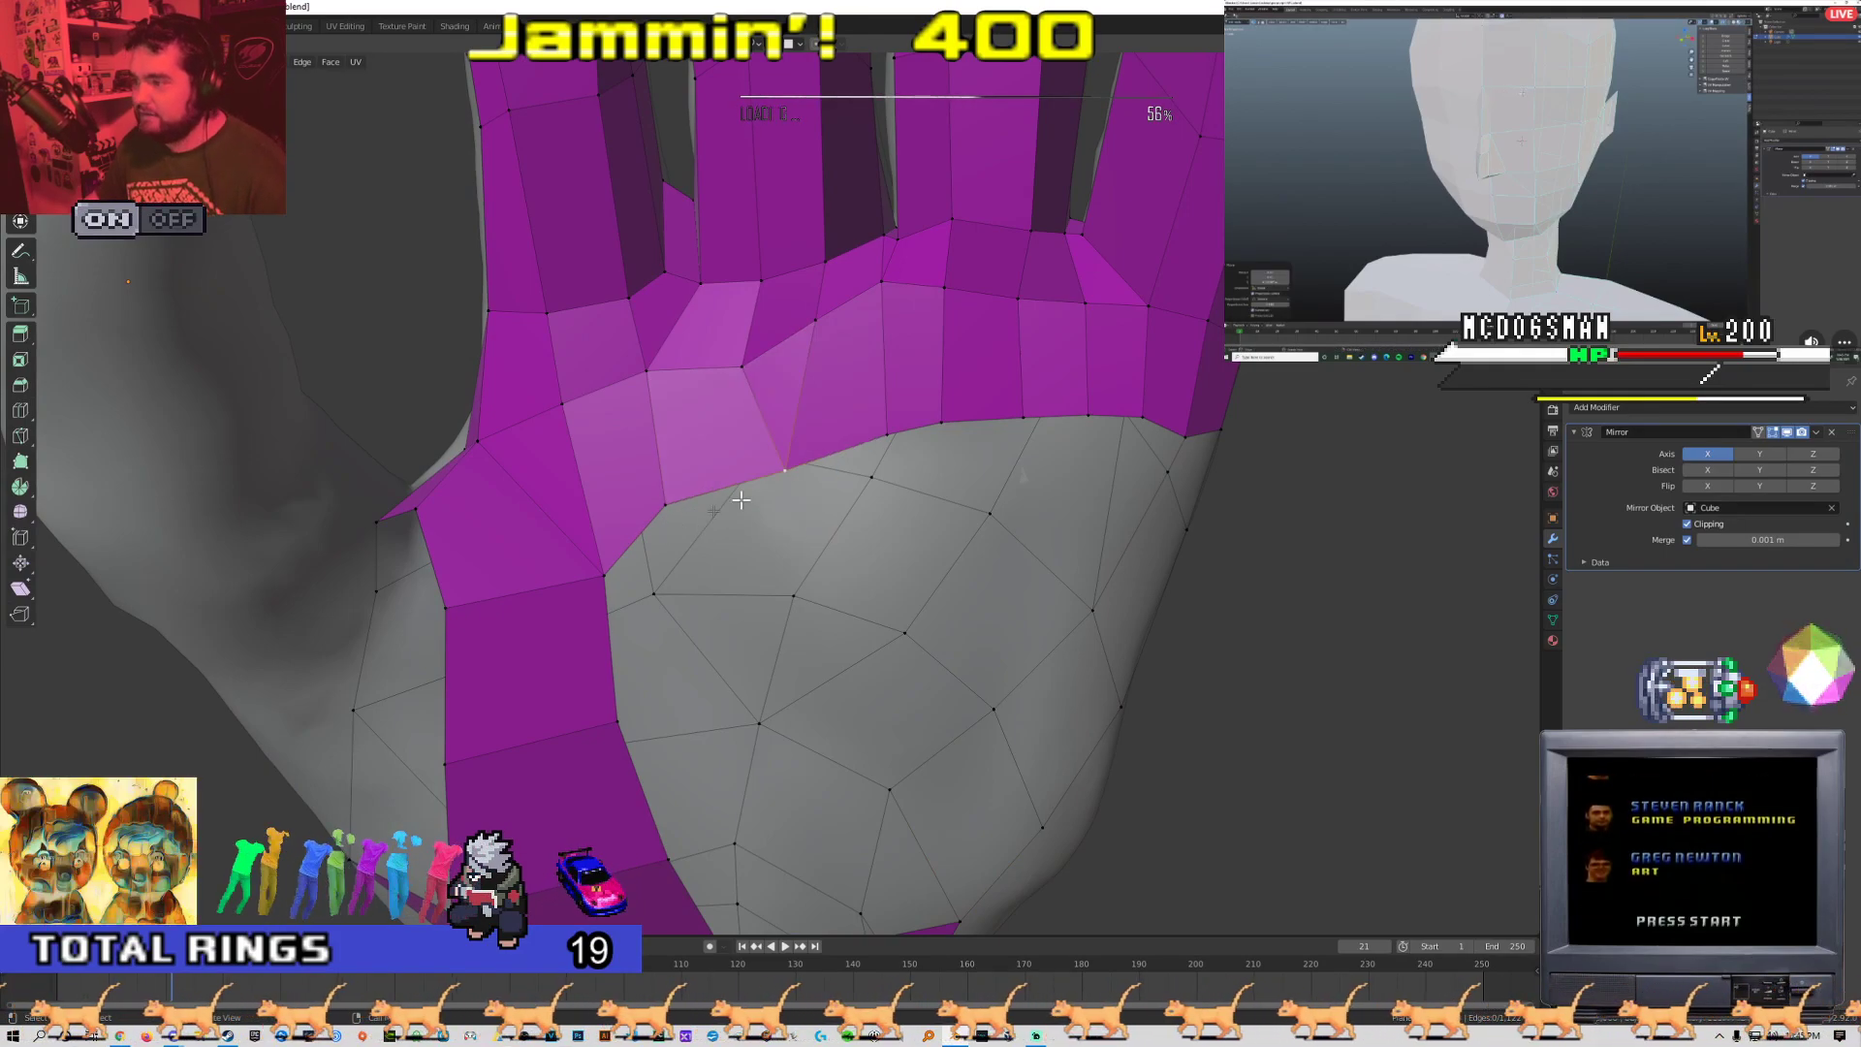
left_click(676, 508)
middle_click_drag(675, 508, 719, 475)
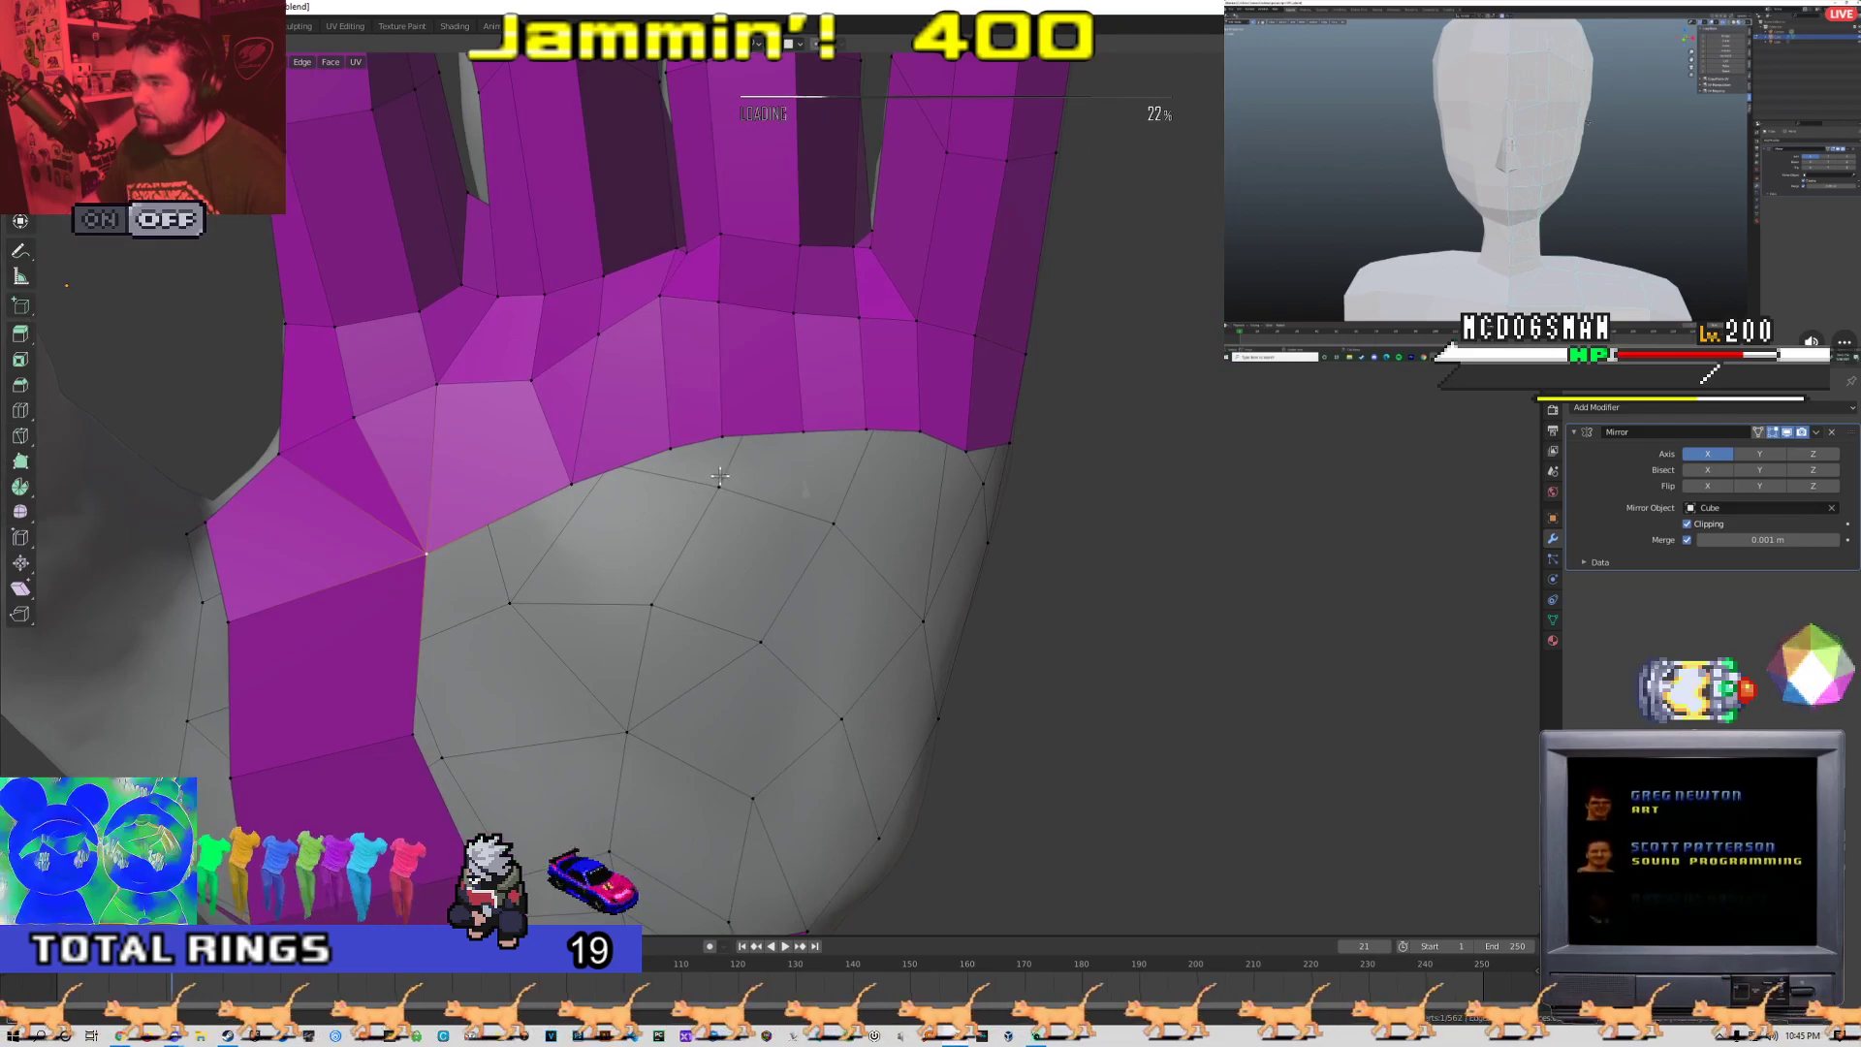
middle_click_drag(812, 437, 765, 545)
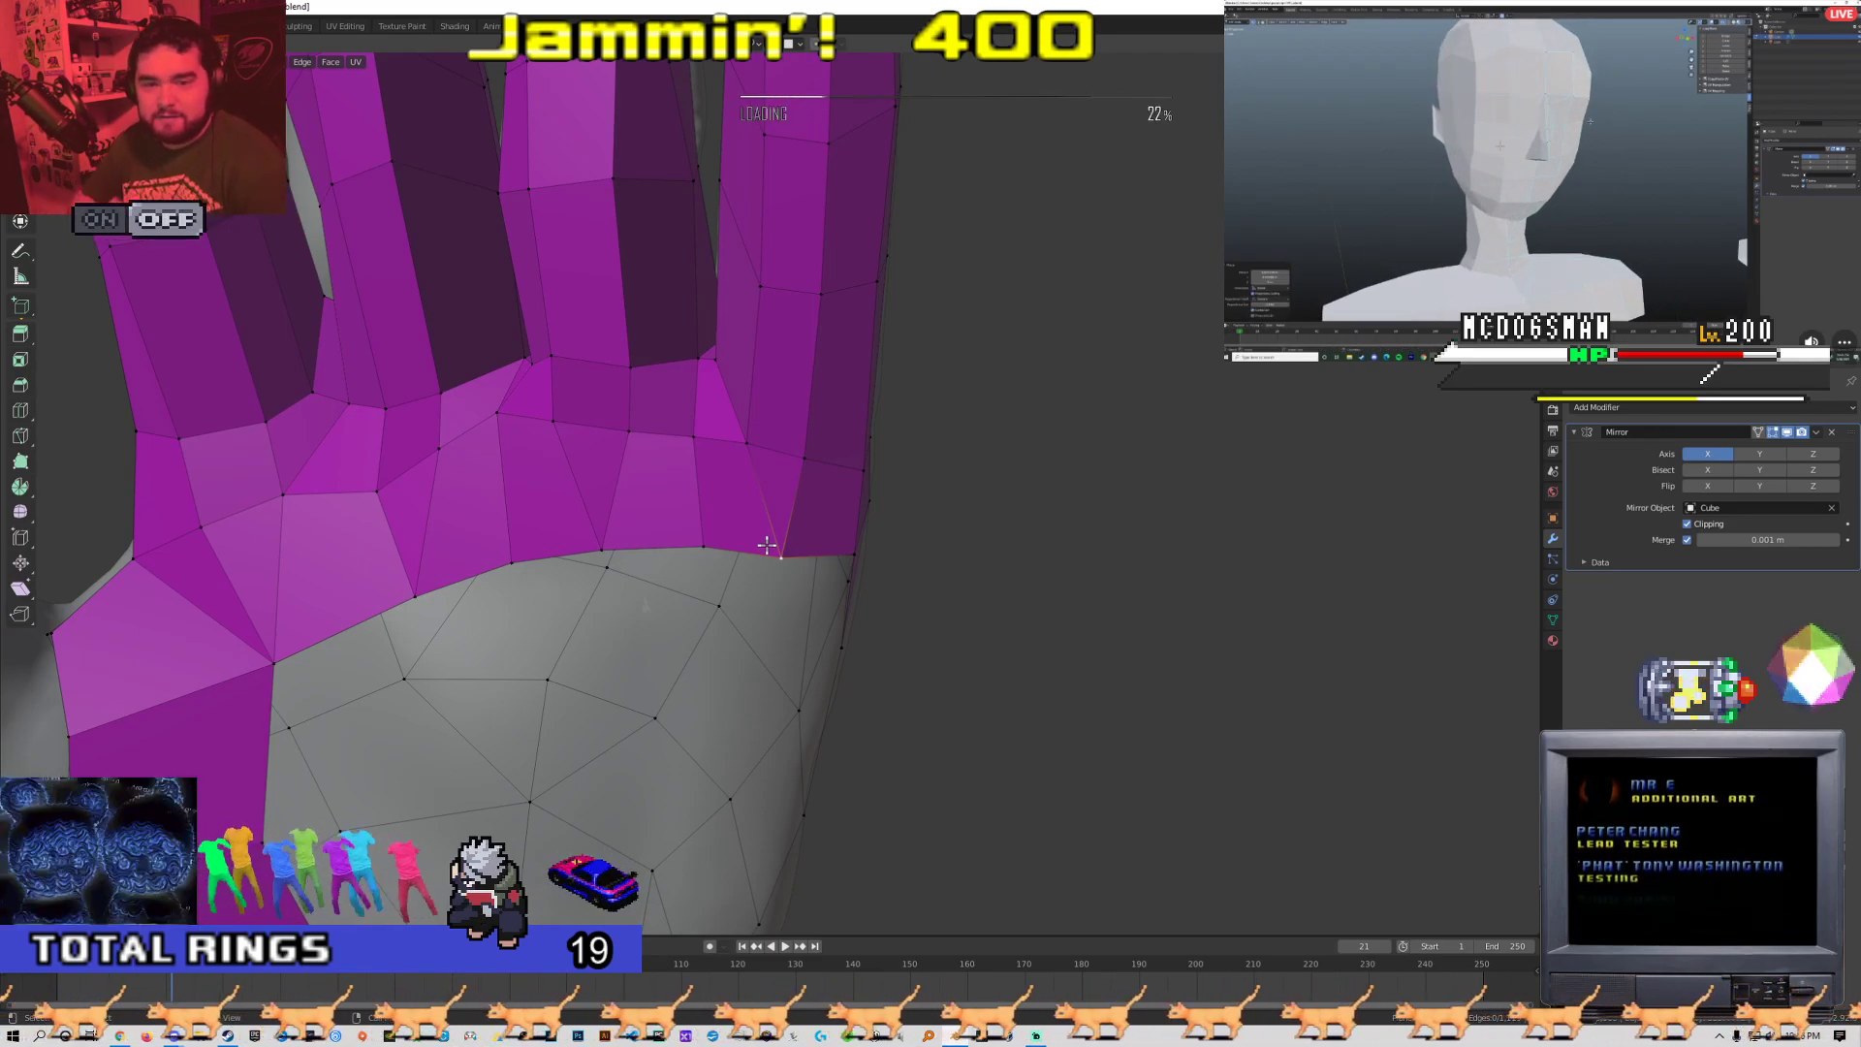
Adjust the vertices along the palm opening's edge below the fingers for more even spacing
middle_click_drag(758, 403, 622, 462)
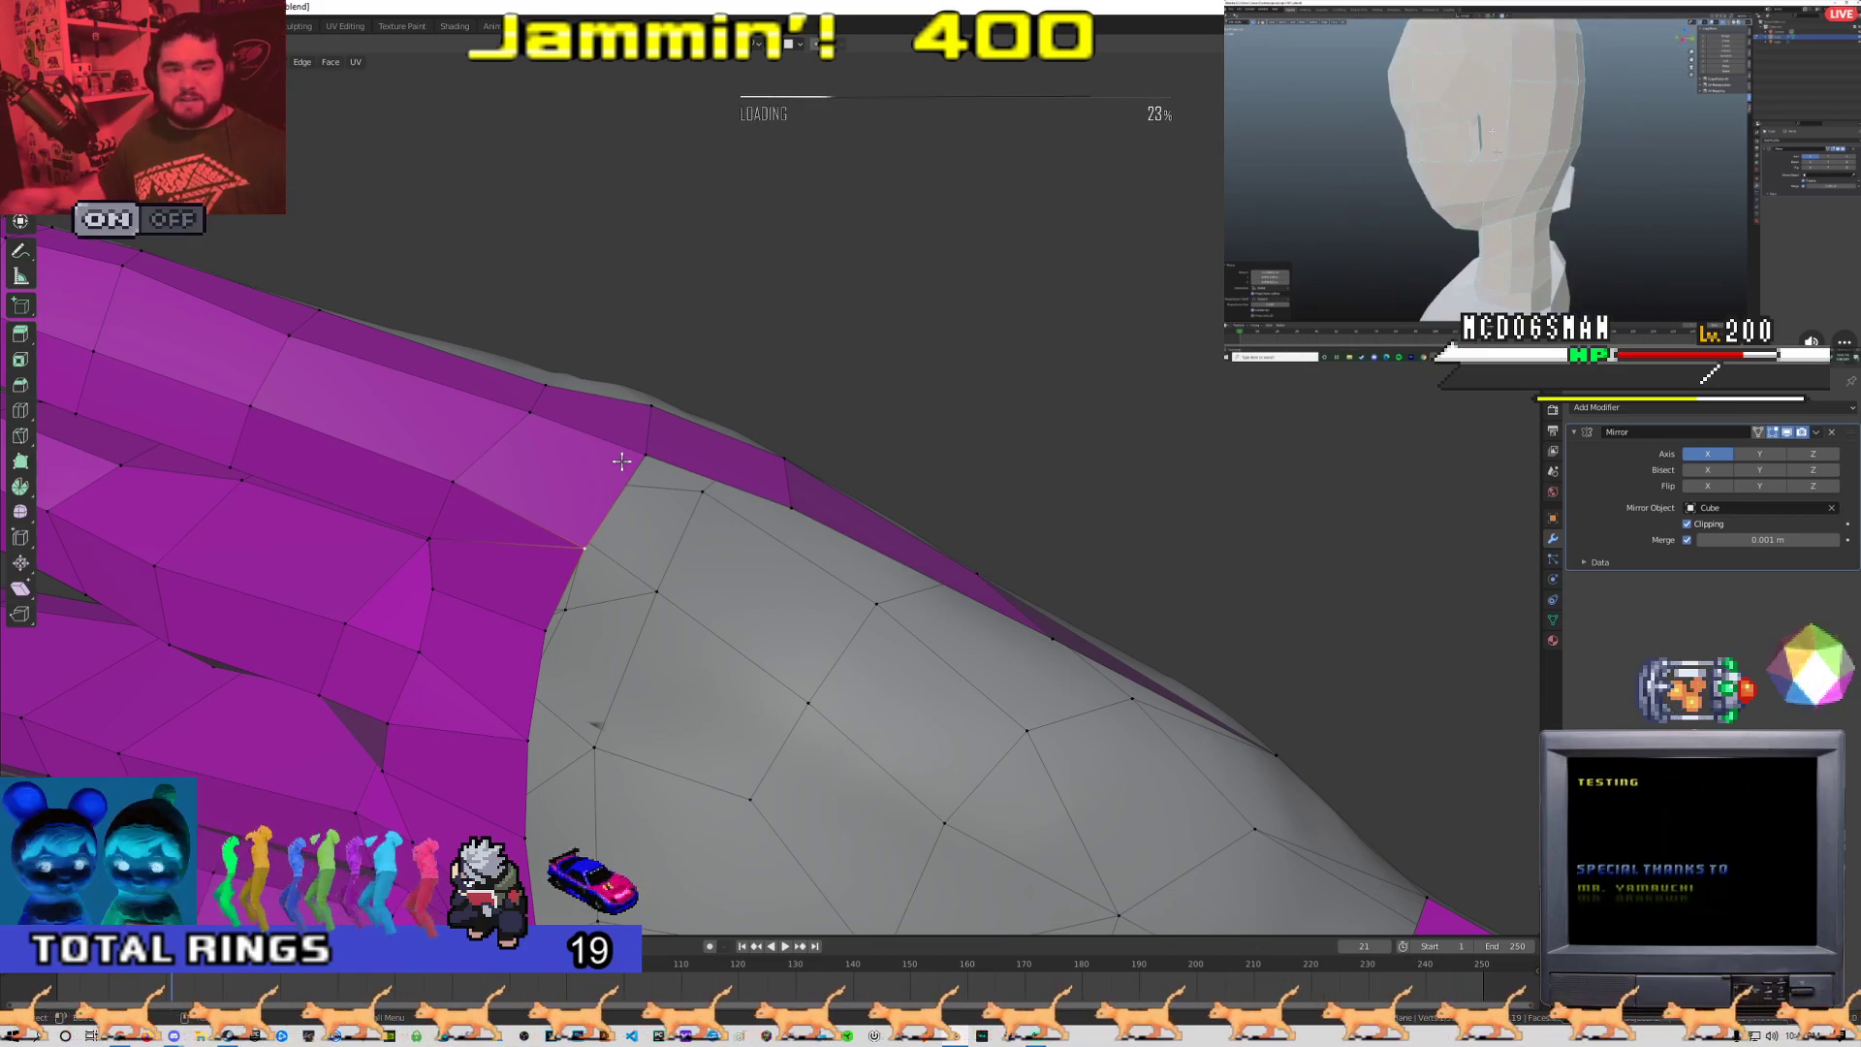
middle_click_drag(622, 462, 742, 414)
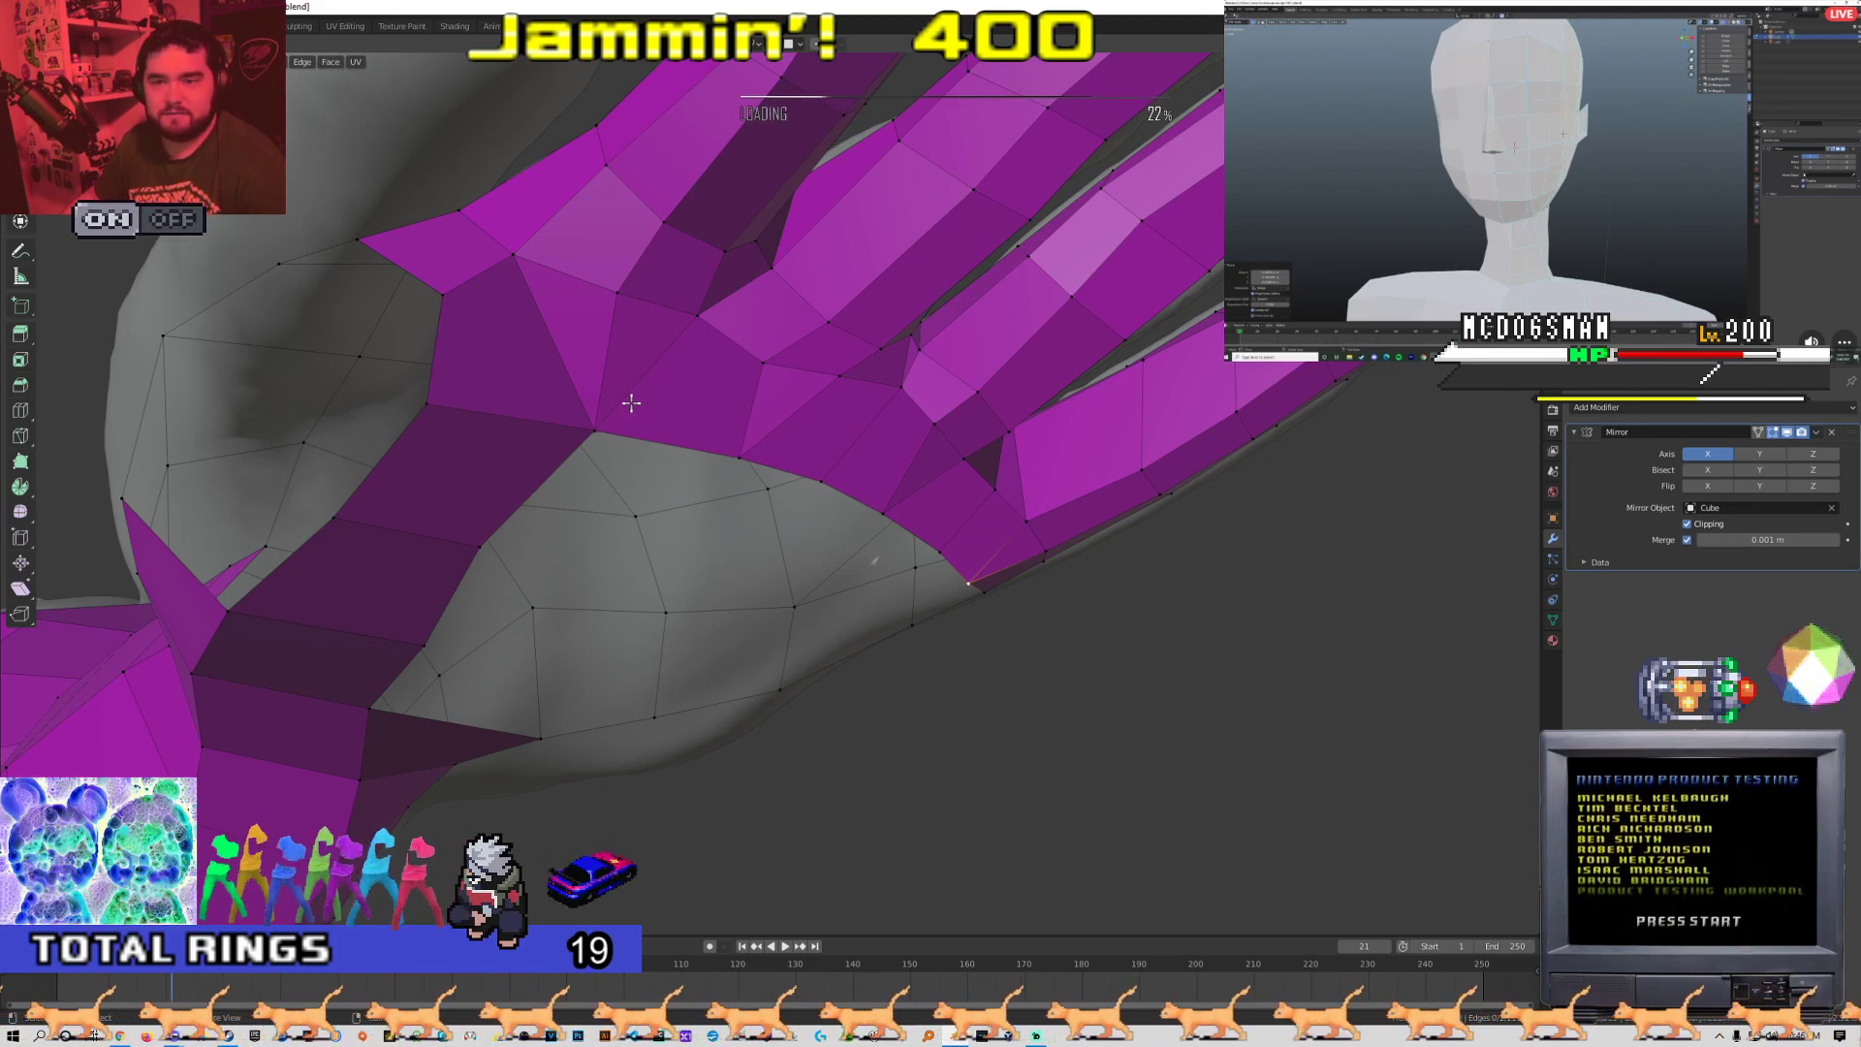
middle_click_drag(631, 402, 583, 551)
left_click(484, 504)
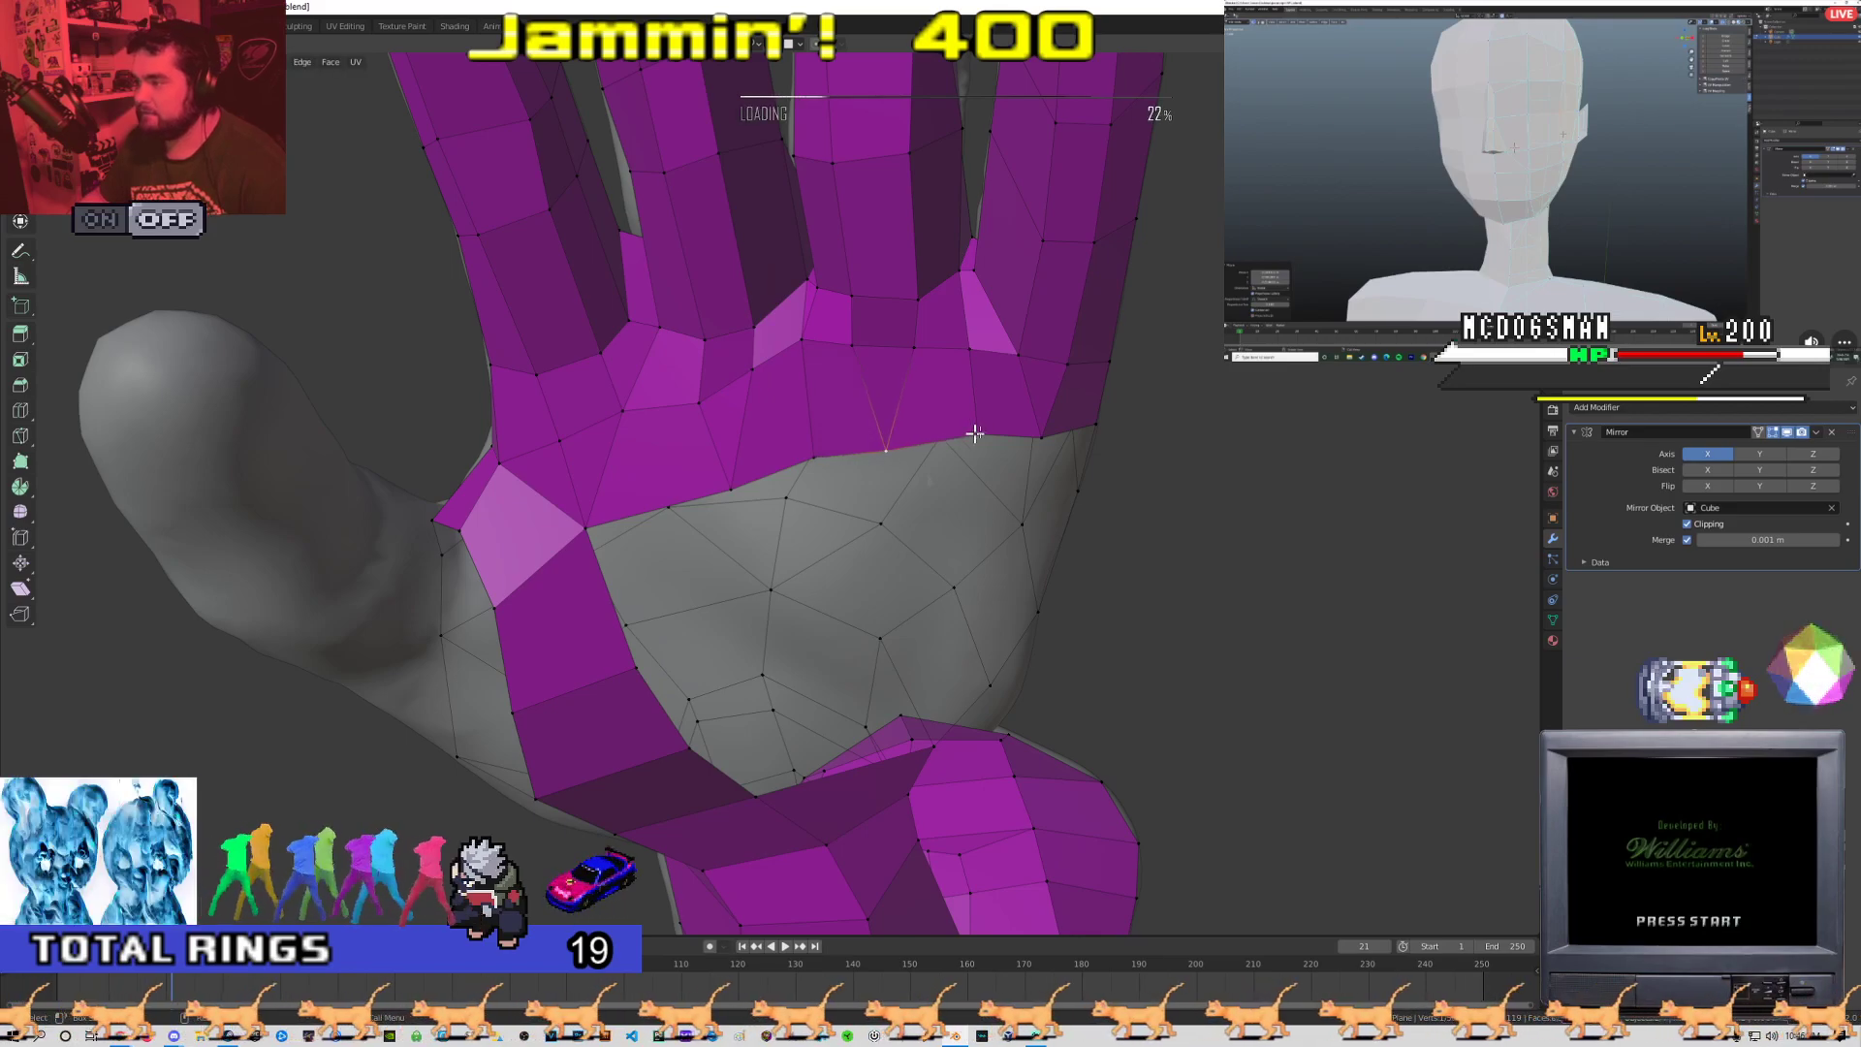
middle_click_drag(974, 433, 880, 484)
scroll(880, 483, "up", 8)
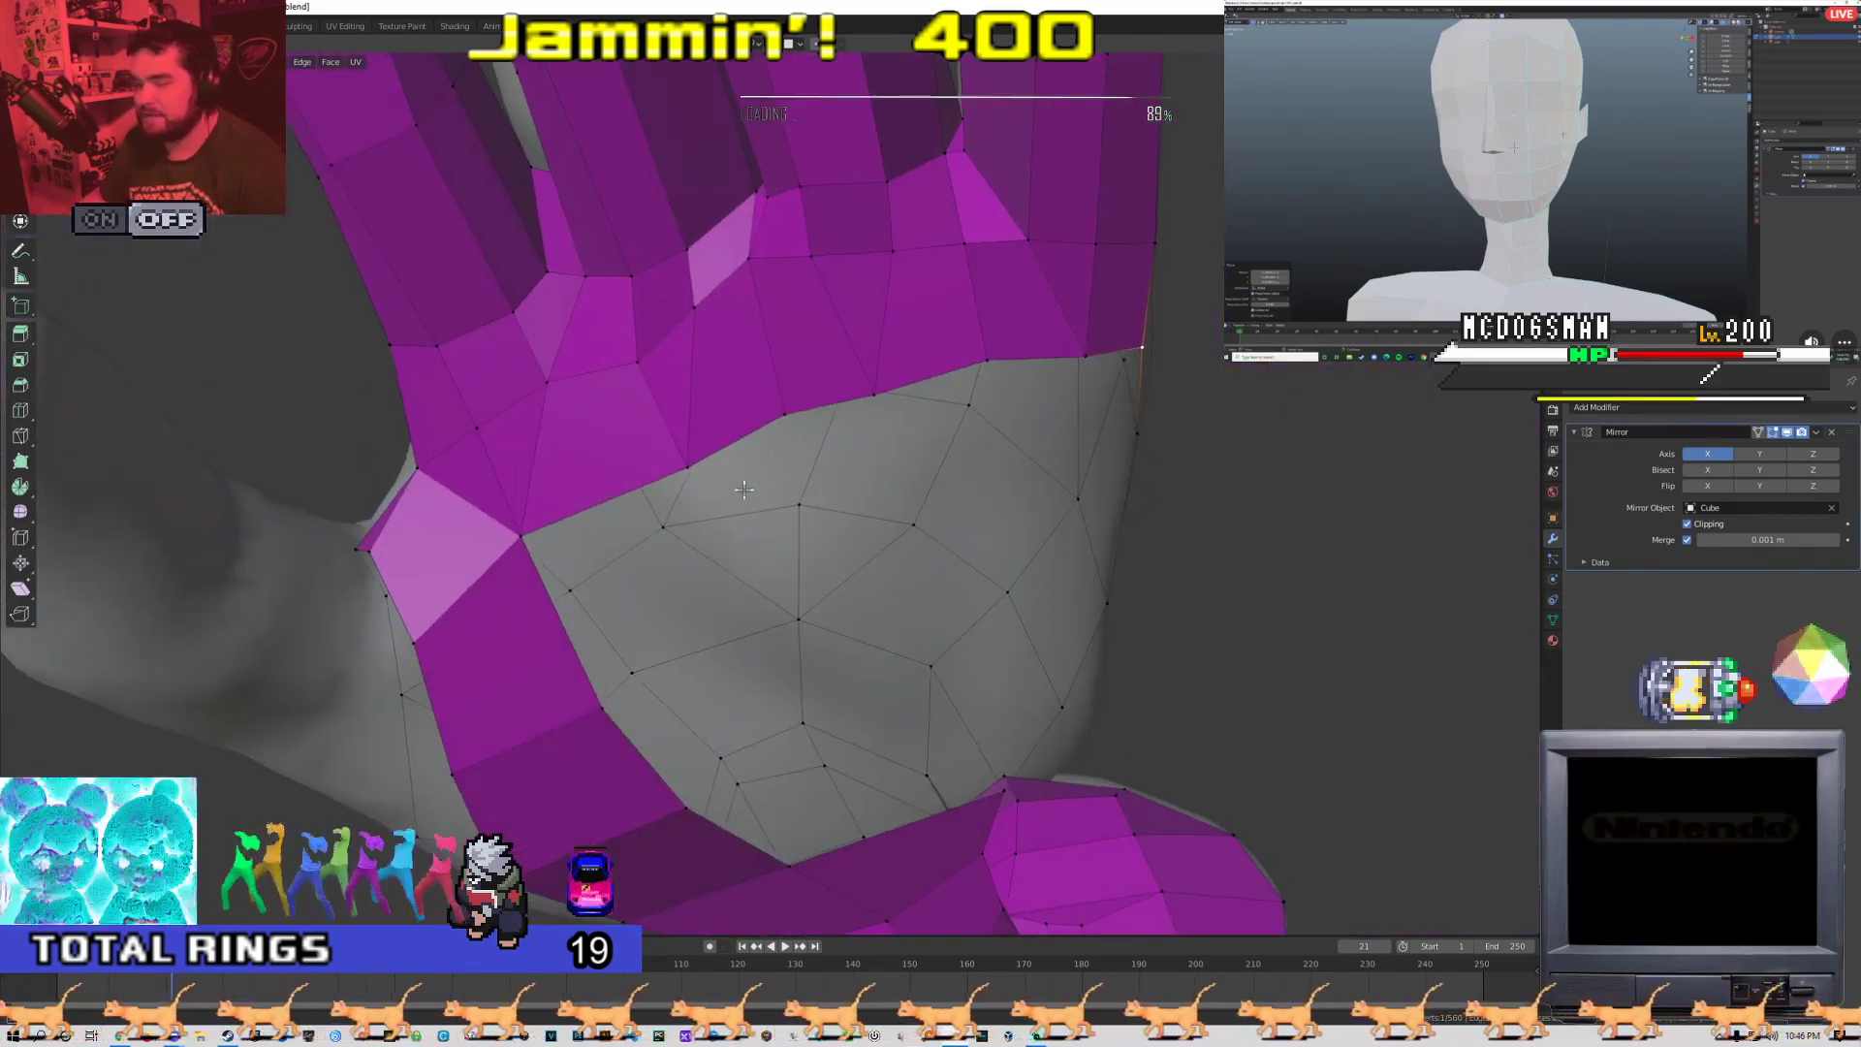
Reposition the palm opening's edge vertices around its little-finger side and corner to follow the sculpt
middle_click_drag(692, 485, 873, 445)
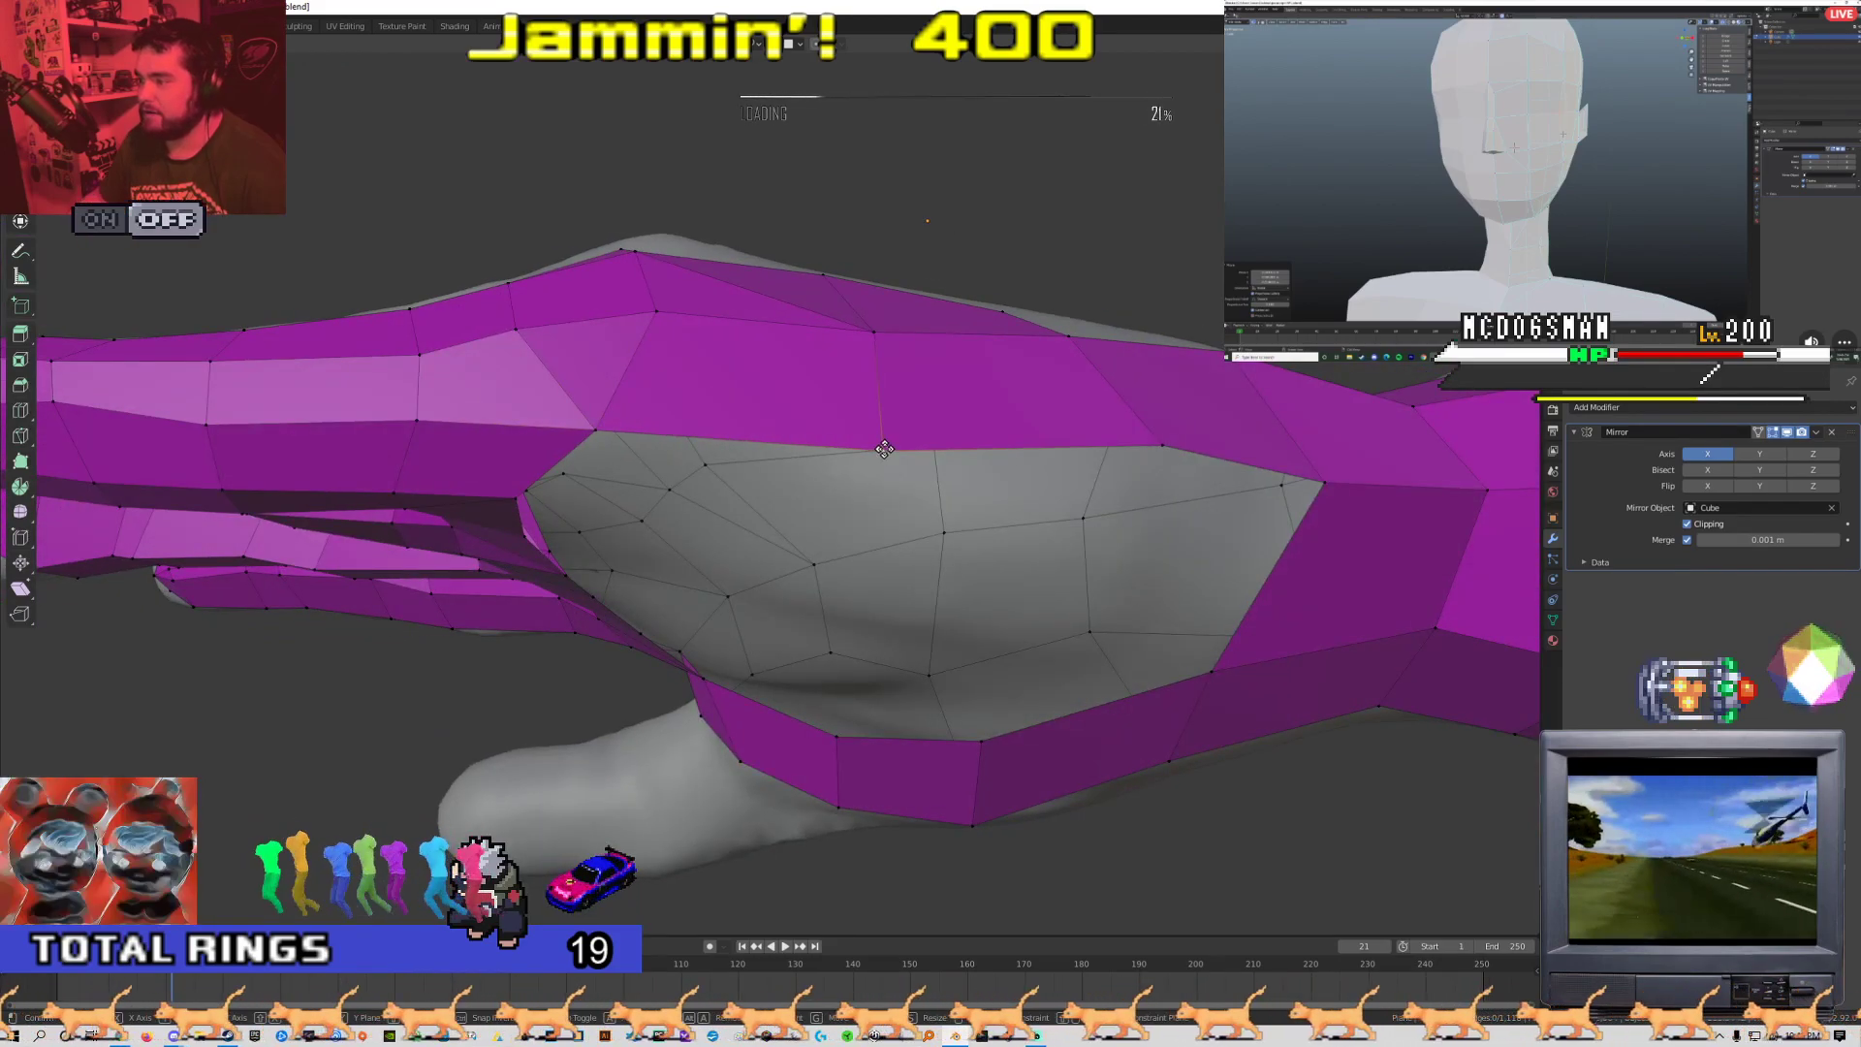
middle_click_drag(638, 413, 725, 310)
middle_click_drag(933, 418, 568, 411)
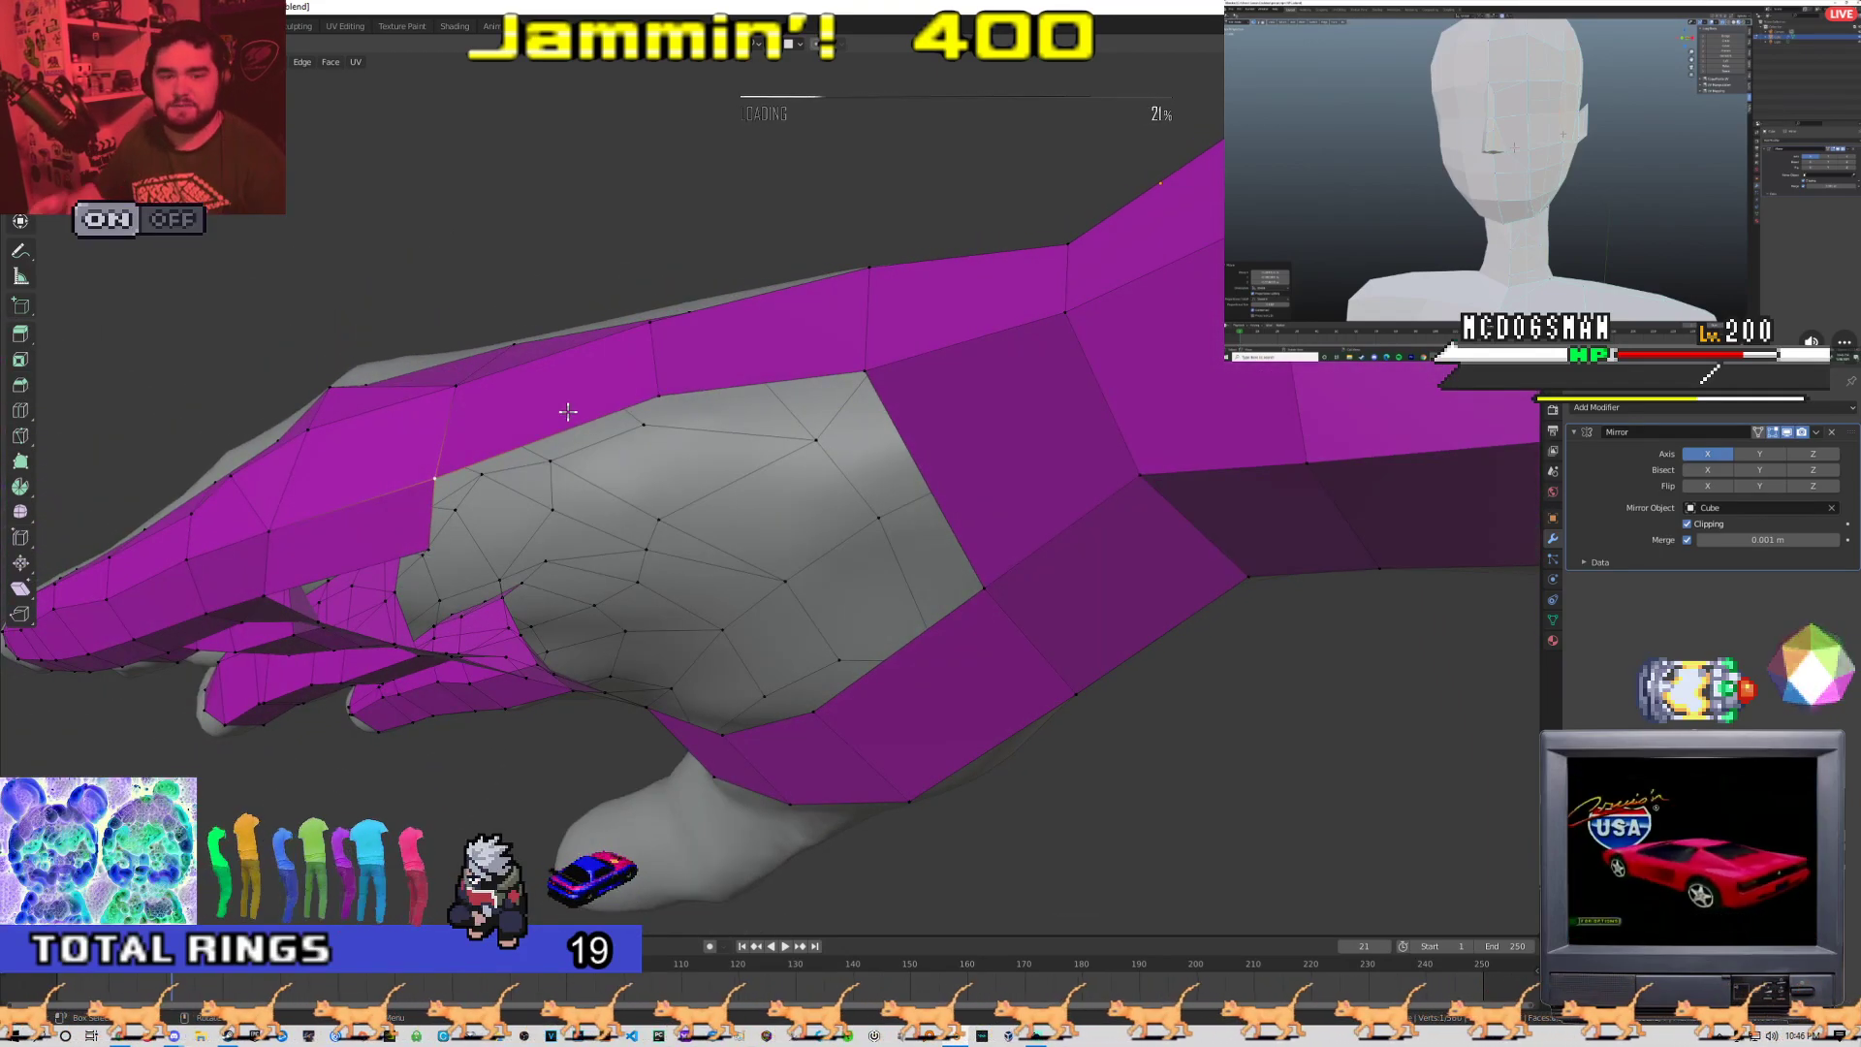
middle_click_drag(617, 463, 714, 403)
key("g")
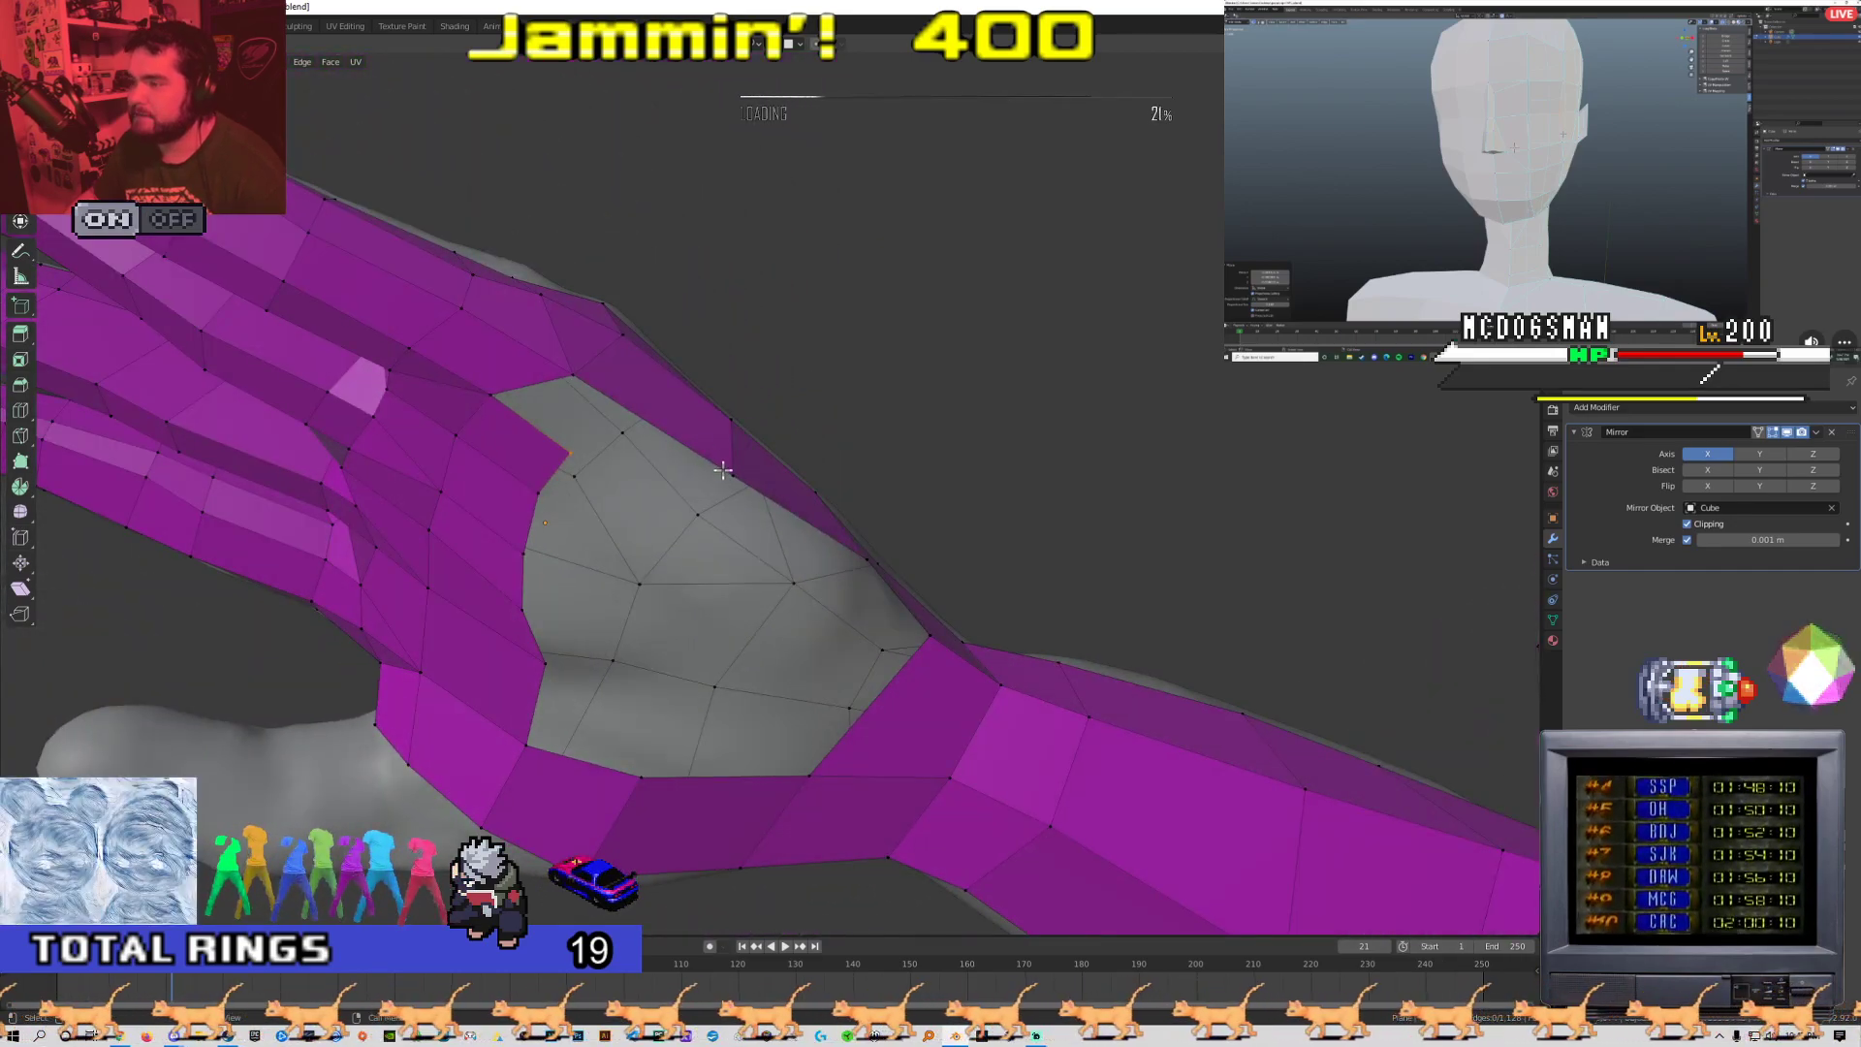
middle_click_drag(722, 470, 610, 485)
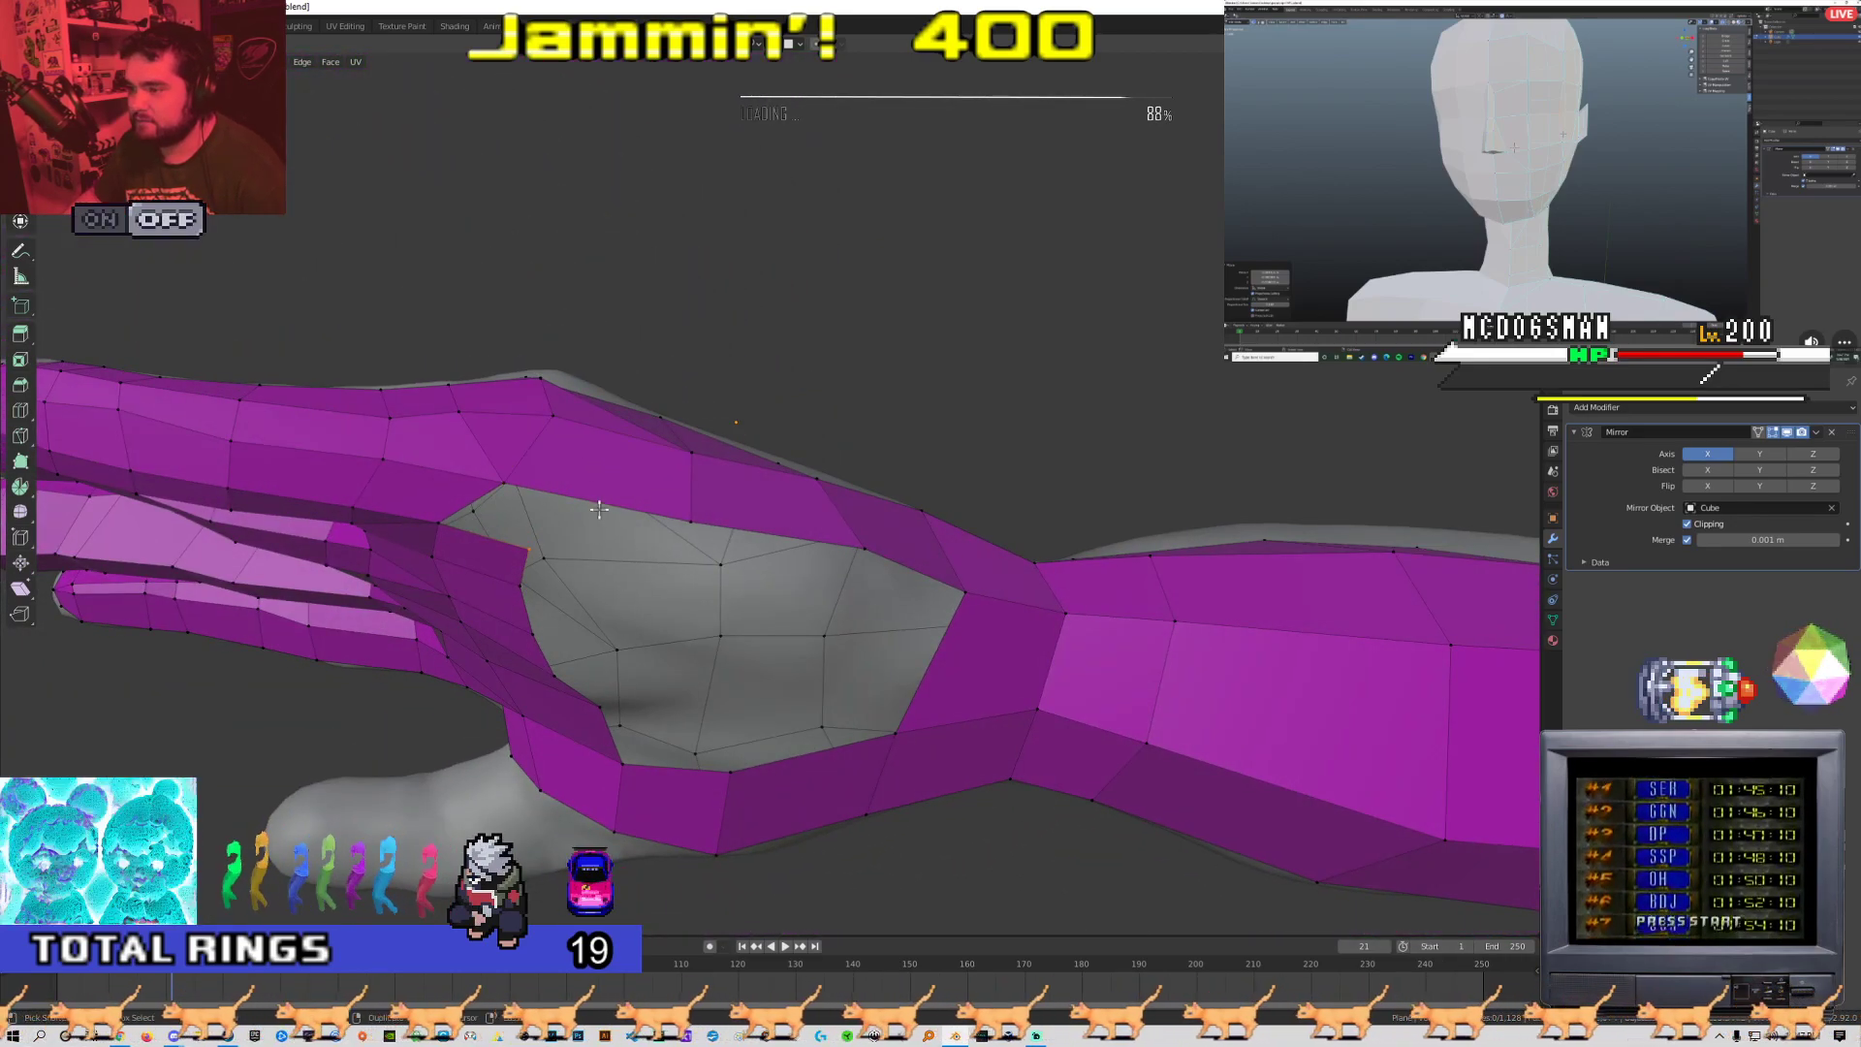
left_click(628, 426)
middle_click_drag(617, 451, 657, 520)
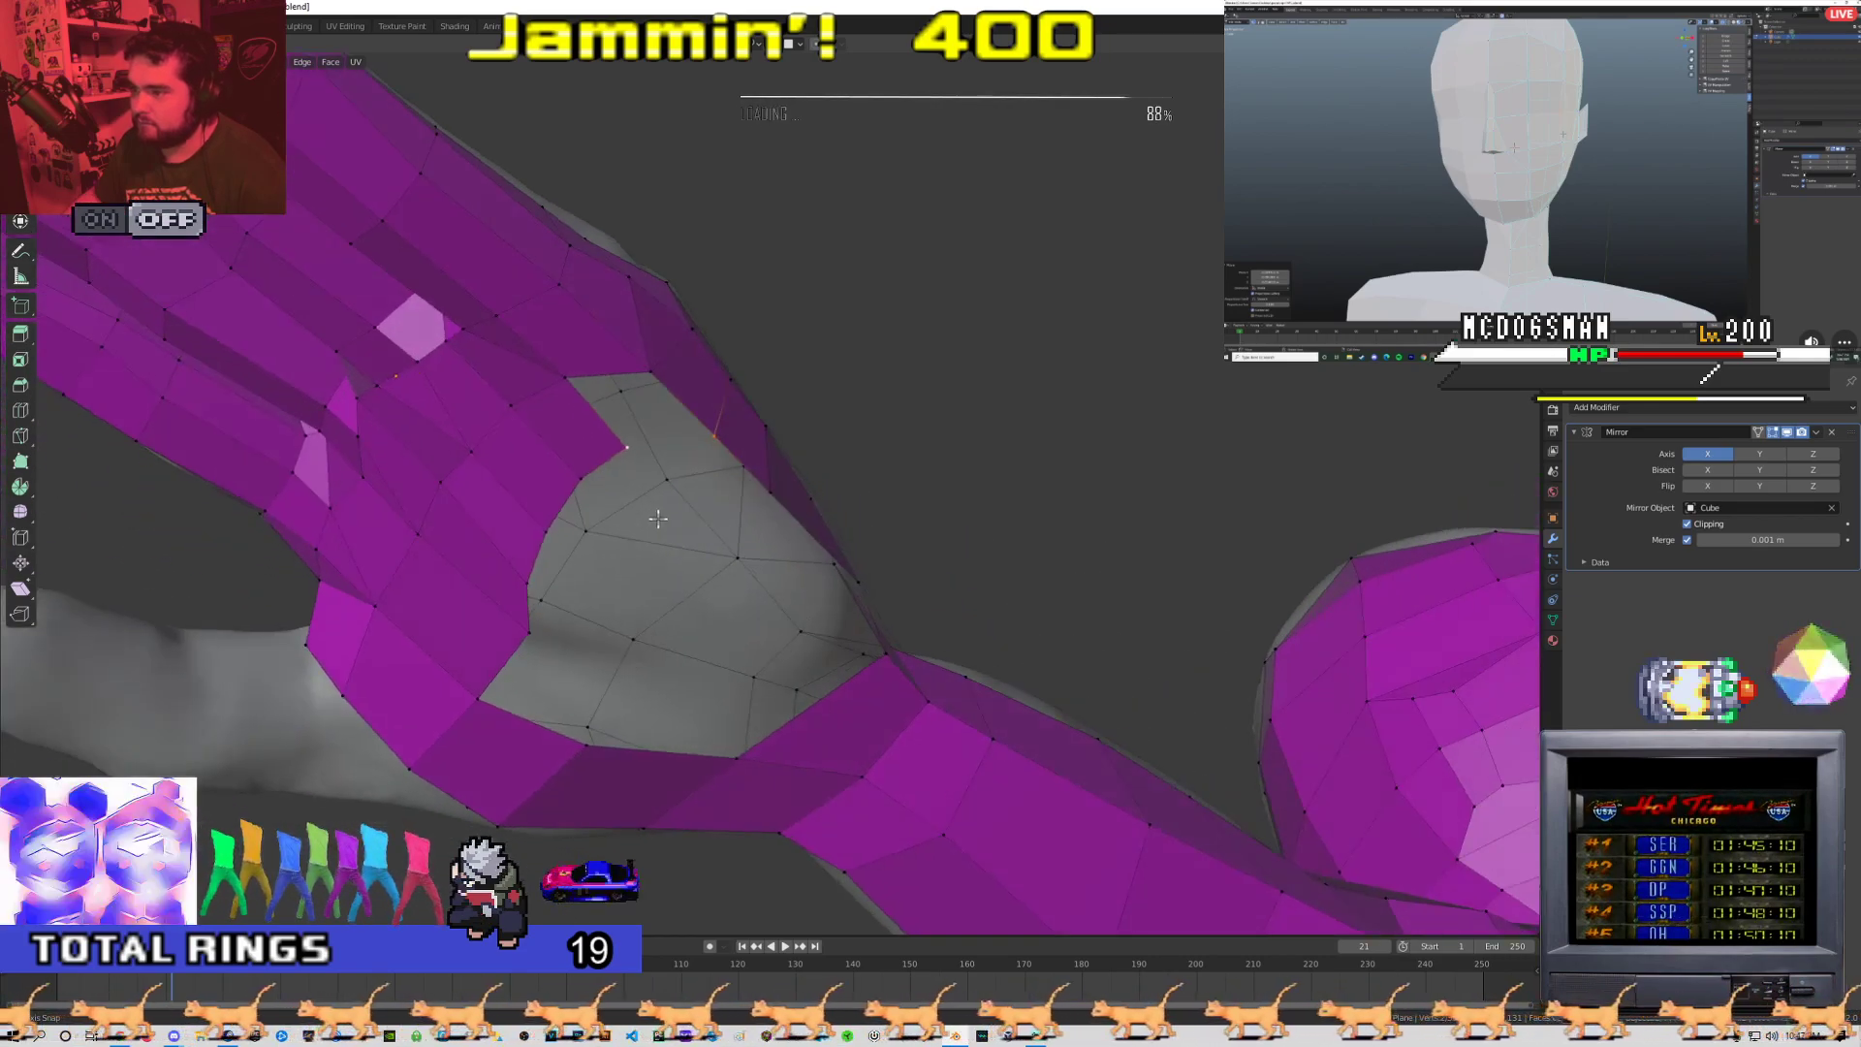
middle_click_drag(571, 380, 746, 381)
key("g")
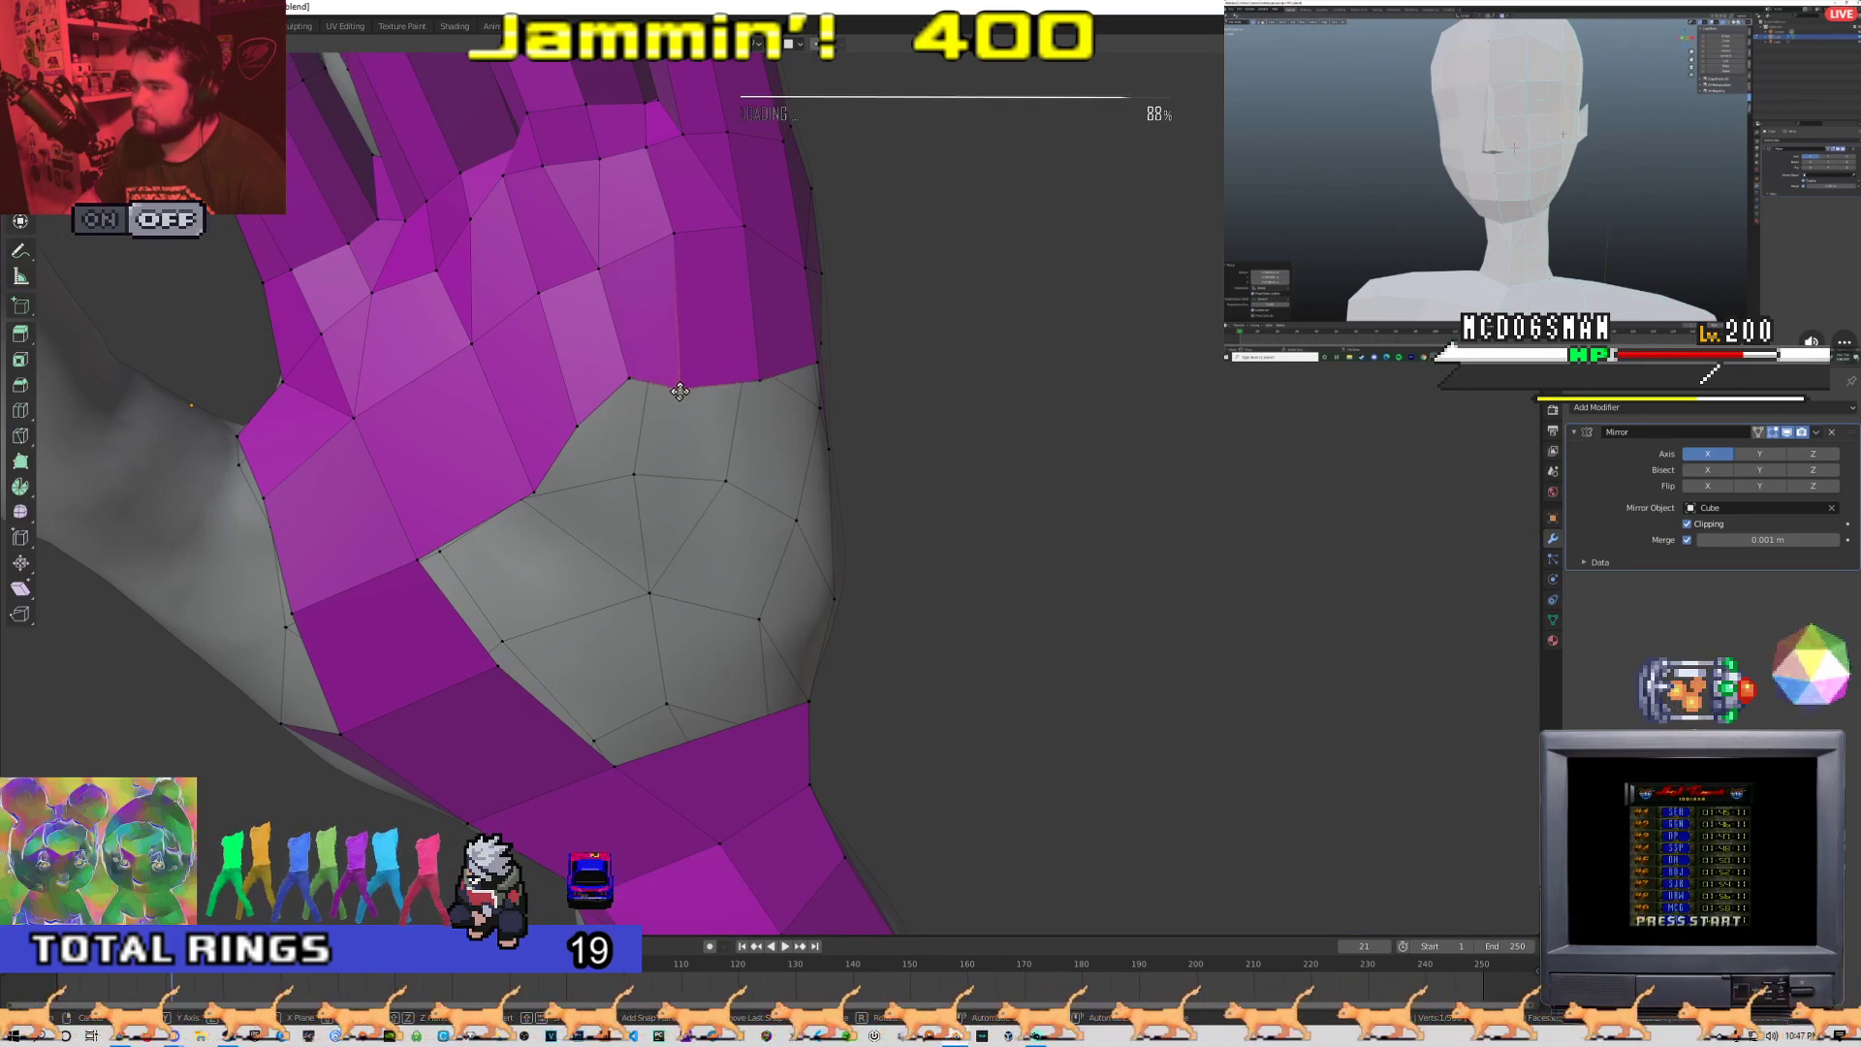
Move the vertices near the index-finger end of the palm opening's upper edge closer to the thumb
left_click(568, 453)
left_click(529, 493)
key("g")
left_click(489, 467)
left_click(471, 349)
key("g")
left_click(459, 371)
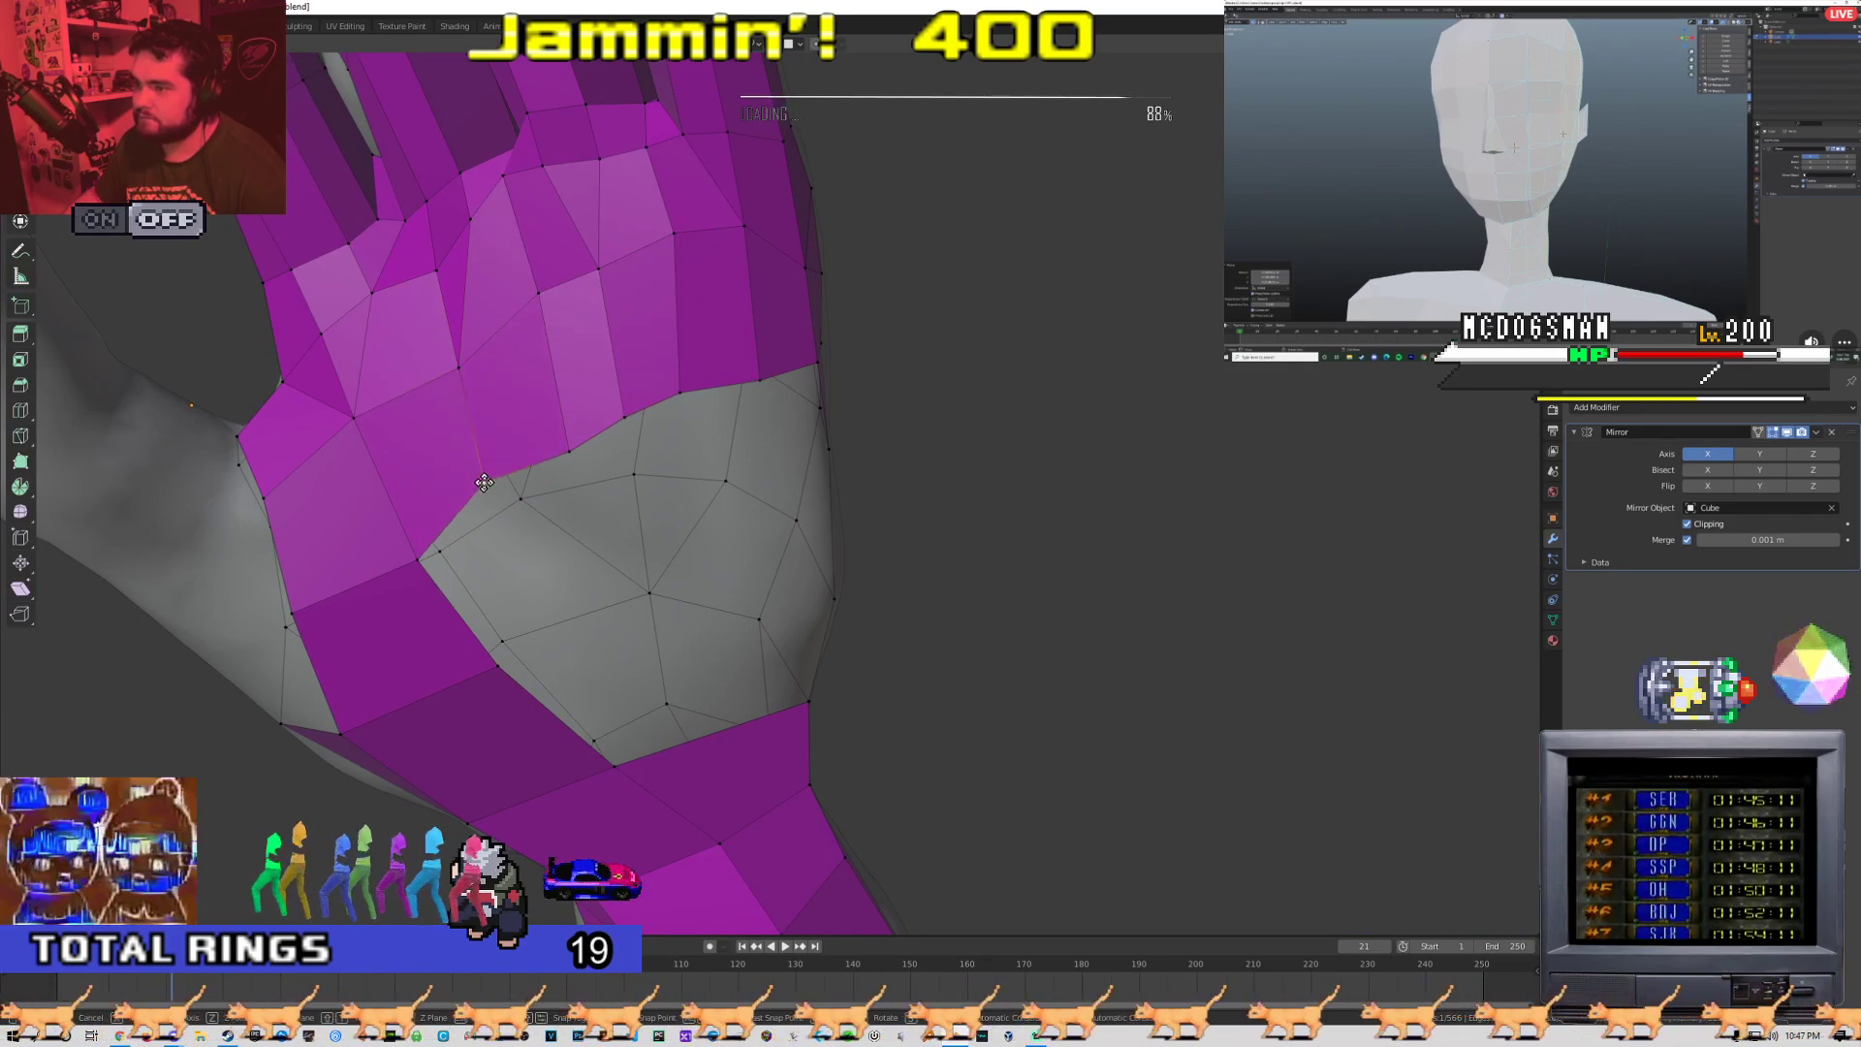
Space out the middle vertices of the palm opening's finger-side edge and lower the adjoining vertex in the row above
left_click(571, 451)
key("g")
left_click(576, 447)
left_click(622, 417)
key("g")
left_click(631, 413)
left_click(538, 296)
key("g")
left_click(531, 313)
middle_click_drag(658, 329, 636, 432, "shift")
left_click_drag(617, 525, 552, 543)
left_click_drag(669, 502, 687, 496)
middle_click_drag(687, 495, 711, 394, "shift")
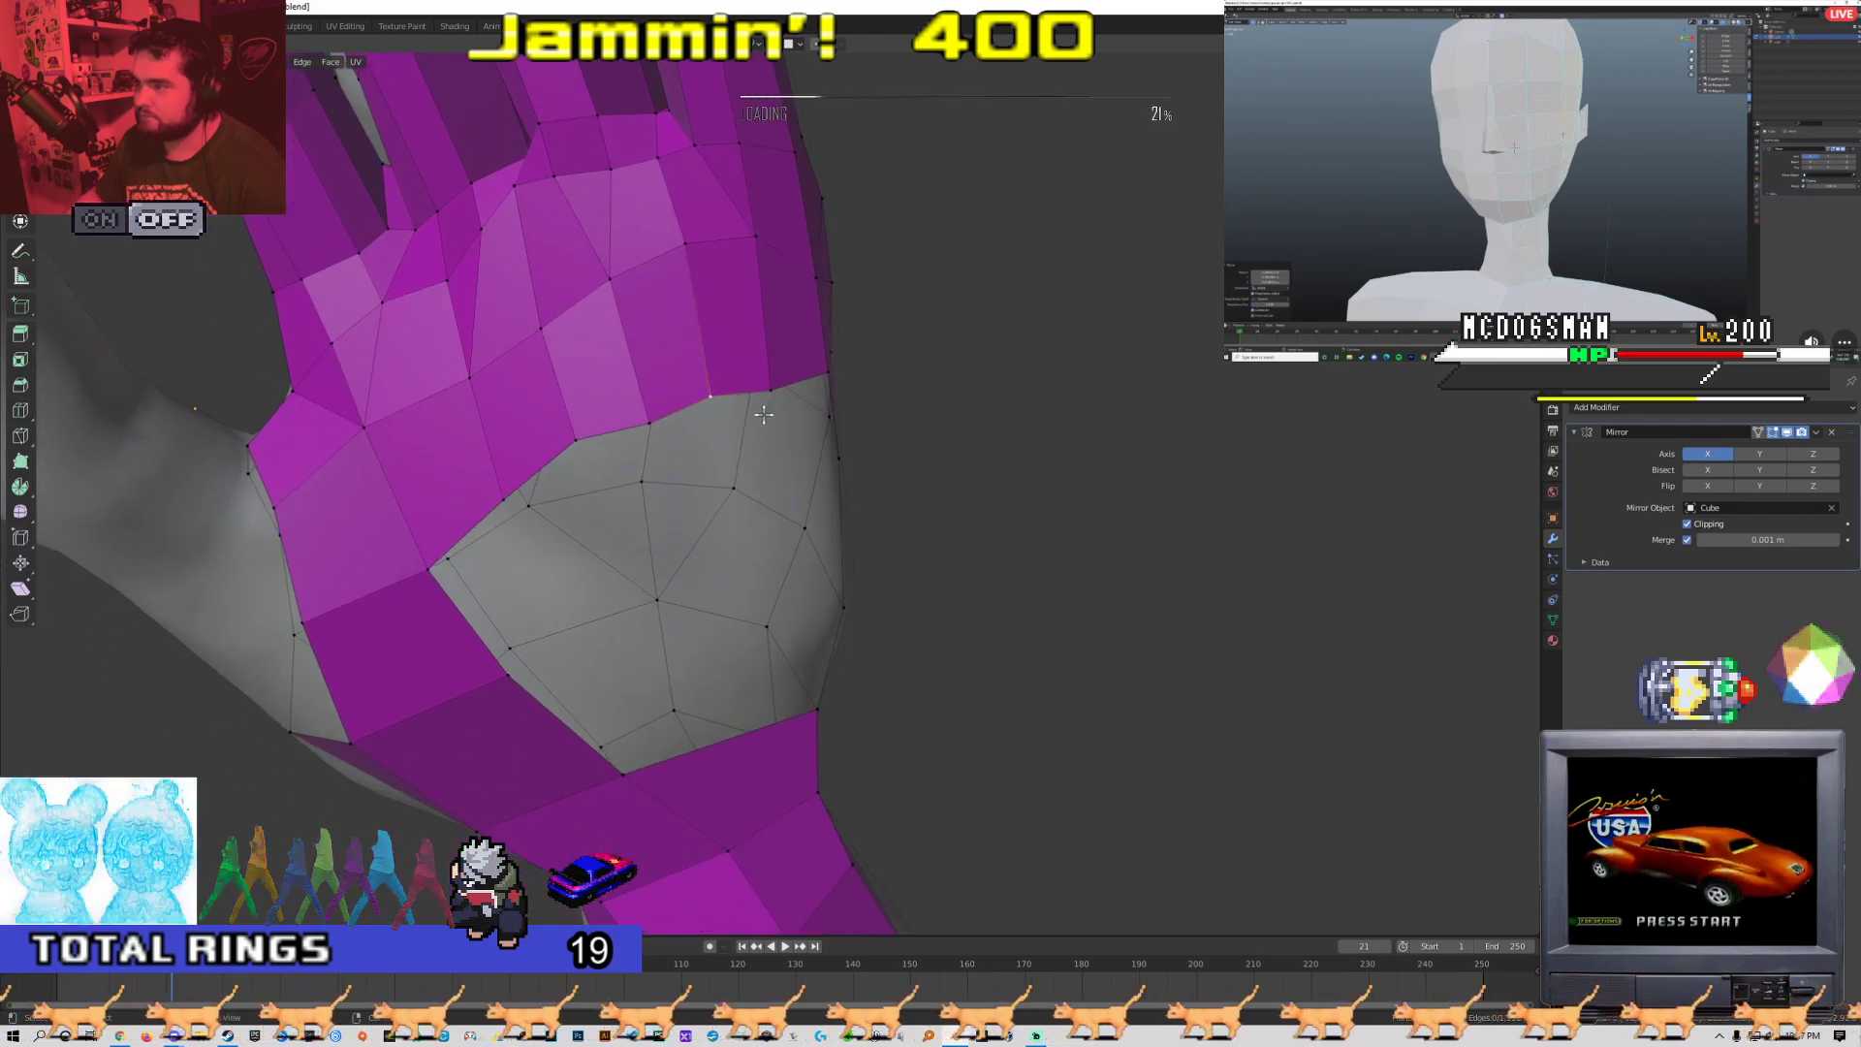
Merge pairs of neighbouring vertices on the finger-side edge of the palm opening to reduce its edge count
left_click(772, 388)
key("m")
left_click(713, 378)
left_click(578, 440)
key("m")
left_click(514, 489)
left_click_drag(651, 424, 634, 429)
middle_click_drag(575, 481, 635, 430, "shift")
Fill a row of four-sided faces from the finger-side edge into the palm opening, from thumb side to little-finger side
left_click(497, 517)
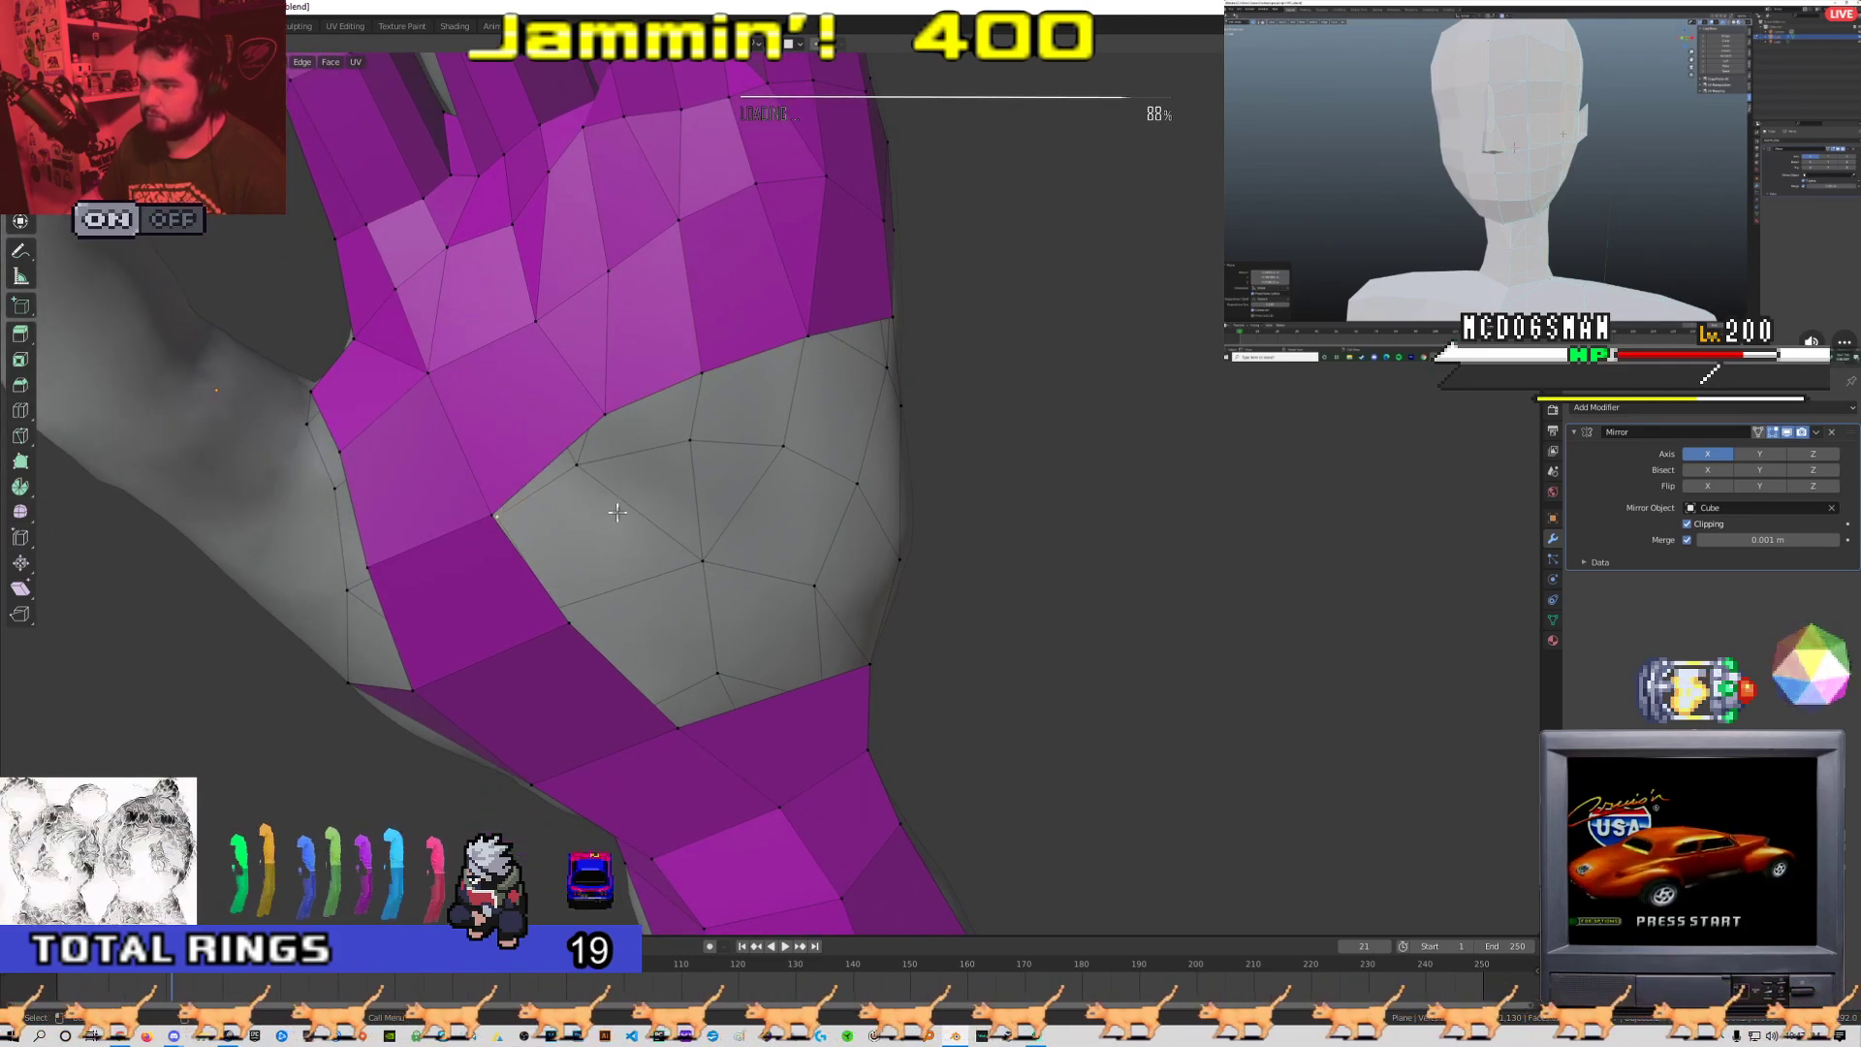
key("g")
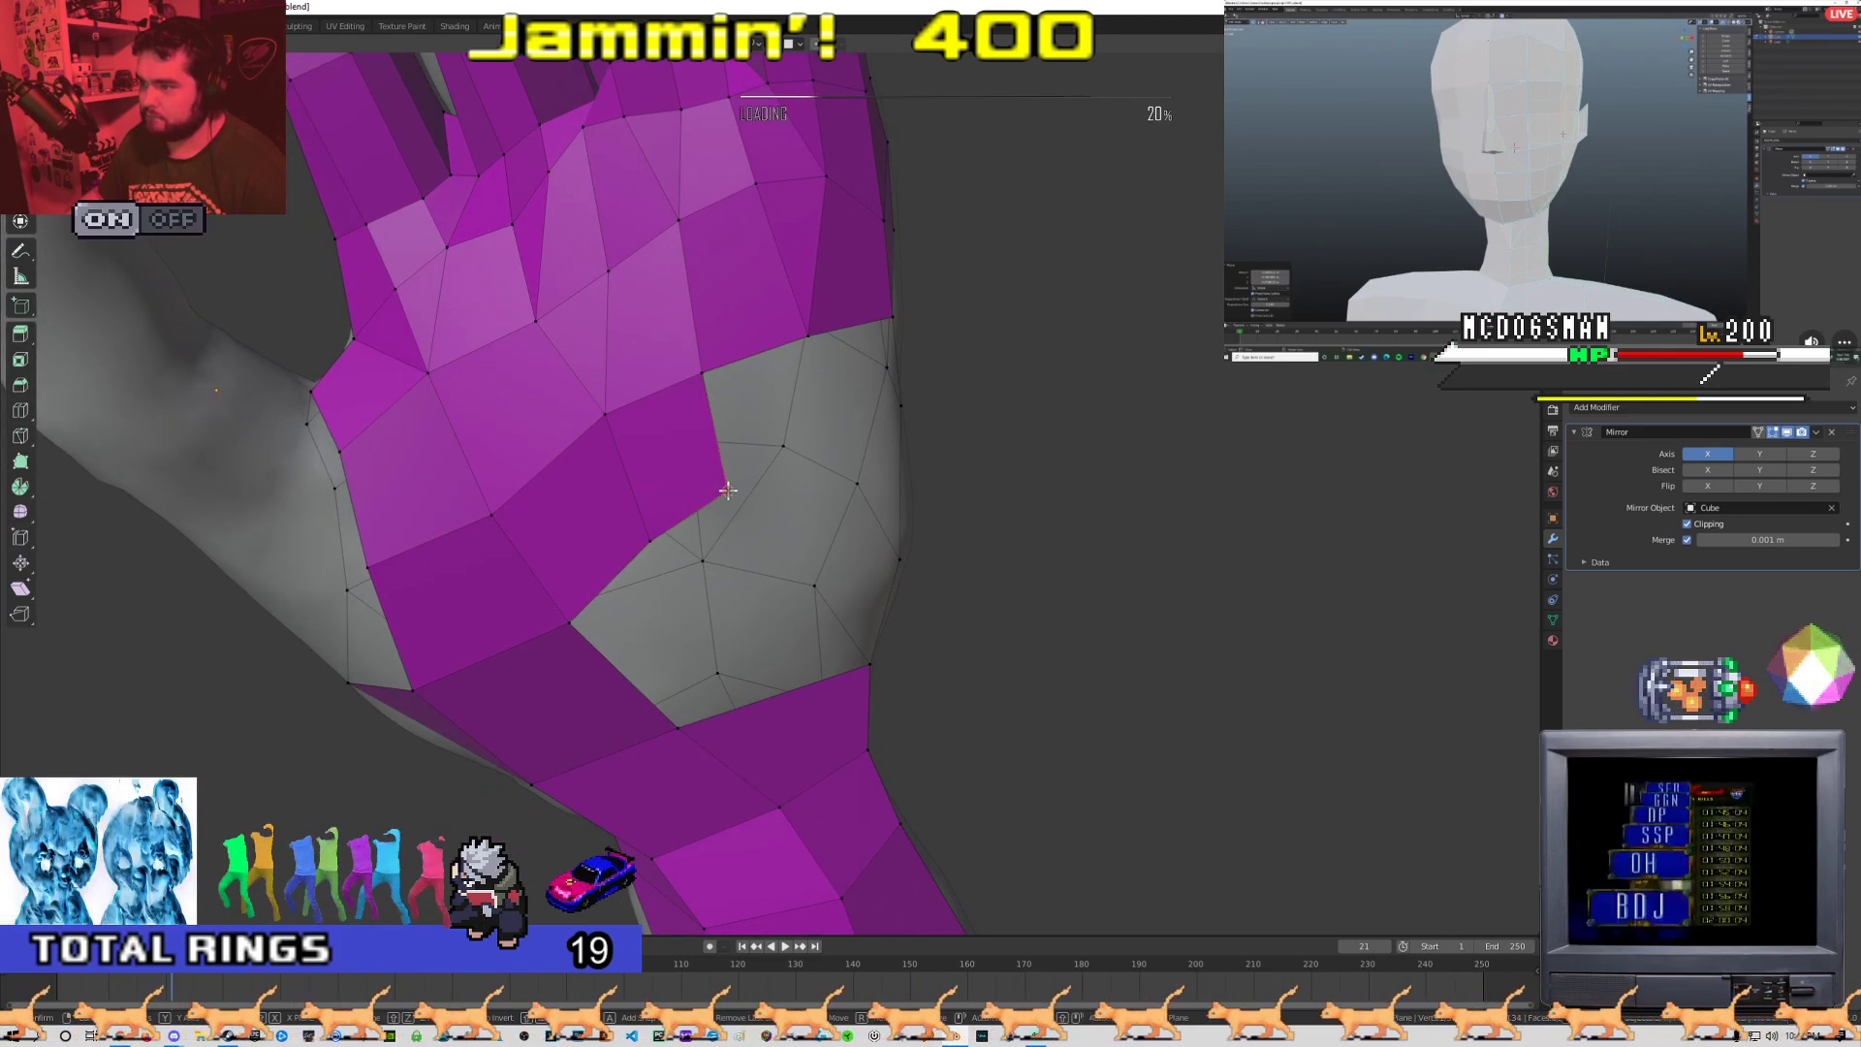
left_click(742, 497)
middle_click_drag(800, 417, 906, 709, "shift")
key("f")
left_click(684, 524)
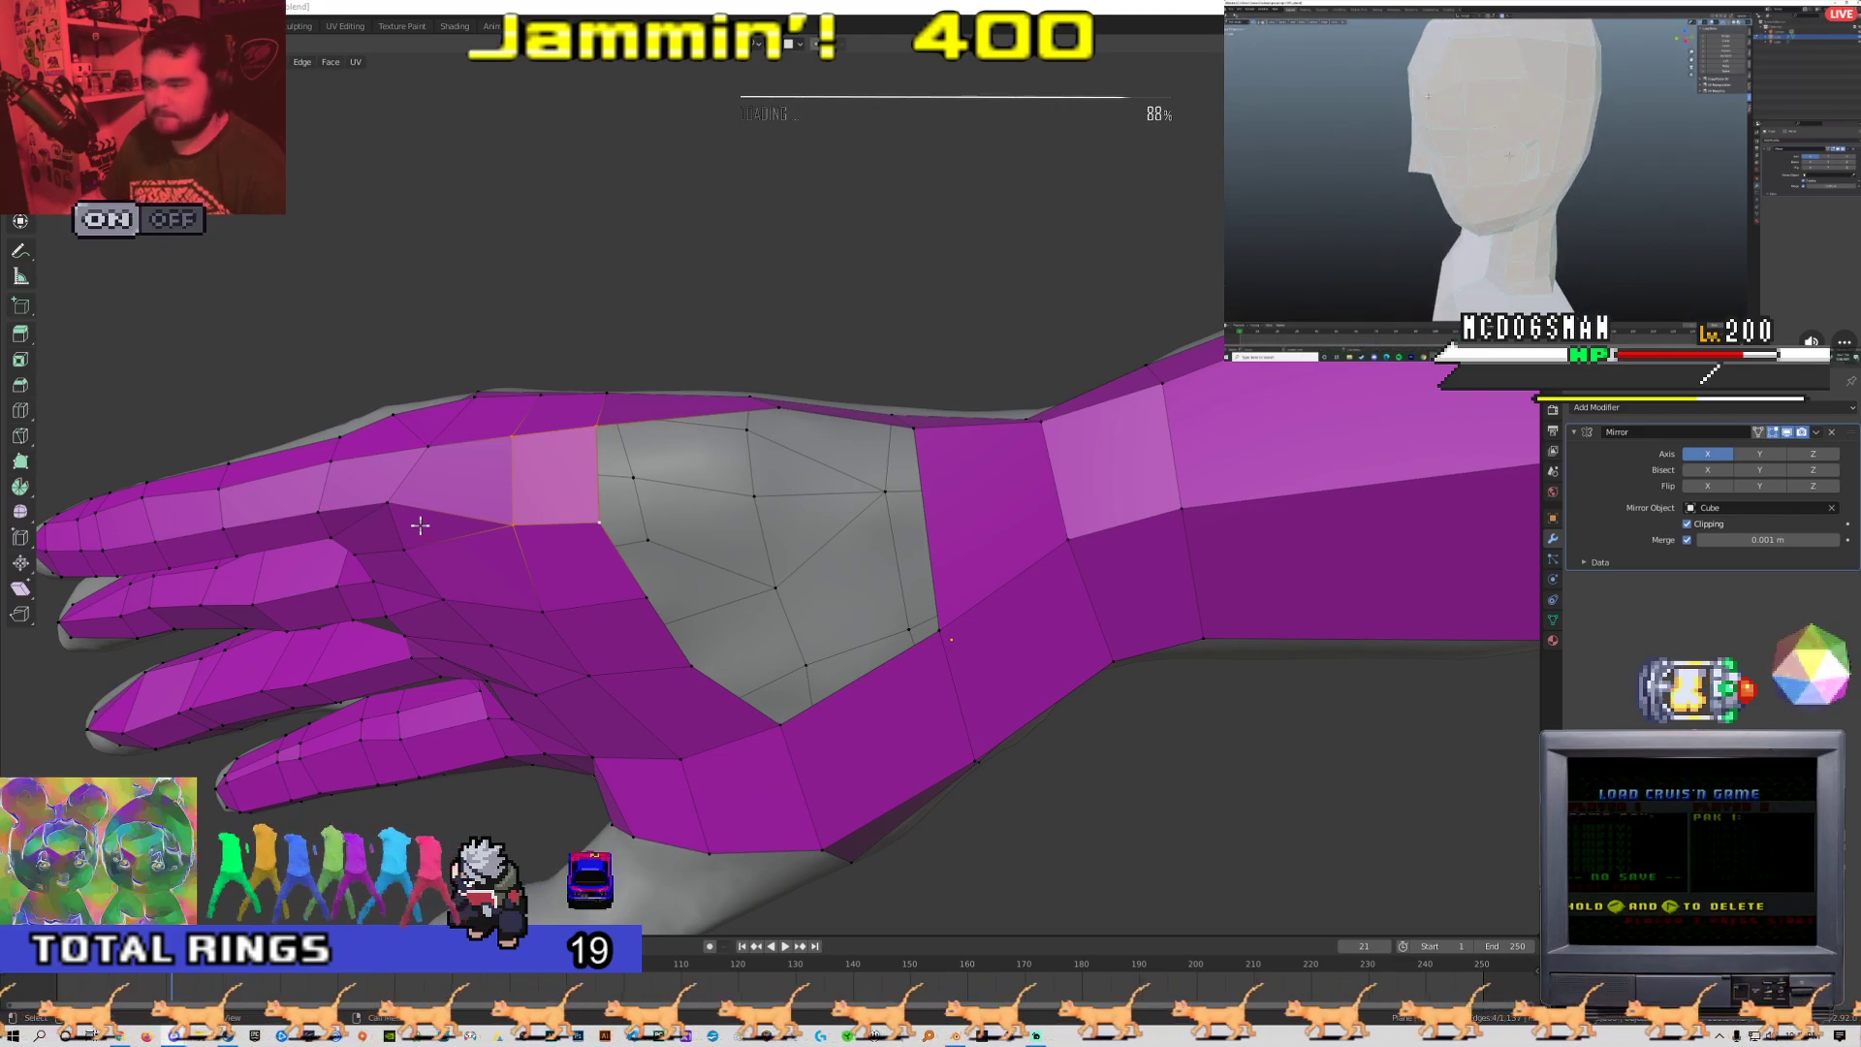
key("alt+Tab")
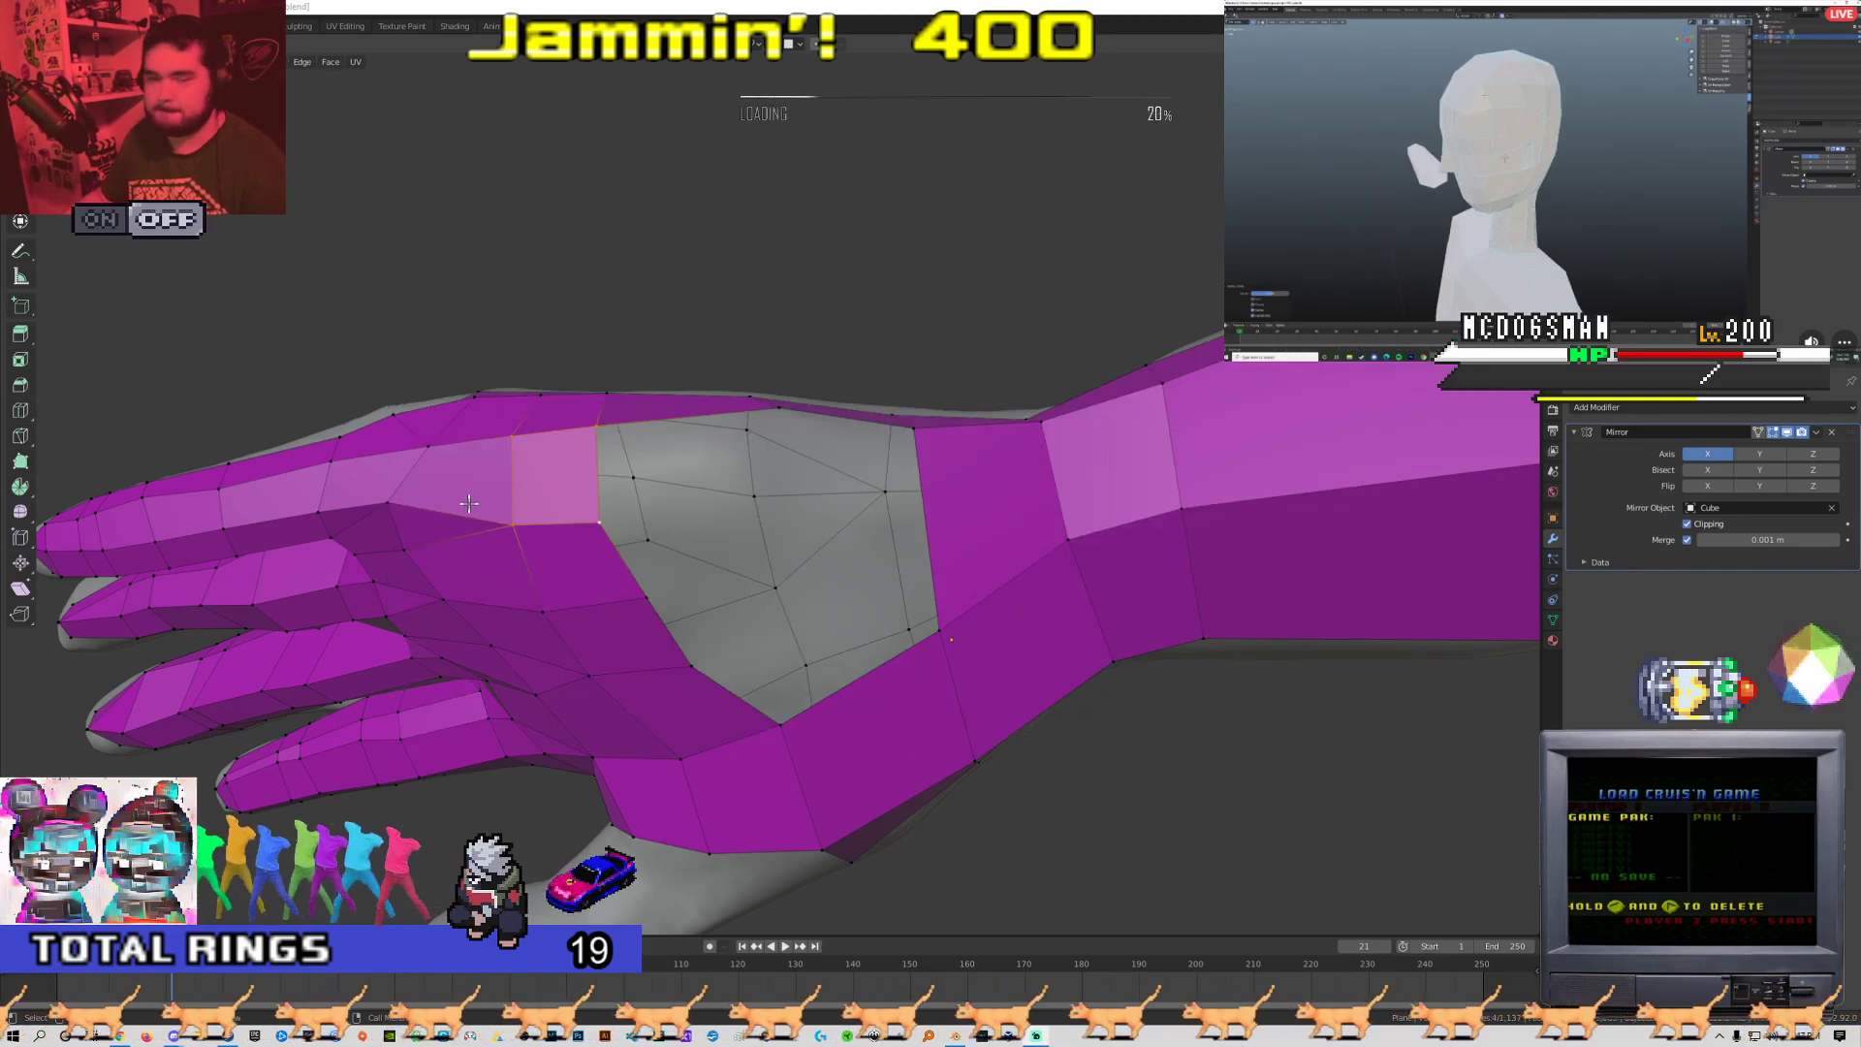
middle_click_drag(815, 525, 879, 558)
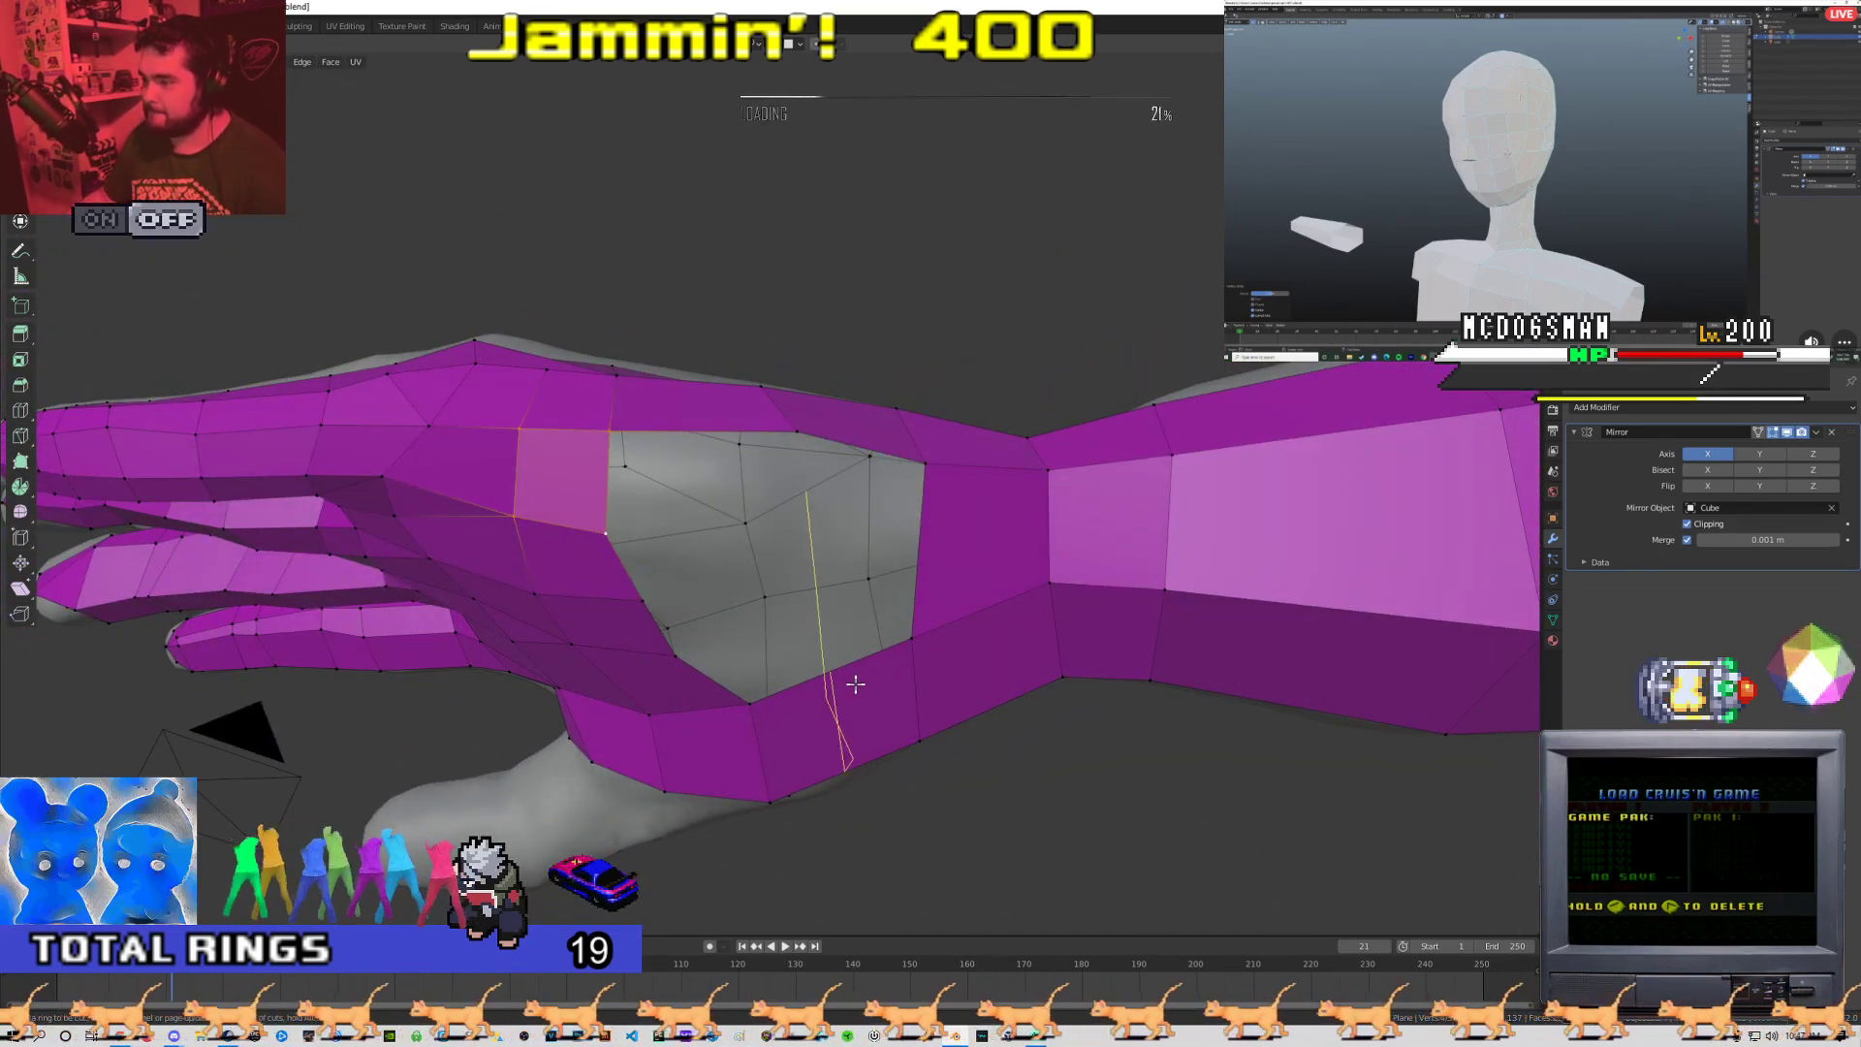
Examine the remaining palm opening and the little-finger side of the hand for extra vertices
mouse_move(850, 642)
middle_mouse_down()
mouse_move(830, 669)
mouse_move(848, 632)
middle_mouse_up()
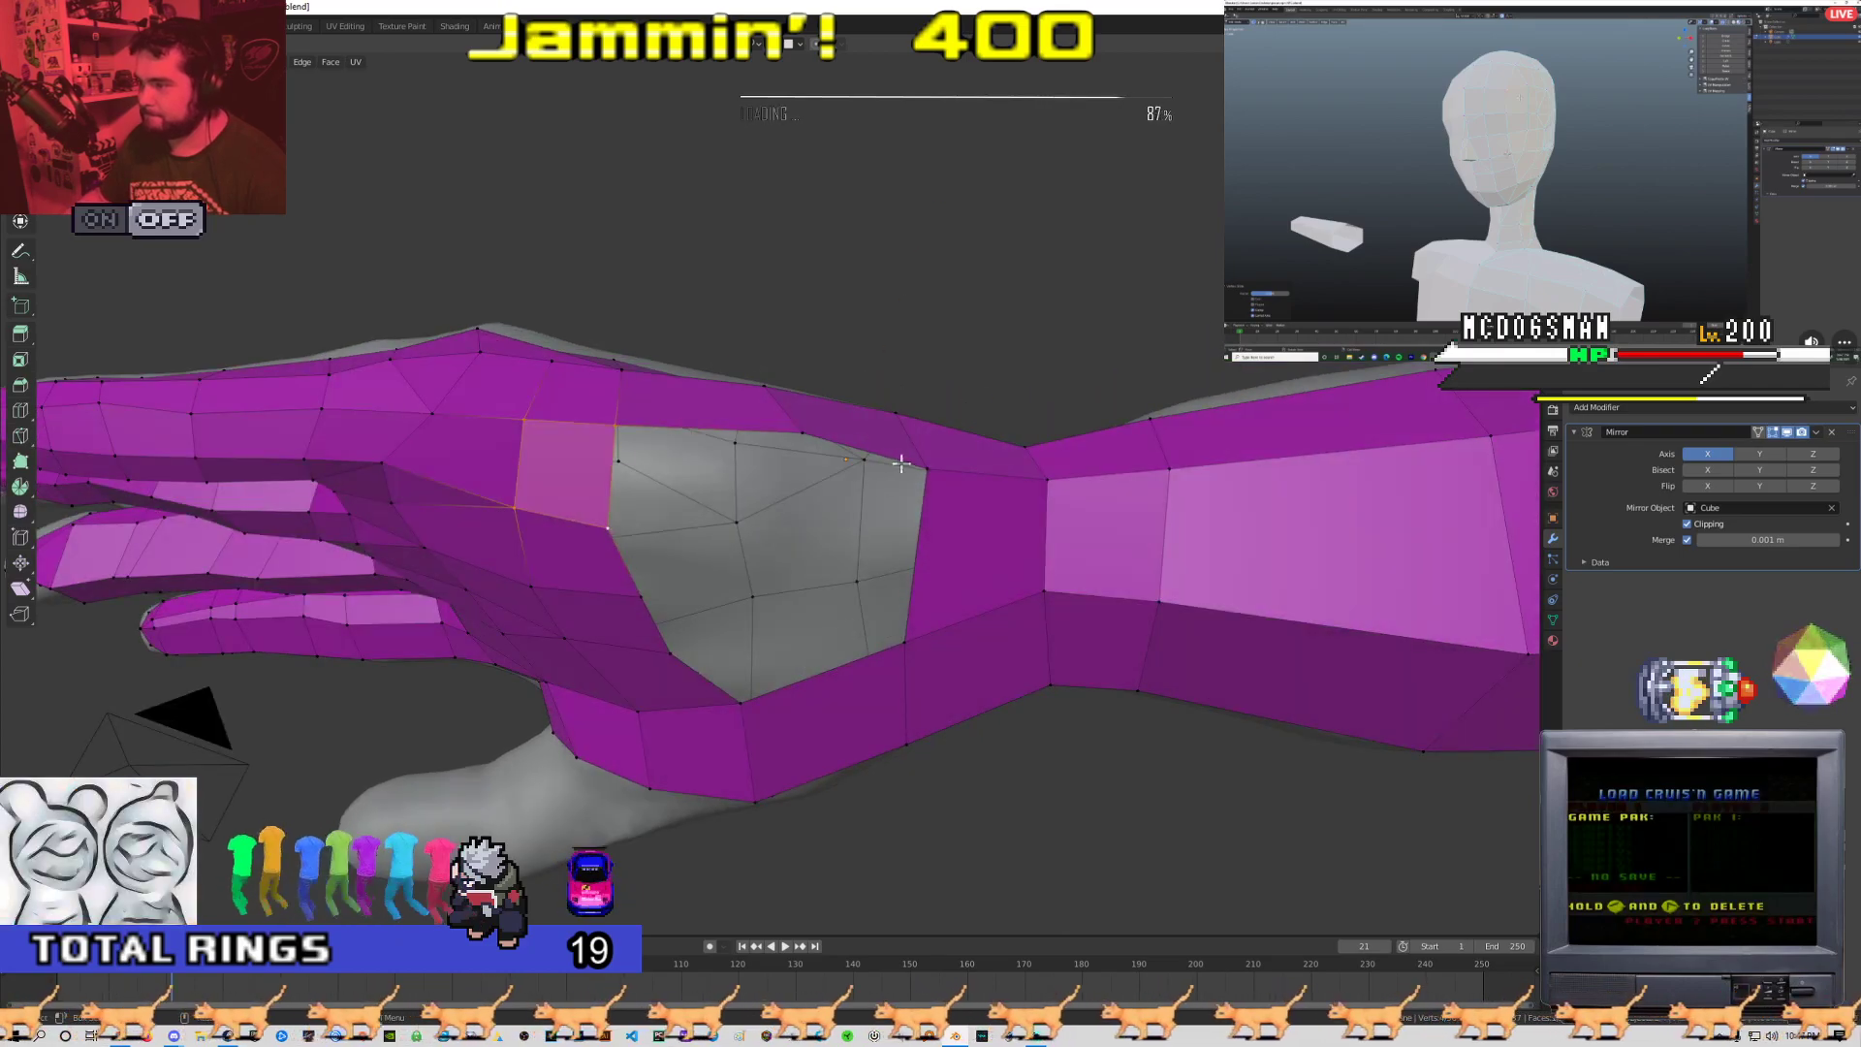
left_click(923, 471)
mouse_move(648, 514)
middle_mouse_down()
mouse_move(754, 475)
mouse_move(634, 489)
middle_mouse_up()
left_click(657, 452)
mouse_move(675, 578)
middle_mouse_down()
mouse_move(698, 557)
mouse_move(649, 587)
middle_mouse_up()
left_click(700, 555, "shift")
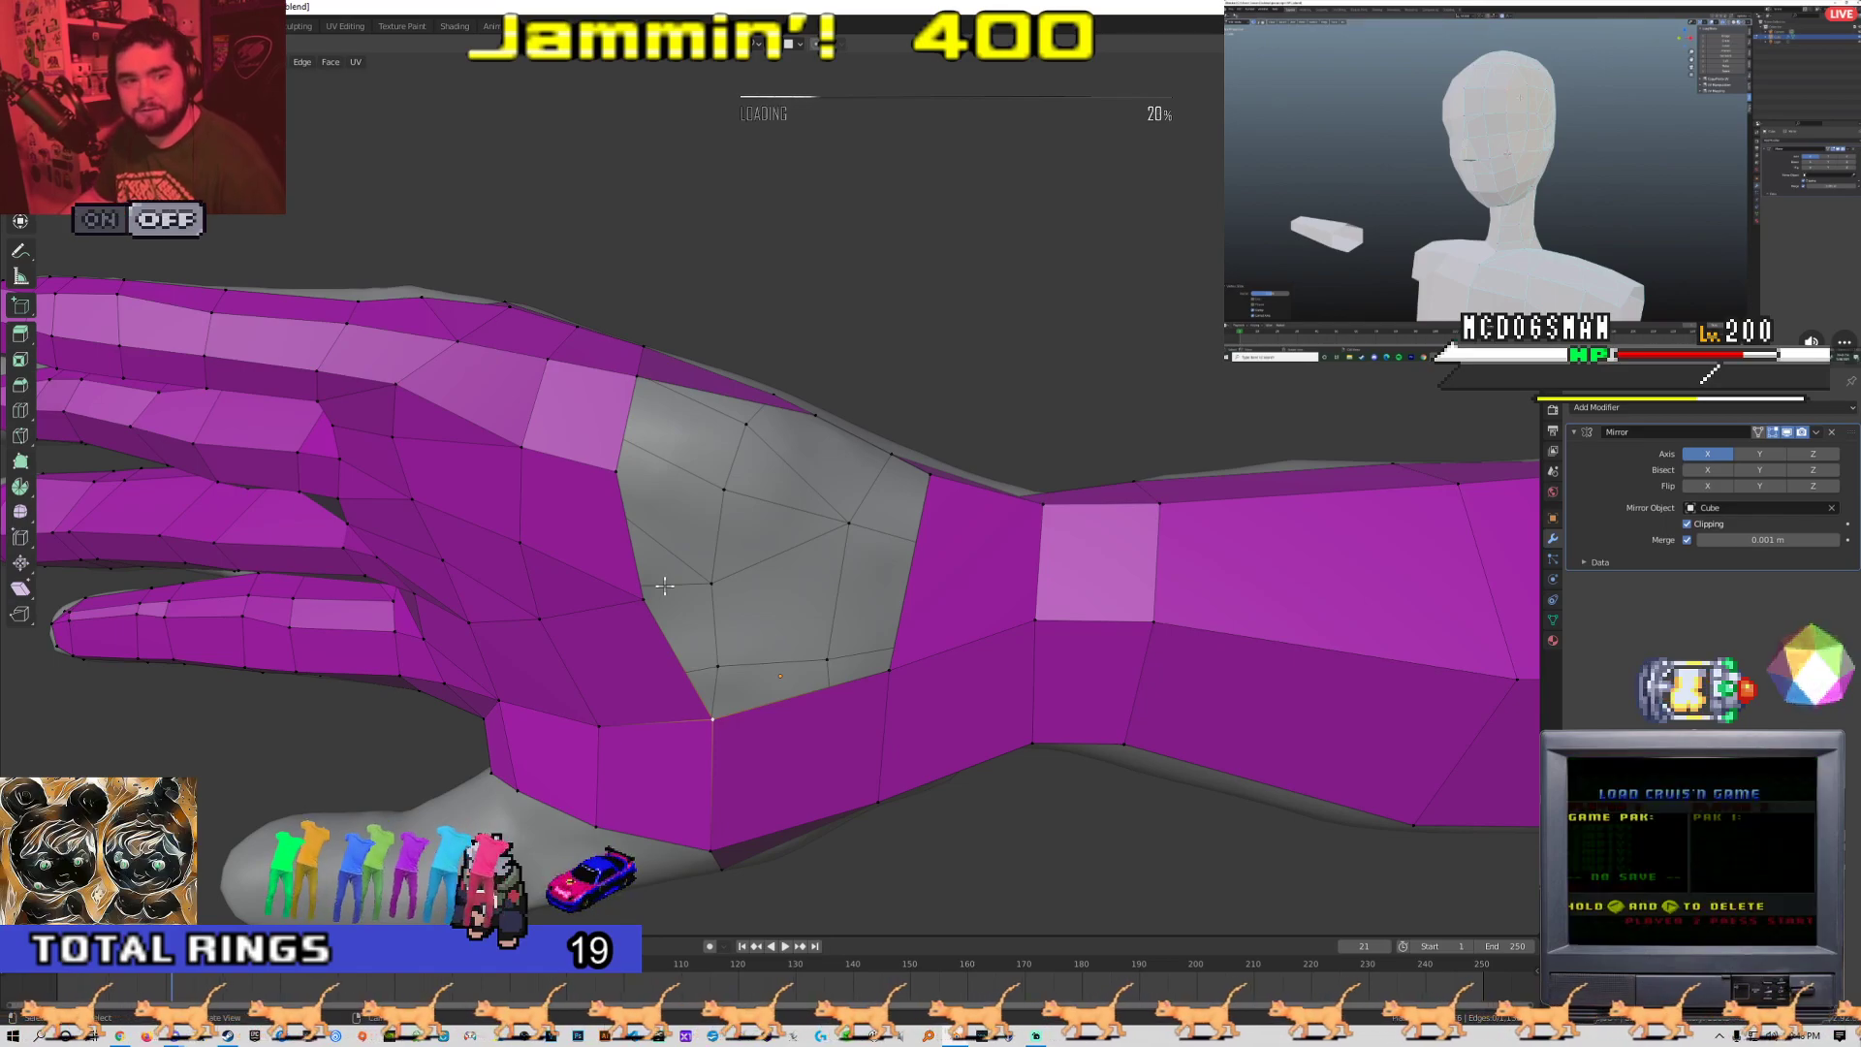
middle_click_drag(664, 586, 809, 552)
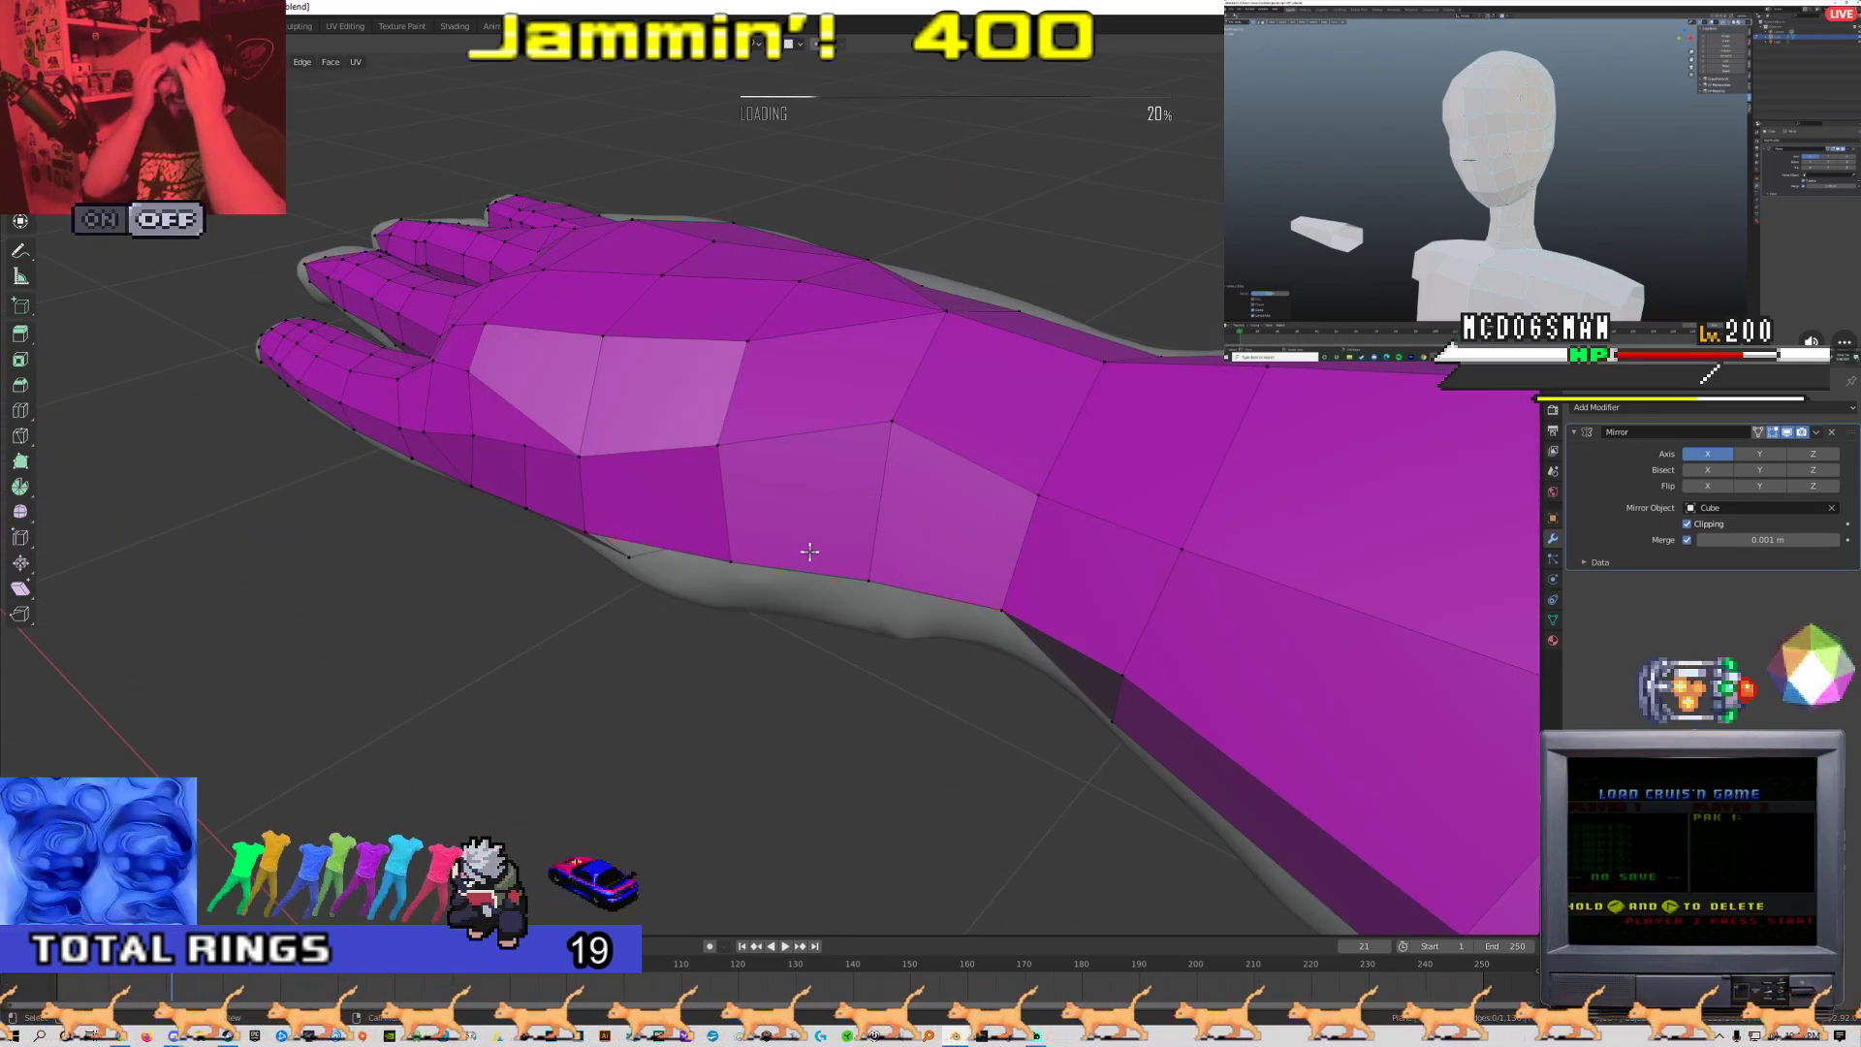
mouse_move(427, 393)
middle_mouse_down()
mouse_move(536, 328)
mouse_move(615, 337)
mouse_move(560, 380)
mouse_move(446, 410)
middle_mouse_up()
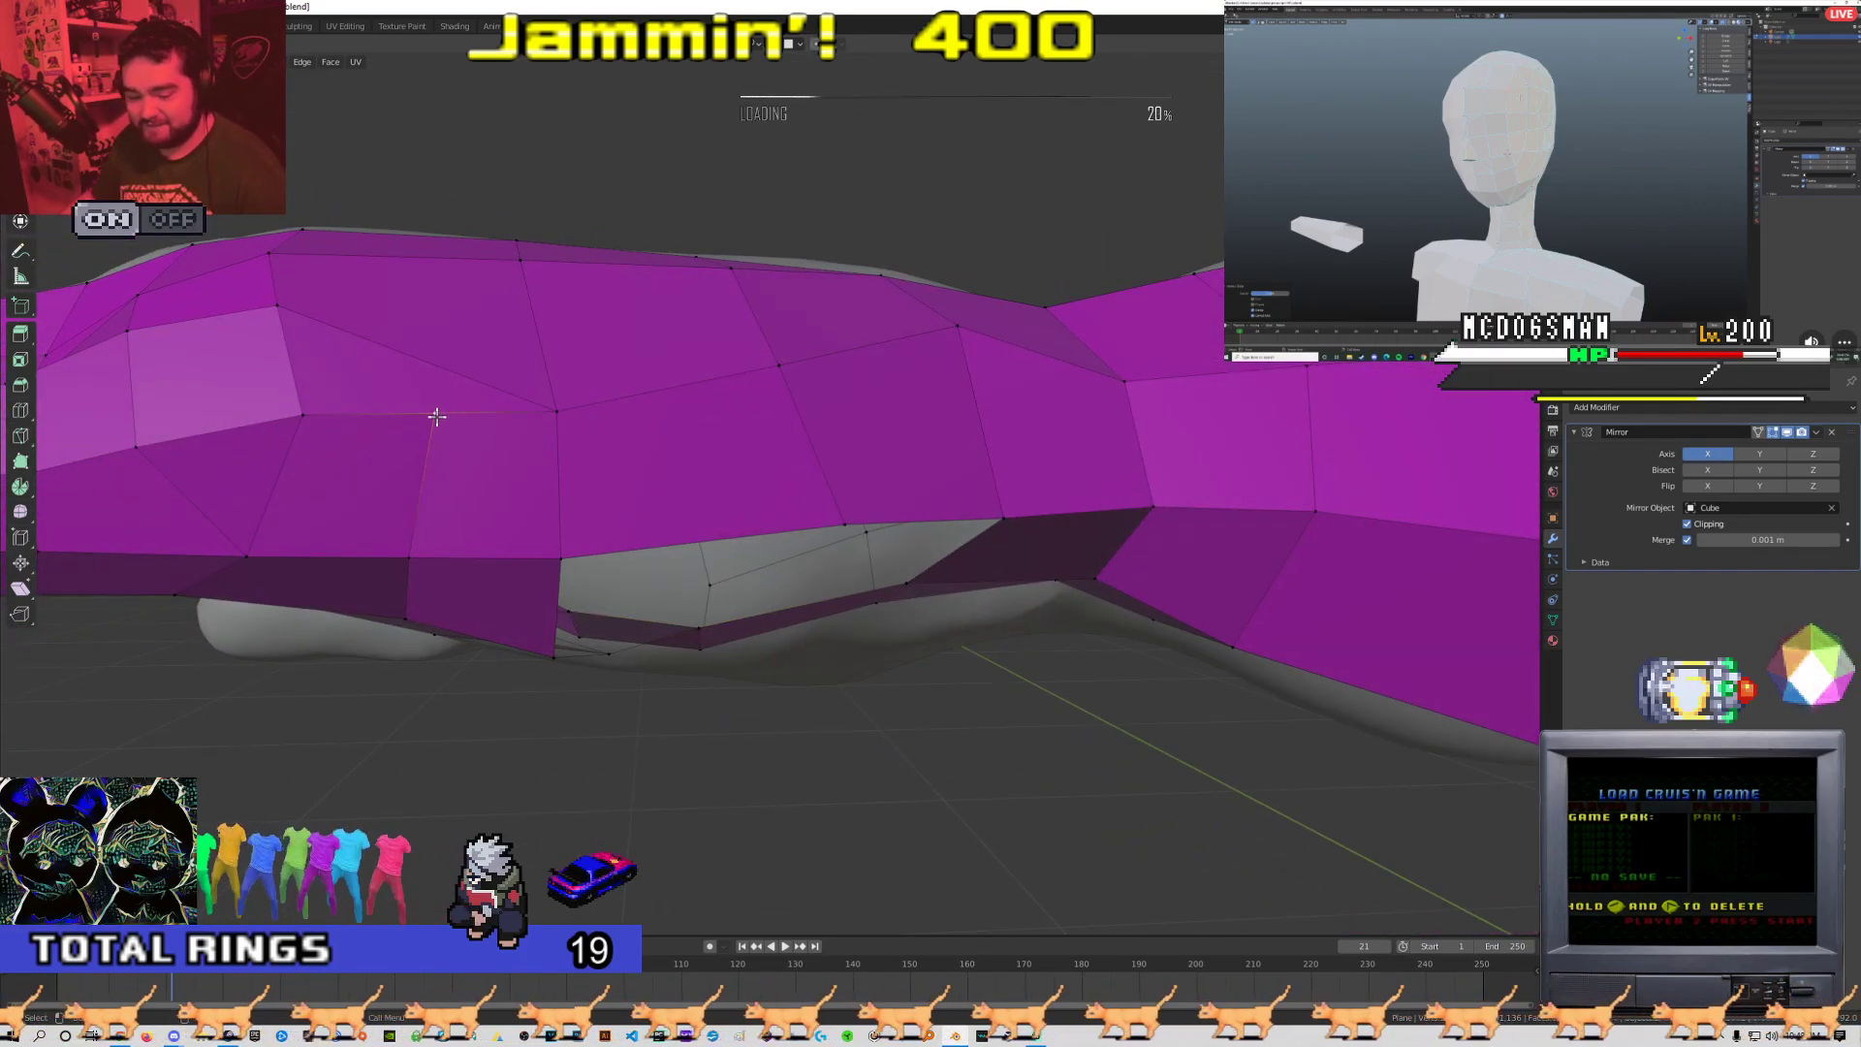
Dissolve the extra vertex midway along the edge row on the outer side of the hand above the palm opening
left_click(433, 429)
right_click(430, 485)
left_click(395, 456)
middle_click_drag(440, 446, 544, 416)
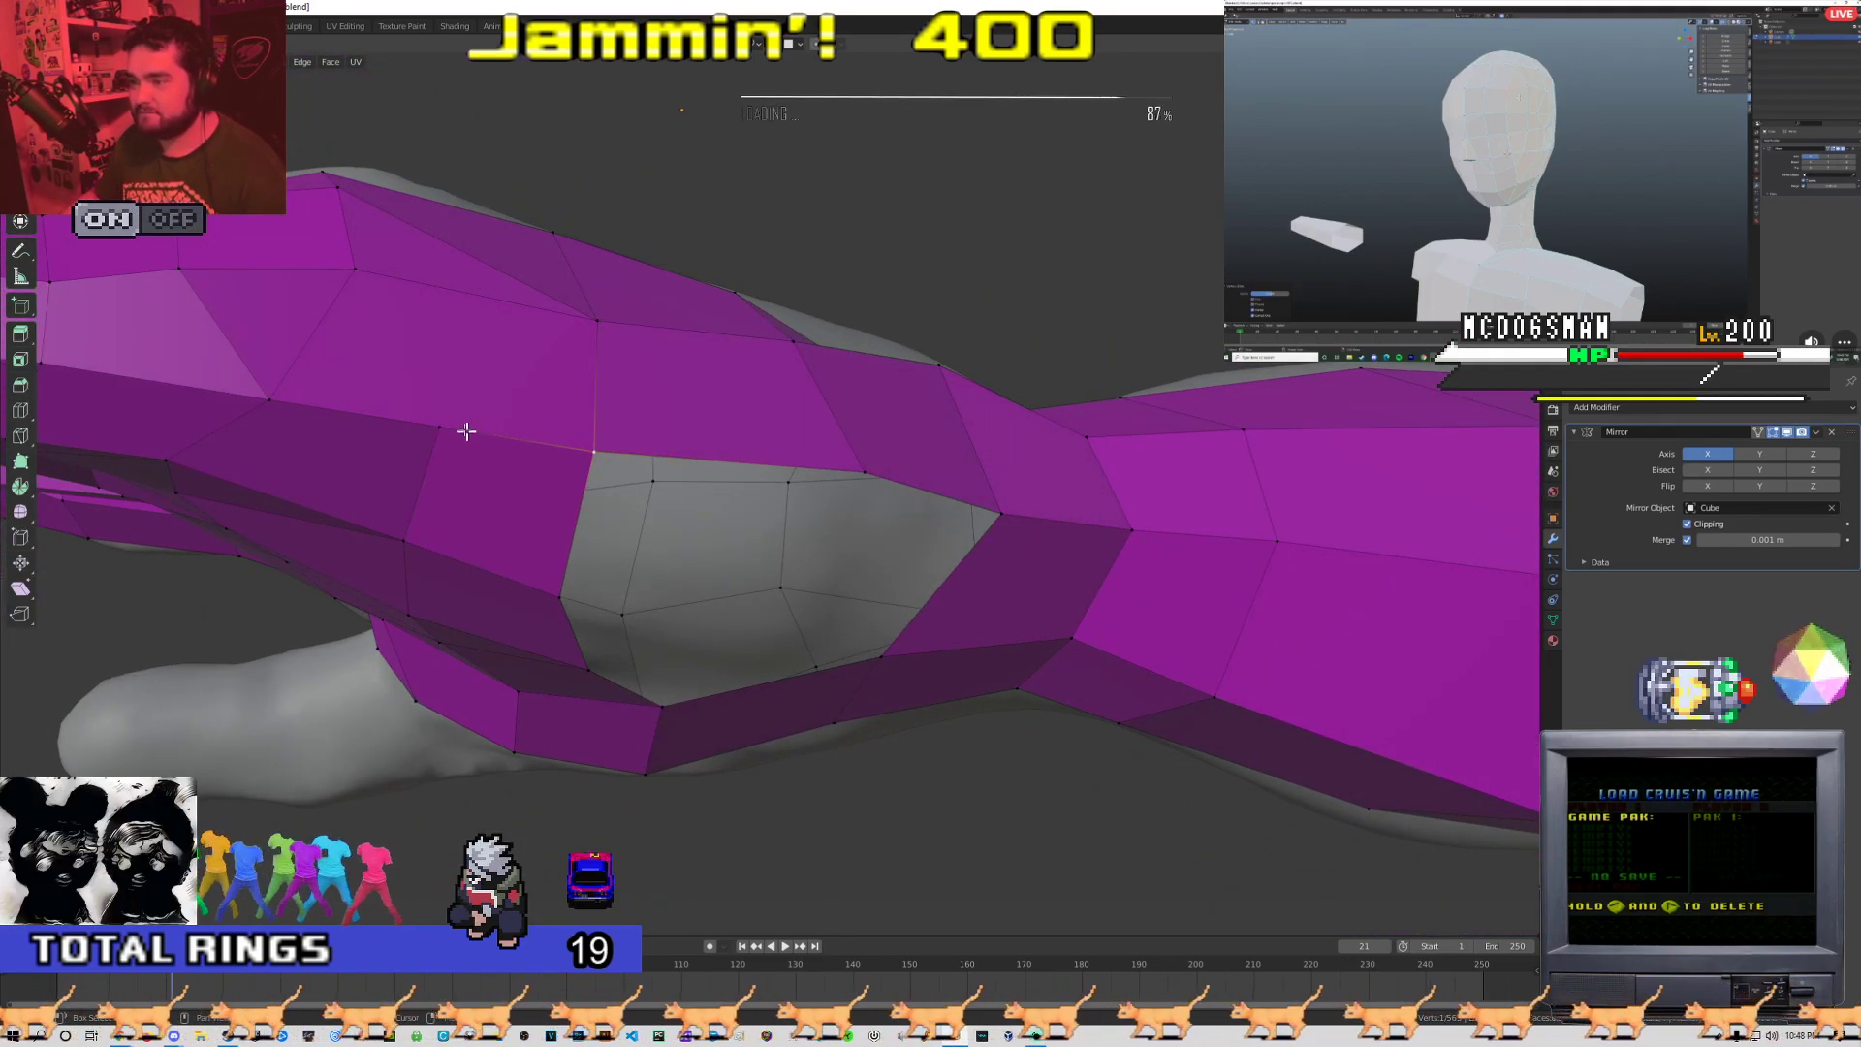
key("m")
right_click(611, 378)
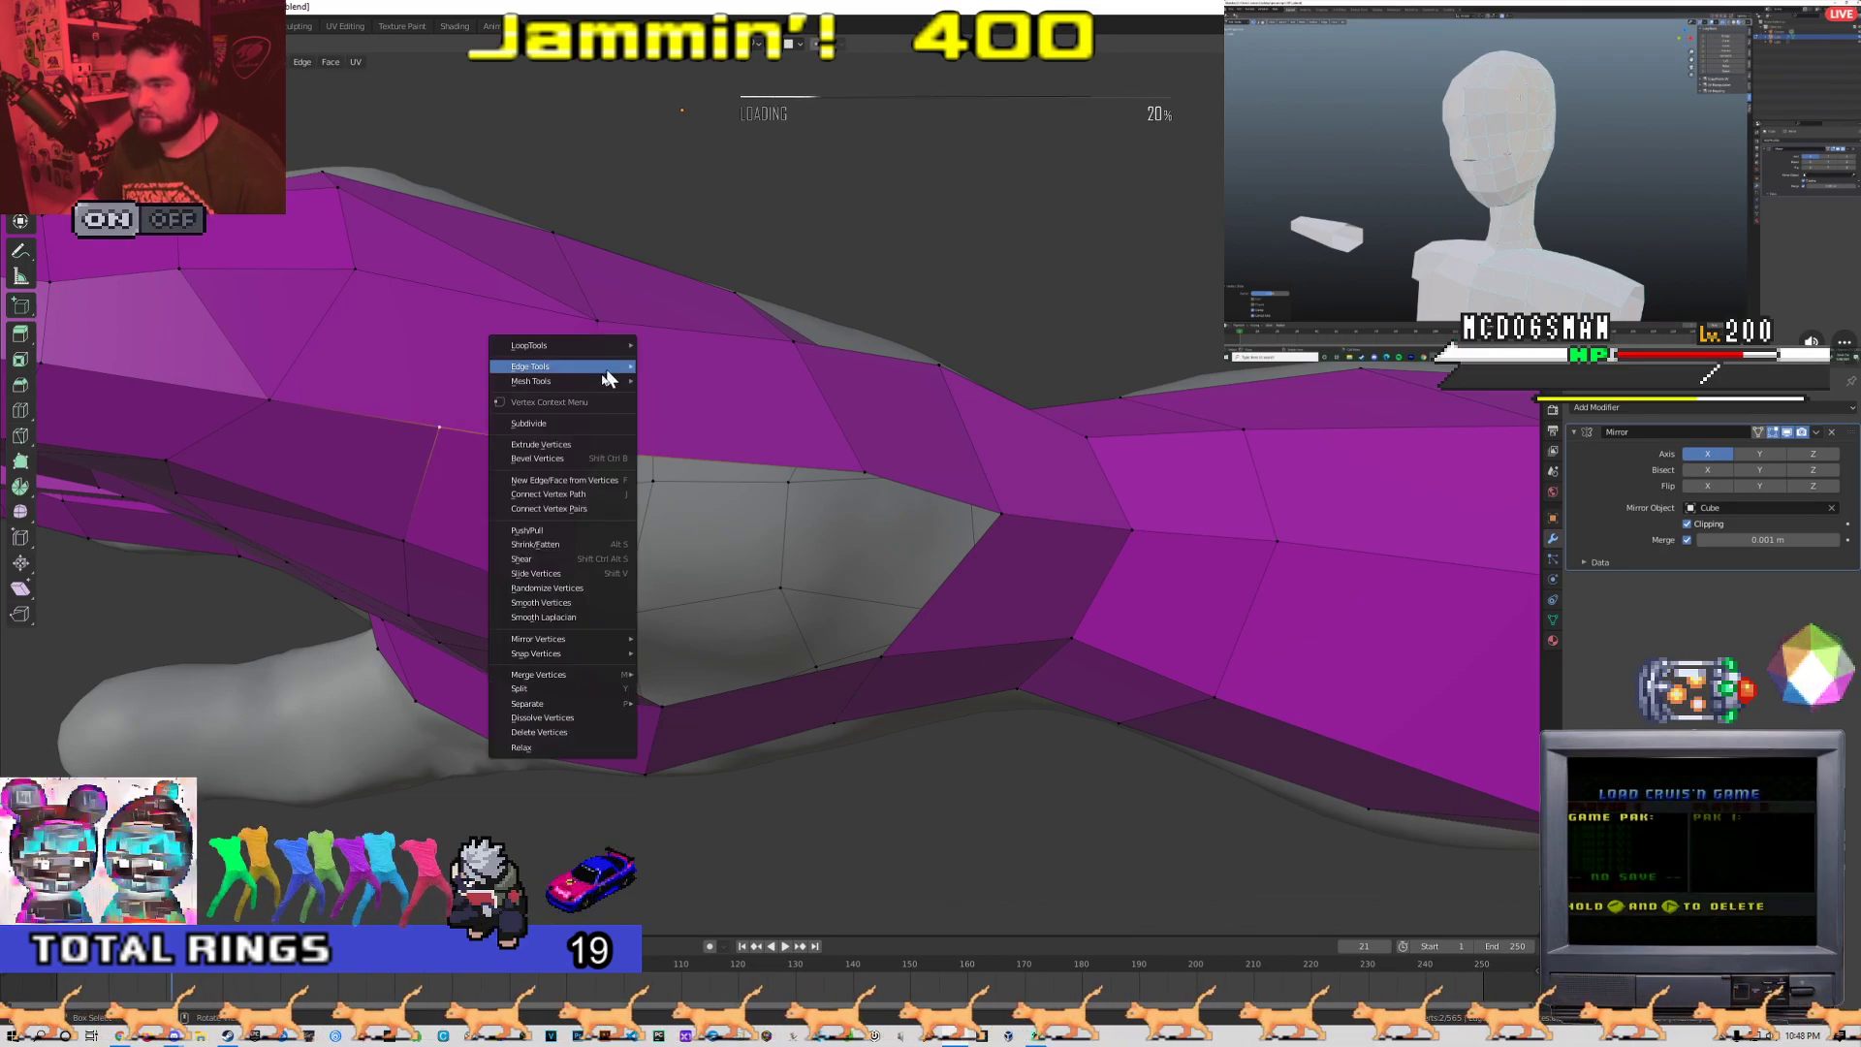
mouse_move(498, 348)
middle_mouse_down()
mouse_move(476, 377)
mouse_move(491, 378)
middle_mouse_up()
middle_click_drag(422, 460, 520, 423)
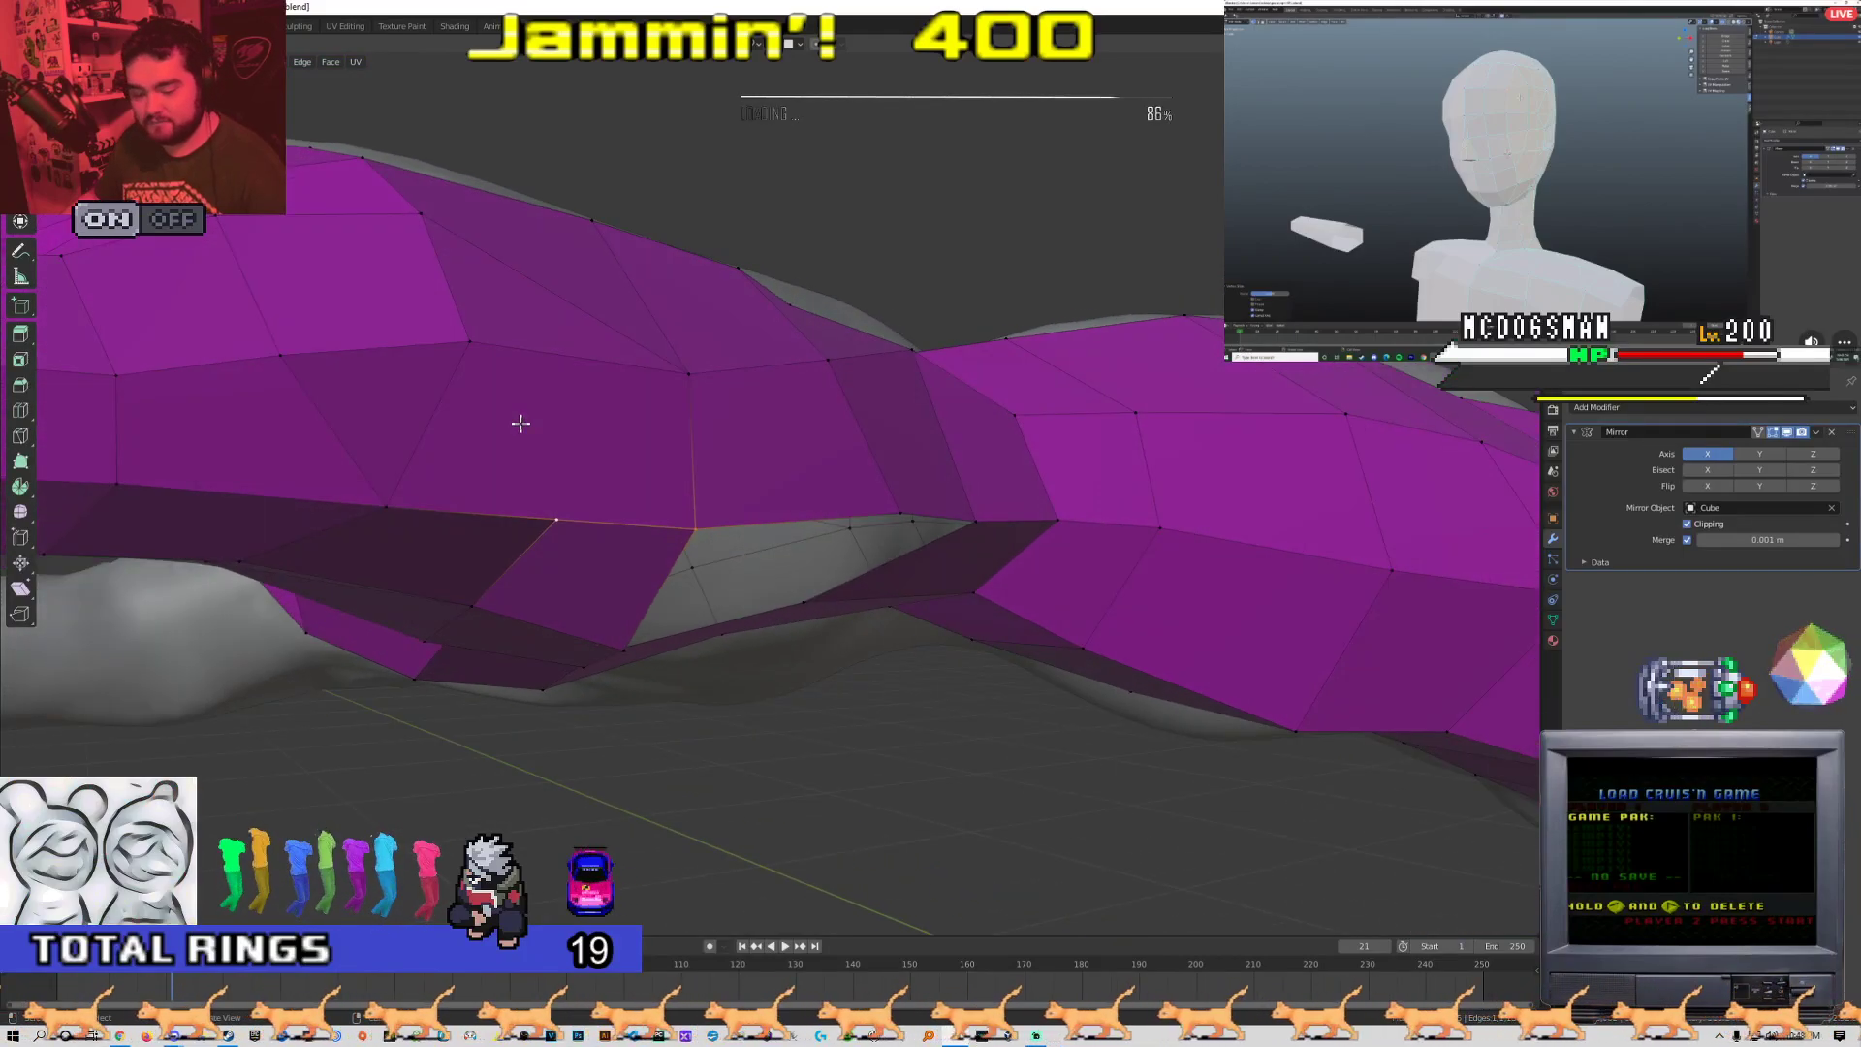
Rebuild the five-sided face beside the palm opening with smaller faces and fill the remaining triangular hole
left_click(510, 435)
left_click(490, 435)
middle_click_drag(561, 509, 647, 382)
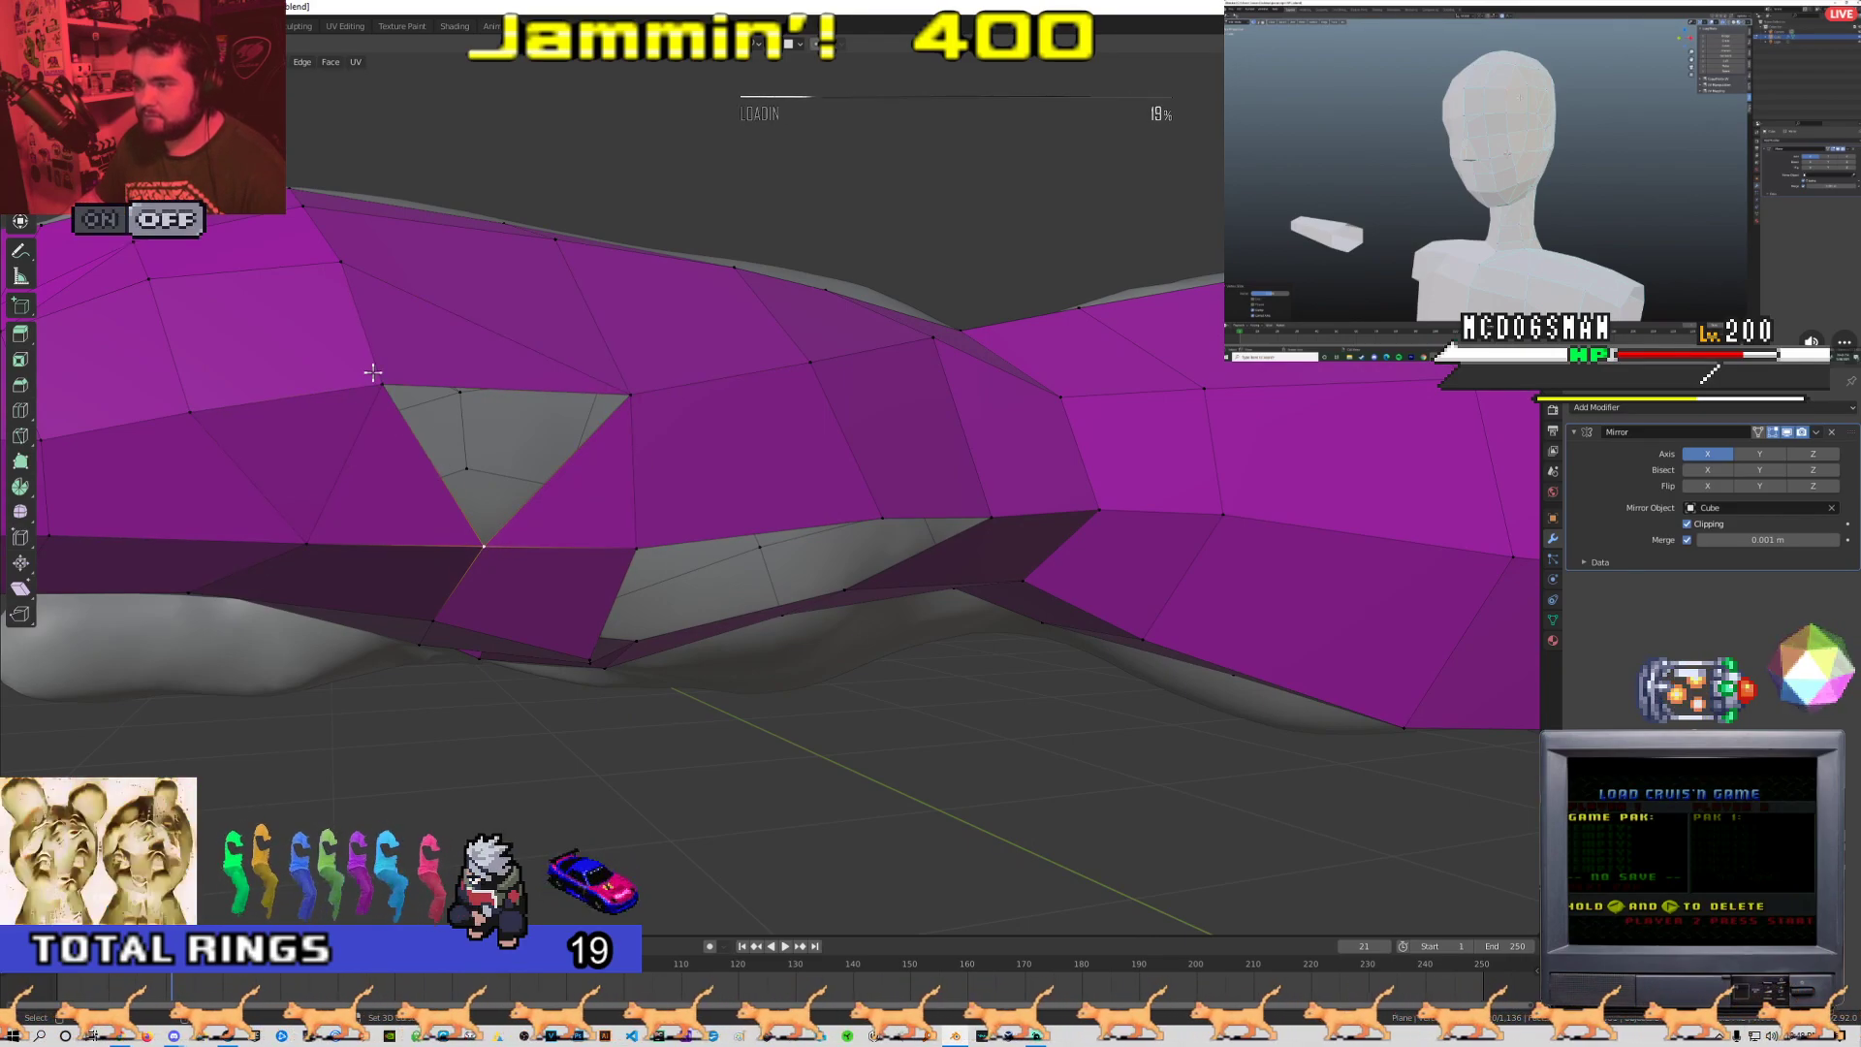
left_click(616, 402, "shift")
key("f")
scroll(621, 426, "down", 5)
key("Tab")
middle_click_drag(669, 495, 587, 566)
key("Tab")
scroll(757, 427, "up", 3)
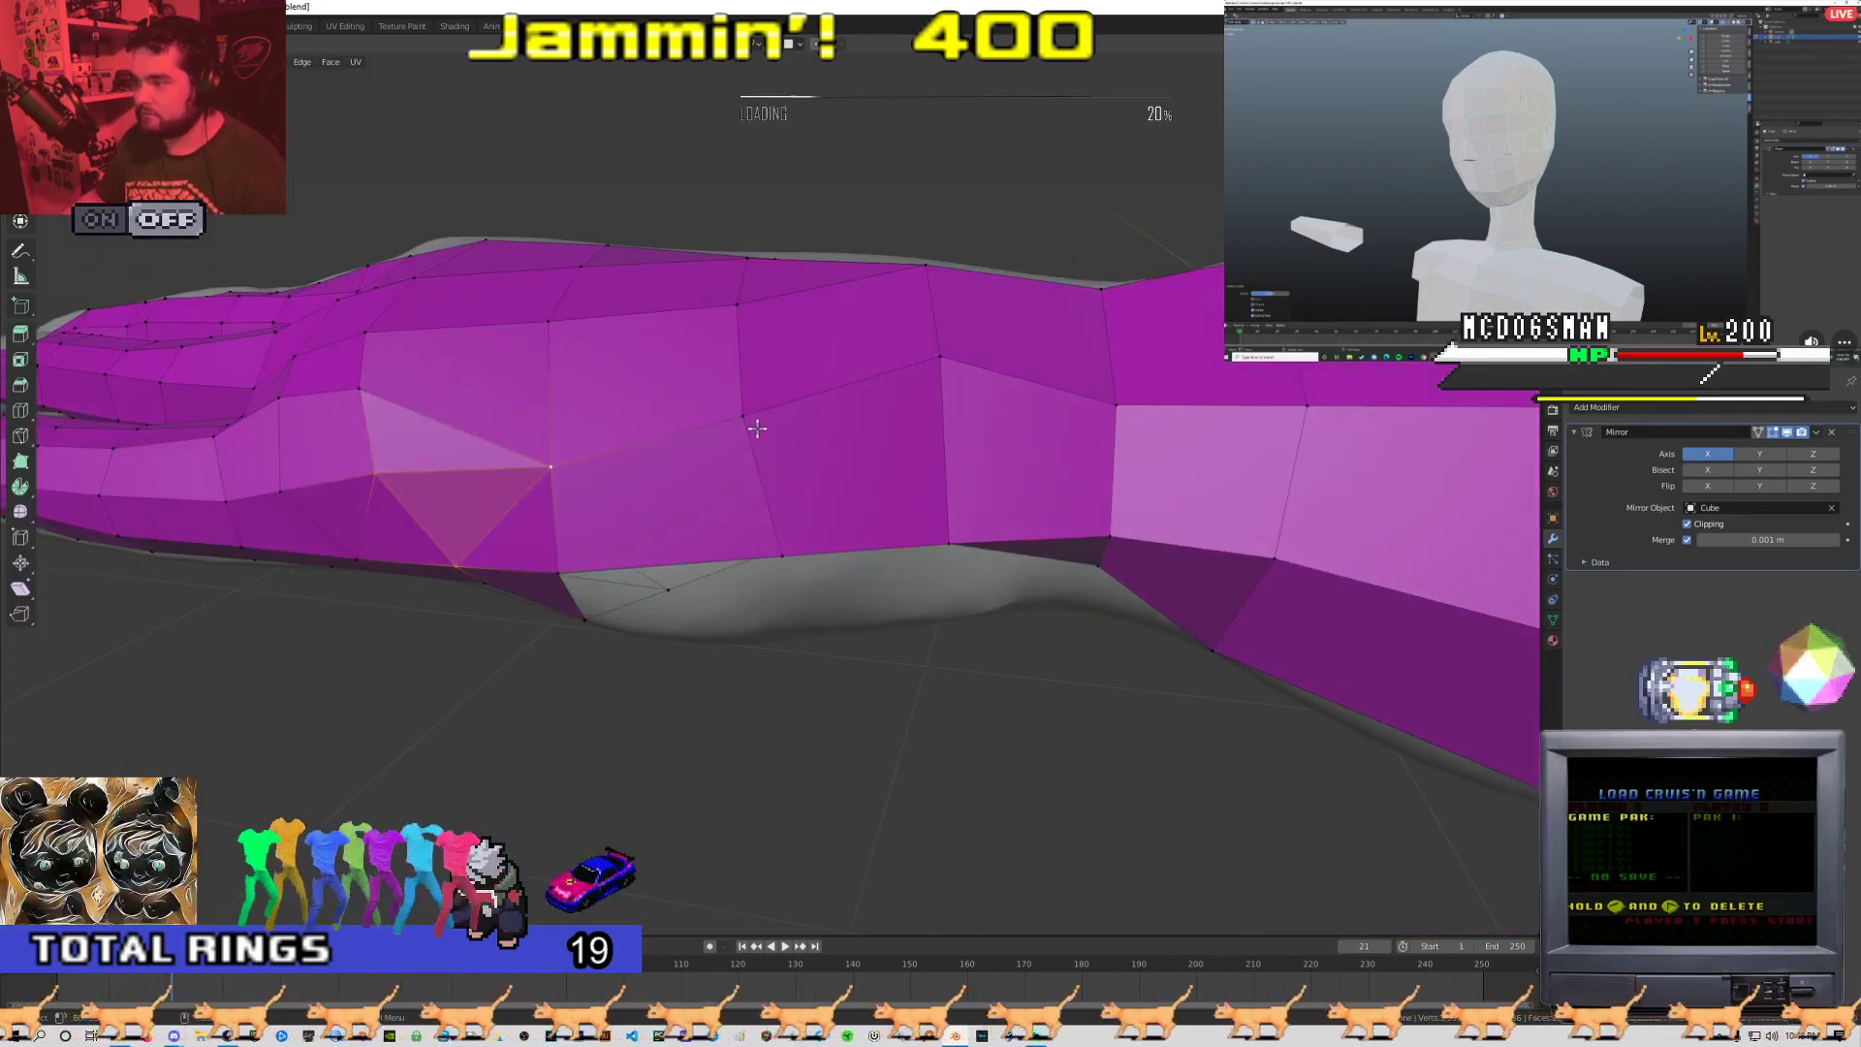
Add a four-sided face on the thumb-side edge of the palm opening and pull its free corner away from the wrist
left_click_drag(918, 358, 931, 390)
middle_click_drag(898, 550, 906, 631)
scroll(630, 601, "down", 2)
key("f")
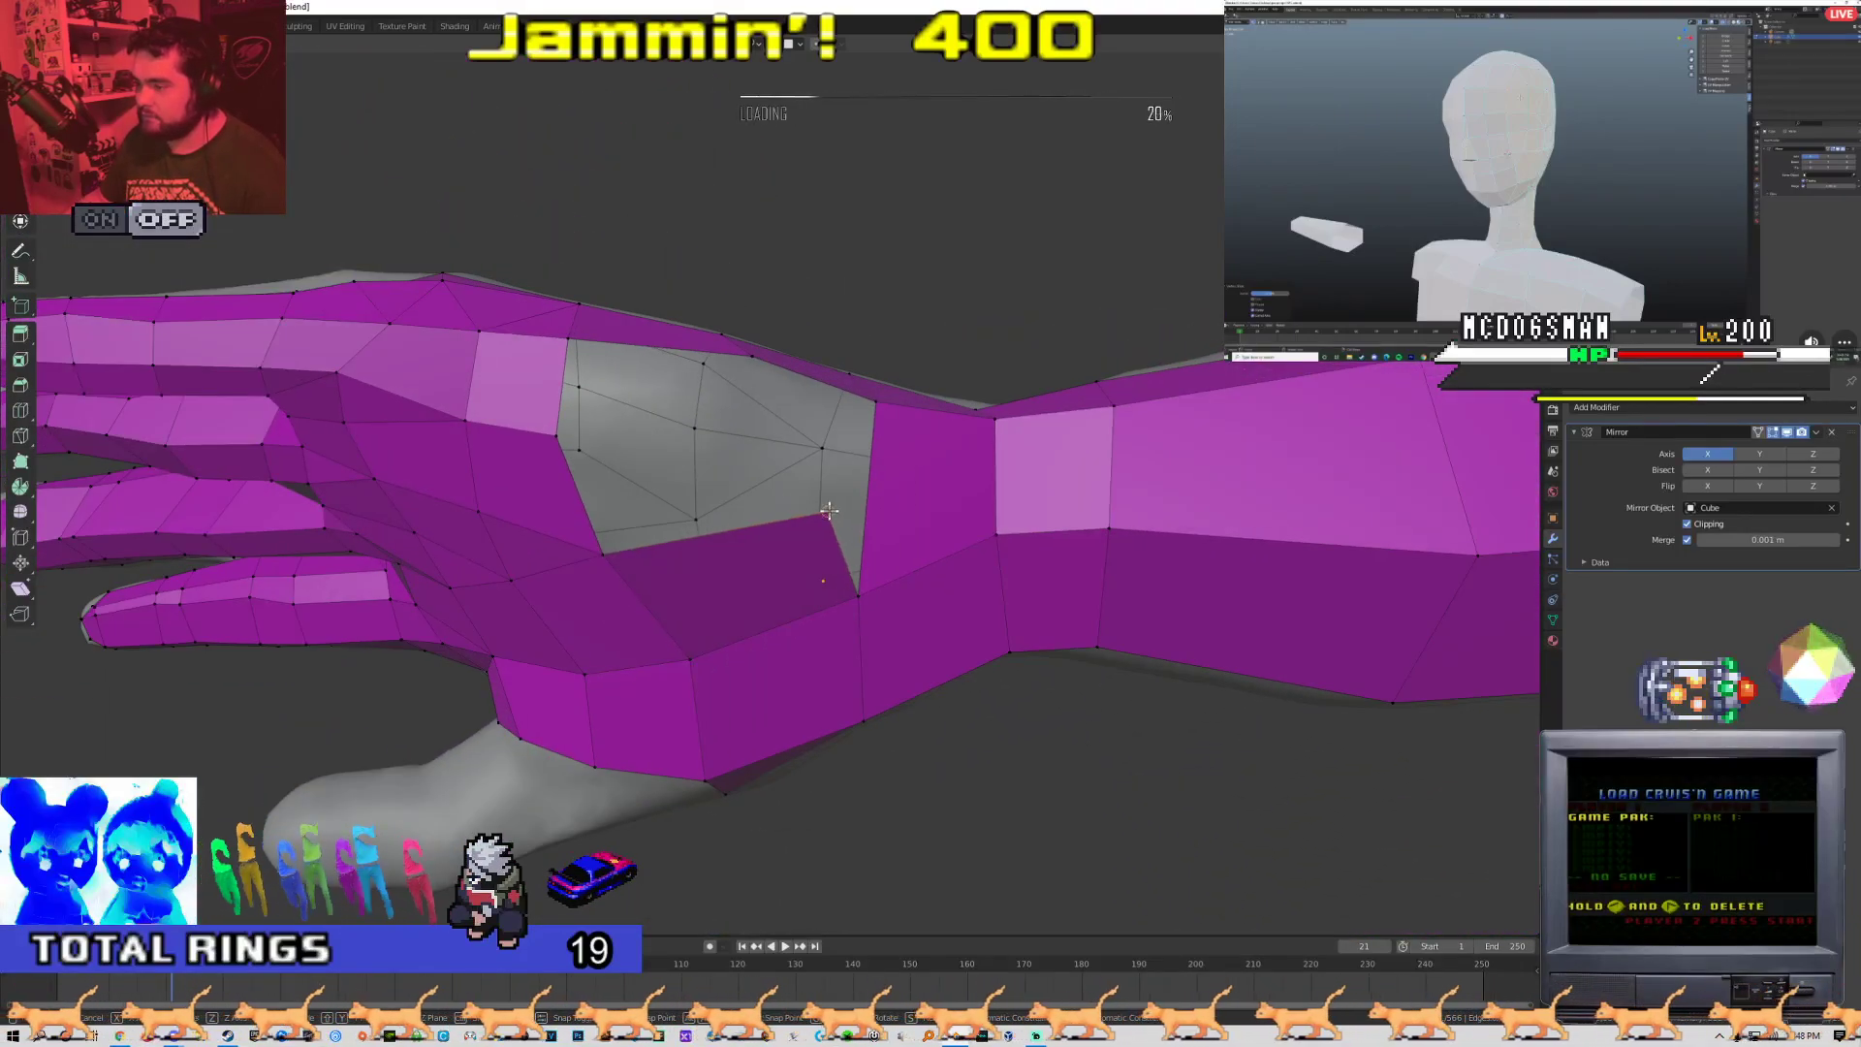
left_click(872, 599)
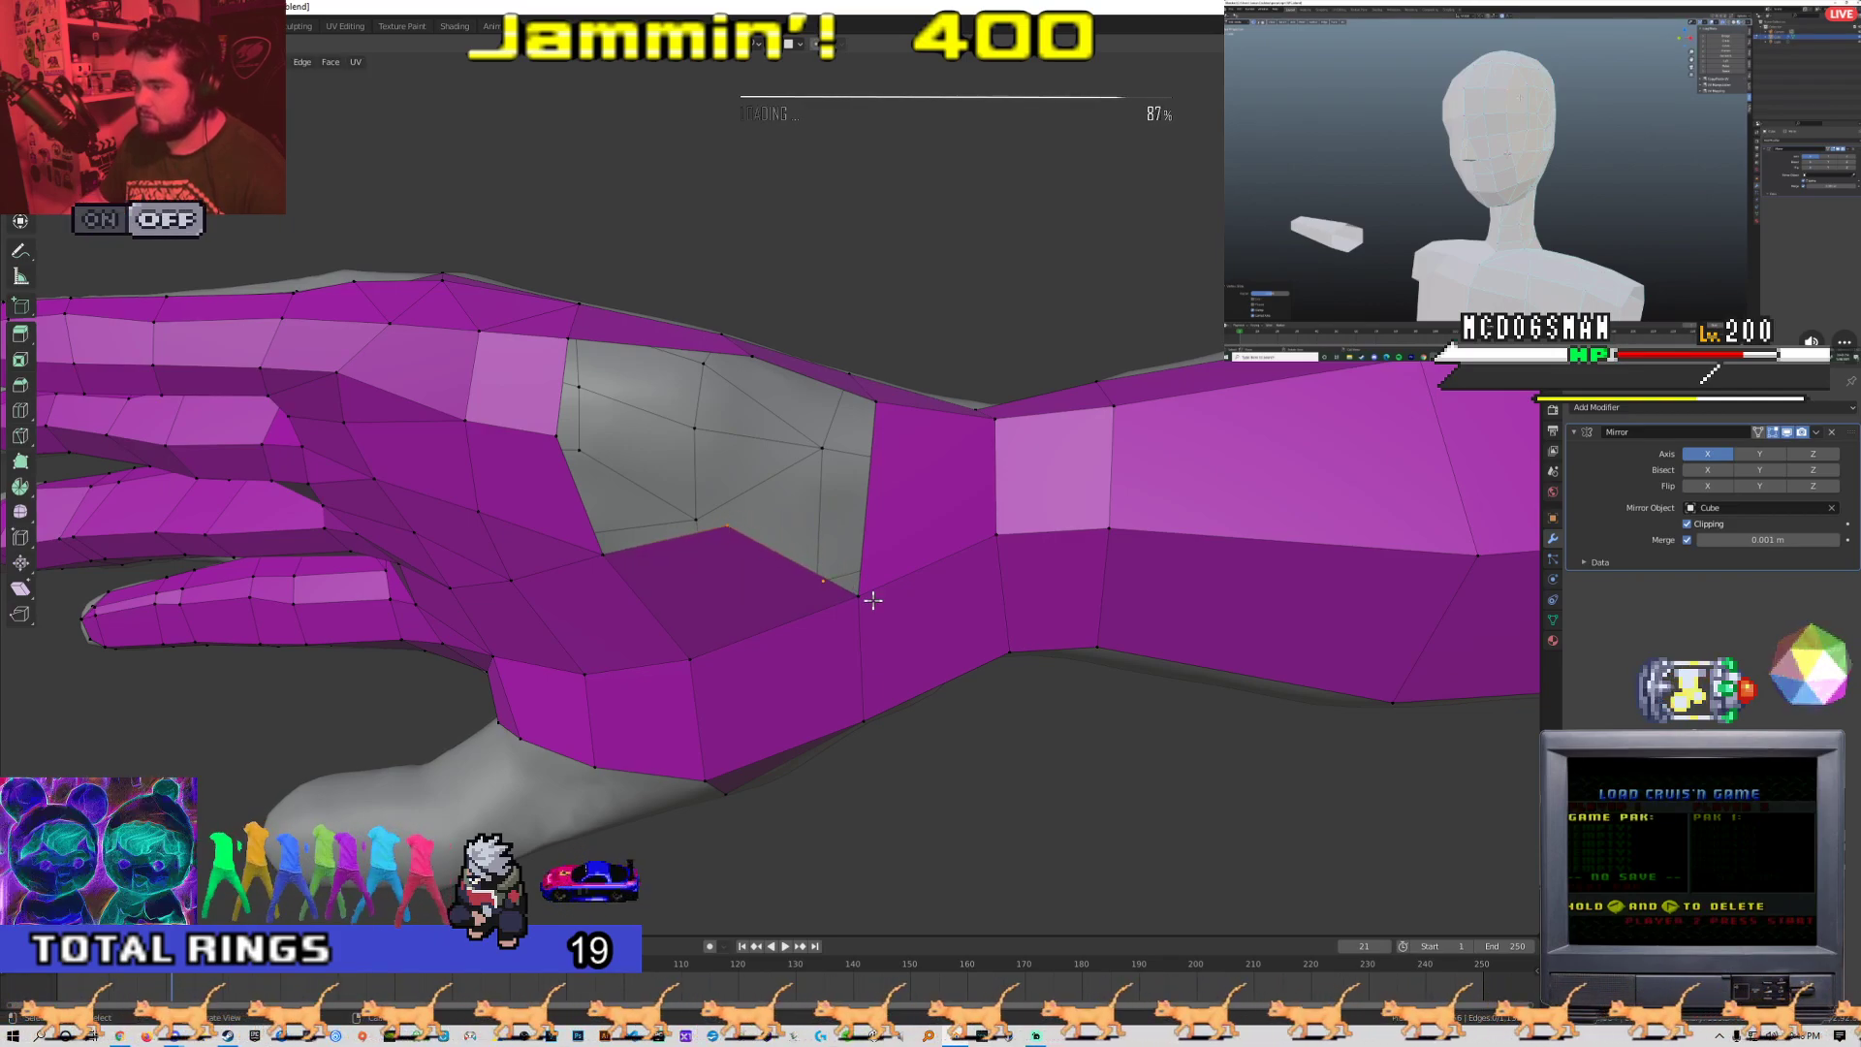
Fill the rest of the palm opening with faces, working from the wrist edge towards the fingers
left_click(859, 595)
middle_click_drag(859, 595, 831, 578)
key("f")
left_click(771, 512)
middle_click_drag(771, 513, 755, 537)
left_click(763, 476, "shift")
left_click(893, 502, "shift")
key("f")
left_click(762, 531)
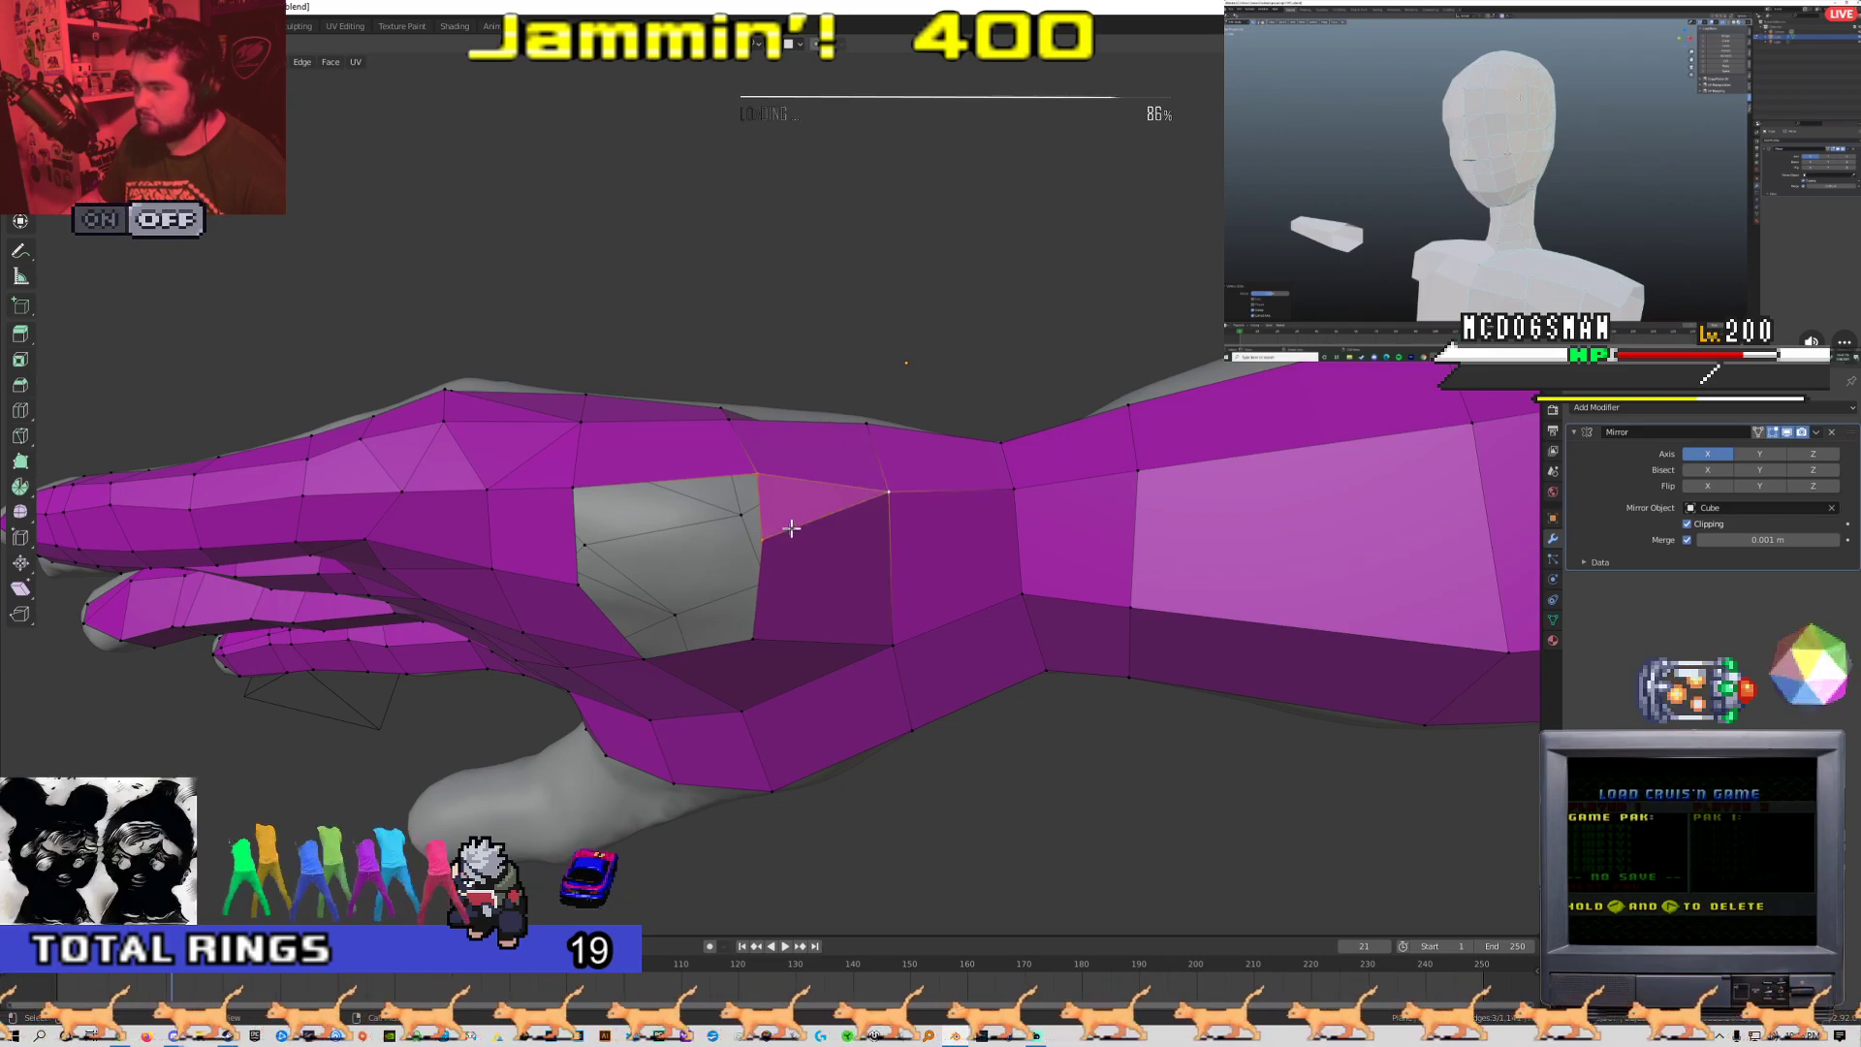
left_click(758, 478, "shift")
middle_click_drag(560, 590, 773, 516)
key("f")
Move the vertices of the middle palm row to even out the spacing between its faces
middle_click_drag(612, 627, 687, 488)
left_click(594, 381)
key("g")
left_click(586, 382)
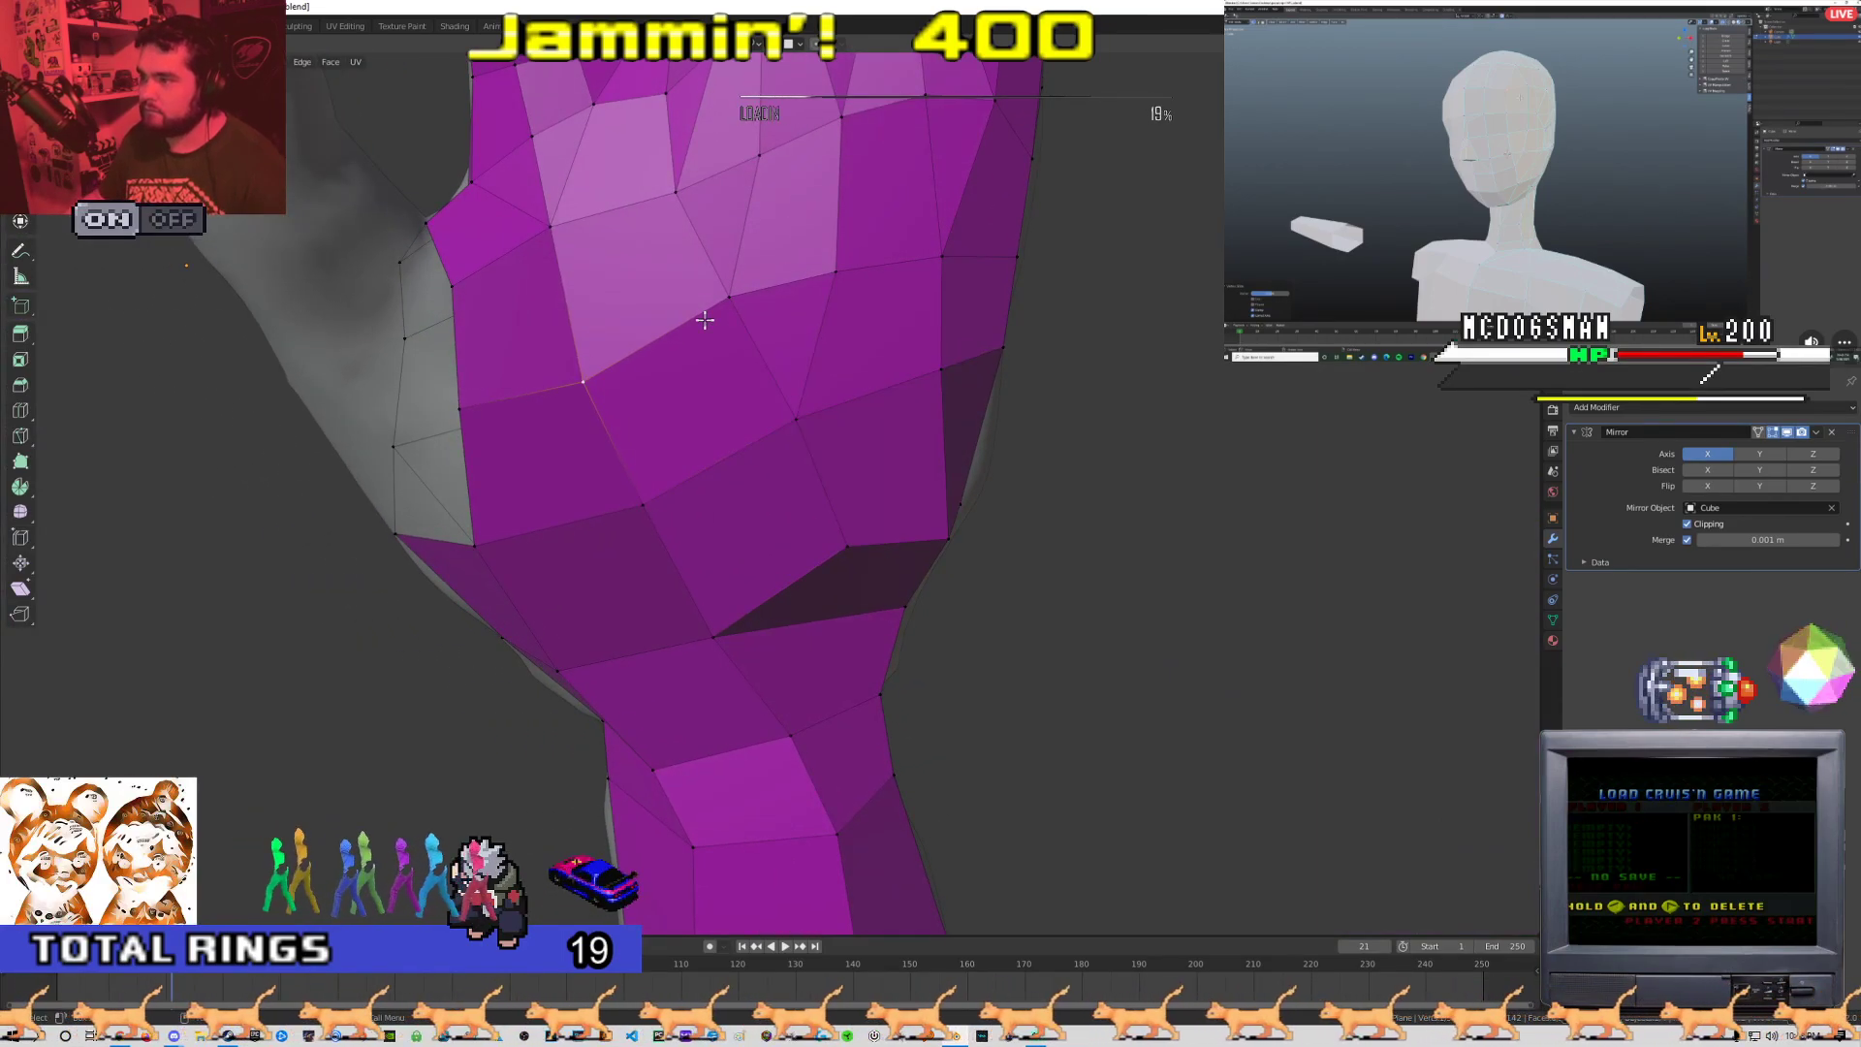
left_click(731, 295)
key("g")
left_click(718, 336)
left_click(849, 291)
key("g")
left_click(847, 327)
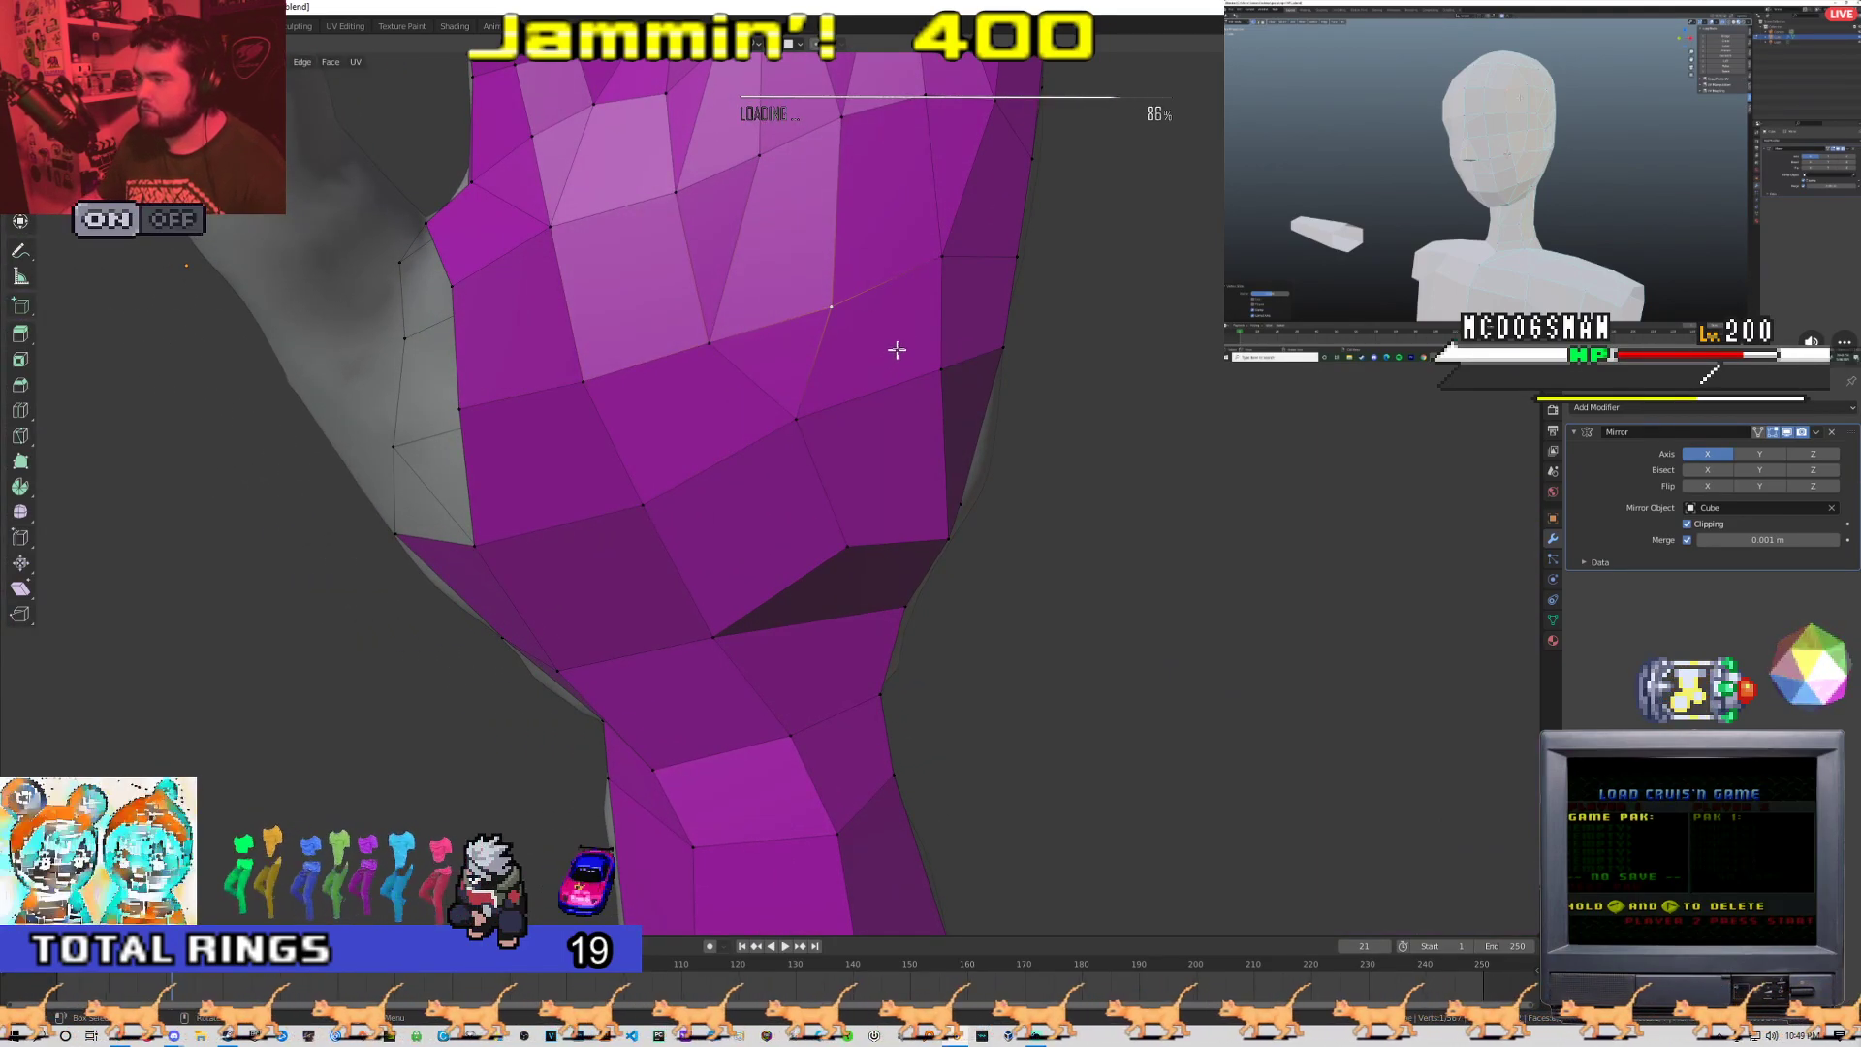
Reposition the vertices of the next palm row closer to the wrist, from thumb side to little-finger side
left_click(636, 520)
key("g")
left_click(602, 531)
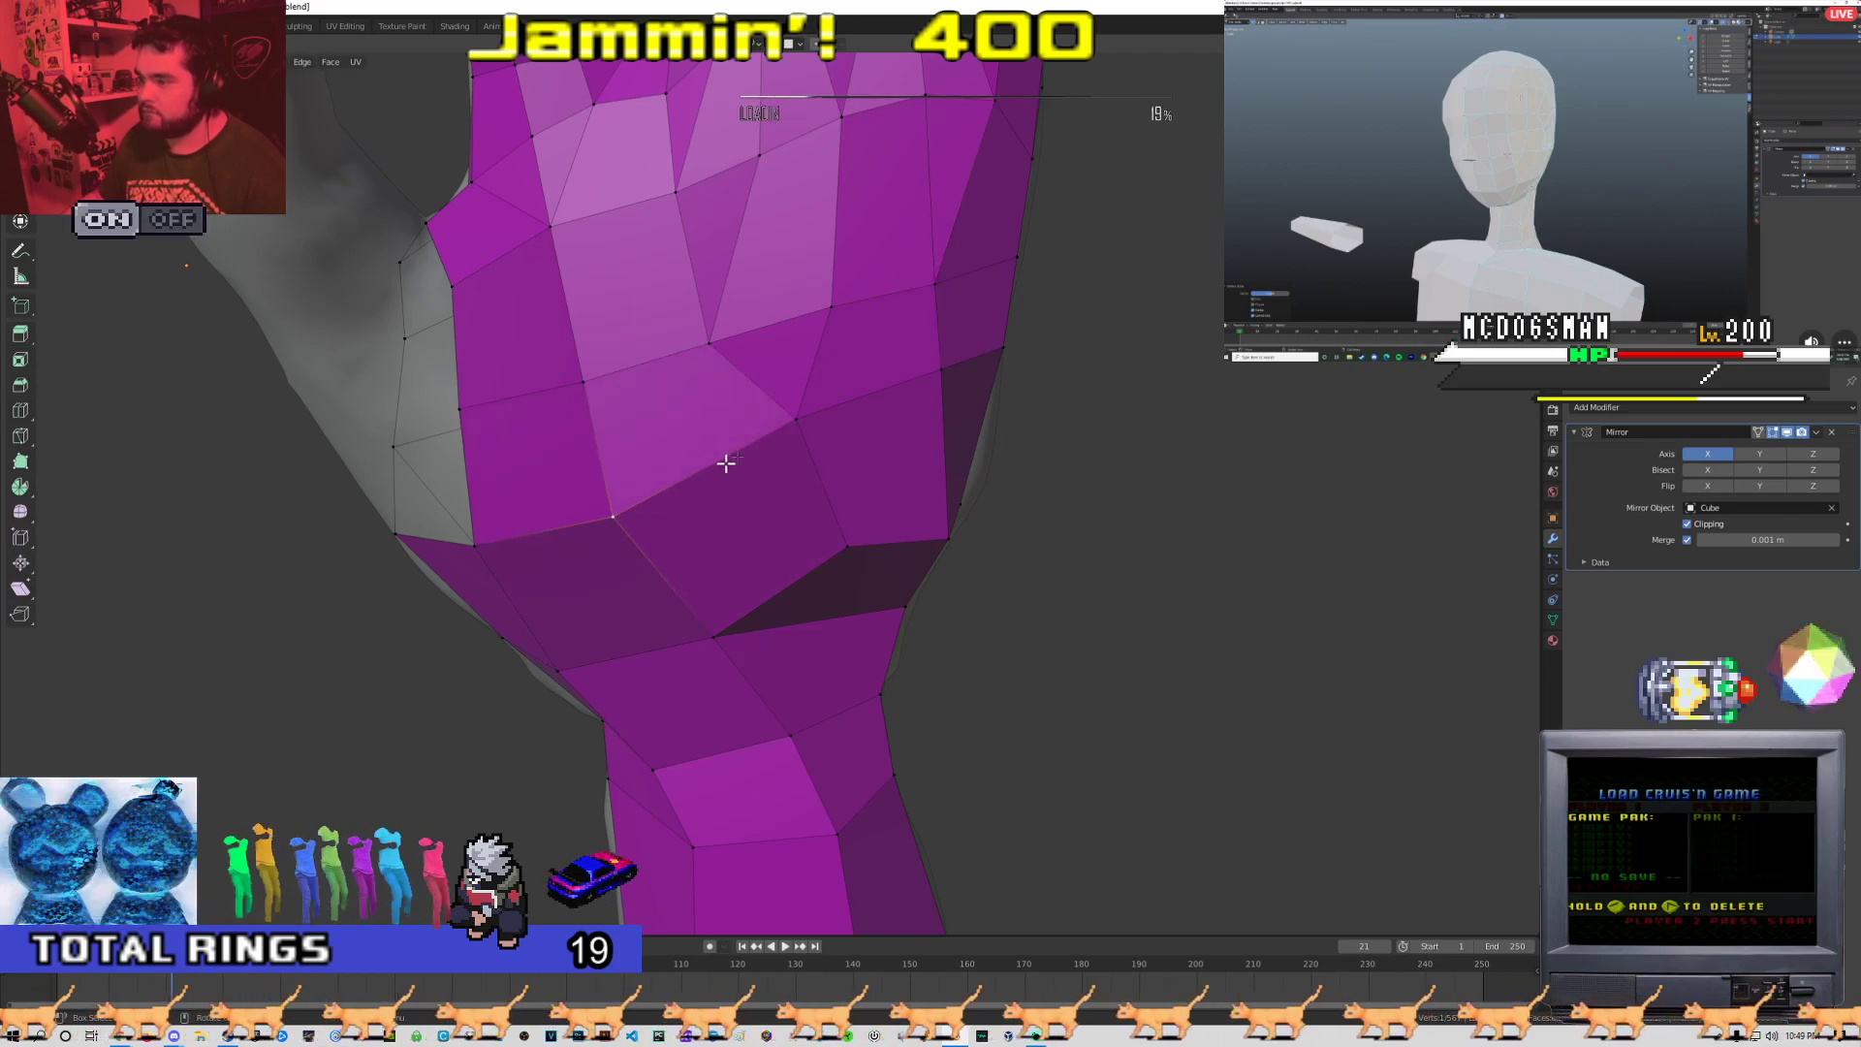
left_click(809, 417)
key("g")
left_click(785, 452)
middle_click_drag(839, 446, 703, 474, "shift")
key("g")
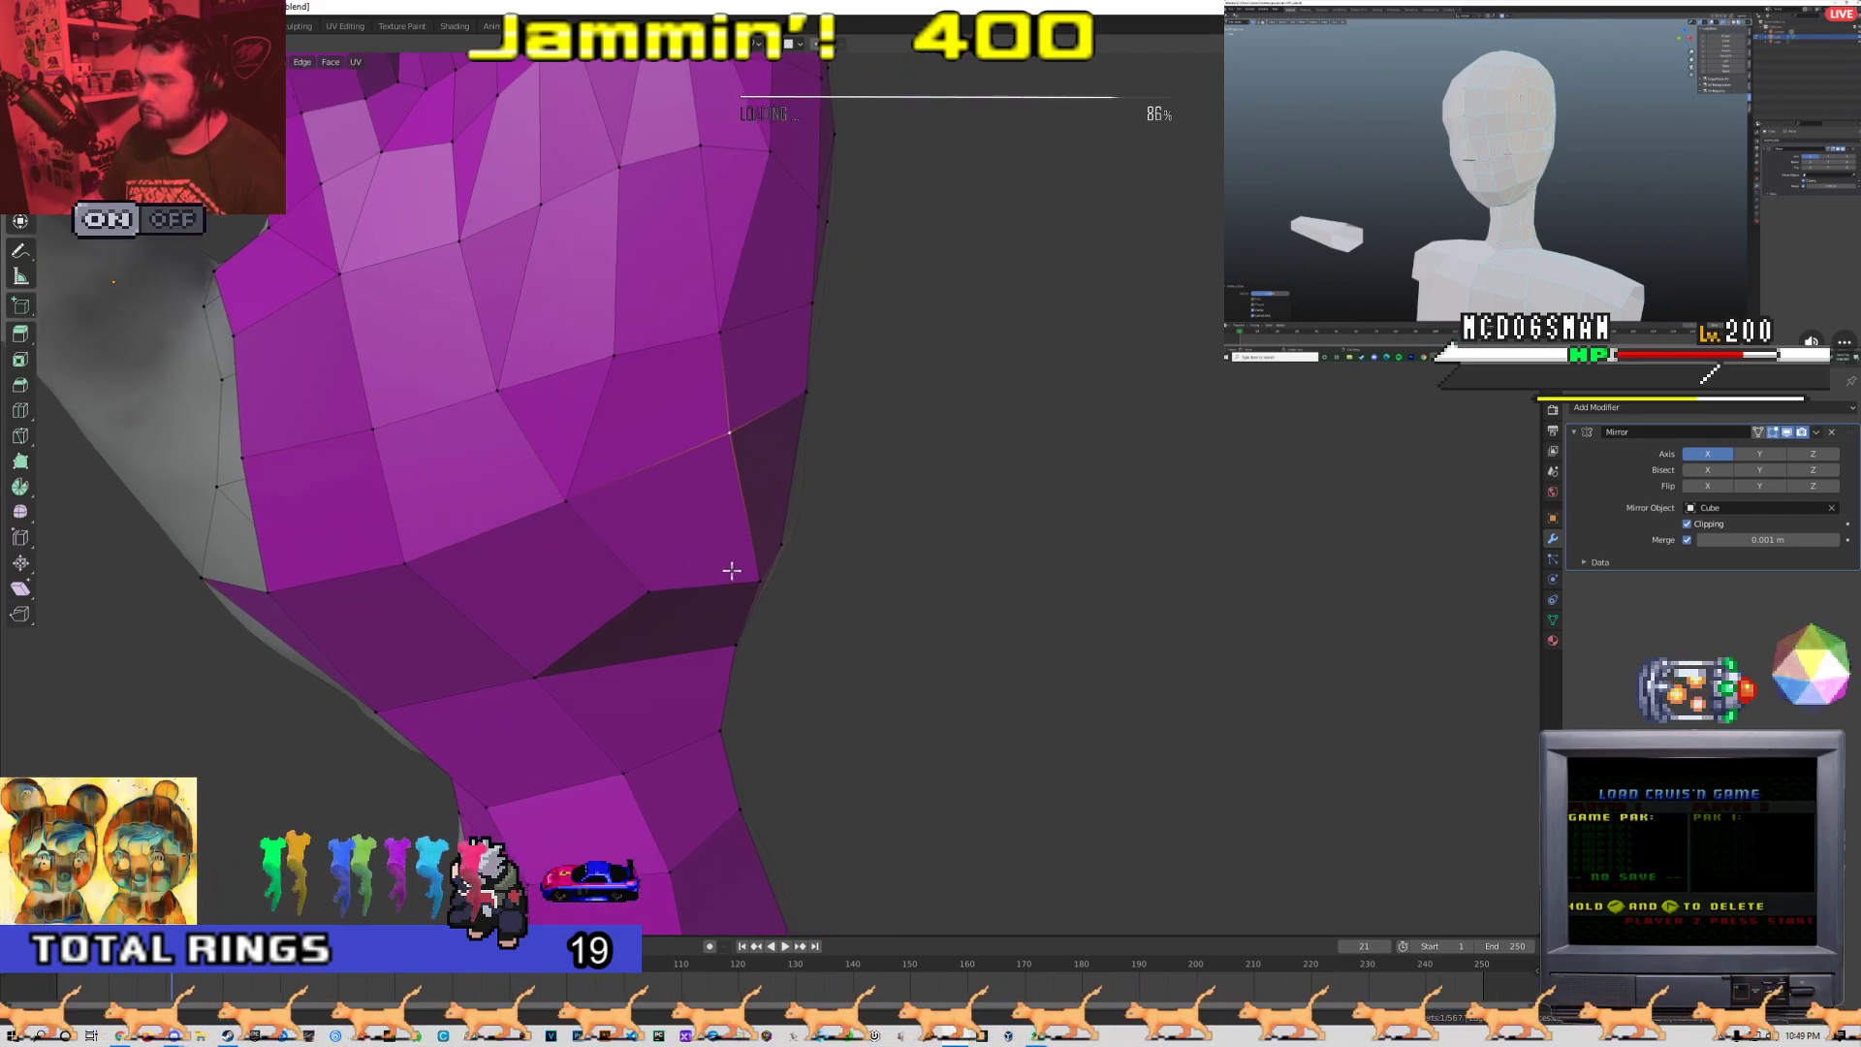
middle_click_drag(730, 577, 741, 521, "shift")
left_click(751, 524)
key("g")
left_click(645, 551)
Shift the vertices at the heel of the palm to smooth the transition to the wrist
middle_click_drag(555, 616, 610, 520, "shift")
left_click(667, 545)
key("g")
left_click(643, 561)
left_click(551, 566)
key("g")
Delete the face at the heel of the palm and refill the hole with two triangles
left_click(675, 488)
key("x")
left_click(677, 488)
key("Tab")
key("1")
left_click(669, 505)
left_click(810, 375, "shift")
left_click(645, 409, "shift")
key("f")
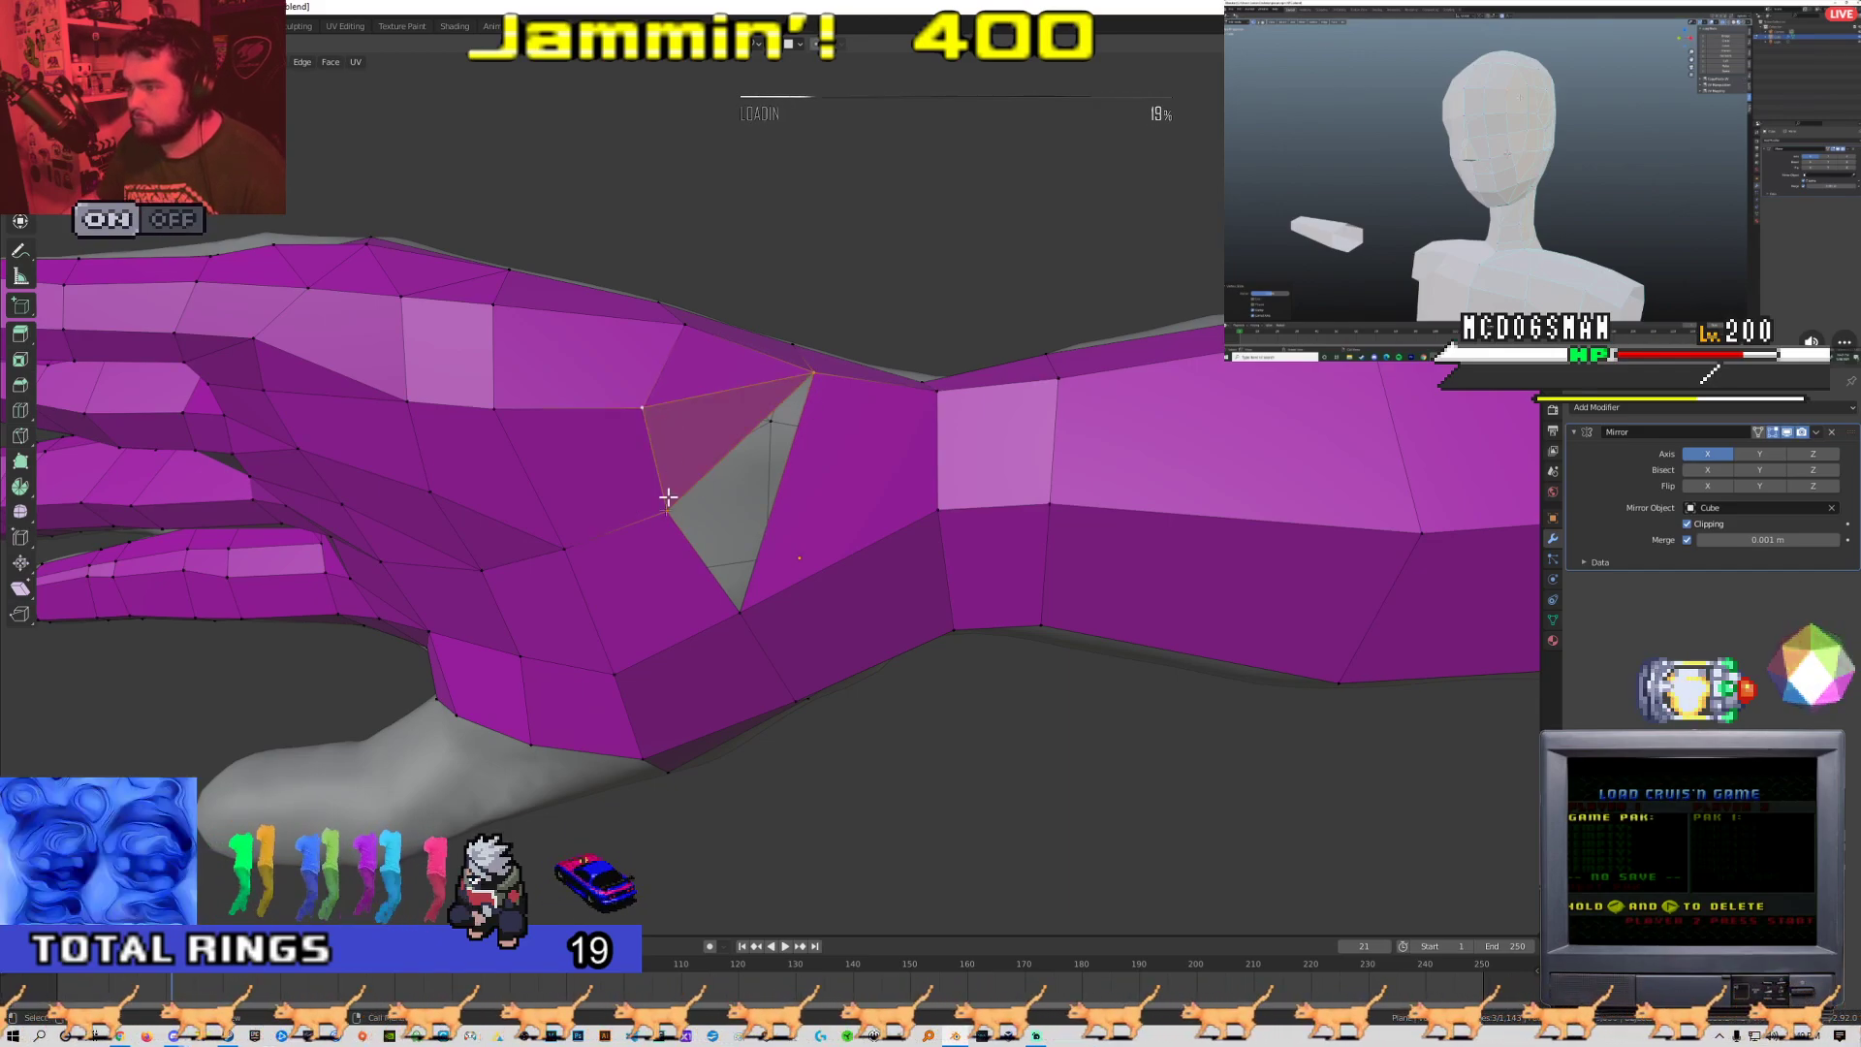
left_click(805, 397)
left_click(744, 612, "shift")
key("f")
scroll(744, 613, "down", 3)
key("Tab")
middle_click_drag(744, 613, 632, 611)
key("Tab")
Adjust the vertices in the middle of the lower palm to balance the surrounding faces
left_click(769, 488)
scroll(747, 527, "down", 4)
scroll(735, 461, "up", 3)
key("g")
left_click(644, 485)
left_click(538, 514)
left_click(658, 595)
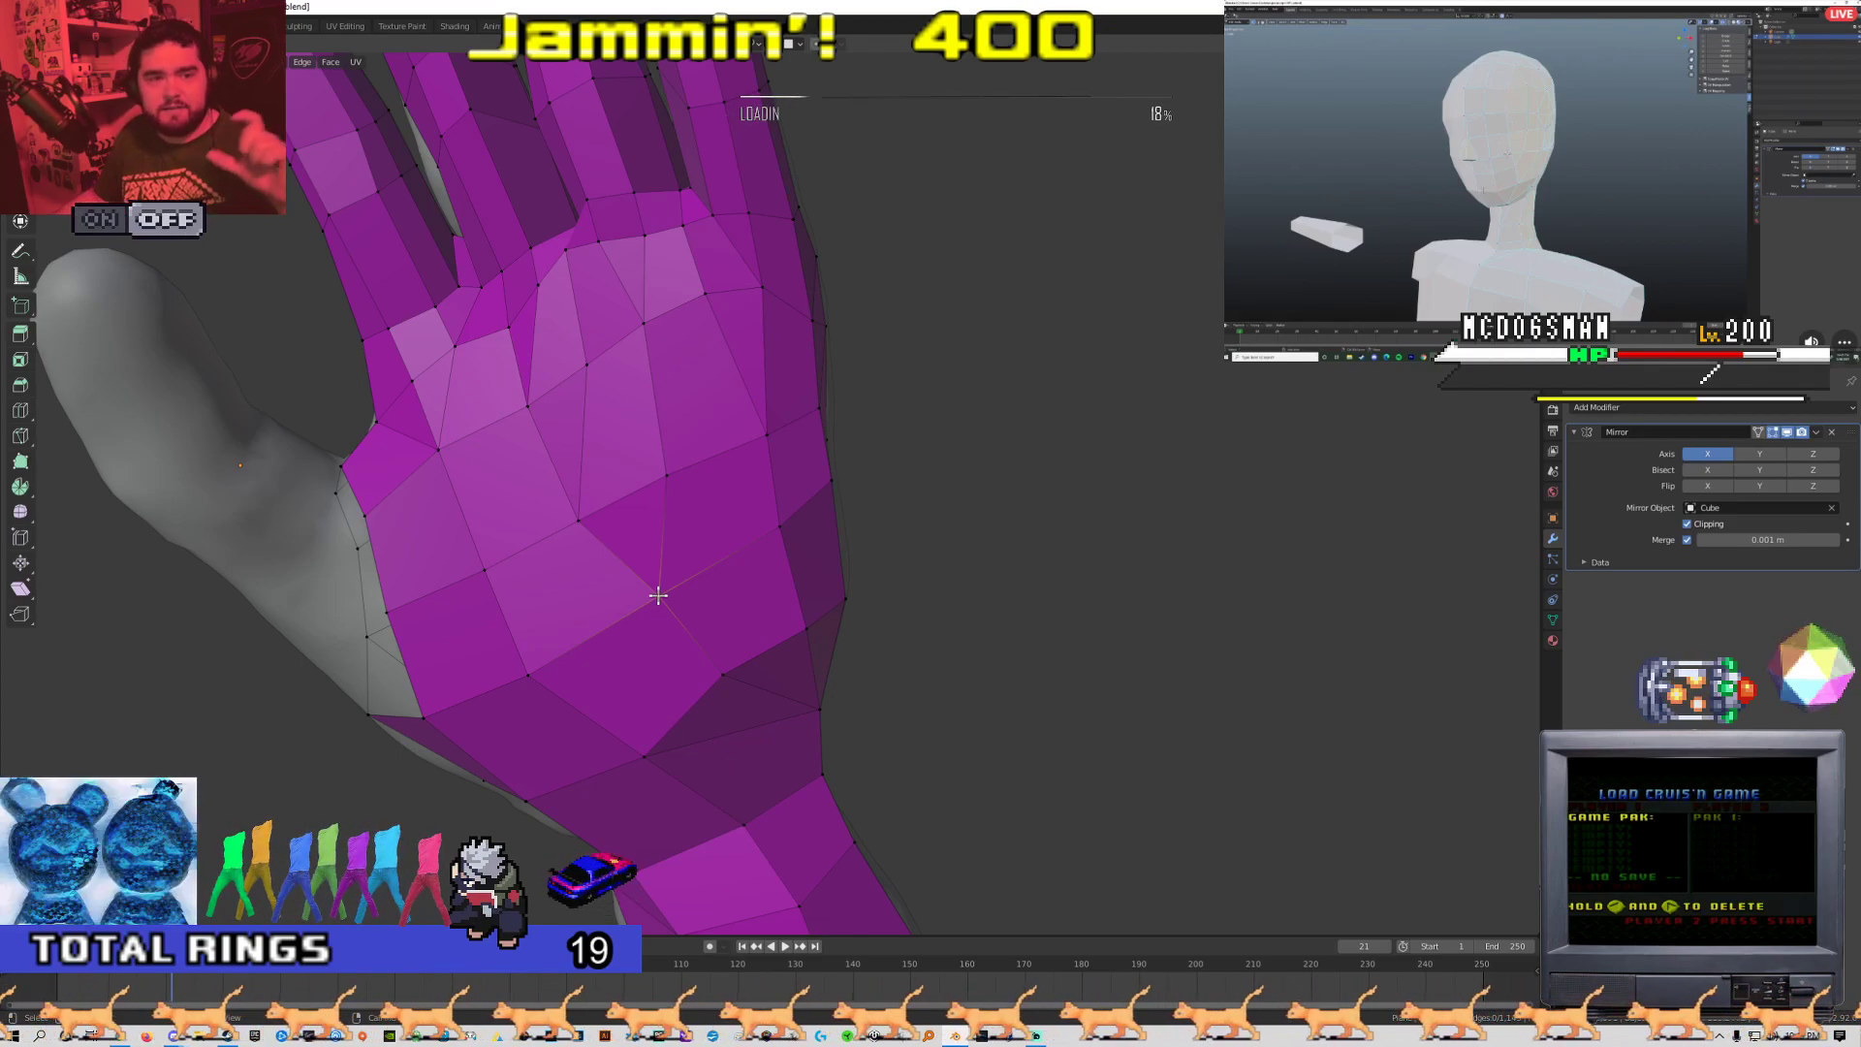
Move the central vertex where the heel of the palm meets the wrist
middle_click_drag(658, 595, 664, 552)
scroll(578, 501, "up", 1)
scroll(578, 501, "down", 6)
scroll(578, 500, "up", 5)
scroll(589, 535, "down", 3)
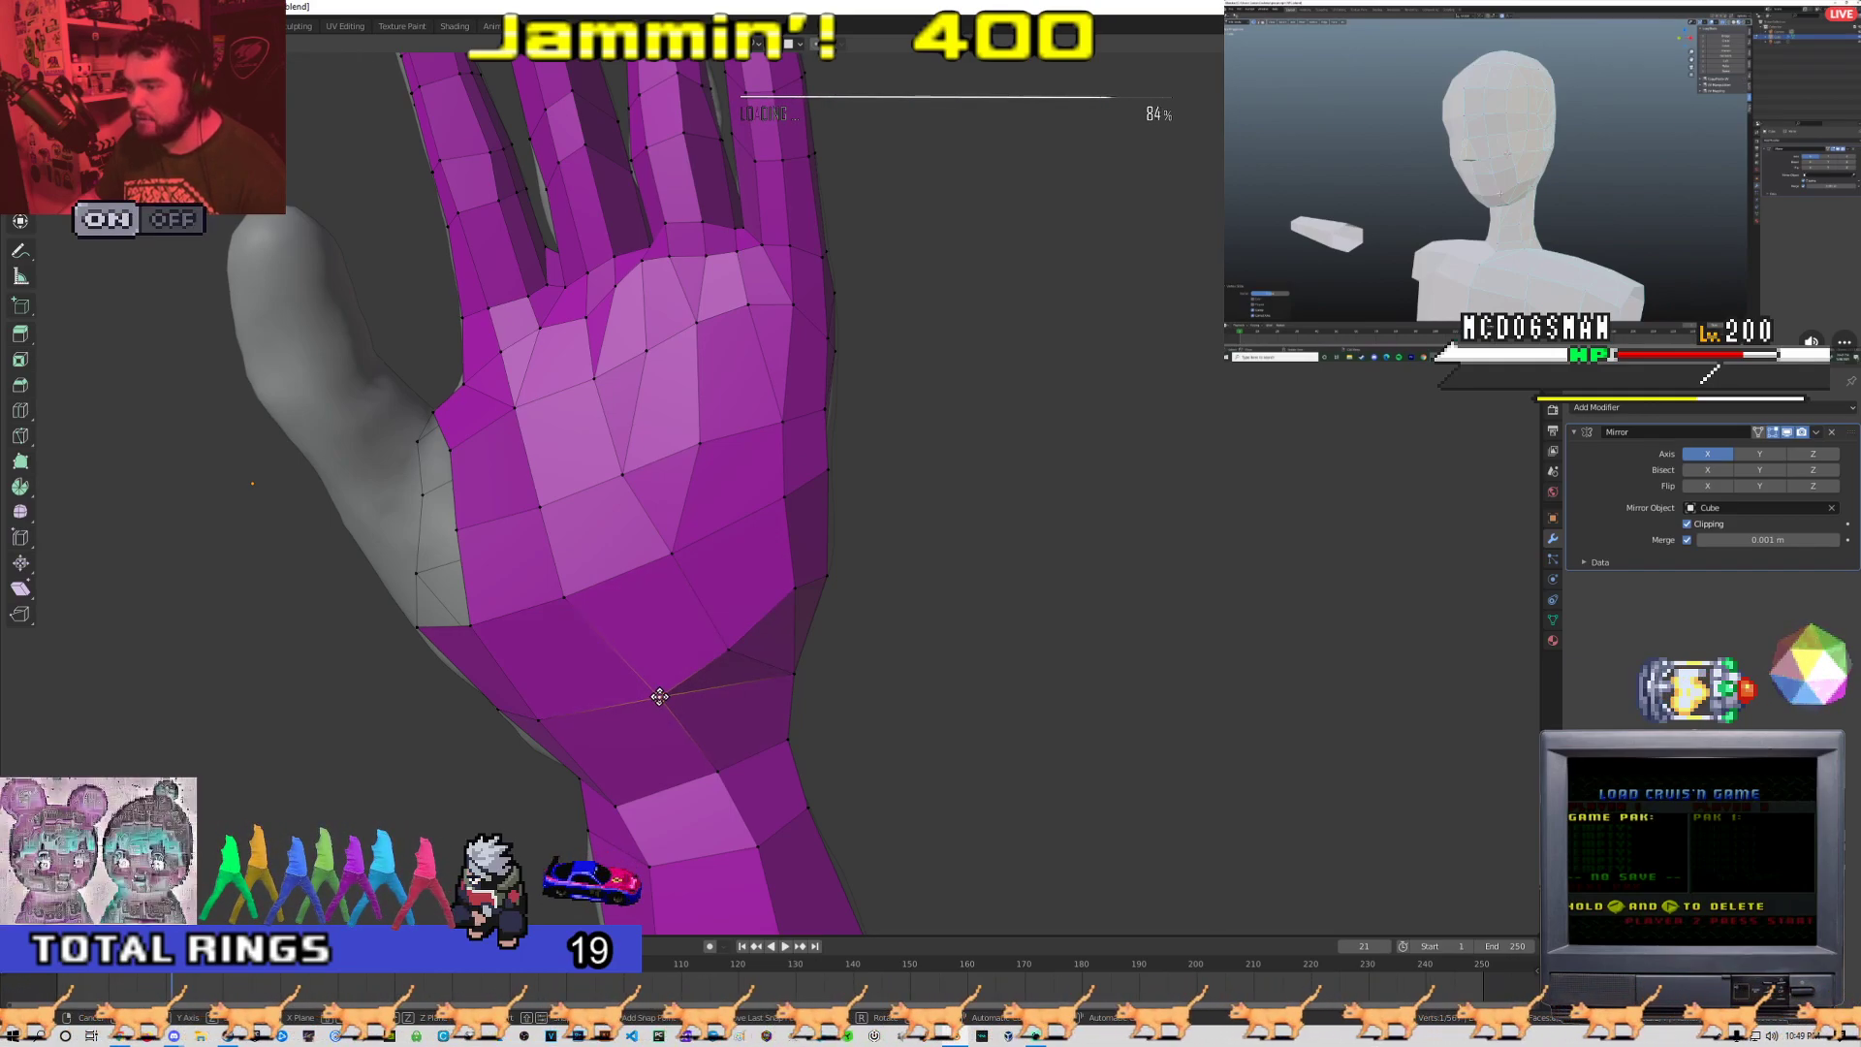
middle_click_drag(582, 606, 564, 643)
key("Tab")
key("Tab")
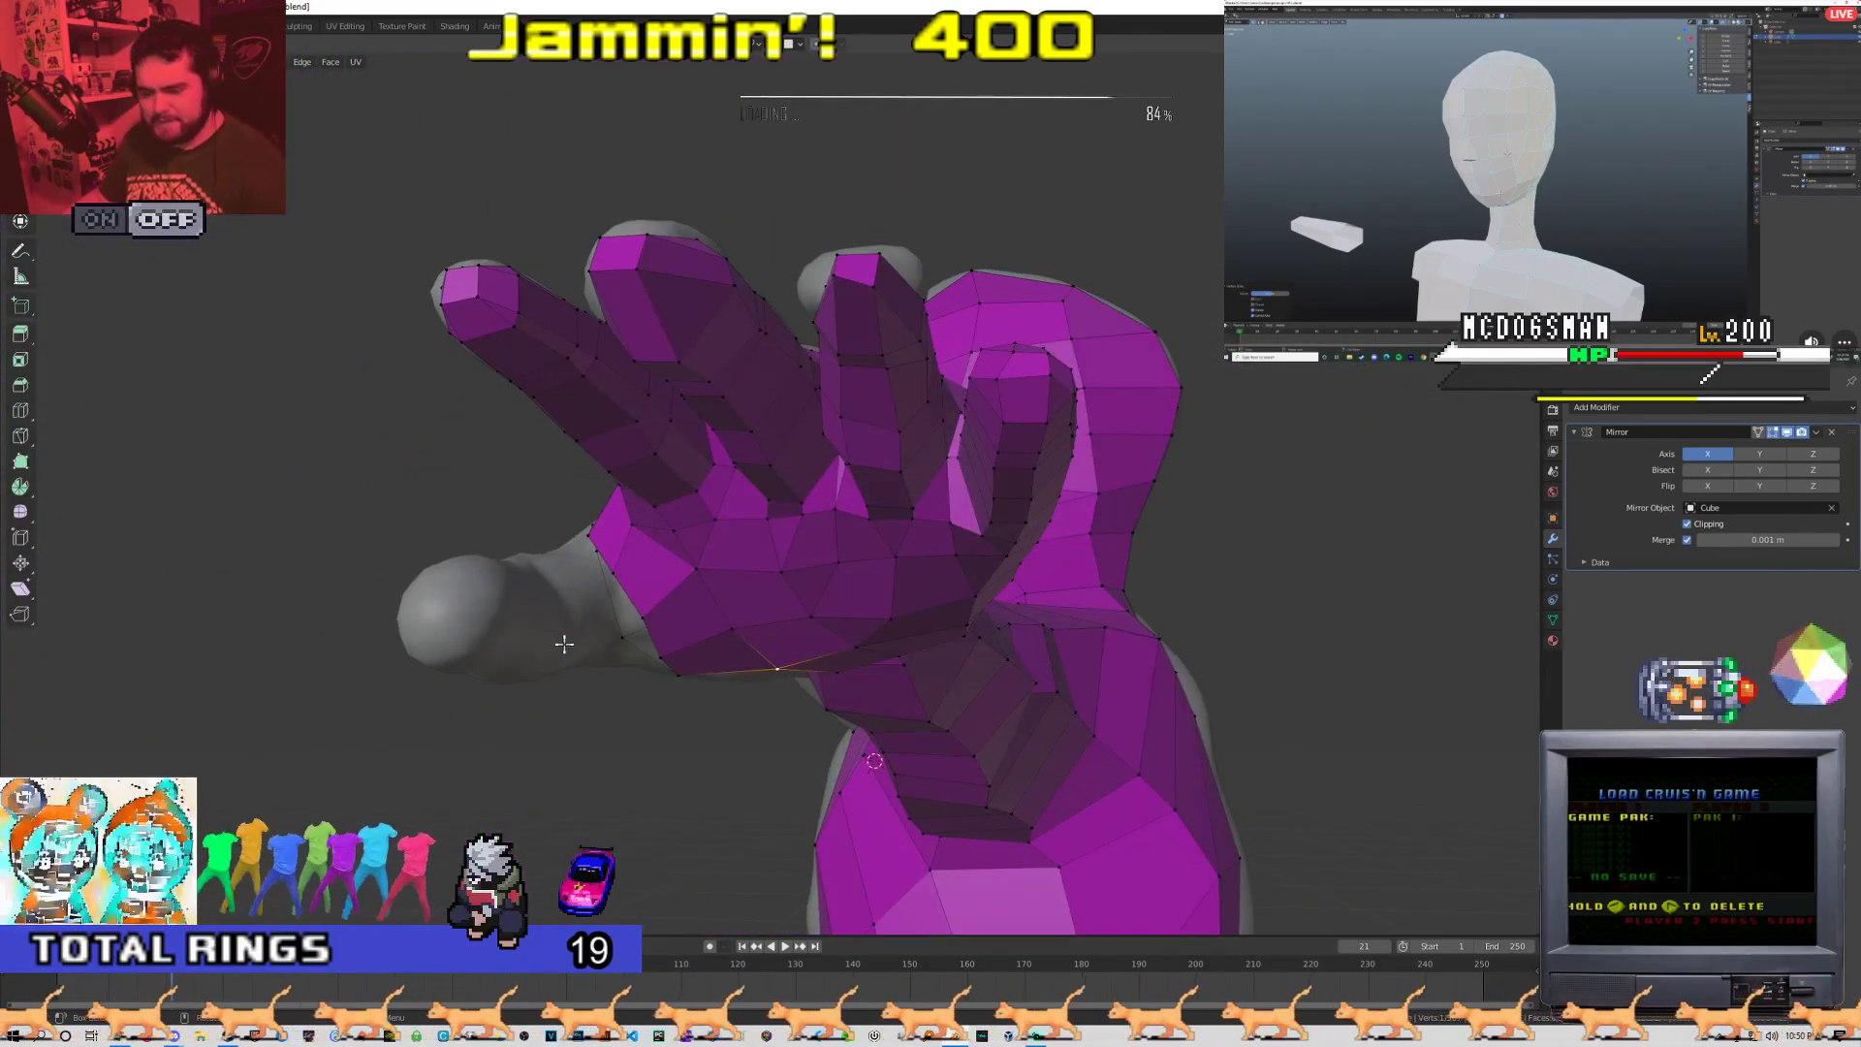
Extrude the face strip from the thumb web along the side of the thumb facing the index finger
middle_click_drag(595, 566, 650, 505)
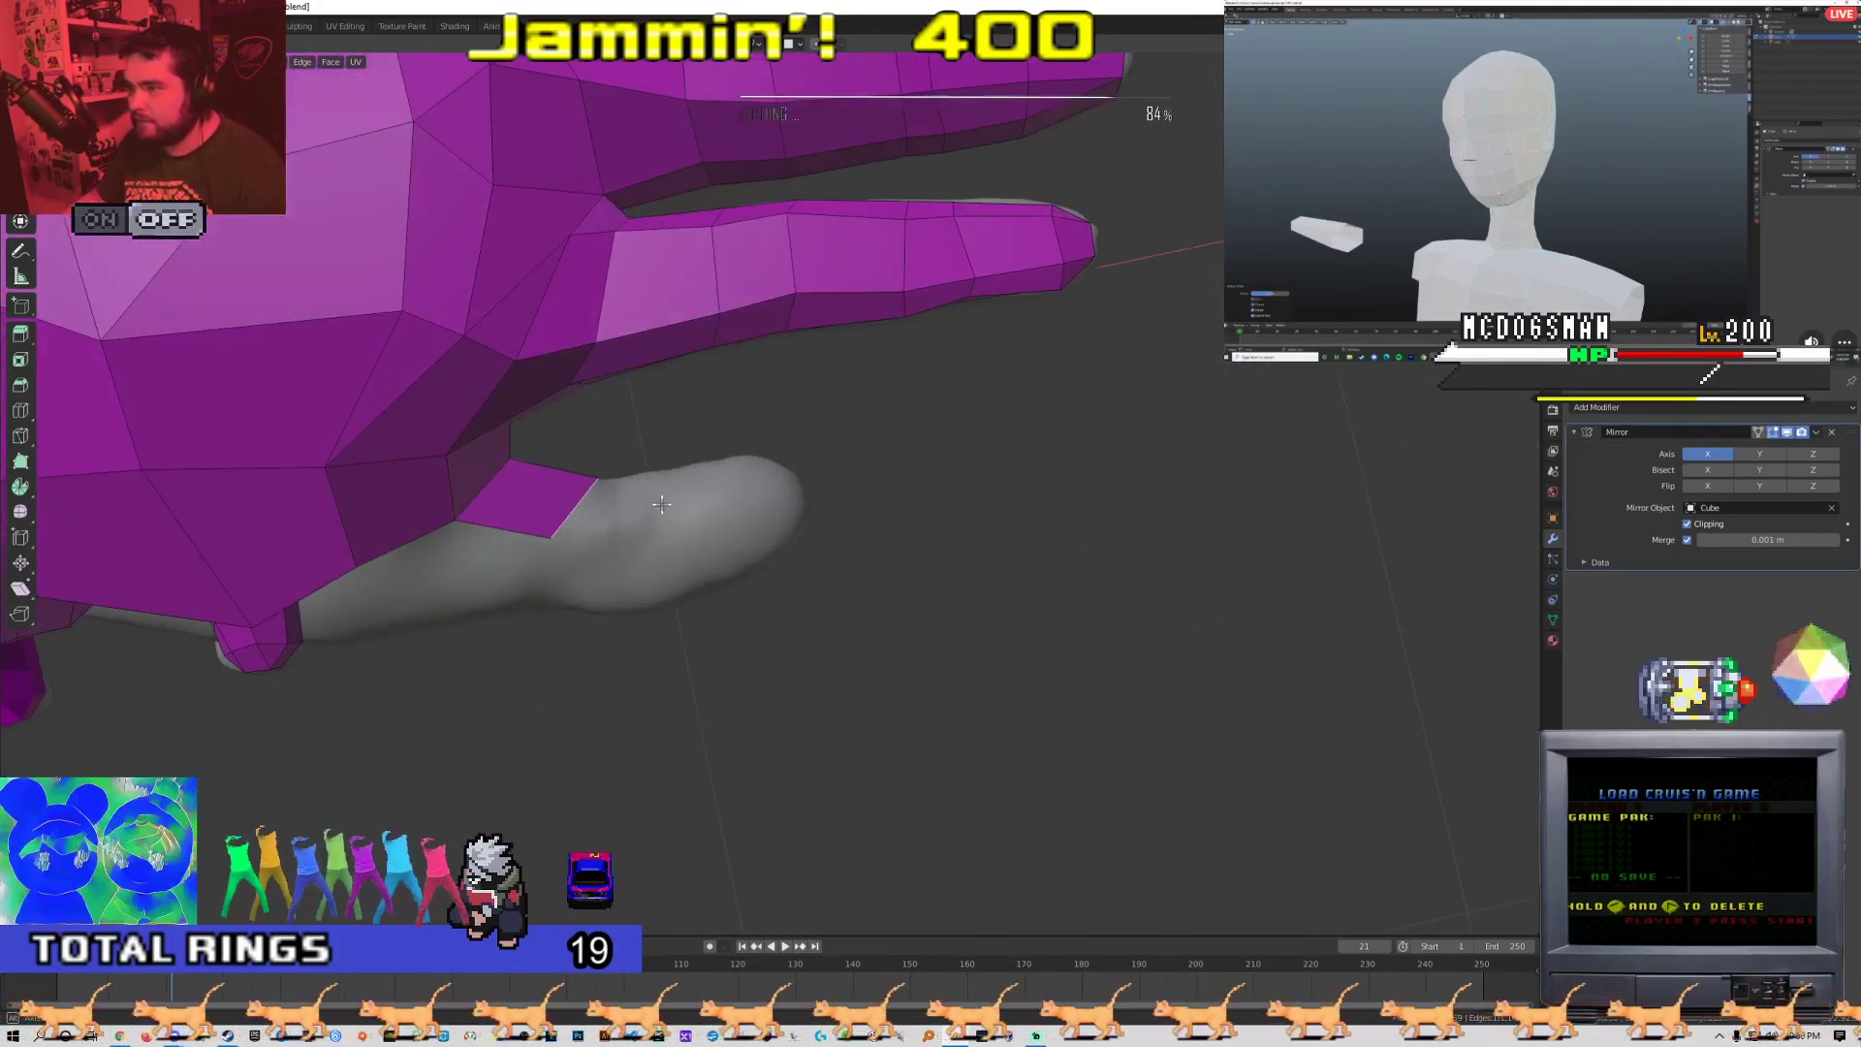
left_click(683, 503)
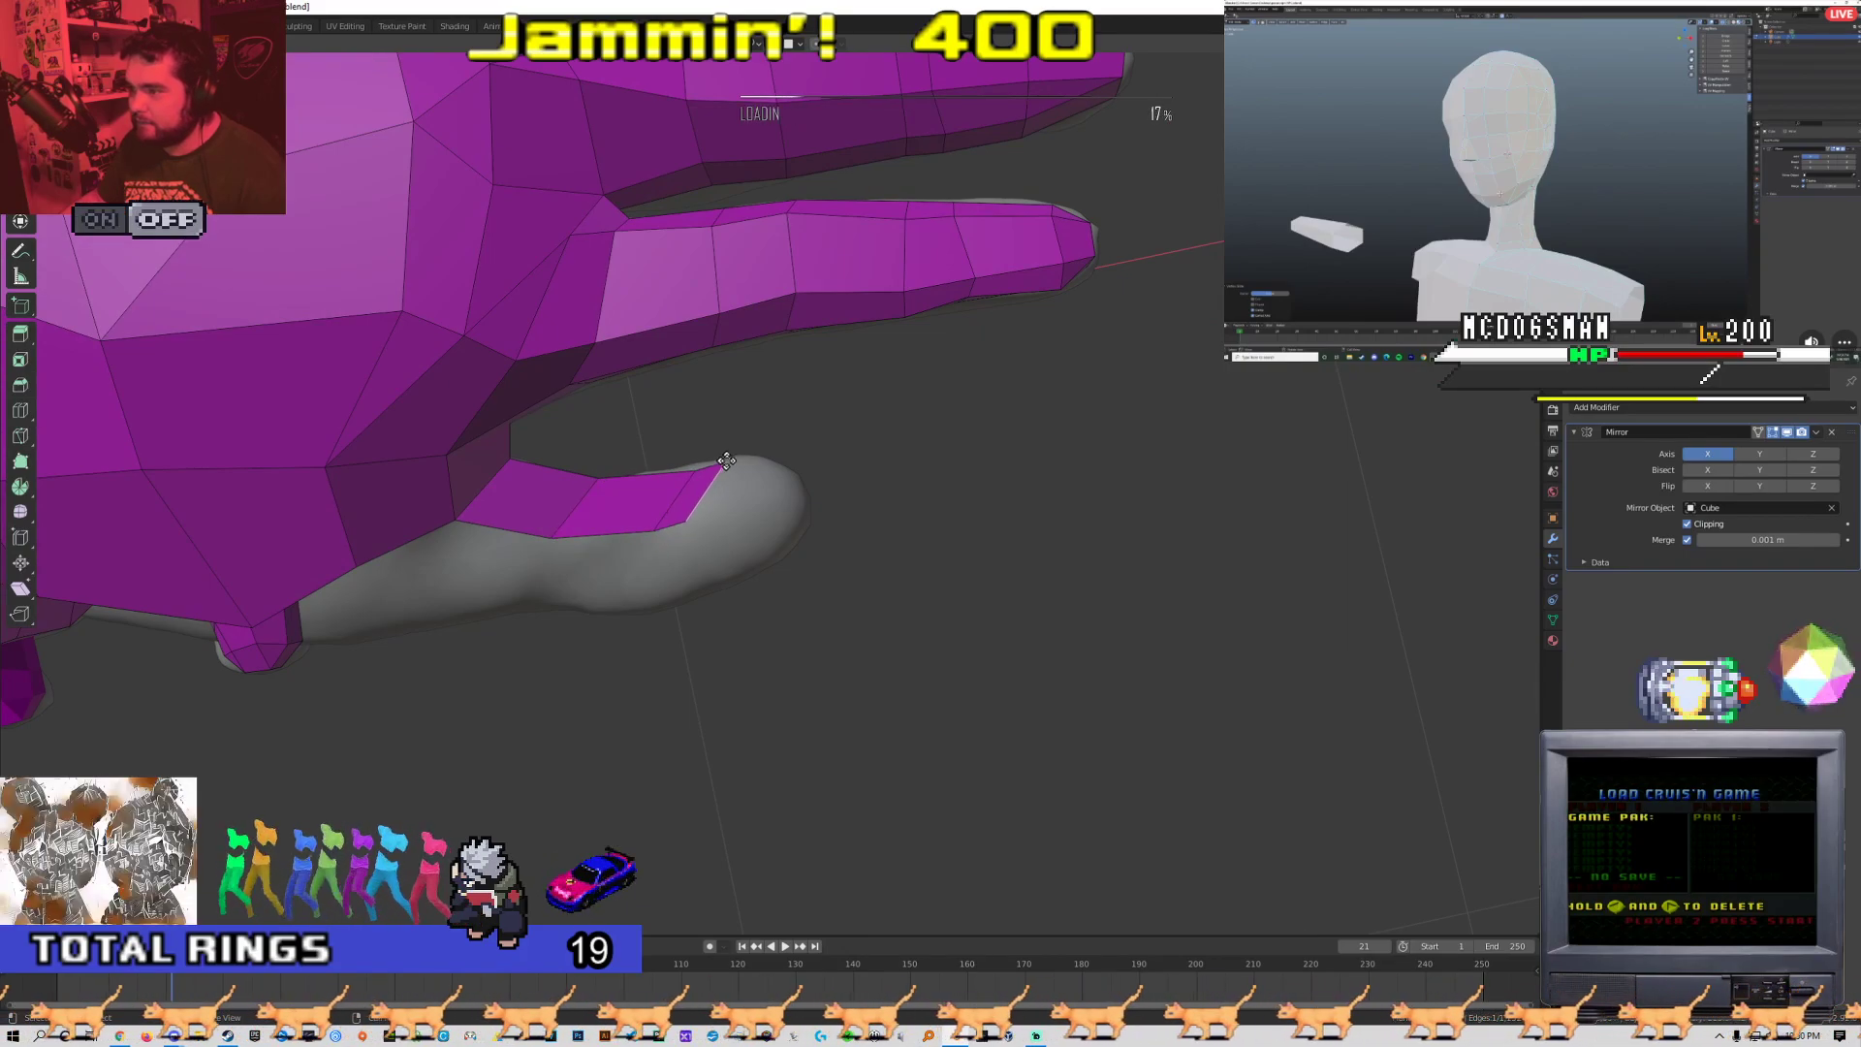
middle_click_drag(682, 504, 690, 527)
left_click(687, 529)
key("g")
left_click(664, 548)
Tighten the spacing of the thumb strip's end vertices around the joint and extend the strip by another segment
key("1")
left_click_drag(709, 488, 672, 552)
left_click(570, 604)
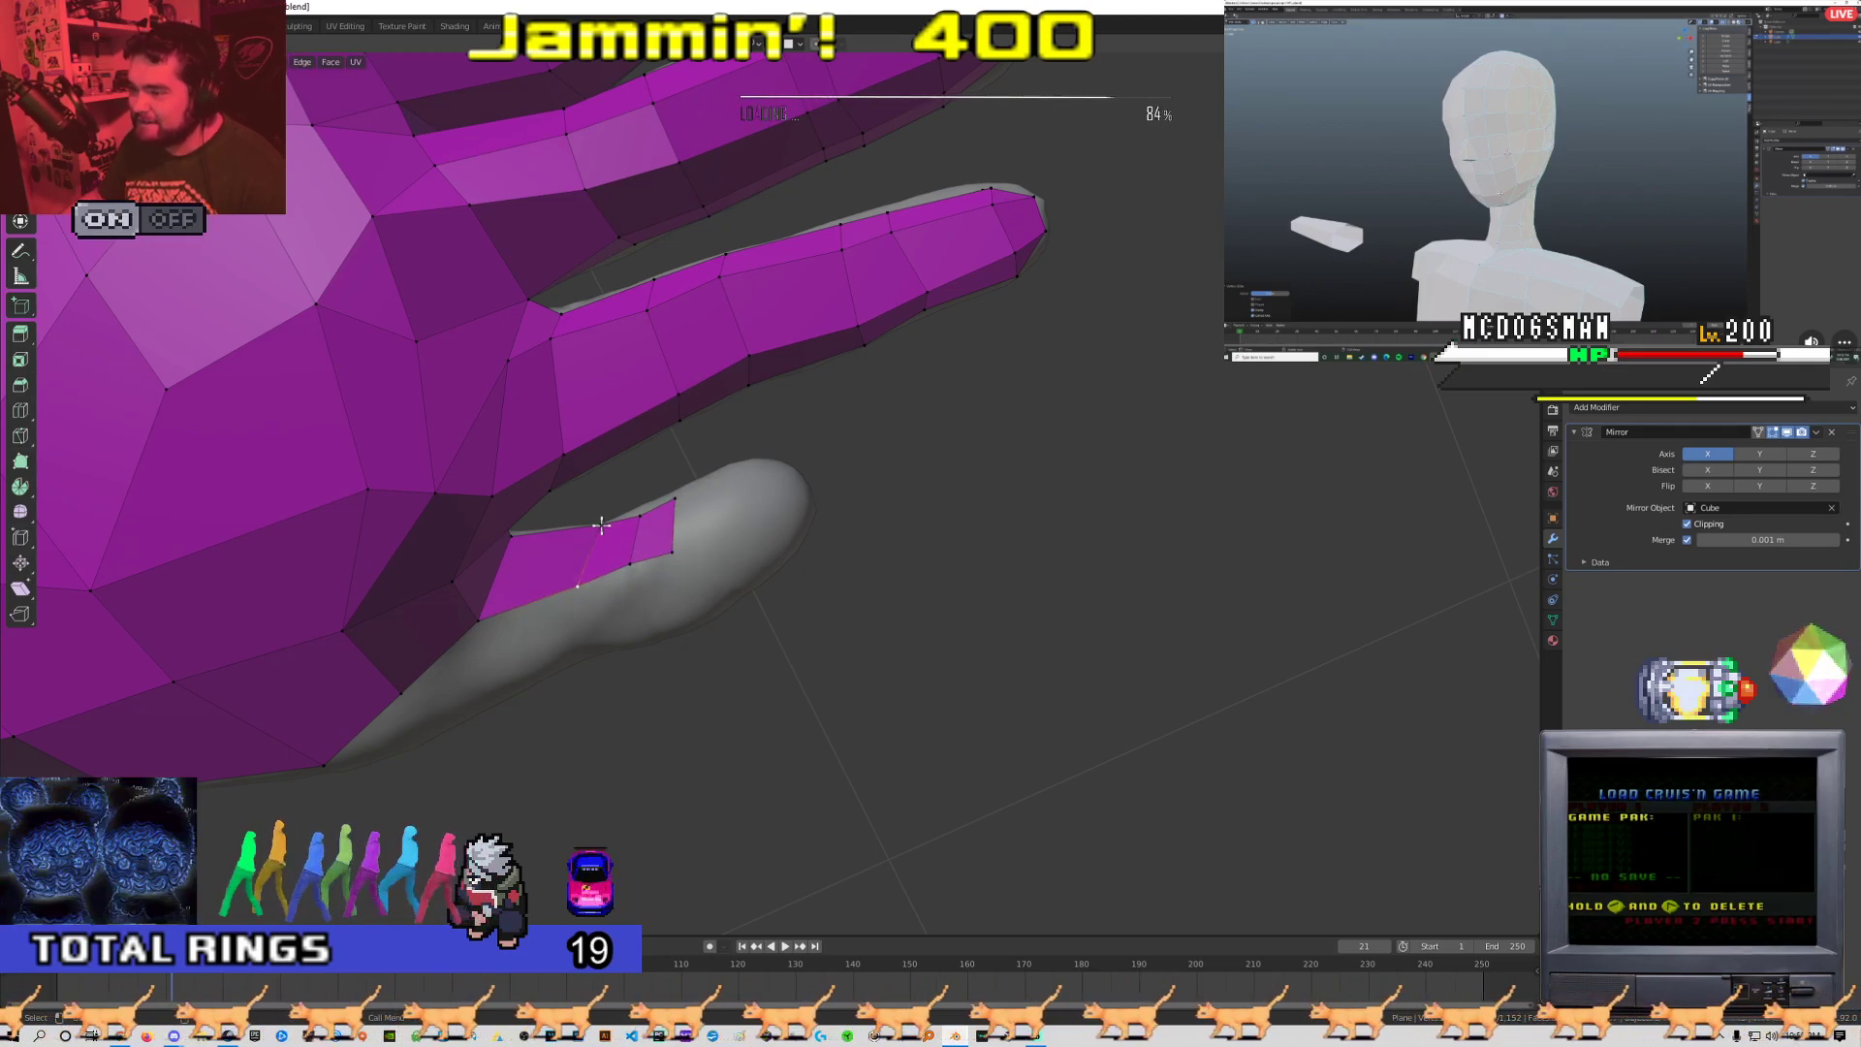
middle_click_drag(630, 548, 610, 585)
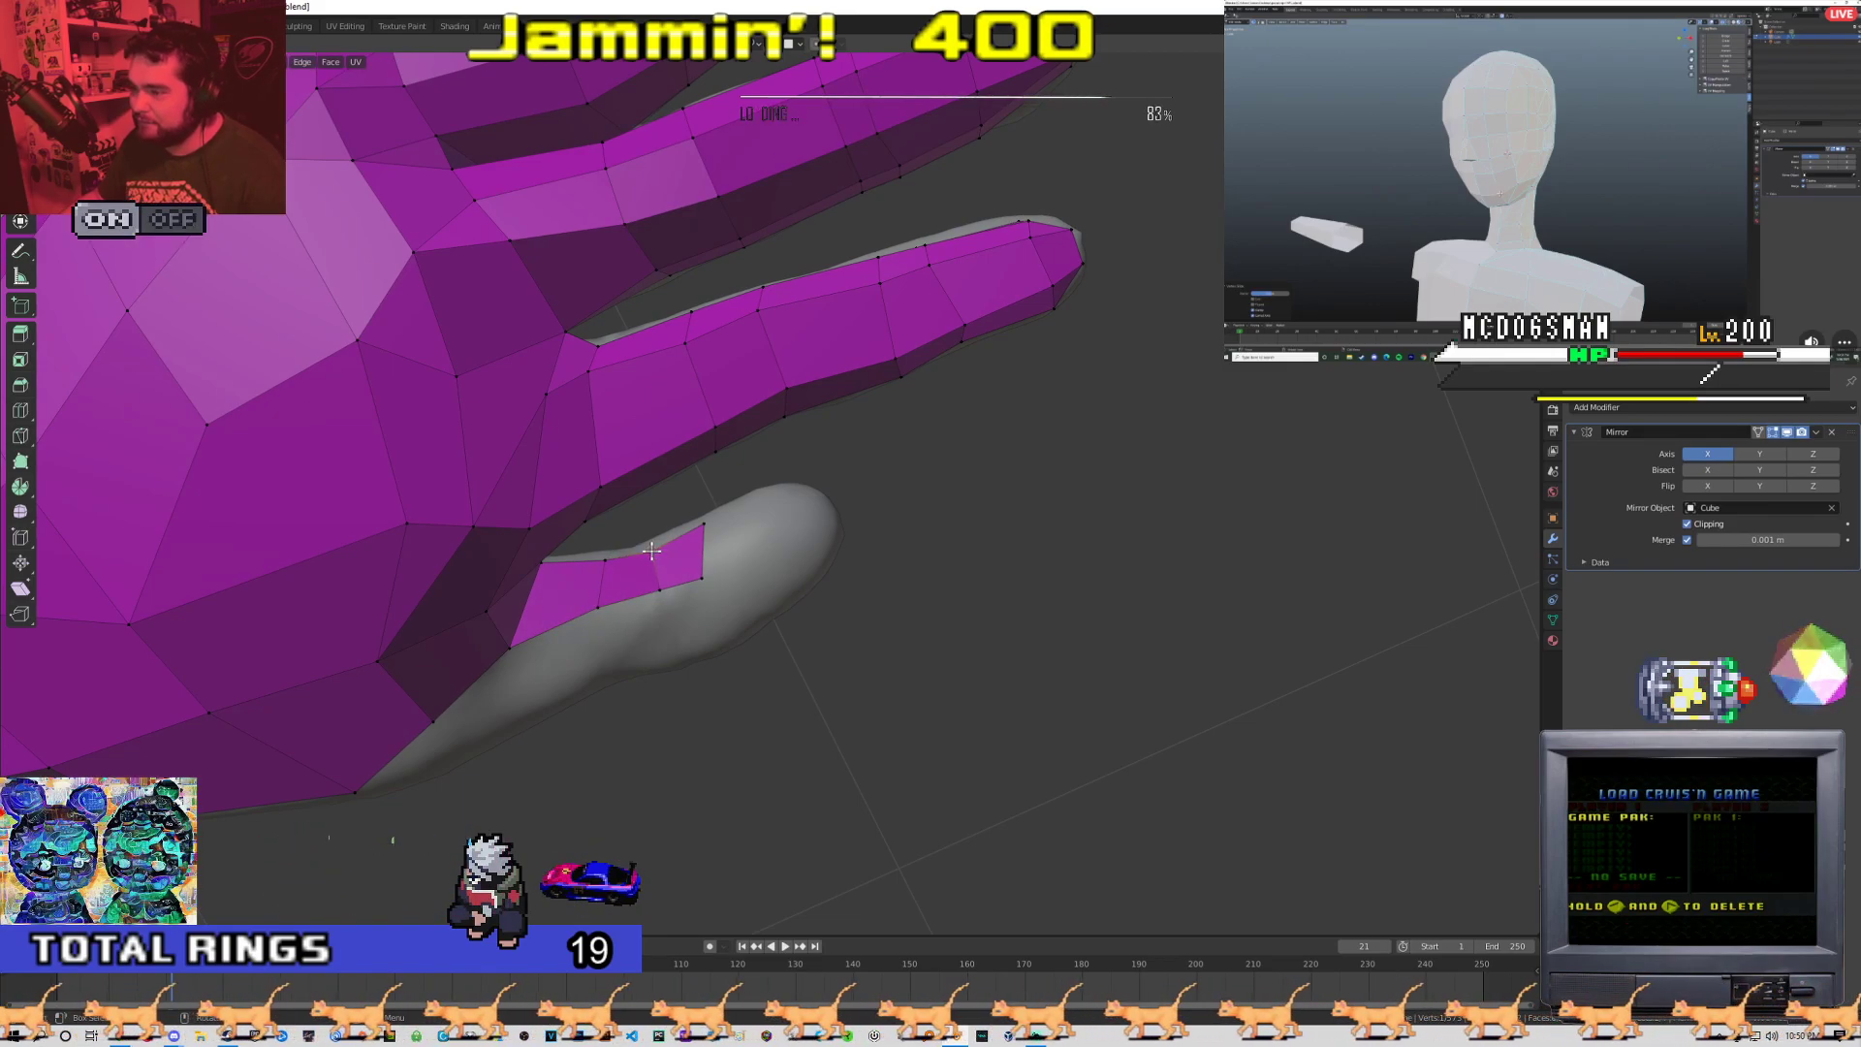
left_click_drag(708, 528, 676, 549)
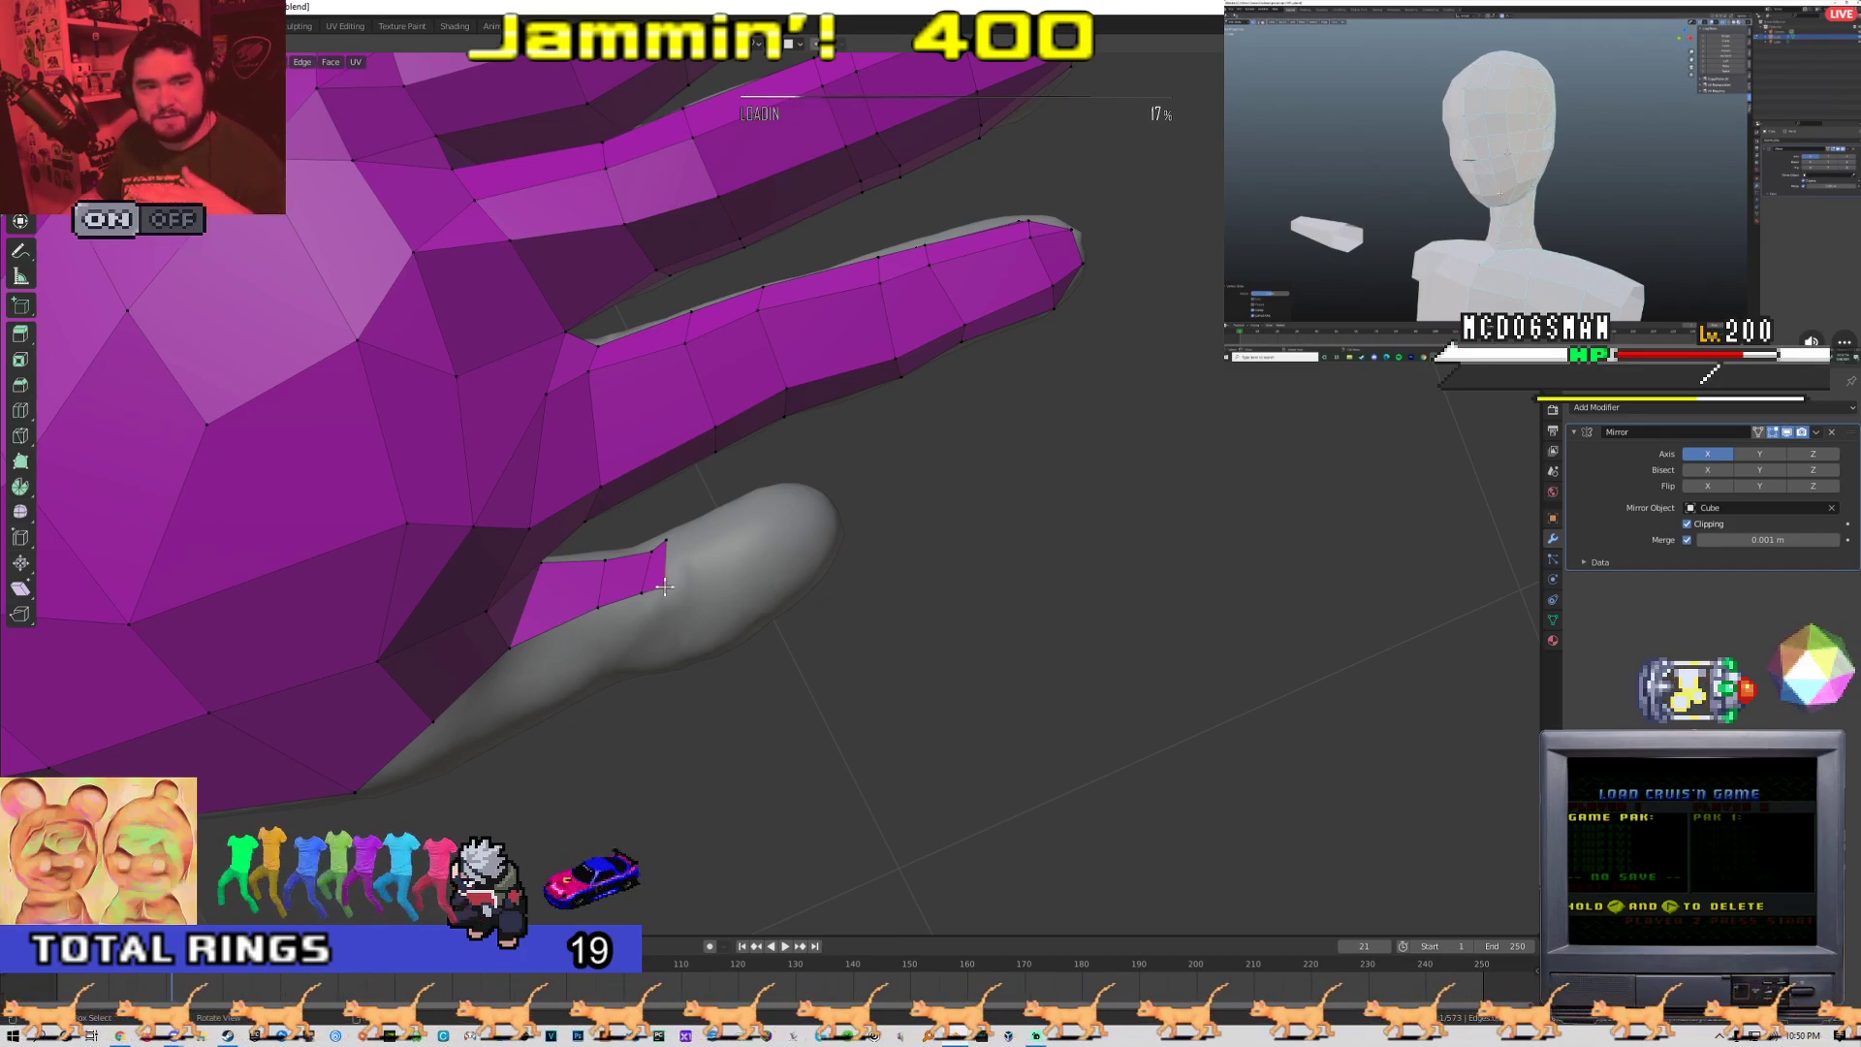
middle_click_drag(667, 581, 615, 575)
middle_click_drag(612, 560, 834, 641)
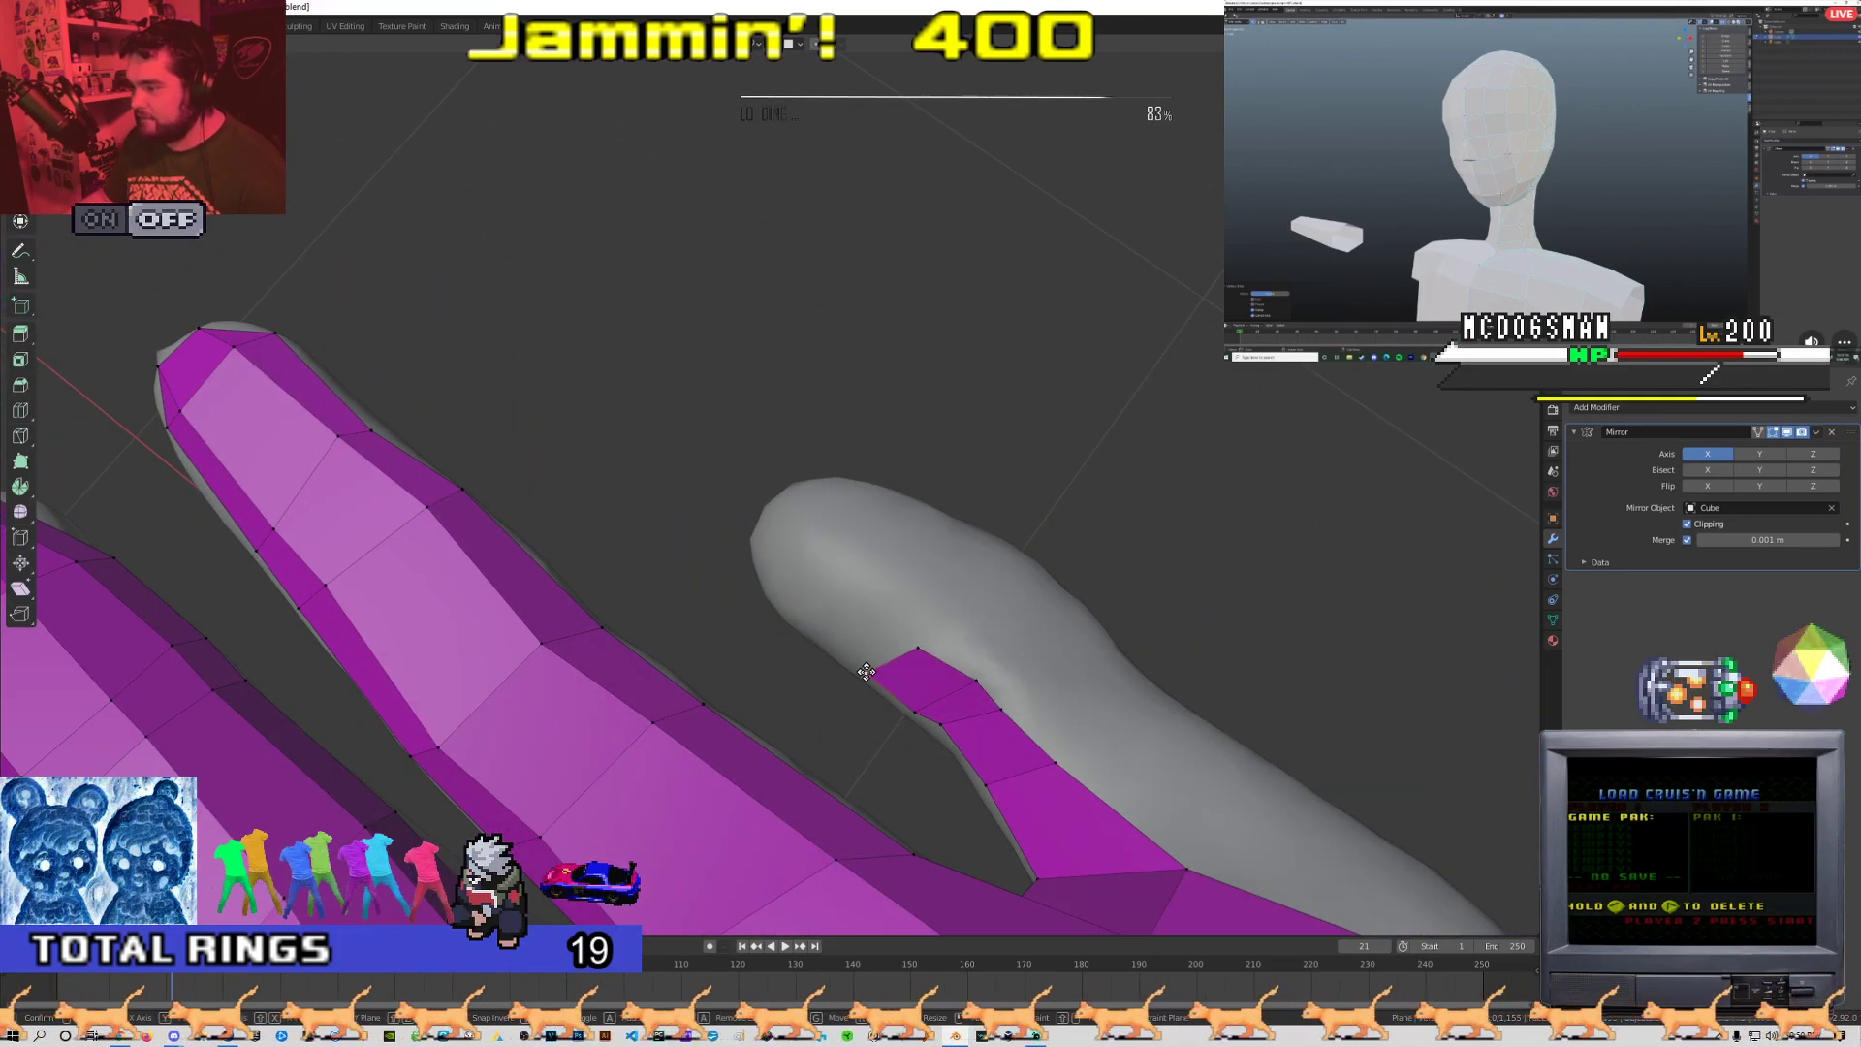
Straighten the vertex pairs of the thumb strip at the joint into two close, parallel edges
middle_click_drag(848, 658, 701, 512)
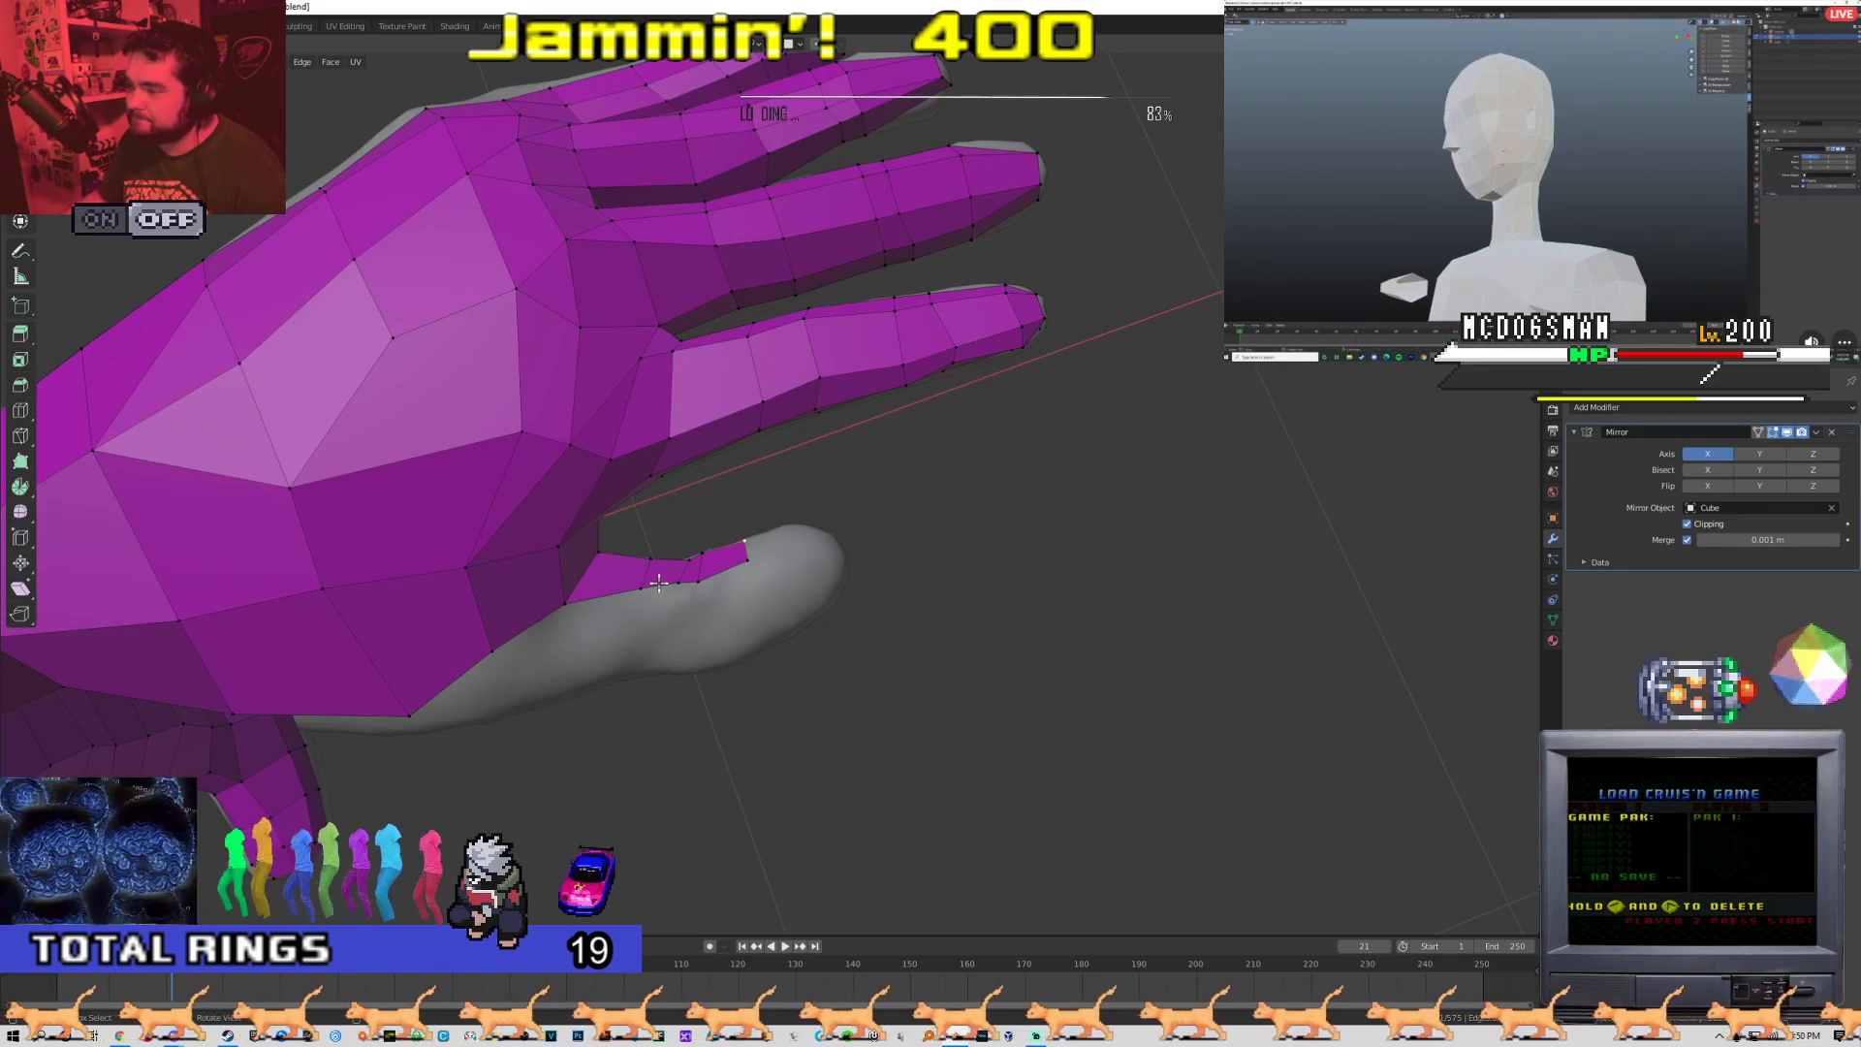
mouse_move(727, 579)
middle_mouse_down()
mouse_move(776, 567)
mouse_move(708, 548)
middle_mouse_up()
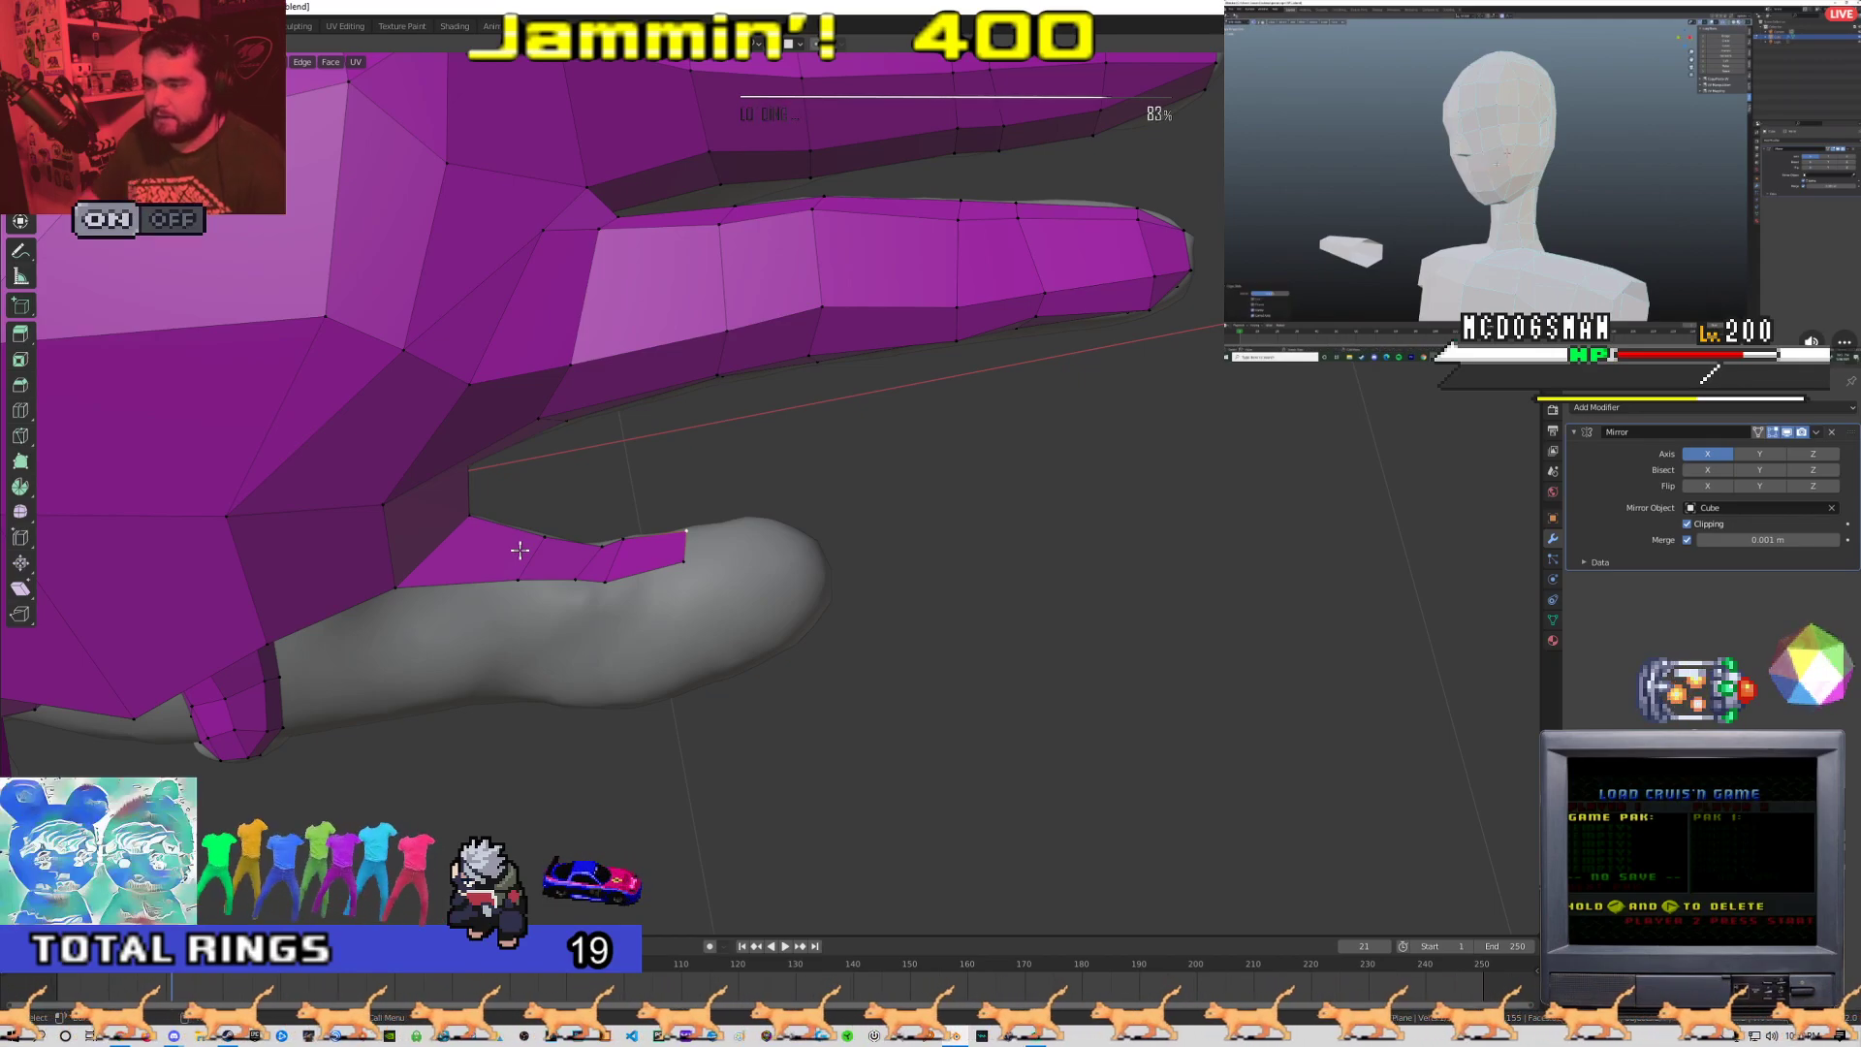
scroll(627, 611, "up", 3)
middle_click_drag(620, 538, 608, 500)
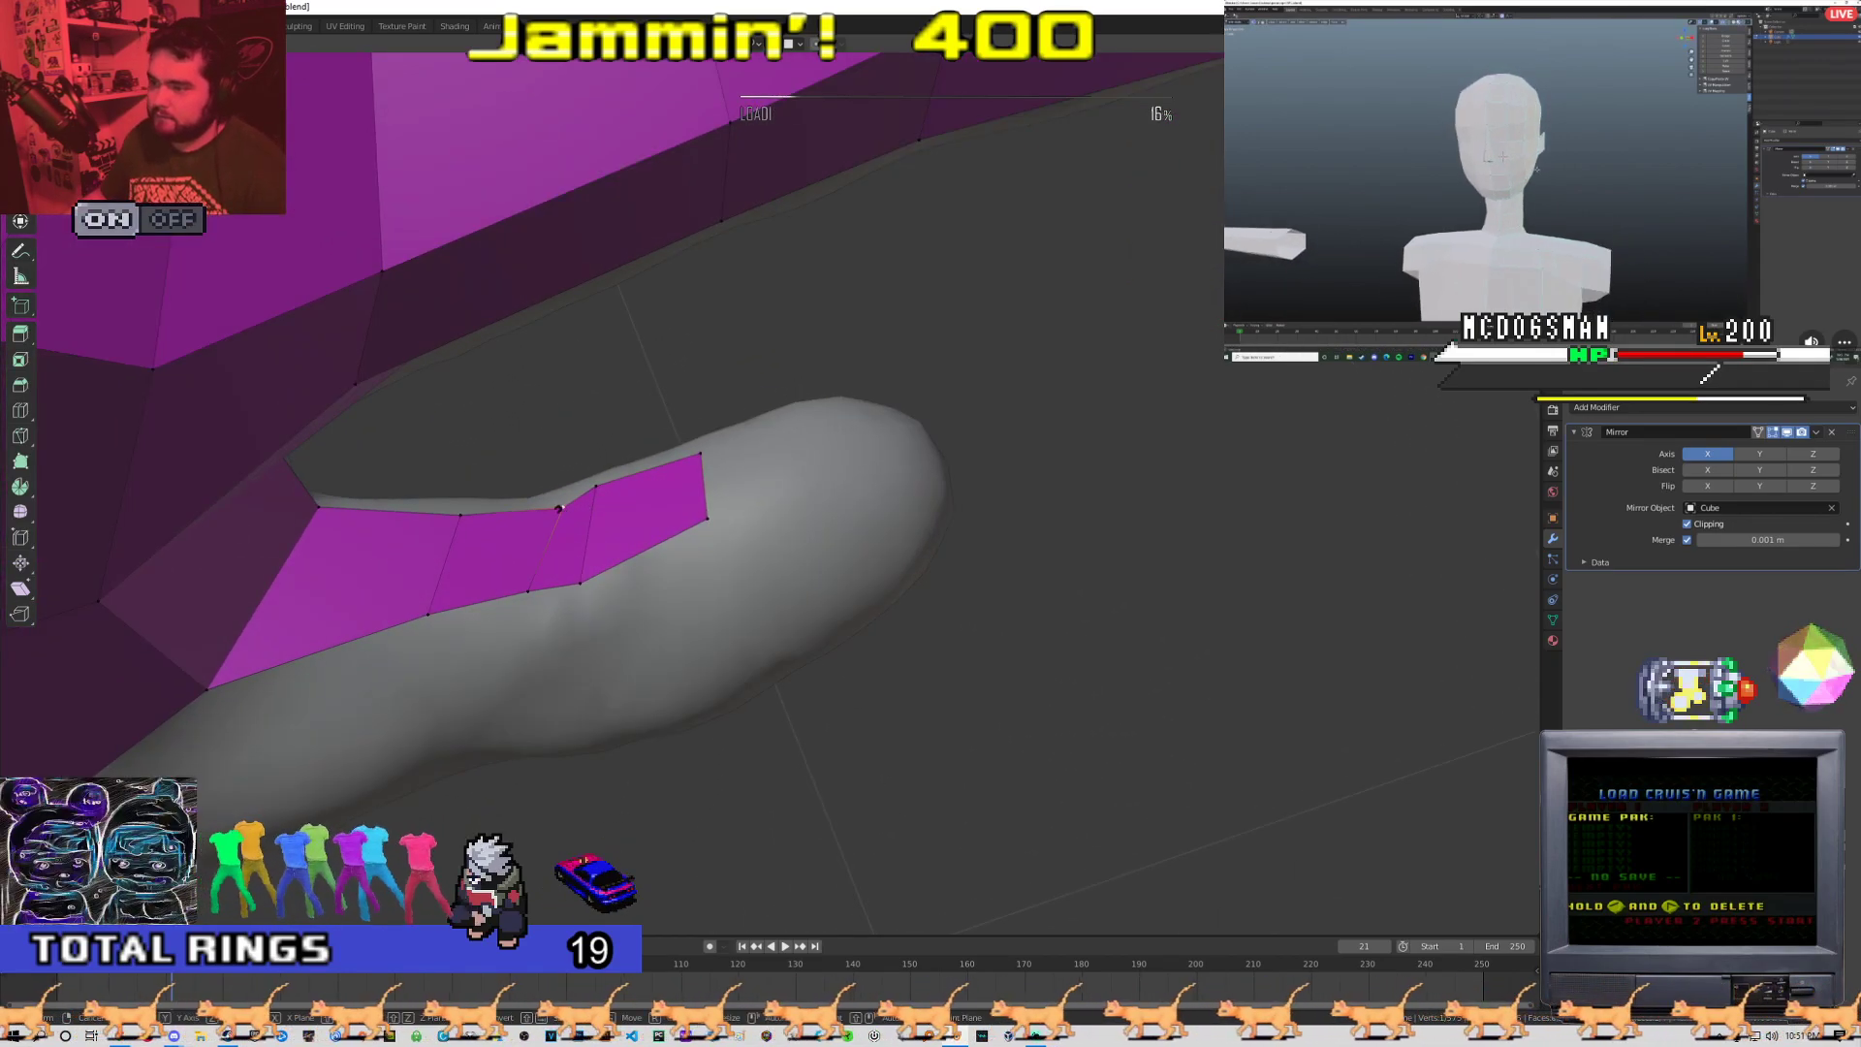
key("g")
left_click(561, 620)
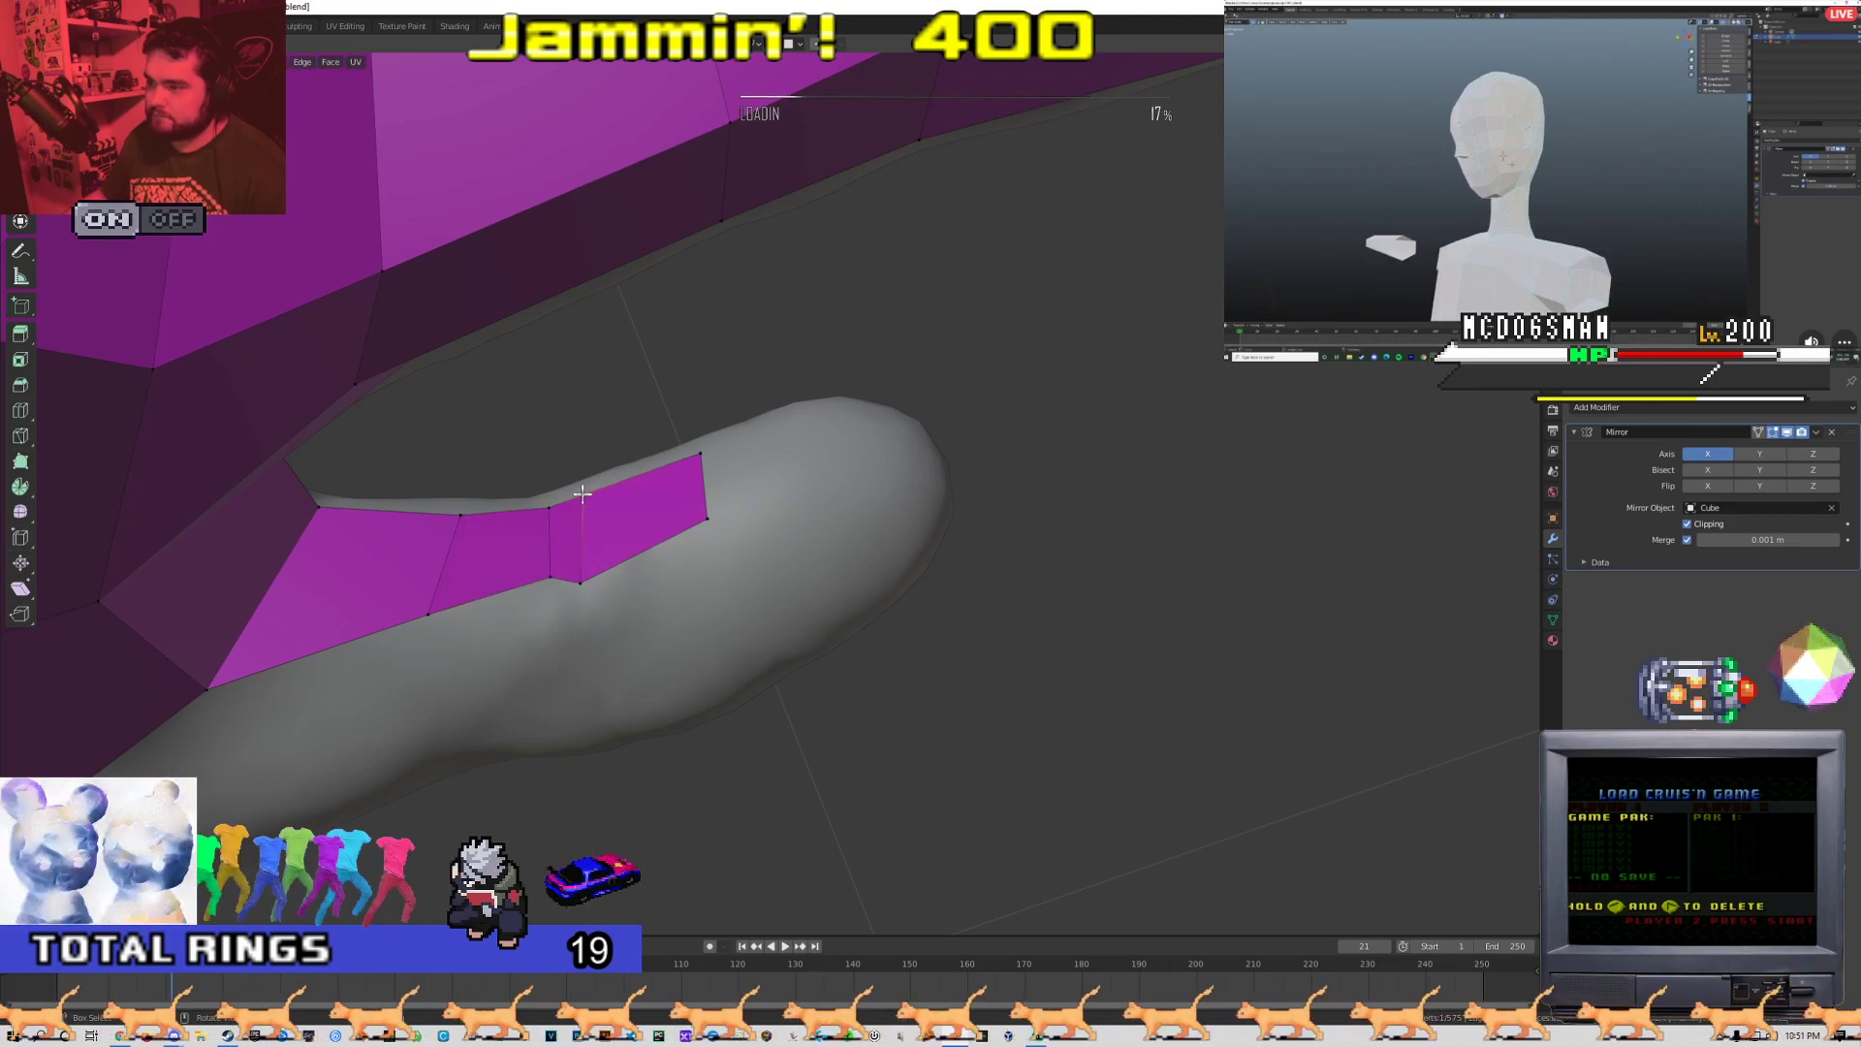
left_click(588, 573)
middle_click_drag(620, 547, 719, 489)
Extrude the end edge of the thumb strip towards the thumb tip
key("2")
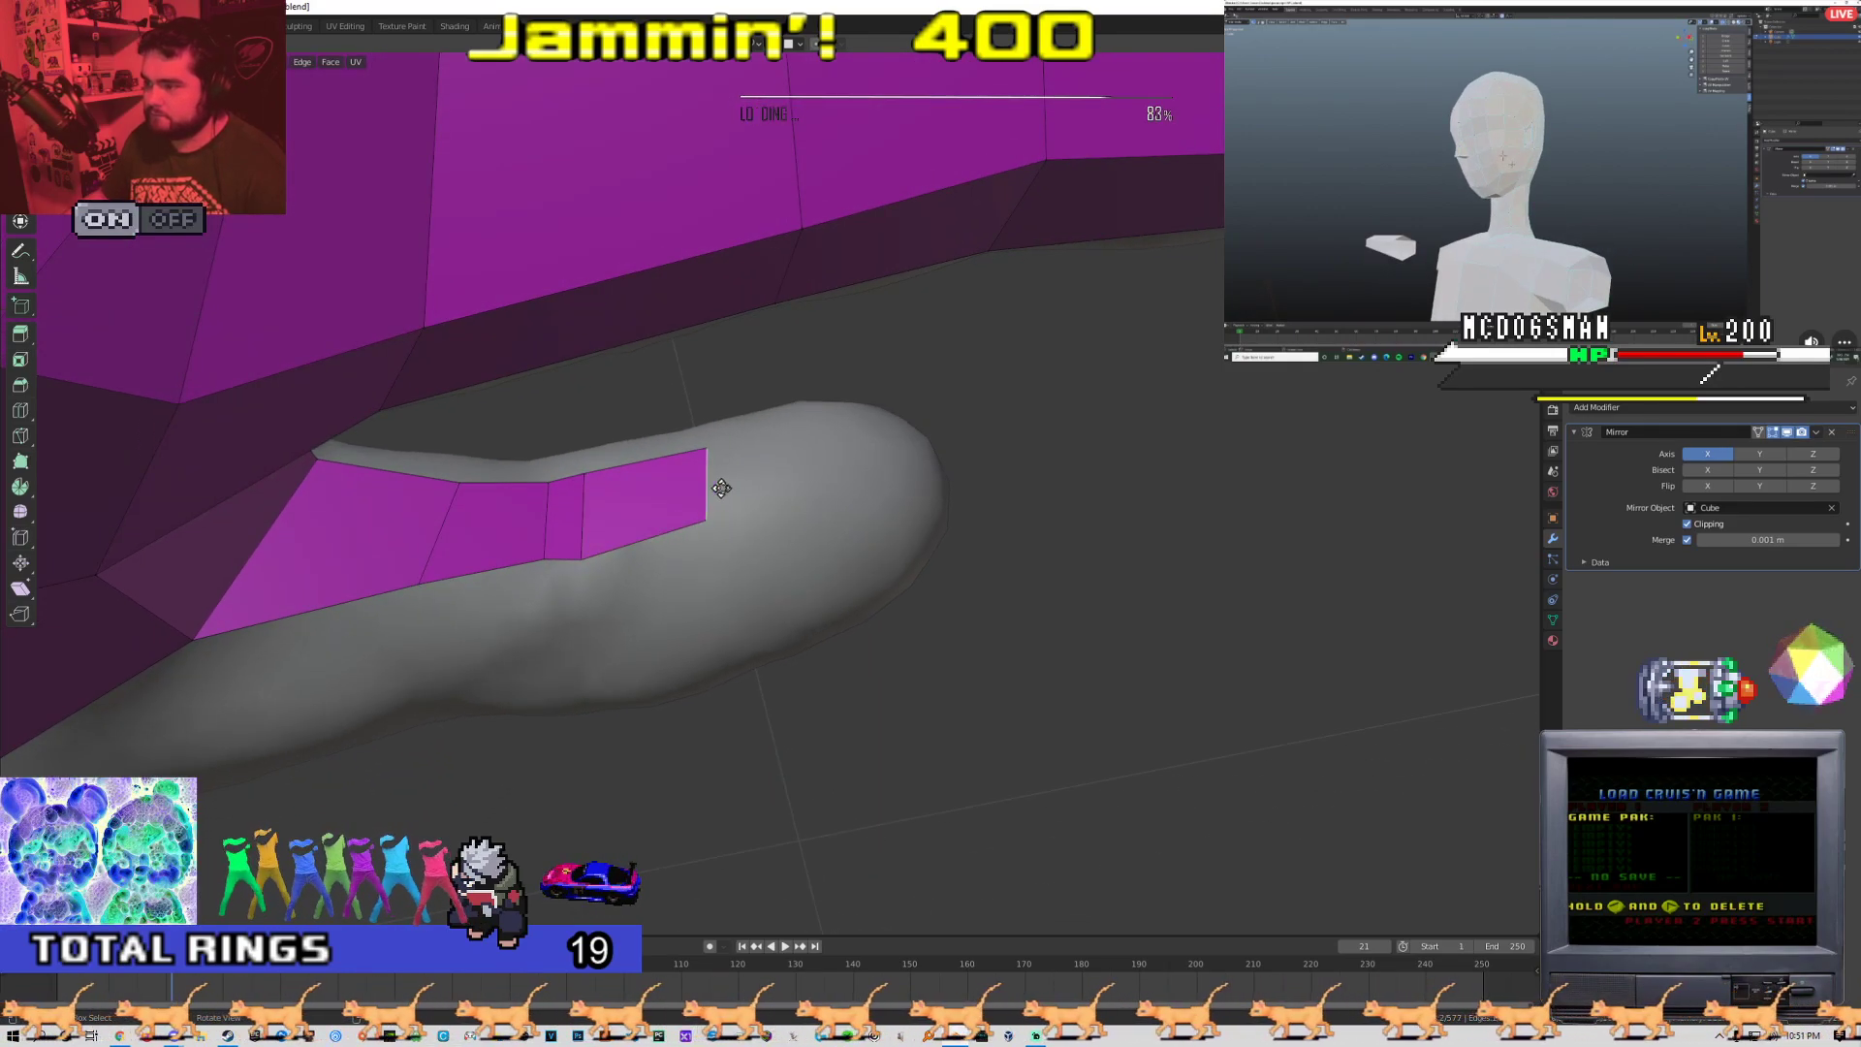
key("e")
middle_click_drag(863, 479, 852, 421)
key("2")
left_click(840, 396)
Extrude the end edge around the thumb tip, then rotate and move it onto the outer side of the thumb
key("e")
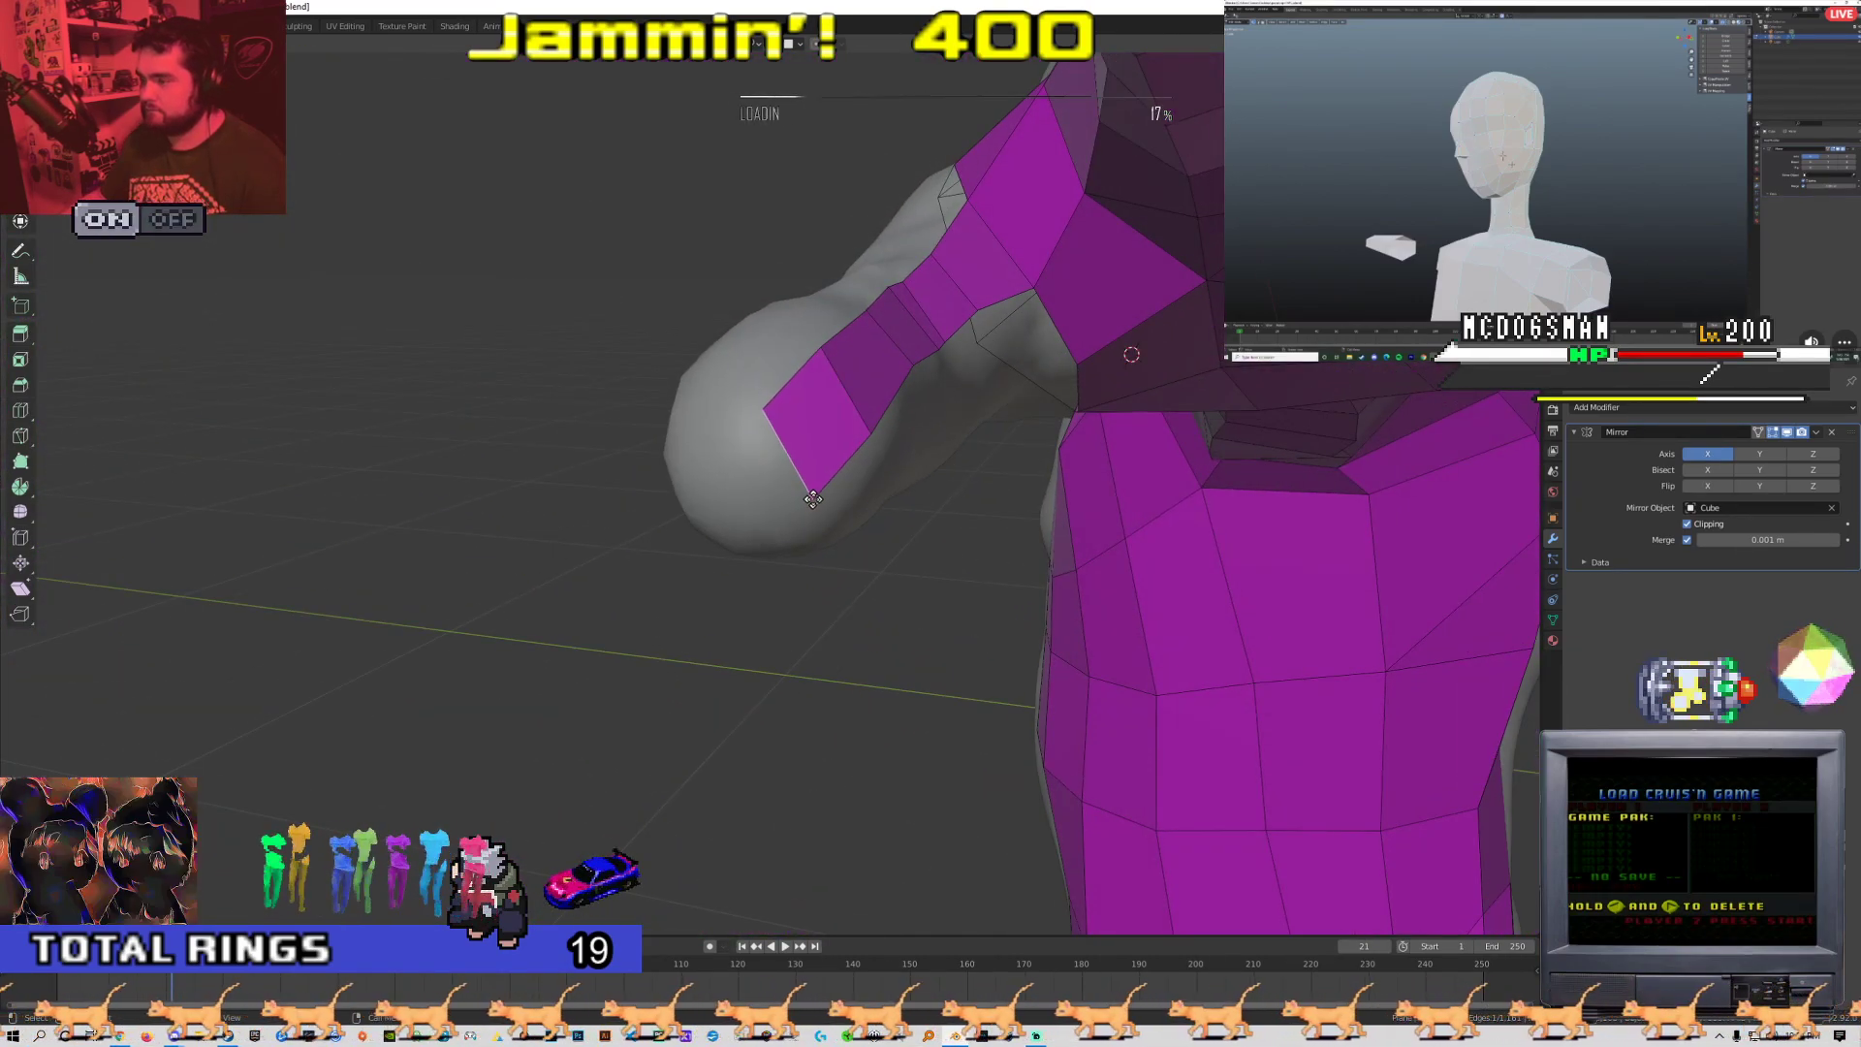
middle_click_drag(733, 514, 777, 490)
key("r")
left_click(740, 358)
key("g")
left_click(694, 417)
middle_click_drag(694, 417, 748, 462)
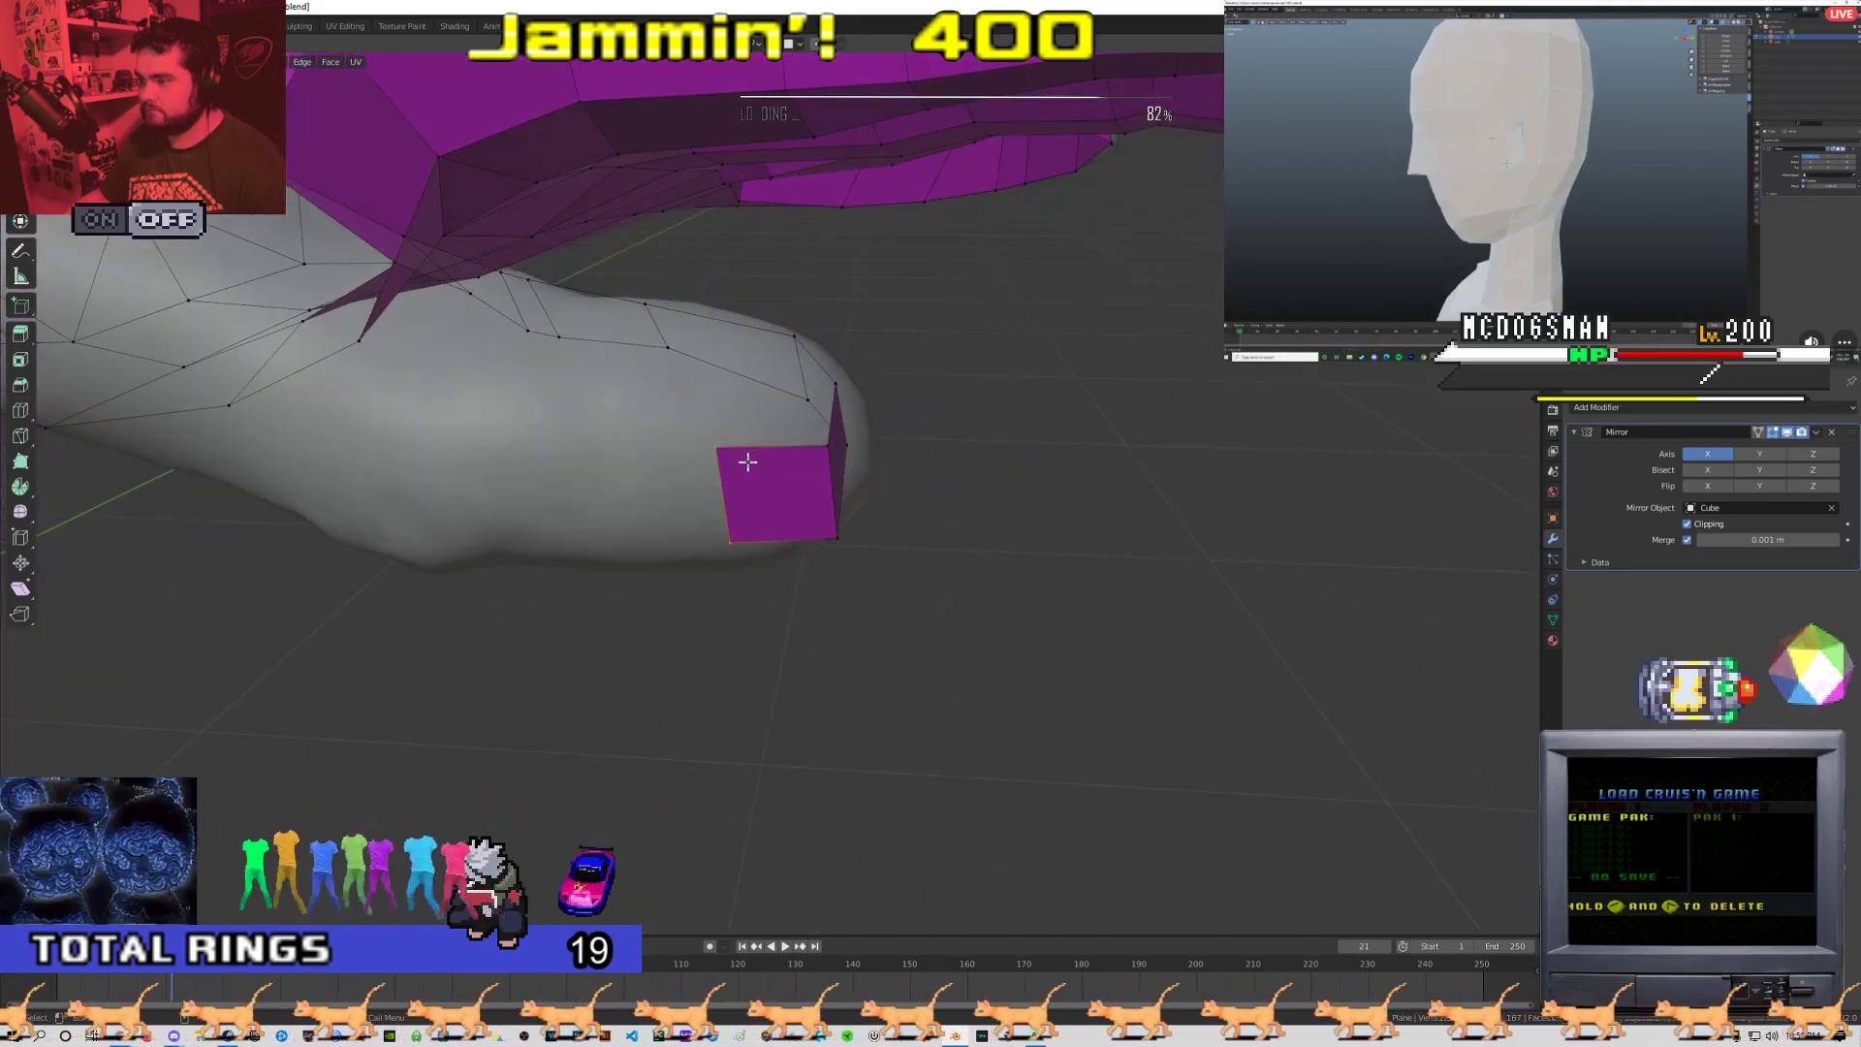
middle_click_drag(743, 530, 776, 490)
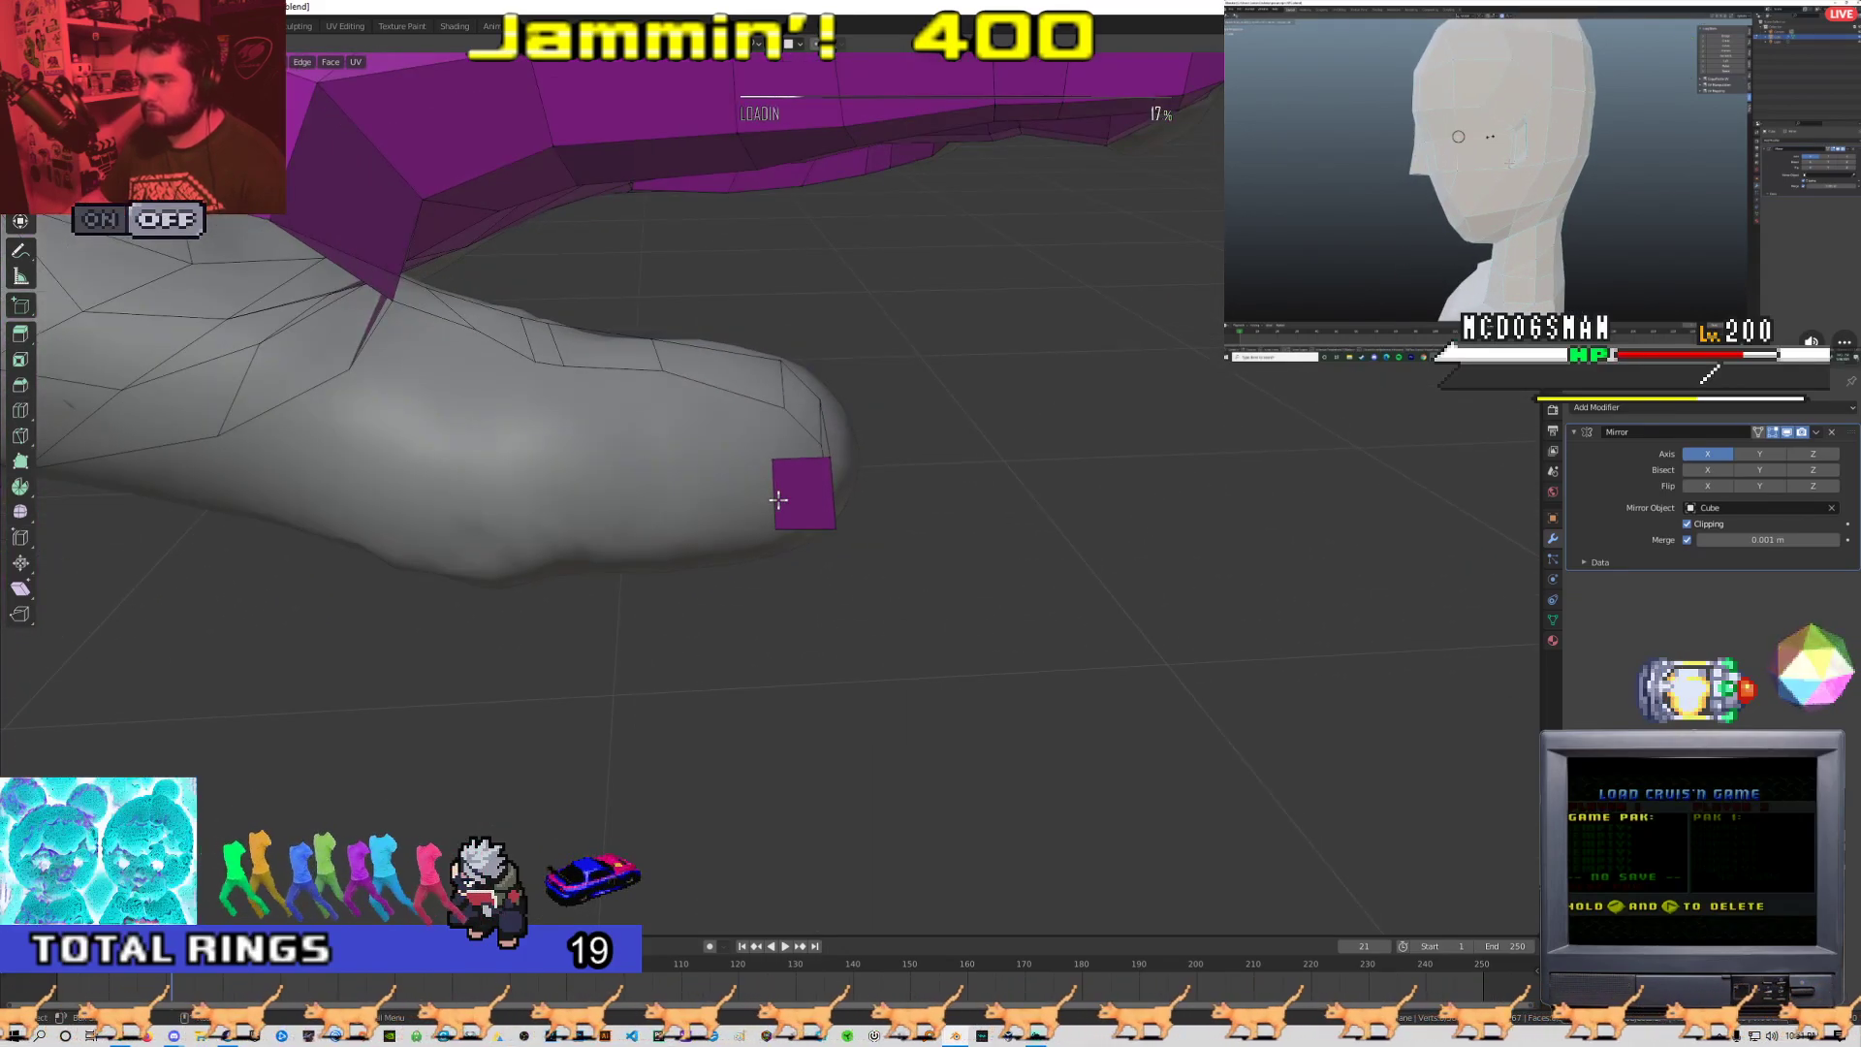
Extrude the strip in segments back along the outer side of the thumb towards the hand
middle_click_drag(617, 473, 726, 472)
key("e")
left_click(517, 407)
key("e")
left_click(538, 427)
middle_click_drag(538, 427, 728, 526)
Bridge the gap between the end of the outer thumb strip and the hand with a face
left_click(692, 489)
scroll(692, 489, "up", 1)
left_click(601, 492, "shift")
key("f")
scroll(672, 514, "up", 1)
Reposition the vertices of the outer thumb strip near the thumb's base to follow the sculpted surface
middle_click_drag(673, 513, 661, 465)
key("1")
left_click(669, 498)
key("g")
left_click(669, 445)
left_click(669, 444)
key("g")
middle_click_drag(659, 533, 615, 578)
key("g")
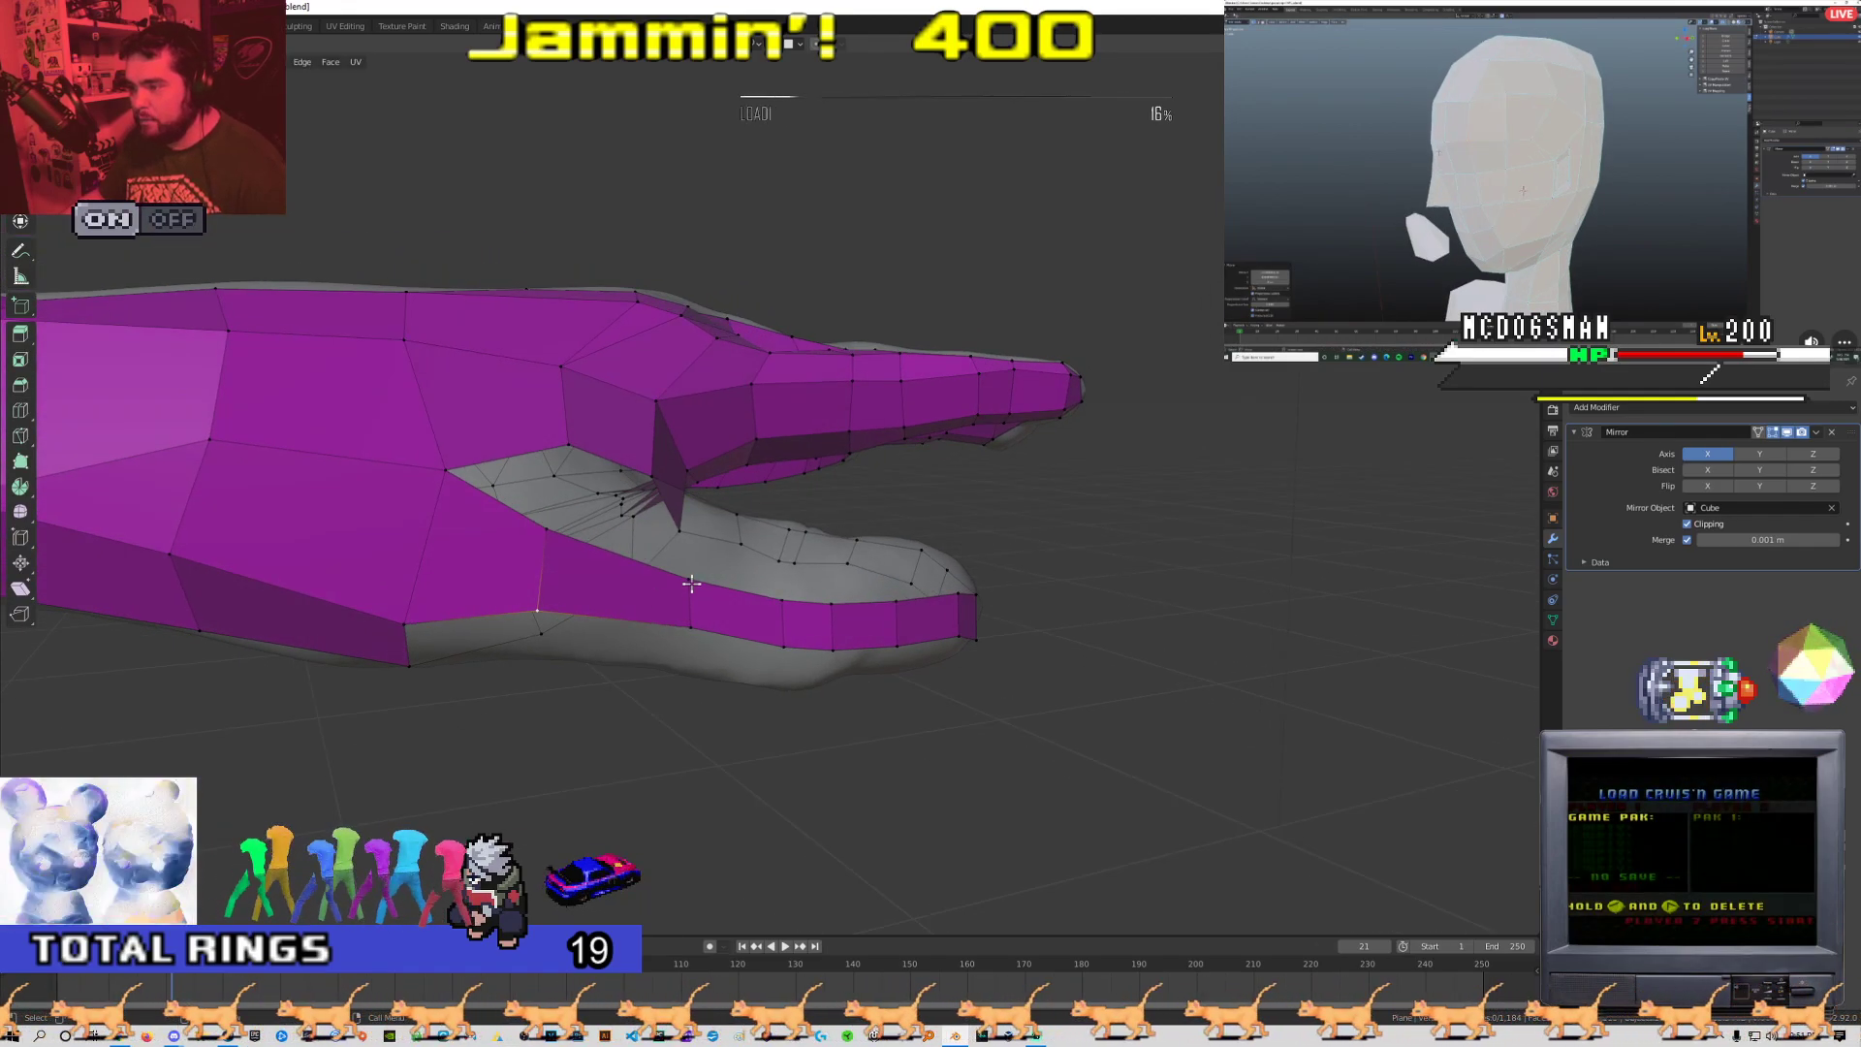
Extrude the thumb tip's edge in segments back along the back of the thumb, rotating the end edge to follow its shape
middle_click_drag(678, 609, 629, 578)
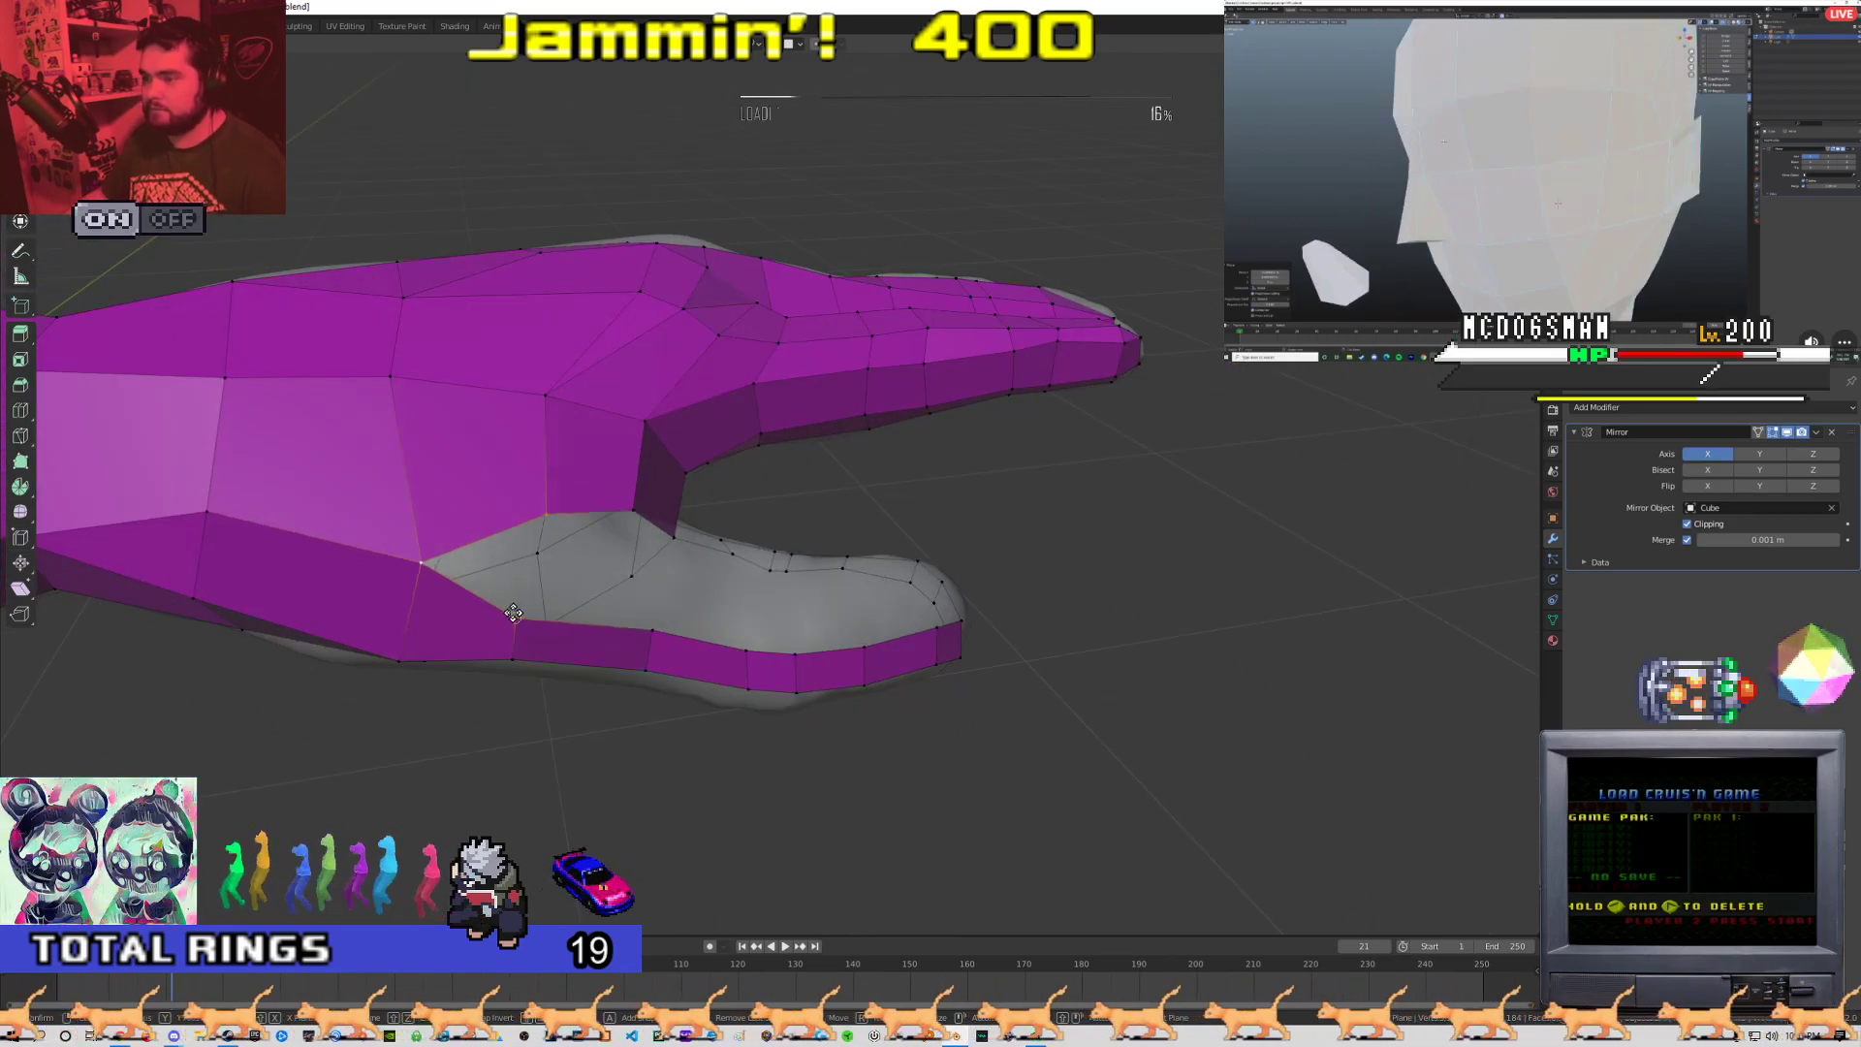
middle_click_drag(426, 558, 773, 580)
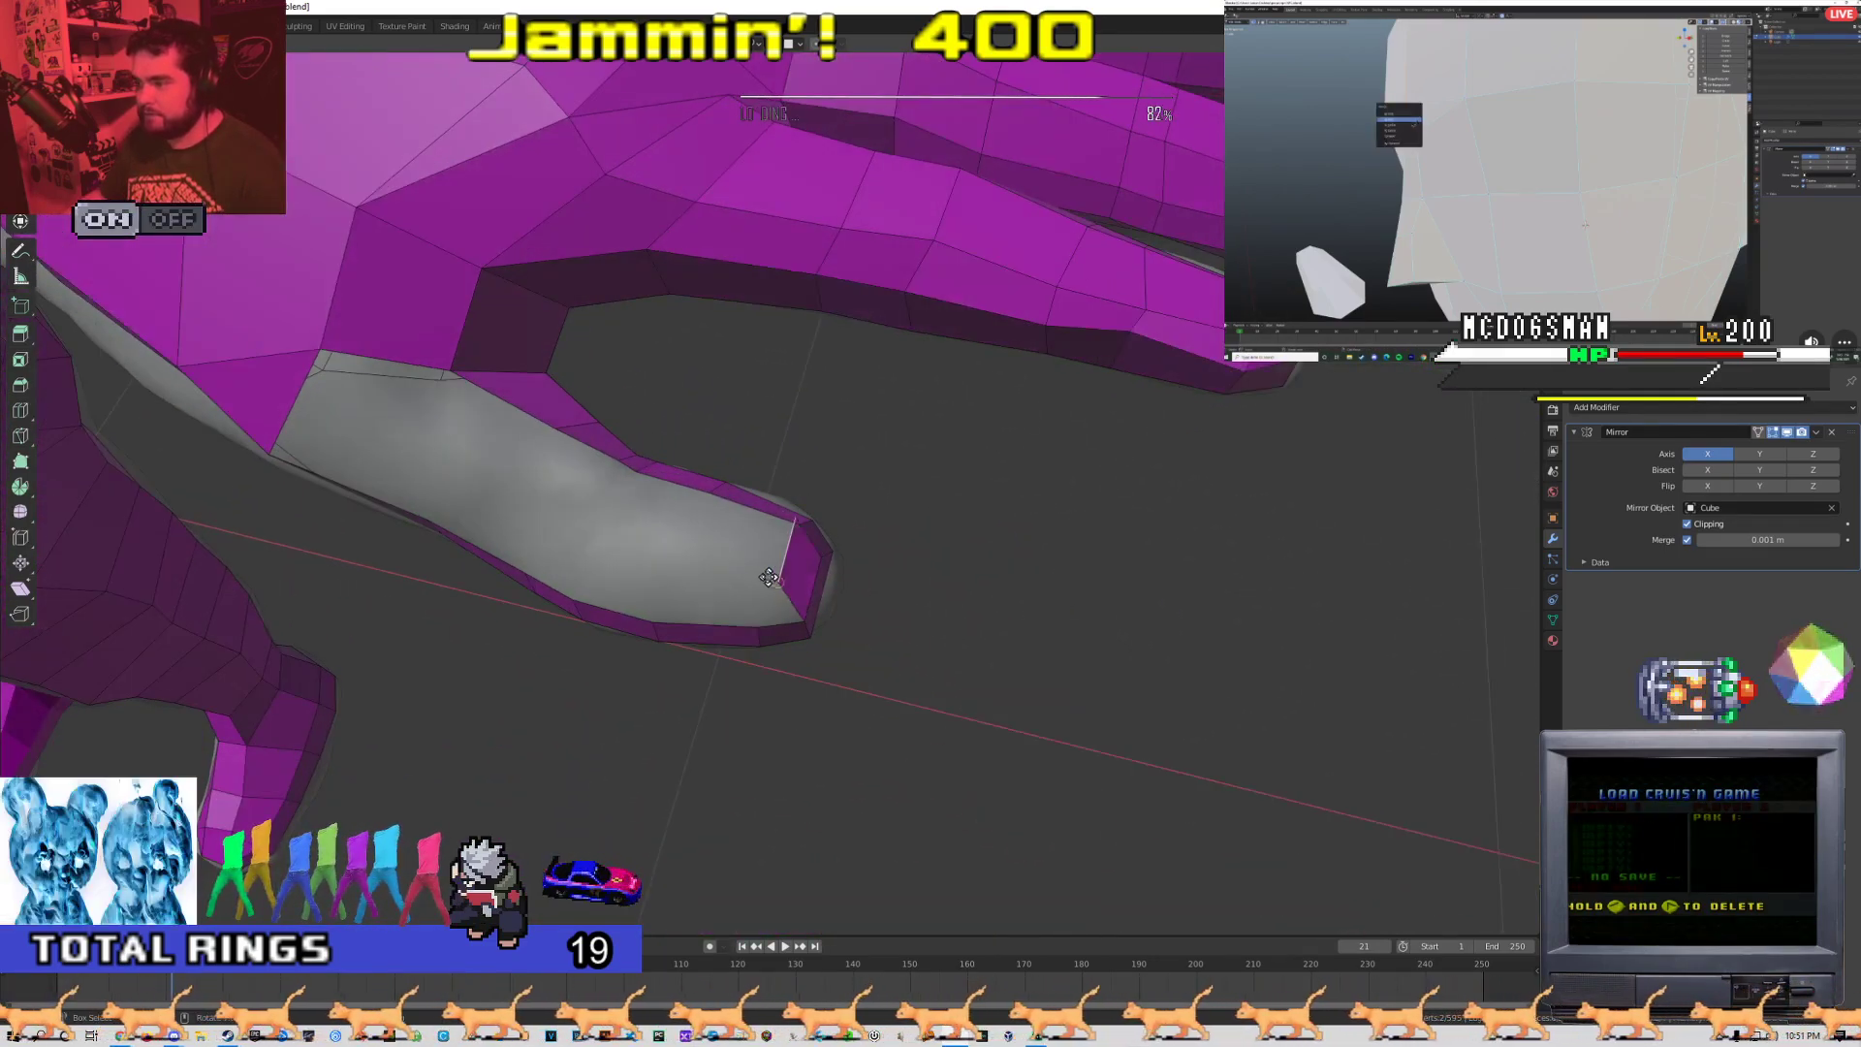
left_click(760, 607)
key("e")
middle_click_drag(656, 586, 776, 606, "shift")
key("e")
left_click(694, 582)
mouse_move(679, 557)
middle_mouse_down("shift")
mouse_move(723, 591)
mouse_move(736, 562)
mouse_move(699, 535)
mouse_move(699, 570)
middle_mouse_up("shift")
key("r")
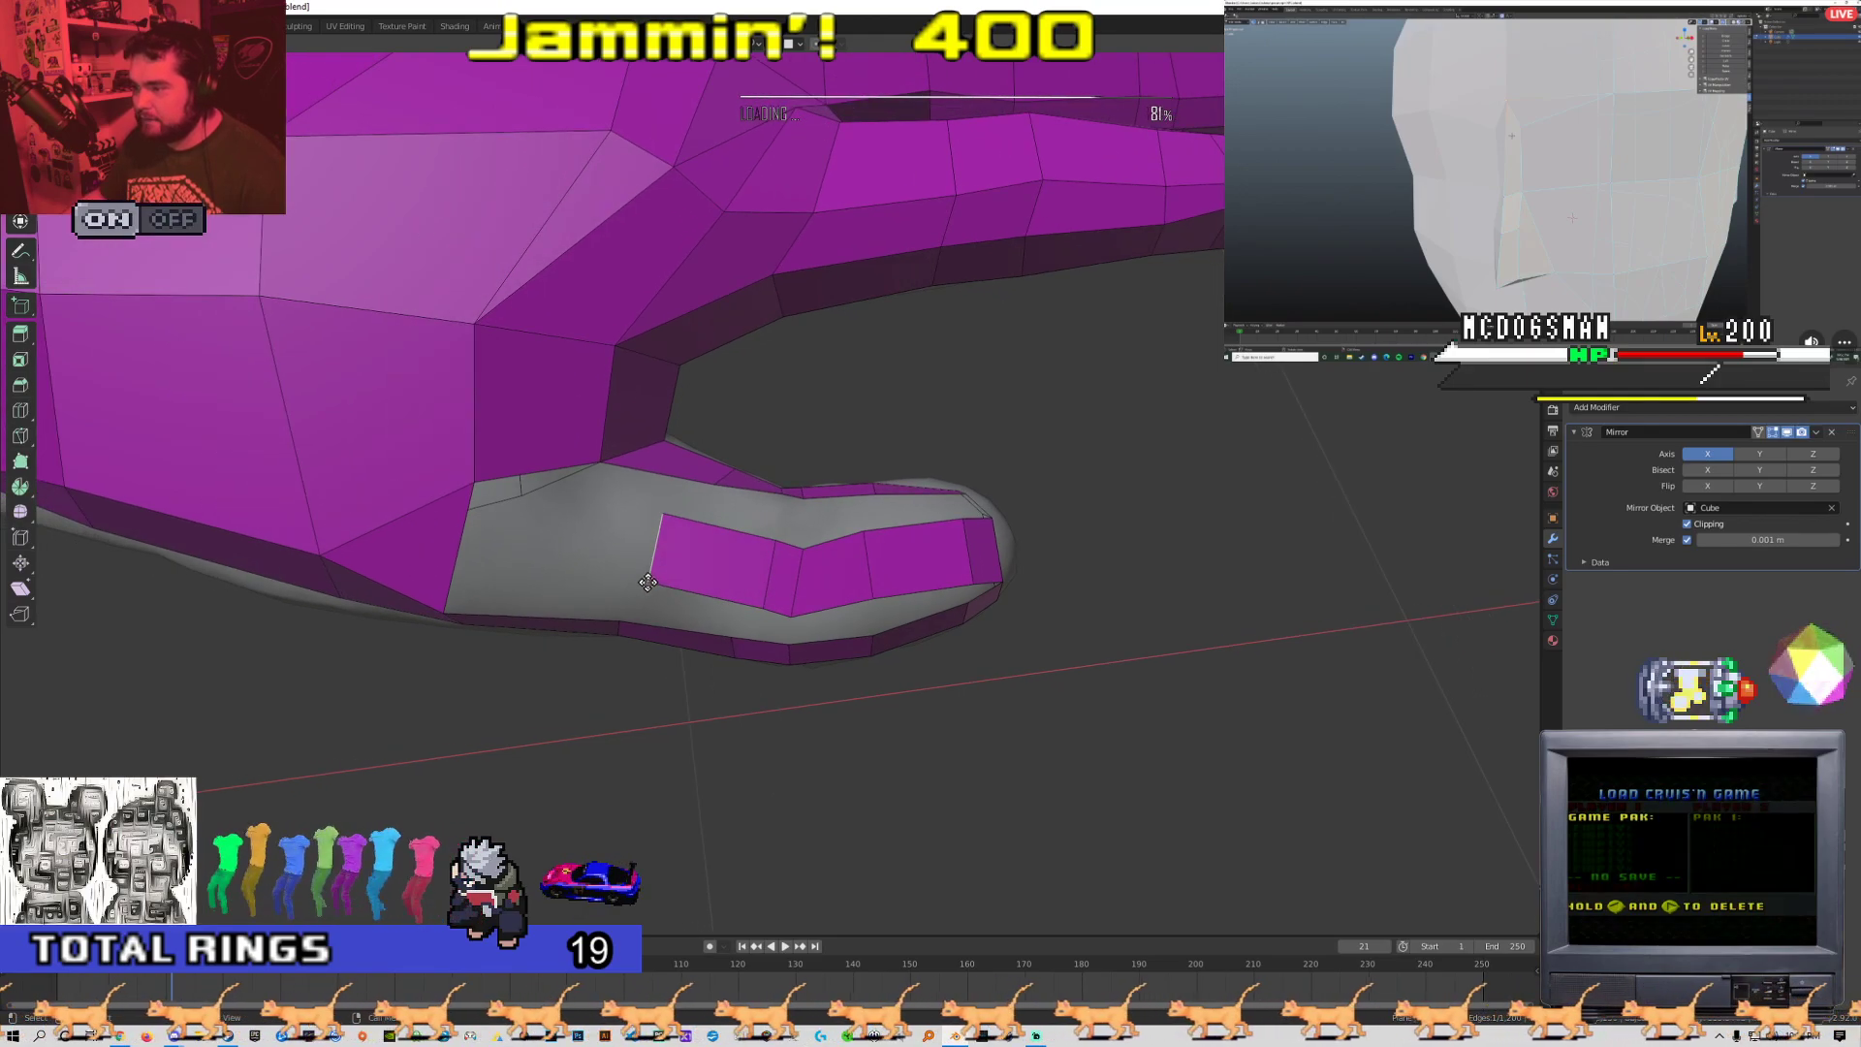
Connect the end of the new thumb strip to the hand with faces and fill the gap beside the outer strip
middle_click_drag(672, 528, 665, 432)
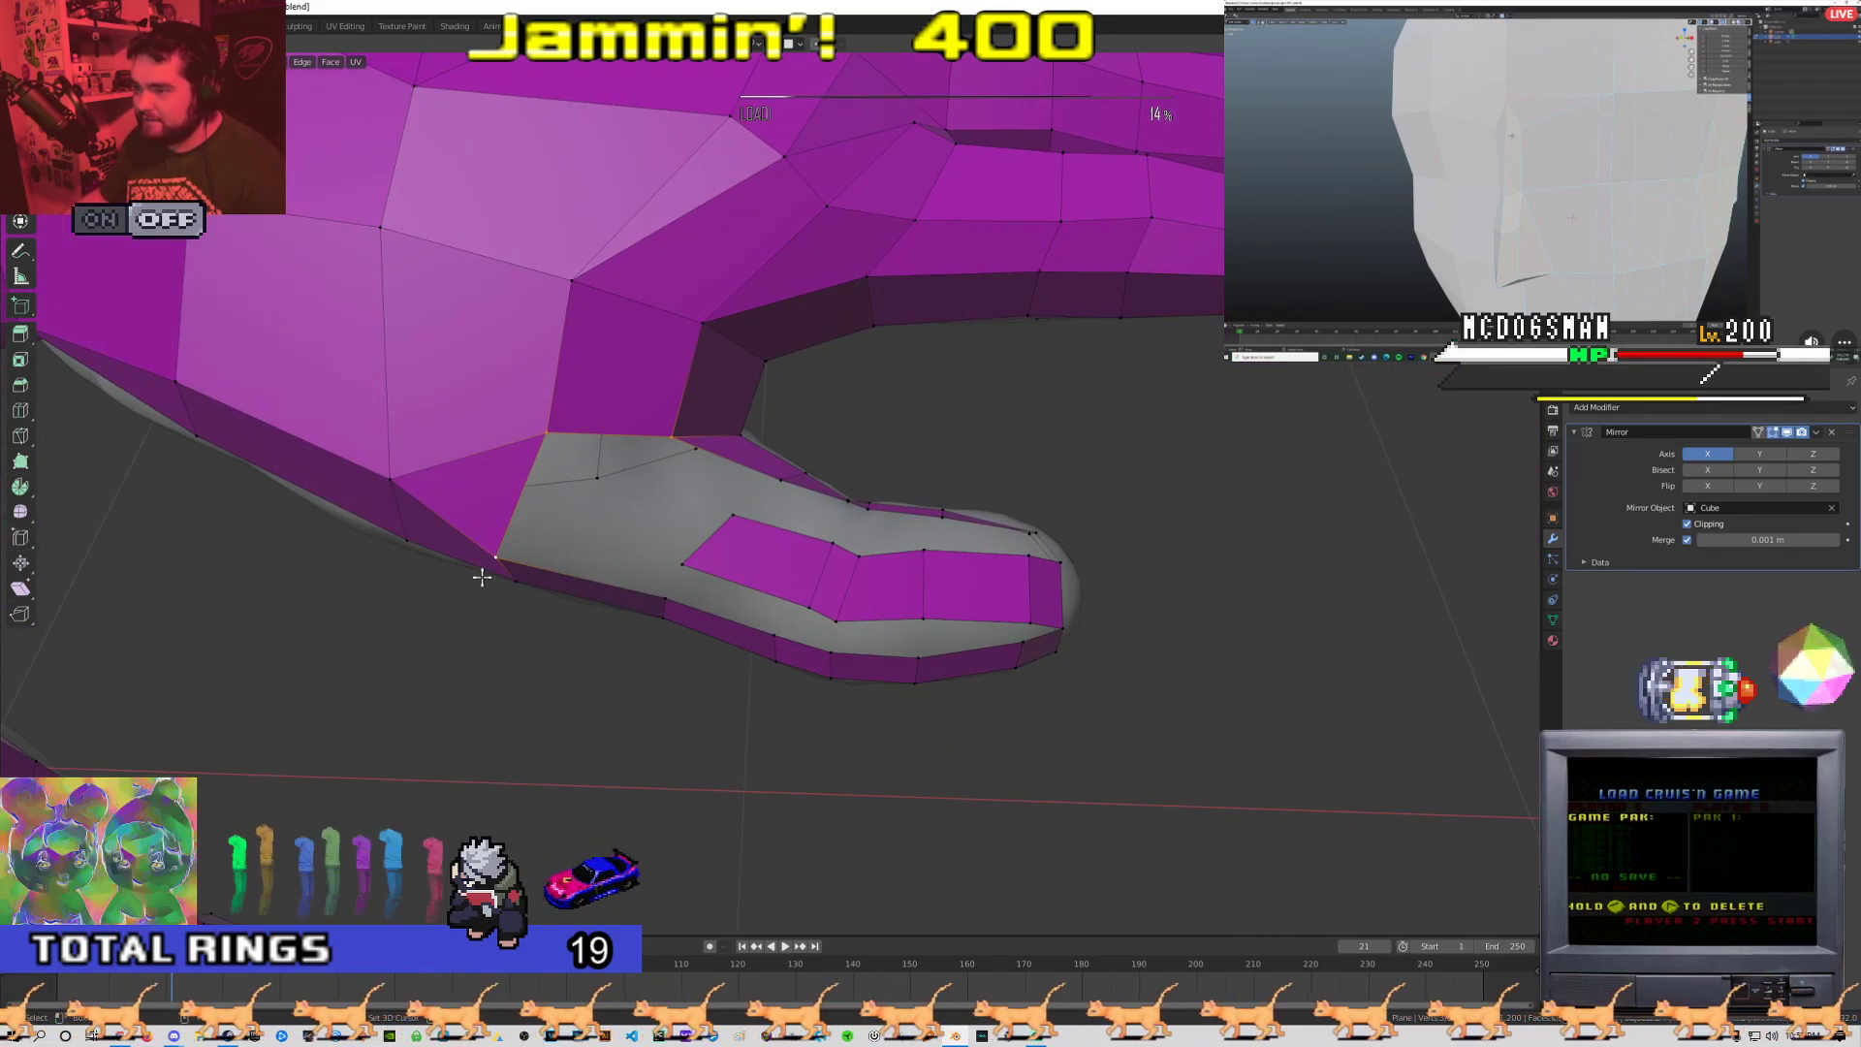
middle_click_drag(700, 536, 685, 534)
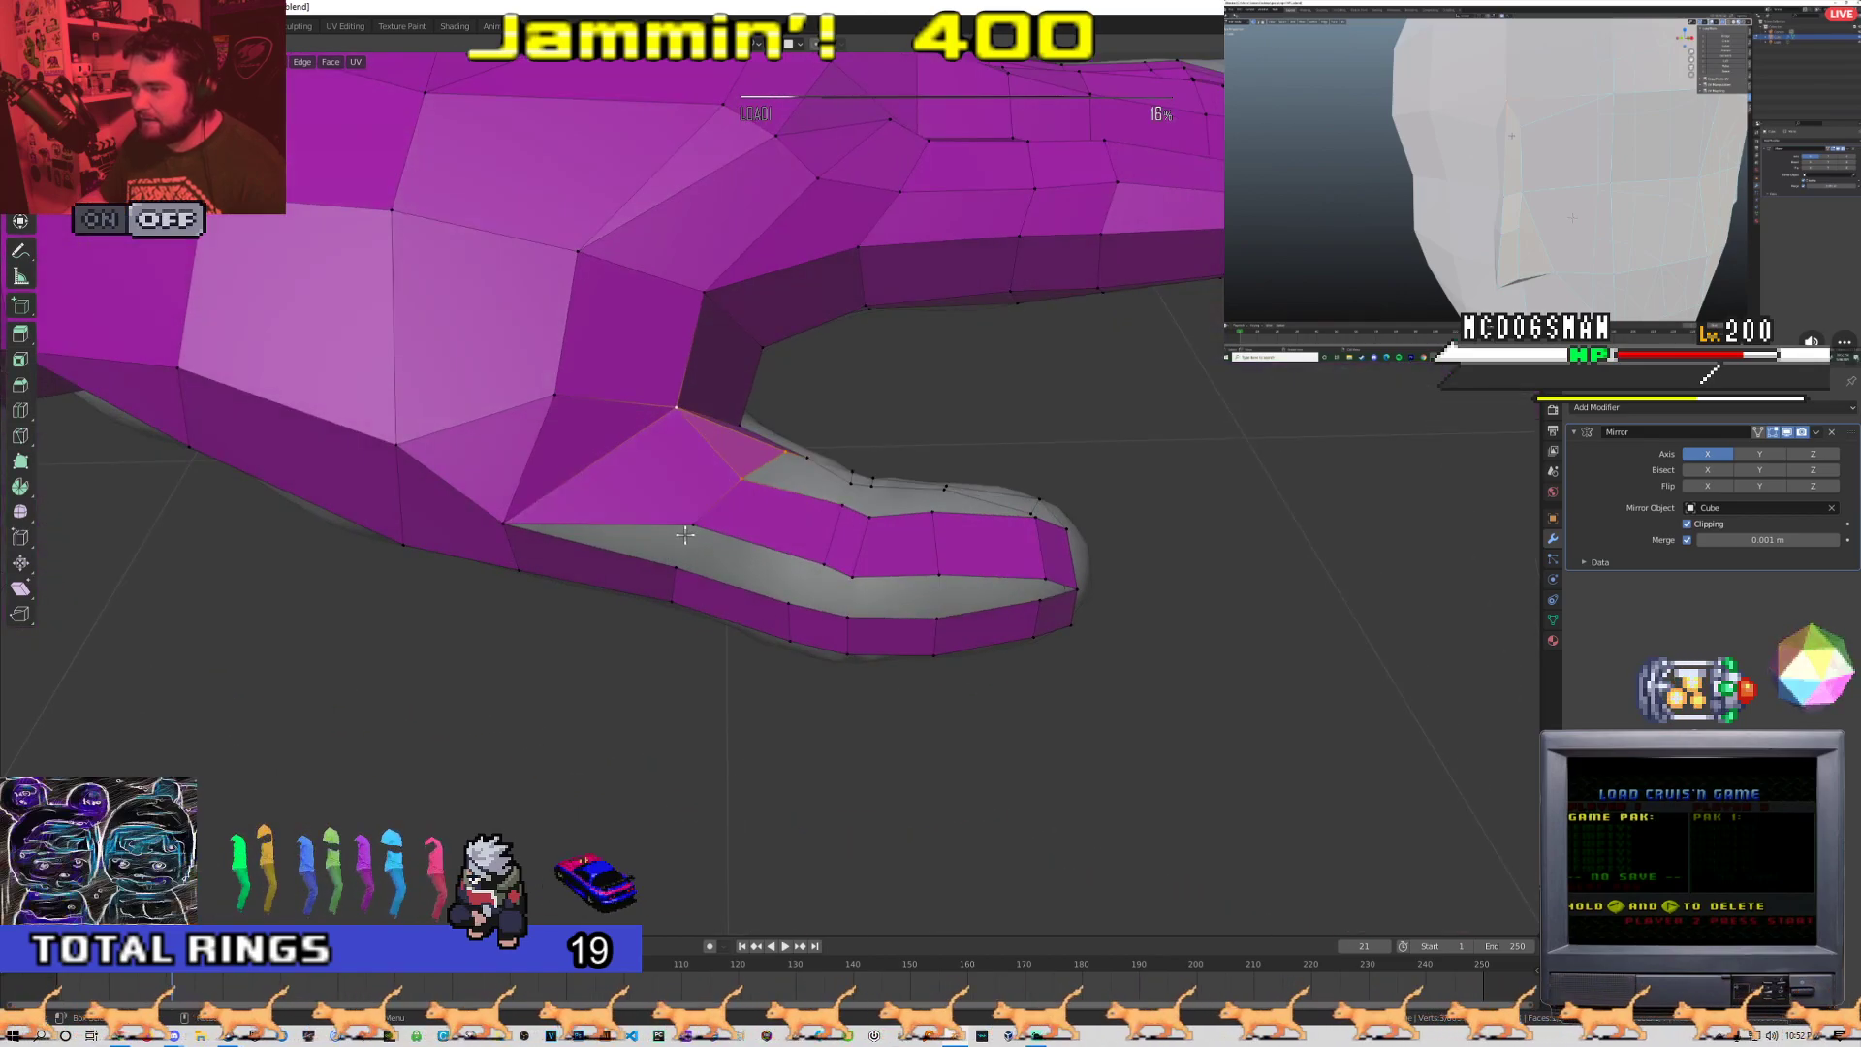
key("alt+a")
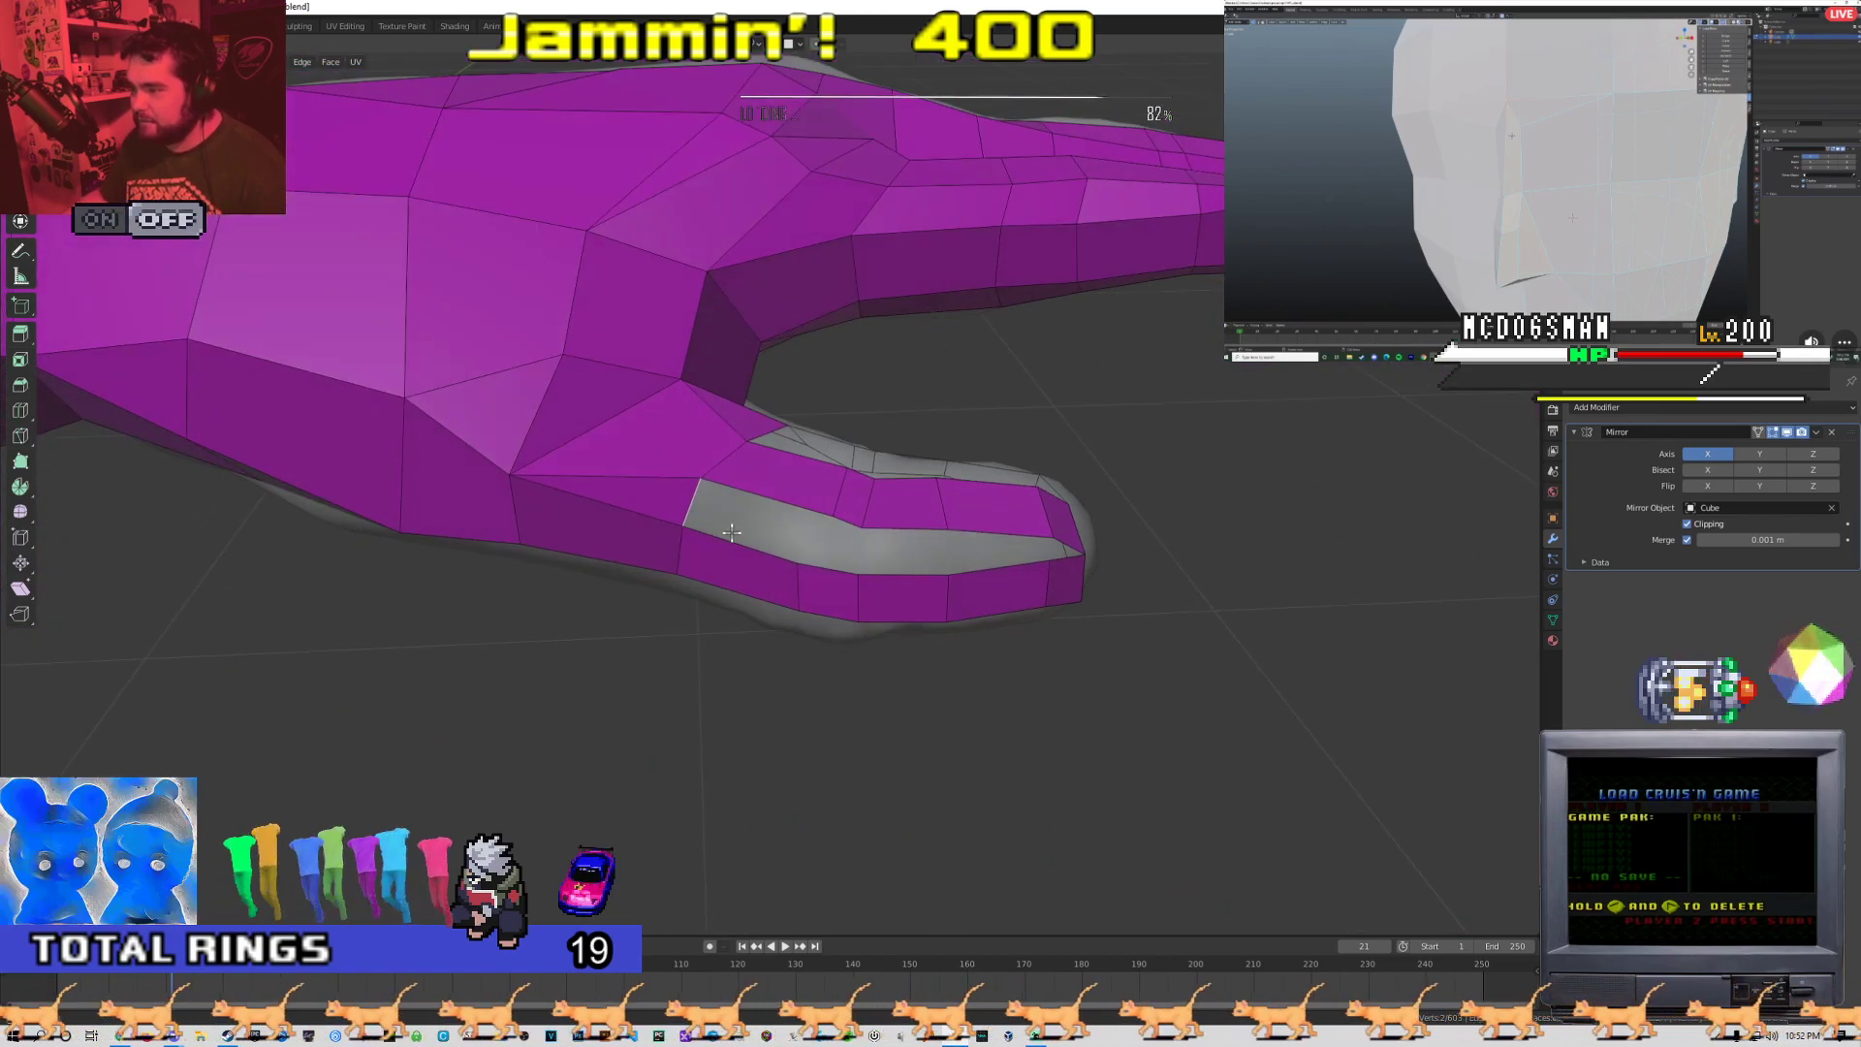
mouse_move(731, 532)
middle_mouse_down()
mouse_move(728, 568)
mouse_move(722, 511)
middle_mouse_up()
left_click(725, 495)
key("f")
Extrude a strip from the thumb tip along the palm side of the thumb, scaling and moving its end edge towards the palm
middle_click_drag(825, 656, 698, 538)
key("g")
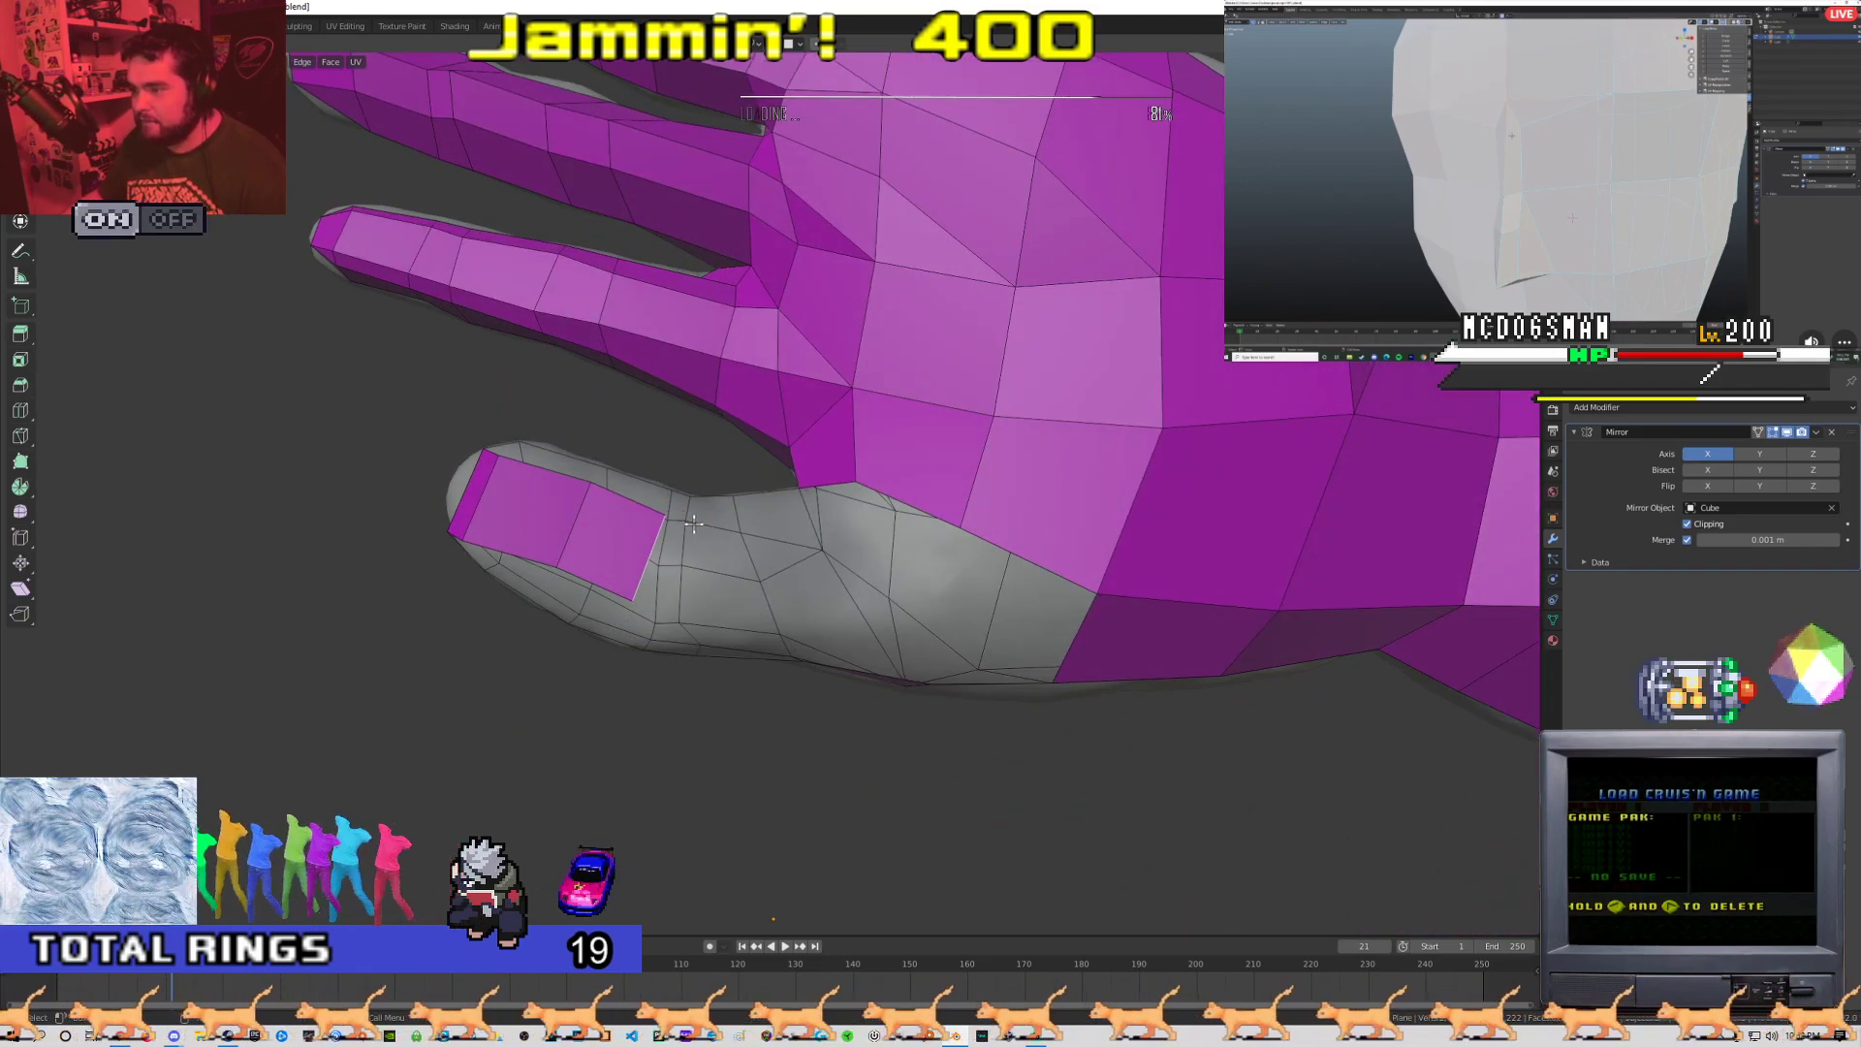
left_click(717, 521)
middle_click_drag(717, 522, 641, 505)
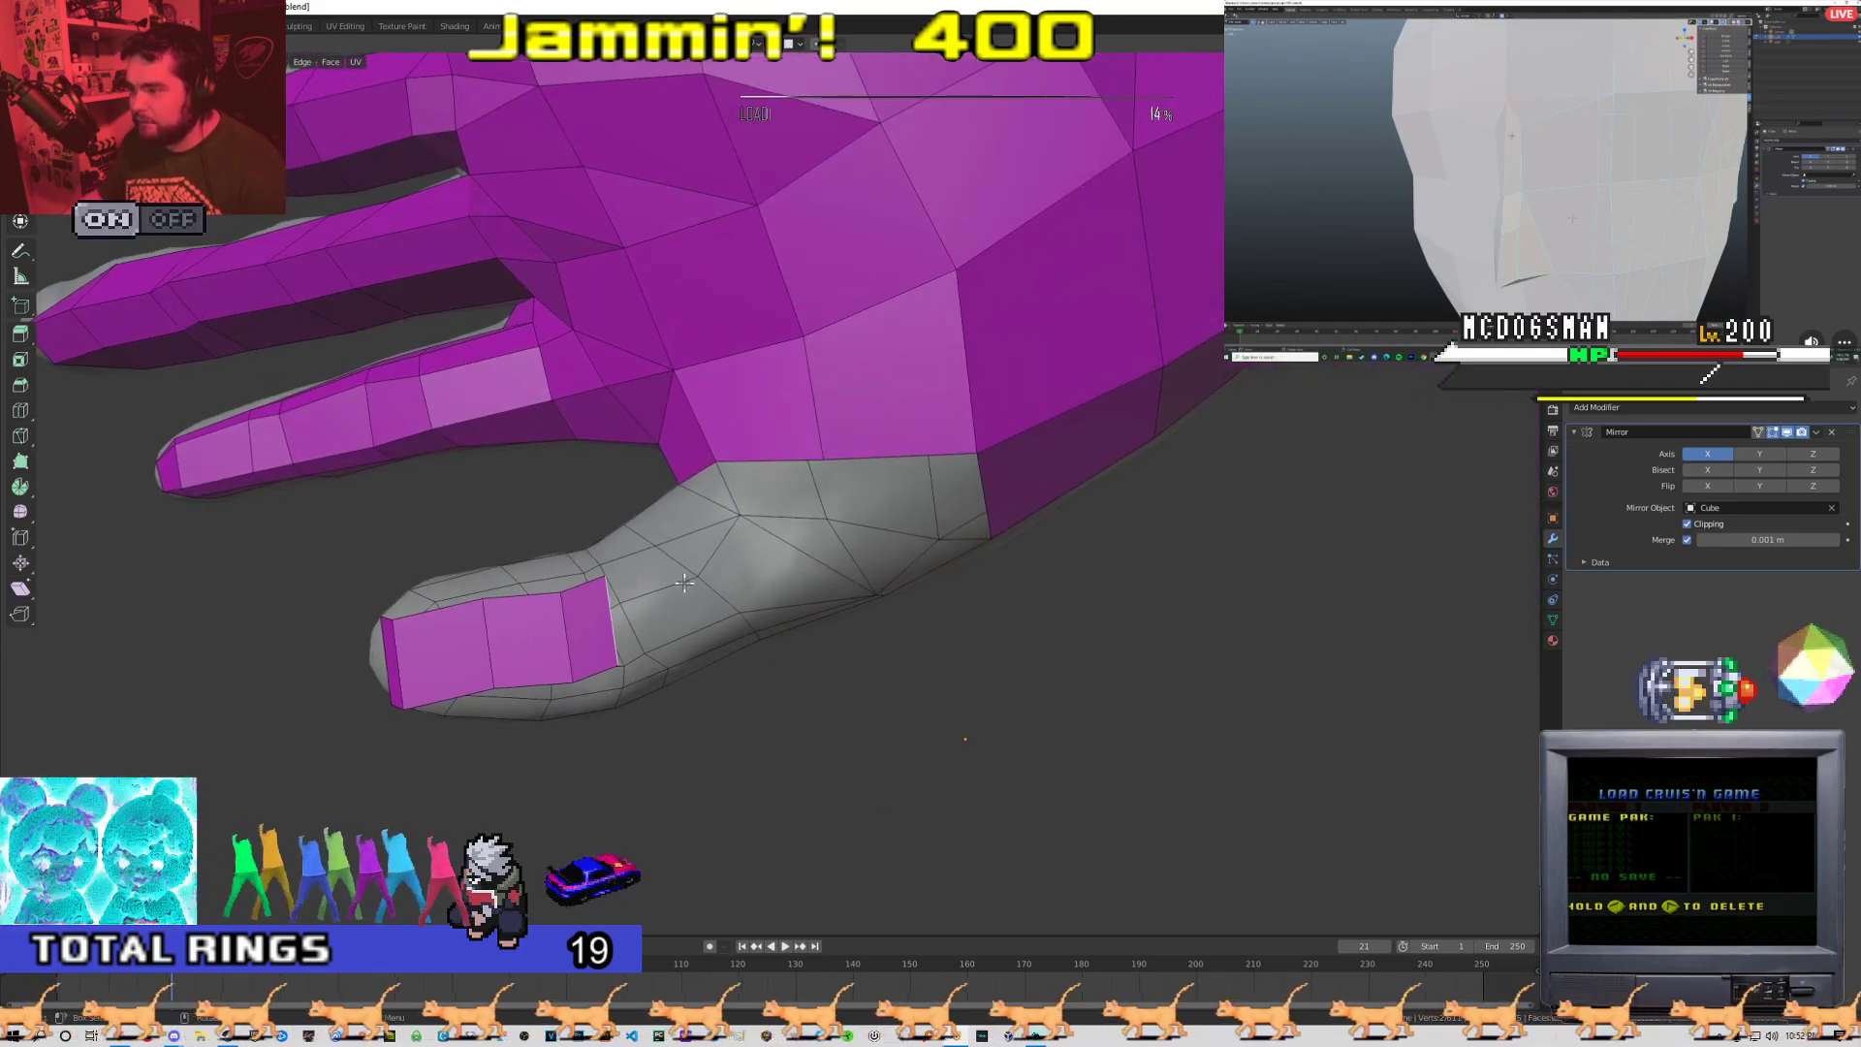
key("s")
left_click(654, 526)
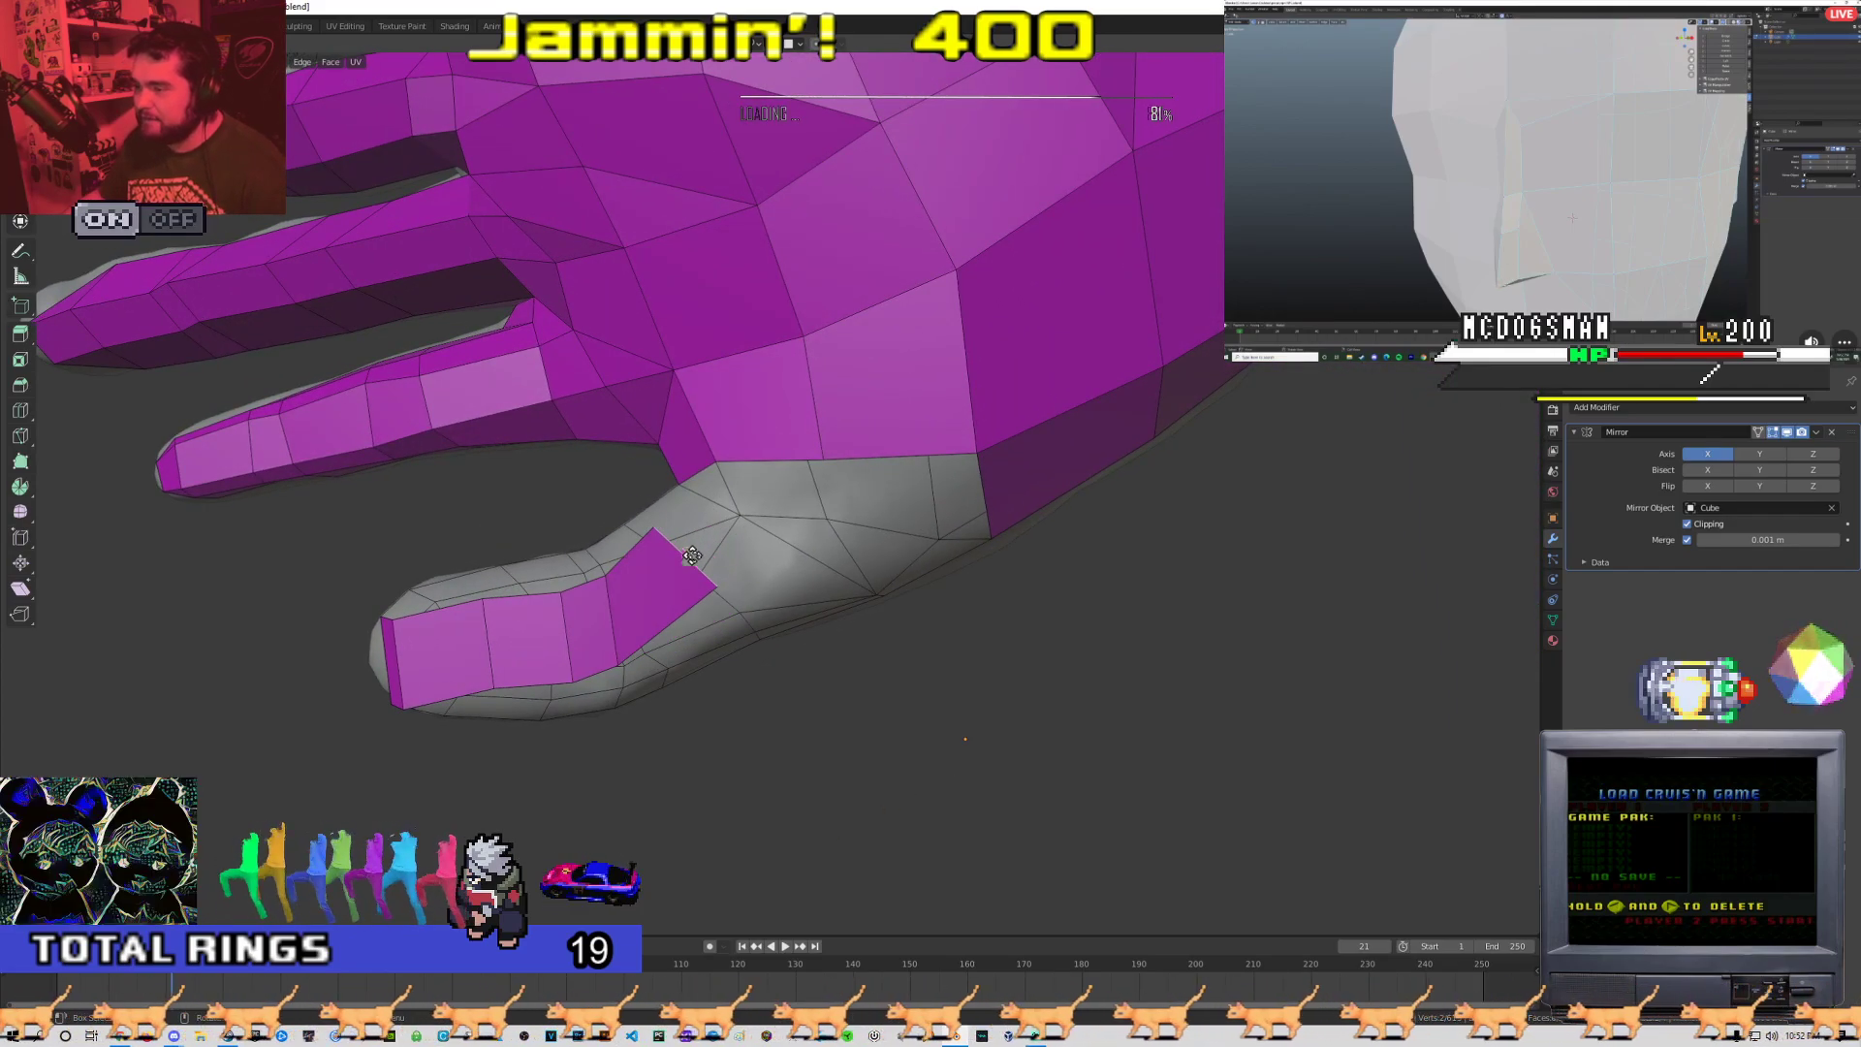
key("g")
left_click(739, 595)
Bridge the end edge of the palm-side thumb strip to the palm's border with a face
middle_click_drag(738, 595, 781, 615)
left_click(784, 494, "shift")
key("f")
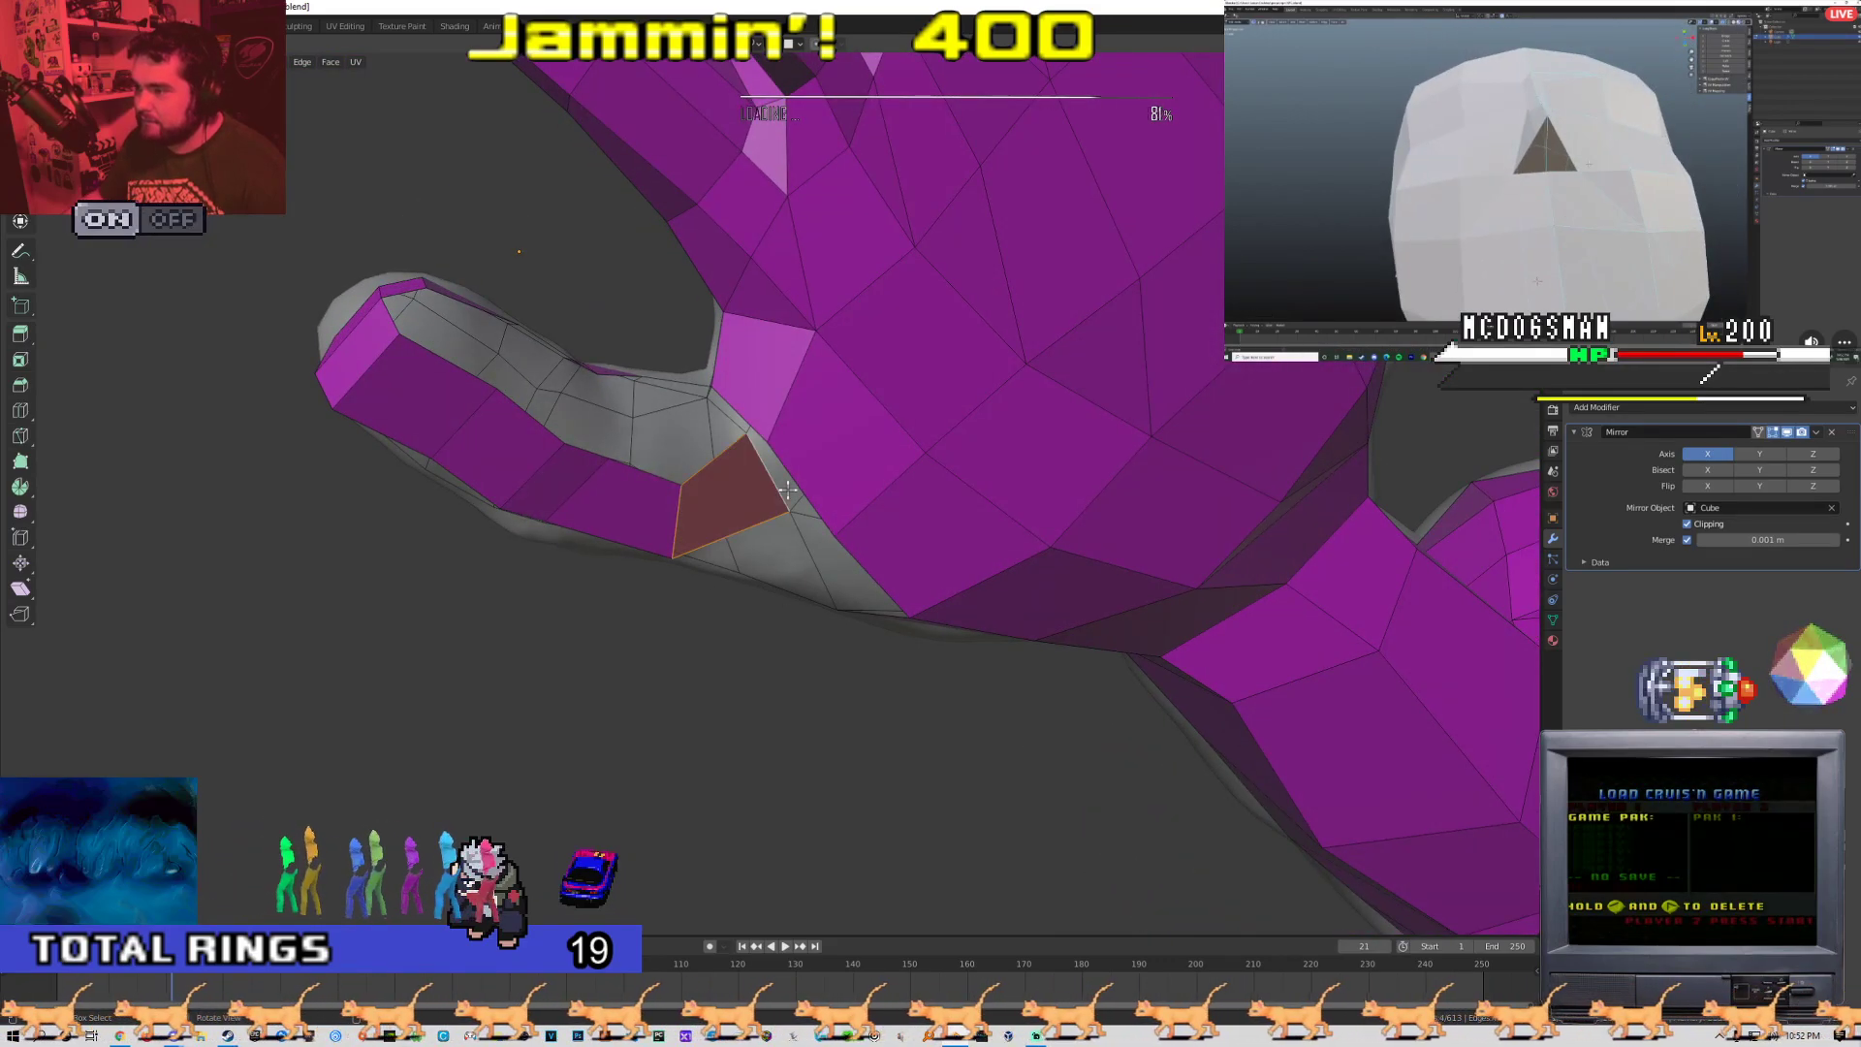
key("ctrl+z")
left_click(797, 489)
left_click(680, 532, "shift")
key("f")
middle_click_drag(689, 540, 681, 477)
Move the vertices at the palm end of the palm-side thumb strip to even out its faces
key("1")
left_click(686, 556)
left_click(678, 477)
key("g")
left_click(679, 477)
left_click(679, 566)
middle_click_drag(683, 564, 736, 518)
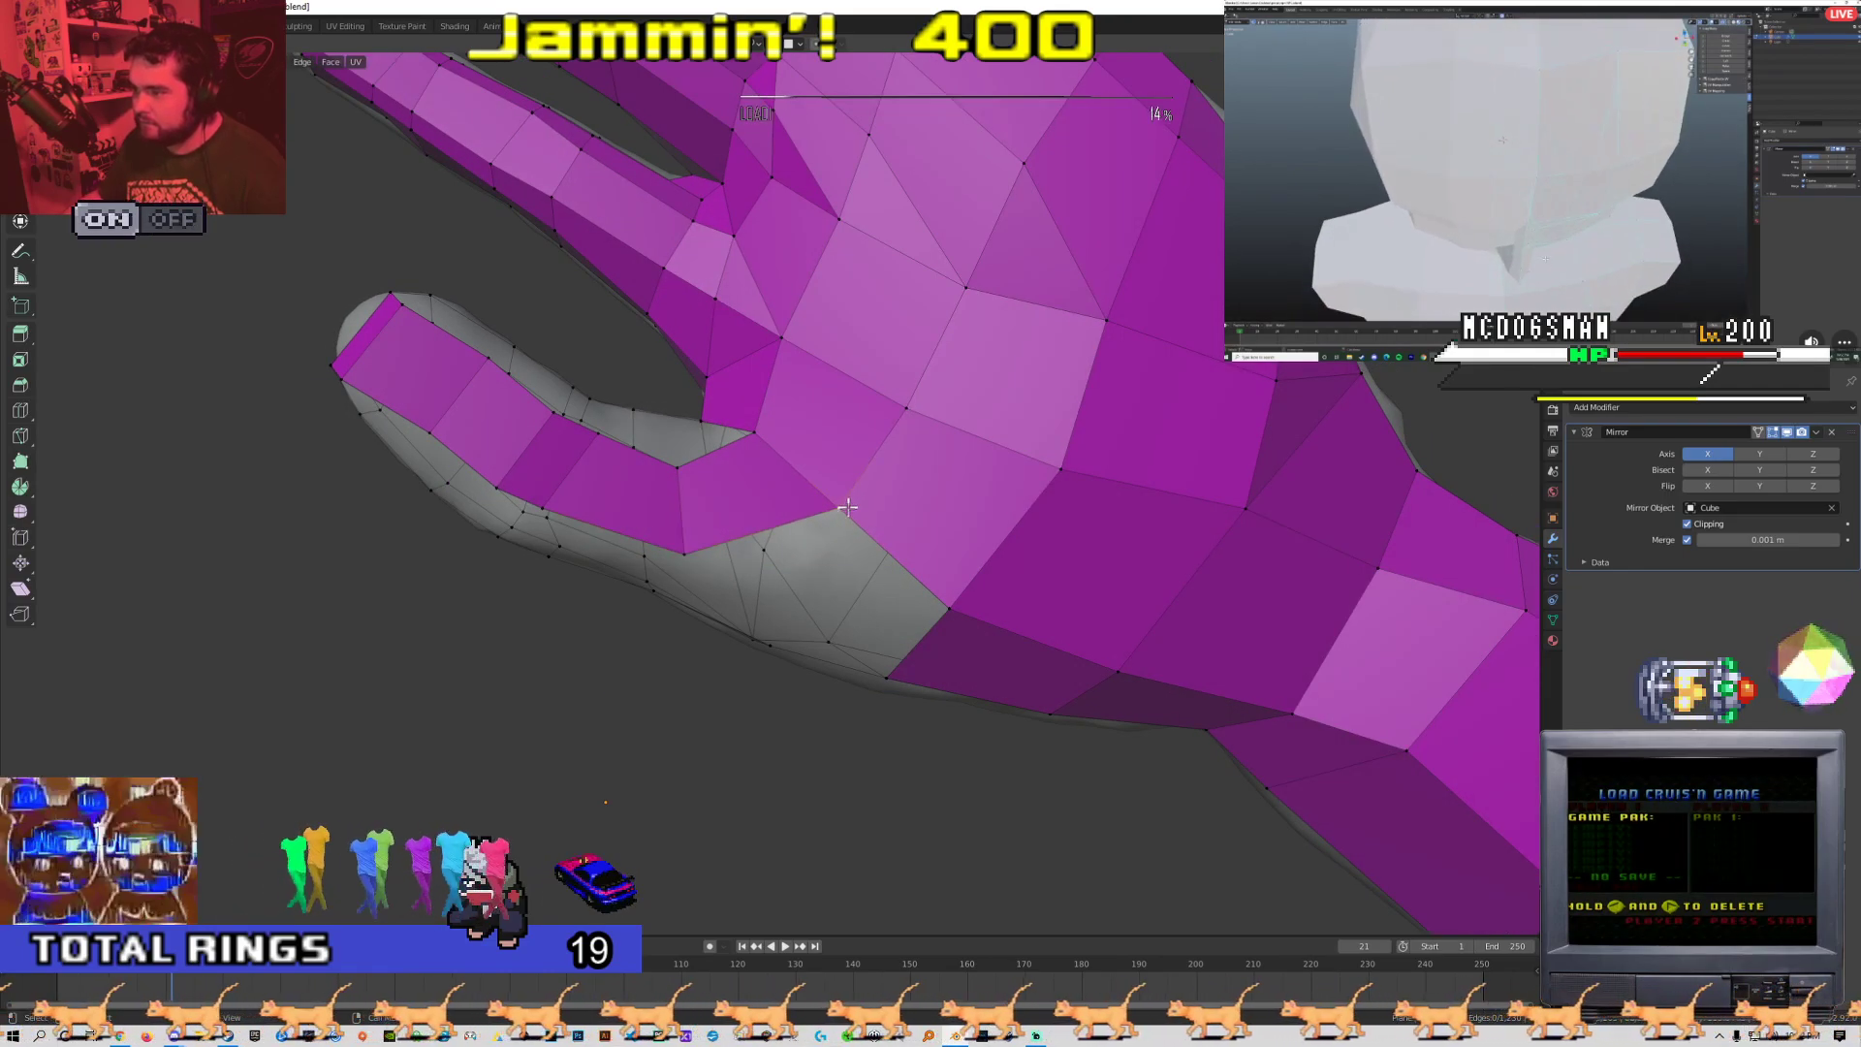
middle_click_drag(850, 501, 665, 520)
key("g")
left_click(663, 447)
Move the middle and tip-side vertices of the palm-side strip to straighten its edges along the thumb
left_click(600, 441)
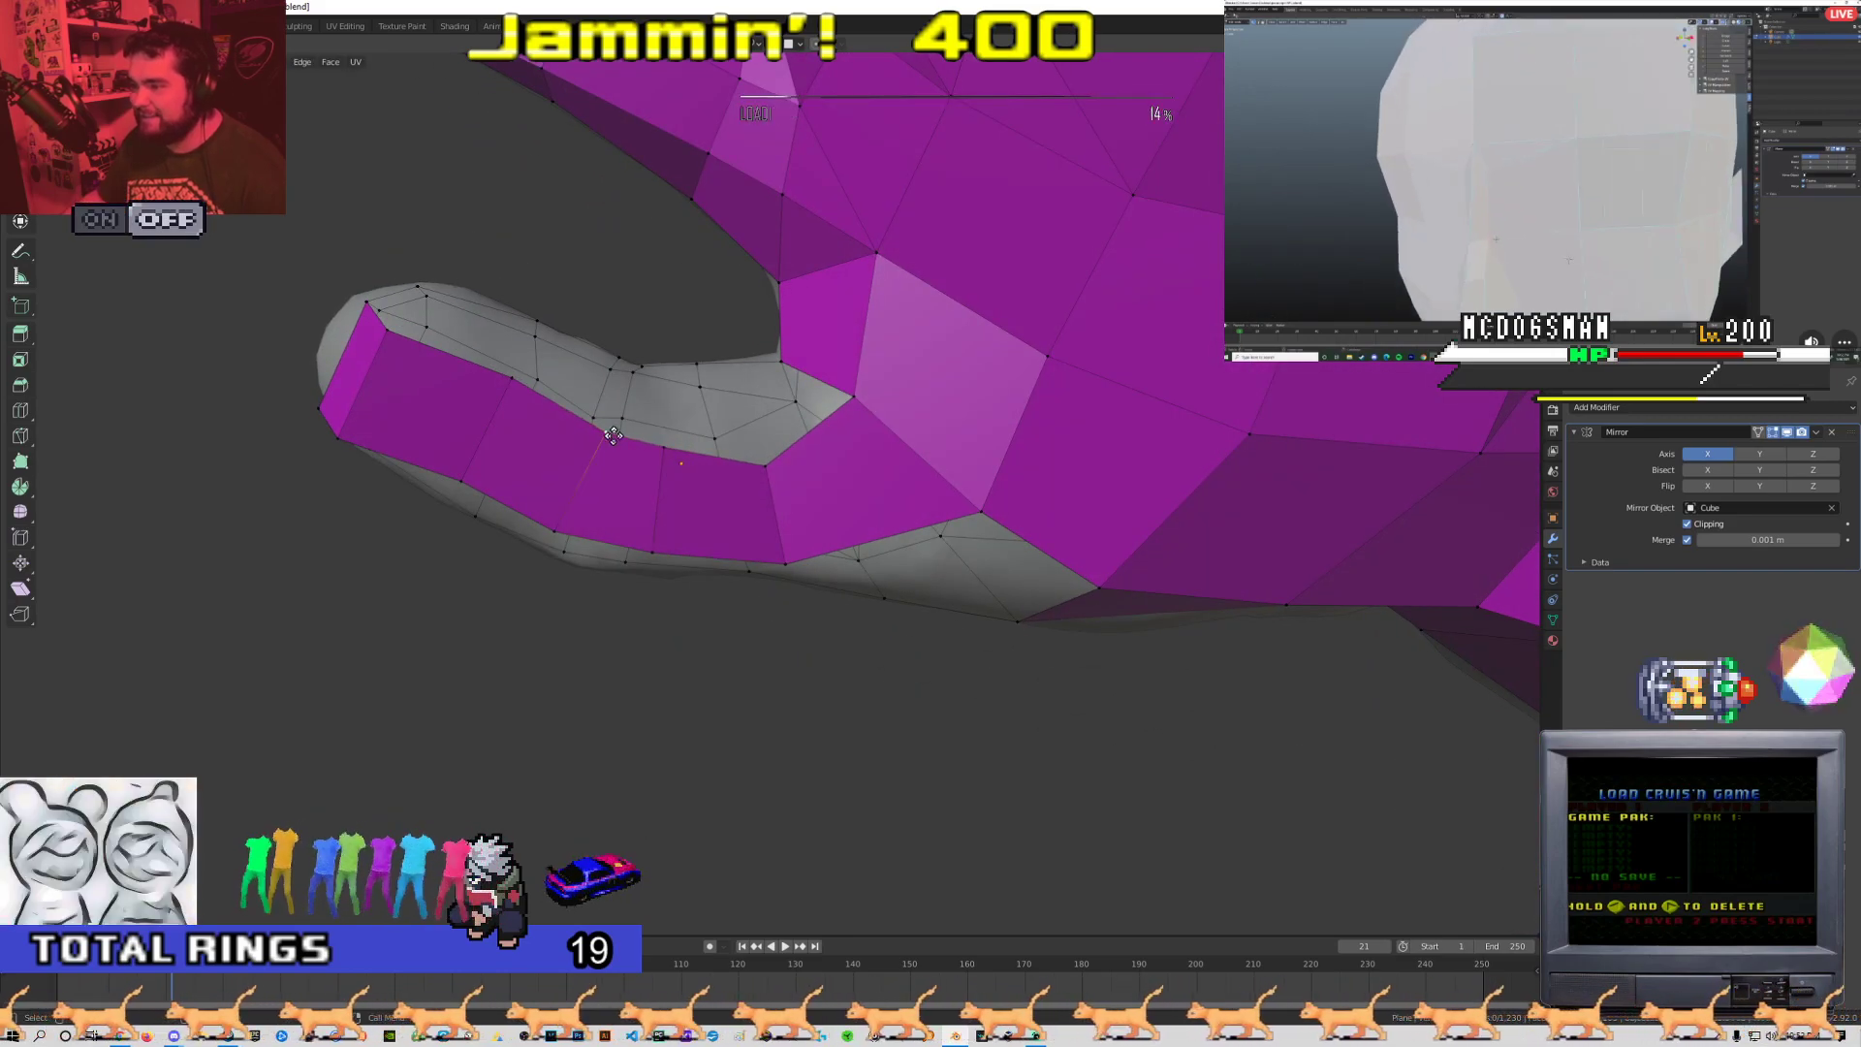
key("g")
left_click(620, 455)
left_click(565, 548)
key("g")
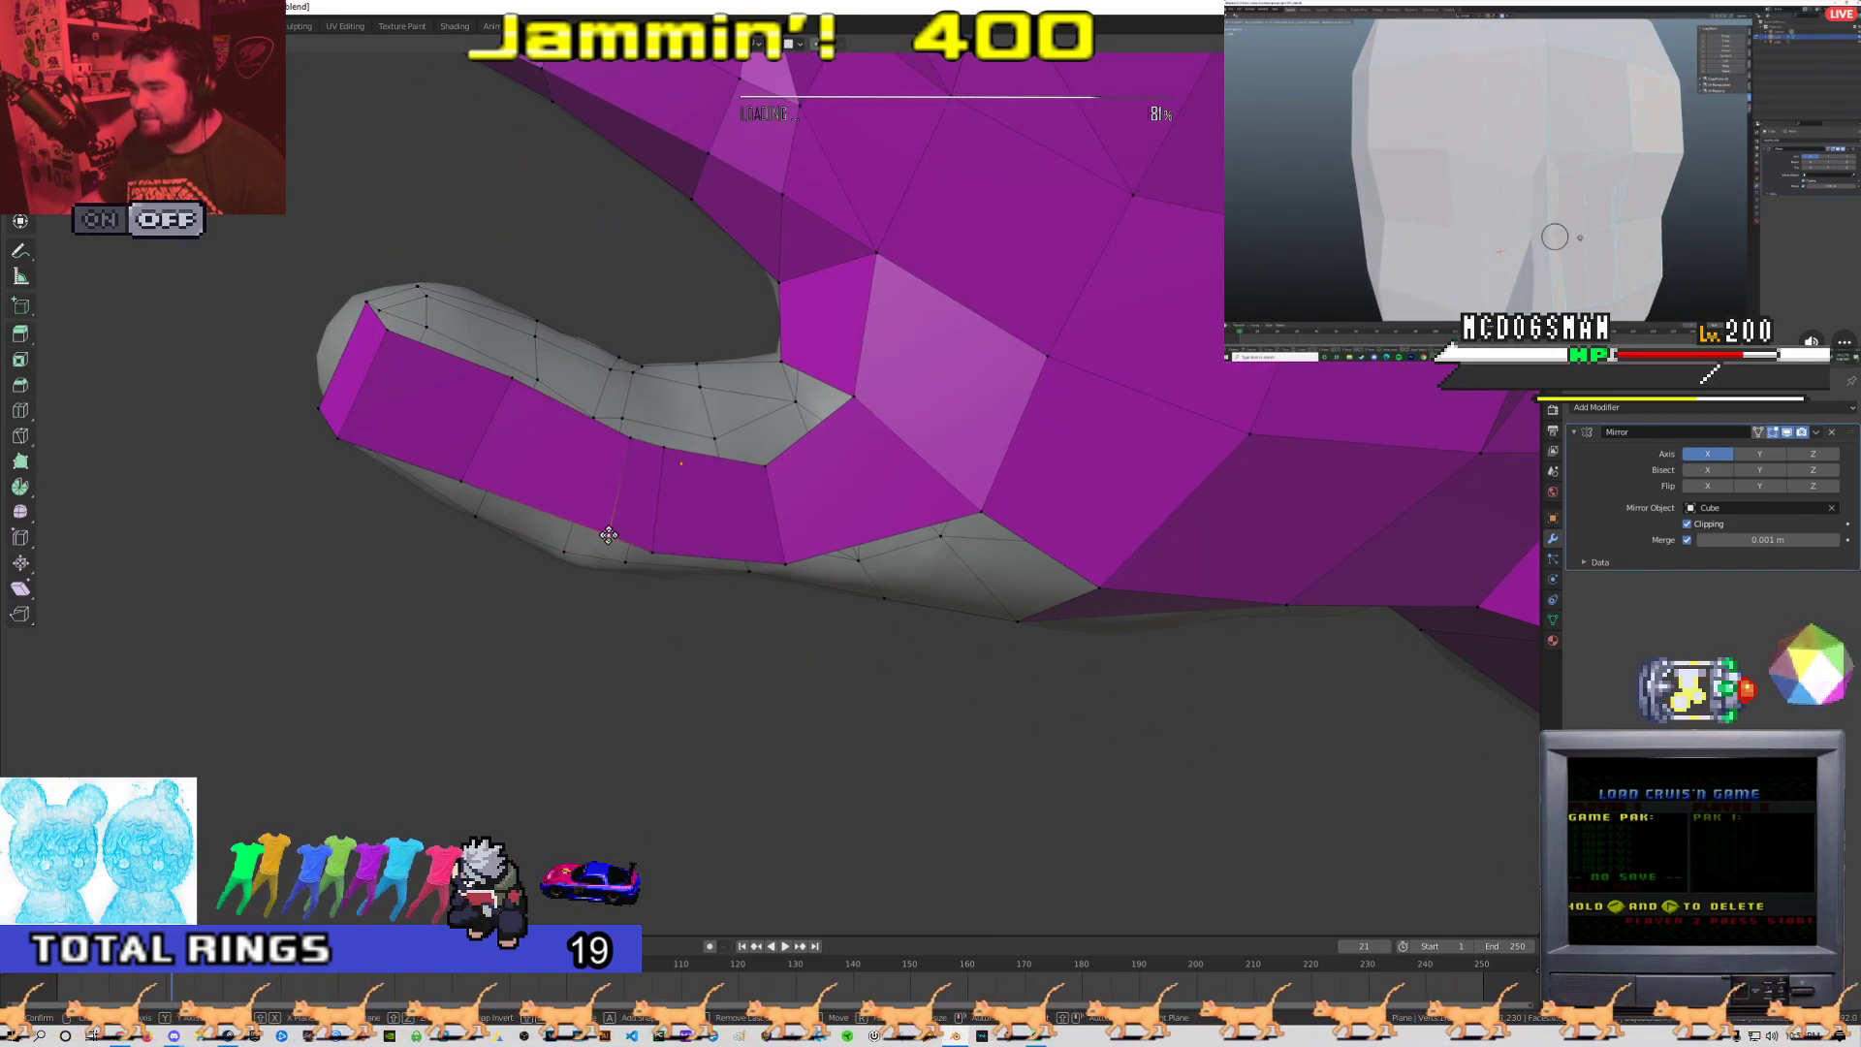
left_click(468, 477)
middle_click_drag(455, 441, 586, 392)
left_click(649, 345)
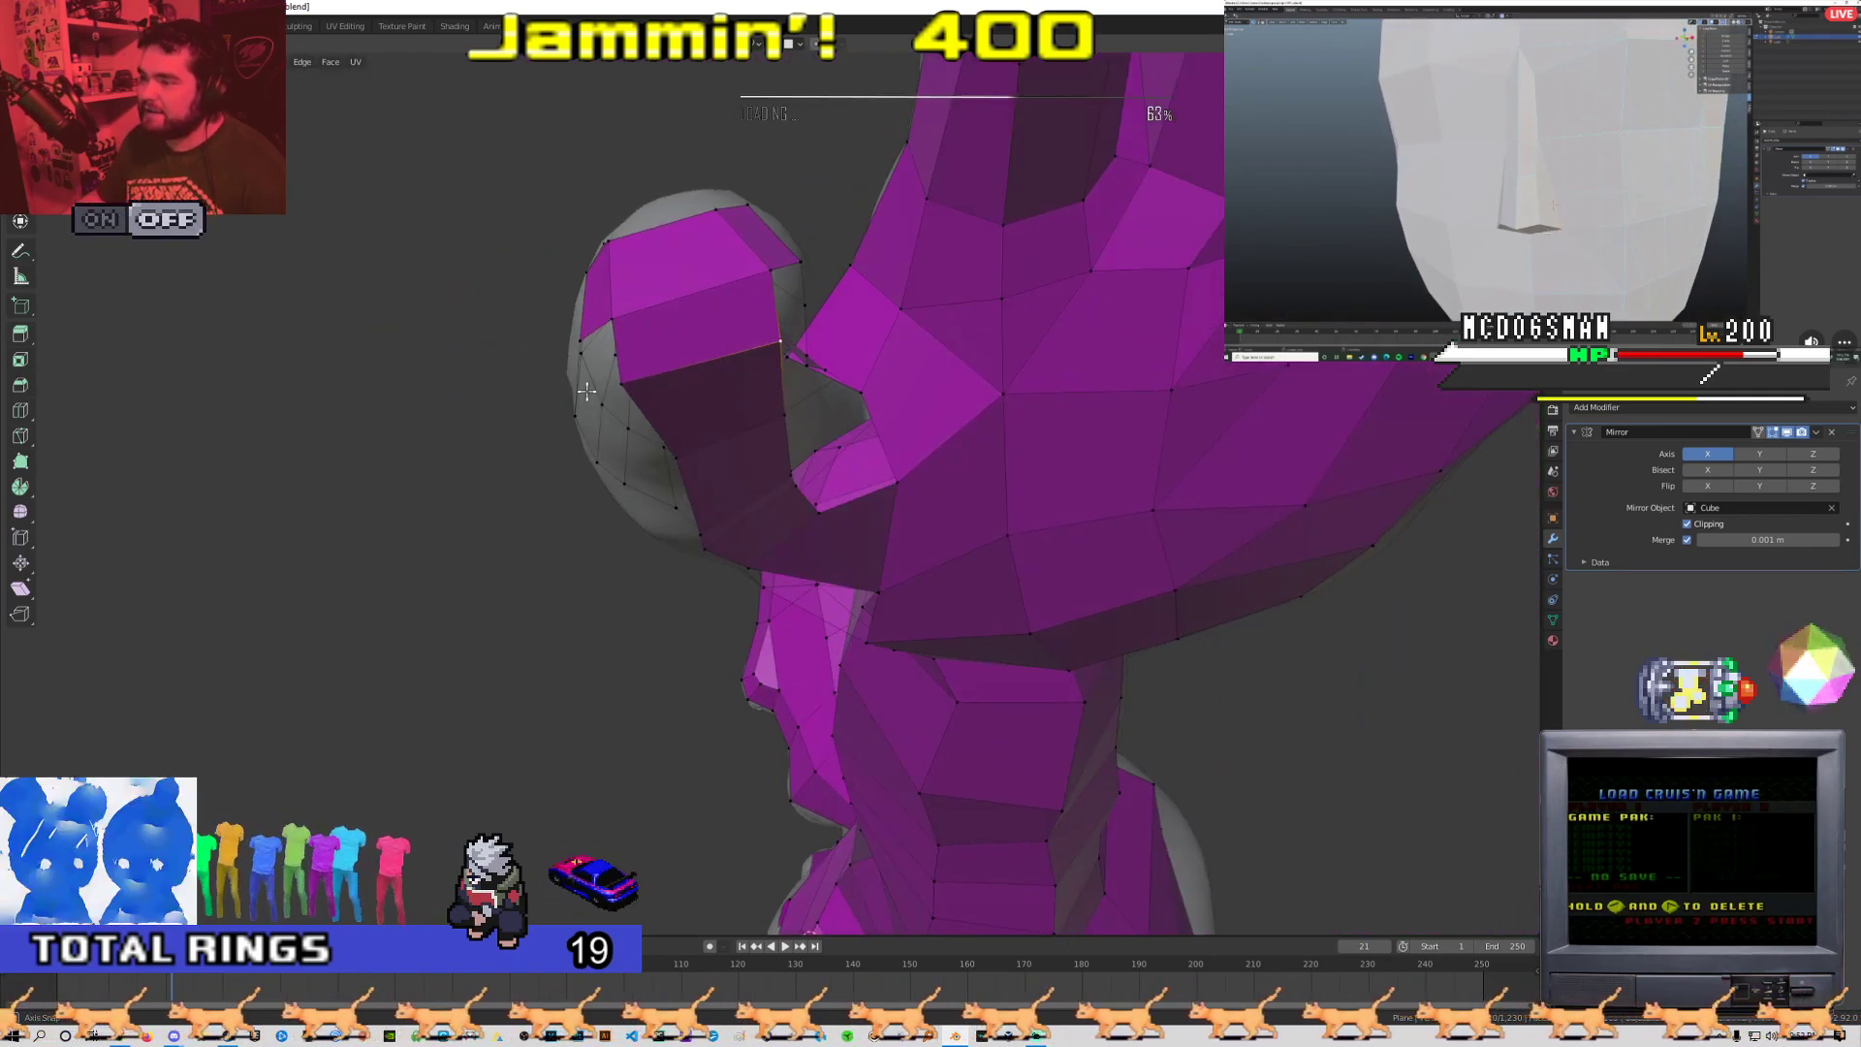
left_click(648, 377)
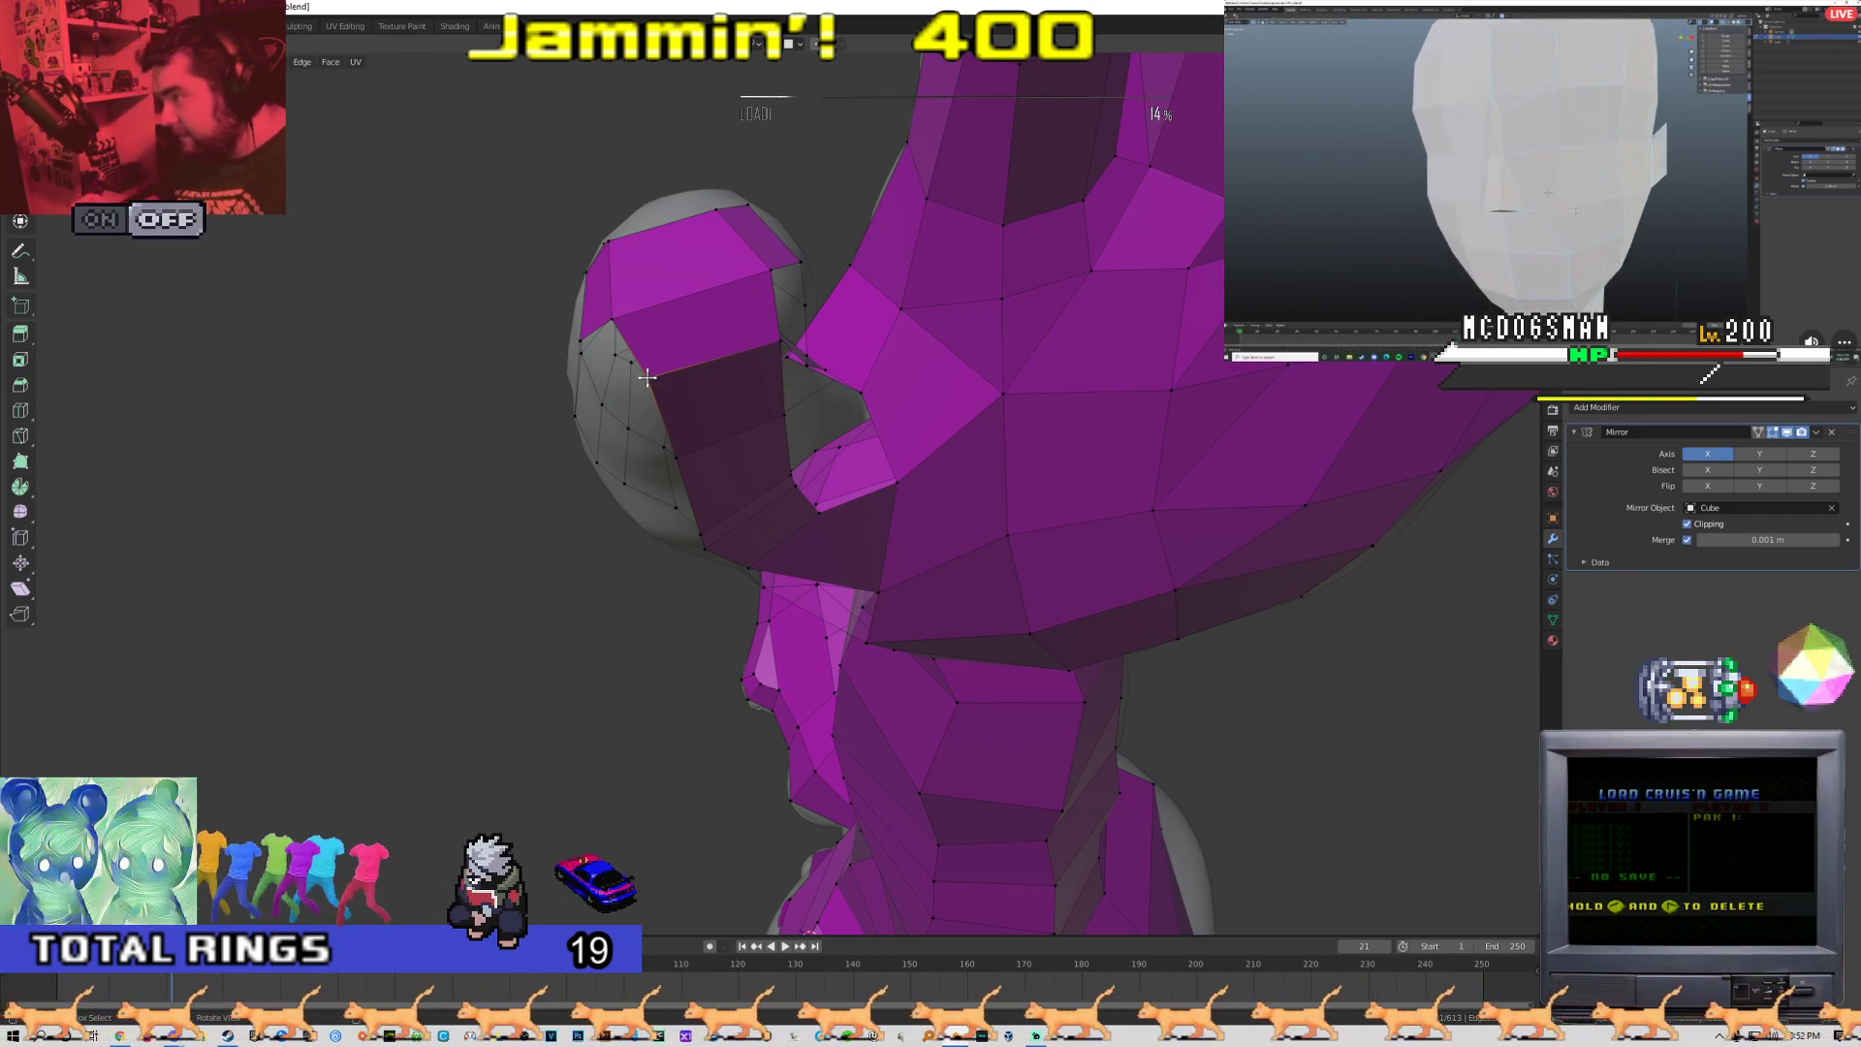
Fill the open gap along the side of the thumb with faces, working from the tip towards the hand
middle_click_drag(646, 376, 669, 409)
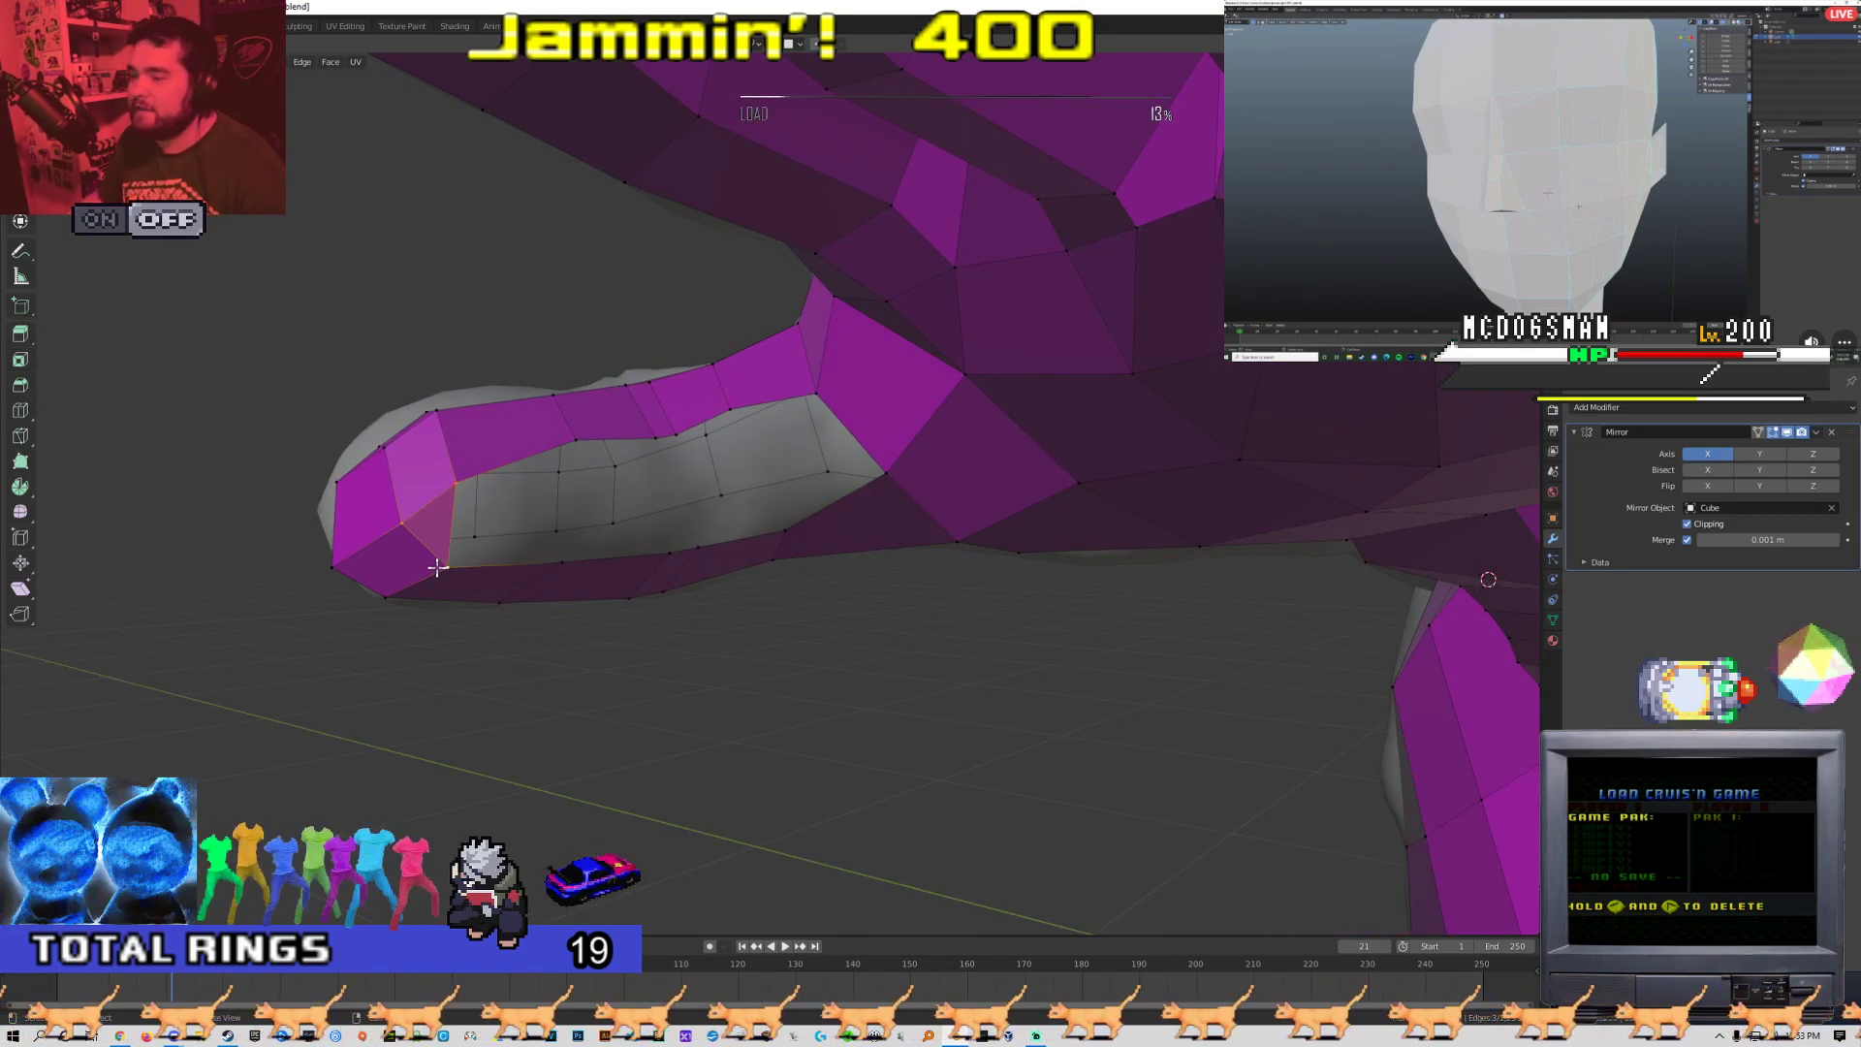
left_click(454, 529)
middle_click_drag(455, 529, 1096, 305)
key("f")
key("f")
key("f")
key("f")
key("1")
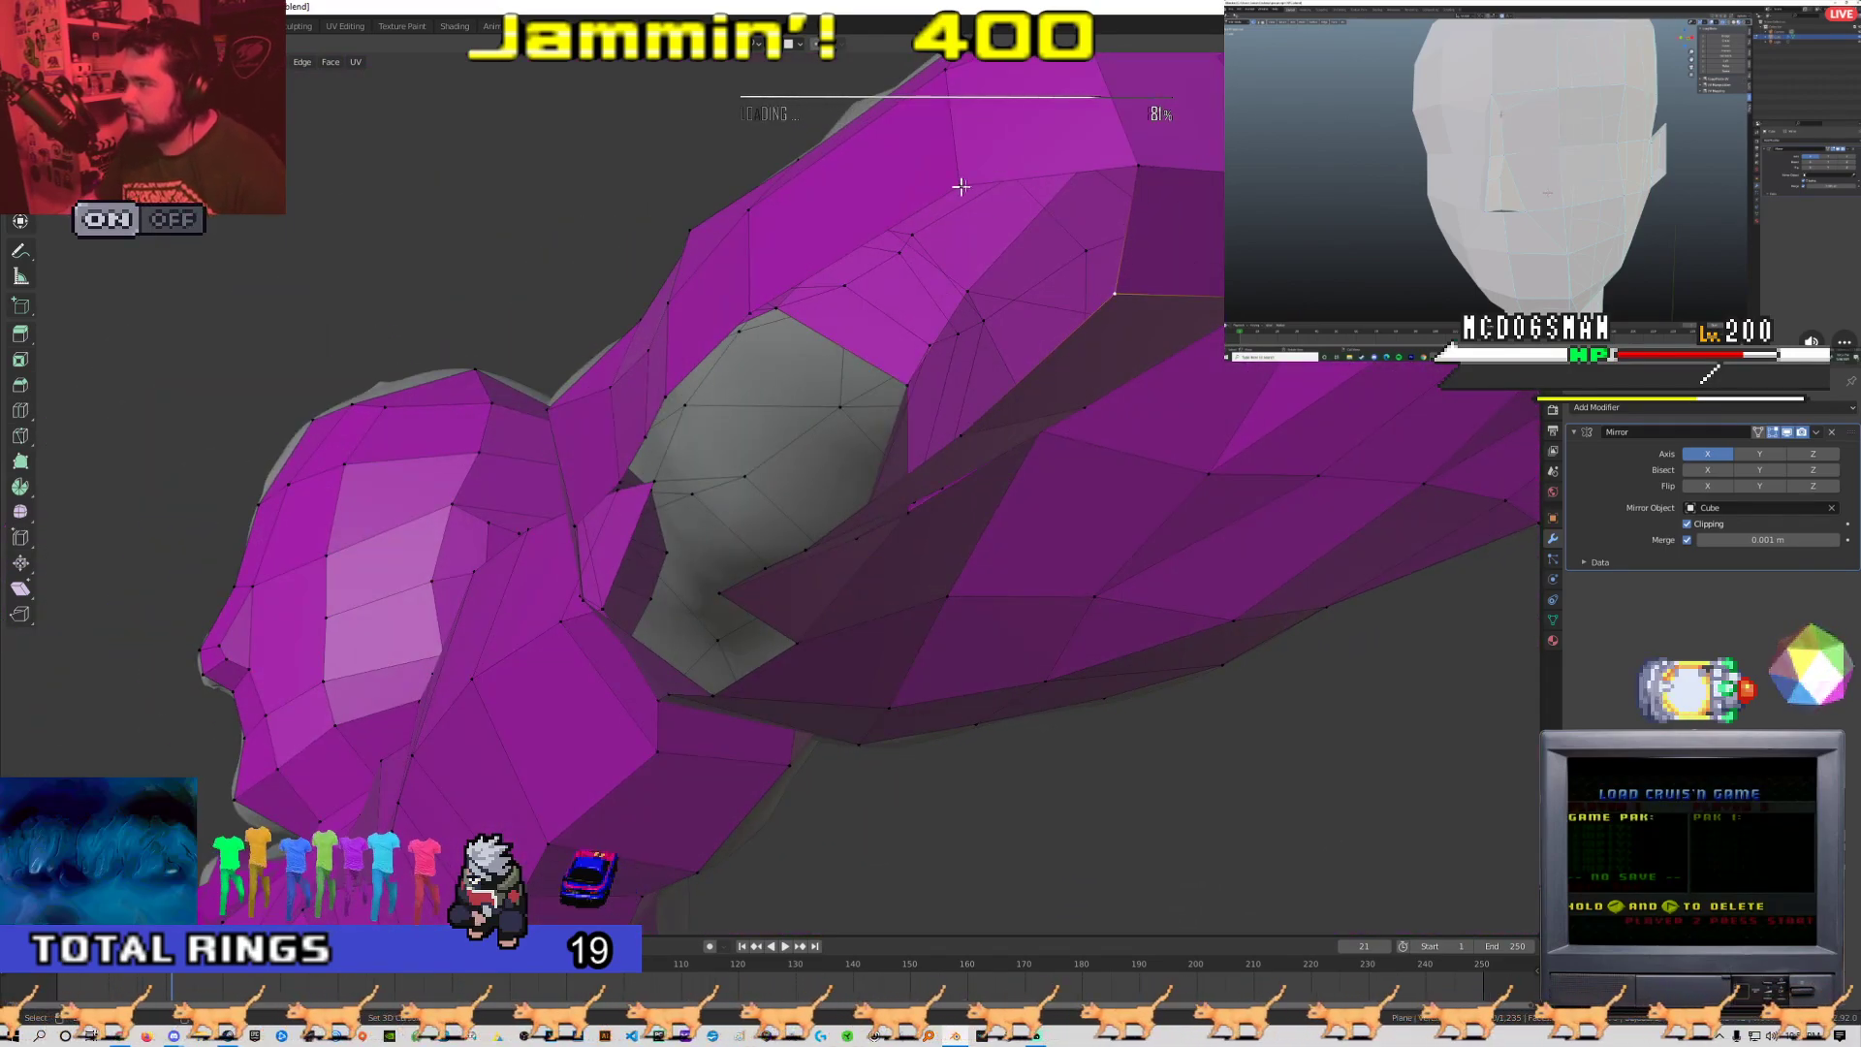
Fill the remaining gap between the thumb strips and close the hole at the thumb's base with faces
mouse_move(1134, 183)
middle_mouse_down()
mouse_move(1114, 200)
mouse_move(1163, 195)
middle_mouse_up()
key("f")
key("f")
key("f")
key("f")
middle_click_drag(1051, 356, 888, 310)
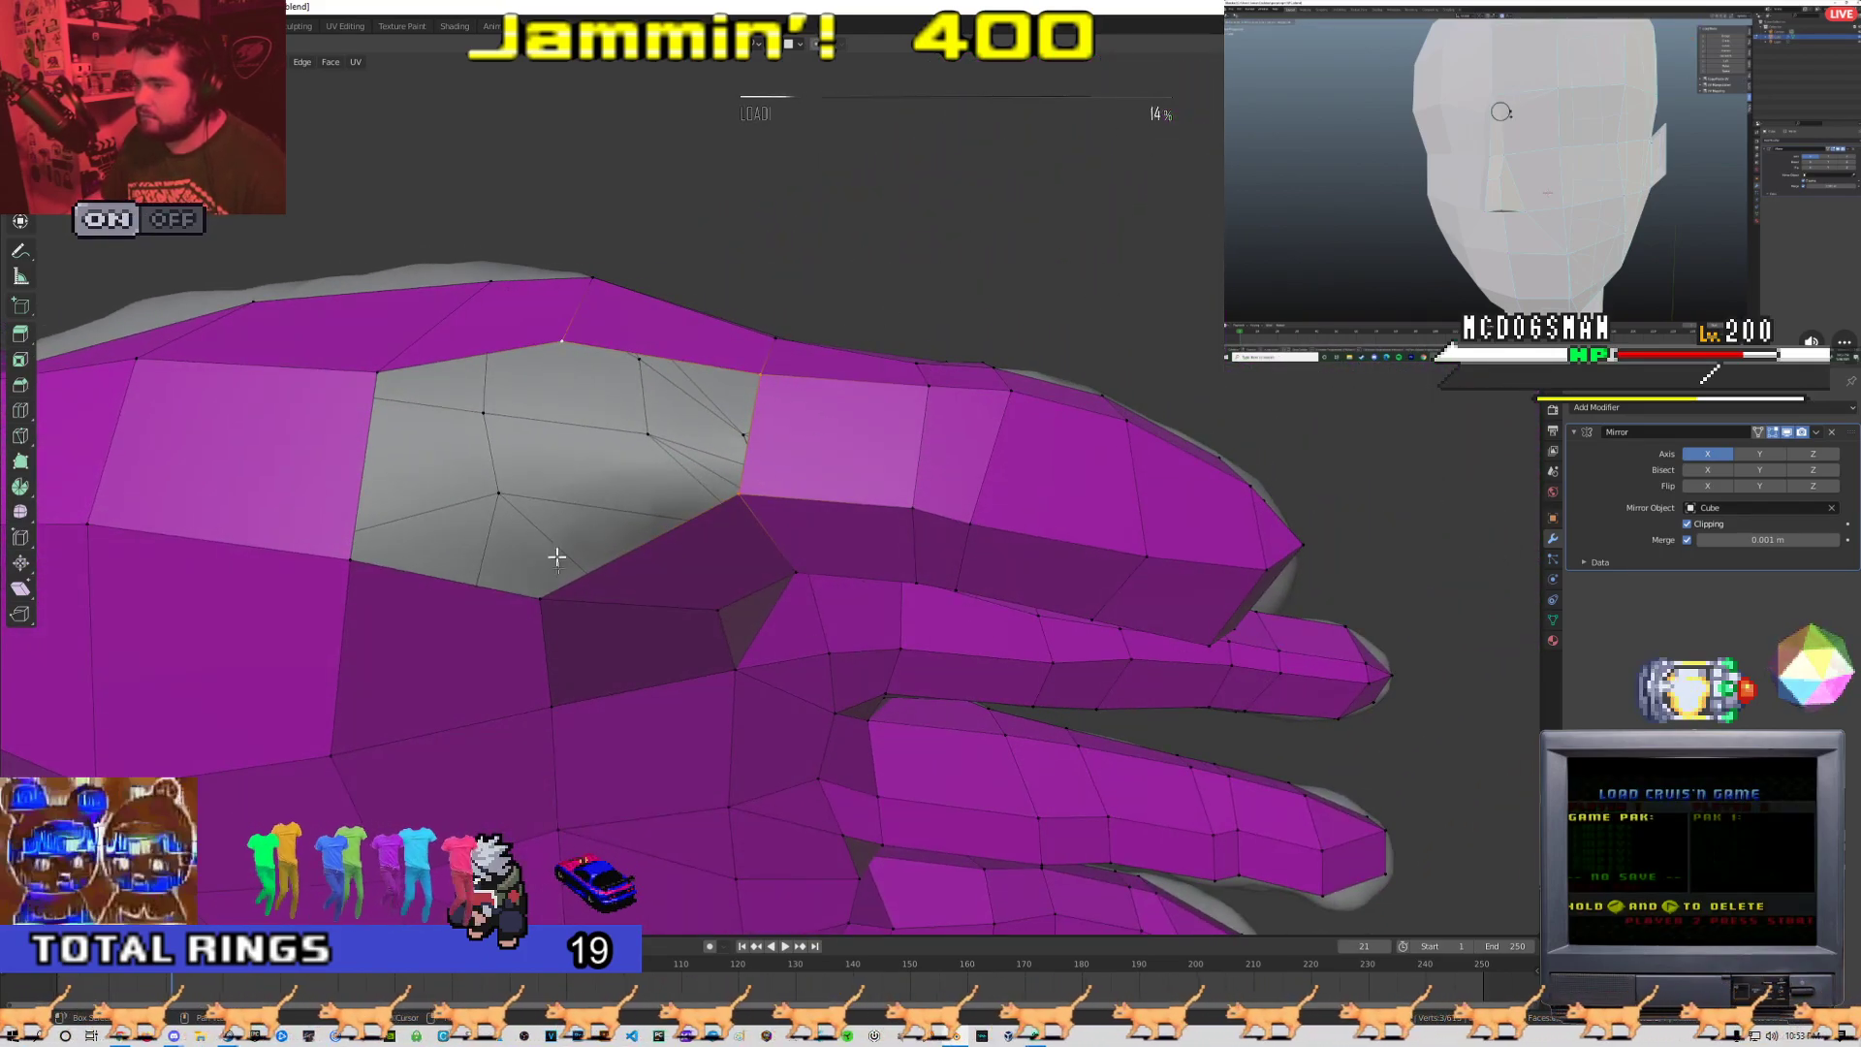
key("f")
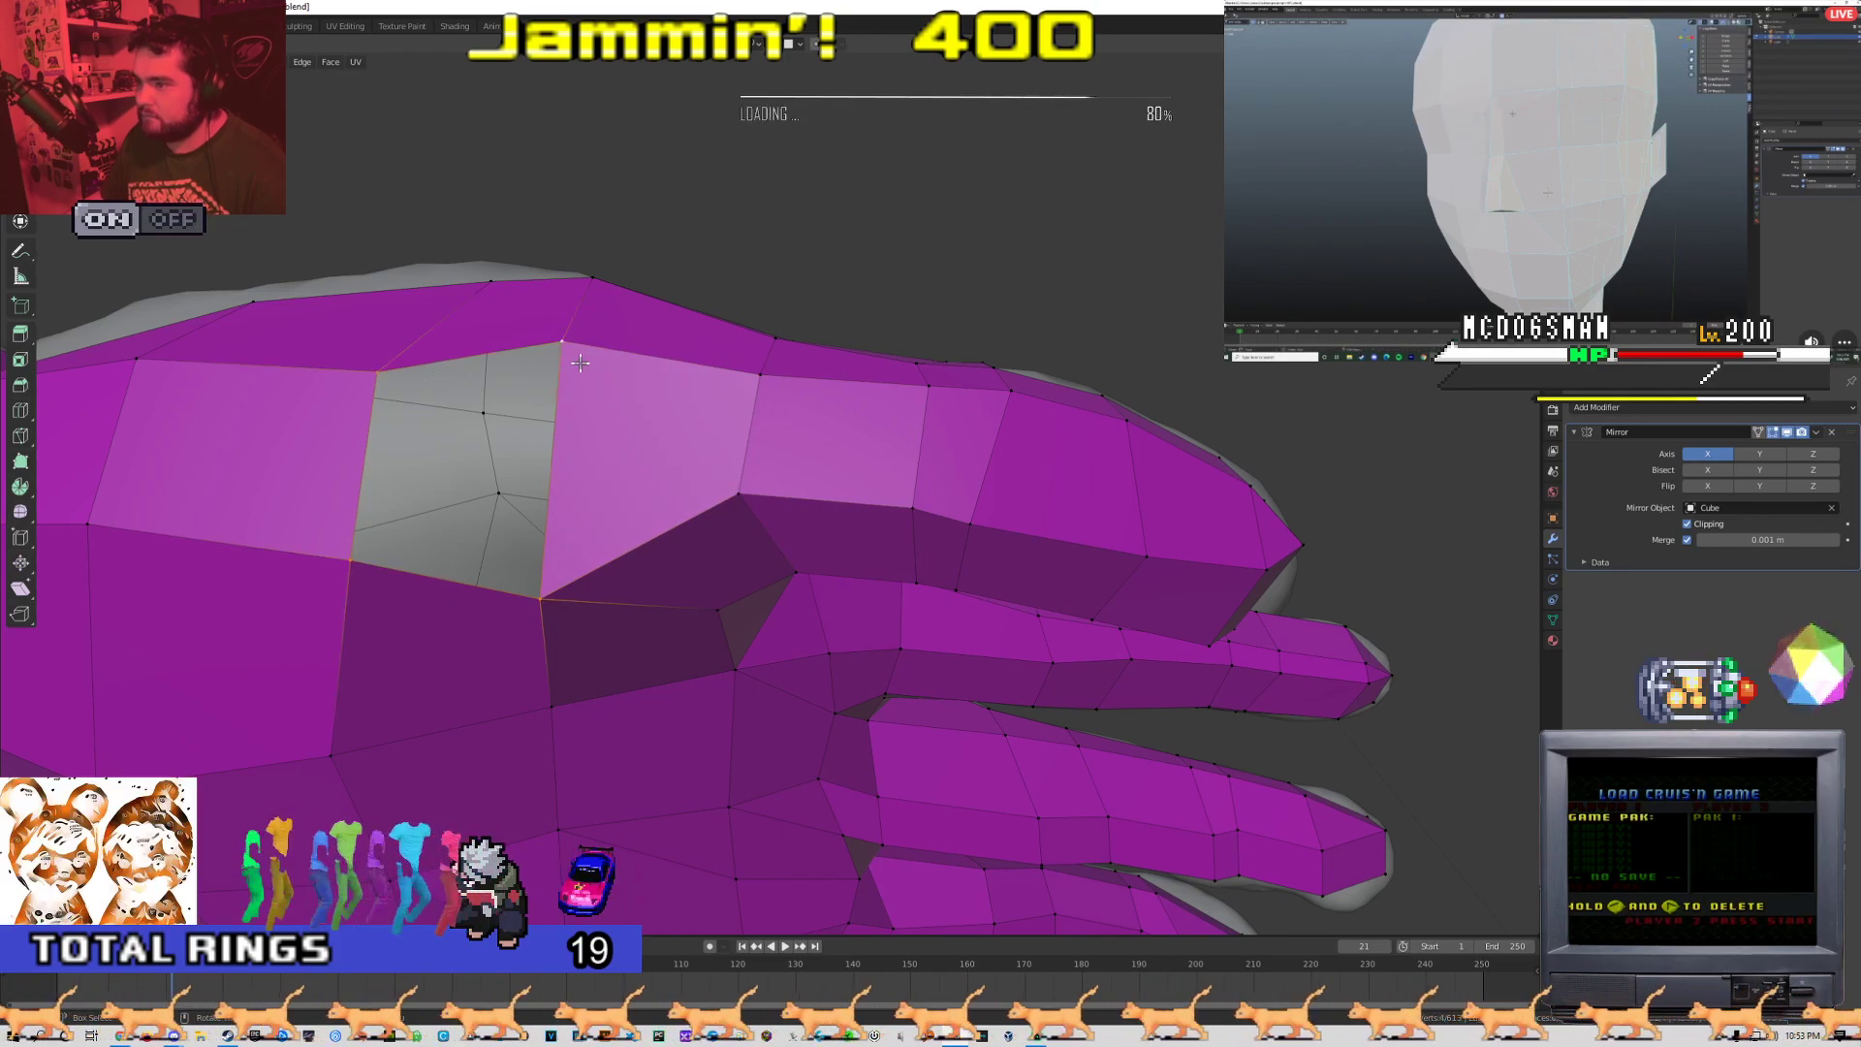
key("f")
Leave mesh editing and examine the whole retopologized body from several sides
key("Tab")
scroll(682, 433, "down", 4)
middle_click_drag(795, 416, 568, 491)
scroll(968, 448, "down", 3)
middle_click_drag(970, 458, 1178, 463)
scroll(1177, 463, "down", 1)
scroll(801, 345, "up", 3)
middle_click_drag(596, 483, 738, 496, "shift")
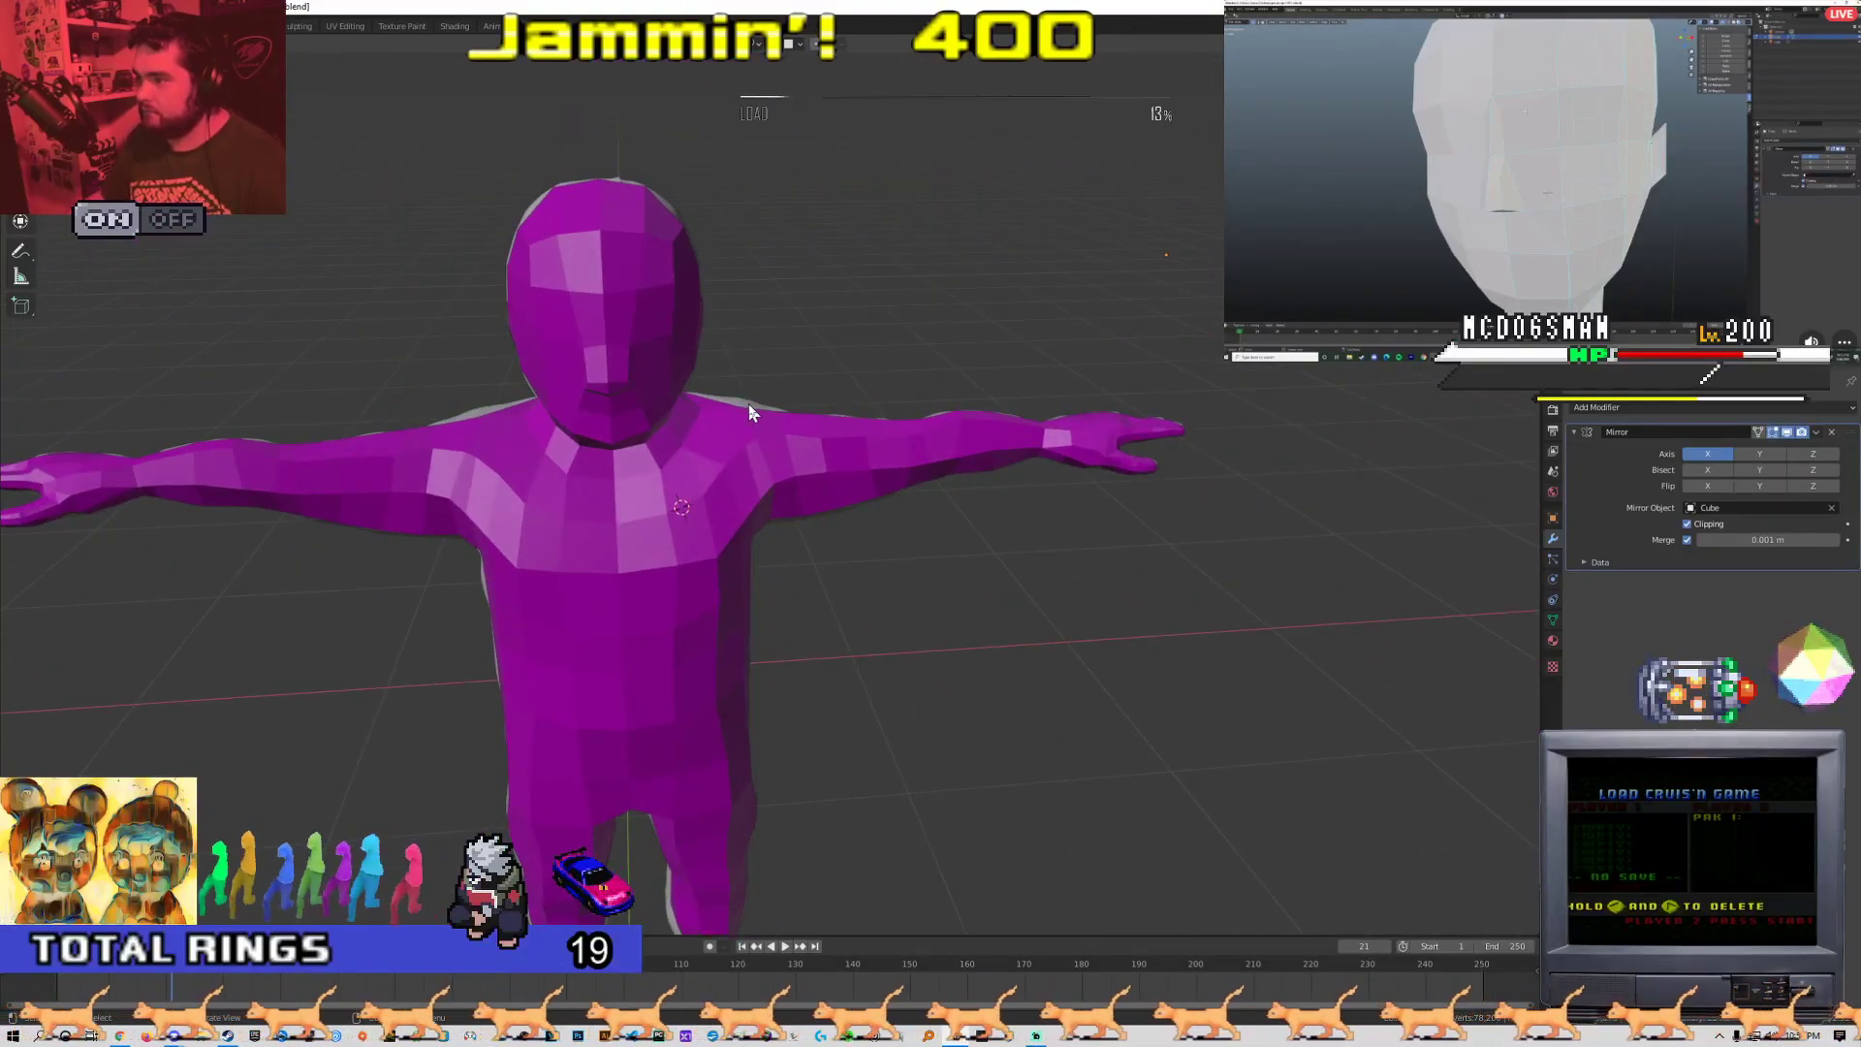
Delete the sculpted reference body and undo the deletion
key("Delete")
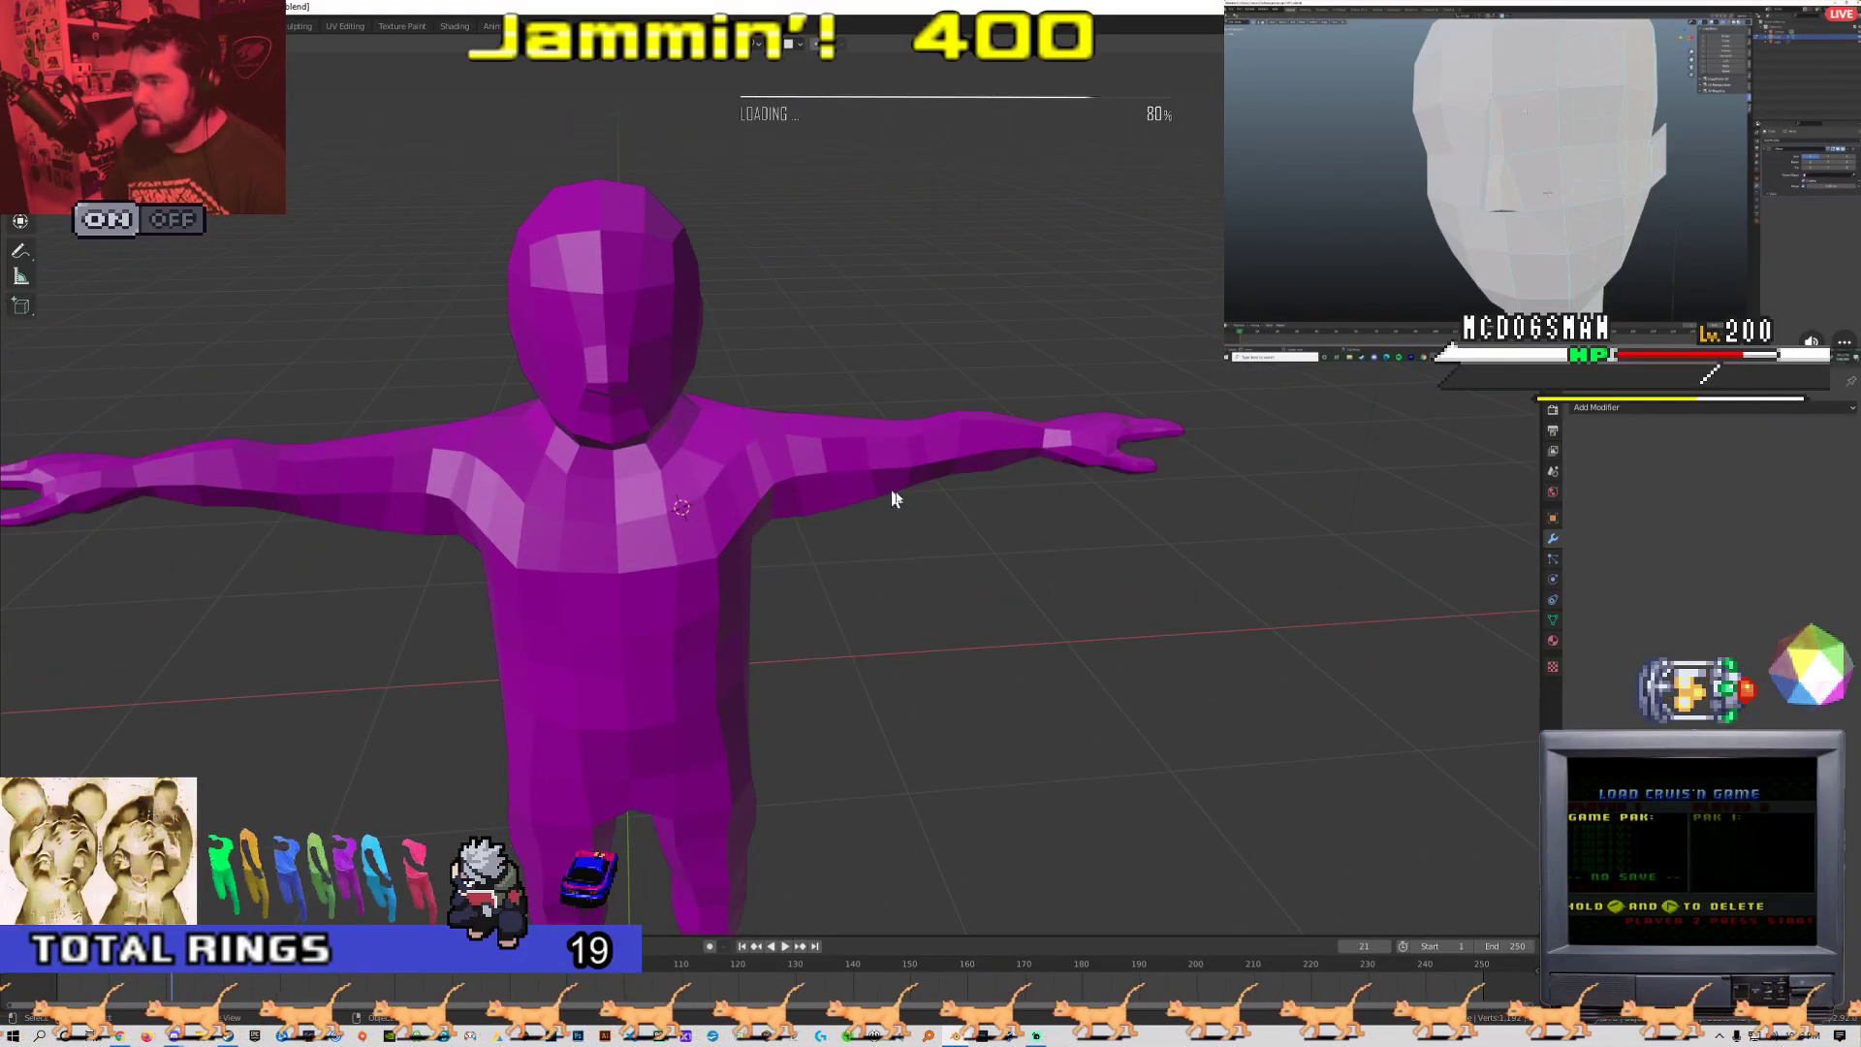
left_click(869, 483)
key("ctrl+z")
key("ctrl+z")
key("ctrl+z")
key("ctrl+z")
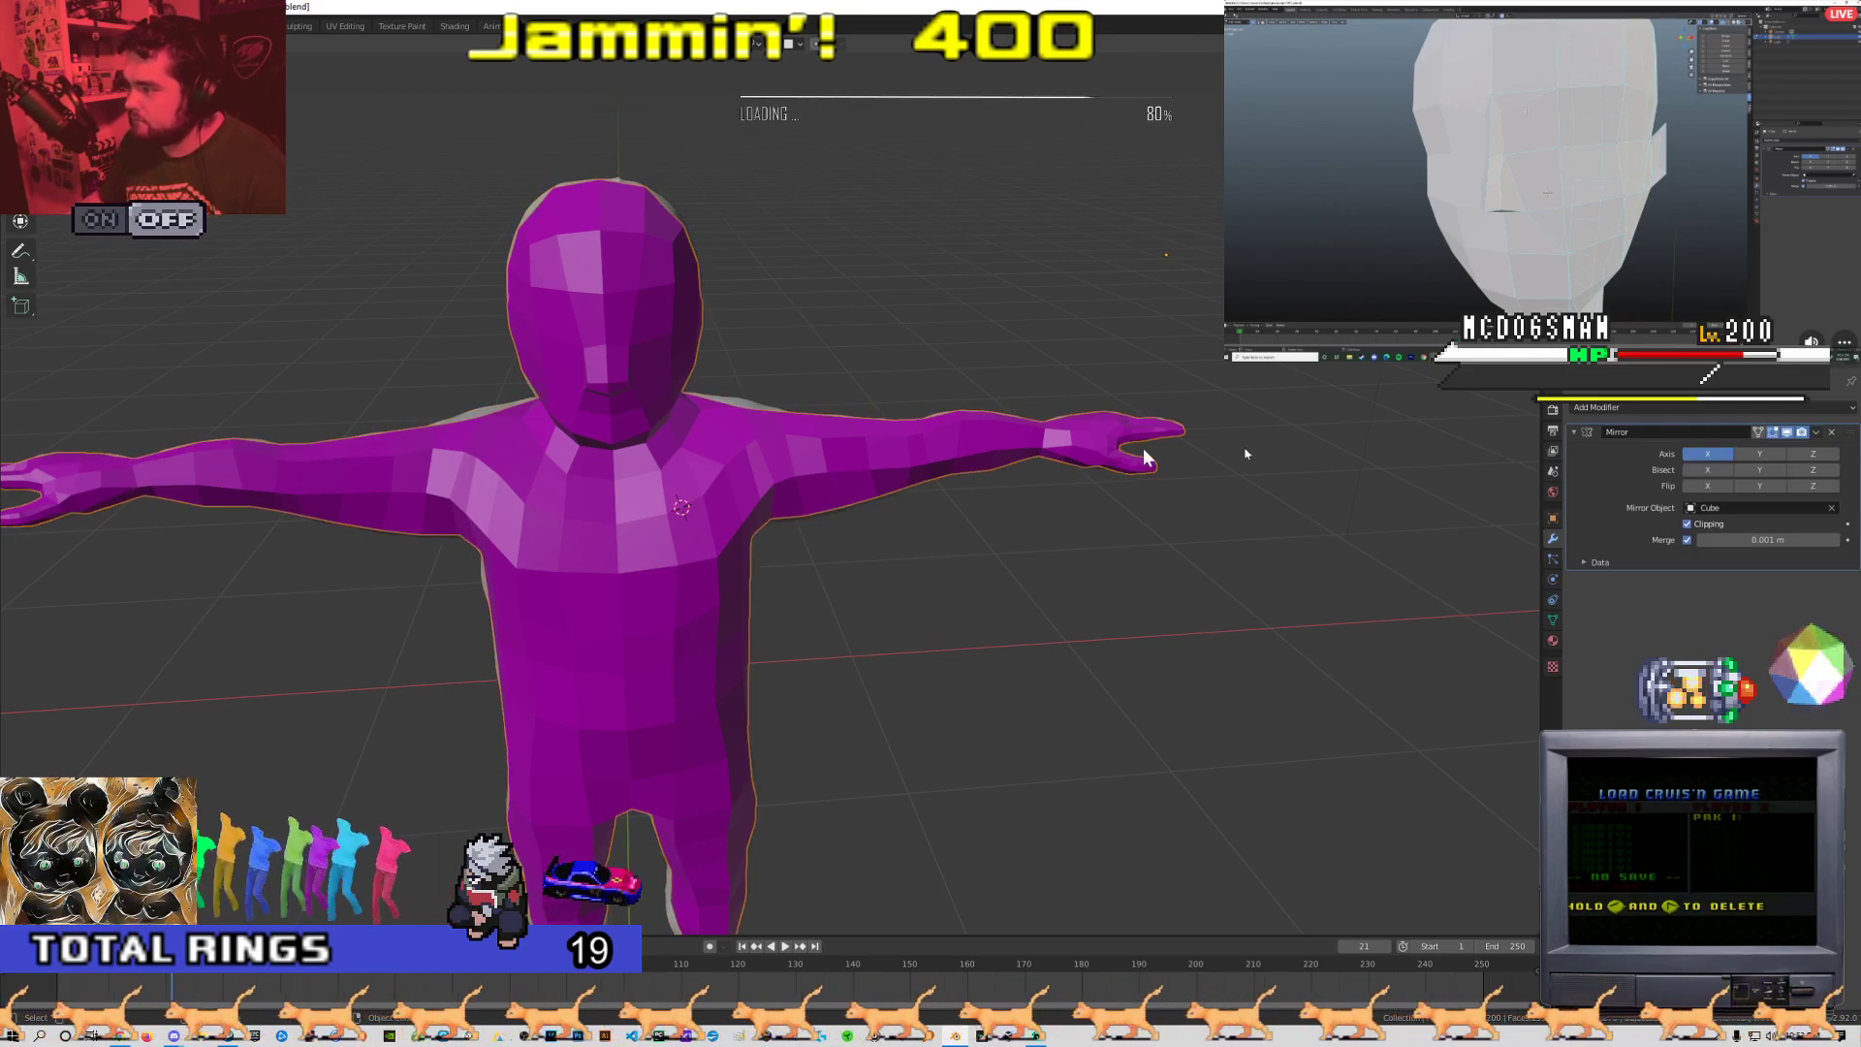
Add a Shrinkwrap modifier to the low-poly body with the sculpted Cube as target and apply it
left_click(1673, 413)
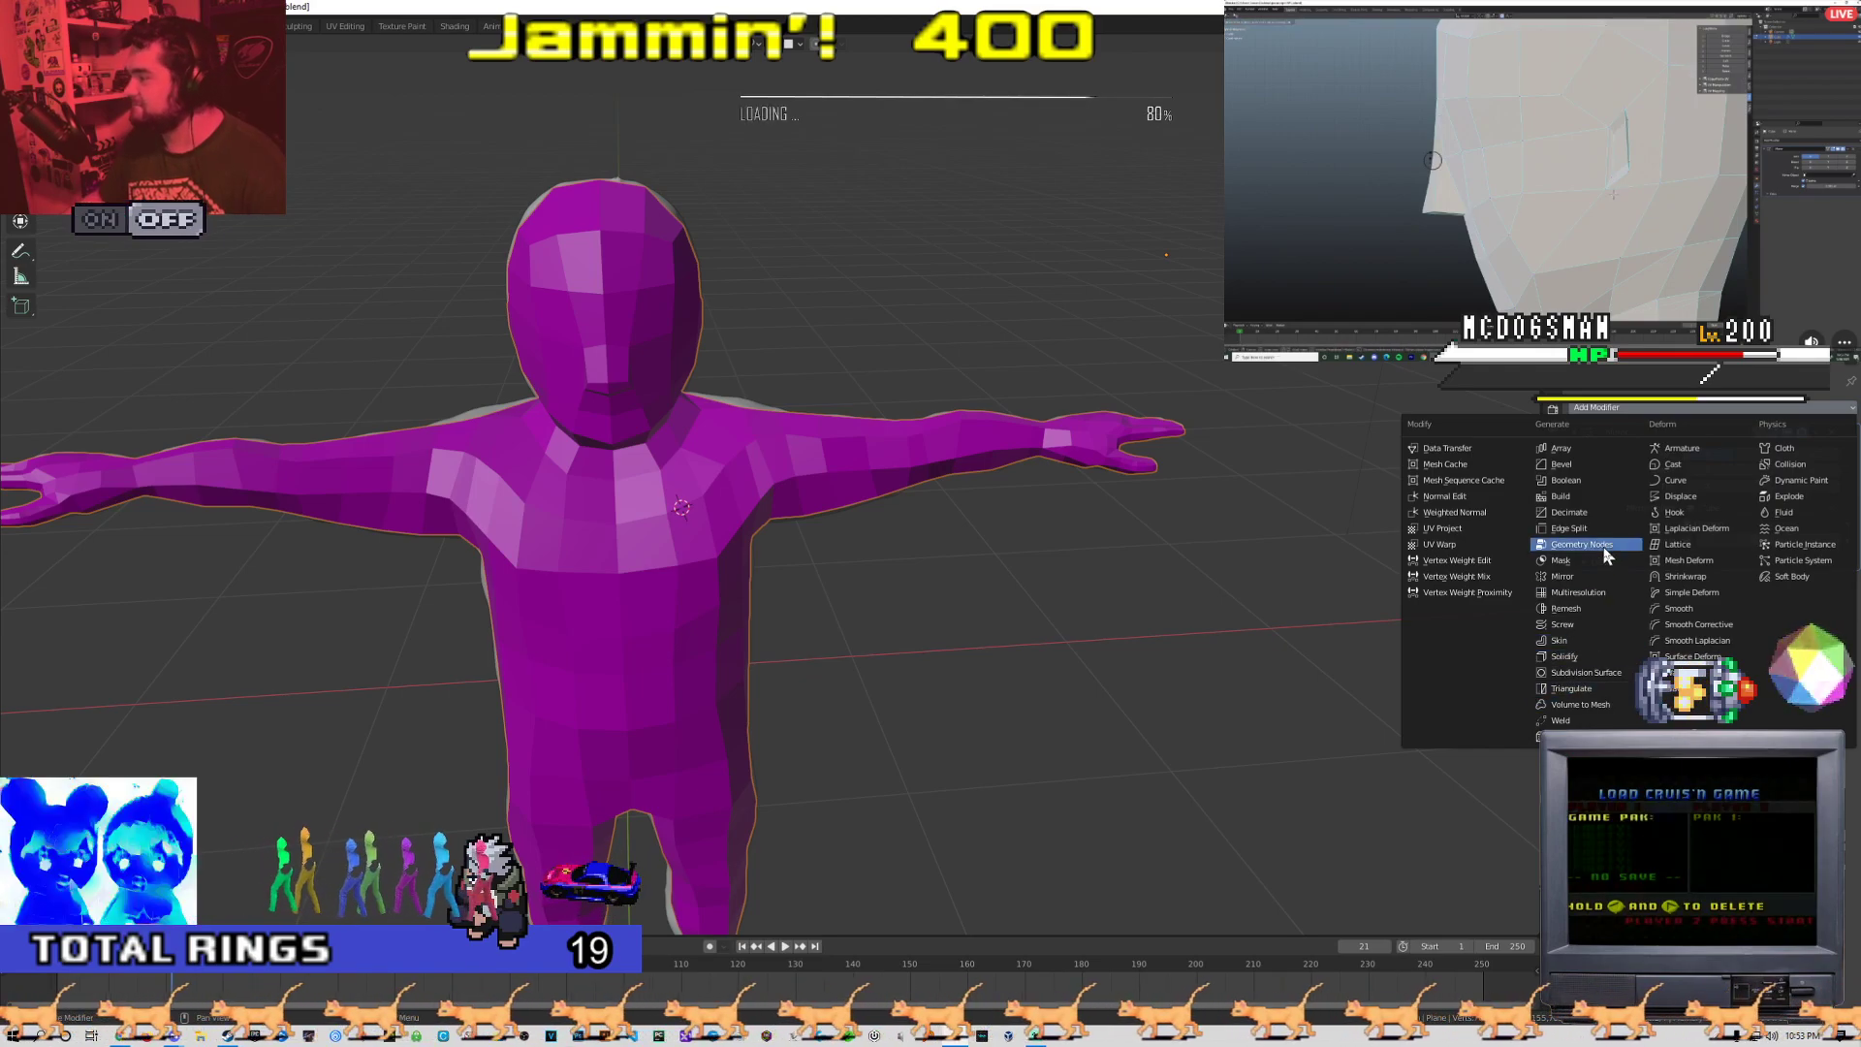
left_click(1691, 575)
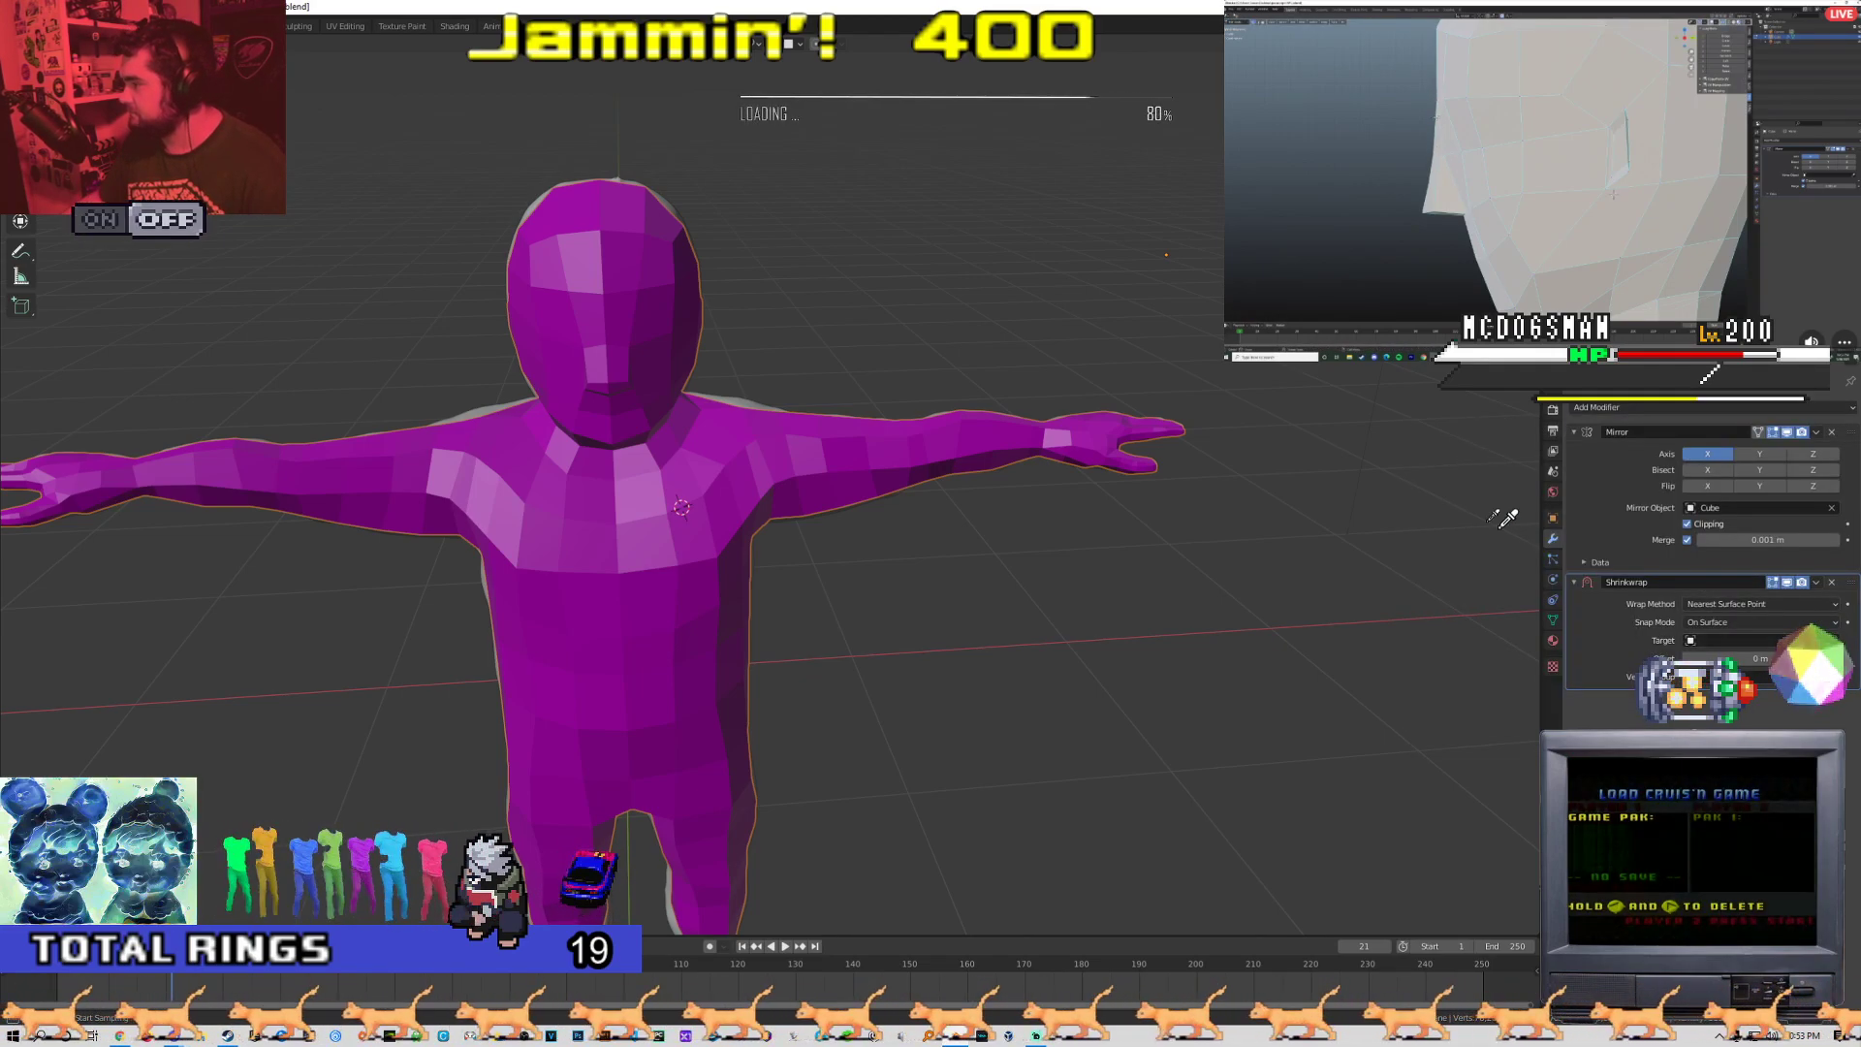
left_click(747, 397)
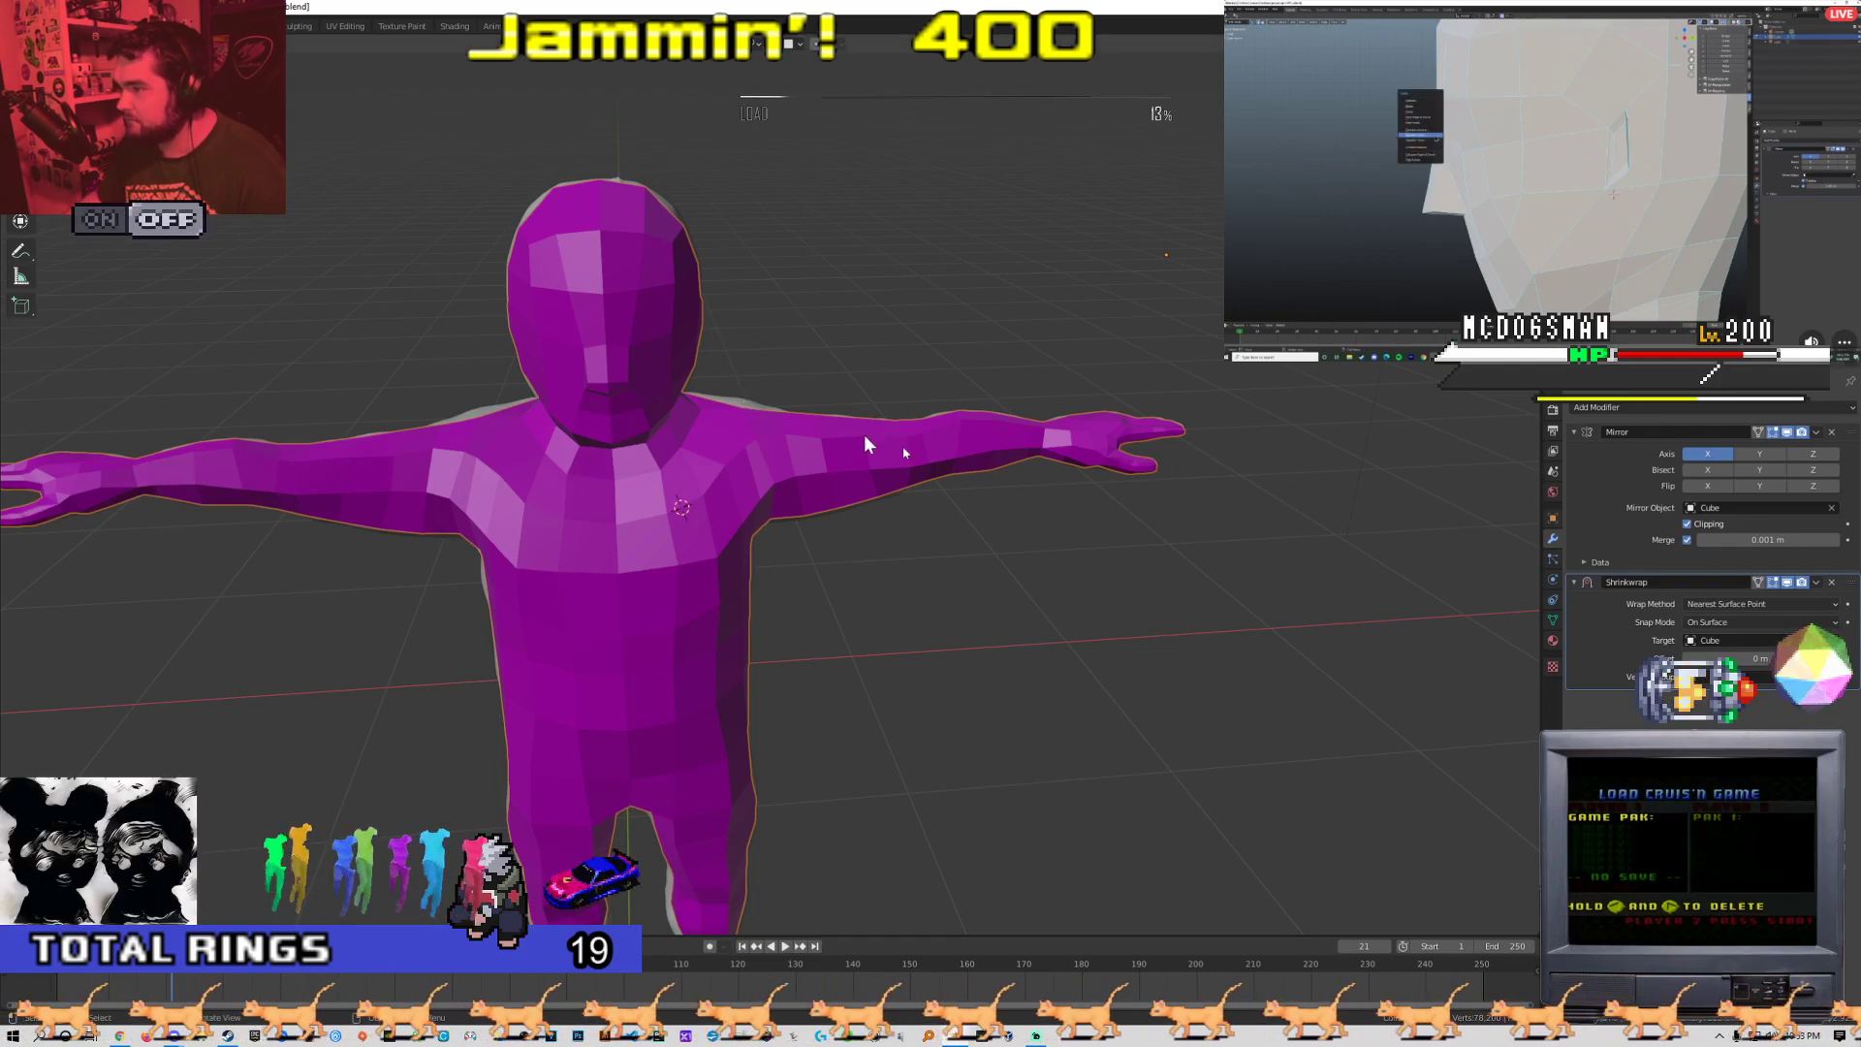
left_click(1816, 581)
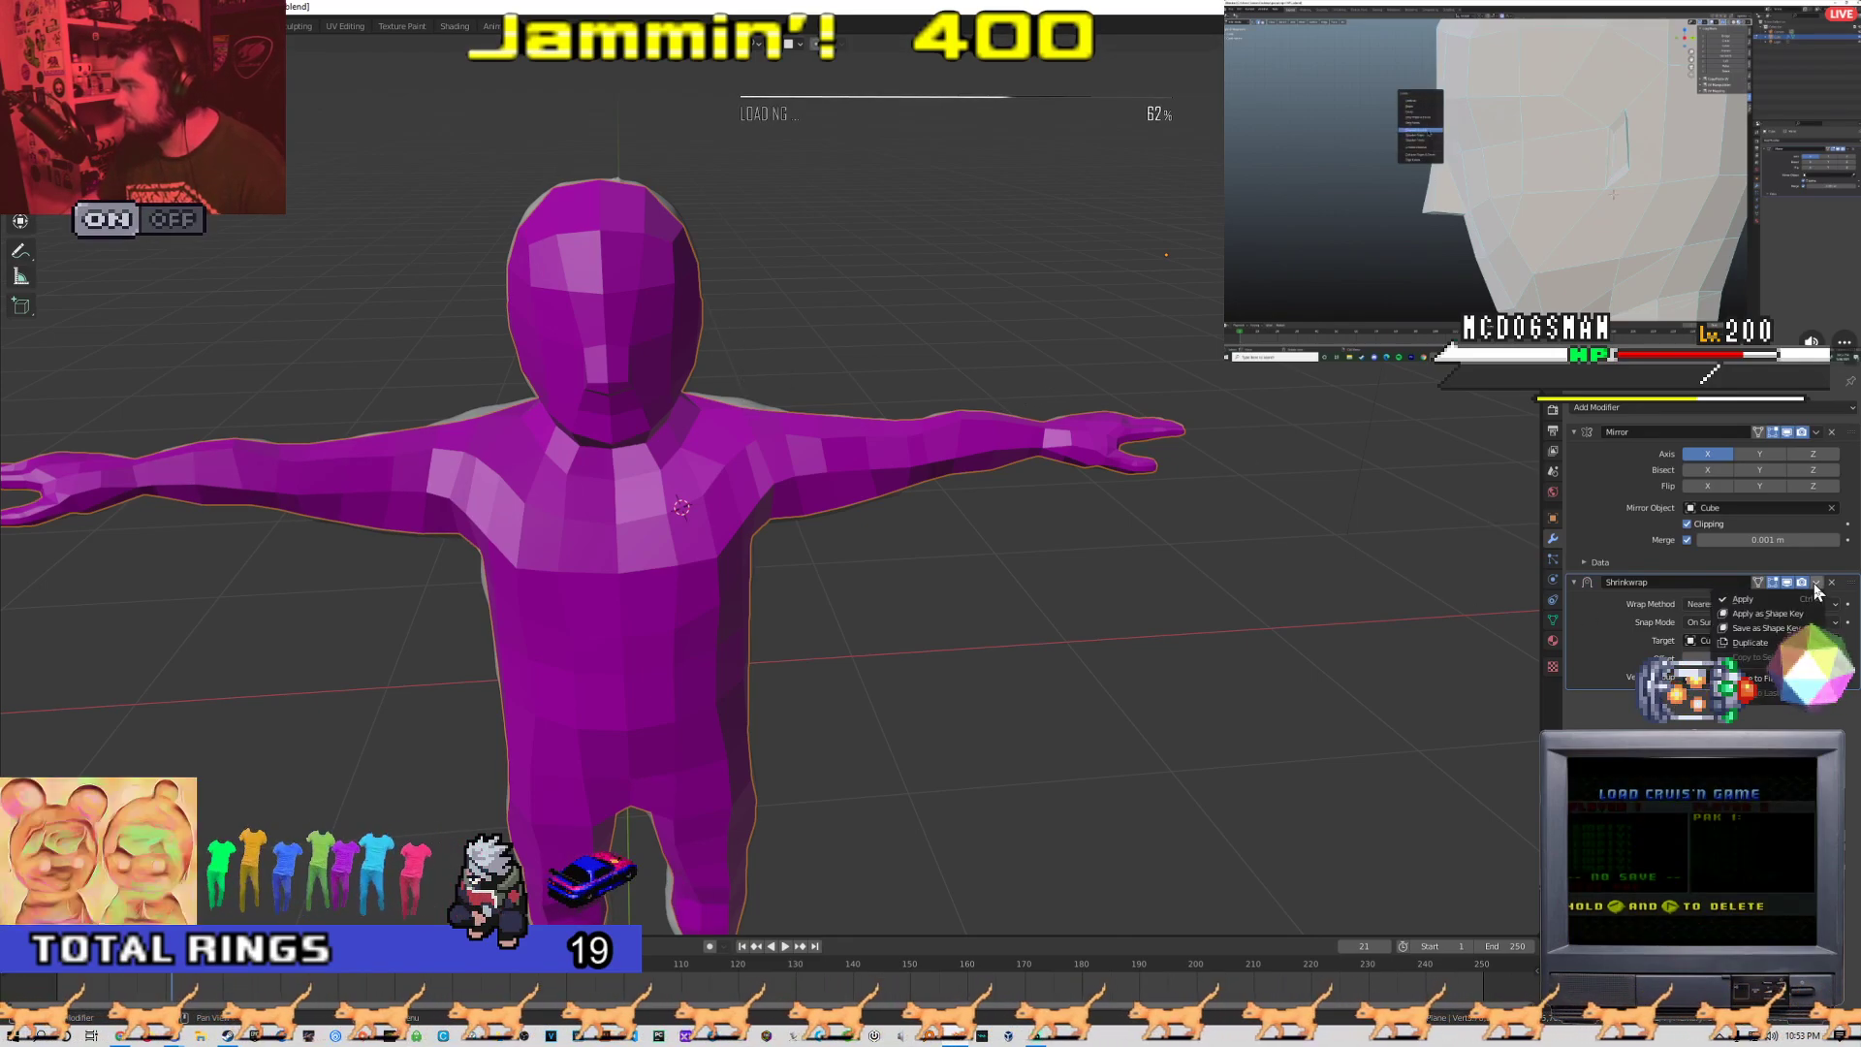
left_click(1745, 599)
middle_click_drag(960, 607, 884, 570)
scroll(911, 588, "down", 5)
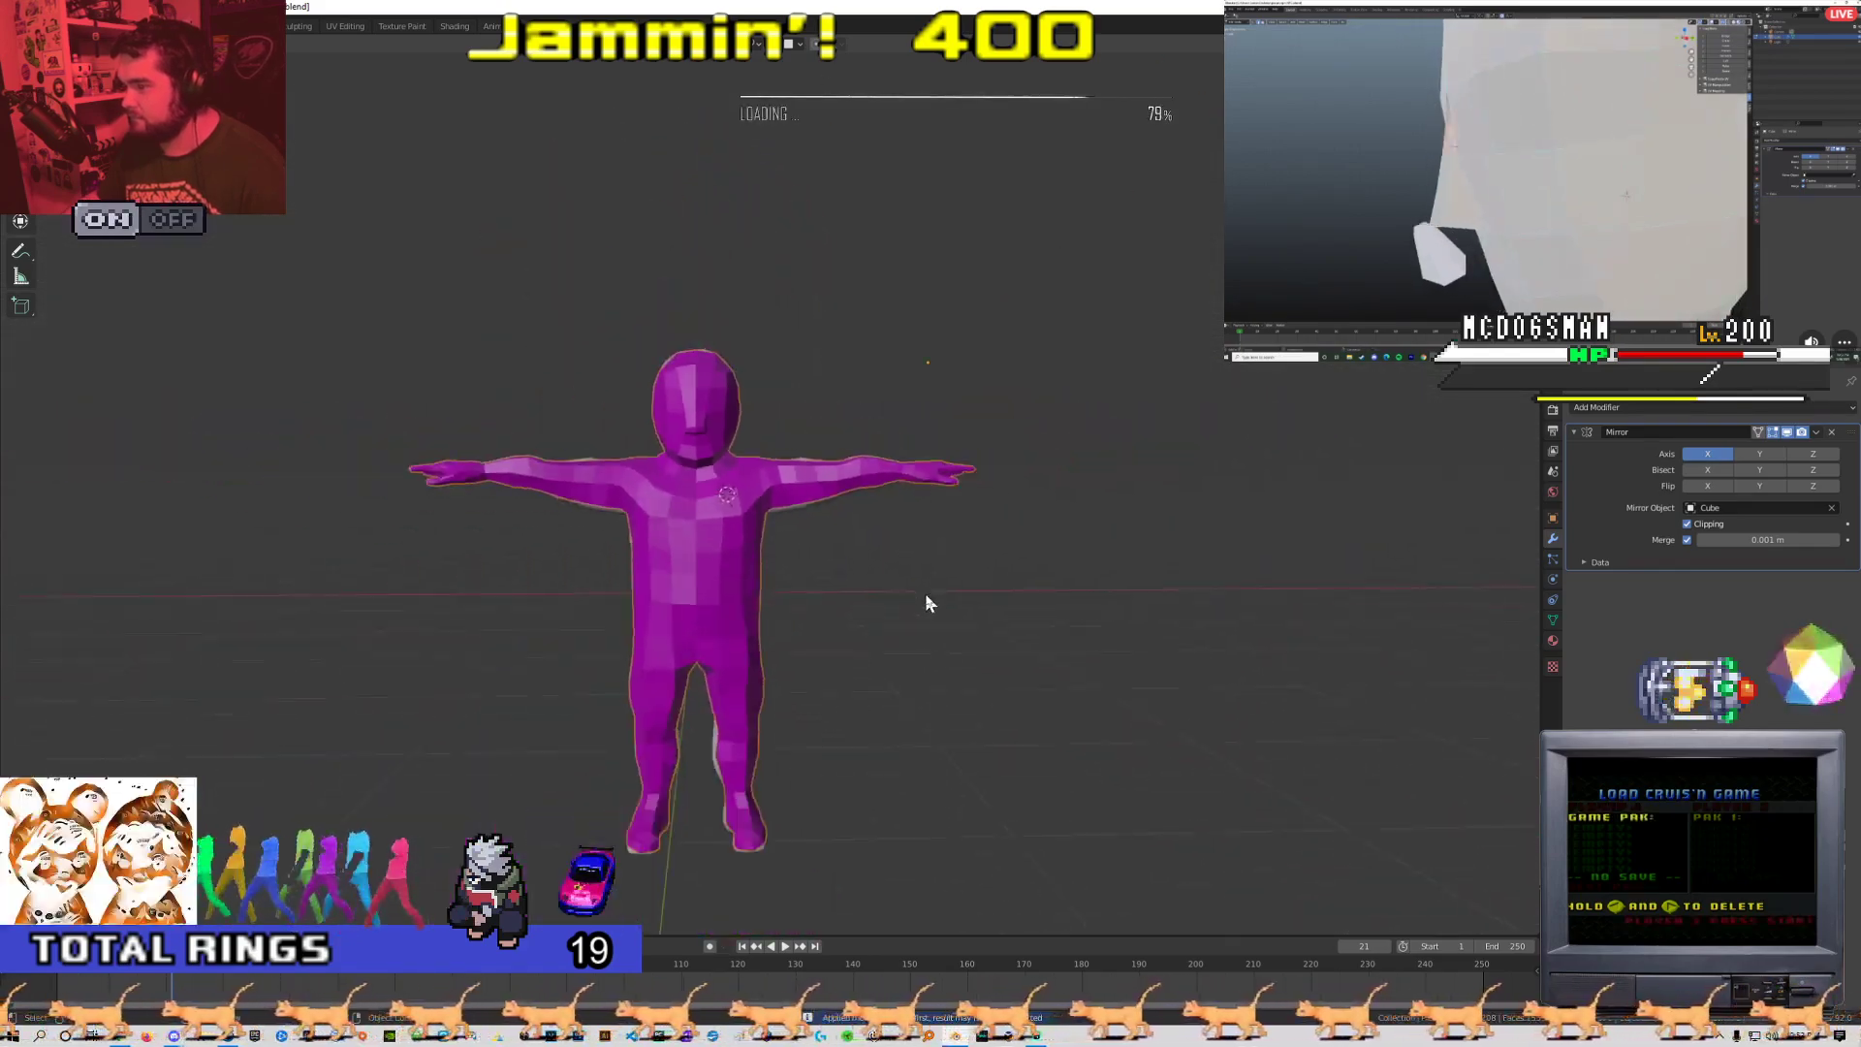
Reposition vertices along the body's centre line around the hips and lower torso
scroll(925, 601, "up", 6)
key("Tab")
middle_click_drag(836, 628, 918, 651, "shift")
scroll(919, 651, "up", 2)
left_click(486, 476)
key("g")
left_click(475, 476)
middle_click_drag(453, 478, 726, 542)
middle_click_drag(705, 424, 773, 403)
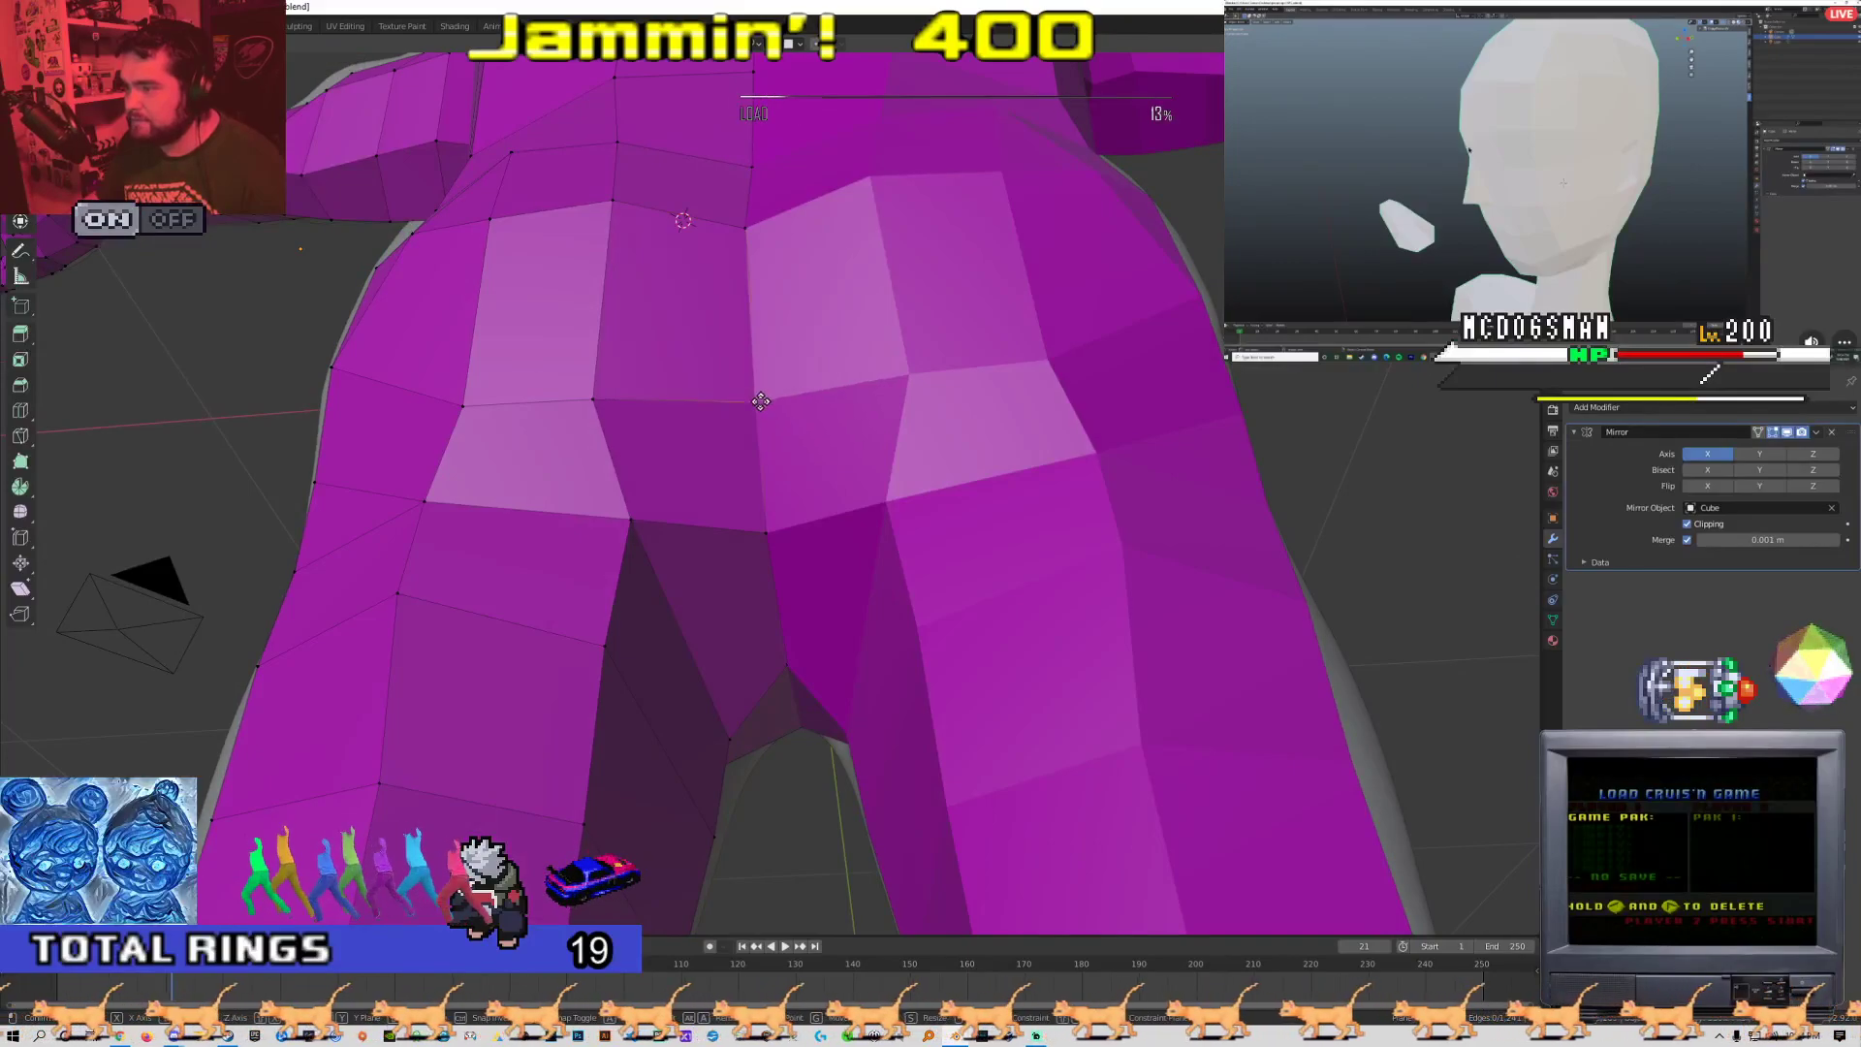
middle_click_drag(762, 517, 784, 585)
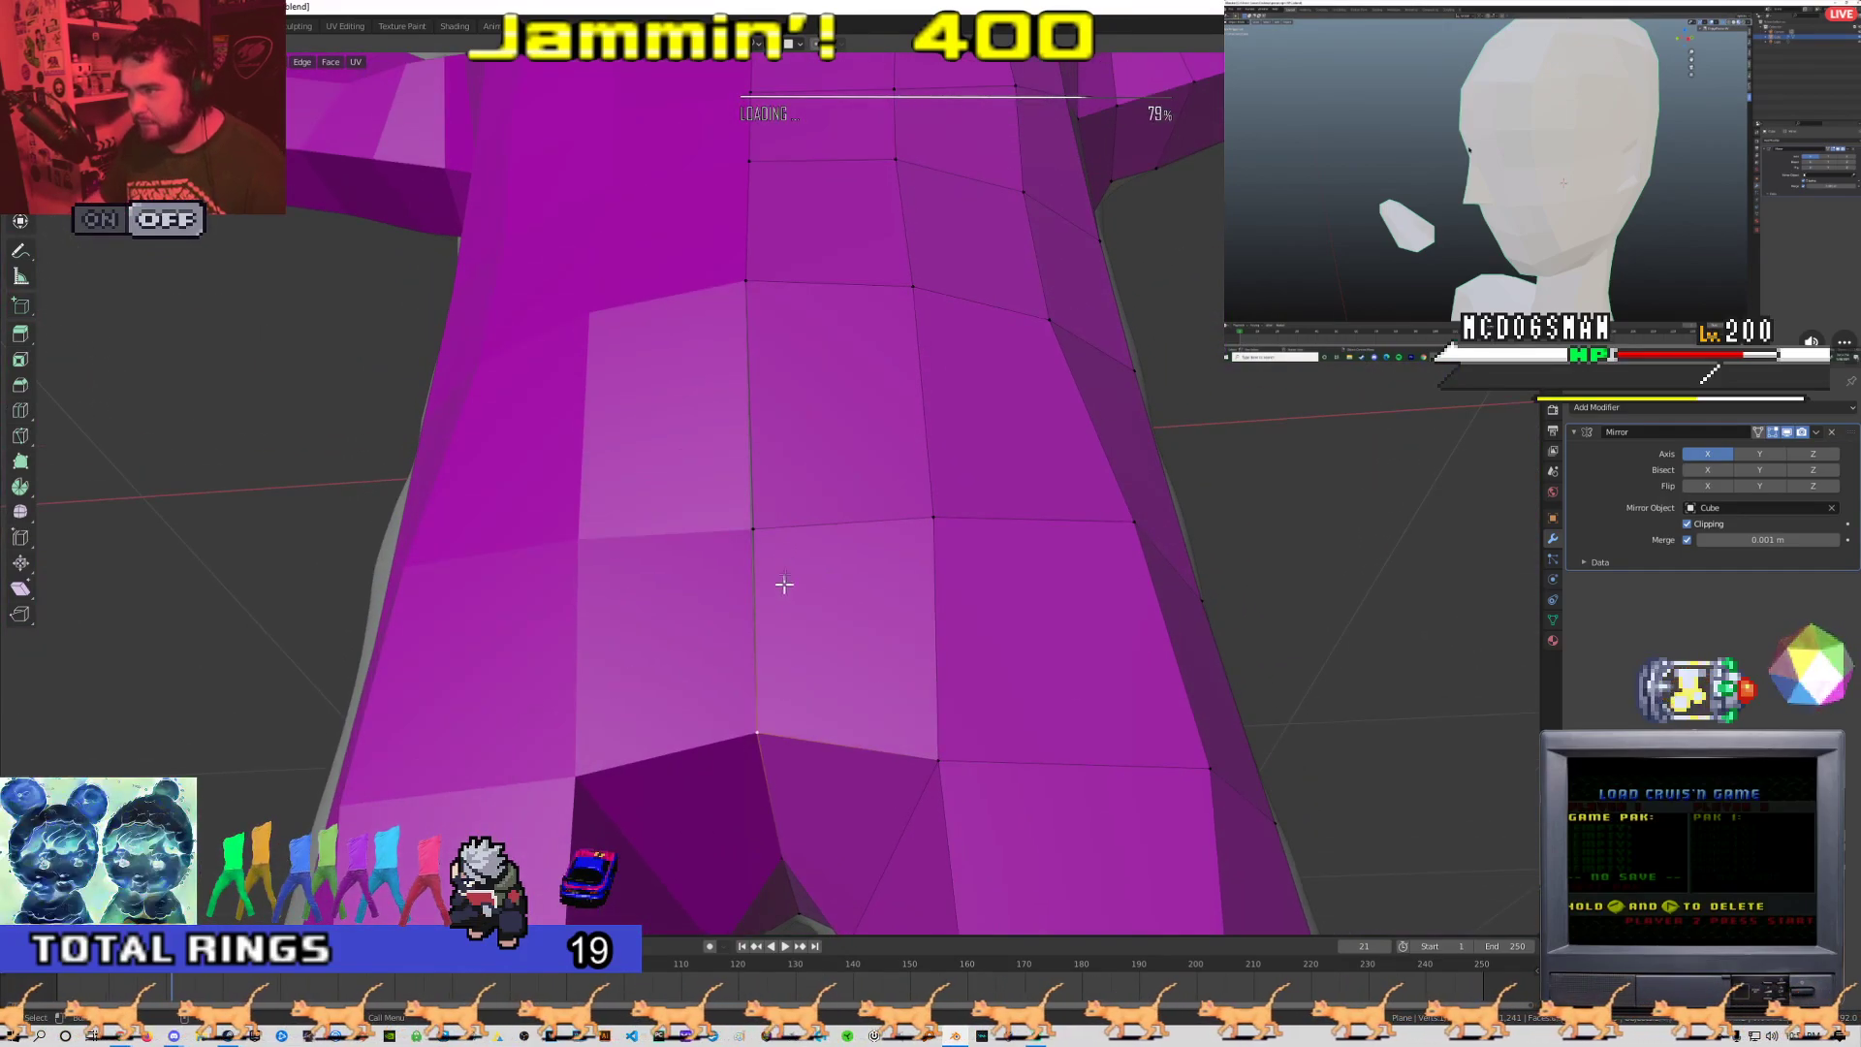
left_click(738, 530)
middle_click_drag(757, 498, 736, 619)
Select the character's forearm and hand in X-ray display and try rotating them
scroll(790, 534, "down", 6)
scroll(739, 616, "down", 2)
key("Tab")
left_click(907, 594)
middle_click_drag(907, 594, 839, 527)
scroll(870, 541, "up", 2)
key("Tab")
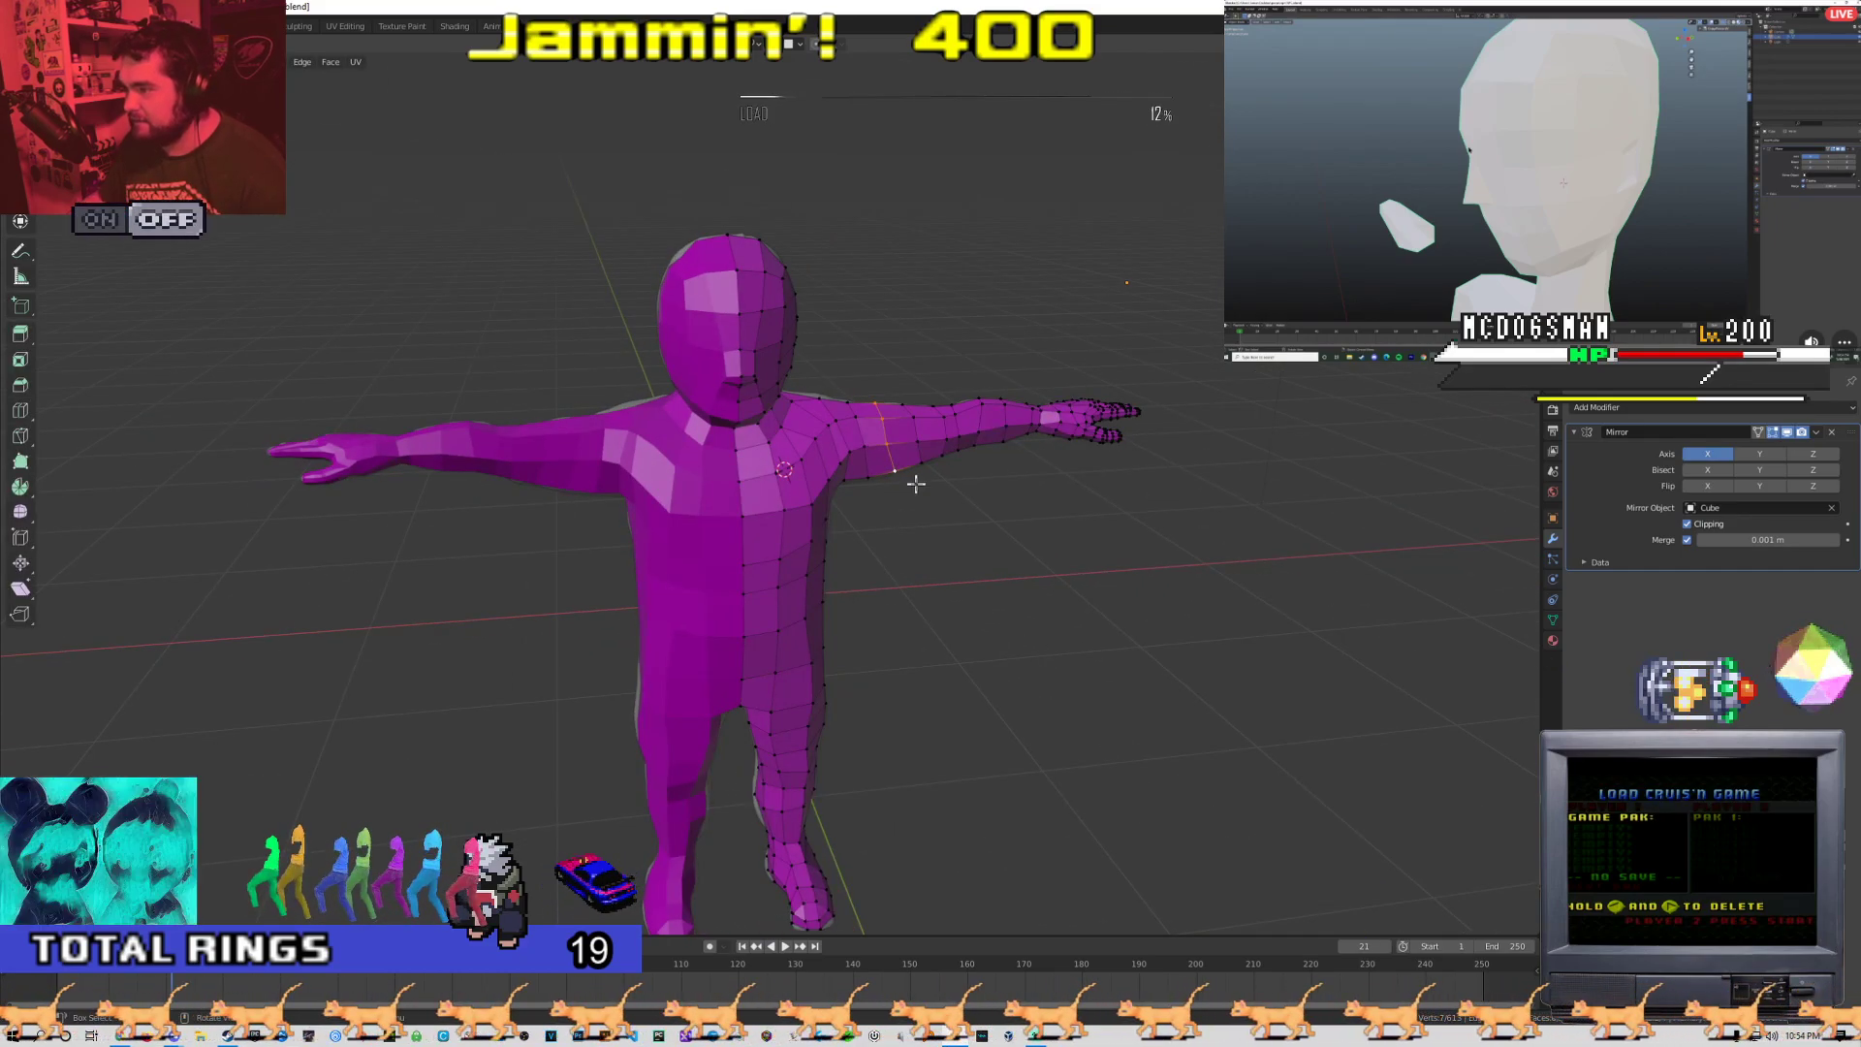
key("alt+z")
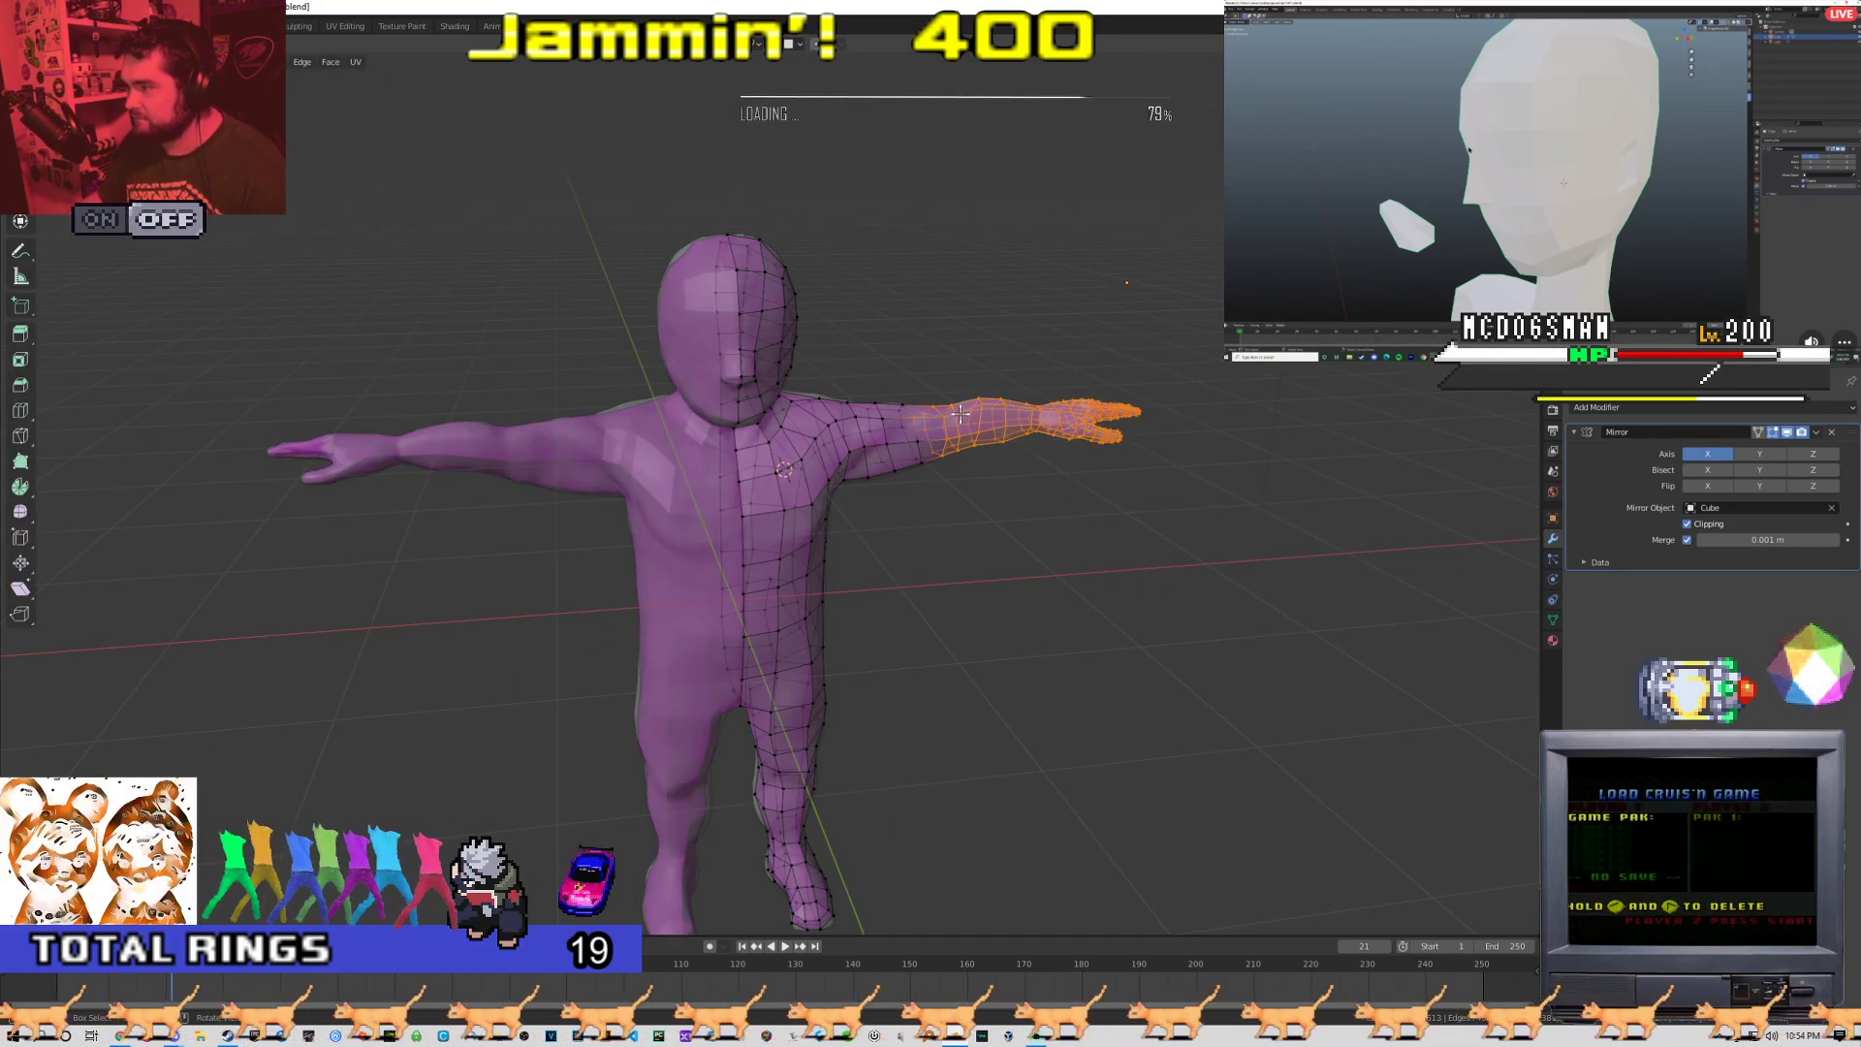
key("r")
right_click(1205, 451)
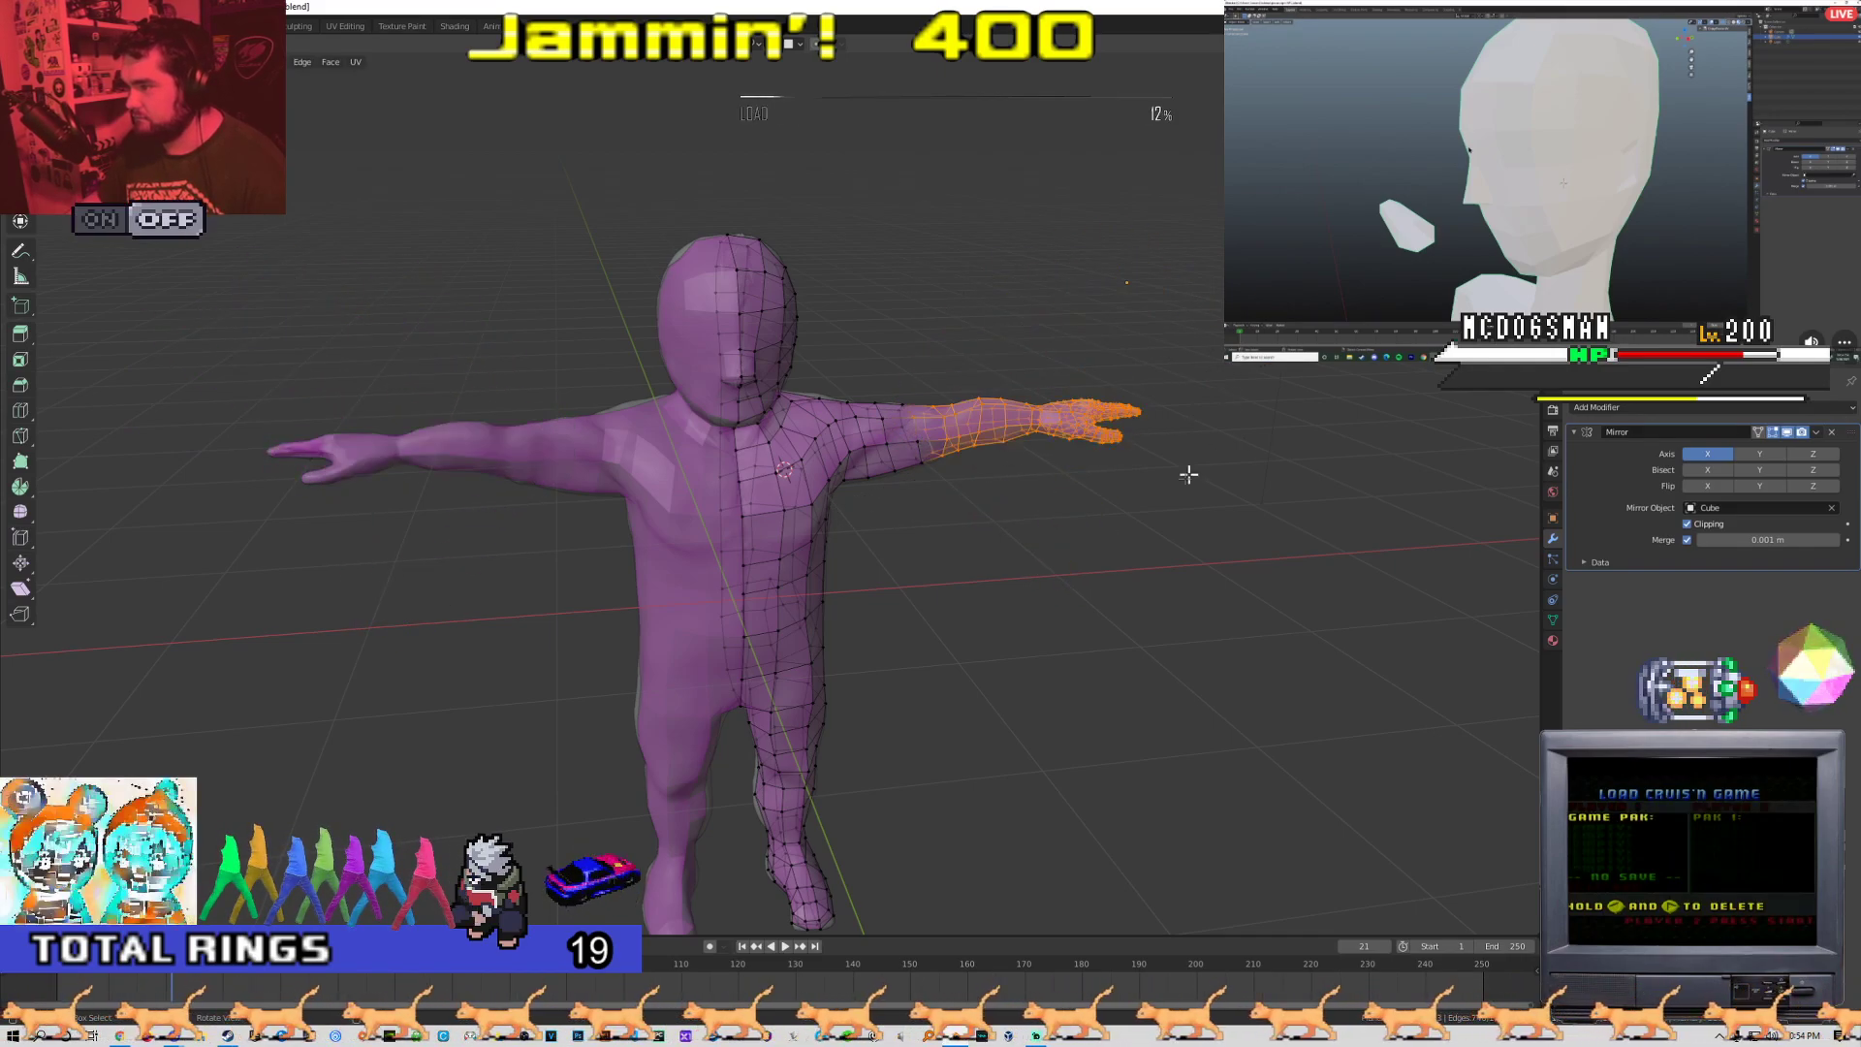
Leave mesh editing, turn off X-ray display and examine the whole body
key("Tab")
scroll(1041, 579, "down", 2)
scroll(991, 539, "up", 2)
middle_click_drag(1041, 580, 933, 531)
scroll(936, 530, "down", 4)
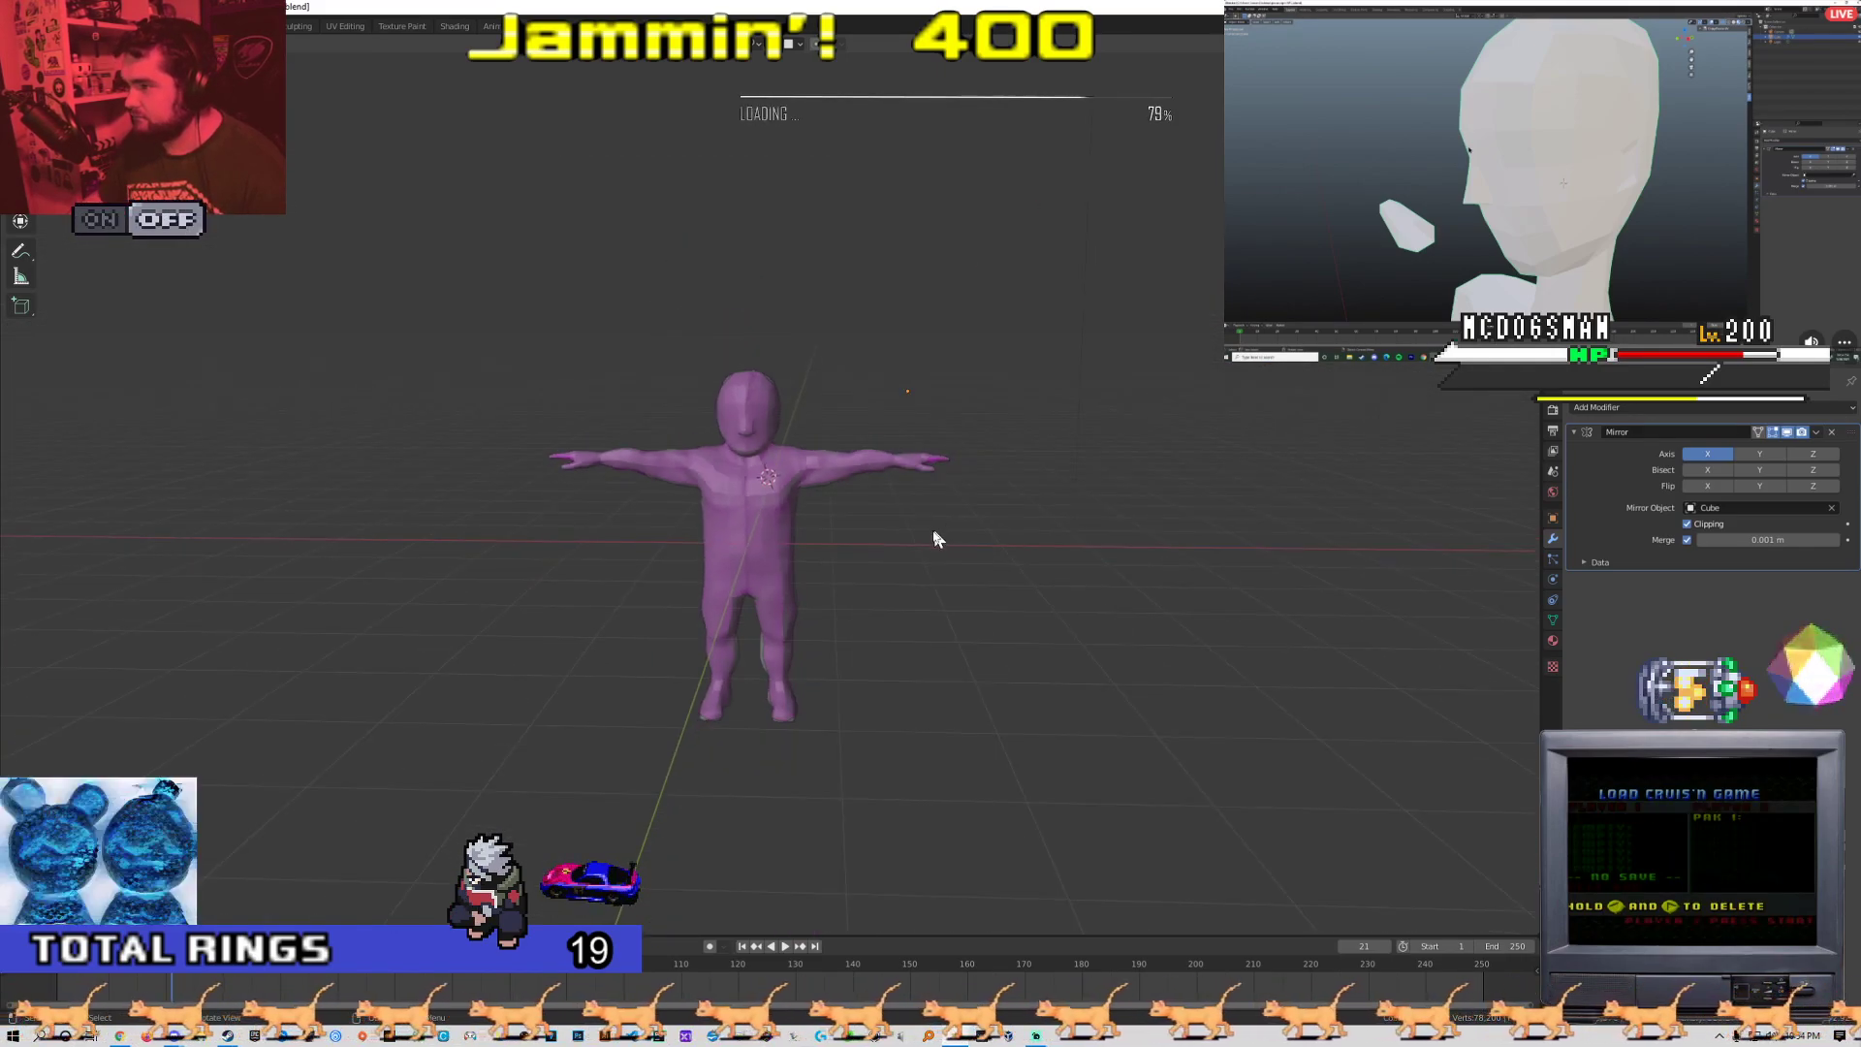
key("Tab")
scroll(877, 511, "up", 2)
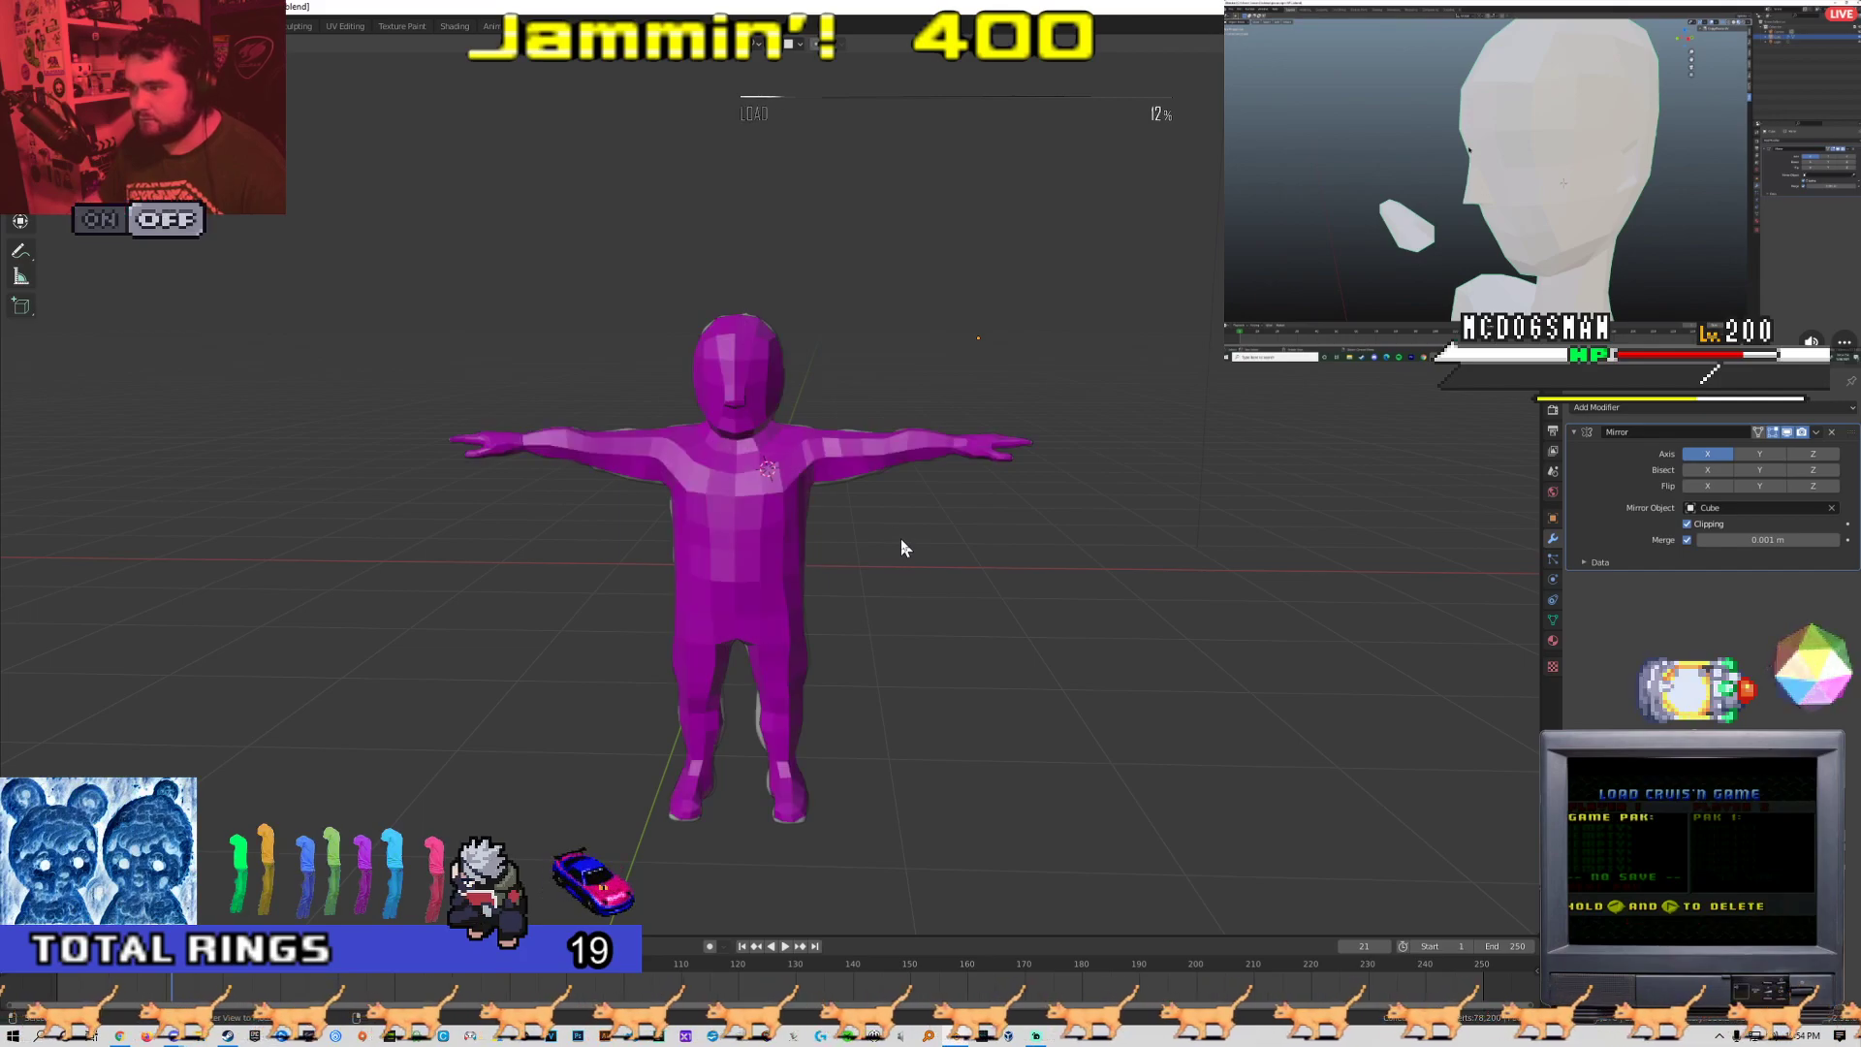
Try moving the sculpted body sideways along the X axis, away from the low-poly body
scroll(857, 422, "up", 2)
left_click(885, 400)
key("g")
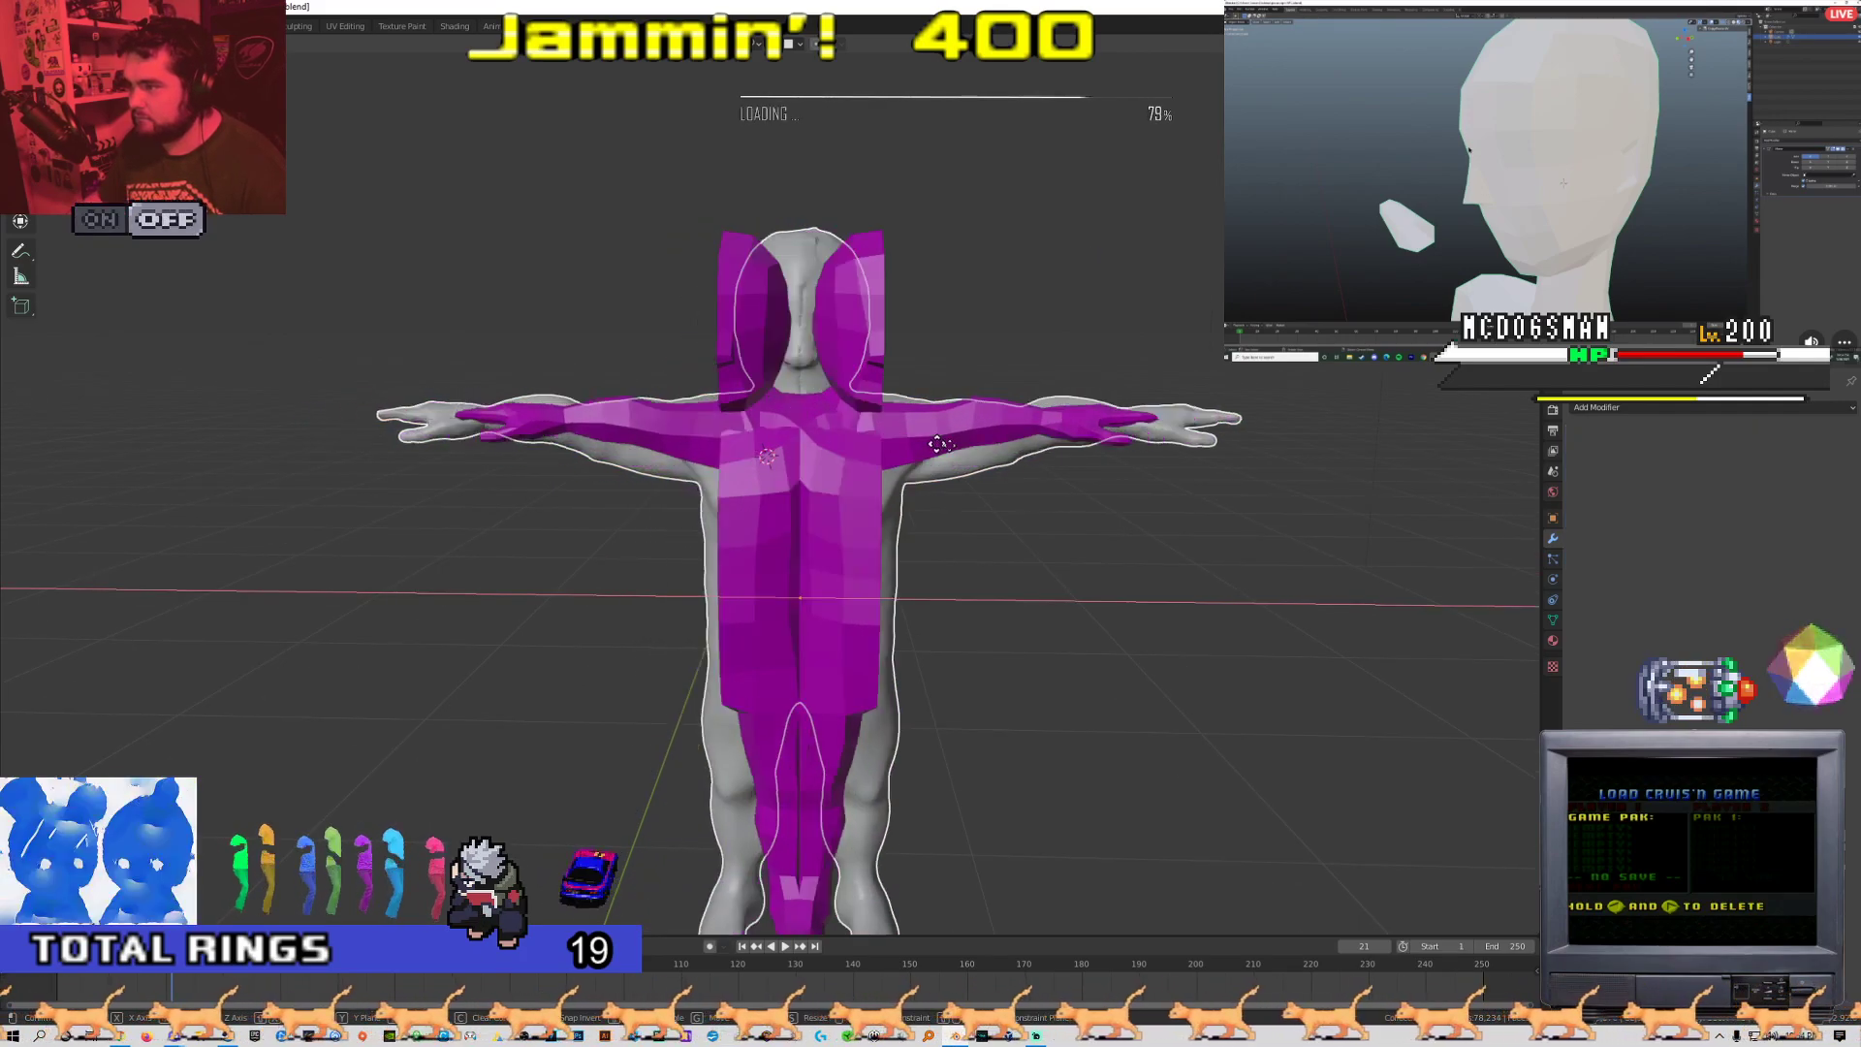
right_click(1432, 449)
scroll(1024, 497, "down", 3)
scroll(1024, 498, "down", 1)
key("g")
key("x")
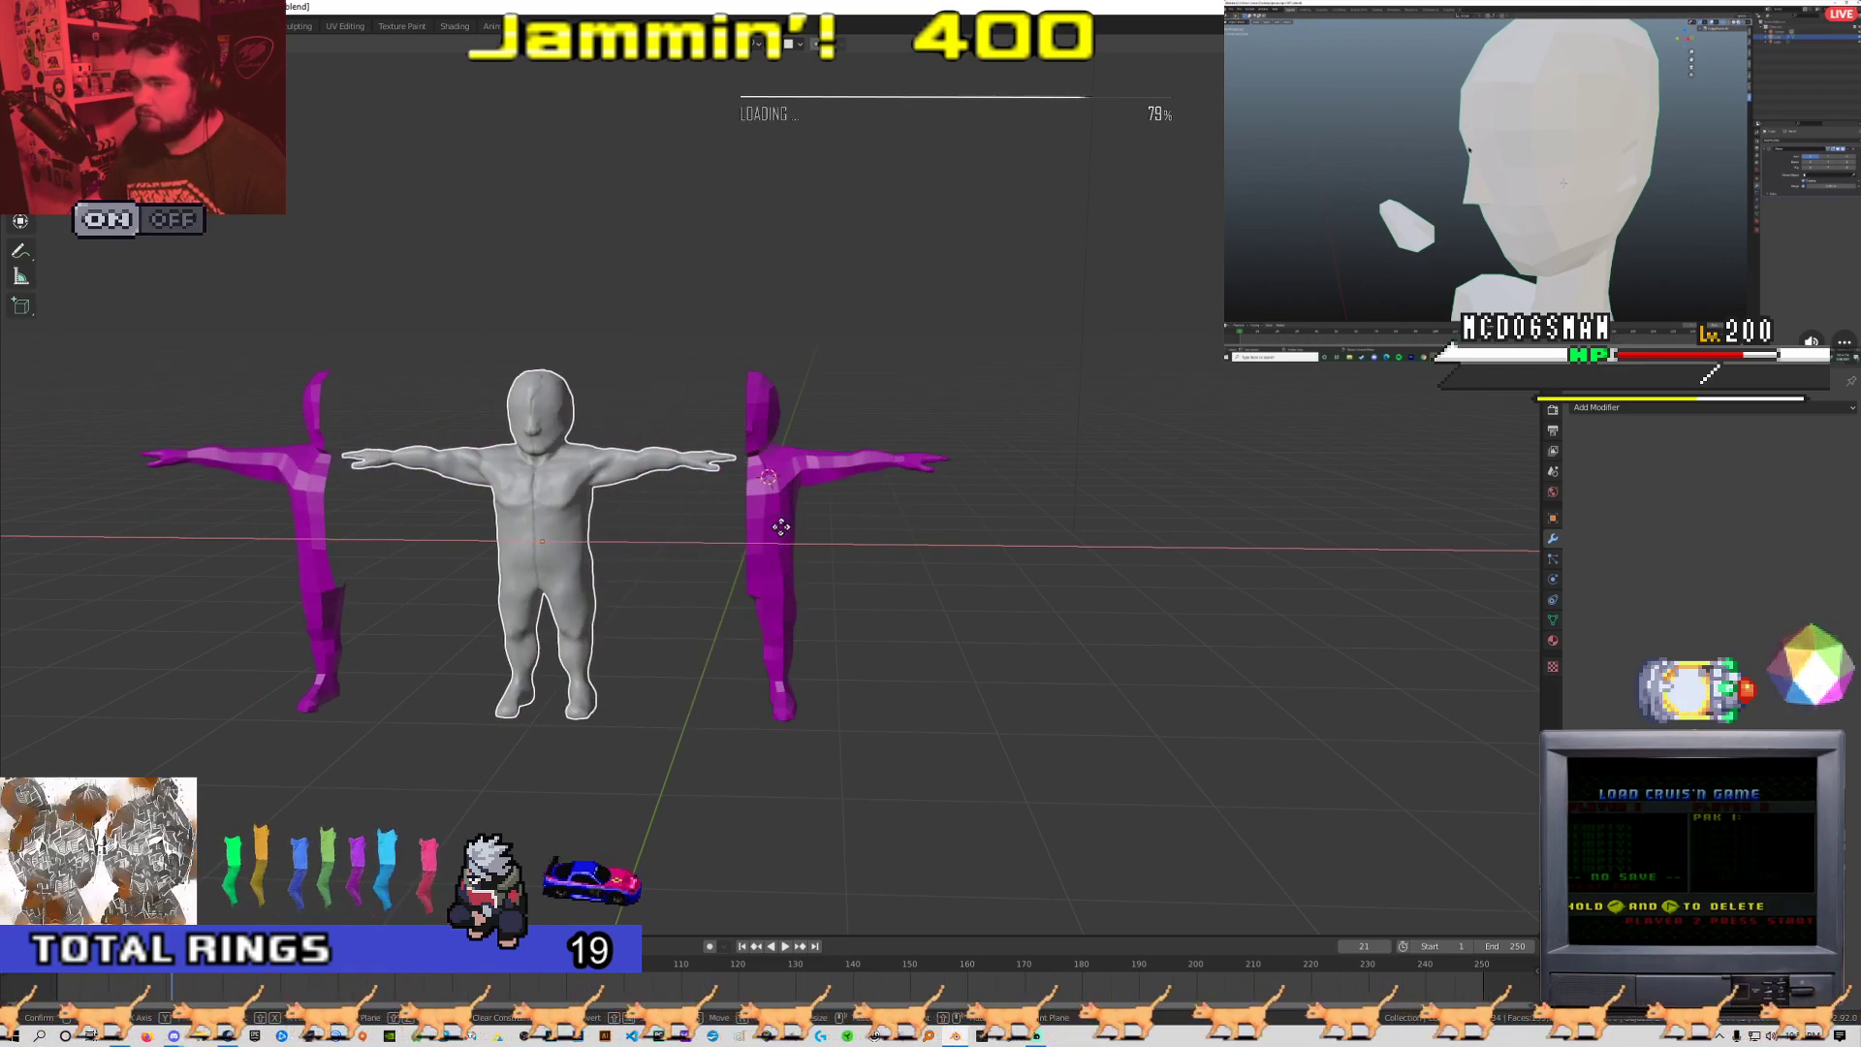
left_click(762, 570)
scroll(762, 570, "up", 2)
middle_click_drag(780, 572, 1074, 568, "shift")
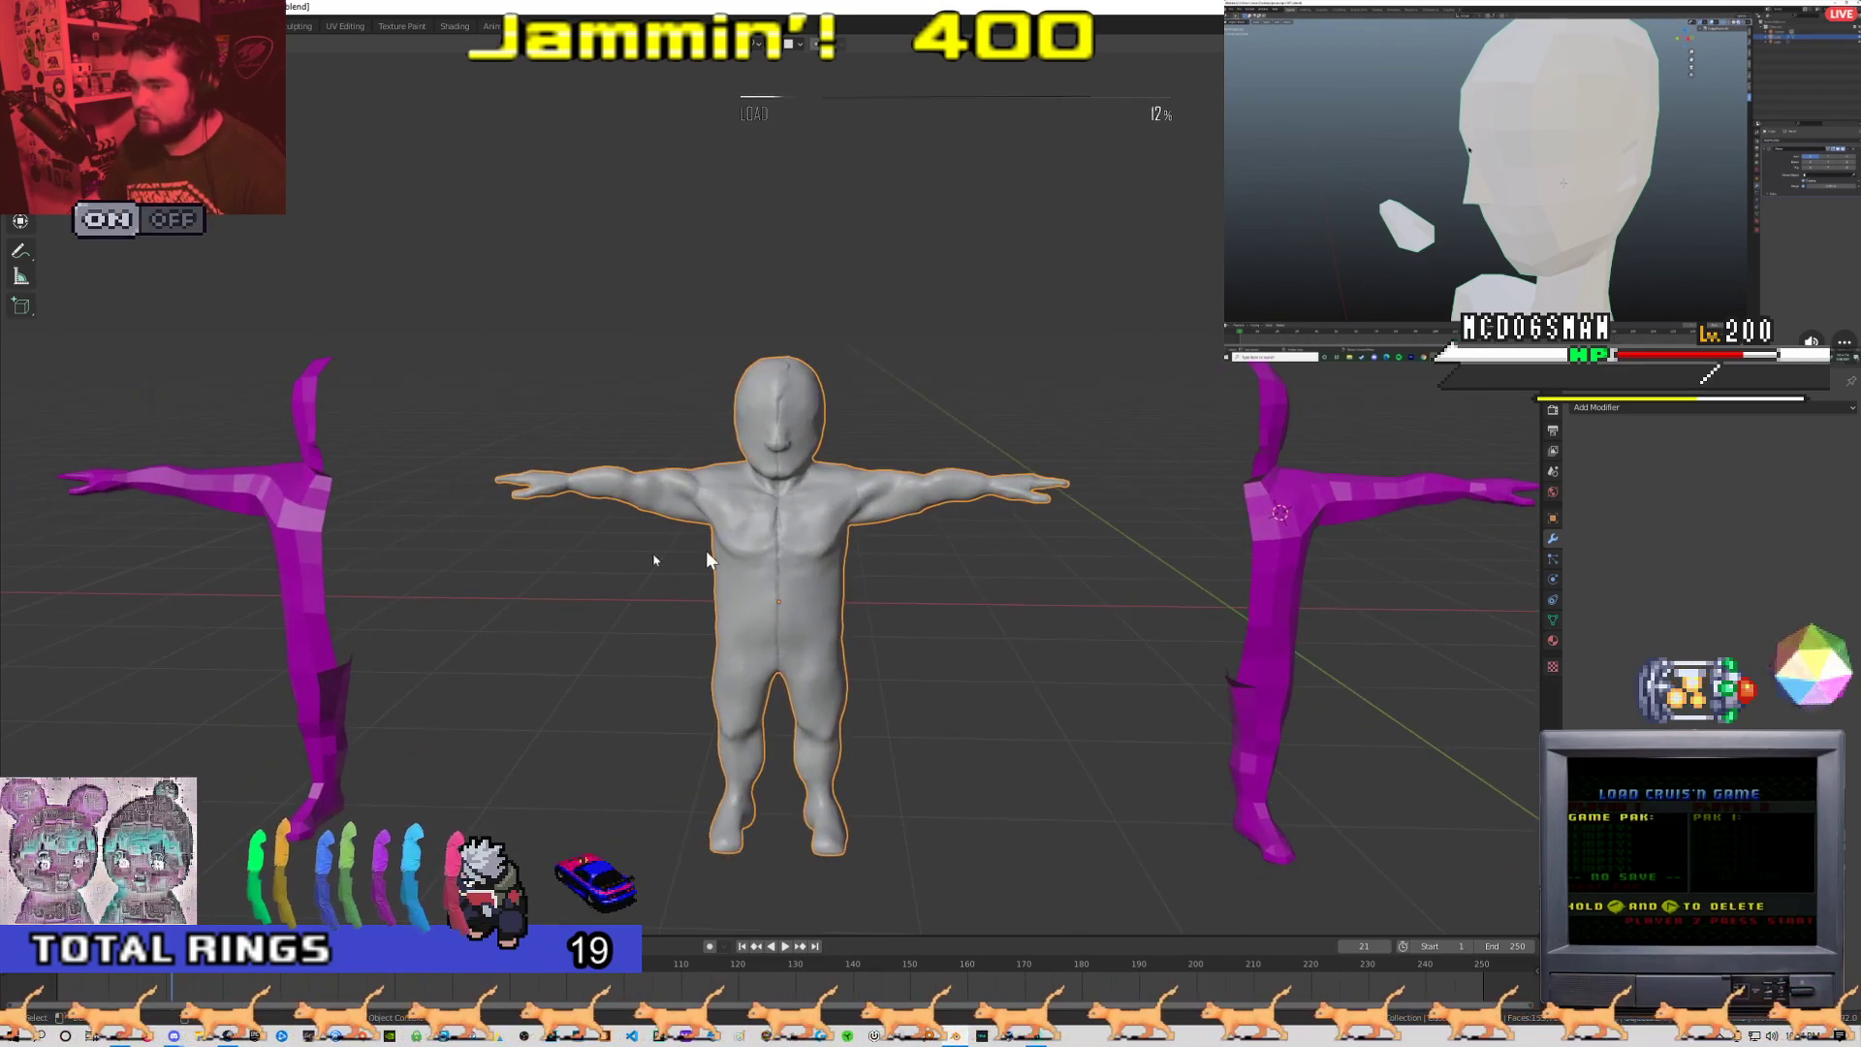
Try shifting the separated sculpt further to either side of the low-poly mesh
key("s")
key("x")
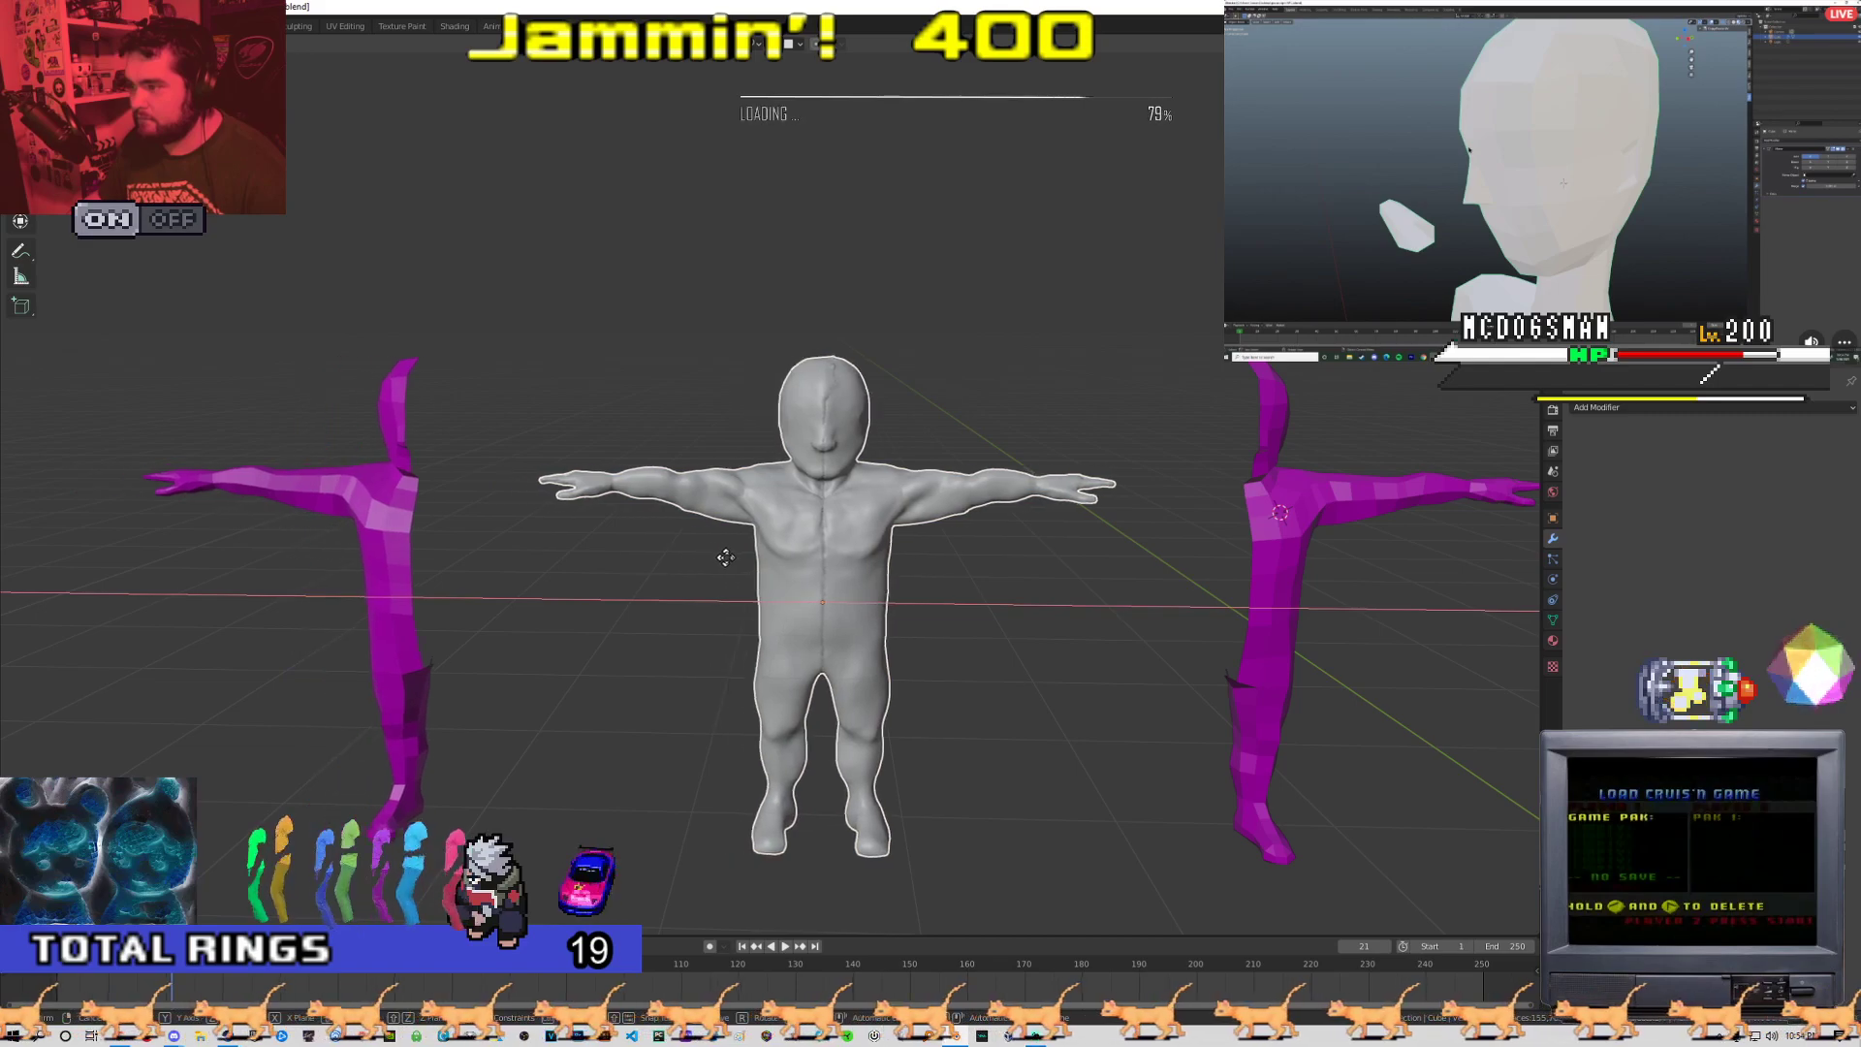
left_click(913, 579)
scroll(969, 504, "up", 5)
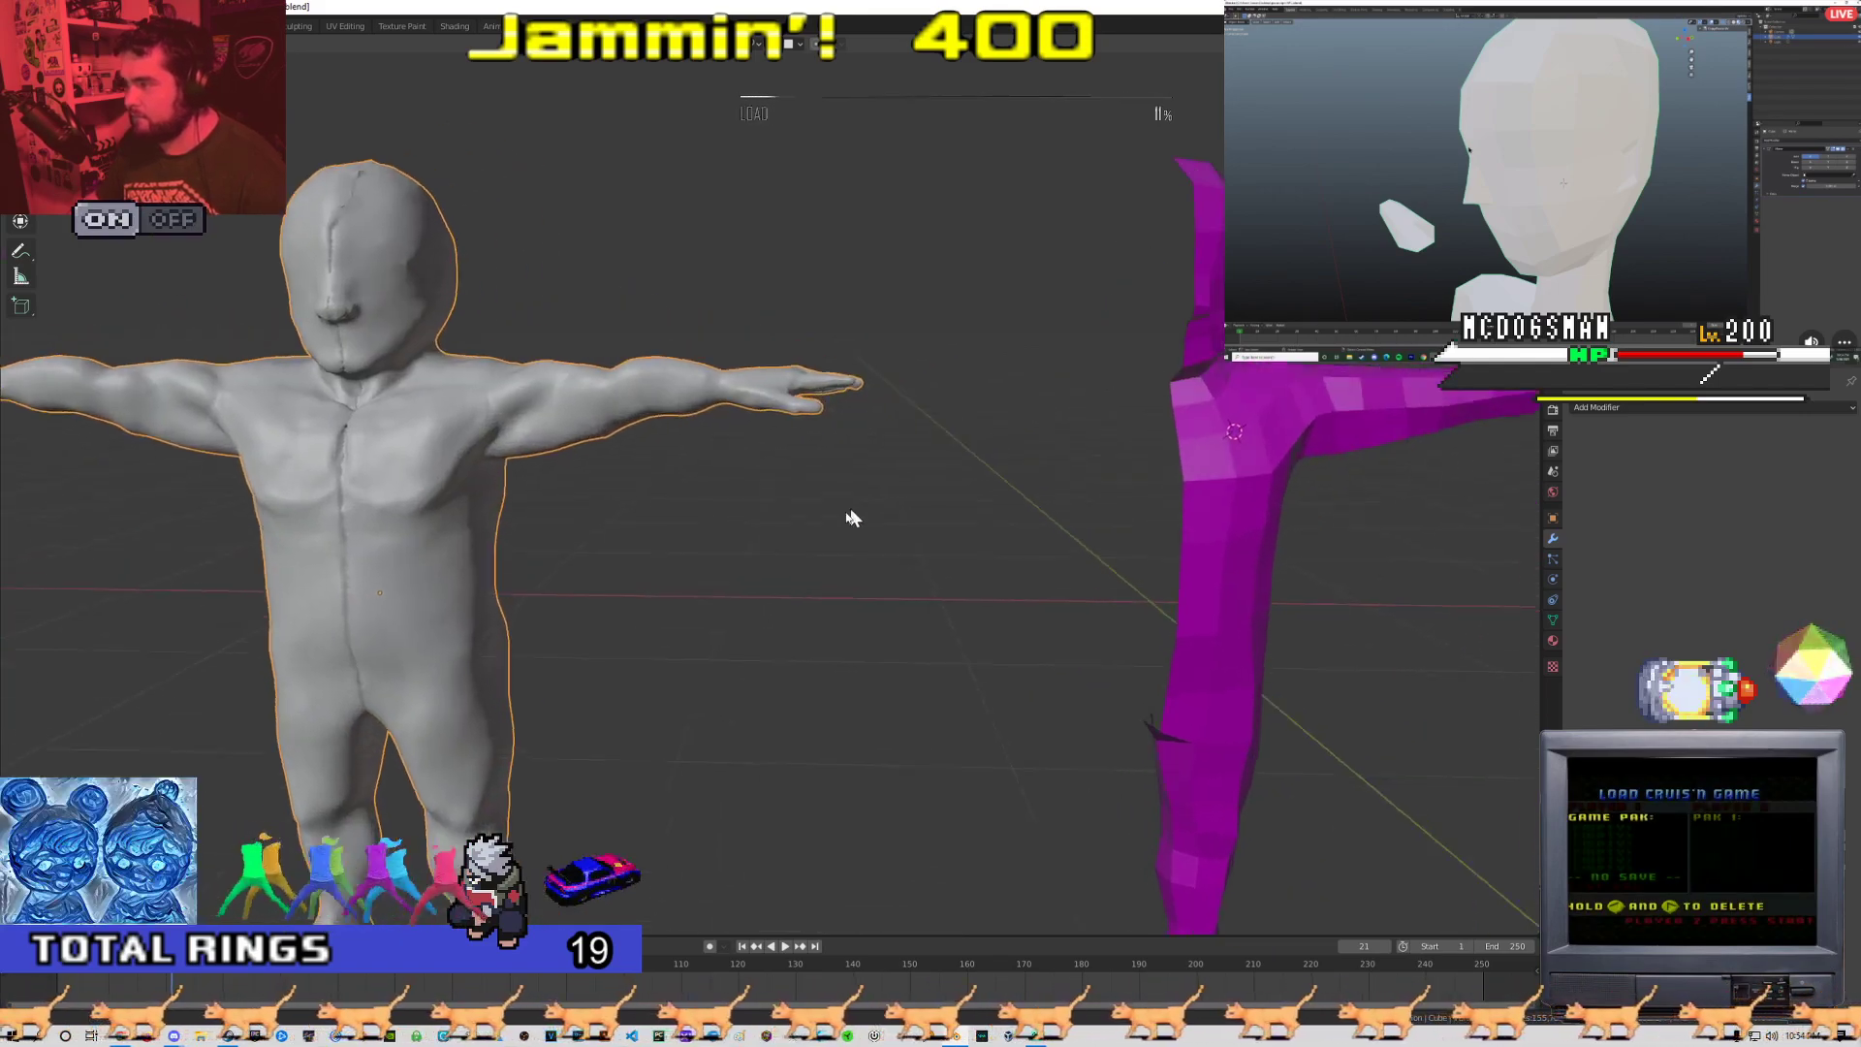
key("g")
right_click(182, 548)
scroll(756, 523, "down", 5)
middle_click_drag(844, 505, 890, 509, "shift")
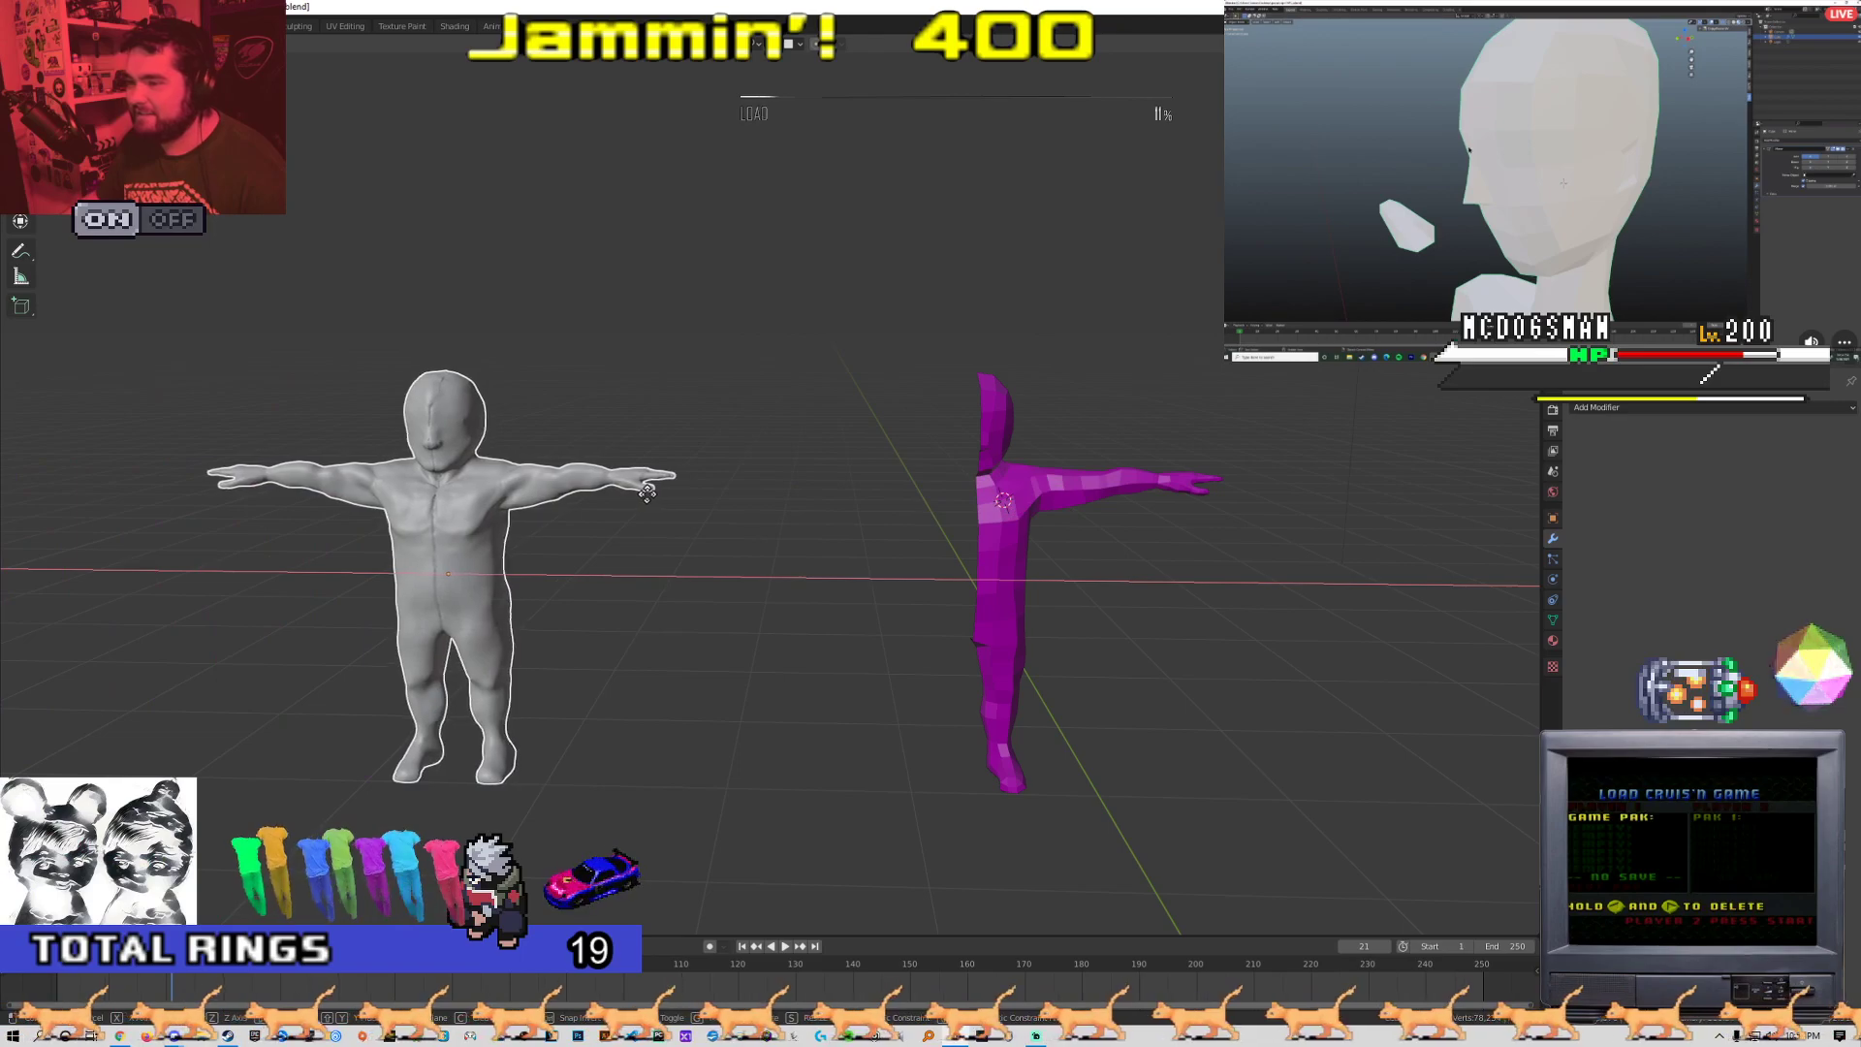
left_click(1170, 520)
Compare the overlapping sculpt and low-poly body, then try moving the sculpt freely
scroll(1000, 642, "up", 5)
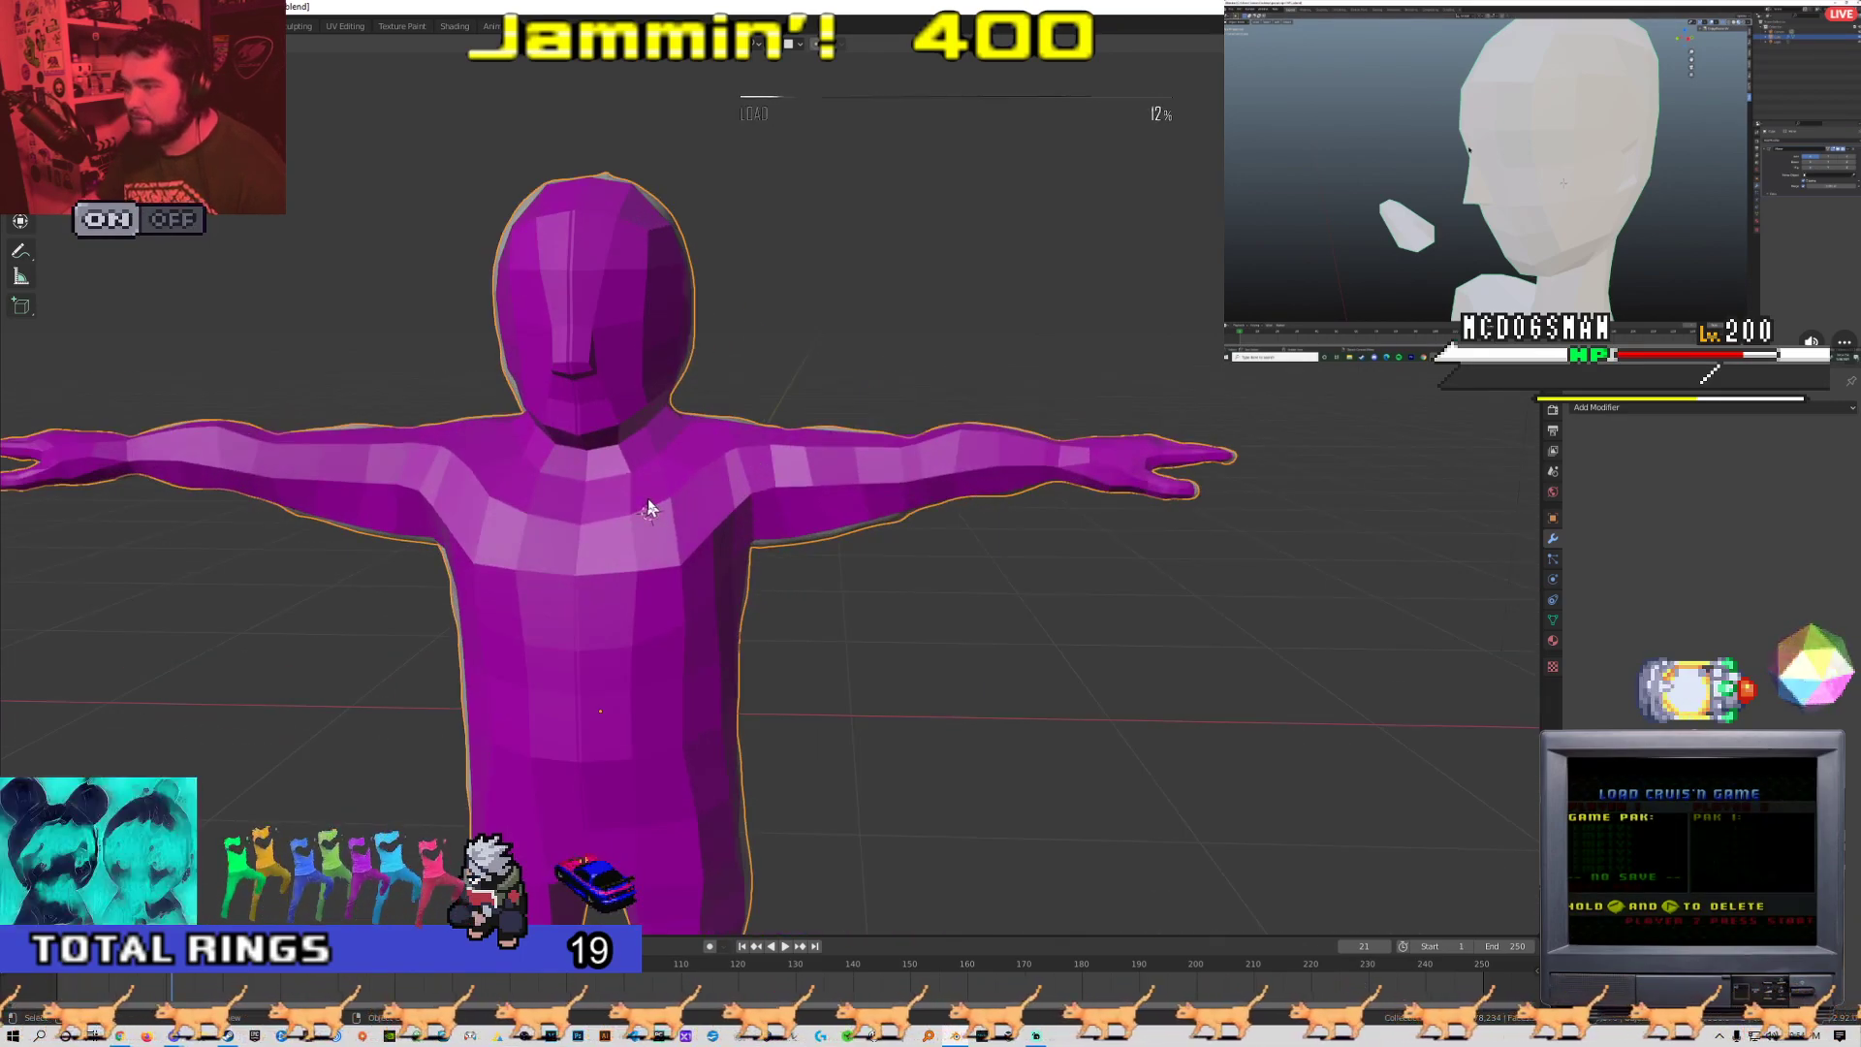
scroll(648, 497, "down", 1)
scroll(660, 498, "up", 2)
middle_click_drag(660, 498, 715, 508)
scroll(715, 507, "down", 7)
key("g")
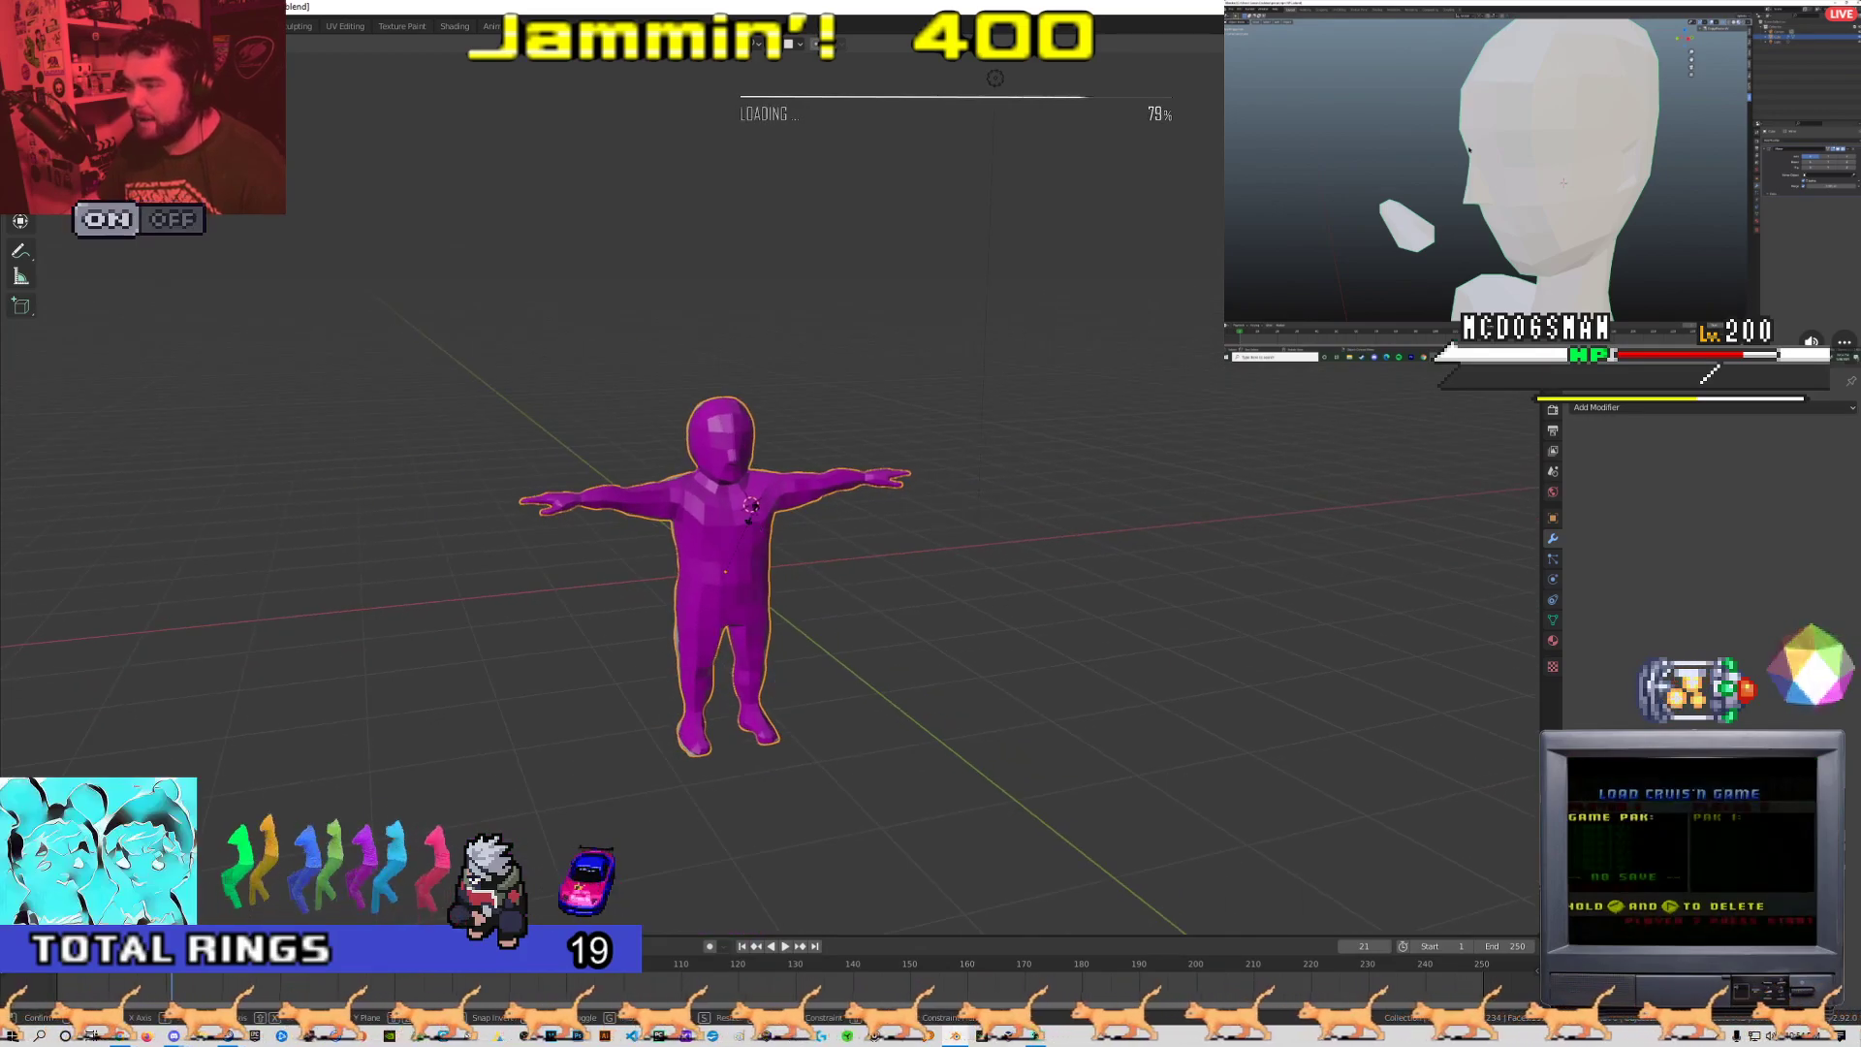
right_click(452, 502)
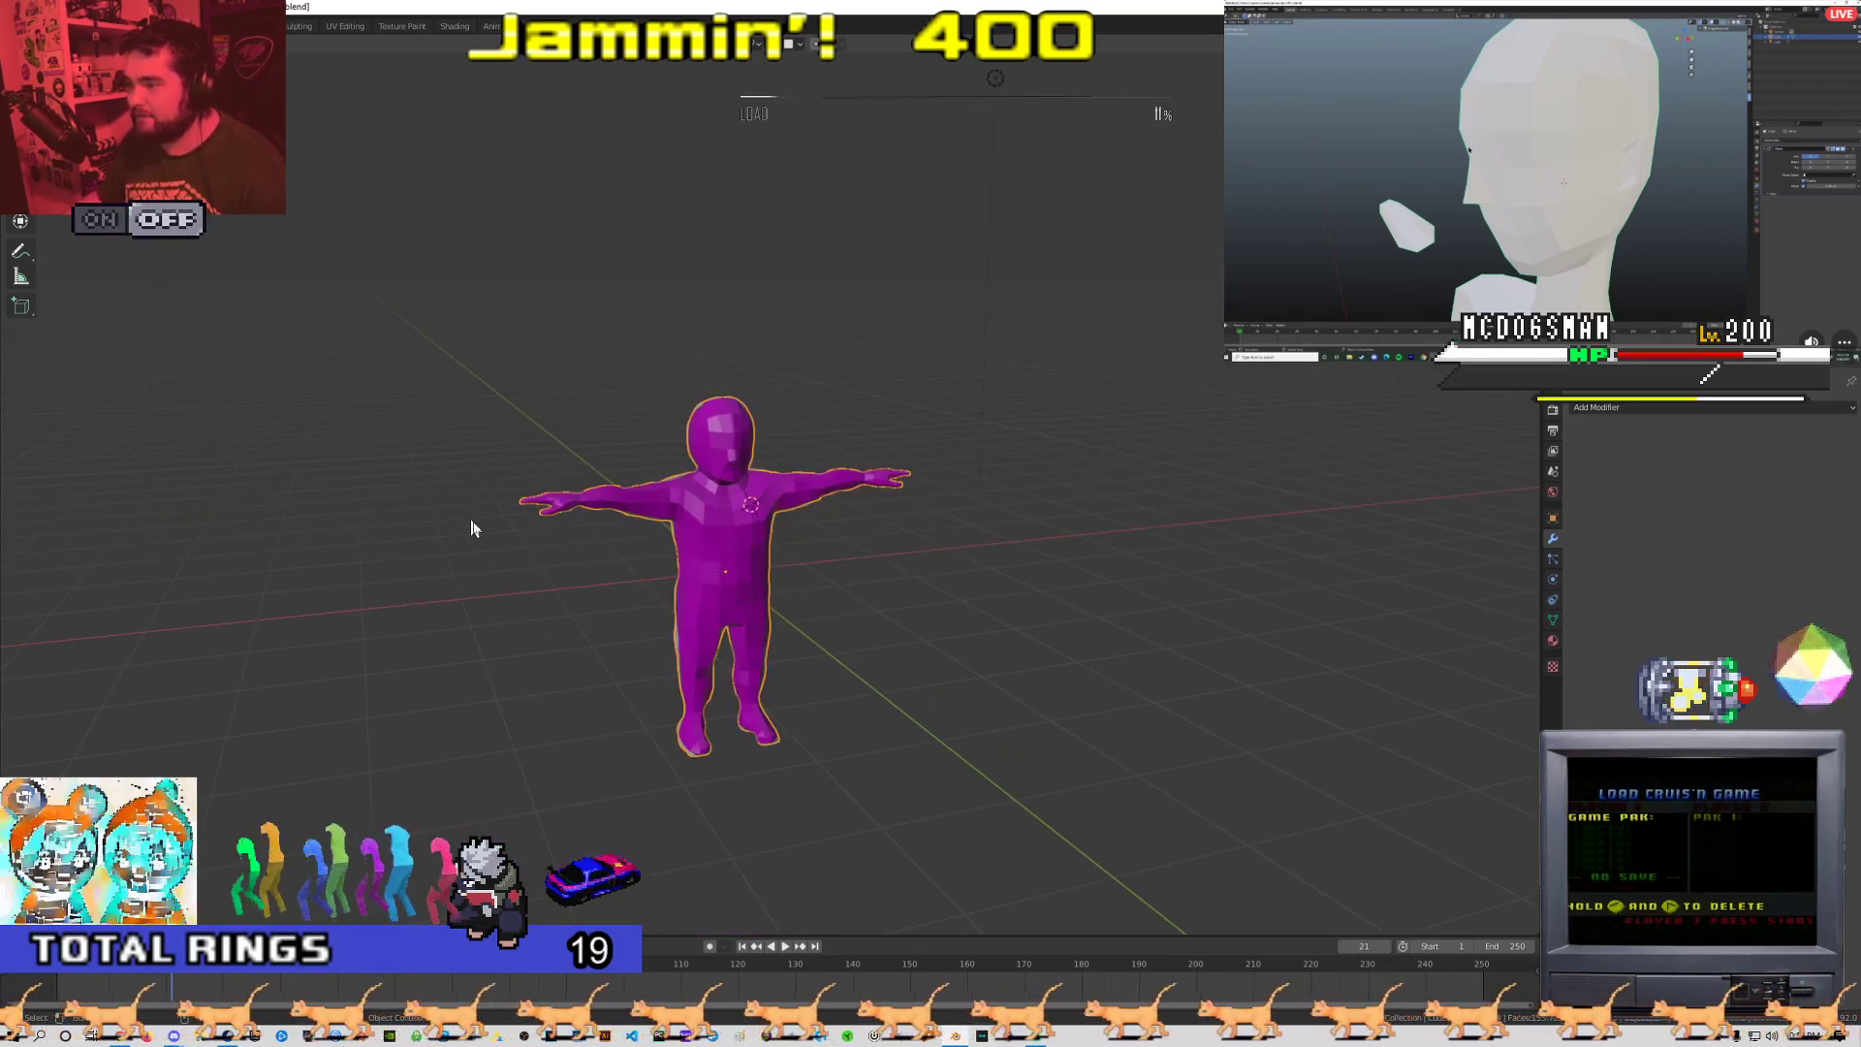
Try scaling the sculpted body and aligning the camera with the current view
key("s")
middle_click_drag(475, 536, 656, 598)
key("ctrl+alt+KP_0")
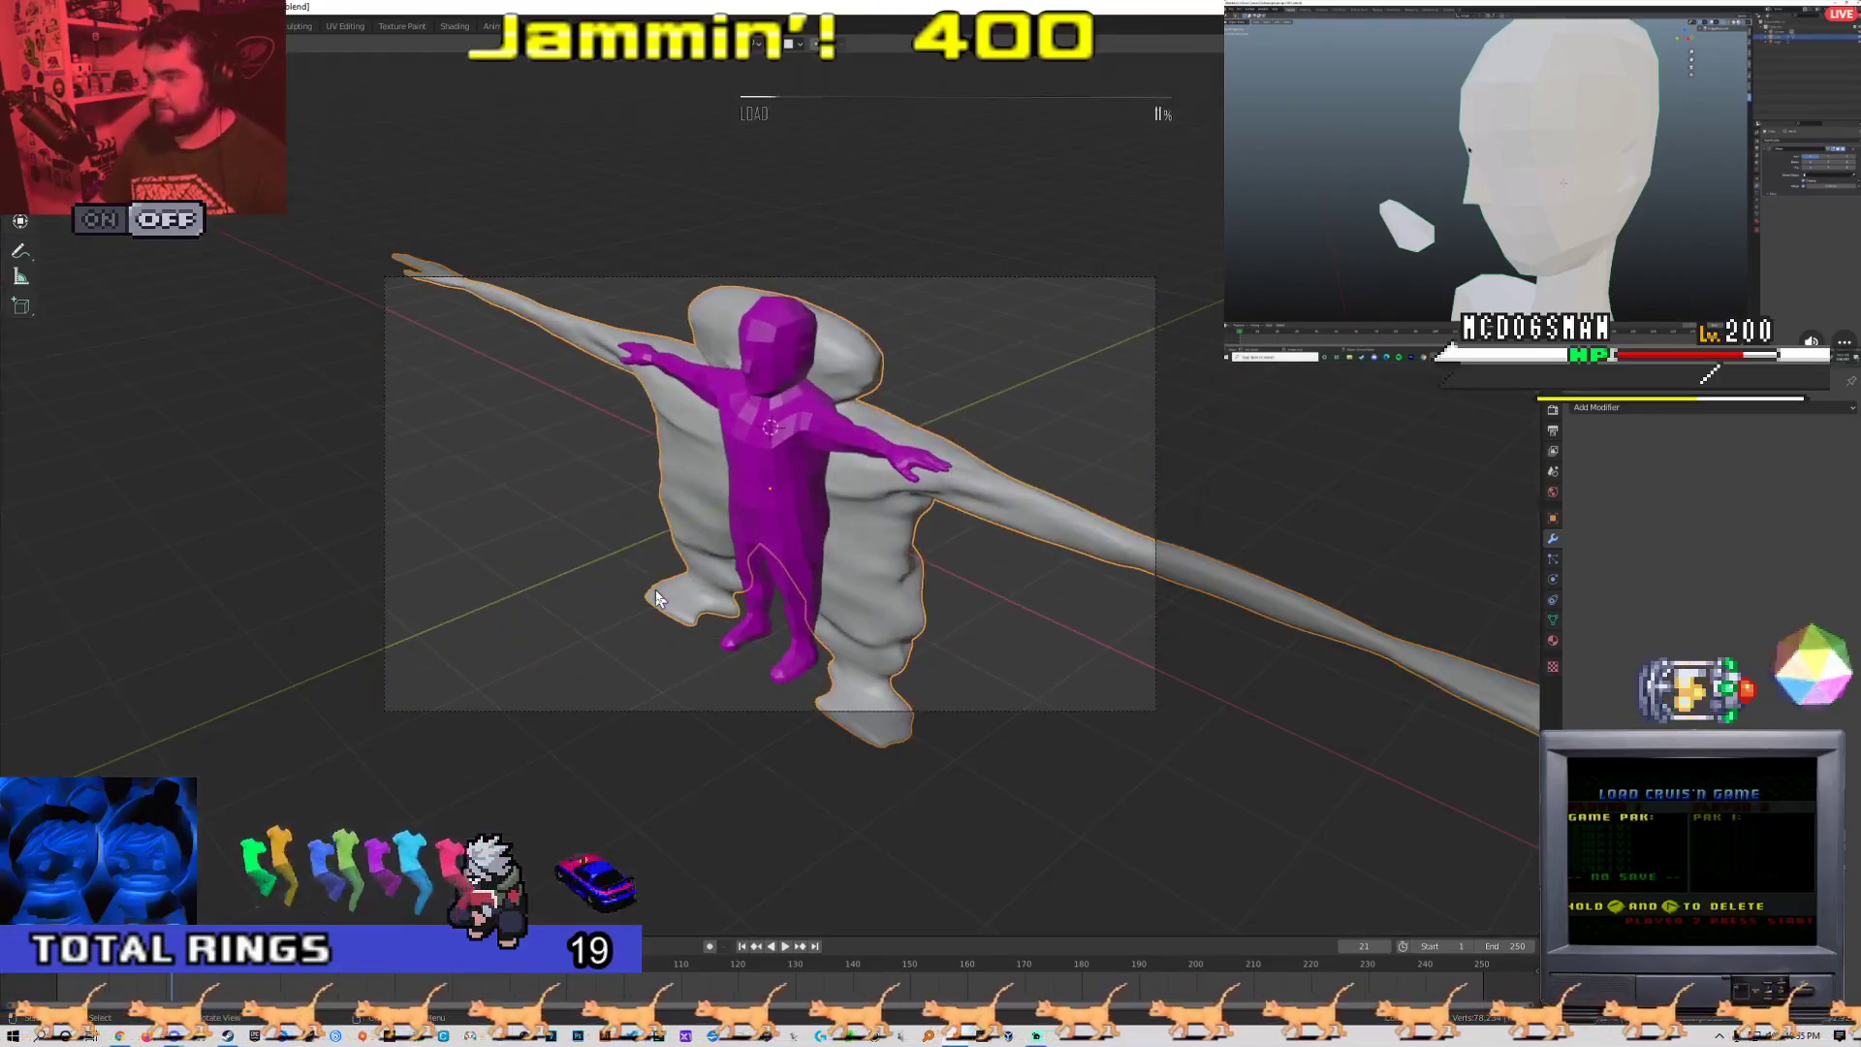
key("z")
key("8")
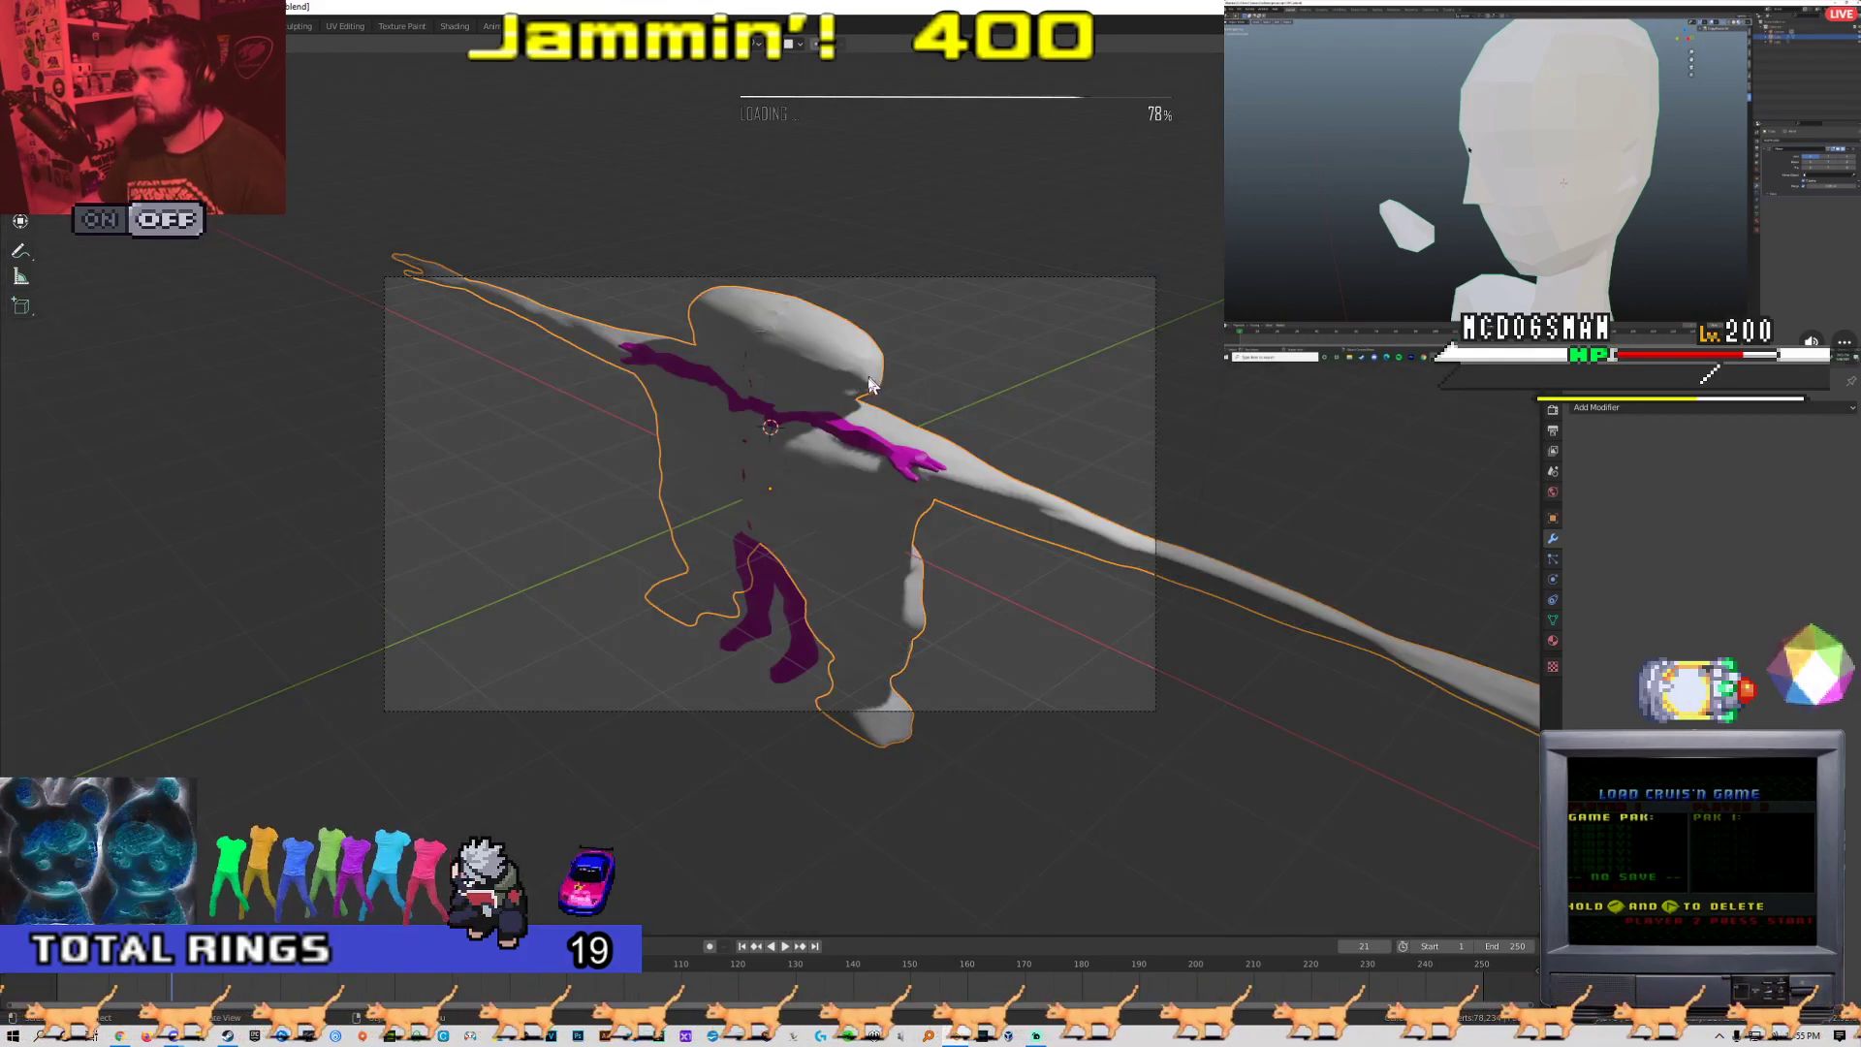
Try moving the low-poly body along the Y axis
scroll(863, 390, "up", 4)
left_click(826, 341)
scroll(828, 341, "down", 1)
key("g")
key("y")
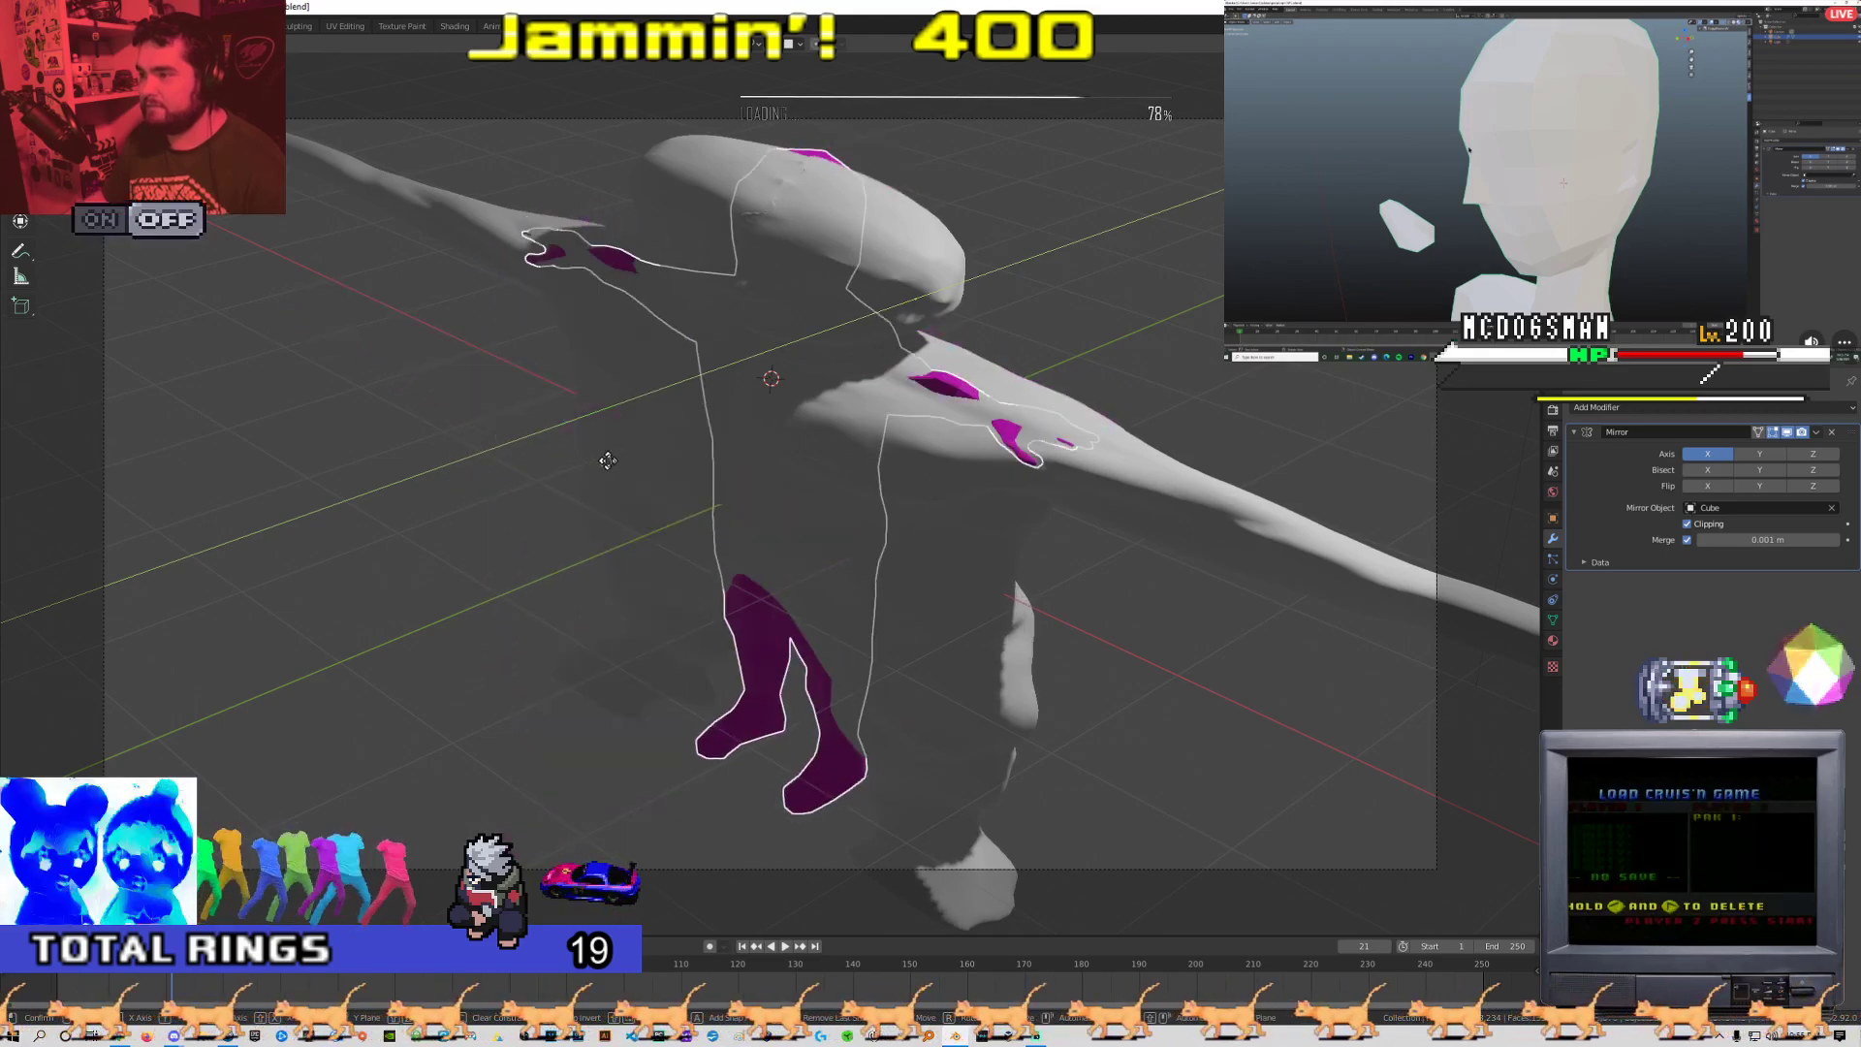
right_click(829, 421)
Undo the recent transforms and clear the sculpt's location to realign it with the low-poly body
key("ctrl+z")
key("ctrl+z")
key("ctrl+z")
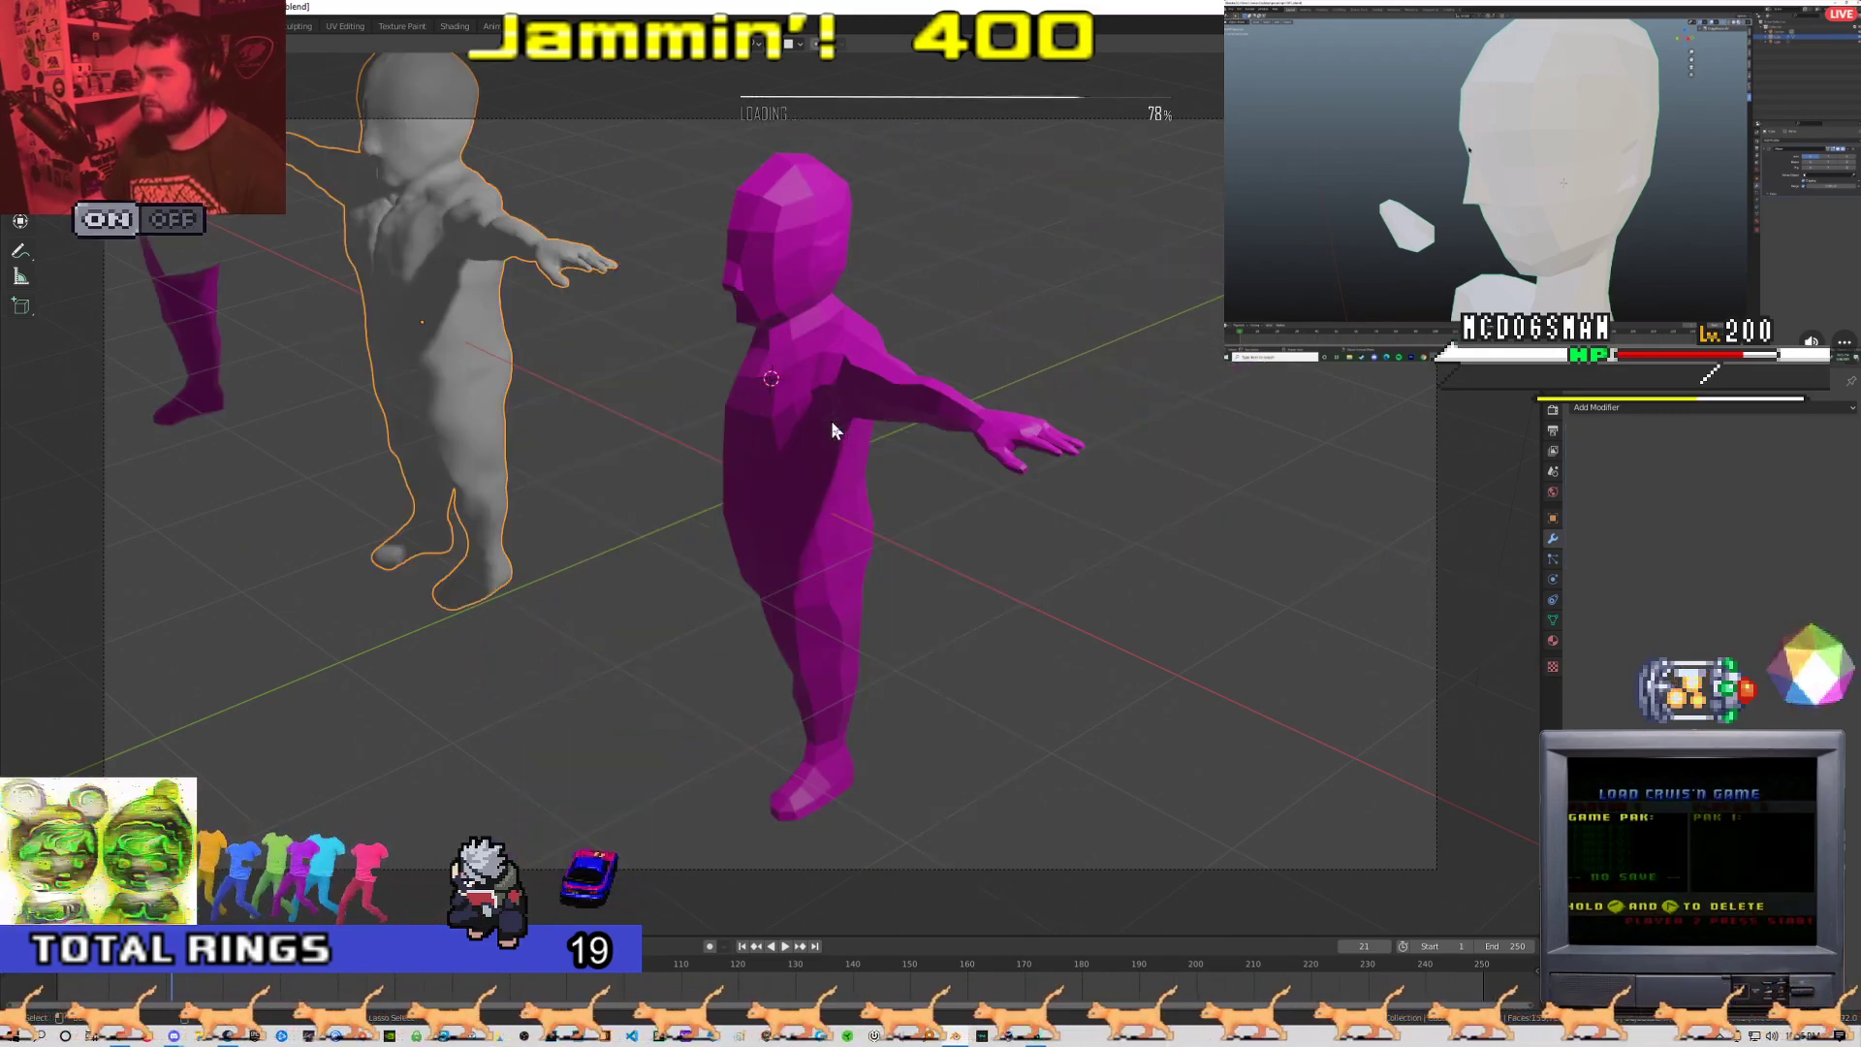
key("alt+g")
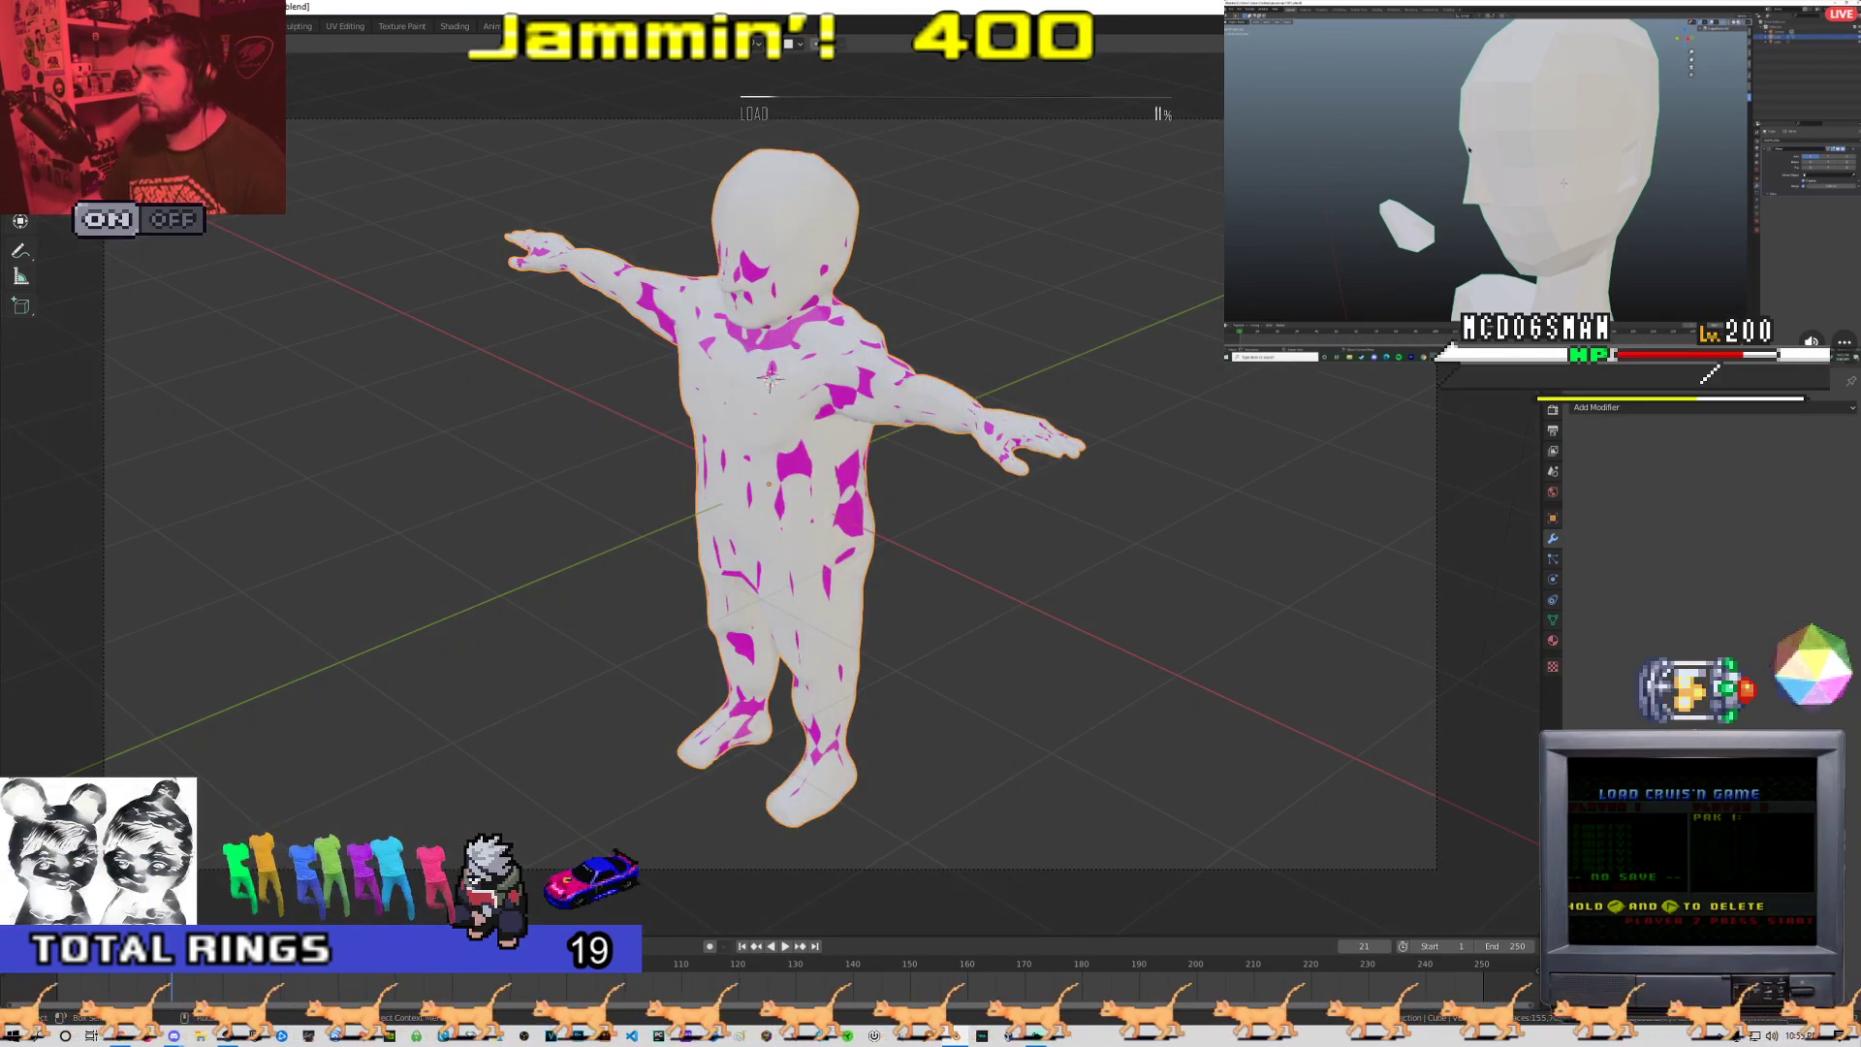
Hide the sculpted body so that only the low-poly body is displayed
scroll(1091, 254, "down", 3)
middle_click_drag(767, 432, 876, 416)
scroll(876, 416, "up", 3)
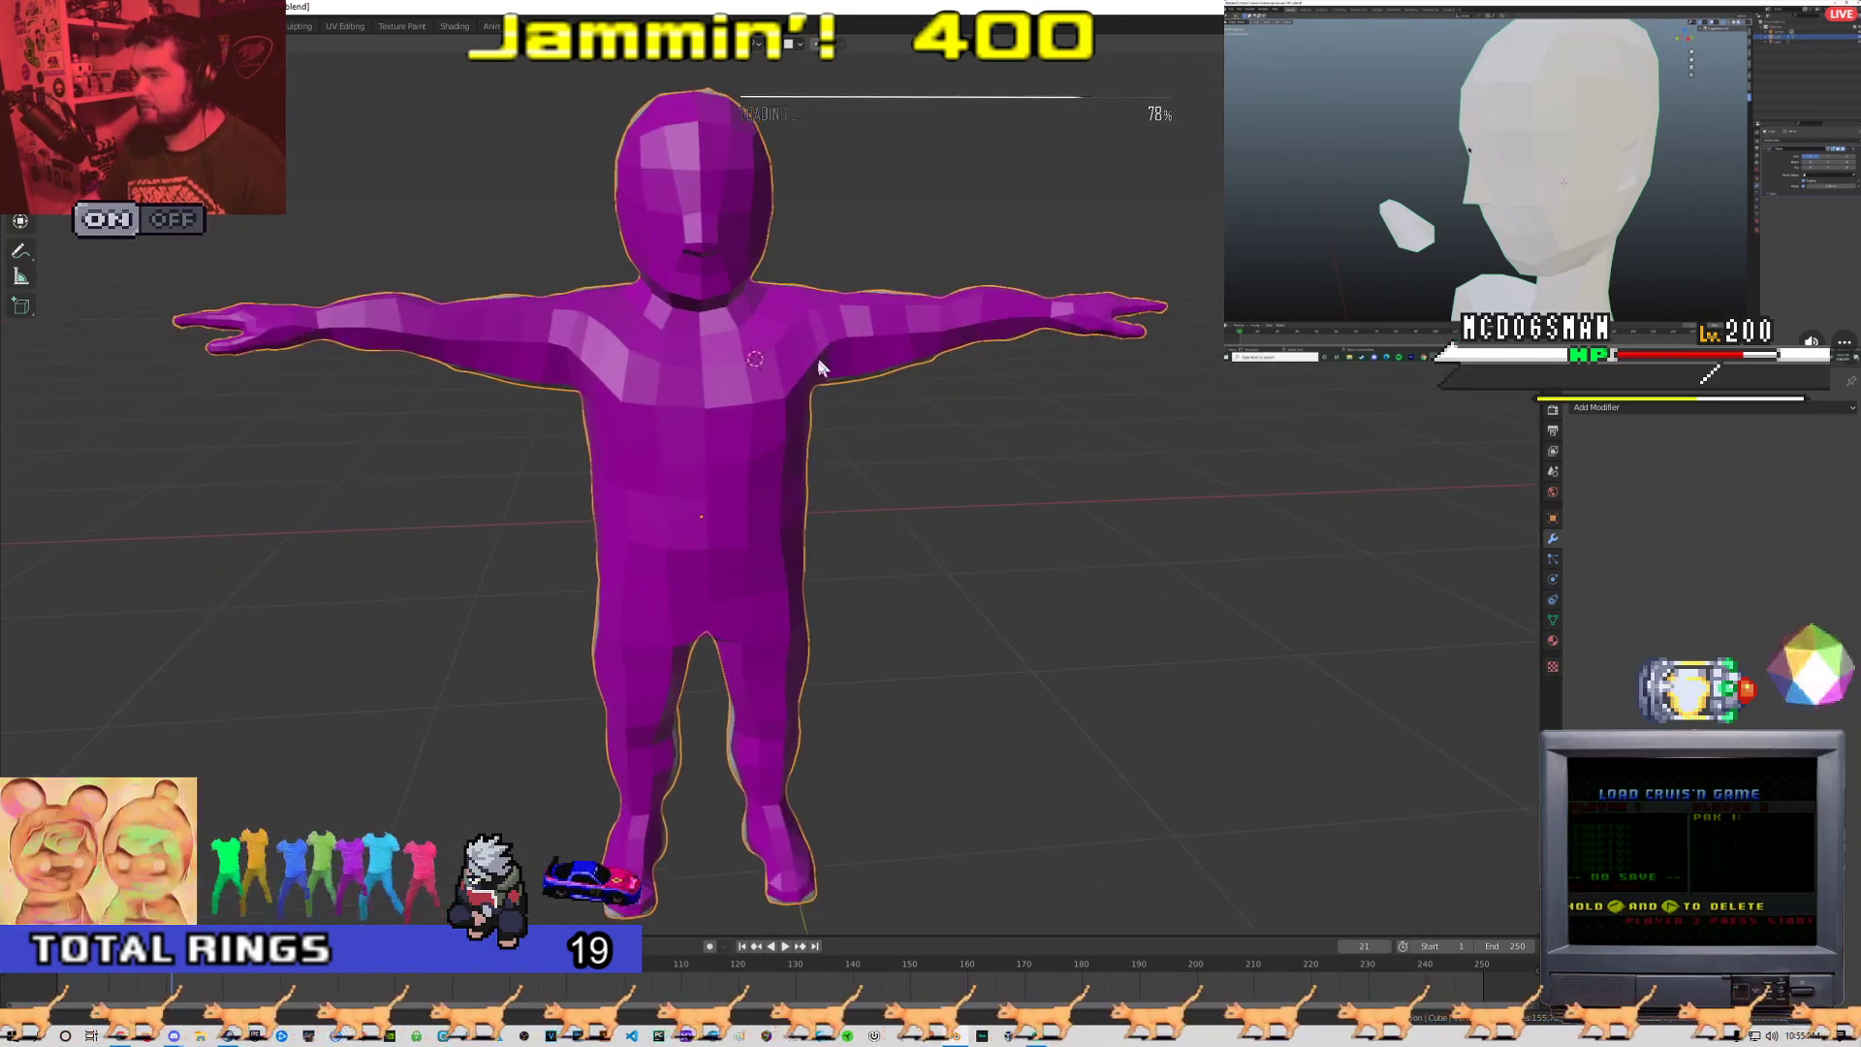
middle_click_drag(822, 345, 826, 429, "shift")
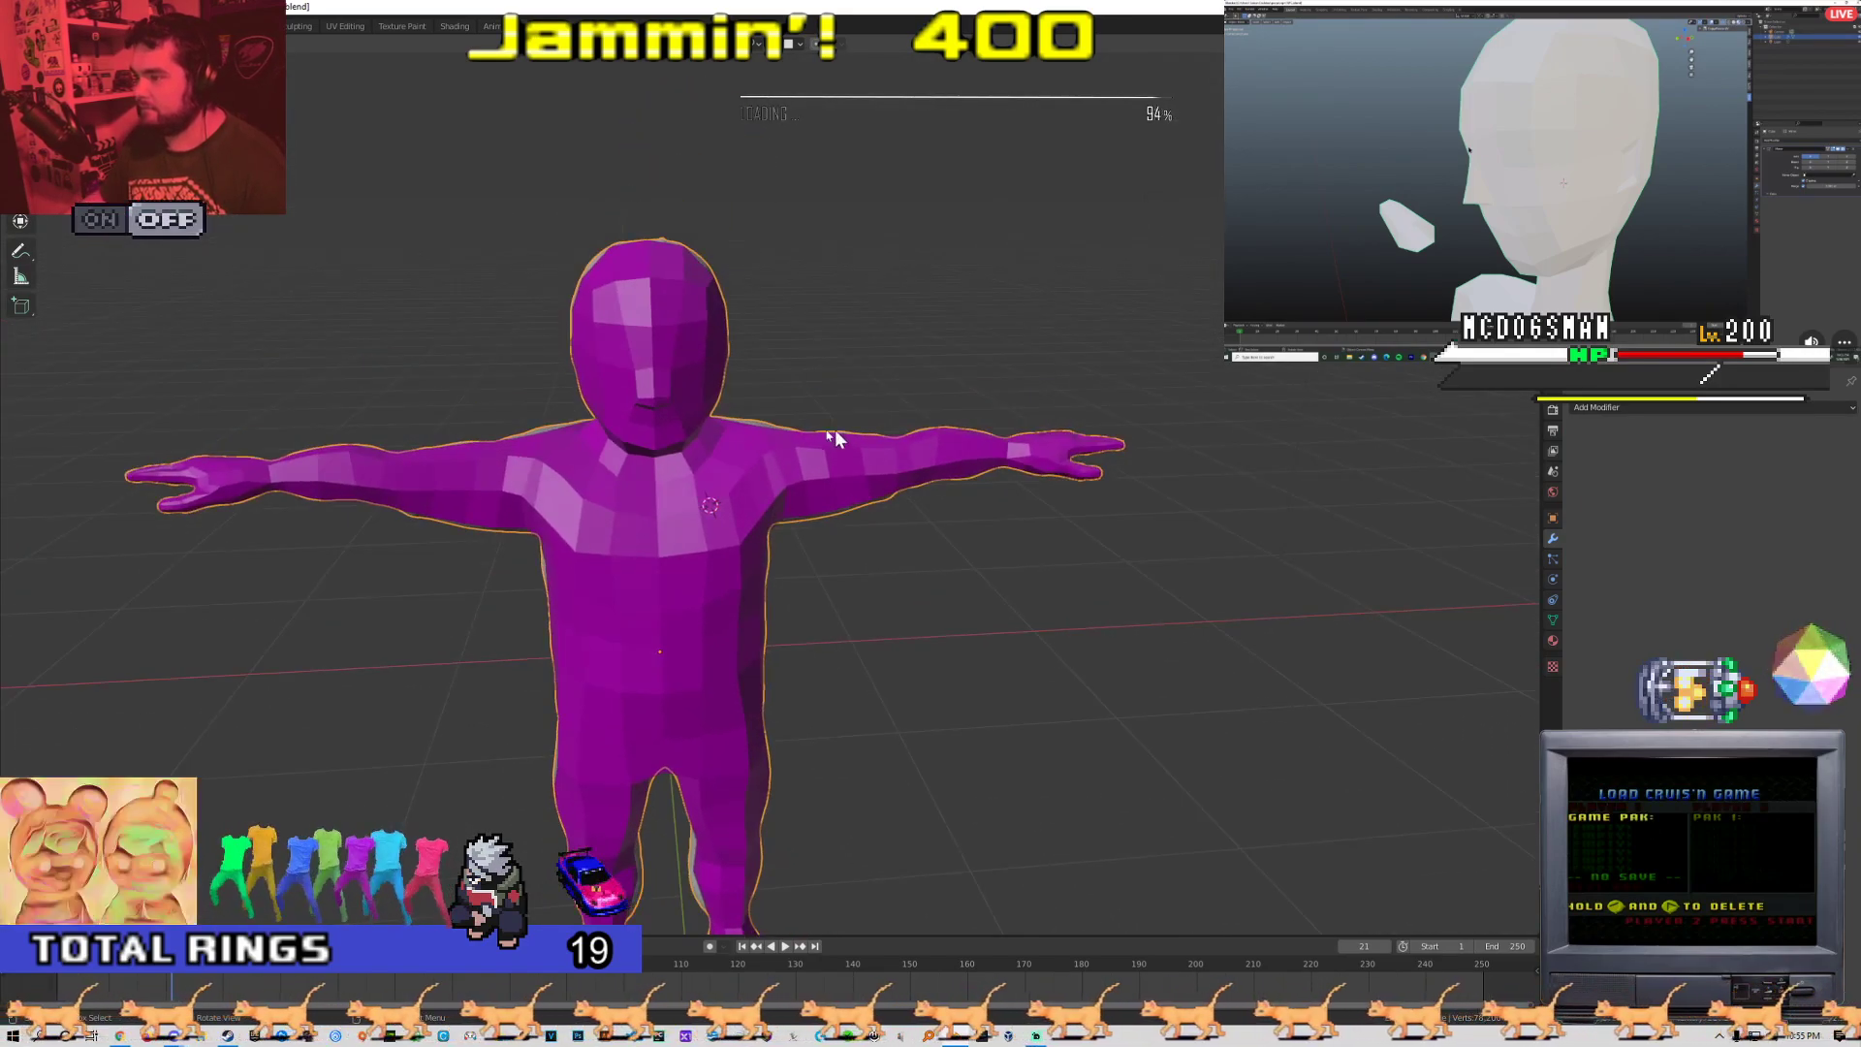
key("h")
Apply smooth shading to the low-poly body
left_click(753, 436)
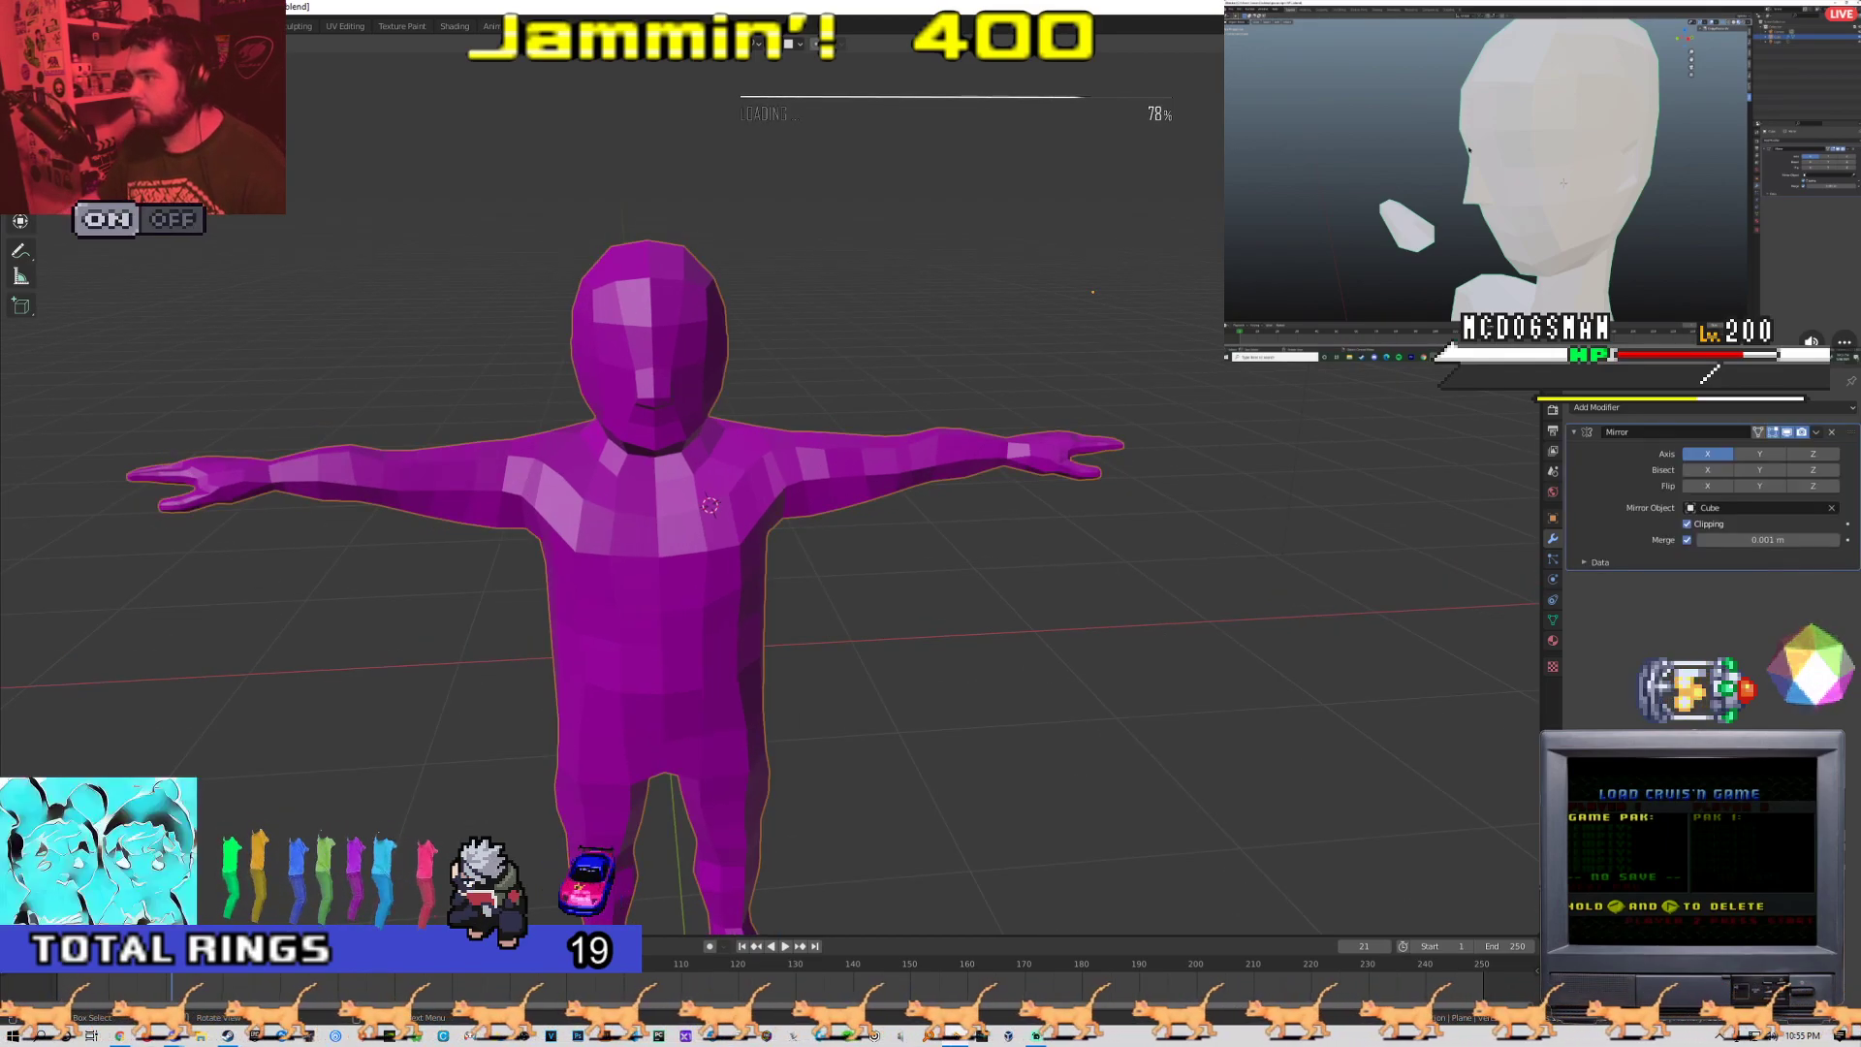
right_click(762, 466)
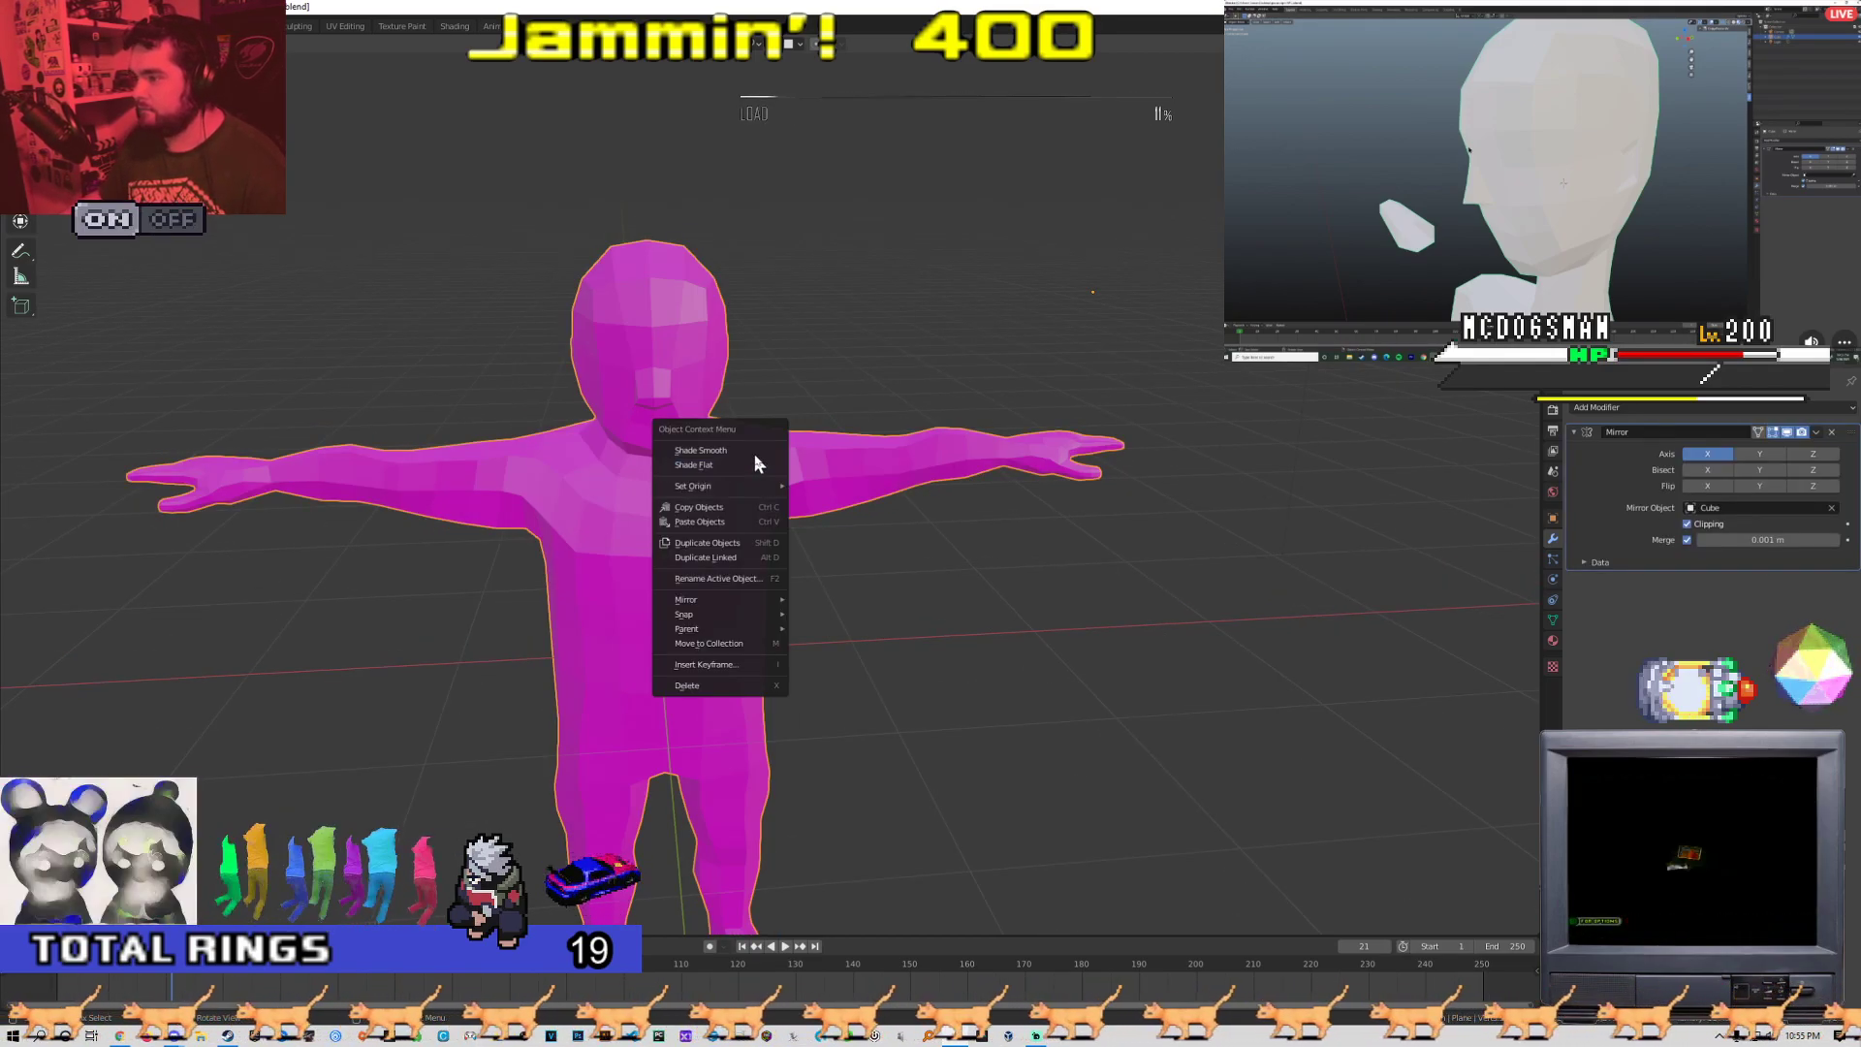
left_click(755, 466)
middle_click_drag(752, 461, 706, 284)
Edit the low-poly hand's mesh and merge the closely spaced vertices on the thumb at their center
key("Tab")
left_click(860, 245)
scroll(788, 450, "up", 3)
scroll(694, 407, "up", 2)
middle_click_drag(743, 347, 711, 232)
middle_click_drag(613, 411, 722, 352)
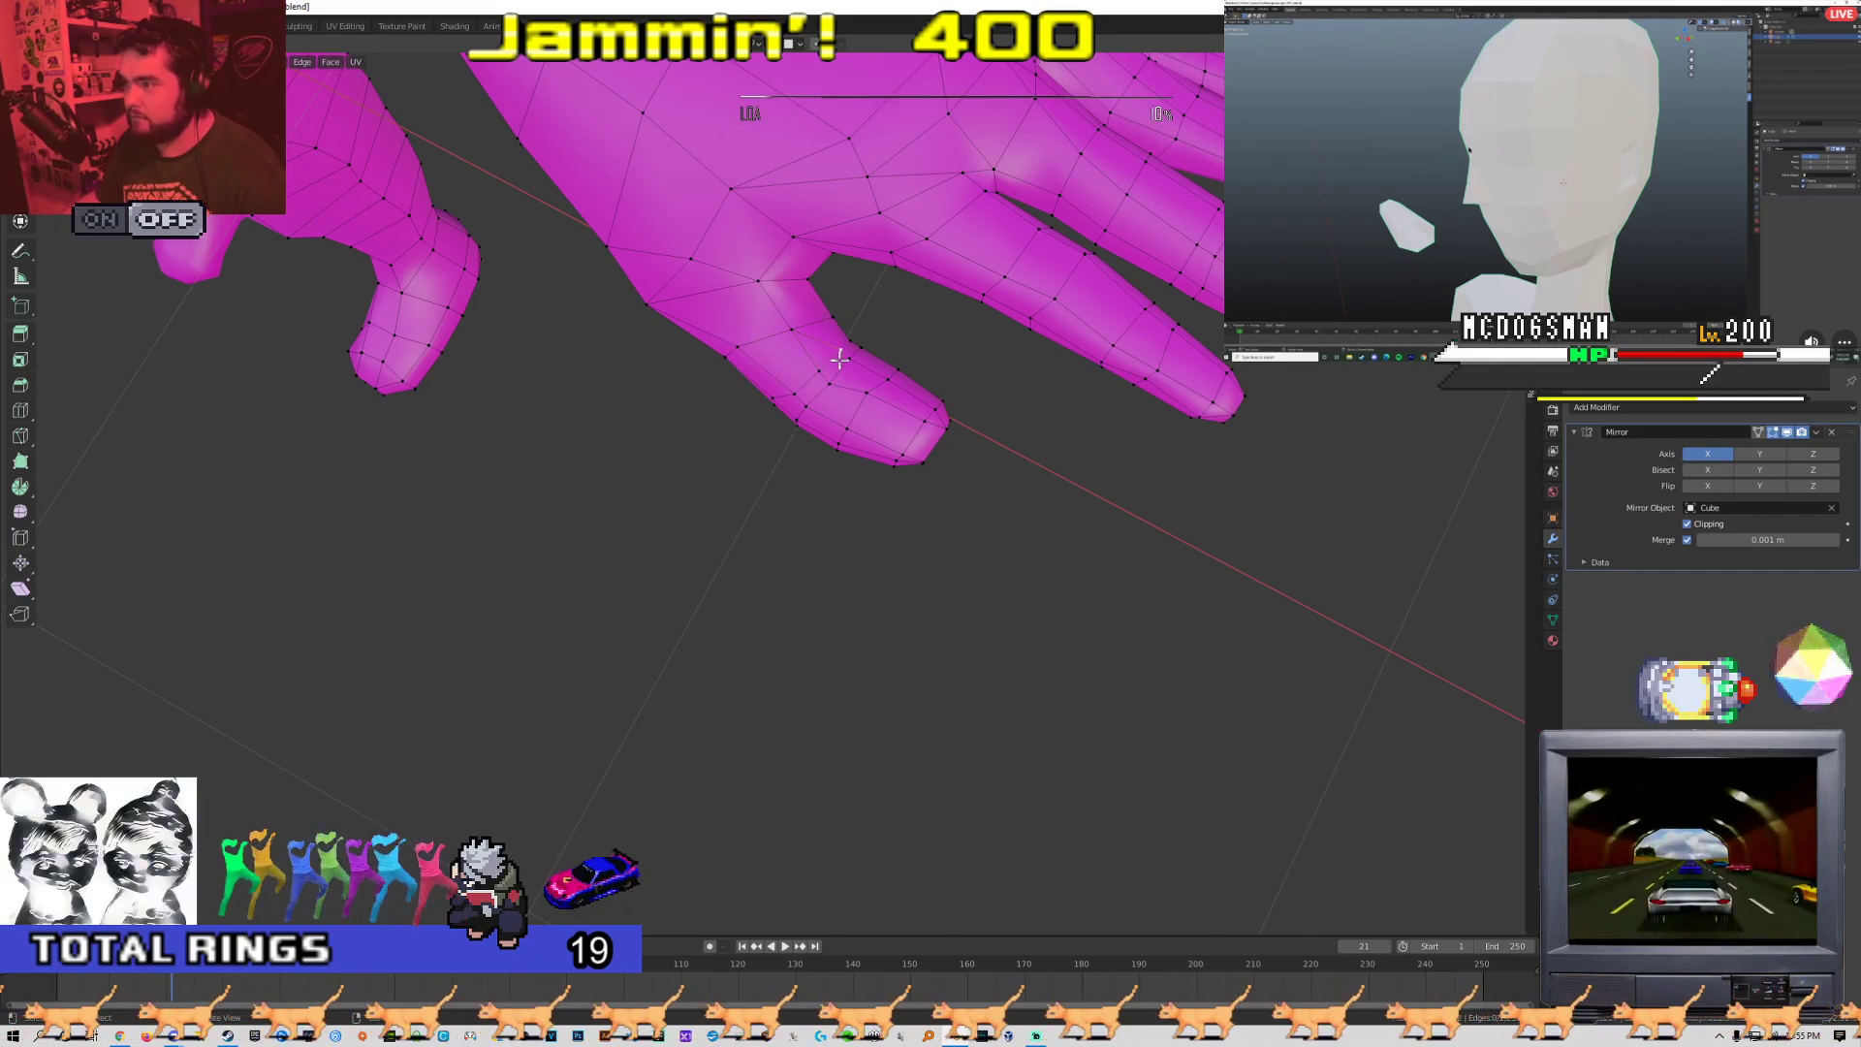
left_click(839, 354)
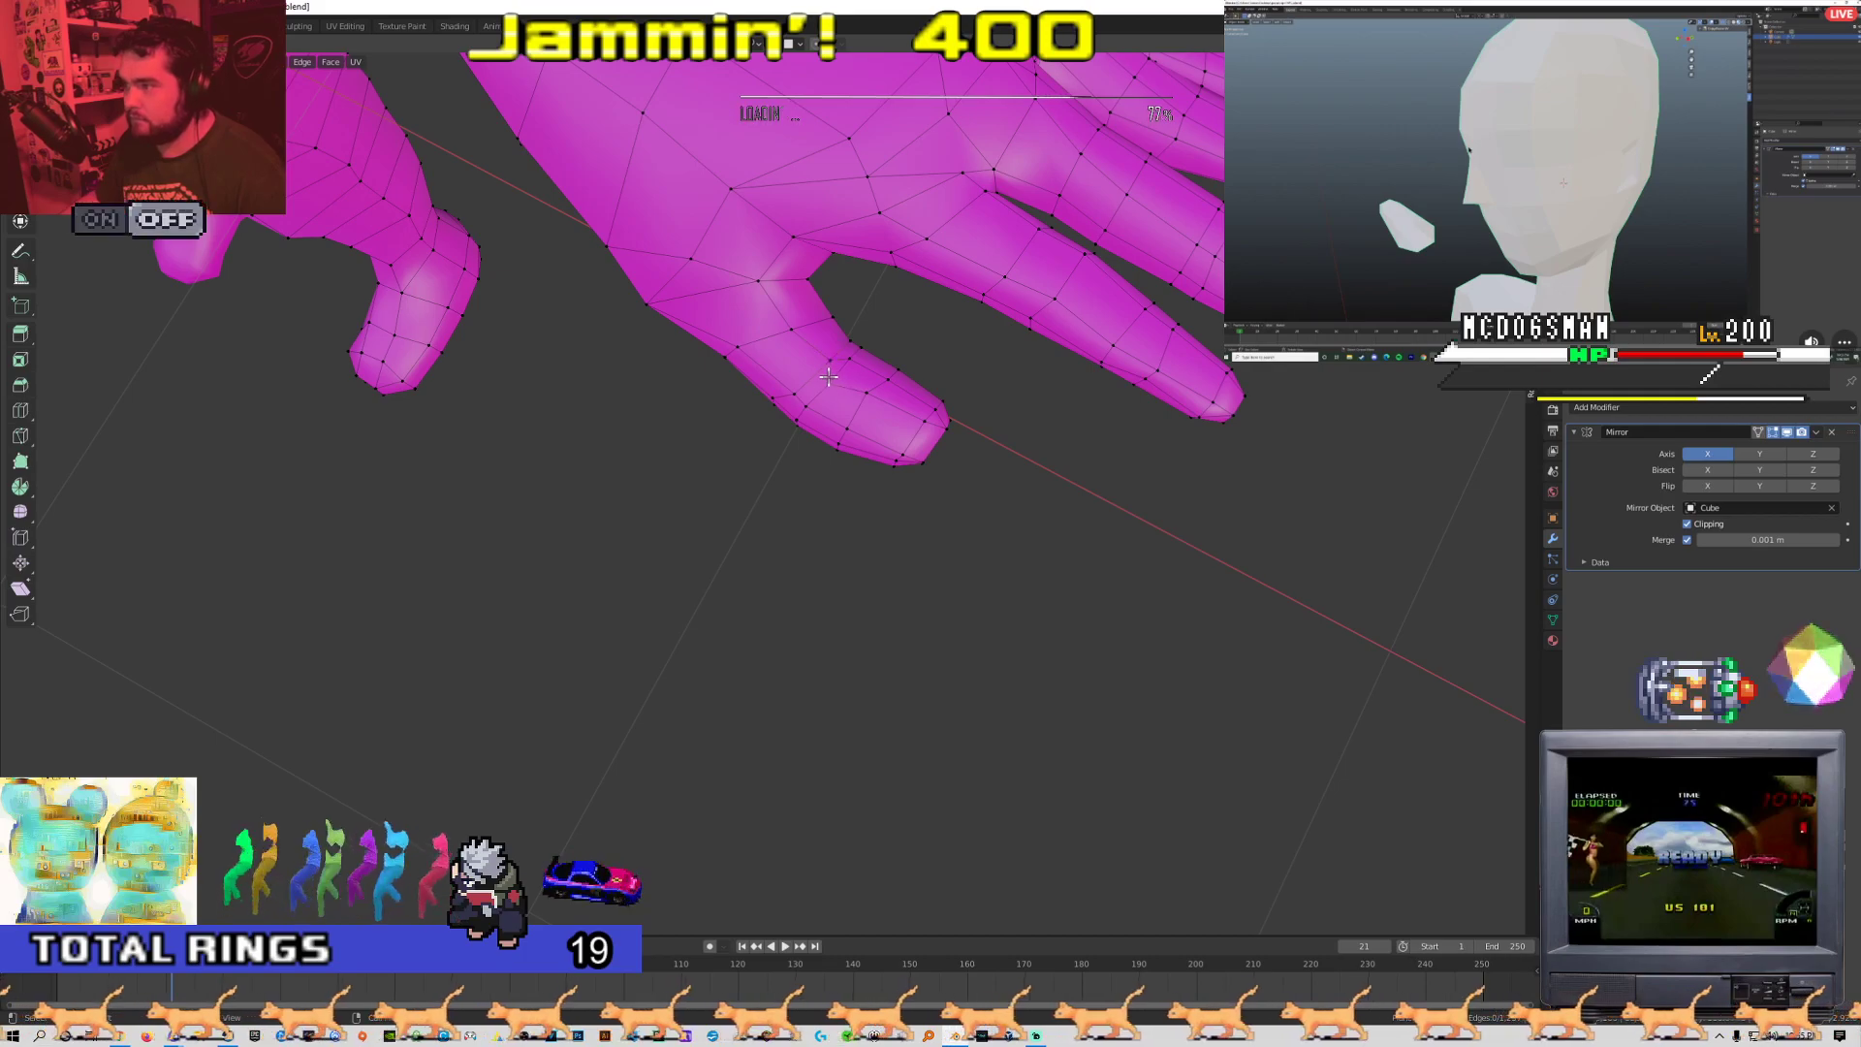
key("m")
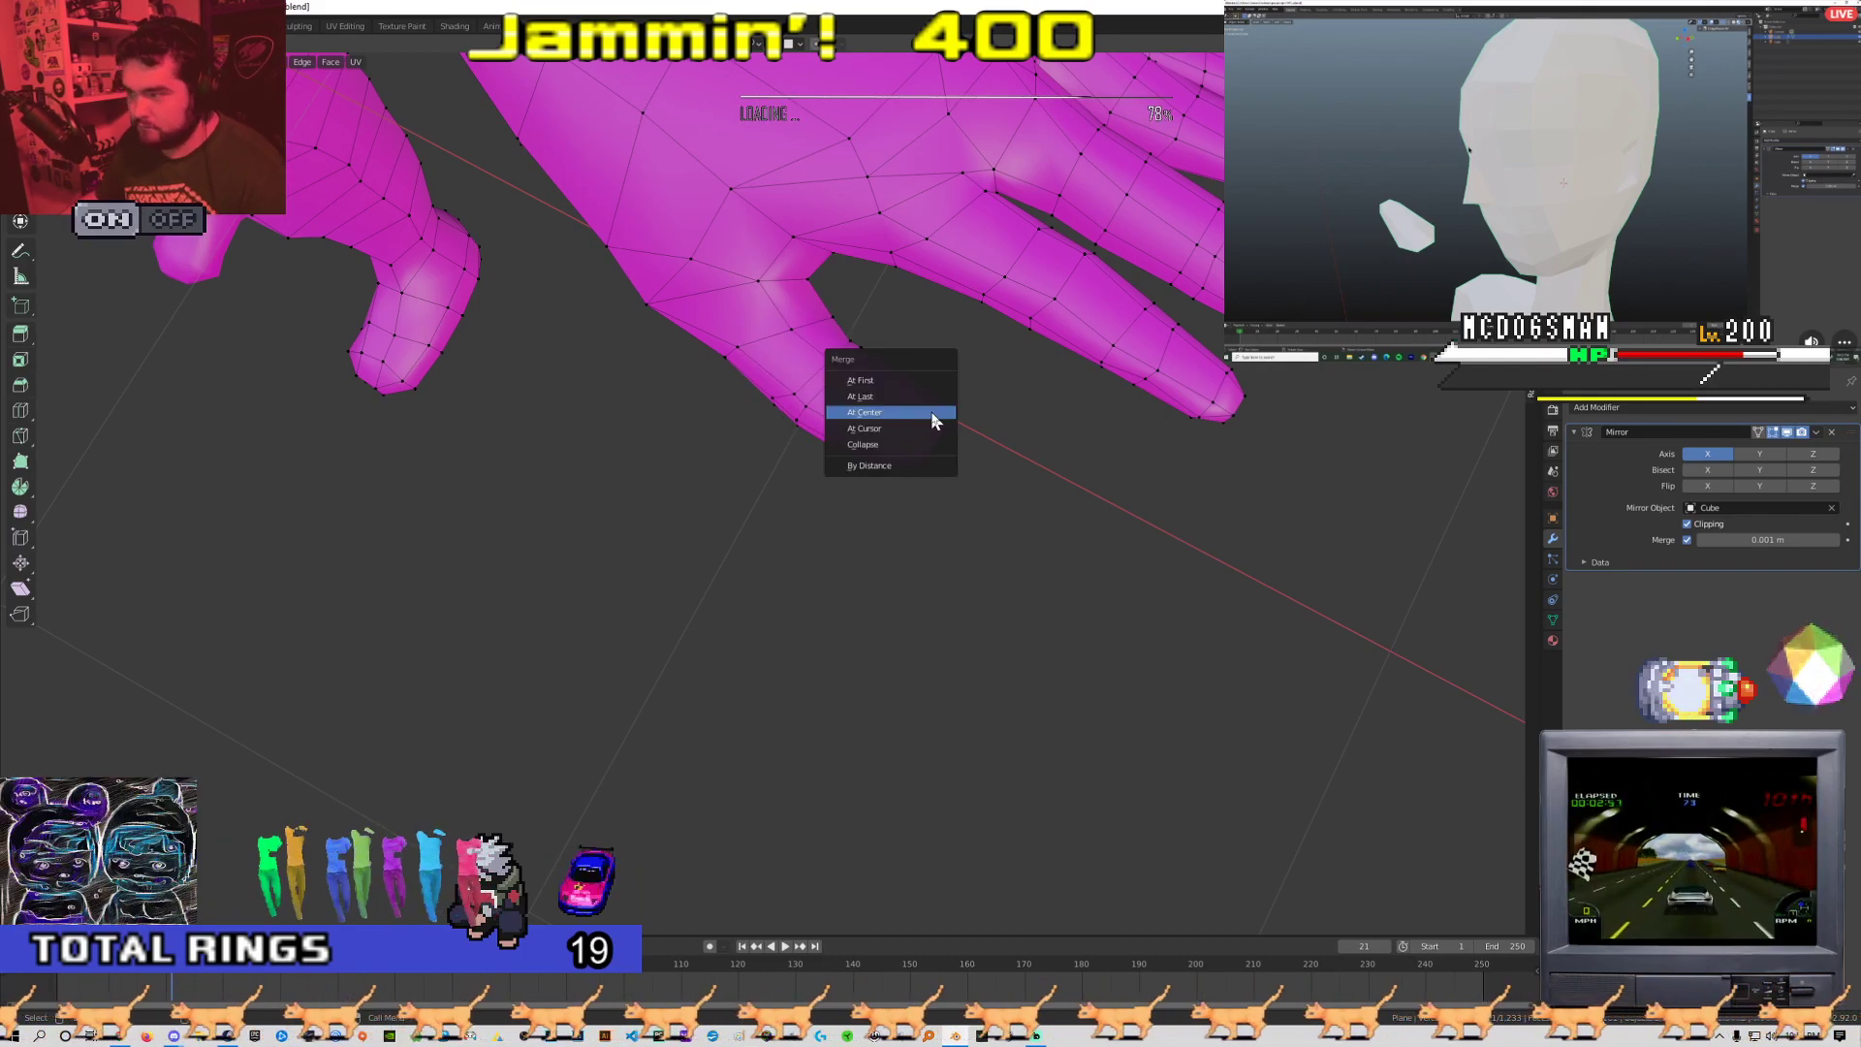
left_click(933, 412)
middle_click_drag(934, 417, 874, 422)
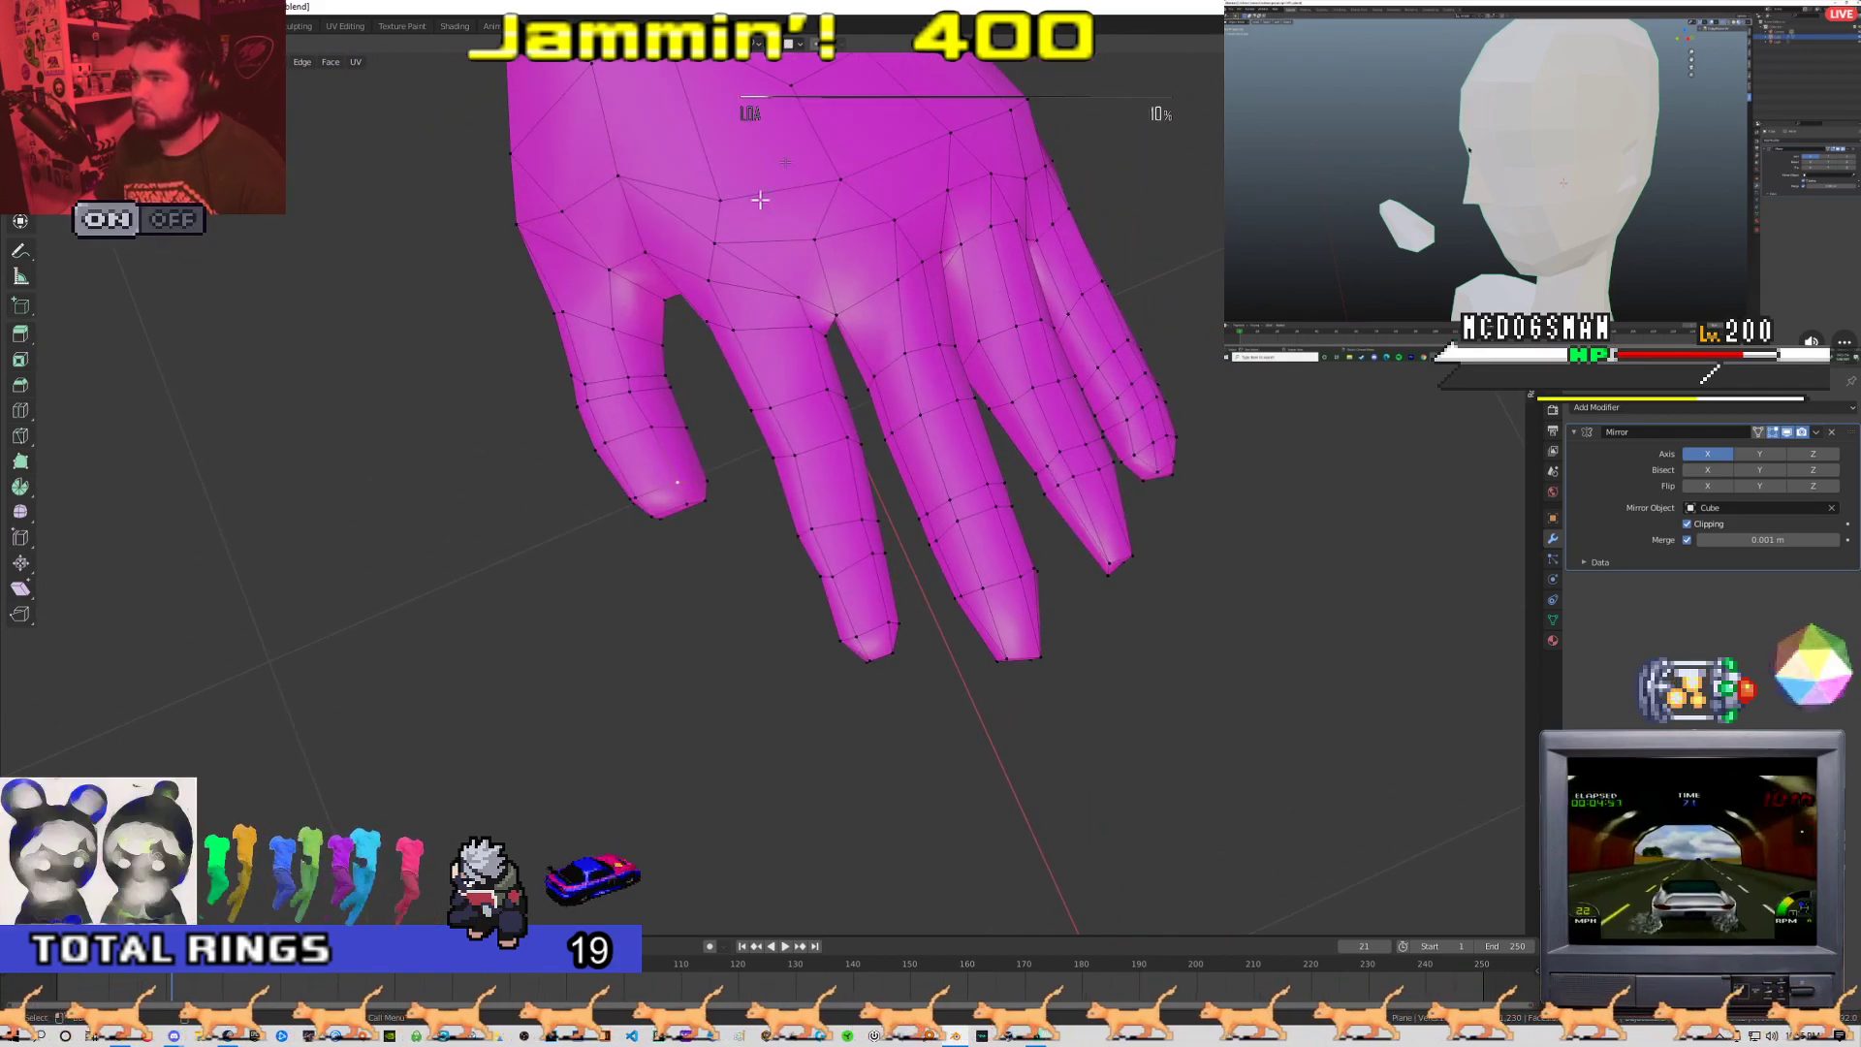
Show the sculpt again around the low-poly hand as a reference
left_click(1826, 145)
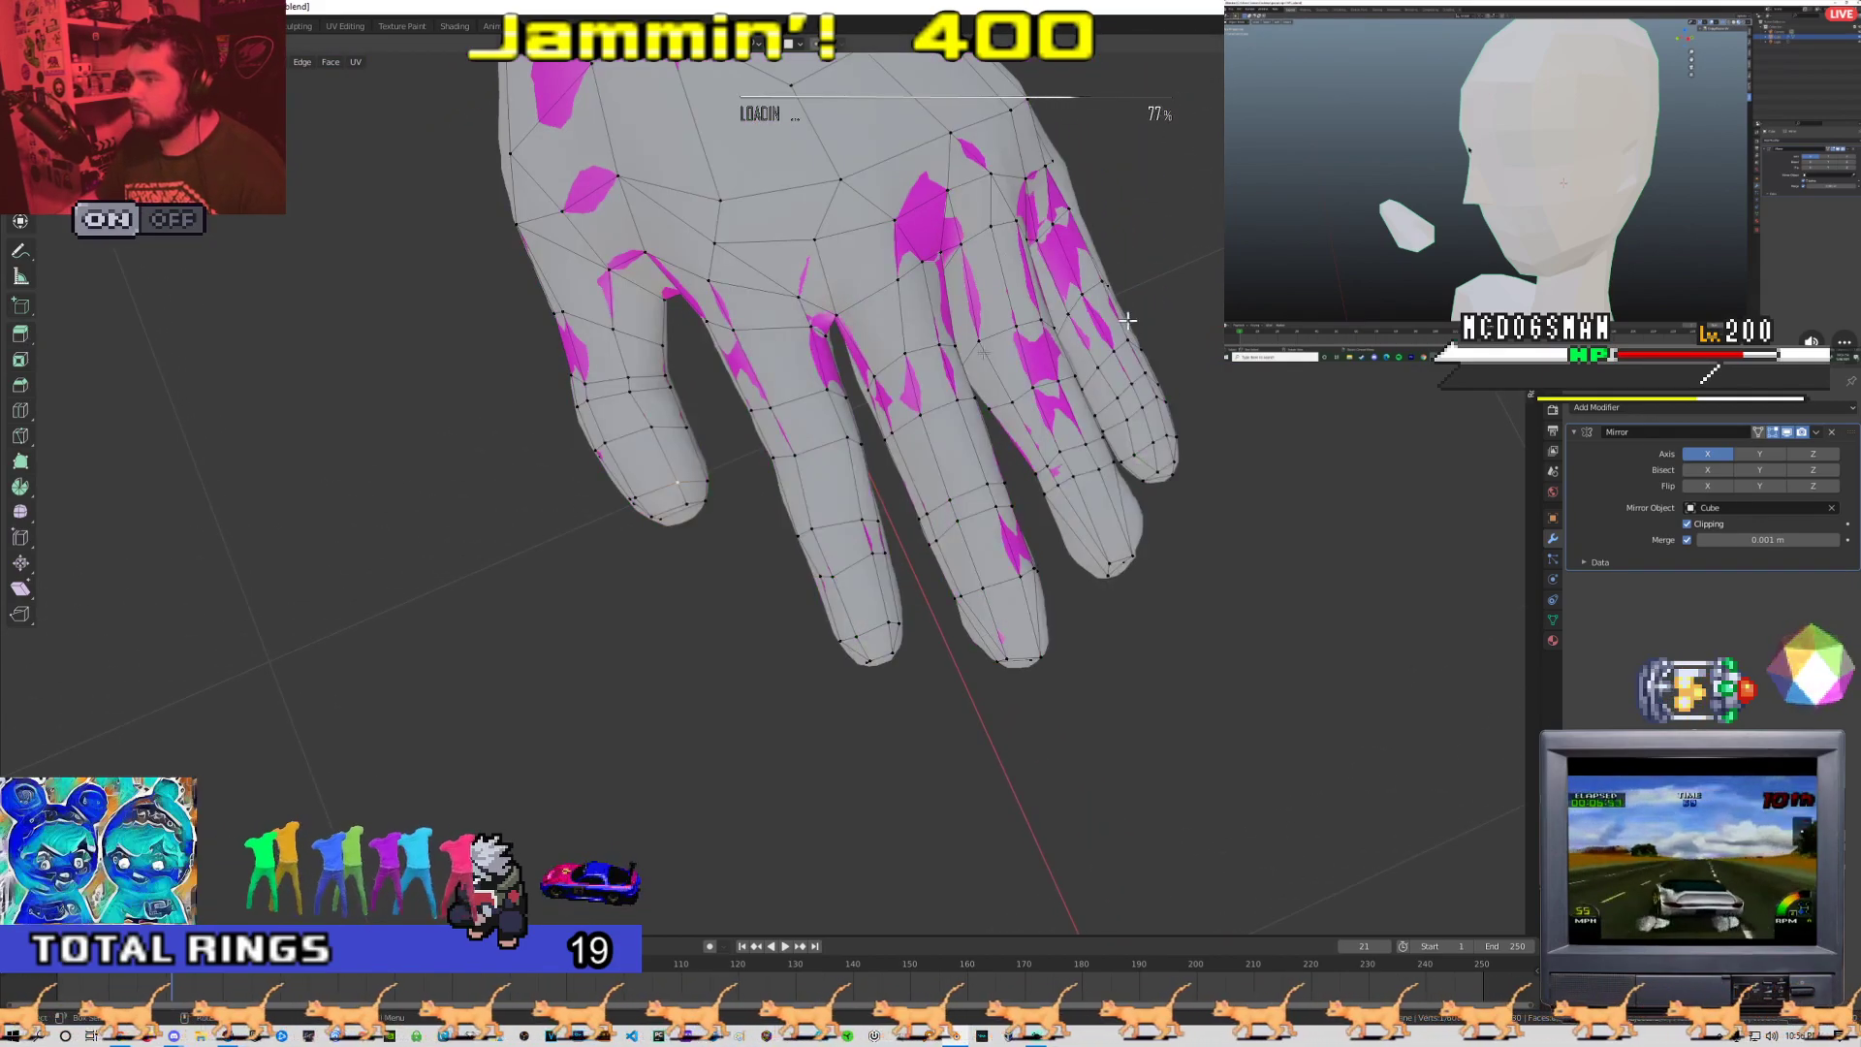
key("alt+z")
middle_click_drag(504, 405, 678, 426, "shift")
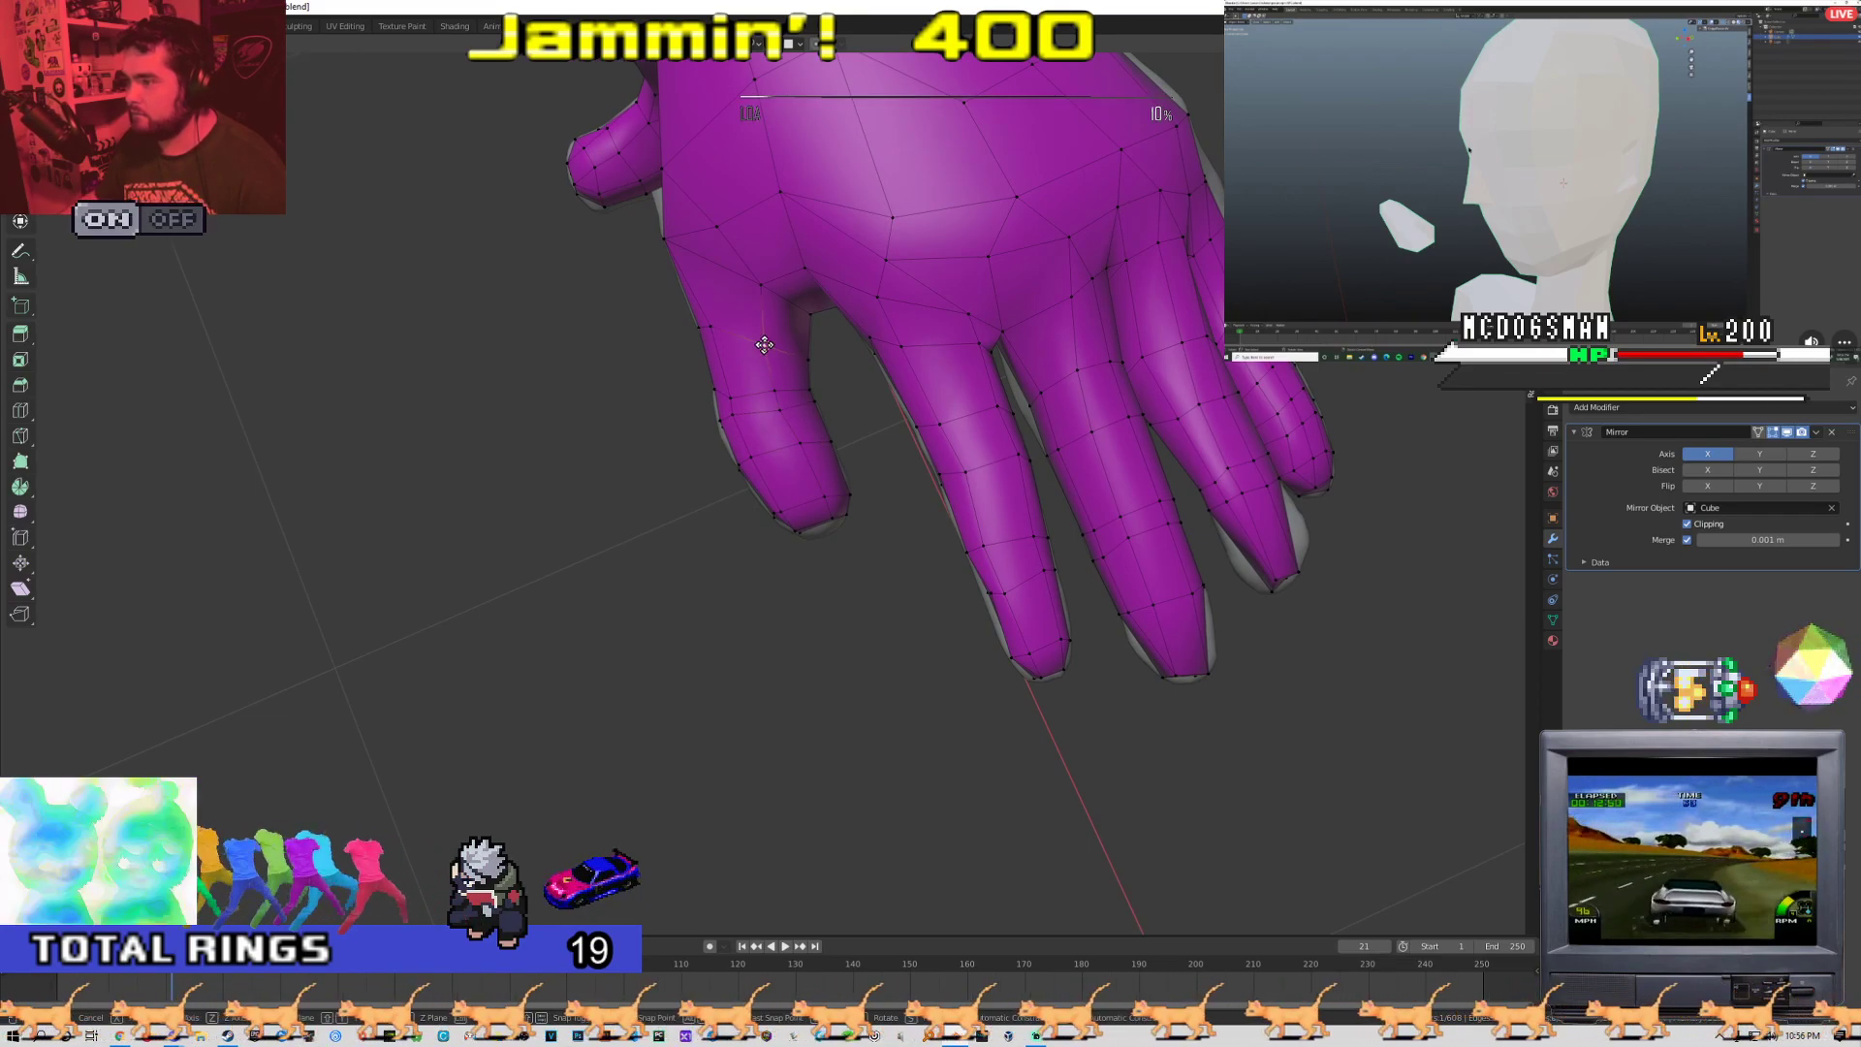
Merge another set of vertices along the side of the thumb at their center and check the shading
middle_click_drag(761, 346, 636, 474)
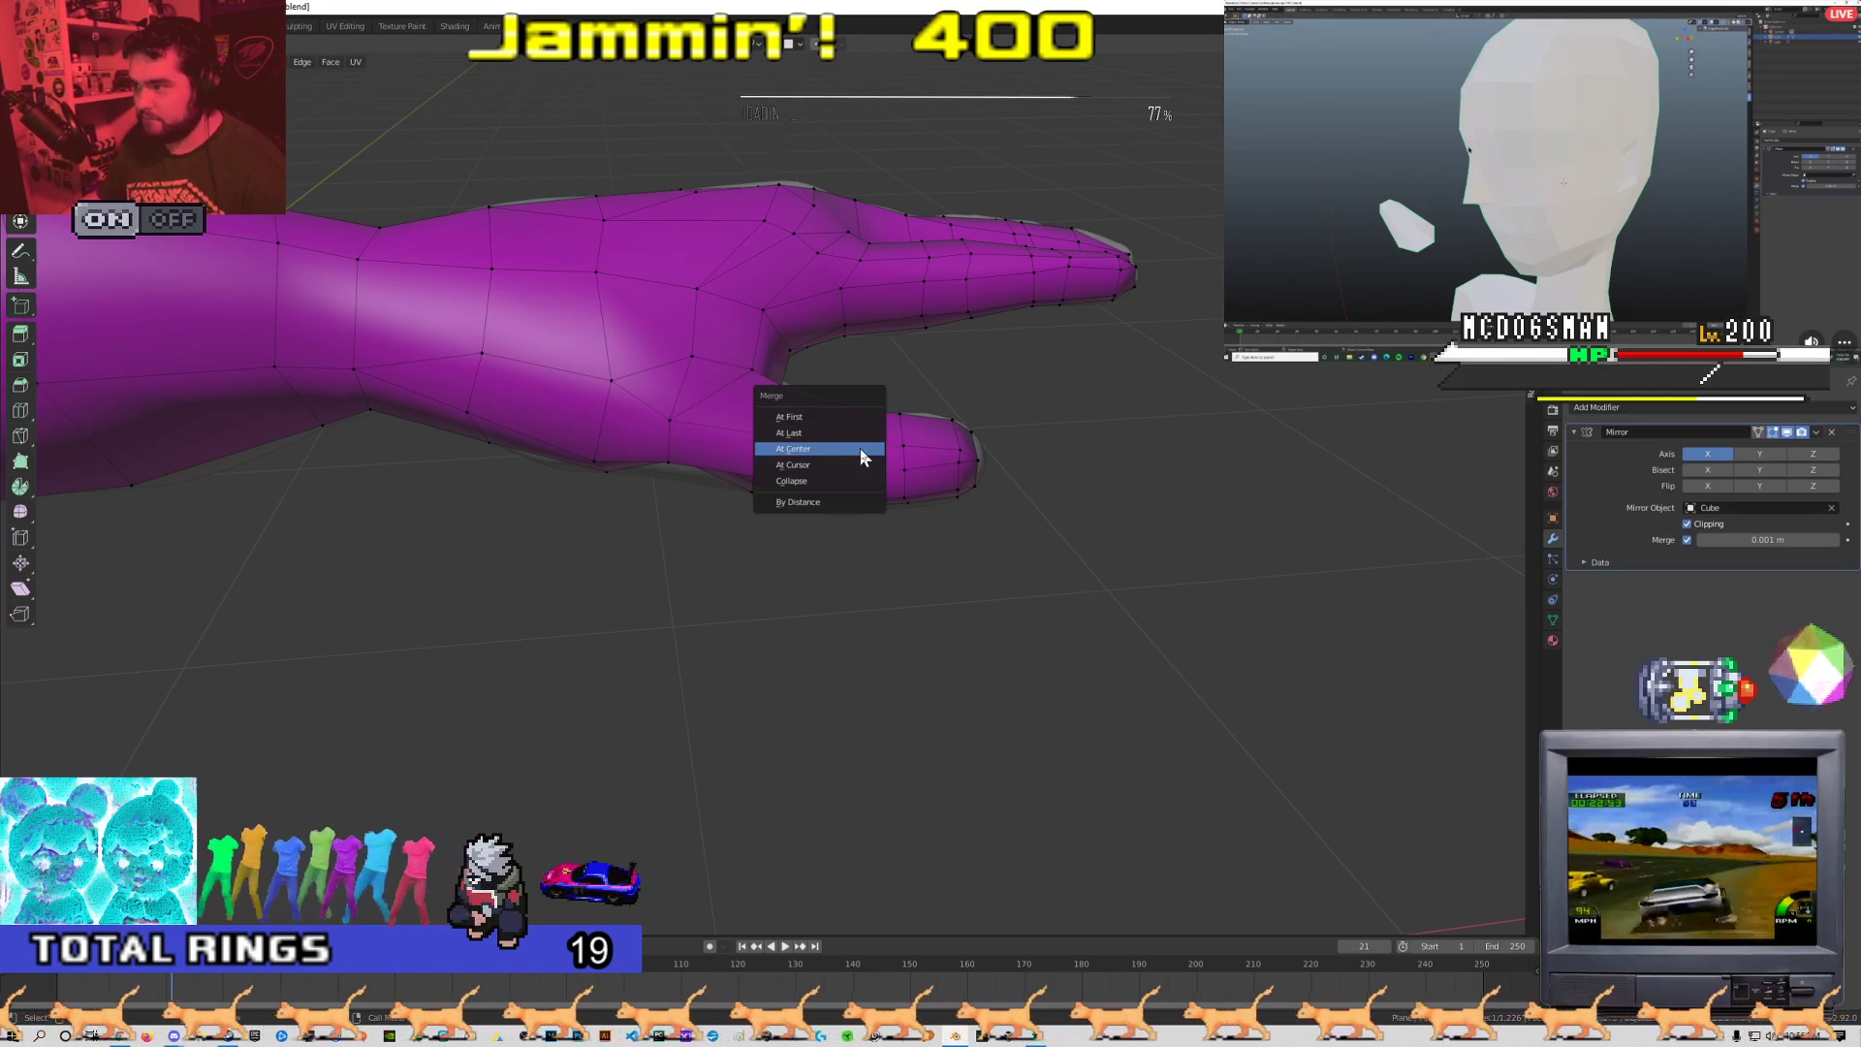
left_click(961, 453)
middle_click_drag(961, 461, 906, 482)
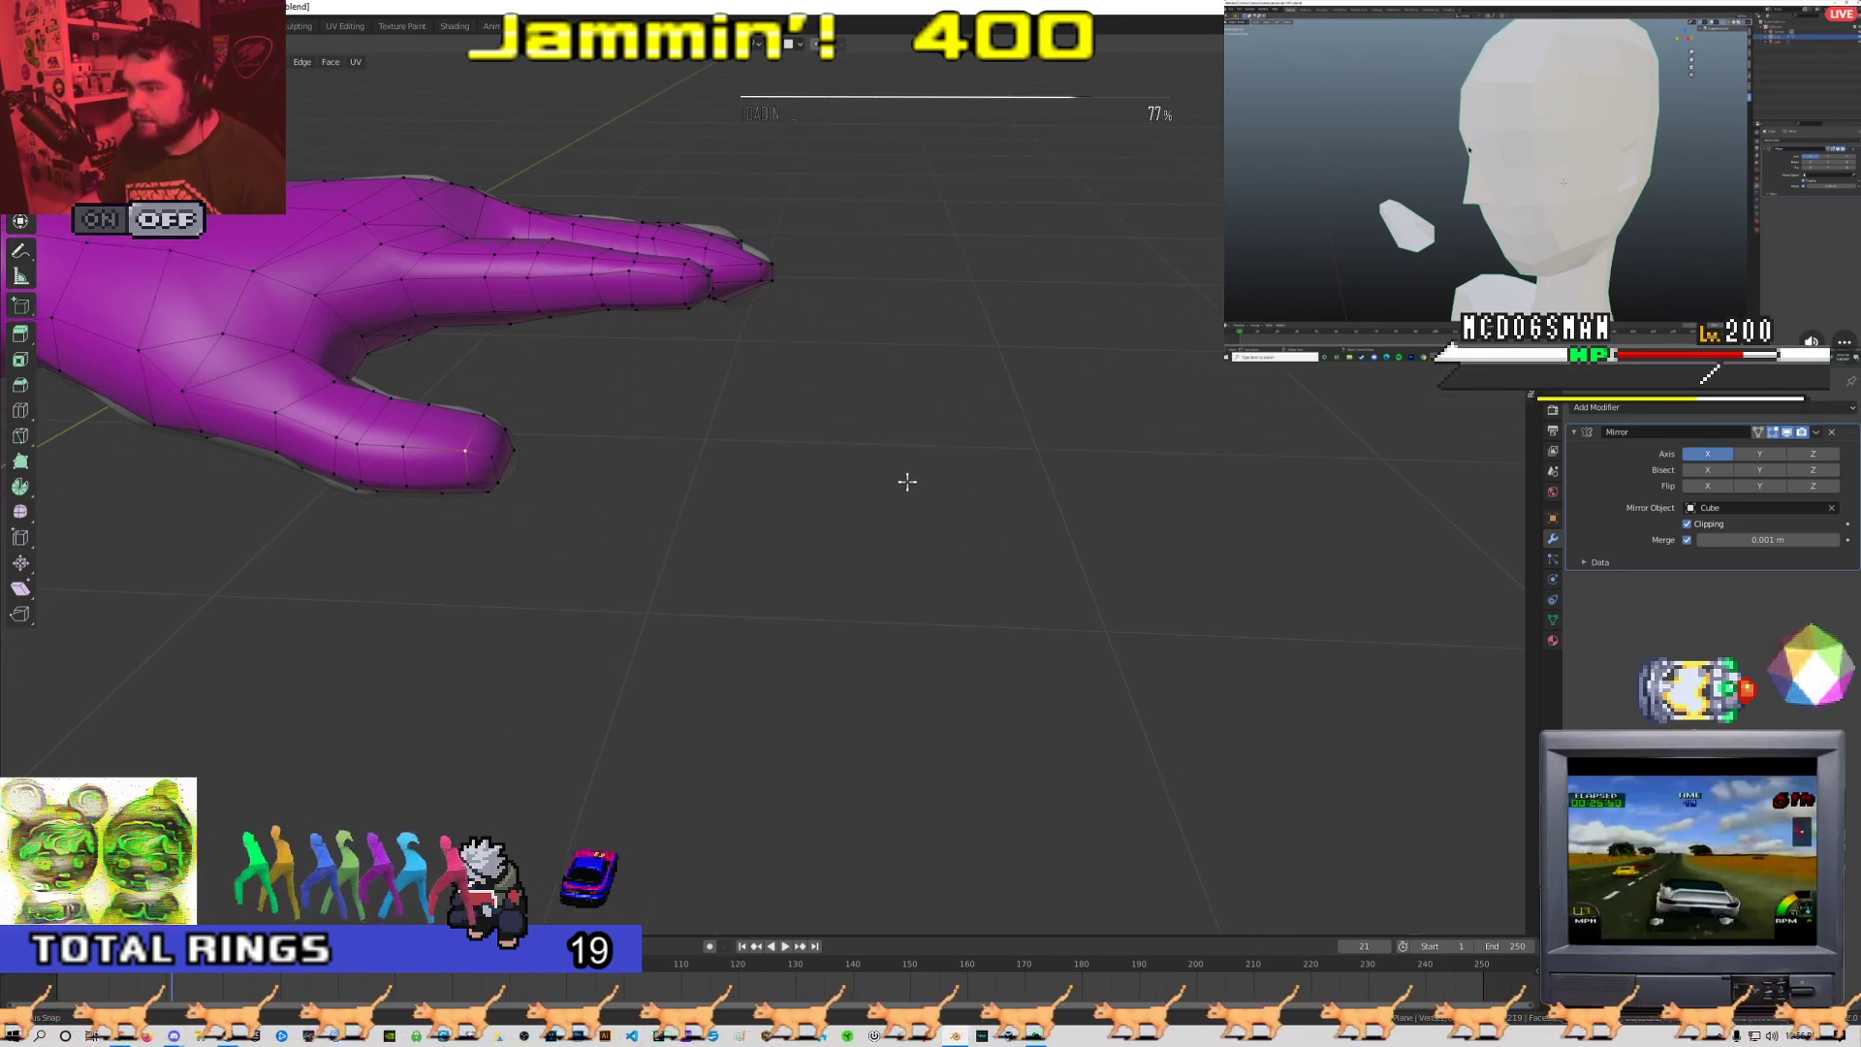
middle_click_drag(564, 477, 798, 521)
key("Tab")
key("Tab")
scroll(583, 405, "up", 2)
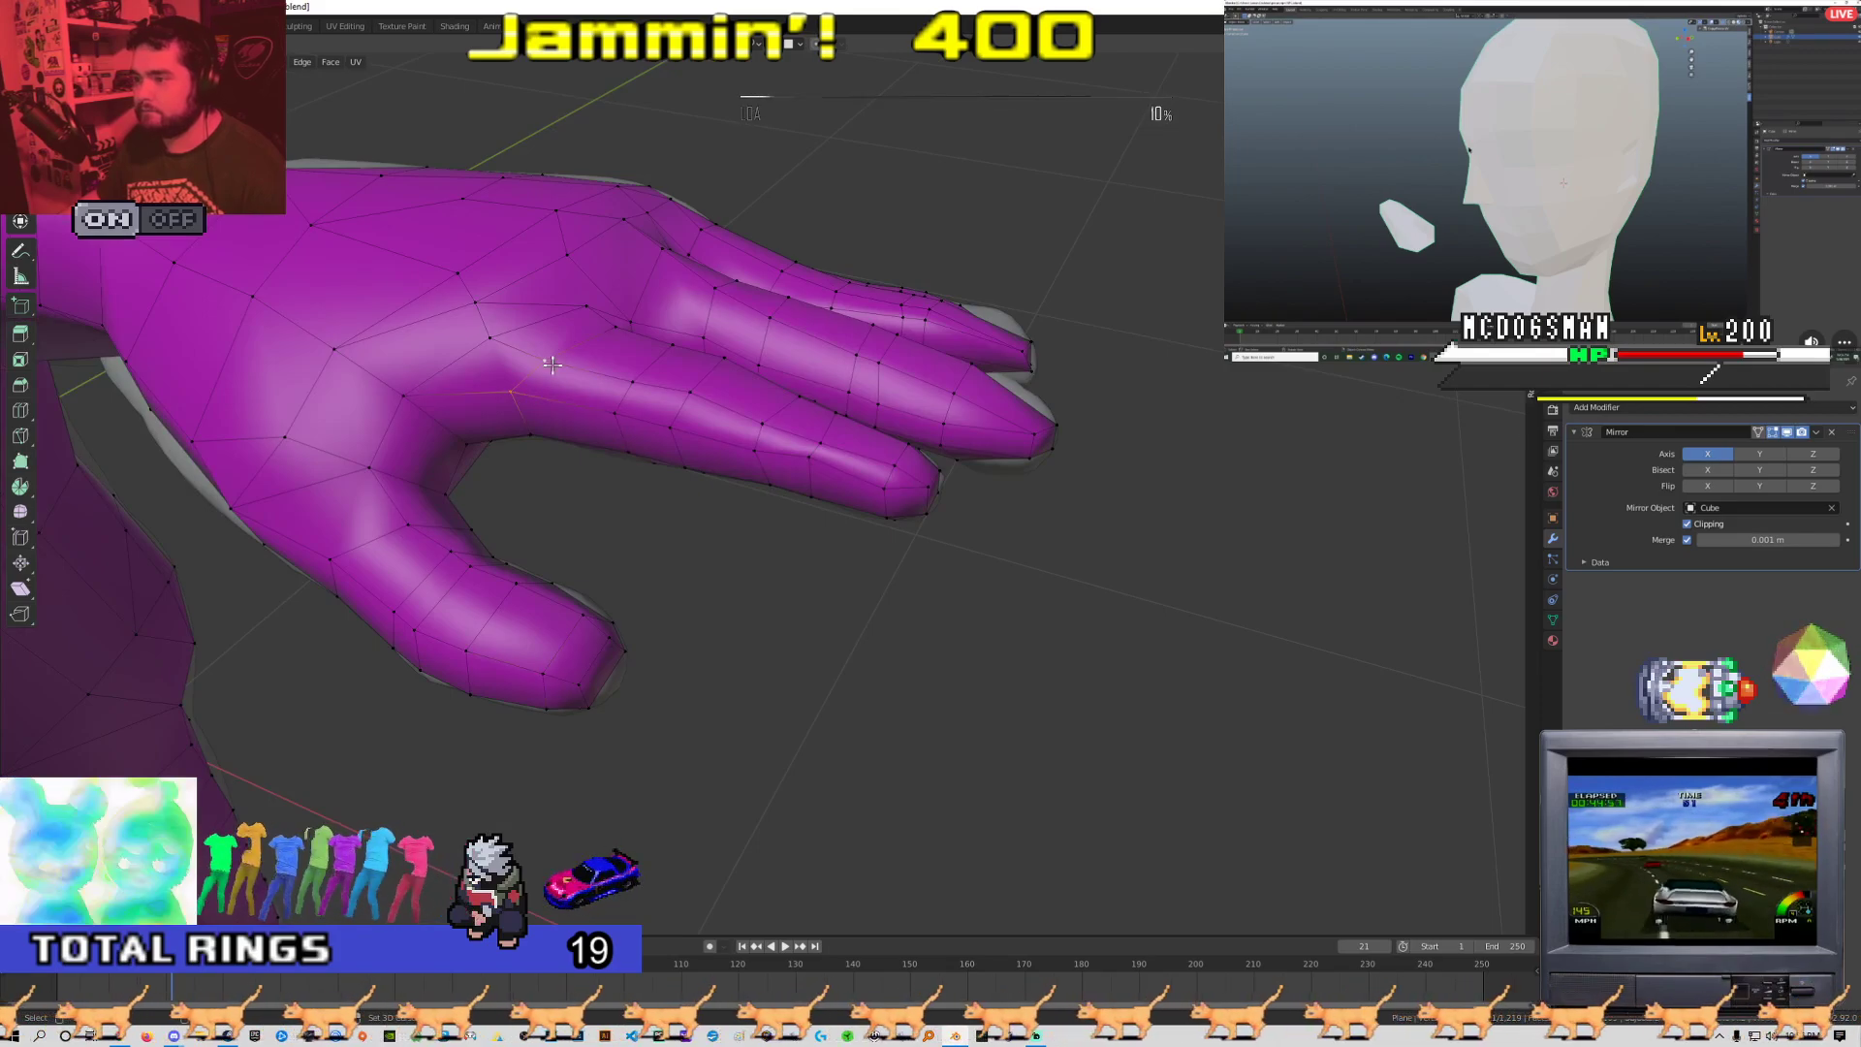
Merge pairs of neighbouring vertices along the index finger at their centers
left_click(617, 412)
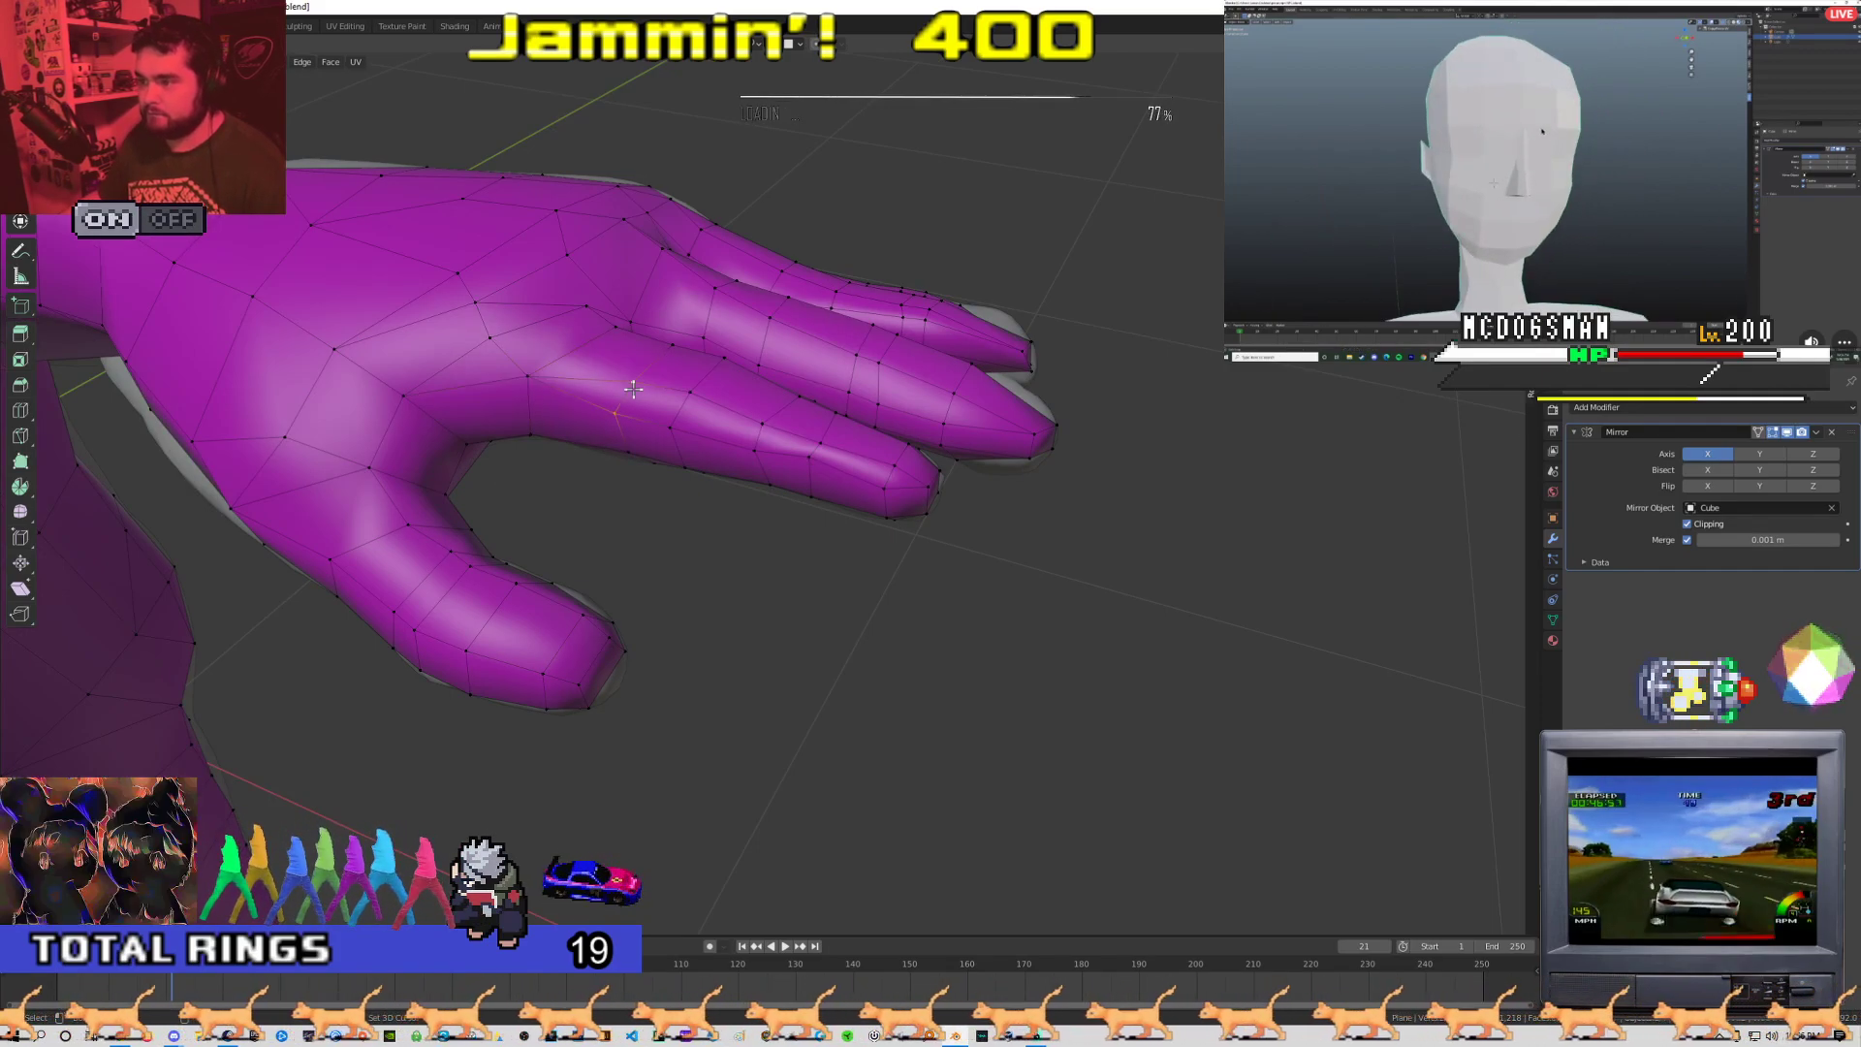
left_click(690, 397, "shift")
key("m")
left_click(694, 404)
left_click(756, 441)
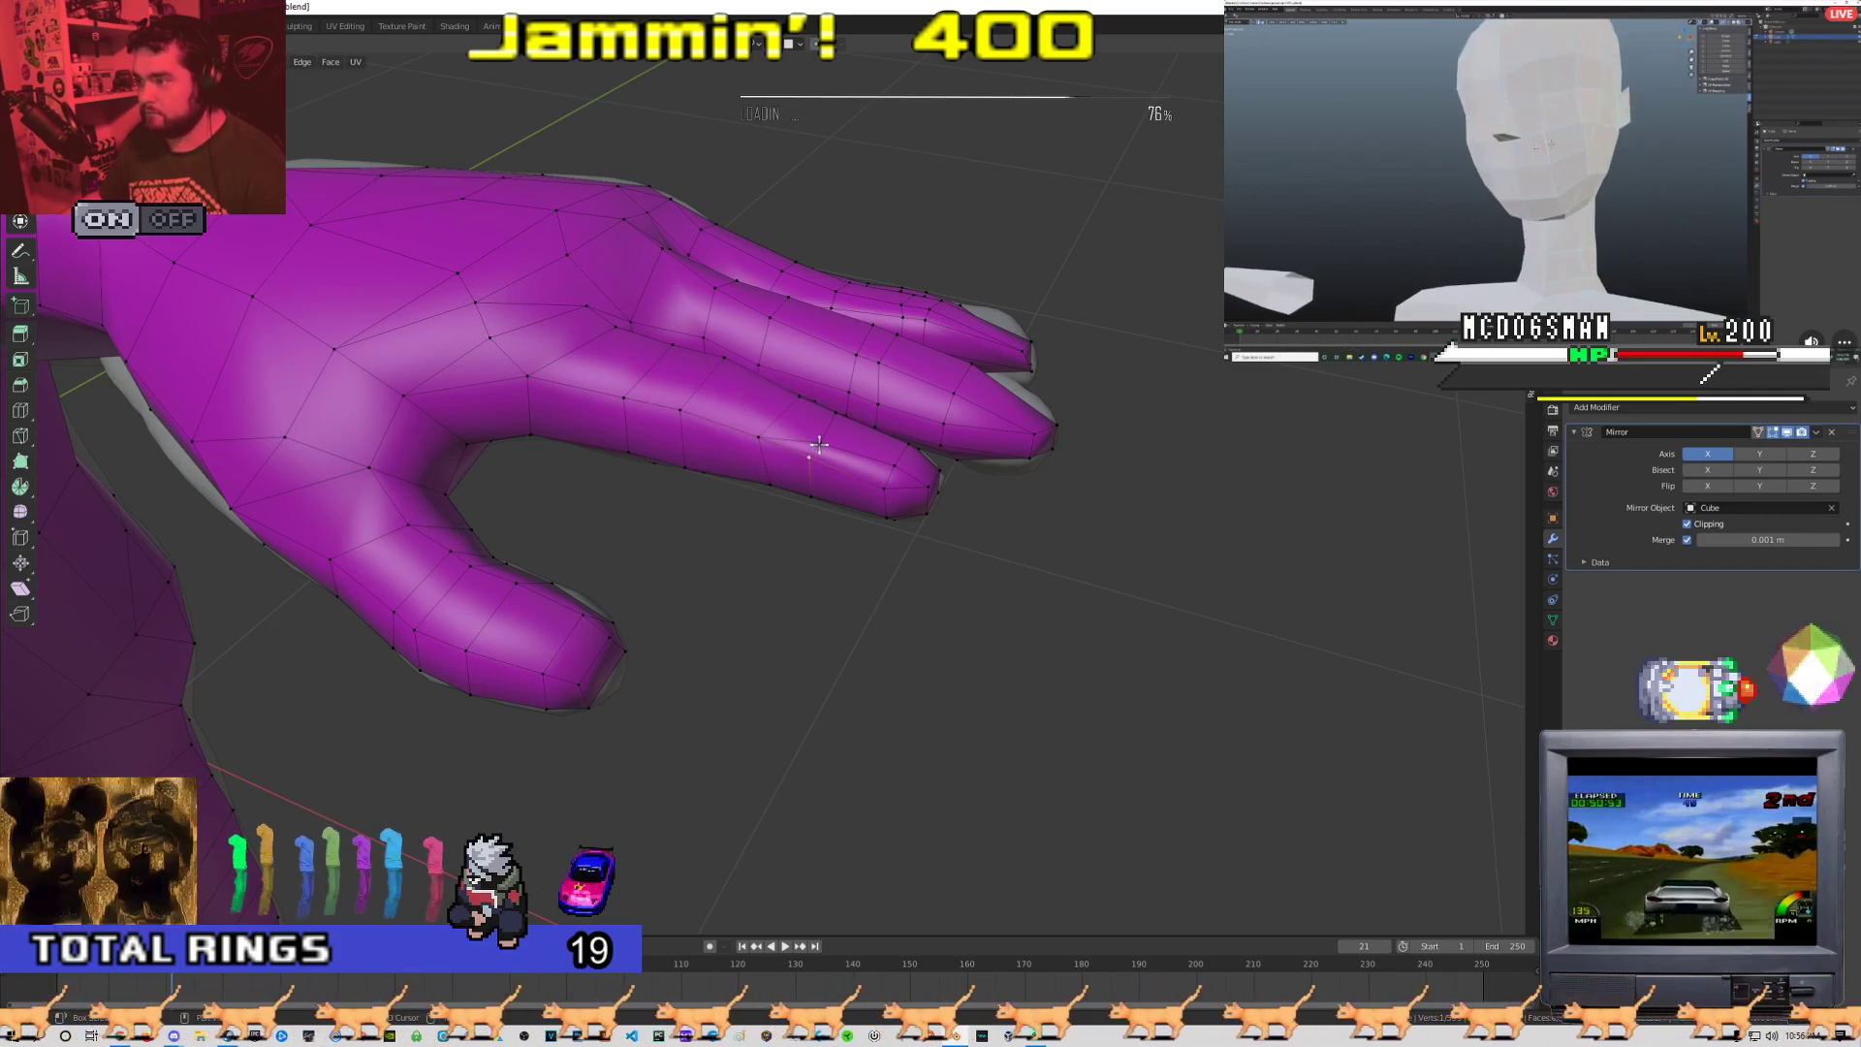
key("m")
left_click(889, 470)
Examine the hand's topology and smooth shading from the side, back and palm, in and out of mesh editing
key("Tab")
scroll(934, 514, "down", 2)
middle_click_drag(934, 514, 913, 608)
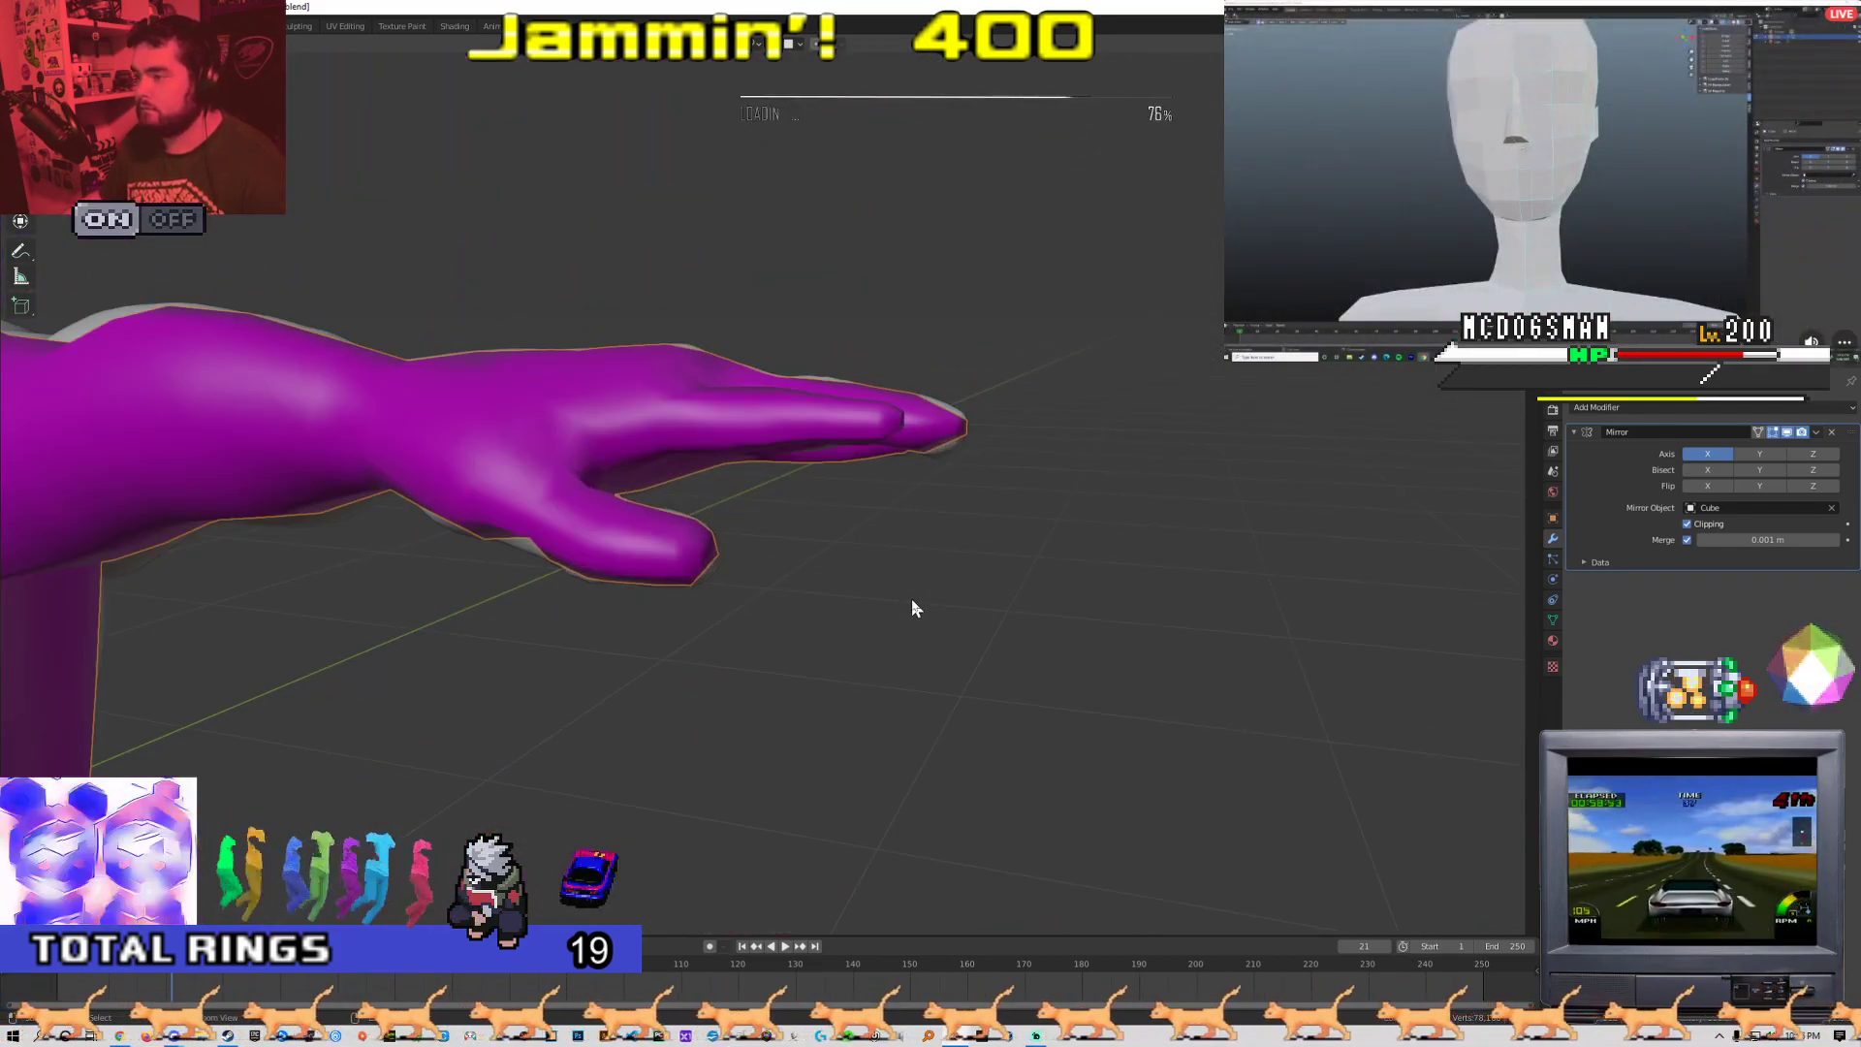
key("Tab")
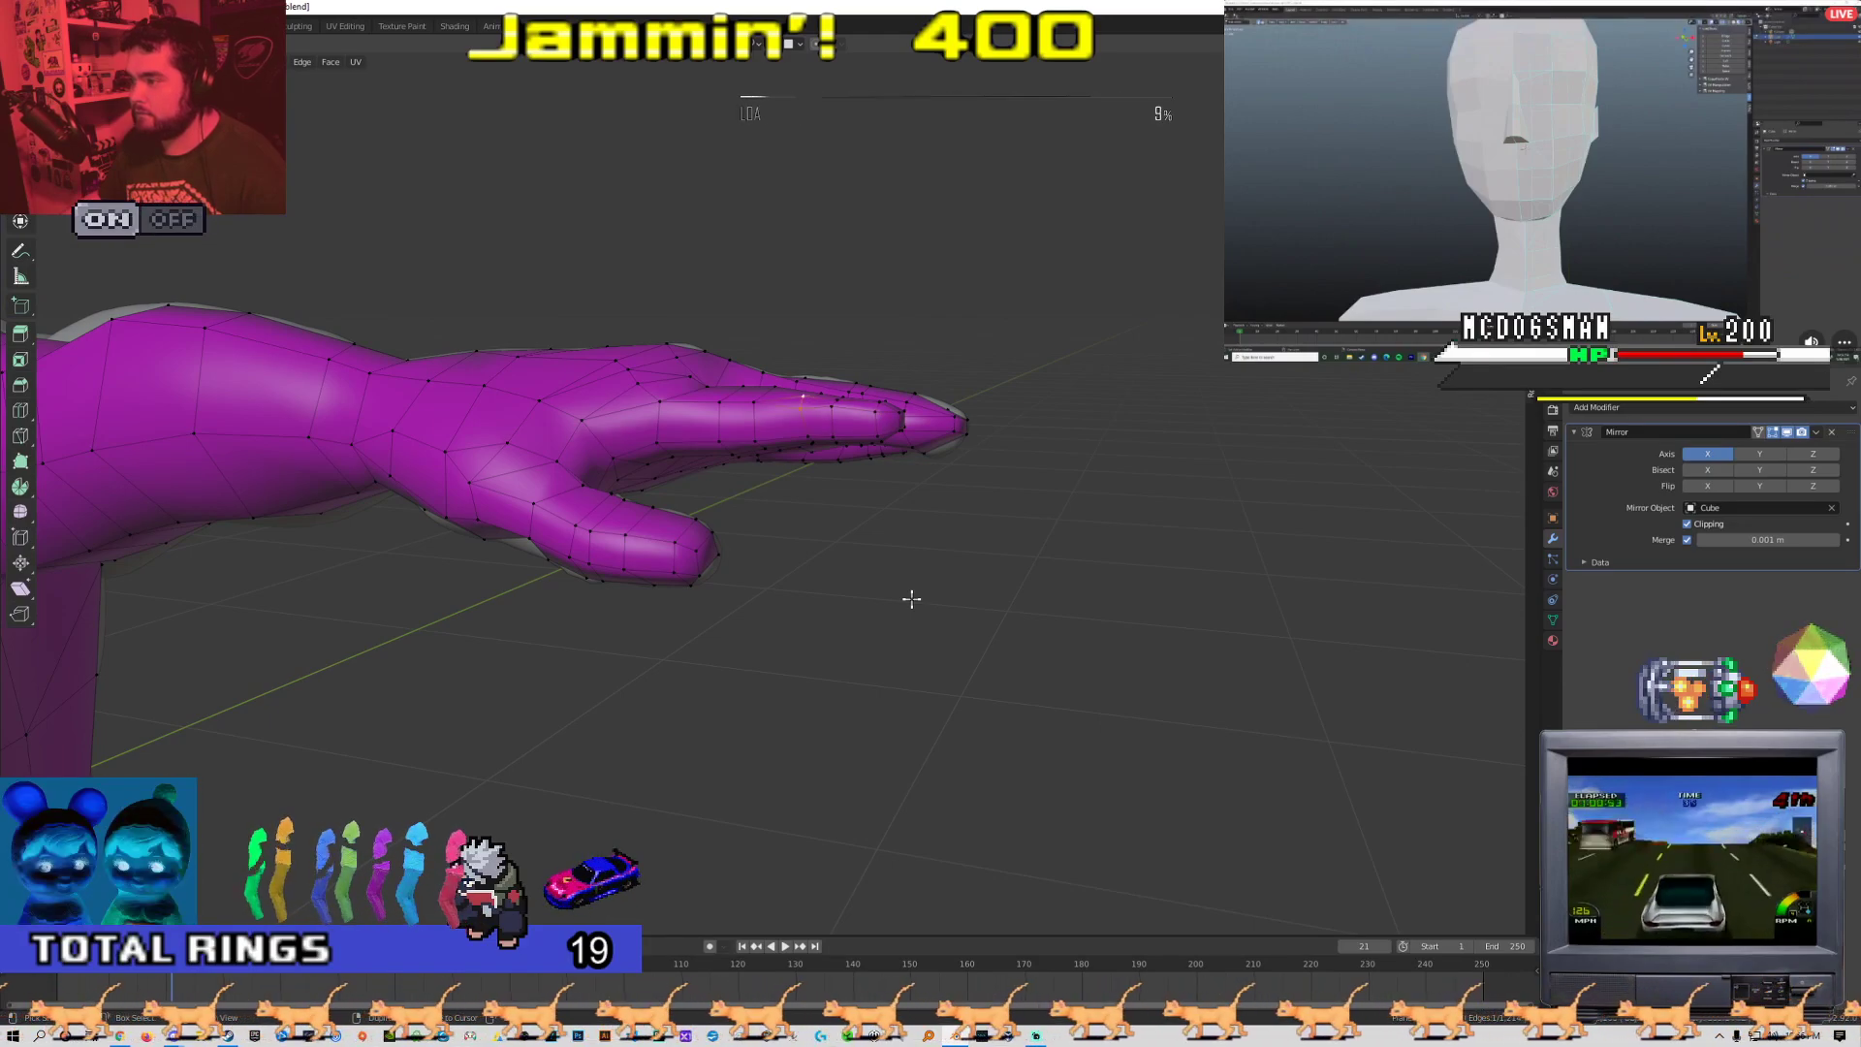
middle_click_drag(911, 599, 628, 495)
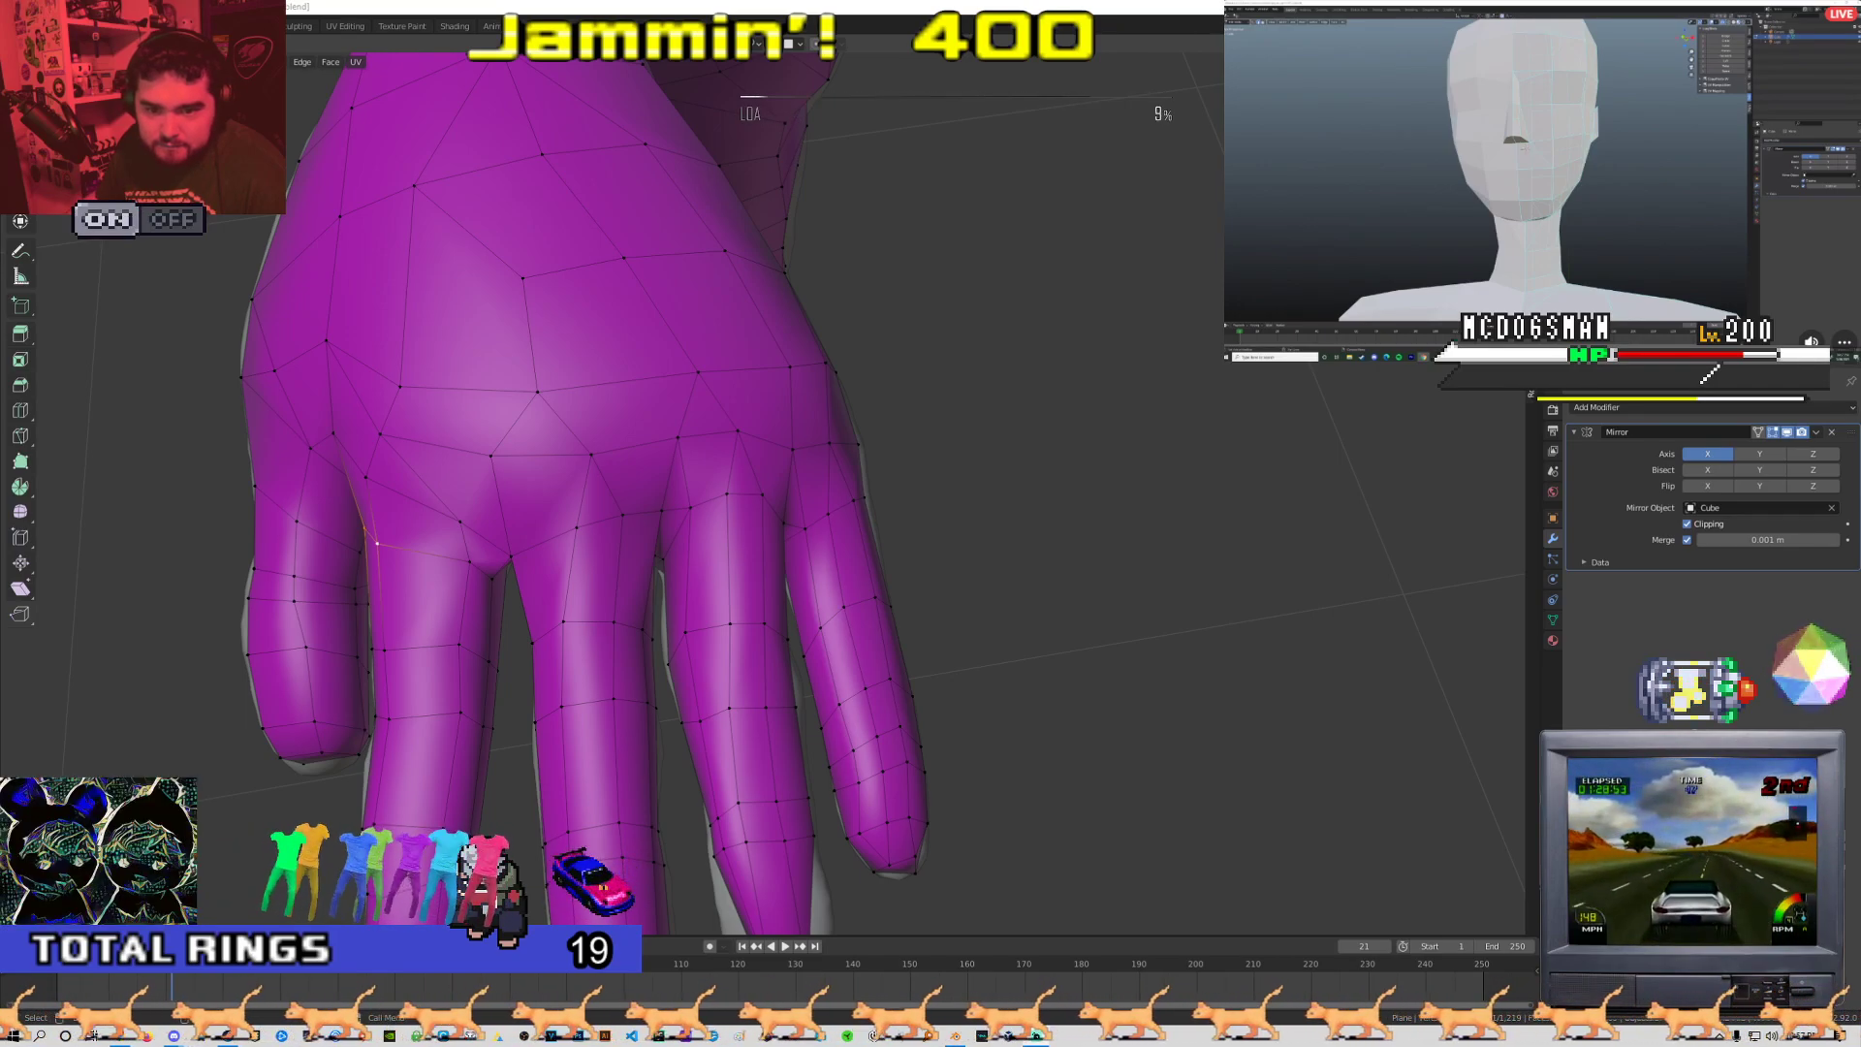
scroll(665, 370, "down", 2)
middle_click_drag(665, 369, 772, 519)
scroll(772, 519, "up", 5)
scroll(739, 502, "down", 3)
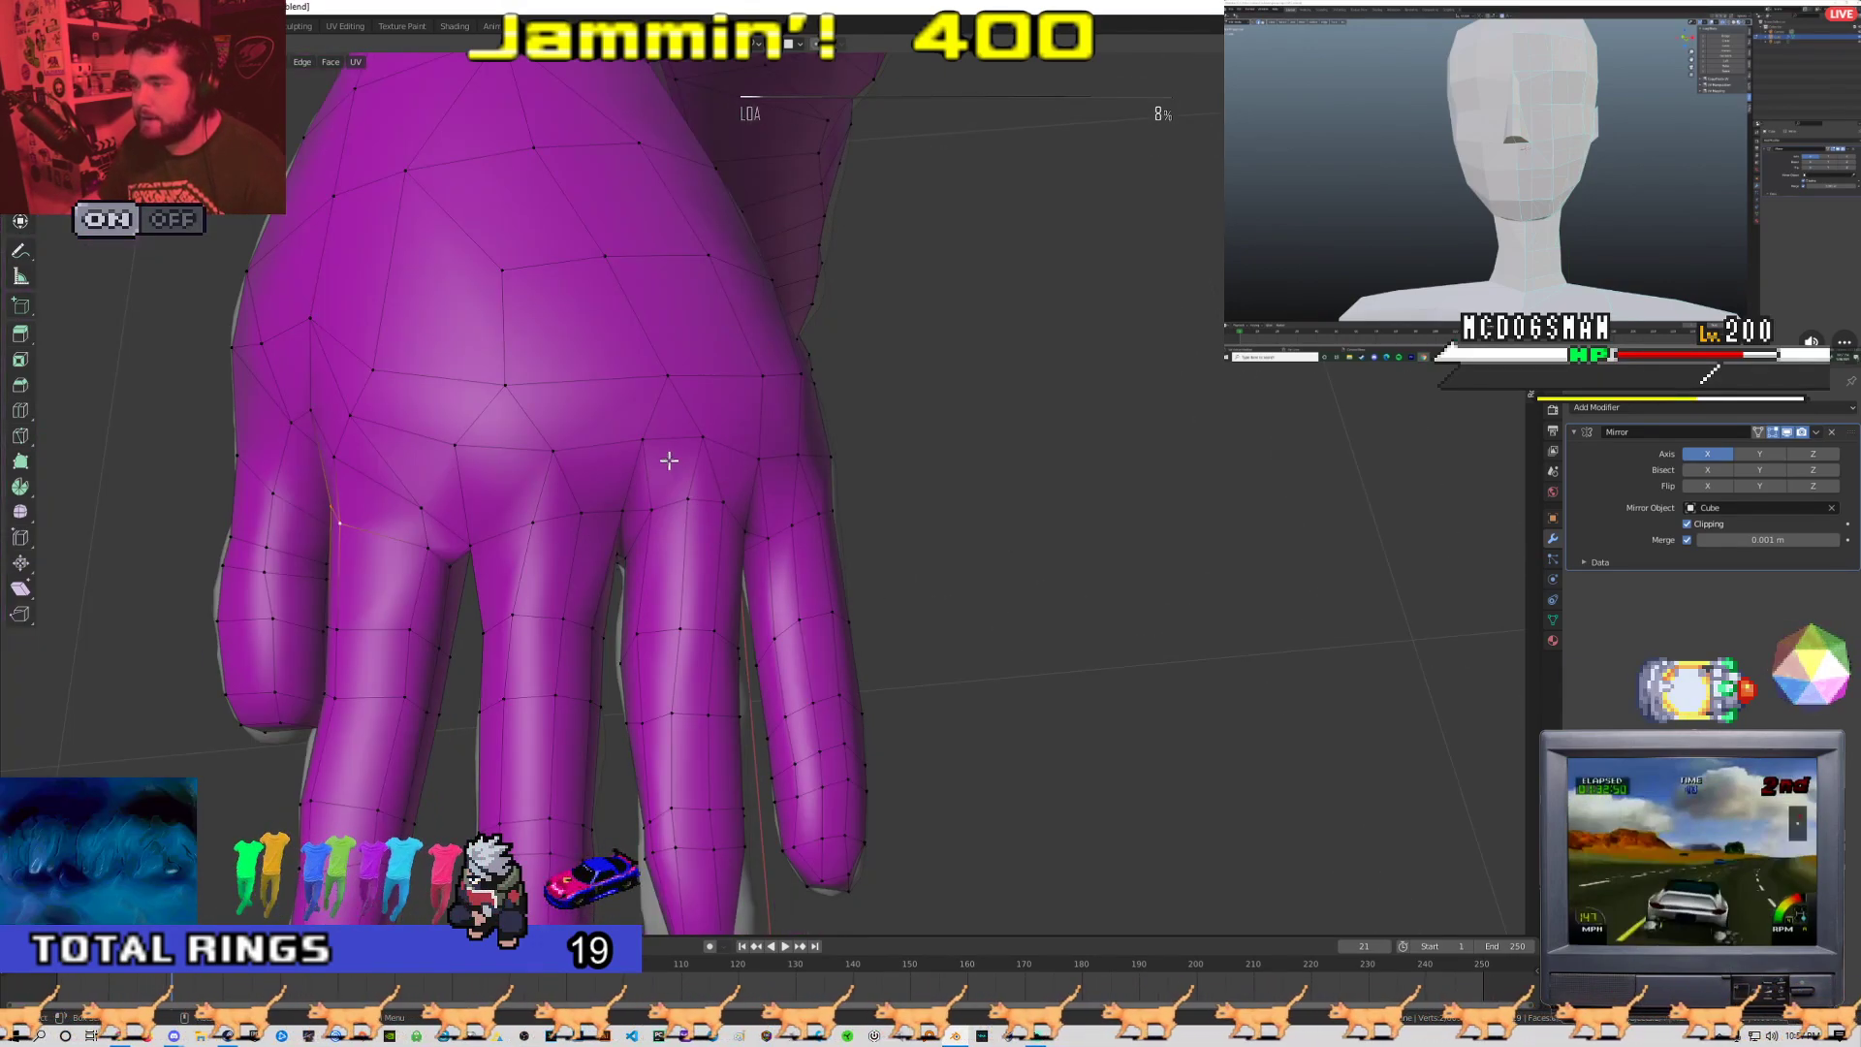
key("Tab")
key("Tab")
middle_click_drag(649, 451, 770, 605)
scroll(853, 407, "down", 3)
scroll(704, 520, "up", 4)
scroll(862, 527, "down", 6)
key("Tab")
scroll(770, 605, "up", 2)
middle_click_drag(635, 669, 806, 486, "shift")
scroll(806, 486, "up", 2)
key("Tab")
middle_click_drag(752, 549, 697, 515)
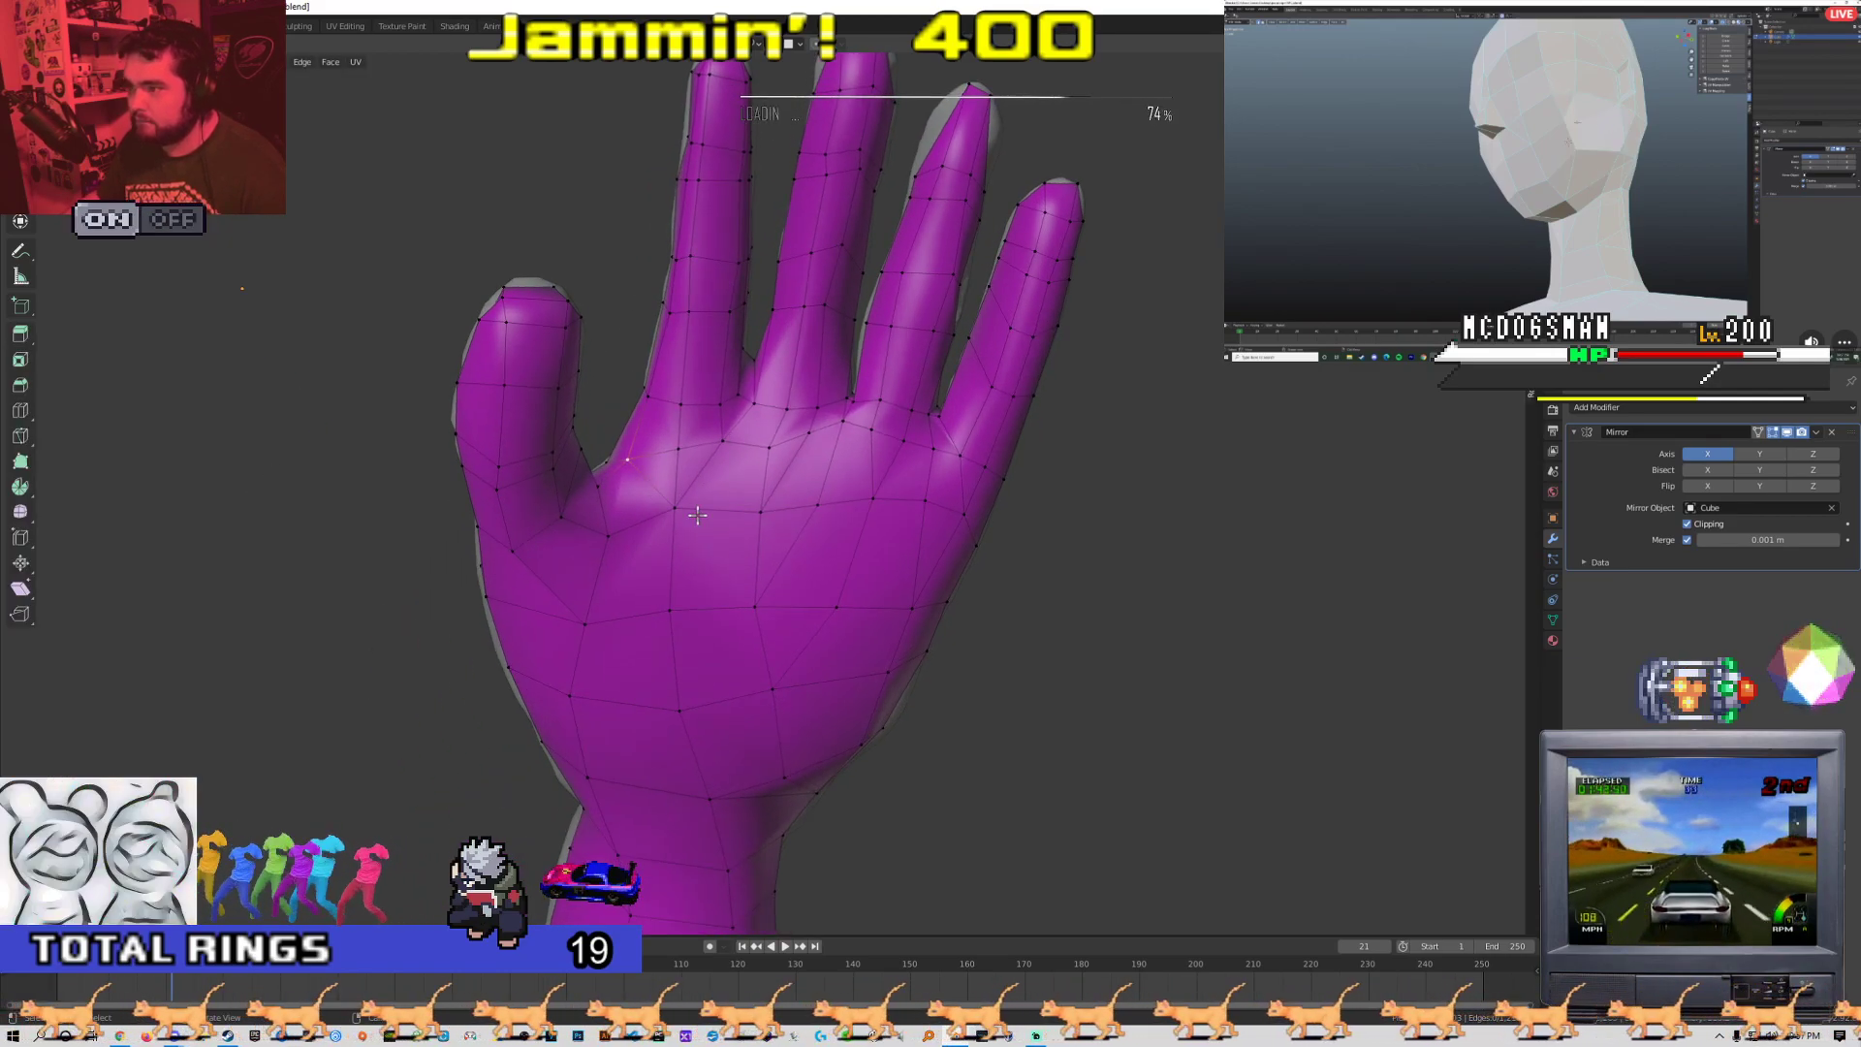
Leave mesh editing and examine the smooth-shaded low-poly body as a whole
left_click(802, 450)
key("Tab")
scroll(806, 510, "down", 1)
middle_click_drag(807, 510, 955, 643)
scroll(753, 597, "down", 3)
key("Tab")
key("Tab")
scroll(502, 509, "down", 1)
scroll(502, 509, "down", 7)
mouse_move(810, 581)
middle_mouse_down("shift")
mouse_move(906, 590)
mouse_move(749, 526)
mouse_move(569, 494)
mouse_move(985, 631)
mouse_move(827, 621)
mouse_move(901, 612)
mouse_move(835, 433)
mouse_move(852, 466)
mouse_move(807, 672)
mouse_move(791, 666)
mouse_move(793, 593)
middle_mouse_up("shift")
scroll(749, 527, "up", 1)
scroll(900, 608, "down", 4)
scroll(852, 466, "down", 1)
scroll(851, 474, "up", 3)
scroll(789, 667, "down", 5)
scroll(786, 673, "up", 5)
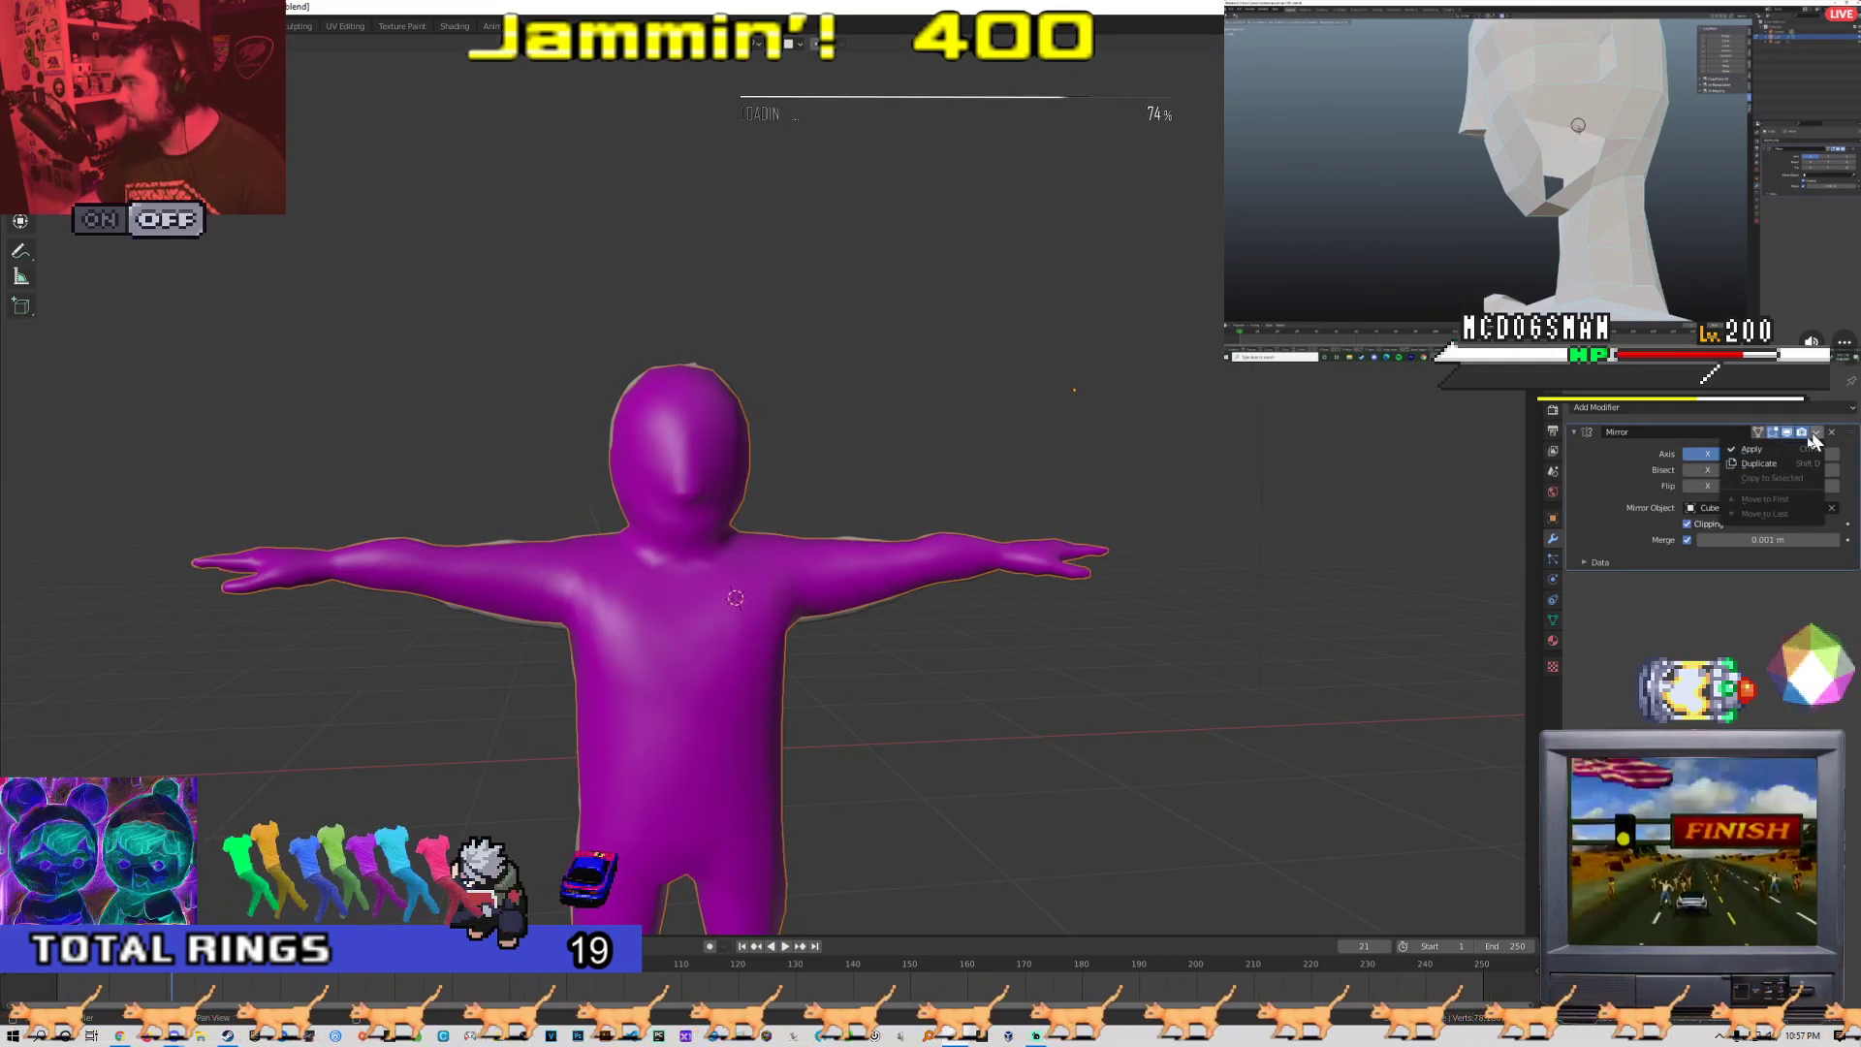
Apply the Mirror modifier on the low-poly body
left_click(1751, 449)
scroll(735, 586, "down", 2)
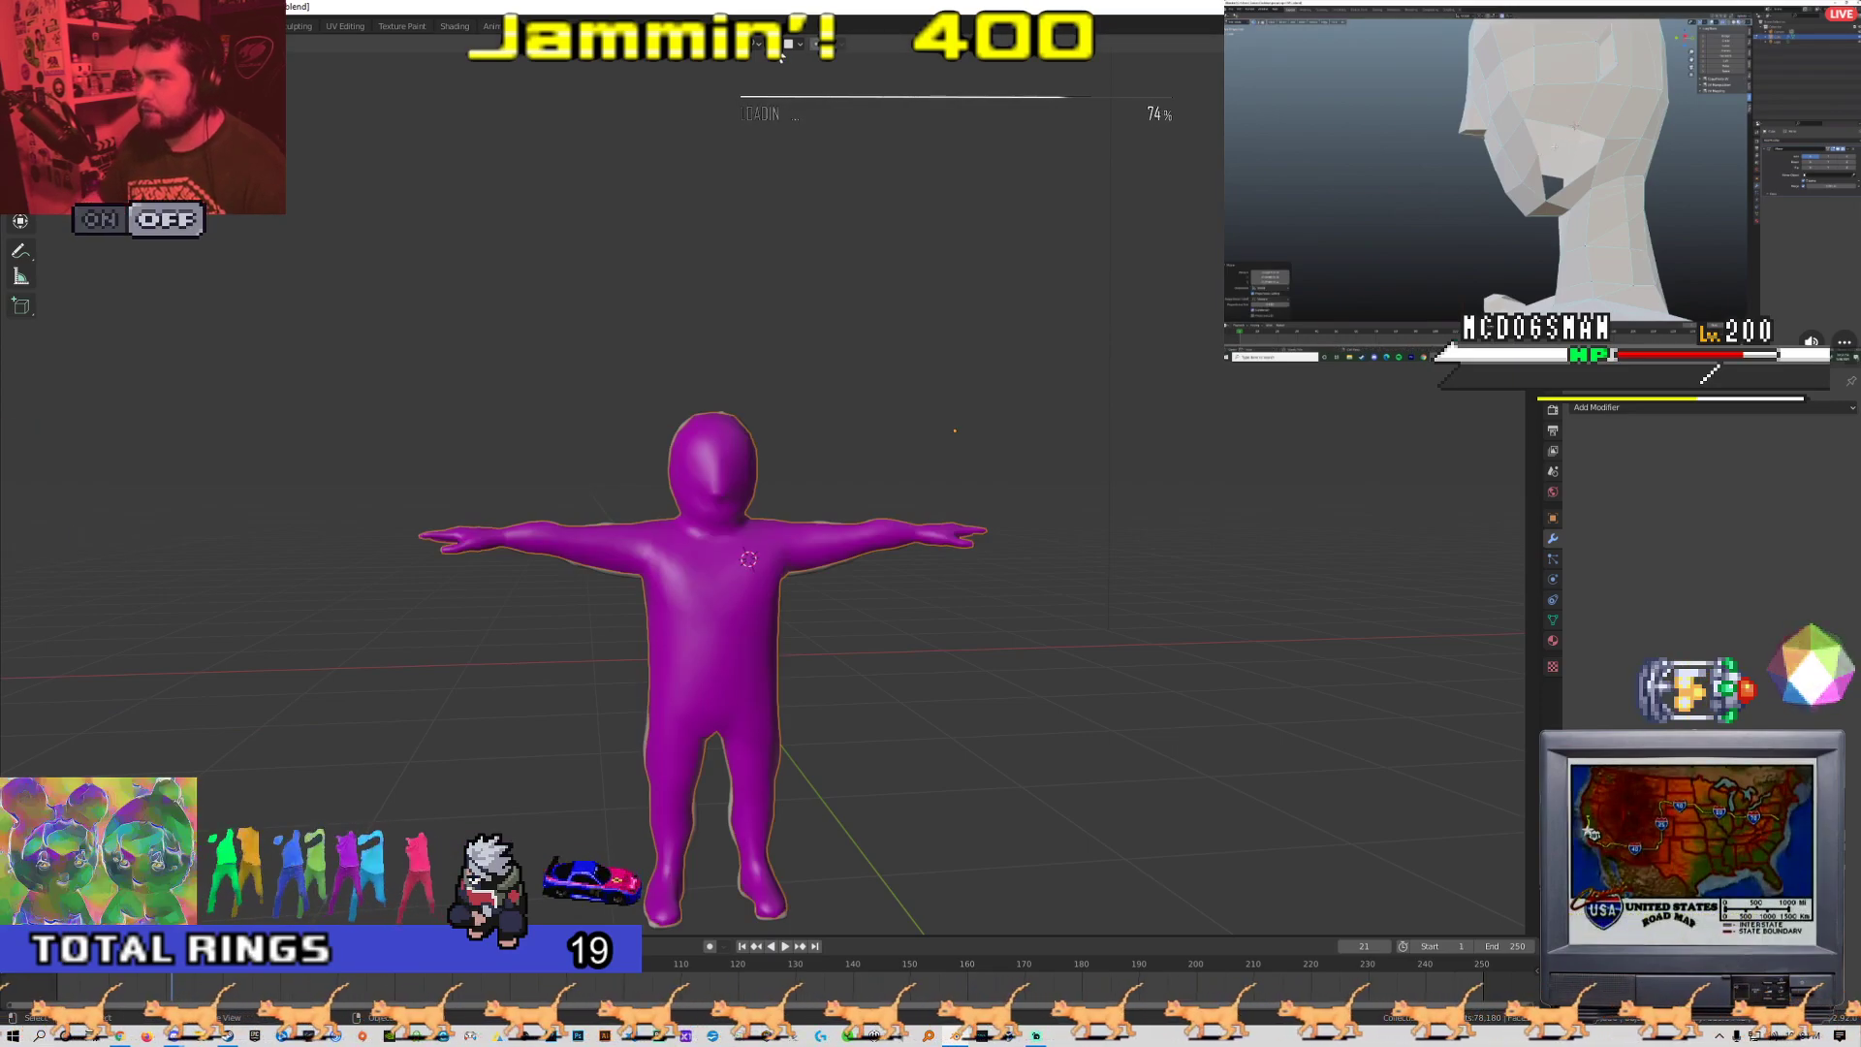
scroll(785, 360, "down", 2)
Move the low-poly body sideways off the sculpt so the two figures stand side by side
key("g")
left_click(394, 411)
scroll(480, 455, "up", 1)
left_click(565, 498)
Examine the low-poly body's full topology in mesh editing next to the sculpt
middle_click_drag(565, 499, 810, 474, "shift")
scroll(810, 474, "up", 3)
middle_click_drag(927, 431, 863, 490, "shift")
scroll(636, 405, "up", 1)
scroll(640, 409, "down", 1)
scroll(523, 447, "up", 1)
middle_click_drag(523, 447, 740, 444, "shift")
middle_click_drag(834, 503, 876, 484)
key("Tab")
key("KP_1")
scroll(892, 503, "down", 2)
scroll(893, 503, "up", 2)
middle_click_drag(998, 466, 862, 457, "shift")
scroll(910, 440, "down", 4)
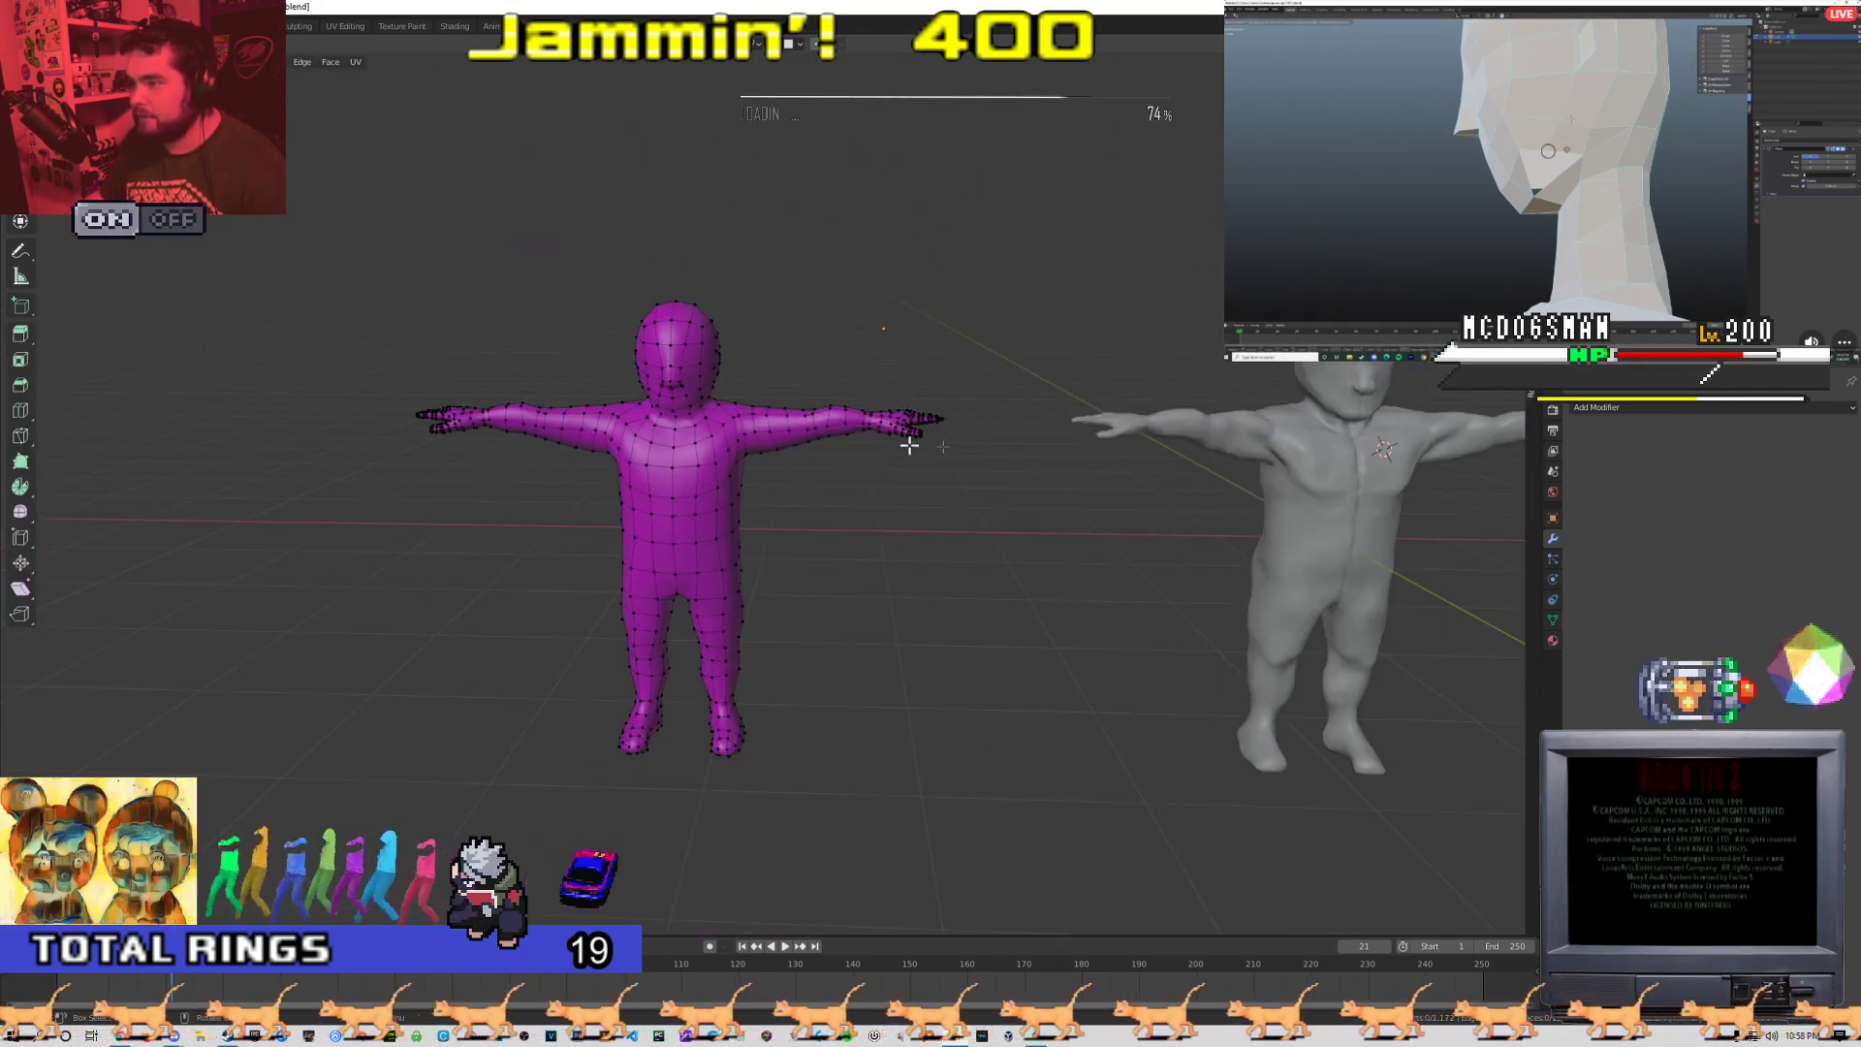
Open the sculpt for mesh editing and select the vertices of its left arm
middle_click_drag(1289, 467, 1031, 444, "shift")
key("Tab")
left_click(1037, 433)
key("Tab")
middle_click_drag(1330, 455, 1073, 470, "shift")
scroll(1073, 470, "up", 4)
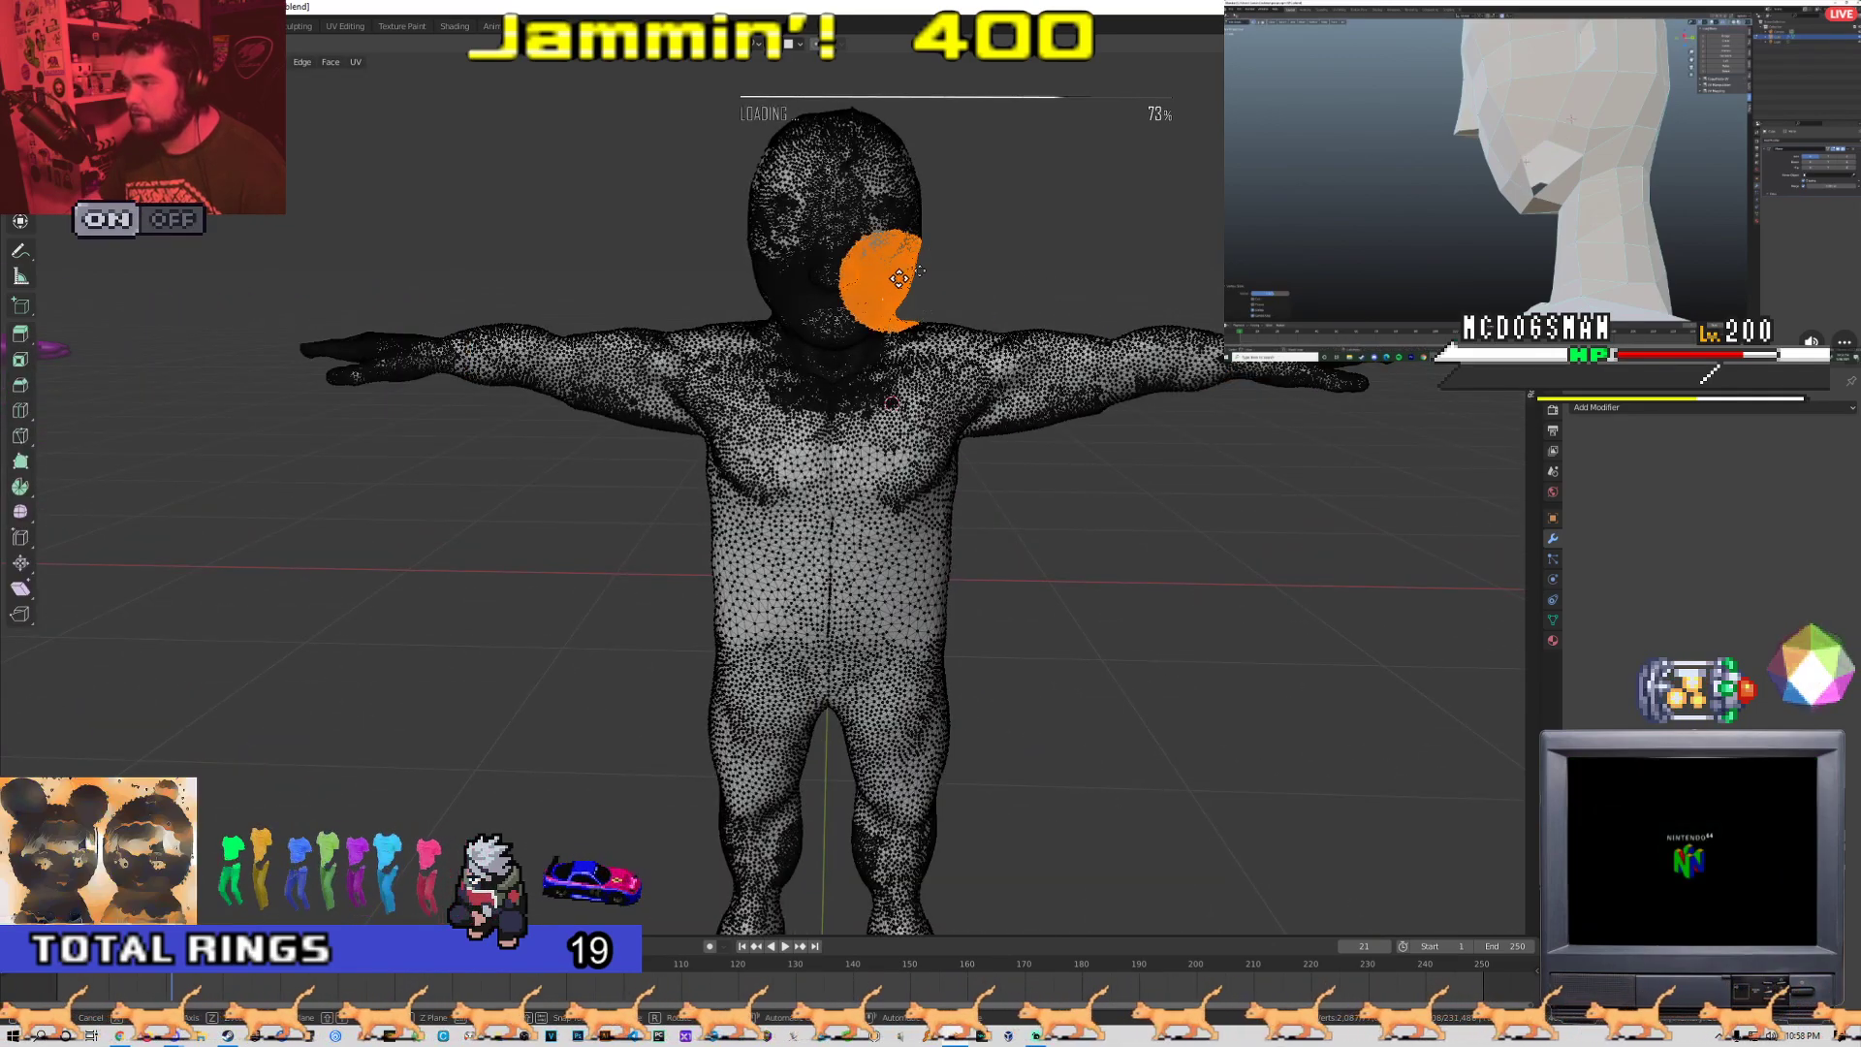
right_click(969, 349)
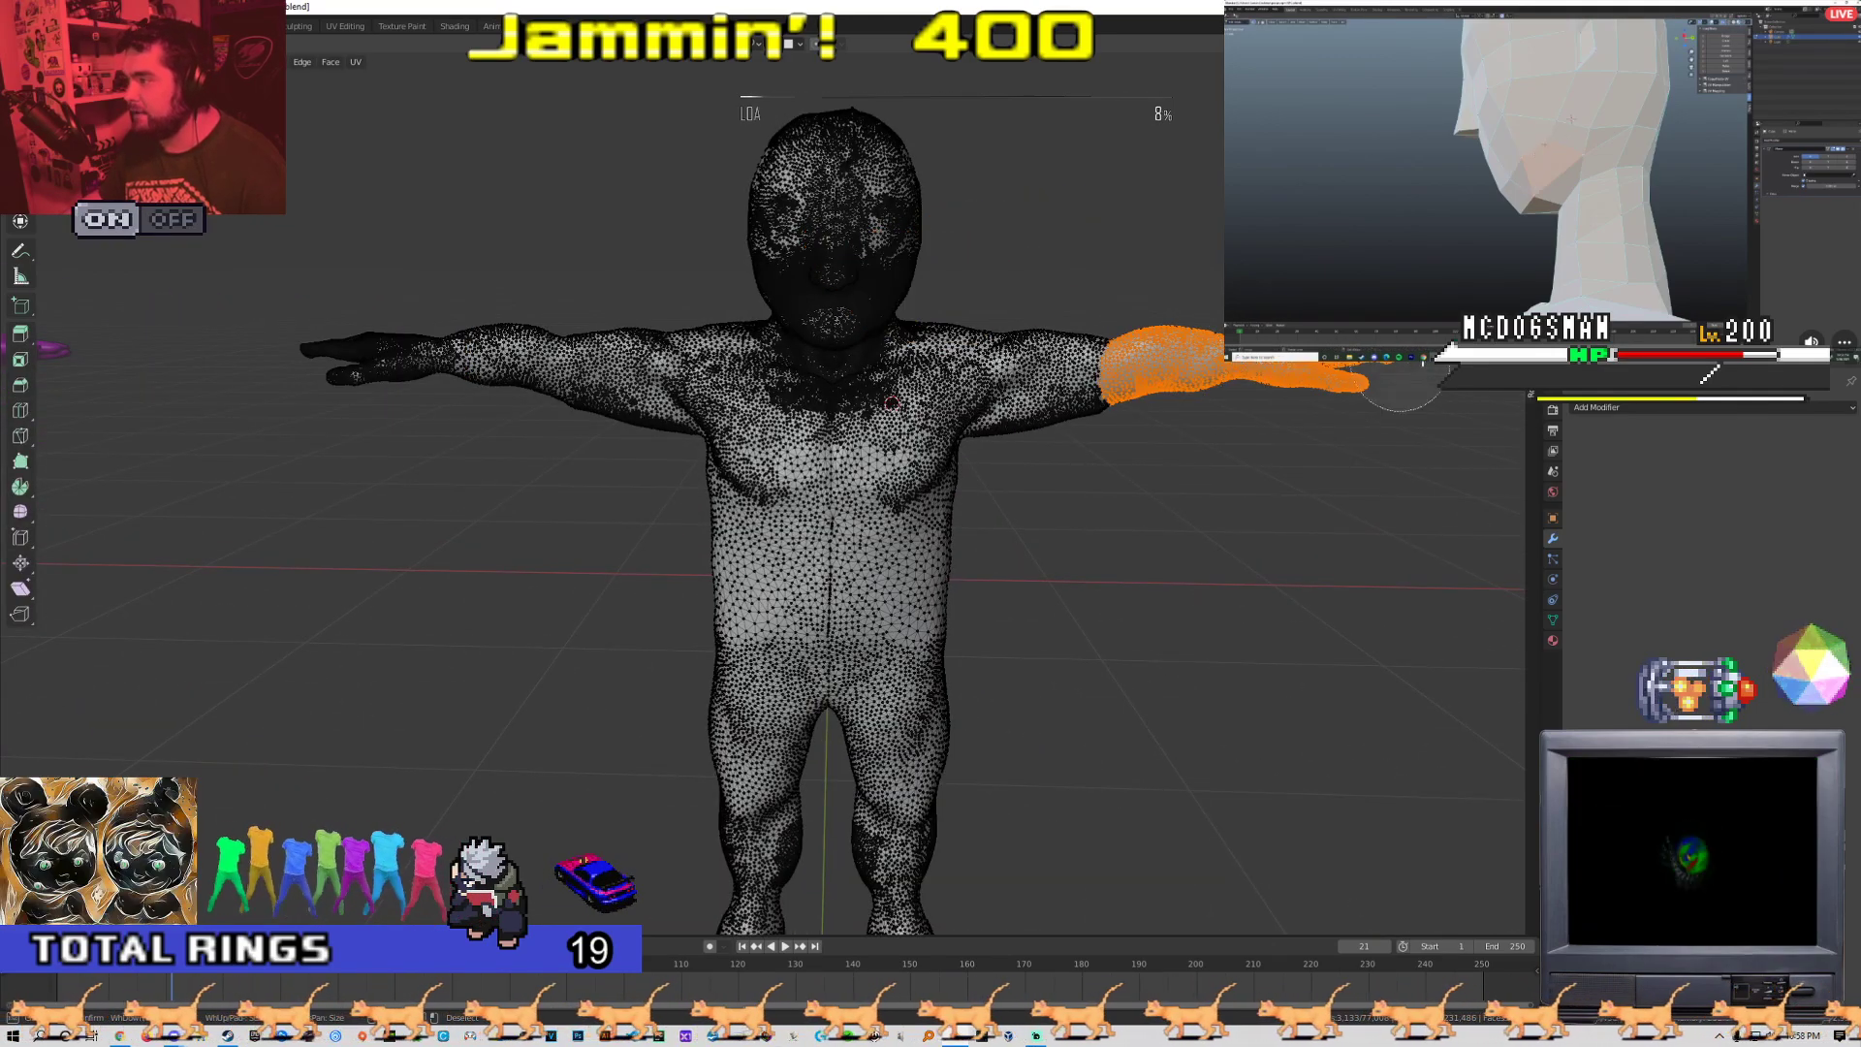
middle_click_drag(1235, 401, 1021, 536, "shift")
Extend the sculpt's arm selection to the shoulder and try rotating the arm to see how the dense mesh deforms
key("r")
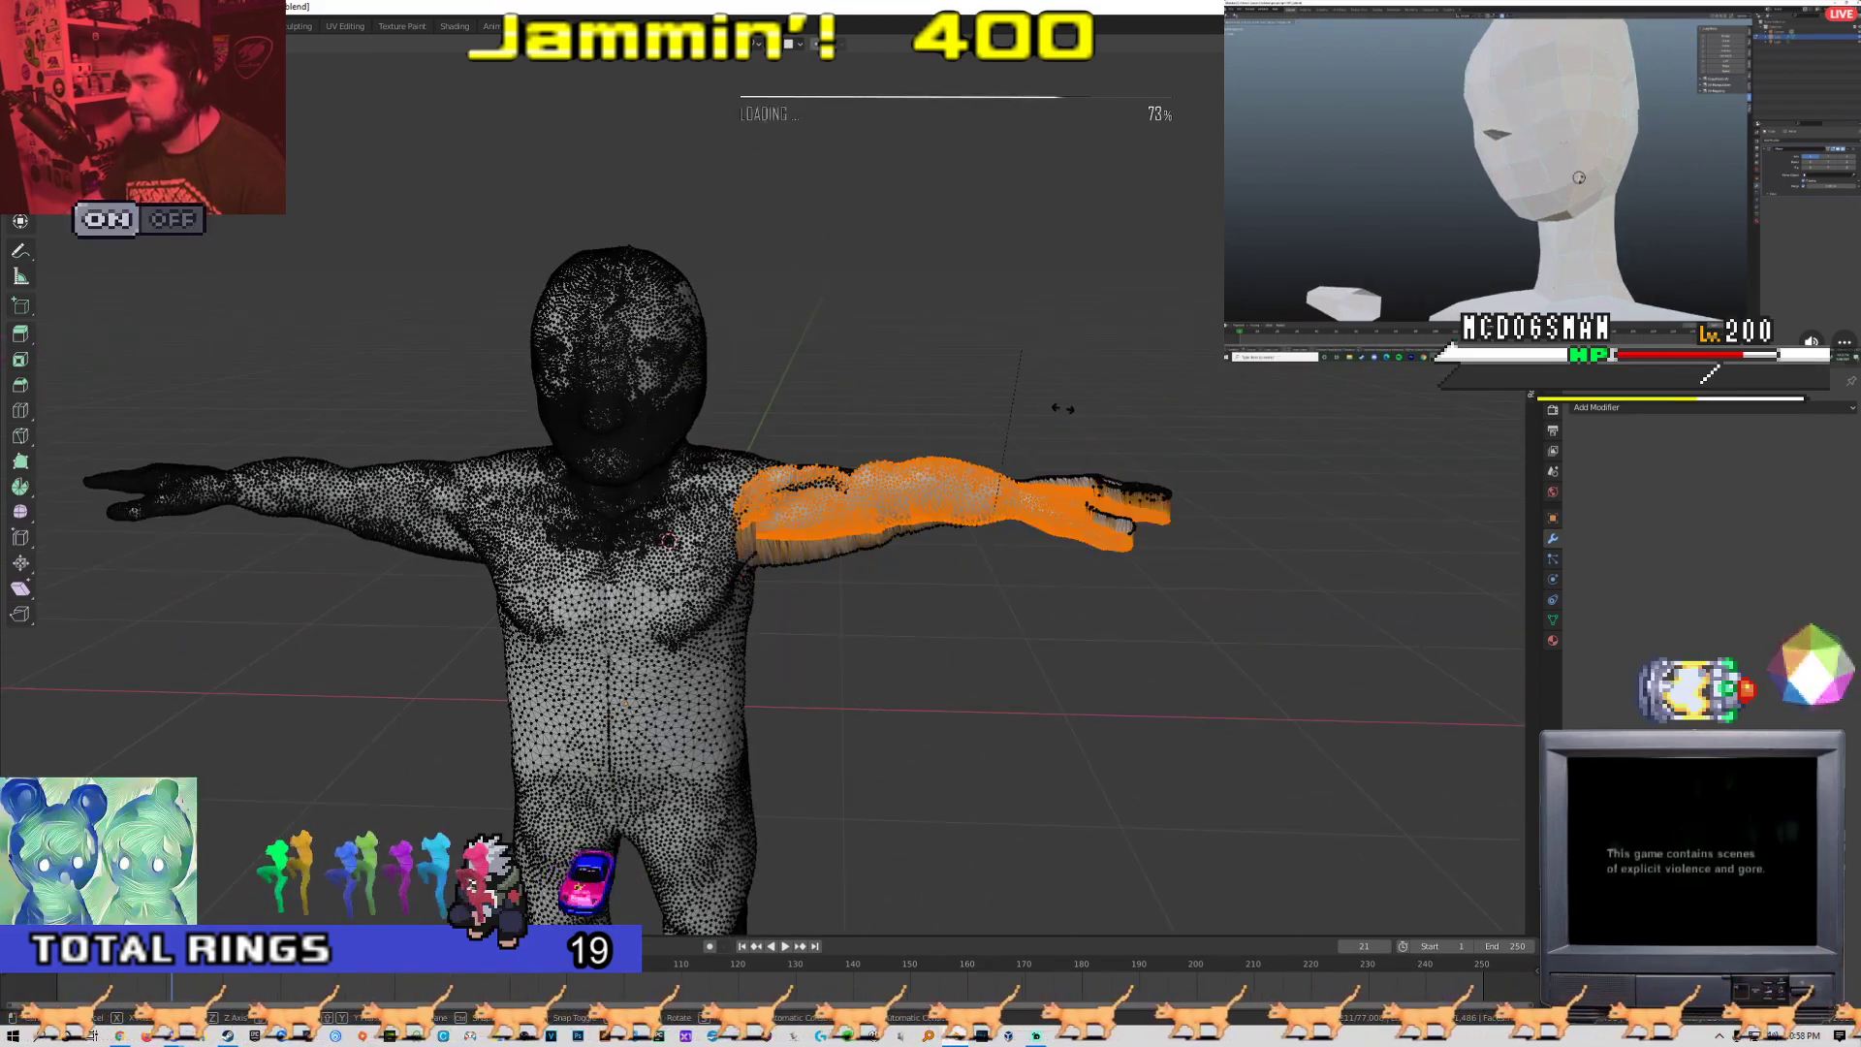
right_click(1063, 420)
key("g")
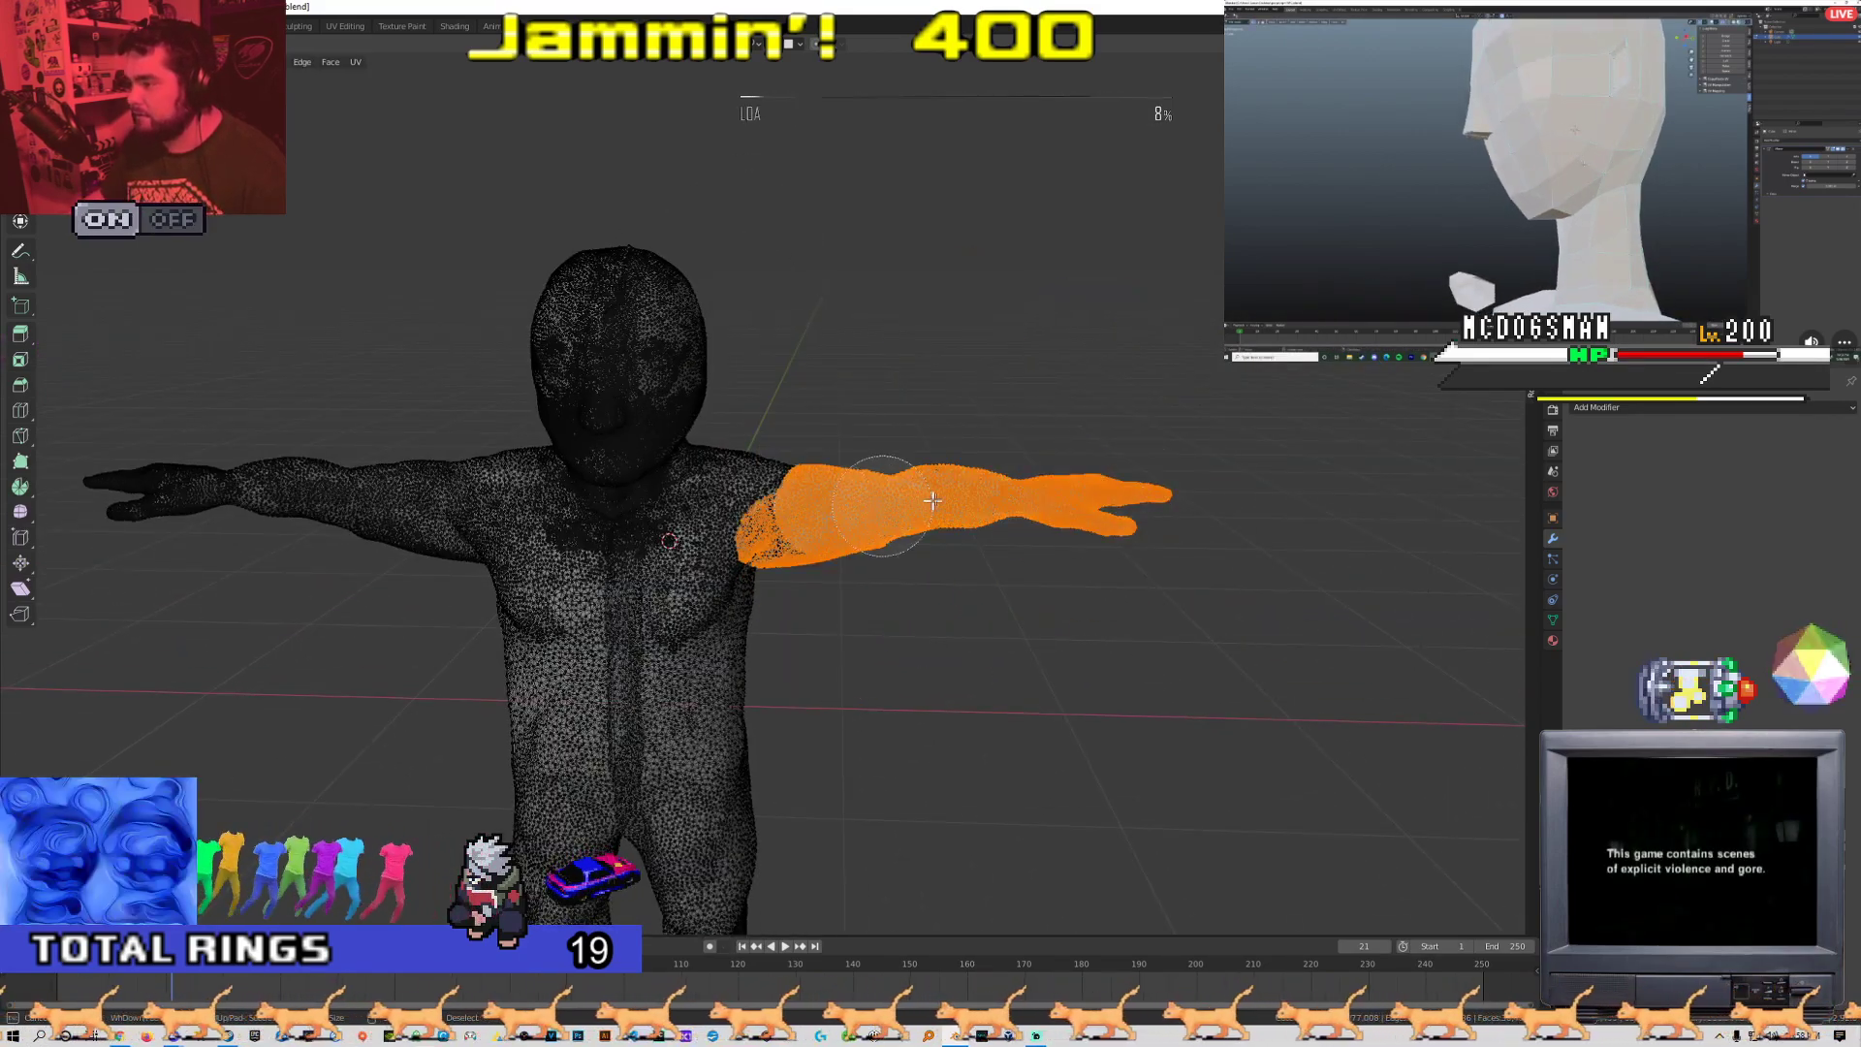
key("r")
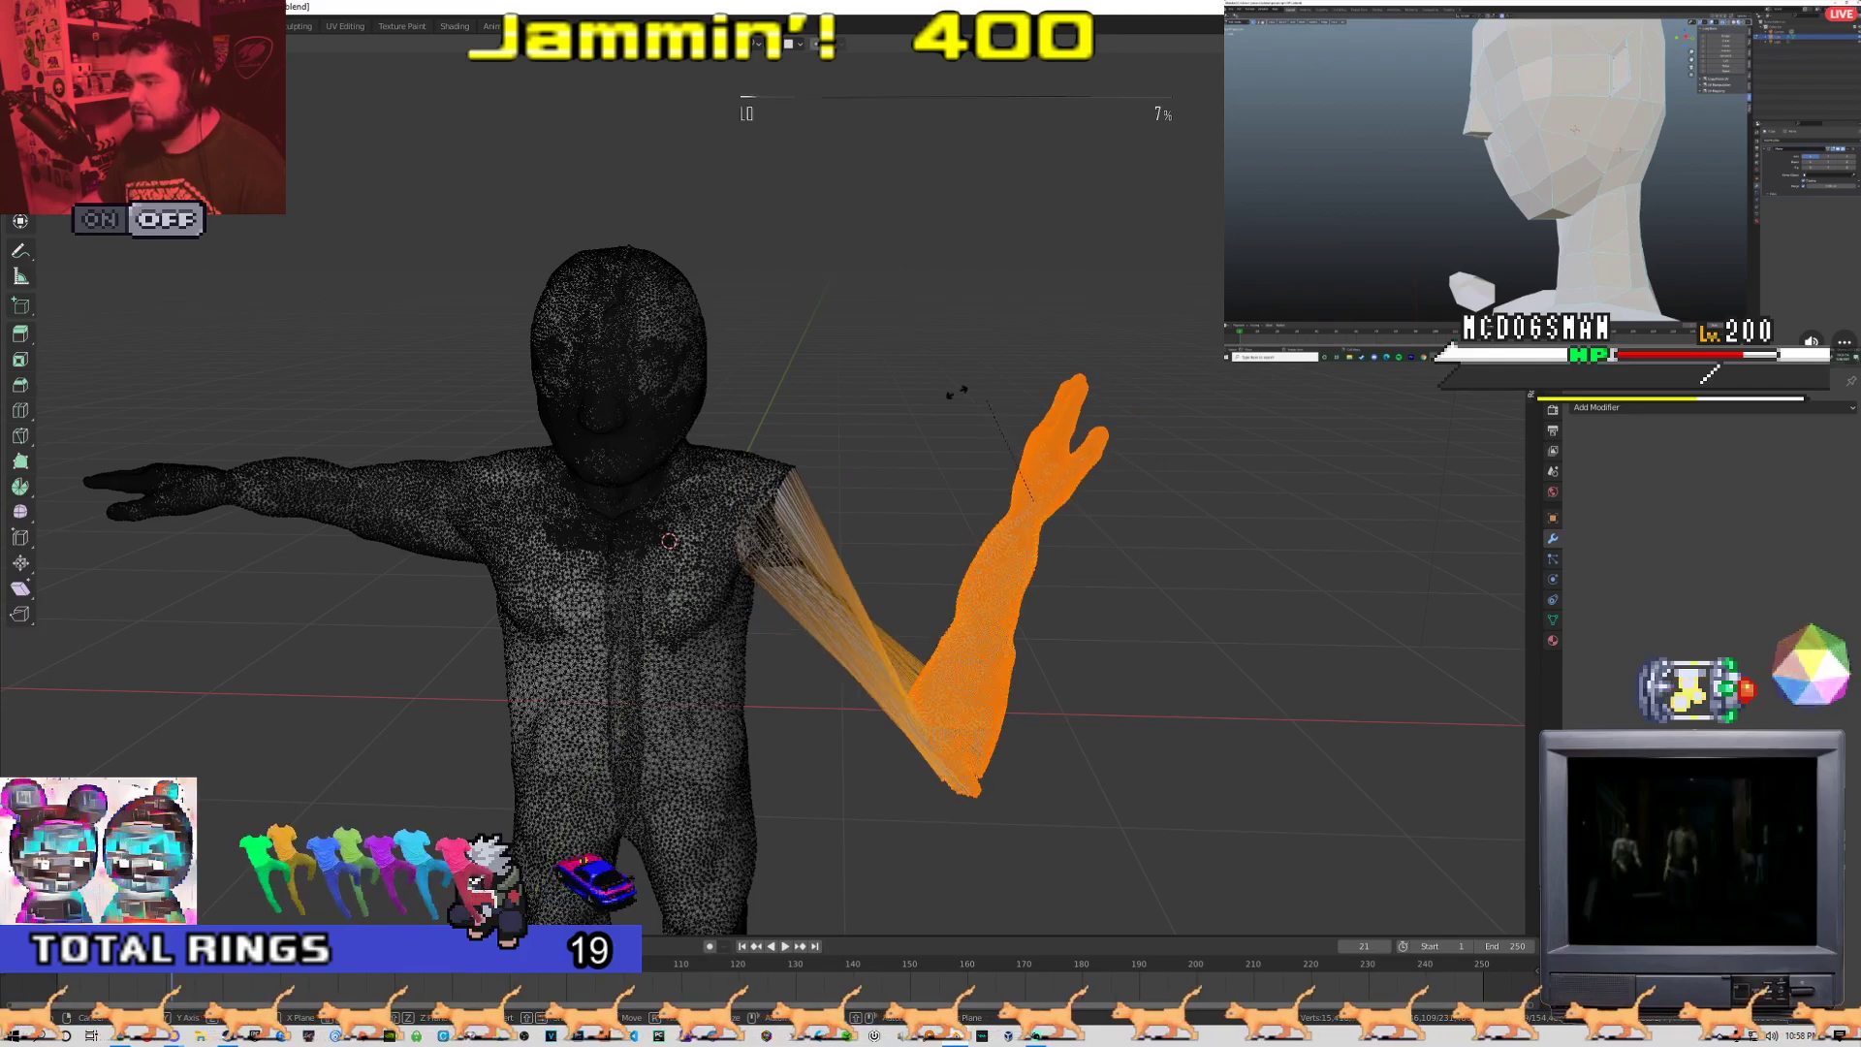
left_click(915, 325)
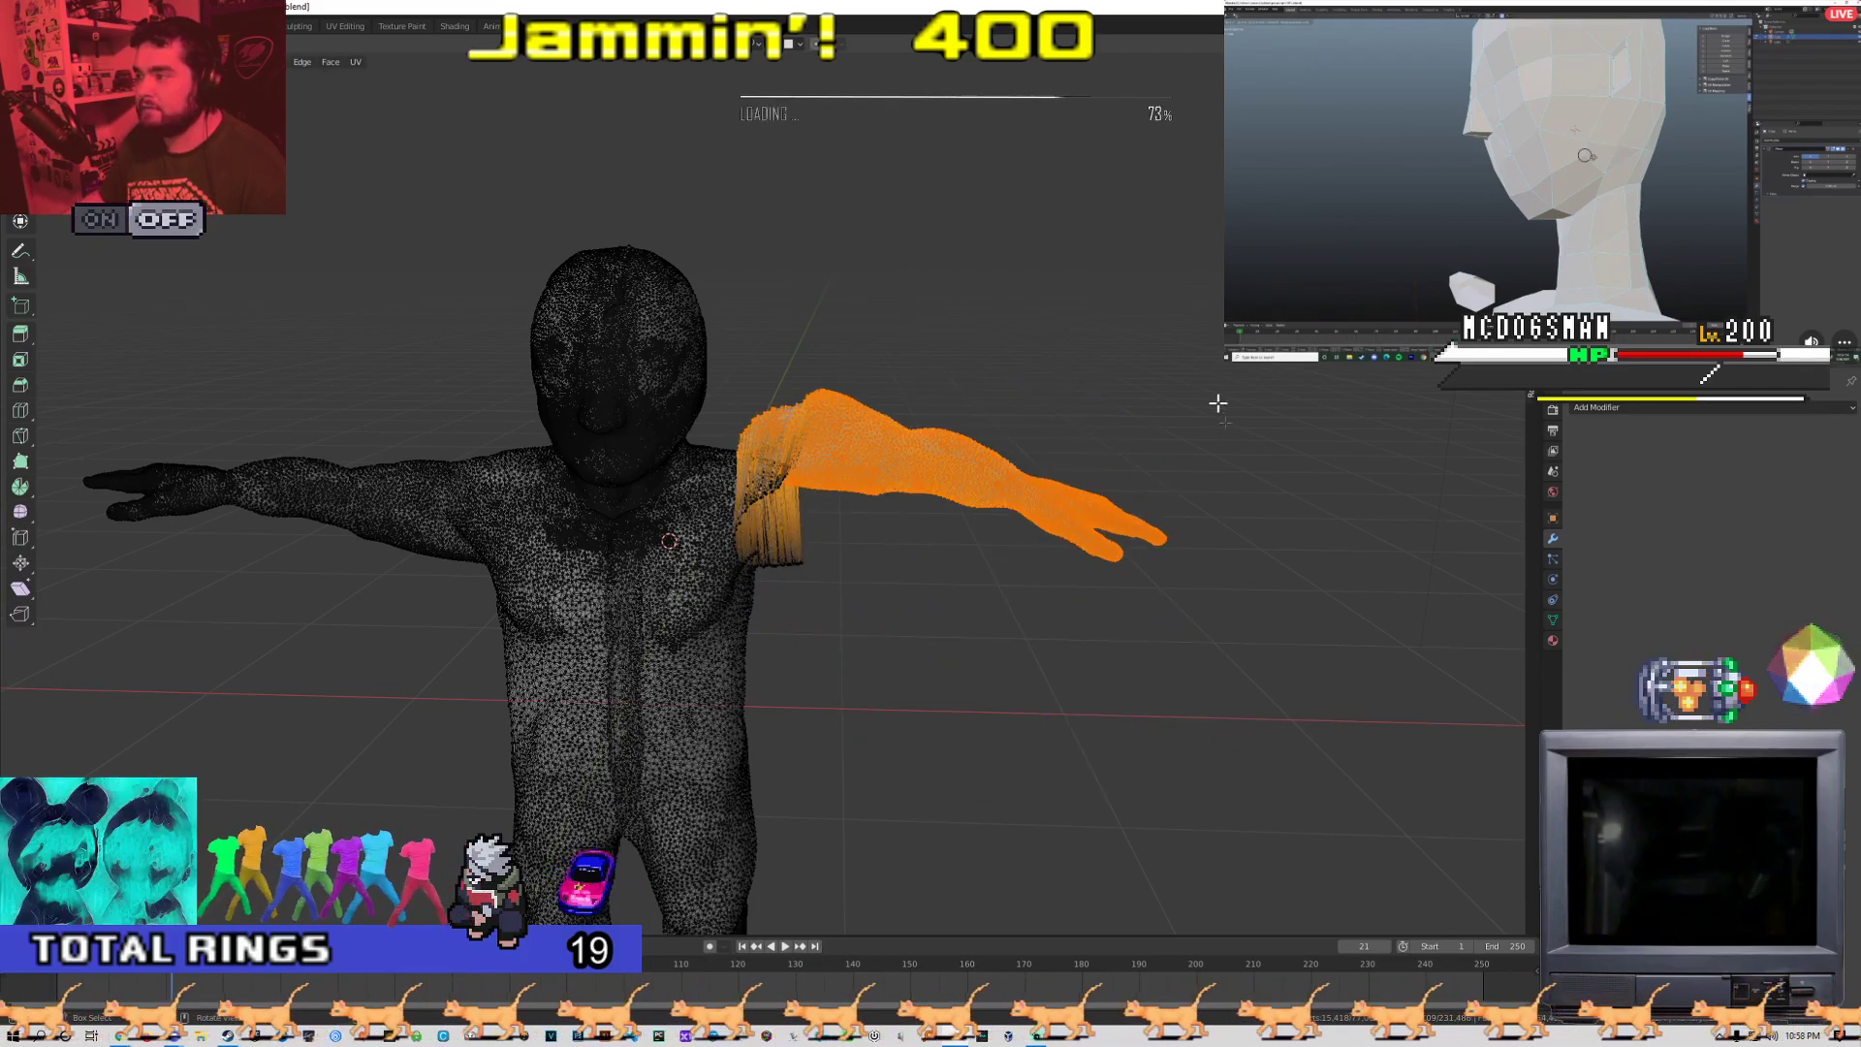
key("r")
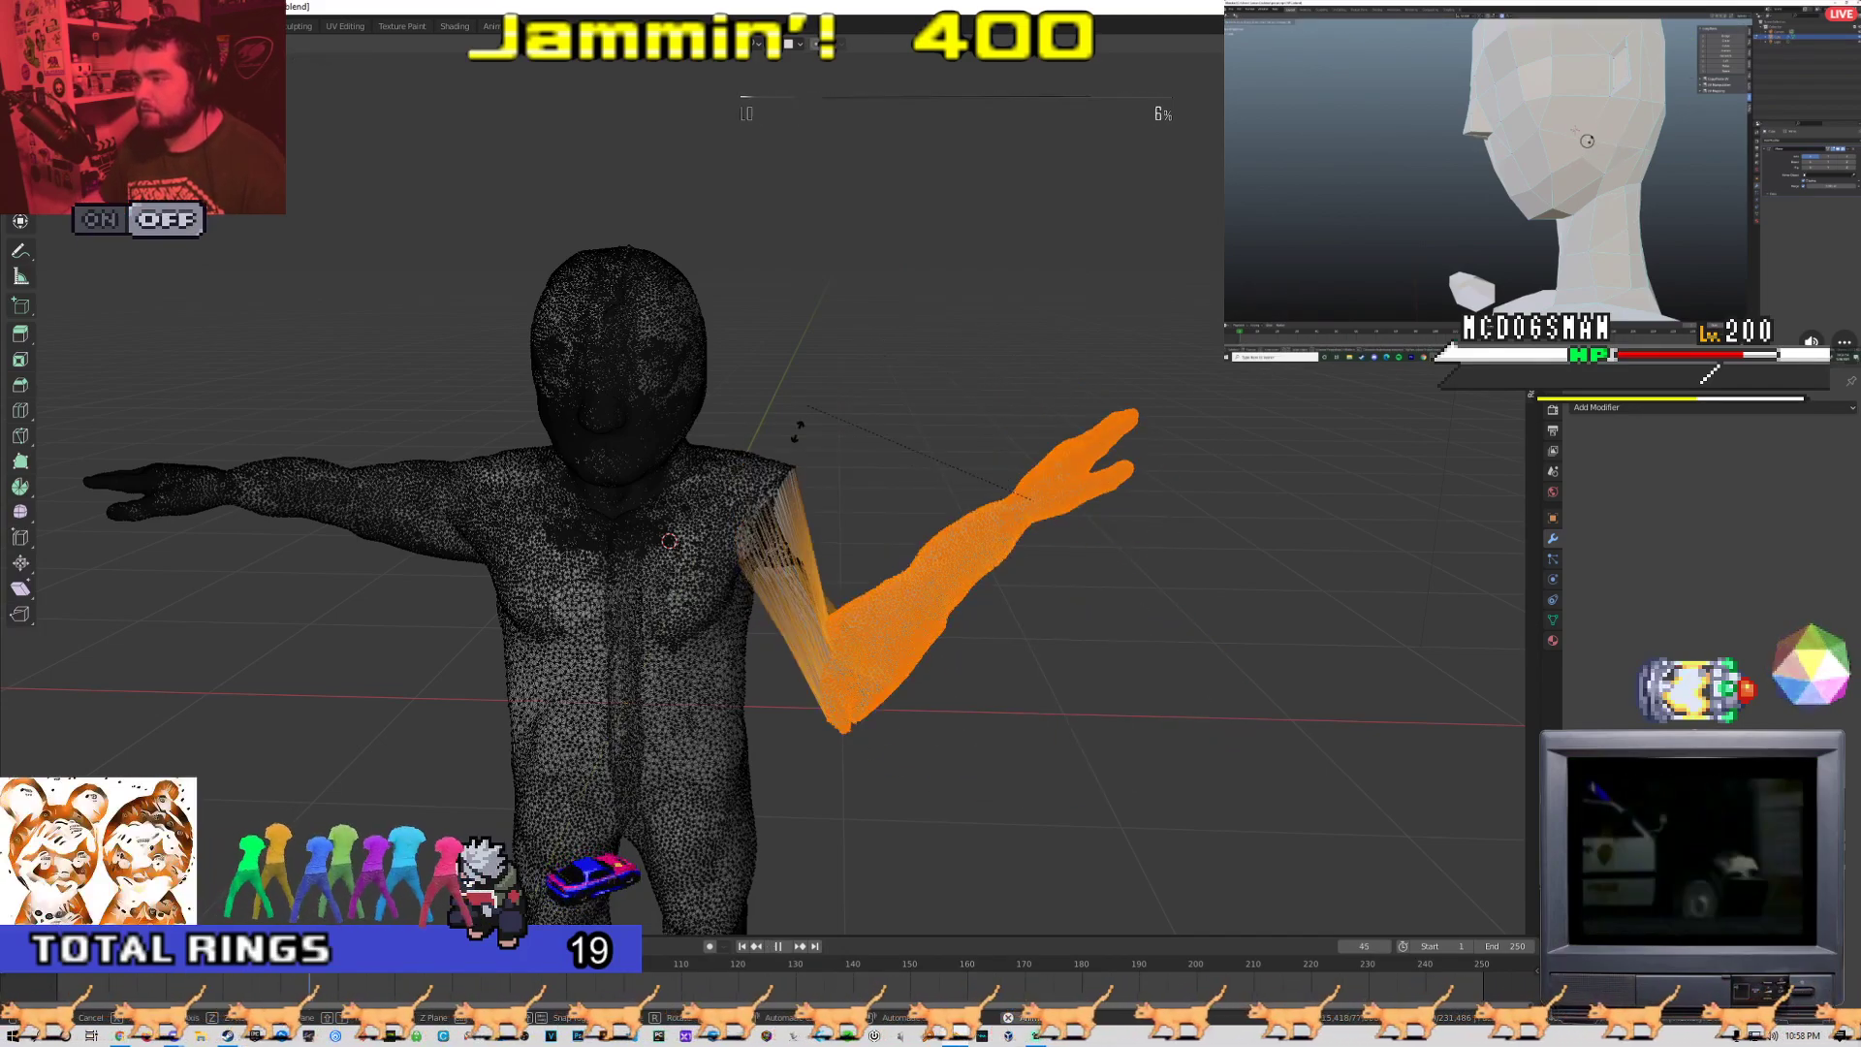
key("space")
scroll(960, 480, "down", 6)
middle_click_drag(581, 524, 872, 527, "shift")
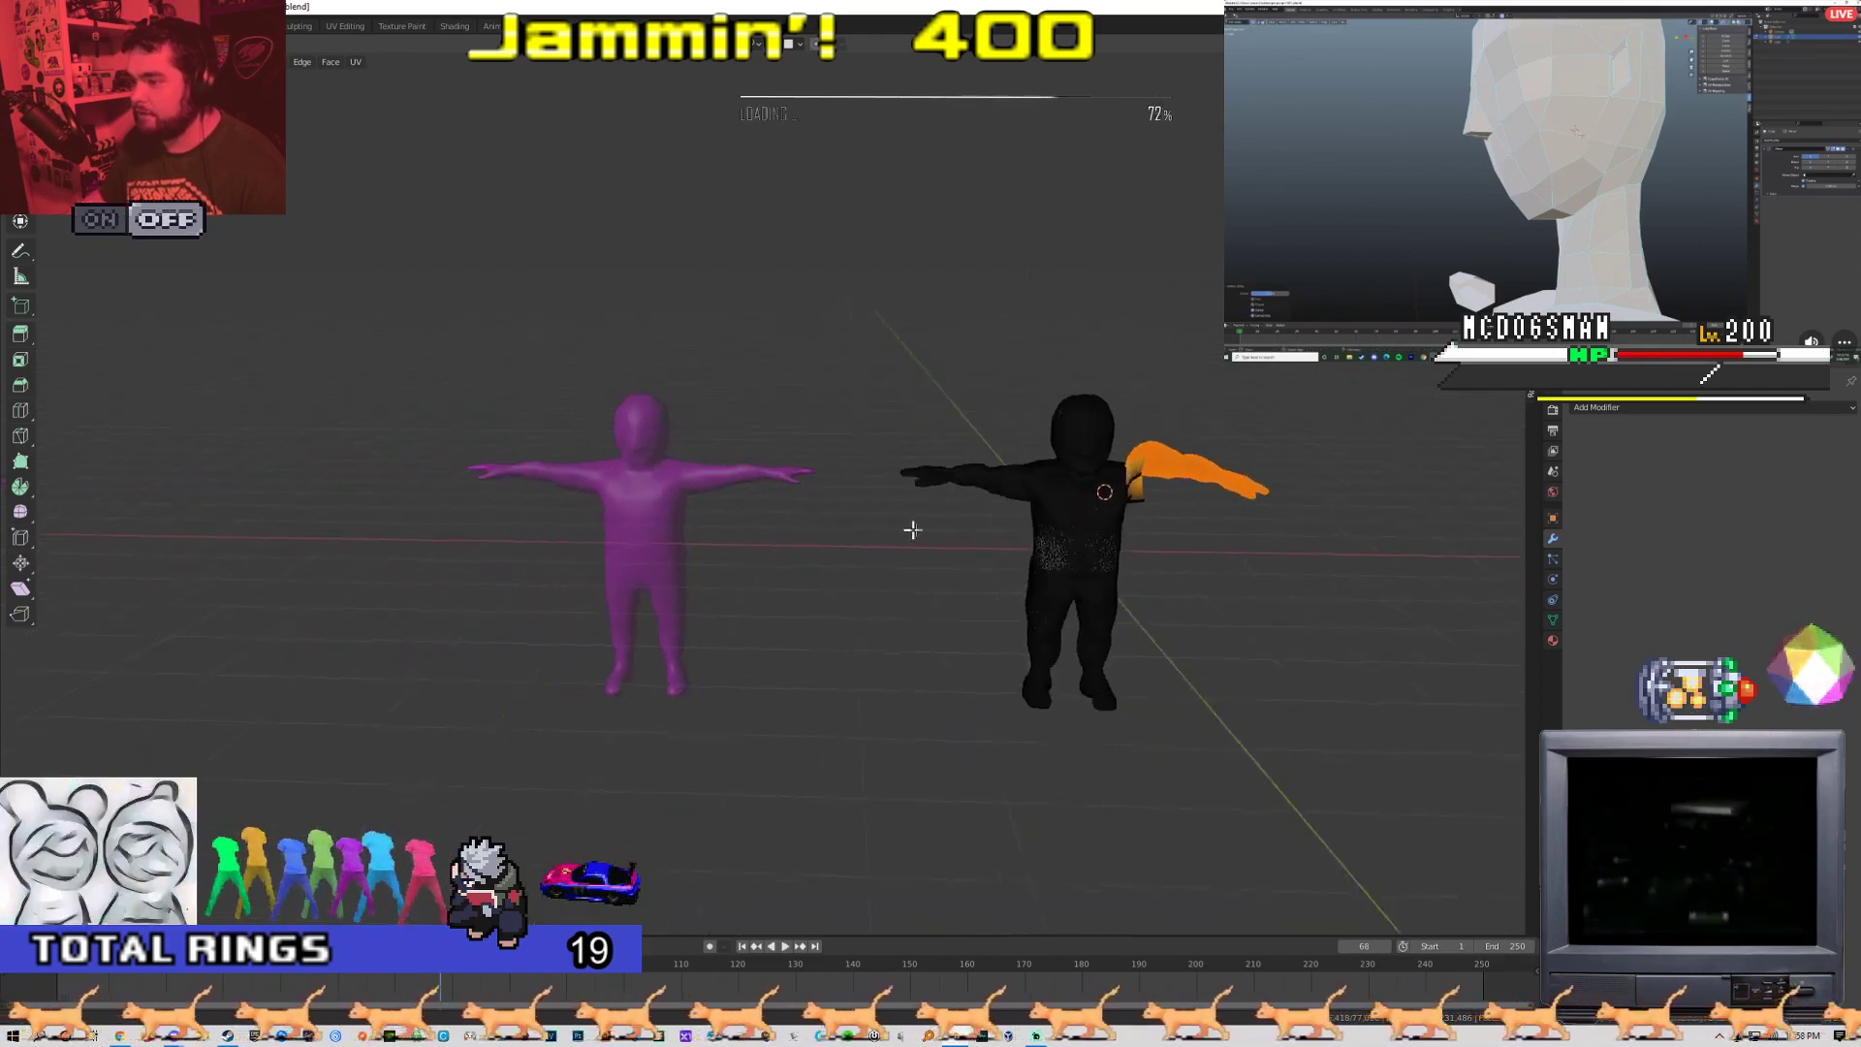
Select the low-poly body's left arm in mesh editing and try rotating it for comparison
key("Tab")
scroll(834, 518, "up", 4)
middle_click_drag(514, 499, 727, 499, "shift")
left_click(678, 466)
key("Tab")
scroll(677, 464, "up", 3)
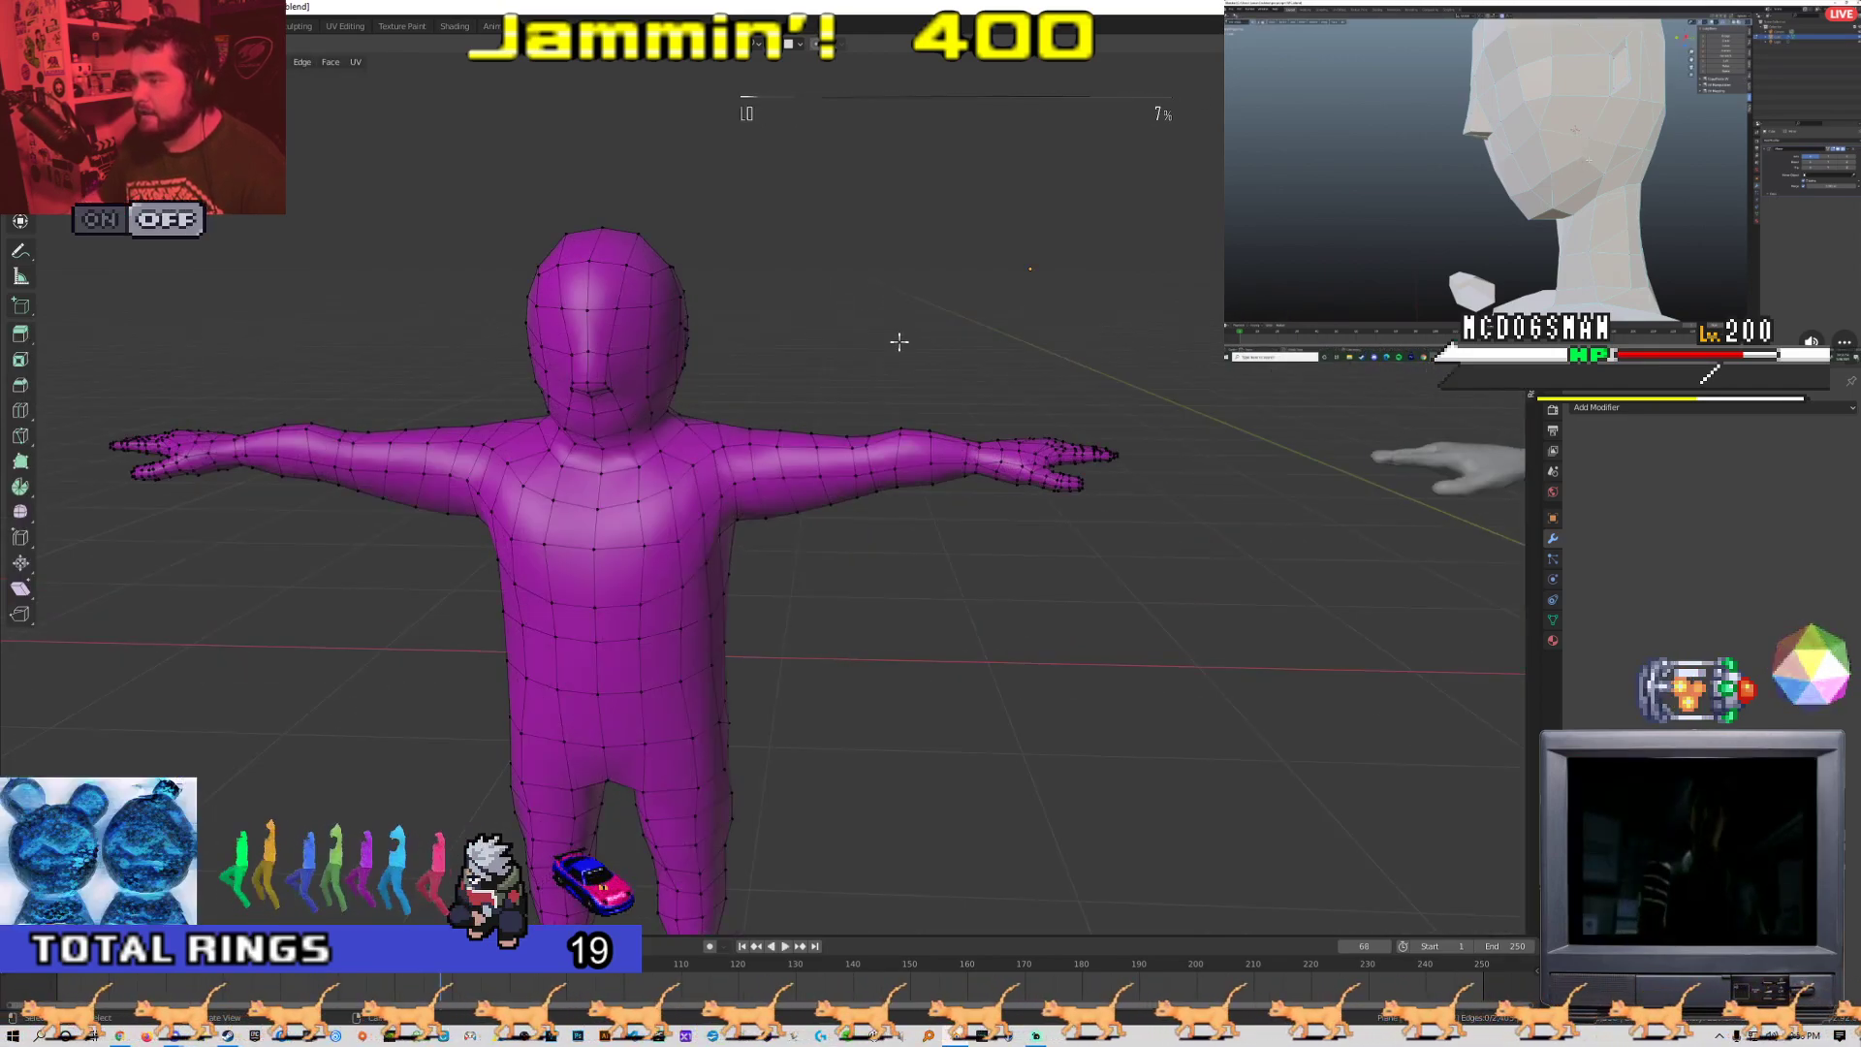
left_click_drag(819, 468, 1095, 461)
key("Escape")
key("alt+z")
key("r")
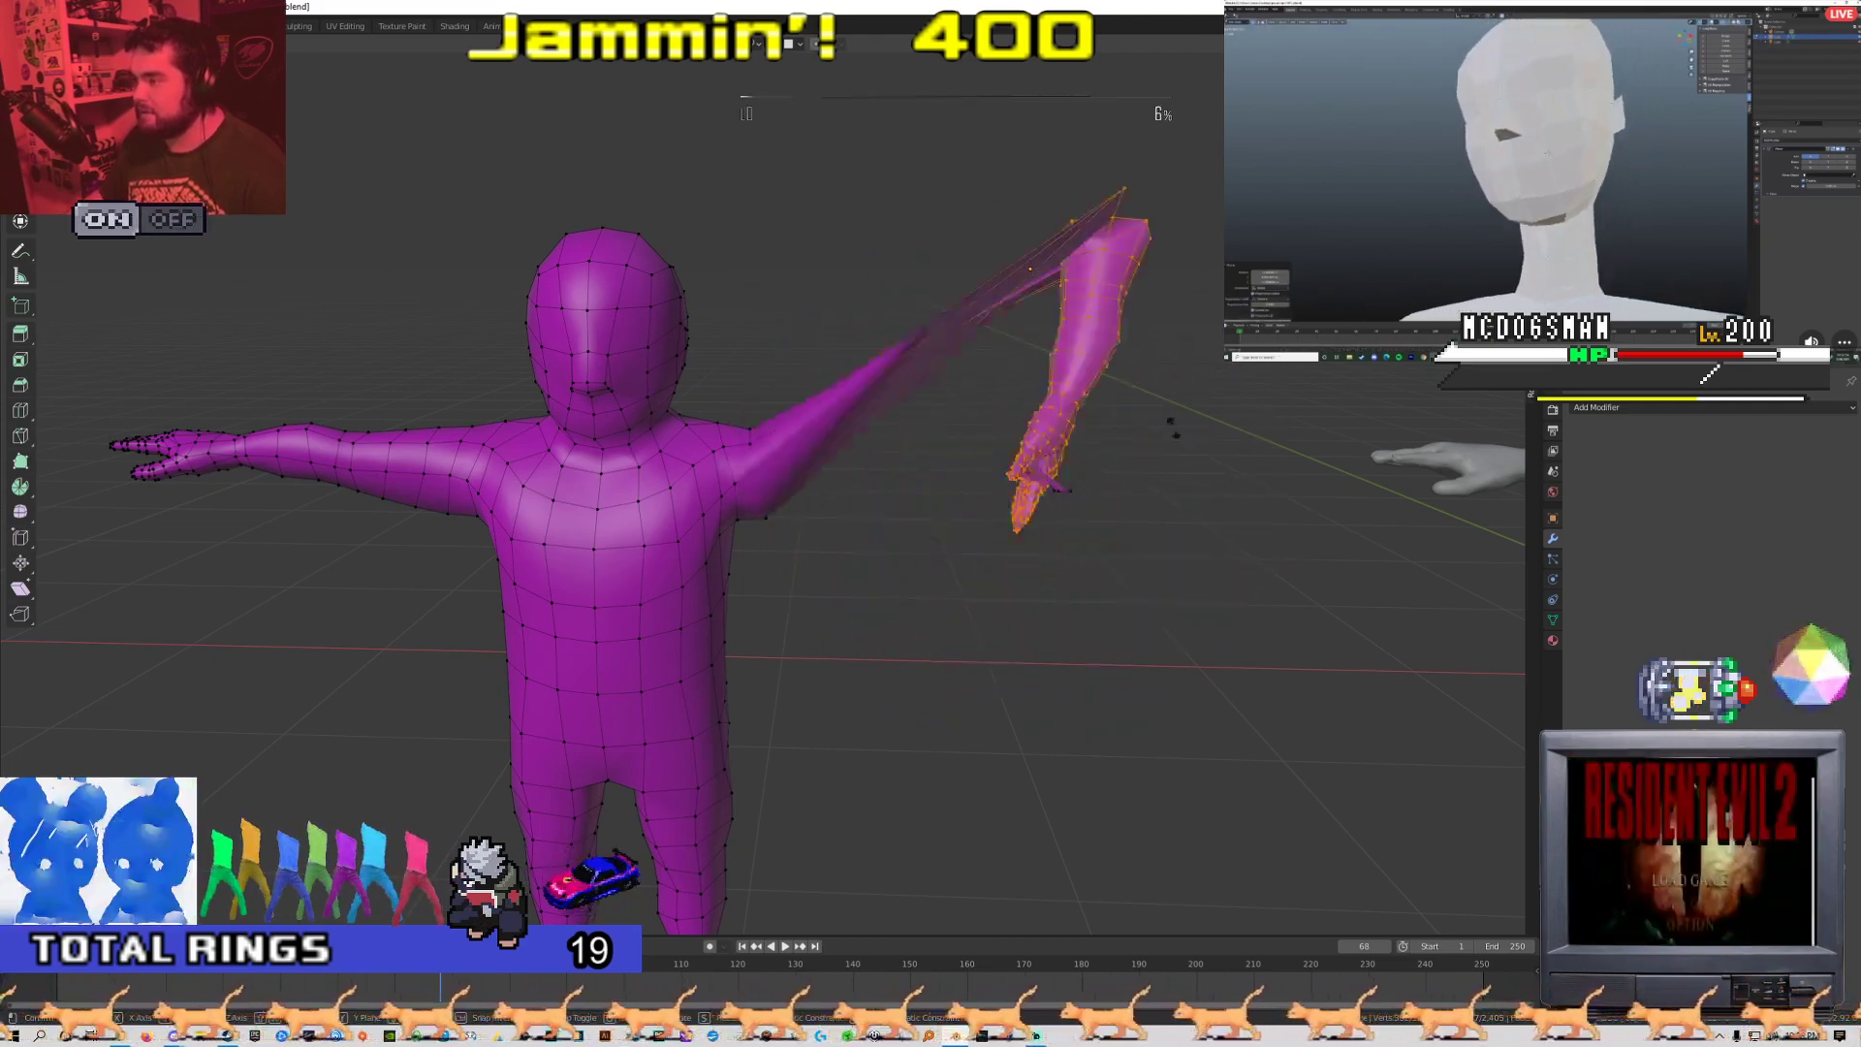
key("Escape")
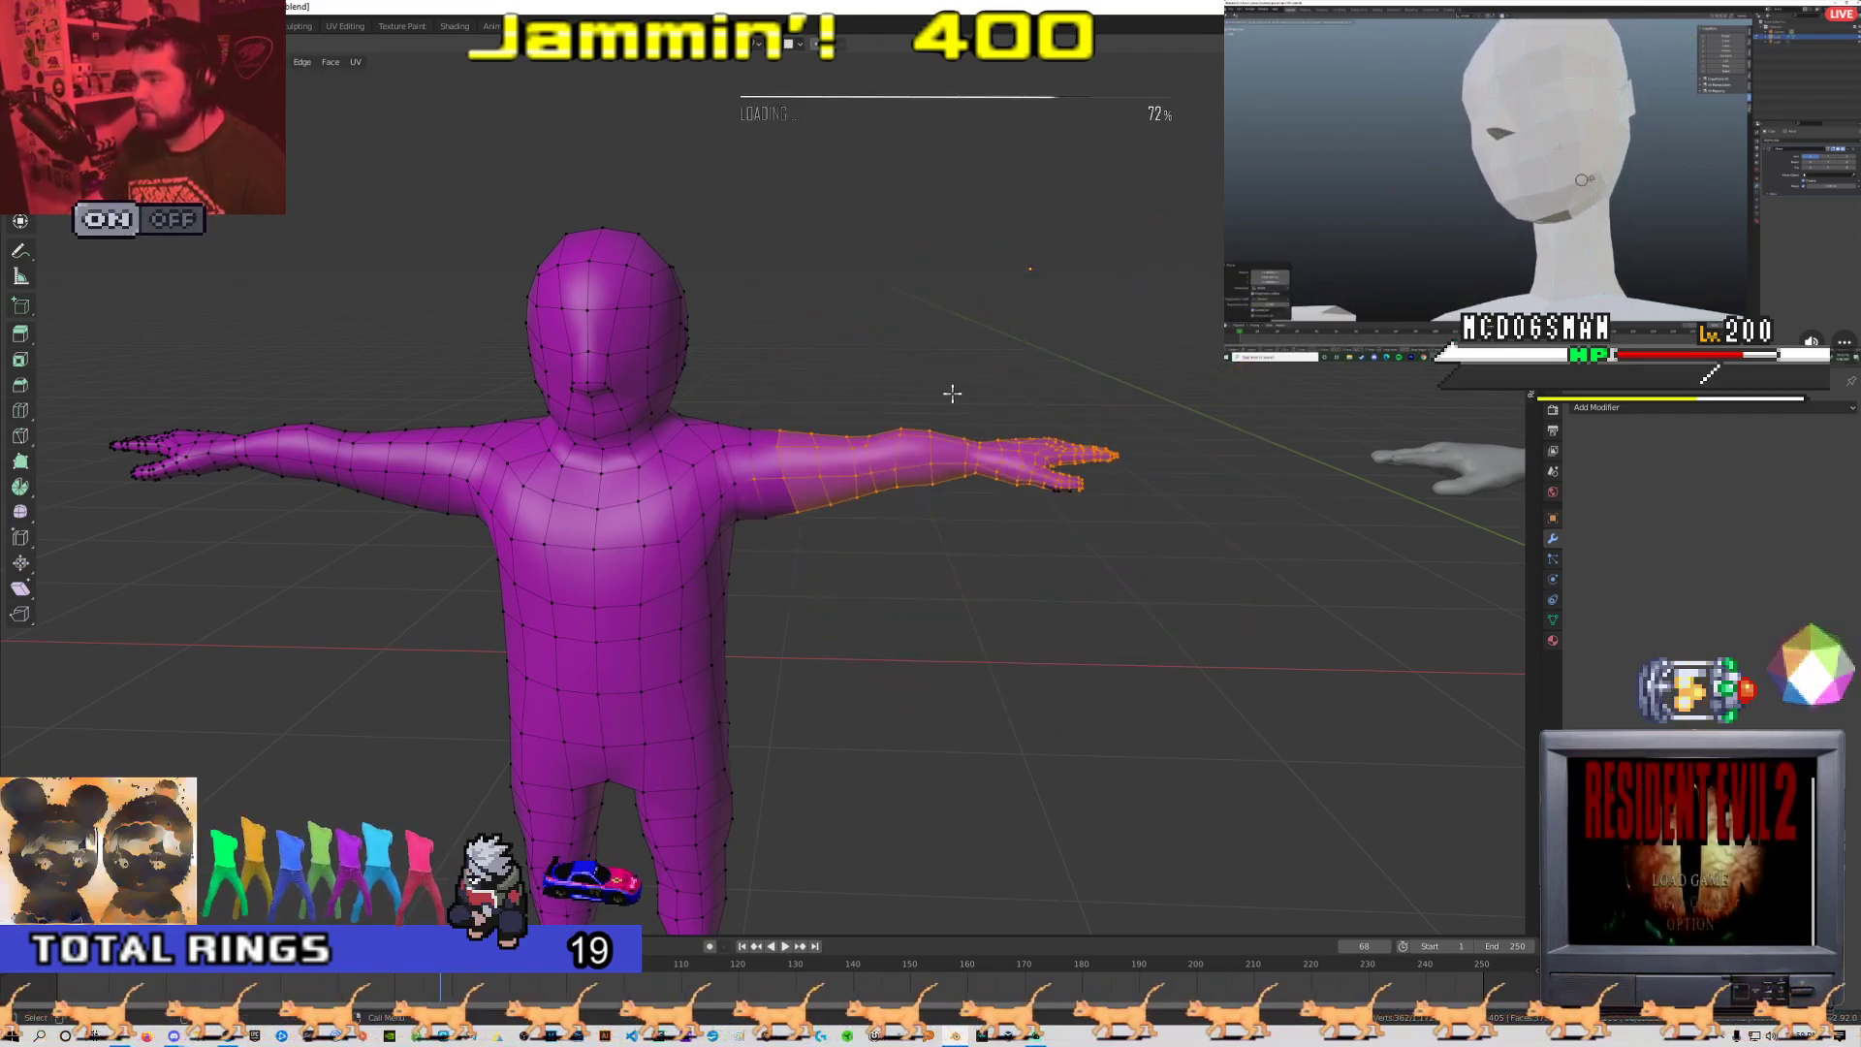
Return to the sculpt and undo the rotation of its left arm
key("Tab")
scroll(1063, 542, "down", 3)
middle_click_drag(1063, 536, 591, 499, "shift")
scroll(590, 512, "up", 2)
scroll(934, 448, "down", 1)
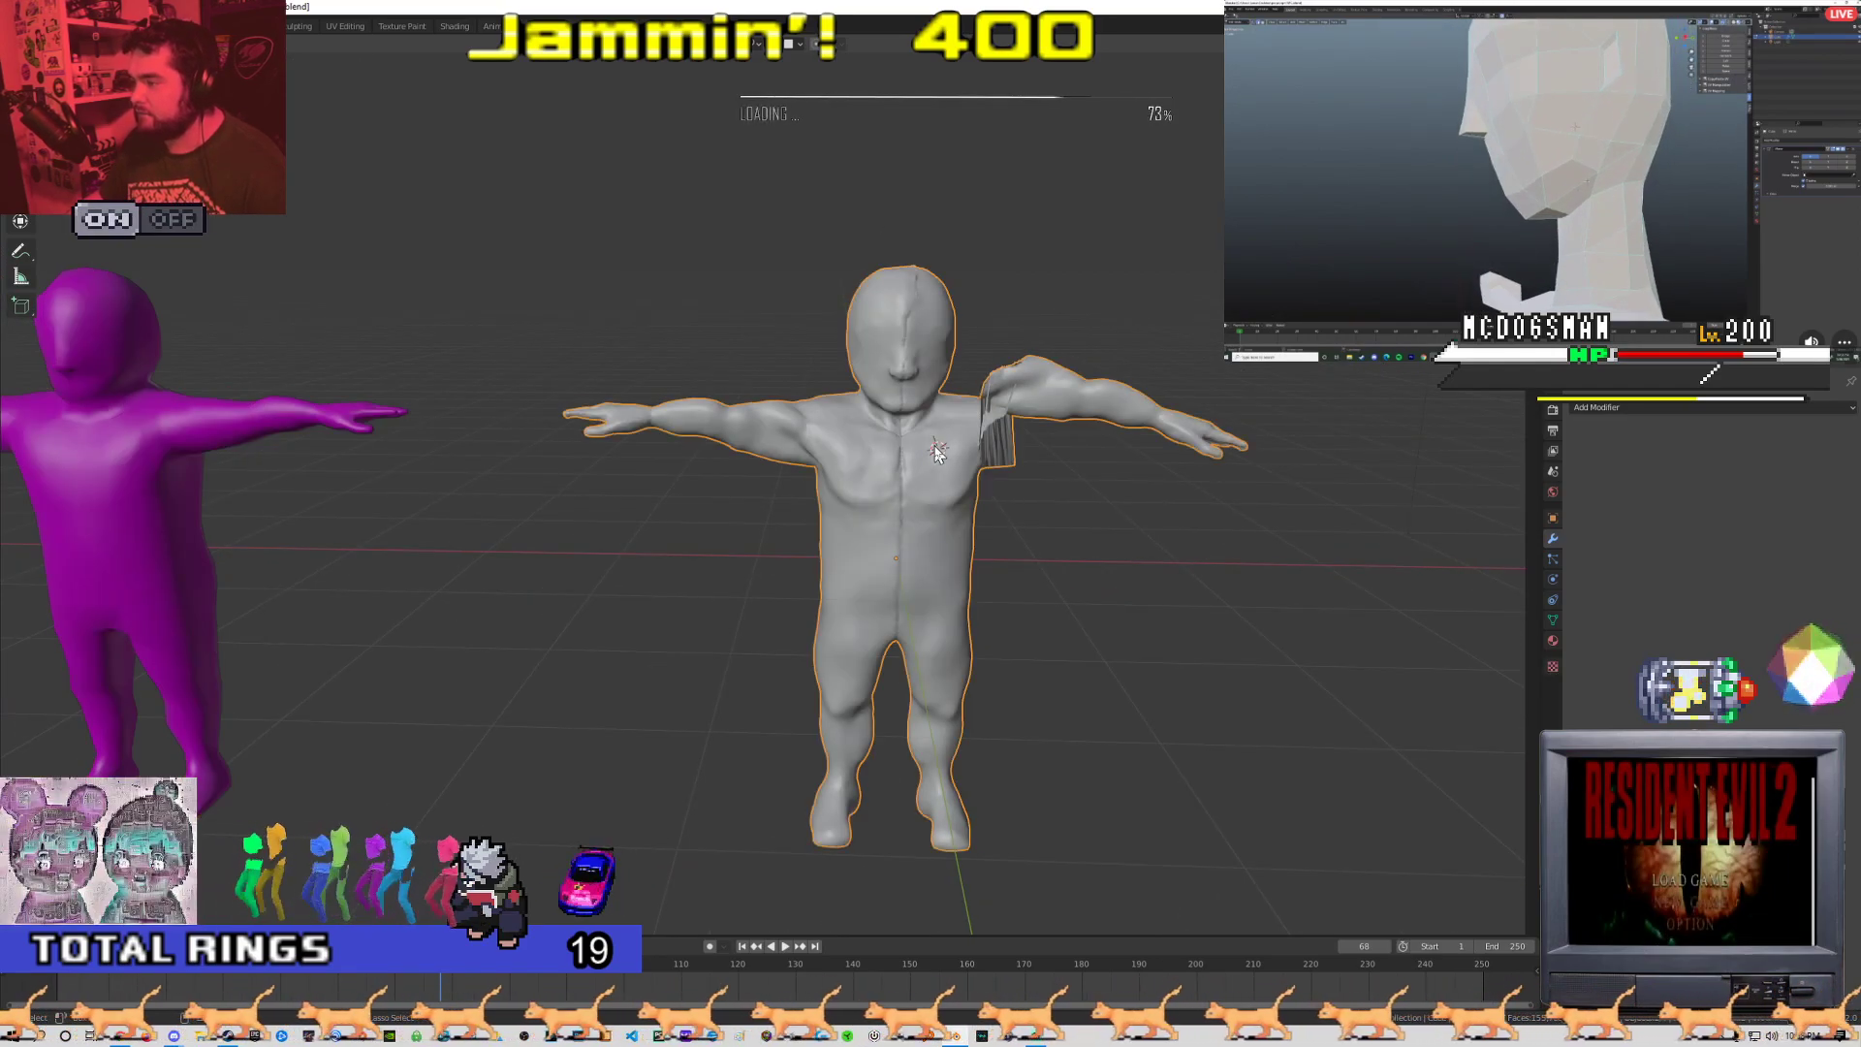
key("Tab")
key("Tab")
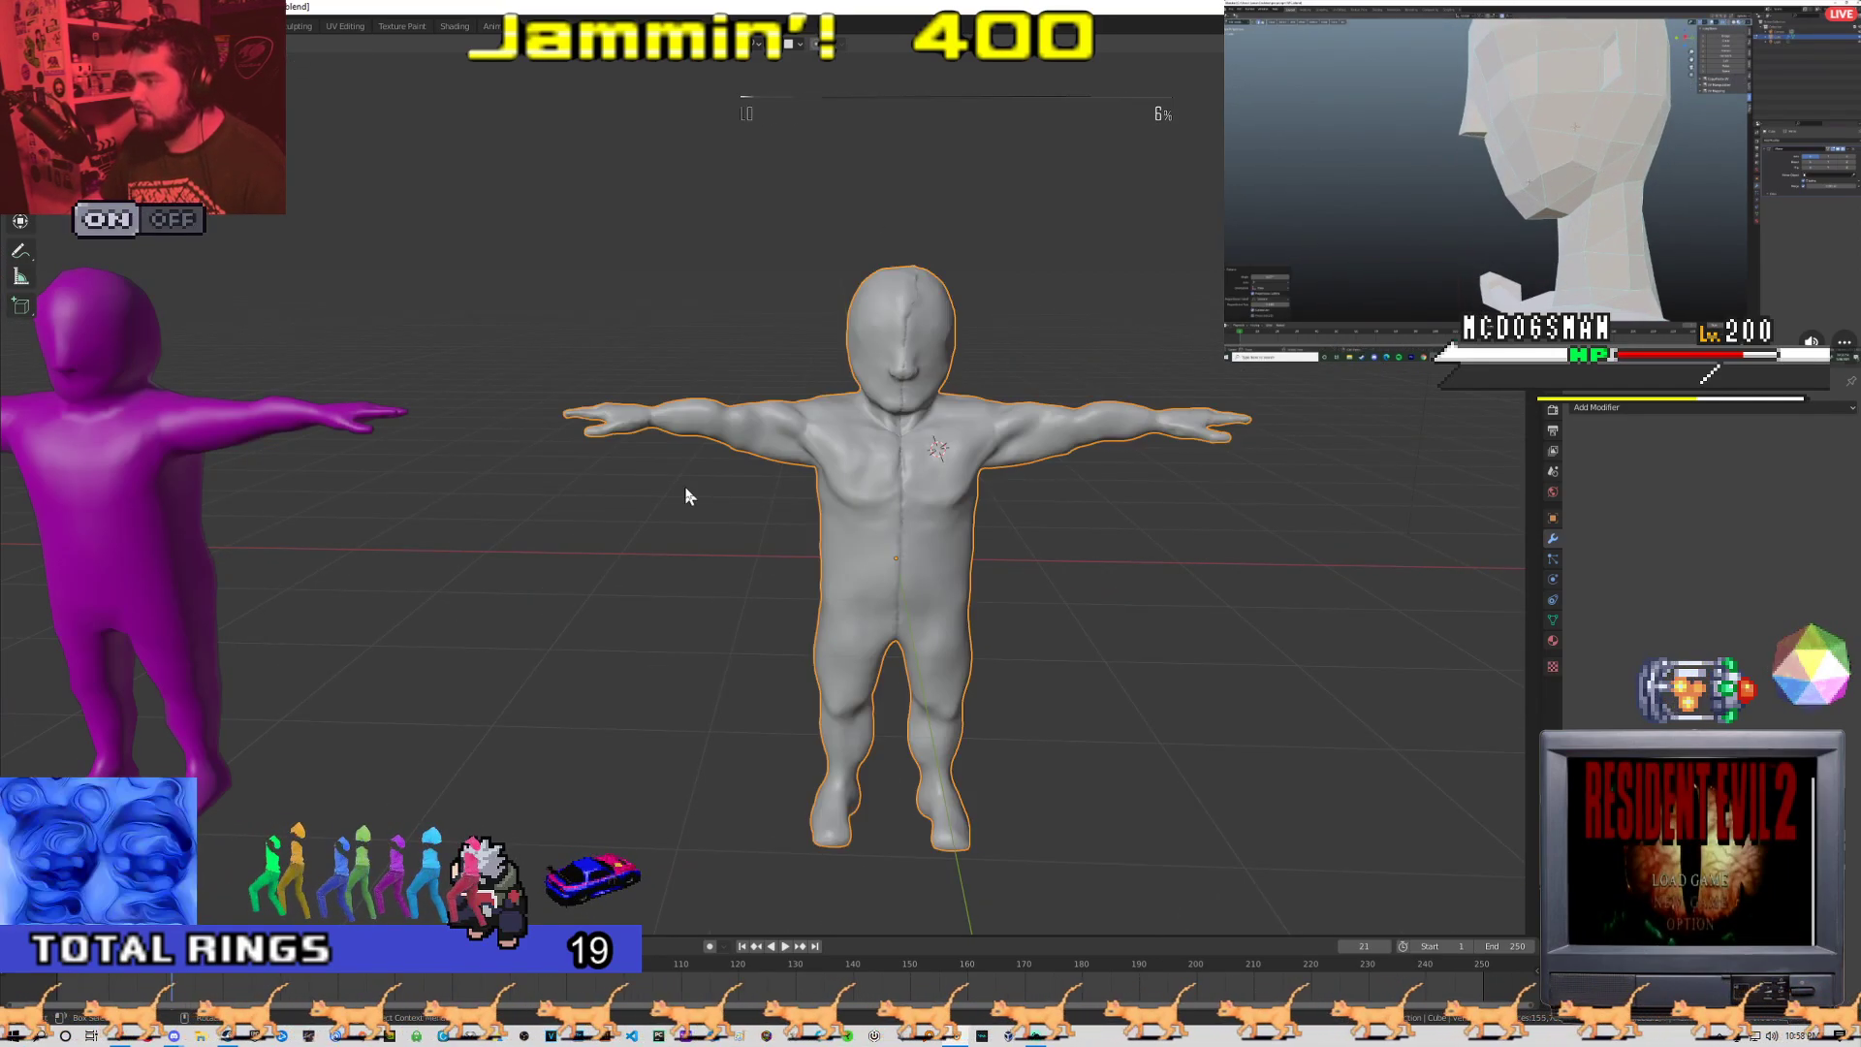
Examine the sculpt's surface and mesh density, in and out of mesh editing
scroll(684, 485, "down", 1)
middle_click_drag(616, 540, 754, 521)
scroll(846, 498, "down", 5)
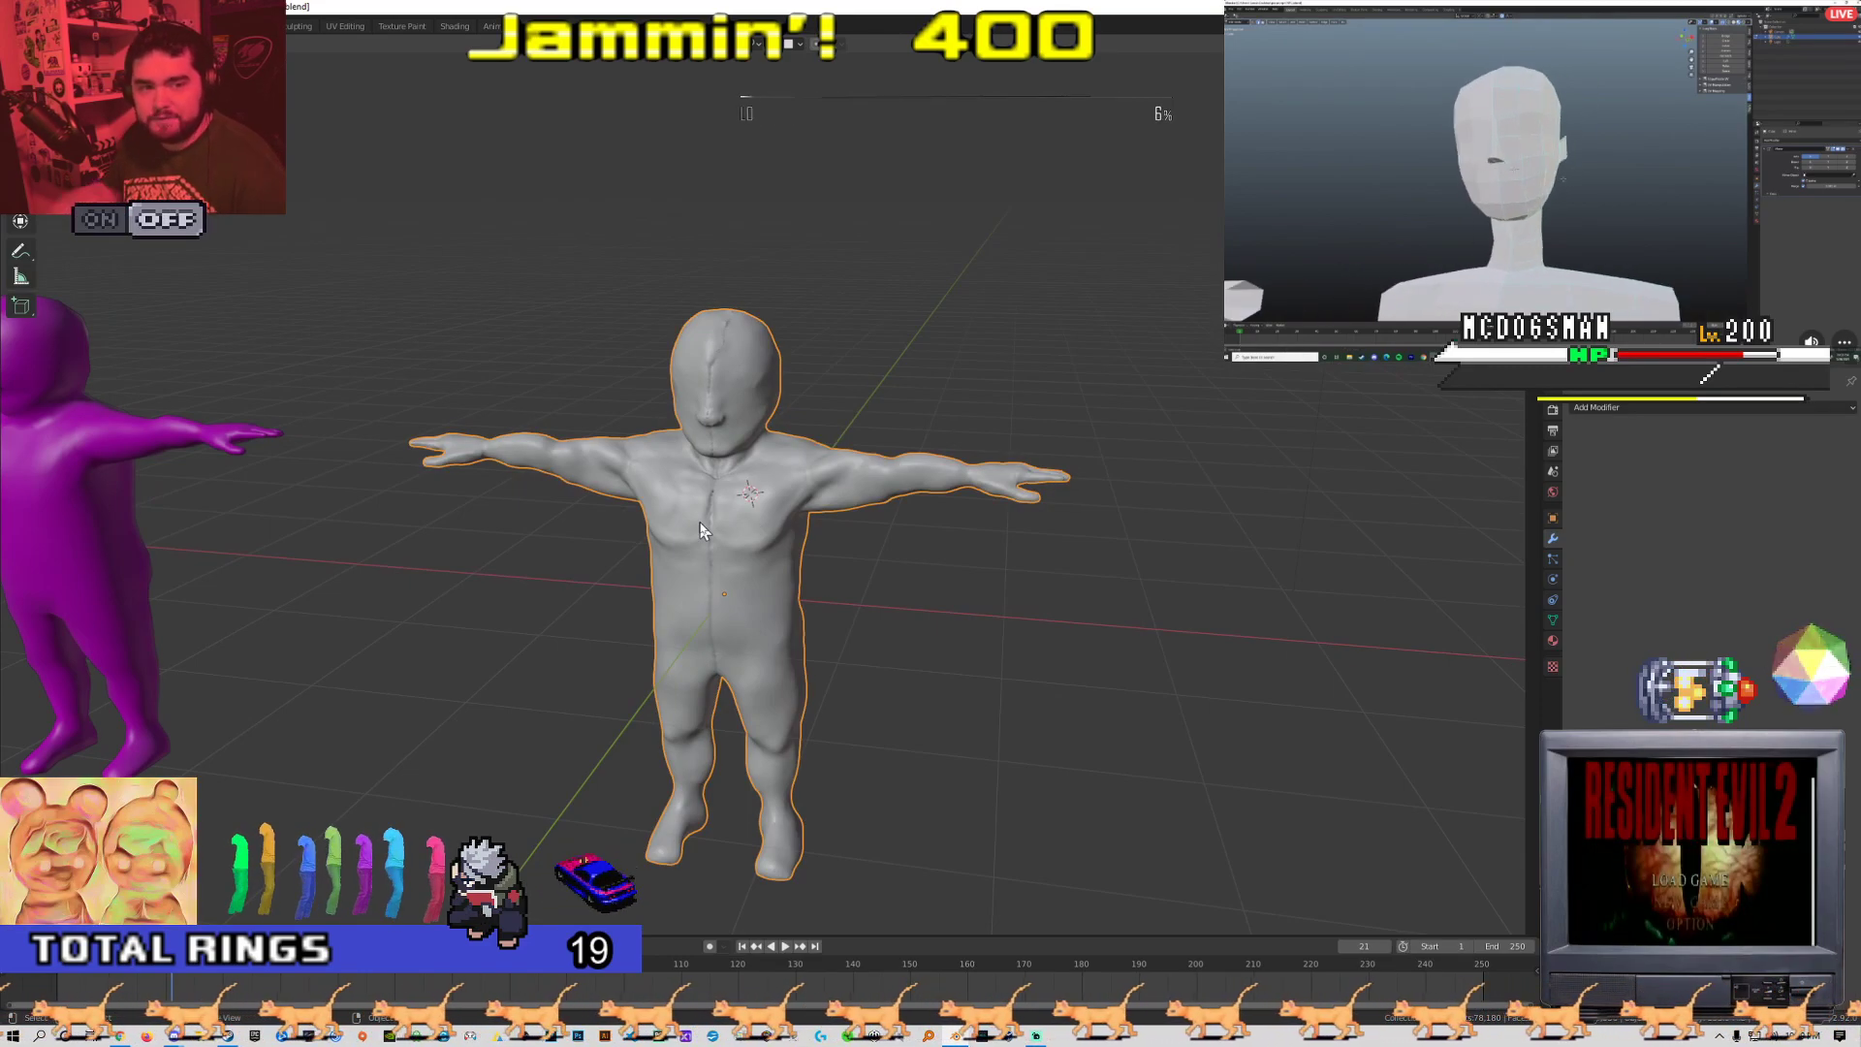
scroll(717, 485, "up", 4)
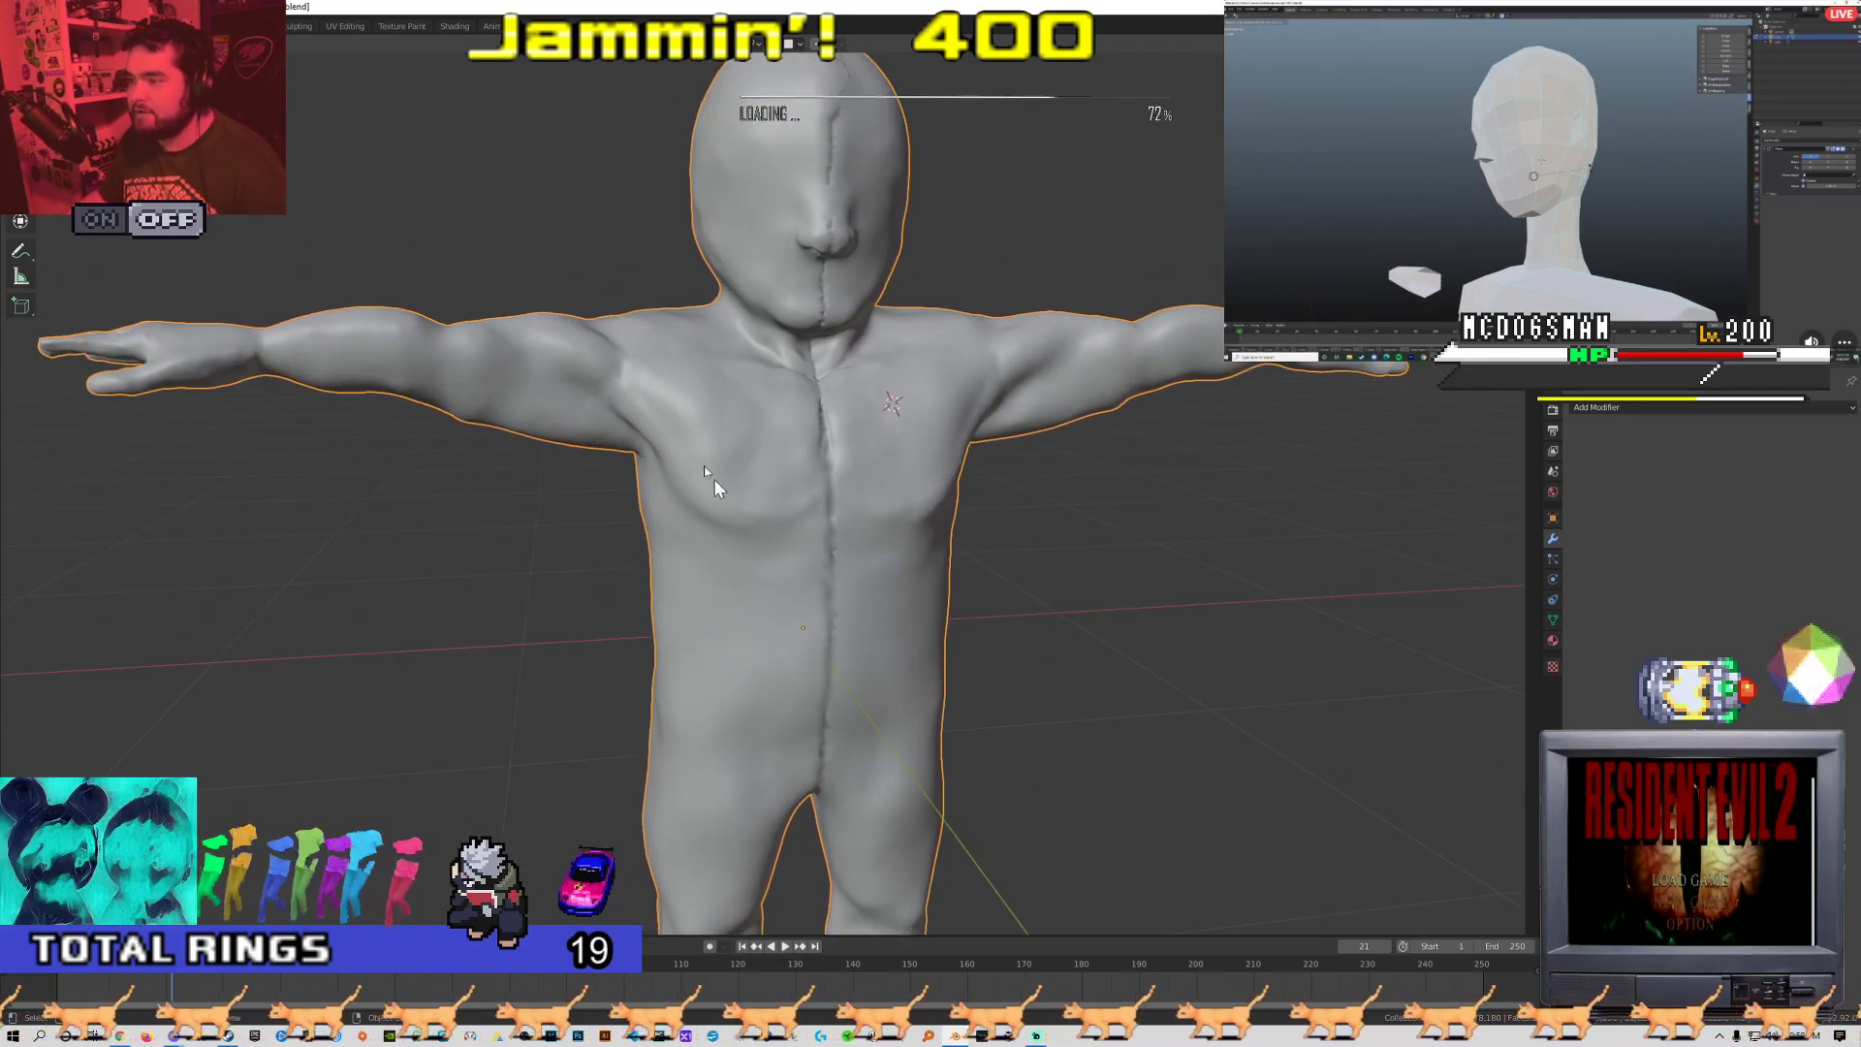
key("Tab")
key("Tab")
key("Tab")
key("Tab")
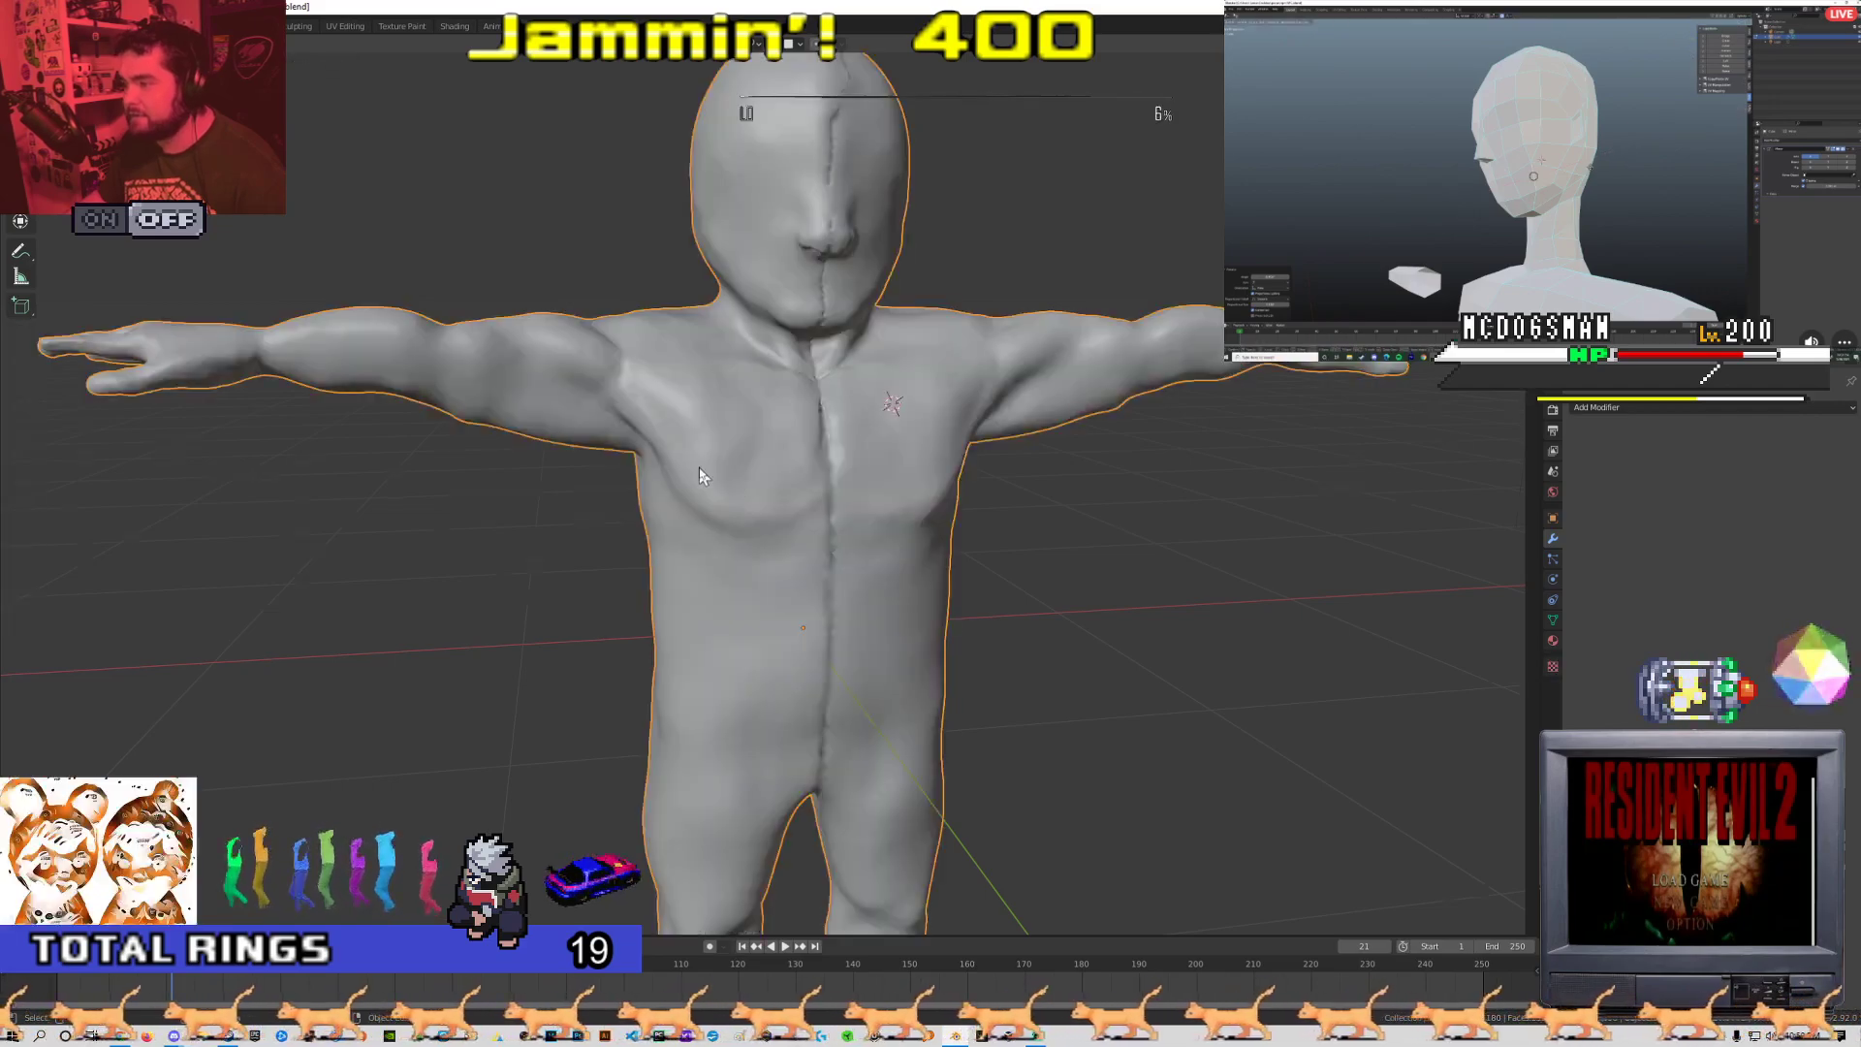
Examine the low-poly body's smooth shading up close and compare the whole figure with the sculpt
scroll(539, 472, "down", 4)
middle_click_drag(540, 472, 1042, 494, "shift")
scroll(831, 511, "up", 4)
middle_click_drag(403, 572, 712, 513, "shift")
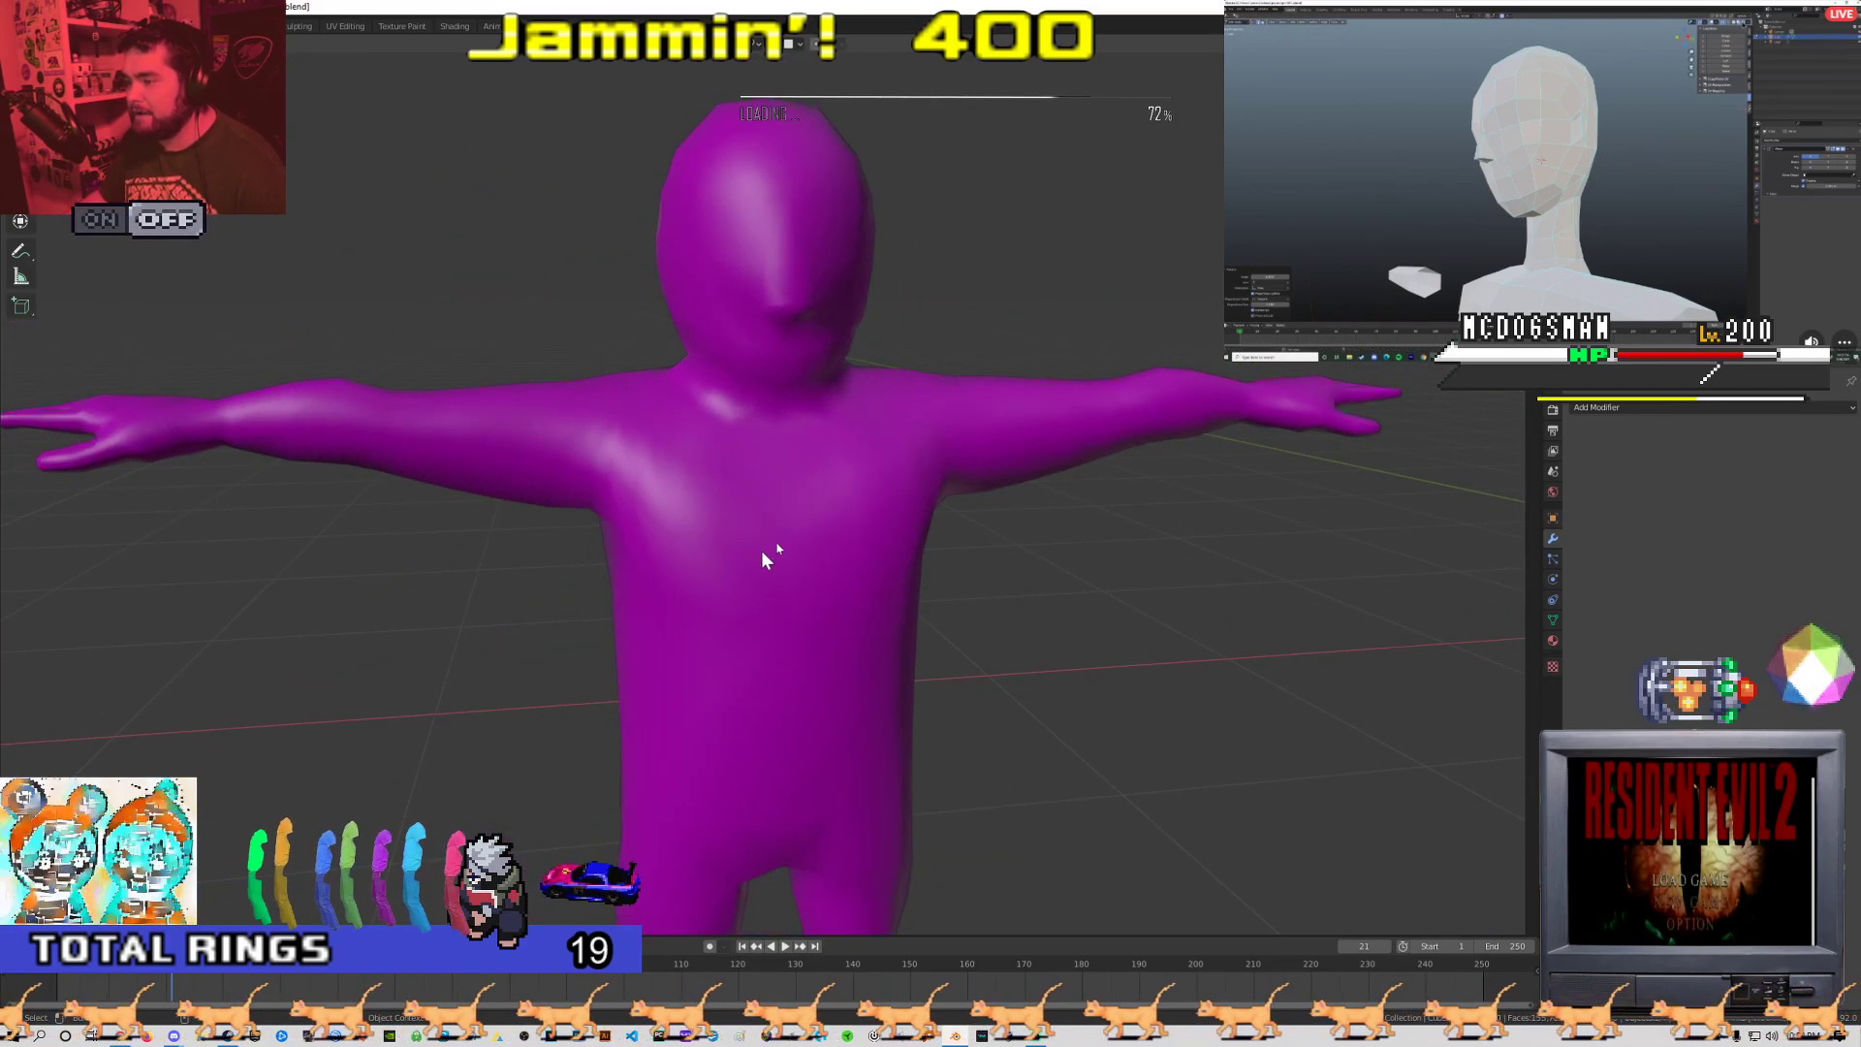
scroll(678, 524, "down", 4)
scroll(640, 514, "up", 4)
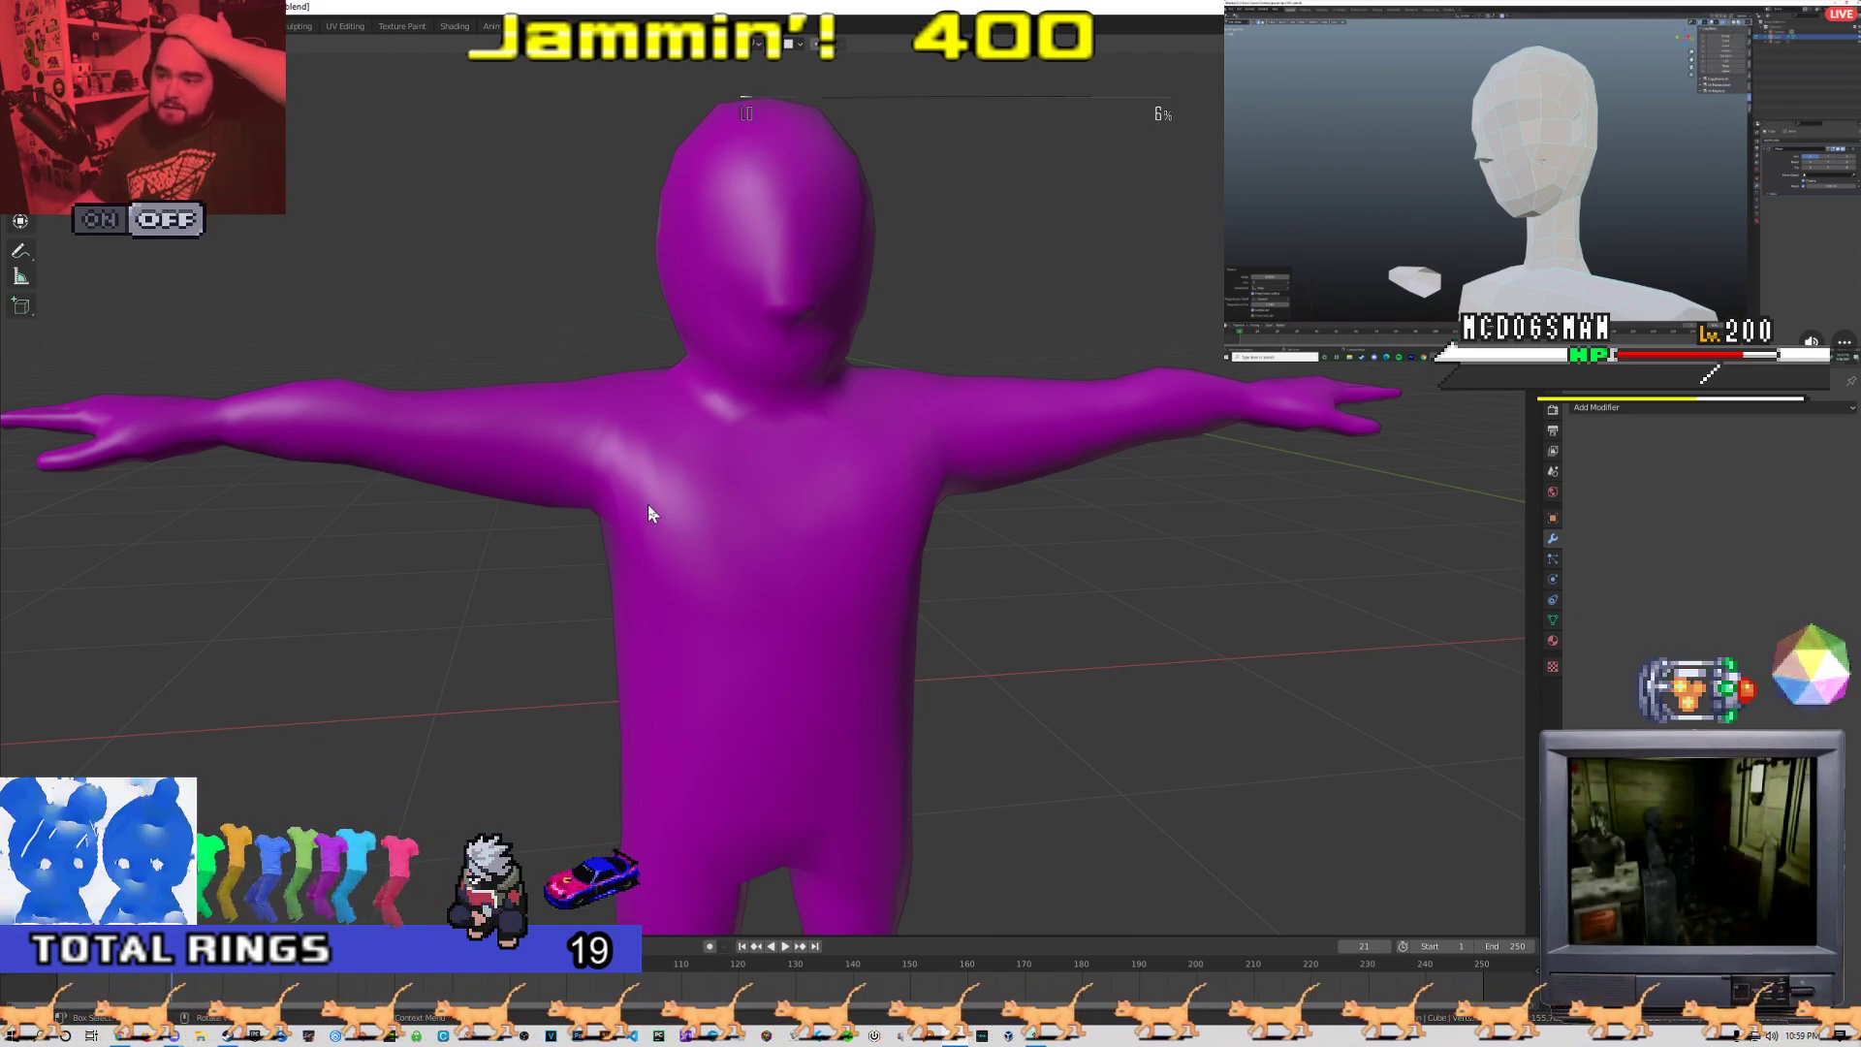
scroll(773, 475, "down", 6)
middle_click_drag(814, 467, 722, 501)
scroll(765, 484, "up", 3)
scroll(868, 462, "down", 4)
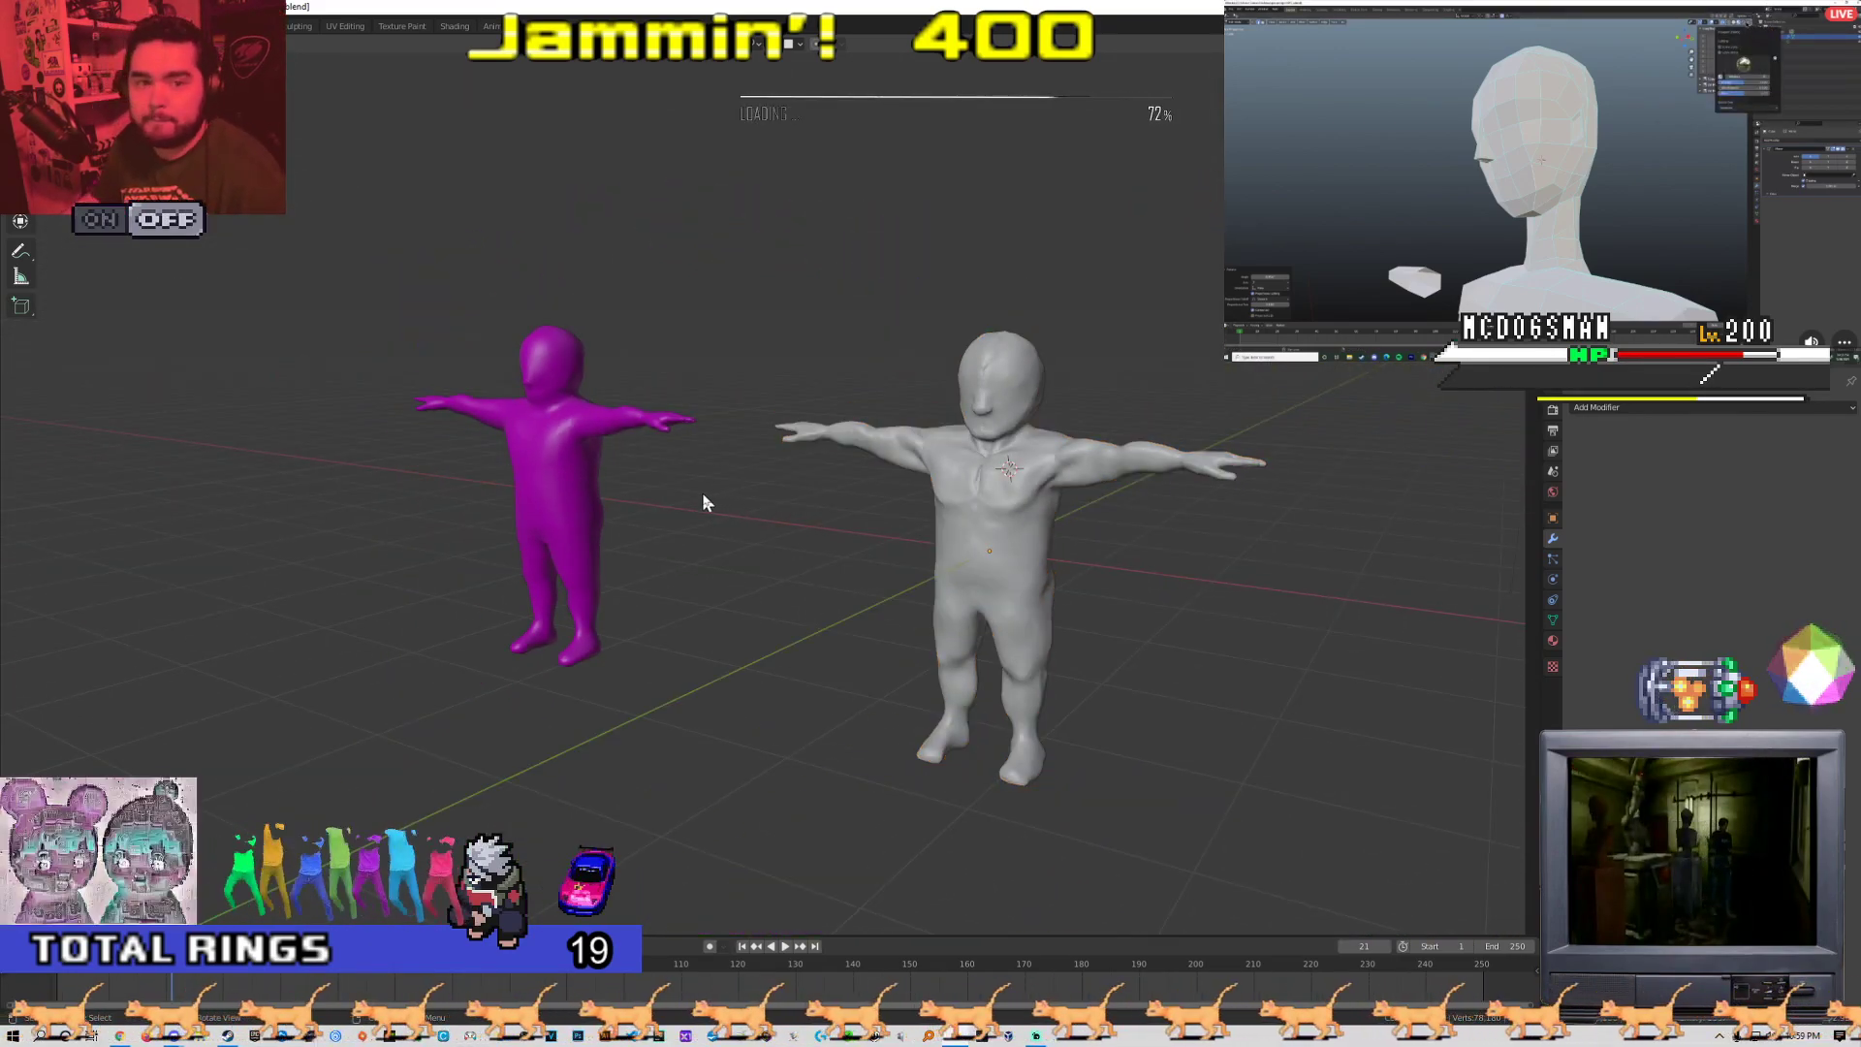
Switch the viewport shading away from solid and display both figures with the Normal render pass
key("z")
key("z")
key("z")
key("z")
key("z")
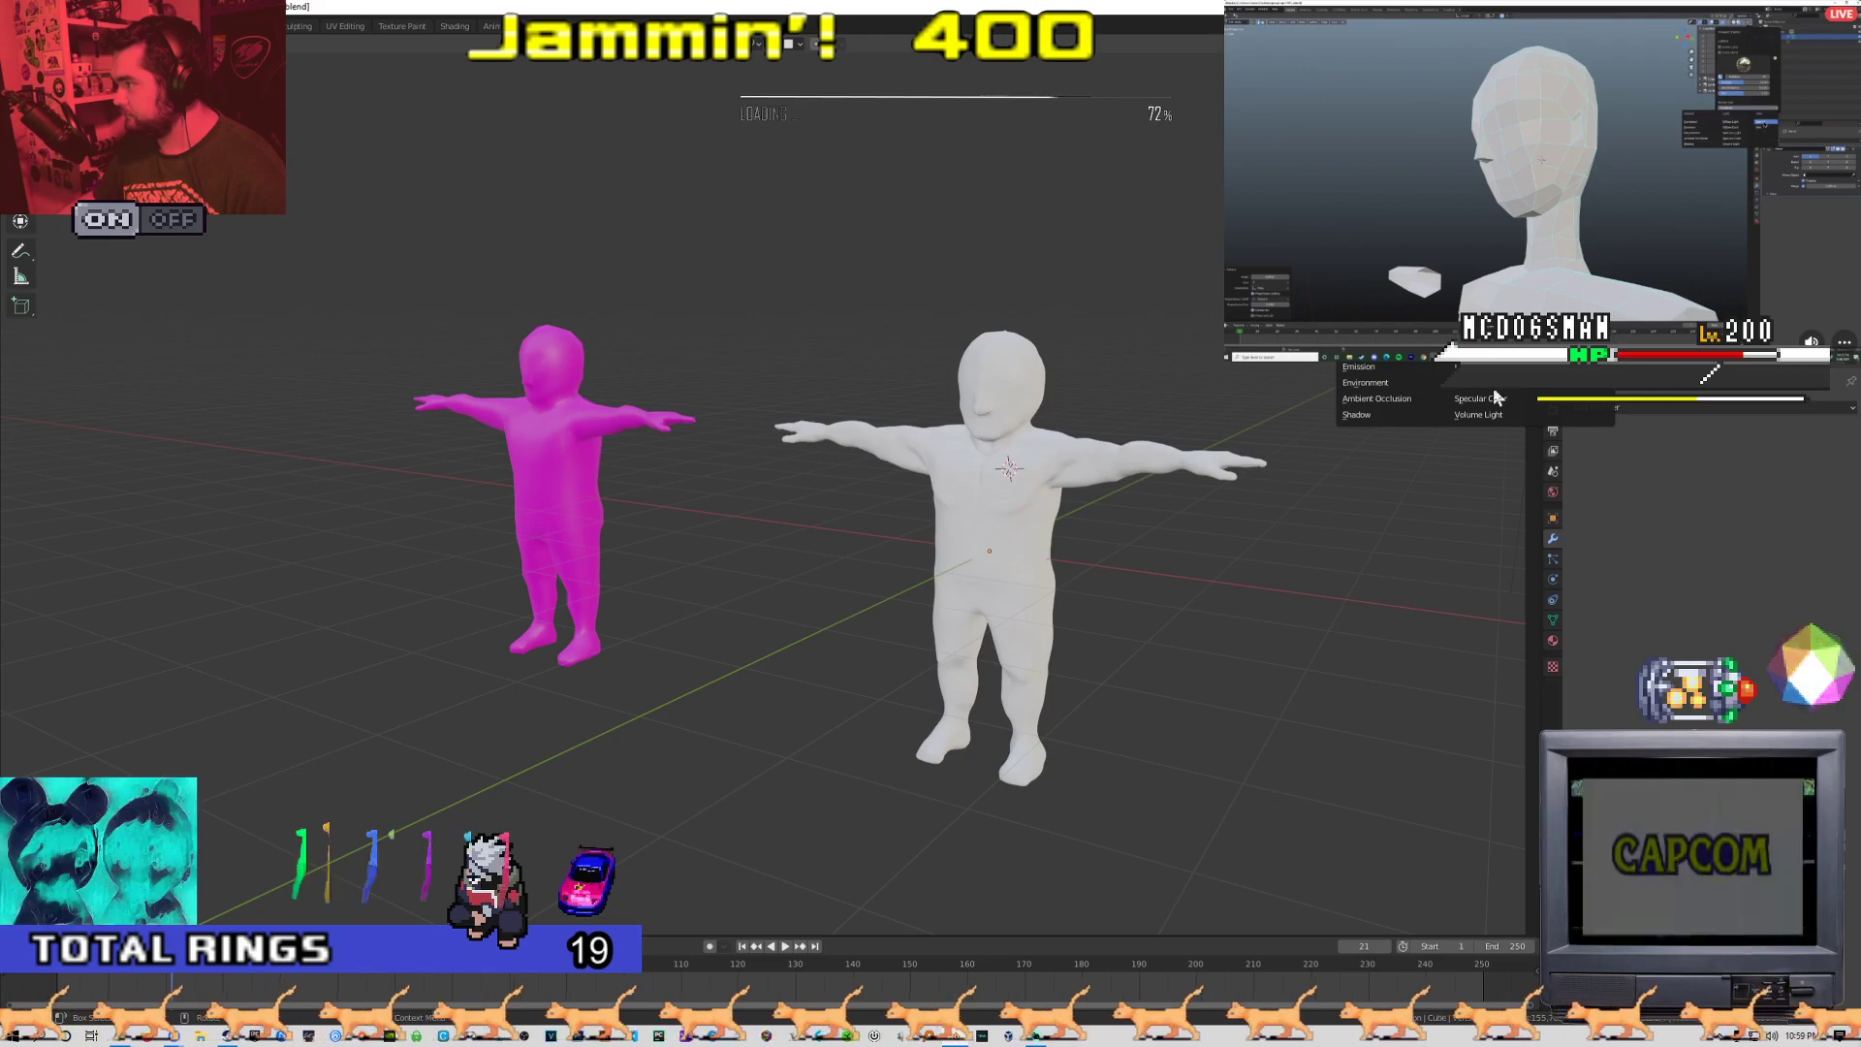
left_click(1578, 351)
middle_click_drag(436, 427, 604, 518)
middle_click_drag(756, 474, 673, 461)
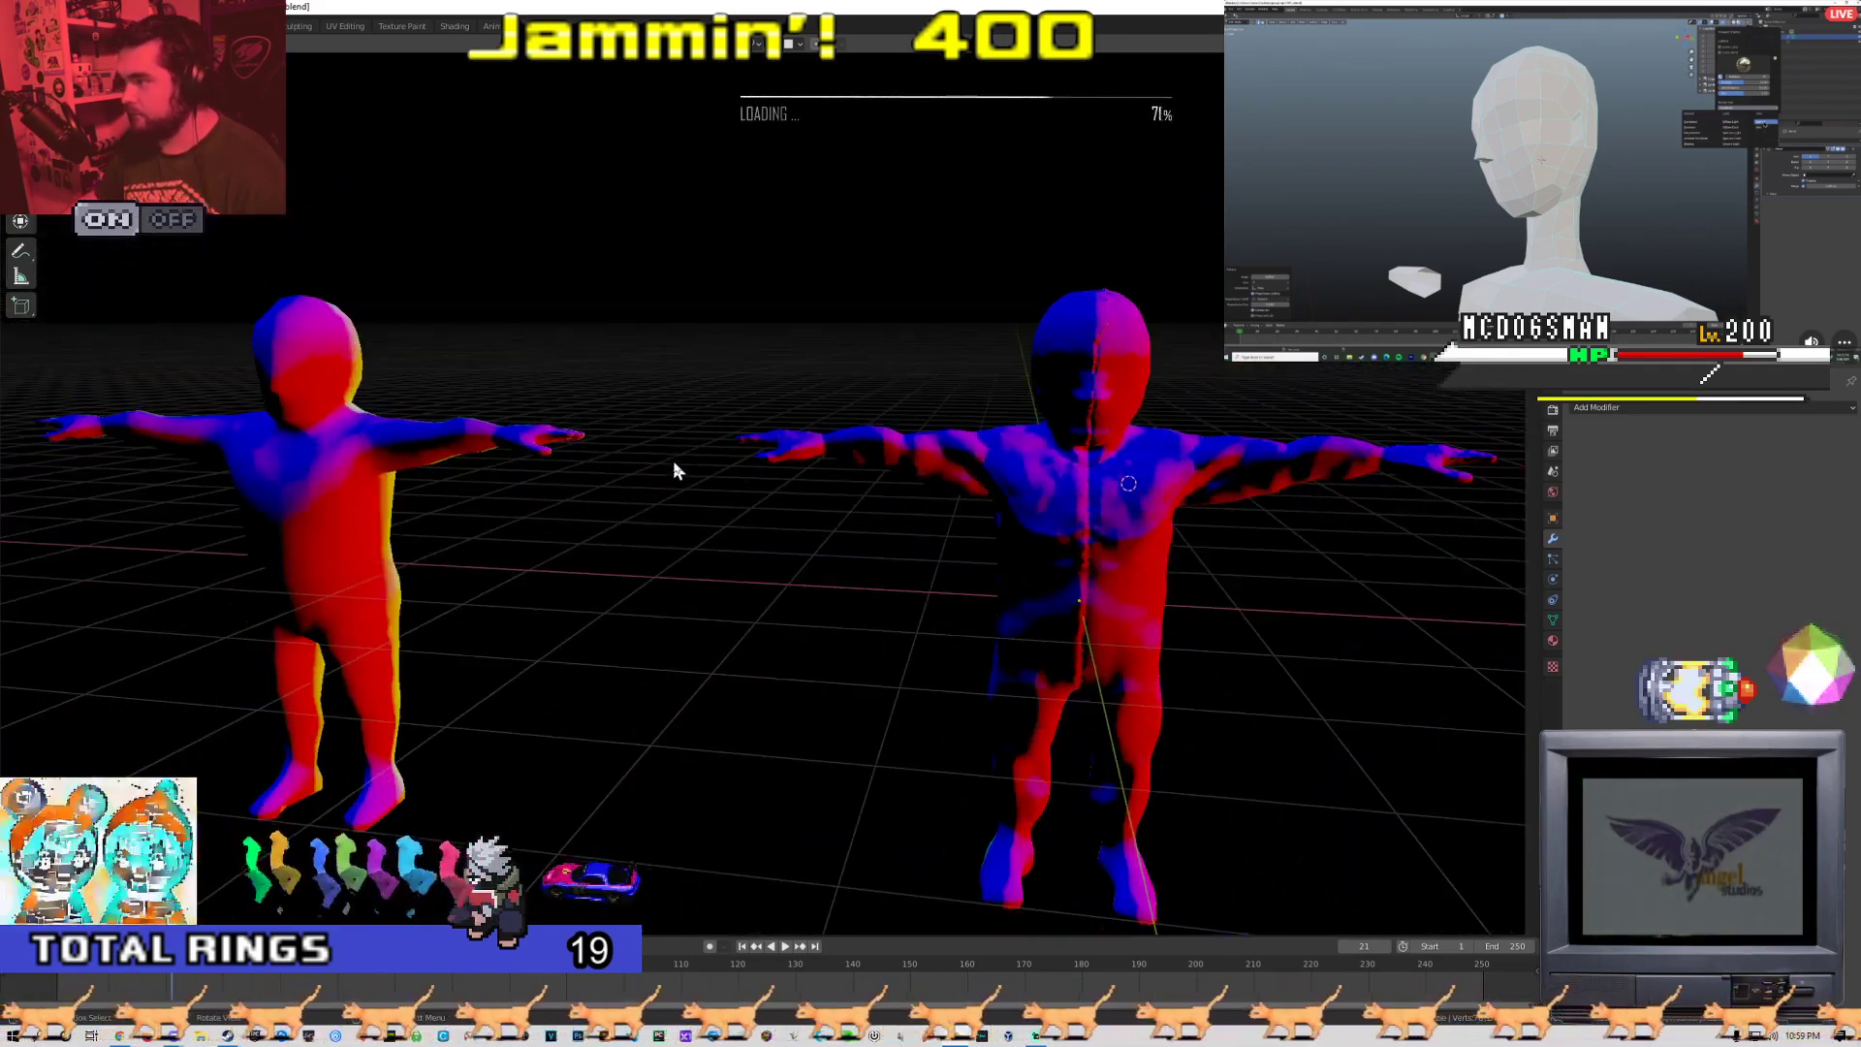
Compare the normal shading of the sculpt and the low-poly body from several angles and distances
scroll(673, 461, "up", 3)
middle_click_drag(905, 469, 652, 425, "shift")
scroll(652, 425, "down", 2)
scroll(651, 423, "down", 3)
scroll(642, 429, "up", 3)
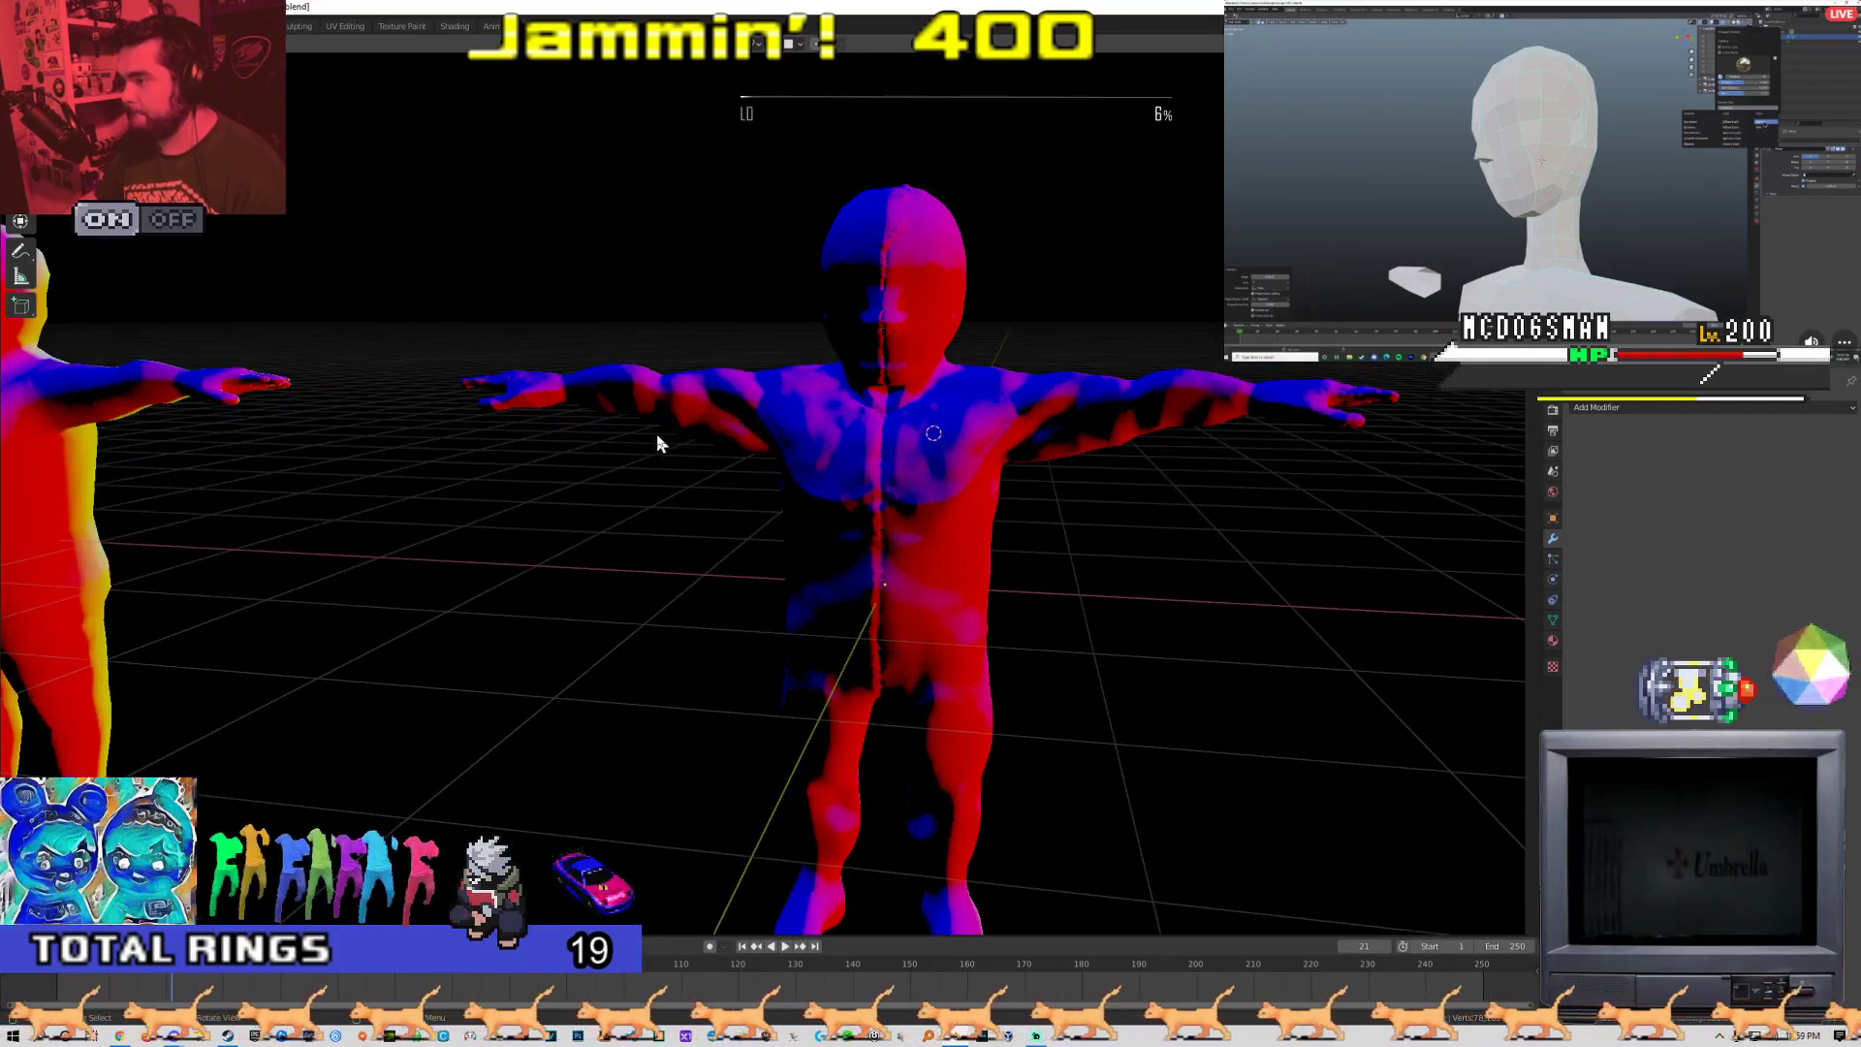
scroll(655, 435, "down", 2)
middle_click_drag(516, 459, 649, 423)
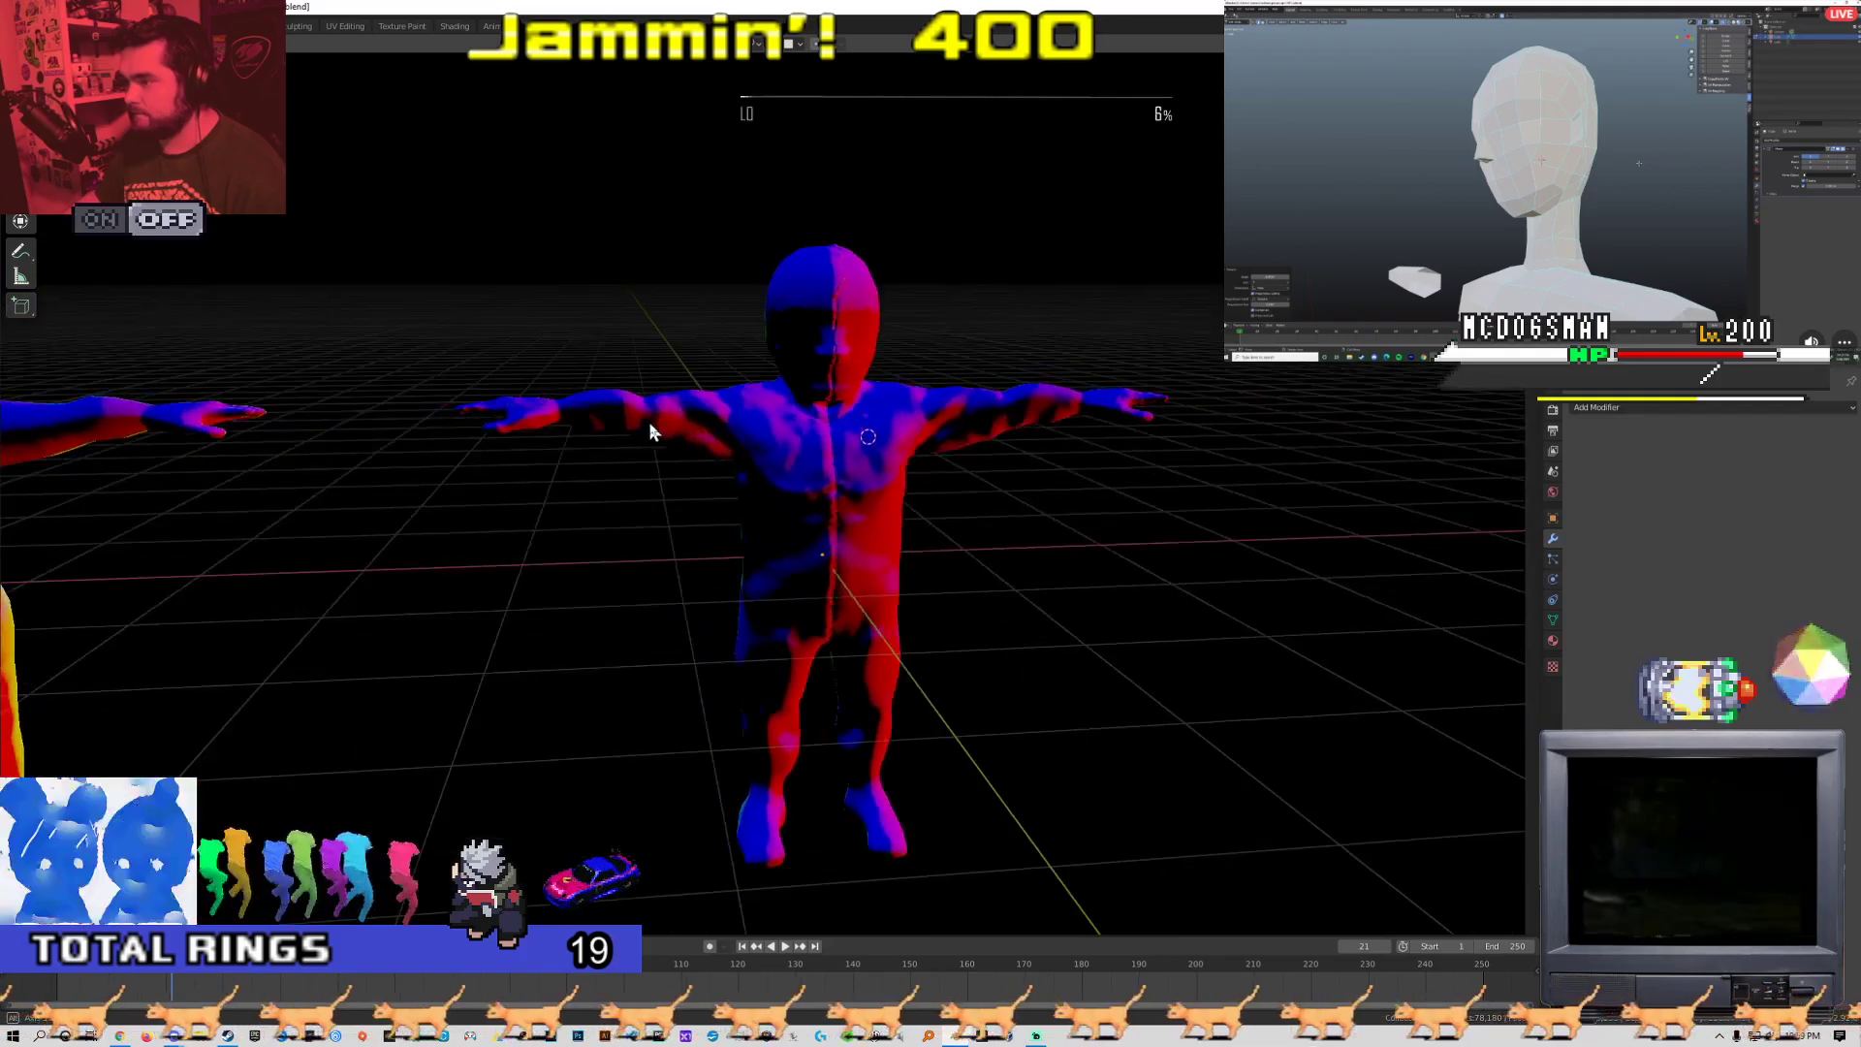
scroll(649, 423, "up", 3)
scroll(649, 423, "down", 9)
scroll(651, 428, "up", 9)
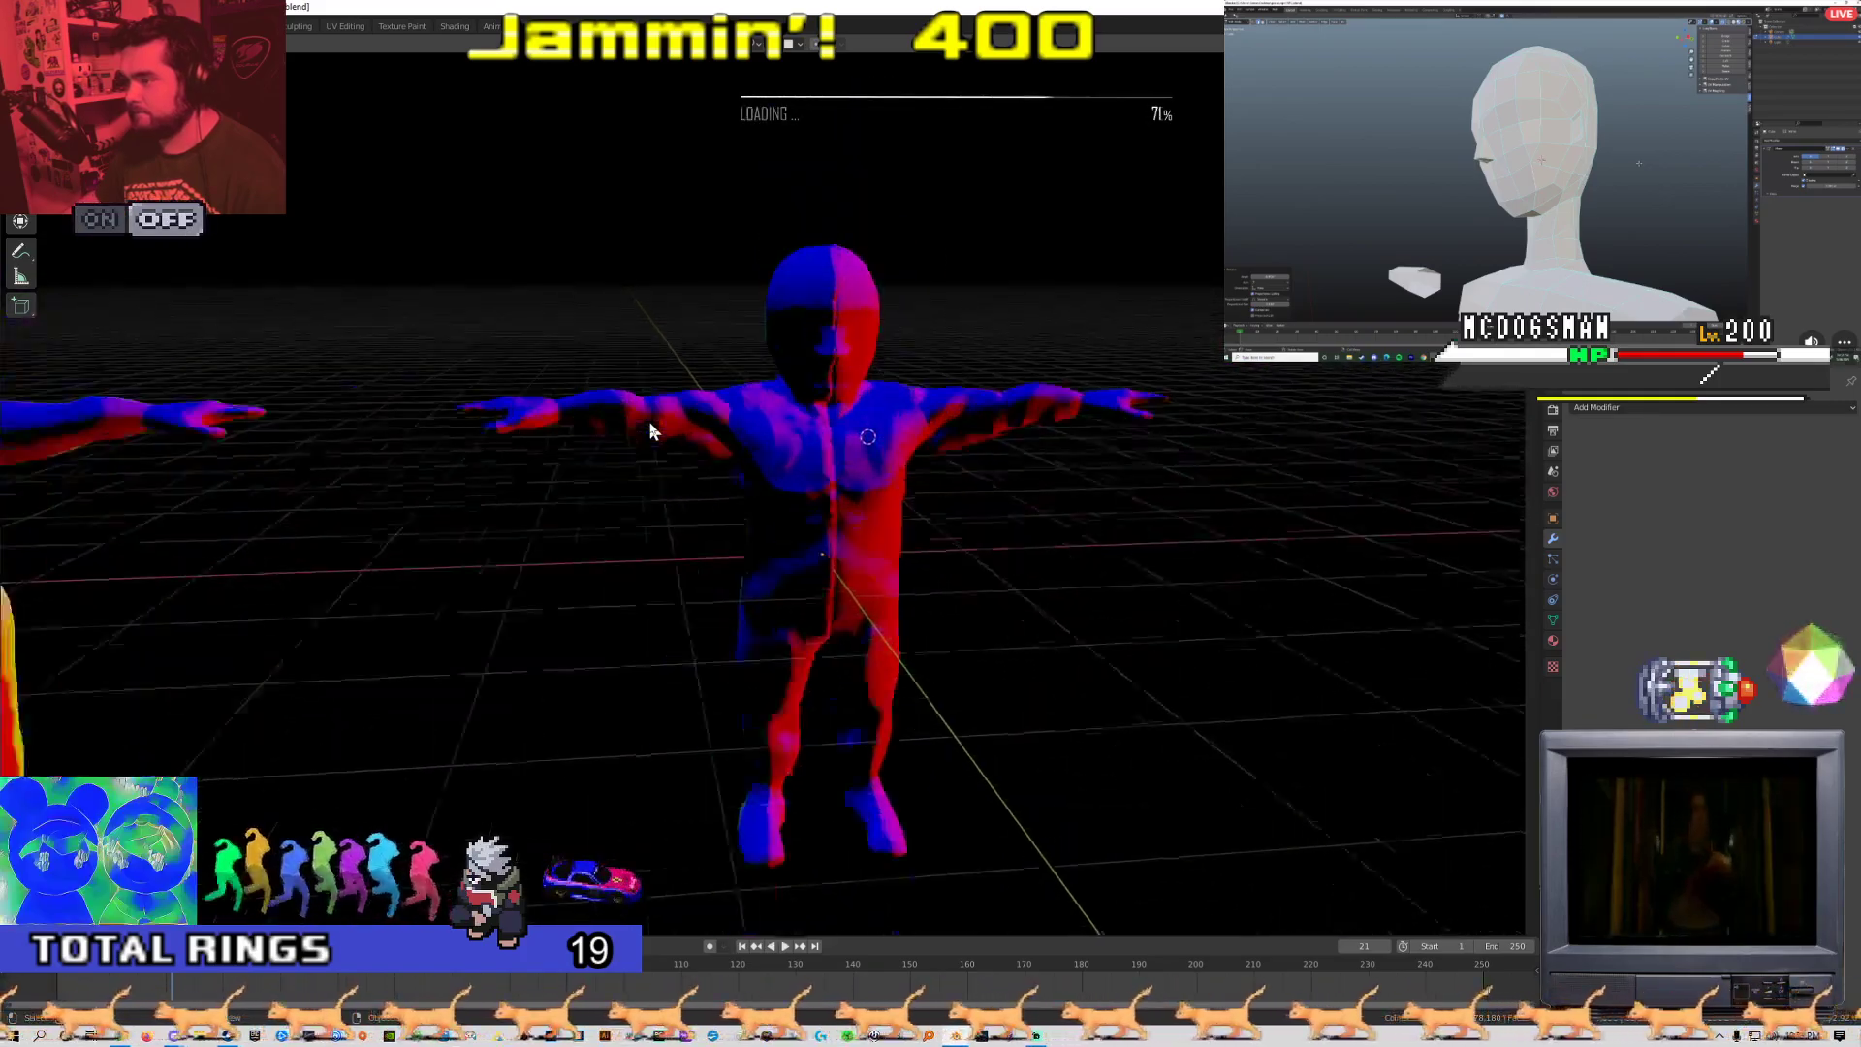
middle_click_drag(689, 420, 600, 429)
scroll(599, 436, "down", 5)
scroll(785, 378, "up", 5)
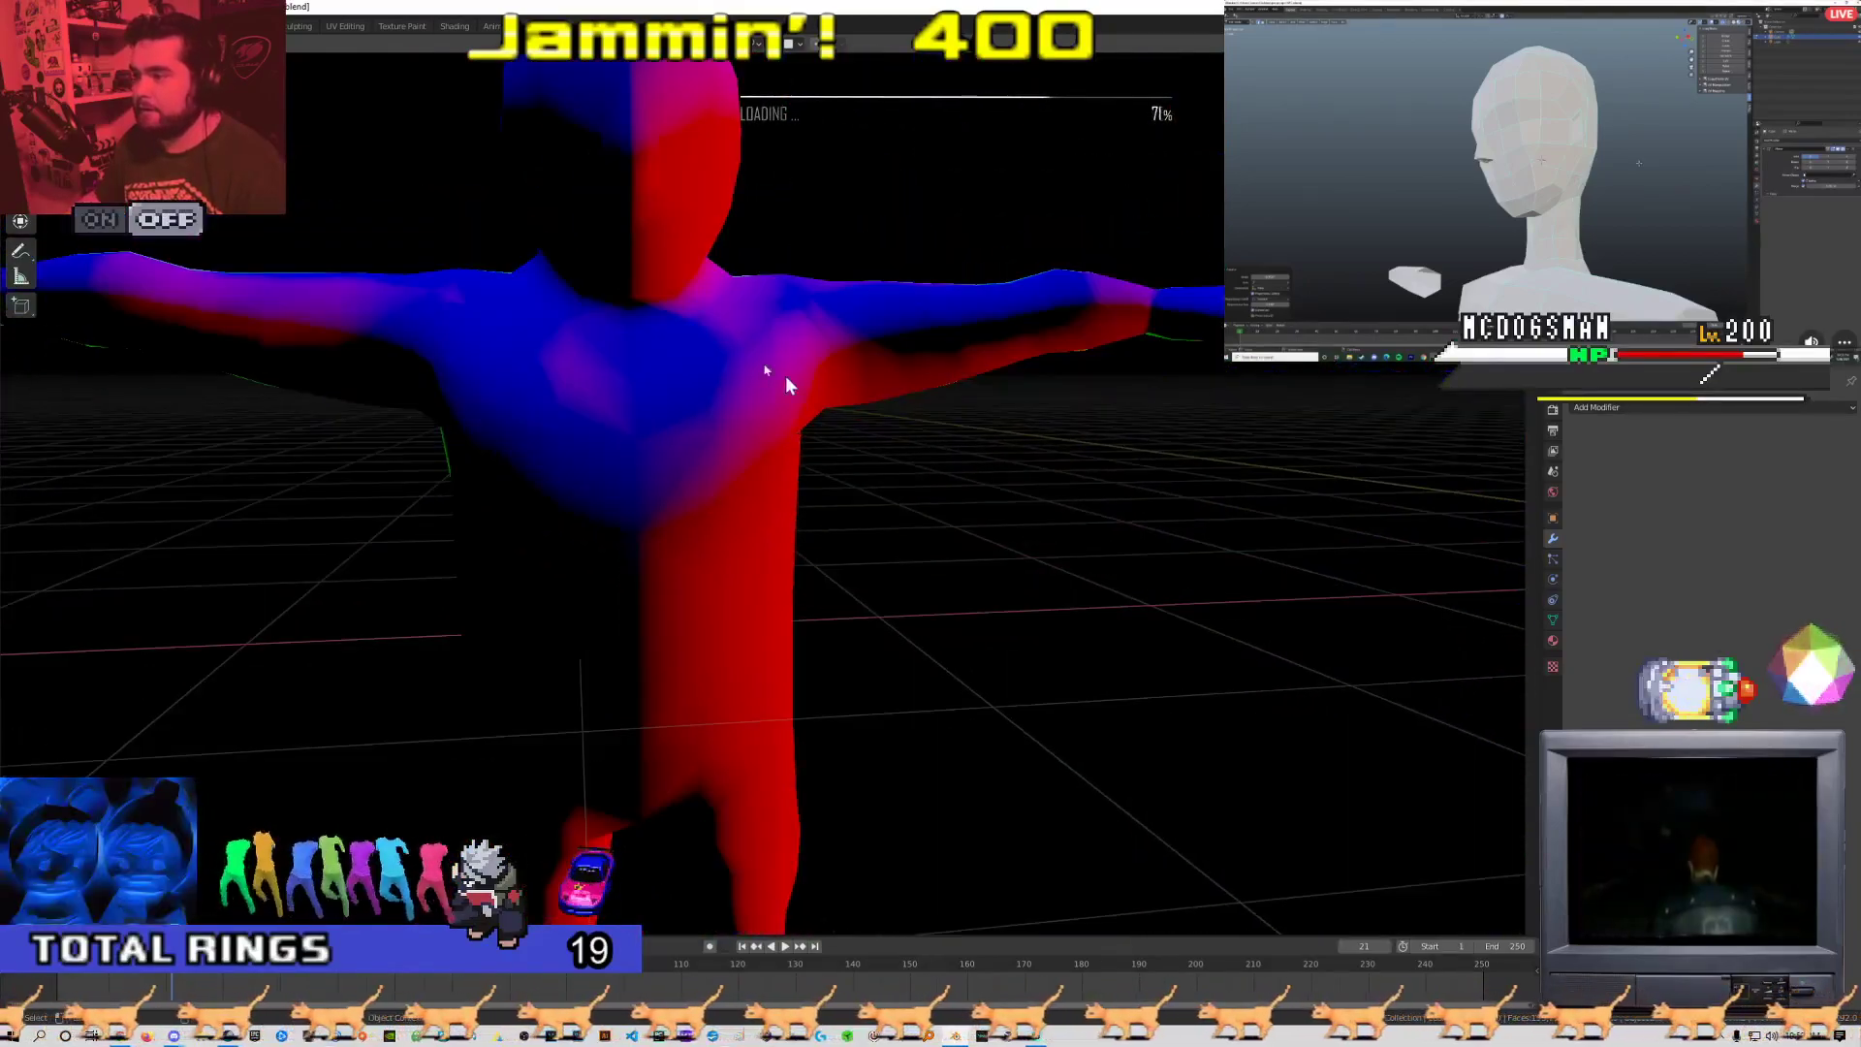
Examine the low-poly body's normal shading in and out of mesh editing, with the sculpt alongside
scroll(690, 378, "down", 3)
middle_click_drag(723, 423, 711, 436)
key("Tab")
scroll(764, 561, "down", 2)
middle_click_drag(764, 561, 771, 524)
key("Tab")
left_click(772, 479)
key("Tab")
scroll(775, 481, "up", 2)
key("Tab")
scroll(648, 452, "down", 8)
scroll(835, 485, "up", 4)
scroll(770, 523, "up", 1)
scroll(775, 519, "down", 7)
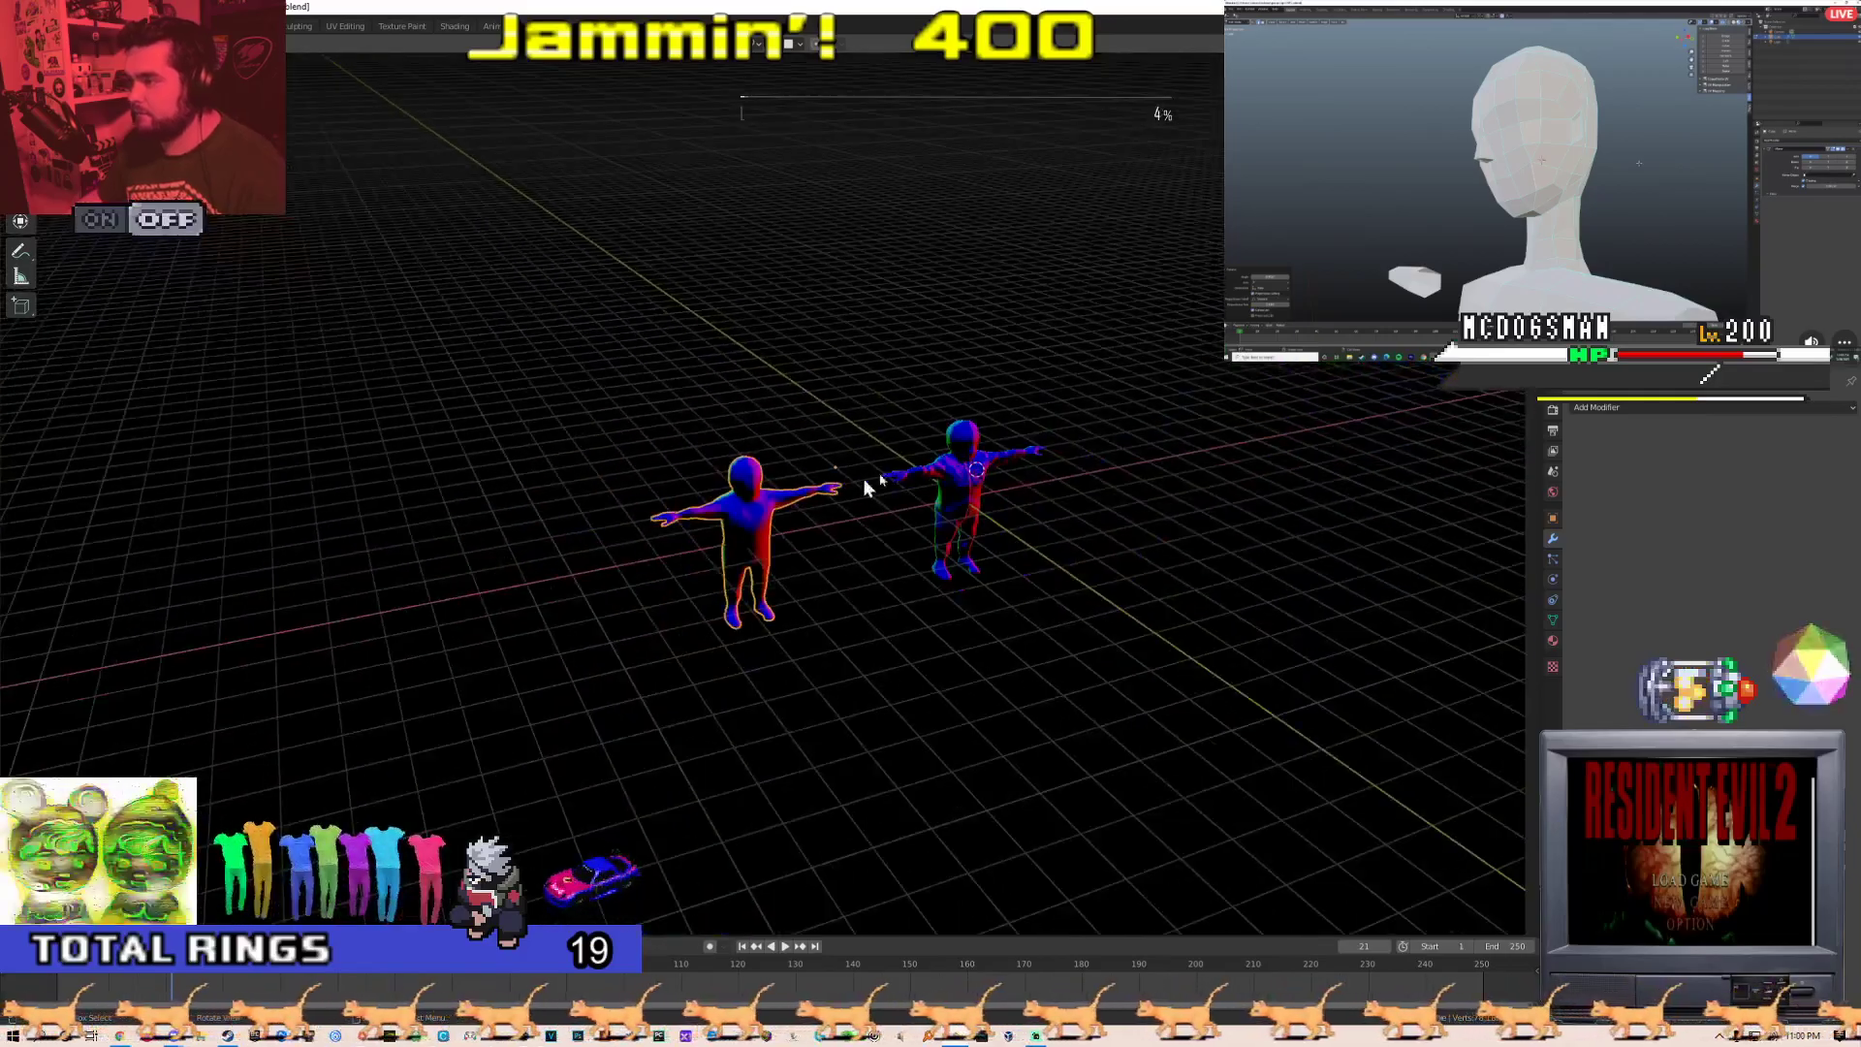
Move the scene light sideways above the two figures to test its effect on the shading
middle_click_drag(865, 480, 958, 380)
left_click(1154, 279)
key("g")
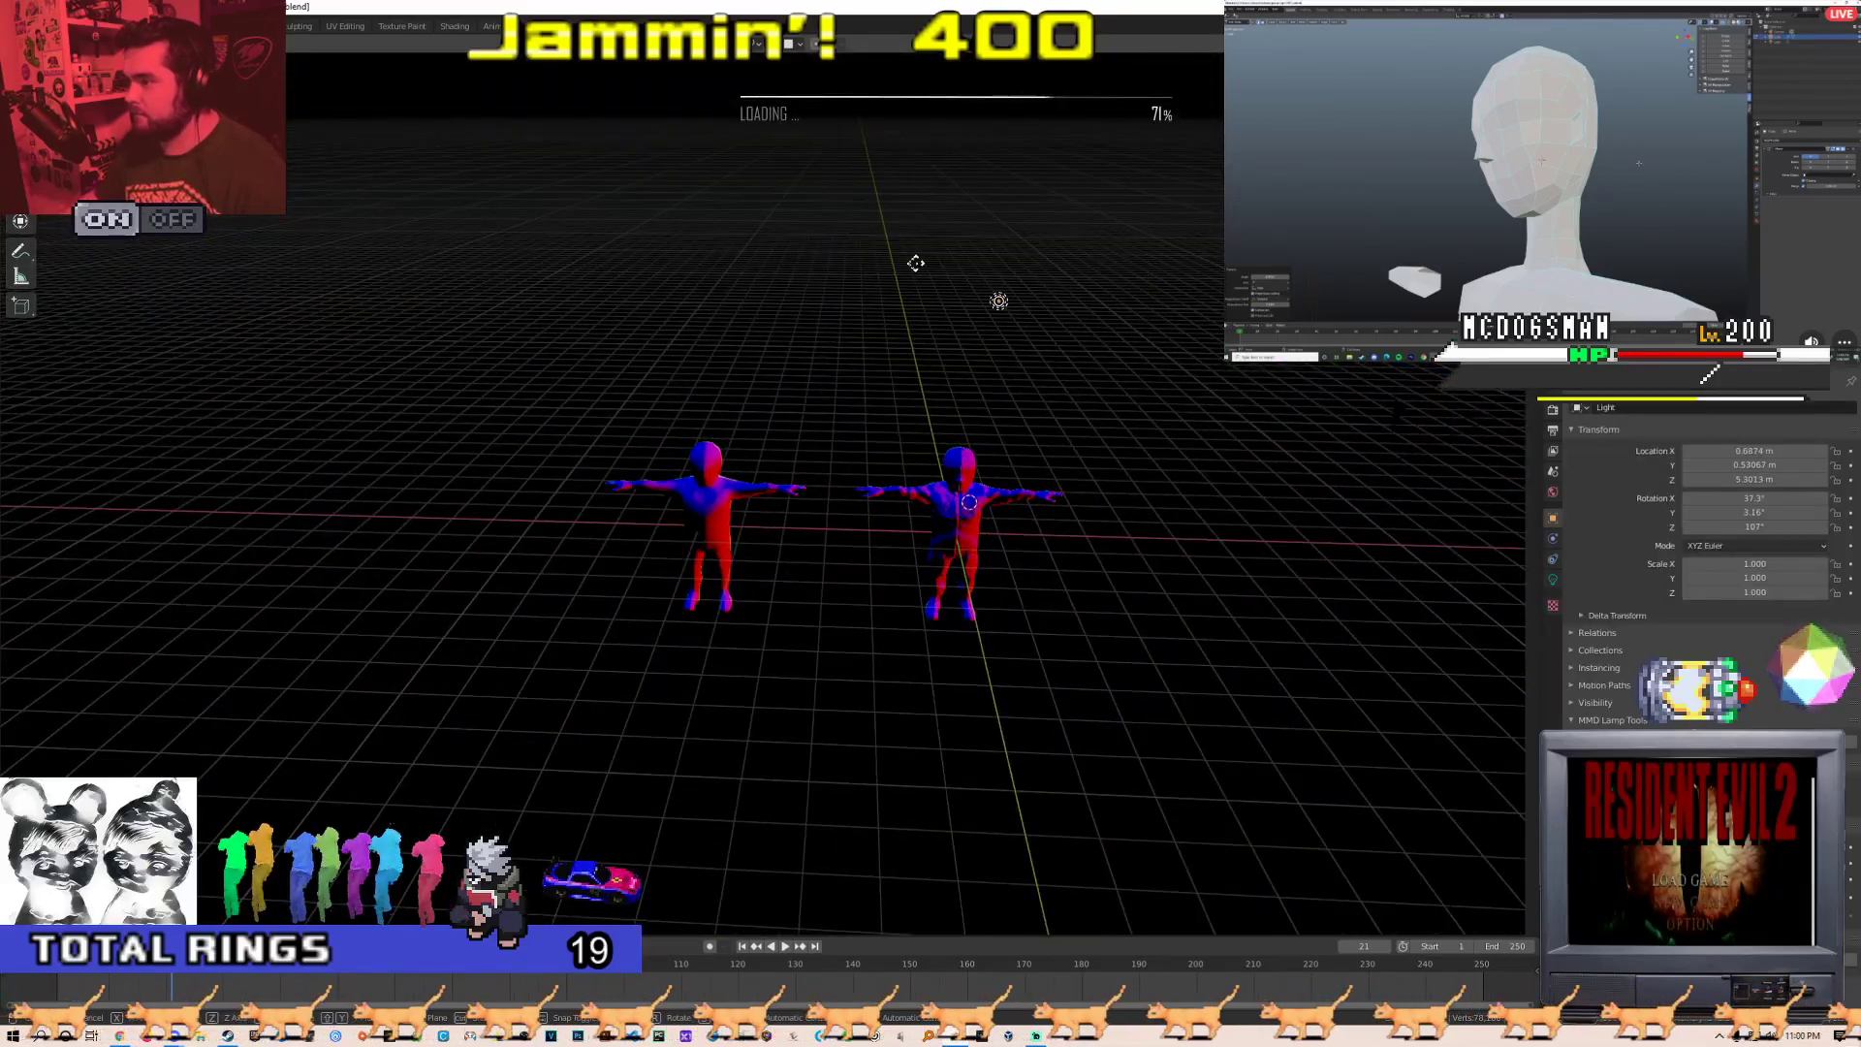
left_click(568, 315)
middle_click_drag(836, 321, 719, 315)
middle_click_drag(532, 329, 870, 369)
Examine the low-poly body's torso and legs in mesh editing, leave it and return the viewport to solid shading
scroll(905, 394, "up", 7)
left_click(935, 366)
middle_click_drag(1008, 364, 905, 440)
scroll(922, 404, "up", 4)
key("Tab")
scroll(894, 381, "down", 2)
middle_click_drag(911, 591, 619, 416)
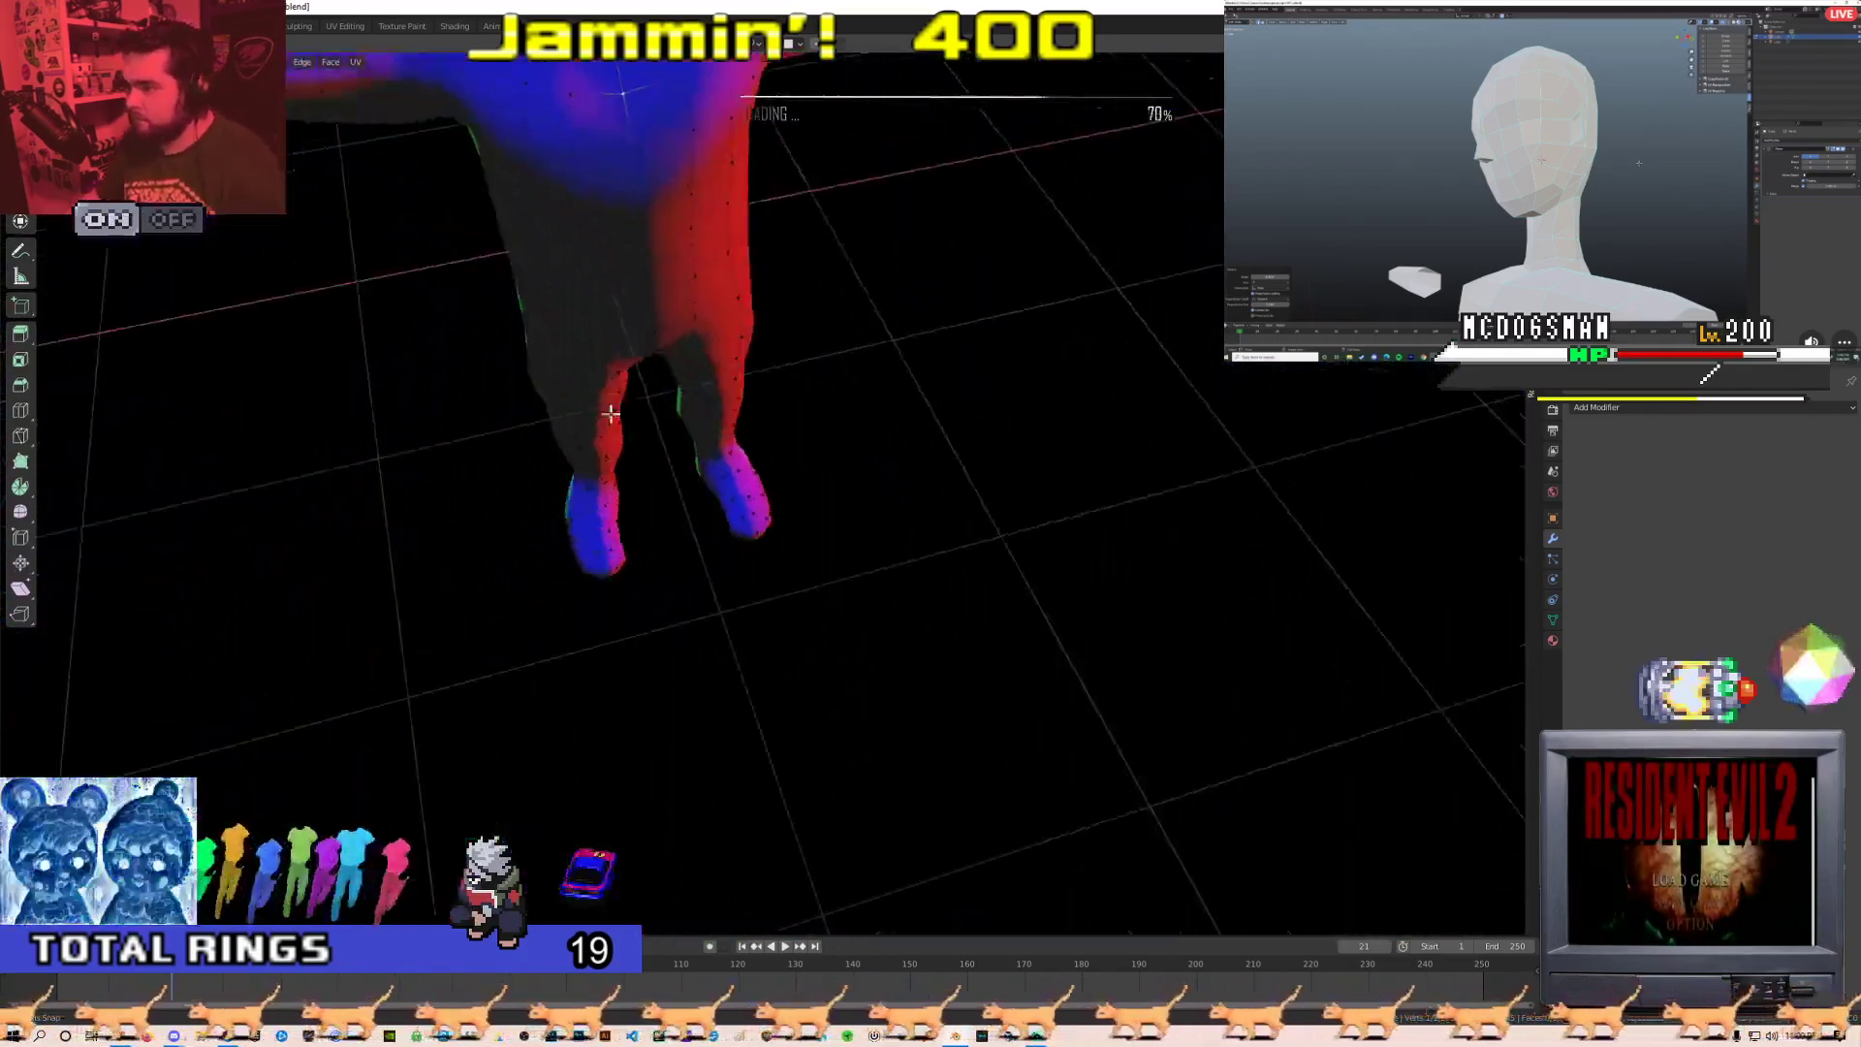
scroll(608, 411, "down", 6)
middle_click_drag(789, 395, 994, 292)
scroll(829, 328, "up", 2)
scroll(993, 292, "down", 2)
middle_click_drag(859, 396, 920, 232)
scroll(921, 232, "up", 3)
key("Tab")
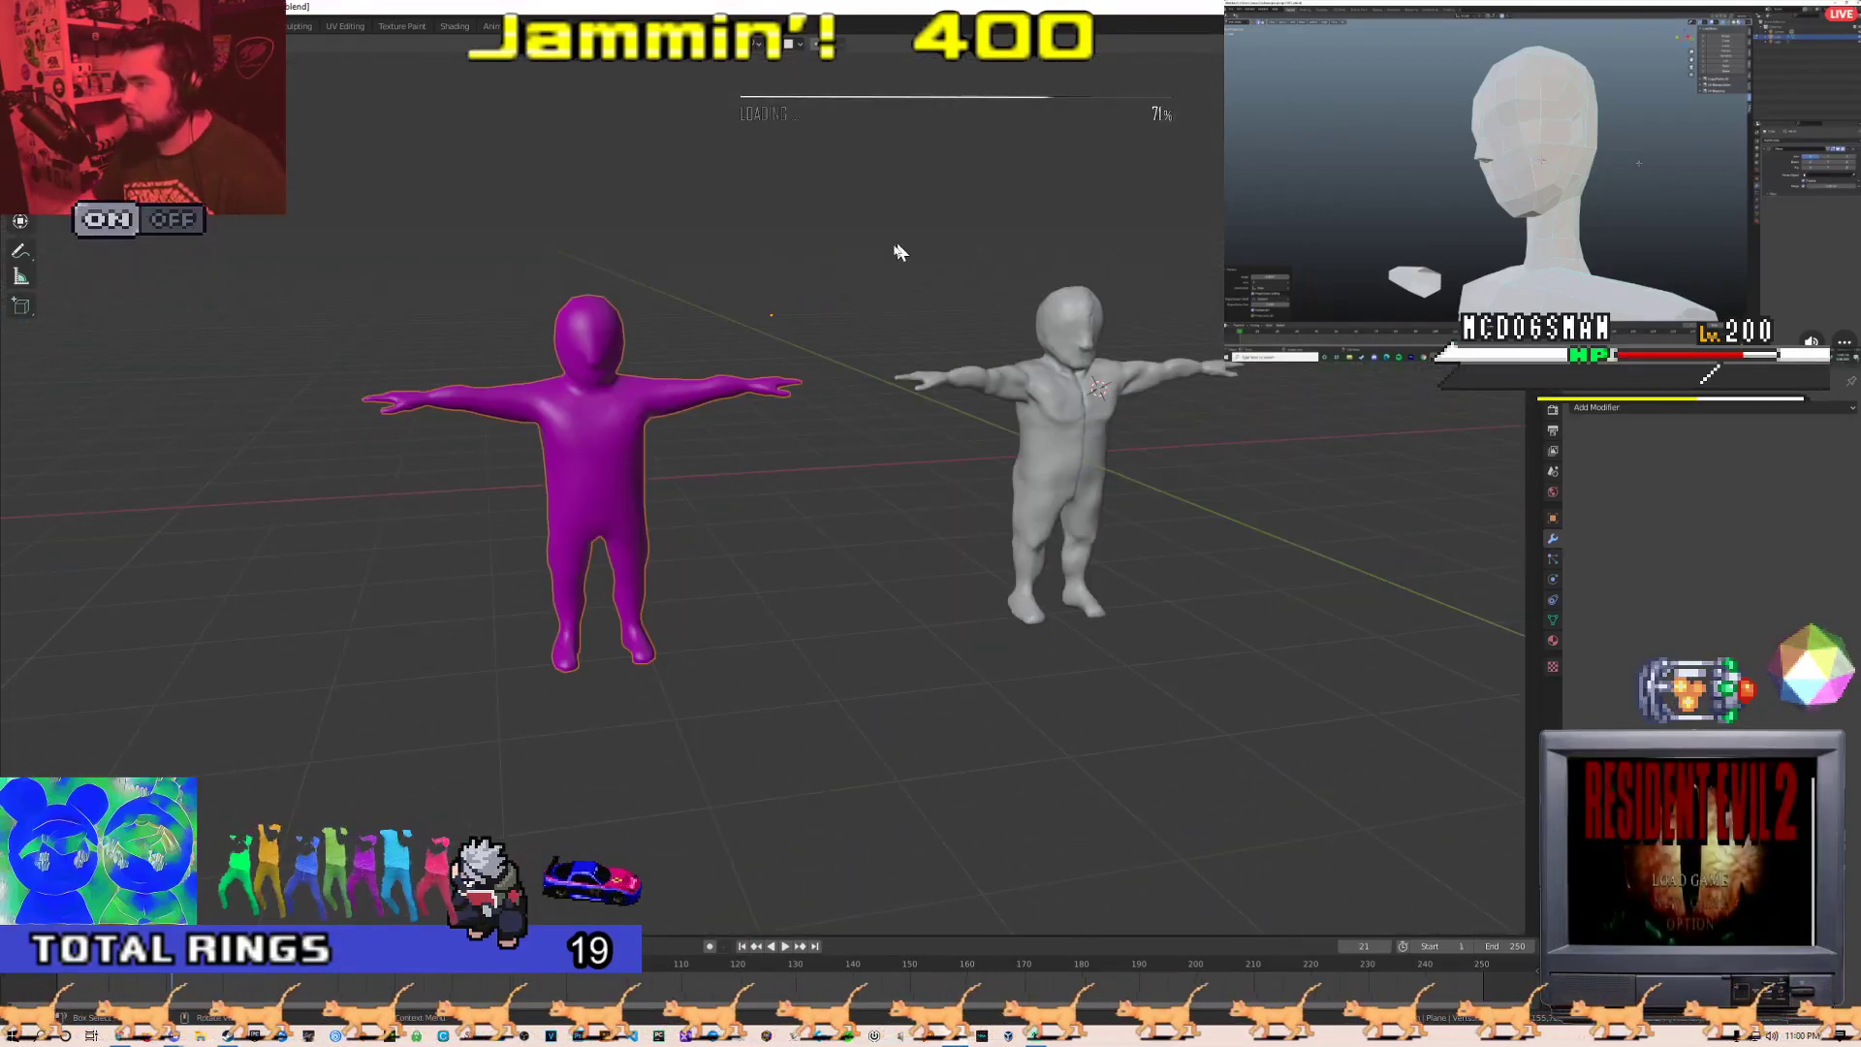
Undo the light move, the test selections and the low-poly body's sideways move, back to its place over the sculpt
key("ctrl+z")
key("ctrl+z")
key("ctrl+z")
key("ctrl+z")
key("ctrl+z")
key("ctrl+z")
key("ctrl+z")
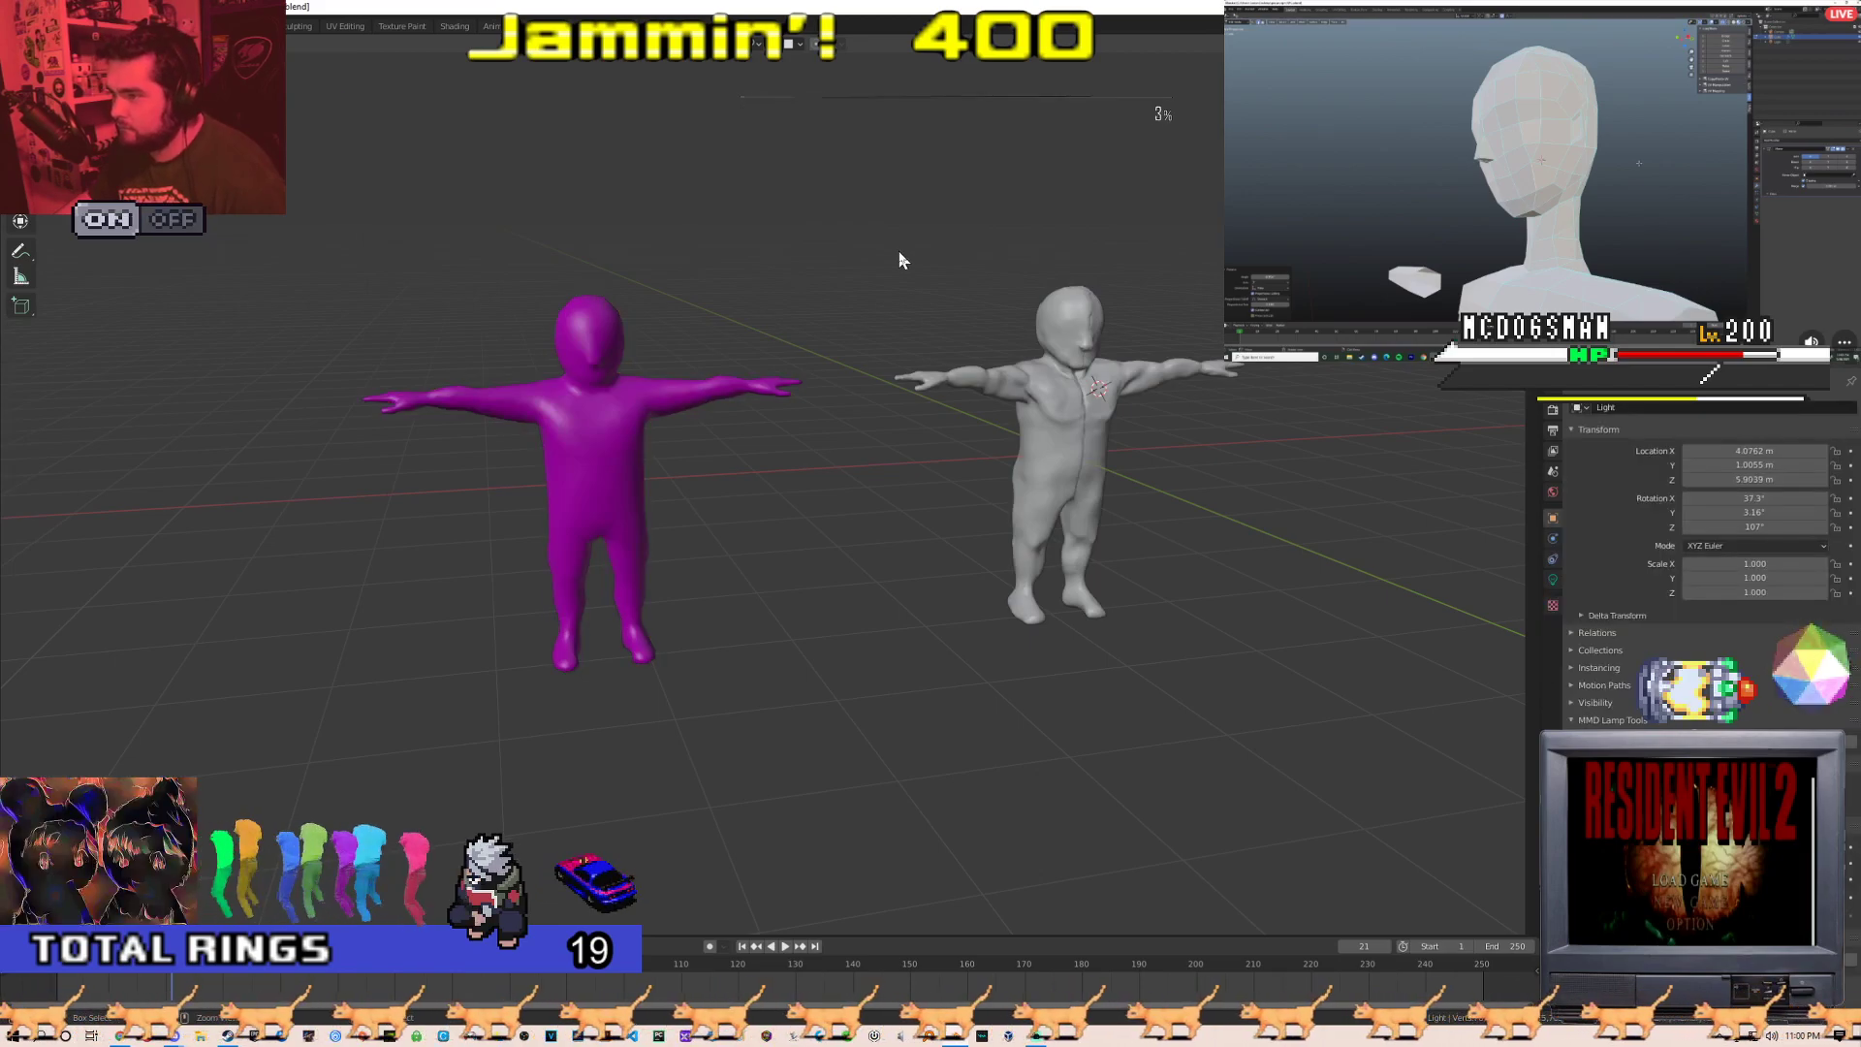
key("Tab")
key("ctrl+z")
key("ctrl+z")
key("ctrl+z")
key("ctrl+z")
key("ctrl+z")
key("ctrl+z")
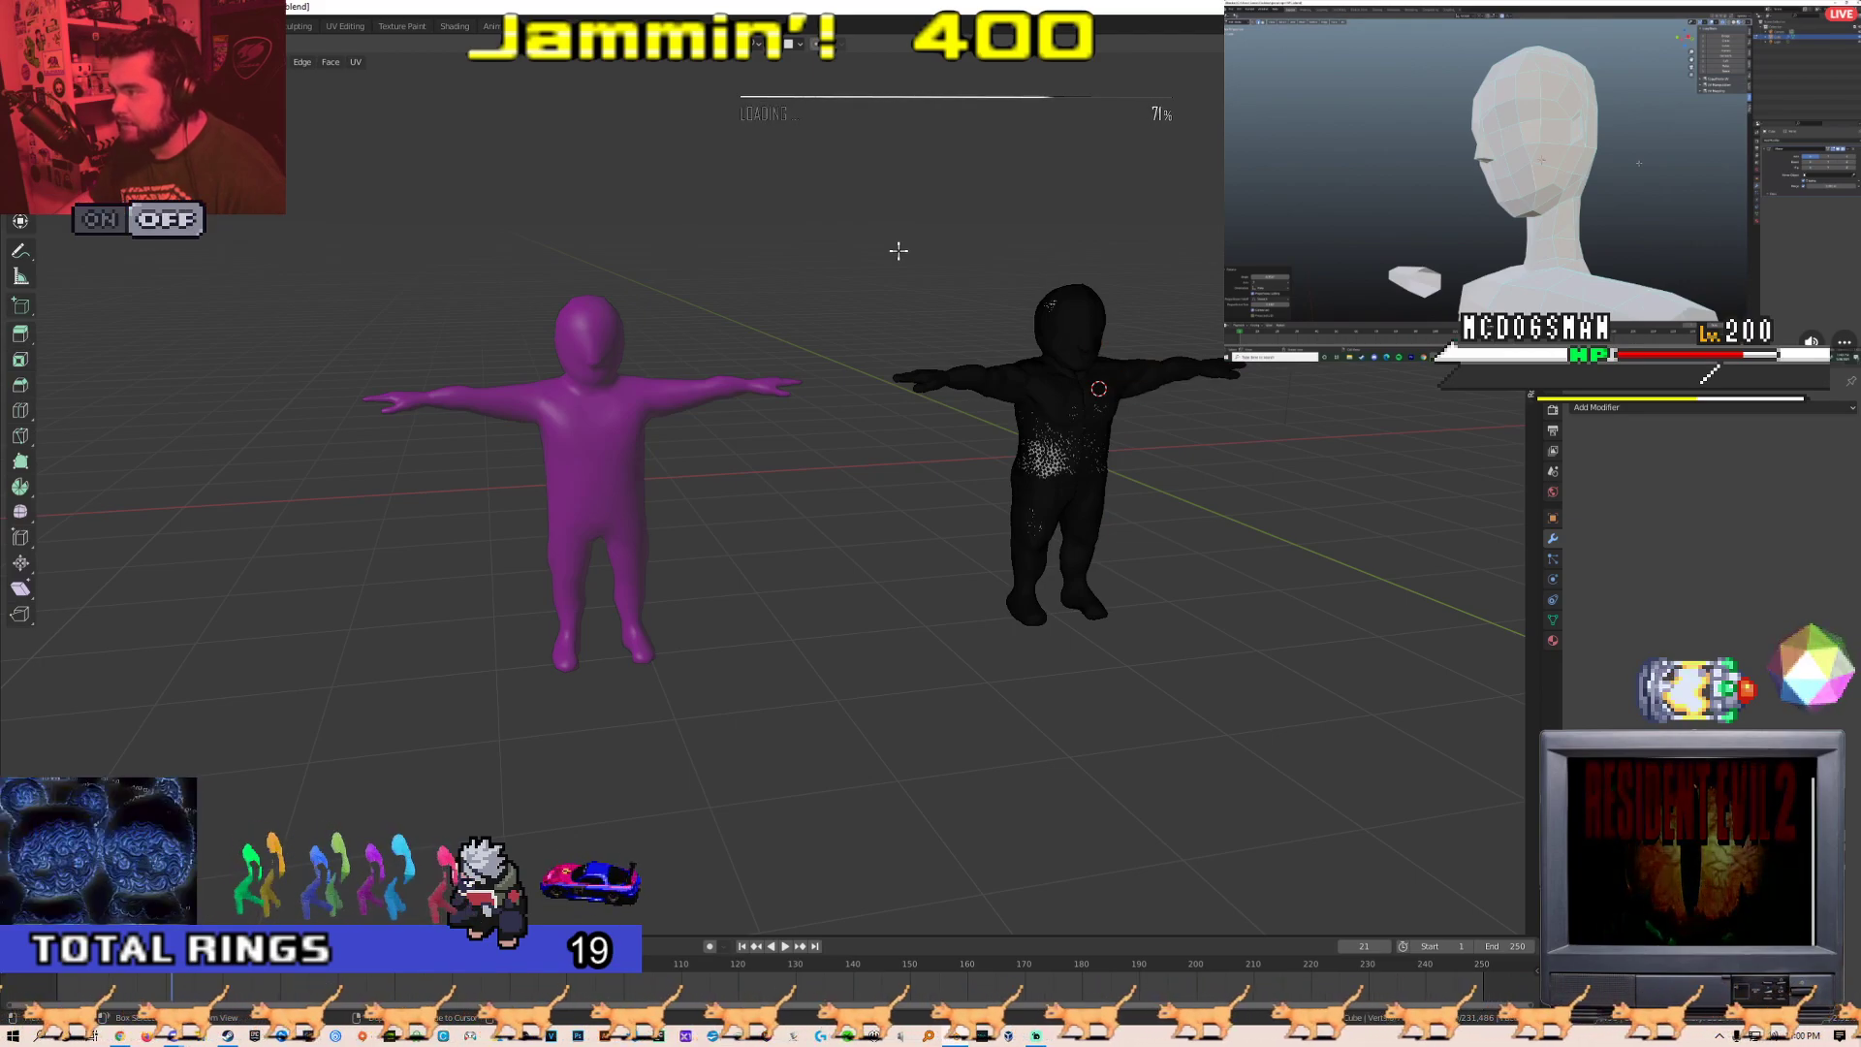
key("ctrl+z")
key("ctrl+z")
key("ctrl+z")
key("ctrl+z")
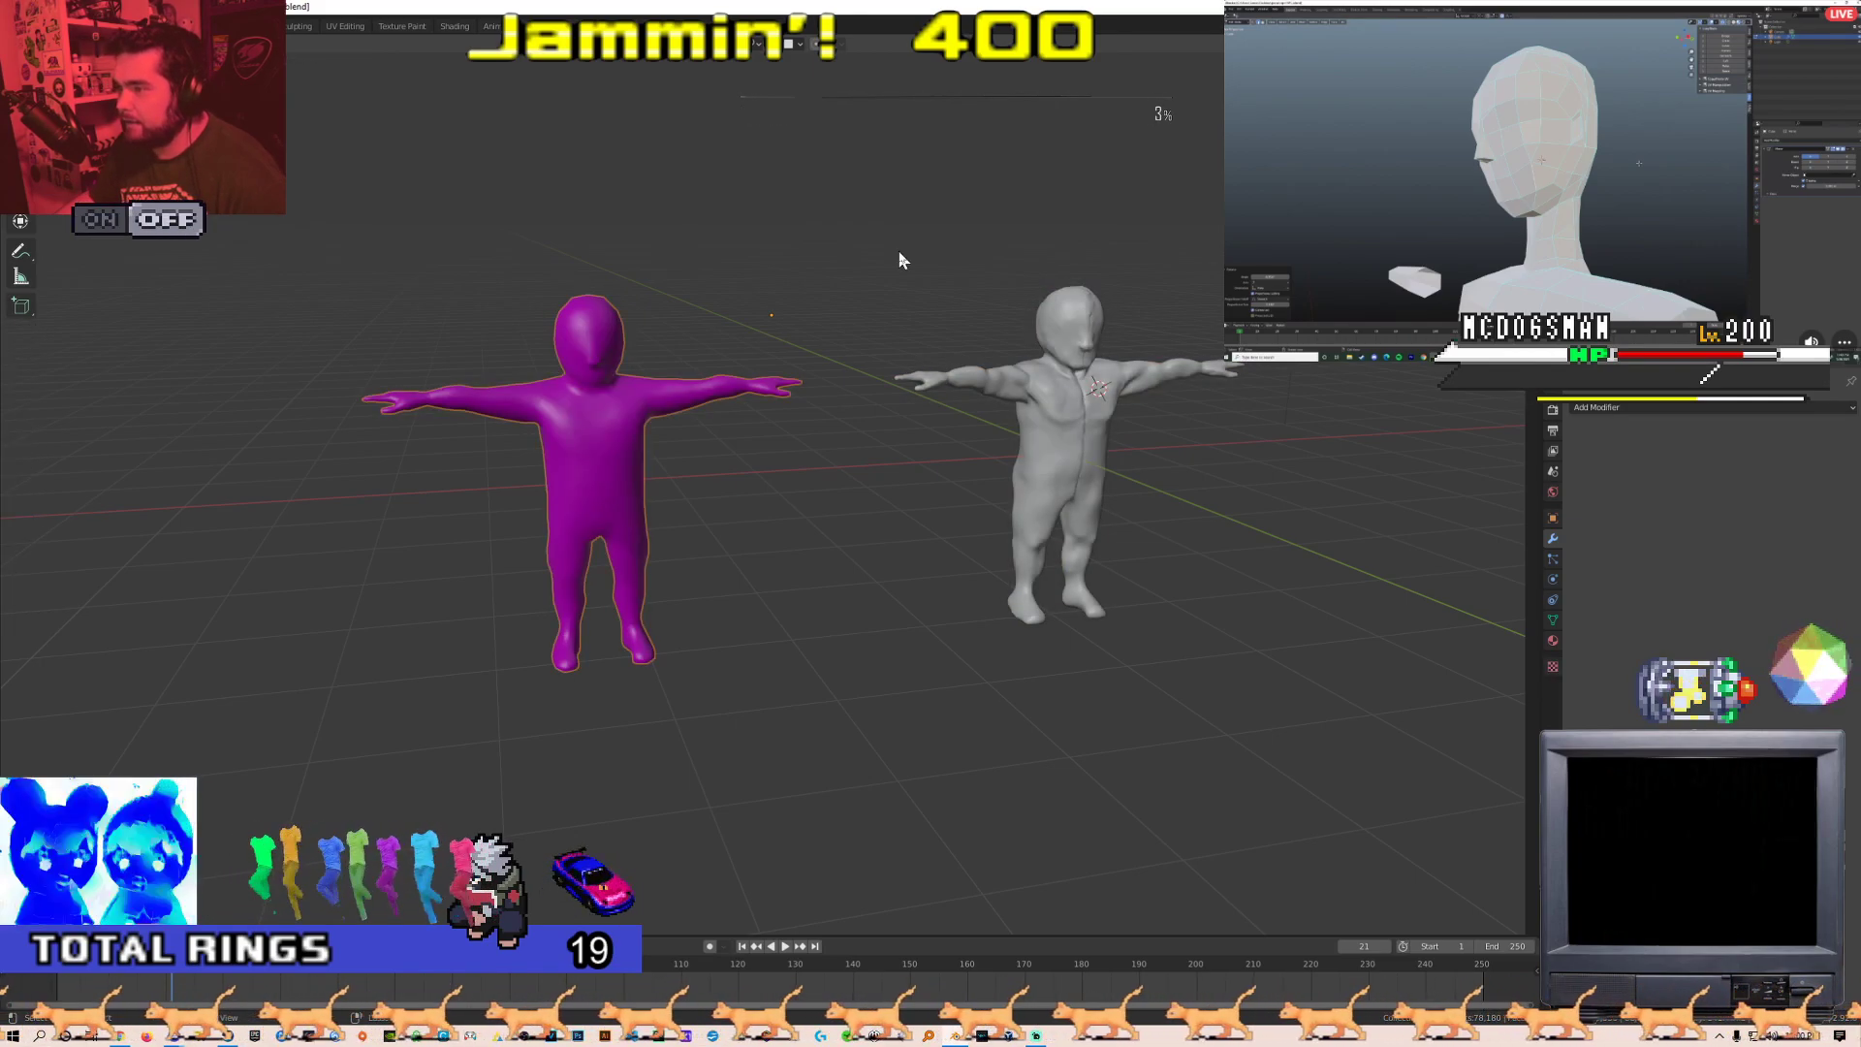
key("ctrl+z")
key("ctrl+z")
key("ctrl+z")
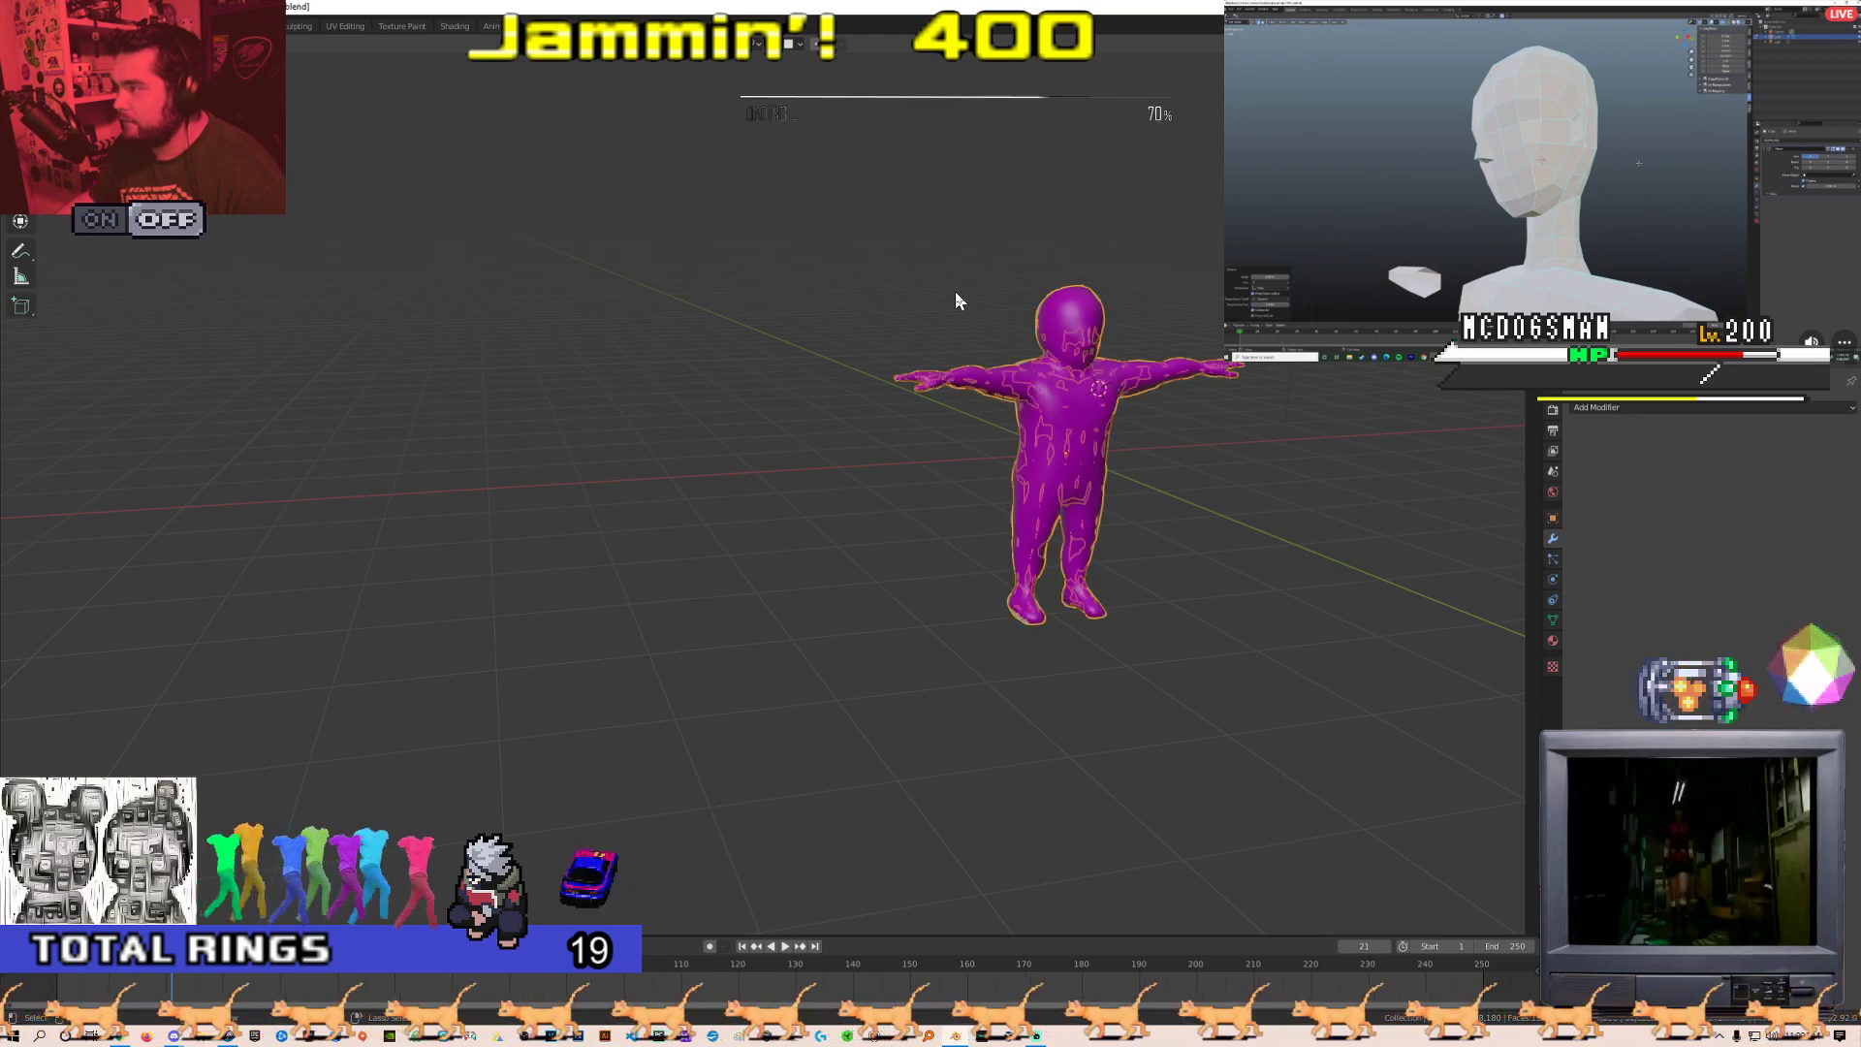
Examine the low-poly body over the sculpt, in and out of mesh editing
middle_click_drag(956, 292, 739, 449, "shift")
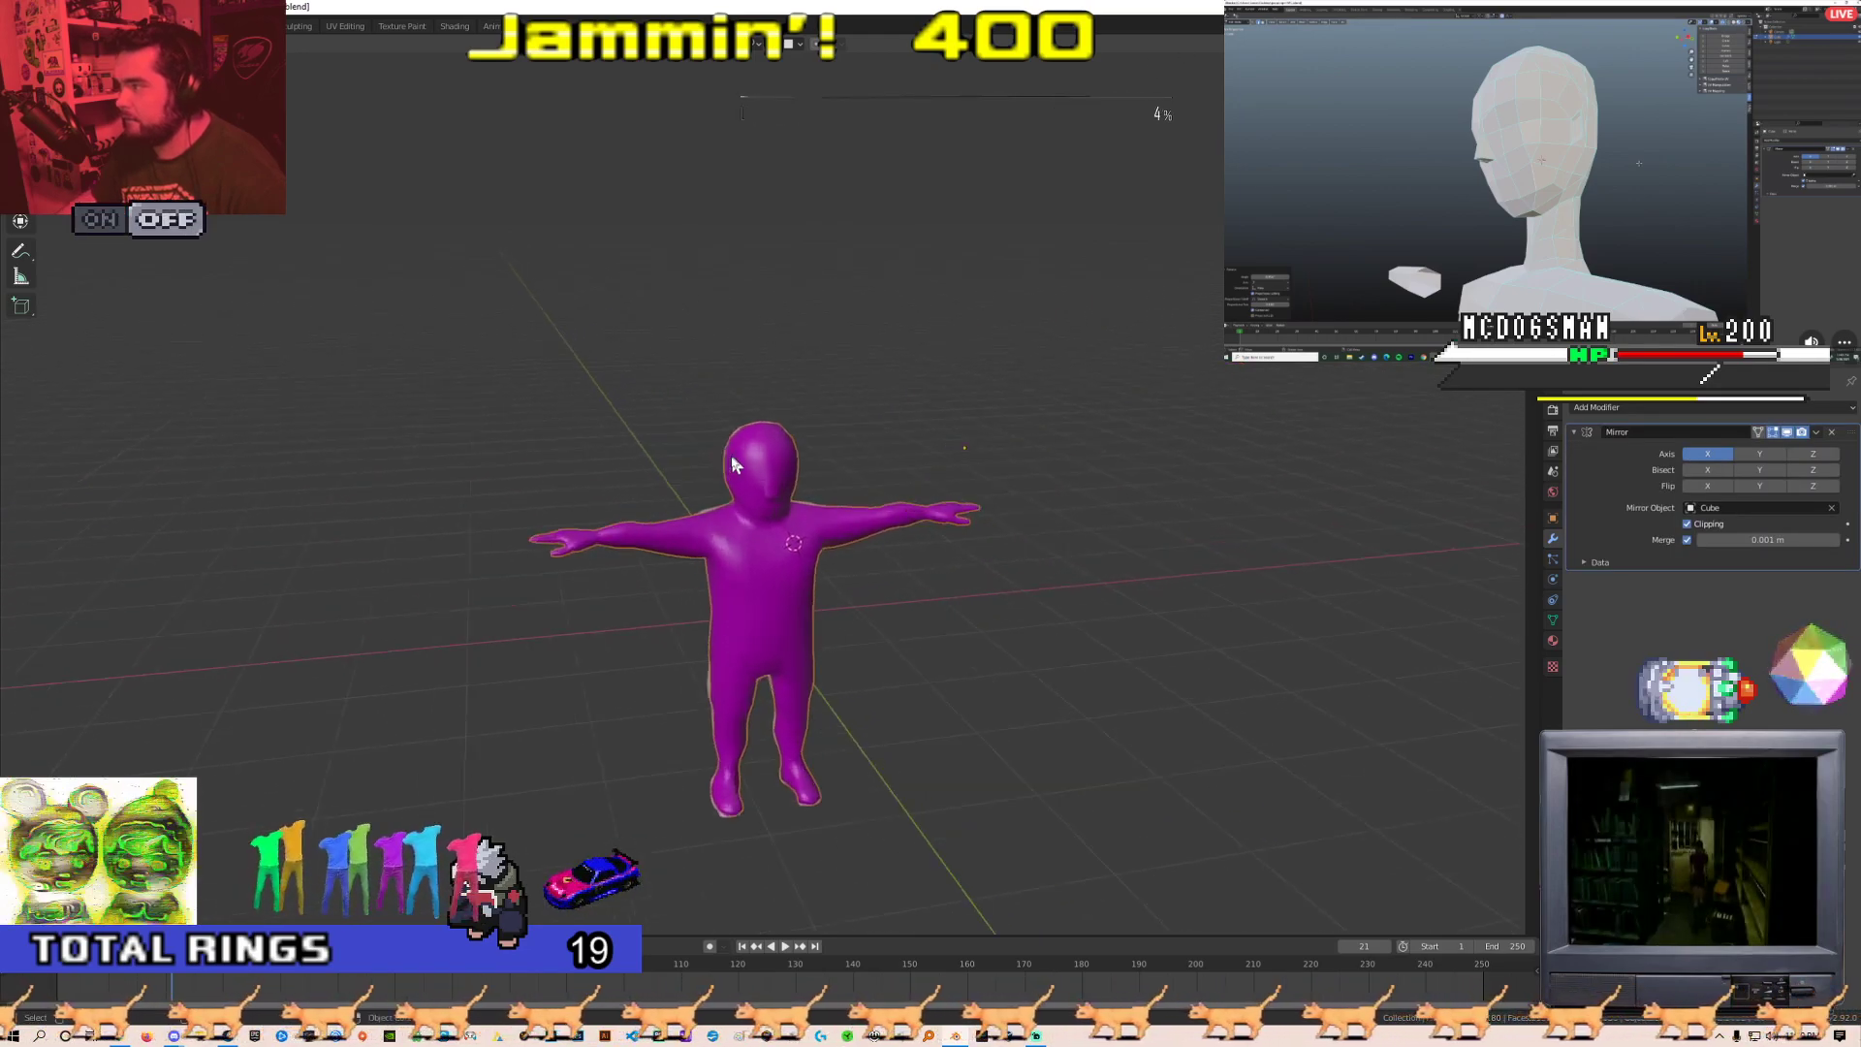
scroll(785, 475, "up", 2)
key("Tab")
key("Tab")
middle_click_drag(885, 480, 818, 390, "shift")
scroll(818, 390, "up", 2)
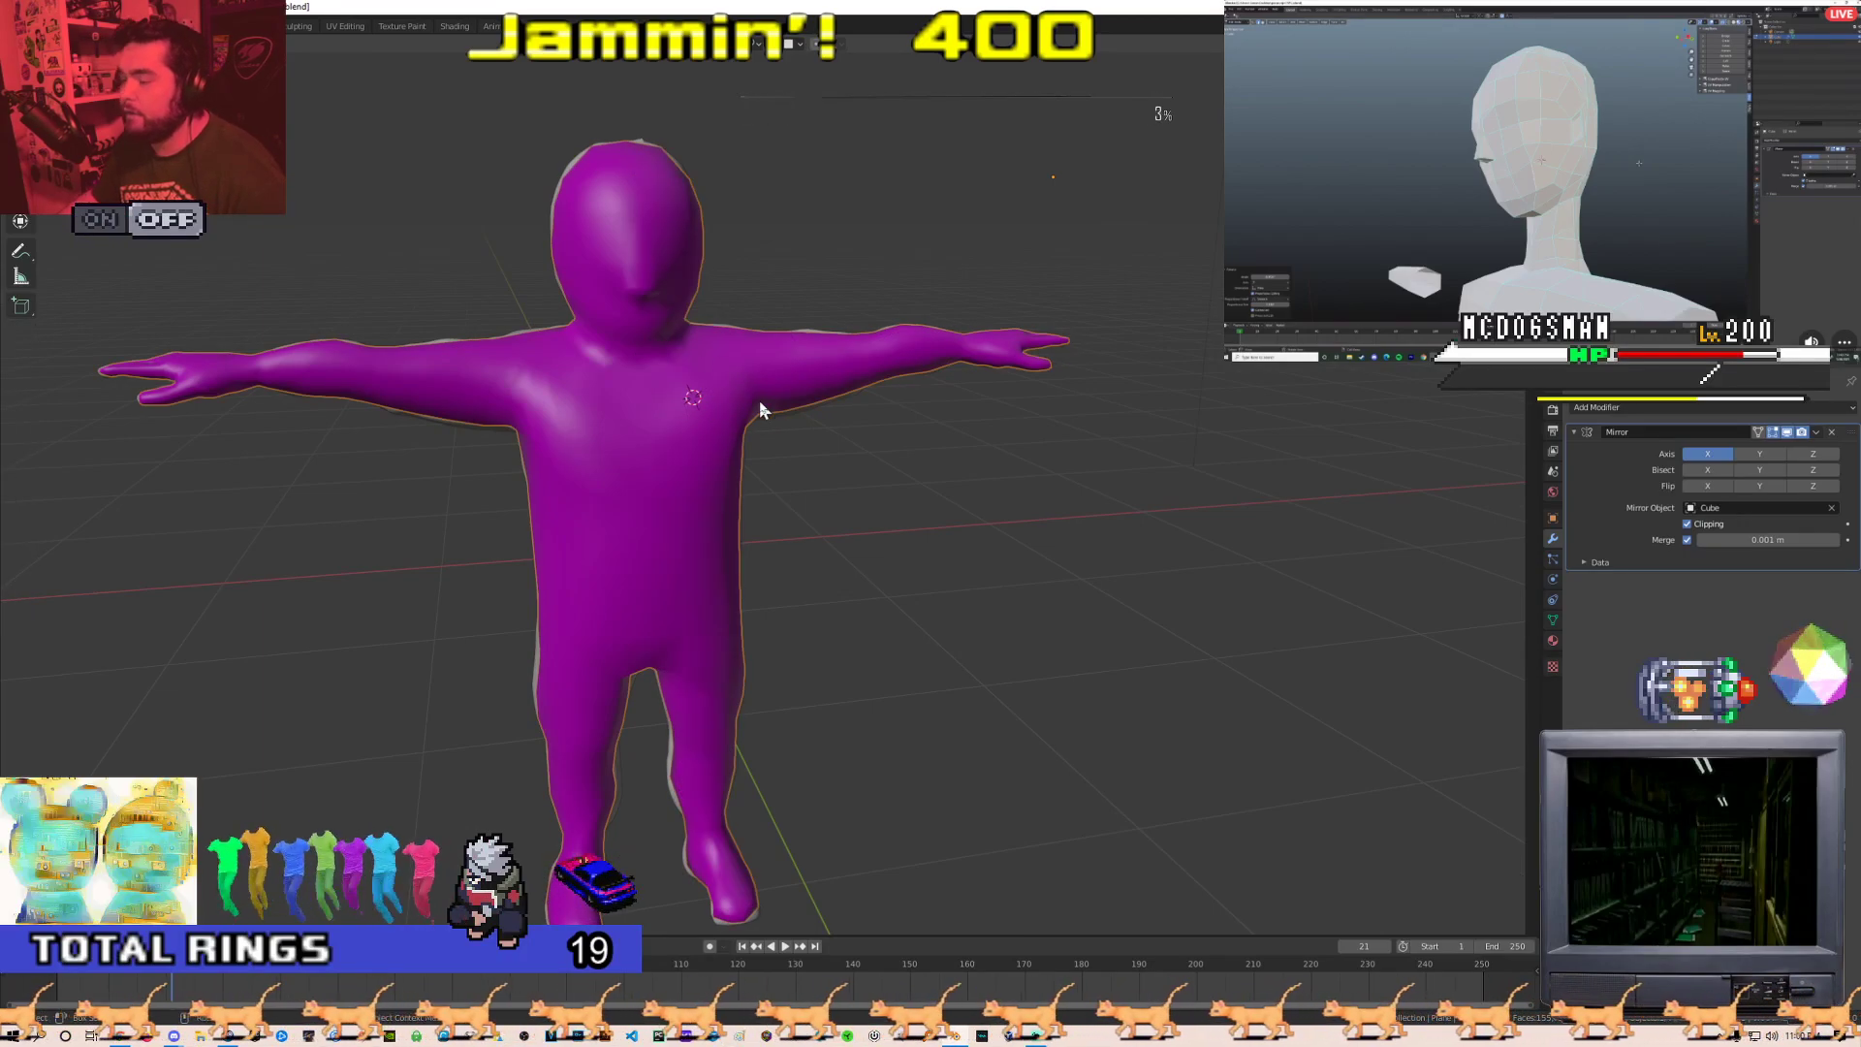
key("g")
left_click(964, 316)
key("ctrl+z")
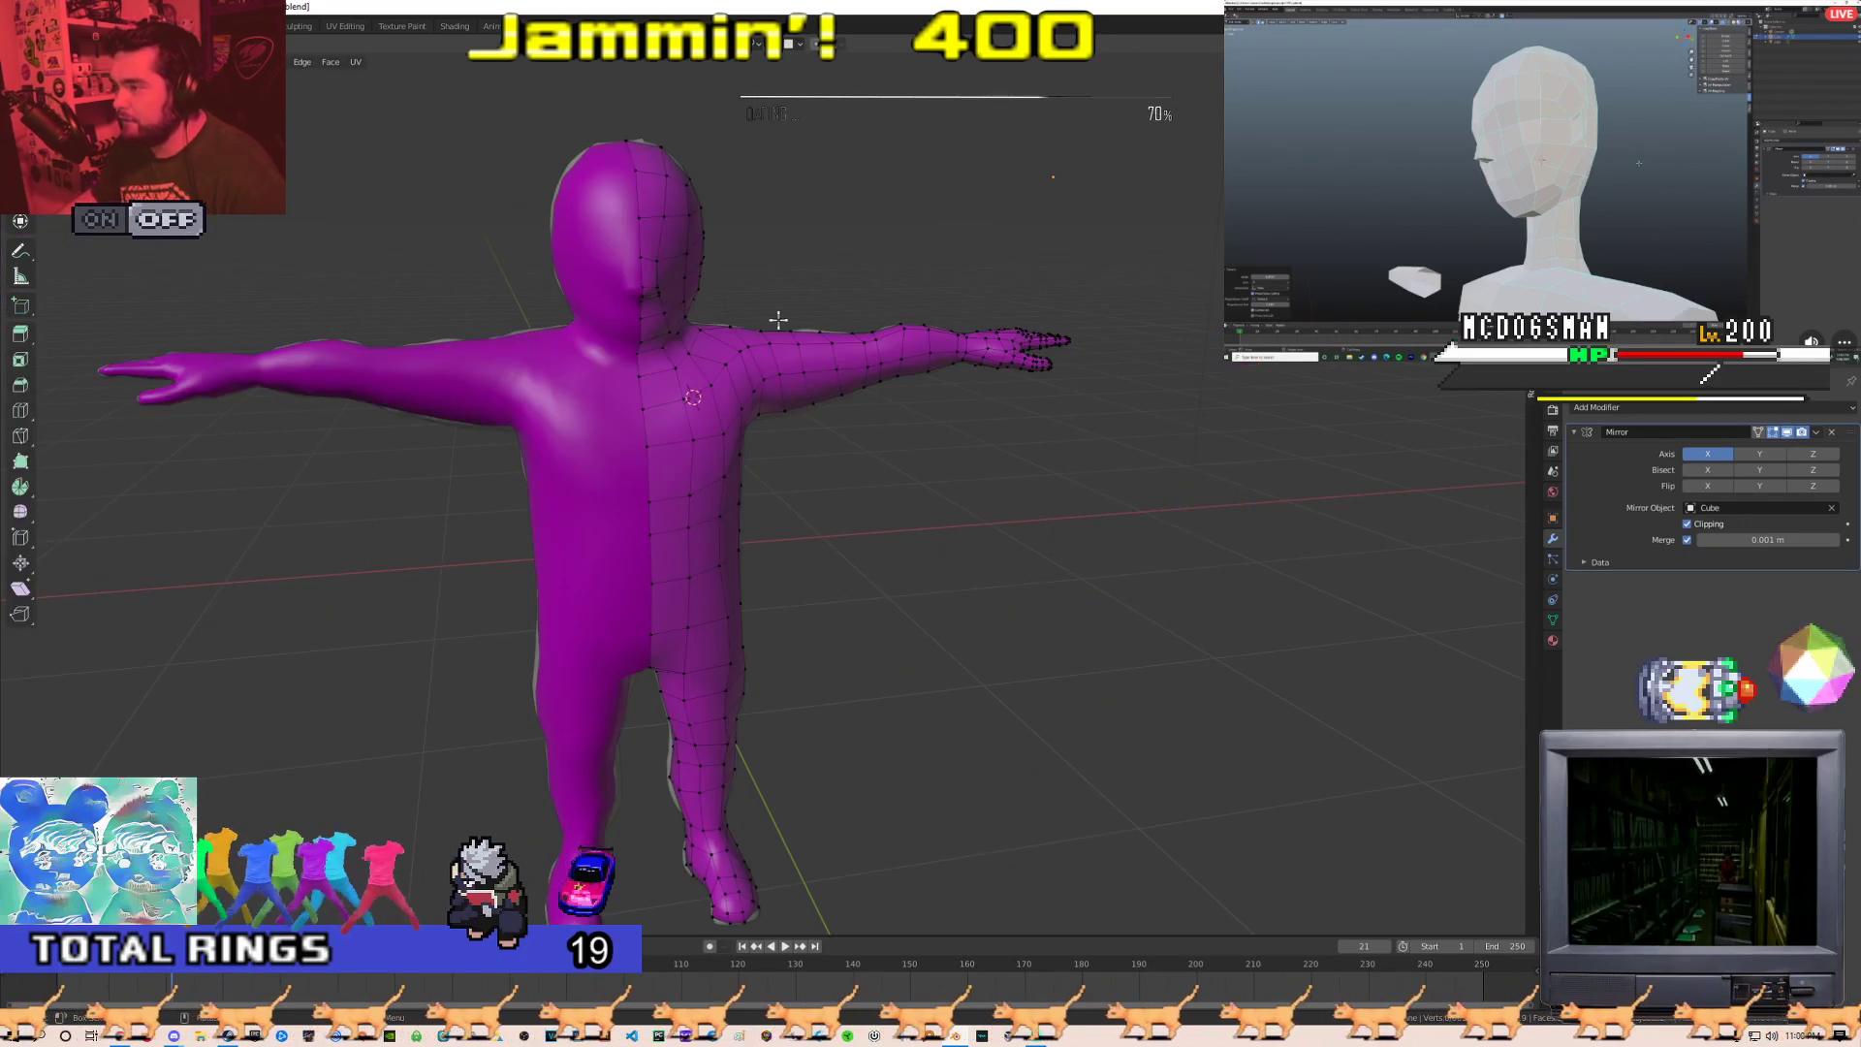
Apply the low-poly body's Mirror modifier and move the sculpt out to stand beside it
left_click(1831, 431)
scroll(708, 444, "down", 4)
scroll(708, 443, "down", 1)
left_click(728, 464)
key("g")
left_click(387, 395)
Compare the sculpt's dense mesh with the low-poly body's full topology in mesh editing
key("Tab")
key("alt+a")
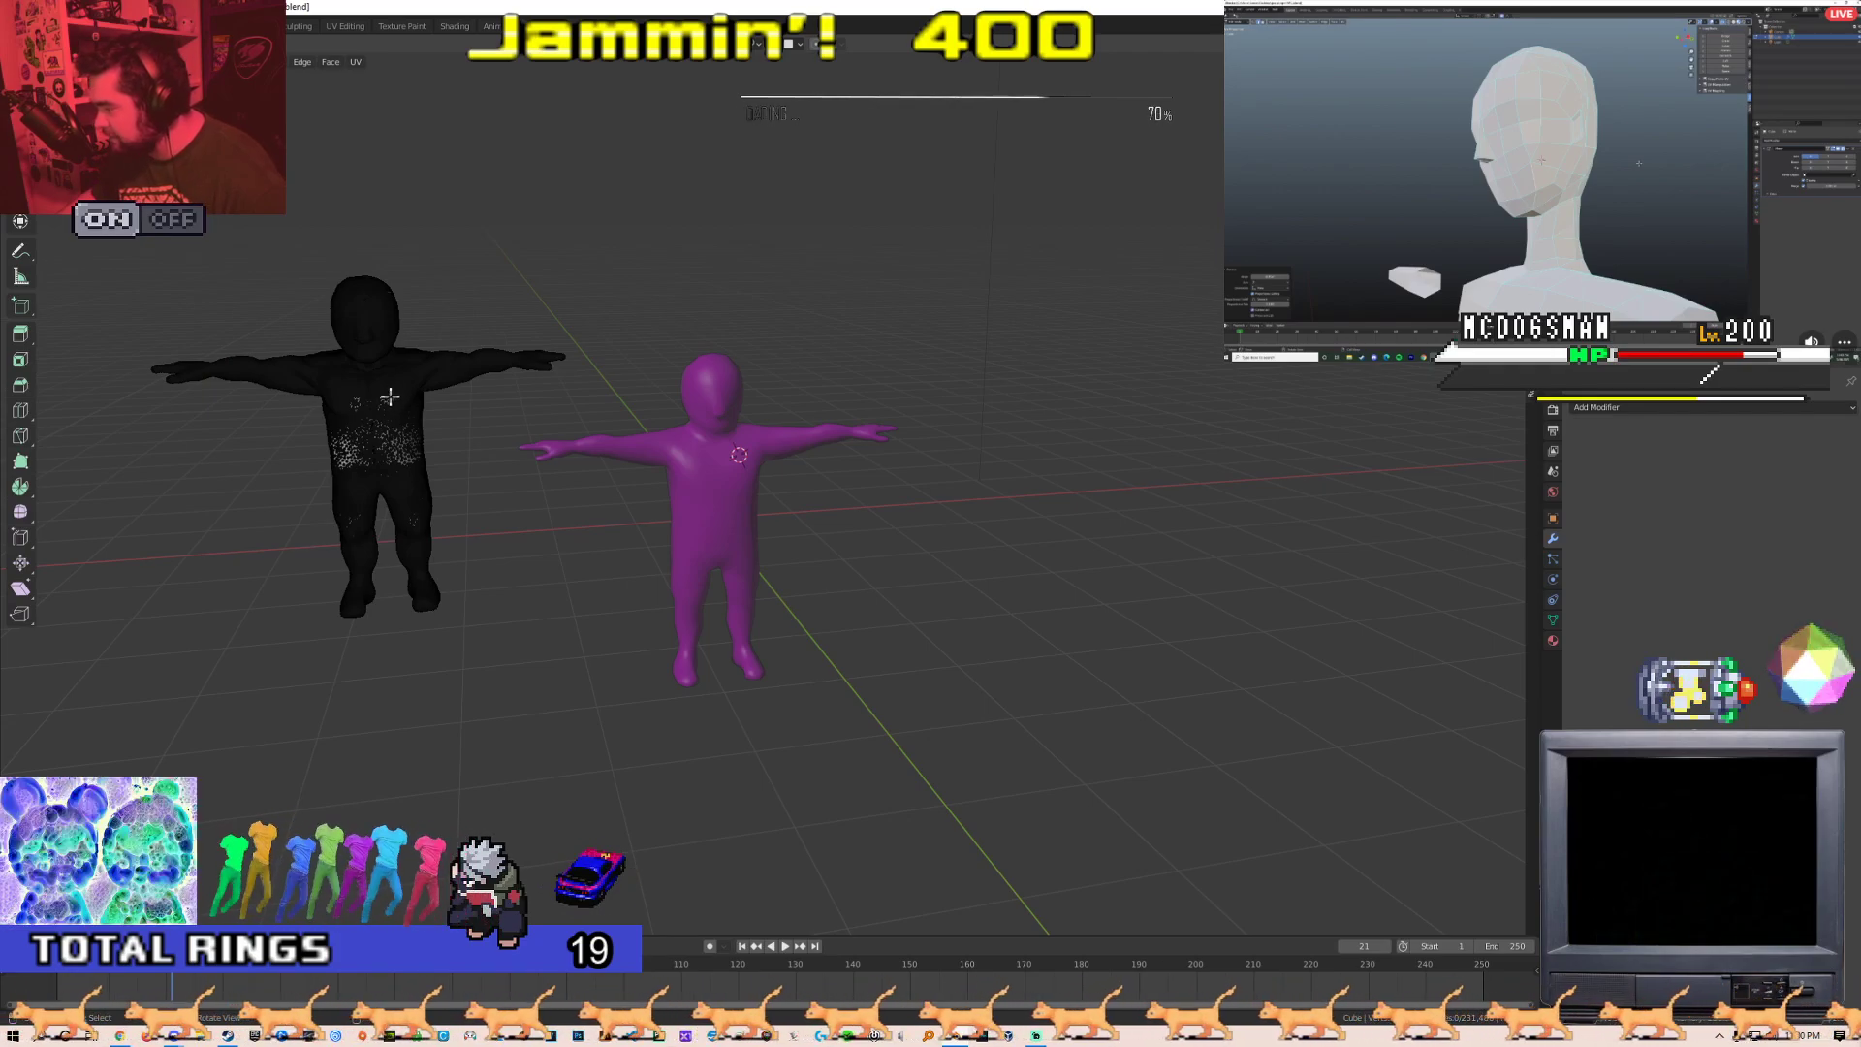
key("Tab")
left_click(707, 439)
key("Tab")
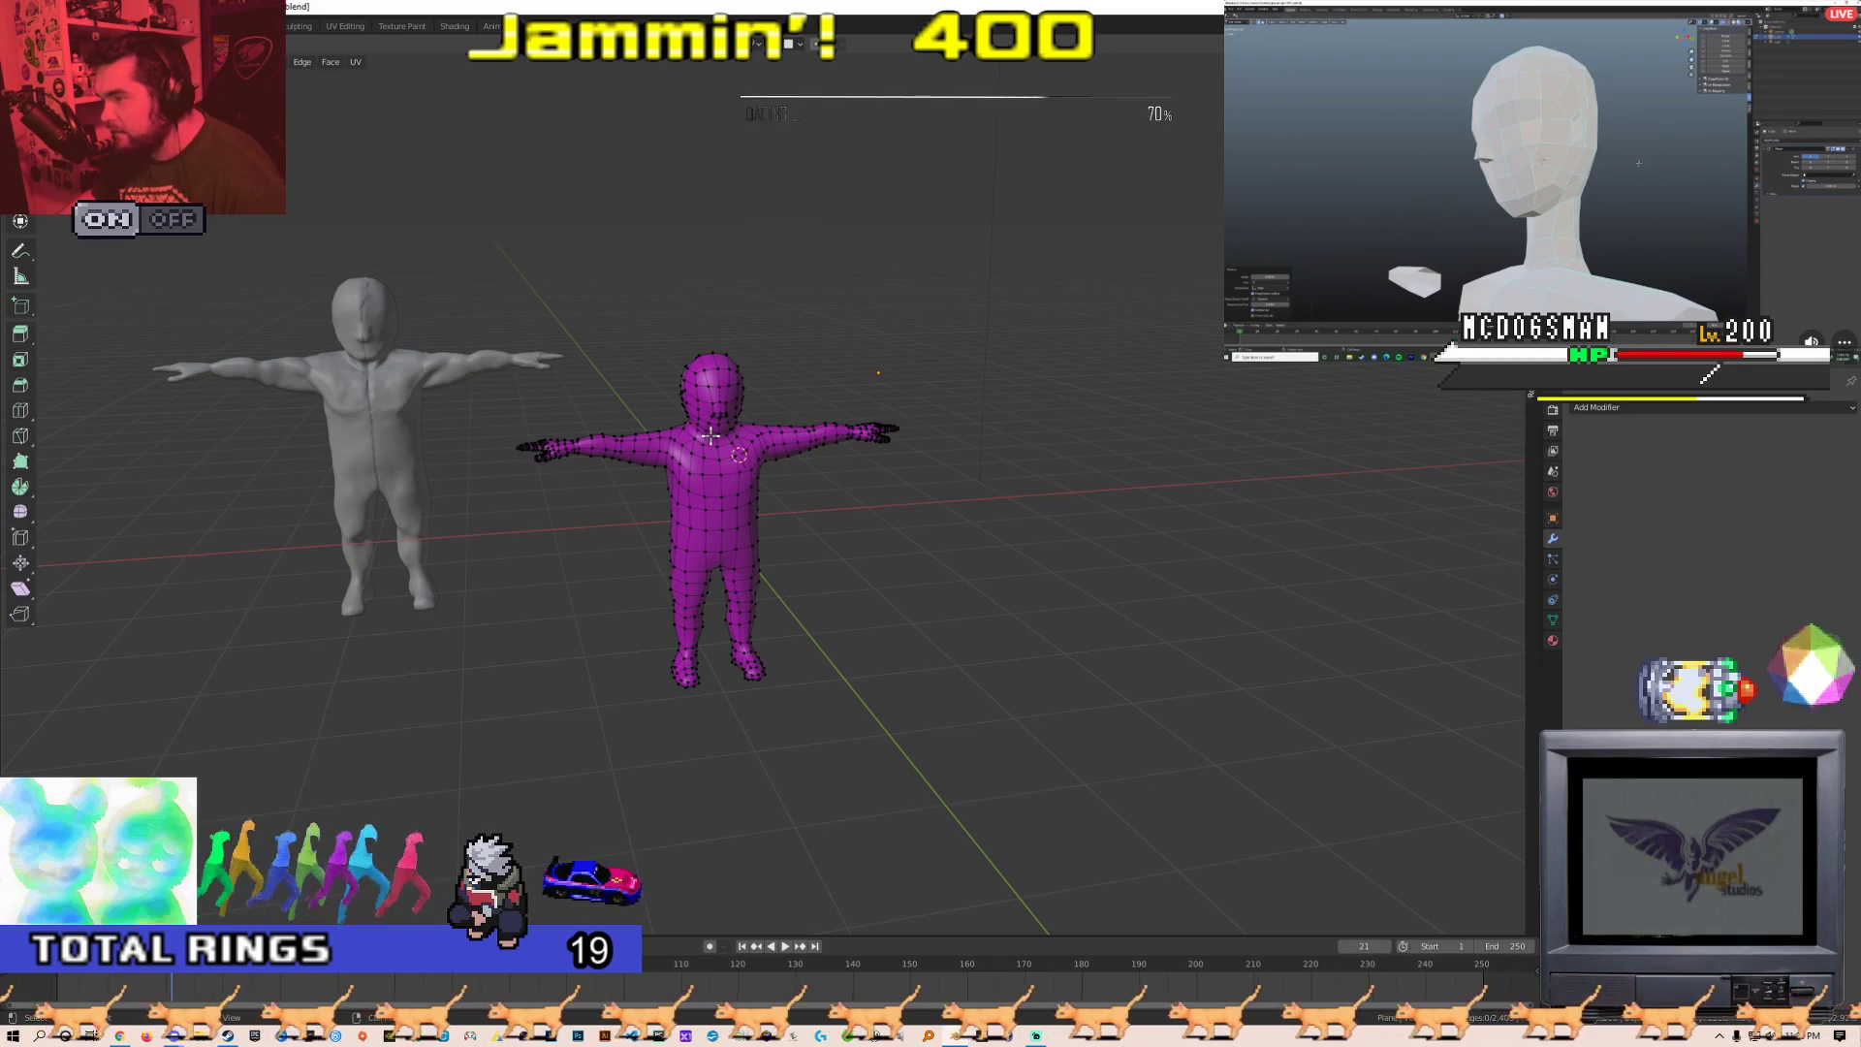
scroll(710, 436, "up", 2)
key("Tab")
scroll(880, 486, "down", 5)
middle_click_drag(587, 432, 640, 458, "shift")
scroll(596, 496, "up", 3)
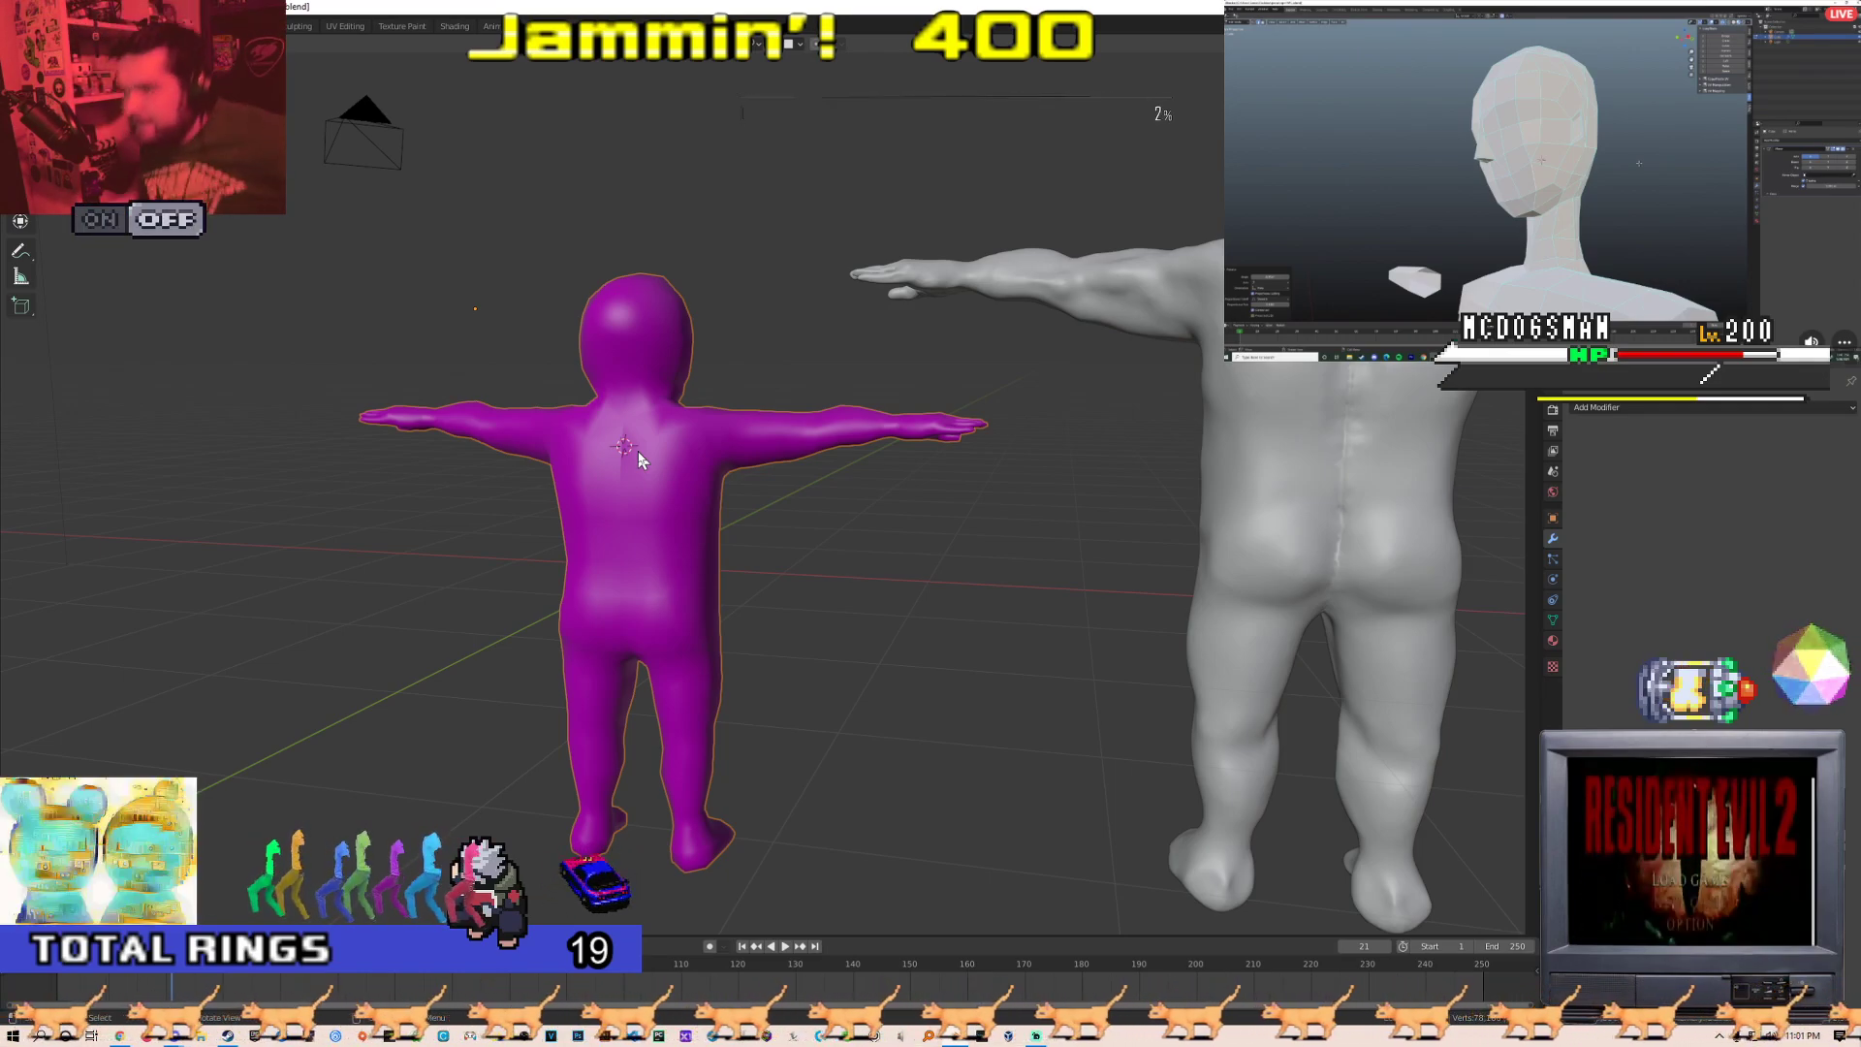
Try other shading on the low-poly body, return it to smooth and compare its back with the sculpt
mouse_move(648, 453)
middle_mouse_down()
mouse_move(936, 481)
mouse_move(835, 338)
mouse_move(747, 647)
mouse_move(805, 525)
mouse_move(799, 377)
mouse_move(701, 401)
mouse_move(818, 432)
mouse_move(812, 352)
mouse_move(948, 346)
mouse_move(773, 324)
mouse_move(1020, 328)
mouse_move(955, 374)
mouse_move(527, 386)
mouse_move(715, 527)
mouse_move(746, 490)
mouse_move(877, 504)
mouse_move(751, 431)
mouse_move(871, 471)
mouse_move(736, 432)
mouse_move(560, 449)
mouse_move(805, 624)
mouse_move(956, 548)
mouse_move(795, 508)
mouse_move(884, 462)
mouse_move(559, 480)
middle_mouse_up()
right_click(746, 490)
left_click(753, 489)
right_click(756, 496)
left_click(756, 473)
scroll(795, 507, "down", 3)
scroll(707, 448, "up", 3)
middle_click_drag(804, 439, 663, 513)
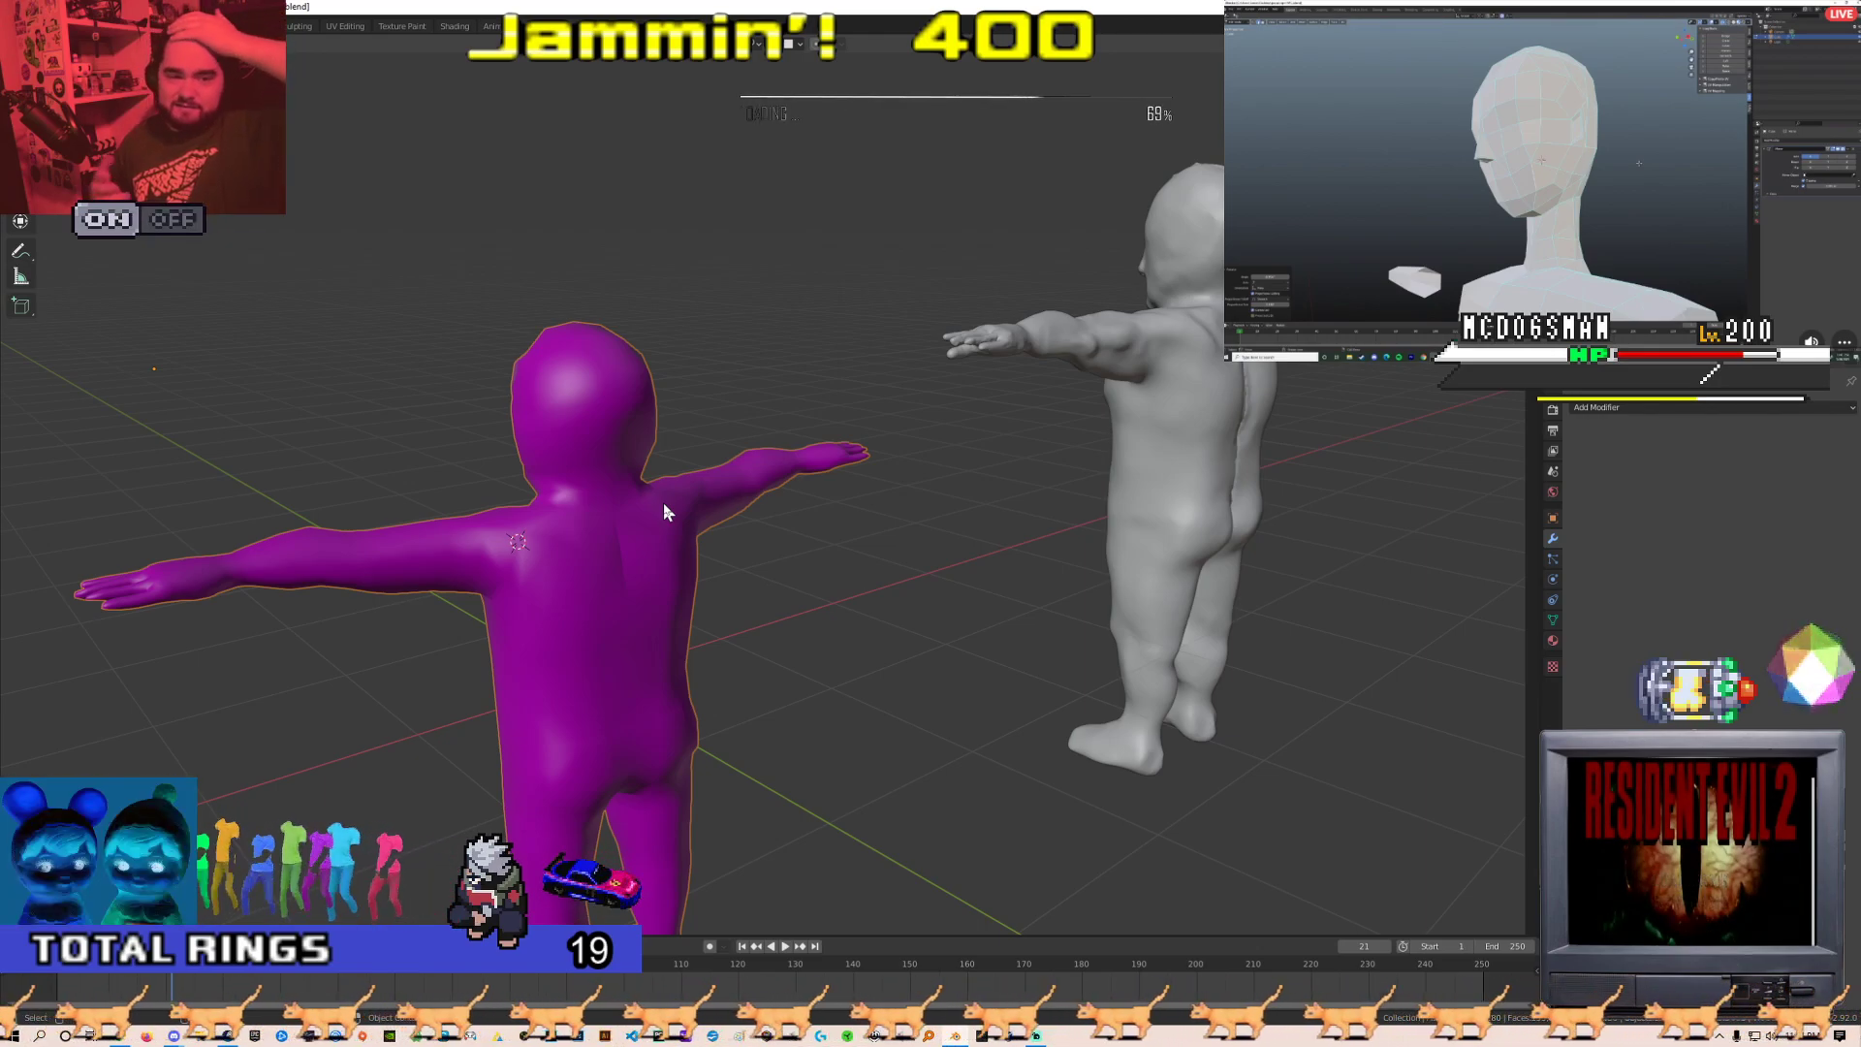
Examine the low-poly body's smooth shading on the head, arms and torso from the front, with the sculpt alongside
middle_click_drag(663, 502, 805, 456)
scroll(824, 479, "down", 3)
scroll(795, 514, "up", 4)
scroll(762, 528, "up", 2)
scroll(781, 500, "up", 2)
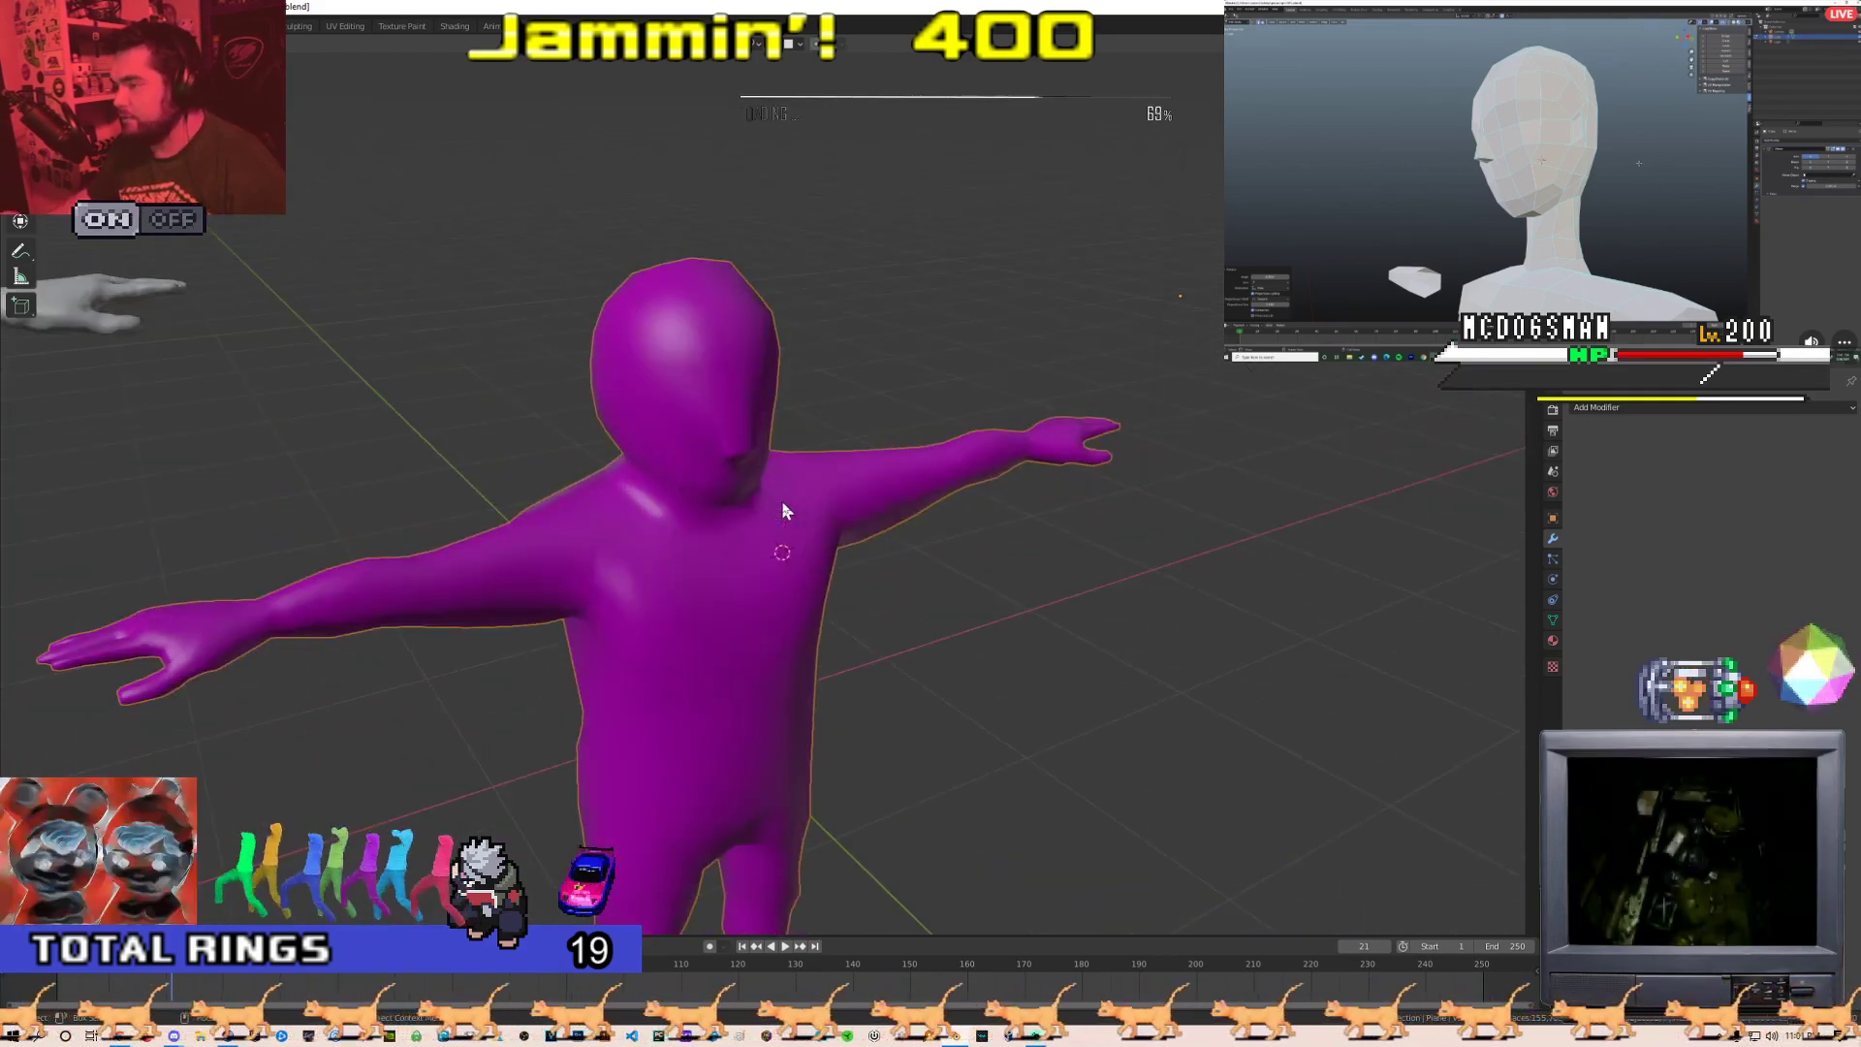
scroll(782, 500, "down", 4)
scroll(794, 508, "up", 4)
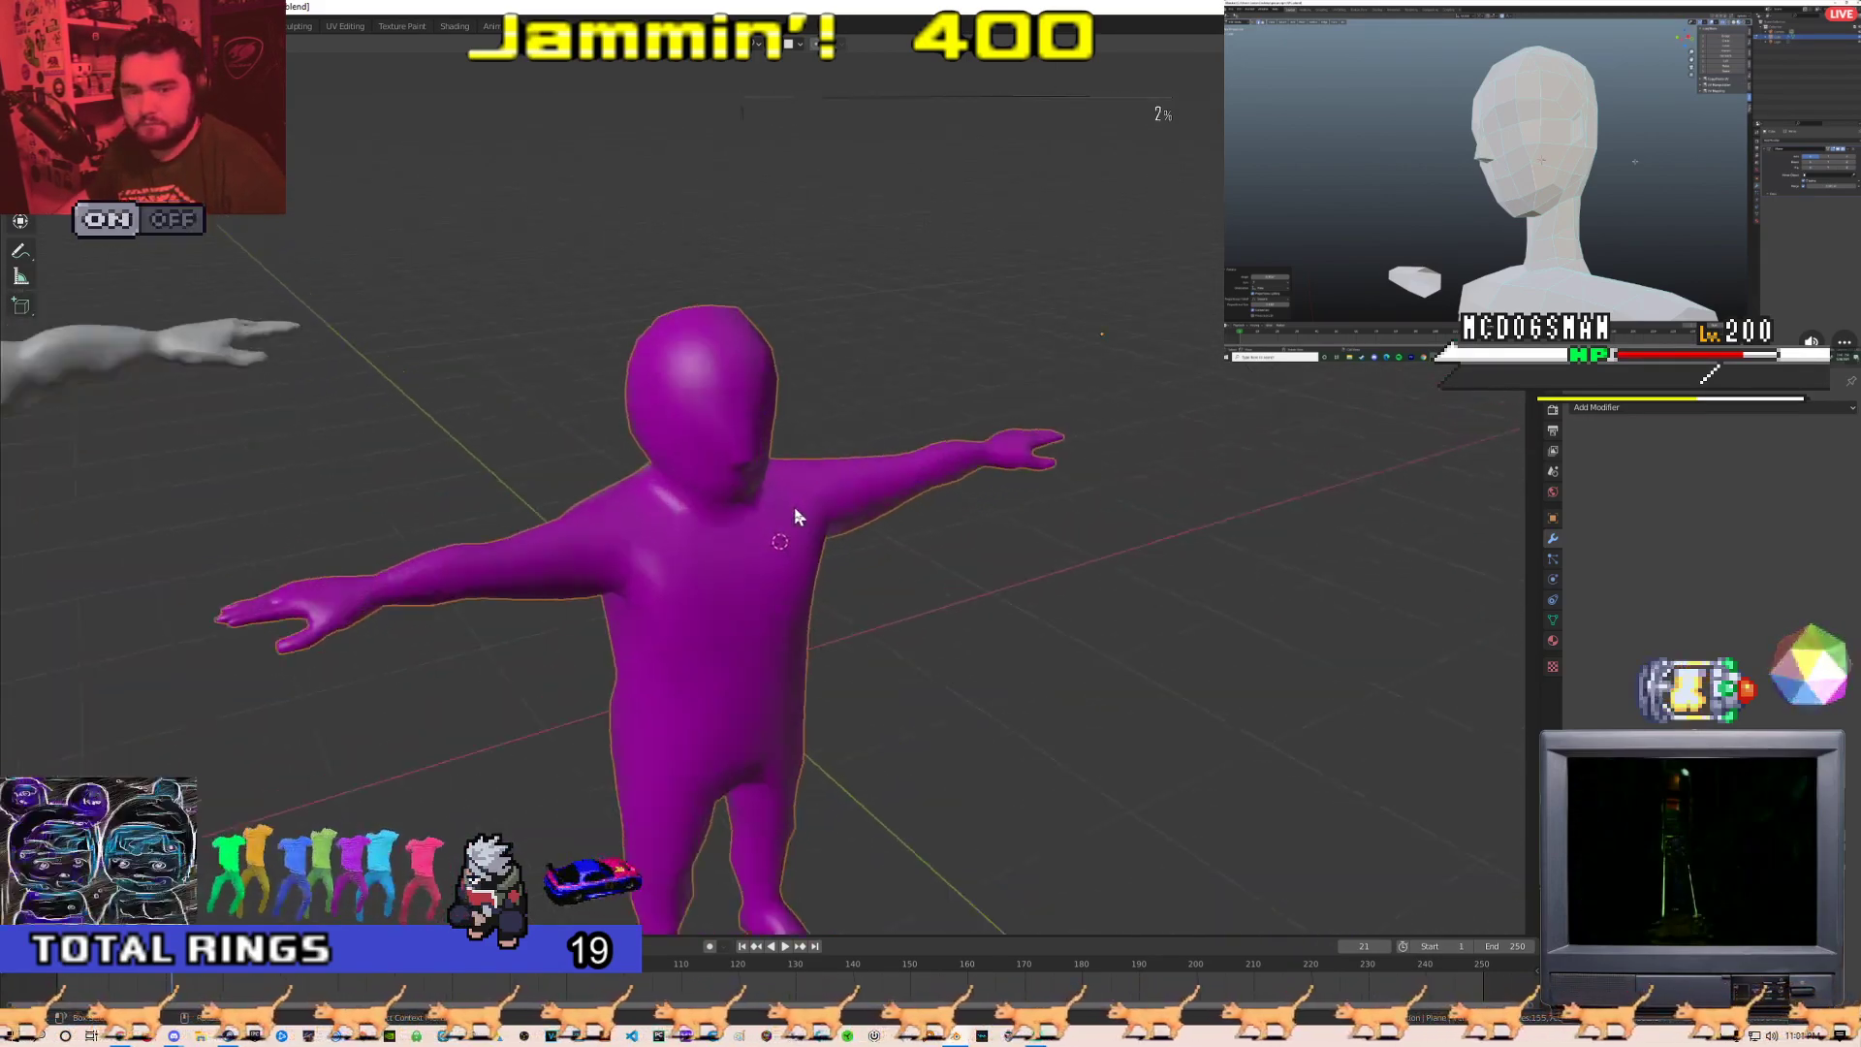
mouse_move(761, 519)
middle_mouse_down()
mouse_move(479, 505)
mouse_move(611, 463)
mouse_move(735, 467)
mouse_move(801, 508)
mouse_move(583, 511)
mouse_move(777, 502)
middle_mouse_up()
scroll(776, 502, "down", 5)
scroll(776, 502, "up", 2)
Undo the shading tests, the sculpt's sideways move and the applied mirror on the low-poly body
key("ctrl+z")
key("ctrl+z")
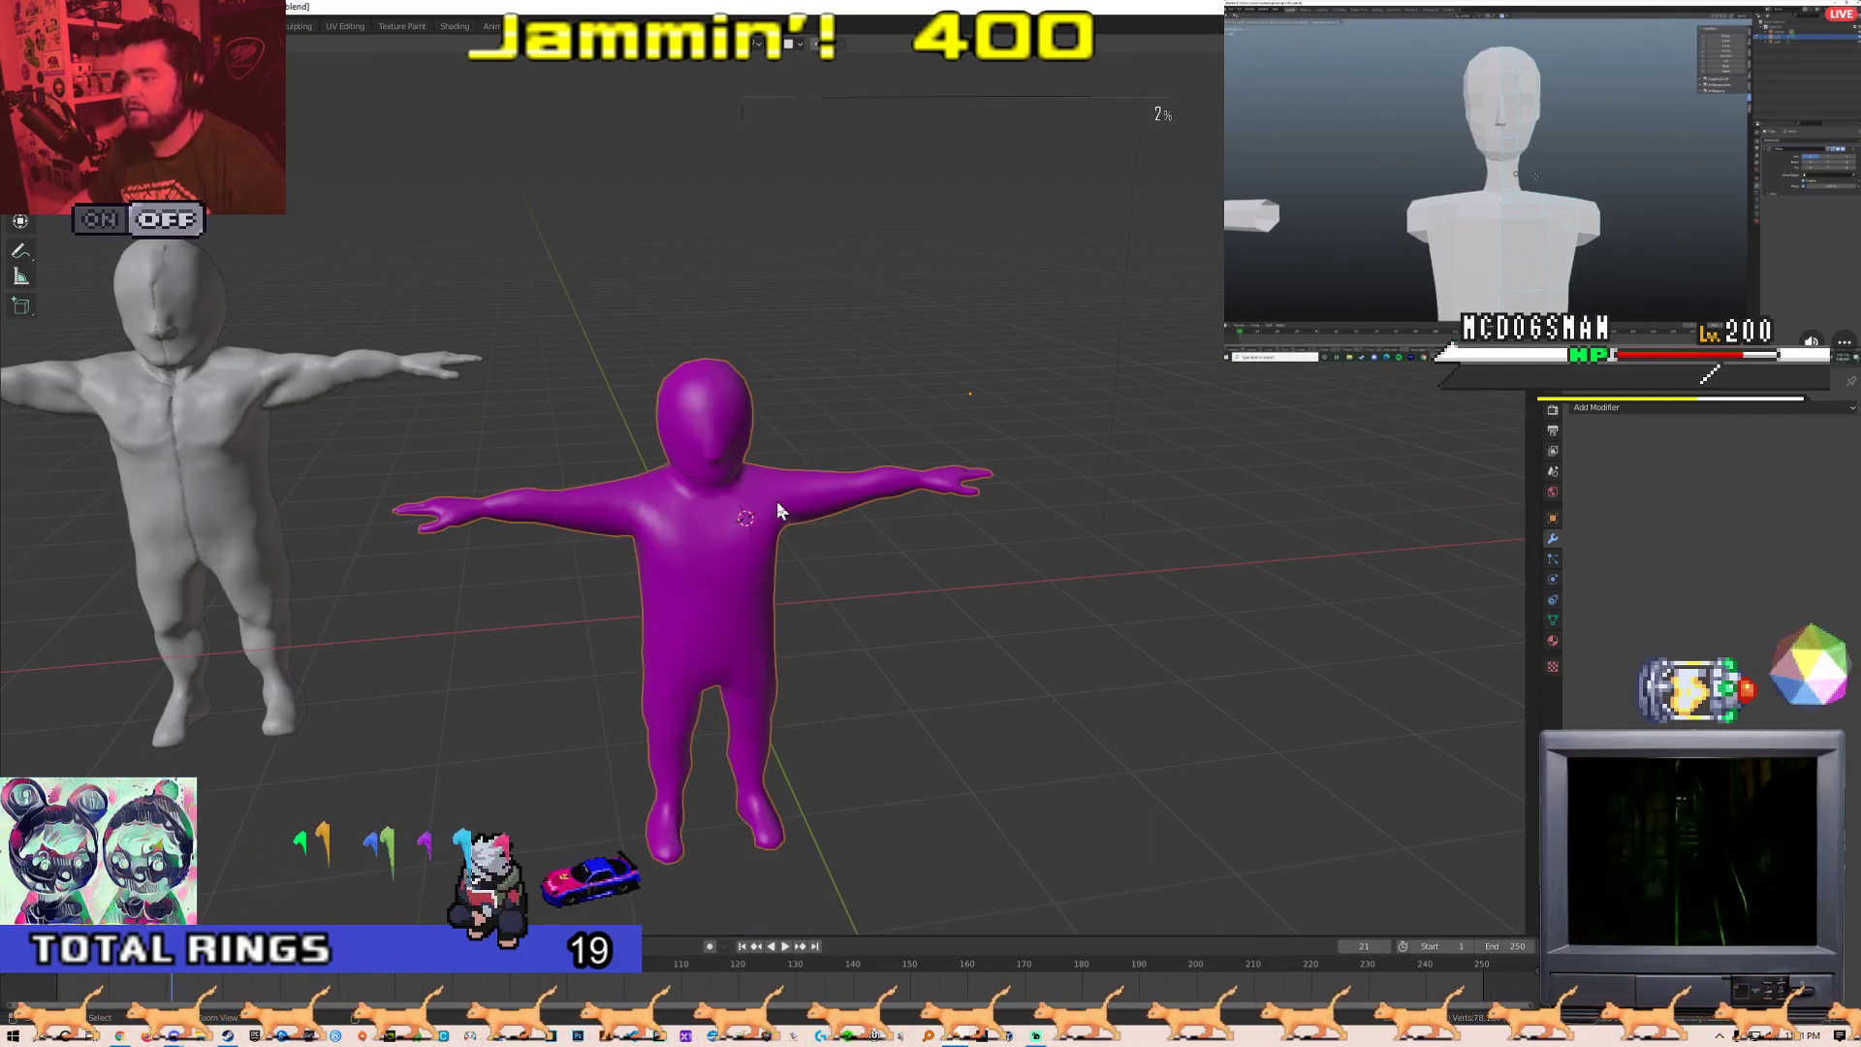
key("ctrl+z")
key("ctrl+z")
key("ctrl+z")
key("ctrl+z")
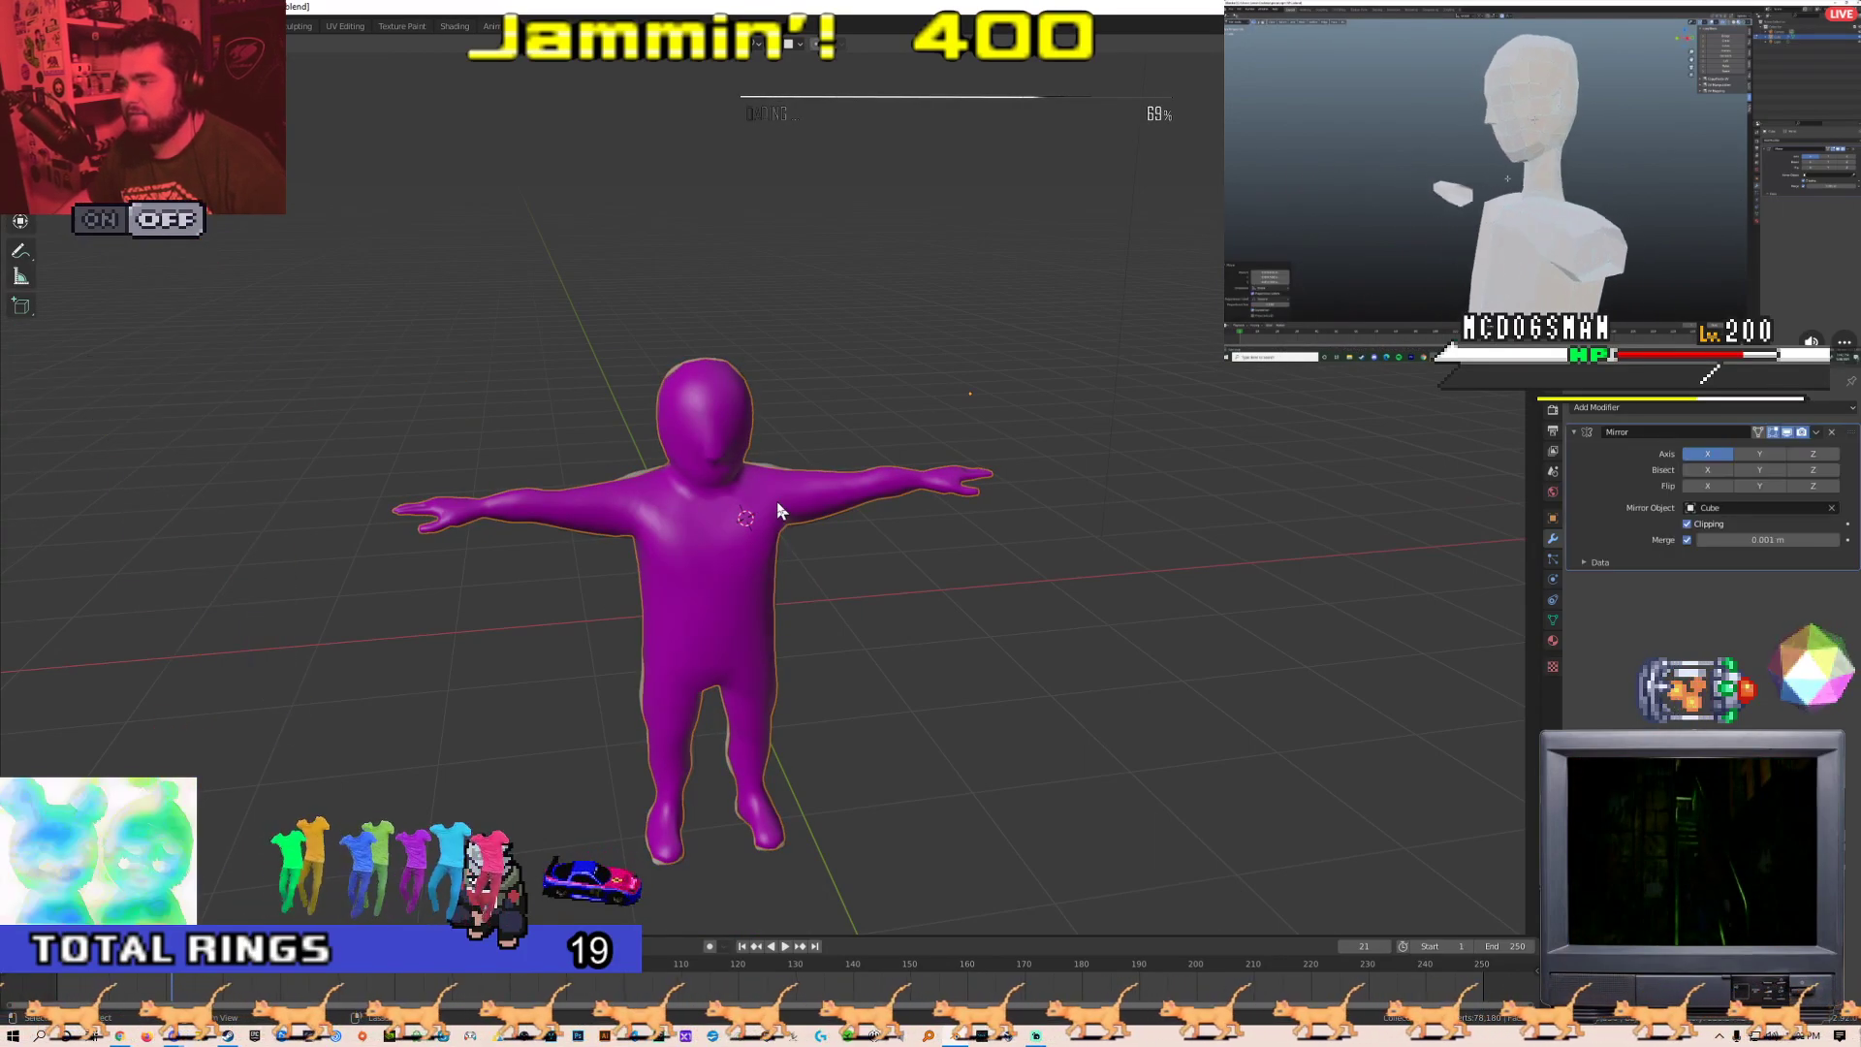
Examine the mirrored half of the low-poly body in mesh editing and leave it
key("Tab")
middle_click_drag(864, 557, 847, 615, "alt")
scroll(847, 615, "up", 3)
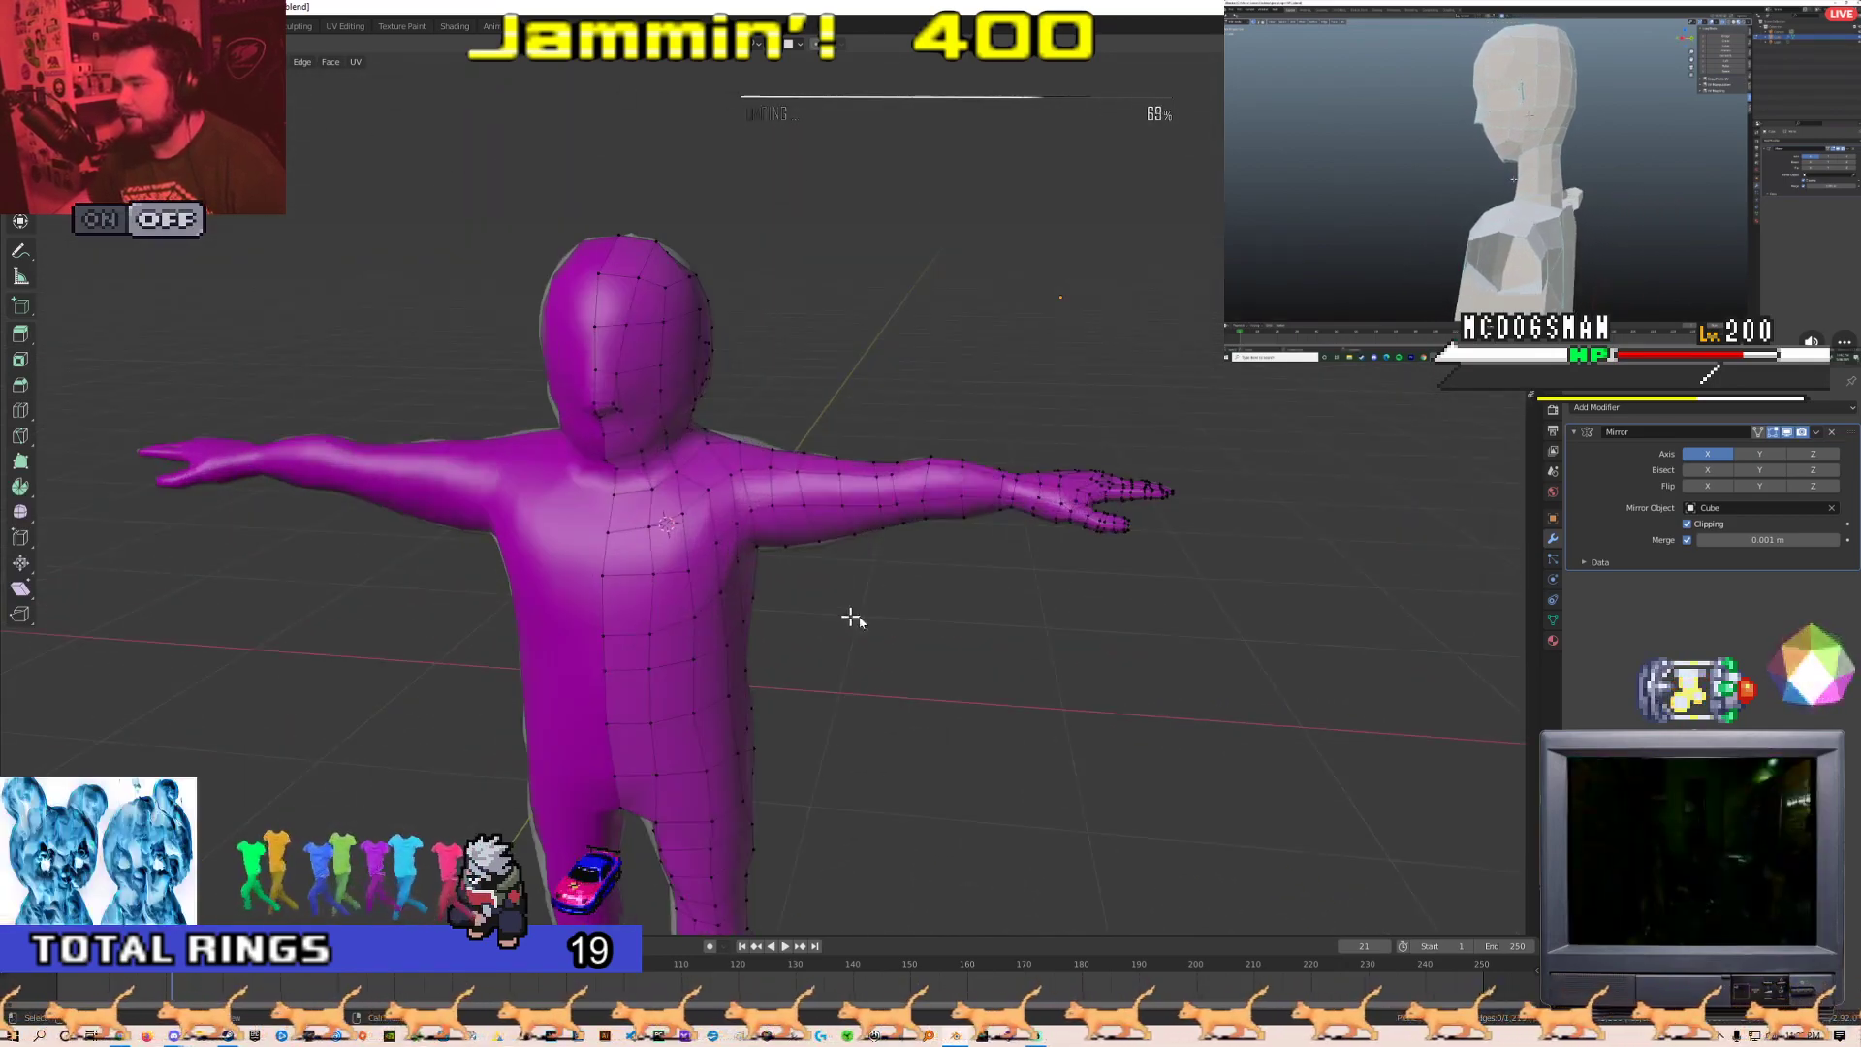
key("Tab")
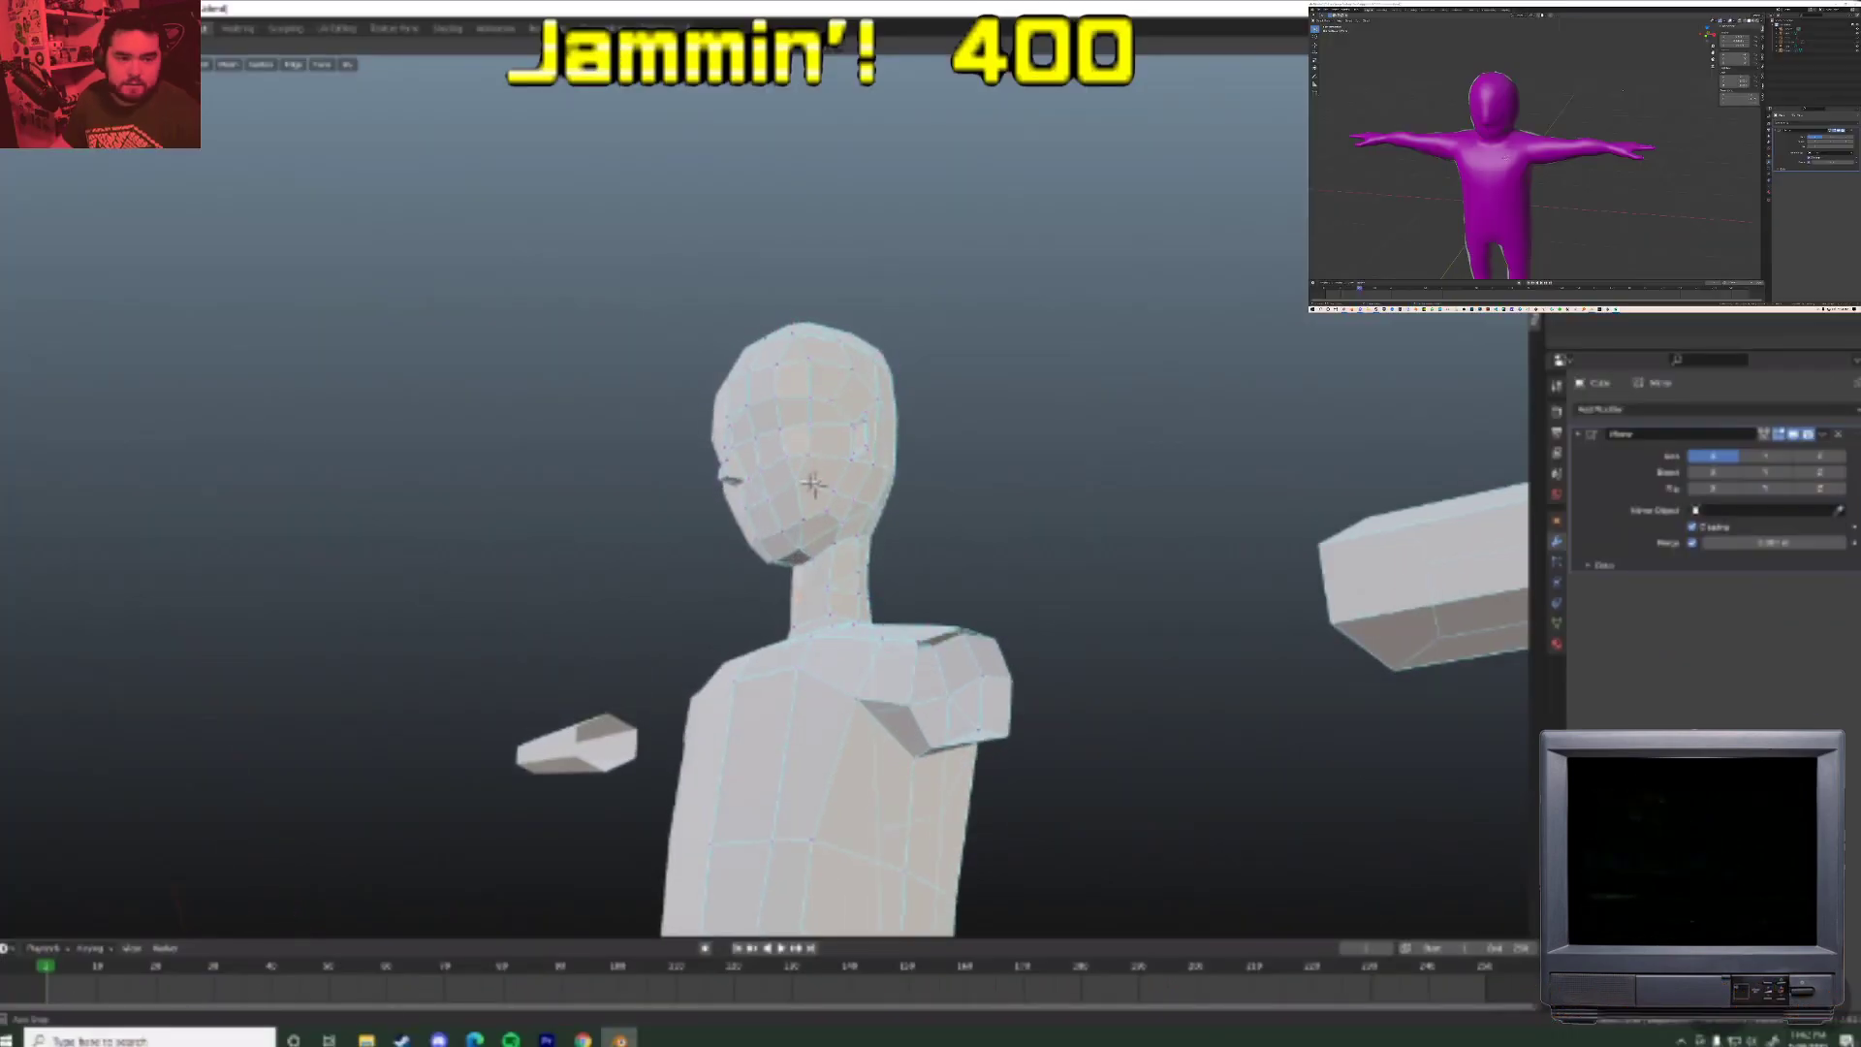
Adjust vertices on the side of the grey low-poly mannequin's head with small moves
middle_click_drag(791, 538, 668, 520)
scroll(678, 485, "up", 4)
middle_click_drag(688, 455, 773, 411)
left_click(831, 466)
key("s")
key("g")
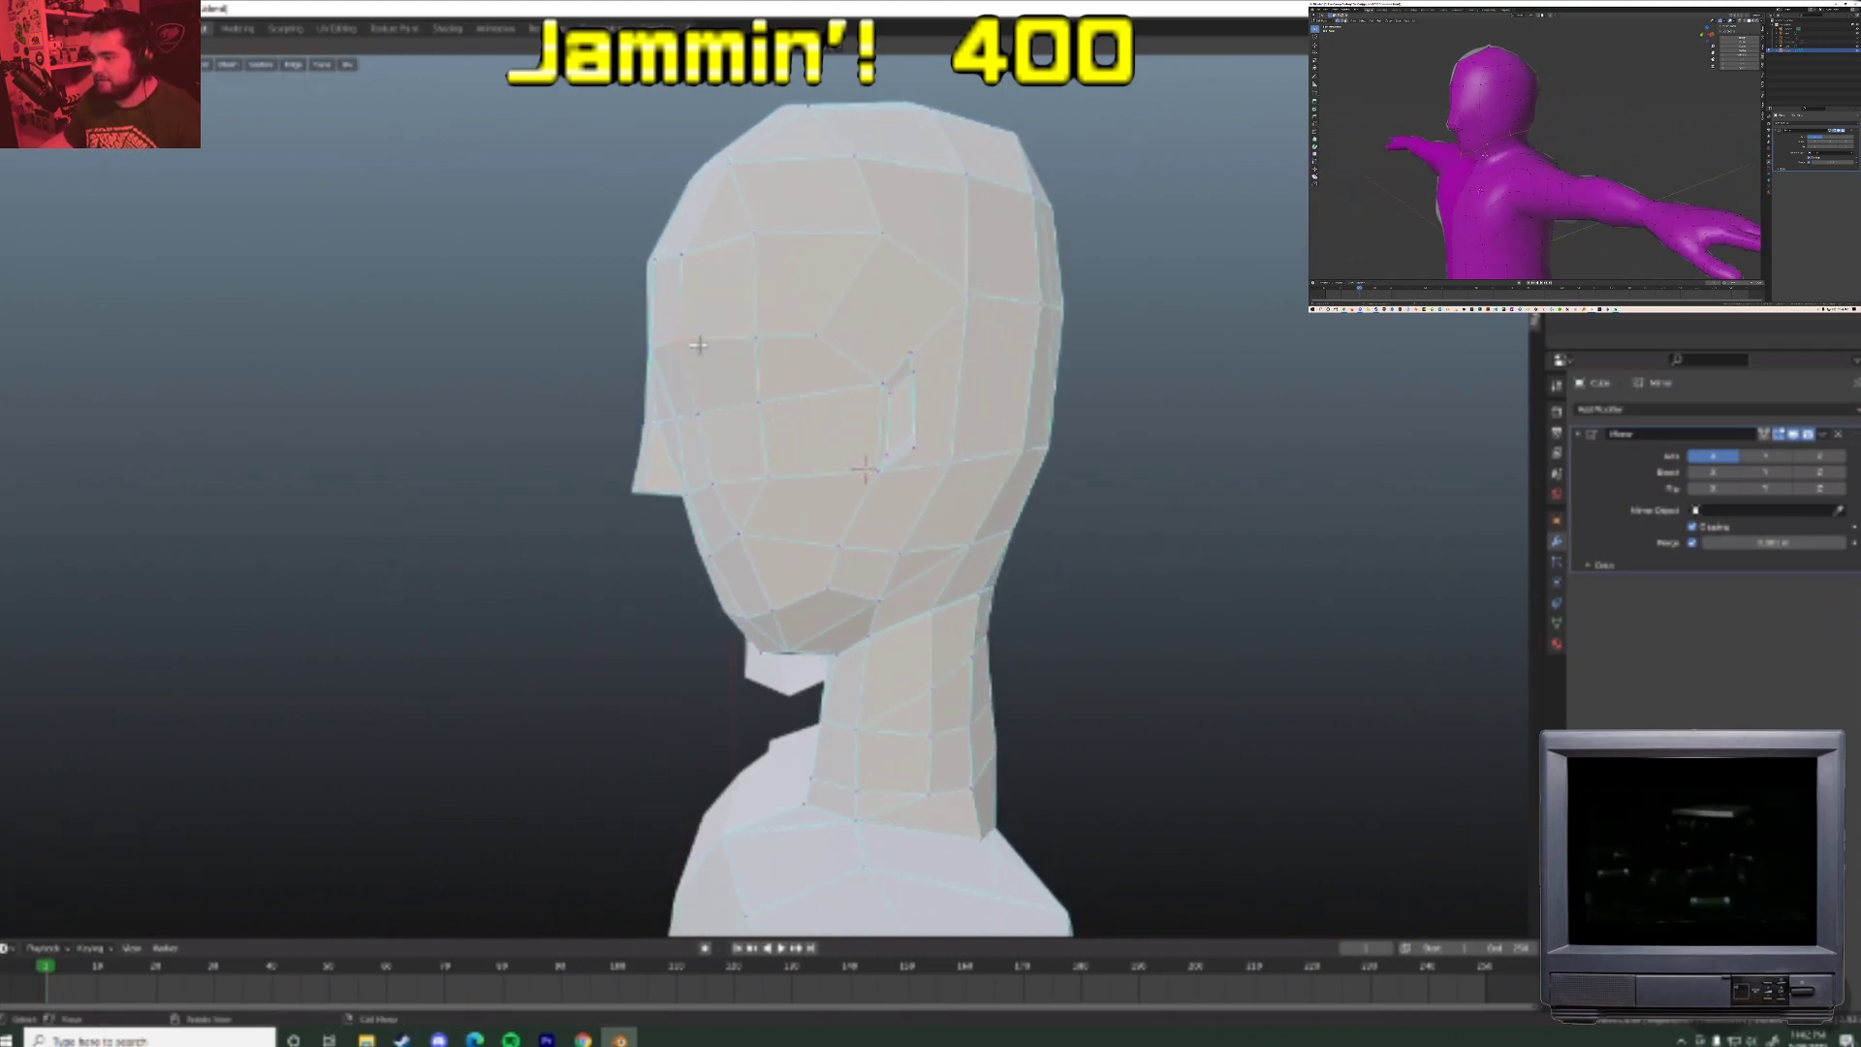
key("g")
left_click(697, 344)
scroll(871, 351, "down", 2)
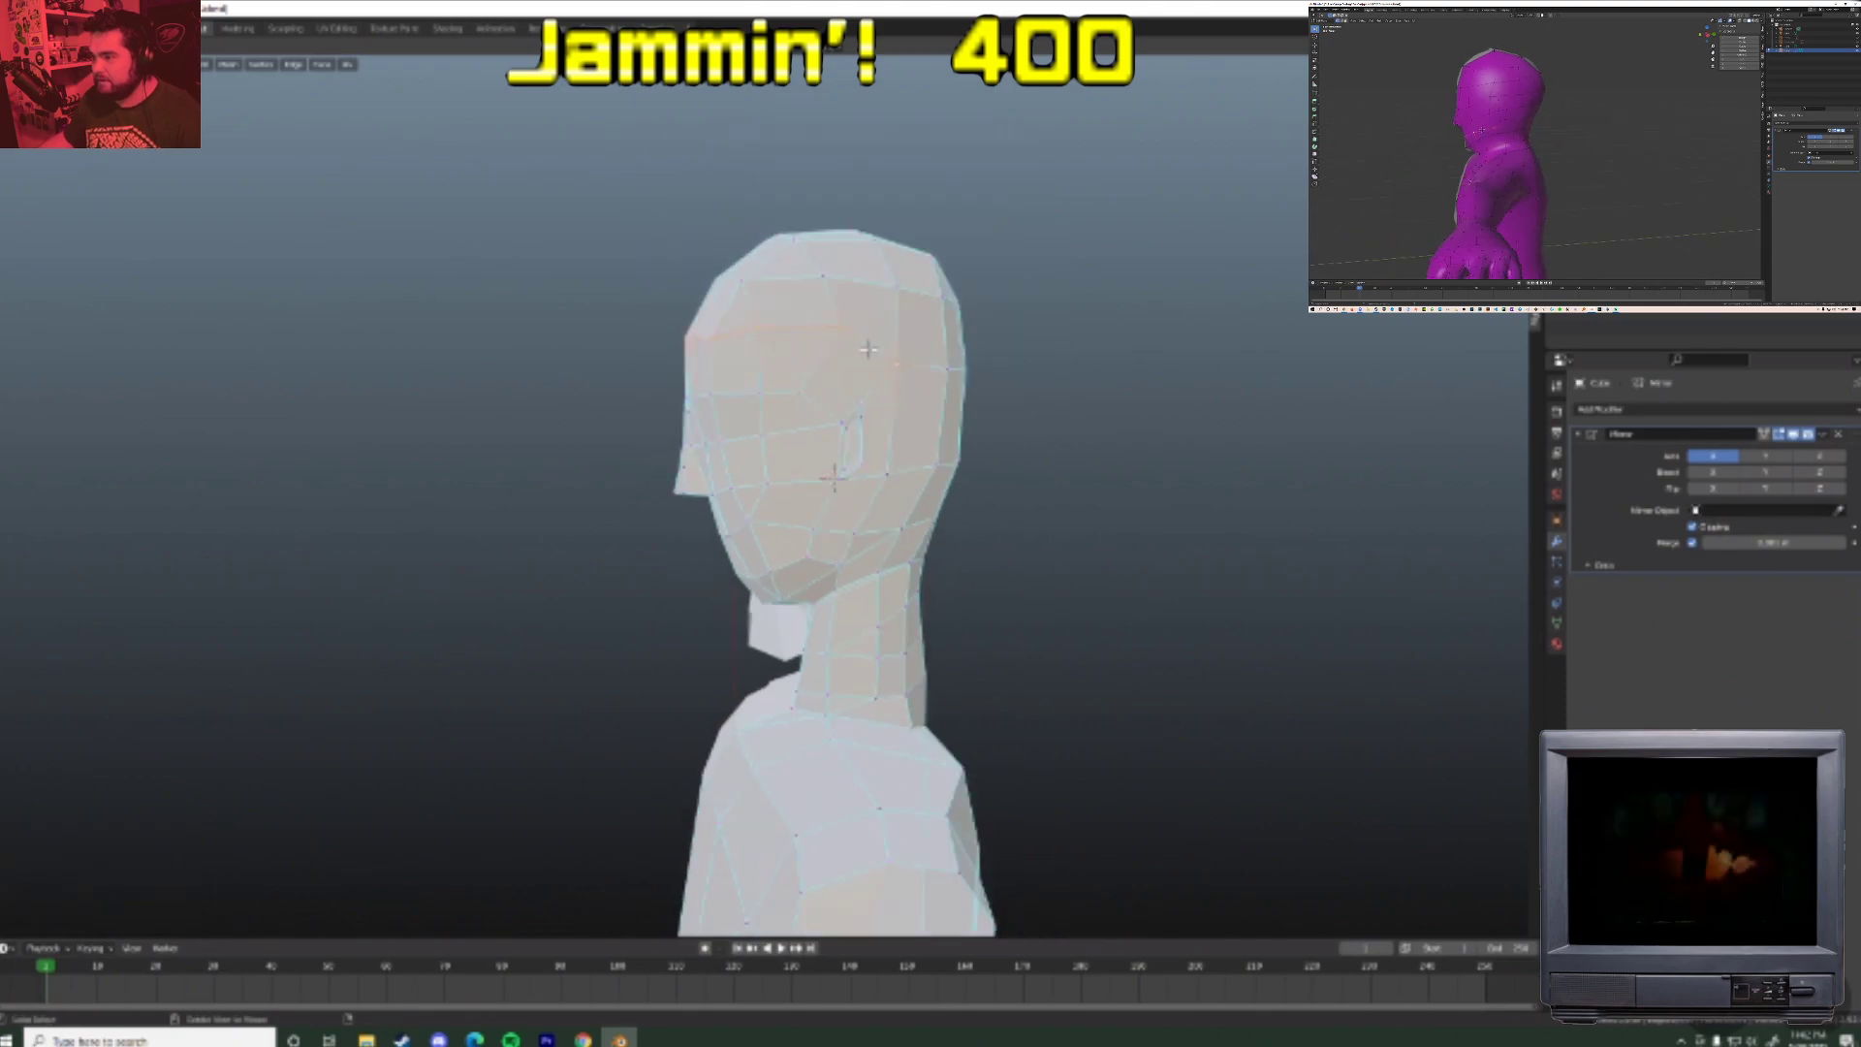
Try sliding the mannequin's forehead vertices along their edges, undoing each attempt
left_click(761, 326)
key("g")
key("g")
left_click(766, 330)
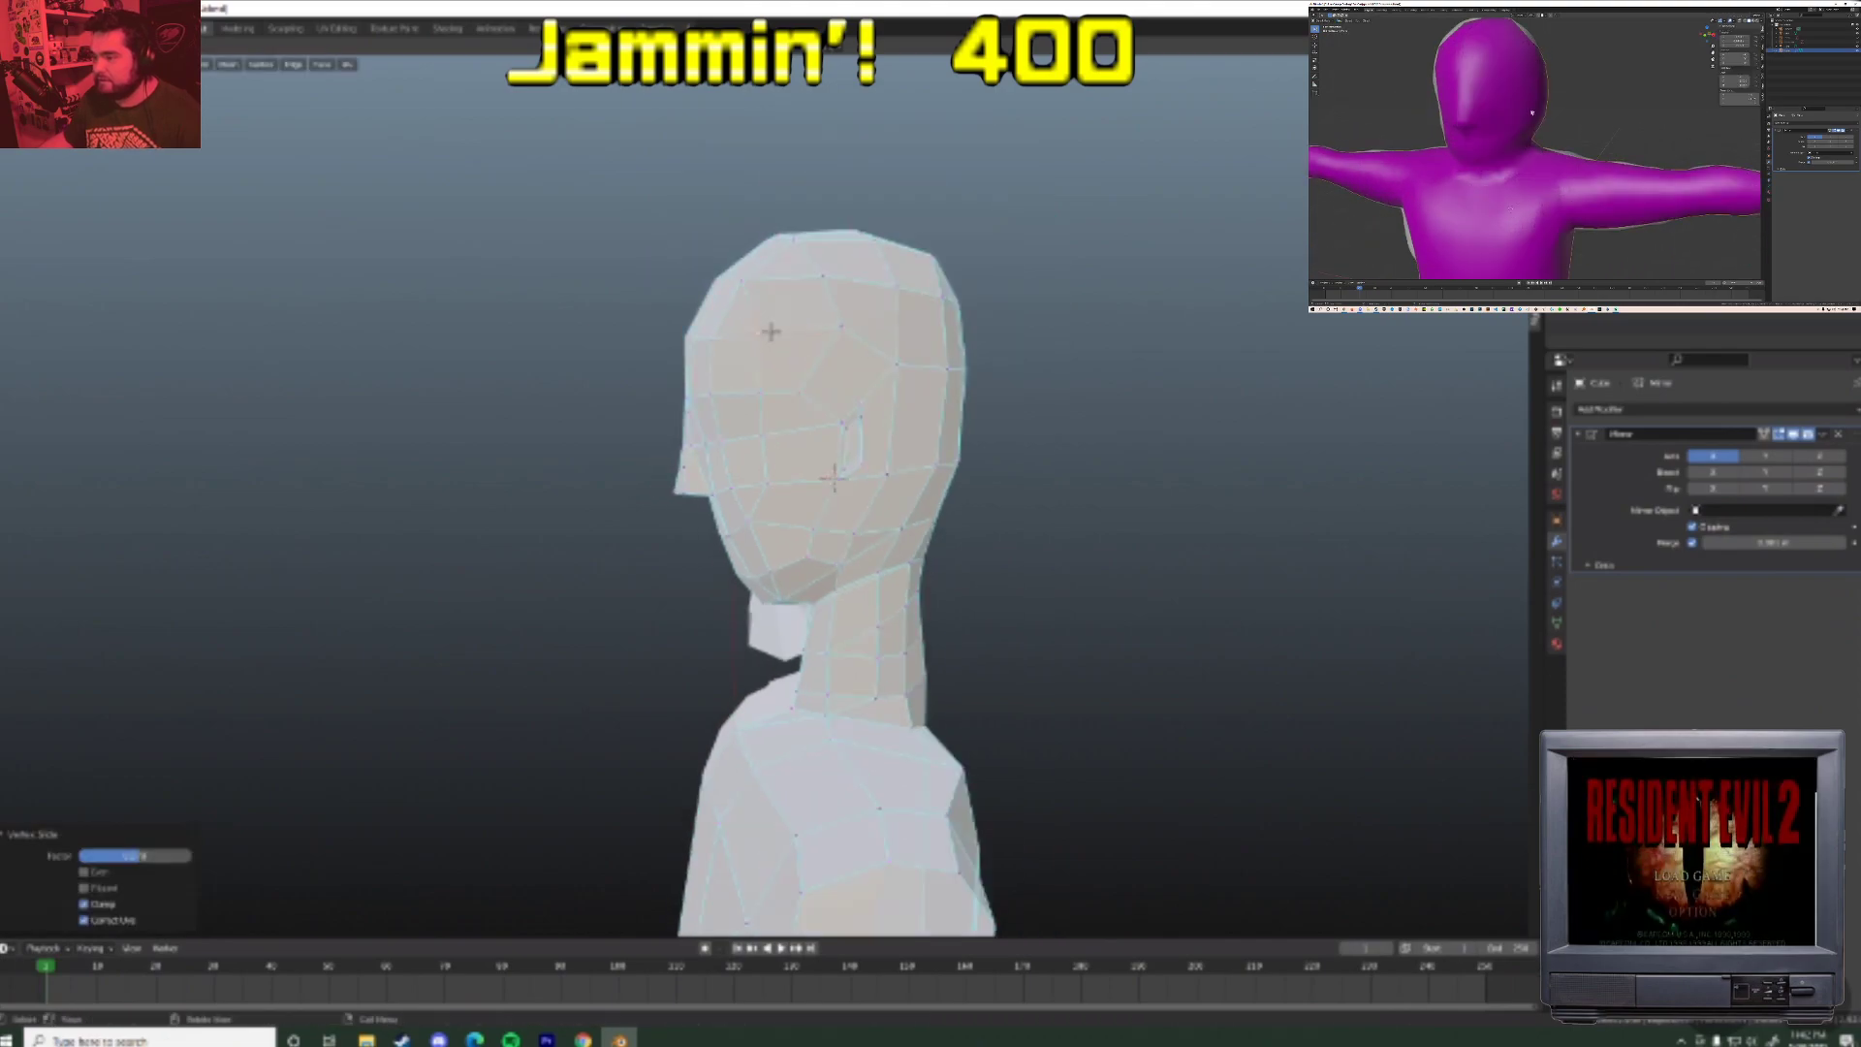
key("ctrl+z")
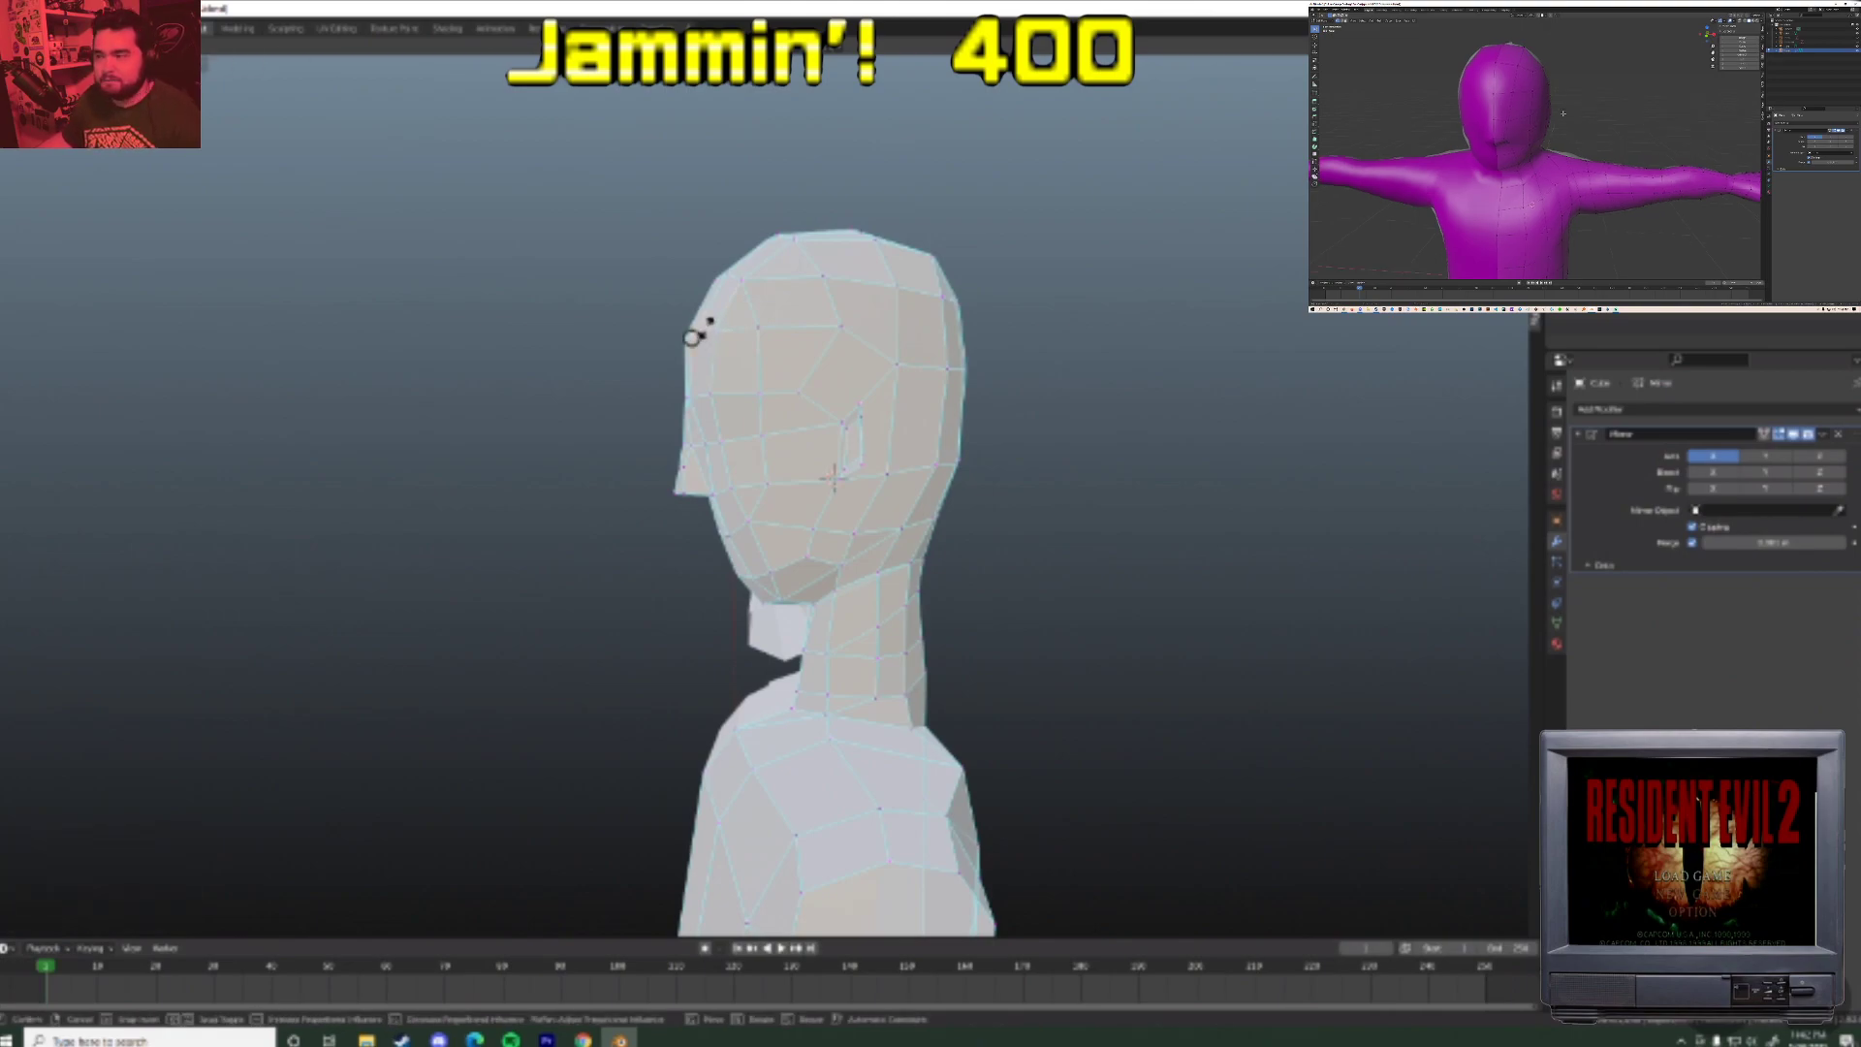
left_click(692, 337)
key("ctrl+z")
key("g")
key("g")
left_click(713, 323)
key("ctrl+z")
Move the vertex at the front of the mannequin's forehead slightly to round the brow profile
key("g")
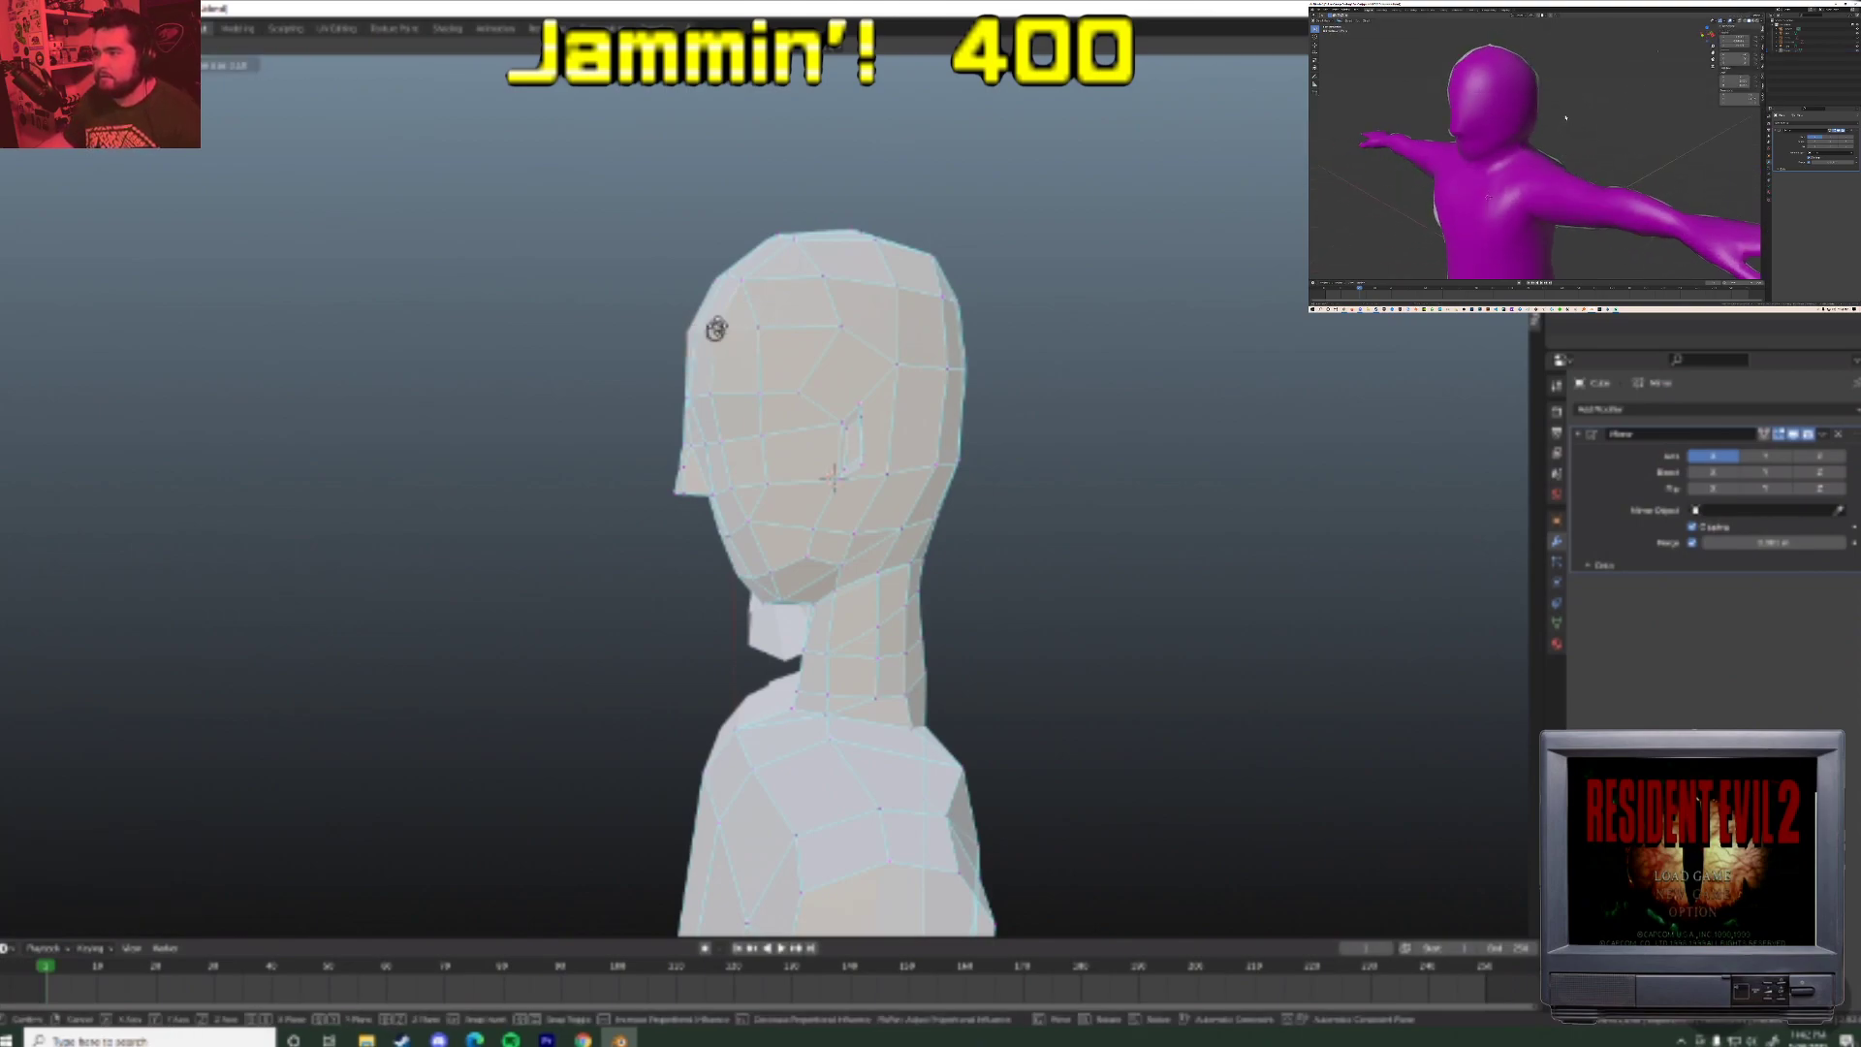
left_click(716, 330)
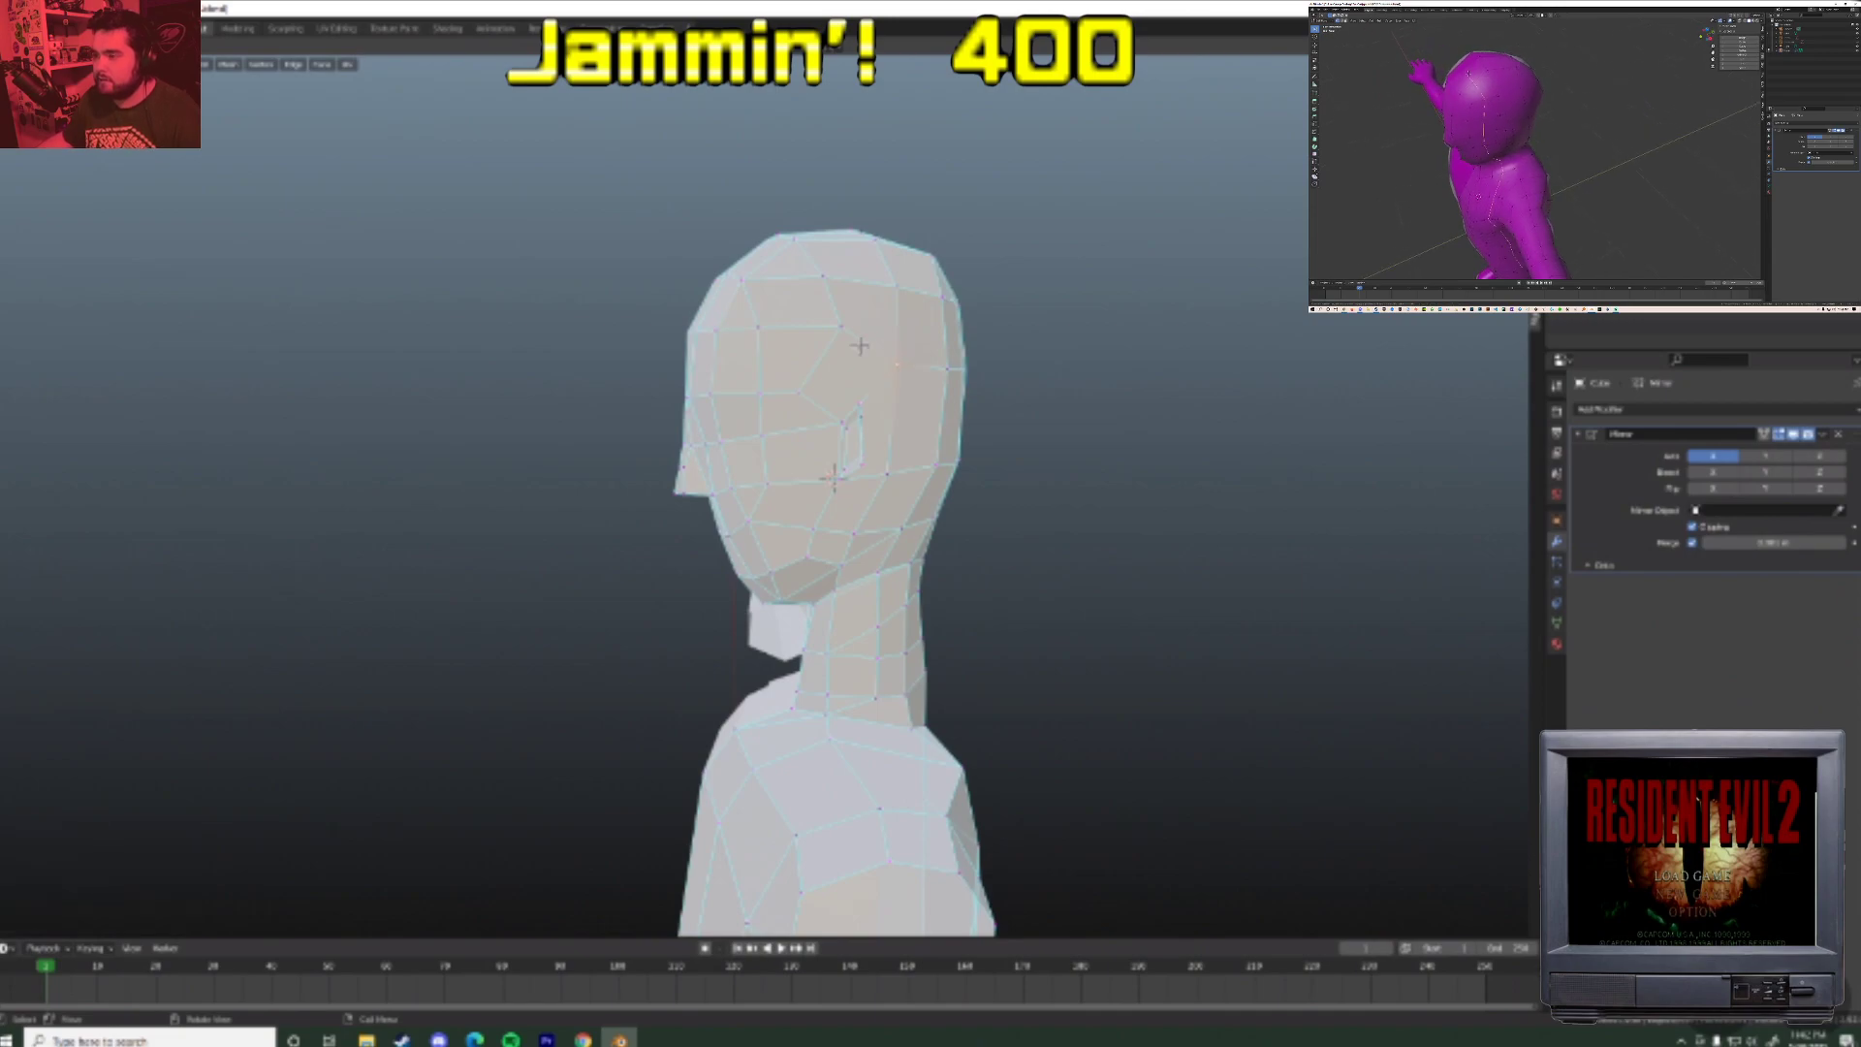
key("g")
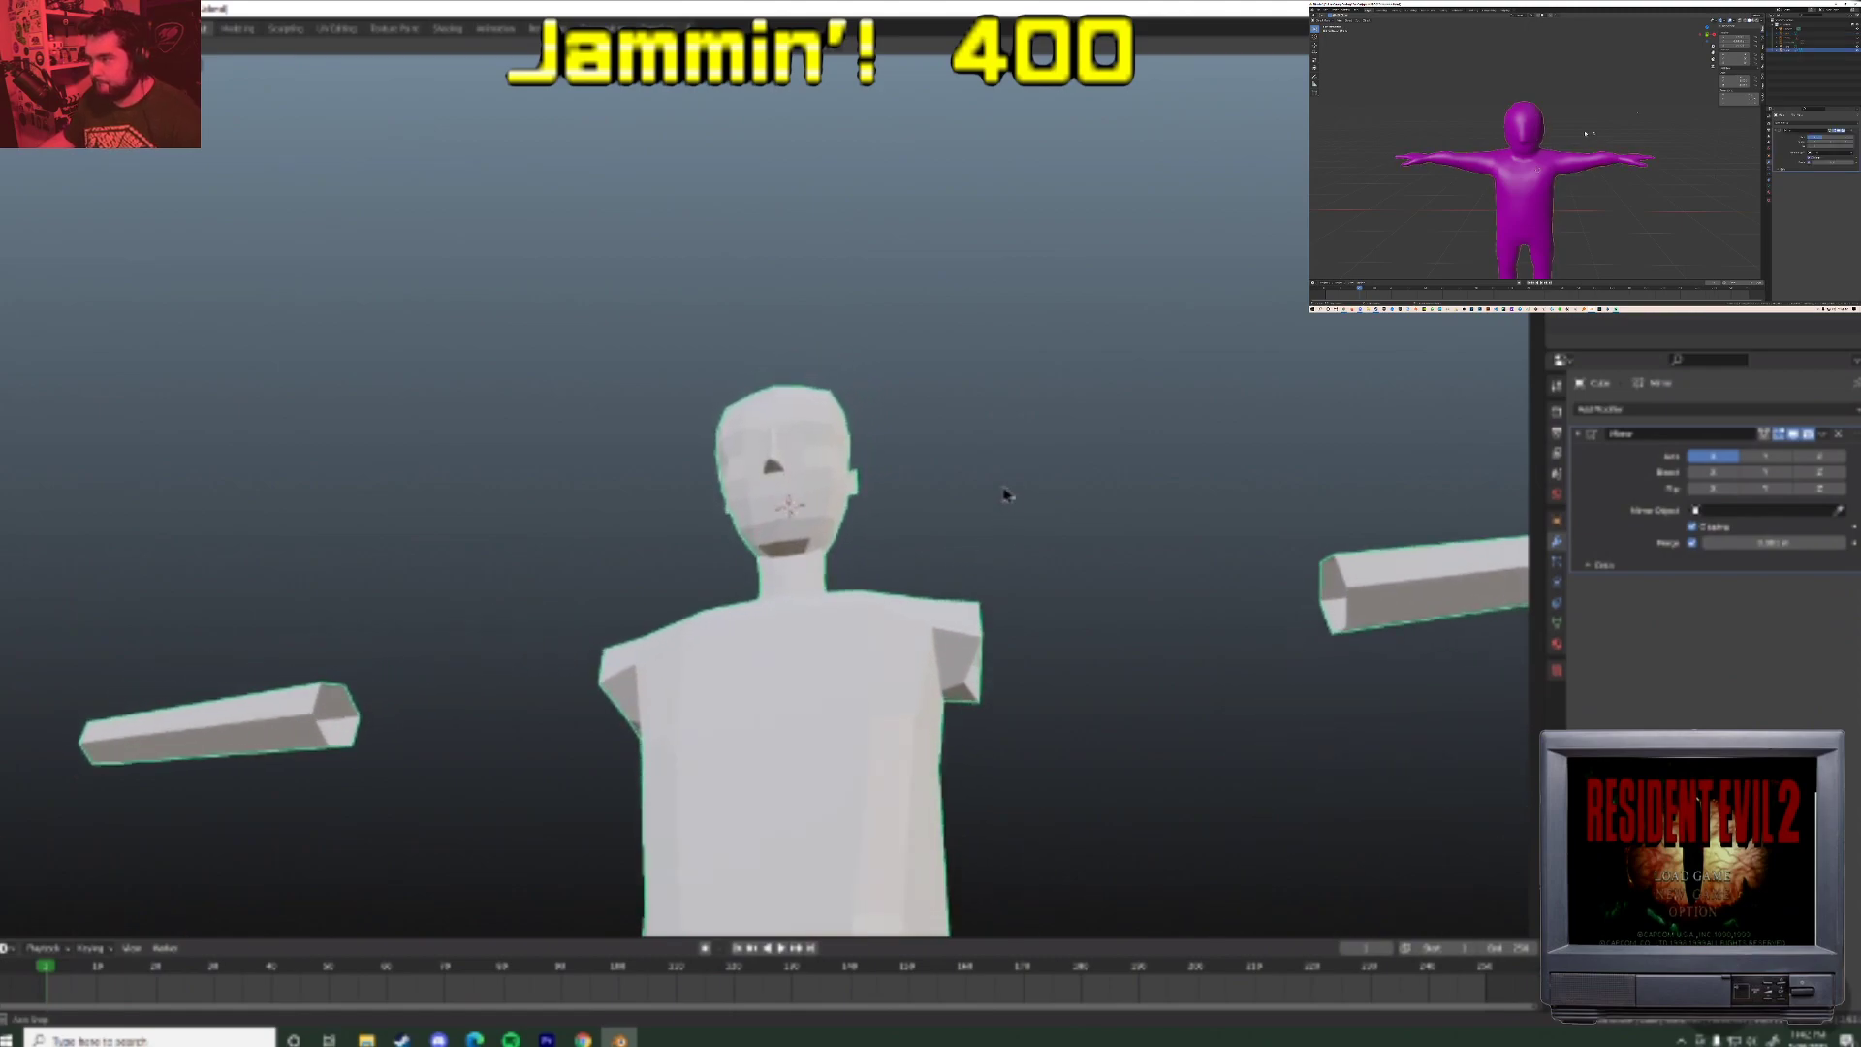
Return to mesh editing on the mannequin and nudge a vertex on the side of its face
middle_click_drag(1114, 520, 1082, 549)
scroll(887, 530, "down", 5)
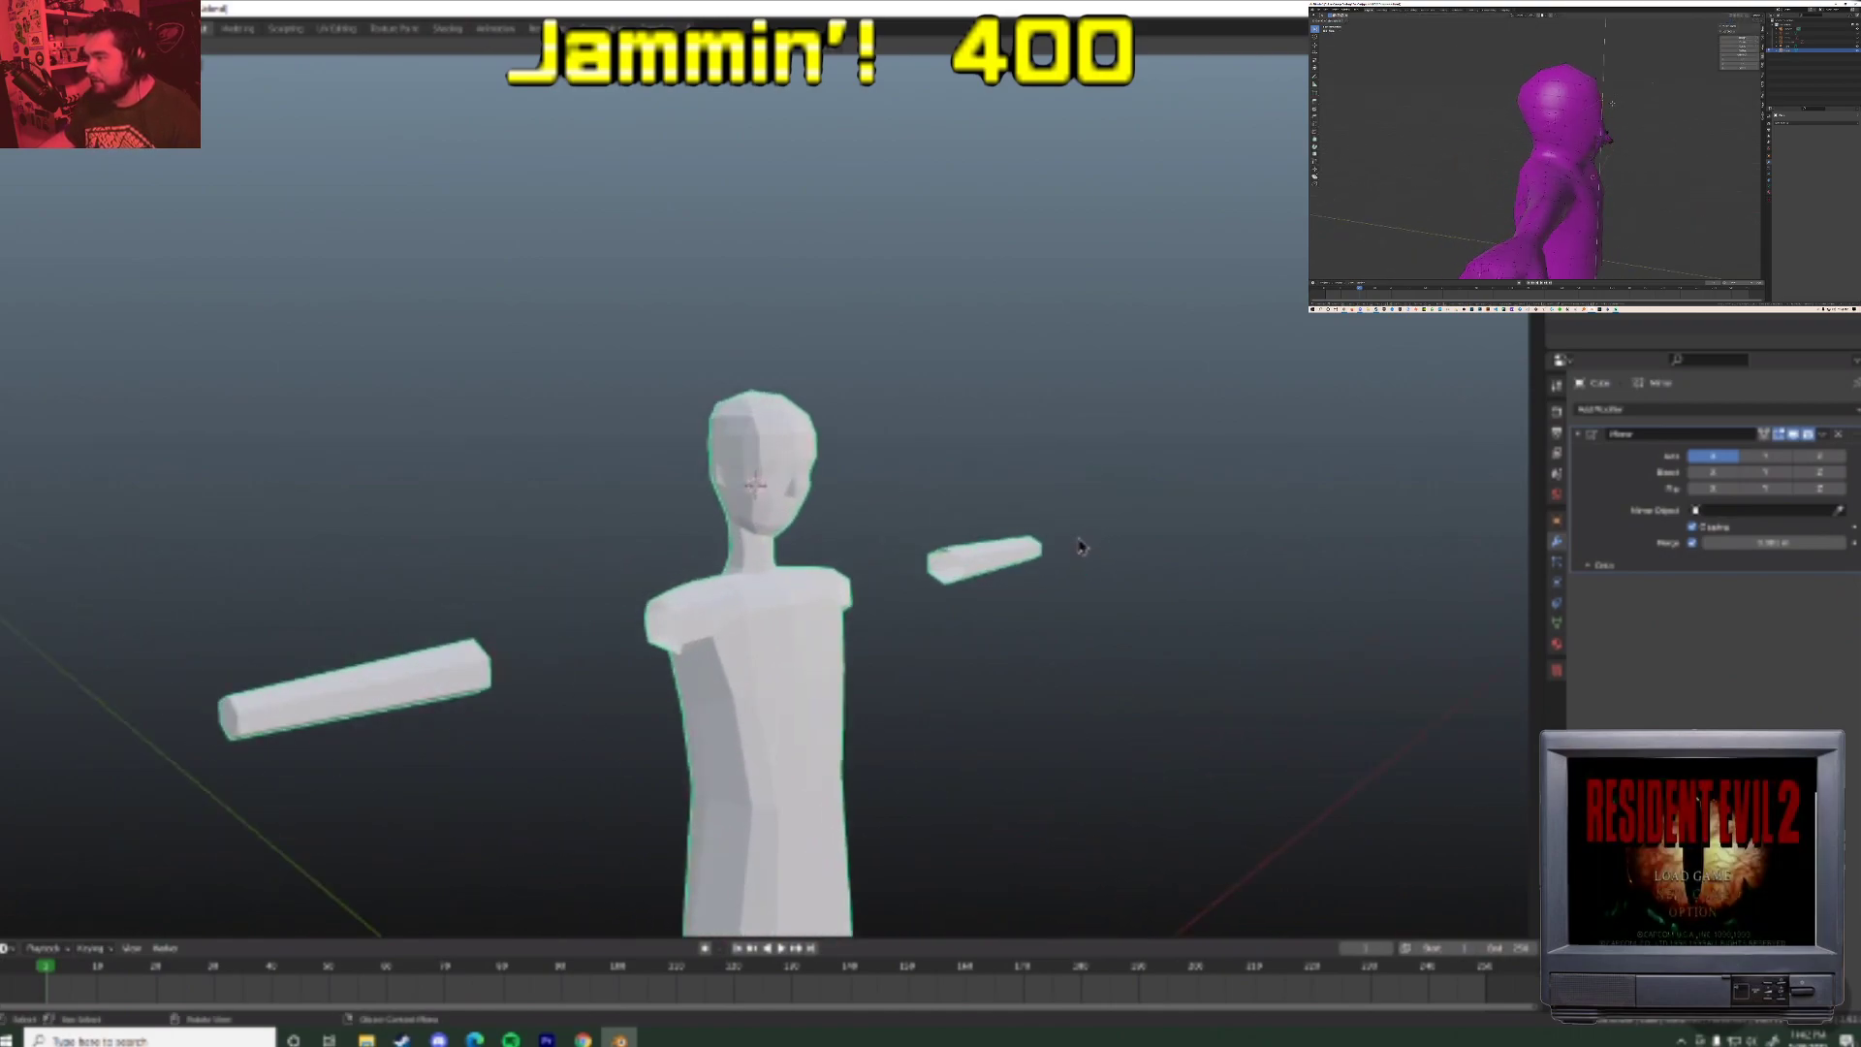
middle_click_drag(1176, 520, 863, 552)
key("Tab")
middle_click_drag(707, 448, 832, 431)
key("g")
left_click(829, 432)
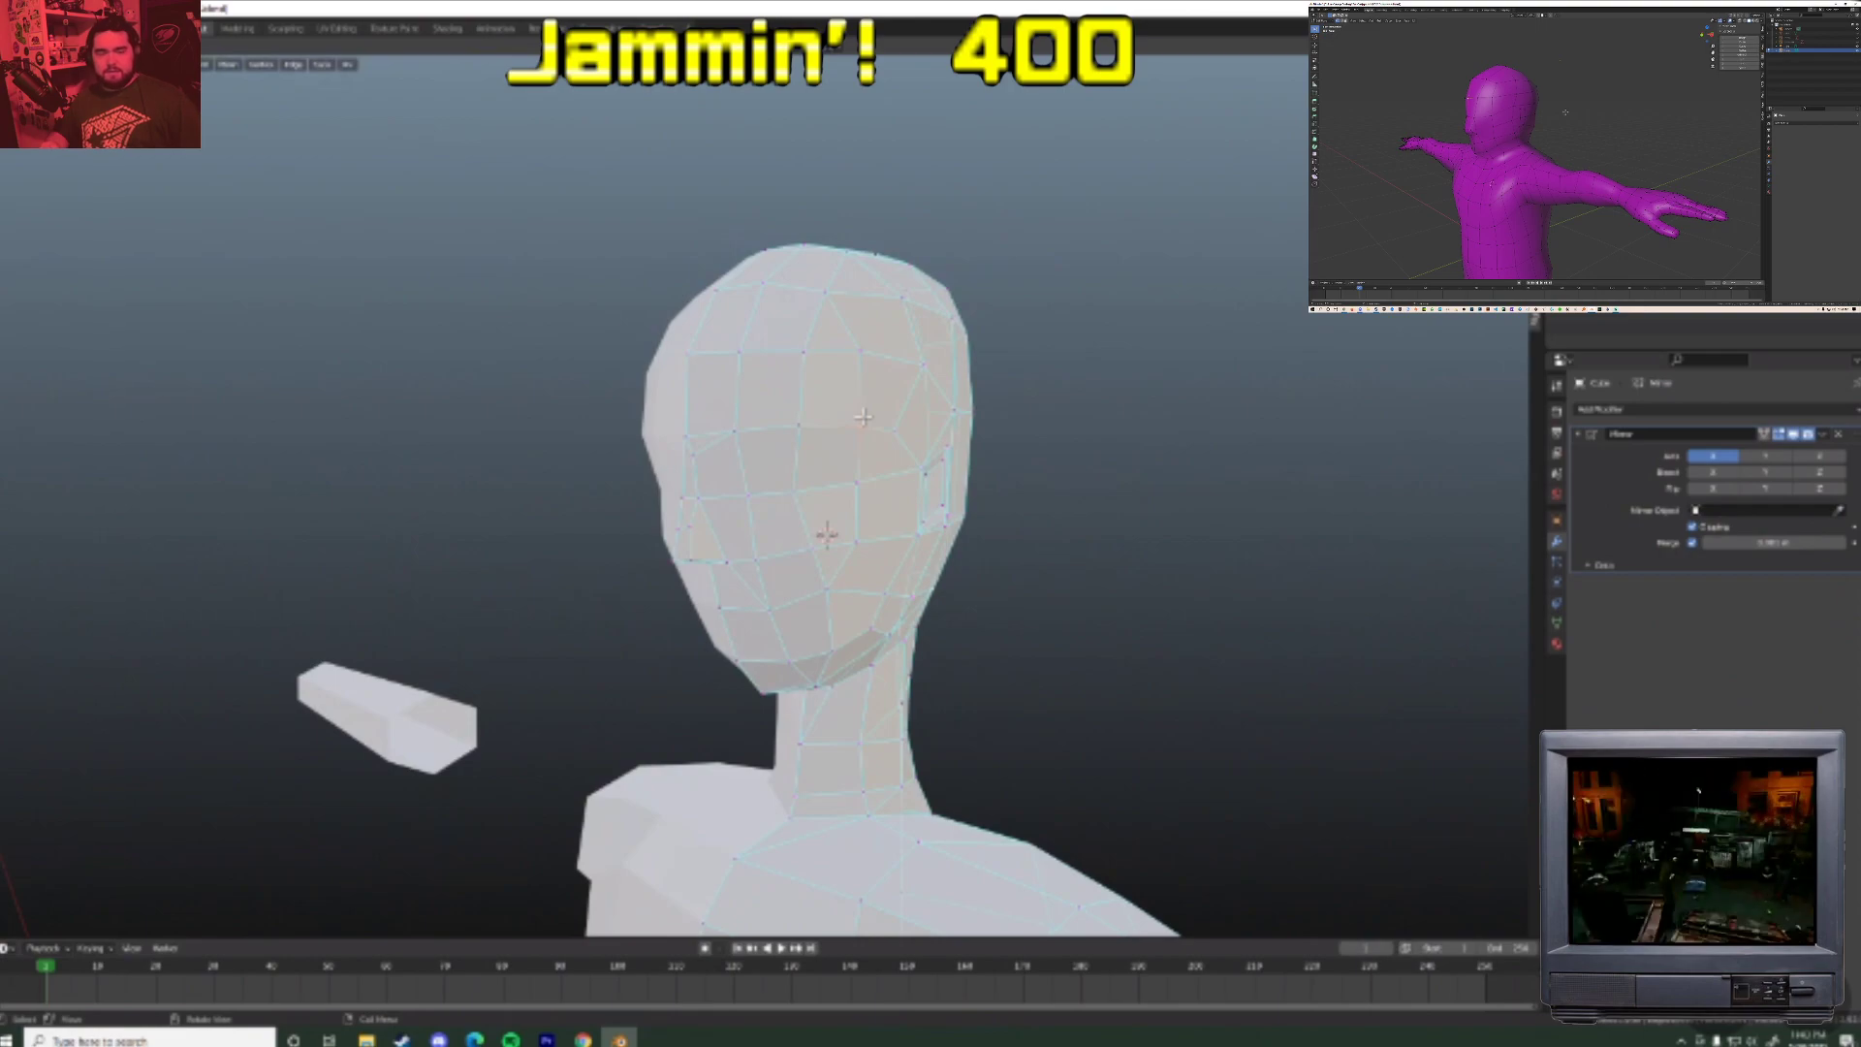
Examine the mannequin's head, torso and legs from several angles, ending in the straight front view
scroll(871, 413, "down", 7)
scroll(914, 503, "up", 4)
middle_click_drag(914, 503, 996, 494)
scroll(995, 495, "down", 7)
scroll(992, 495, "up", 3)
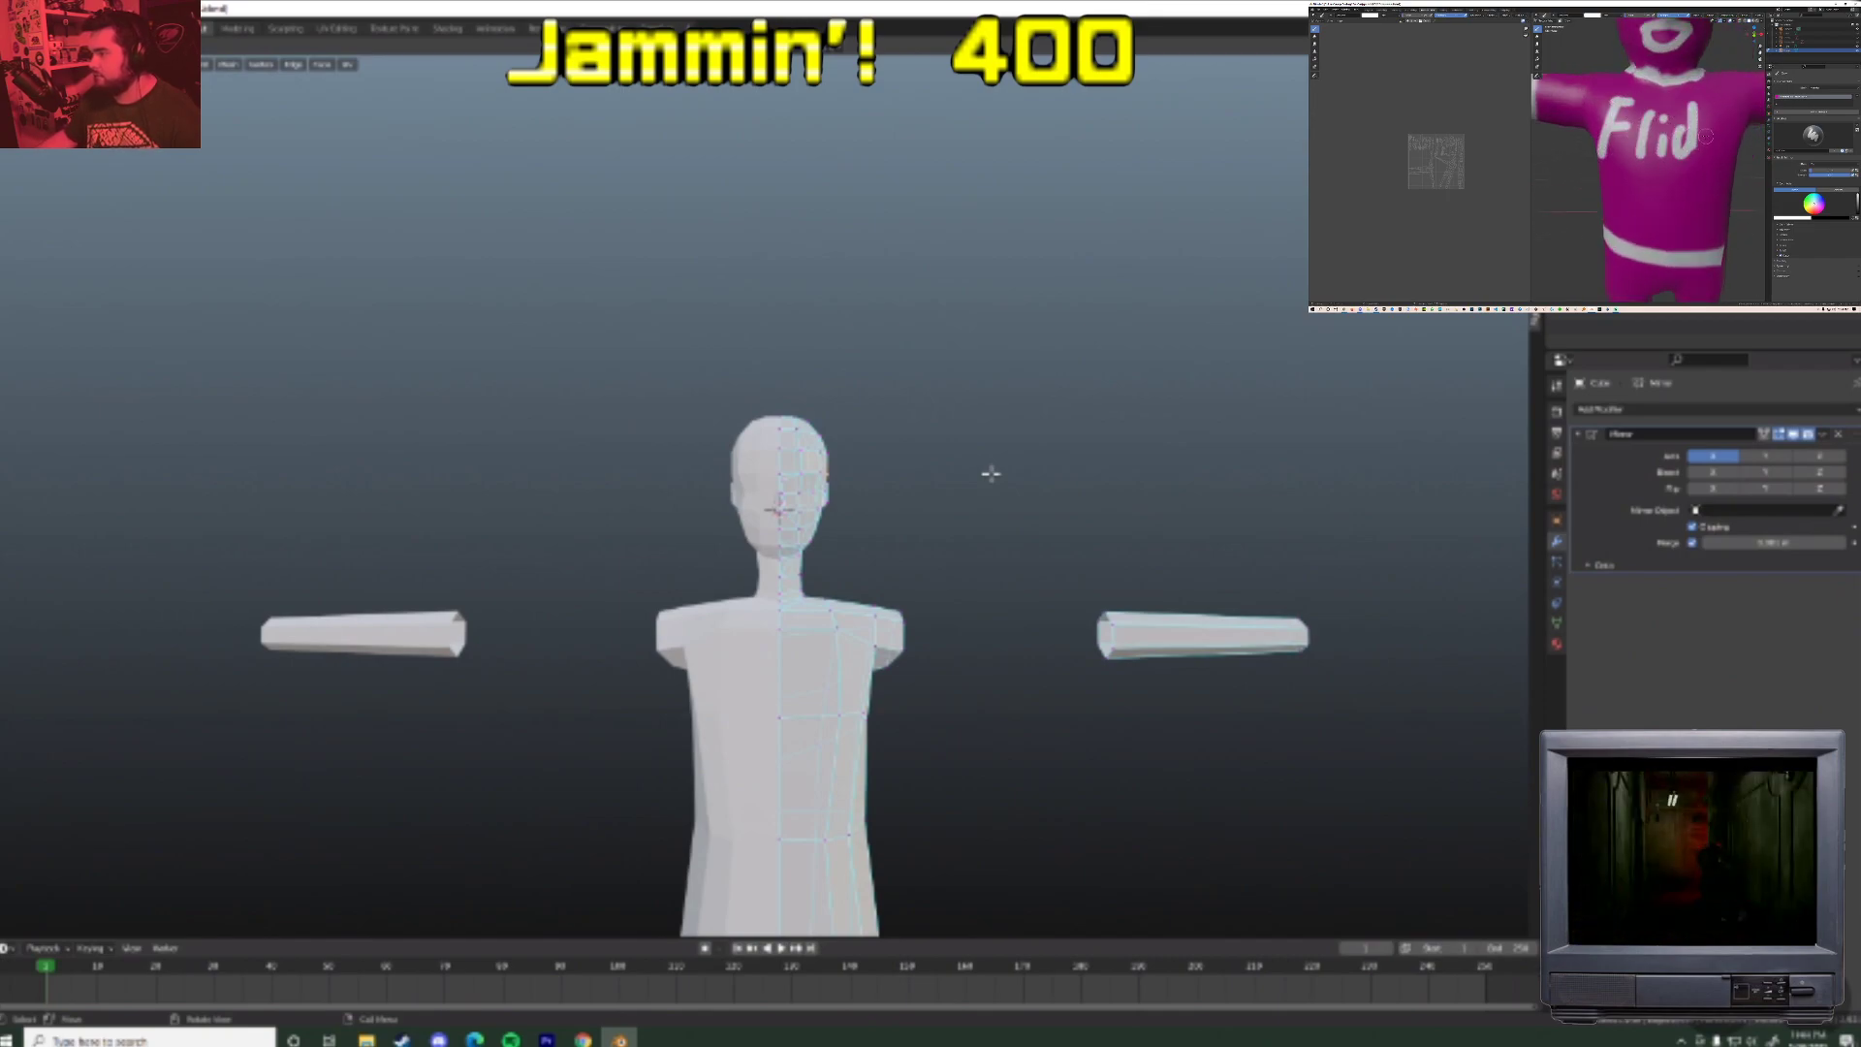
middle_click_drag(1087, 521, 1101, 339)
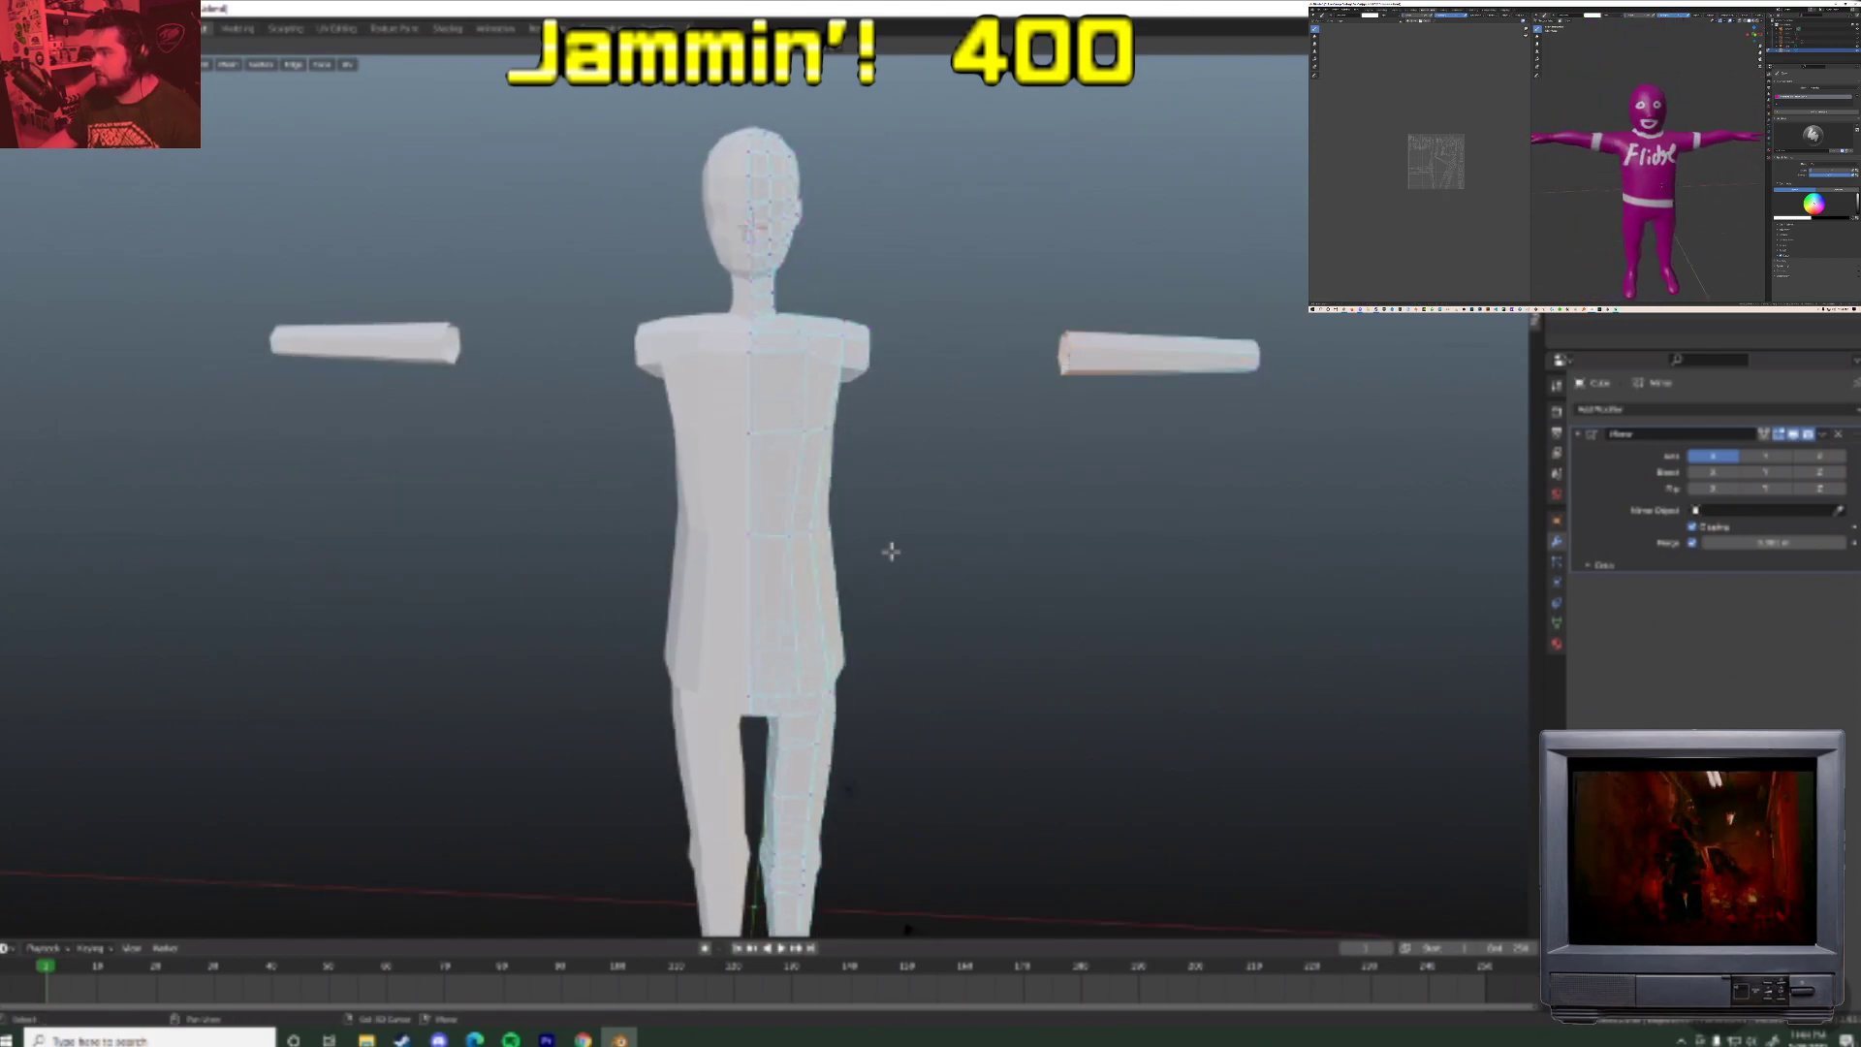
middle_click_drag(889, 543, 905, 478, "shift")
key("KP_1")
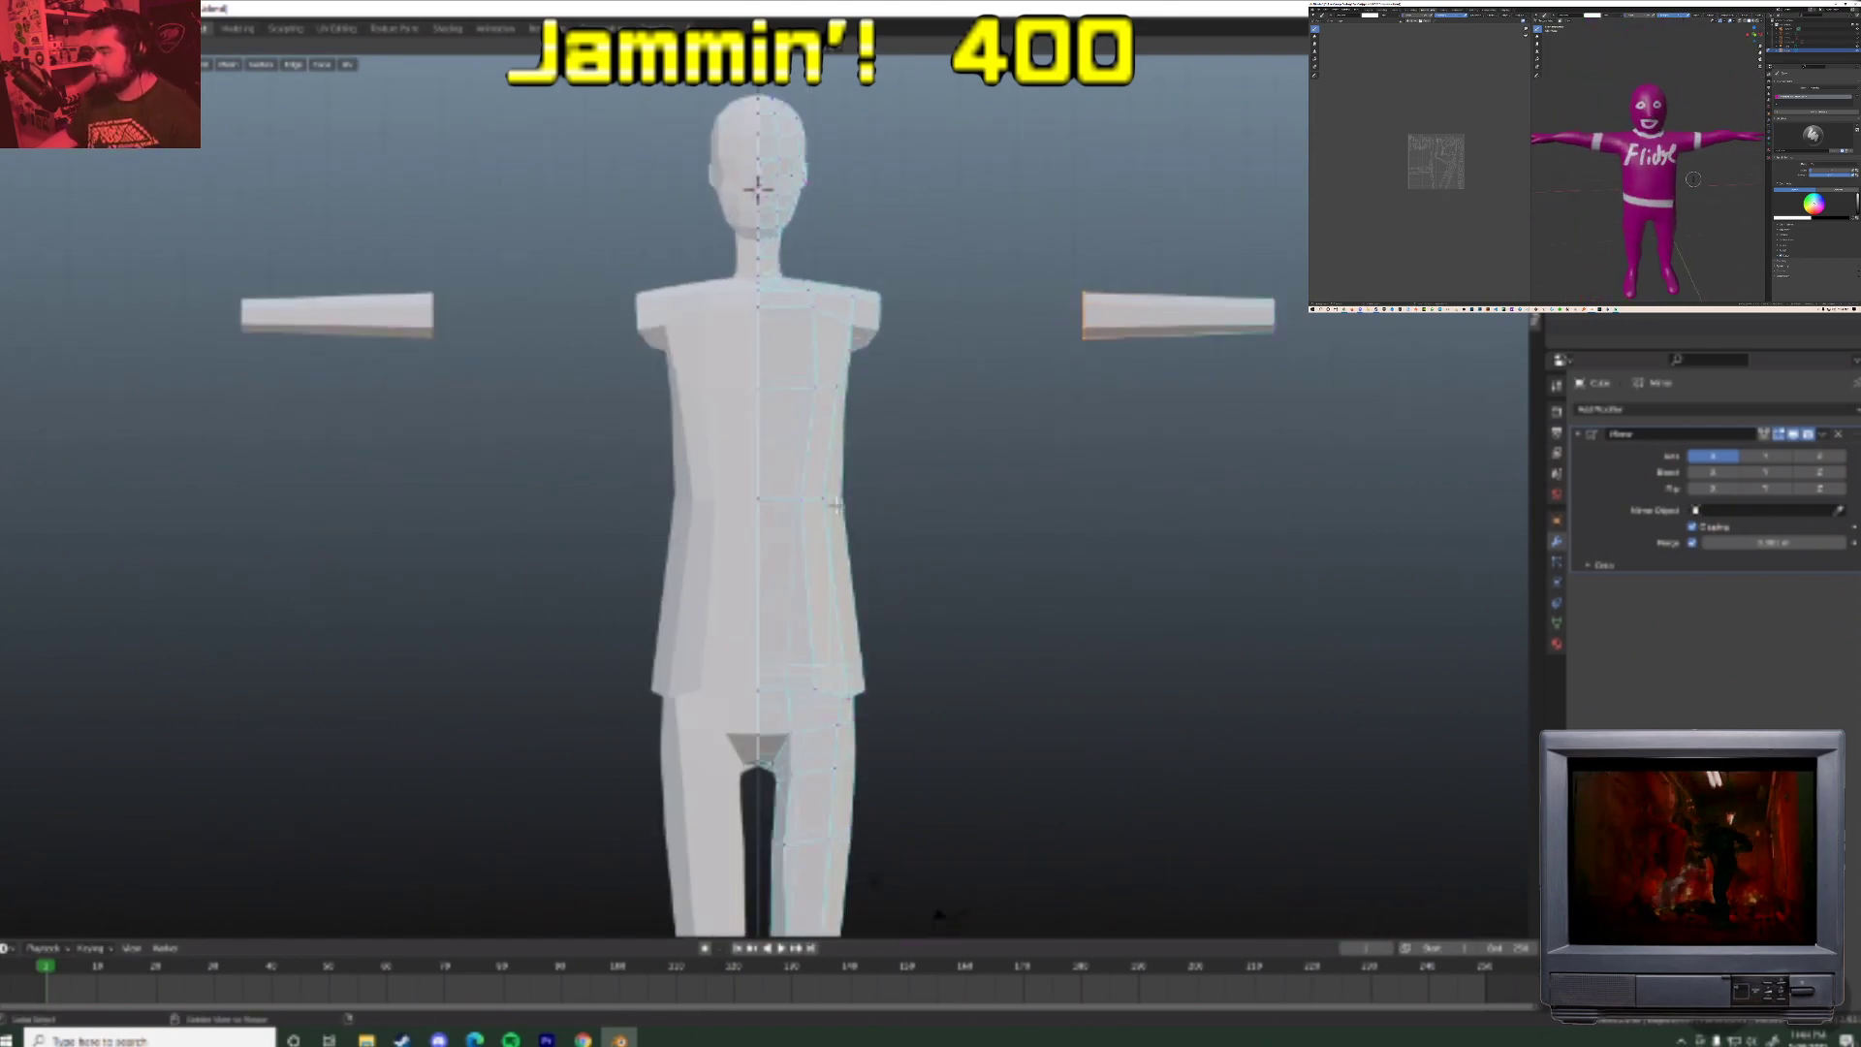
Bevel the mannequin's waist edge loop into two separate loops and move the resulting band down the torso
key("g")
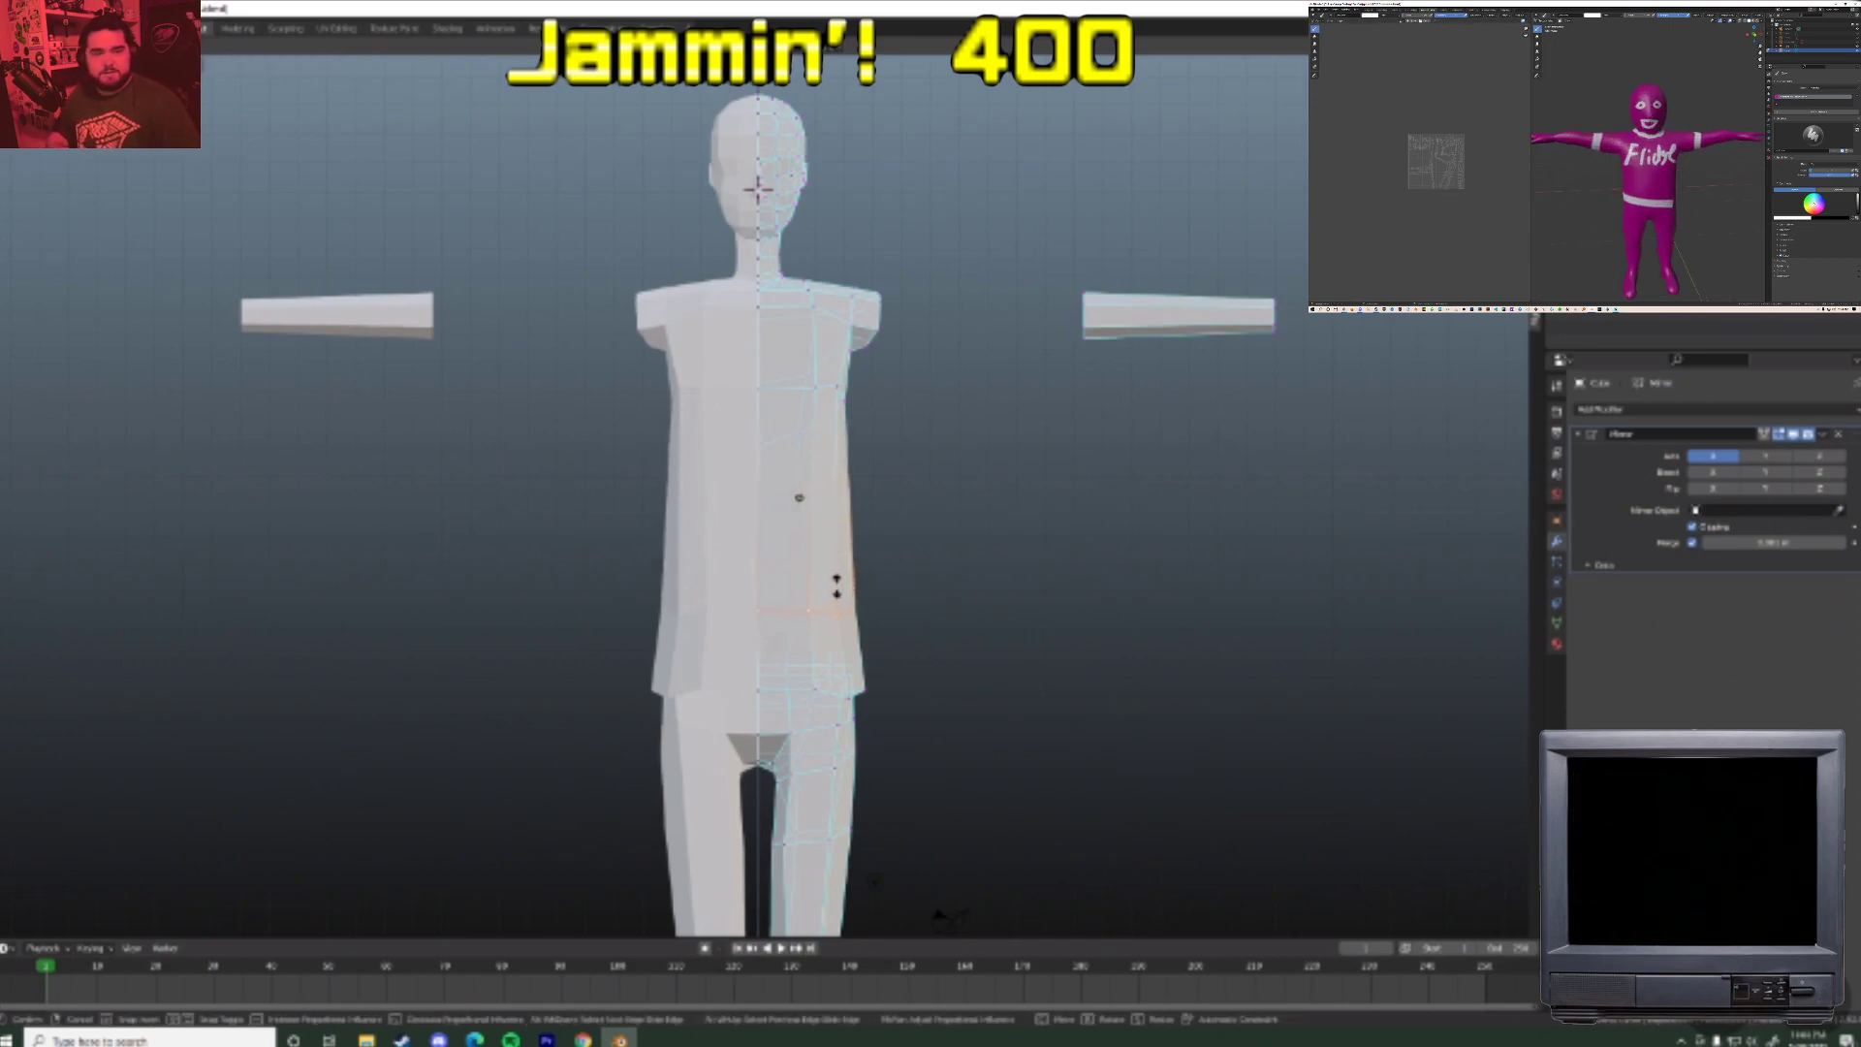
key("Escape")
key("ctrl+b")
left_click(901, 608)
key("g")
left_click(909, 665)
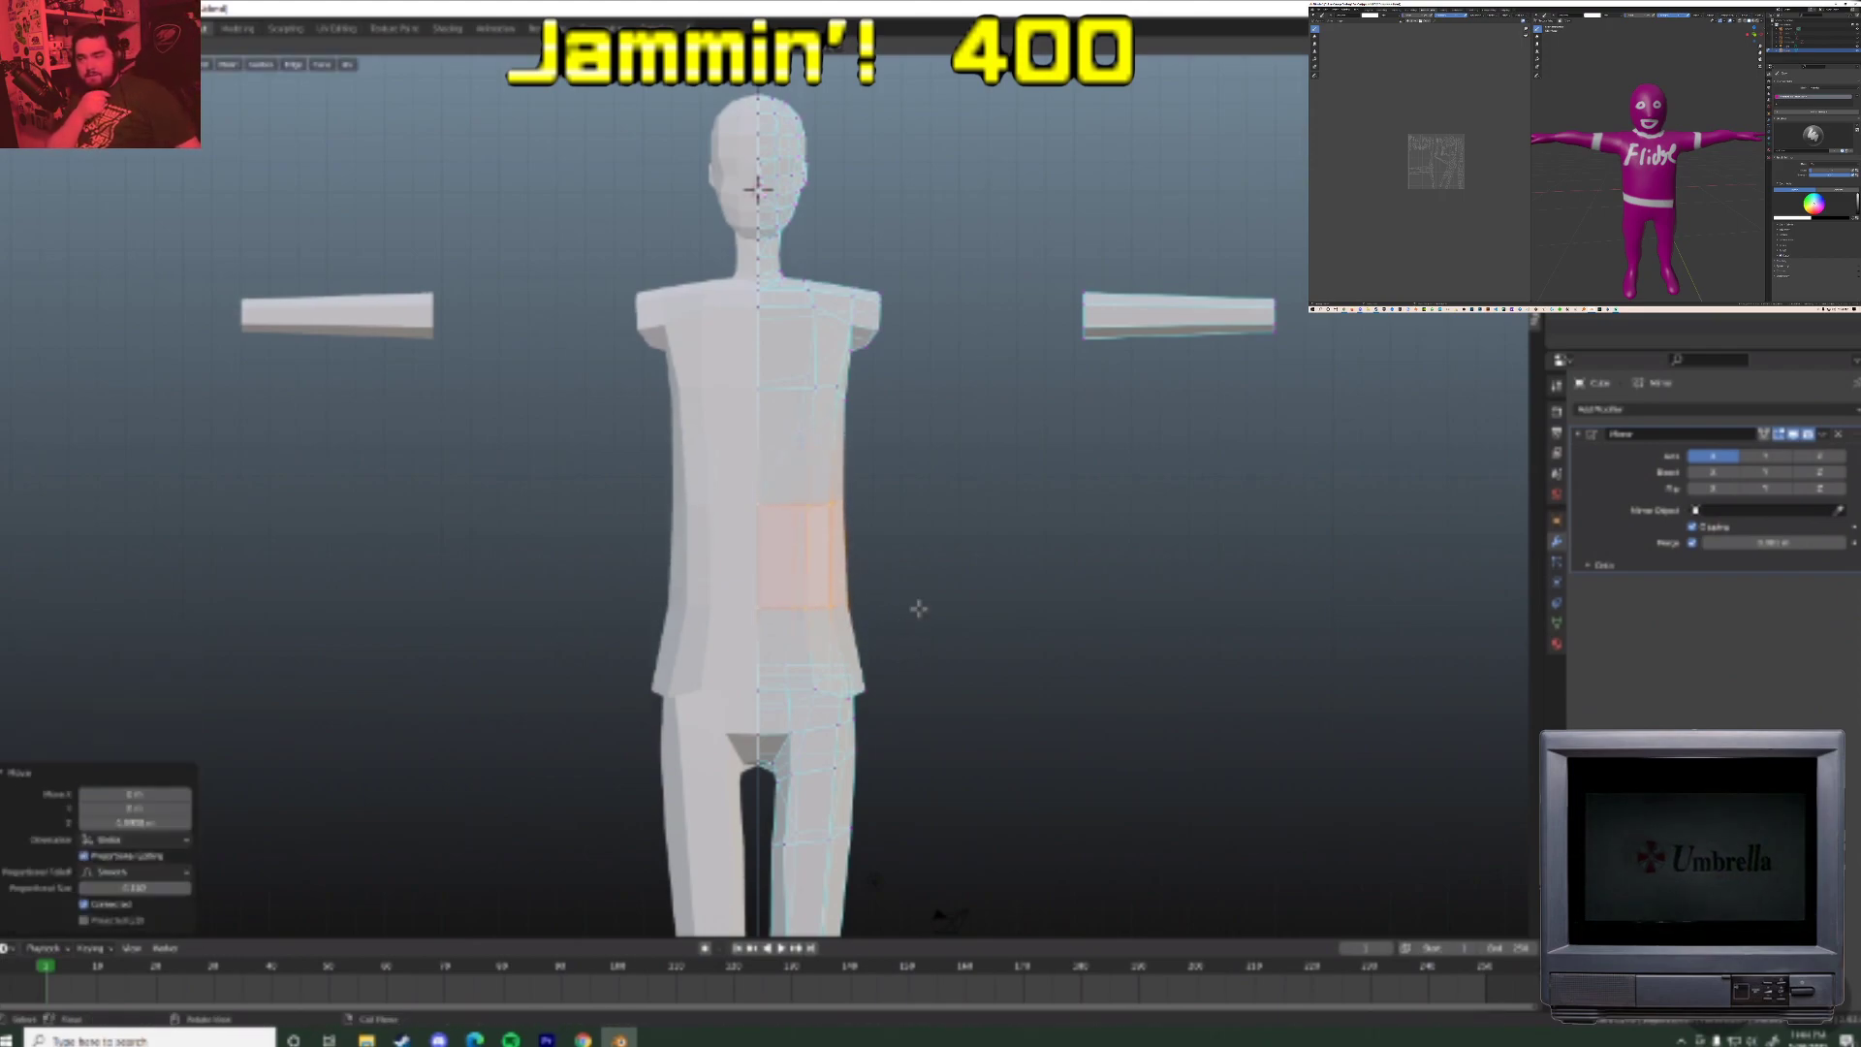
key("s")
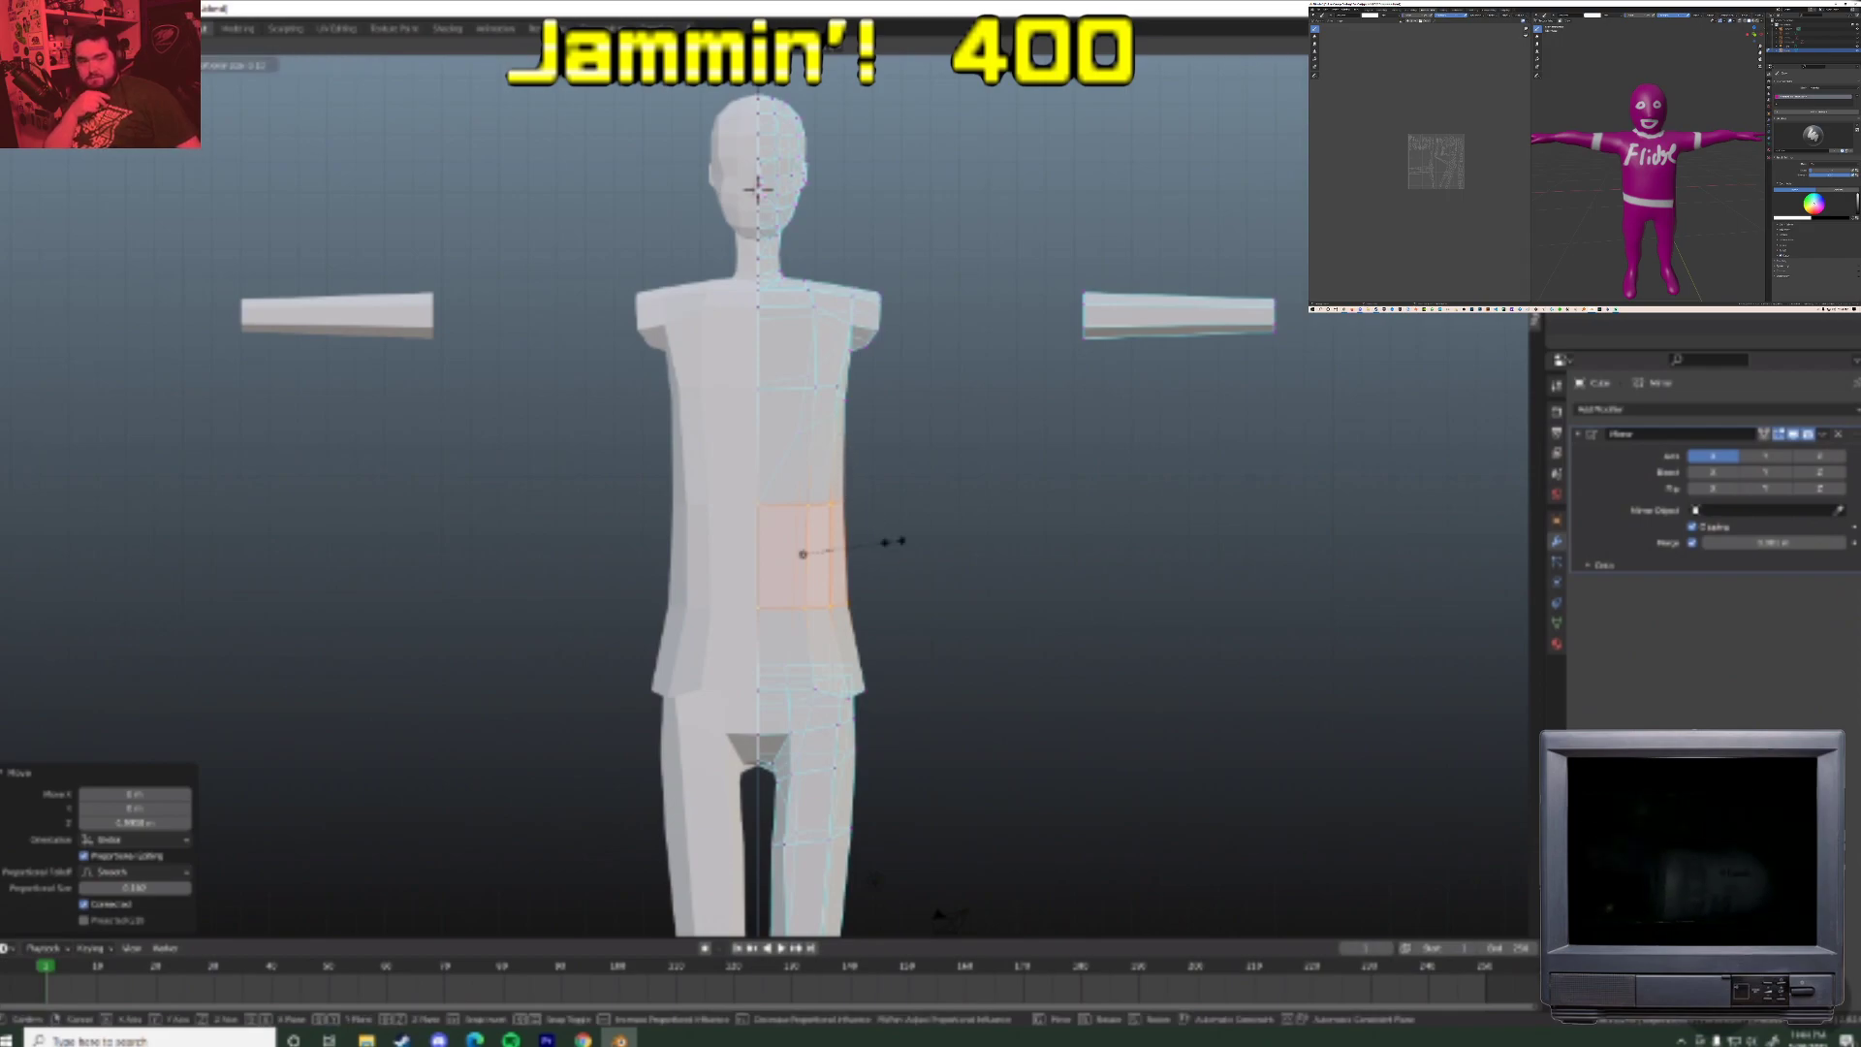
right_click(865, 509)
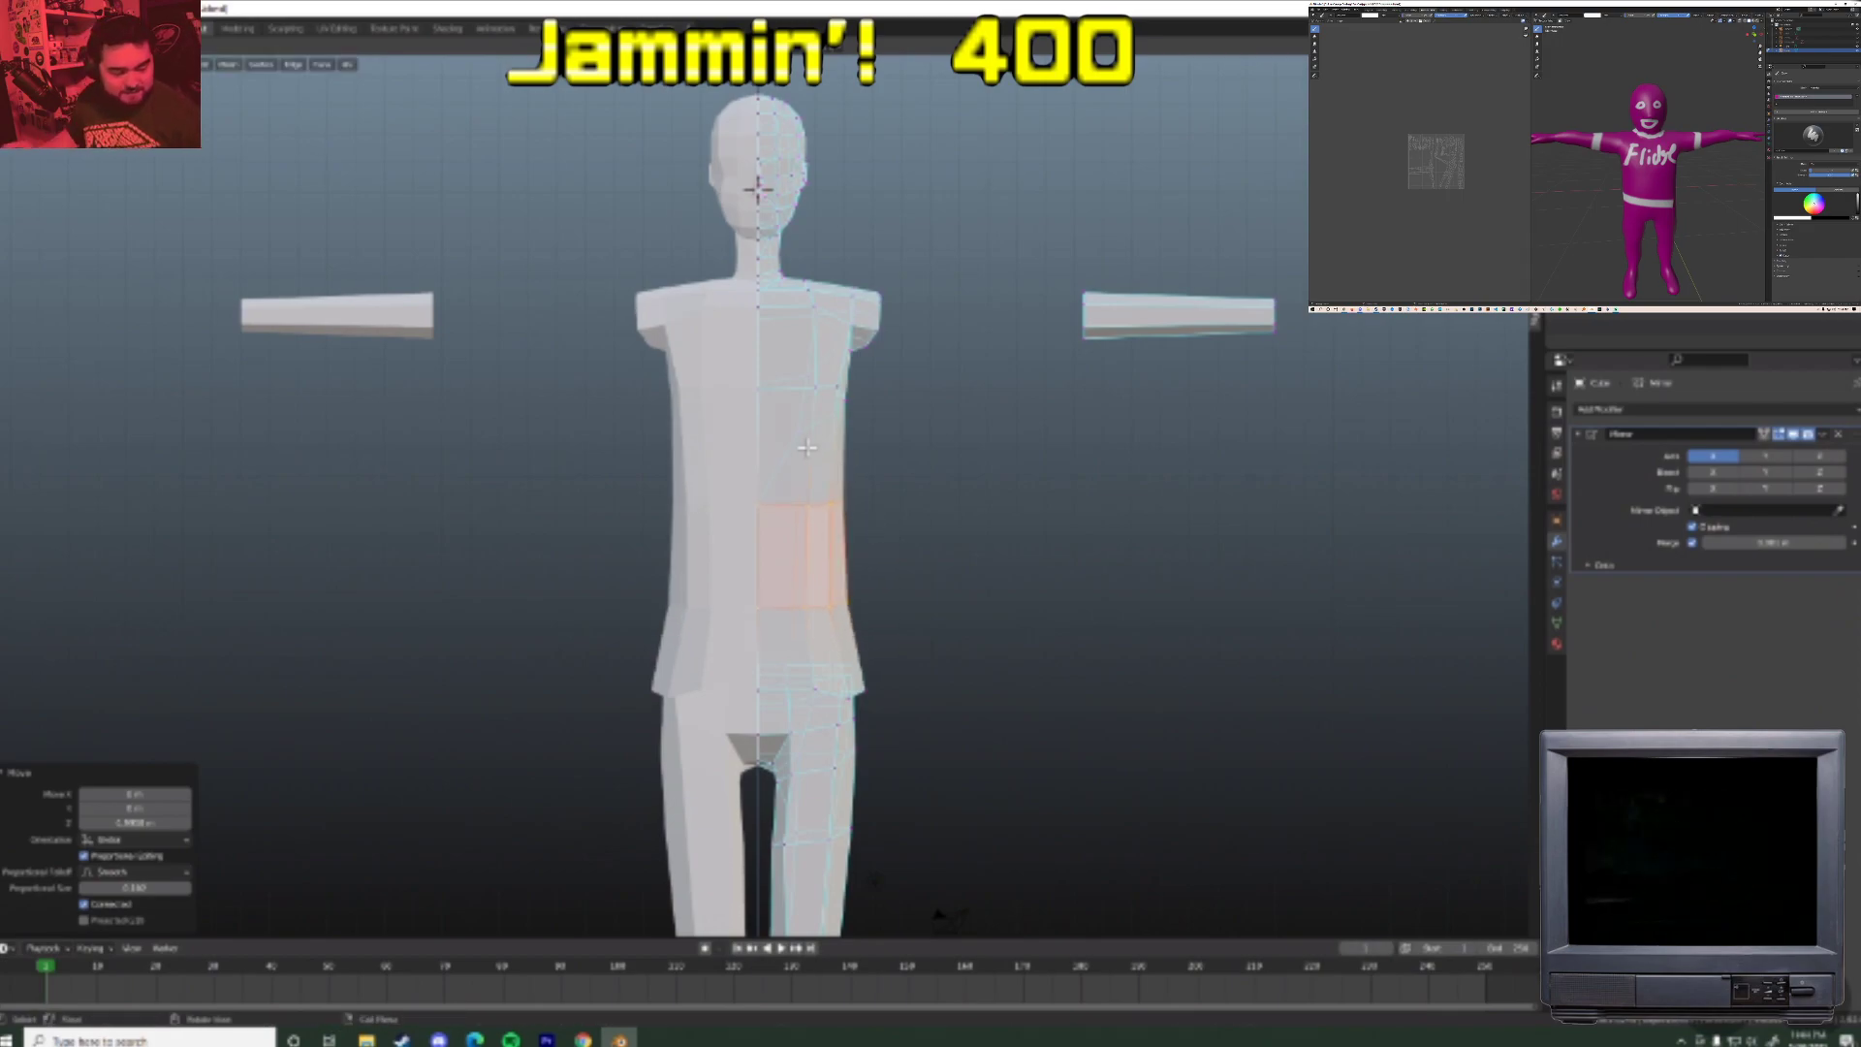
Select the mannequin's lower torso, legs and feet, move them slightly up along Z and clear the selection
scroll(807, 447, "down", 4)
key("g")
left_click_drag(790, 563, 810, 744)
right_click(814, 738)
key("g")
key("z")
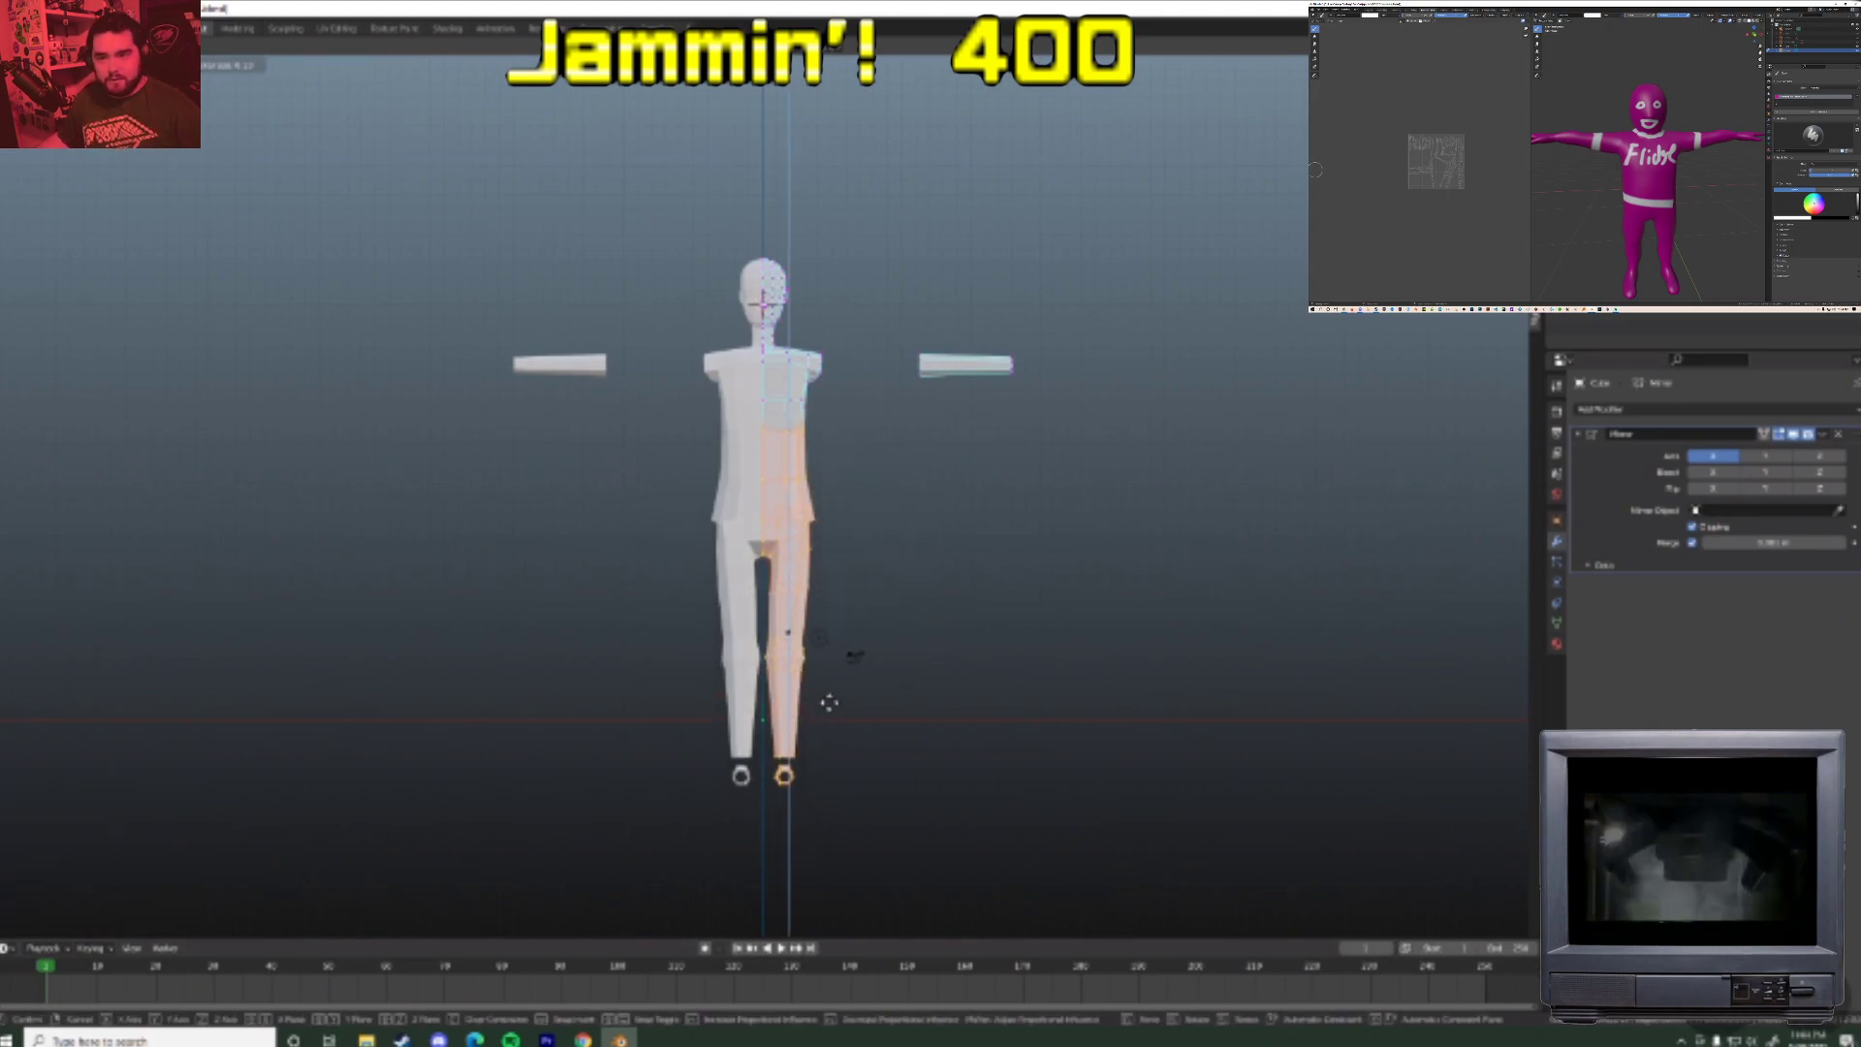
left_click(829, 696)
key("alt+a")
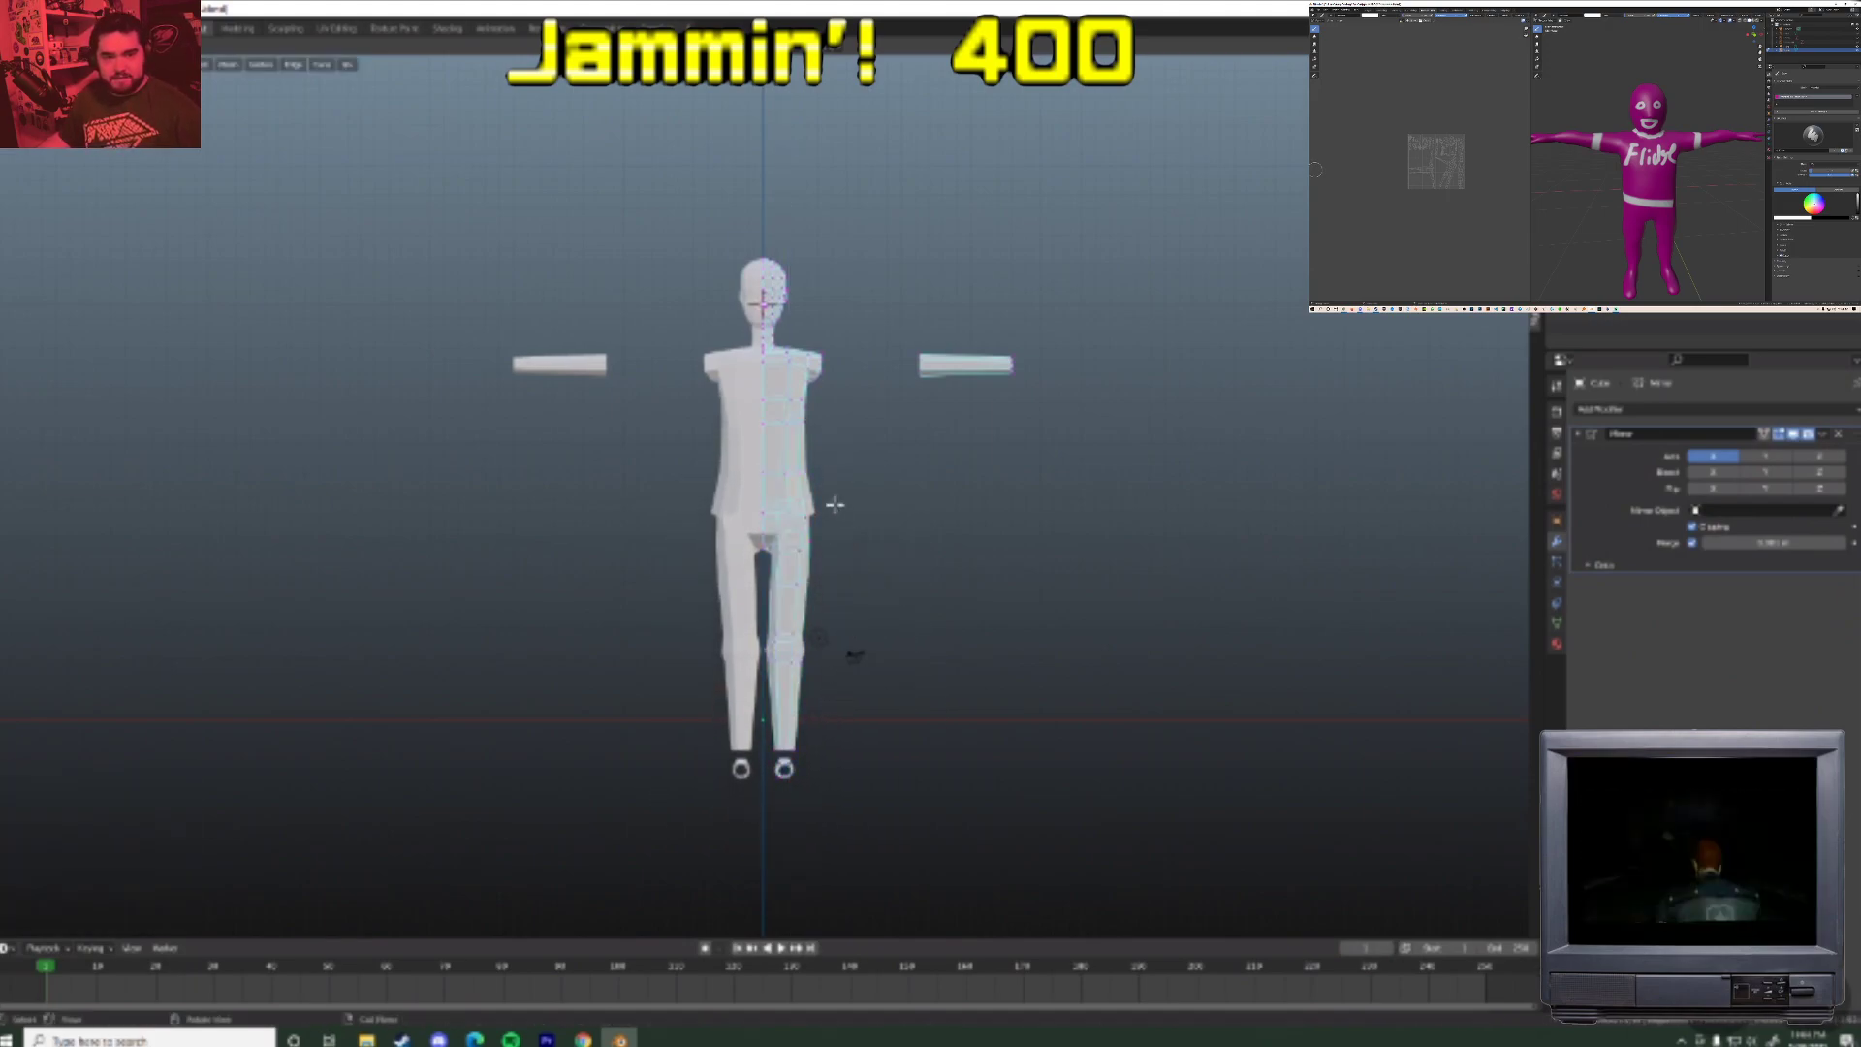